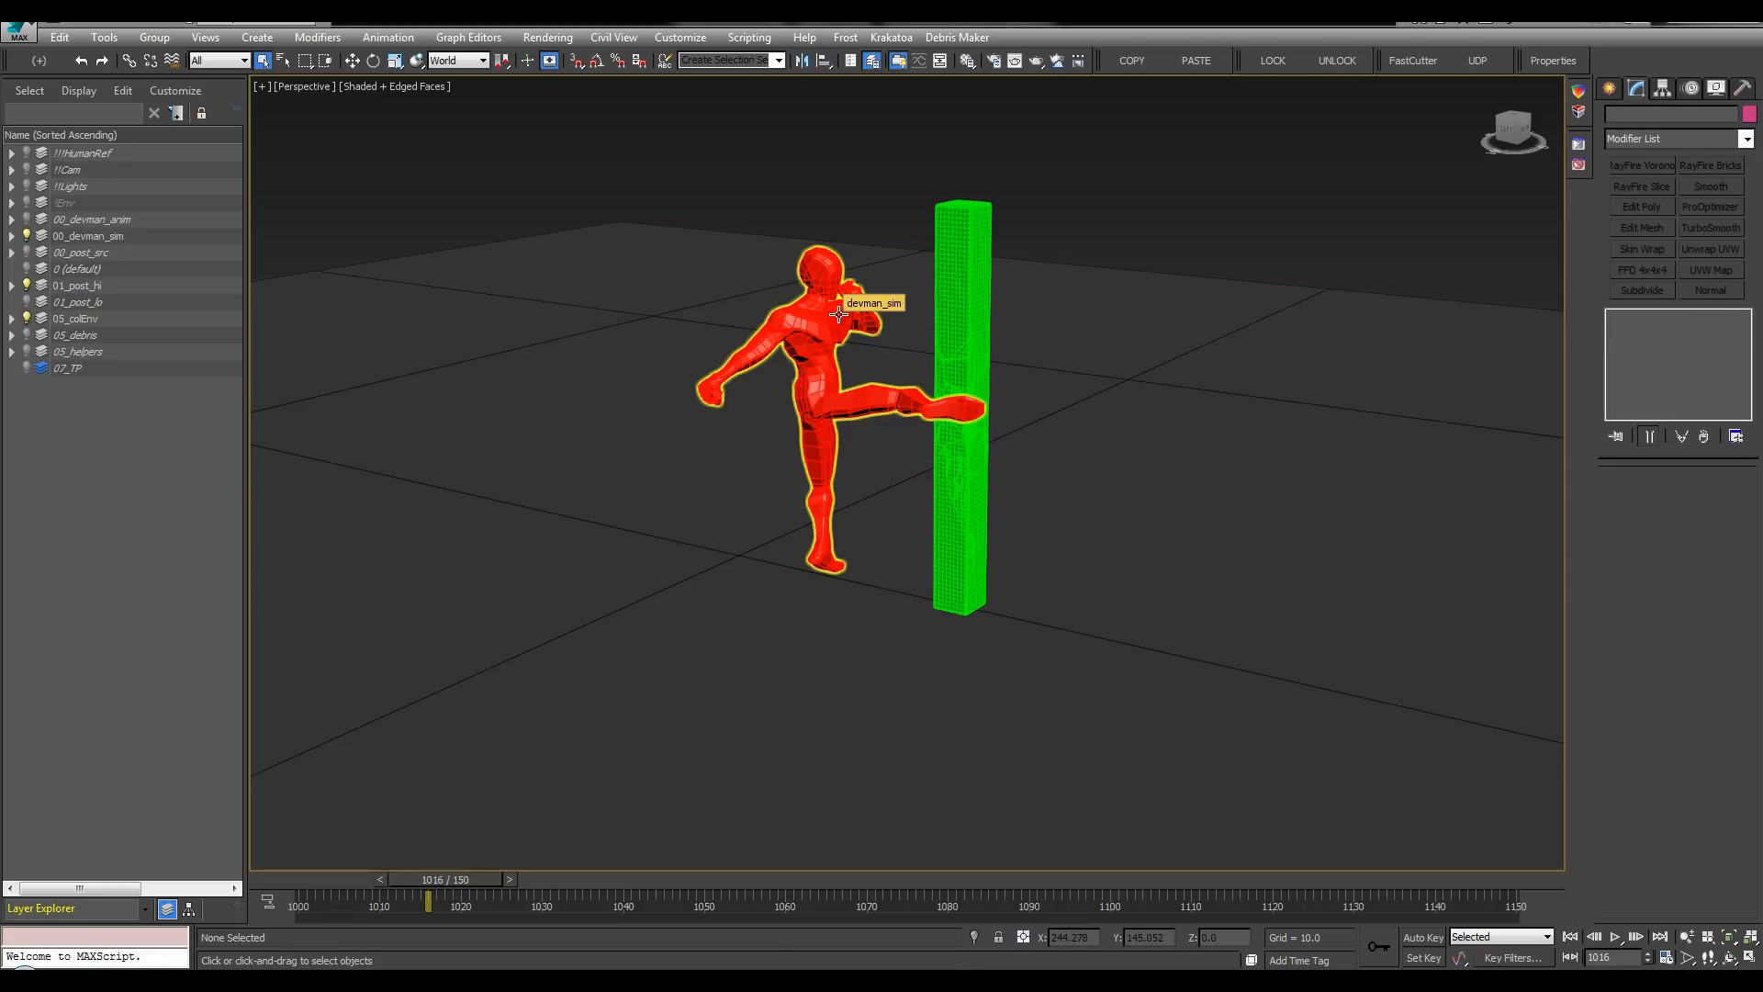
# Step: Examine the character and the fractured post from several angles while scrubbing through the kick animation
pyautogui.scroll(5, 910, 193)
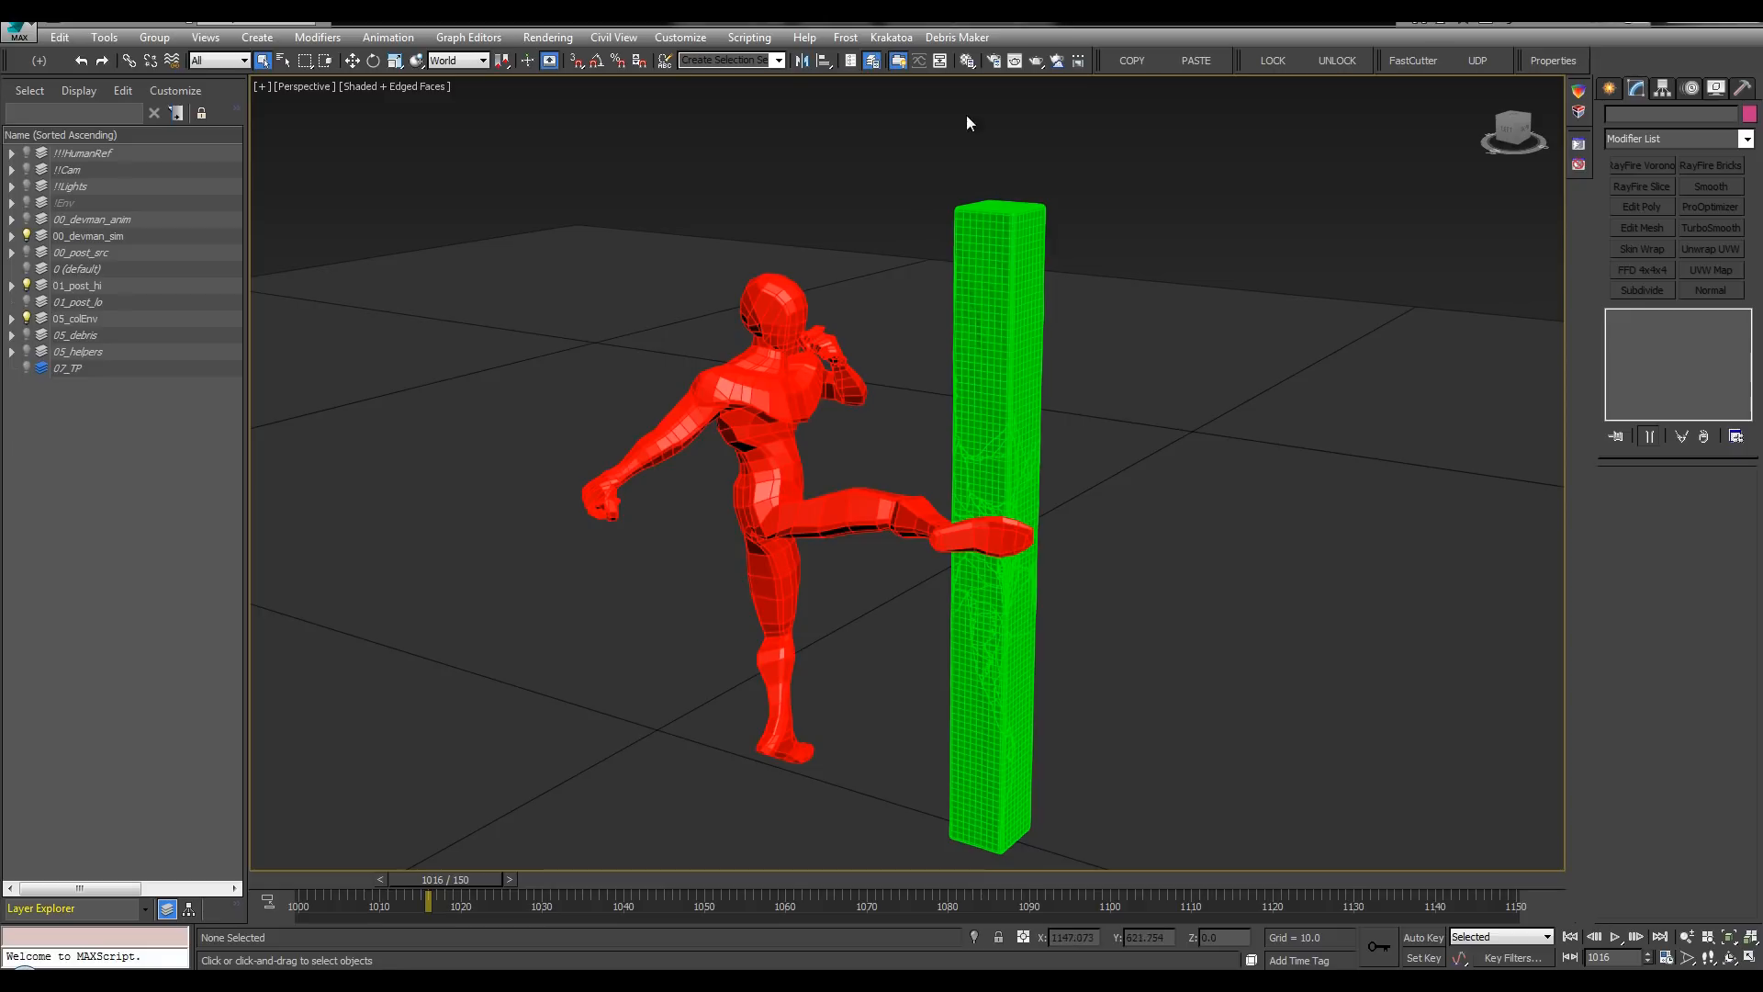
pyautogui.moveTo(966, 114); pyautogui.dragTo(1046, 697)
pyautogui.keyDown('alt'); pyautogui.moveTo(1142, 570); pyautogui.dragTo(1199, 498, button='middle'); pyautogui.keyUp('alt')
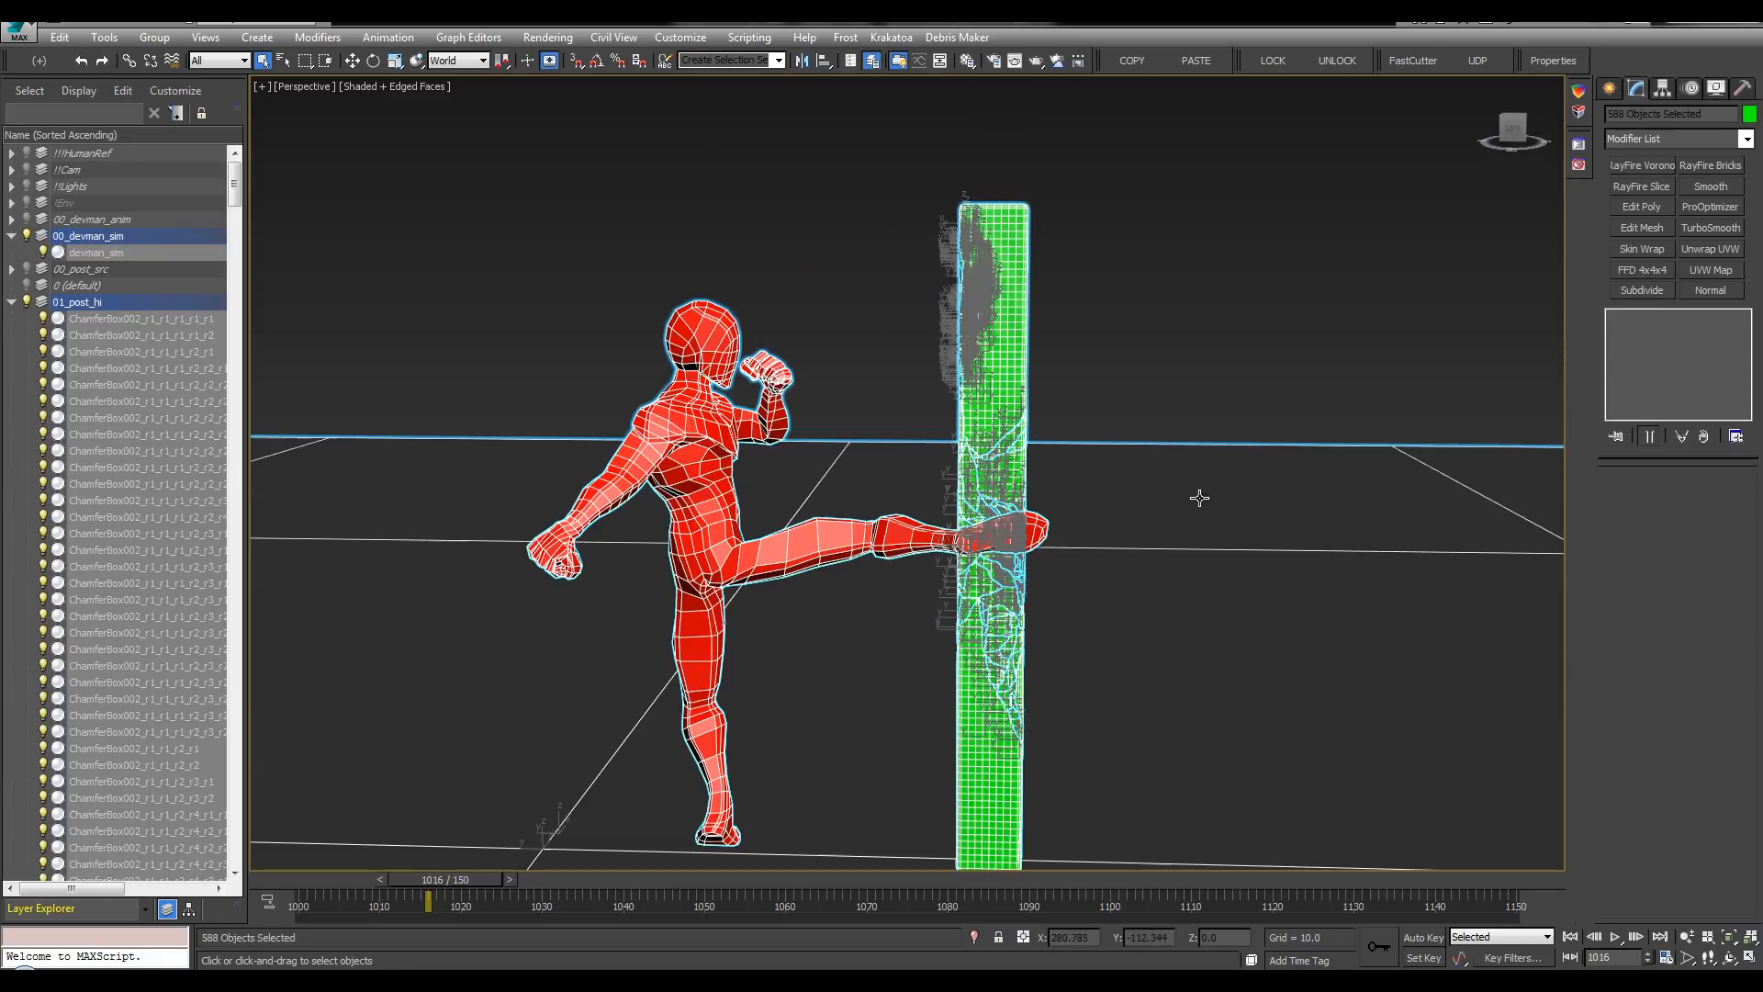
pyautogui.click(1155, 333)
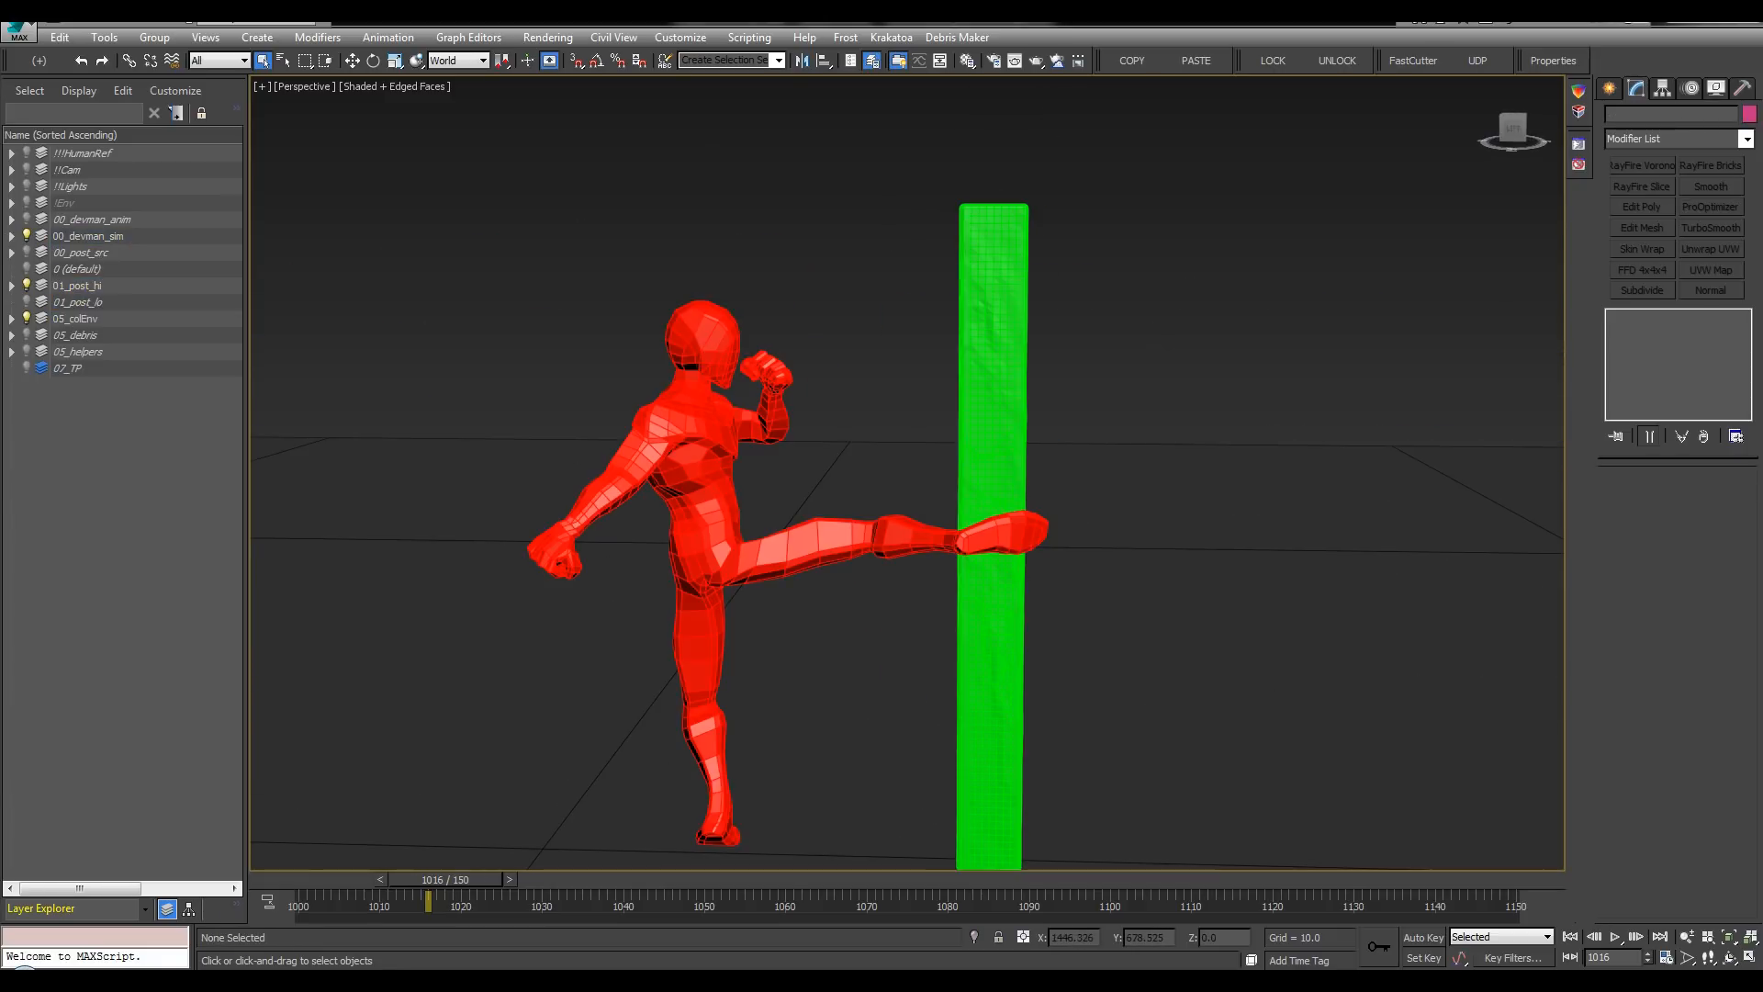
pyautogui.click(28, 254)
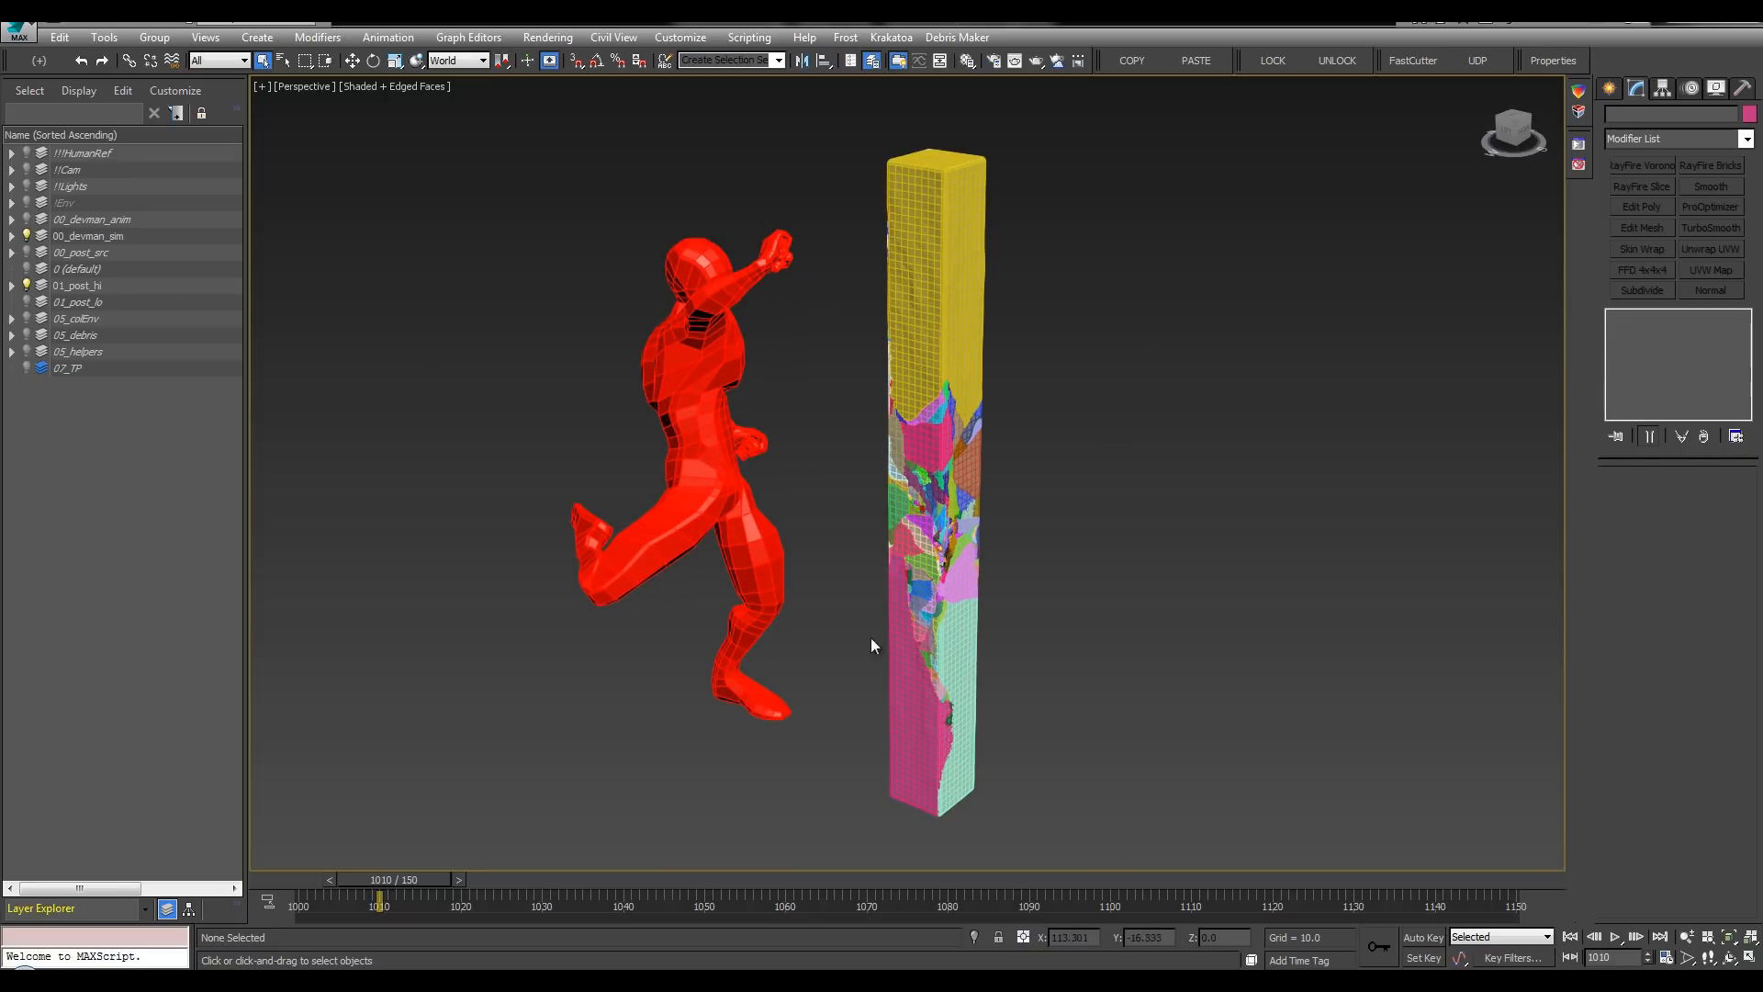
pyautogui.moveTo(415, 880); pyautogui.dragTo(461, 903)
pyautogui.click(546, 545)
pyautogui.press('.')
pyautogui.keyDown('alt'); pyautogui.moveTo(1191, 478); pyautogui.dragTo(1169, 511, button='middle'); pyautogui.keyUp('alt')
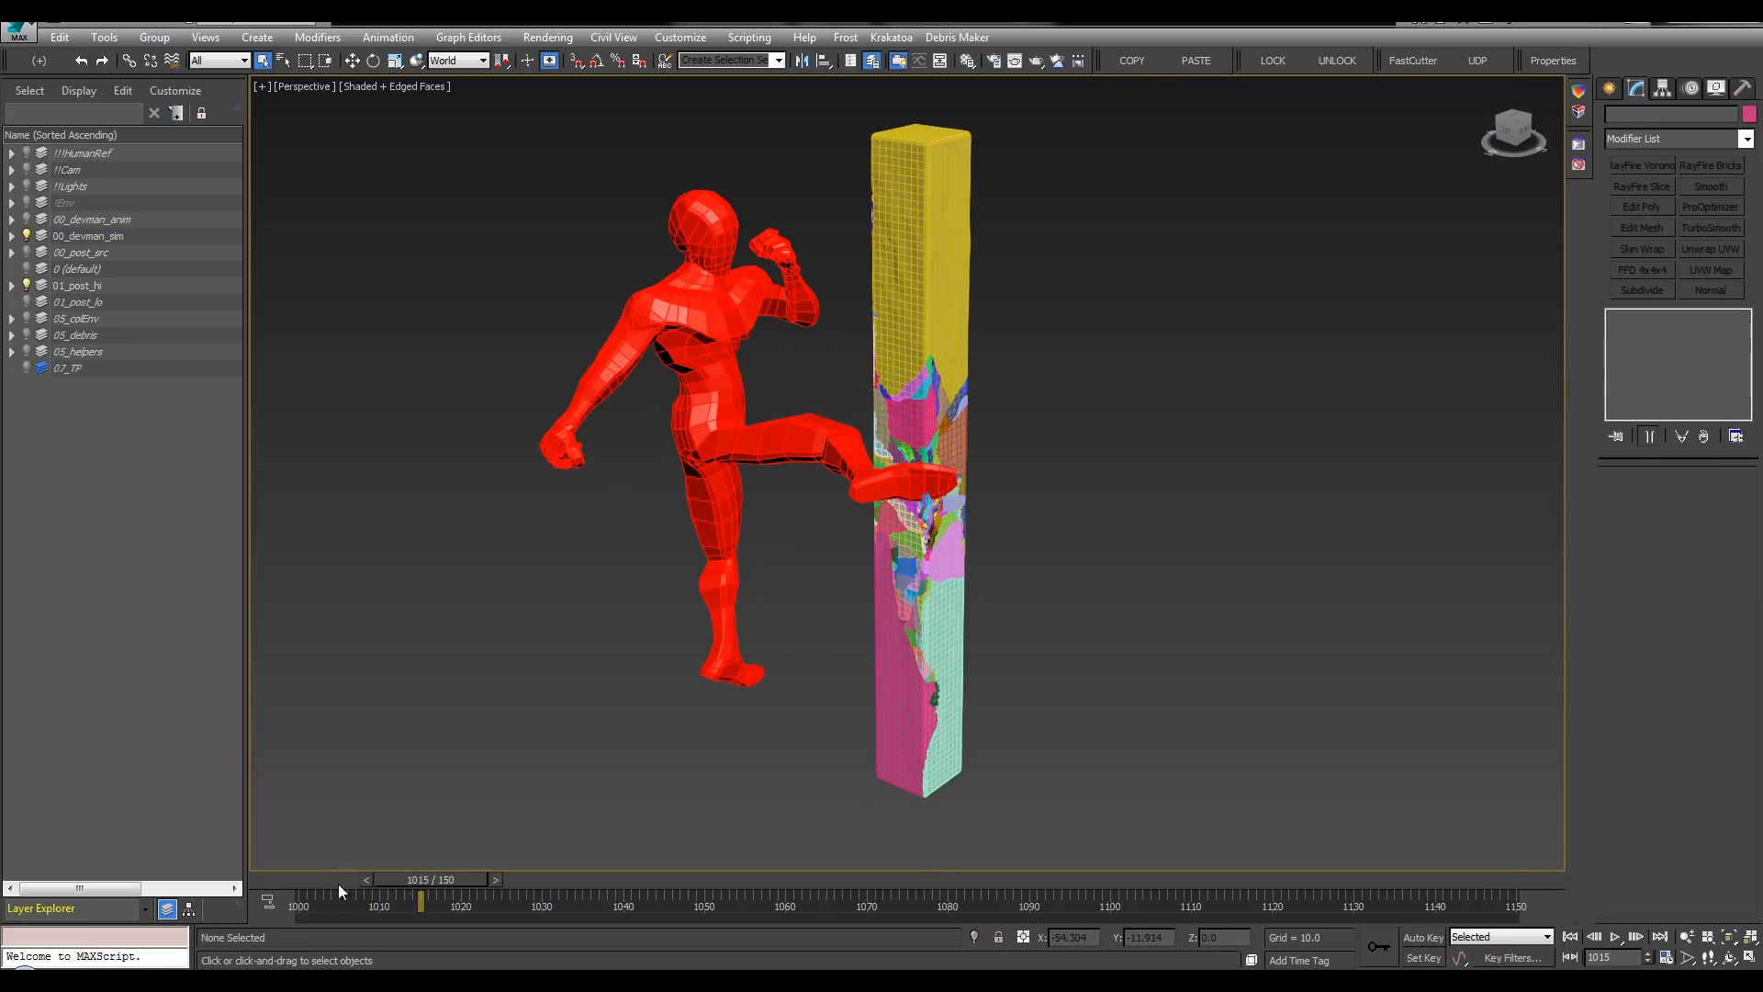
pyautogui.moveTo(338, 884); pyautogui.dragTo(305, 884)
pyautogui.keyDown('alt'); pyautogui.moveTo(1035, 314); pyautogui.dragTo(753, 322, button='middle'); pyautogui.keyUp('alt')
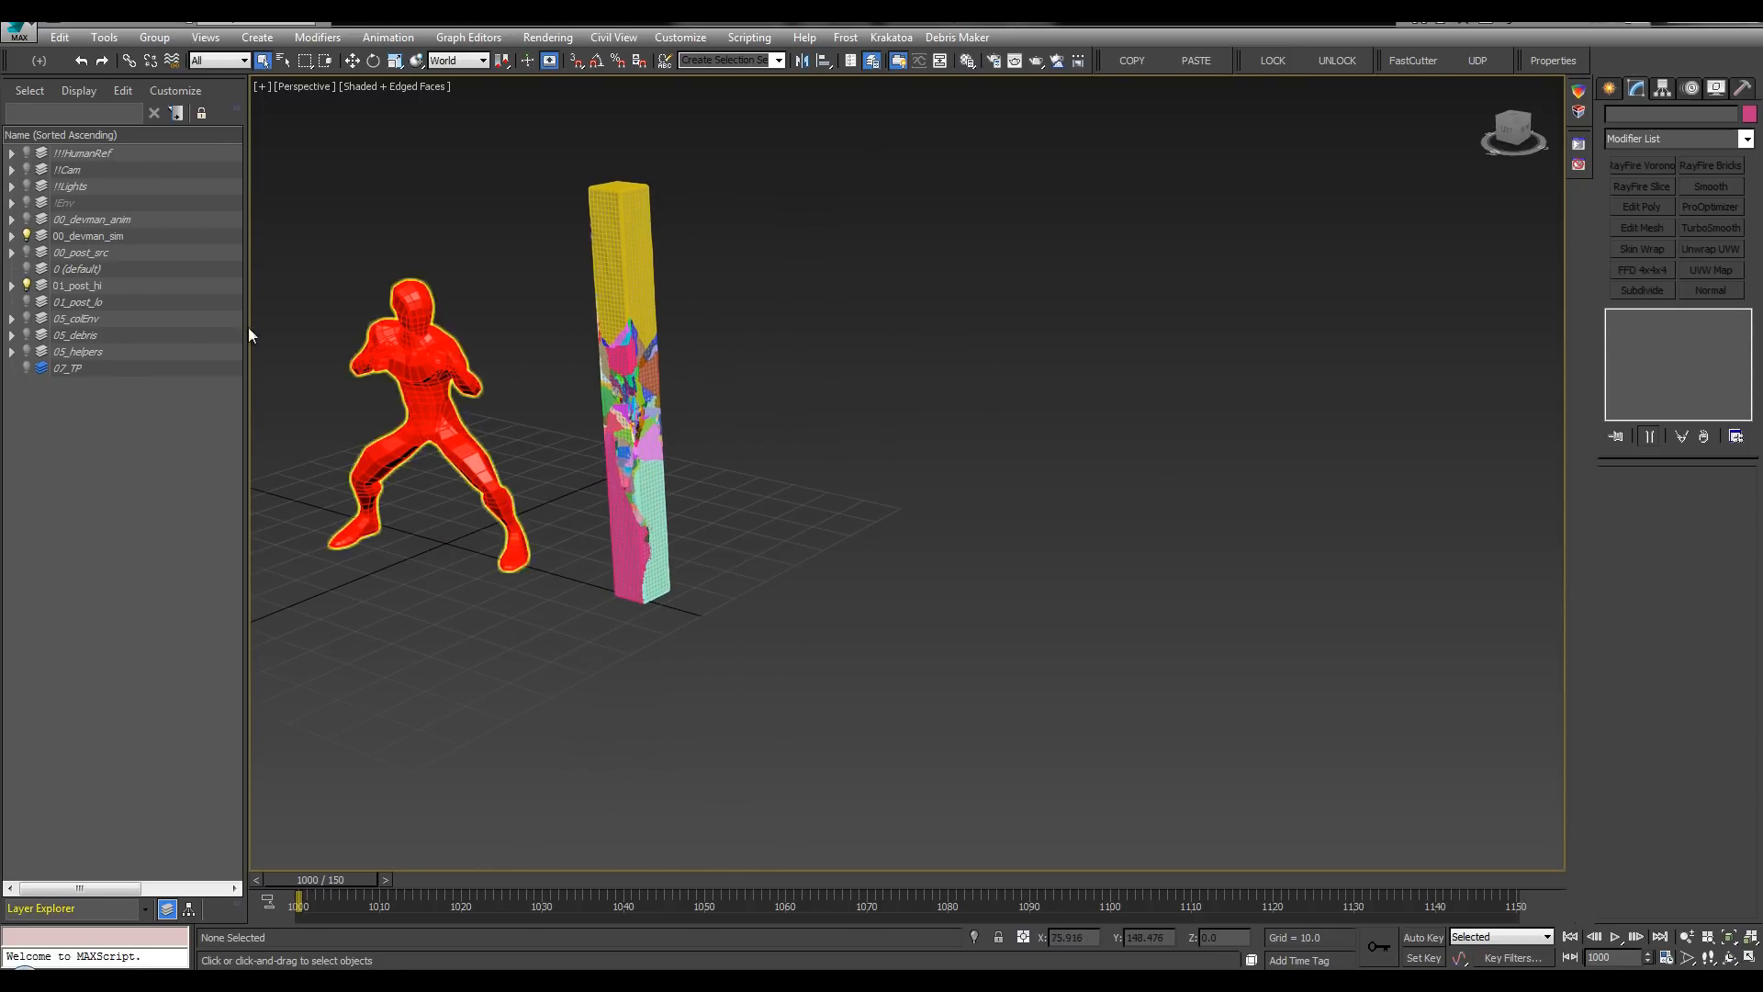
# Step: Show the 05_collEnv and 07_TP layers, and create a Thinking particle system at the world origin in 07_TP
pyautogui.click(26, 318)
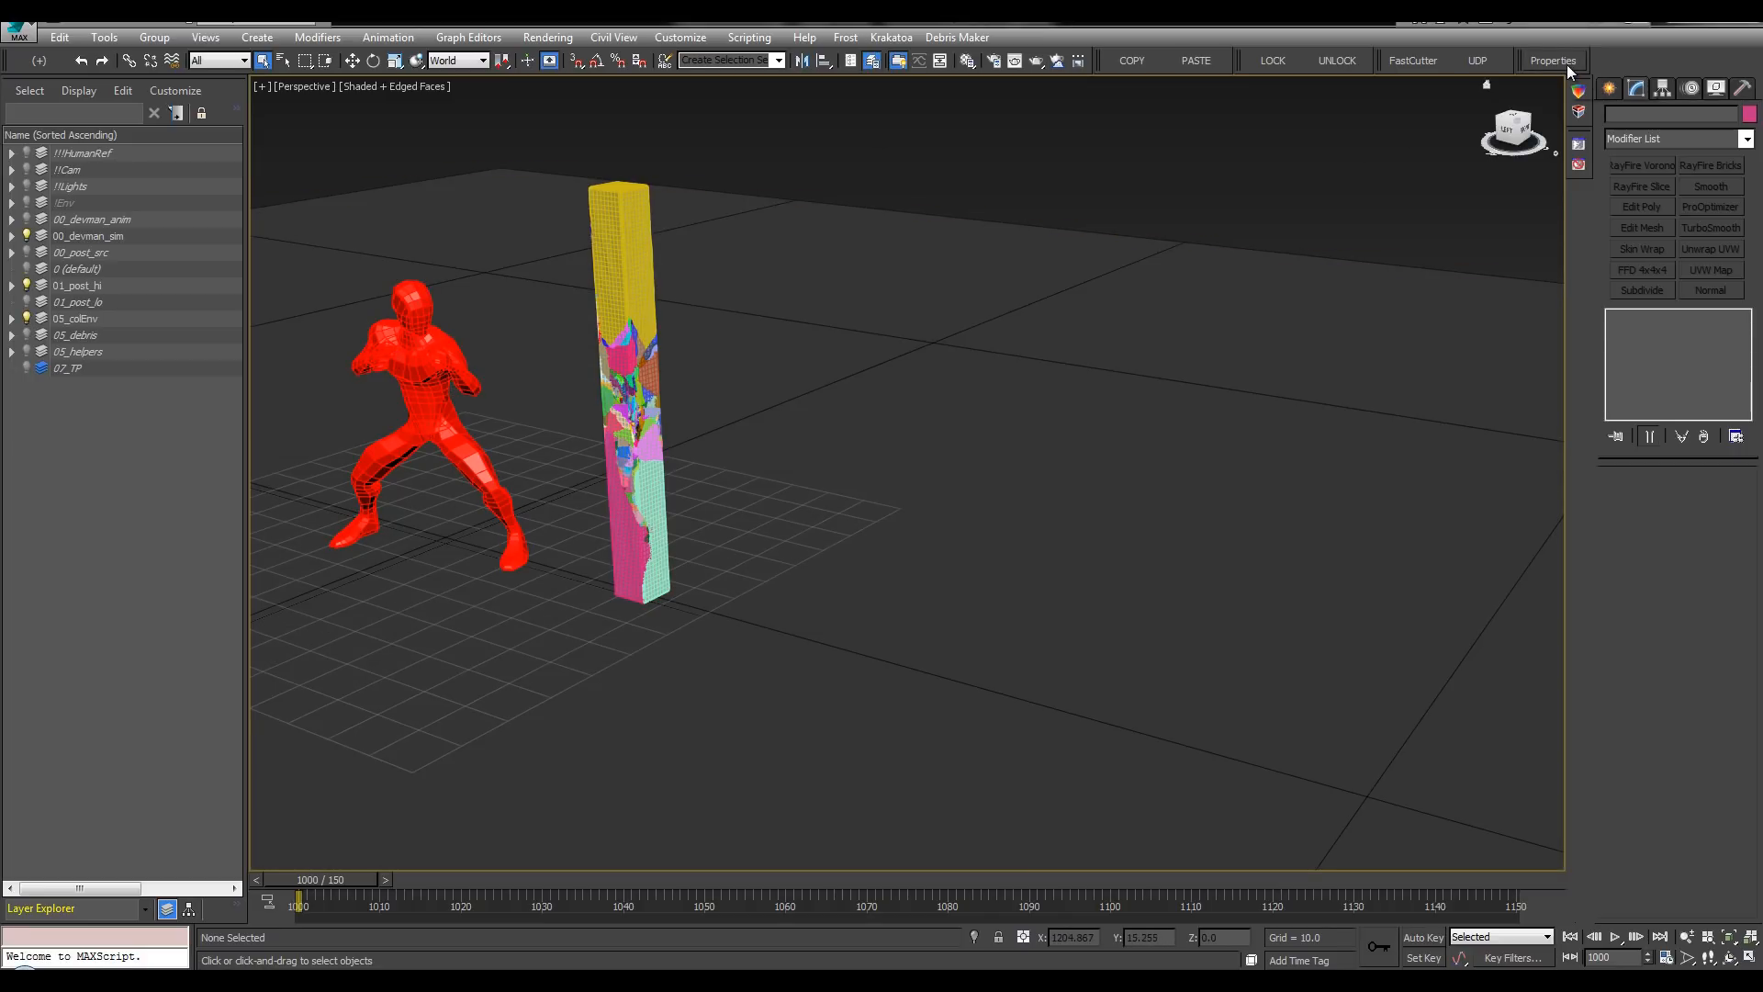
pyautogui.click(26, 368)
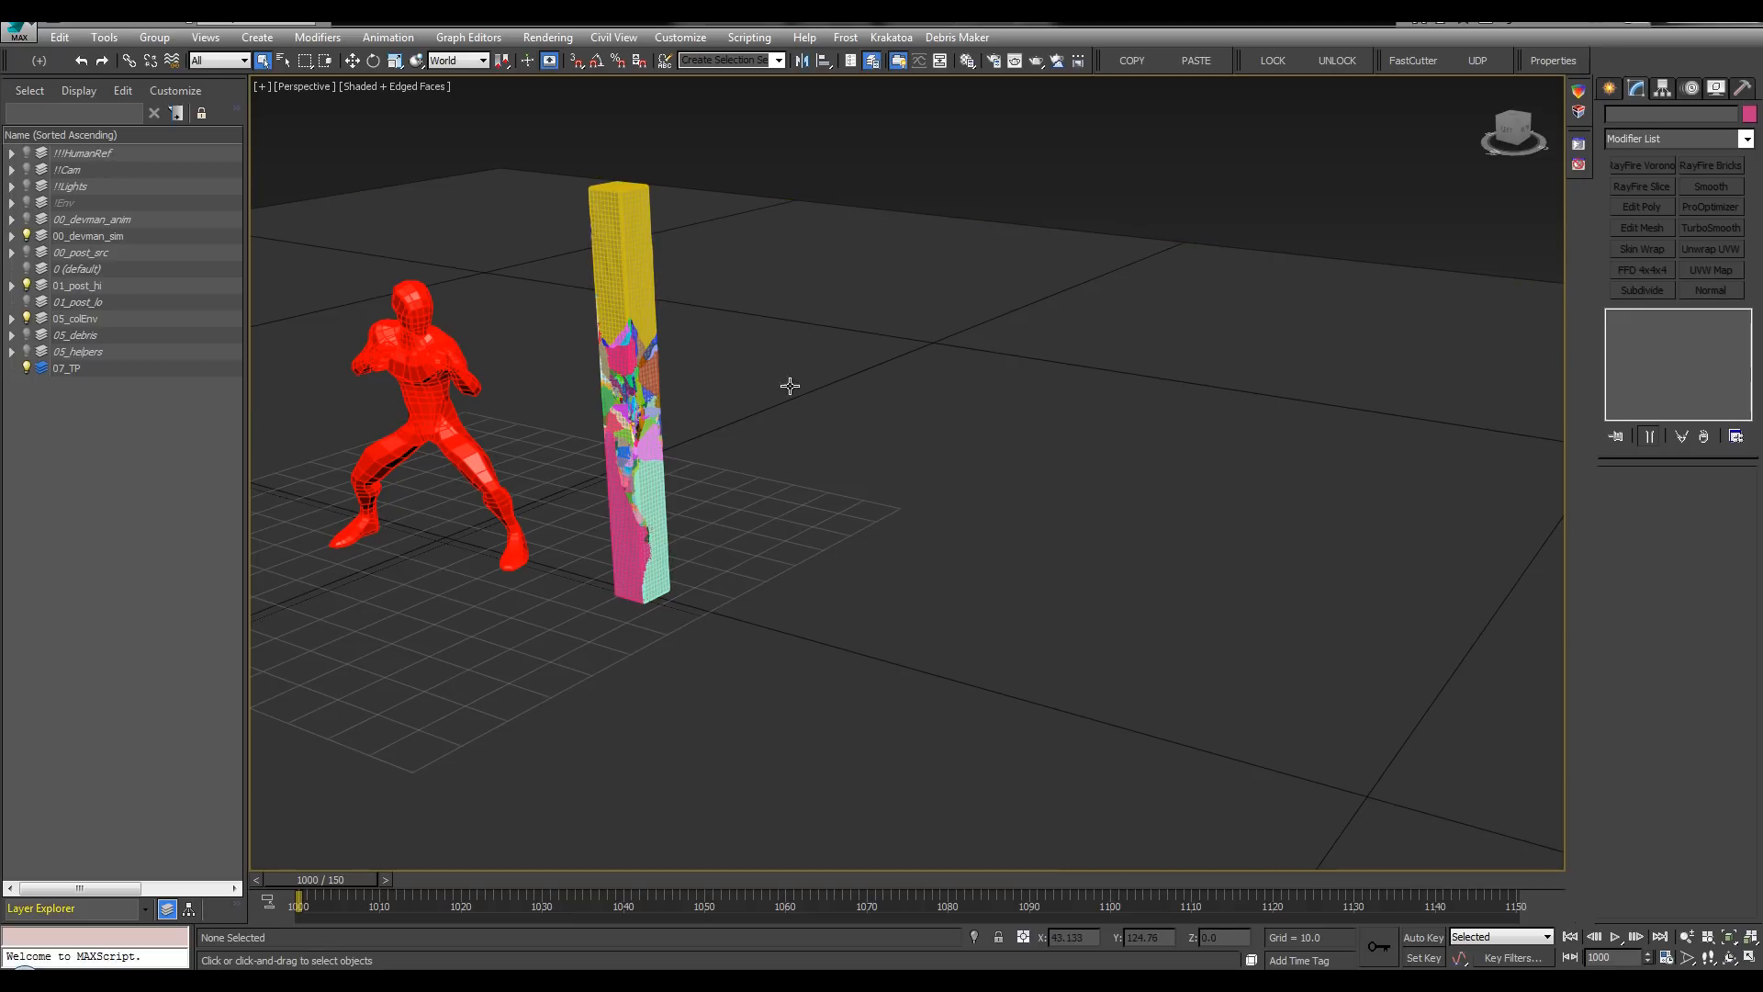
pyautogui.click(1610, 88)
pyautogui.click(1631, 144)
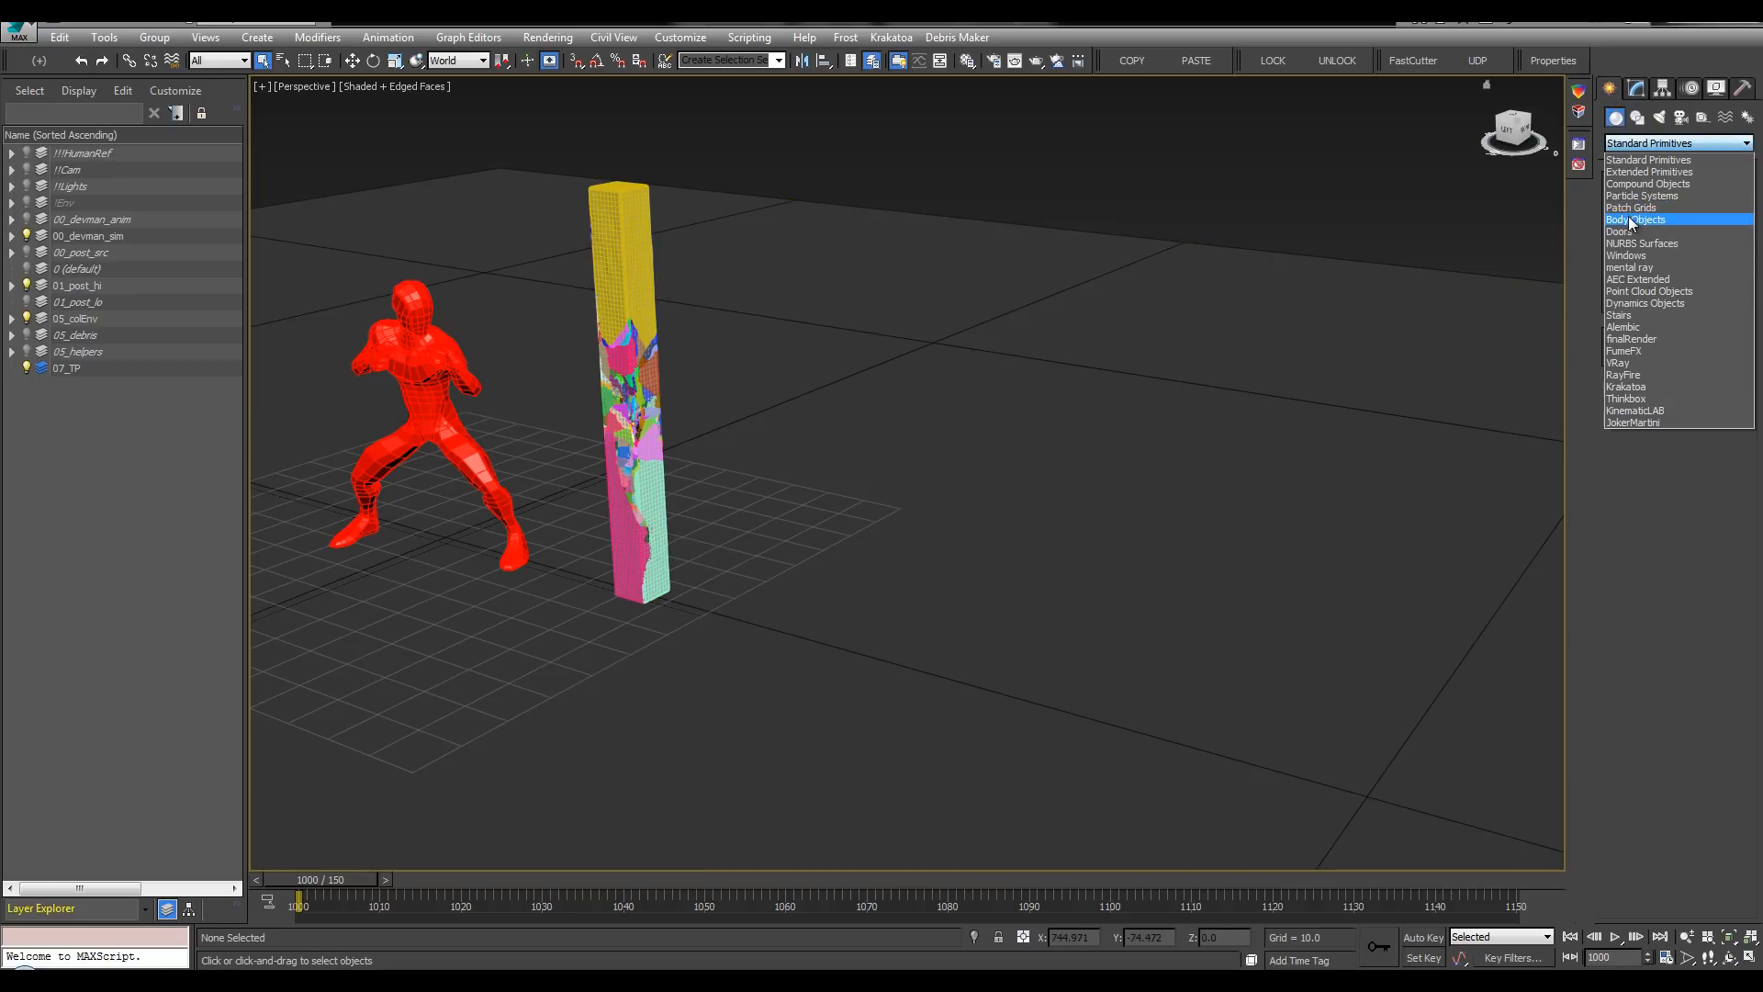
pyautogui.click(1643, 196)
pyautogui.click(1714, 264)
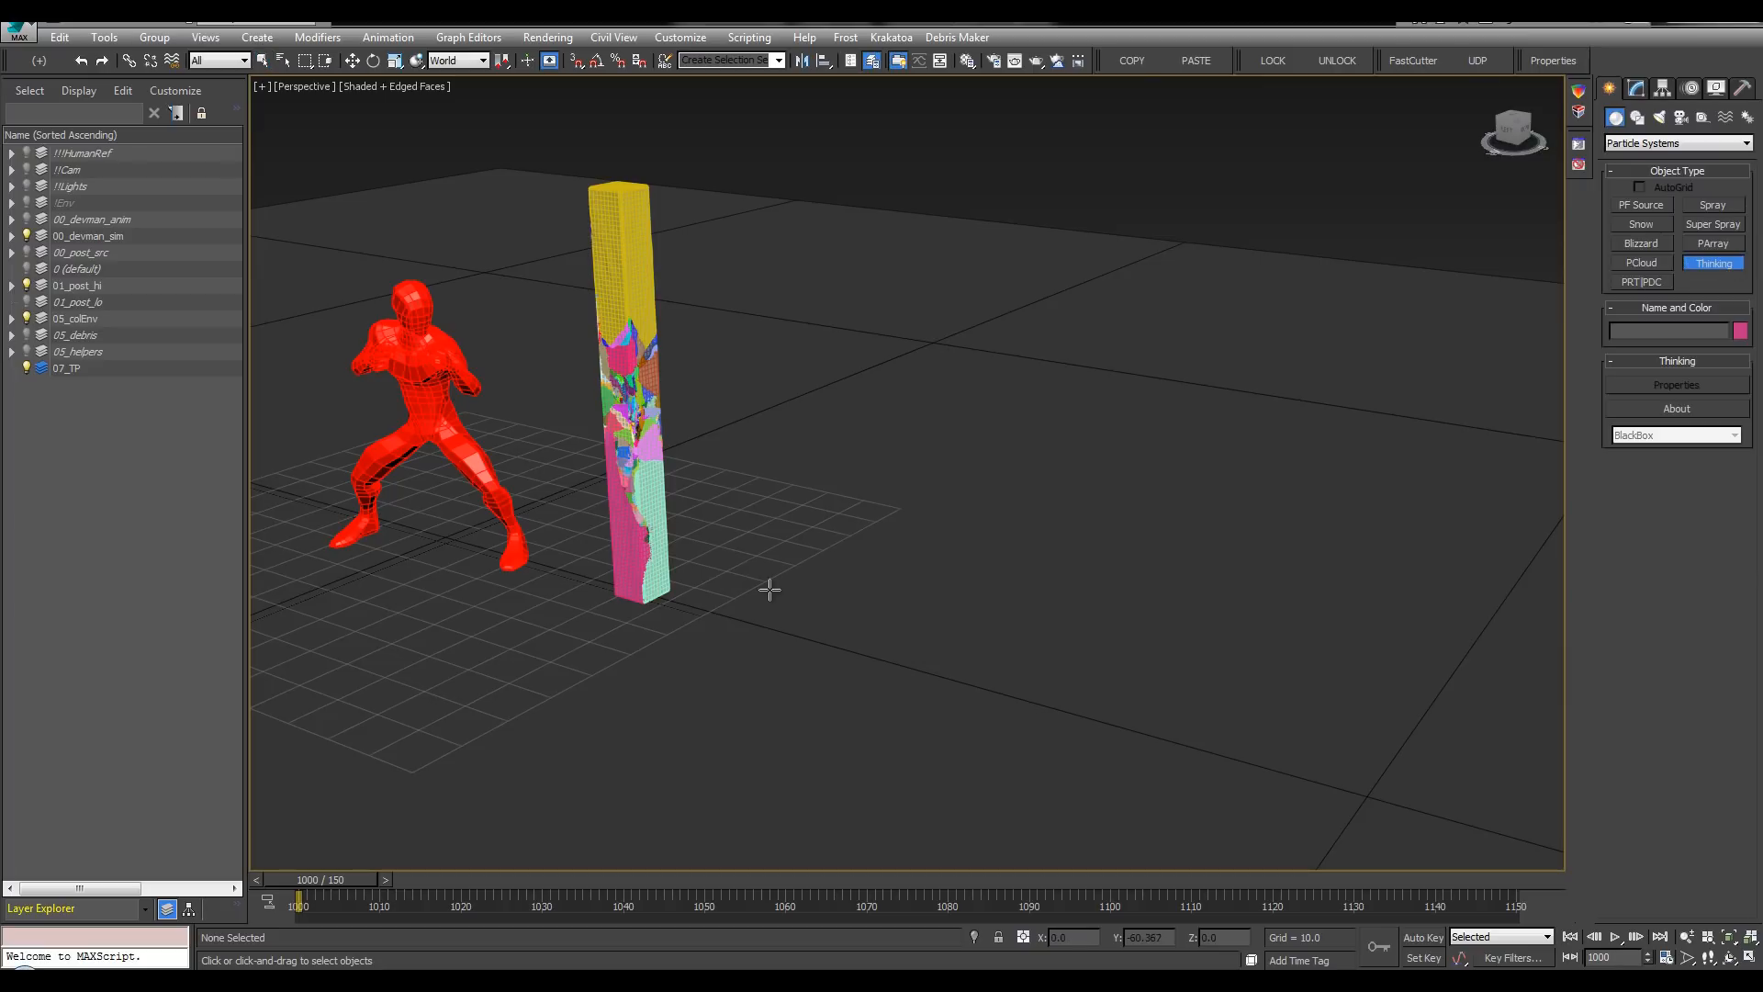
pyautogui.click(522, 581)
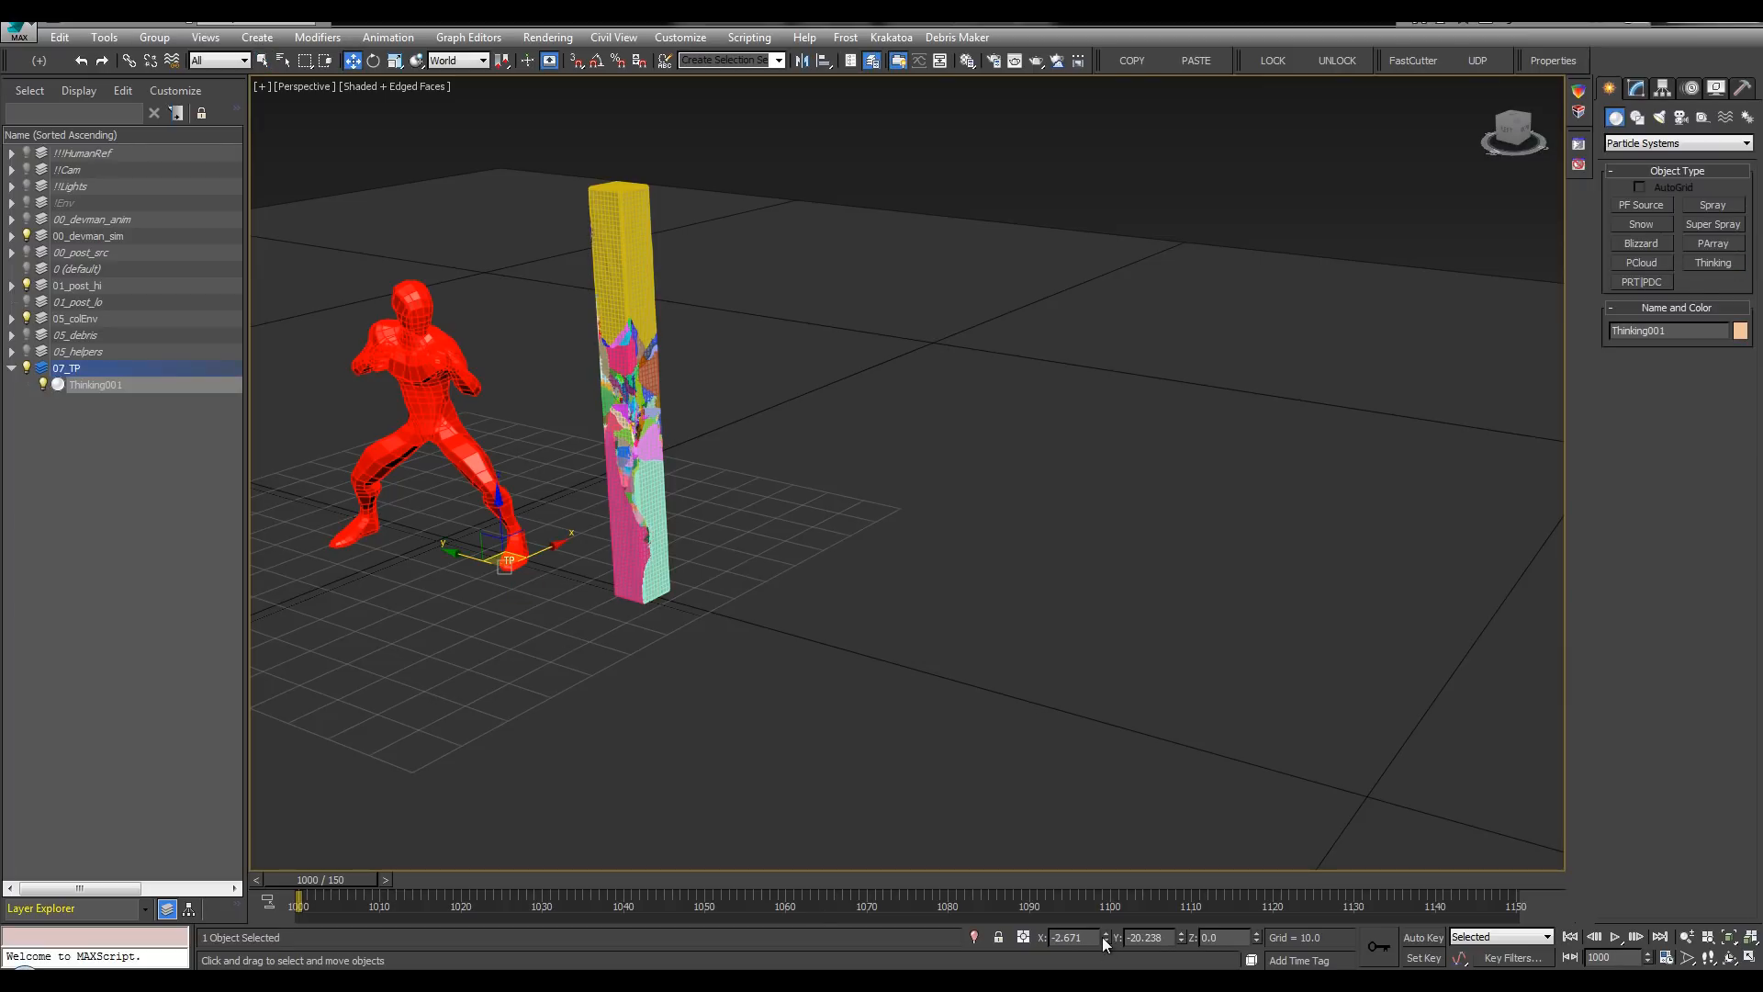
pyautogui.click(1391, 89)
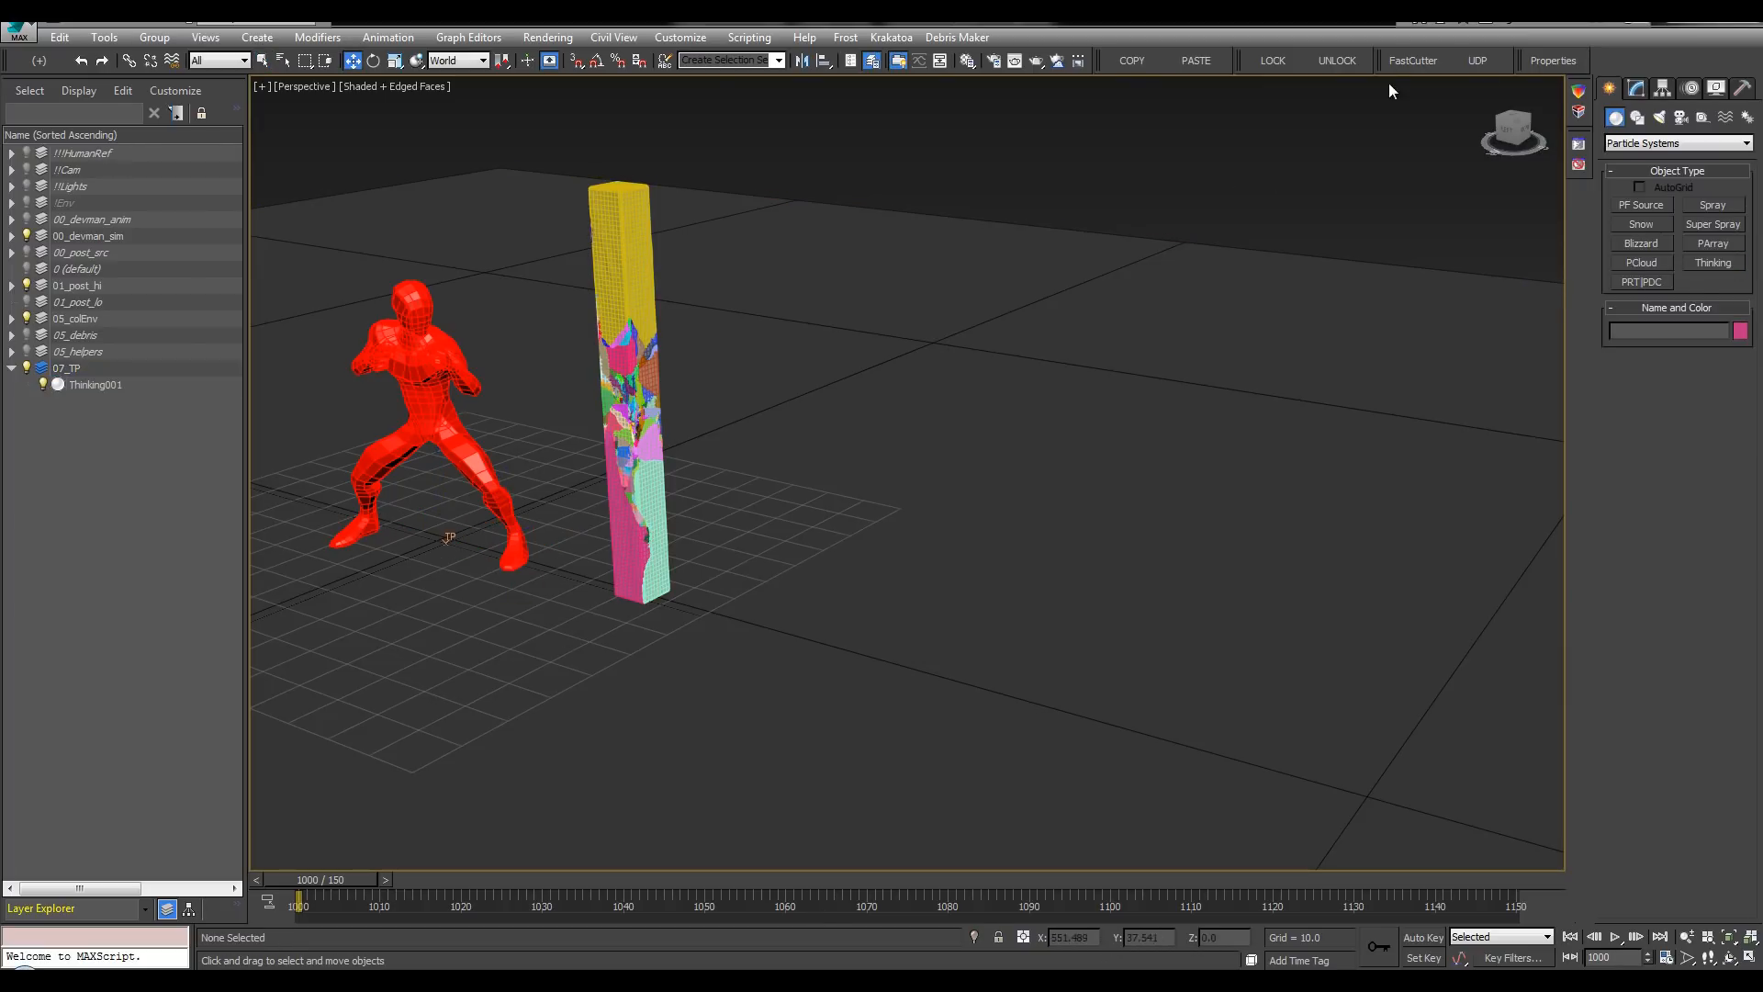
# Step: Open the Thinking particle system's properties window and turn off edged faces in the Perspective view
pyautogui.click(1556, 60)
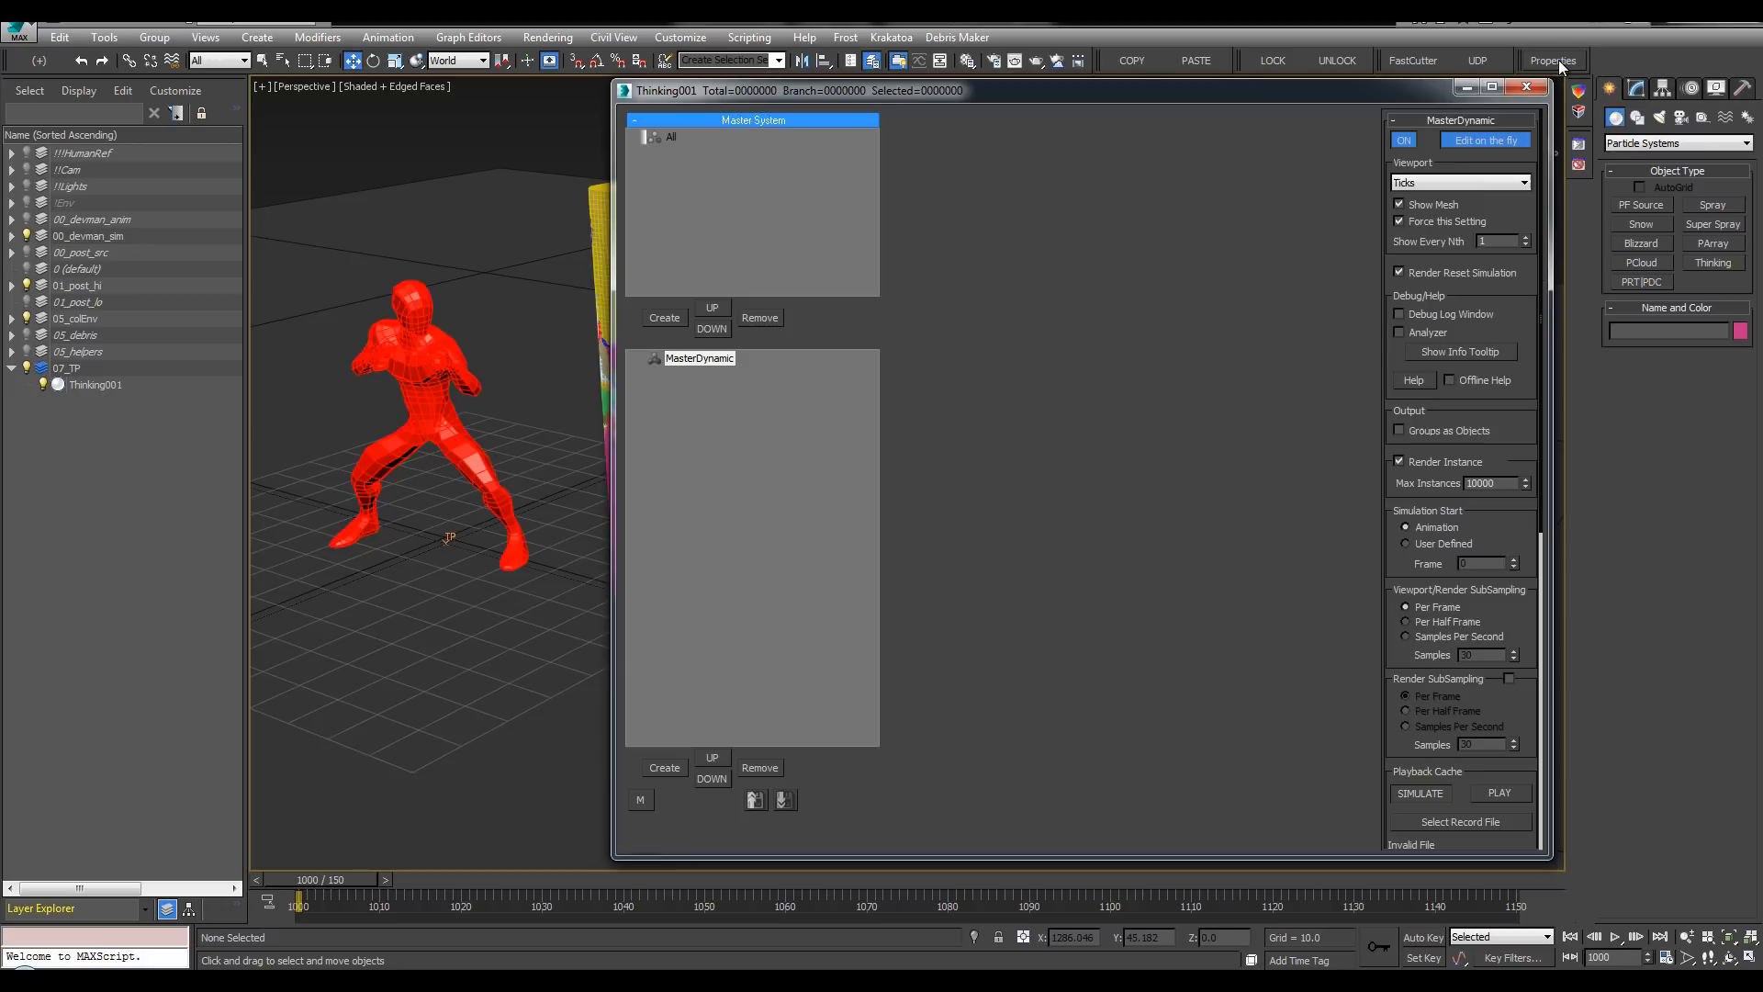
pyautogui.click(445, 540)
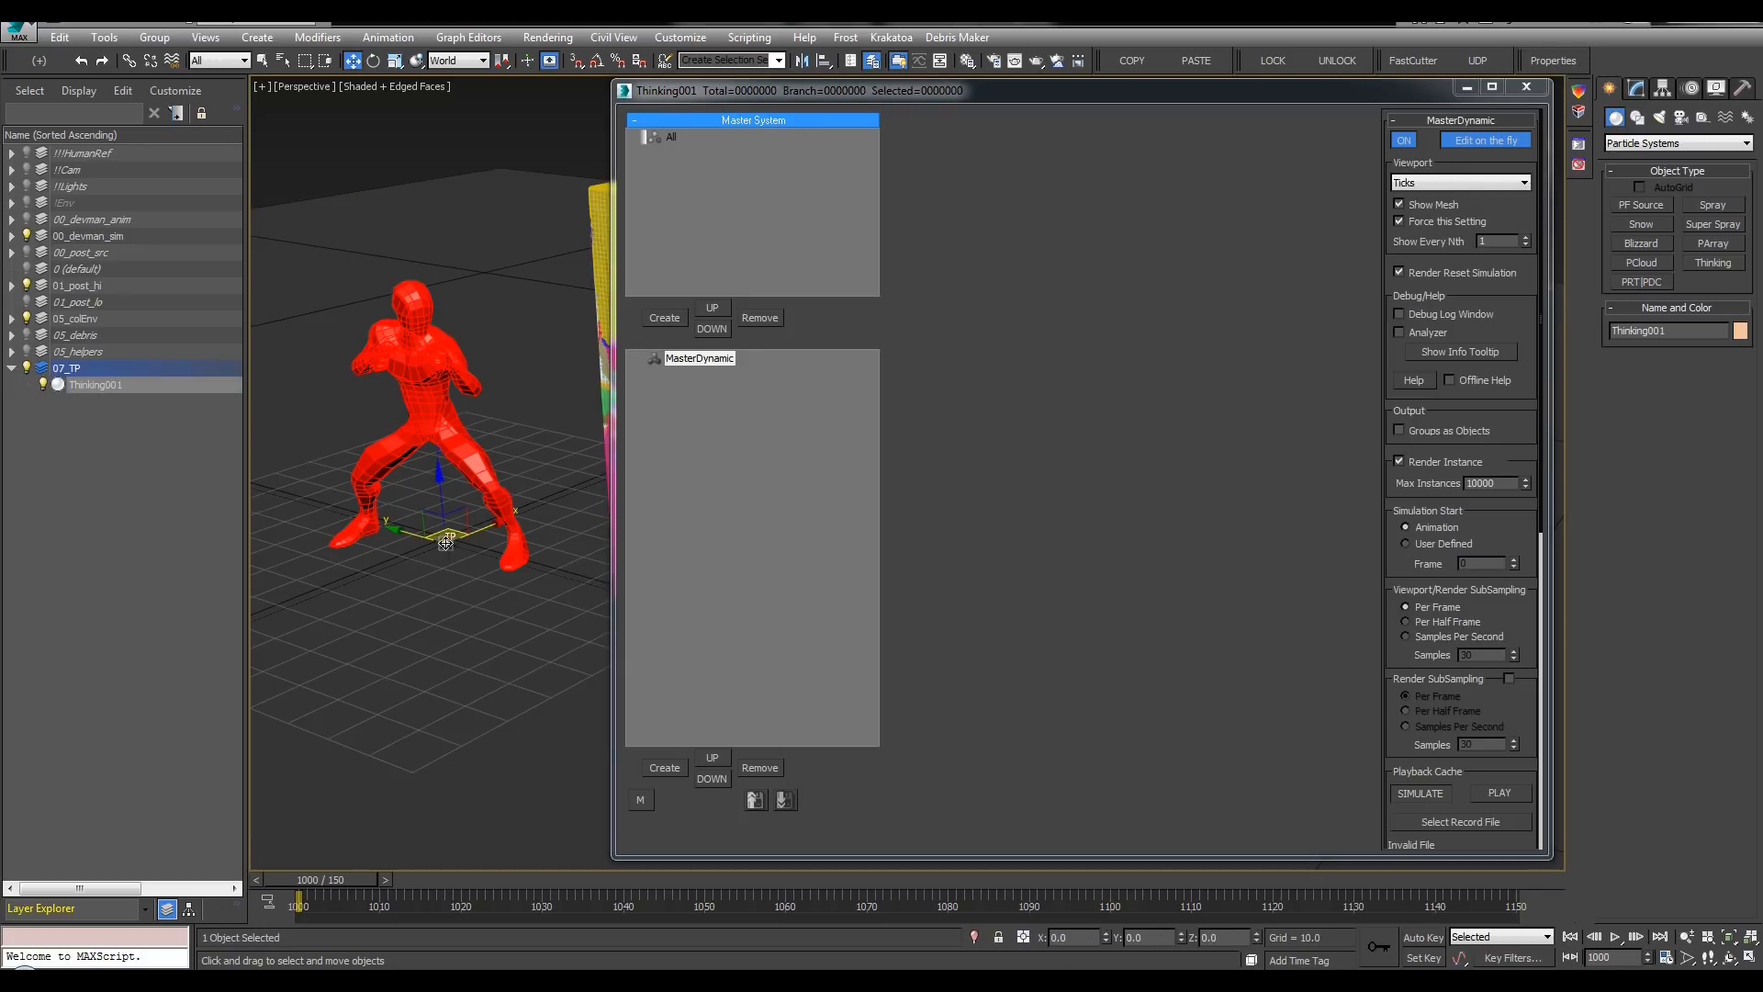
pyautogui.click(1636, 87)
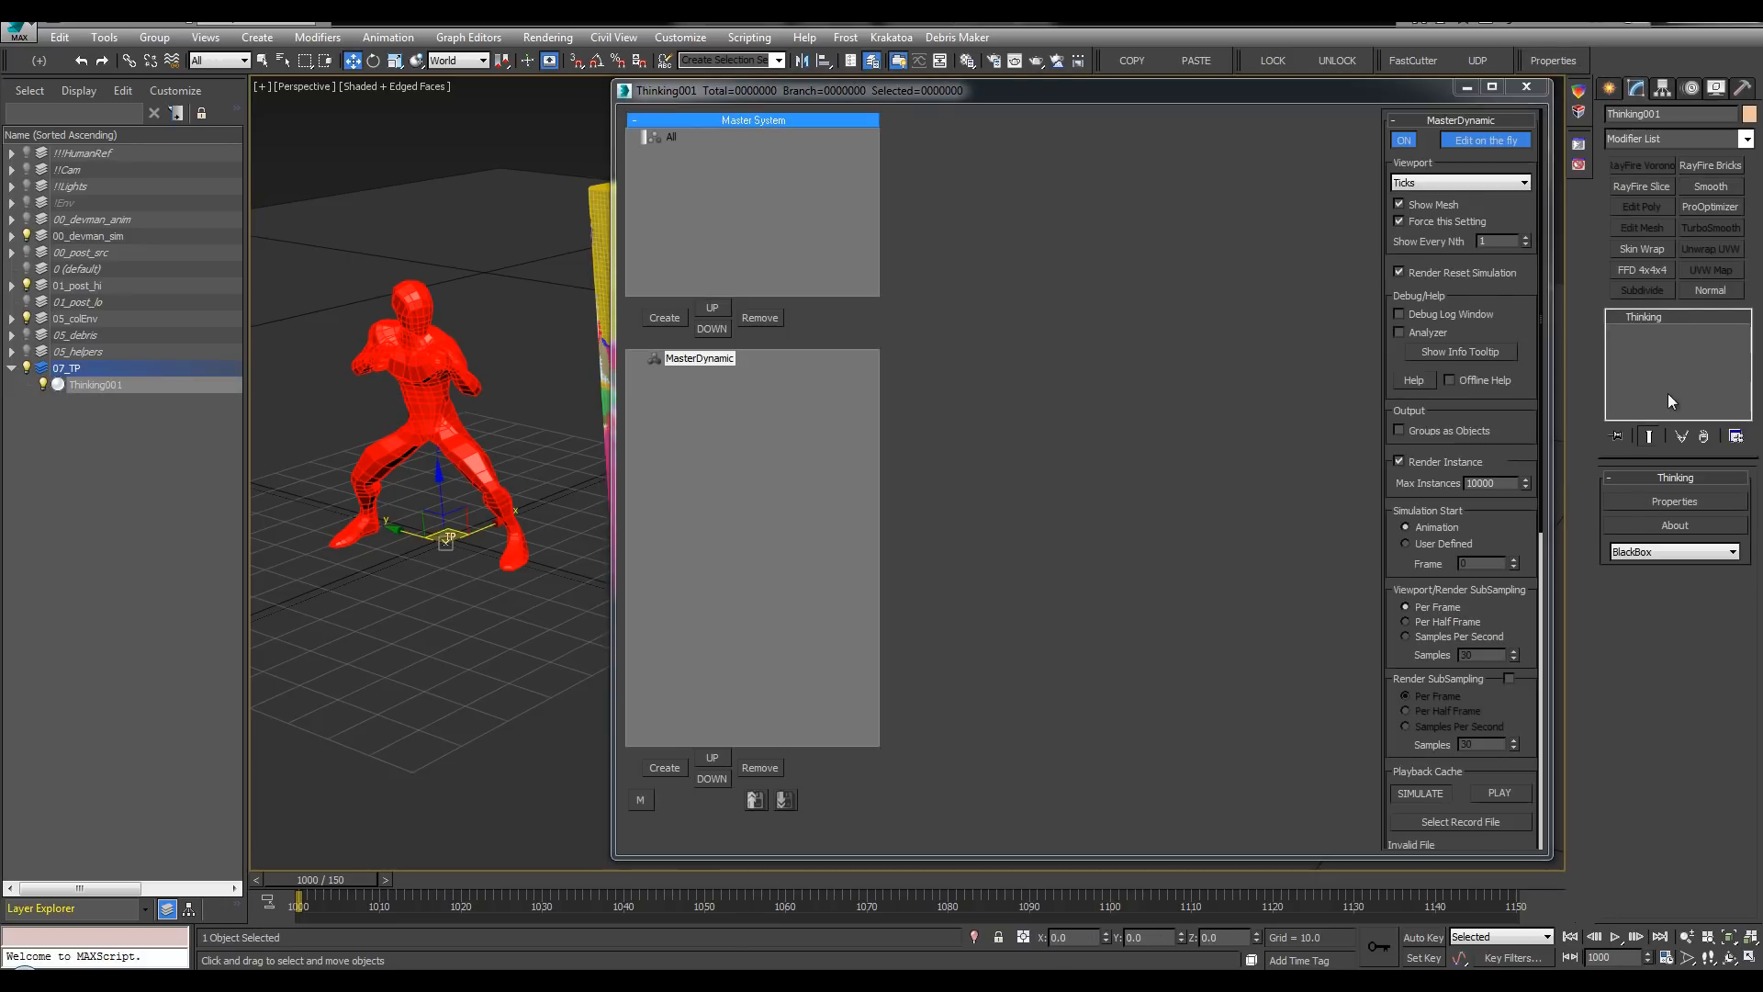
pyautogui.click(1726, 507)
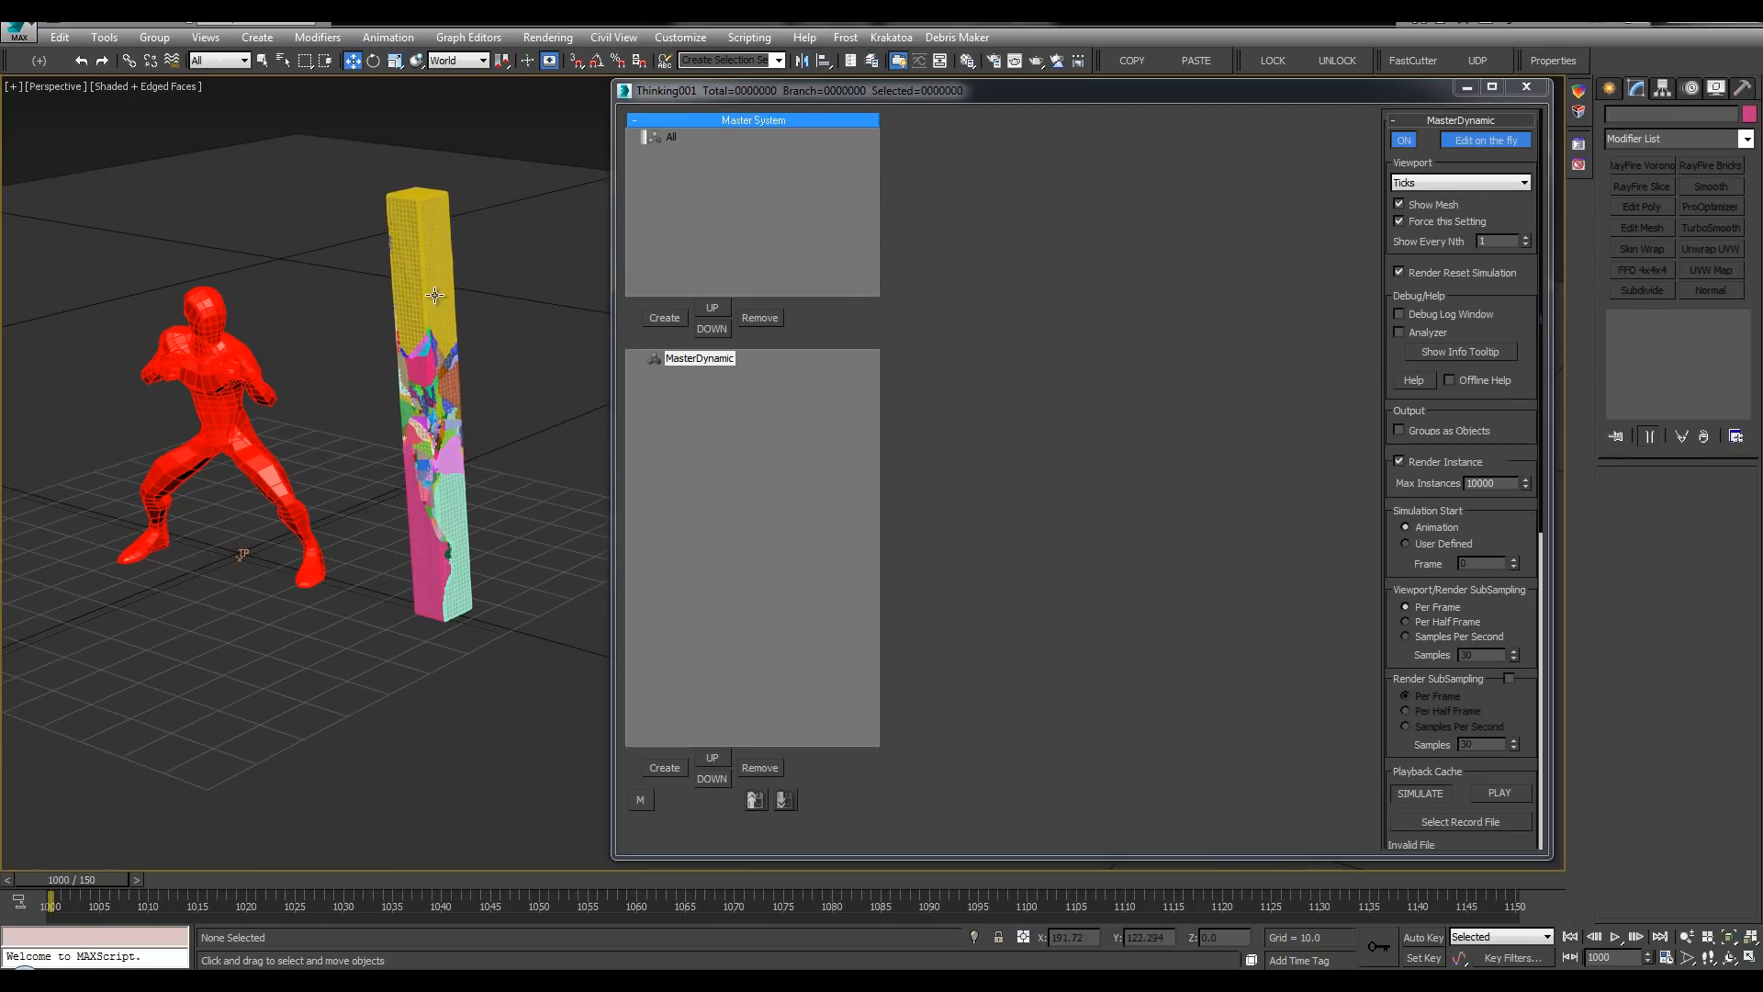
pyautogui.press('F4')
pyautogui.moveTo(570, 535); pyautogui.dragTo(585, 540, button='middle')
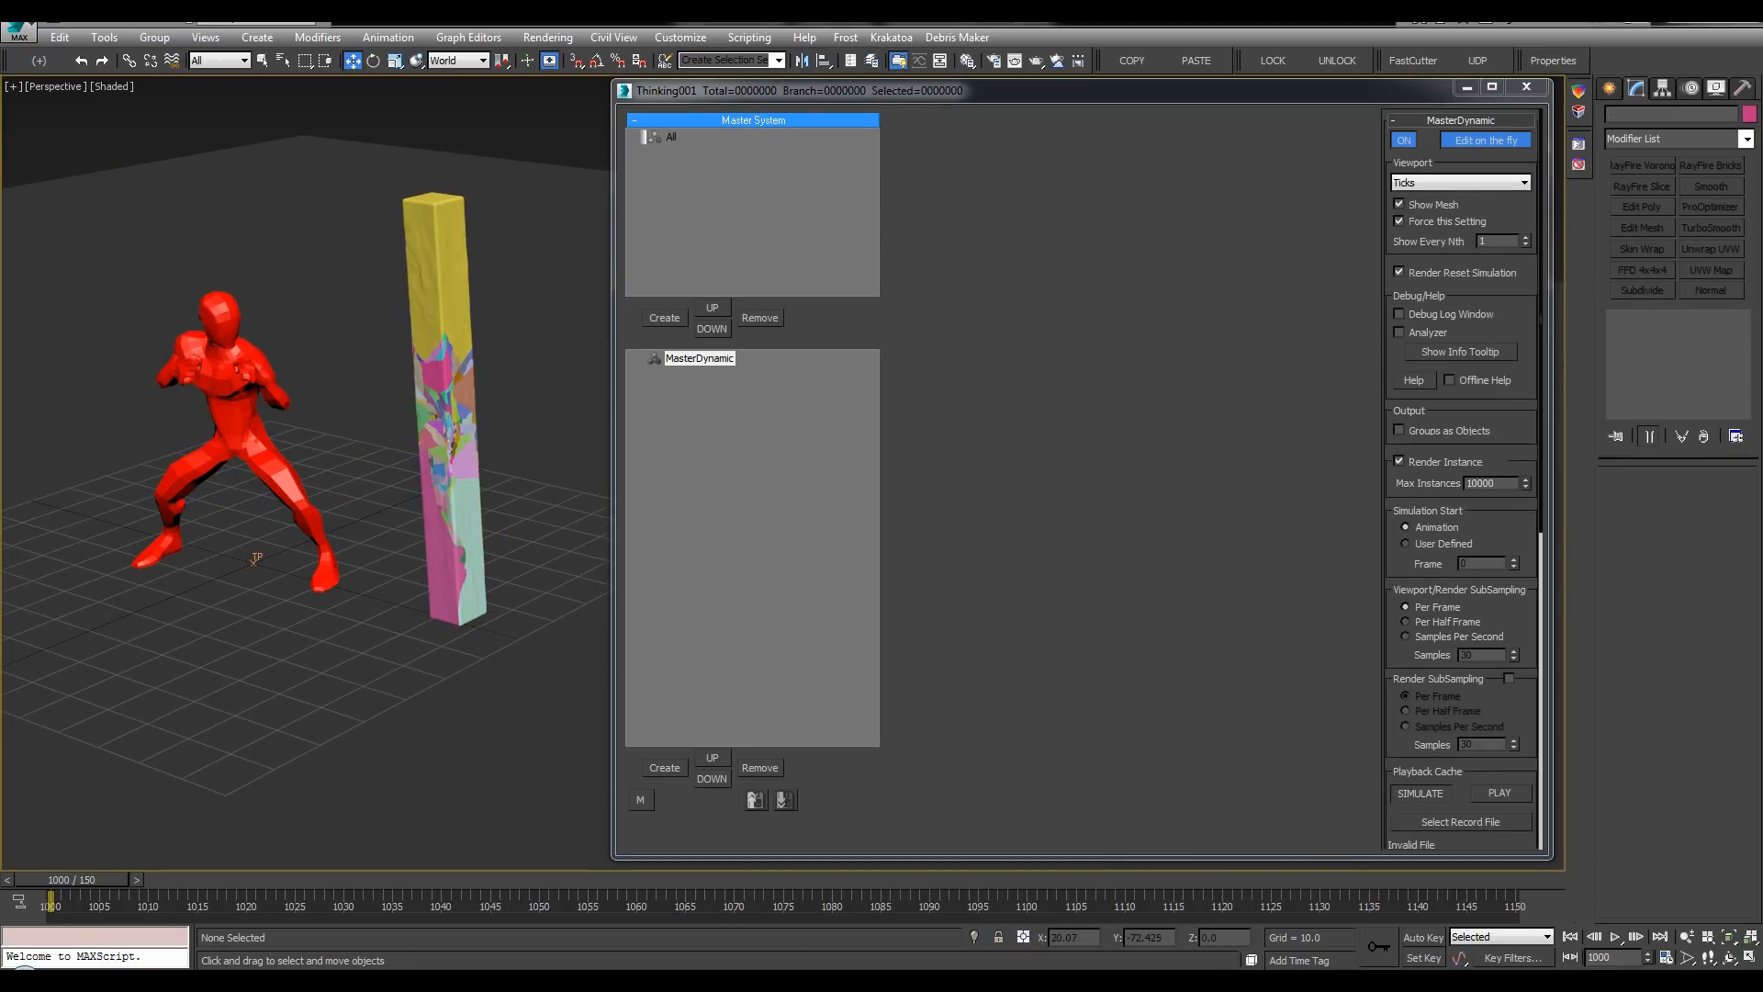
# Step: Set the animation end time to frame 1100 in the time configuration
pyautogui.rightClick(1571, 958)
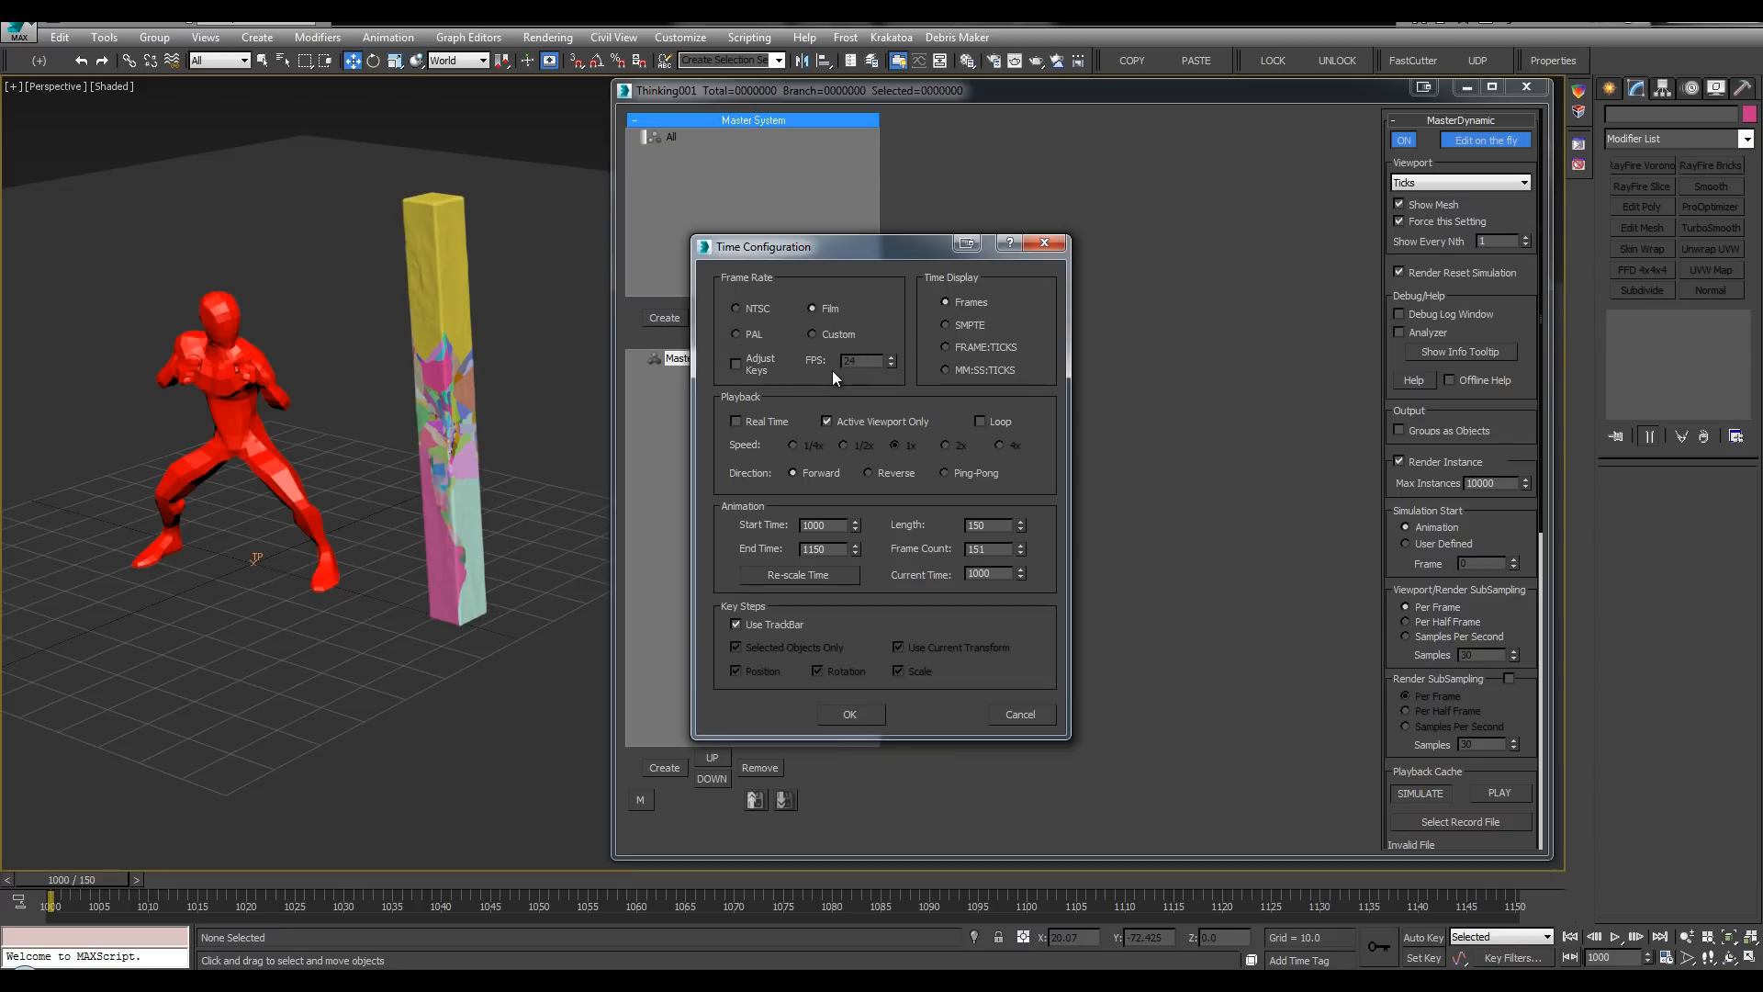
pyautogui.moveTo(834, 550); pyautogui.dragTo(484, 550)
pyautogui.write('1100')
pyautogui.press('Return')
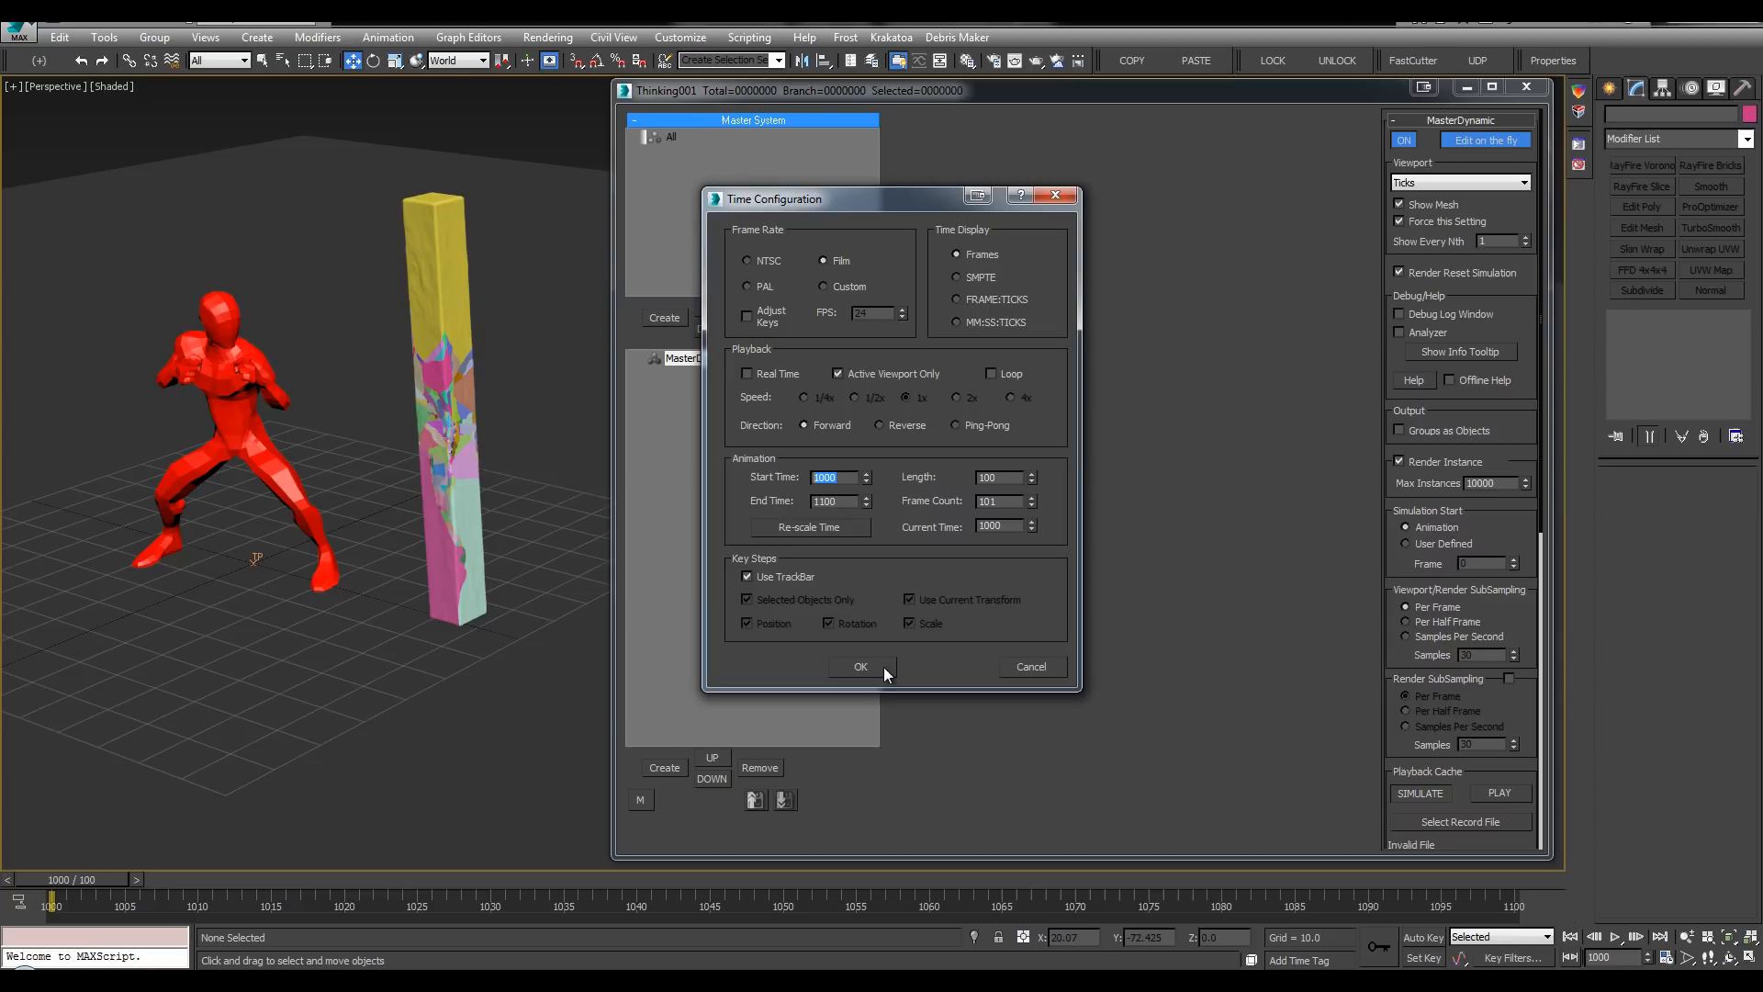
pyautogui.click(879, 667)
pyautogui.click(861, 668)
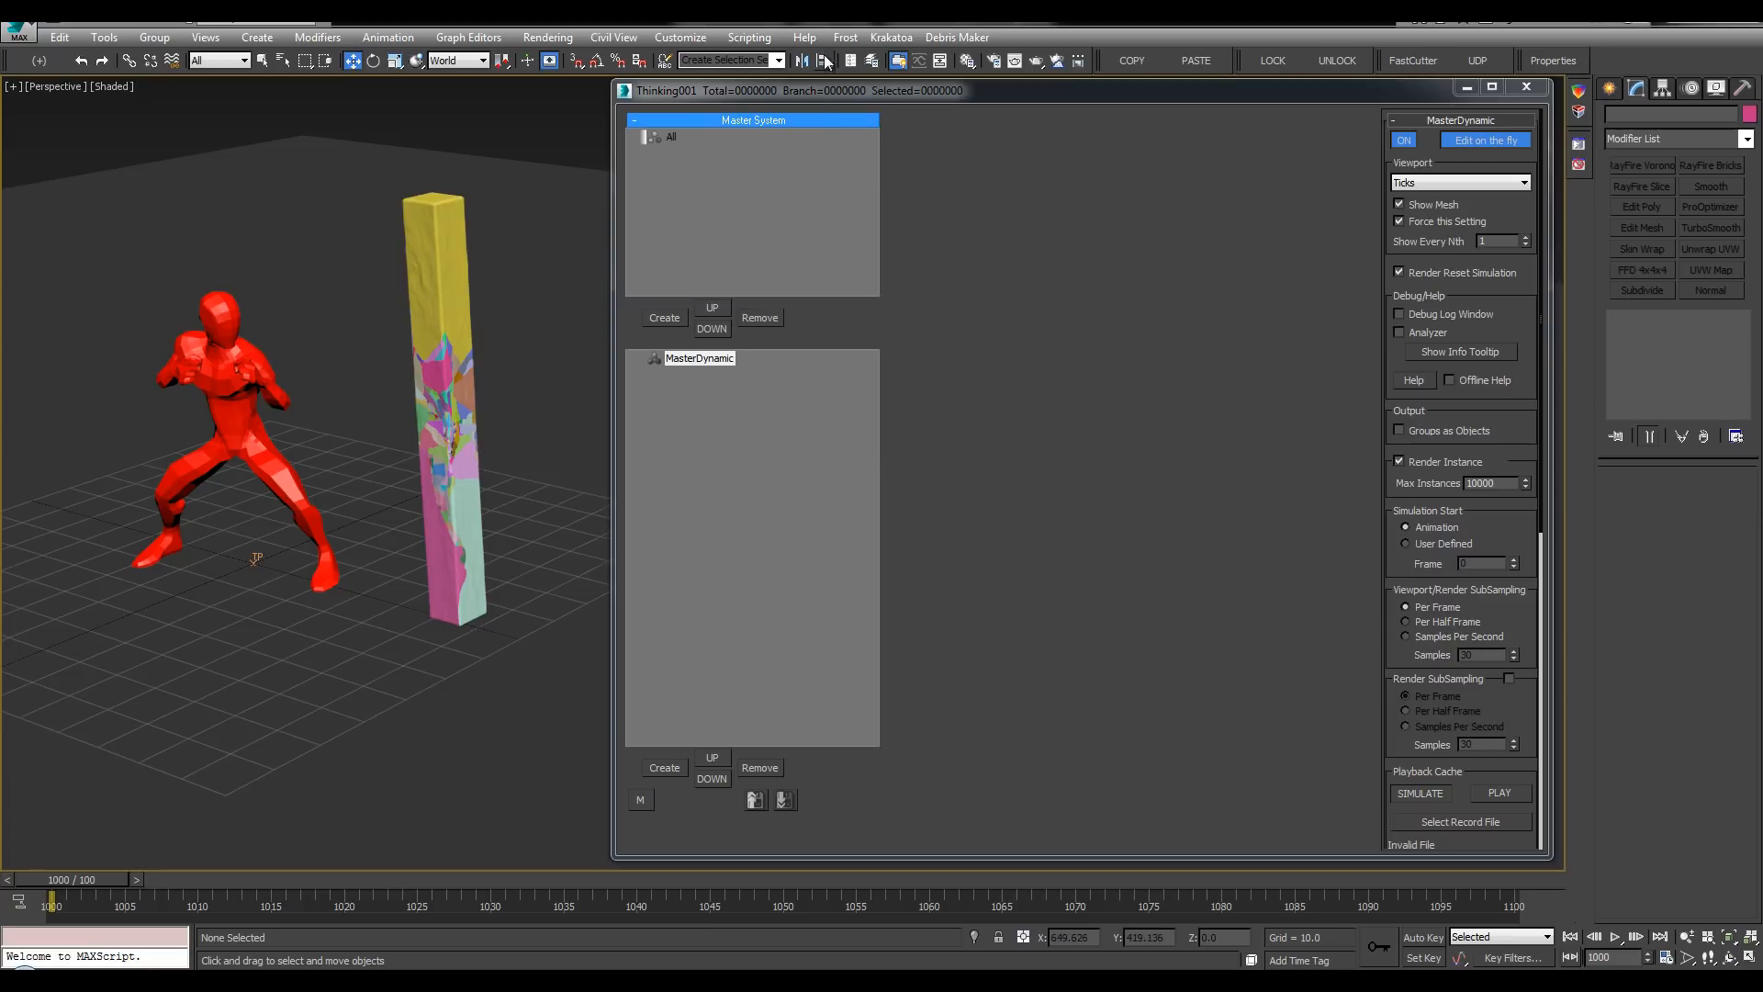
# Step: Check the scene's system unit scale in the units setup without changing it
pyautogui.click(755, 38)
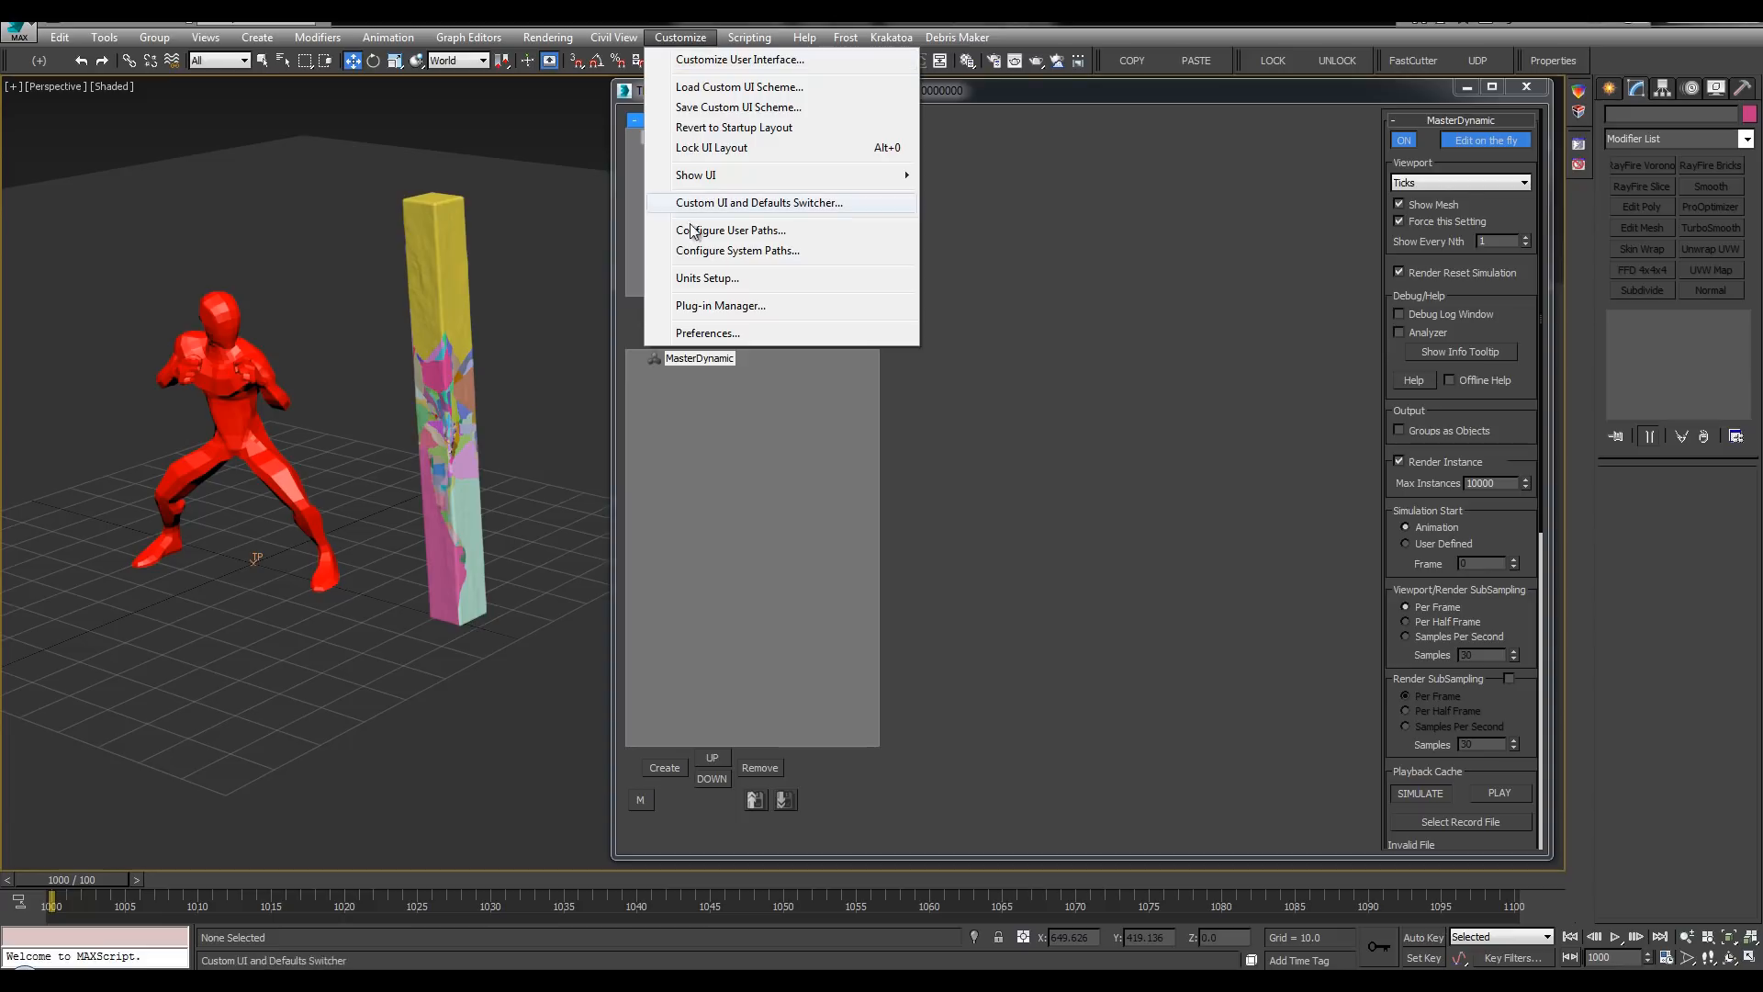
pyautogui.click(689, 278)
pyautogui.moveTo(787, 315); pyautogui.dragTo(714, 257)
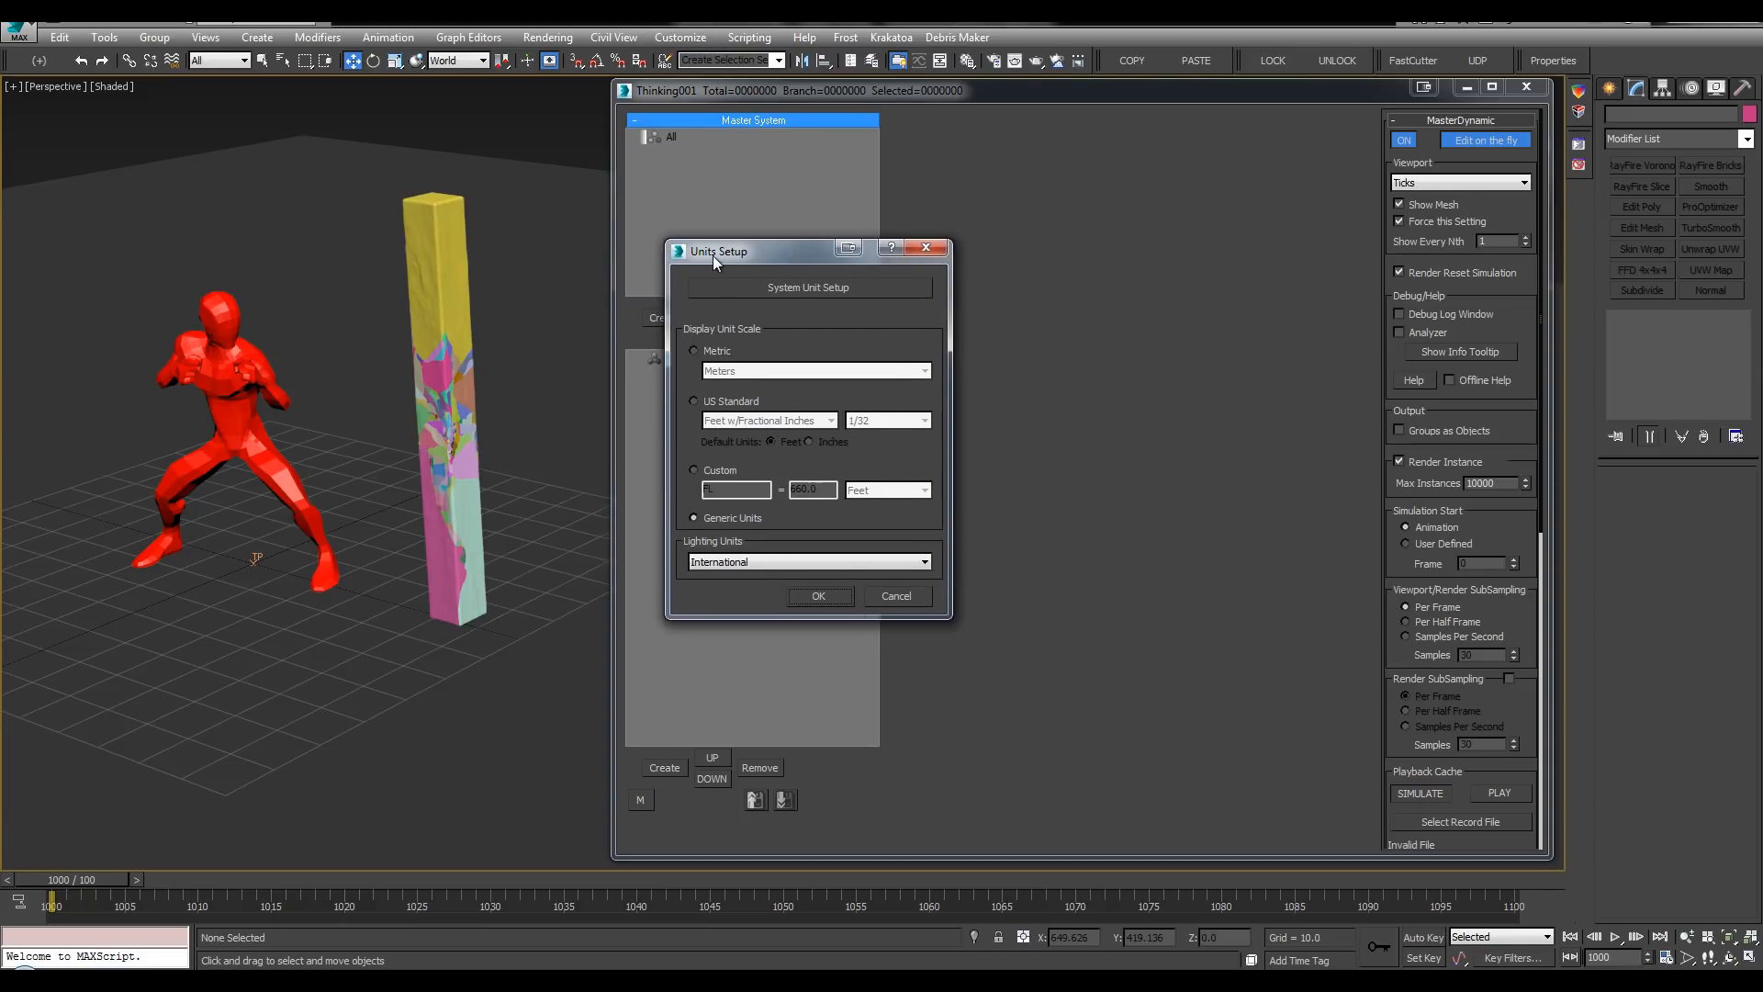
pyautogui.click(825, 287)
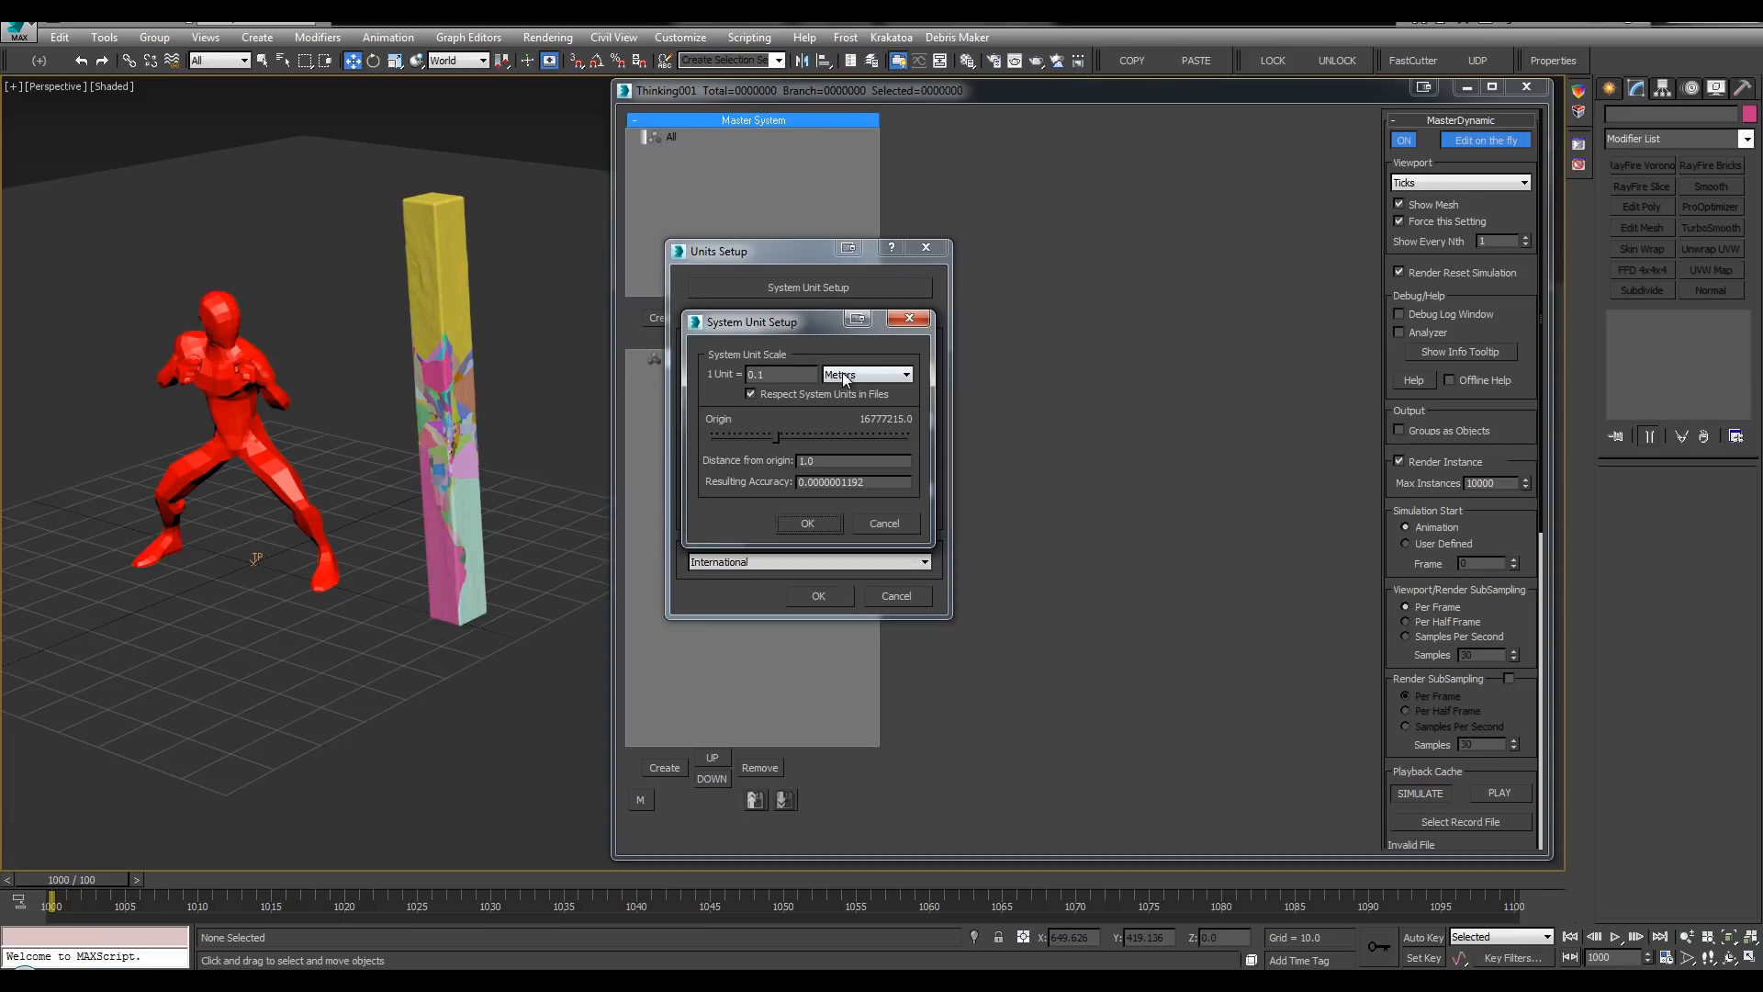
pyautogui.moveTo(785, 376); pyautogui.dragTo(648, 382)
pyautogui.click(854, 376)
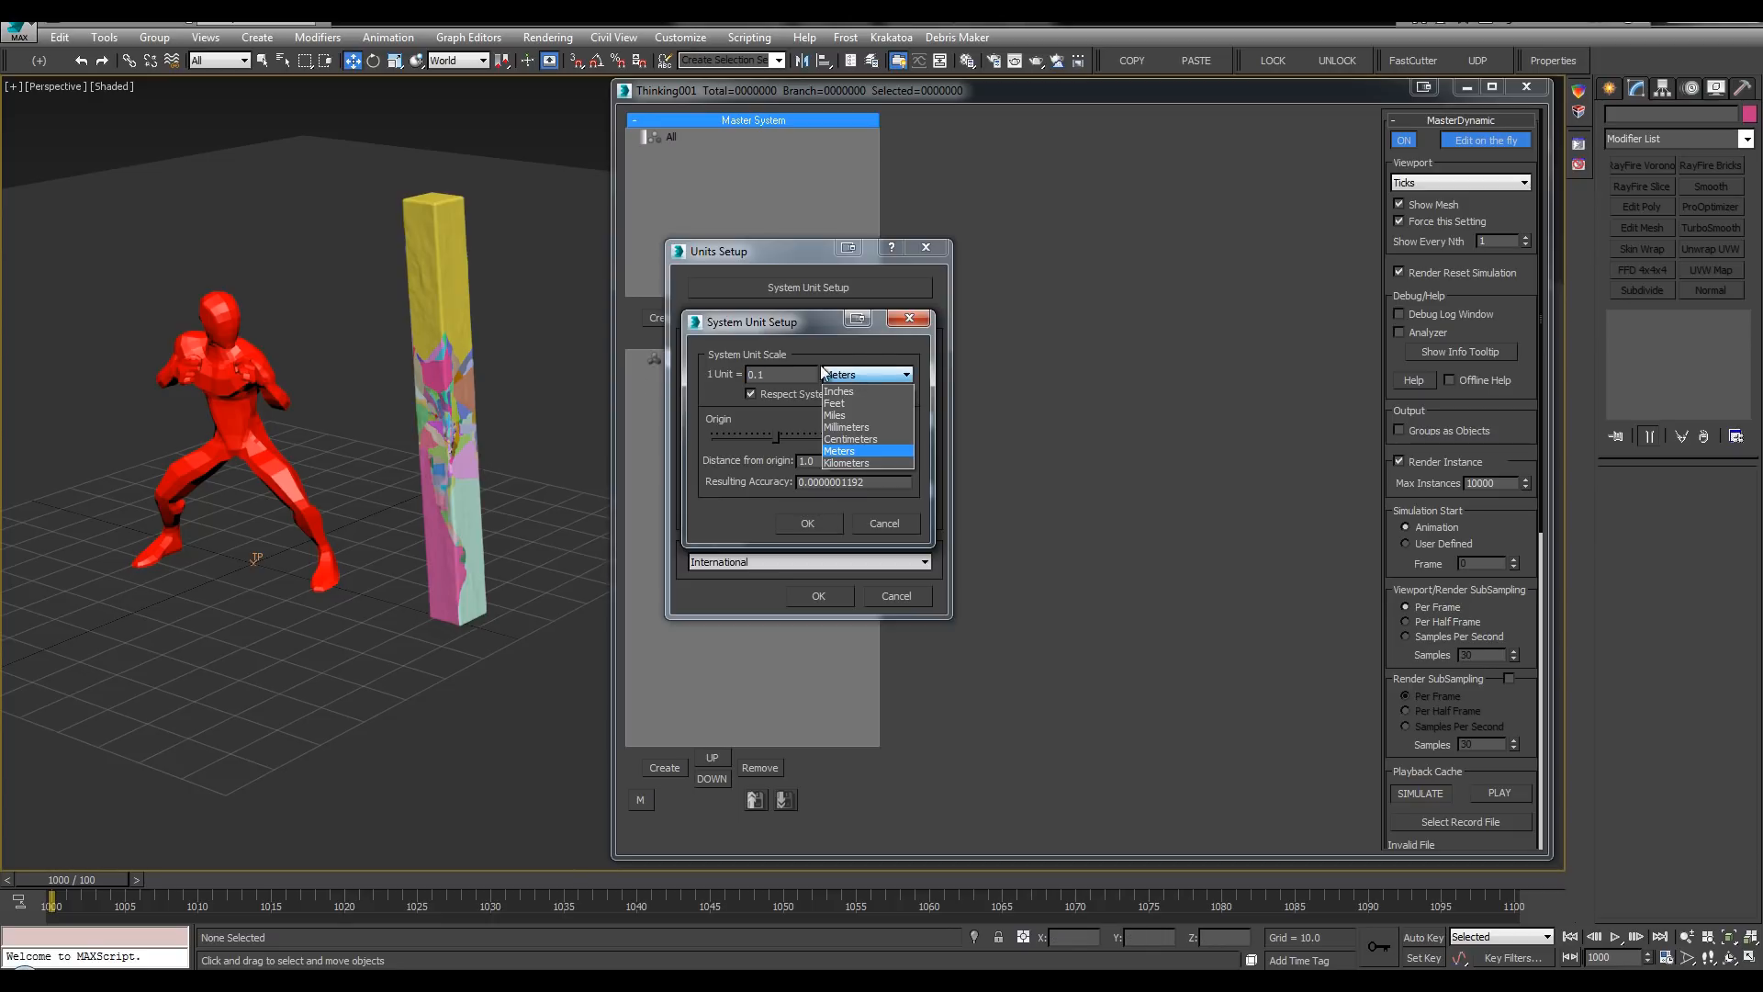
pyautogui.click(856, 373)
pyautogui.click(907, 376)
pyautogui.click(878, 379)
pyautogui.click(812, 523)
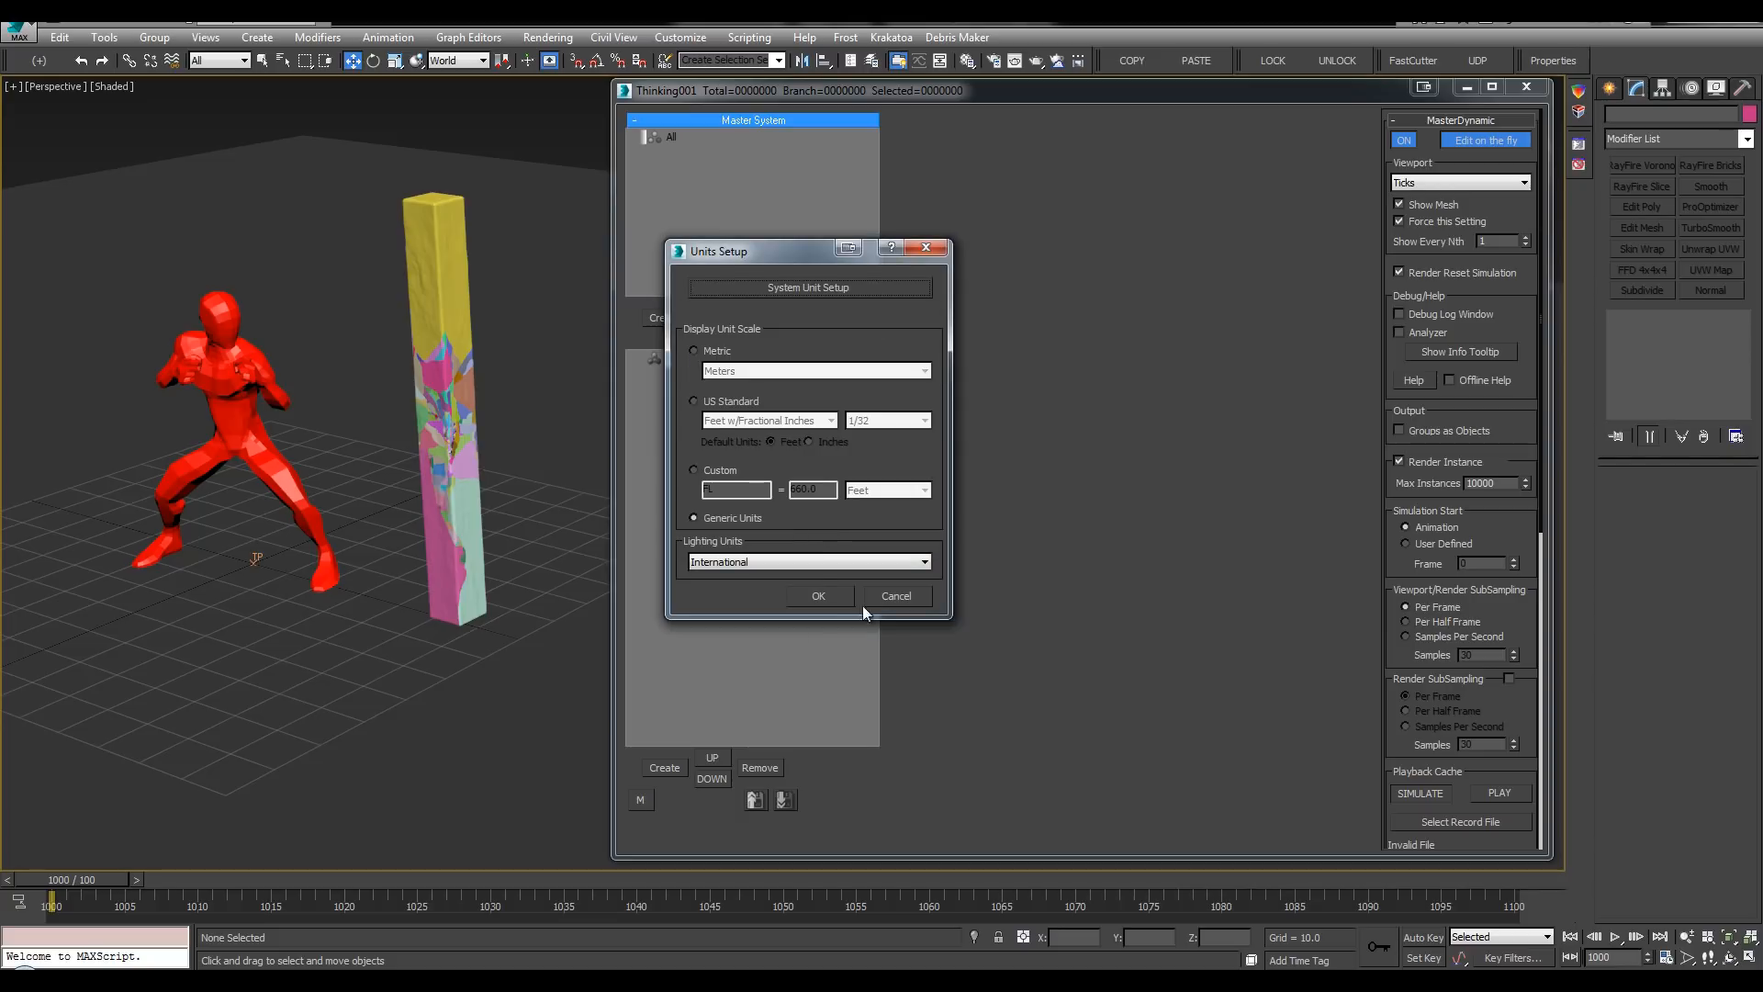
pyautogui.click(820, 596)
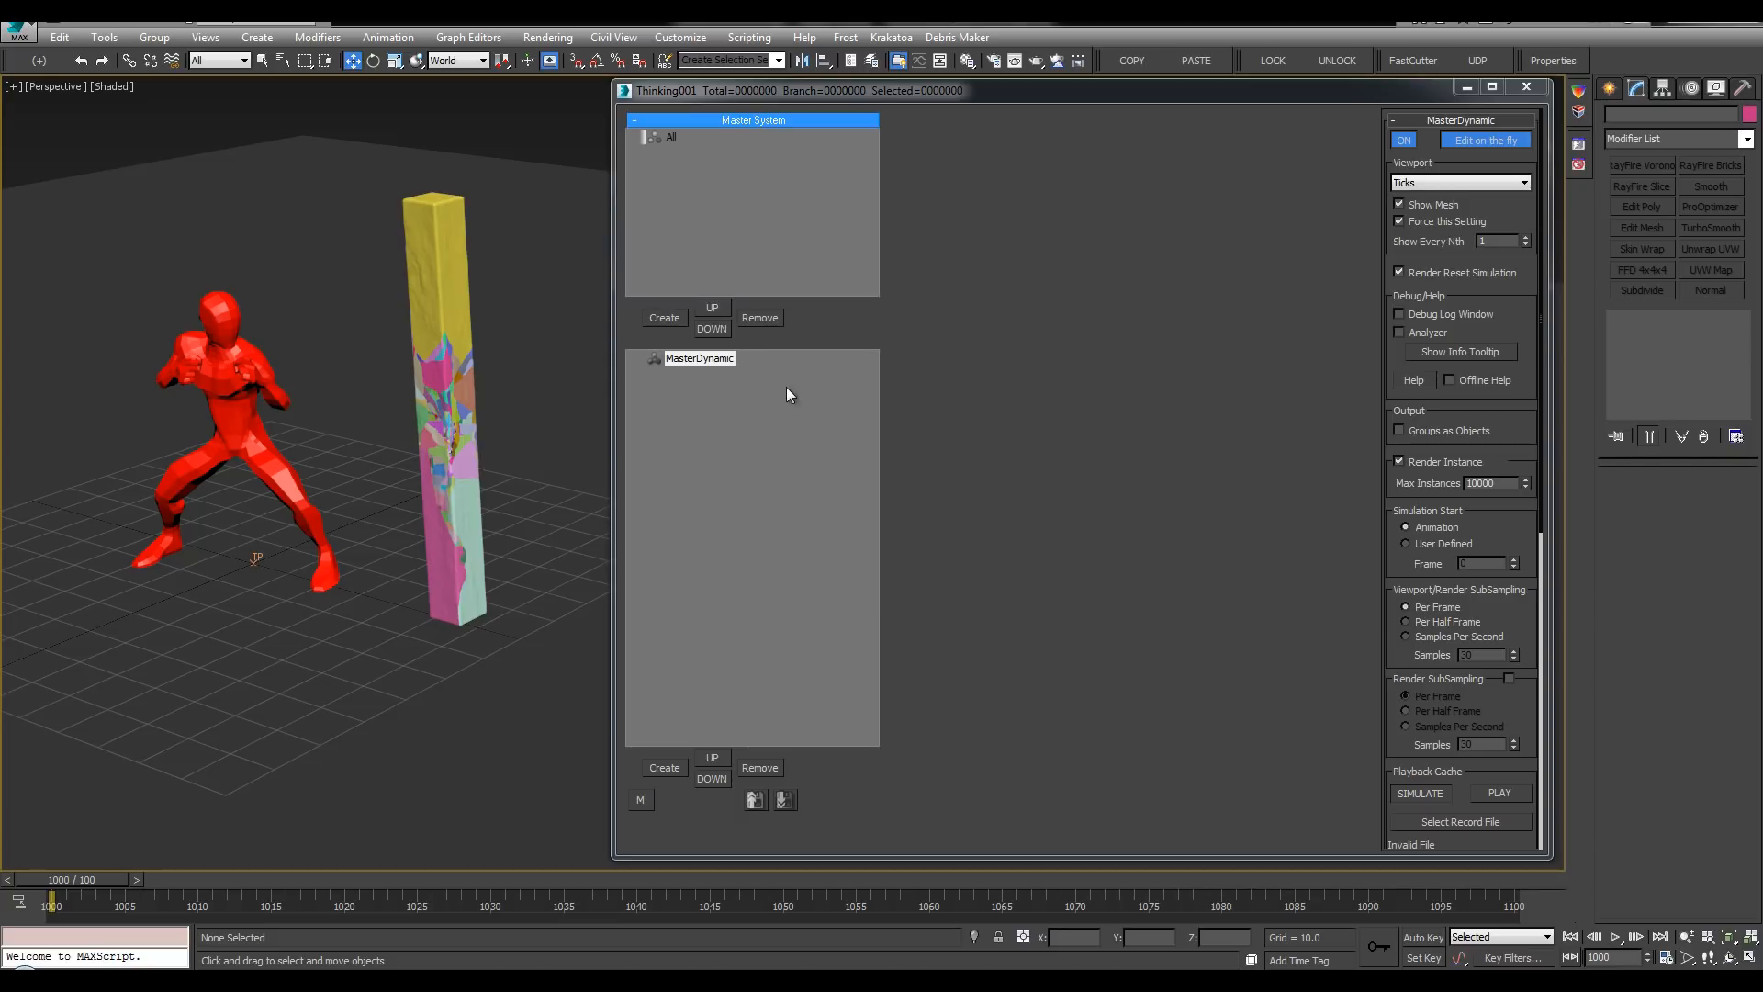
# Step: Set the MasterDynamic simulation start to User Defined at frame 1001
pyautogui.moveTo(1432, 96); pyautogui.dragTo(1437, 98)
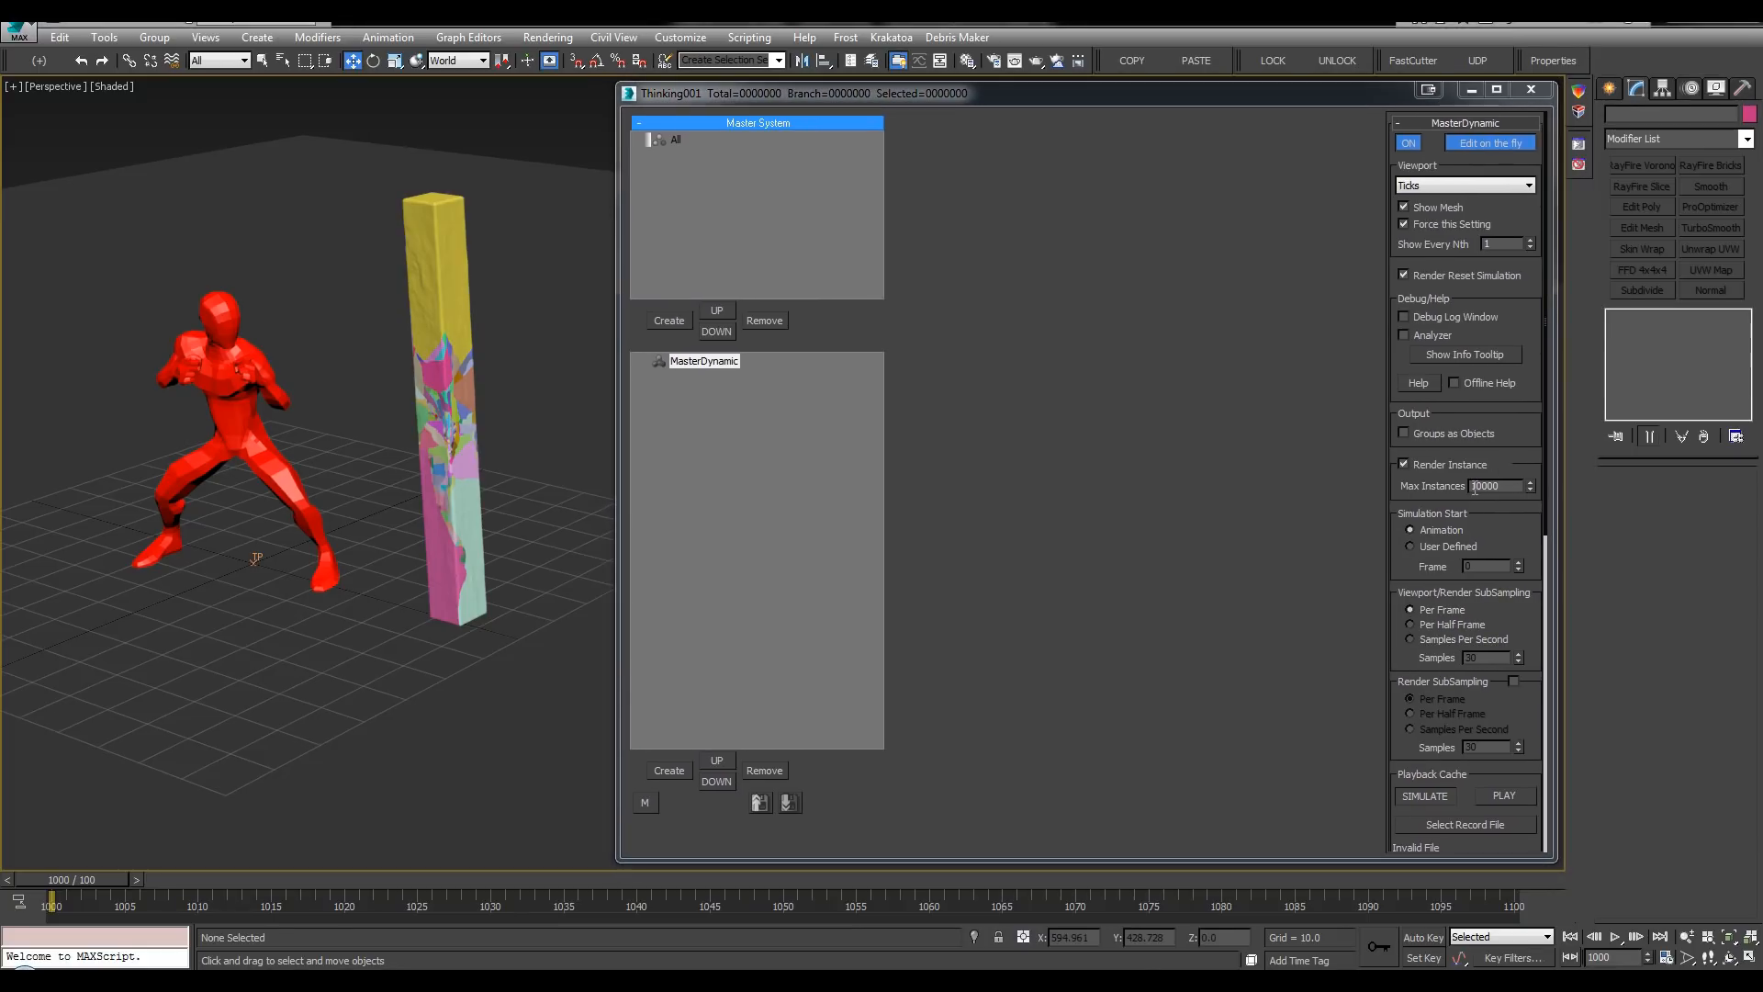
pyautogui.click(1434, 547)
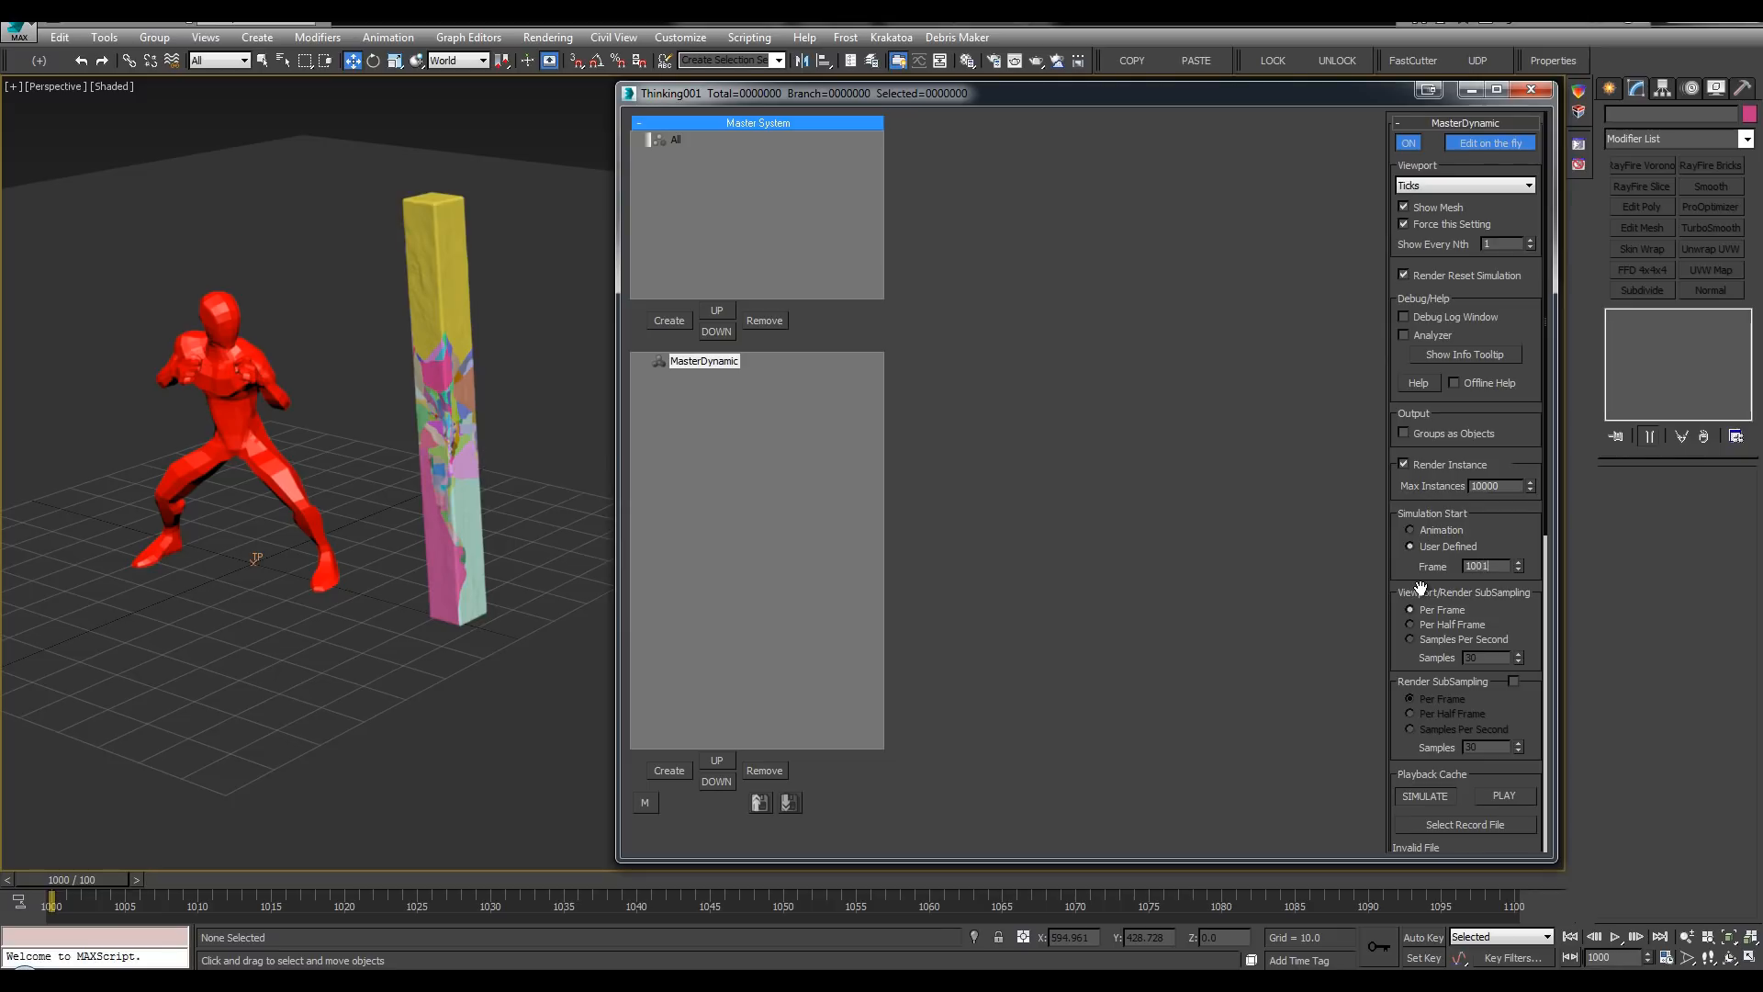
pyautogui.press('Return')
pyautogui.moveTo(87, 879); pyautogui.dragTo(92, 878)
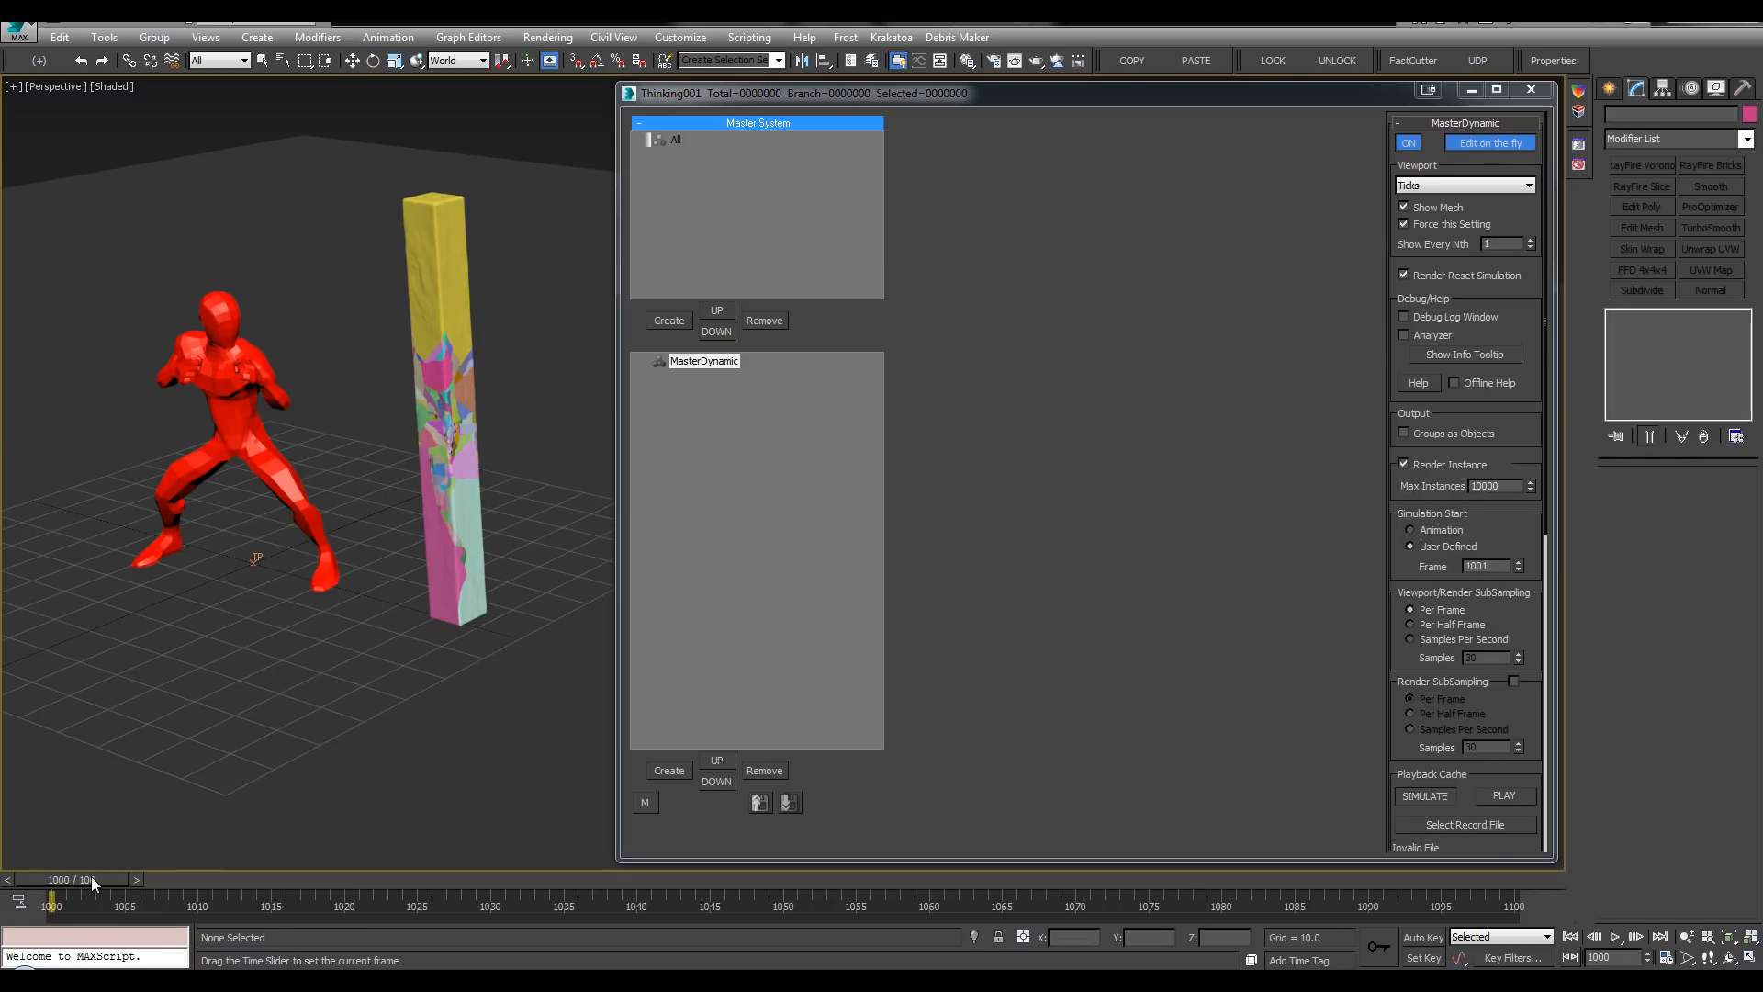
pyautogui.press('w')
pyautogui.keyDown('alt'); pyautogui.moveTo(447, 475); pyautogui.dragTo(460, 392, button='middle'); pyautogui.keyUp('alt')
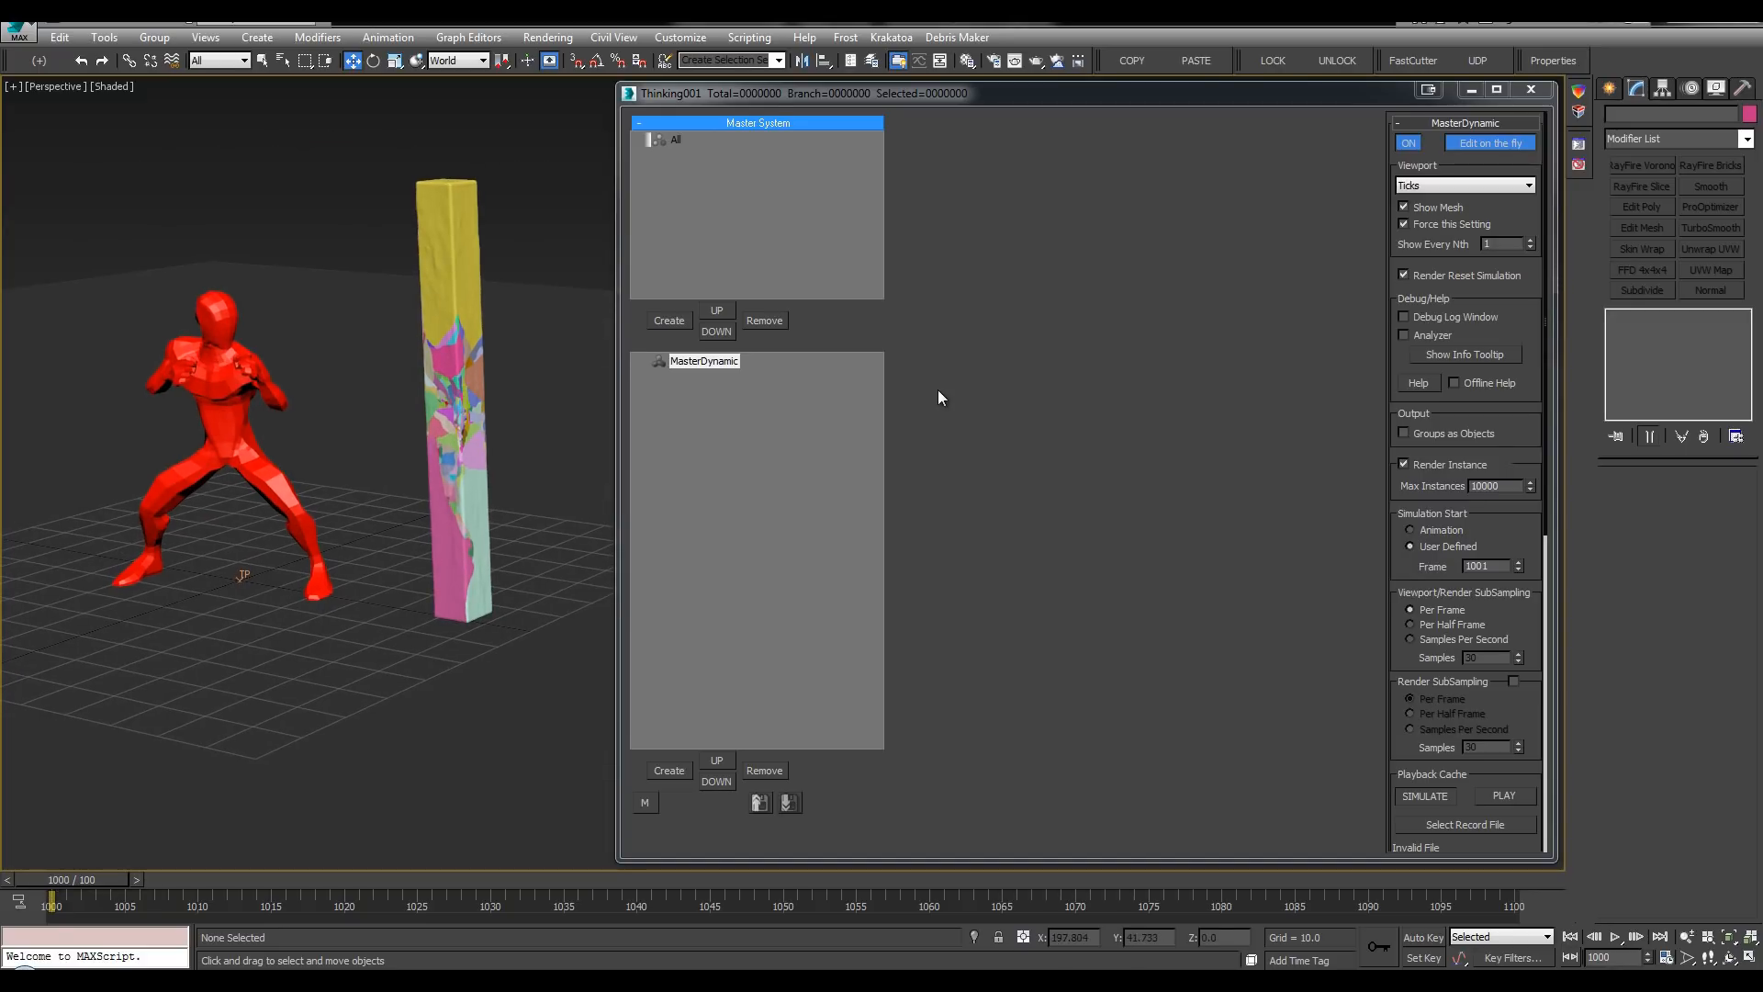
# Step: Disable Force this Setting and Show Mesh for MasterDynamic, and set its viewport display to None
pyautogui.click(1417, 224)
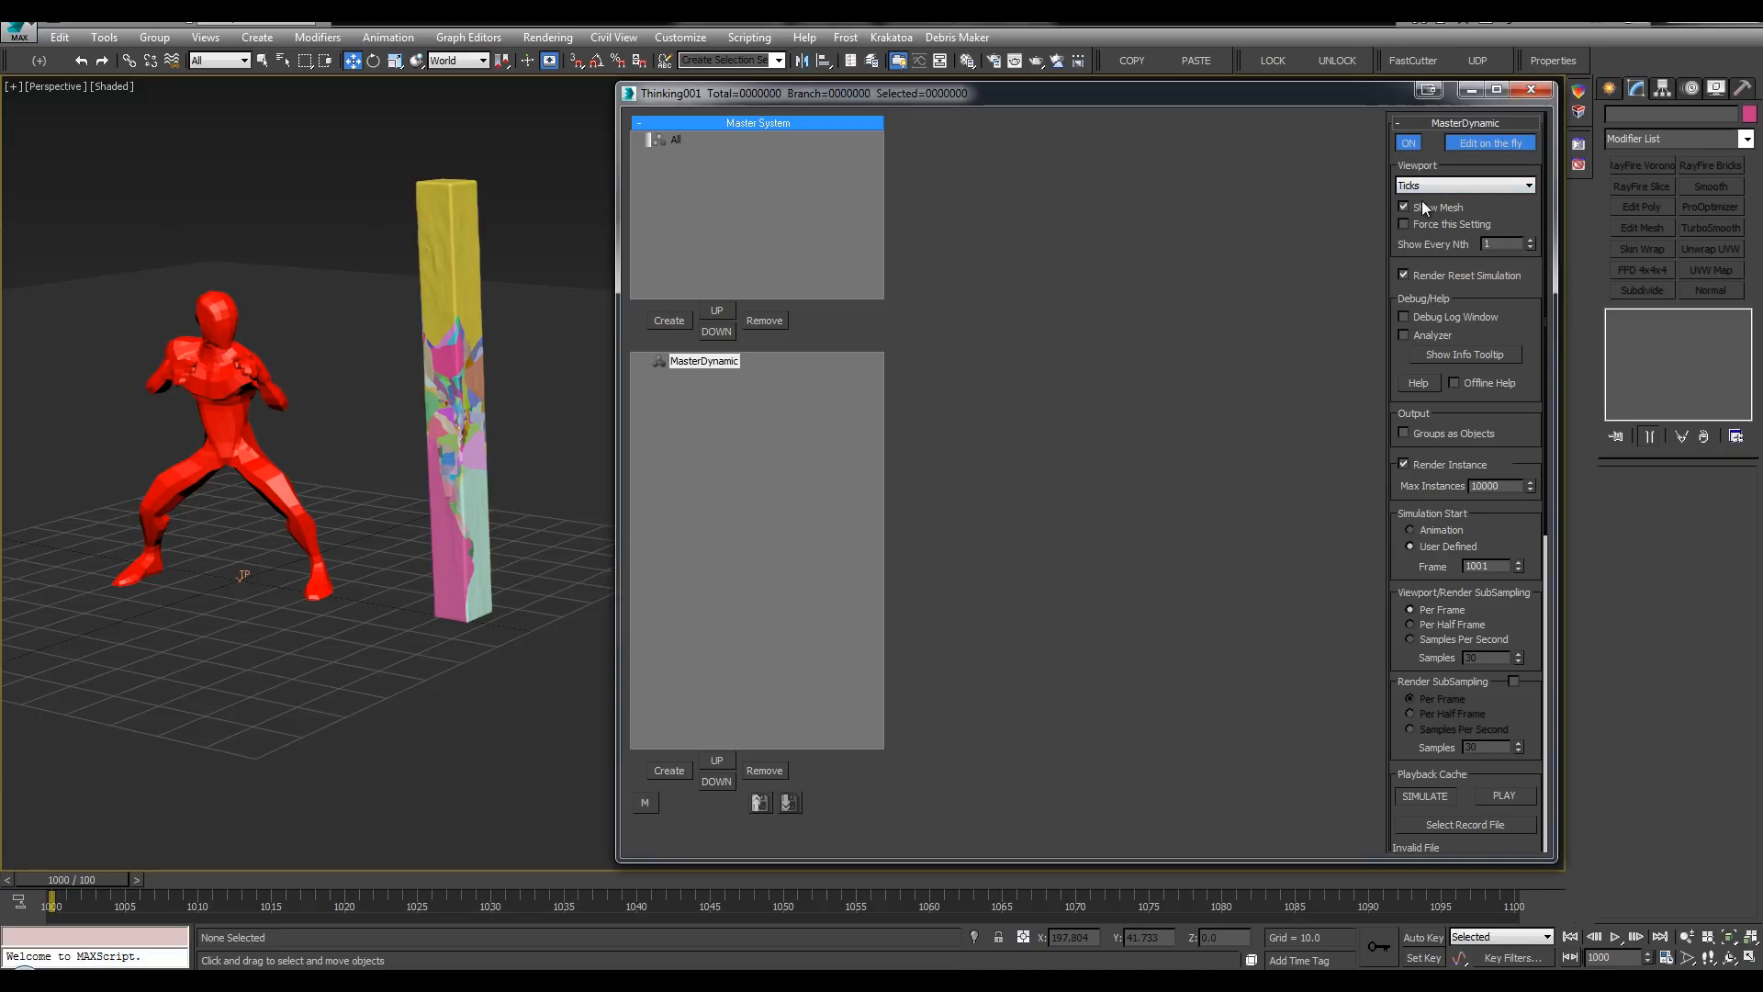
pyautogui.click(1420, 208)
pyautogui.click(1426, 187)
pyautogui.click(1420, 198)
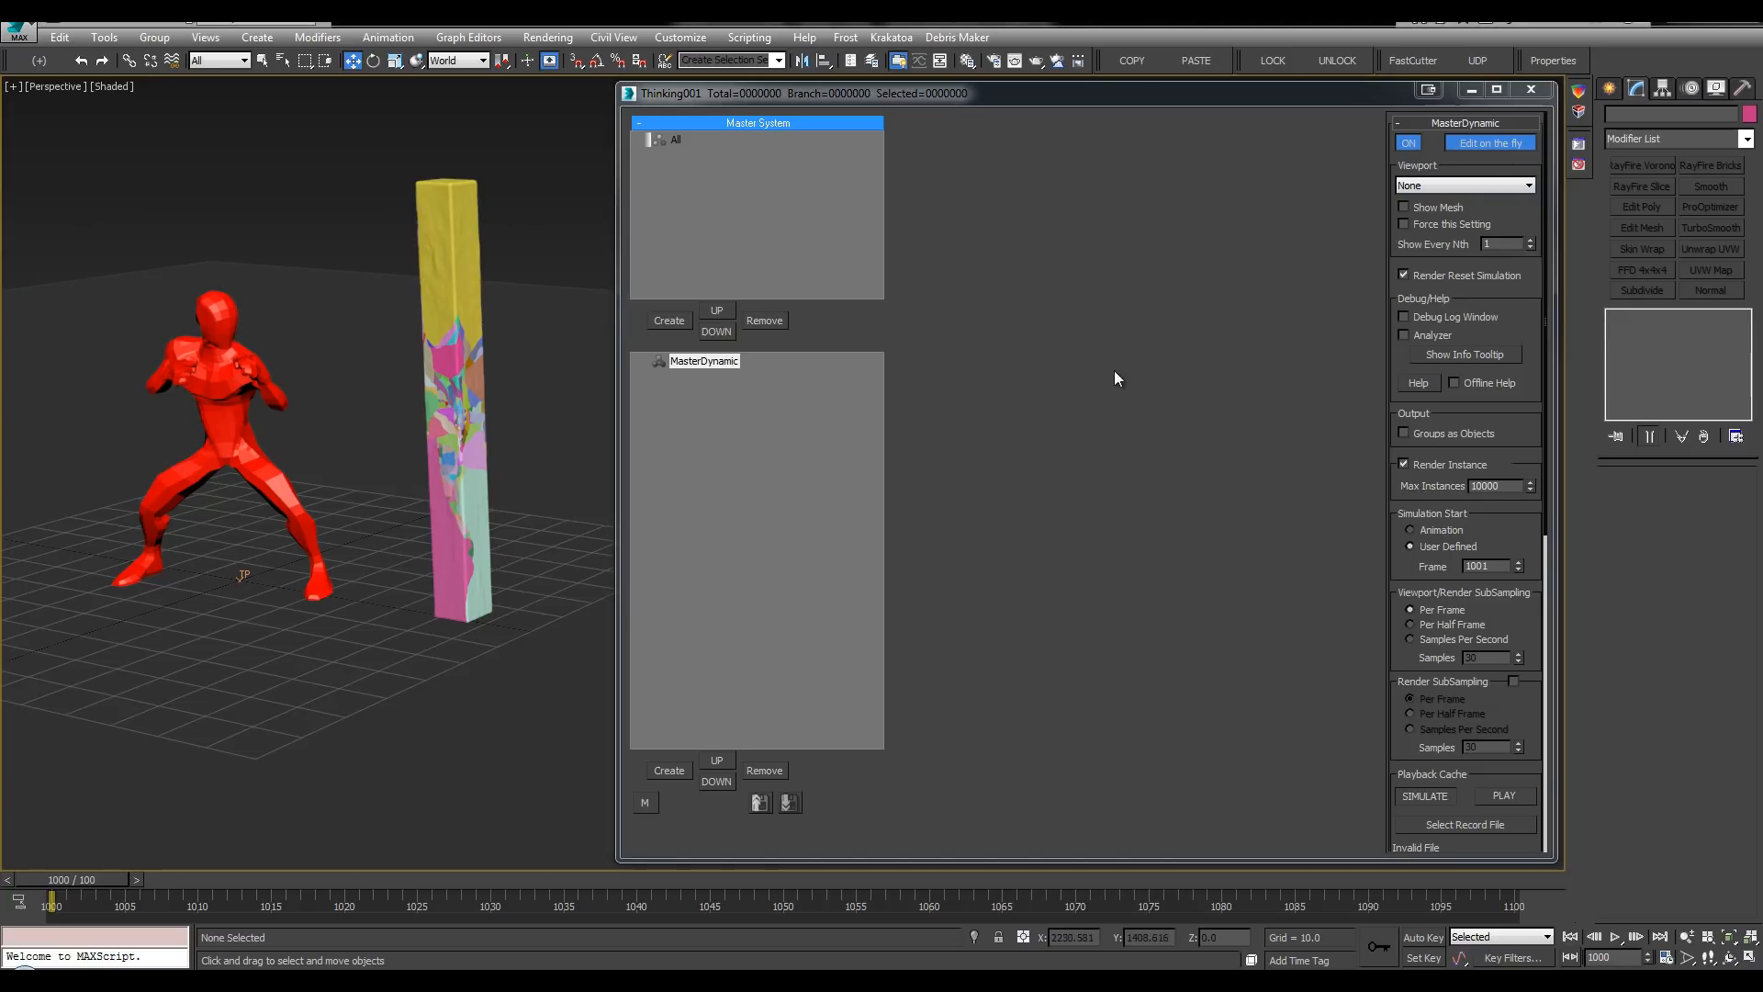
# Step: Try viewport/render subsampling at 240 samples per second, and return it to Per Frame
pyautogui.click(1447, 640)
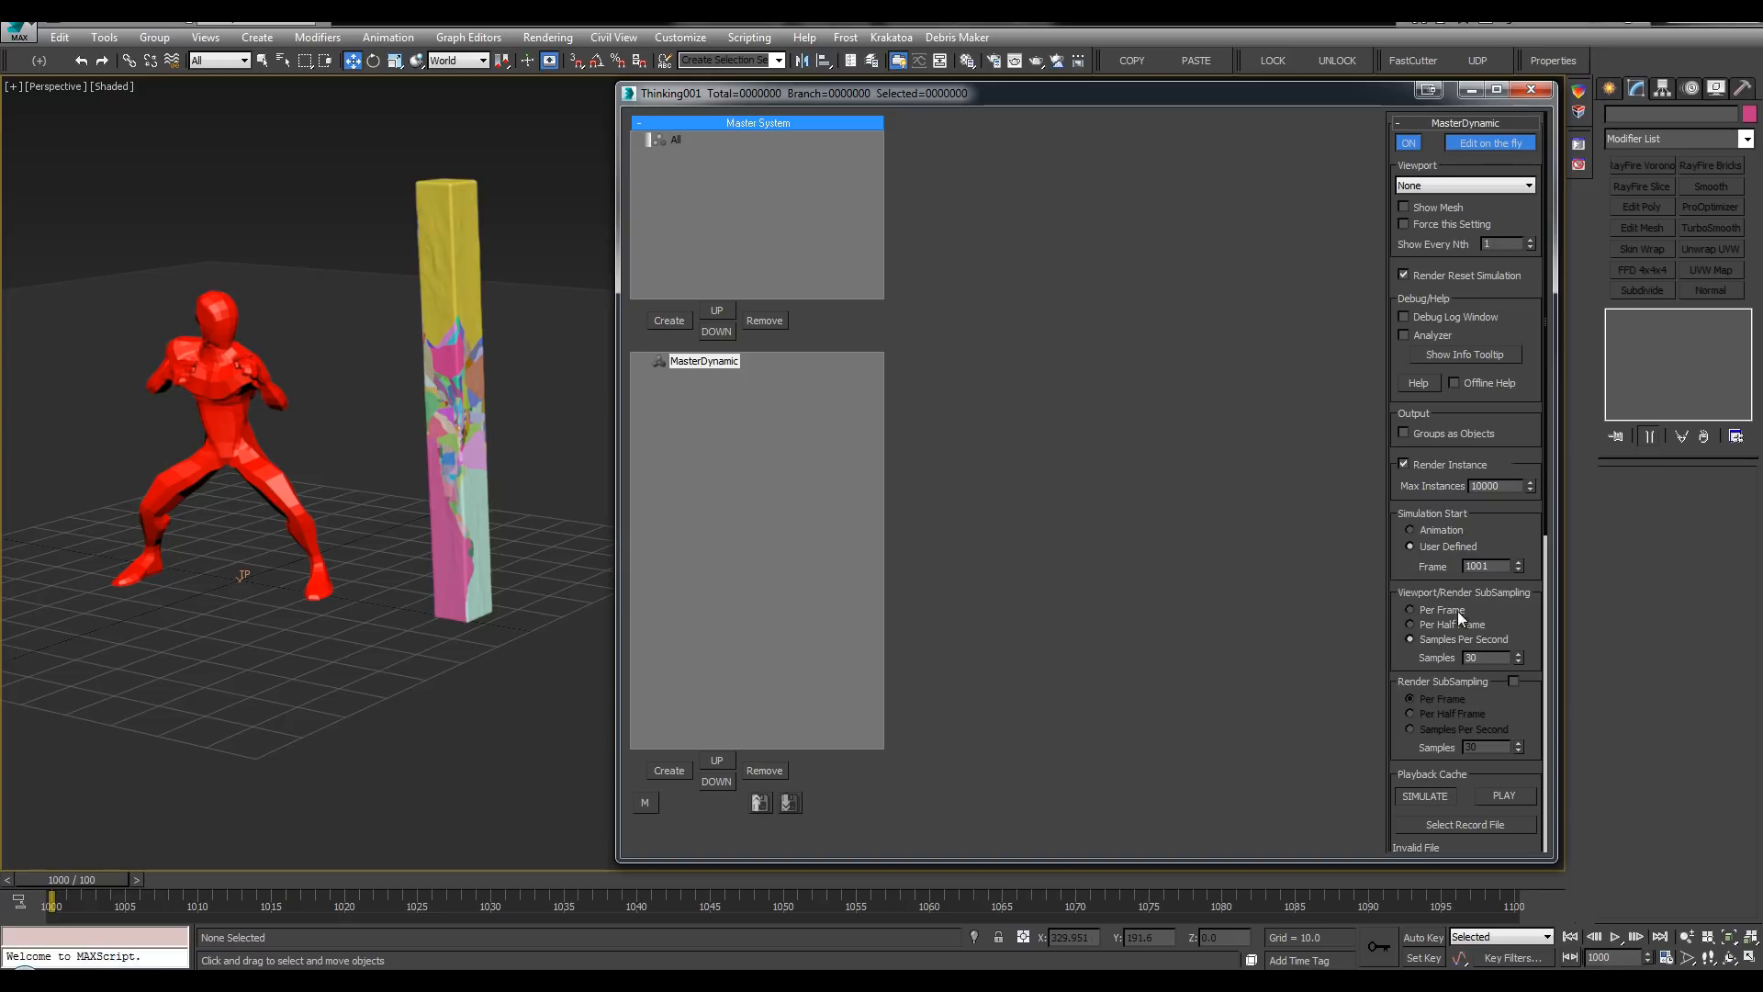
pyautogui.click(1502, 639)
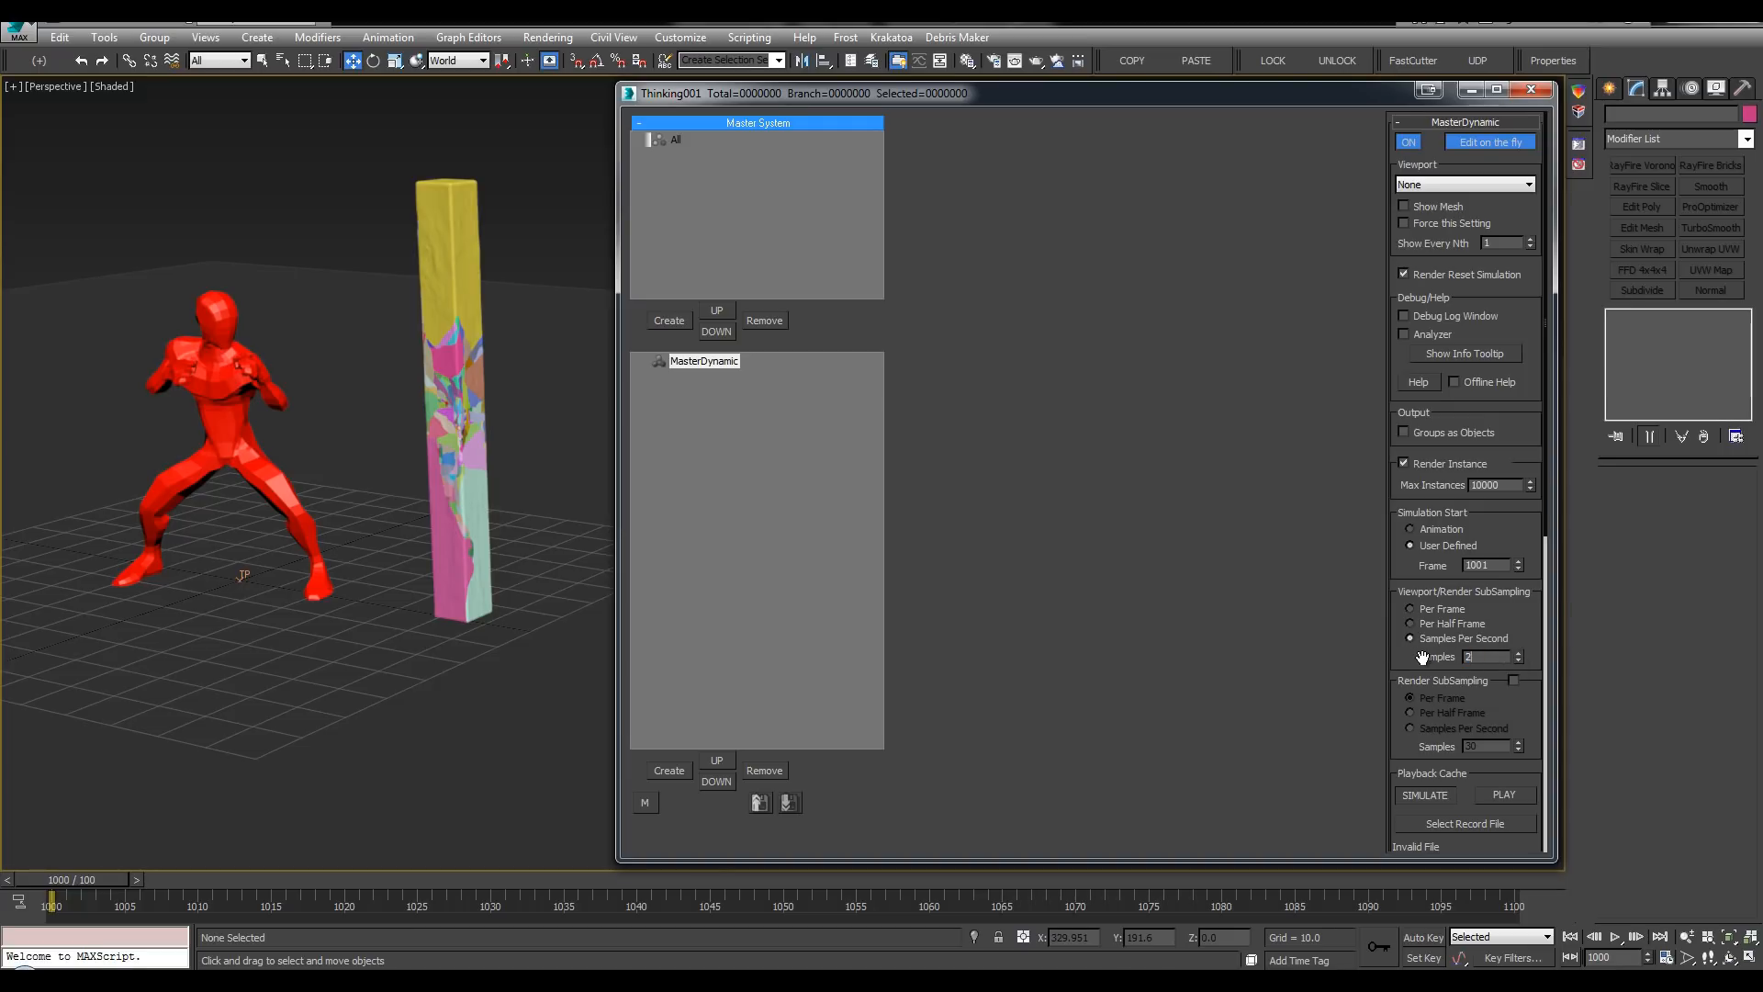
pyautogui.press('Return')
pyautogui.click(561, 223)
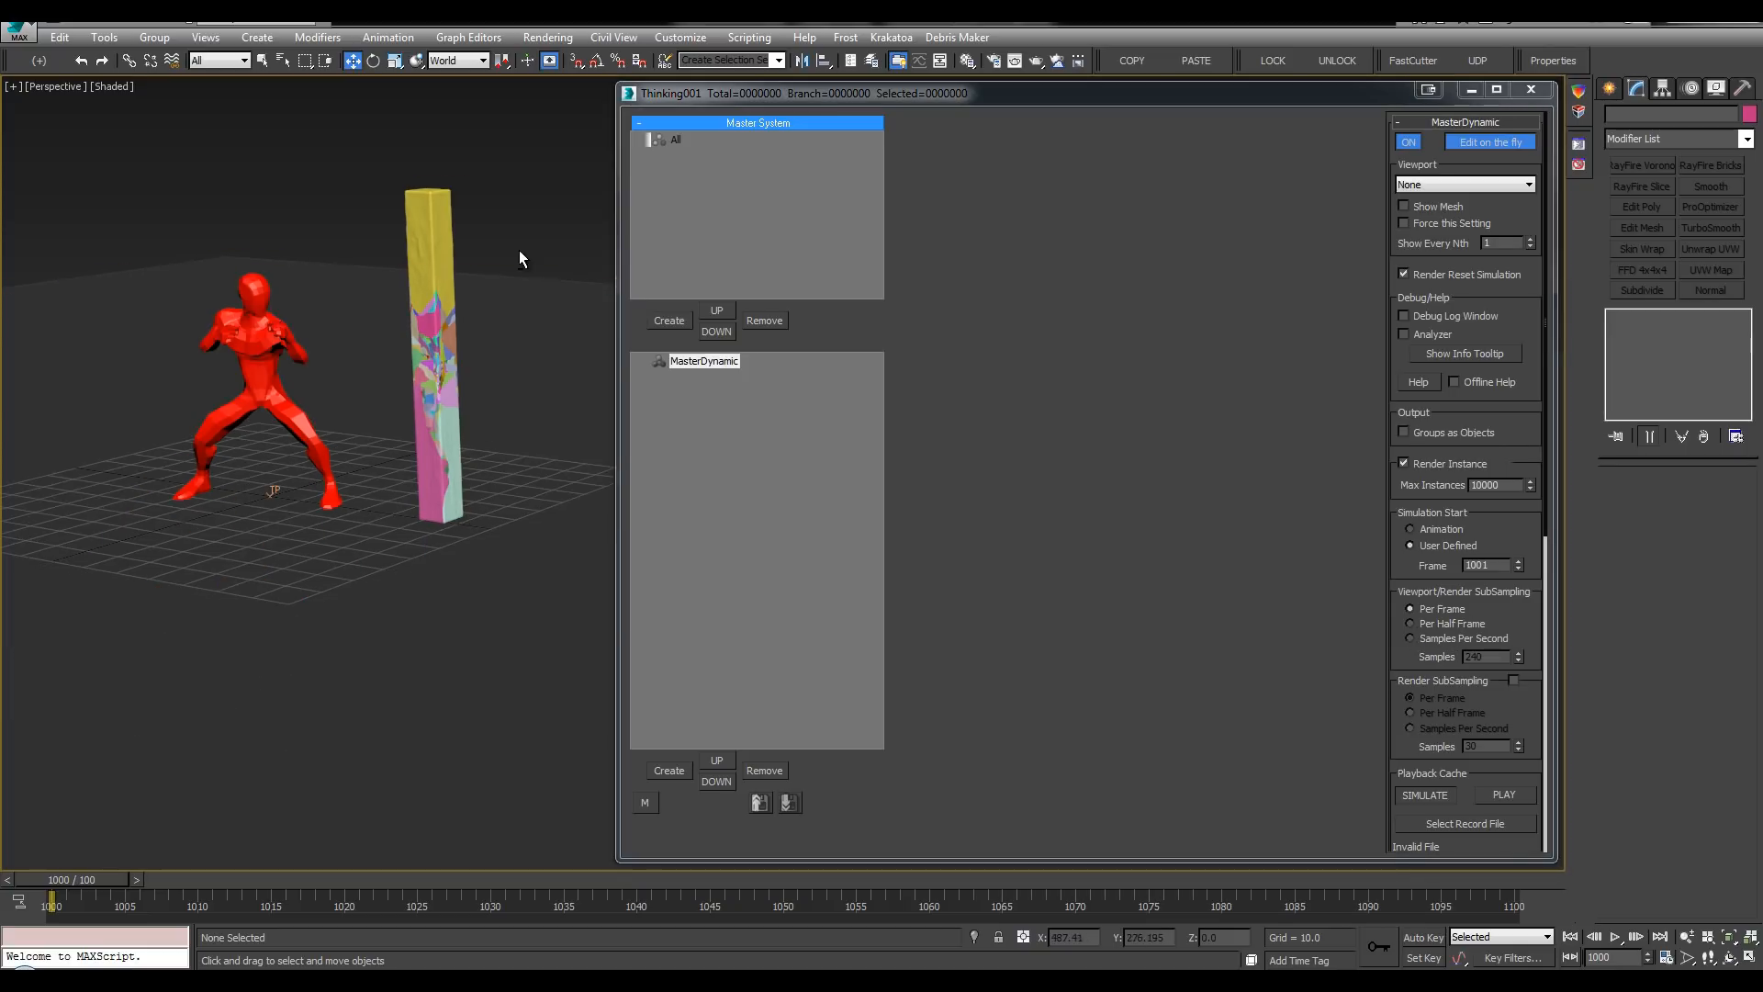
# Step: Inspect the character and the fractured post with edged faces displayed in the perspective view
pyautogui.keyDown('alt'); pyautogui.moveTo(520, 259); pyautogui.dragTo(485, 333, button='middle'); pyautogui.keyUp('alt')
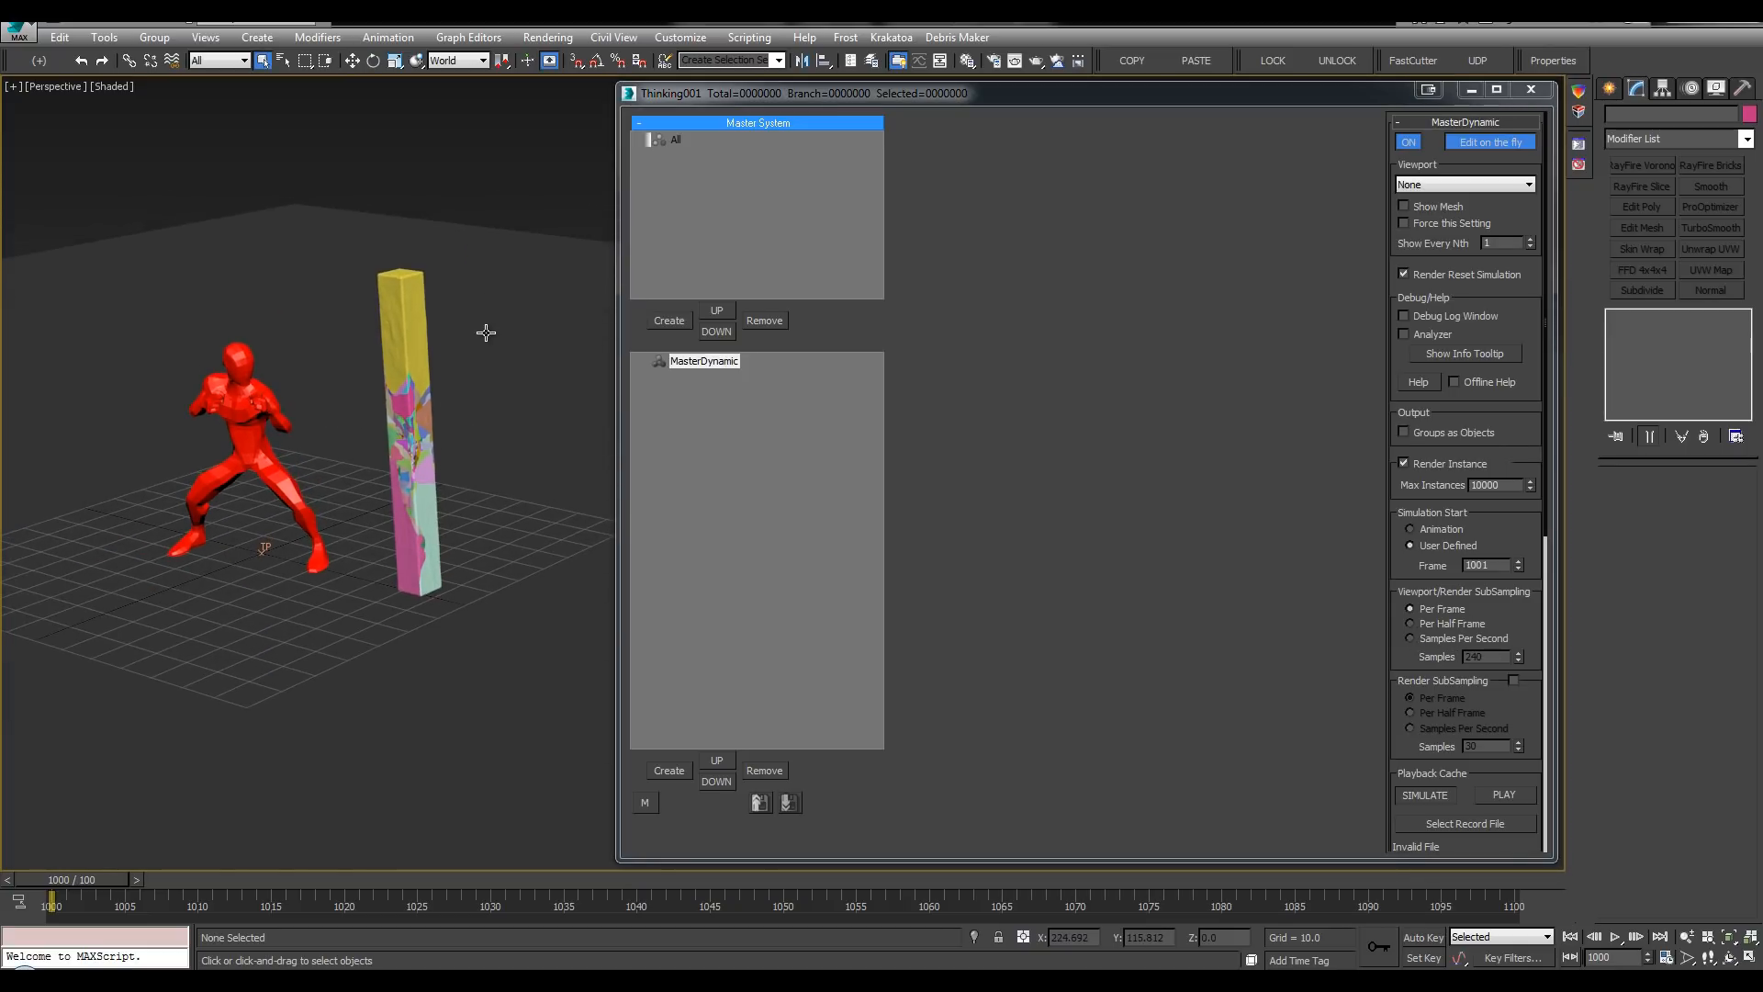
pyautogui.press('g')
pyautogui.click(946, 471)
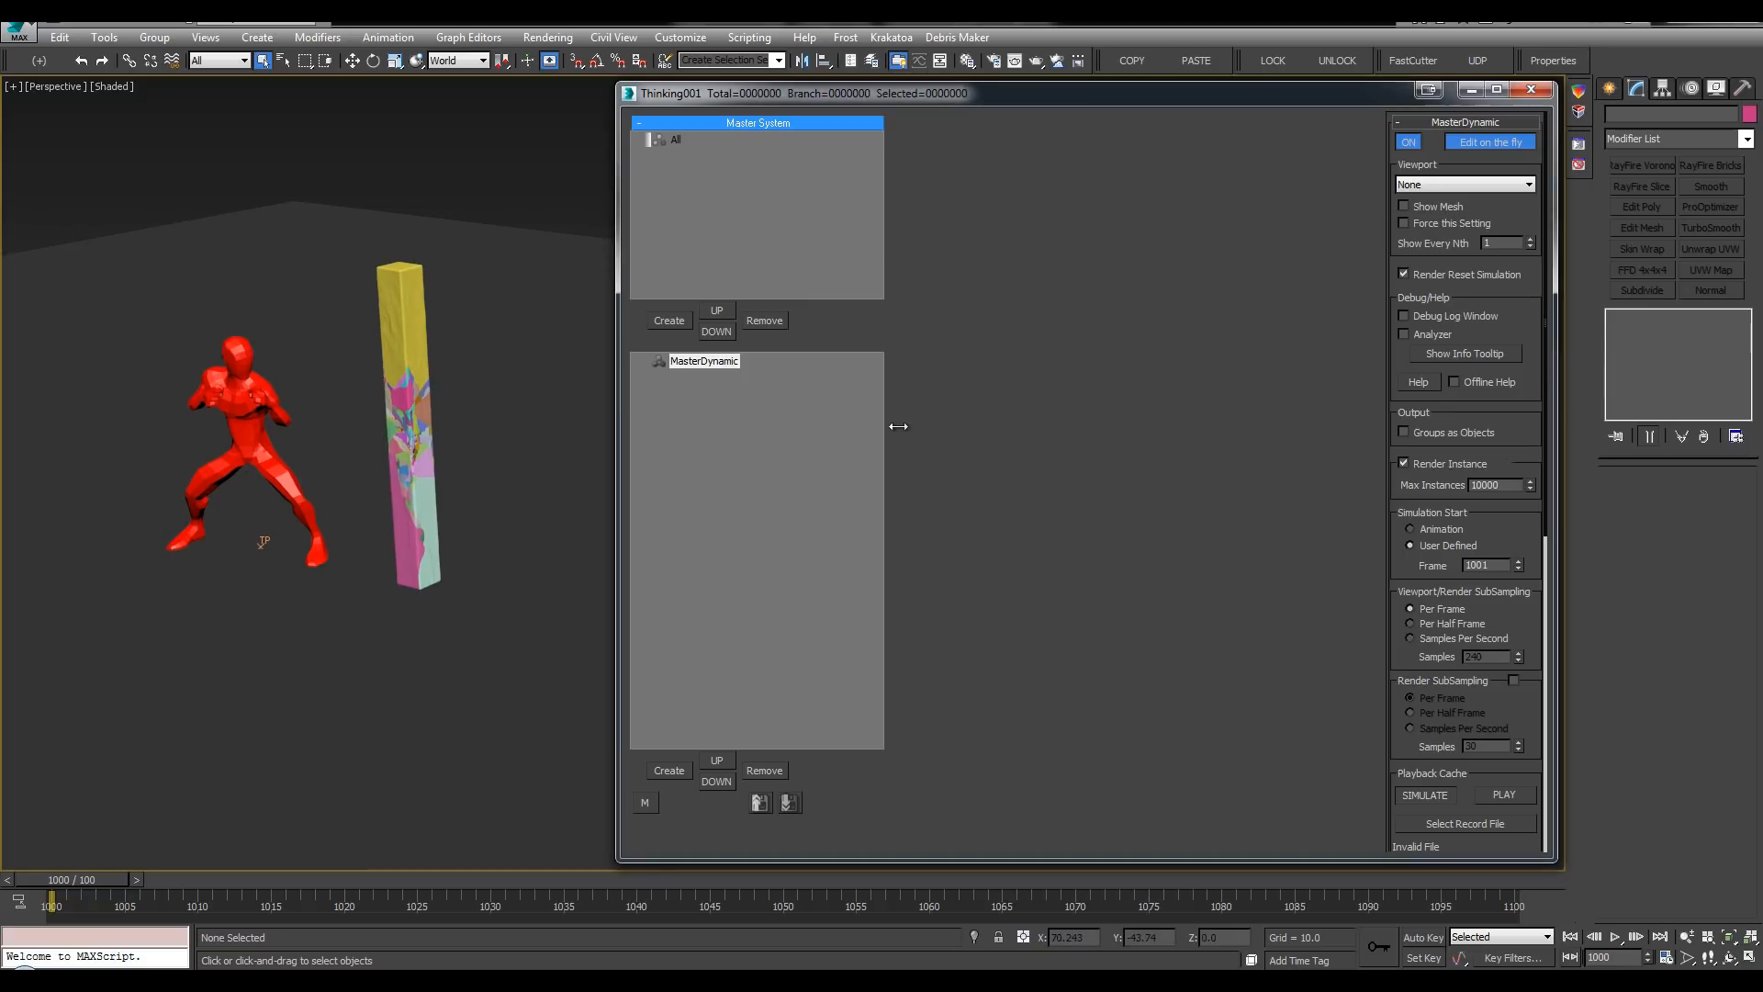
pyautogui.keyDown('alt'); pyautogui.moveTo(532, 412); pyautogui.dragTo(488, 249, button='middle'); pyautogui.keyUp('alt')
pyautogui.press('F4')
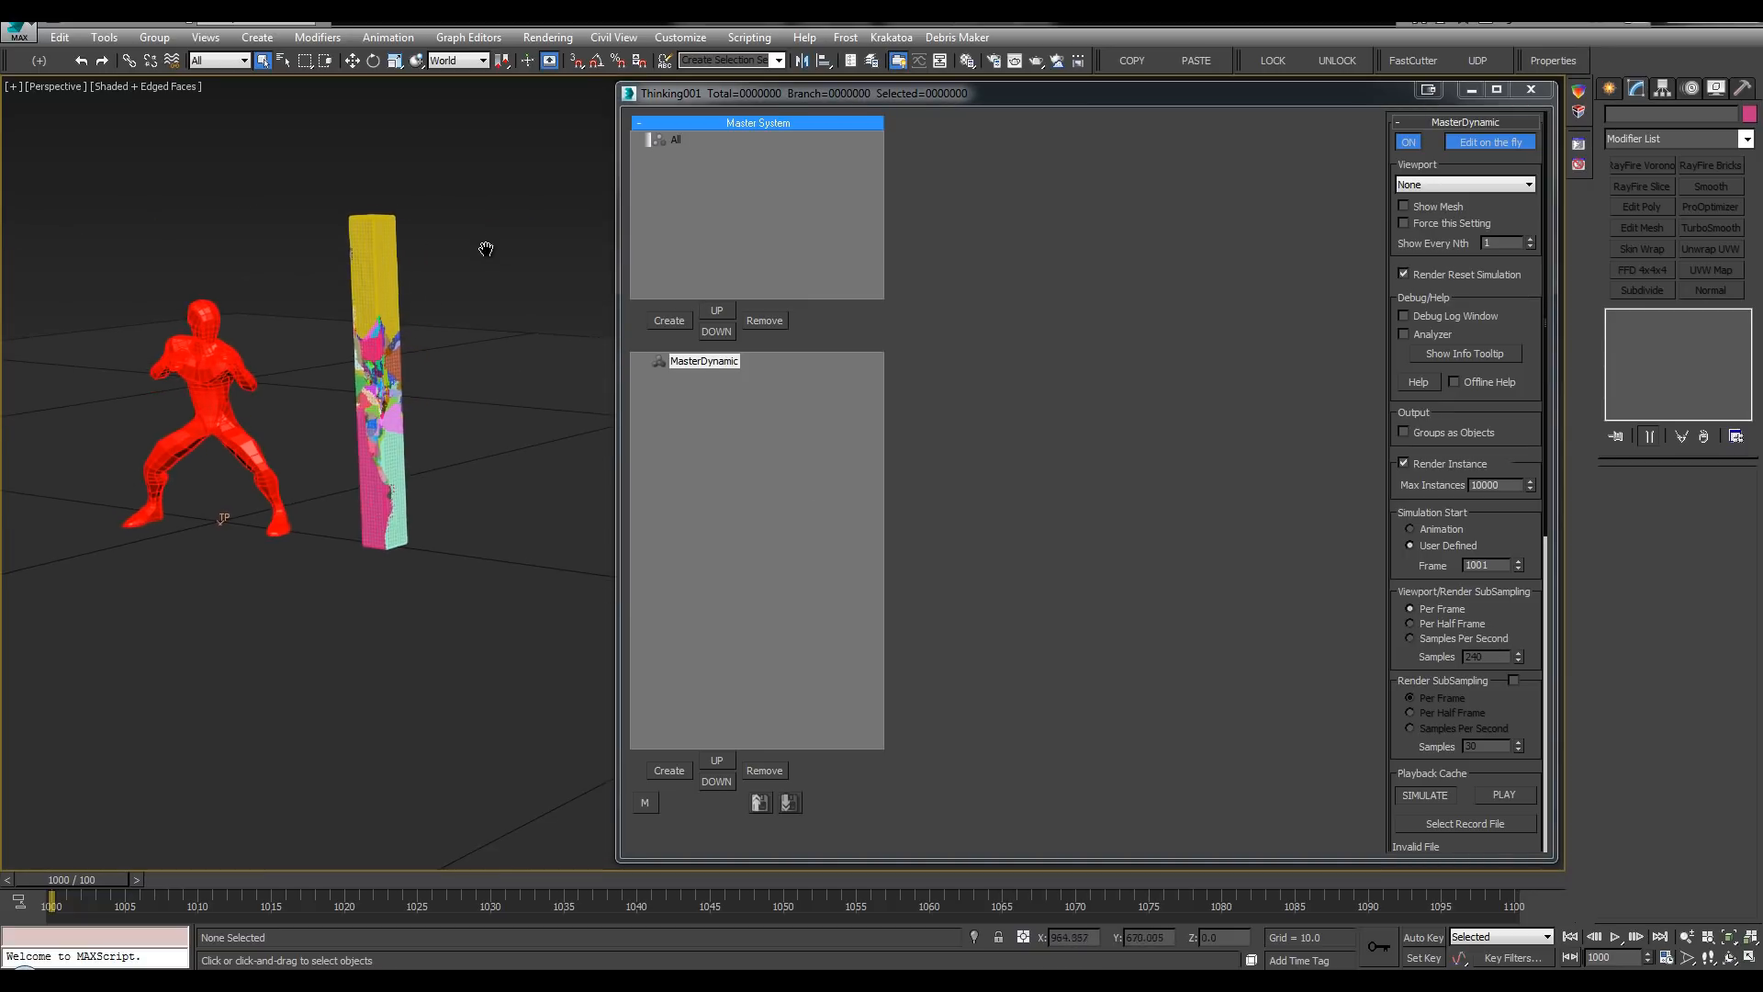
pyautogui.scroll(-1, 487, 249)
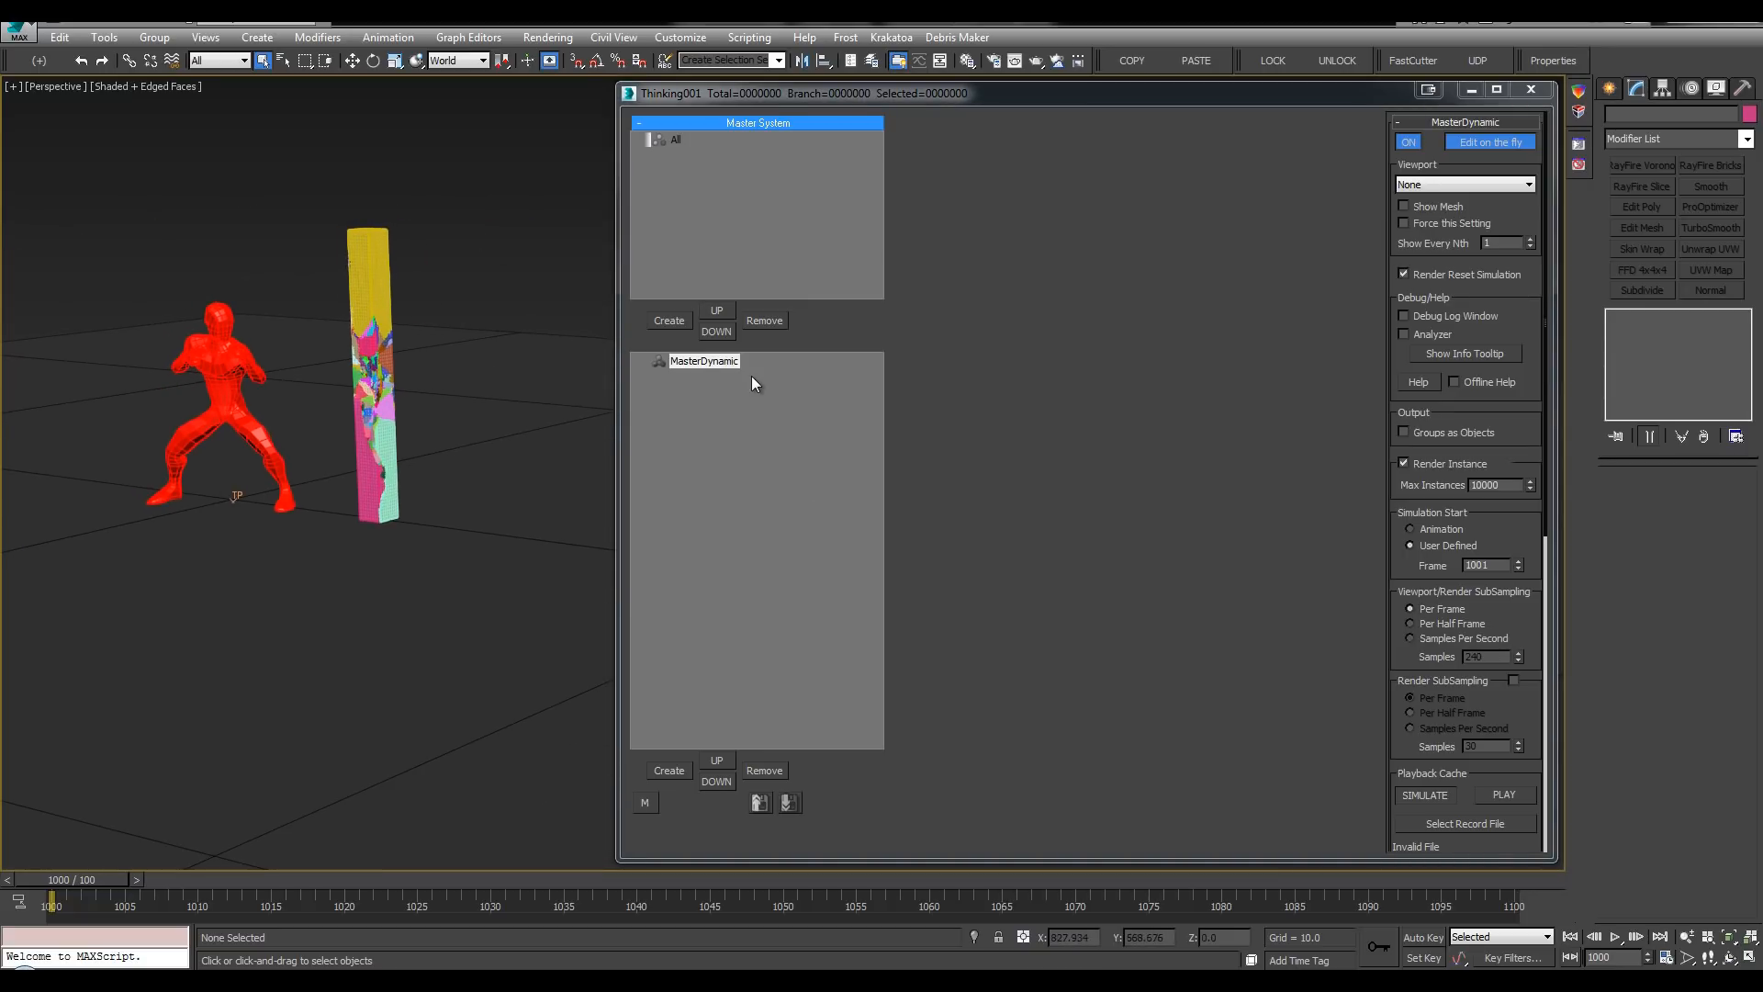
# Step: Create a chain of four groups under All, each nested inside the previous one
pyautogui.click(675, 140)
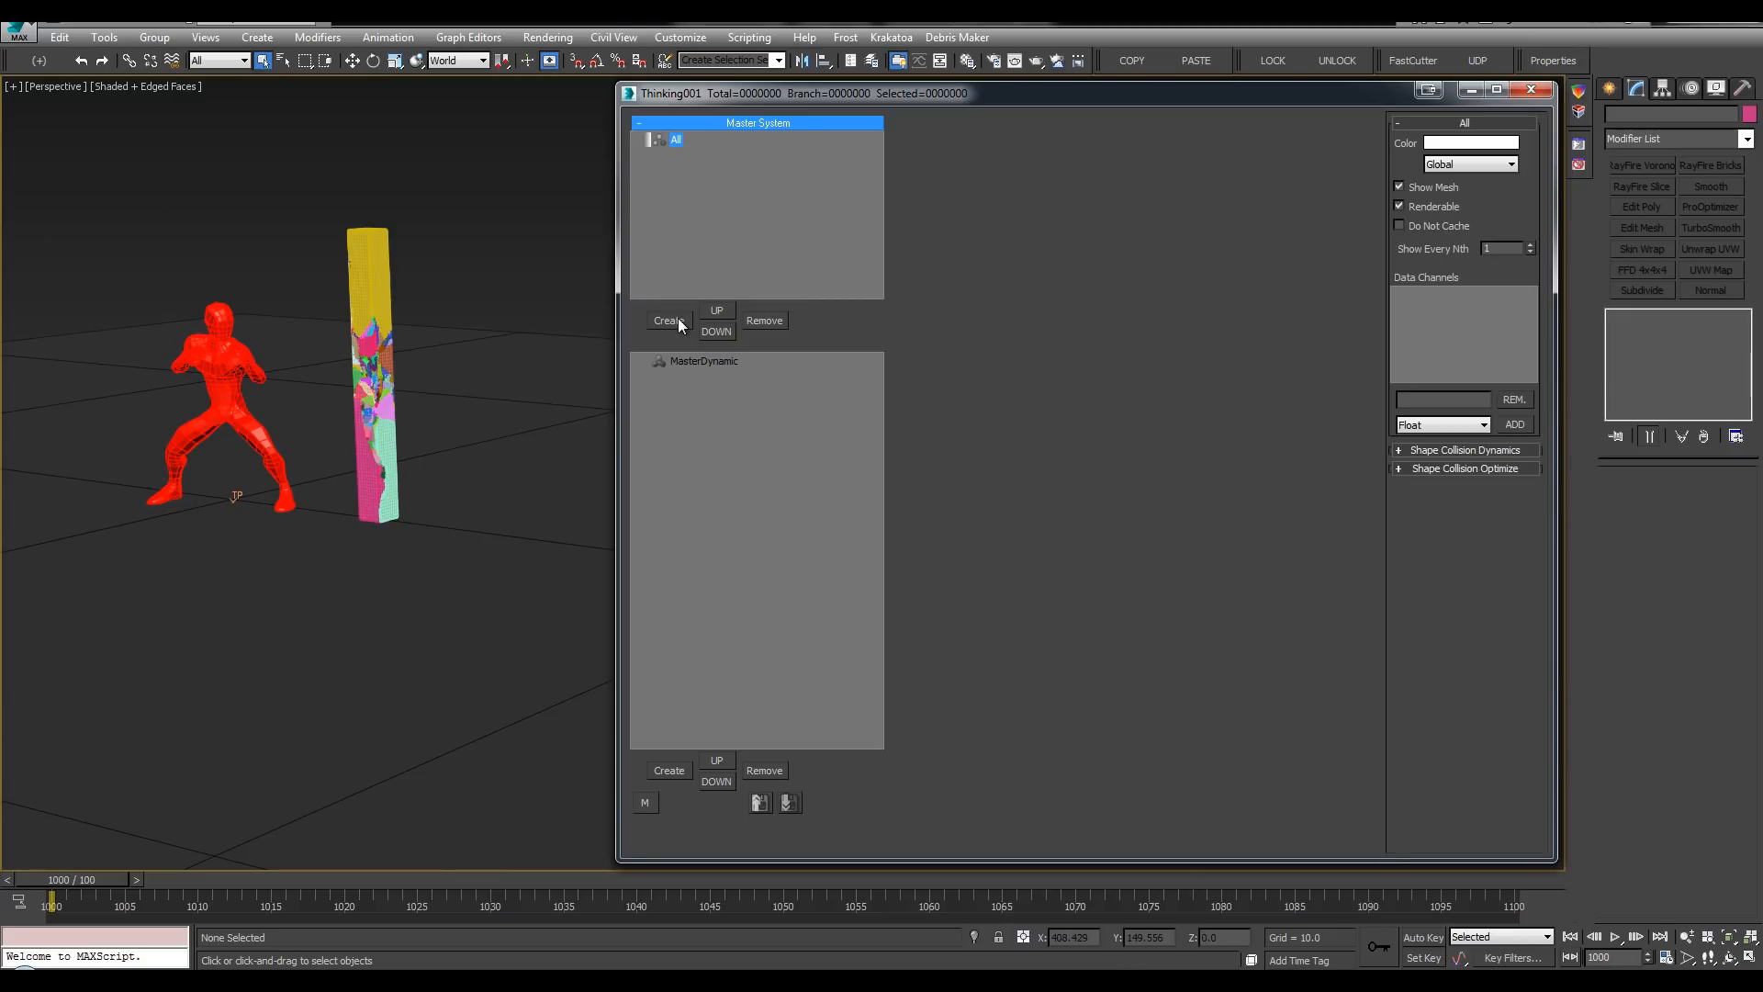
pyautogui.click(670, 321)
pyautogui.click(670, 321)
pyautogui.doubleClick(670, 320)
pyautogui.moveTo(679, 170); pyautogui.dragTo(679, 156)
pyautogui.moveTo(679, 170)
pyautogui.mouseDown()
pyautogui.moveTo(678, 155)
pyautogui.moveTo(693, 169)
pyautogui.mouseUp()
pyautogui.click(660, 155)
pyautogui.moveTo(694, 184)
pyautogui.mouseDown()
pyautogui.moveTo(693, 169)
pyautogui.moveTo(712, 185)
pyautogui.mouseUp()
pyautogui.click(678, 170)
pyautogui.click(696, 184)
pyautogui.click(731, 201)
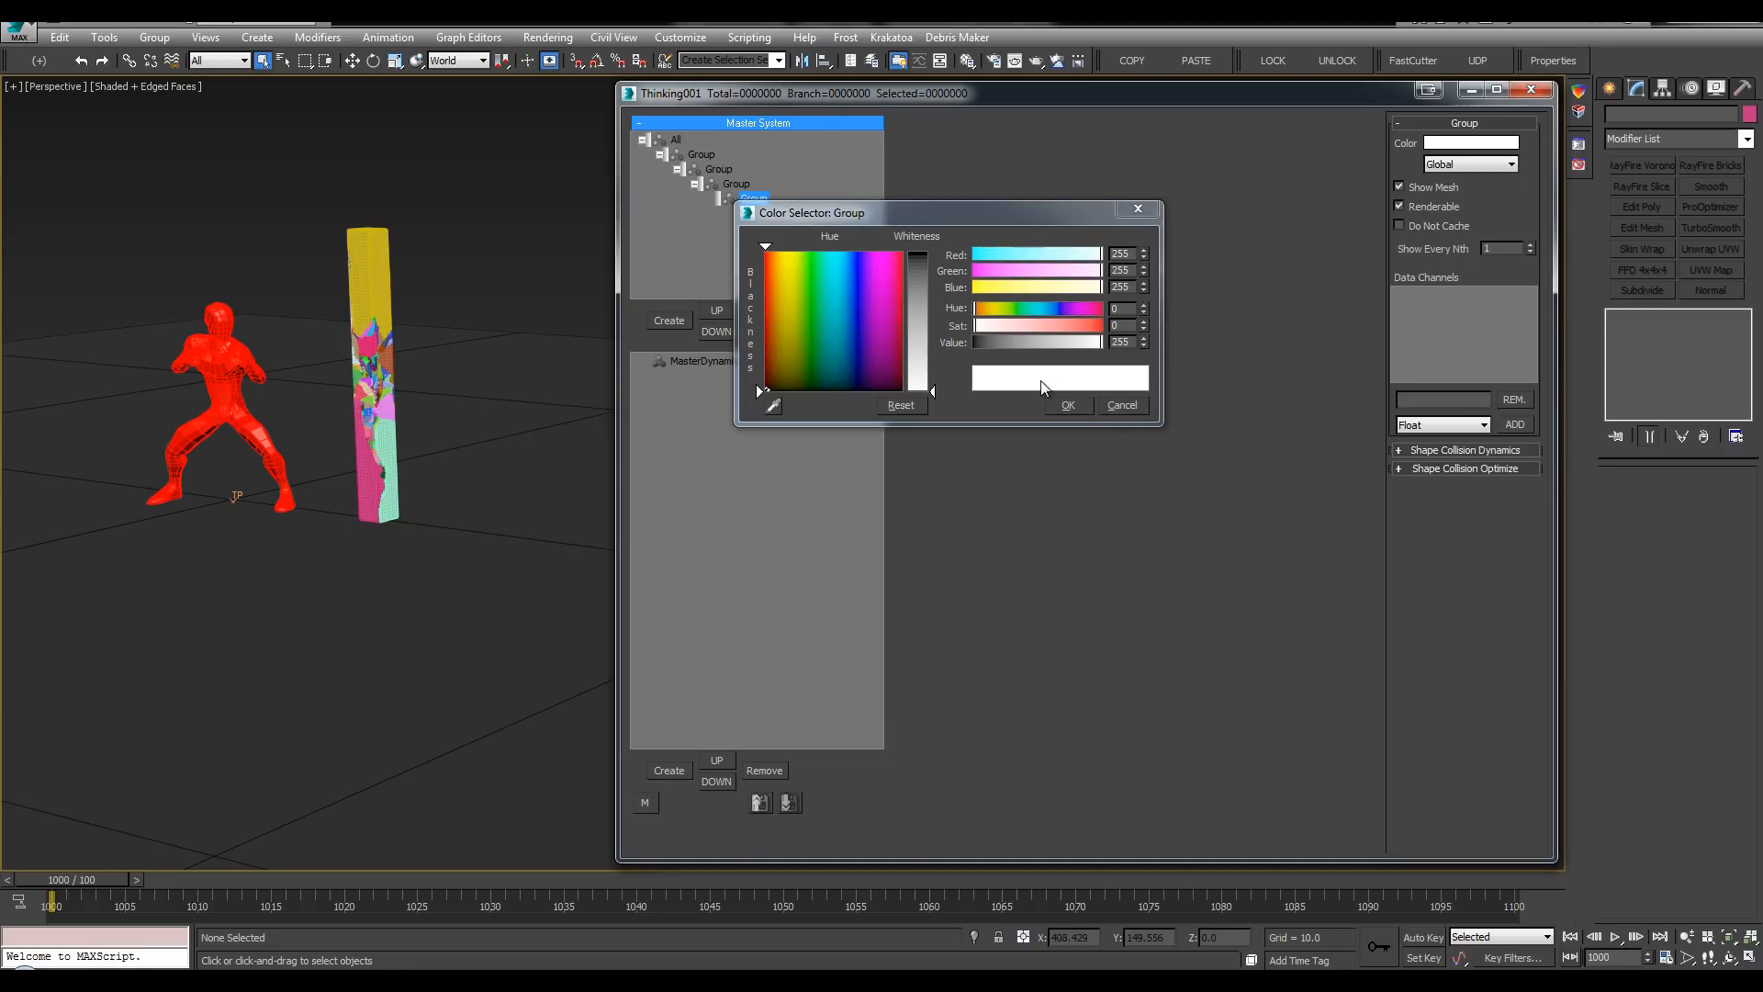
pyautogui.click(1120, 406)
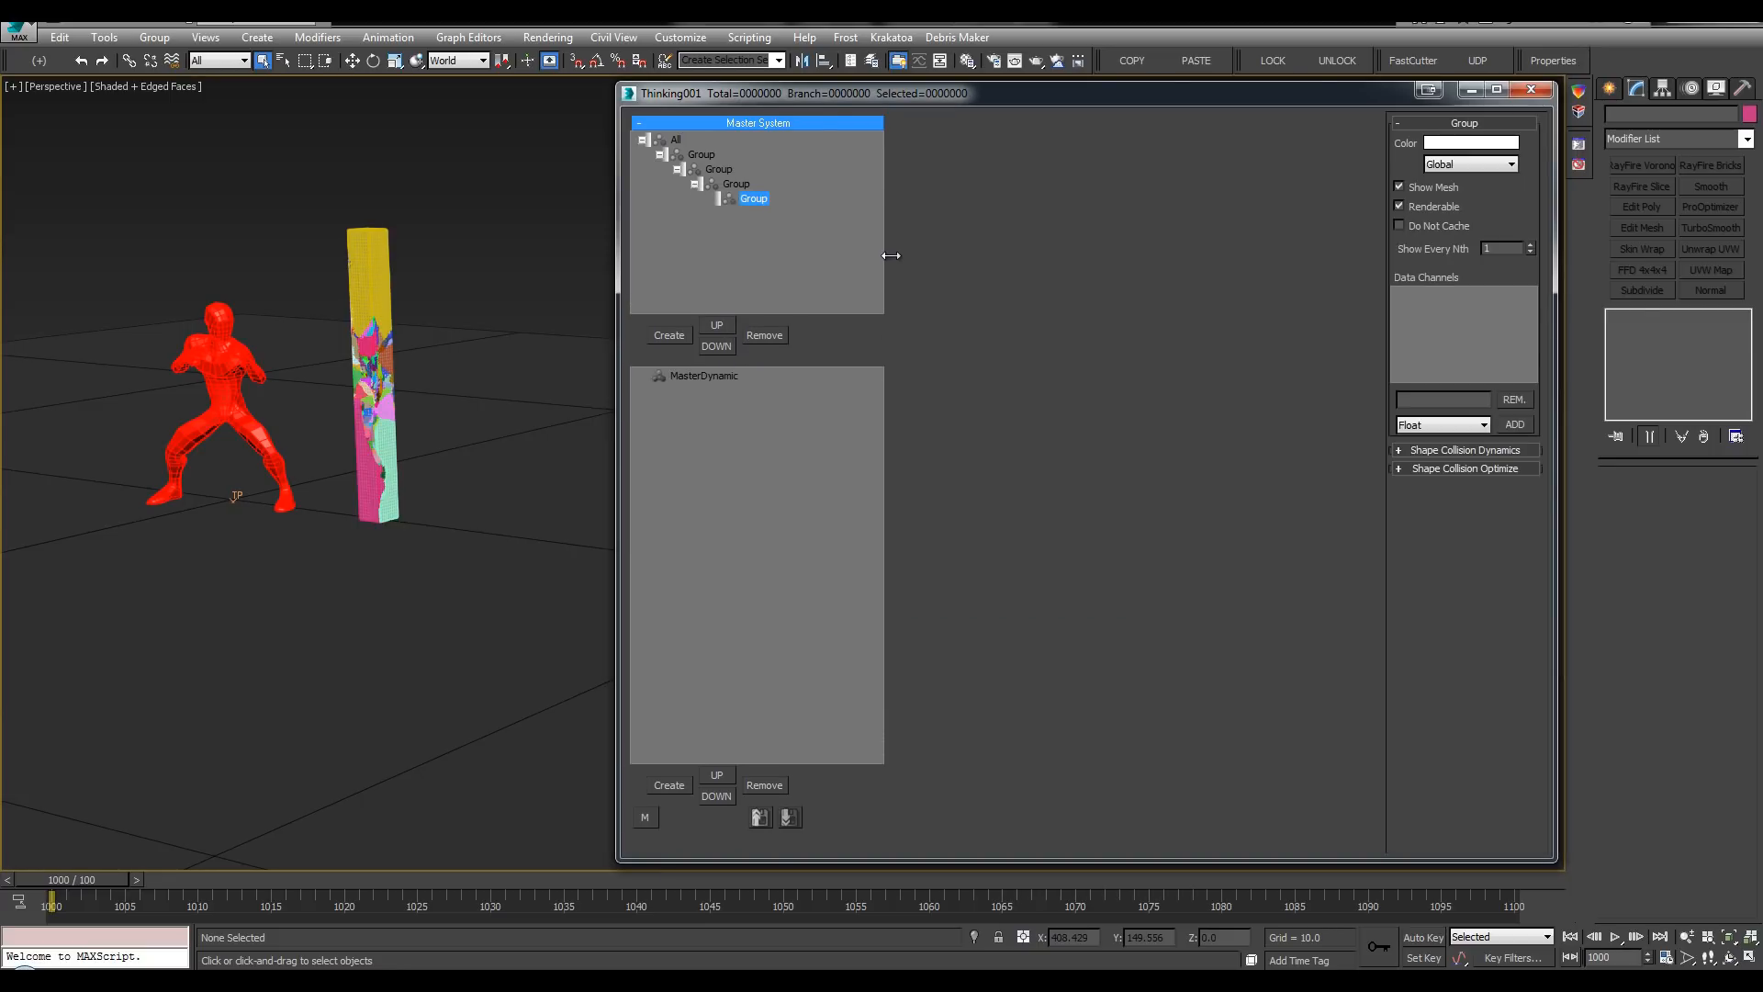
# Step: Rename the group directly under All as _DEVMAN_KICK
pyautogui.click(703, 156)
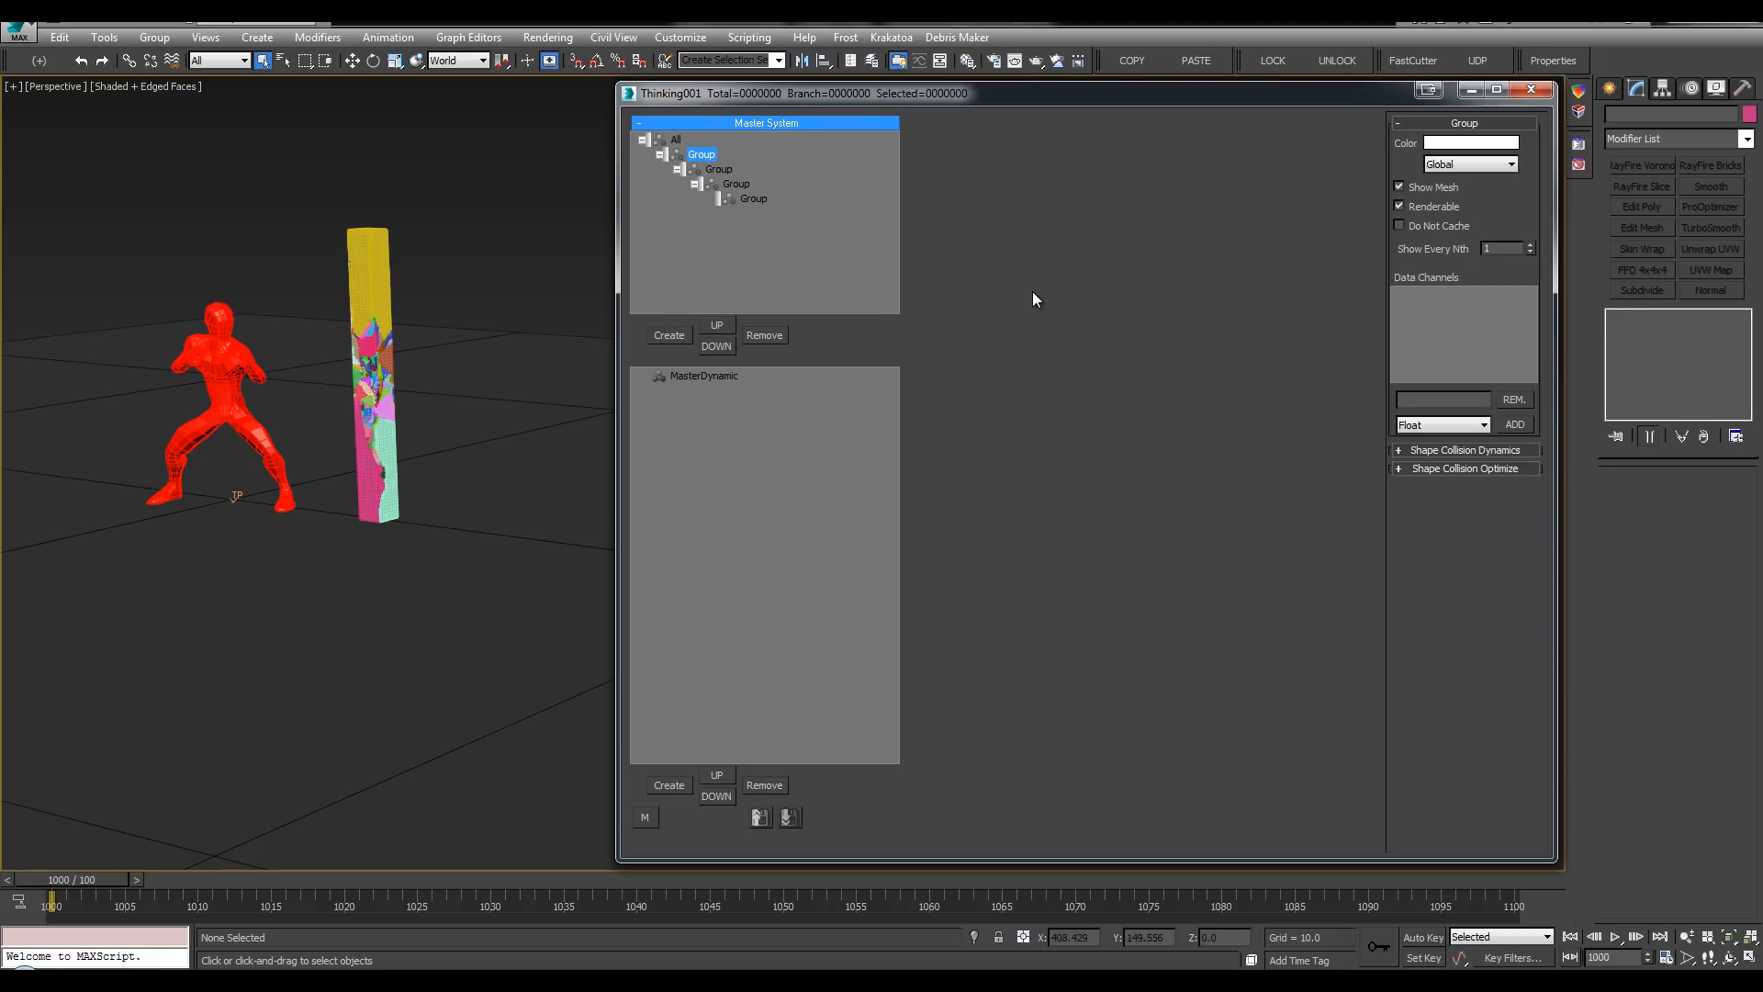
pyautogui.press('F2')
pyautogui.write('_DEVMAN_KICK')
pyautogui.press('Return')
# Step: Rename the child group of _DEVMAN_KICK as _00_
pyautogui.press('BackSpace')
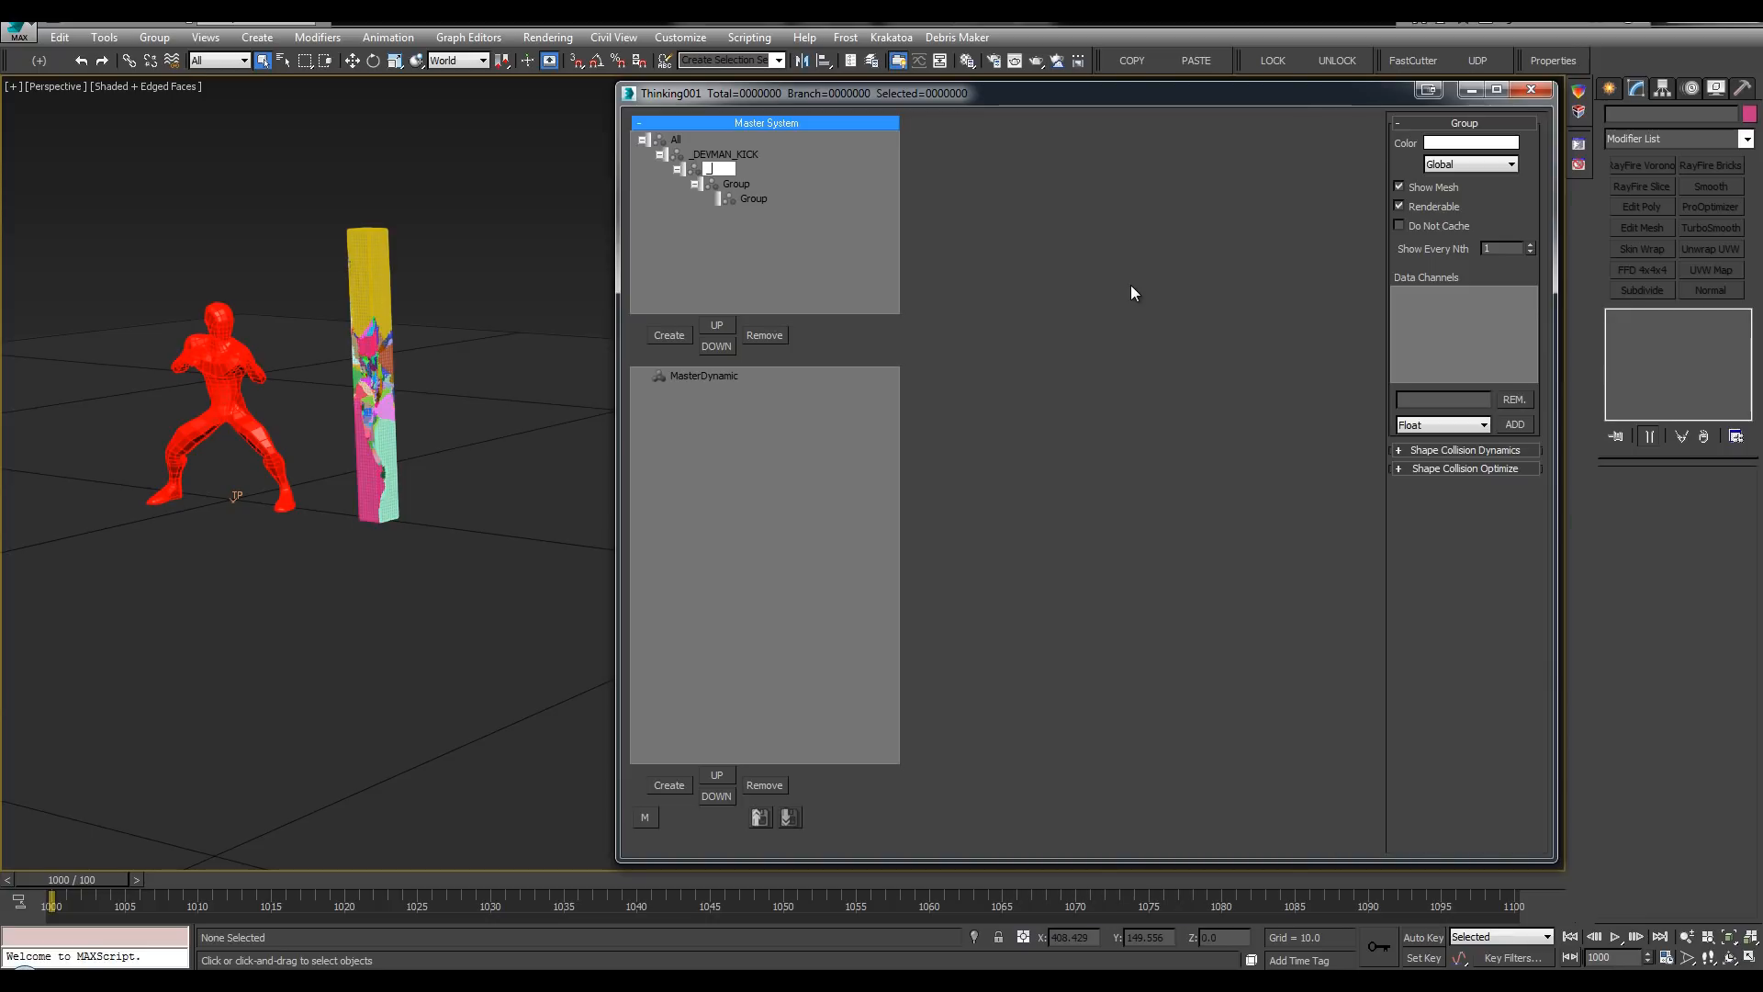
pyautogui.write('_00_')
pyautogui.press('Return')
pyautogui.click(678, 169)
pyautogui.click(676, 169)
pyautogui.click(740, 166)
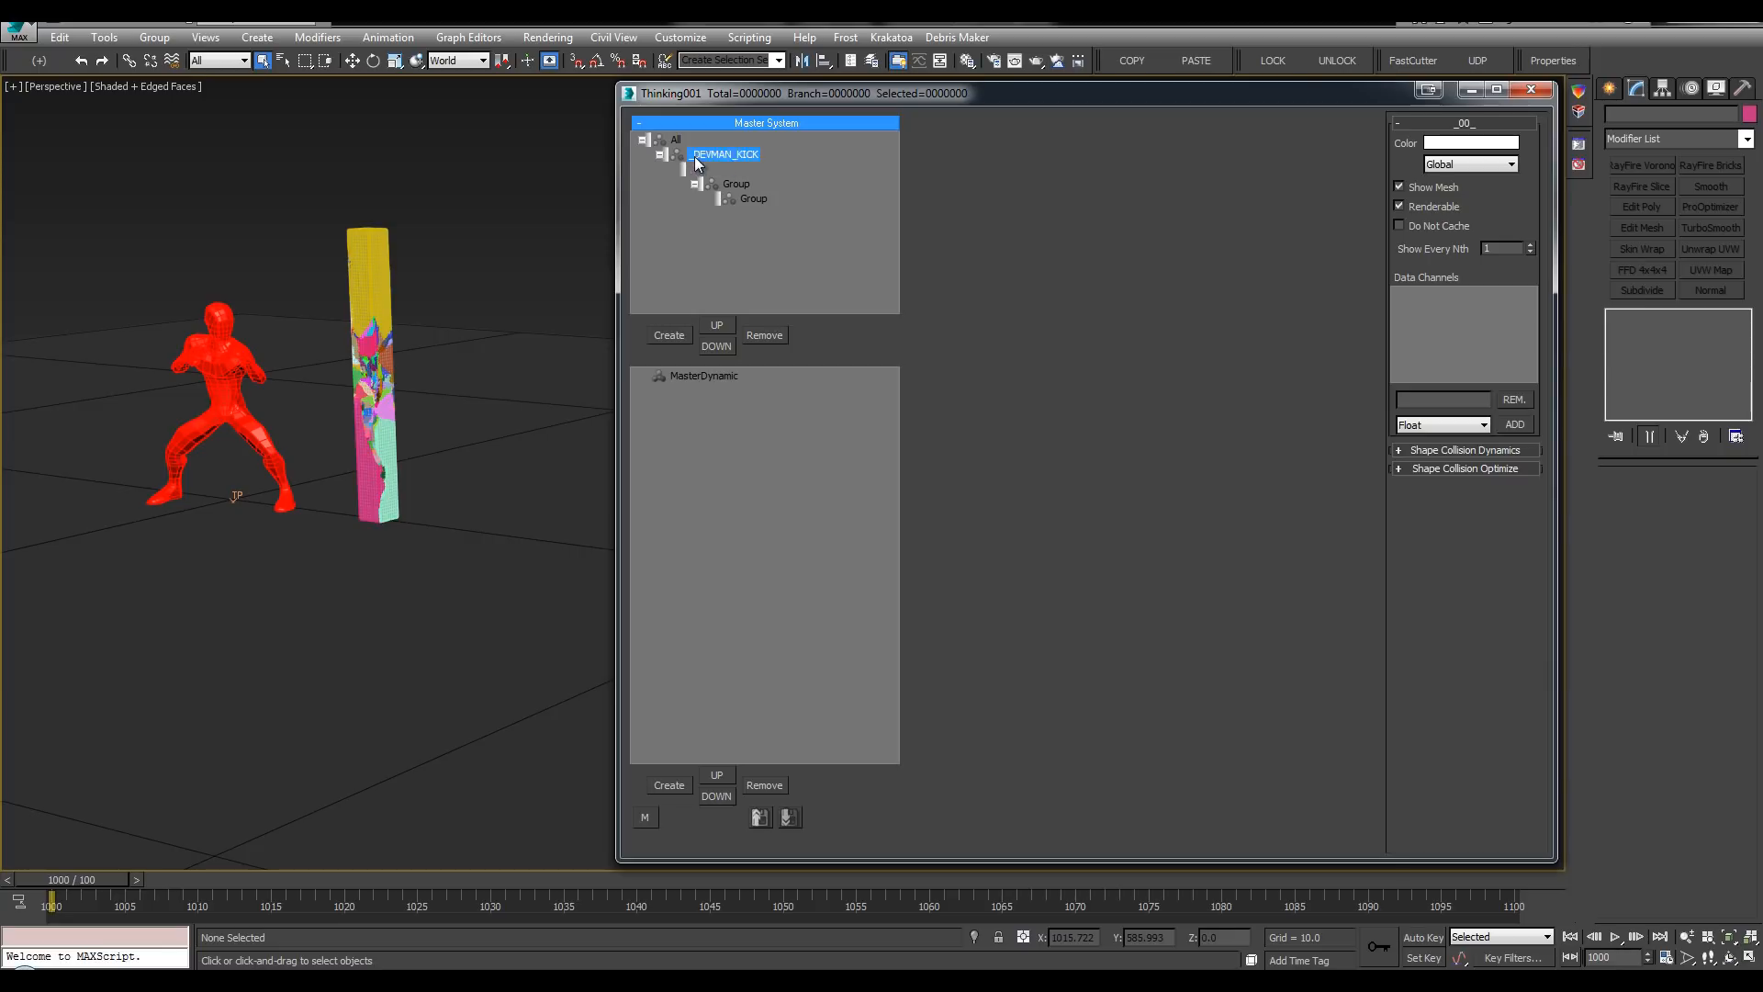
pyautogui.click(694, 157)
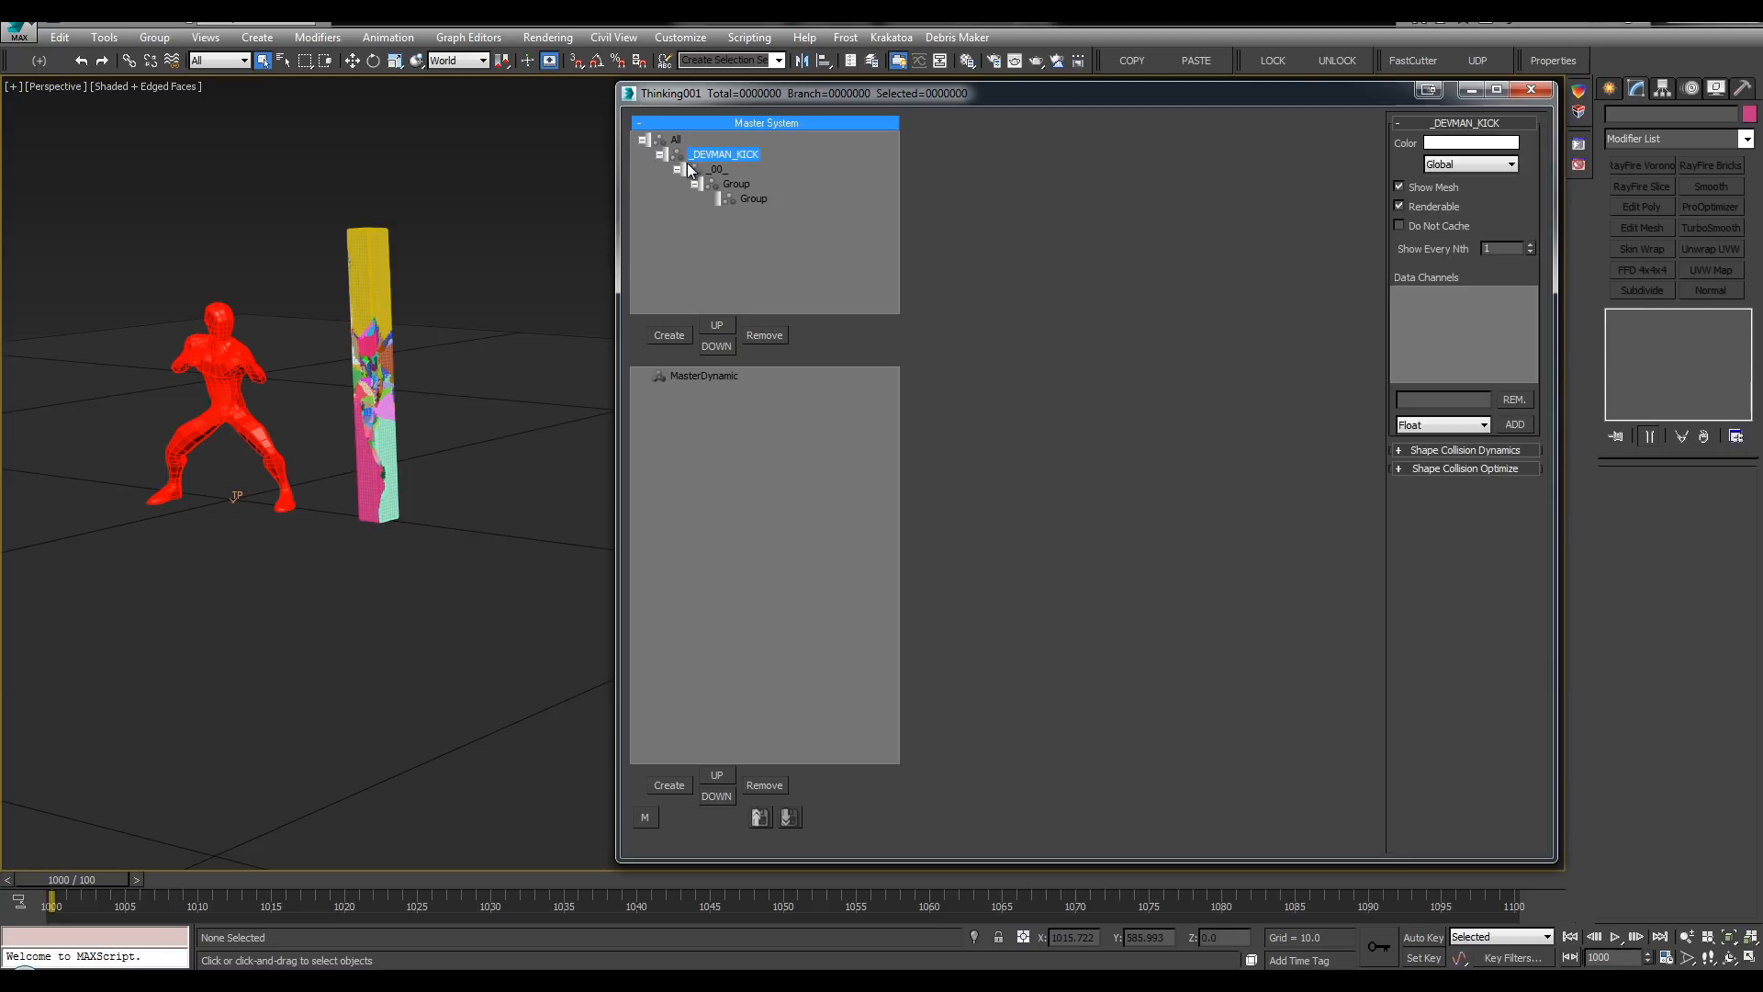
# Step: Rename the group nested inside _00_ as 00
pyautogui.click(733, 184)
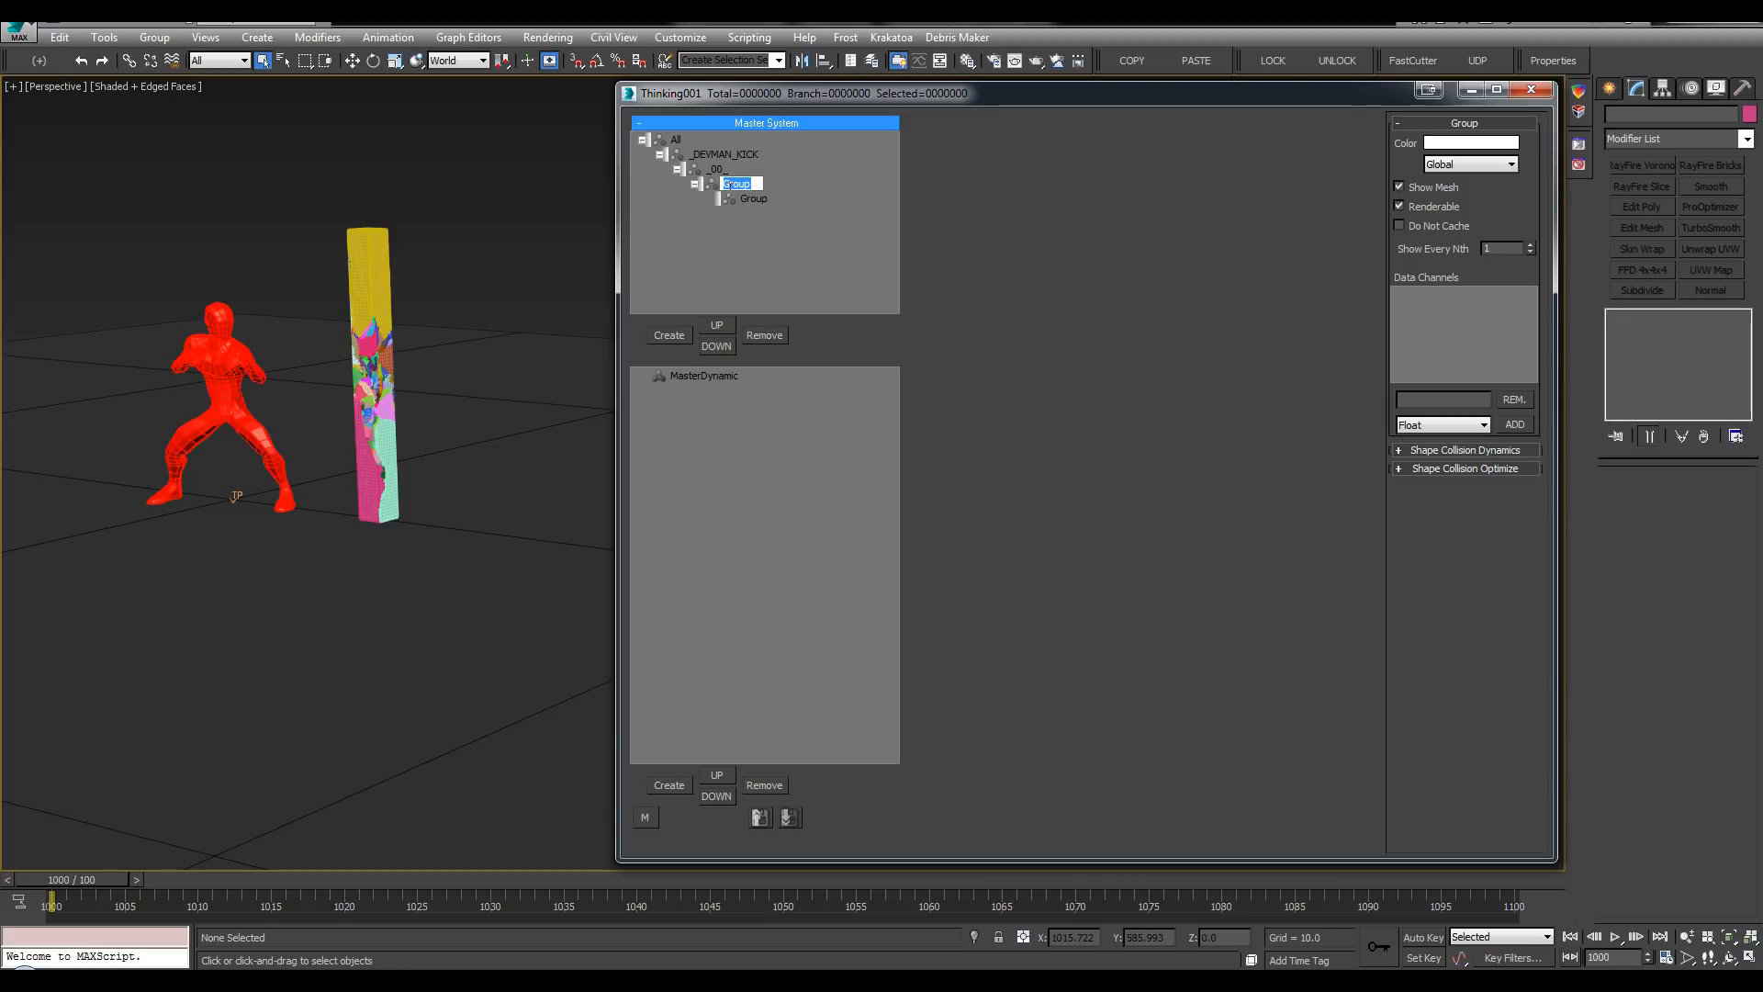
pyautogui.write('00')
pyautogui.press('Return')
pyautogui.click(720, 169)
pyautogui.click(720, 169)
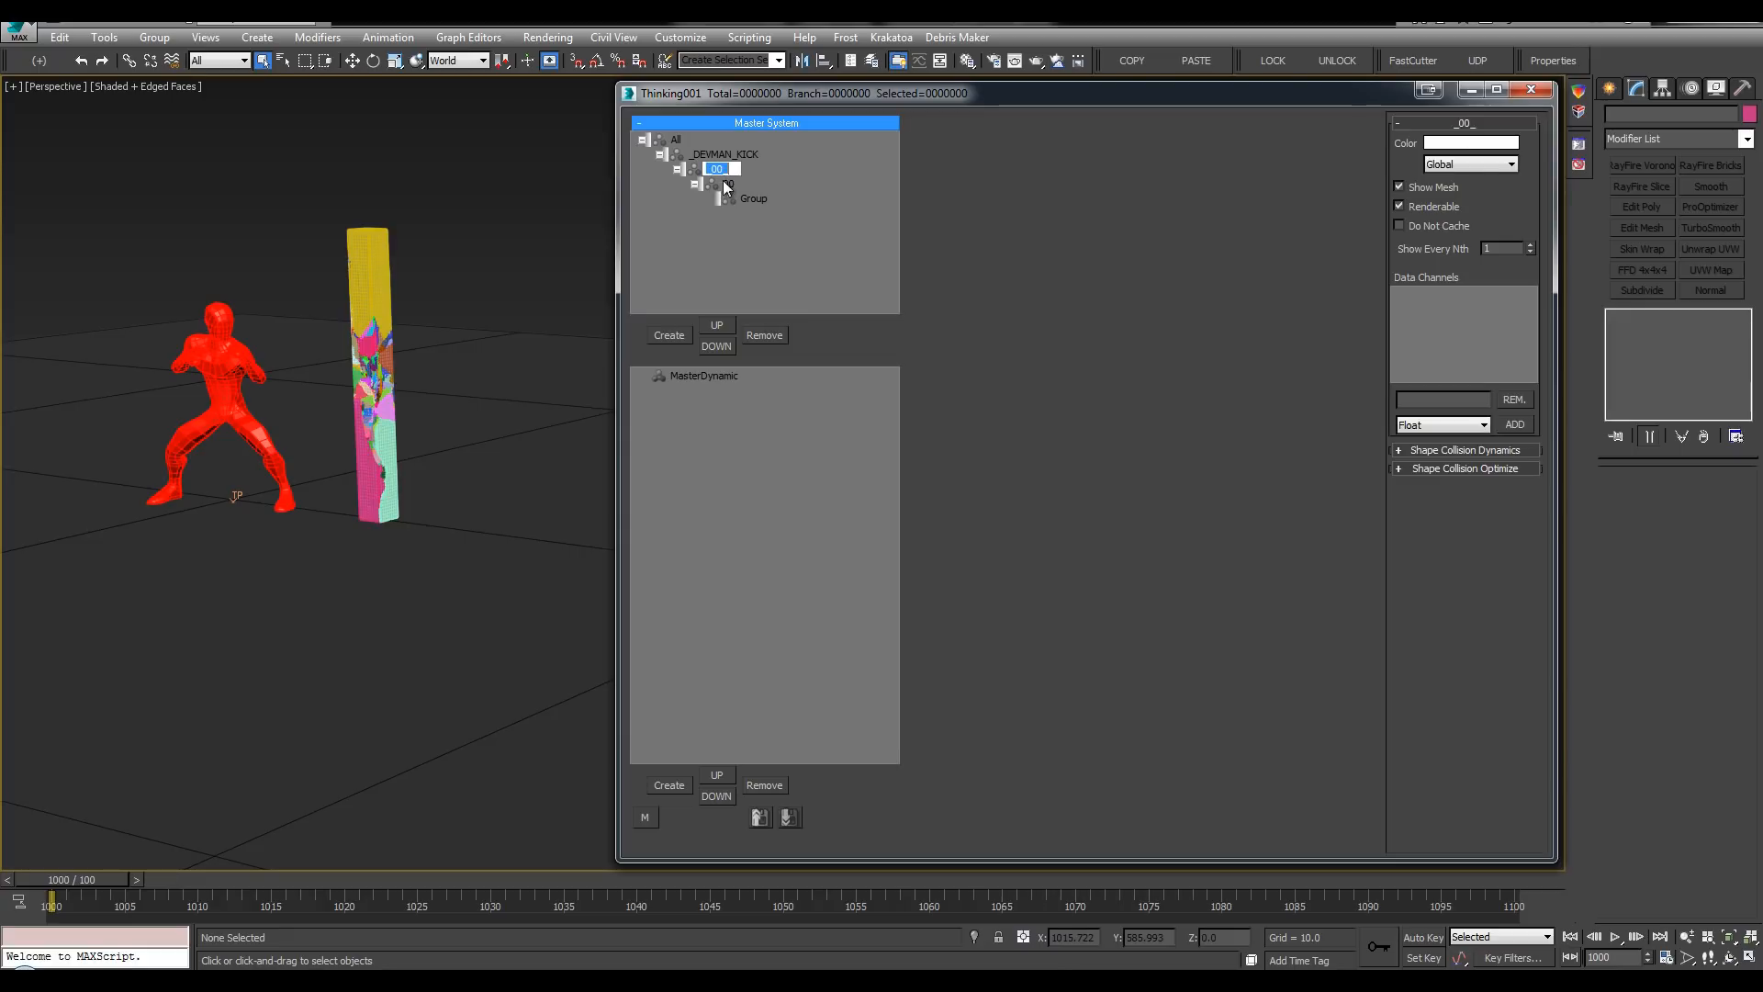
pyautogui.click(730, 171)
pyautogui.click(659, 155)
pyautogui.click(658, 155)
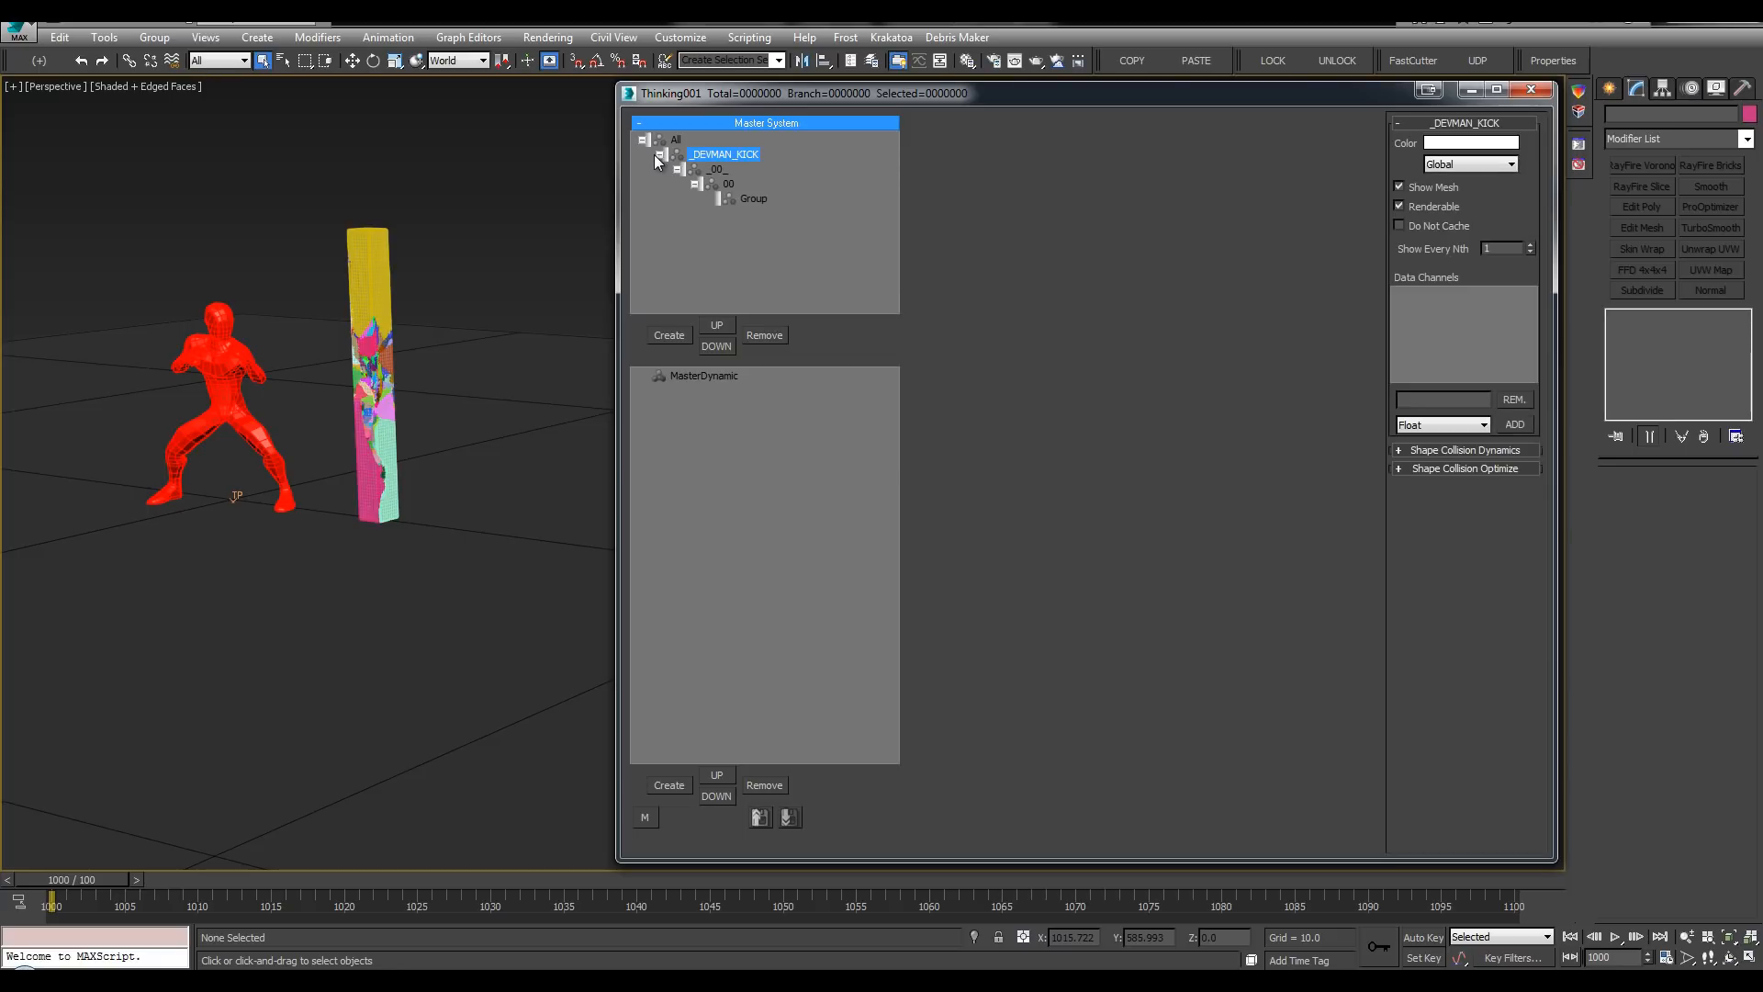
# Step: Extend the name of the _00_ group to _00_RBDs
pyautogui.click(723, 169)
pyautogui.click(730, 169)
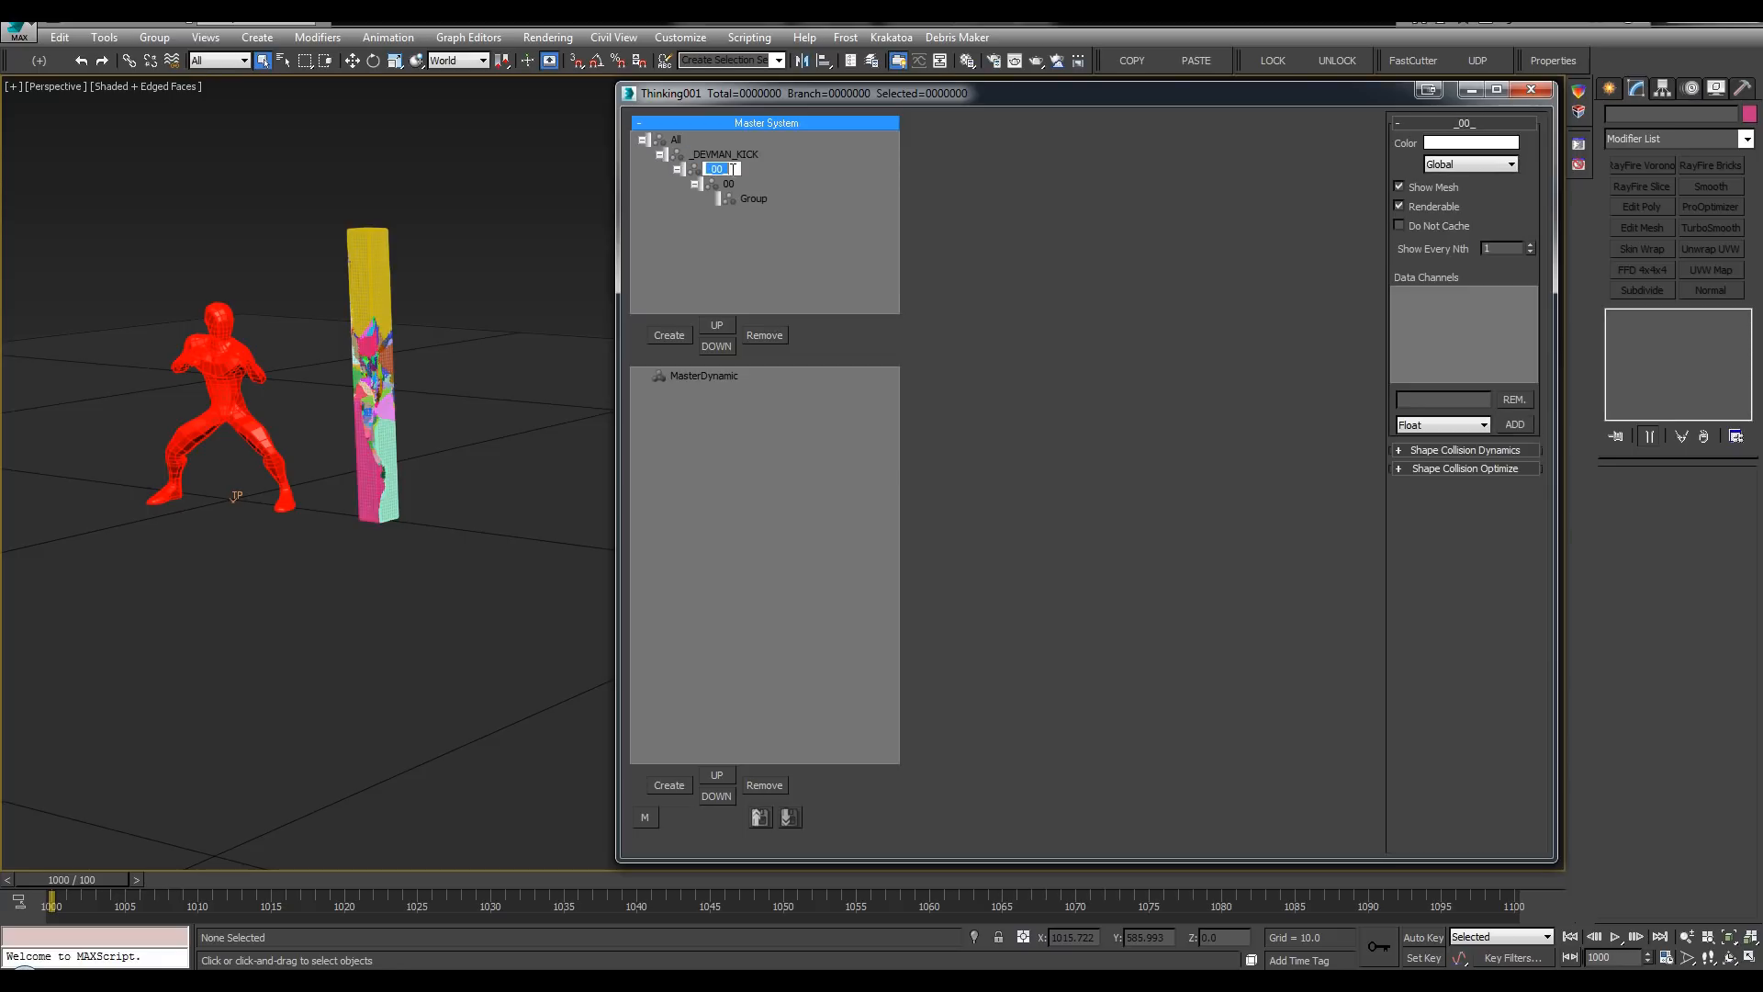
pyautogui.click(732, 169)
pyautogui.write('RBDs')
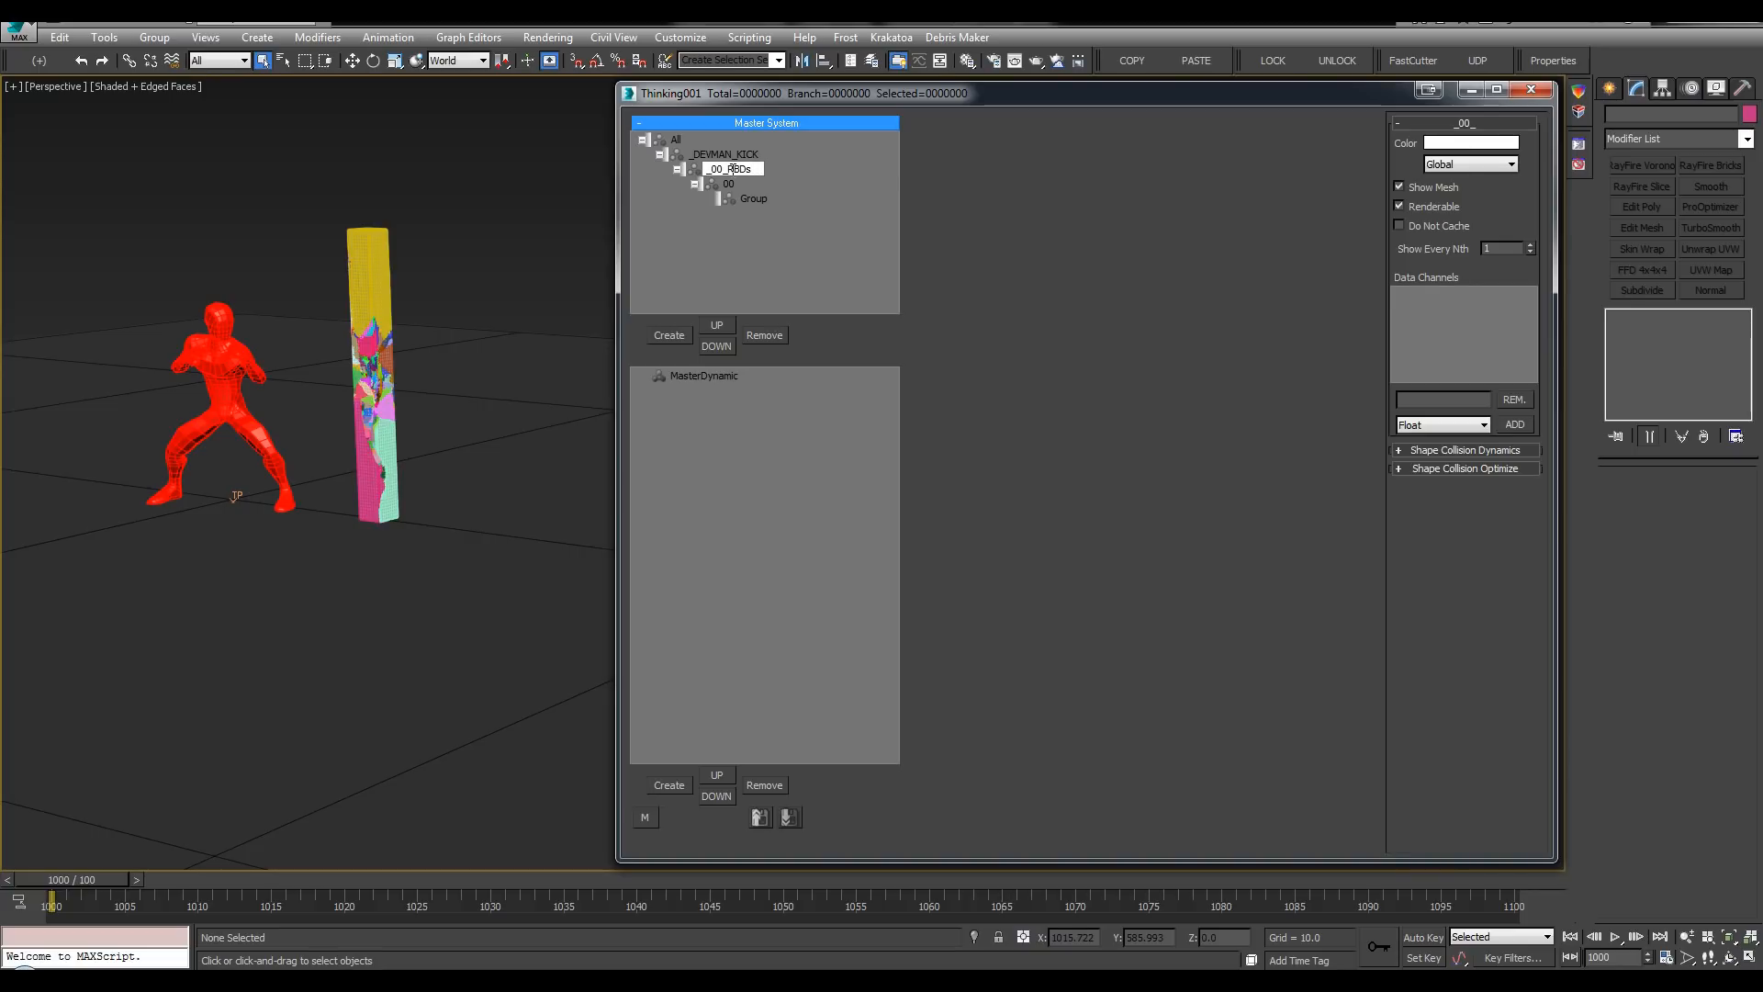
pyautogui.press('Return')
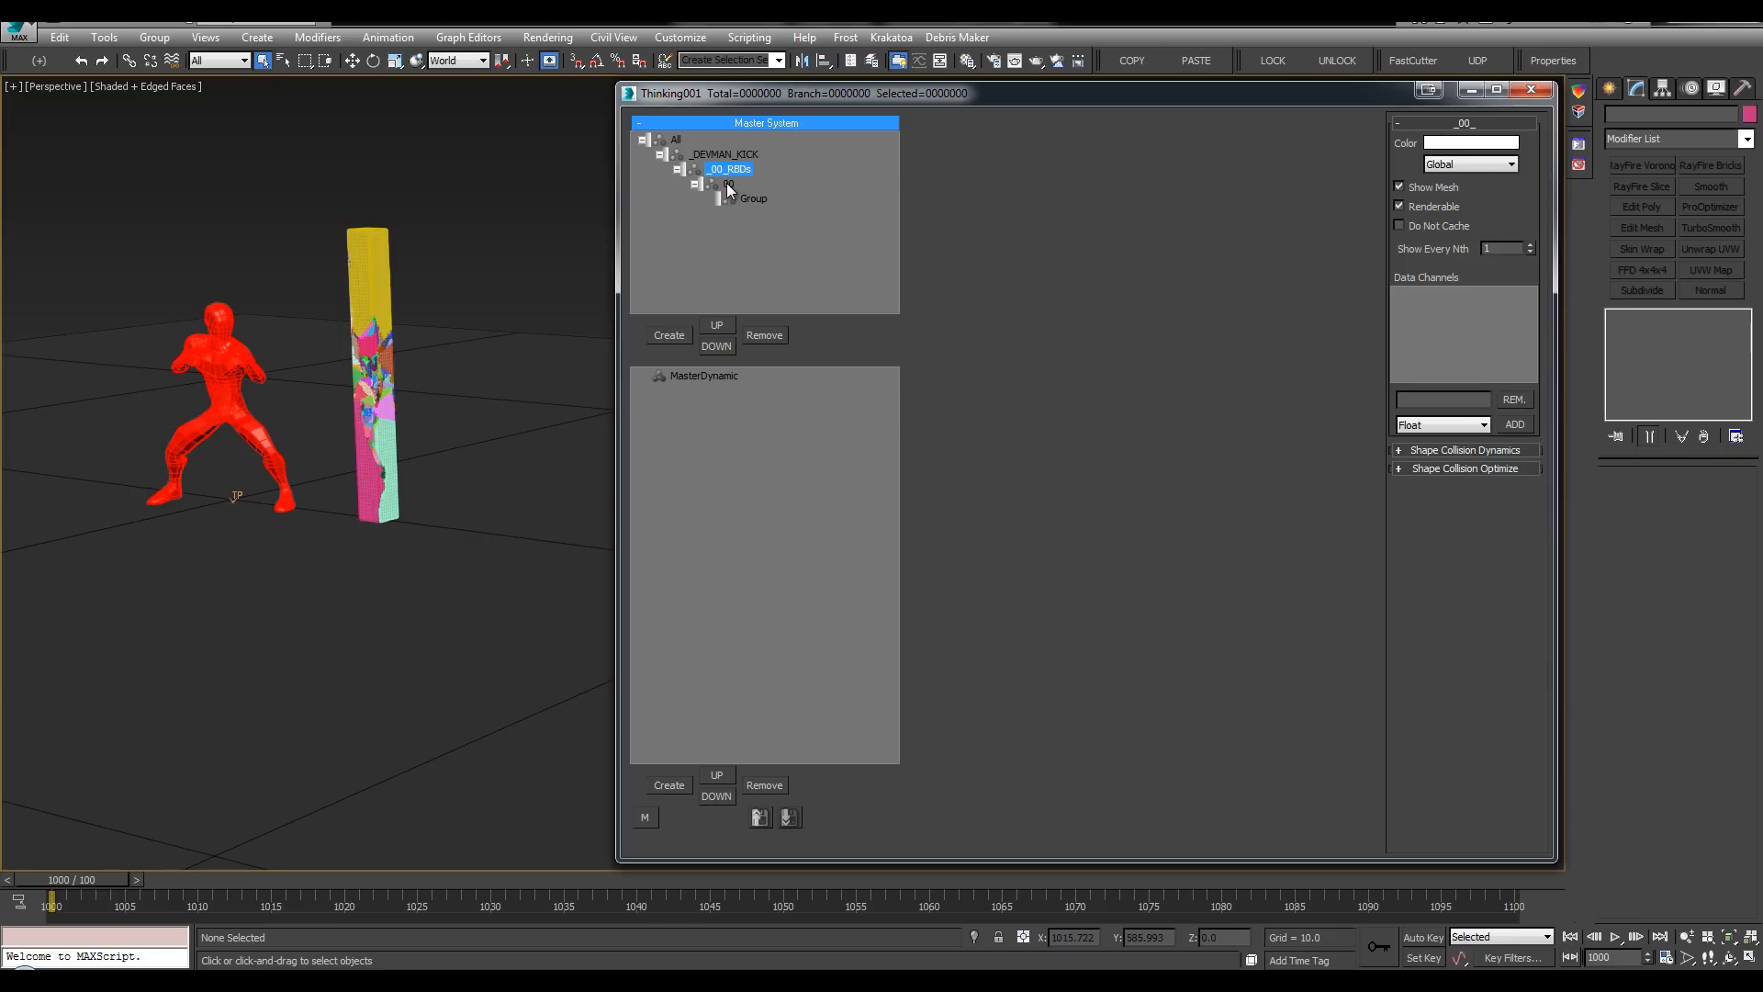
# Step: Rename the 00 group inside _00_RBDs as _00_neutron
pyautogui.click(728, 184)
pyautogui.click(727, 184)
pyautogui.click(742, 200)
pyautogui.click(744, 202)
# Step: Add a second group under _00_RBDs named _00_active, and give it one child group
pyautogui.click(714, 169)
pyautogui.click(729, 217)
pyautogui.click(729, 217)
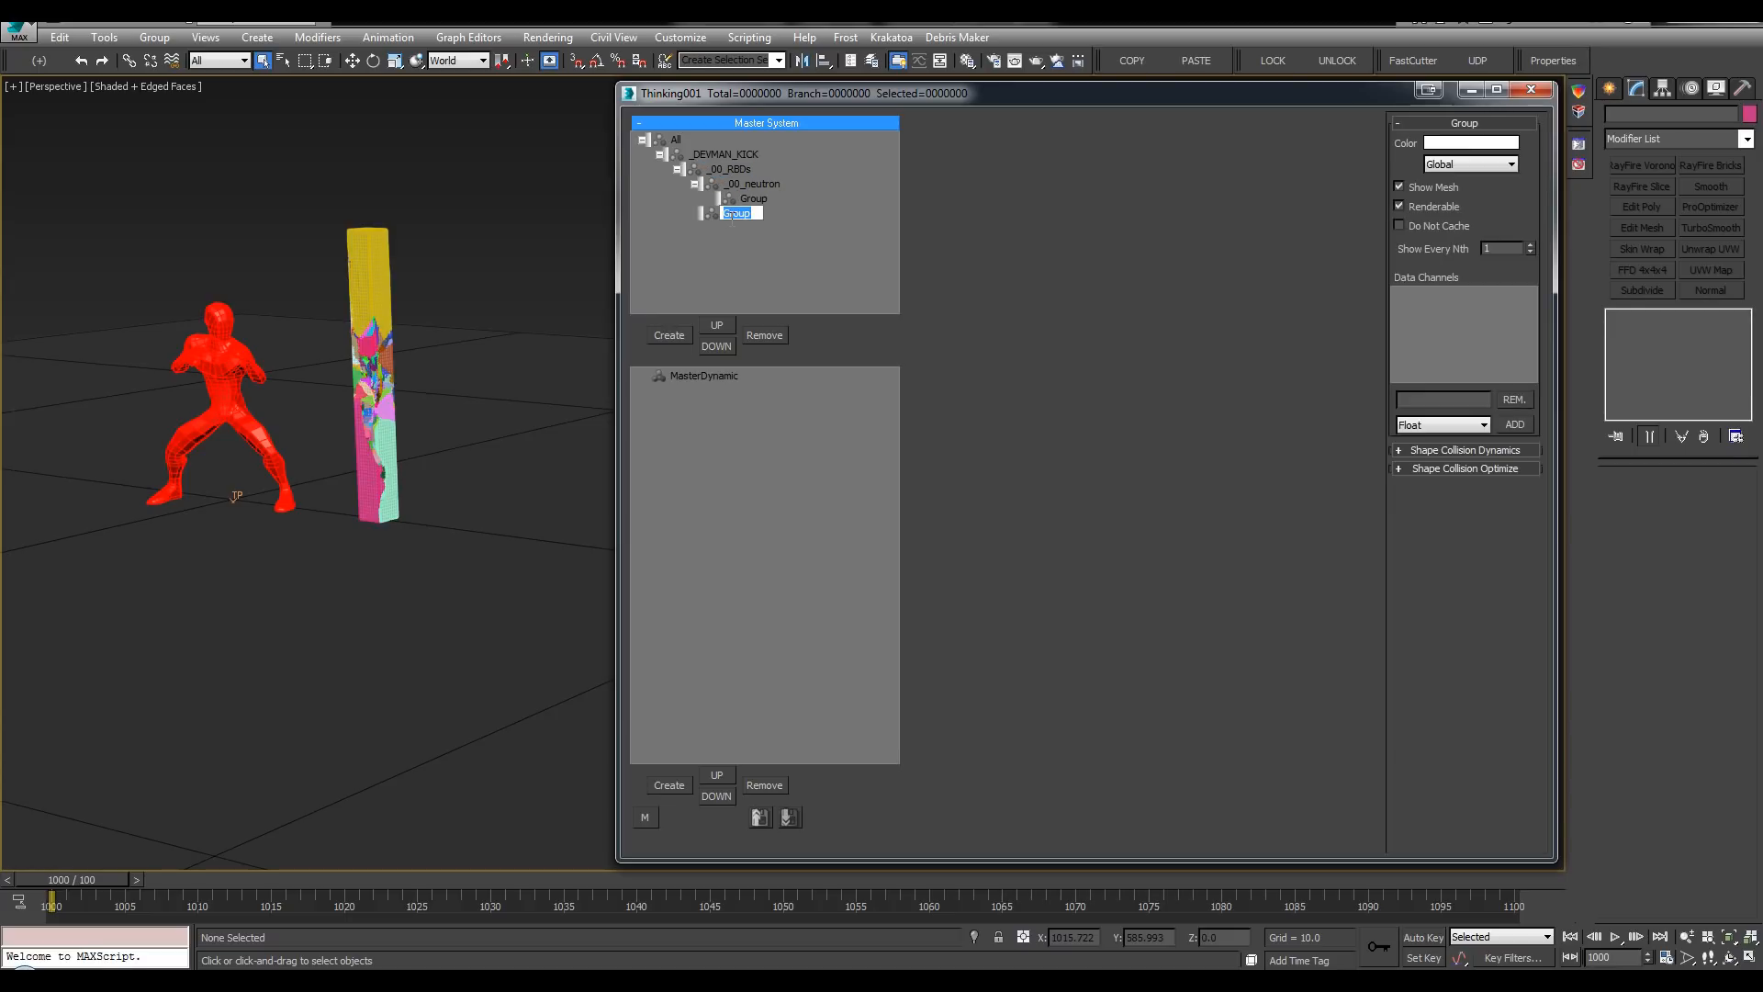
pyautogui.press('BackSpace')
pyautogui.write('_00_active')
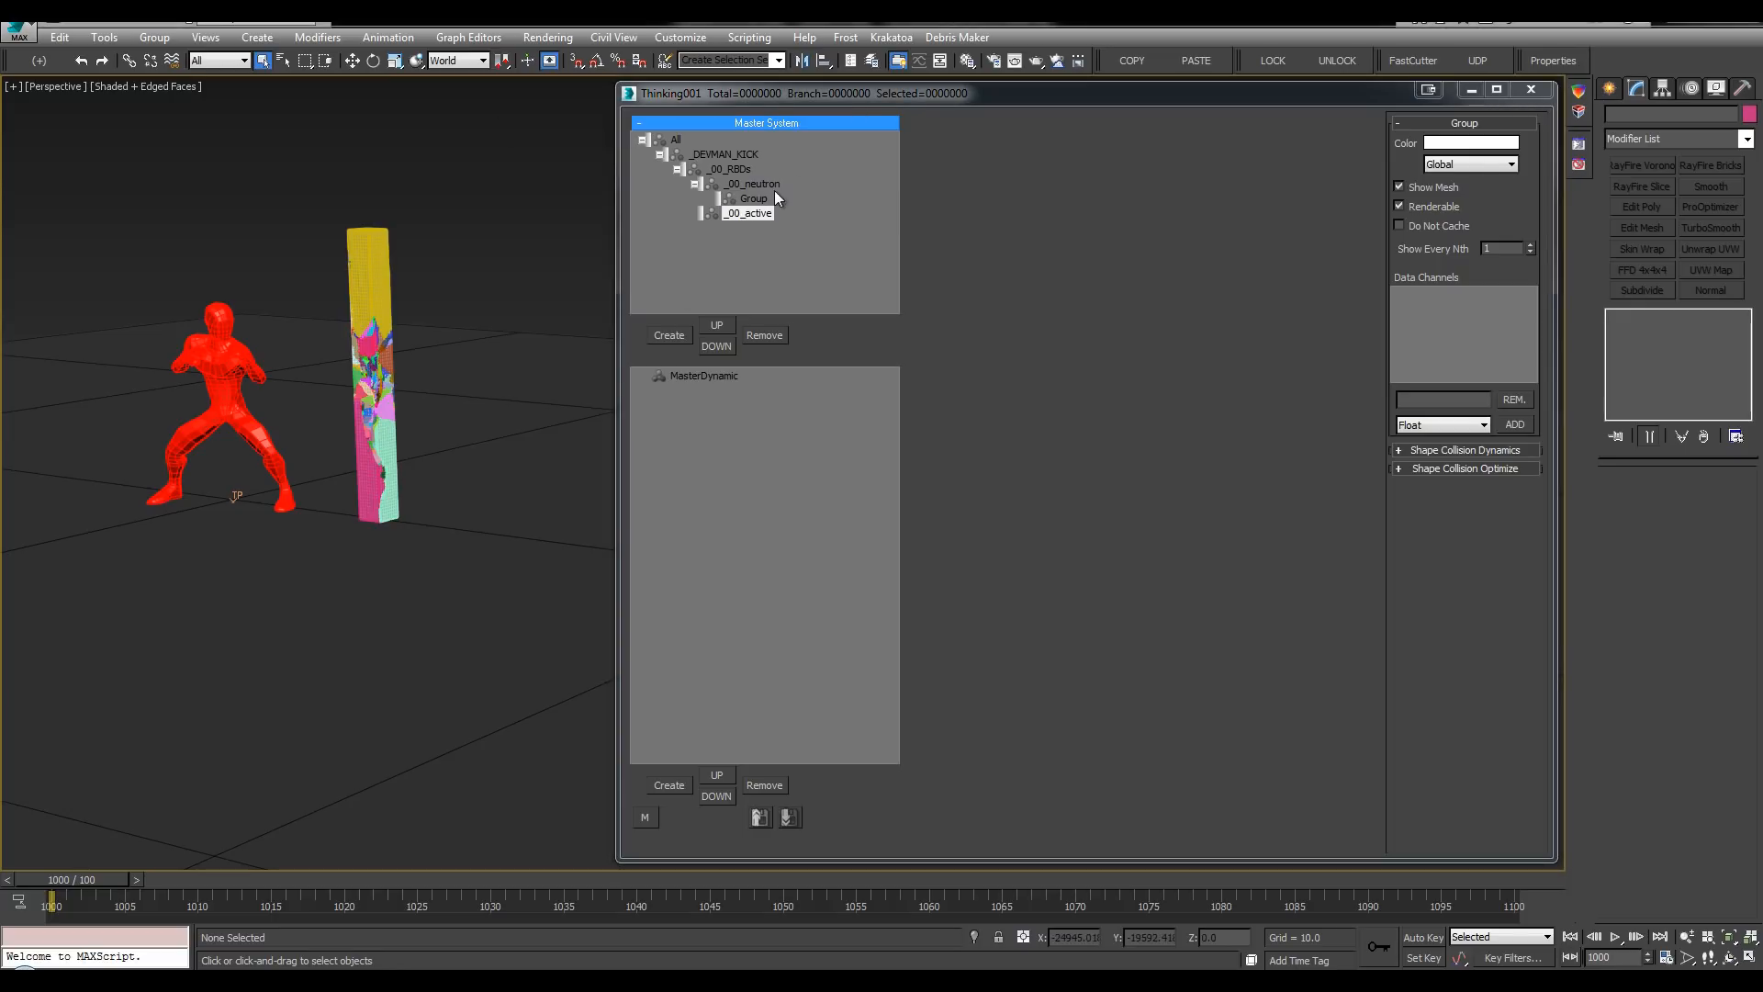
pyautogui.click(759, 213)
pyautogui.press('Insert')
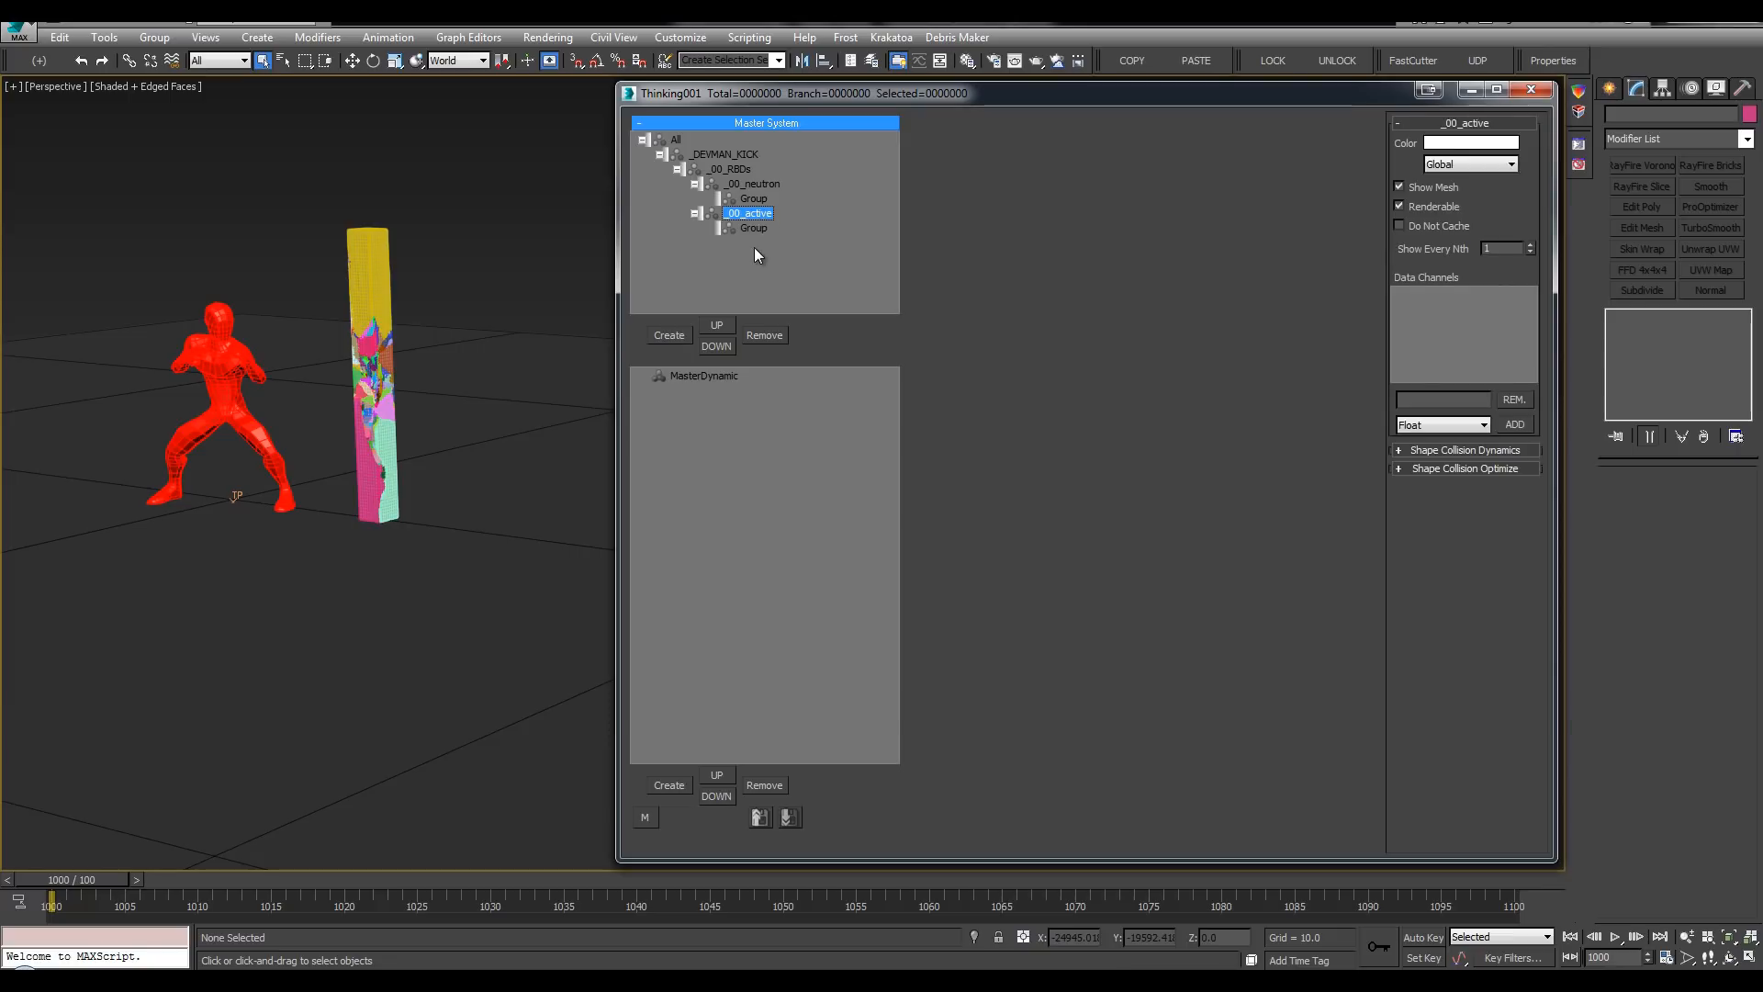
pyautogui.click(754, 227)
pyautogui.click(677, 338)
pyautogui.click(679, 338)
pyautogui.click(770, 243)
pyautogui.click(770, 337)
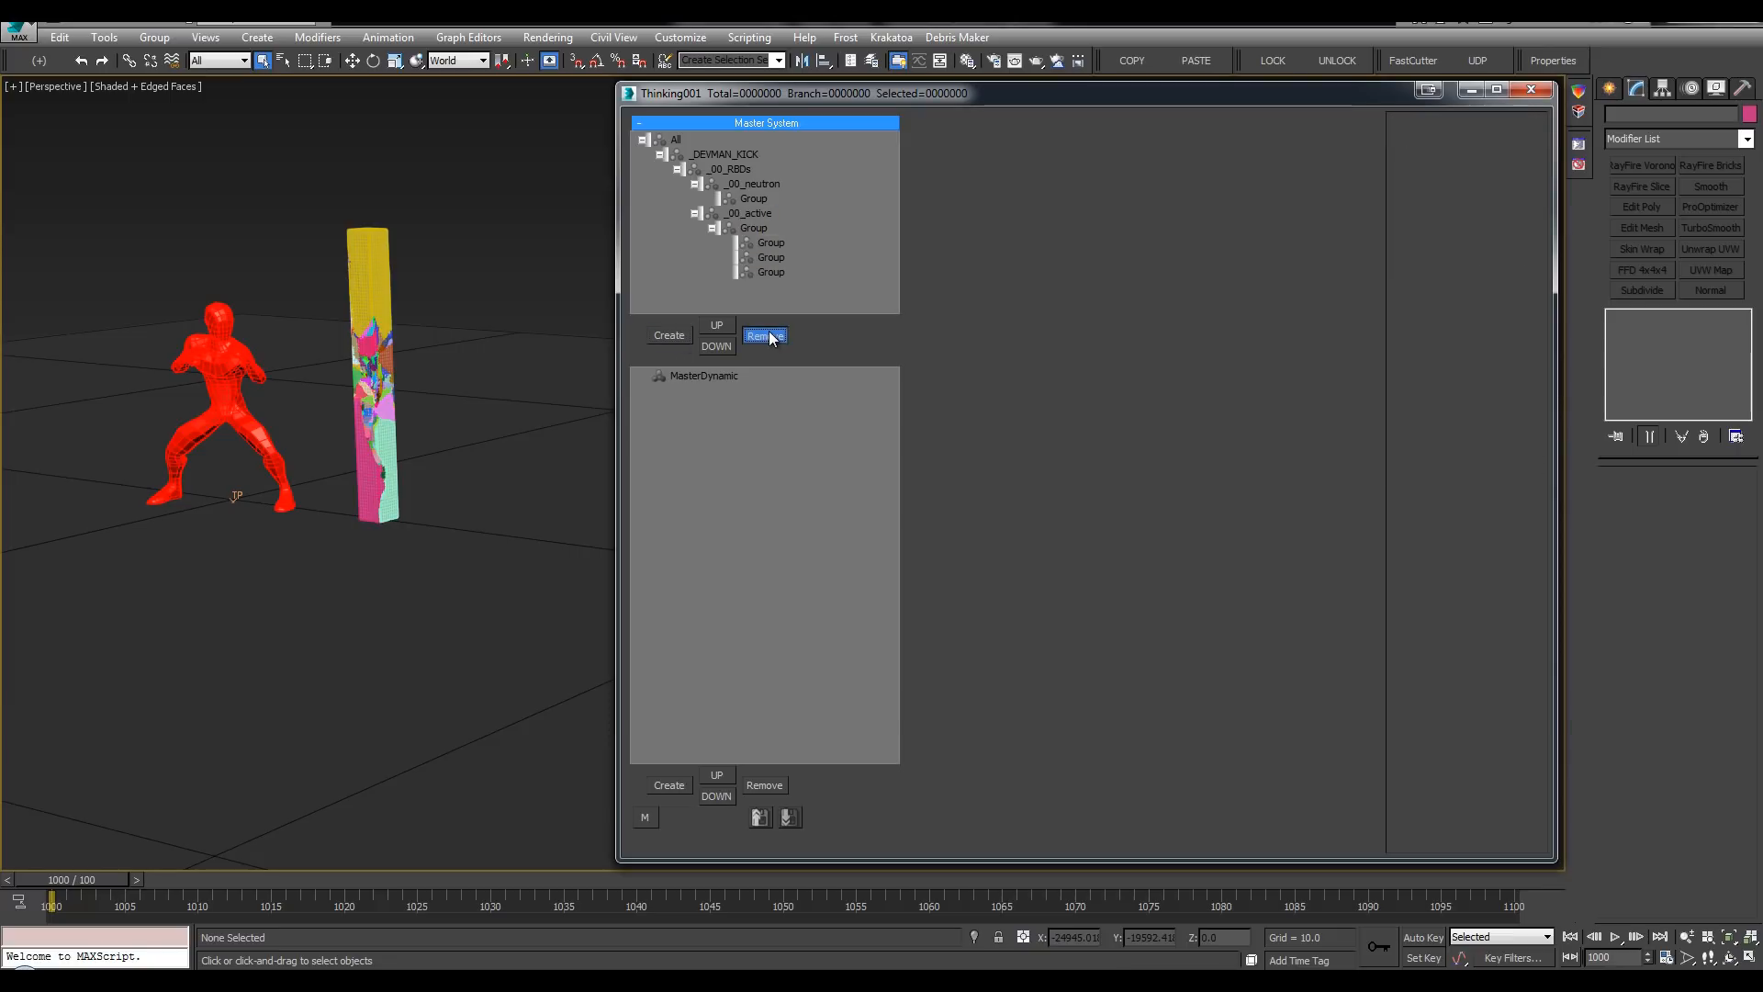
pyautogui.click(769, 337)
pyautogui.click(769, 337)
pyautogui.click(764, 336)
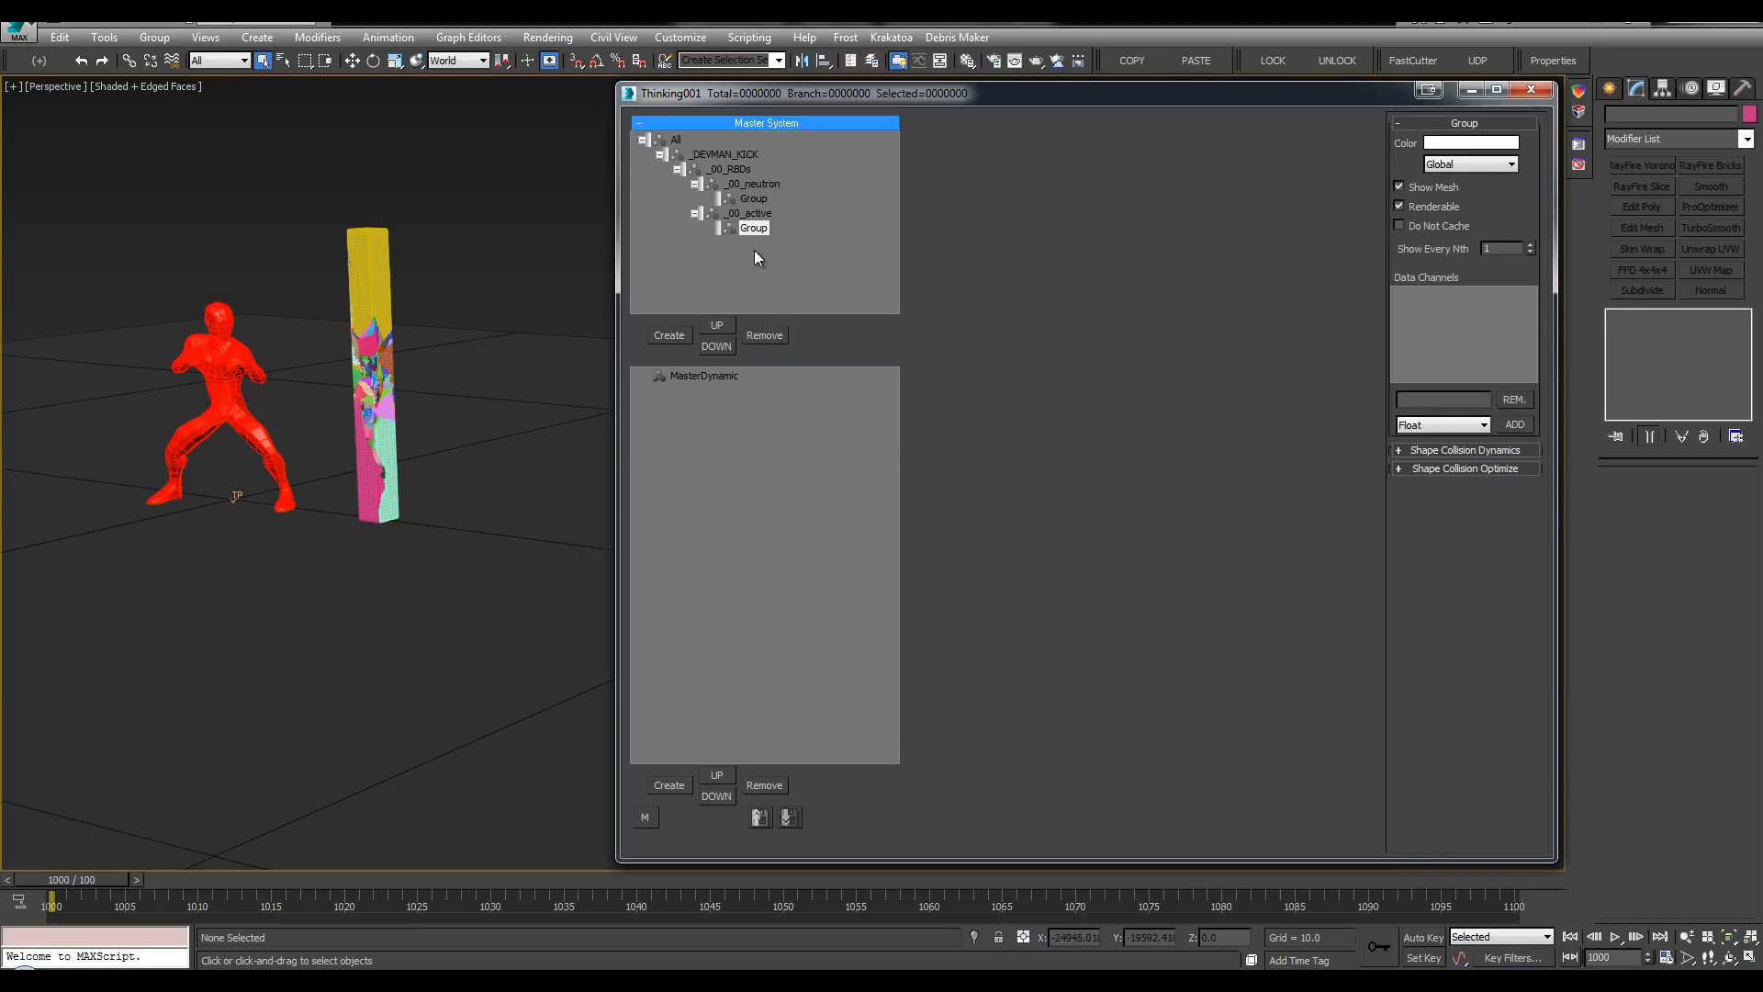
# Step: Rename the child group of _00_neutron as 00_n_anim
pyautogui.click(753, 199)
pyautogui.click(753, 198)
pyautogui.write('00_n_')
pyautogui.write('anim')
pyautogui.press('Return')
# Step: Set the 00_n_anim group's color to dark grey with a value of 29
pyautogui.click(726, 202)
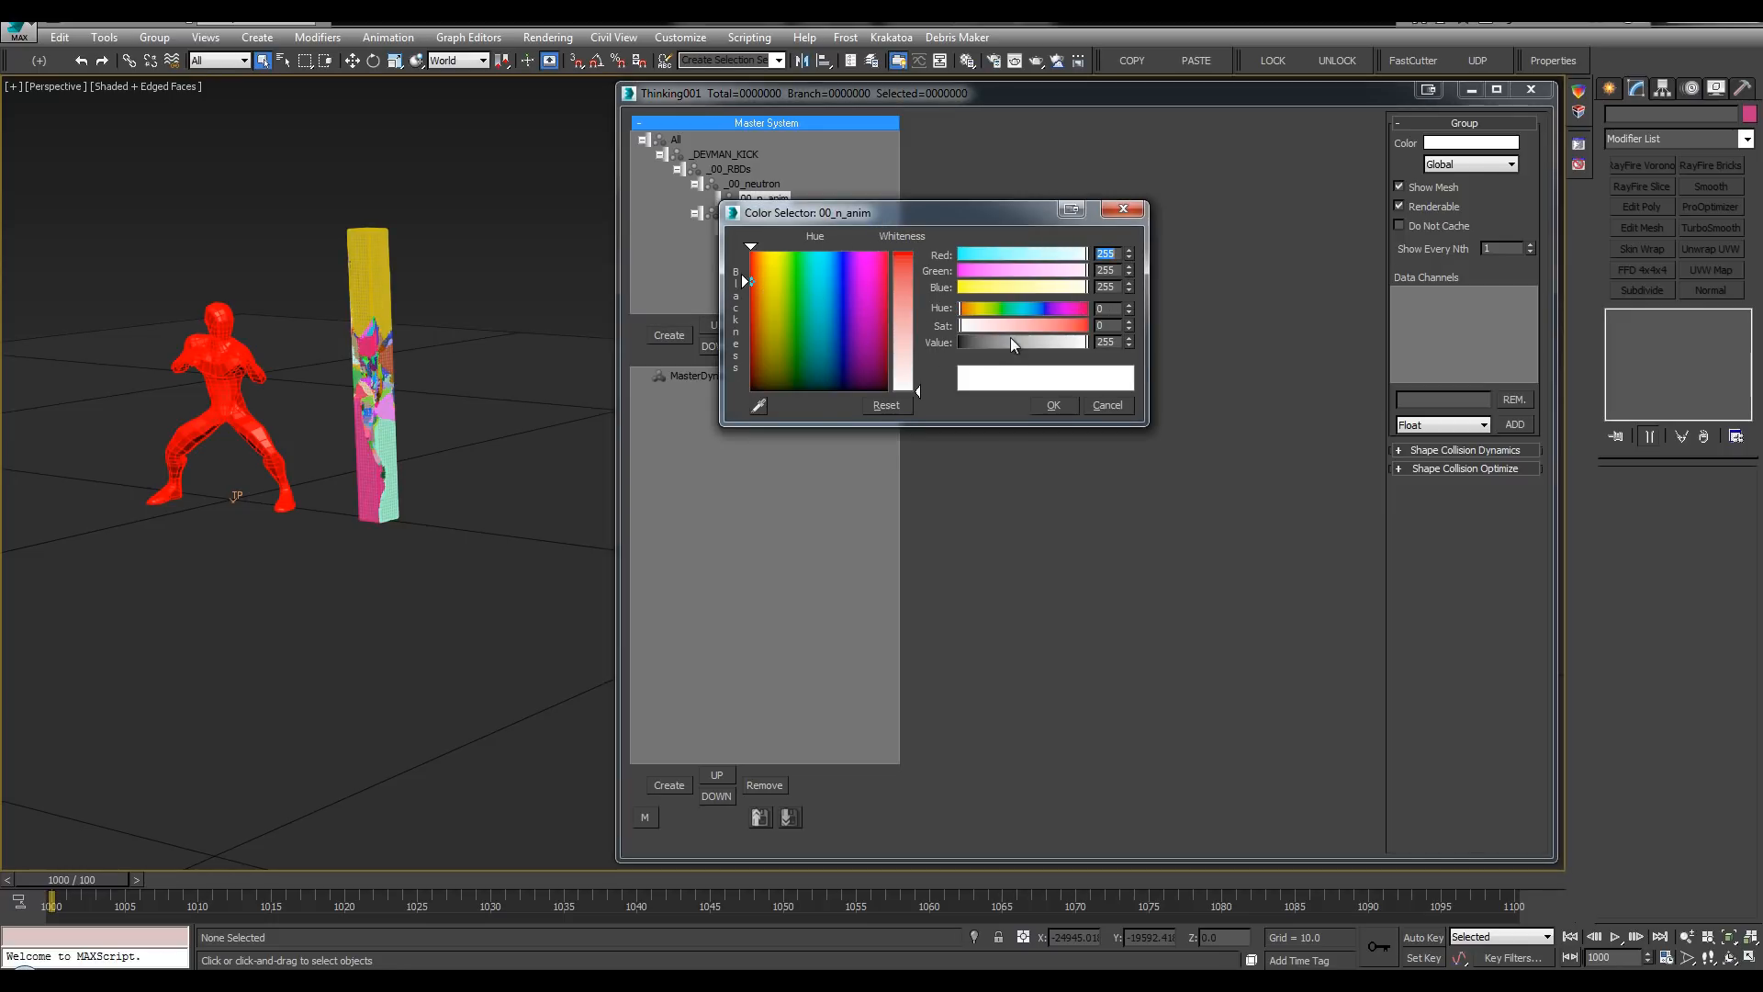
pyautogui.moveTo(990, 338)
pyautogui.mouseDown()
pyautogui.moveTo(1041, 336)
pyautogui.moveTo(975, 346)
pyautogui.mouseUp()
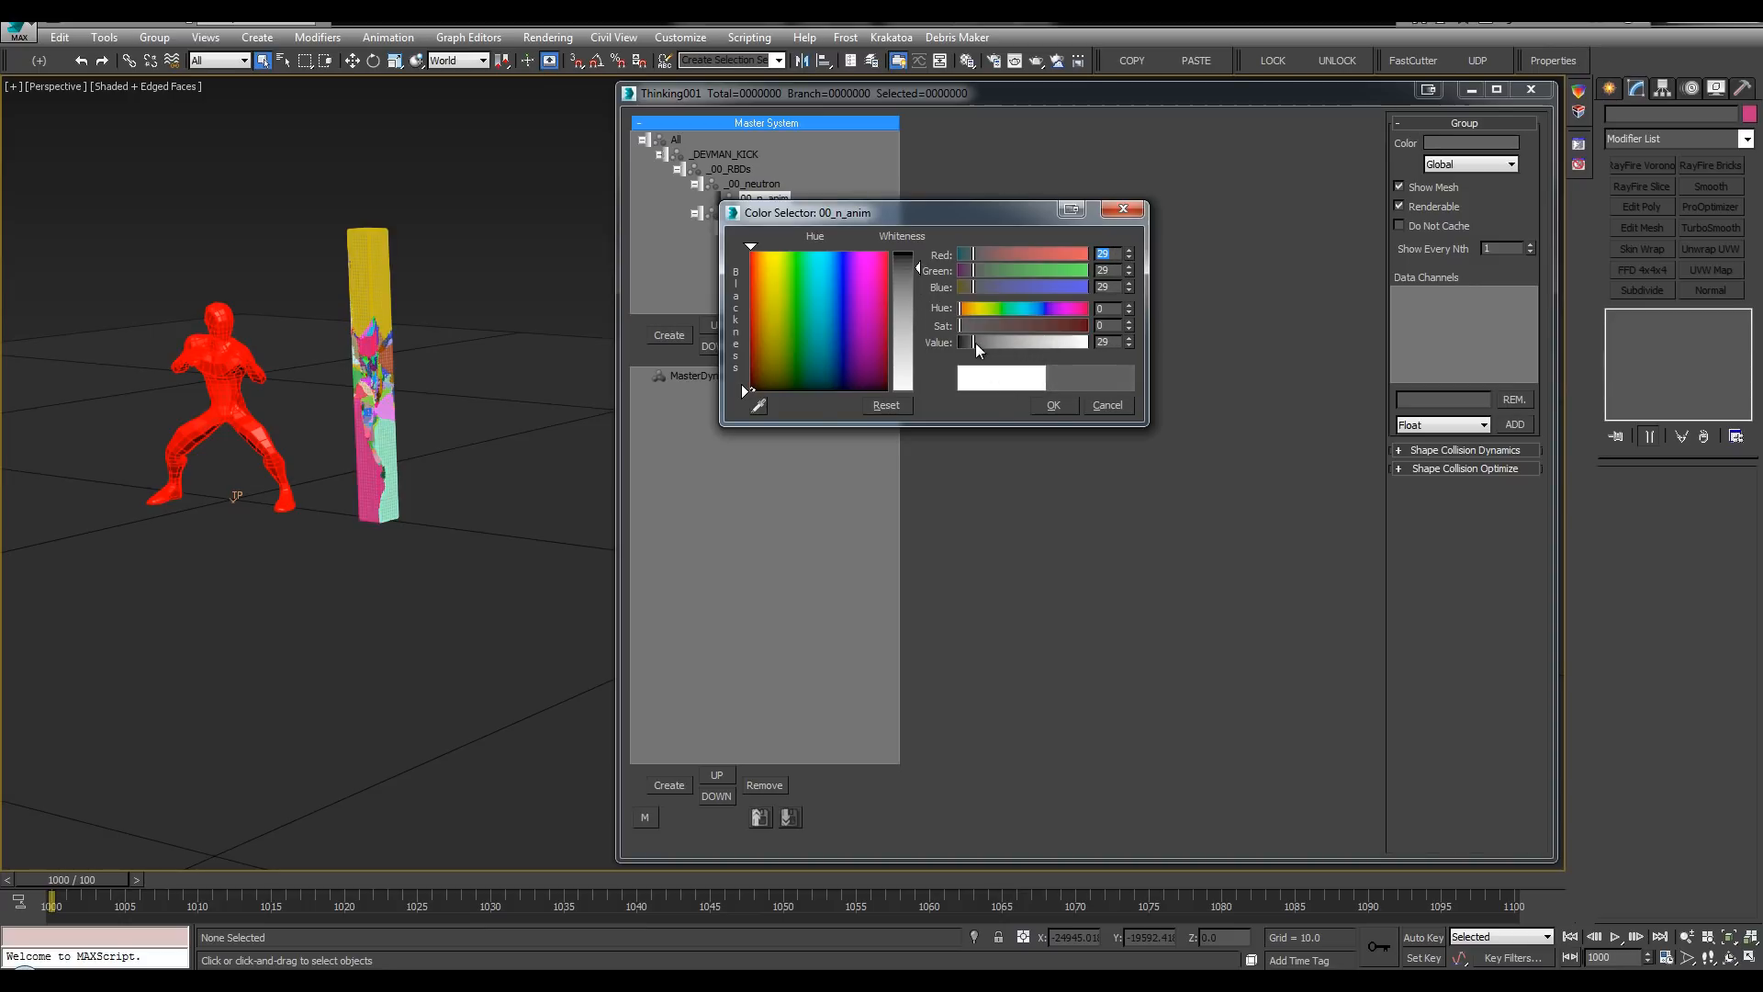
pyautogui.click(1049, 404)
# Step: Add another dark grey group under _00_neutron and name it 00_n_post
pyautogui.moveTo(755, 207); pyautogui.dragTo(839, 212)
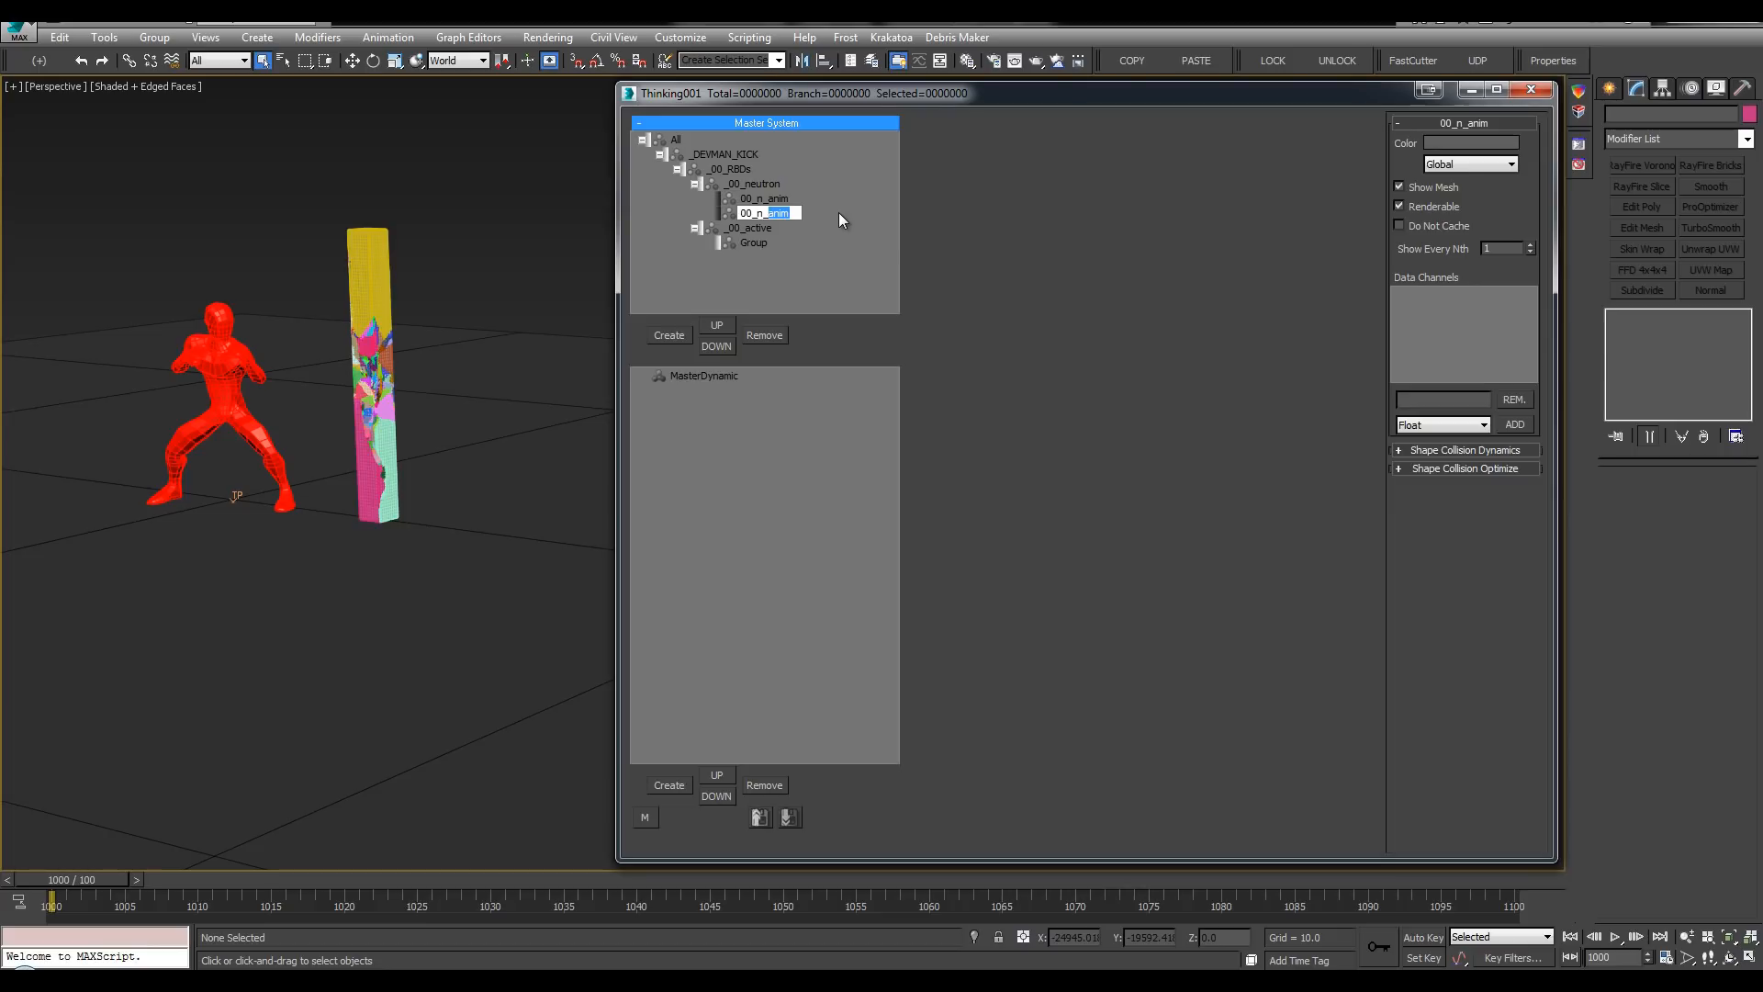
pyautogui.write('post')
pyautogui.press('Return')
# Step: Select all the fractured post pieces and recolor them green, and turn off edged faces in the viewport
pyautogui.click(415, 342)
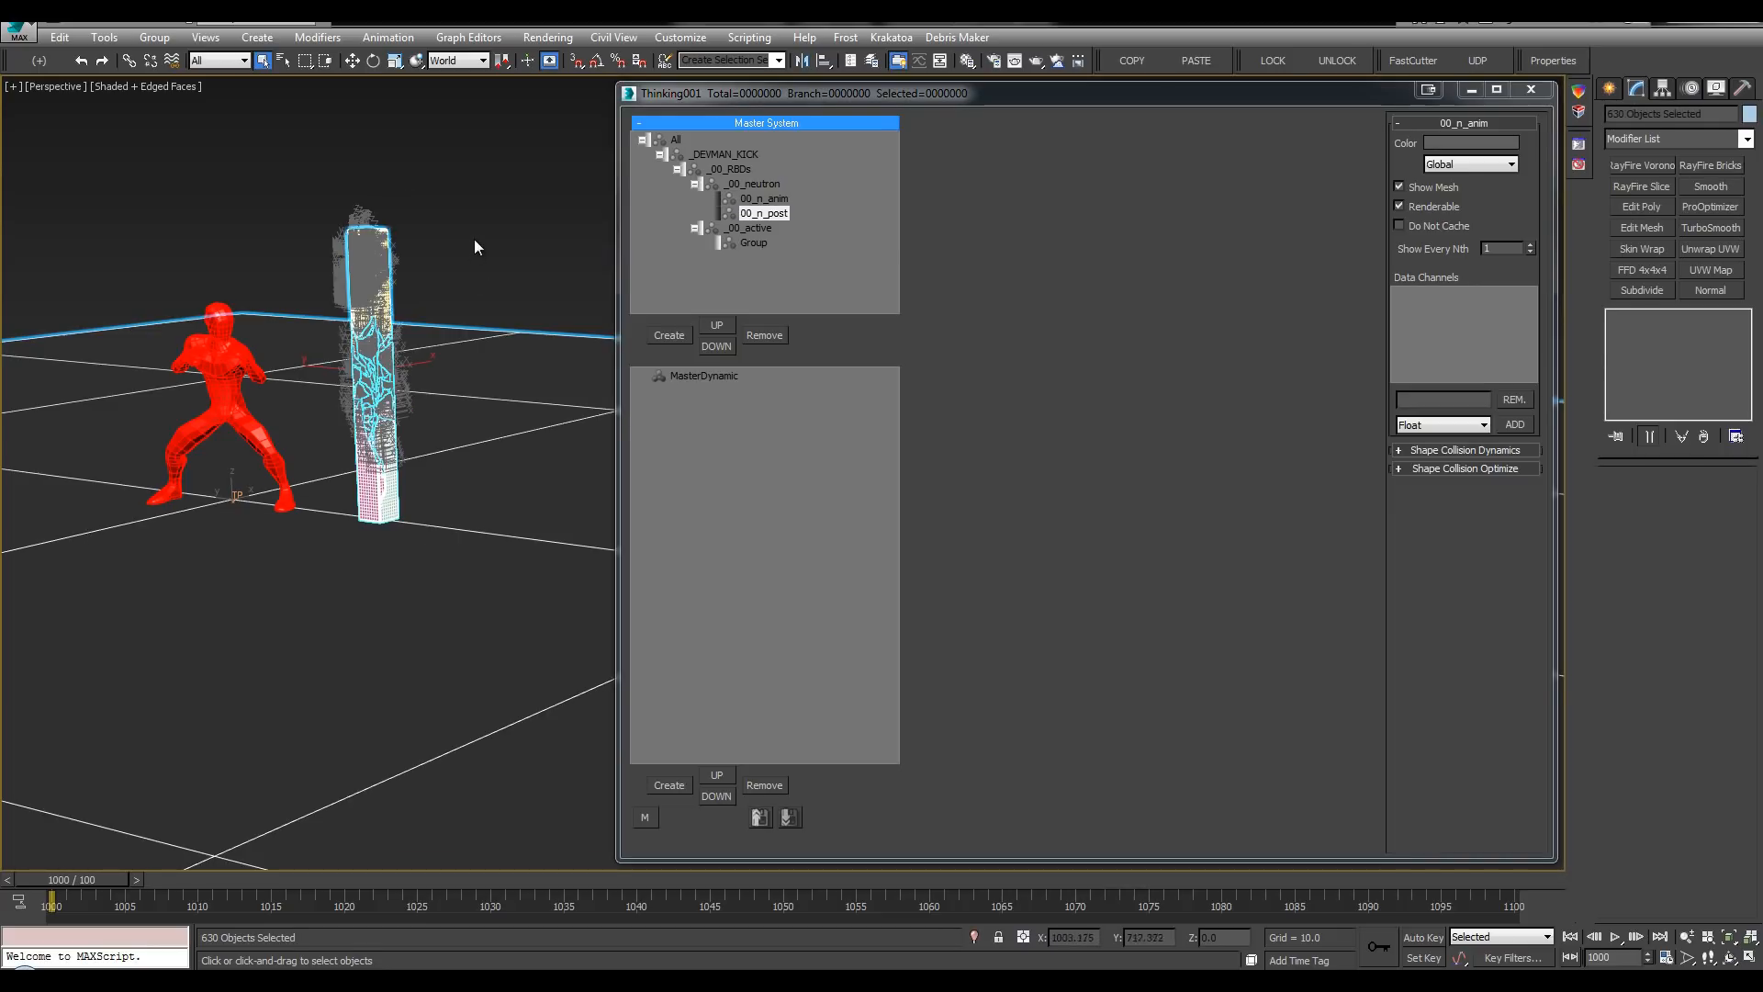
pyautogui.click(268, 168)
pyautogui.press('l')
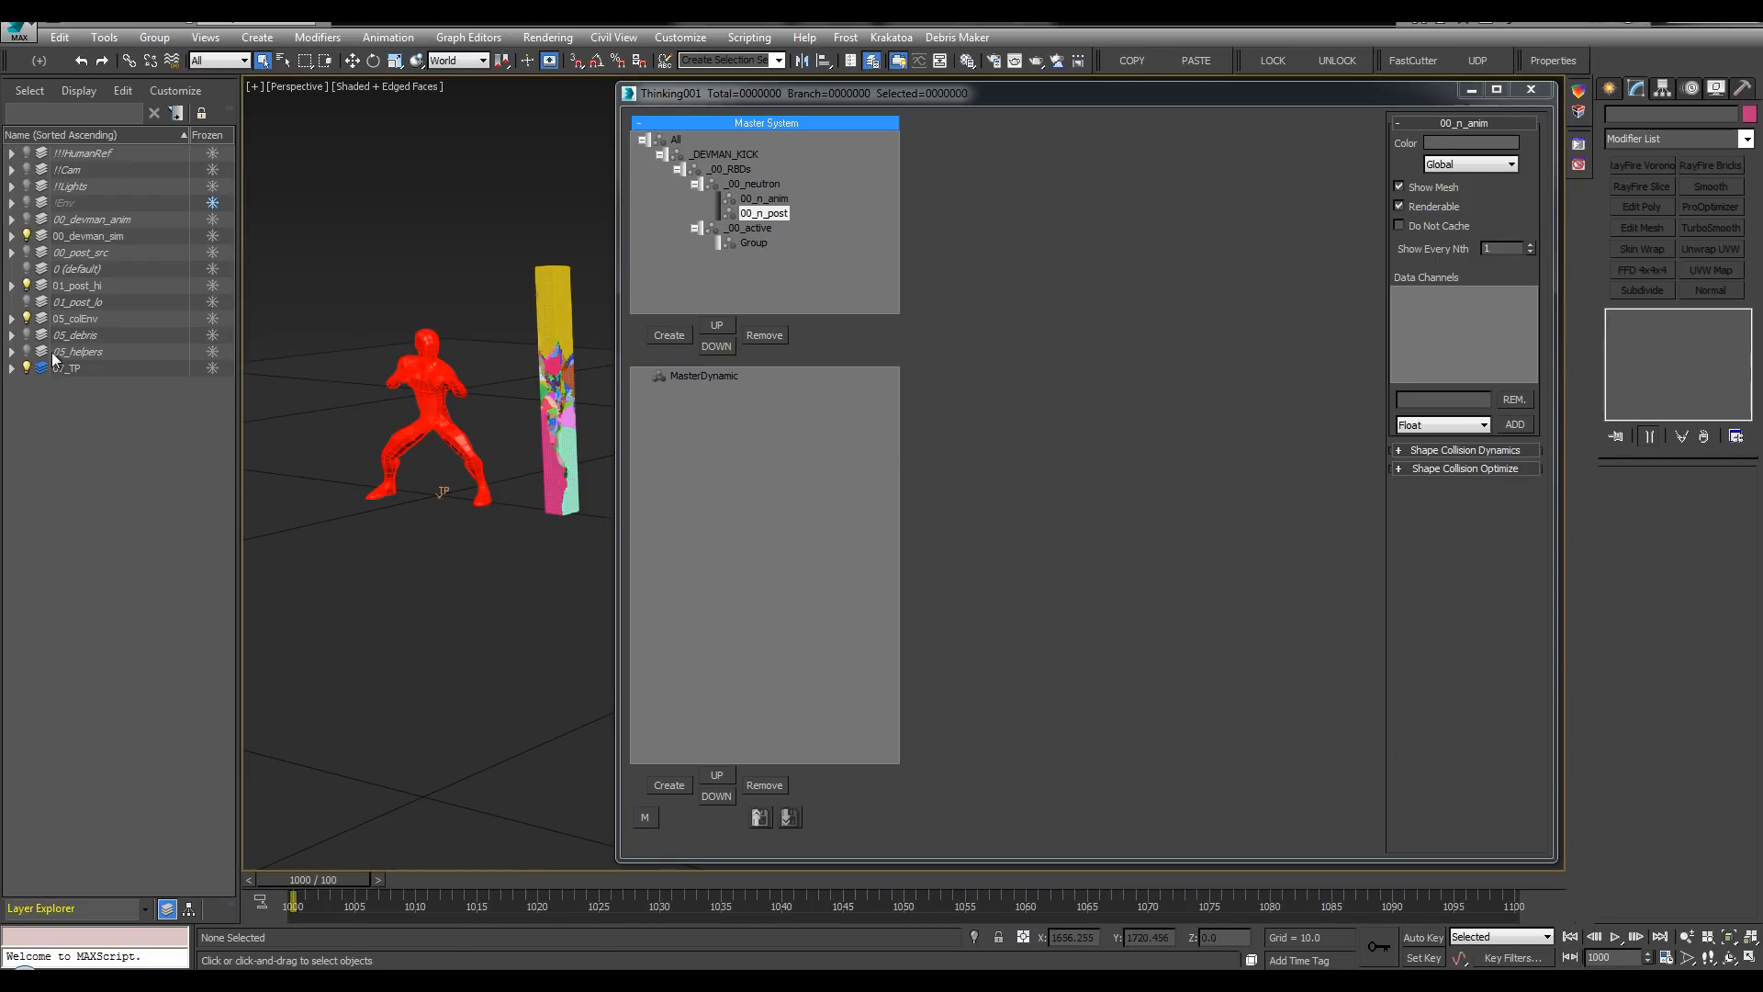
pyautogui.press('l')
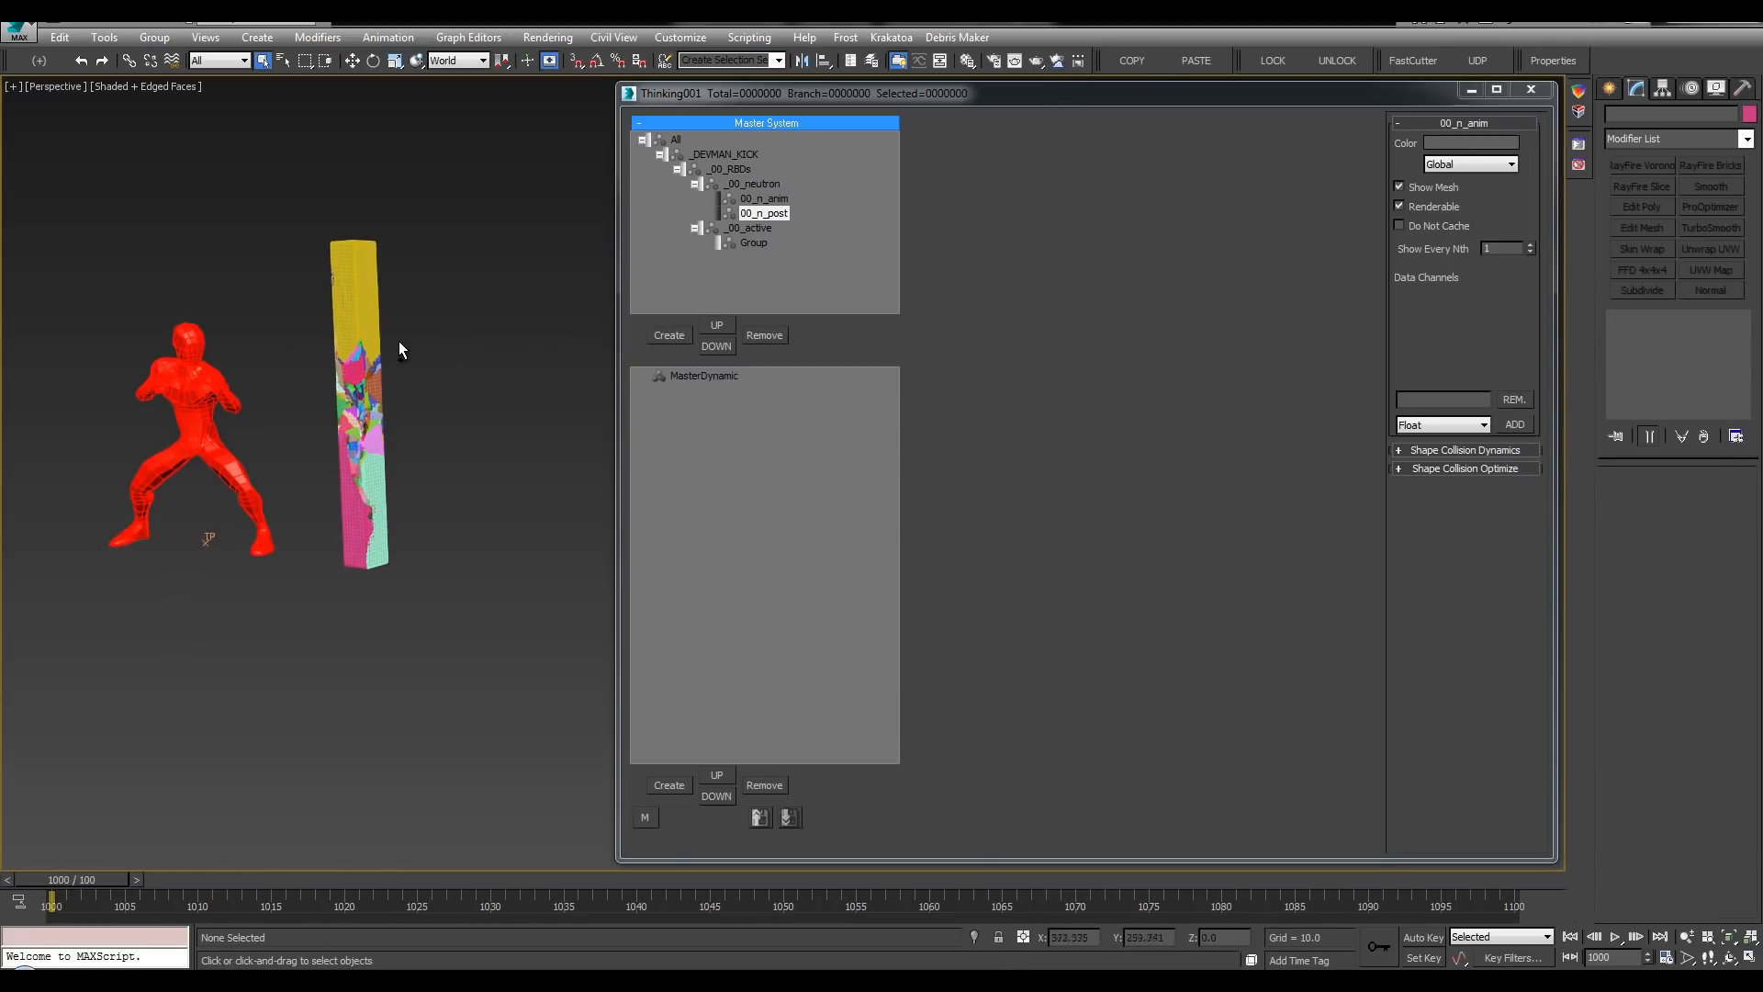
pyautogui.moveTo(435, 212); pyautogui.dragTo(261, 675)
pyautogui.moveTo(288, 176); pyautogui.dragTo(458, 715)
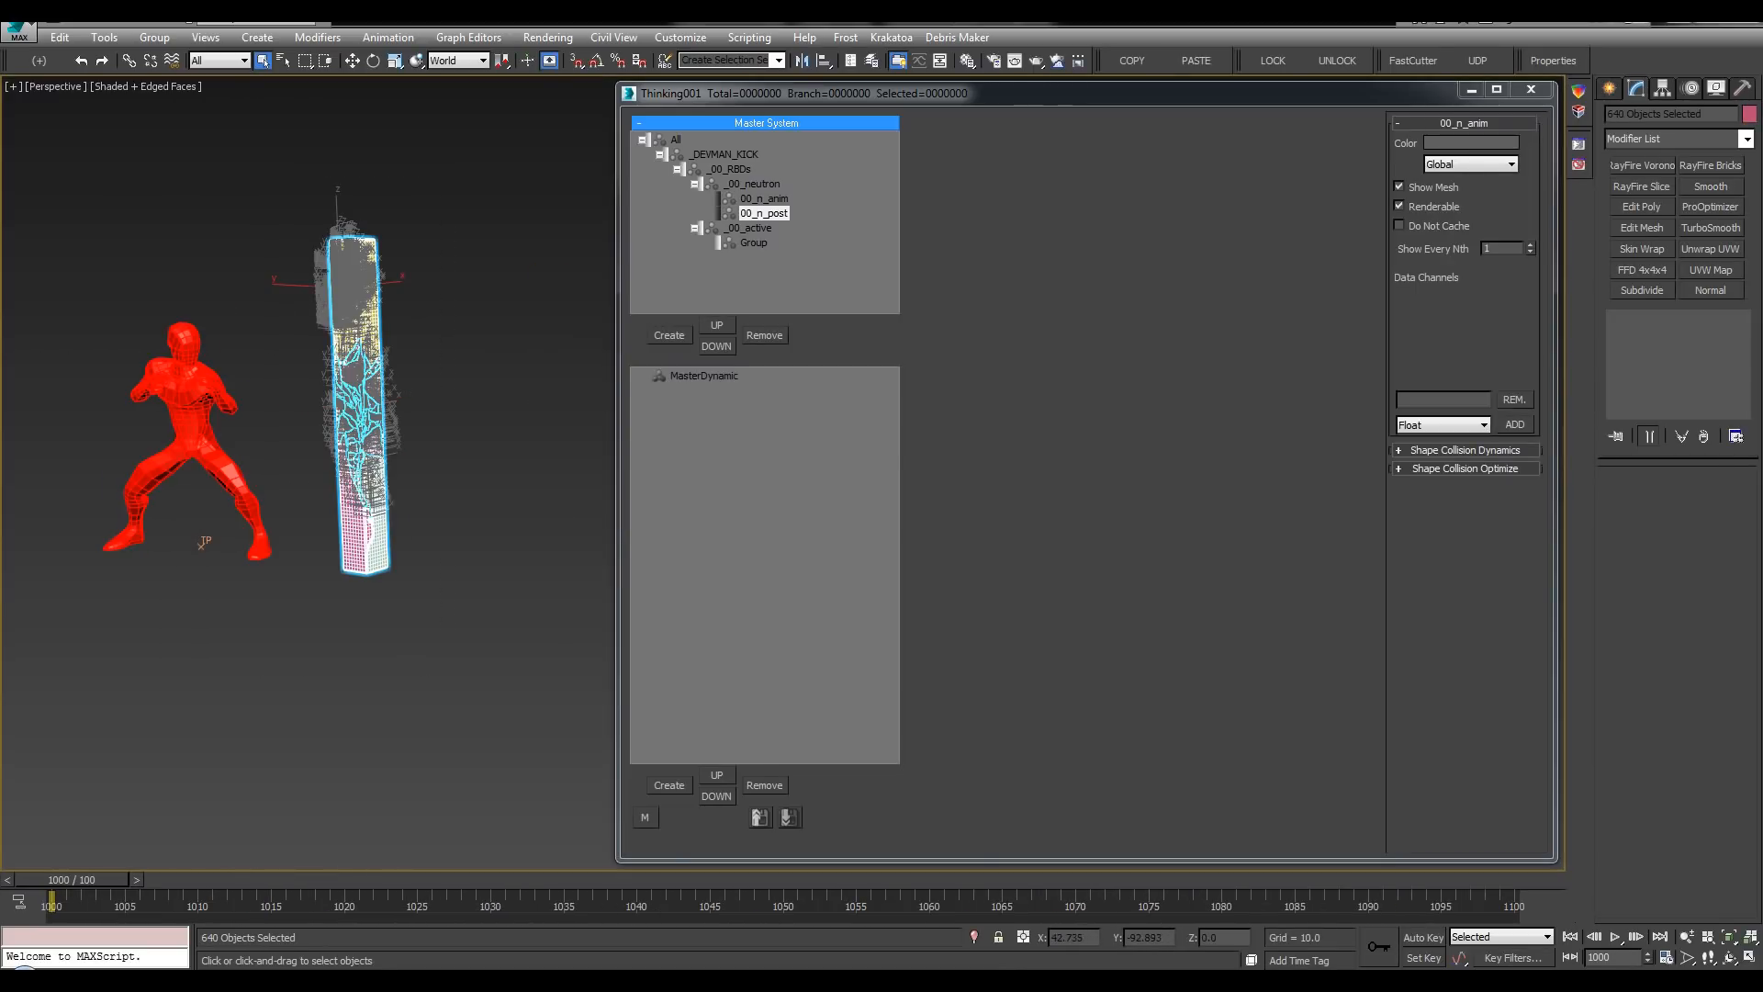
pyautogui.click(1598, 93)
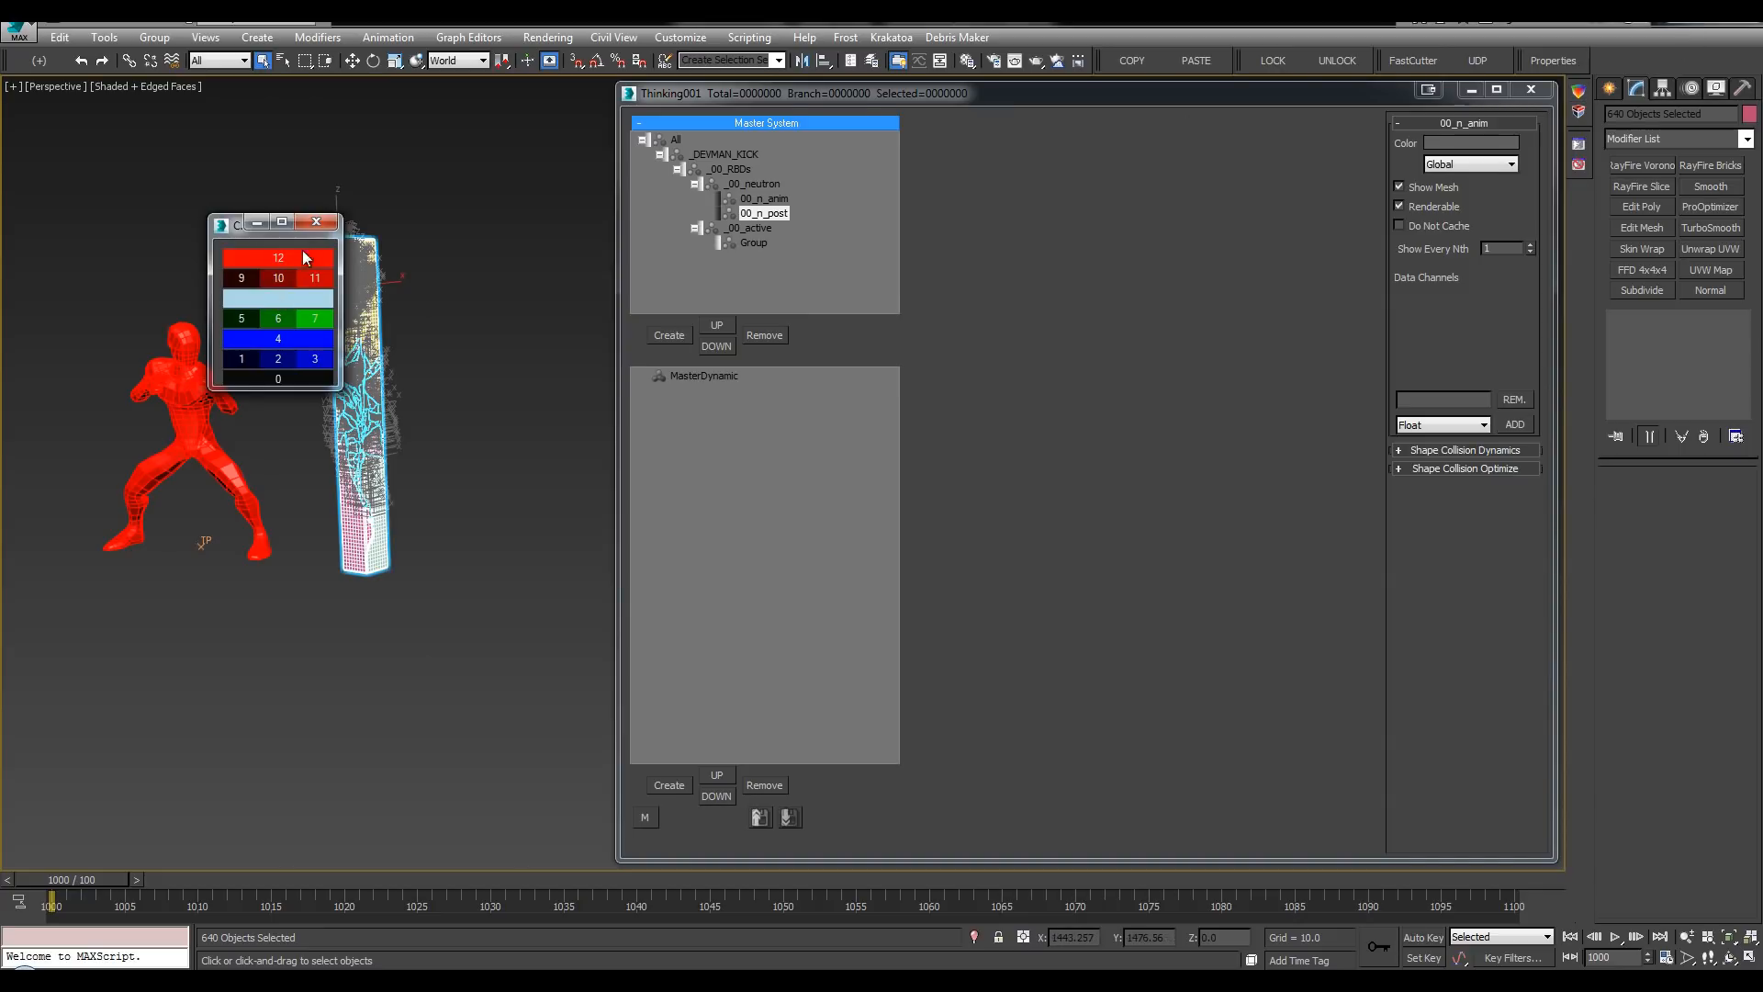
pyautogui.click(475, 210)
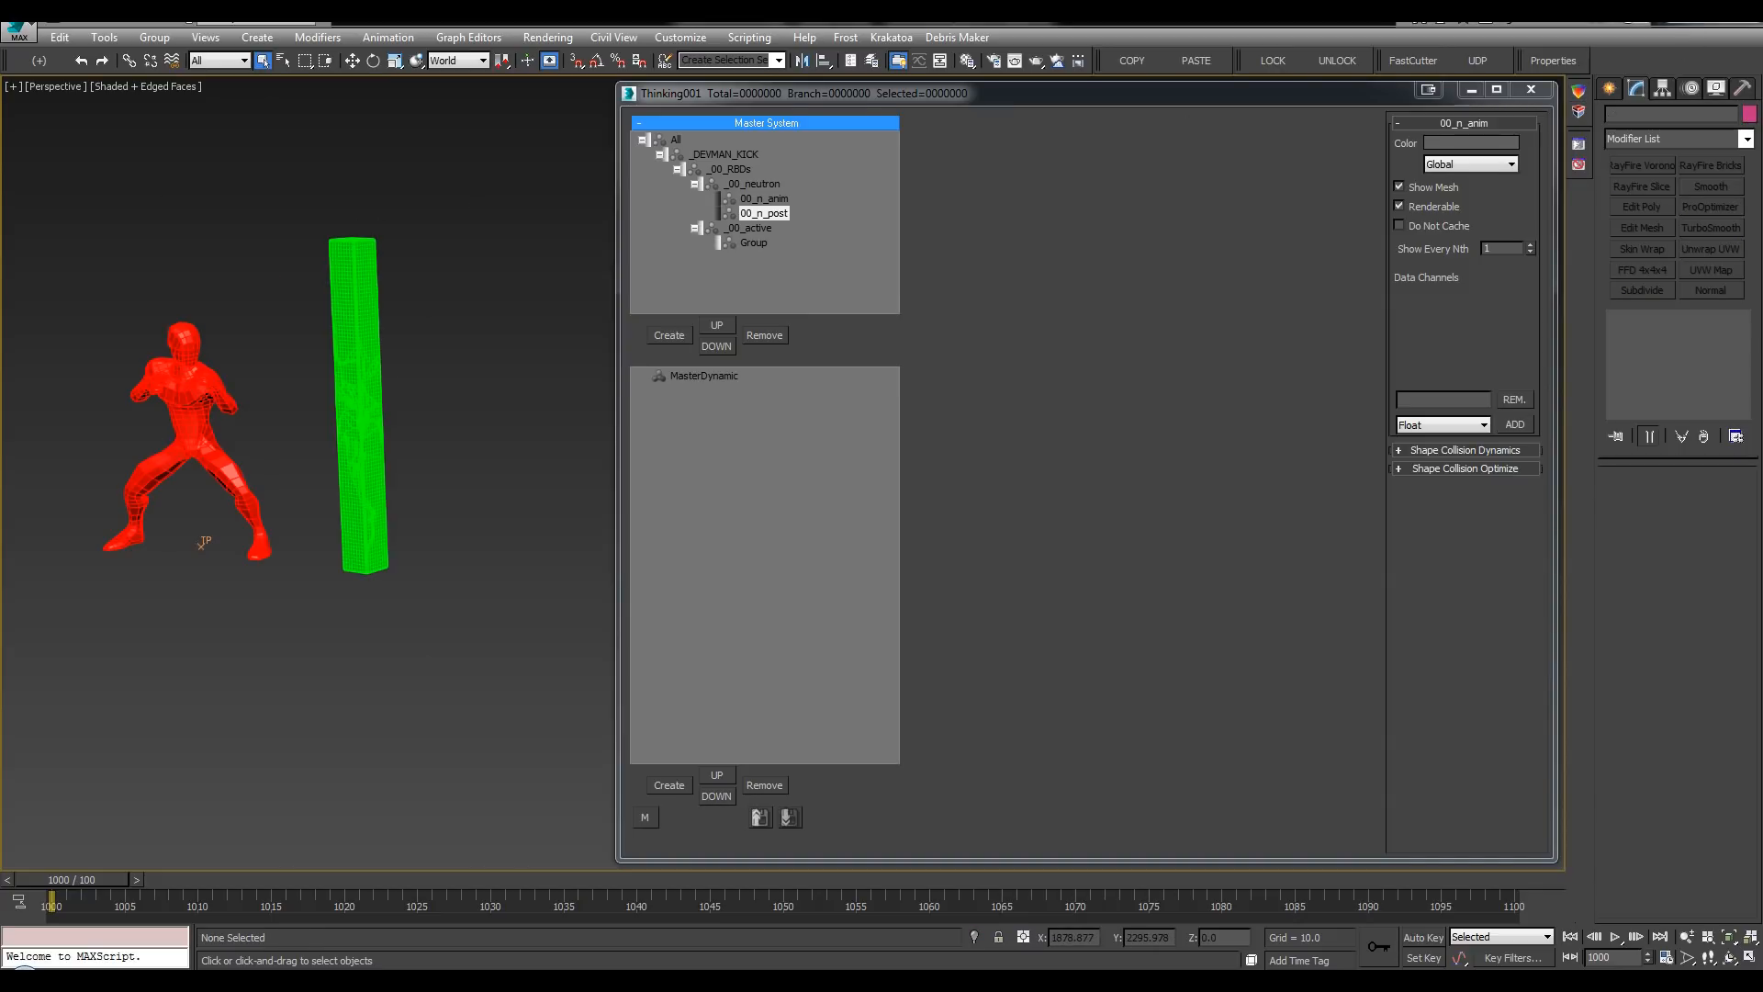
pyautogui.press('F4')
pyautogui.keyDown('alt'); pyautogui.moveTo(335, 180); pyautogui.dragTo(395, 184, button='middle'); pyautogui.keyUp('alt')
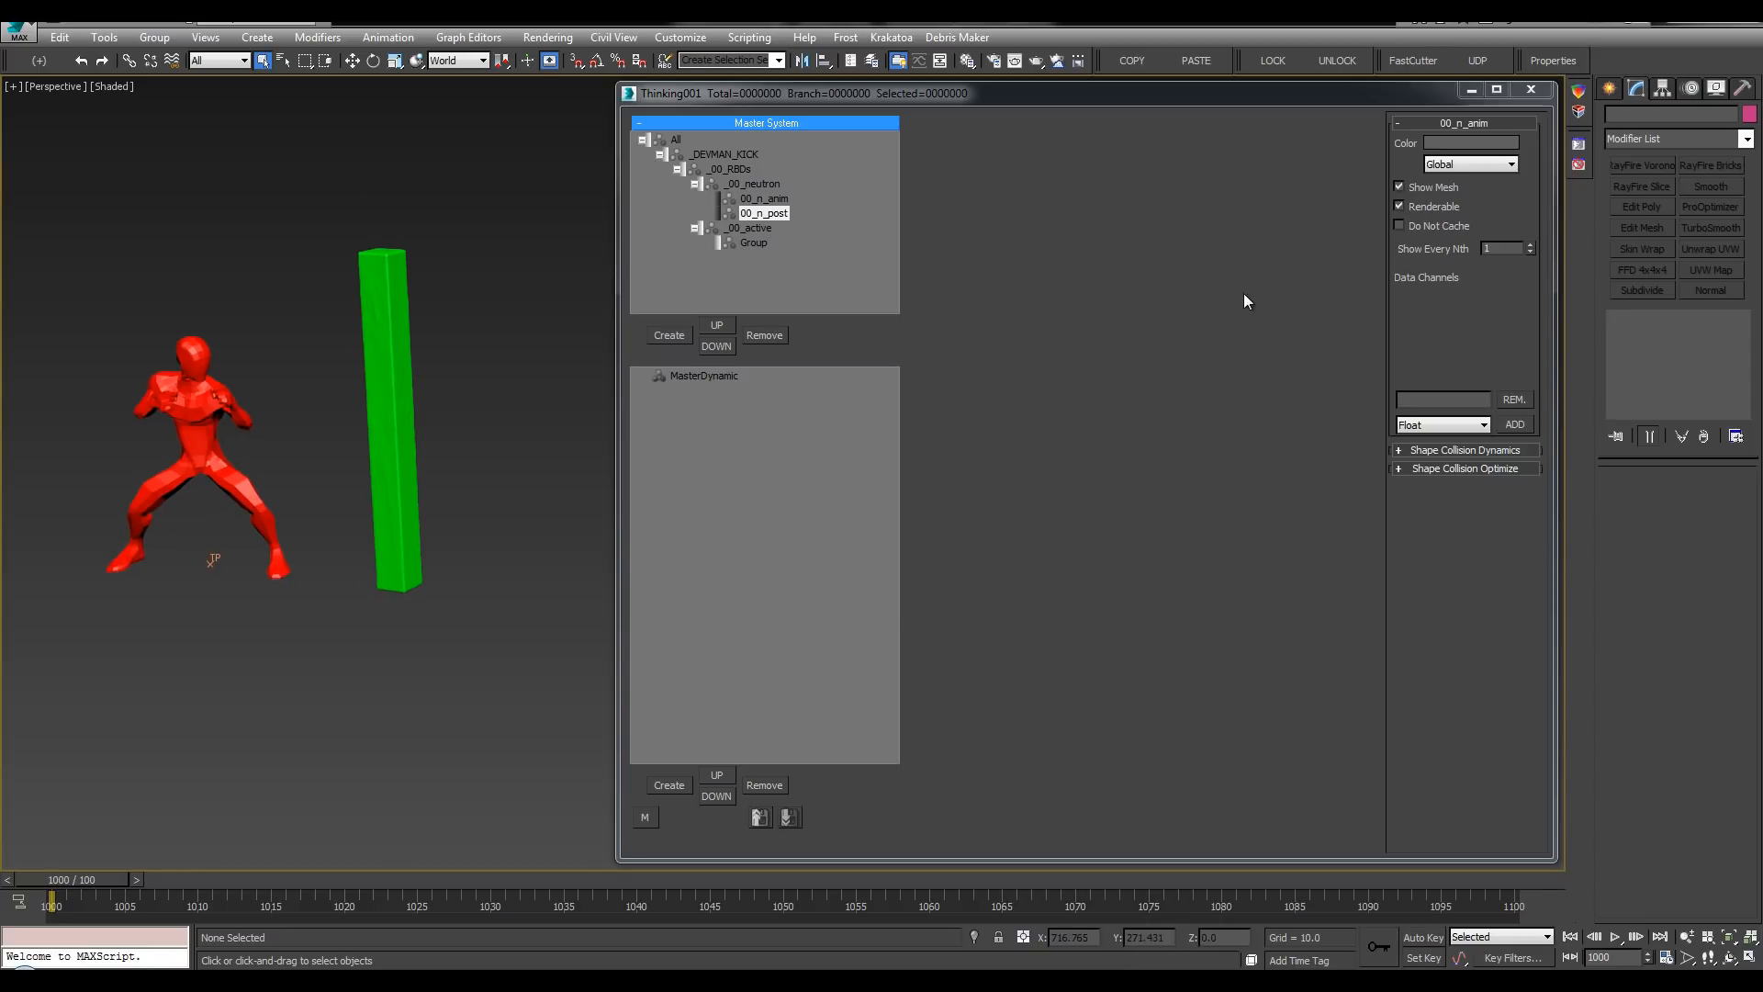
# Step: Rename the child group of _00_active as 00_a_post
pyautogui.click(755, 243)
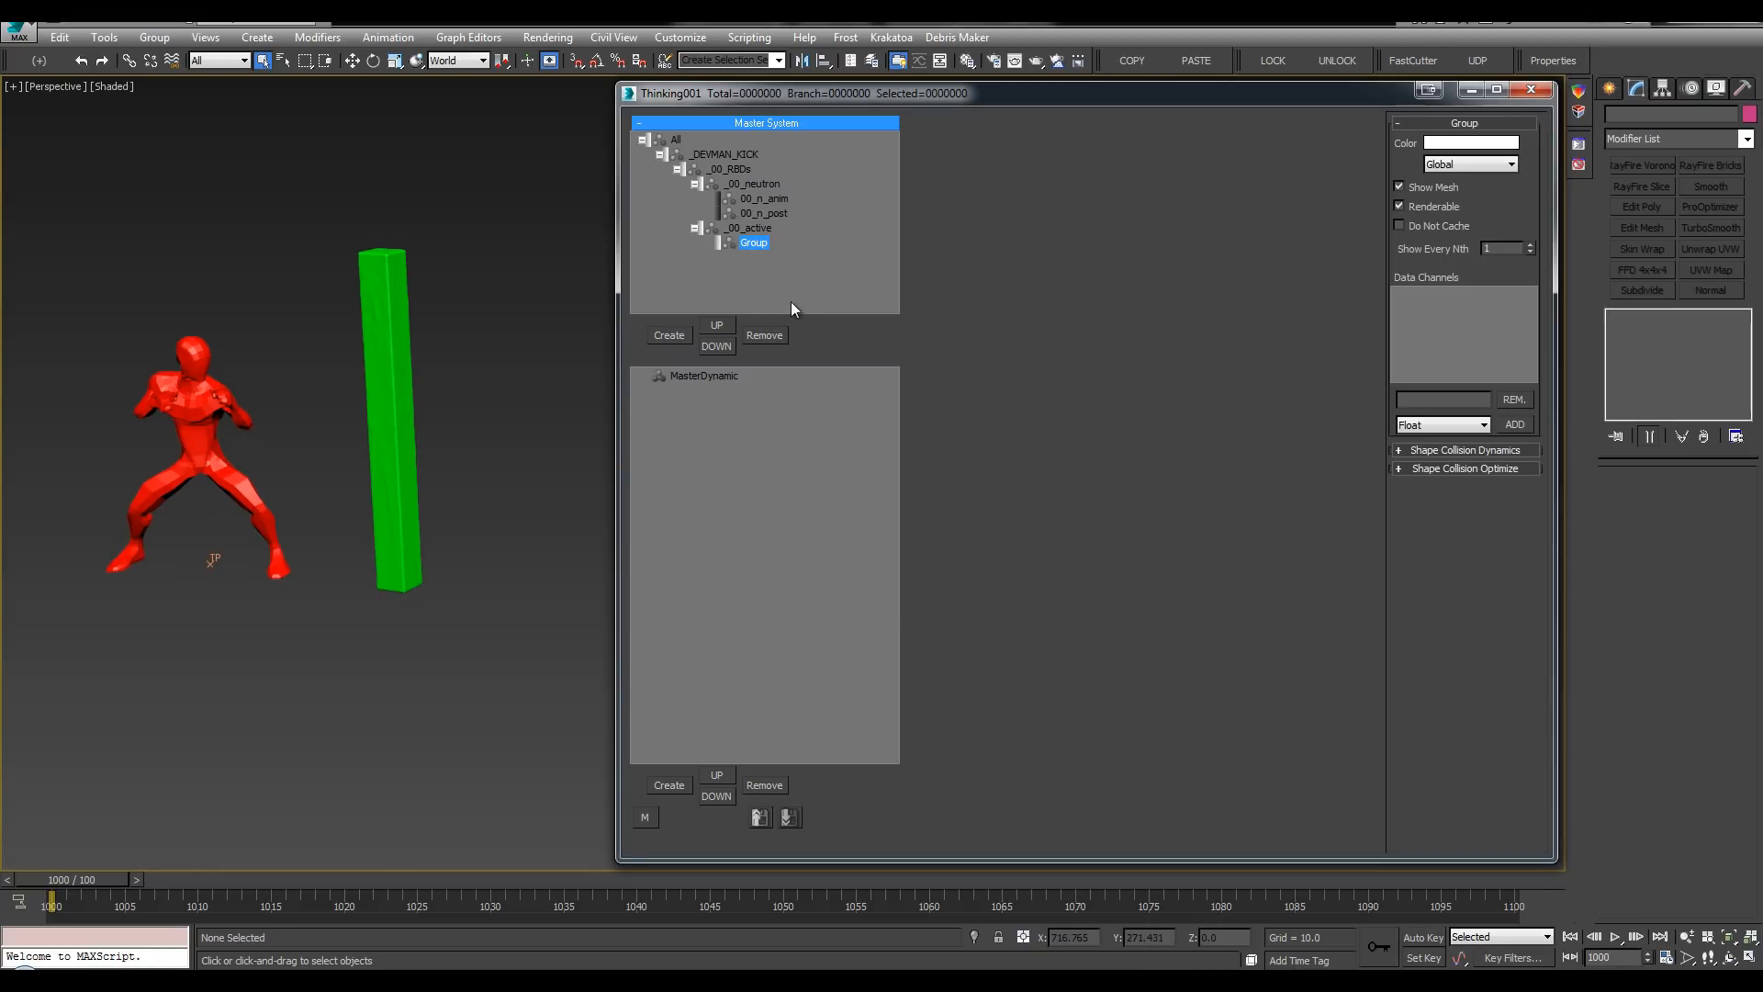
pyautogui.click(754, 242)
pyautogui.write('00_a')
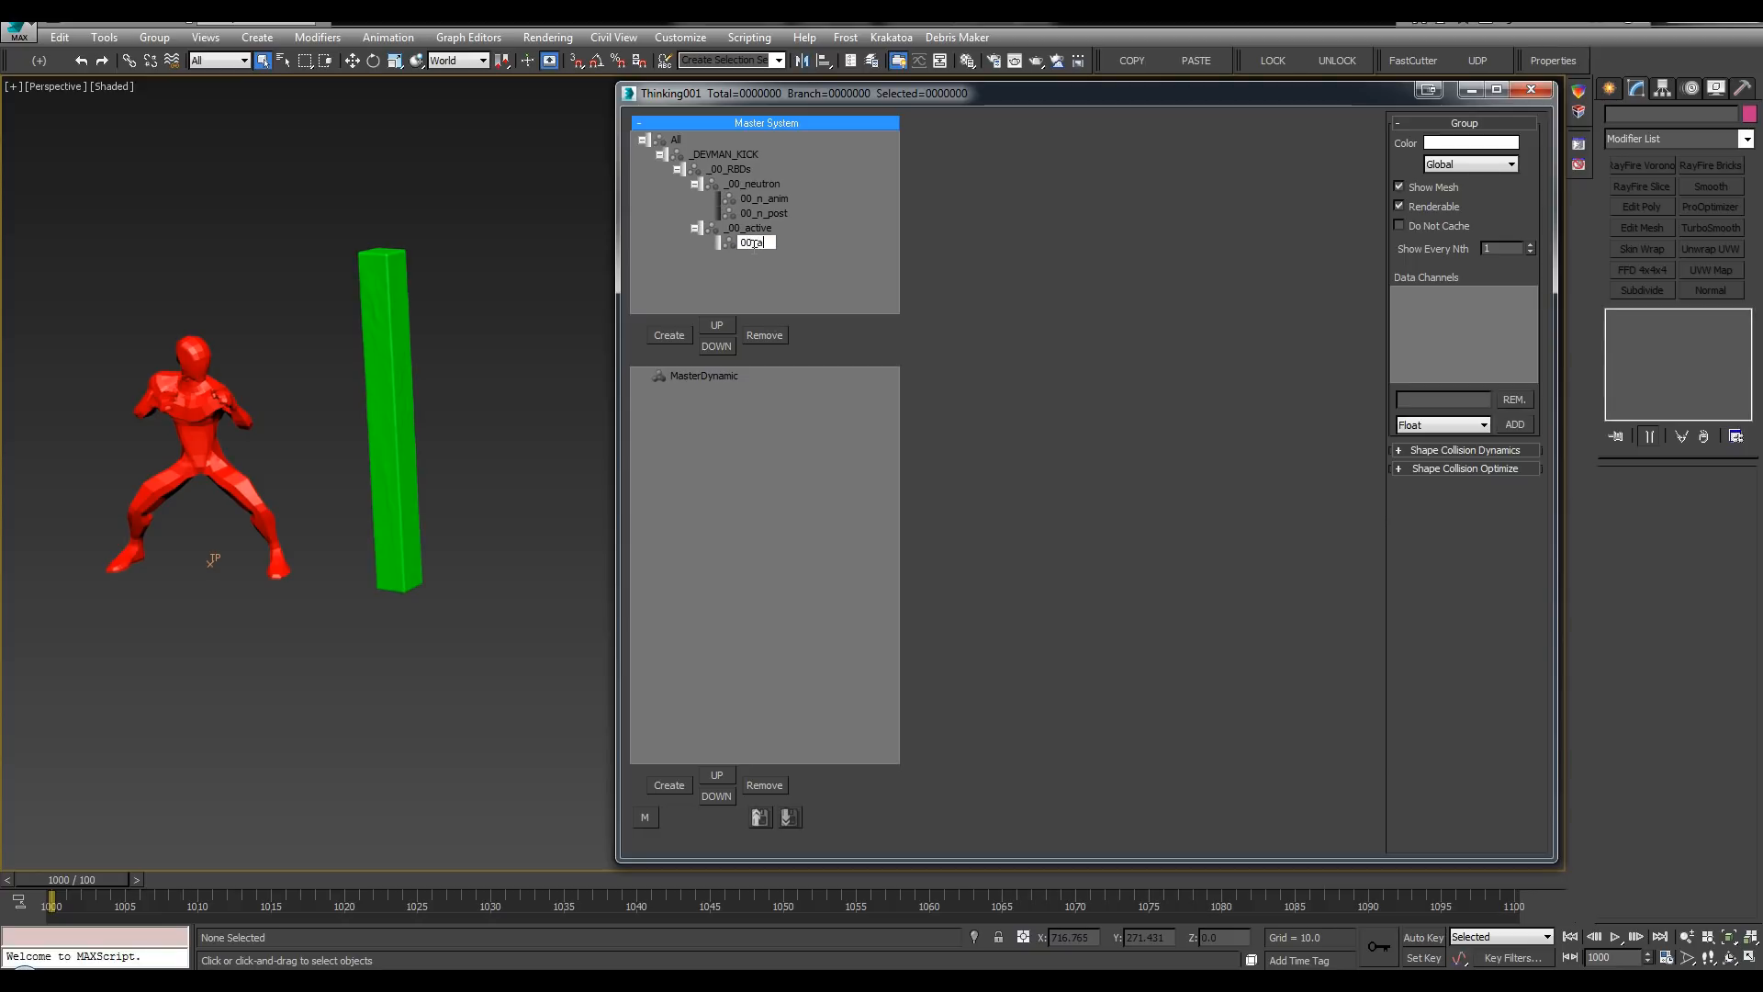
pyautogui.write('_')
pyautogui.write('post')
pyautogui.press('Return')
# Step: Set the 00_a_post group's color to bright green with red 18, green 255 and blue 0
pyautogui.doubleClick(712, 241)
pyautogui.moveTo(904, 320); pyautogui.dragTo(904, 293)
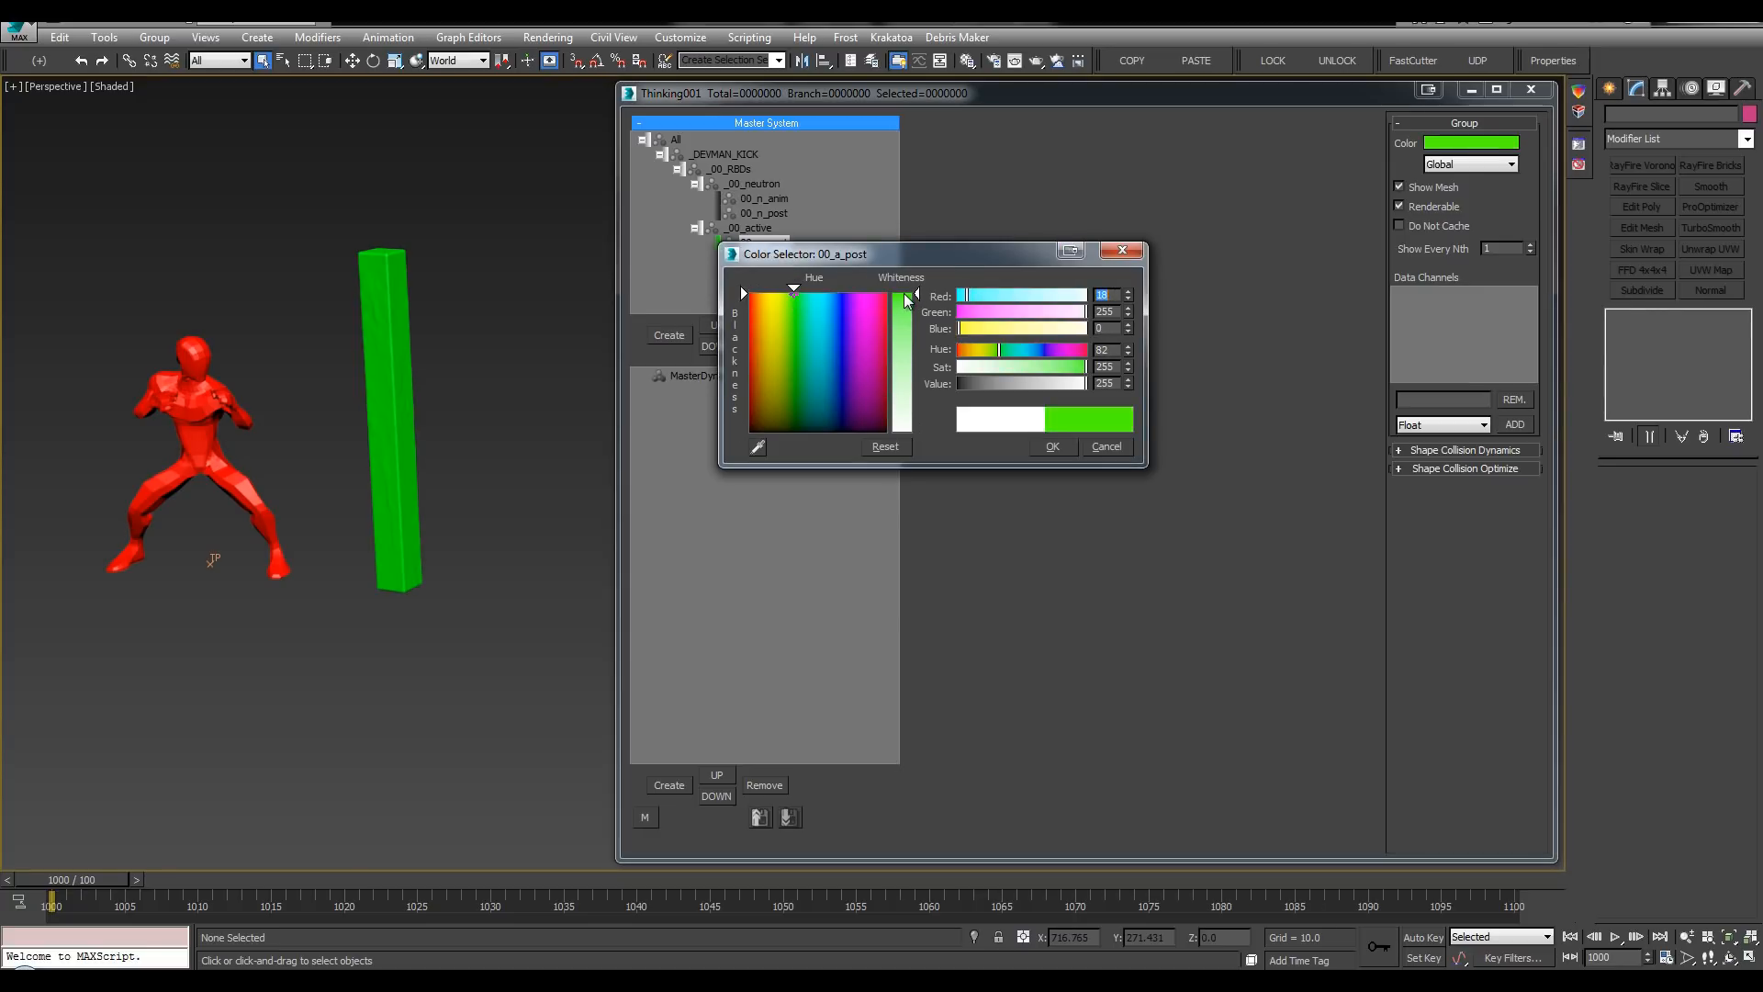
pyautogui.click(1052, 447)
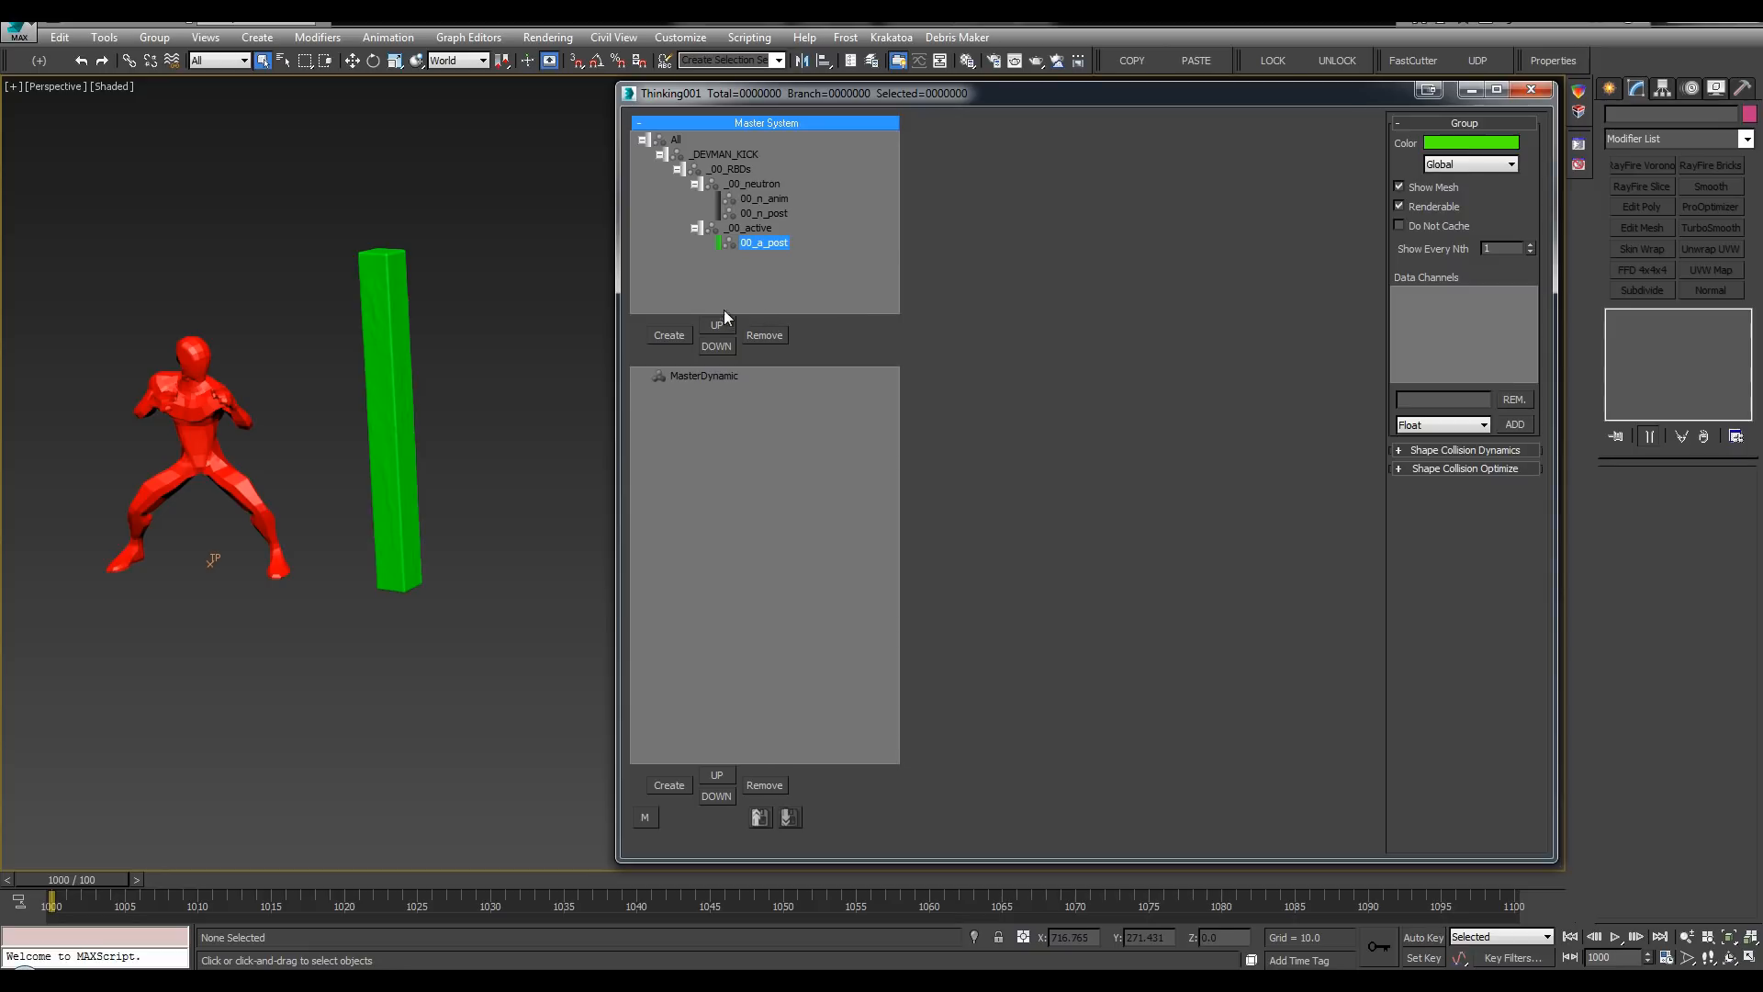
pyautogui.moveTo(543, 269); pyautogui.dragTo(544, 262, button='middle')
pyautogui.click(938, 266)
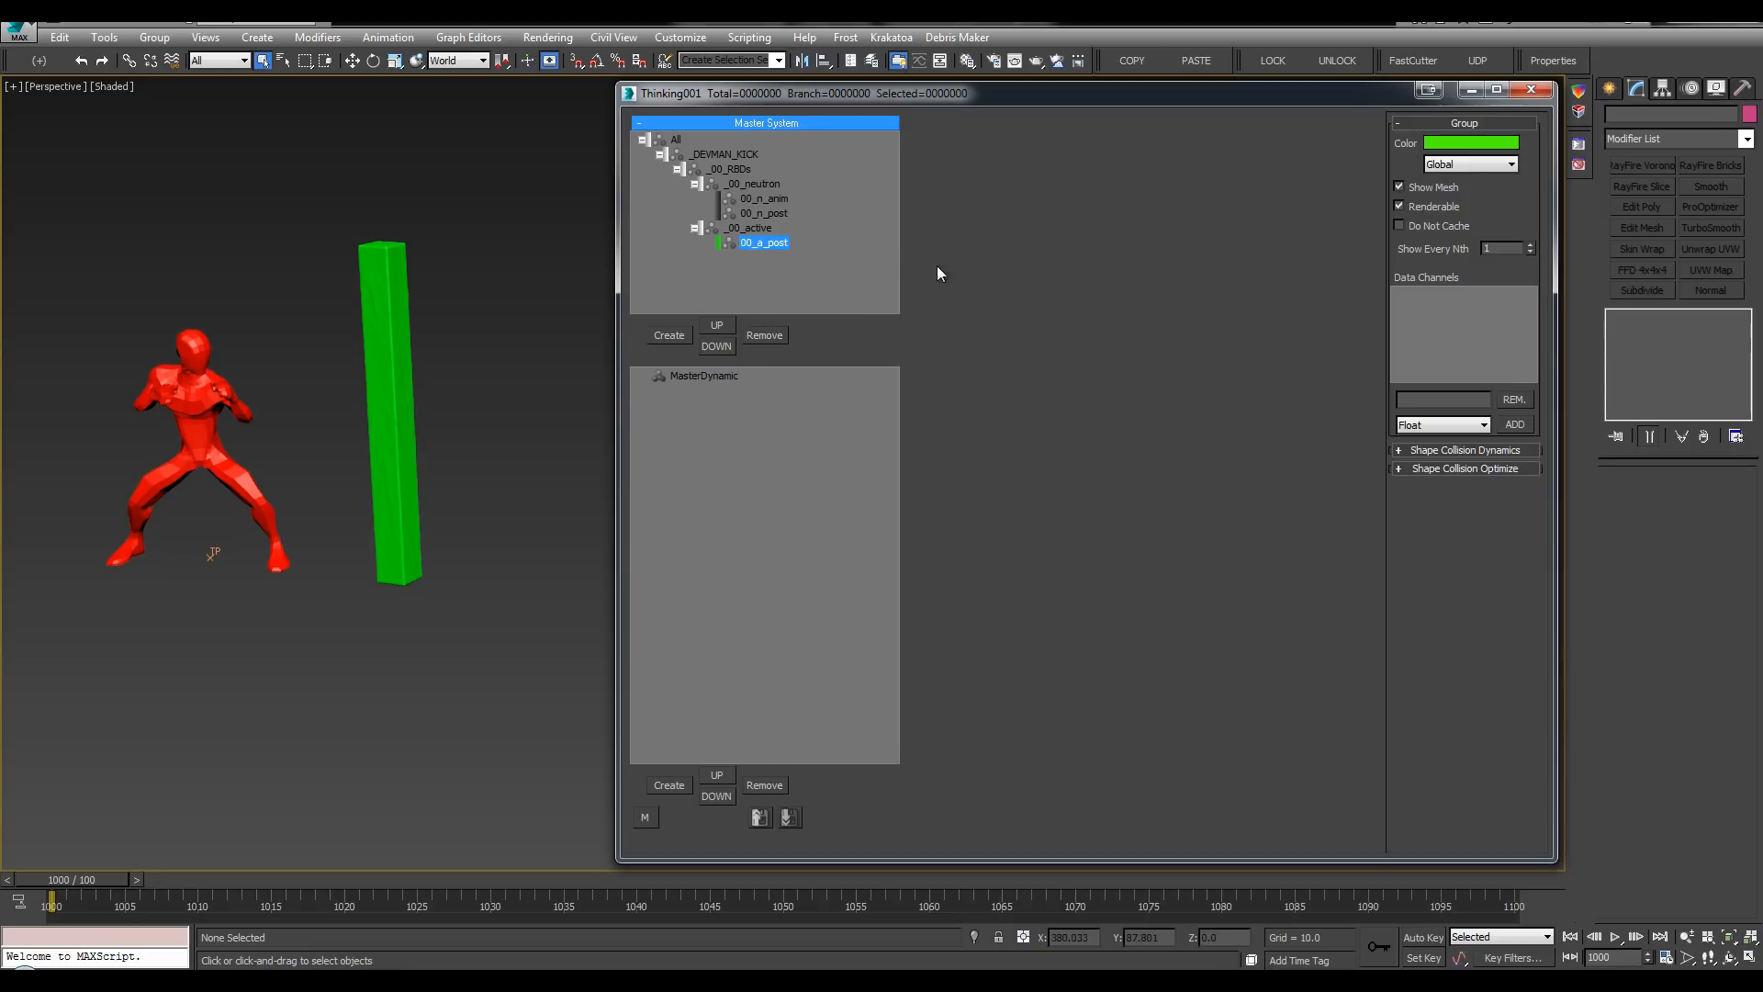
# Step: Collapse the _00_neutron, _00_active and _00_RBDs branches and select the _DEVMAN_KICK group
pyautogui.click(695, 184)
pyautogui.click(695, 198)
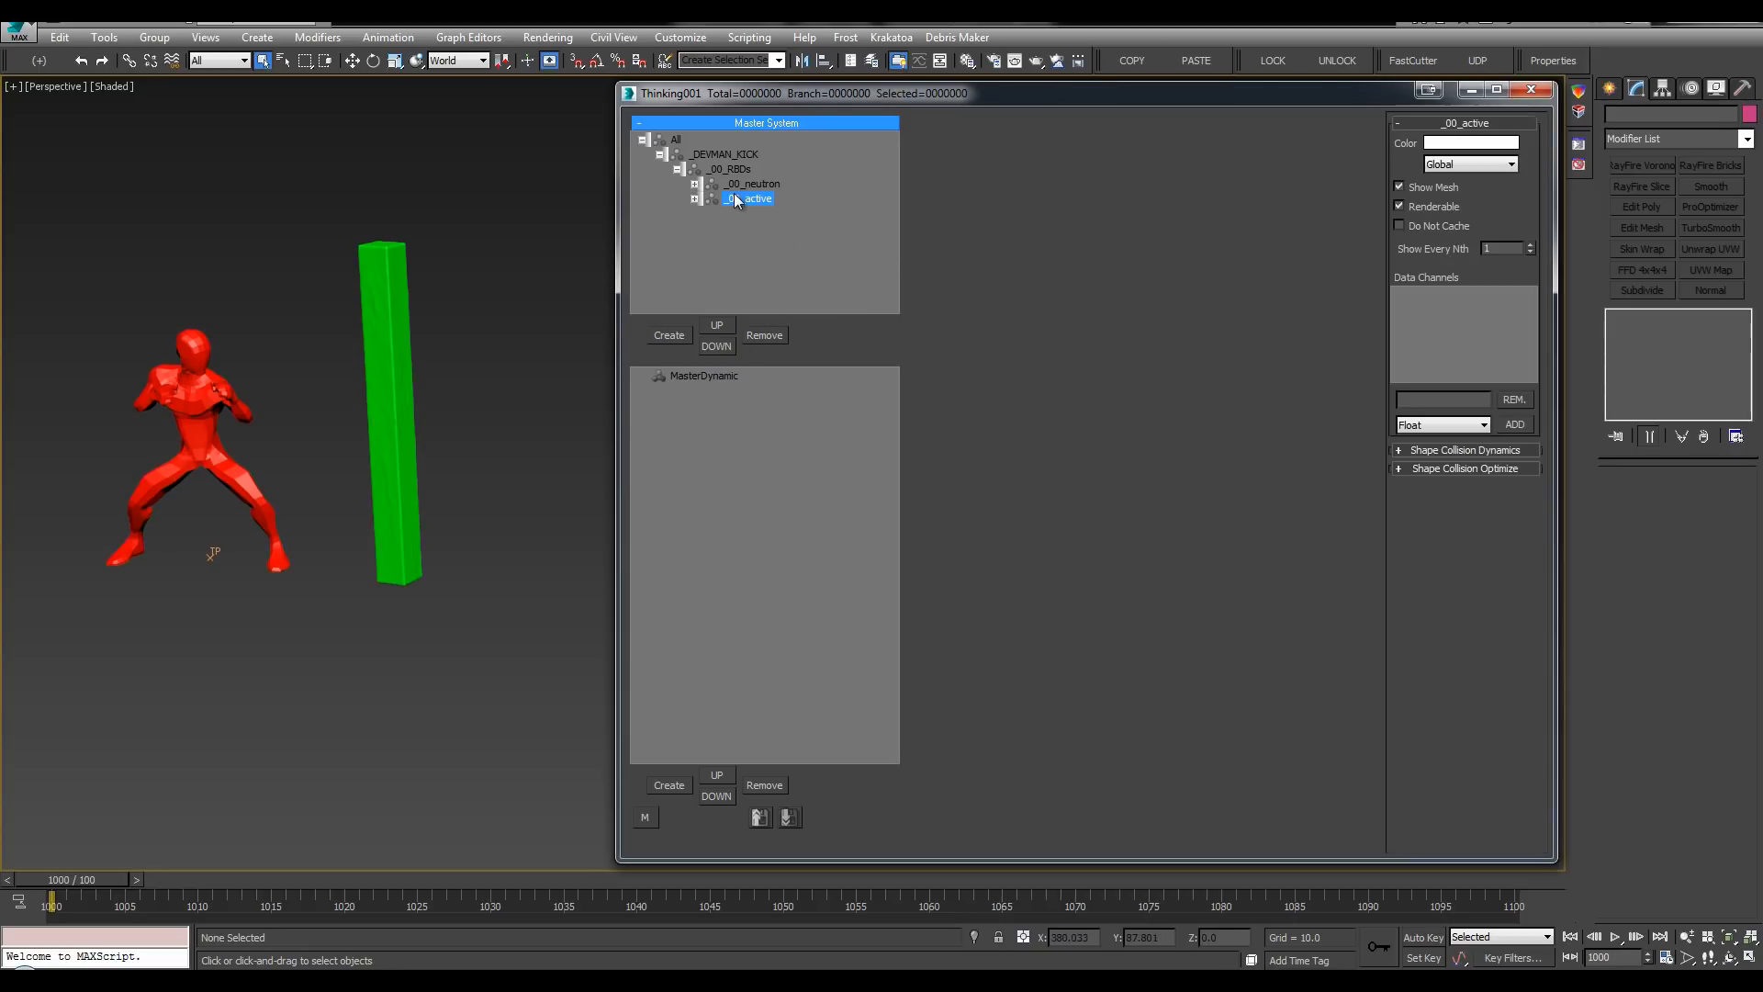
pyautogui.click(741, 187)
pyautogui.click(739, 198)
pyautogui.click(737, 186)
pyautogui.click(677, 170)
pyautogui.click(698, 155)
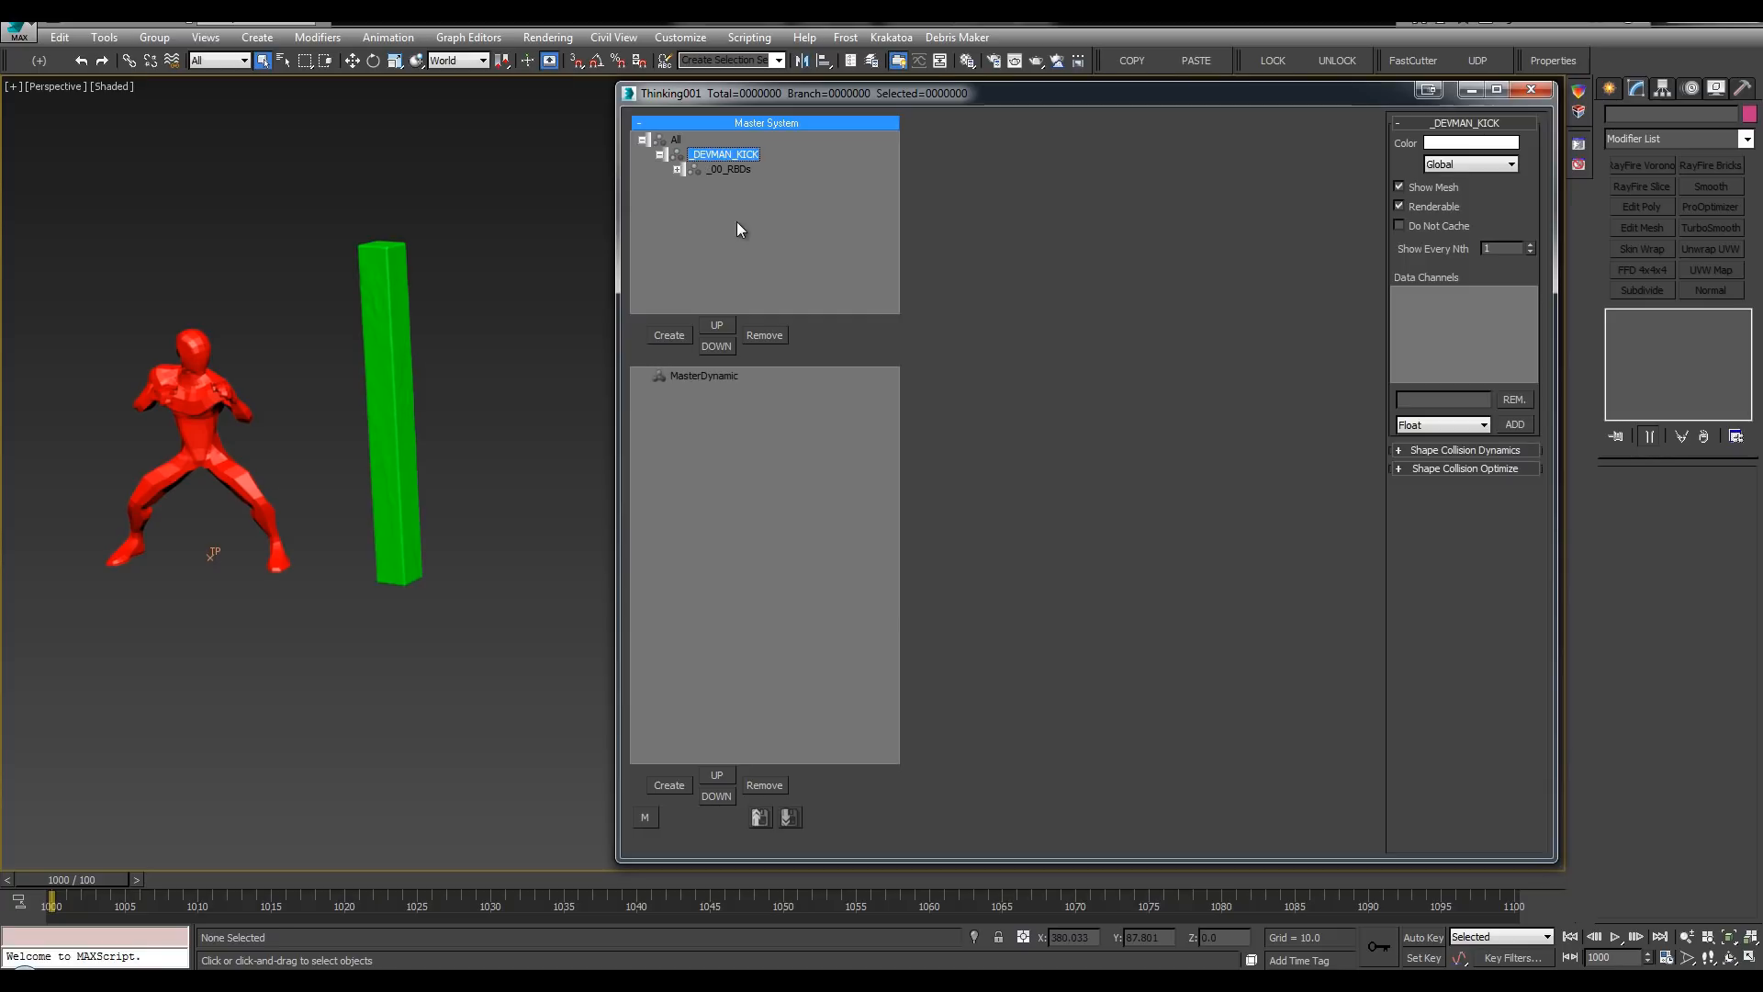
# Step: Add a new group under _DEVMAN_KICK and name it _01_debris
pyautogui.press('Insert')
pyautogui.press('F2')
pyautogui.press('Escape')
pyautogui.click(715, 183)
pyautogui.click(713, 156)
pyautogui.click(709, 184)
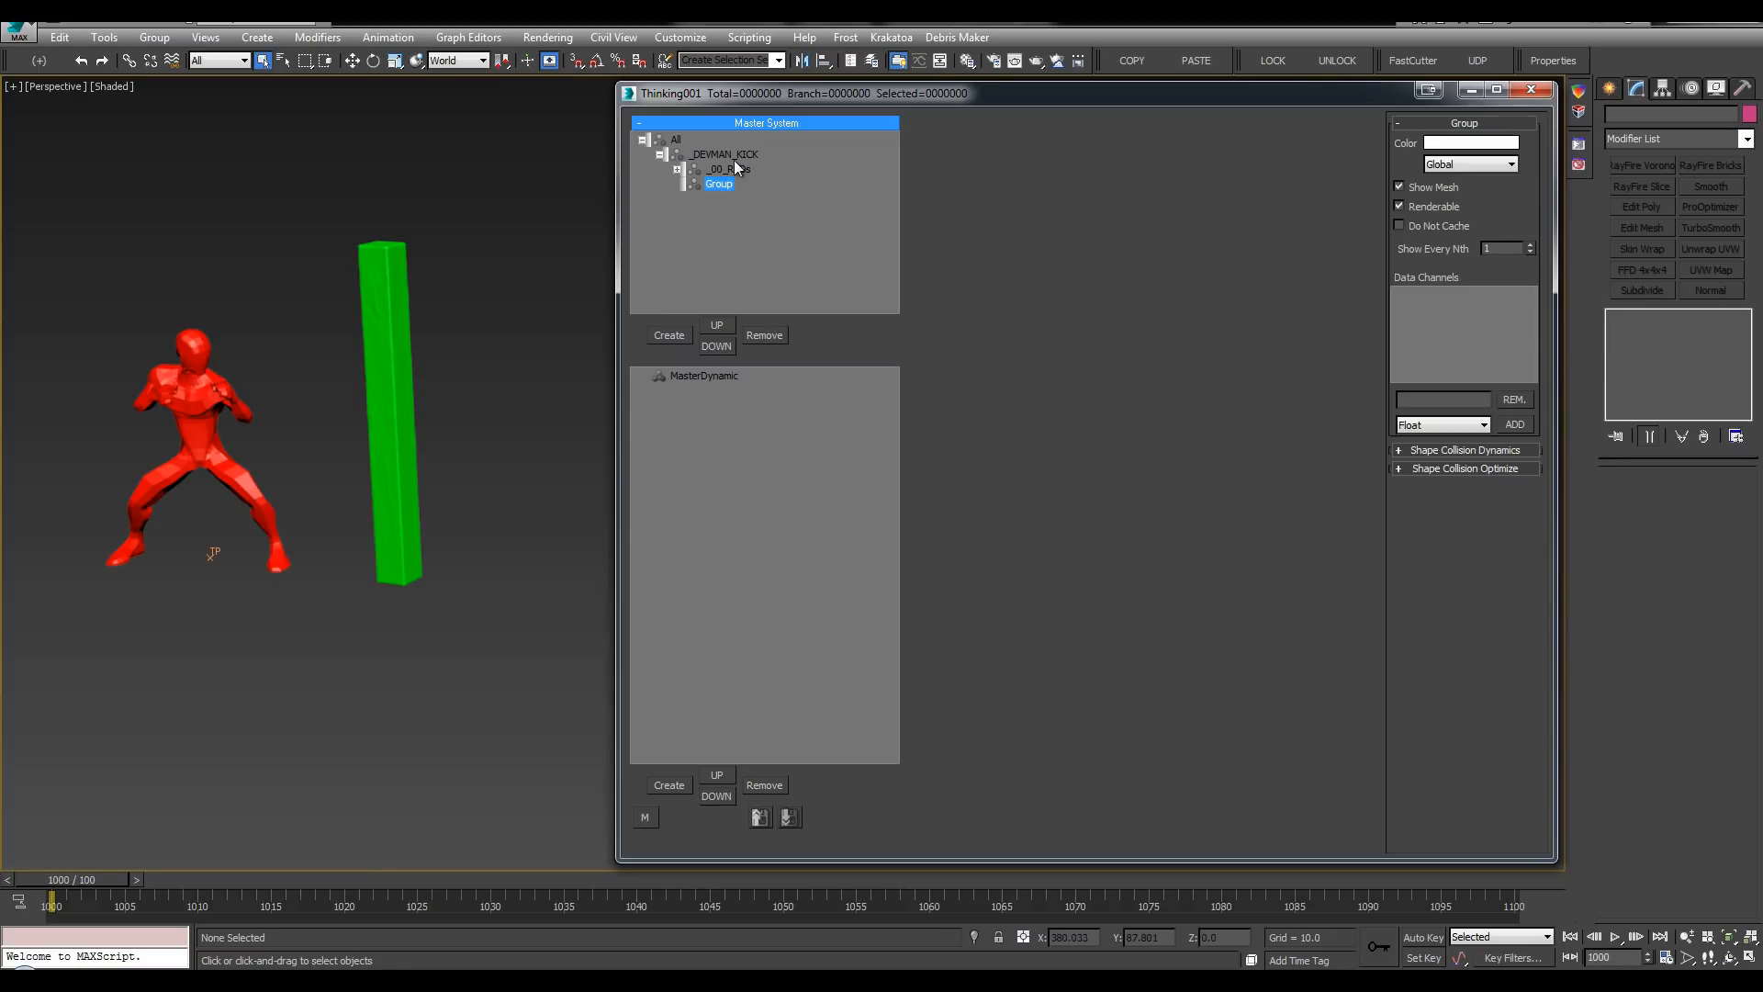
pyautogui.press('F2')
pyautogui.write(')')
pyautogui.write('01')
pyautogui.write('_')
pyautogui.write('debri')
pyautogui.write('s')
pyautogui.press('Return')
# Step: Add two child groups under _01_debris and name them _01_nuetron and _01_active
pyautogui.doubleClick(734, 199)
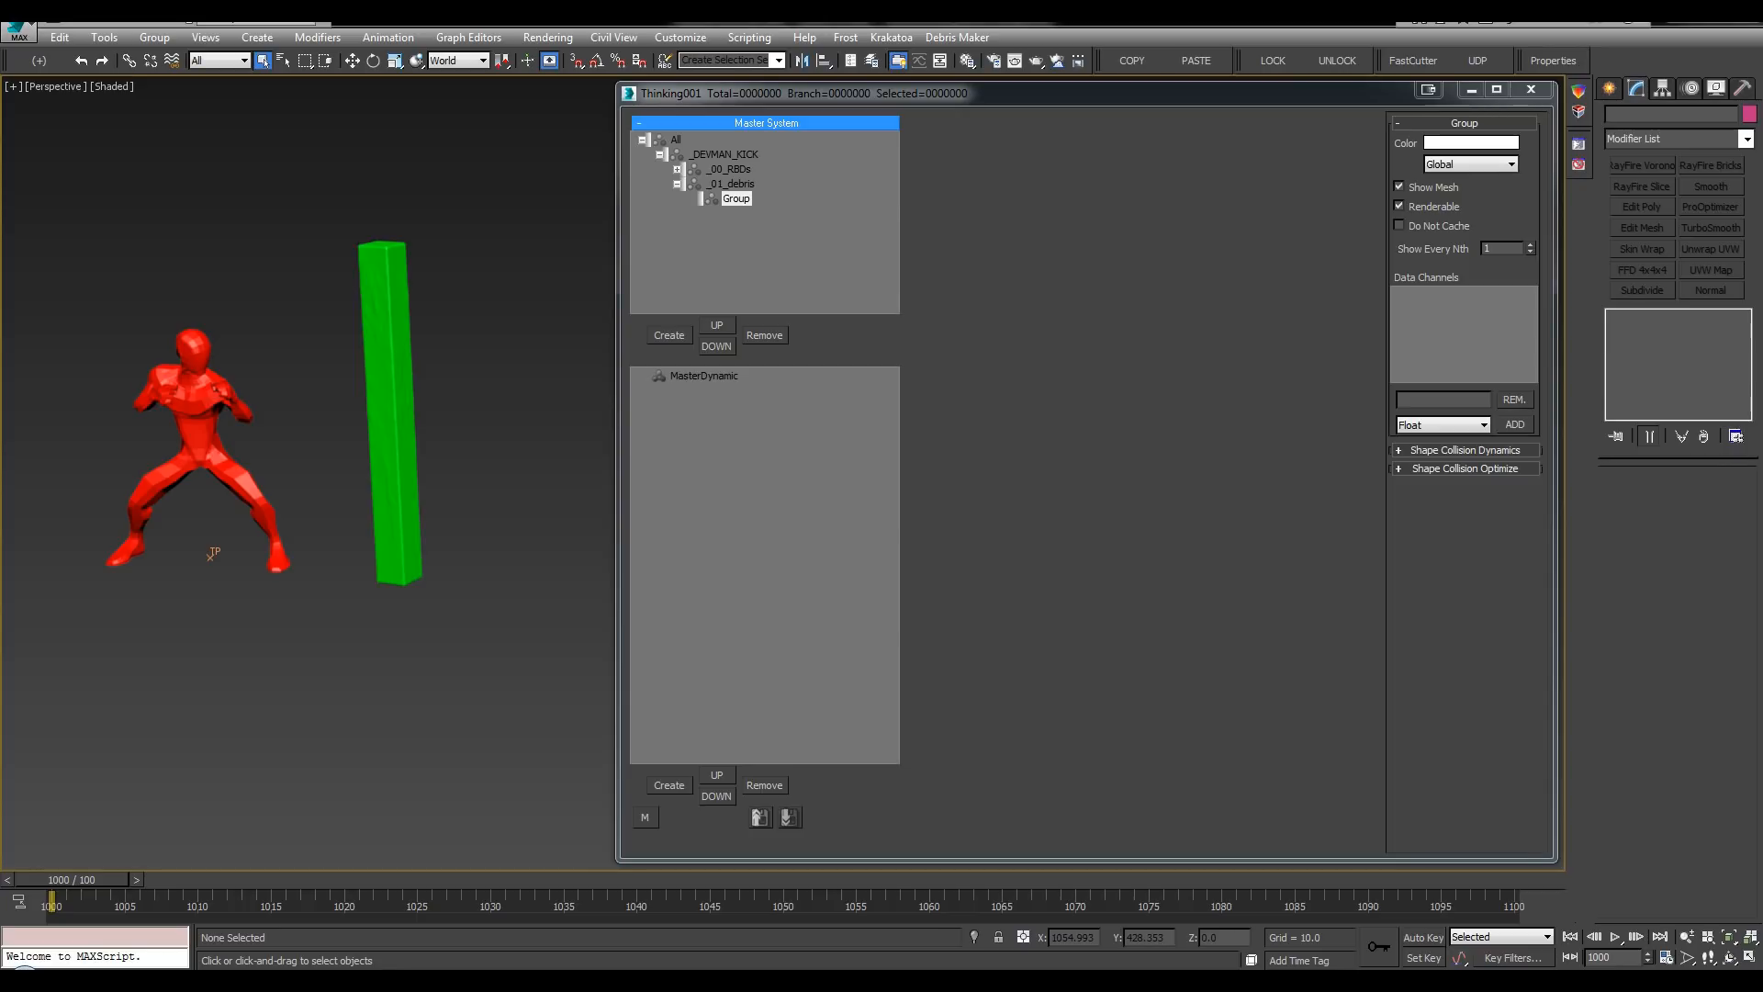
pyautogui.click(743, 203)
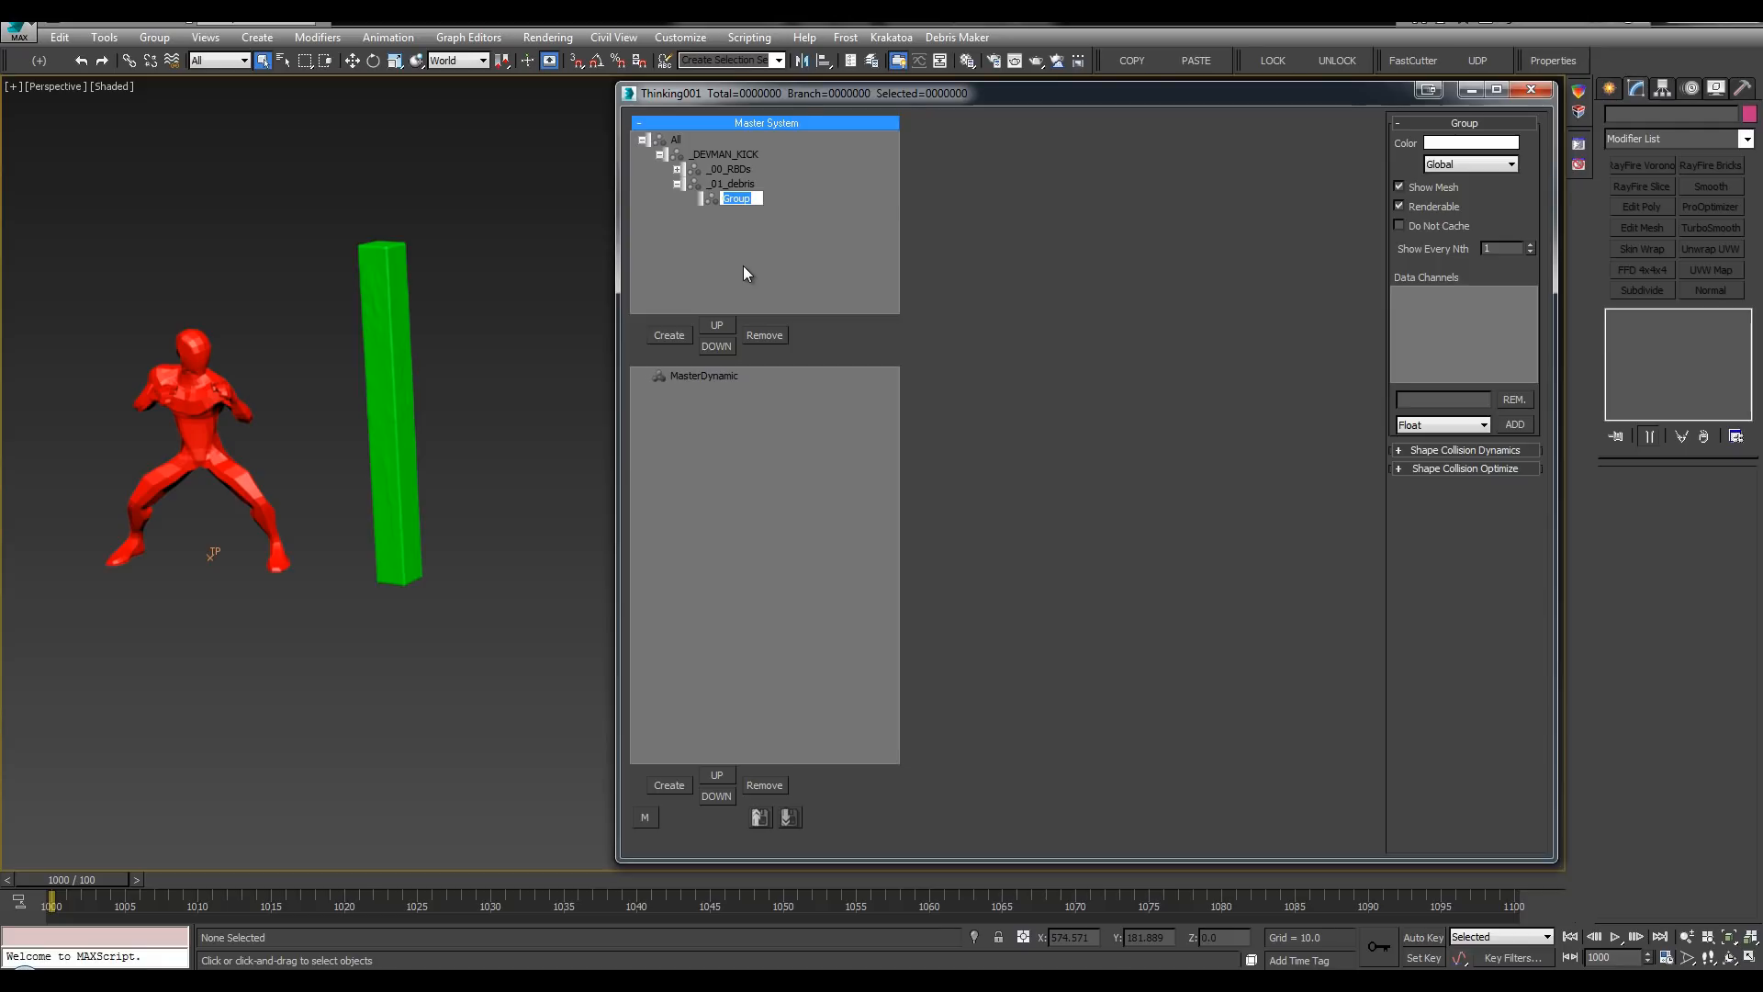
pyautogui.write('_01_nuetron')
pyautogui.click(736, 187)
pyautogui.doubleClick(735, 214)
pyautogui.write('_01_act')
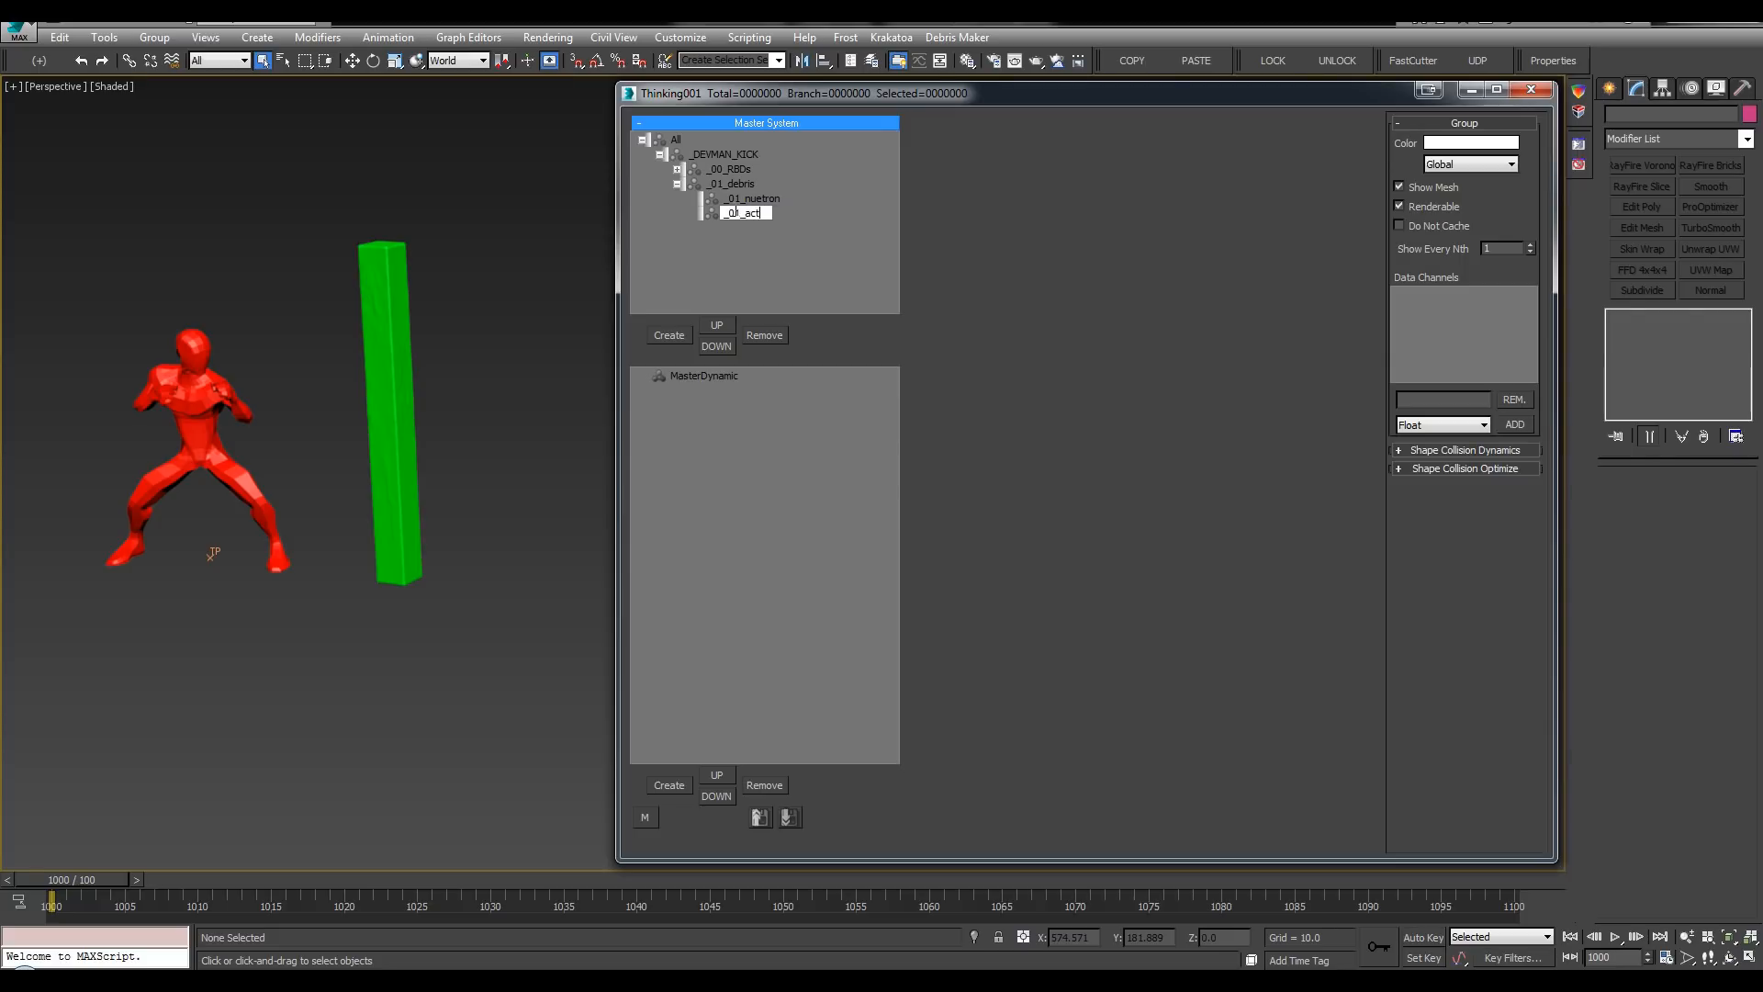
pyautogui.write('ive')
pyautogui.press('Return')
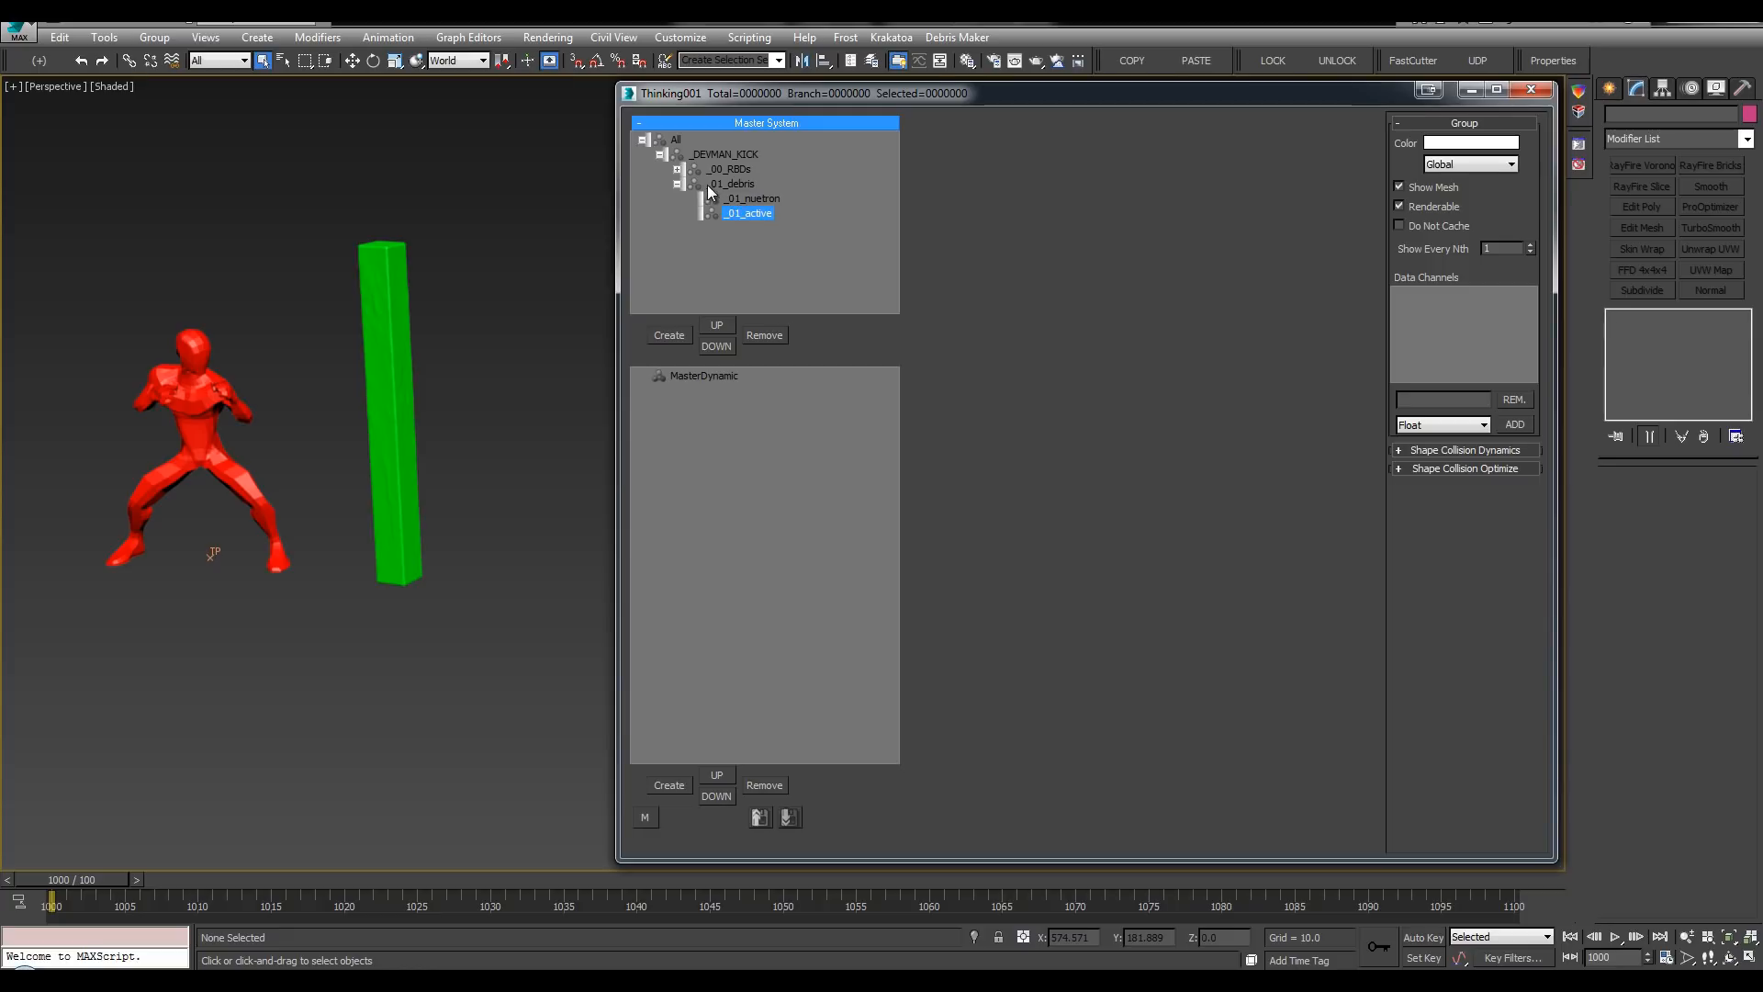
# Step: Add a child group under _01_nuetron and name it 01_n_debris
pyautogui.click(744, 200)
pyautogui.press('Insert')
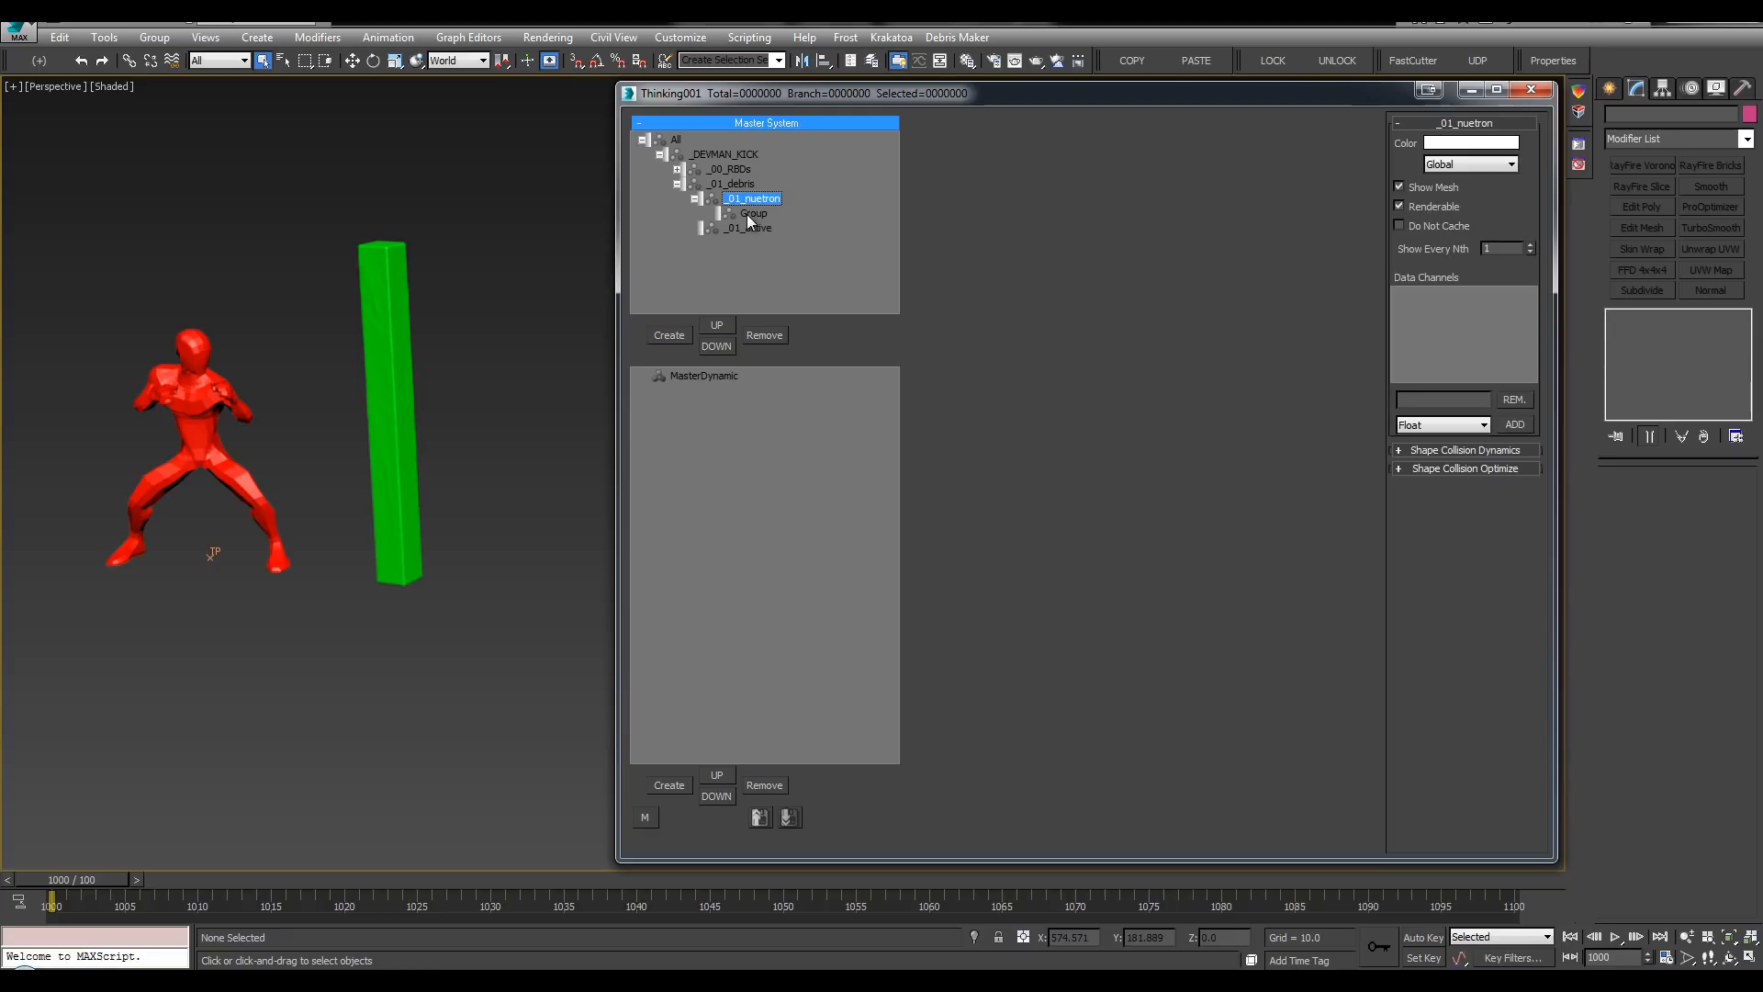
pyautogui.doubleClick(755, 214)
pyautogui.write('01')
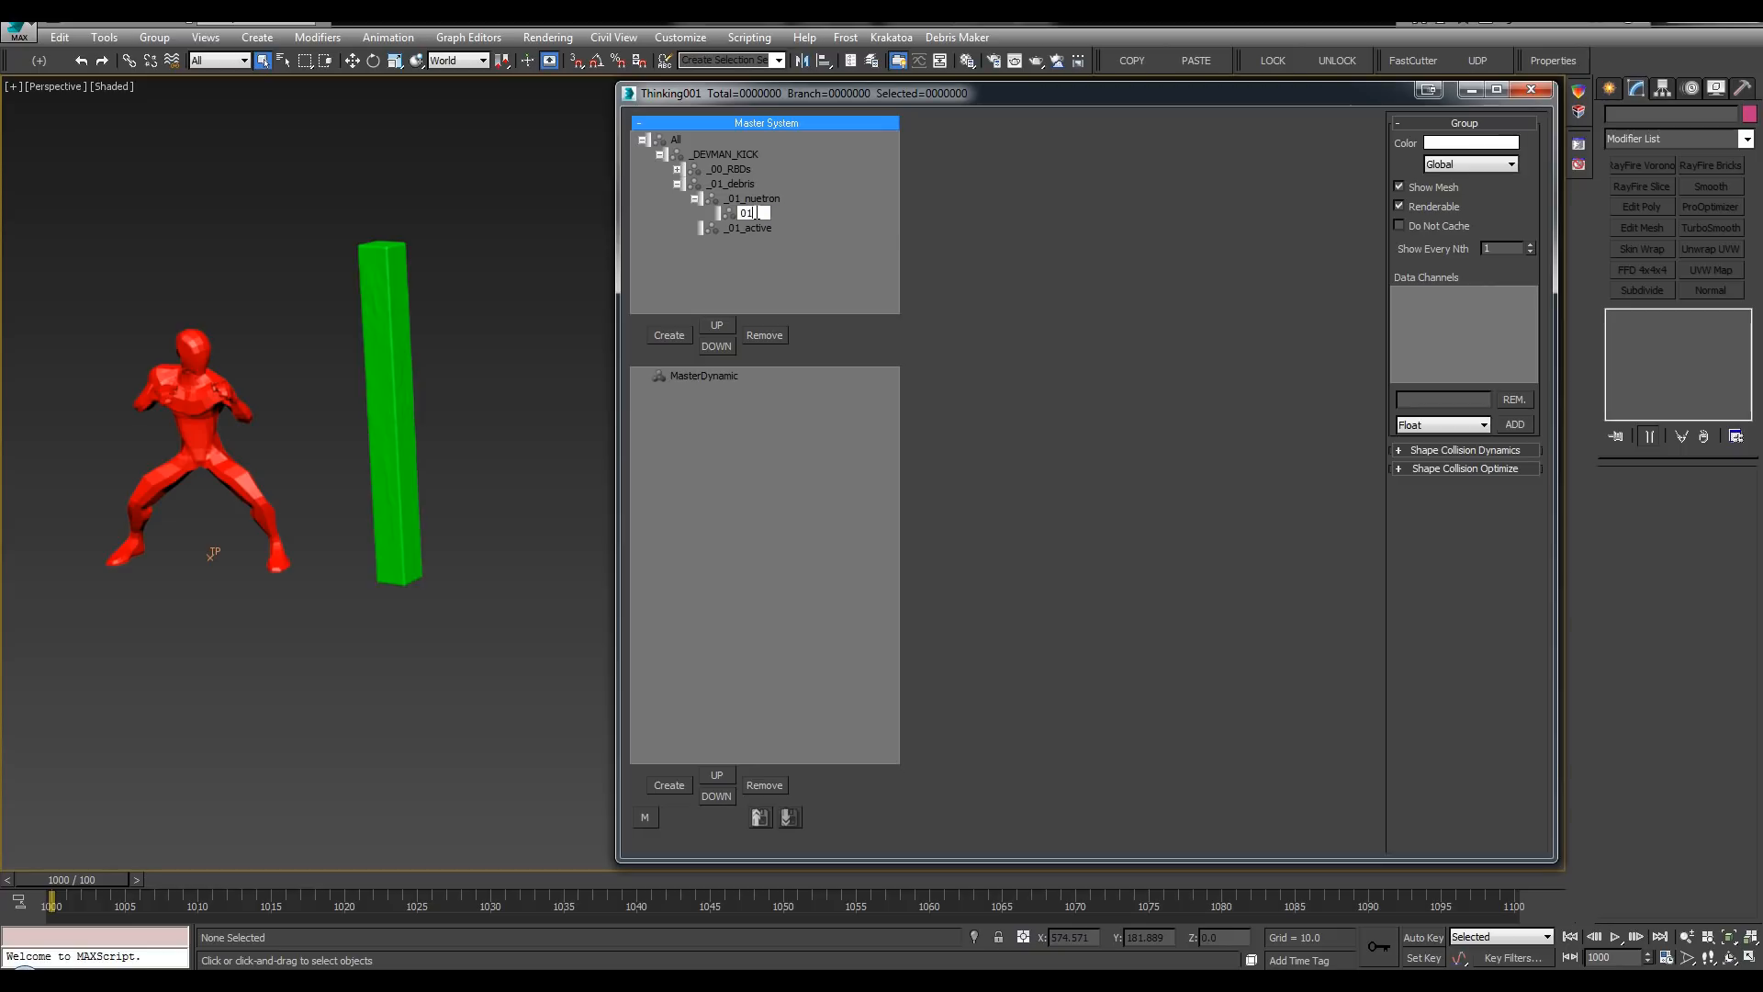
pyautogui.write('_n_debris')
pyautogui.press('Return')
# Step: Add a child group under _01_active and name it 01_a_debris
pyautogui.click(695, 229)
pyautogui.click(780, 244)
pyautogui.press('Return')
# Step: Set the 01_n_debris group's color to dark magenta with hue 228, saturation 216 and value 47
pyautogui.click(719, 215)
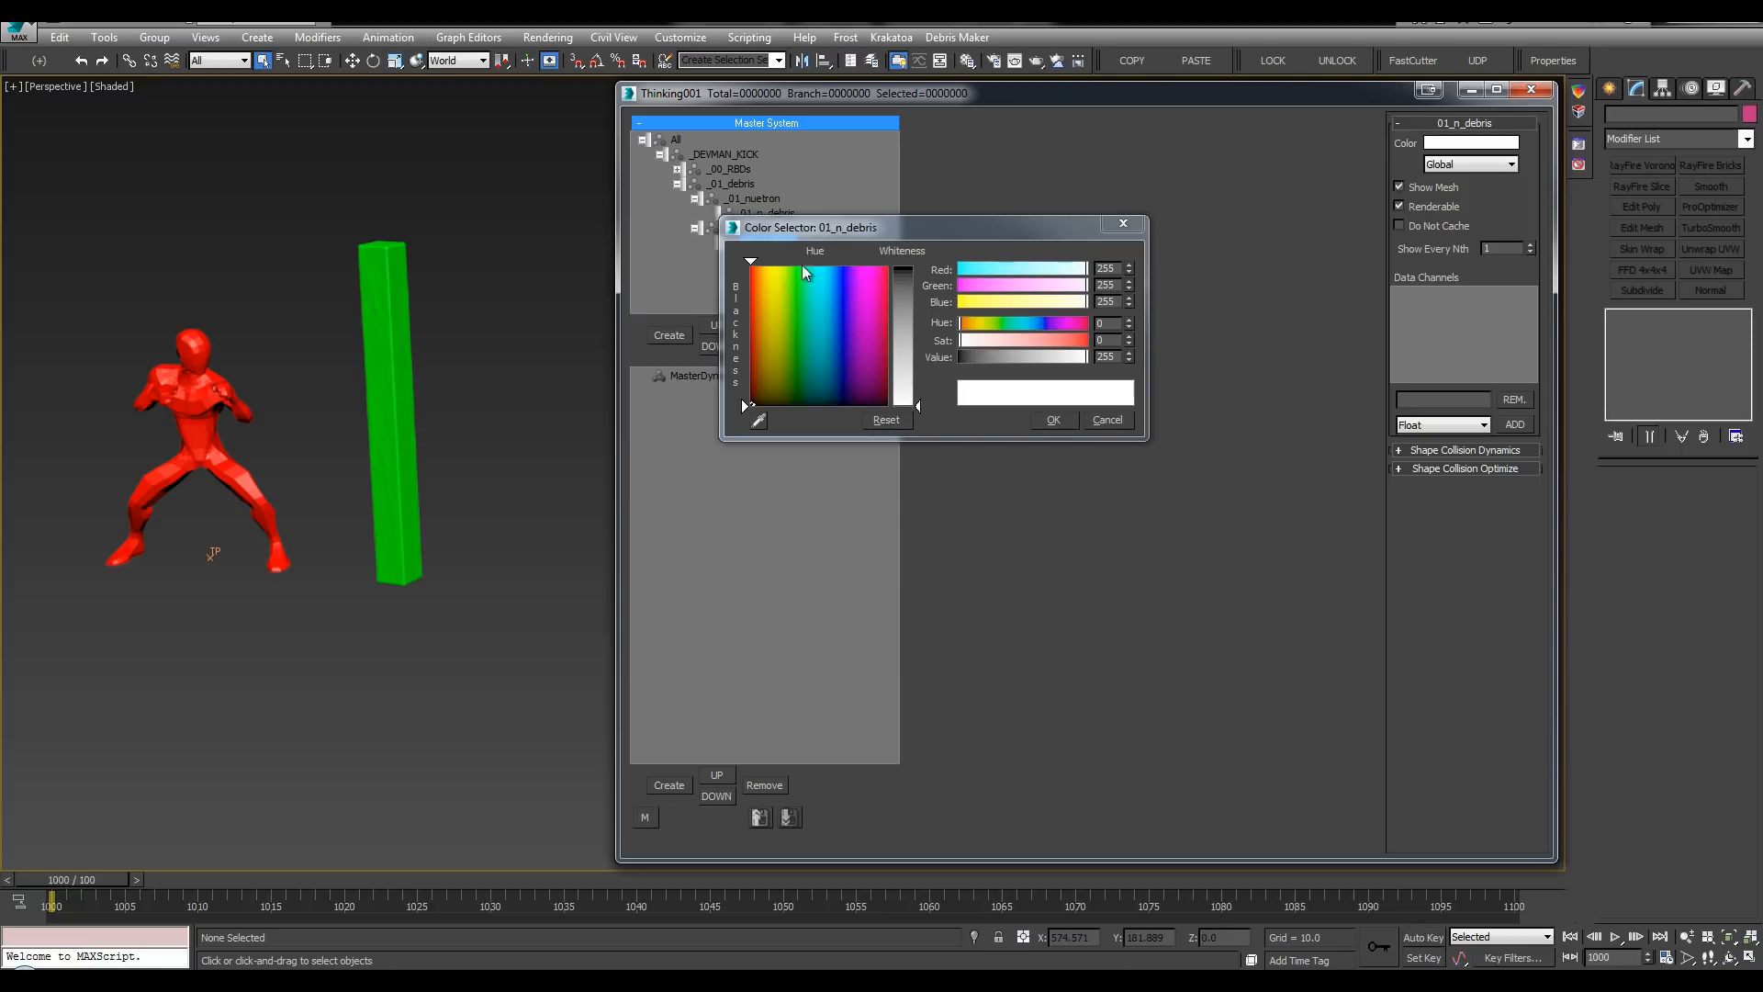
pyautogui.moveTo(833, 298); pyautogui.dragTo(873, 272)
pyautogui.moveTo(907, 344); pyautogui.dragTo(914, 285)
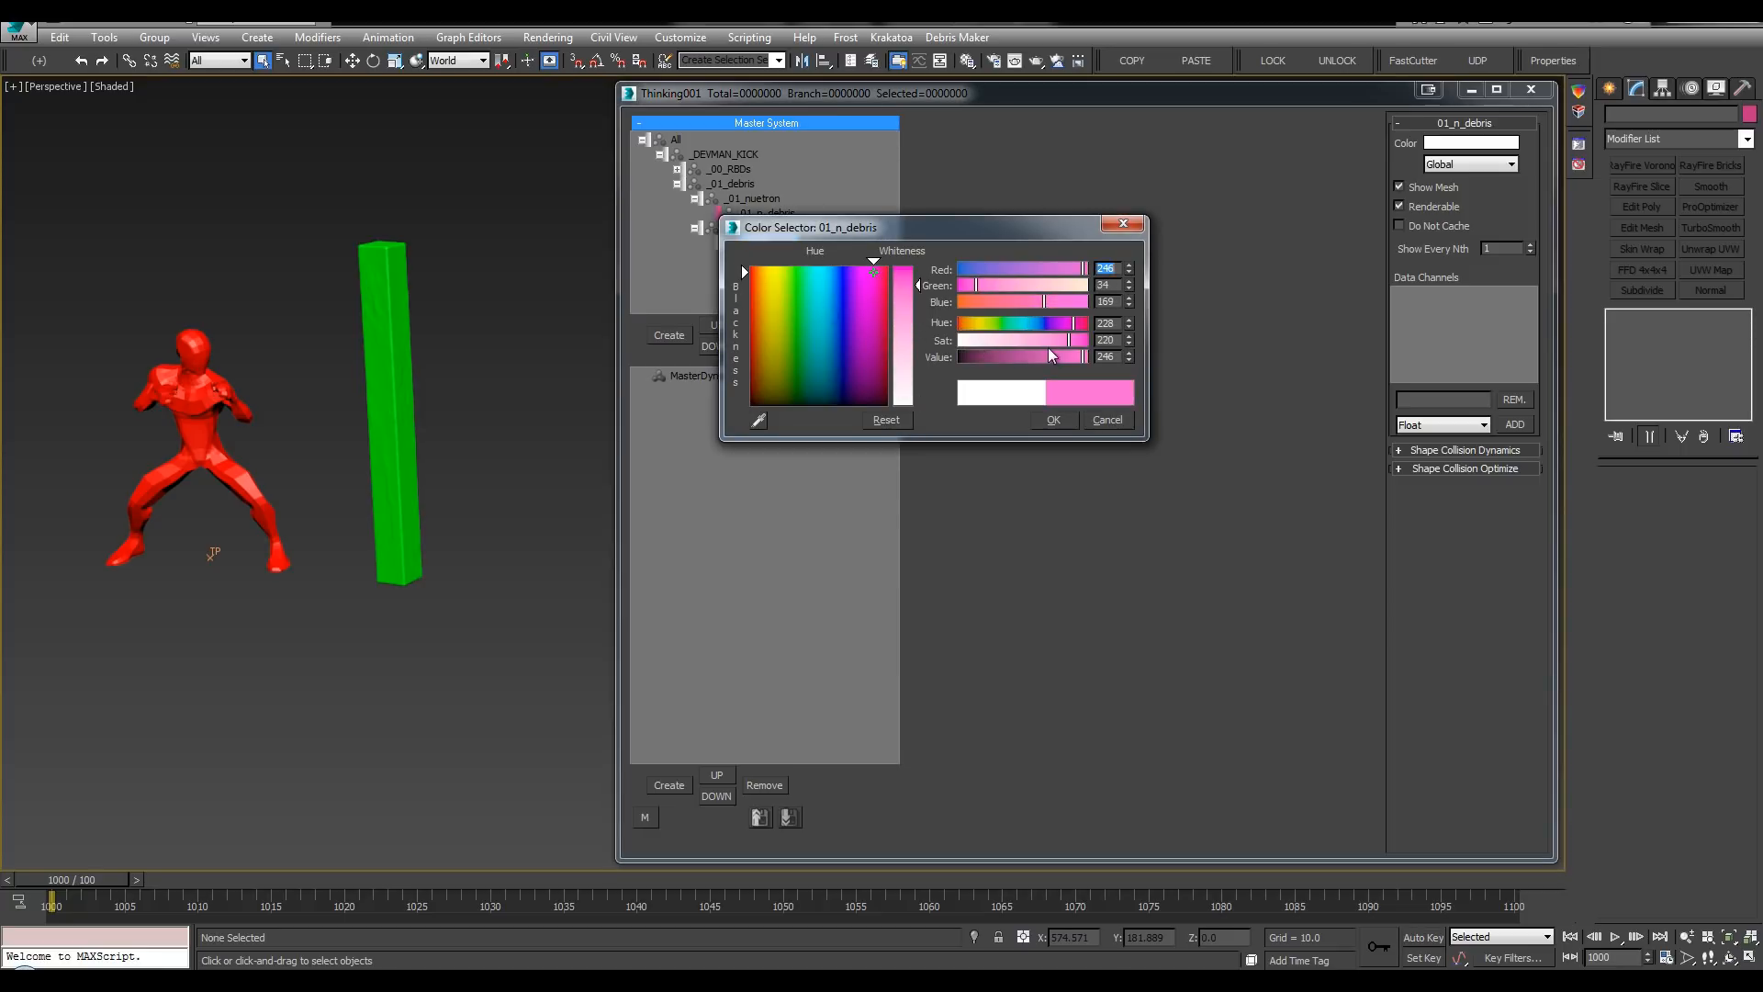
pyautogui.moveTo(1049, 349); pyautogui.dragTo(995, 350)
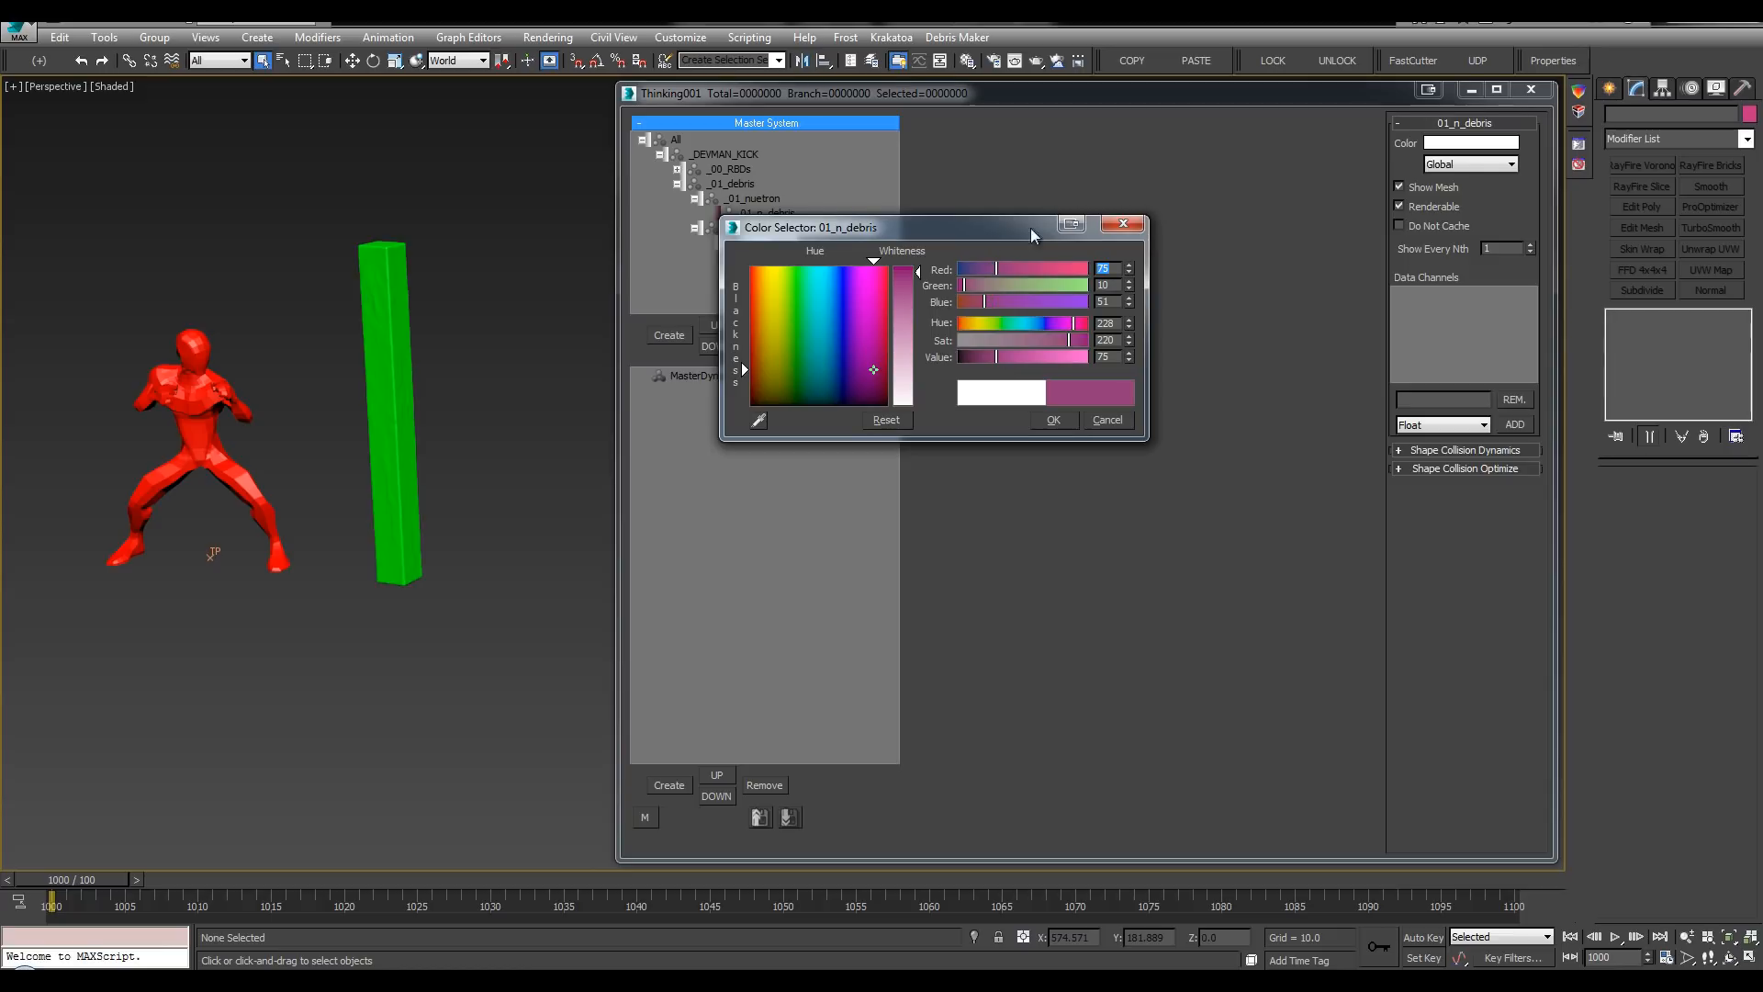
pyautogui.moveTo(1031, 231); pyautogui.dragTo(1183, 212)
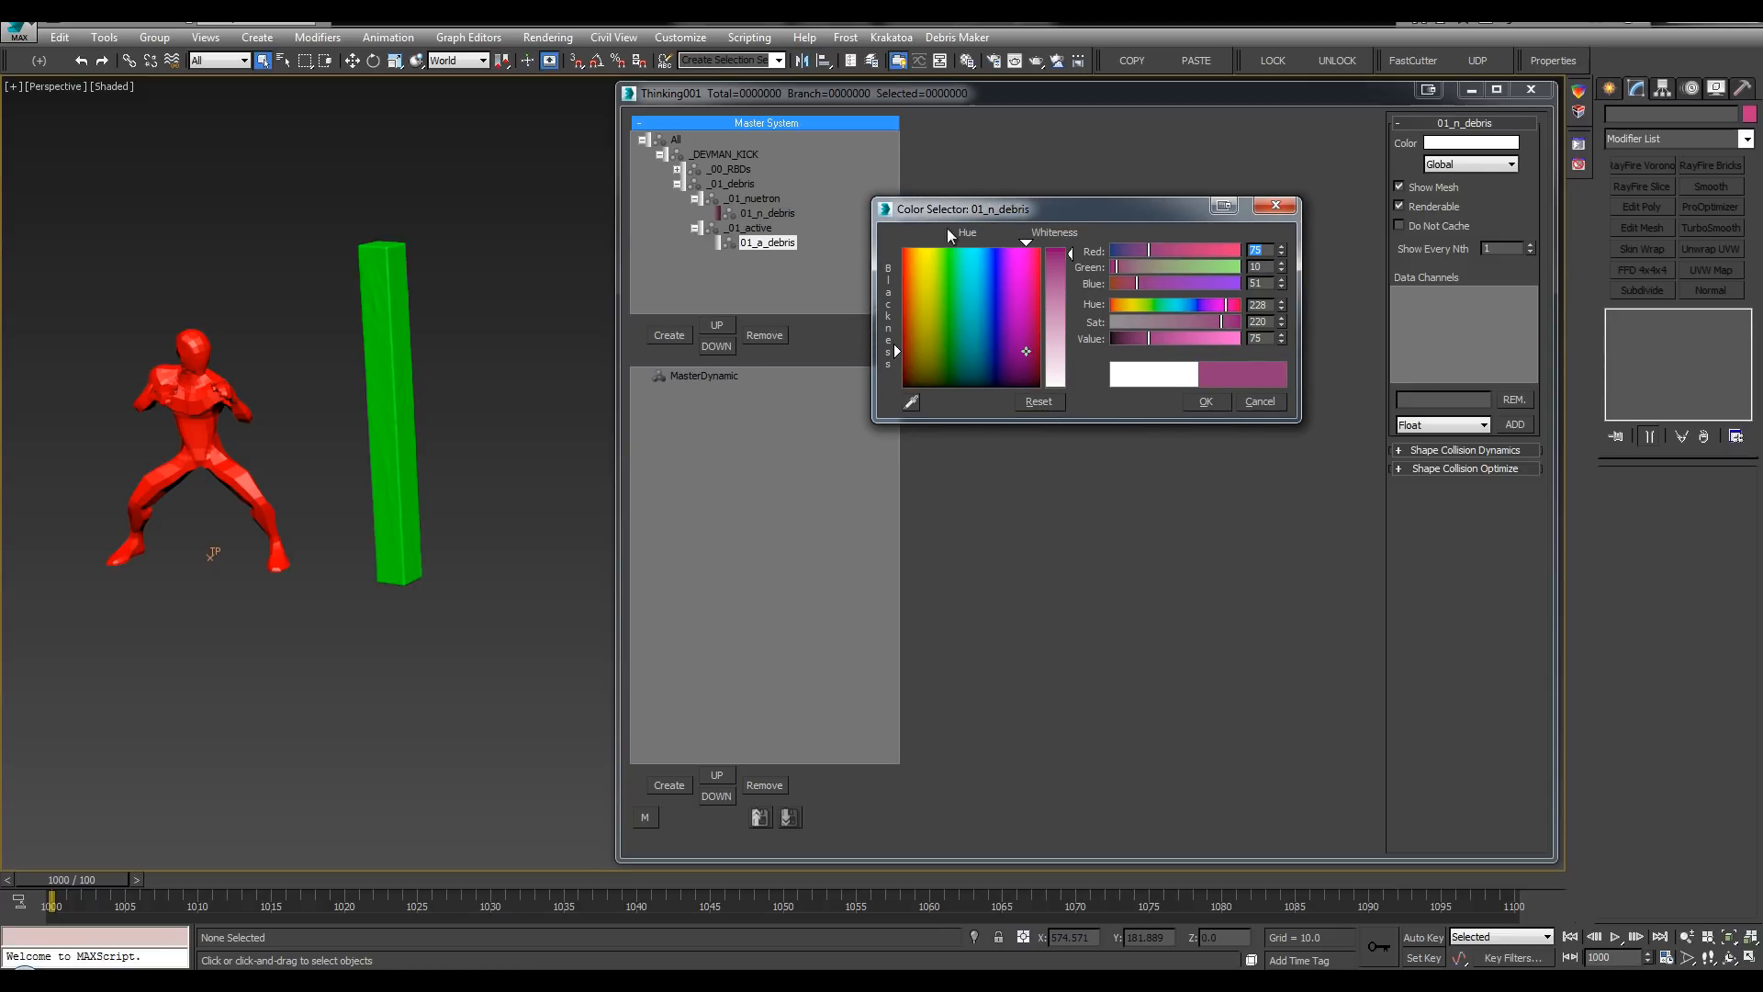
pyautogui.moveTo(1014, 208); pyautogui.dragTo(1007, 202)
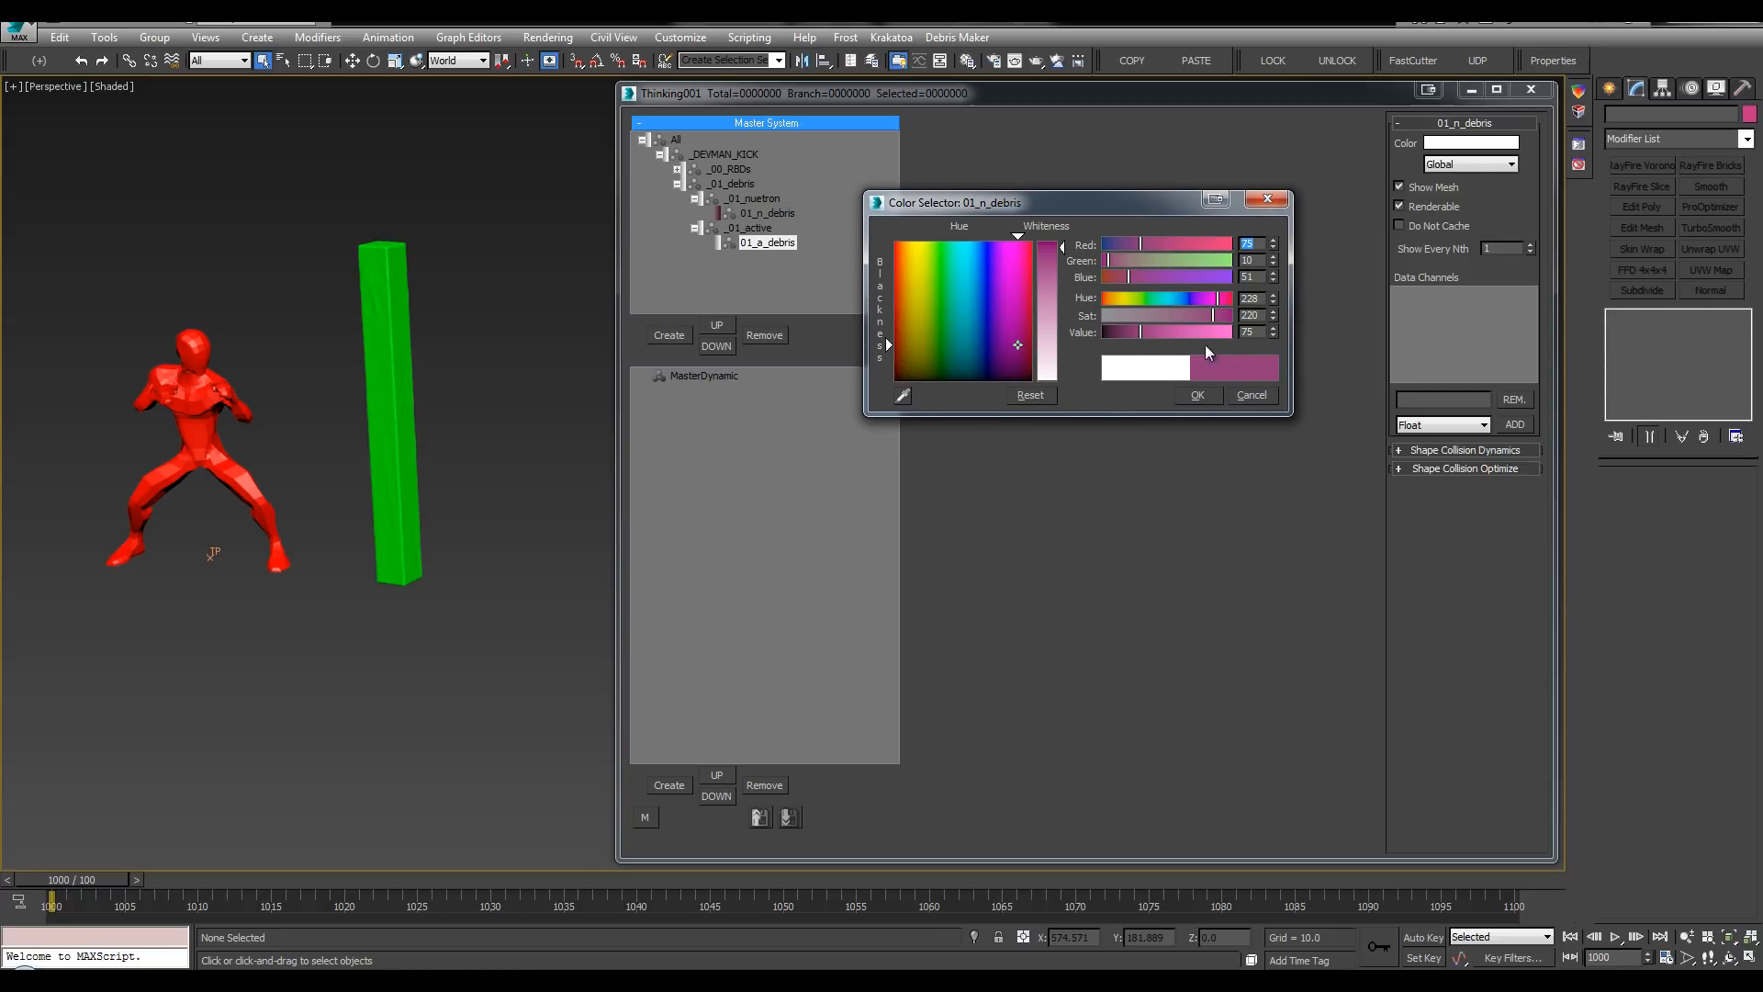
pyautogui.moveTo(1138, 333); pyautogui.dragTo(1125, 330)
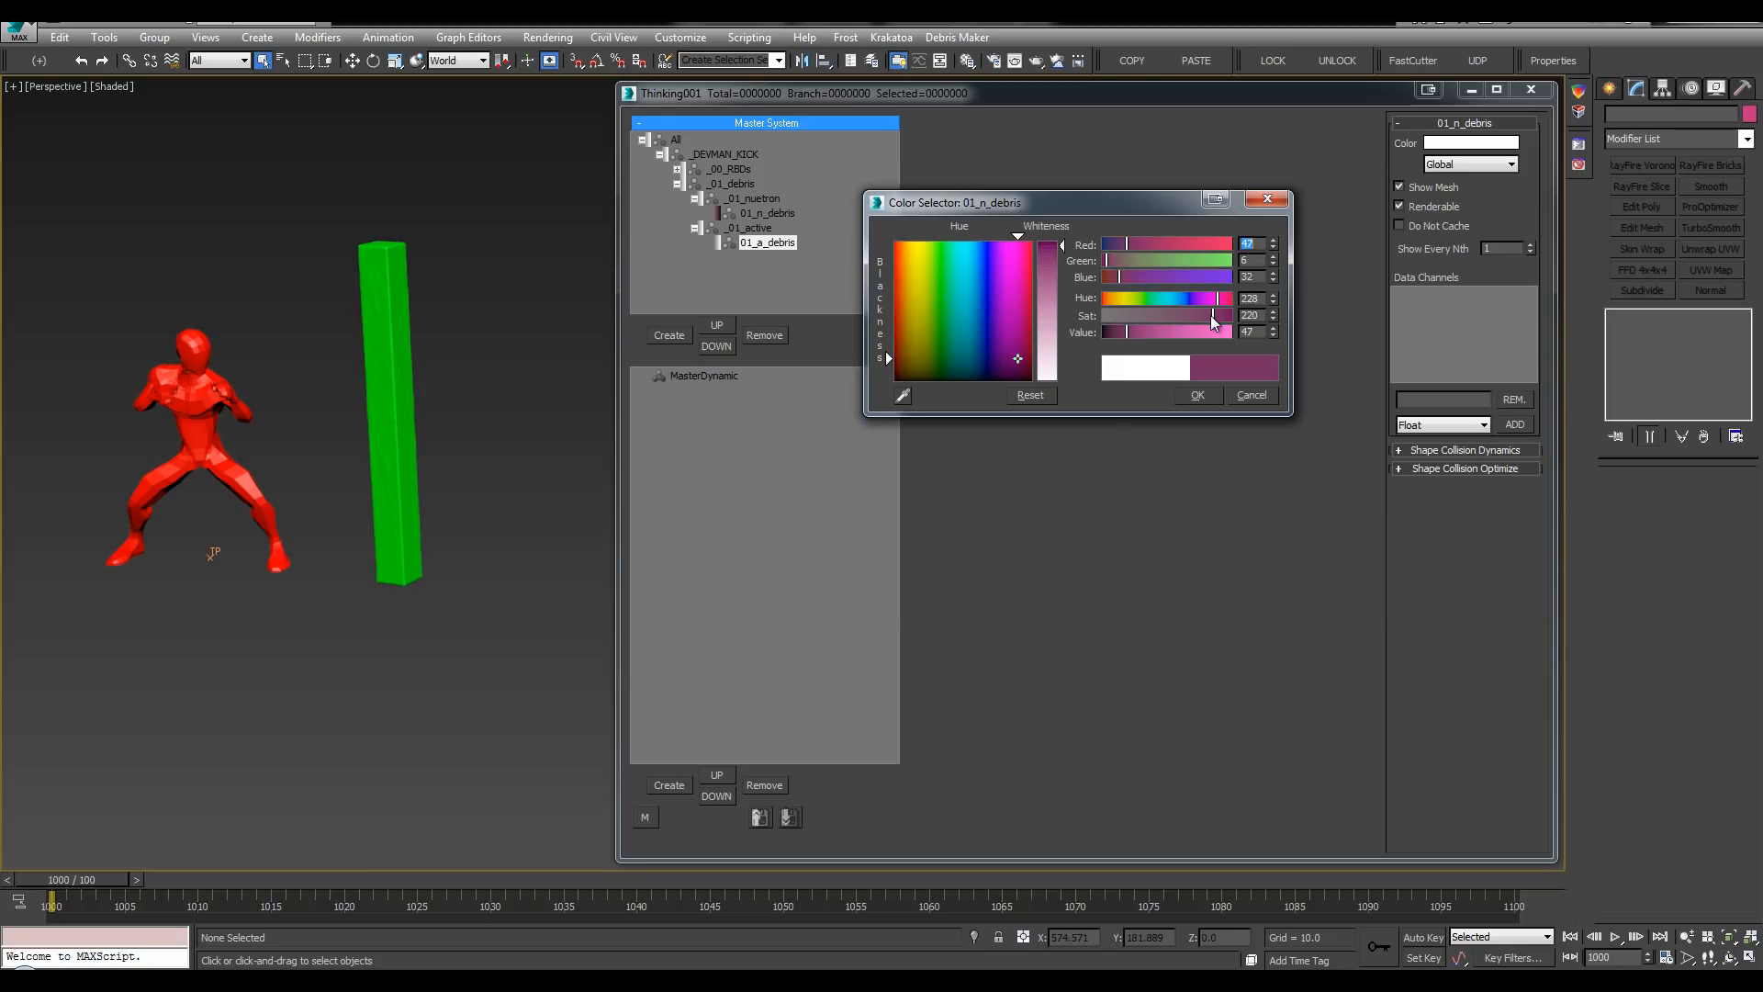
pyautogui.moveTo(1213, 320); pyautogui.dragTo(1212, 321)
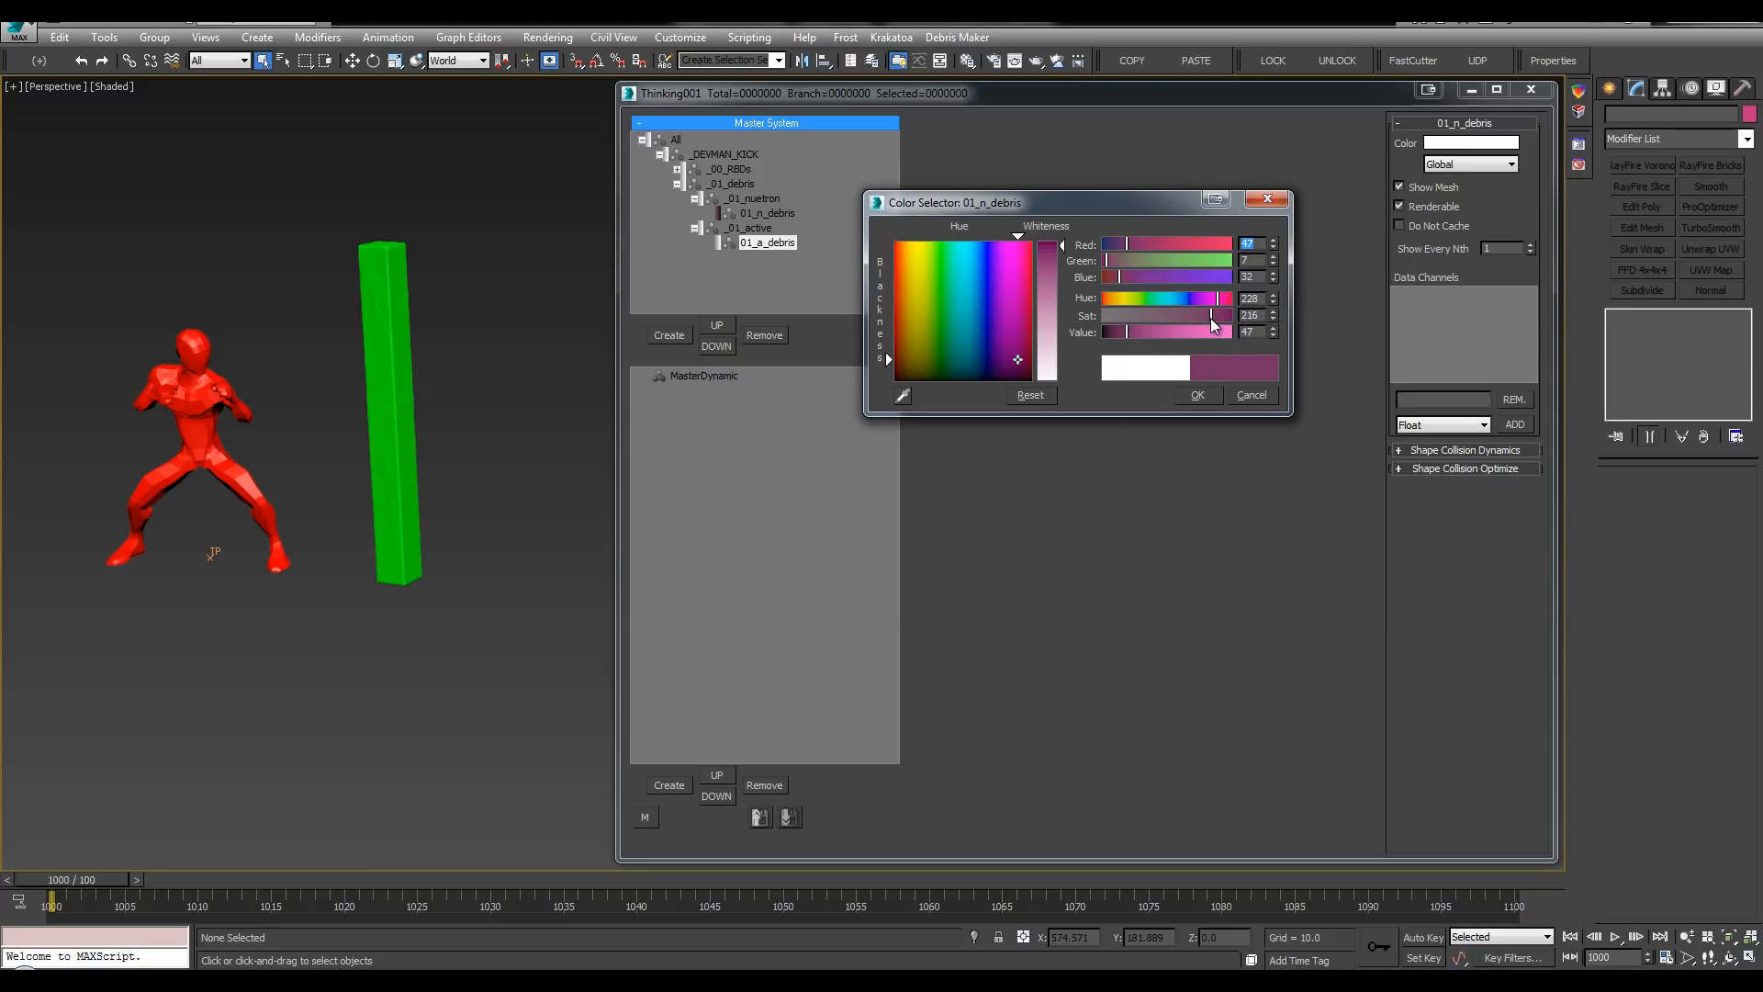
pyautogui.click(1201, 396)
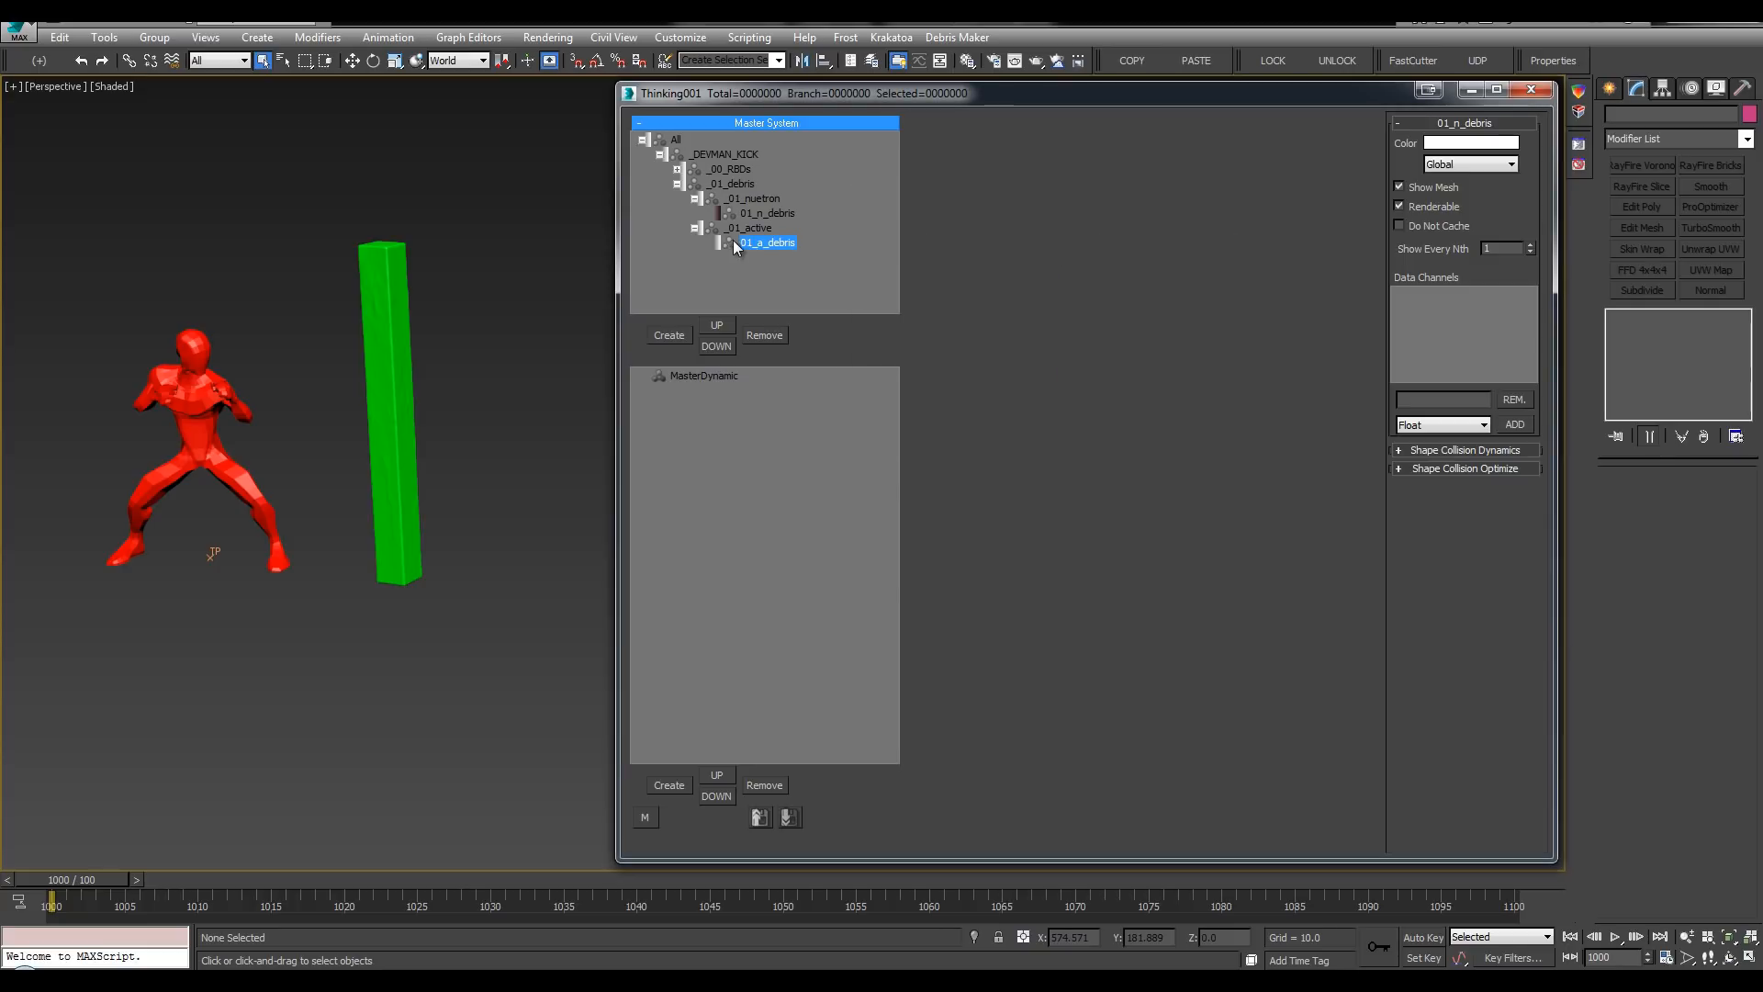
# Step: Set the 01_a_debris group's color to a light purple with hue 189 and value 230
pyautogui.click(719, 244)
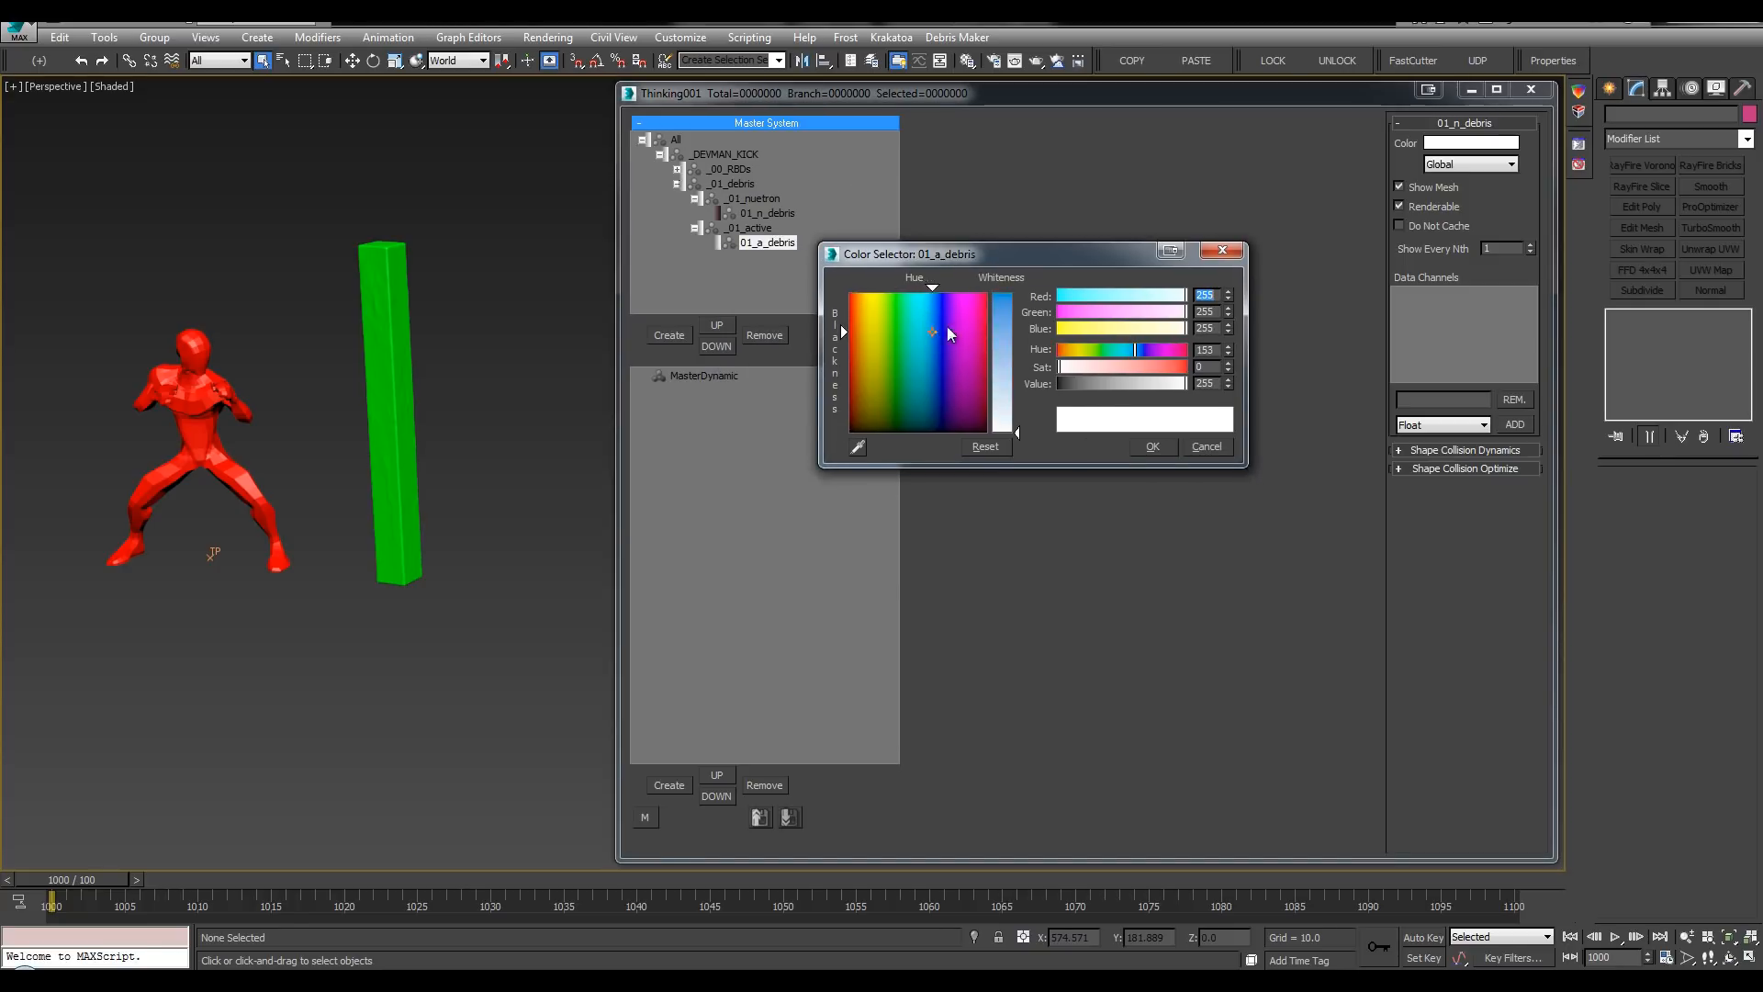
pyautogui.click(951, 310)
pyautogui.click(1001, 312)
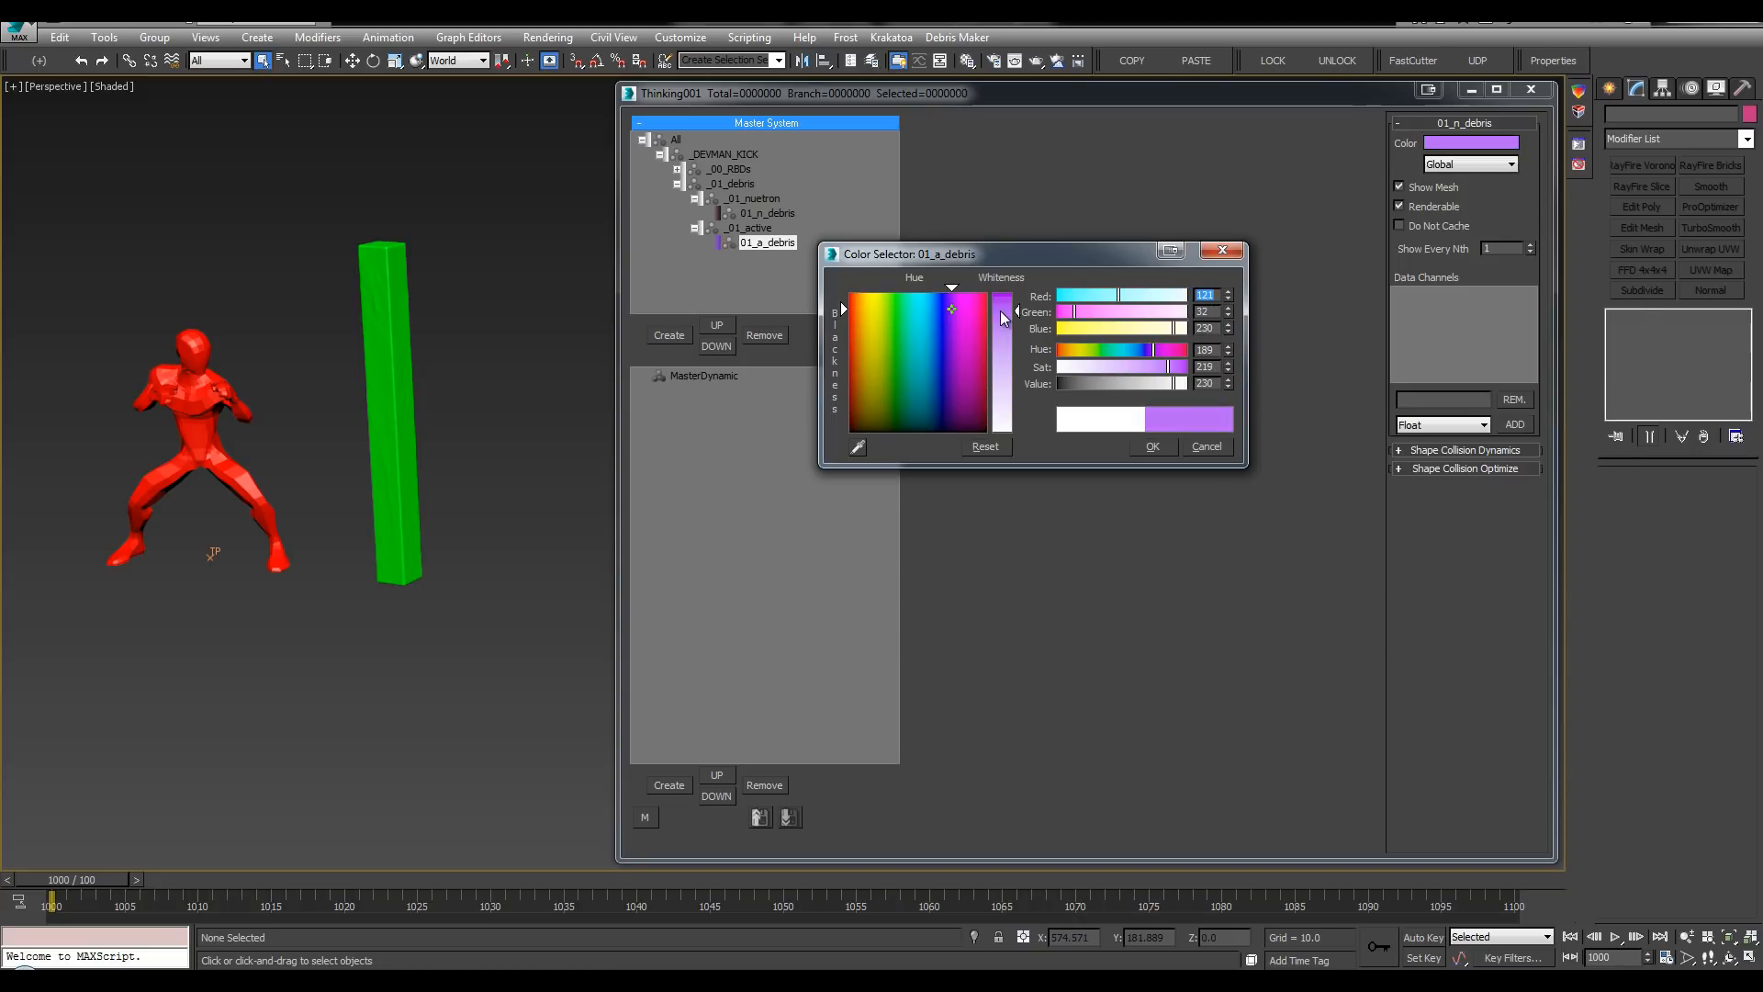
pyautogui.moveTo(1018, 255); pyautogui.dragTo(1051, 253)
pyautogui.moveTo(1205, 366)
pyautogui.mouseDown()
pyautogui.moveTo(1155, 366)
pyautogui.moveTo(1171, 367)
pyautogui.mouseUp()
pyautogui.click(1202, 447)
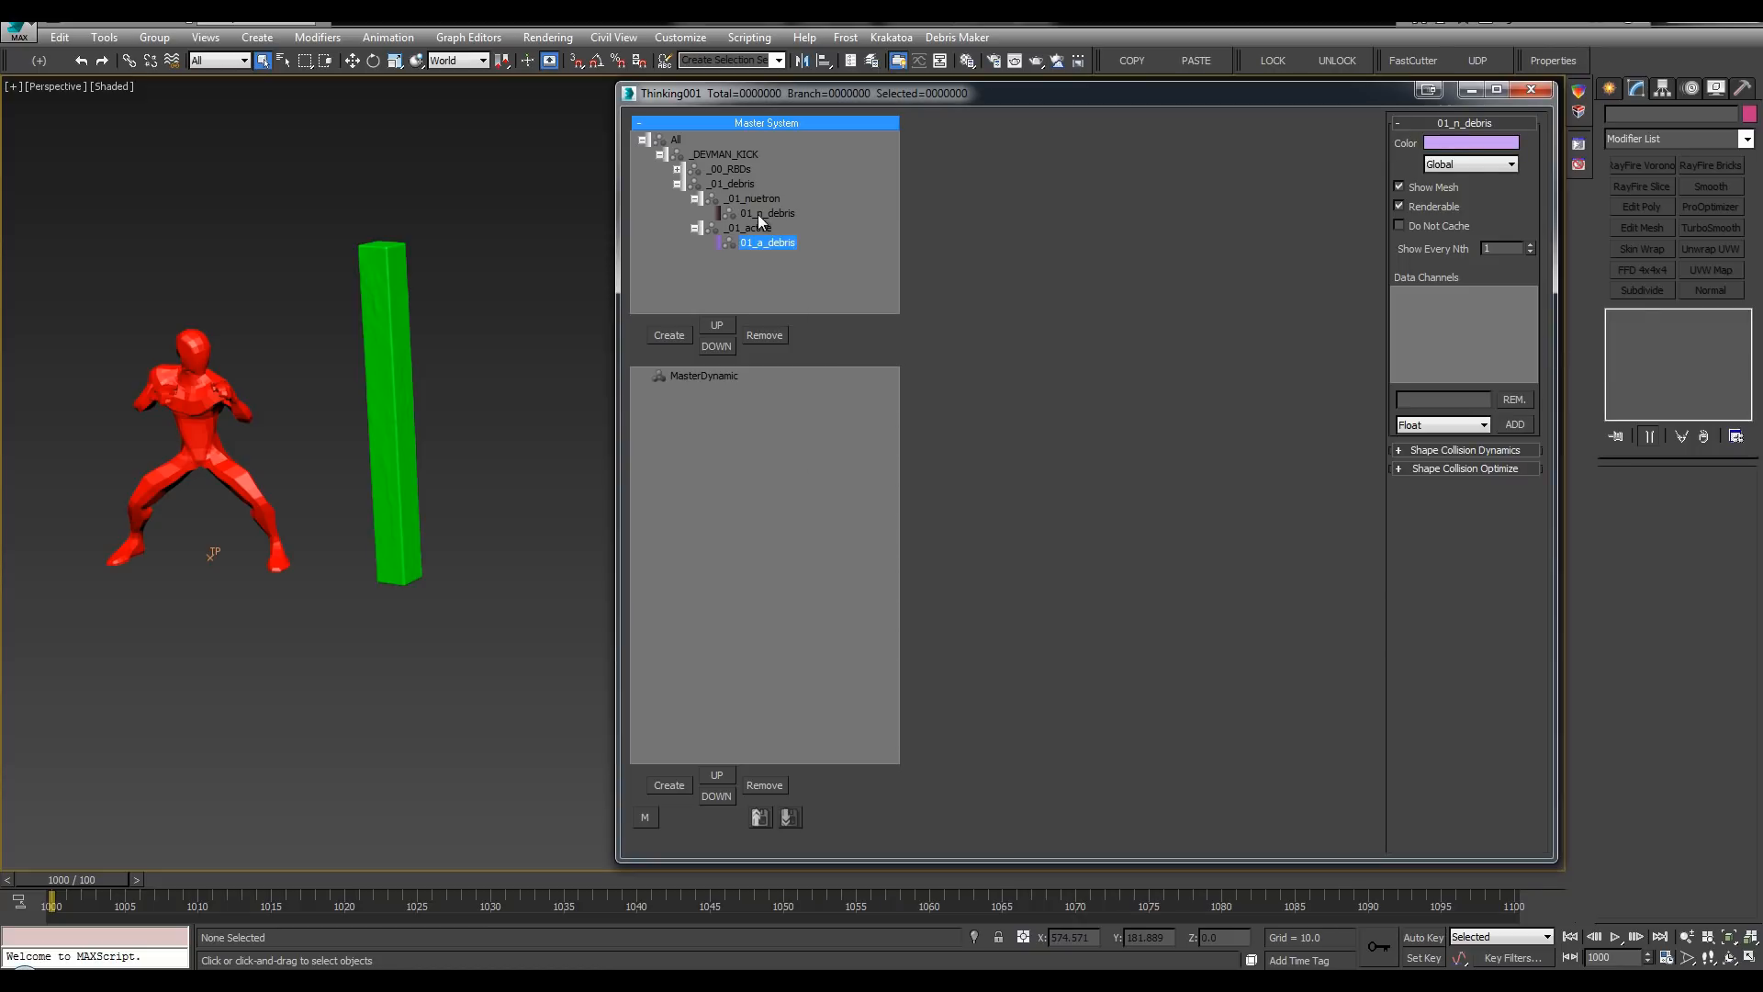
# Step: Expand the _00_RBDs branches and recolor the 00_n_post group dark green with a value of 23
pyautogui.click(757, 213)
pyautogui.click(678, 169)
pyautogui.click(695, 198)
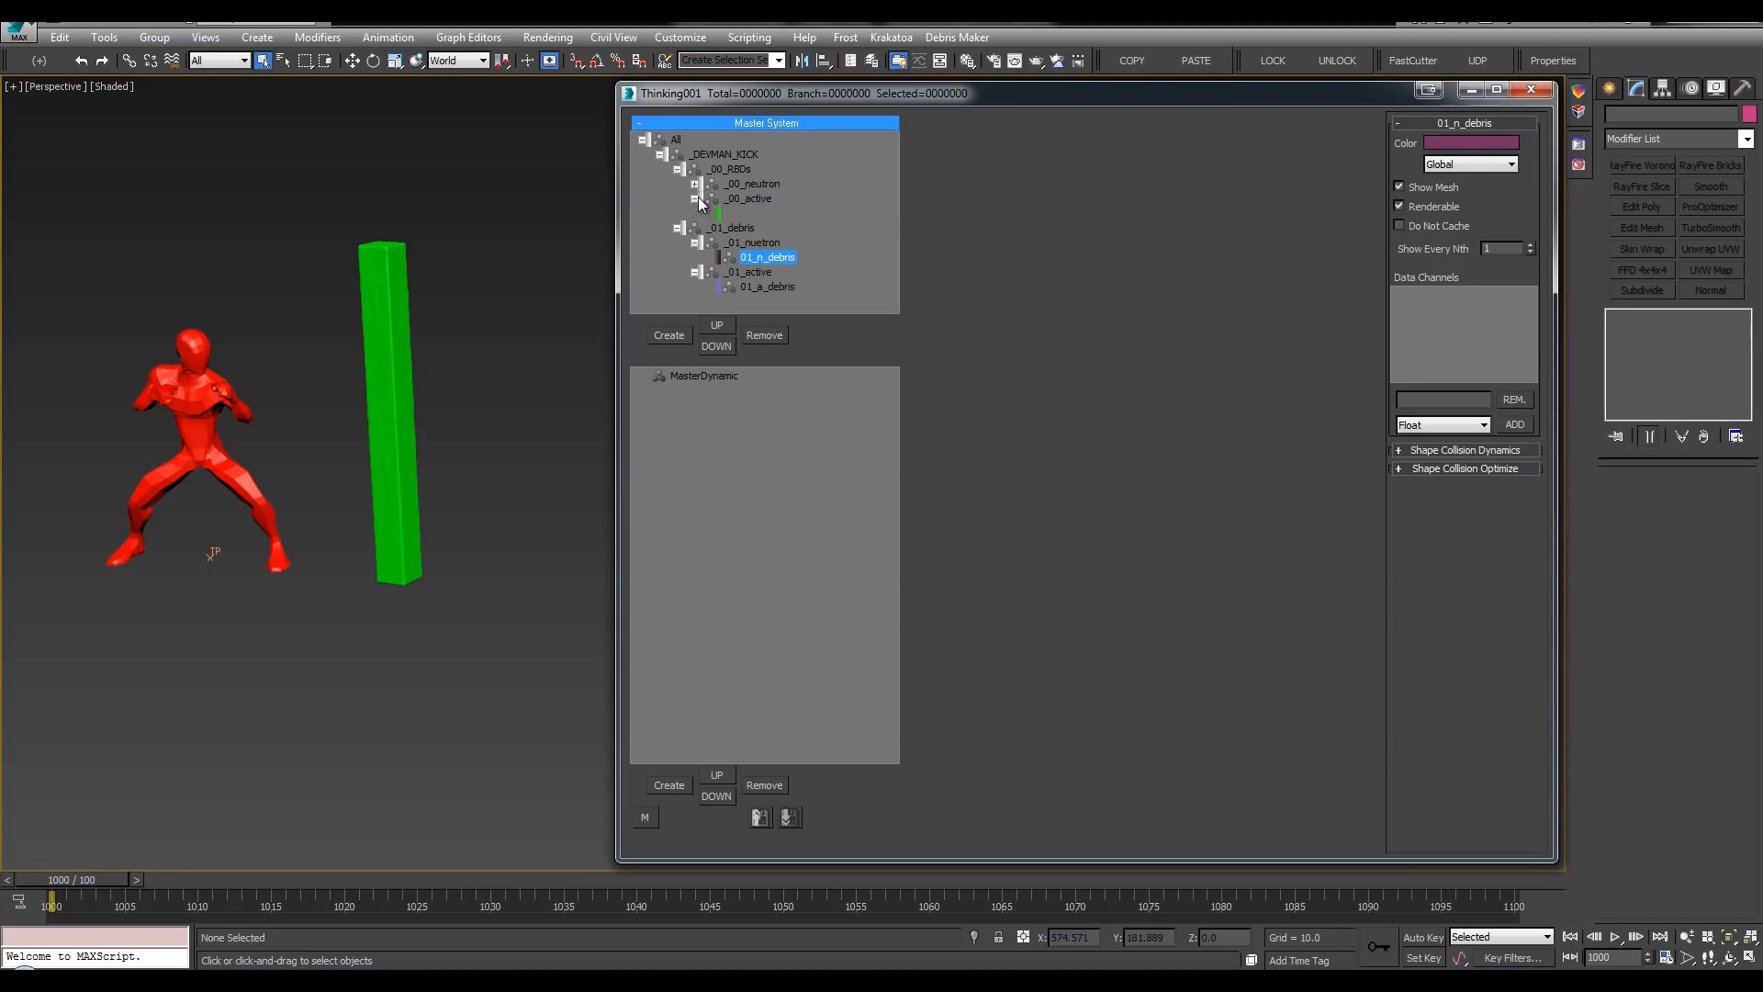
pyautogui.click(696, 183)
pyautogui.click(722, 213)
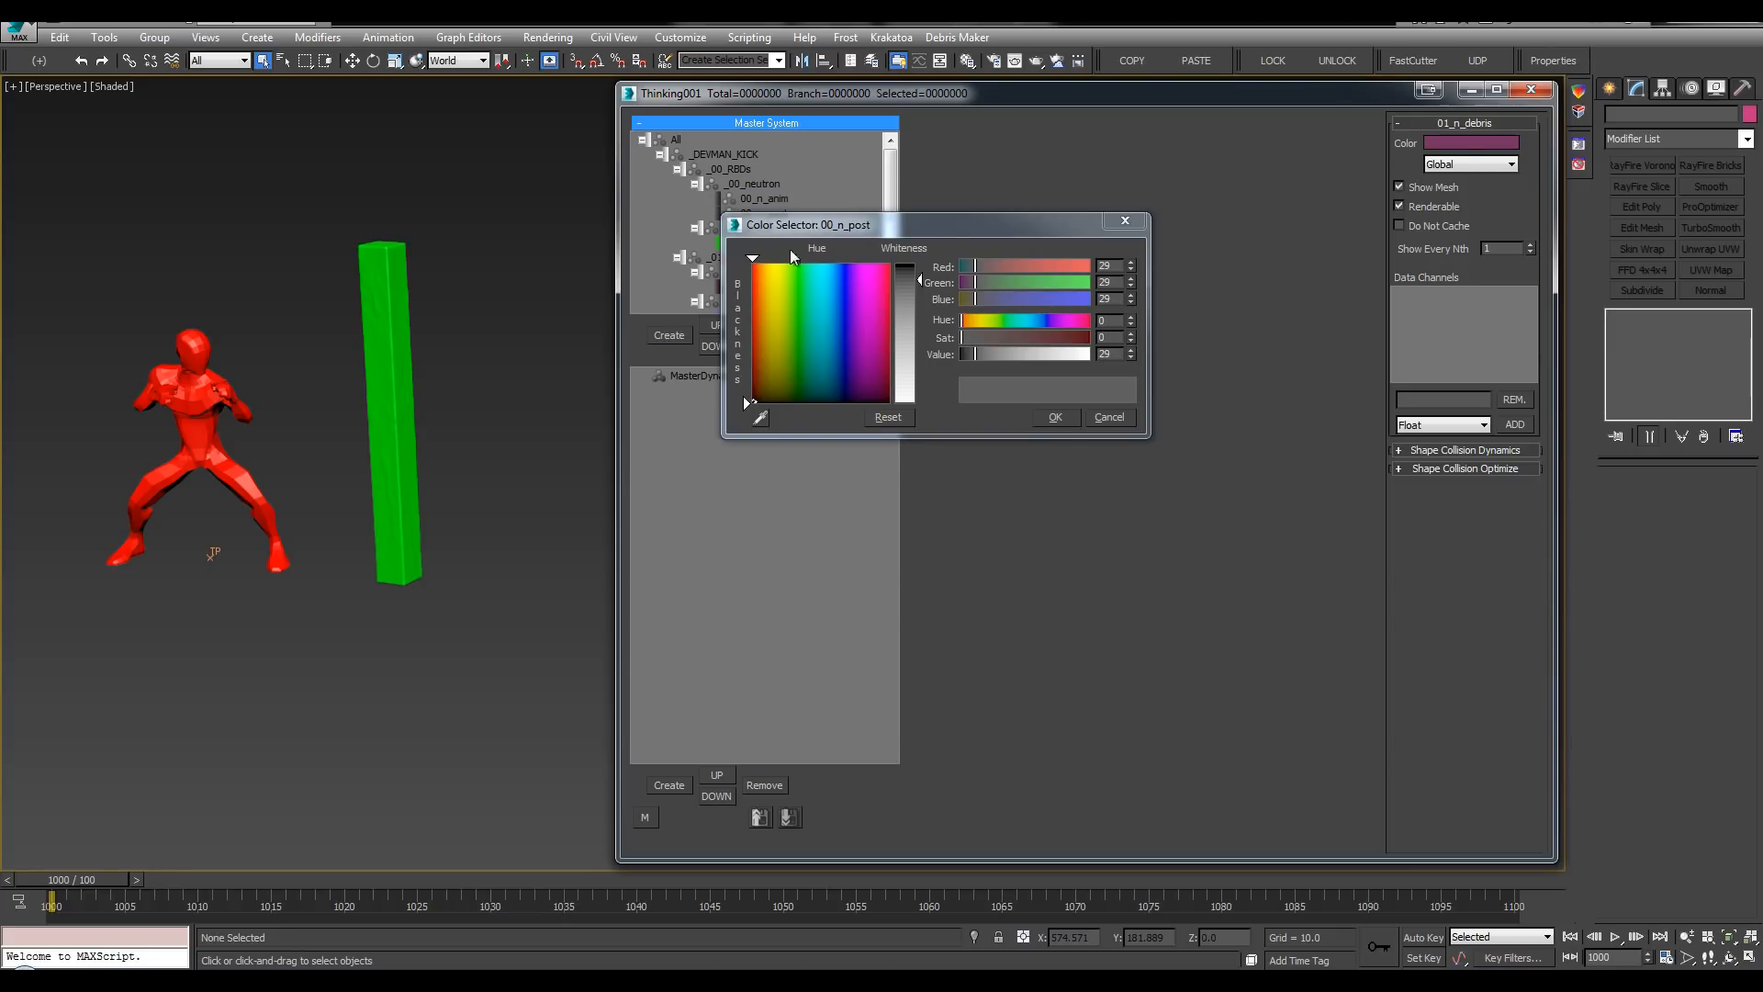
pyautogui.click(938, 295)
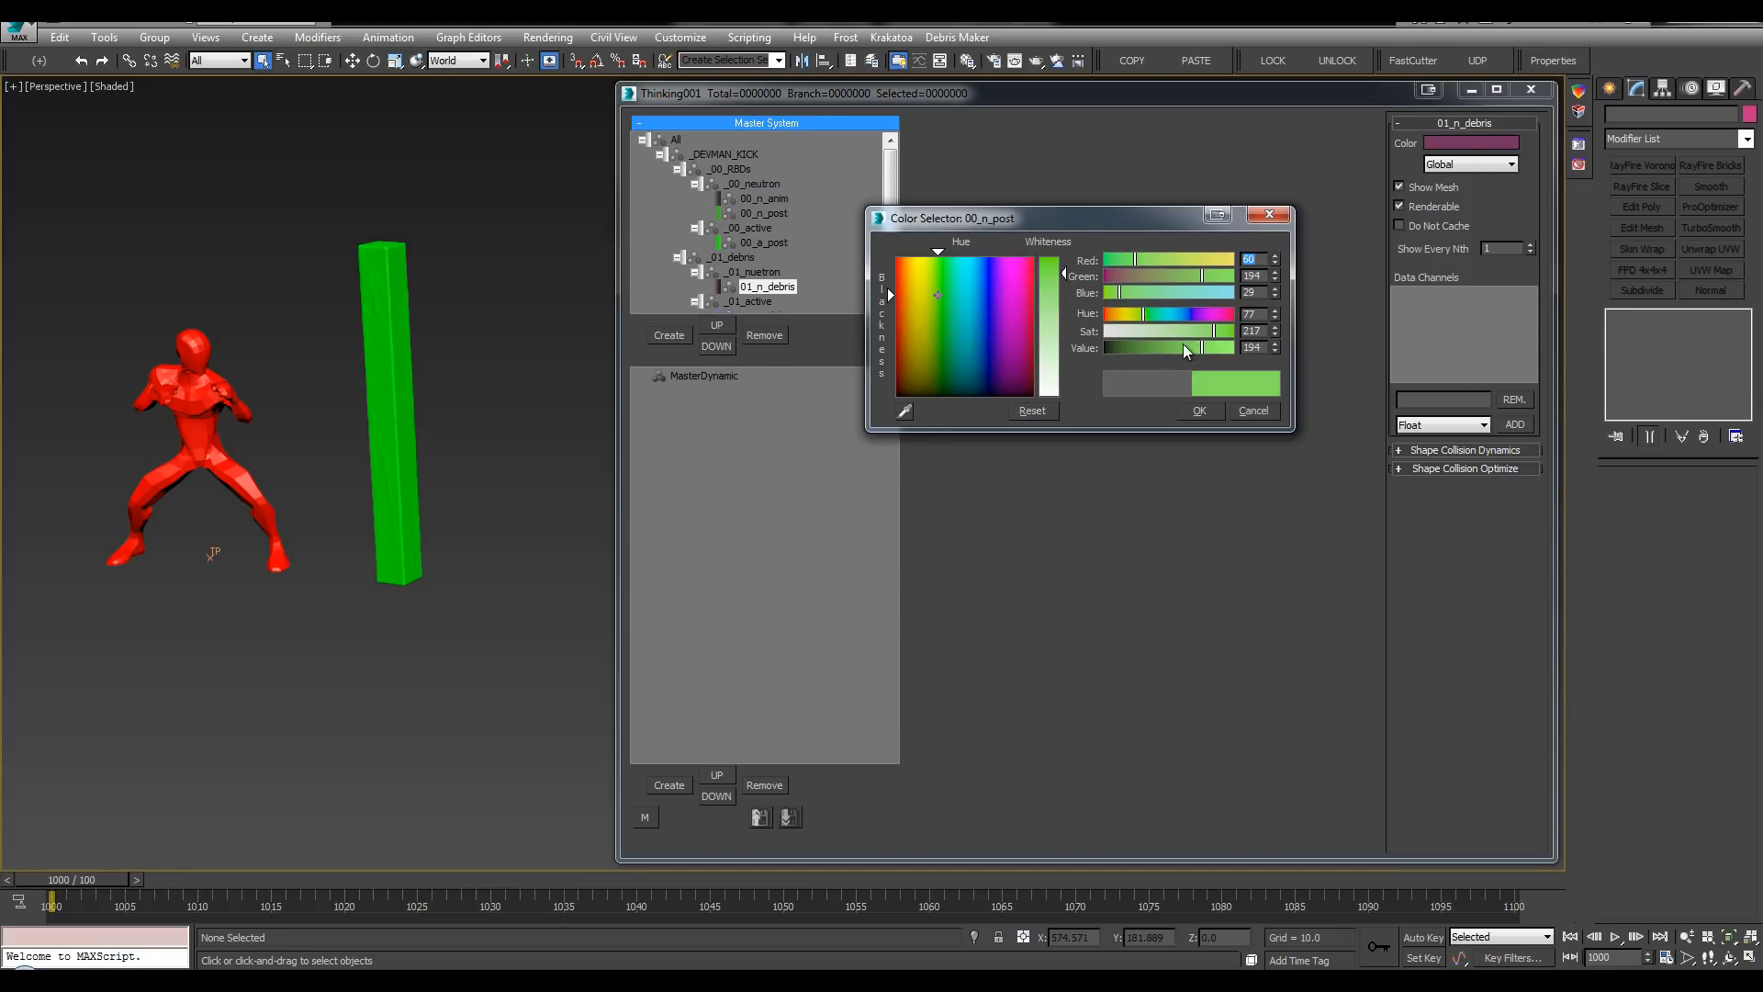
pyautogui.moveTo(1183, 349)
pyautogui.mouseDown()
pyautogui.moveTo(1116, 346)
pyautogui.moveTo(1186, 332)
pyautogui.mouseUp()
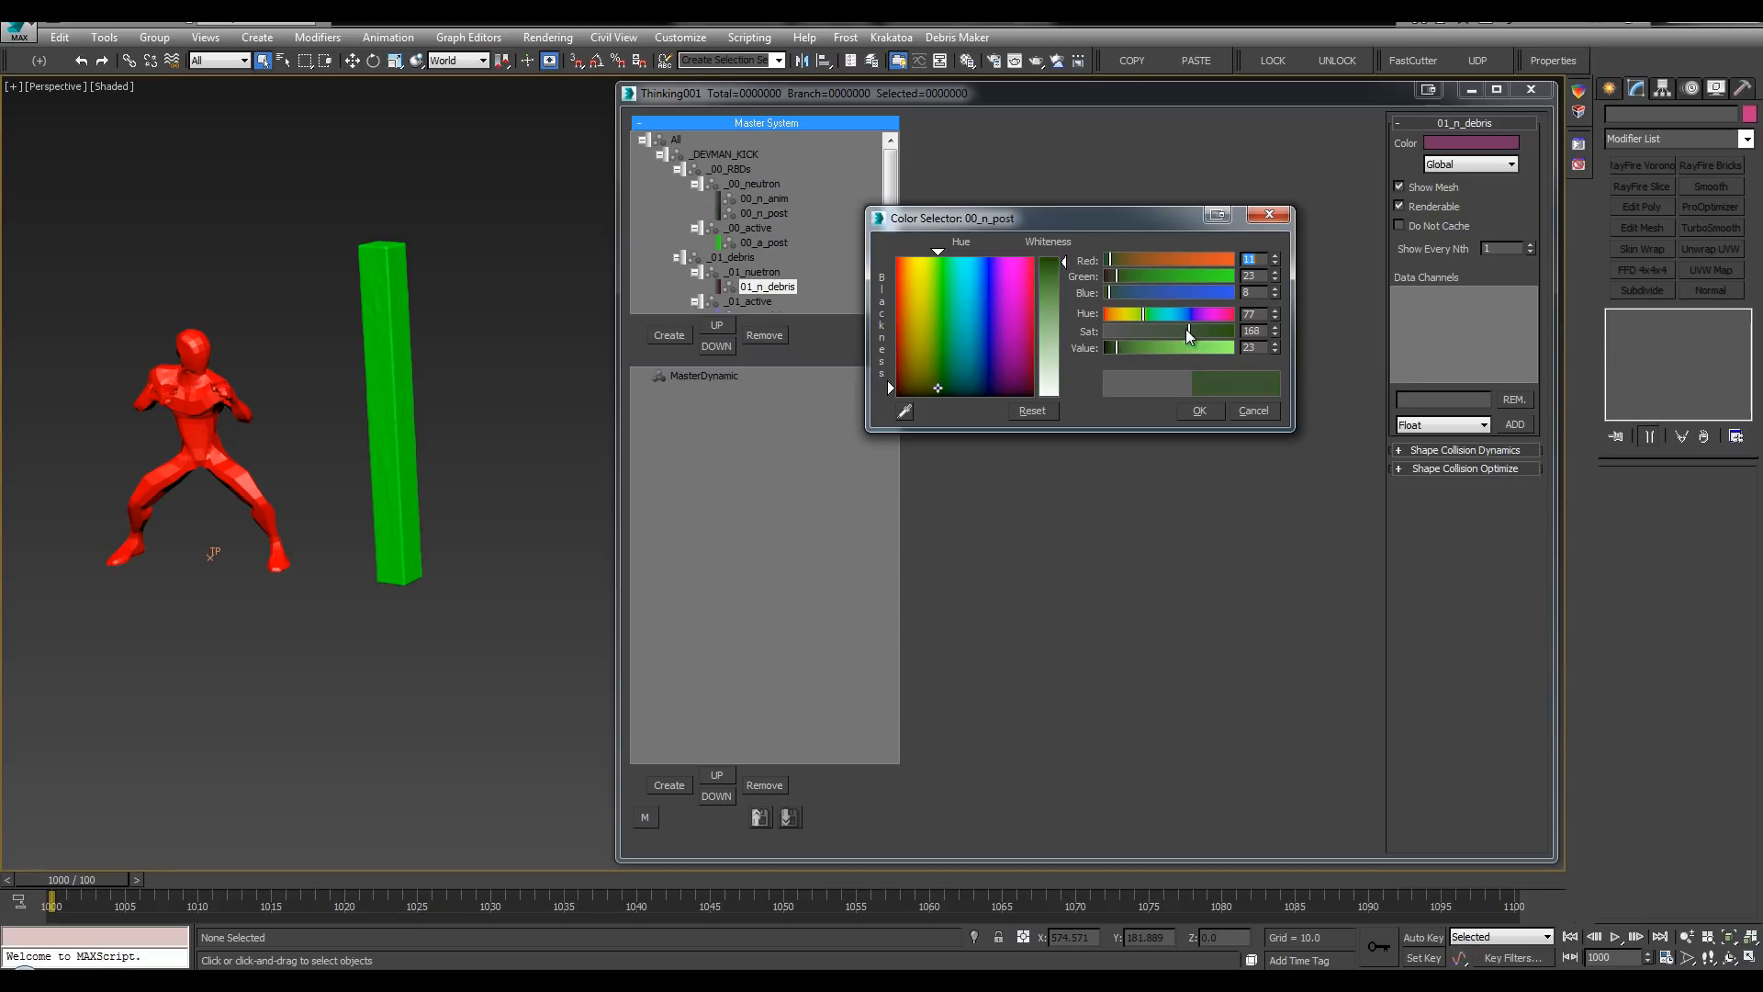
pyautogui.click(1198, 410)
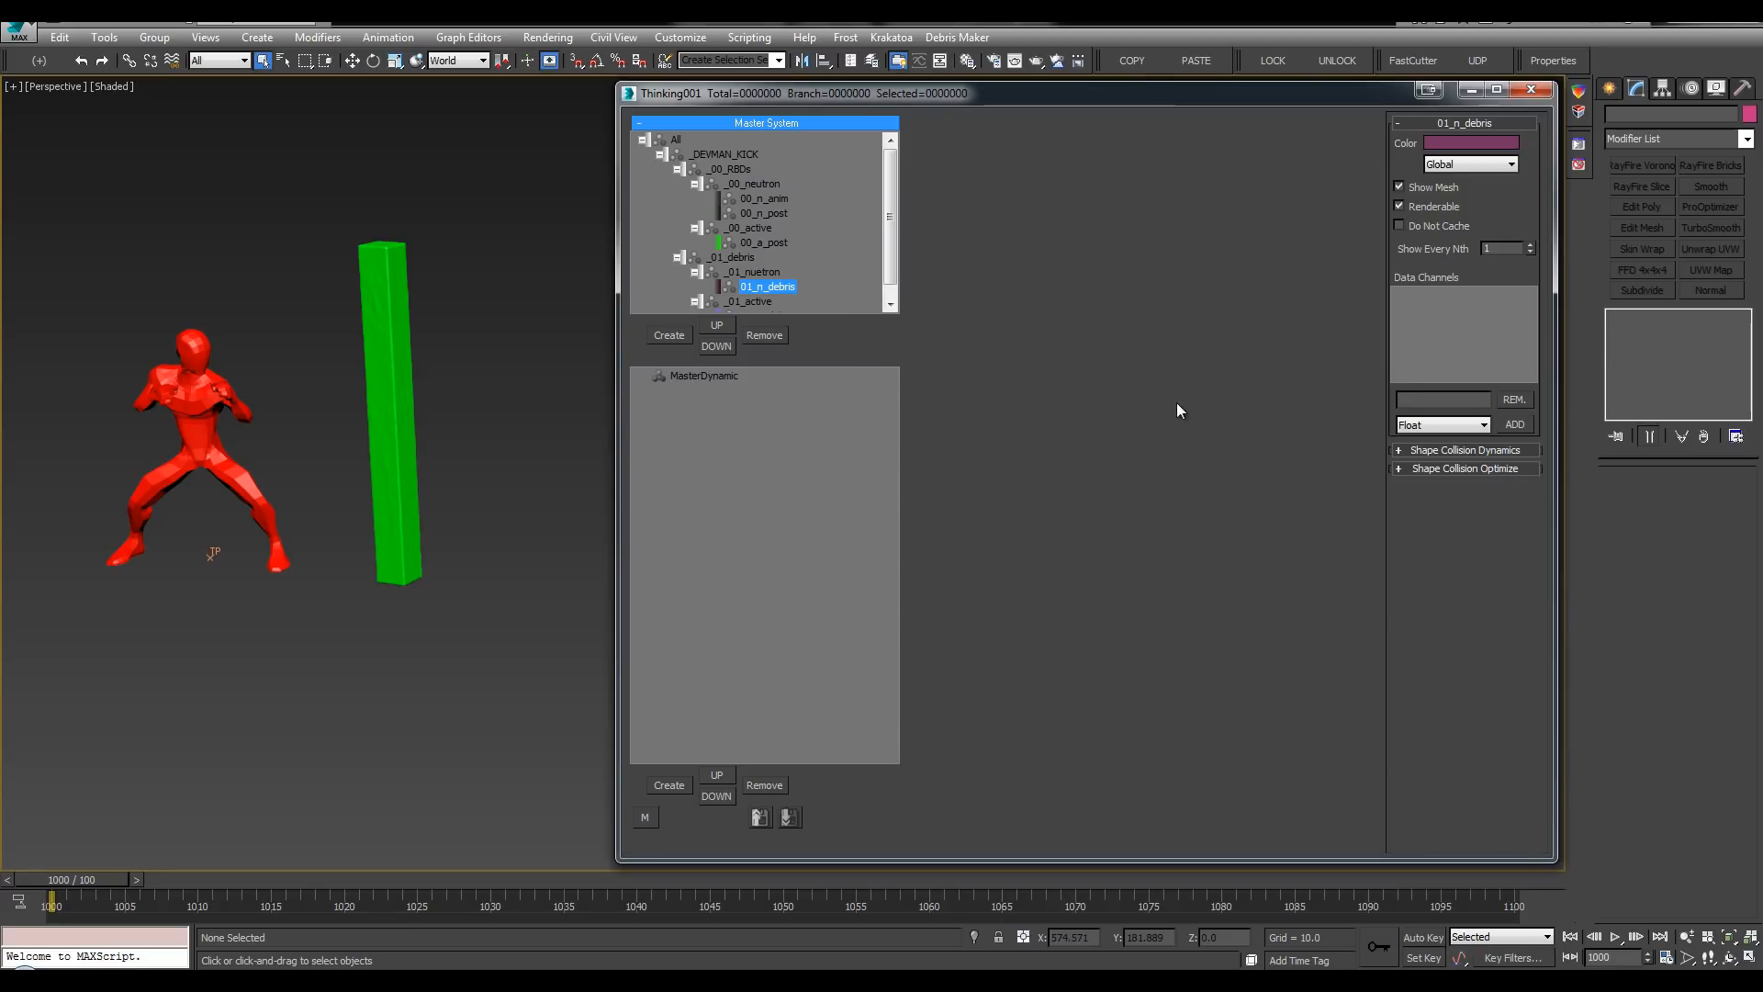
# Step: Adjust the 00_n_post group's dark green to saturation 188 and value 31
pyautogui.click(746, 212)
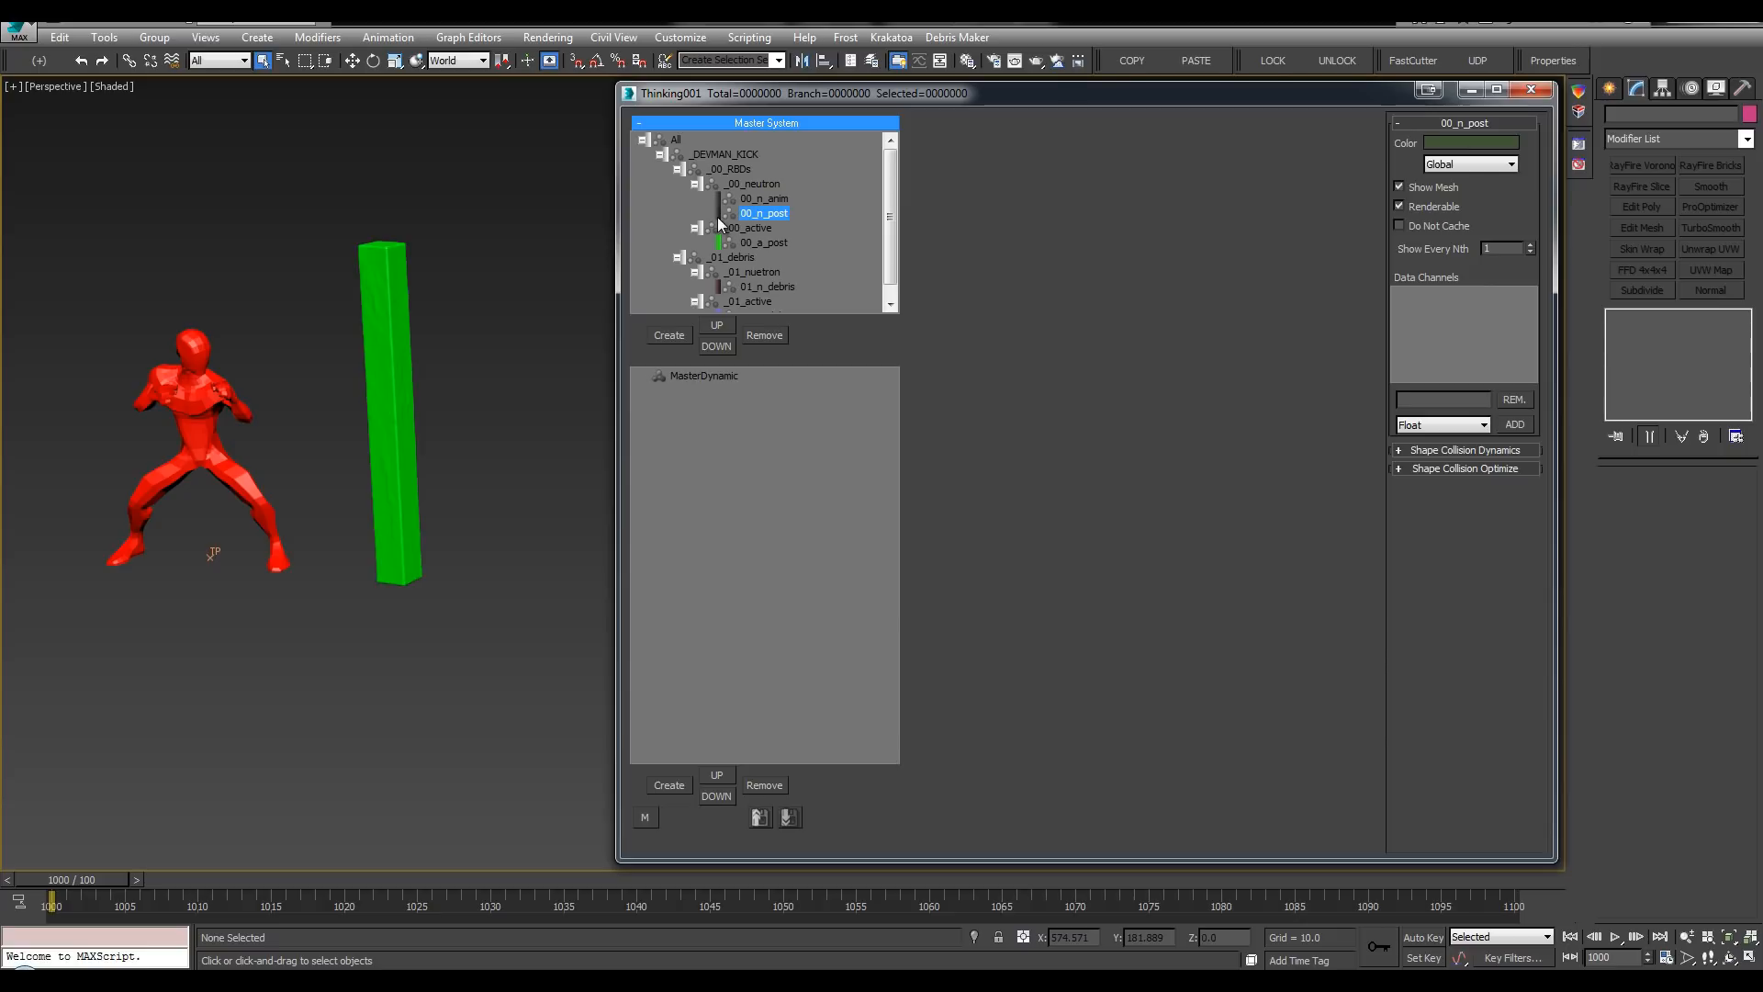
pyautogui.click(719, 213)
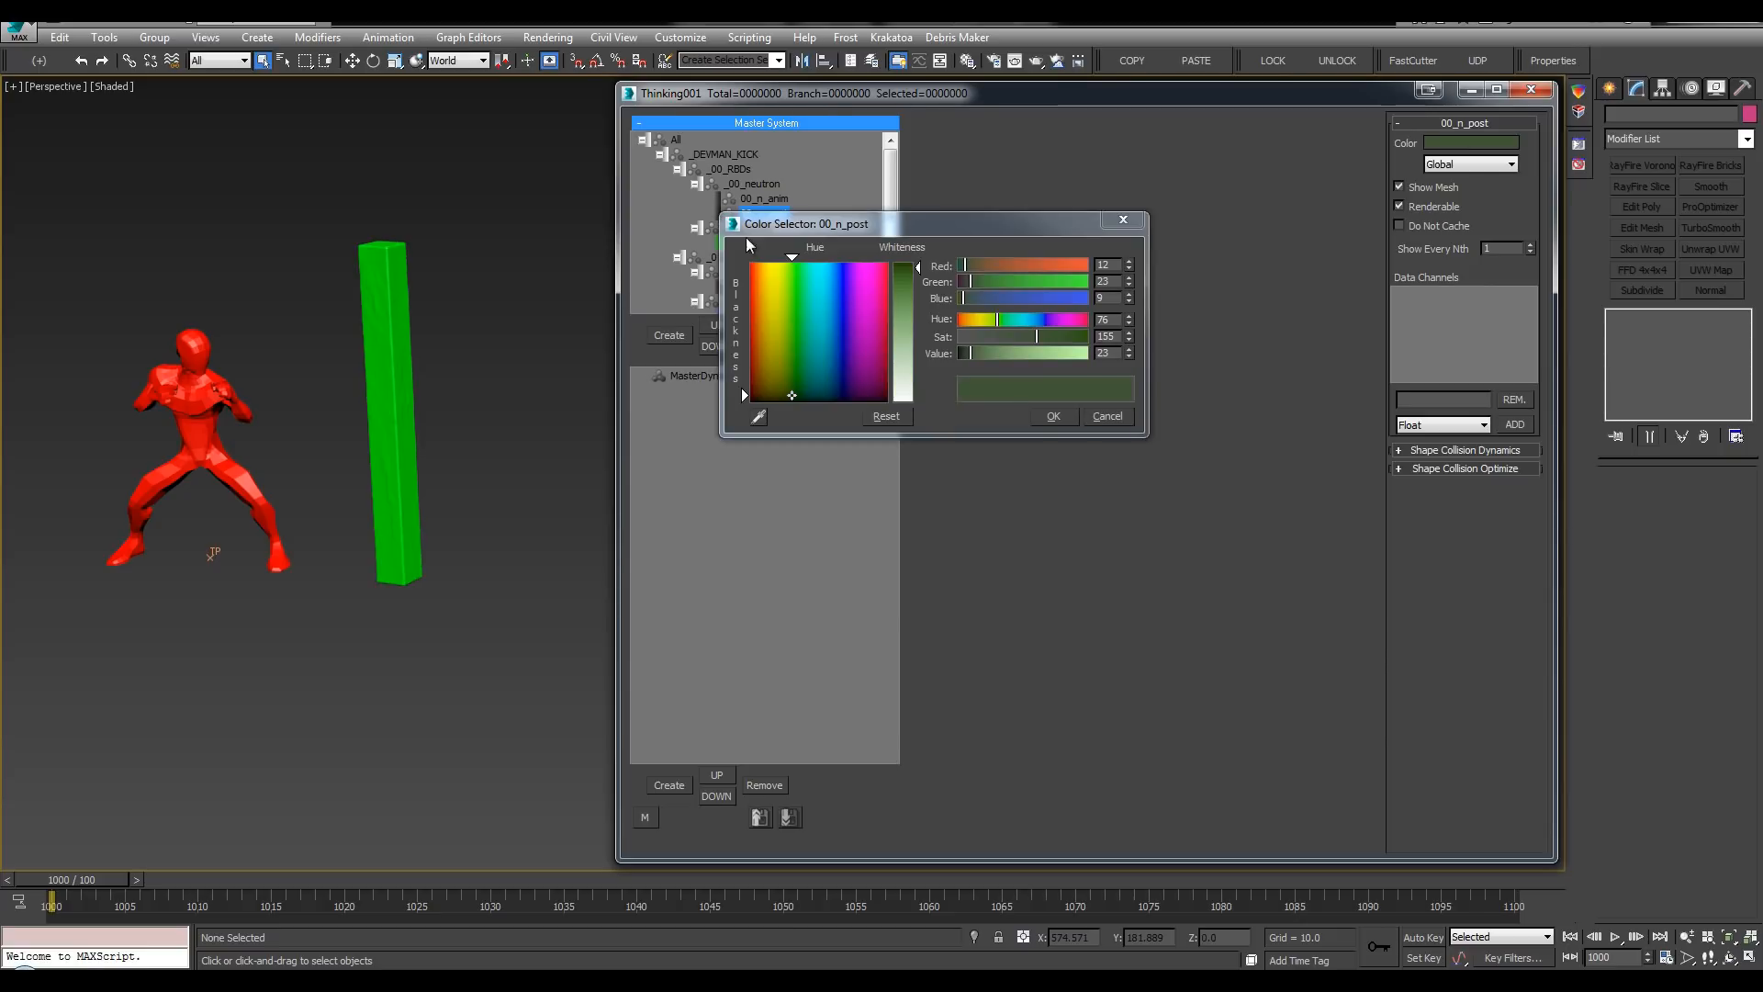
pyautogui.click(975, 353)
pyautogui.moveTo(1039, 338); pyautogui.dragTo(1052, 336)
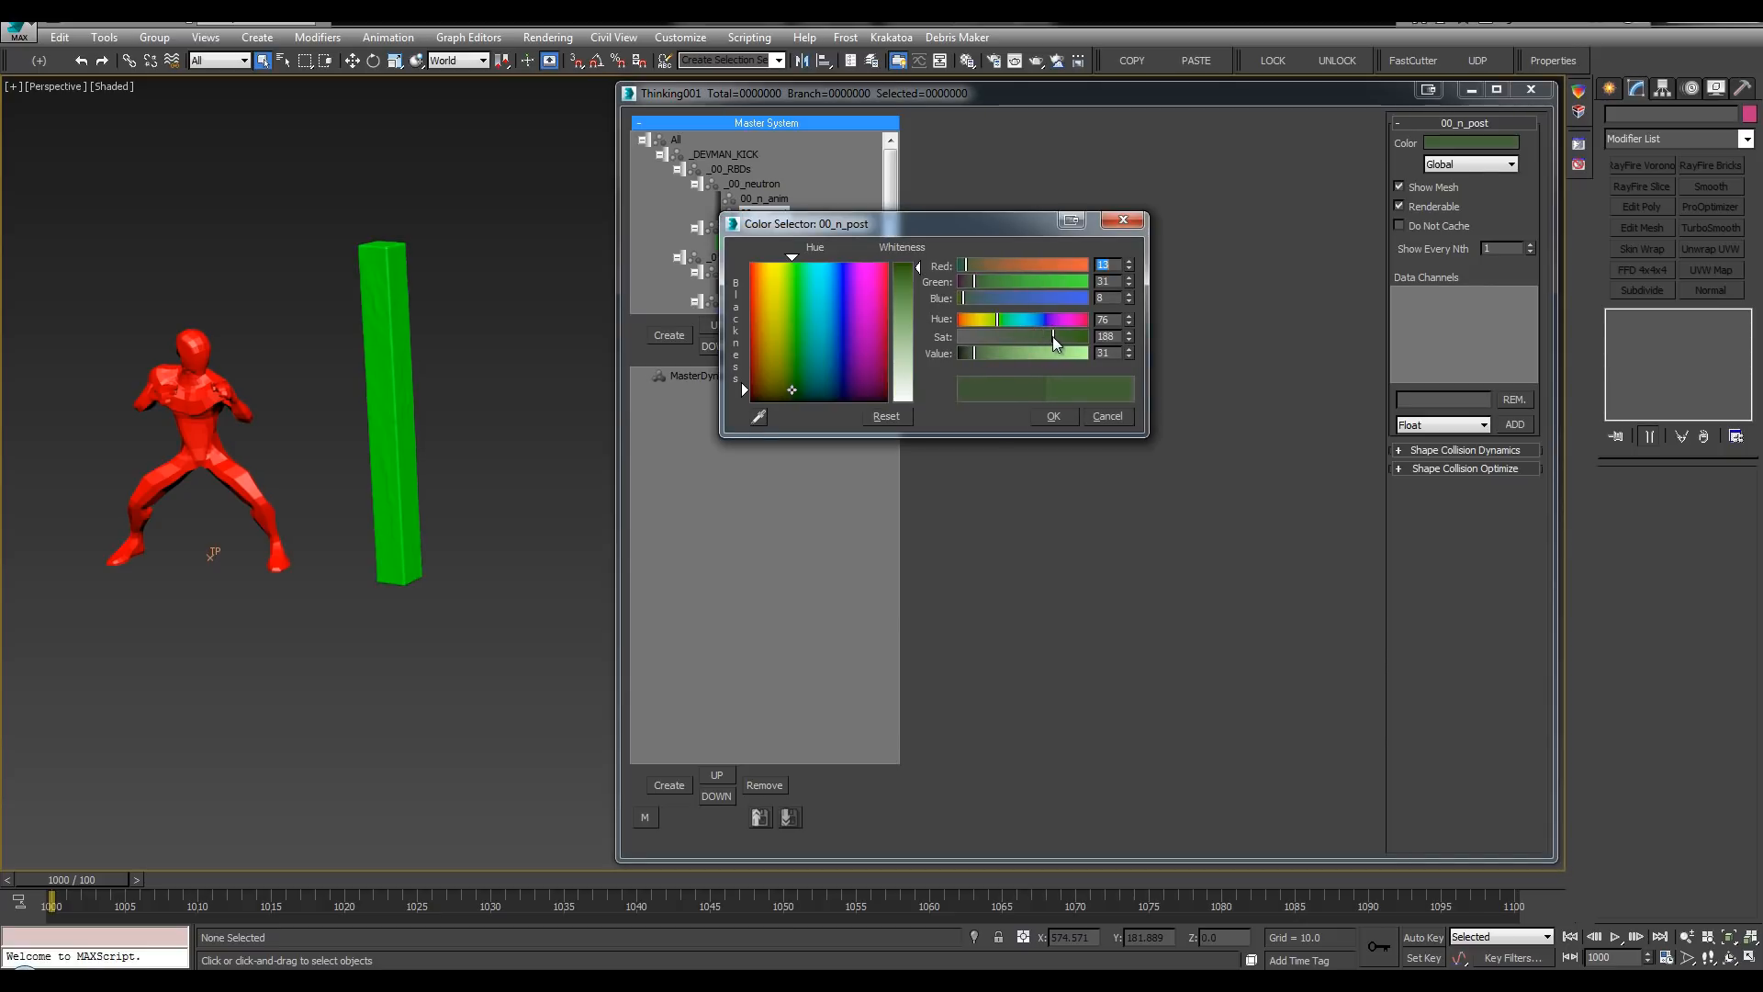
pyautogui.click(1054, 416)
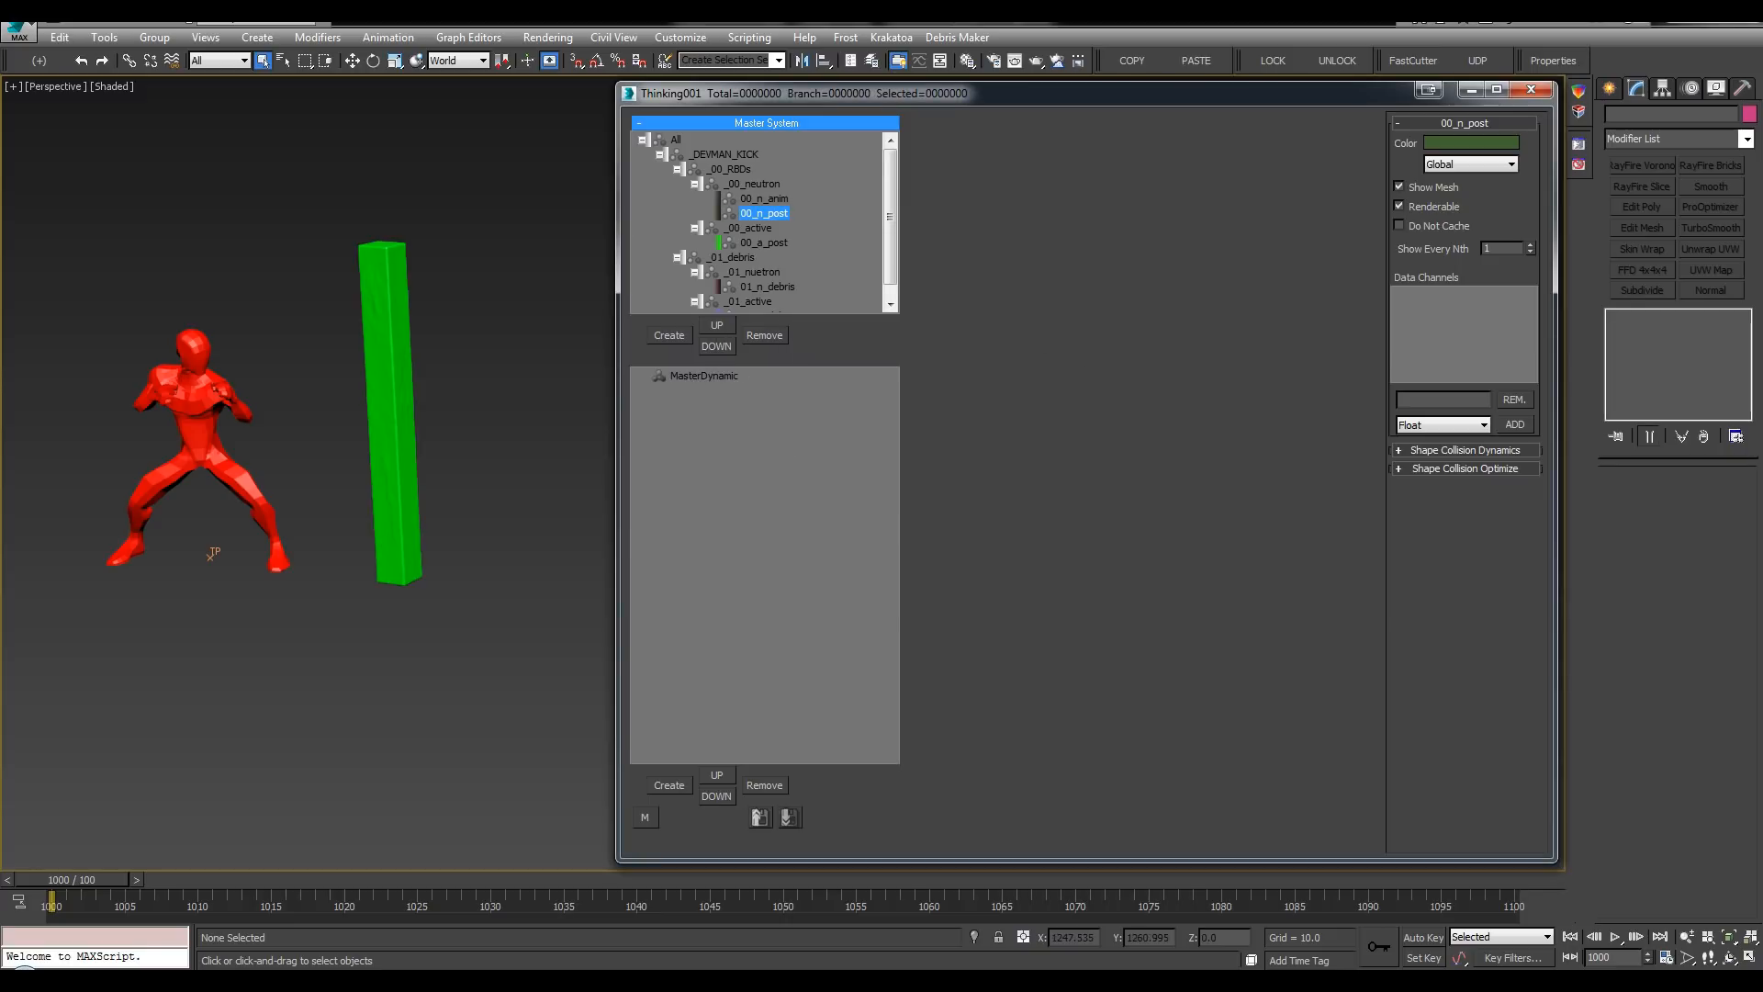
# Step: Collapse the _00_neutron, _00_active, _01_debris and _00_RBDs branches of the group tree
pyautogui.click(695, 184)
pyautogui.click(695, 198)
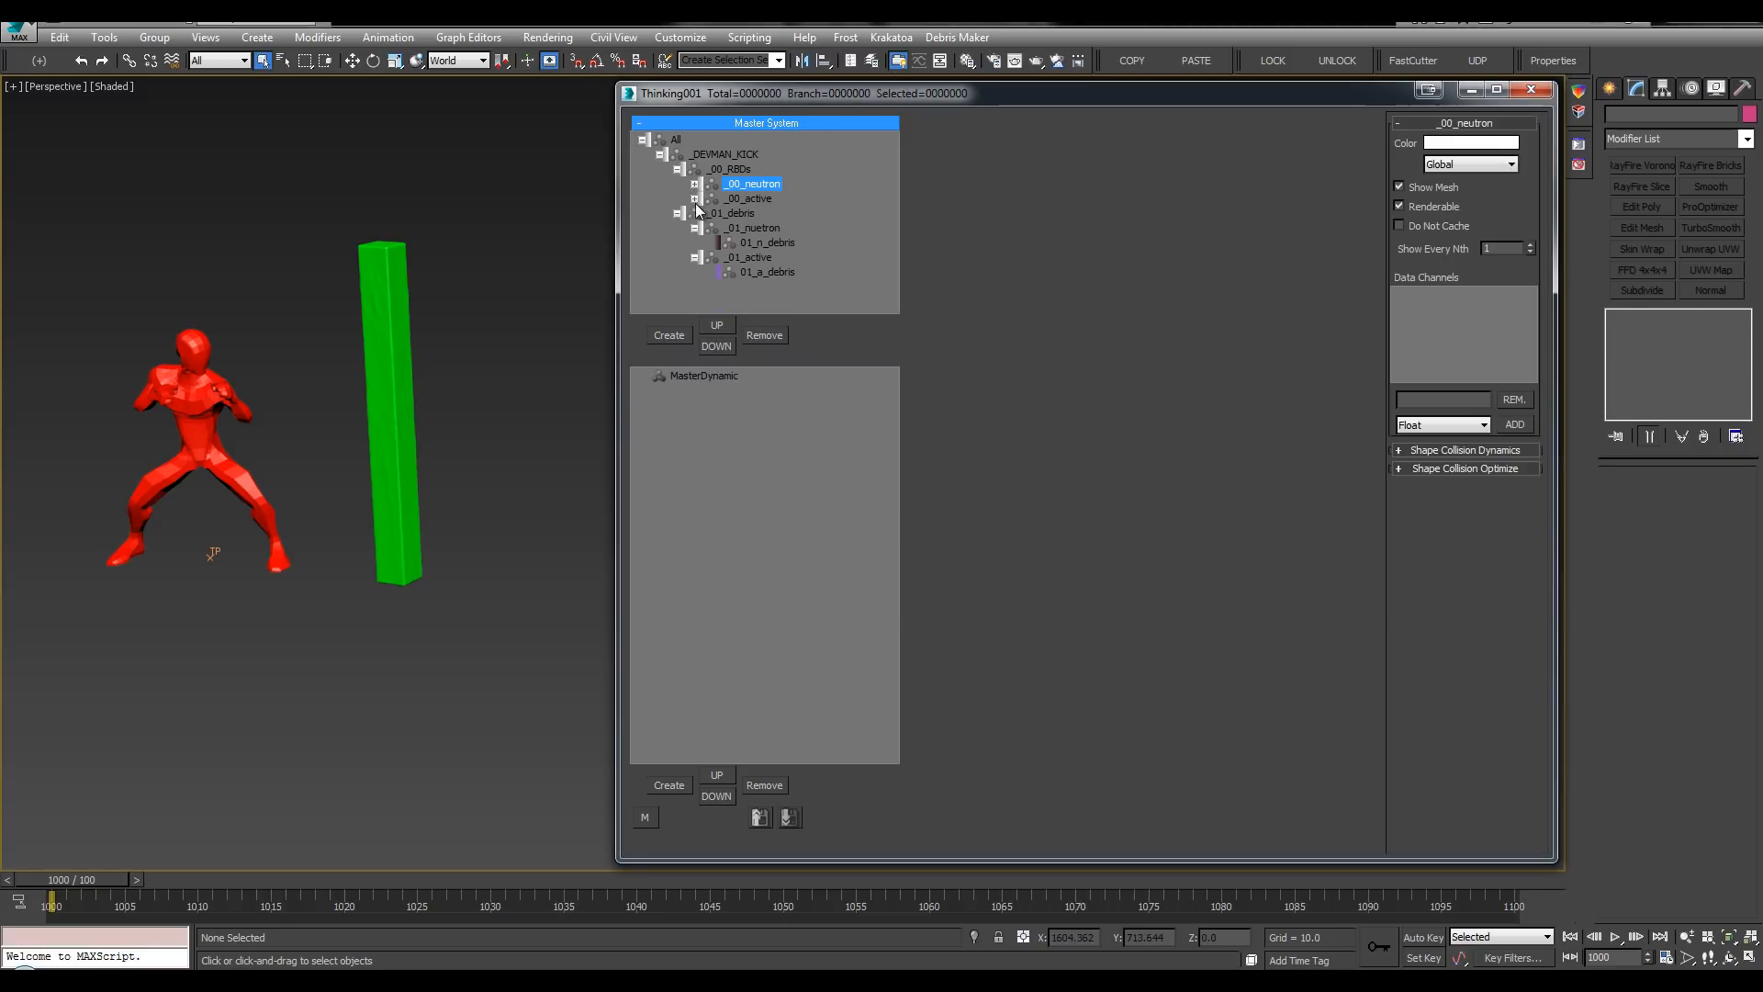
pyautogui.click(677, 213)
pyautogui.click(677, 169)
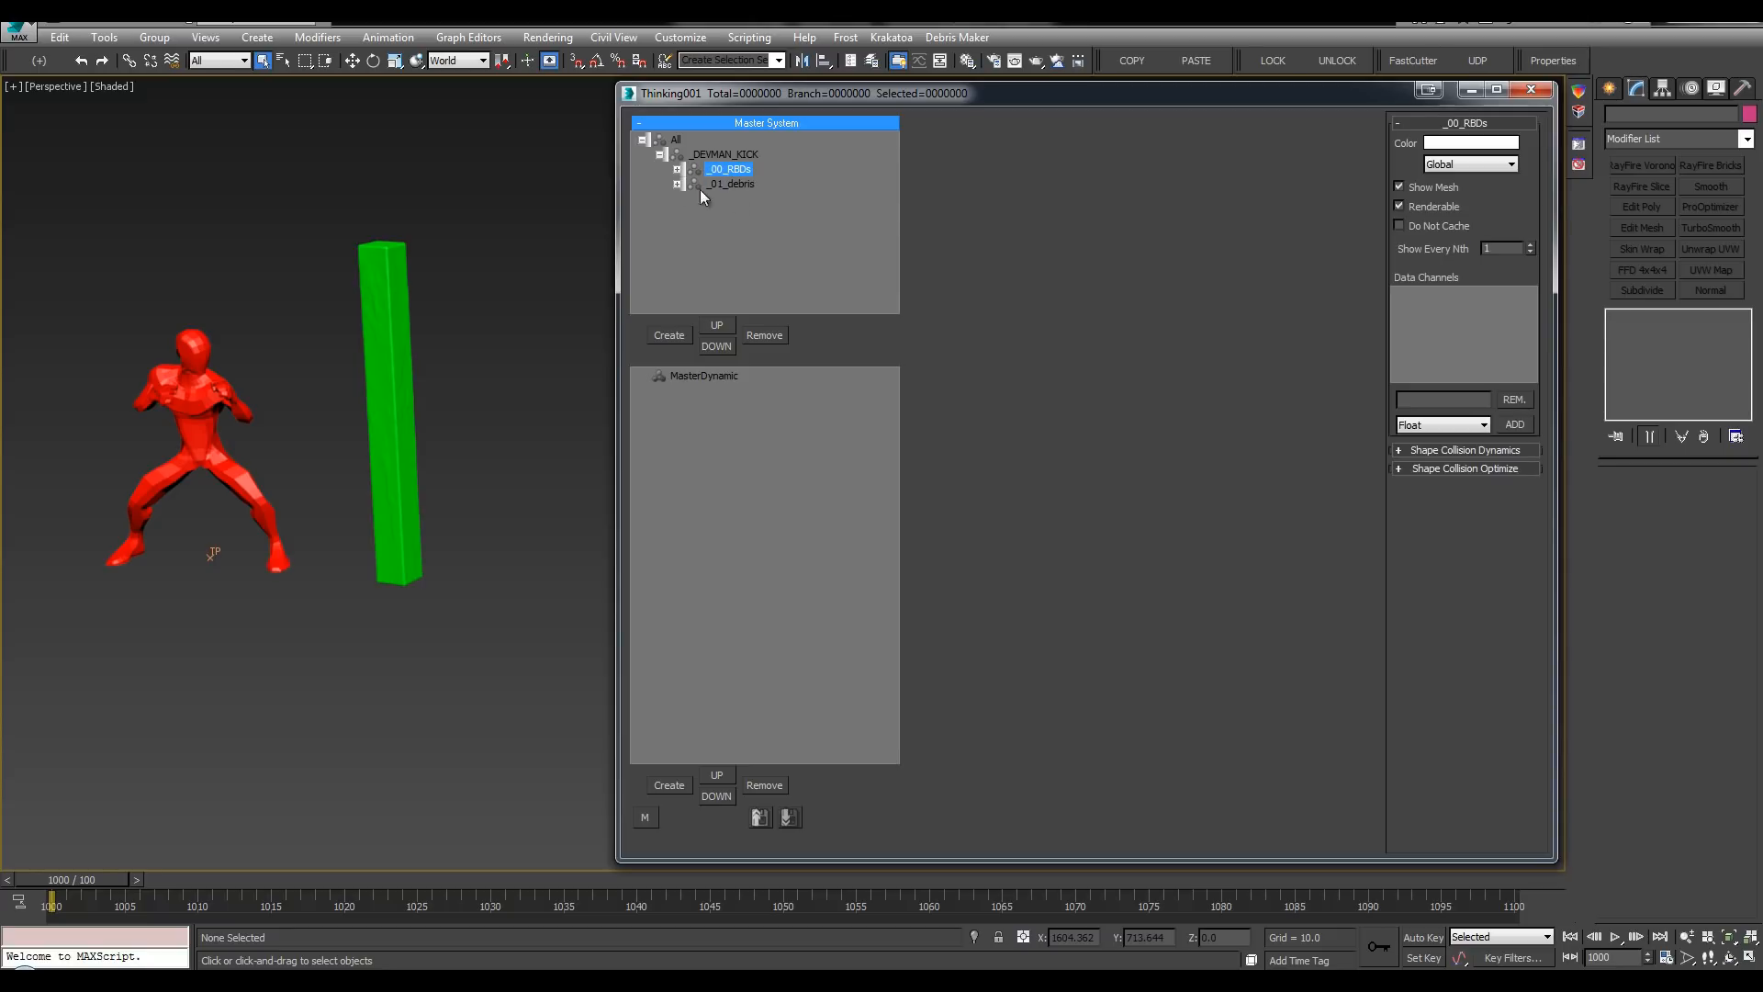
# Step: Add a dynamic set under MasterDynamic
pyautogui.click(709, 156)
pyautogui.doubleClick(705, 156)
pyautogui.click(707, 390)
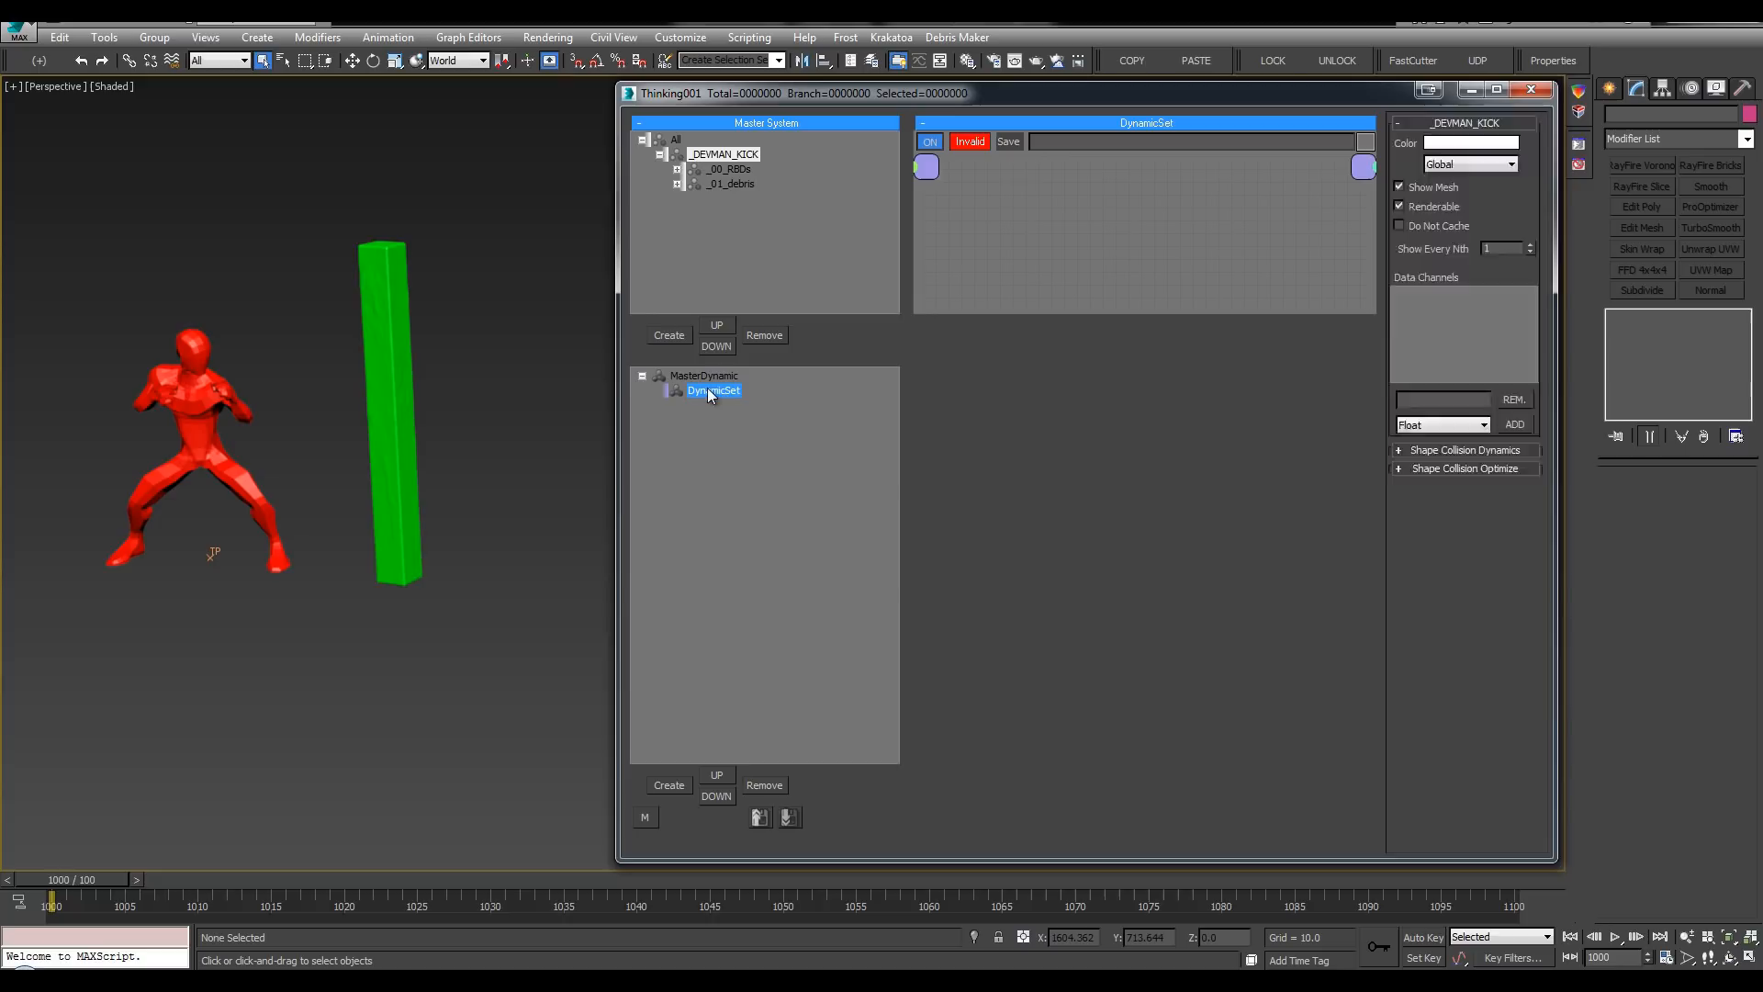
# Step: Create a new group under _DEVMAN_KICK and name it _UTILS
pyautogui.click(722, 154)
pyautogui.doubleClick(718, 198)
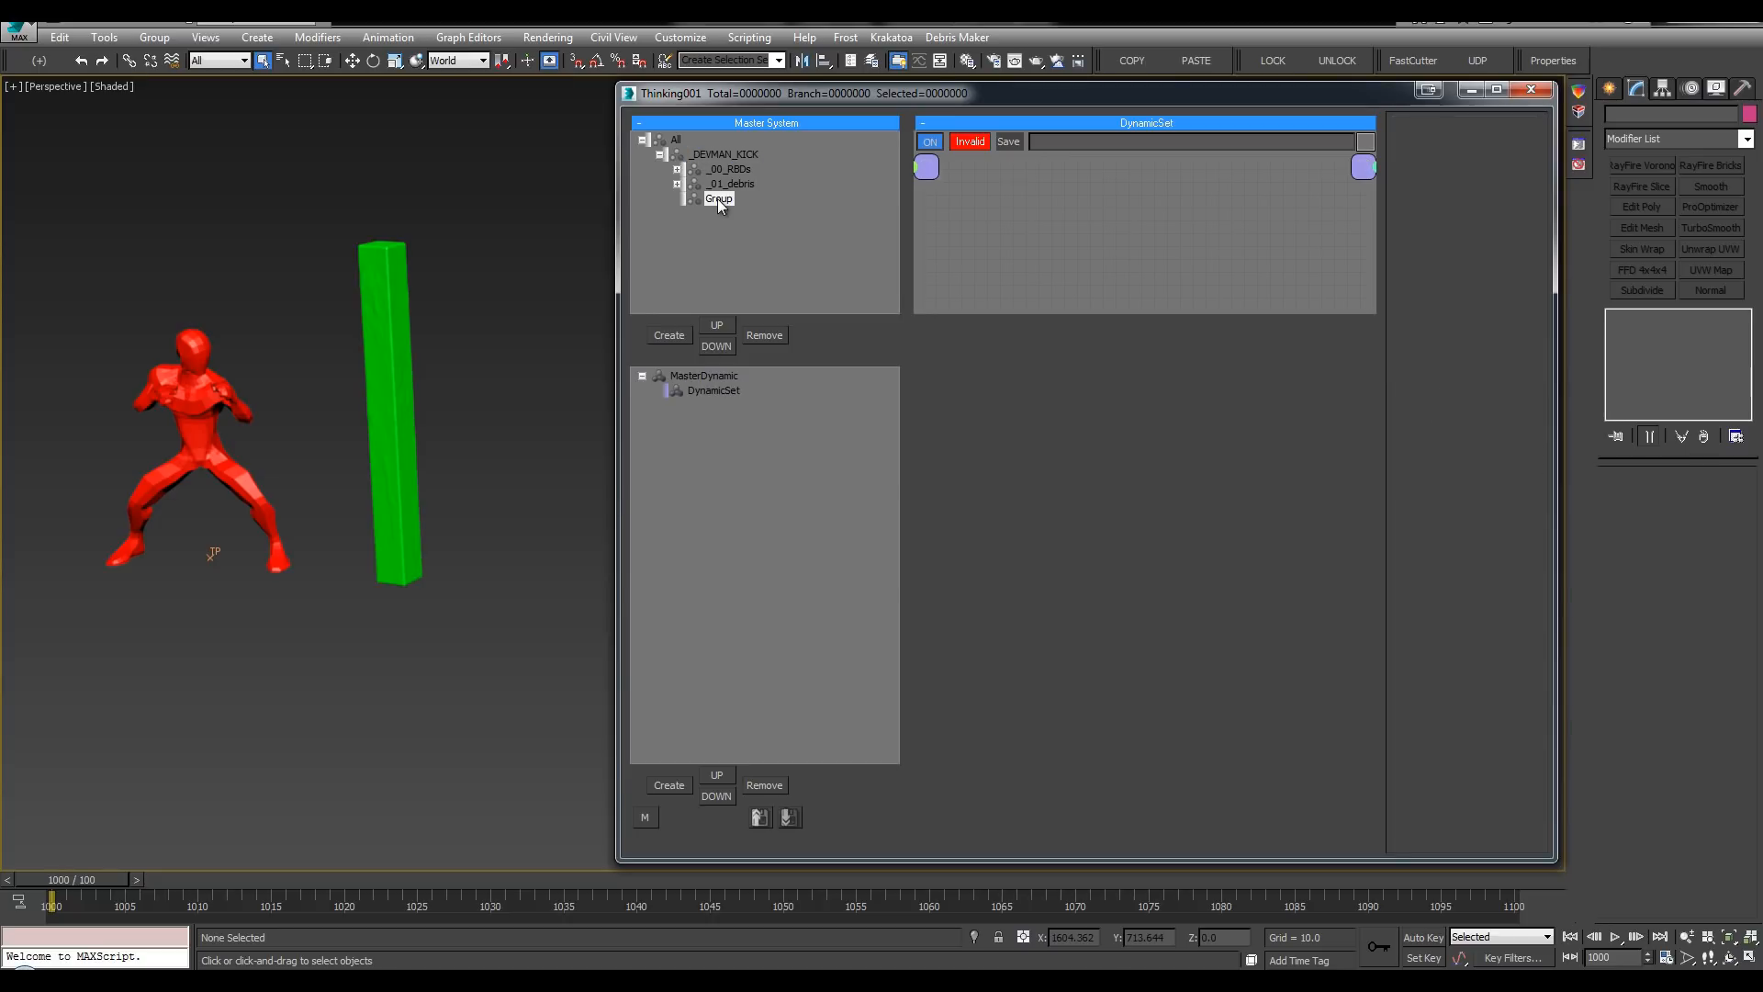
pyautogui.write('_')
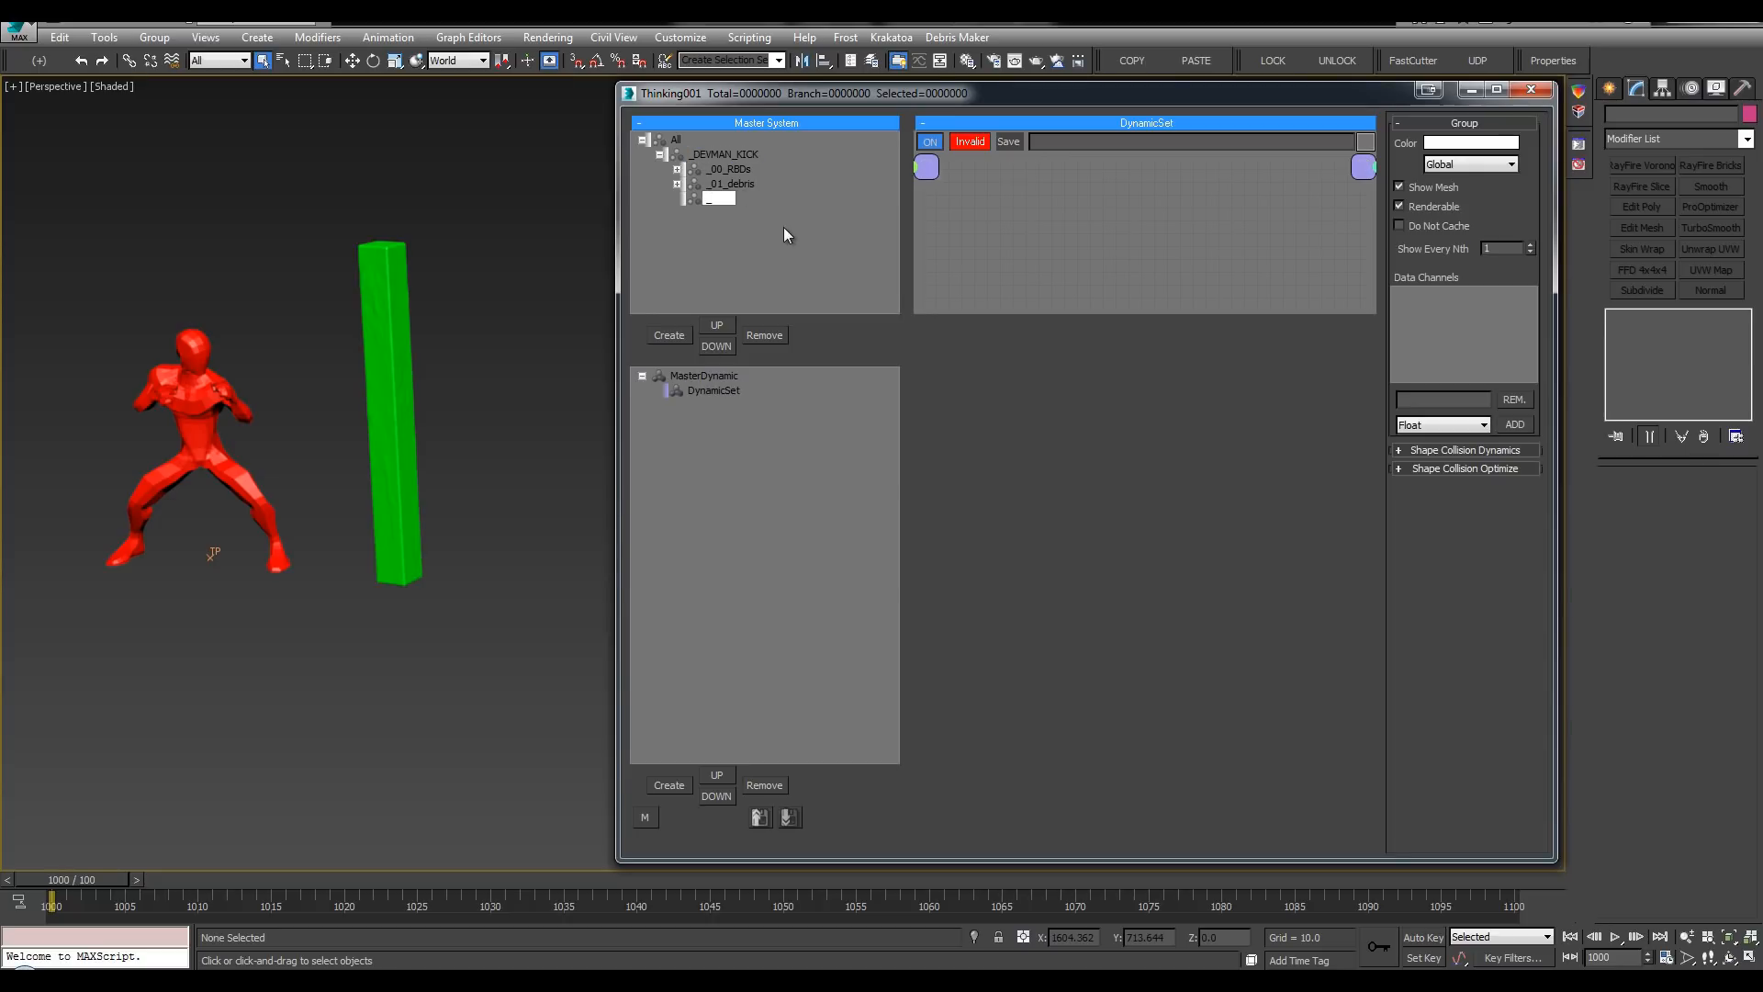
pyautogui.write('UTILS')
pyautogui.press('Return')
# Step: Add three groups under _UTILS and name the first two surfpos and breakpos
pyautogui.doubleClick(740, 213)
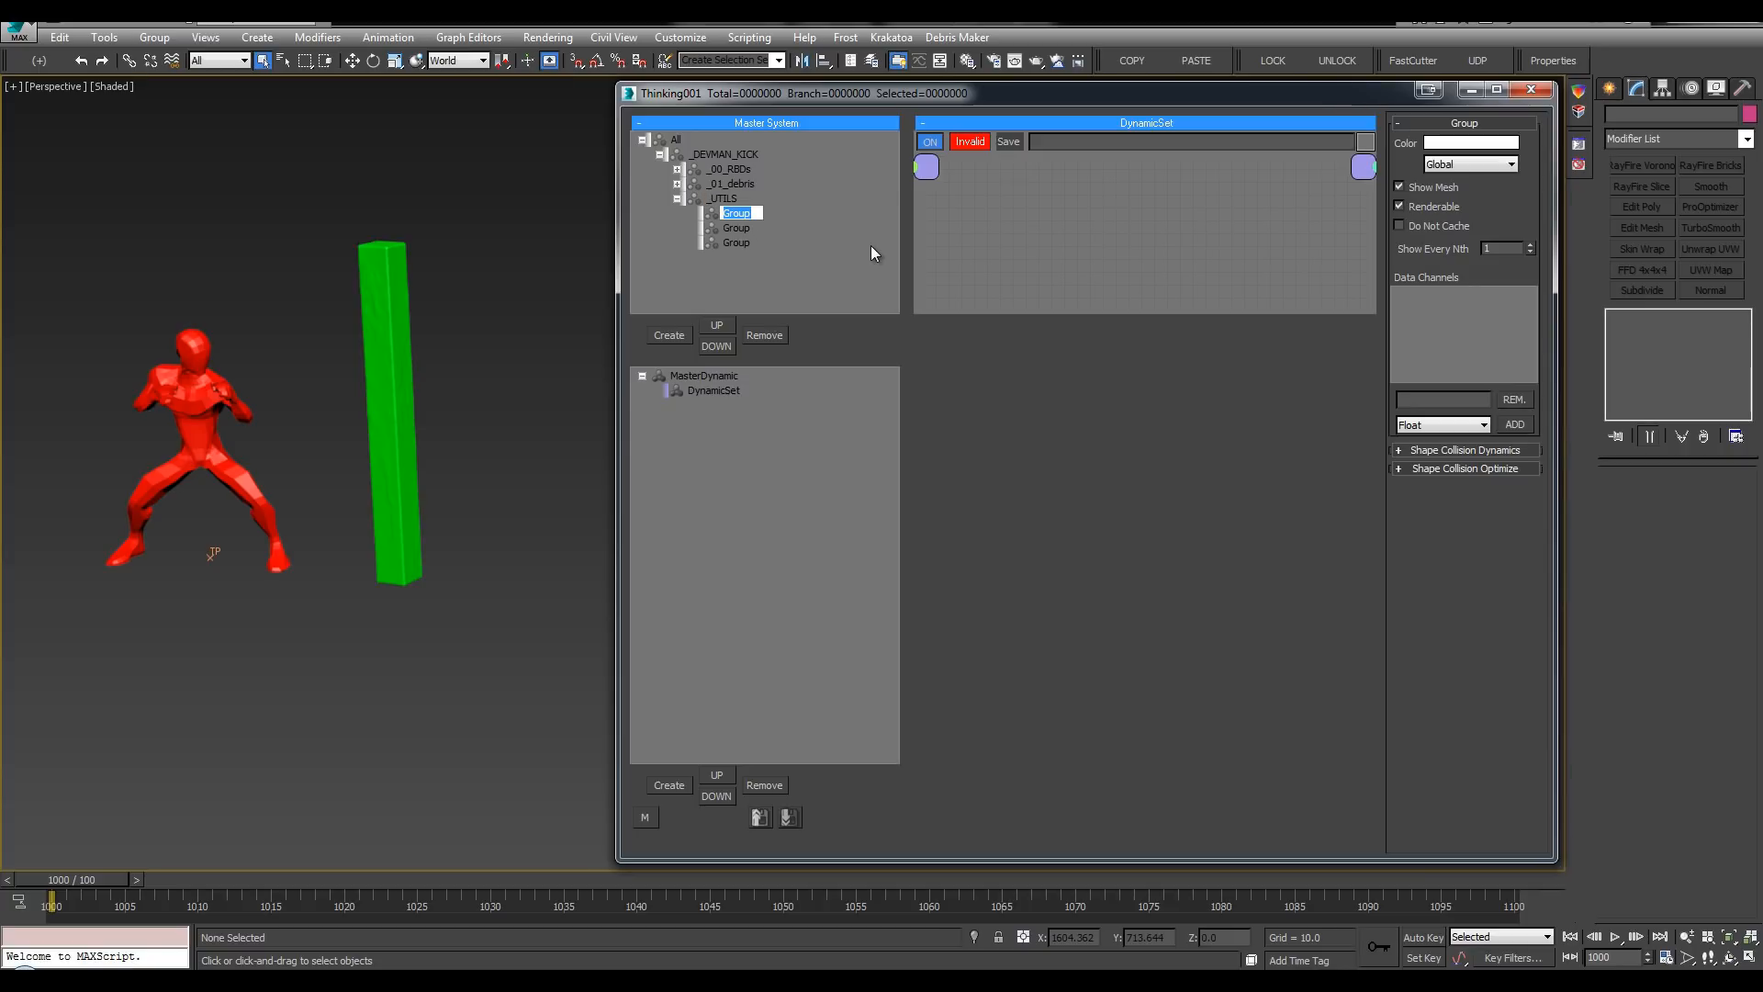
pyautogui.write('surfpos')
pyautogui.press('Return')
pyautogui.doubleClick(739, 229)
# Step: Set the breakpos group's color to a light red
pyautogui.click(702, 230)
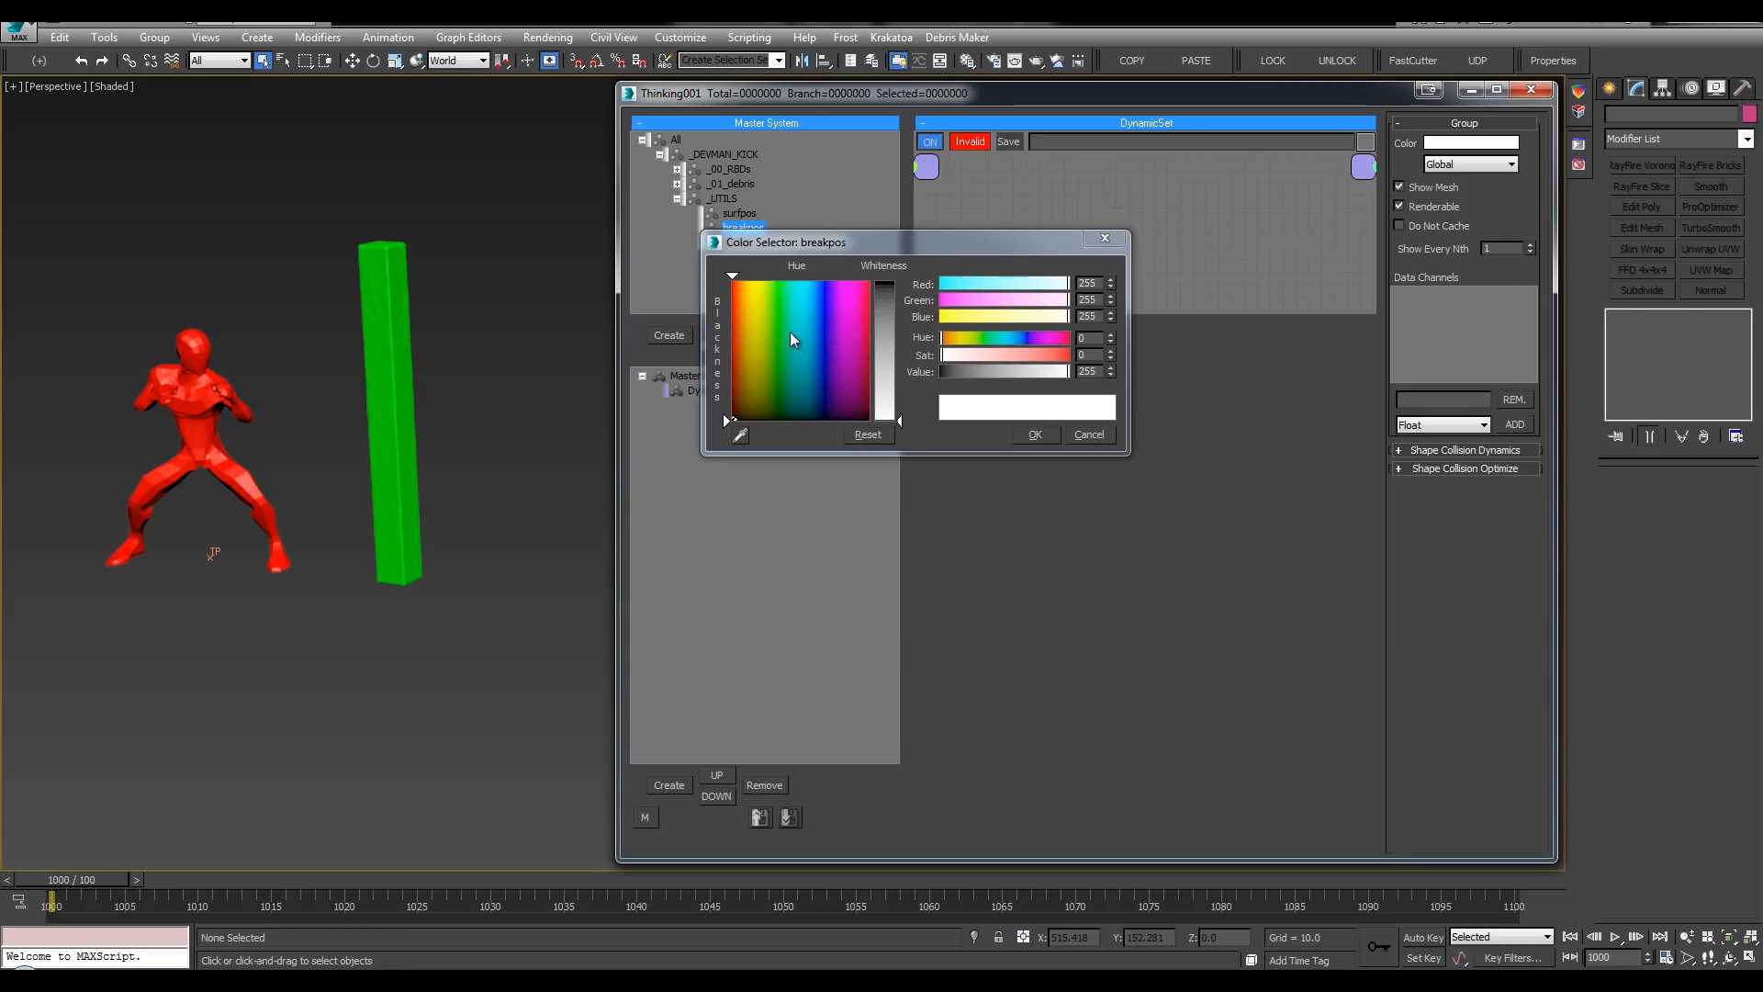
pyautogui.click(893, 287)
pyautogui.click(1041, 437)
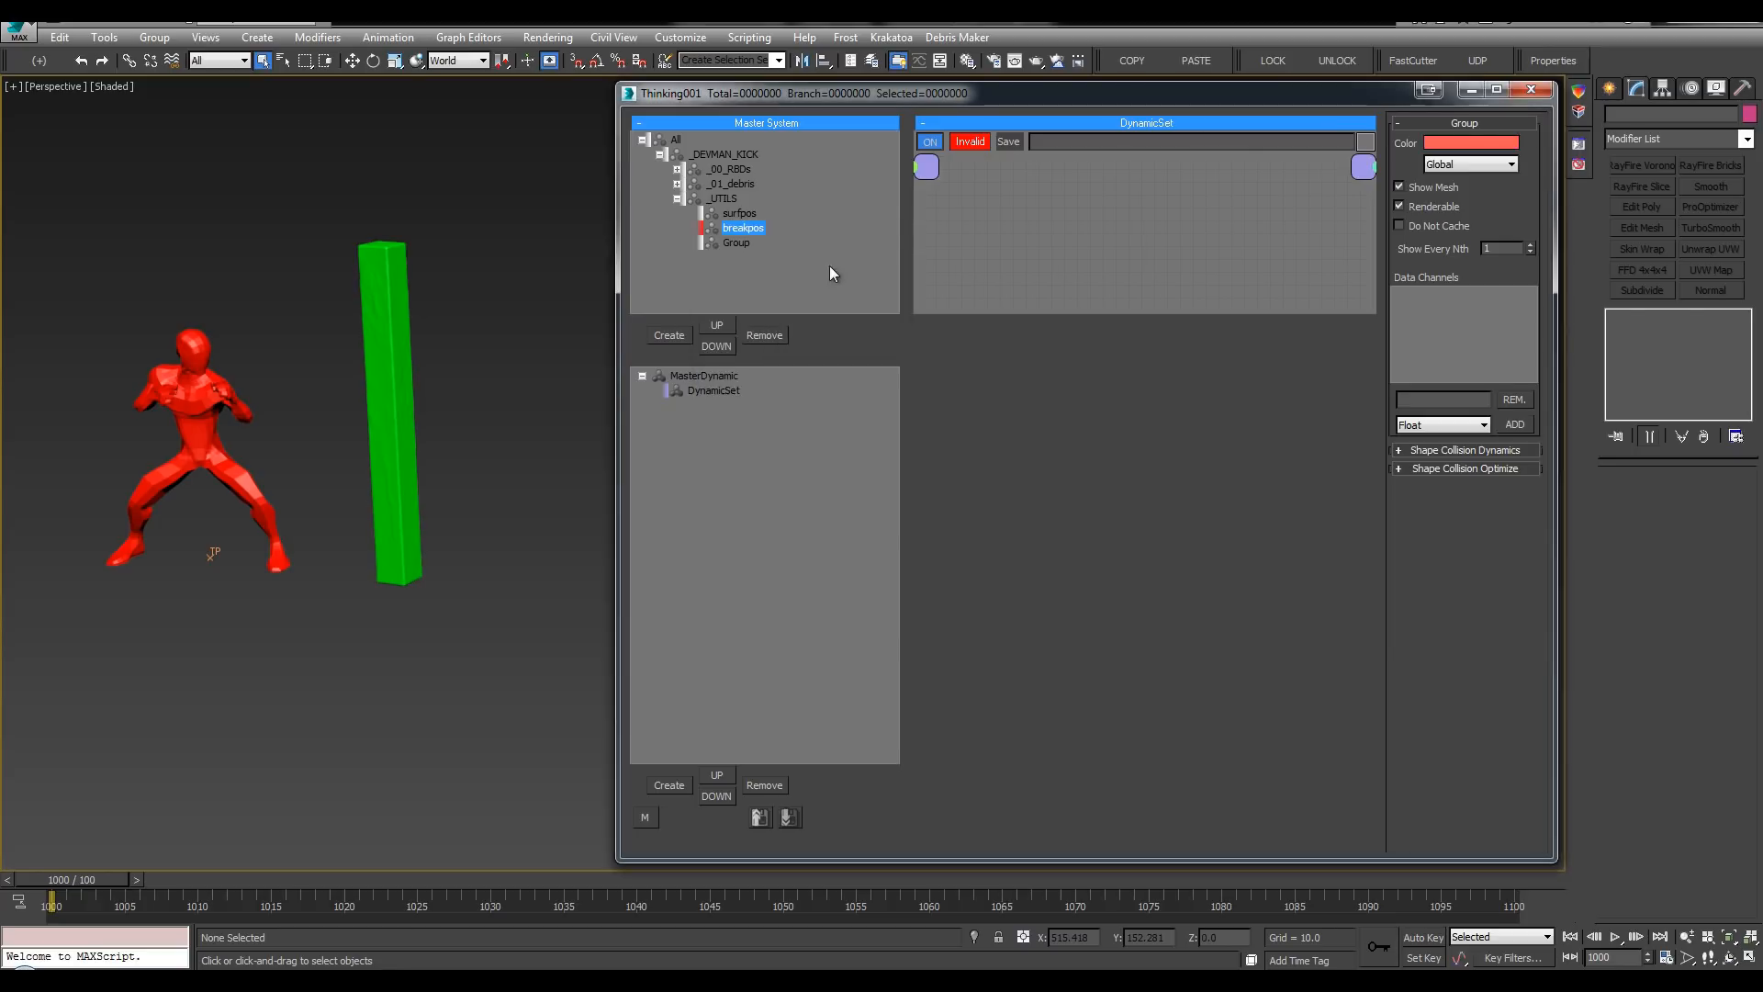
# Step: Set the surfpos group's color to cyan with hue 133, saturation 255 and value 255
pyautogui.click(701, 213)
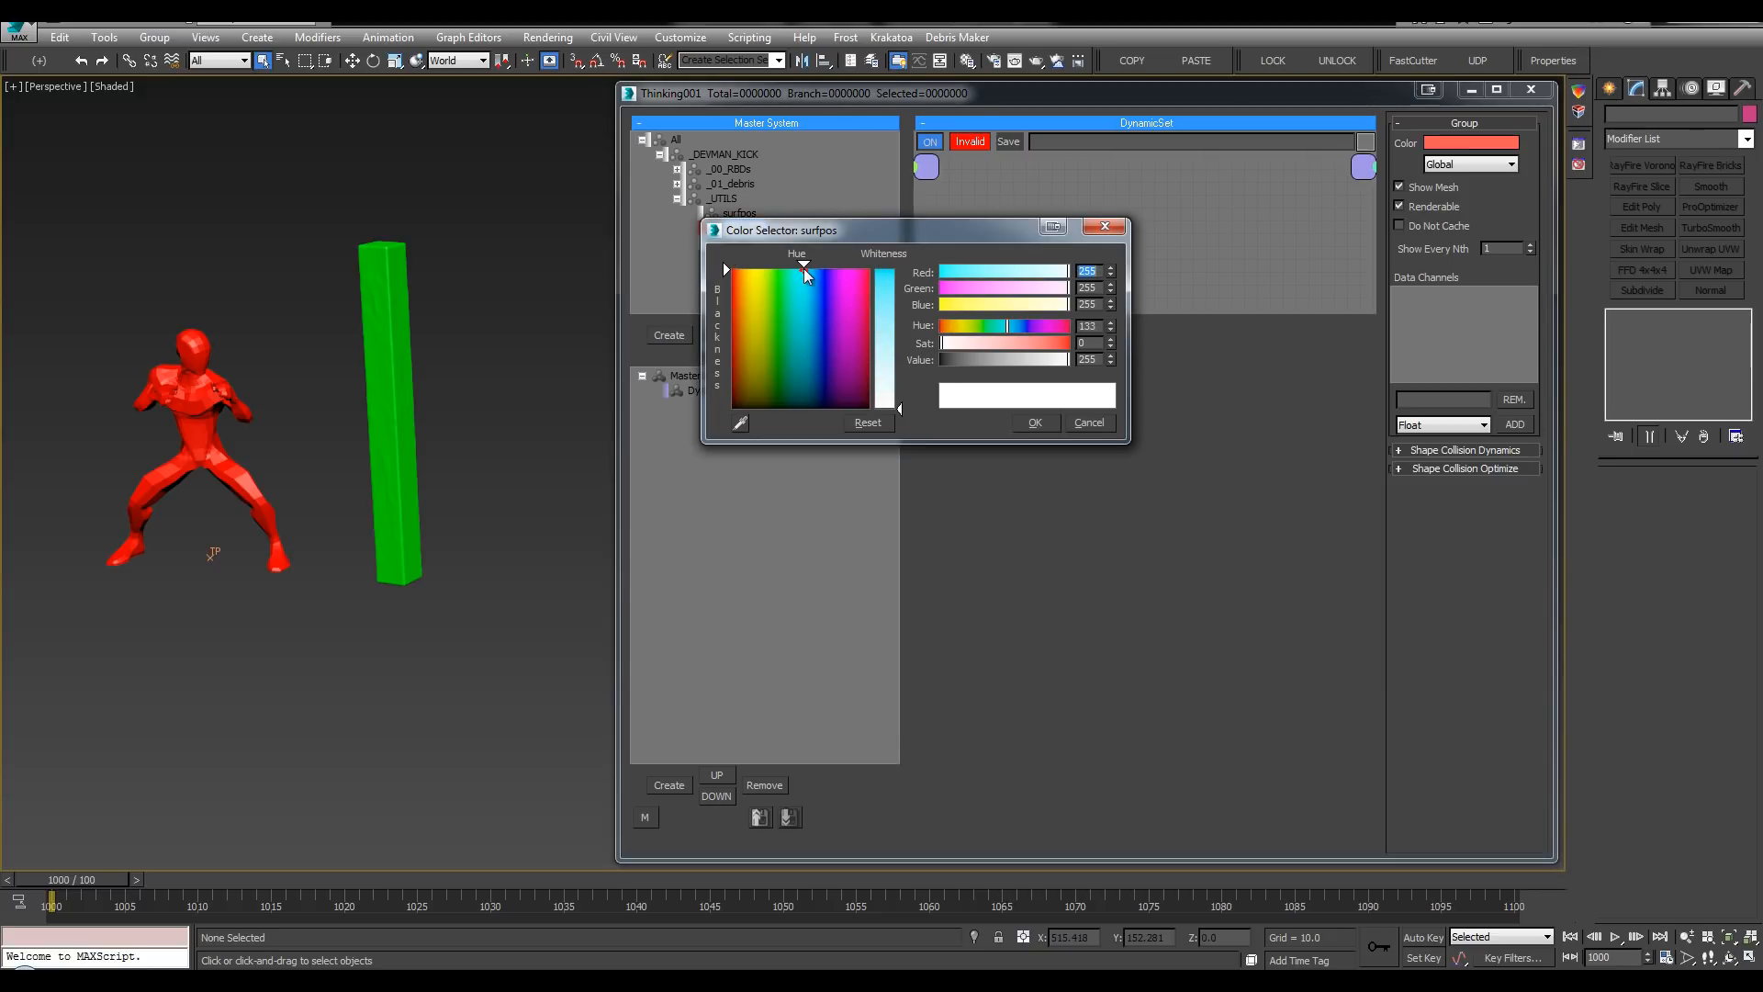
pyautogui.click(888, 274)
pyautogui.moveTo(1016, 363); pyautogui.dragTo(1052, 366)
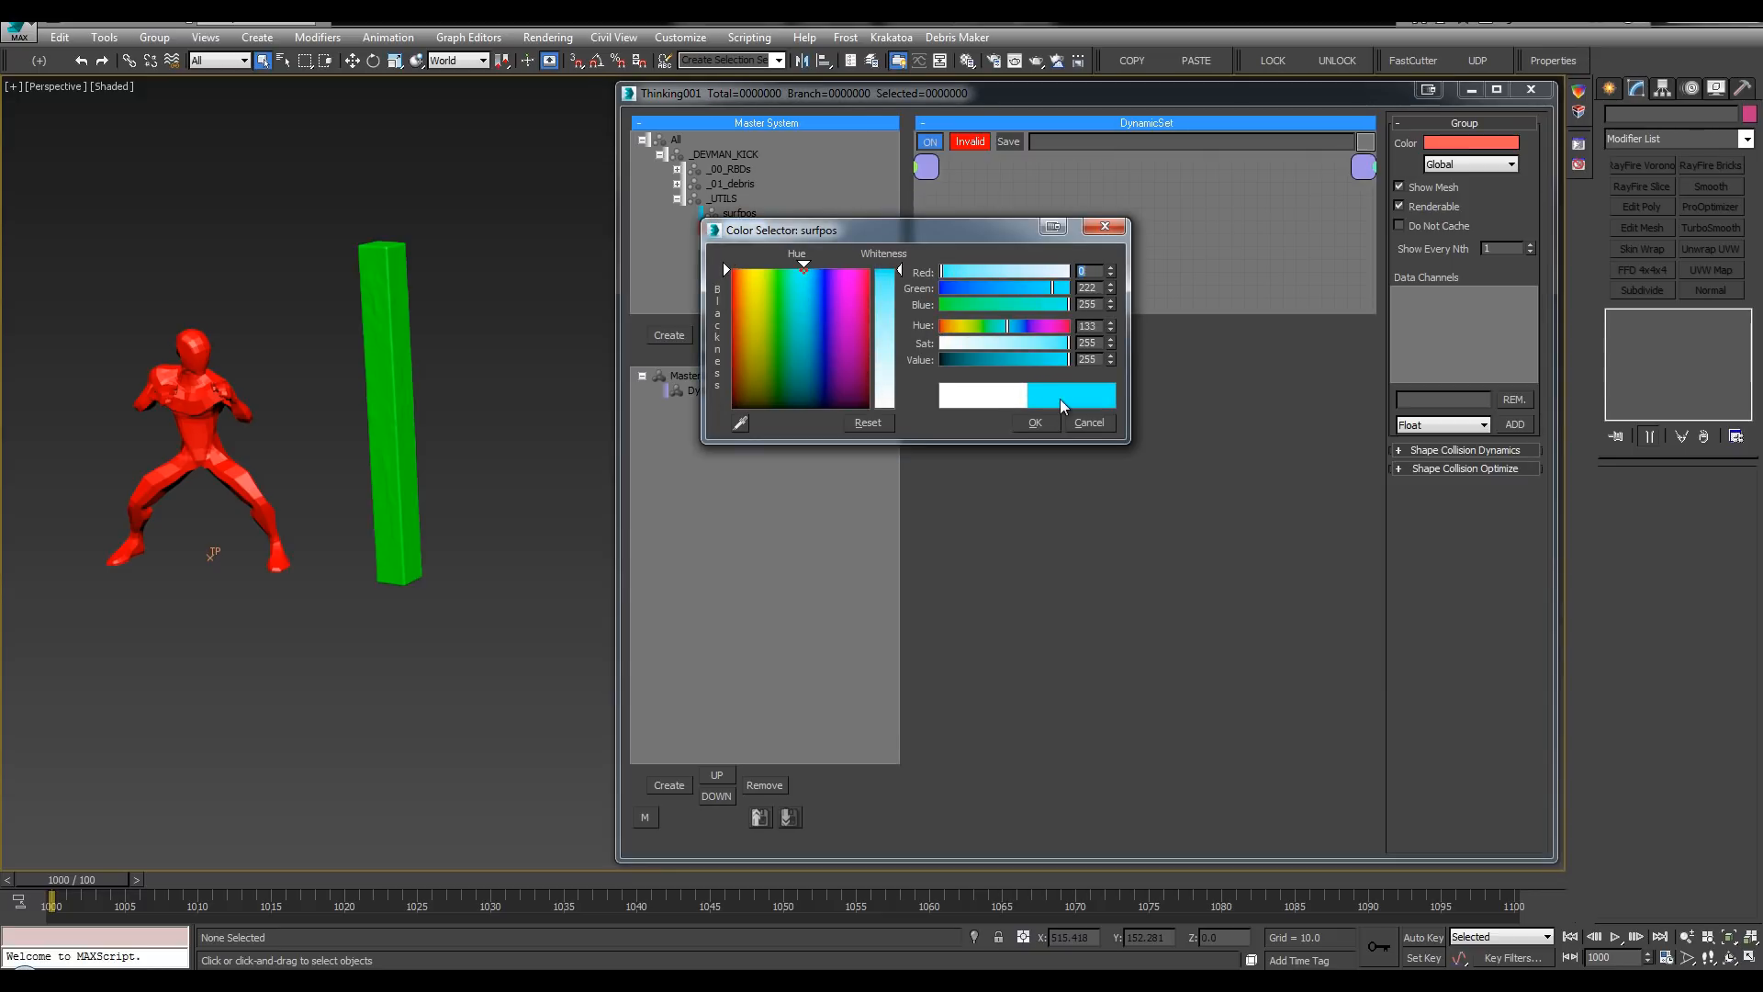
pyautogui.click(1050, 422)
# Step: Rename the third group under _UTILS as colEnv
pyautogui.click(735, 243)
pyautogui.click(735, 243)
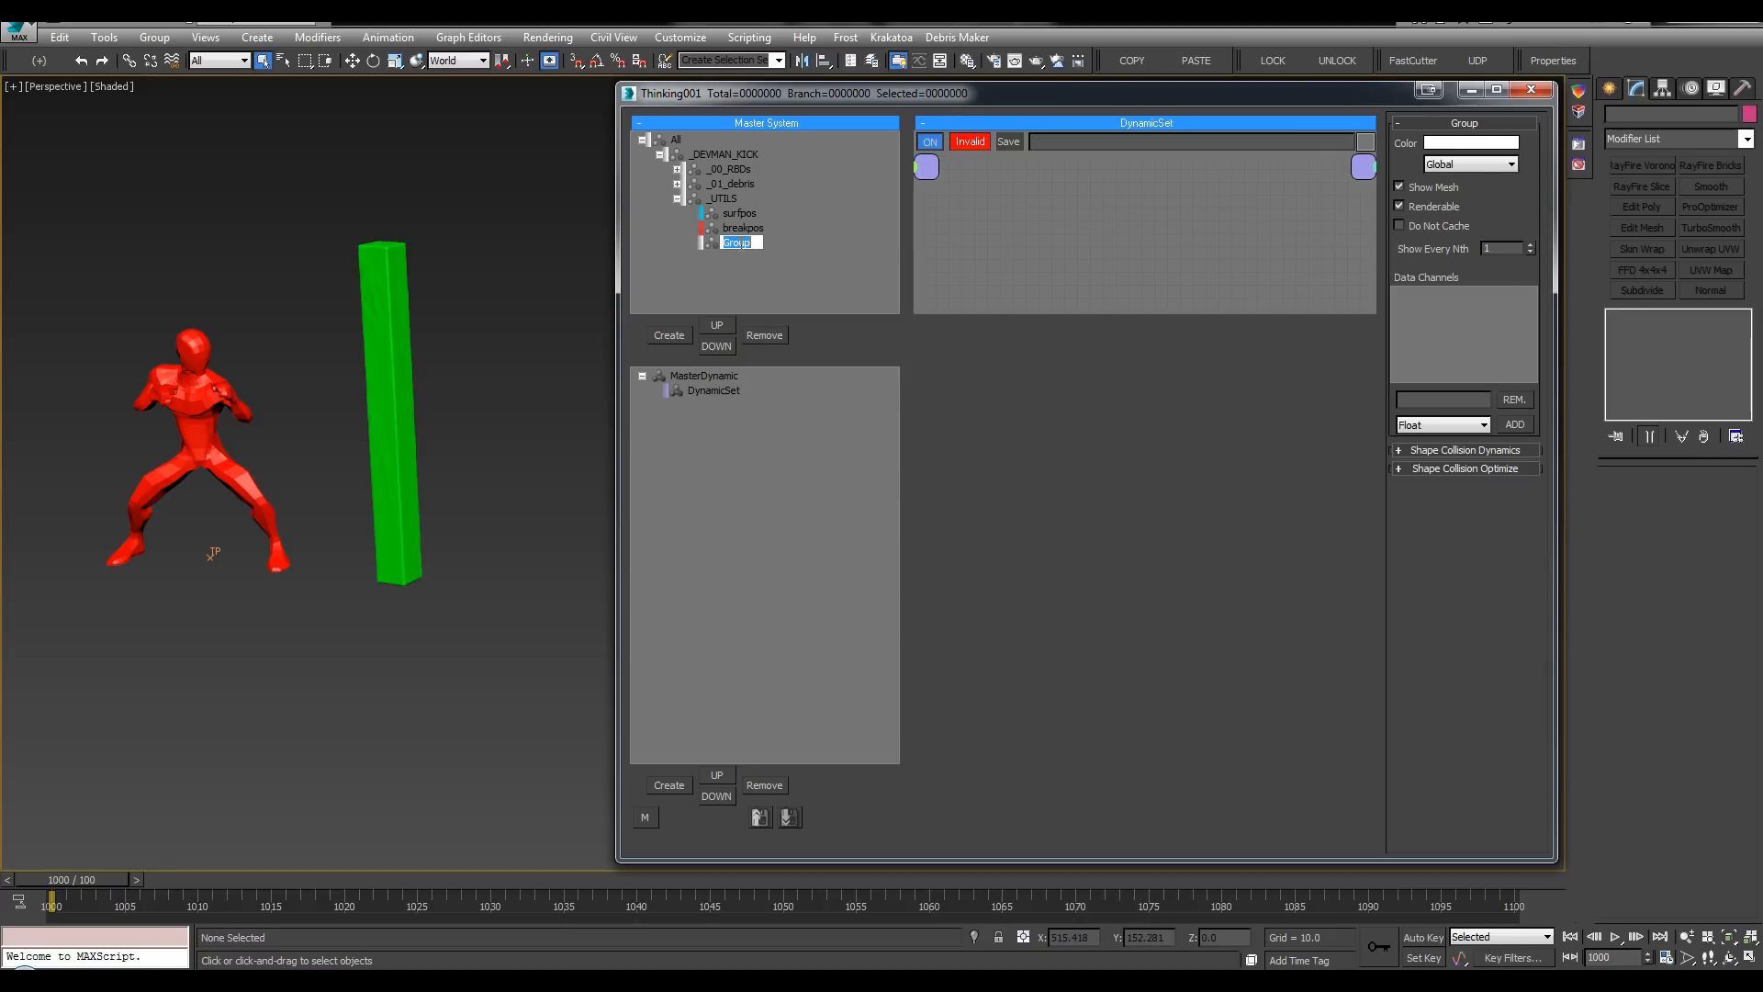
pyautogui.write('colEnv')
pyautogui.press('Return')
# Step: Make the 05_colEnv layer visible and display edged faces in the perspective viewport
pyautogui.click(227, 194)
pyautogui.press('l')
pyautogui.click(26, 334)
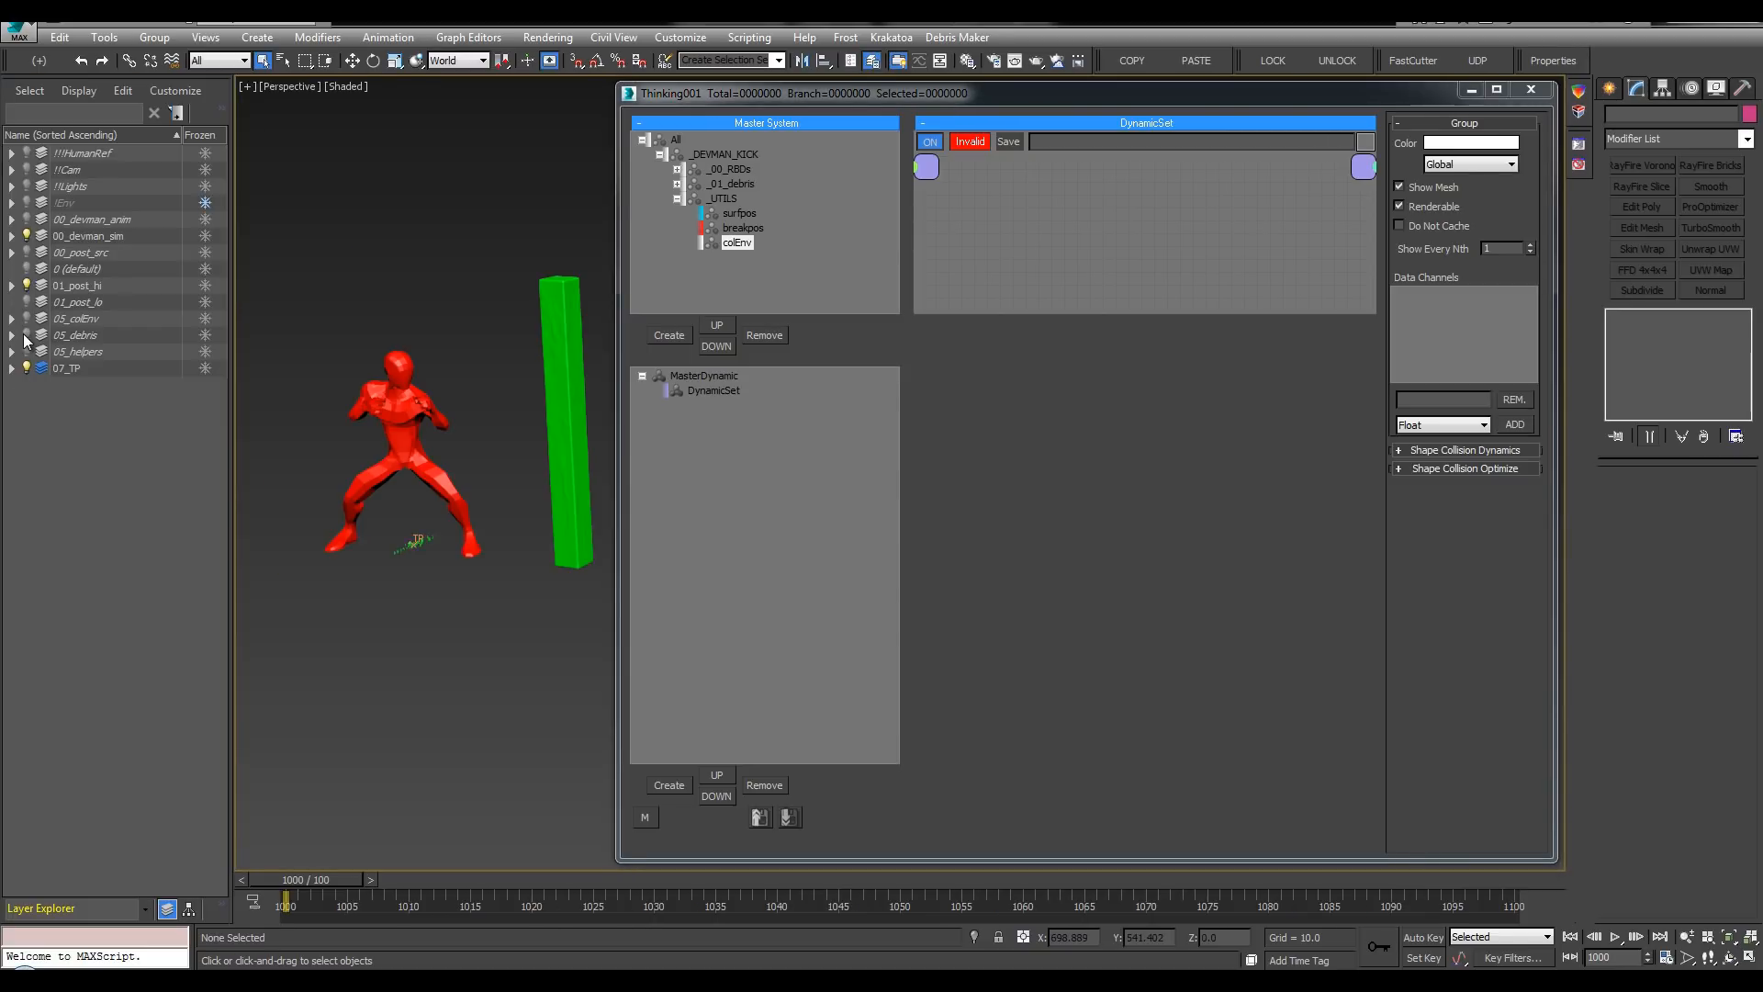
pyautogui.click(26, 331)
pyautogui.click(26, 319)
pyautogui.press('l')
pyautogui.press('F4')
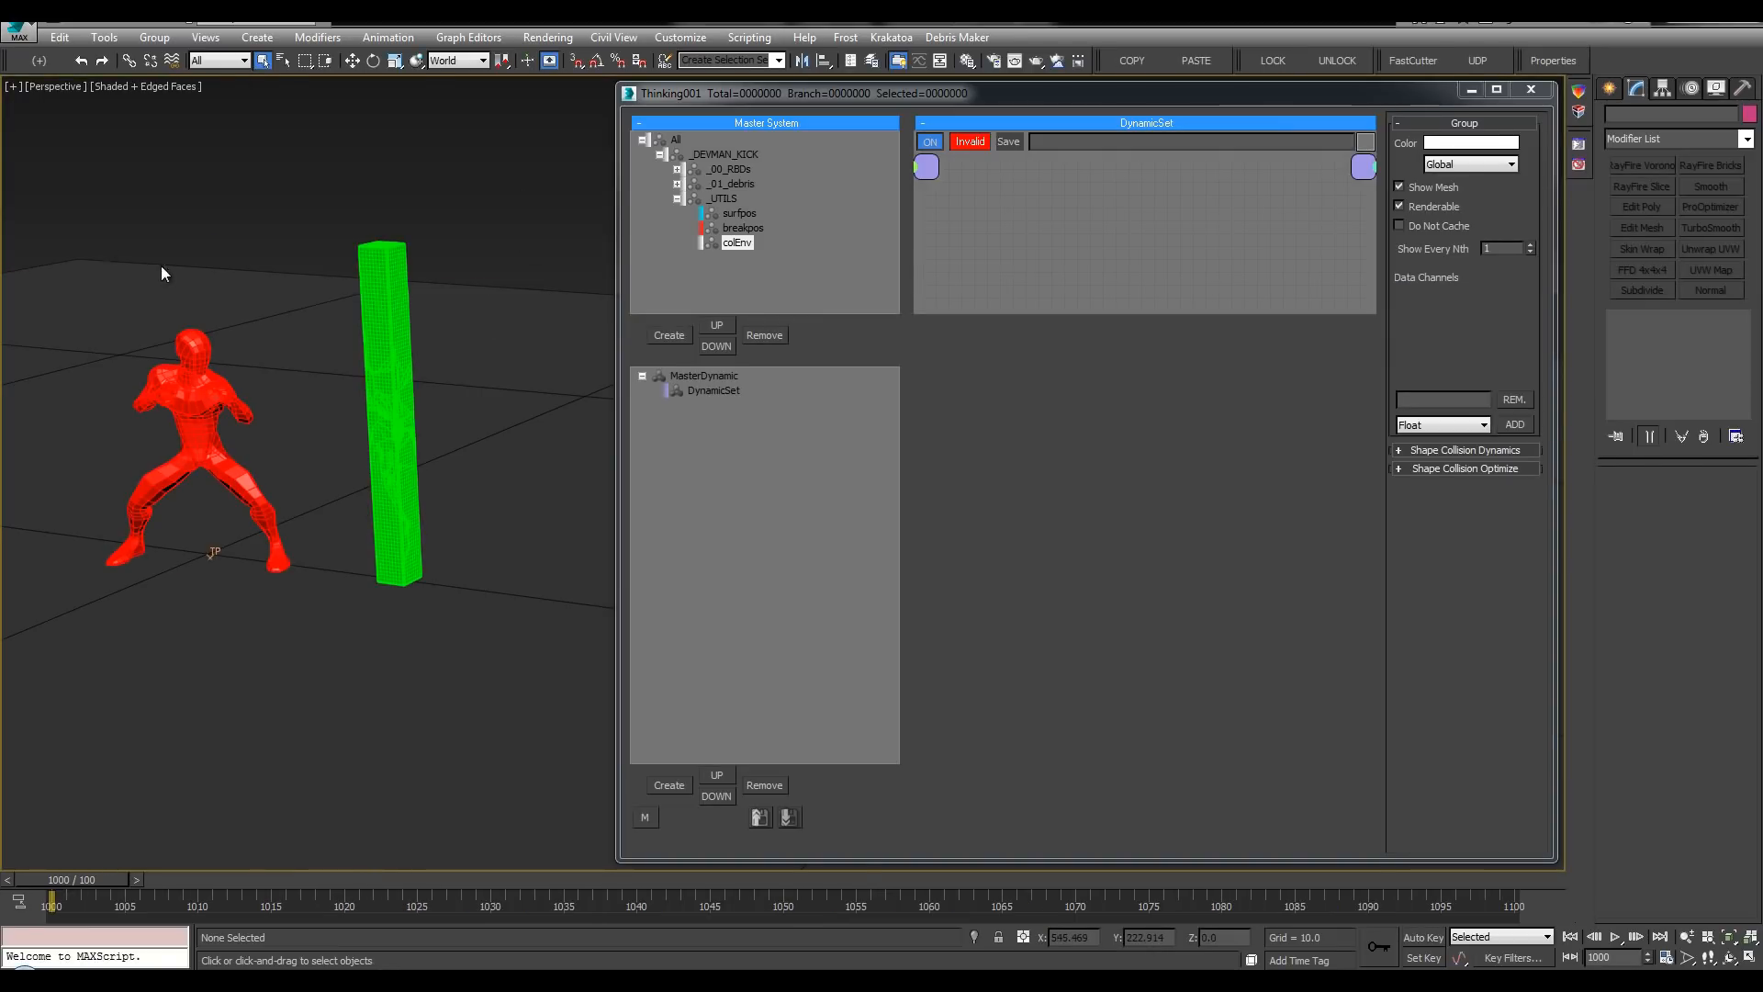
# Step: Expand the _00_RBDs and _01_debris groups down to their neutron and active subgroups, and collapse _UTILS
pyautogui.press('l')
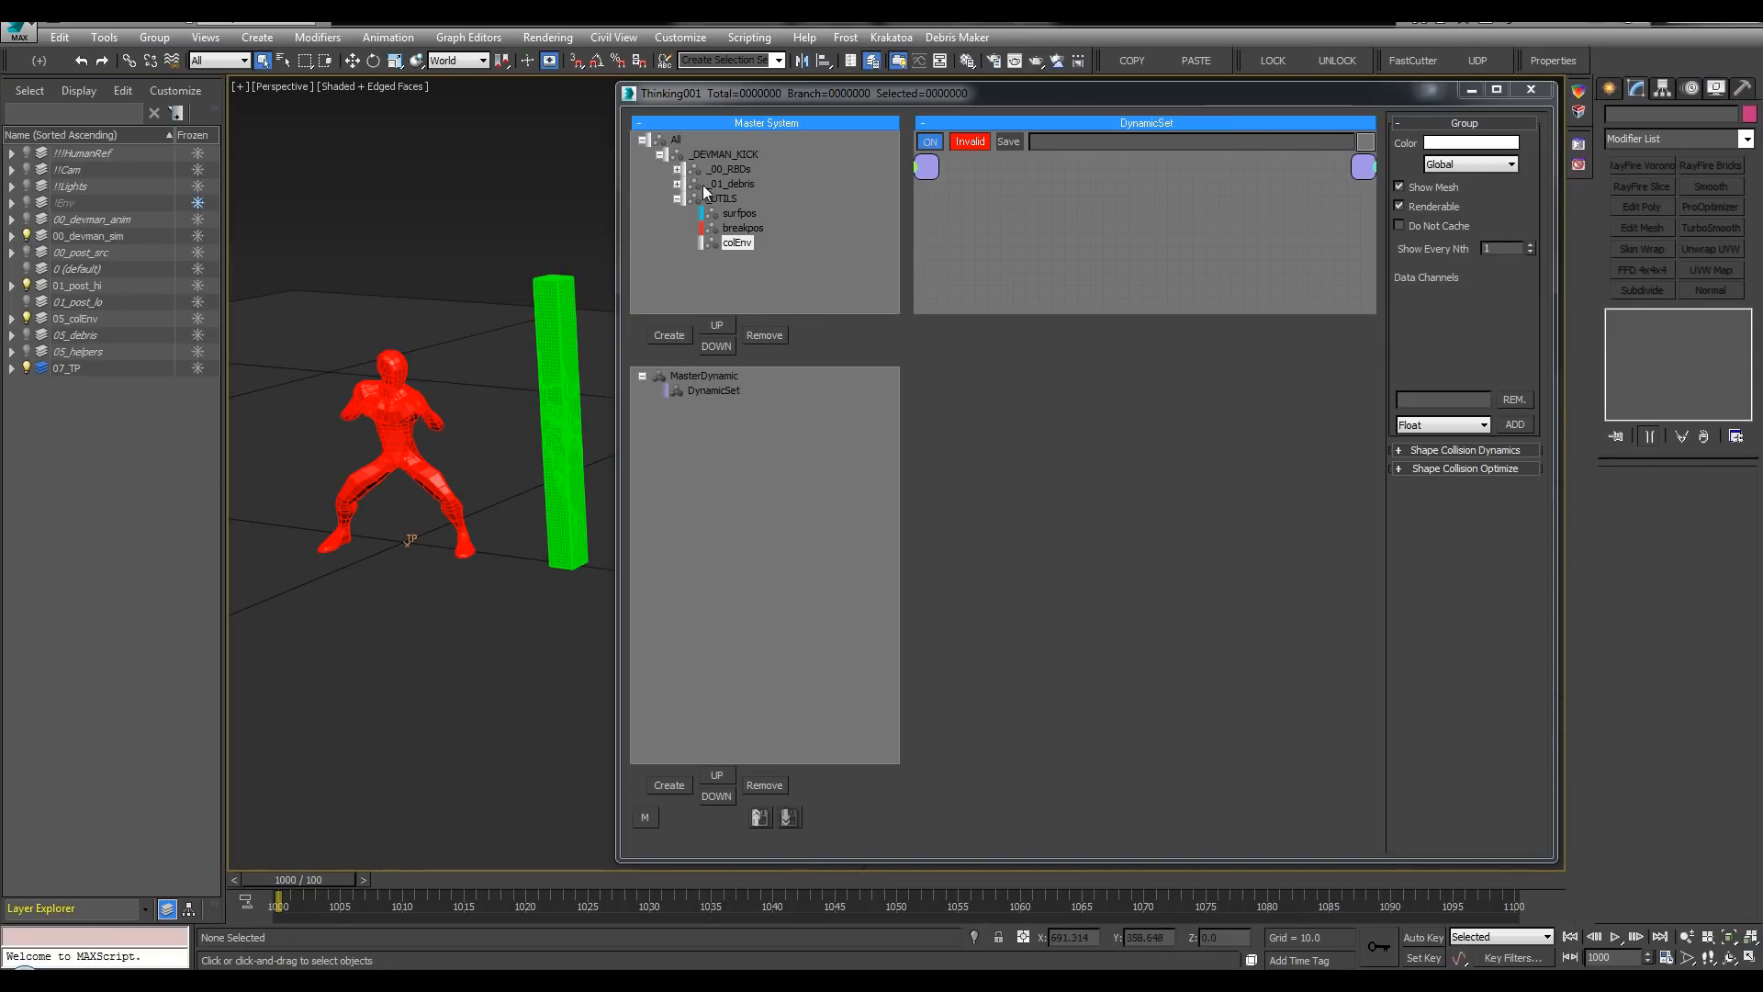
pyautogui.click(679, 196)
pyautogui.click(677, 183)
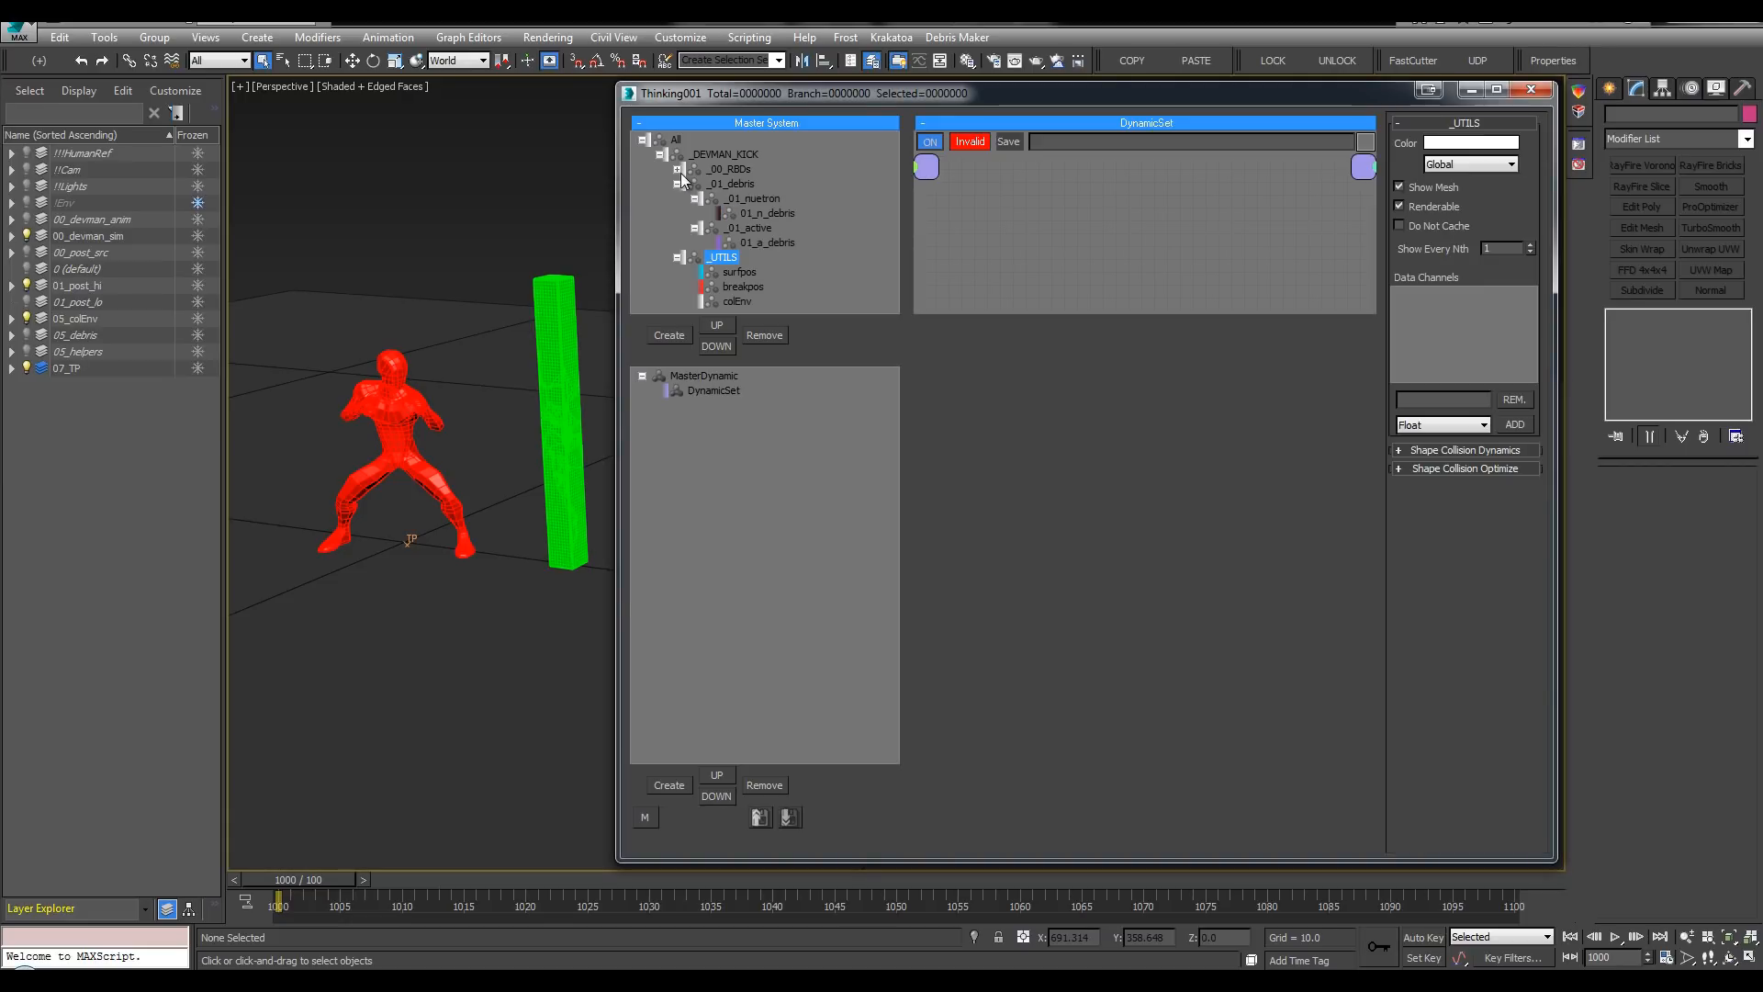
pyautogui.click(677, 169)
pyautogui.click(695, 242)
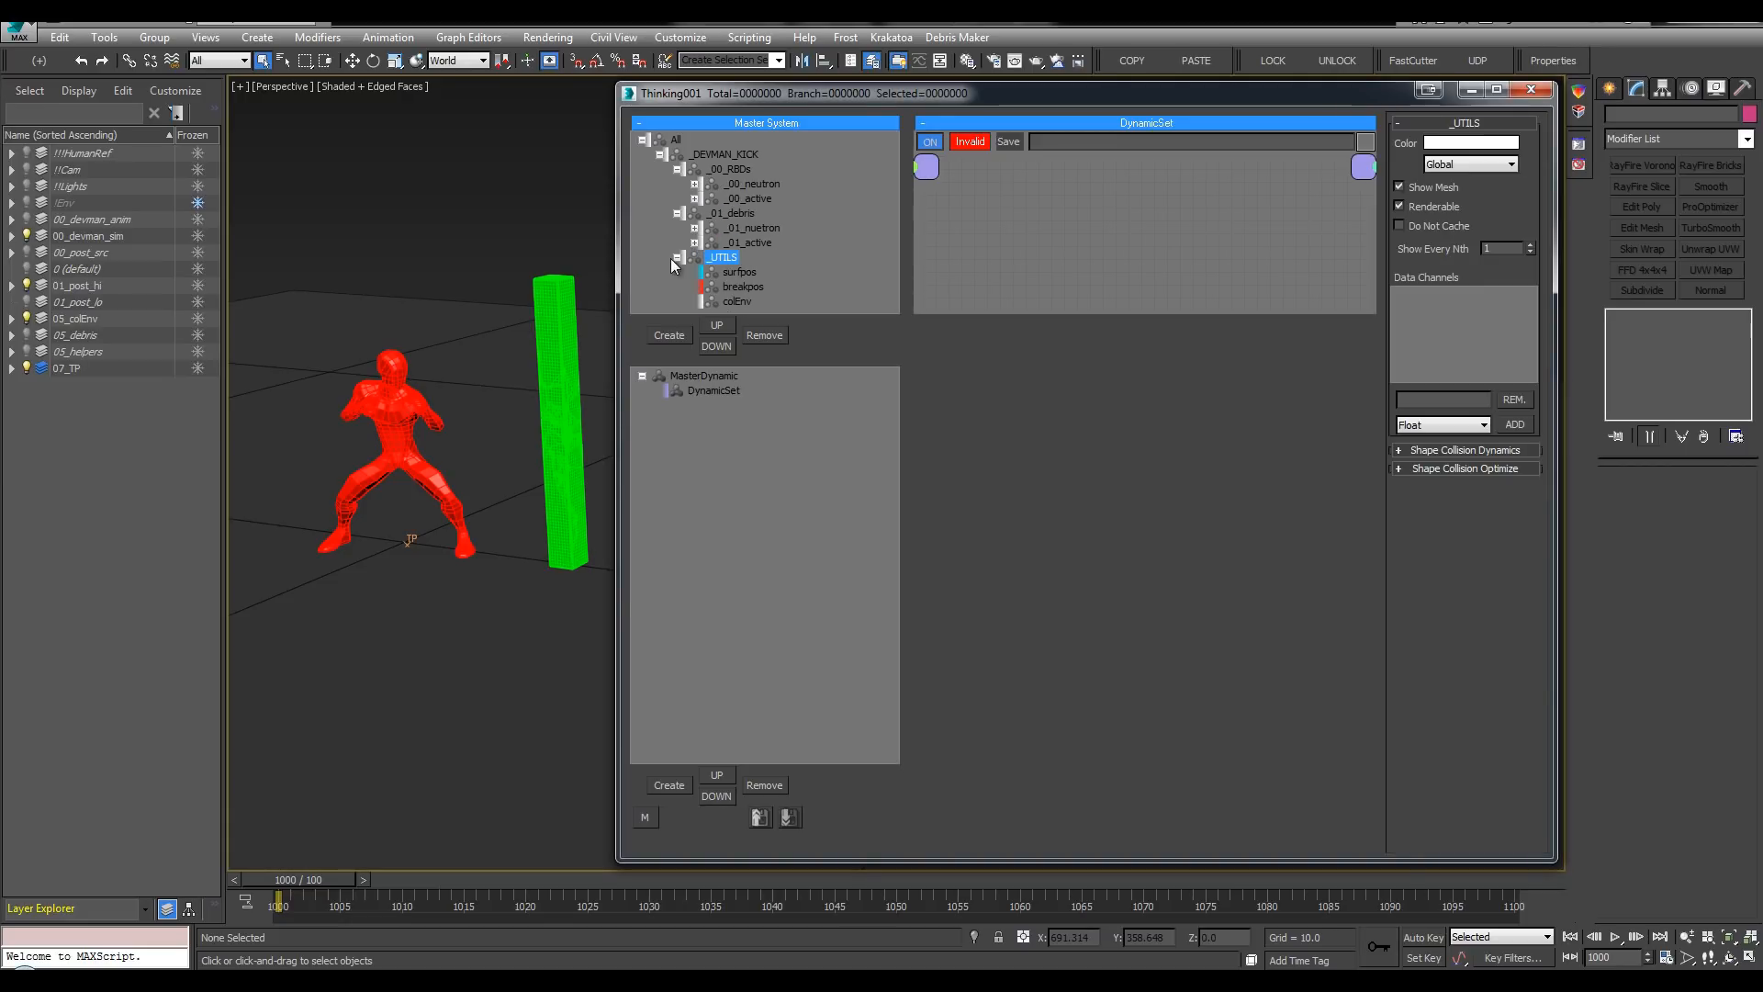
pyautogui.click(677, 257)
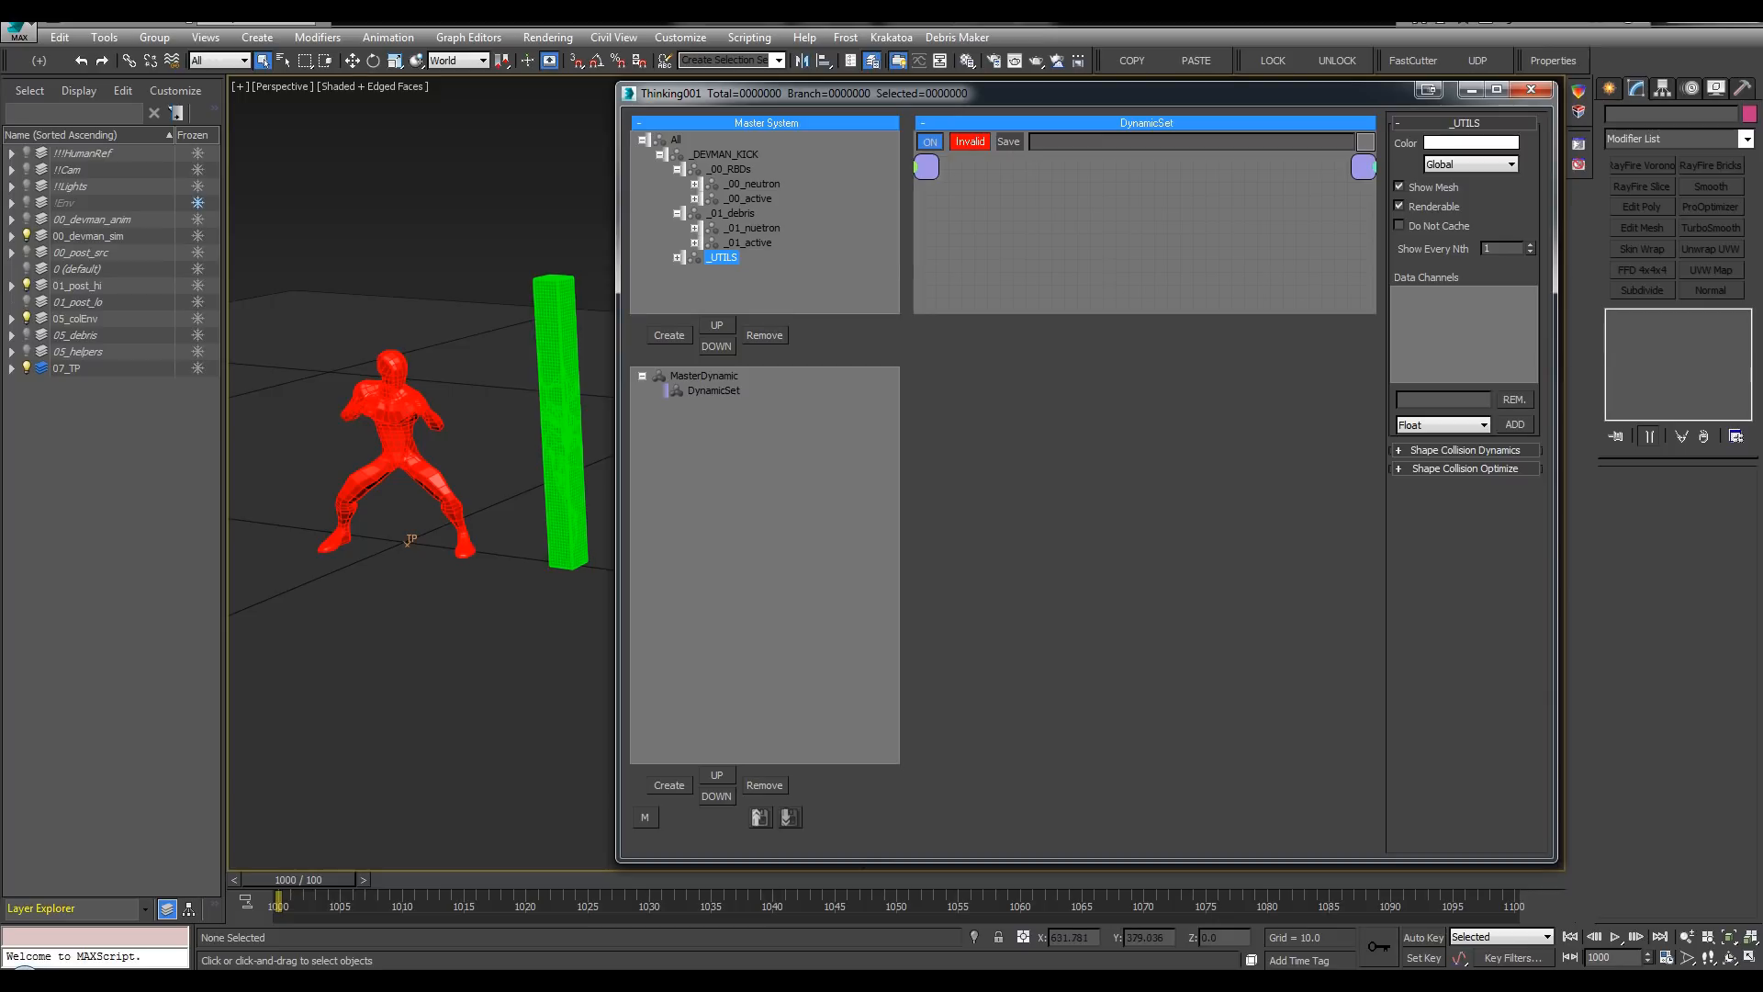
# Step: Hide the 05_colEnv layer and save the scene
pyautogui.click(26, 319)
pyautogui.moveTo(496, 248); pyautogui.dragTo(471, 244, button='middle')
pyautogui.press('l')
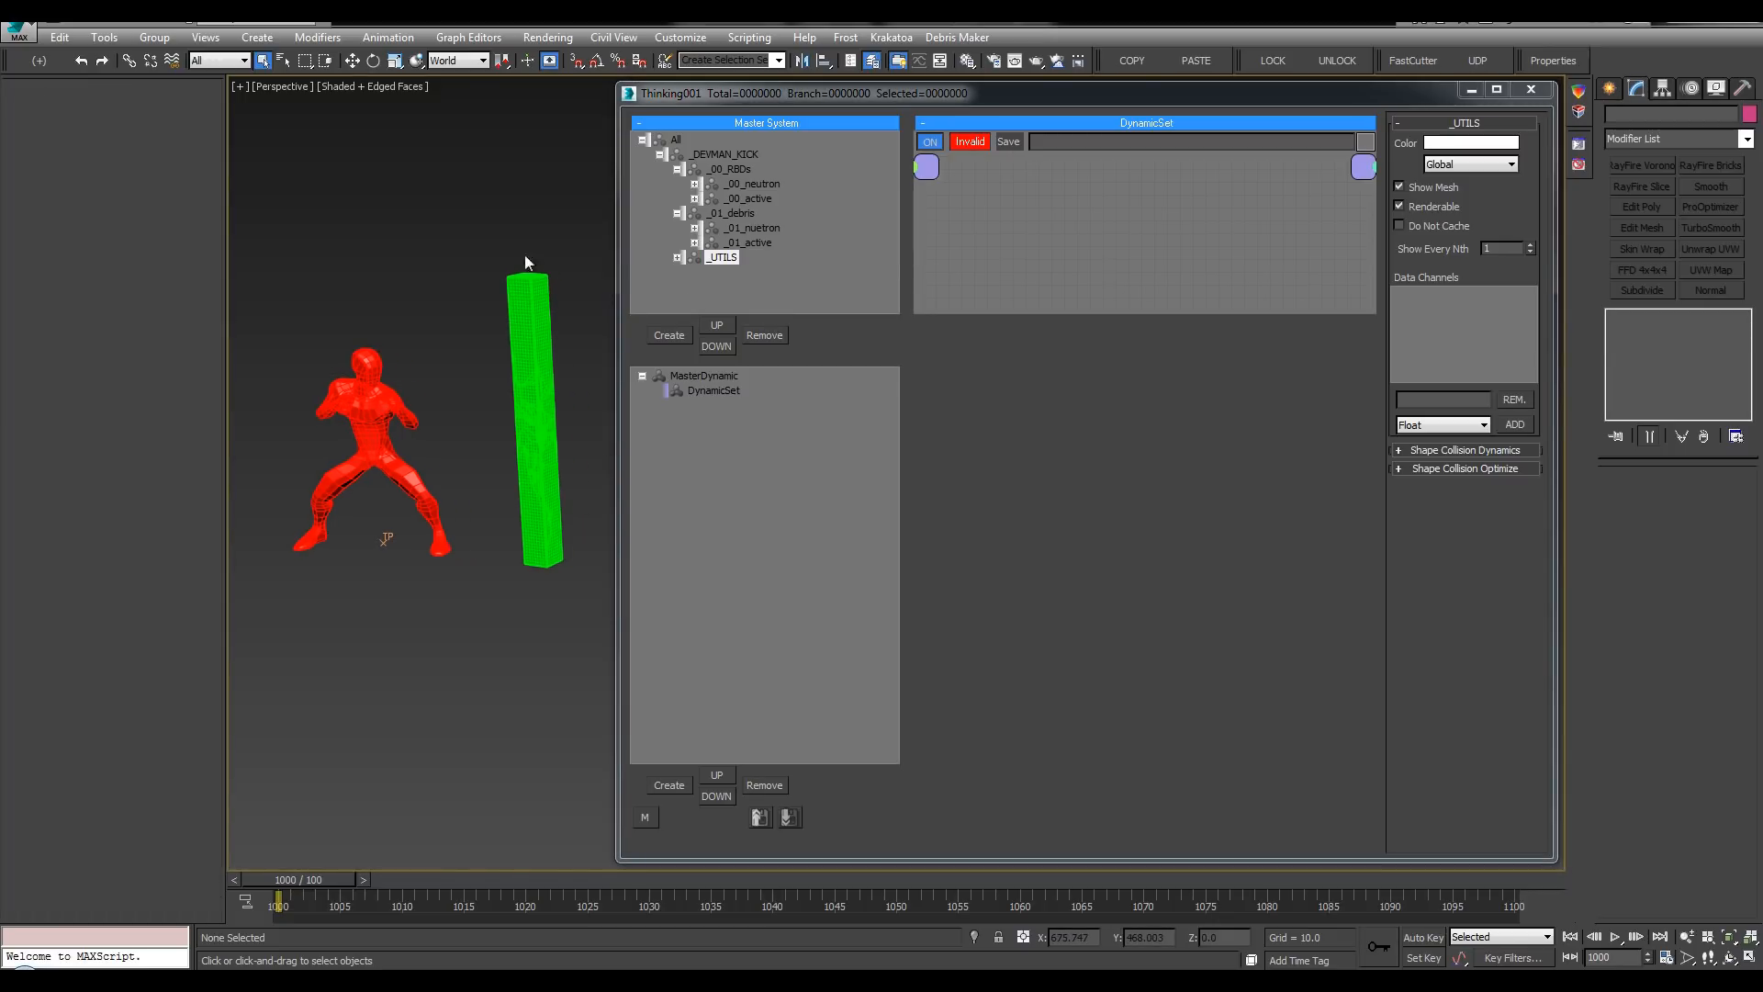
pyautogui.hotkey('ctrl', 's')
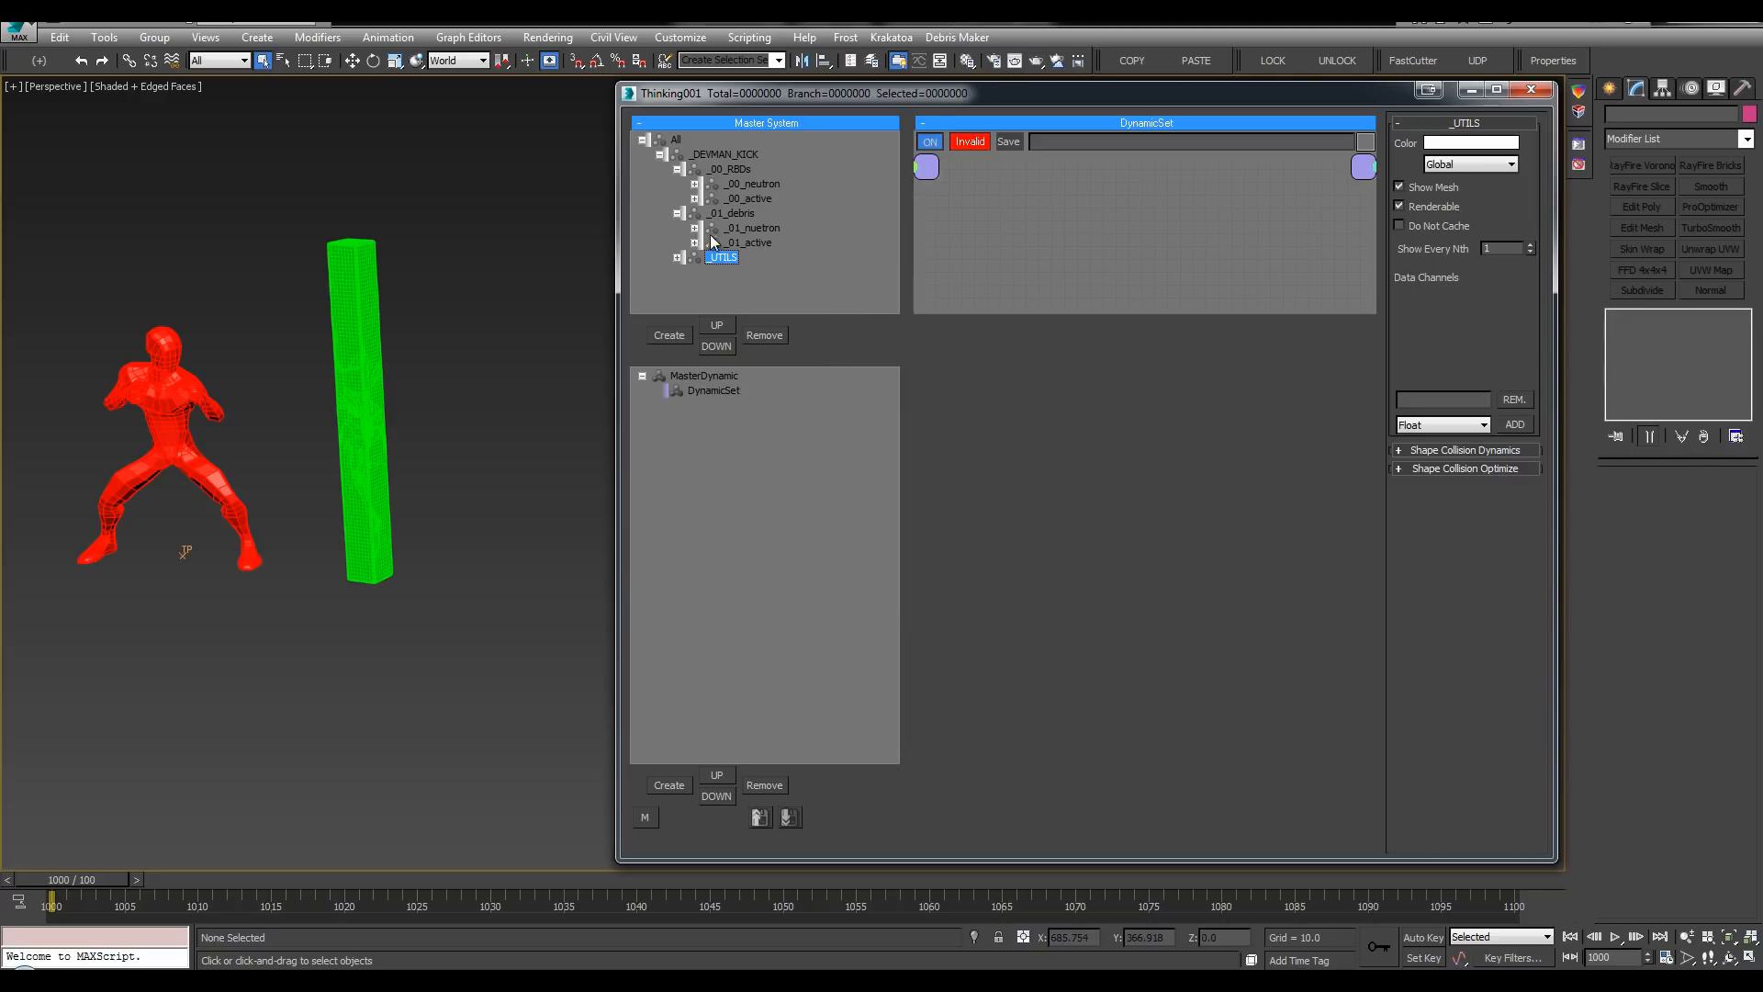
# Step: Nest four more dynamic sets one inside another beneath the existing dynamic set
pyautogui.click(678, 257)
pyautogui.click(706, 389)
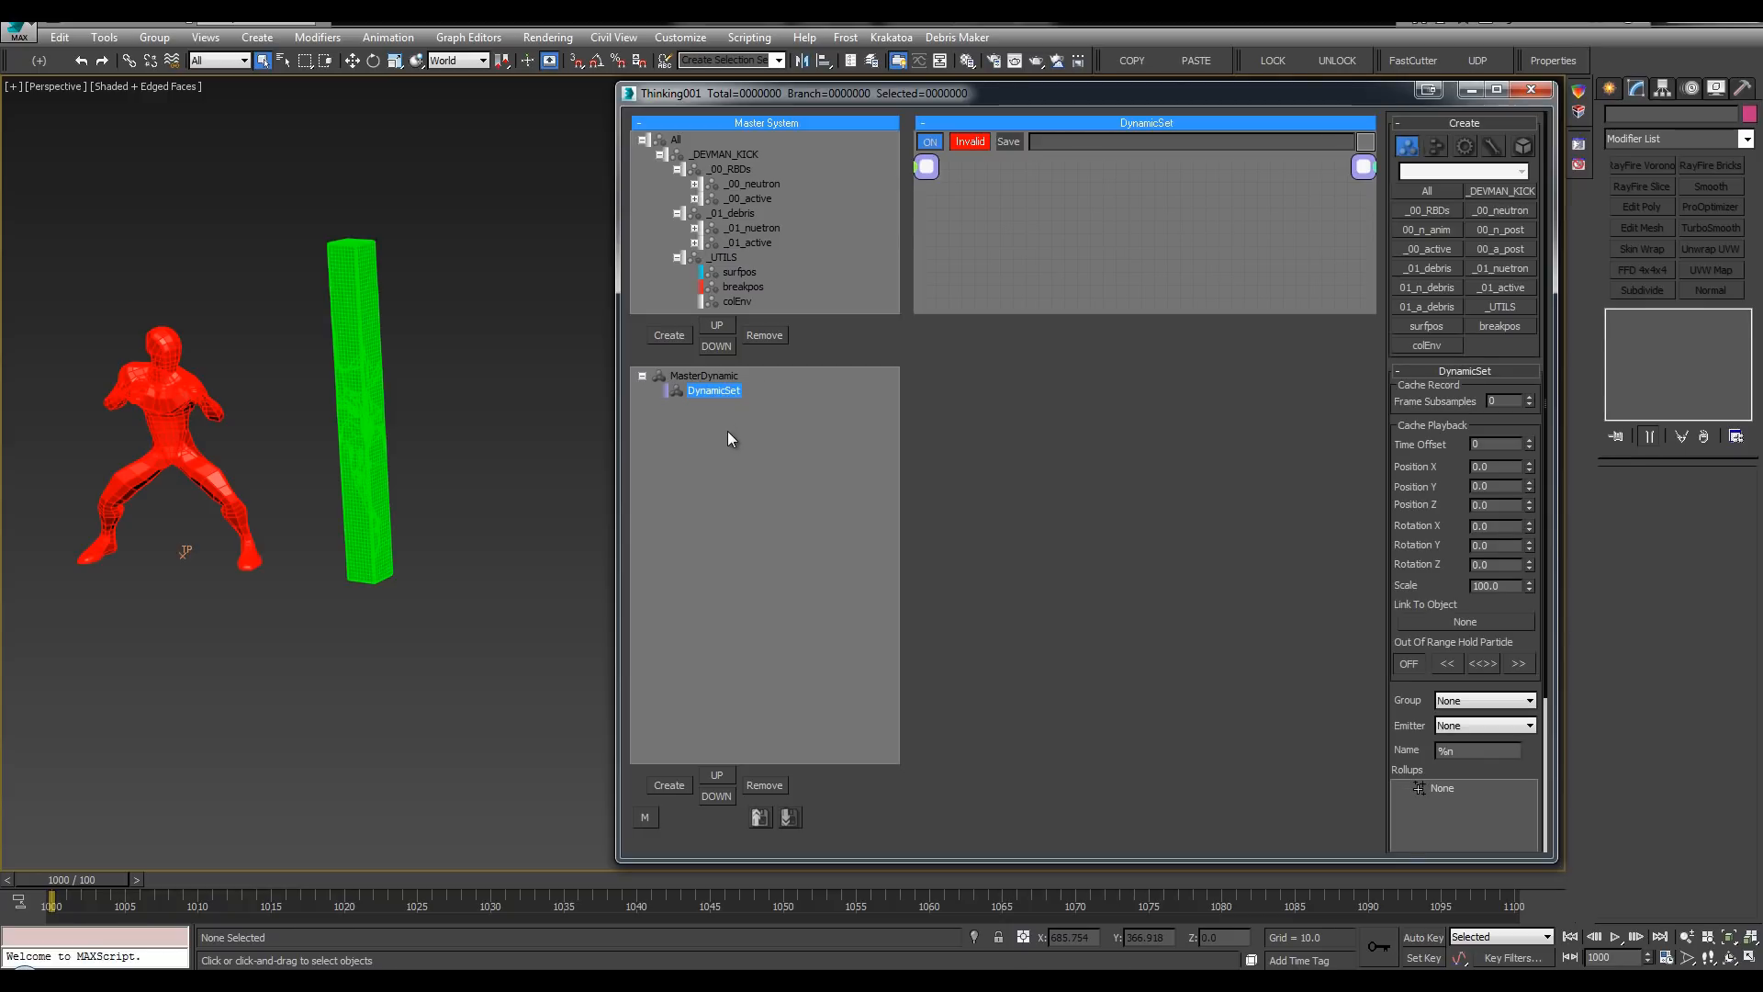
pyautogui.click(722, 391)
pyautogui.click(719, 397)
pyautogui.click(719, 407)
pyautogui.click(718, 406)
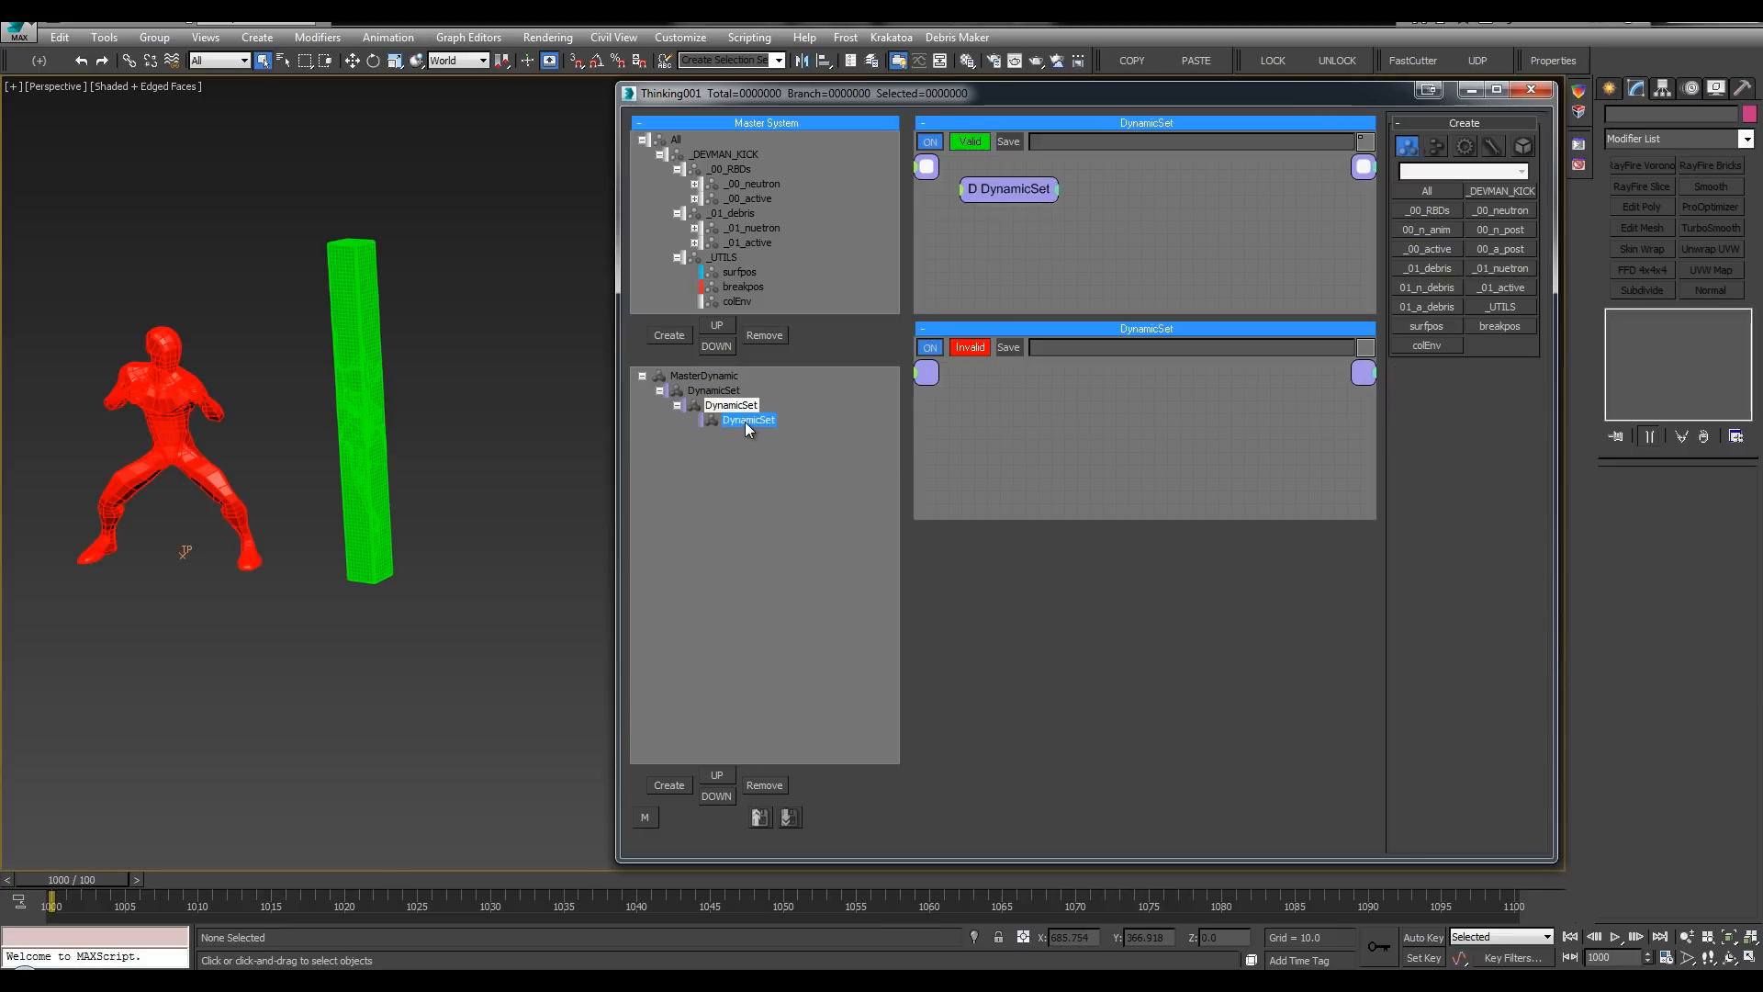
pyautogui.click(746, 421)
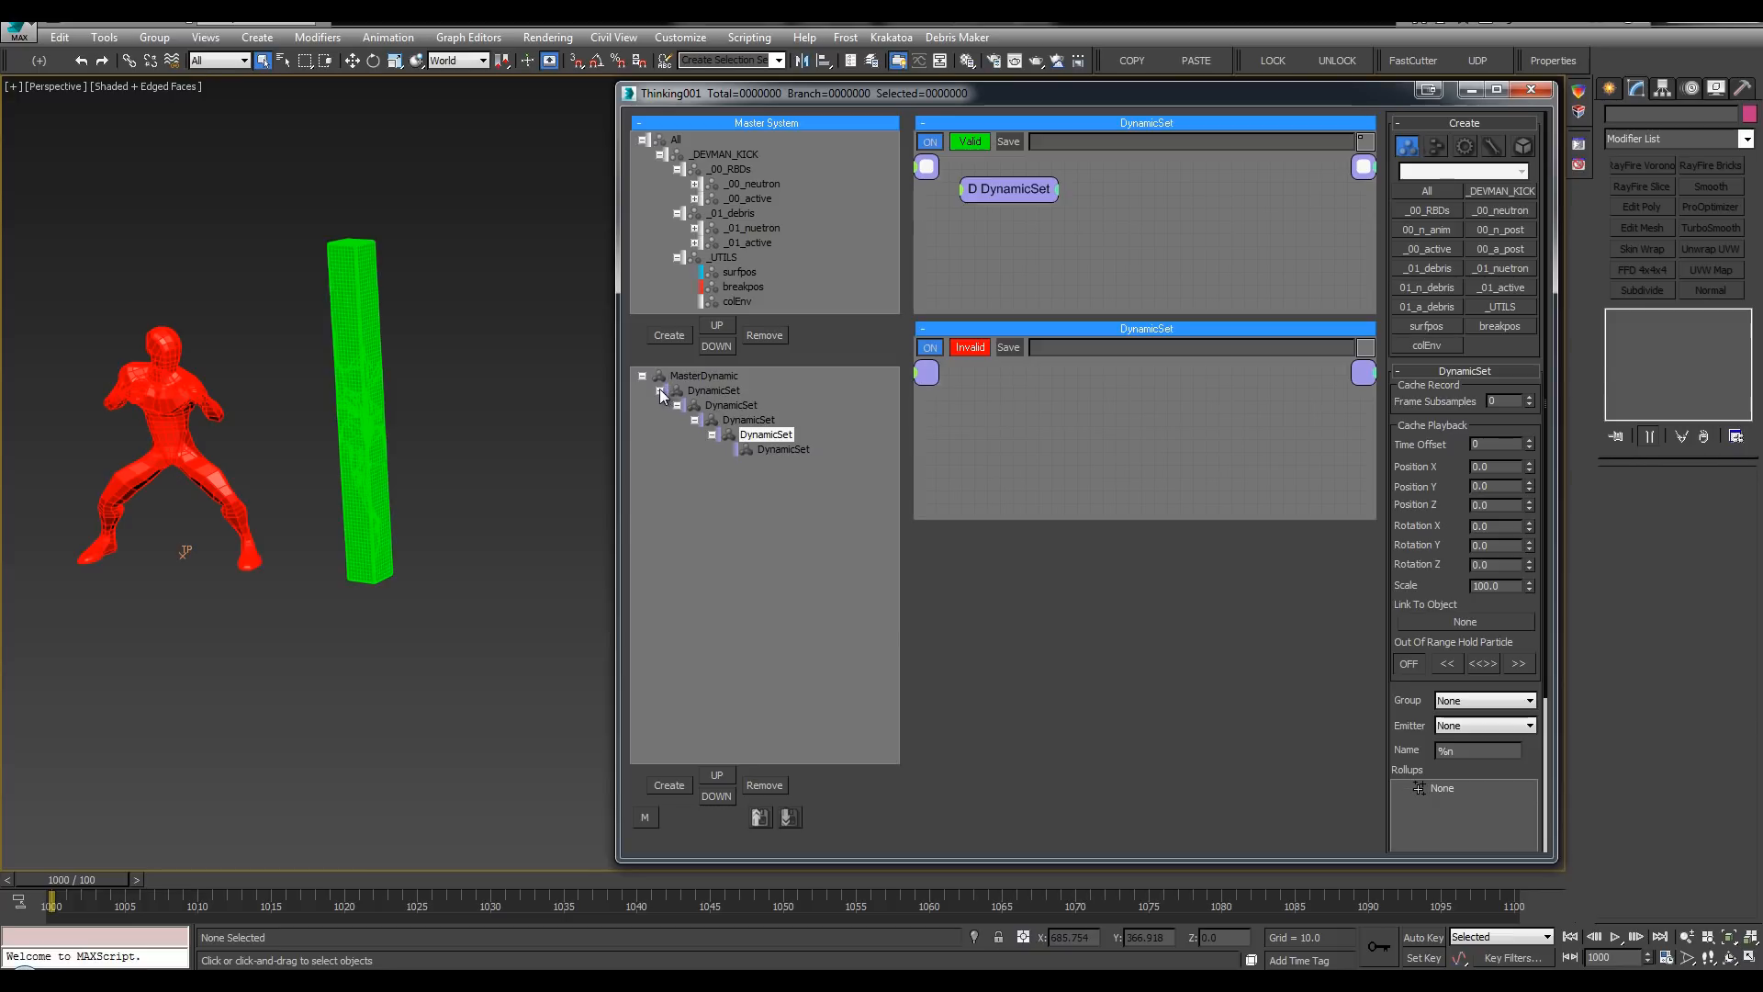
# Step: Rename the top-level dynamic set under MasterDynamic as DEVMAN_KICK_SYSTEM
pyautogui.click(658, 390)
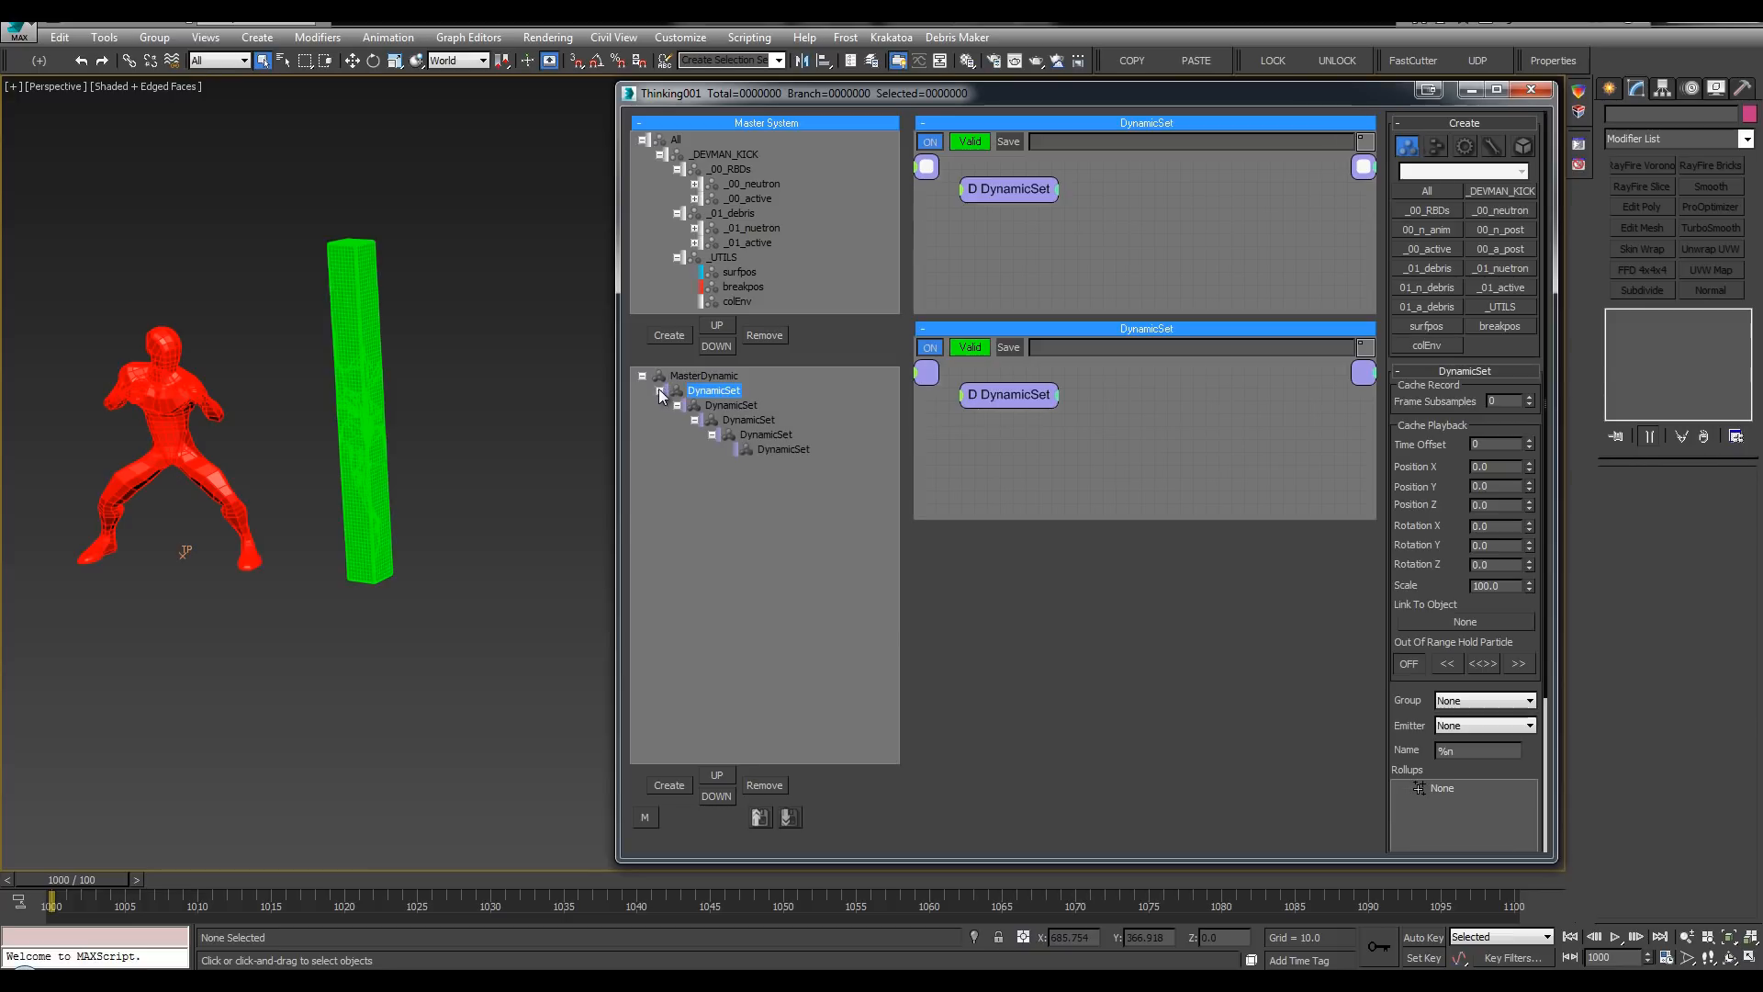
pyautogui.click(725, 390)
pyautogui.write('_R')
pyautogui.write('VMAN_KI')
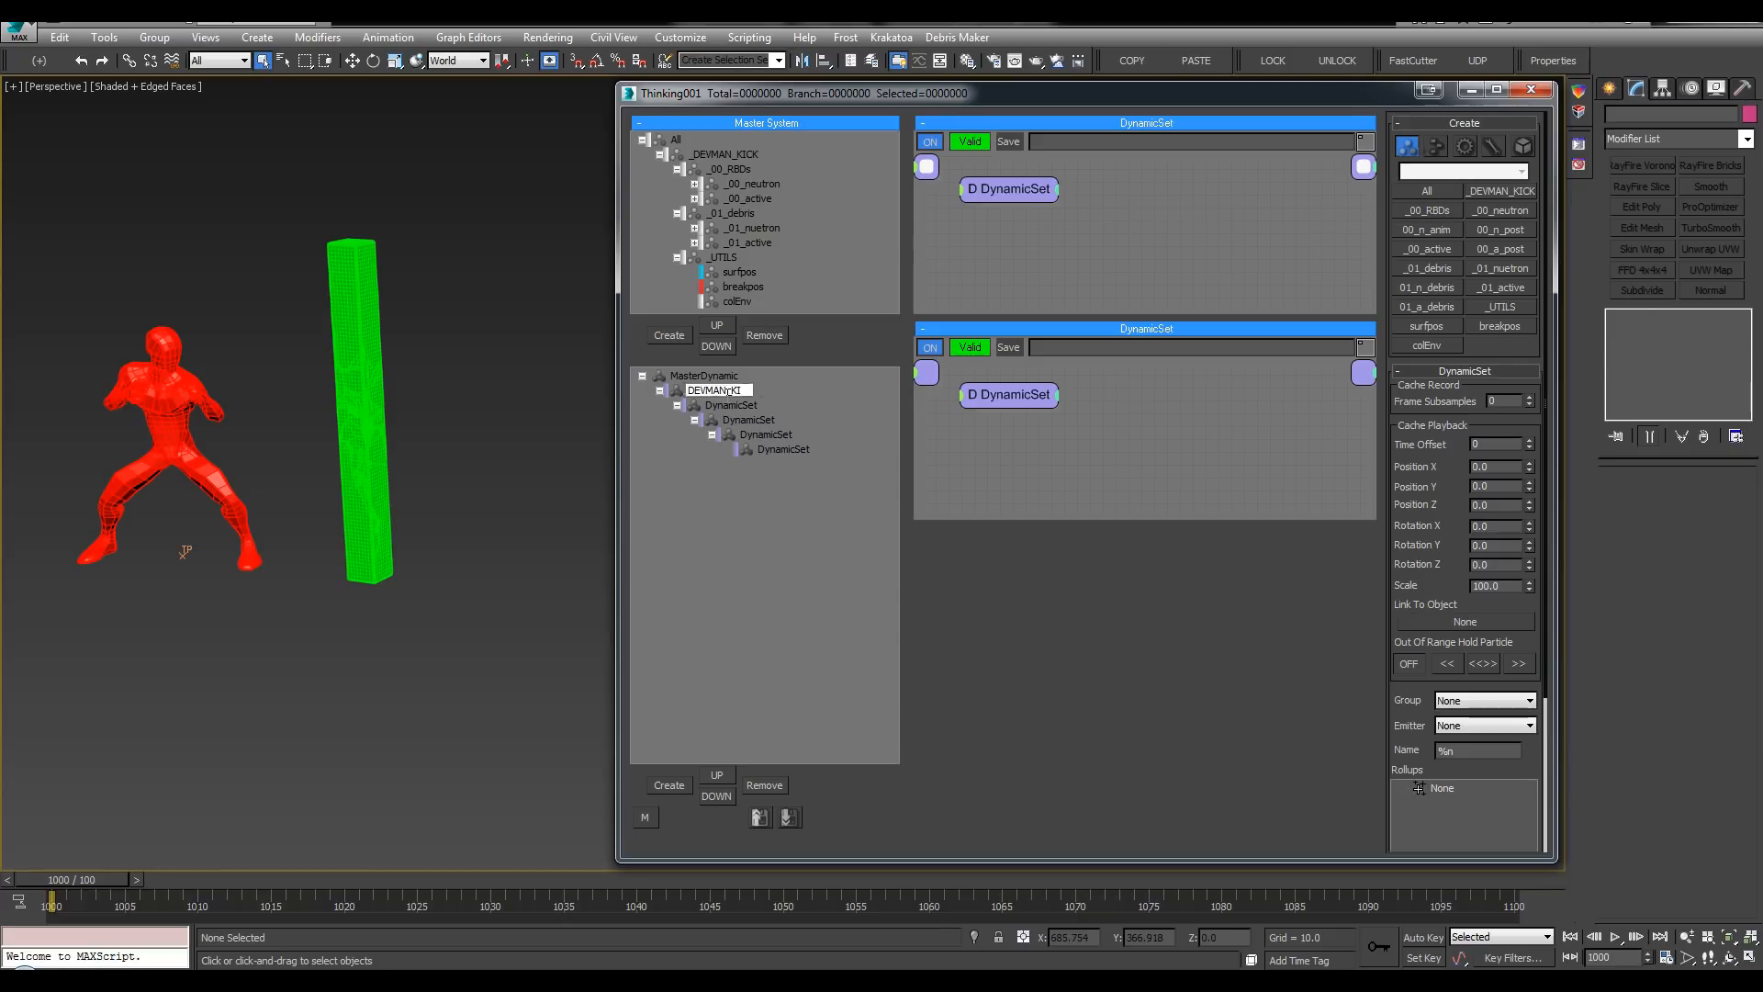
pyautogui.write('CK_SYS')
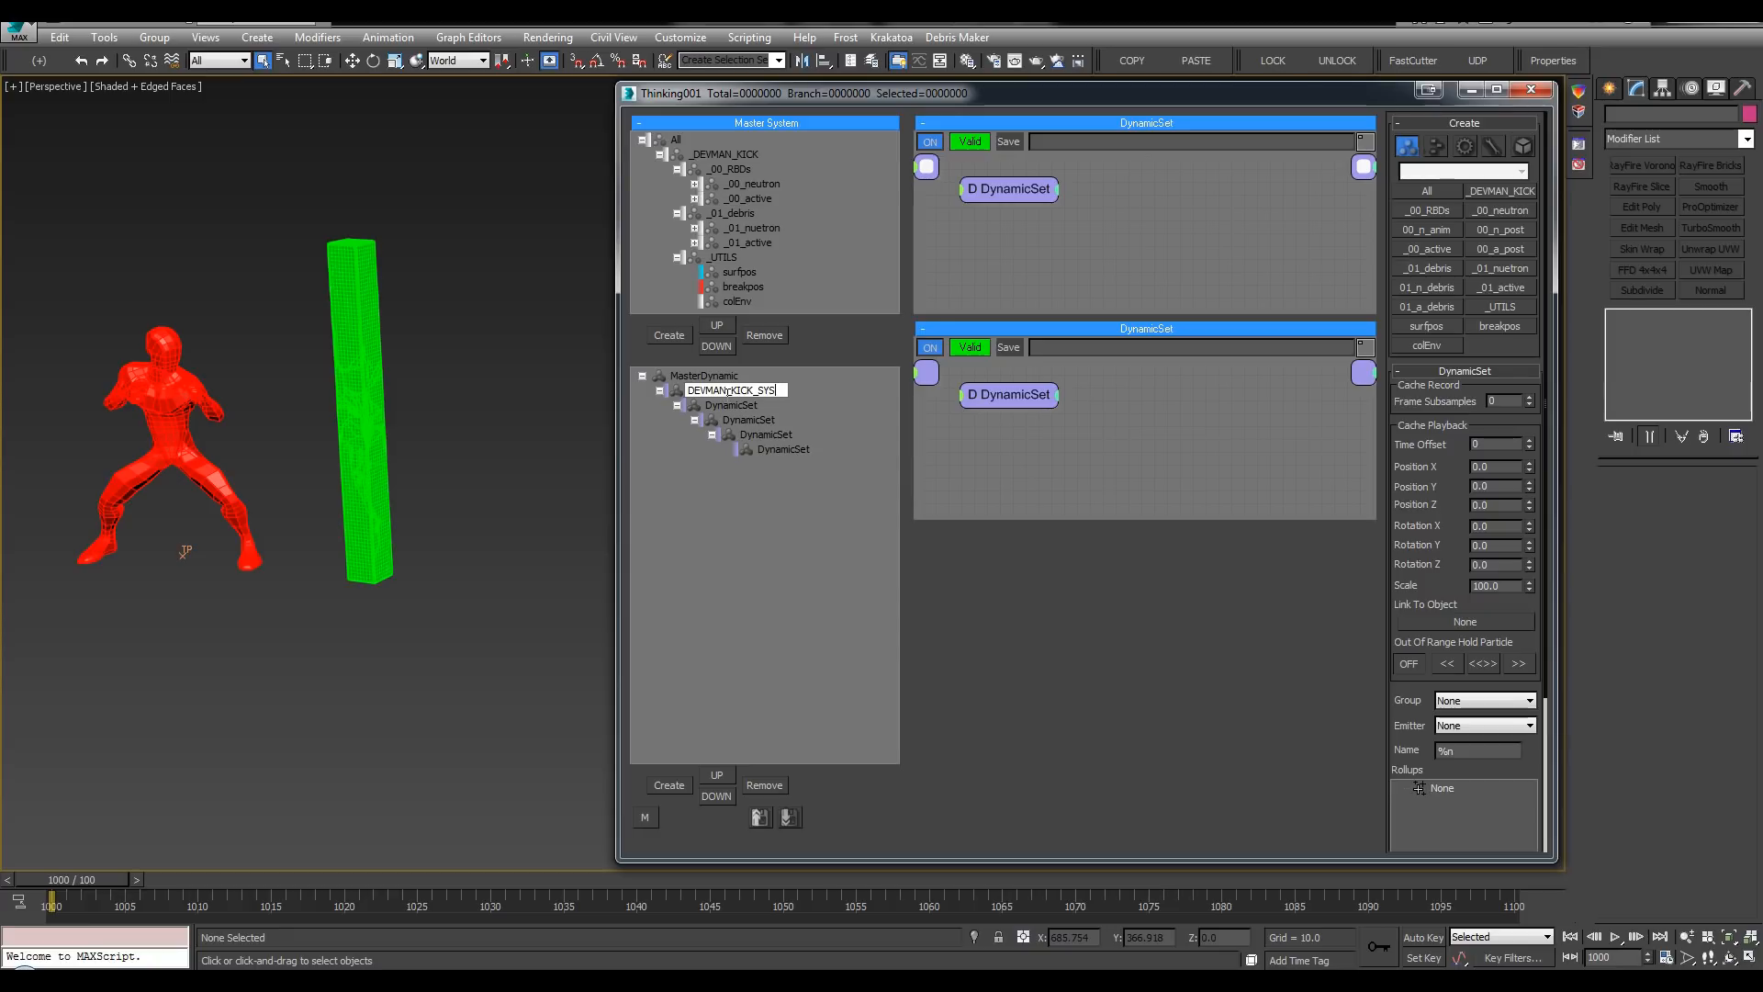
pyautogui.write('TEM')
pyautogui.press('Return')
pyautogui.click(117, 238)
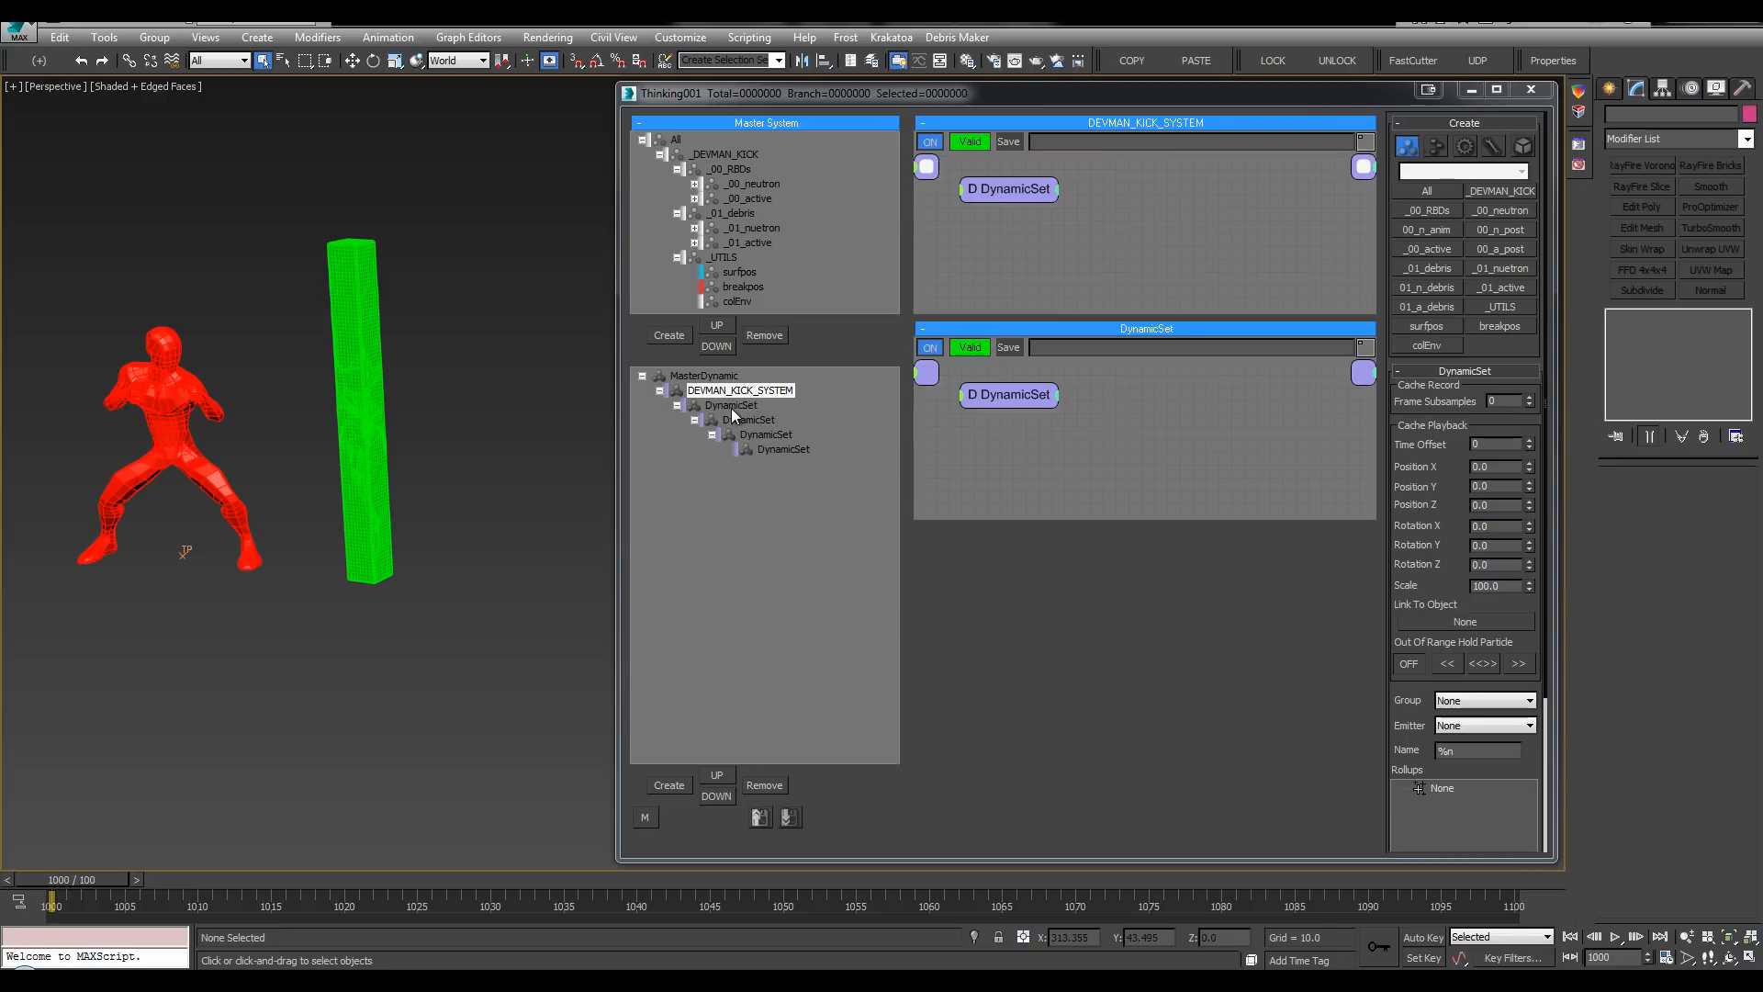
# Step: Rename the dynamic set directly beneath DEVMAN_KICK_SYSTEM as cache
pyautogui.click(732, 410)
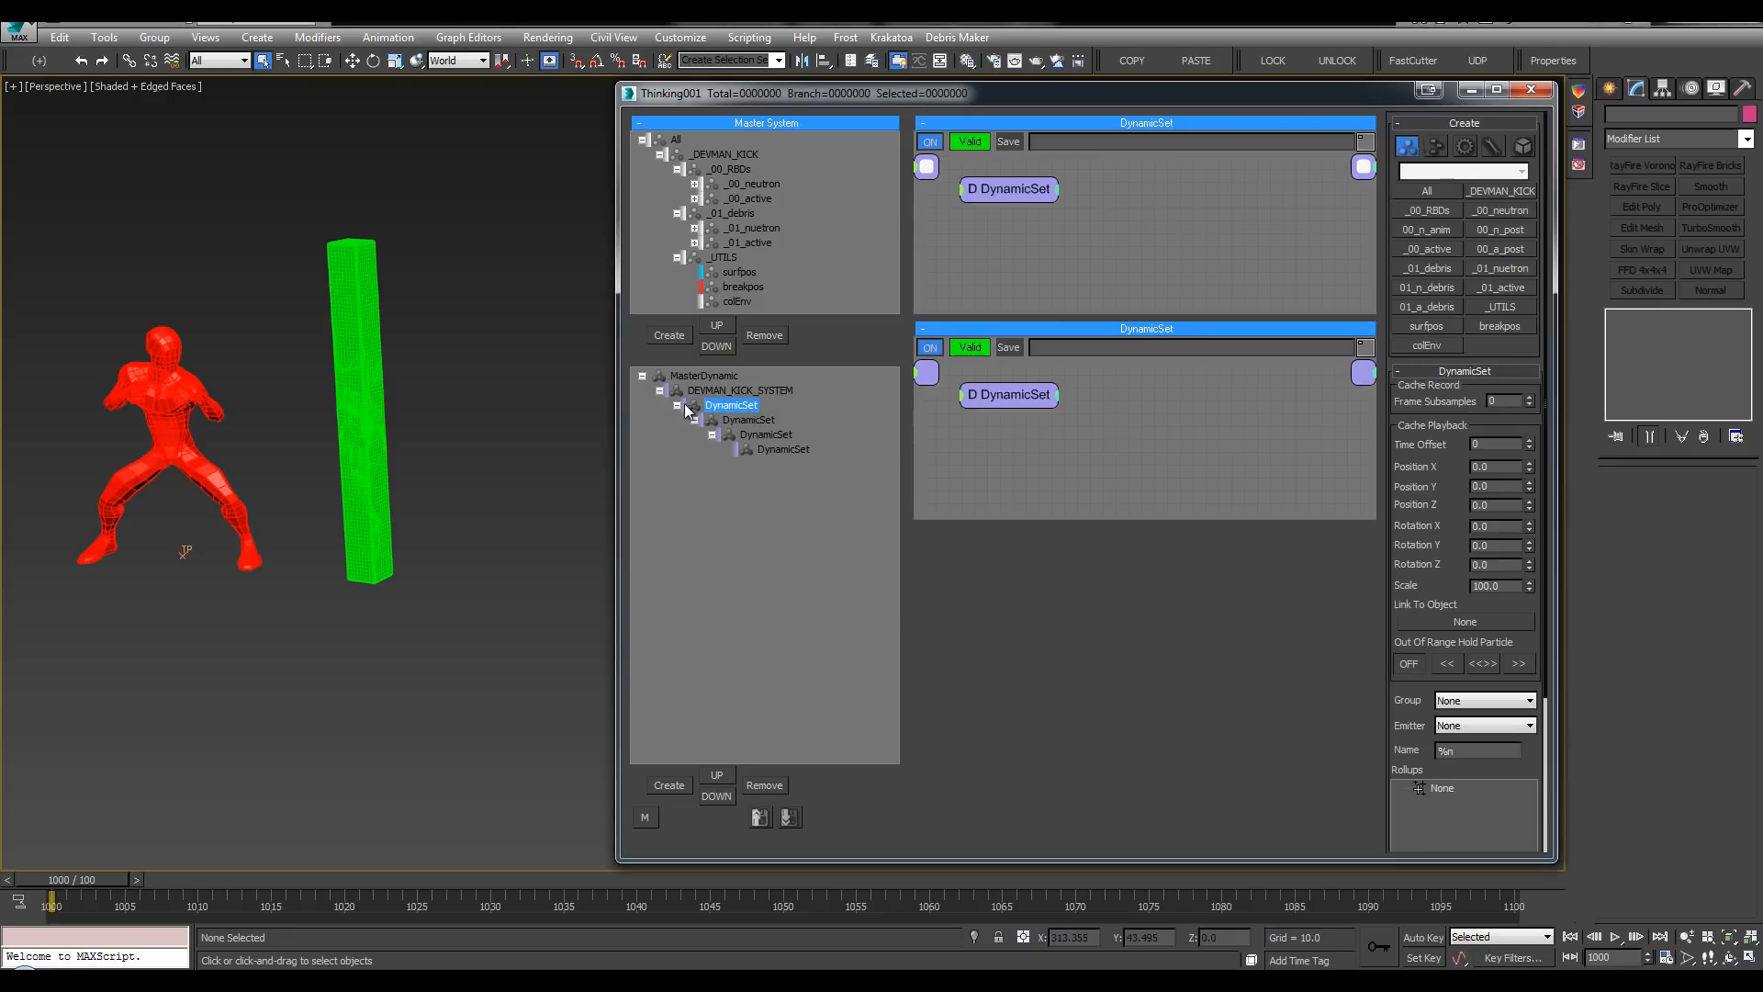
pyautogui.click(732, 412)
pyautogui.write('cache')
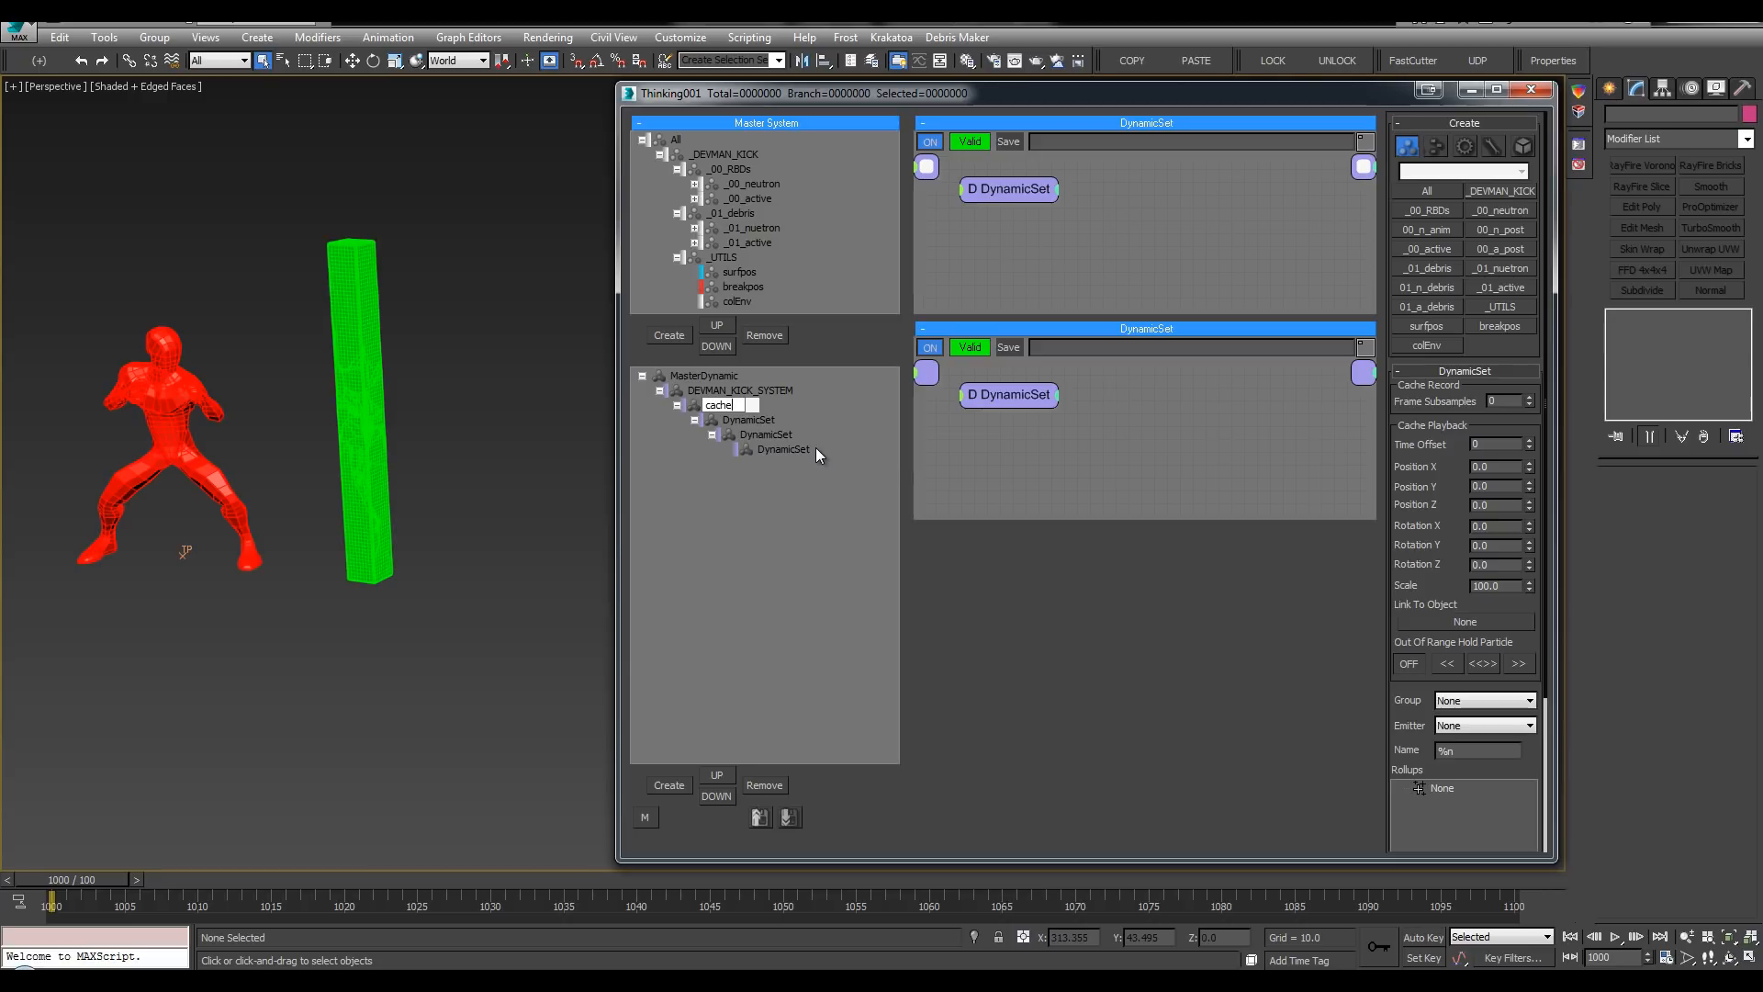
# Step: Collapse the _UTILS branch and slightly narrow the thinkingParticles window and its tree area
pyautogui.click(677, 258)
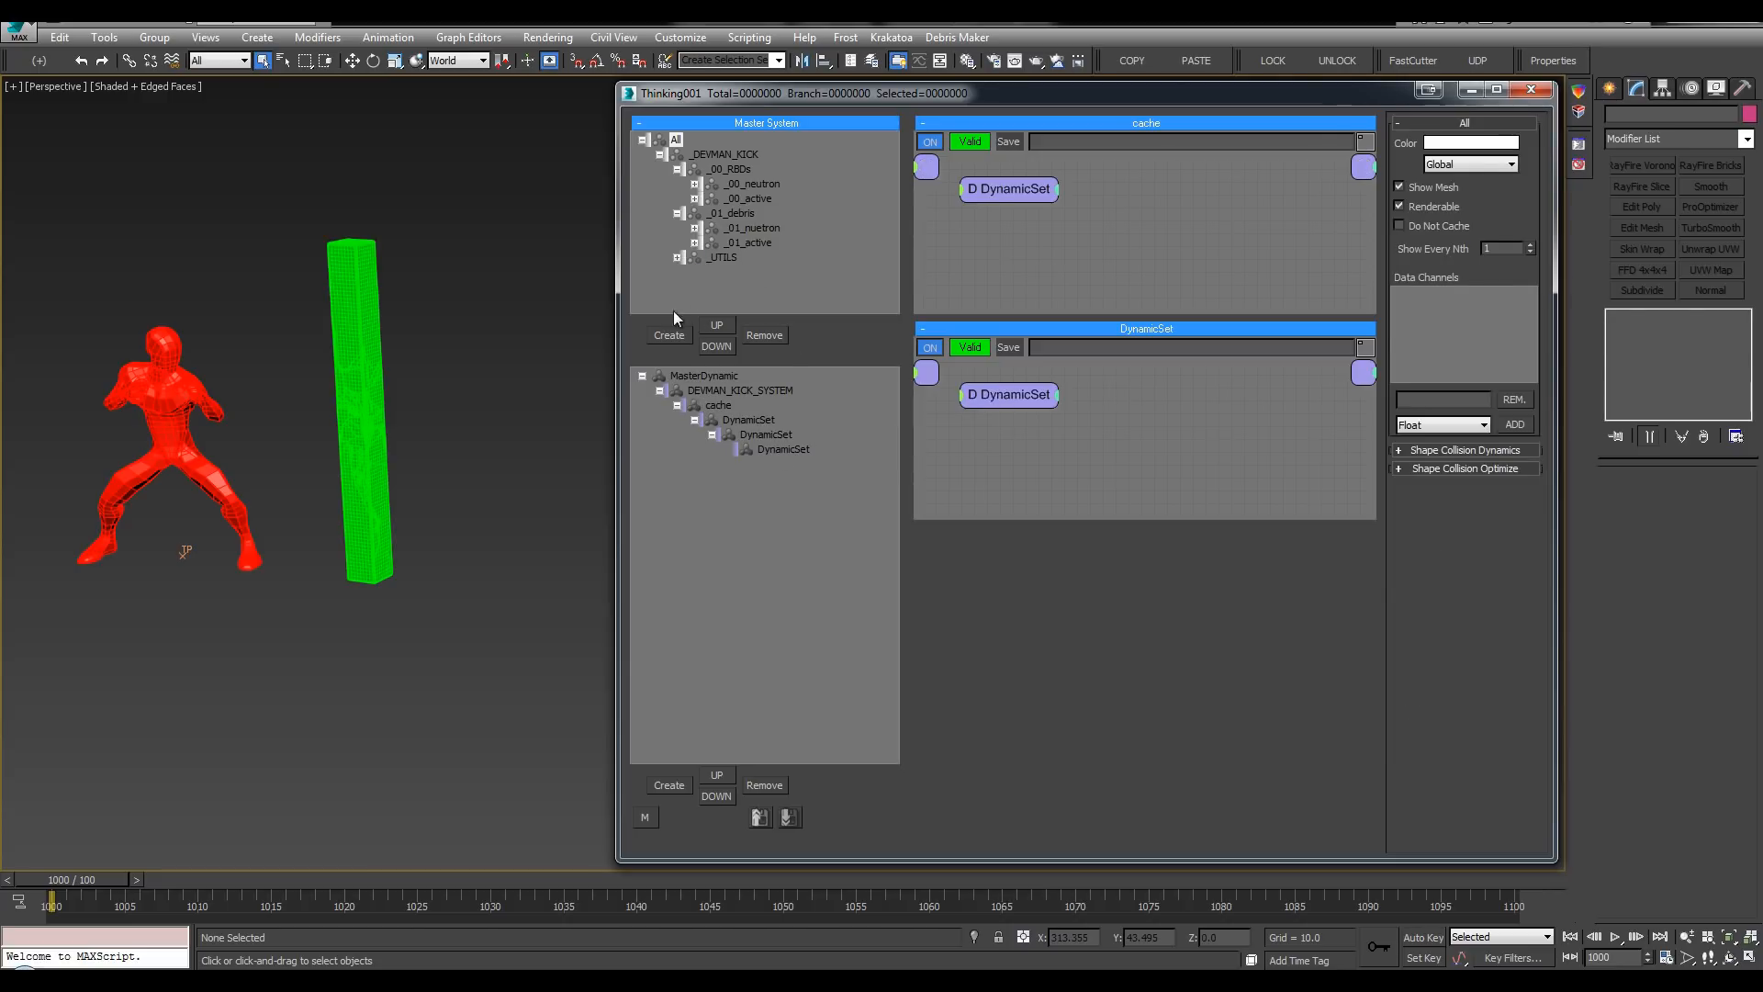
pyautogui.moveTo(621, 331); pyautogui.dragTo(628, 326)
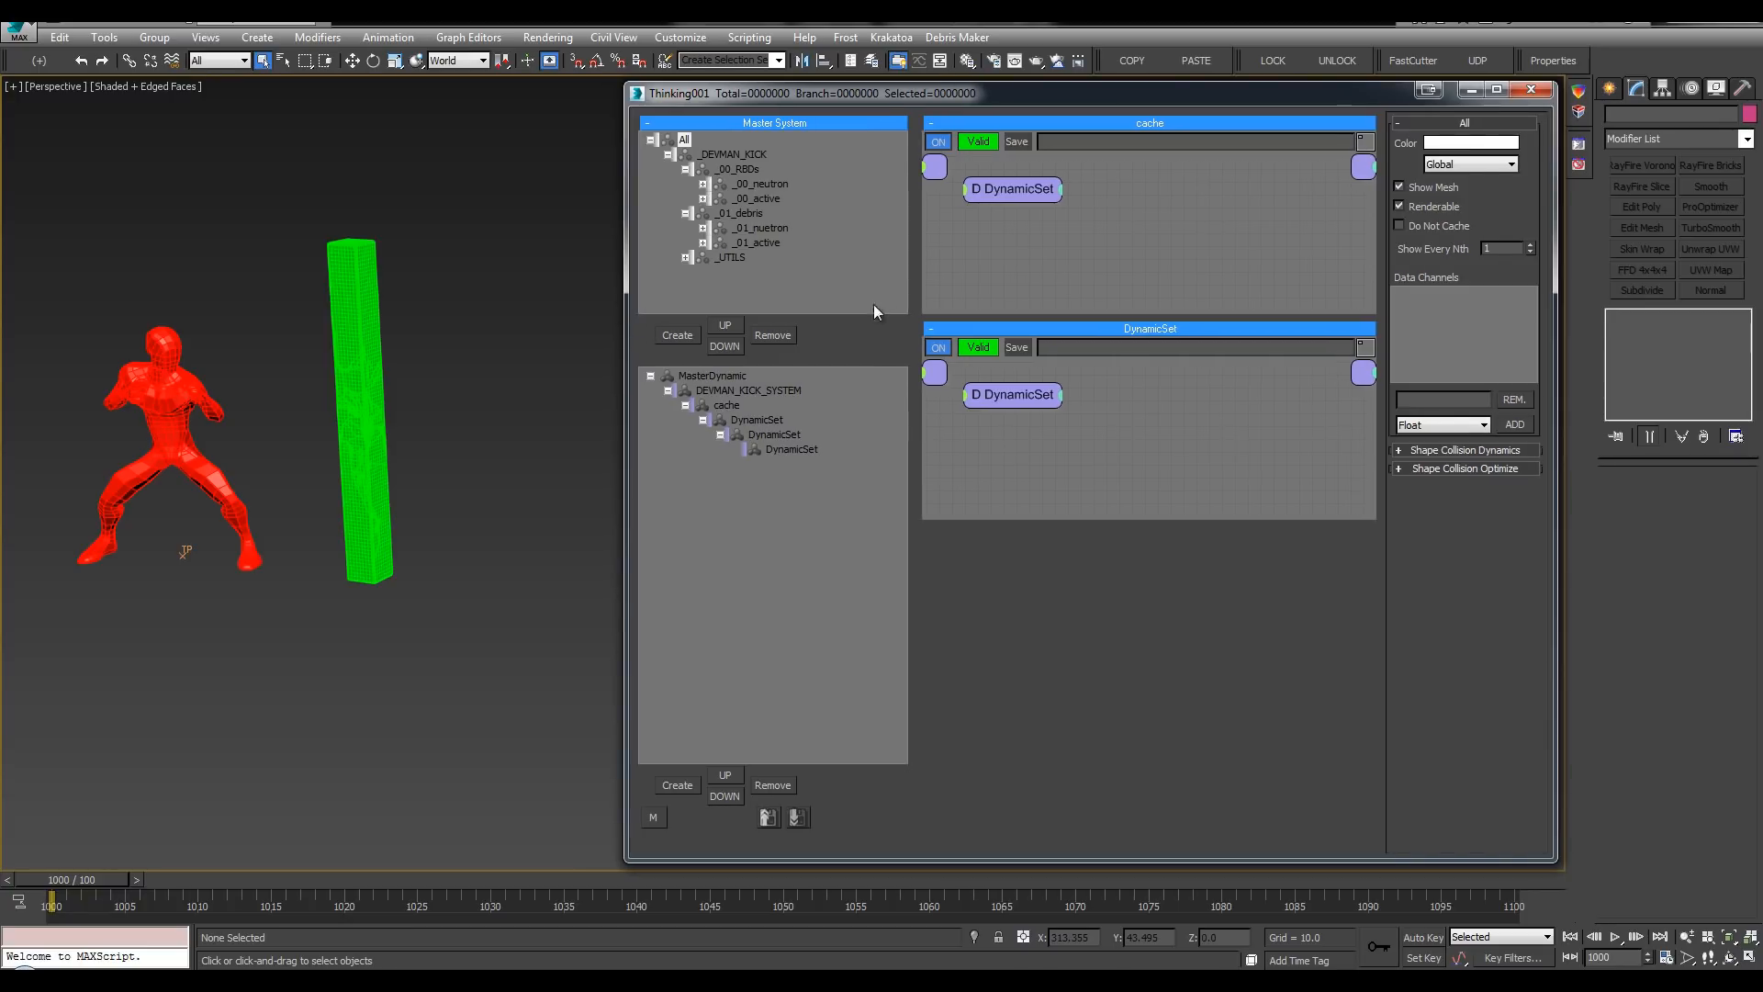
pyautogui.moveTo(914, 250); pyautogui.dragTo(911, 243)
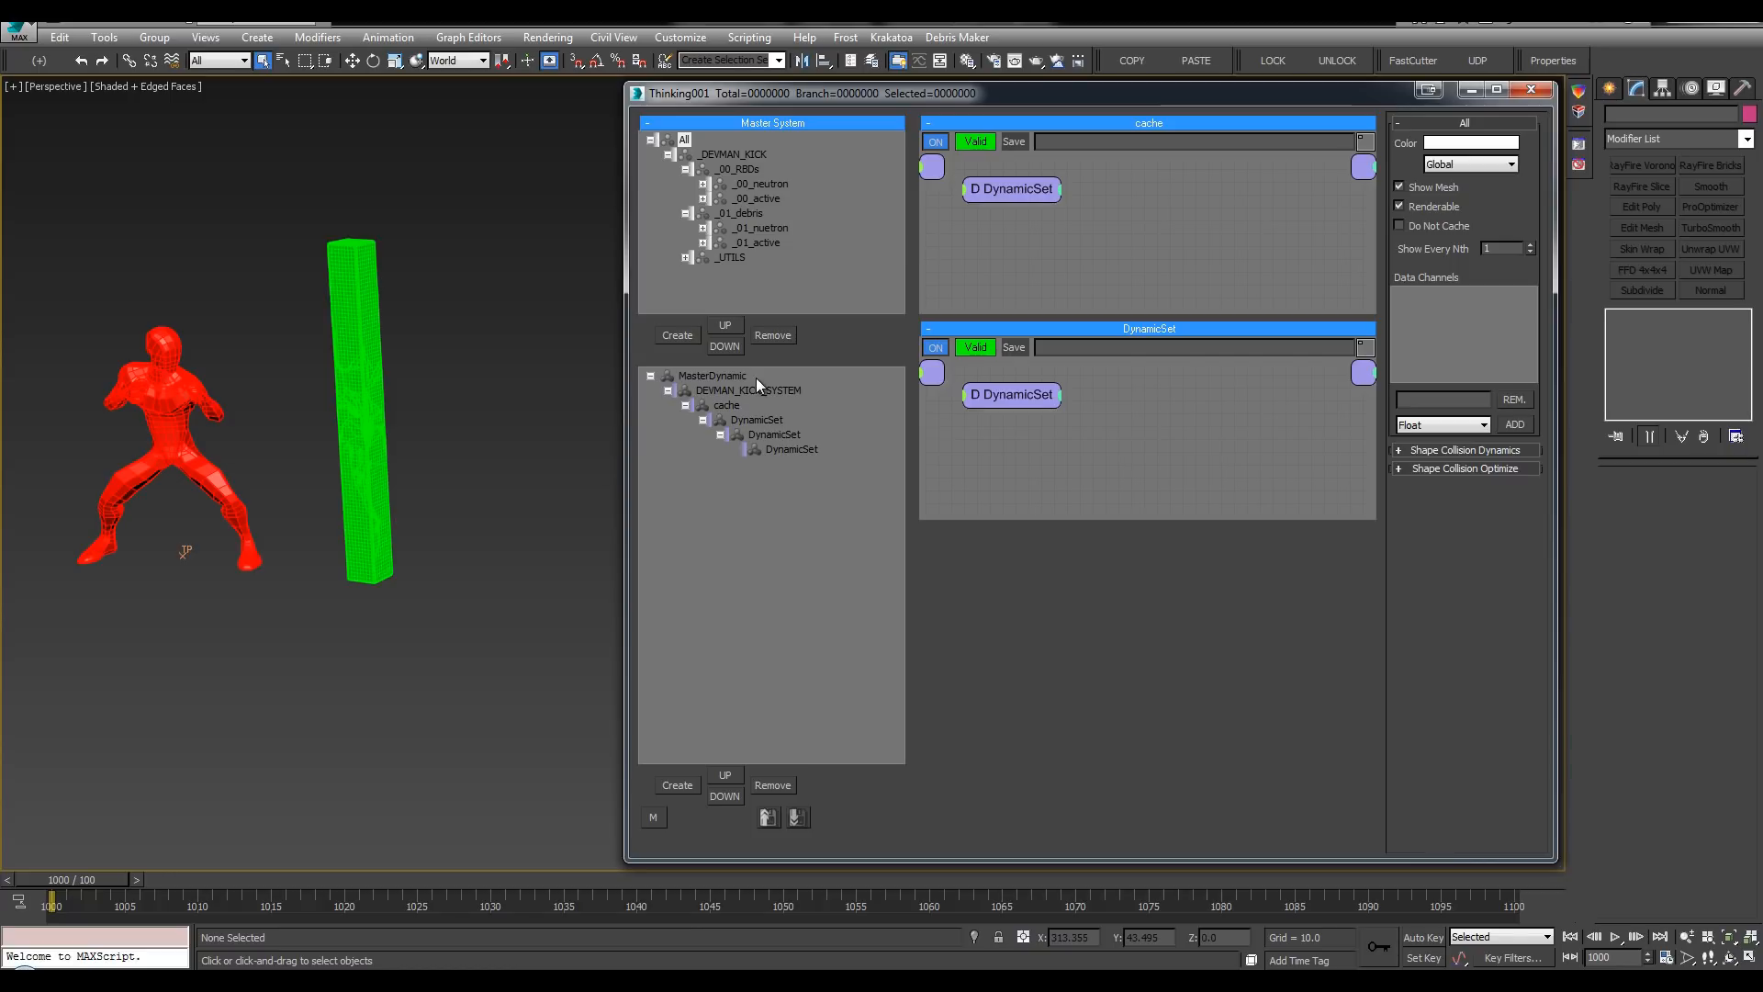
# Step: Rename the innermost dynamic set as cache0 and its parent set as cache1
pyautogui.click(726, 405)
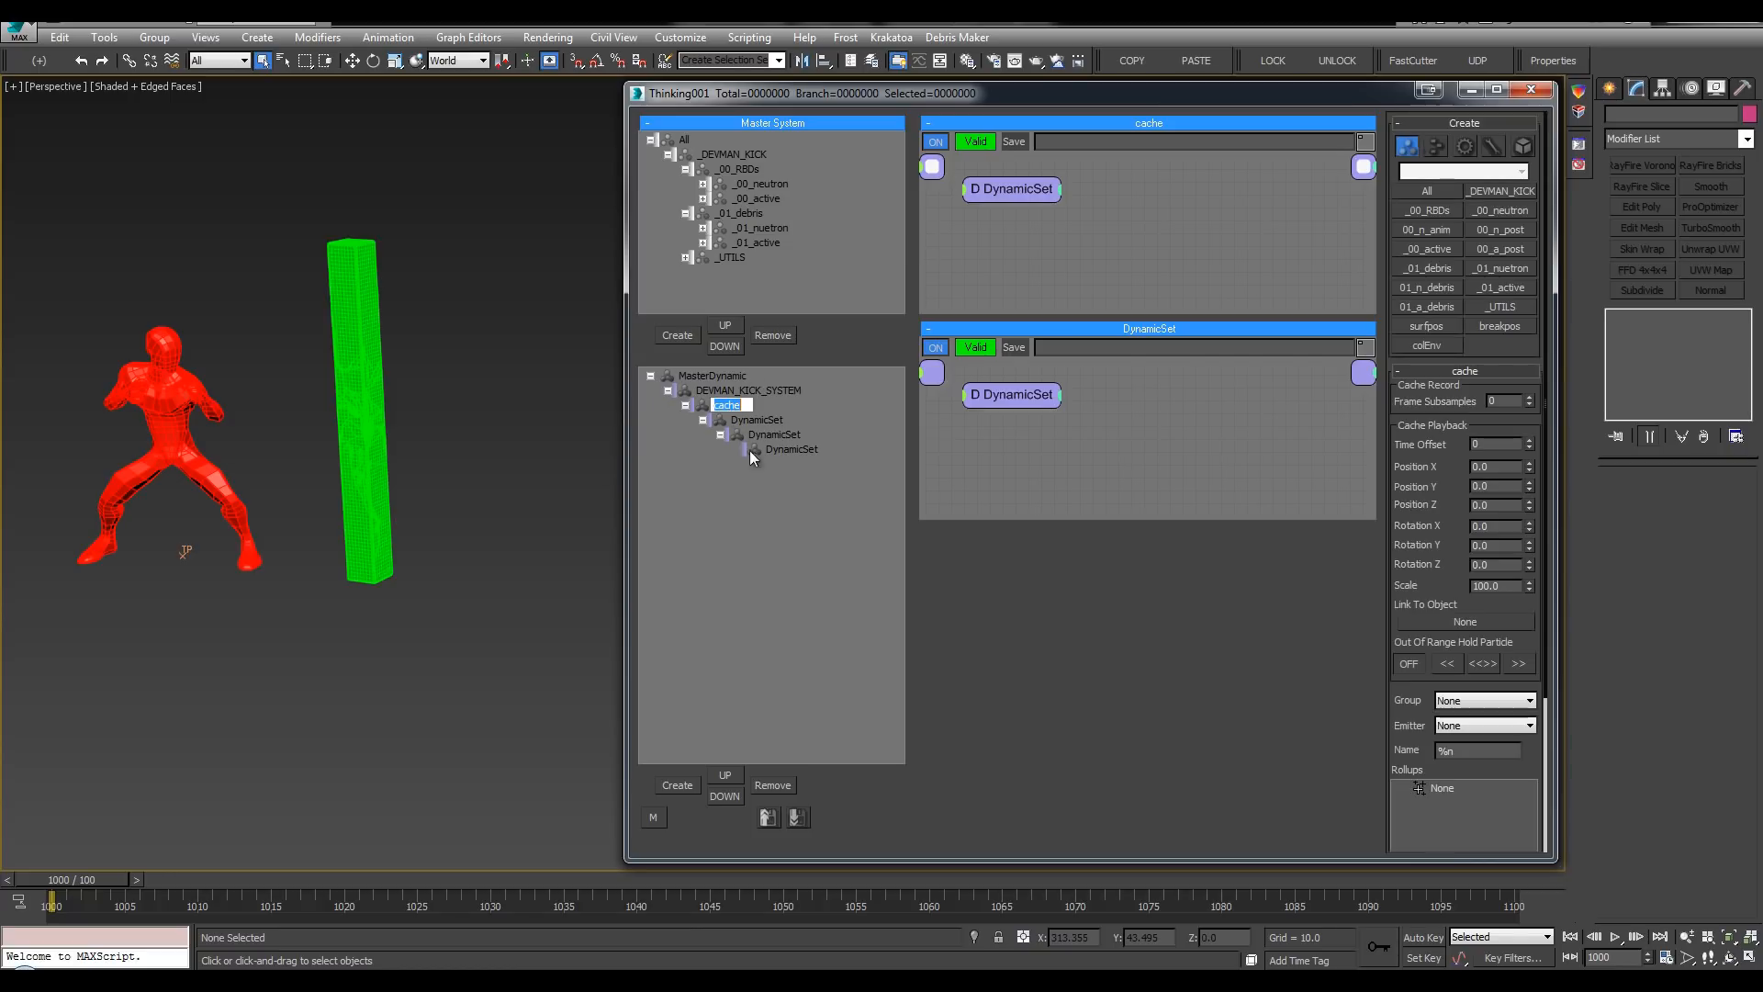
pyautogui.press('Right')
pyautogui.click(792, 449)
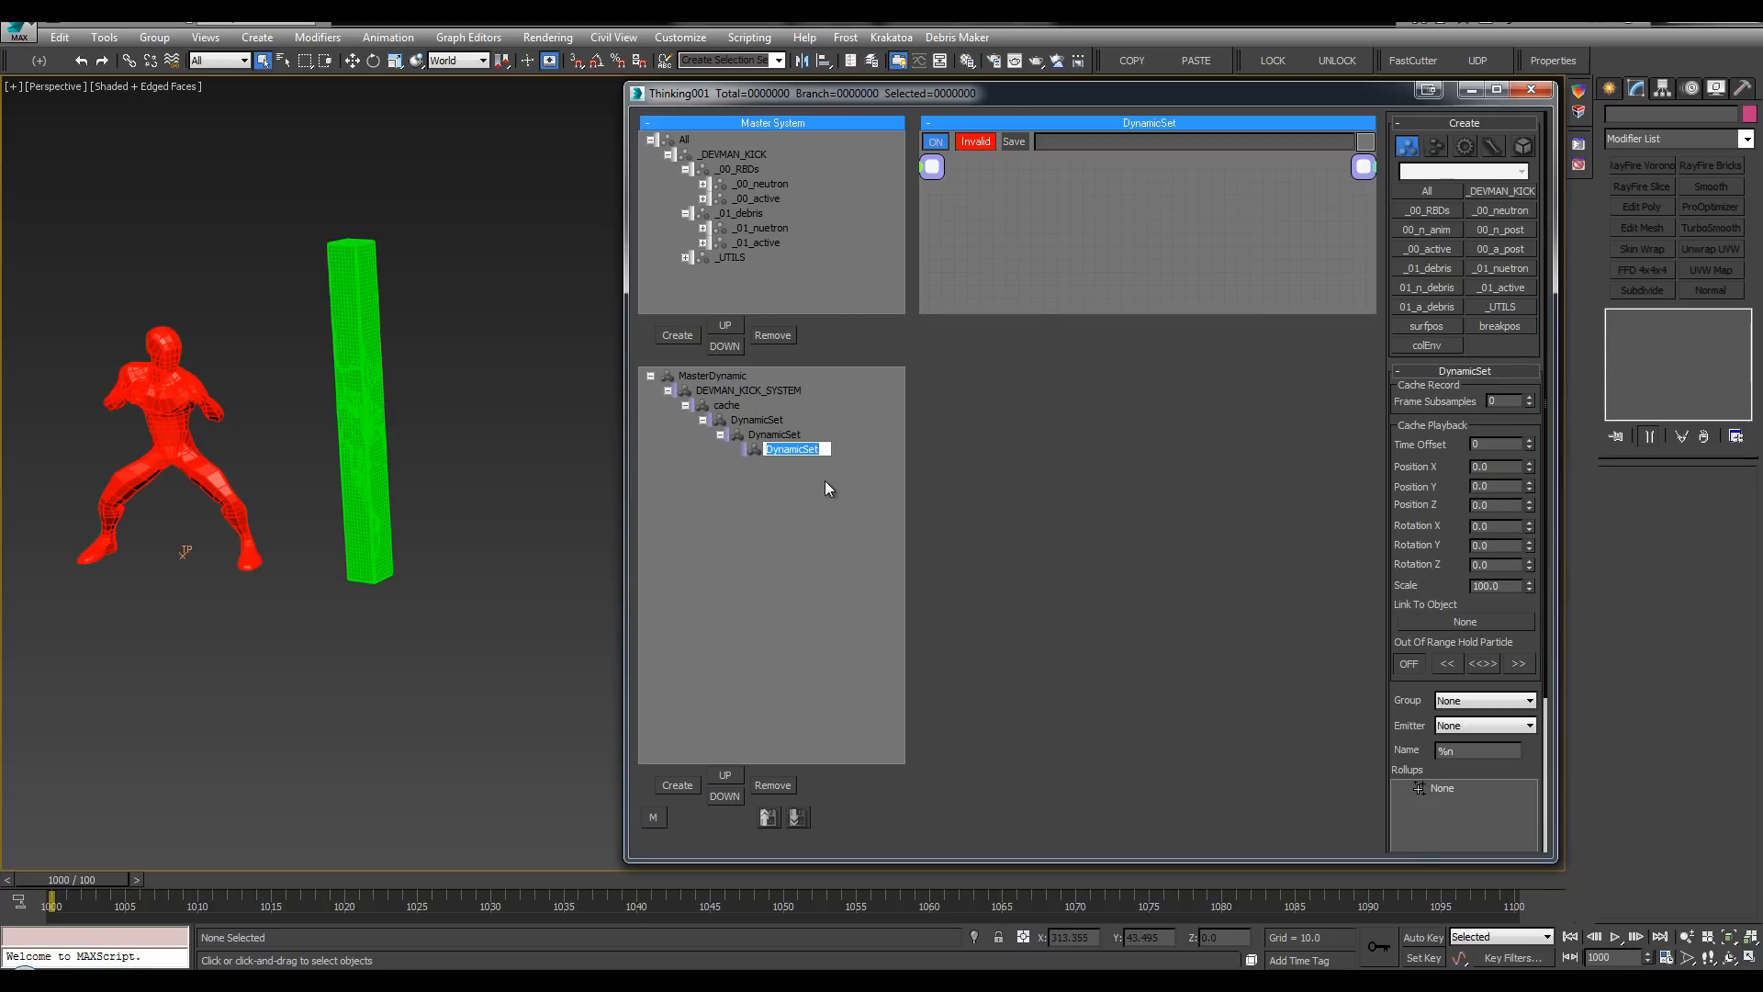
pyautogui.click(795, 434)
pyautogui.write('cache1')
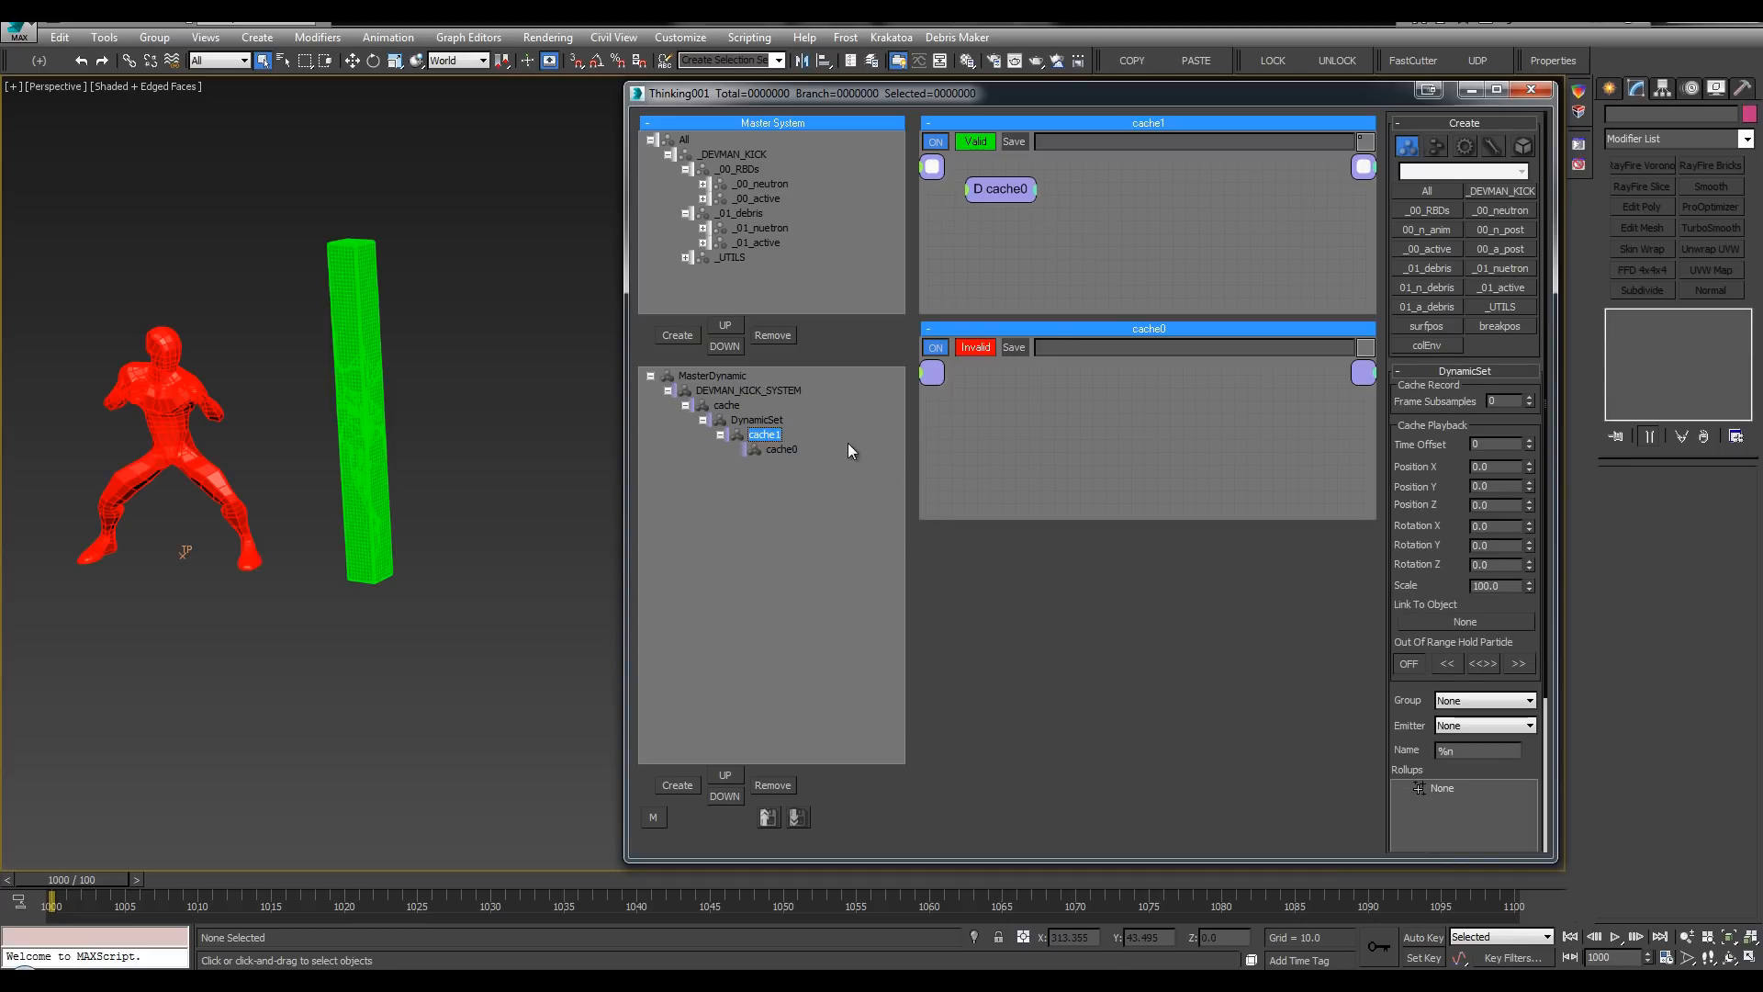
pyautogui.press('Return')
# Step: Rename the dynamic set containing cache1 as cache2
pyautogui.click(770, 420)
pyautogui.write('cache23')
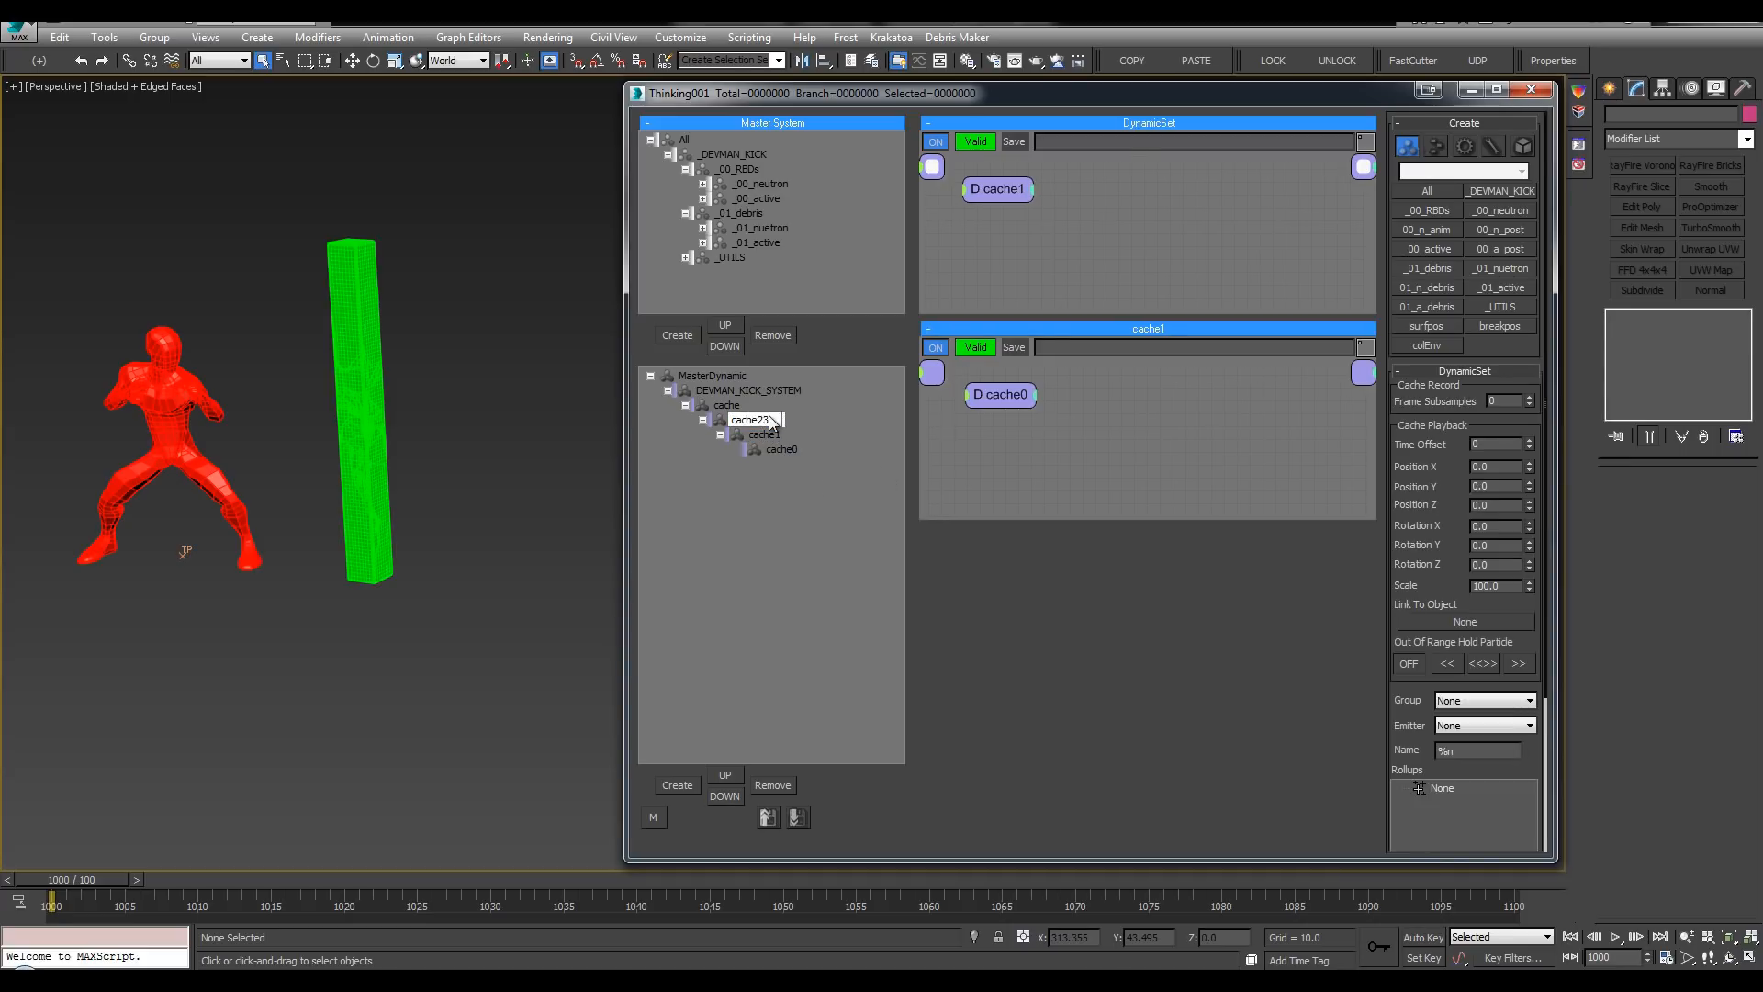
pyautogui.press('Return')
pyautogui.click(770, 418)
pyautogui.press('BackSpace')
pyautogui.press('Return')
# Step: Rename the cache dynamic set as cache3 and select DEVMAN_KICK_SYSTEM
pyautogui.click(730, 409)
pyautogui.click(738, 405)
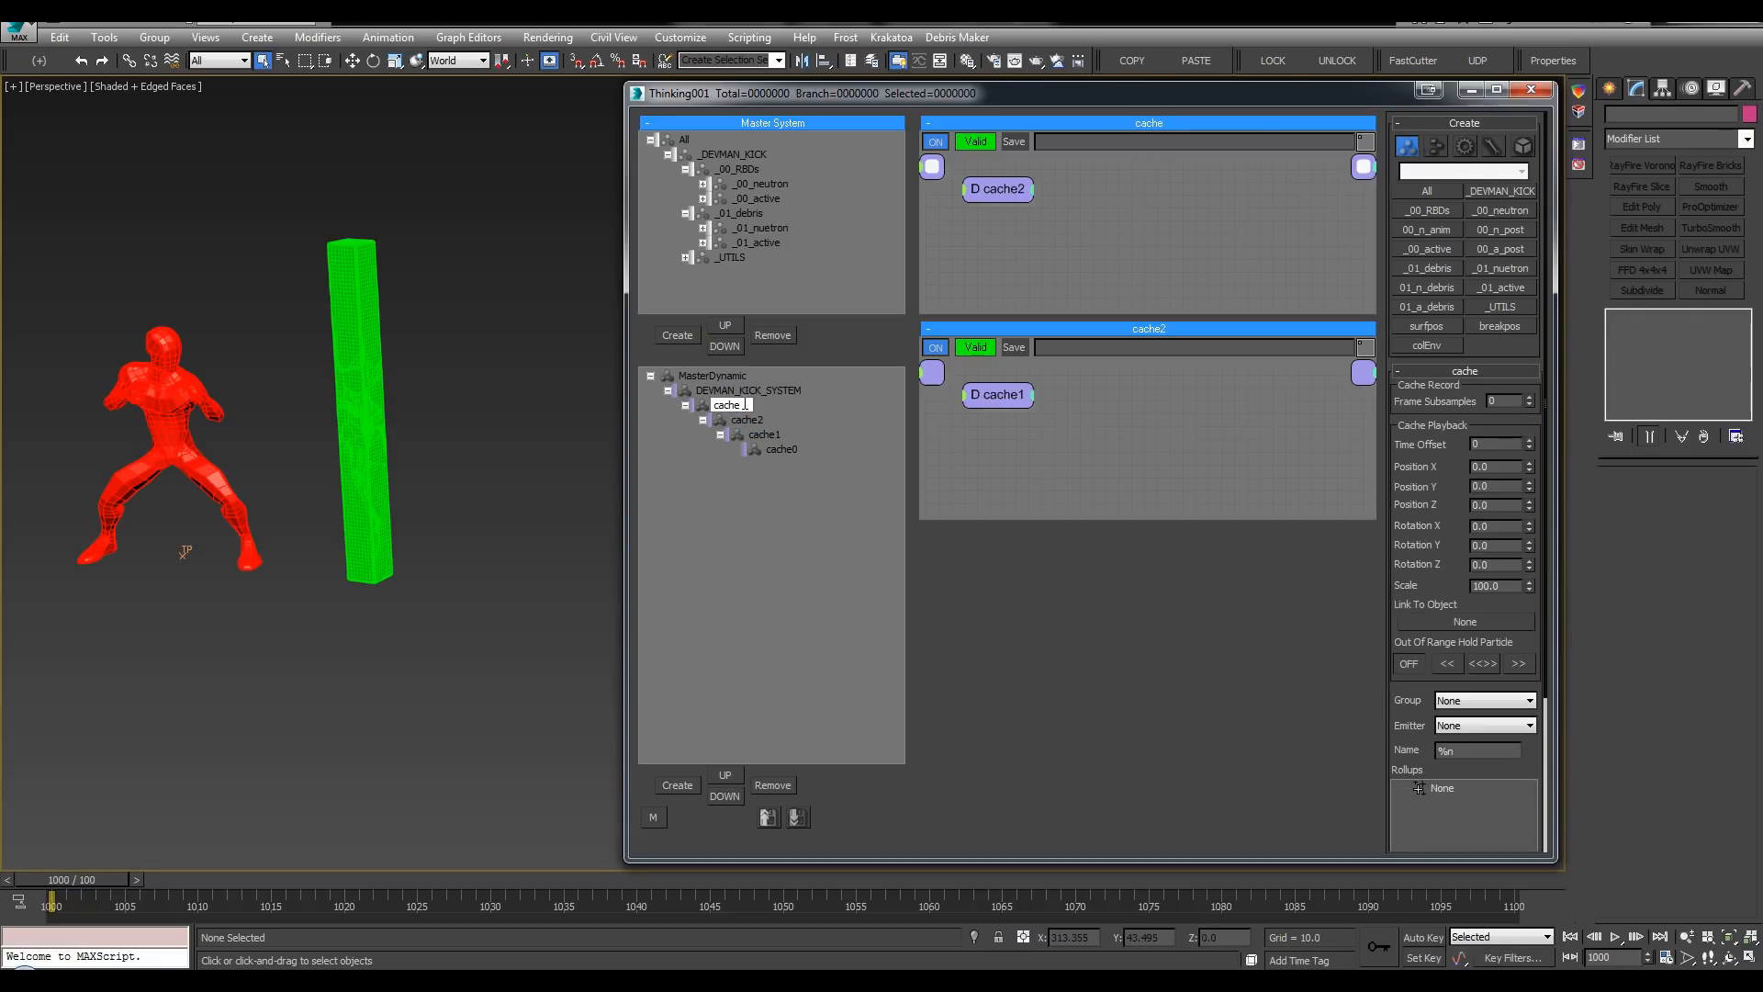
pyautogui.write('3')
pyautogui.click(735, 393)
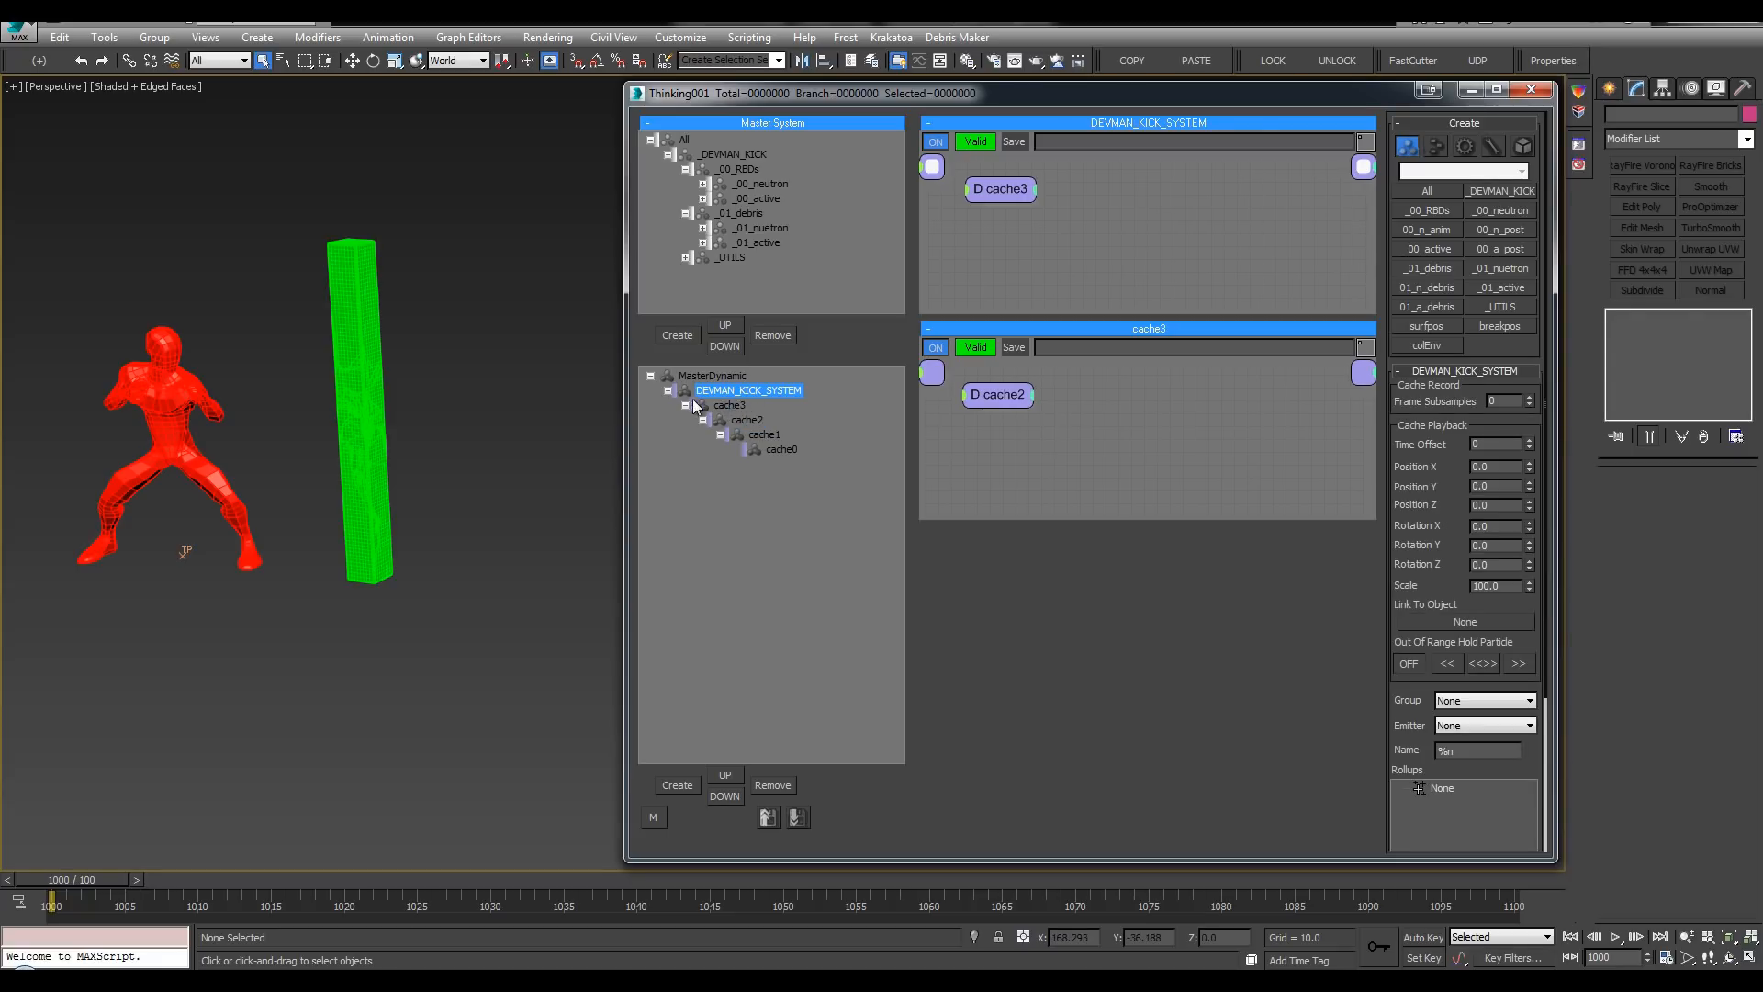
# Step: Collapse the cache3 branch, enlarge the DEVMAN_KICK_SYSTEM node view and the thinkingParticles window, and move the cache3 node toward the view's middle
pyautogui.click(685, 405)
pyautogui.click(788, 404)
pyautogui.moveTo(1014, 314); pyautogui.dragTo(1014, 544)
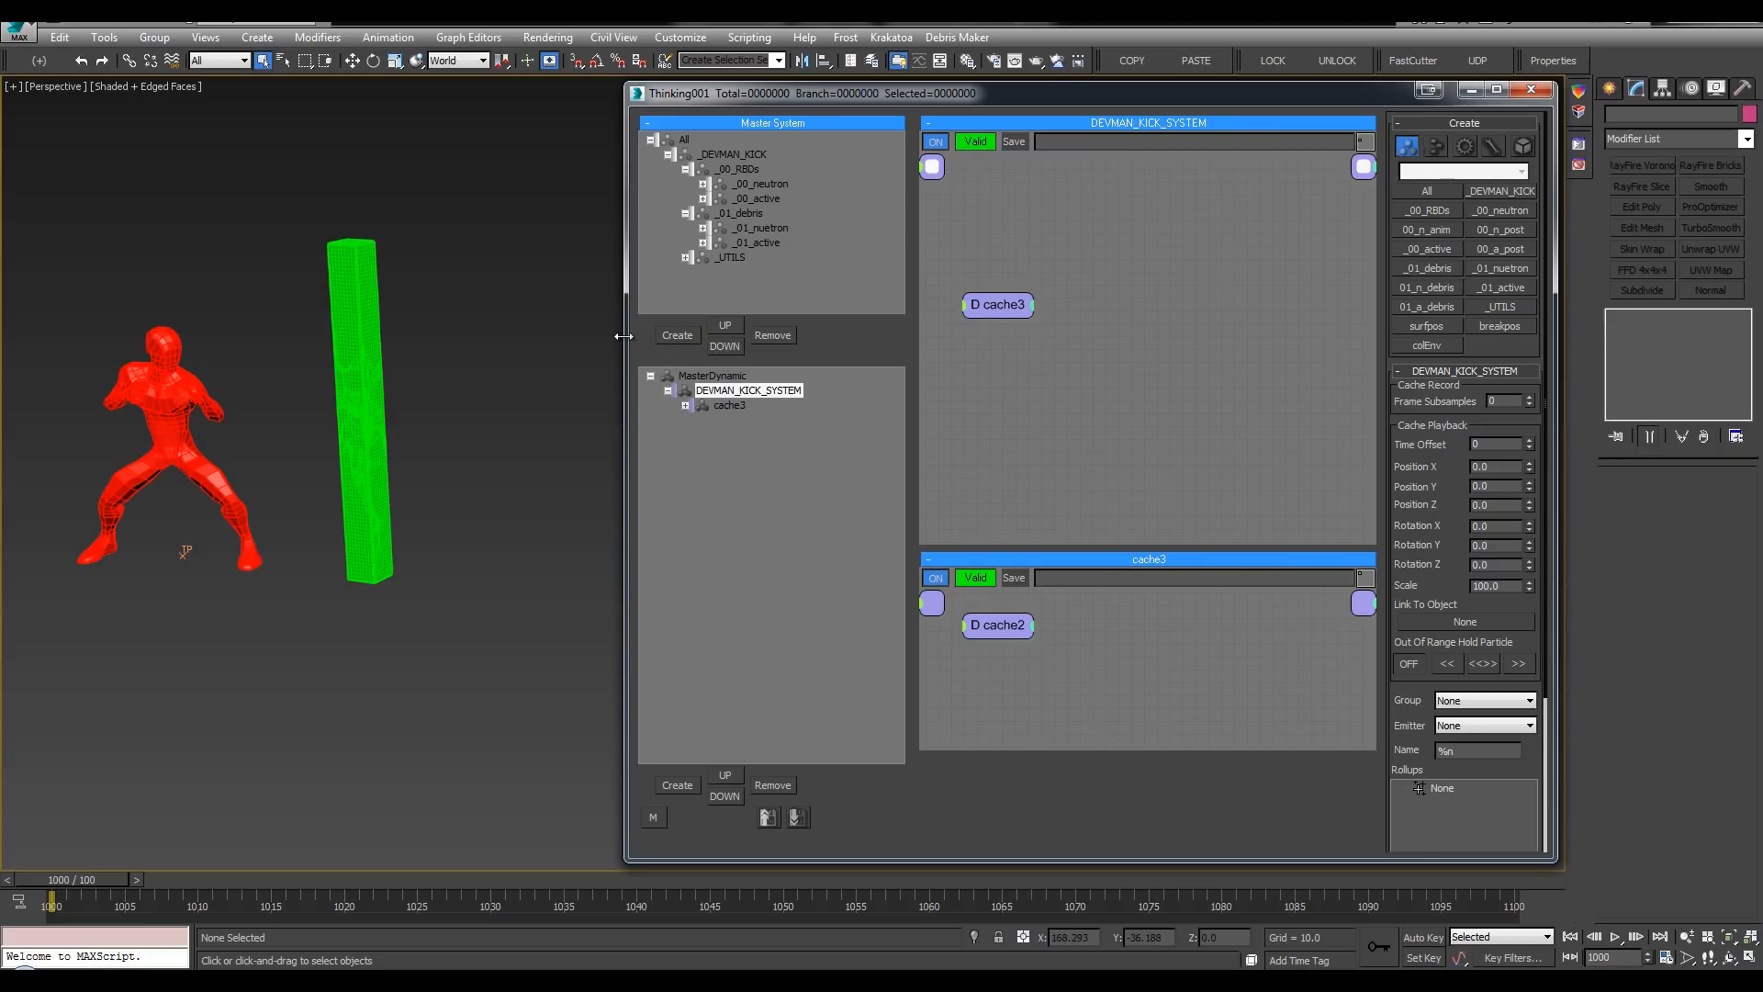
pyautogui.moveTo(626, 338); pyautogui.dragTo(483, 338)
pyautogui.moveTo(927, 306); pyautogui.dragTo(1143, 406)
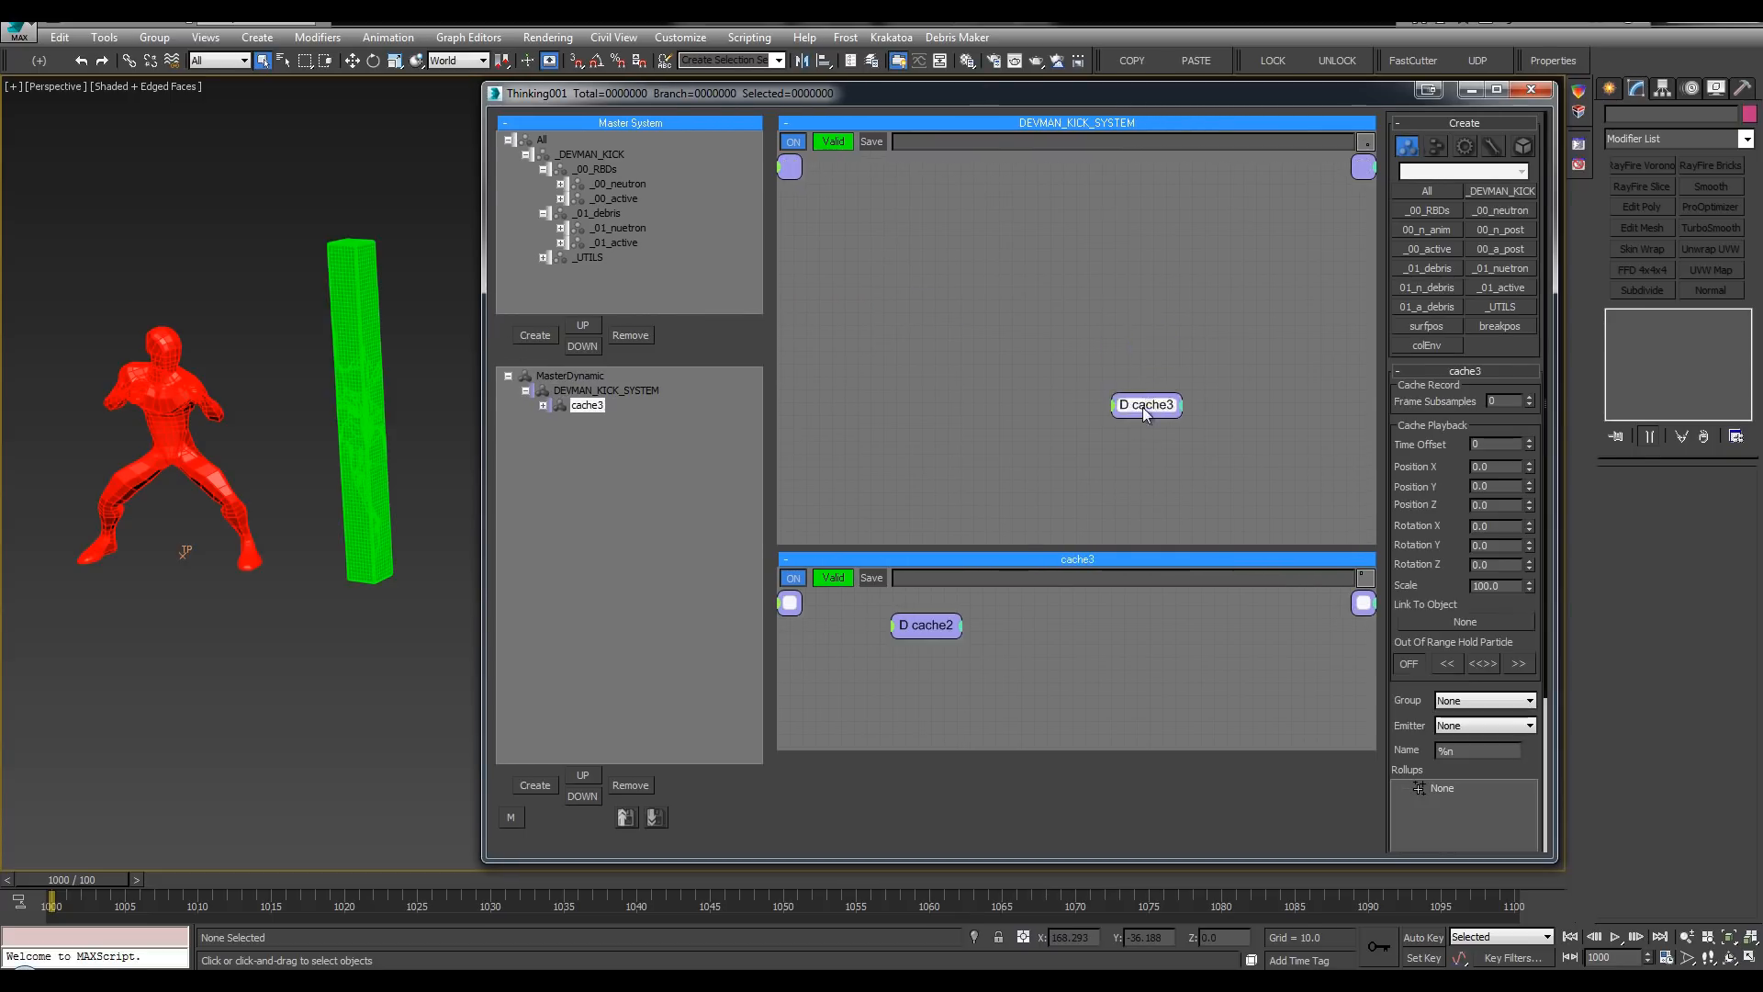
pyautogui.moveTo(1228, 325); pyautogui.dragTo(1163, 380)
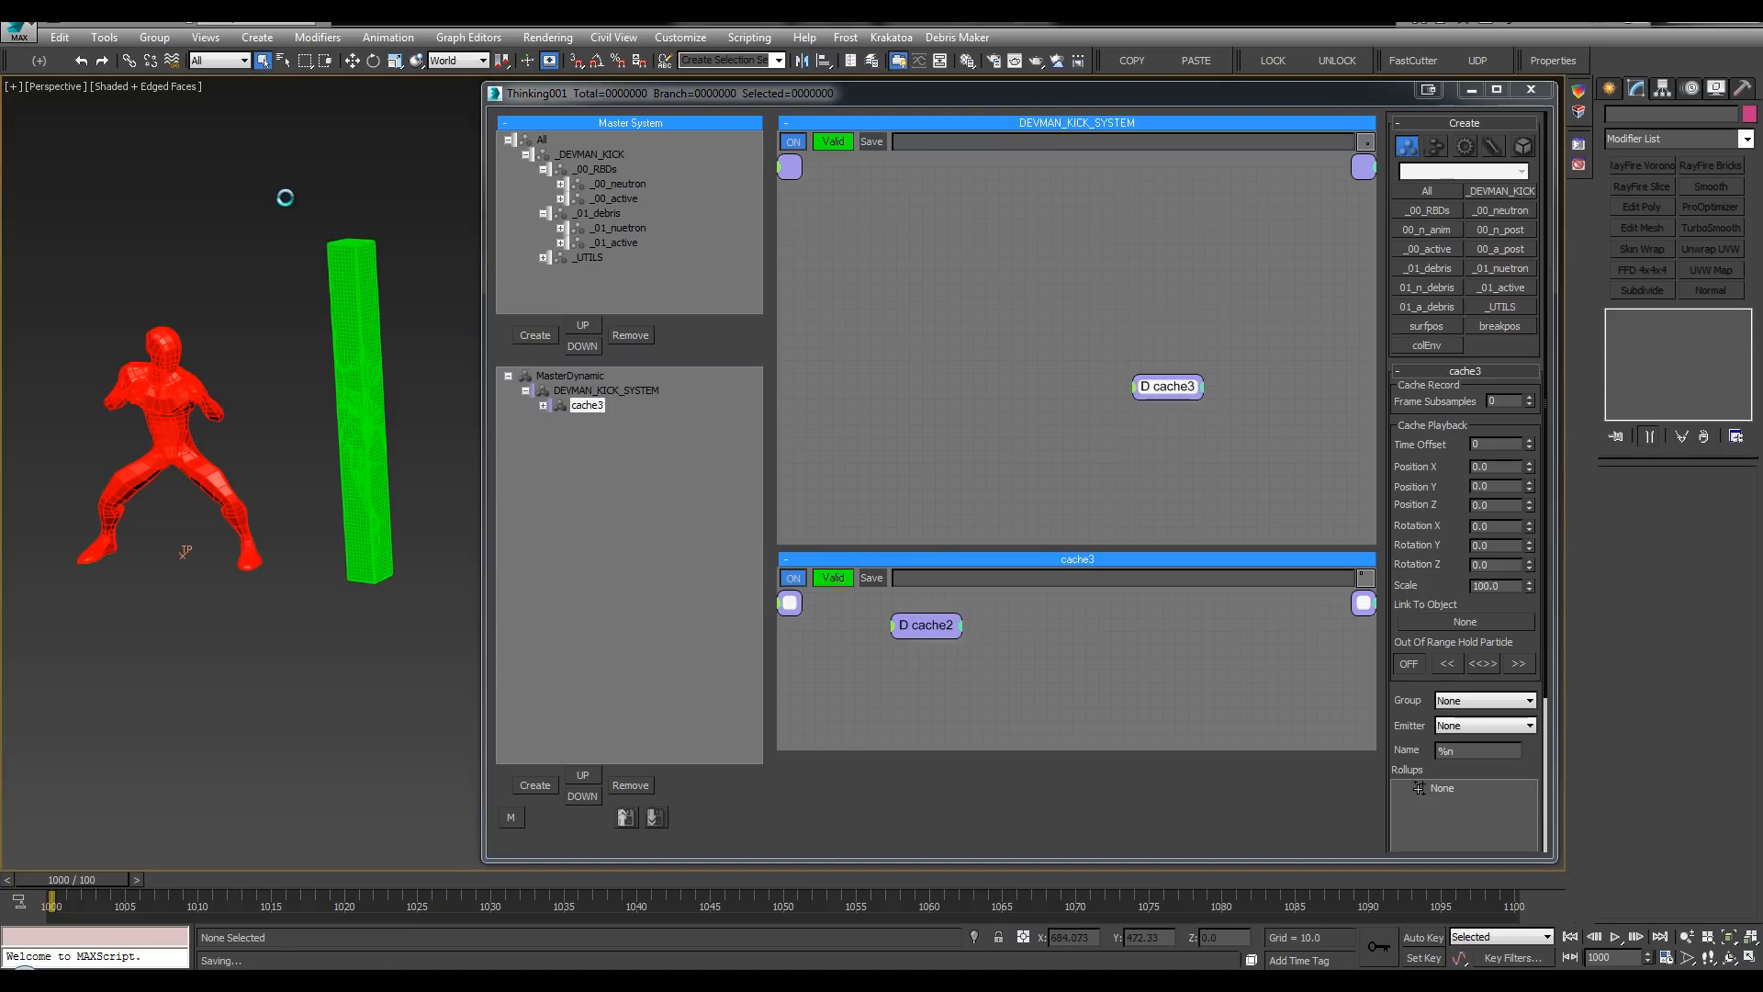
# Step: Add a Memory operator to DEVMAN_KICK_SYSTEM, placing it above the cache3 node and ahead of cache3 in the dynamic tree
pyautogui.rightClick(1000, 278)
pyautogui.write('mem')
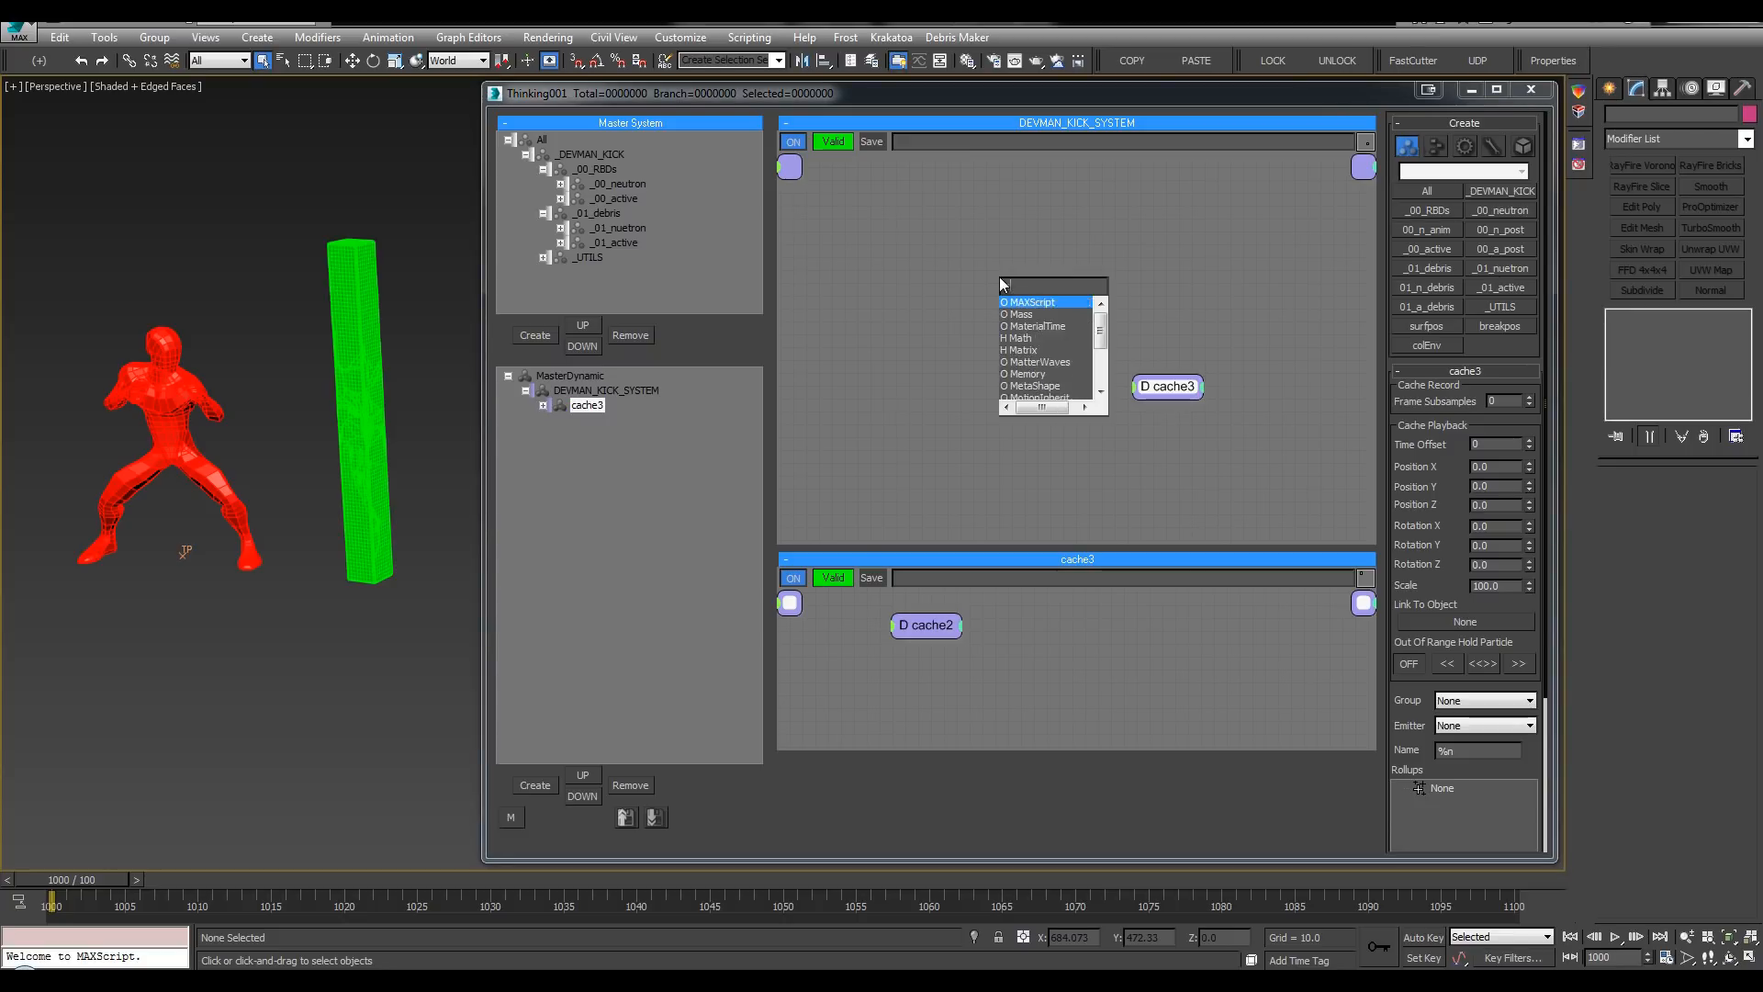
pyautogui.press('Return')
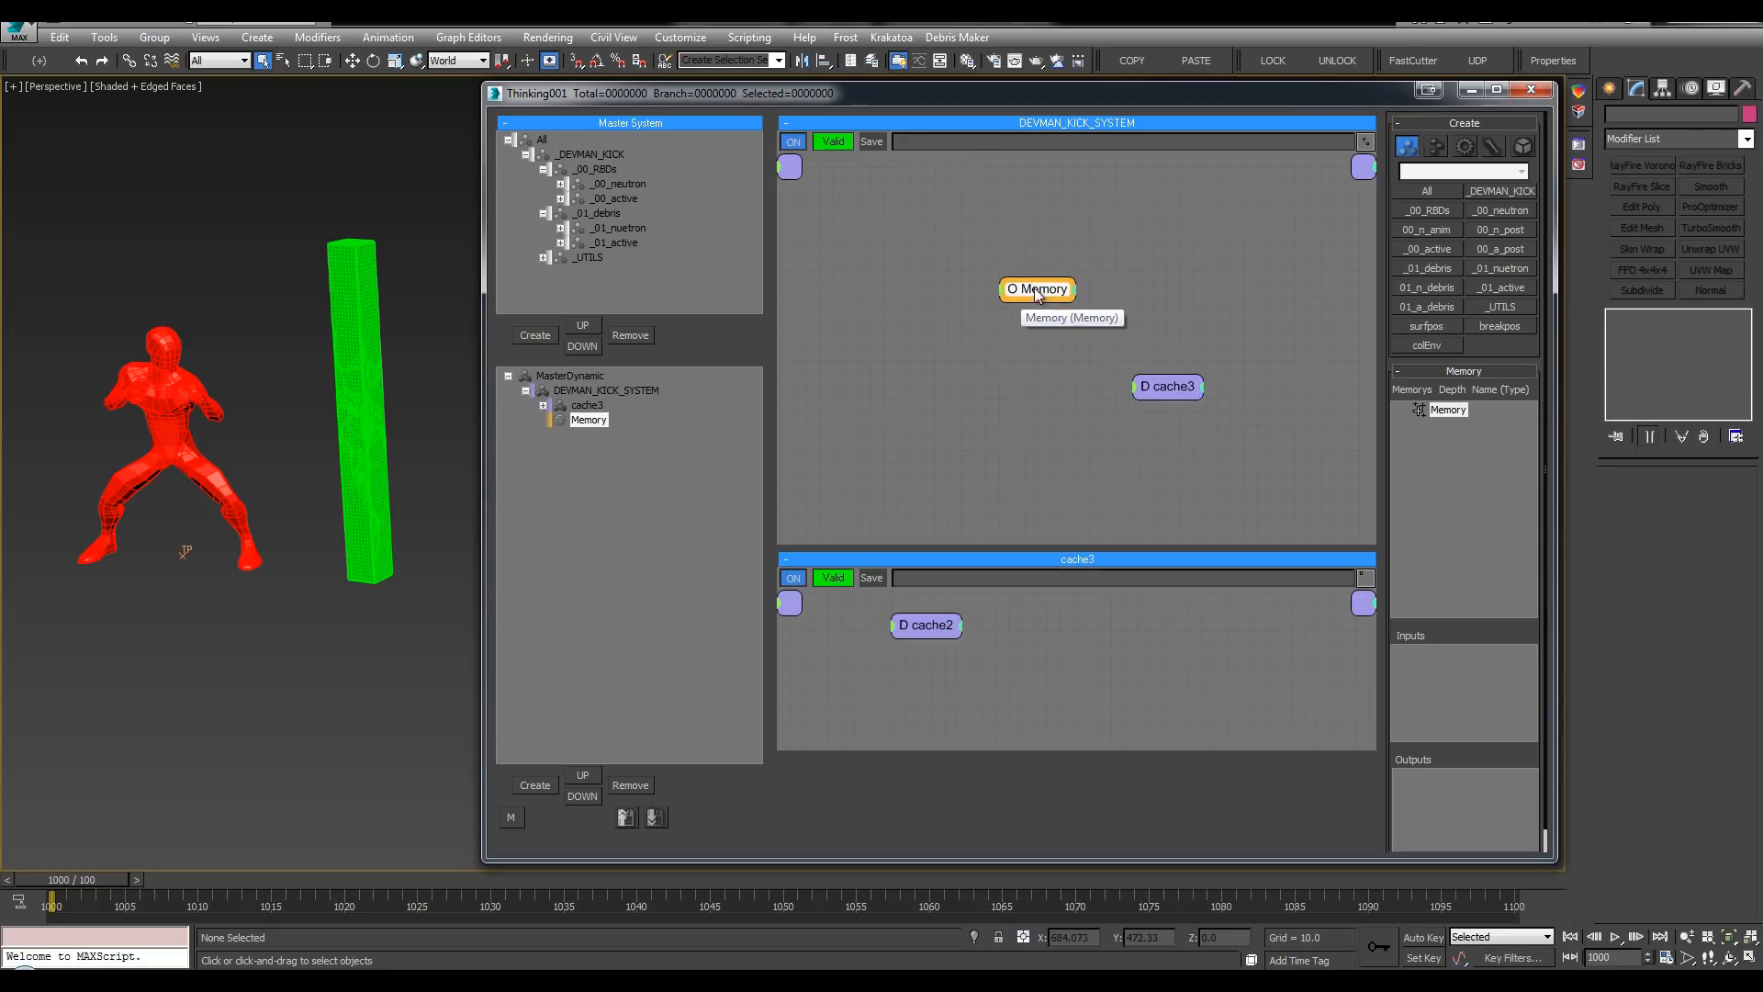
pyautogui.moveTo(1021, 292); pyautogui.dragTo(1156, 321)
pyautogui.click(583, 411)
pyautogui.moveTo(1010, 276); pyautogui.dragTo(923, 268, button='middle')
pyautogui.moveTo(1093, 312); pyautogui.dragTo(1010, 313)
# Step: Rename the Memory operator as Memory MASTER and arrange it just above the cache3 node
pyautogui.doubleClick(1010, 312)
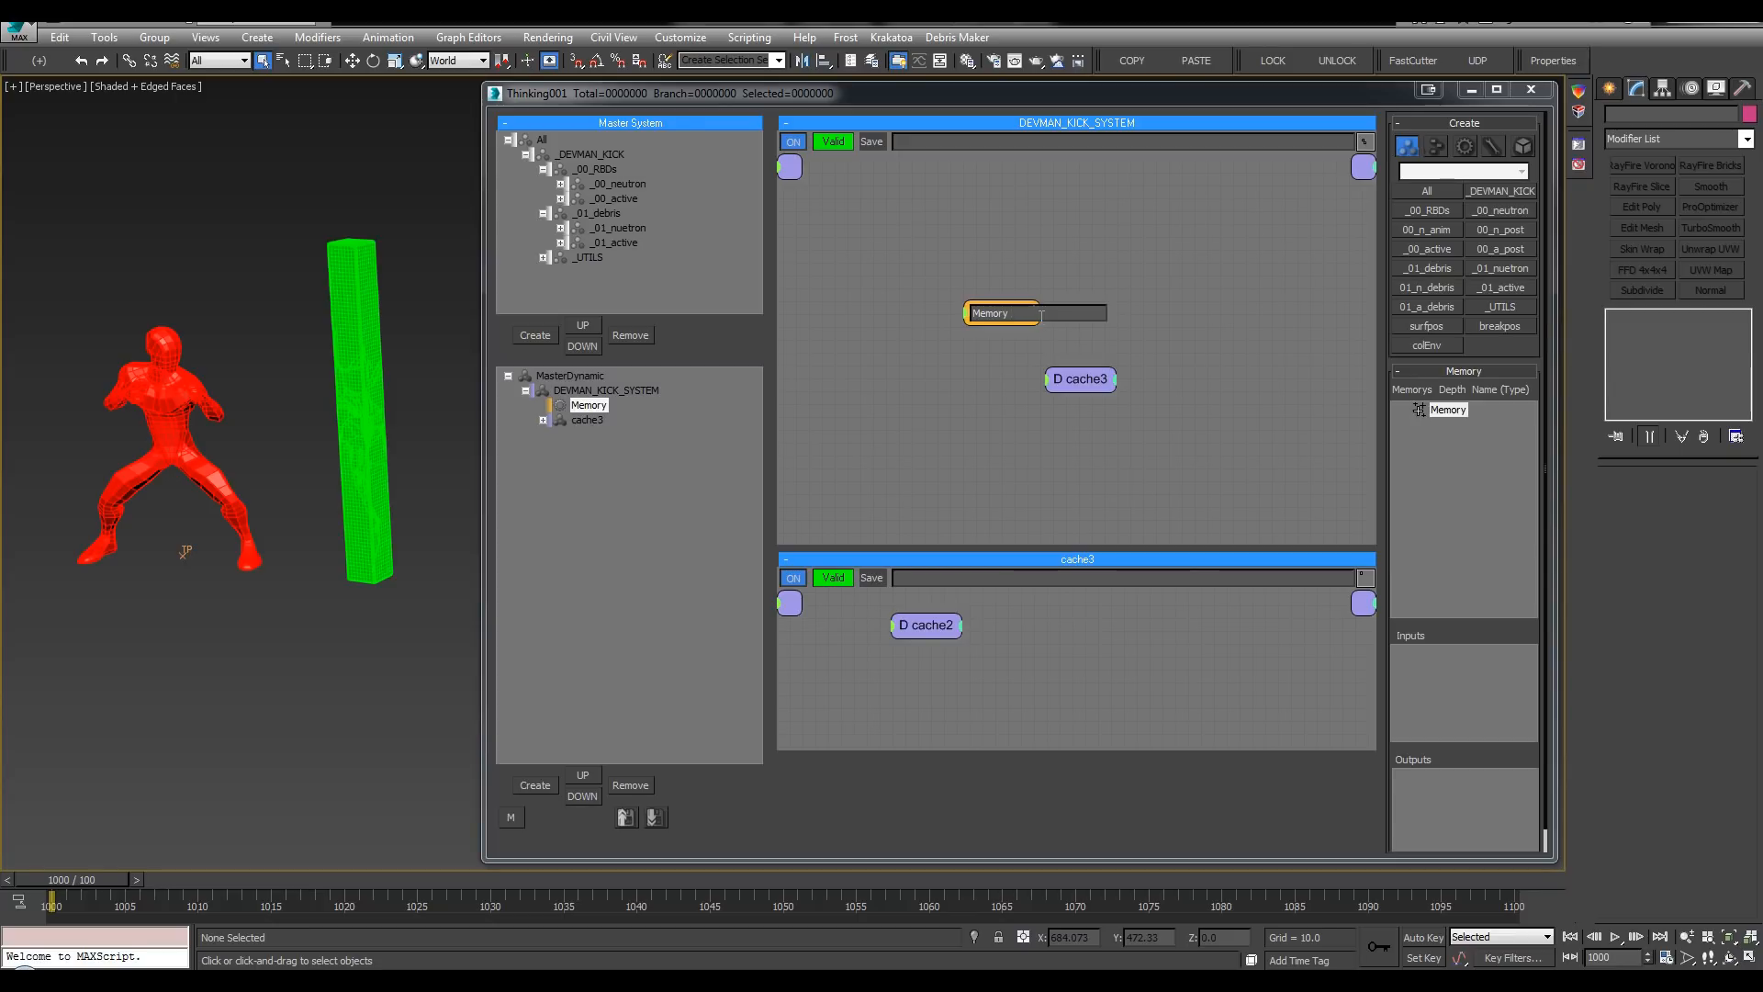
pyautogui.write('ASTER')
pyautogui.press('Return')
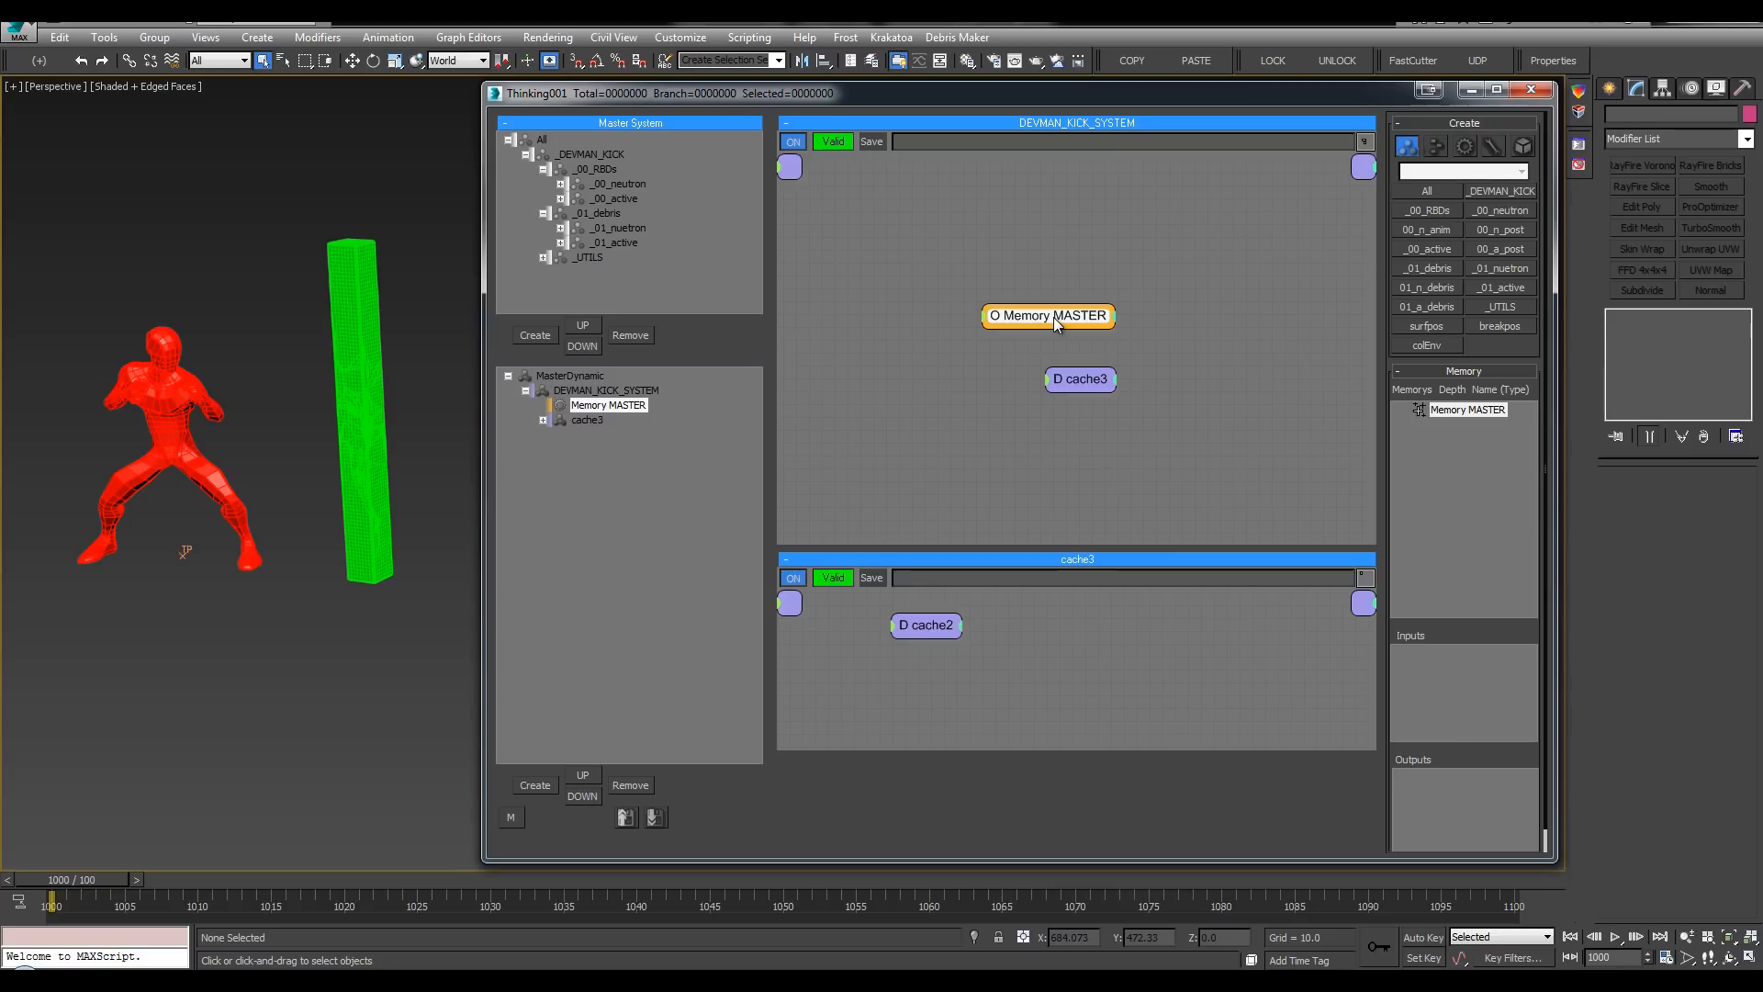
pyautogui.click(1438, 149)
pyautogui.moveTo(1099, 210); pyautogui.dragTo(1105, 211)
pyautogui.moveTo(1059, 318); pyautogui.dragTo(1064, 323)
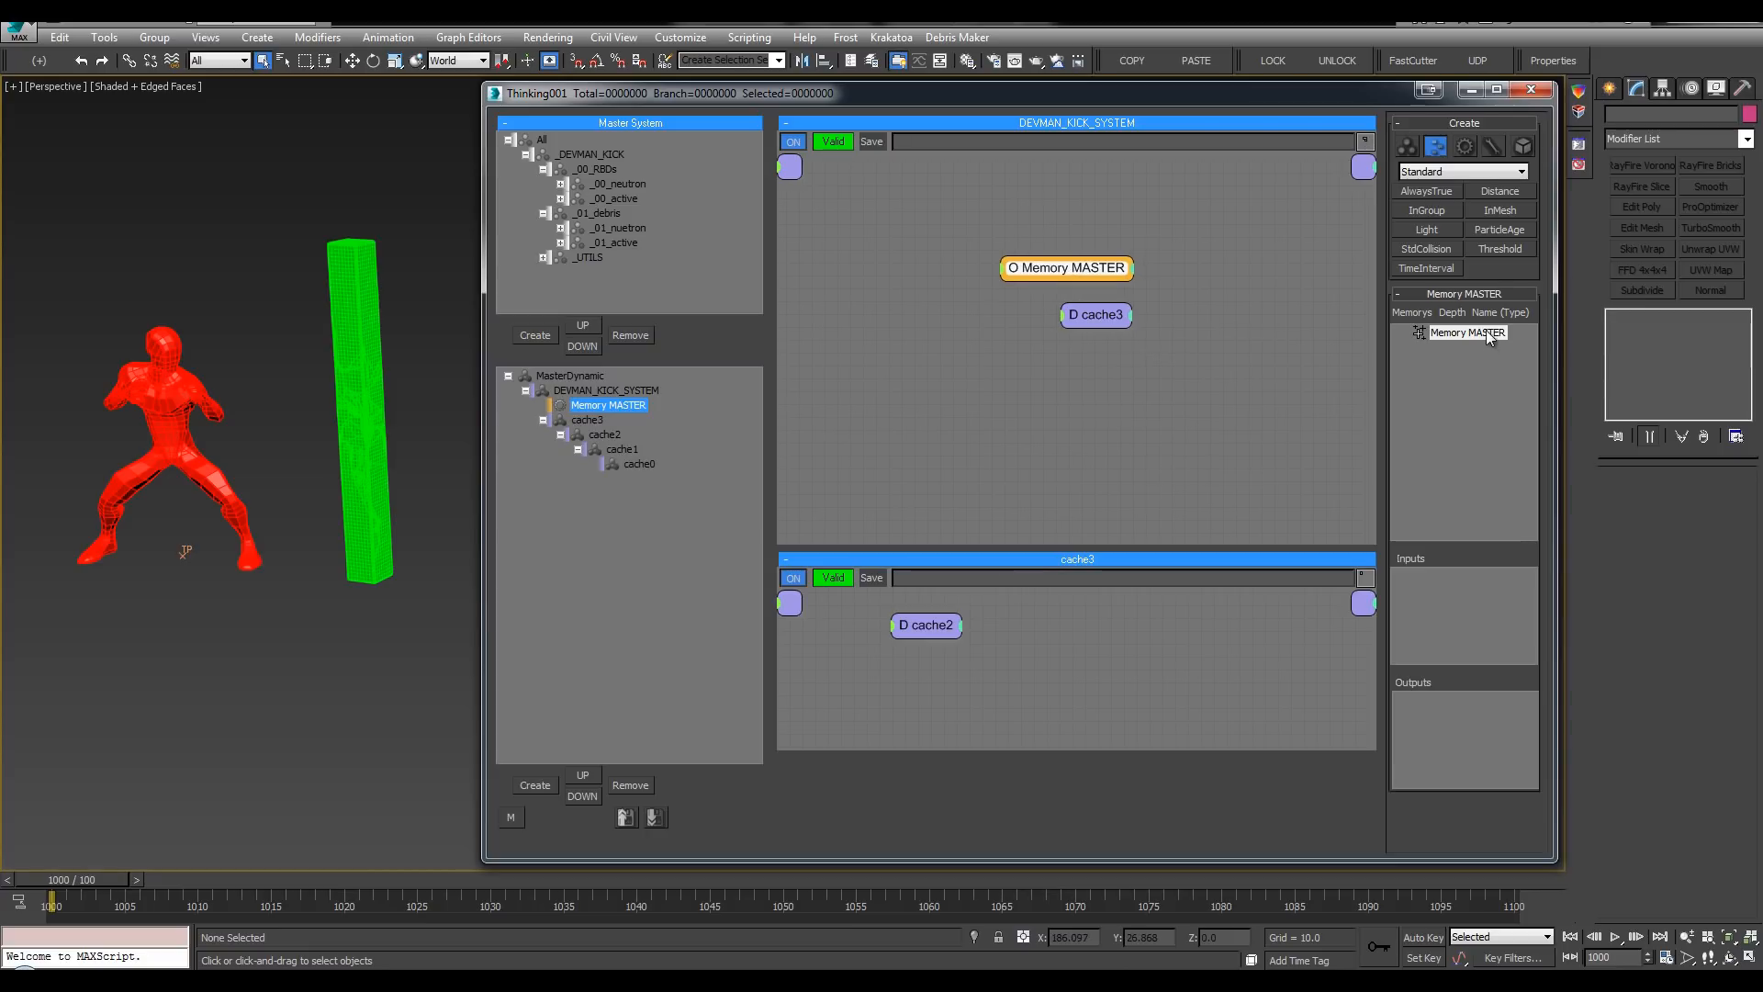
# Step: Add two Integer memory entries named gravity and friction to Memory MASTER
pyautogui.rightClick(1484, 331)
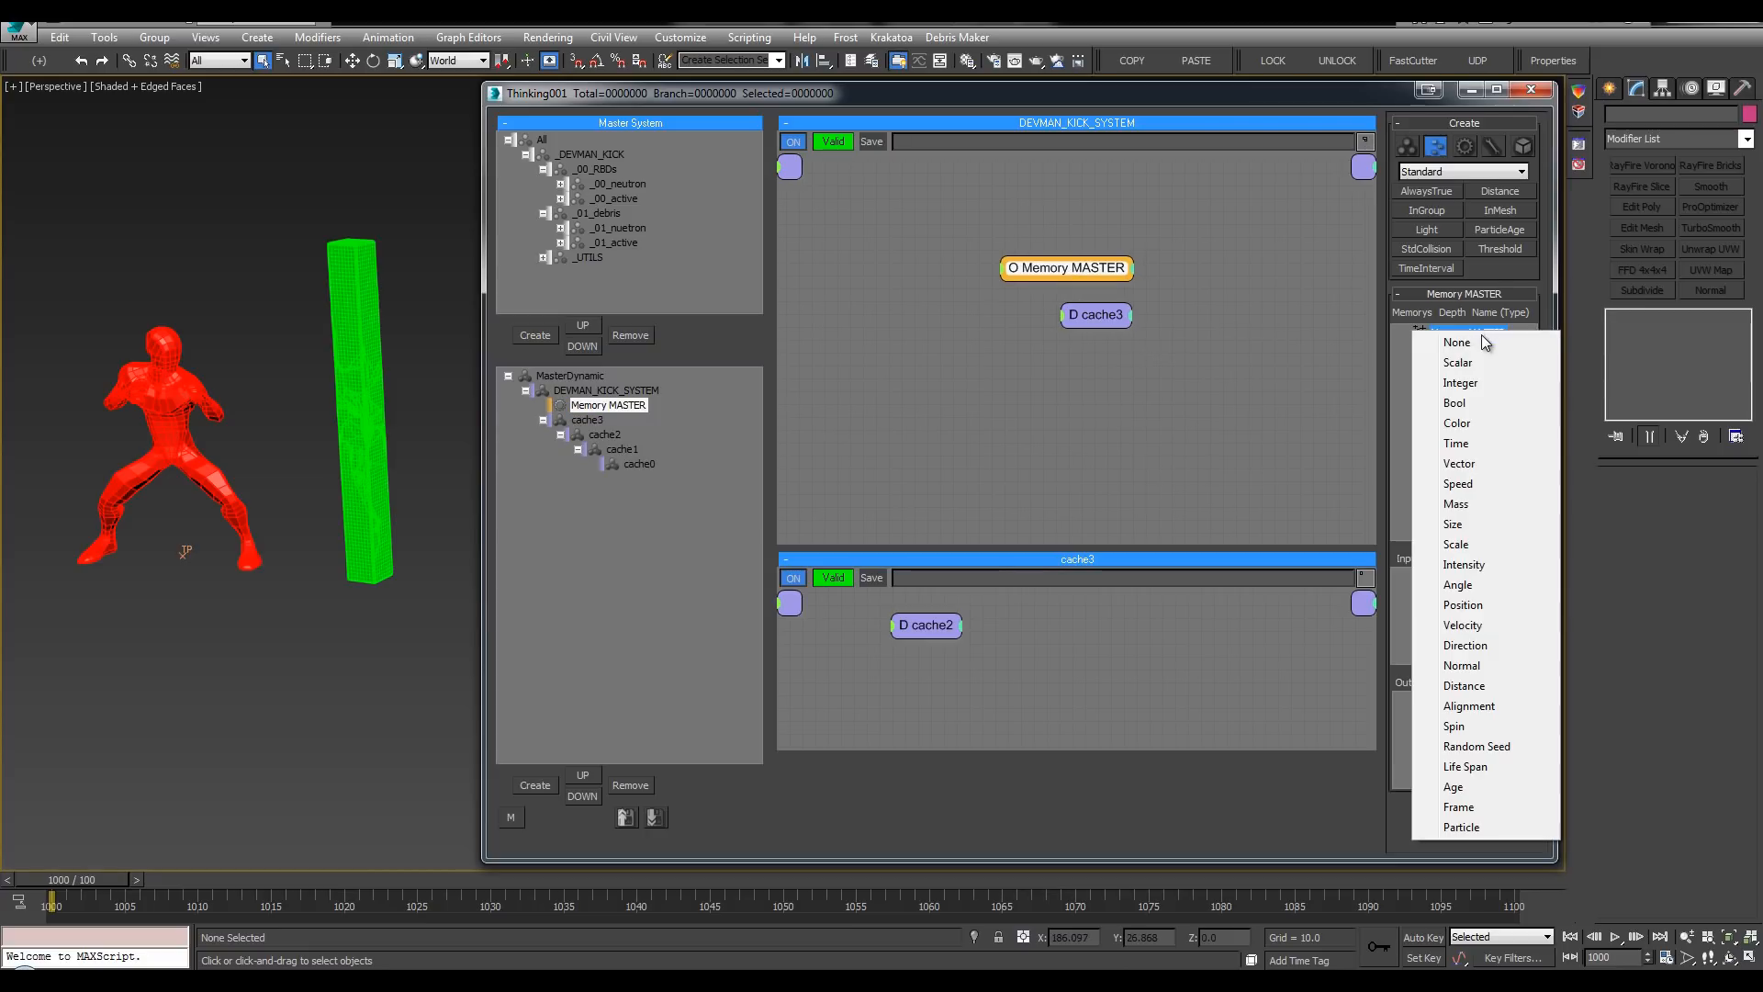
pyautogui.click(1479, 383)
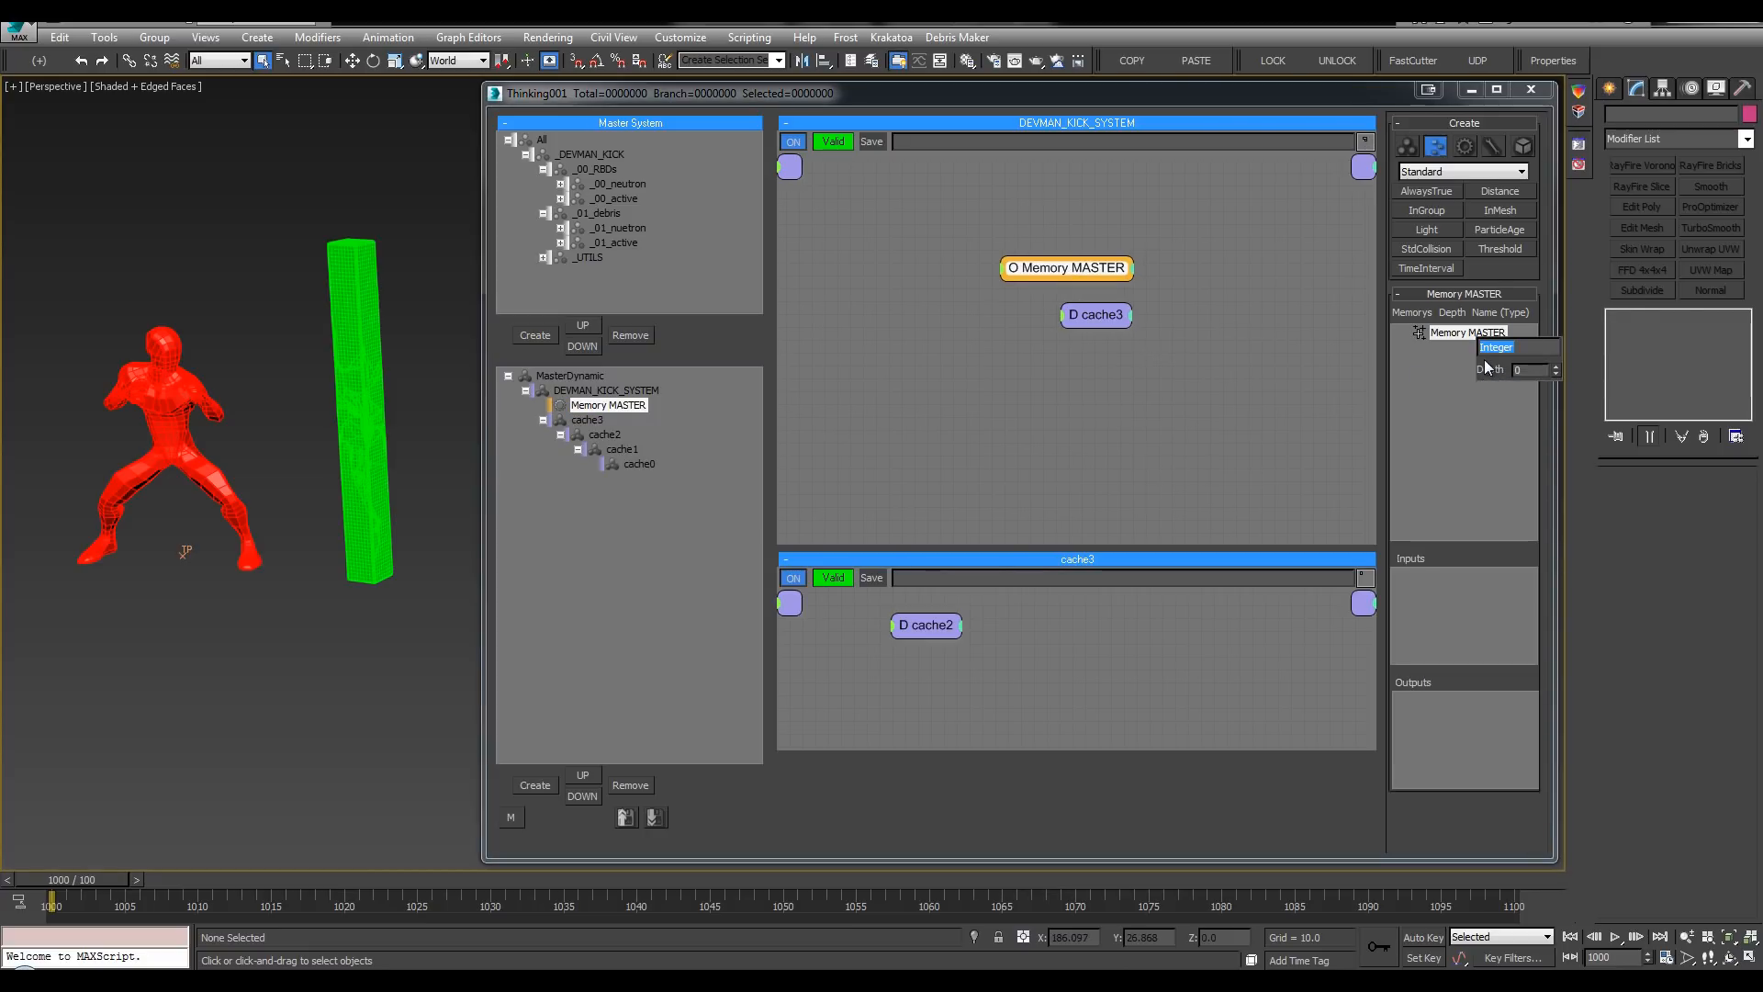
pyautogui.write('gravity')
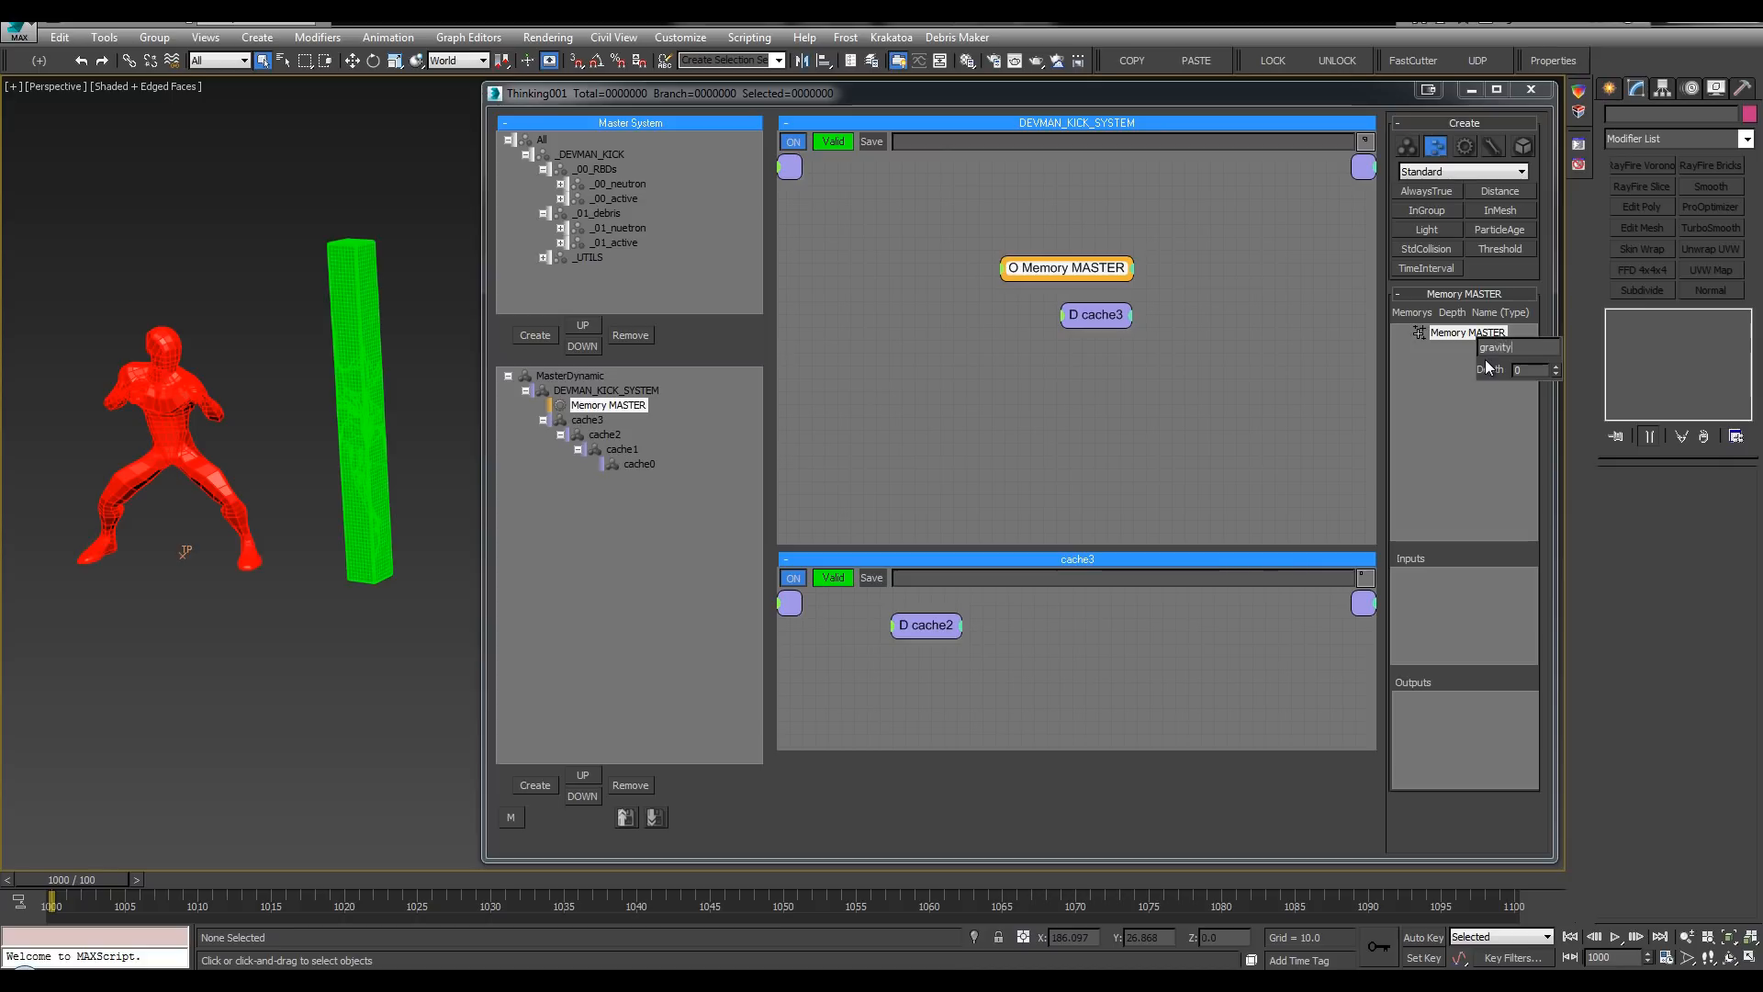
pyautogui.press('Return')
pyautogui.rightClick(1473, 338)
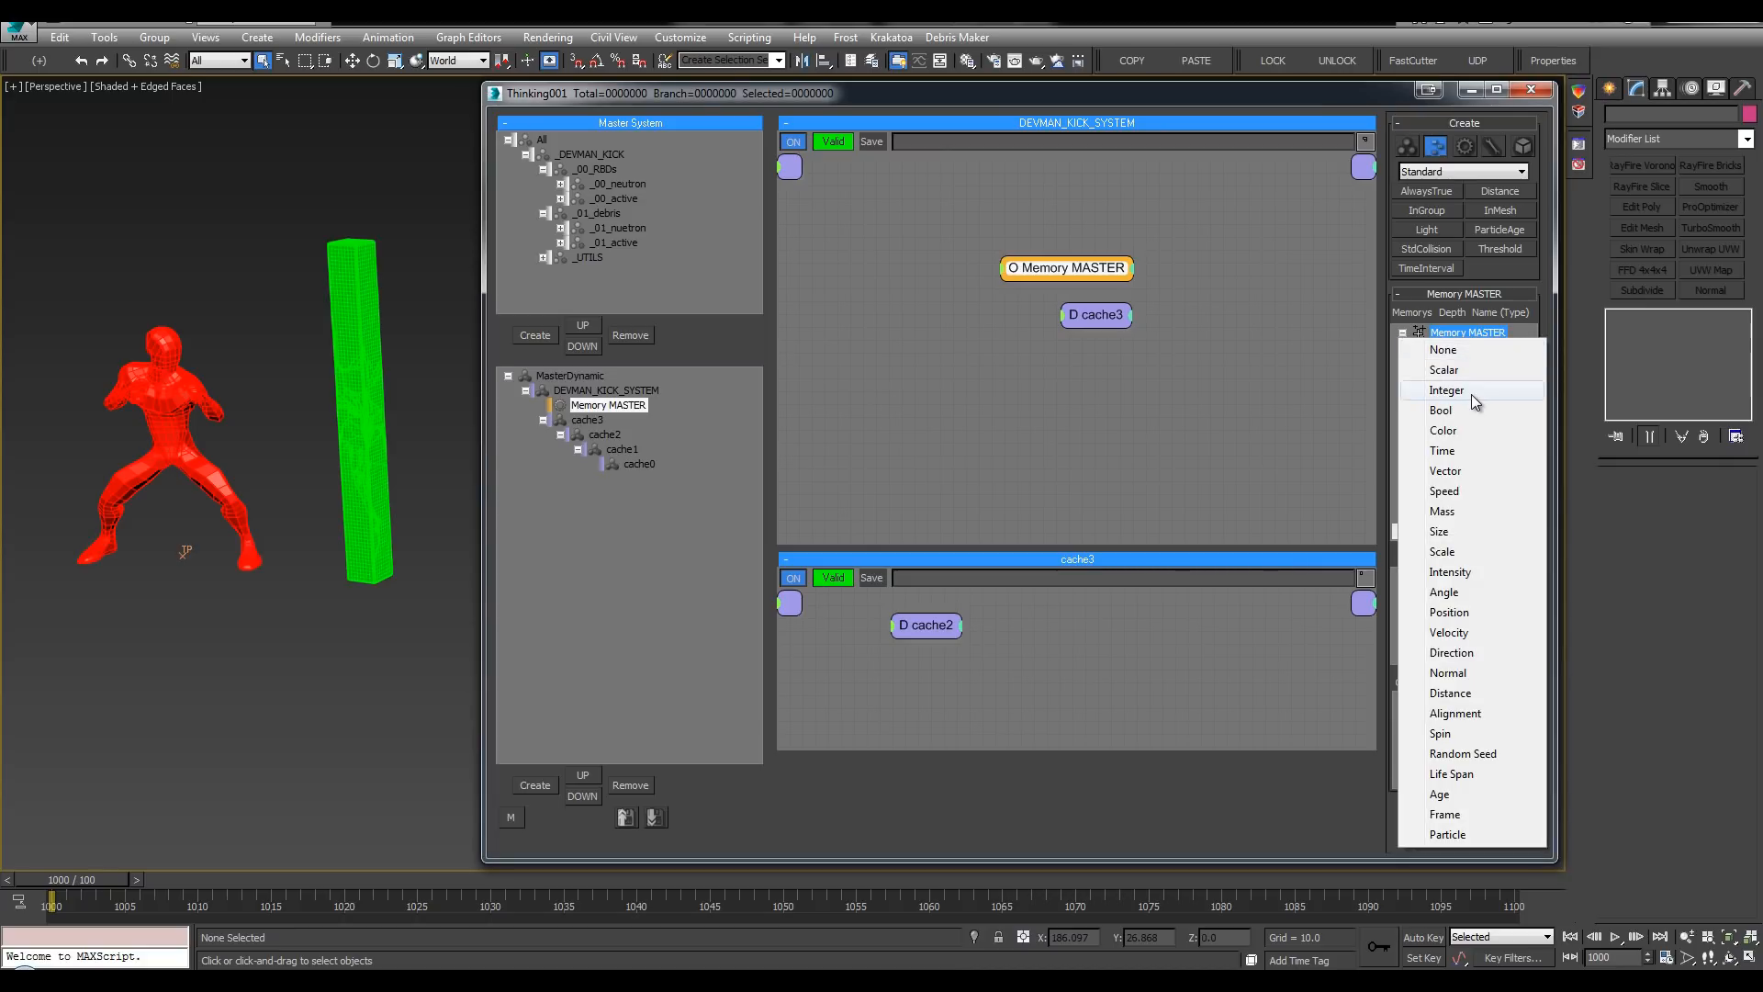
pyautogui.click(1472, 394)
pyautogui.write('friction')
pyautogui.press('Return')
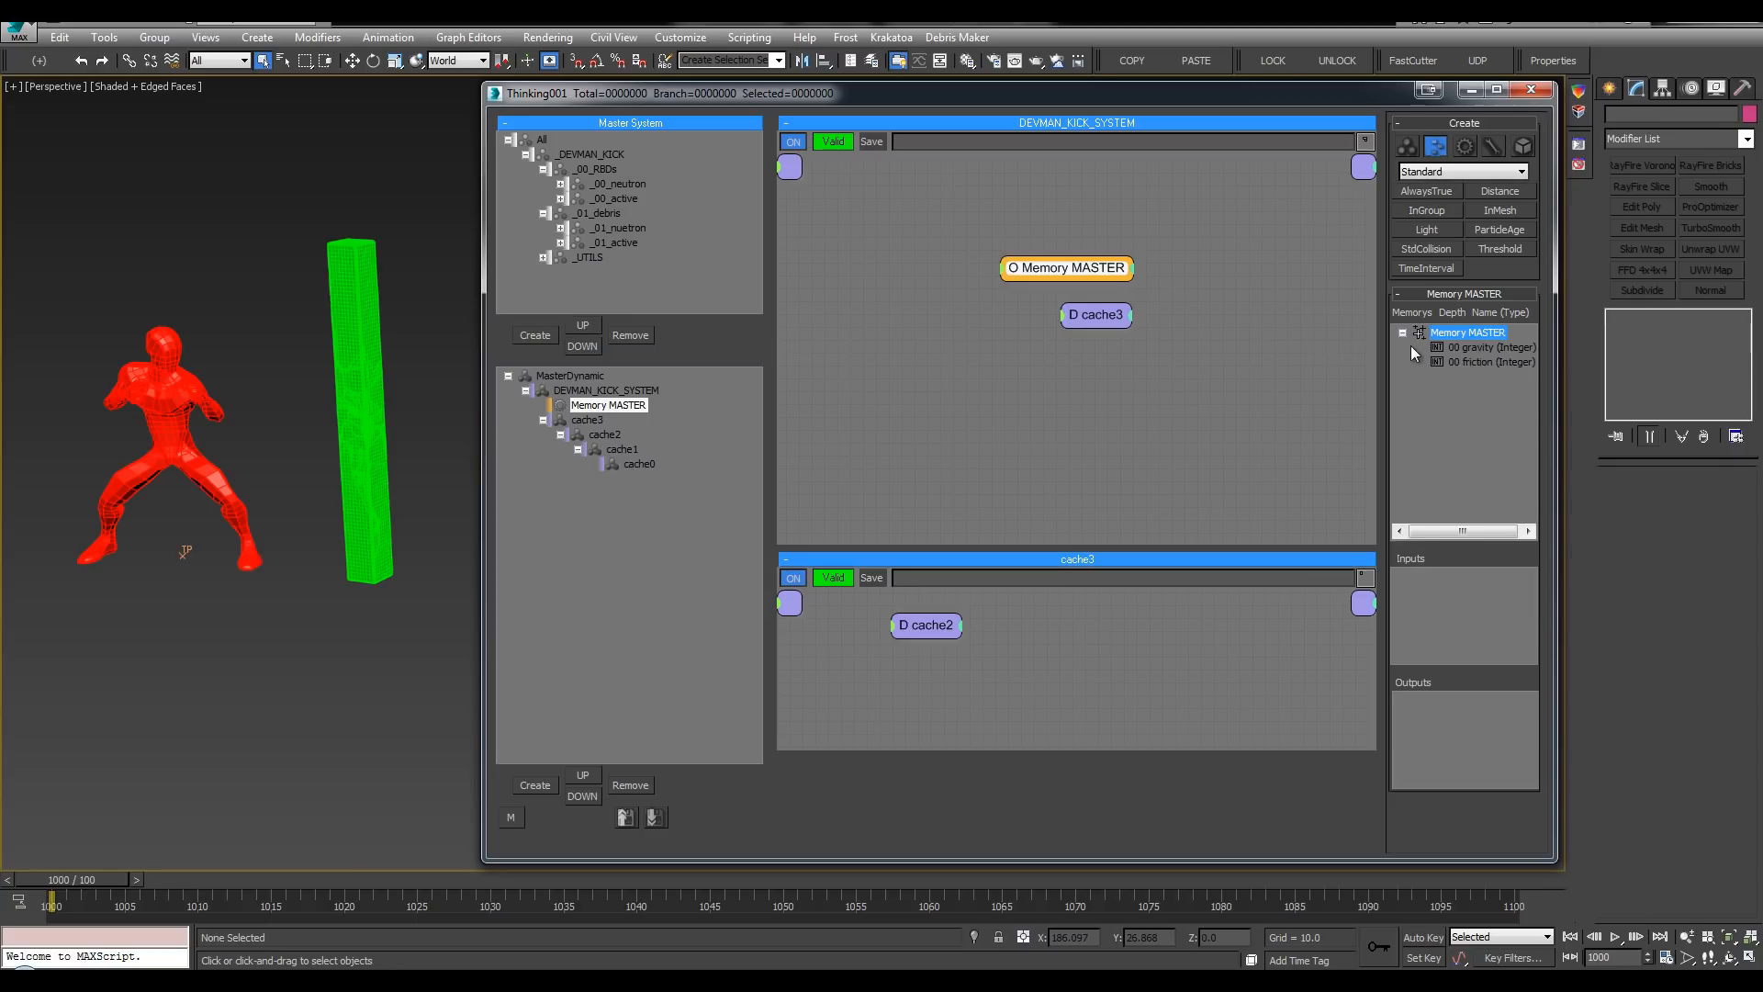
pyautogui.click(898, 323)
pyautogui.click(568, 380)
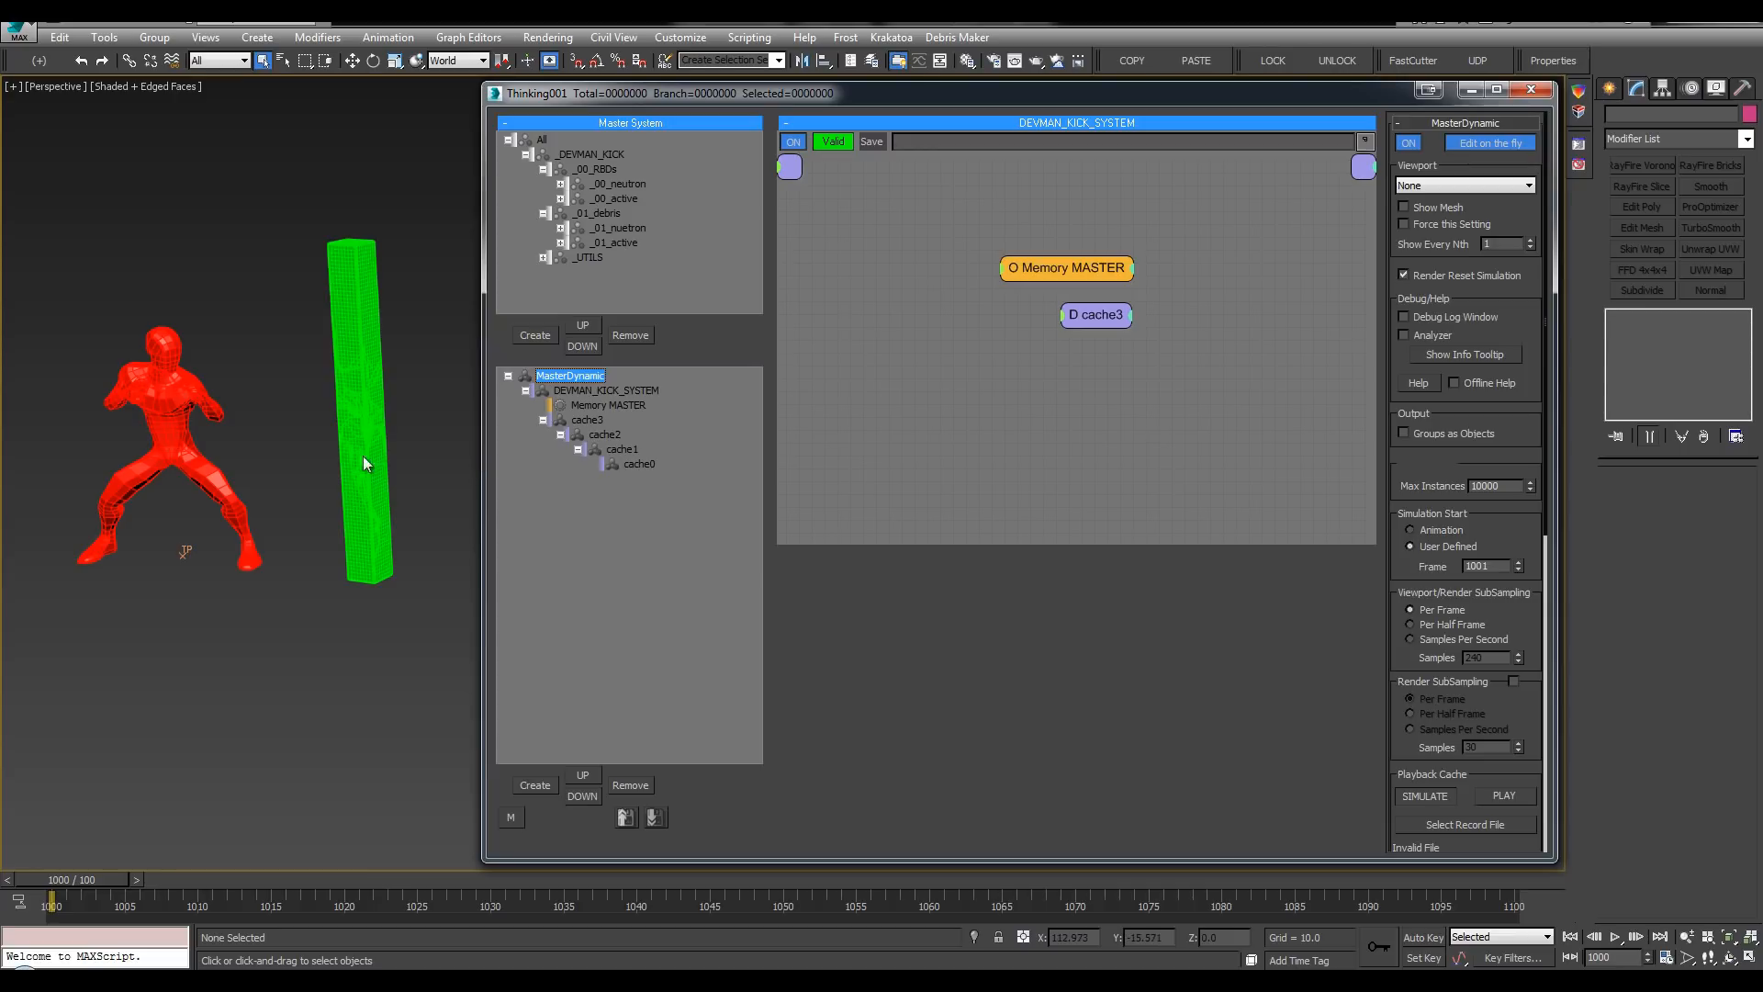
pyautogui.click(595, 158)
pyautogui.click(897, 475)
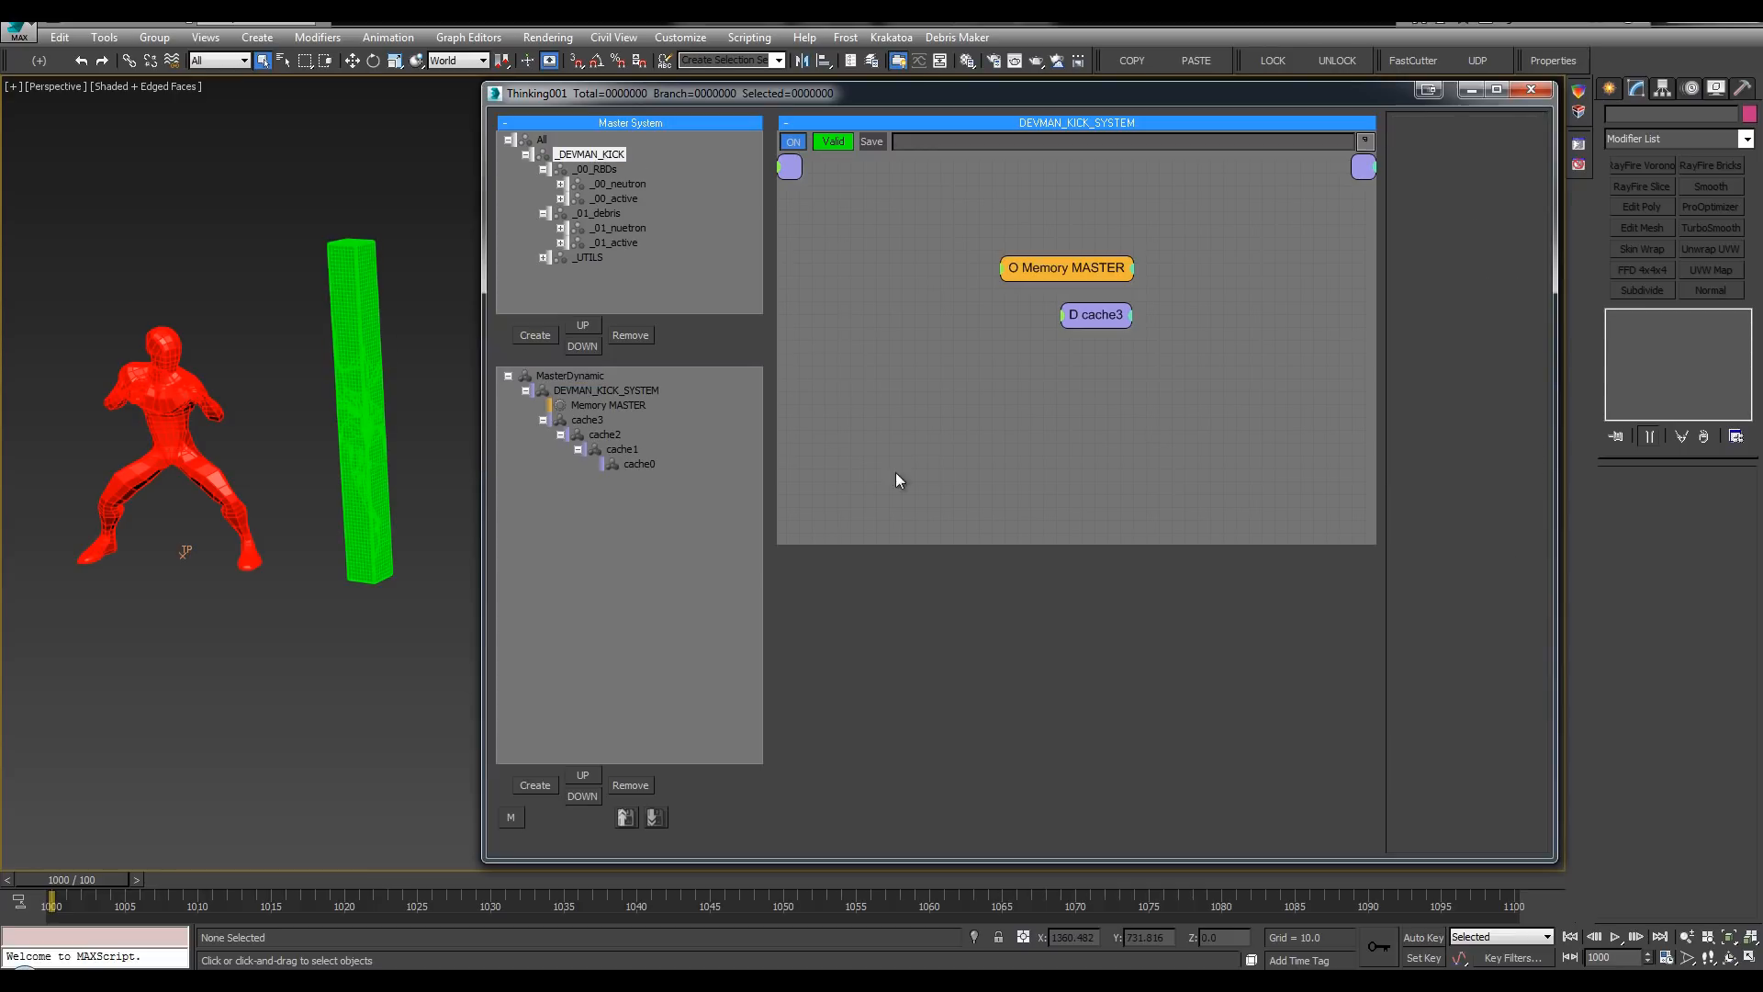
# Step: Save the MasterDynamic node setup as devman_kick_lesson in the v0006 folder, with particle groups set to exist or create
pyautogui.click(562, 376)
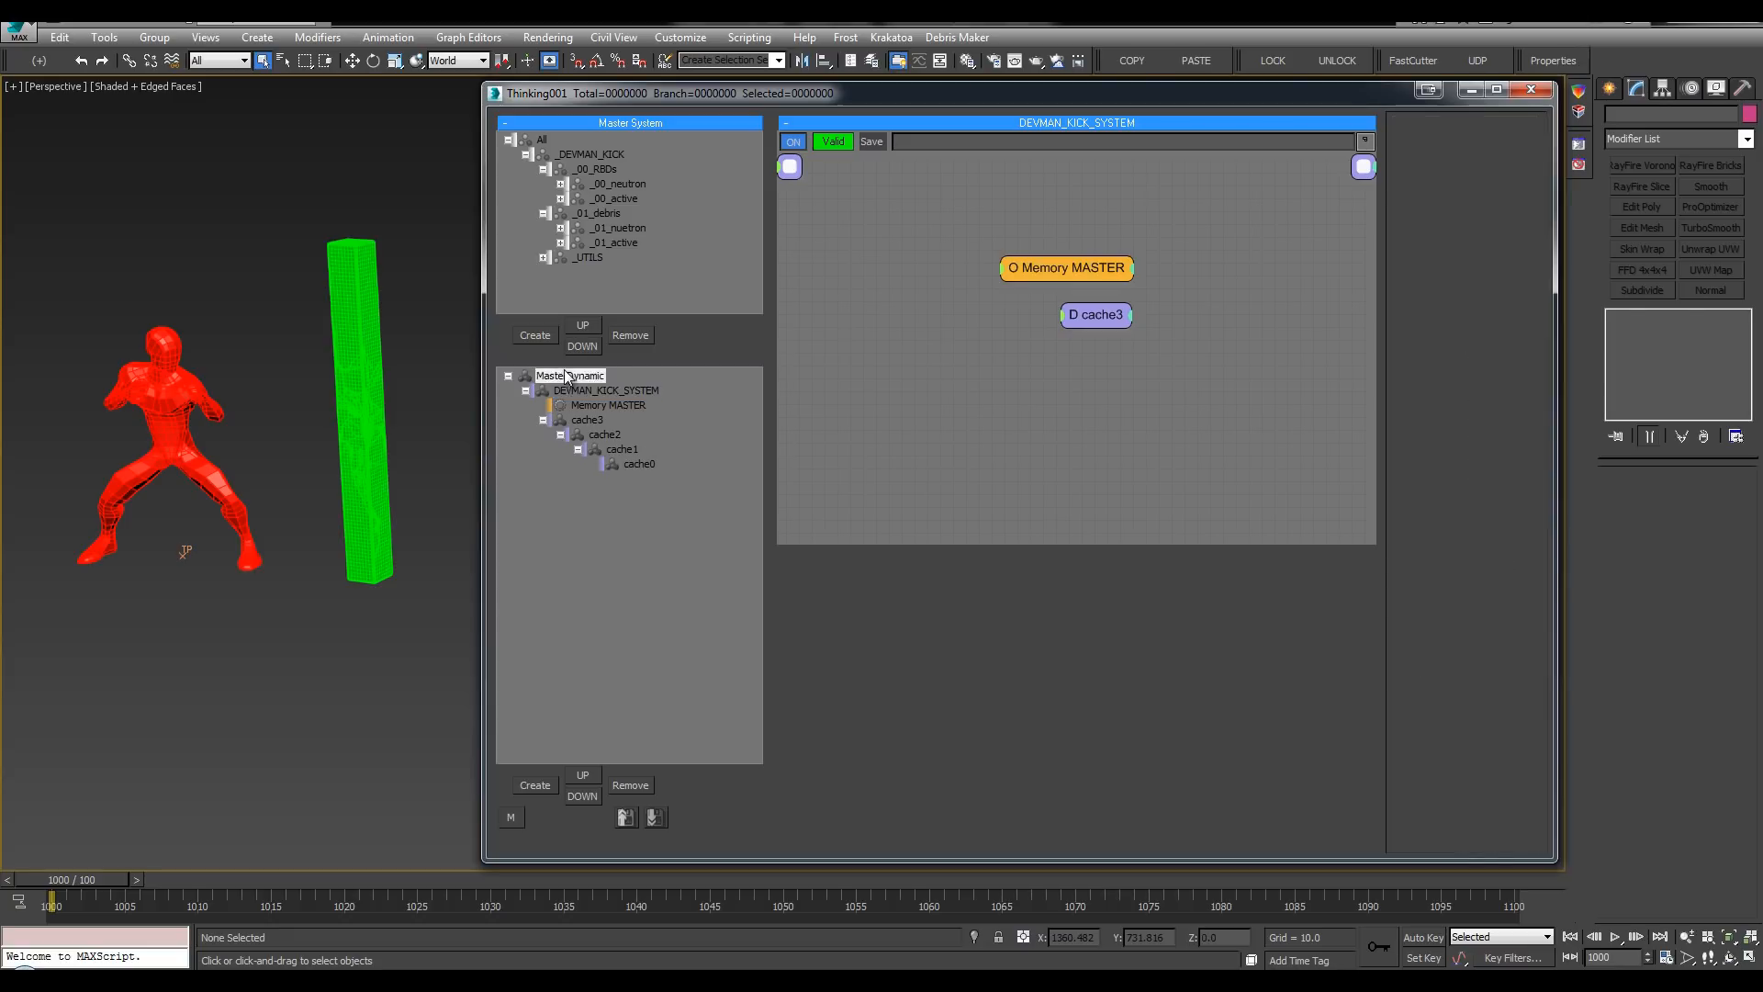
pyautogui.click(655, 818)
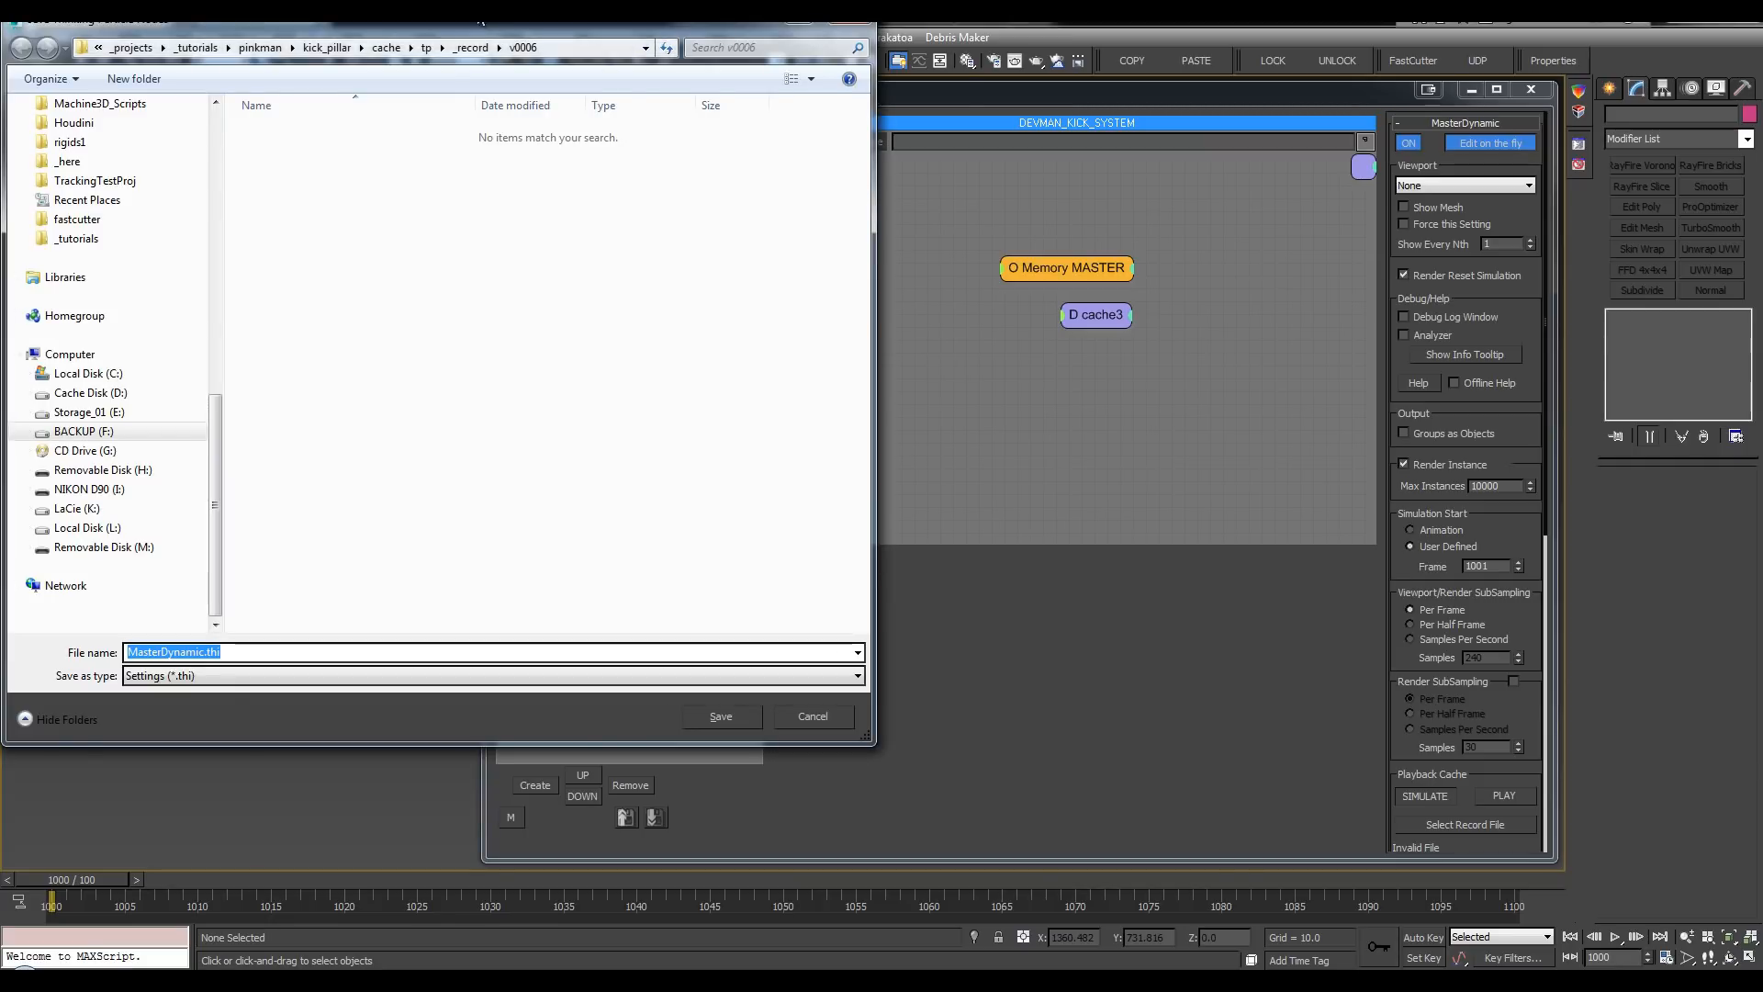
pyautogui.moveTo(480, 30); pyautogui.dragTo(562, 40)
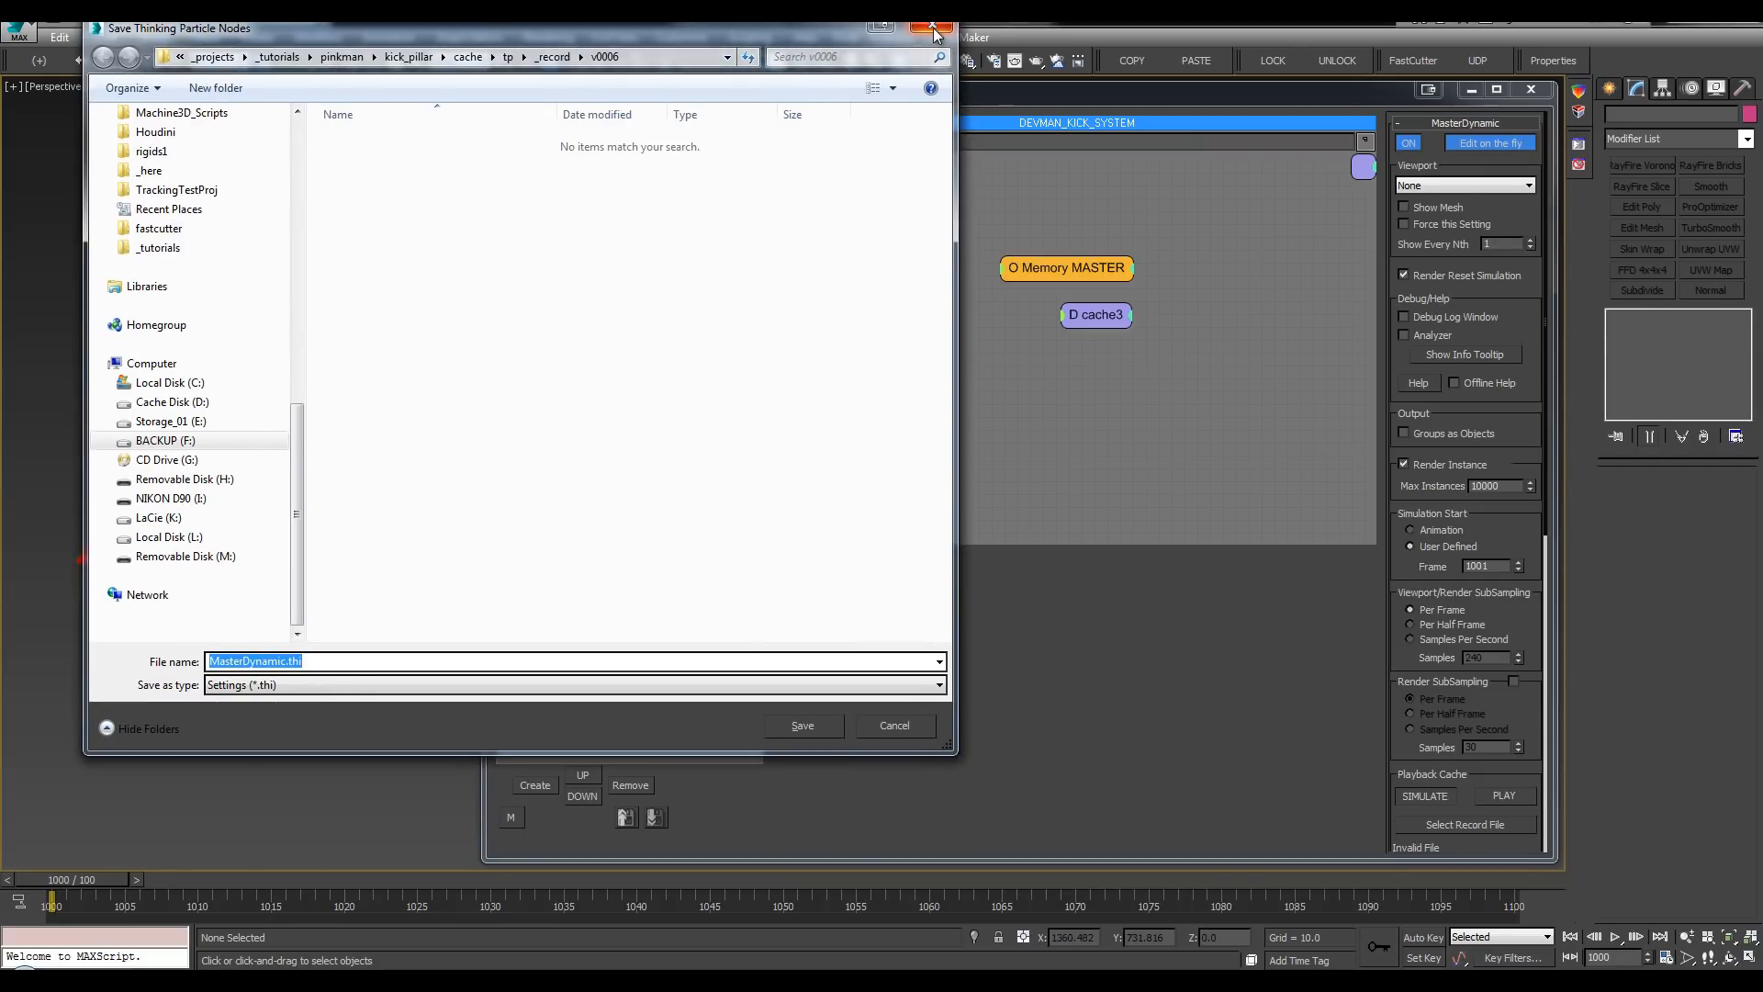
pyautogui.write('de')
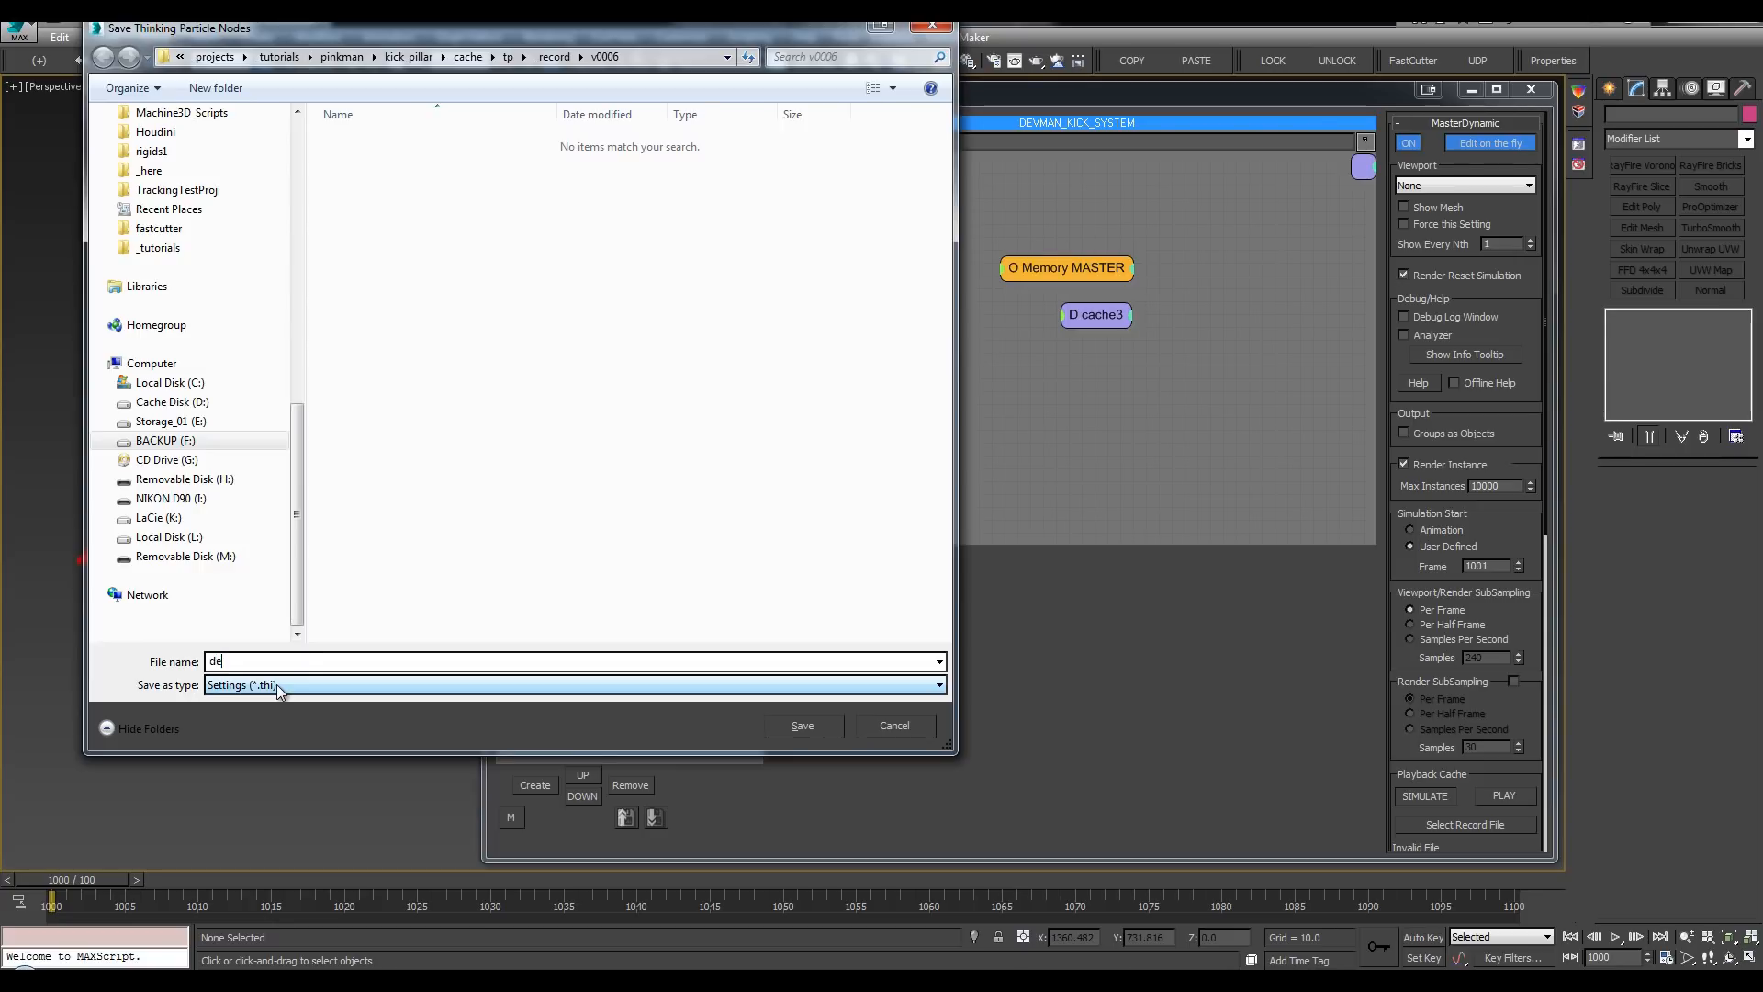
pyautogui.write('vman_kic')
pyautogui.press('BackSpace')
pyautogui.press('BackSpace')
pyautogui.write('ick_lesson')
pyautogui.press('BackSpace')
pyautogui.press('Return')
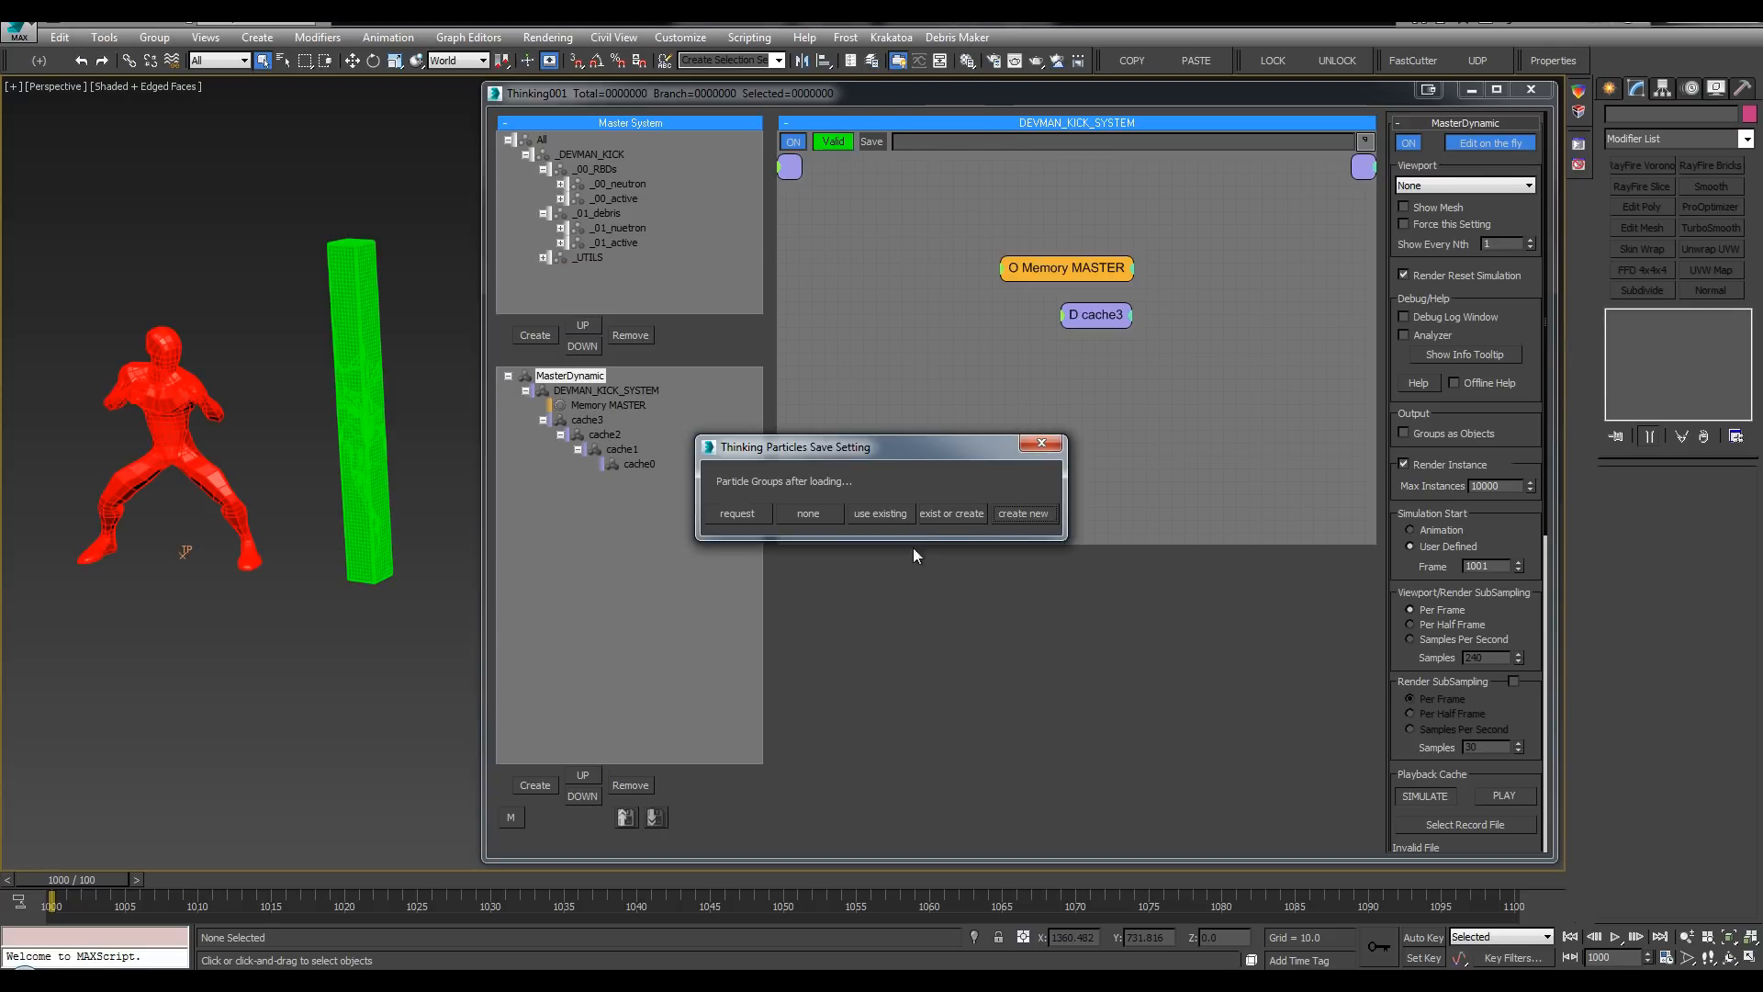
pyautogui.click(951, 515)
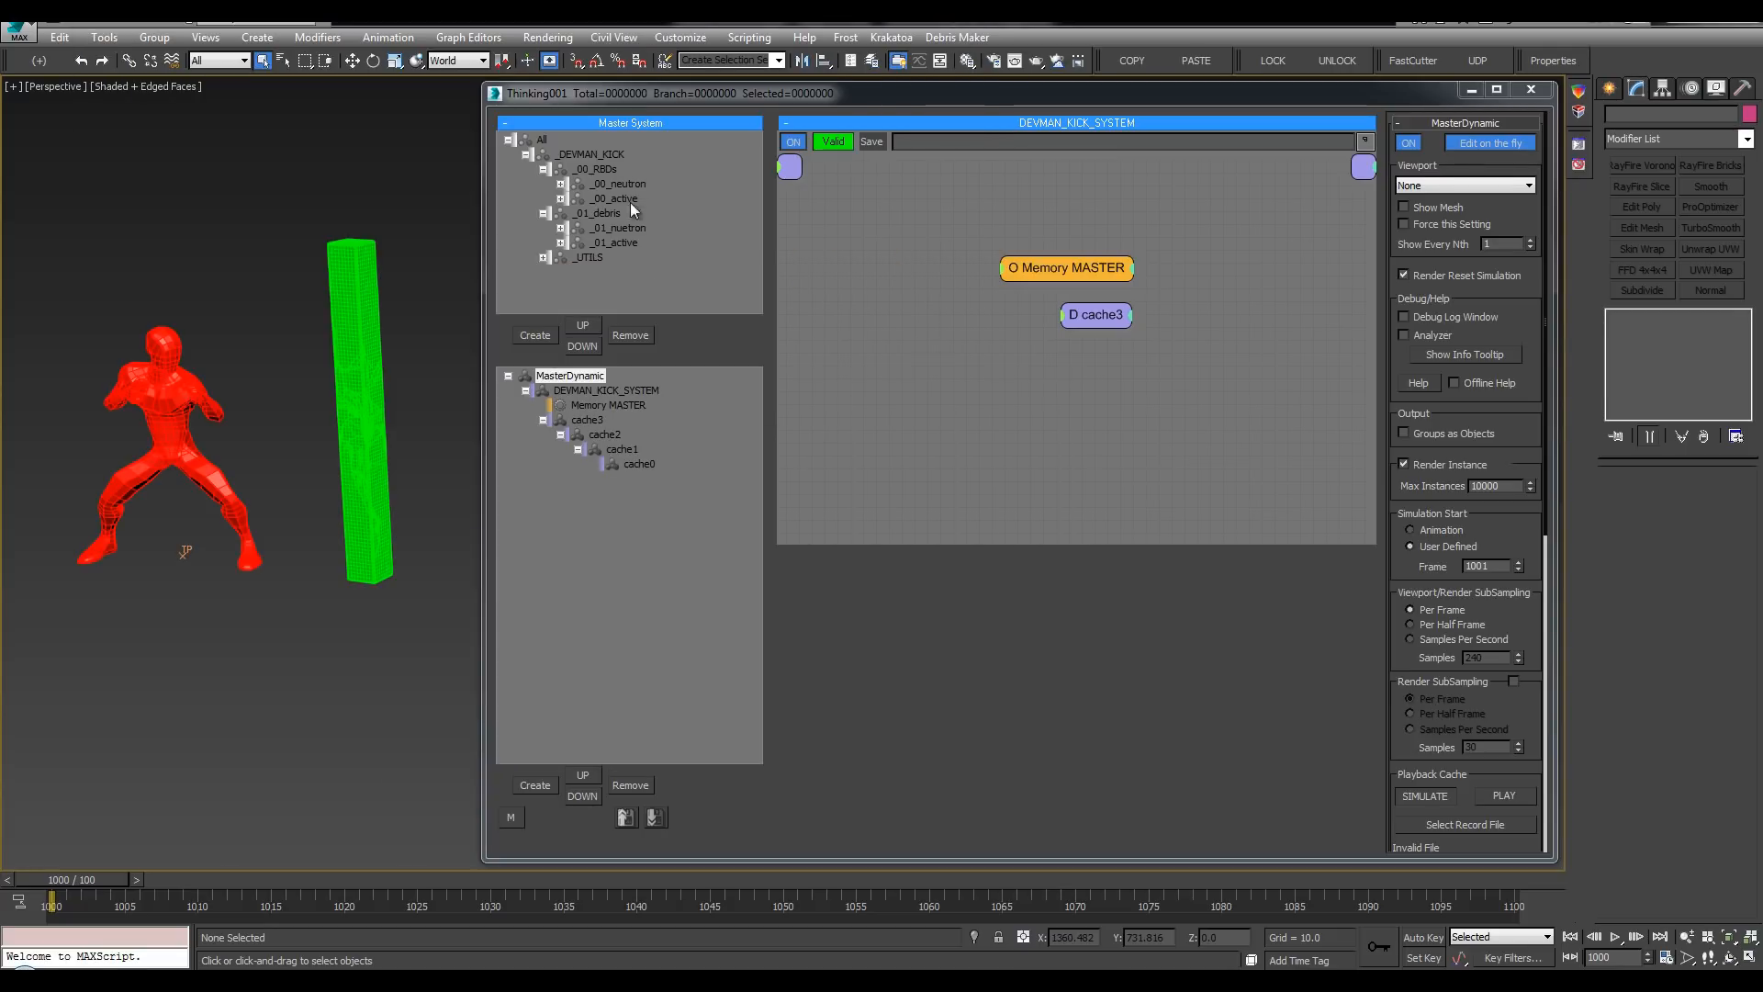
# Step: Examine the neutron and active subgroups of the RBD and debris groups, and check which scene objects make up the post
pyautogui.click(640, 464)
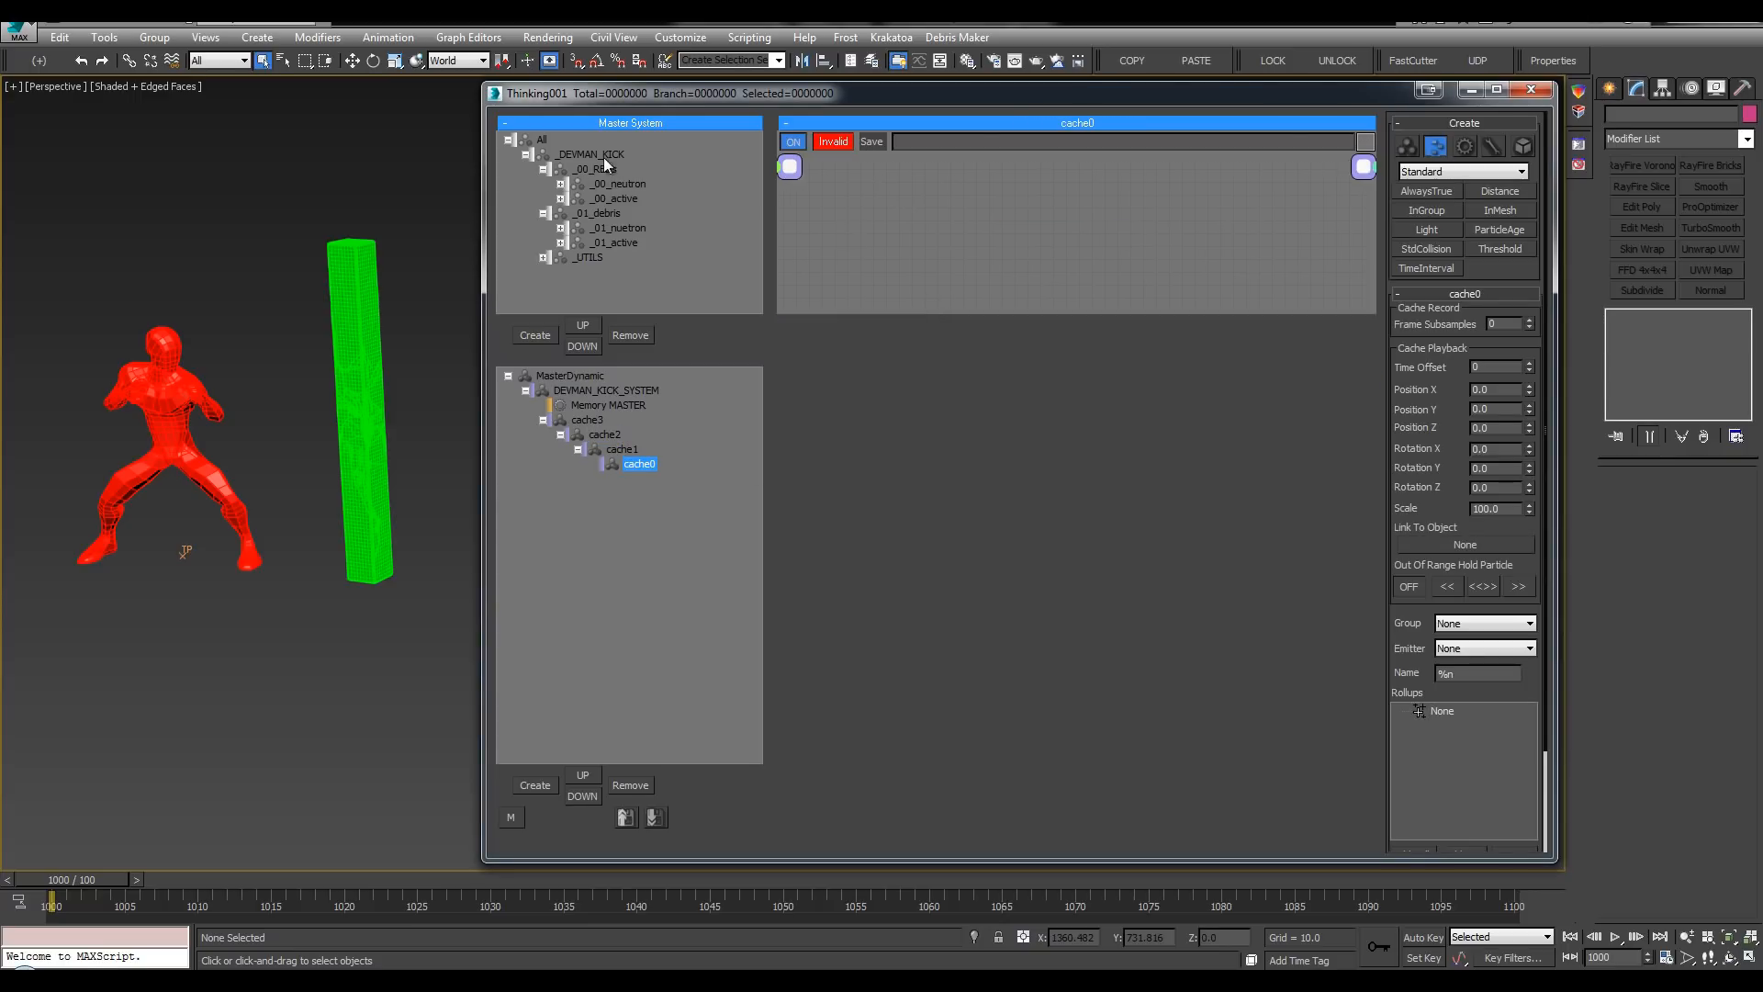
pyautogui.click(562, 243)
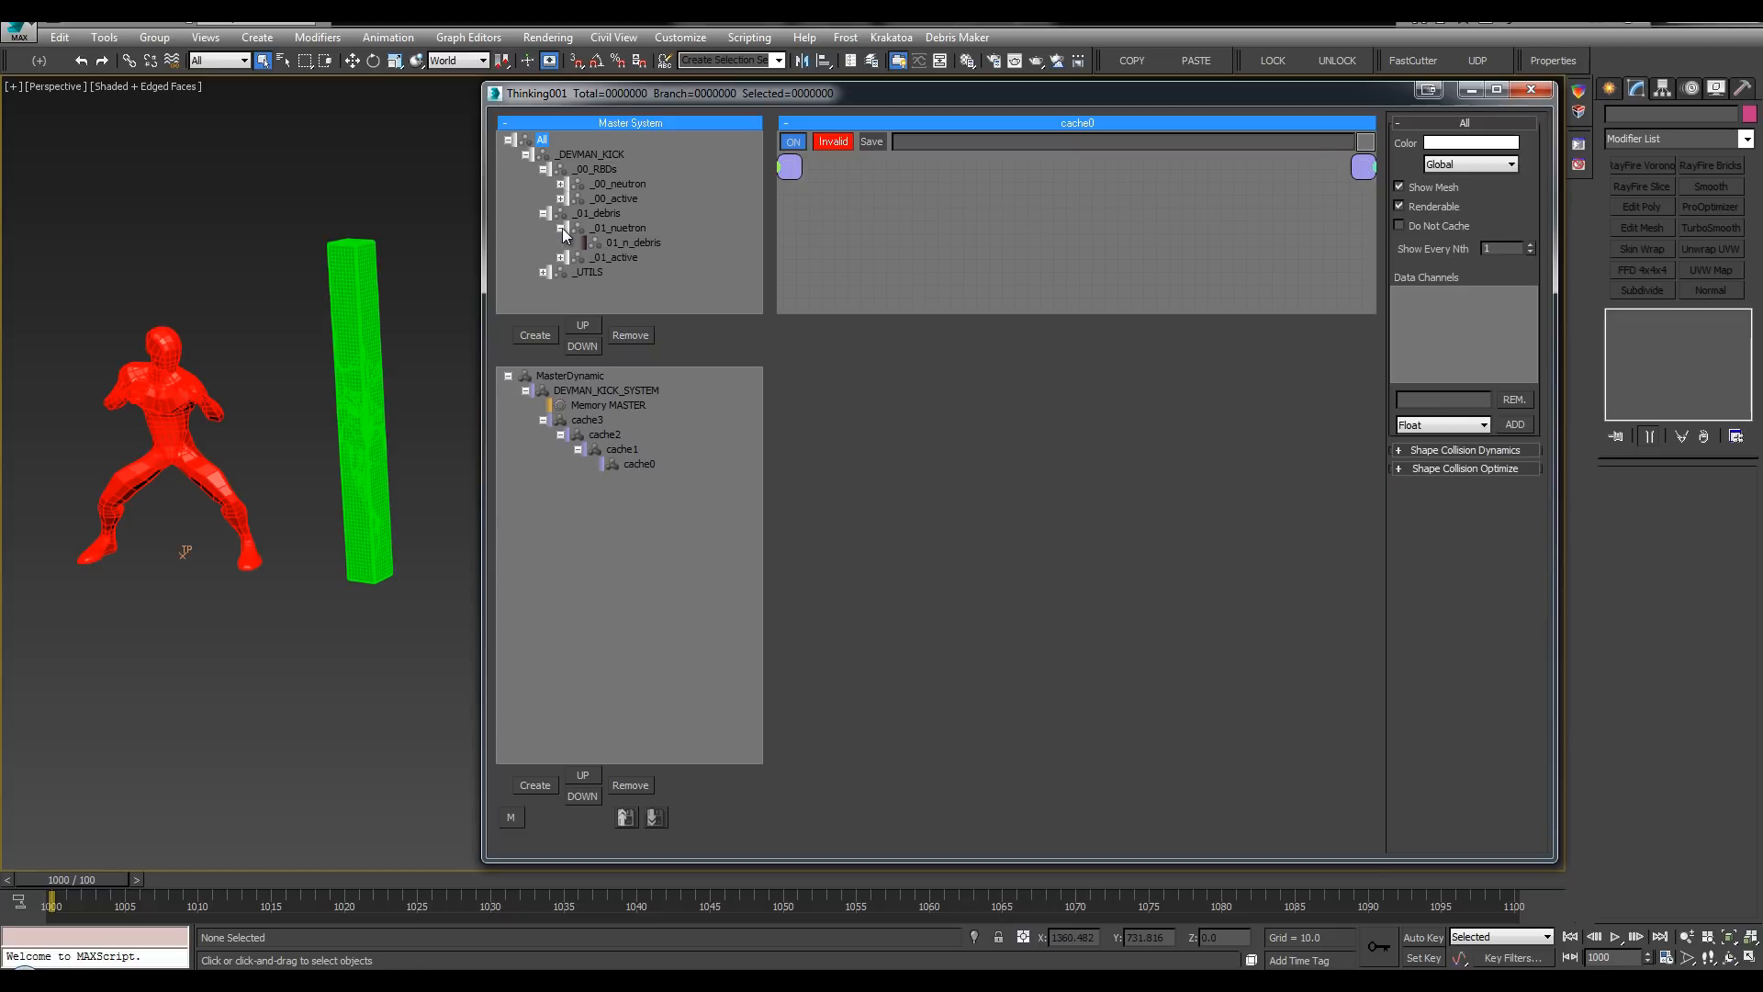
pyautogui.click(560, 199)
pyautogui.click(560, 184)
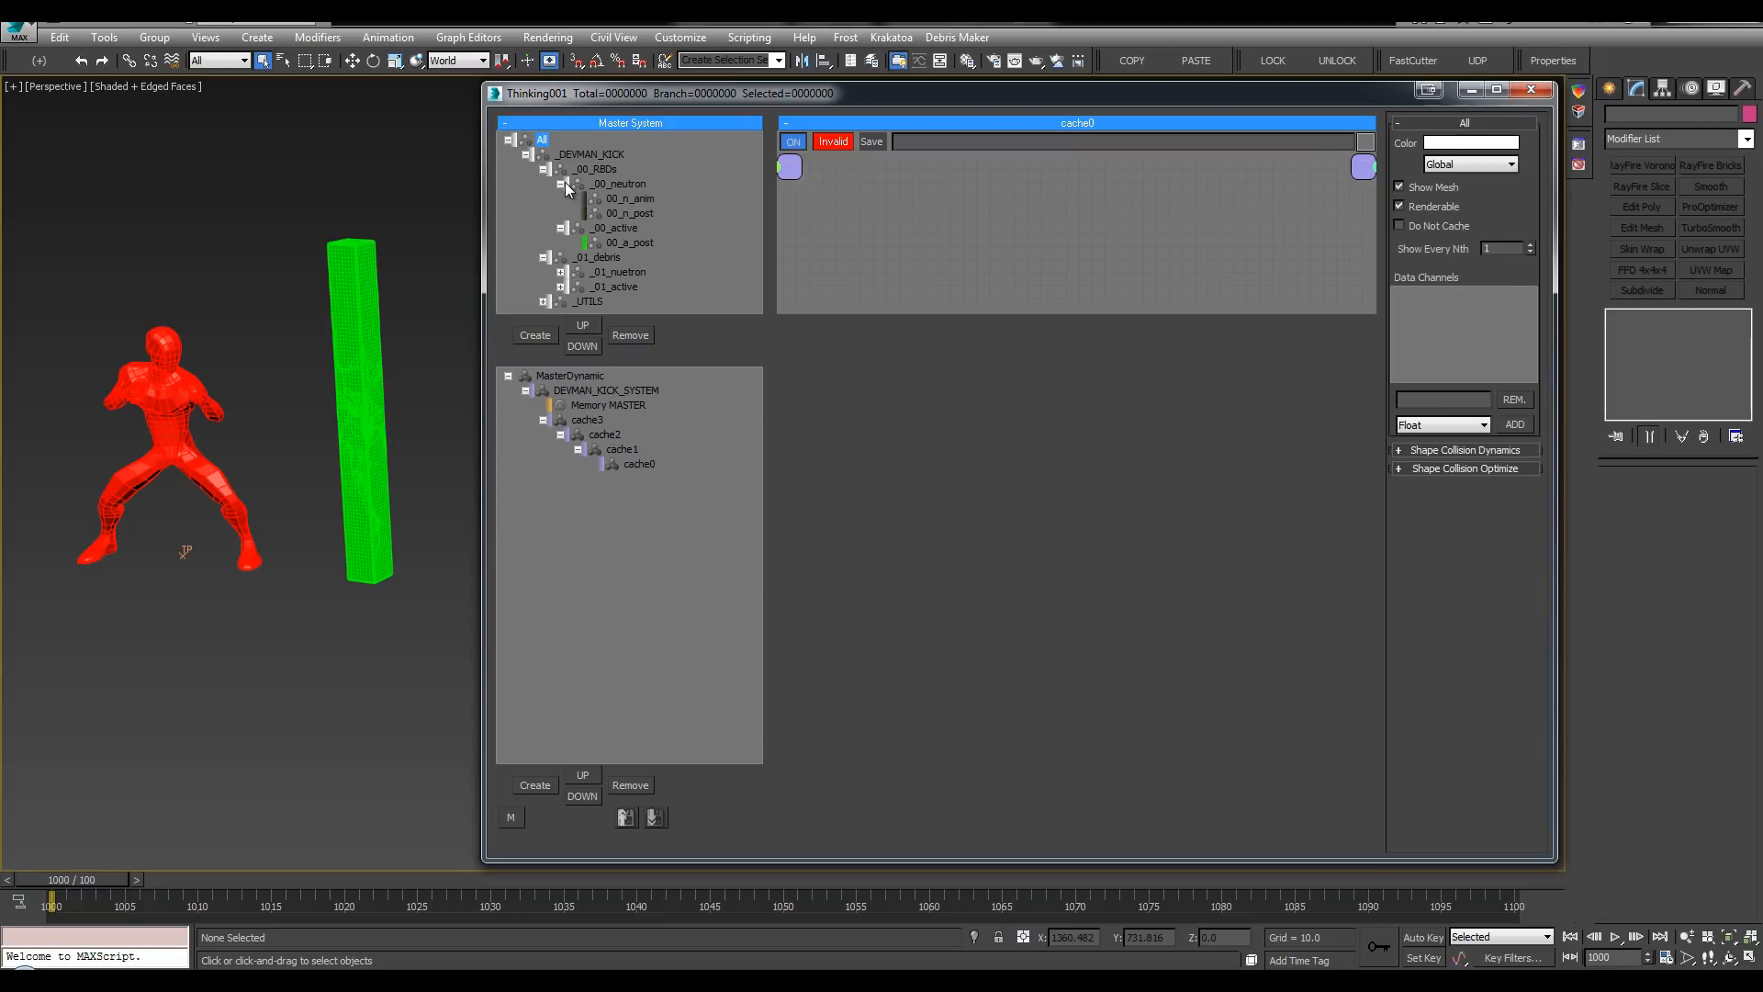
pyautogui.click(561, 185)
pyautogui.click(560, 199)
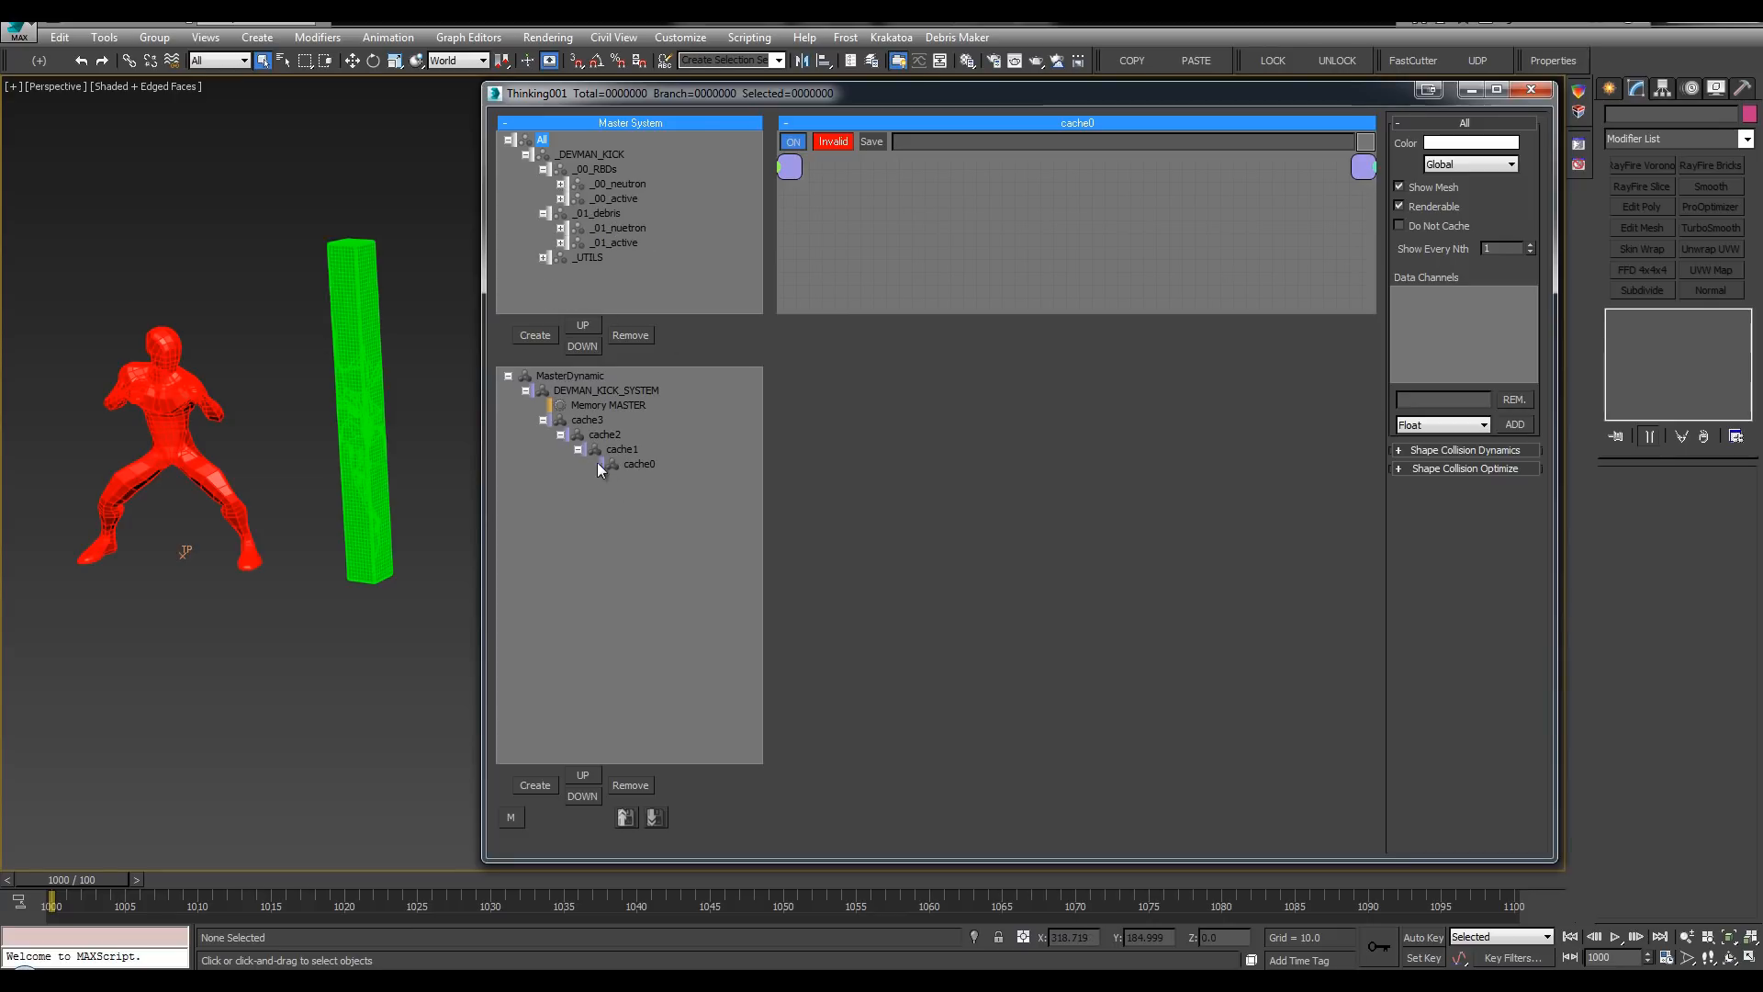
pyautogui.click(628, 467)
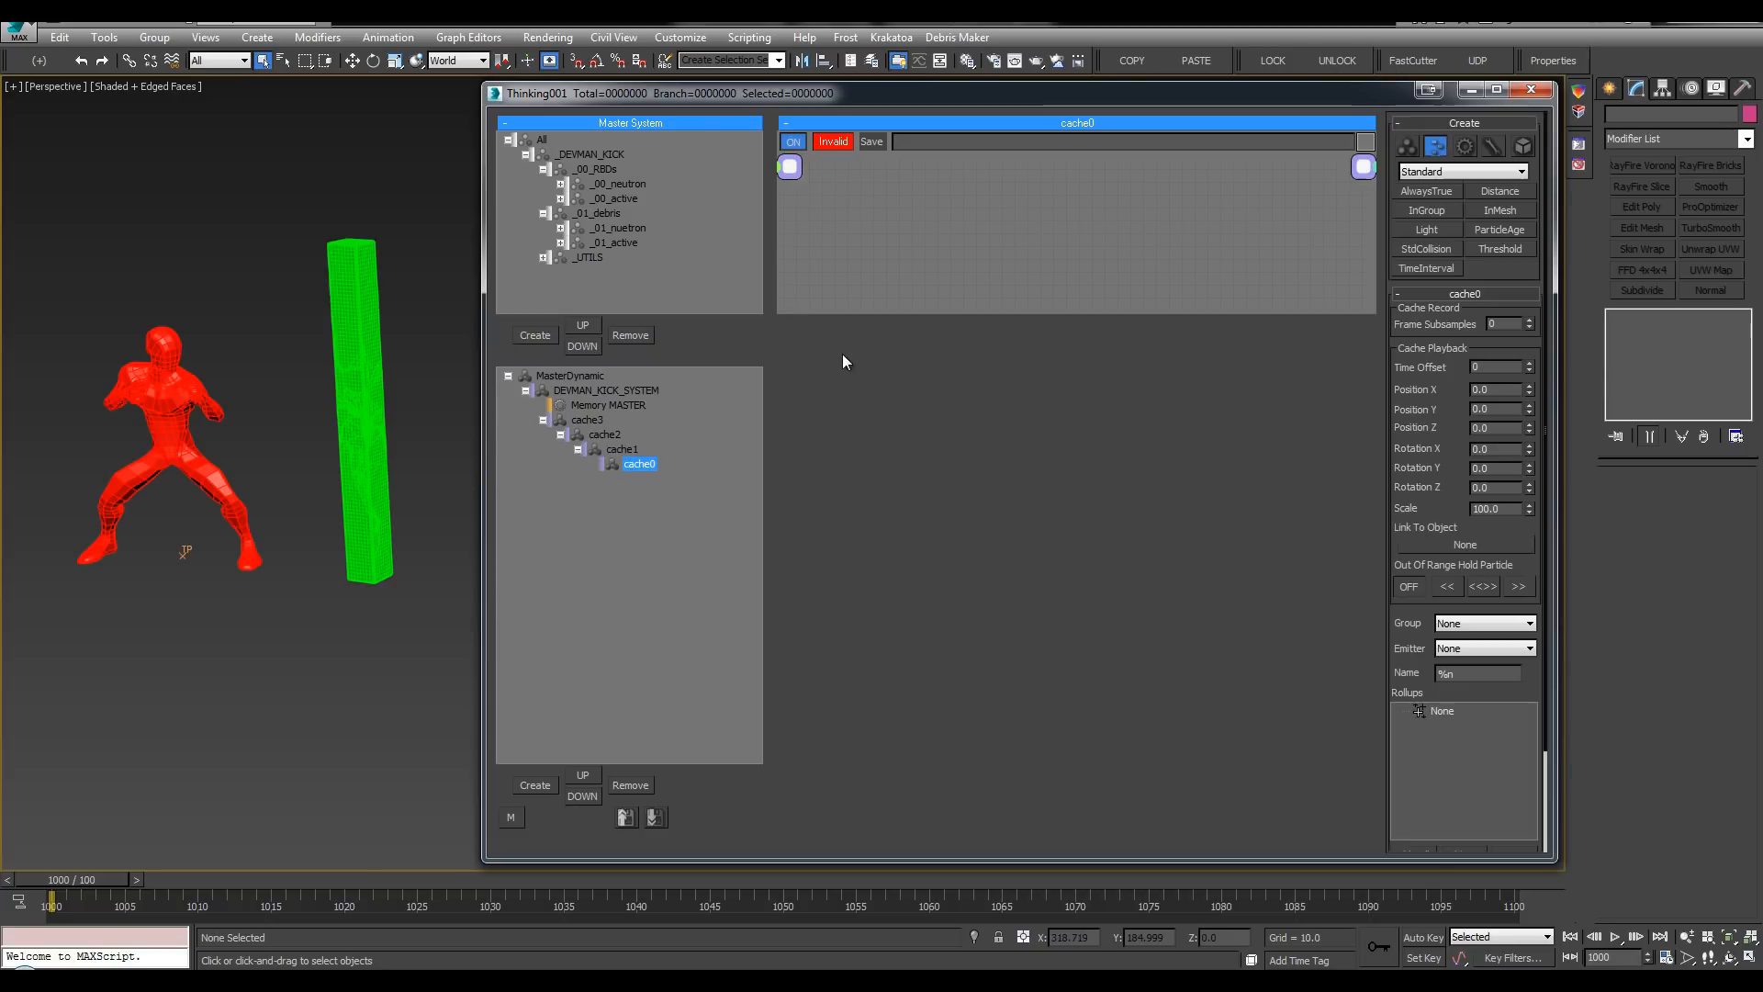
pyautogui.moveTo(248, 221); pyautogui.dragTo(464, 683)
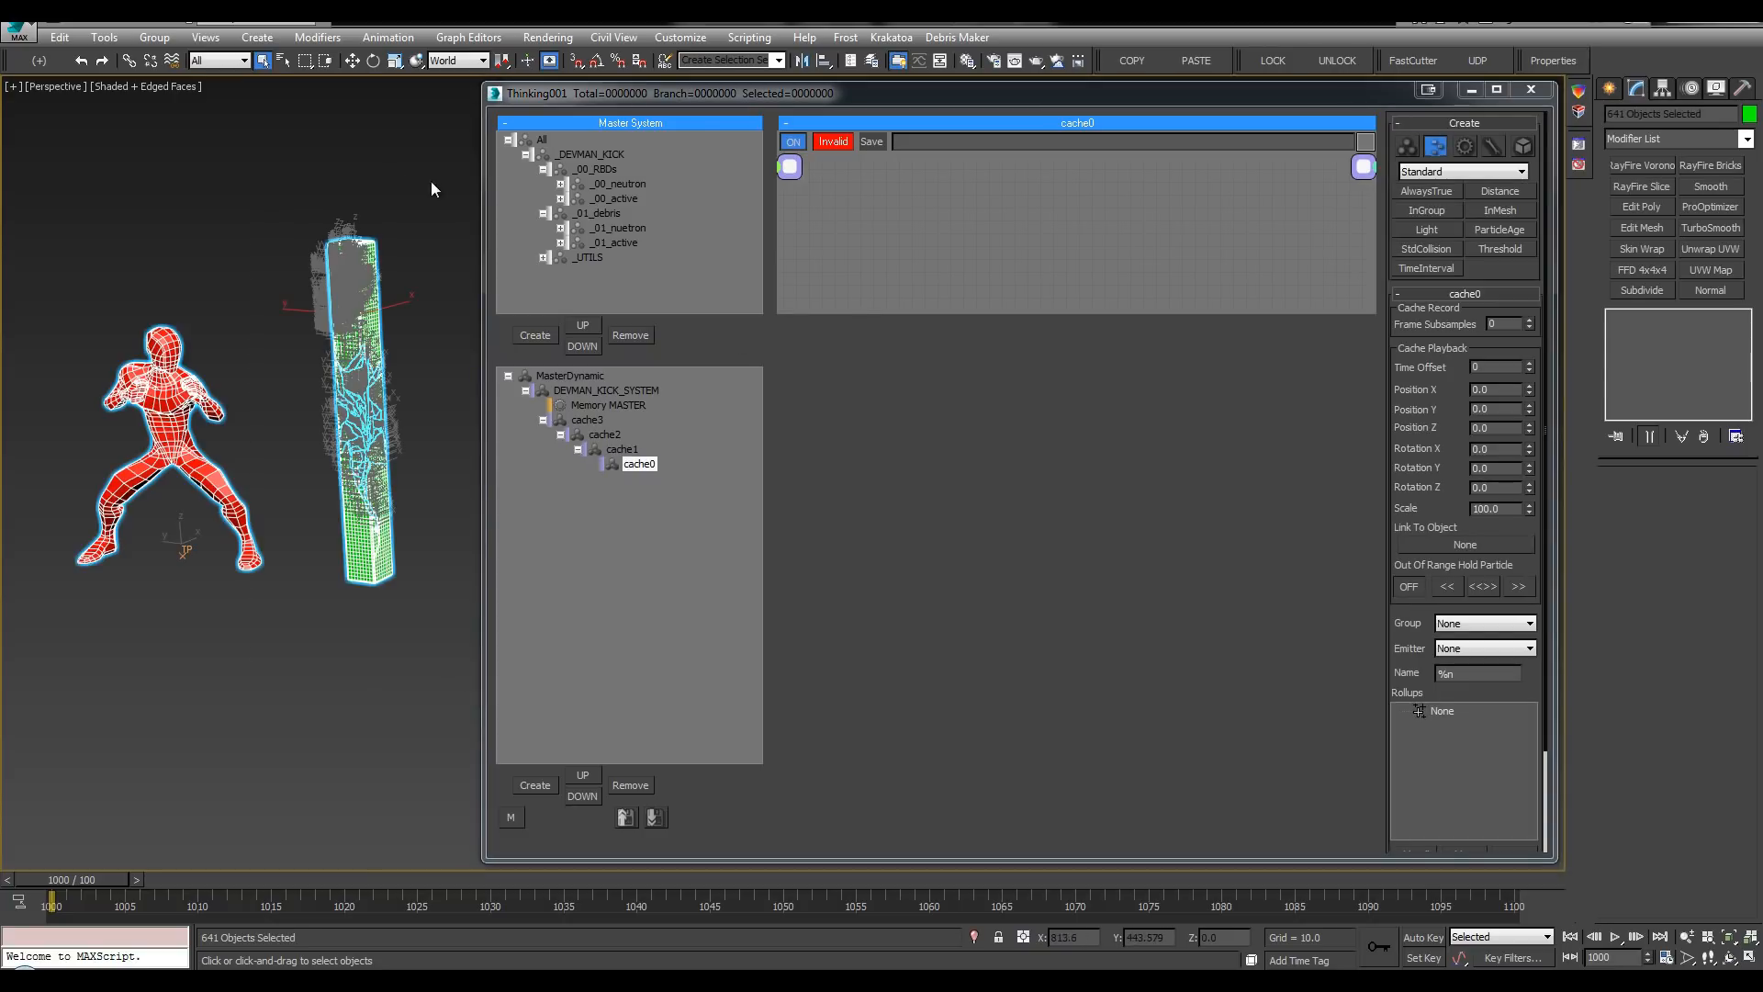
pyautogui.click(434, 182)
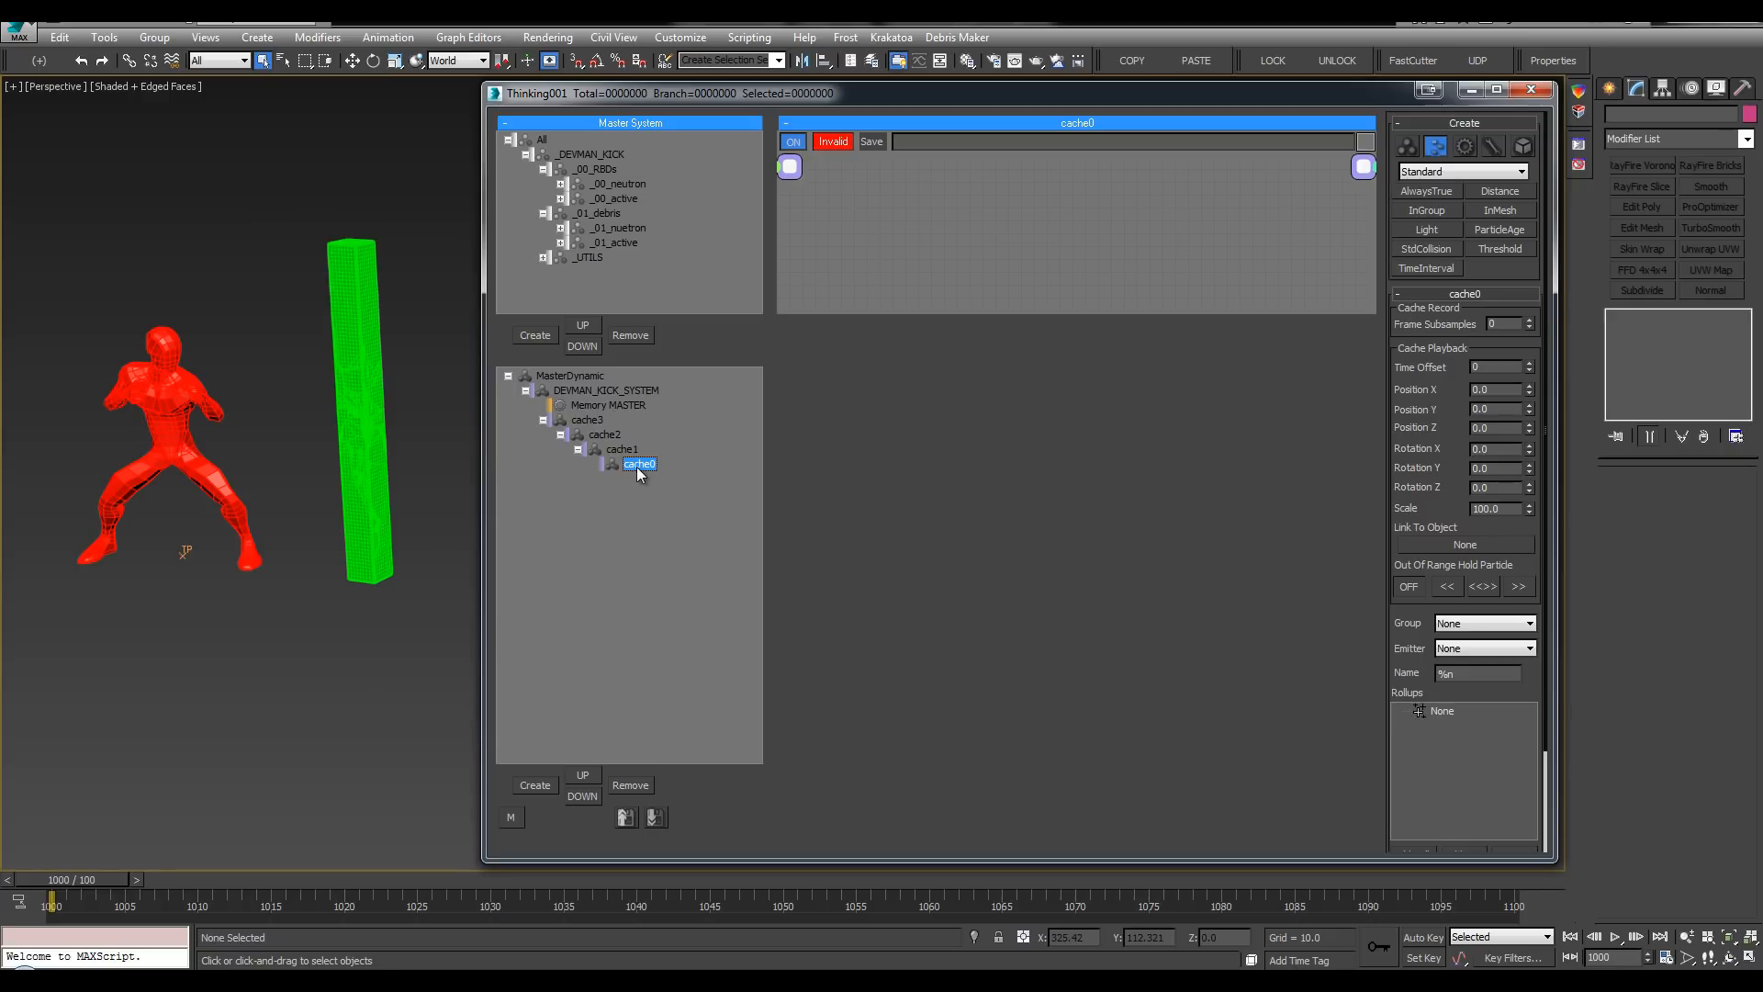
# Step: Create a dynamic set inside cache0 and name it _birth
pyautogui.keyDown('ctrl'); pyautogui.click(645, 466); pyautogui.keyUp('ctrl')
pyautogui.click(658, 478)
pyautogui.press('BackSpace')
pyautogui.write('_birth')
pyautogui.press('Return')
pyautogui.click(643, 478)
pyautogui.press('Insert')
pyautogui.press('Insert')
pyautogui.press('Insert')
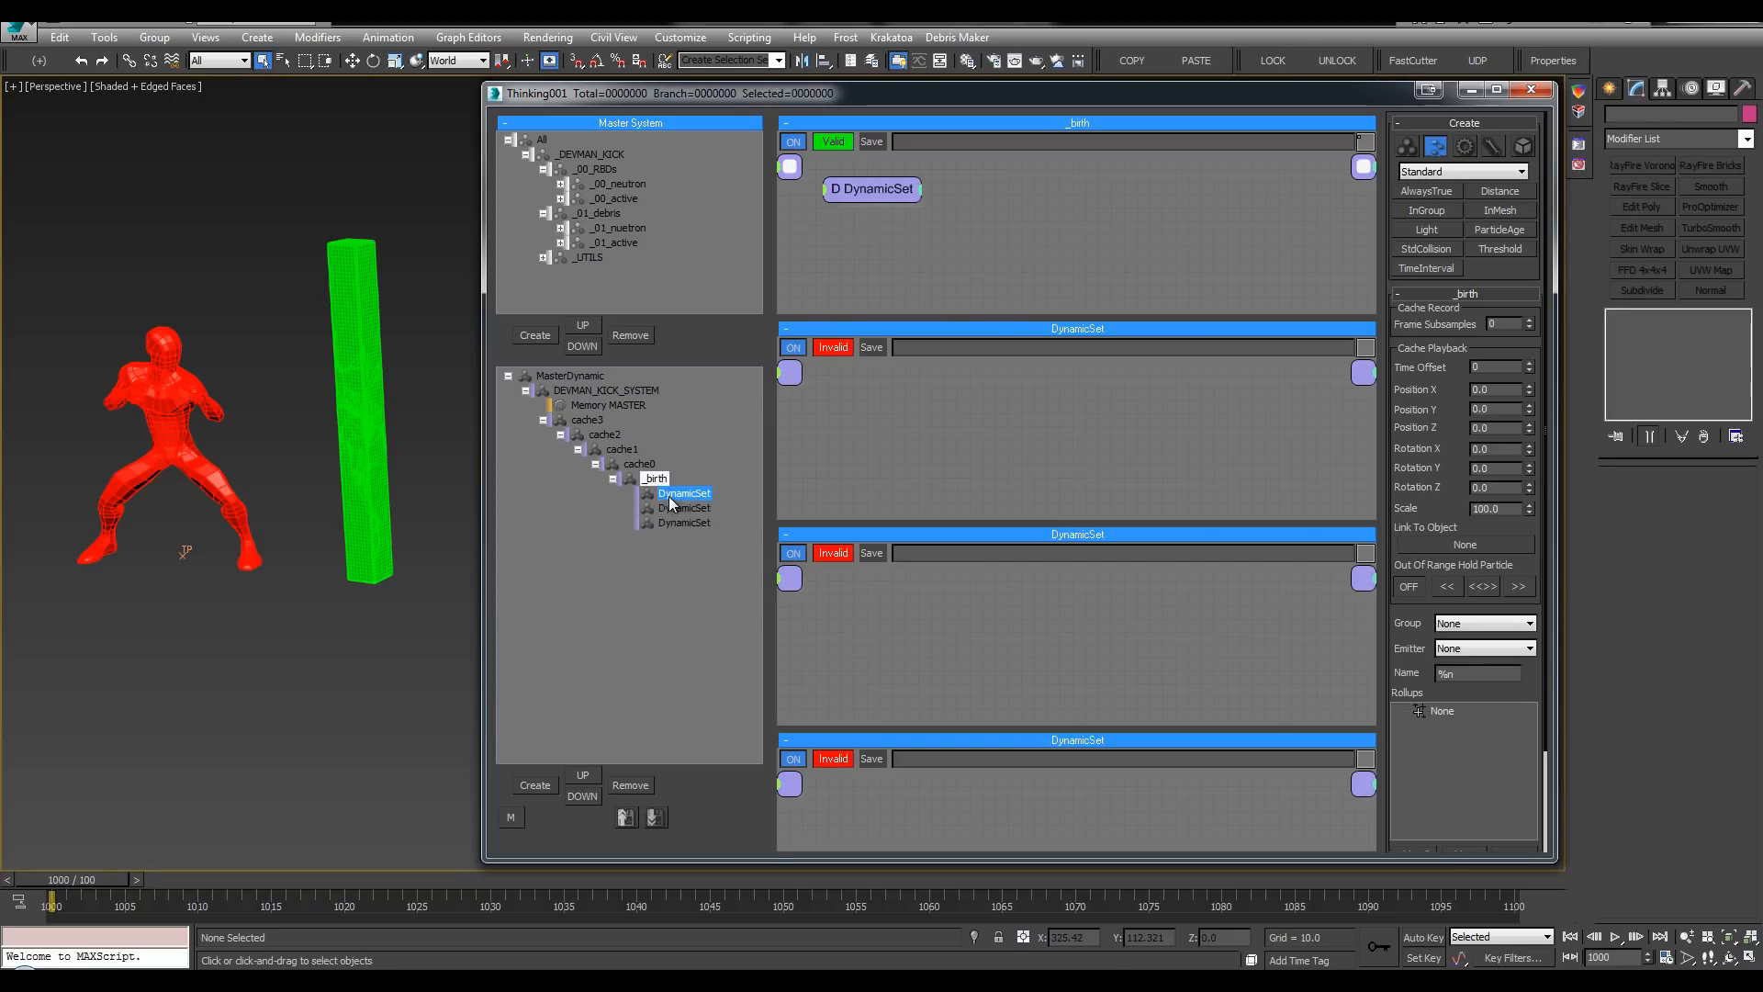
pyautogui.press('Delete')
pyautogui.press('Delete')
pyautogui.press('Delete')
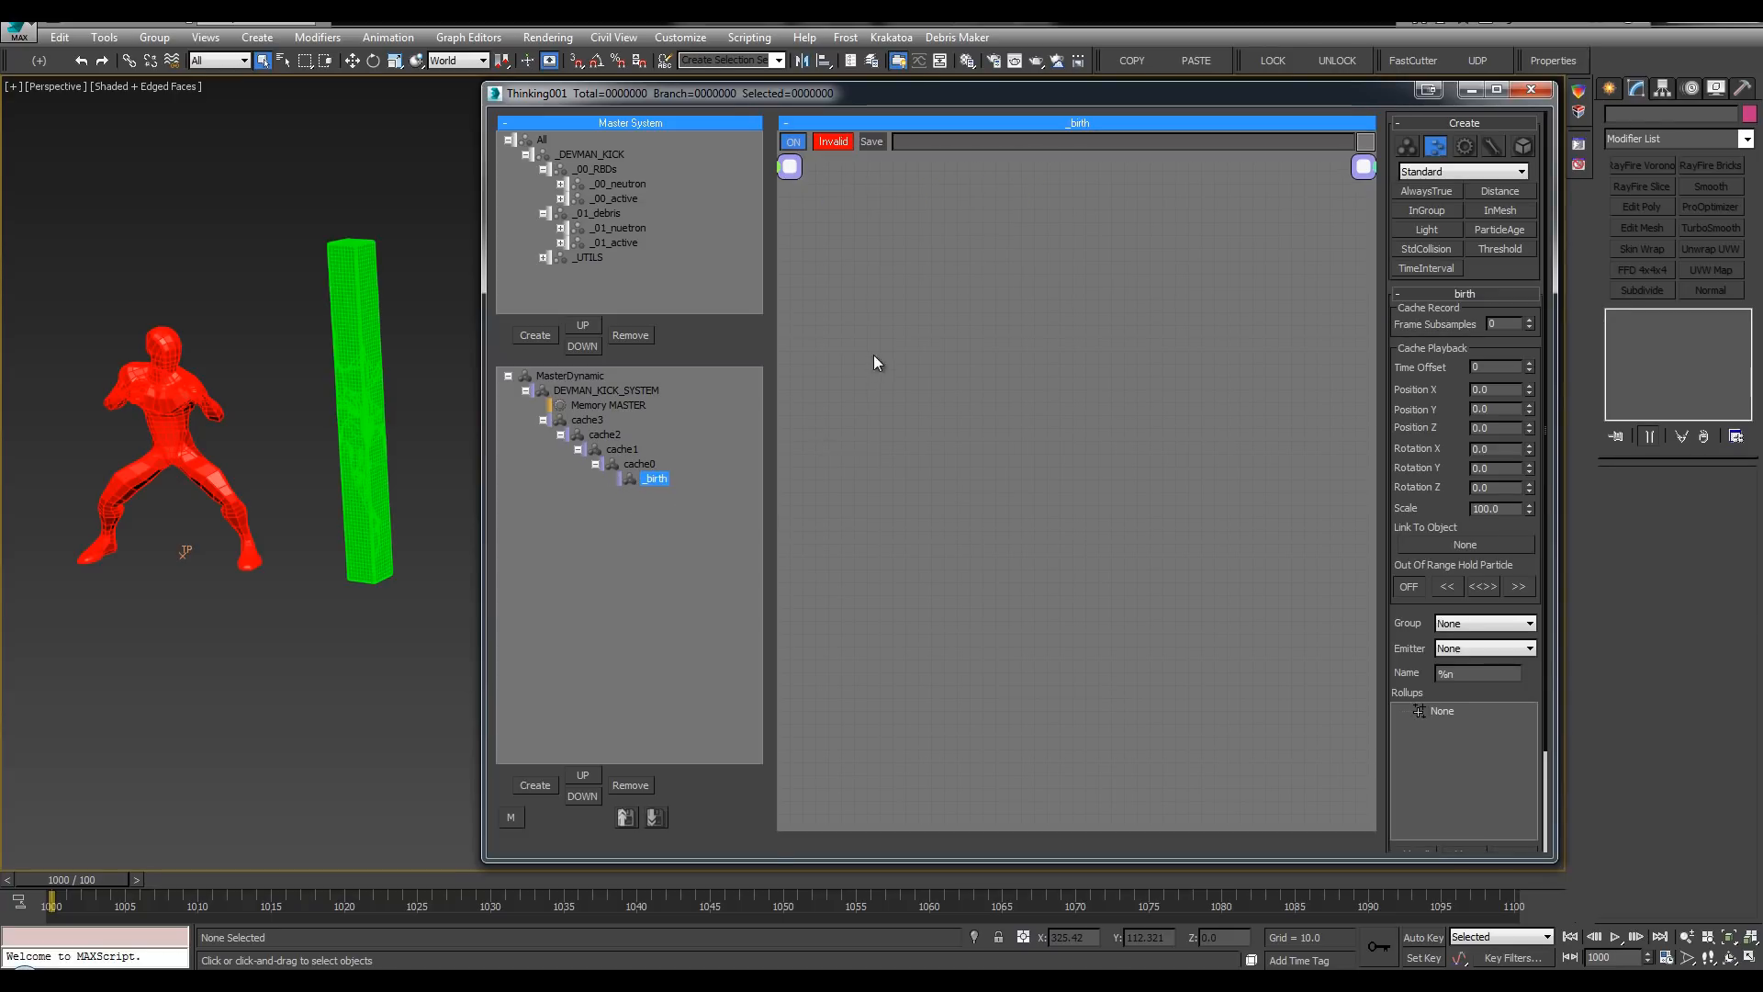
# Step: Add an ObjToParticle operator to the _birth set, position it in the upper part of the node view, and reselect _birth
pyautogui.rightClick(873, 355)
pyautogui.click(878, 303)
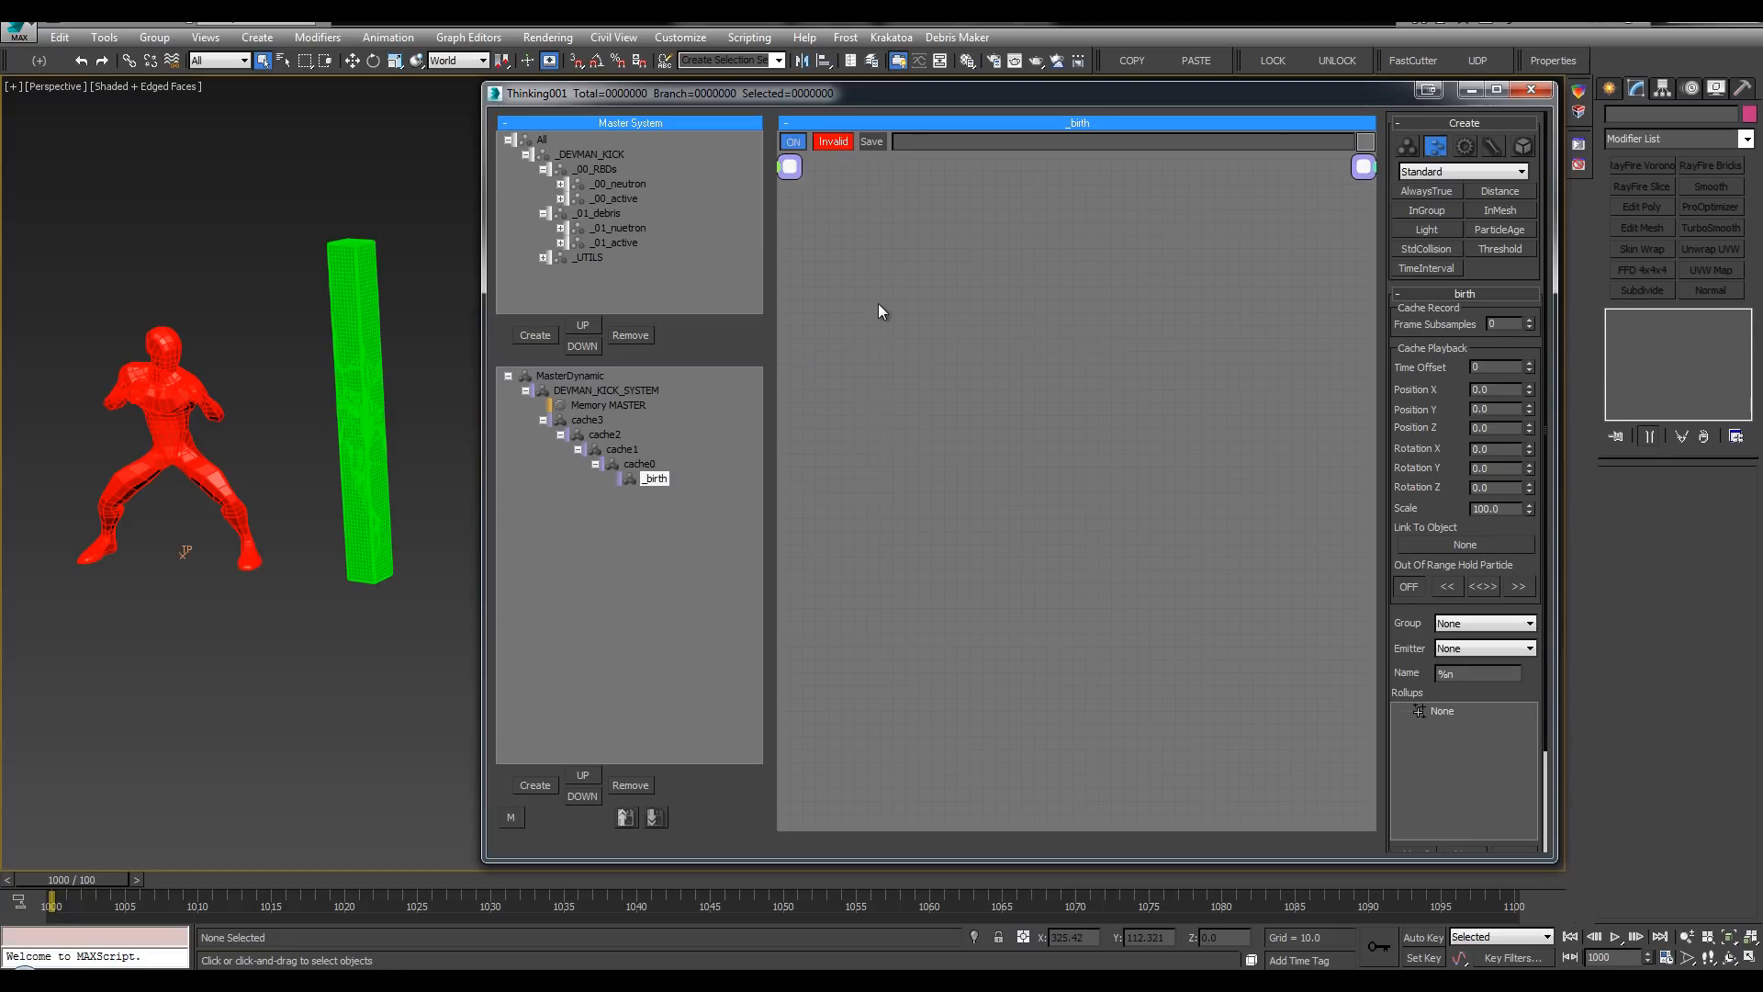
pyautogui.rightClick(878, 303)
pyautogui.moveTo(880, 312)
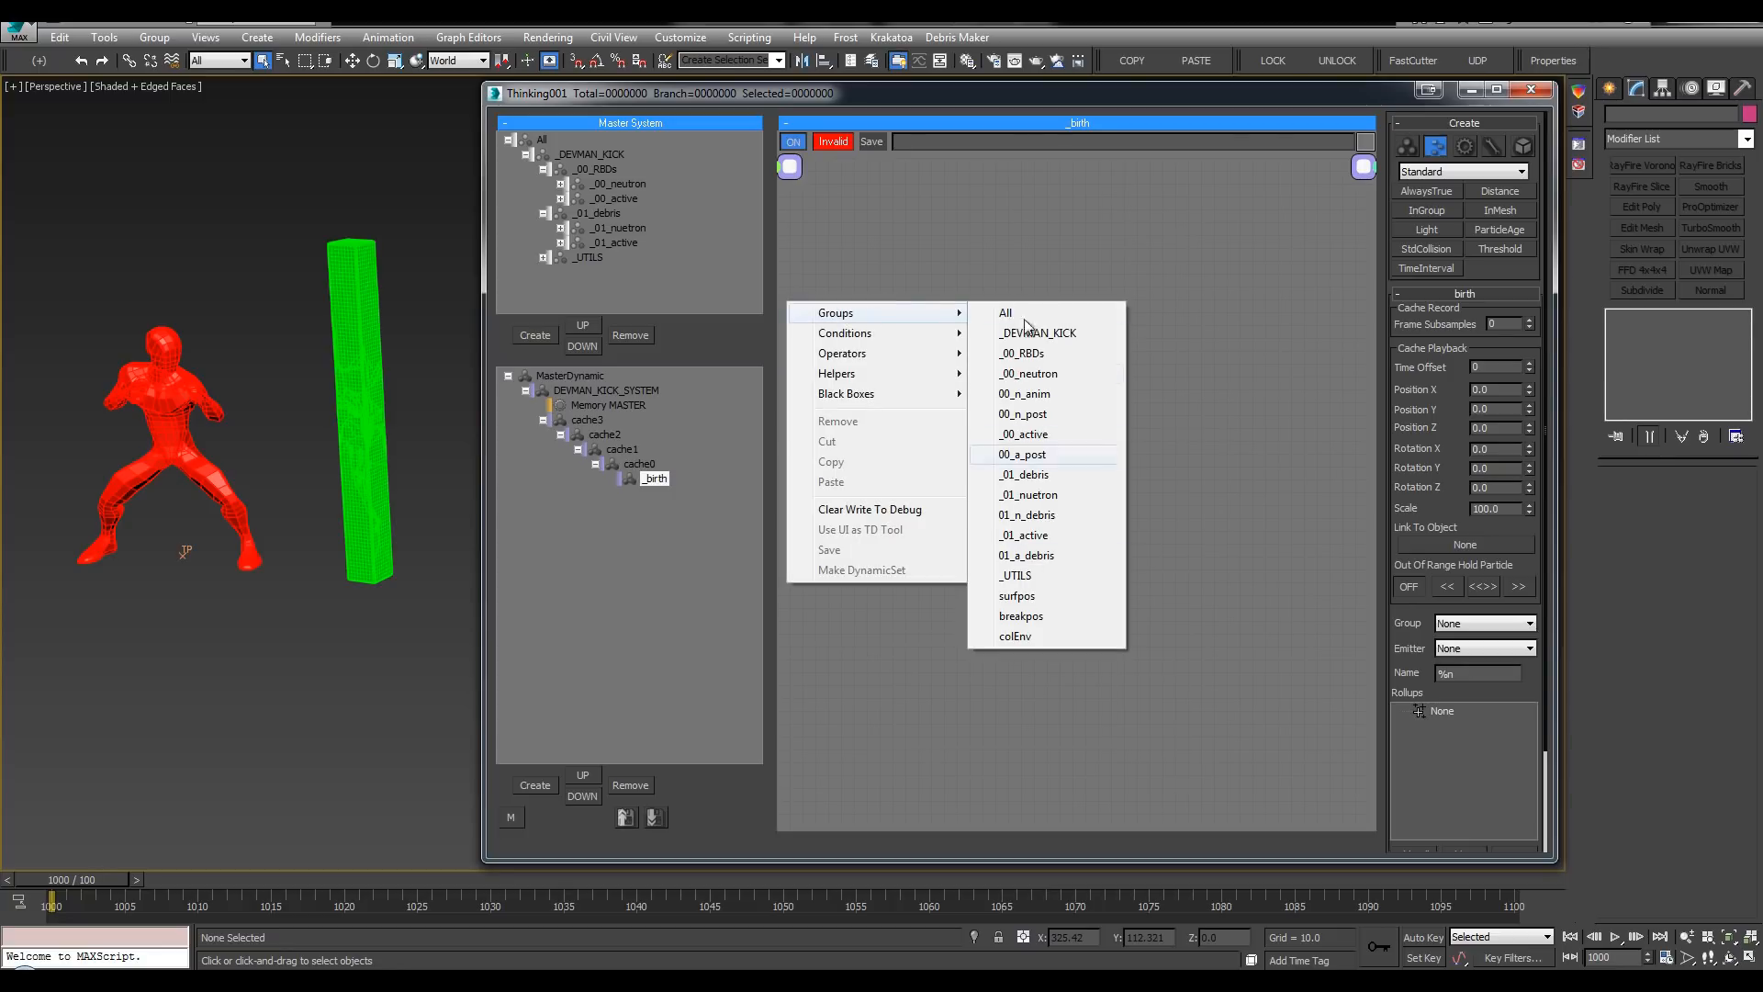
pyautogui.click(1127, 194)
pyautogui.press('Tab')
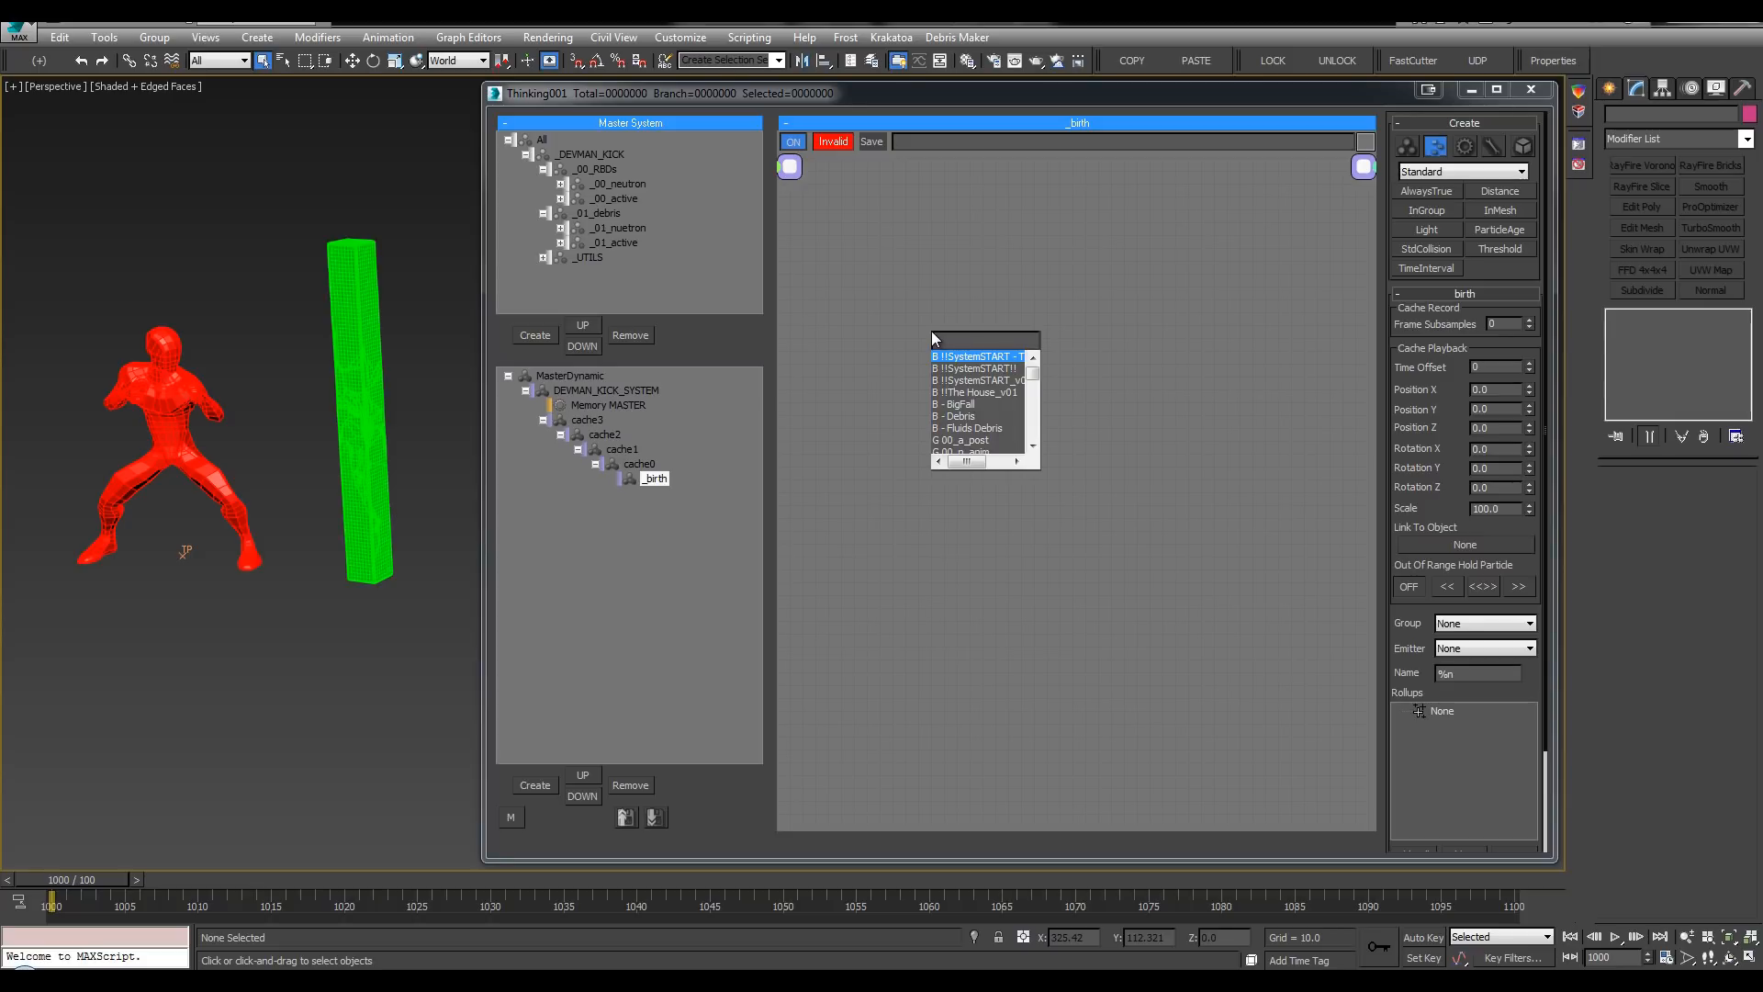
pyautogui.write('ObjToParticle')
pyautogui.press('Return')
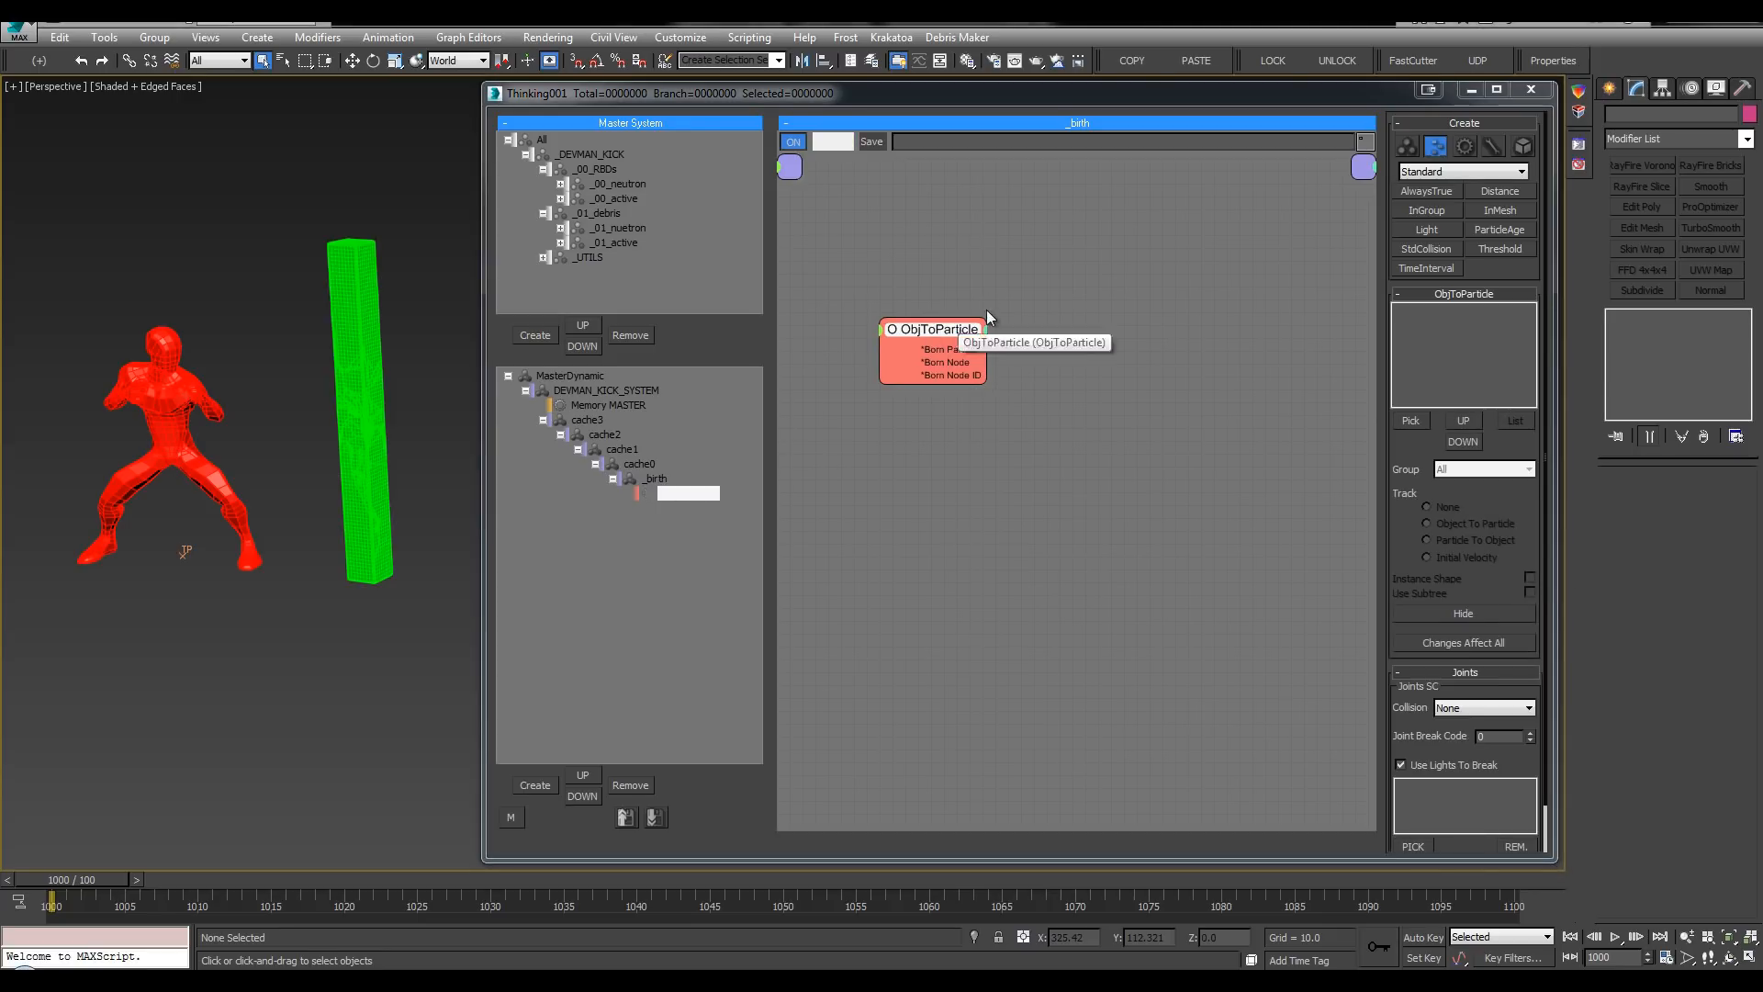
pyautogui.moveTo(979, 325); pyautogui.dragTo(1014, 315)
pyautogui.click(656, 478)
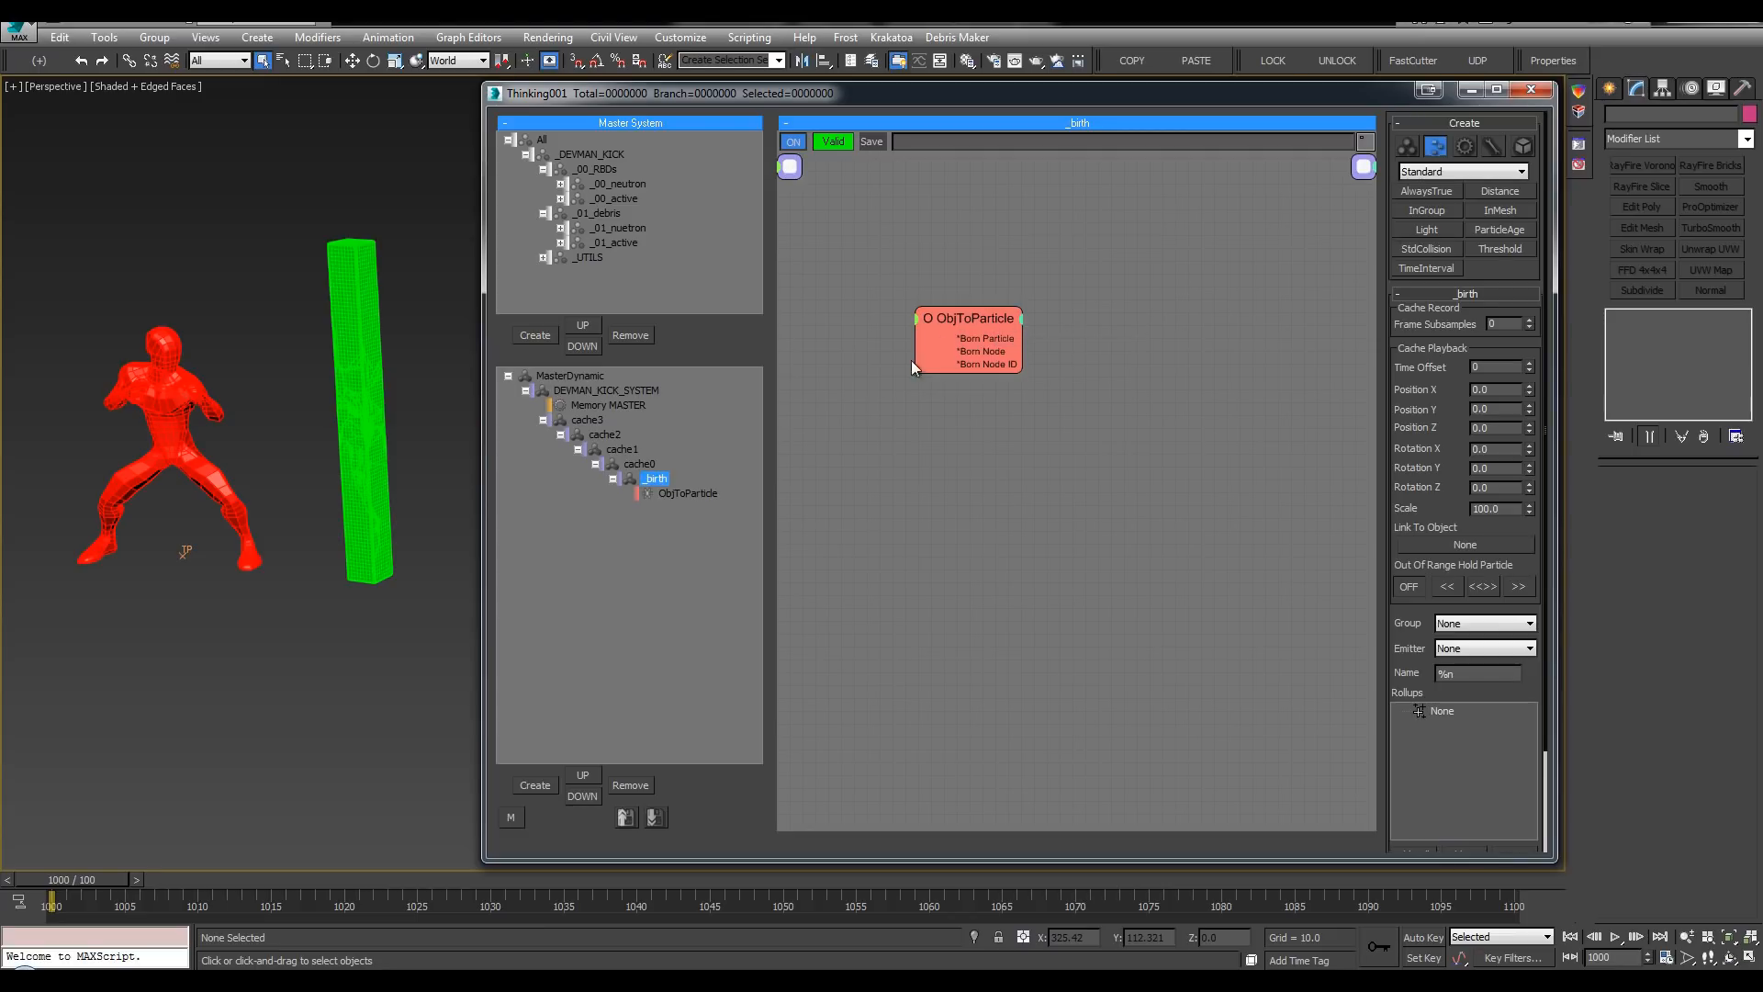
# Step: Create a dynamic set named import inside _birth and move the ObjToParticle operator into it
pyautogui.click(648, 465)
pyautogui.click(655, 480)
pyautogui.press('Insert')
pyautogui.doubleClick(675, 504)
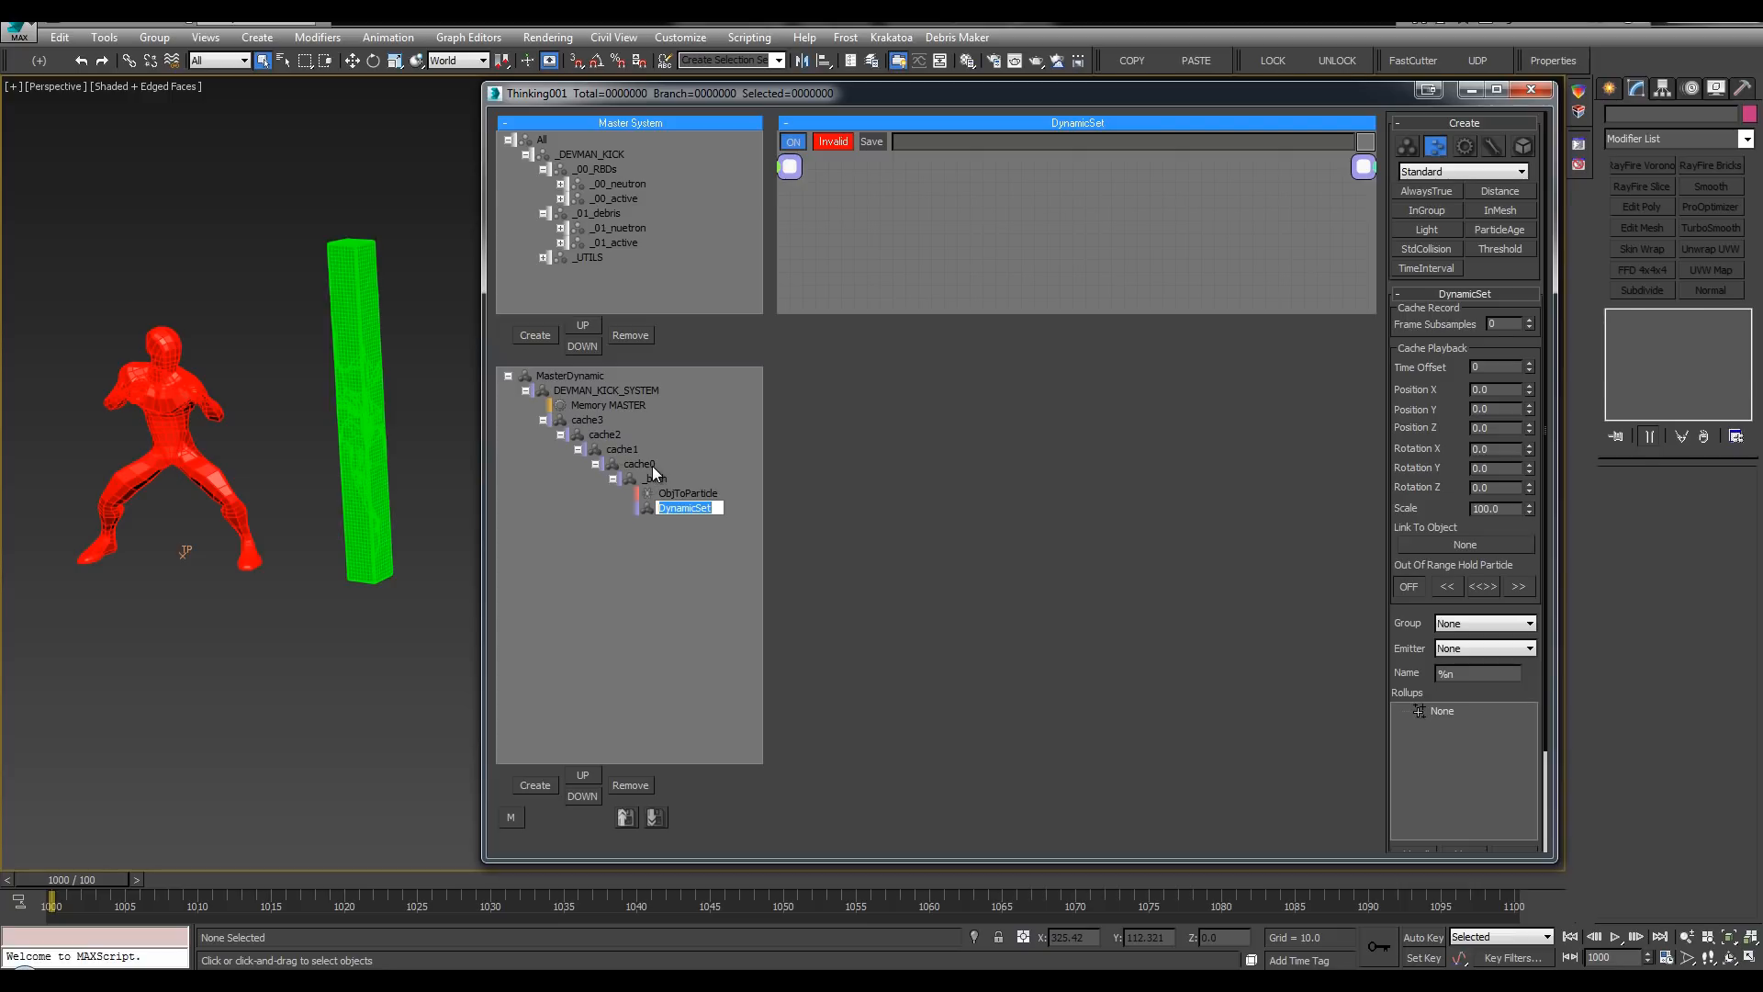
pyautogui.write('import')
pyautogui.press('Return')
pyautogui.moveTo(648, 494); pyautogui.dragTo(673, 508)
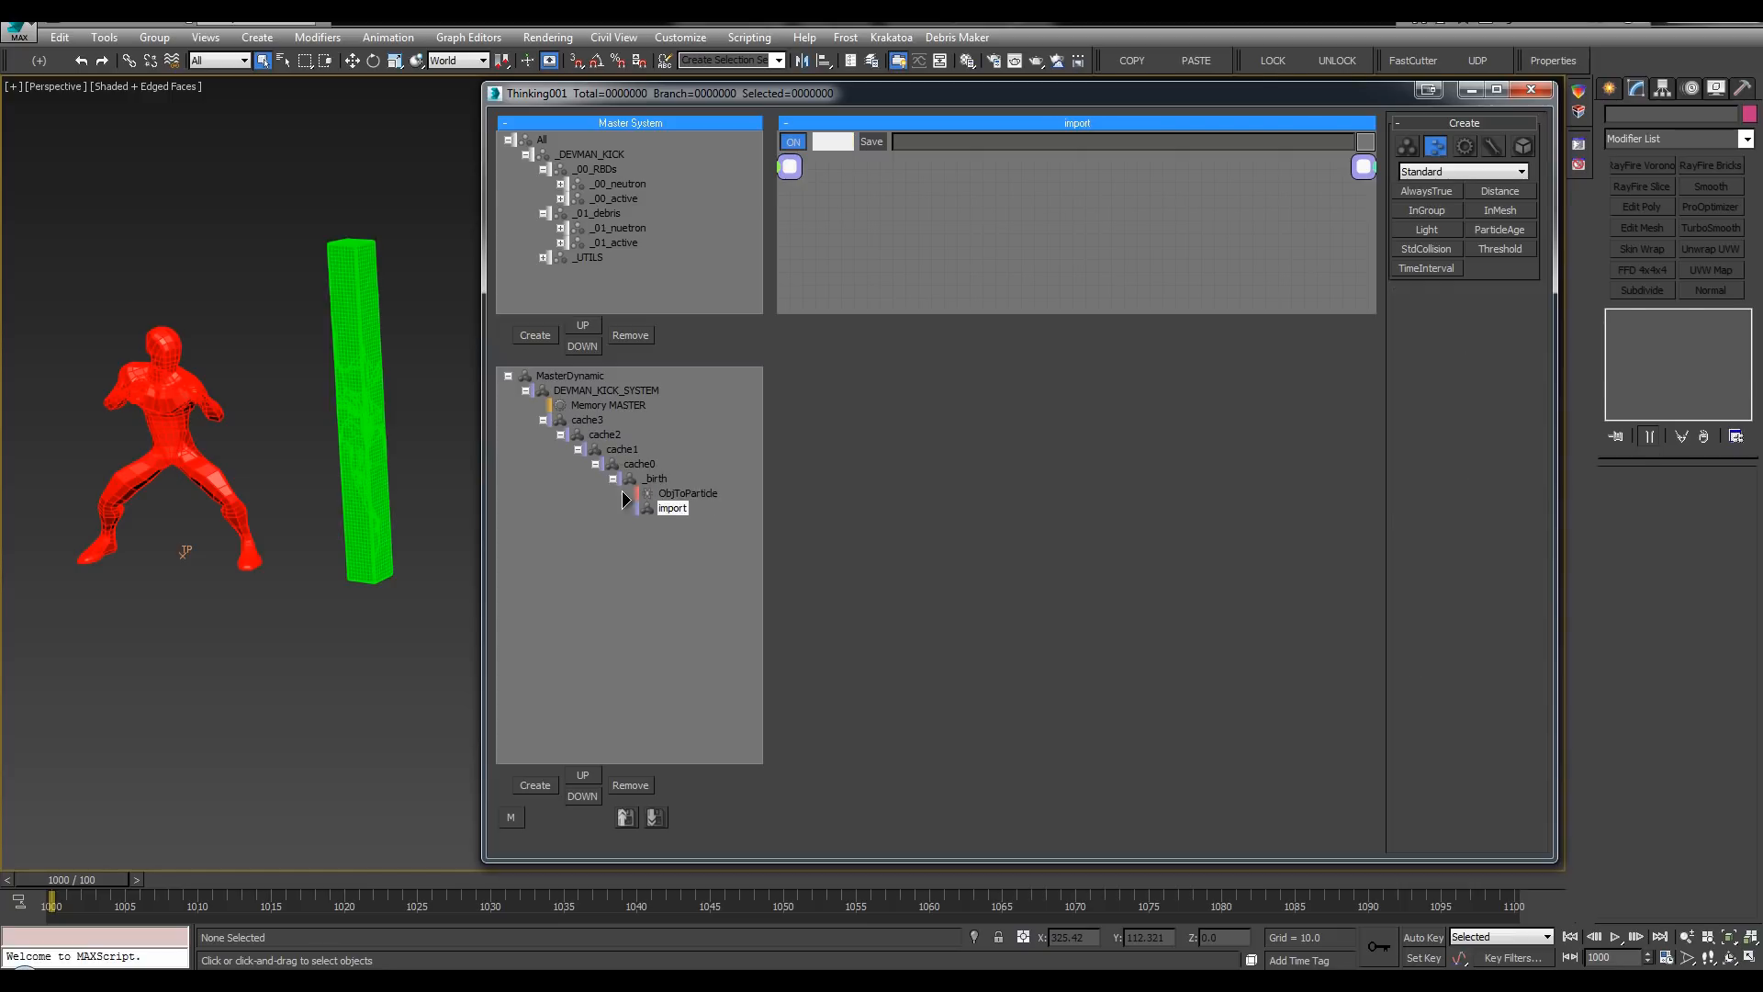
# Step: Rename the ObjToParticle operator 00_n_anim to match the neutron animation group, and reposition its node in the import set
pyautogui.click(697, 507)
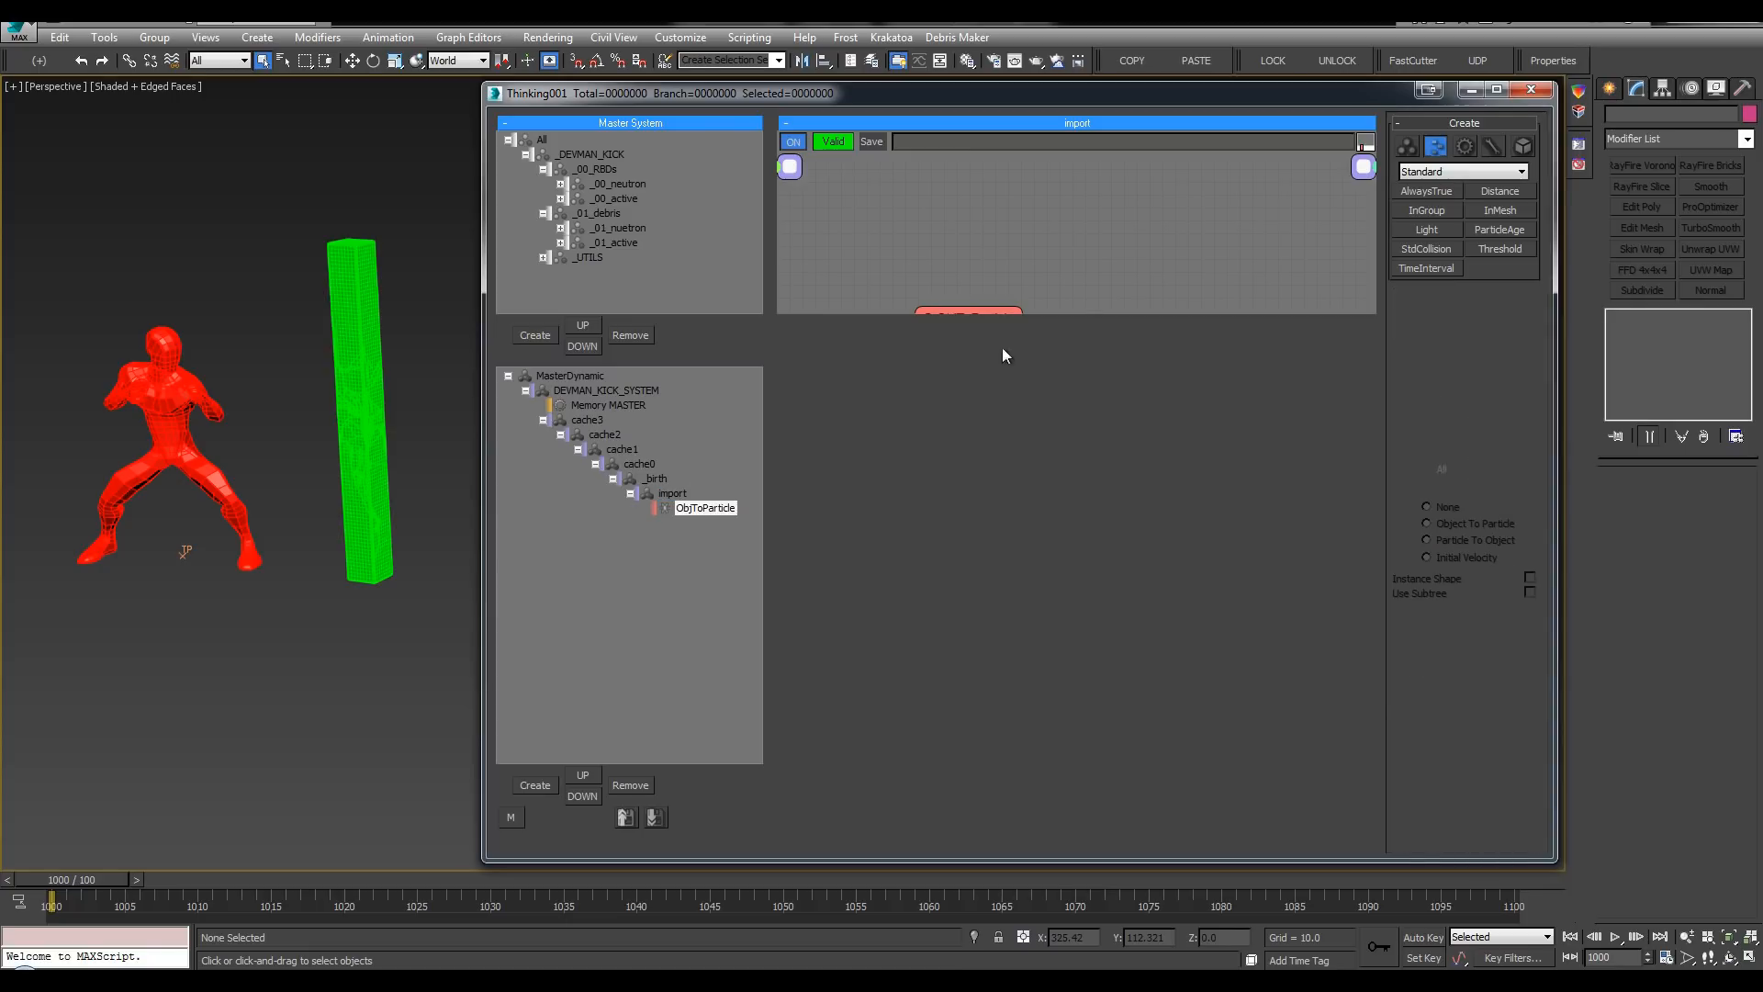
pyautogui.click(1084, 308)
pyautogui.moveTo(1106, 281); pyautogui.dragTo(1093, 272, button='middle')
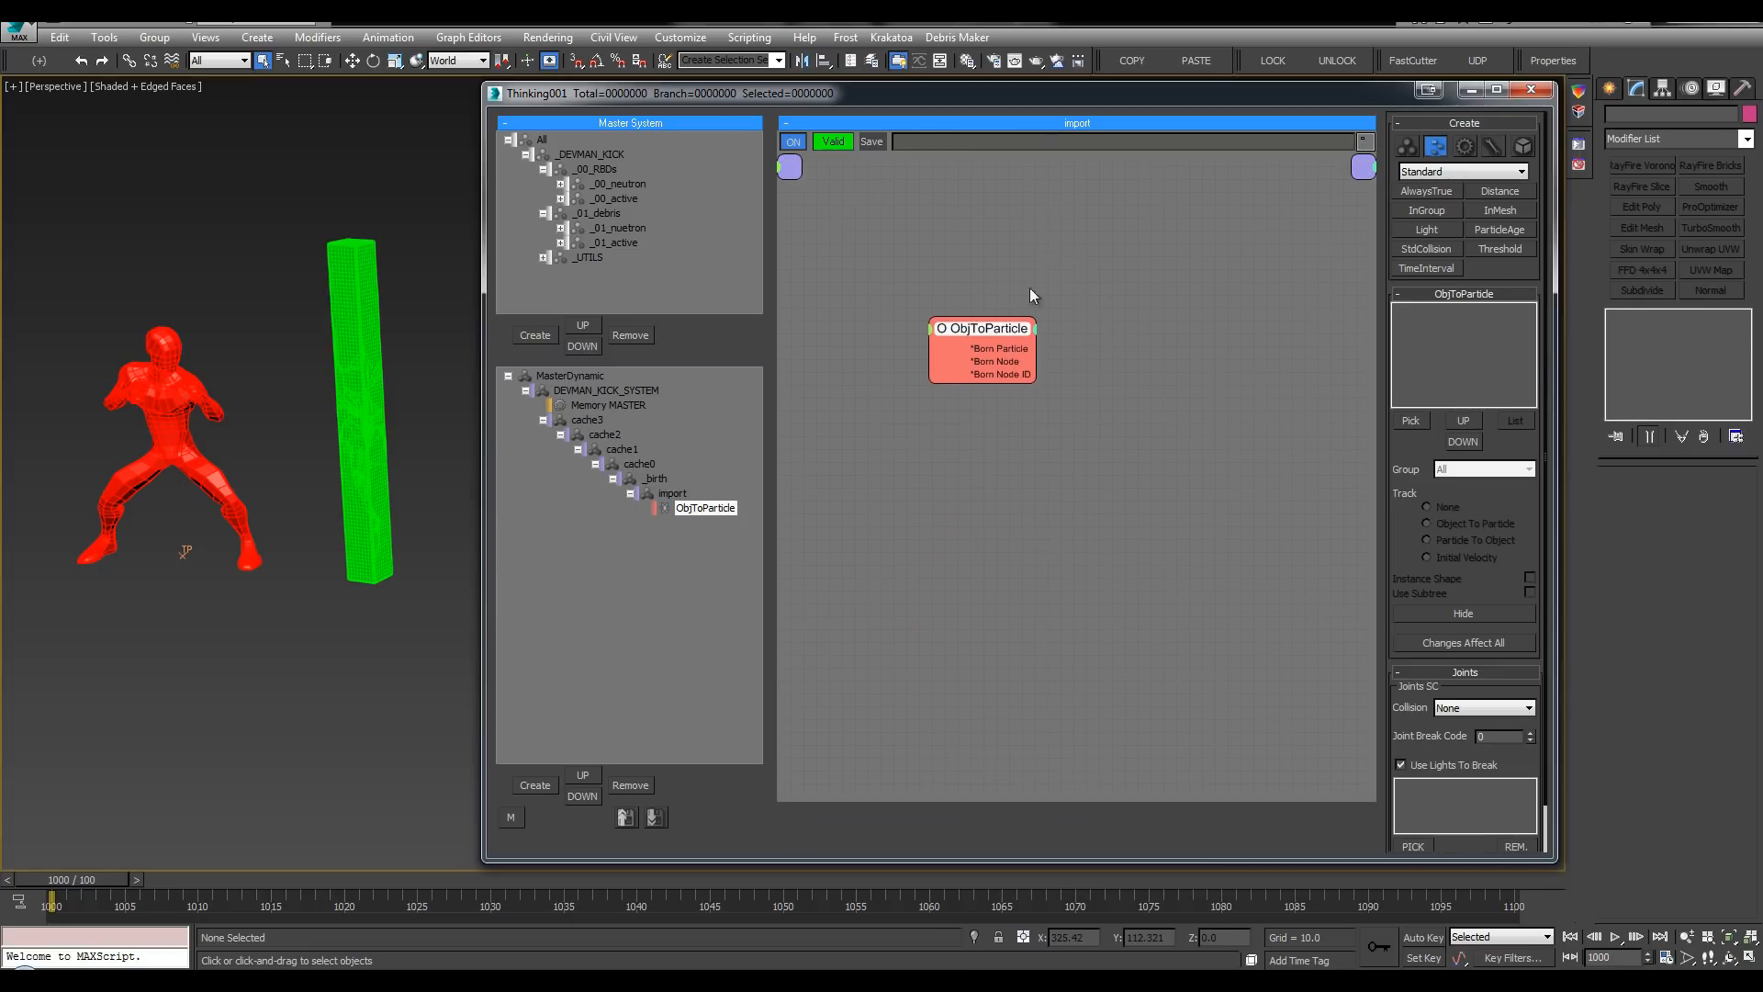
pyautogui.click(992, 339)
pyautogui.doubleClick(992, 338)
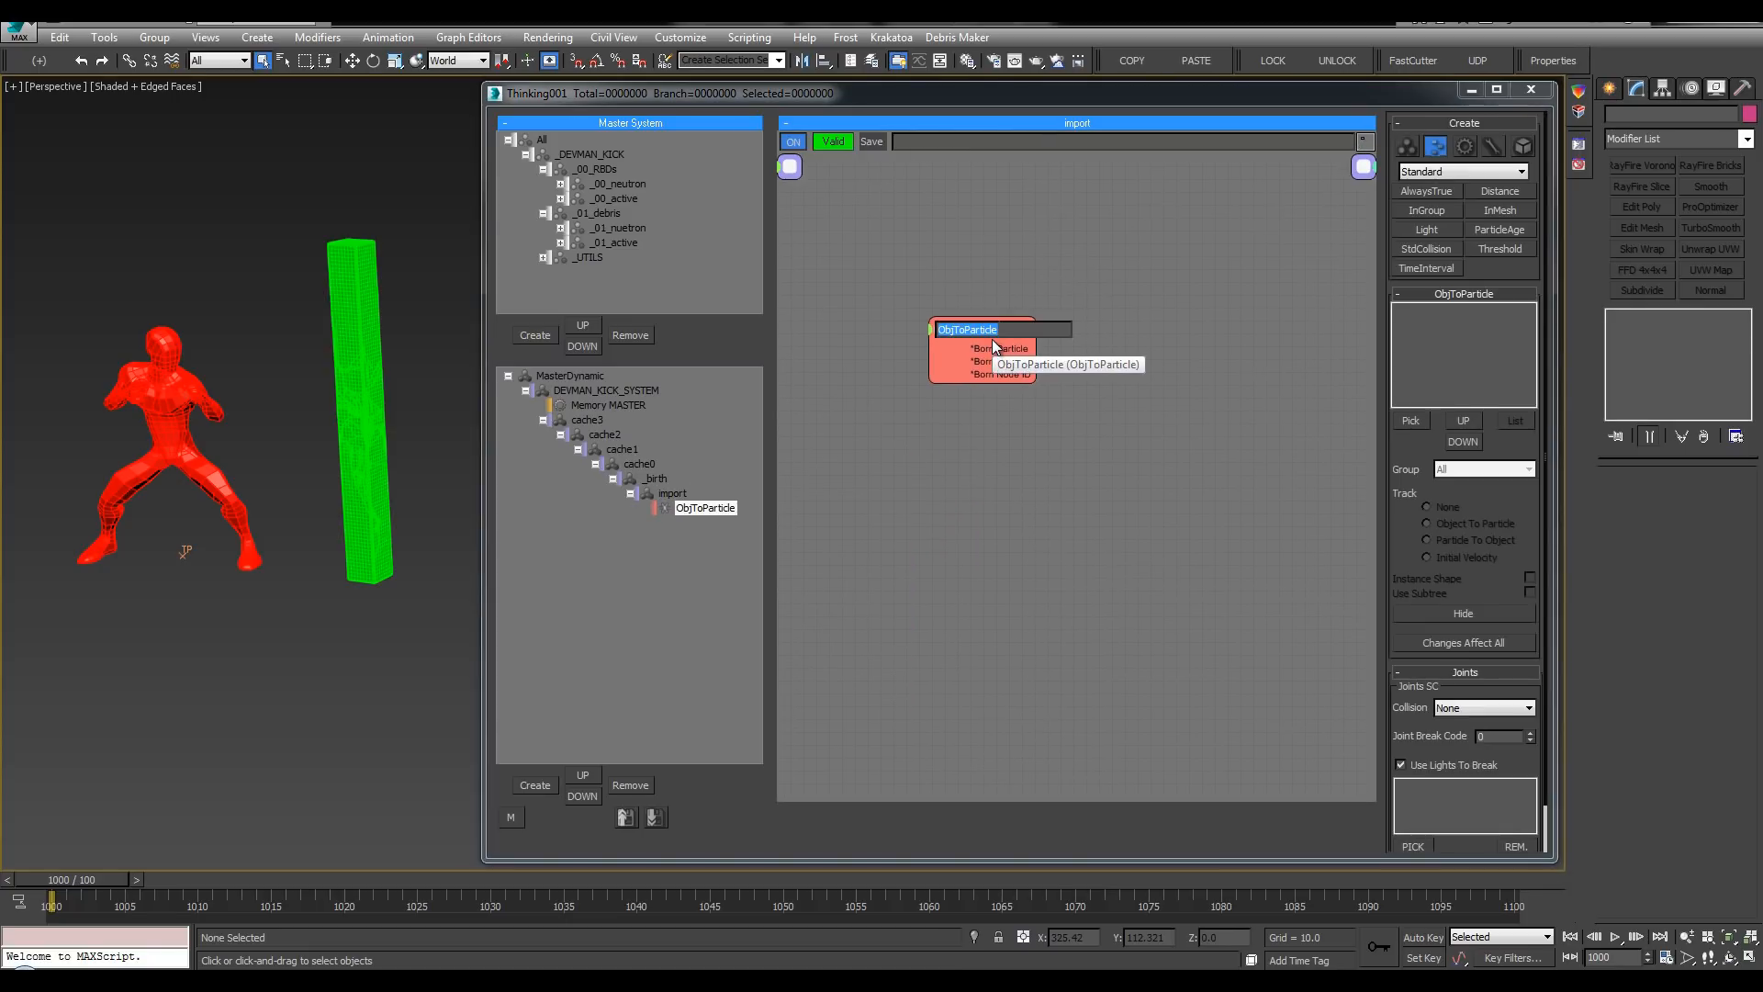
pyautogui.click(560, 184)
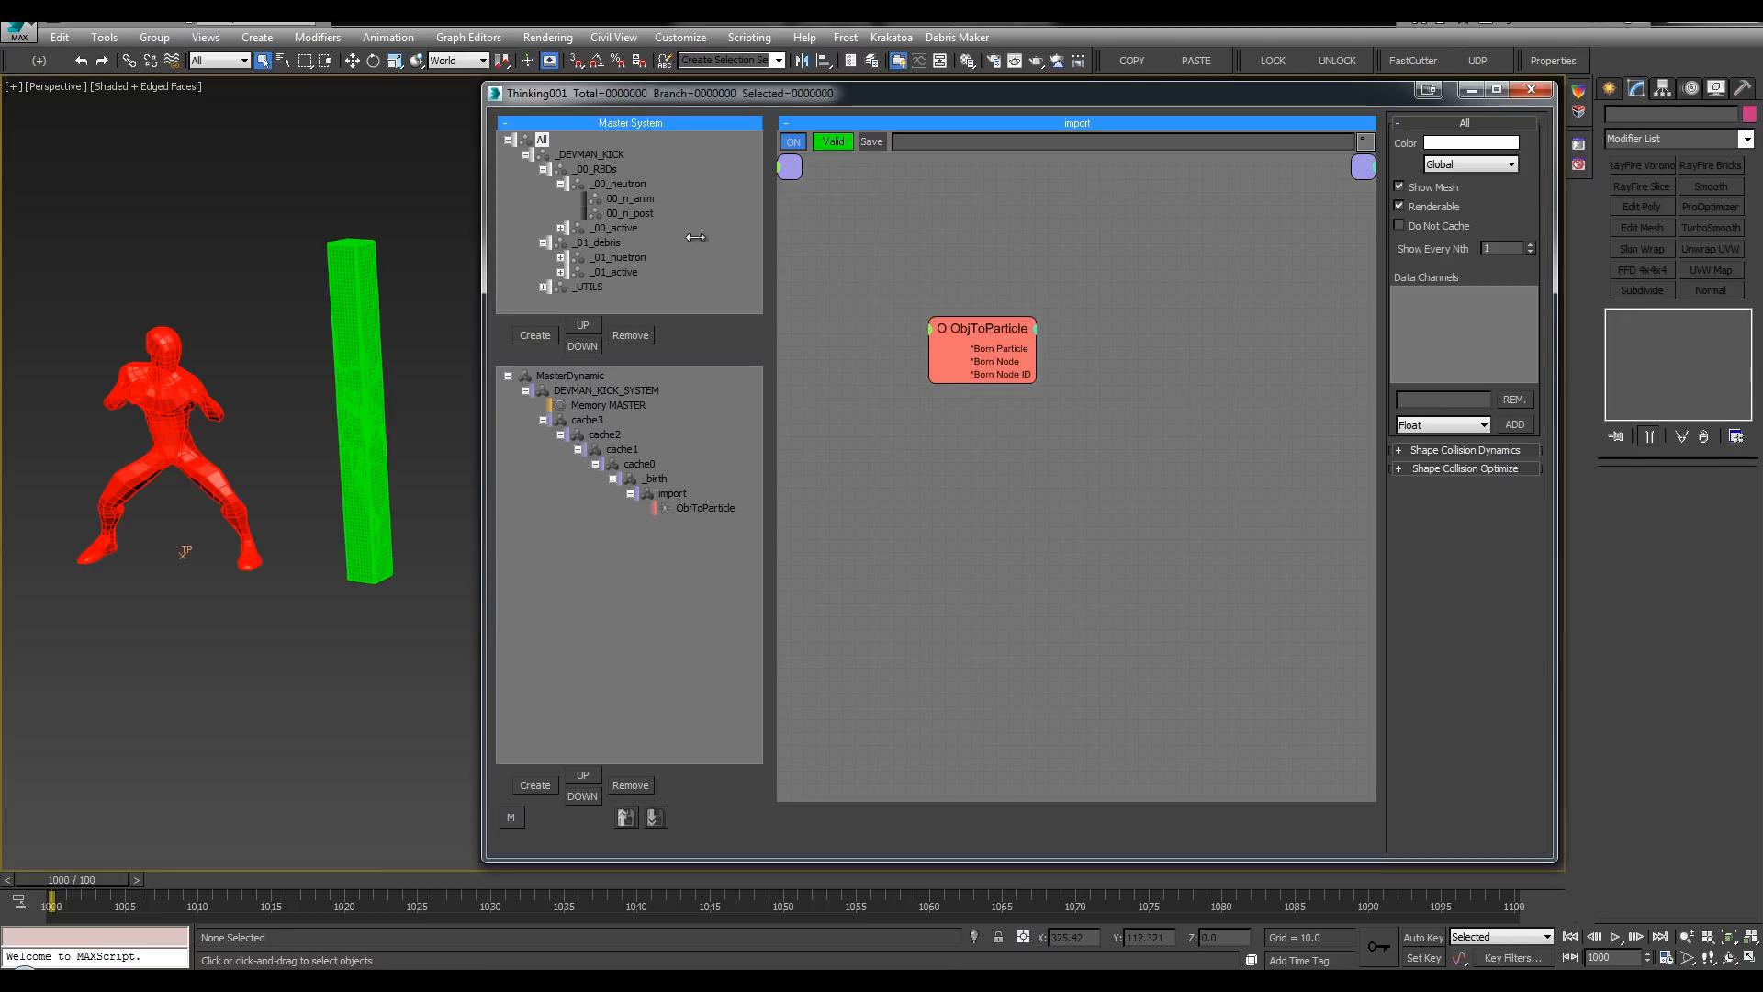
pyautogui.click(940, 345)
pyautogui.doubleClick(949, 328)
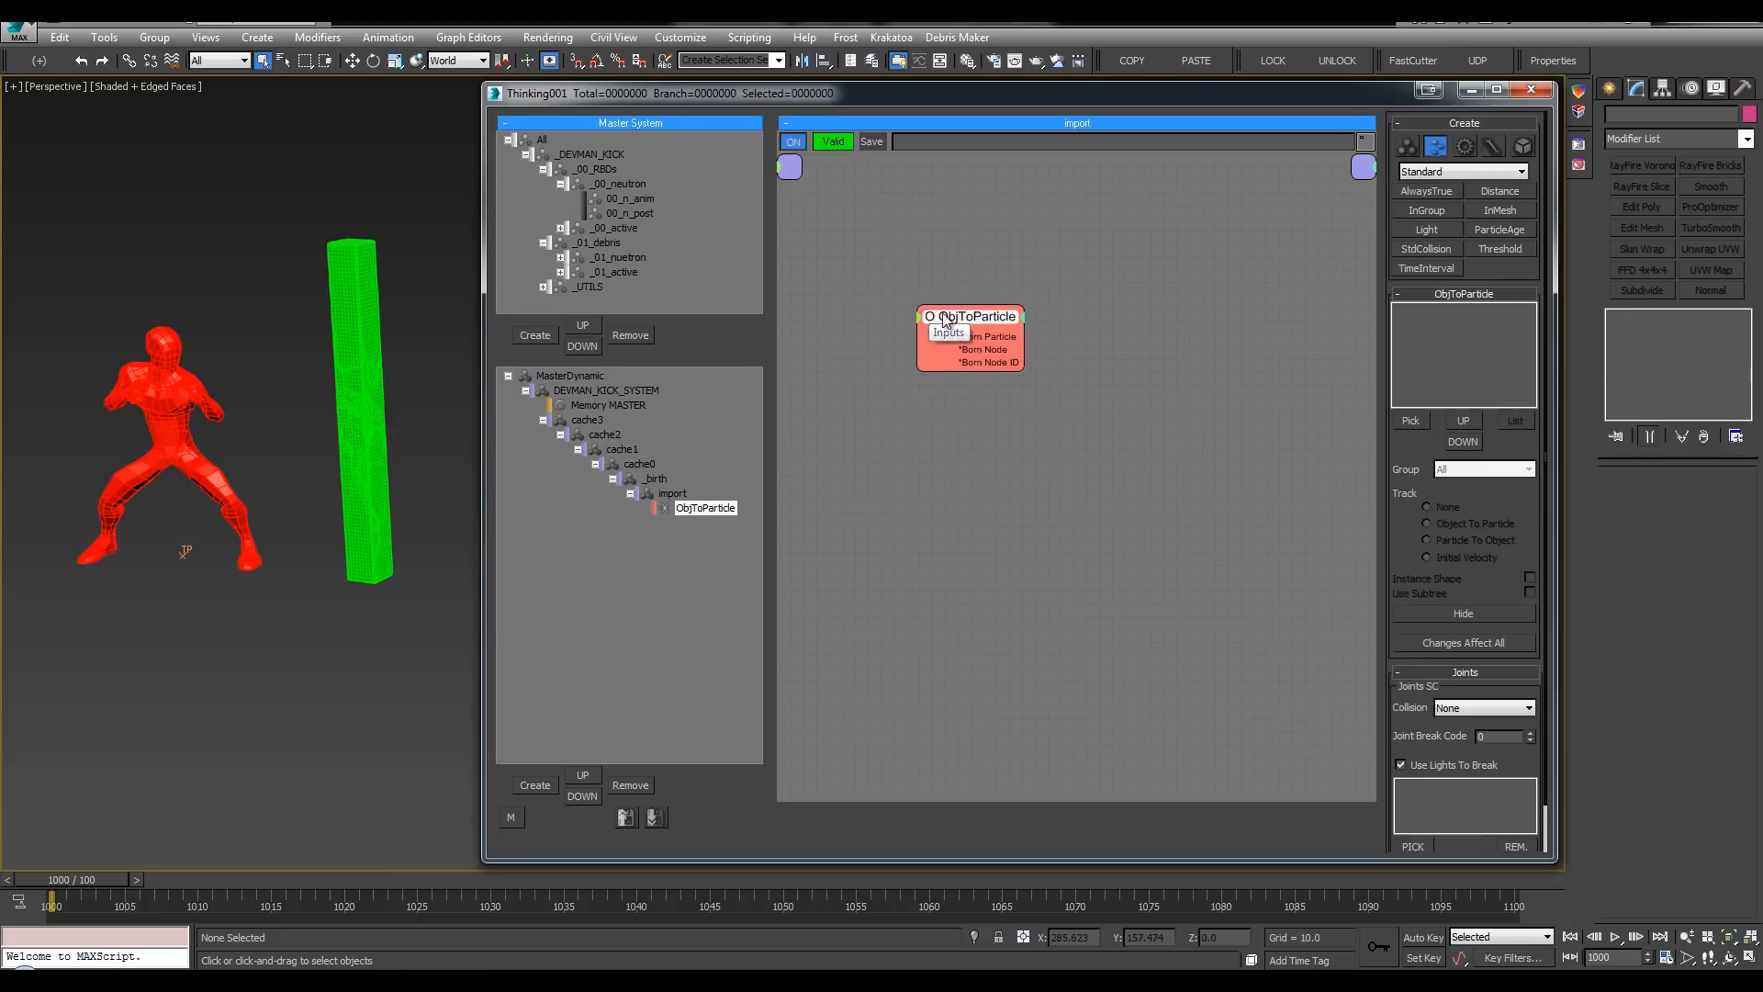
pyautogui.write('00')
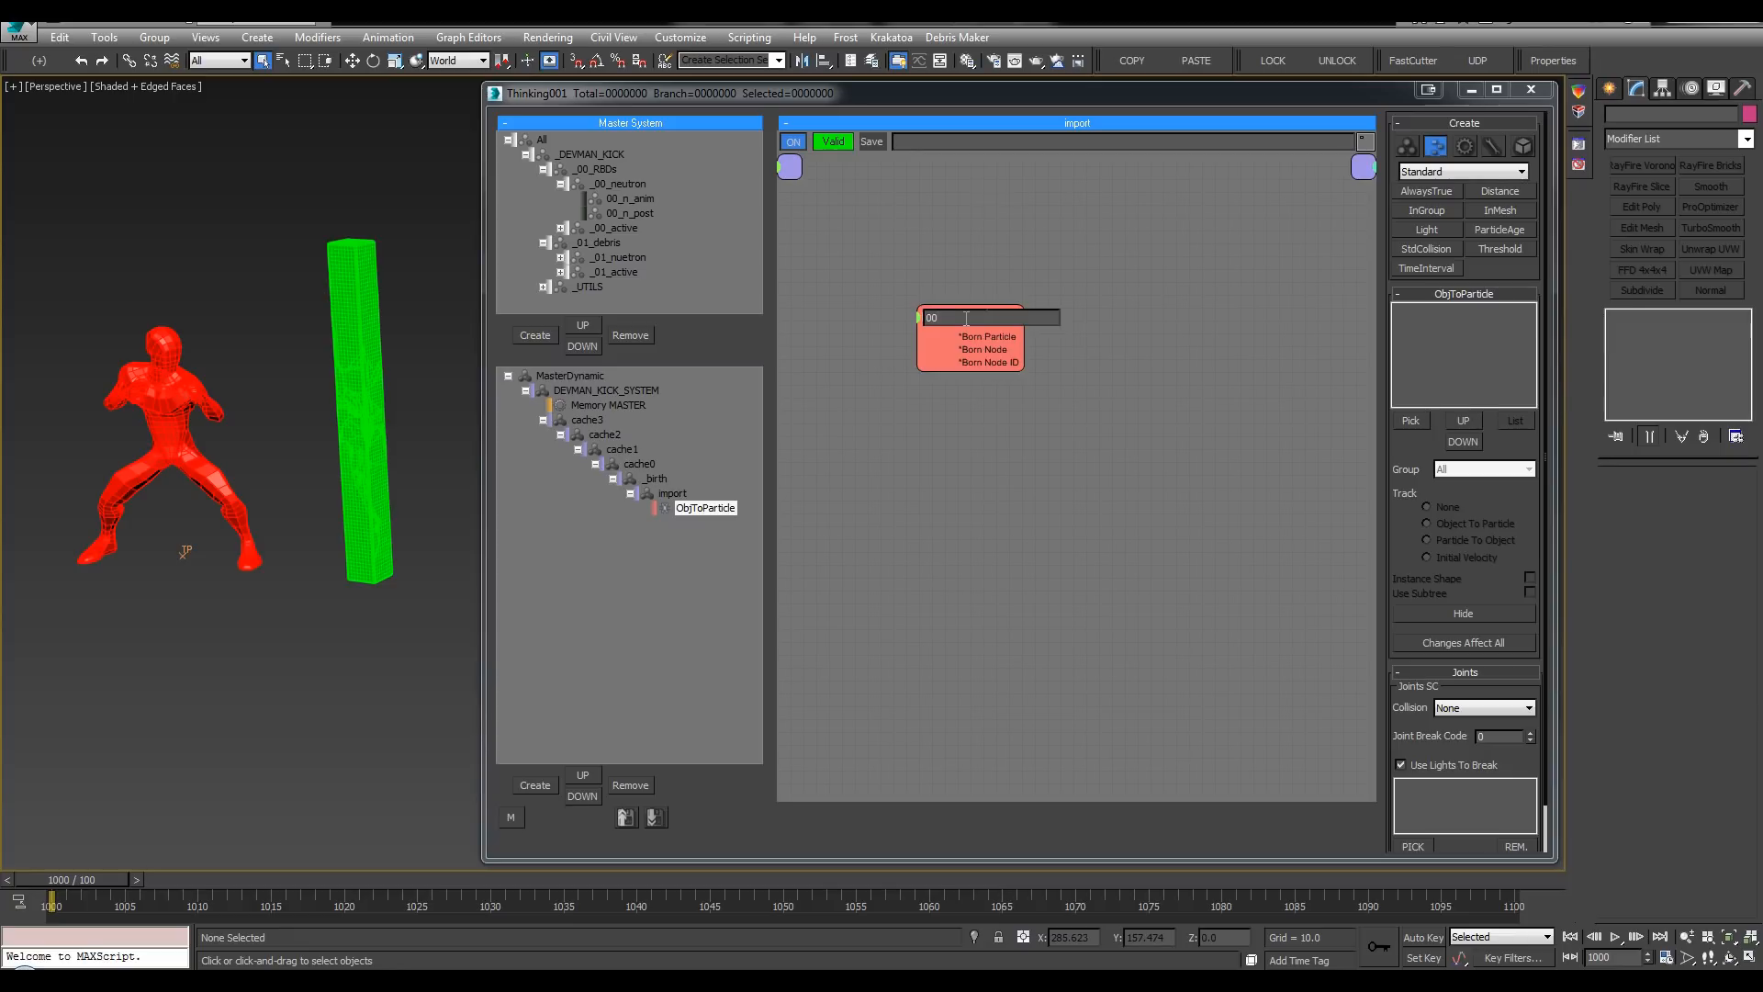
pyautogui.write('_n_anim')
pyautogui.press('Return')
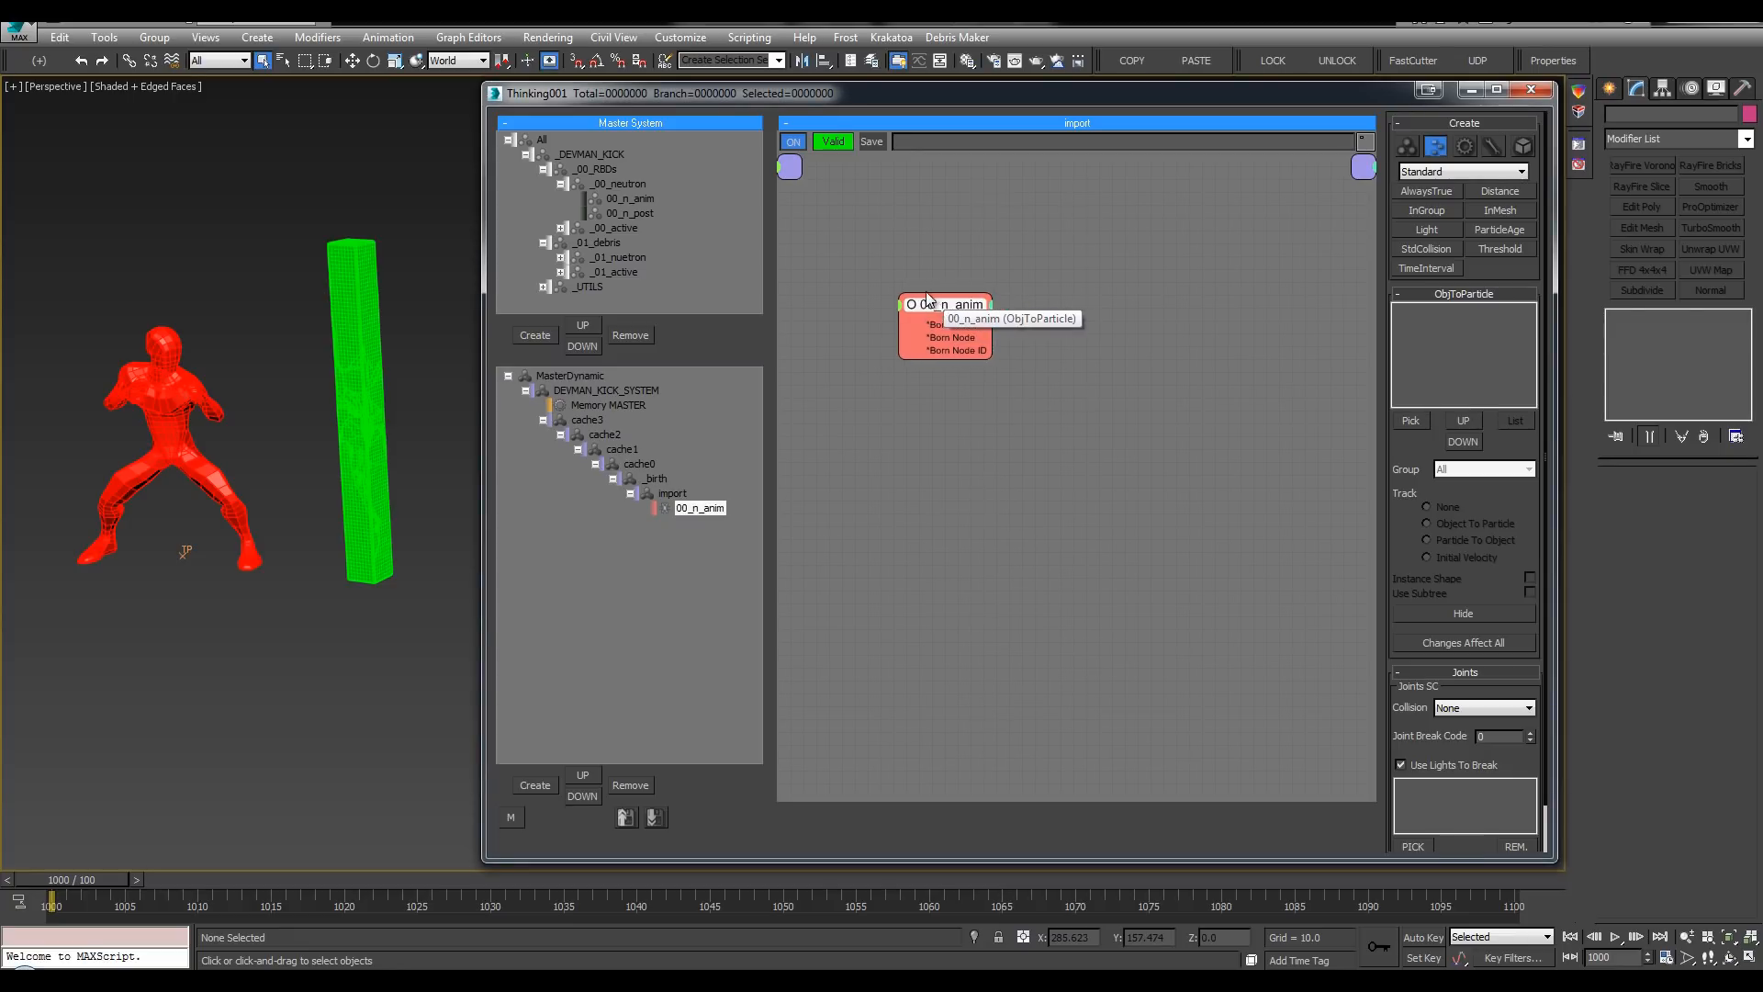
pyautogui.moveTo(926, 294); pyautogui.dragTo(910, 293)
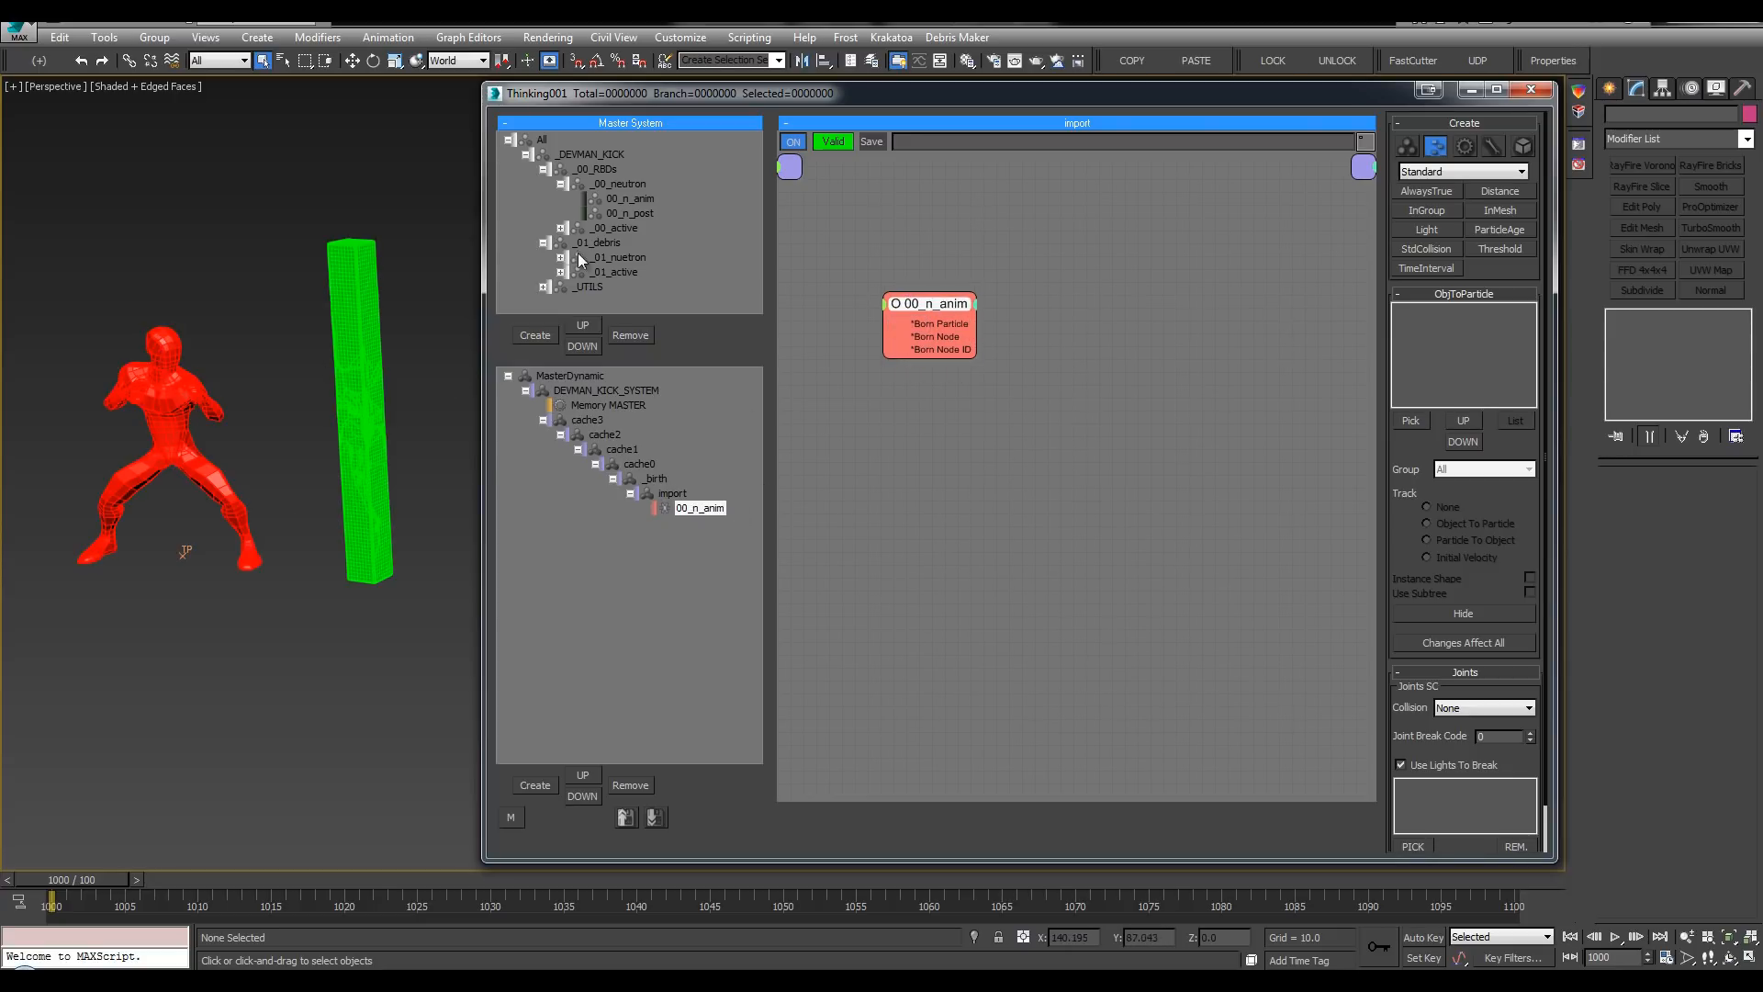
pyautogui.click(630, 200)
pyautogui.moveTo(923, 306); pyautogui.dragTo(911, 300)
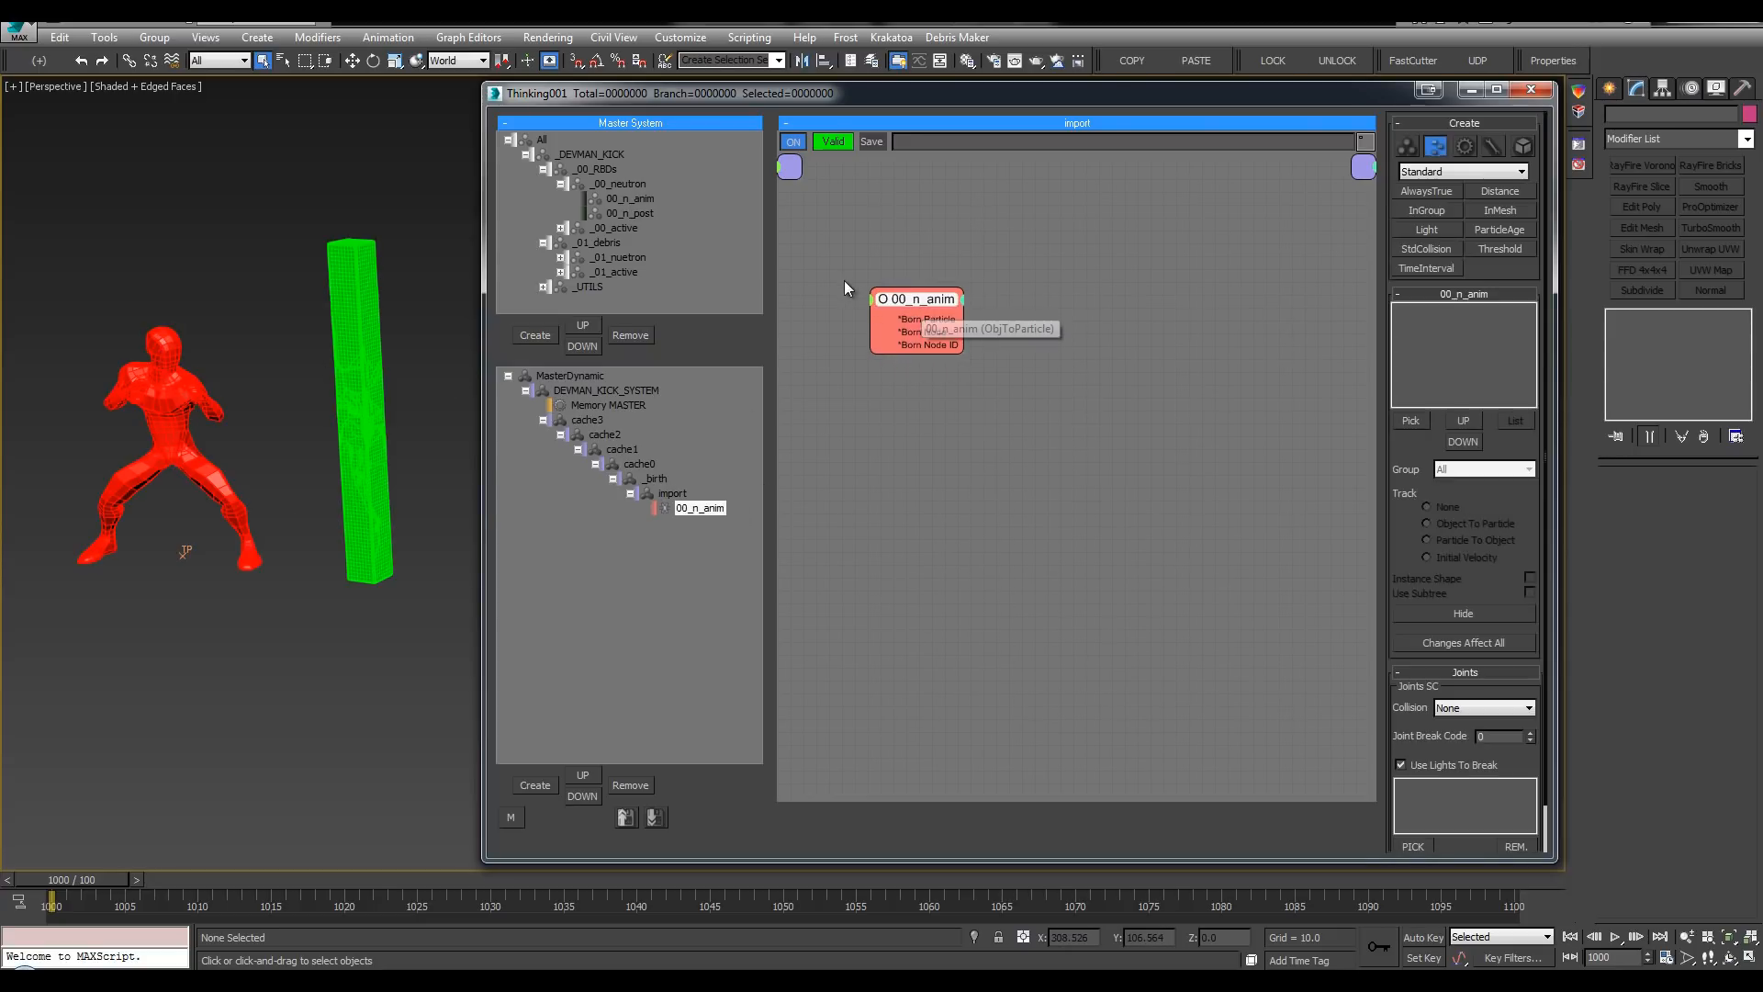
# Step: Add a Mass operator to the import set, connect Born Particle of 00_n_anim to its Particle input, and space the nodes apart
pyautogui.click(1014, 380)
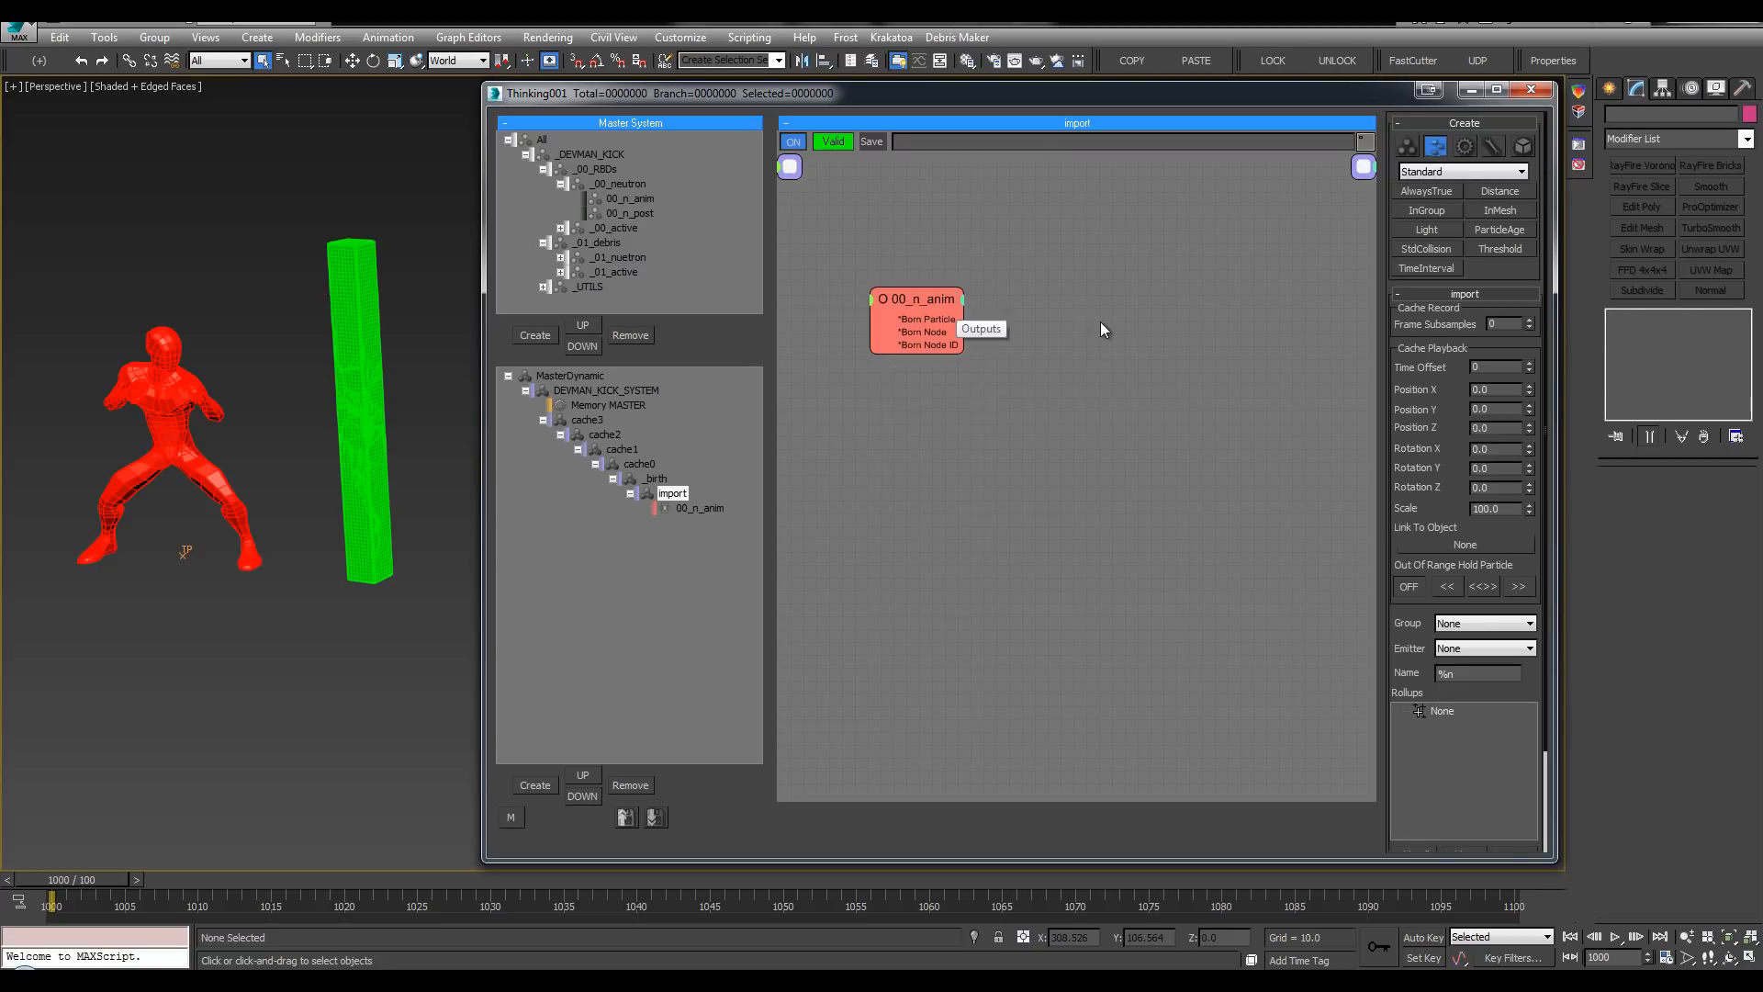
pyautogui.press('Tab')
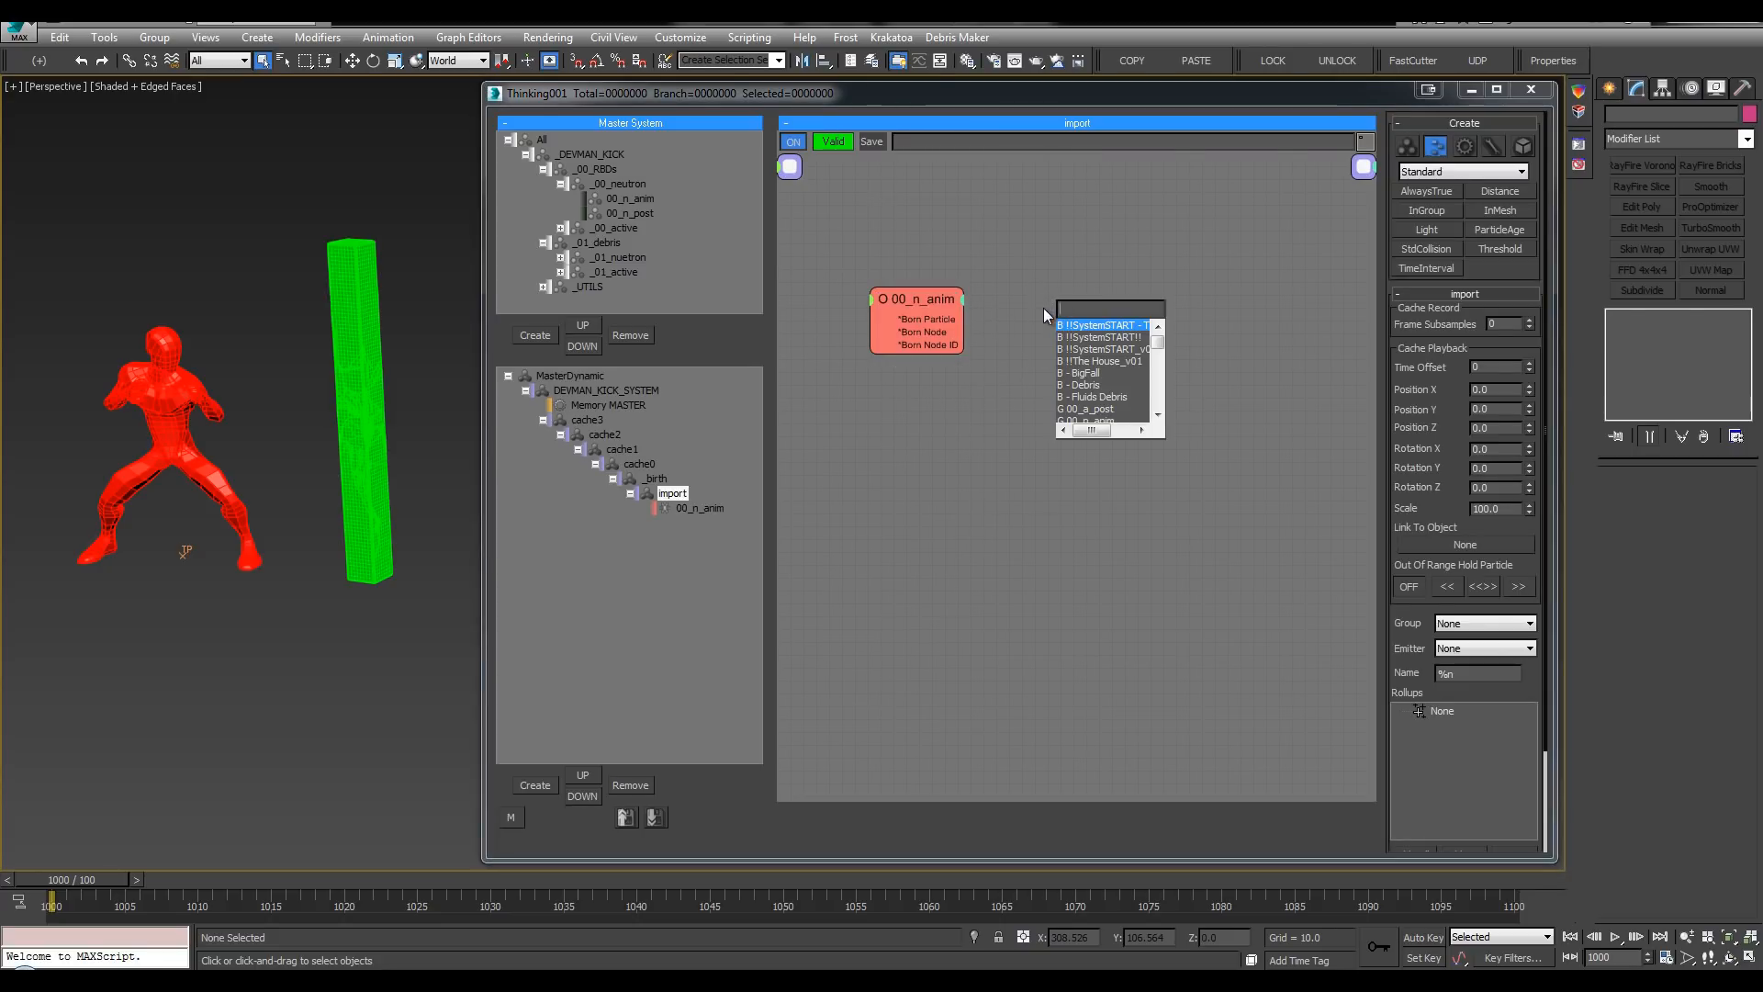
pyautogui.press('Escape')
pyautogui.press('Tab')
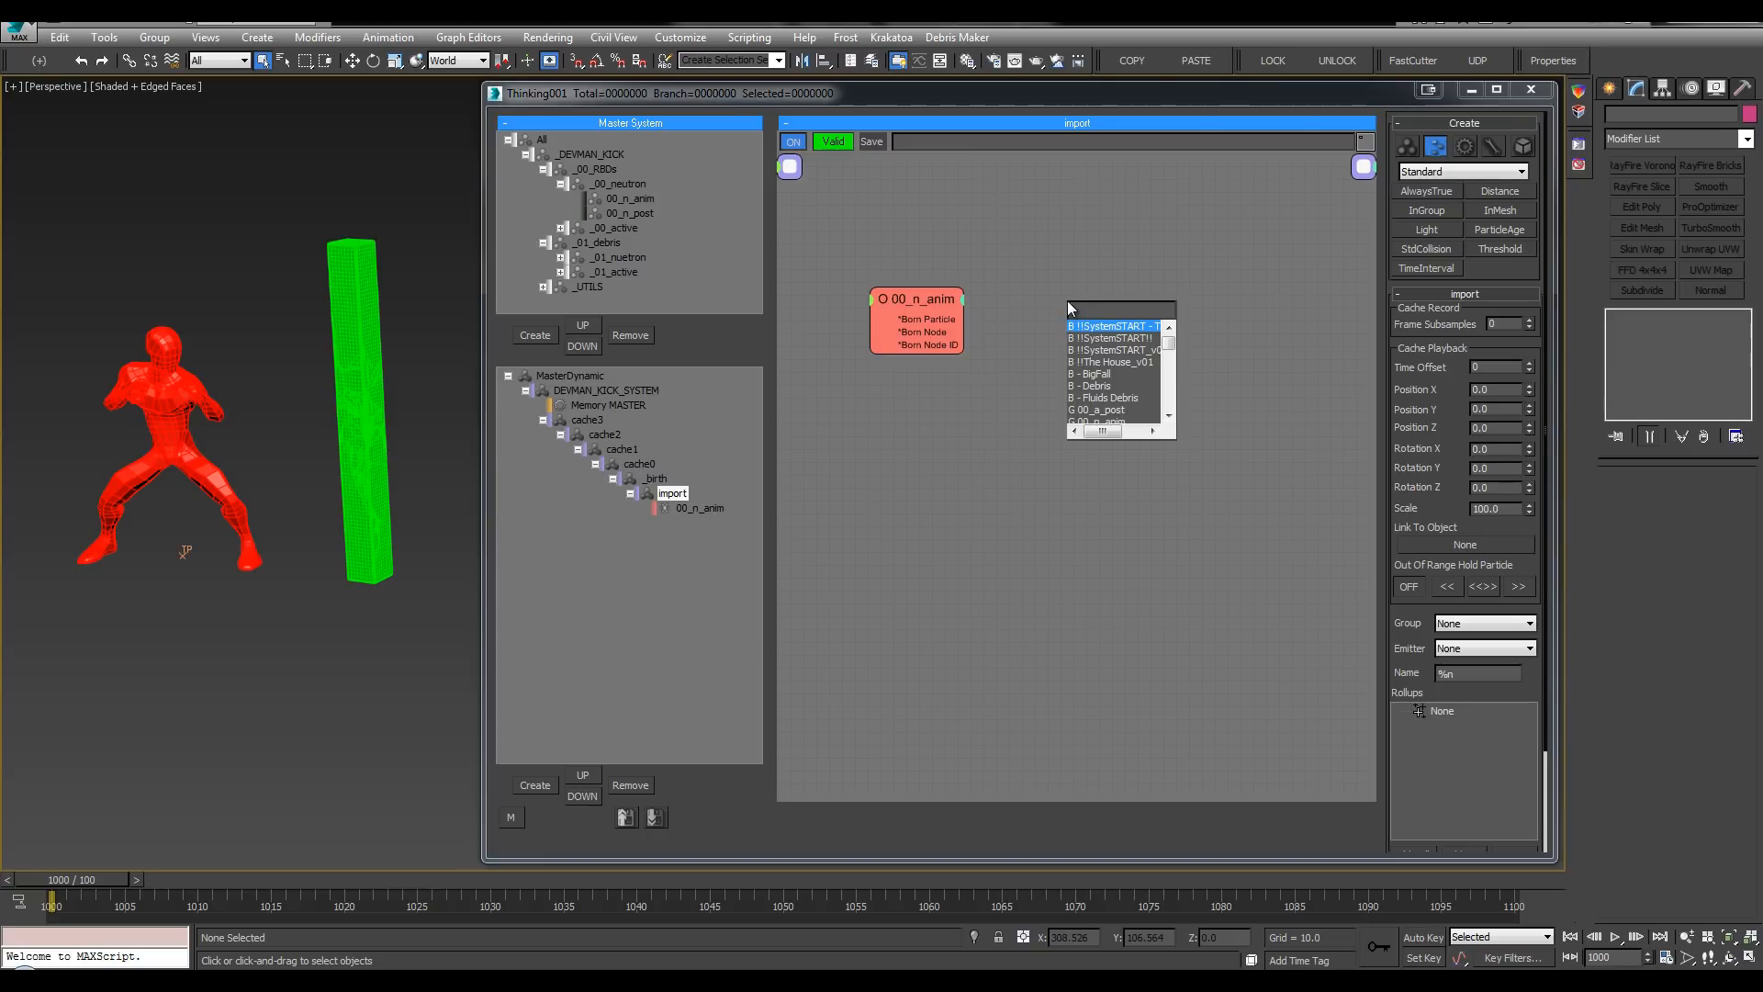
pyautogui.write('mas')
pyautogui.press('Return')
pyautogui.moveTo(946, 321); pyautogui.dragTo(1085, 332)
pyautogui.moveTo(1144, 313); pyautogui.dragTo(1256, 305)
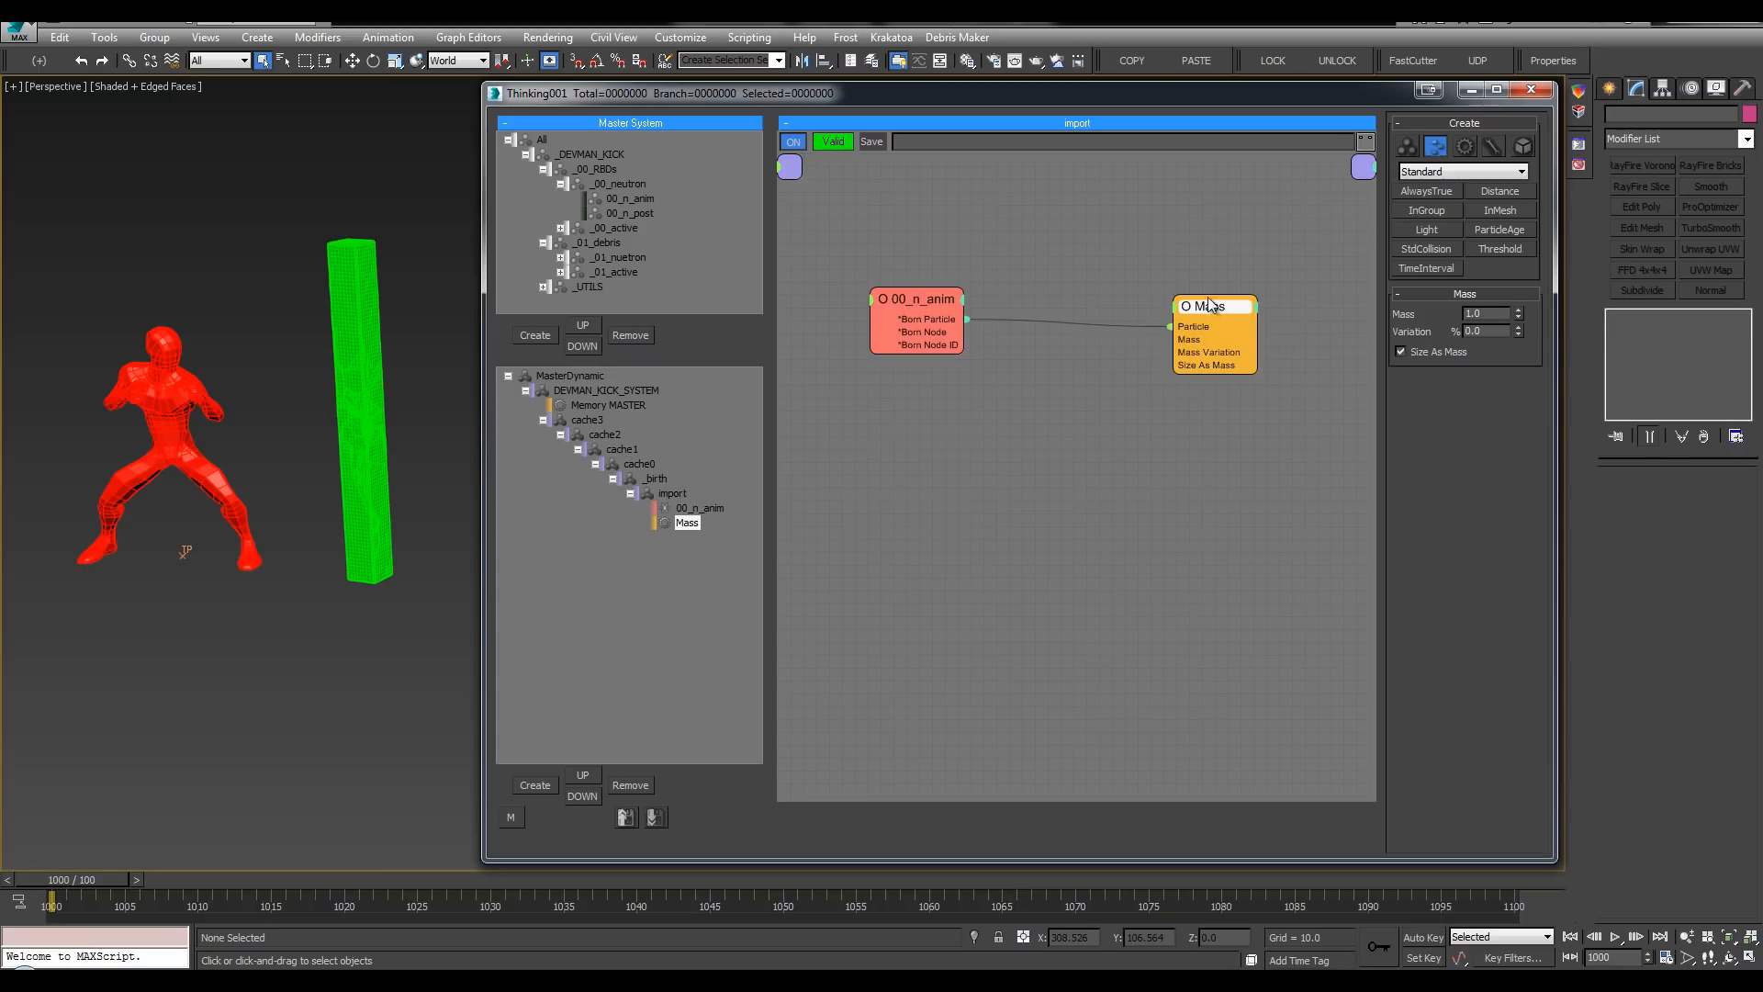
pyautogui.moveTo(1213, 307); pyautogui.dragTo(1242, 309)
# Step: Assign devman_sim to the 00_n_anim operator with group 00_n_anim, Object To Particle tracking and Instance Shape enabled
pyautogui.click(935, 297)
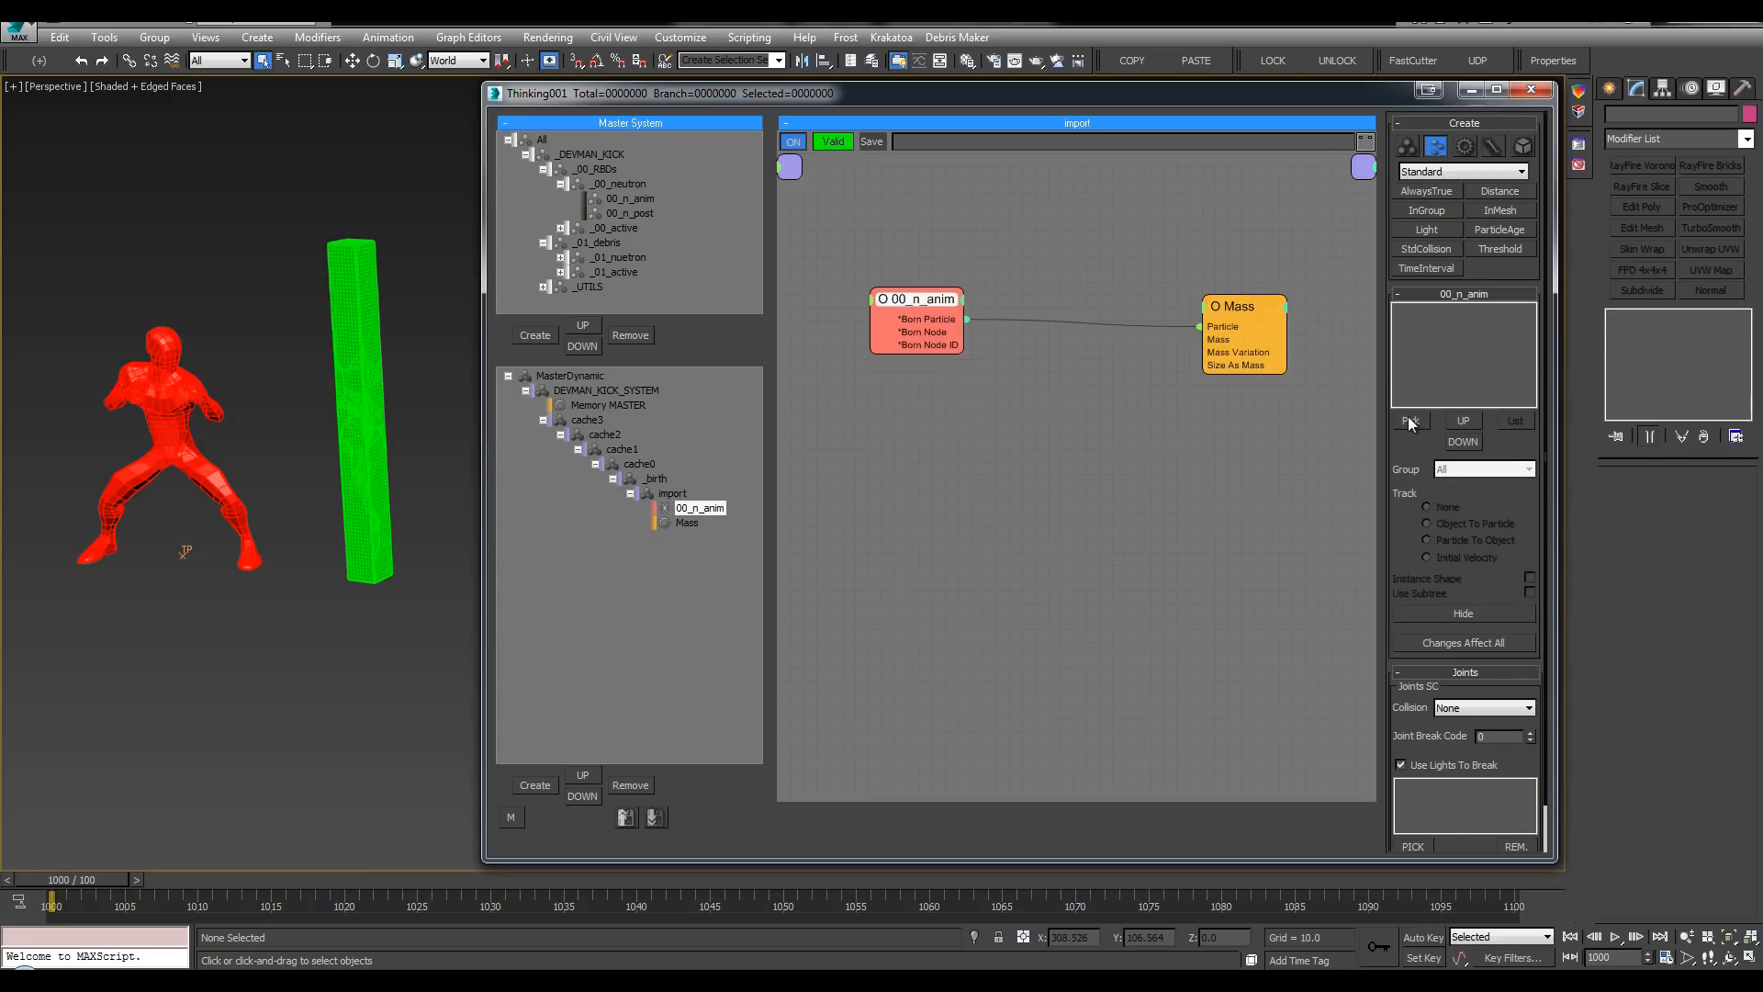
pyautogui.click(1410, 418)
pyautogui.click(160, 349)
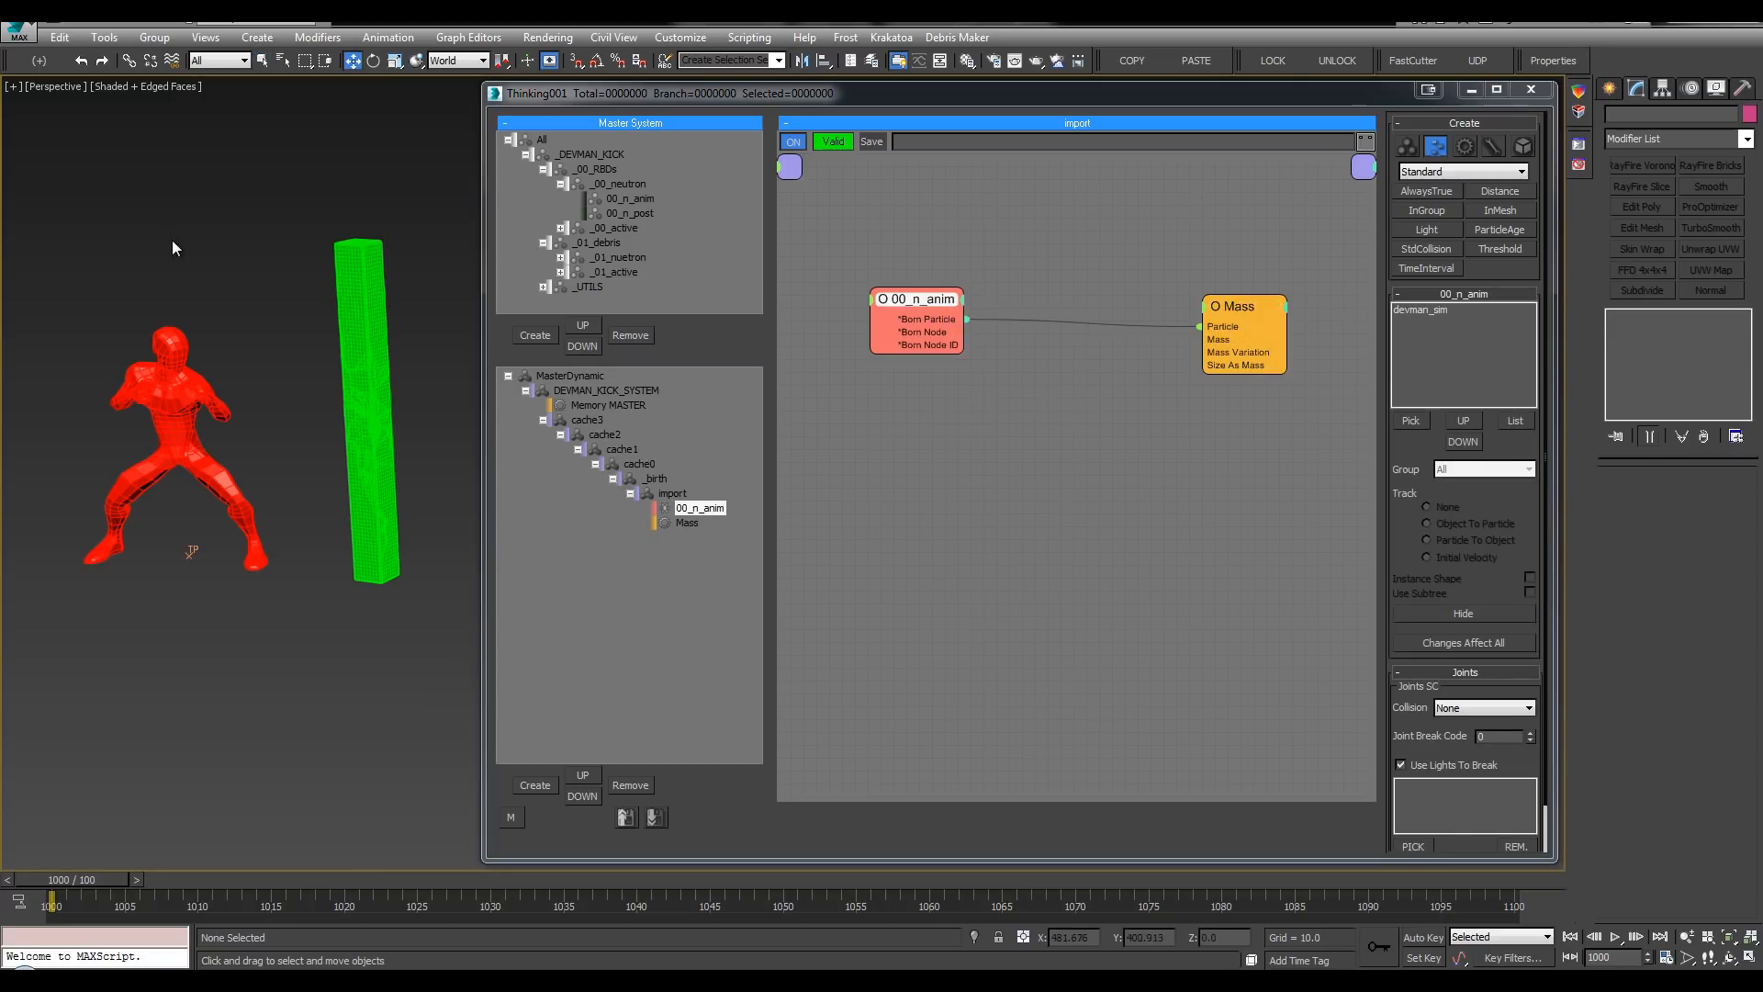
pyautogui.click(1423, 311)
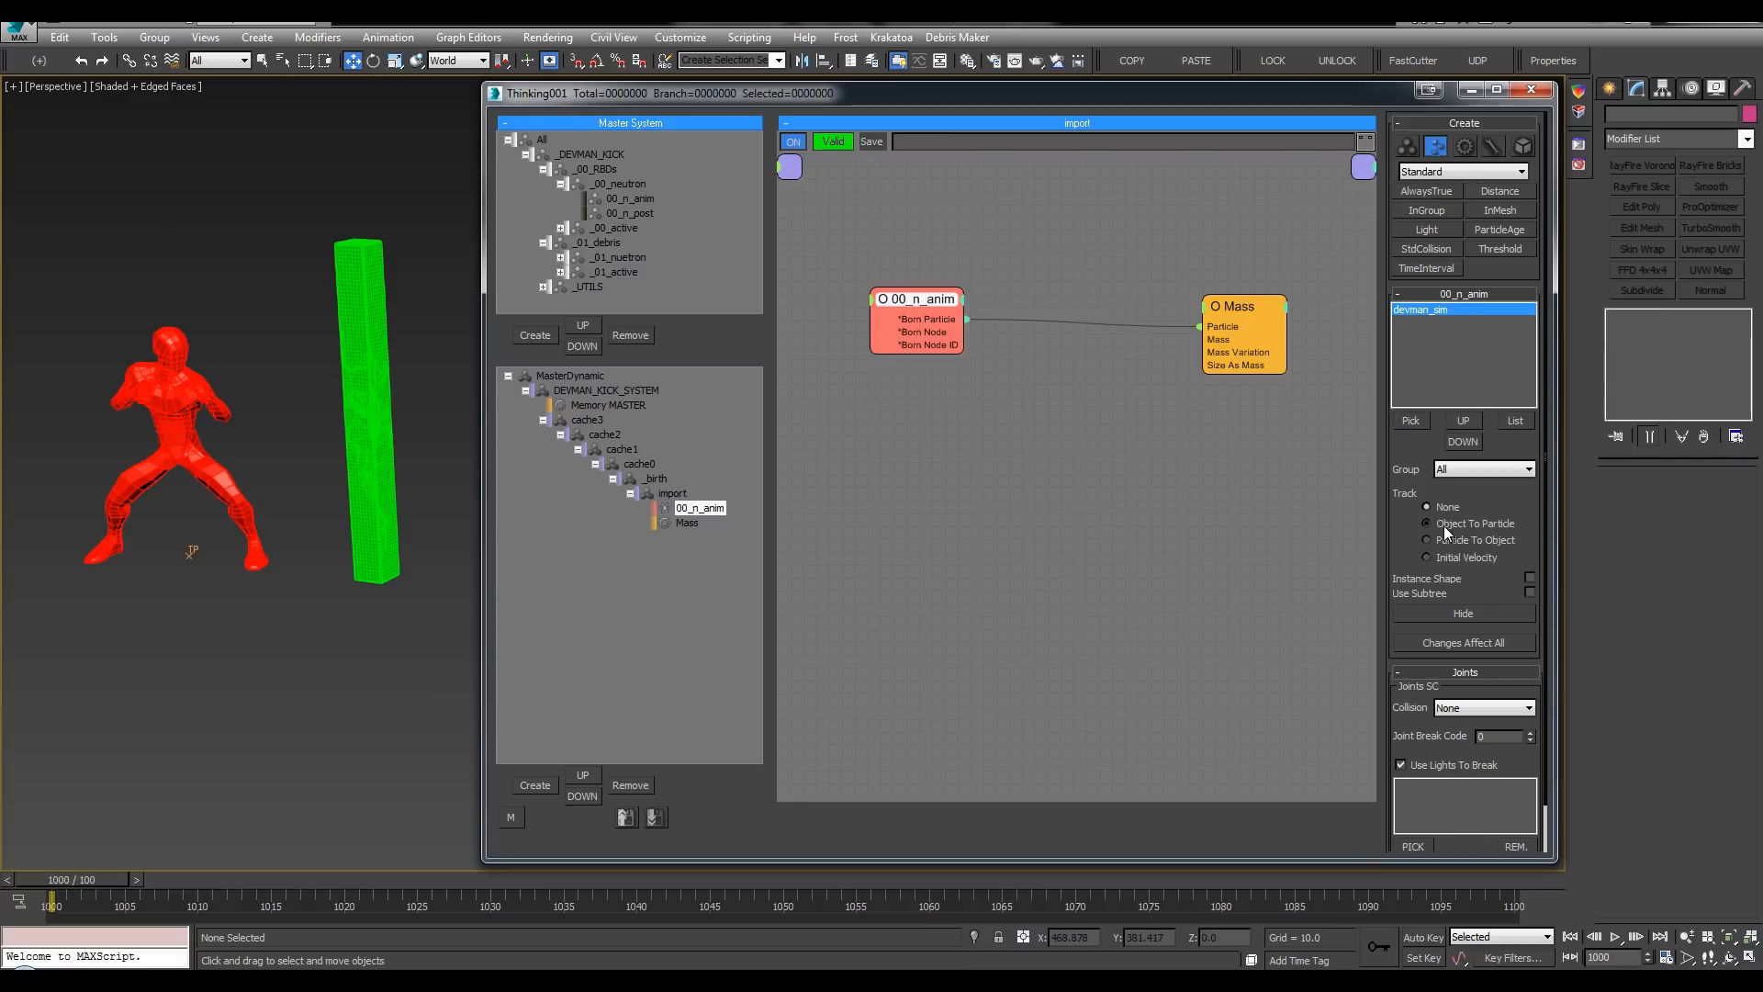
pyautogui.click(1464, 469)
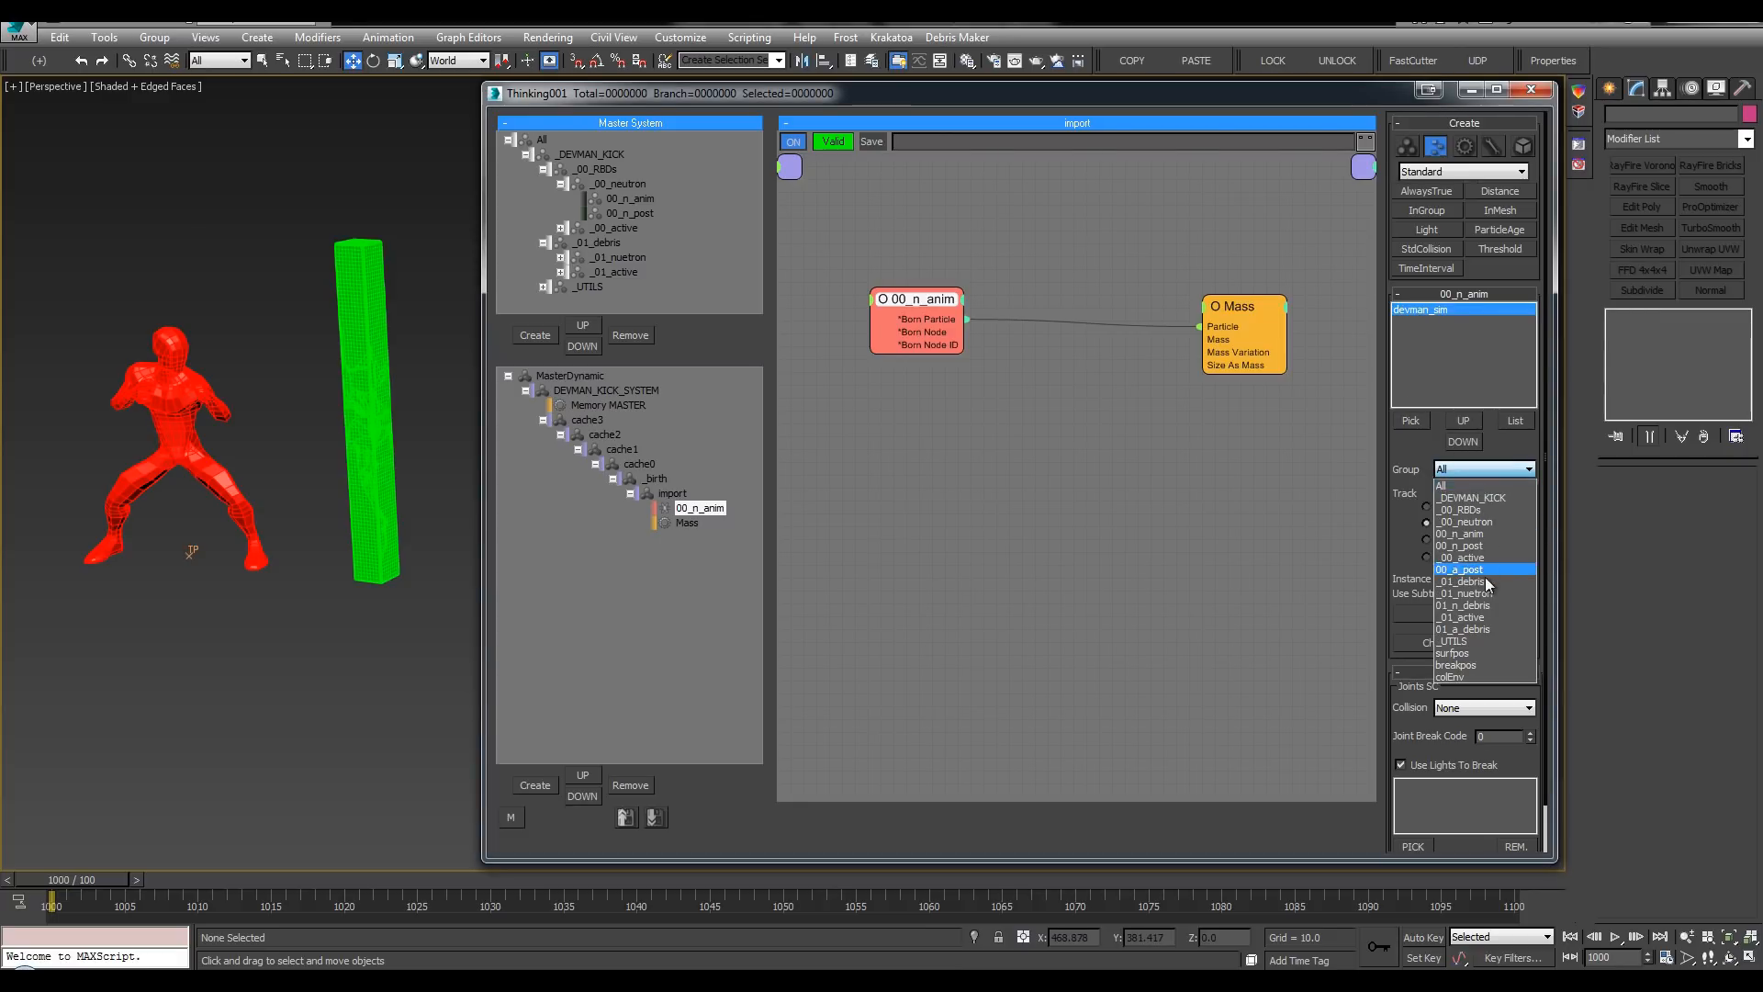
pyautogui.click(1492, 533)
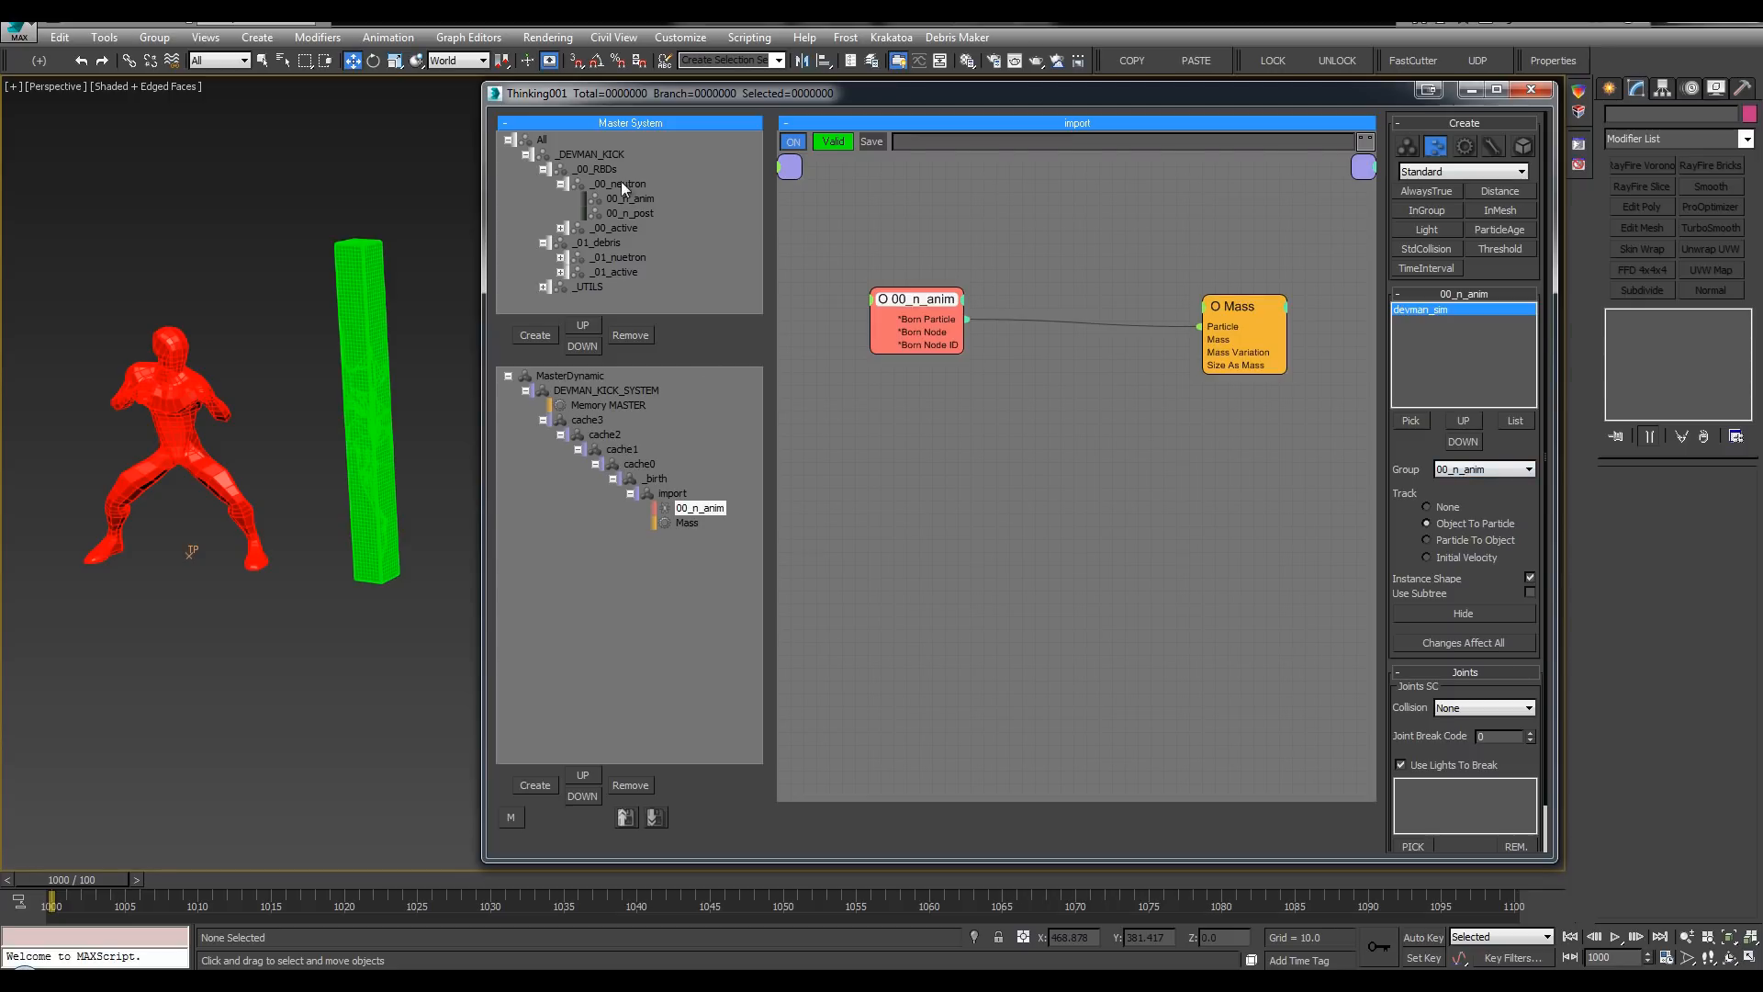
# Step: Examine how the groups are ordered among the available nodes and in the 00_n_anim operator's group choices
pyautogui.click(560, 183)
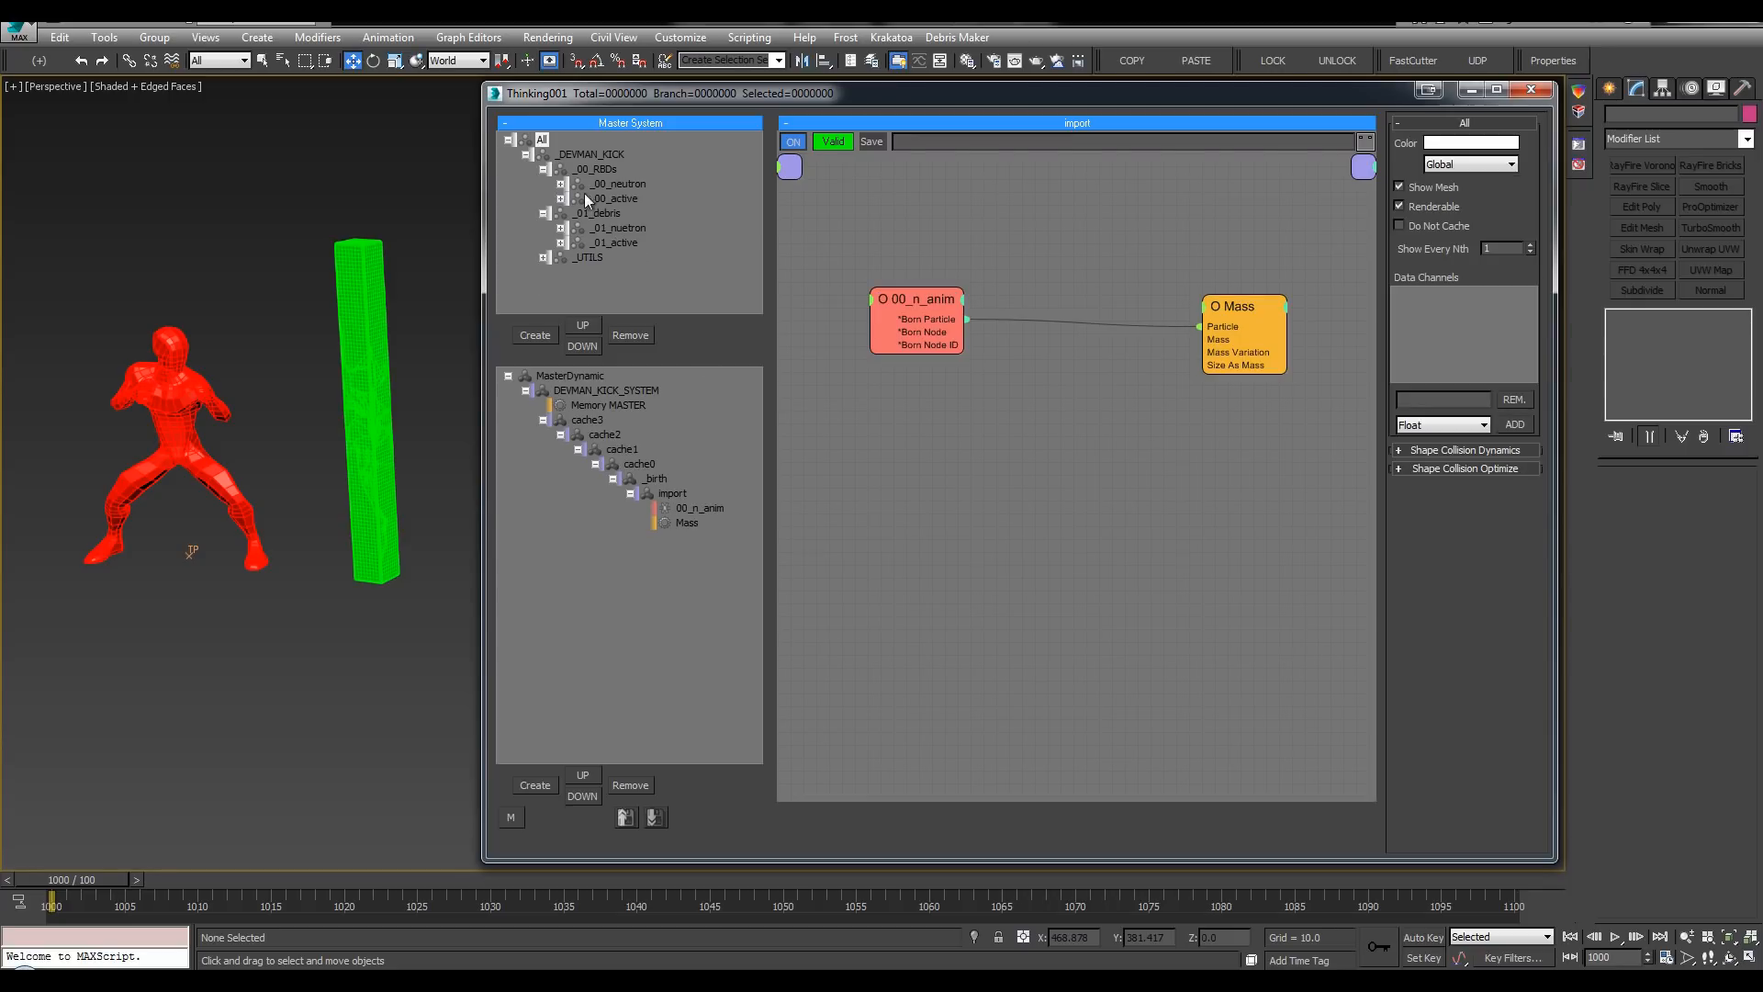
pyautogui.click(930, 305)
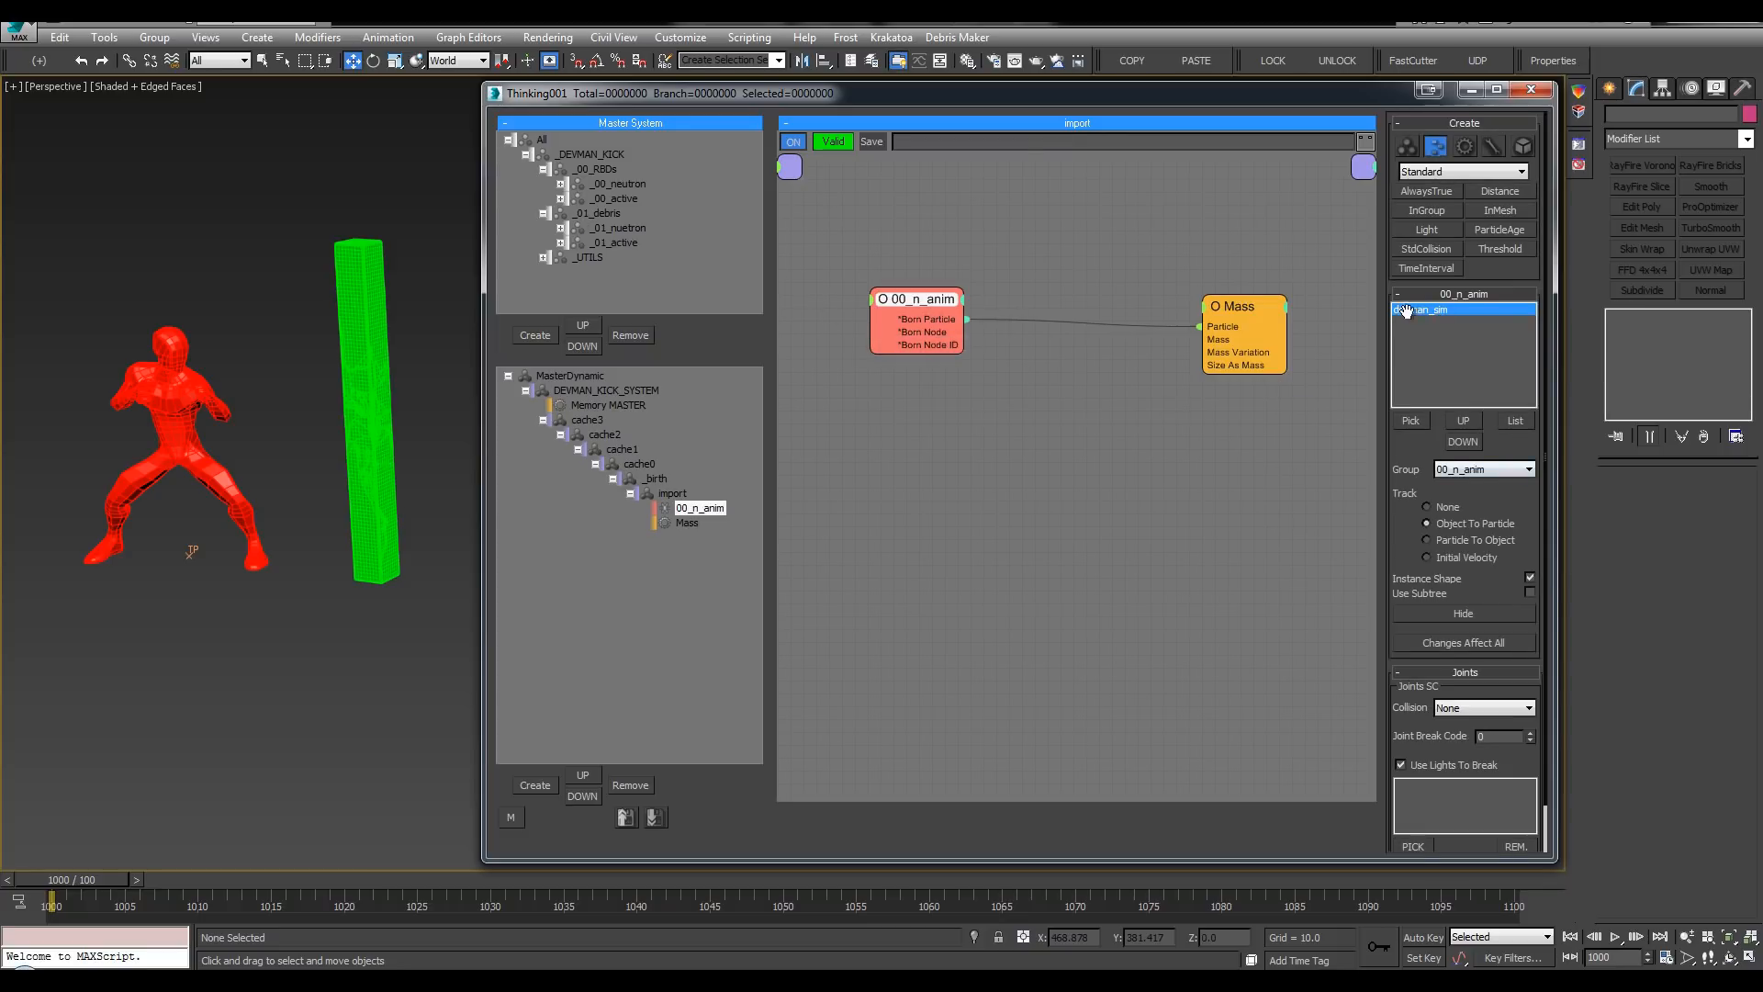
pyautogui.rightClick(937, 237)
pyautogui.moveTo(1026, 245)
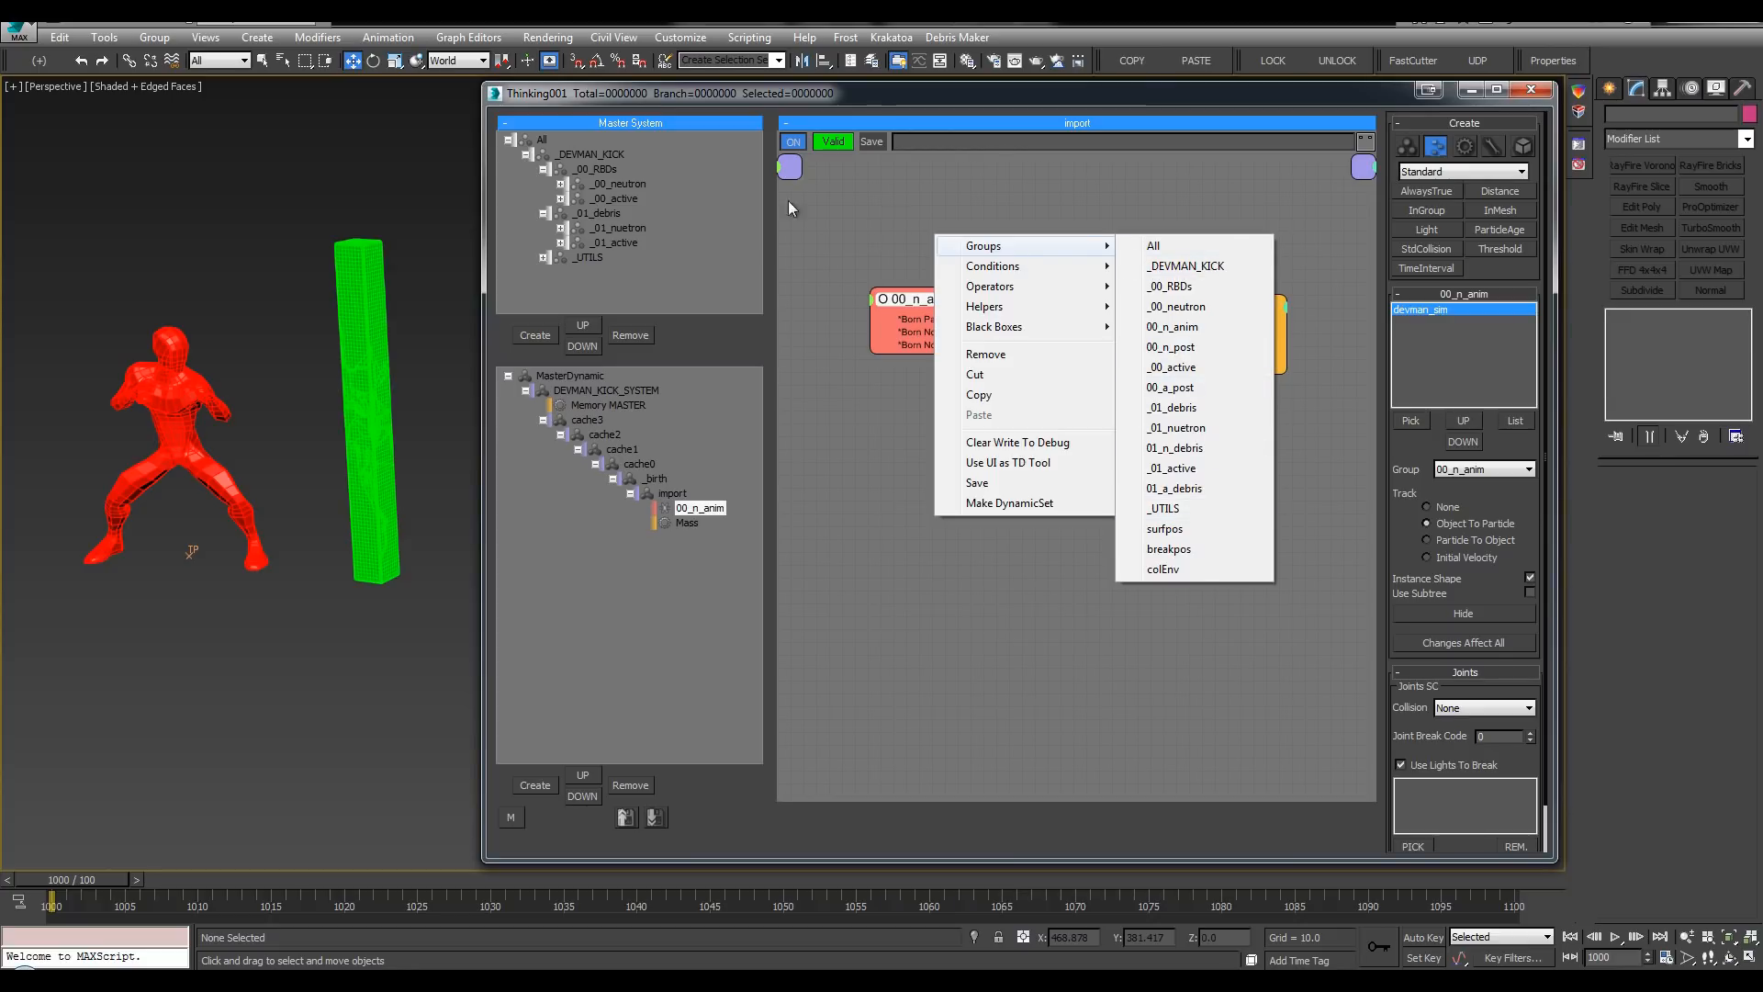
pyautogui.click(1027, 211)
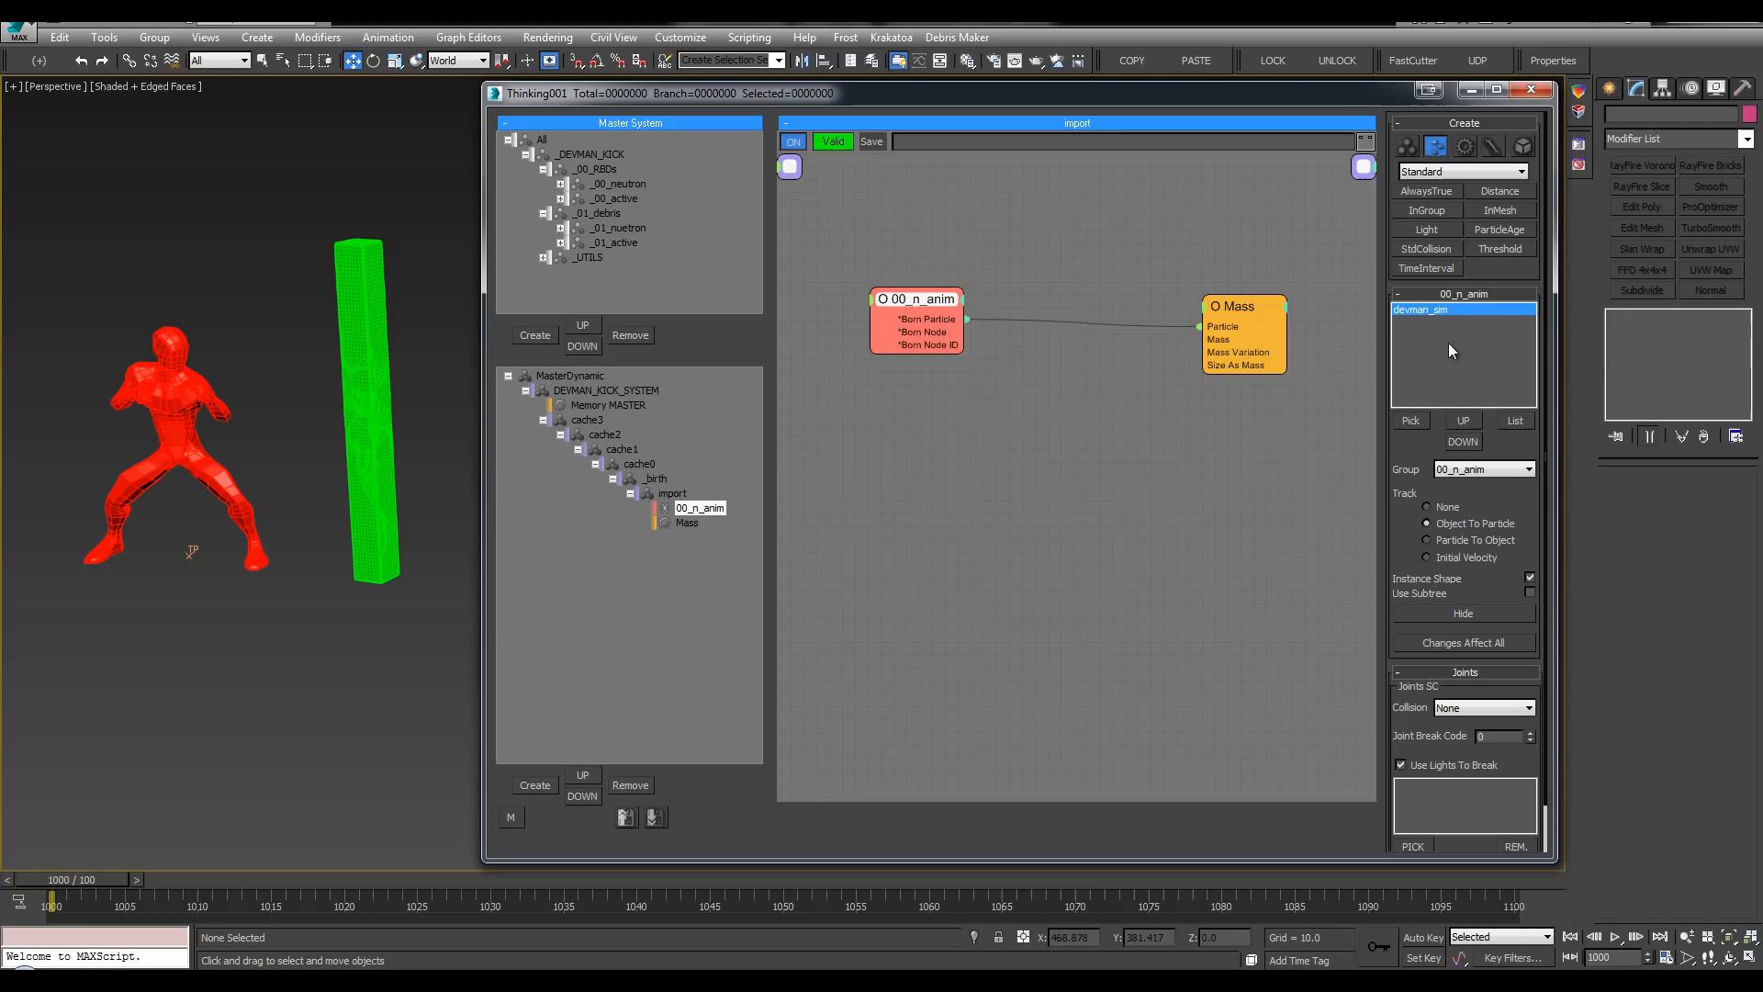
pyautogui.click(1488, 470)
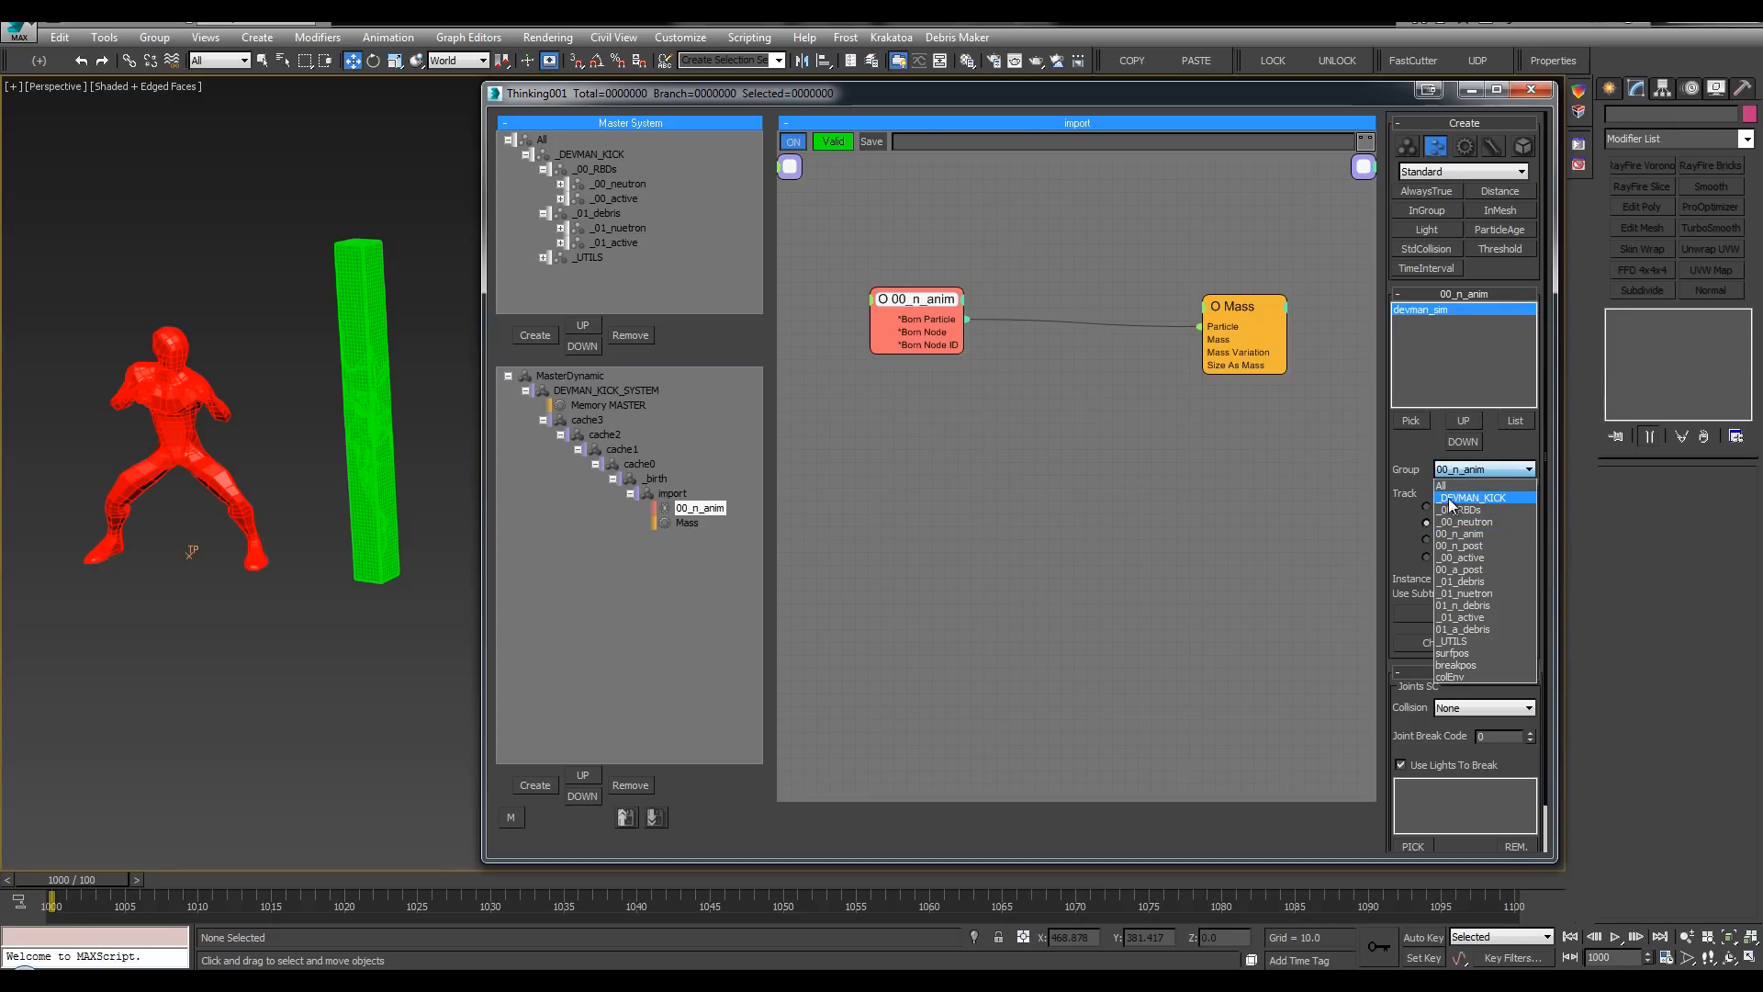
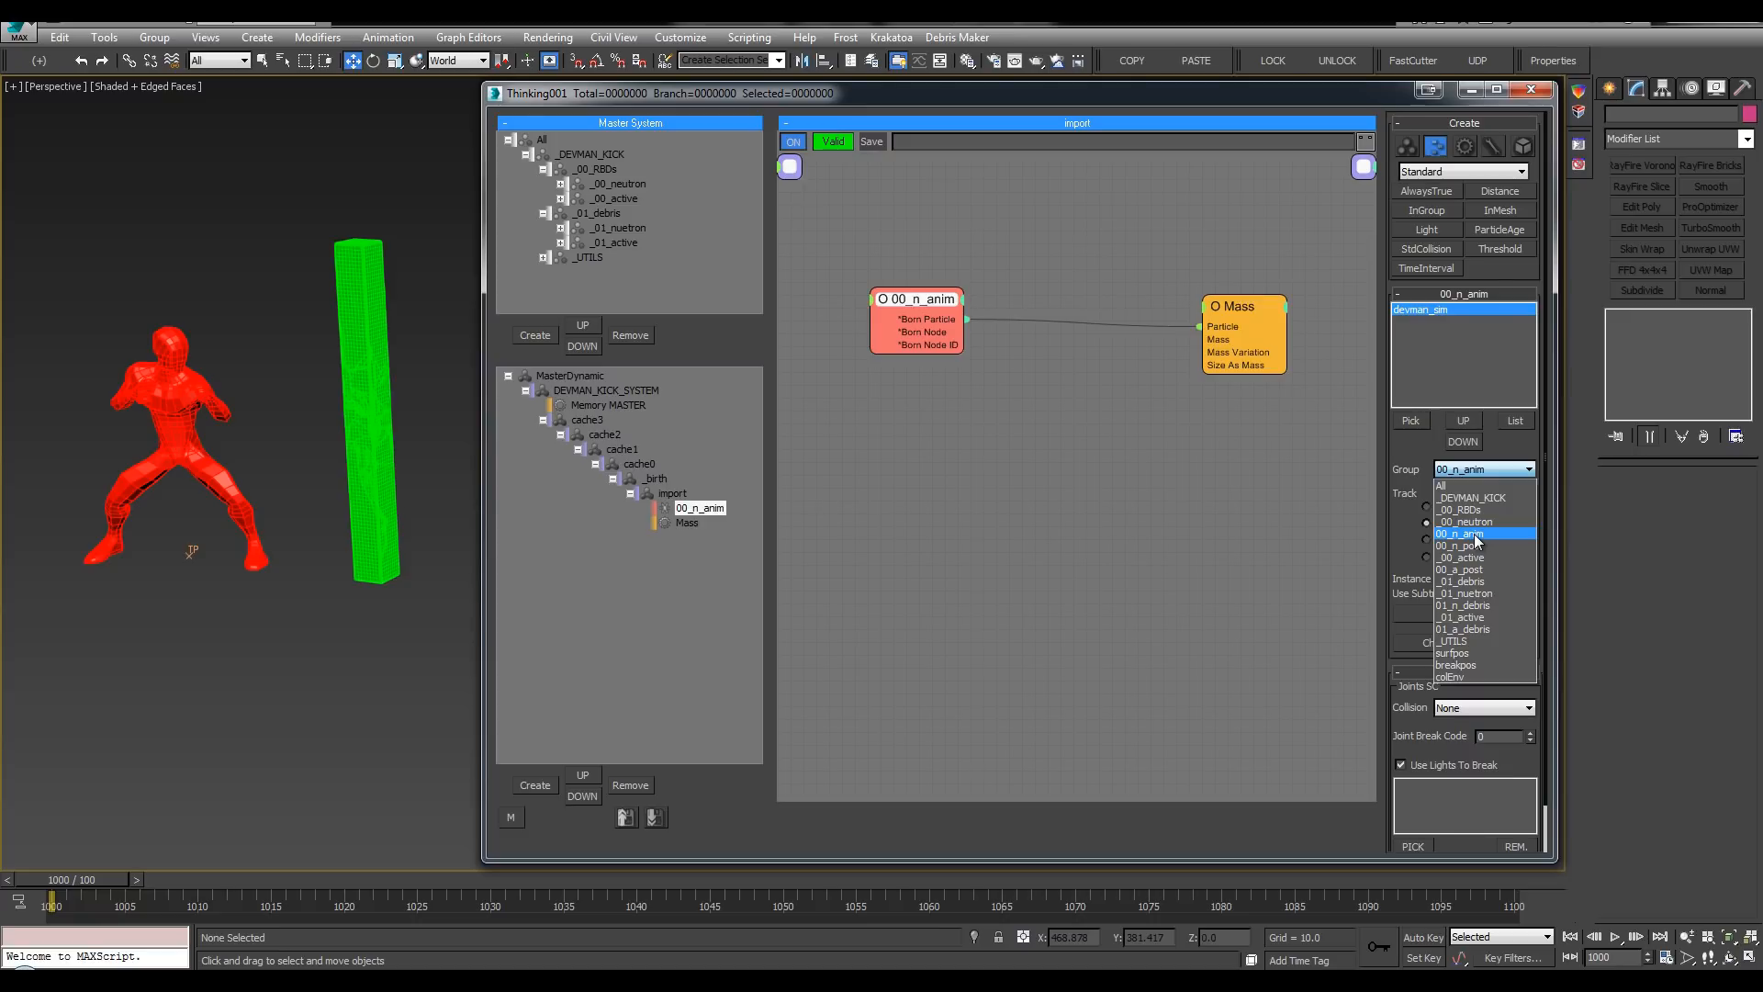
pyautogui.click(1476, 536)
pyautogui.click(1449, 469)
pyautogui.click(1470, 535)
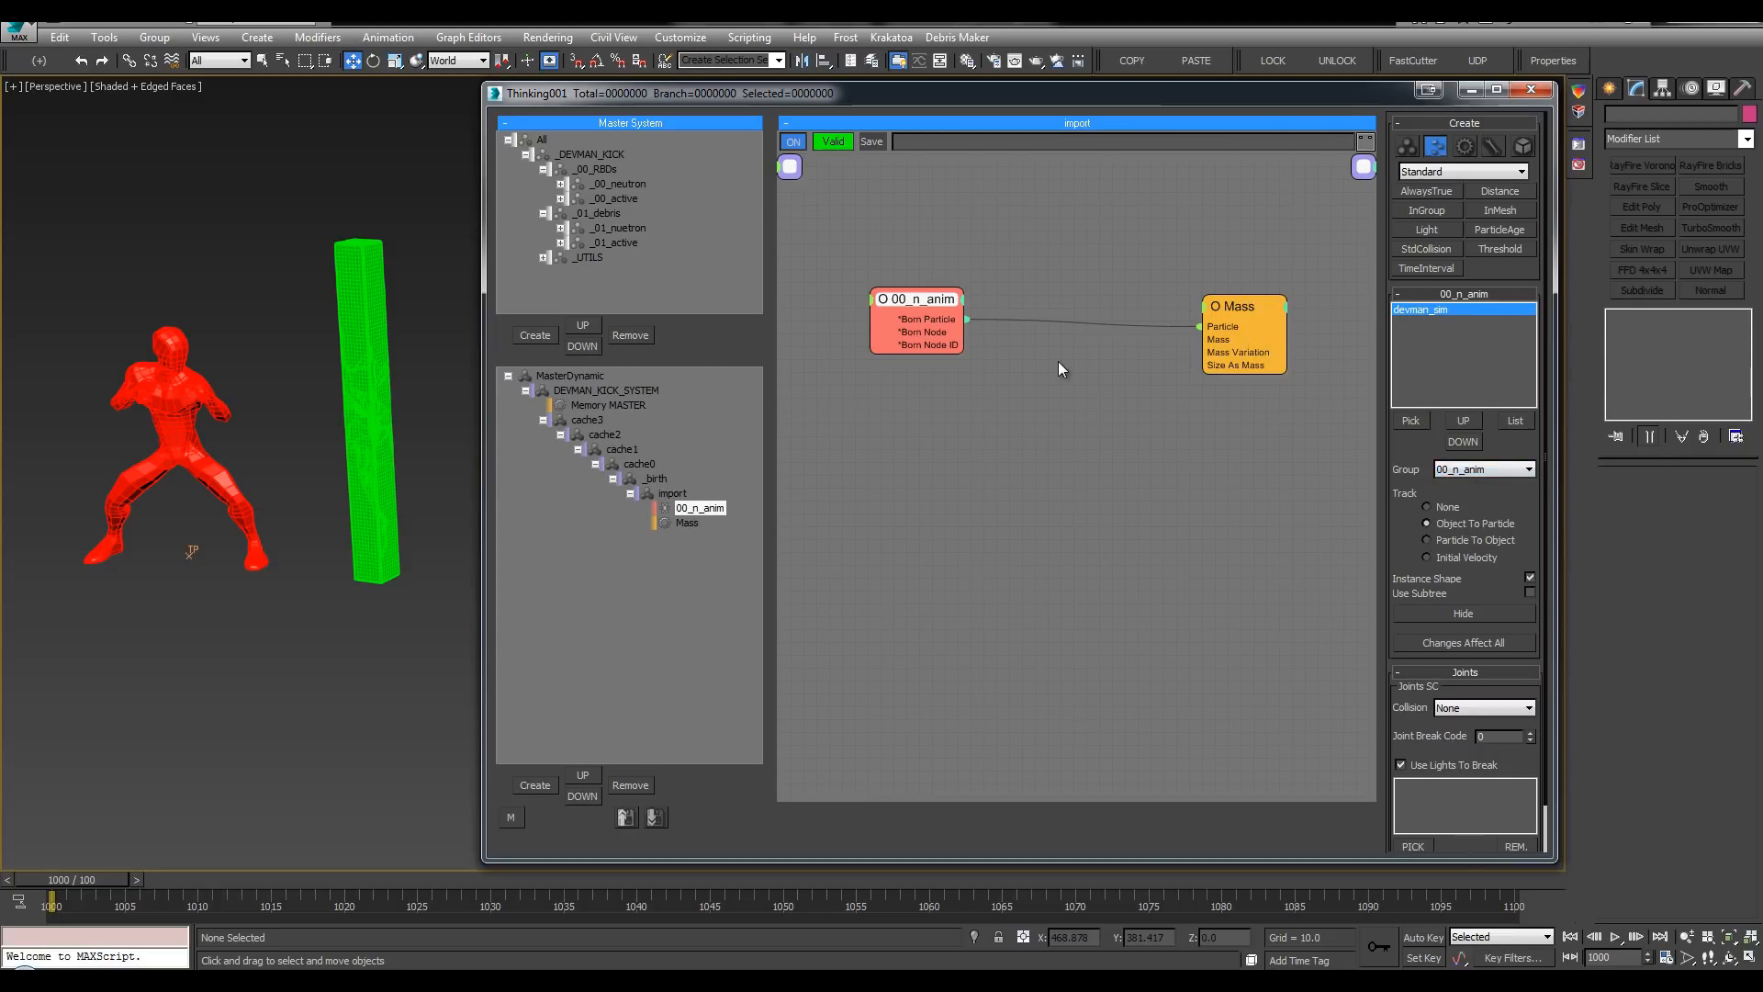
# Step: Set the 00_n_anim group's shape collision to Neutron, with dynamic friction 20 and static friction 35
pyautogui.doubleClick(618, 185)
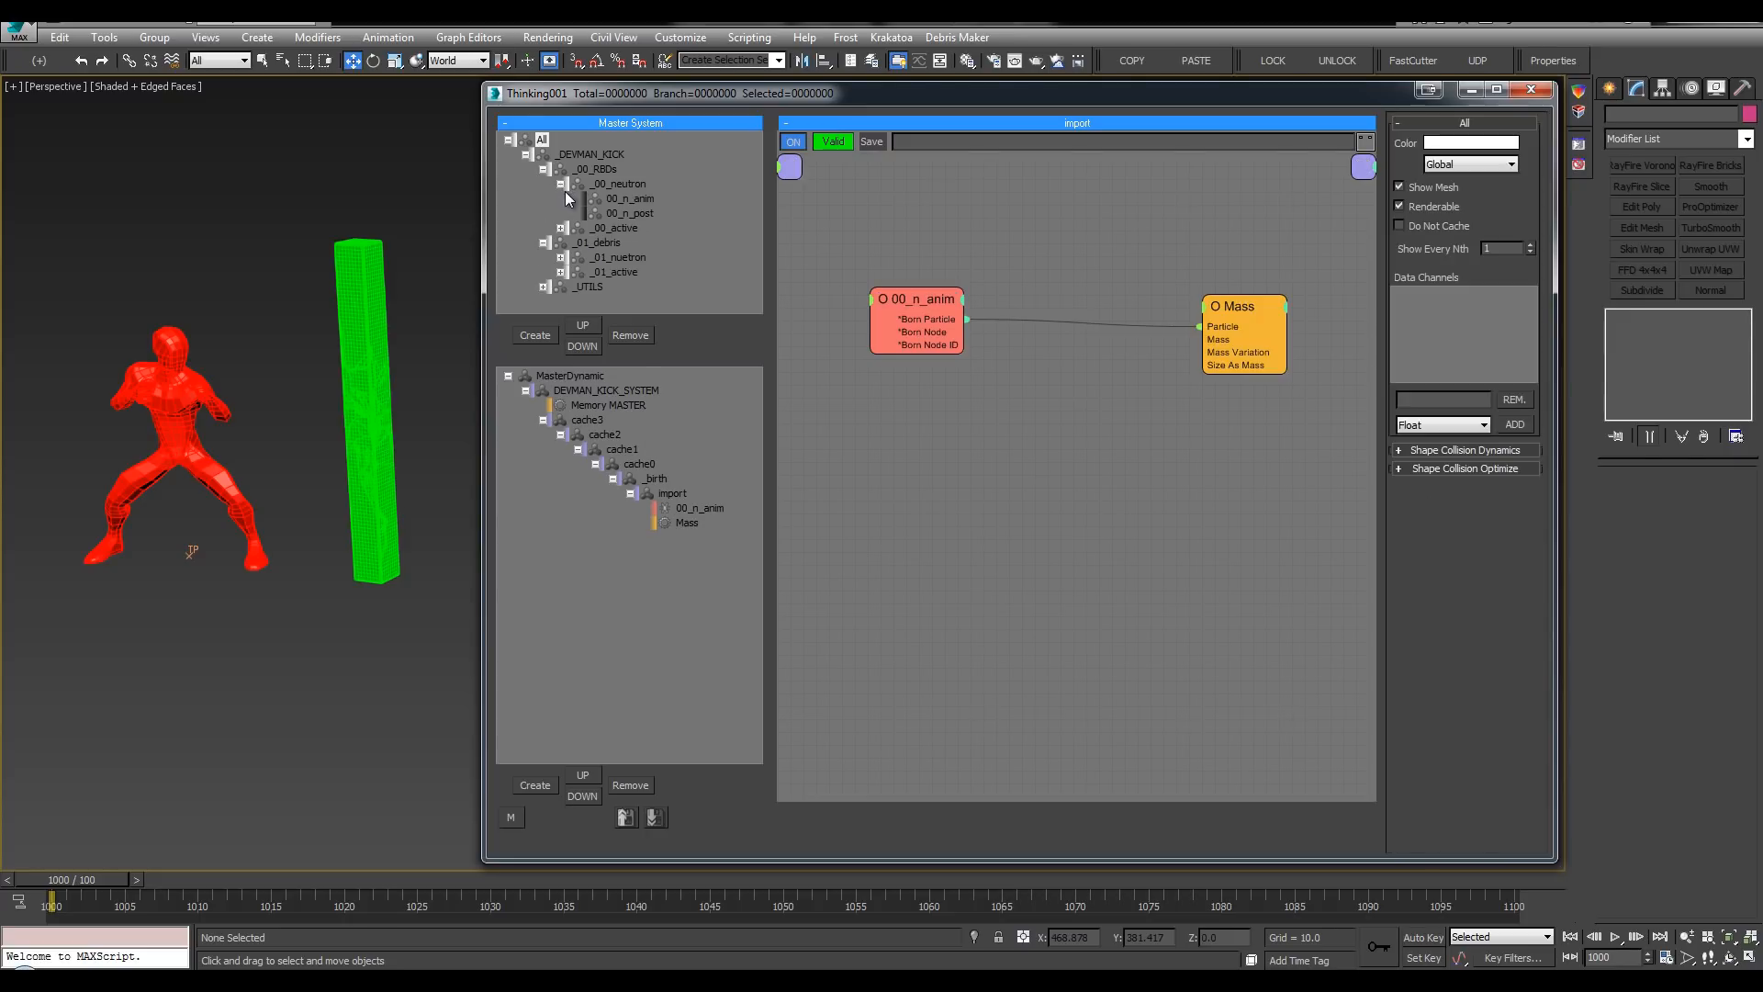
pyautogui.click(631, 199)
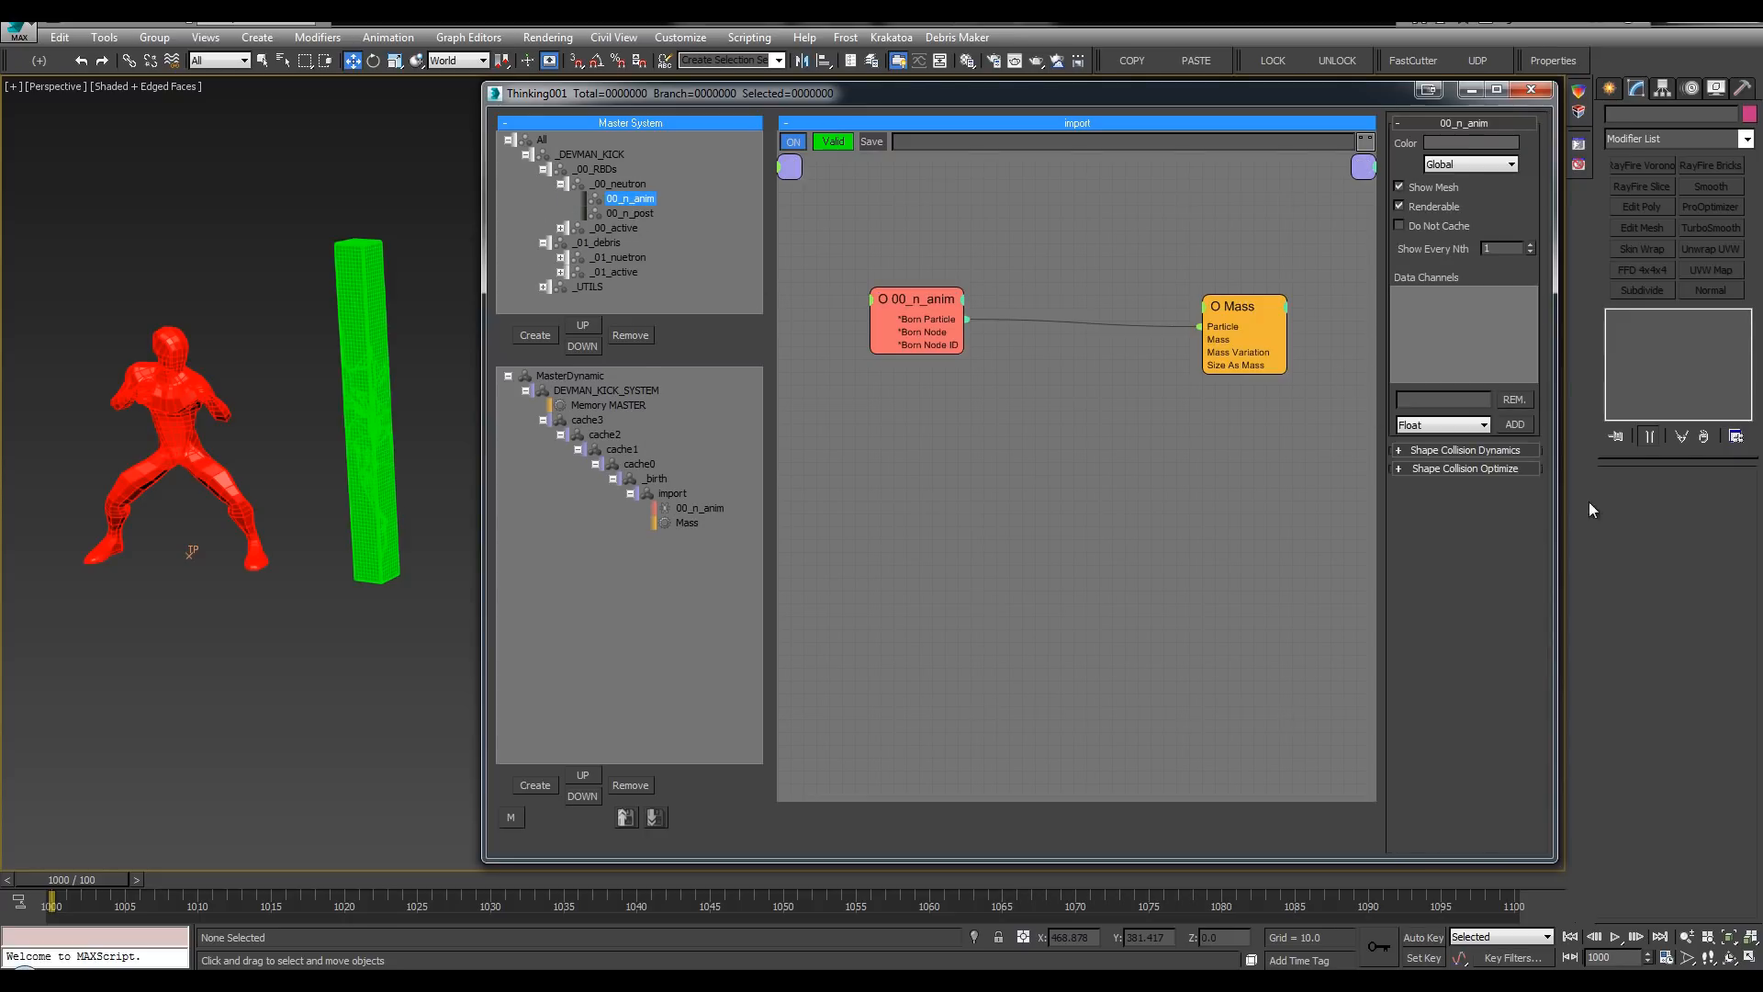
pyautogui.click(1489, 448)
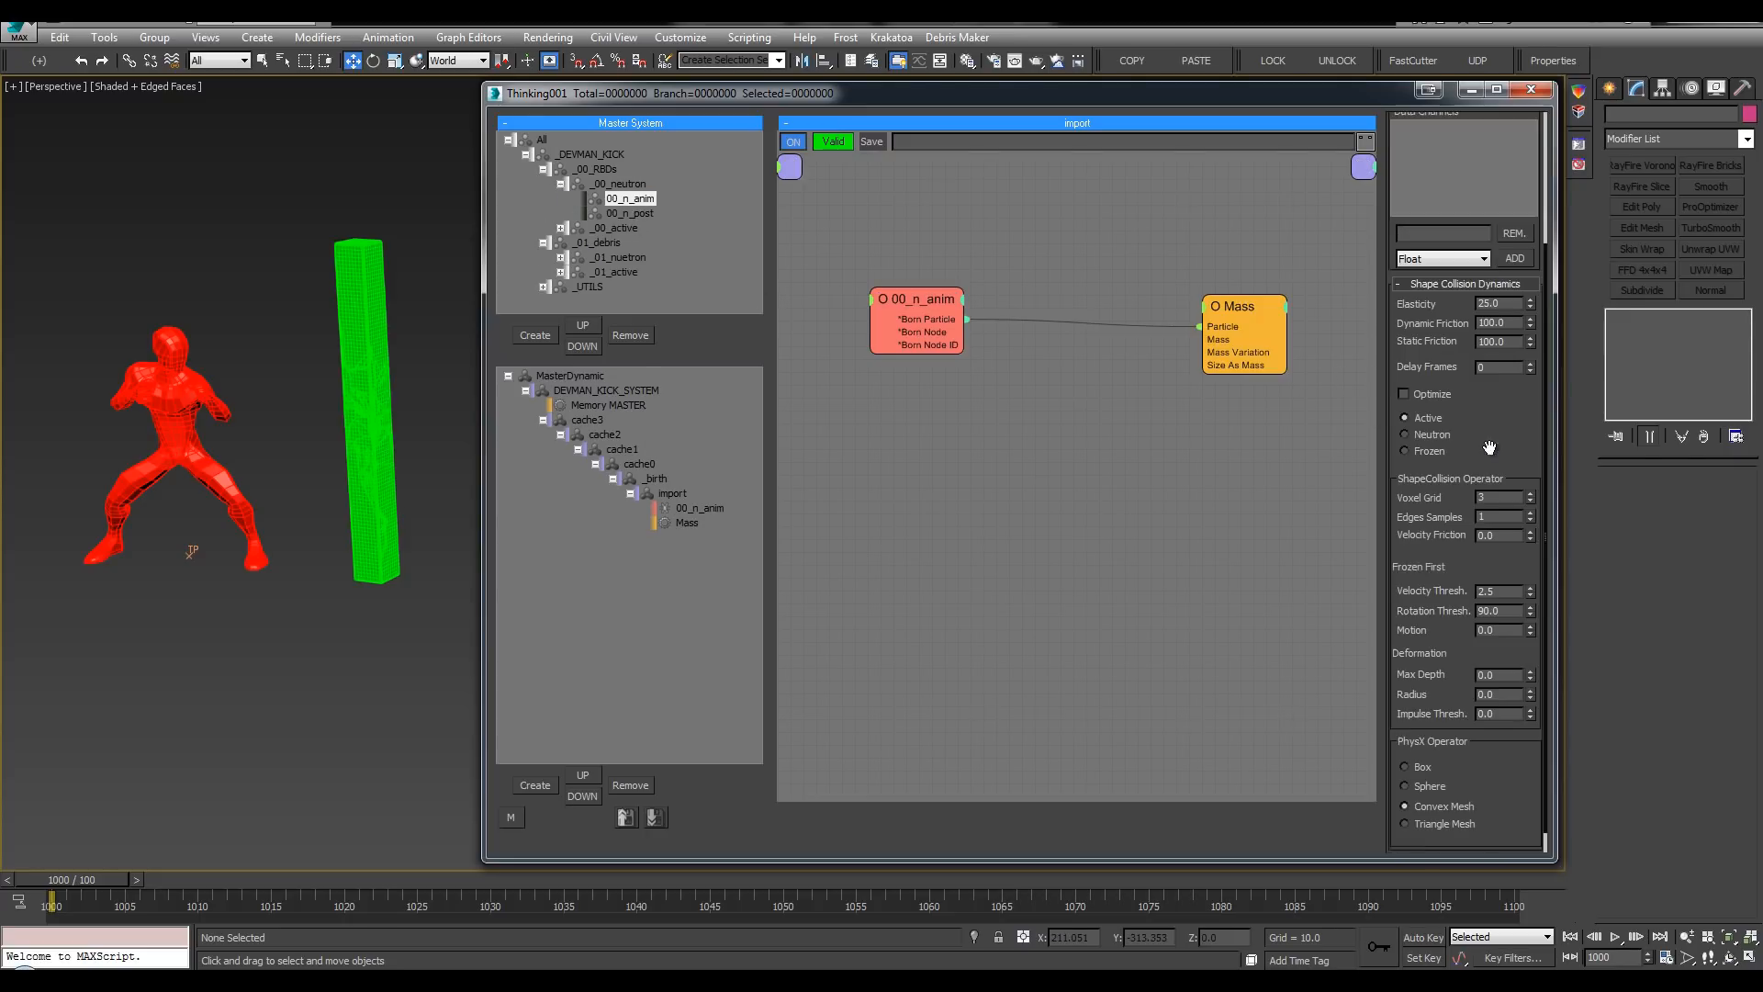
pyautogui.click(1424, 433)
pyautogui.moveTo(1256, 322); pyautogui.dragTo(1060, 314)
pyautogui.write('20')
pyautogui.press('Tab')
pyautogui.write('35')
pyautogui.press('Return')
# Step: Select the character mesh in the viewport and set the 00_n_anim group's voxel grid to 32
pyautogui.moveTo(273, 430); pyautogui.dragTo(309, 422, button='middle')
pyautogui.doubleClick(1508, 496)
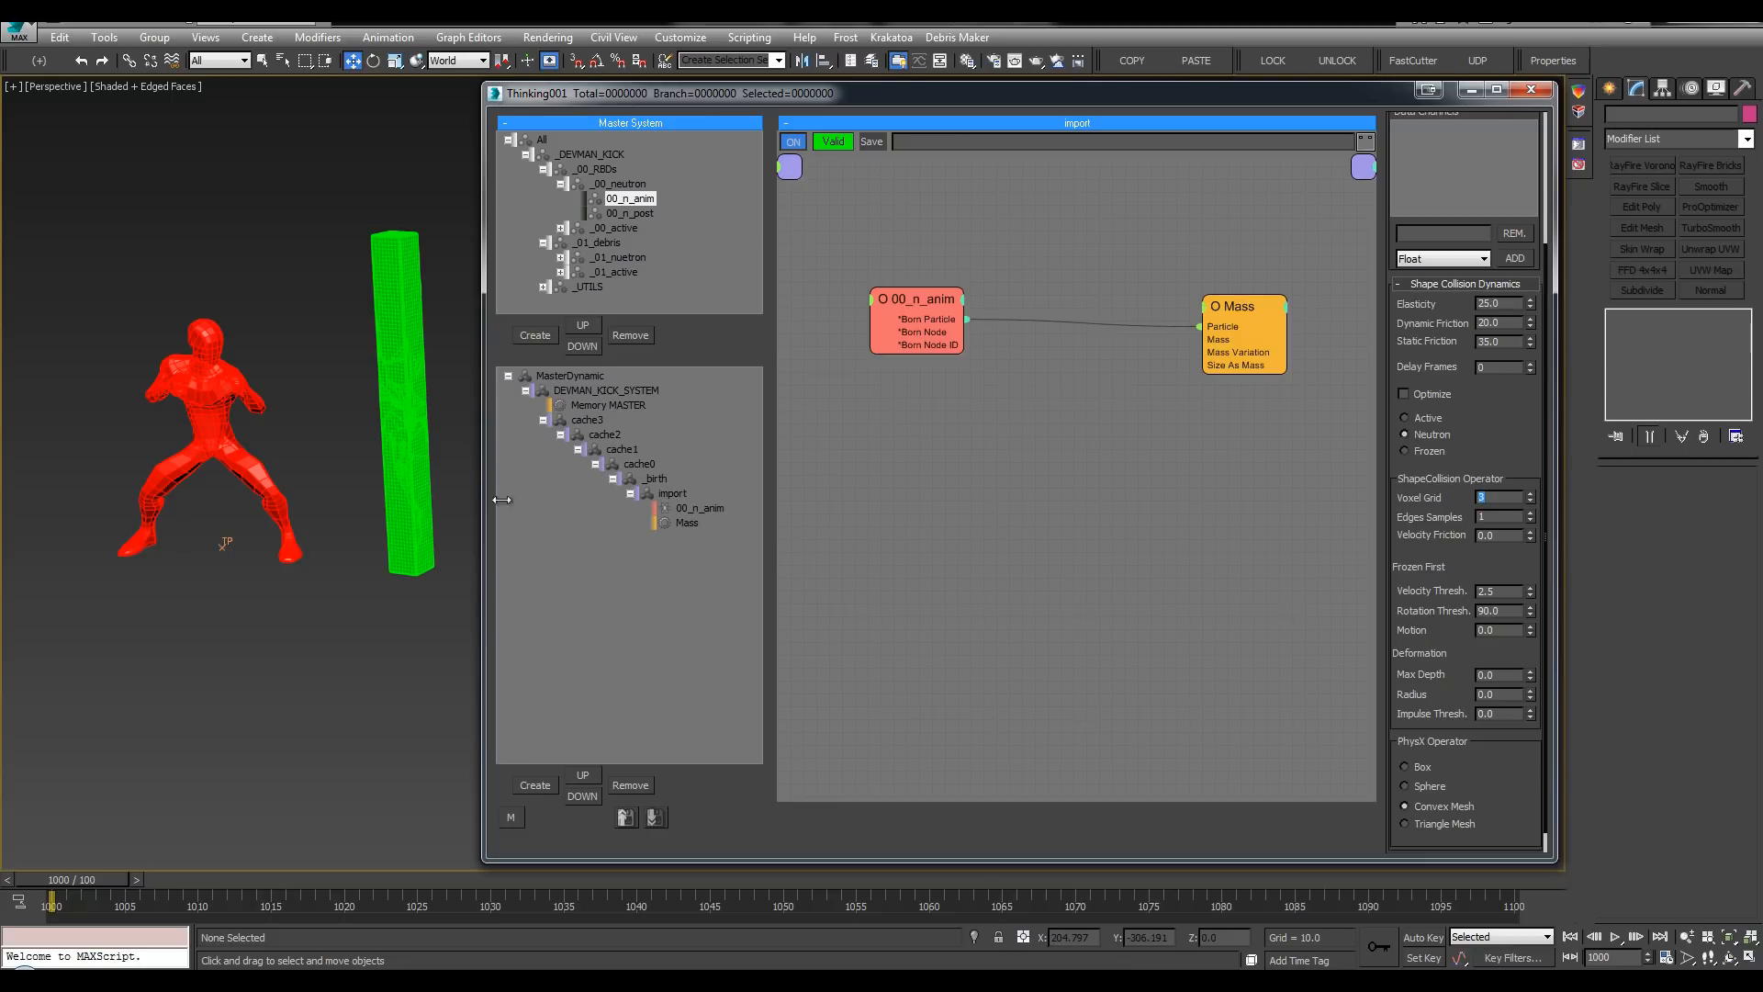
pyautogui.scroll(1, 452, 457)
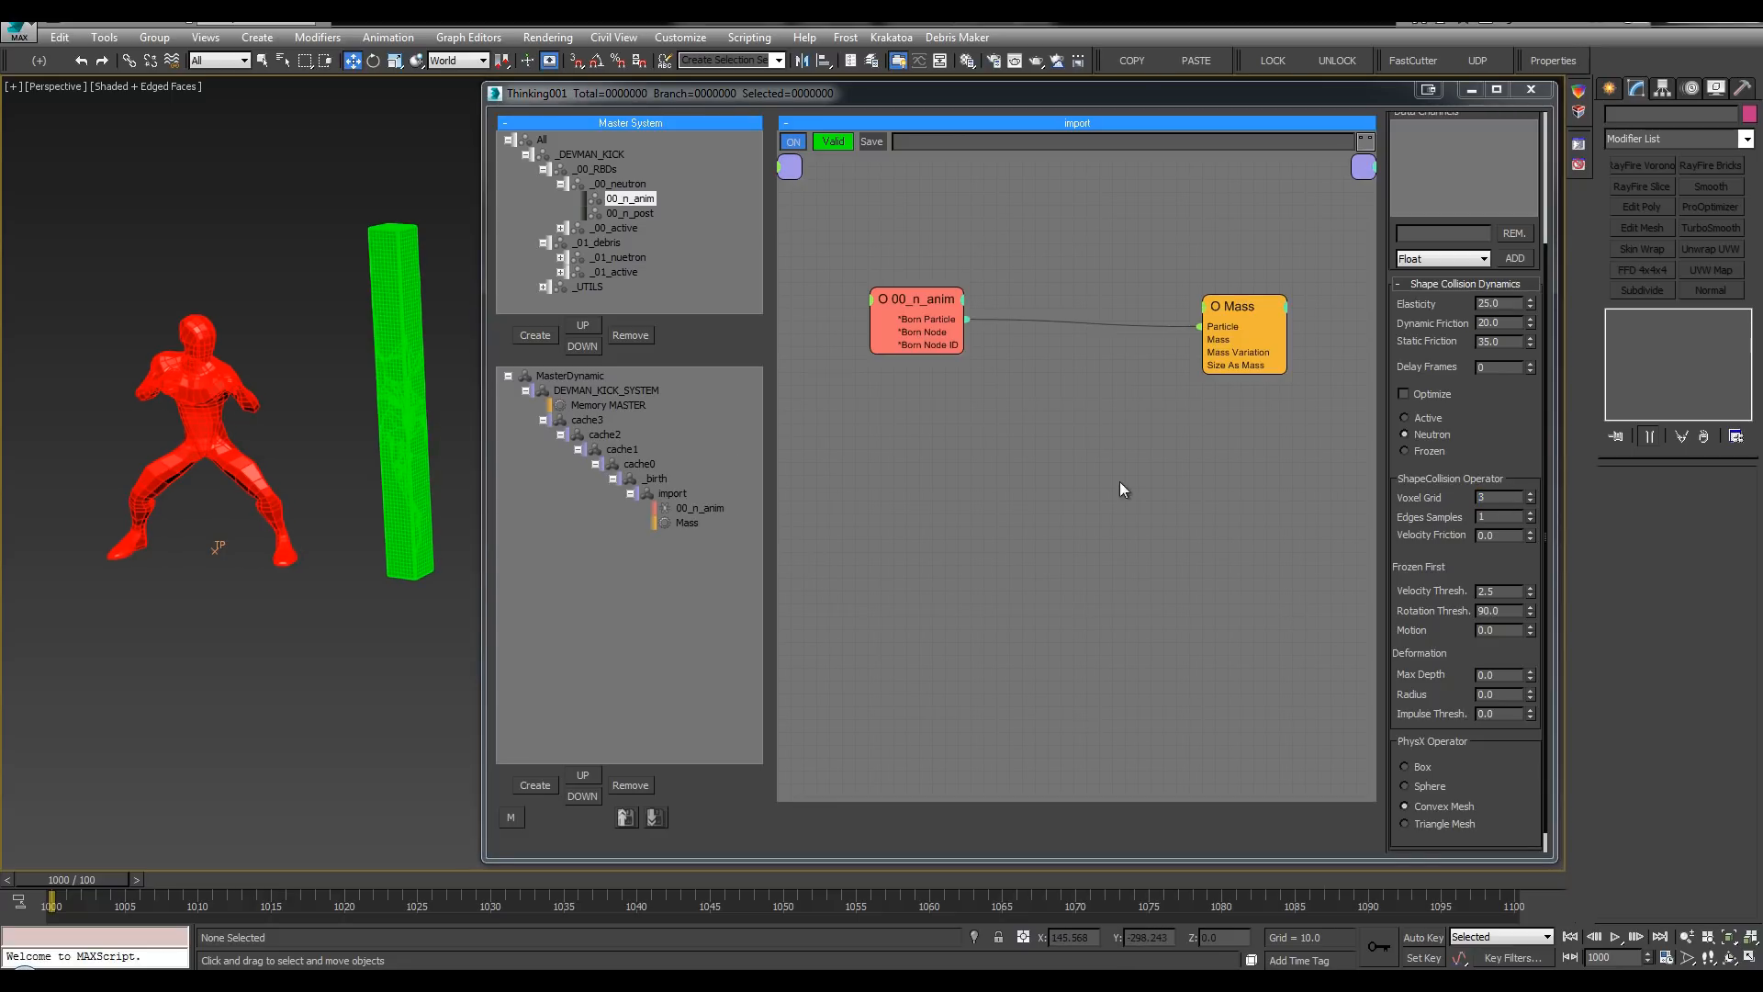
pyautogui.moveTo(163, 244); pyautogui.dragTo(198, 408)
pyautogui.moveTo(284, 372); pyautogui.dragTo(272, 409, button='middle')
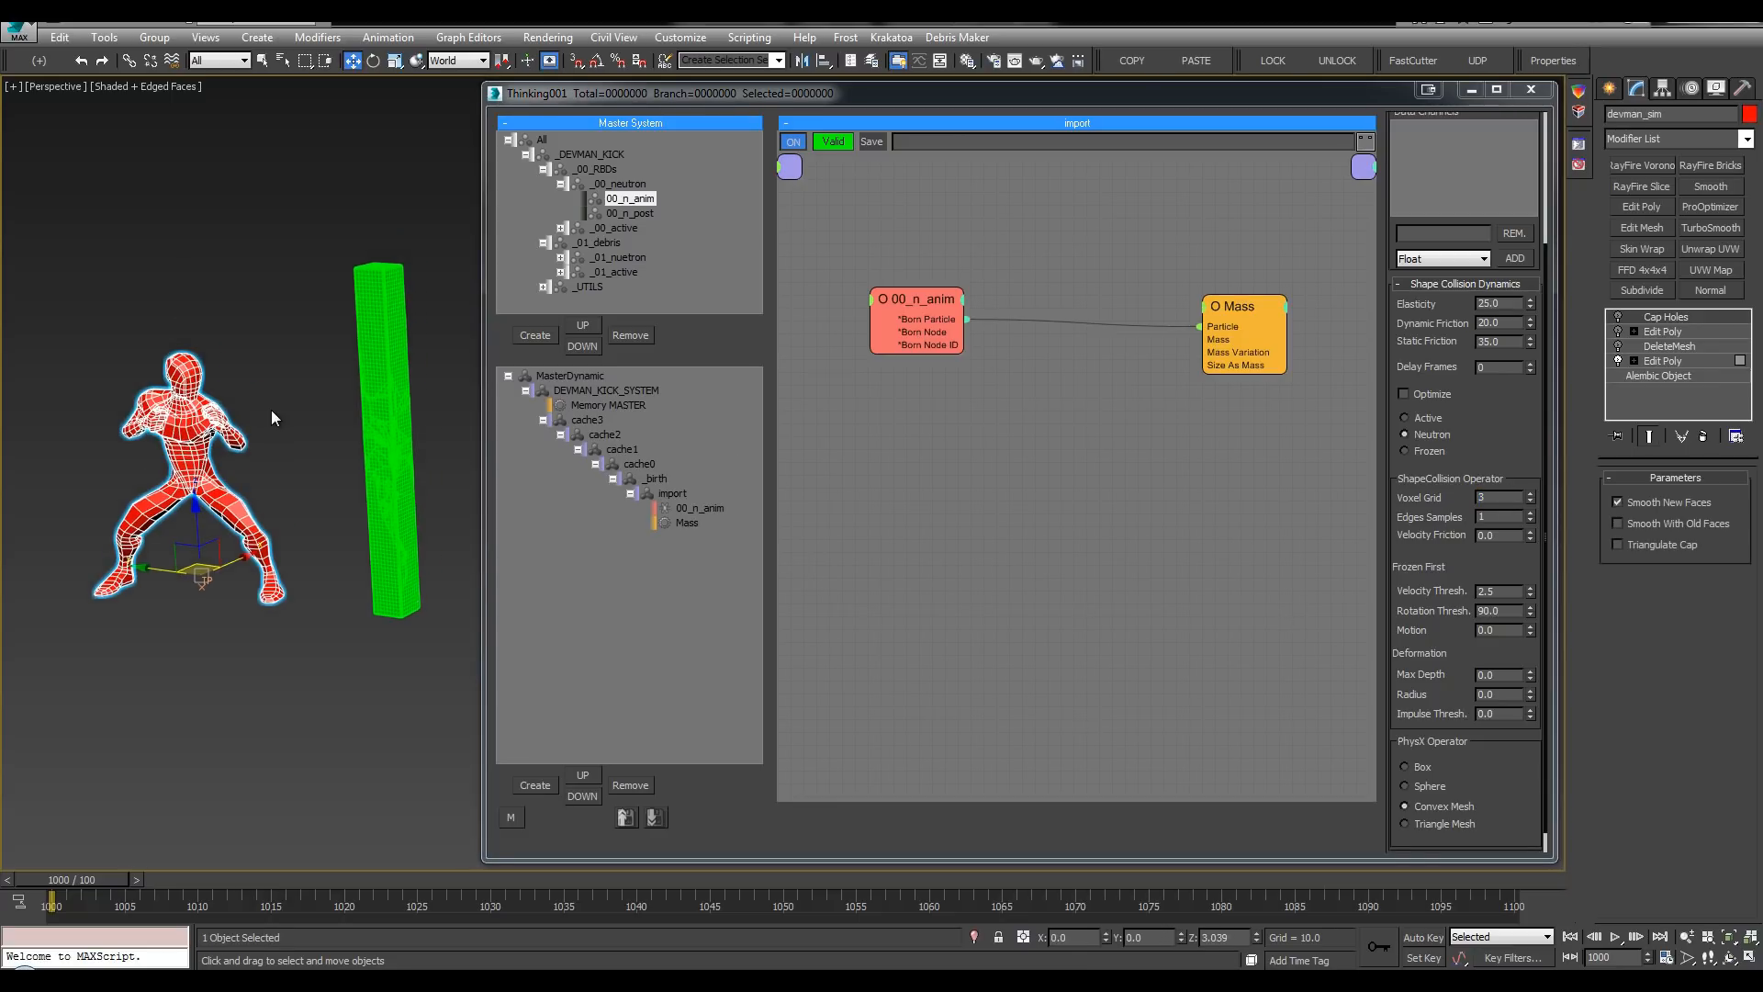
pyautogui.click(891, 489)
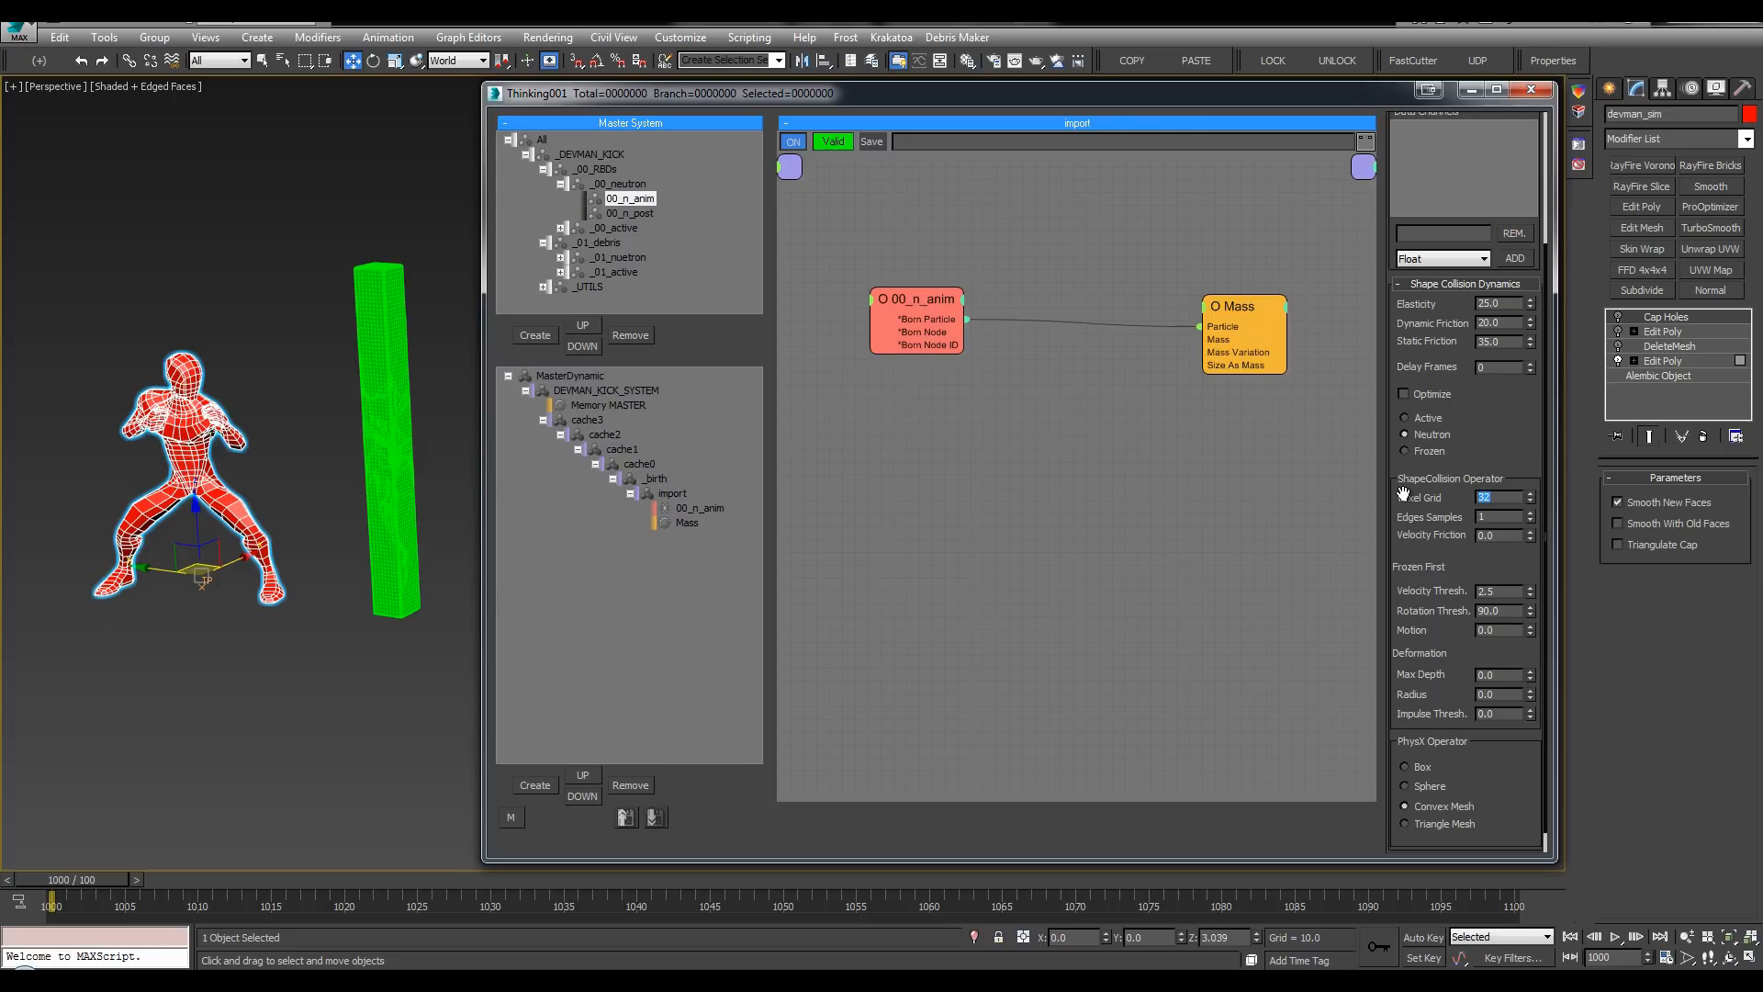
# Step: Return to the import dynamic set and save the scene
pyautogui.scroll(-1, 210, 459)
pyautogui.press('q')
pyautogui.keyDown('alt'); pyautogui.moveTo(211, 460); pyautogui.dragTo(212, 467, button='middle'); pyautogui.keyUp('alt')
pyautogui.click(1031, 405)
pyautogui.click(672, 493)
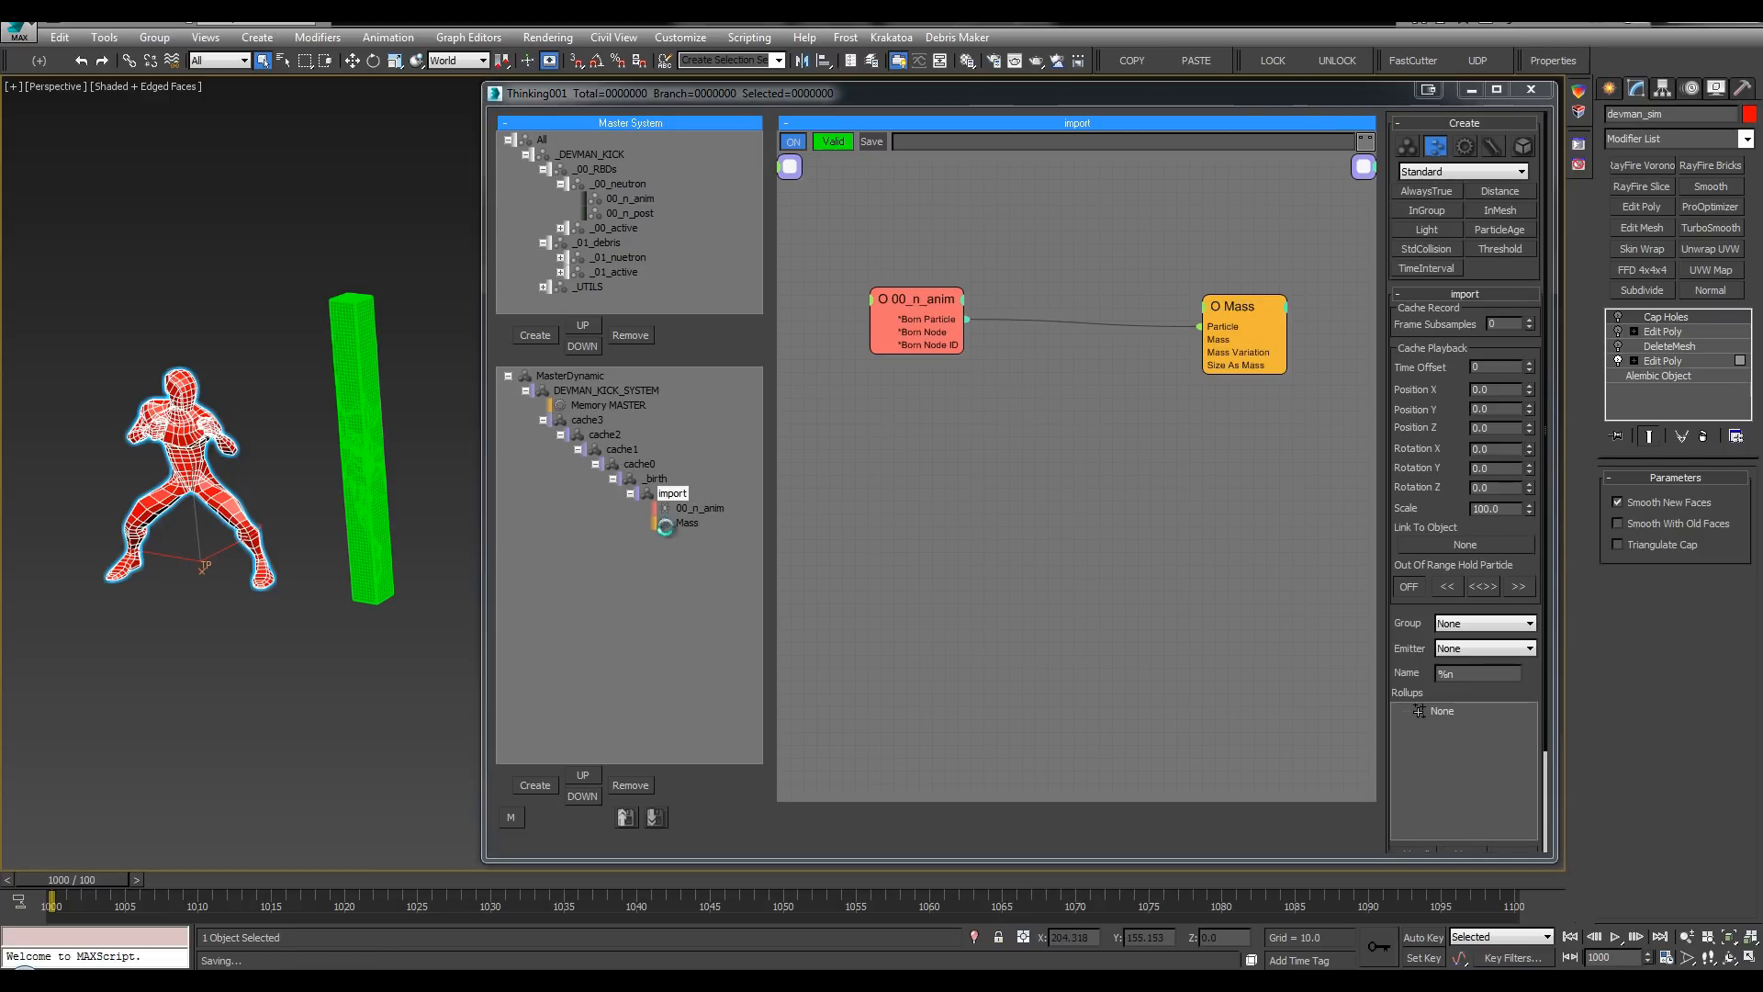
# Step: Collapse the Mass and 00_n_anim operators so that only their connected ports are shown
pyautogui.moveTo(985, 452); pyautogui.dragTo(985, 444, button='middle')
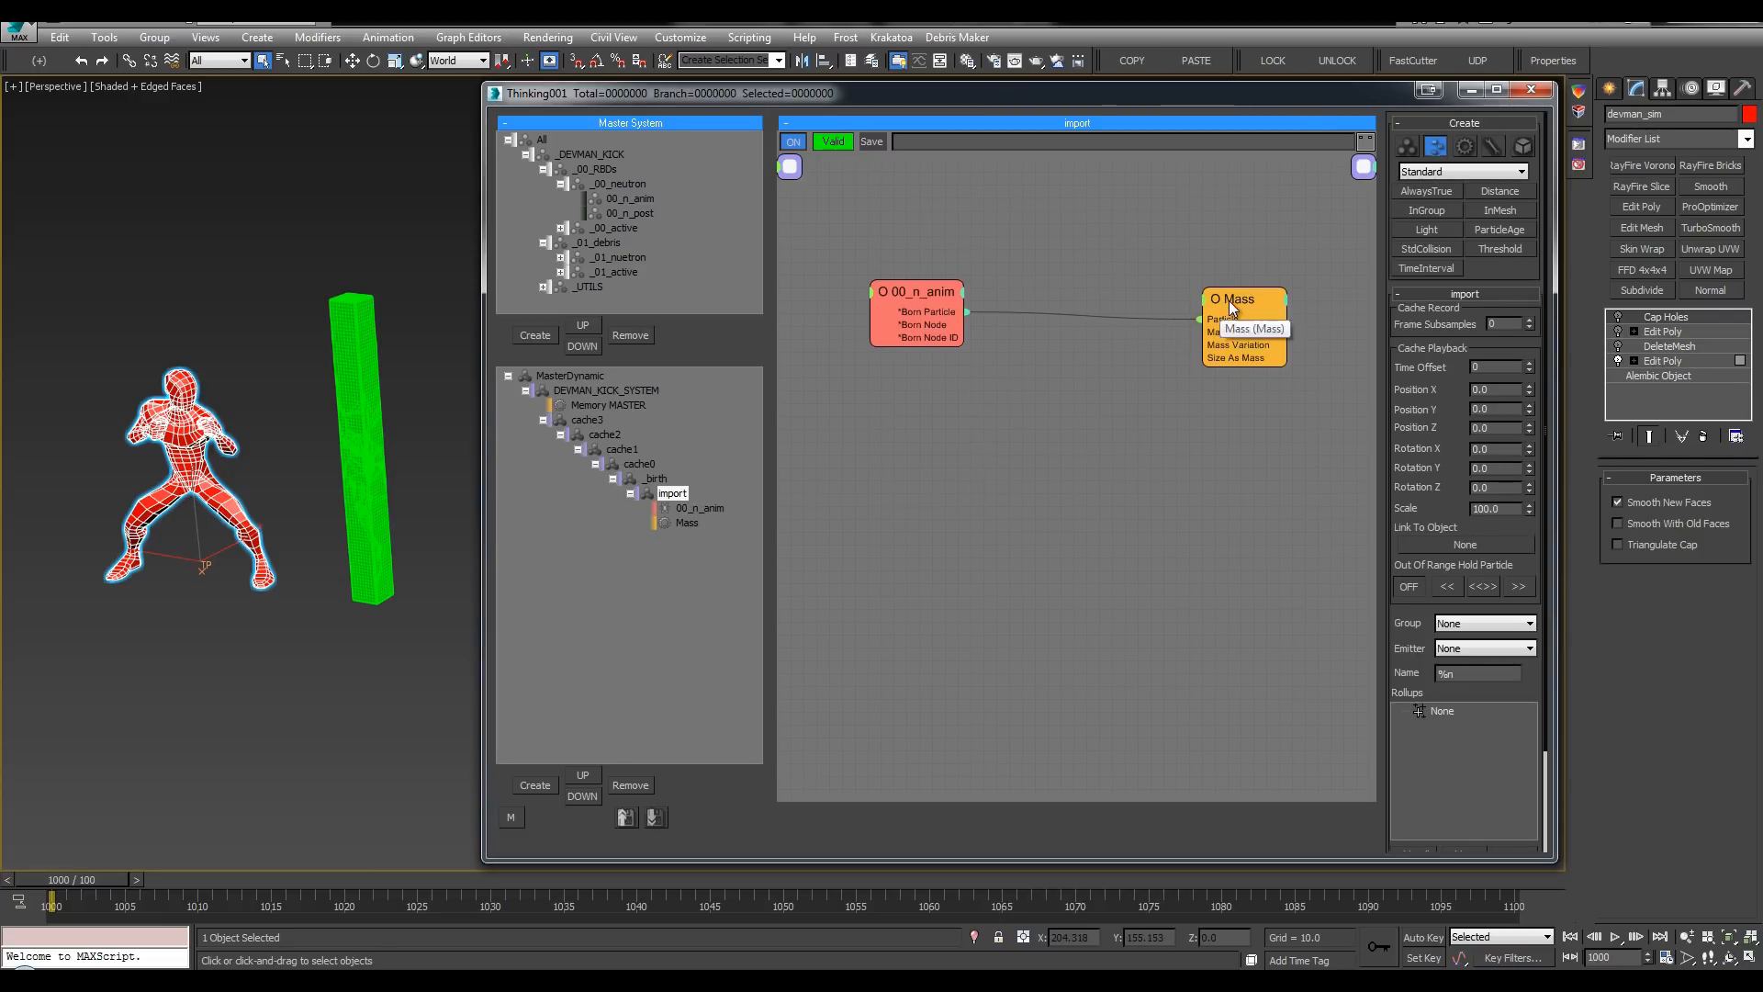
pyautogui.doubleClick(1233, 303)
pyautogui.doubleClick(1233, 302)
pyautogui.doubleClick(935, 294)
pyautogui.doubleClick(931, 294)
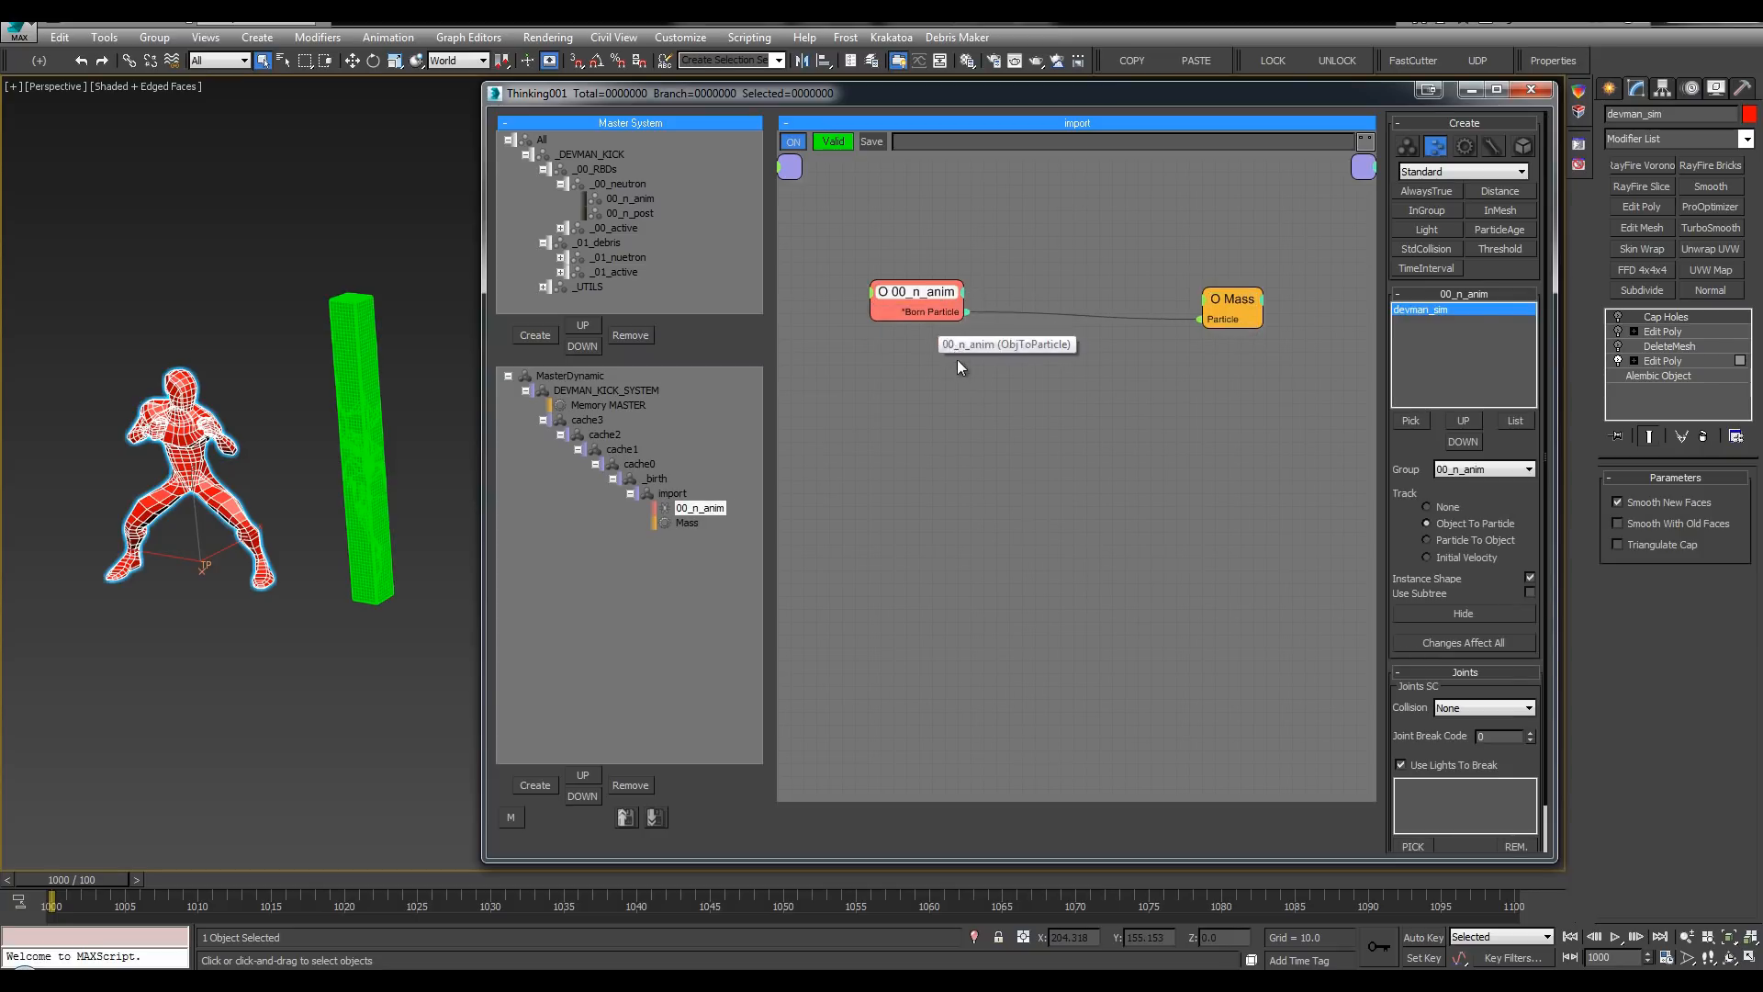
pyautogui.moveTo(945, 348); pyautogui.dragTo(957, 309, button='middle')
# Step: Add a LayerToParticle operator below 00_n_anim in the import dynamic set
pyautogui.click(875, 399)
pyautogui.press('Tab')
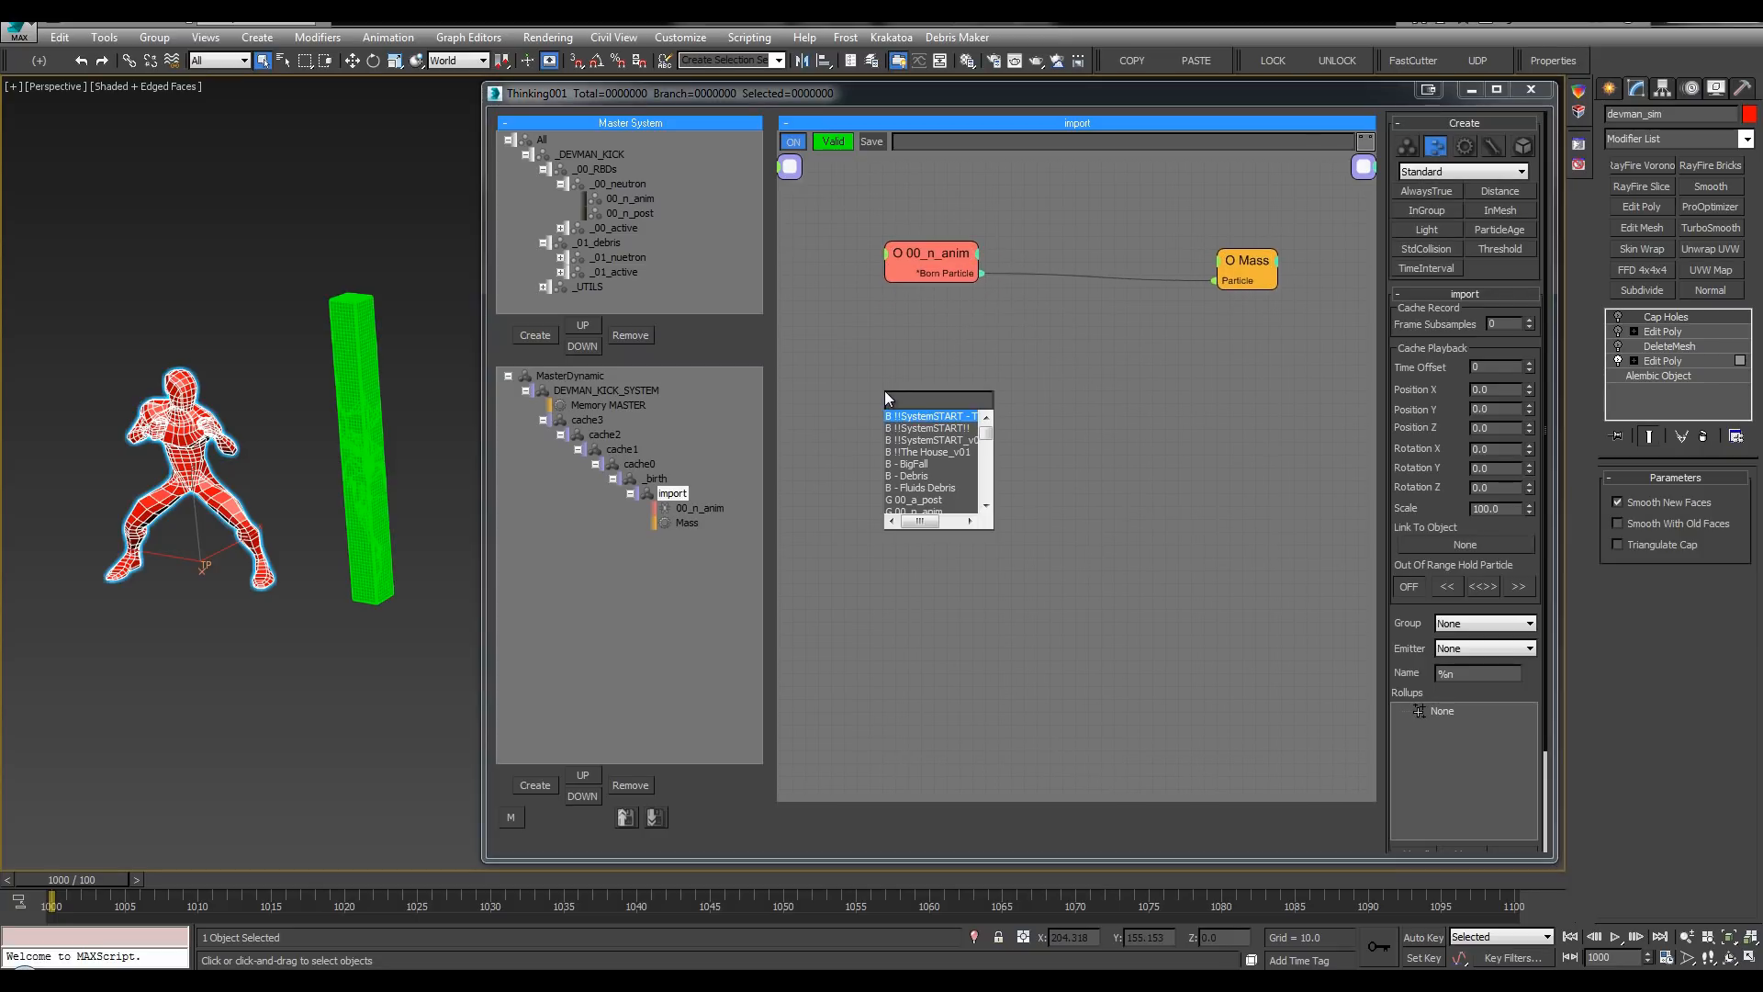
pyautogui.write('layer')
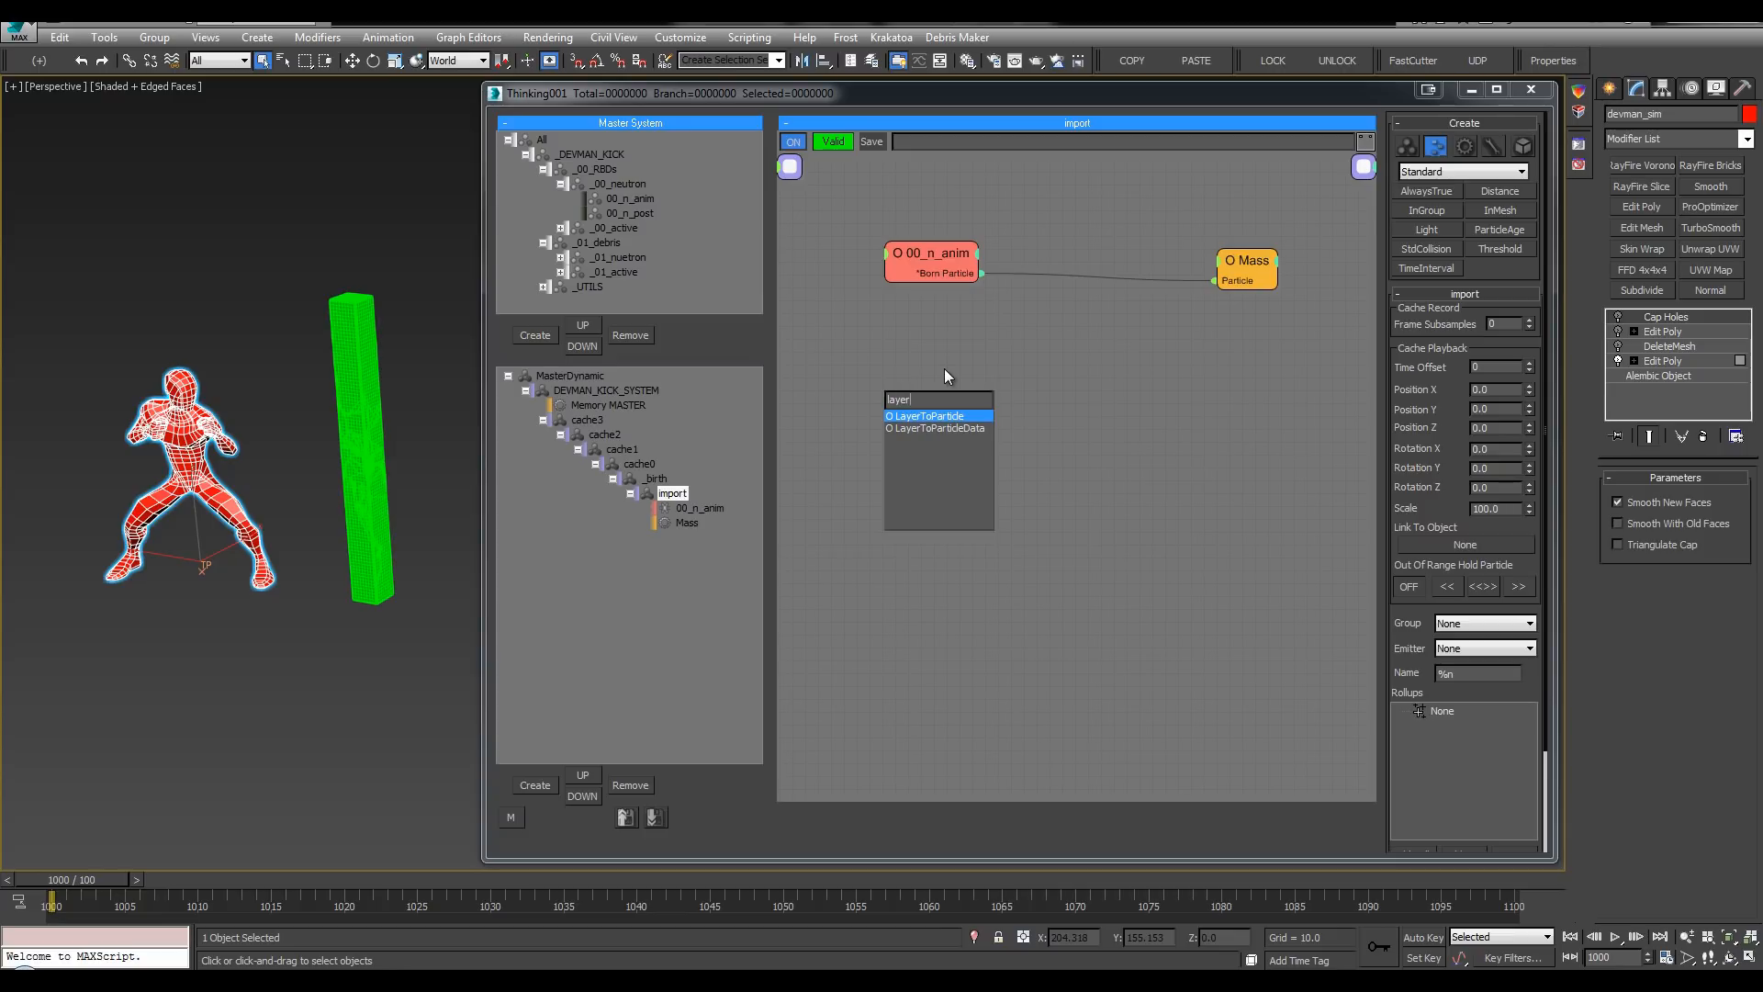
pyautogui.press('Return')
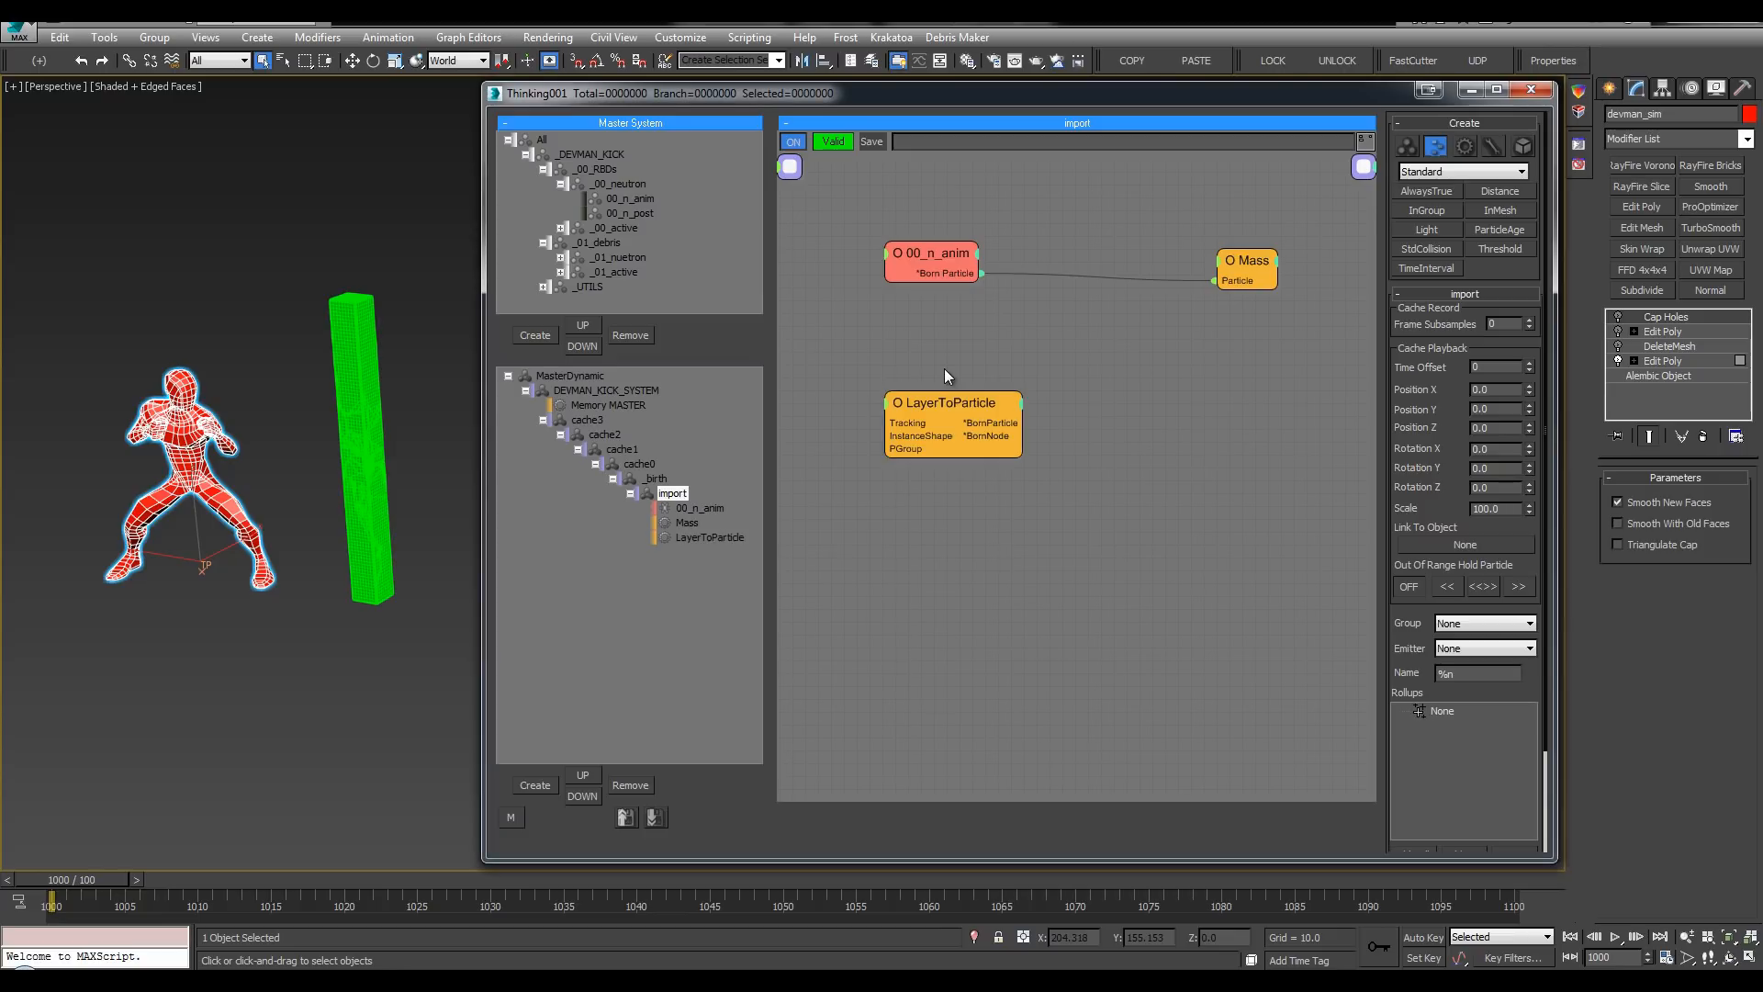
pyautogui.moveTo(946, 401); pyautogui.dragTo(943, 392)
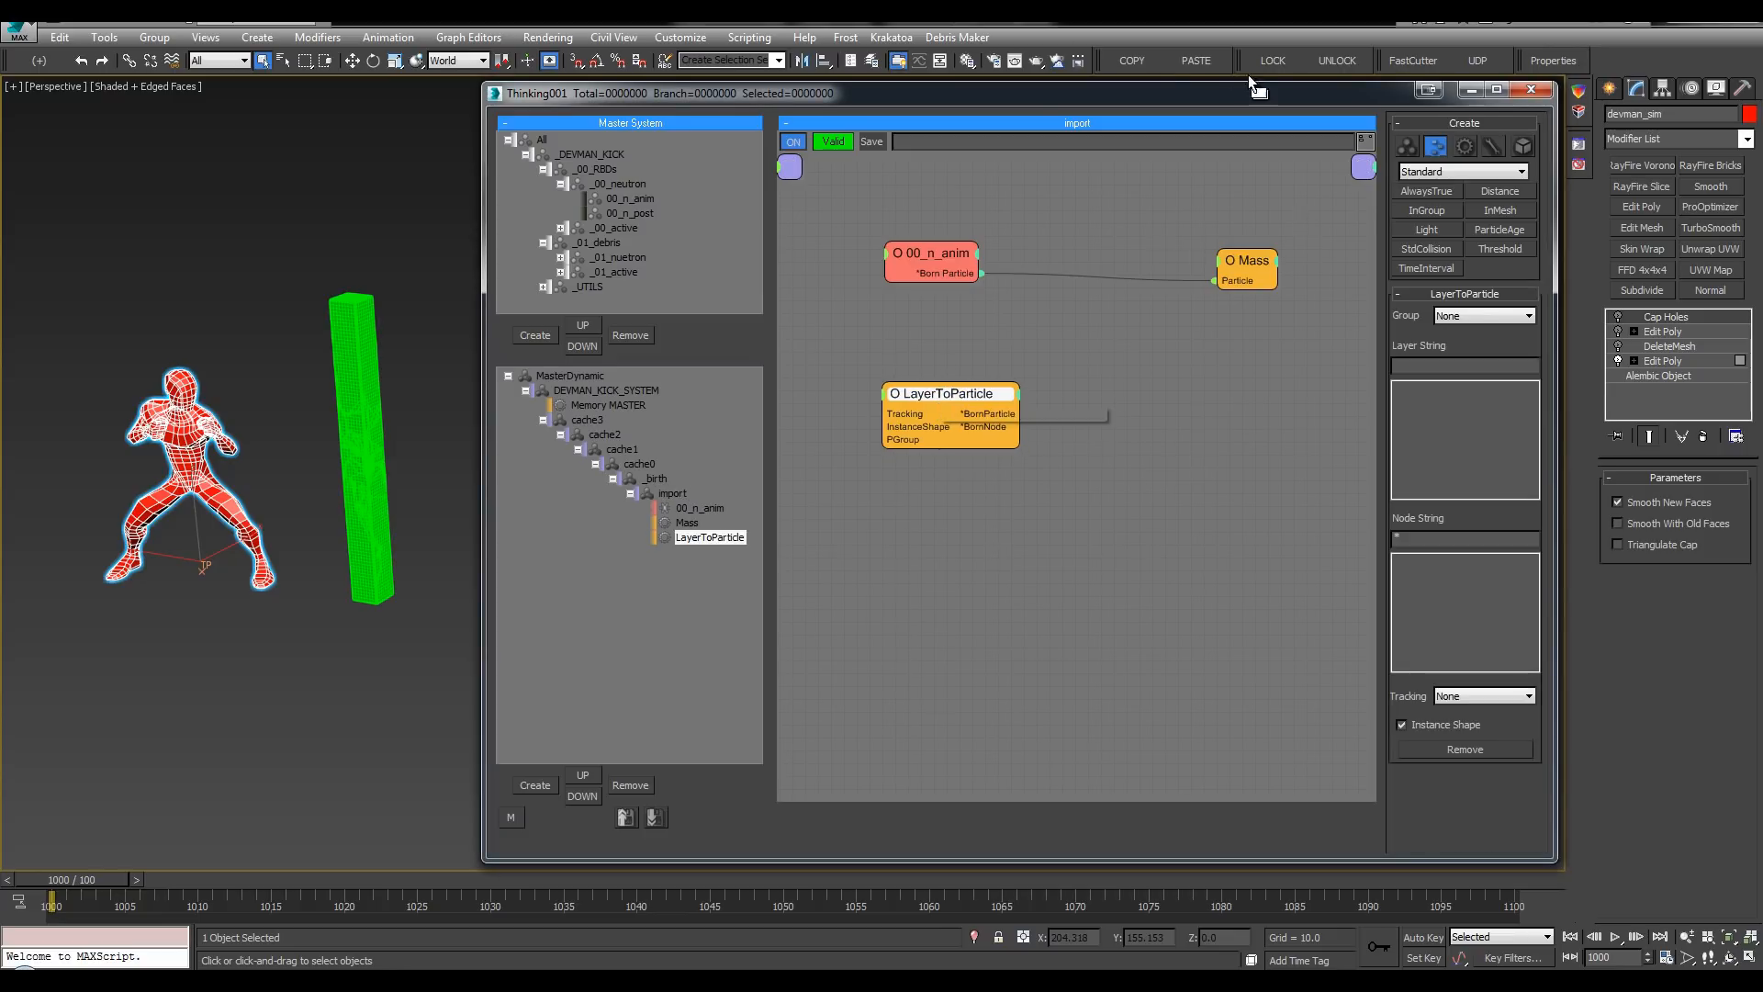
# Step: Narrow the thinkingParticles window to free up the viewport and display the Layer Explorer
pyautogui.moveTo(485, 137); pyautogui.dragTo(615, 138)
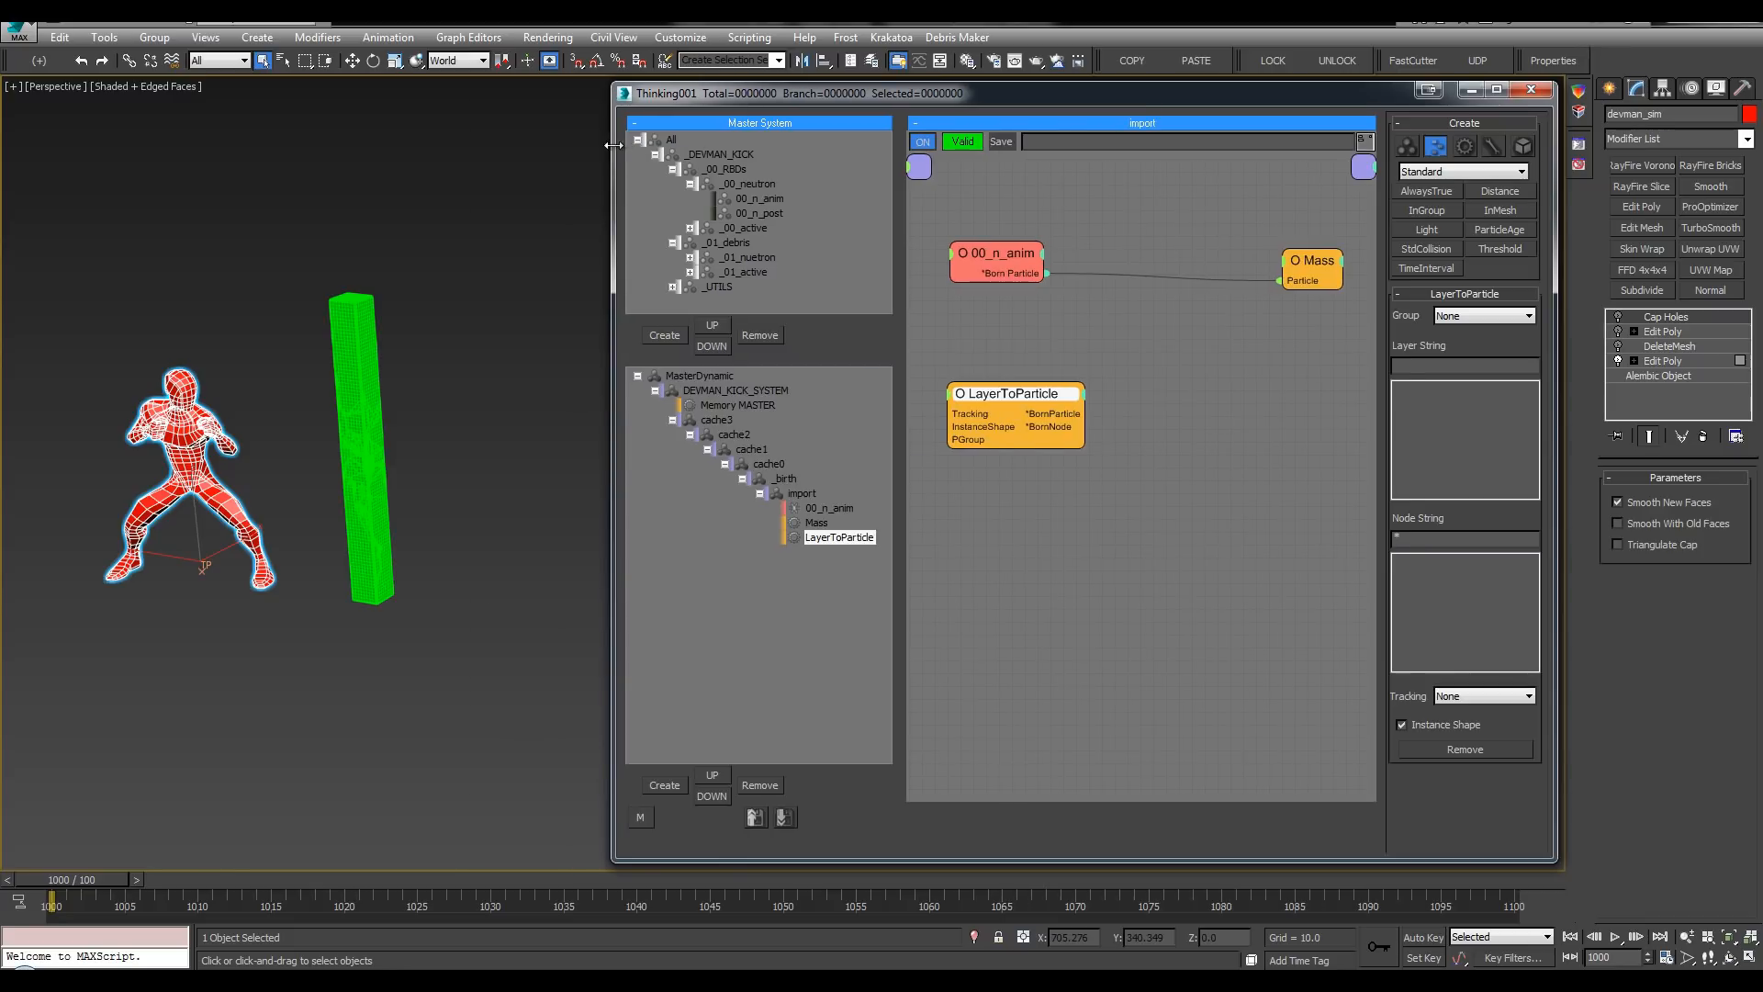
pyautogui.moveTo(1146, 250); pyautogui.dragTo(1175, 268, button='middle')
pyautogui.middleClick(430, 218)
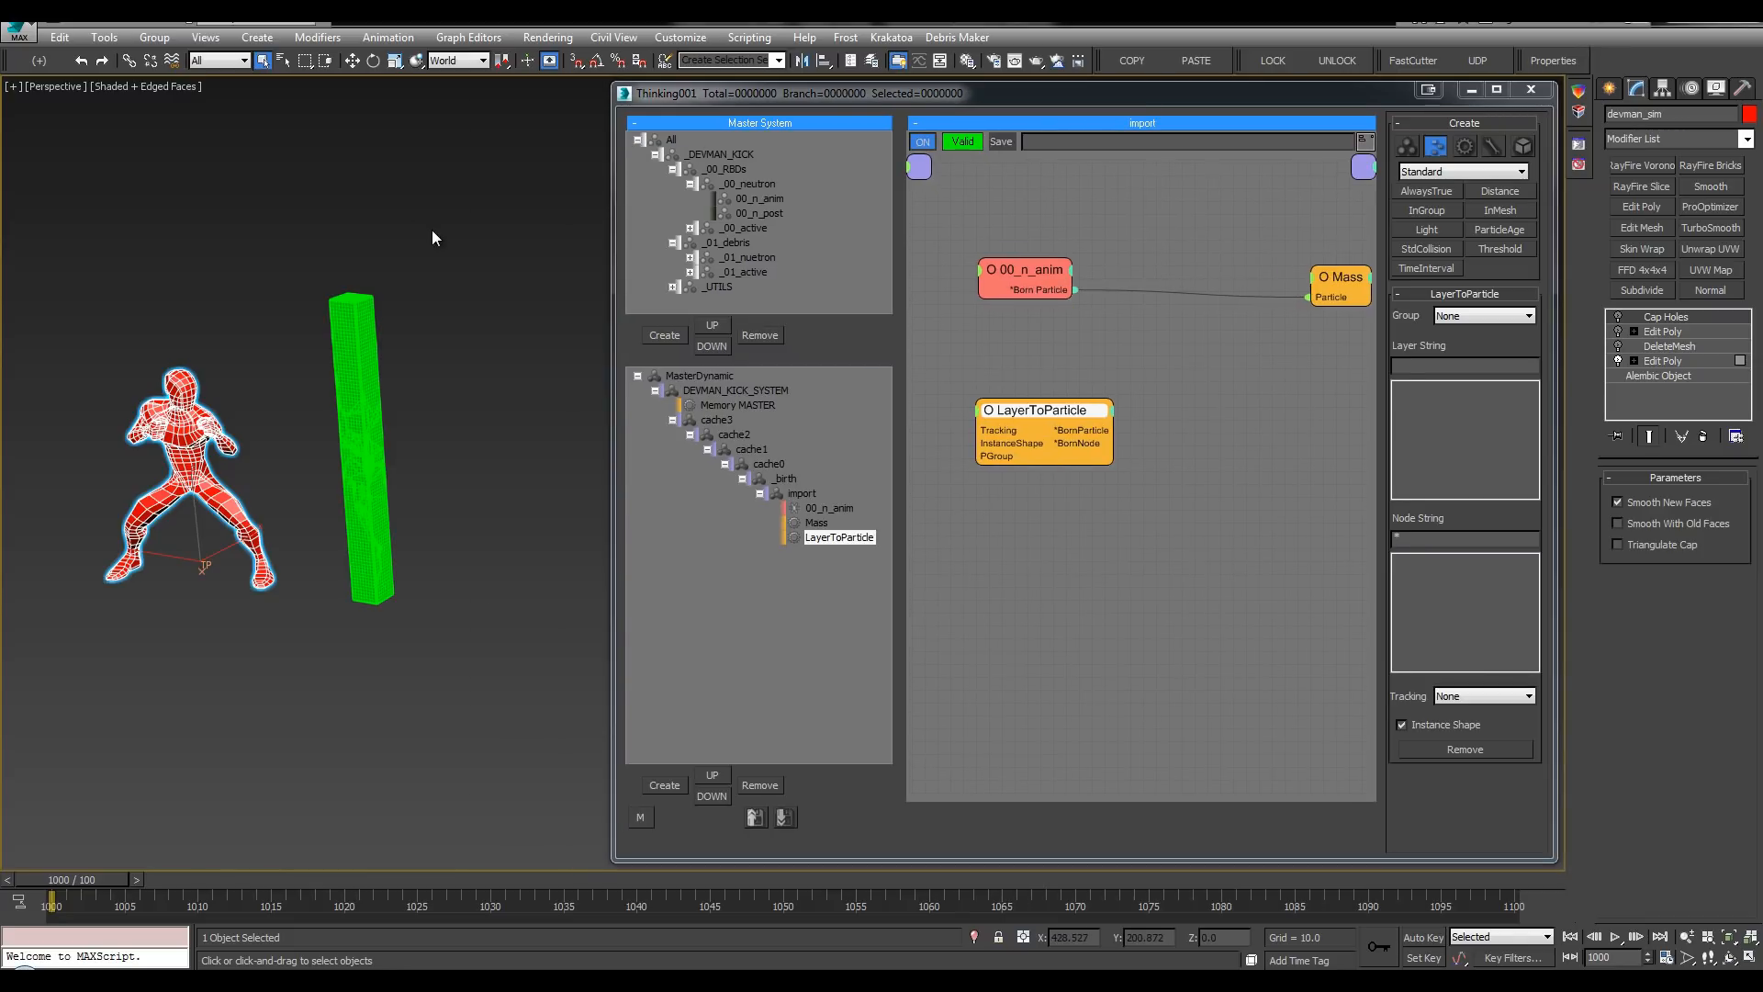
pyautogui.press('l')
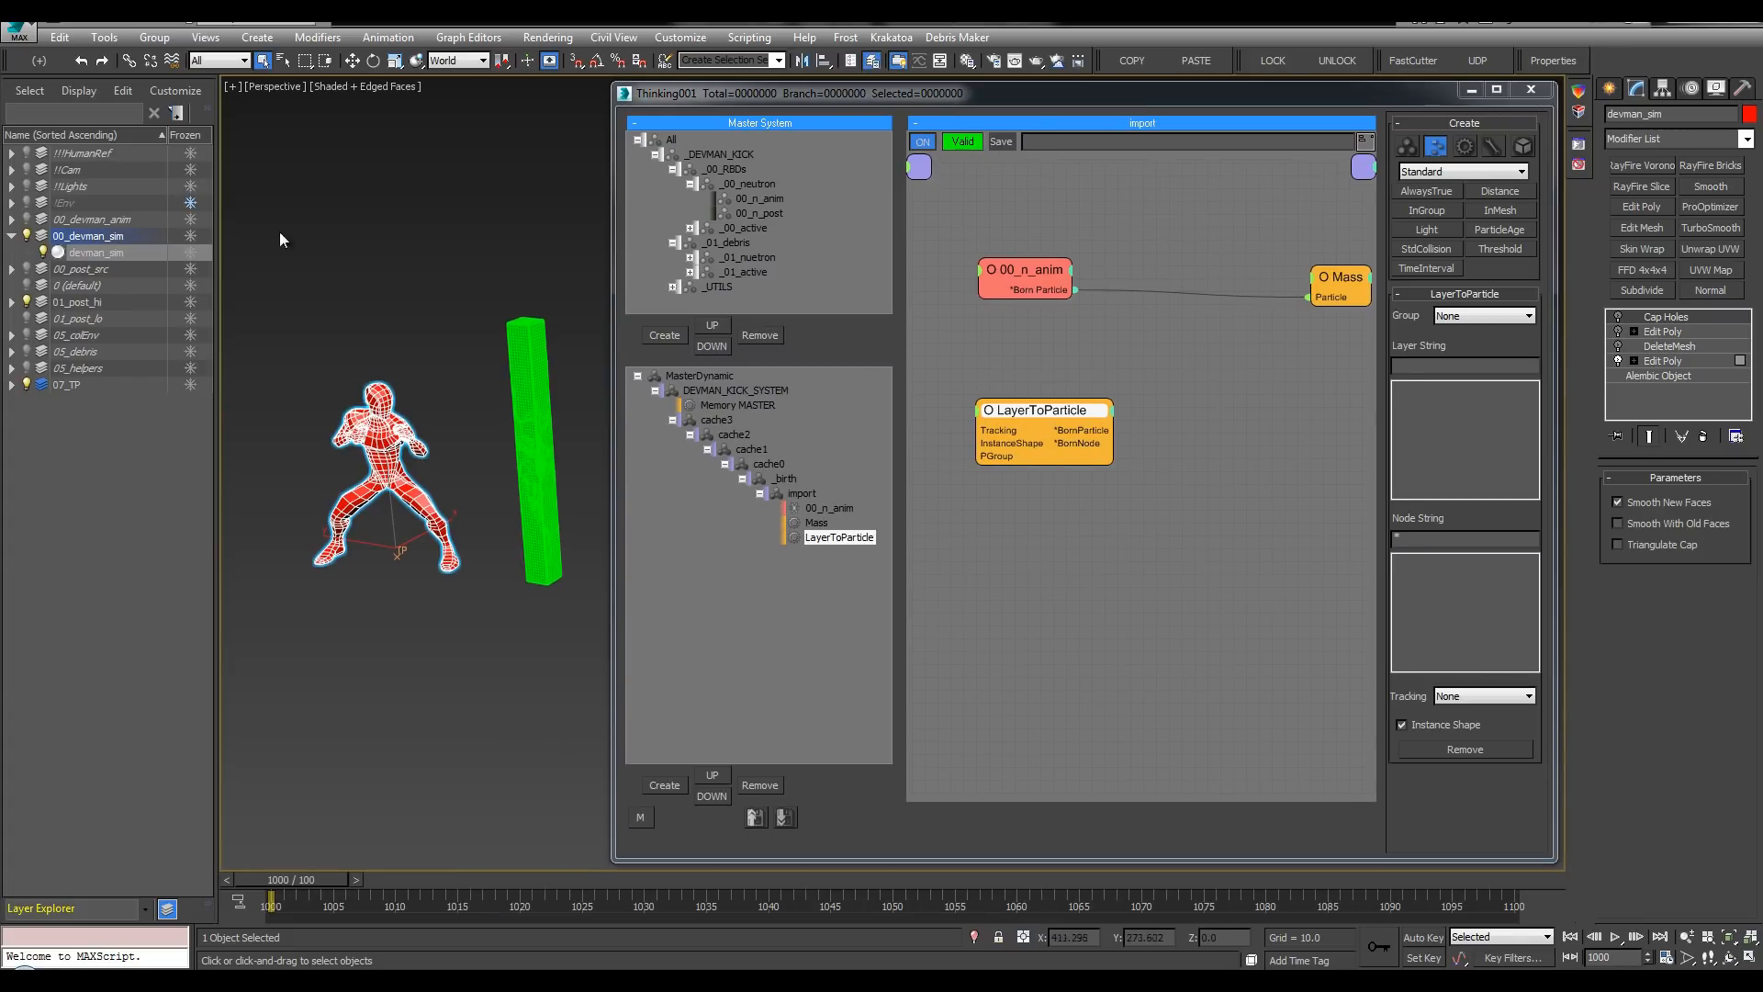
# Step: Rename the LayerToParticle operator to 00_a_post
pyautogui.moveTo(1016, 427); pyautogui.dragTo(1015, 412)
pyautogui.doubleClick(1013, 394)
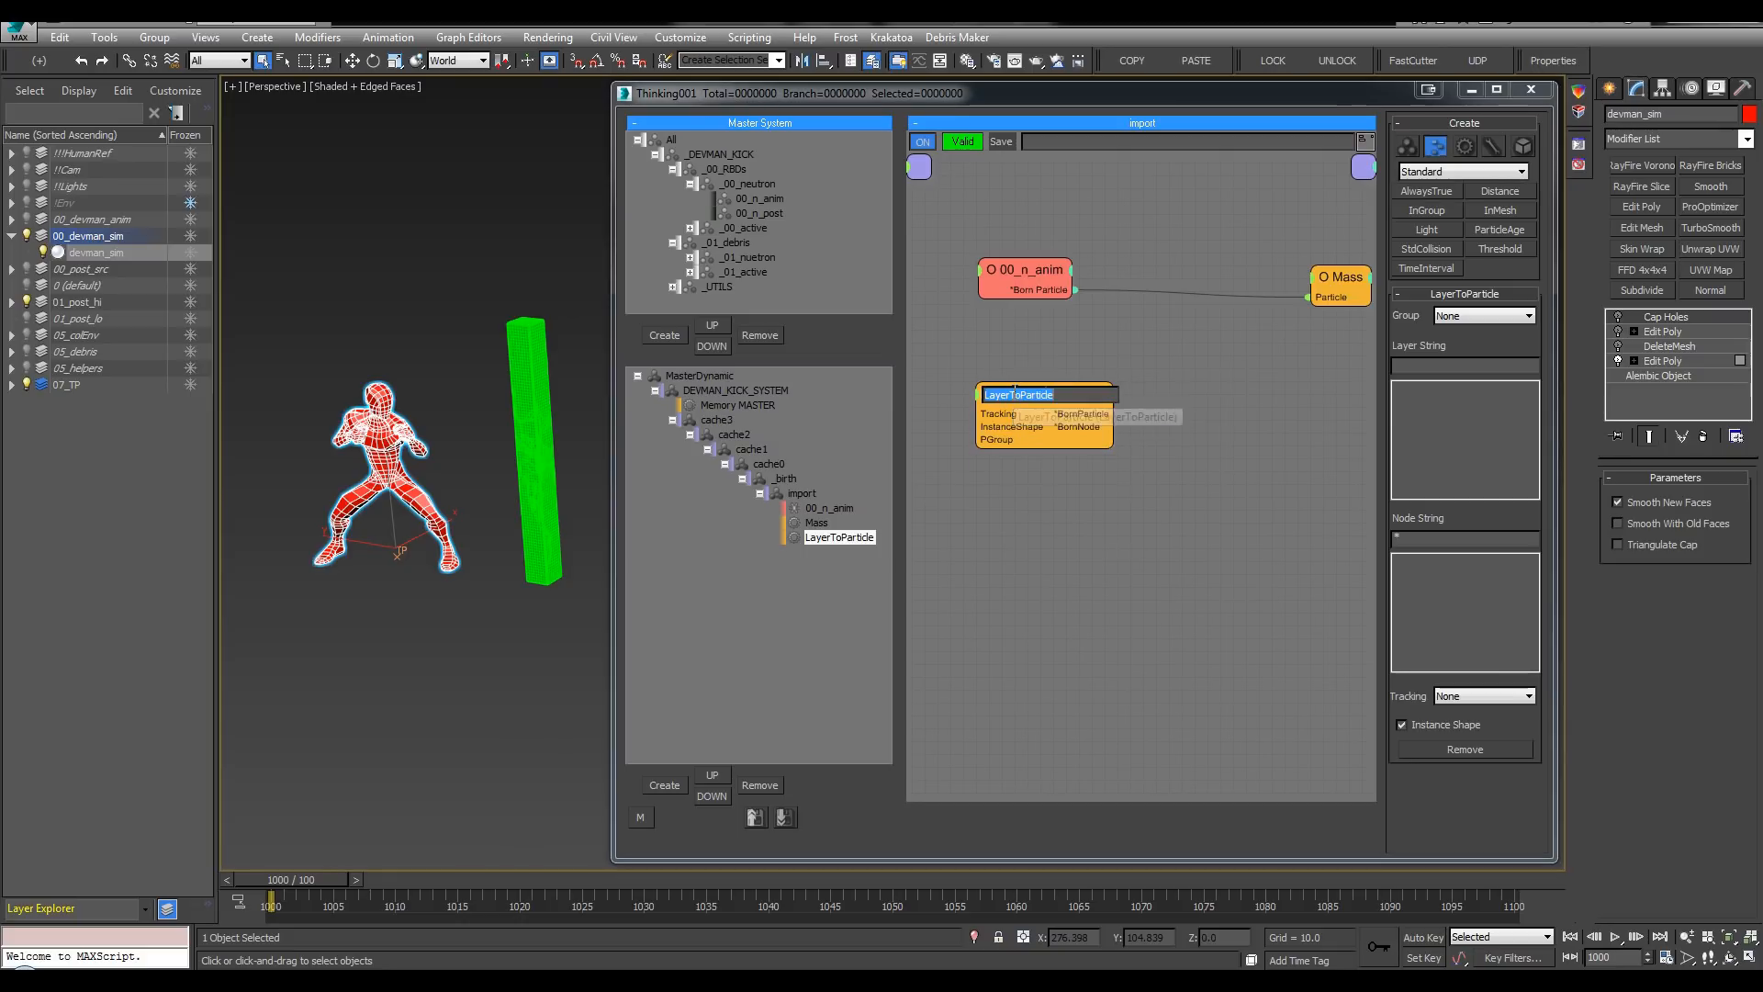
pyautogui.write('00_a_')
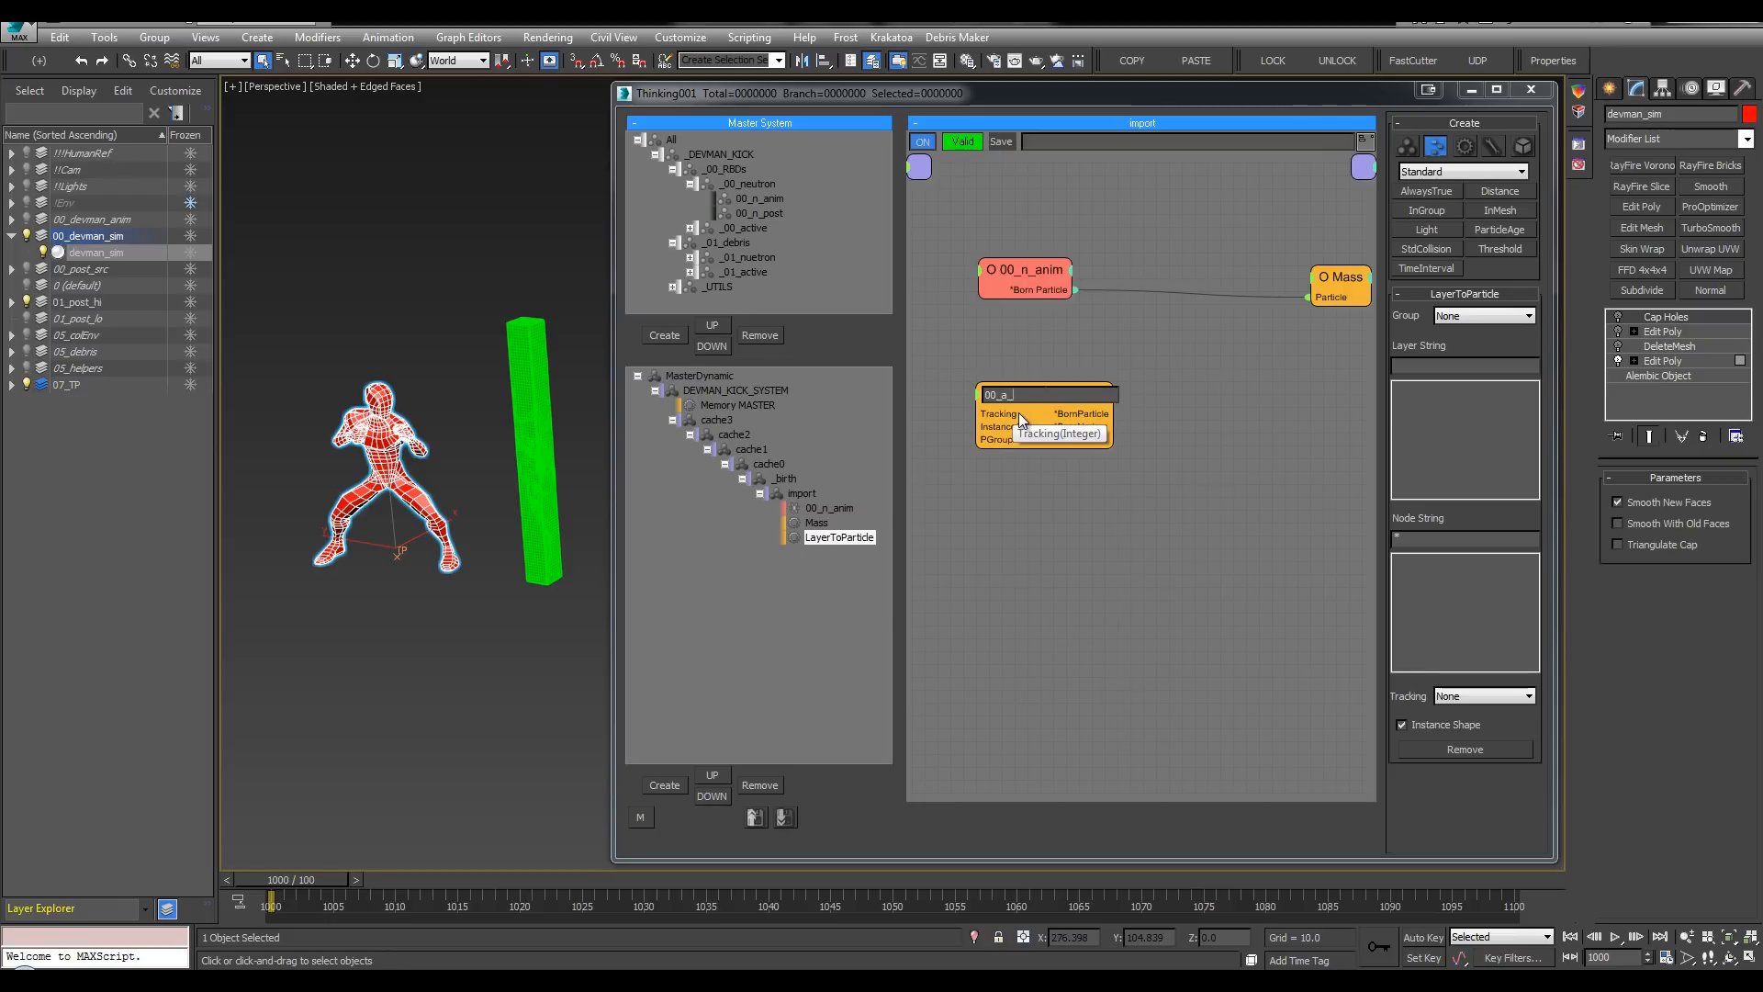
pyautogui.write('post')
pyautogui.press('Return')
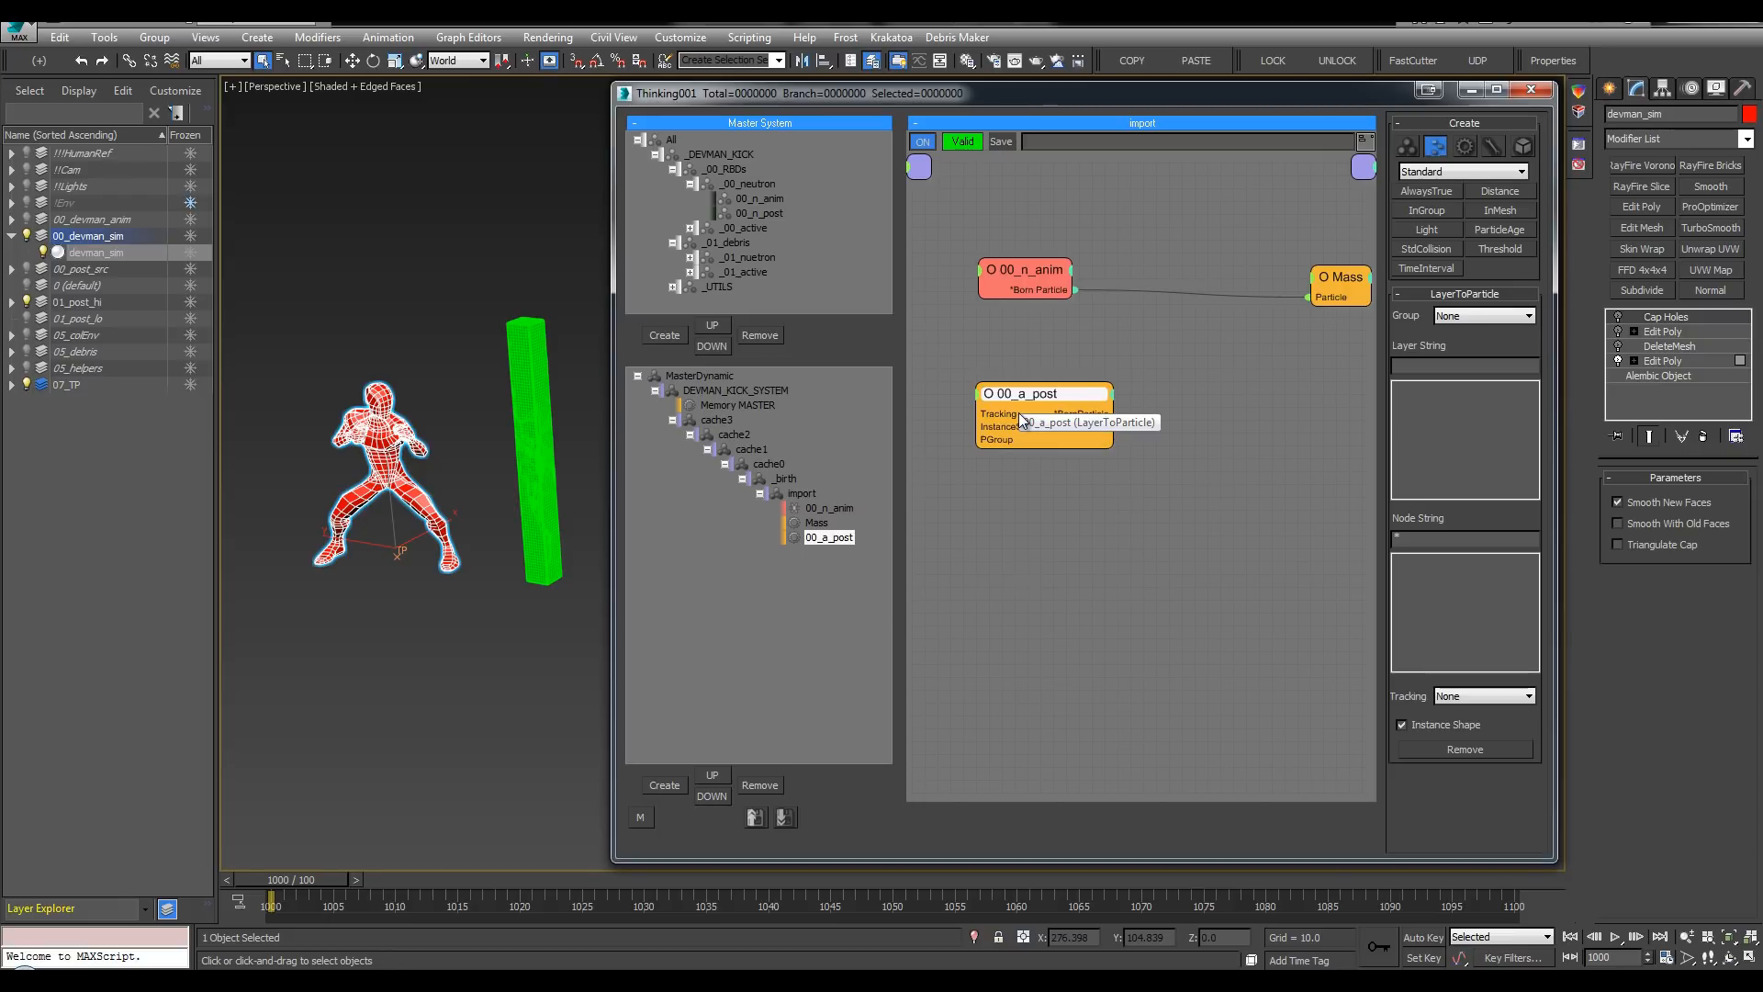
# Step: Set the 00_a_post group's shape collision to Frozen, with dynamic friction 14 and static friction 20
pyautogui.click(689, 228)
pyautogui.click(759, 243)
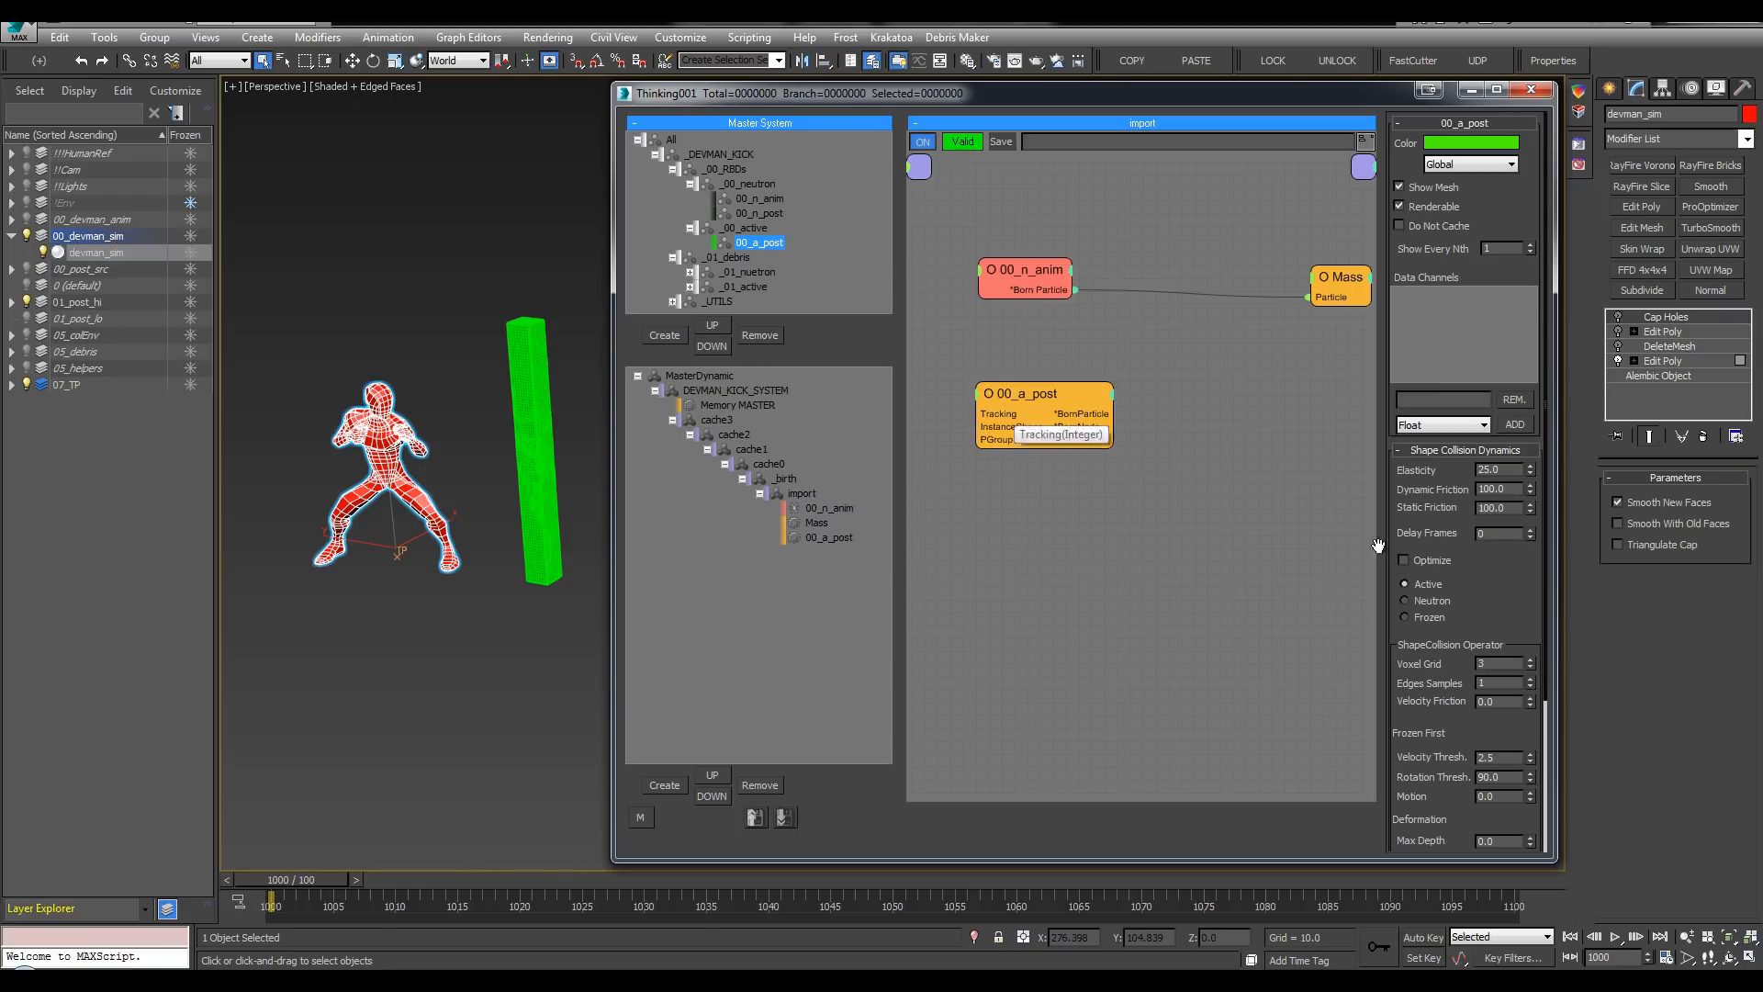
pyautogui.click(1429, 617)
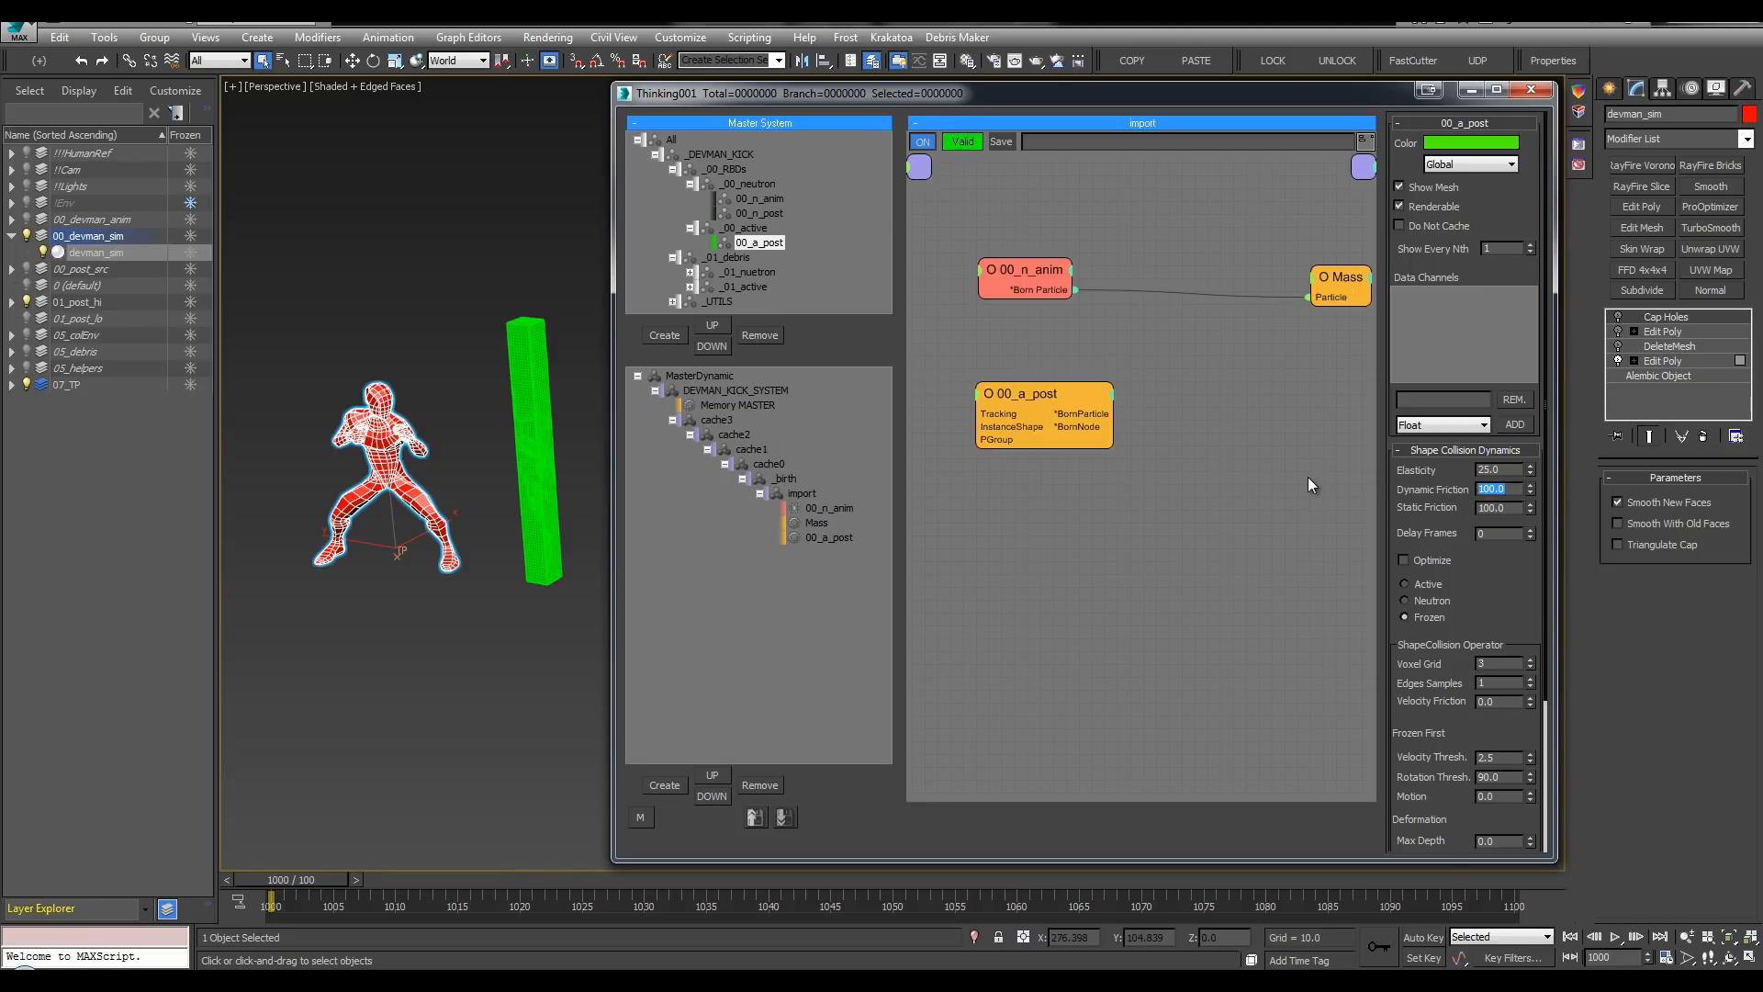
pyautogui.write('2')
pyautogui.press('BackSpace')
pyautogui.write('14')
pyautogui.press('Tab')
pyautogui.write('1')
pyautogui.press('BackSpace')
pyautogui.write('20')
pyautogui.press('Return')
# Step: Set the 00_a_post group's voxel grid to 8 and deselect the character mesh
pyautogui.doubleClick(1488, 663)
pyautogui.click(417, 360)
pyautogui.moveTo(448, 355); pyautogui.dragTo(439, 336, button='middle')
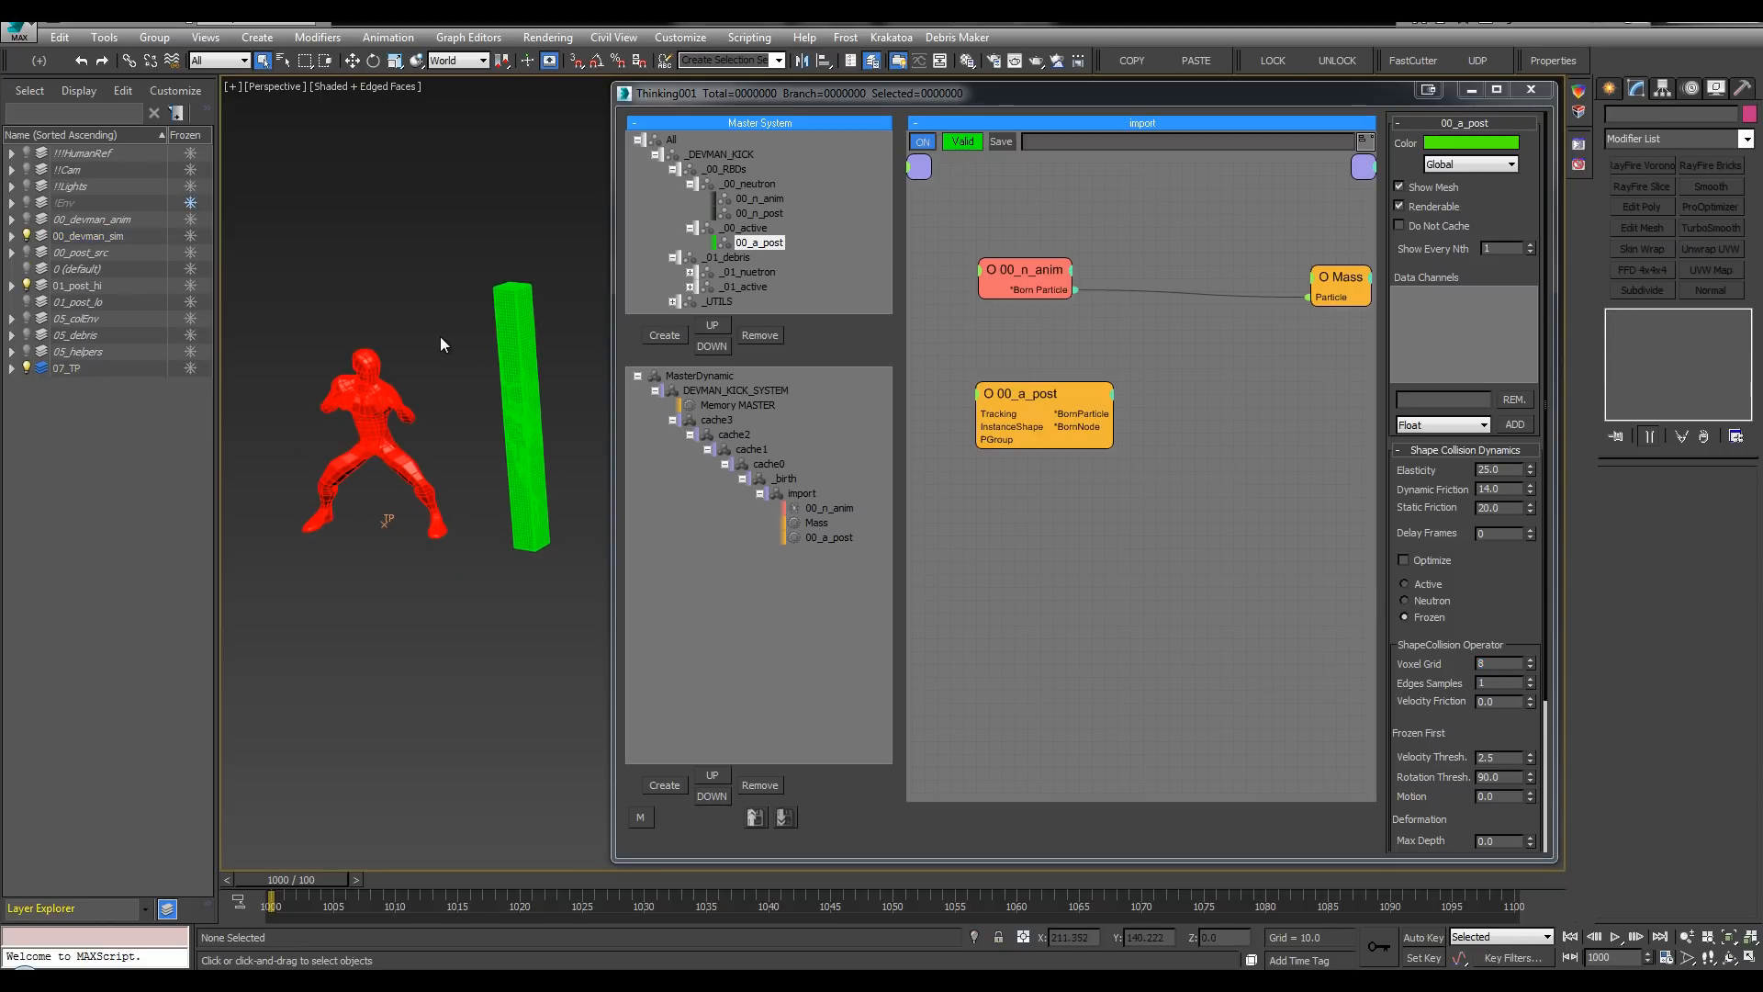
# Step: Turn off edged faces and show the grid in the perspective viewport
pyautogui.press('F4')
pyautogui.click(1386, 675)
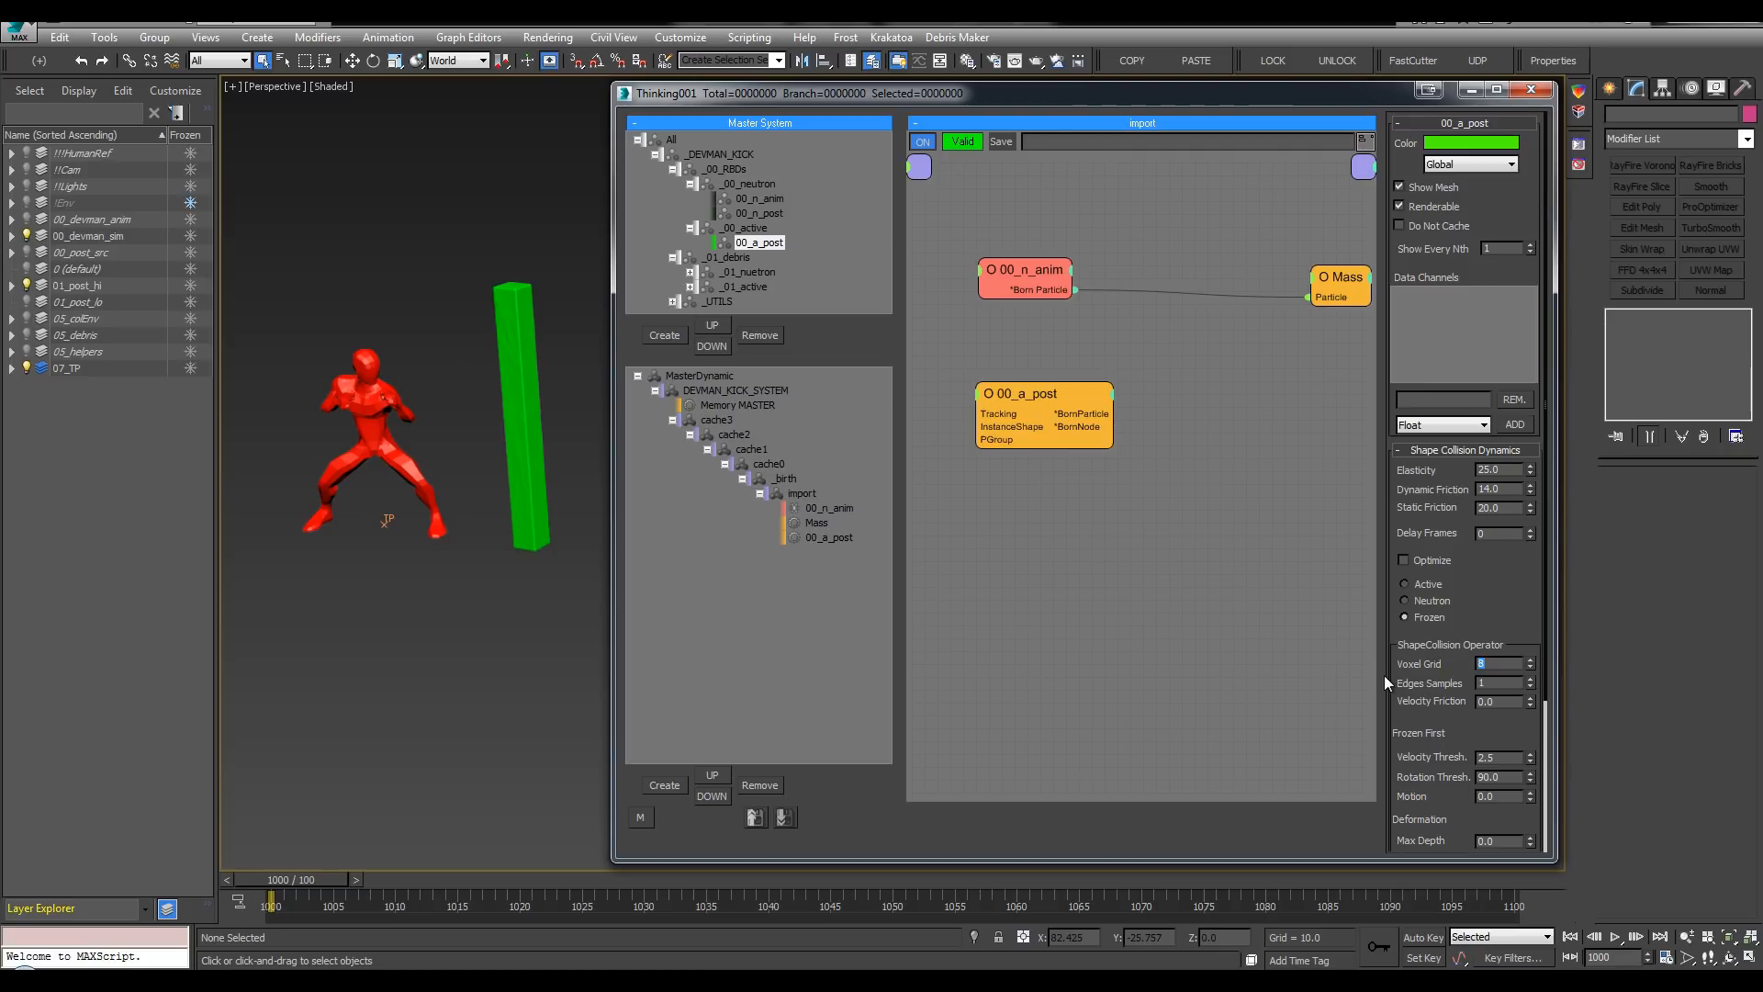
pyautogui.moveTo(390, 258); pyautogui.dragTo(422, 303, button='middle')
pyautogui.press('g')
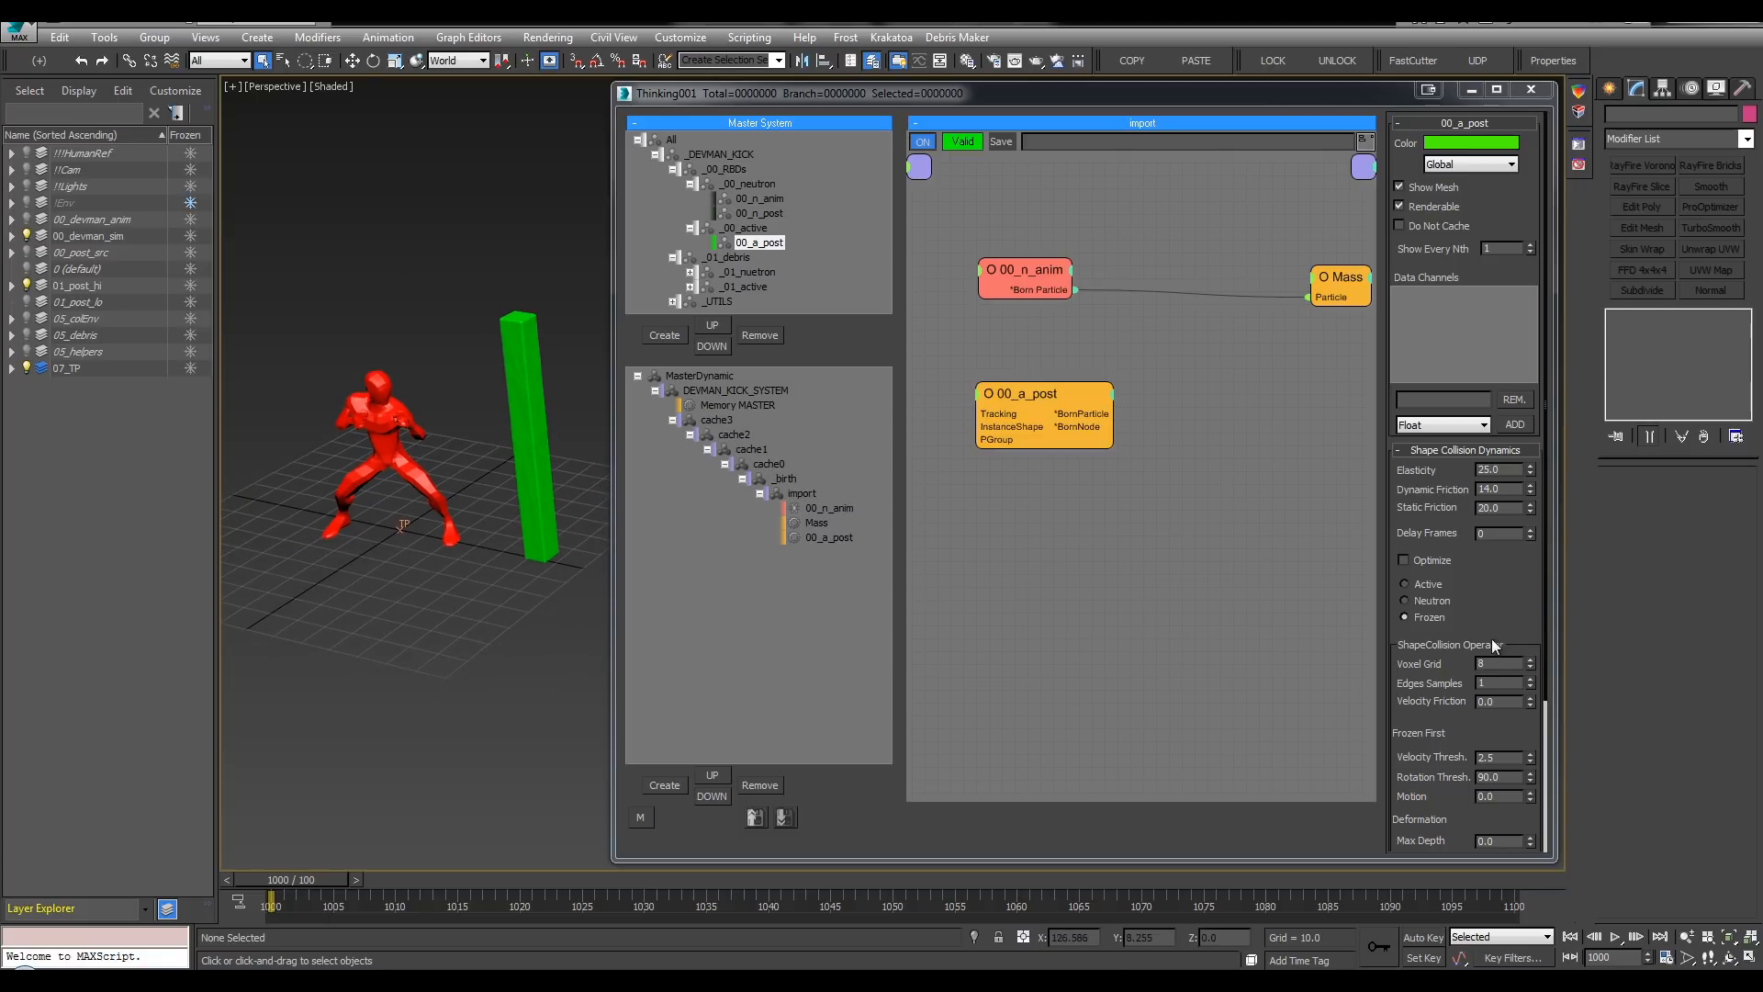
# Step: Copy the Mass operator beside 00_a_post and wire 00_a_post's BornParticle output into the copy's Particle input
pyautogui.click(1328, 635)
pyautogui.moveTo(1022, 393); pyautogui.dragTo(1002, 384)
pyautogui.moveTo(1250, 397); pyautogui.dragTo(1248, 389, button='middle')
pyautogui.rightClick(1242, 377)
pyautogui.click(1331, 296)
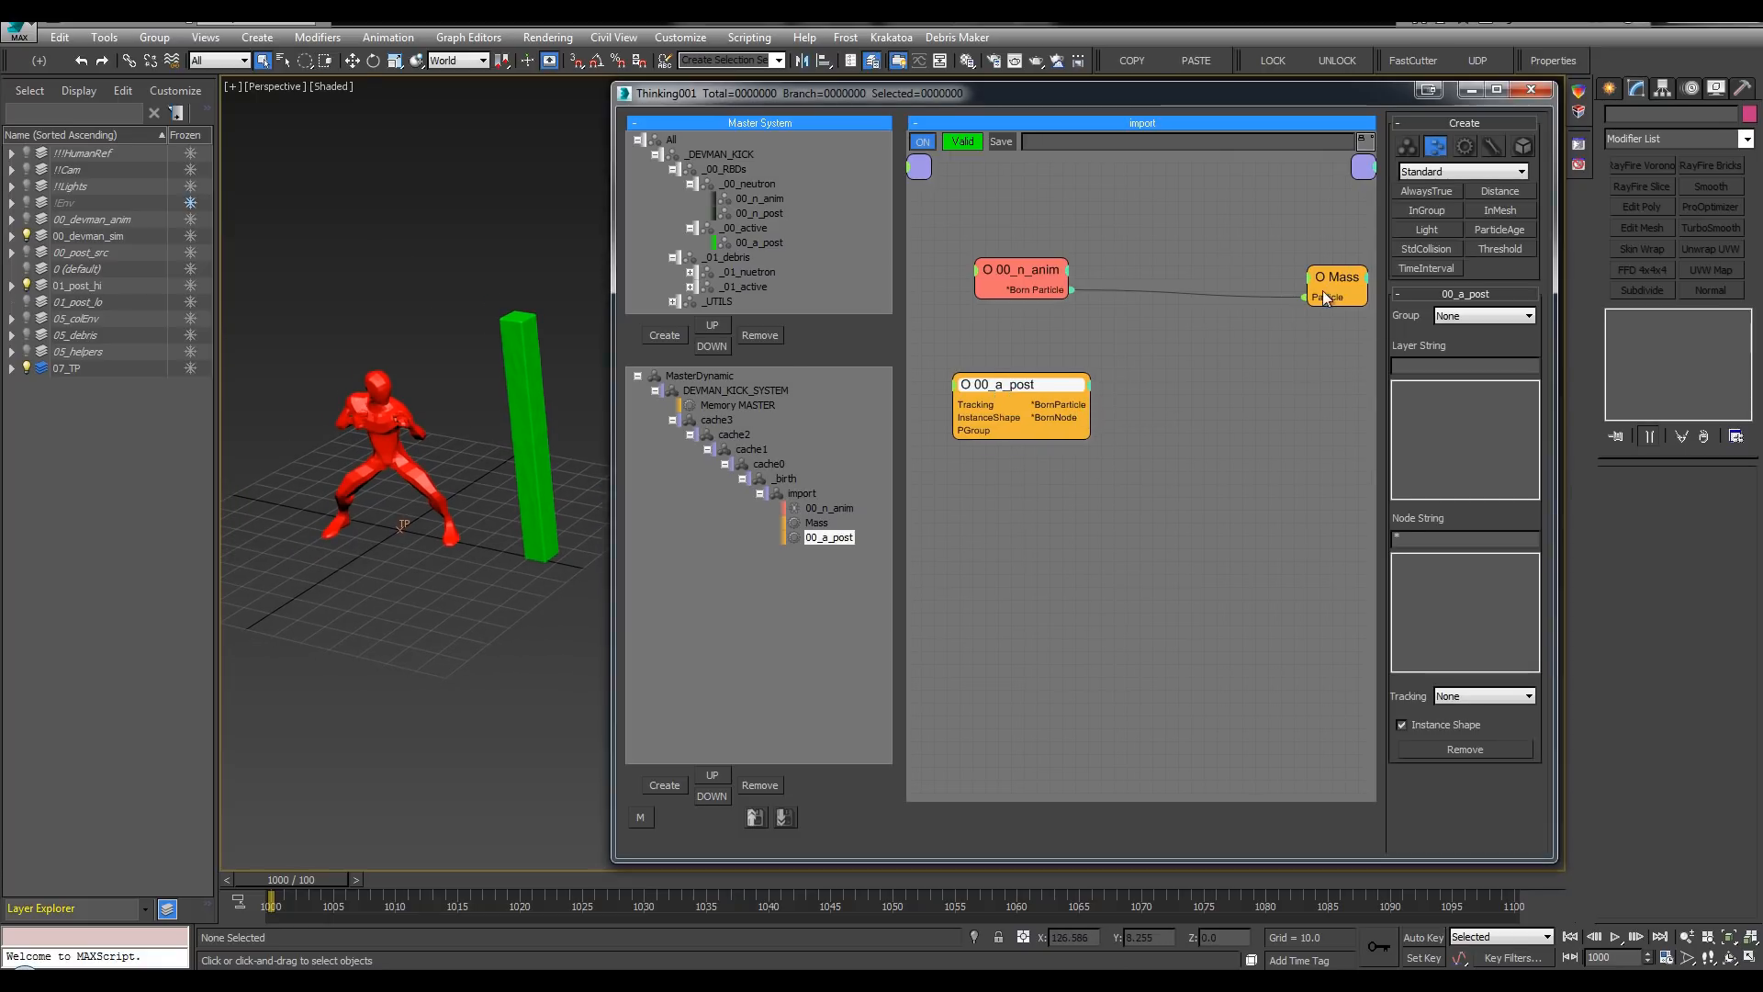
pyautogui.click(1339, 298)
pyautogui.moveTo(1342, 305)
pyautogui.keyDown('shift'); pyautogui.mouseDown()
pyautogui.moveTo(1341, 385)
pyautogui.moveTo(1087, 404)
pyautogui.moveTo(1037, 387)
pyautogui.mouseUp(); pyautogui.keyUp('shift')
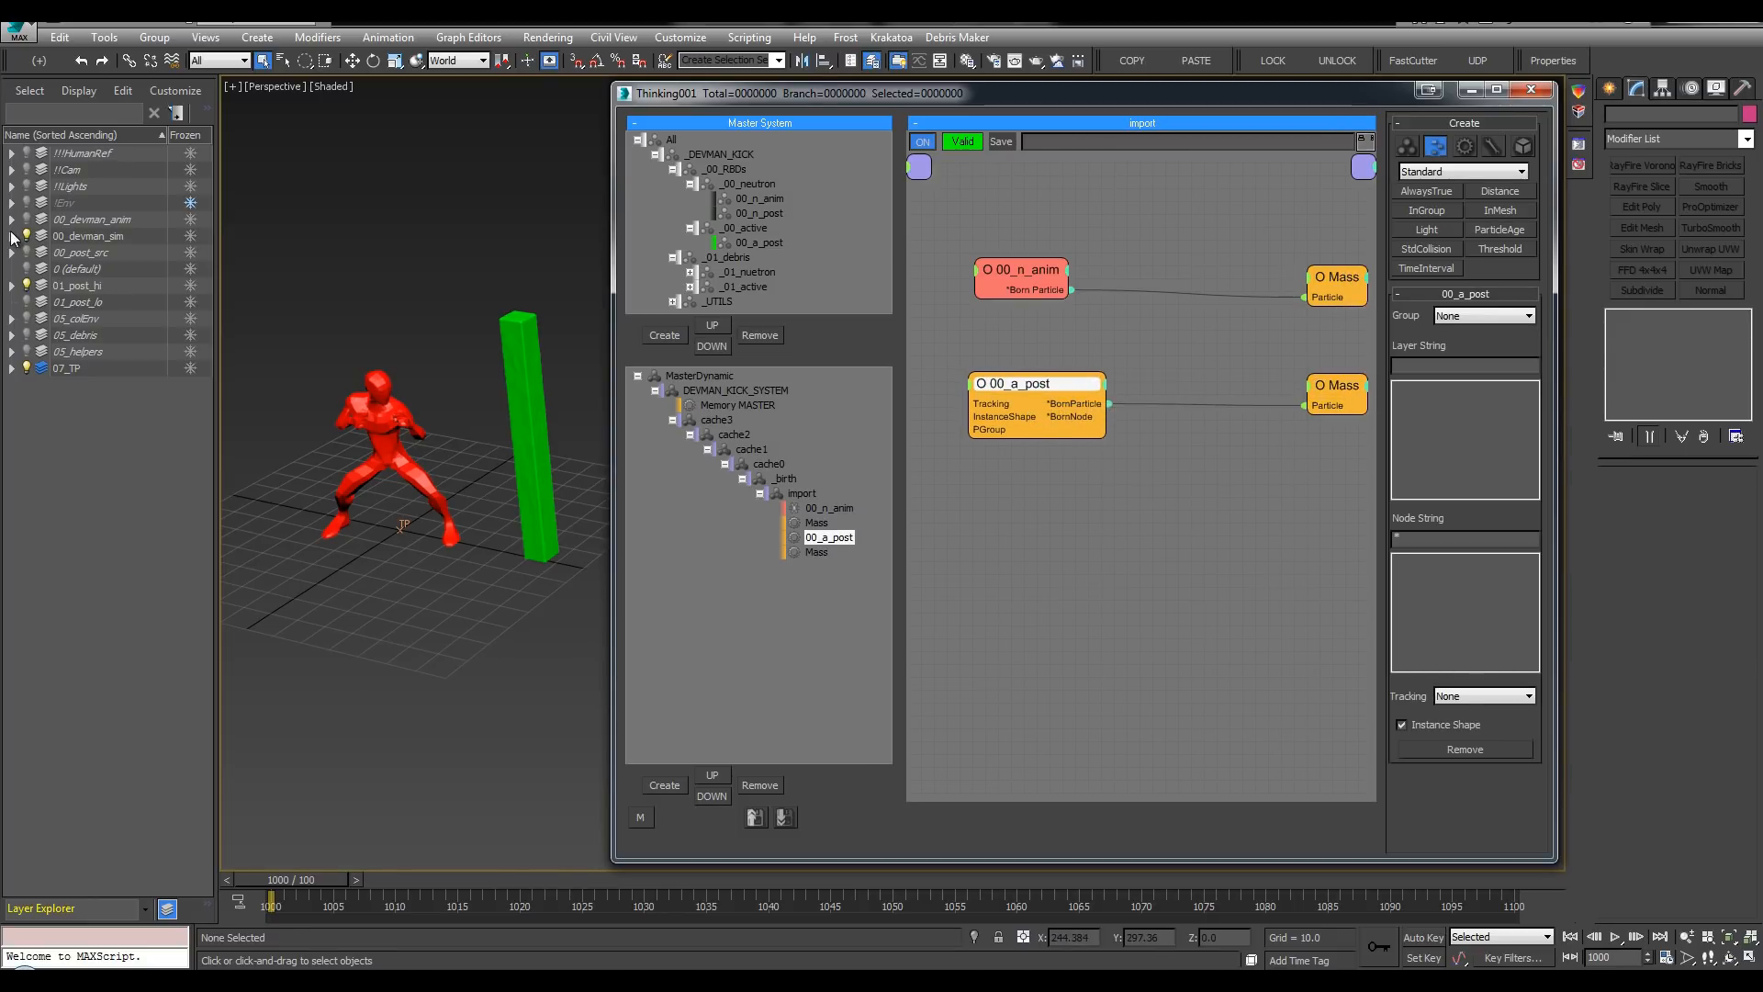
# Step: List the scene layers in the 00_a_post operator and set its layer string to 01_post_hi
pyautogui.click(11, 286)
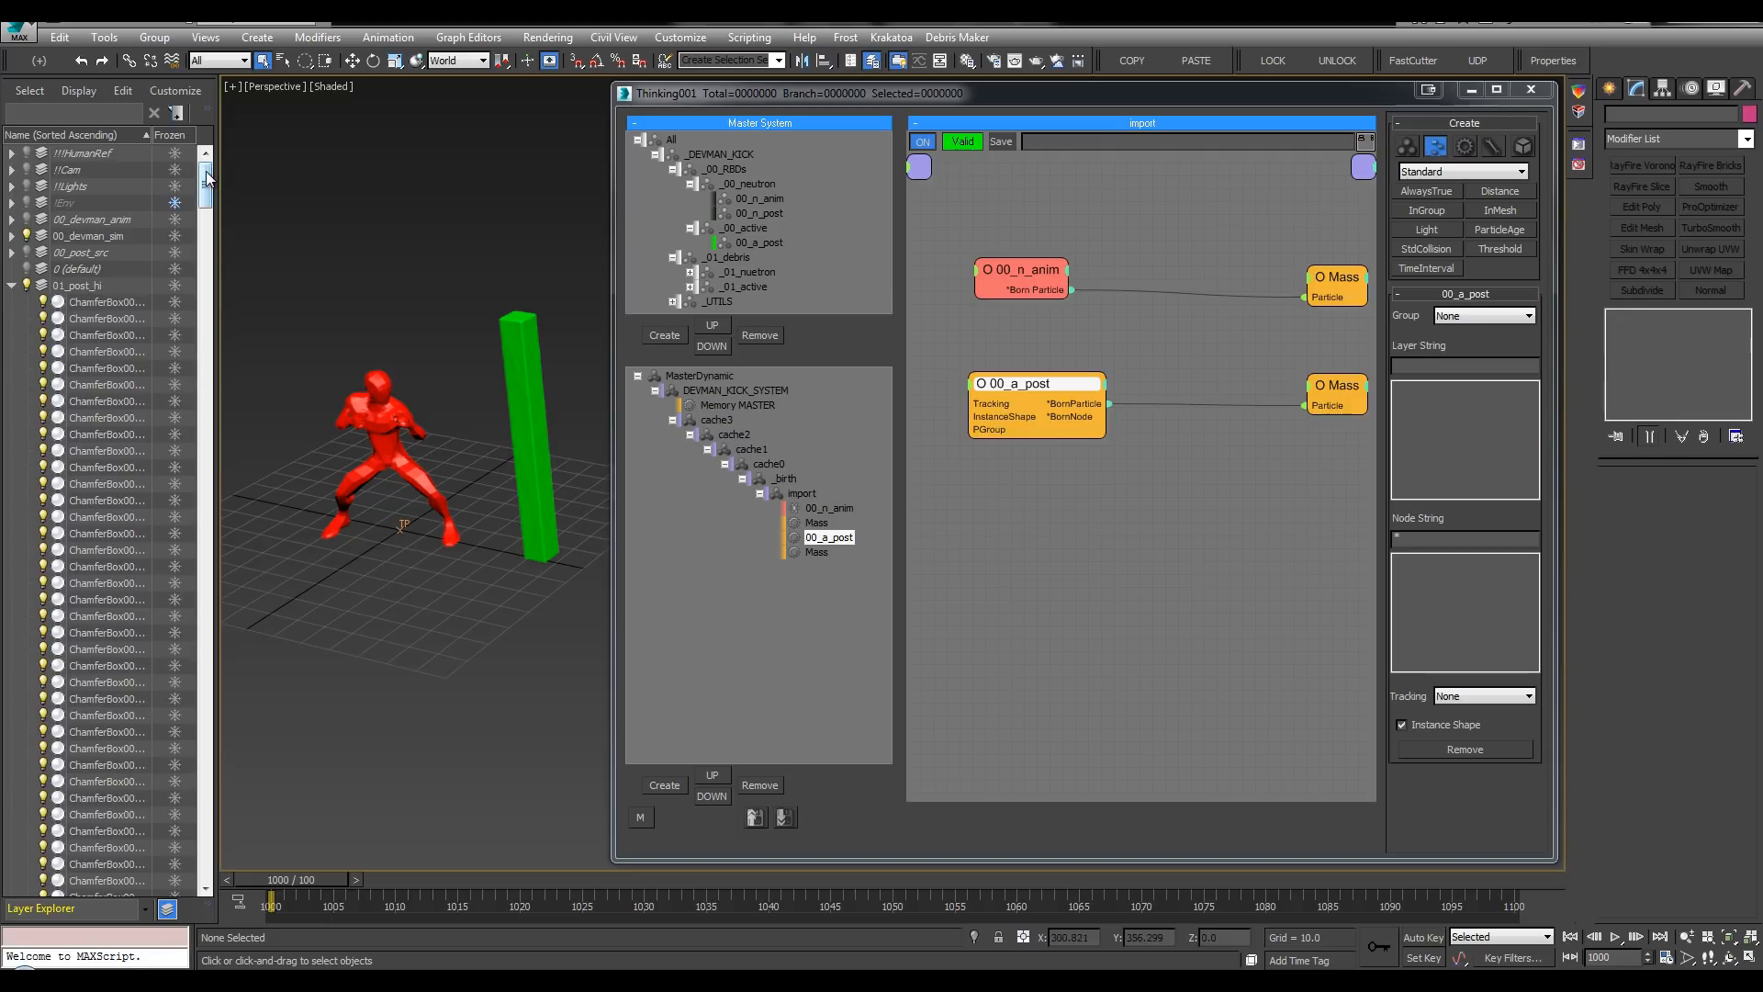
pyautogui.moveTo(1033, 385); pyautogui.dragTo(1019, 394)
pyautogui.click(1468, 363)
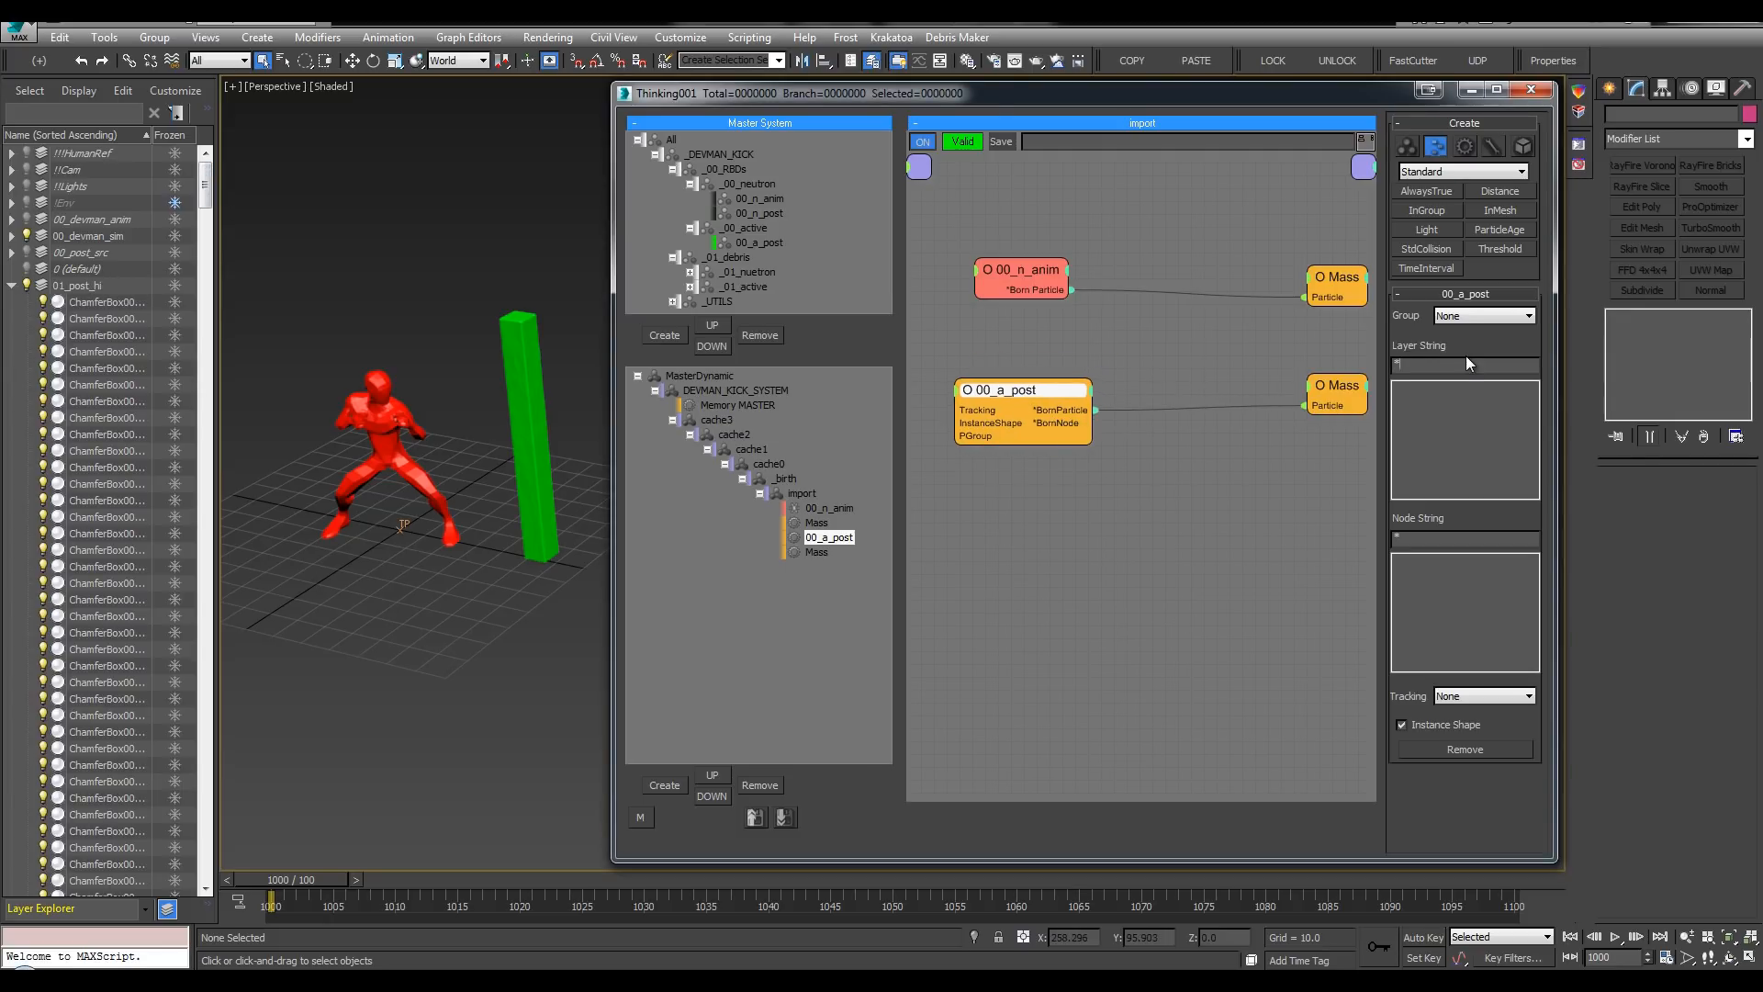
pyautogui.press('Return')
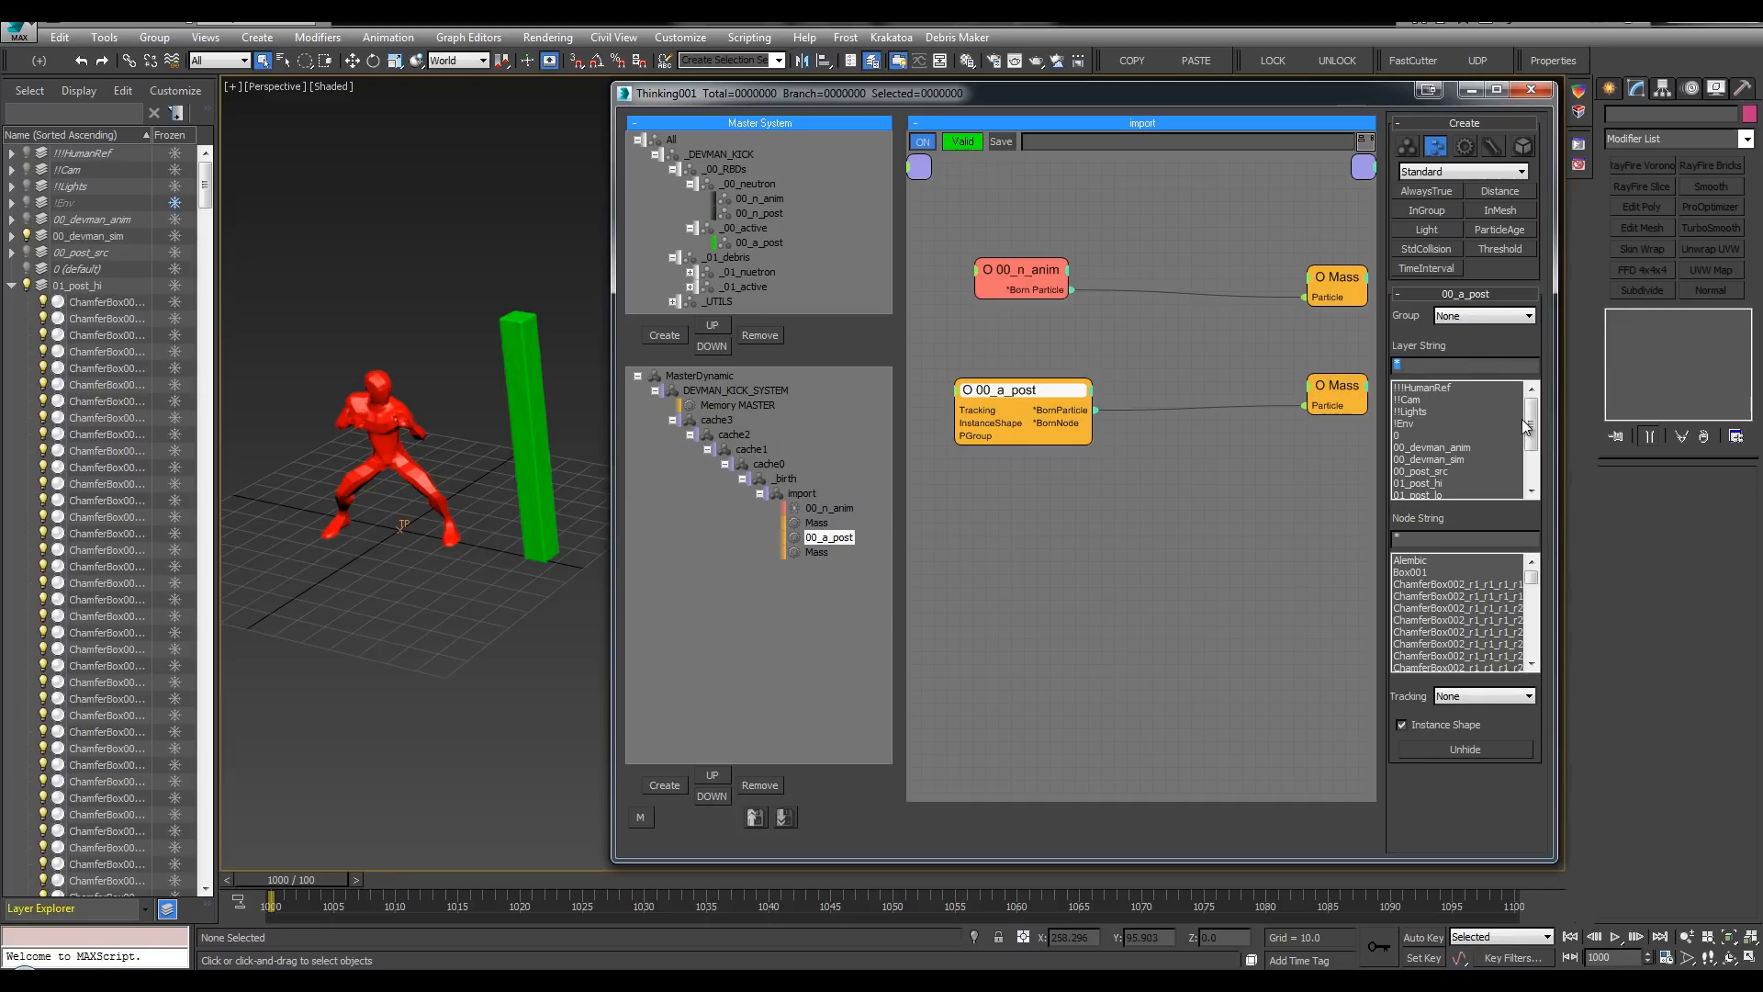
pyautogui.moveTo(1532, 429); pyautogui.dragTo(1532, 419)
pyautogui.scroll(-1, 1449, 469)
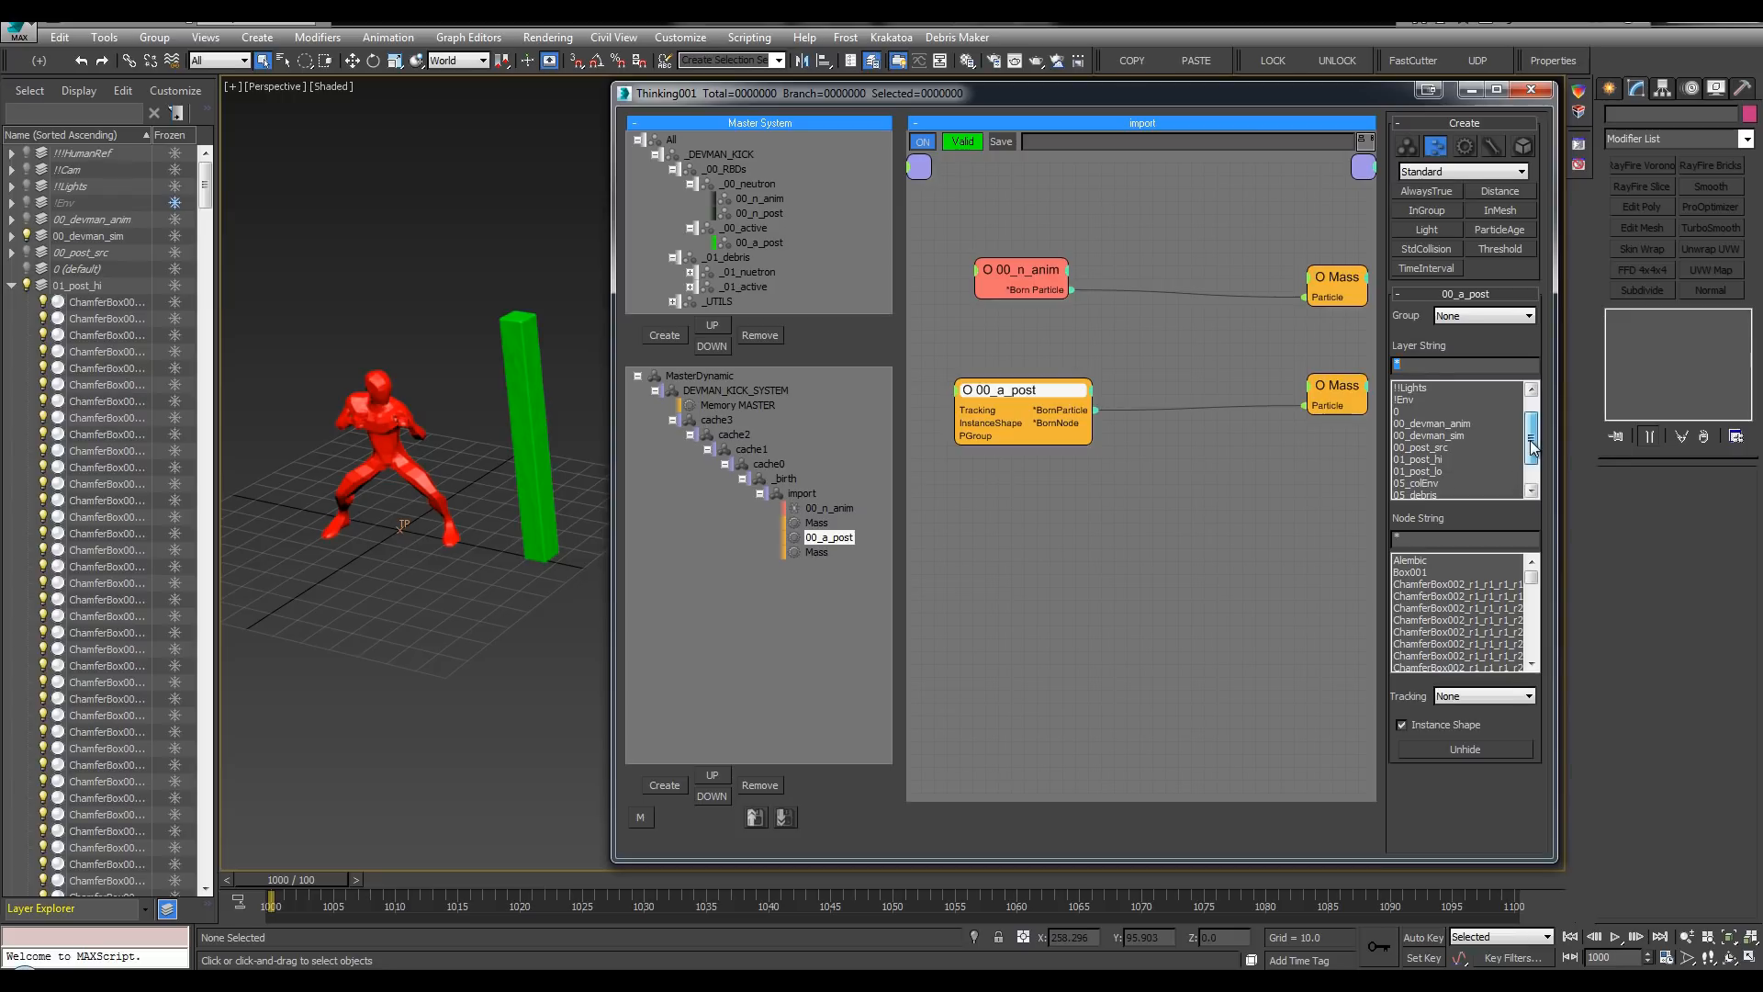
pyautogui.click(12, 286)
pyautogui.moveTo(1531, 441); pyautogui.dragTo(1529, 432)
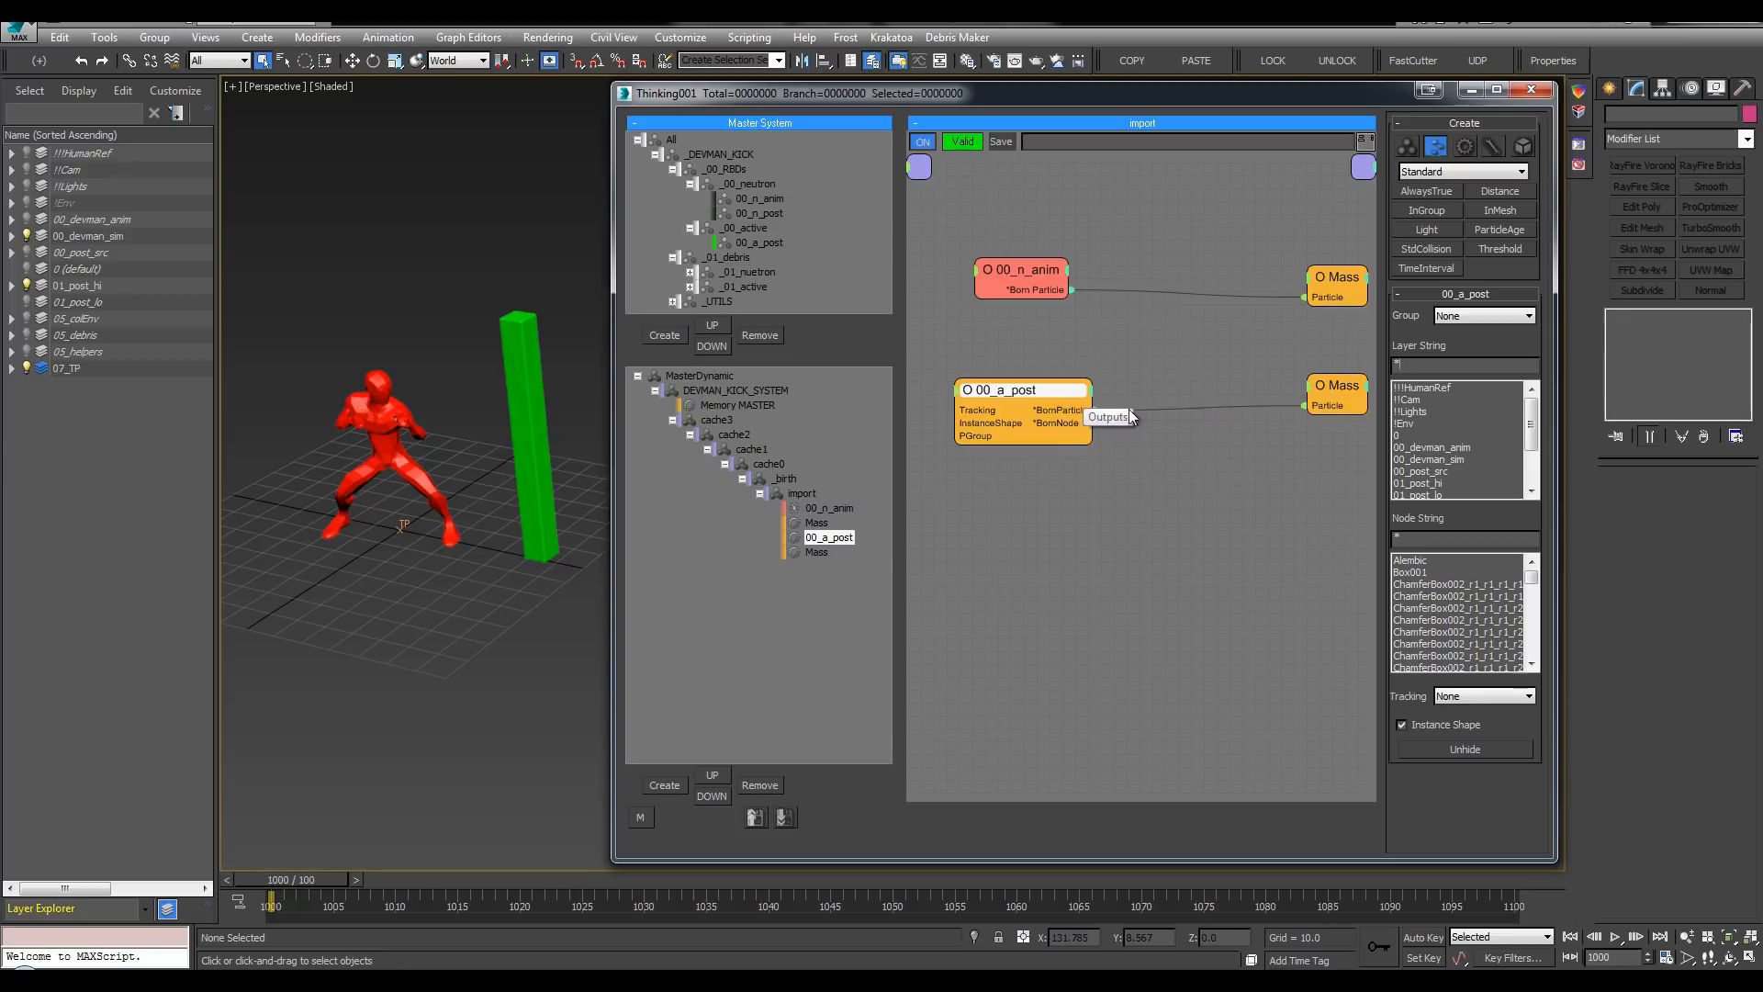
pyautogui.scroll(-1, 1450, 415)
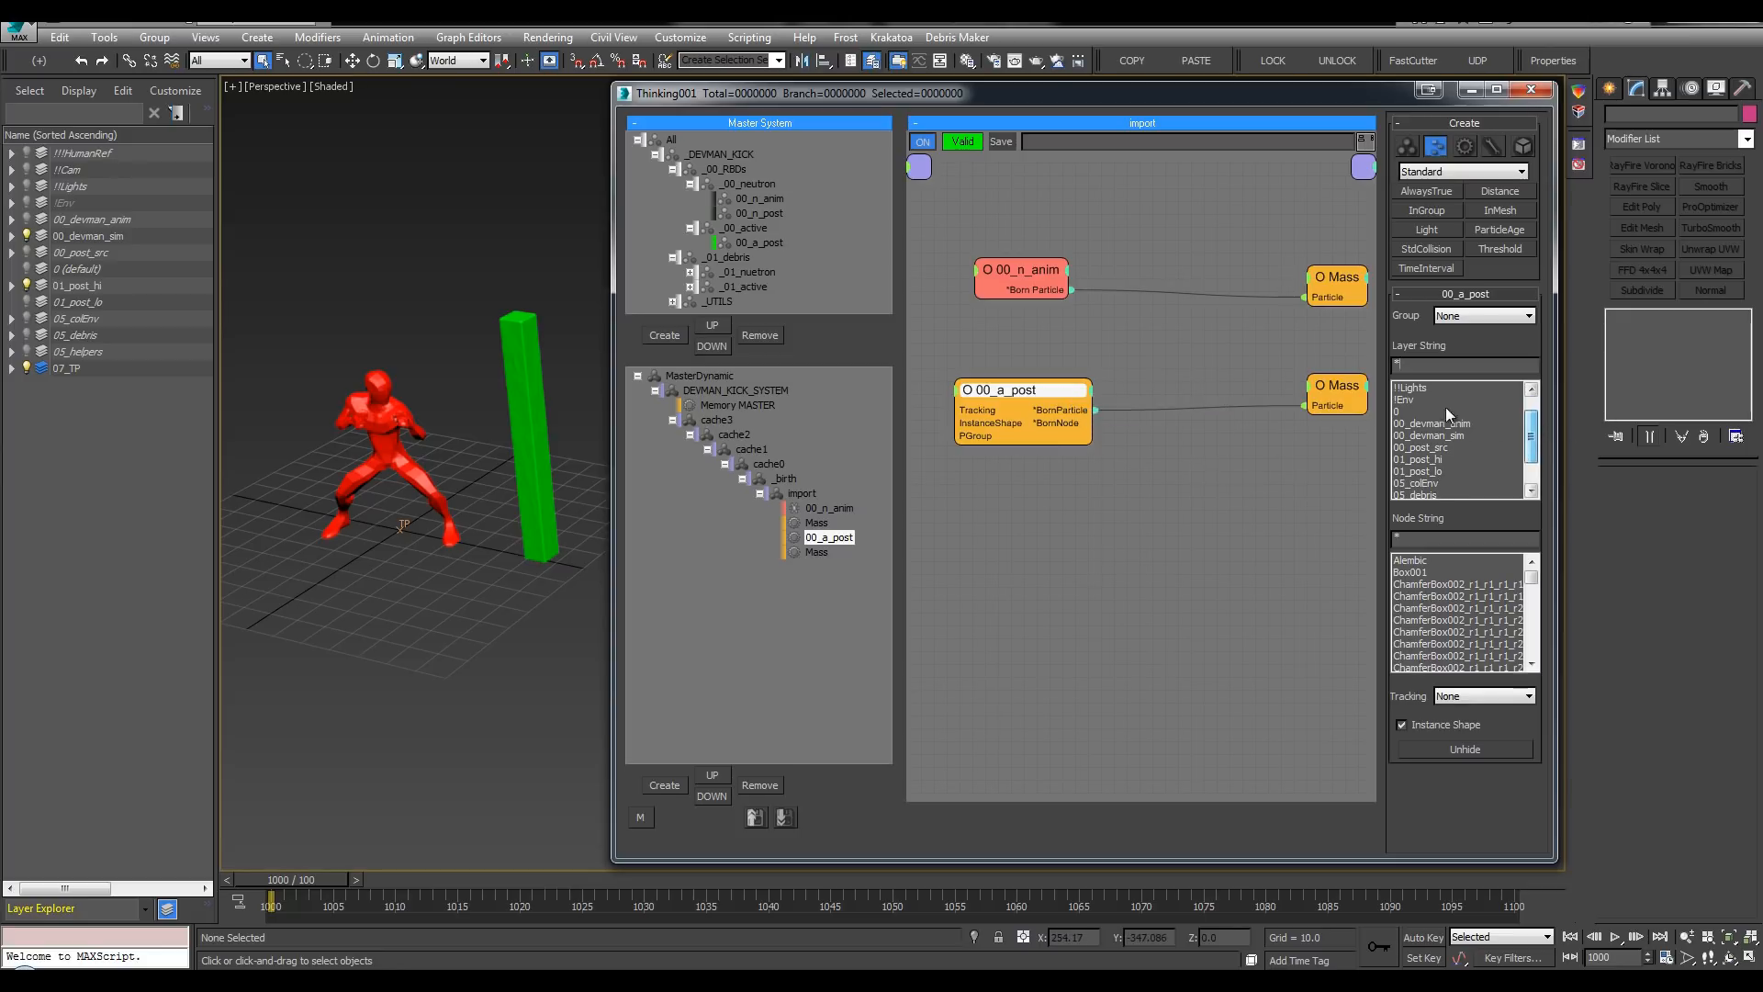
pyautogui.doubleClick(1419, 460)
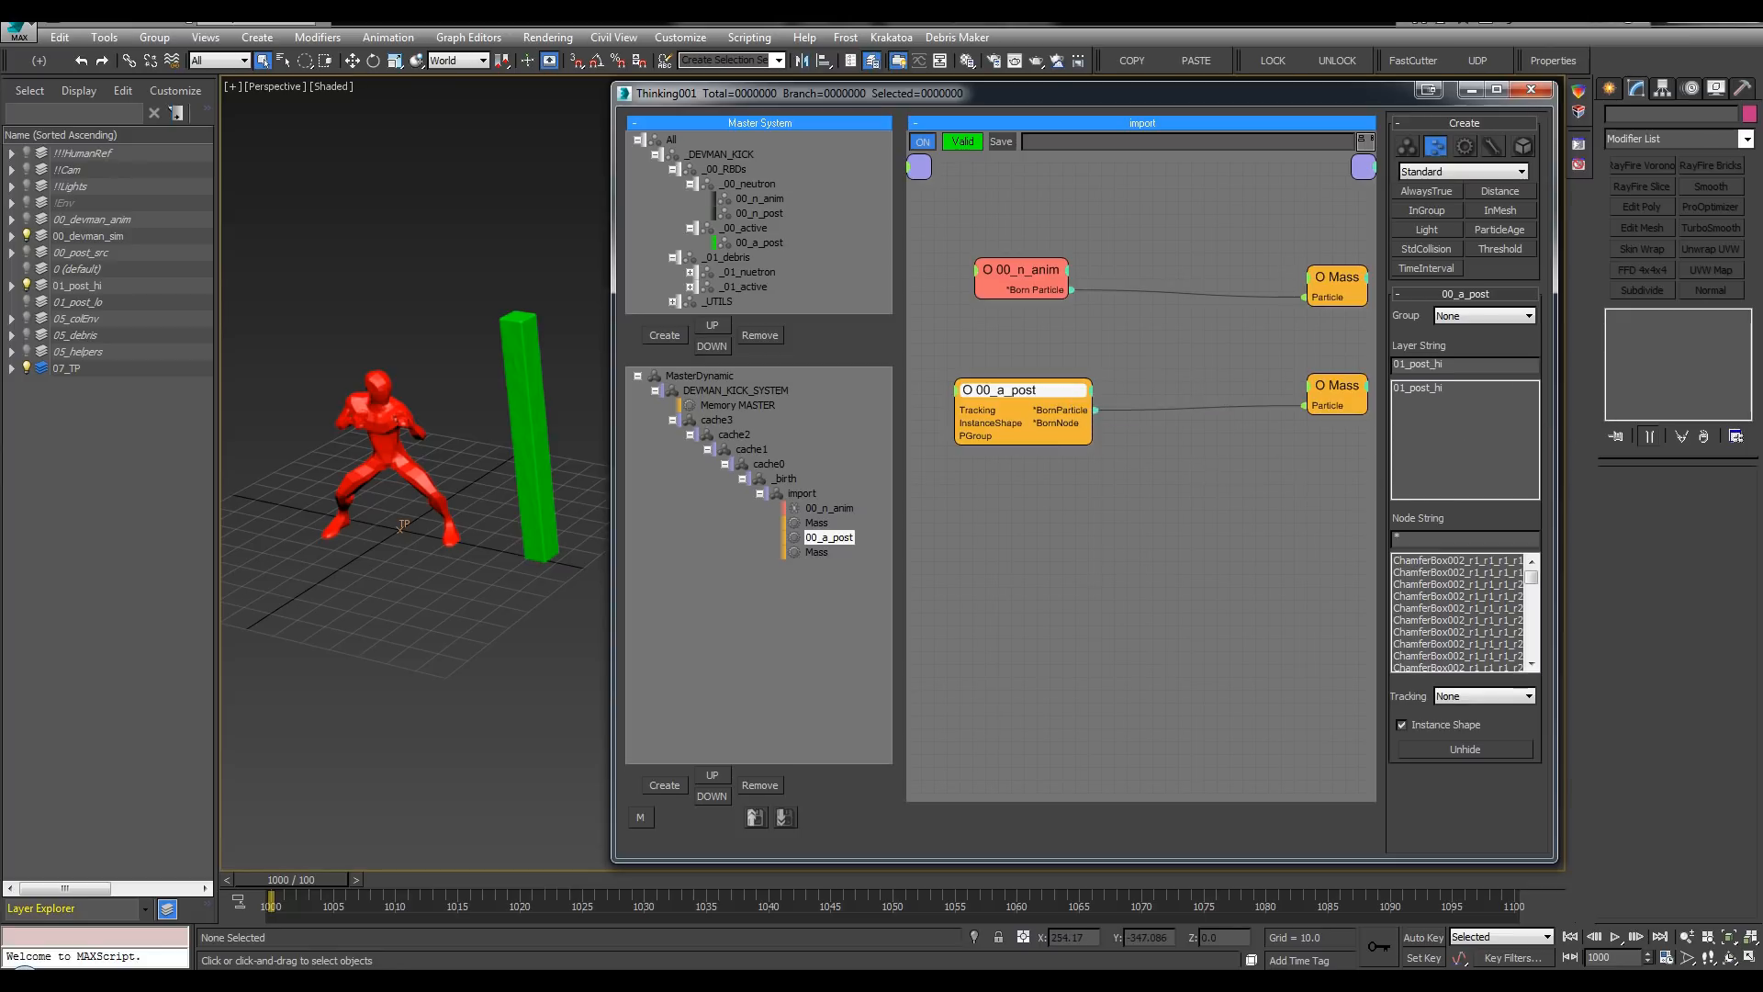
# Step: Examine the post fragments on the 01_post_hi layer against the 00_a_post operator's node list
pyautogui.moveTo(463, 226); pyautogui.dragTo(555, 357)
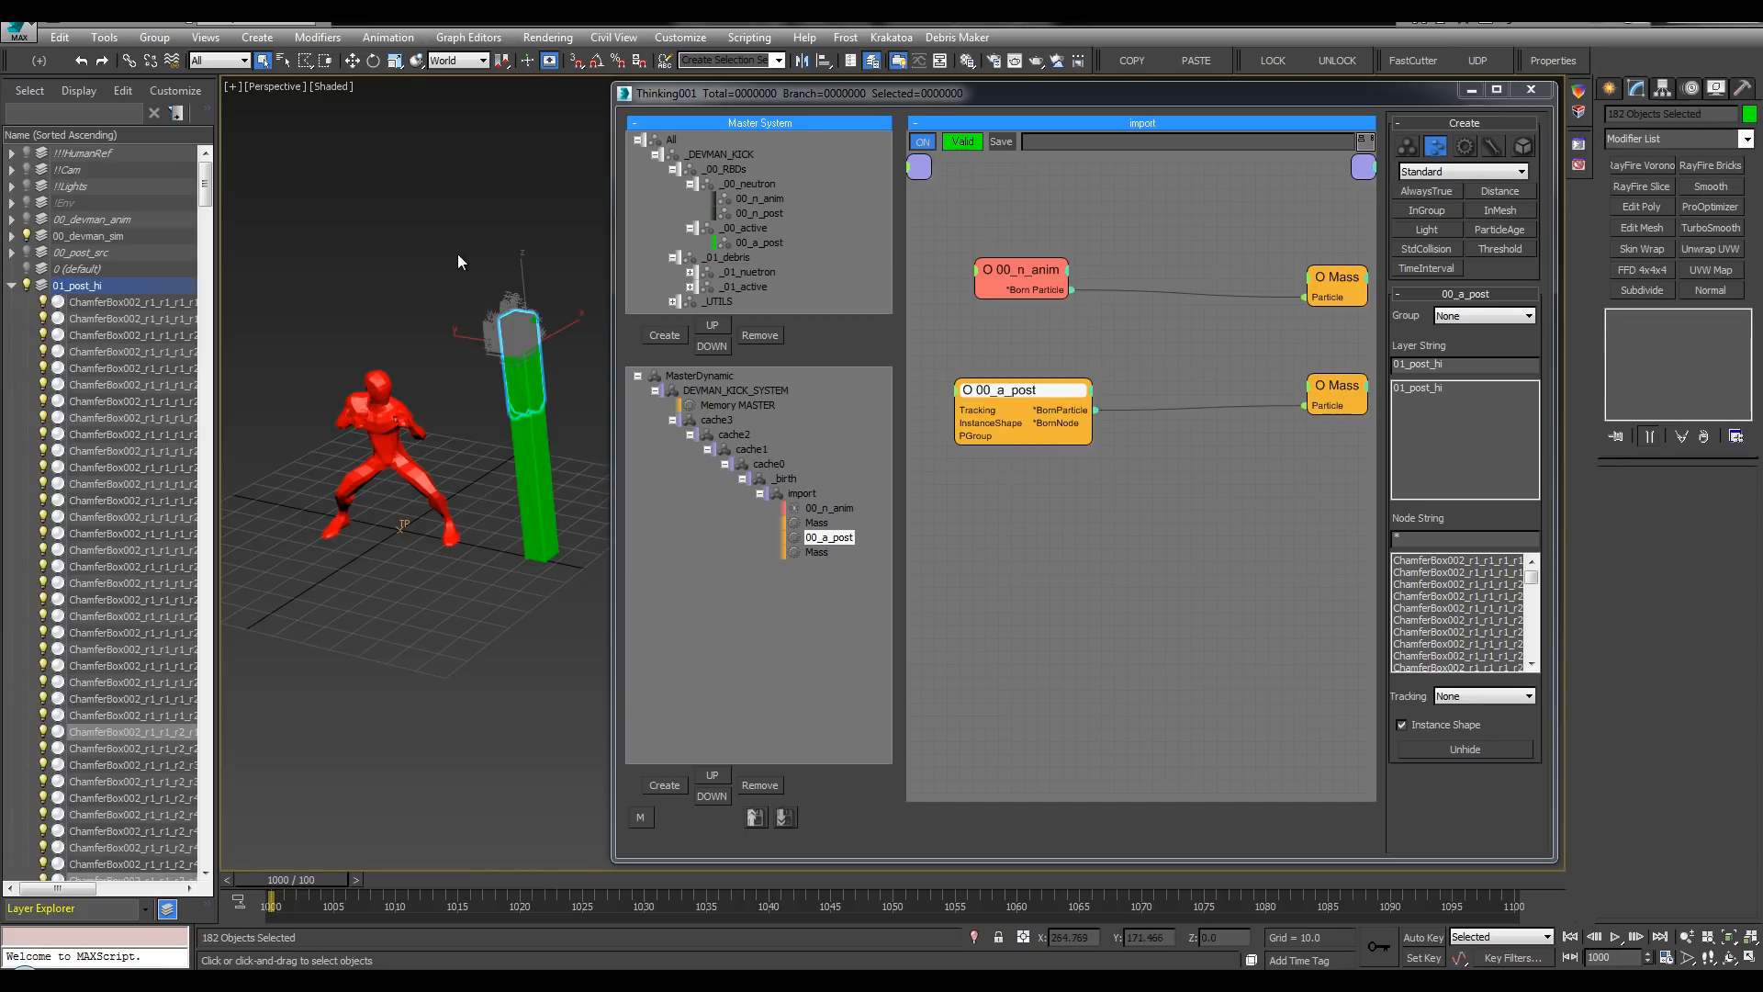
pyautogui.click(461, 245)
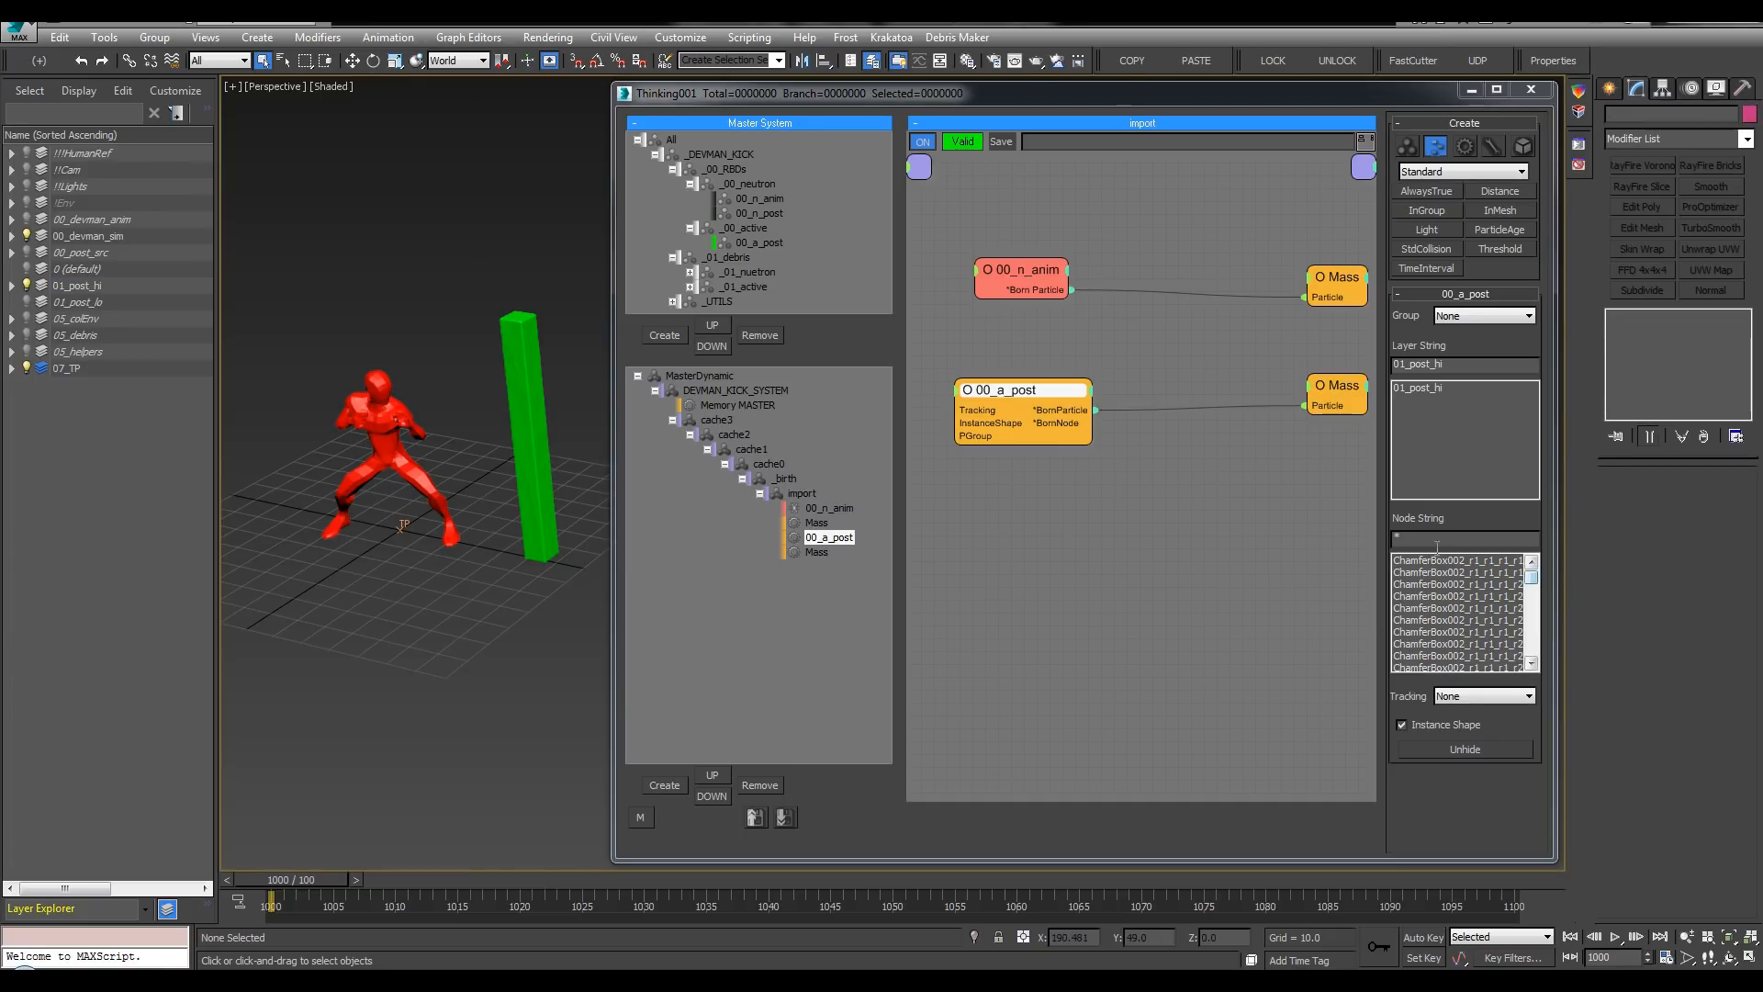
pyautogui.moveTo(1533, 577)
pyautogui.mouseDown()
pyautogui.moveTo(1543, 673)
pyautogui.moveTo(1539, 570)
pyautogui.mouseUp()
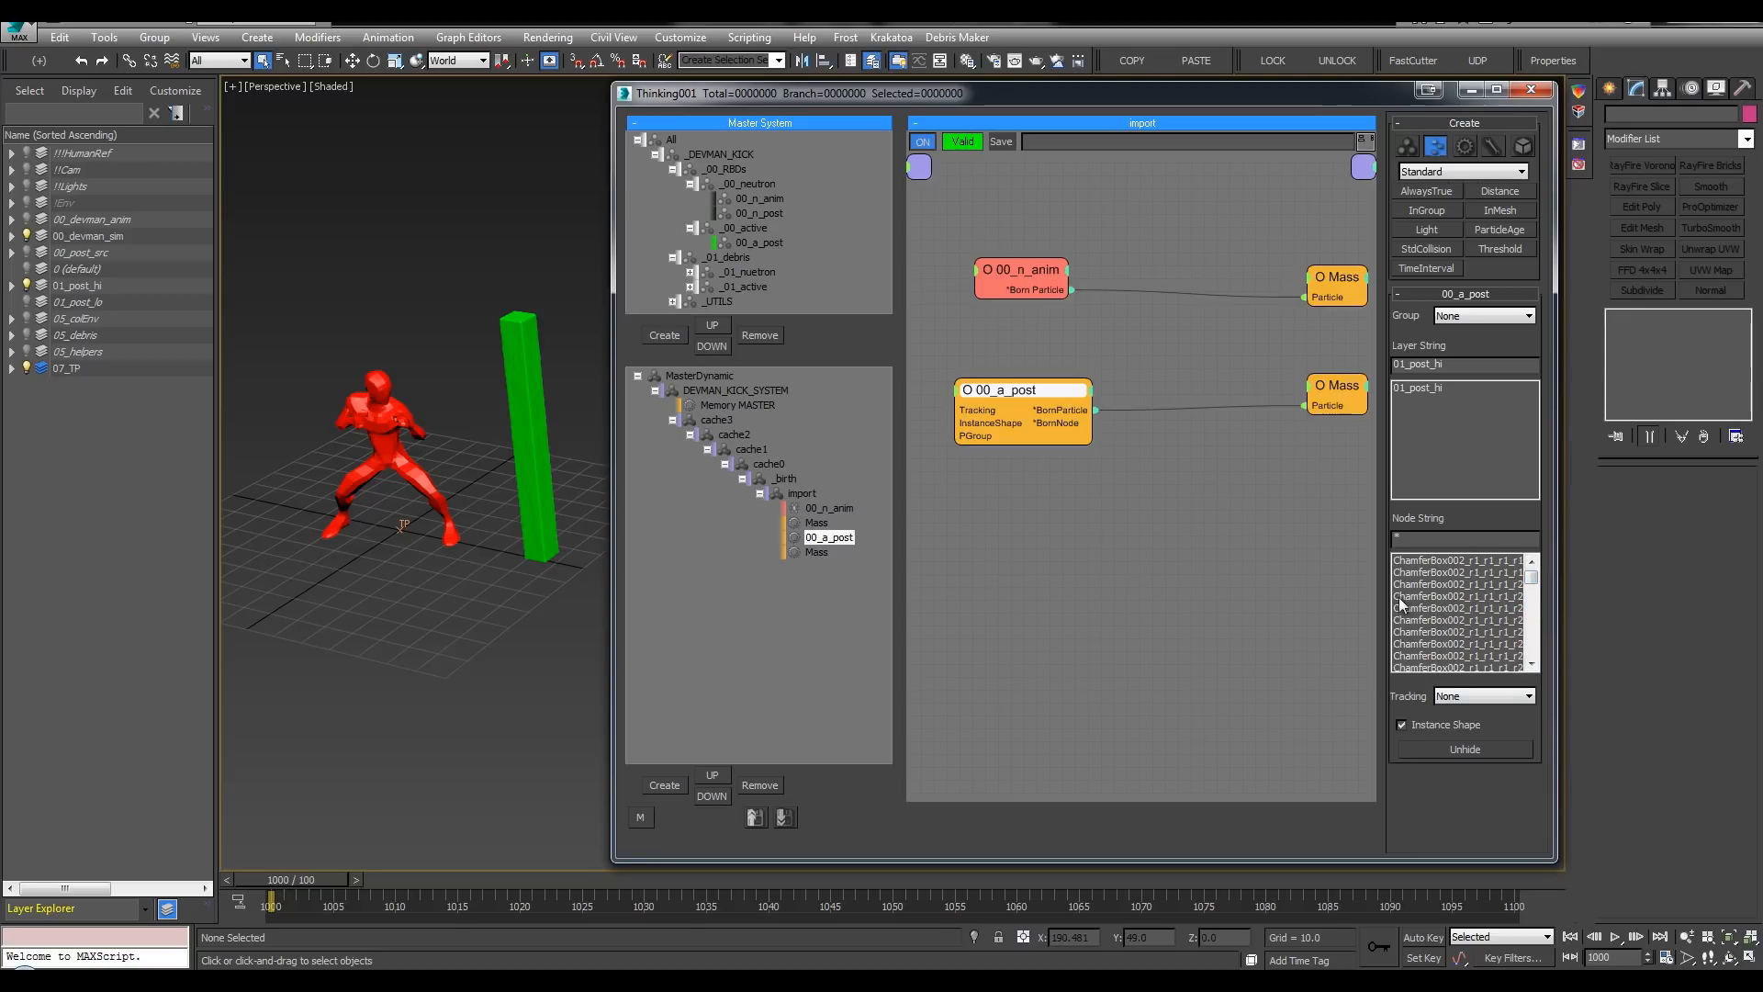
pyautogui.click(12, 304)
pyautogui.scroll(-3, 29, 436)
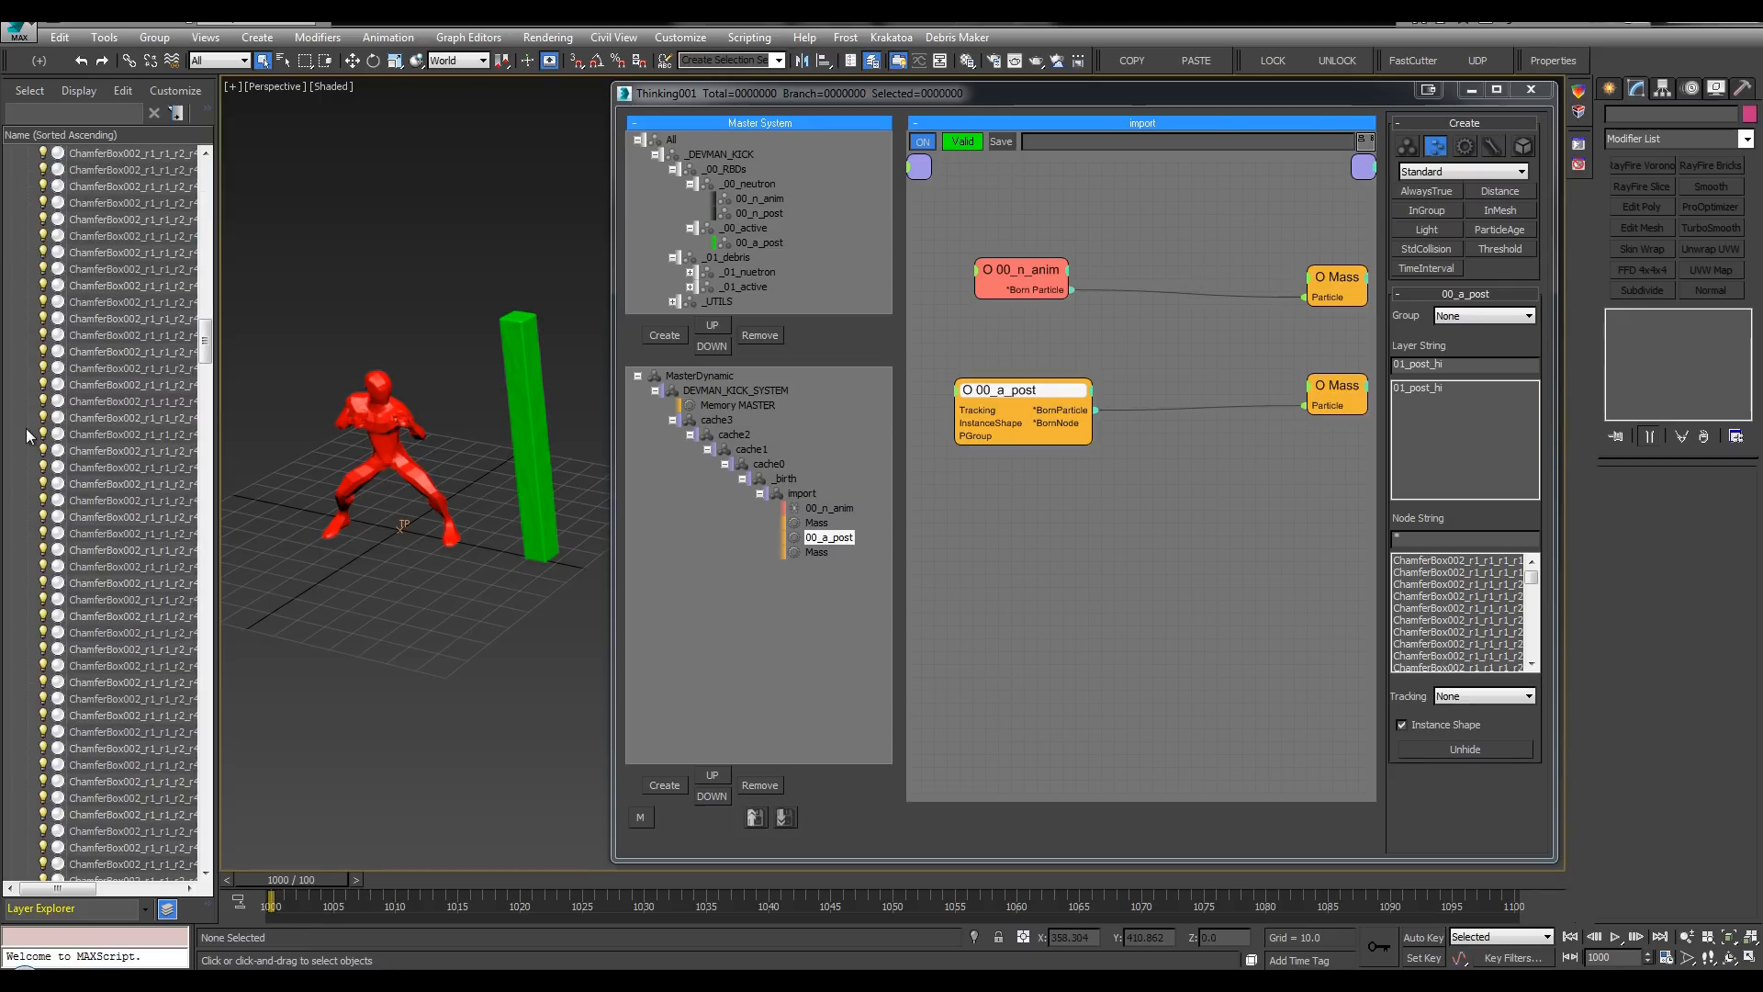
pyautogui.click(74, 418)
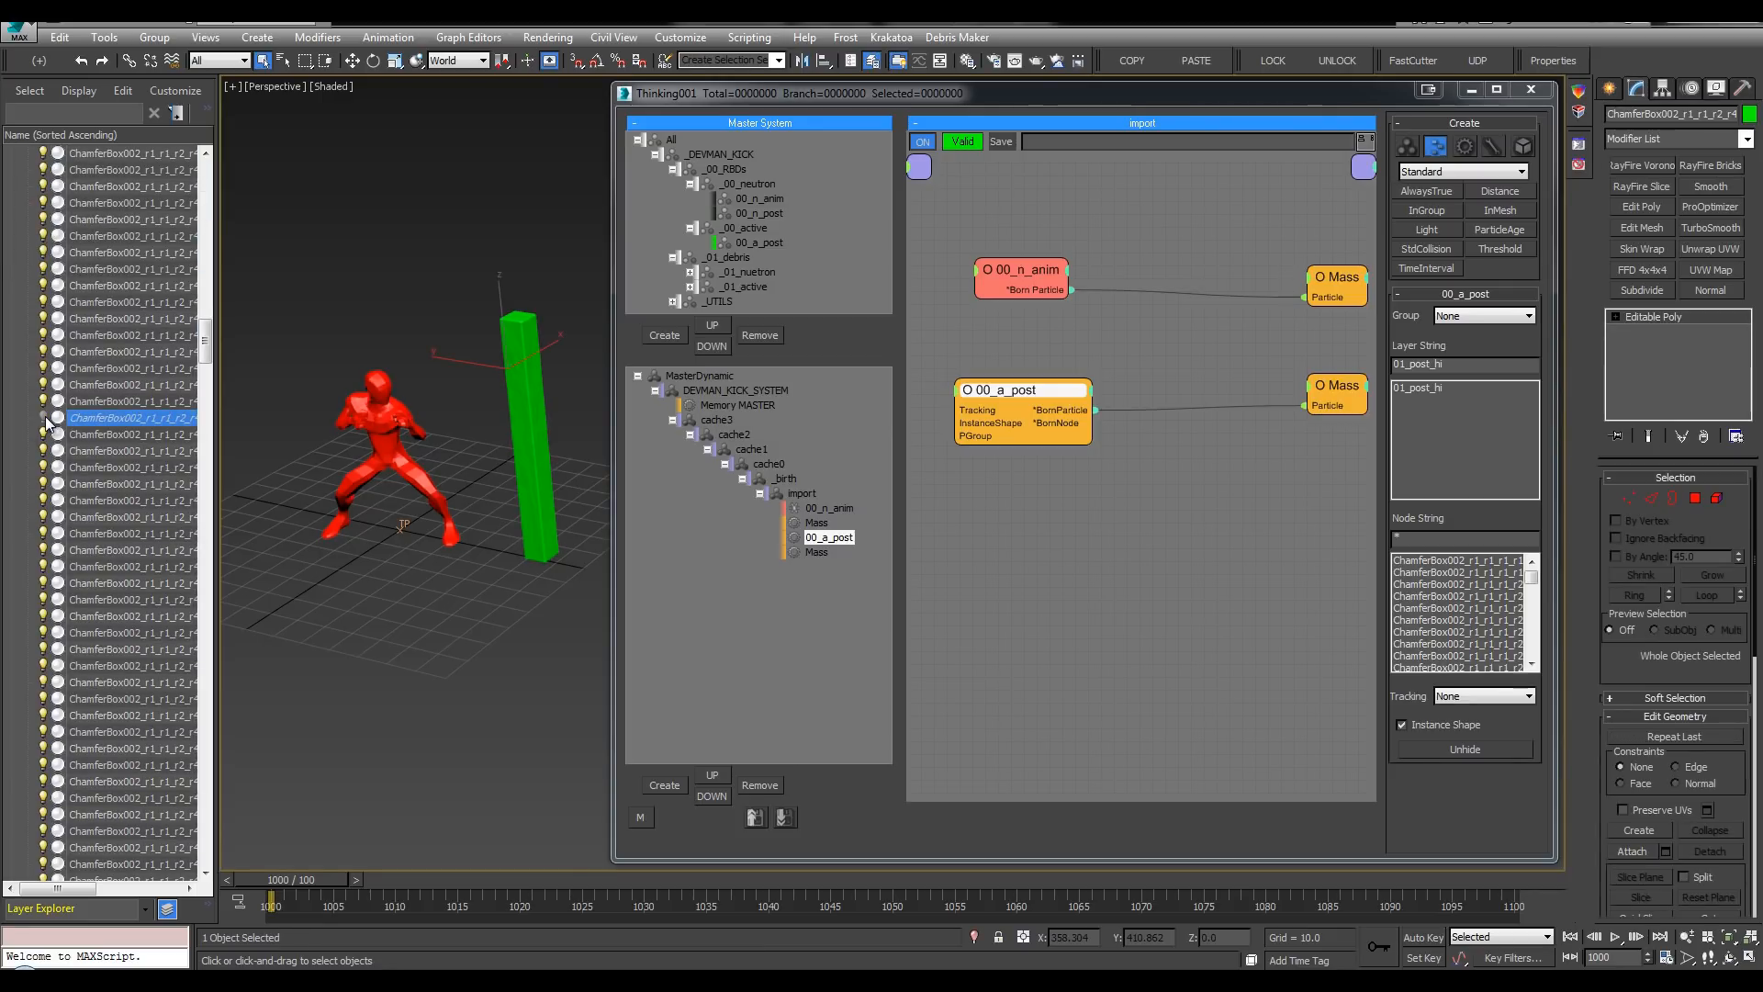
pyautogui.moveTo(1531, 578); pyautogui.dragTo(1531, 573)
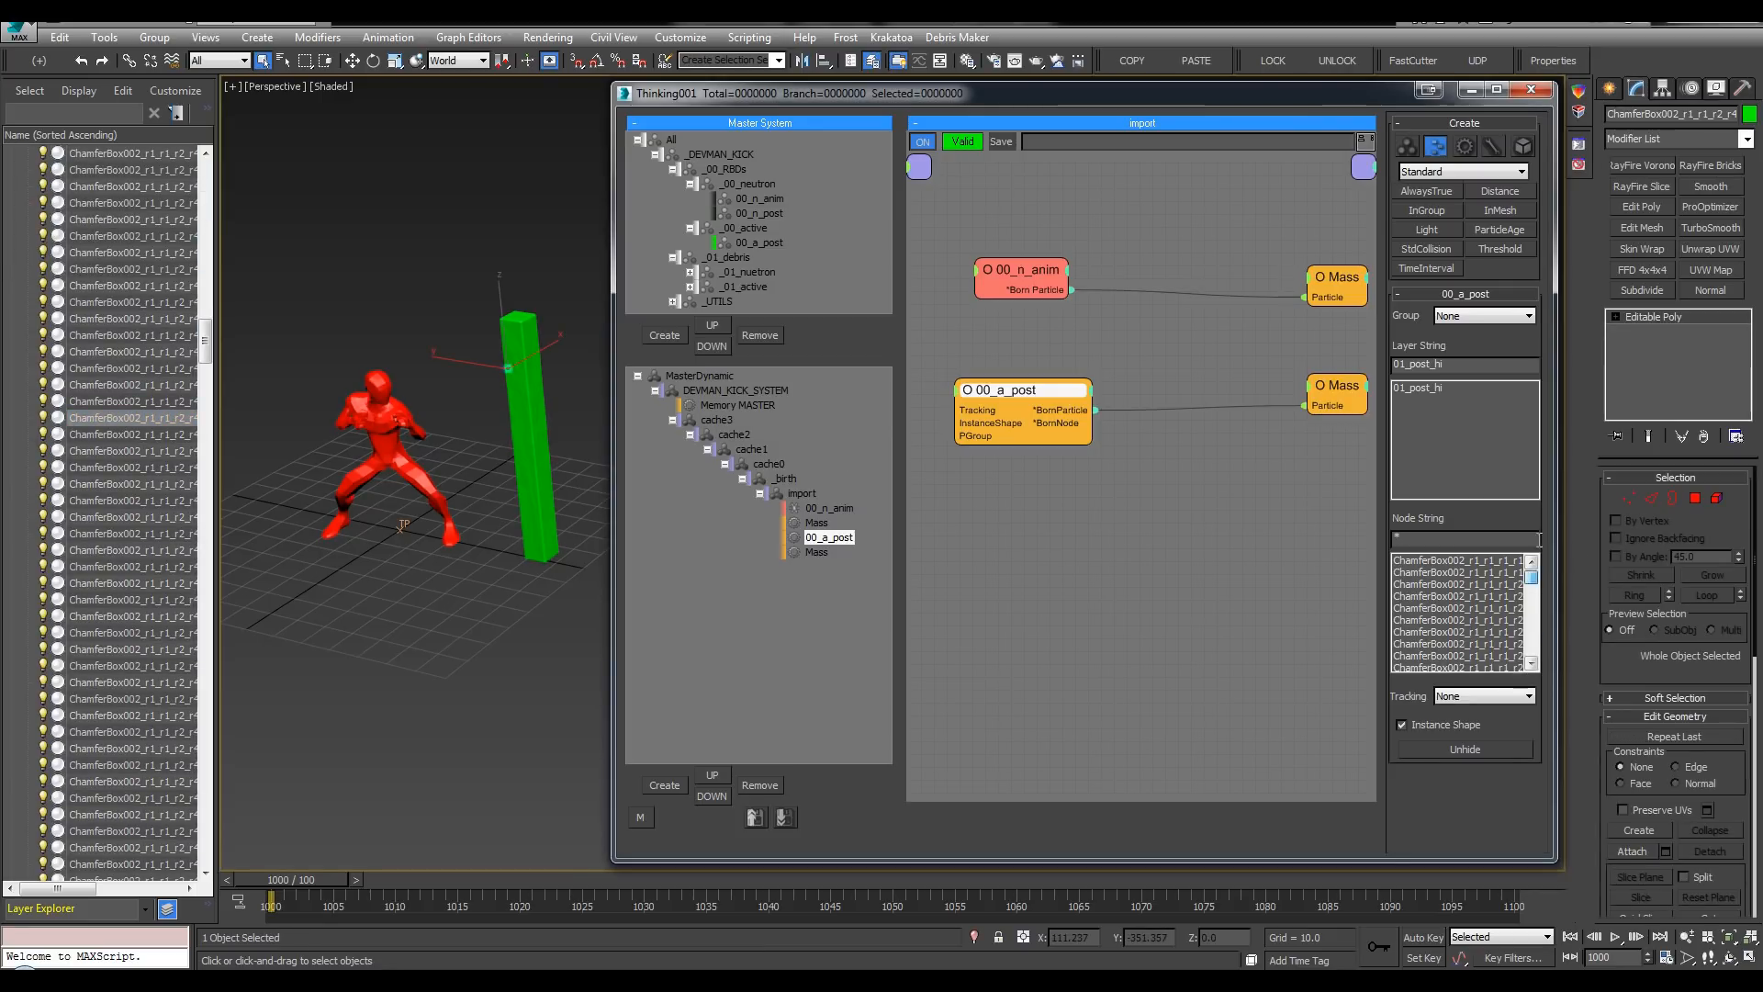
pyautogui.moveTo(206, 338); pyautogui.dragTo(205, 175)
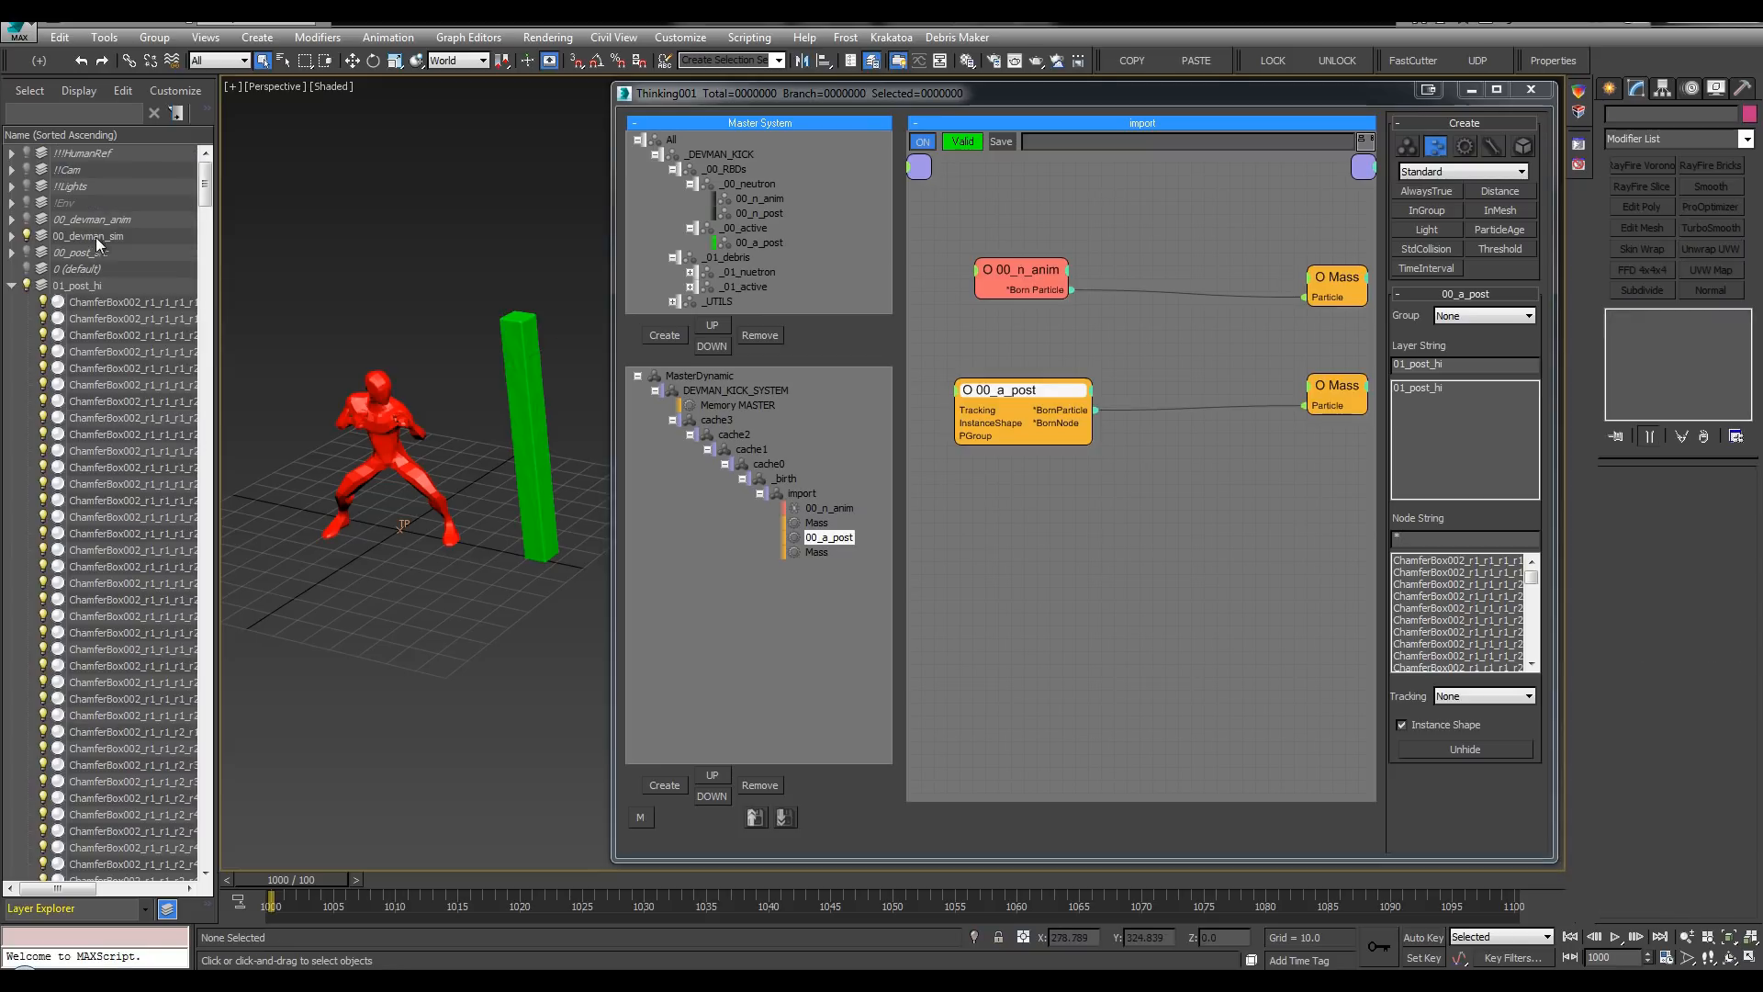
pyautogui.click(12, 285)
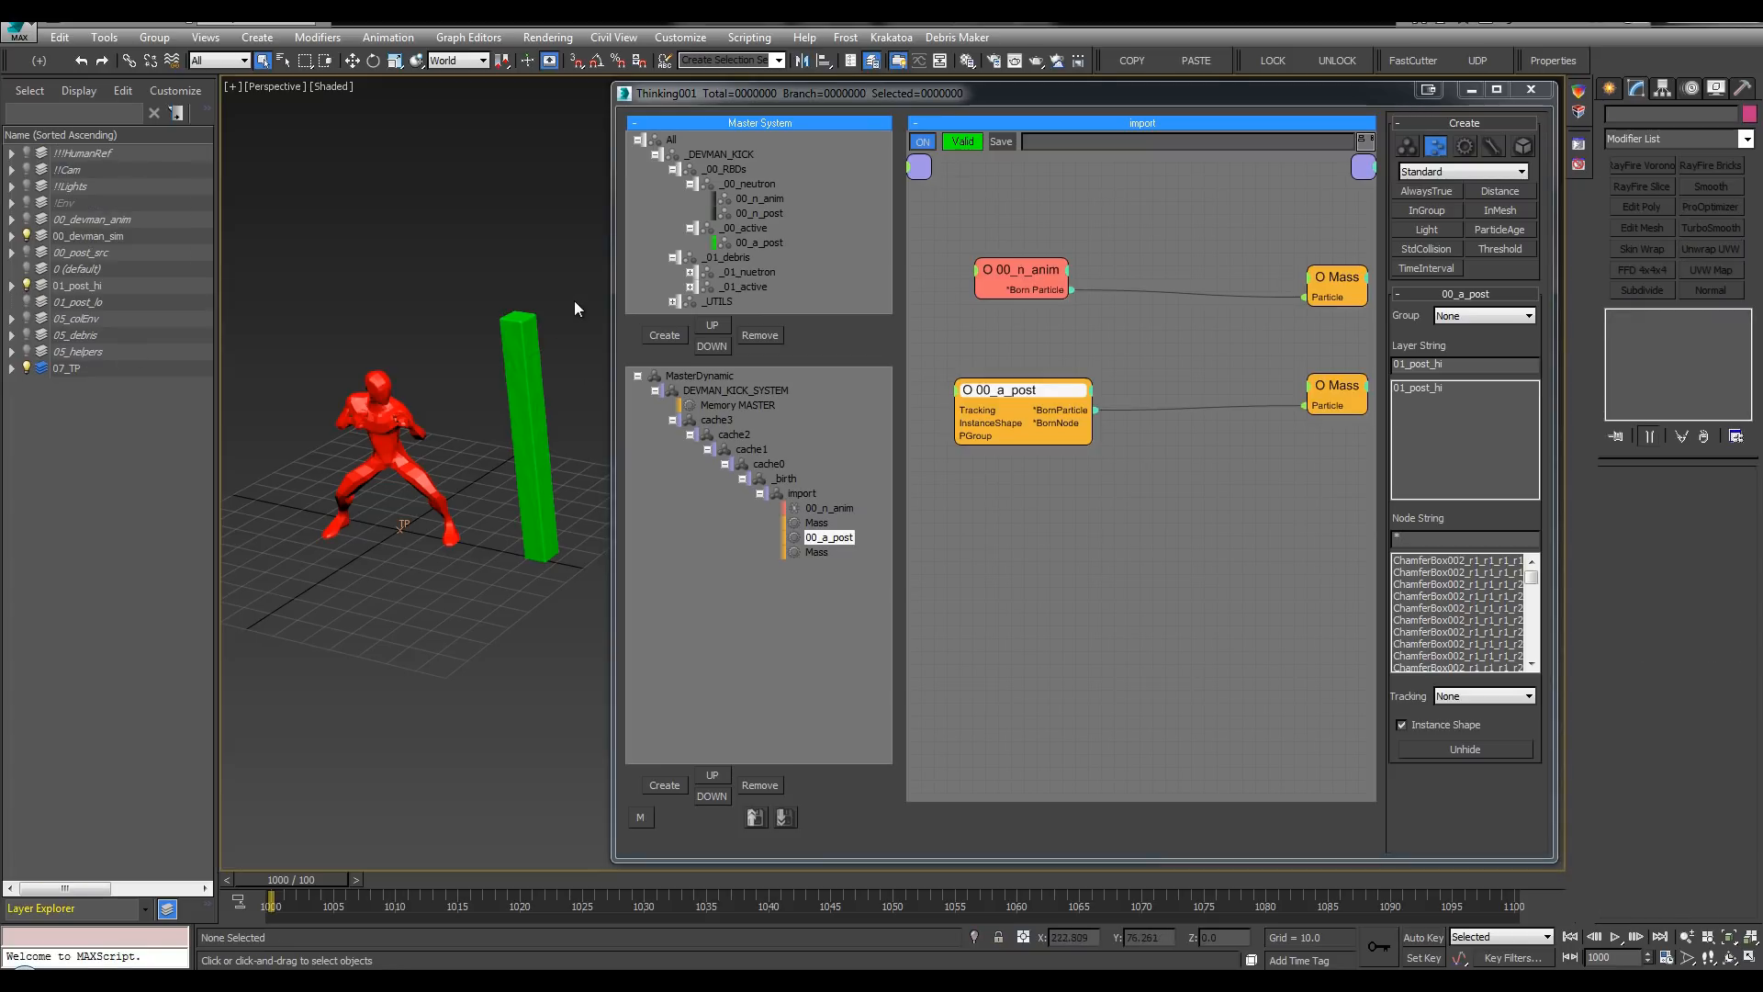
pyautogui.moveTo(575, 300); pyautogui.dragTo(558, 295, button='middle')
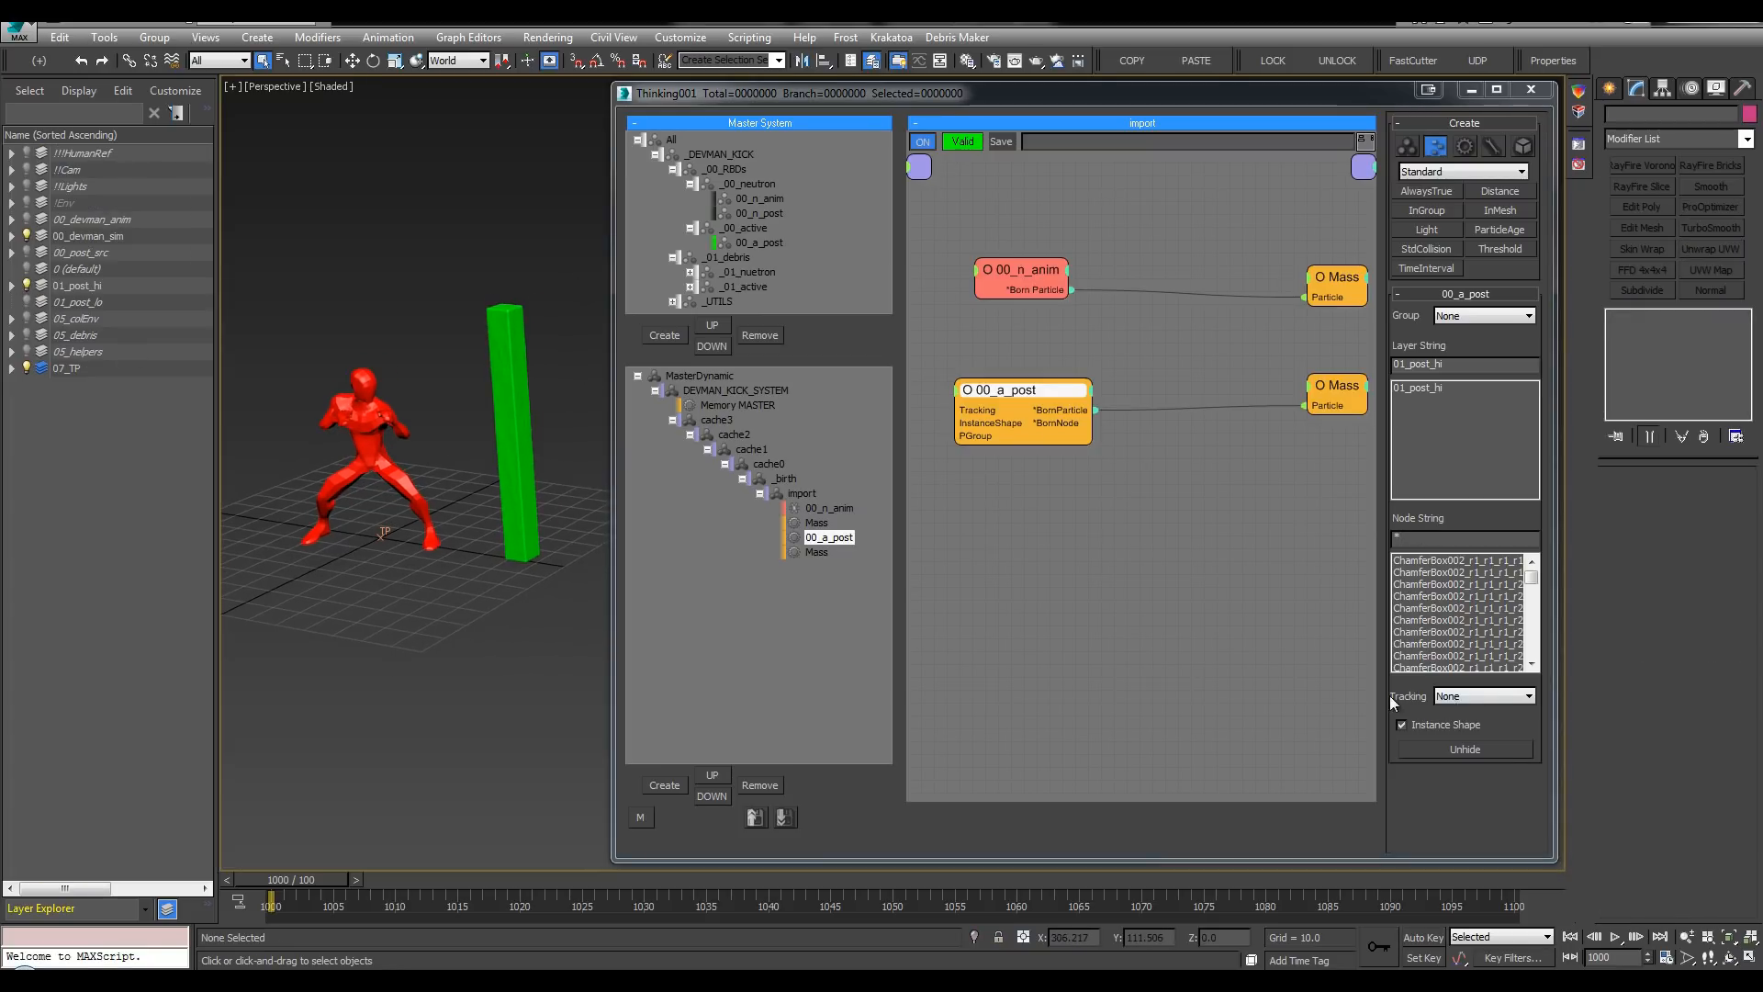
# Step: Keep the 00_a_post operator's tracking at None and assign its particles to the 00_a_post group
pyautogui.click(1514, 697)
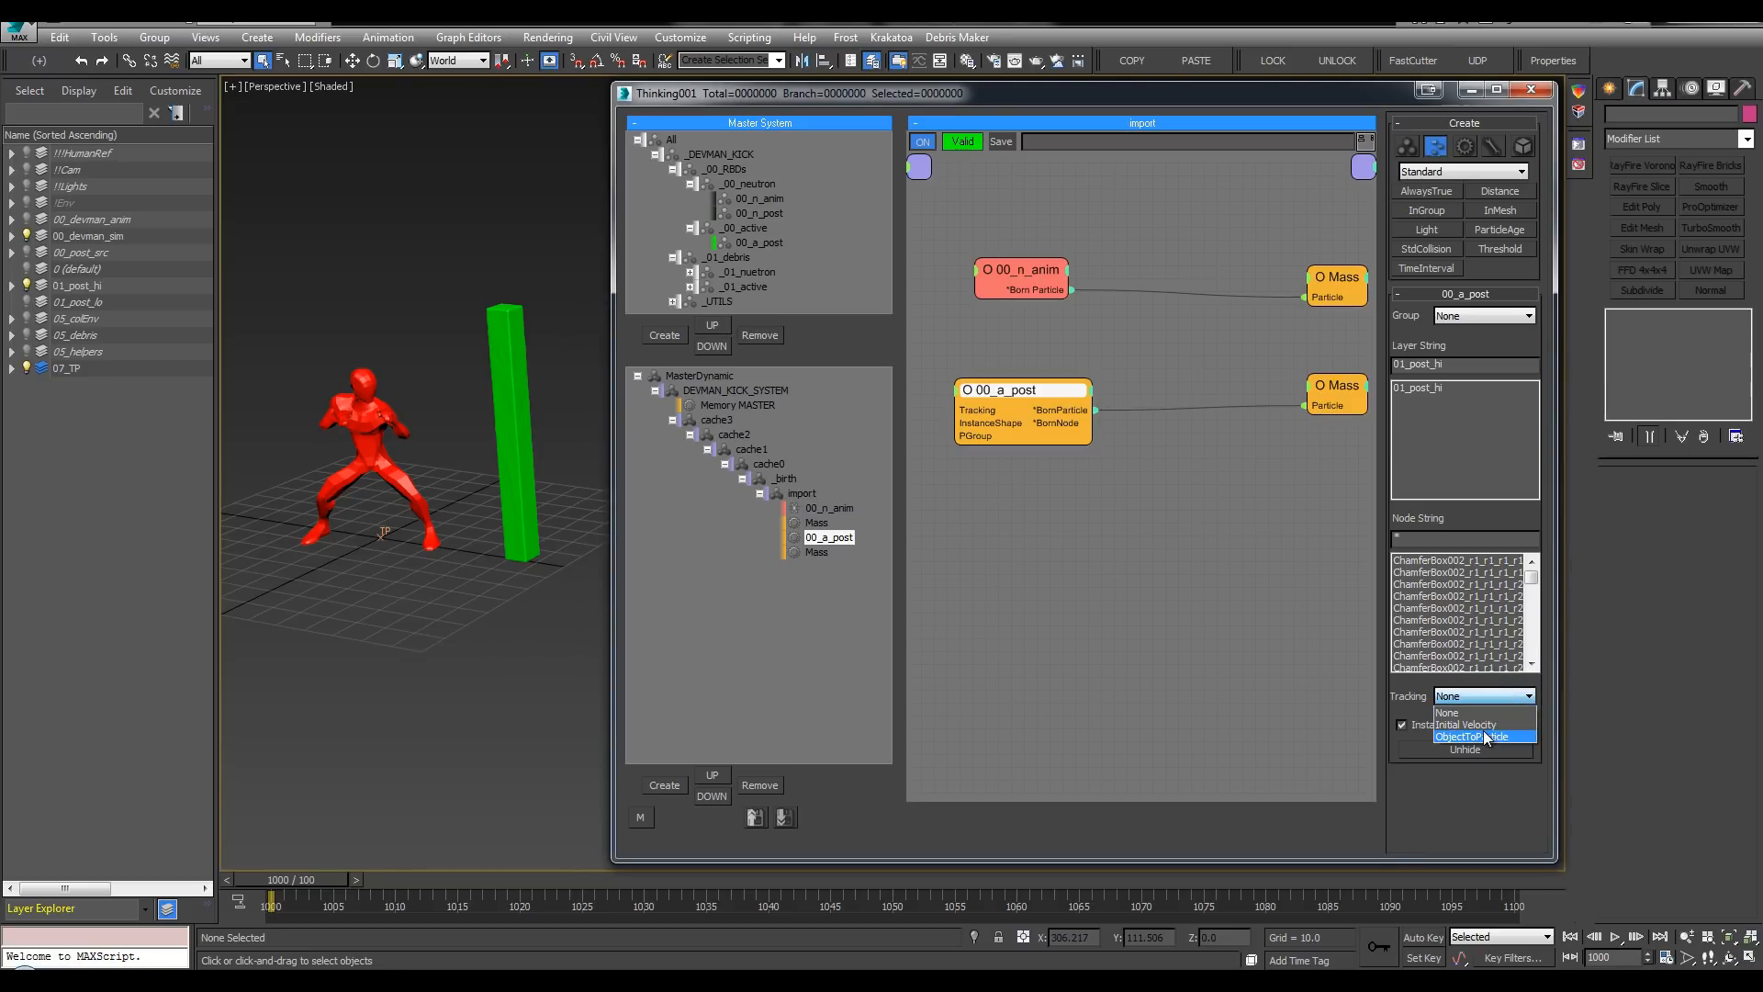
pyautogui.click(1460, 700)
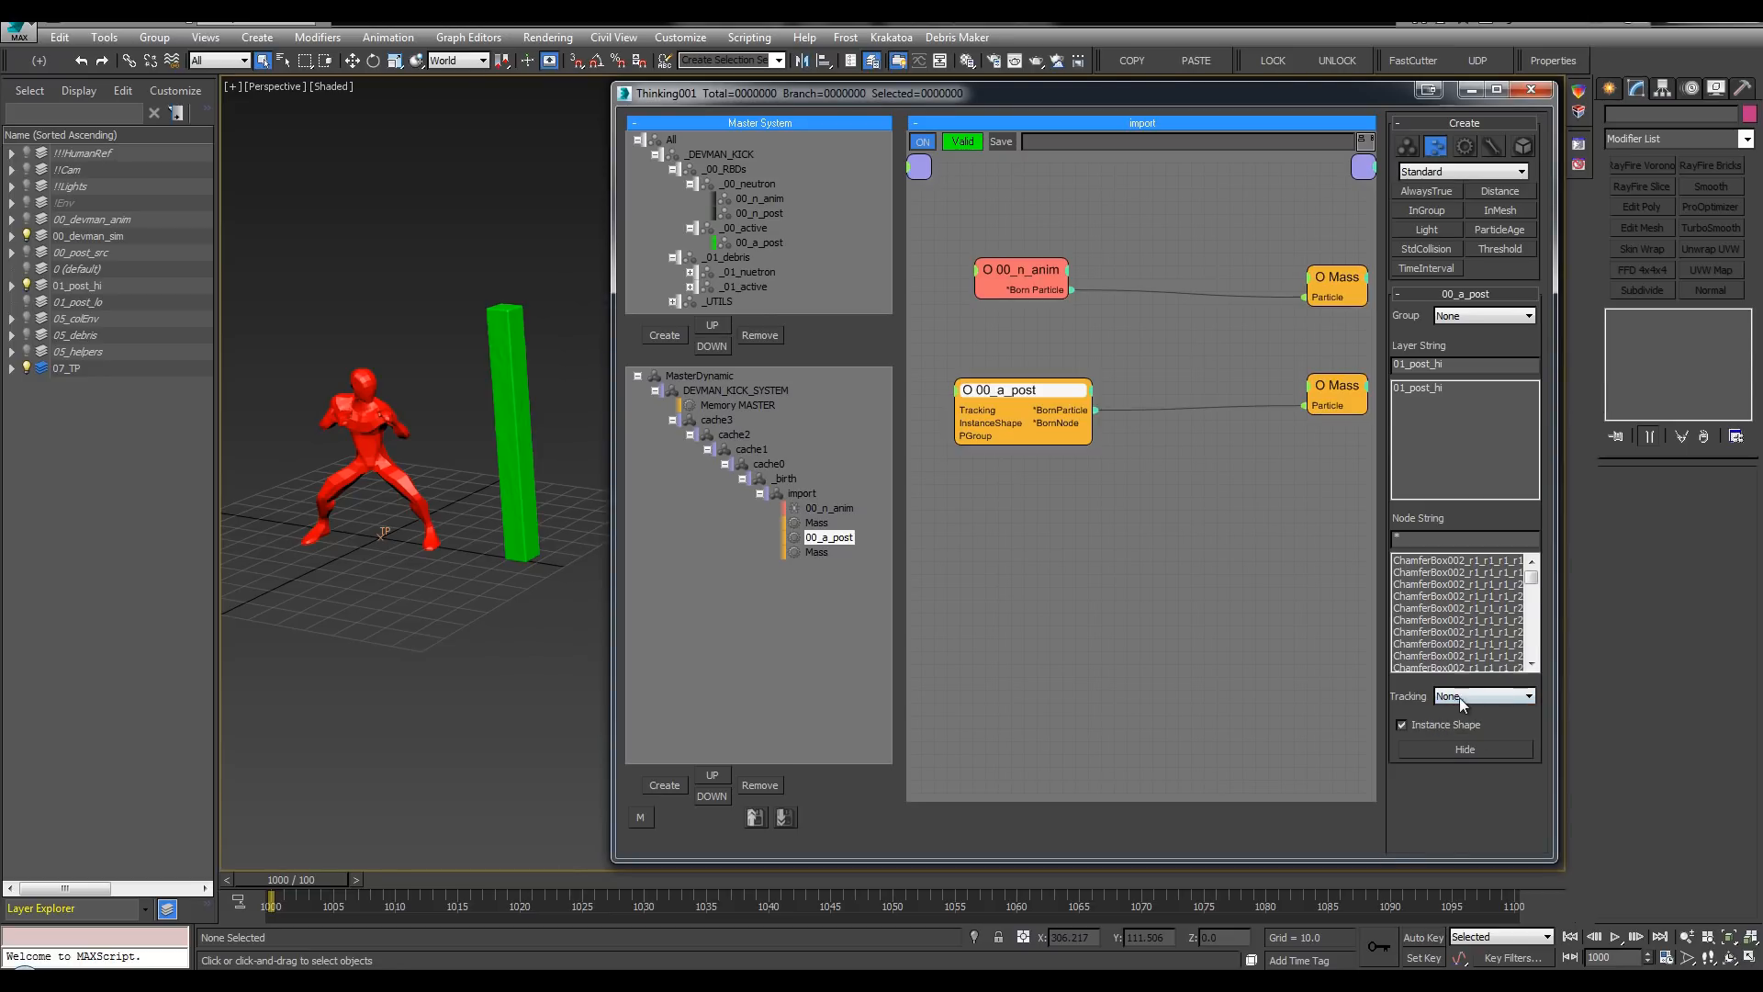
pyautogui.click(1467, 317)
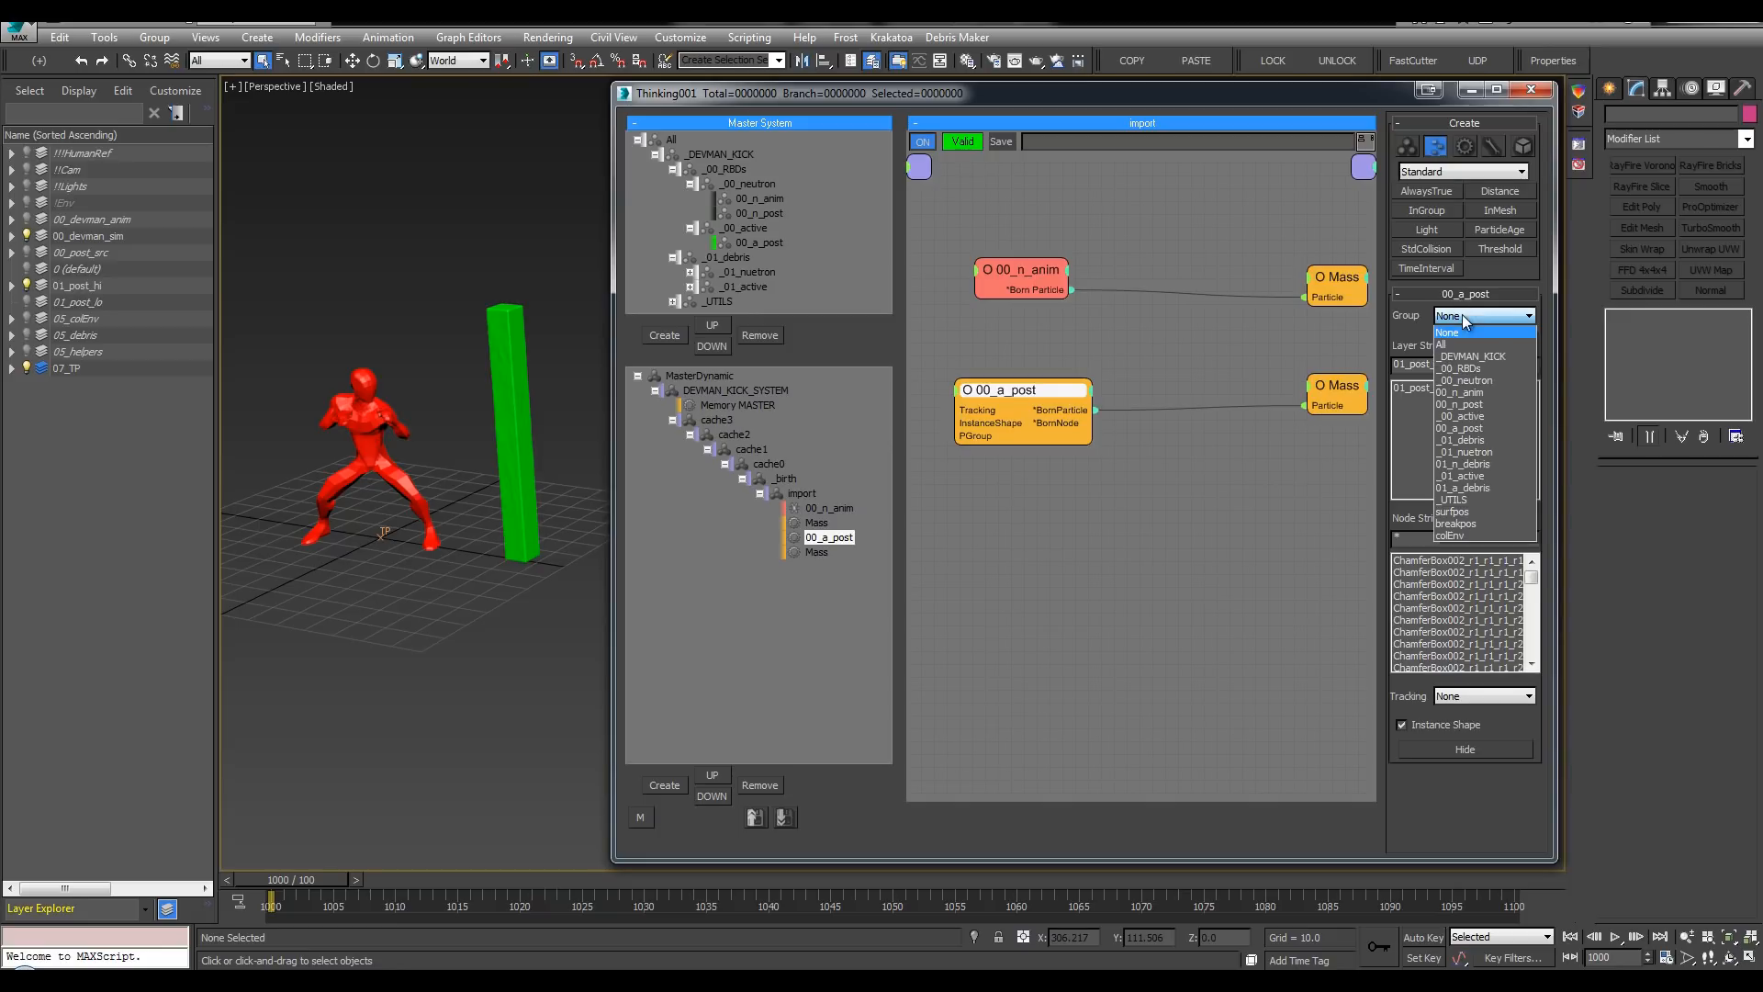
pyautogui.click(1472, 430)
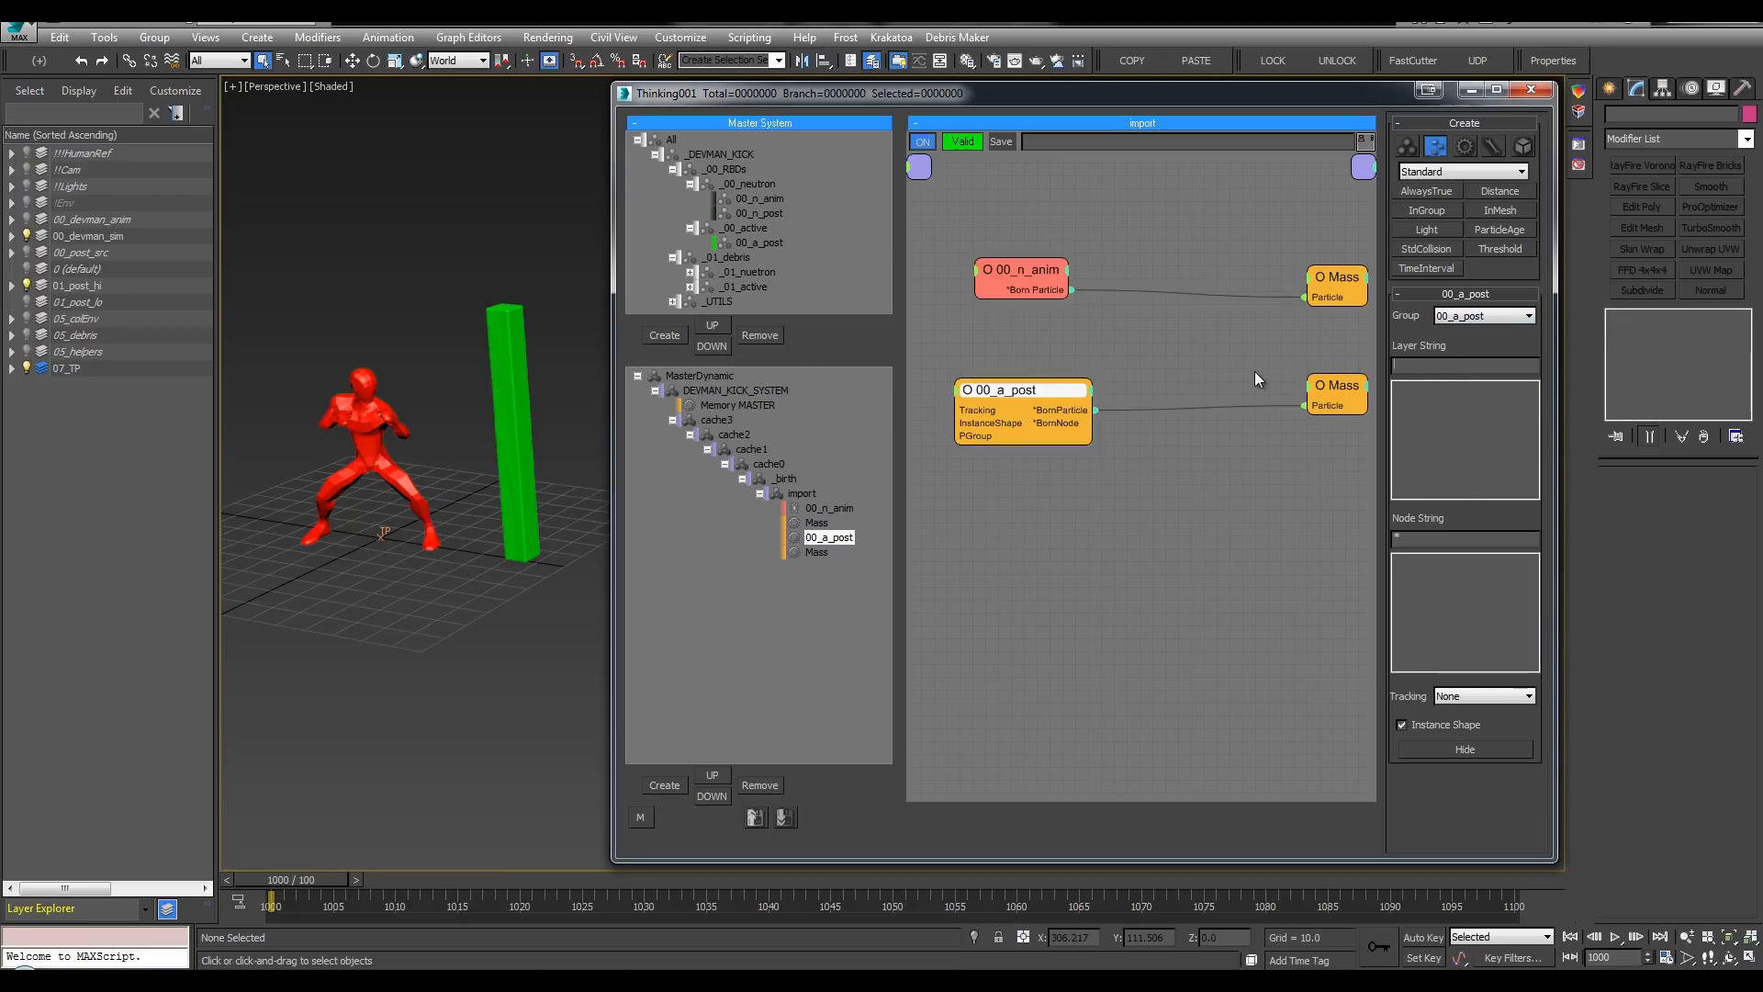
# Step: List the scene layers in the 00_a_post operator and set its layer string to !!Lights
pyautogui.click(1017, 389)
pyautogui.write('*')
pyautogui.press('Return')
pyautogui.click(1448, 413)
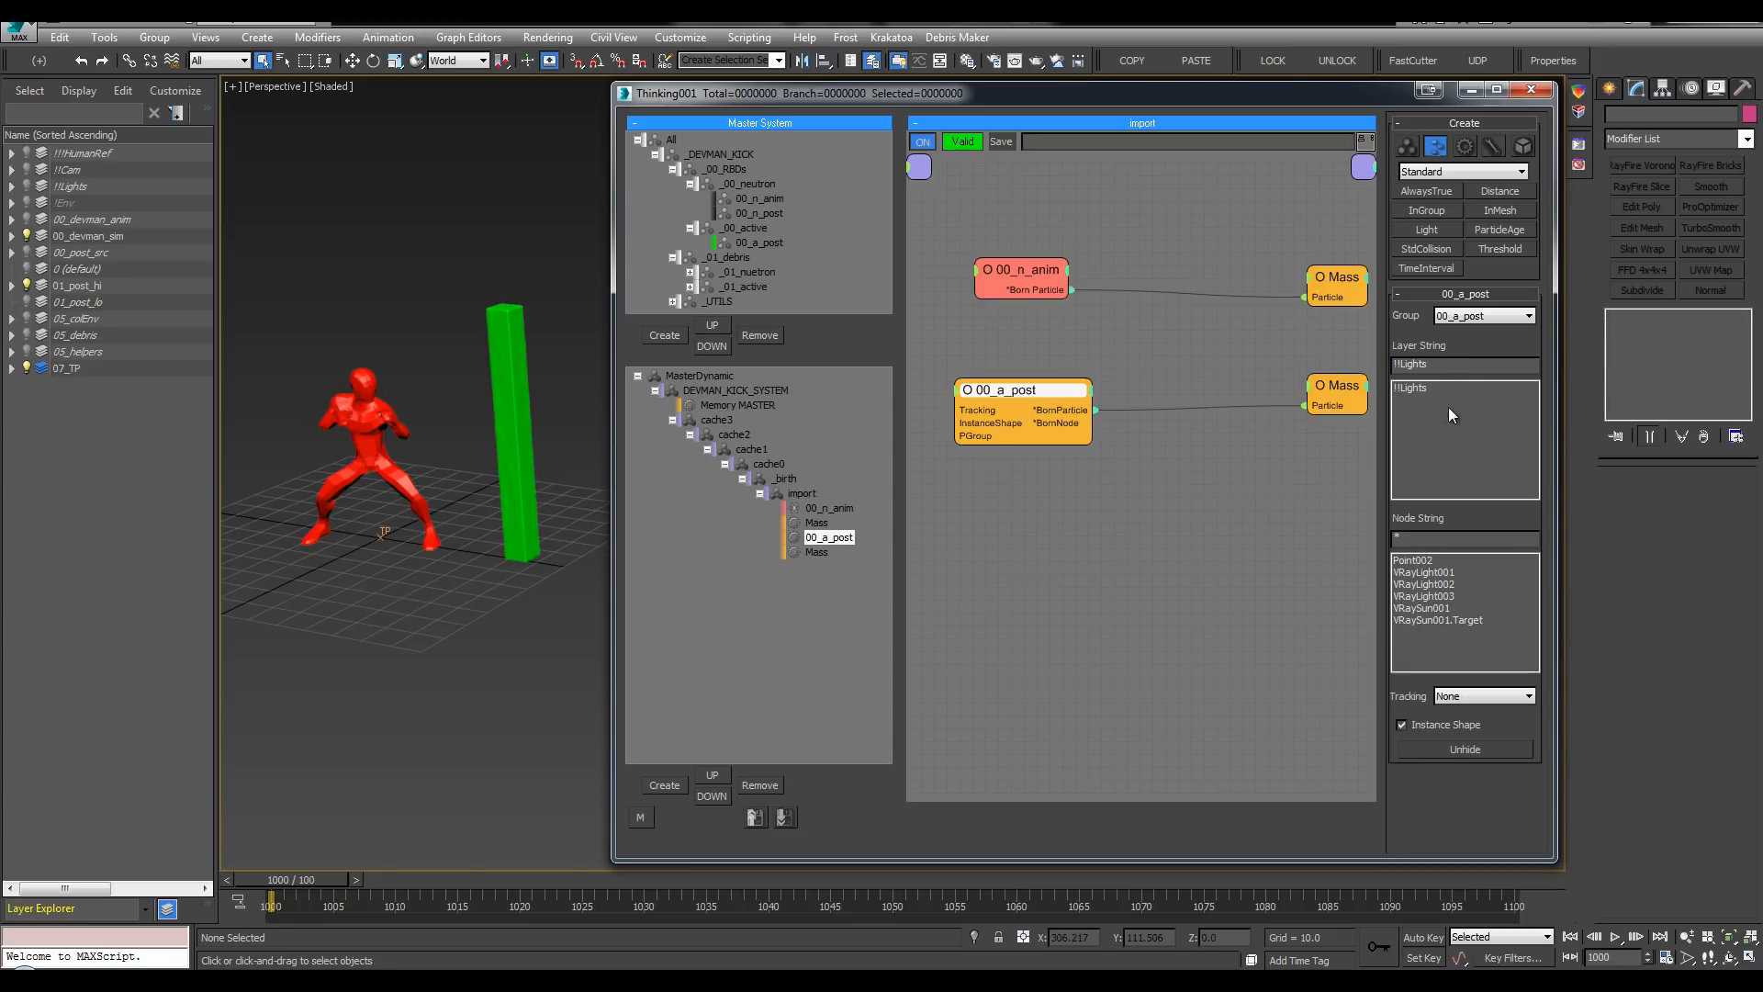
# Step: Check the group assignments of the 00_a_post and 00_n_anim operators and collapse 00_a_post to its connected BornParticle output
pyautogui.click(1482, 315)
pyautogui.click(1473, 315)
pyautogui.moveTo(1041, 270); pyautogui.dragTo(1051, 277)
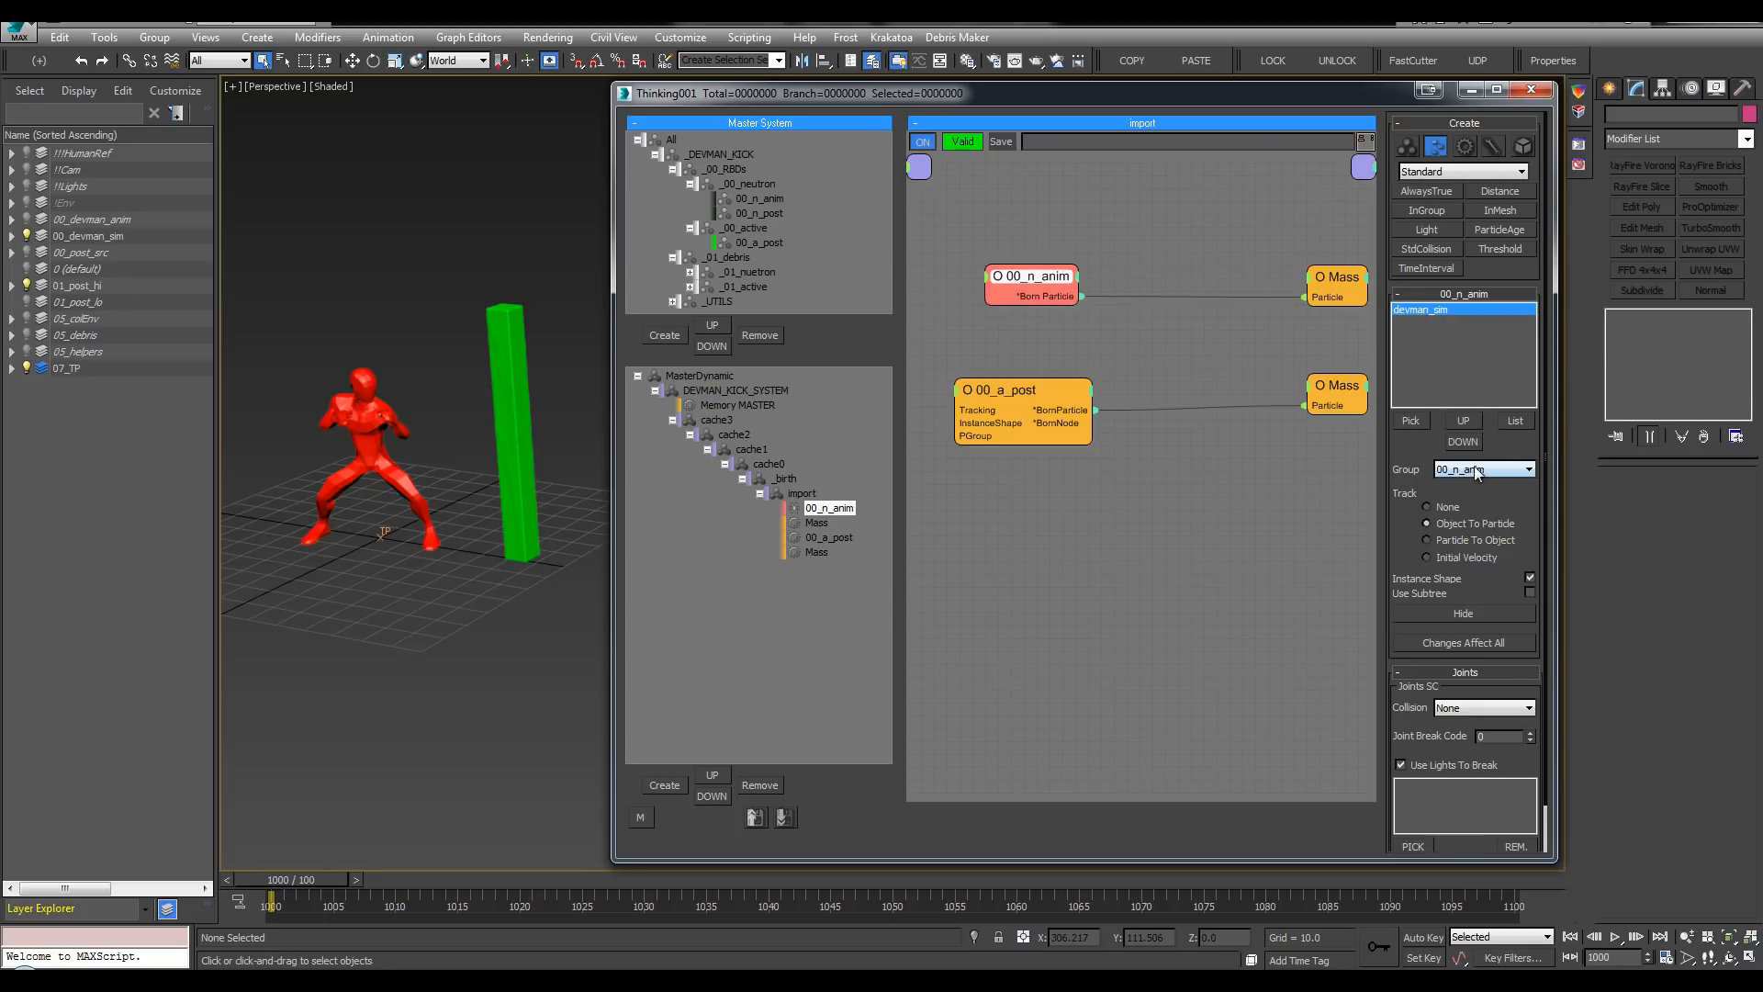
pyautogui.click(1051, 394)
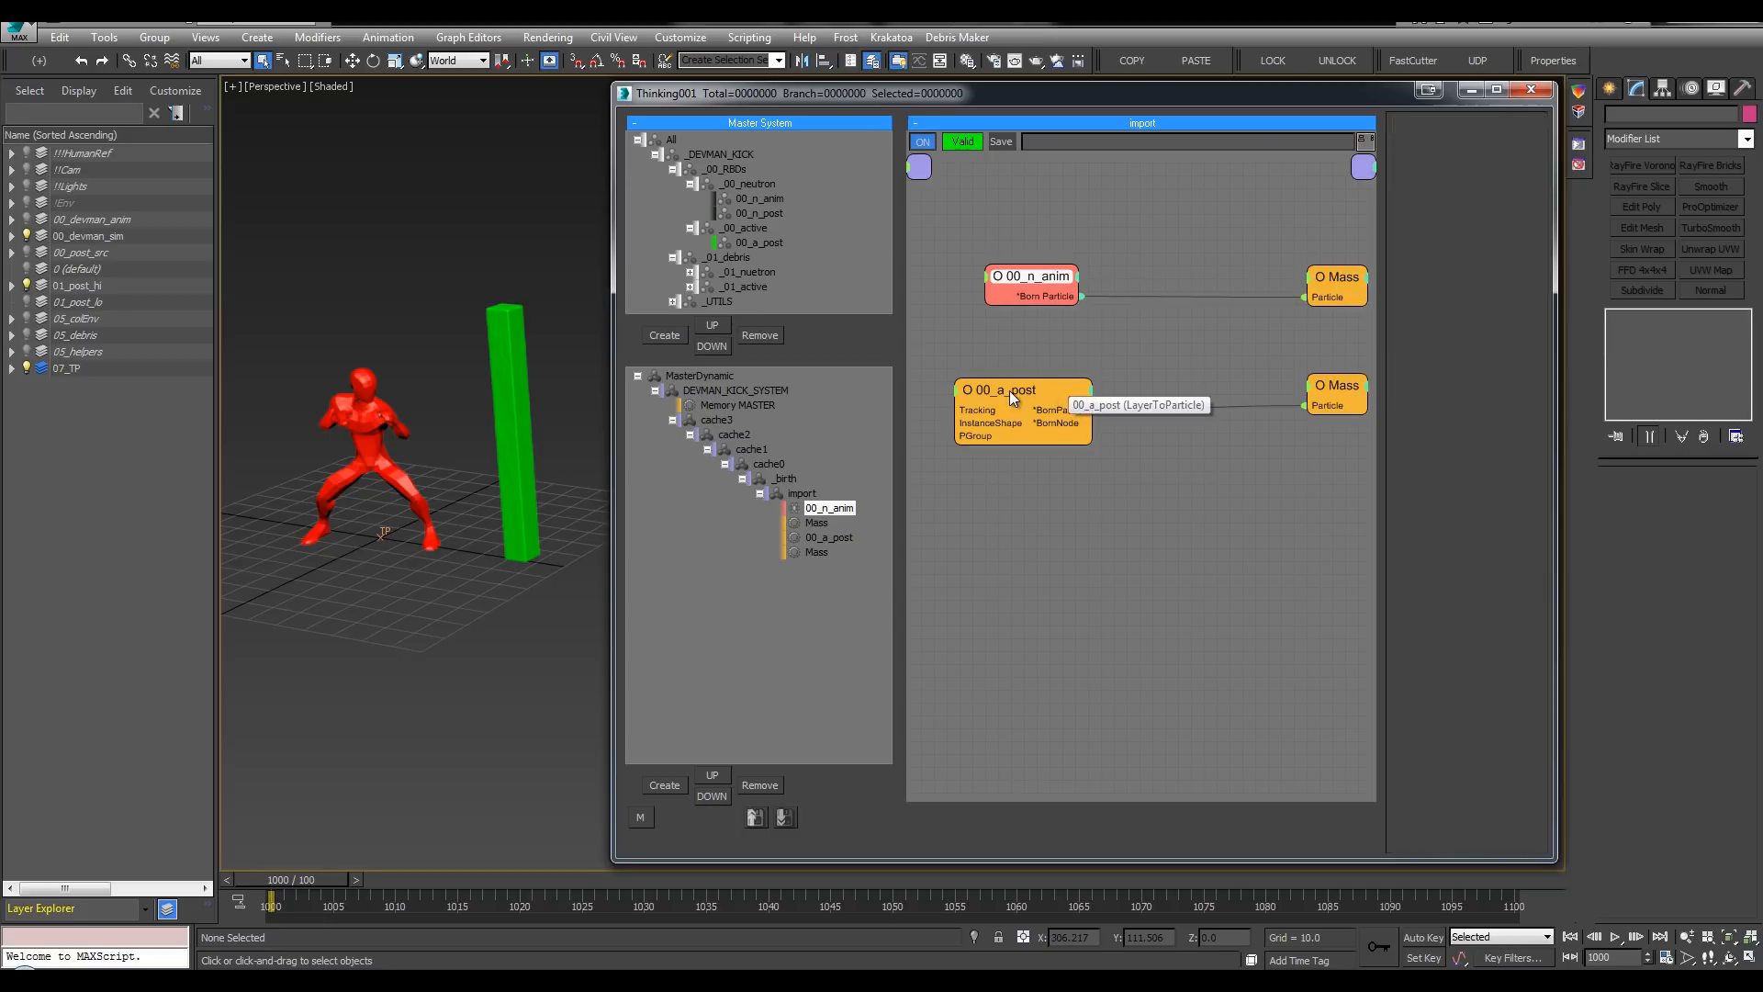
pyautogui.moveTo(1022, 393); pyautogui.dragTo(1060, 379)
pyautogui.moveTo(1156, 309); pyautogui.dragTo(1148, 300, button='middle')
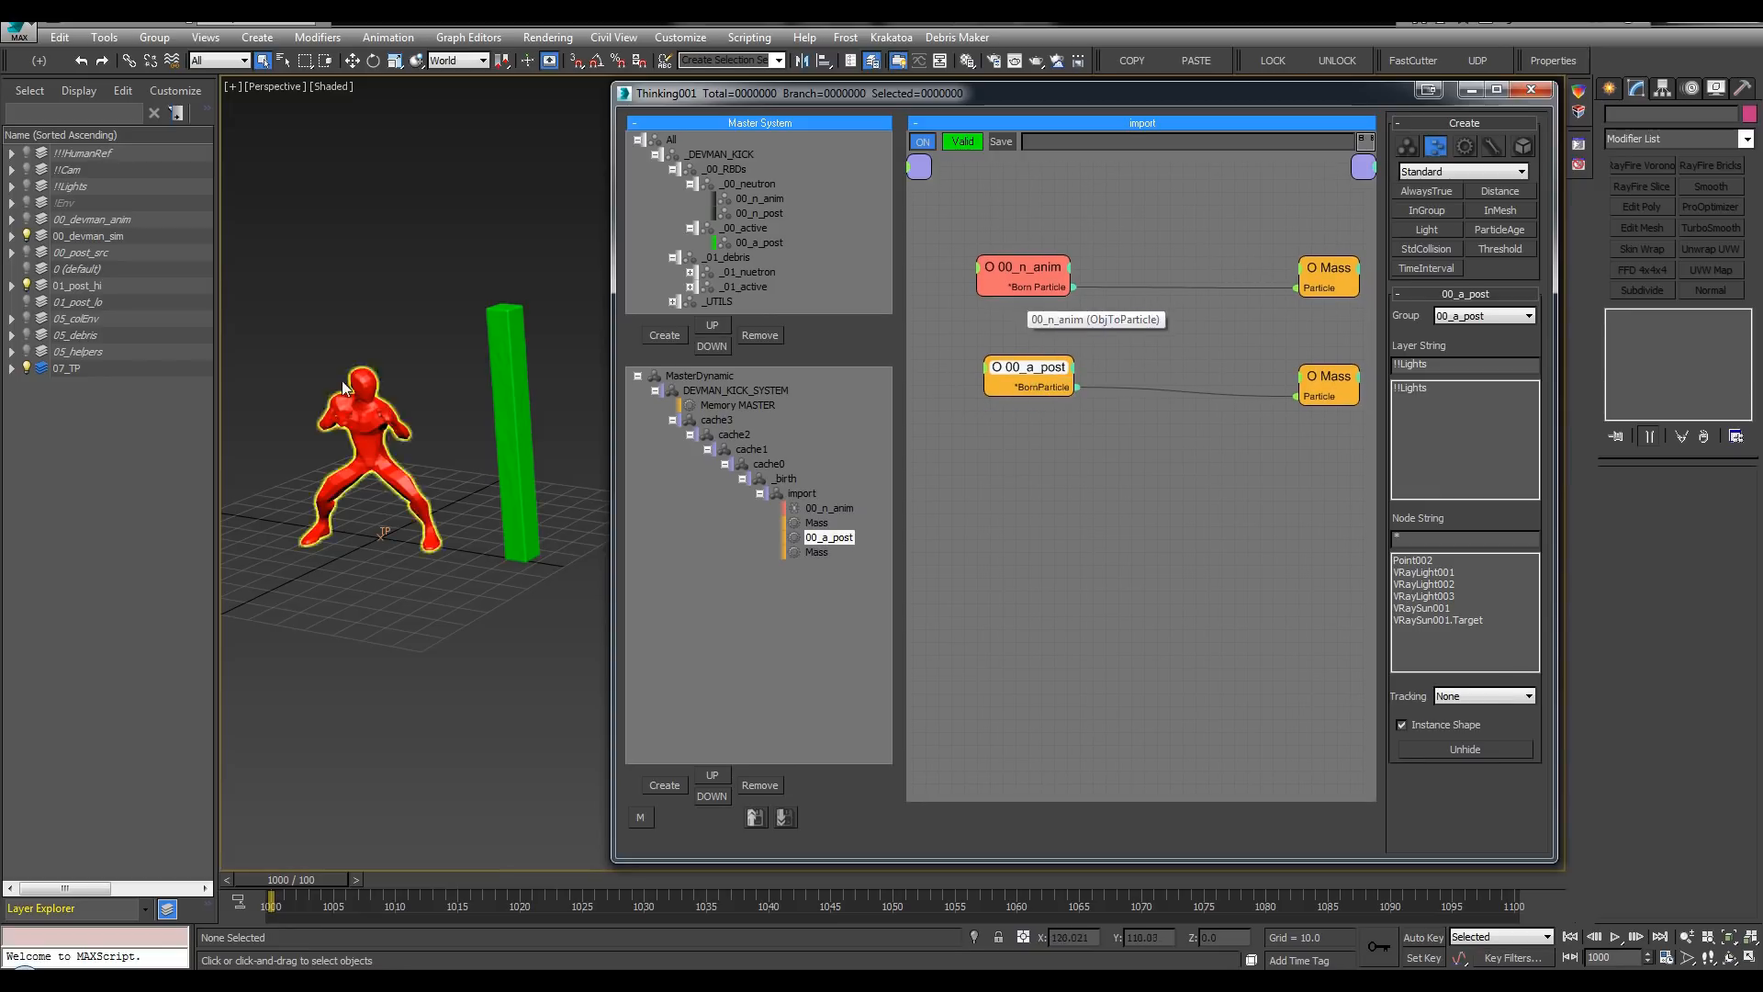
# Step: Review the character mesh and the post fragments in the viewport against their birth operators and the Mass operator
pyautogui.moveTo(311, 323); pyautogui.dragTo(369, 394)
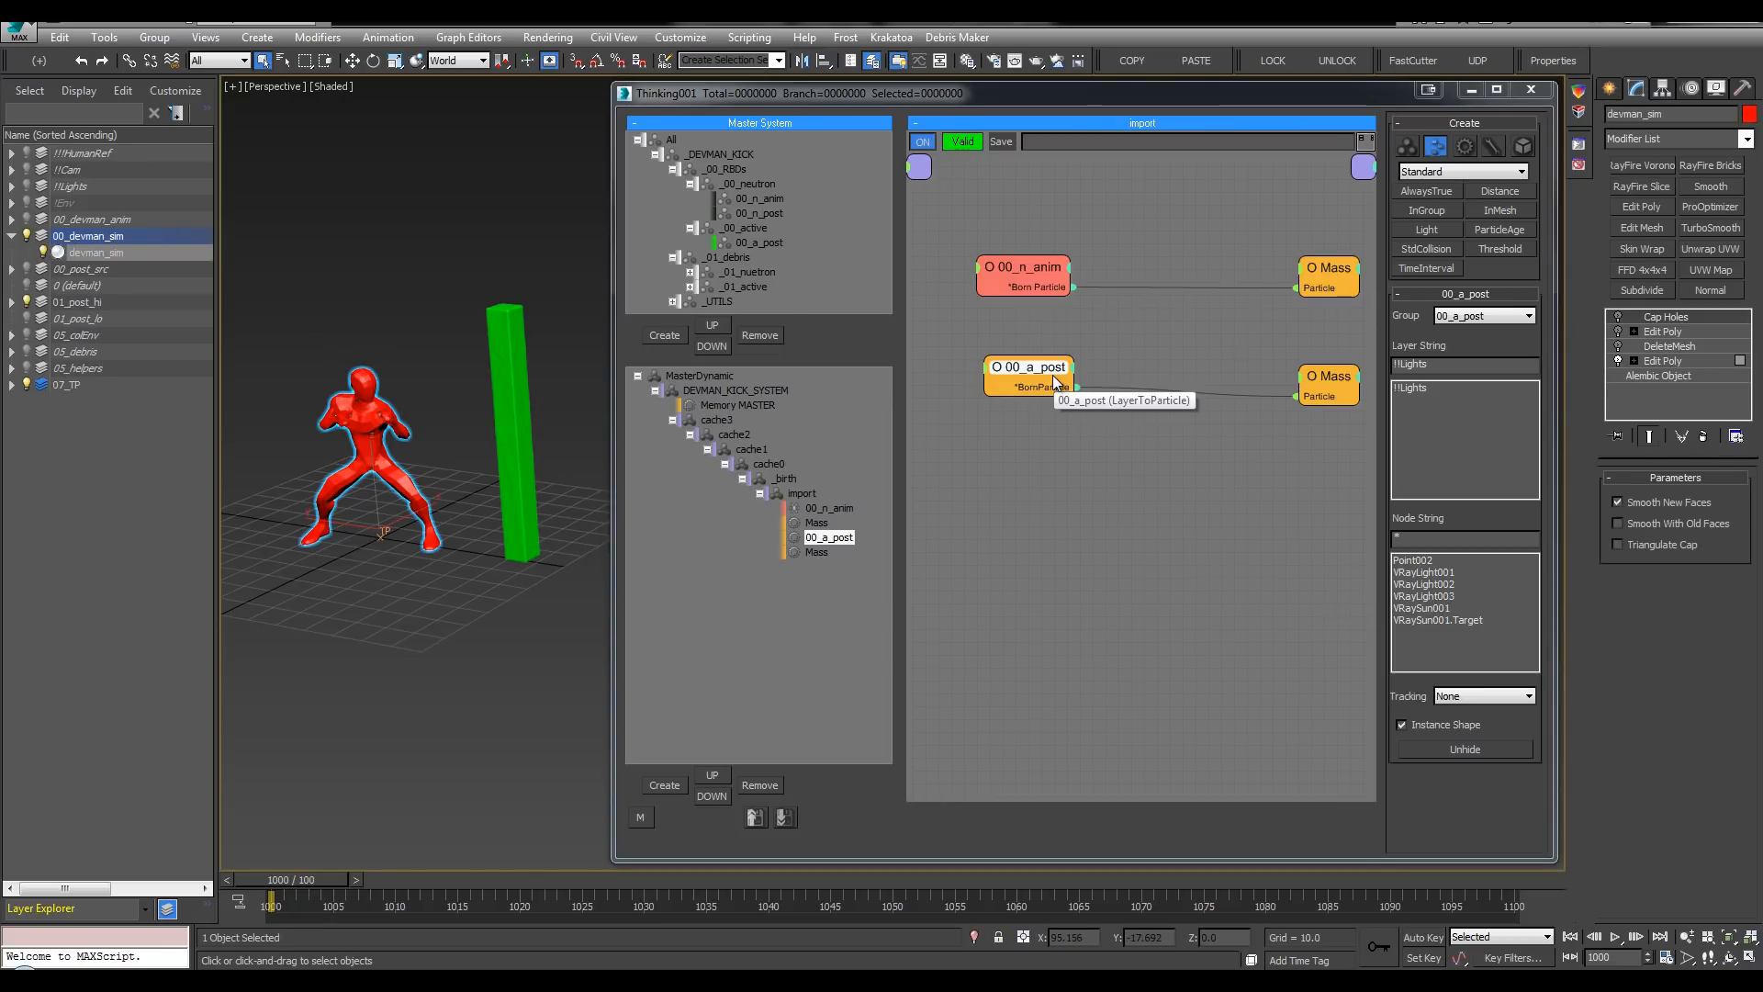
pyautogui.click(1327, 381)
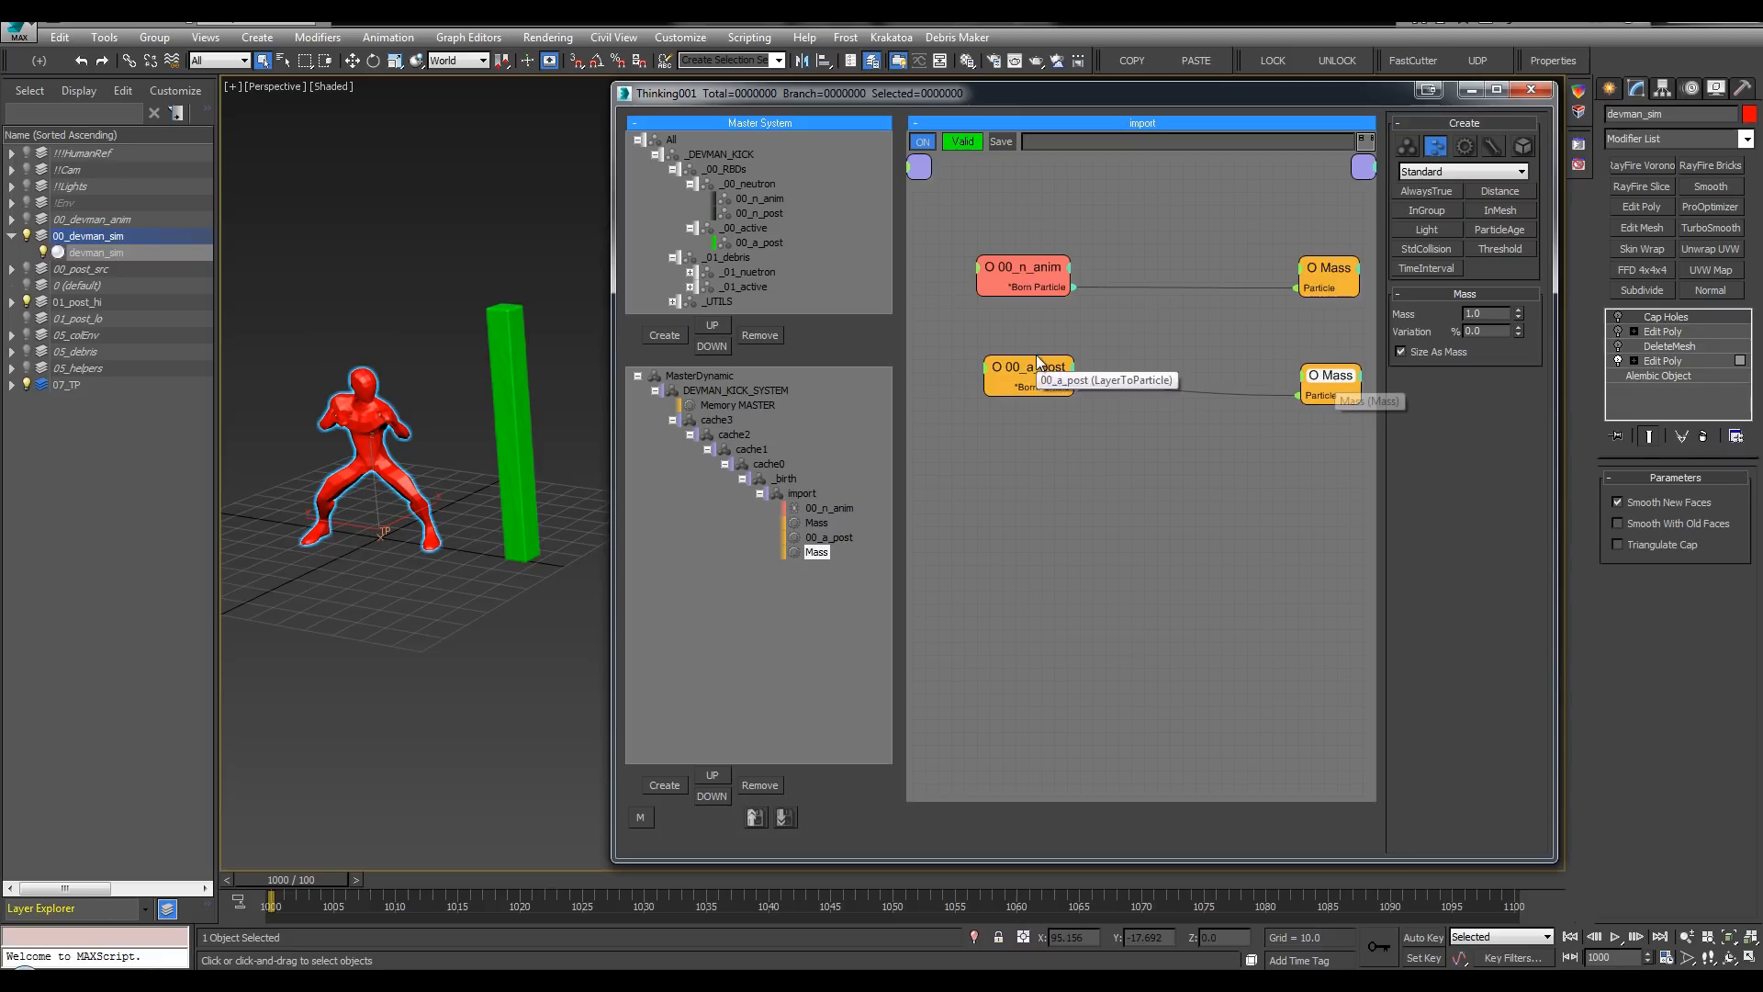
pyautogui.moveTo(1038, 363)
pyautogui.mouseDown()
pyautogui.moveTo(979, 367)
pyautogui.moveTo(1031, 364)
pyautogui.mouseUp()
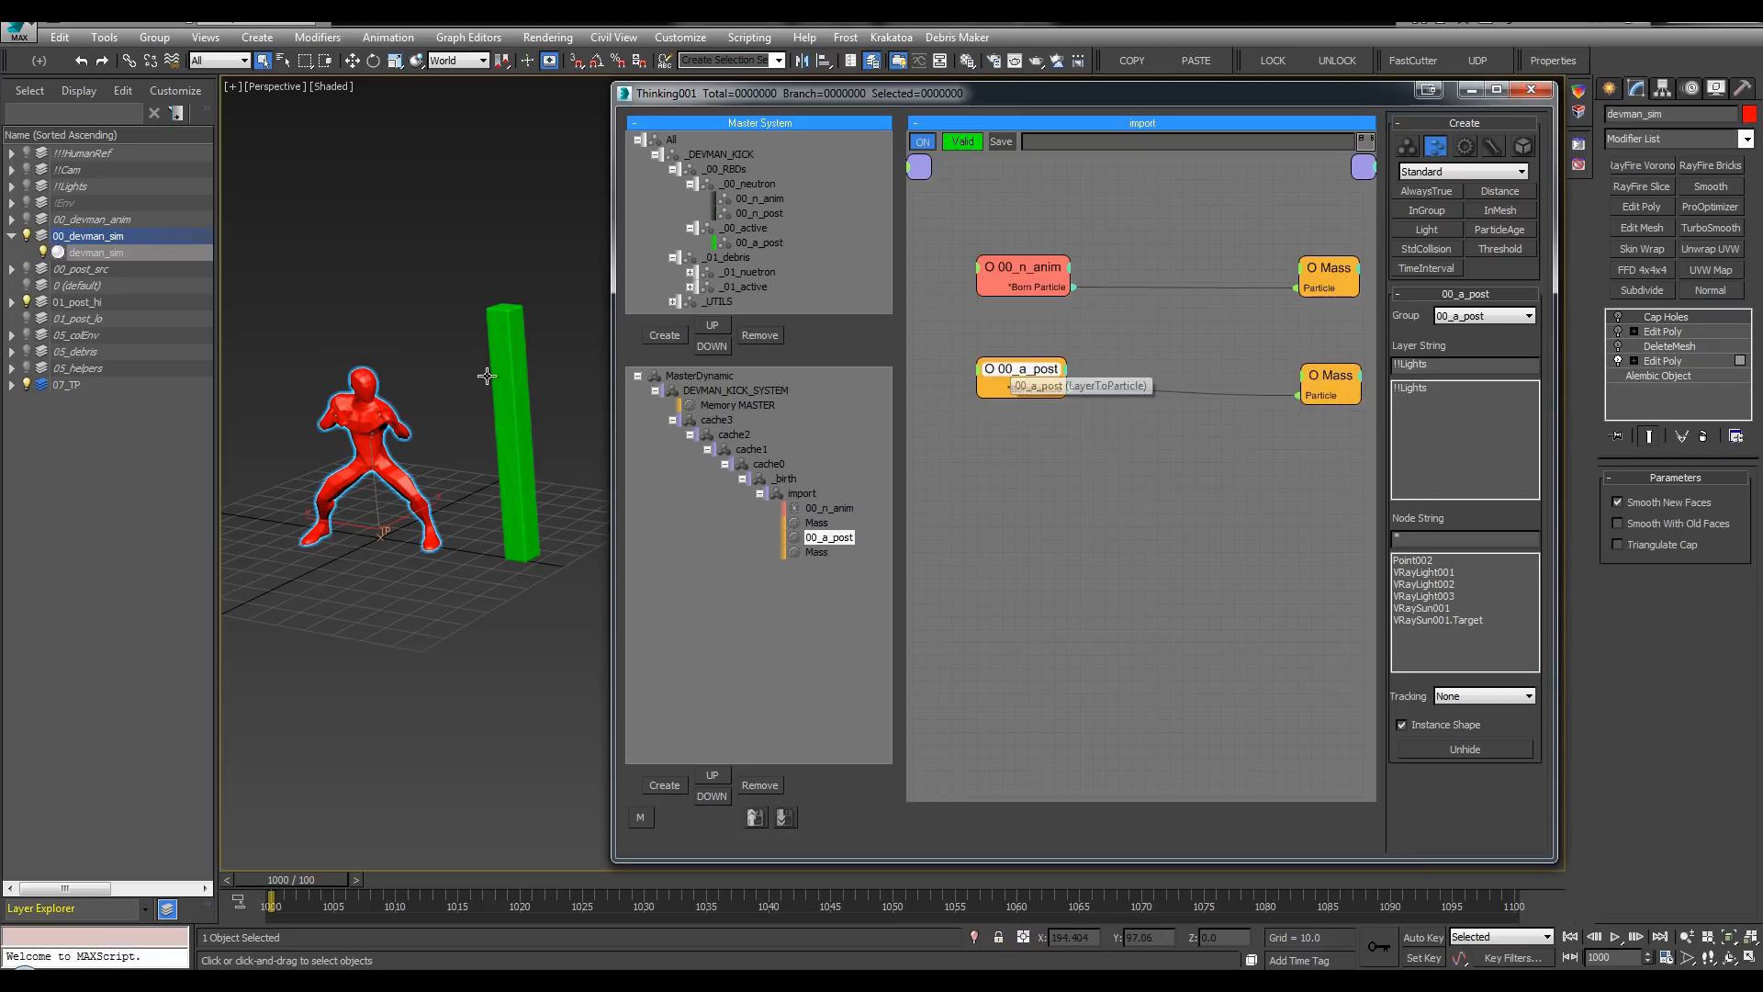
pyautogui.click(522, 509)
pyautogui.click(1067, 336)
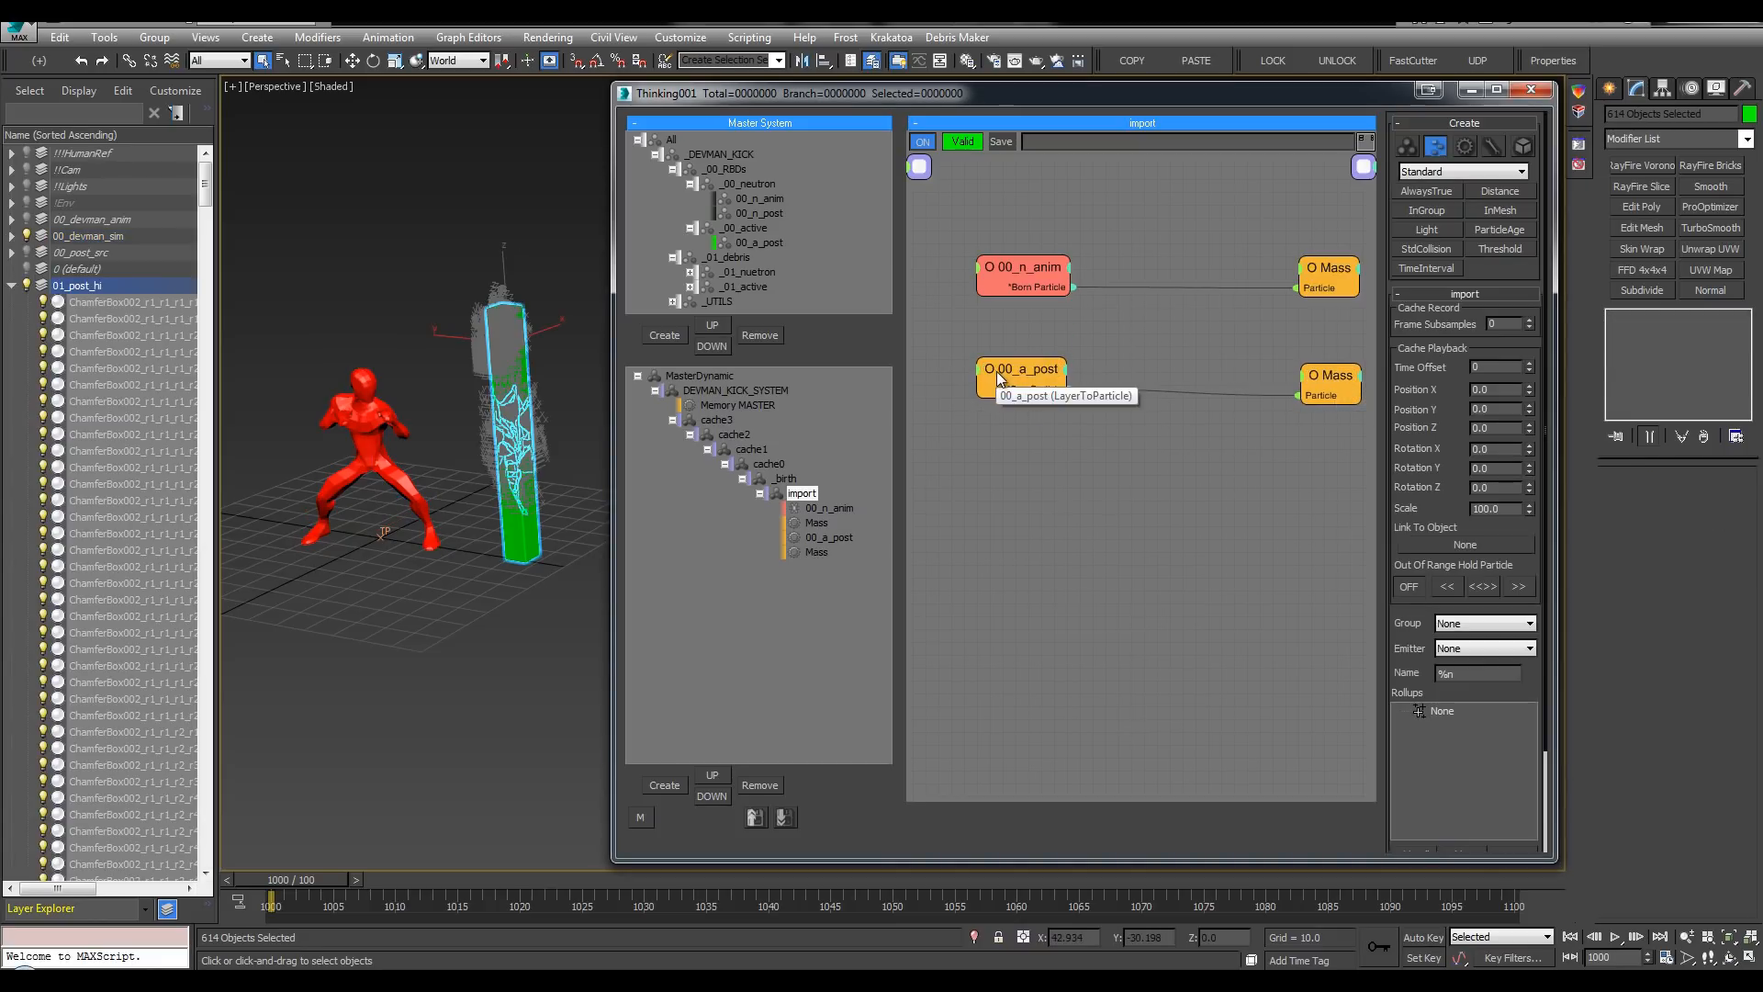
pyautogui.click(11, 286)
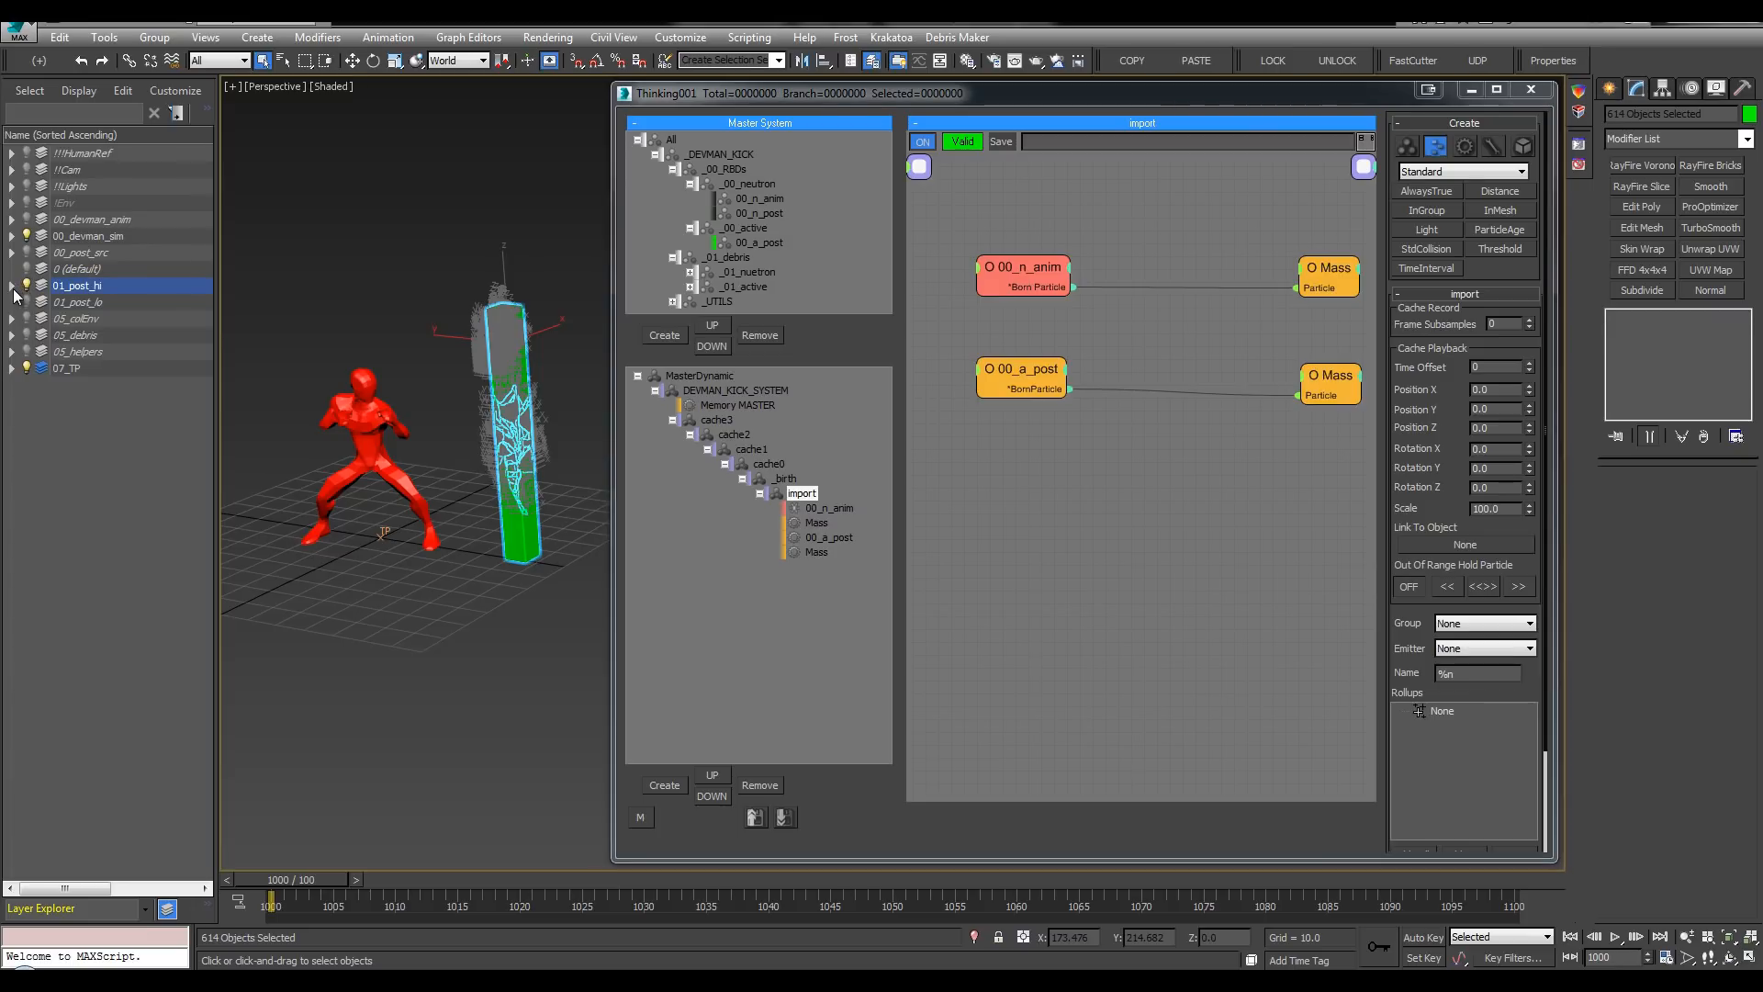
pyautogui.click(1163, 443)
pyautogui.moveTo(1112, 355); pyautogui.dragTo(1092, 343, button='middle')
# Step: Duplicate the 00_a_post operator together with its connected Mass operator below the originals
pyautogui.moveTo(993, 354); pyautogui.dragTo(1001, 358)
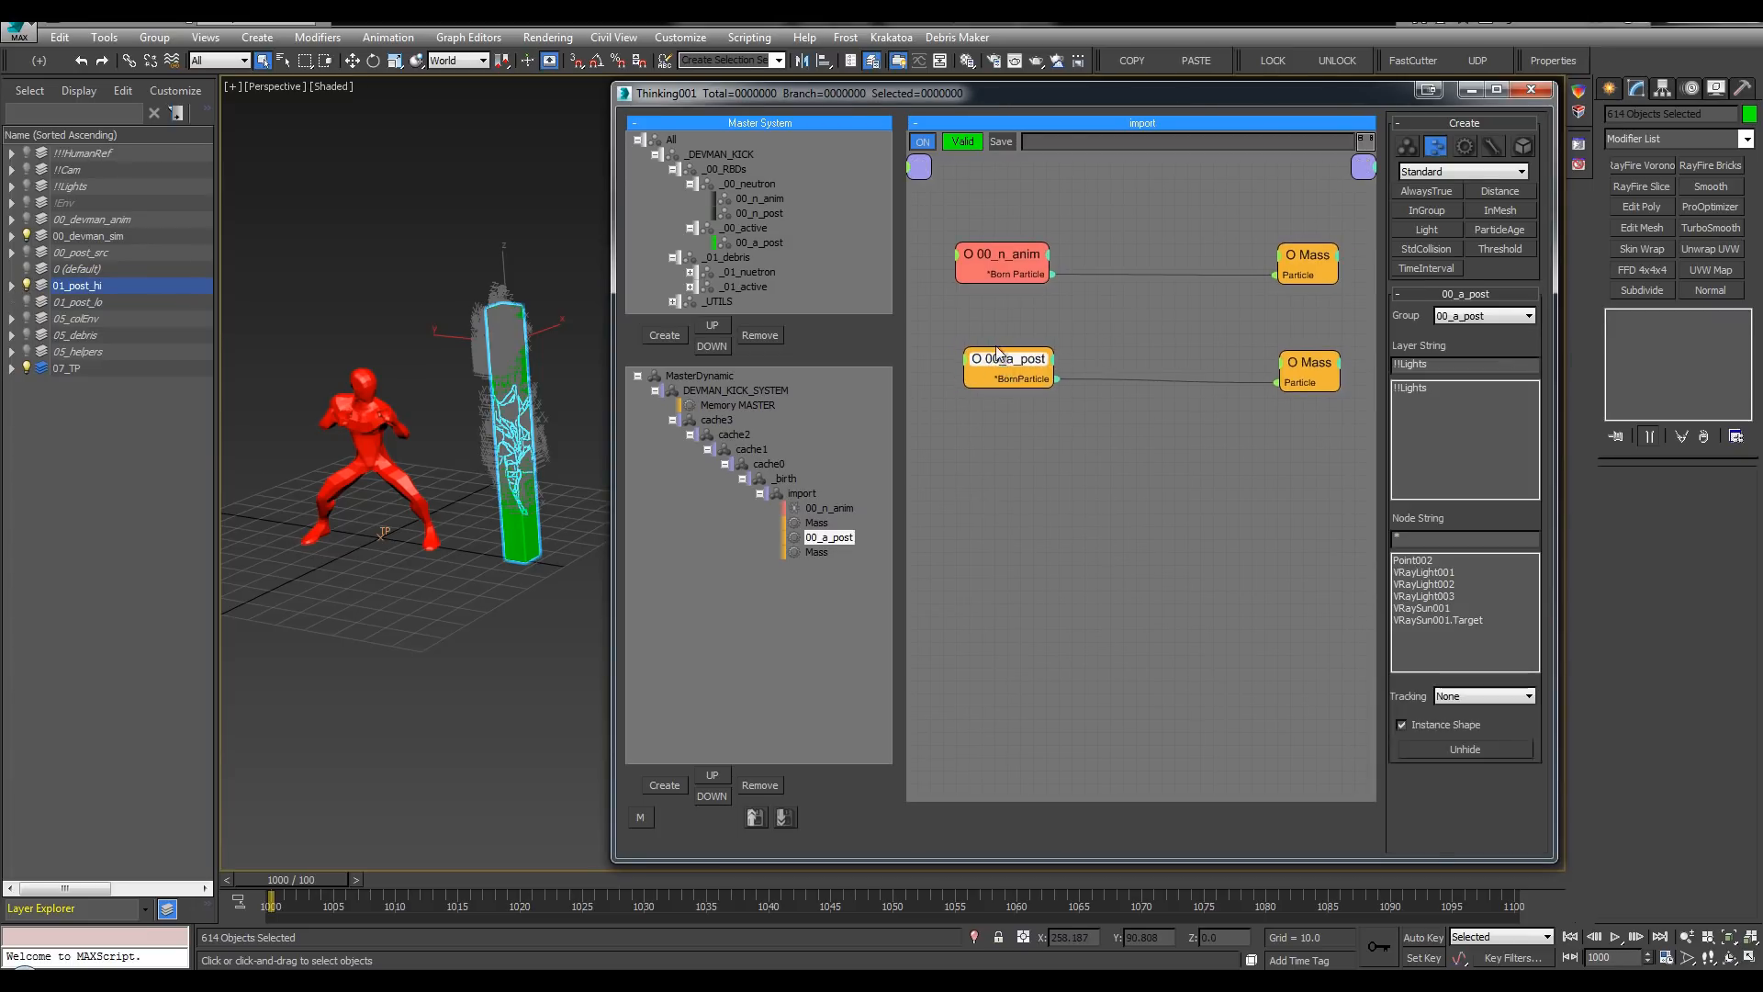
pyautogui.keyDown('ctrl'); pyautogui.click(1296, 375); pyautogui.keyUp('ctrl')
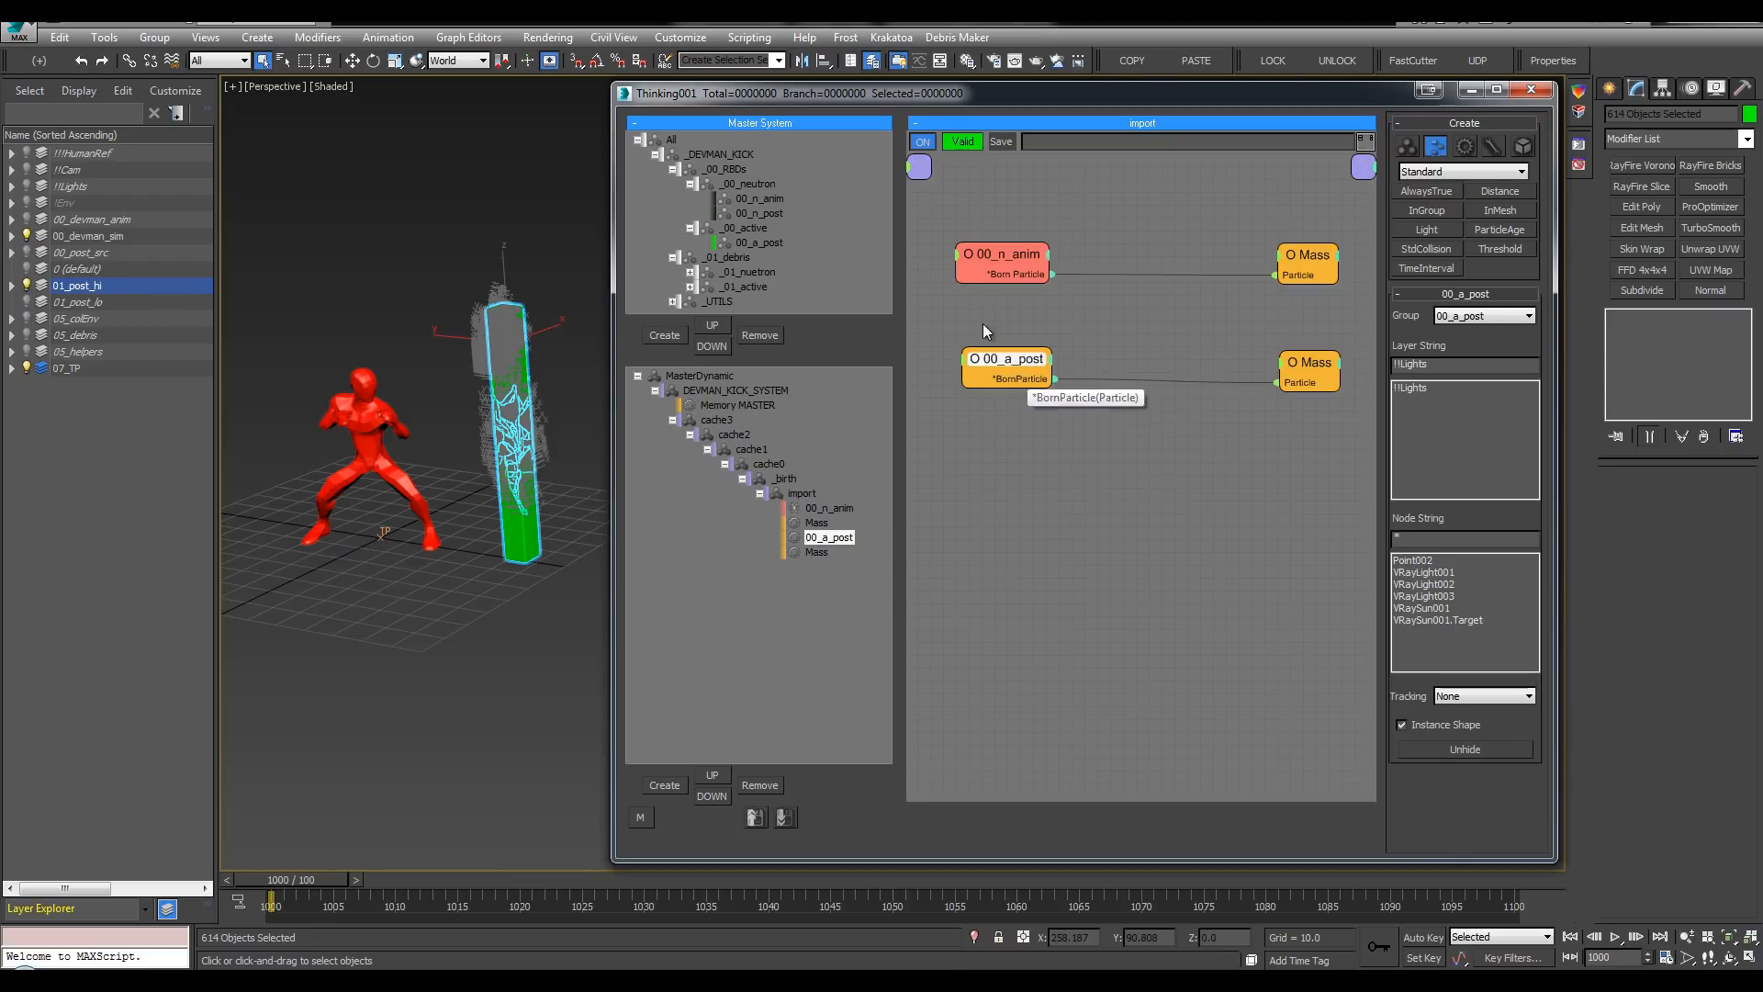
pyautogui.keyDown('ctrl'); pyautogui.click(1299, 368); pyautogui.keyUp('ctrl')
pyautogui.keyDown('shift'); pyautogui.moveTo(1299, 373); pyautogui.dragTo(1301, 444); pyautogui.keyUp('shift')
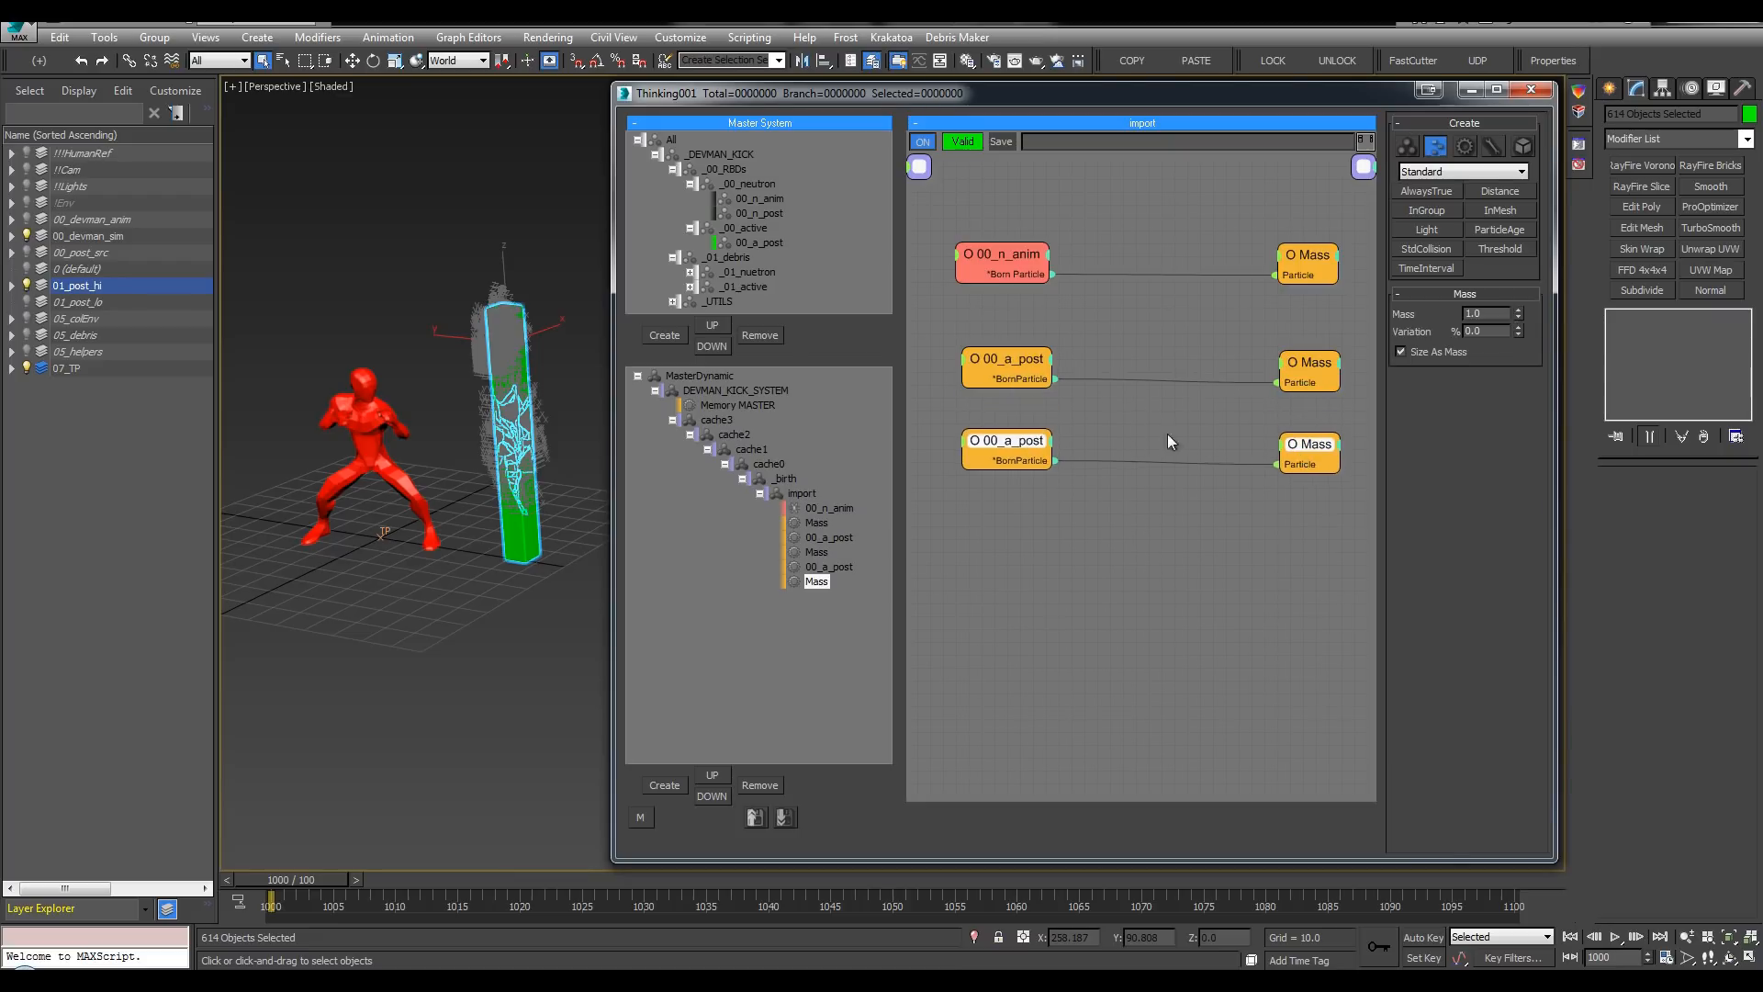
# Step: Rename the duplicated birth operator as colEnv and check the contents of the 05_colEnv layer
pyautogui.doubleClick(997, 442)
pyautogui.write('col')
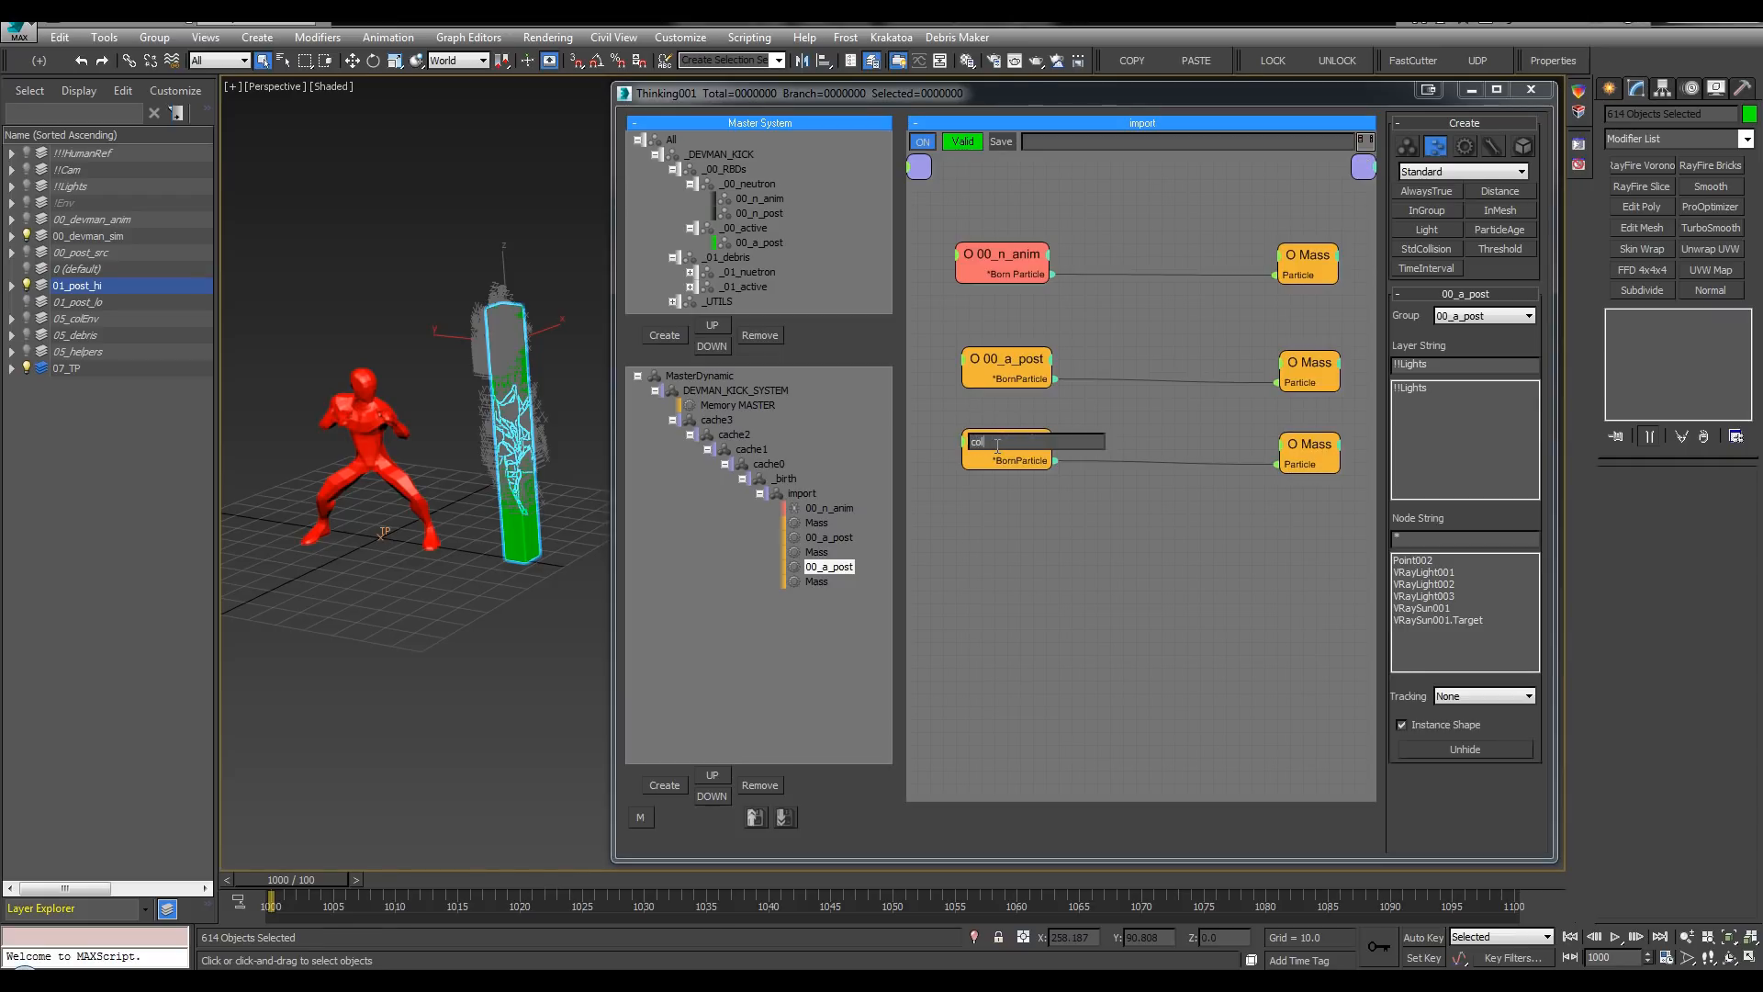
pyautogui.write('Env')
pyautogui.press('Return')
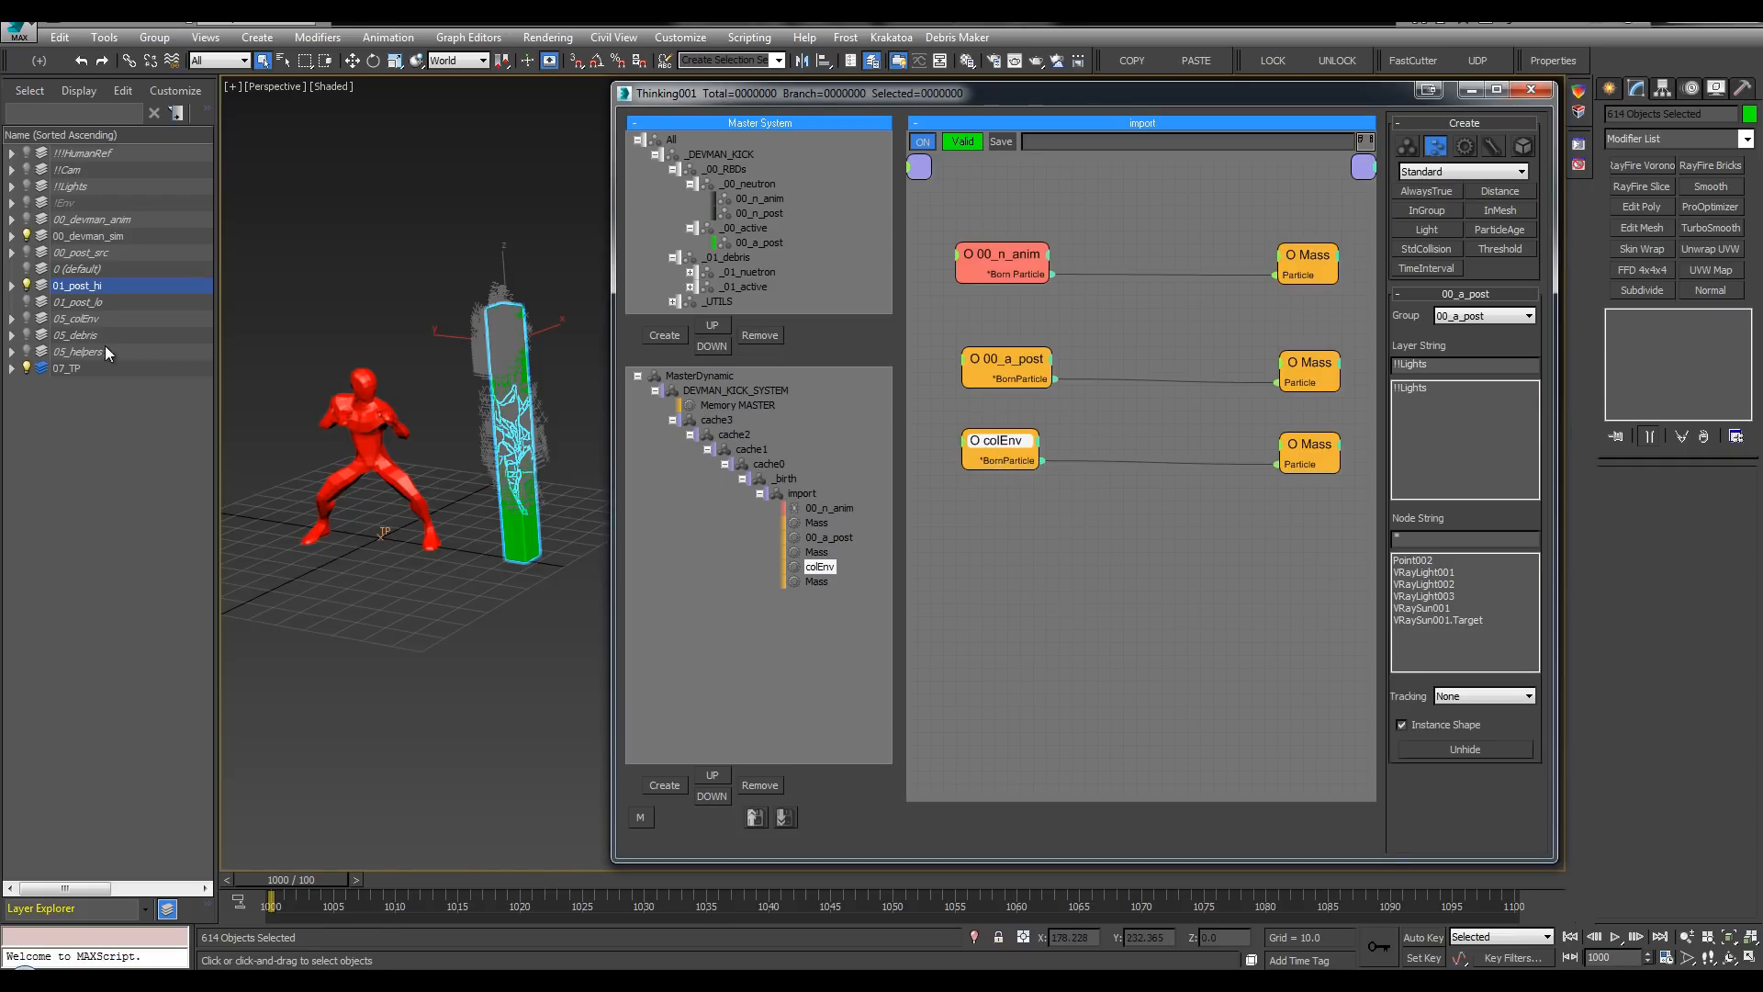
pyautogui.click(11, 320)
pyautogui.click(10, 320)
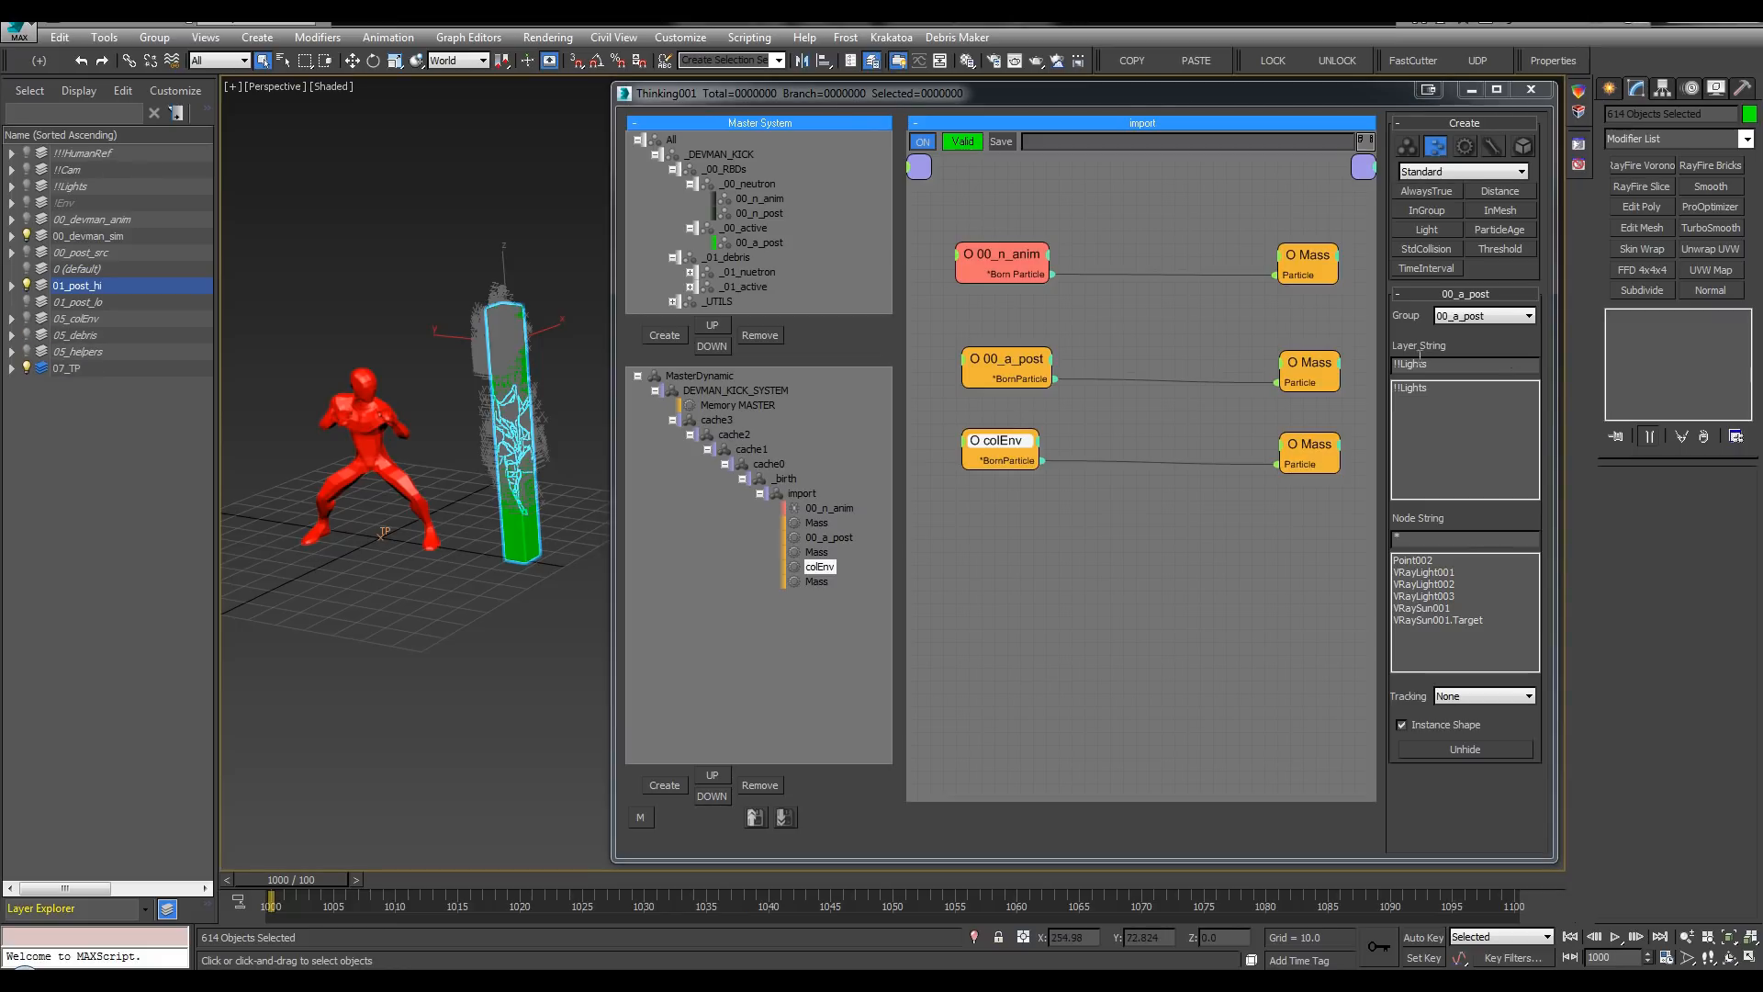
# Step: List all scene layers in the original 00_a_post operator and pick 01_post_hi as its layer string
pyautogui.click(996, 369)
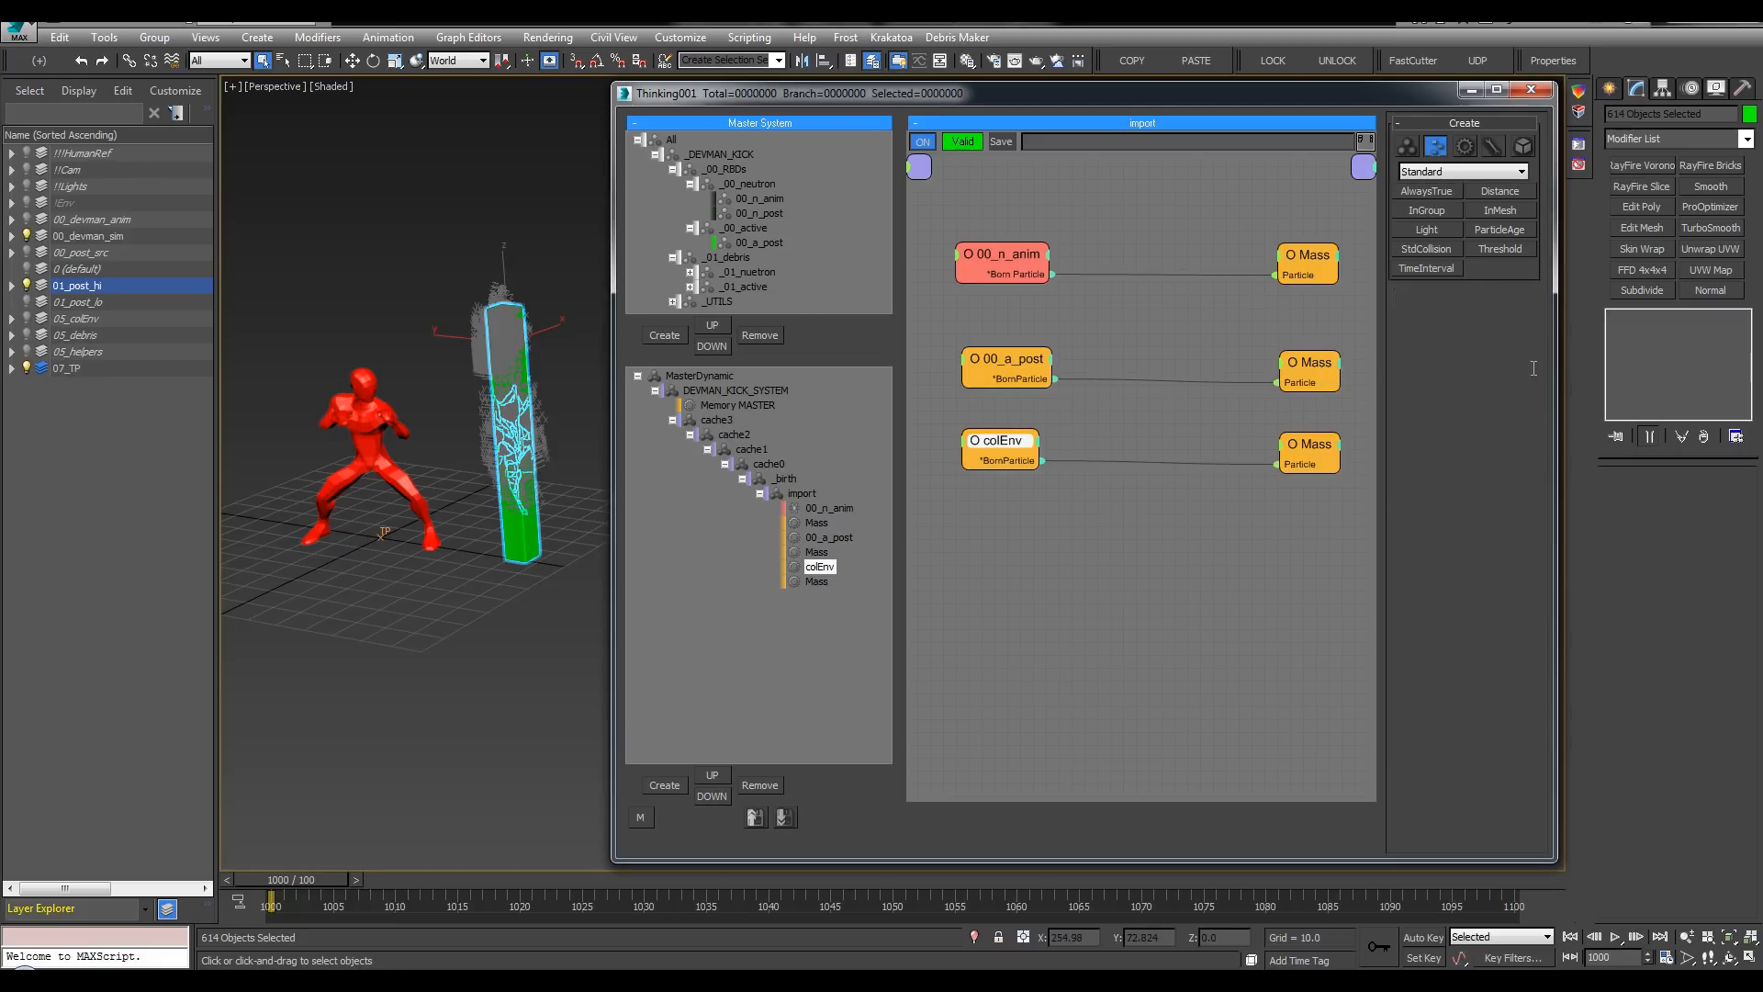
pyautogui.write('*')
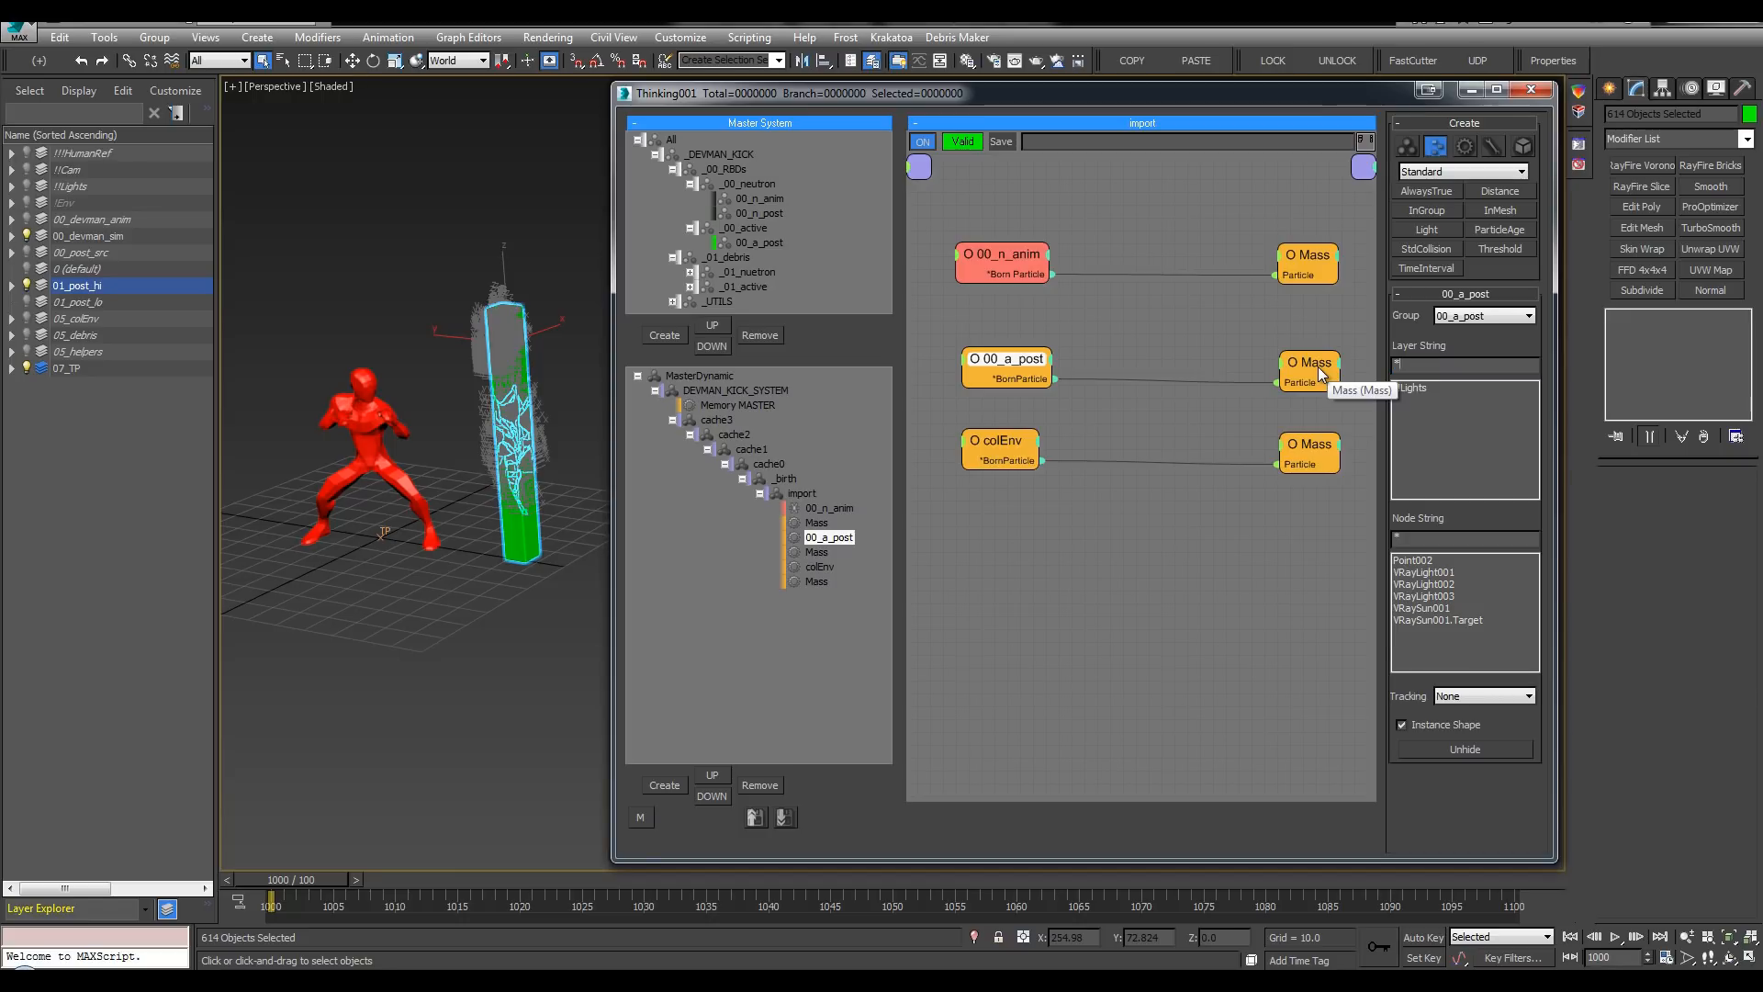
pyautogui.press('Return')
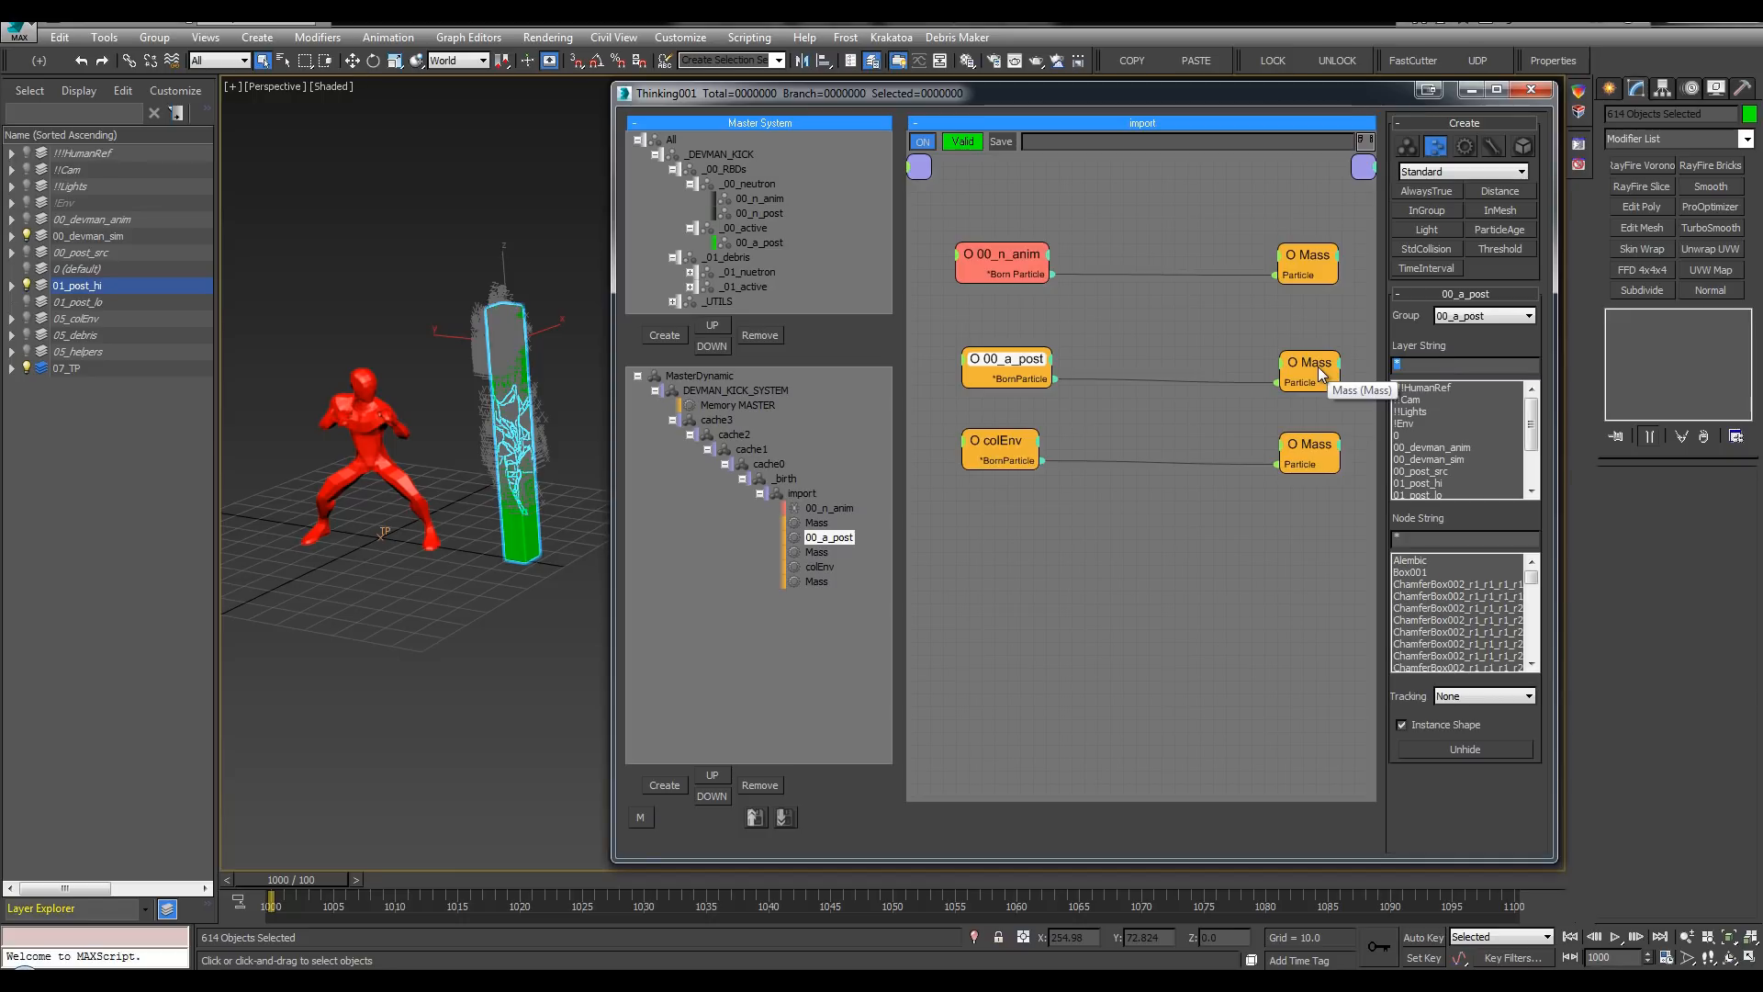
pyautogui.click(1437, 484)
# Step: List the scene layers in the colEnv operator and set its layer string to 05_colEnv
pyautogui.click(999, 455)
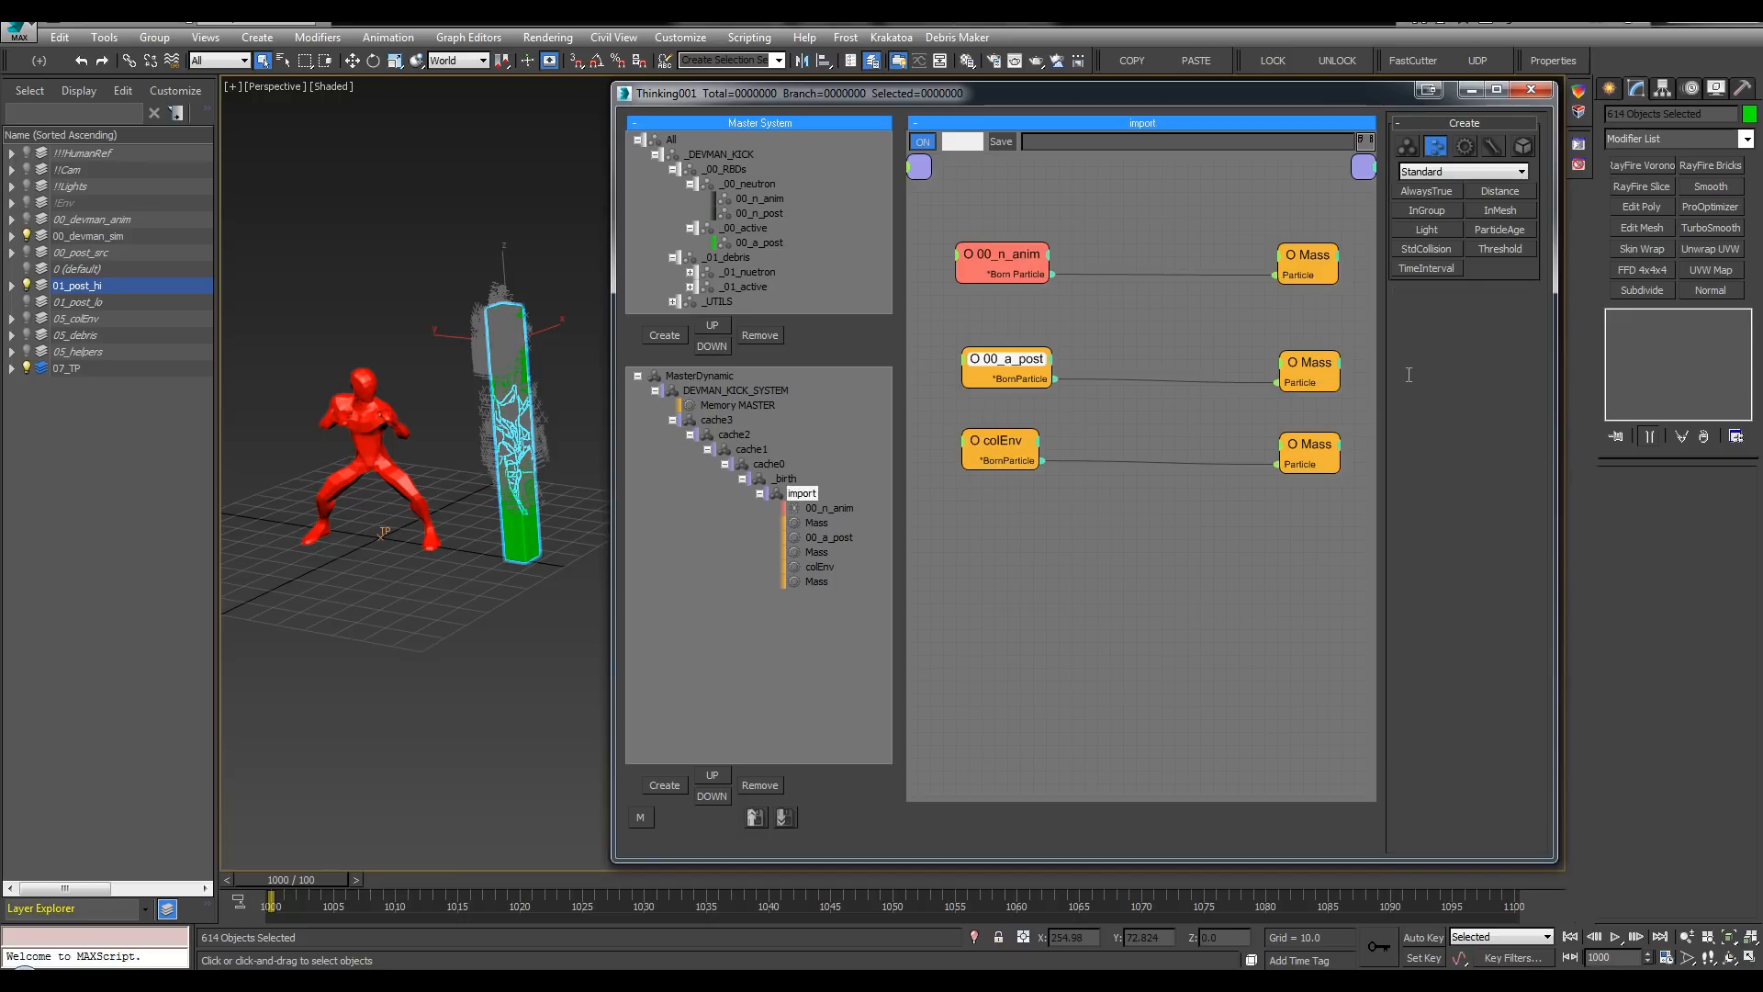
pyautogui.write('*')
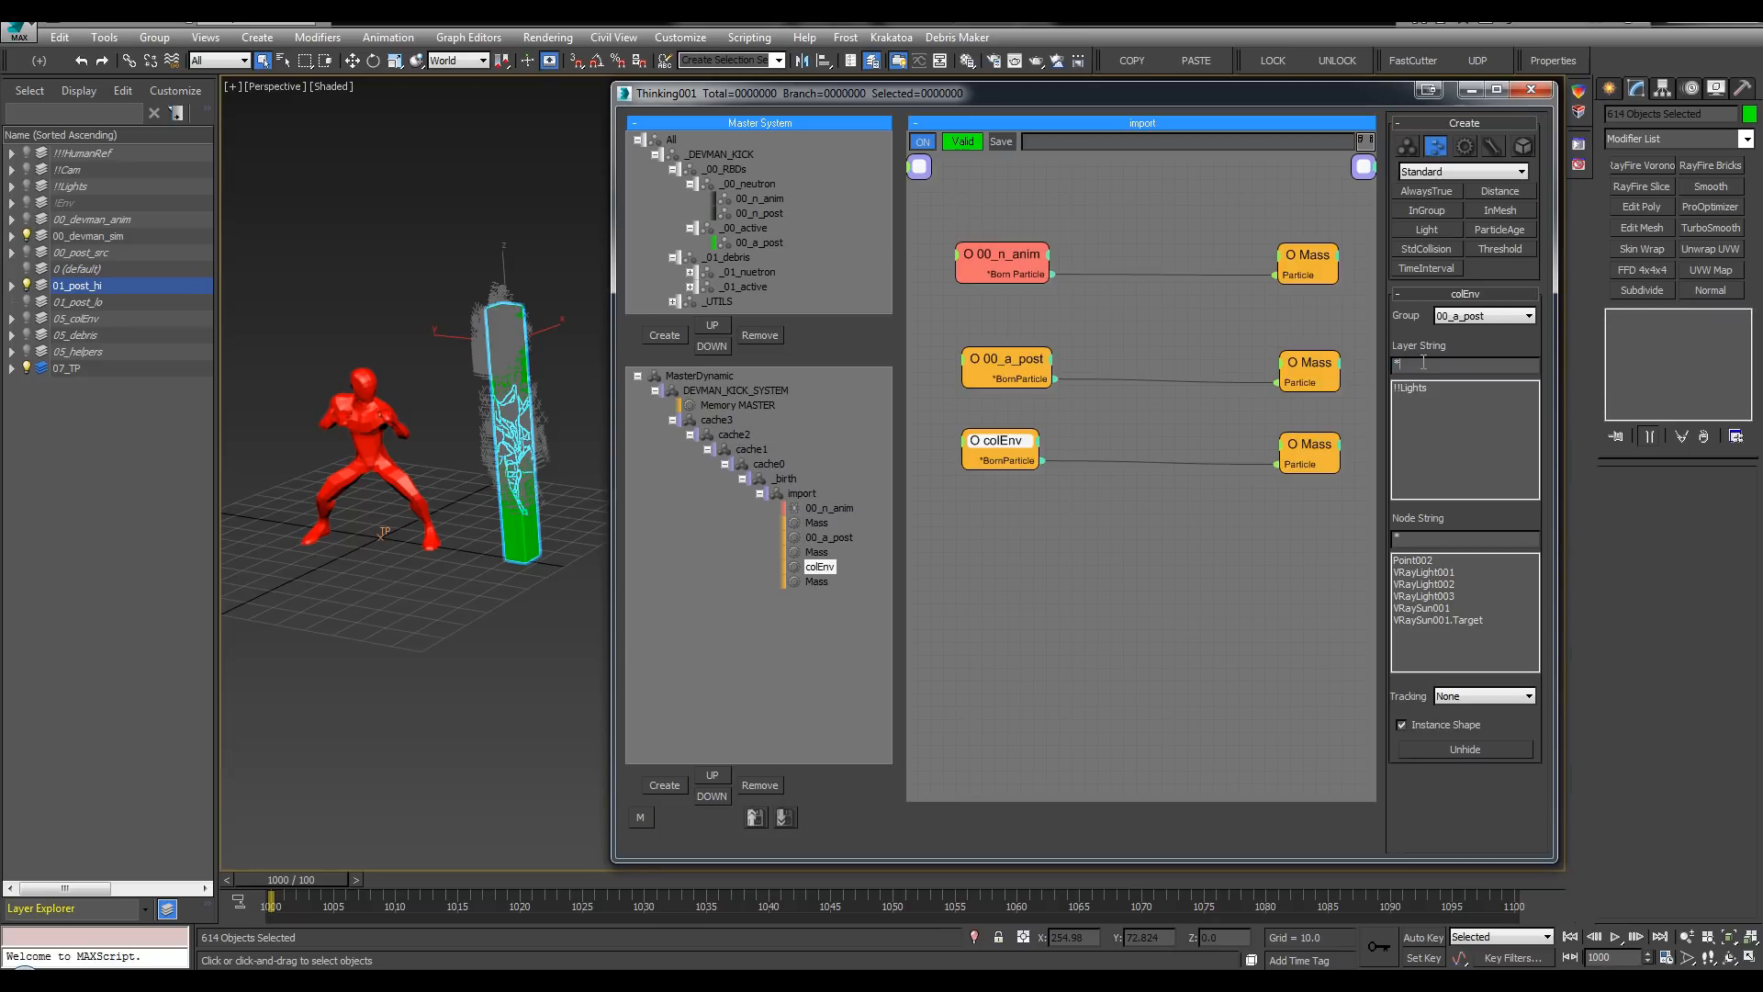
pyautogui.press('Return')
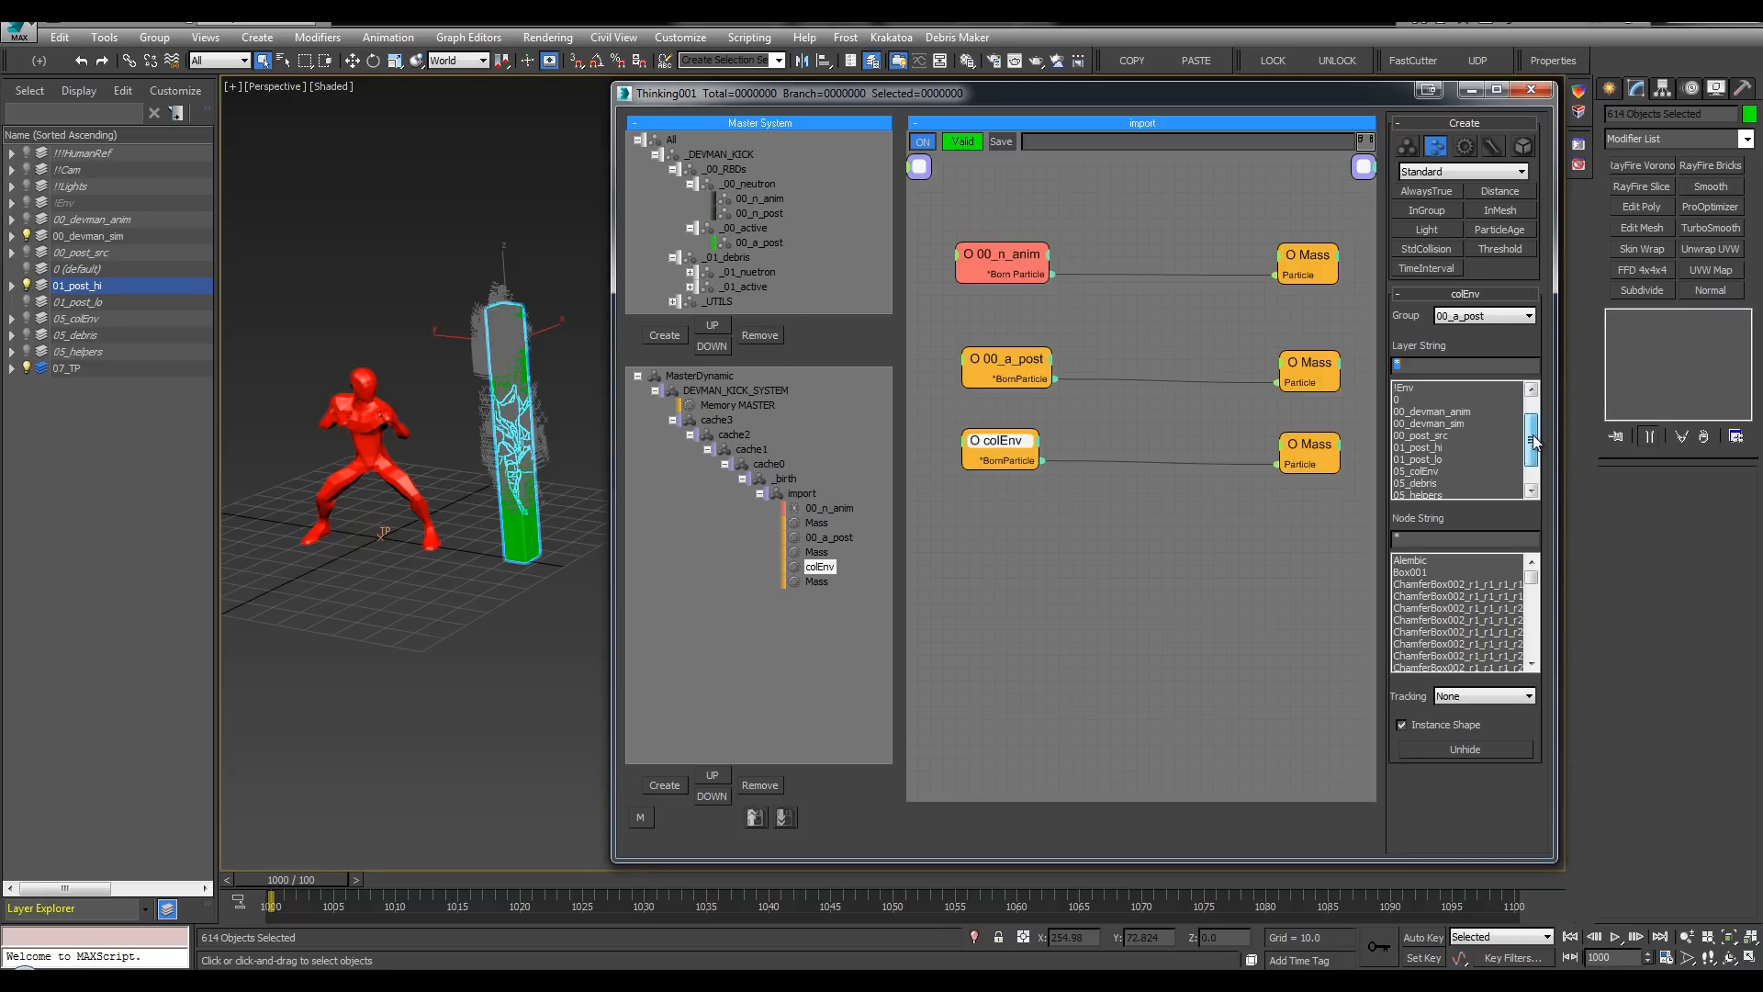
pyautogui.scroll(-2, 1523, 468)
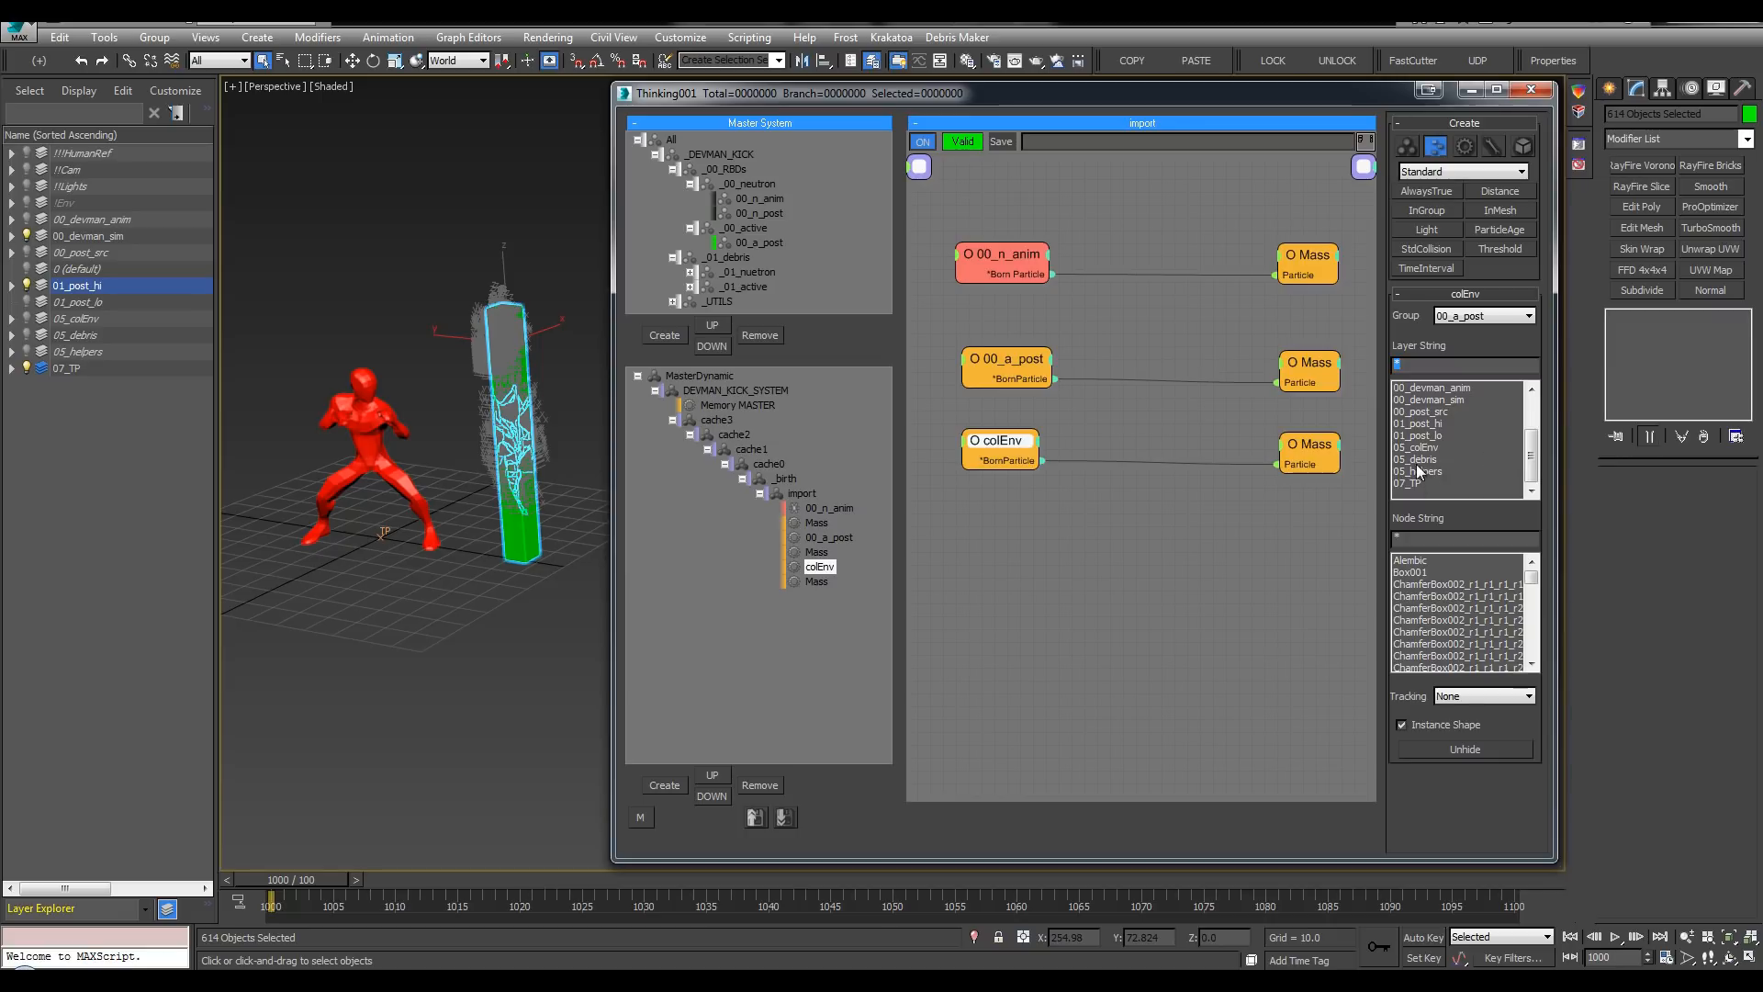
pyautogui.write('00_post_src')
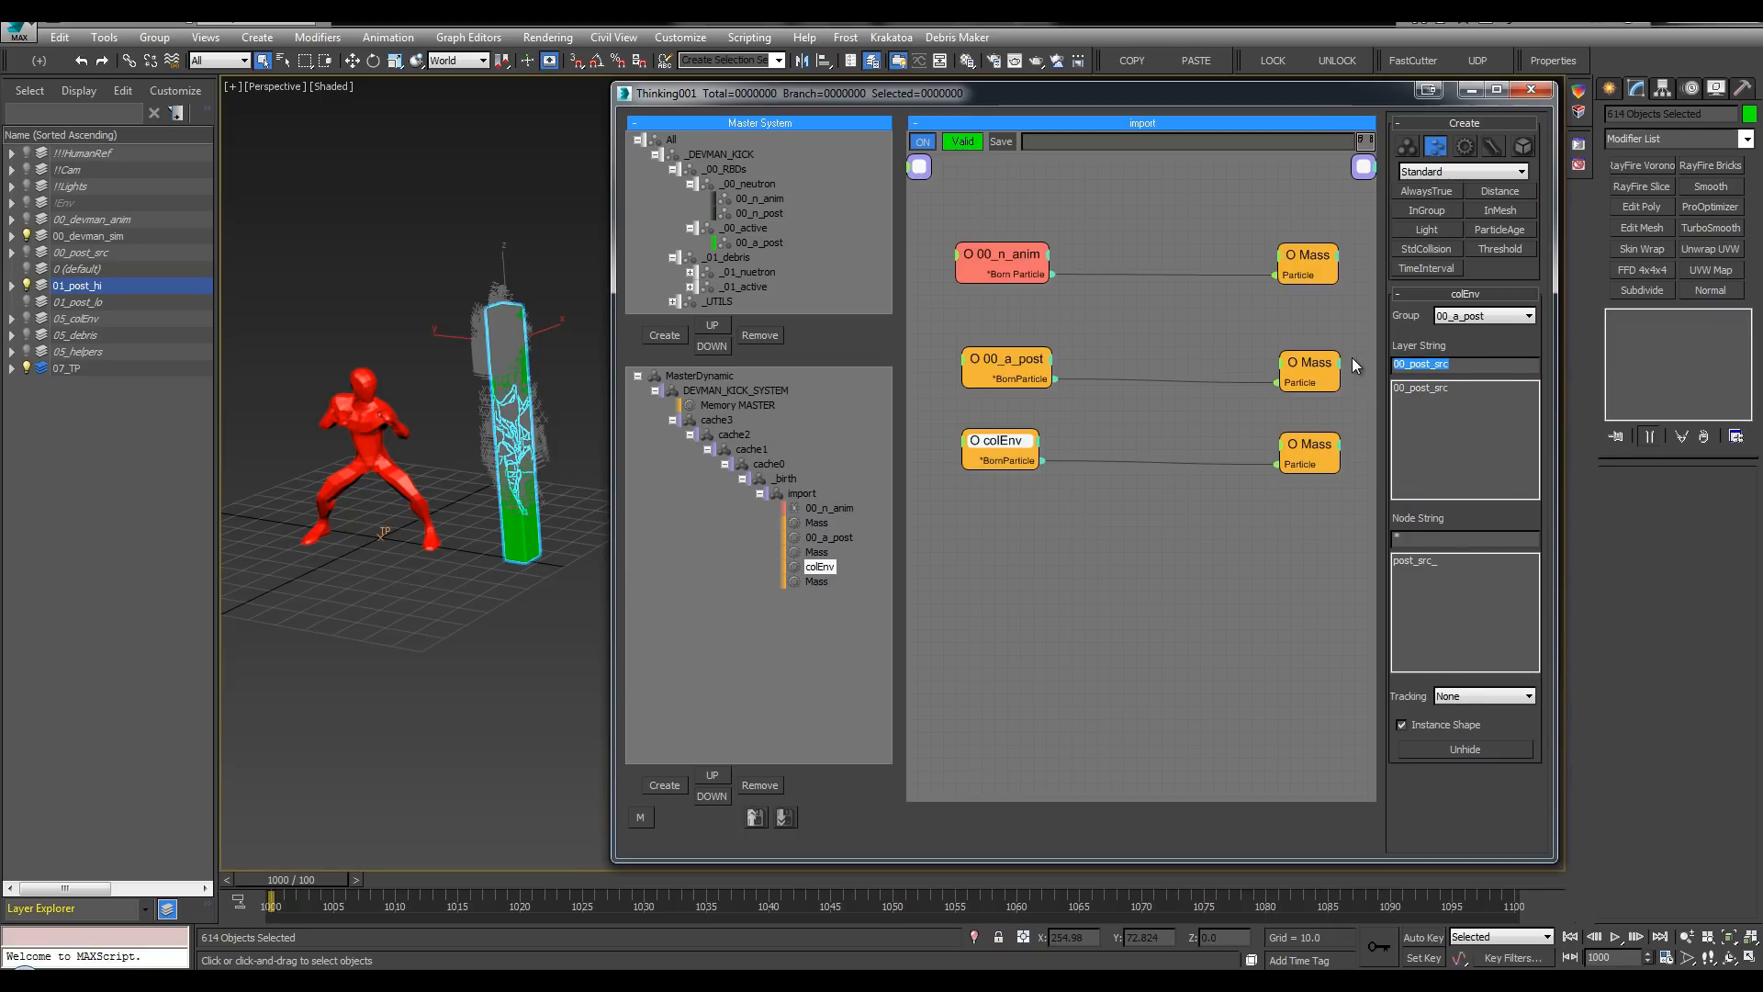
pyautogui.hotkey('ctrl', 'z')
pyautogui.write('05_colEnv')
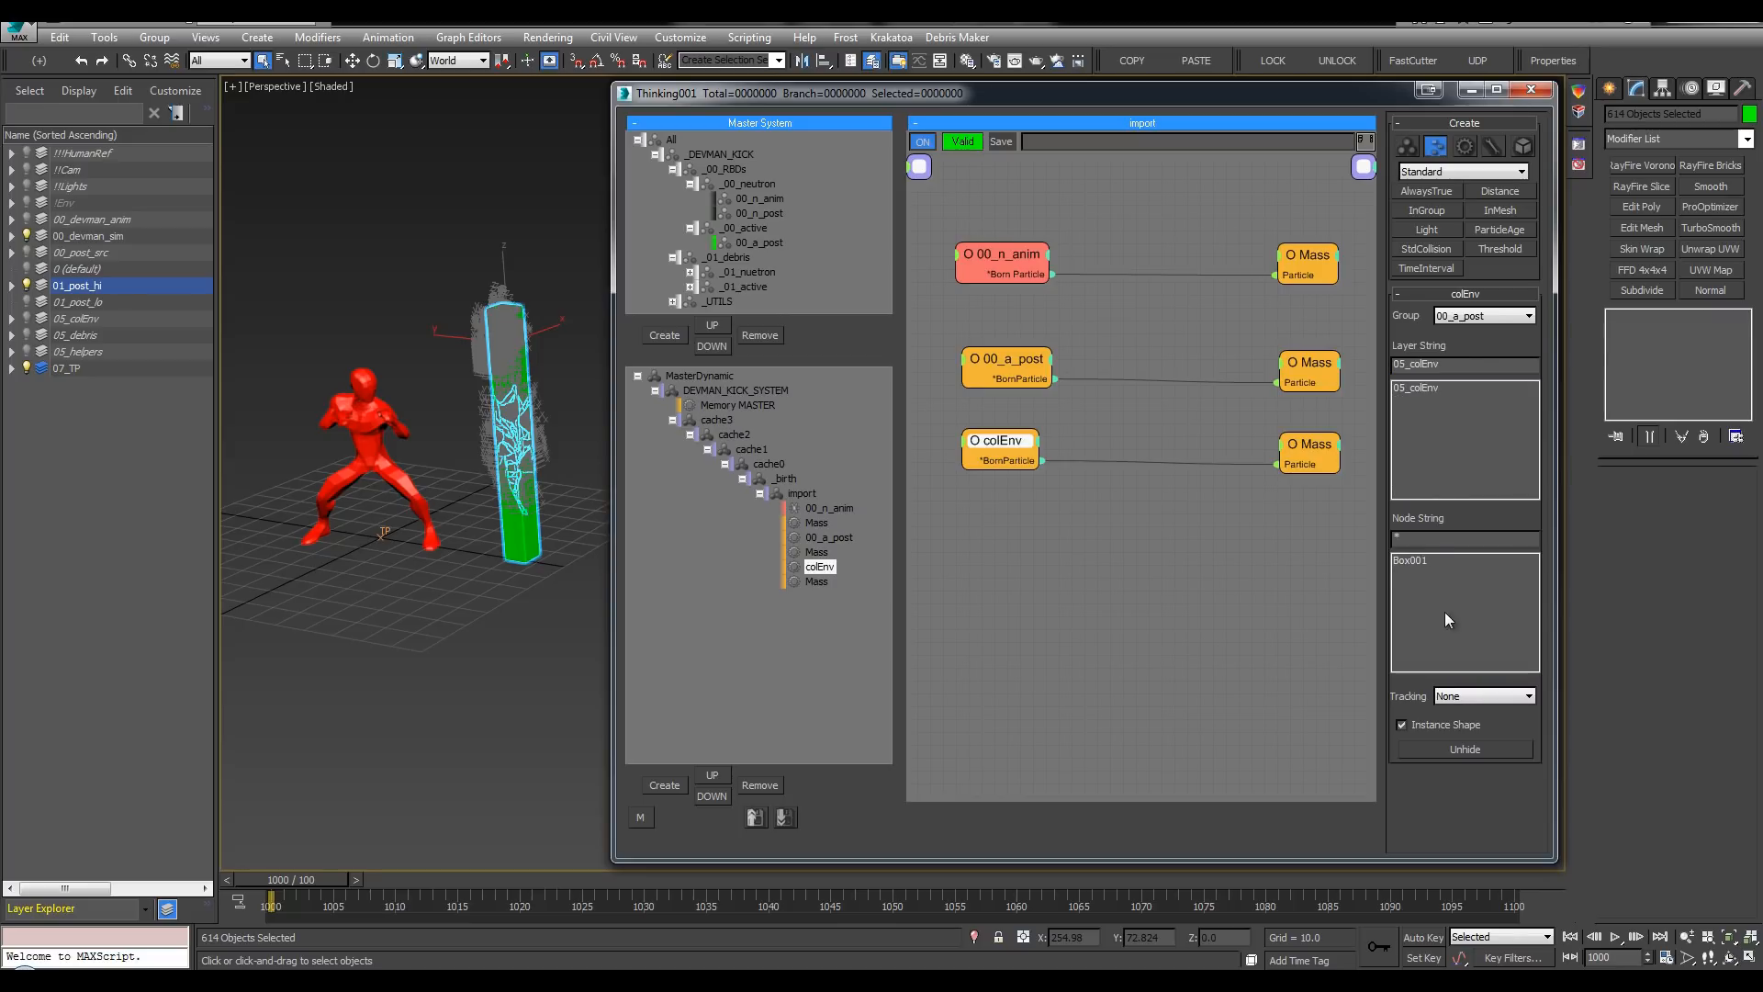
# Step: Assign the colEnv operator's particles to the colEnv group and collapse the import set in the dynamic tree
pyautogui.click(1478, 316)
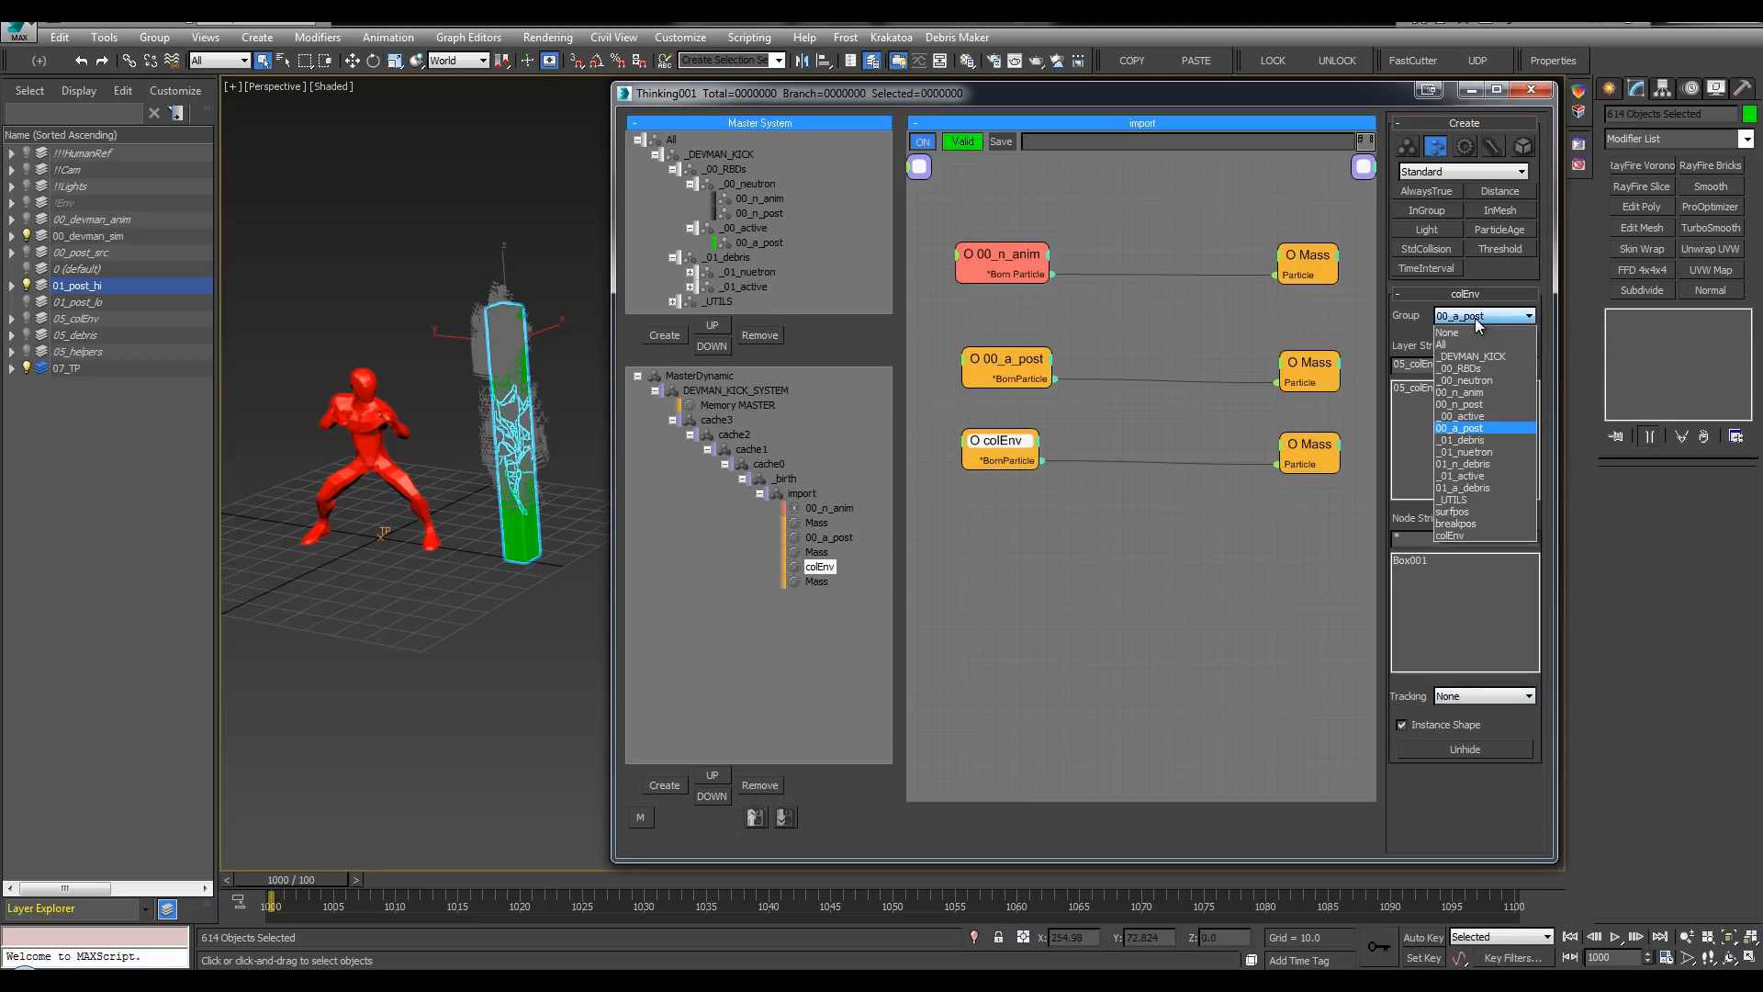
pyautogui.click(1468, 536)
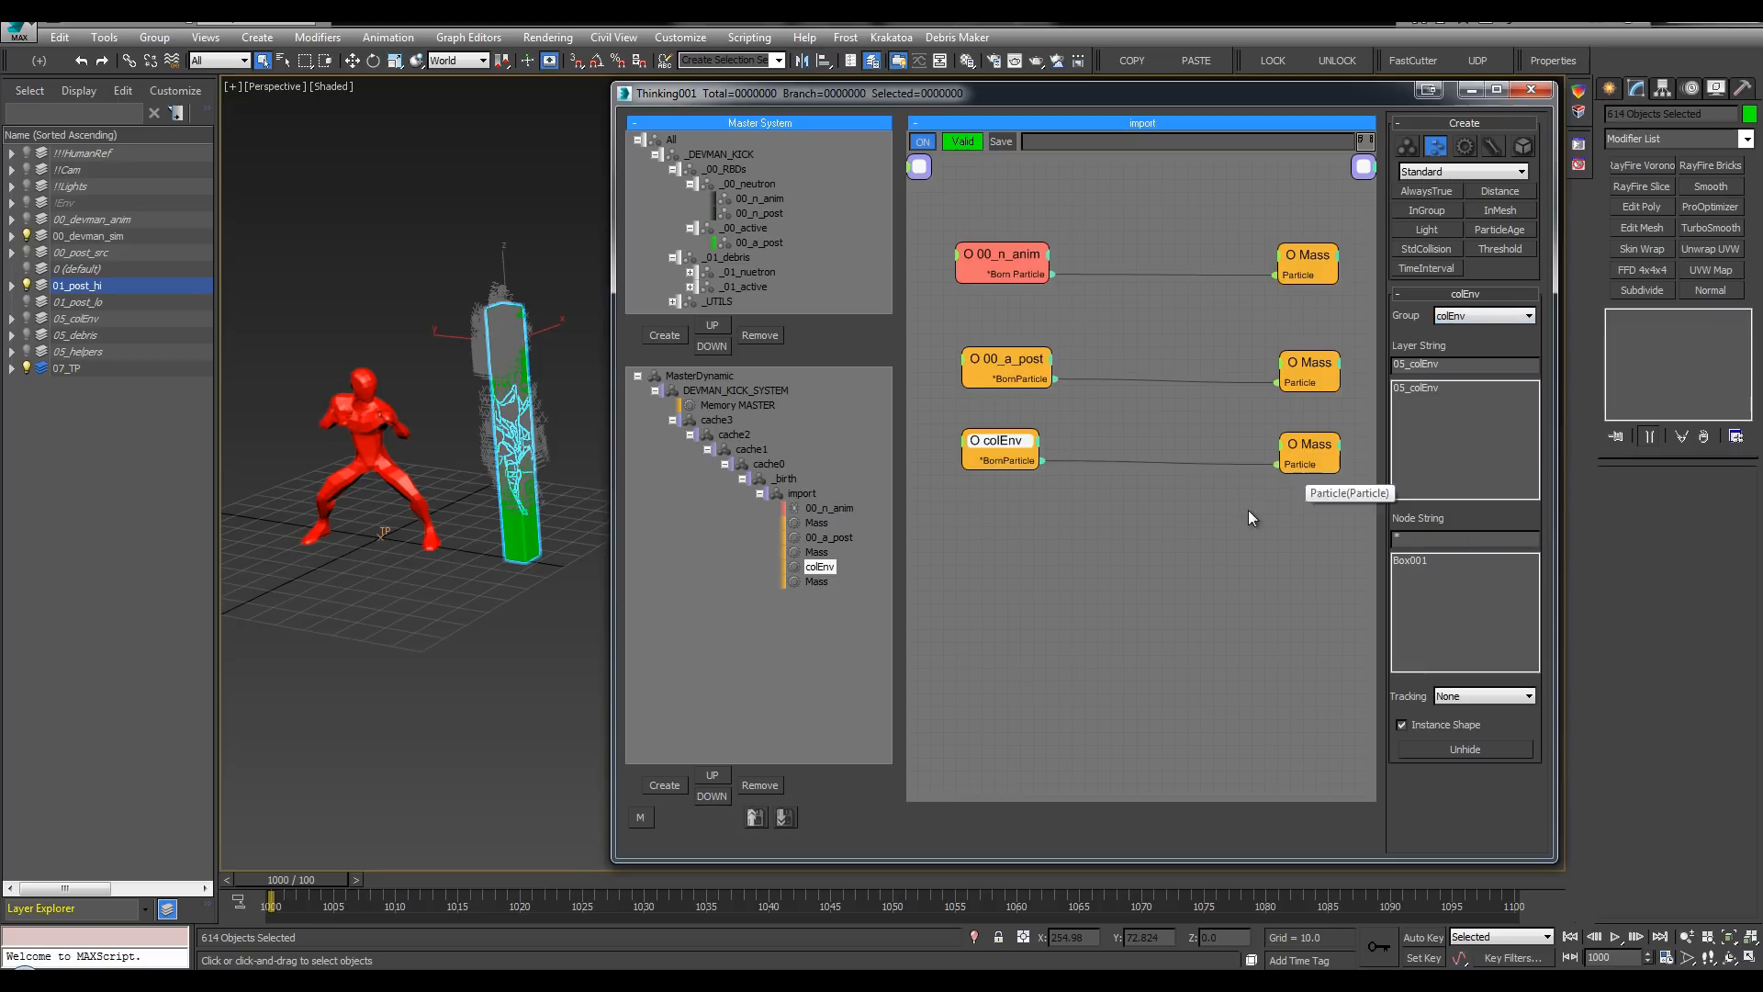
pyautogui.click(1173, 548)
pyautogui.click(761, 496)
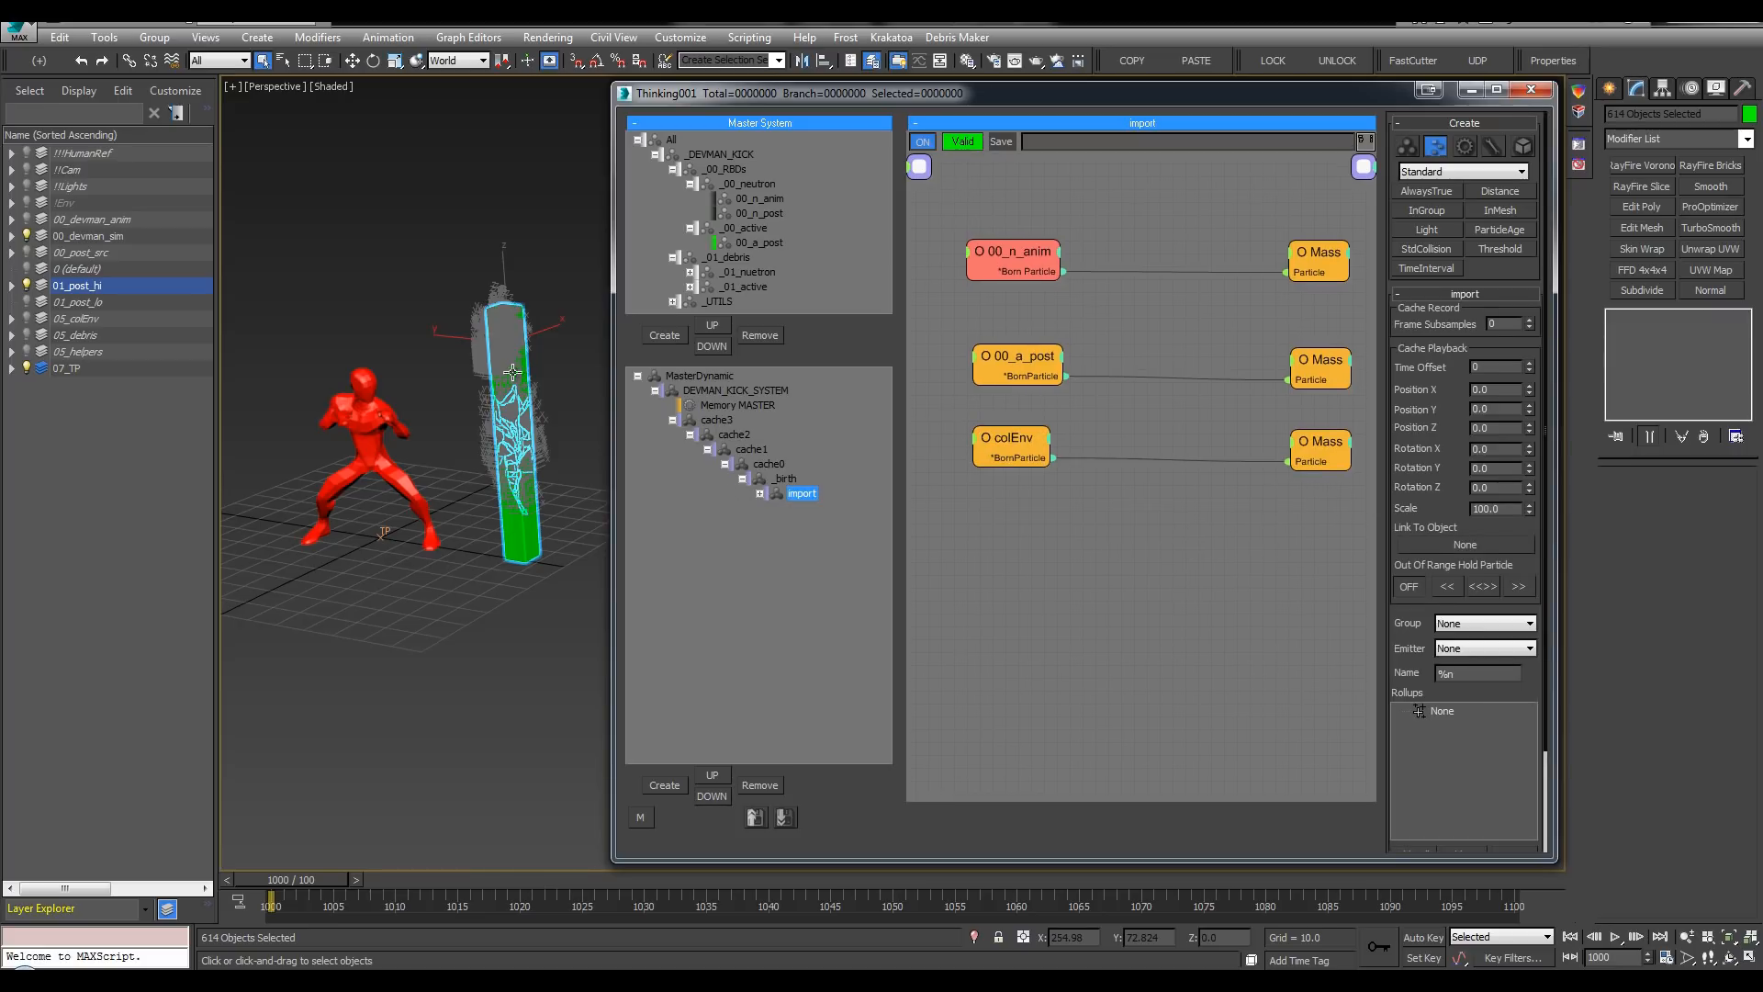
# Step: Clear the selection and hide the 00_devman_sim and 01_post_hi layers
pyautogui.click(317, 308)
pyautogui.click(28, 236)
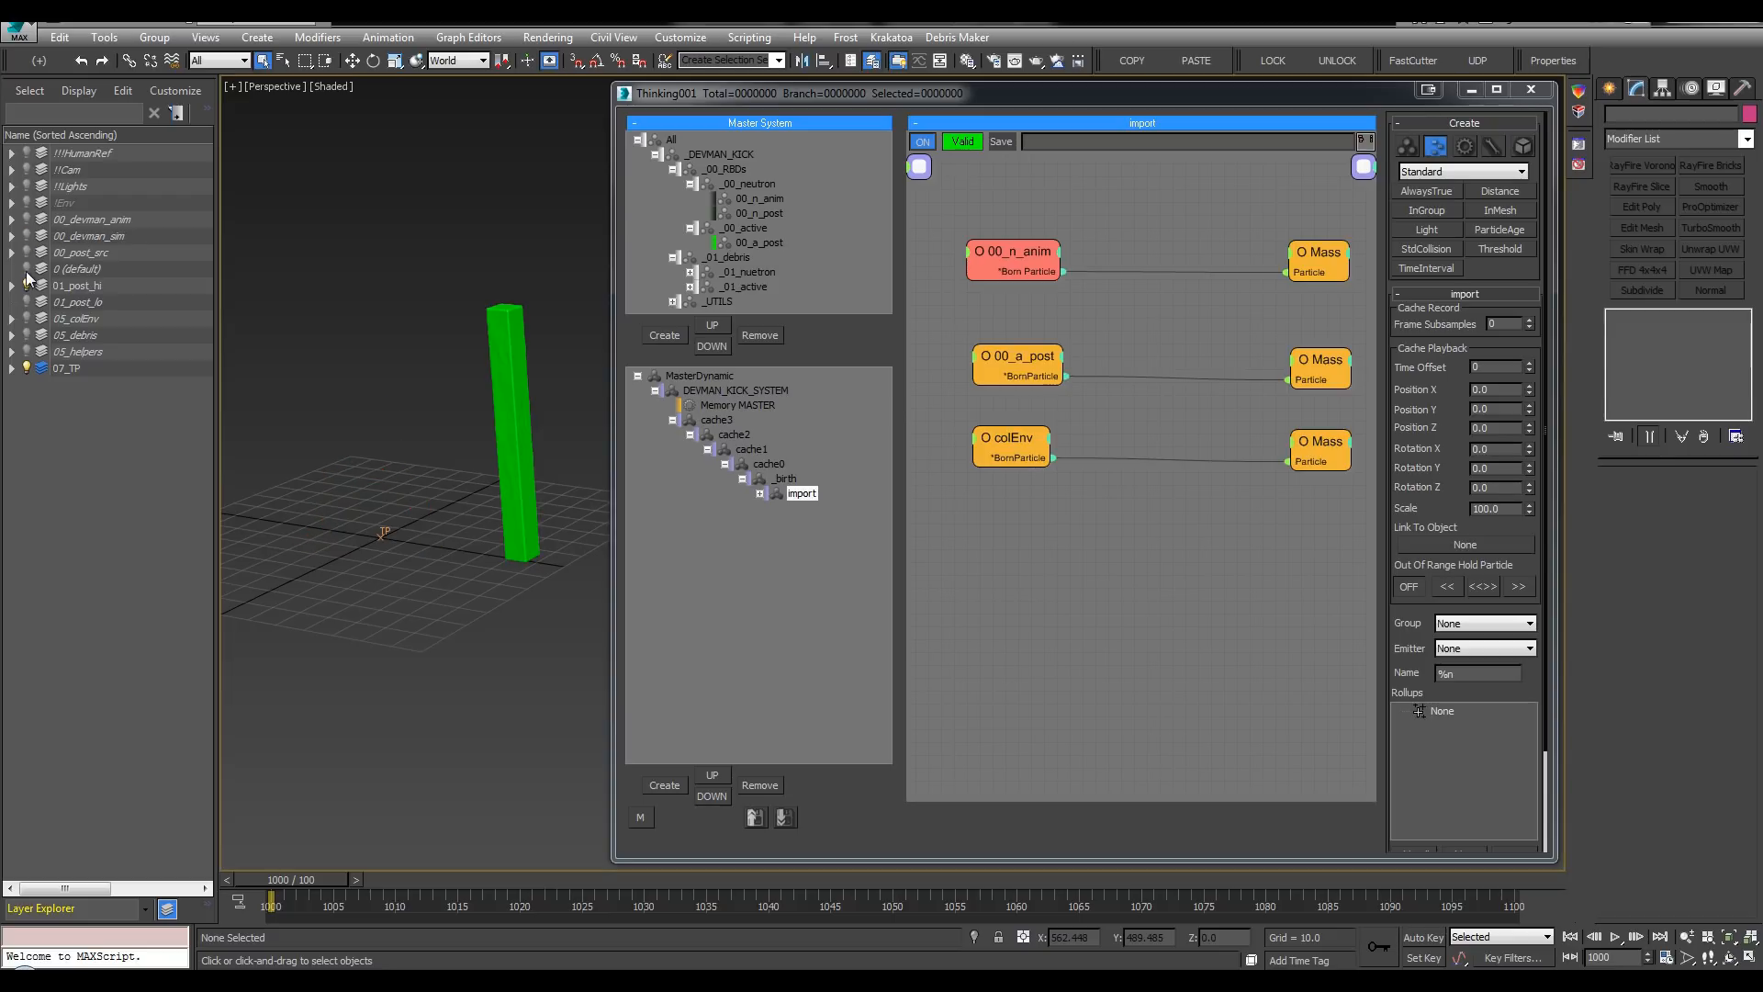
pyautogui.click(27, 286)
pyautogui.moveTo(267, 289); pyautogui.dragTo(279, 317, button='middle')
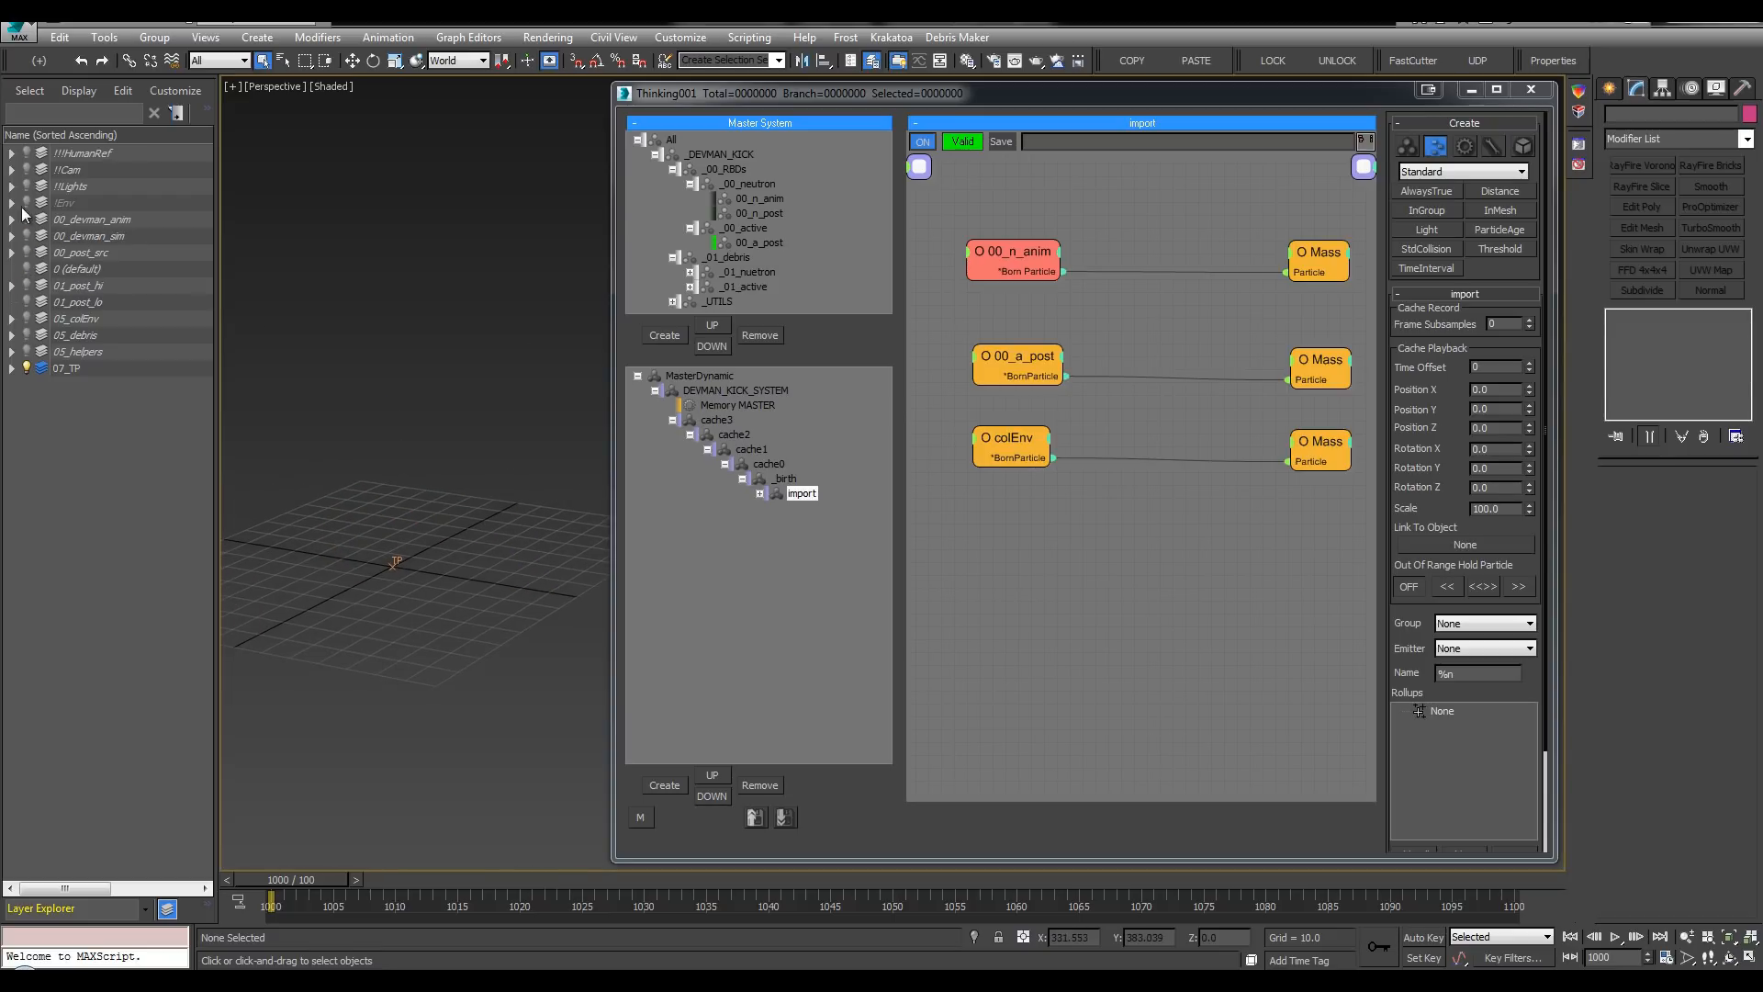
# Step: Select MasterDynamic, hide the layer list and move to frame 1001 in the shaded perspective view
pyautogui.click(692, 377)
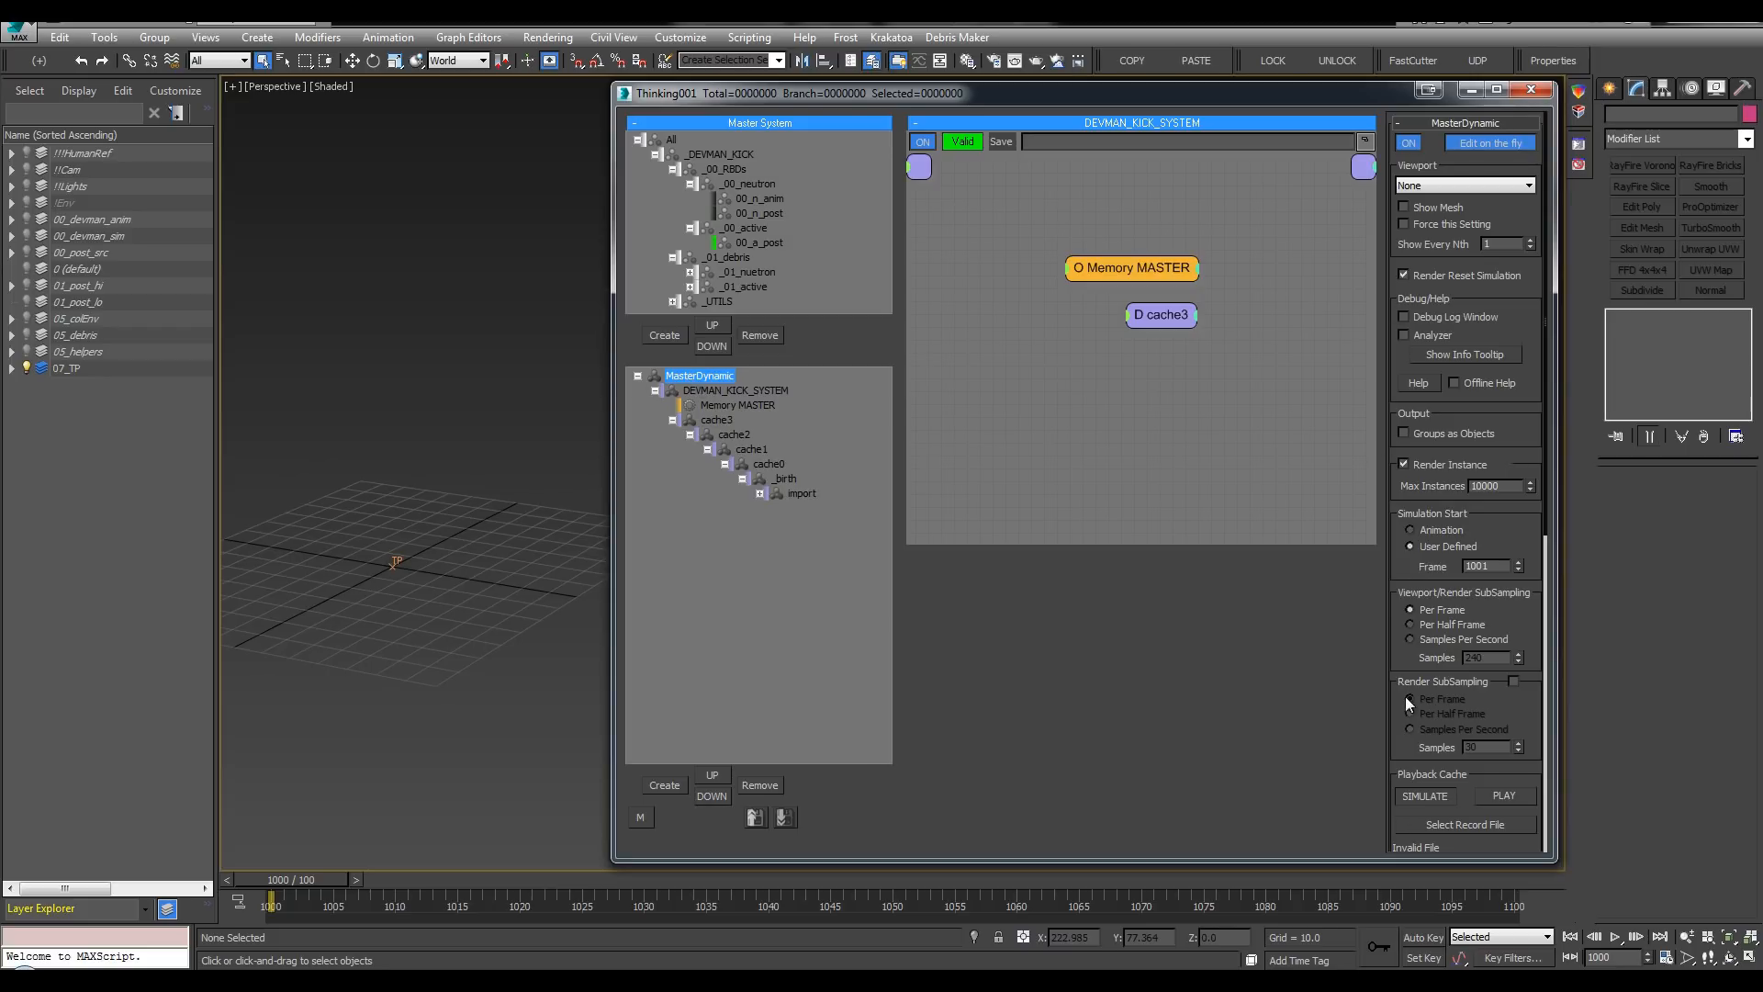
pyautogui.click(471, 382)
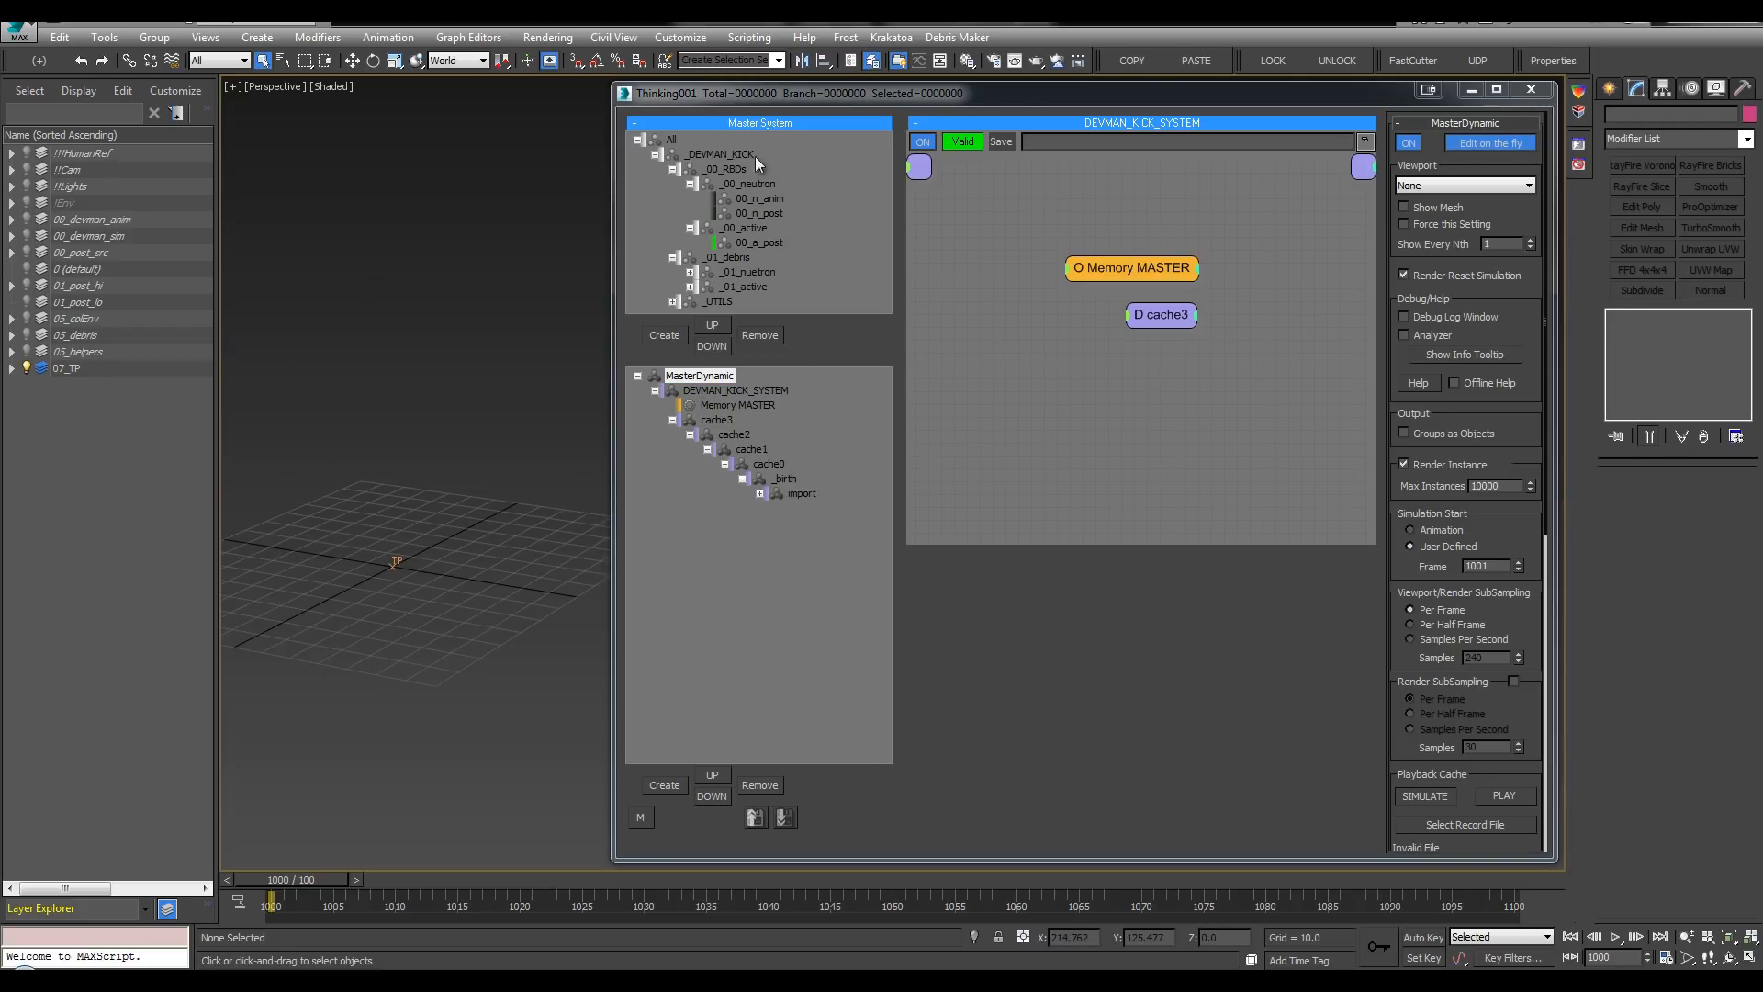
pyautogui.click(871, 60)
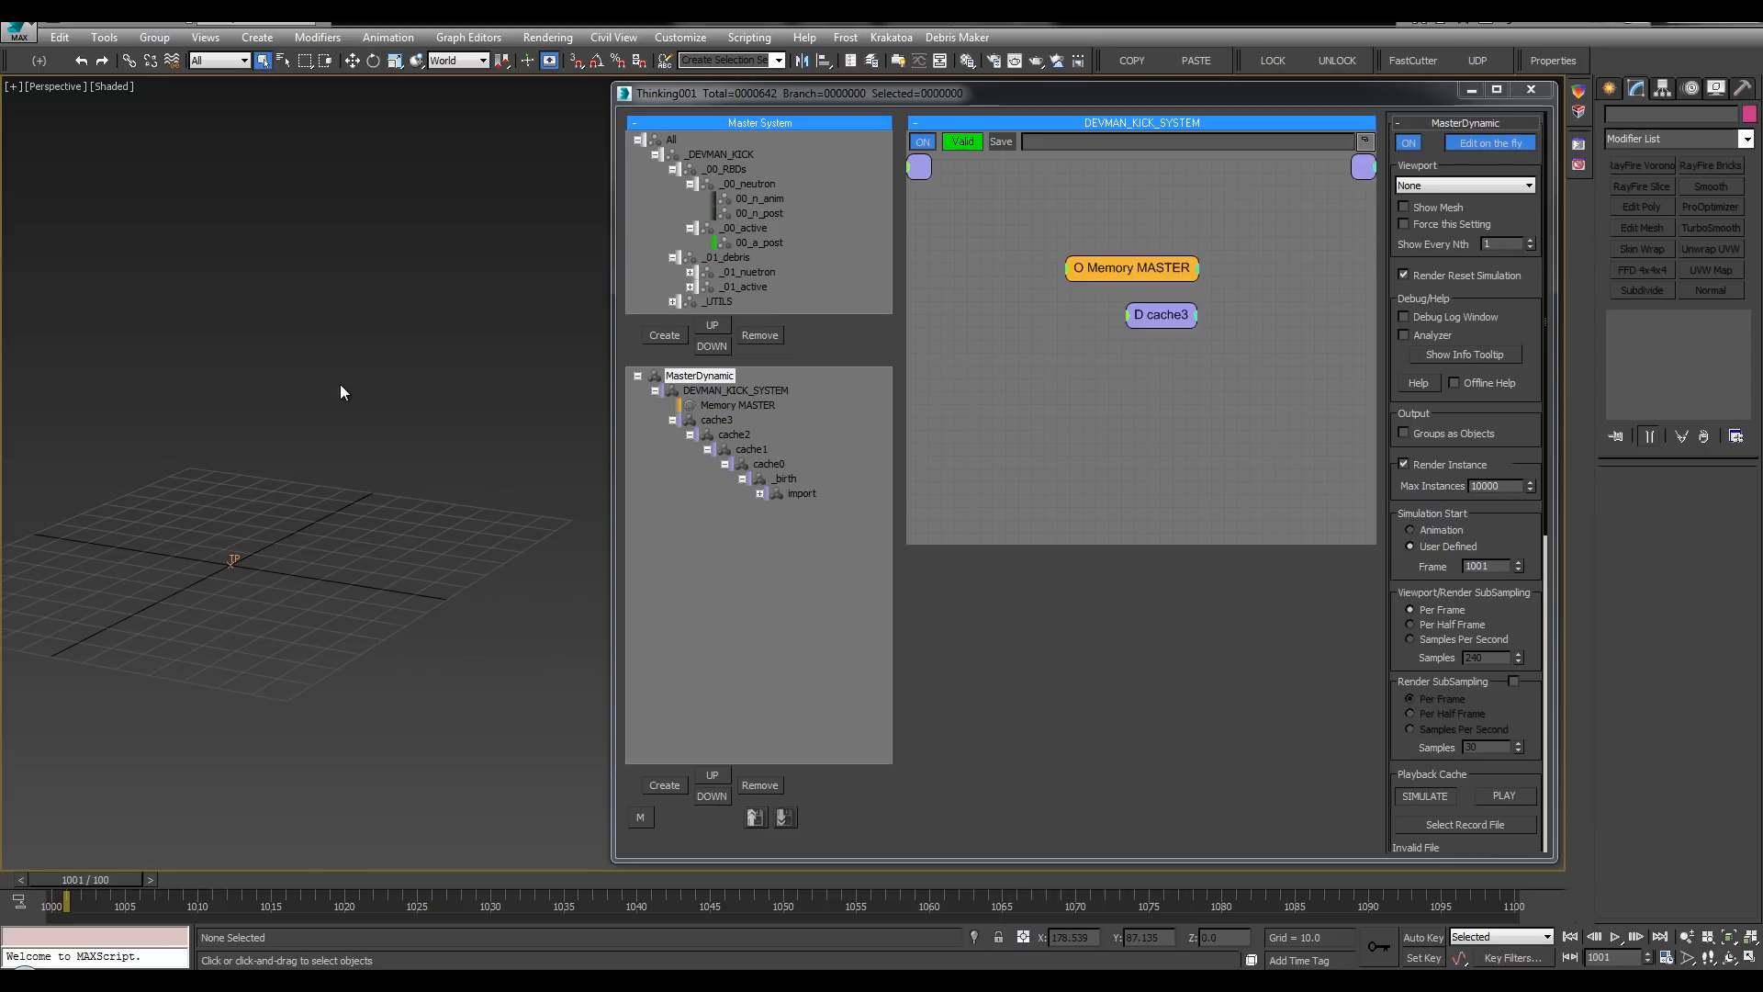
pyautogui.press('F3')
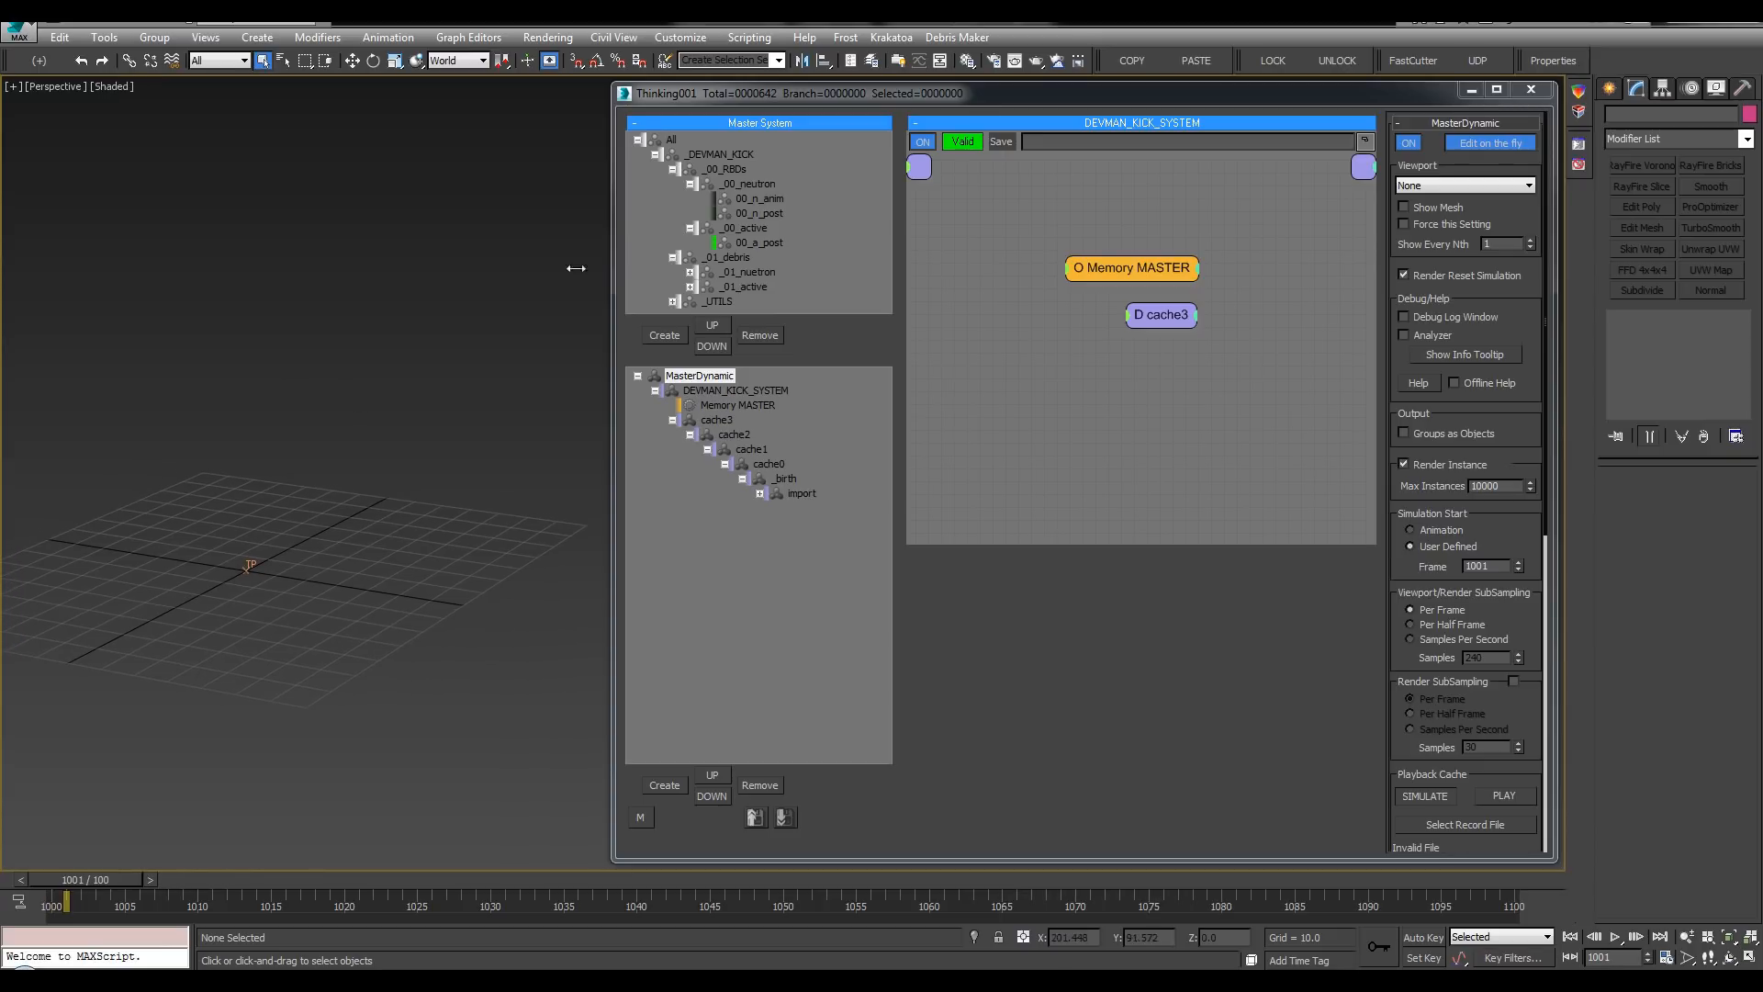
# Step: Set the particle display type to None for the 00_n_anim and 00_n_post groups
pyautogui.click(760, 243)
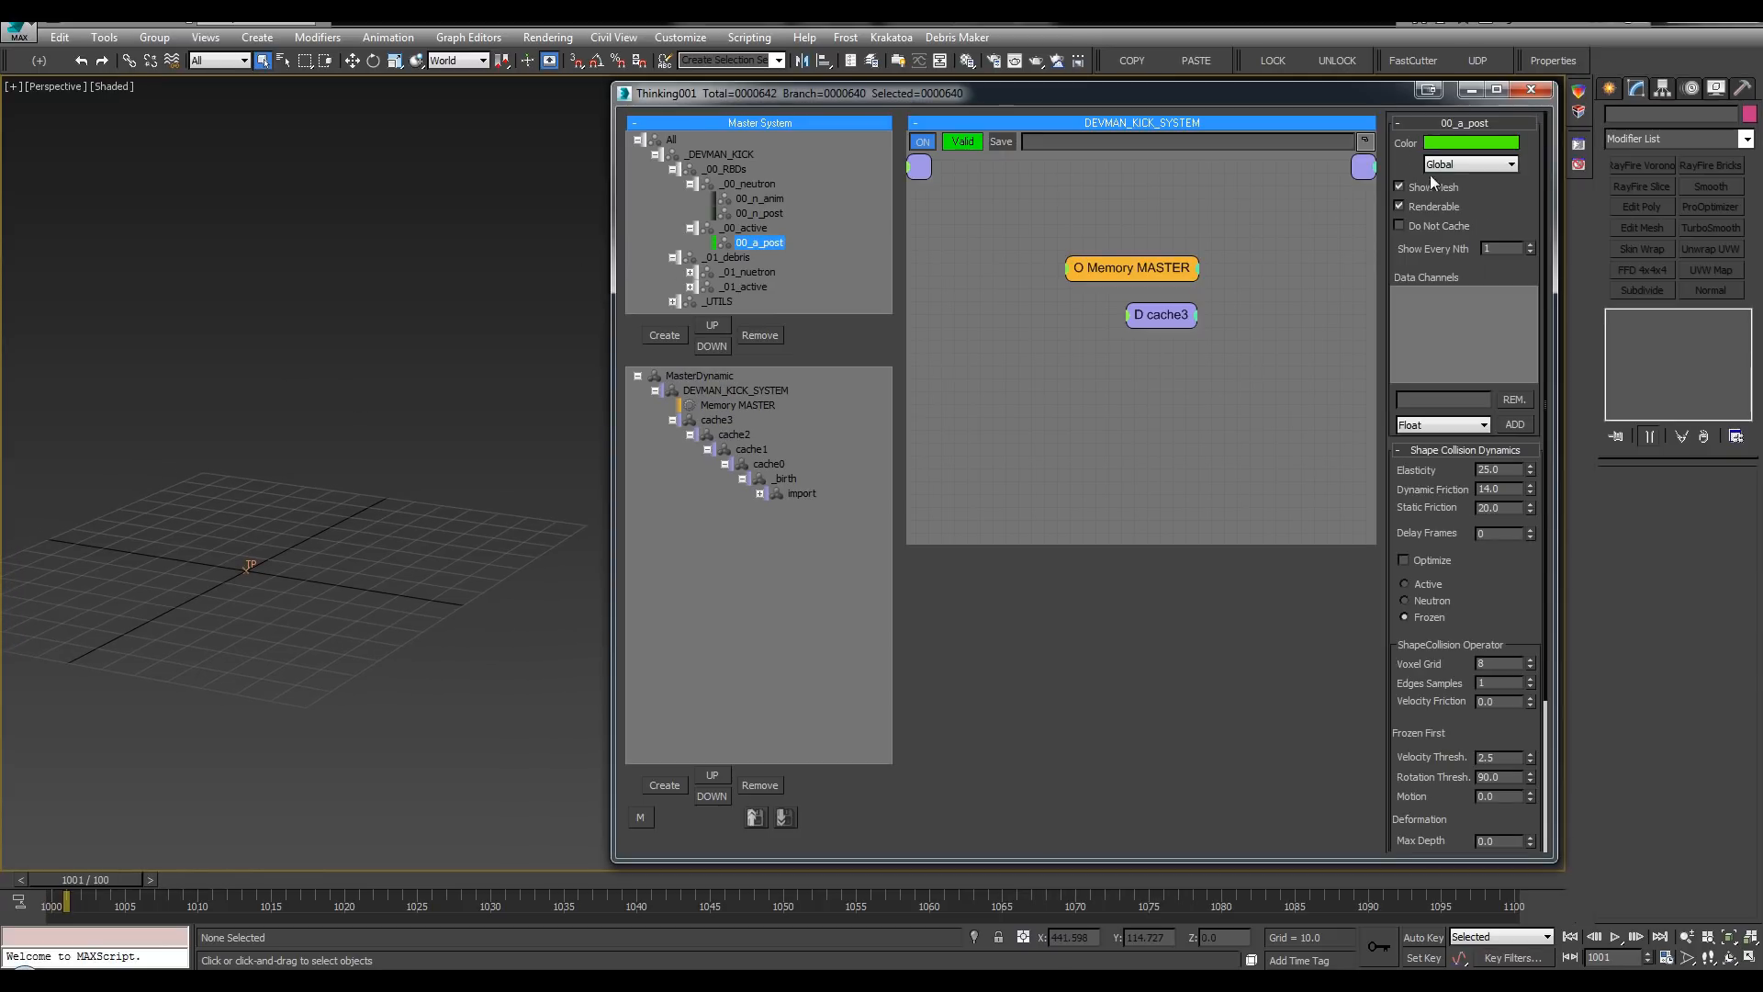
pyautogui.click(1470, 163)
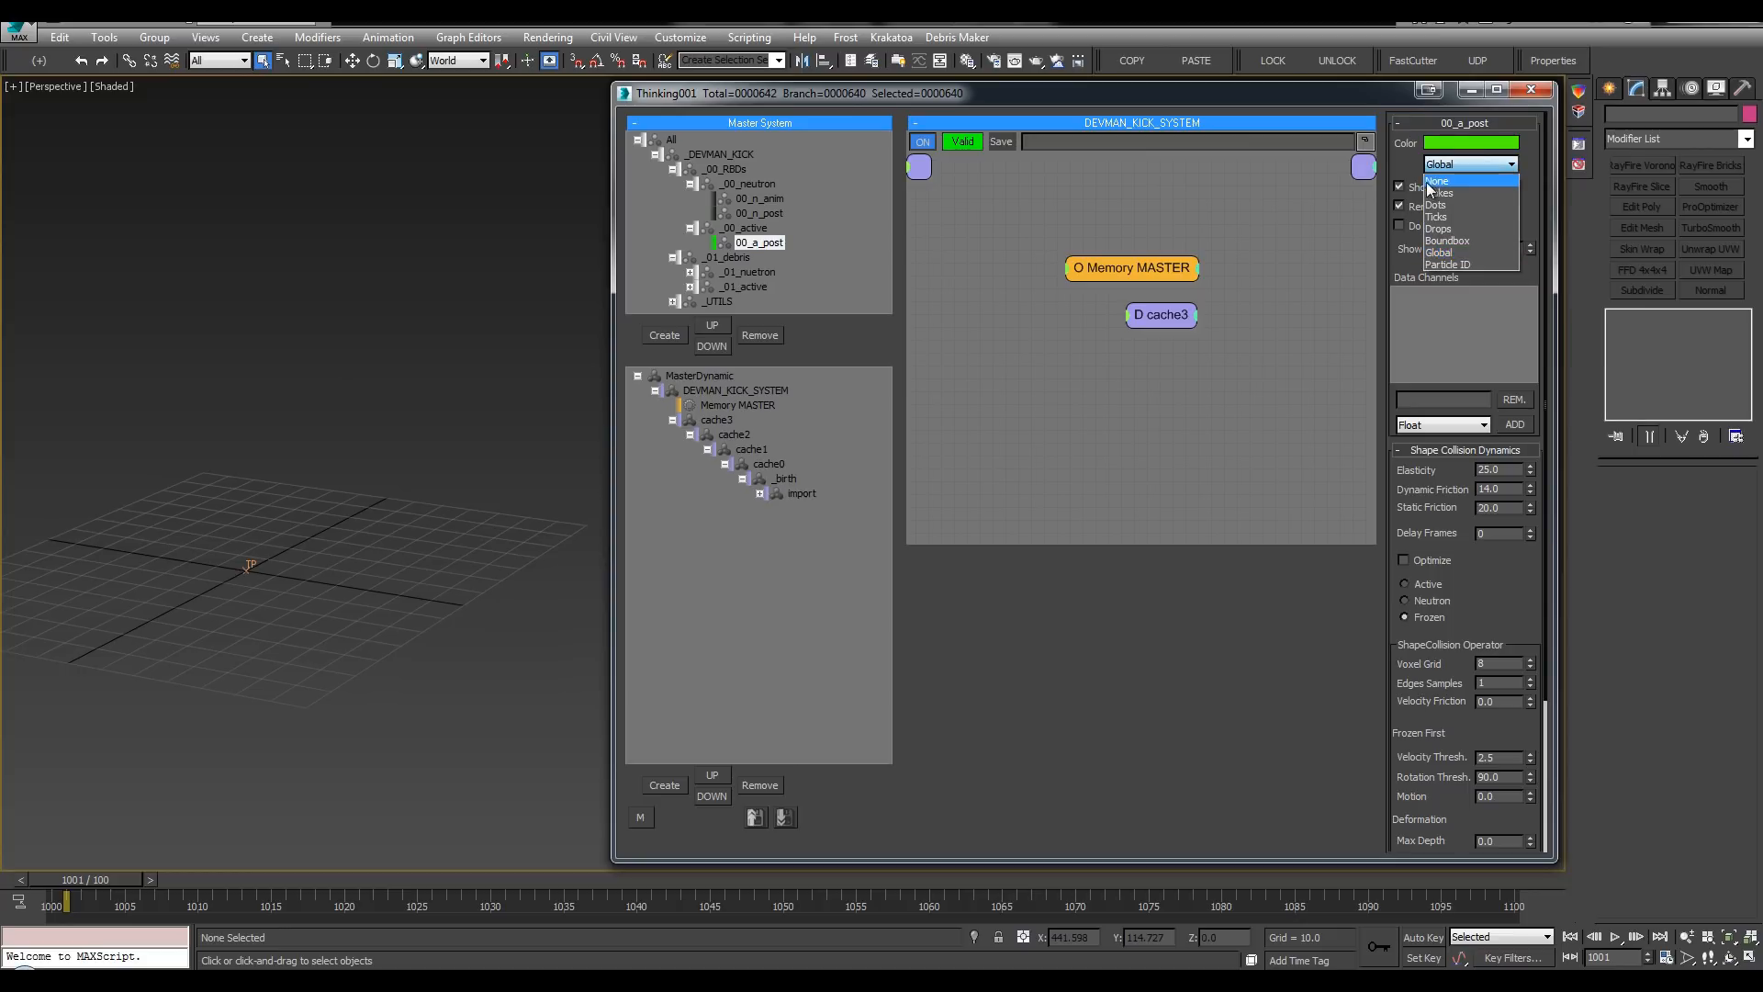
pyautogui.click(766, 218)
pyautogui.click(760, 198)
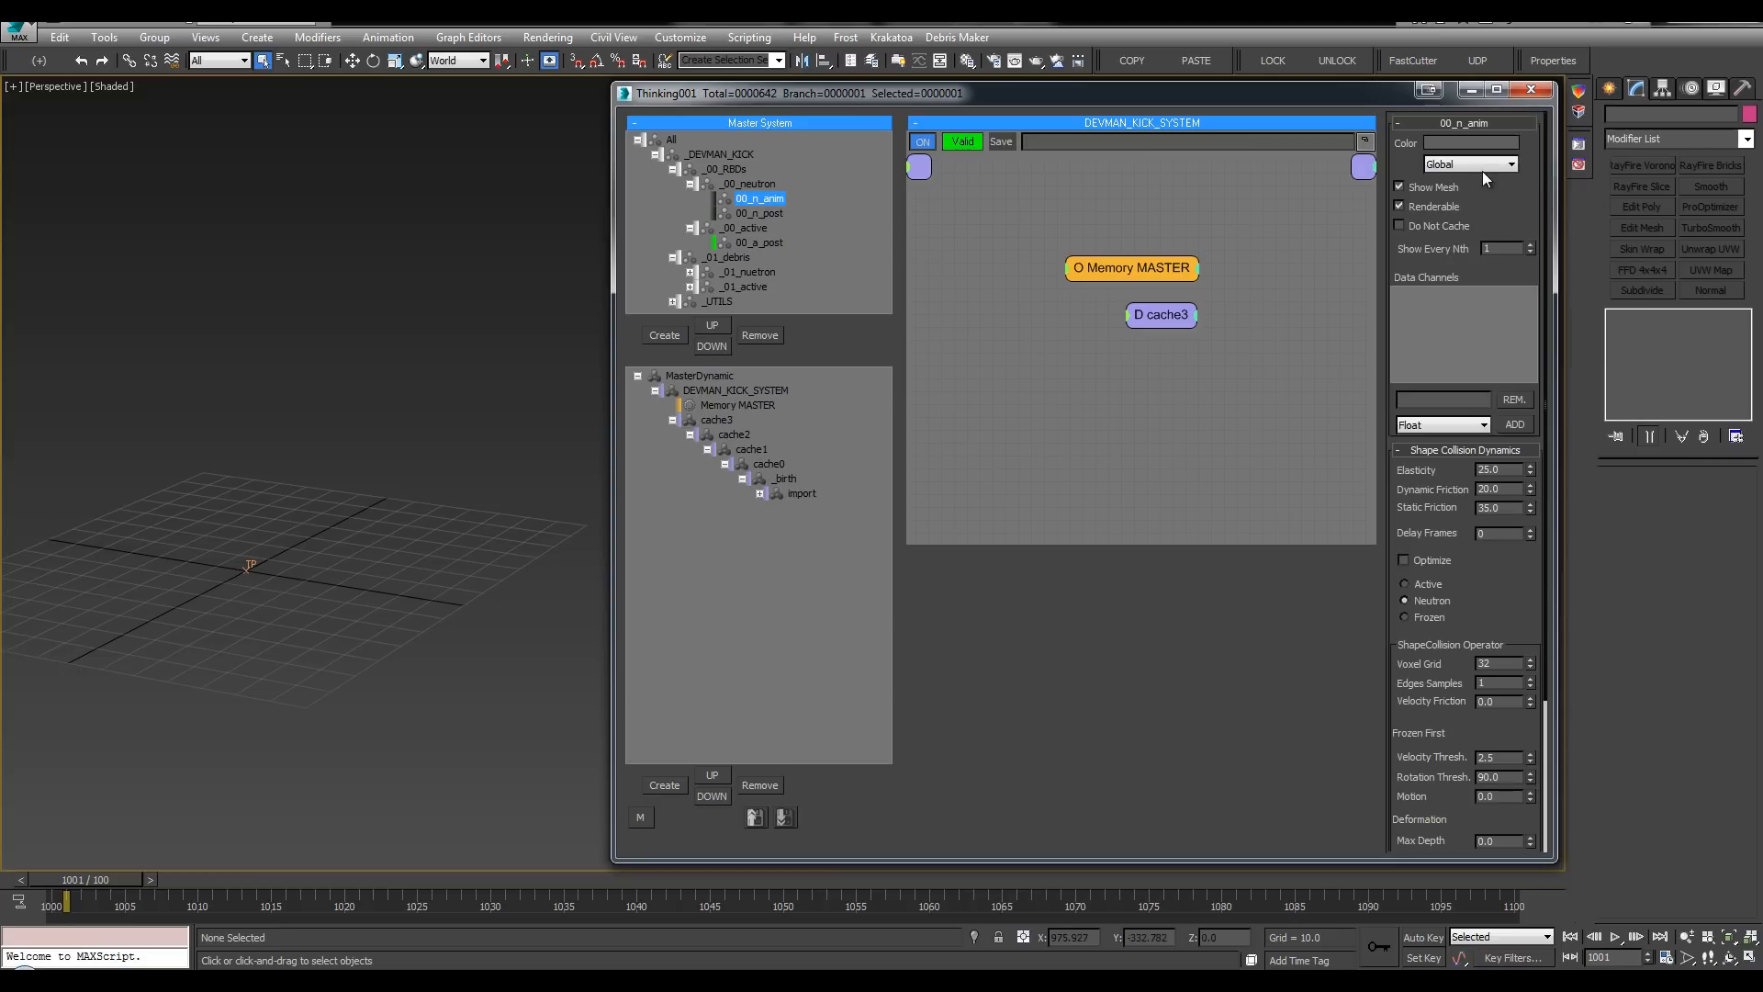
pyautogui.click(1472, 165)
pyautogui.click(1446, 182)
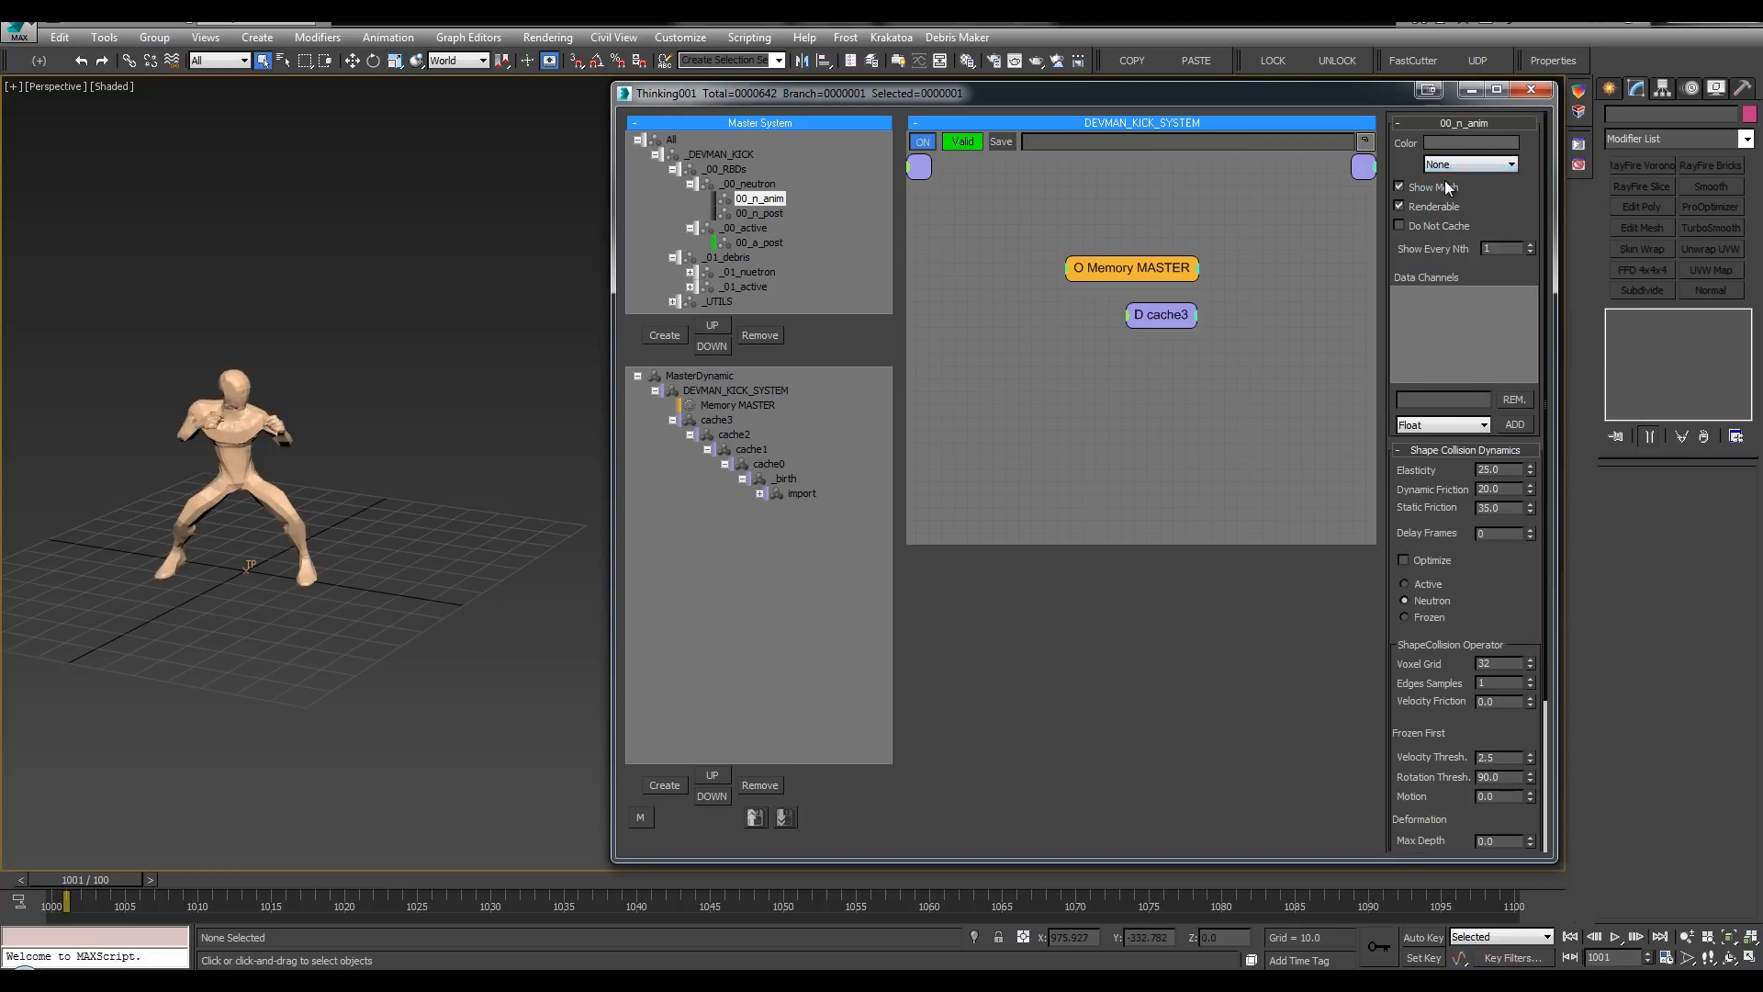
pyautogui.click(760, 213)
pyautogui.click(1470, 164)
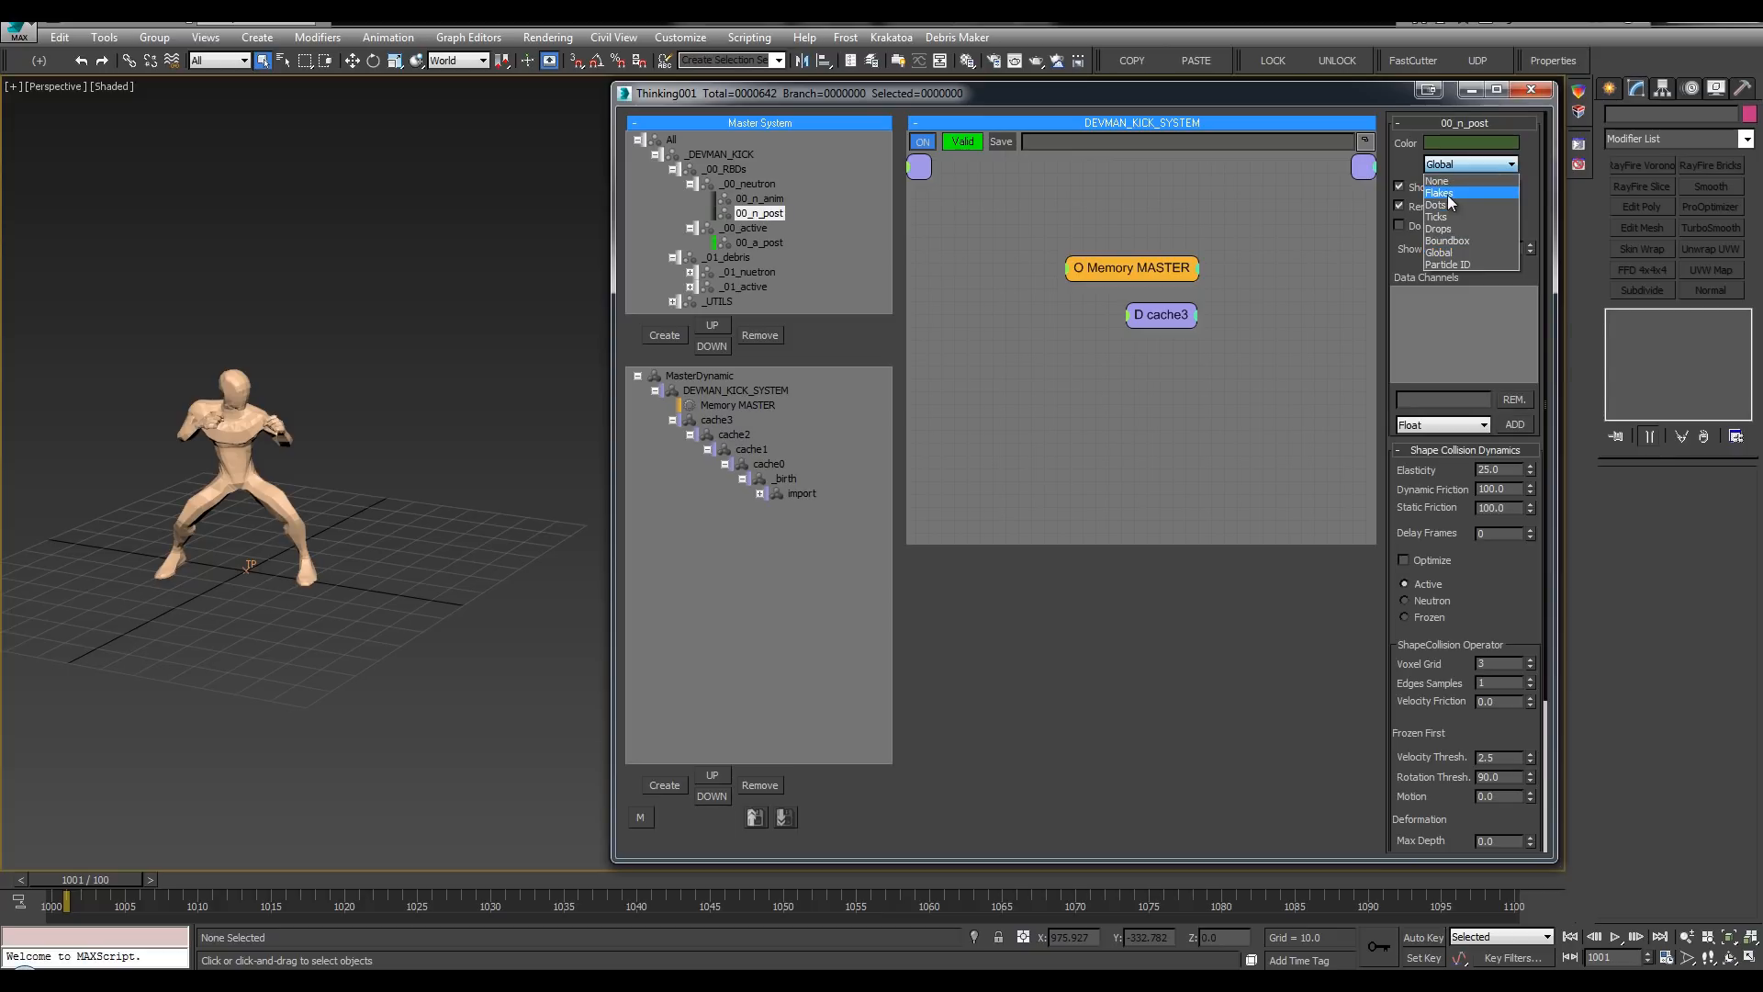
pyautogui.click(1451, 184)
# Step: Set the particle display type of the 00_a_post group to None
pyautogui.click(763, 243)
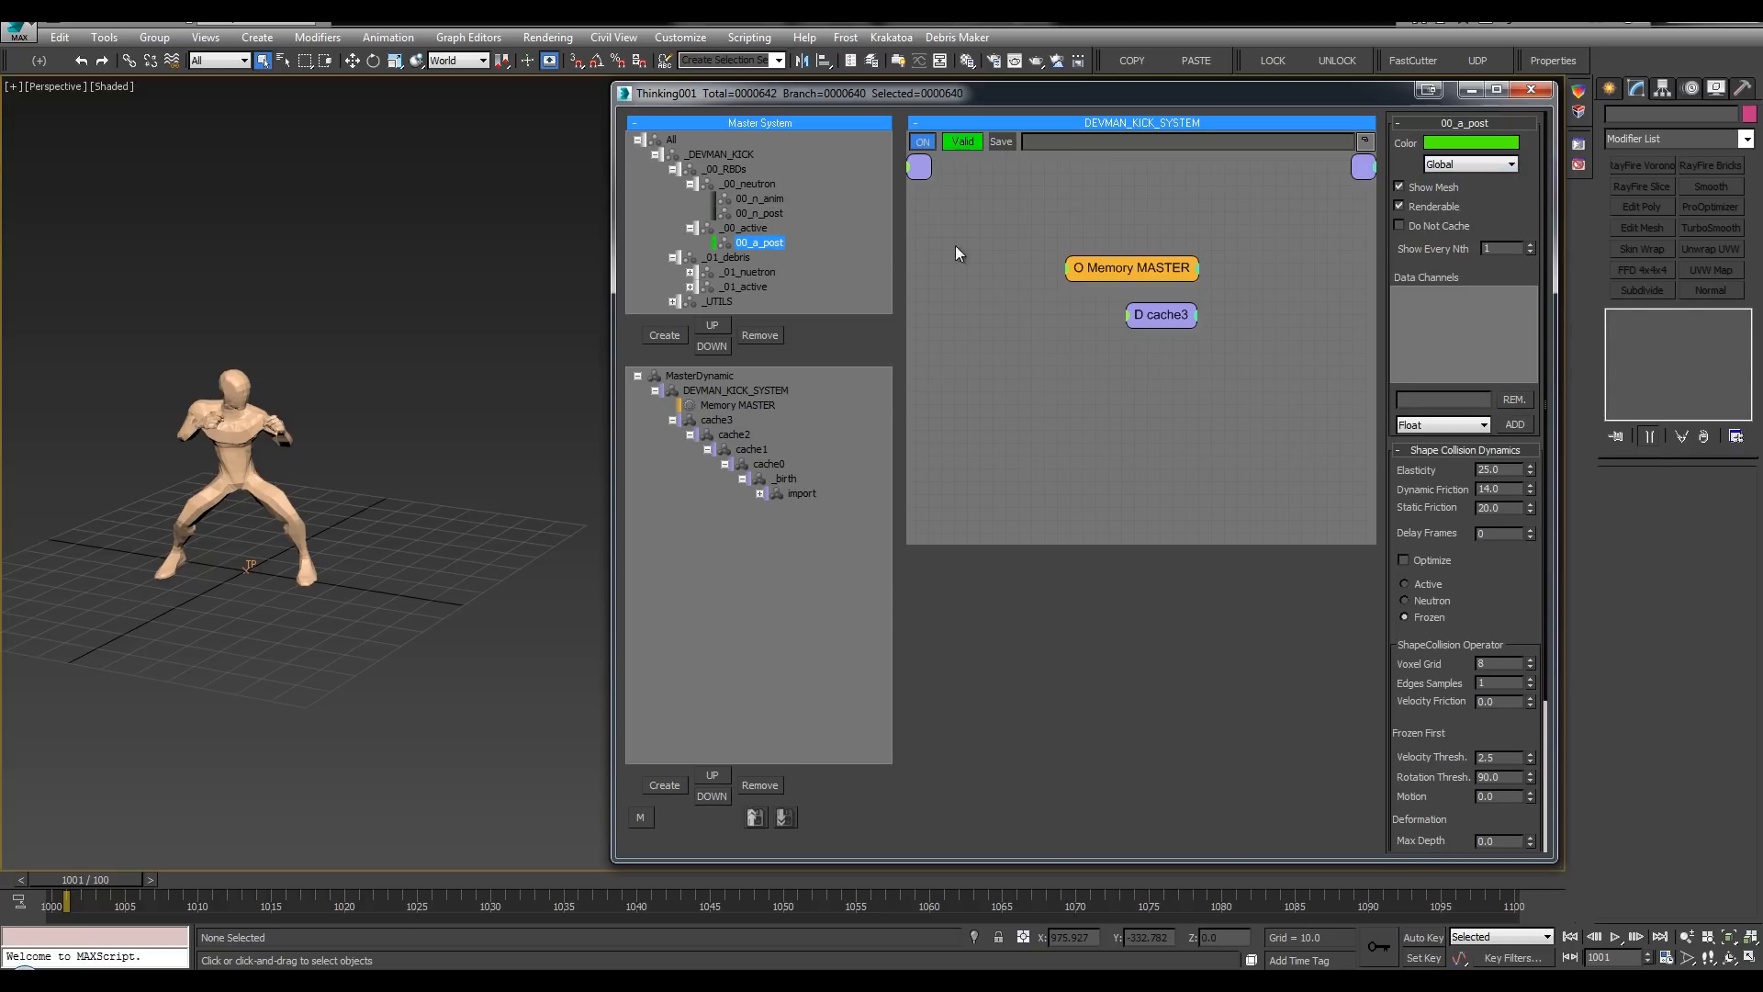
pyautogui.click(705, 228)
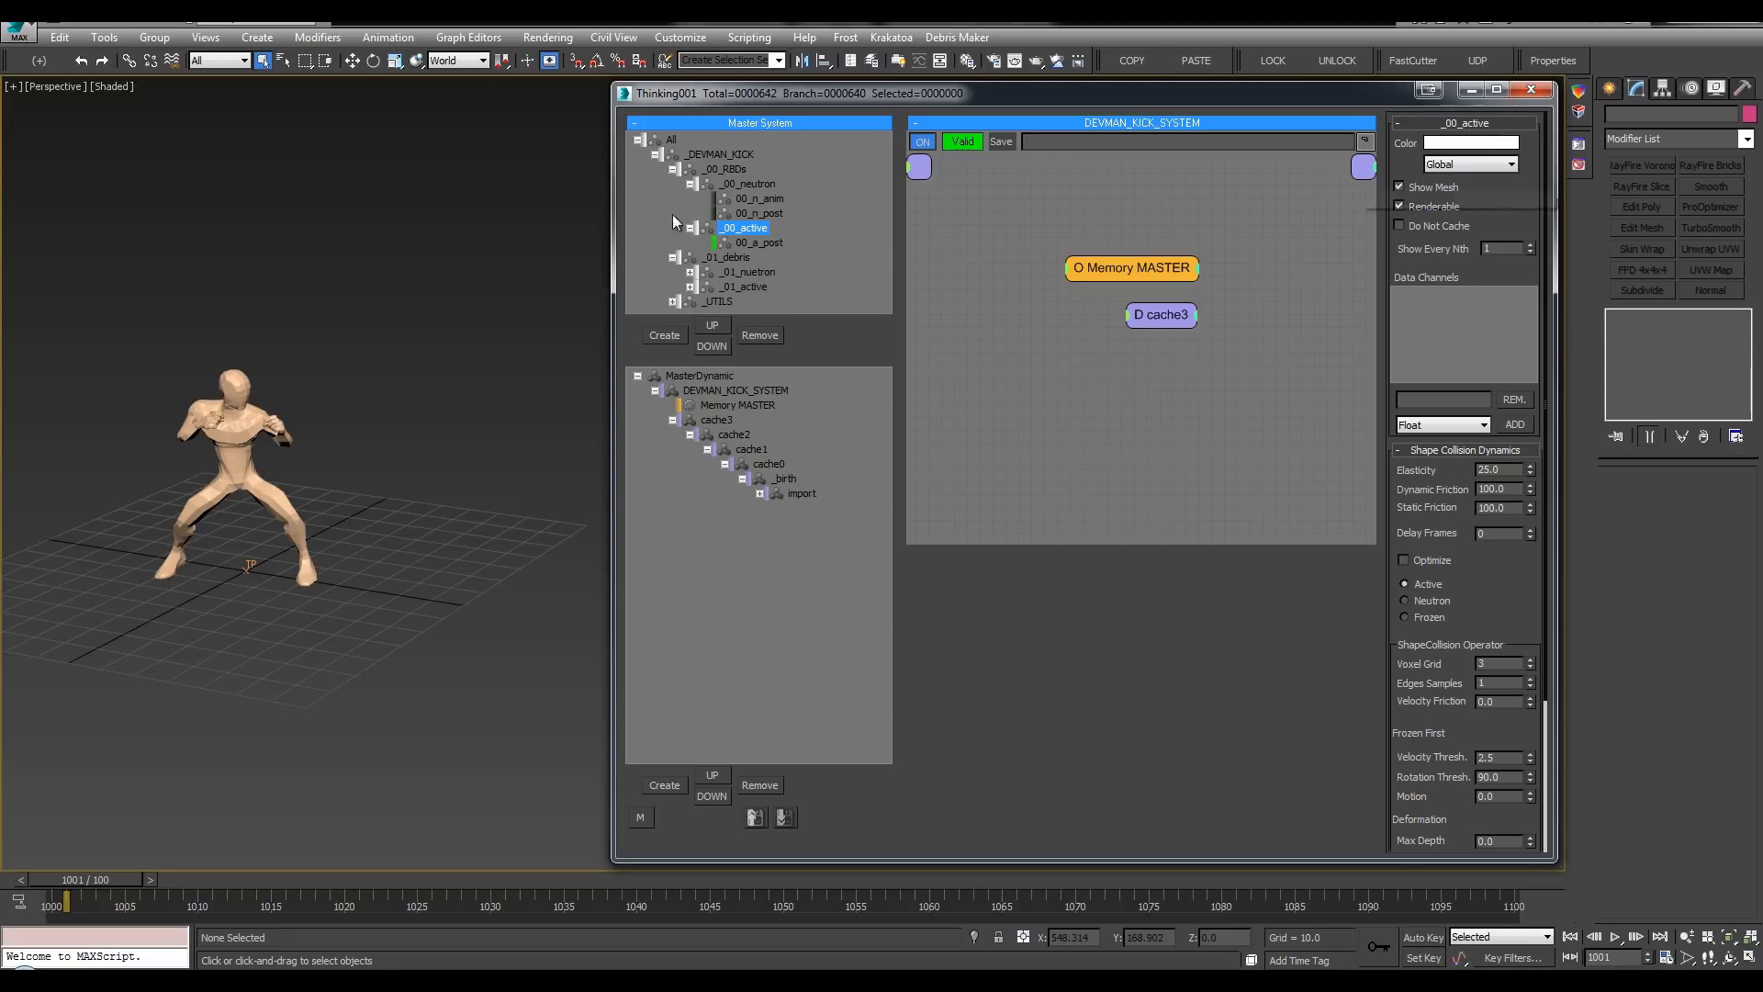
pyautogui.click(771, 245)
pyautogui.click(1457, 167)
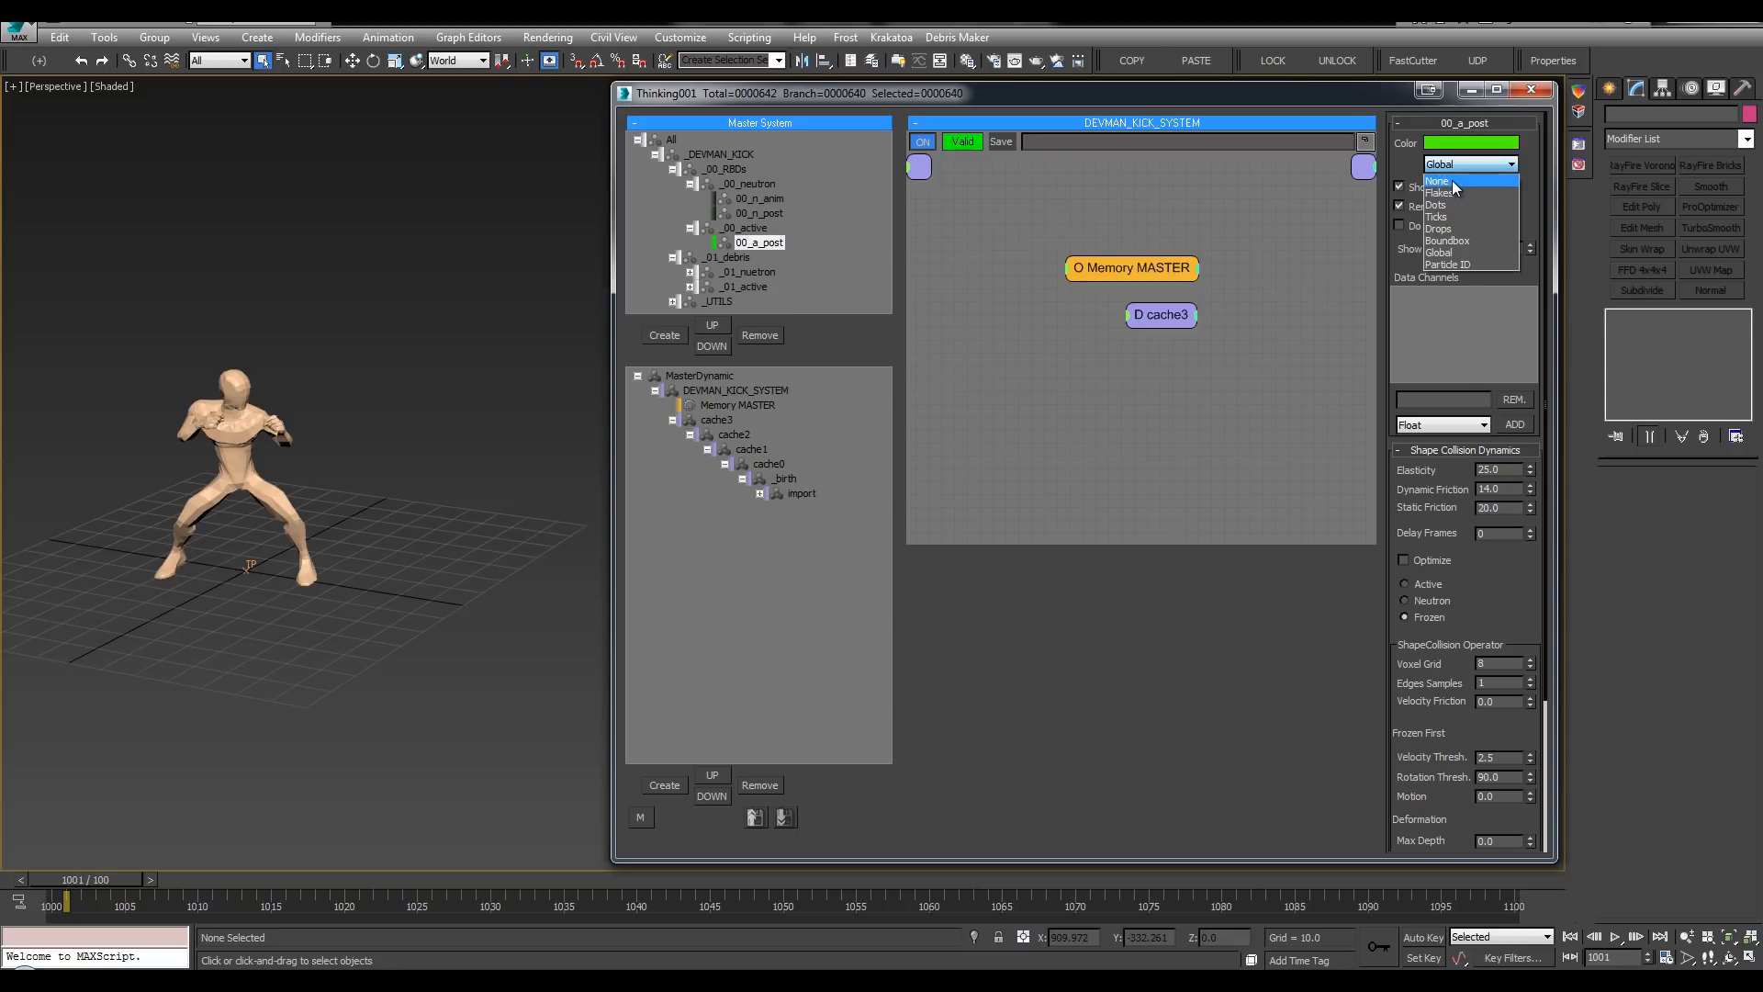
pyautogui.click(1452, 180)
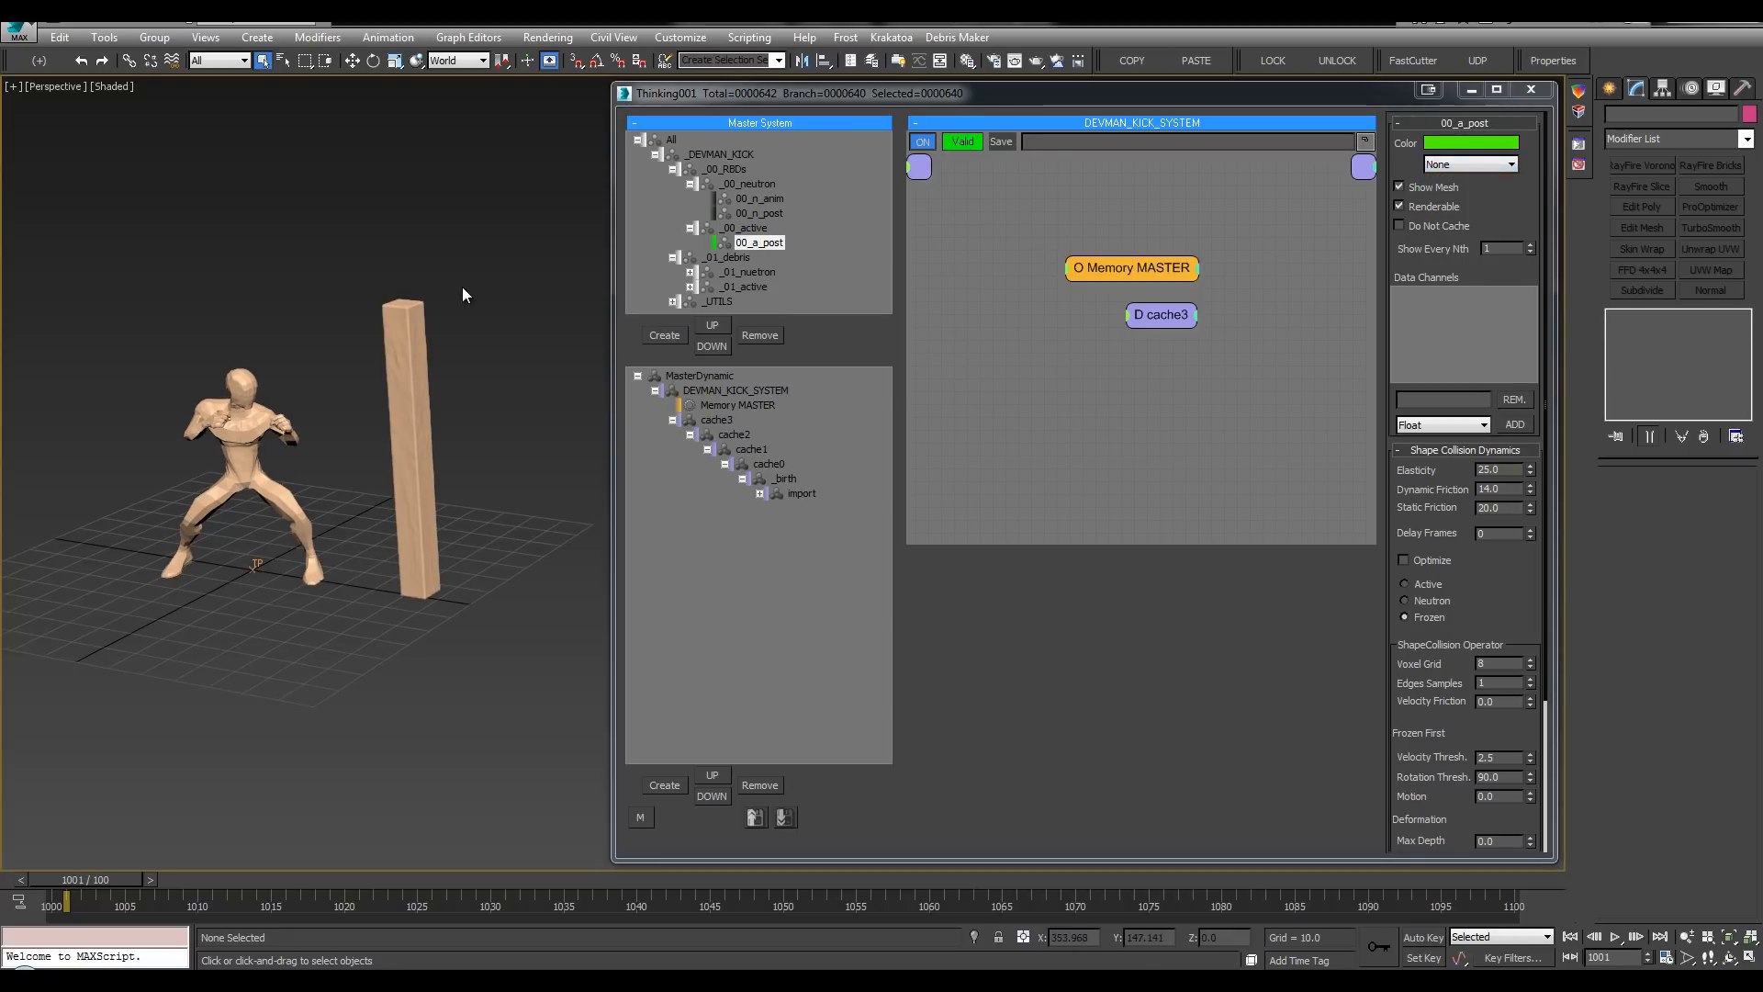
# Step: Examine the character and post particles in wireframe and open the 00_a_post group's colour selector, leaving it without a change
pyautogui.press('F3')
pyautogui.moveTo(330, 355); pyautogui.dragTo(390, 351, button='middle')
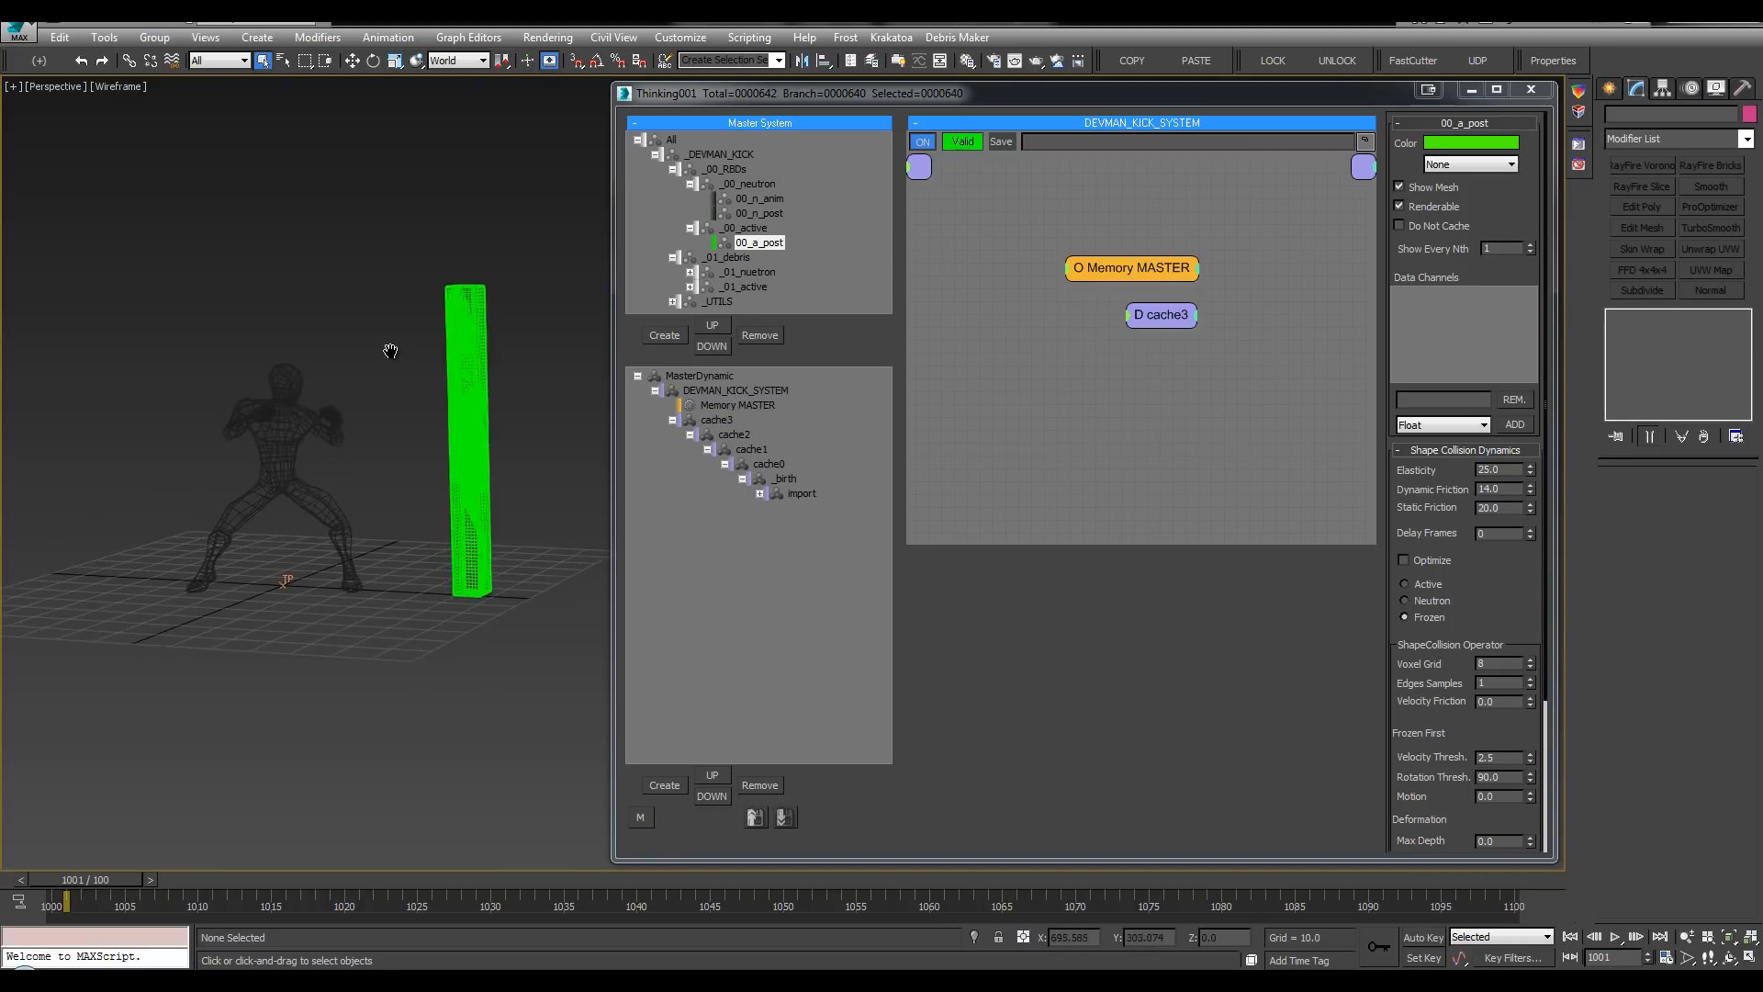
pyautogui.scroll(4, 391, 351)
pyautogui.click(715, 243)
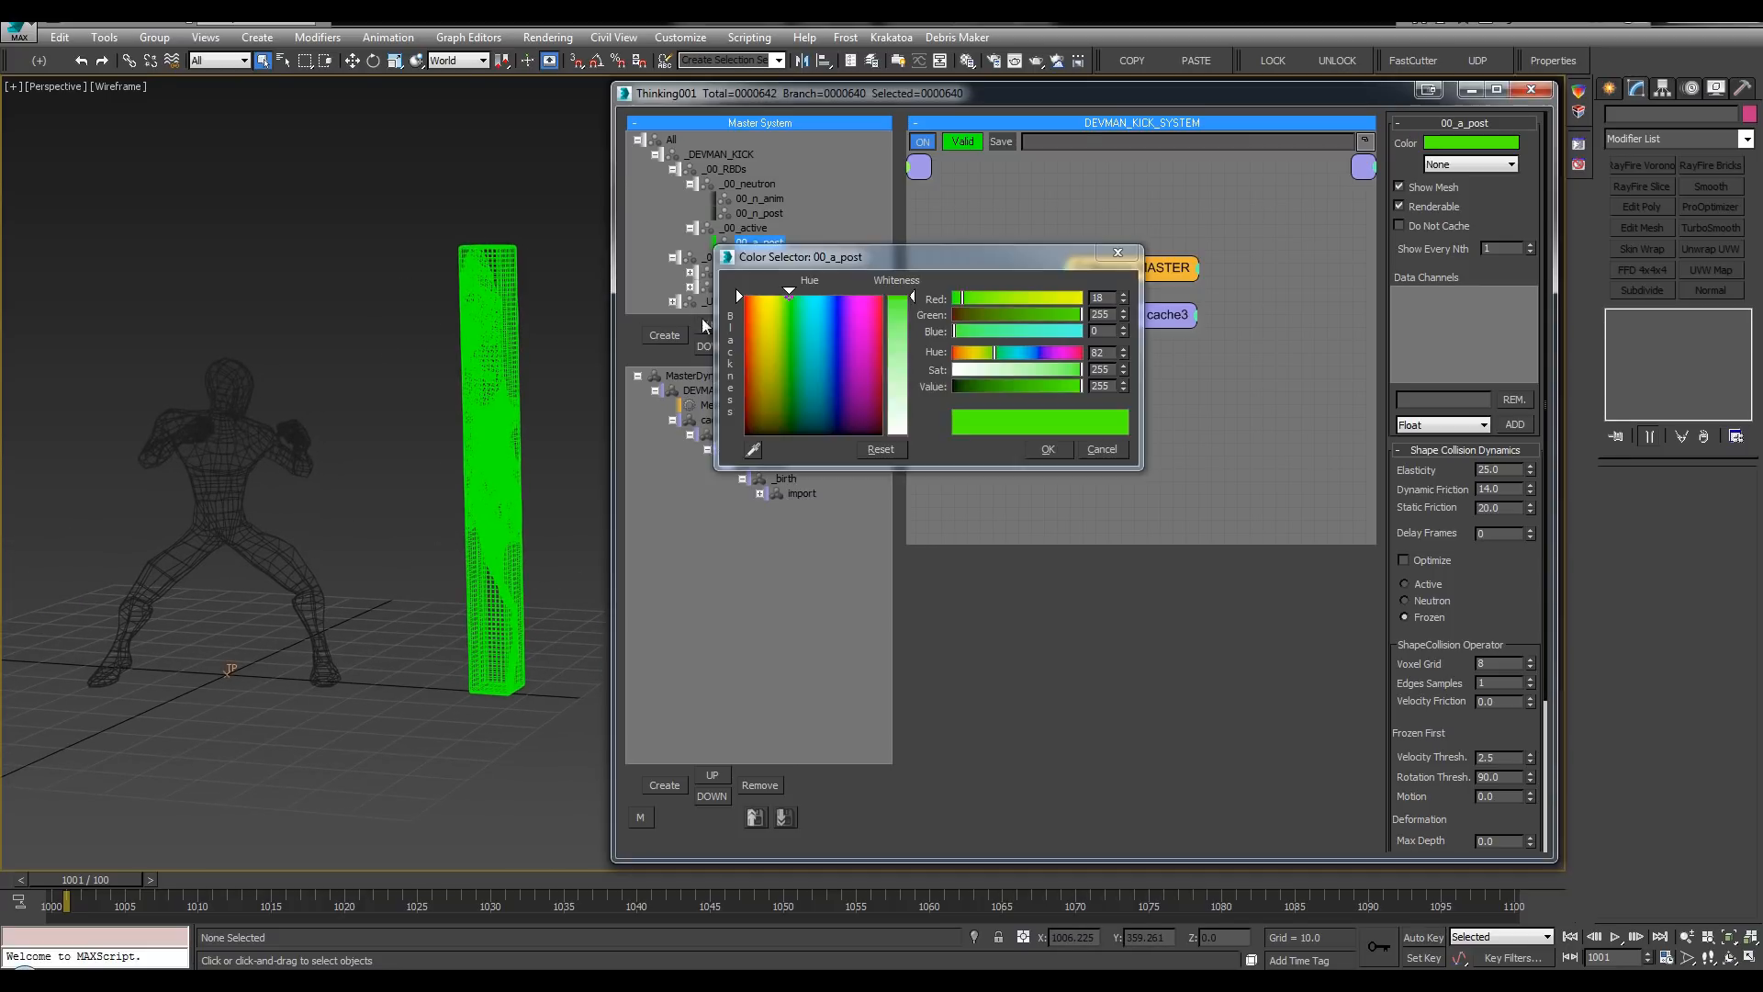
pyautogui.moveTo(809, 331); pyautogui.dragTo(822, 374)
pyautogui.click(1101, 449)
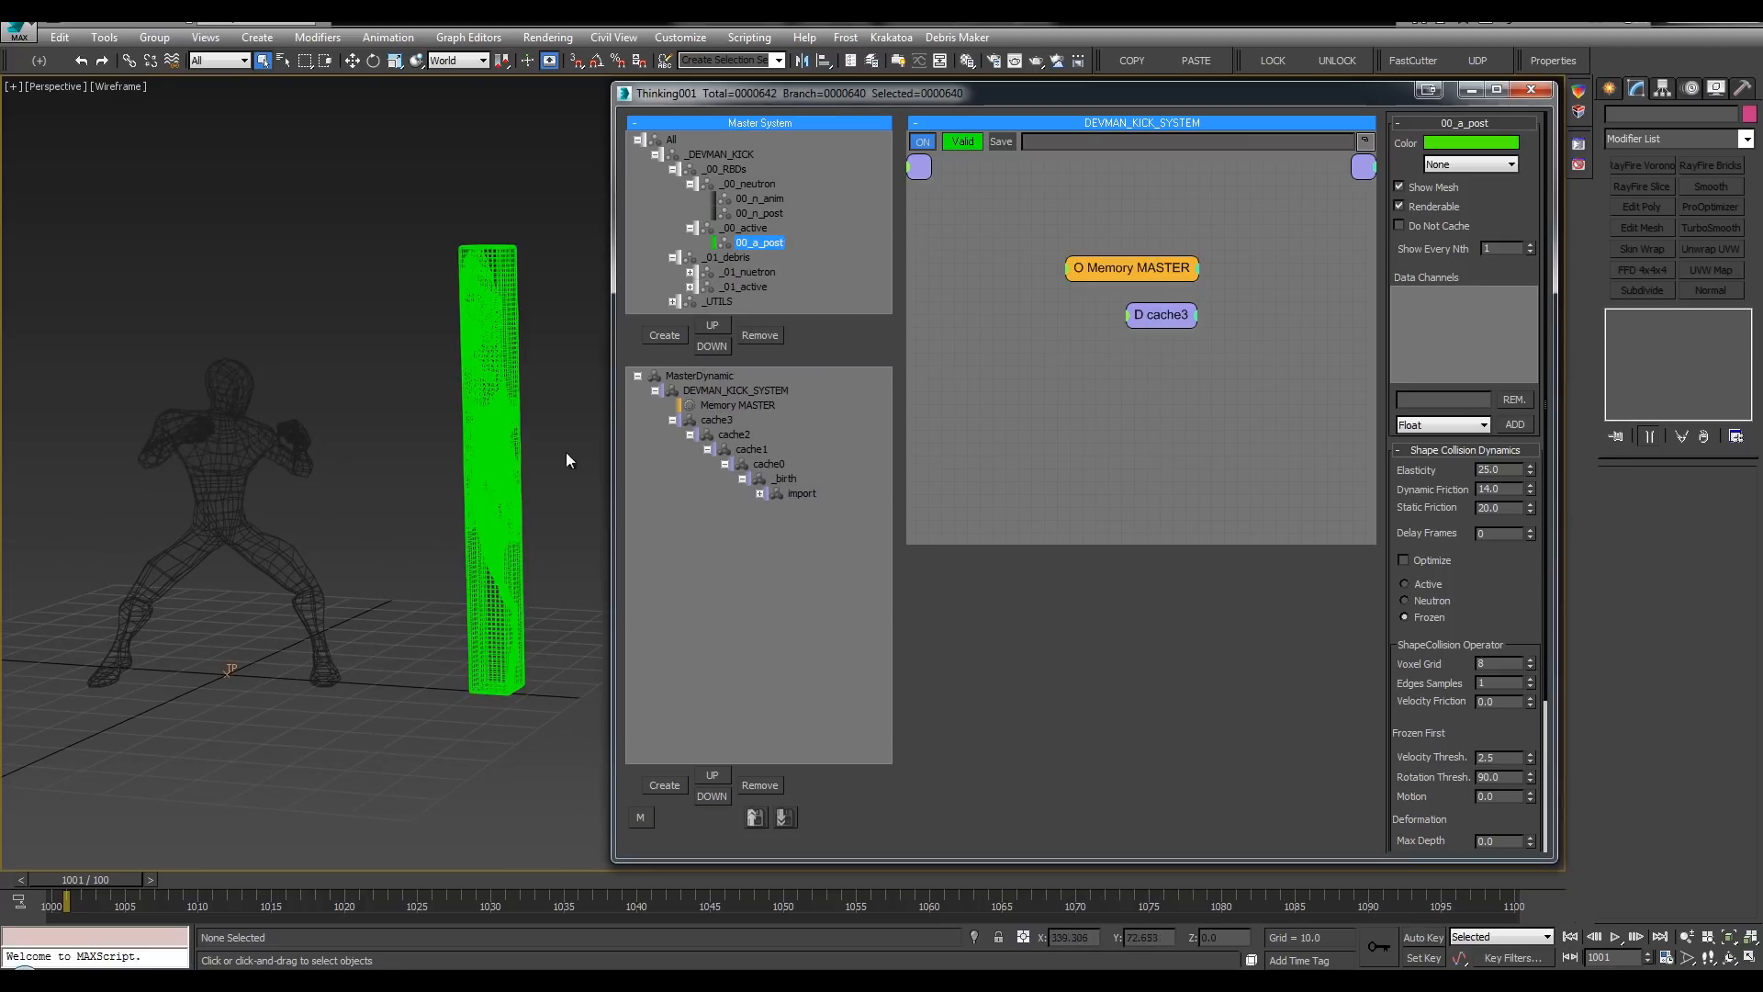
# Step: Return to shaded display, play the simulation and scrub through its first frames to examine the character particle's animation beside the post
pyautogui.moveTo(514, 432); pyautogui.dragTo(304, 296, button='middle')
pyautogui.press('F3')
pyautogui.press('/')
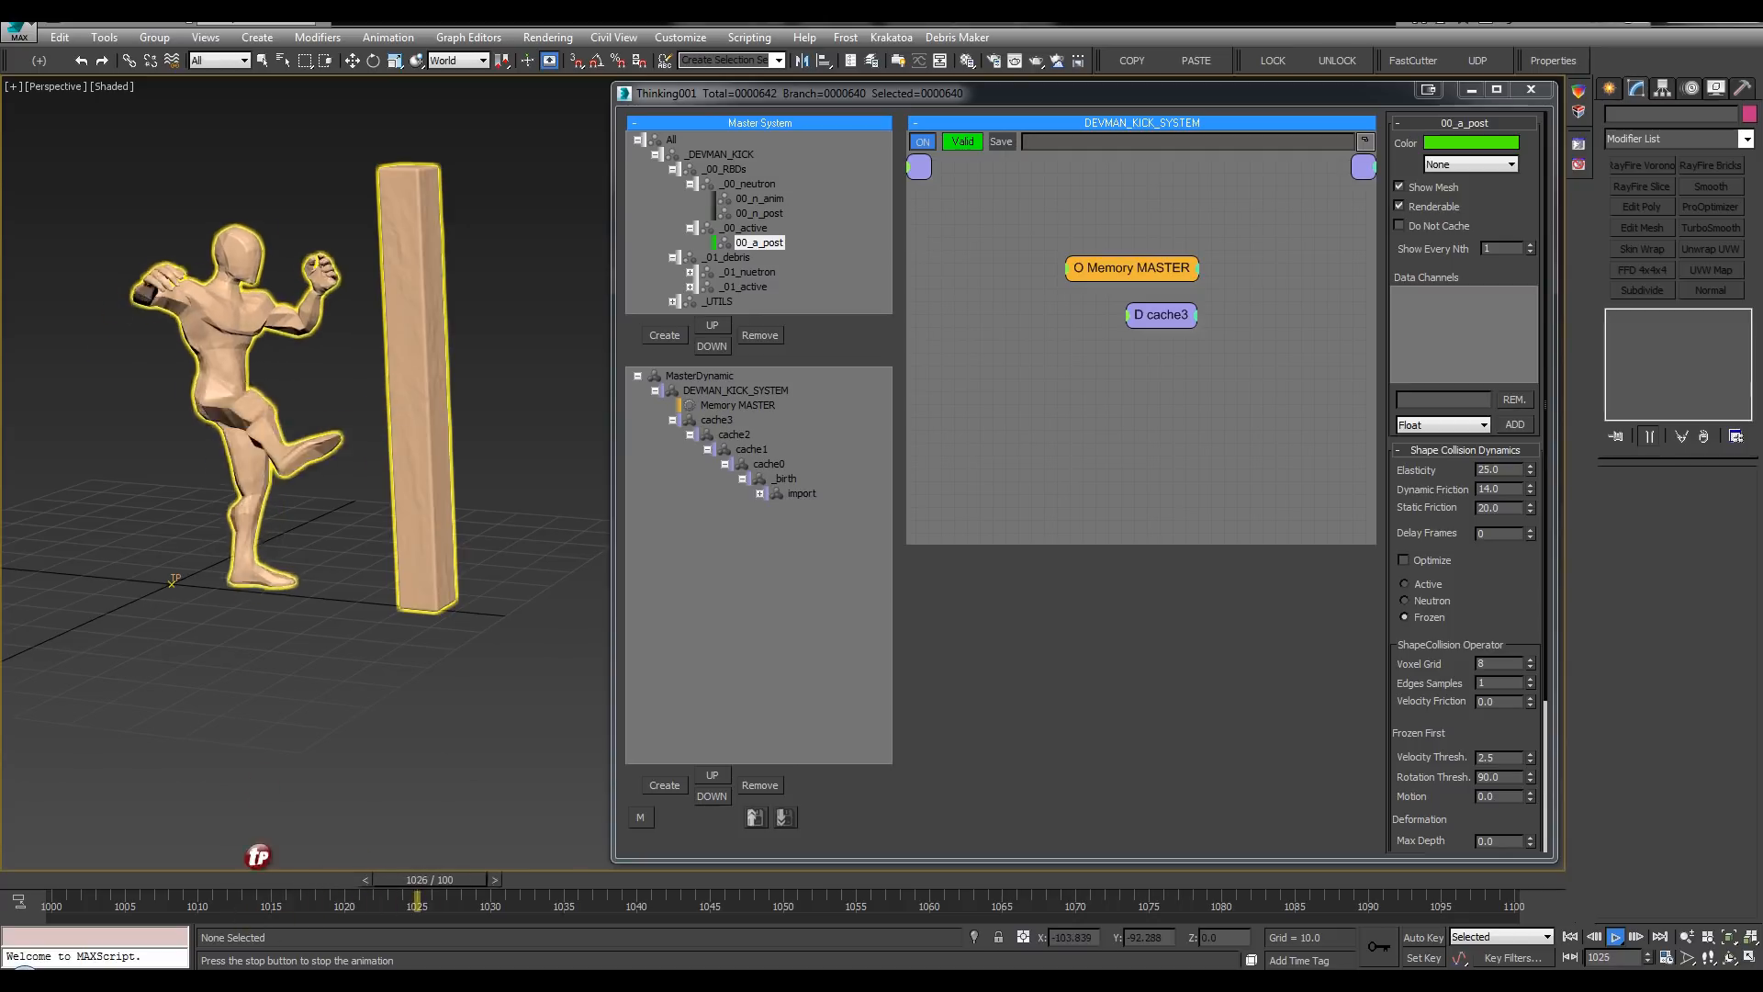
pyautogui.moveTo(61, 880); pyautogui.dragTo(173, 876)
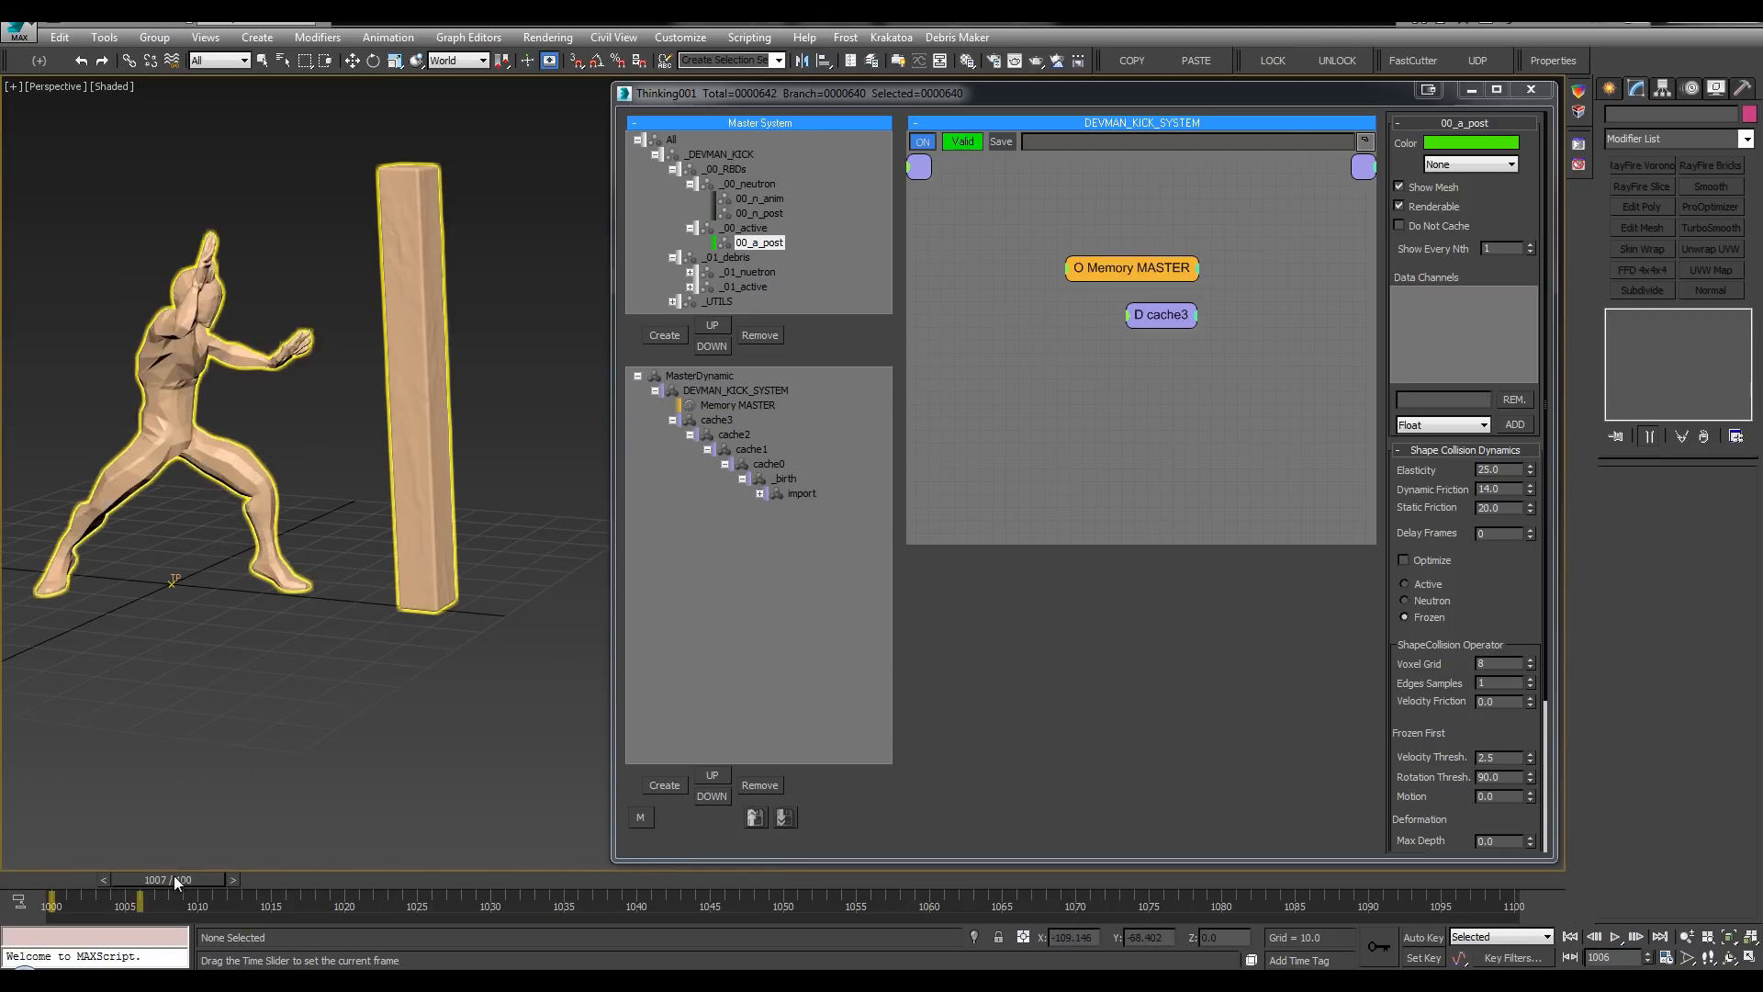
pyautogui.keyDown('alt'); pyautogui.moveTo(279, 439); pyautogui.dragTo(393, 411, button='middle'); pyautogui.keyUp('alt')
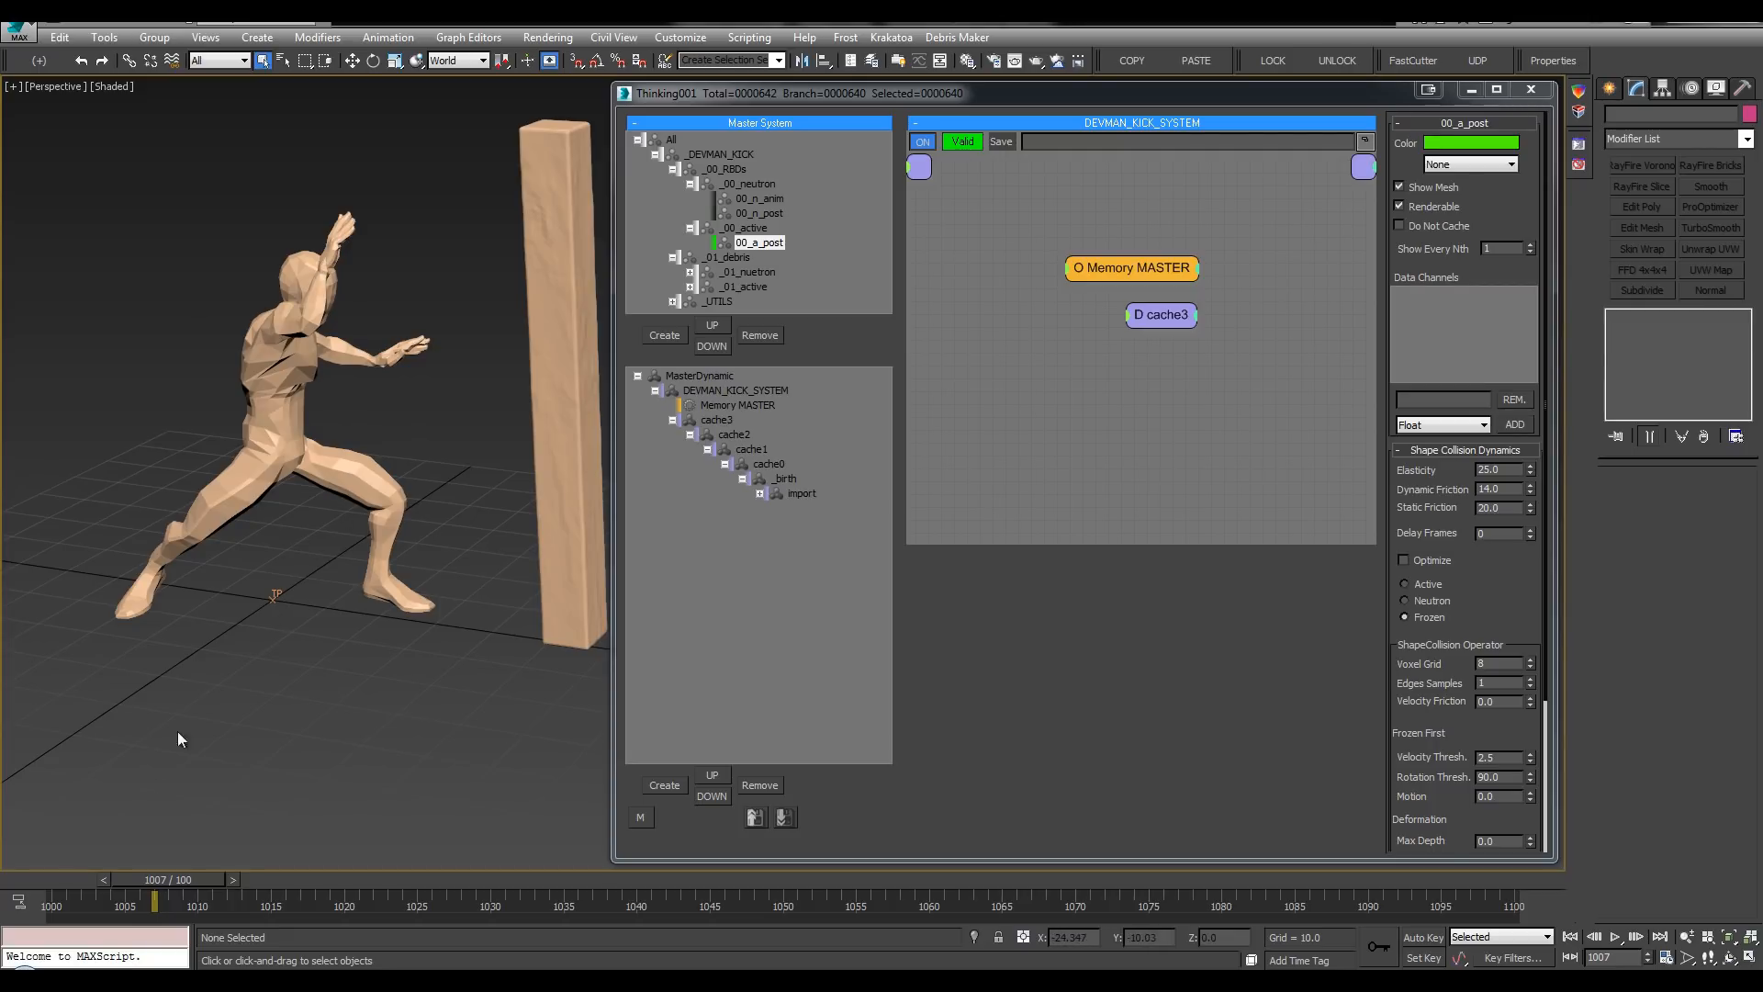
pyautogui.moveTo(69, 879); pyautogui.dragTo(182, 880)
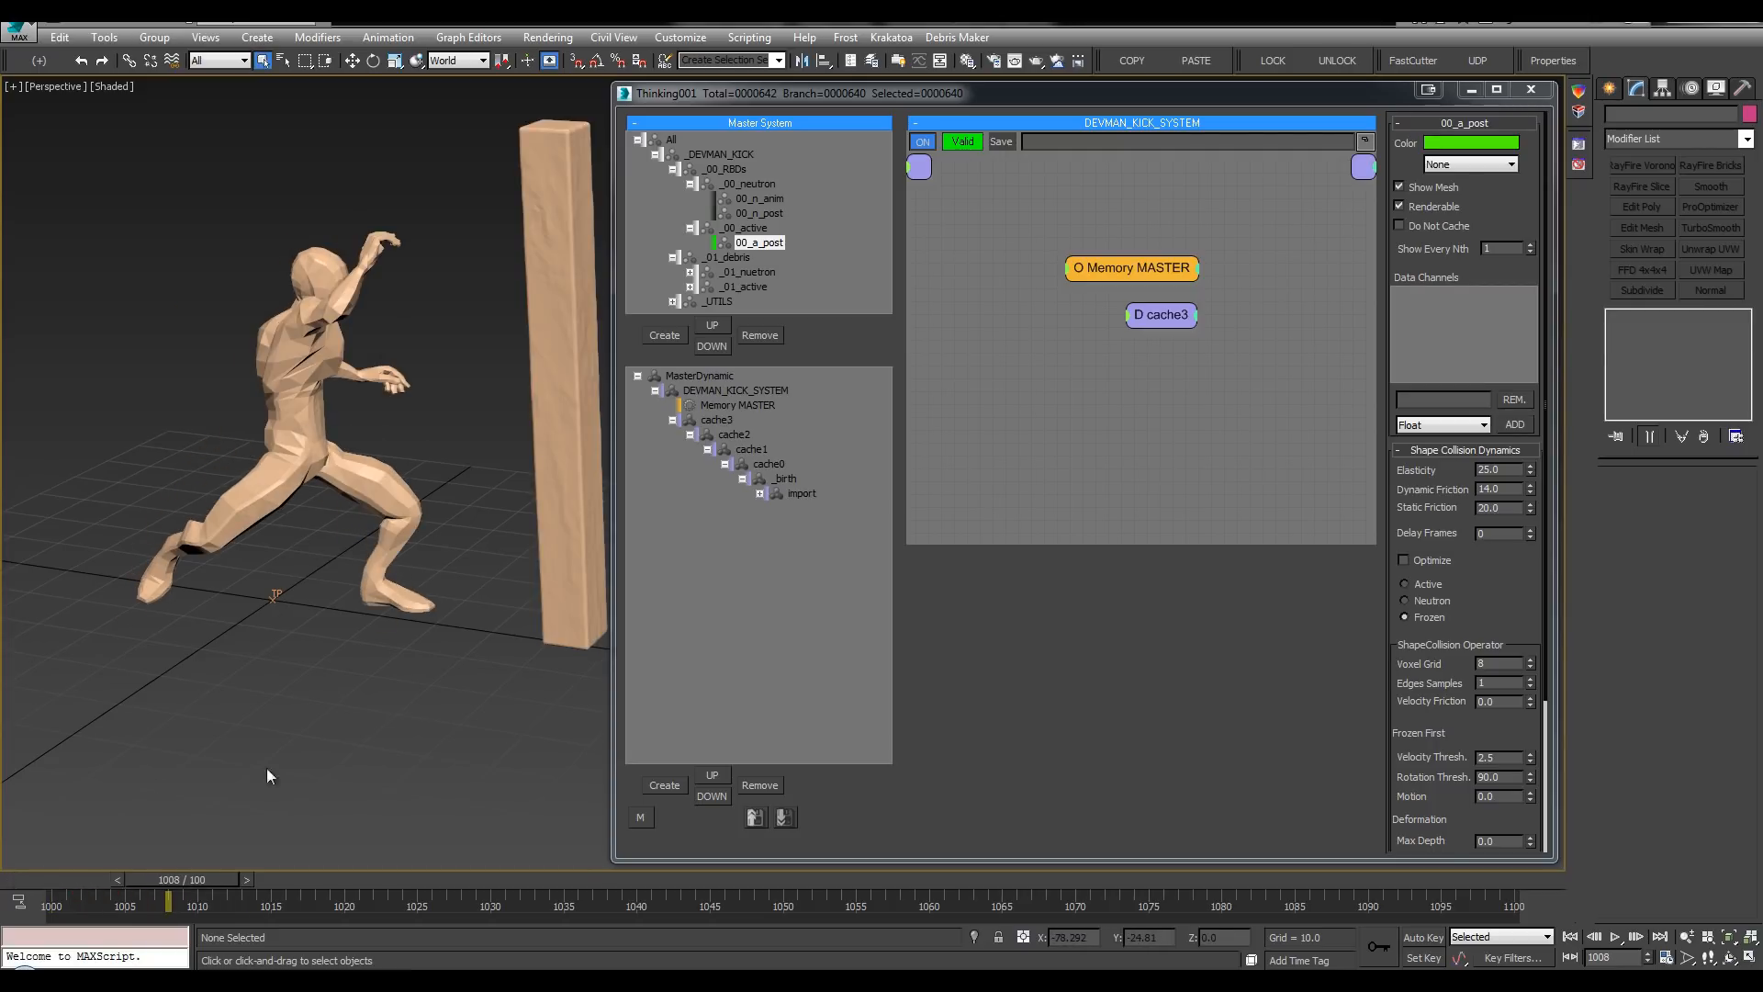
# Step: Show the 00_devman_sim layer, play the animation to compare its mesh with the character particle, and hide the layer again
pyautogui.press('l')
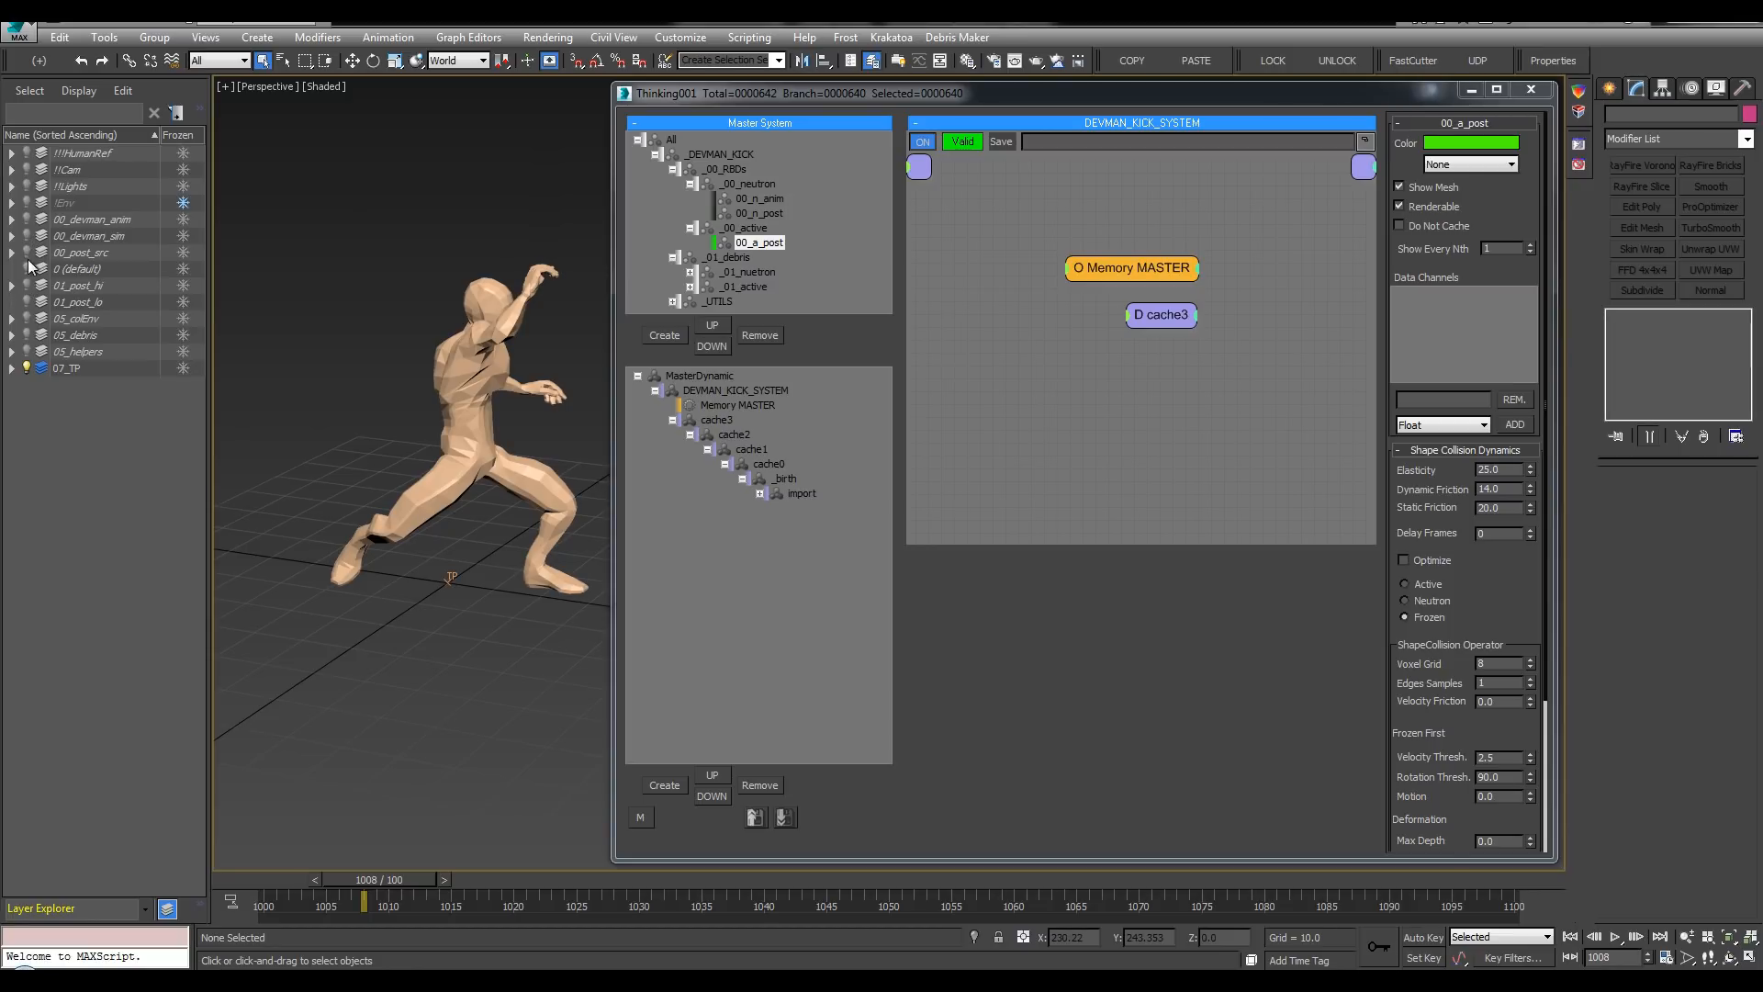
pyautogui.click(27, 236)
pyautogui.moveTo(506, 285); pyautogui.dragTo(398, 241, button='middle')
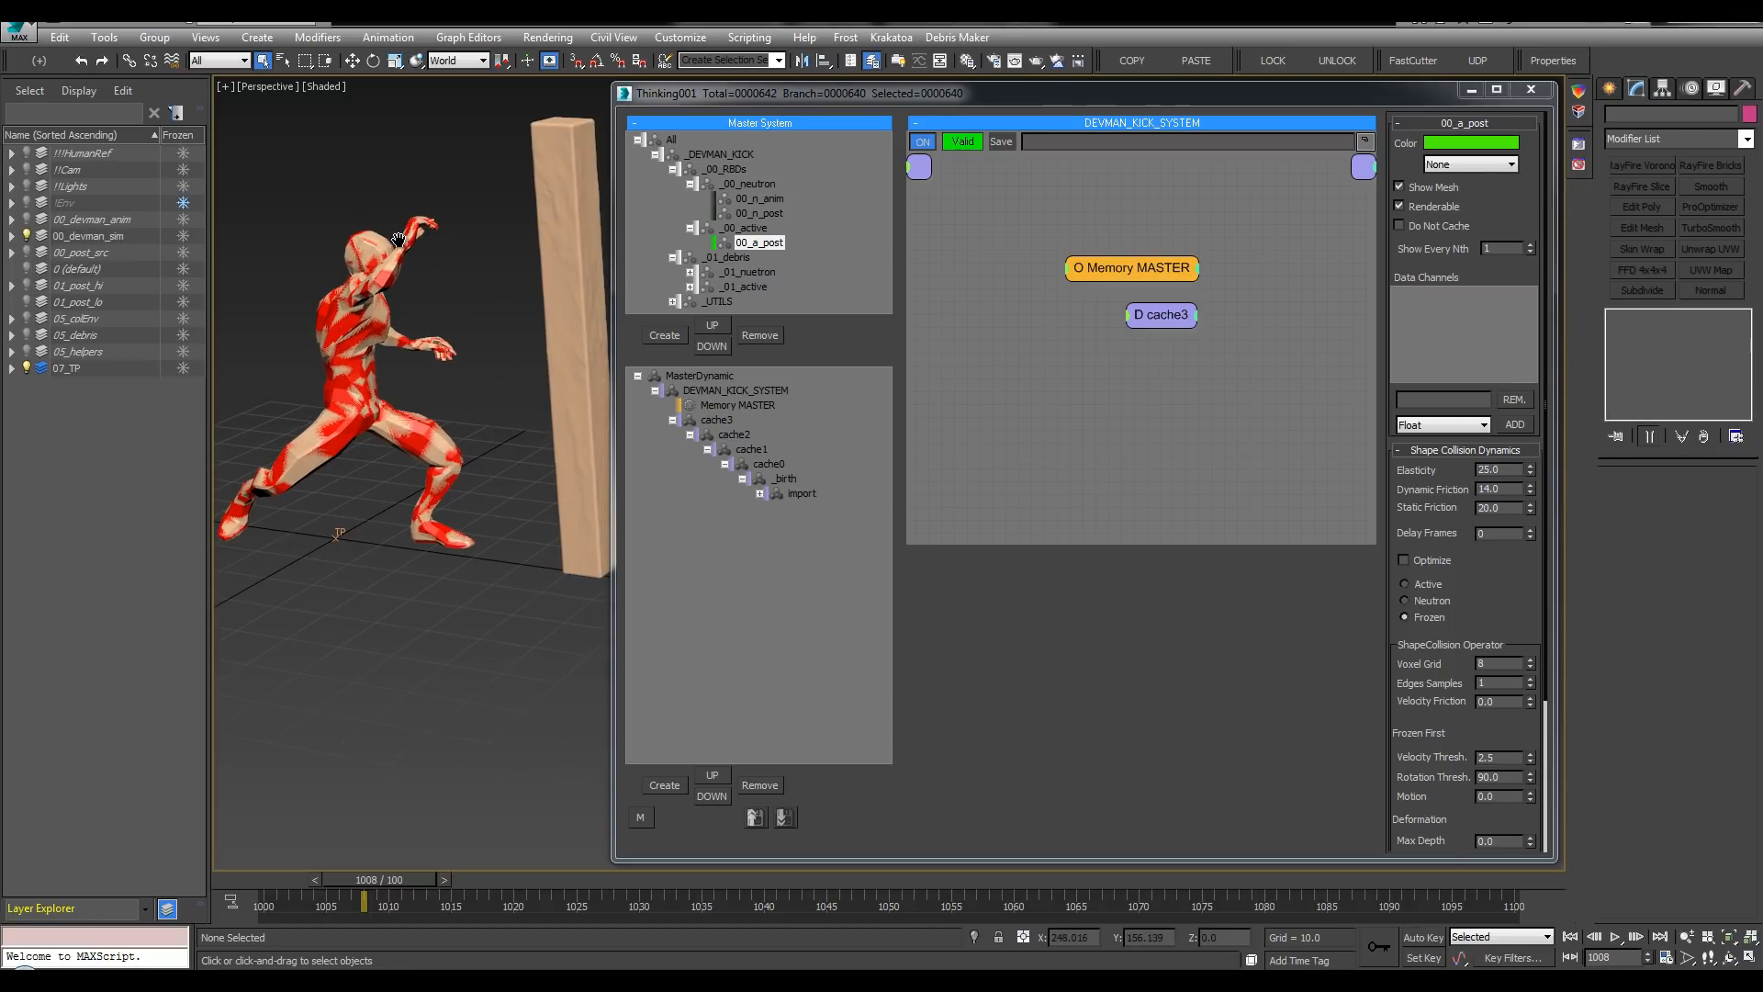
pyautogui.press('/')
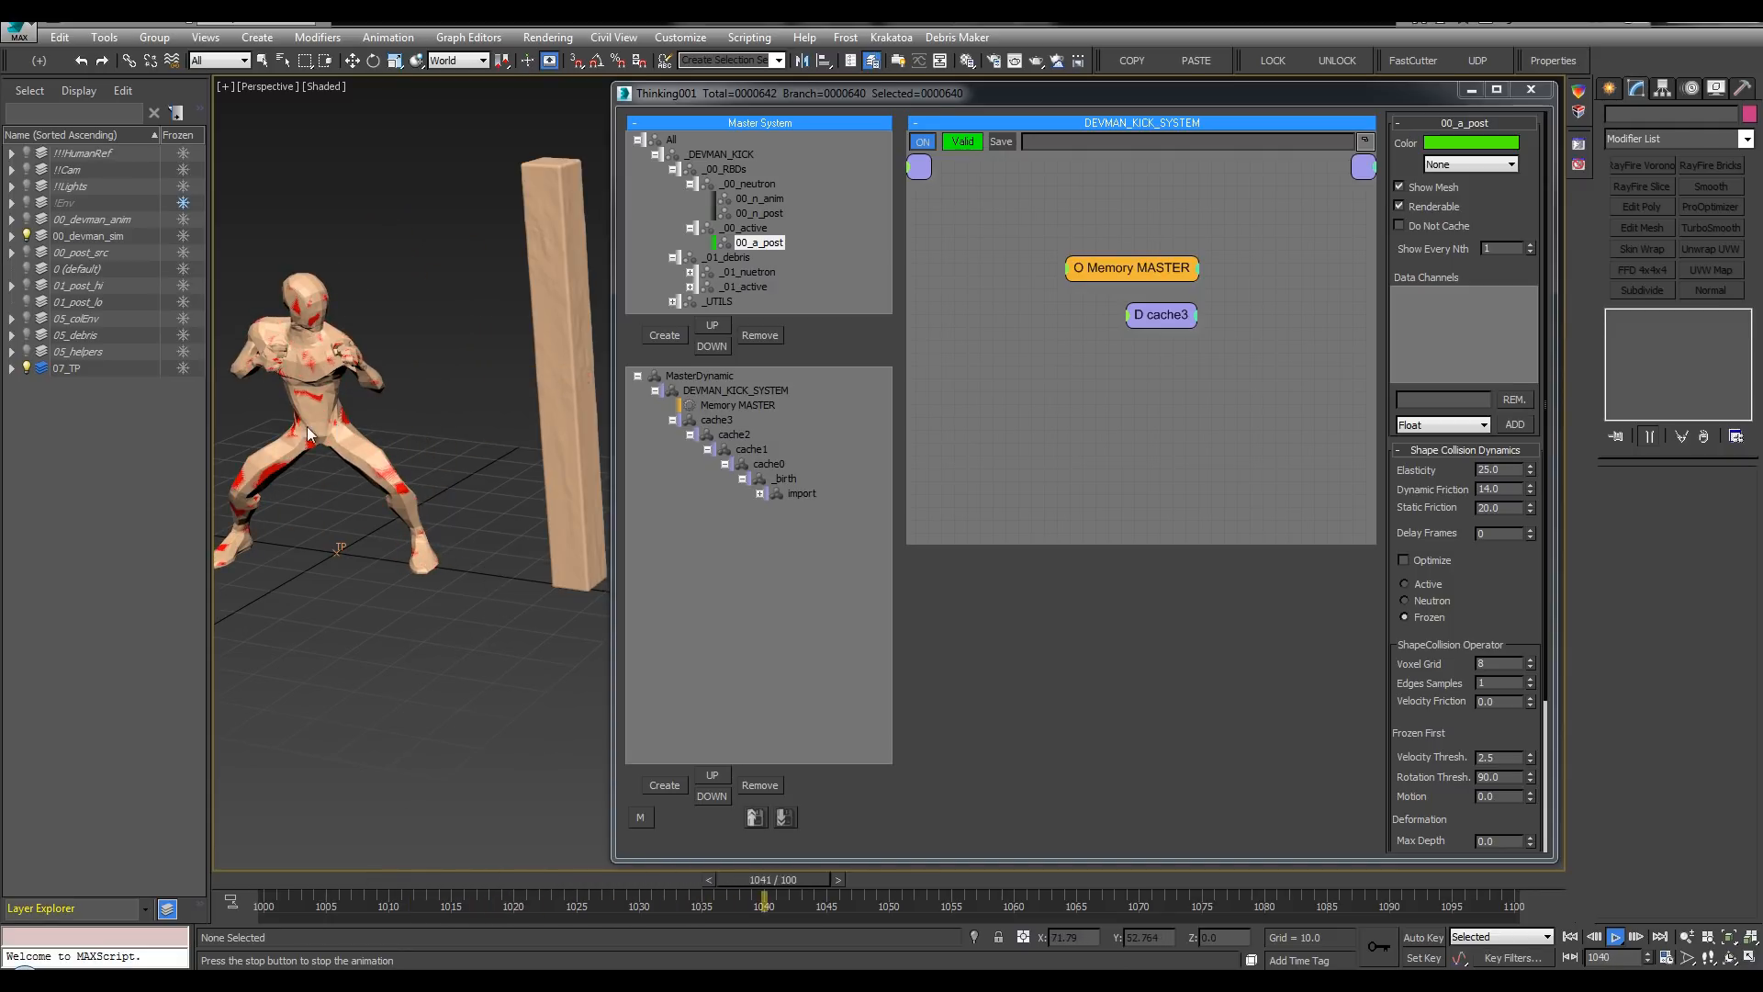
pyautogui.click(245, 878)
pyautogui.moveTo(285, 173); pyautogui.dragTo(321, 173, button='middle')
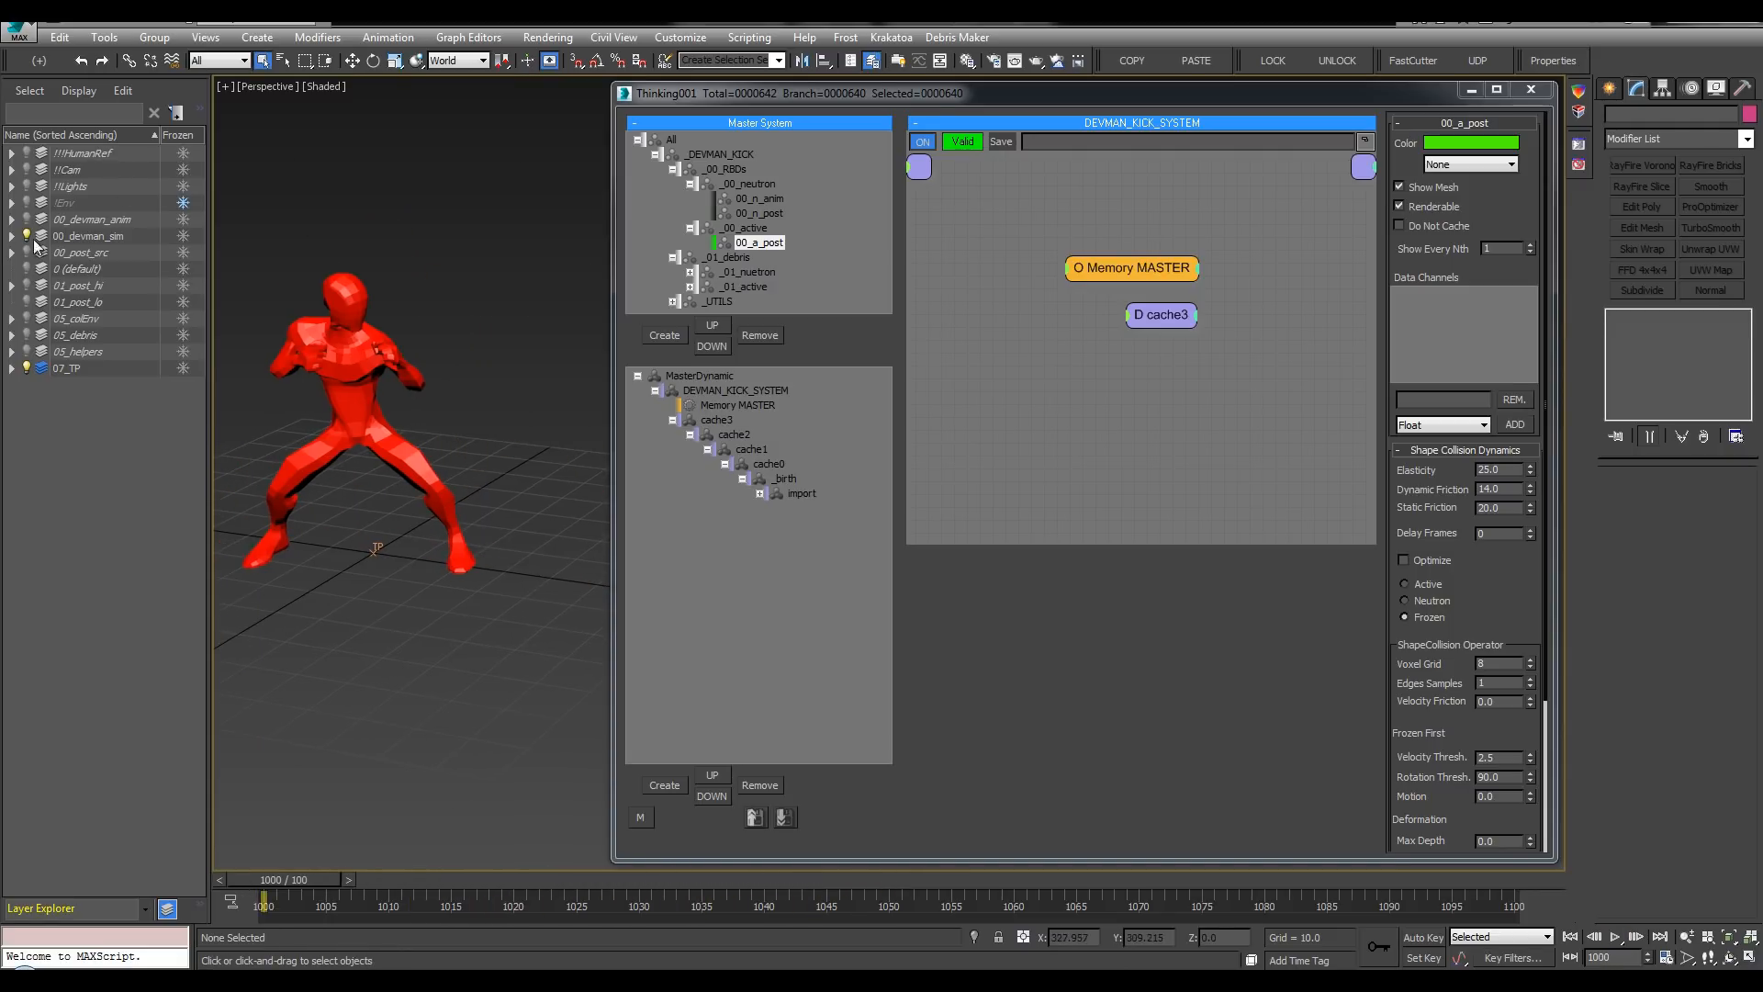
pyautogui.click(27, 236)
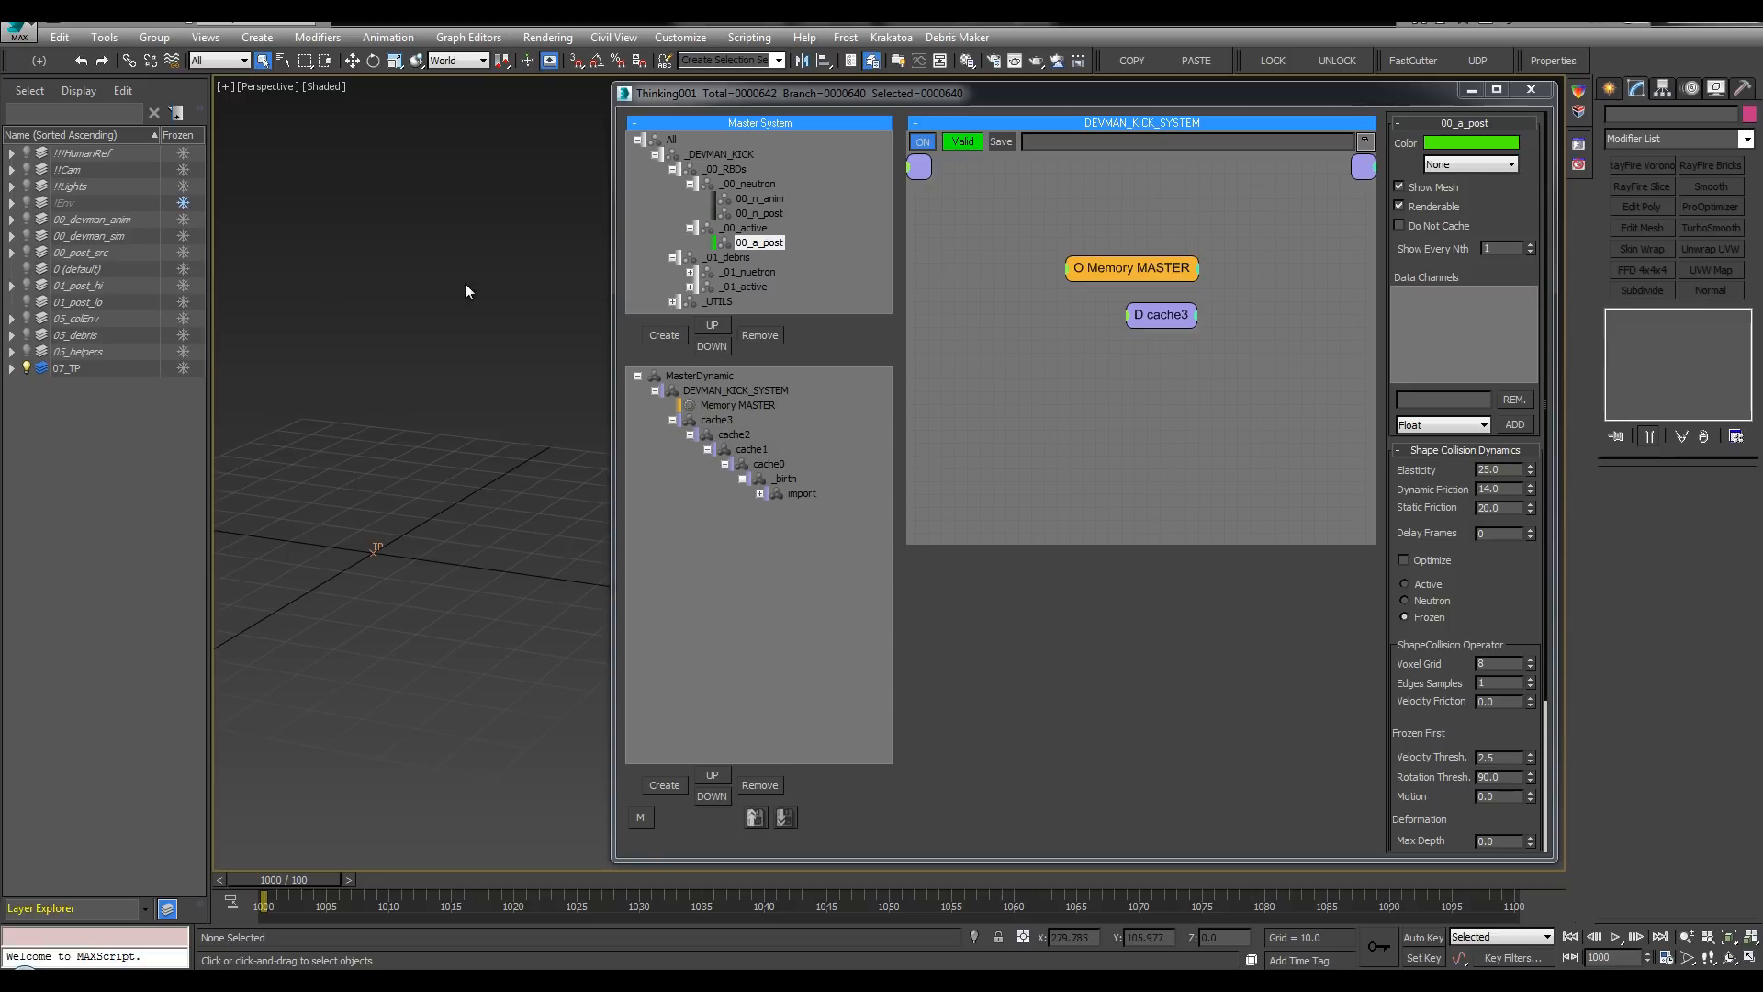
# Step: Review the import set inside _birth and its 00_n_anim operator, leaving the import set collapsed
pyautogui.click(761, 494)
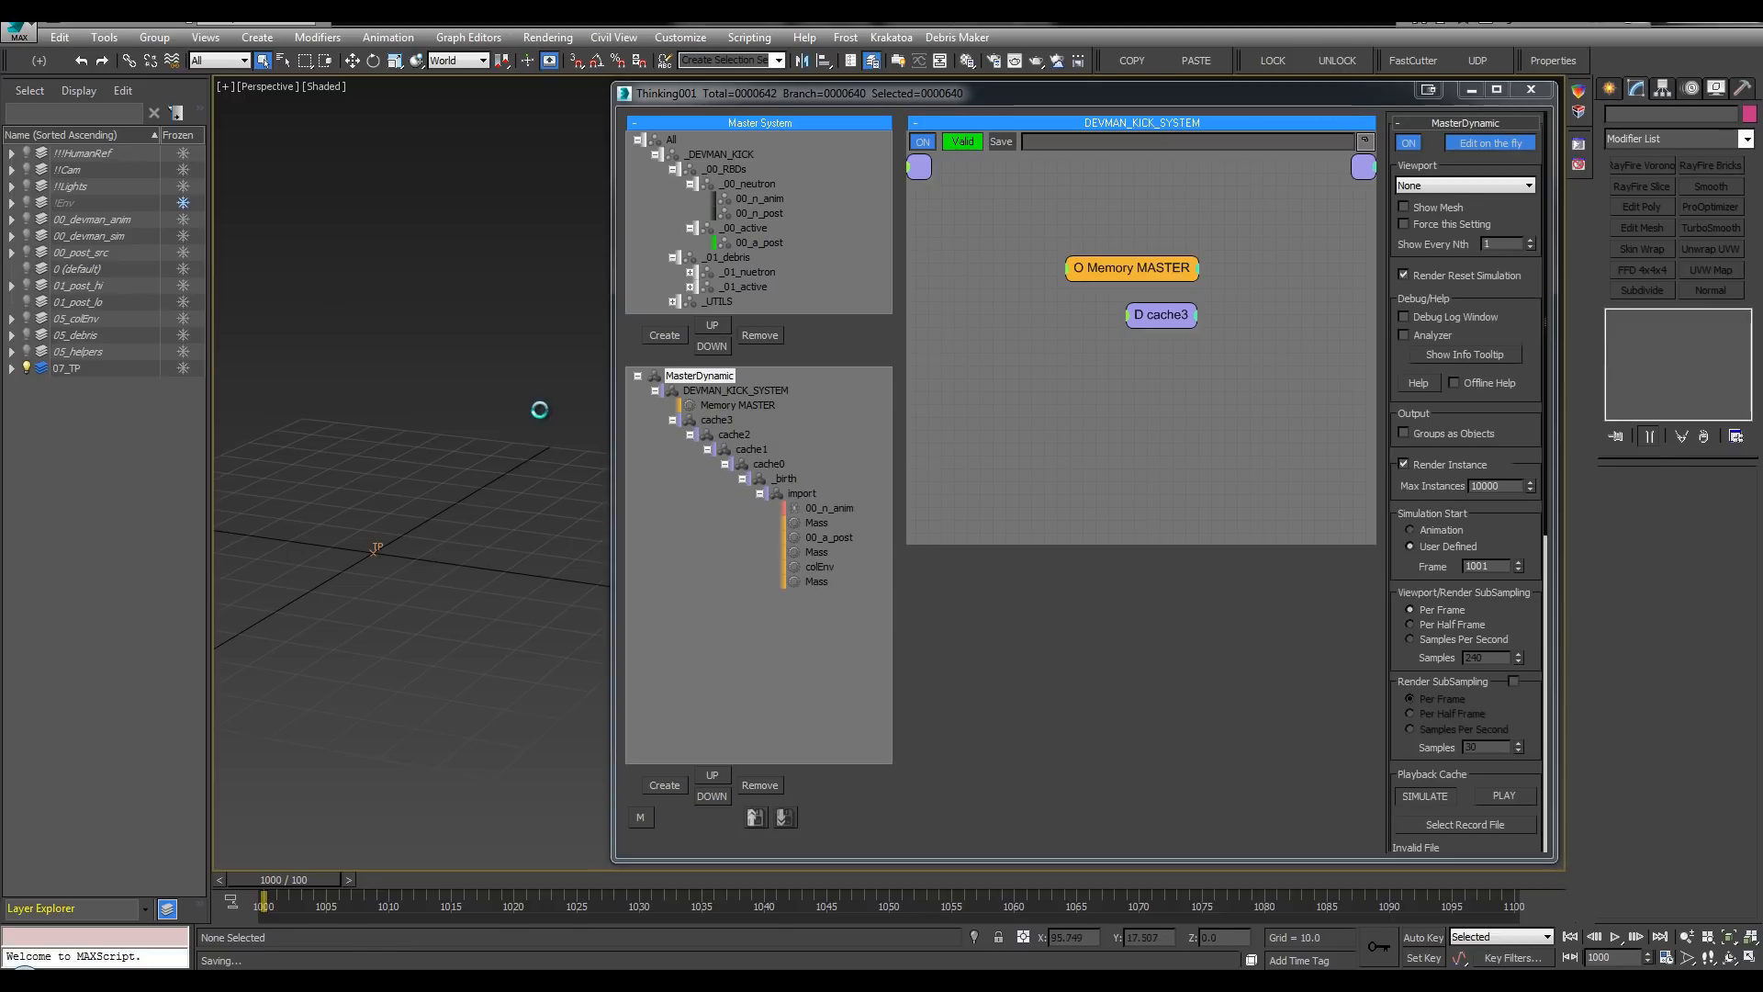
pyautogui.click(759, 494)
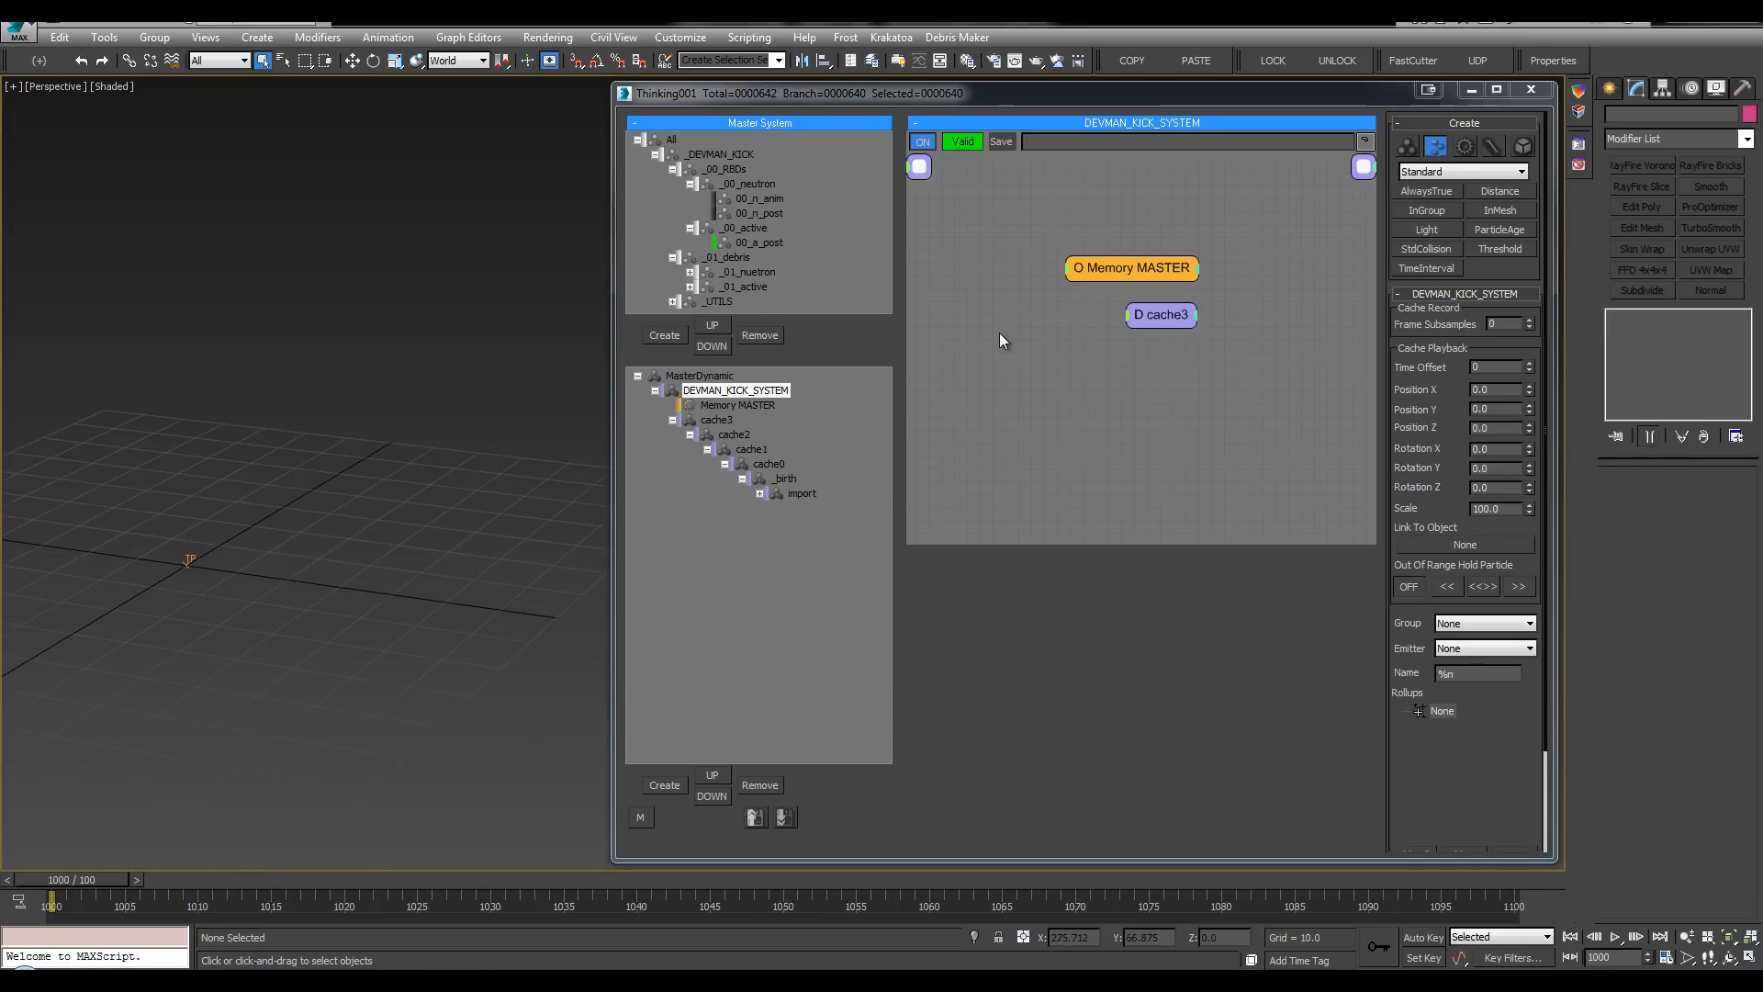
pyautogui.click(780, 483)
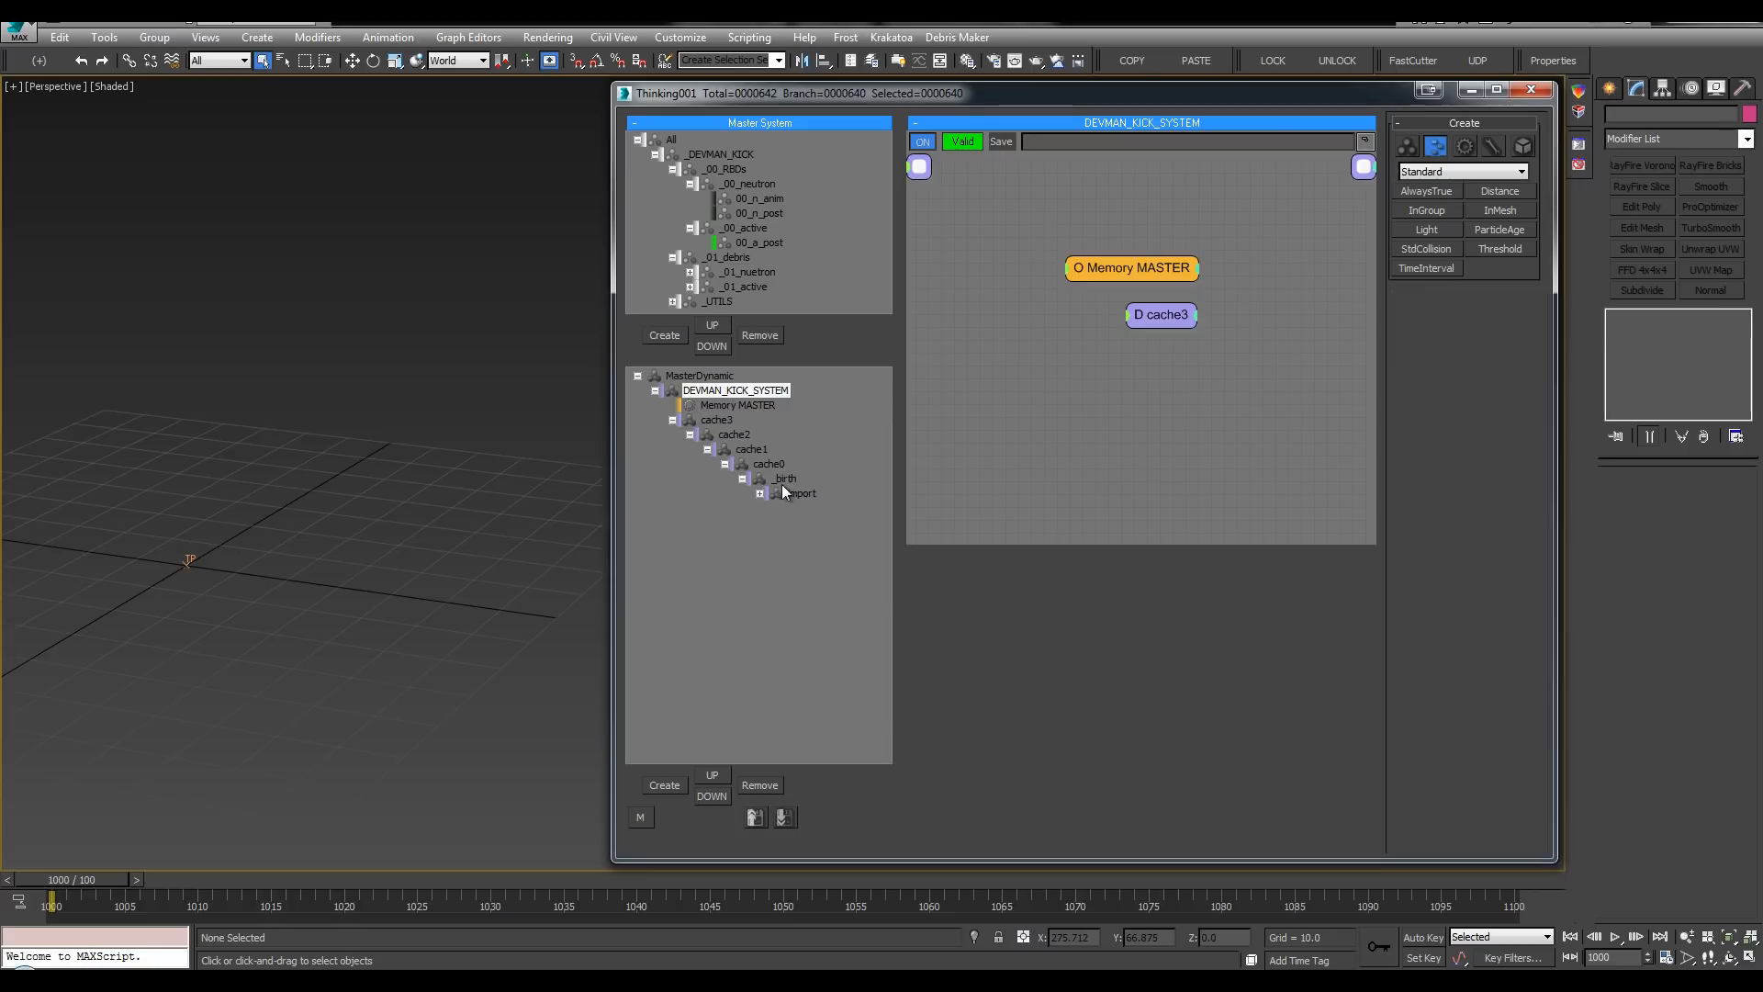
pyautogui.click(783, 482)
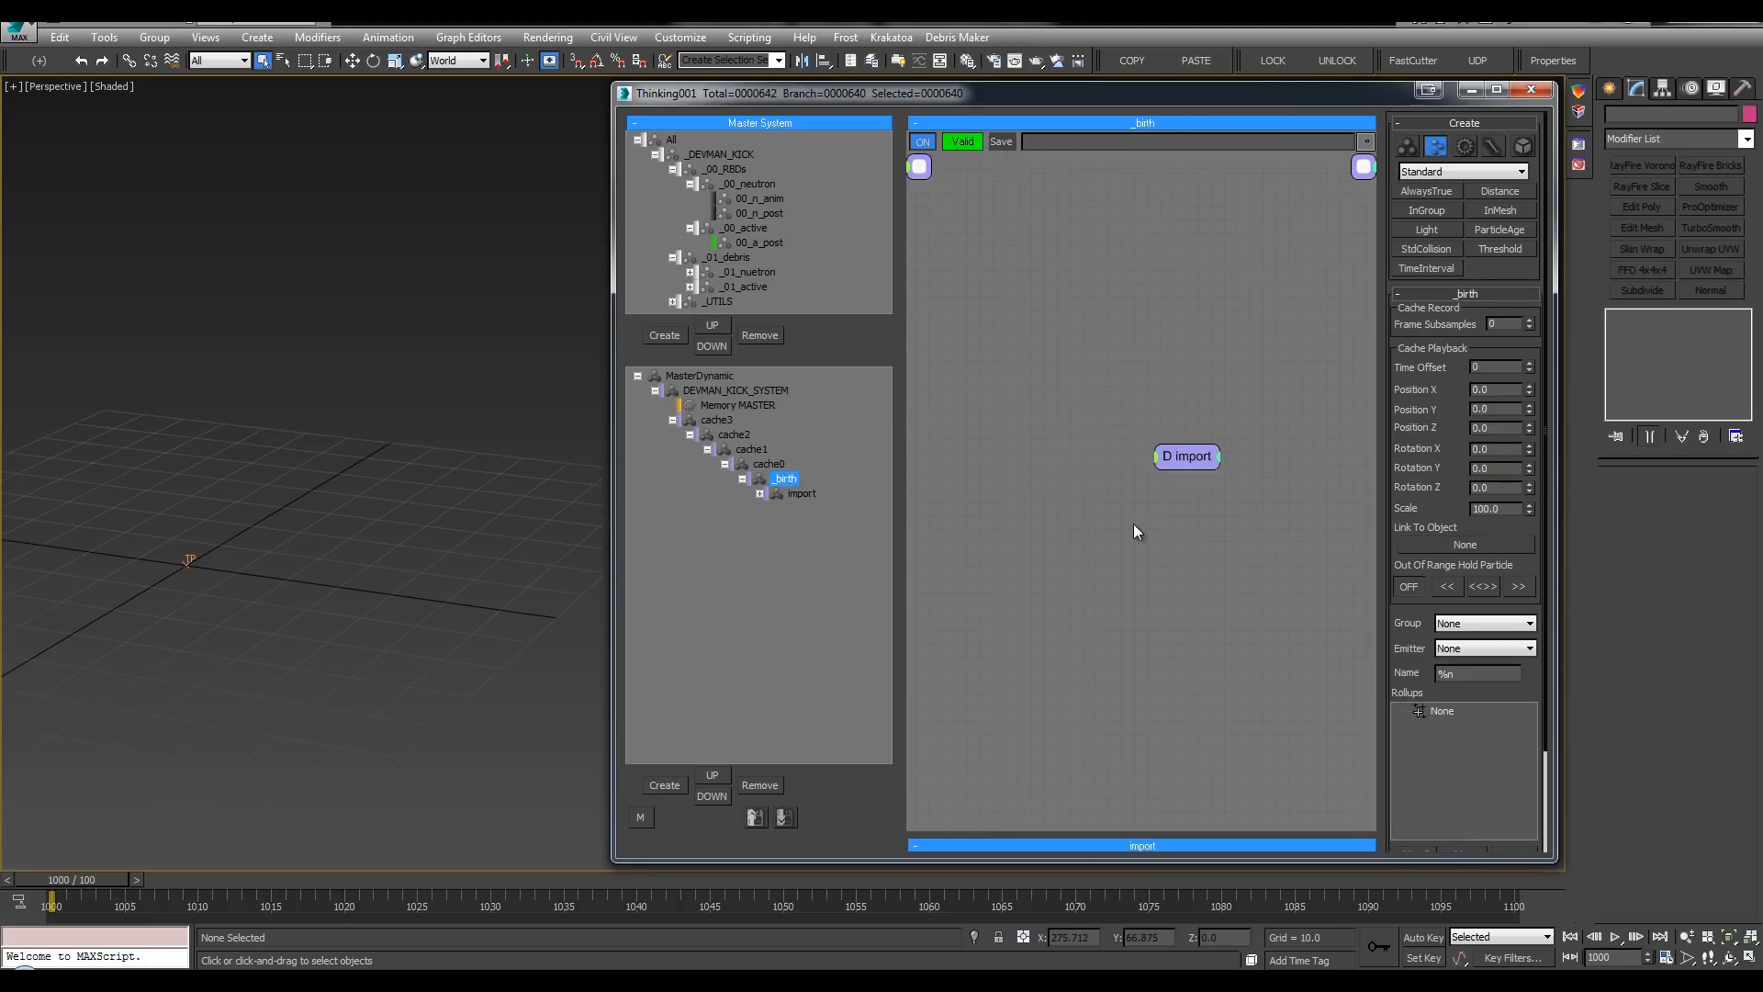
pyautogui.click(1174, 461)
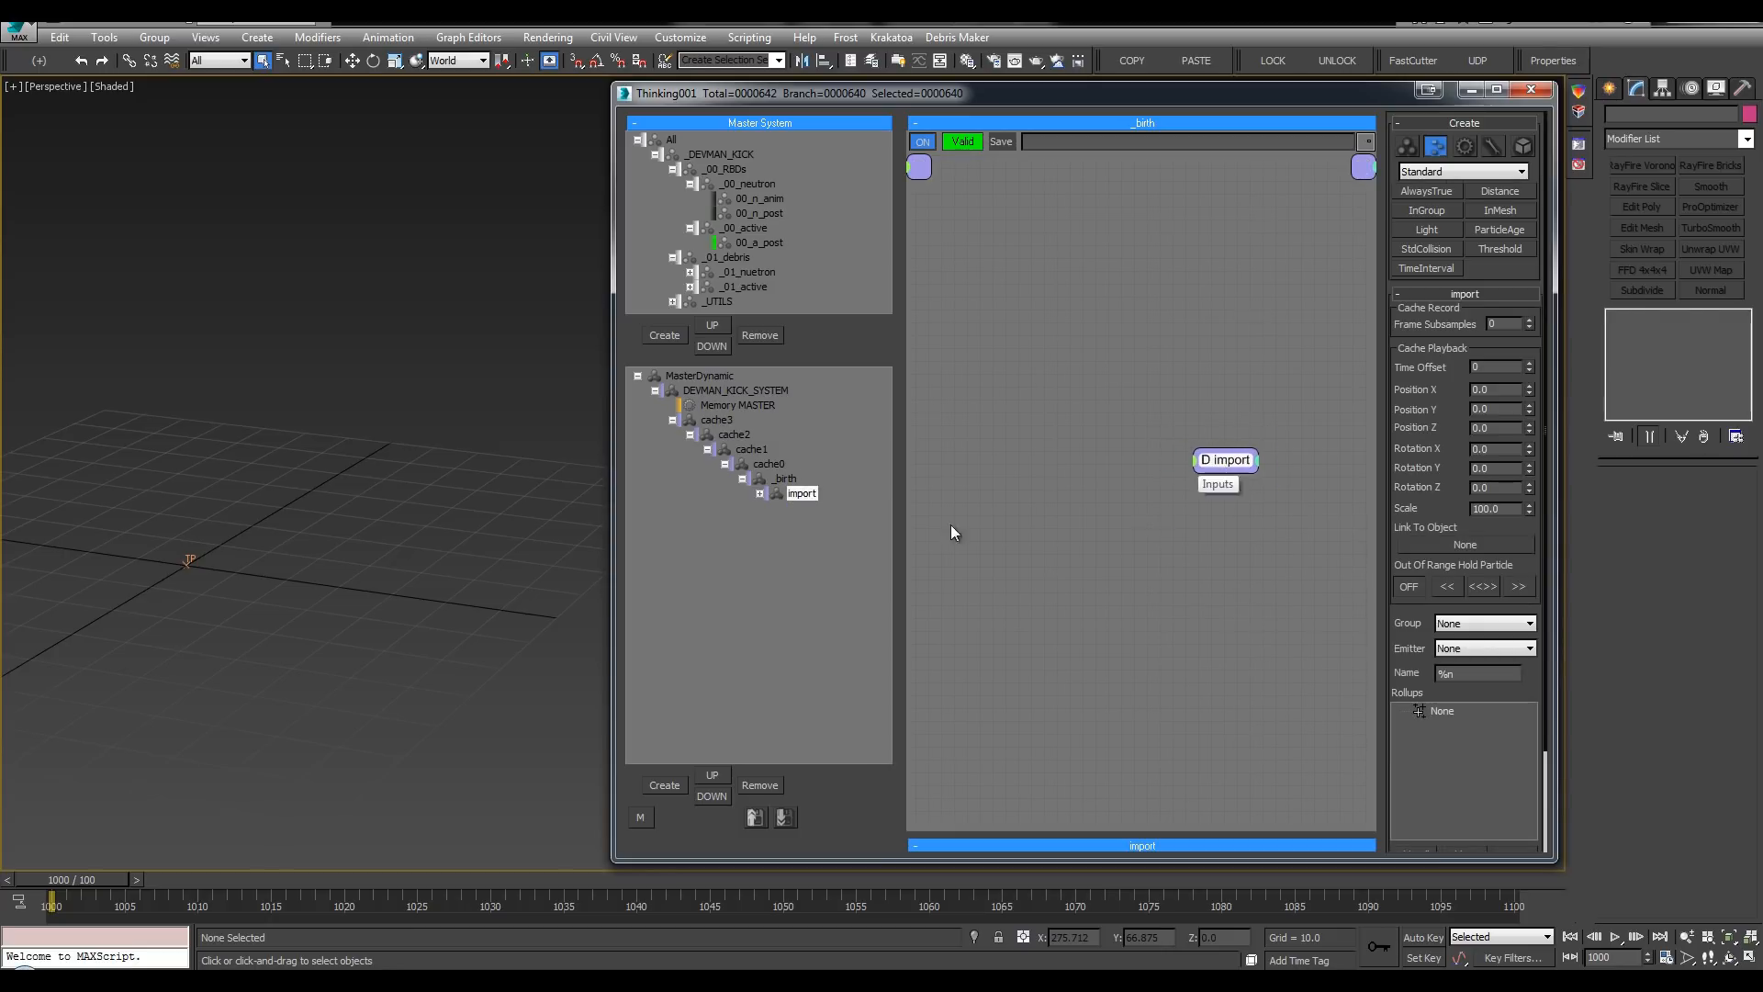
pyautogui.click(759, 494)
pyautogui.click(817, 512)
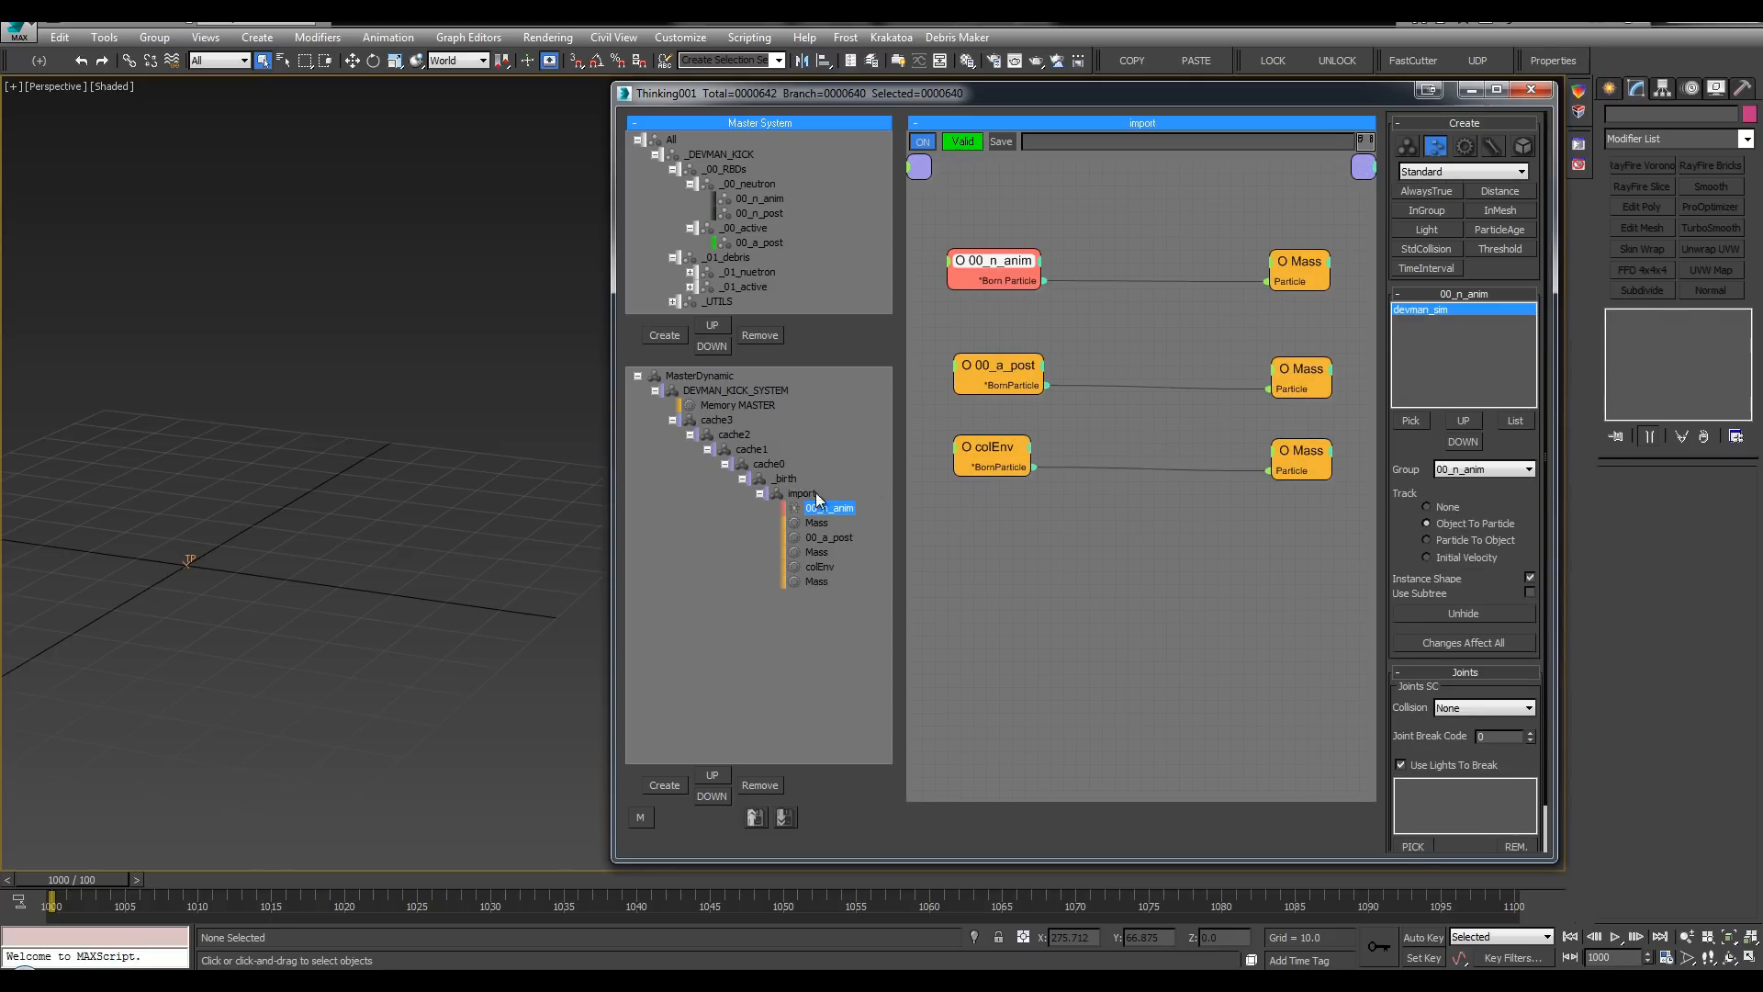
pyautogui.click(759, 493)
# Step: Add a Node helper below the import node in the _birth dynamic set
pyautogui.click(786, 481)
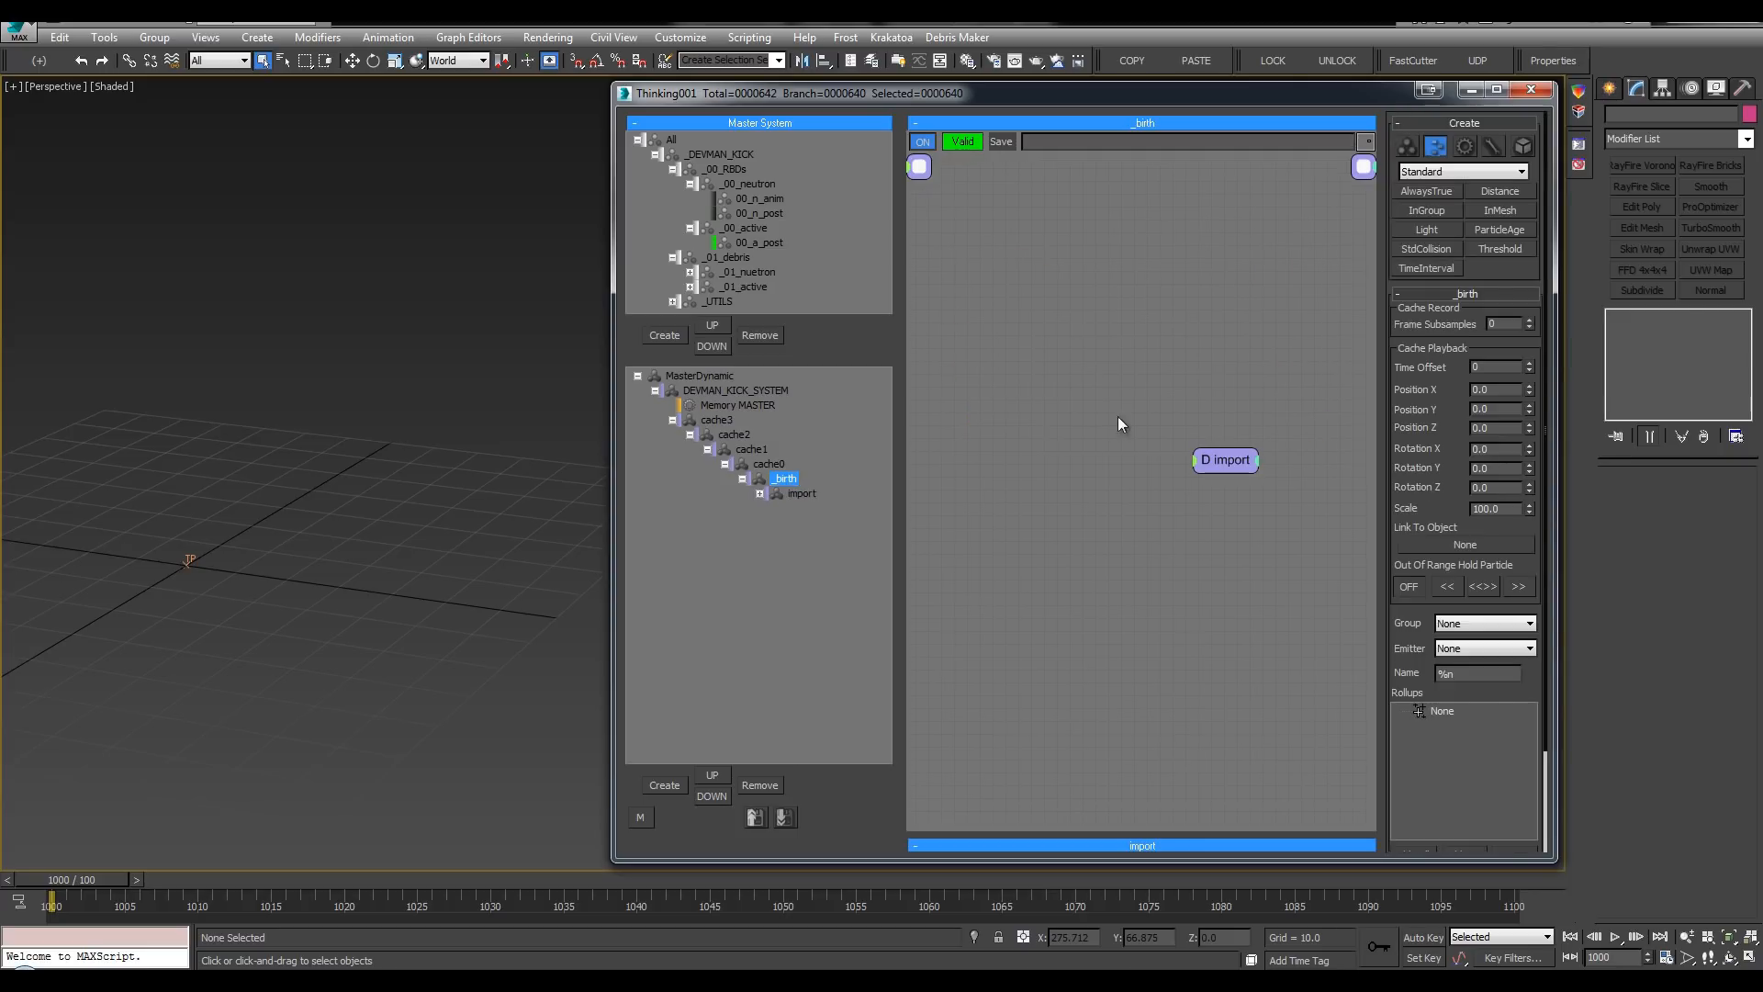
pyautogui.moveTo(1118, 421); pyautogui.dragTo(1084, 331, button='middle')
pyautogui.moveTo(1132, 376); pyautogui.dragTo(1086, 357, button='middle')
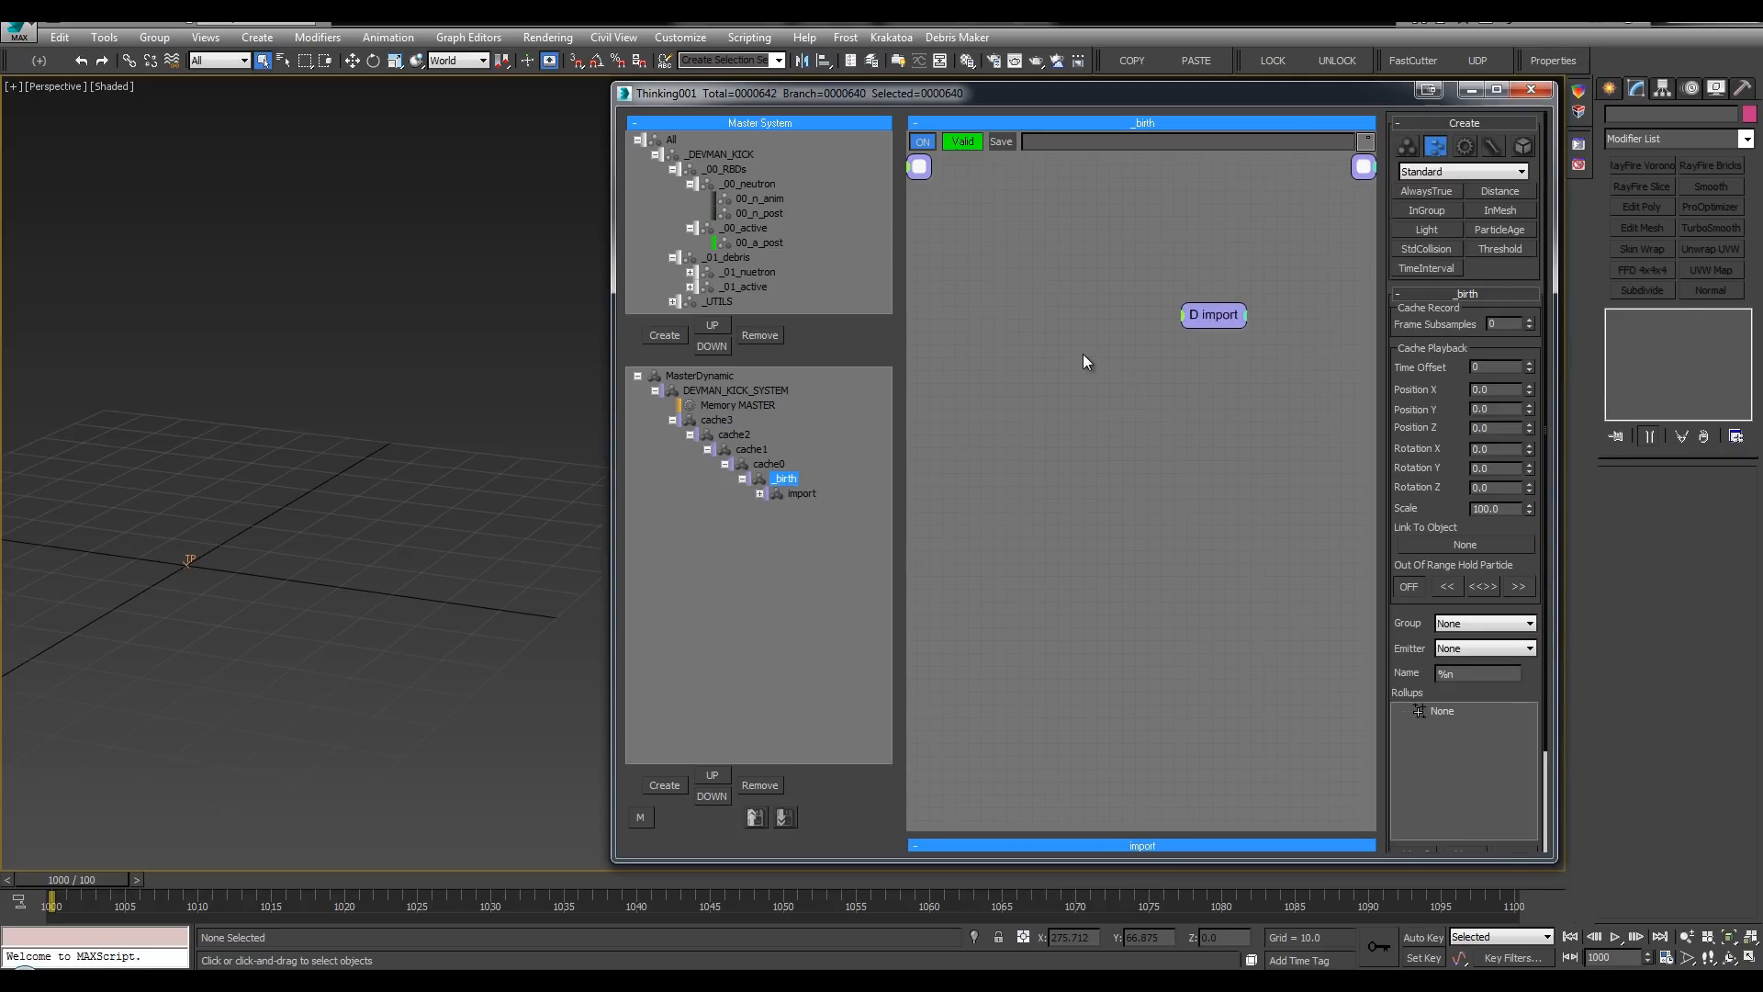
pyautogui.moveTo(1093, 420); pyautogui.dragTo(1052, 420, button='middle')
pyautogui.rightClick(967, 383)
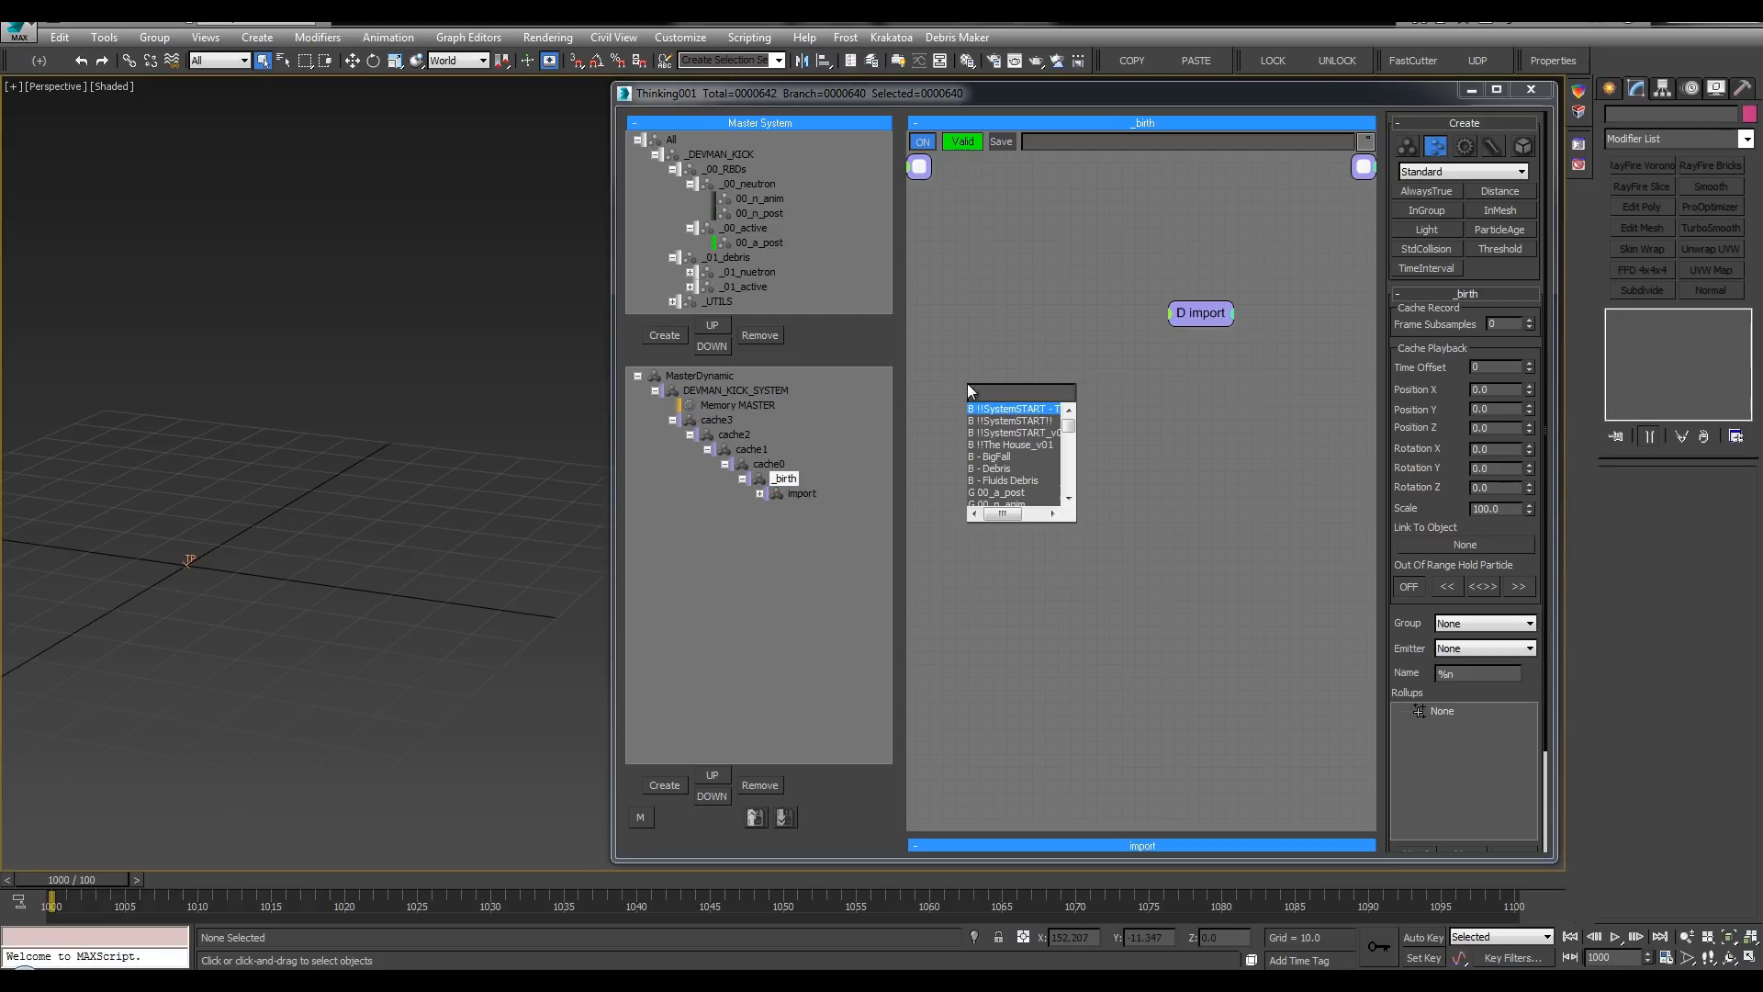
pyautogui.write('node')
pyautogui.press('Return')
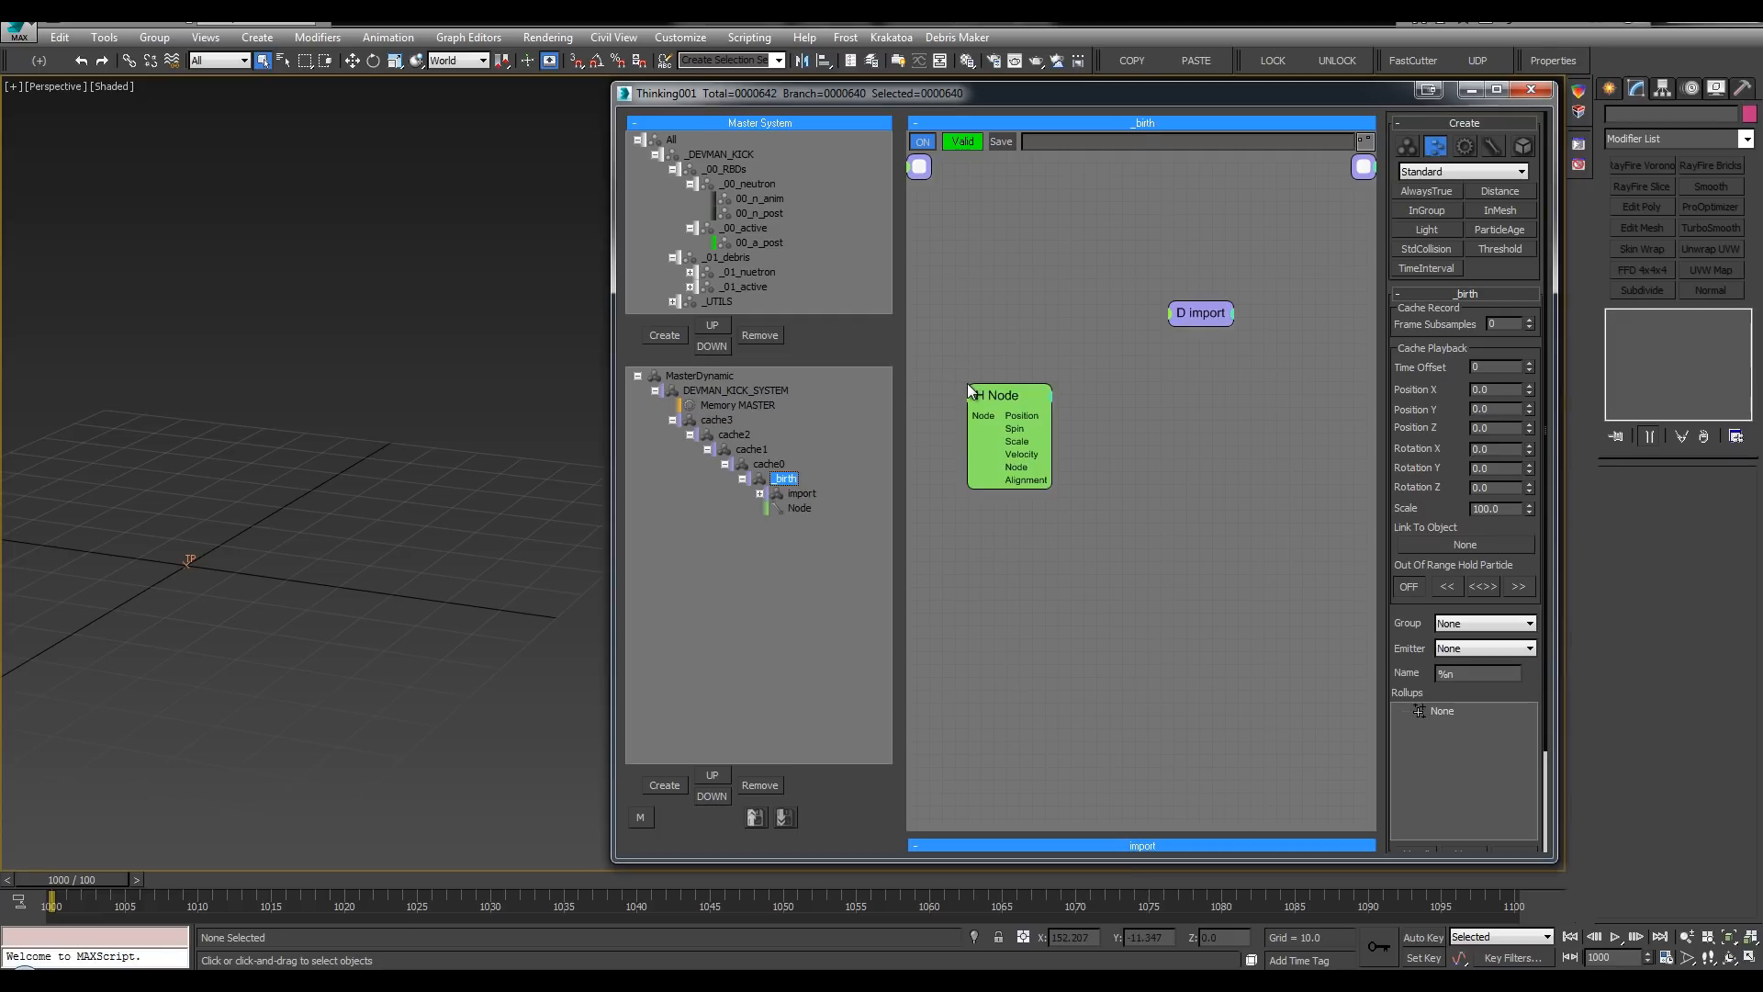
# Step: Rename the Node helper as anim_node, reorder it above import in the _birth set, and align the import node beside it
pyautogui.click(989, 389)
pyautogui.doubleClick(1016, 367)
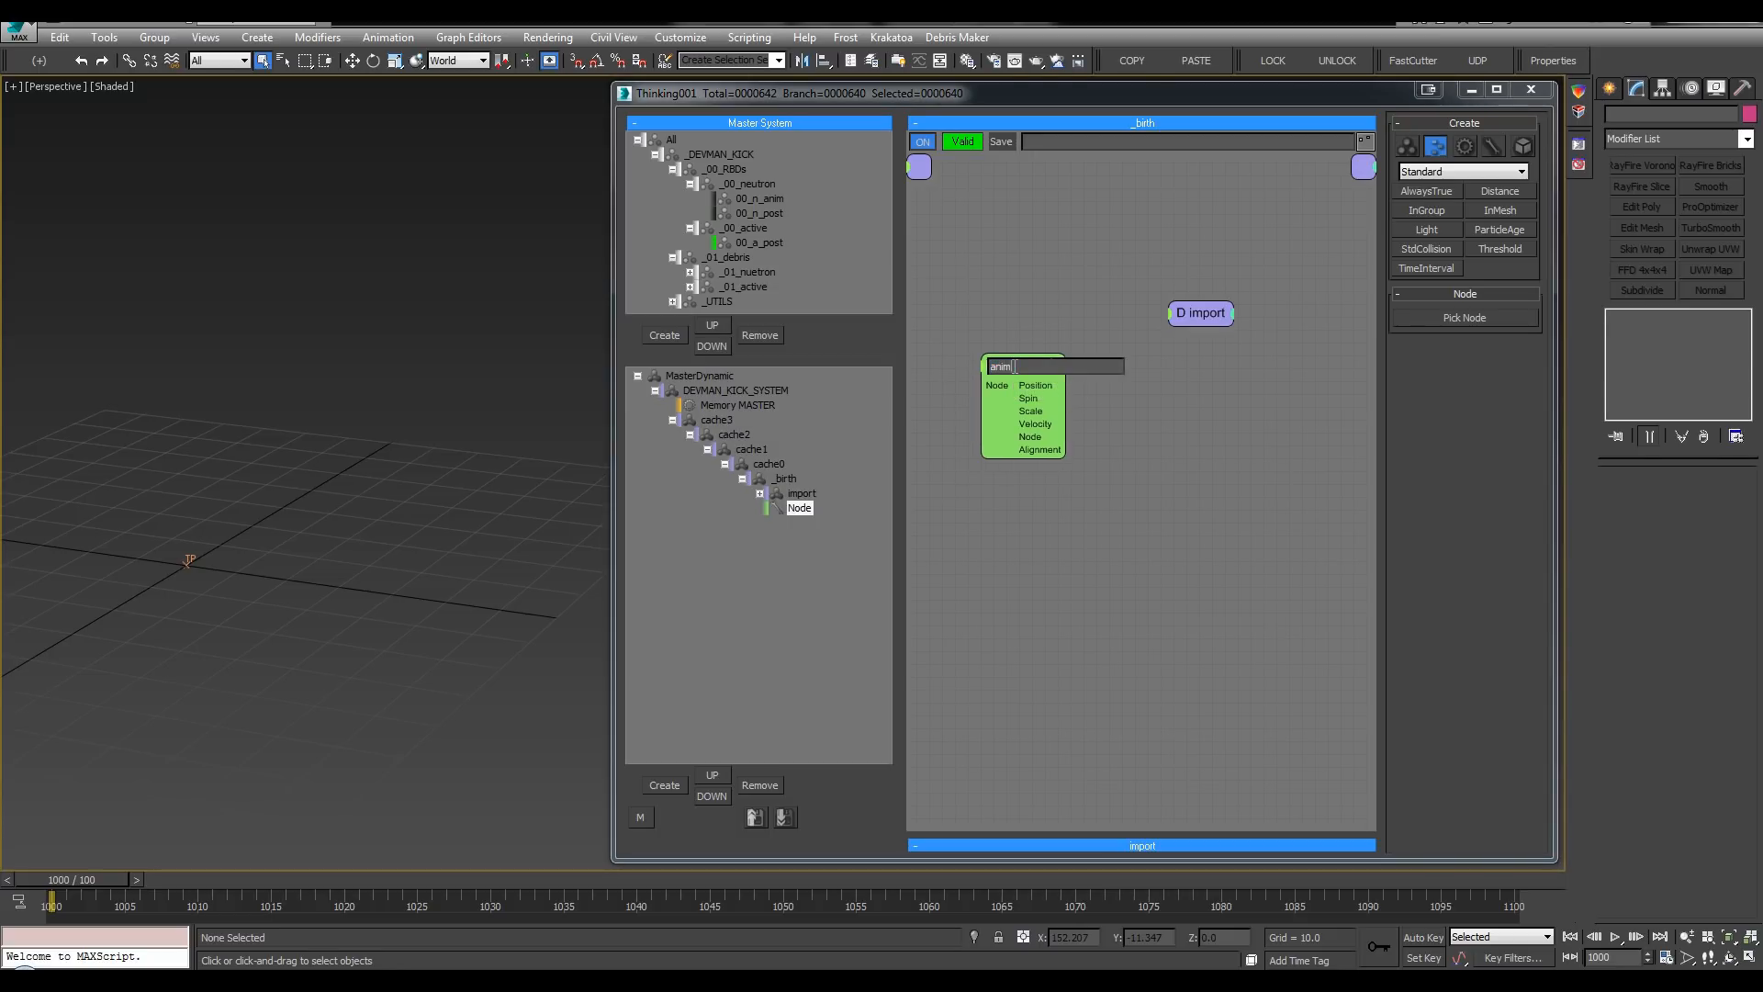
pyautogui.write('anim_node')
pyautogui.press('Return')
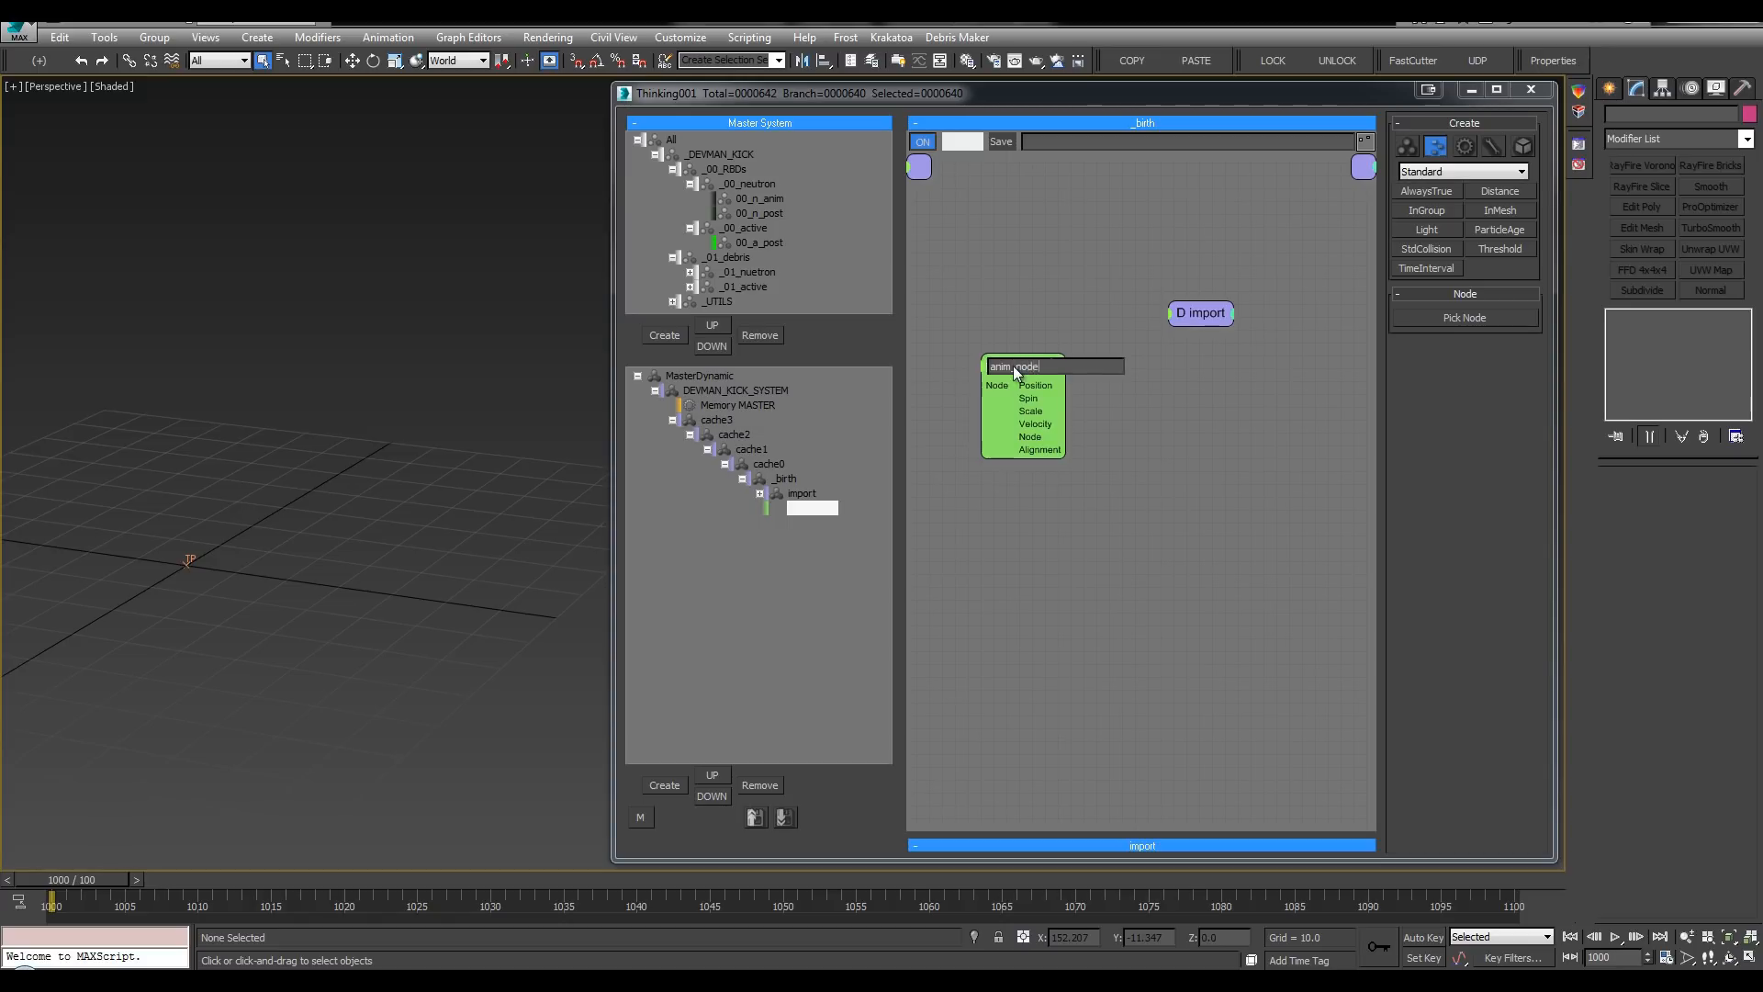
pyautogui.moveTo(823, 515); pyautogui.dragTo(796, 496)
pyautogui.moveTo(1067, 317); pyautogui.dragTo(1098, 309, button='middle')
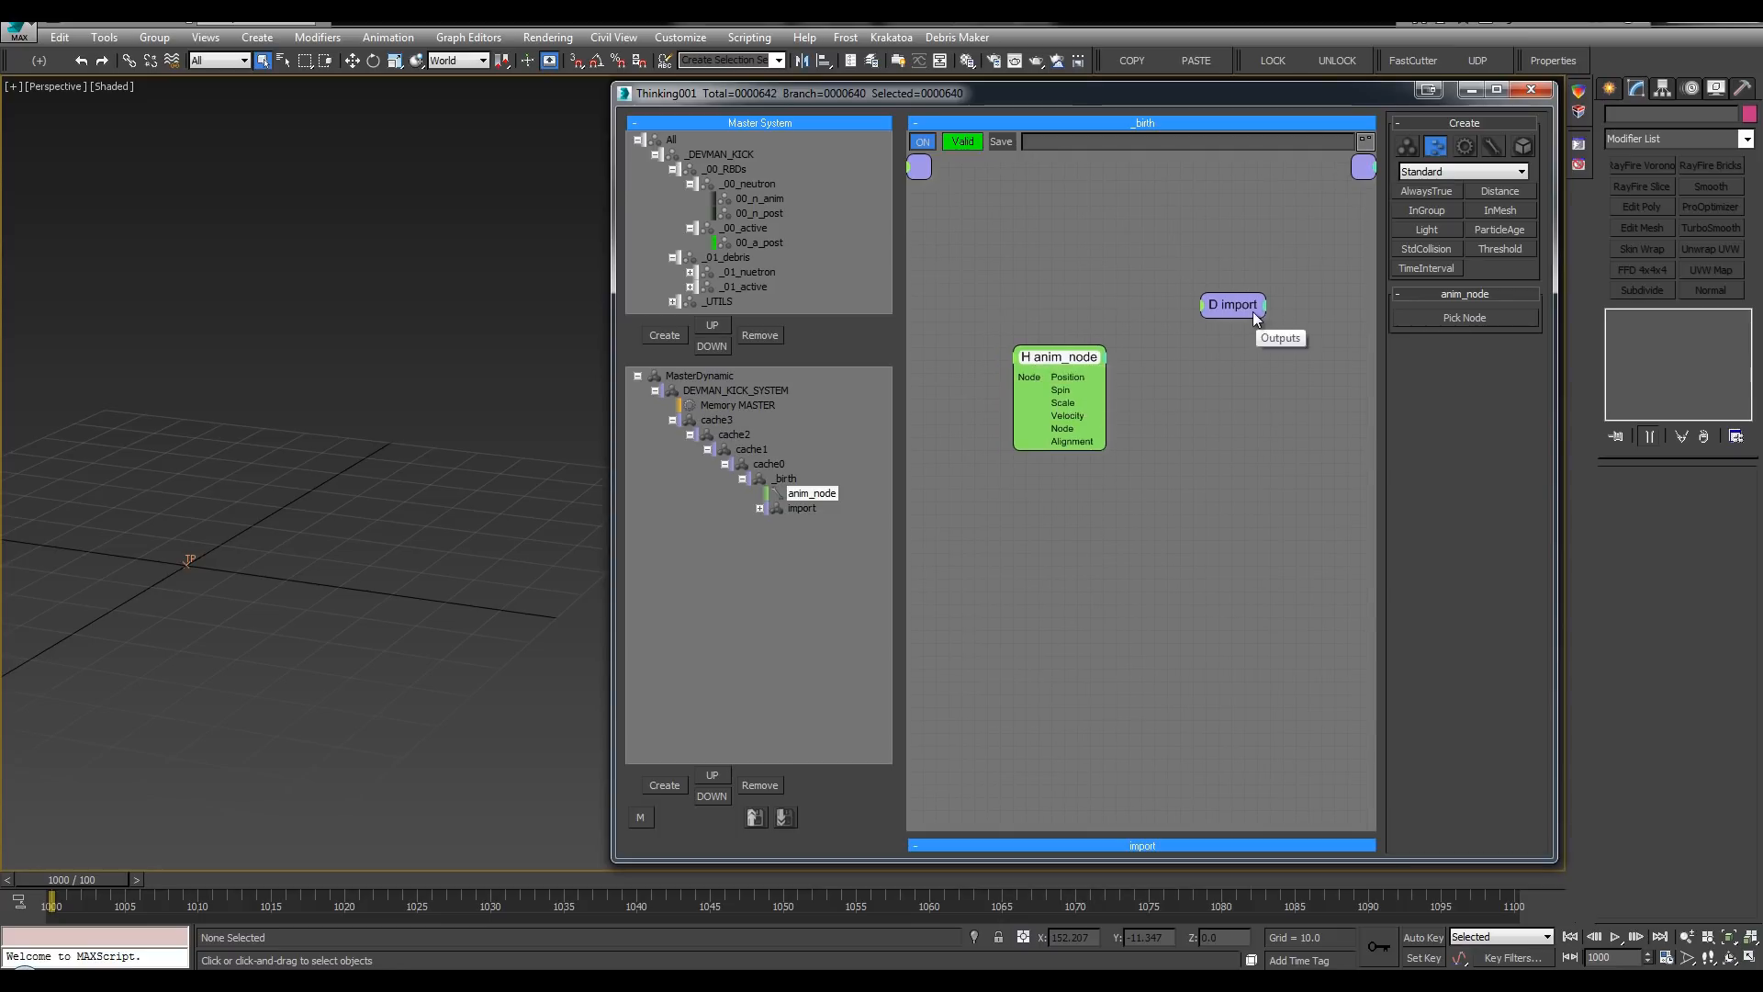
pyautogui.moveTo(1242, 307); pyautogui.dragTo(1265, 375)
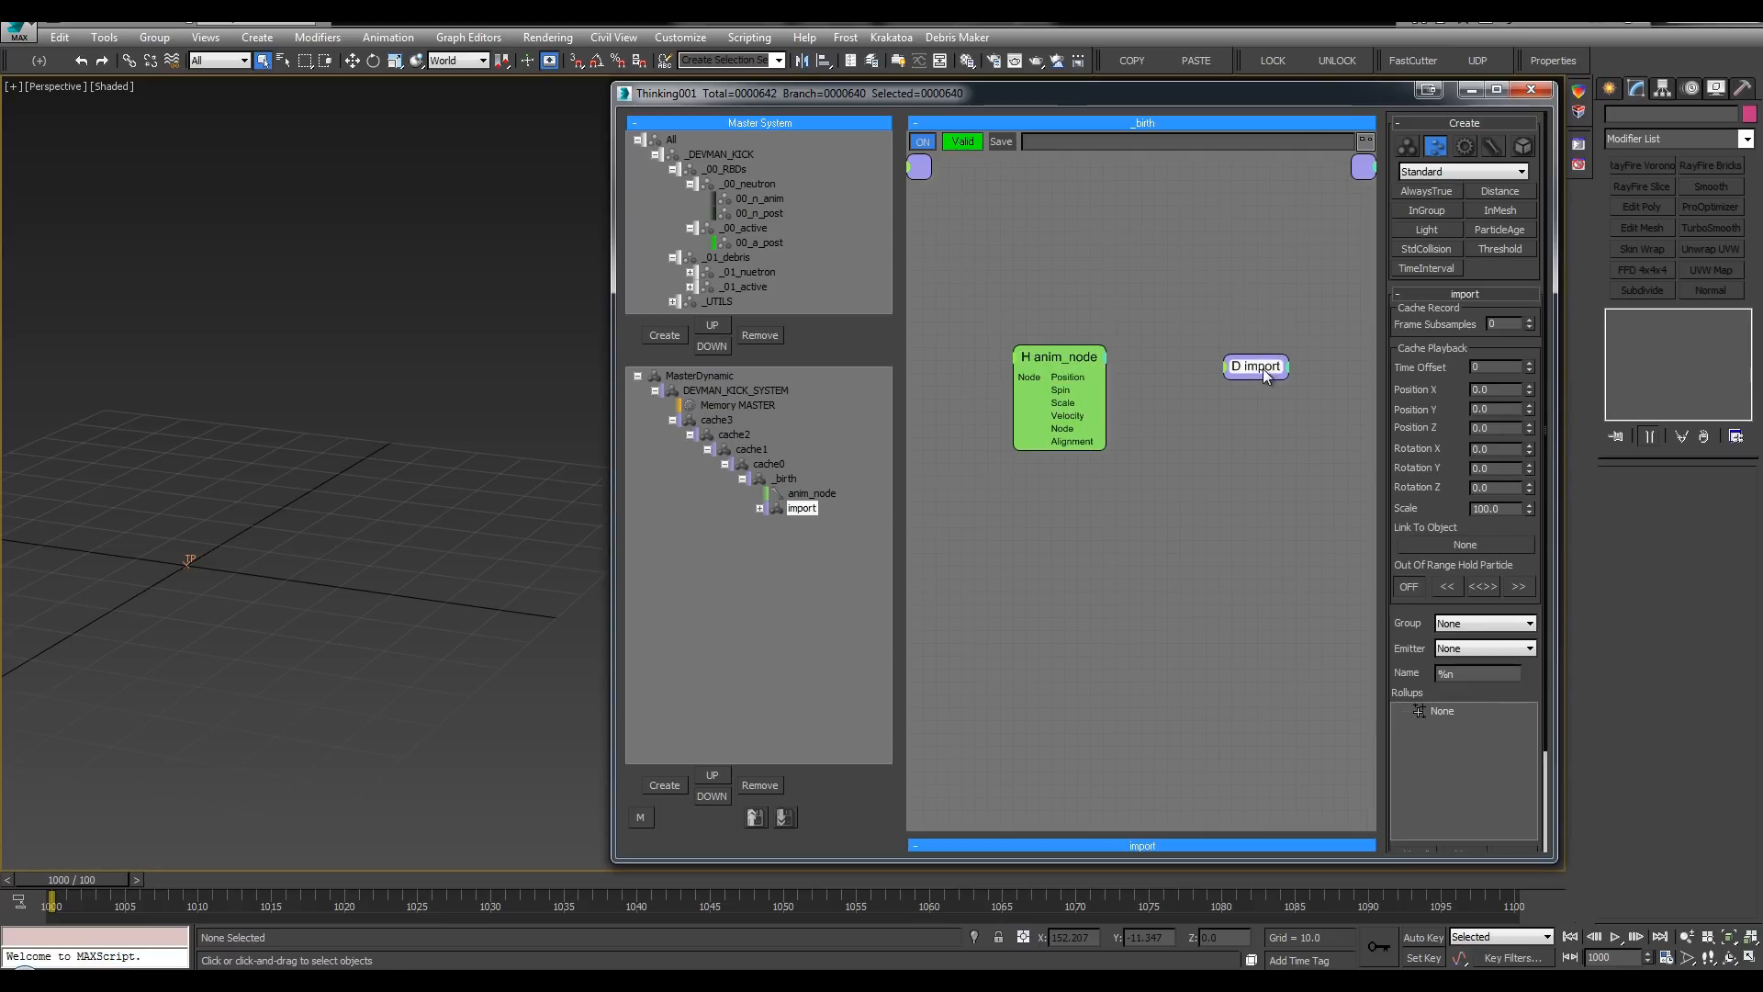
# Step: Show the 00_devman_sim layer and assign the devman_sim mesh as the object of the anim_node helper
pyautogui.click(827, 494)
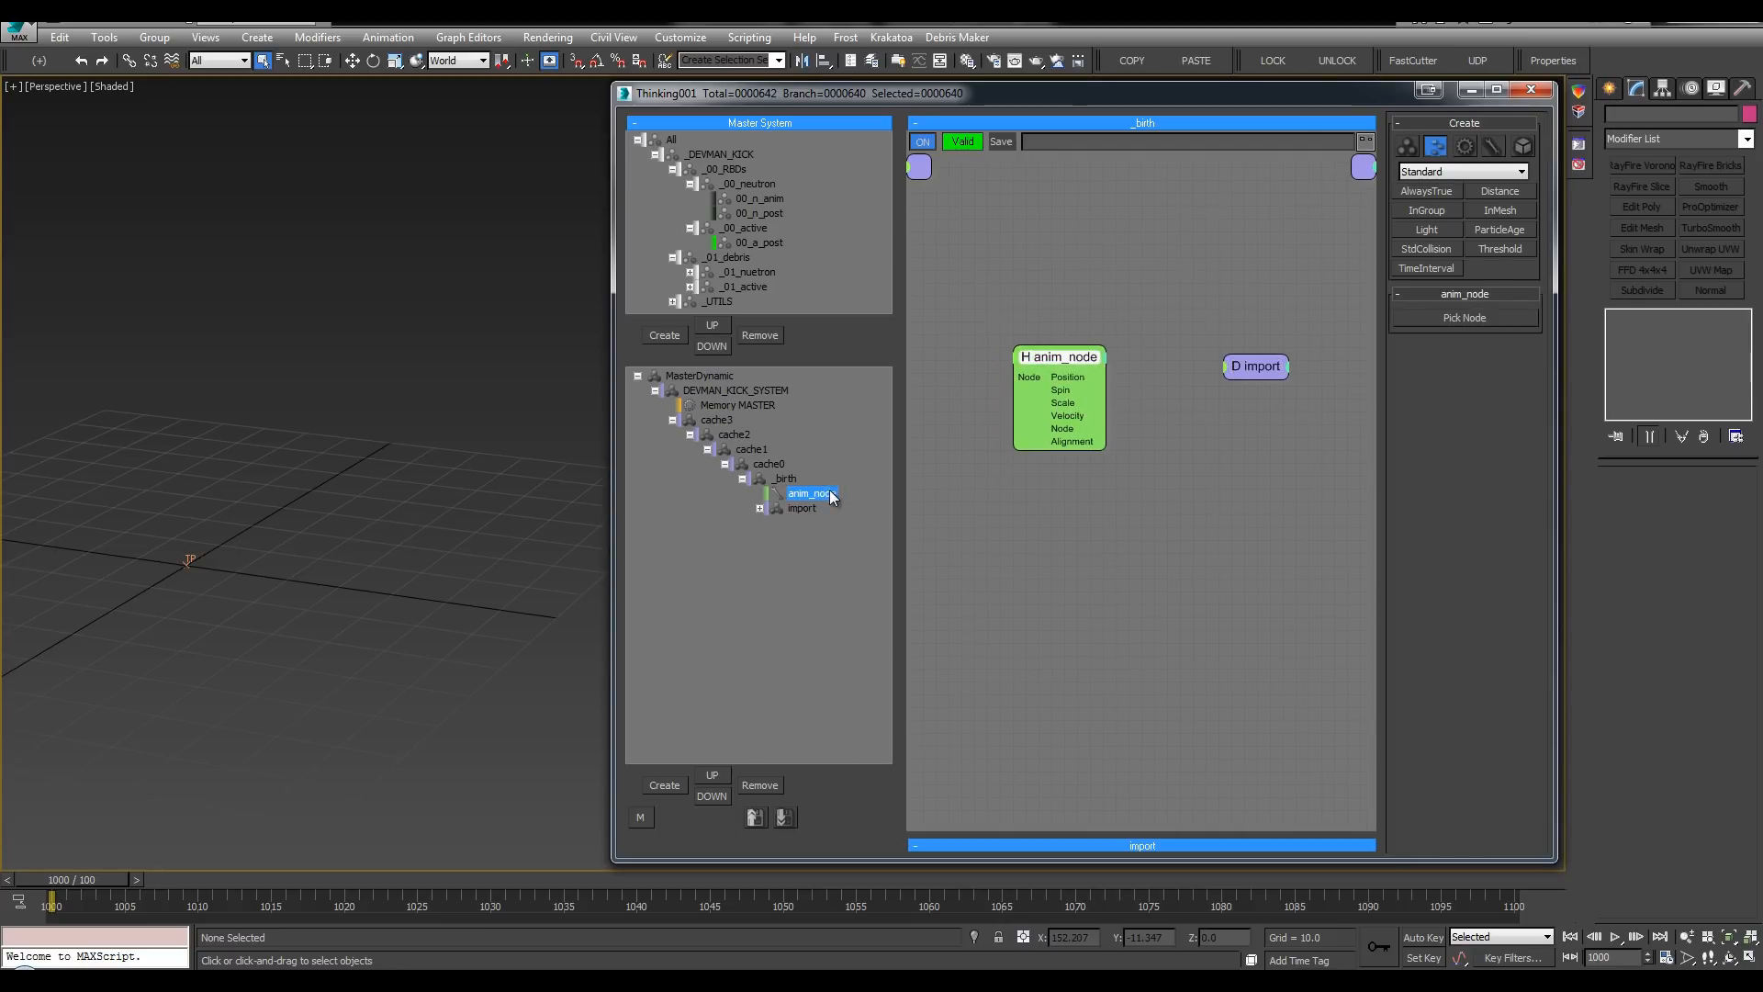
pyautogui.click(253, 309)
pyautogui.press('l')
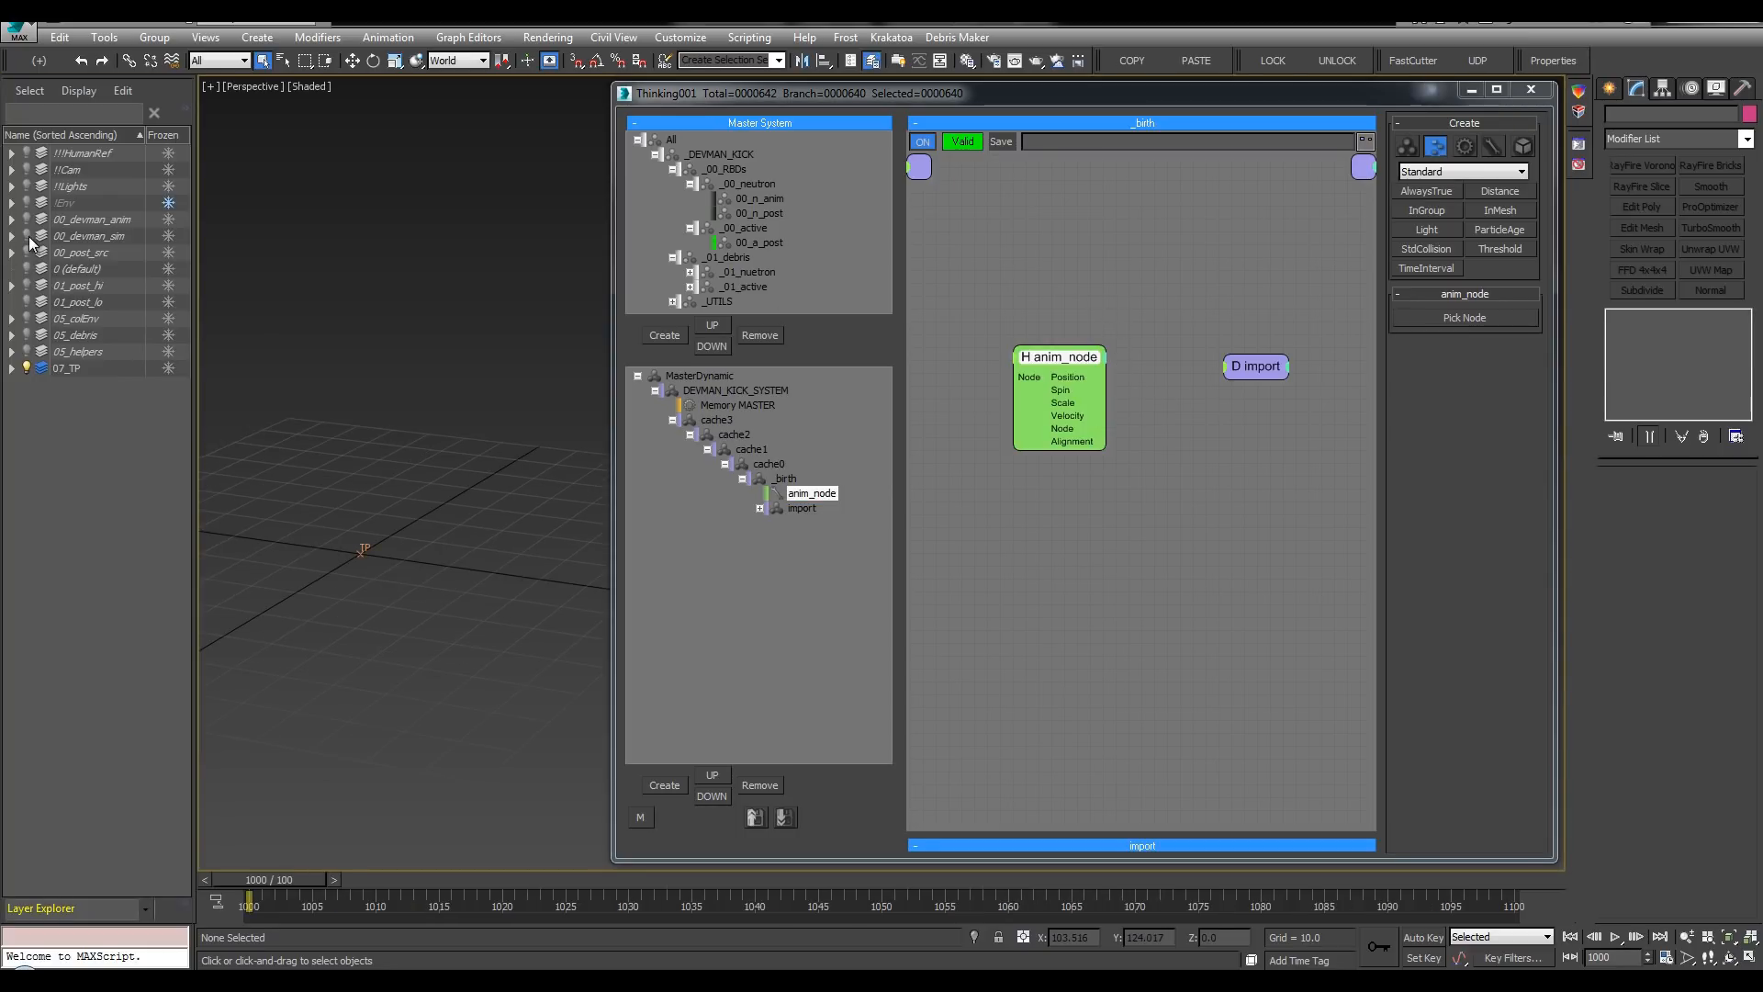
pyautogui.click(25, 233)
pyautogui.moveTo(358, 347); pyautogui.dragTo(395, 351, button='middle')
pyautogui.click(395, 351)
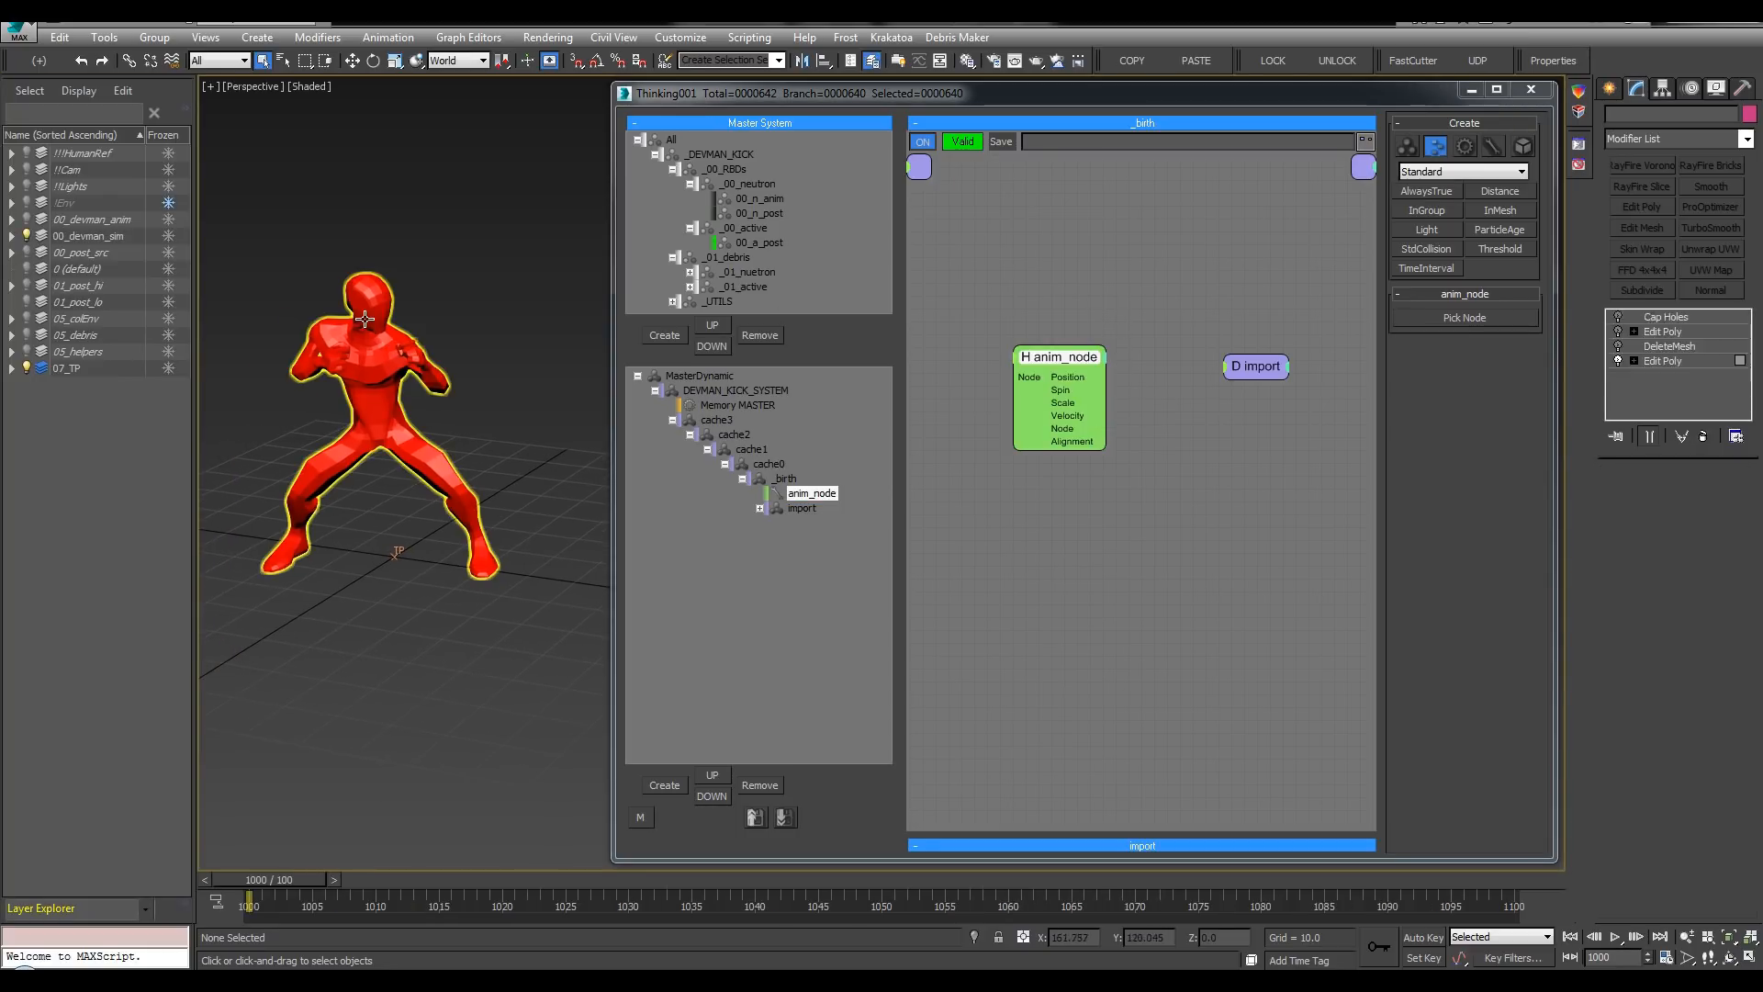
pyautogui.click(1465, 318)
pyautogui.click(359, 367)
pyautogui.moveTo(474, 272); pyautogui.dragTo(521, 340, button='middle')
# Step: Move the import node higher in the _birth graph, clear of anim_node
pyautogui.moveTo(1193, 244); pyautogui.dragTo(1119, 165, button='middle')
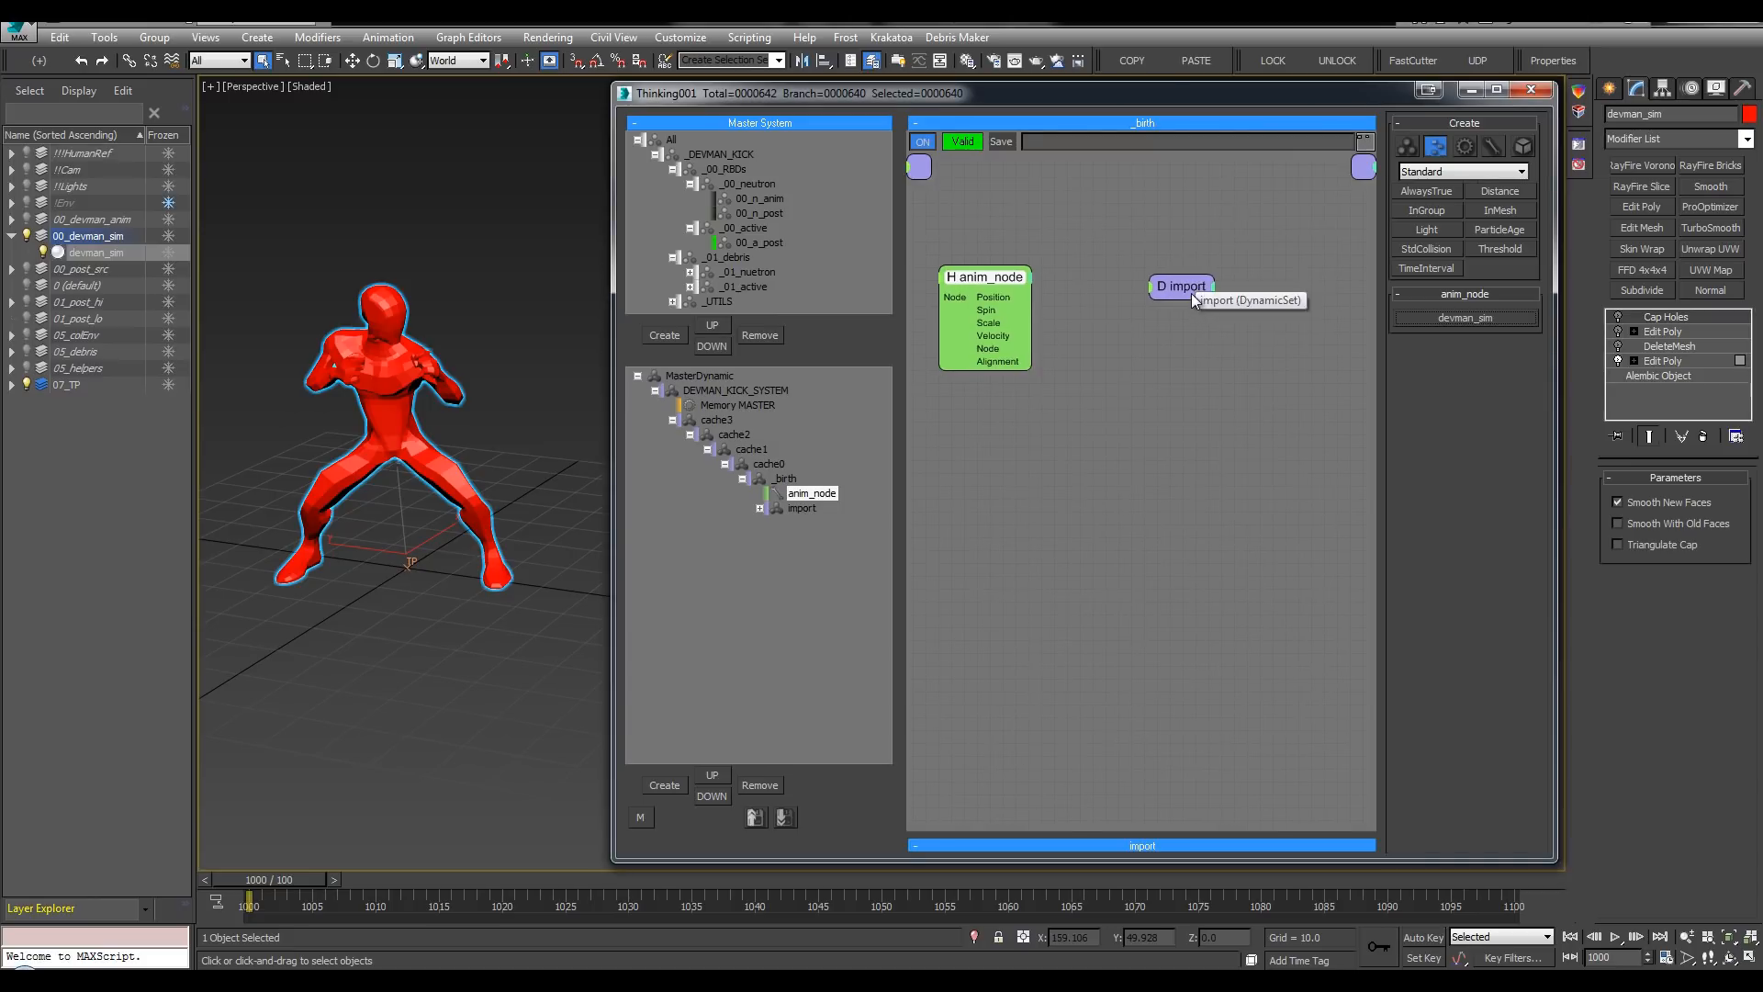
pyautogui.moveTo(1193, 290); pyautogui.dragTo(1201, 228)
pyautogui.moveTo(1130, 257); pyautogui.dragTo(1178, 309, button='middle')
pyautogui.click(1204, 390)
pyautogui.moveTo(1205, 391); pyautogui.dragTo(1186, 393, button='middle')
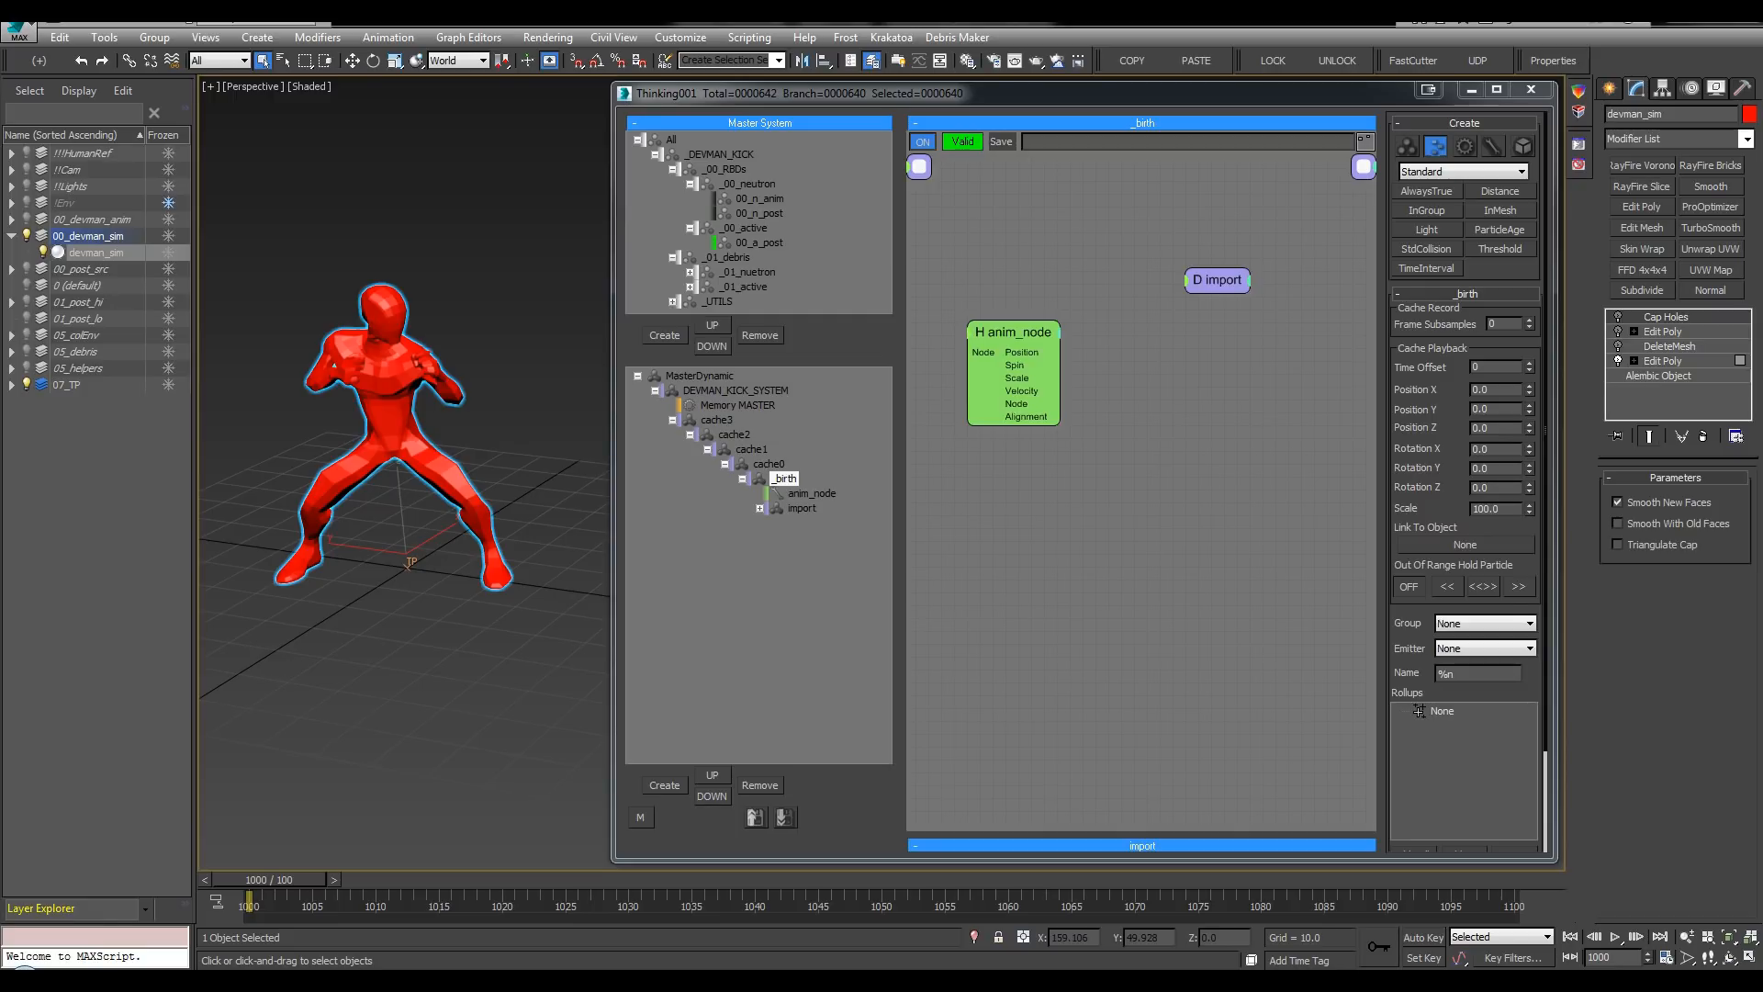
# Step: Turn on edged faces in the perspective view and show the post's layer next to the character mesh
pyautogui.press('F4')
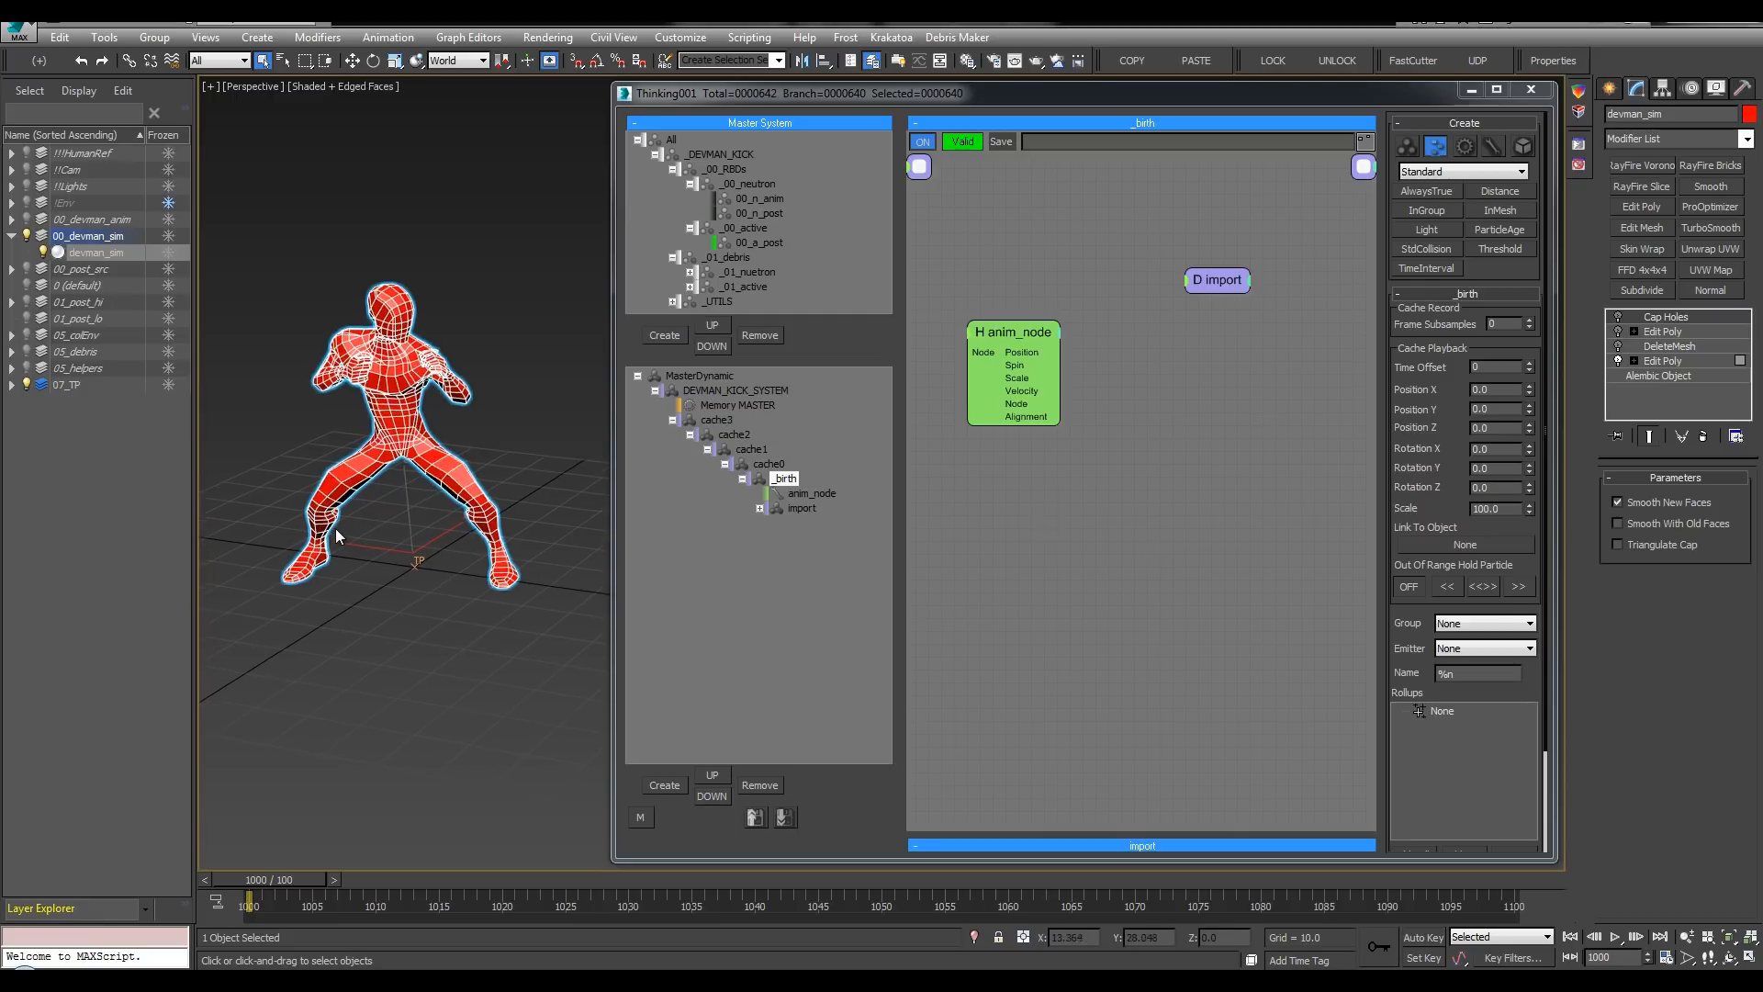
pyautogui.scroll(4, 335, 527)
pyautogui.moveTo(318, 500); pyautogui.dragTo(257, 545, button='middle')
pyautogui.hotkey('ctrl', 'alt', 'o')
pyautogui.scroll(-4, 325, 542)
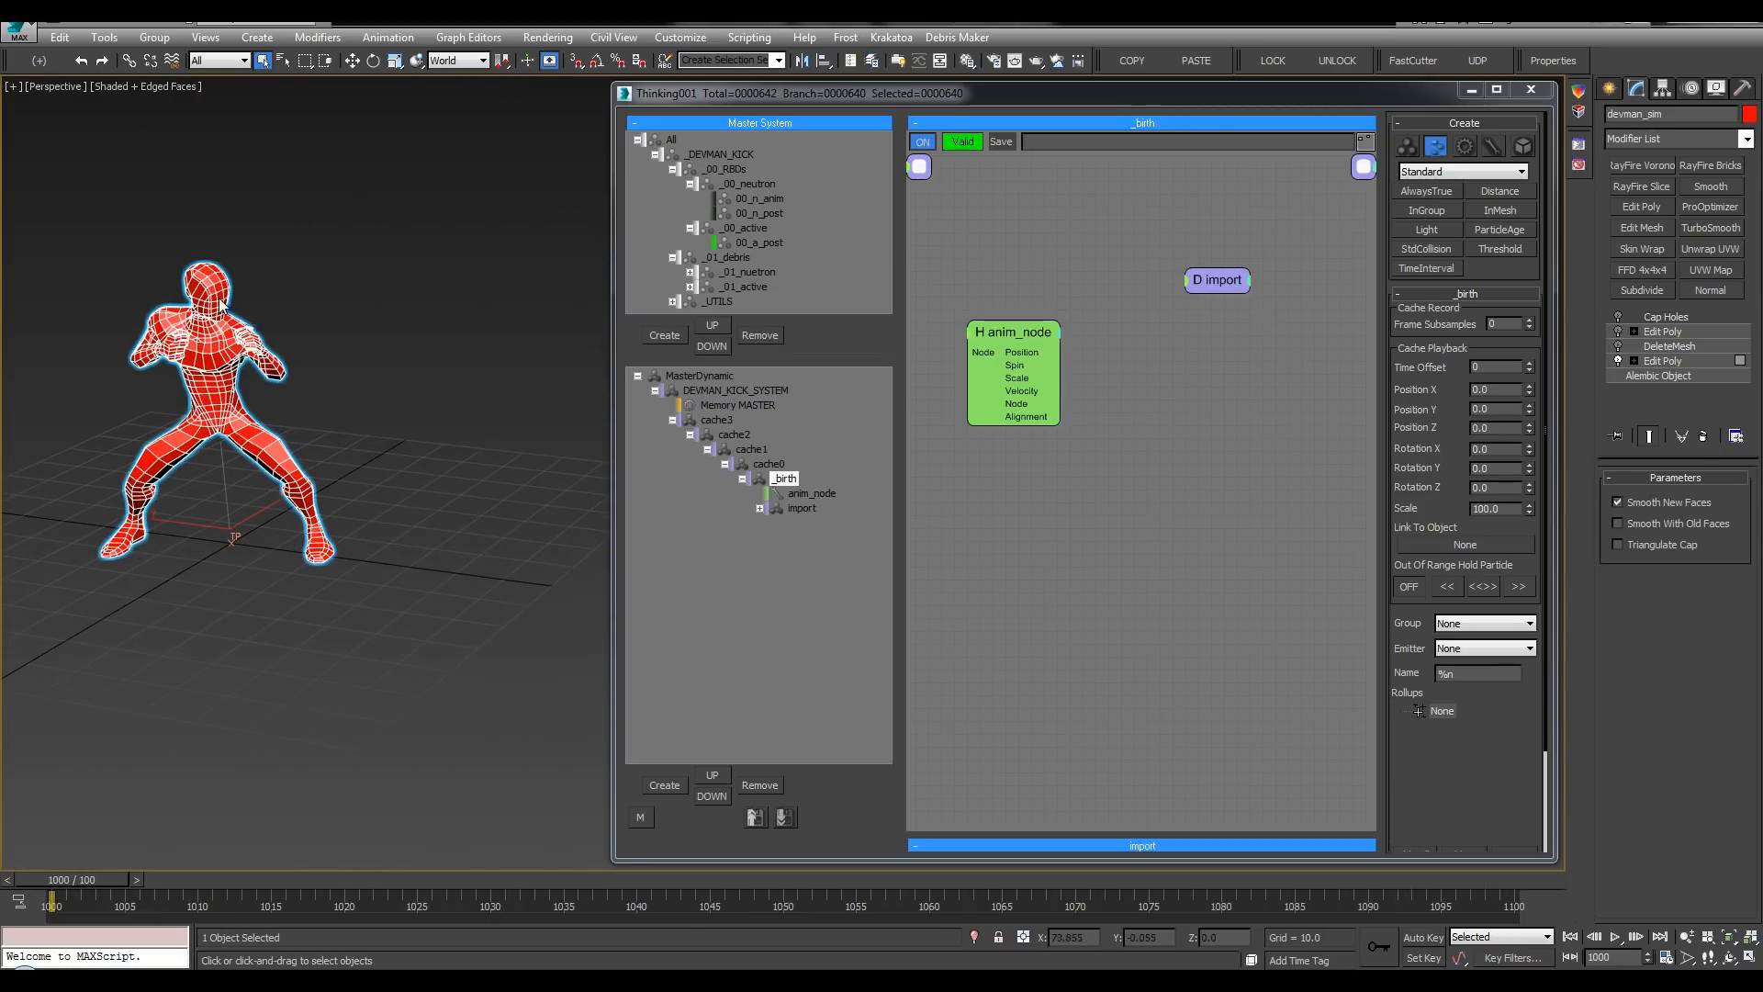
pyautogui.hotkey('ctrl', 'alt', 'o')
pyautogui.click(28, 276)
pyautogui.hotkey('ctrl', 'alt', 'o')
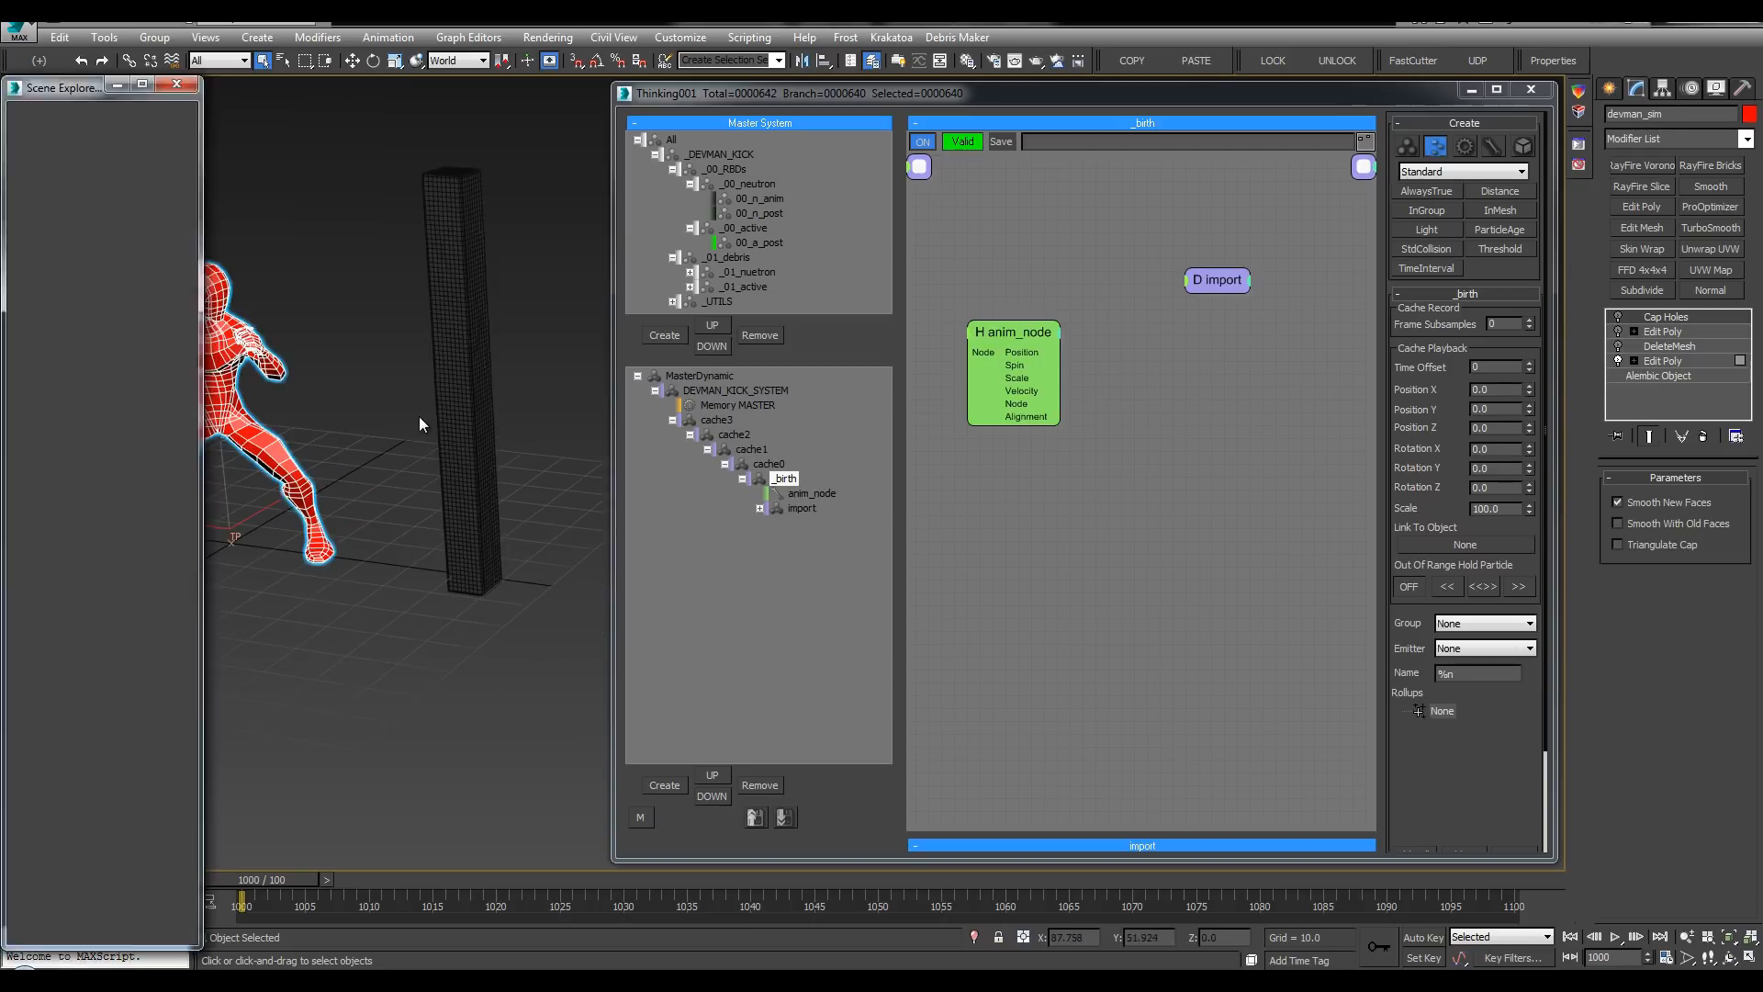
# Step: Deselect the character and scrub the first frames to examine its motion towards the post
pyautogui.click(420, 425)
pyautogui.moveTo(83, 878); pyautogui.dragTo(309, 874)
pyautogui.scroll(-1, 495, 303)
pyautogui.moveTo(504, 335); pyautogui.dragTo(467, 465, button='middle')
pyautogui.scroll(3, 496, 322)
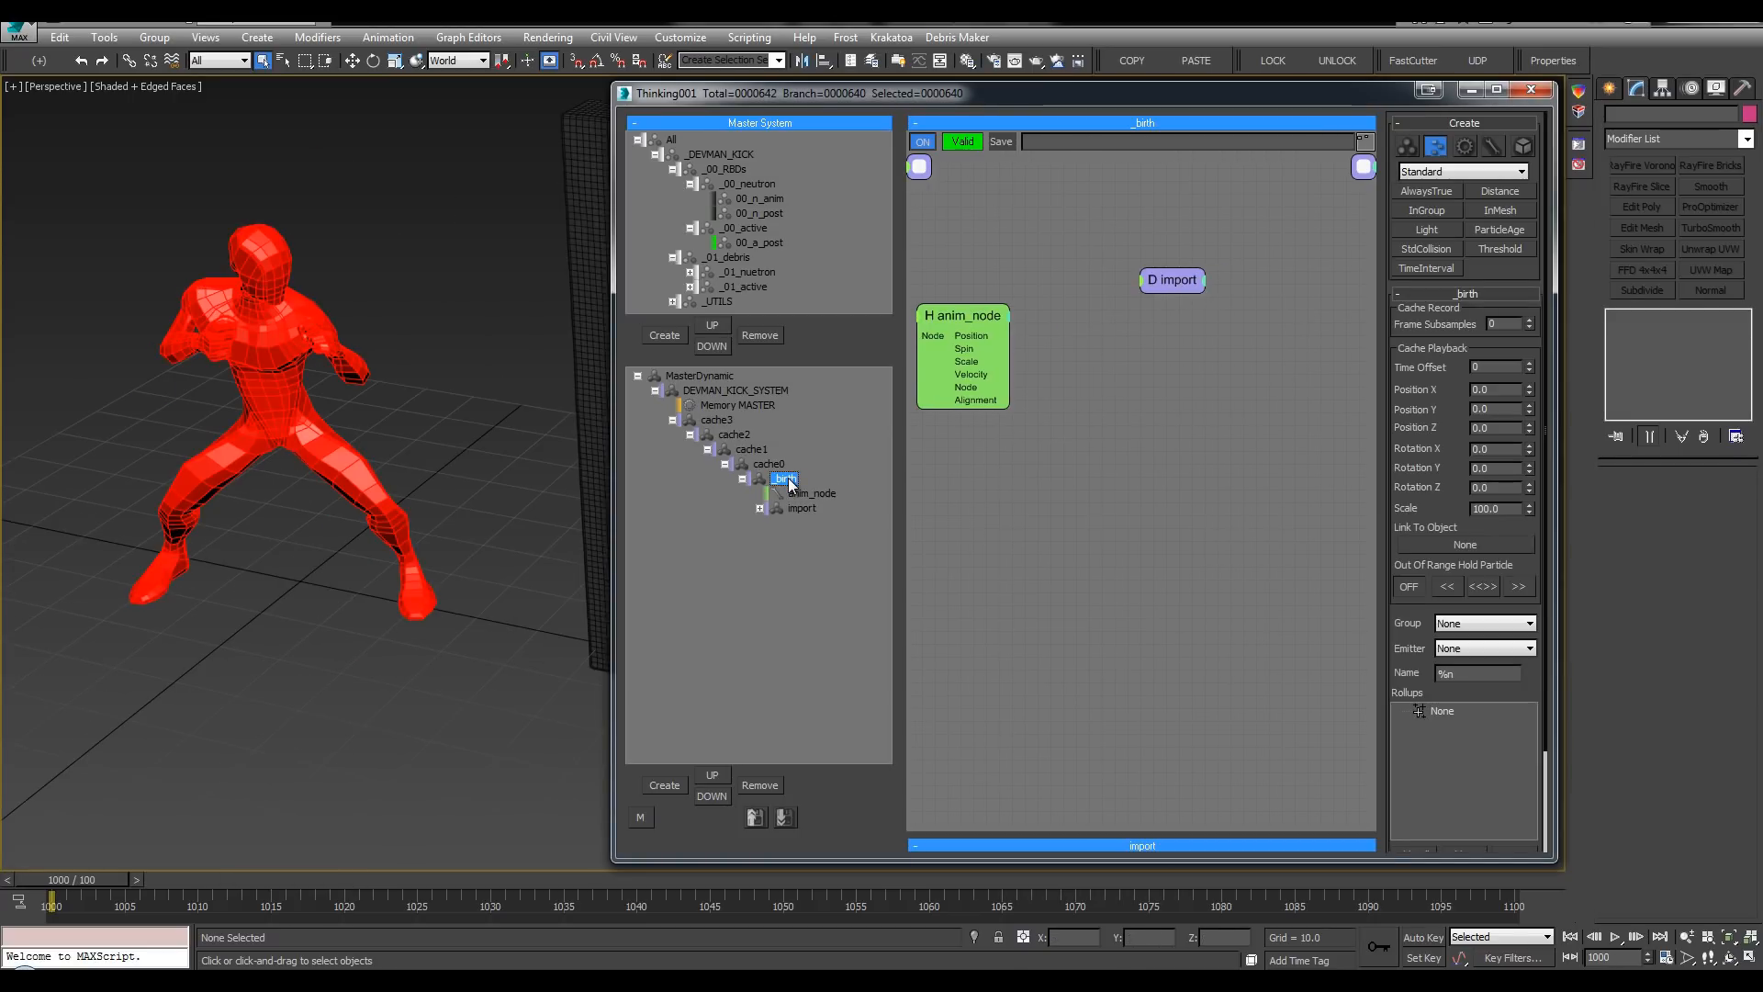
# Step: Add a new dynamic set inside _birth and place it below the import node in the graph
pyautogui.press('Insert')
pyautogui.click(809, 522)
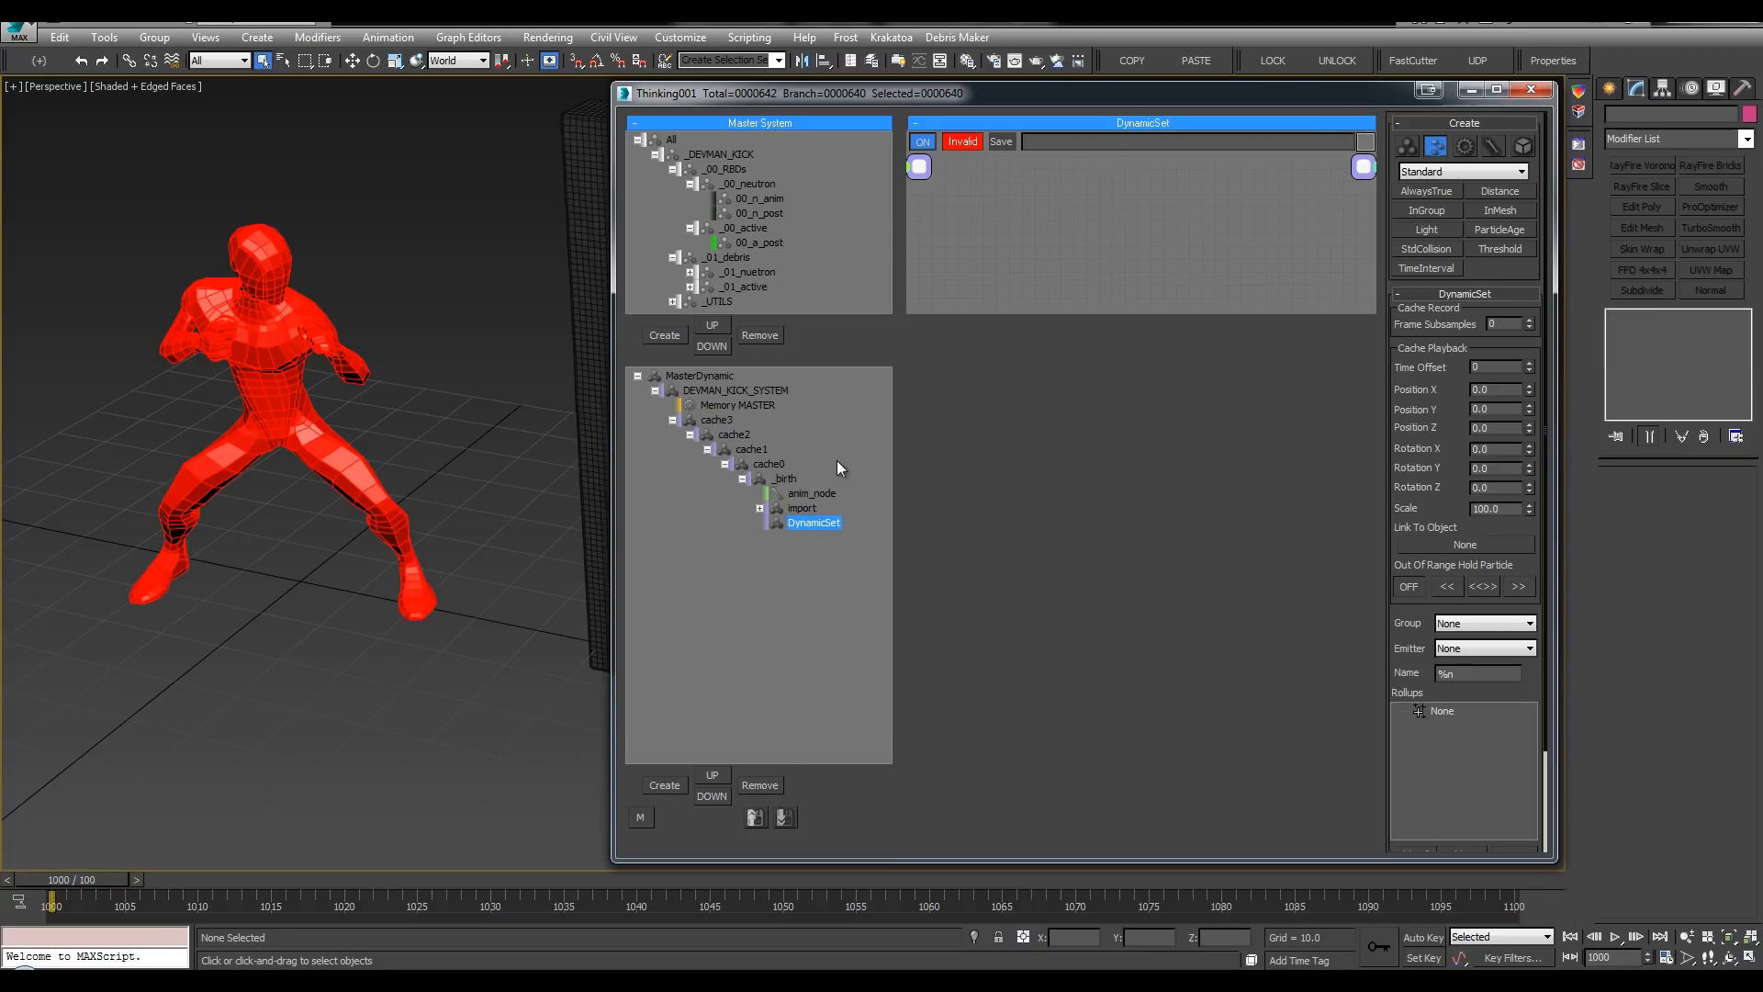
pyautogui.click(785, 479)
pyautogui.moveTo(1001, 190); pyautogui.dragTo(1193, 356)
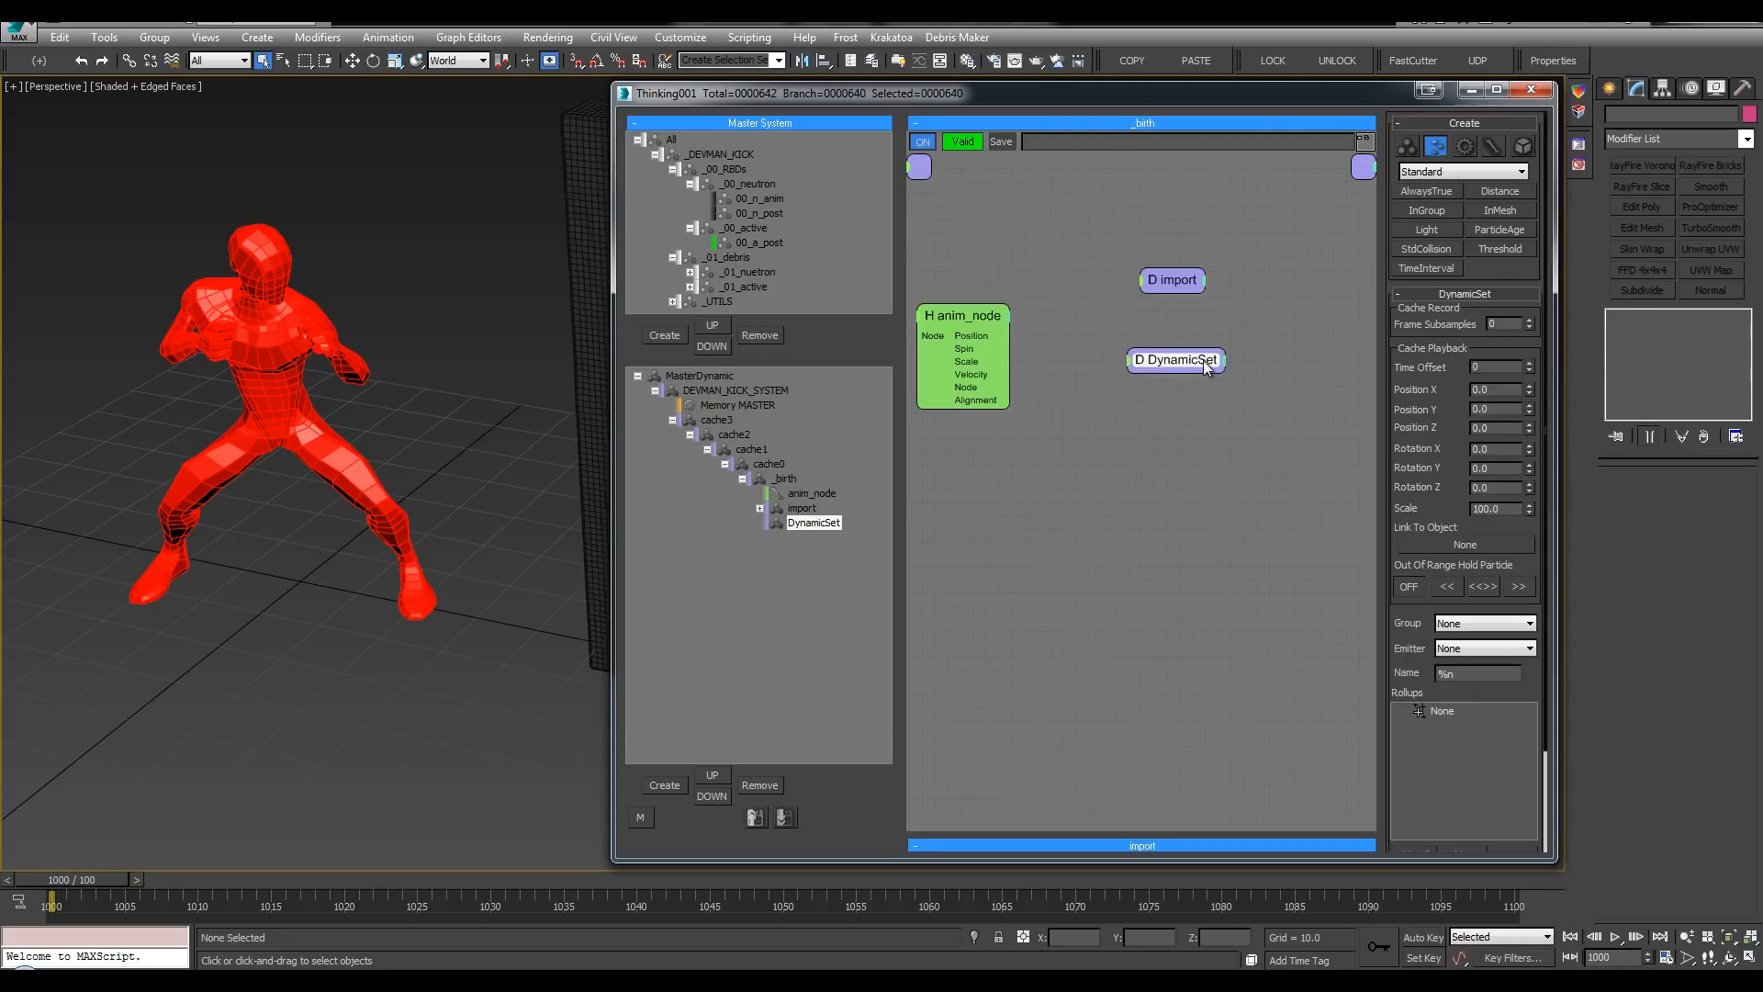
# Step: Rename the new dynamic set as surfPos
pyautogui.doubleClick(1191, 354)
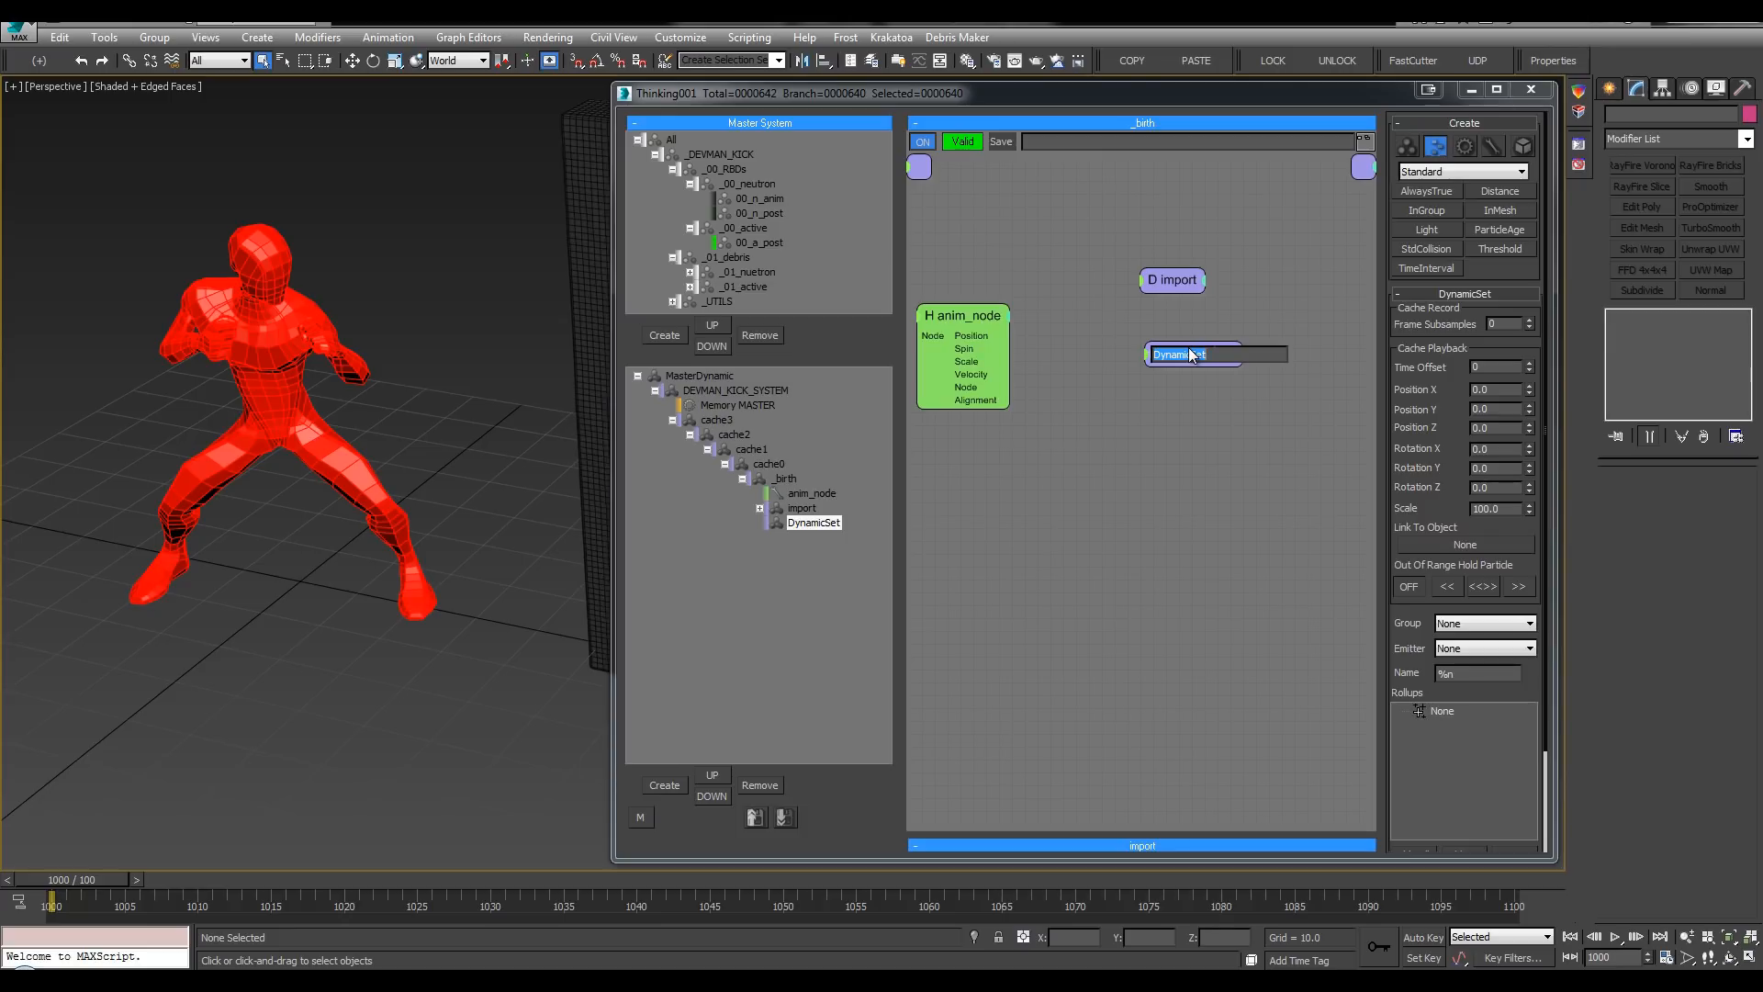
pyautogui.write('emit')
pyautogui.press('Return')
pyautogui.doubleClick(1193, 353)
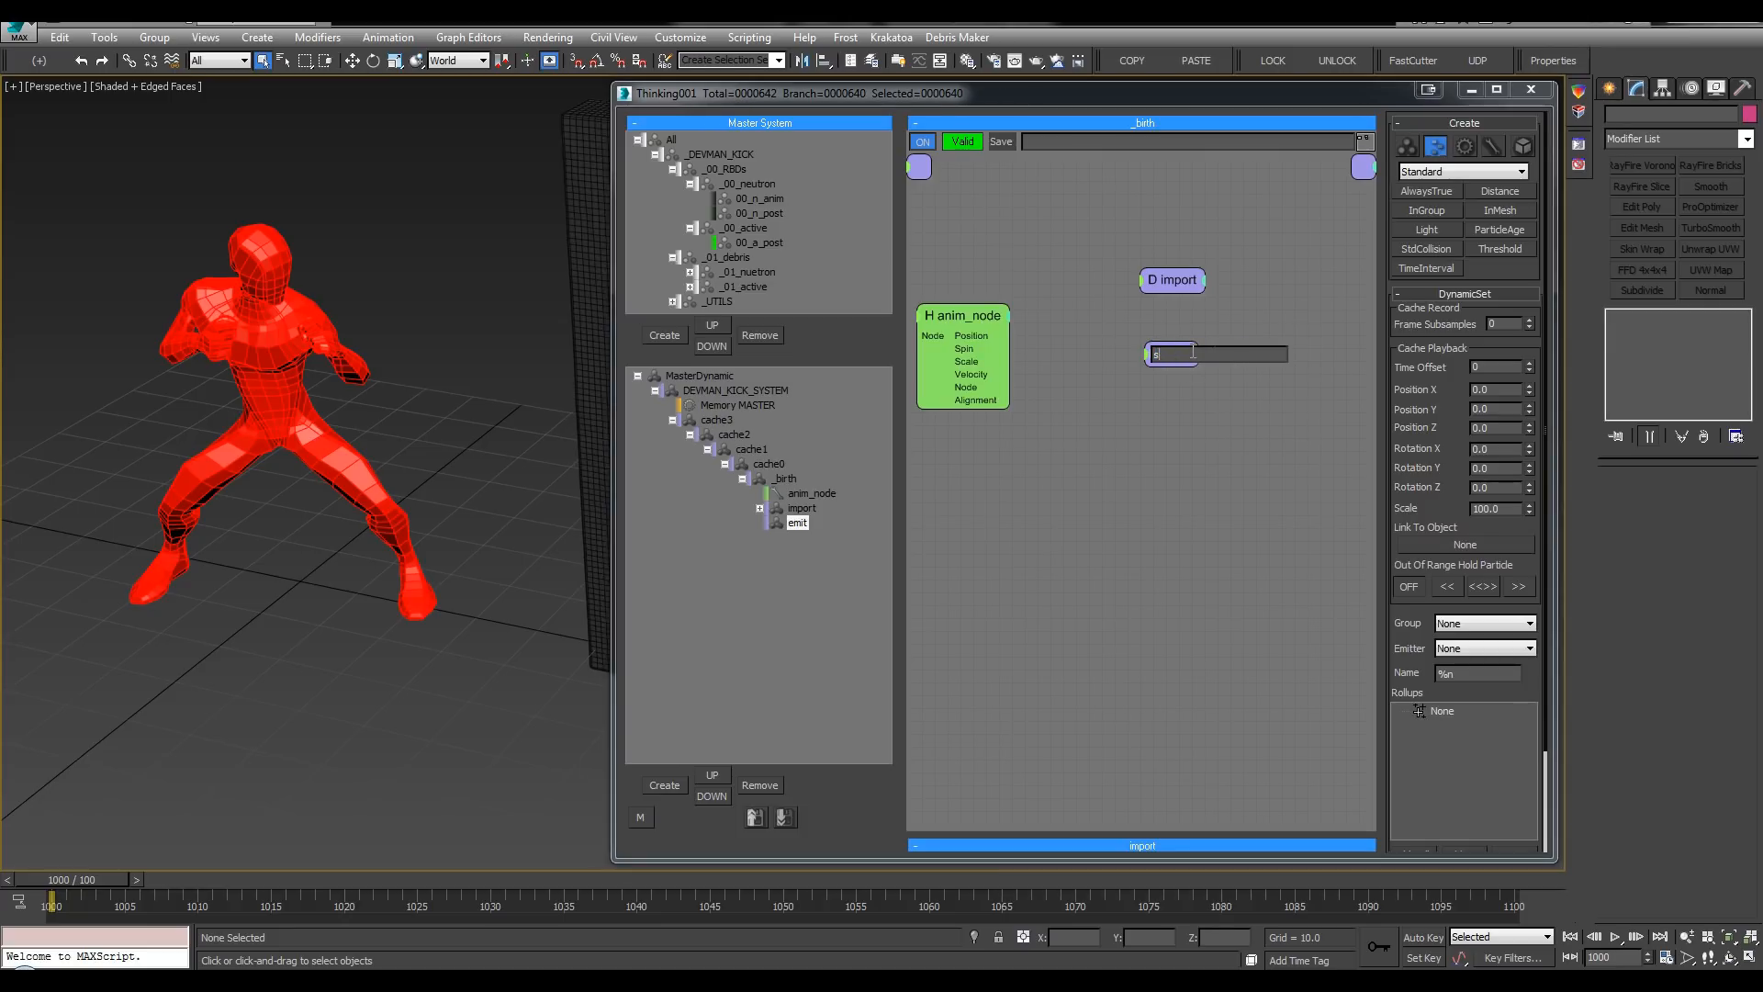
pyautogui.write('surfpos')
pyautogui.press('Return')
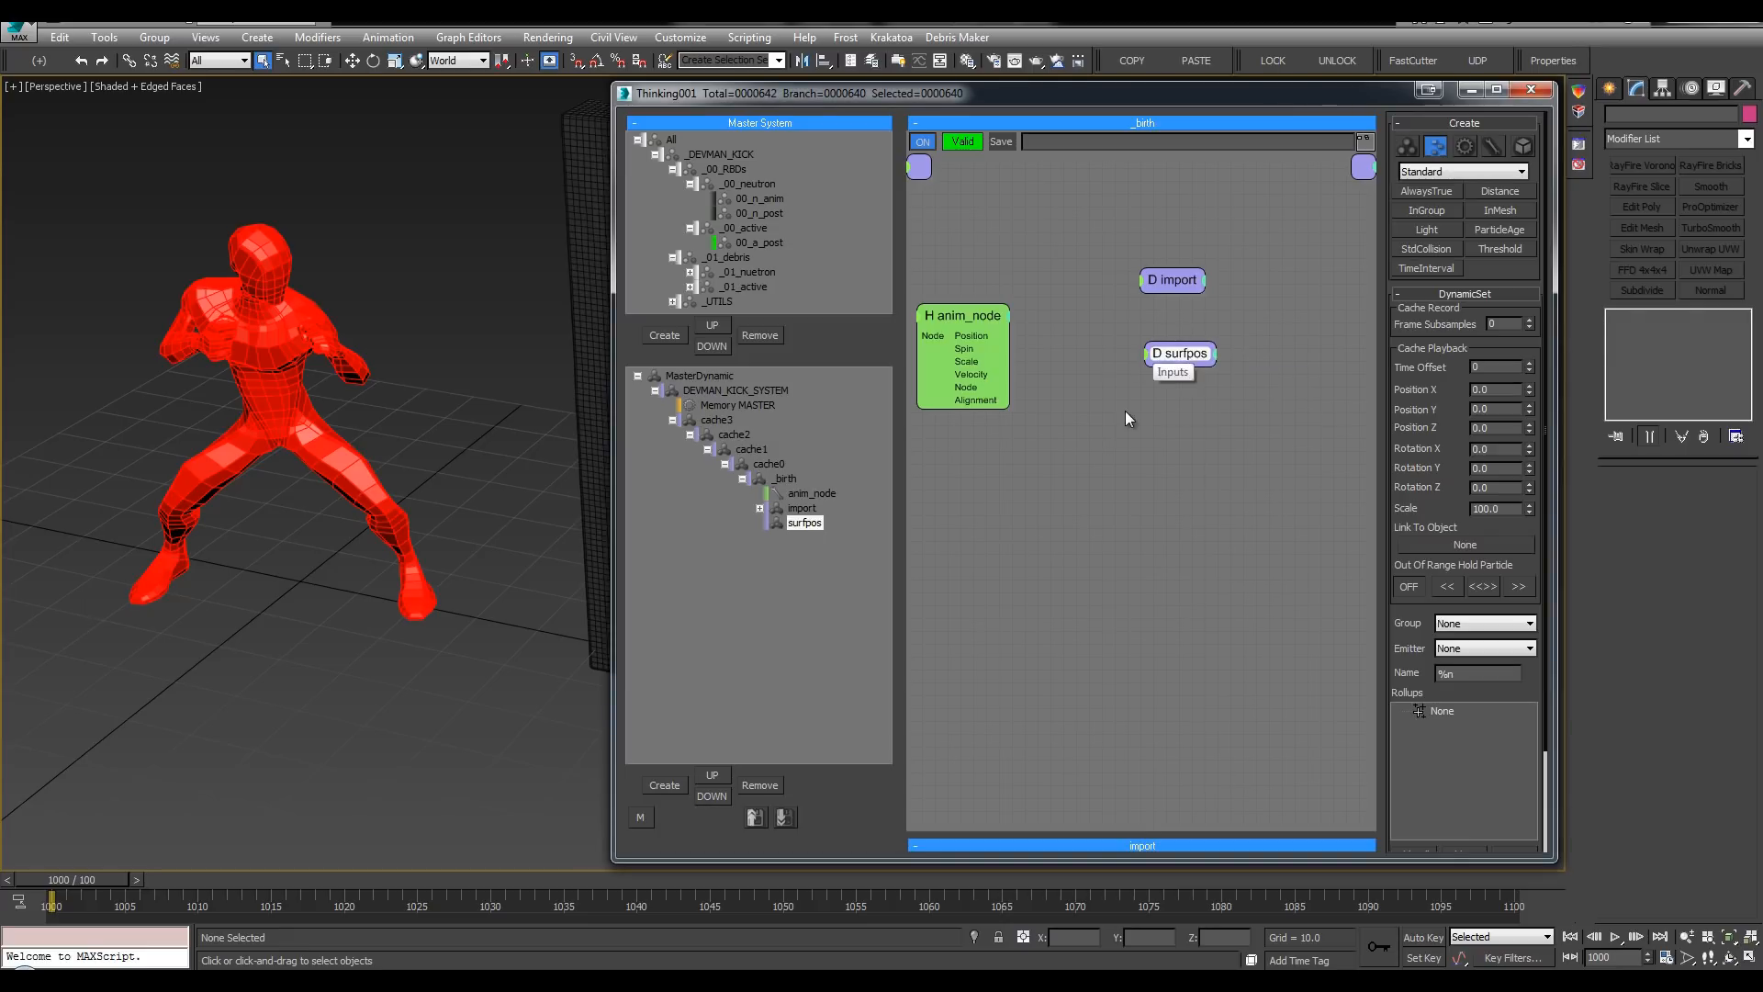
pyautogui.doubleClick(1193, 354)
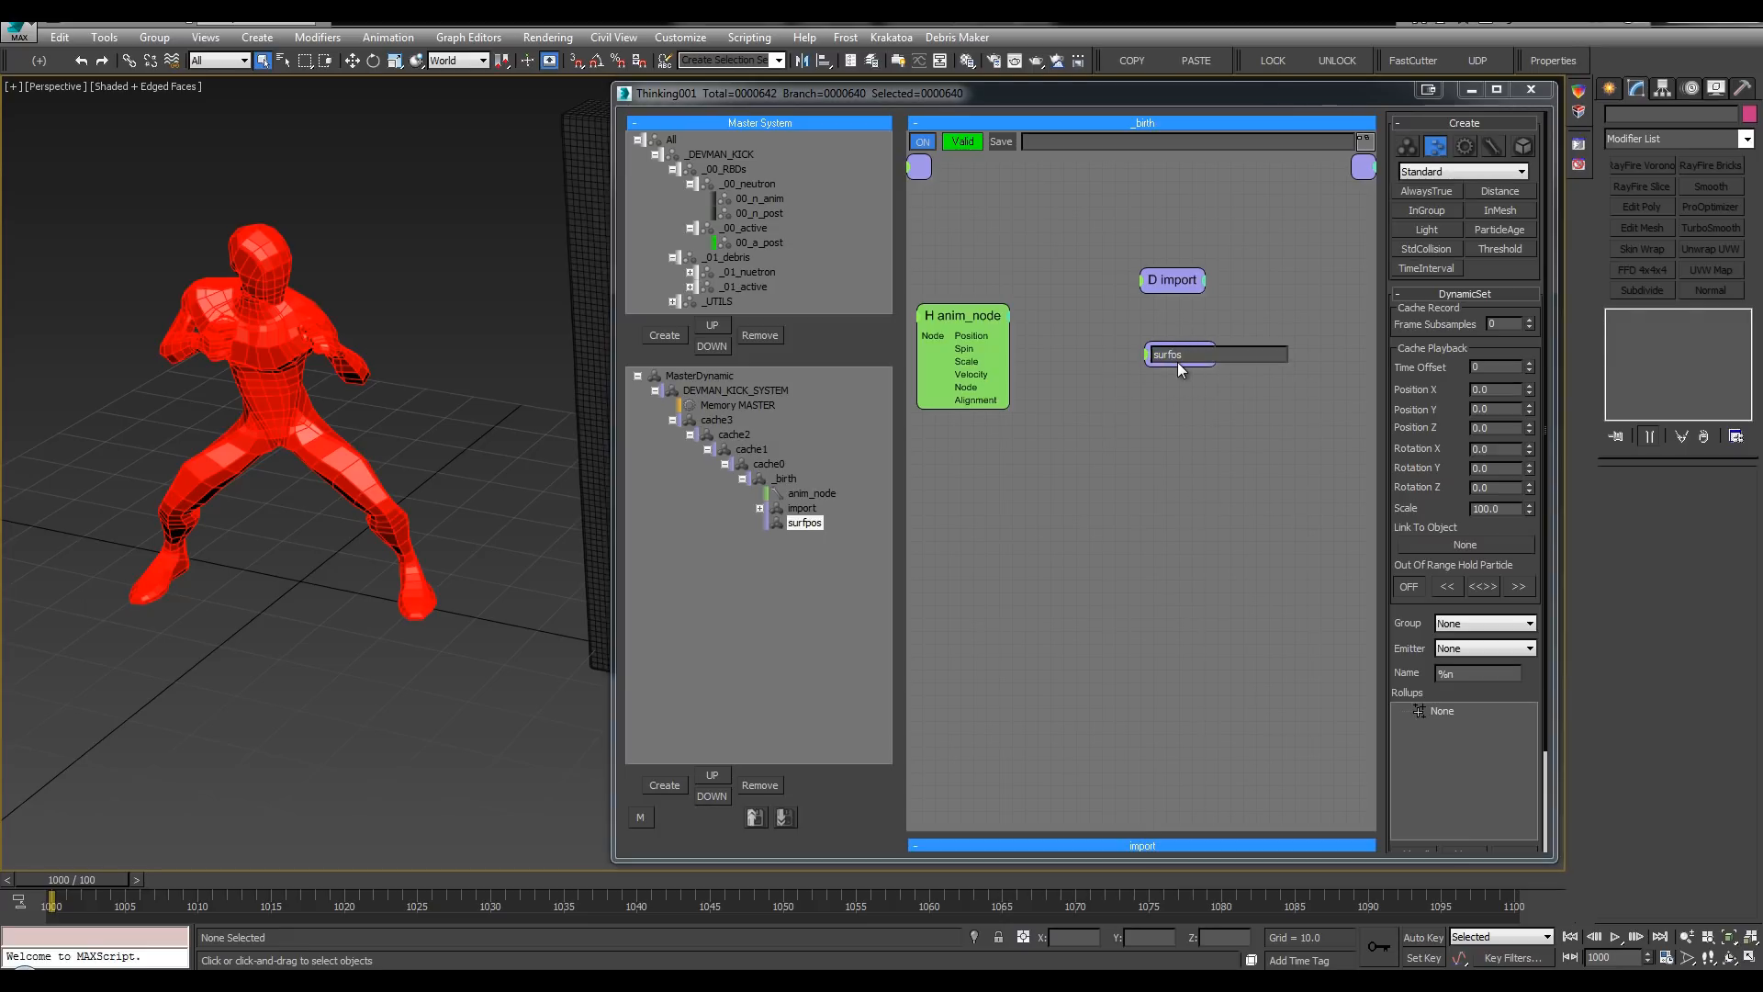
pyautogui.press('Return')
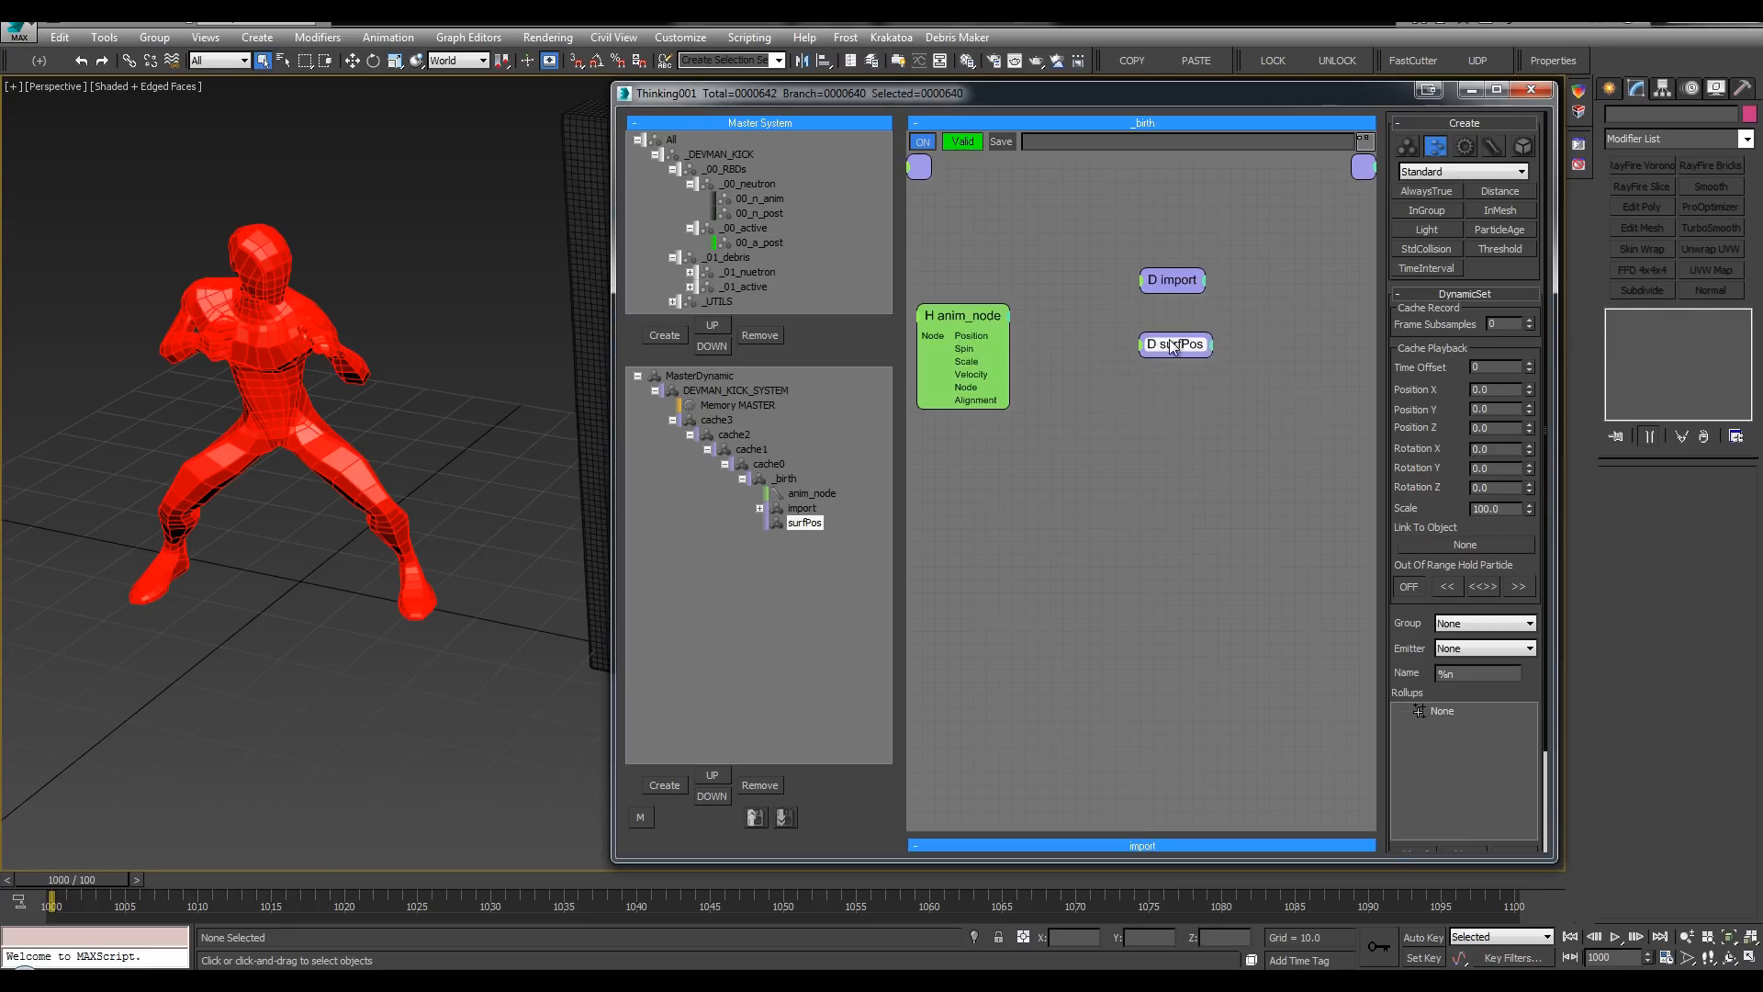
# Step: Open the surfPos set, extend its graph area to full height, and add a PositionBorn operator
pyautogui.click(802, 520)
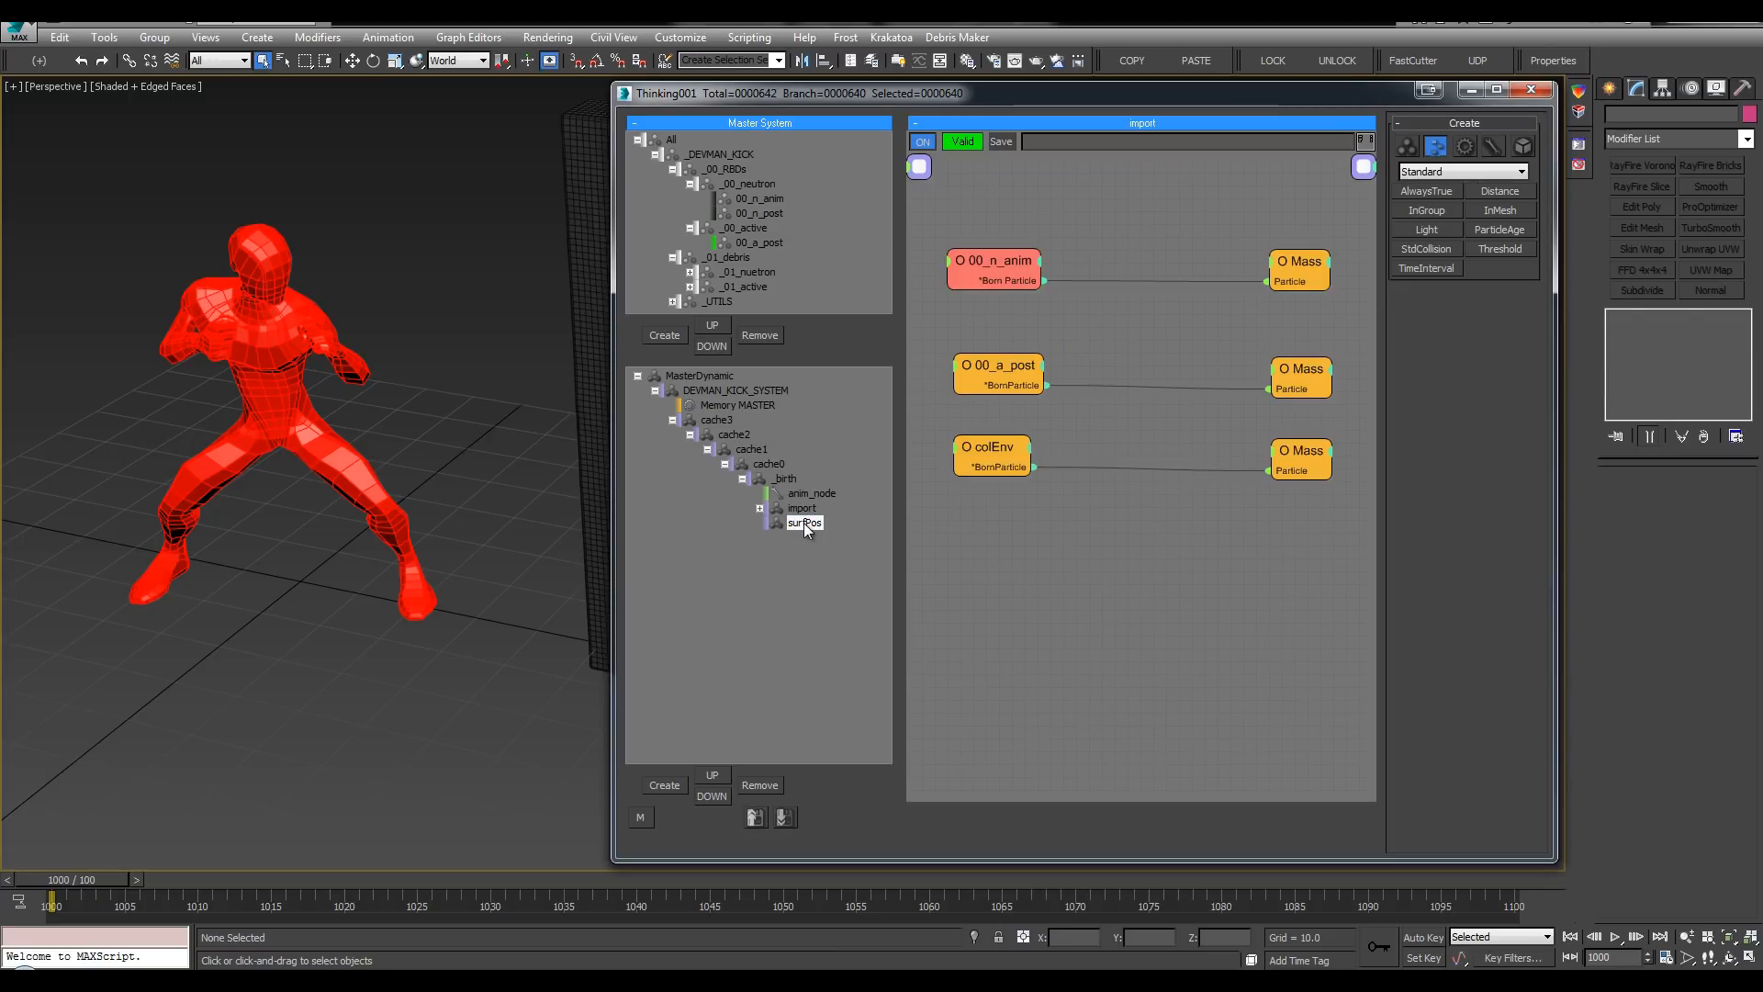
pyautogui.moveTo(1091, 312); pyautogui.dragTo(1080, 848)
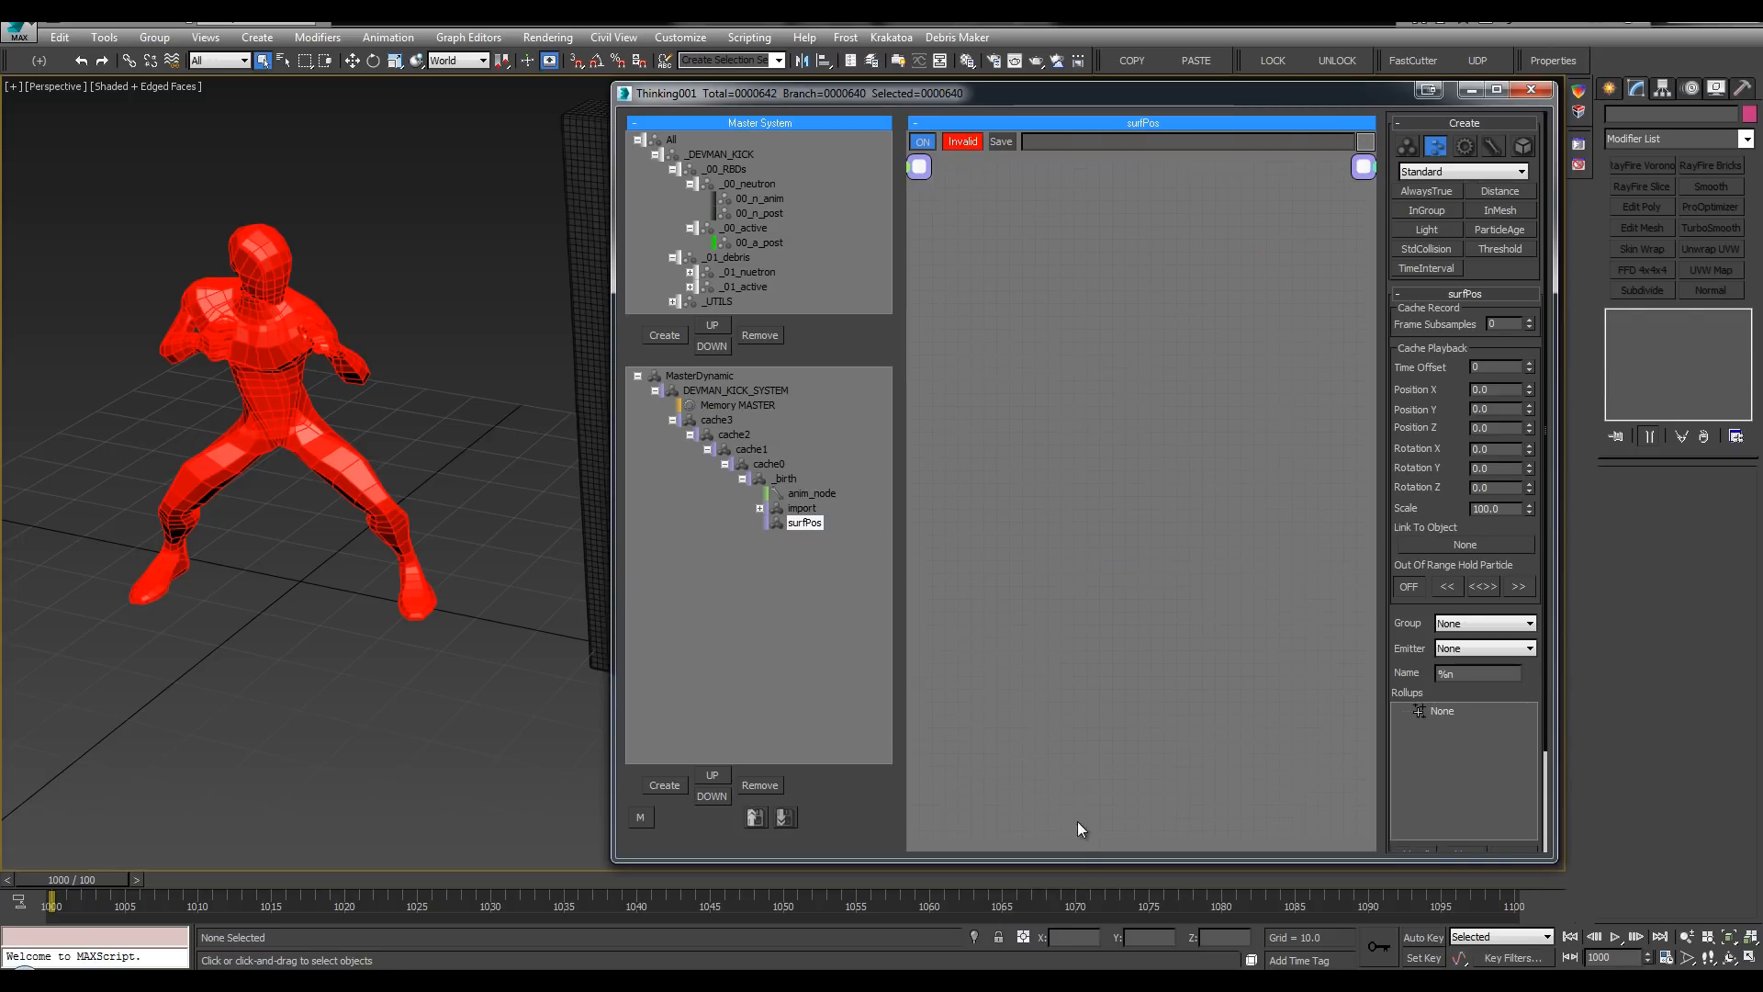
pyautogui.doubleClick(1069, 396)
pyautogui.write('pos')
pyautogui.press('Down')
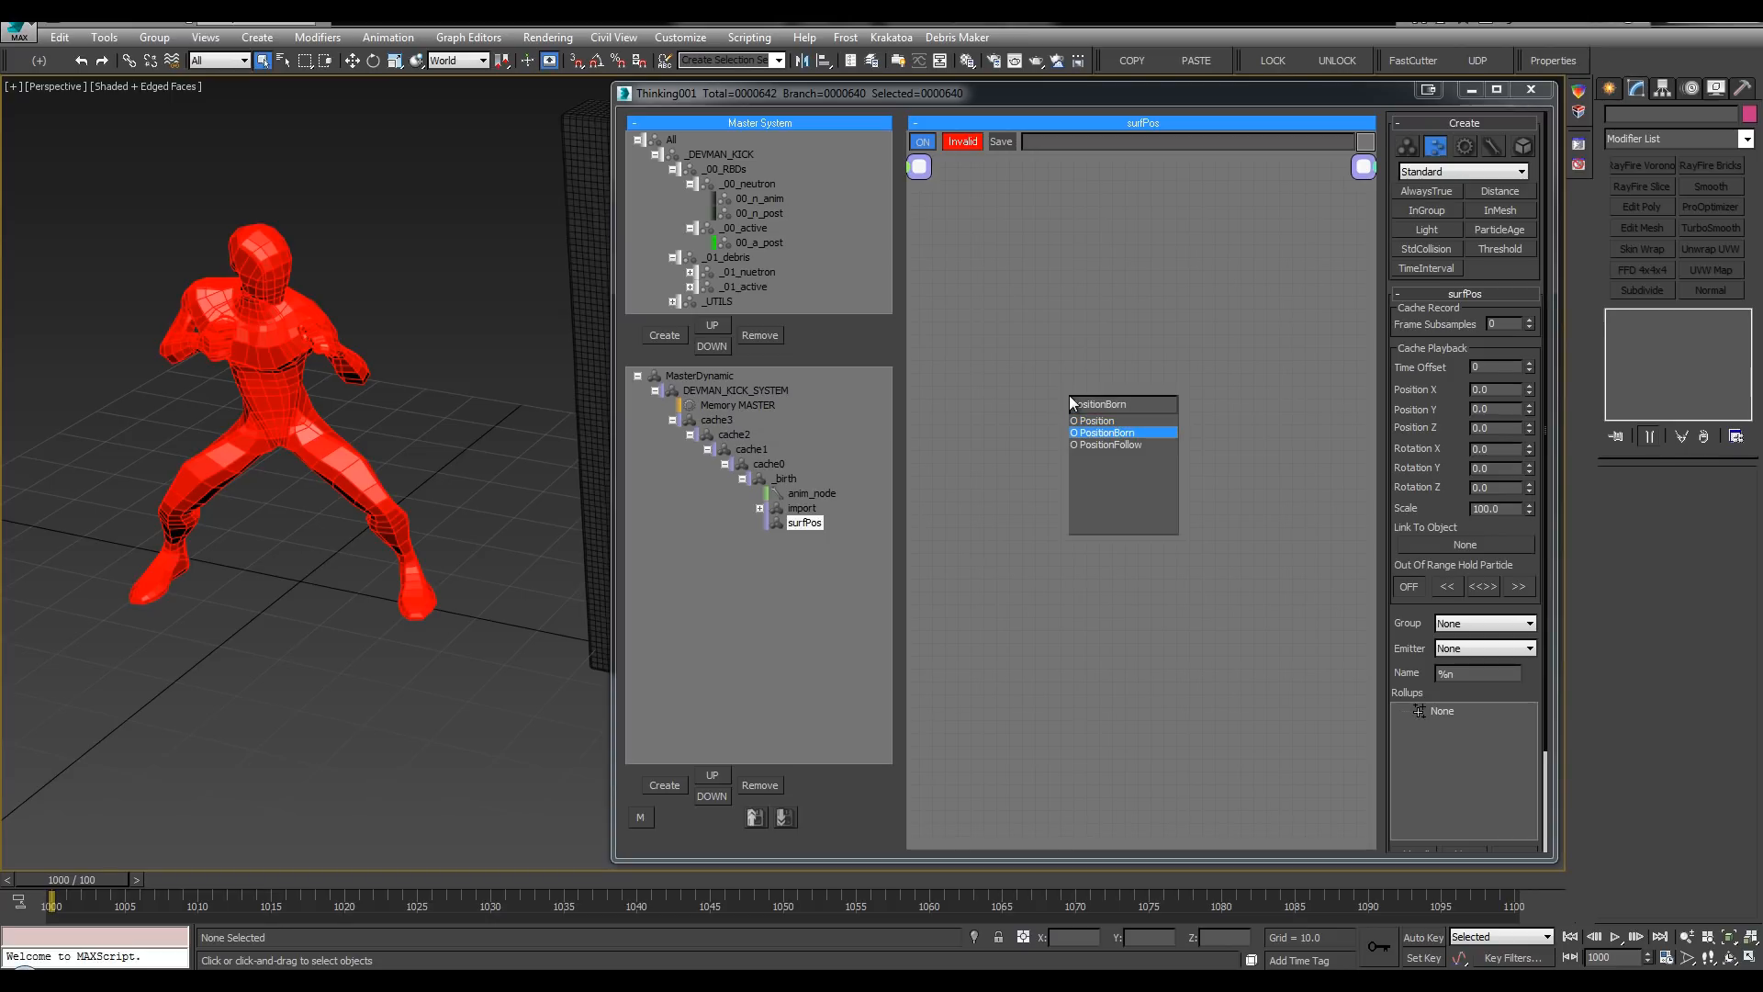
pyautogui.press('Return')
pyautogui.moveTo(1127, 411); pyautogui.dragTo(1094, 377)
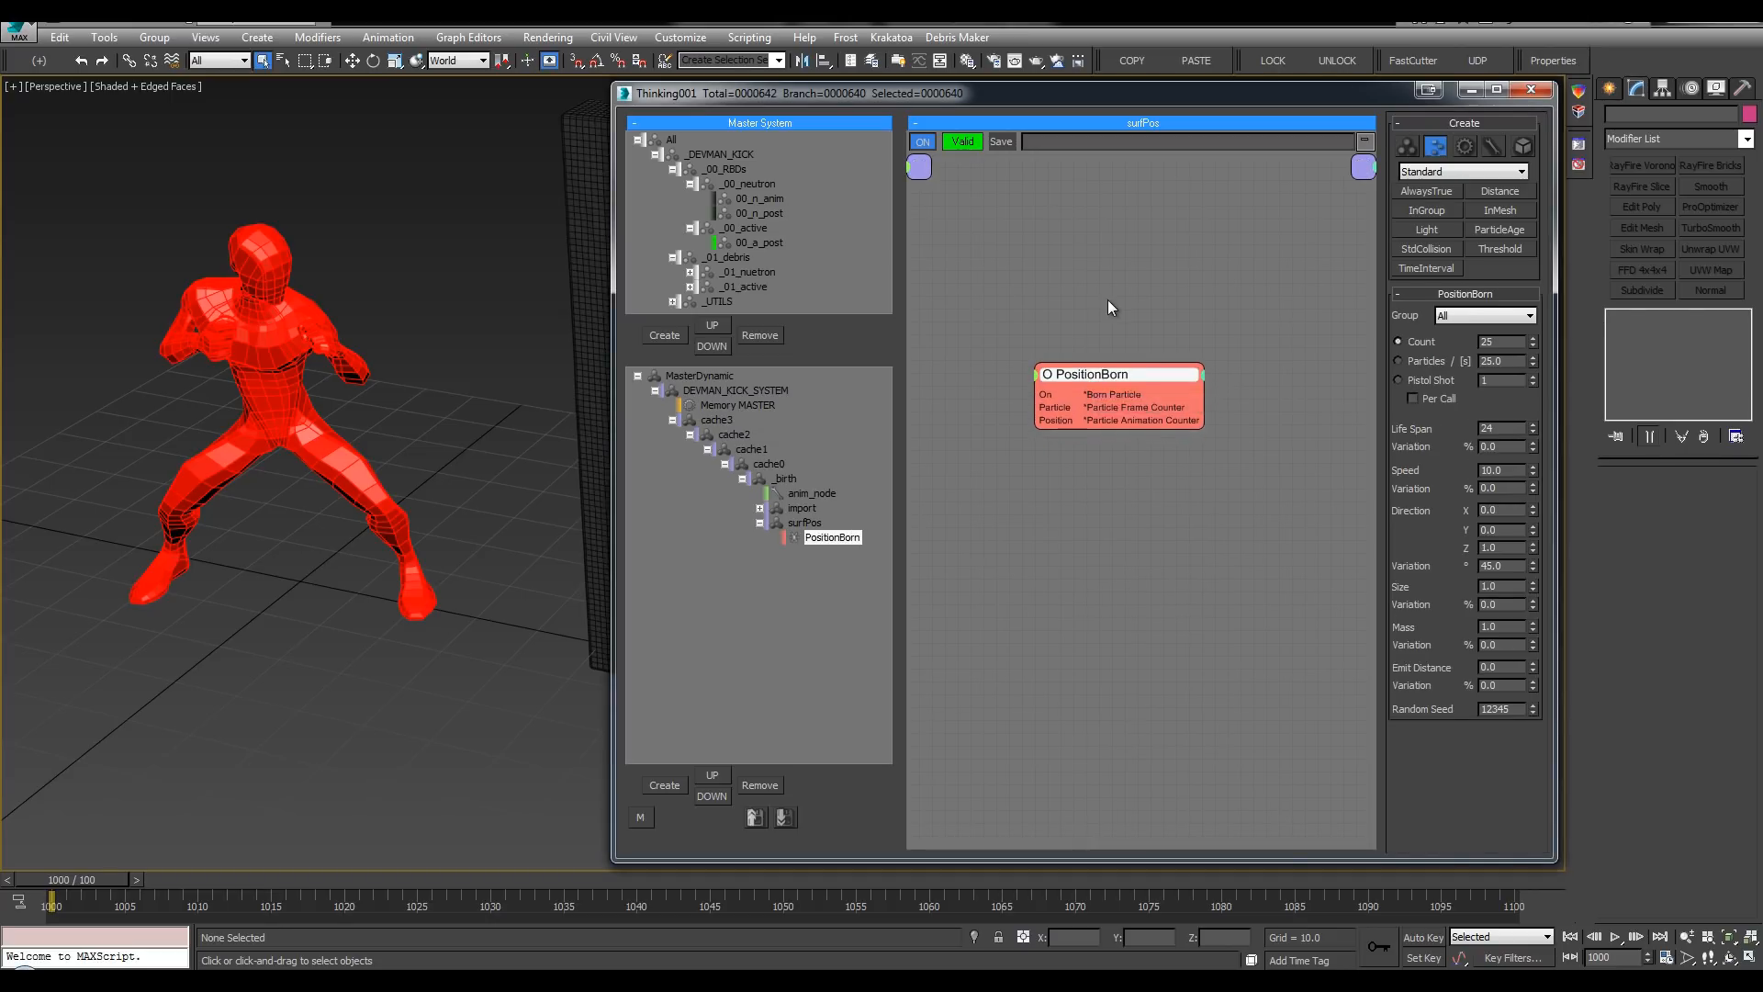
# Step: Widen the thinkingParticles window and add a SurfacePos helper beside PositionBorn in the surfPos graph
pyautogui.scroll(-1, 1107, 301)
pyautogui.moveTo(1183, 339); pyautogui.dragTo(1142, 320, button='middle')
pyautogui.moveTo(610, 336); pyautogui.dragTo(439, 336)
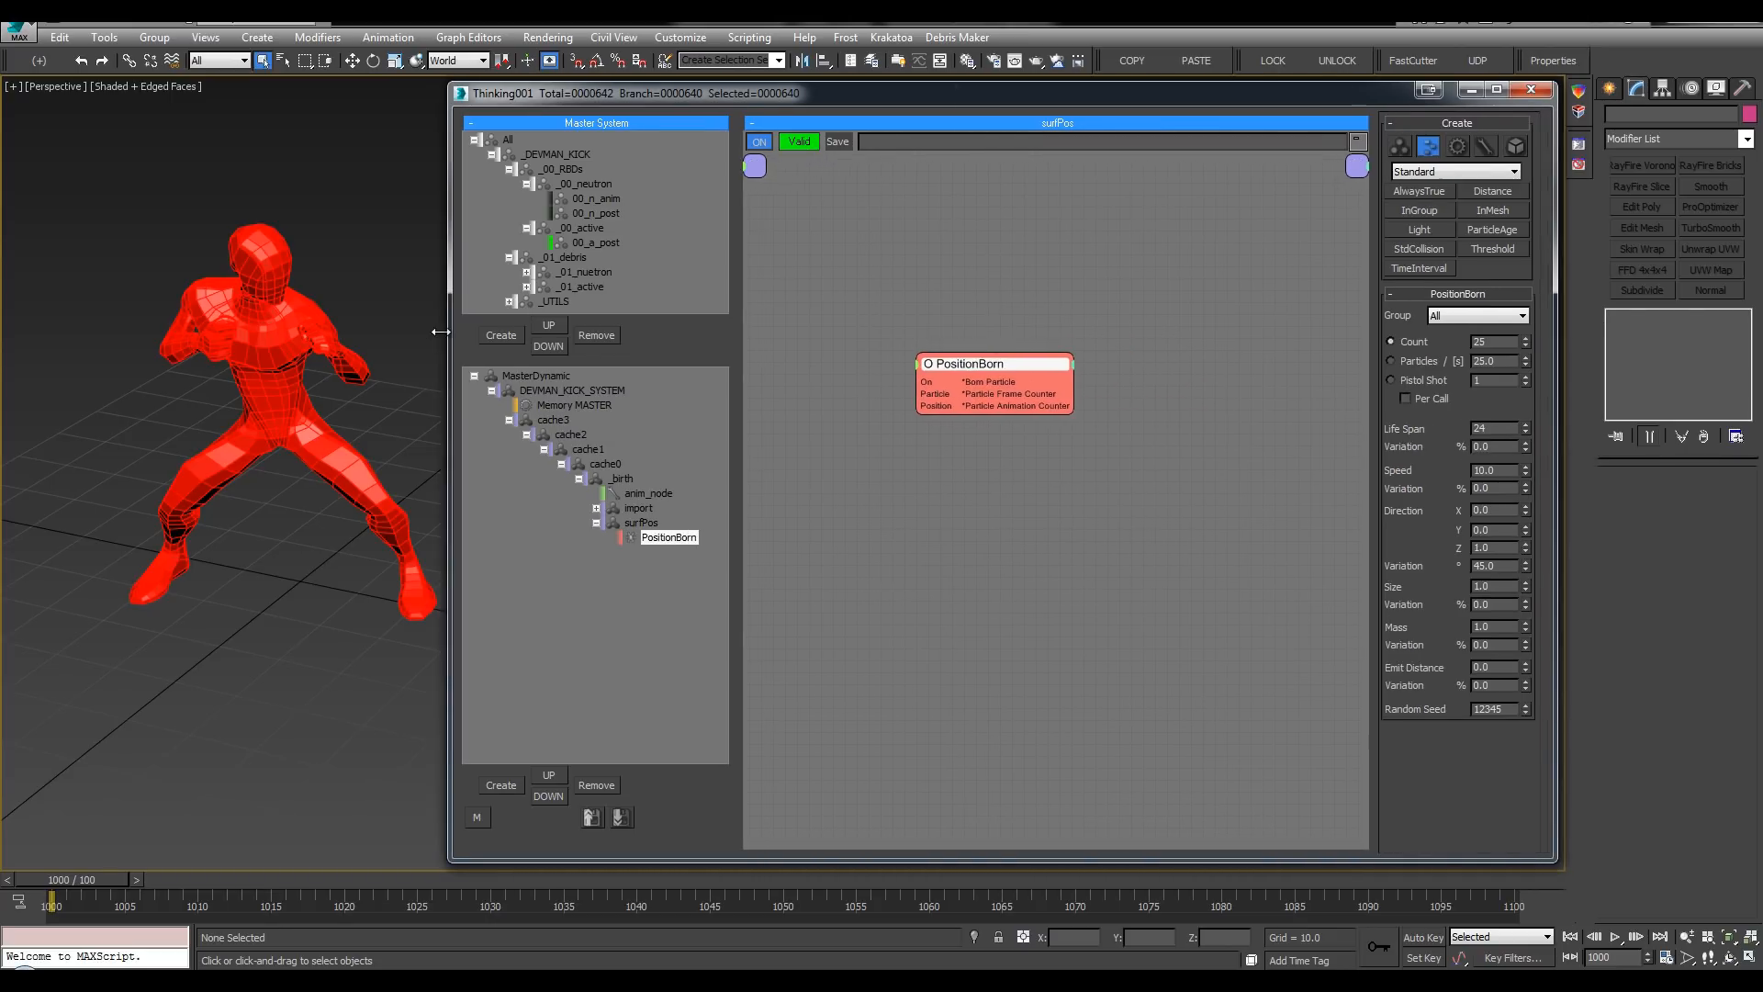
pyautogui.moveTo(1311, 335); pyautogui.dragTo(1183, 311, button='middle')
pyautogui.doubleClick(1187, 432)
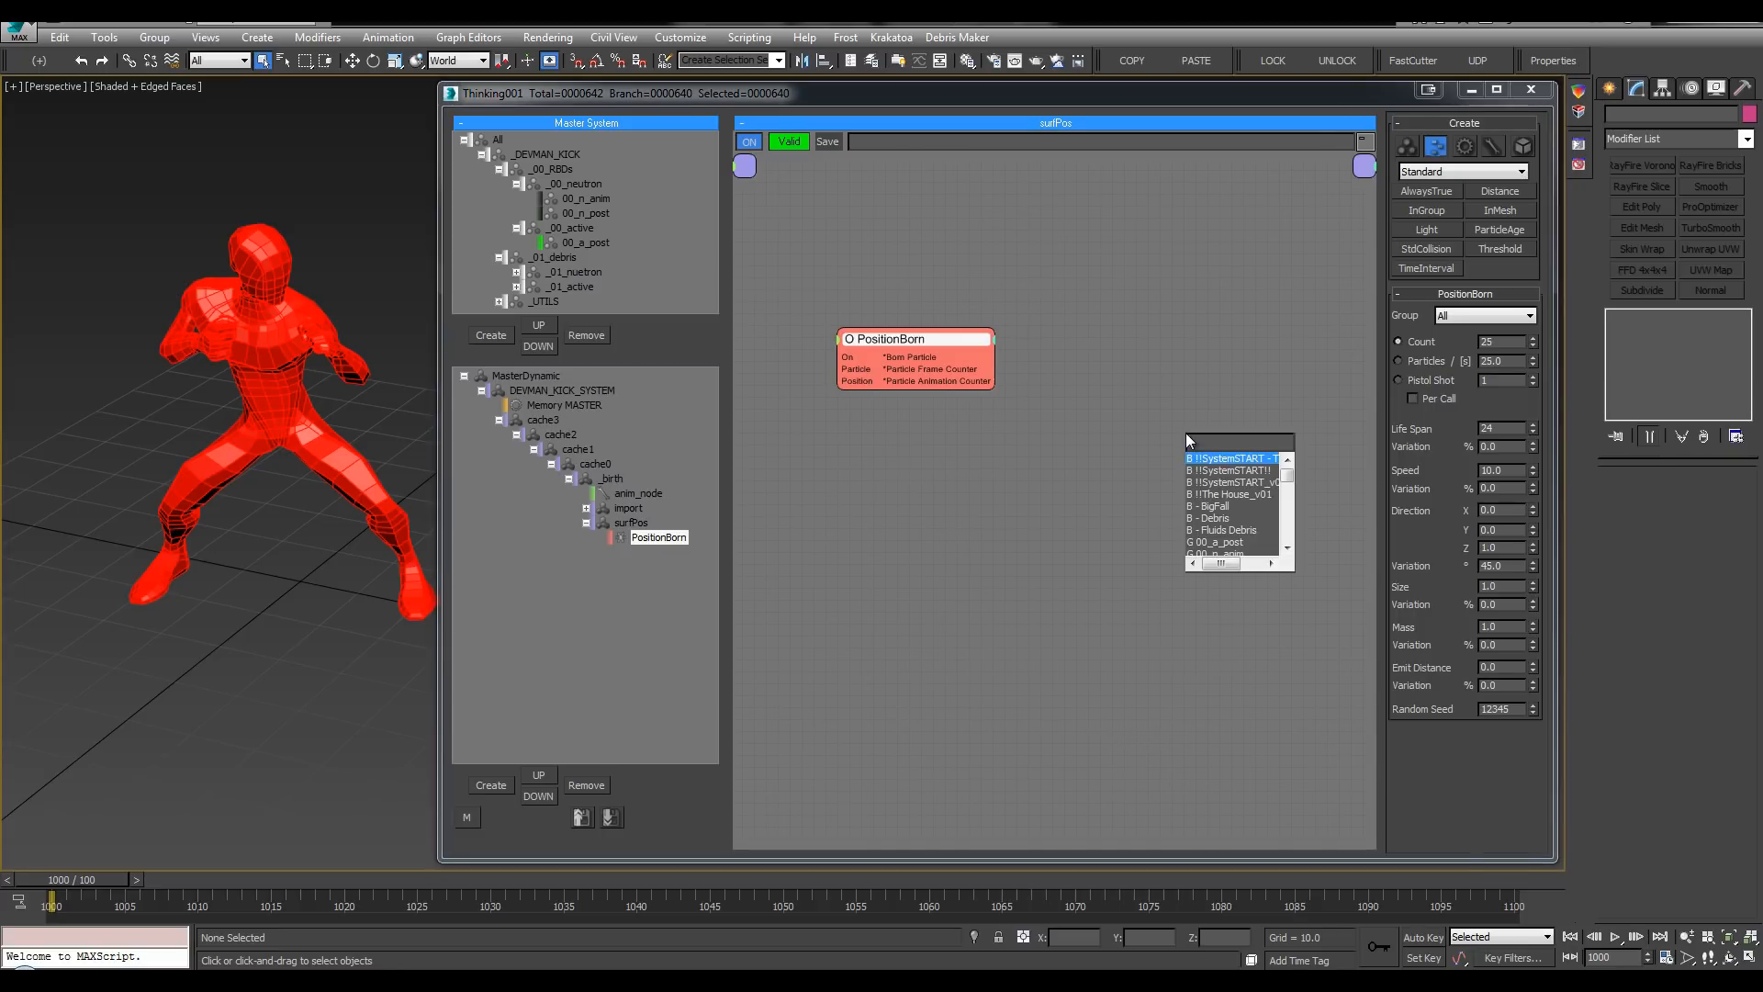
pyautogui.write('surfa')
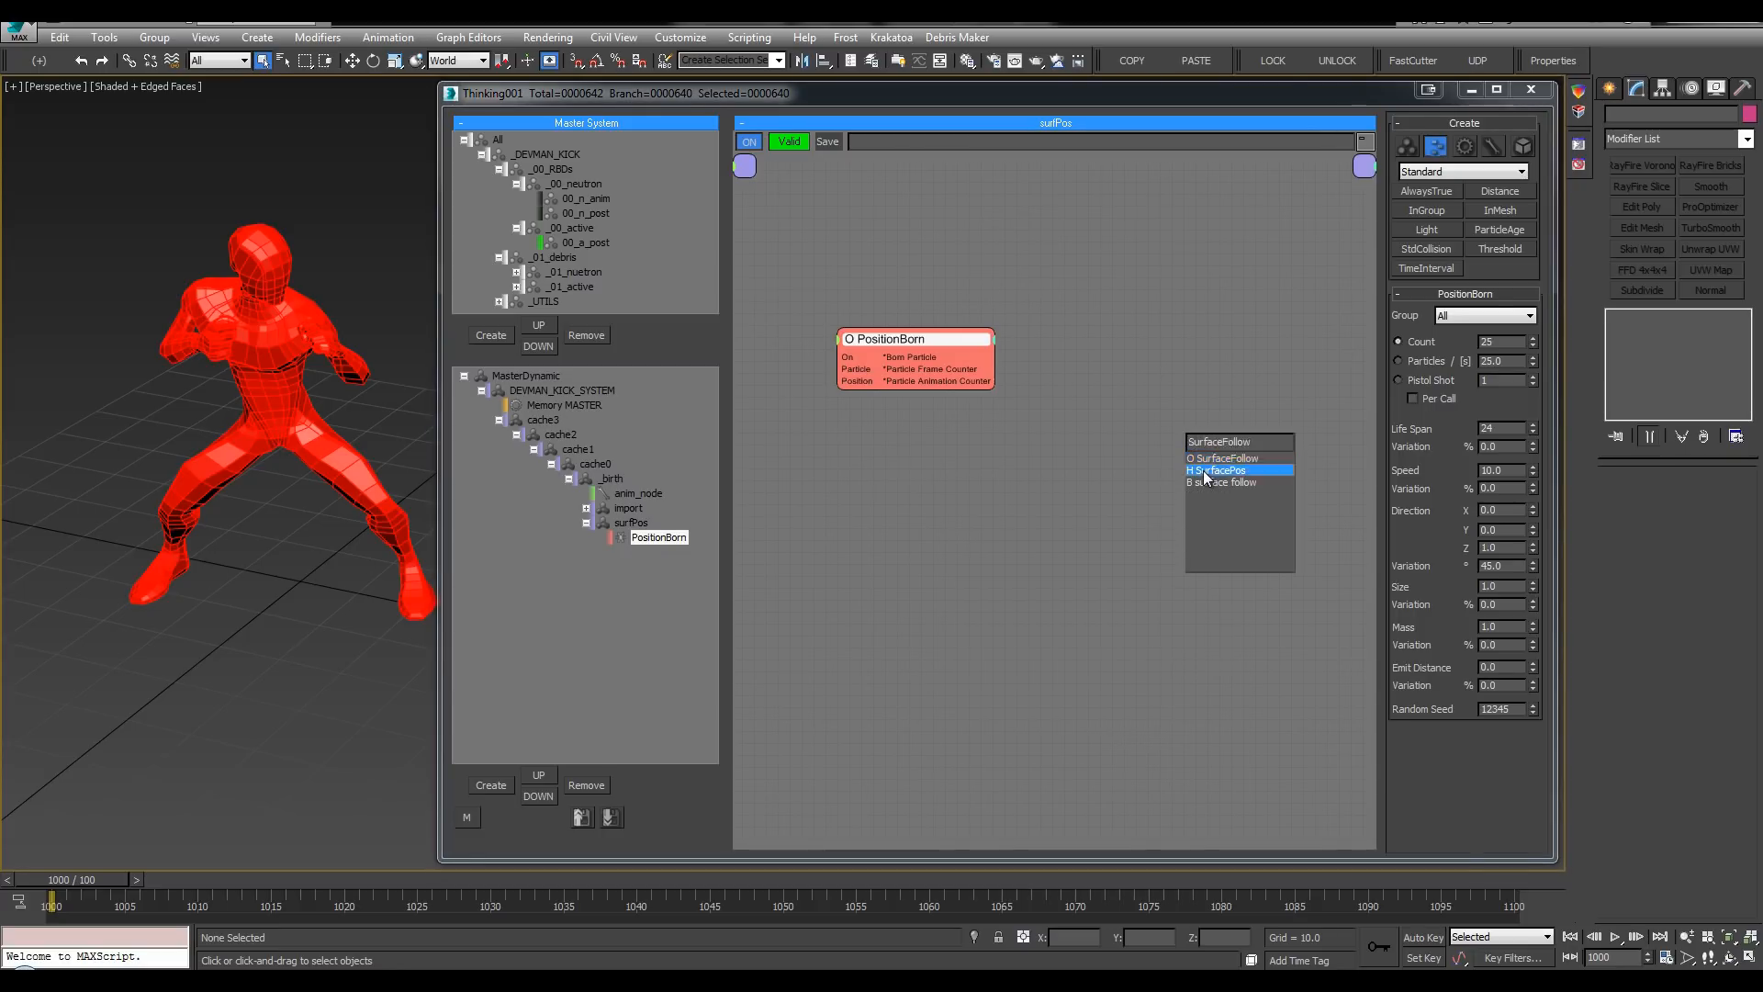
pyautogui.doubleClick(1203, 472)
pyautogui.moveTo(1255, 452); pyautogui.dragTo(1106, 422)
pyautogui.moveTo(1046, 336); pyautogui.dragTo(1124, 311, button='middle')
pyautogui.click(979, 318)
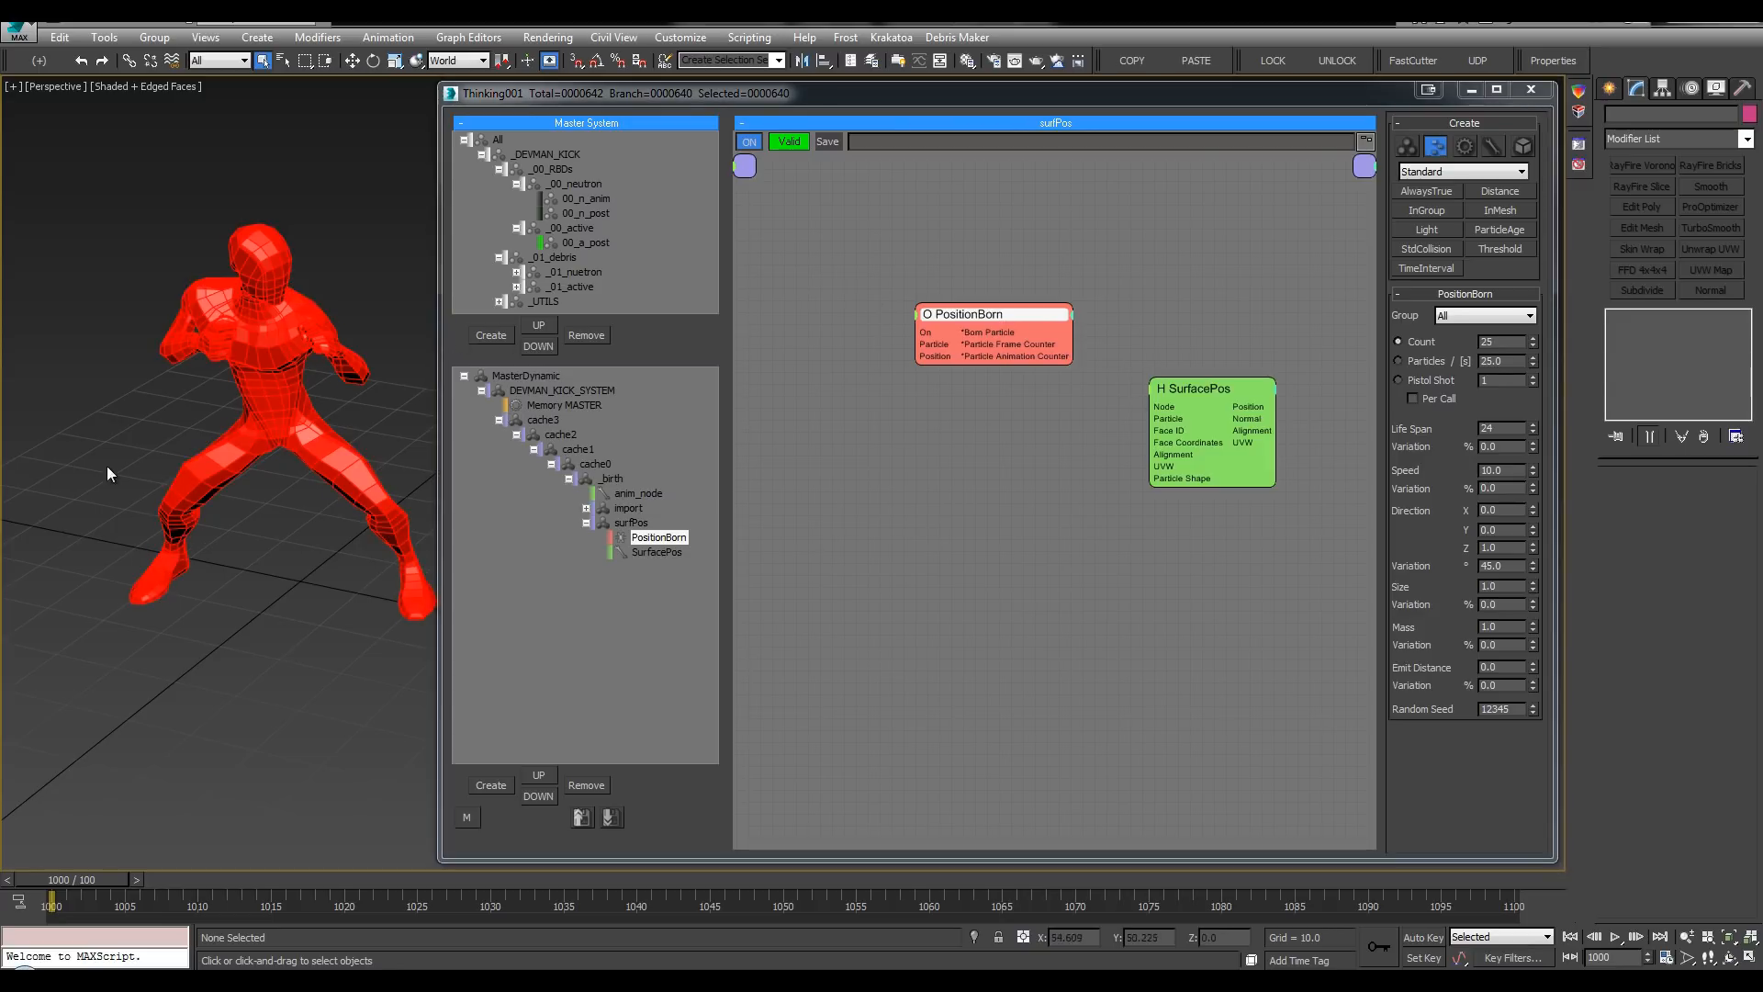
# Step: Add a Position operator to surfPos and connect PositionBorn's Born Particle output to its Particle input
pyautogui.moveTo(285, 405); pyautogui.dragTo(257, 403, button='middle')
pyautogui.moveTo(1058, 251); pyautogui.dragTo(956, 256, button='middle')
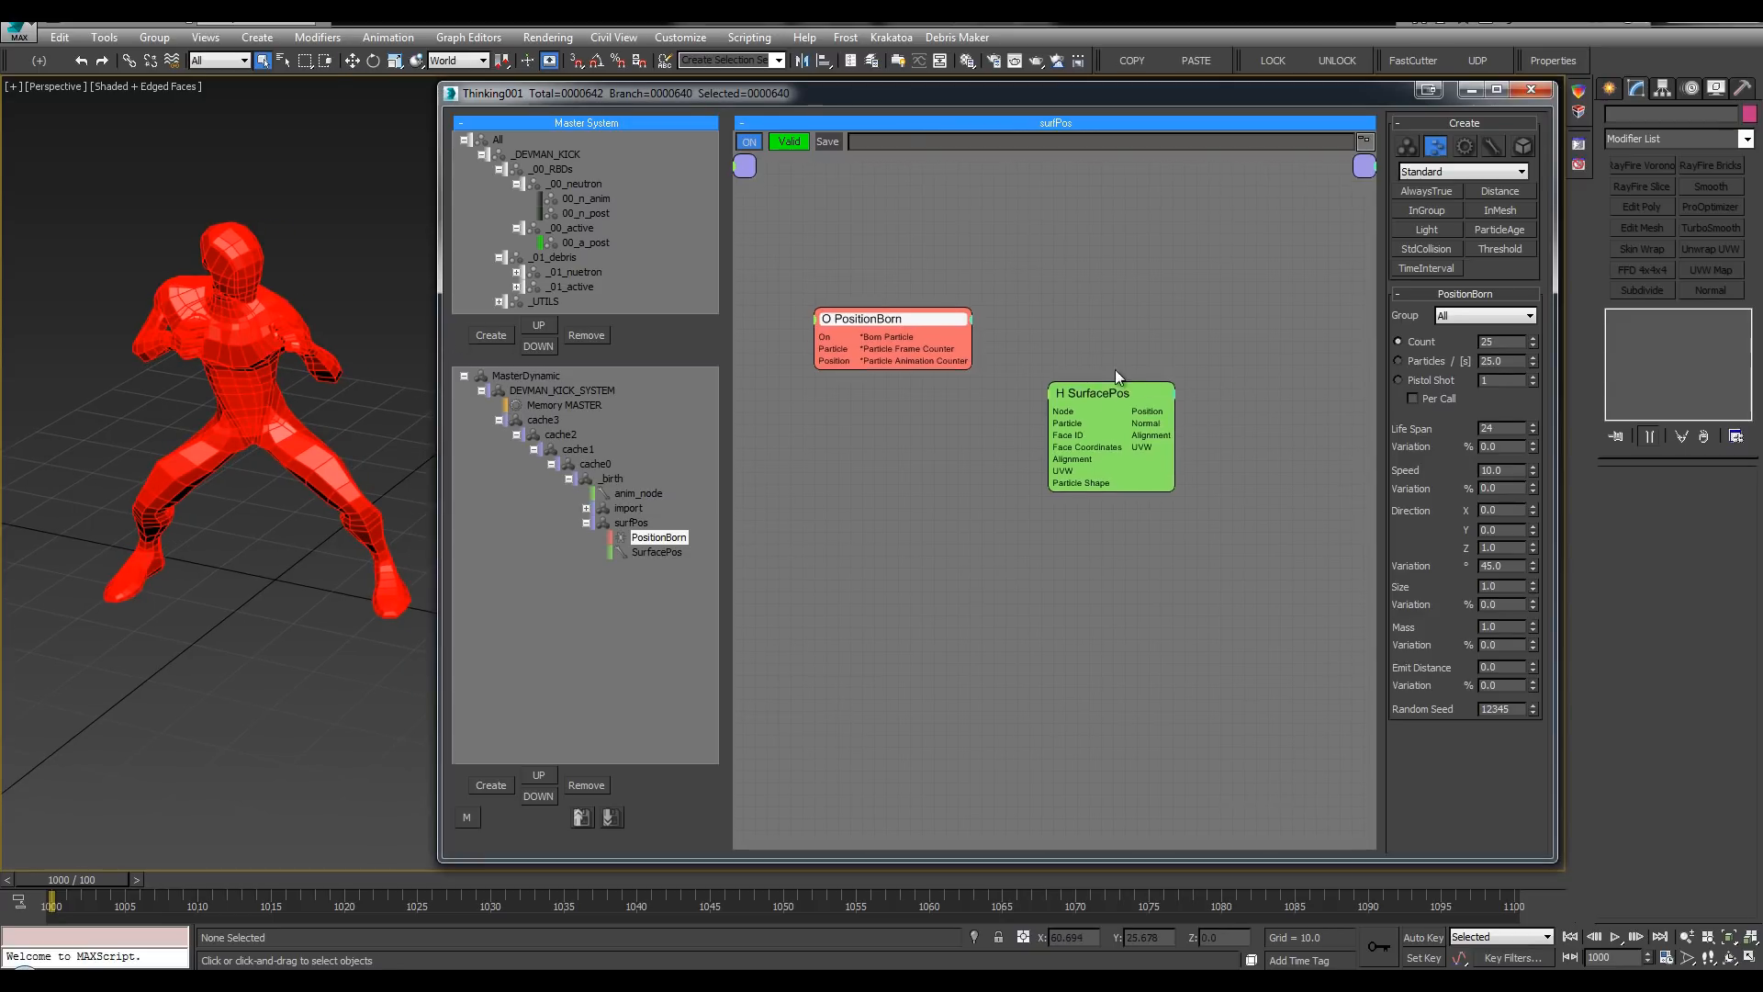
pyautogui.doubleClick(1231, 318)
pyautogui.write('po')
pyautogui.click(1254, 356)
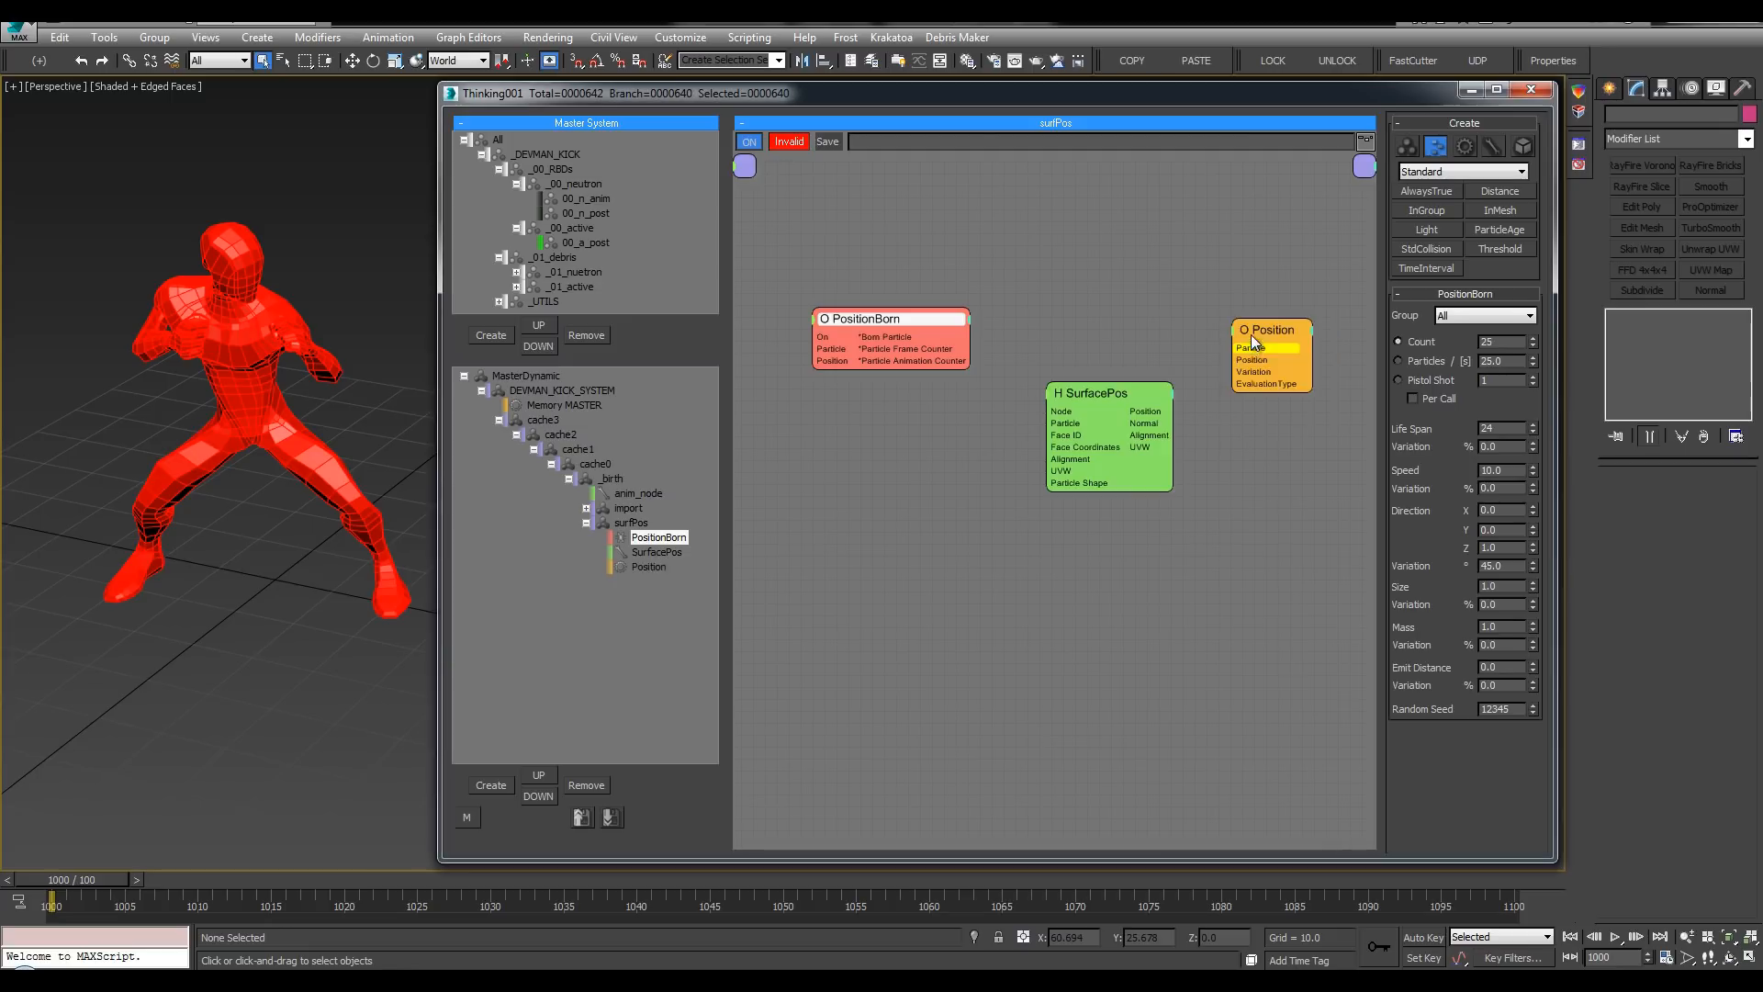
pyautogui.moveTo(1254, 356); pyautogui.dragTo(1273, 325)
pyautogui.click(934, 338)
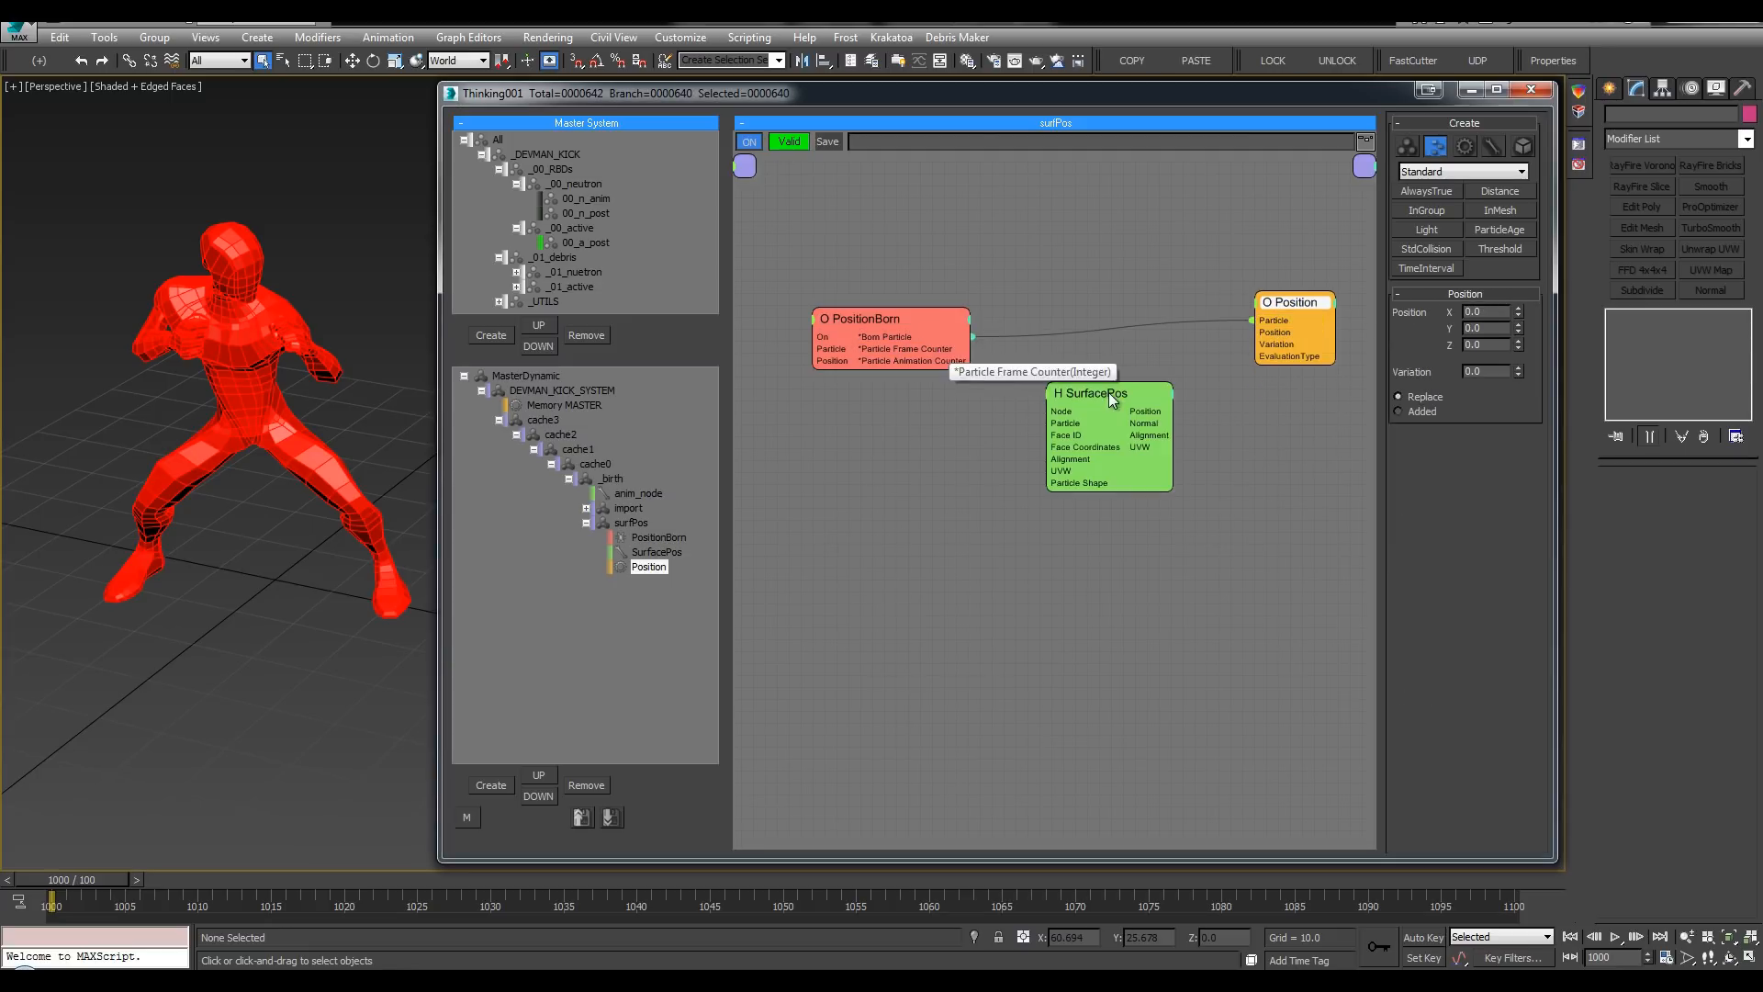
# Step: Connect PositionBorn's Born Particle output to the Particle input of SurfacePos
pyautogui.moveTo(1088, 394); pyautogui.dragTo(1072, 406)
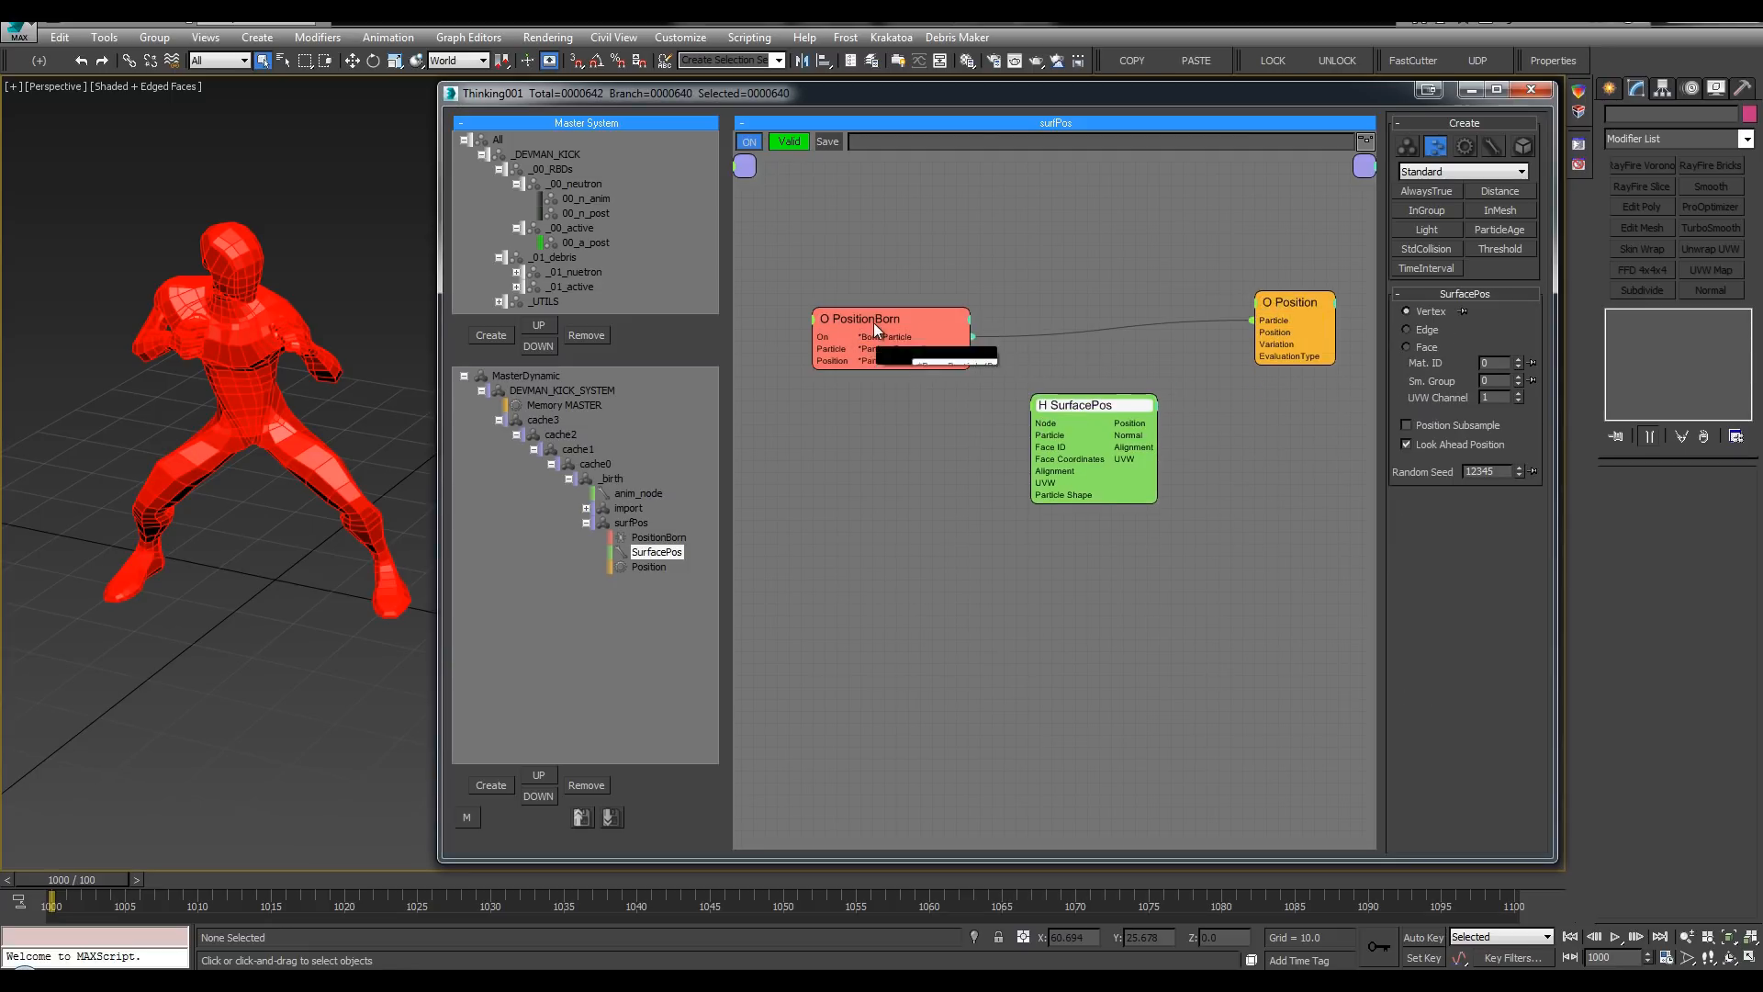
pyautogui.click(1061, 433)
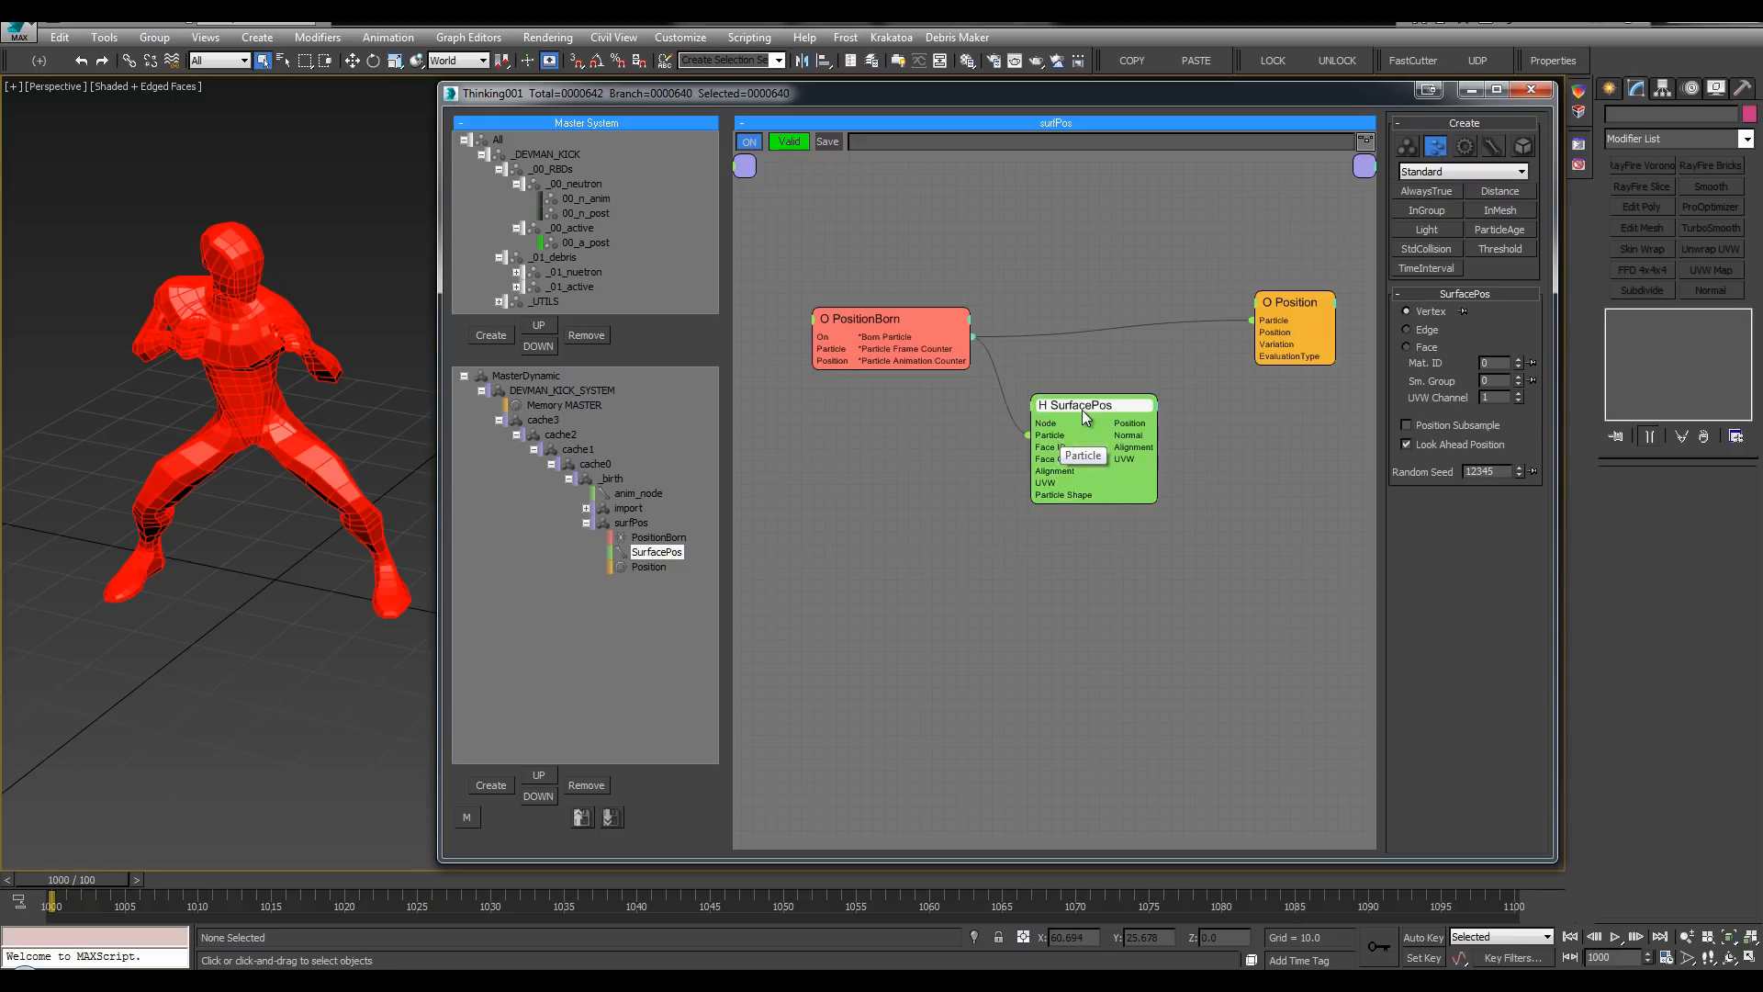
pyautogui.moveTo(1085, 411)
pyautogui.mouseDown()
pyautogui.moveTo(1093, 424)
pyautogui.moveTo(1066, 411)
pyautogui.moveTo(1085, 409)
pyautogui.mouseUp()
pyautogui.moveTo(941, 455); pyautogui.dragTo(1003, 446, button='middle')
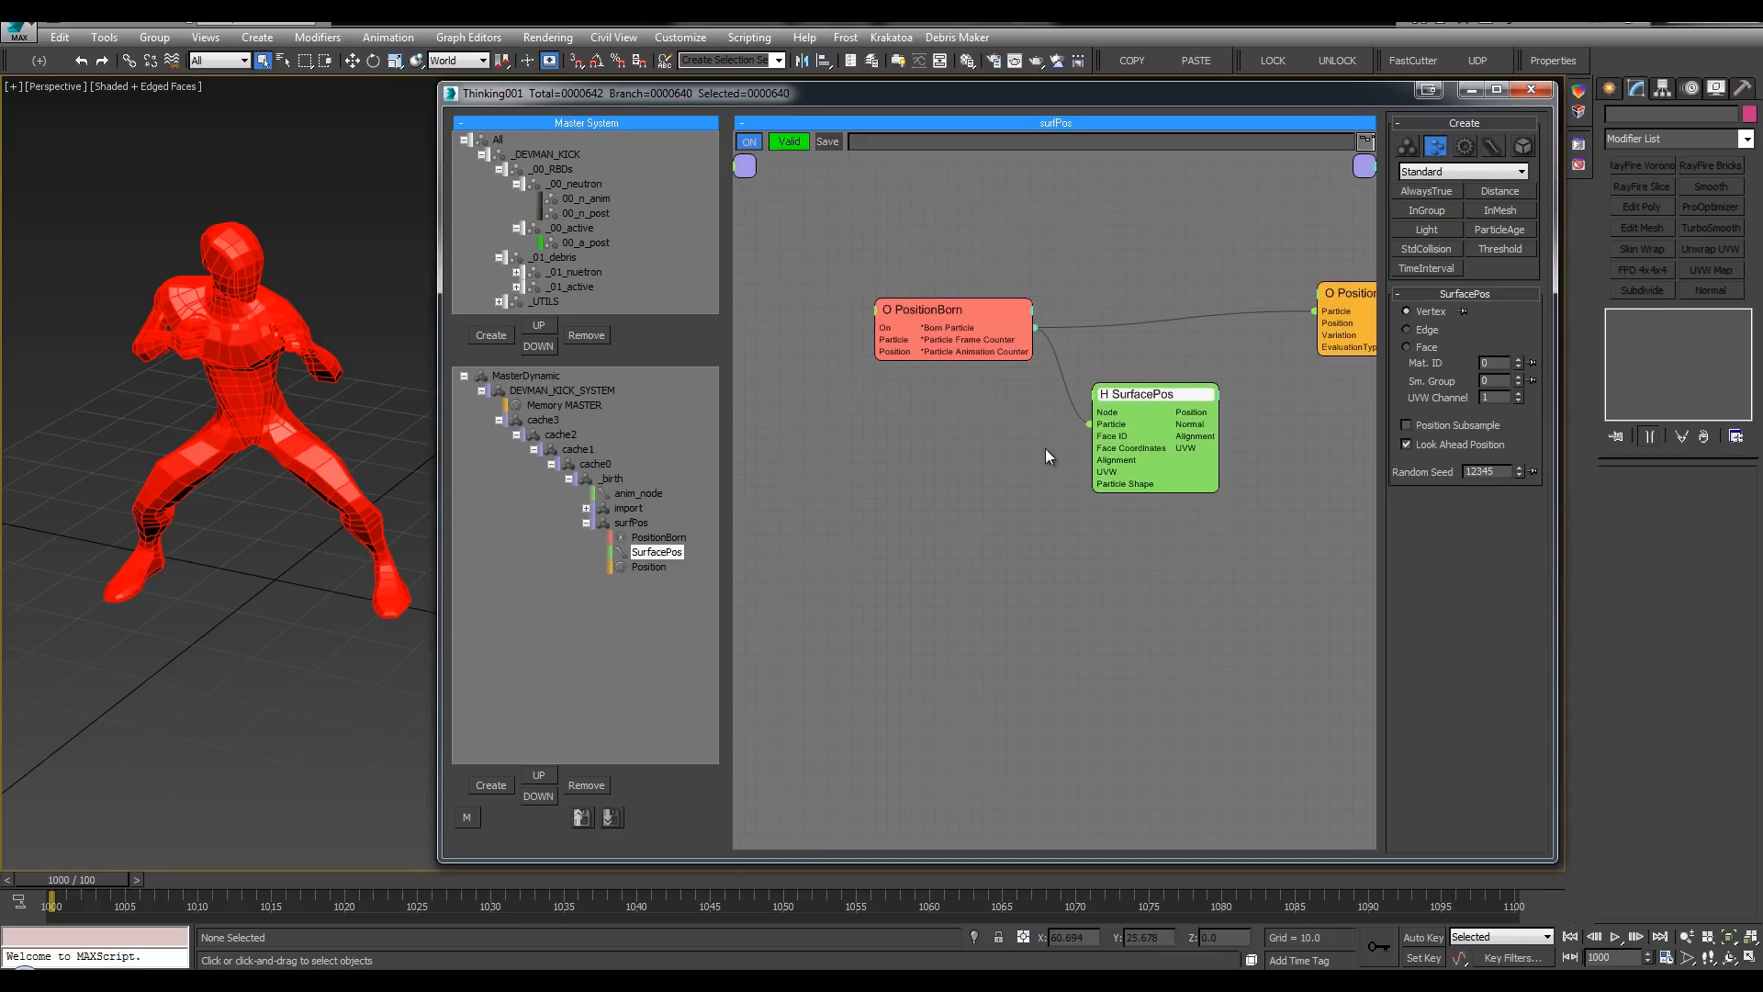
pyautogui.moveTo(1284, 393); pyautogui.dragTo(1258, 400, button='middle')
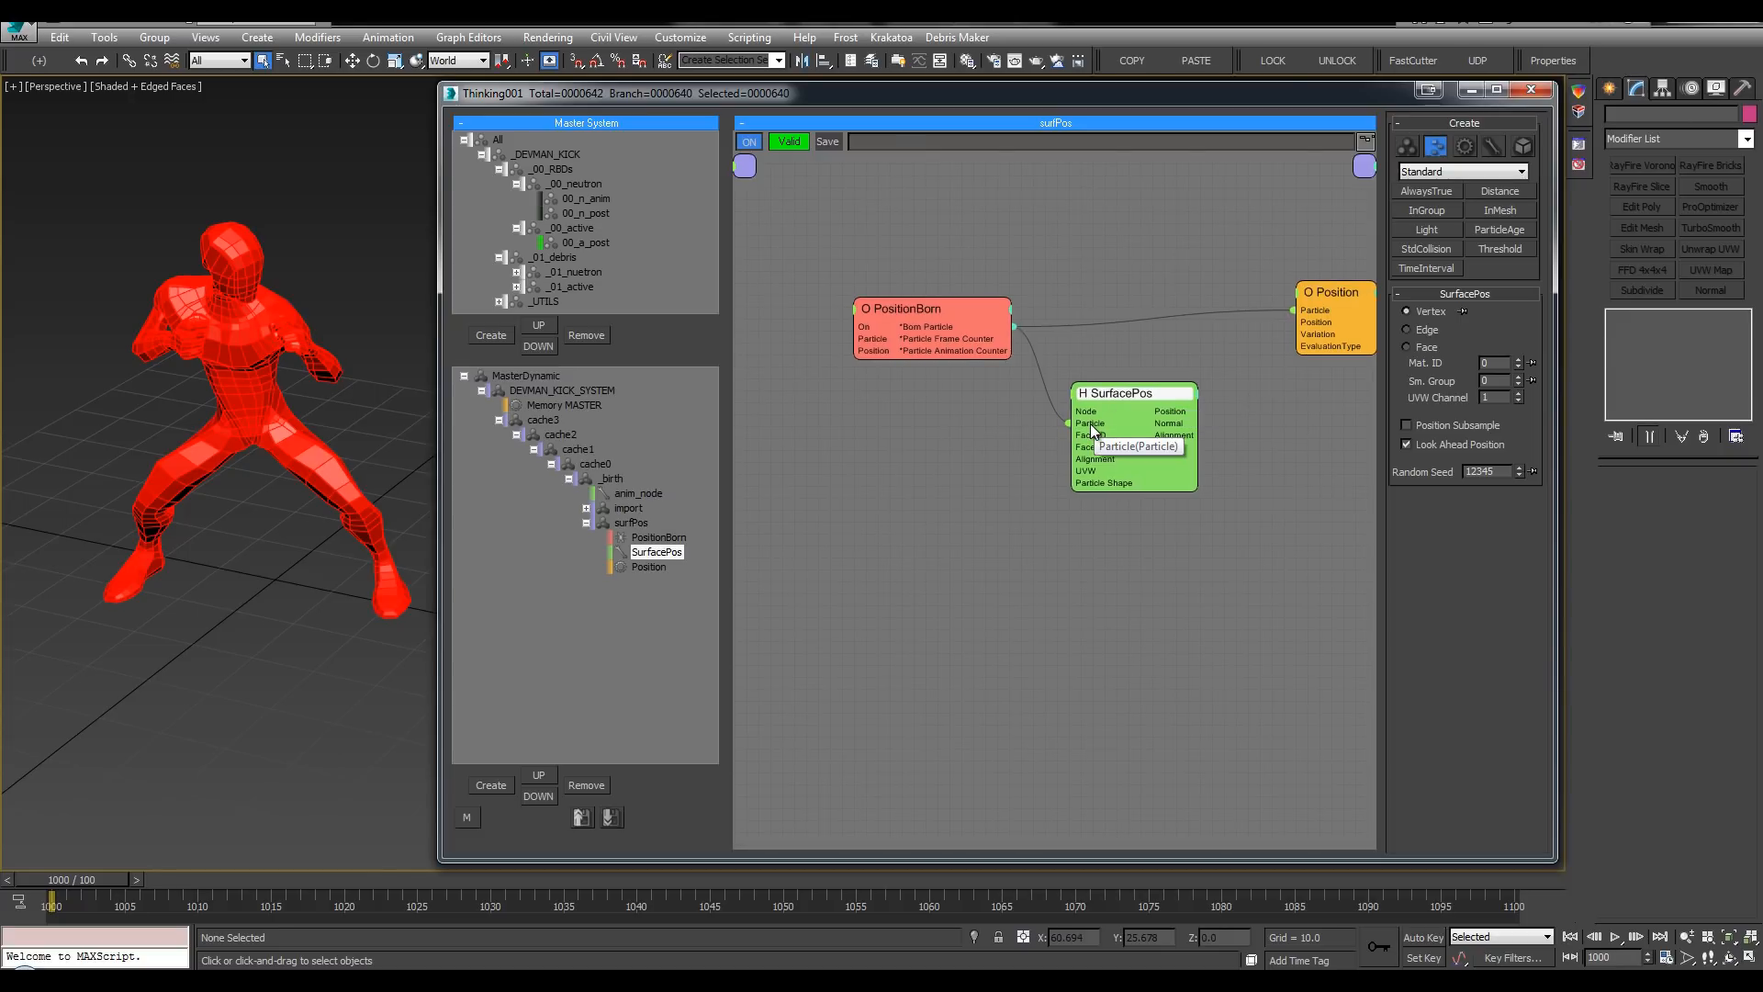
# Step: Connect SurfacePos's Position output to the Position operator's Position input and set SurfacePos to use Face
pyautogui.moveTo(1129, 393); pyautogui.dragTo(1120, 392)
pyautogui.moveTo(1155, 360); pyautogui.dragTo(1143, 359, button='middle')
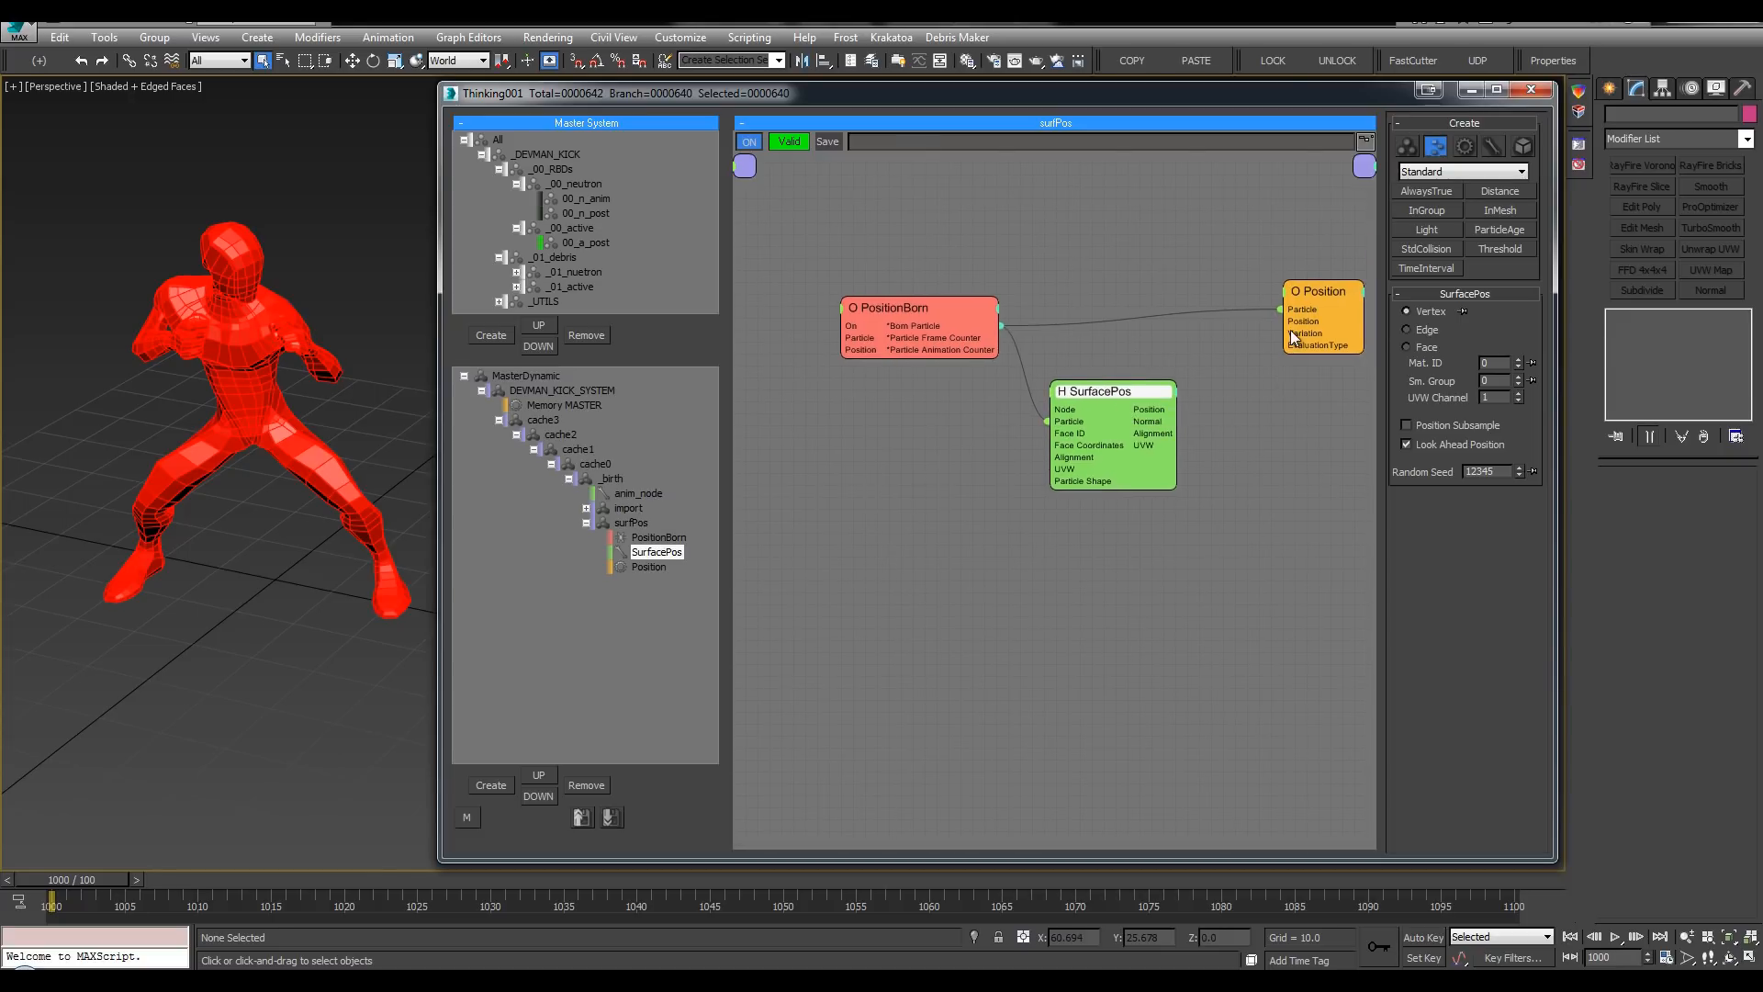
pyautogui.moveTo(1179, 409); pyautogui.dragTo(1266, 313)
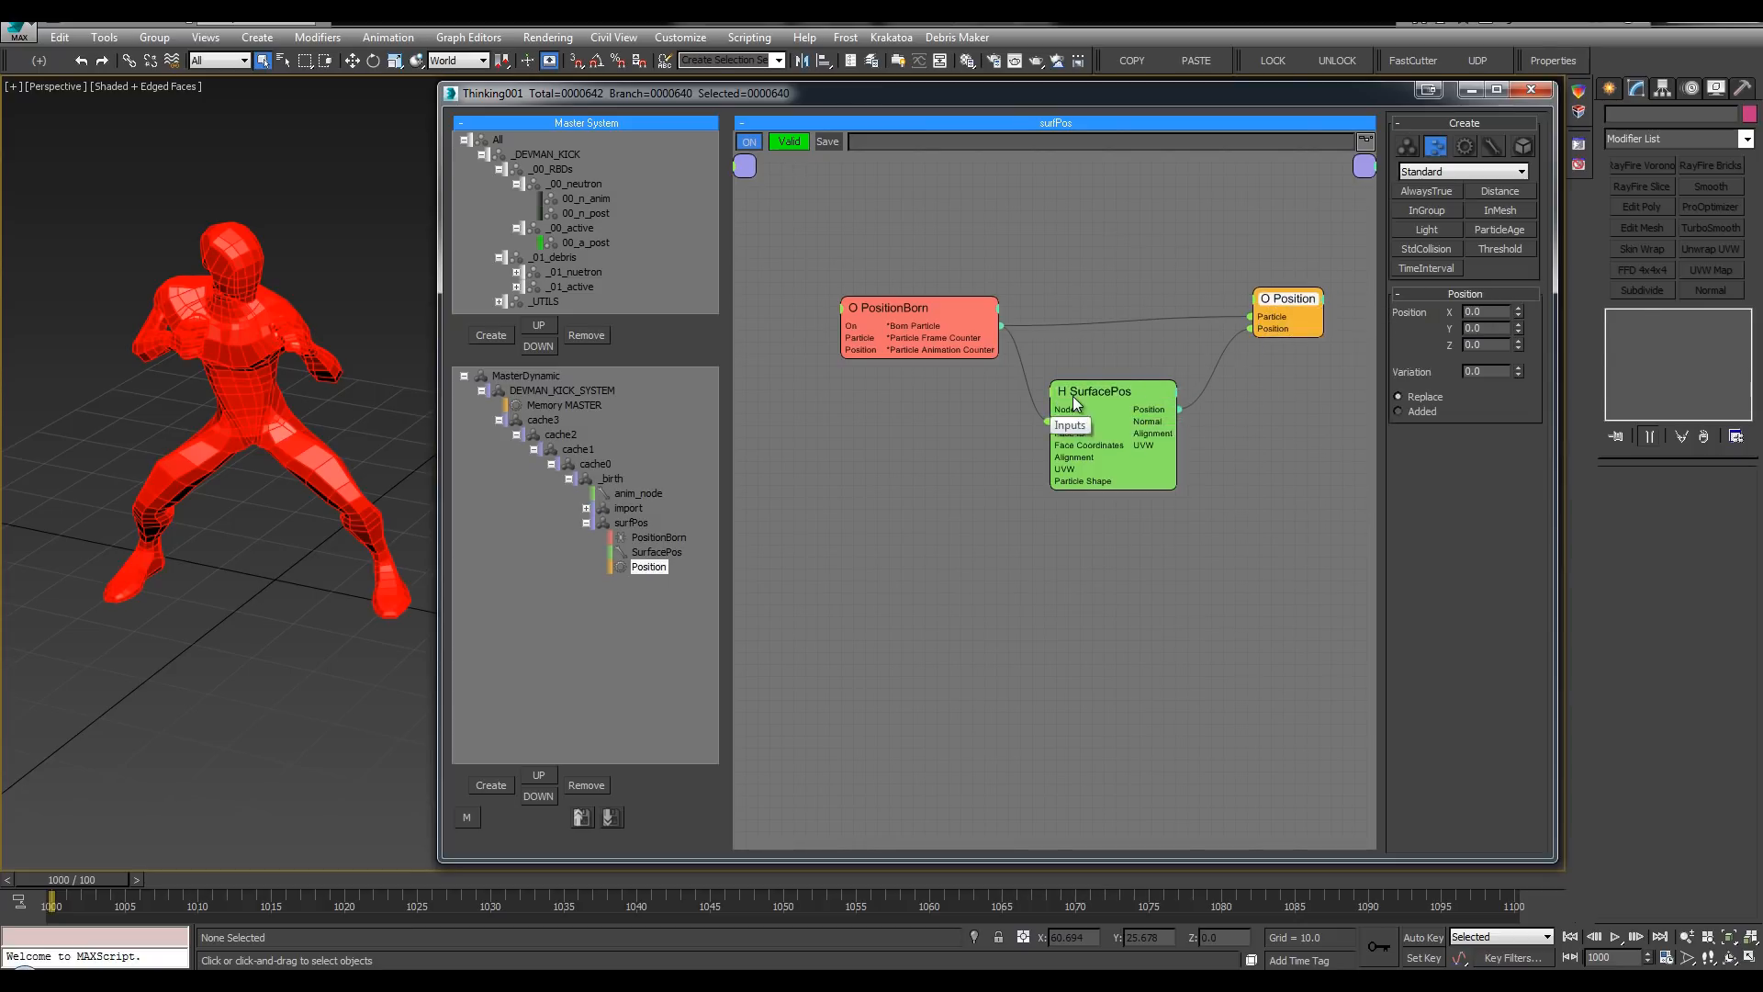
pyautogui.moveTo(1077, 404); pyautogui.dragTo(1102, 404)
pyautogui.moveTo(1329, 360); pyautogui.dragTo(1368, 354, button='middle')
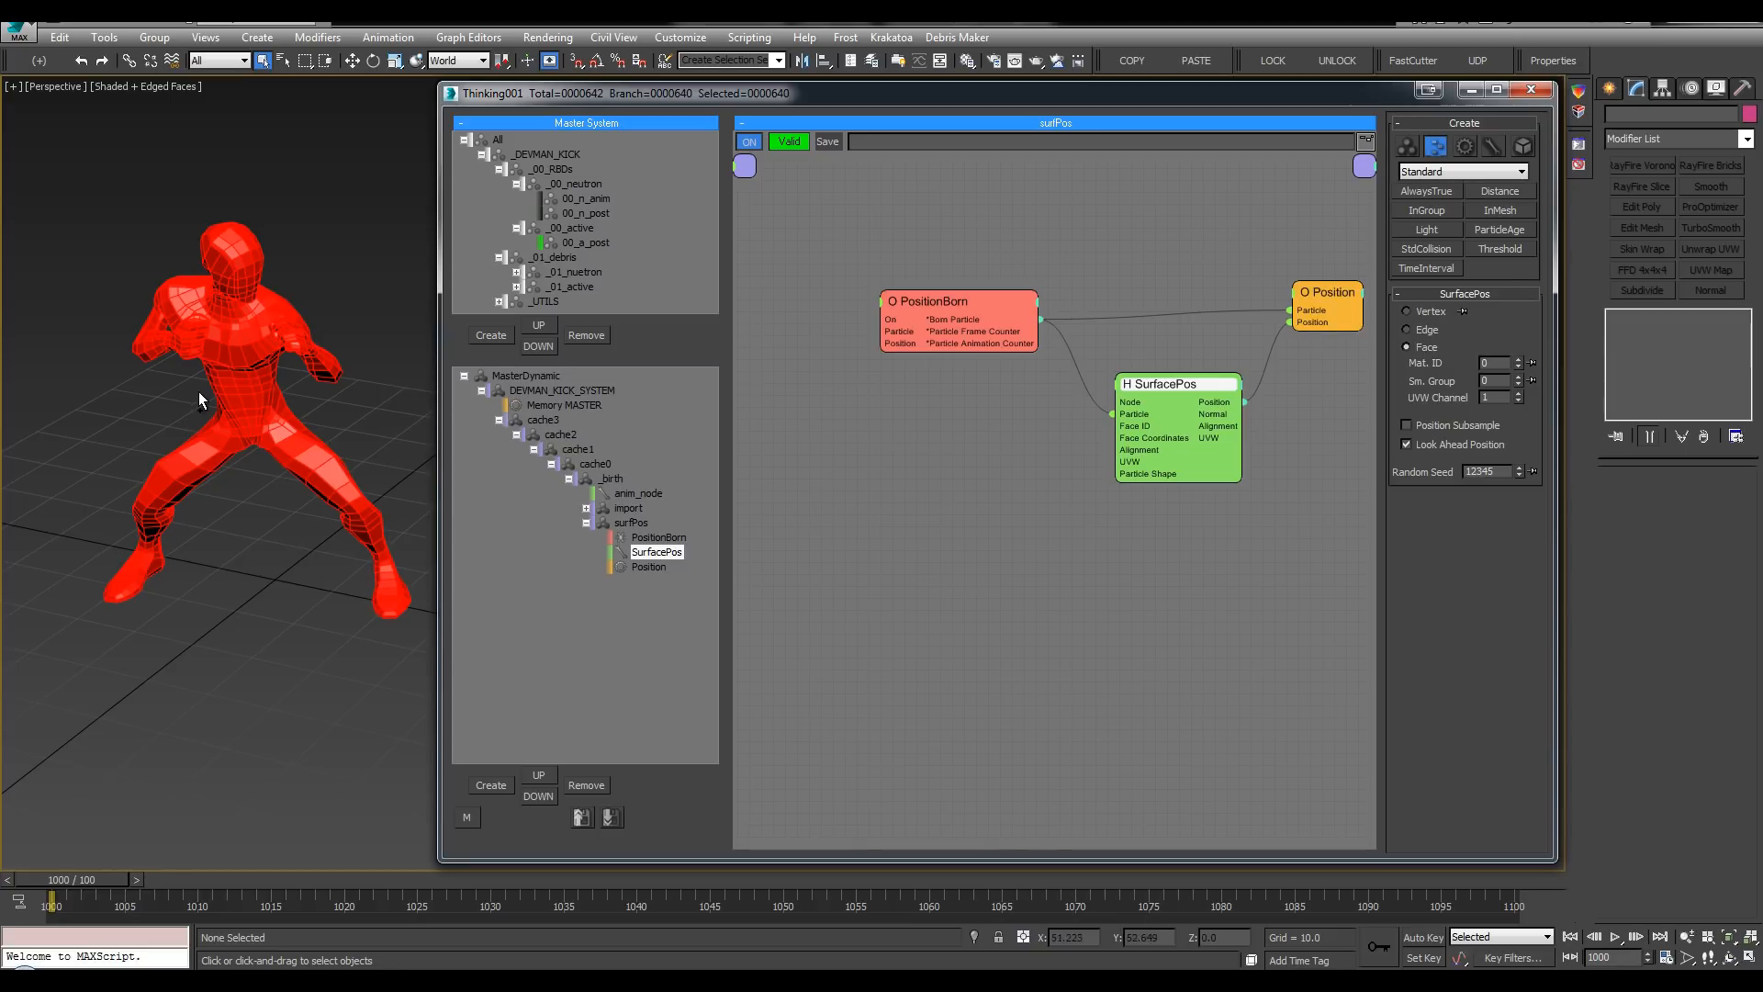
# Step: Try feeding the 00_n_anim group's particles into SurfacePos's Particle Shape input, and delete the added group node
pyautogui.moveTo(198, 391); pyautogui.dragTo(208, 350, button='middle')
pyautogui.scroll(1, 209, 351)
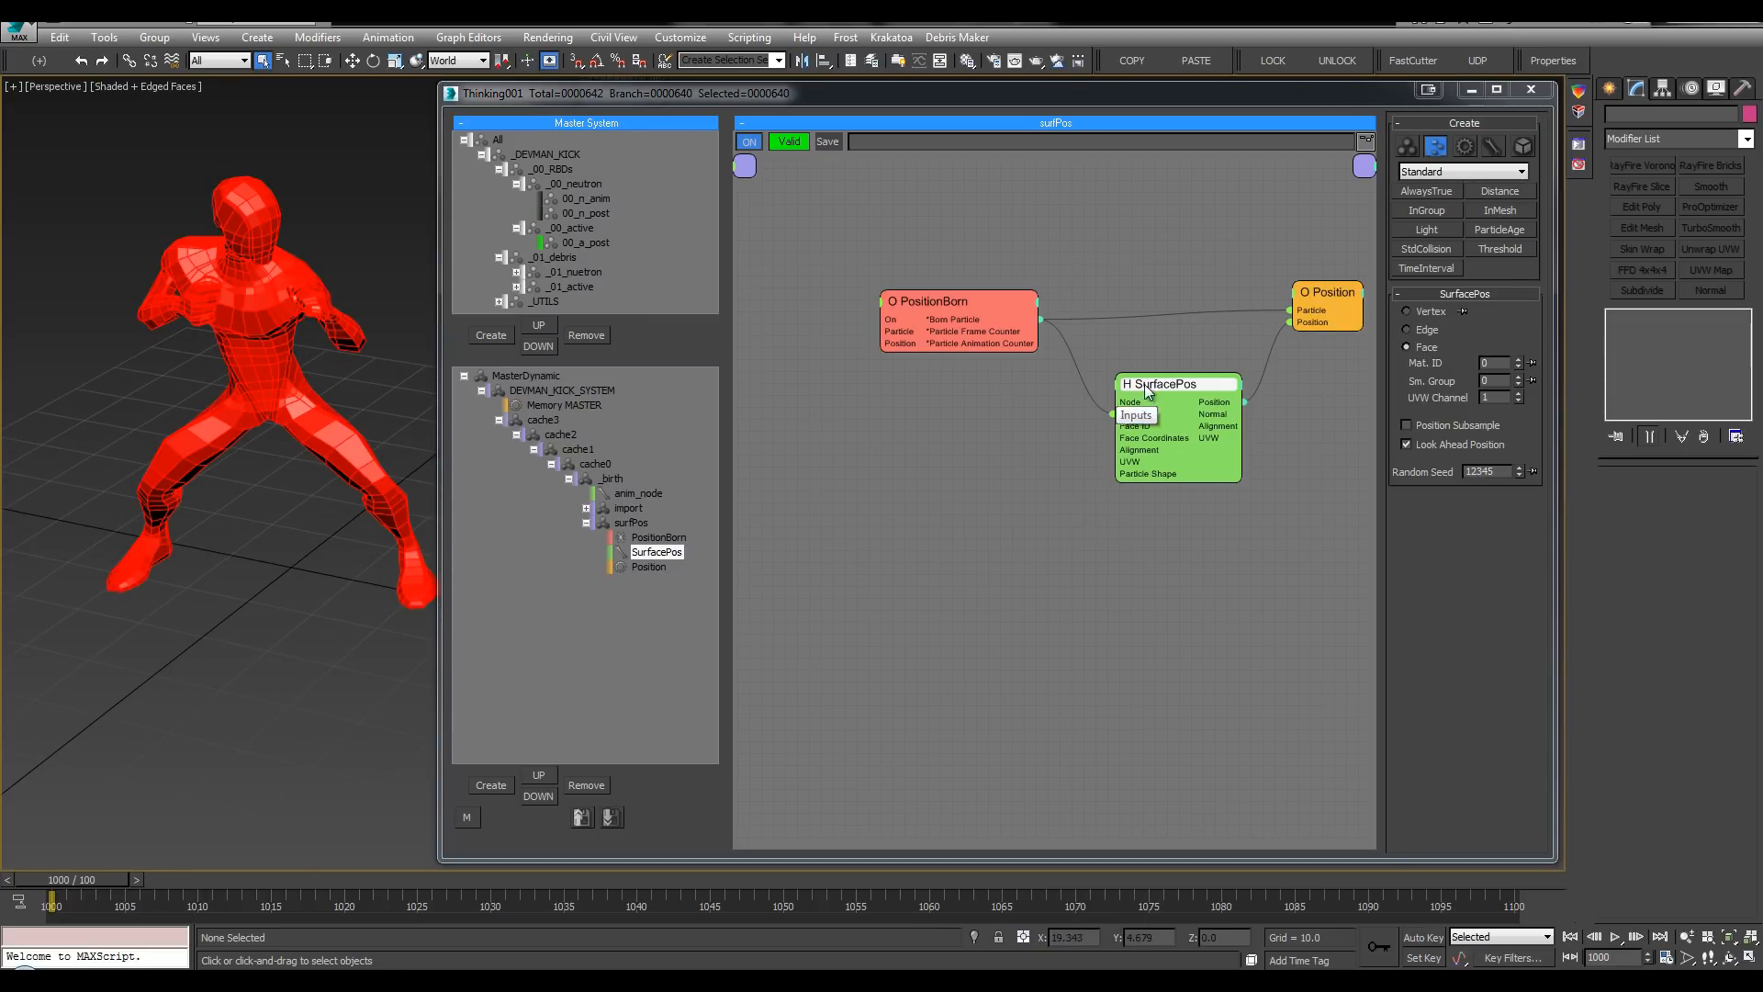
pyautogui.moveTo(1148, 417); pyautogui.dragTo(1189, 397)
pyautogui.rightClick(786, 243)
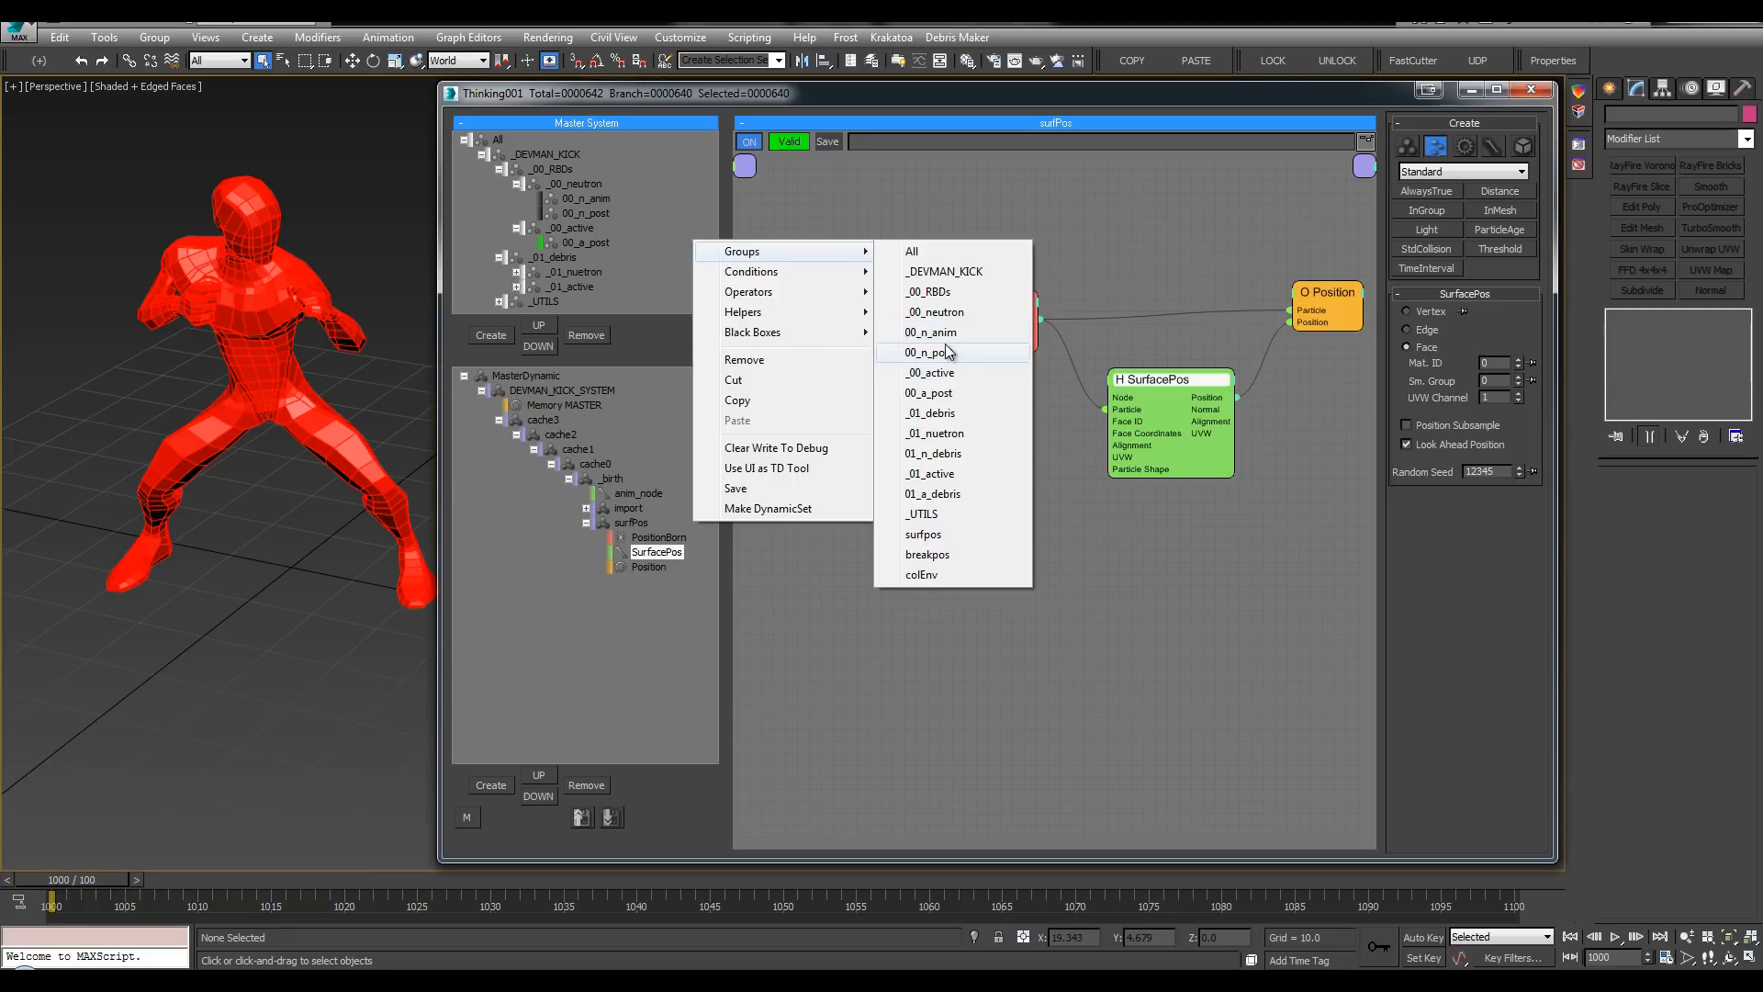
pyautogui.click(948, 334)
pyautogui.moveTo(803, 263); pyautogui.dragTo(754, 342)
pyautogui.moveTo(866, 343); pyautogui.dragTo(938, 326, button='middle')
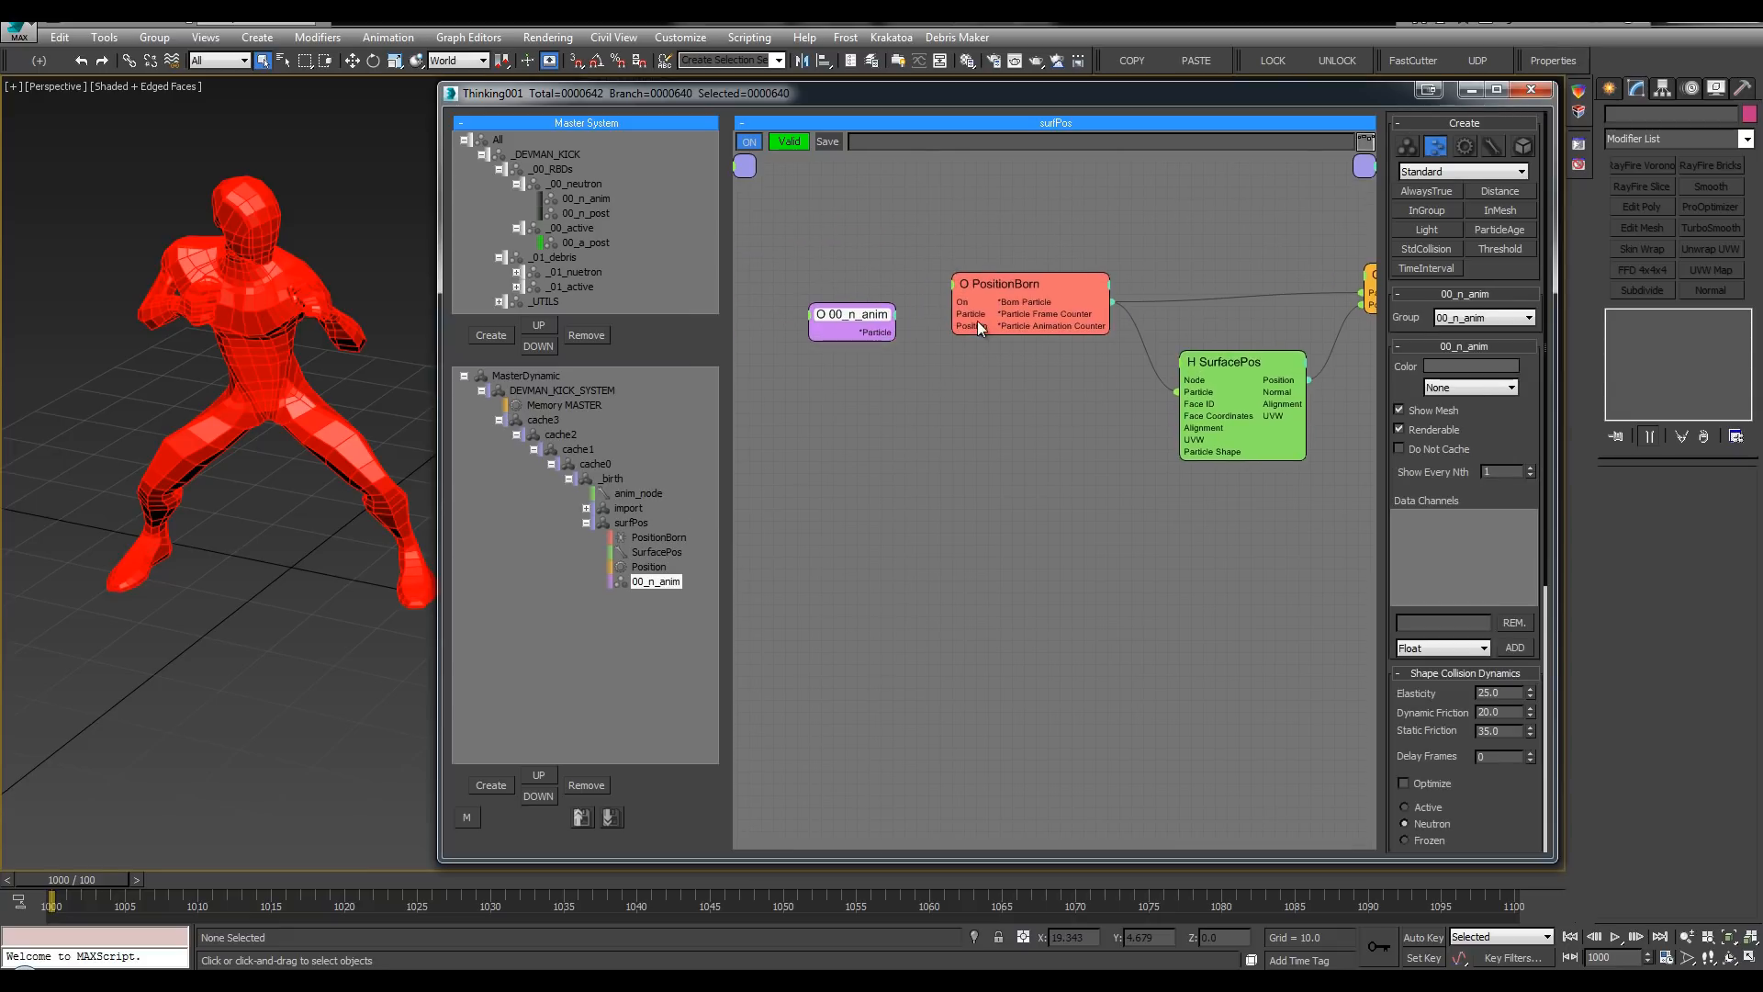
pyautogui.moveTo(956, 315); pyautogui.dragTo(881, 336)
pyautogui.moveTo(881, 336); pyautogui.dragTo(1200, 452)
pyautogui.moveTo(1199, 450); pyautogui.dragTo(1160, 446, button='middle')
pyautogui.moveTo(1169, 361); pyautogui.dragTo(1152, 356)
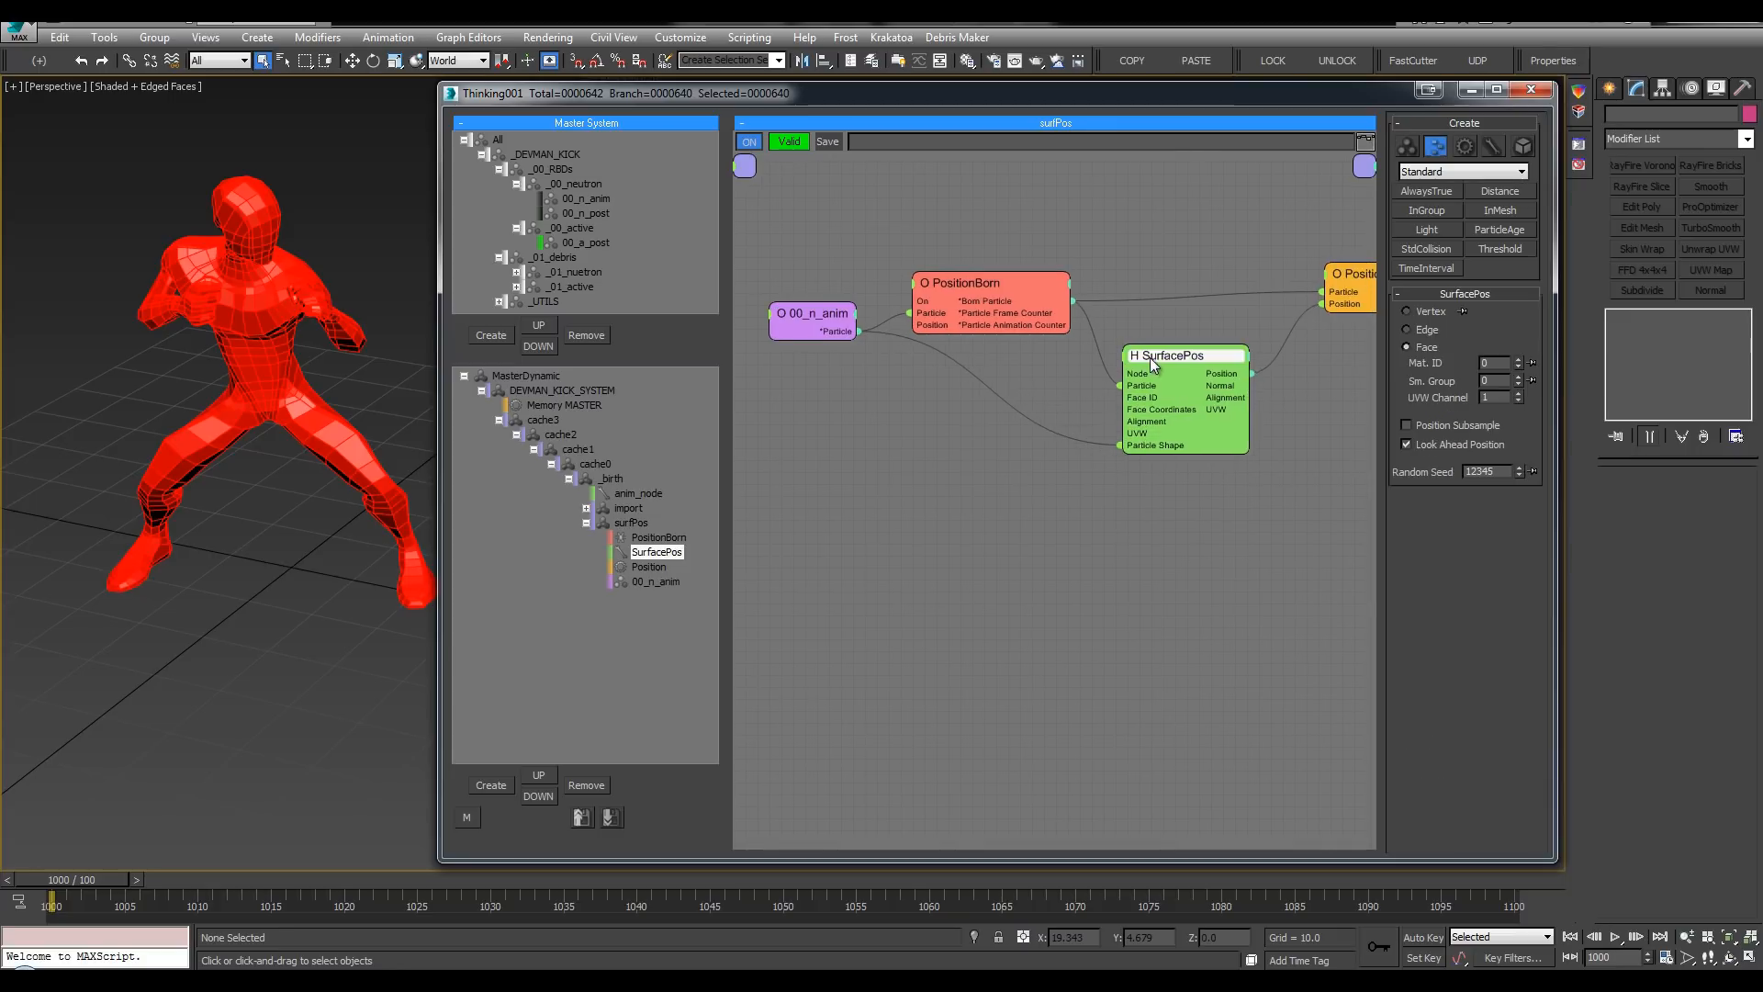
pyautogui.moveTo(1153, 313); pyautogui.dragTo(1159, 313, button='middle')
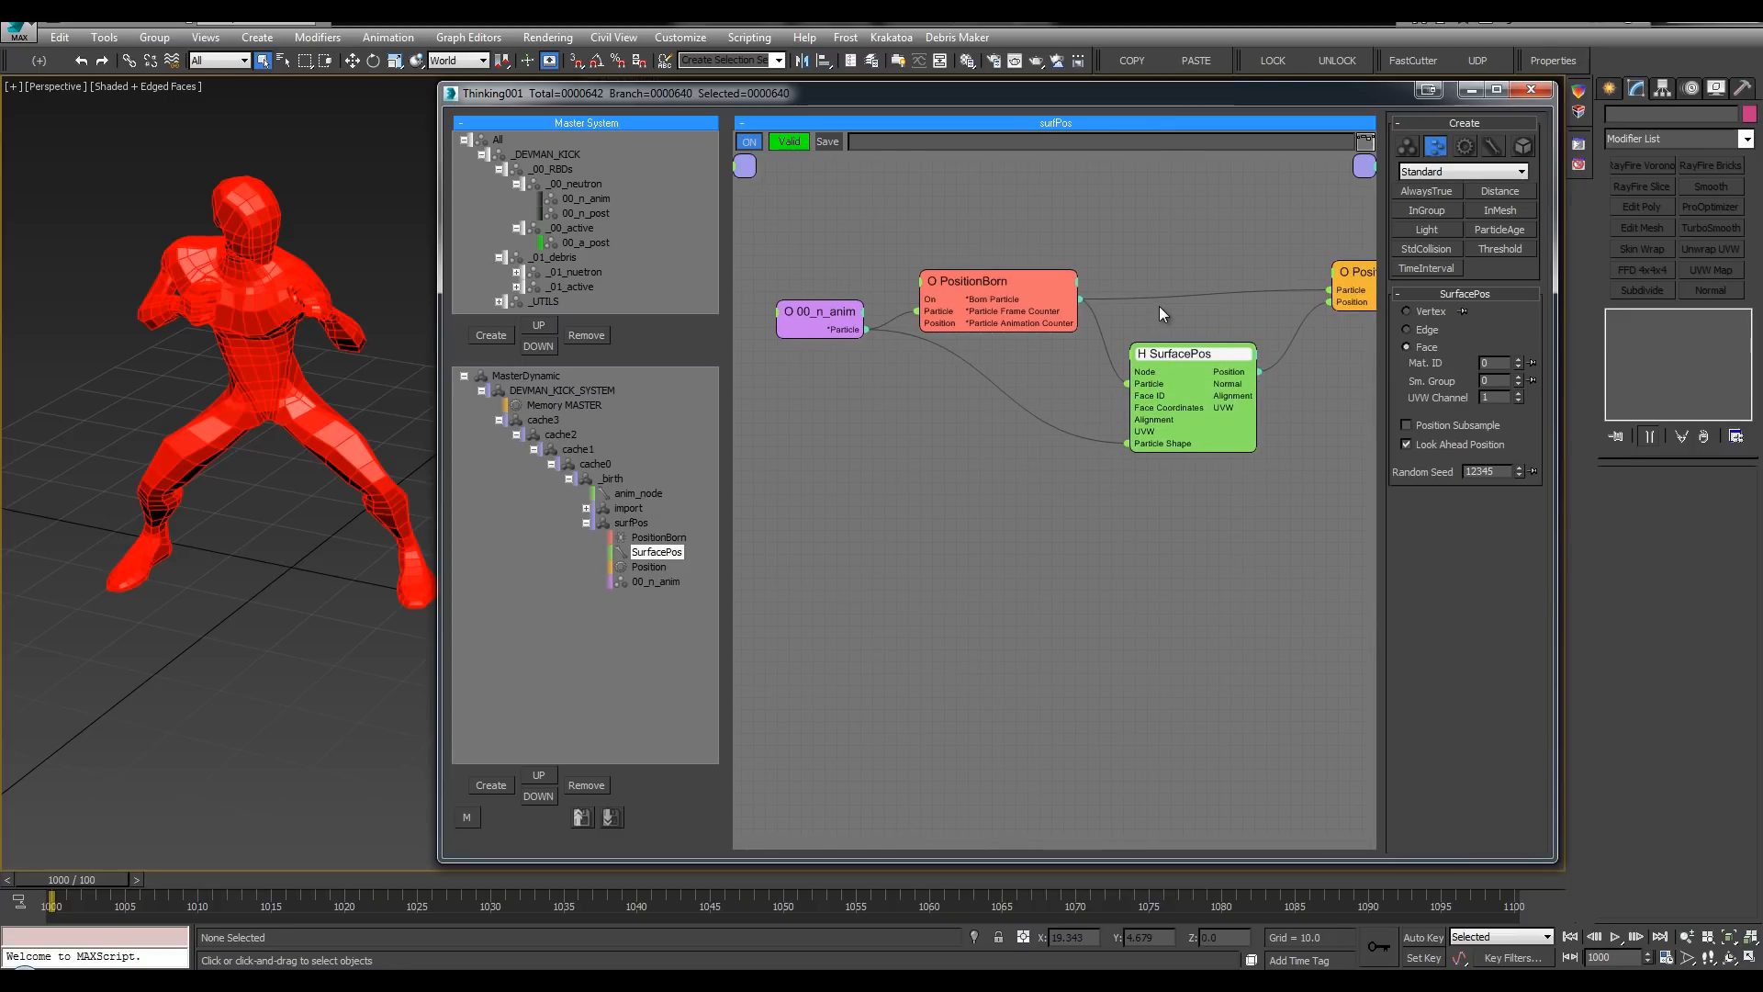
pyautogui.click(820, 314)
pyautogui.press('Delete')
# Step: Inspect the anim_node helper in the _birth set and the geometry it references
pyautogui.click(634, 494)
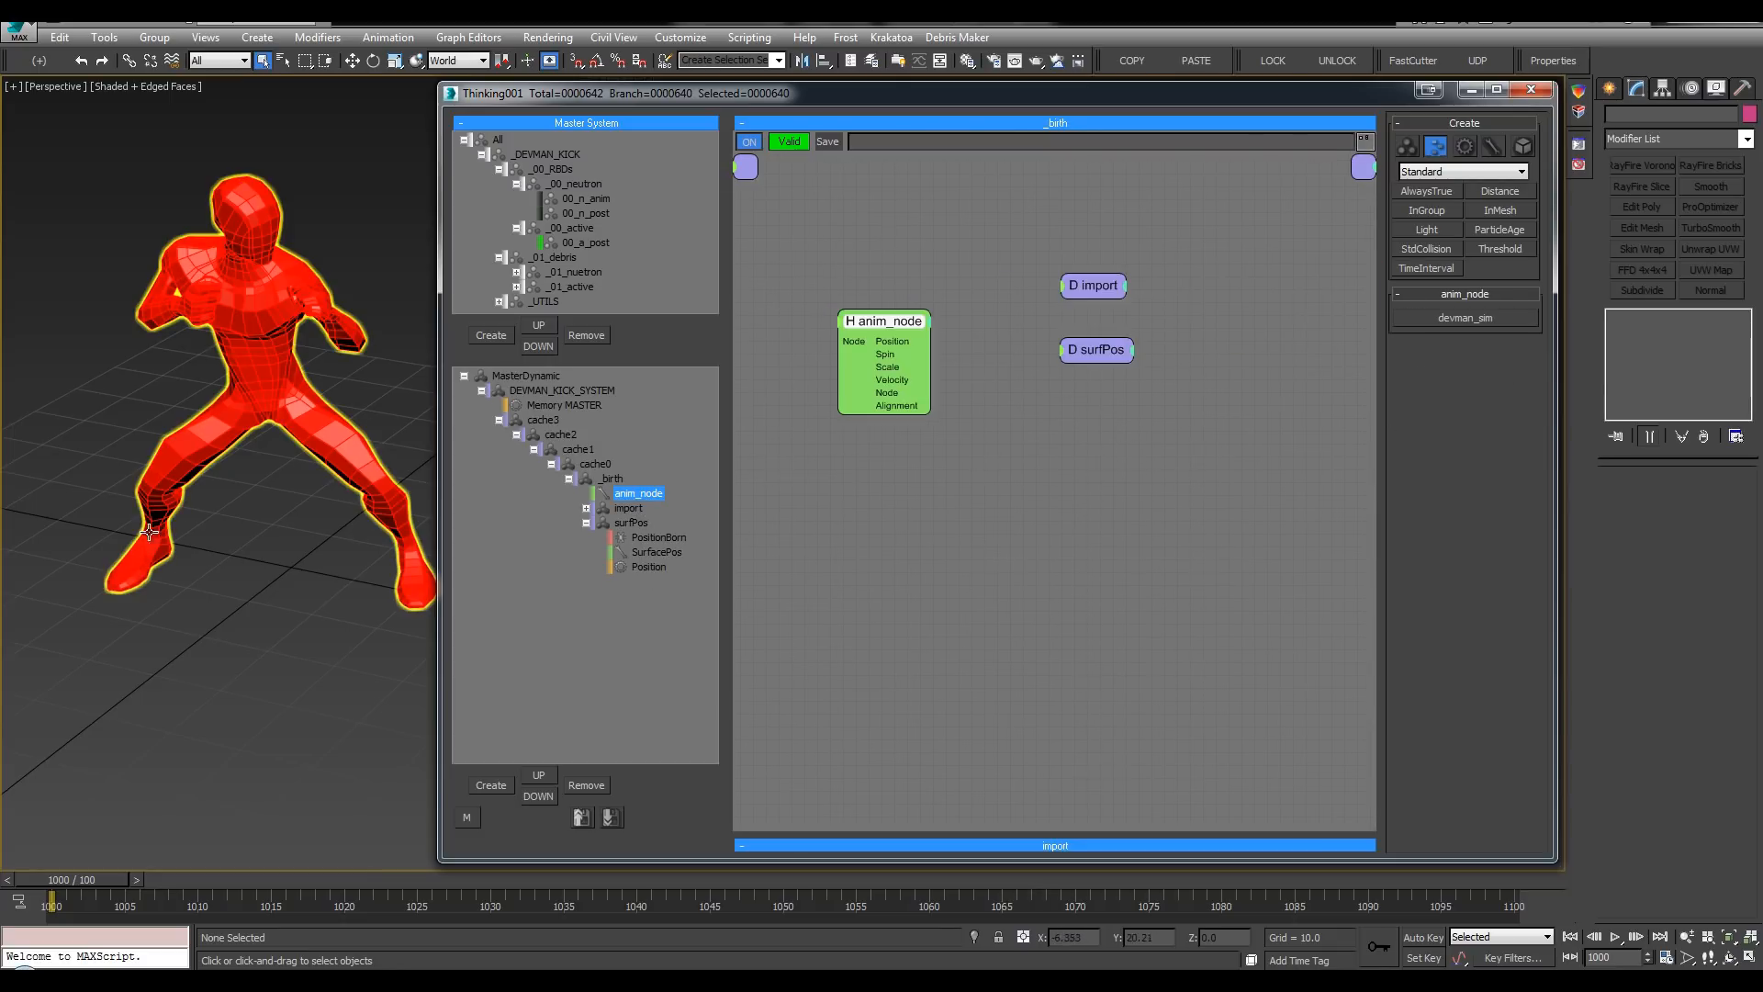
pyautogui.moveTo(879, 326)
pyautogui.mouseDown()
pyautogui.moveTo(853, 347)
pyautogui.moveTo(893, 349)
pyautogui.mouseUp()
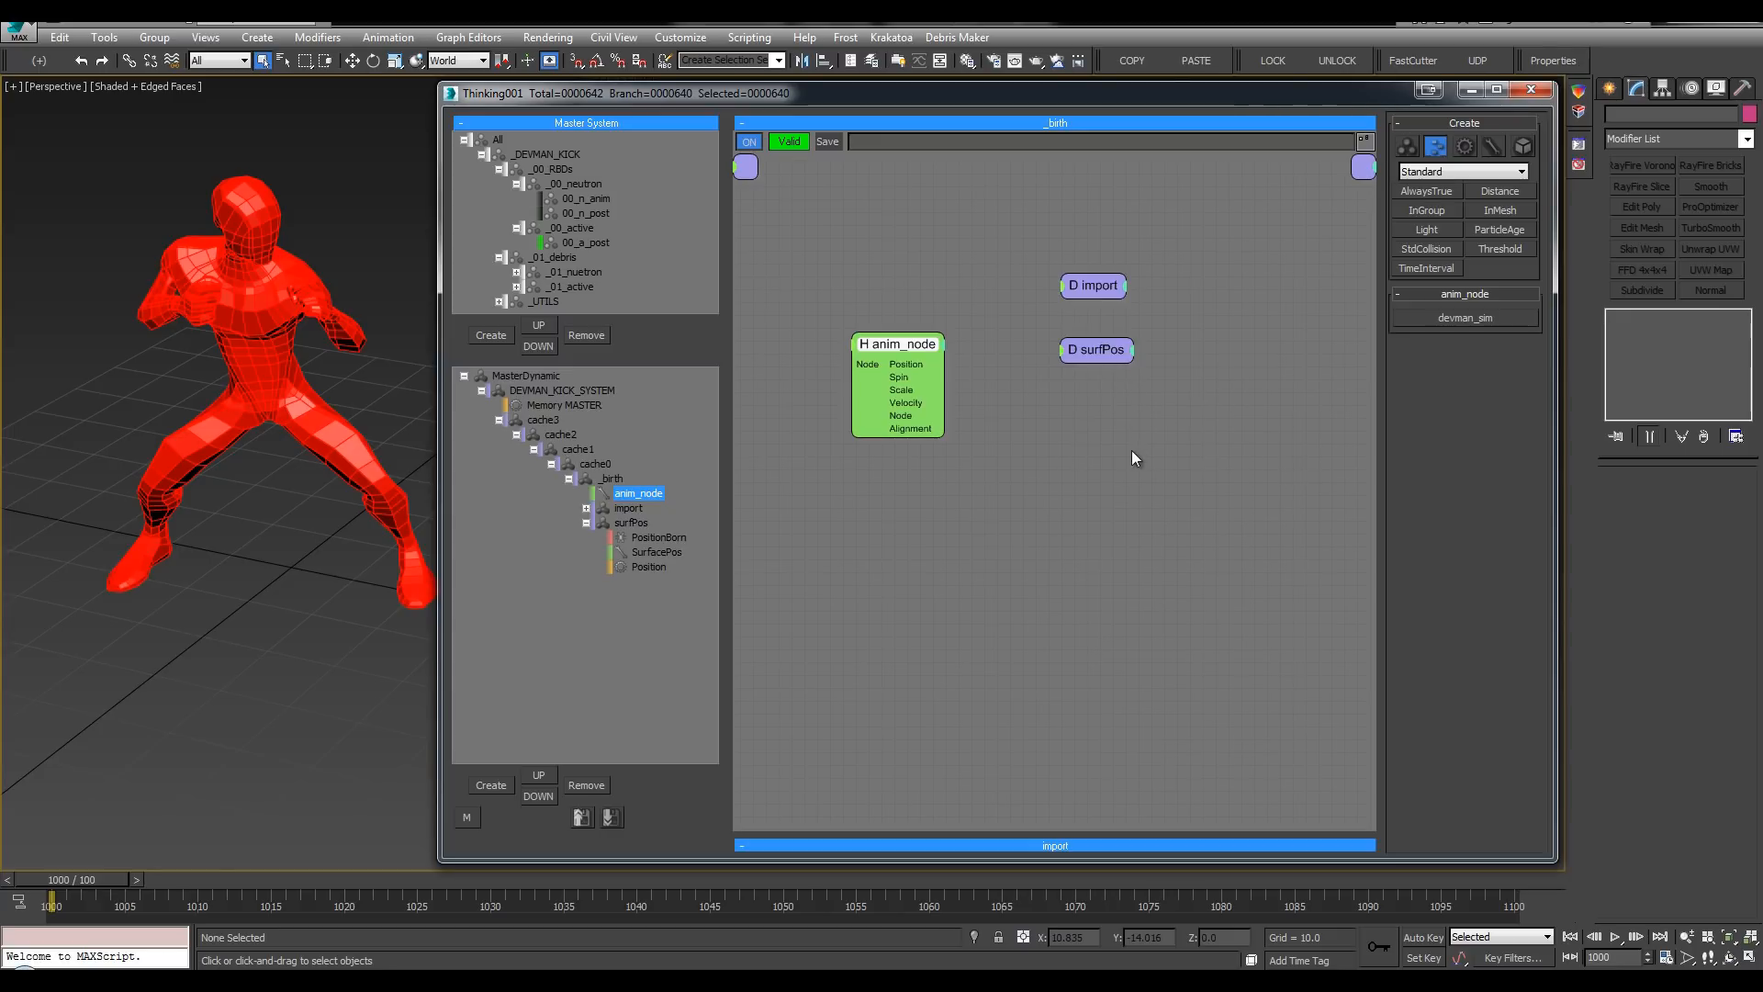
pyautogui.moveTo(901, 344); pyautogui.dragTo(879, 344)
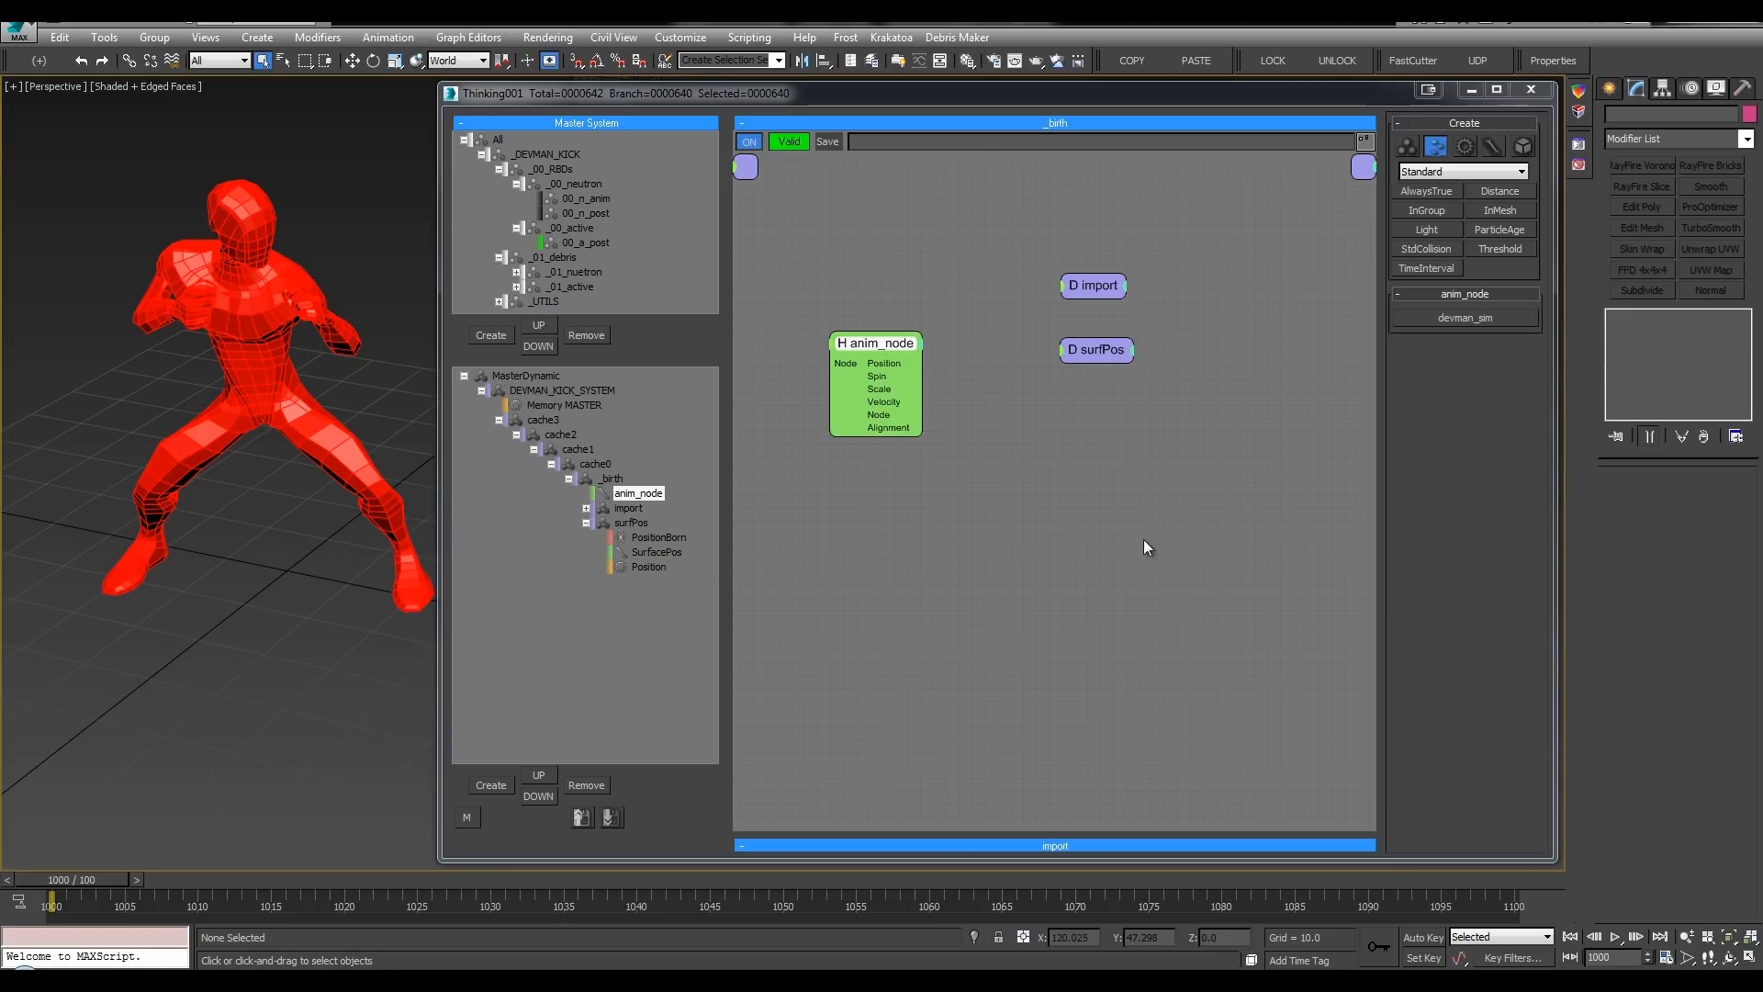
# Step: In the surfPos set, expose SurfacePos's Node port as an input of the dynamic set
pyautogui.click(631, 522)
pyautogui.click(657, 552)
pyautogui.moveTo(1079, 487); pyautogui.dragTo(982, 483, button='middle')
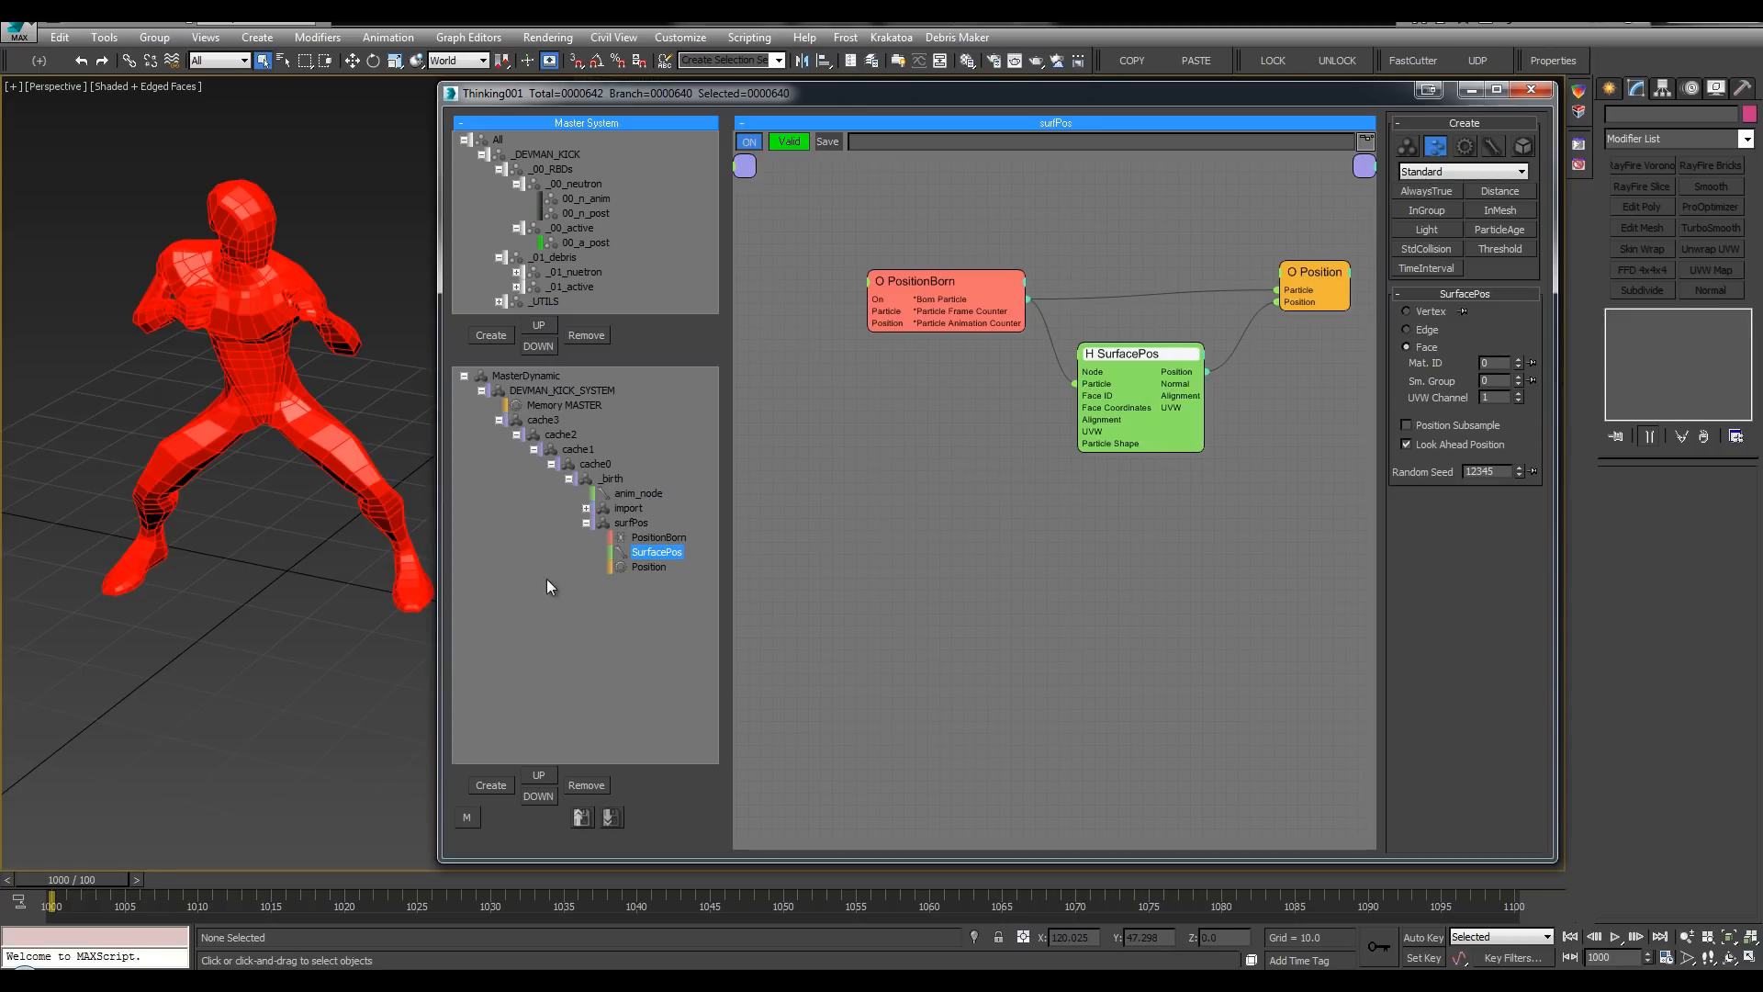
pyautogui.doubleClick(619, 523)
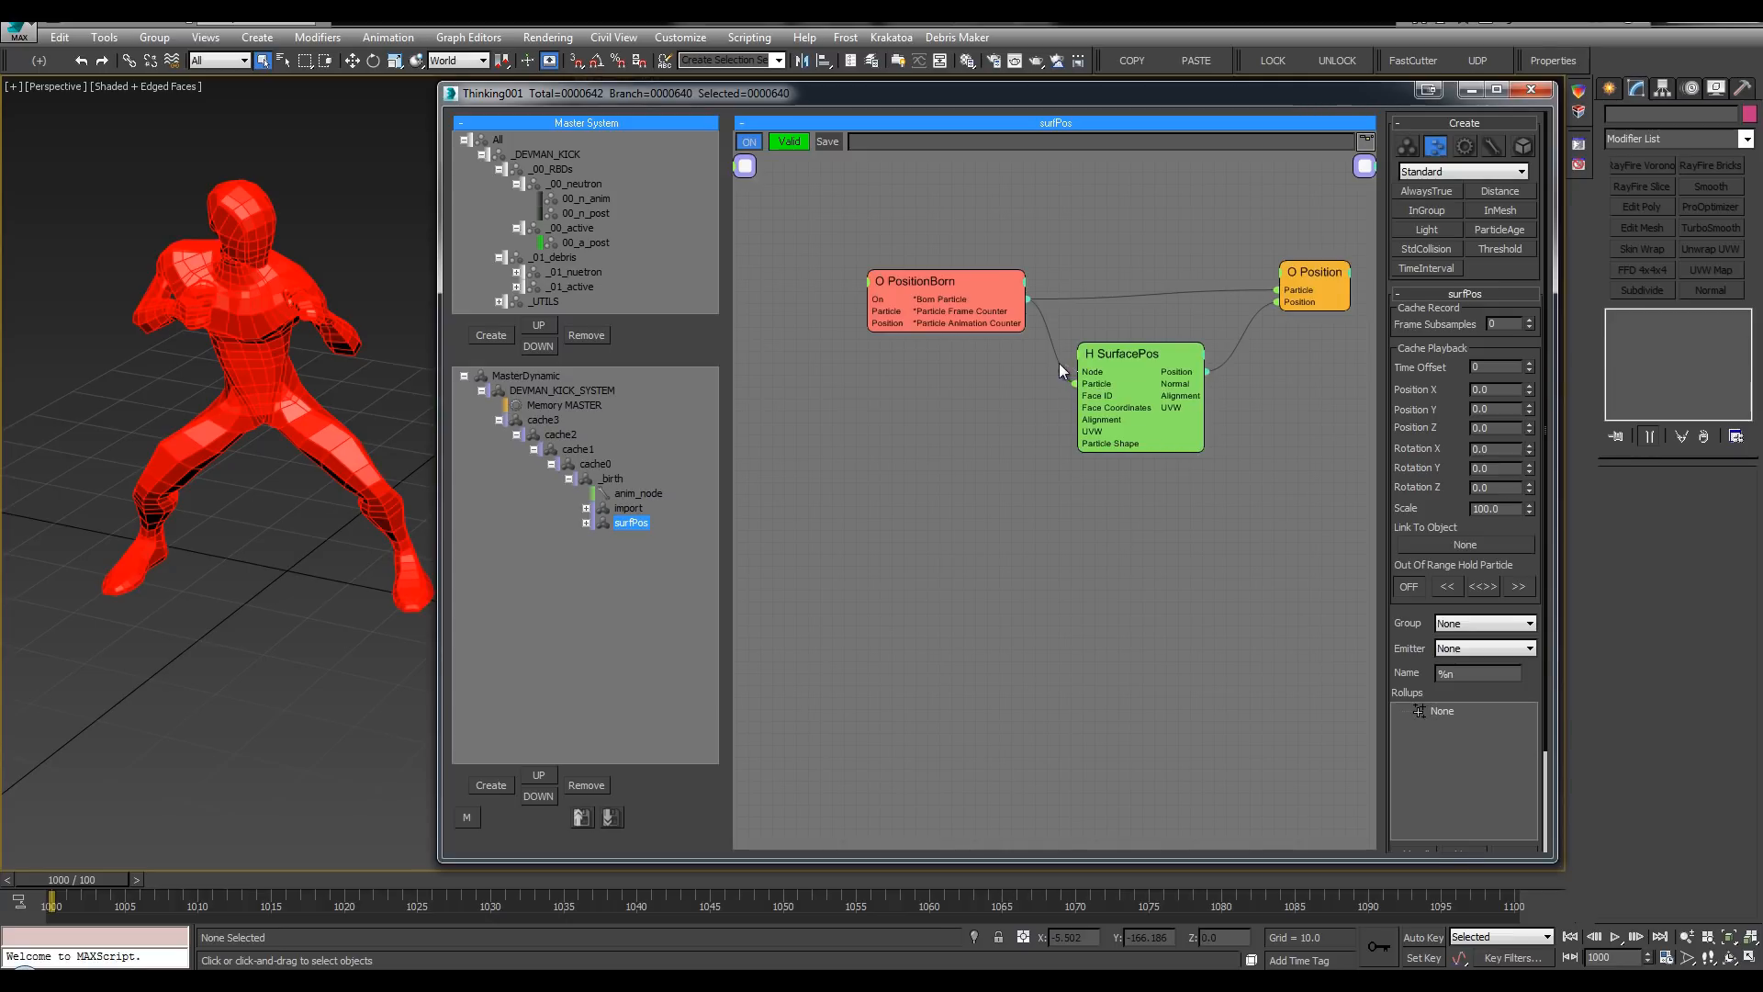
pyautogui.moveTo(753, 190); pyautogui.dragTo(740, 168)
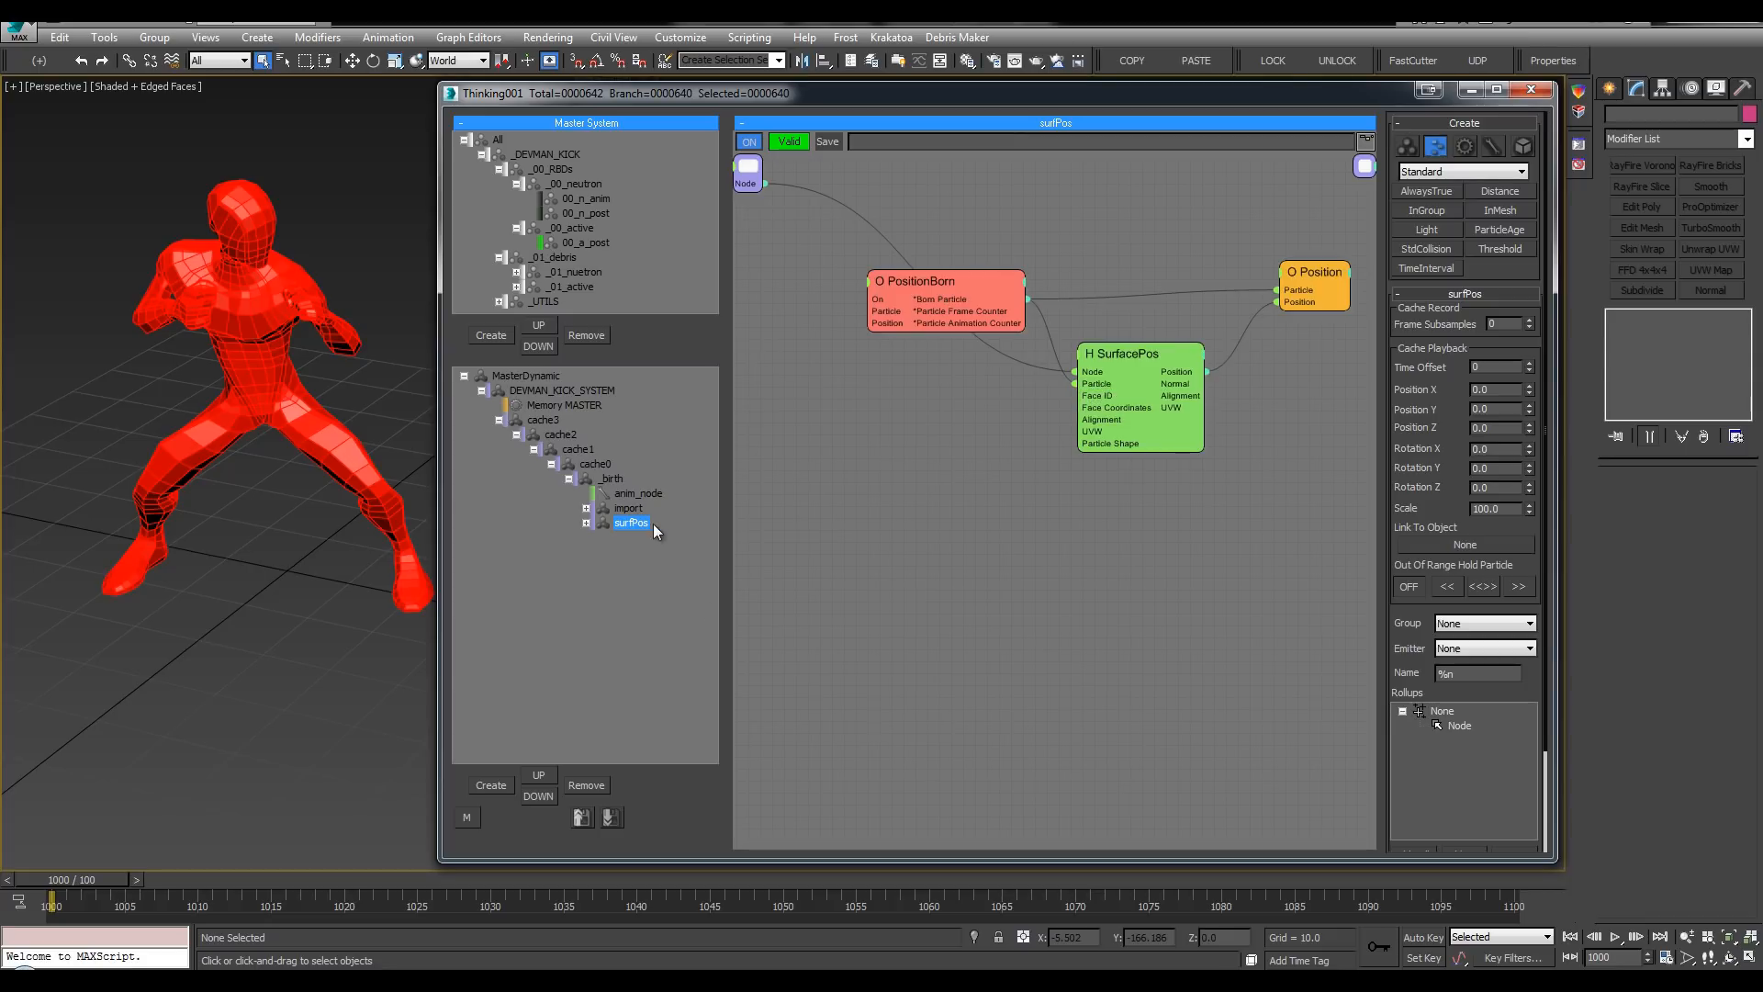
# Step: In the _birth set, wire anim_node's Node output to surfPos's Node input and collapse anim_node to its connected port
pyautogui.click(634, 494)
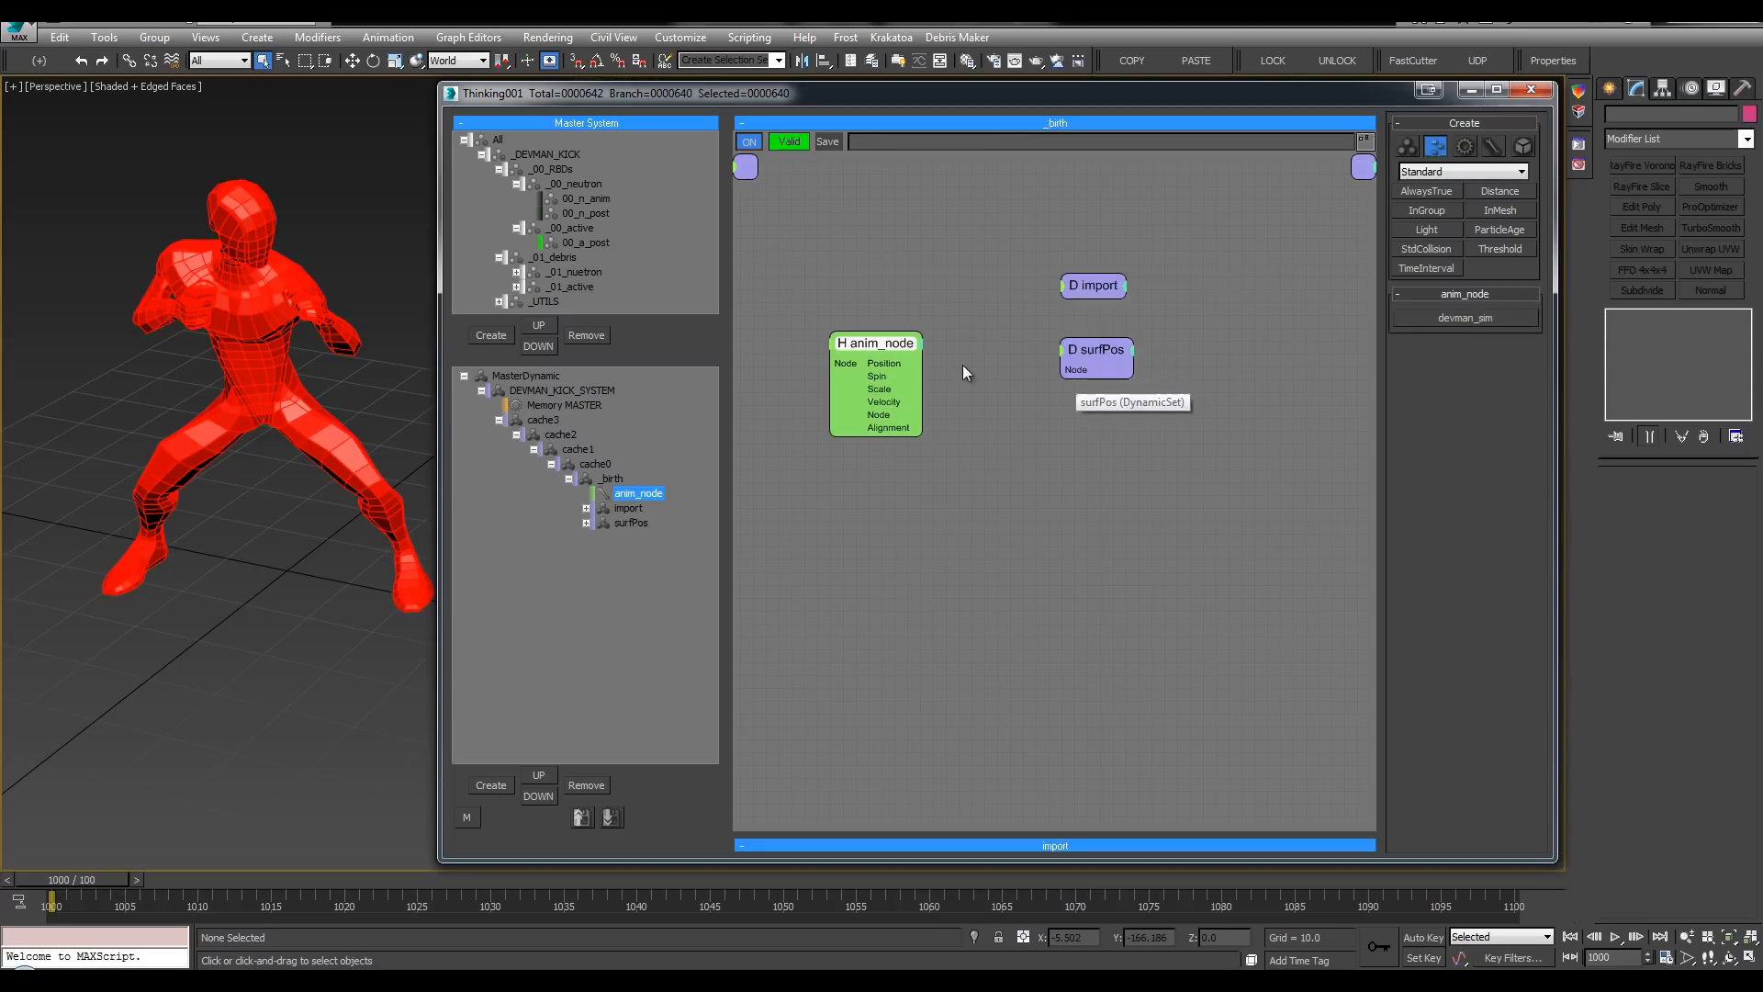
pyautogui.moveTo(1073, 368); pyautogui.dragTo(899, 413)
pyautogui.doubleClick(864, 344)
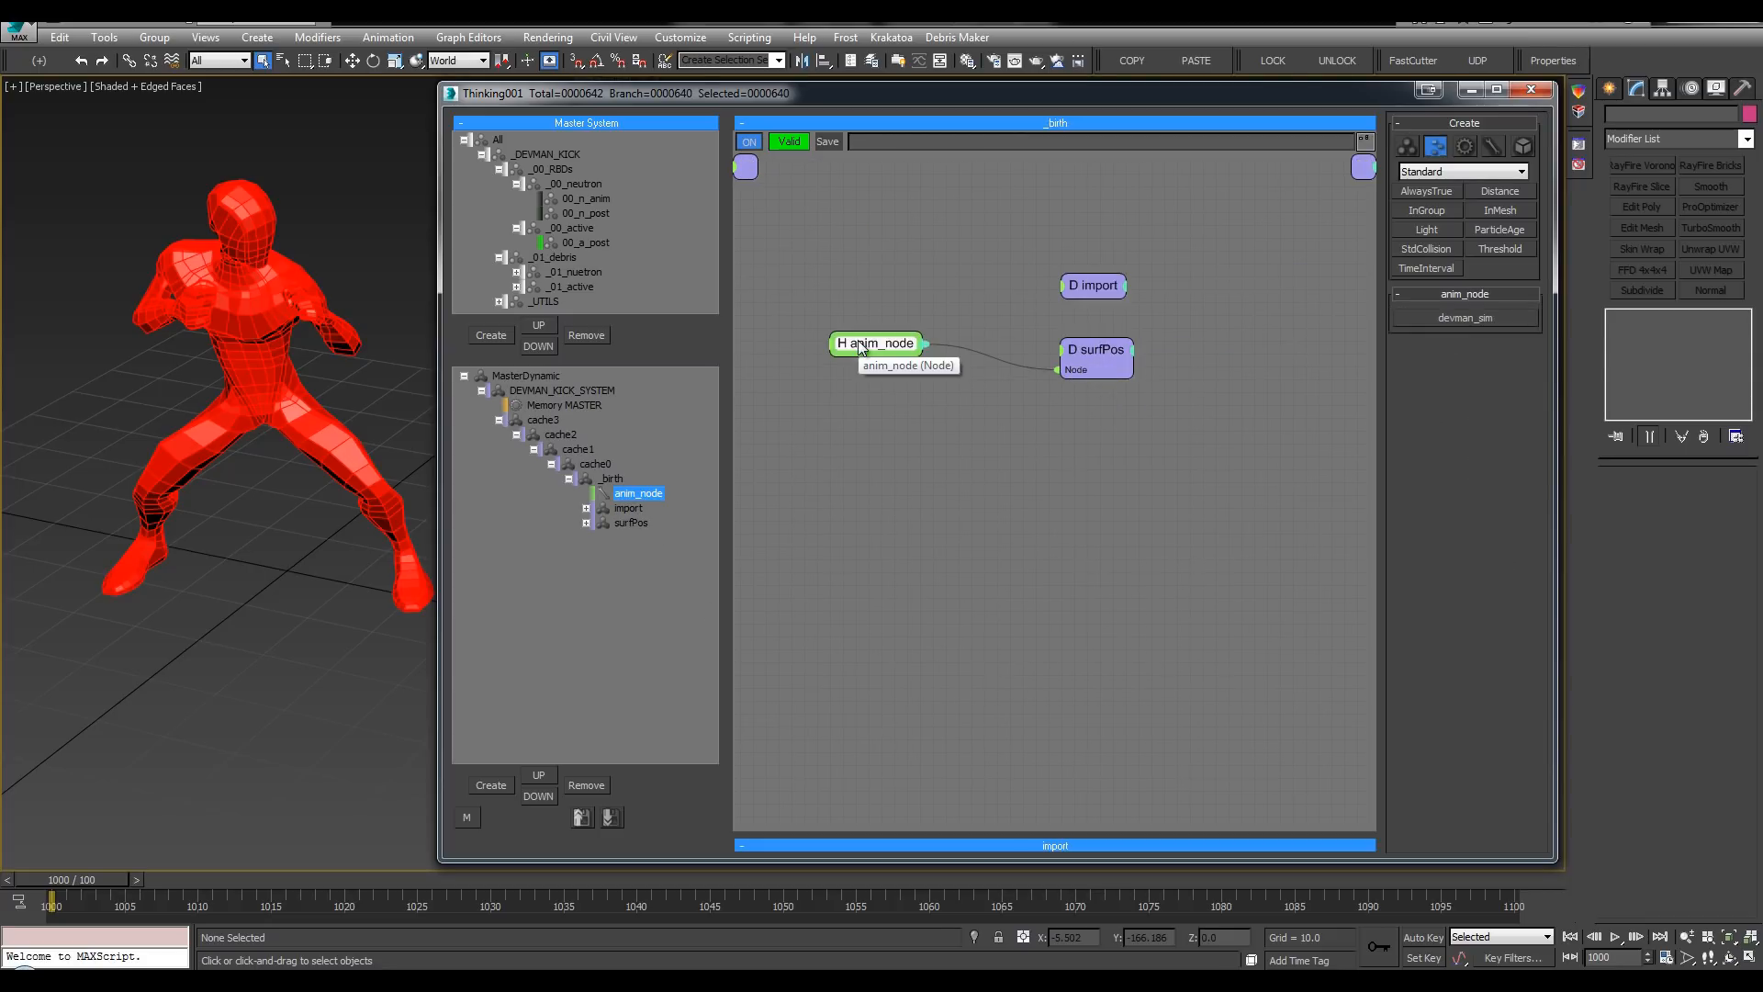
pyautogui.doubleClick(866, 345)
pyautogui.click(1089, 348)
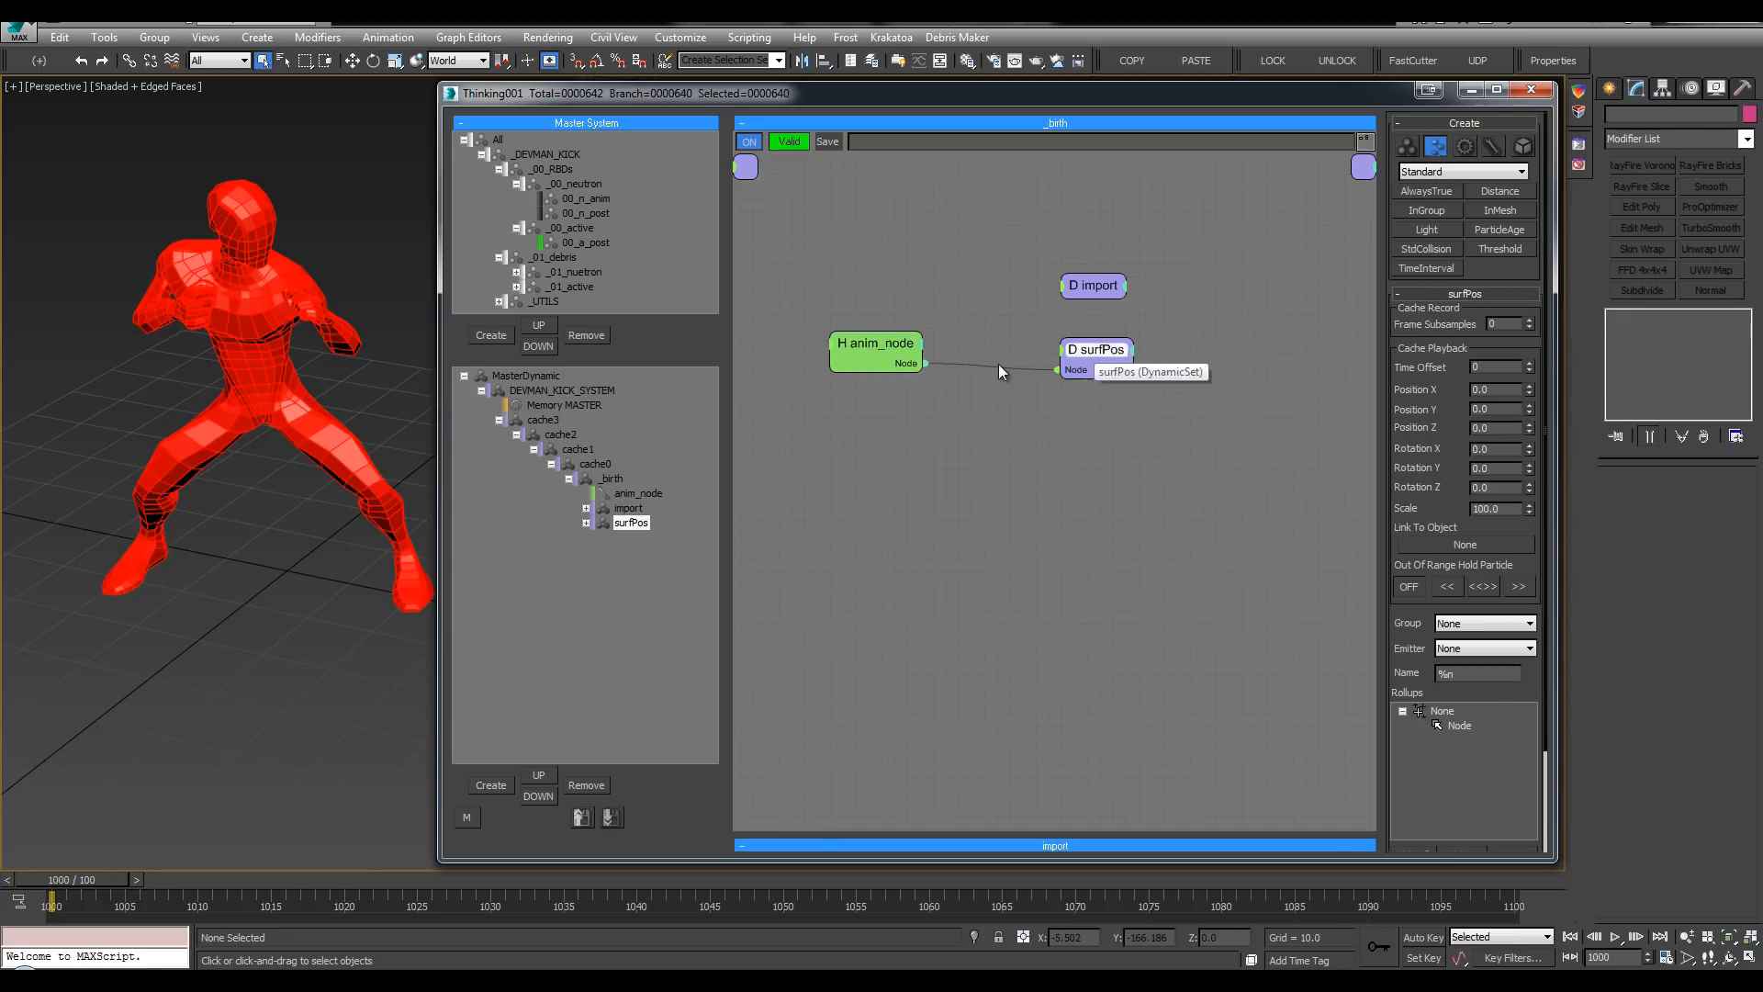
# Step: Set PositionBorn in surfPos to group surfpos, Pistol Shot 100, Life Span 9999 and Speed 0
pyautogui.click(619, 520)
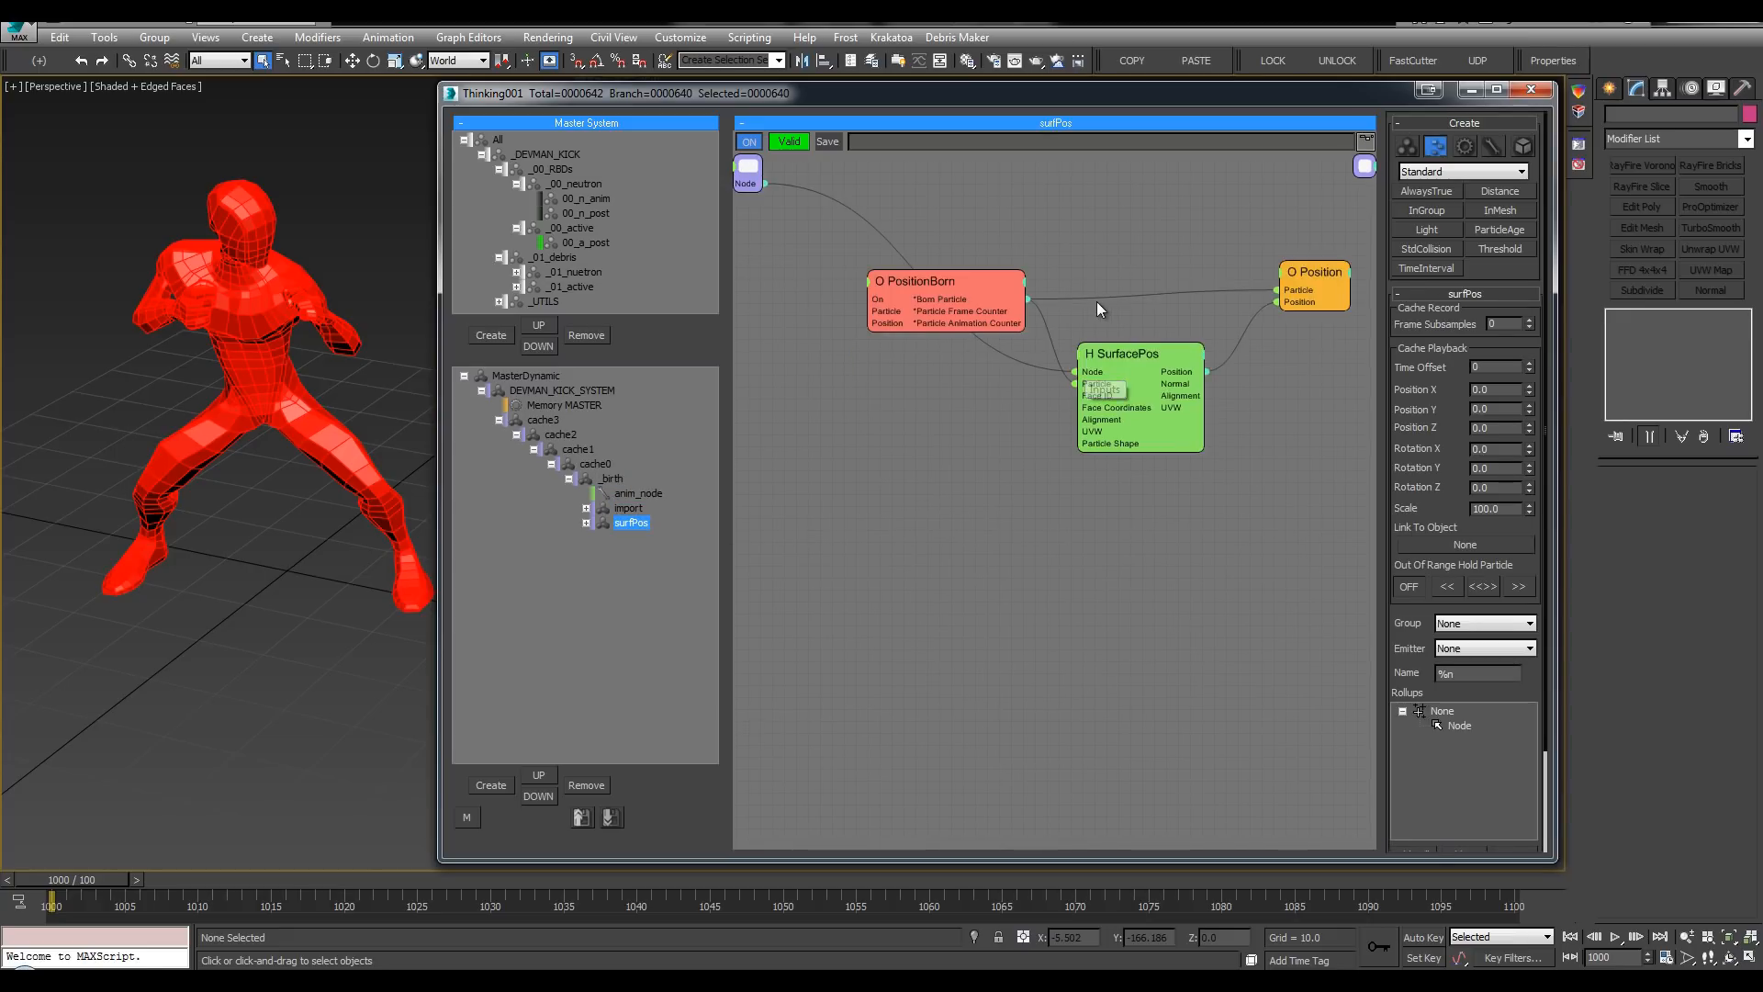
pyautogui.click(939, 290)
pyautogui.moveTo(939, 289); pyautogui.dragTo(962, 292)
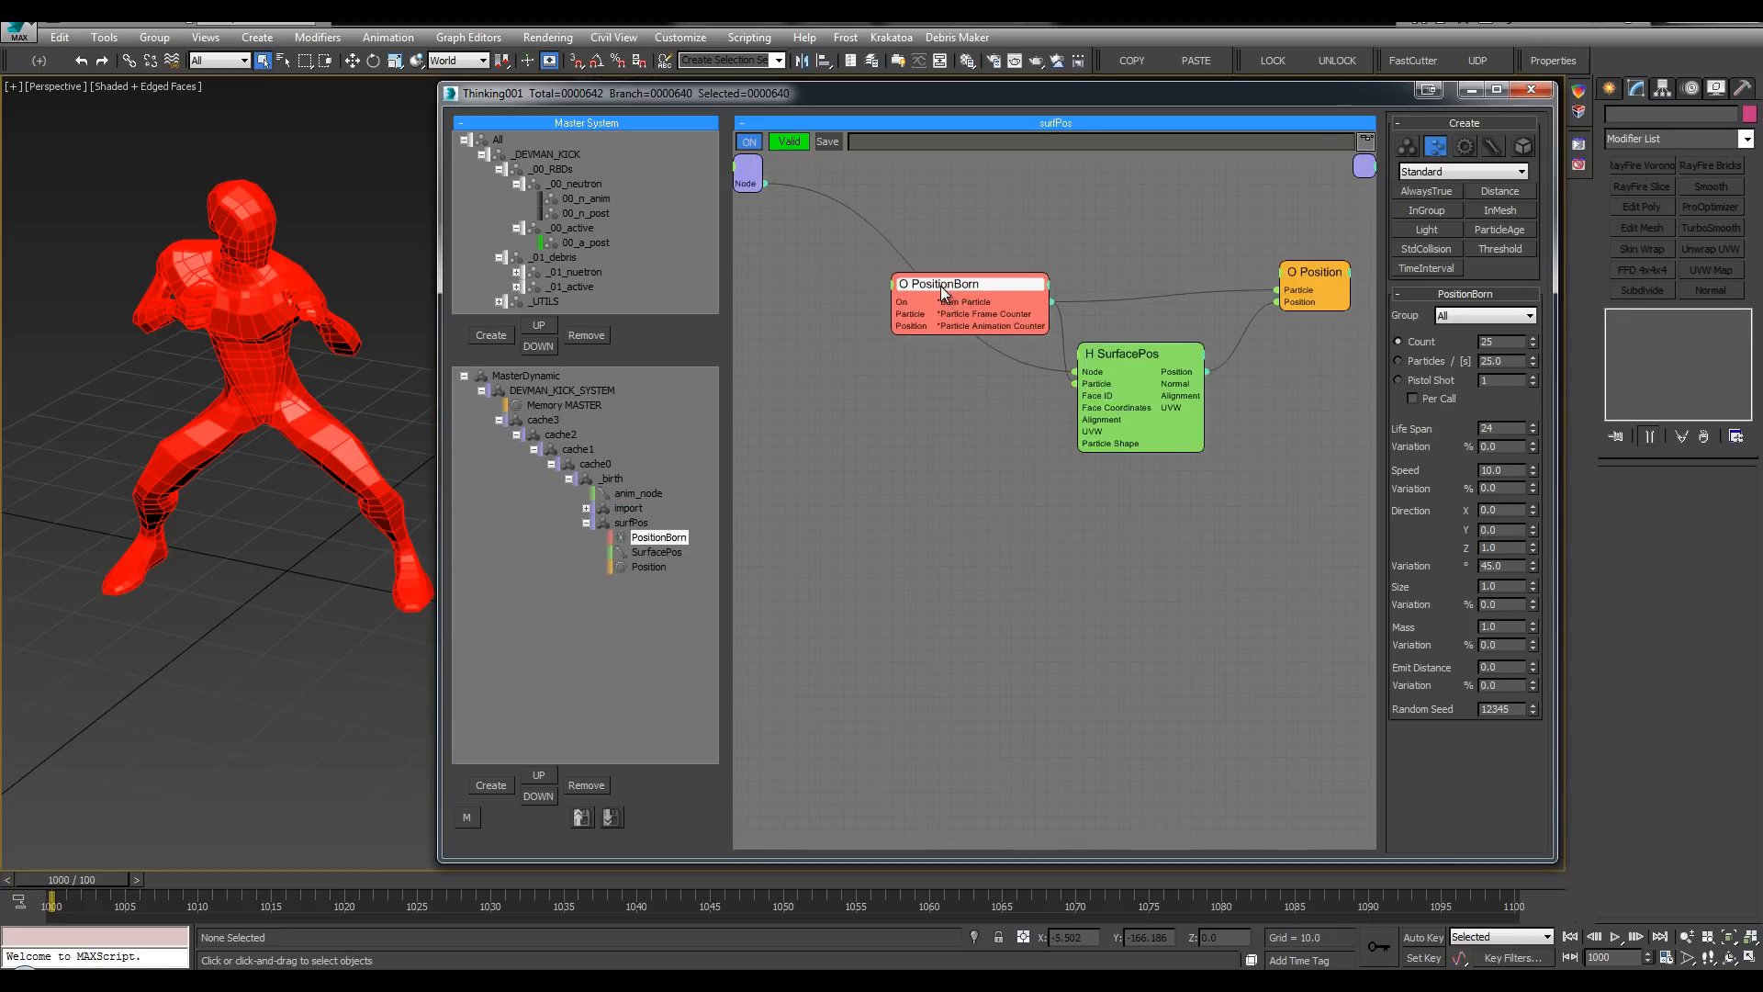
pyautogui.click(1442, 315)
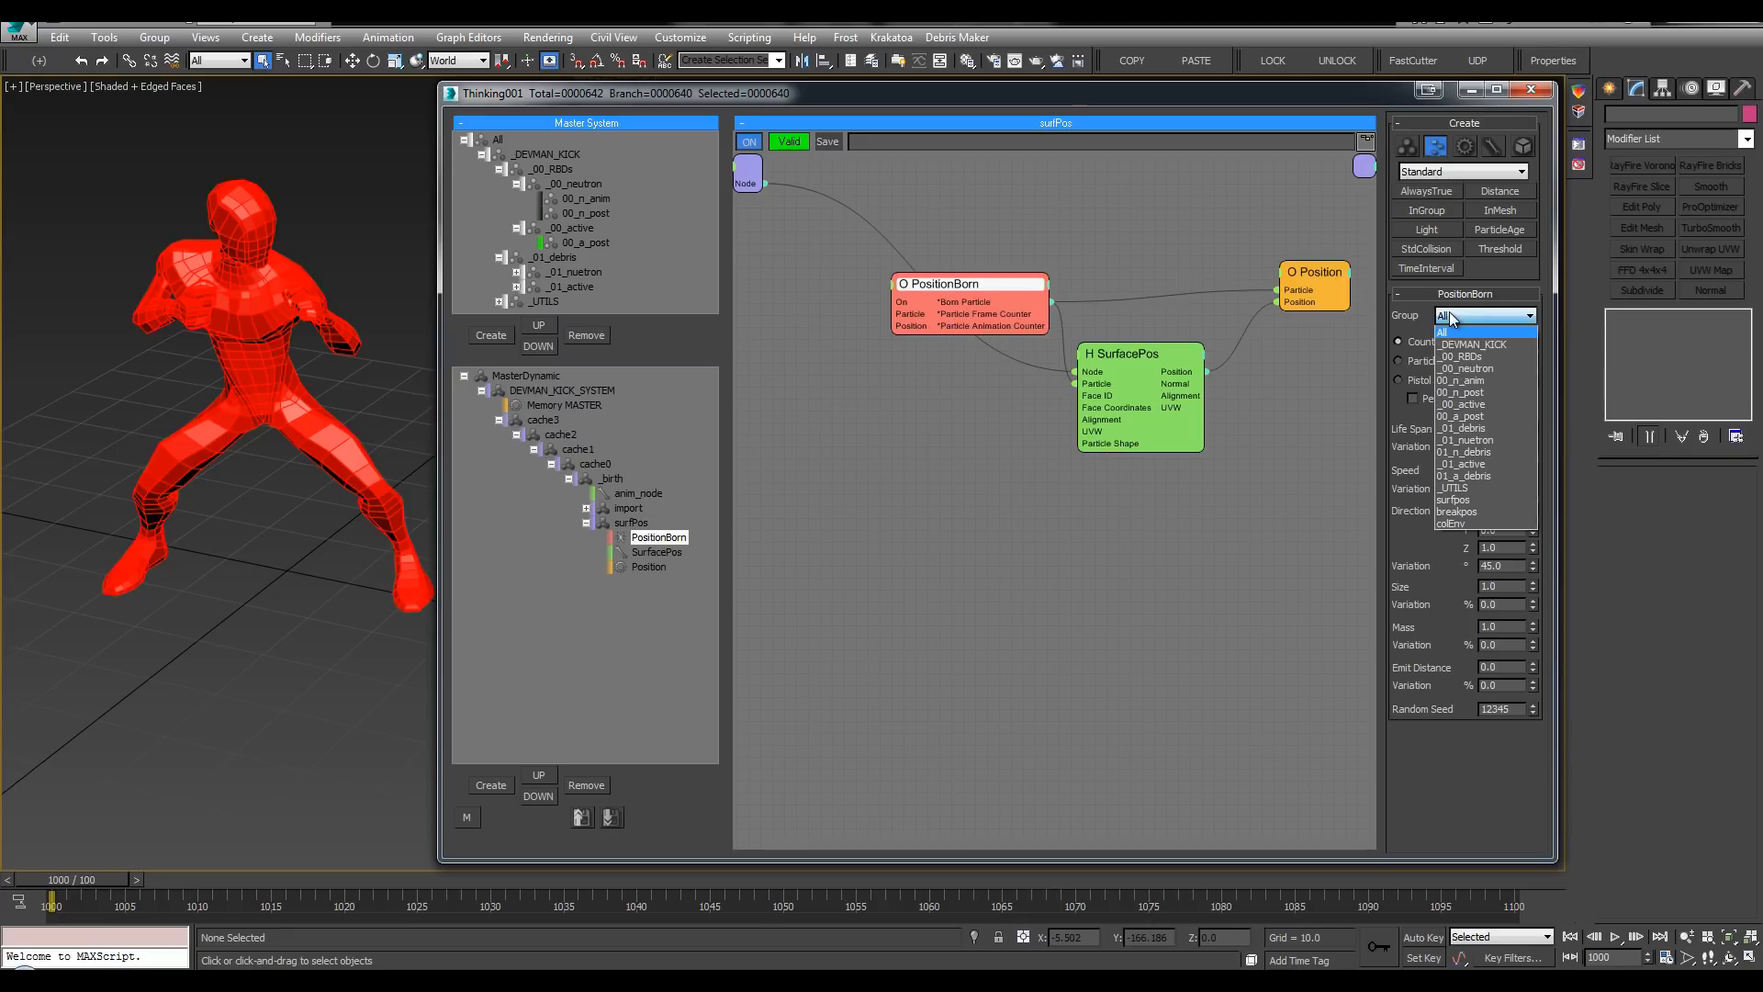
pyautogui.click(1467, 501)
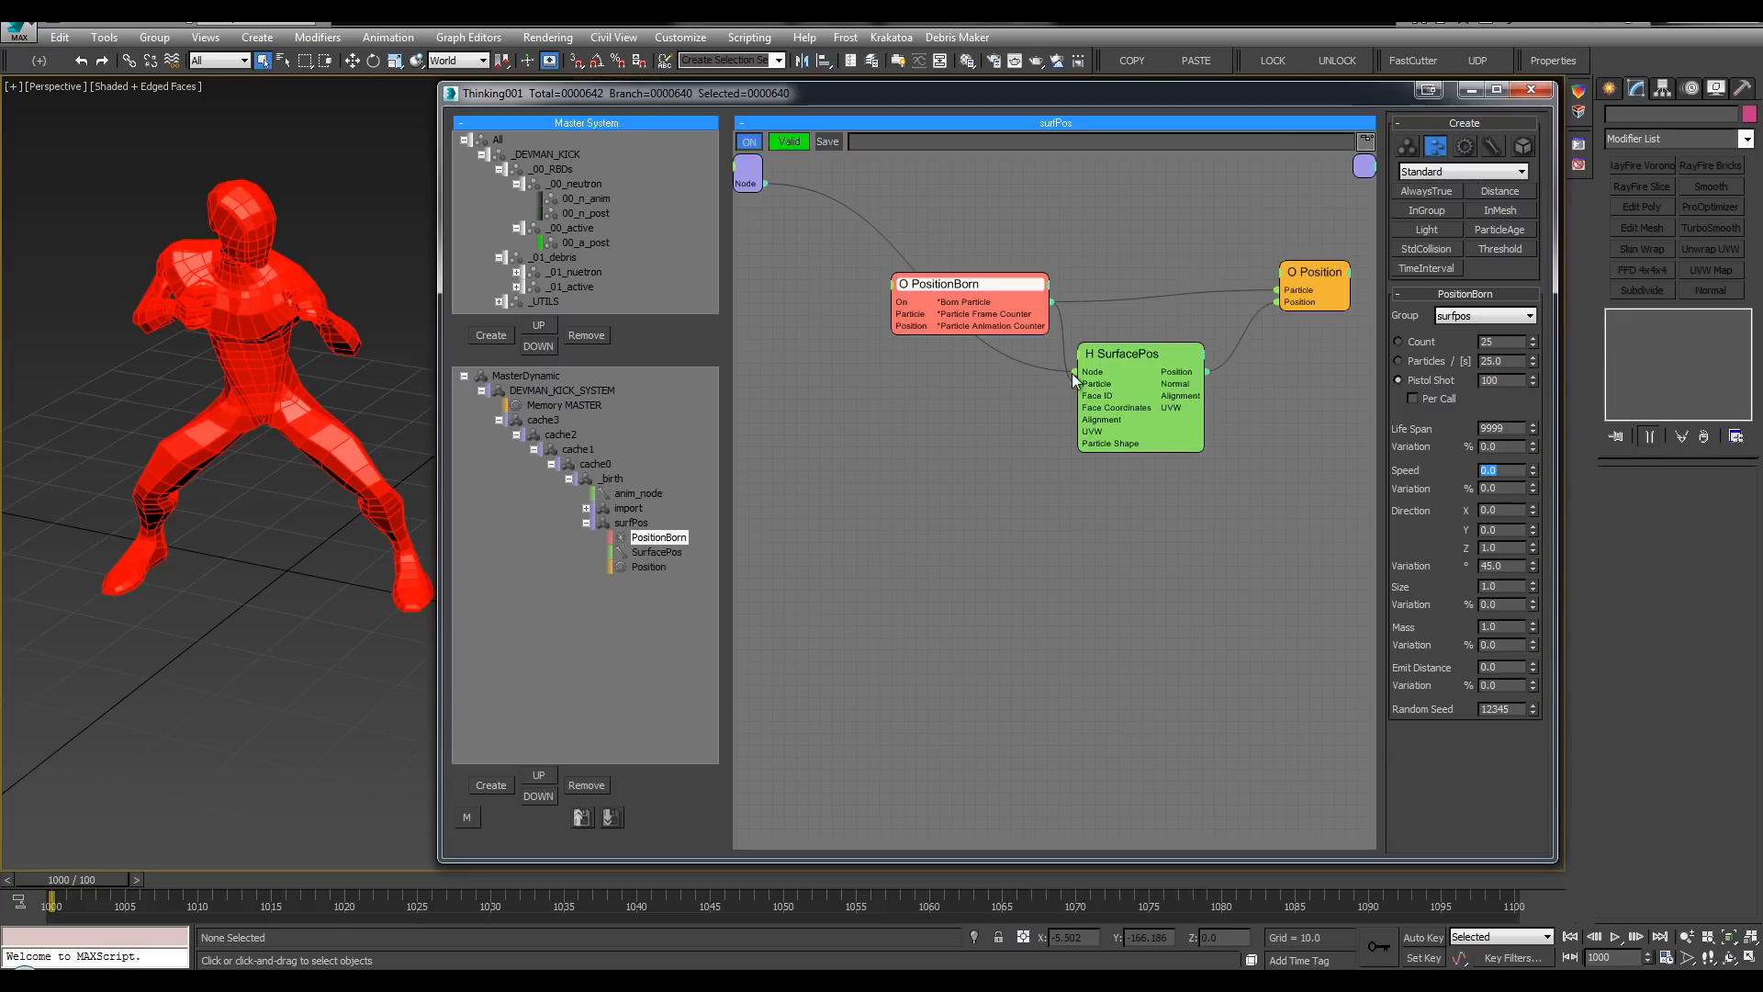
pyautogui.moveTo(972, 284); pyautogui.dragTo(944, 288)
pyautogui.moveTo(992, 241); pyautogui.dragTo(1080, 232, button='middle')
pyautogui.moveTo(982, 425); pyautogui.dragTo(973, 424, button='middle')
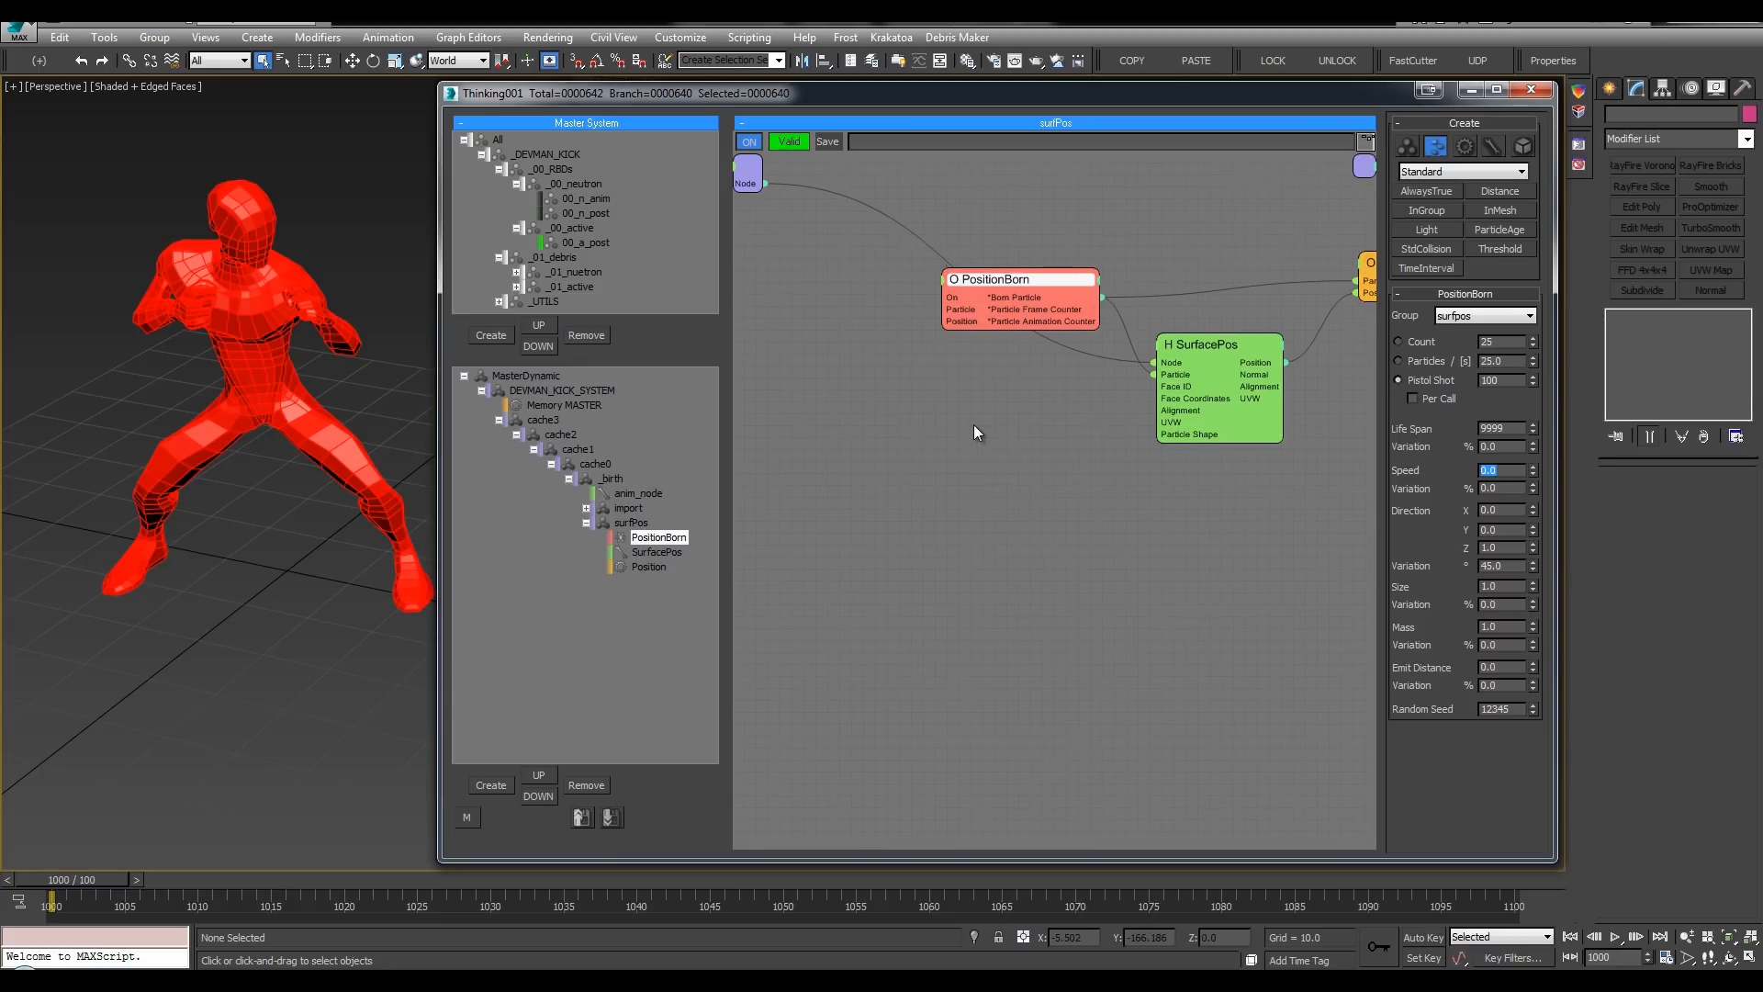
# Step: Save the scene and narrow the Thinking window to uncover more of the perspective viewport
pyautogui.scroll(-1, 312, 427)
pyautogui.moveTo(345, 404); pyautogui.dragTo(268, 404, button='middle')
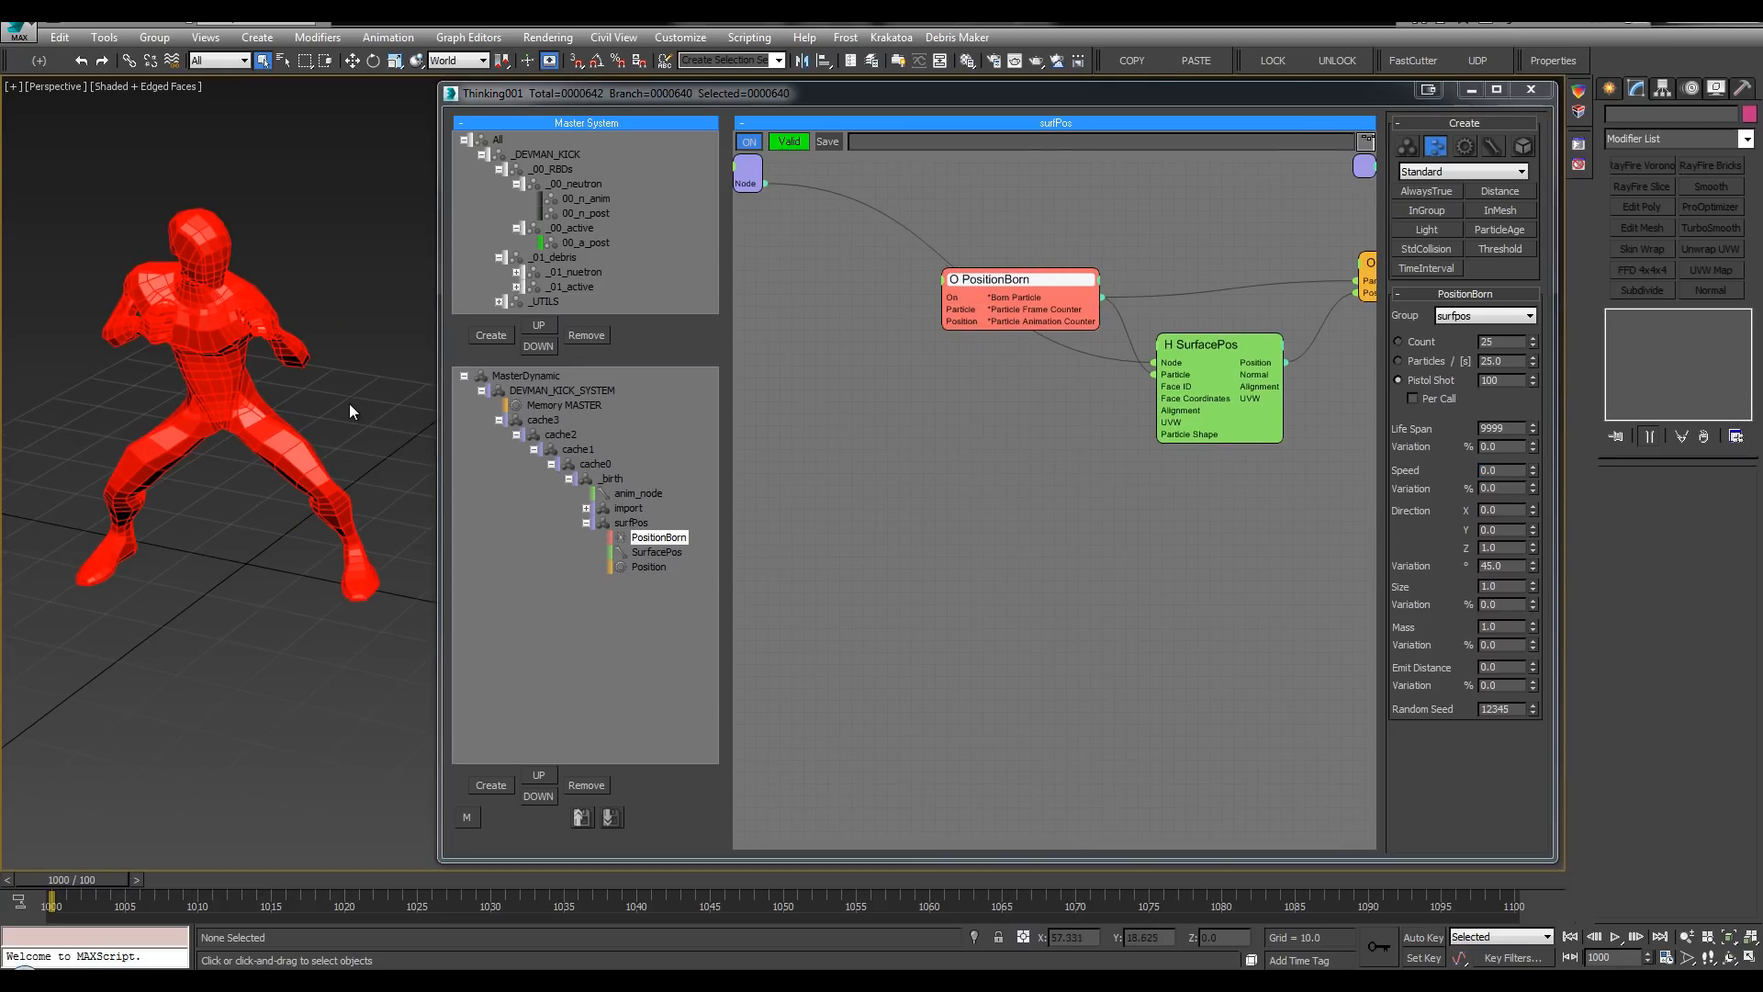
pyautogui.hotkey('ctrl', 's')
pyautogui.moveTo(439, 386); pyautogui.dragTo(578, 386)
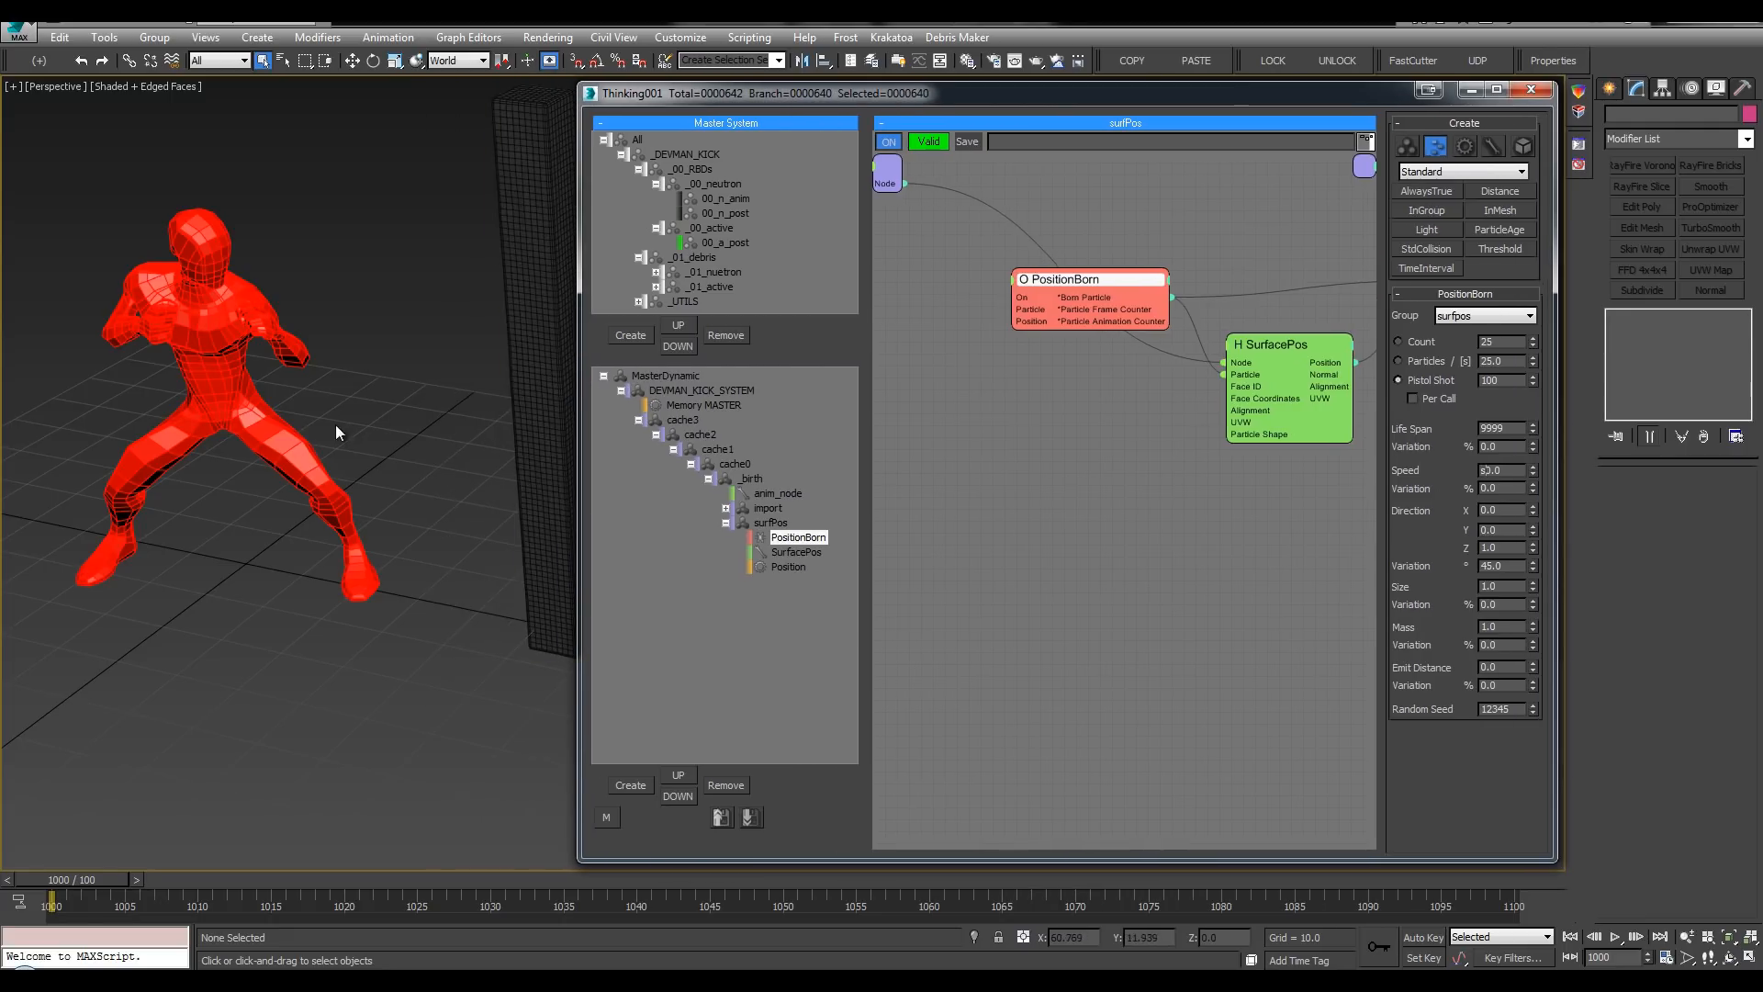
pyautogui.moveTo(87, 450); pyautogui.dragTo(112, 448, button='middle')
# Step: Using the Layer Explorer, unhide layer 07_TP and hide 00_devman_sim, and view frame 1001 in wireframe
pyautogui.press('l')
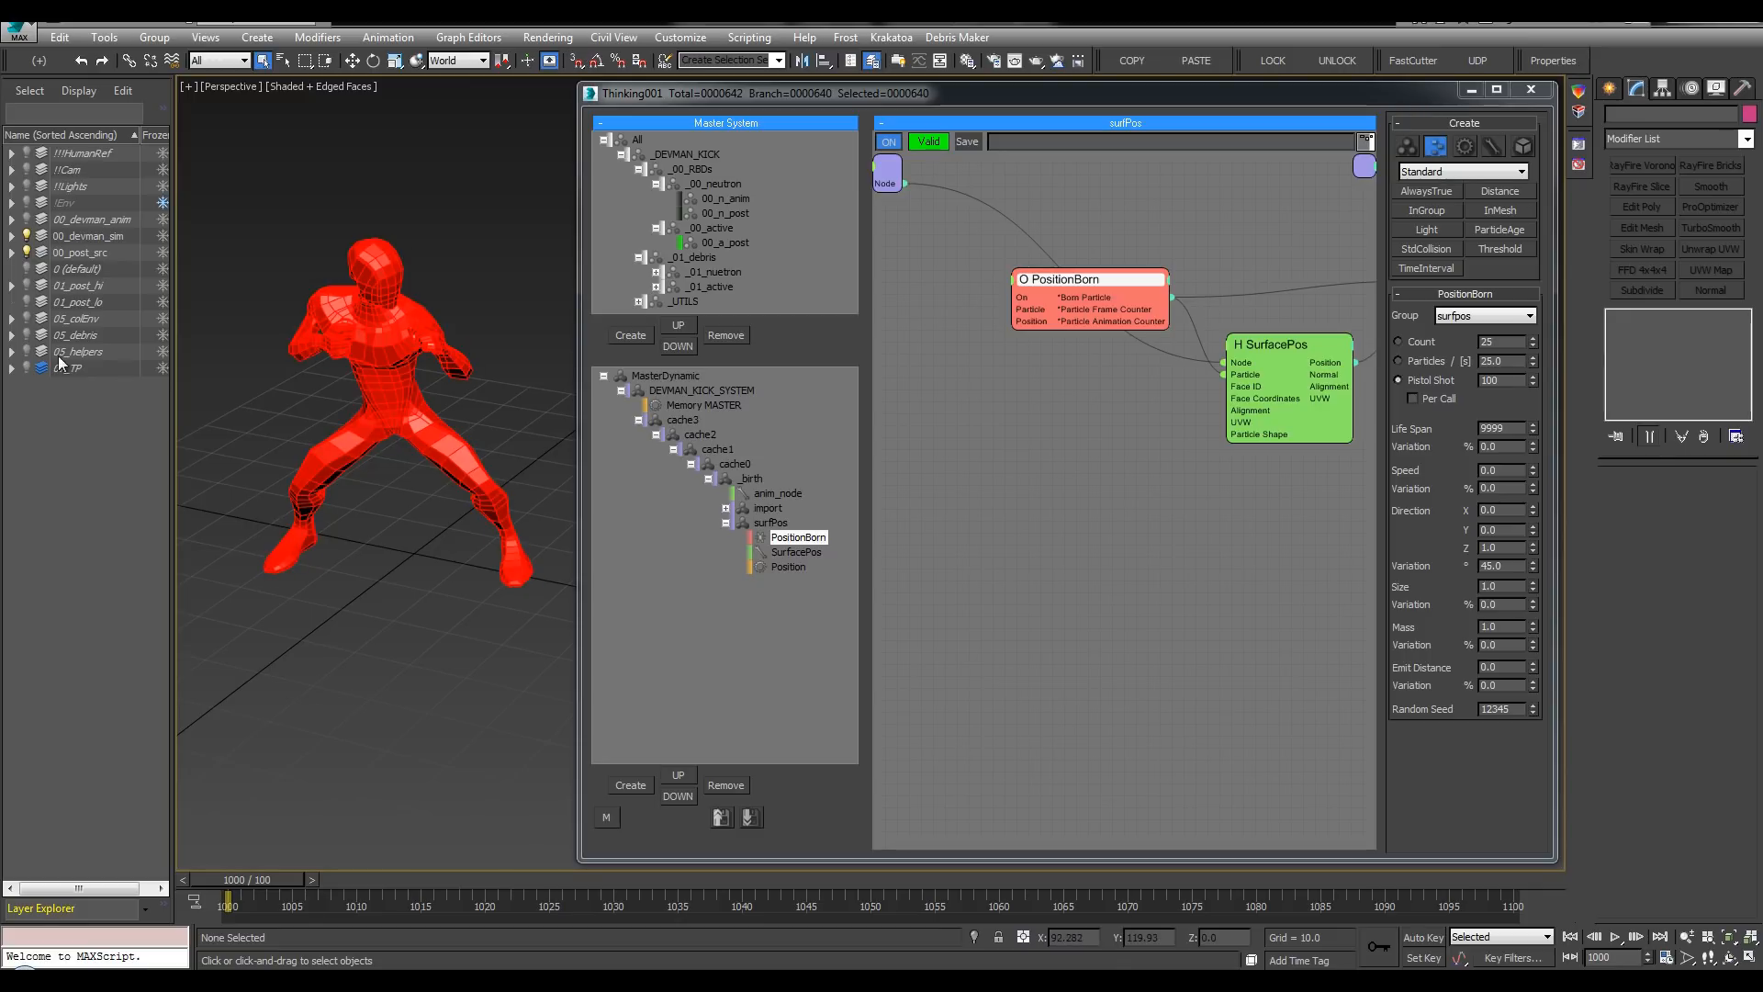
pyautogui.press('.')
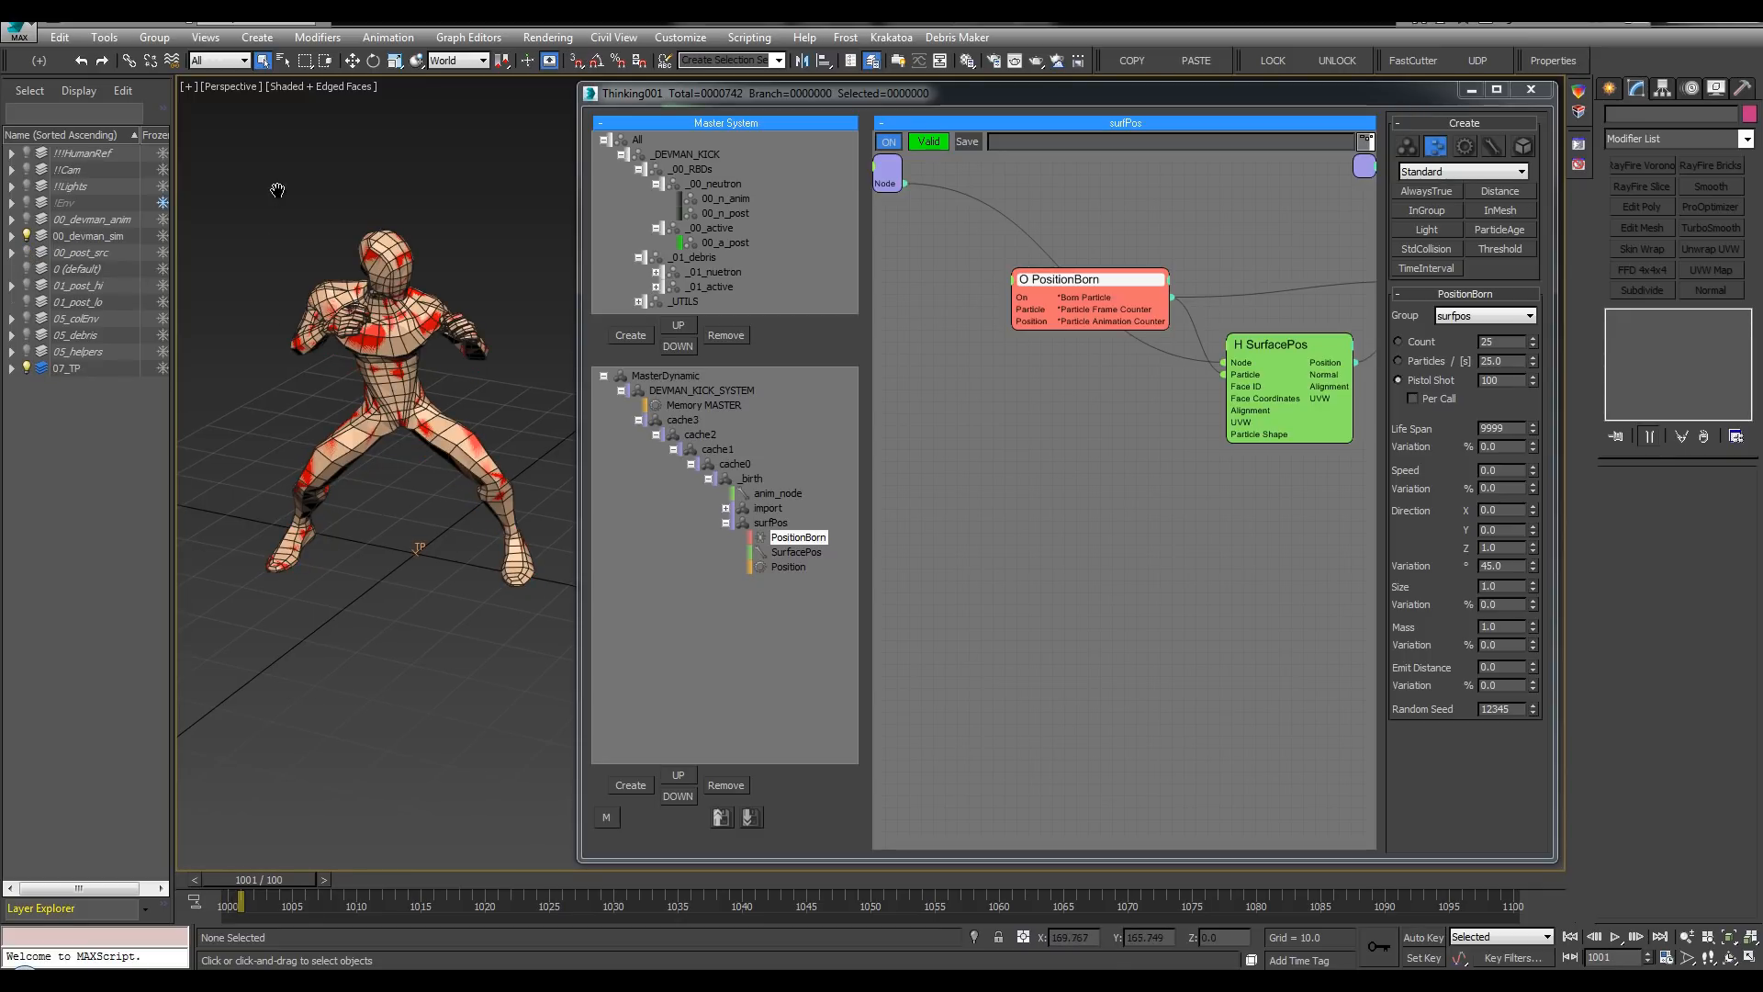
pyautogui.moveTo(277, 191); pyautogui.dragTo(355, 219, button='middle')
pyautogui.click(25, 251)
pyautogui.click(26, 236)
pyautogui.press('F3')
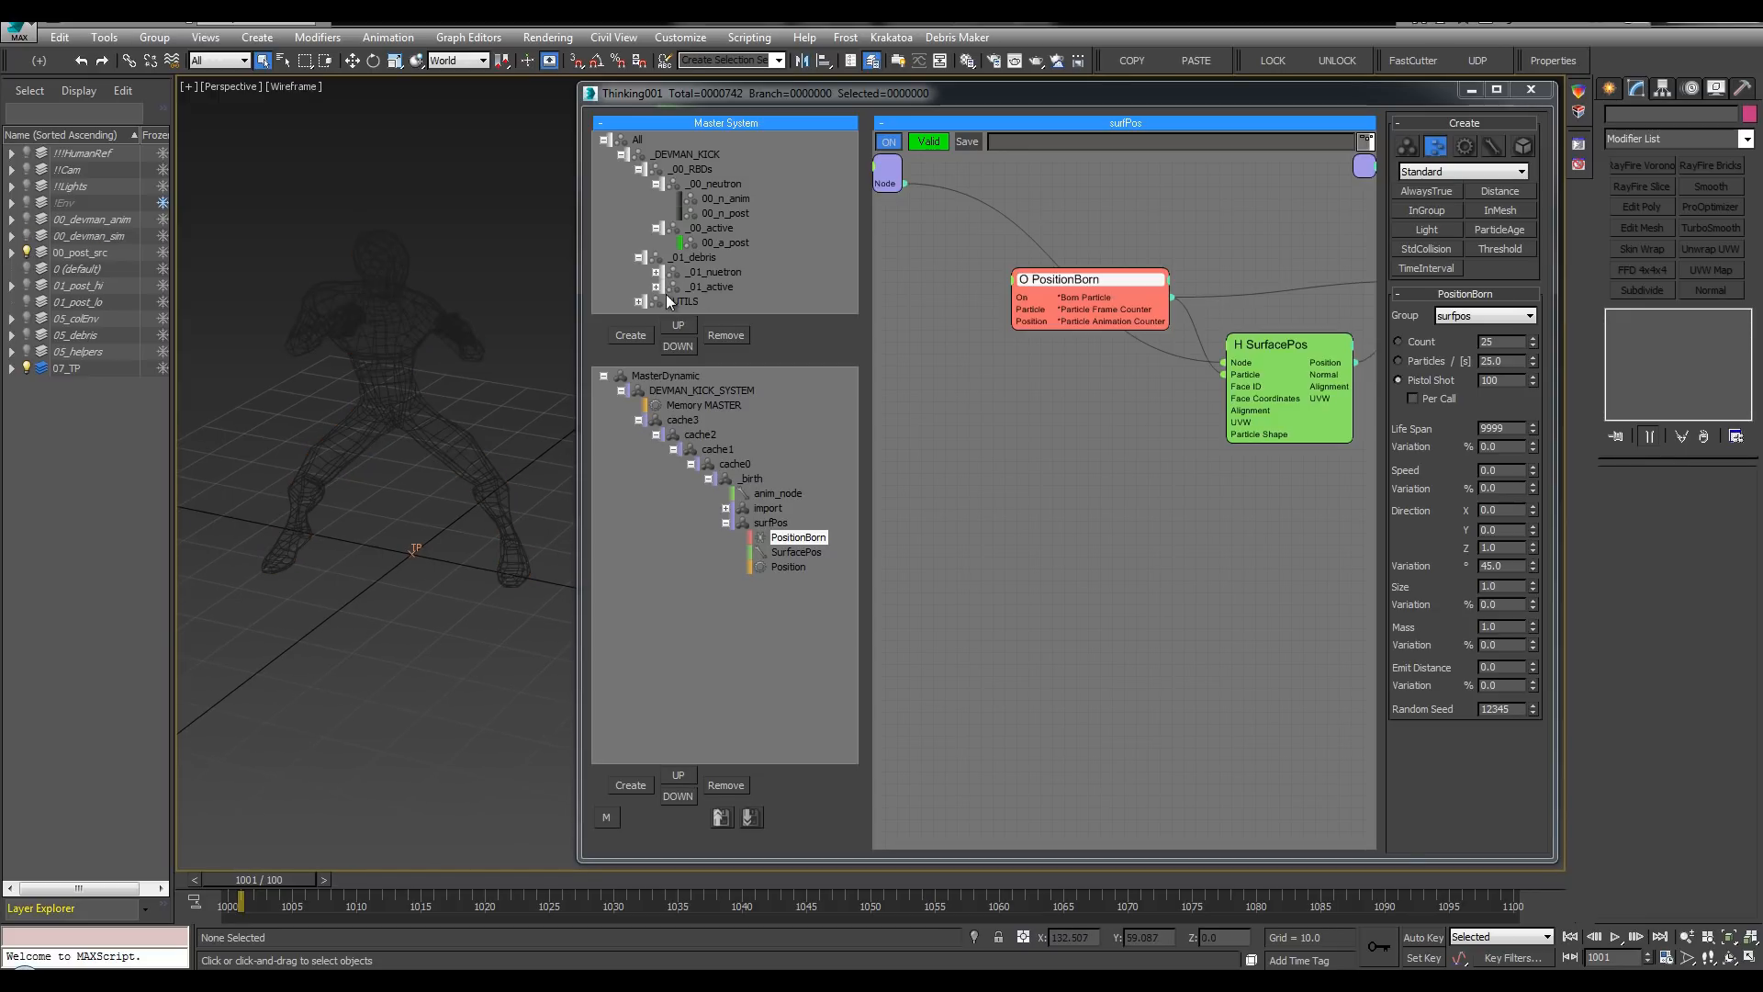
# Step: Display the surfpos group under _UTILS as Ticks with Show Mesh turned off
pyautogui.doubleClick(682, 302)
pyautogui.click(700, 272)
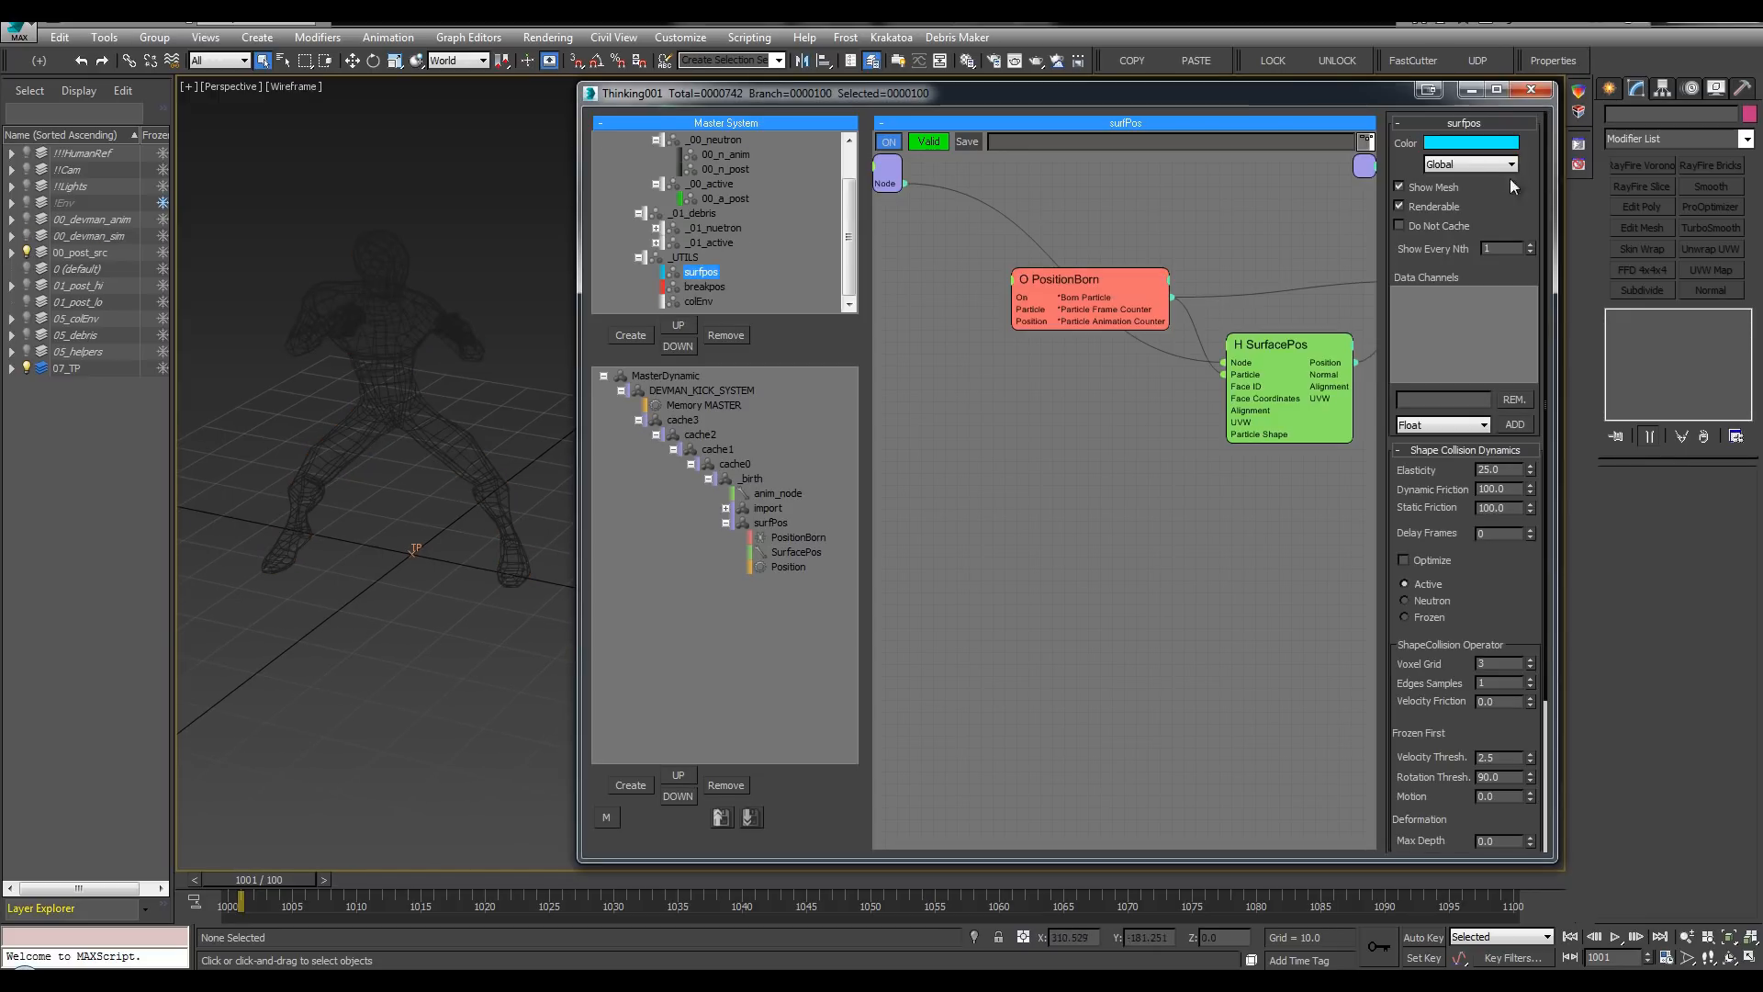
pyautogui.click(1470, 164)
pyautogui.click(1464, 217)
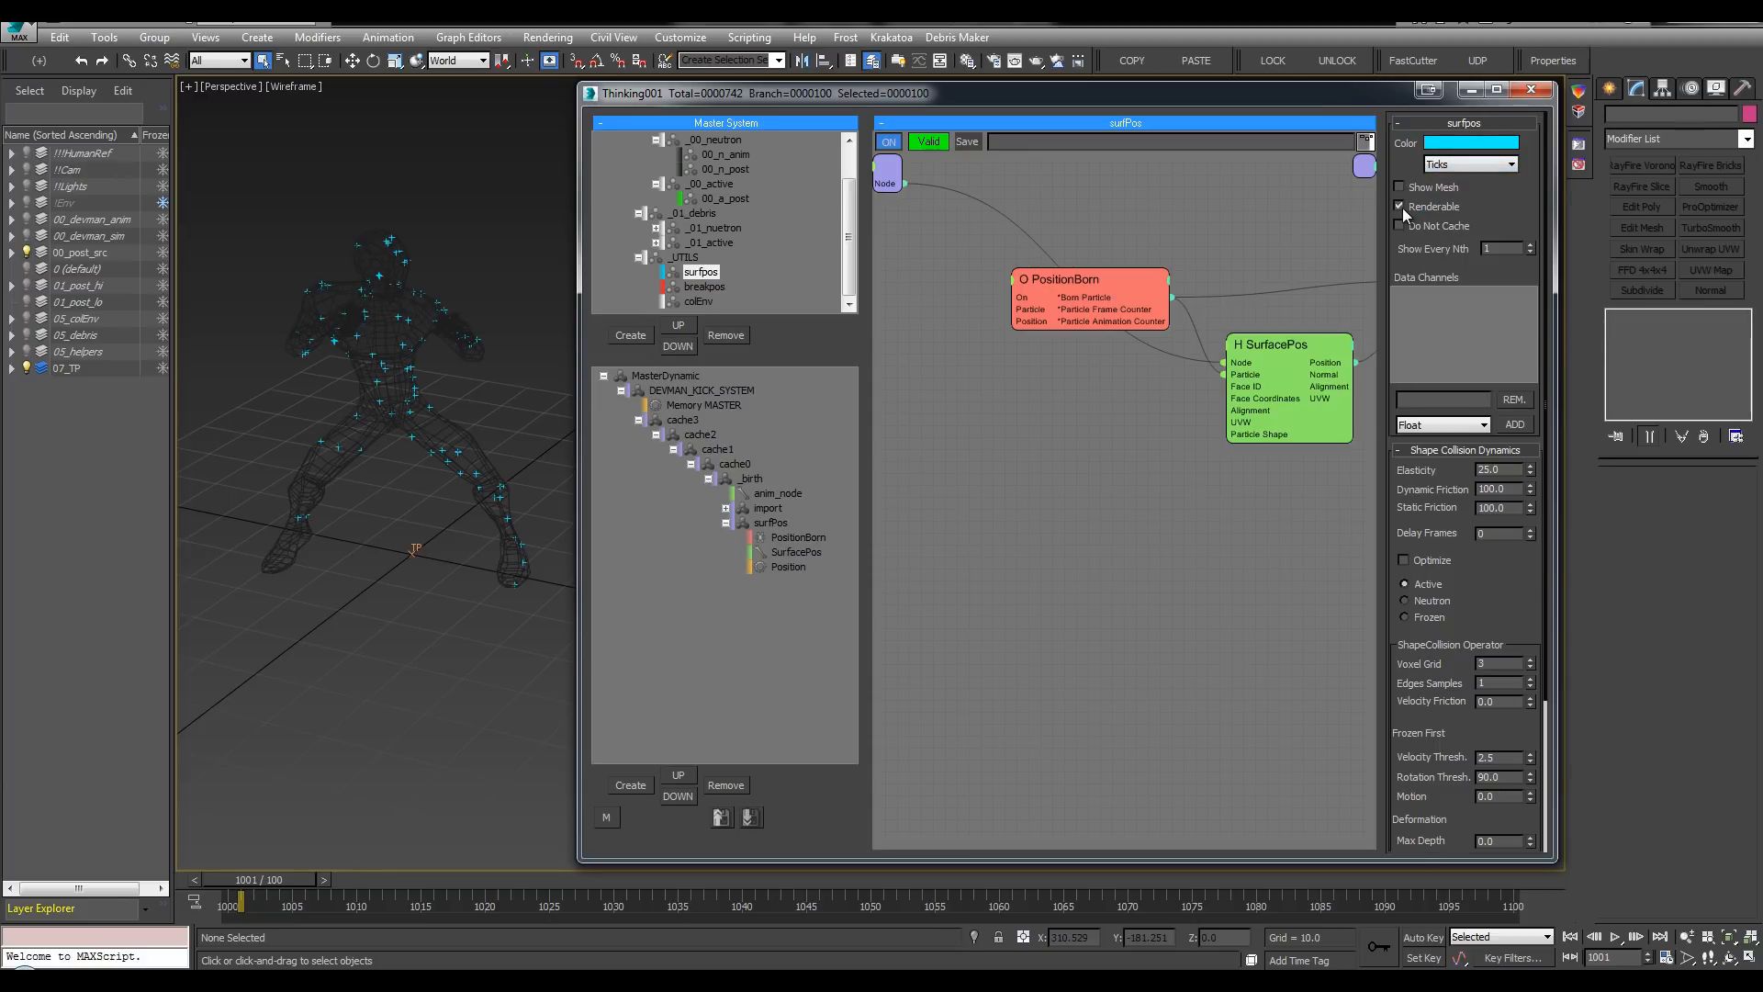
# Step: Collapse the SurfacePos node to its connected ports and reposition it in the surfPos graph
pyautogui.moveTo(1277, 203); pyautogui.dragTo(1184, 184, button='middle')
pyautogui.click(1162, 329)
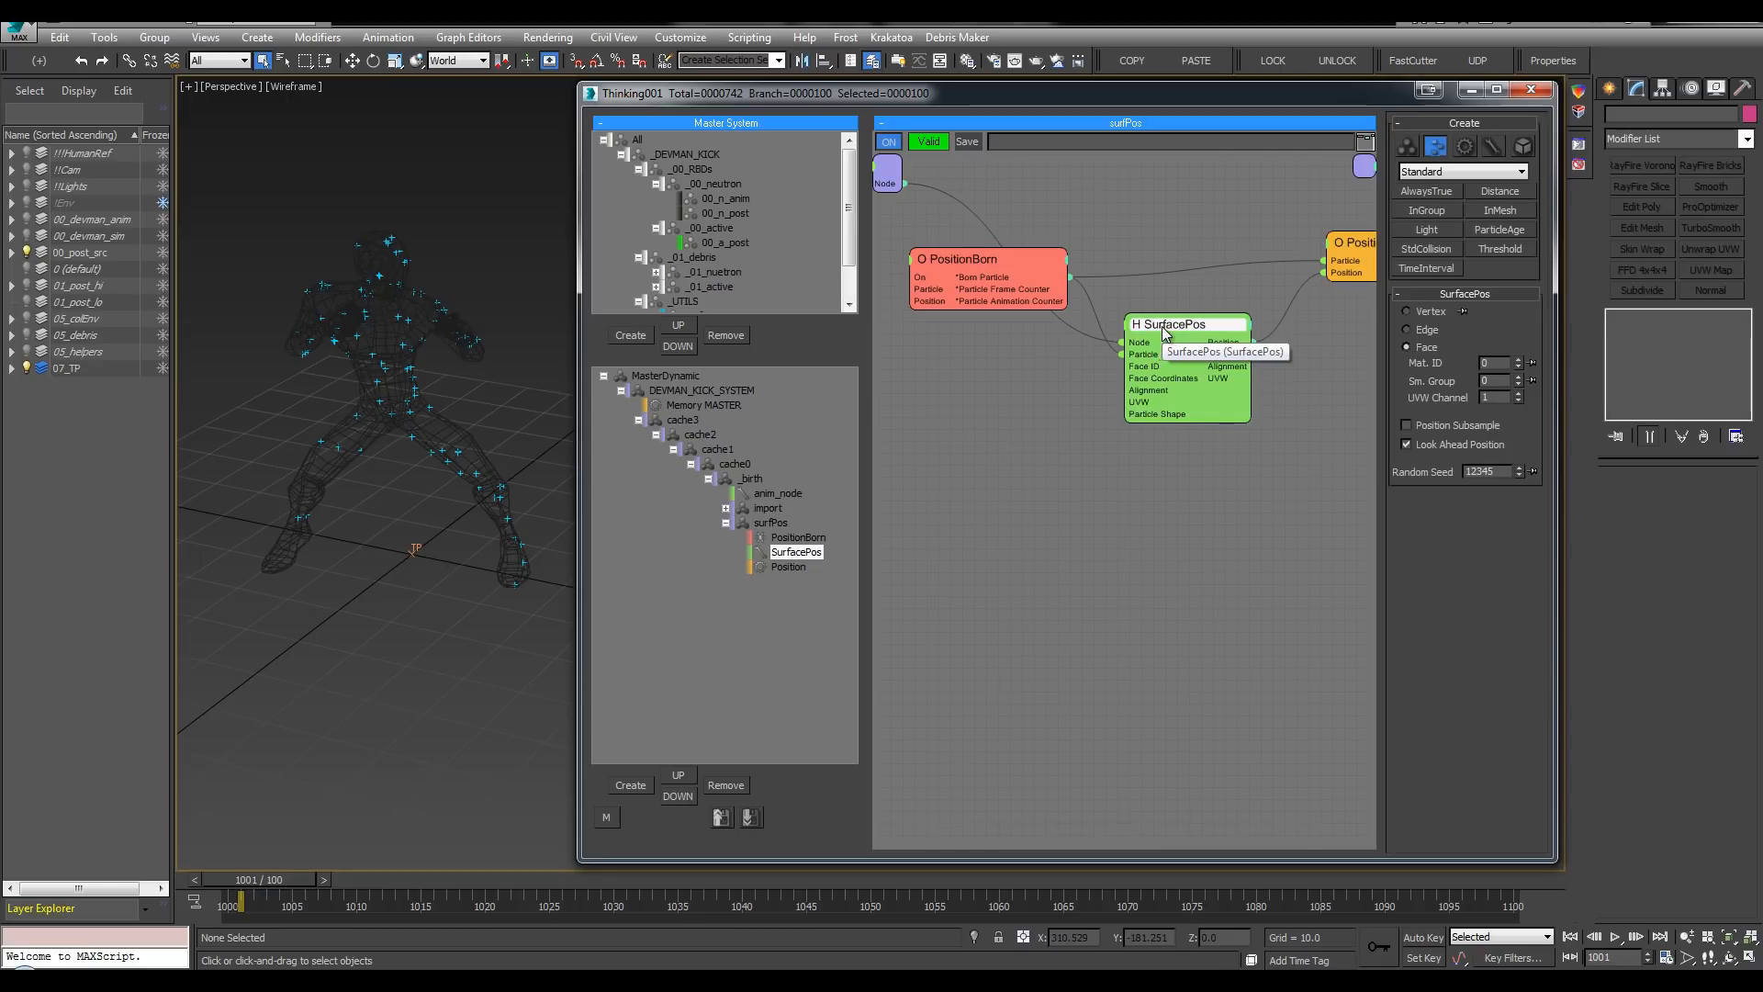
pyautogui.moveTo(1179, 256); pyautogui.dragTo(1148, 253, button='middle')
pyautogui.moveTo(1149, 326); pyautogui.dragTo(1171, 325)
pyautogui.moveTo(1171, 325); pyautogui.dragTo(1198, 333, button='middle')
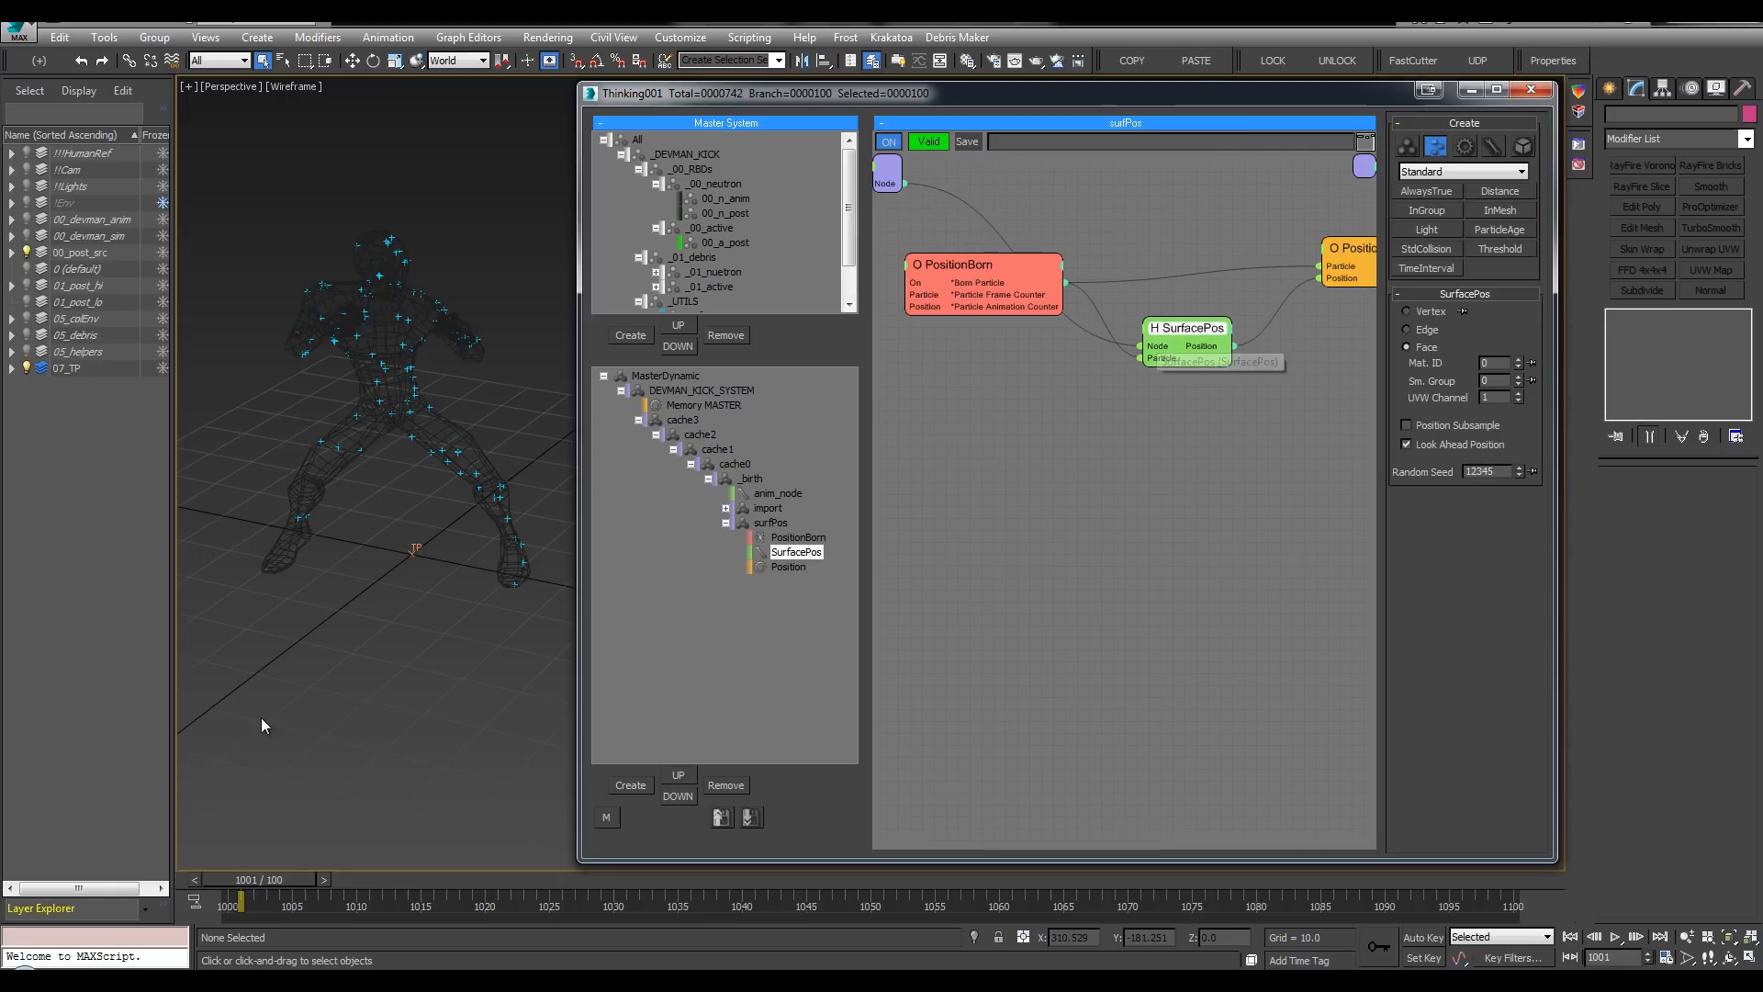
# Step: Hide layer 07_TP, unhide layer 00_devman_sim and select the devman_sim mesh
pyautogui.keyDown('alt'); pyautogui.moveTo(256, 524); pyautogui.dragTo(347, 516, button='middle'); pyautogui.keyUp('alt')
pyautogui.moveTo(284, 574); pyautogui.dragTo(361, 478)
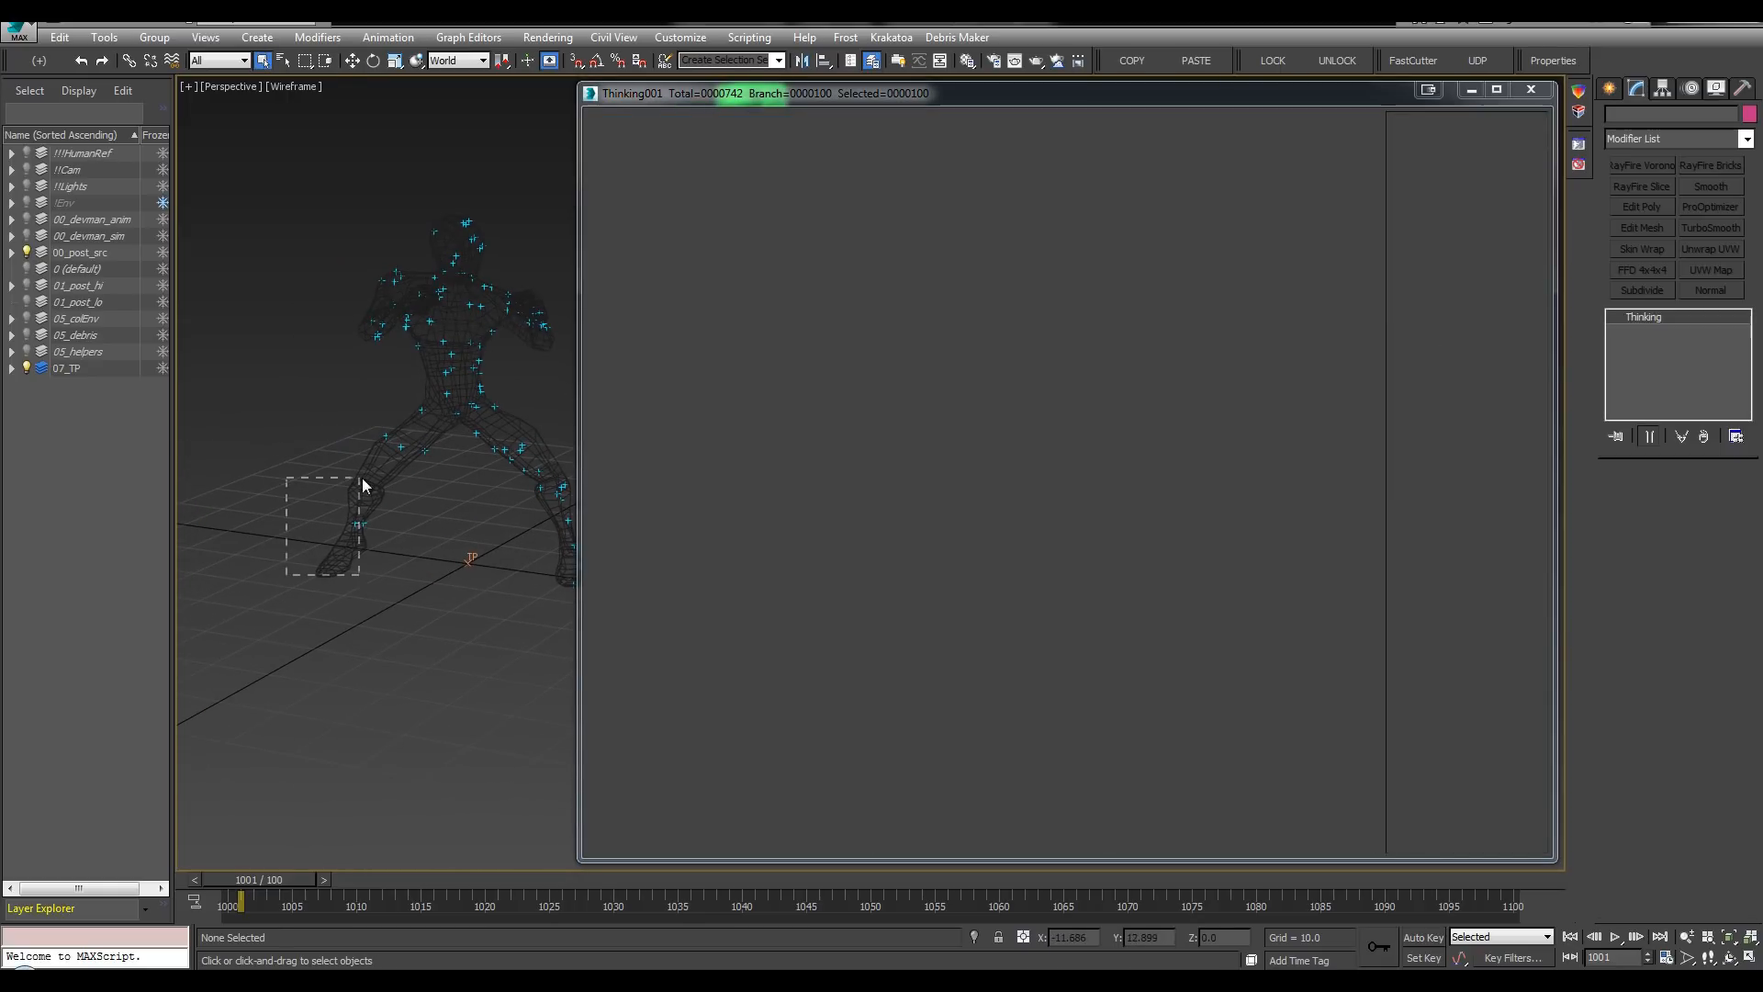
pyautogui.keyDown('alt'); pyautogui.moveTo(292, 507); pyautogui.dragTo(42, 409, button='middle'); pyautogui.keyUp('alt')
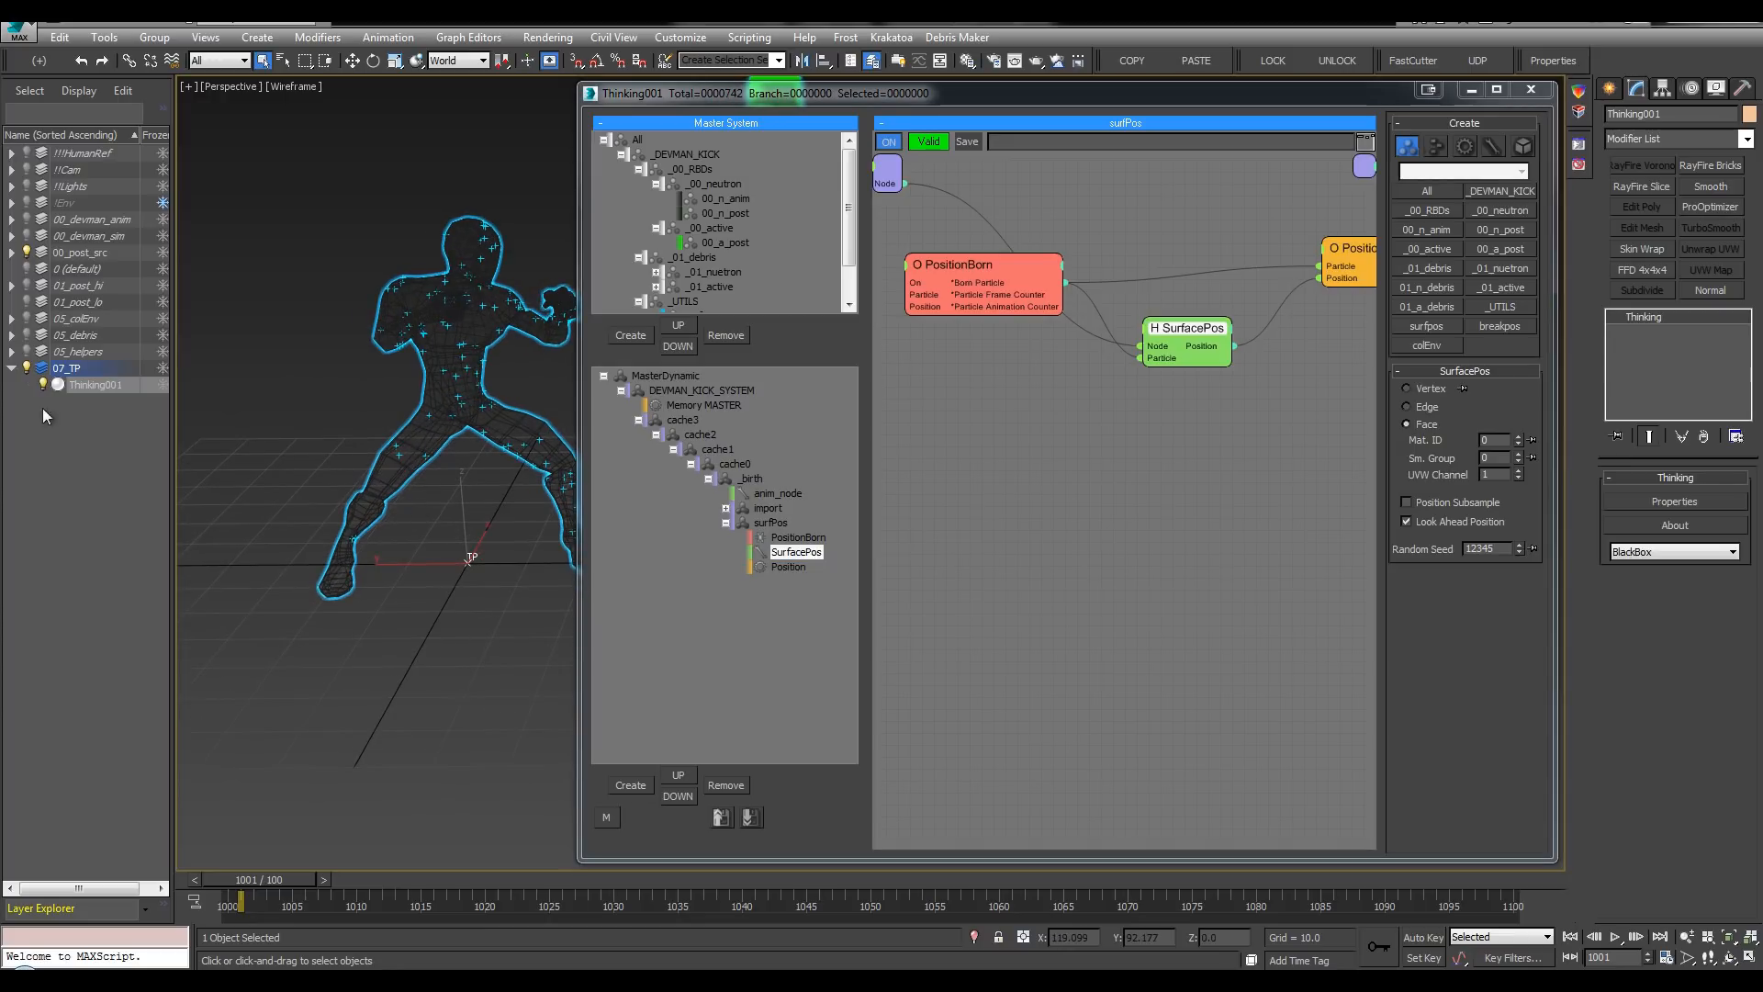
pyautogui.click(25, 365)
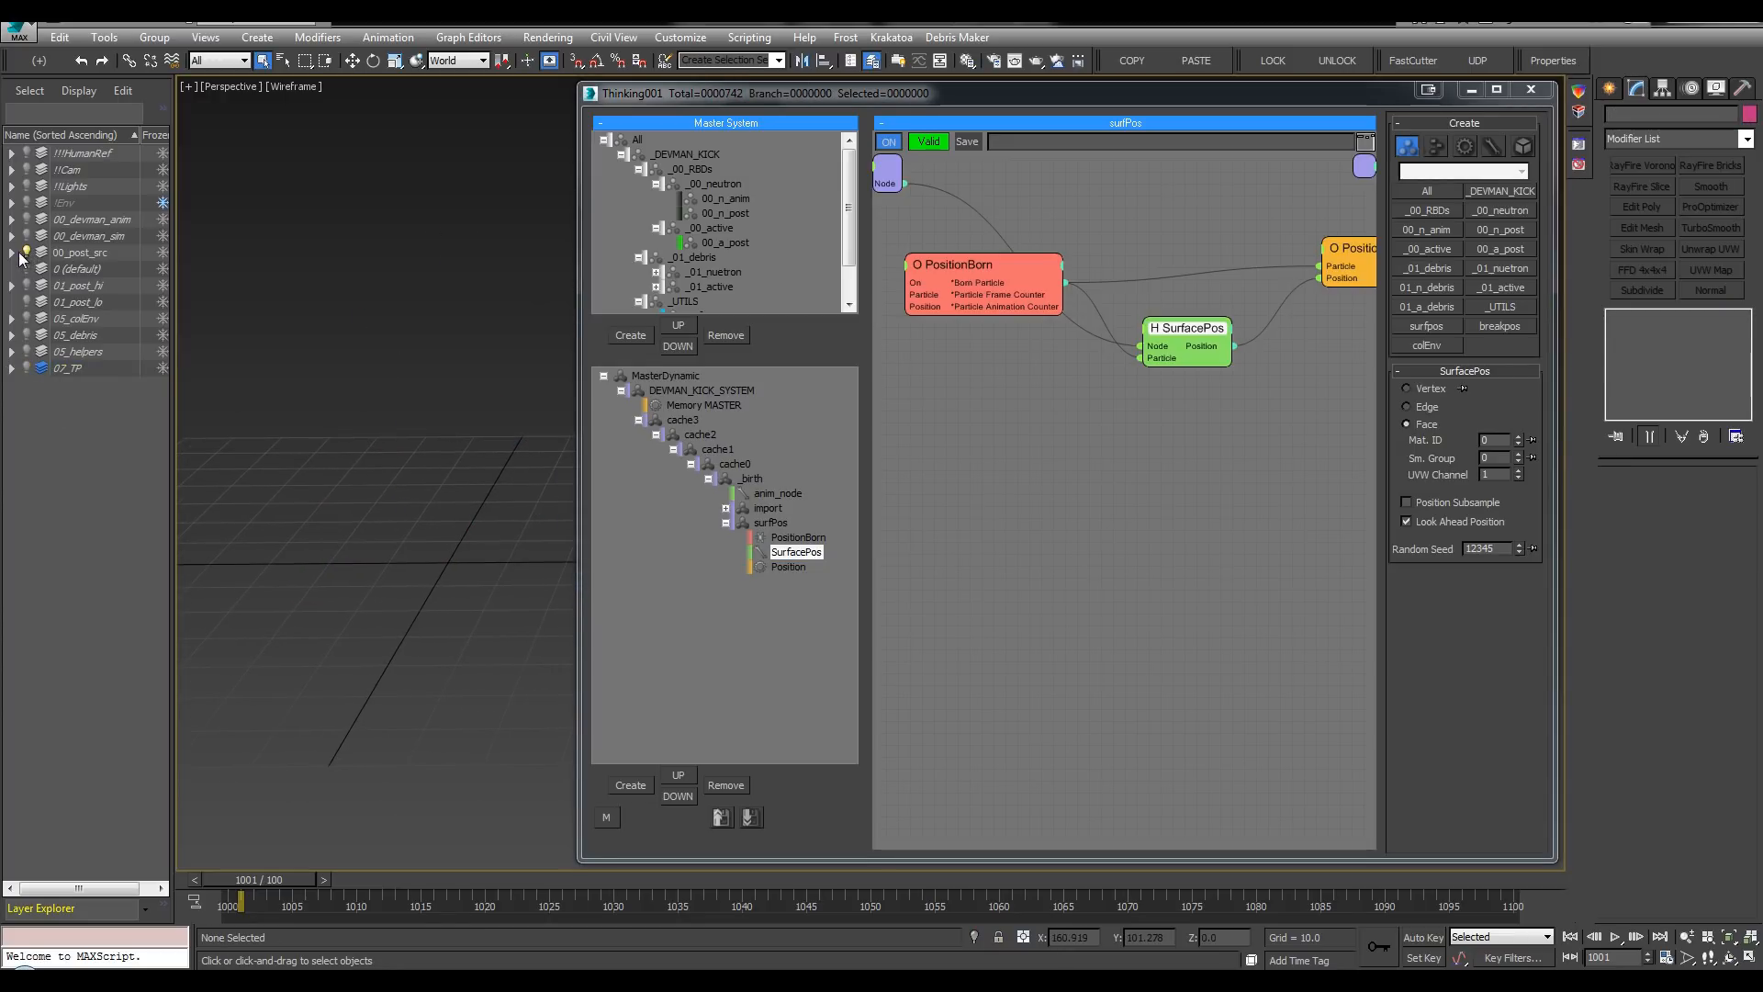
pyautogui.click(13, 252)
pyautogui.click(90, 269)
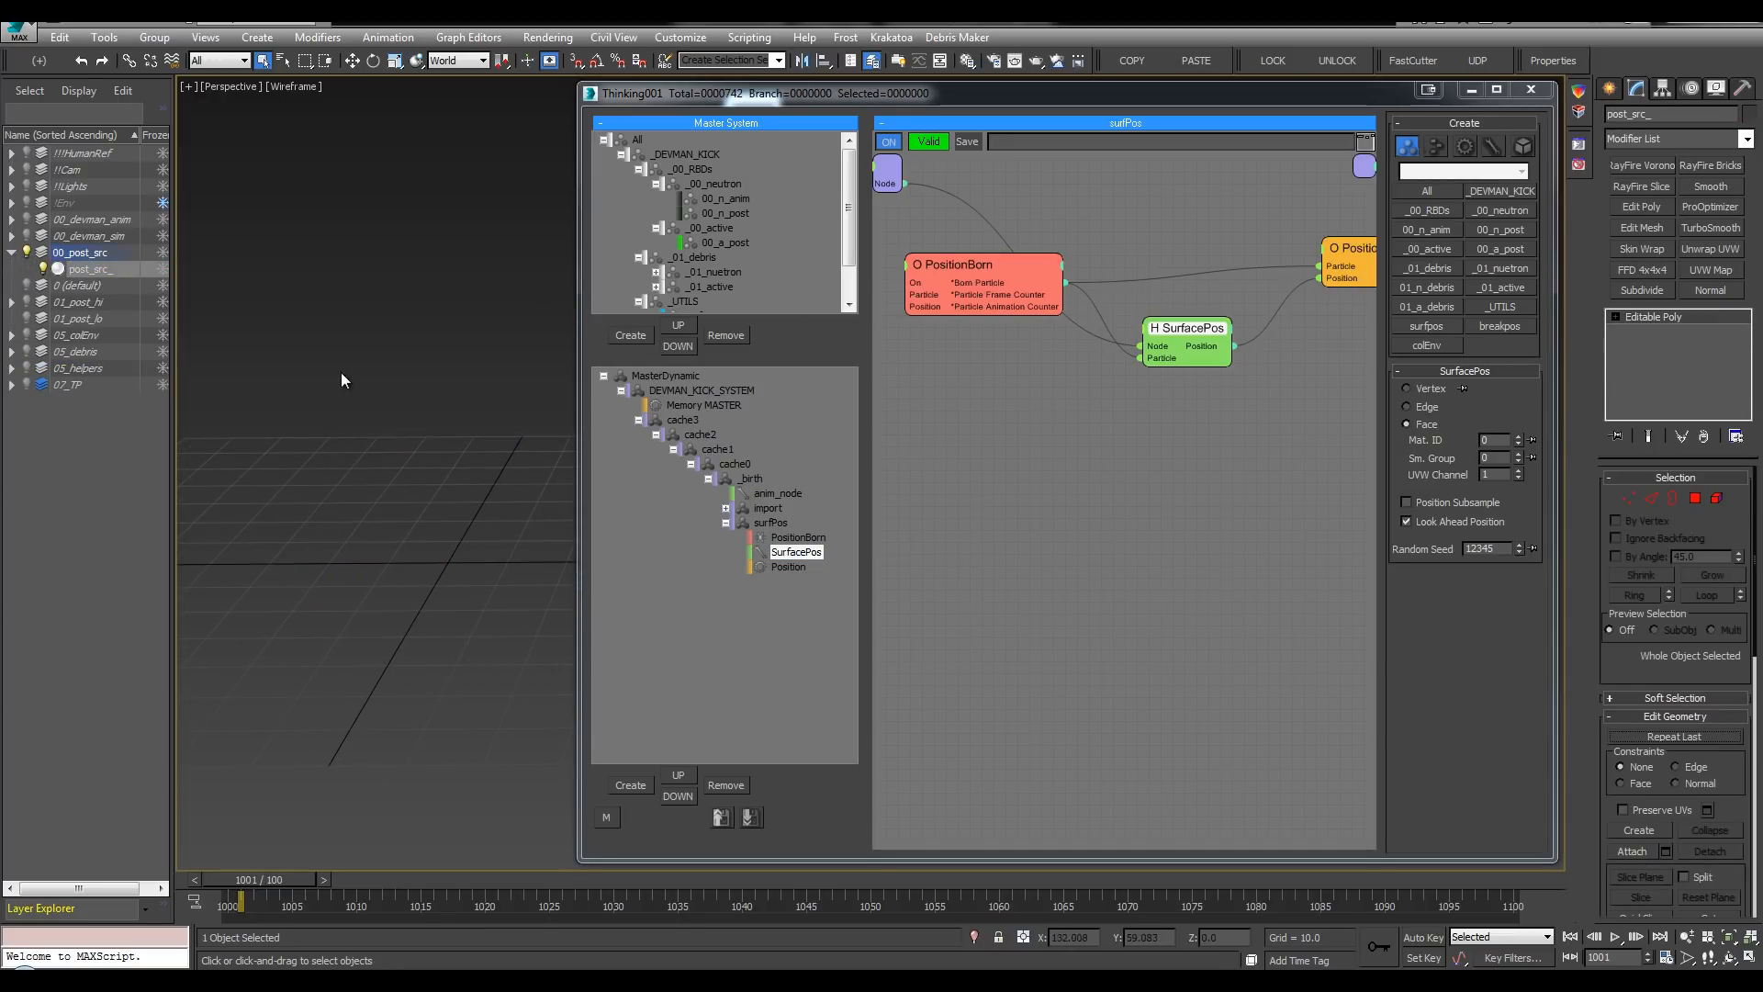
pyautogui.click(28, 236)
pyautogui.click(342, 306)
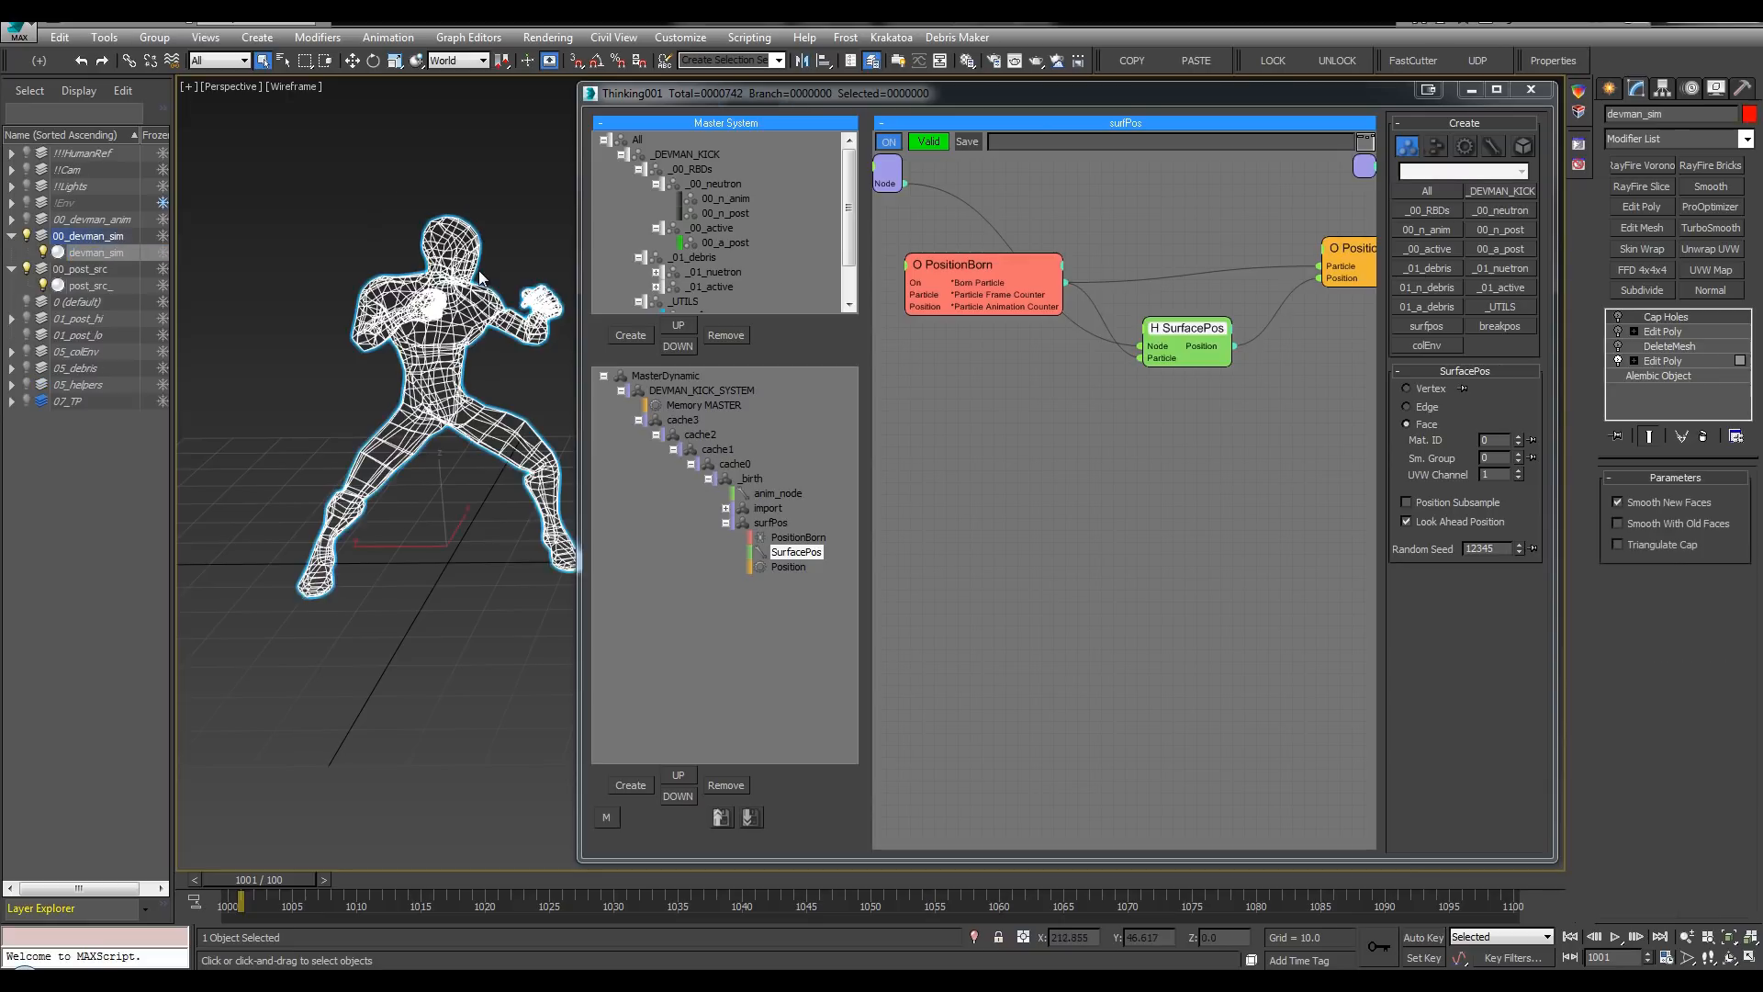
# Step: Close the Thinking window and enter polygon selection on devman_sim's lowest Edit Poly modifier in shaded view
pyautogui.click(1532, 92)
pyautogui.moveTo(830, 280)
pyautogui.mouseDown(button='middle')
pyautogui.moveTo(977, 337)
pyautogui.moveTo(941, 307)
pyautogui.mouseUp(button='middle')
pyautogui.press('F3')
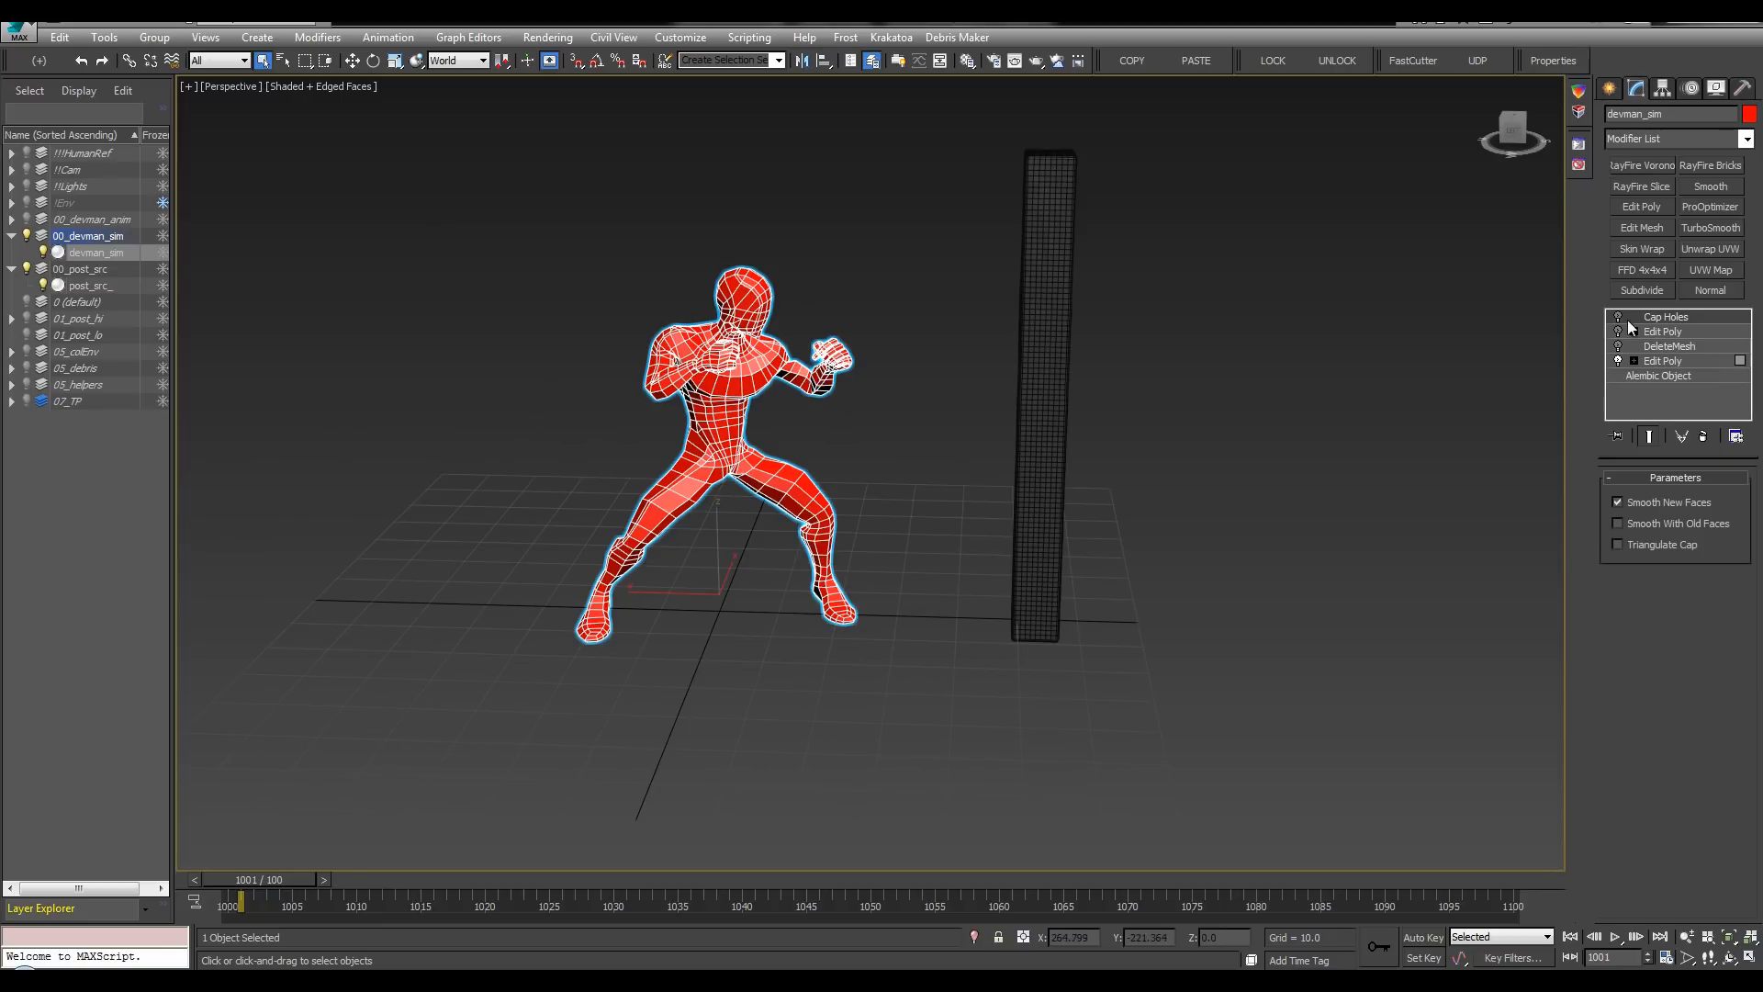
pyautogui.click(1635, 361)
pyautogui.press('4')
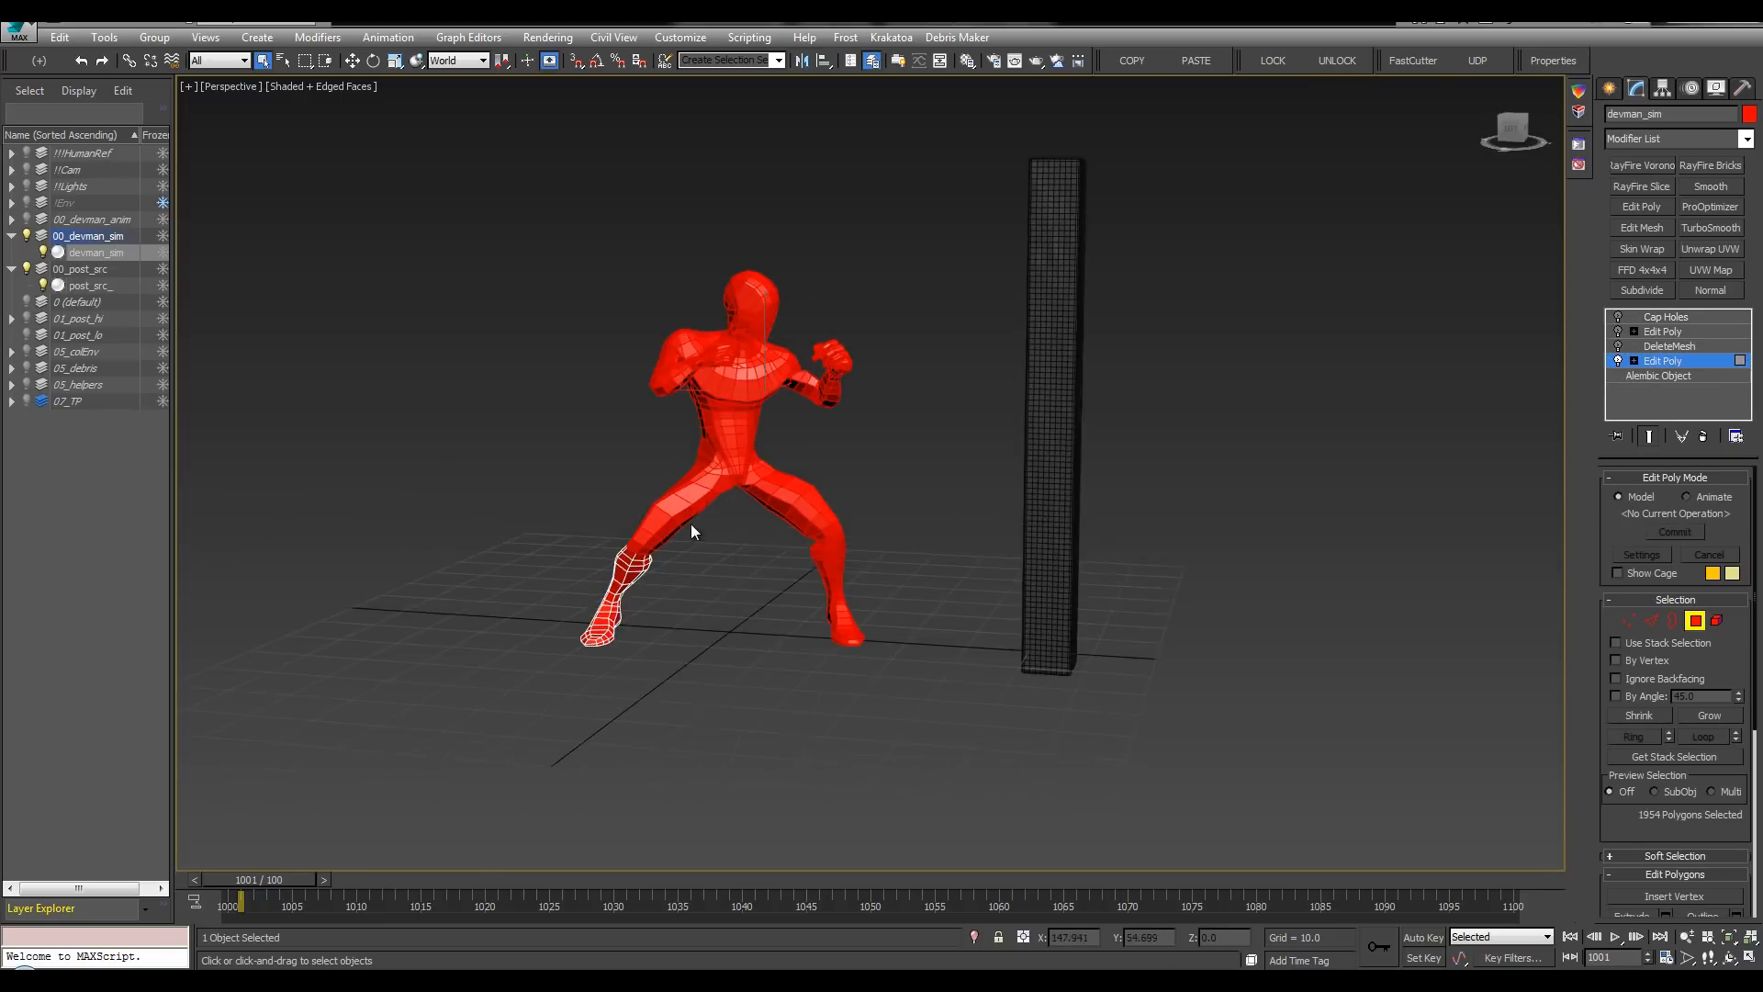
# Step: Replace the current polygon selection with the lower leg and foot nearest the grid's front edge, picked in wireframe view
pyautogui.scroll(5, 680, 537)
pyautogui.moveTo(658, 553); pyautogui.dragTo(665, 482, button='middle')
pyautogui.click(698, 502)
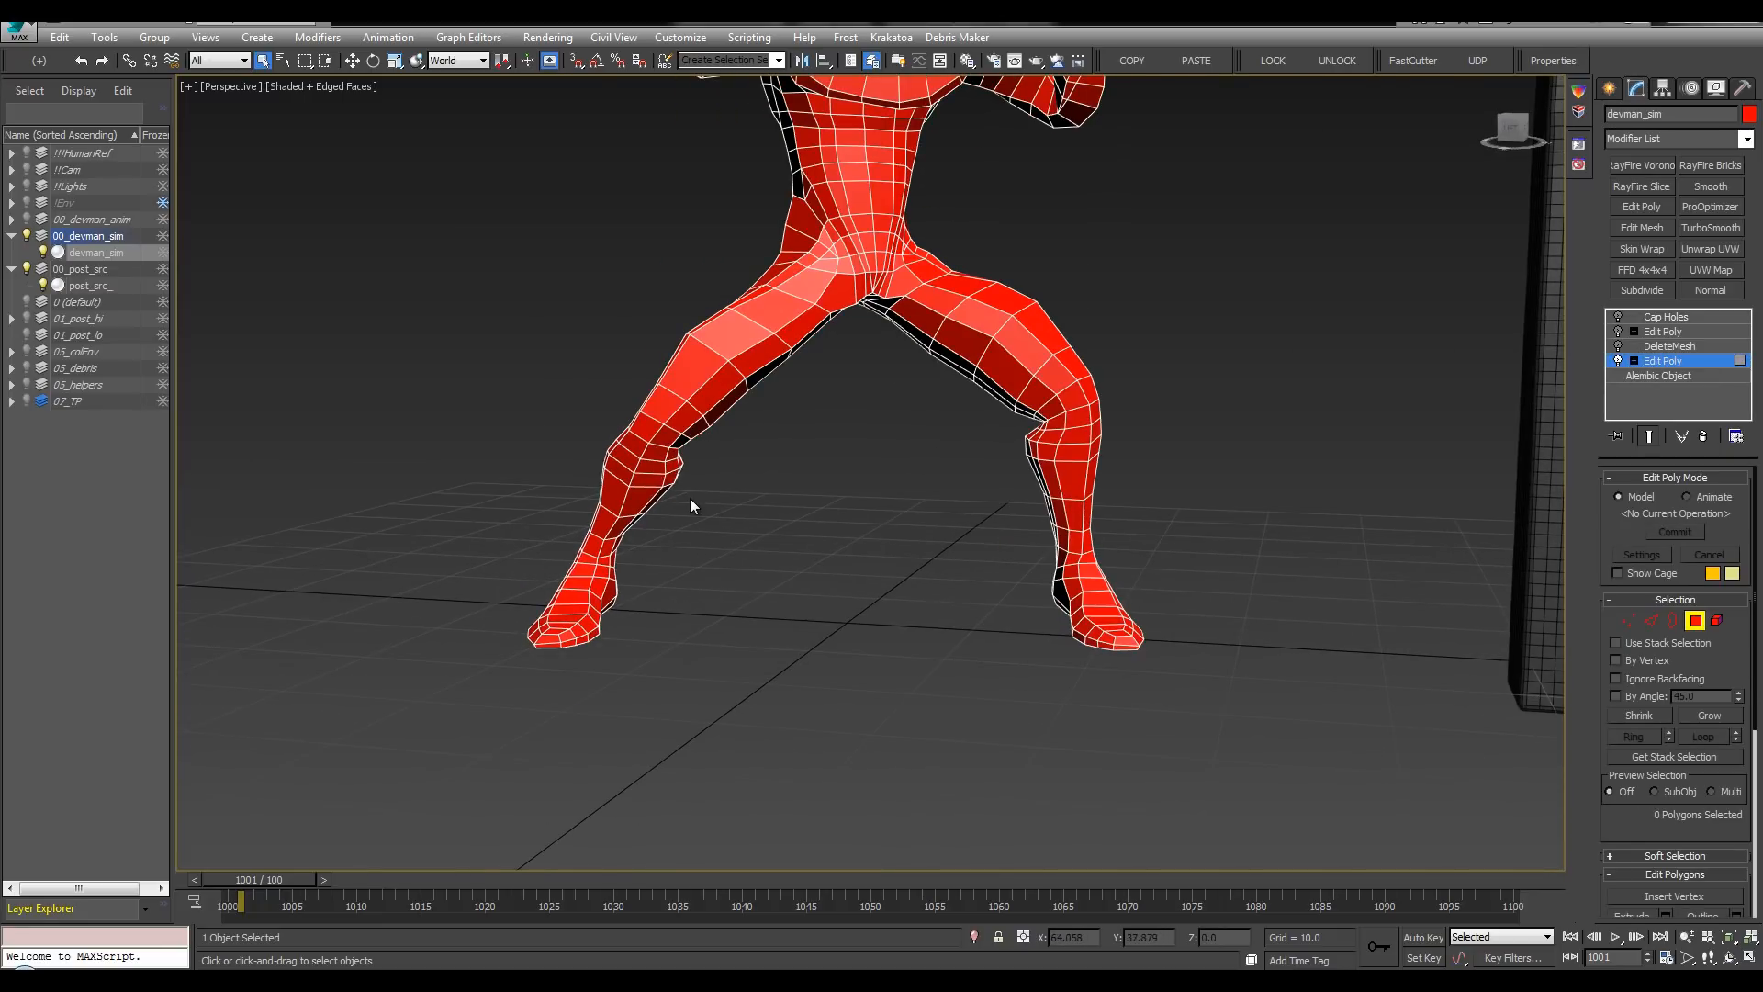
pyautogui.press('F3')
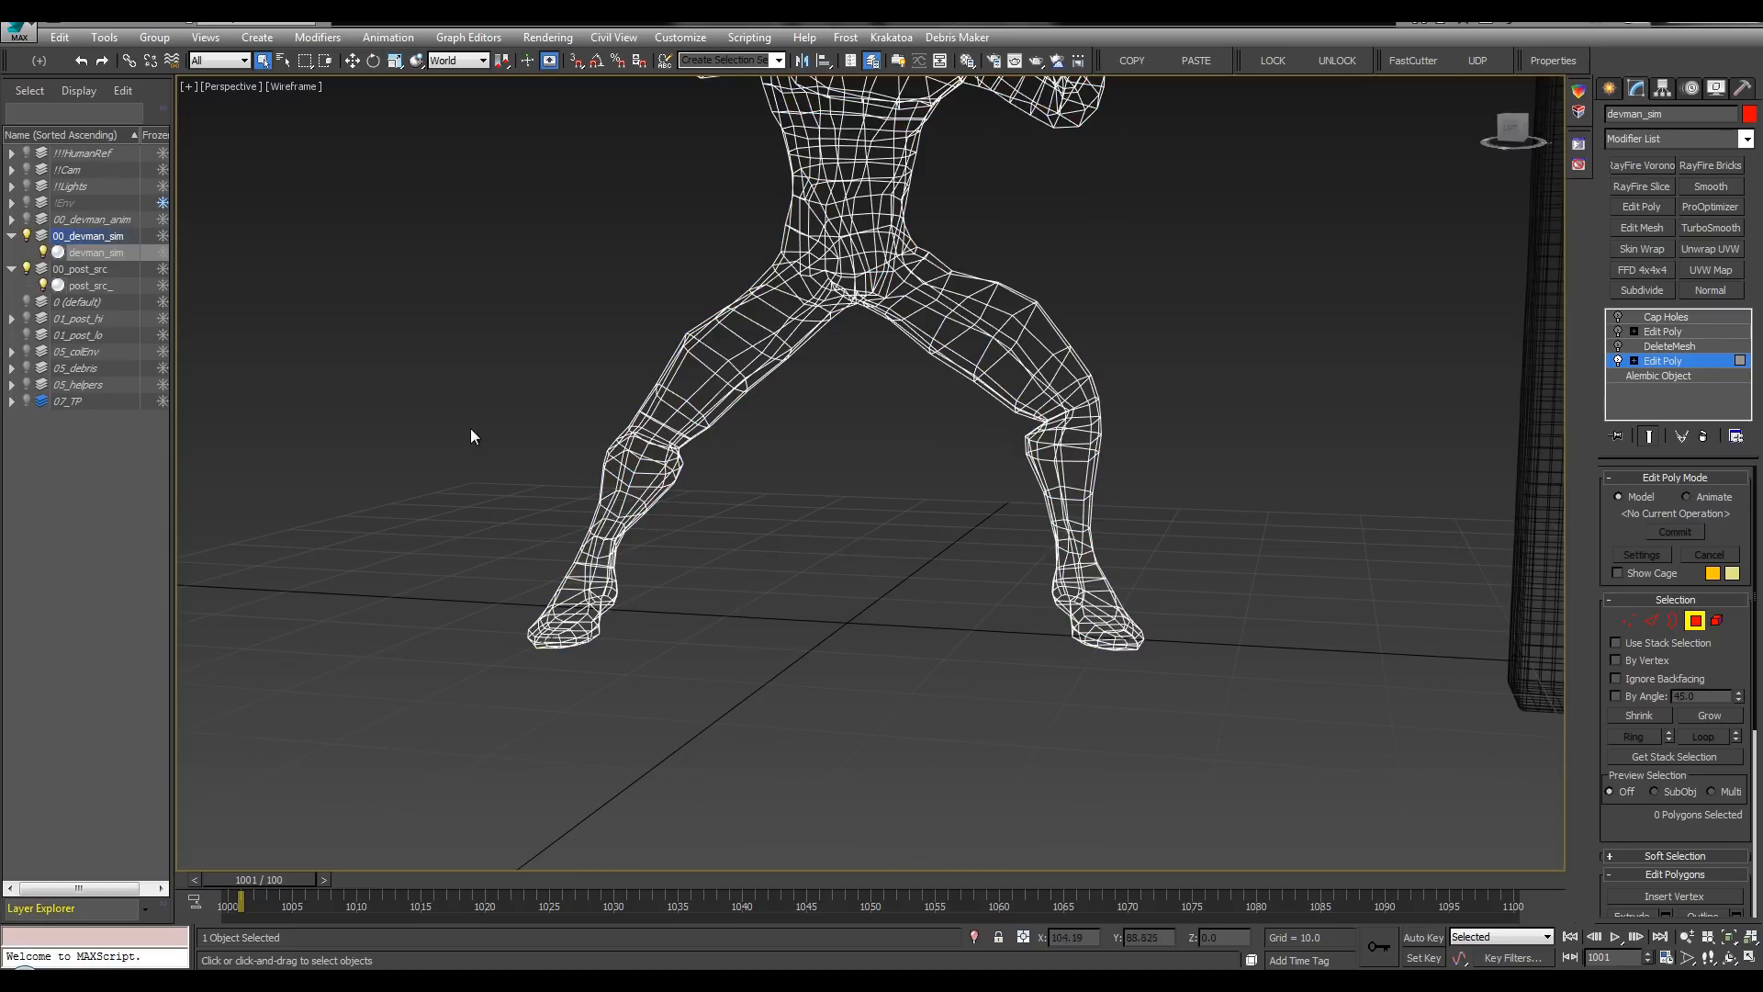
pyautogui.moveTo(474, 421); pyautogui.dragTo(671, 658)
pyautogui.keyDown('alt'); pyautogui.moveTo(670, 657); pyautogui.dragTo(583, 539, button='middle'); pyautogui.keyUp('alt')
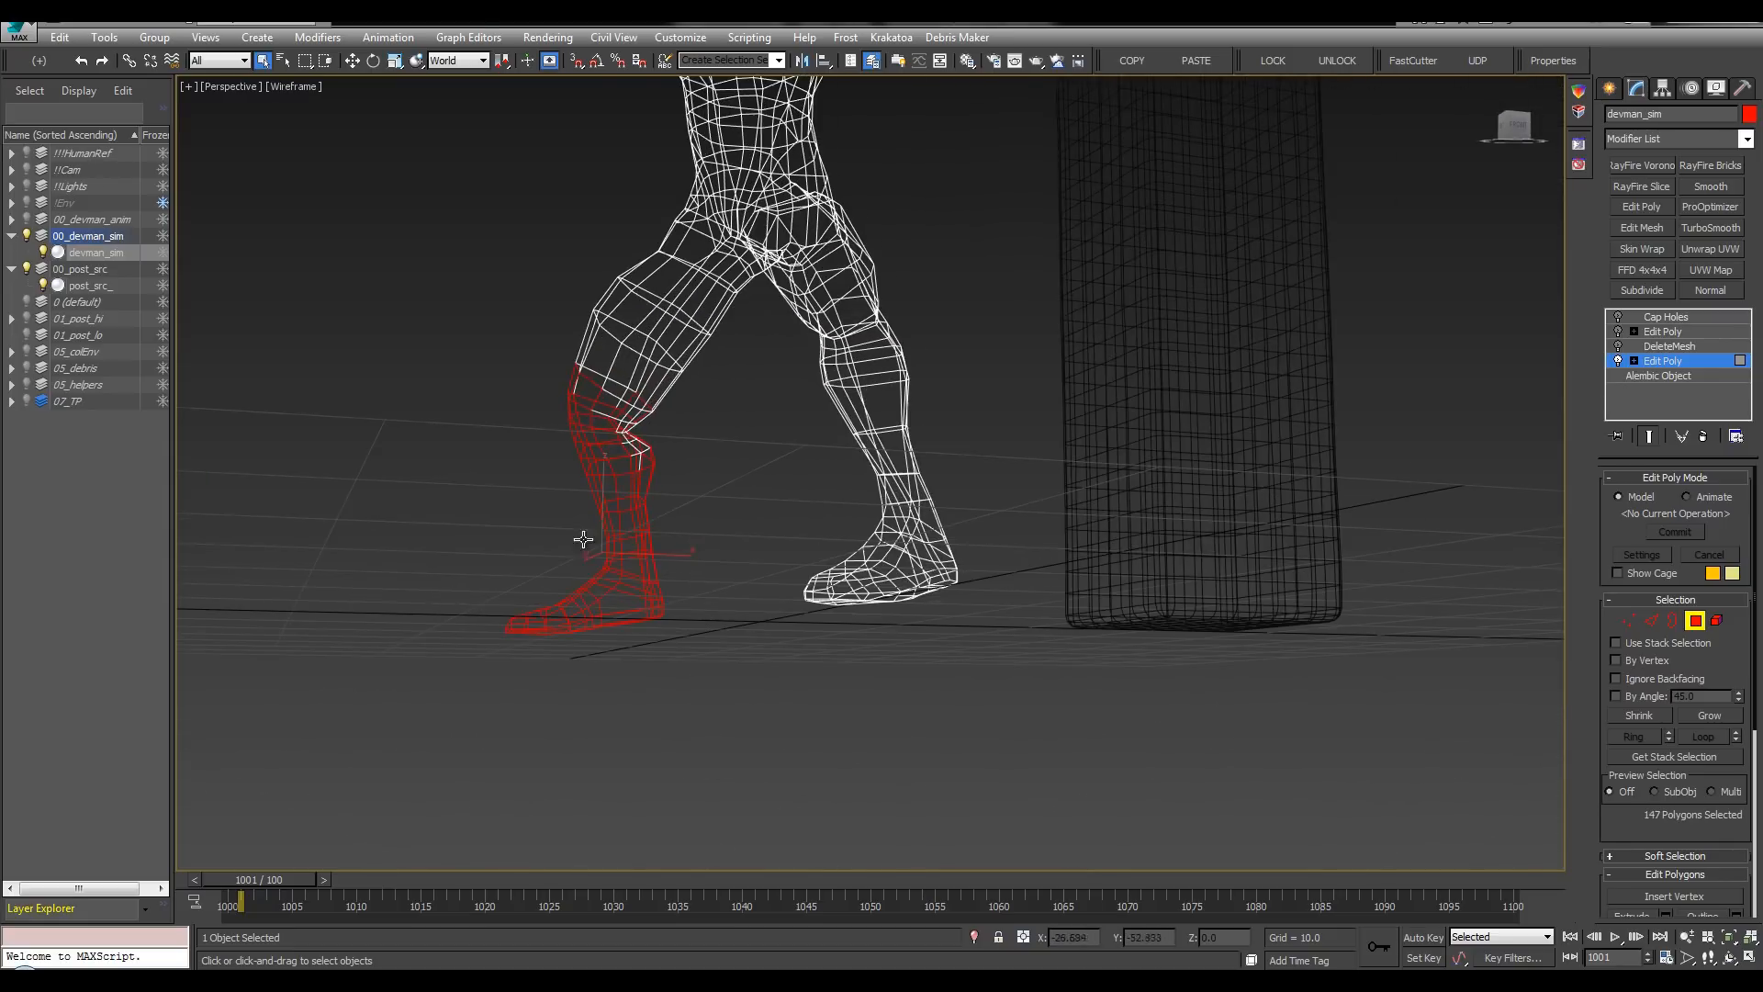
pyautogui.moveTo(681, 431); pyautogui.dragTo(397, 659)
pyautogui.keyDown('alt'); pyautogui.moveTo(657, 417); pyautogui.dragTo(658, 421); pyautogui.keyUp('alt')
pyautogui.keyDown('alt'); pyautogui.moveTo(658, 421); pyautogui.dragTo(762, 464, button='middle'); pyautogui.keyUp('alt')
pyautogui.scroll(-7, 1718, 698)
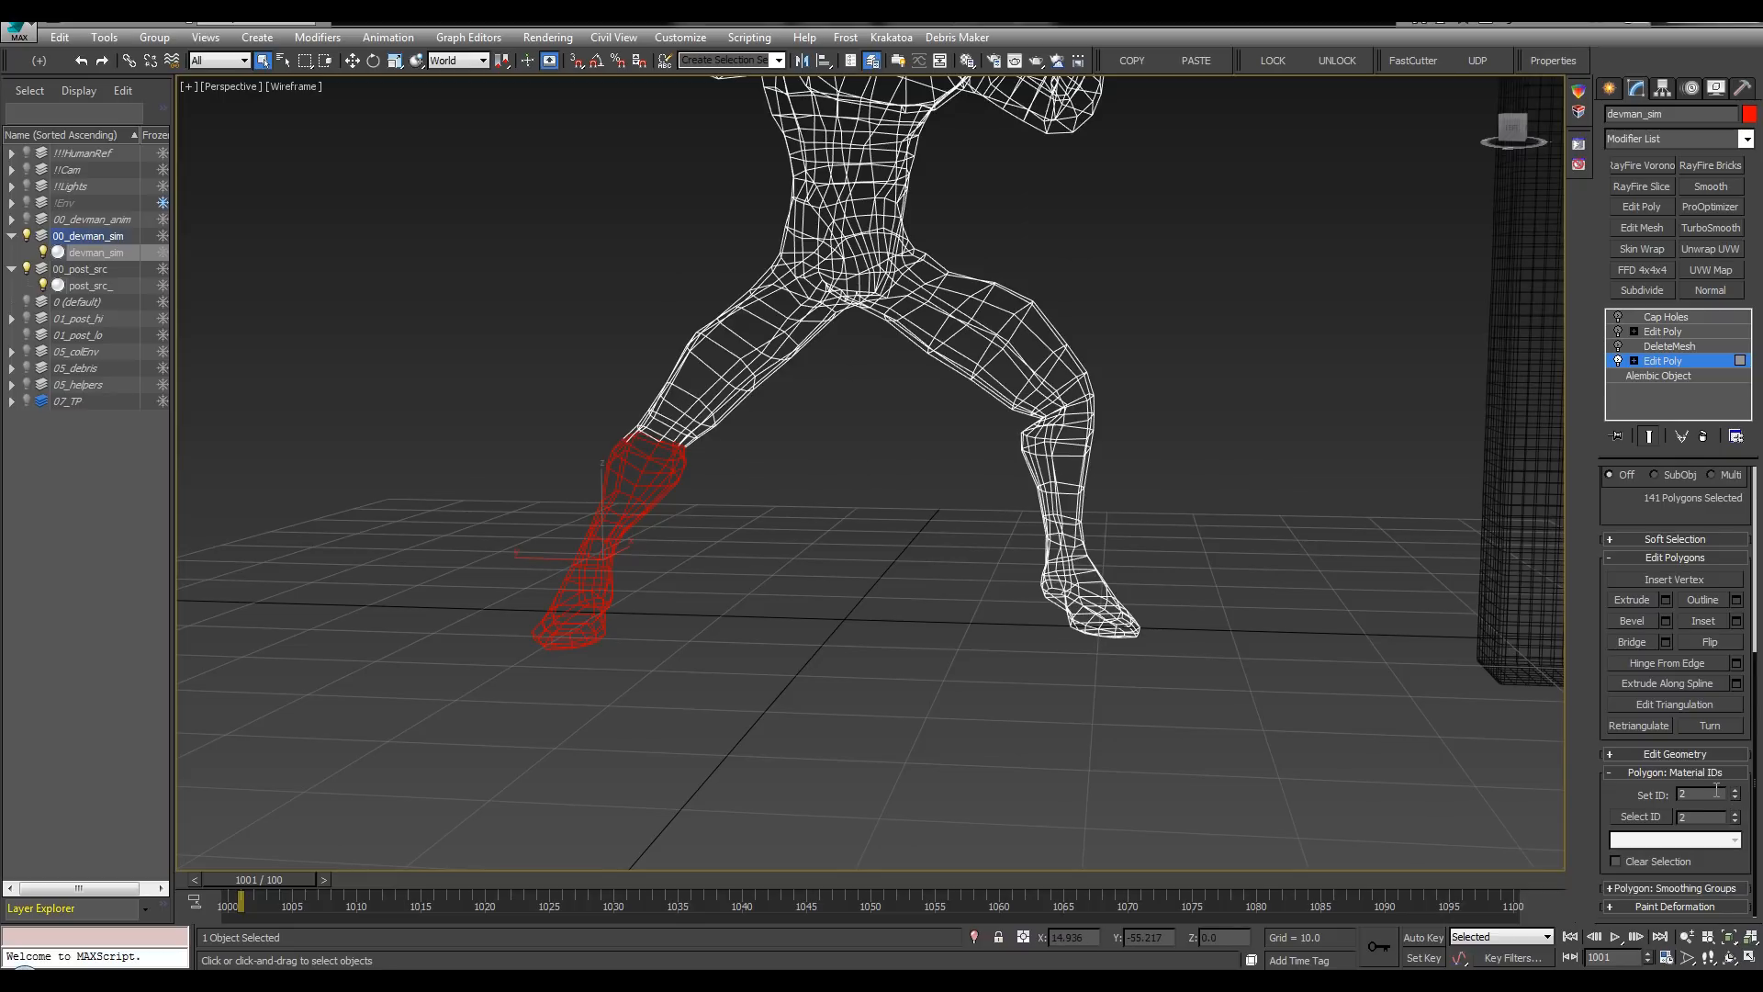
# Step: Deselect the stray polygons around the knee so the selection covers only the shin and foot
pyautogui.moveTo(671, 556)
pyautogui.keyDown('alt'); pyautogui.mouseDown(button='middle')
pyautogui.moveTo(799, 578)
pyautogui.moveTo(740, 507)
pyautogui.moveTo(648, 544)
pyautogui.moveTo(519, 542)
pyautogui.moveTo(496, 574)
pyautogui.moveTo(634, 569)
pyautogui.moveTo(588, 560)
pyautogui.moveTo(680, 547)
pyautogui.moveTo(571, 552)
pyautogui.moveTo(691, 566)
pyautogui.moveTo(664, 530)
pyautogui.moveTo(672, 482)
pyautogui.mouseUp(button='middle'); pyautogui.keyUp('alt')
pyautogui.press('F3')
pyautogui.keyDown('alt'); pyautogui.click(681, 456); pyautogui.keyUp('alt')
pyautogui.press('F3')
pyautogui.scroll(4, 672, 479)
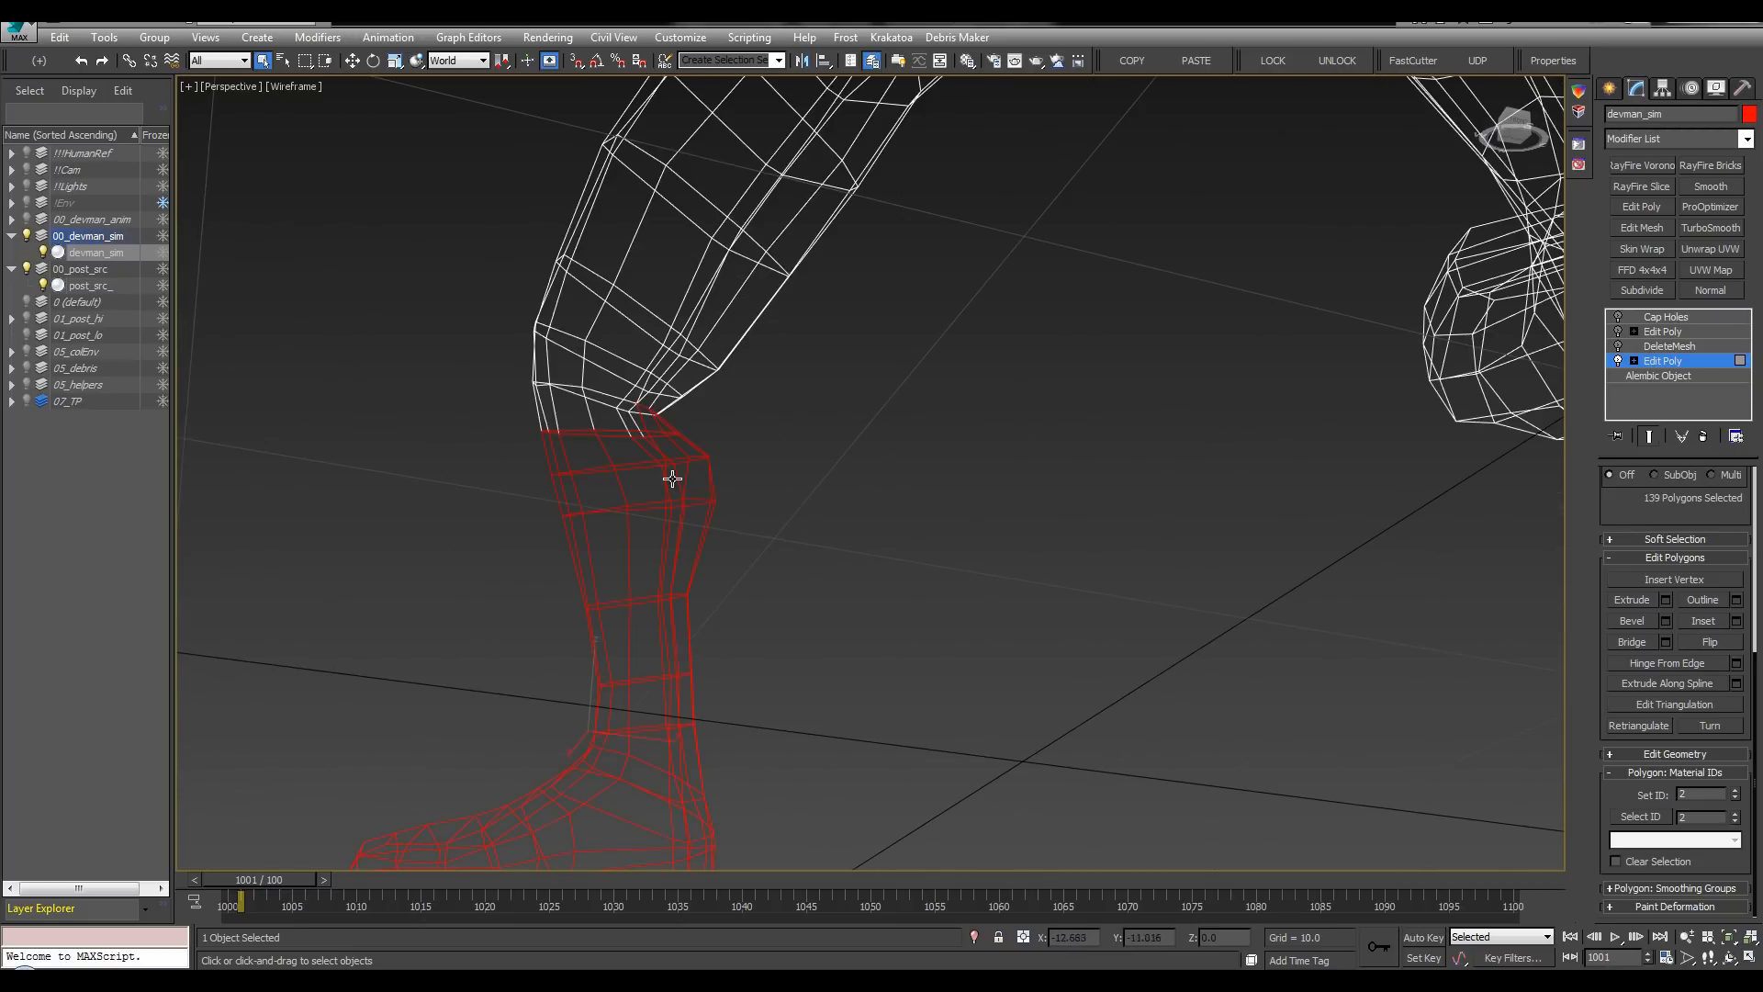
pyautogui.scroll(-6, 713, 425)
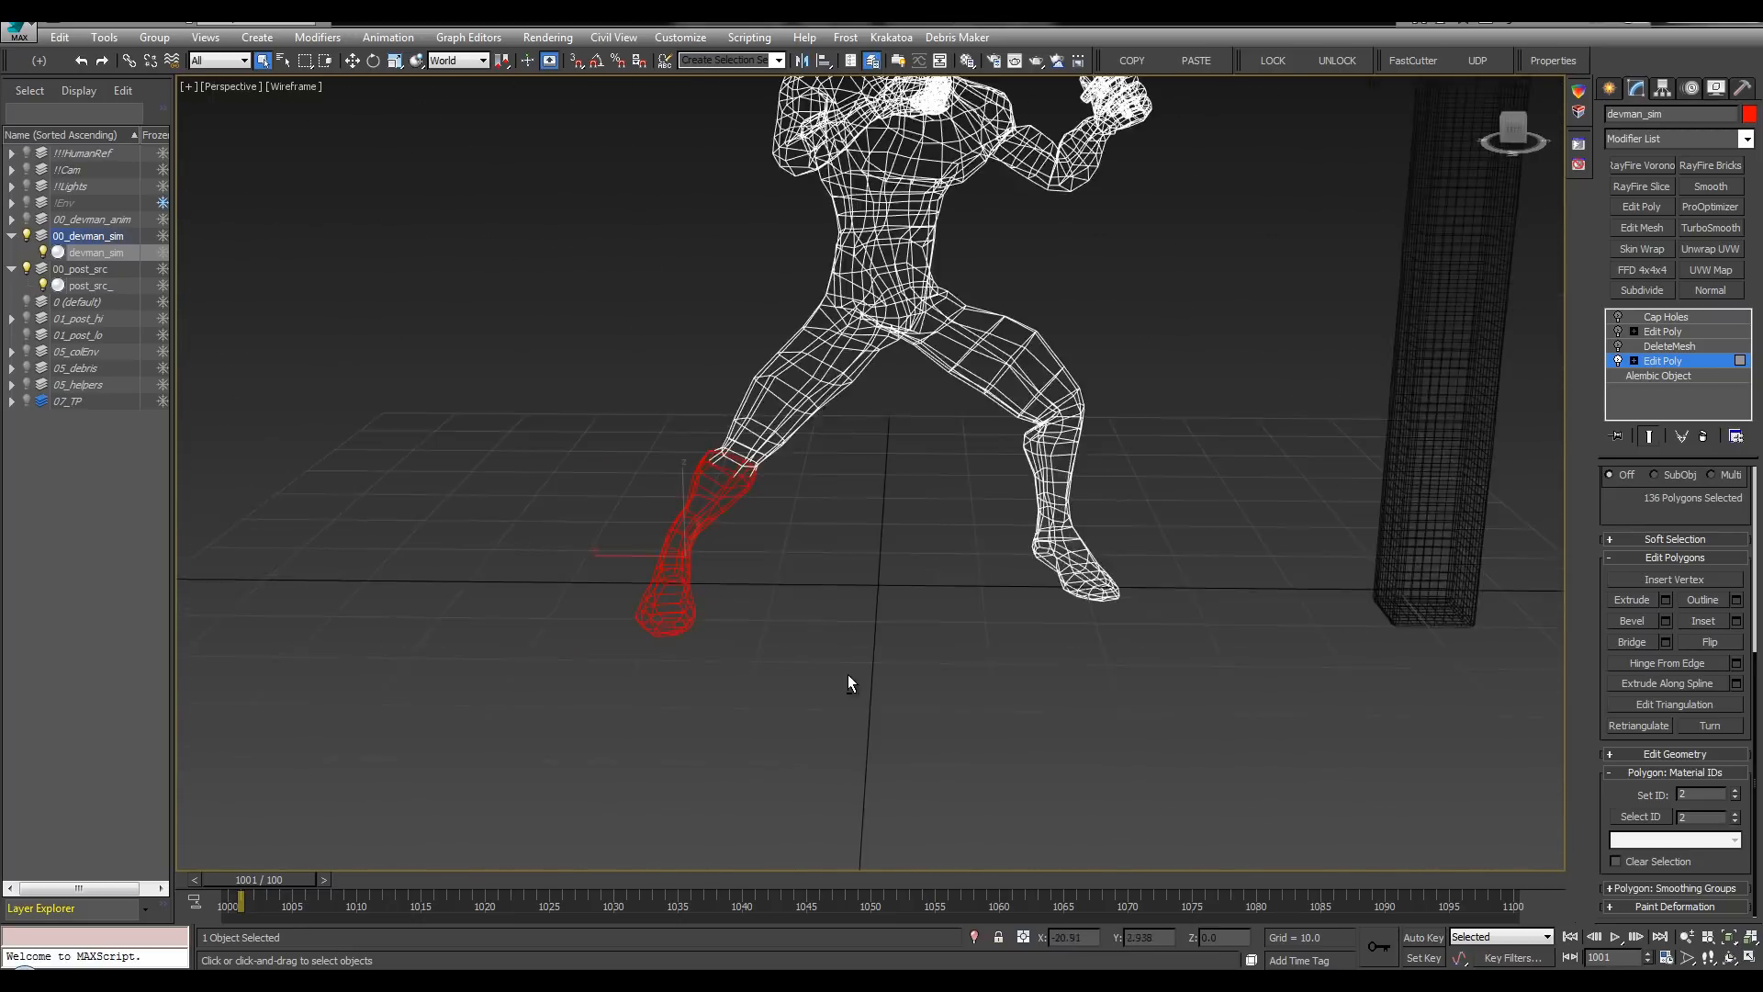
pyautogui.keyDown('alt'); pyautogui.moveTo(774, 628); pyautogui.dragTo(974, 611, button='middle'); pyautogui.keyUp('alt')
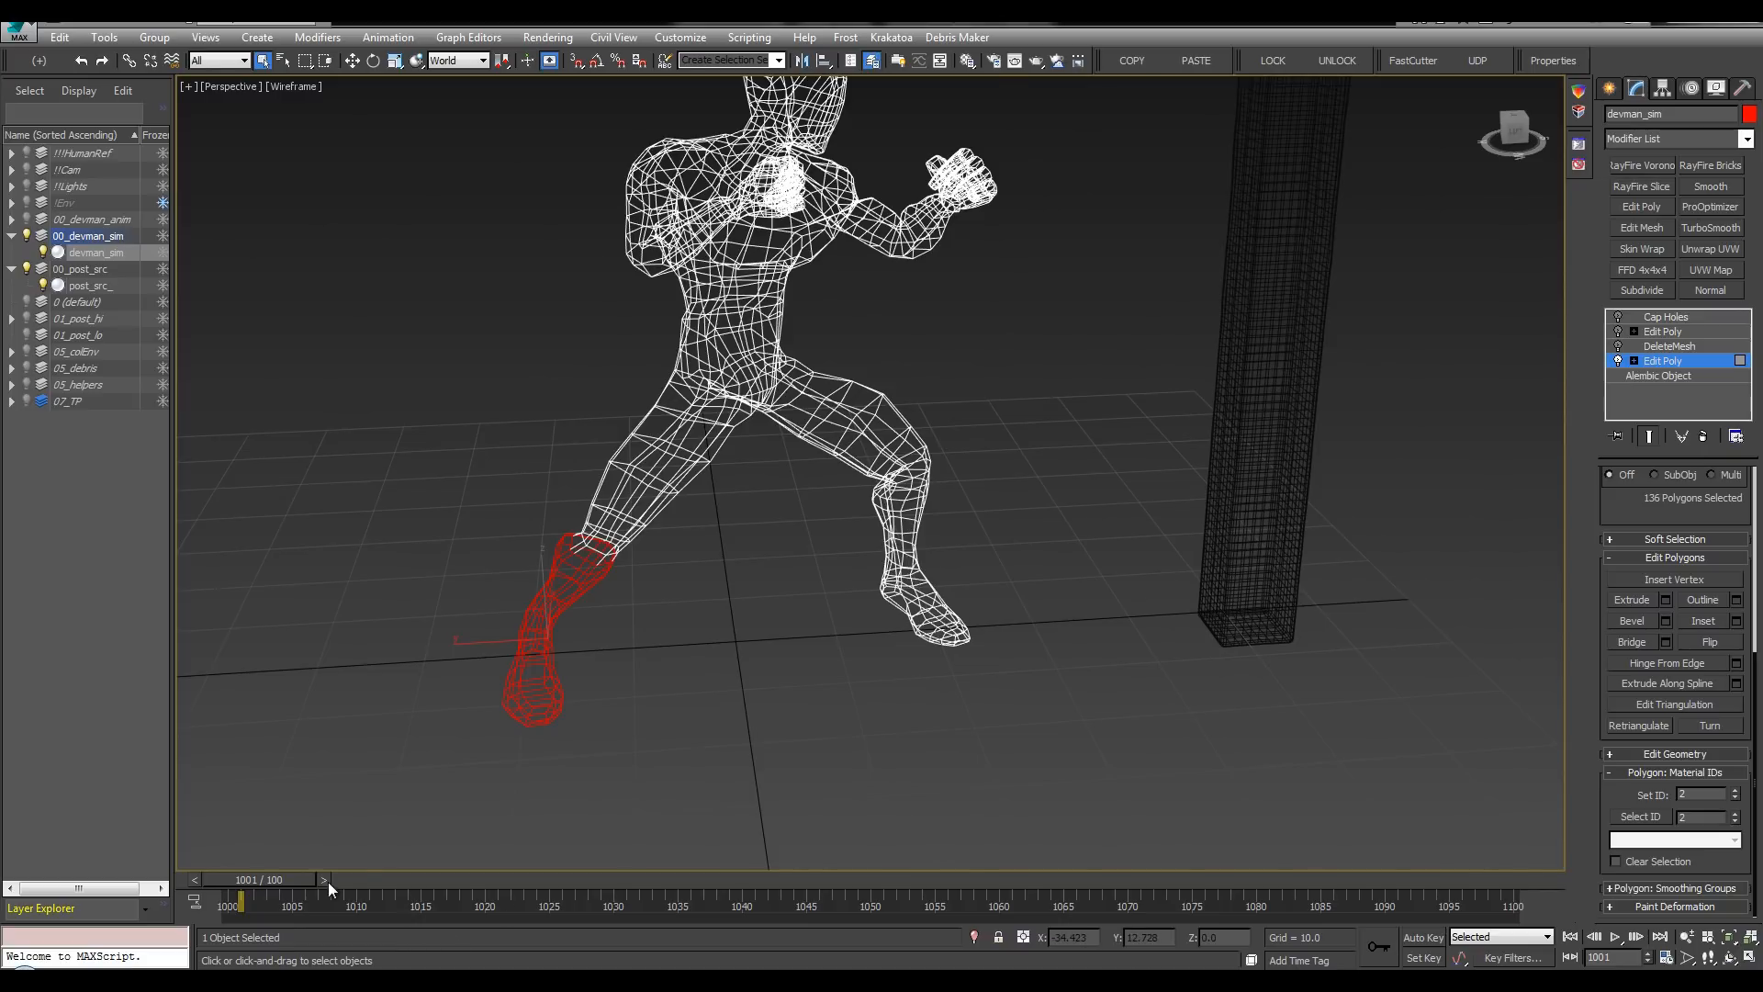
# Step: Scrub through the animation to check the lower-leg selection on the character and return to frame 1000
pyautogui.moveTo(328, 882); pyautogui.dragTo(461, 883)
pyautogui.moveTo(1211, 268); pyautogui.dragTo(933, 255, button='middle')
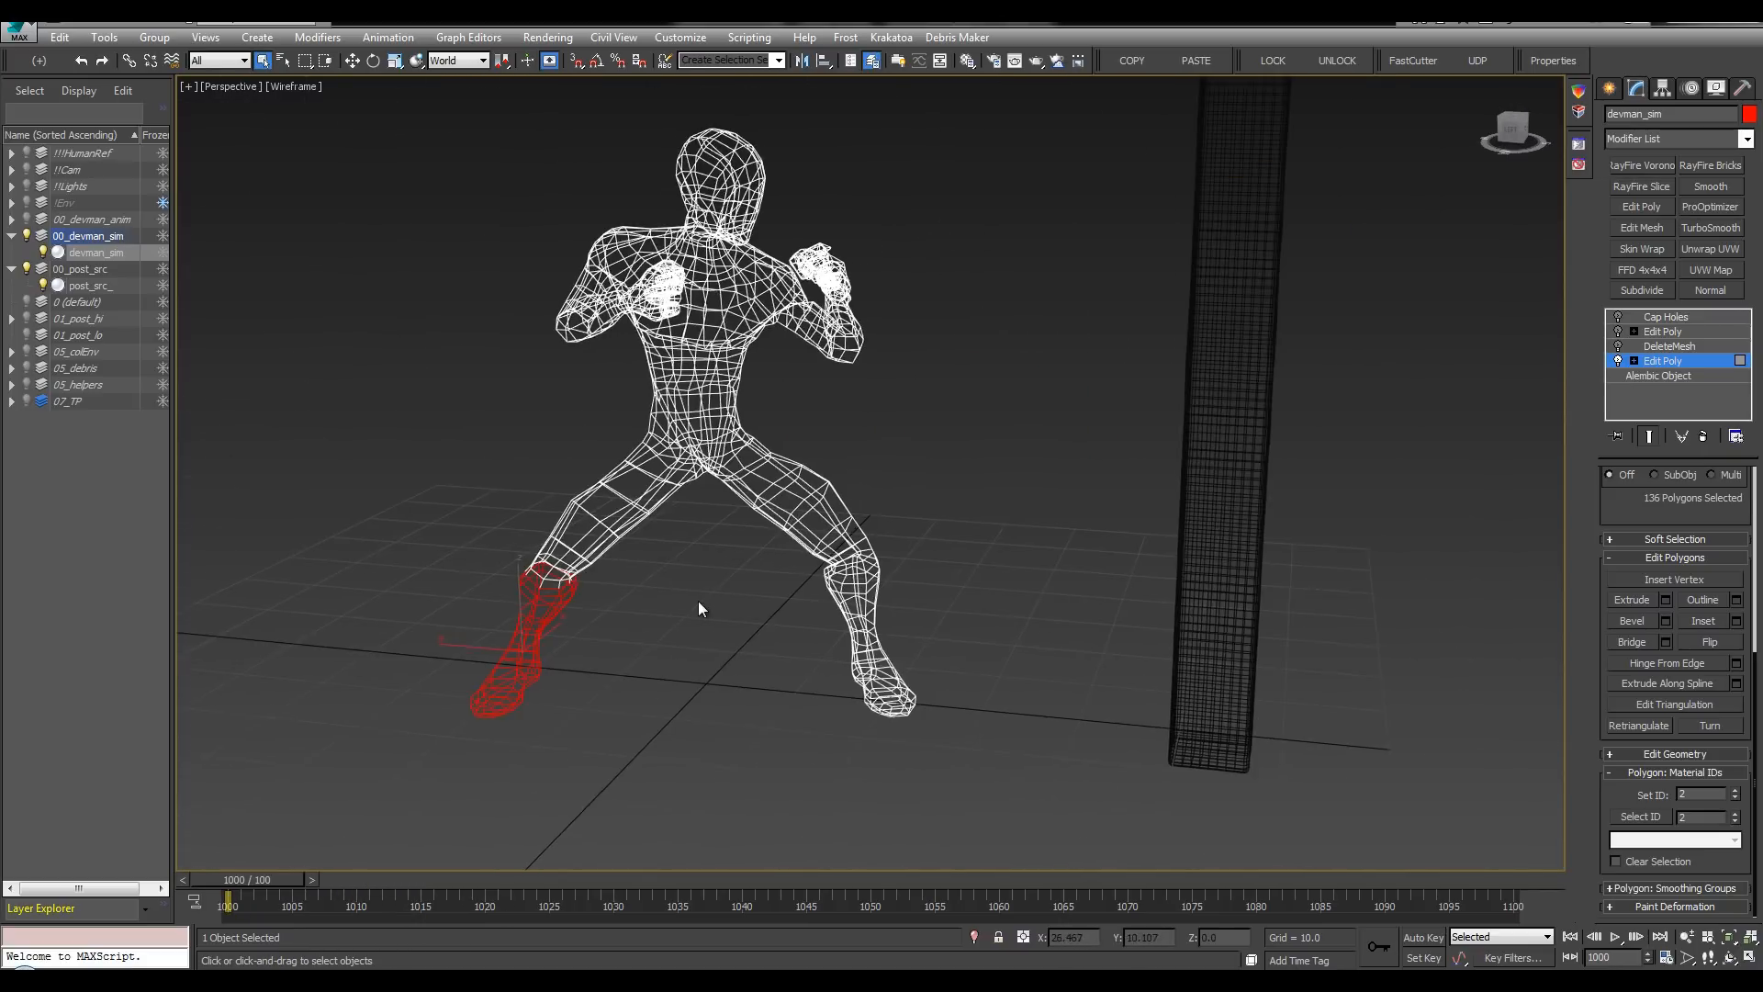
pyautogui.keyDown('alt'); pyautogui.moveTo(698, 601); pyautogui.dragTo(691, 584, button='middle'); pyautogui.keyUp('alt')
pyautogui.press('w')
pyautogui.press('q')
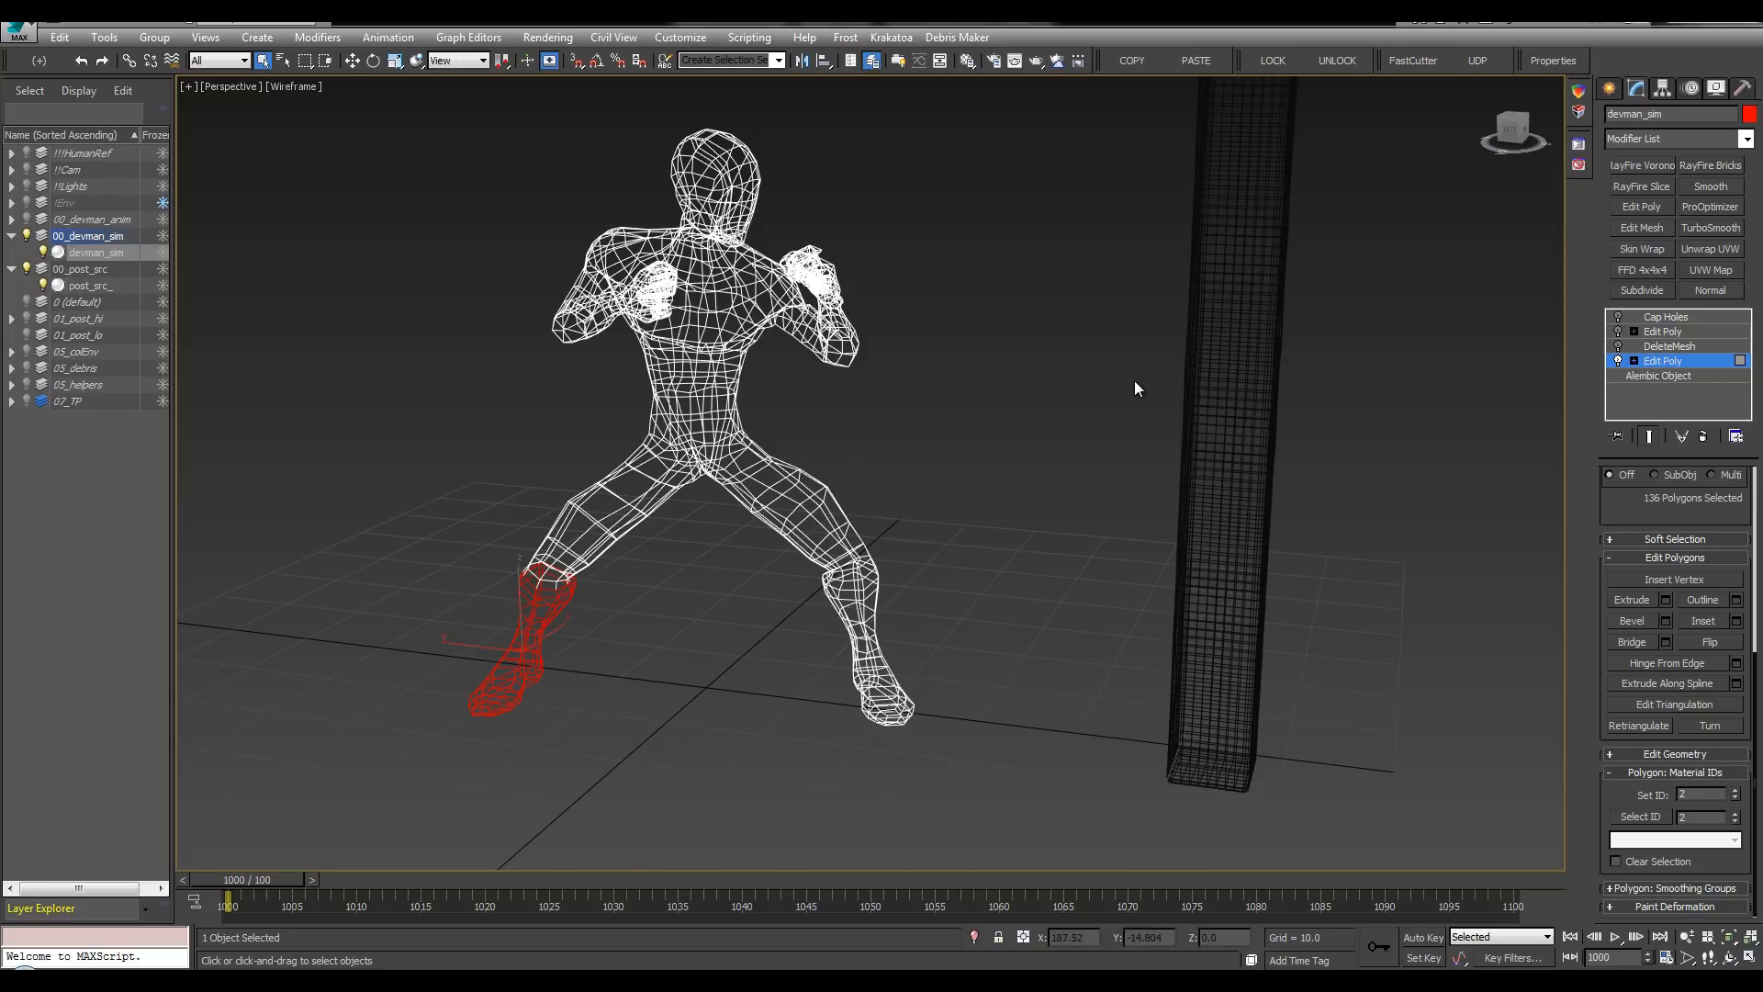
# Step: Invert the polygon selection to take everything except the lower leg, and check it in shaded and wireframe views
pyautogui.hotkey('ctrl', 'i')
pyautogui.press('F3')
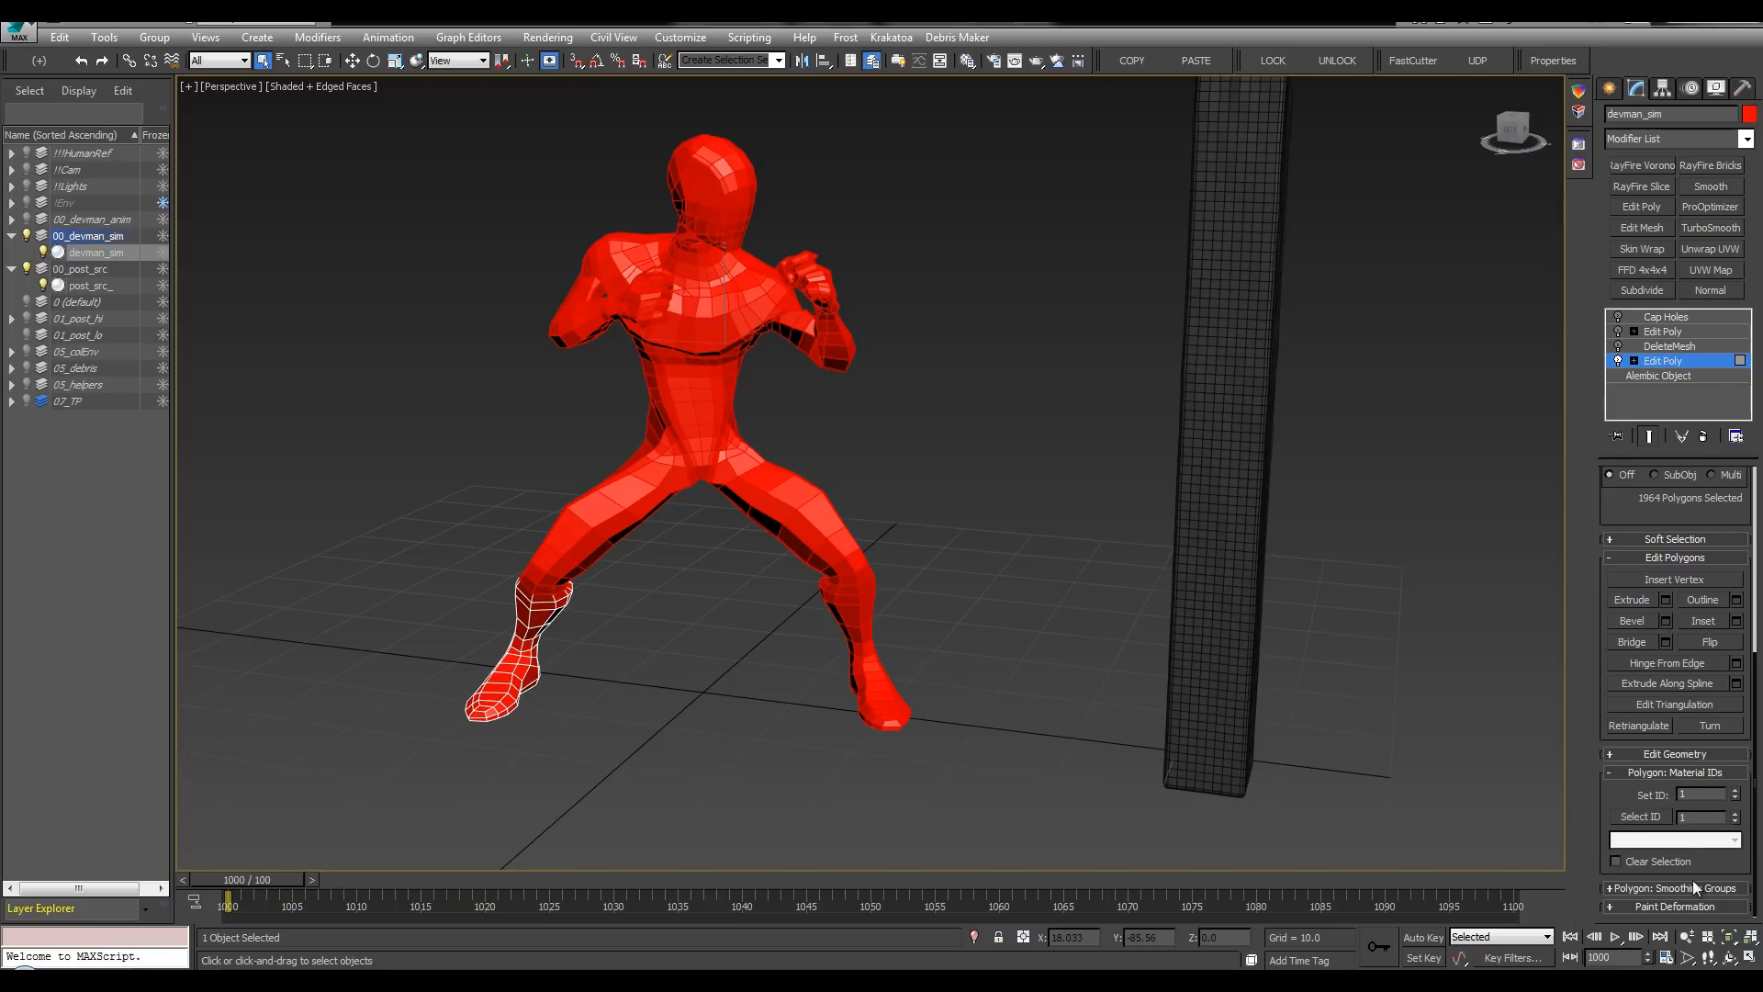
pyautogui.keyDown('alt'); pyautogui.moveTo(628, 432); pyautogui.dragTo(603, 443, button='middle'); pyautogui.keyUp('alt')
pyautogui.press('F3')
pyautogui.moveTo(842, 433)
pyautogui.keyDown('alt'); pyautogui.mouseDown(button='middle')
pyautogui.moveTo(851, 415)
pyautogui.moveTo(831, 438)
pyautogui.moveTo(736, 441)
pyautogui.mouseUp(button='middle'); pyautogui.keyUp('alt')
pyautogui.scroll(-2, 737, 441)
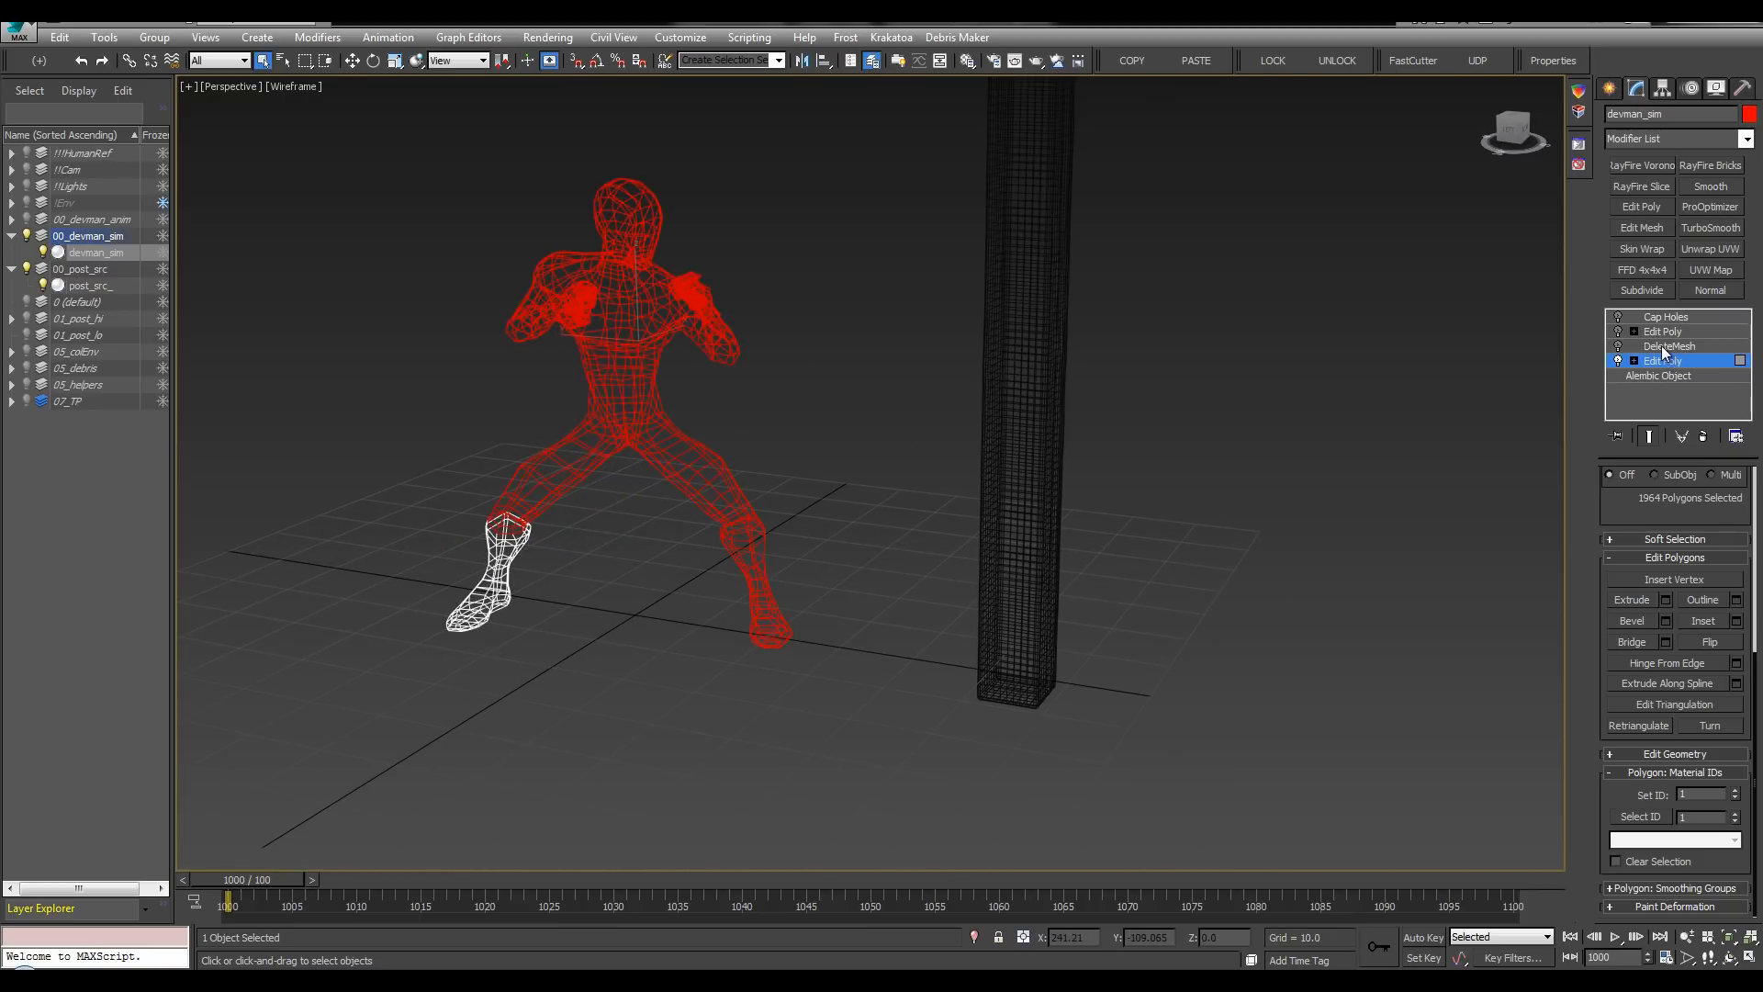
pyautogui.moveTo(421, 463); pyautogui.dragTo(432, 472, button='middle')
pyautogui.press('F3')
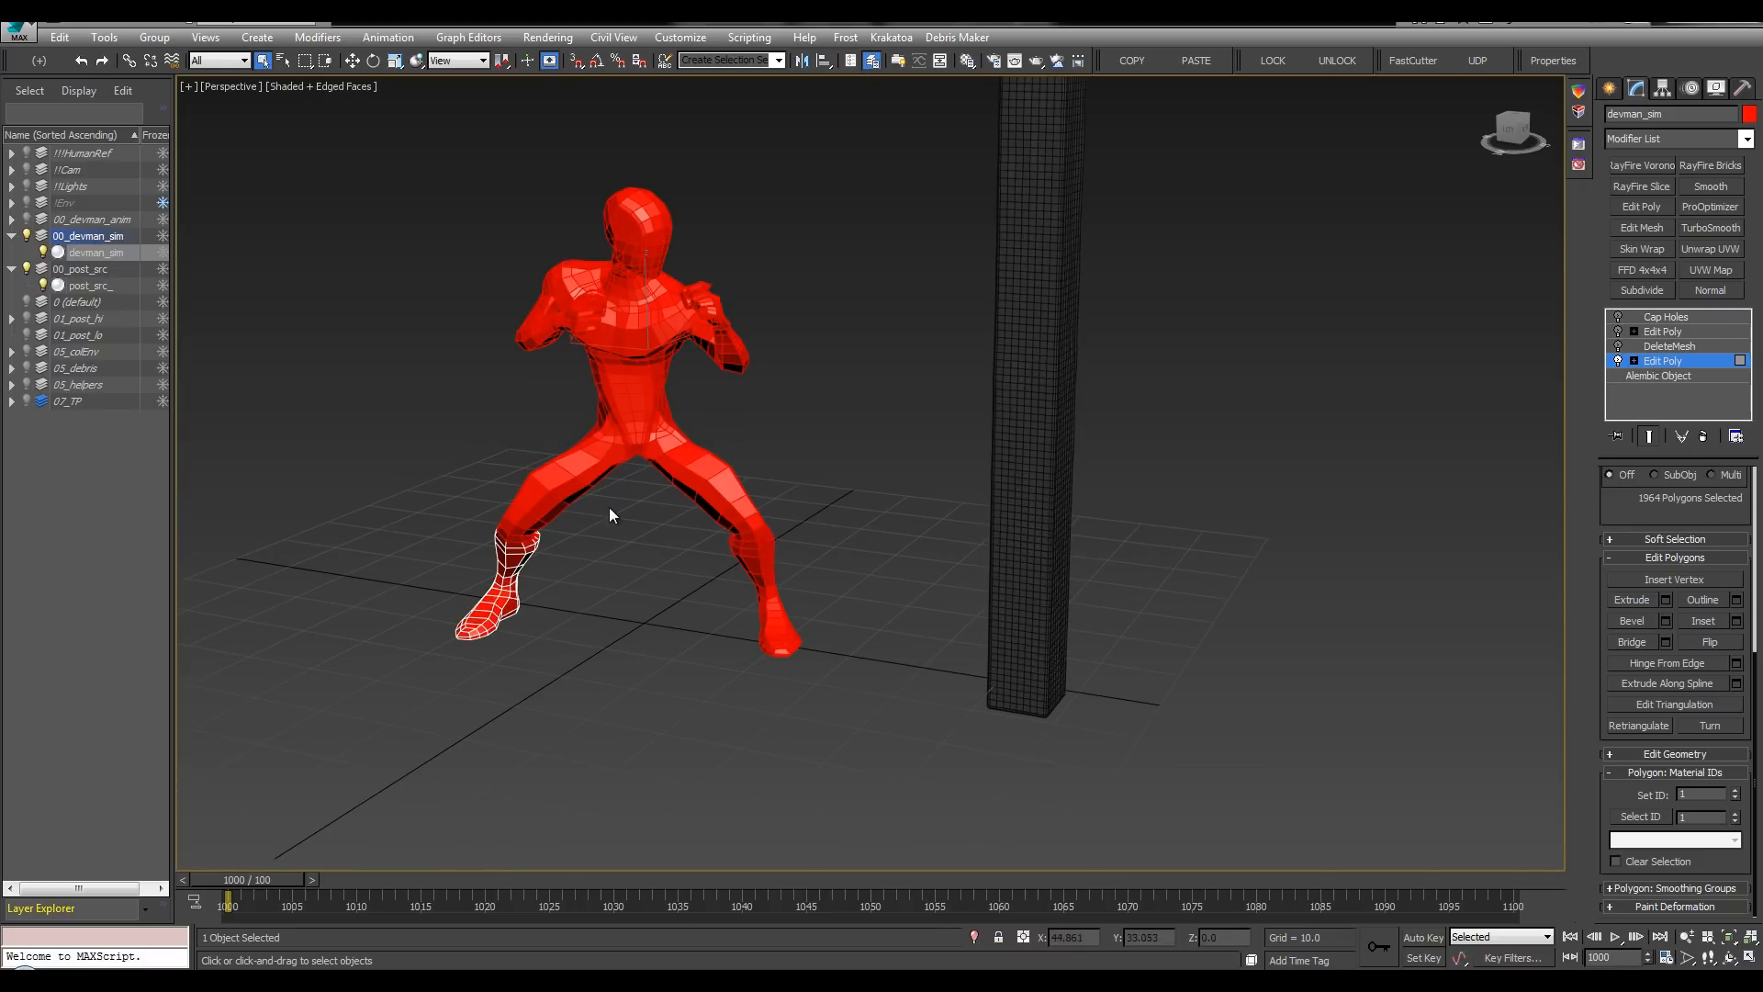
# Step: Invert the selection back to the lower leg and try the DeleteMesh modifier on it
pyautogui.hotkey('ctrl', 'i')
pyautogui.click(1618, 346)
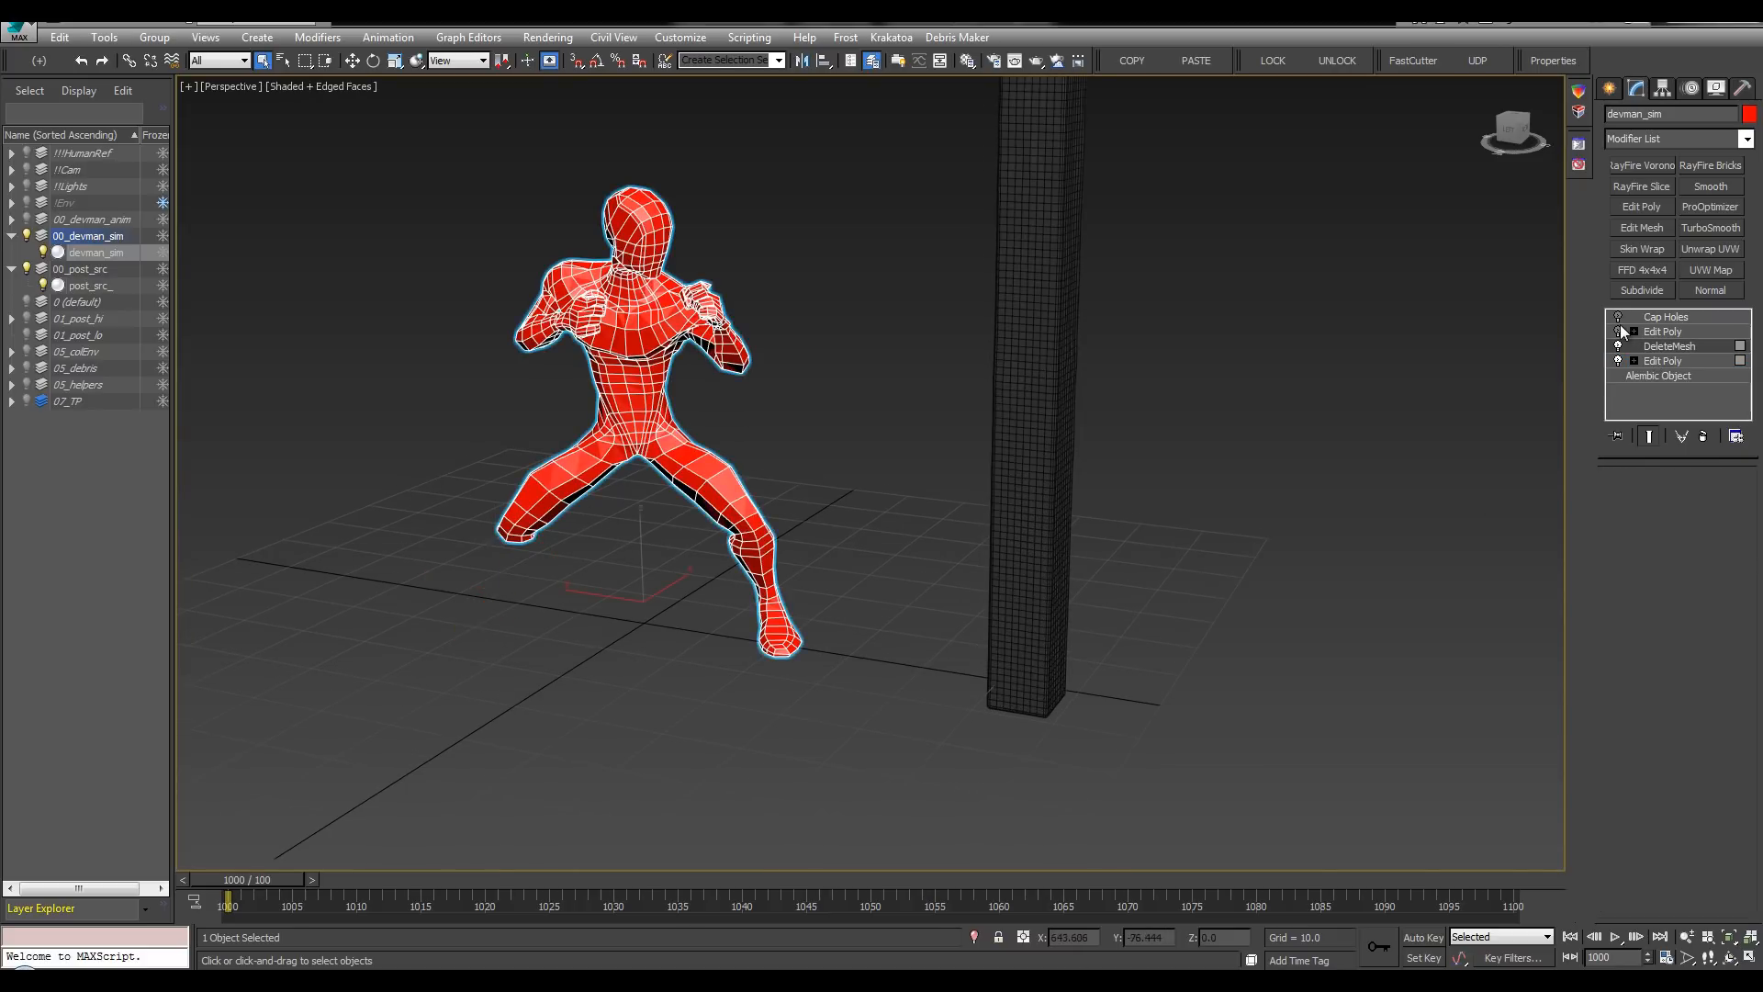
pyautogui.click(1619, 345)
# Step: Invert the lowest Edit Poly's selection and enable DeleteMesh, the upper Edit Poly and Cap Holes to keep only the lower leg
pyautogui.click(1651, 361)
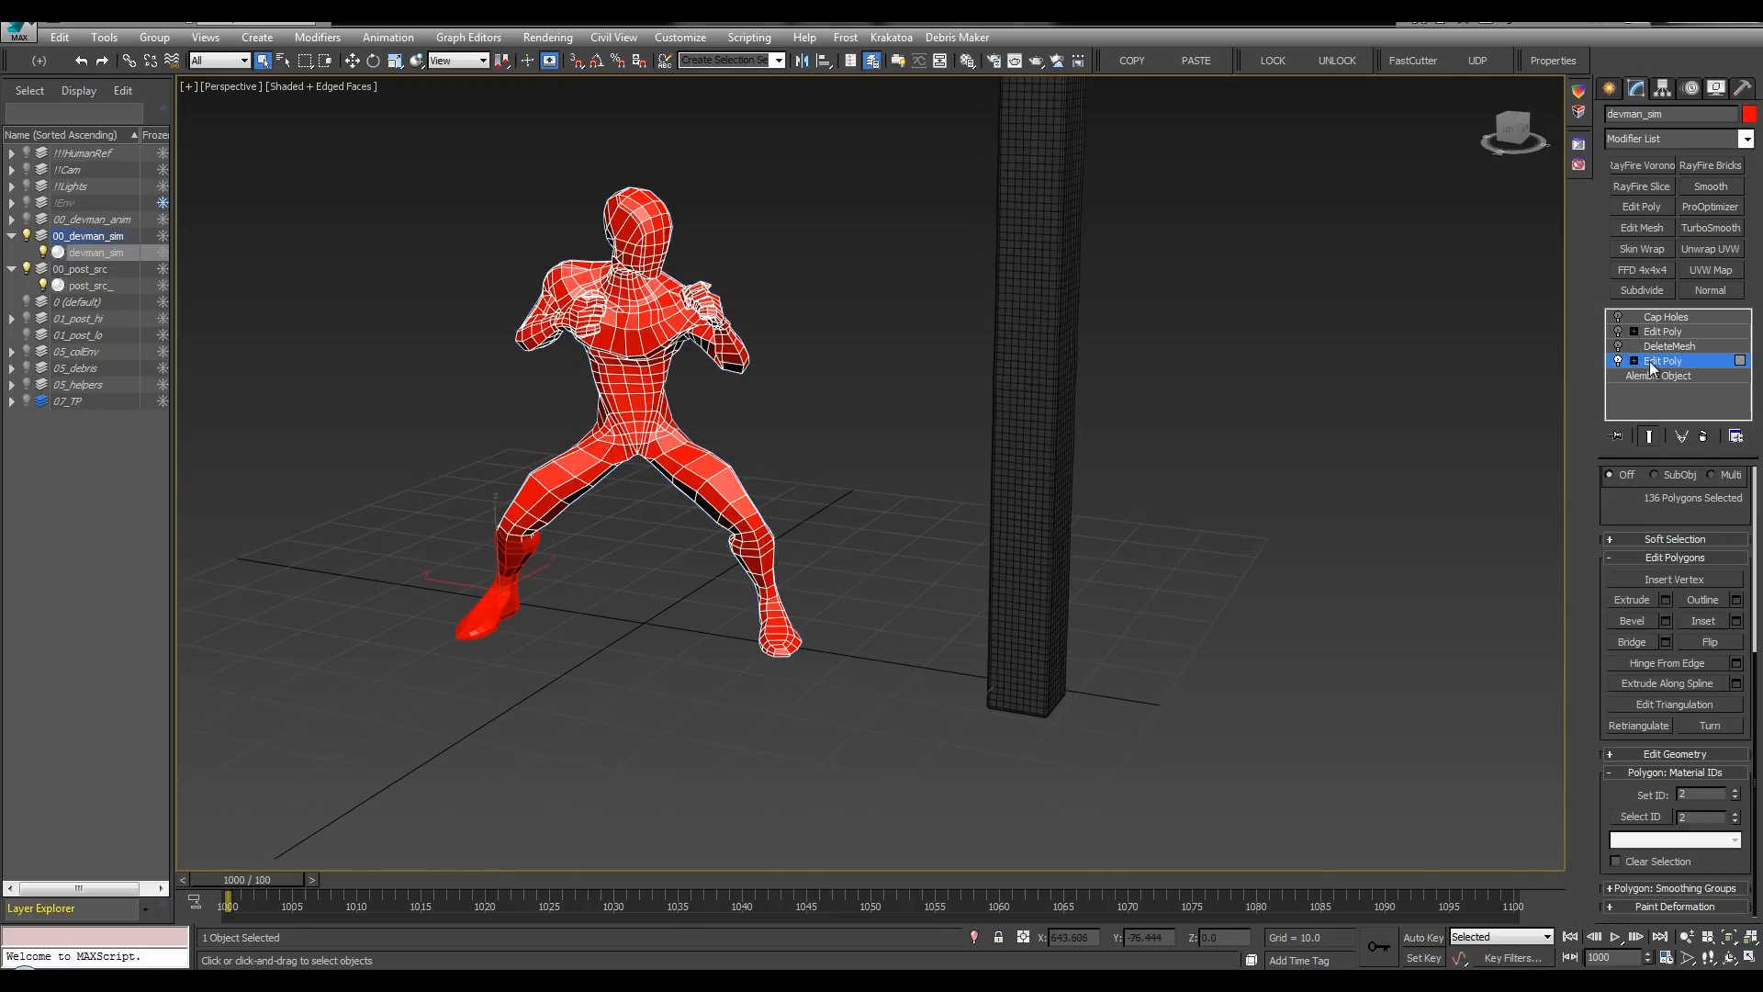
pyautogui.hotkey('ctrl', 'i')
pyautogui.click(1618, 345)
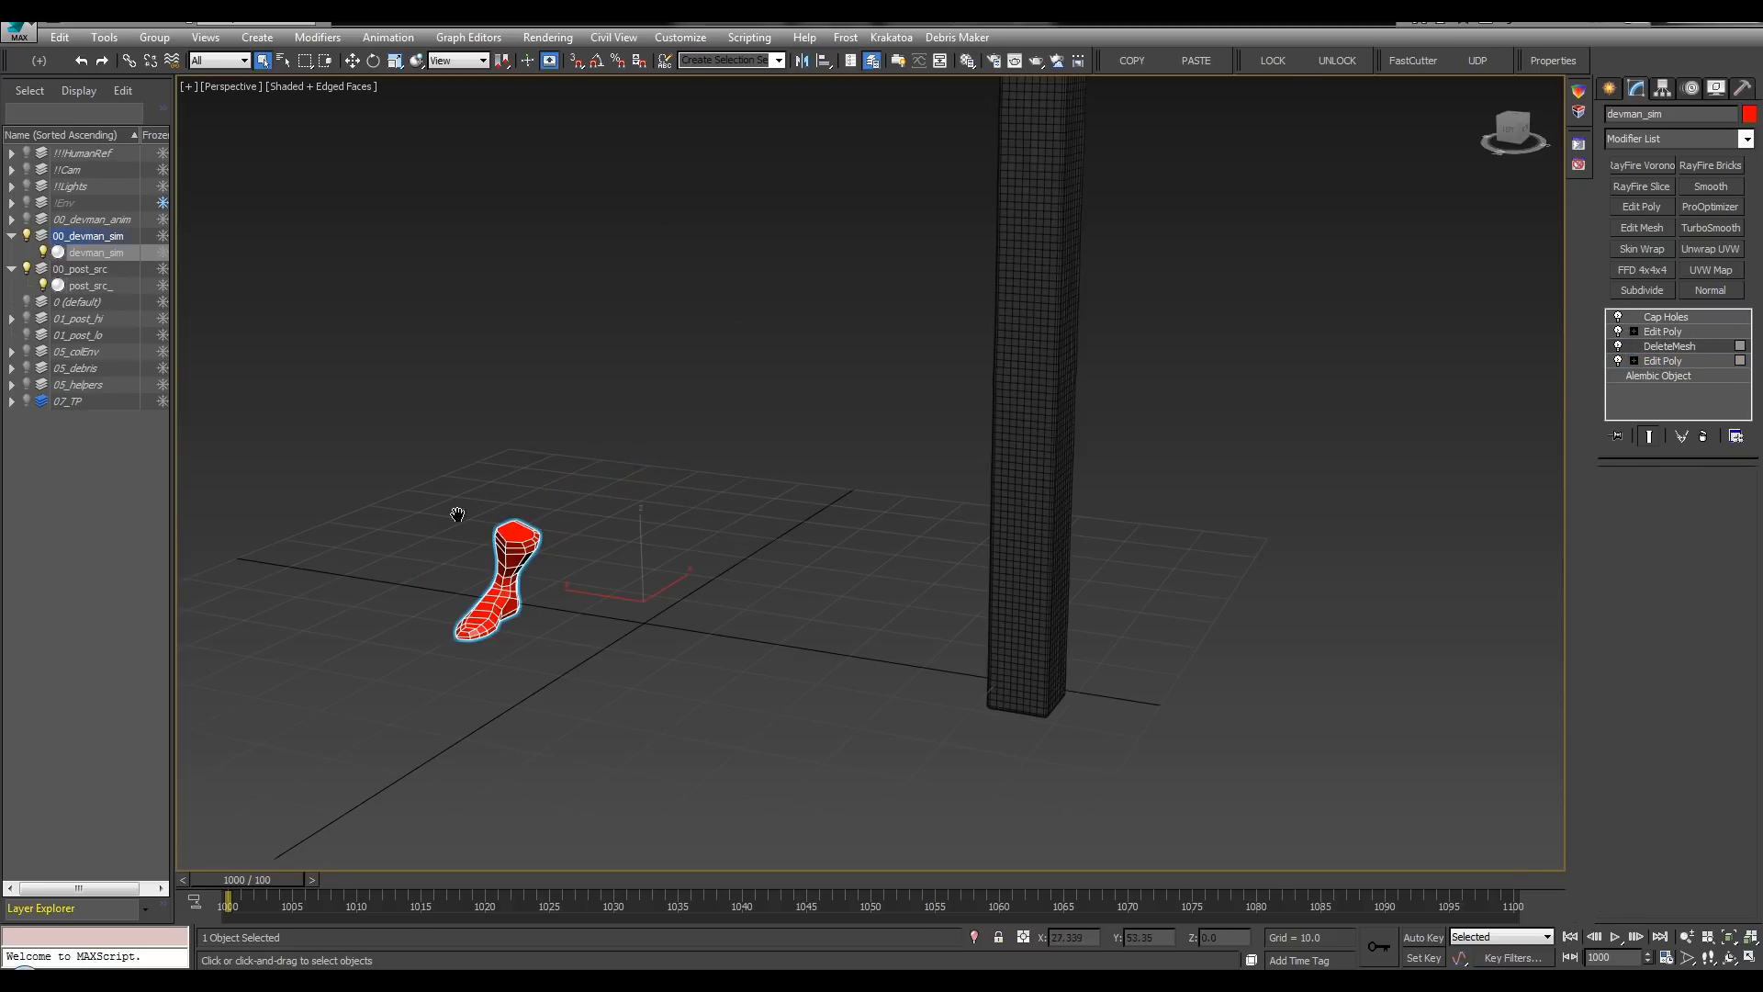
# Step: Turn off edged faces in the viewport and deselect the lower-leg mesh
pyautogui.press('z')
pyautogui.keyDown('alt'); pyautogui.moveTo(457, 514); pyautogui.dragTo(511, 510, button='middle'); pyautogui.keyUp('alt')
pyautogui.press('F4')
pyautogui.scroll(-8, 1075, 625)
pyautogui.moveTo(1074, 625); pyautogui.dragTo(744, 515, button='middle')
pyautogui.click(258, 861)
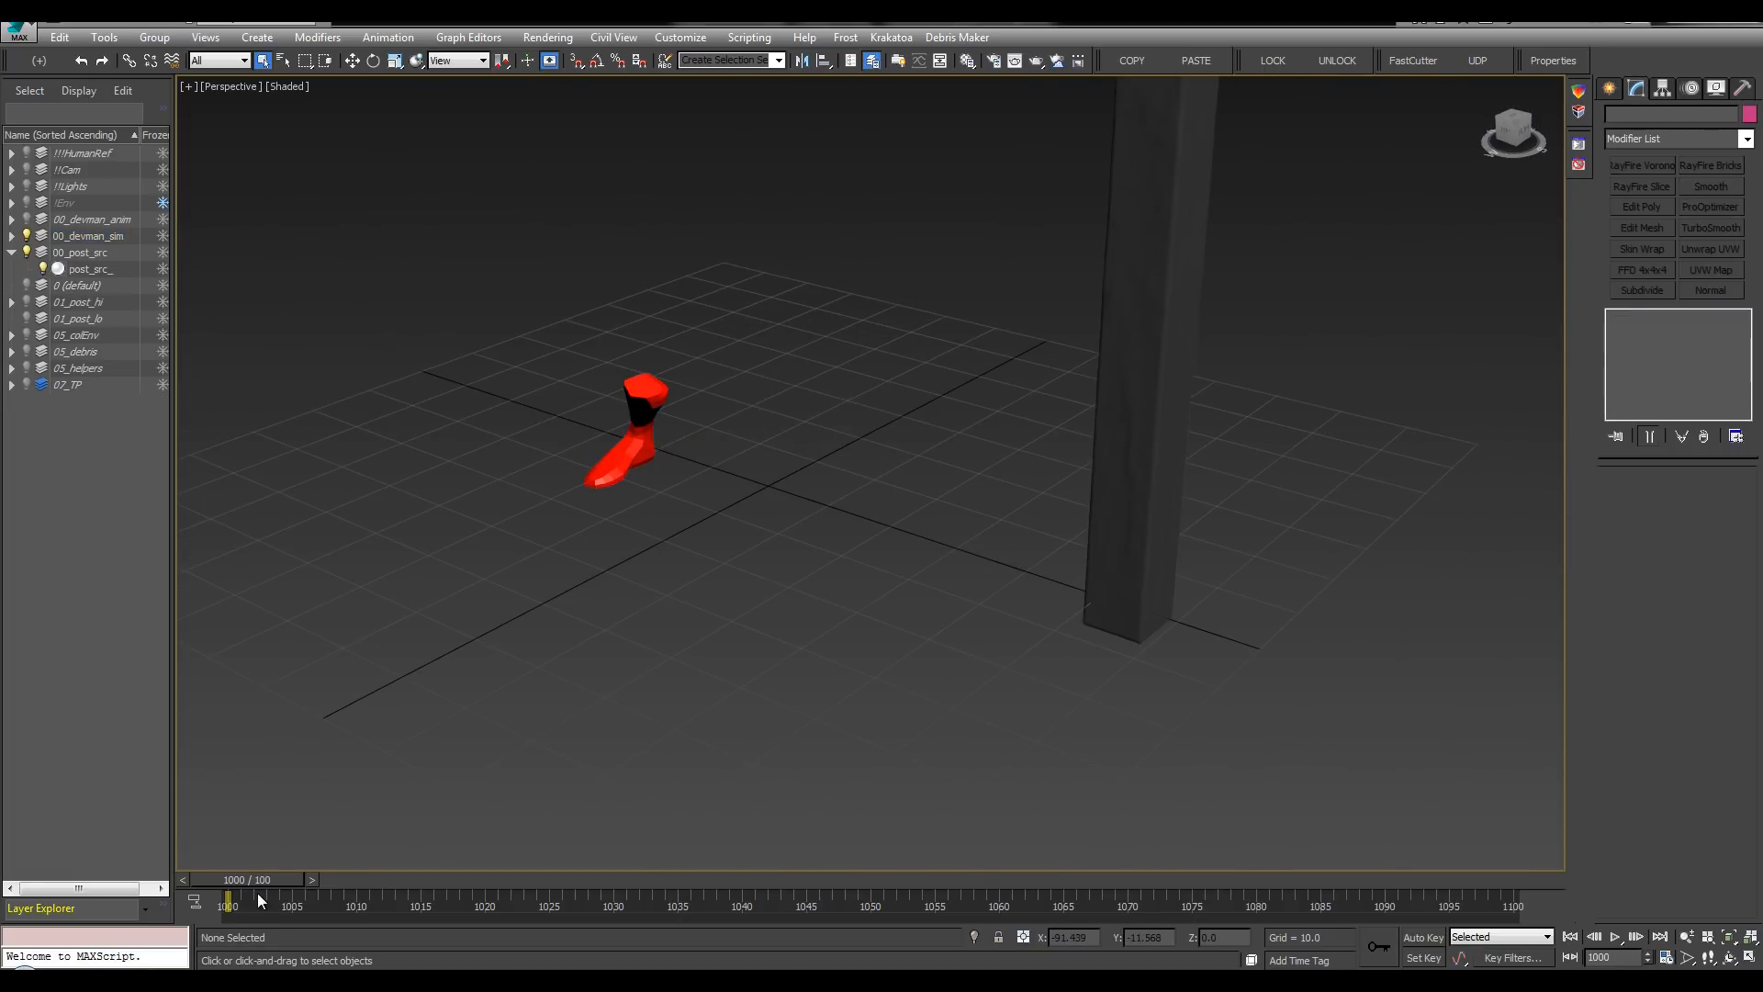
# Step: Scrub the timeline to review how the isolated lower leg moves relative to the post, ending at frame 1000
pyautogui.moveTo(257, 893); pyautogui.dragTo(472, 889)
pyautogui.moveTo(841, 507); pyautogui.dragTo(839, 608, button='middle')
pyautogui.press('w')
pyautogui.press('q')
pyautogui.moveTo(310, 884); pyautogui.dragTo(345, 874)
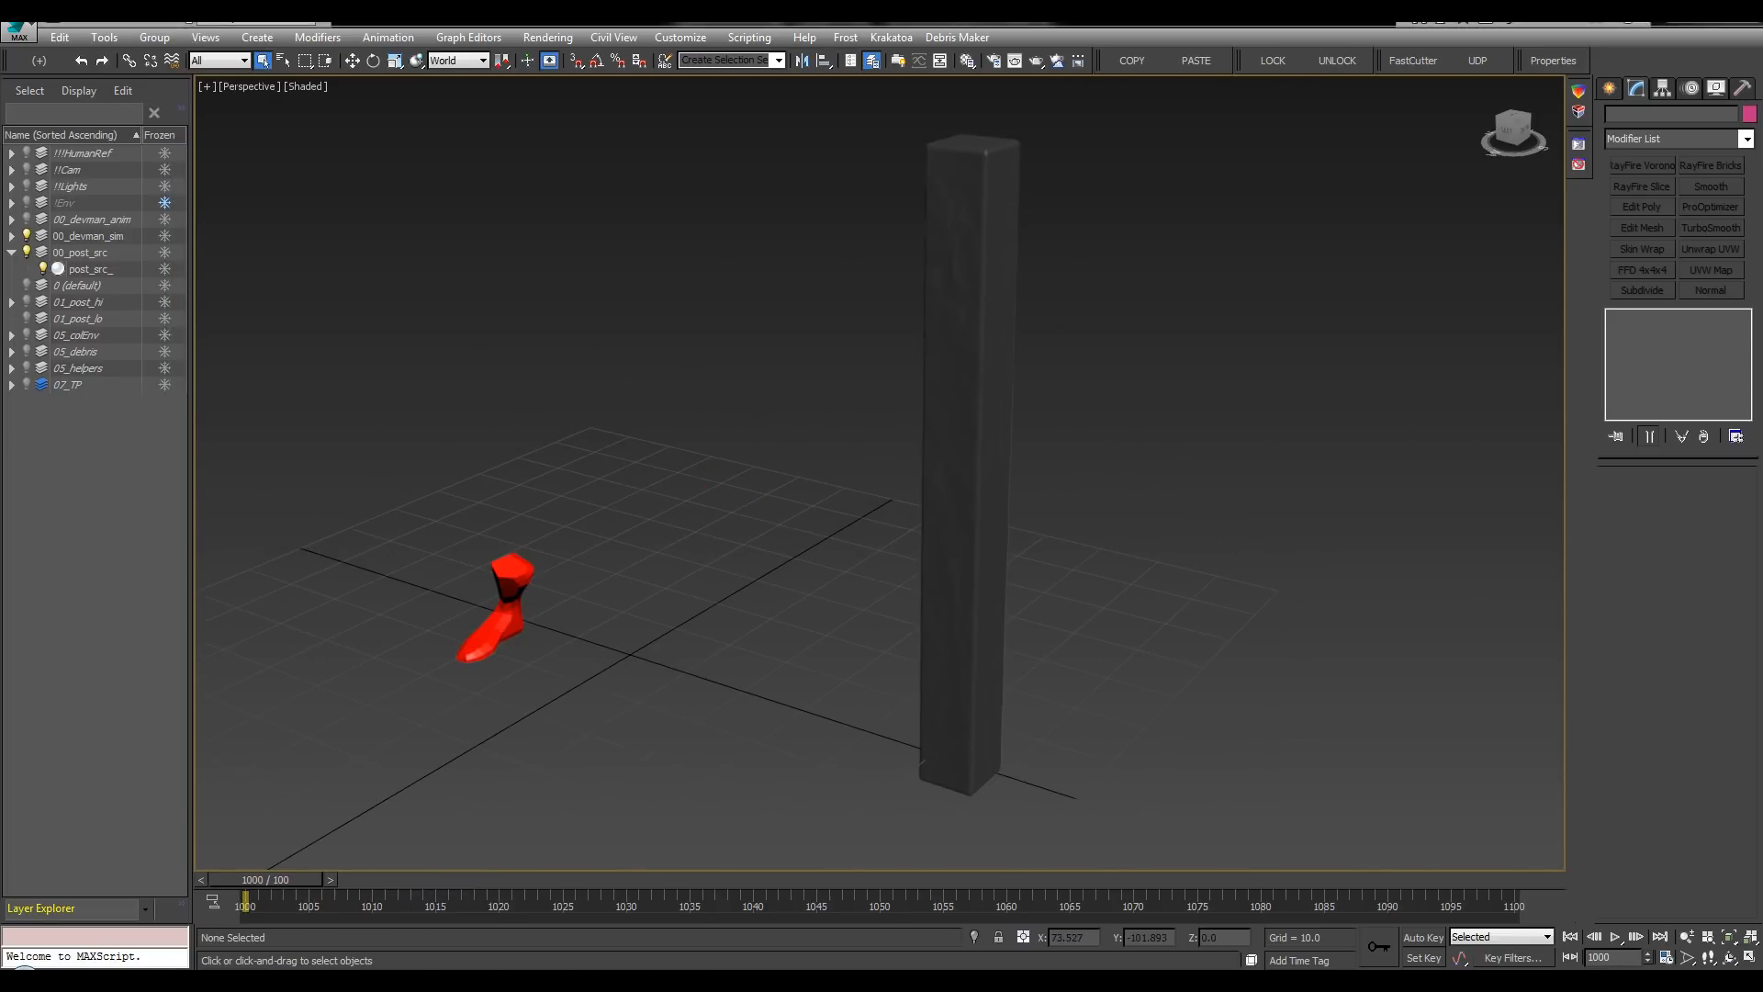
# Step: Reopen the Thinking window with surfPos collapsed, and show layer 07_TP at frame 1001
pyautogui.click(1536, 61)
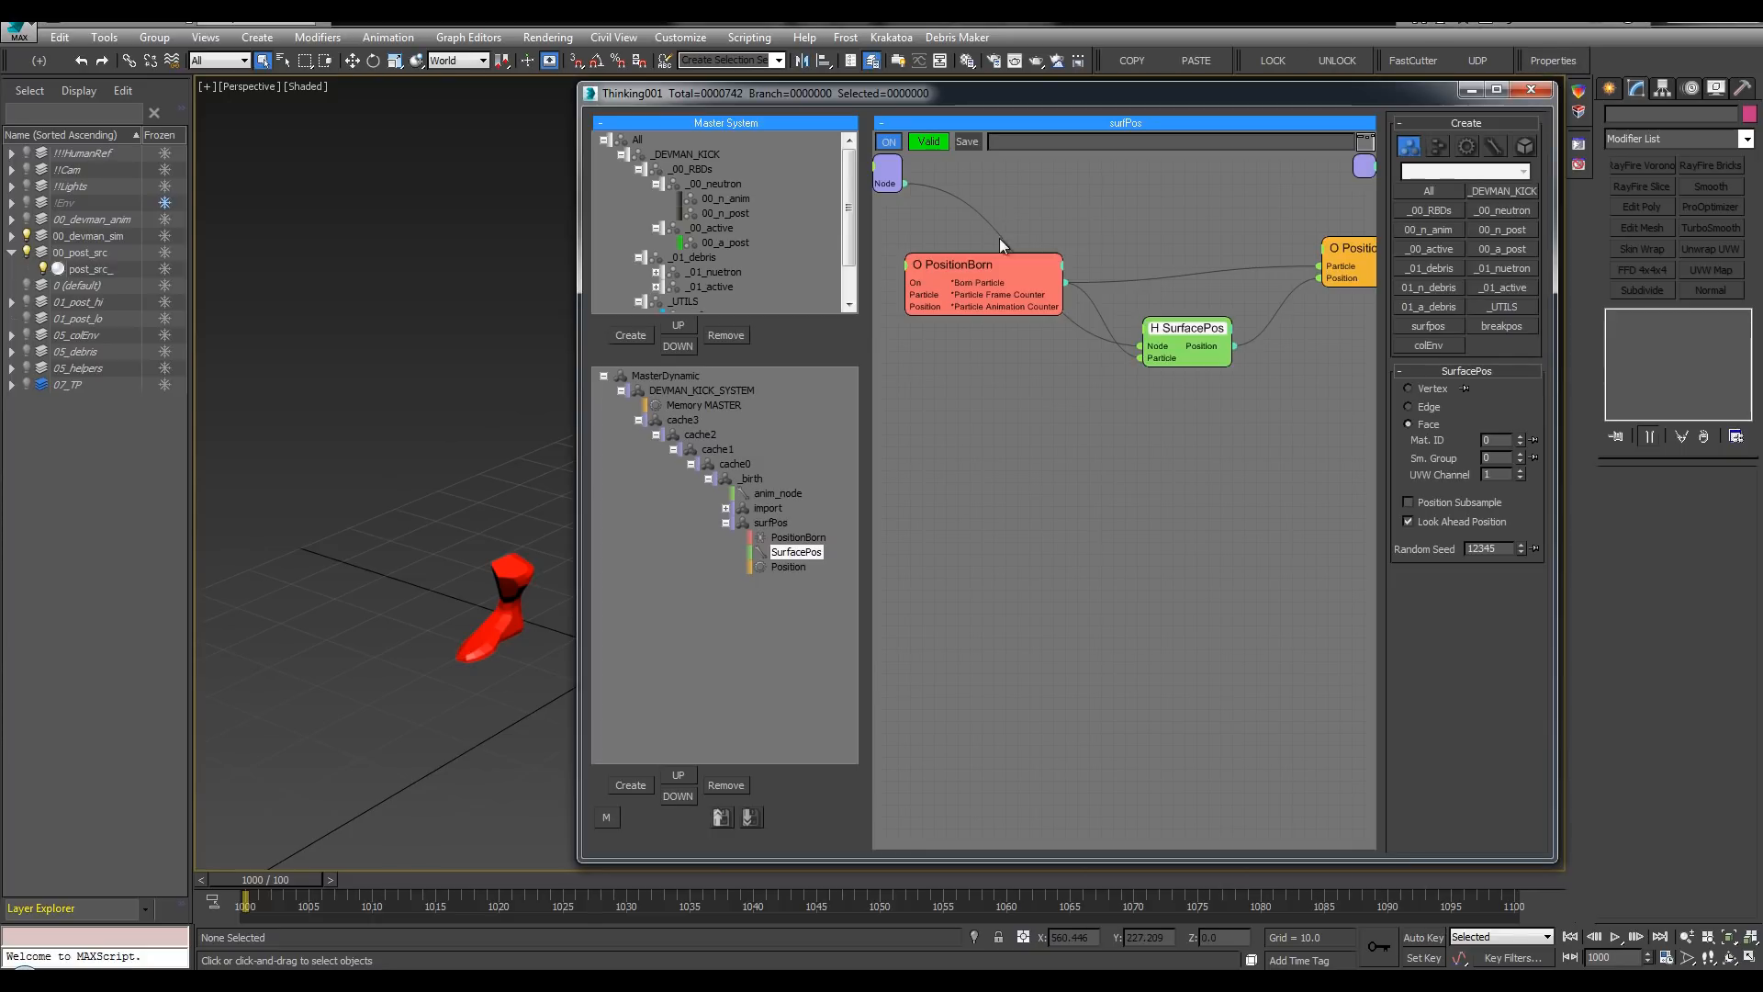
pyautogui.click(725, 523)
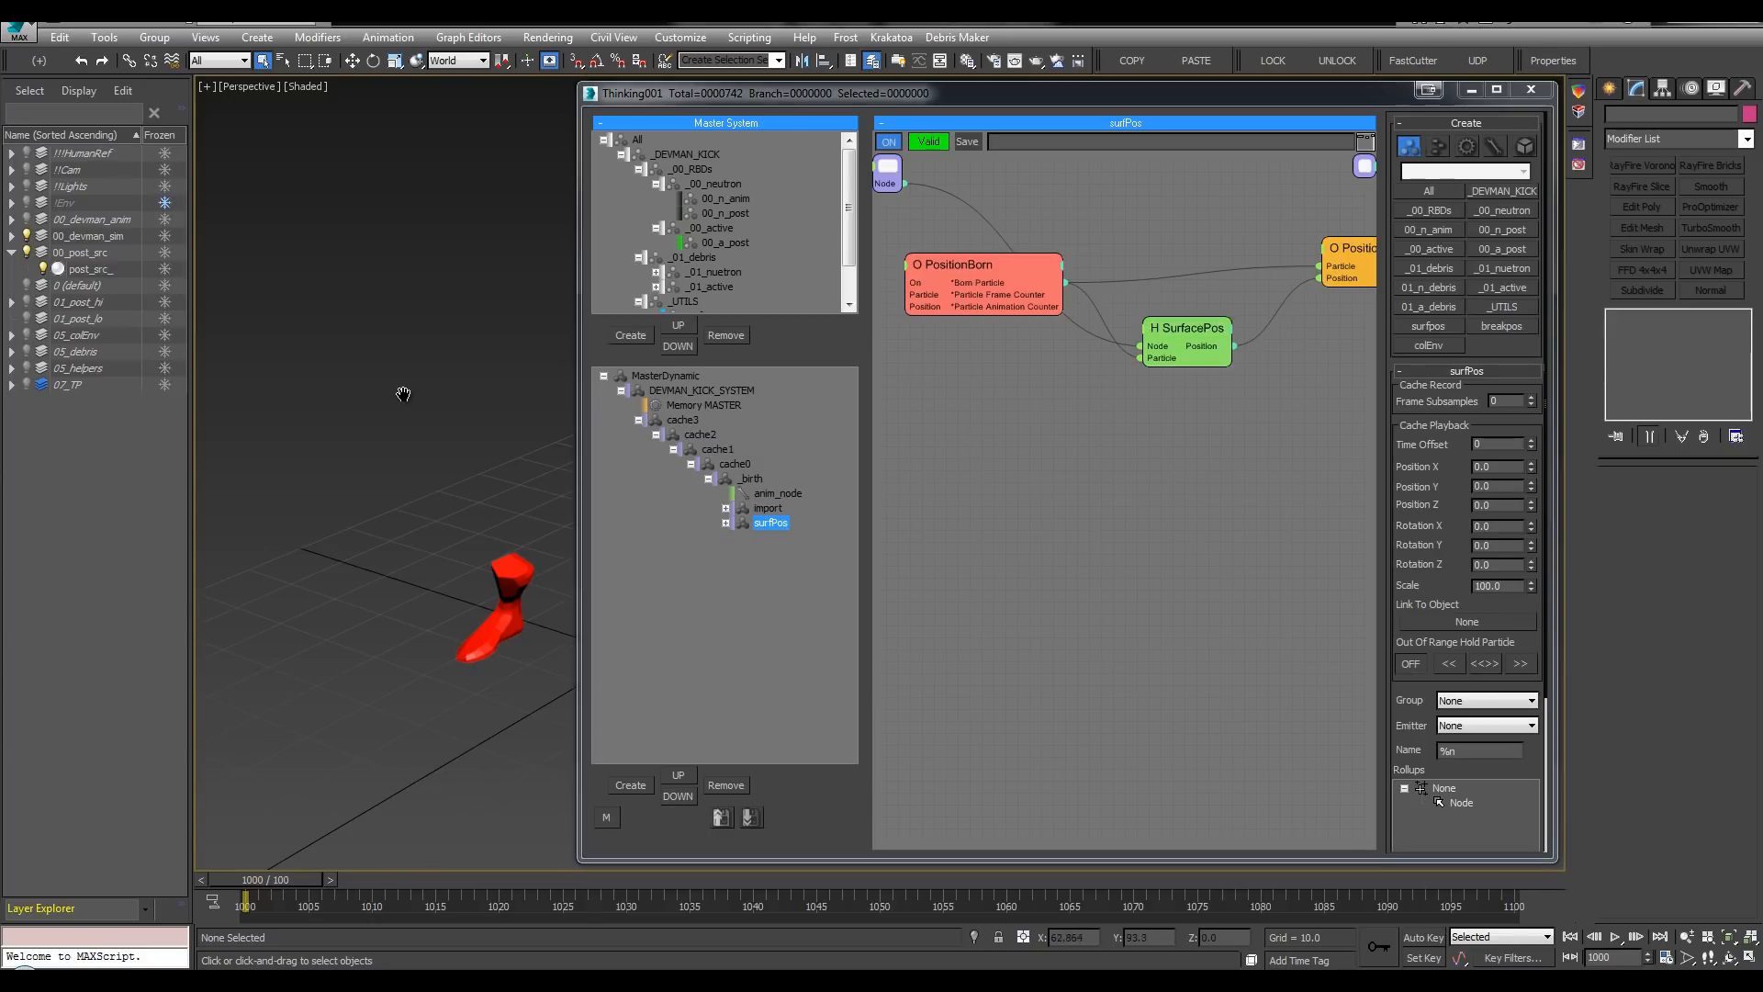
pyautogui.moveTo(397, 389); pyautogui.dragTo(365, 381, button='middle')
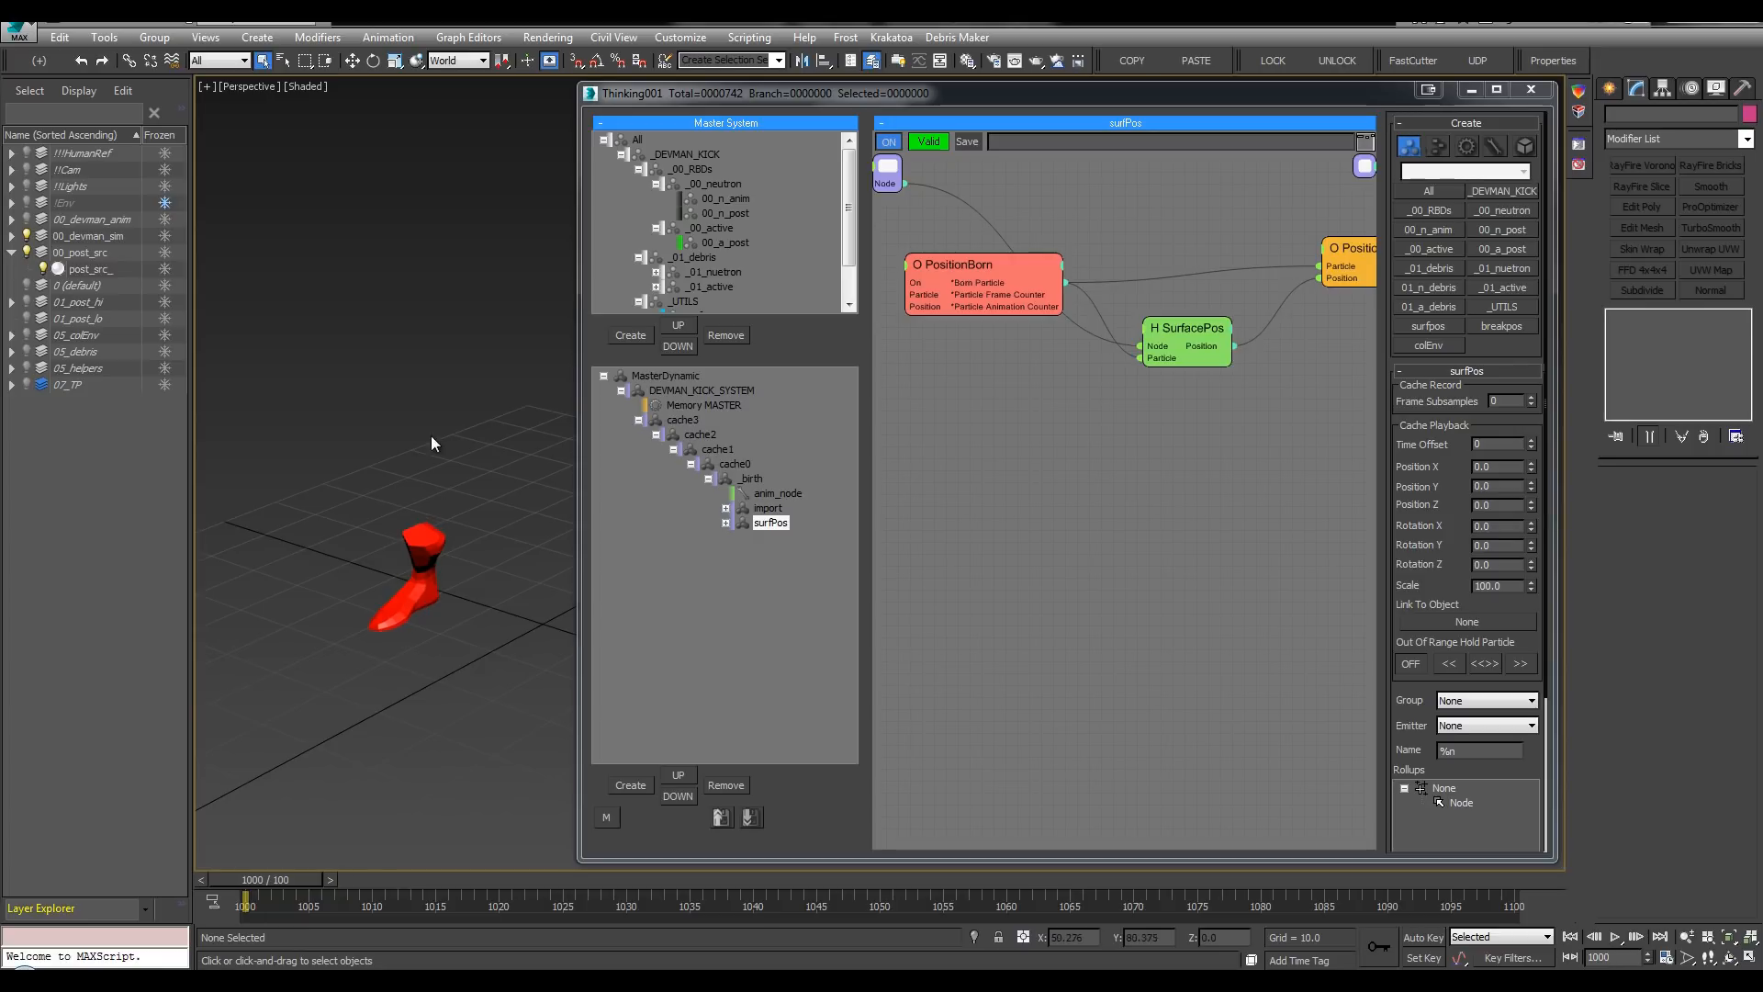
pyautogui.press('.')
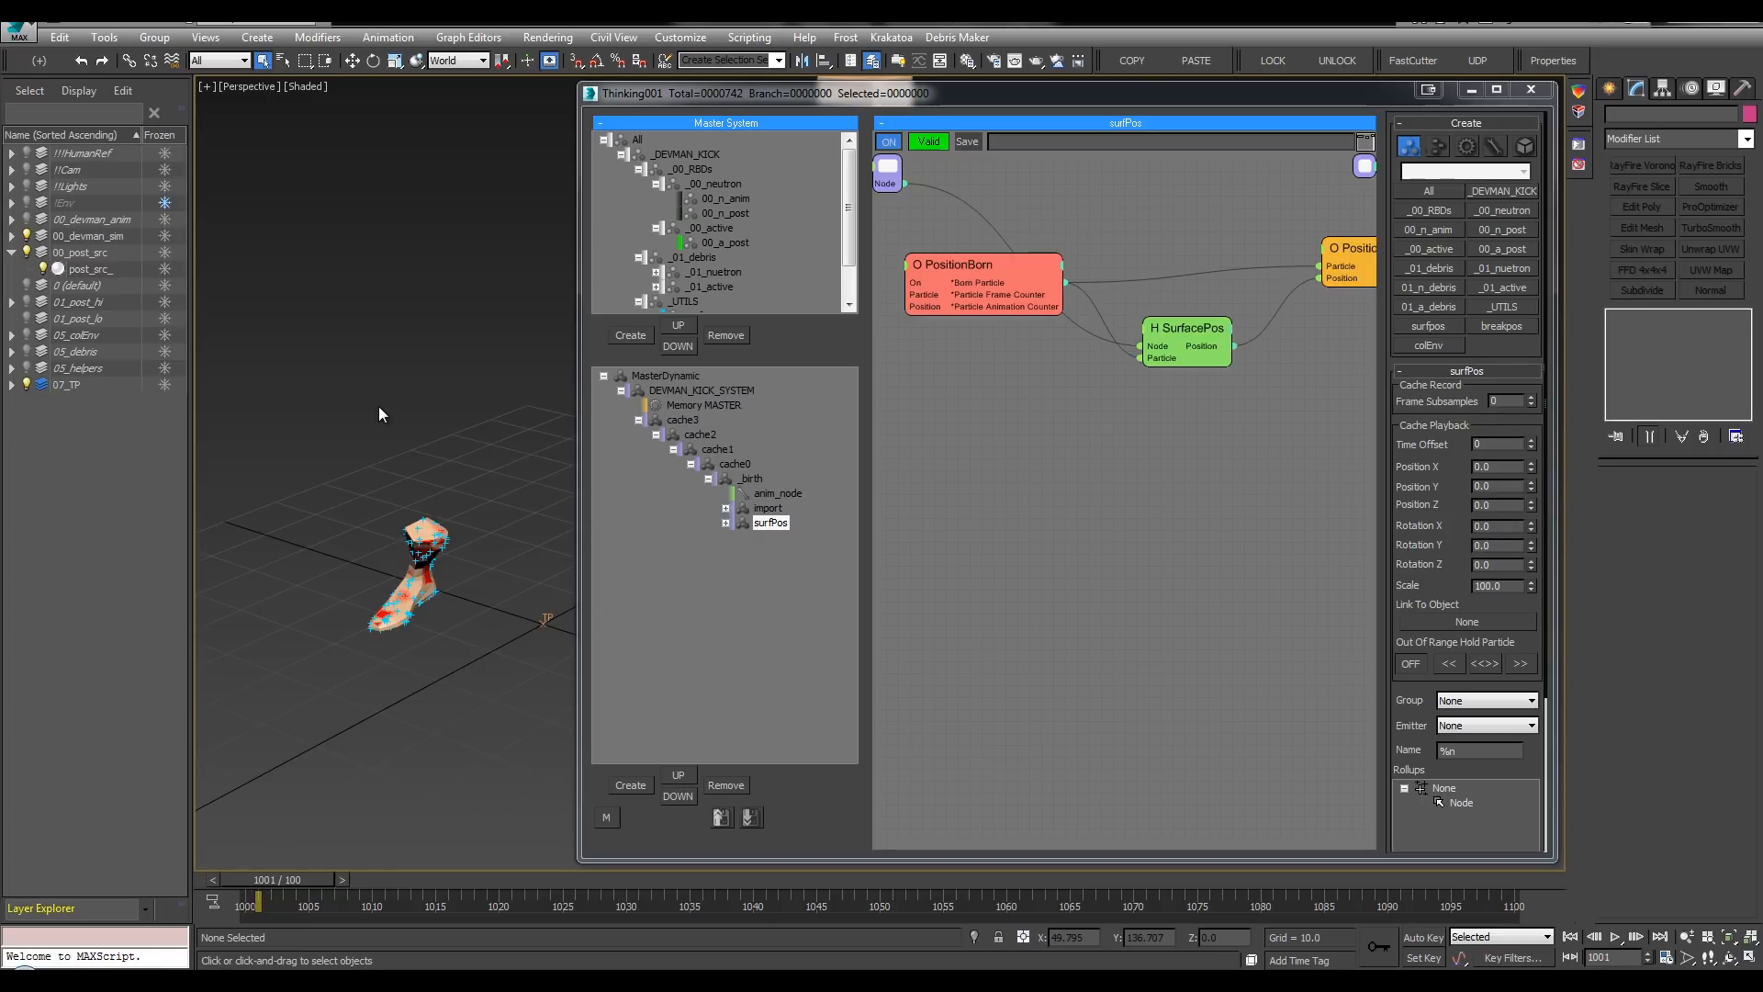
# Step: Switch the viewport to wireframe and collapse the 00_post_src layer
pyautogui.press('F3')
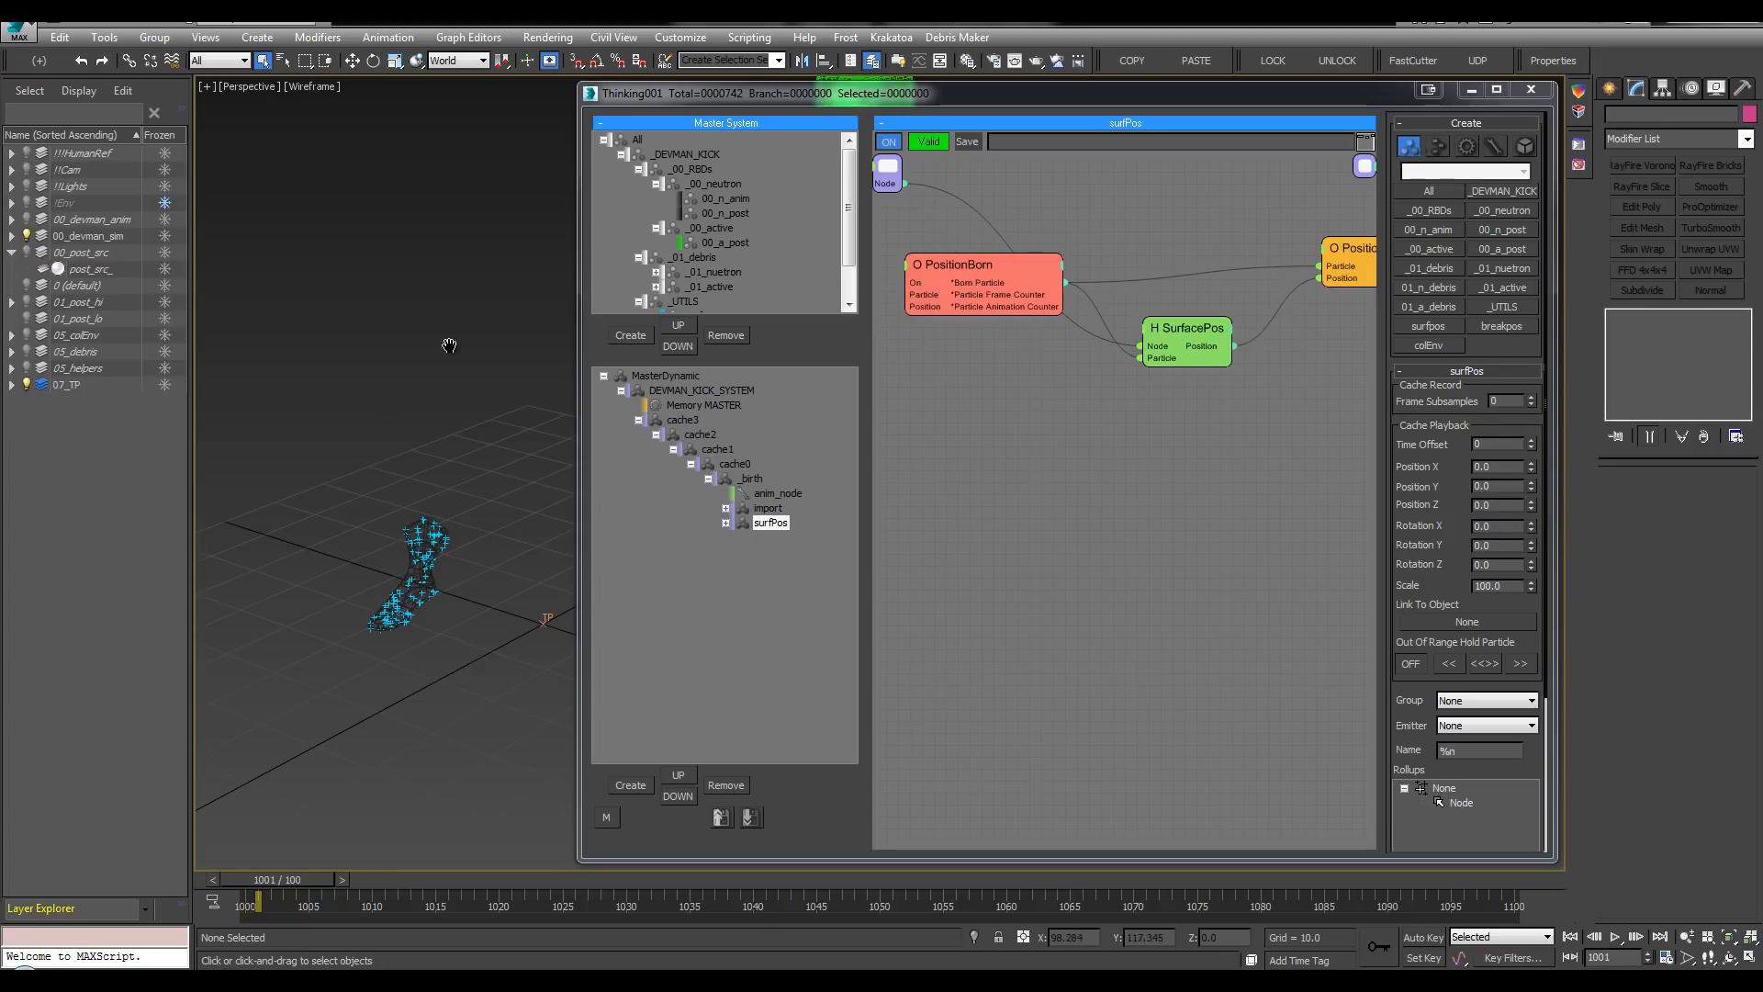
pyautogui.click(13, 253)
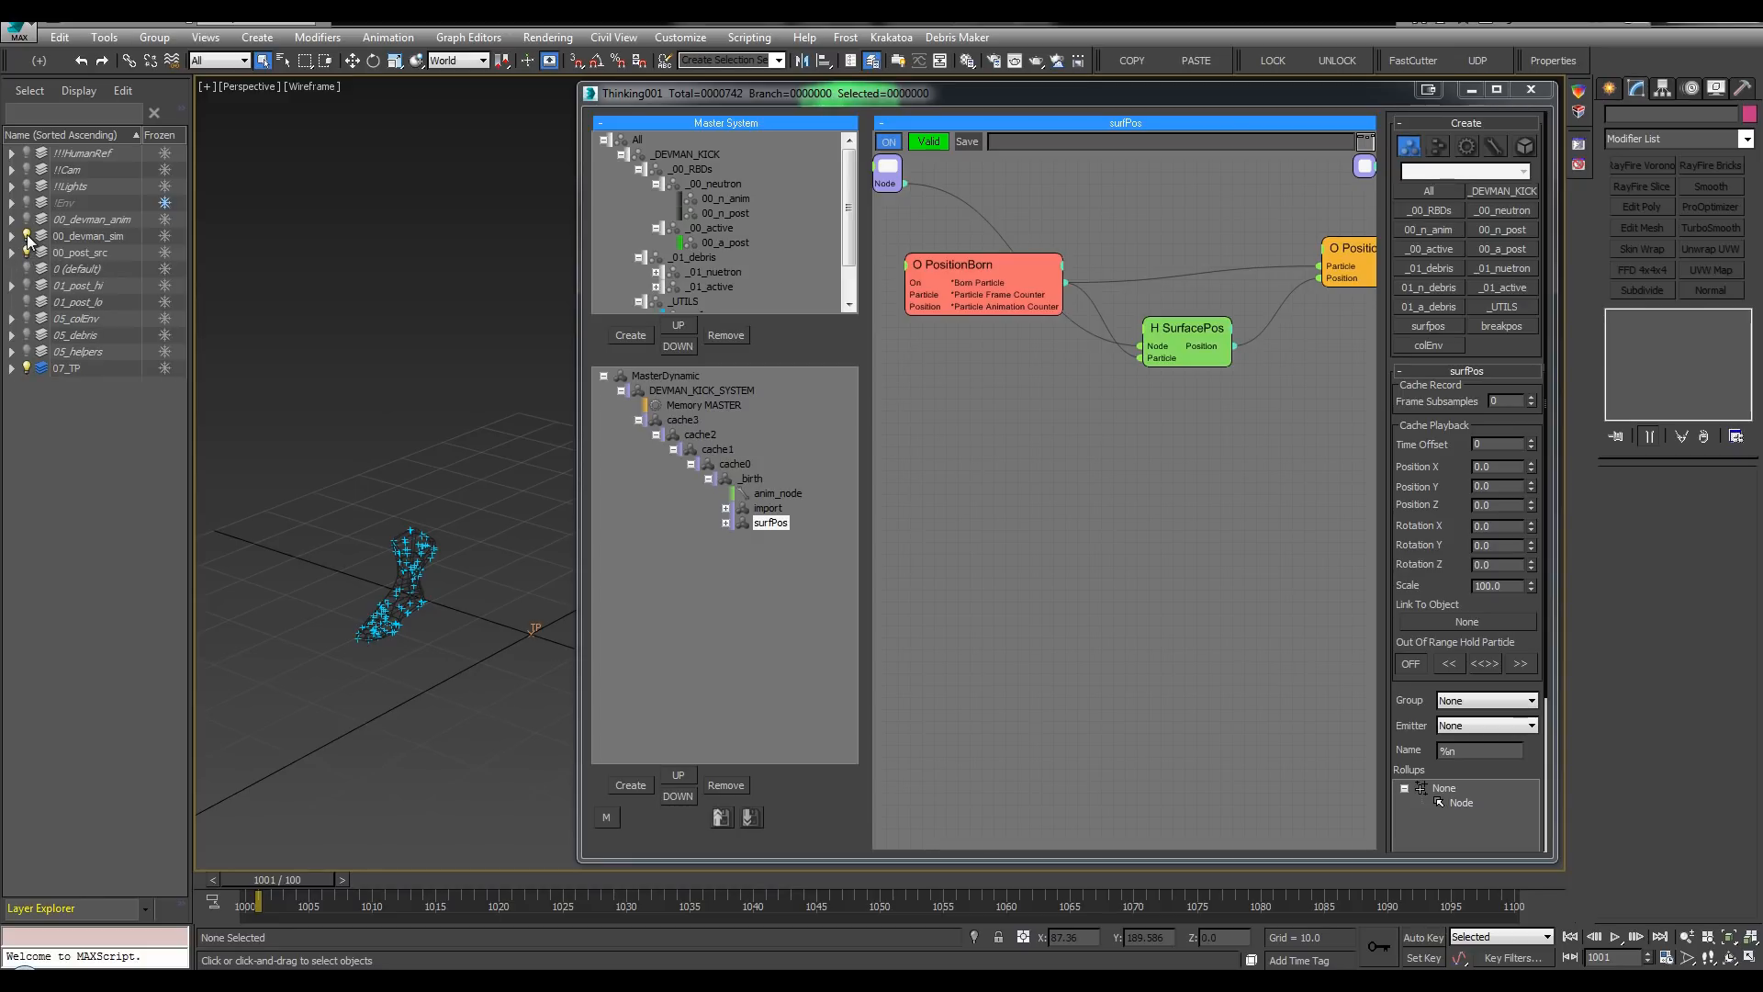
# Step: Set PositionBorn's Pistol Shot to 1000 and turn on Edit on the fly for MasterDynamic
pyautogui.click(972, 273)
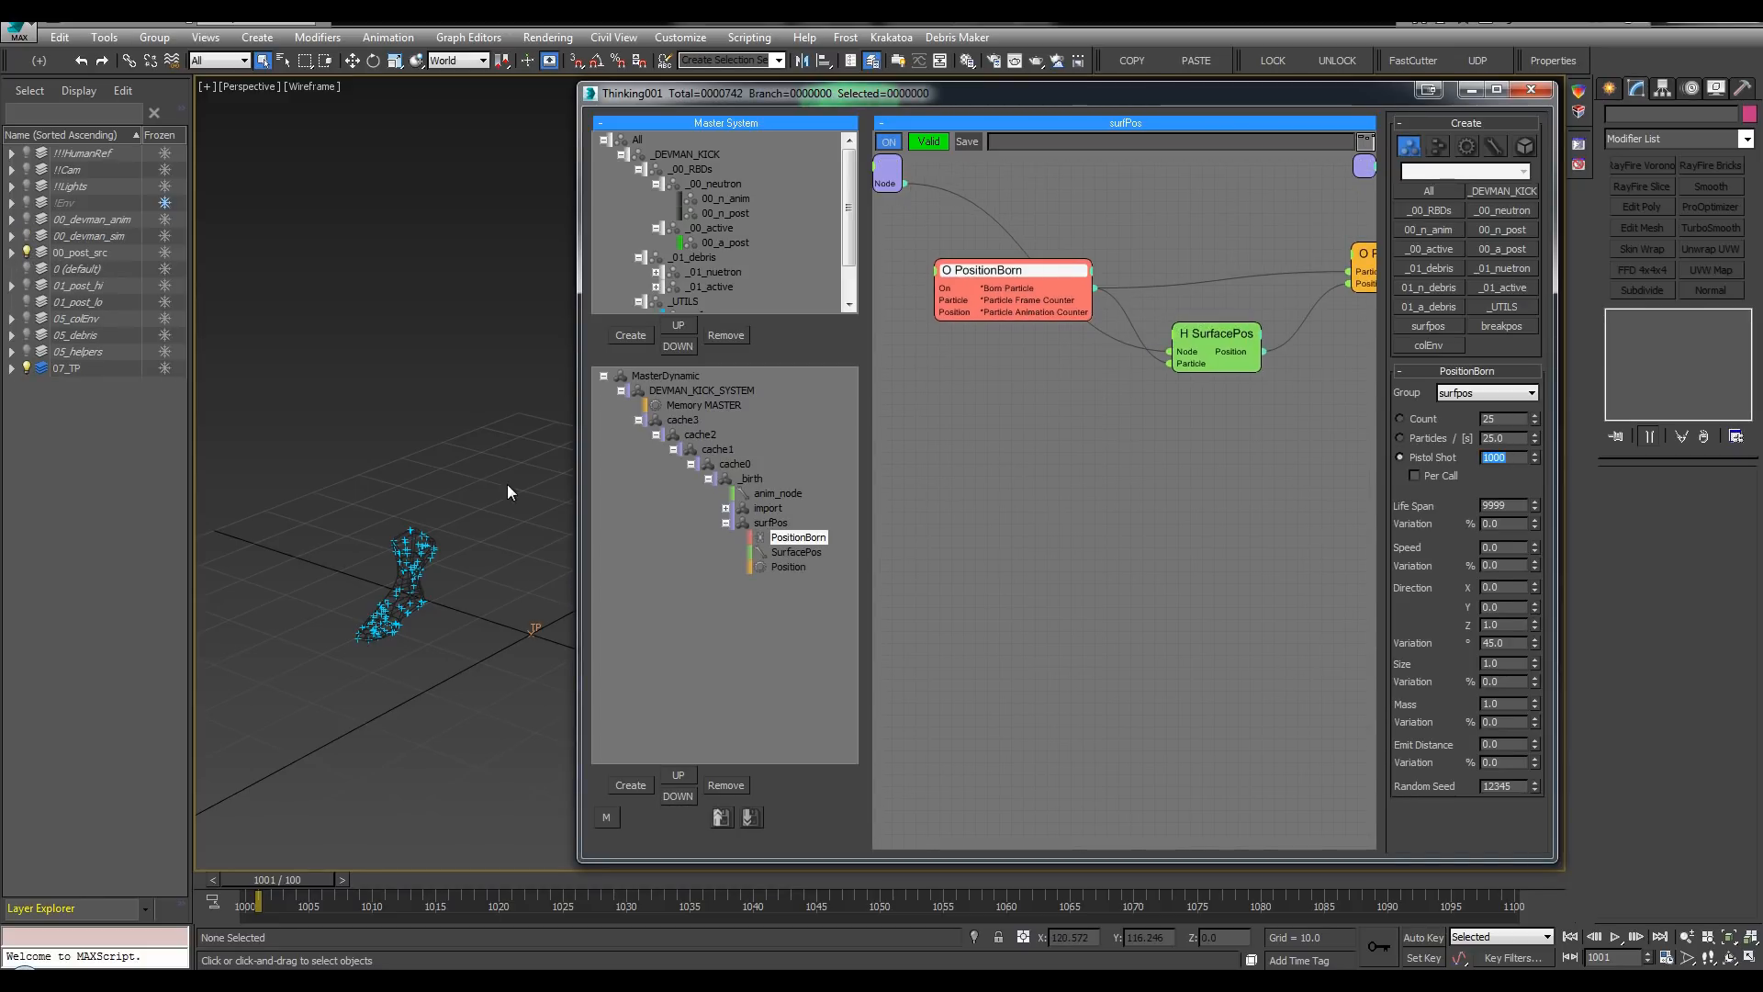
pyautogui.moveTo(492, 487); pyautogui.dragTo(483, 487, button='middle')
pyautogui.click(709, 510)
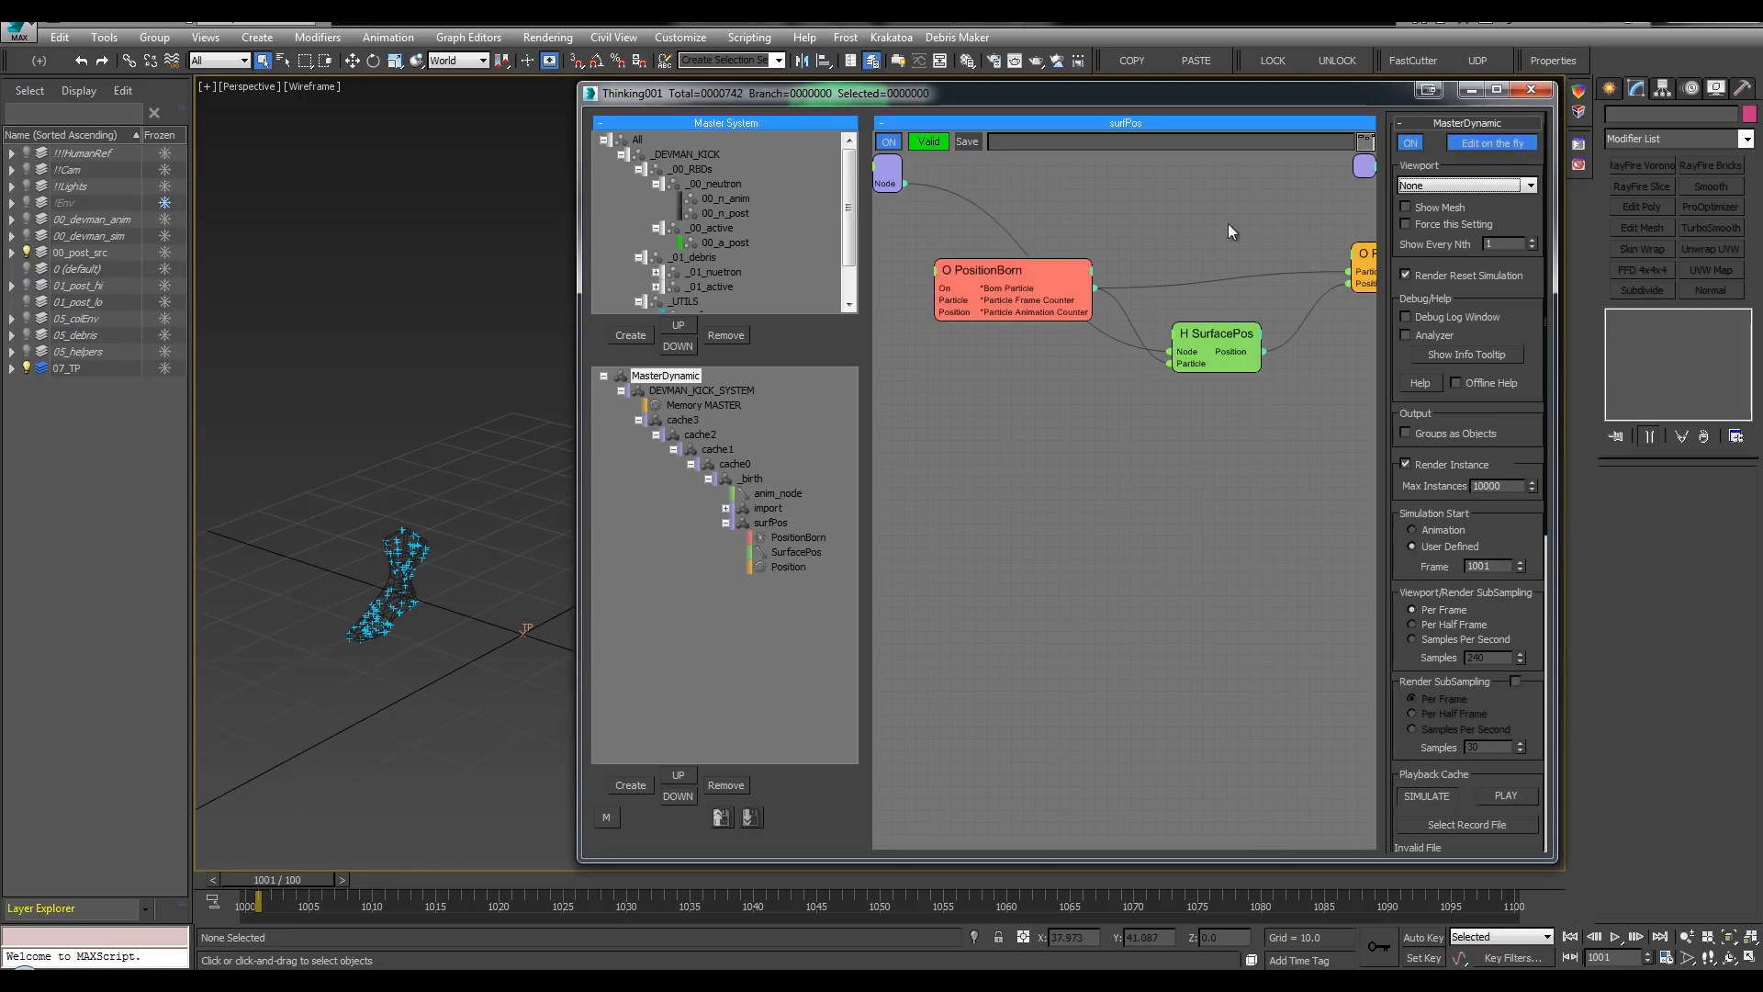
# Step: Test a Pistol Shot value of 300 in PositionBorn and settle on 500
pyautogui.click(796, 539)
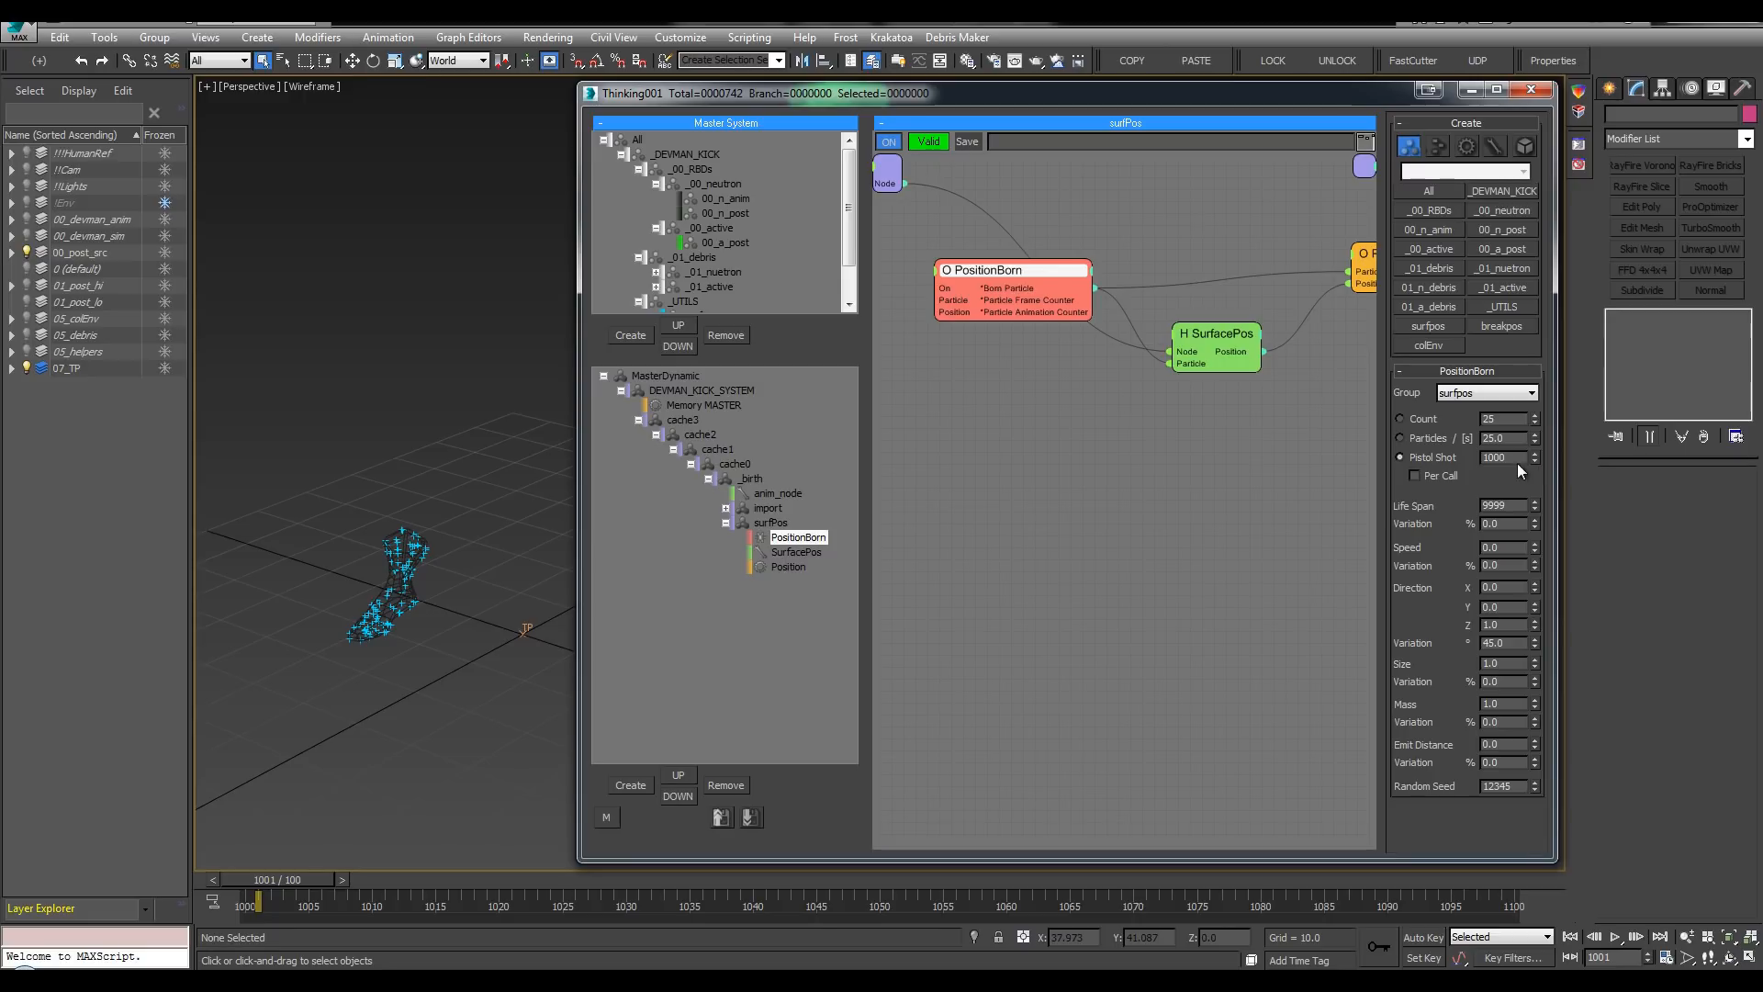
pyautogui.write('300')
pyautogui.press('Return')
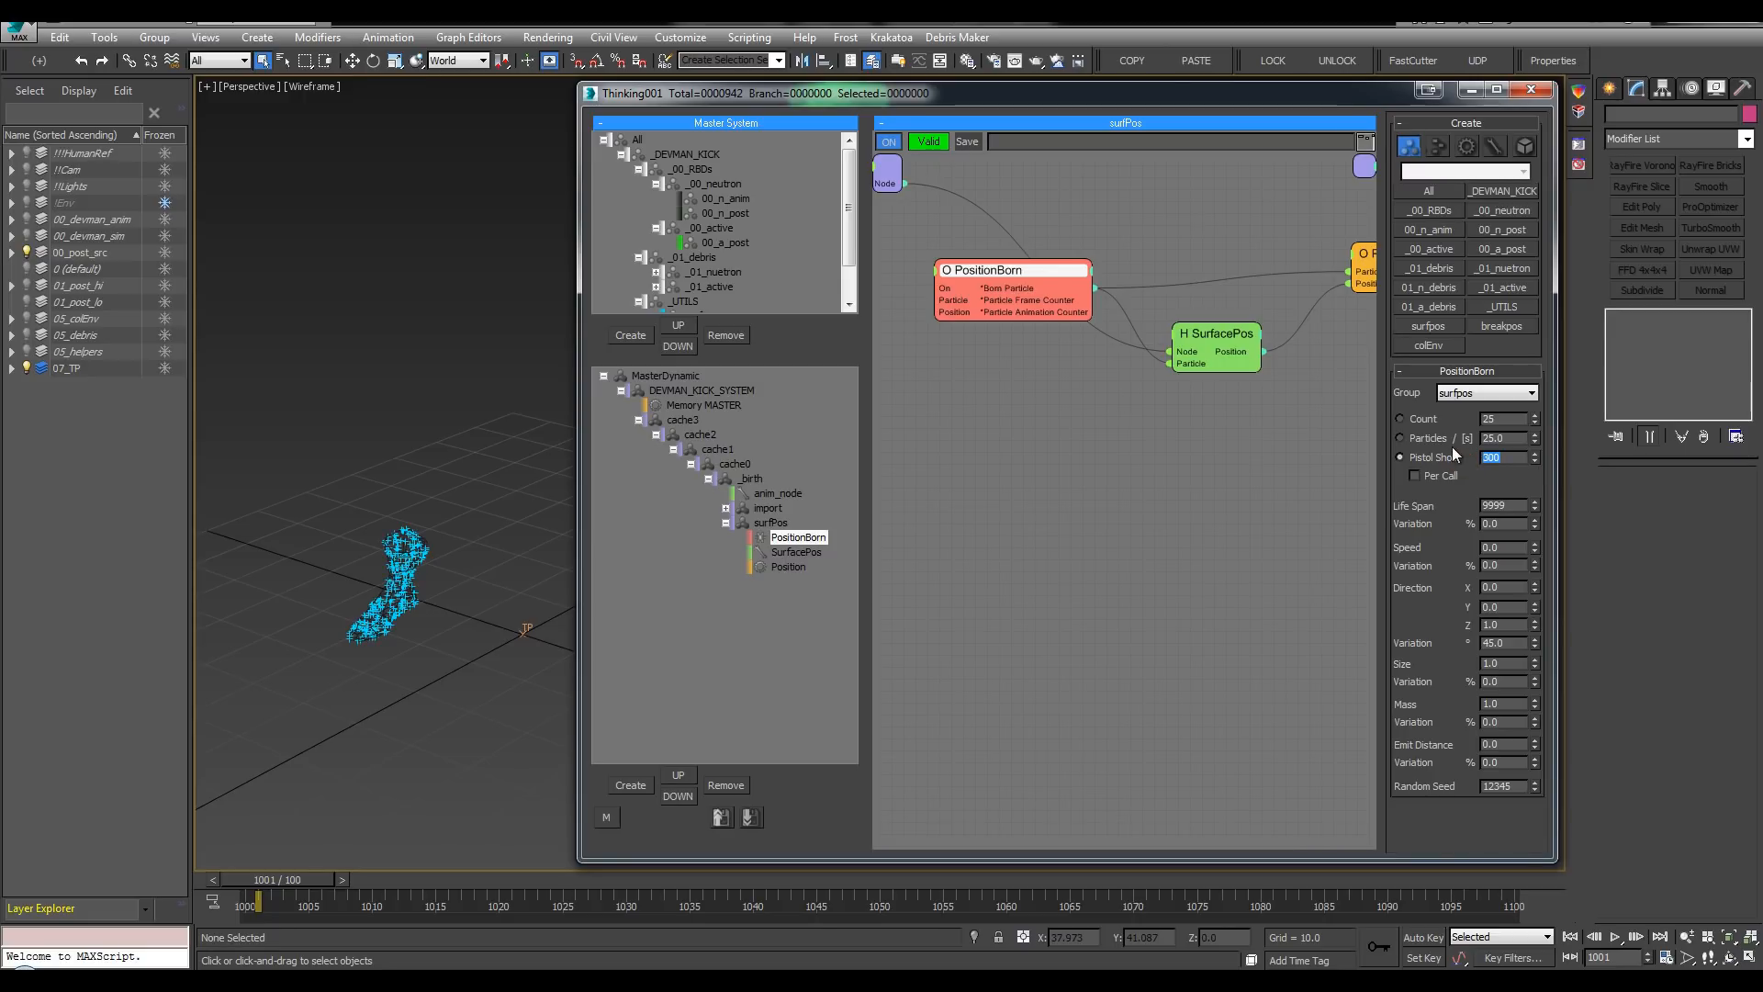
pyautogui.write('500')
pyautogui.press('Return')
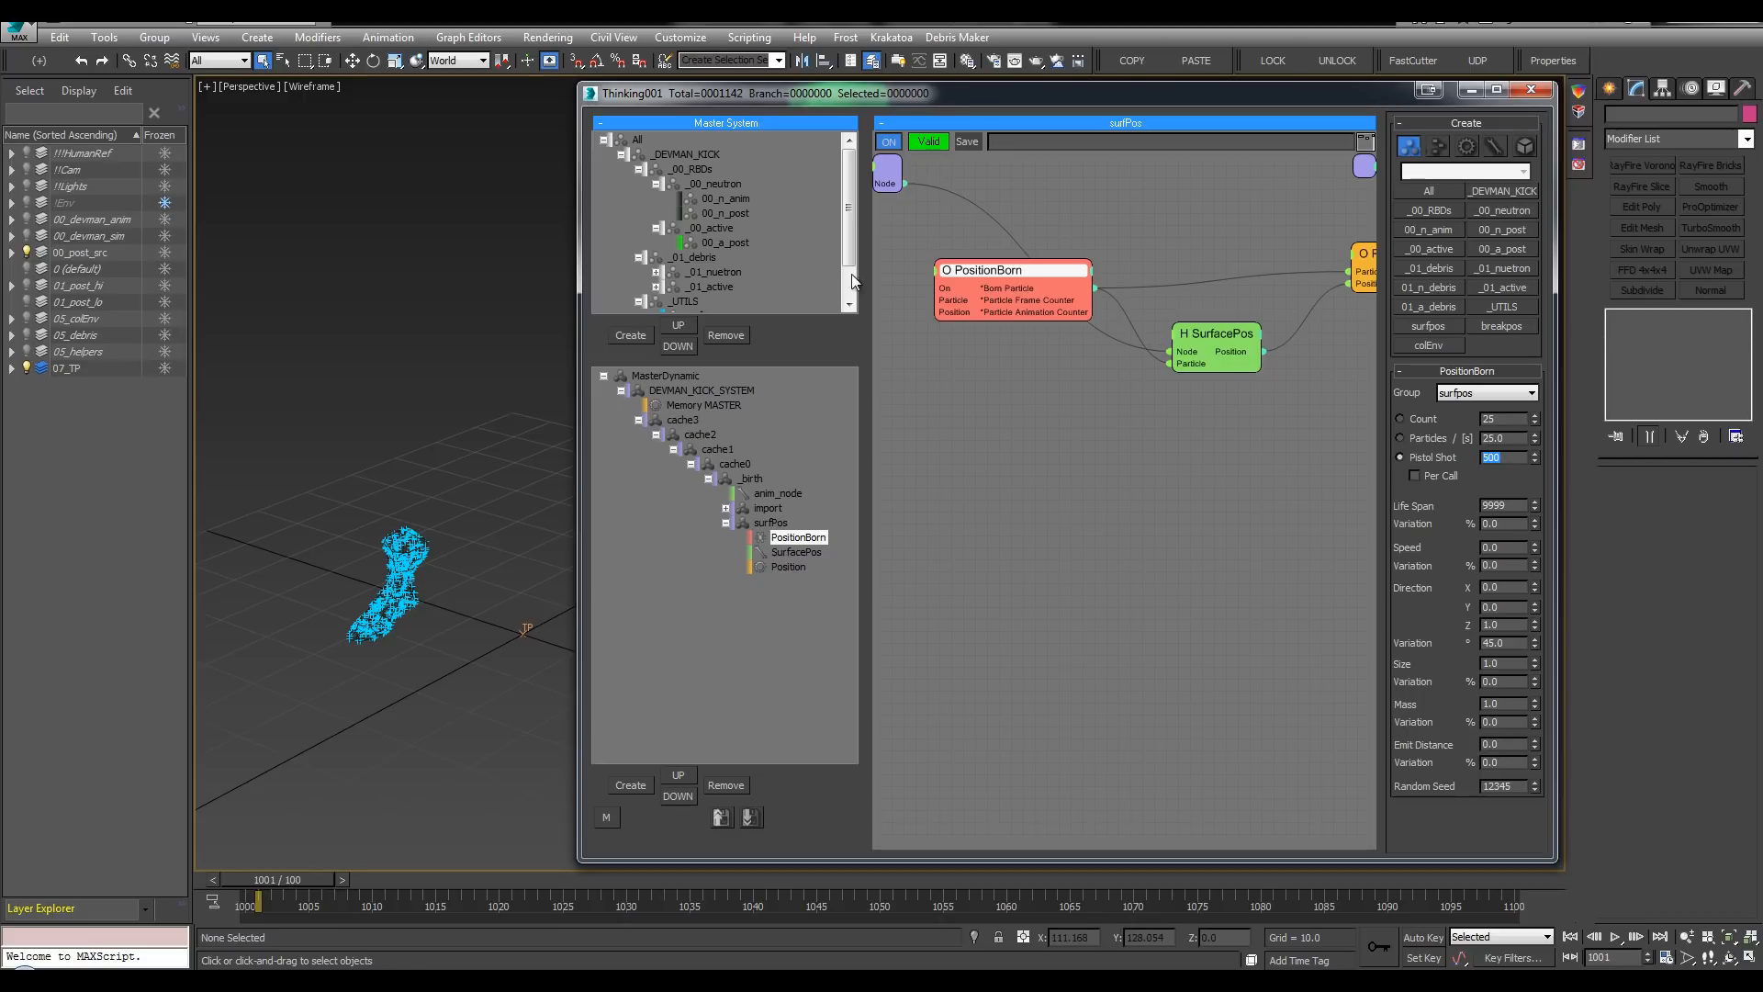
# Step: Display the surfpos group as Drops and close the Layer Explorer
pyautogui.scroll(-1, 731, 281)
pyautogui.click(701, 273)
pyautogui.click(1460, 164)
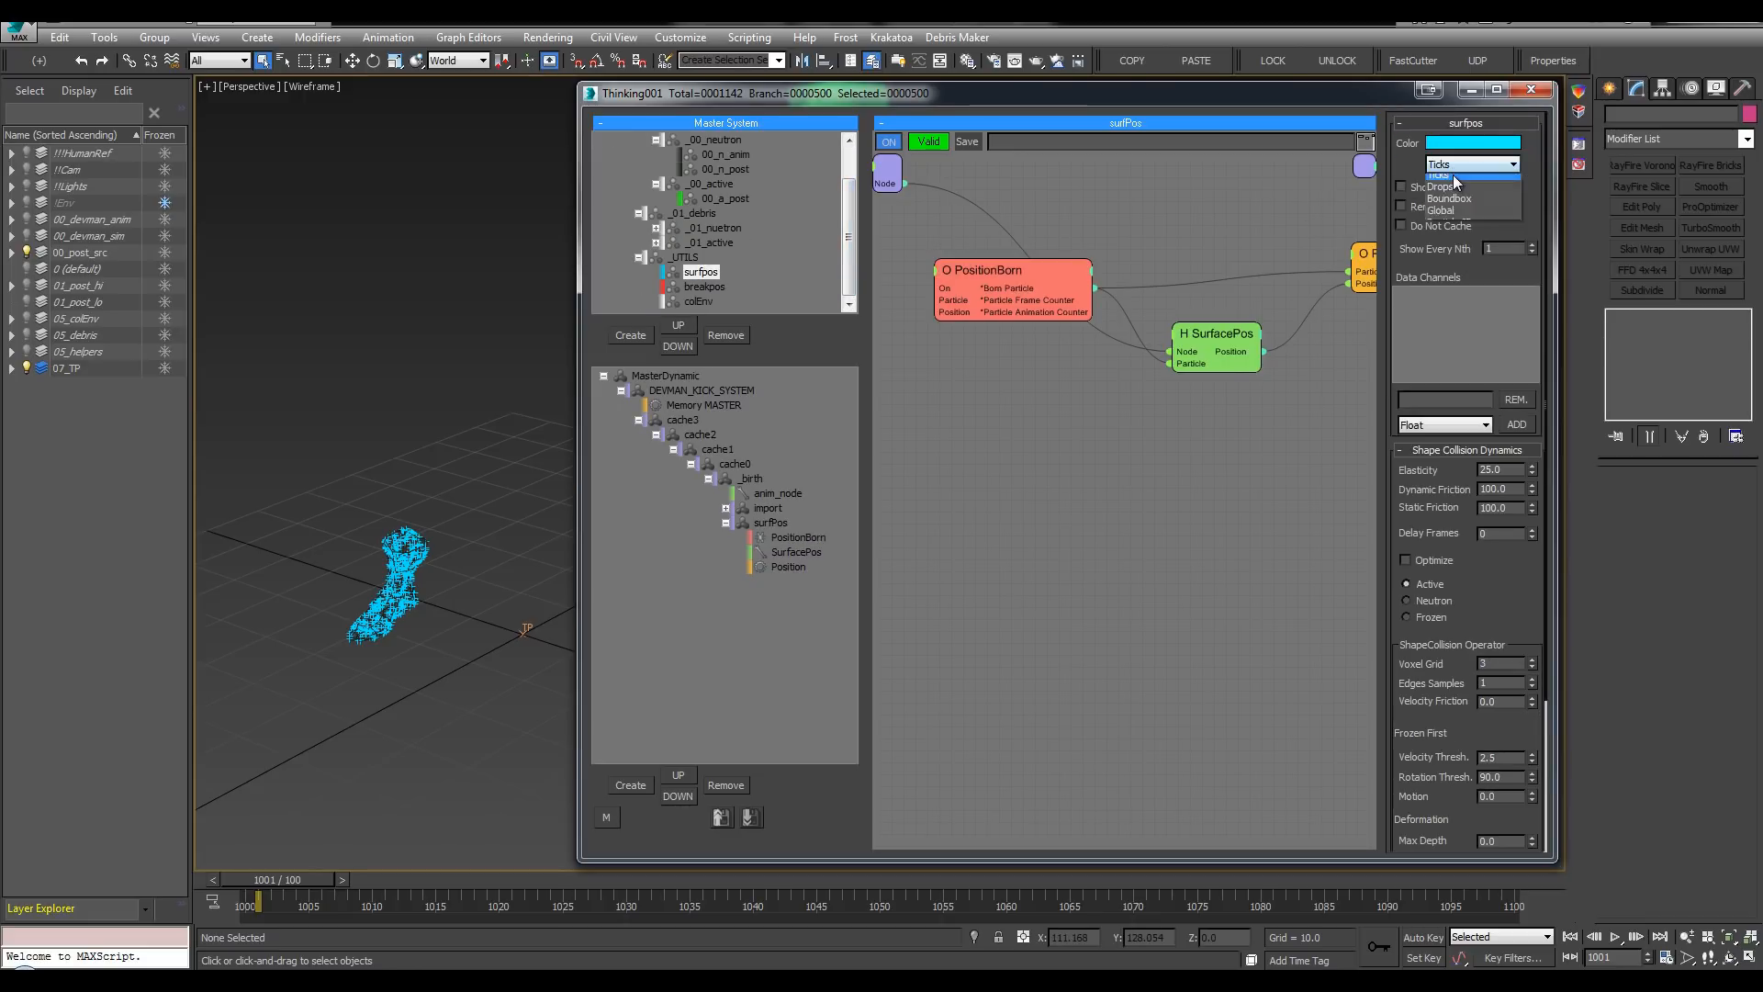
pyautogui.click(1442, 187)
pyautogui.moveTo(356, 504); pyautogui.dragTo(299, 360, button='middle')
pyautogui.hotkey('alt', 'l')
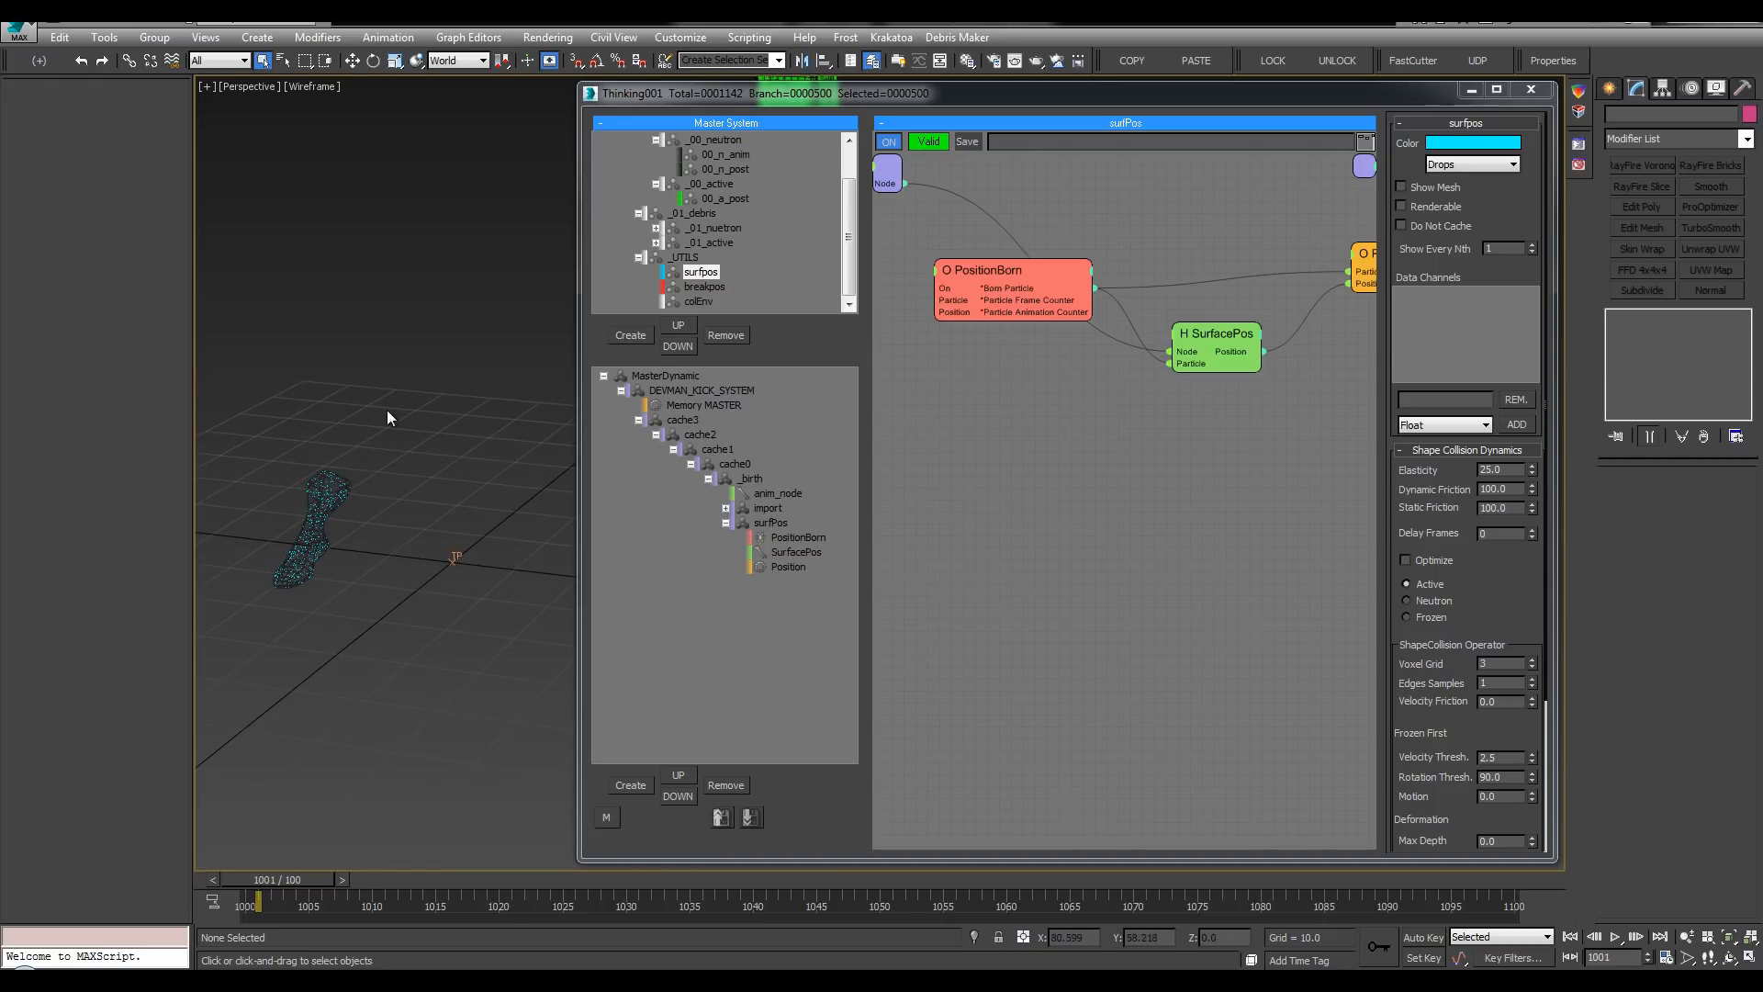
# Step: Play the animation to check the surface particles' motion and return to frame 1000
pyautogui.moveTo(351, 428); pyautogui.dragTo(340, 432, button='middle')
pyautogui.press('/')
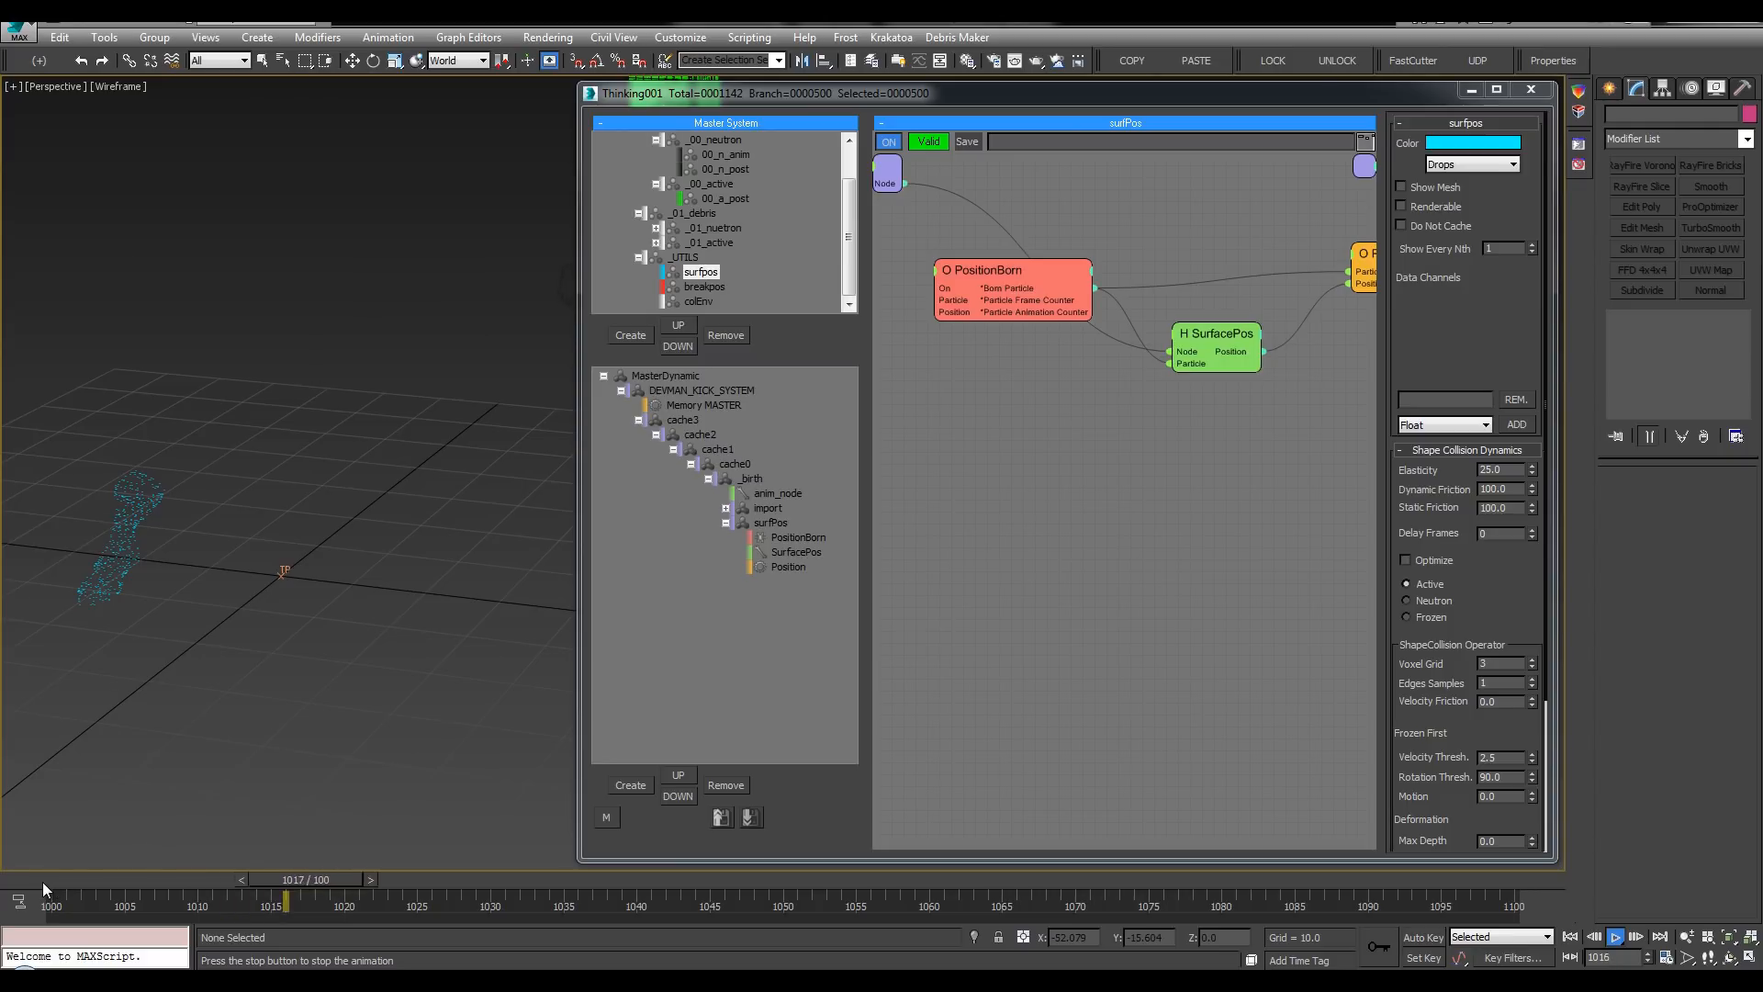
pyautogui.press('Home')
# Step: Collapse surfPos and add a SurfaceFollow operator to the _birth dynamic set
pyautogui.click(725, 523)
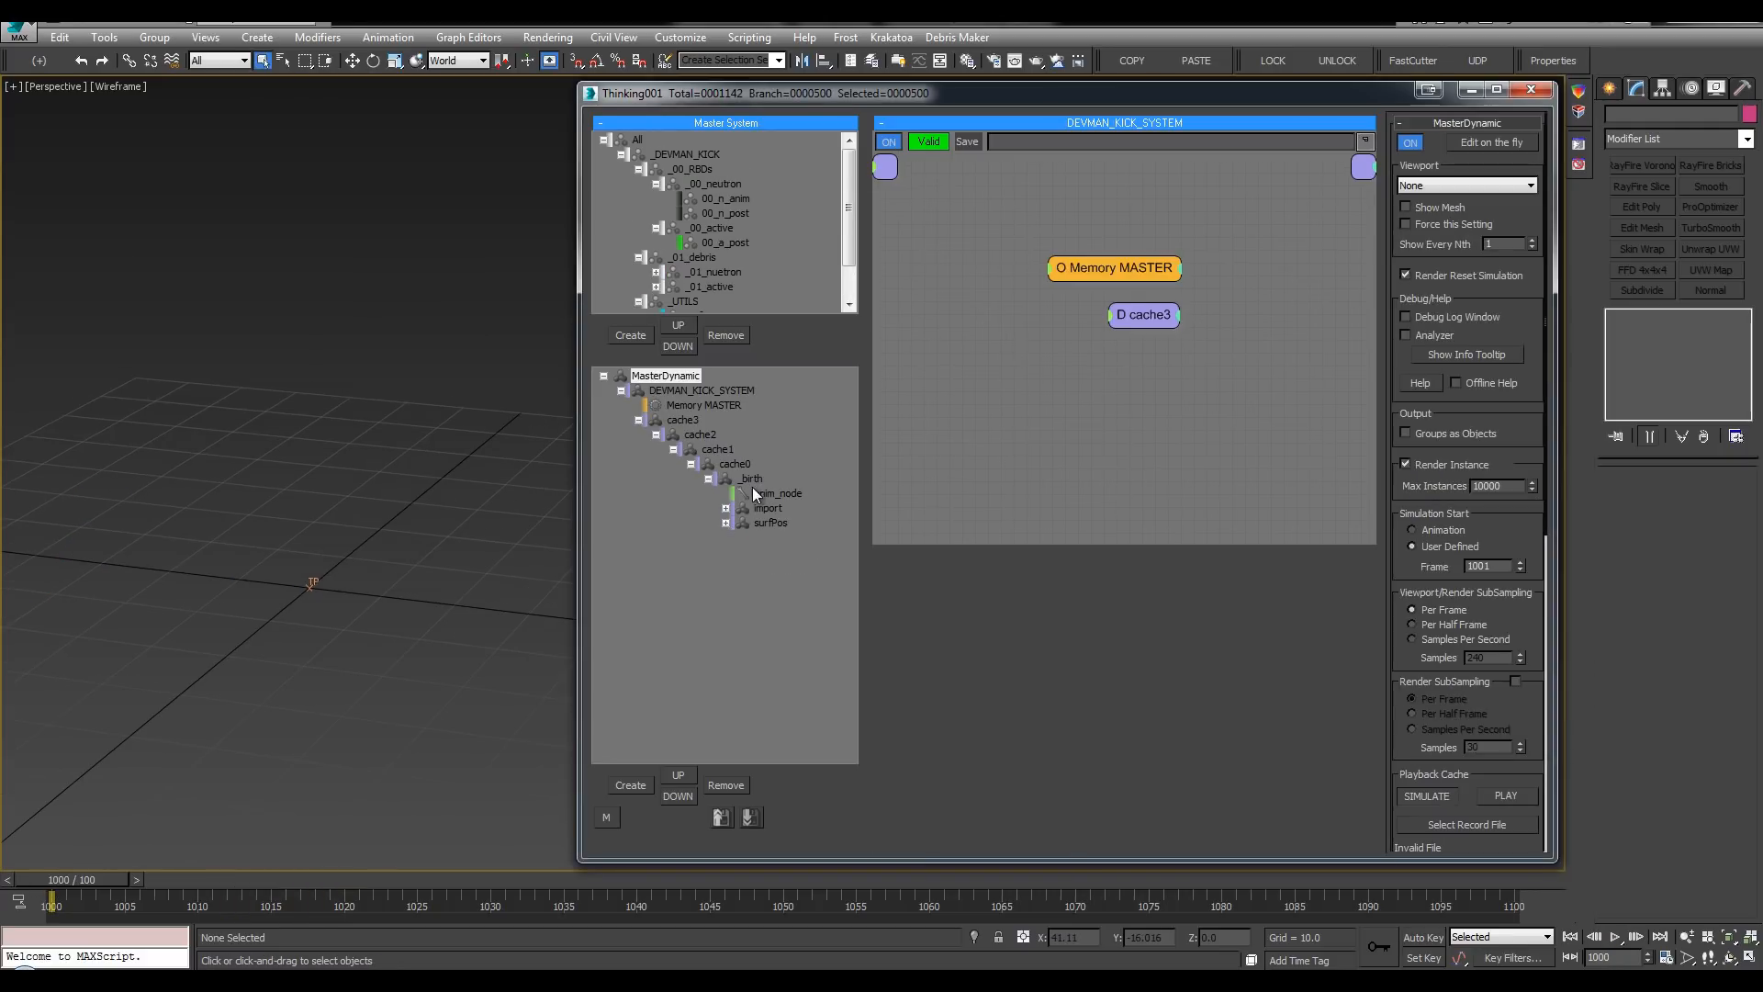
pyautogui.click(751, 479)
pyautogui.moveTo(1132, 405); pyautogui.dragTo(1129, 403, button='middle')
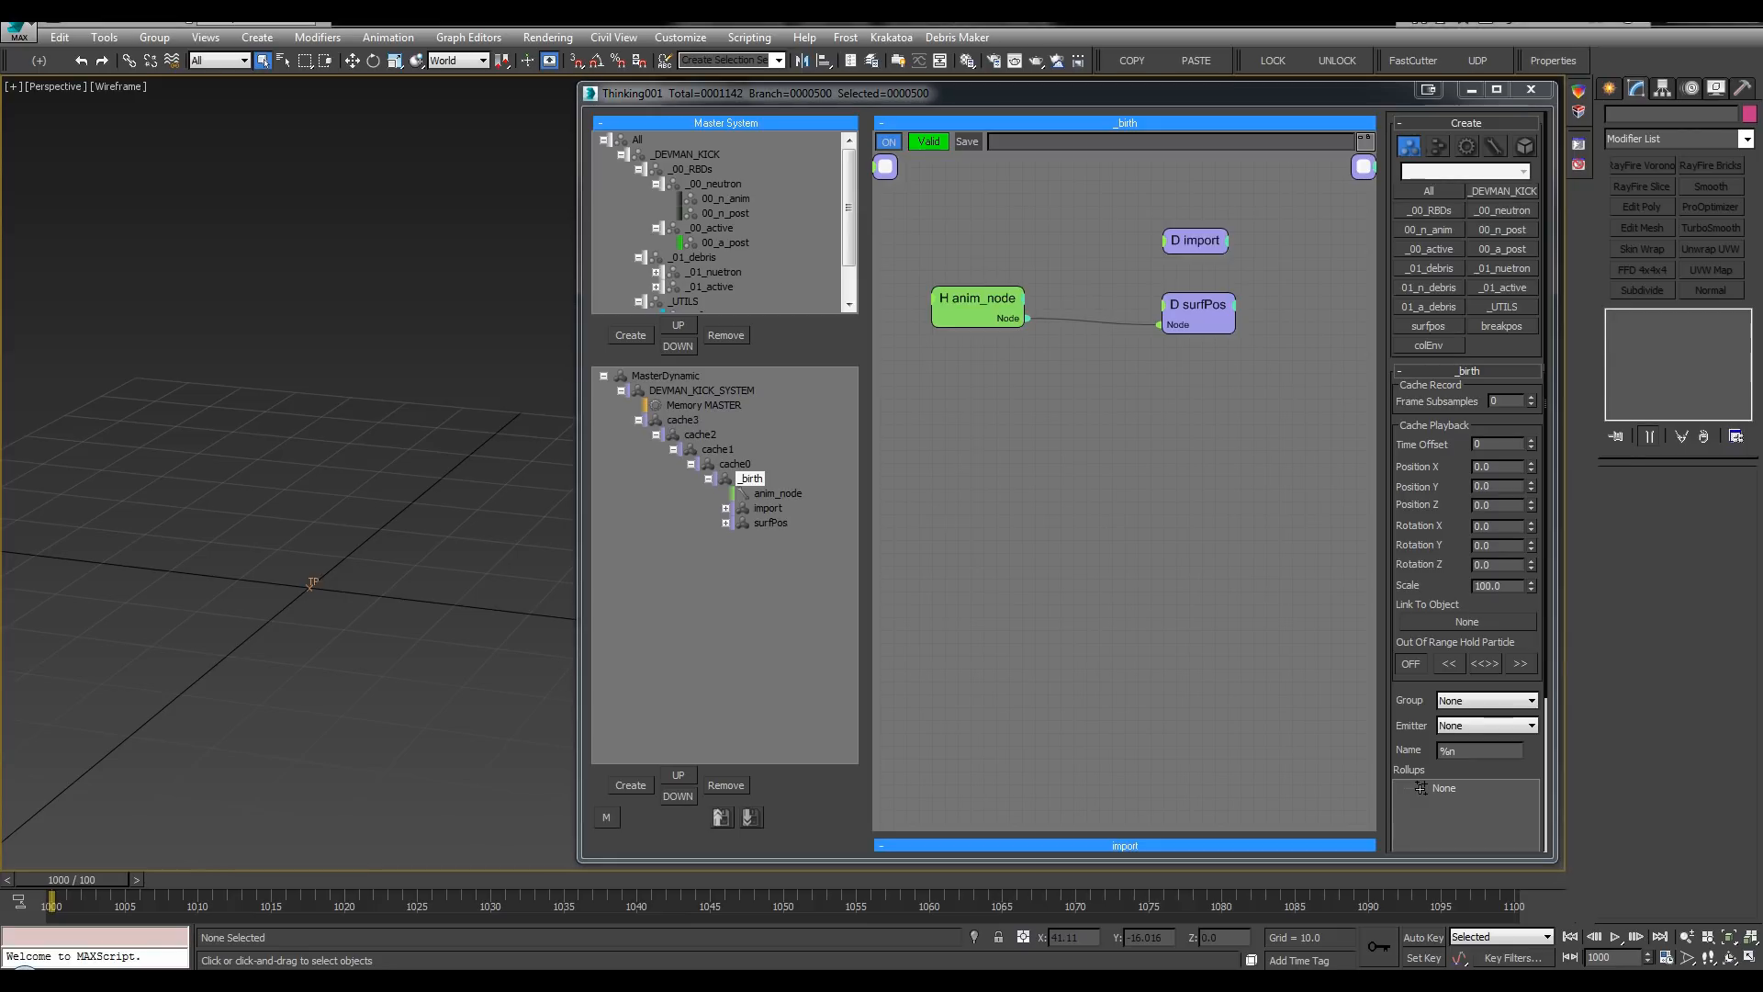
pyautogui.doubleClick(1159, 427)
pyautogui.write('surf')
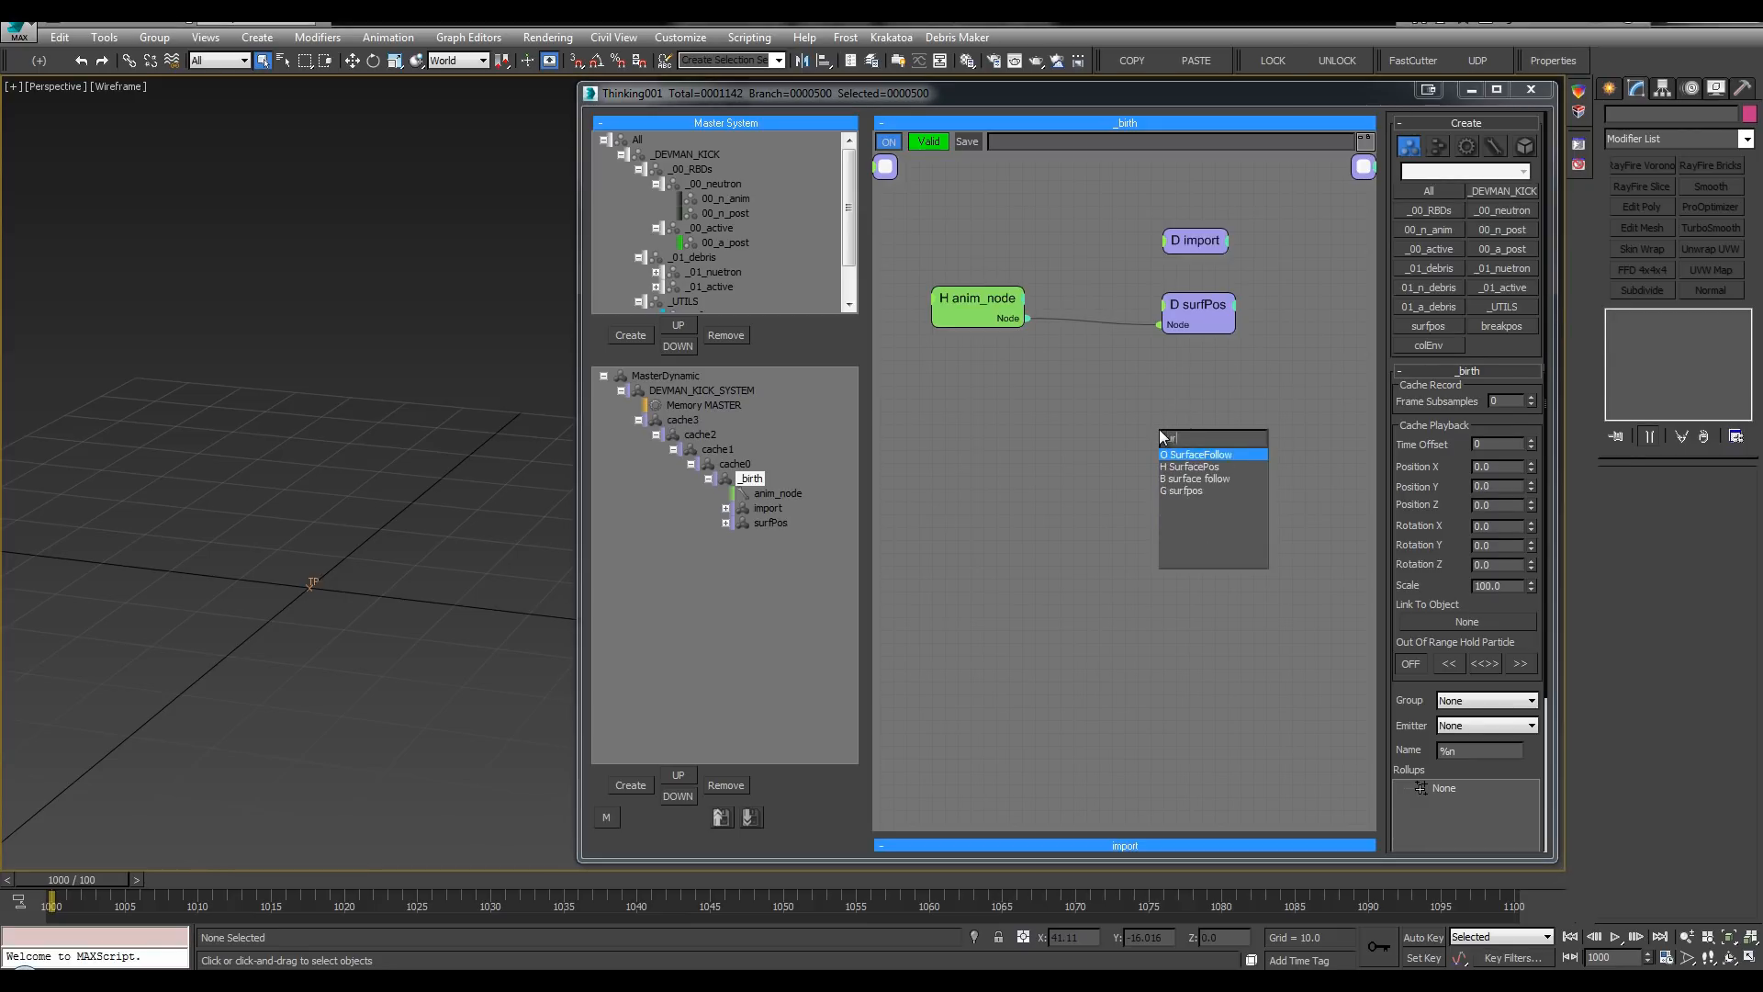
pyautogui.press('Return')
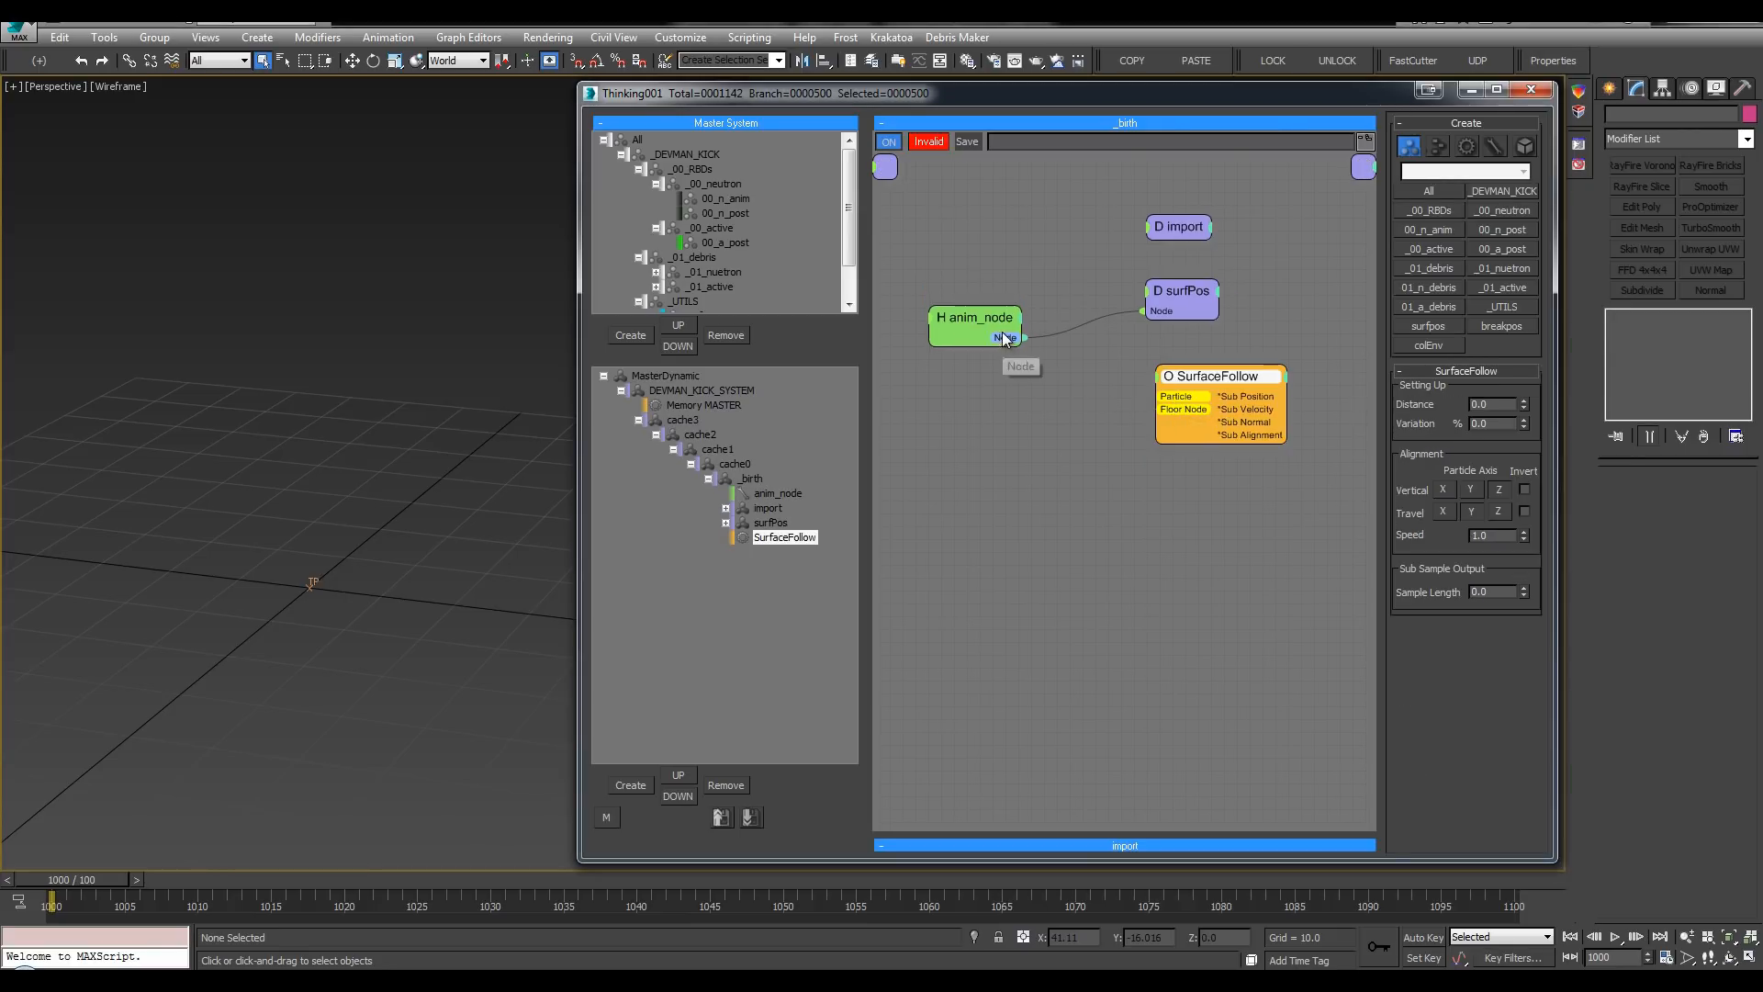
# Step: Wire anim_node's Node output to SurfaceFollow's Floor Node input and add a surfpos group node to _birth
pyautogui.moveTo(1005, 339); pyautogui.dragTo(1153, 409)
pyautogui.rightClick(901, 220)
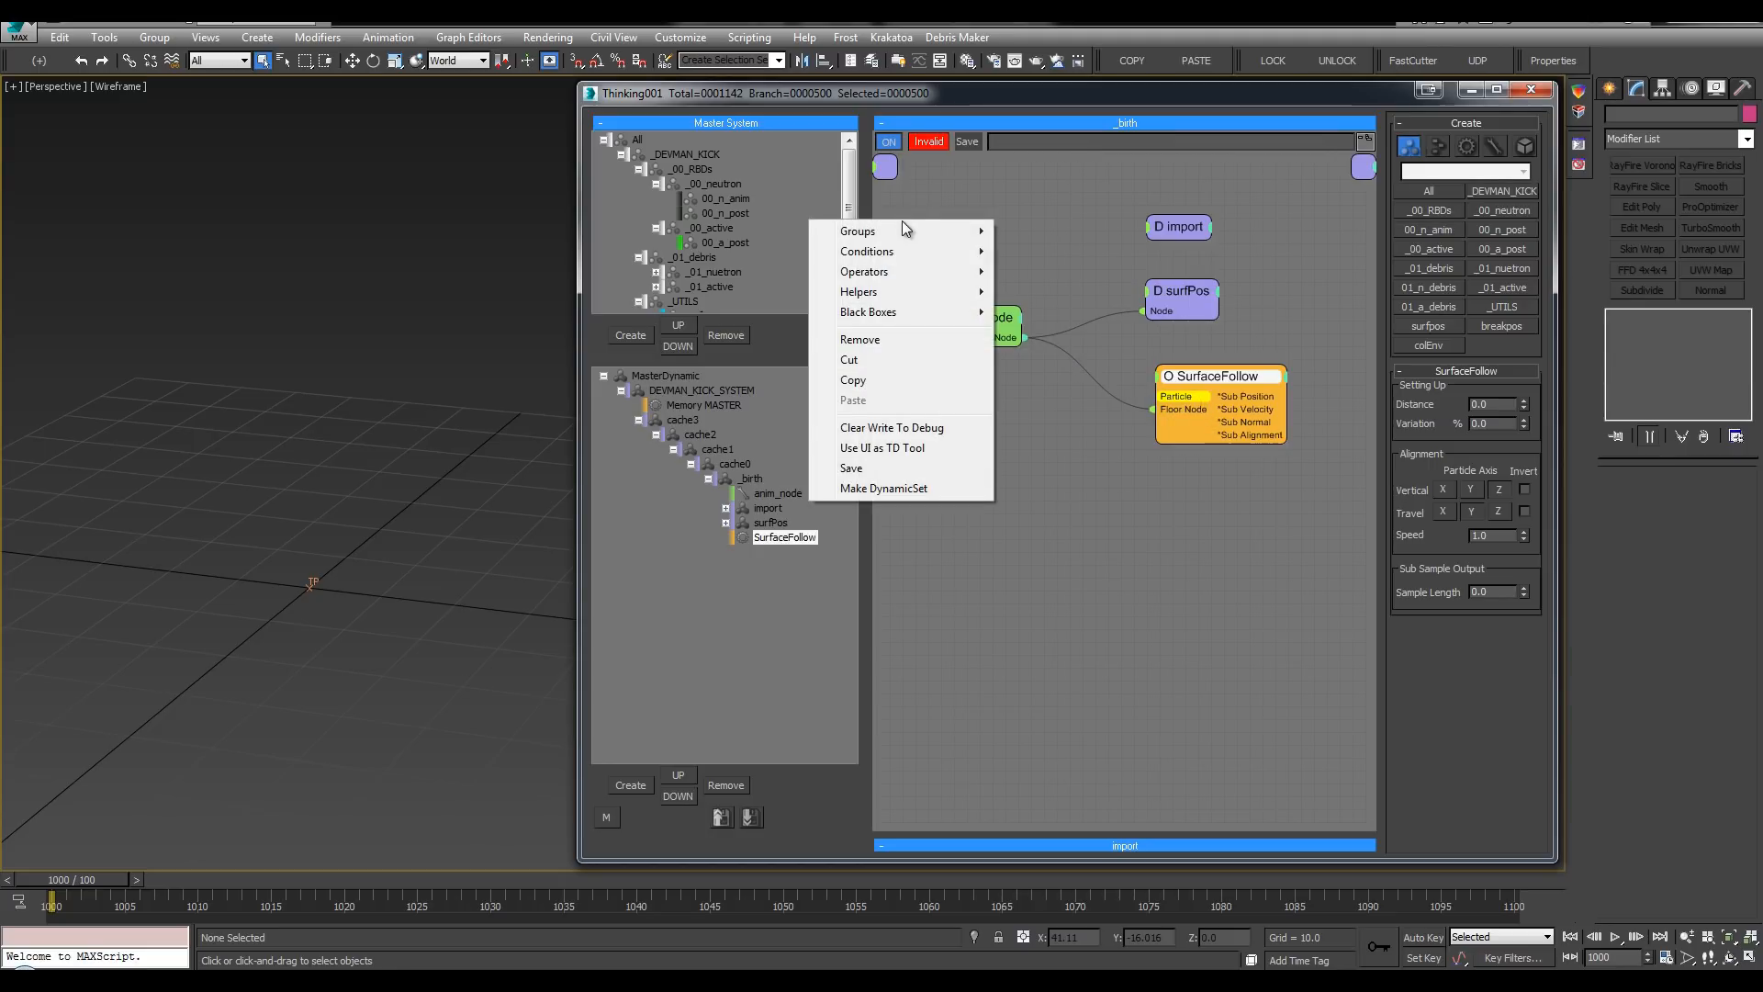
pyautogui.click(914, 217)
pyautogui.rightClick(922, 229)
pyautogui.moveTo(922, 229)
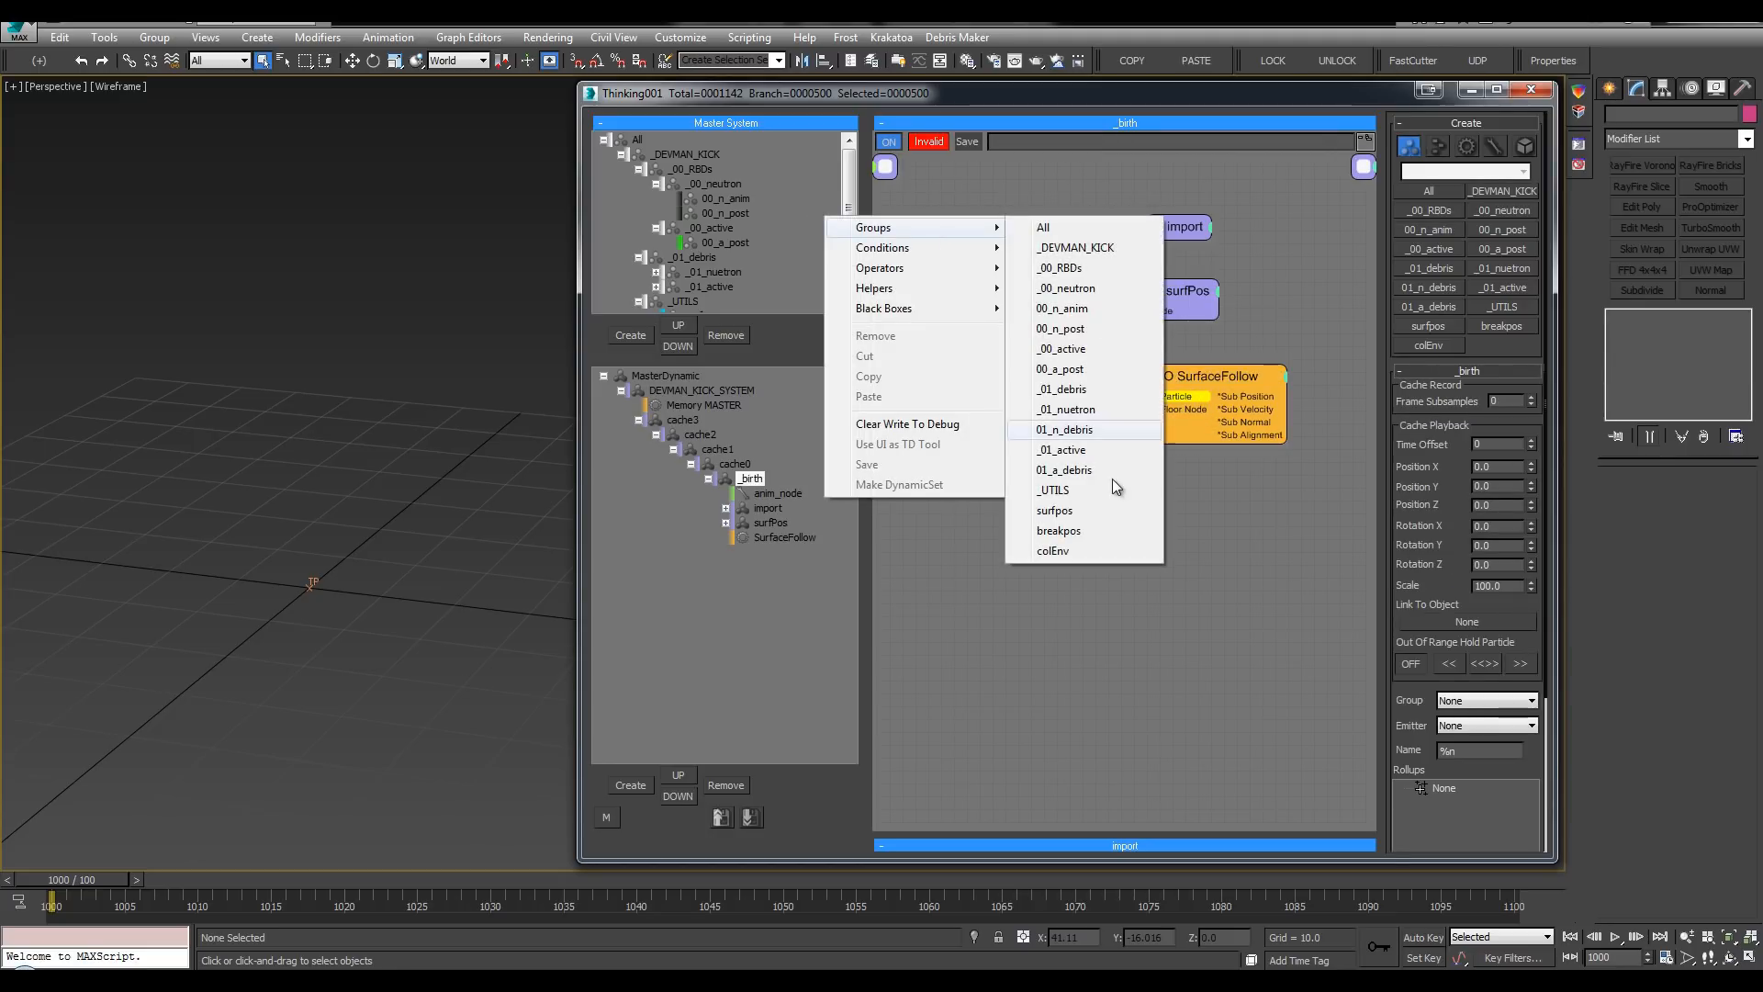
pyautogui.click(1054, 510)
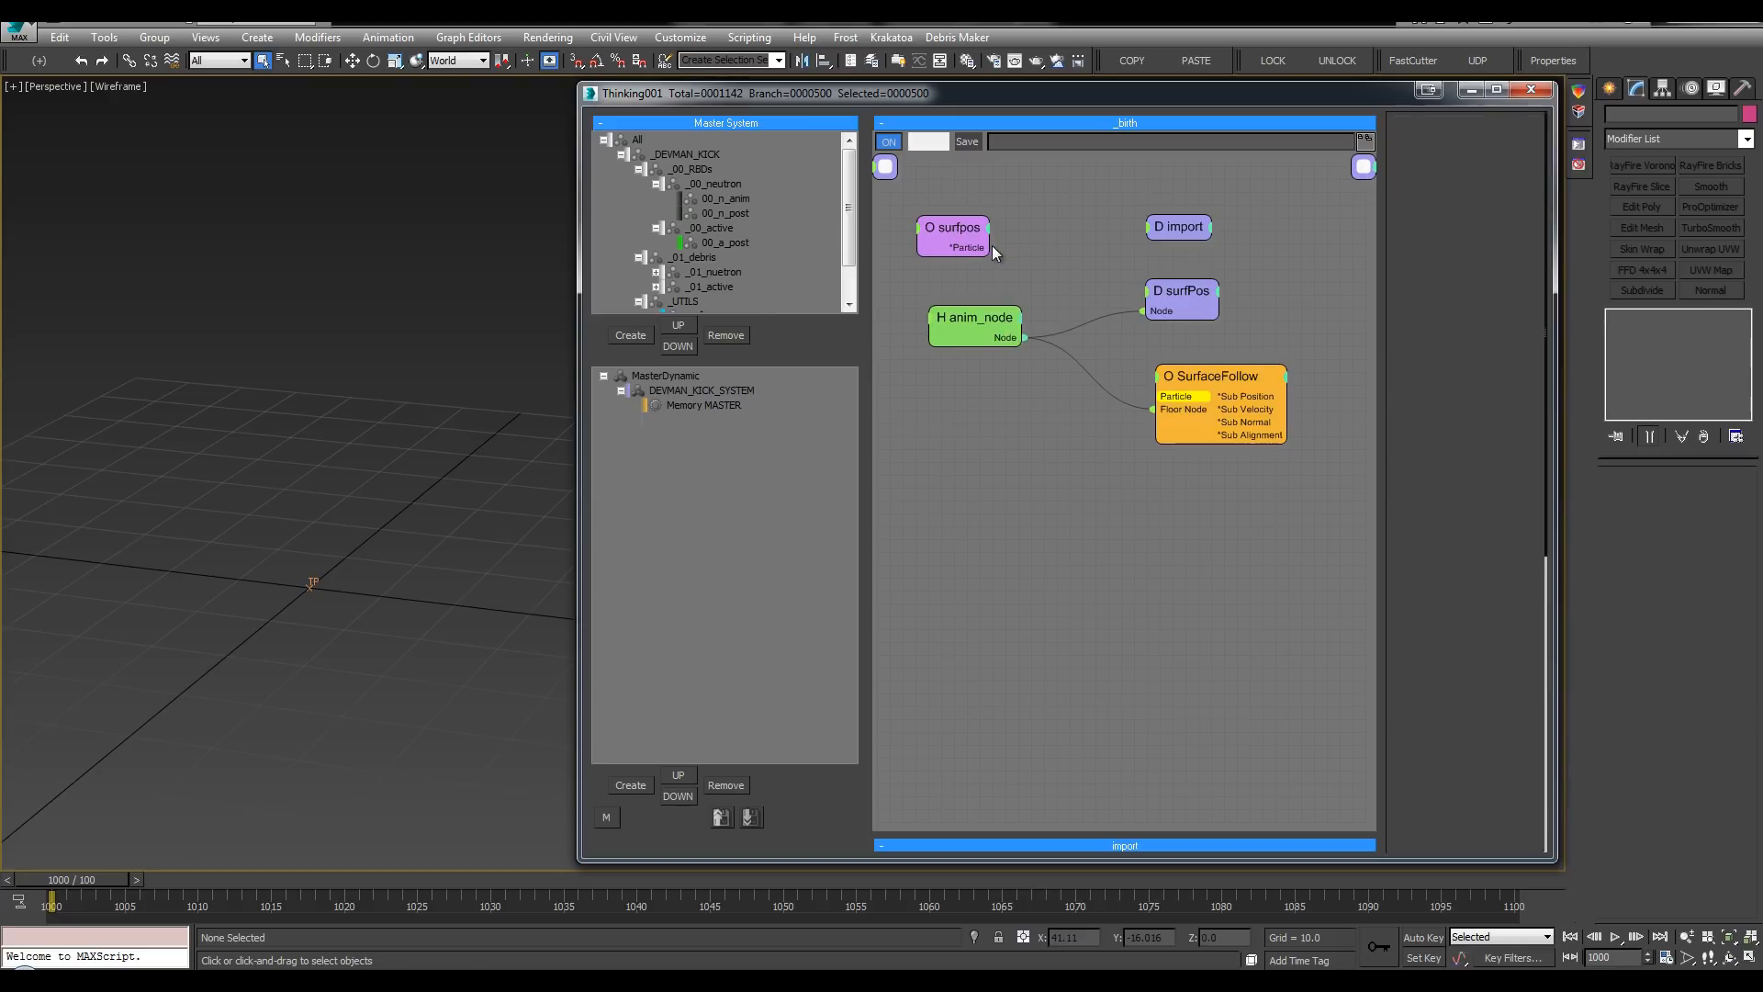
# Step: Connect the surfpos Particle output to SurfaceFollow's Particle input and show only the connected ports on SurfaceFollow
pyautogui.click(1179, 290)
pyautogui.moveTo(960, 230); pyautogui.dragTo(1159, 396)
pyautogui.doubleClick(1189, 379)
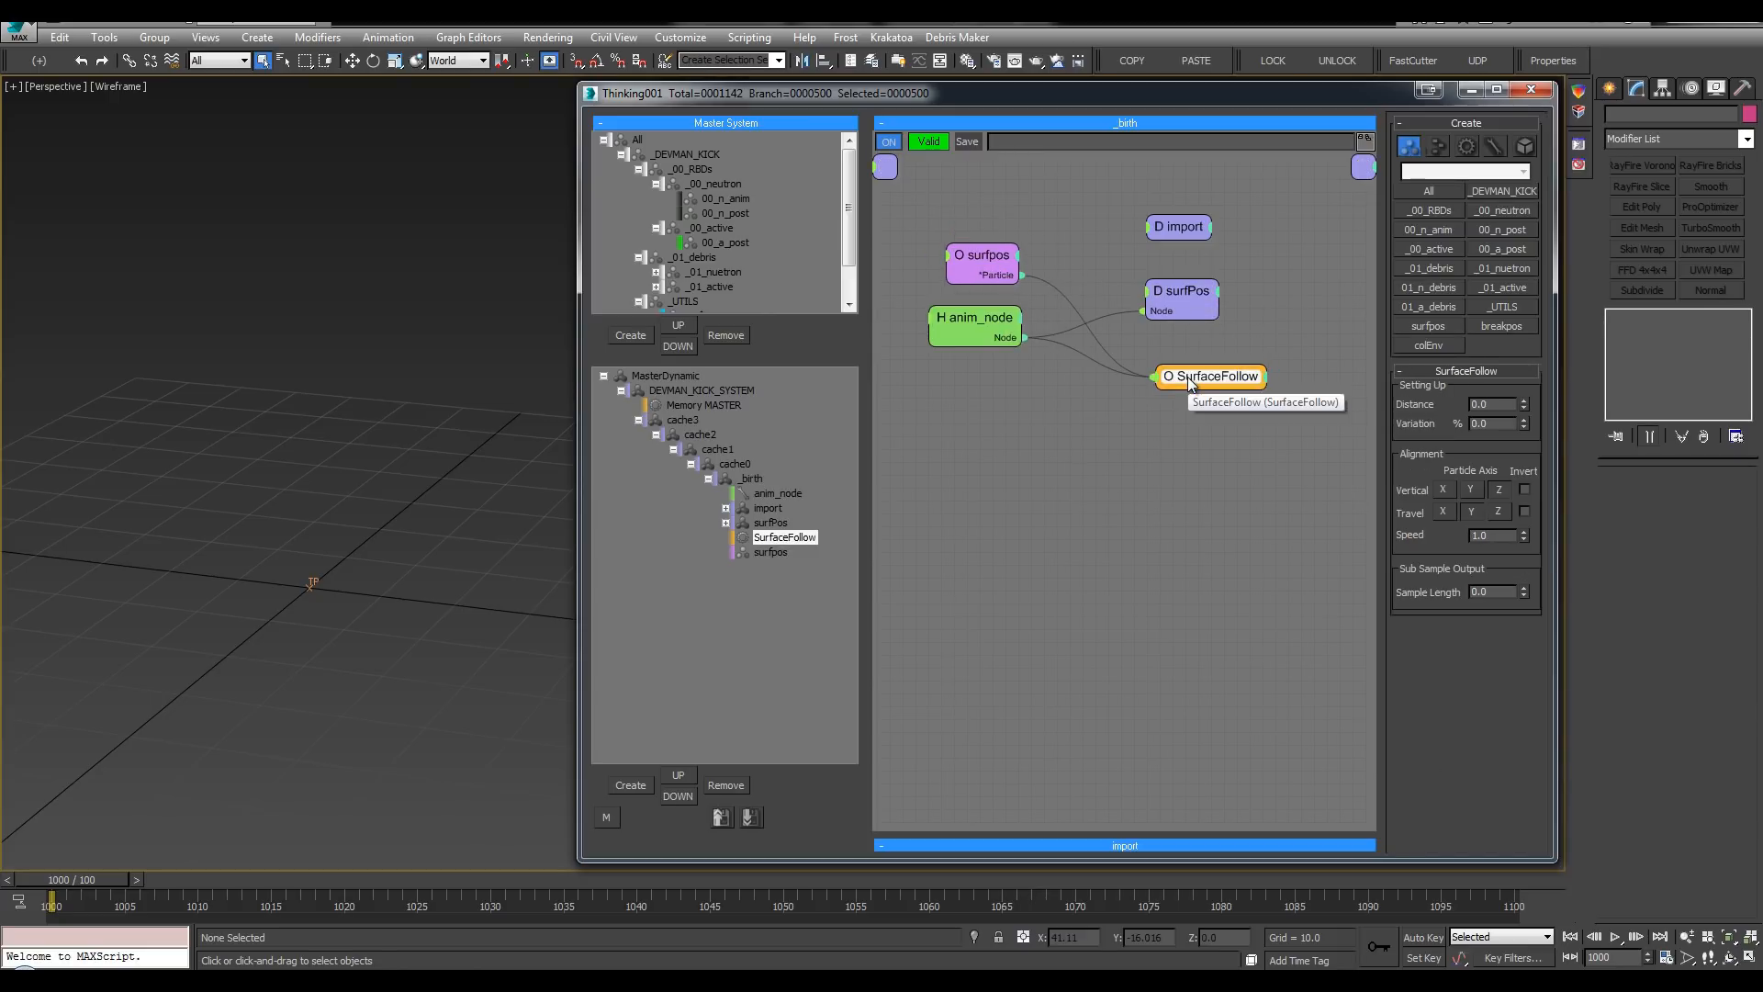
pyautogui.doubleClick(1189, 379)
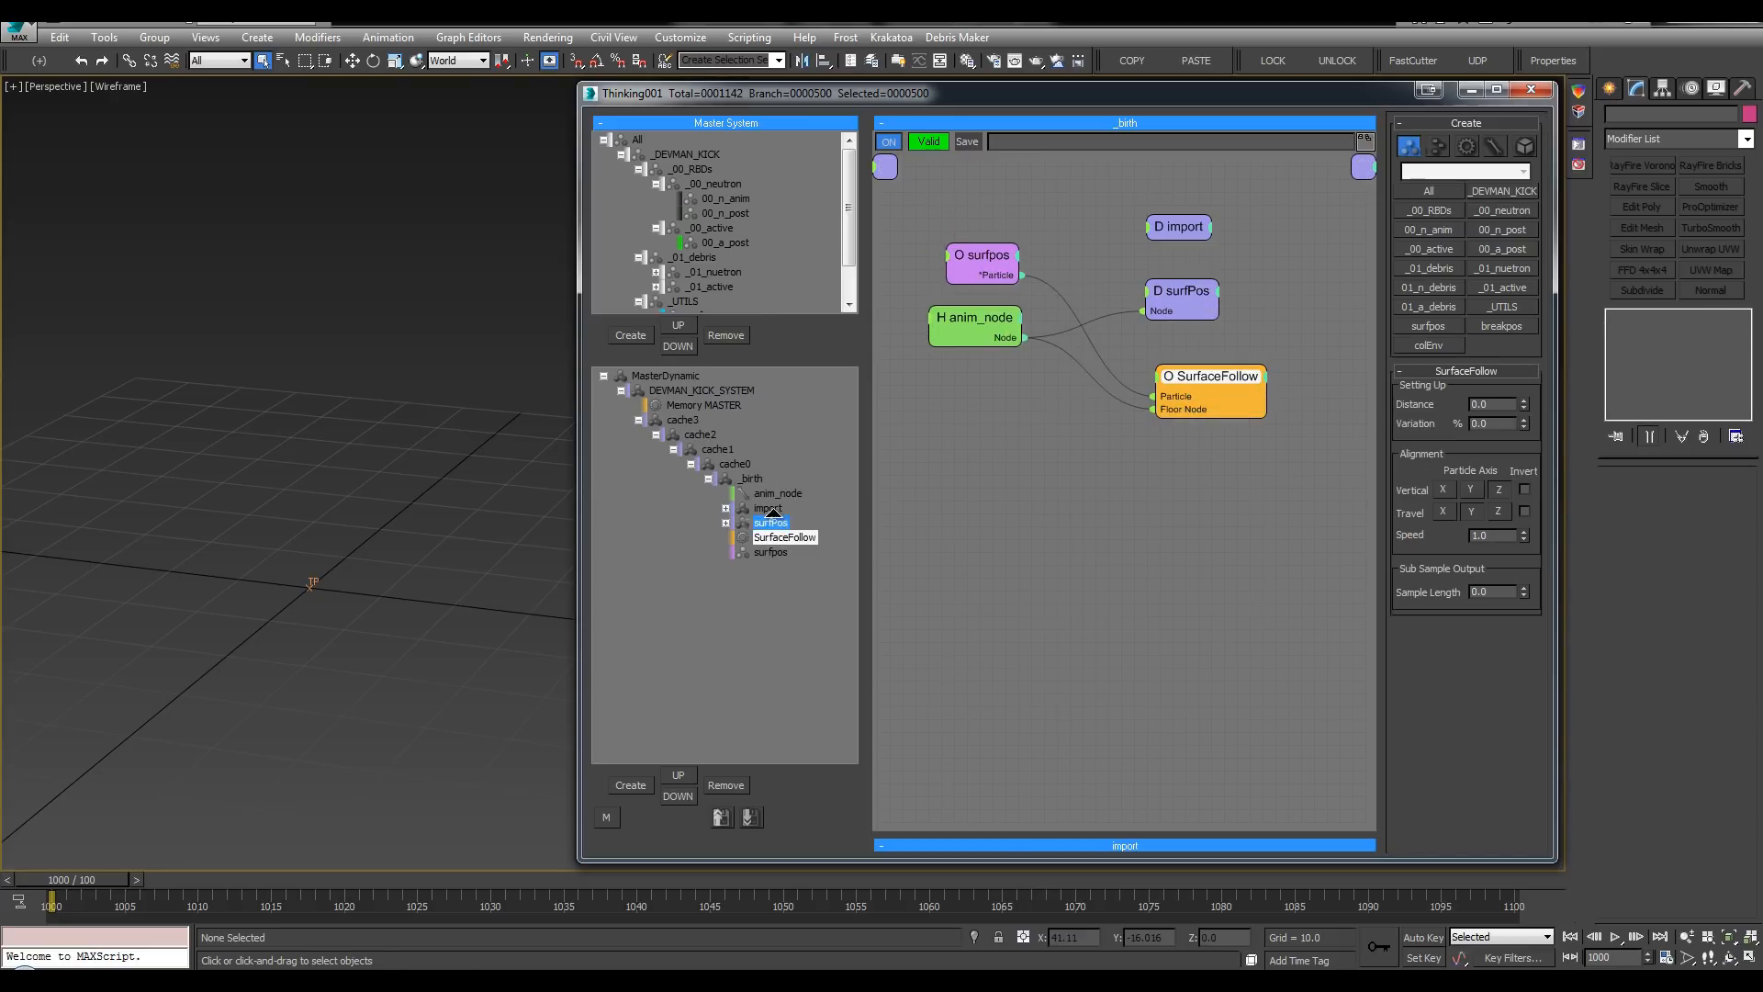
# Step: Make a DynamicSet from the SurfaceFollow operator and place it below surfPos in the _birth hierarchy
pyautogui.moveTo(773, 513); pyautogui.dragTo(773, 523)
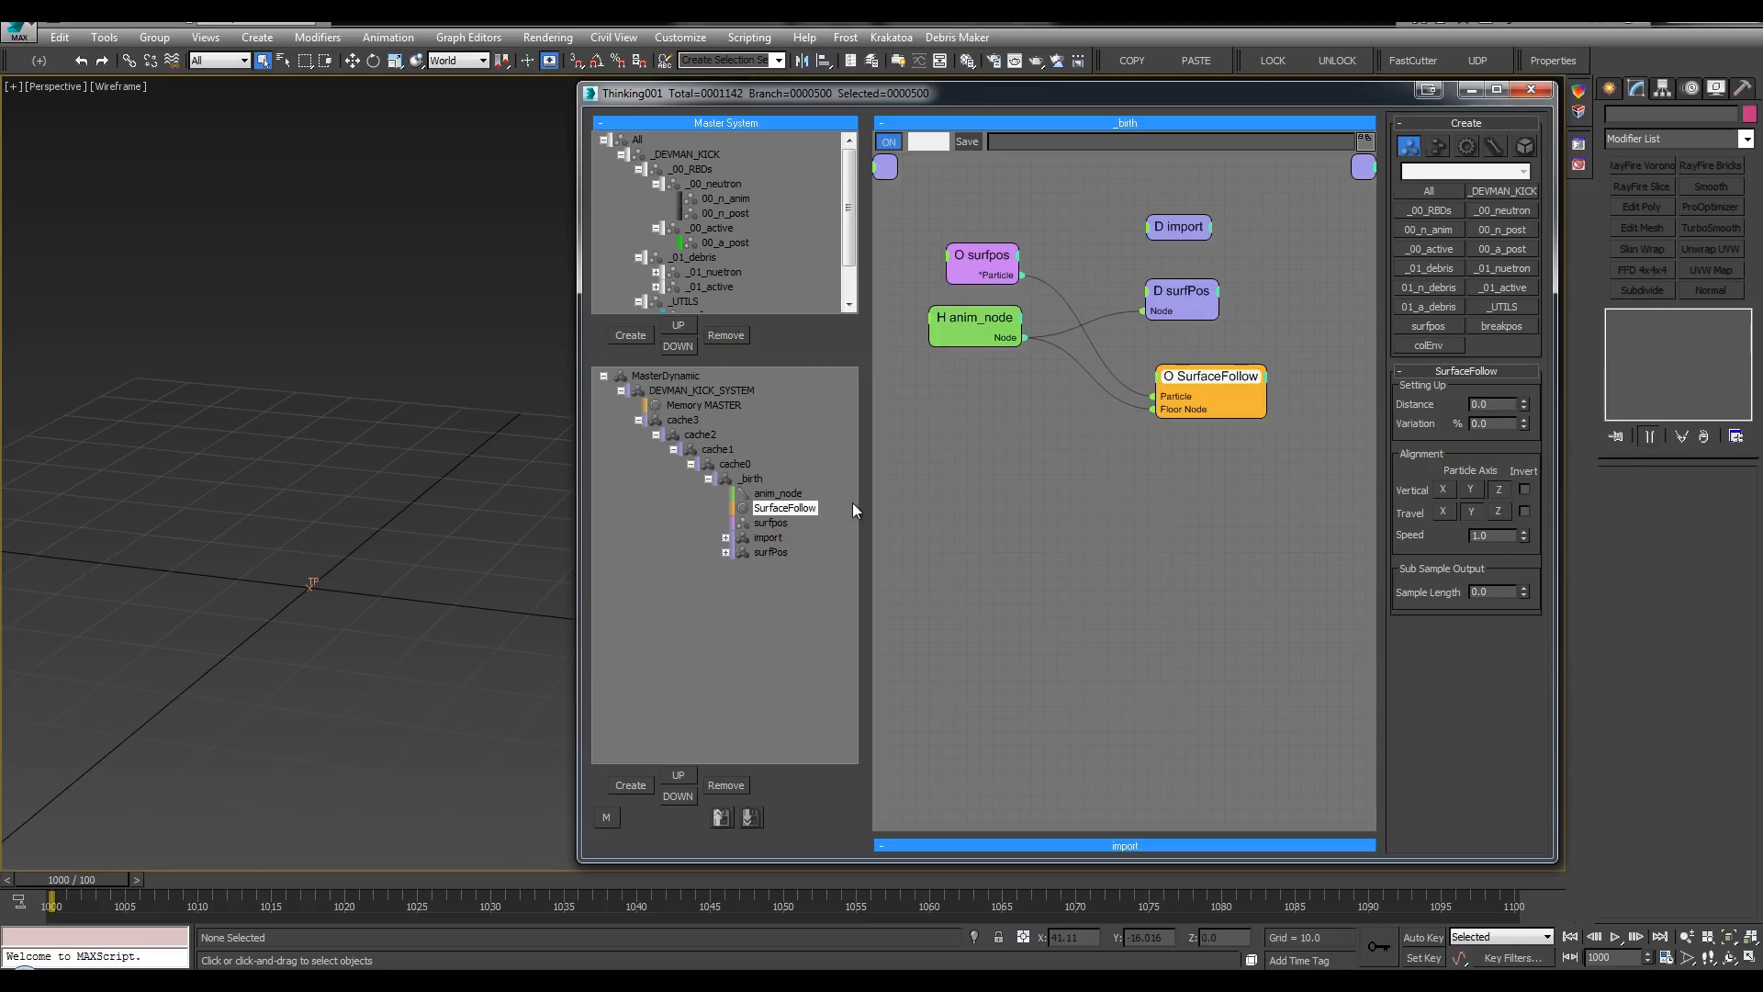
pyautogui.moveTo(1215, 384); pyautogui.dragTo(1219, 381)
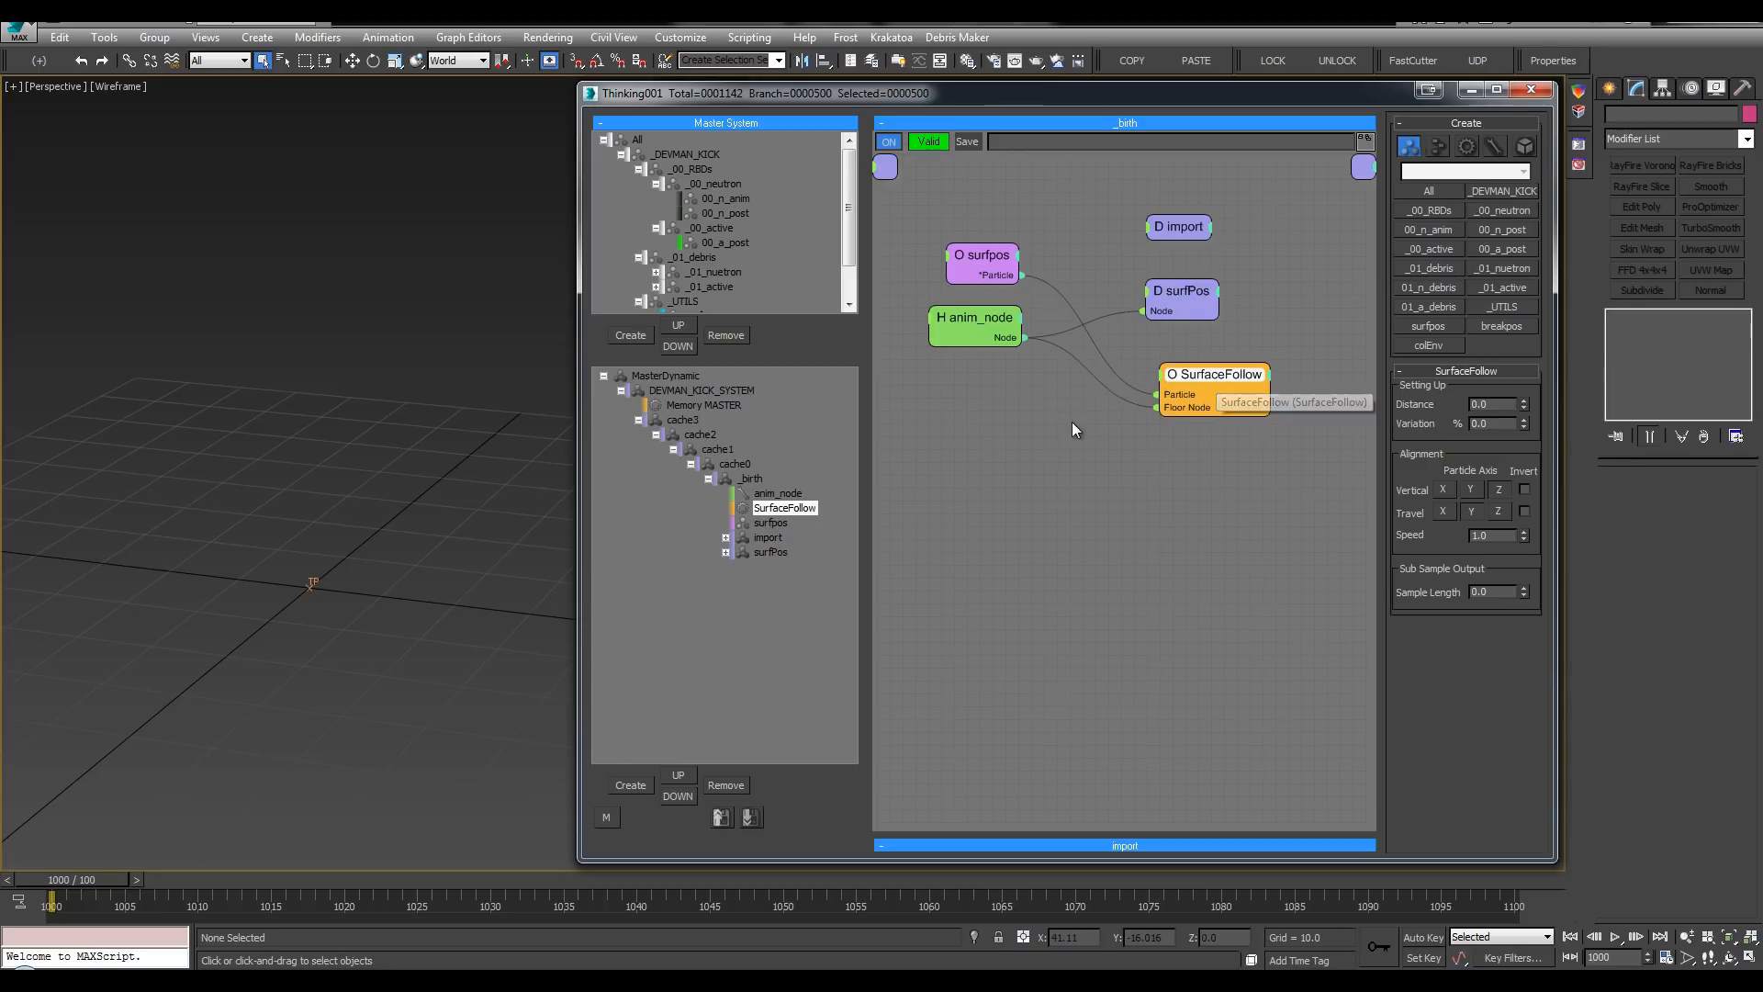
pyautogui.rightClick(1075, 430)
pyautogui.click(1130, 663)
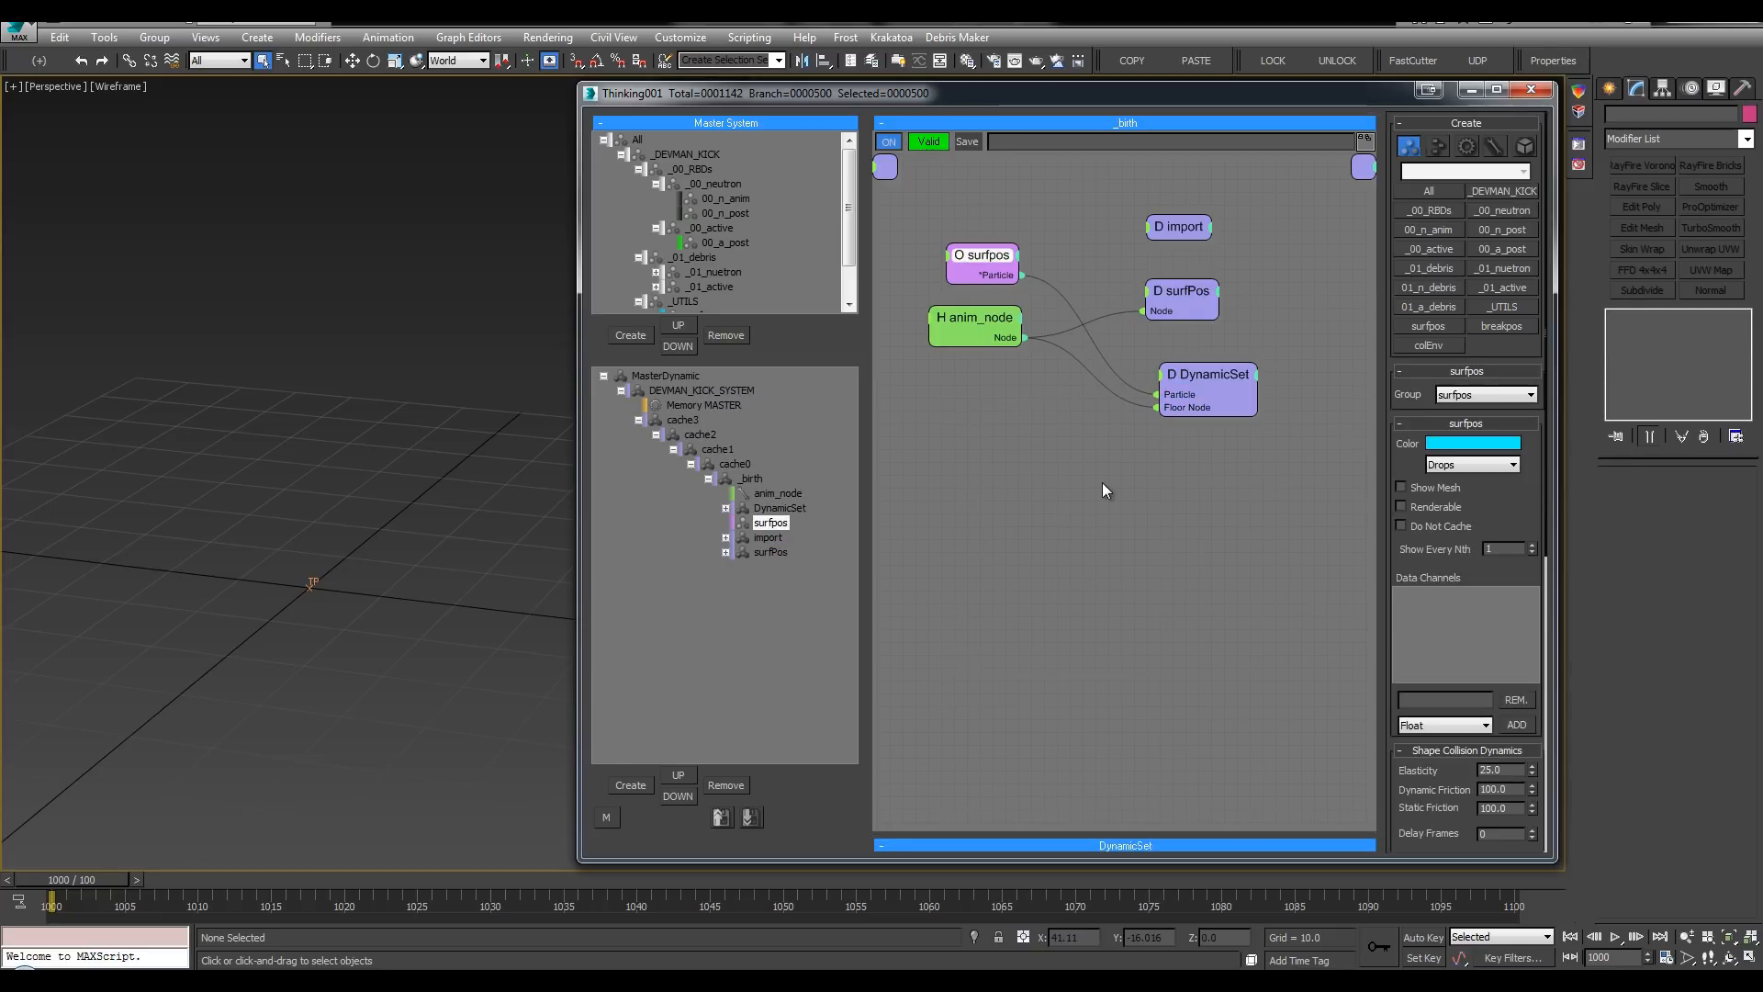
pyautogui.moveTo(1198, 373); pyautogui.dragTo(1170, 357)
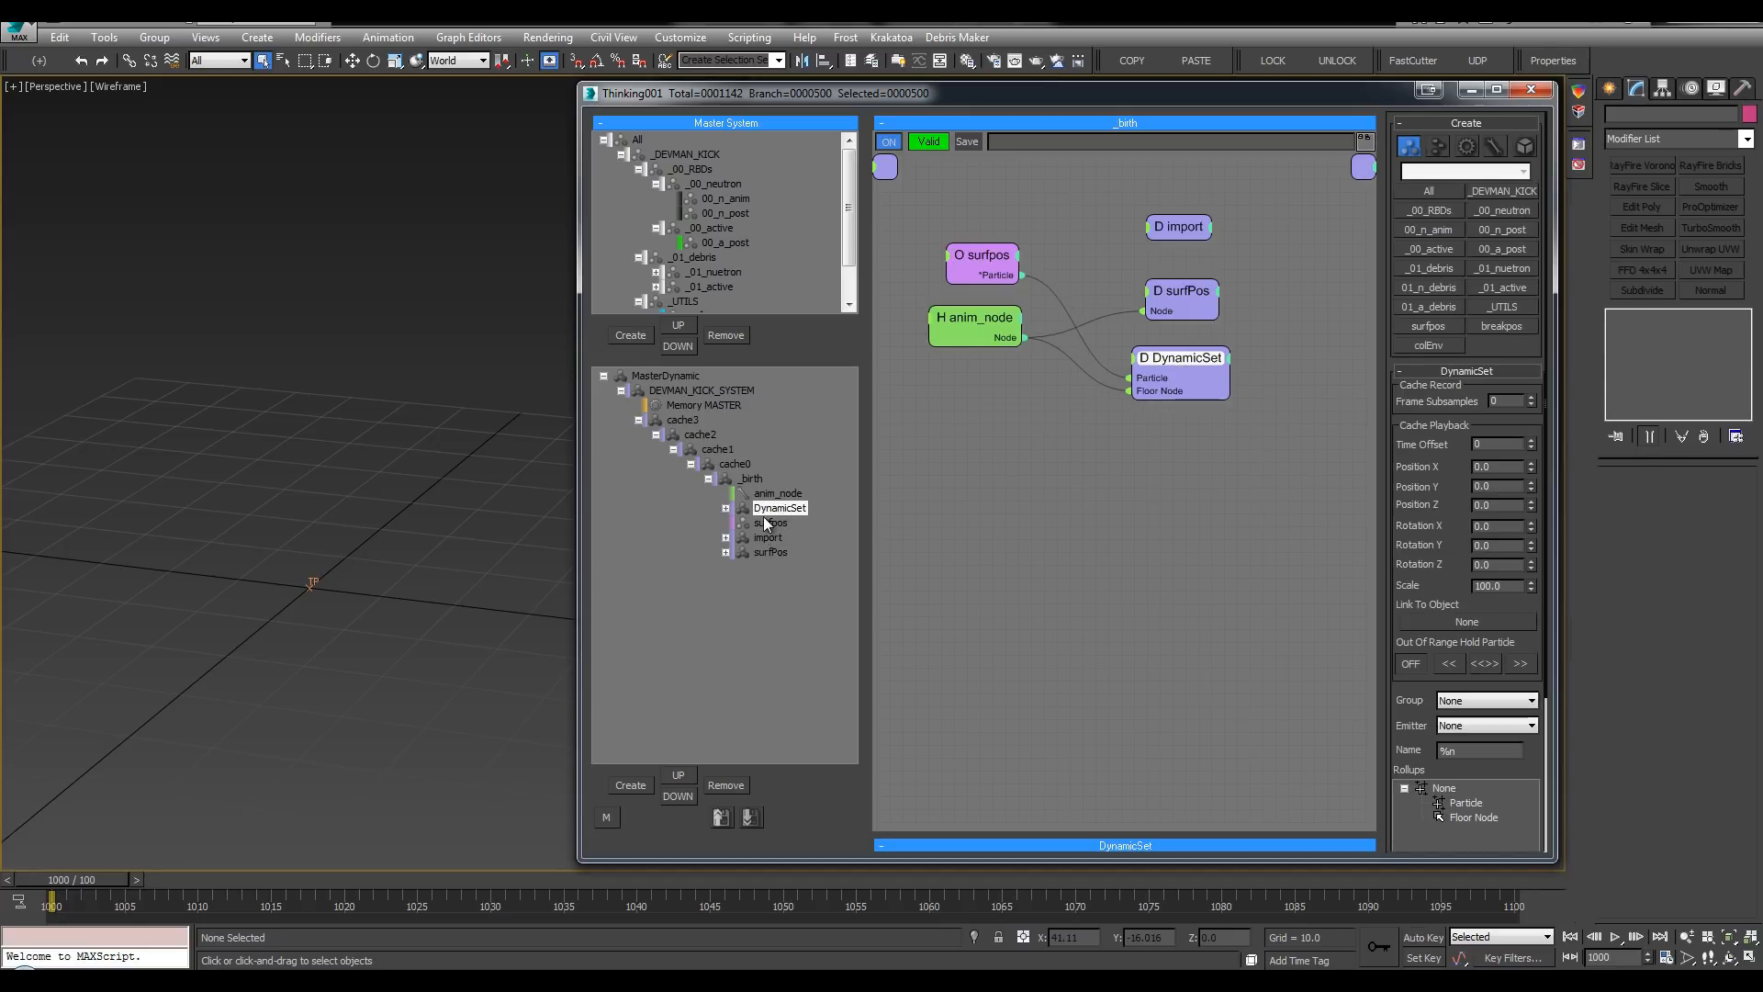
pyautogui.moveTo(767, 552); pyautogui.dragTo(764, 553)
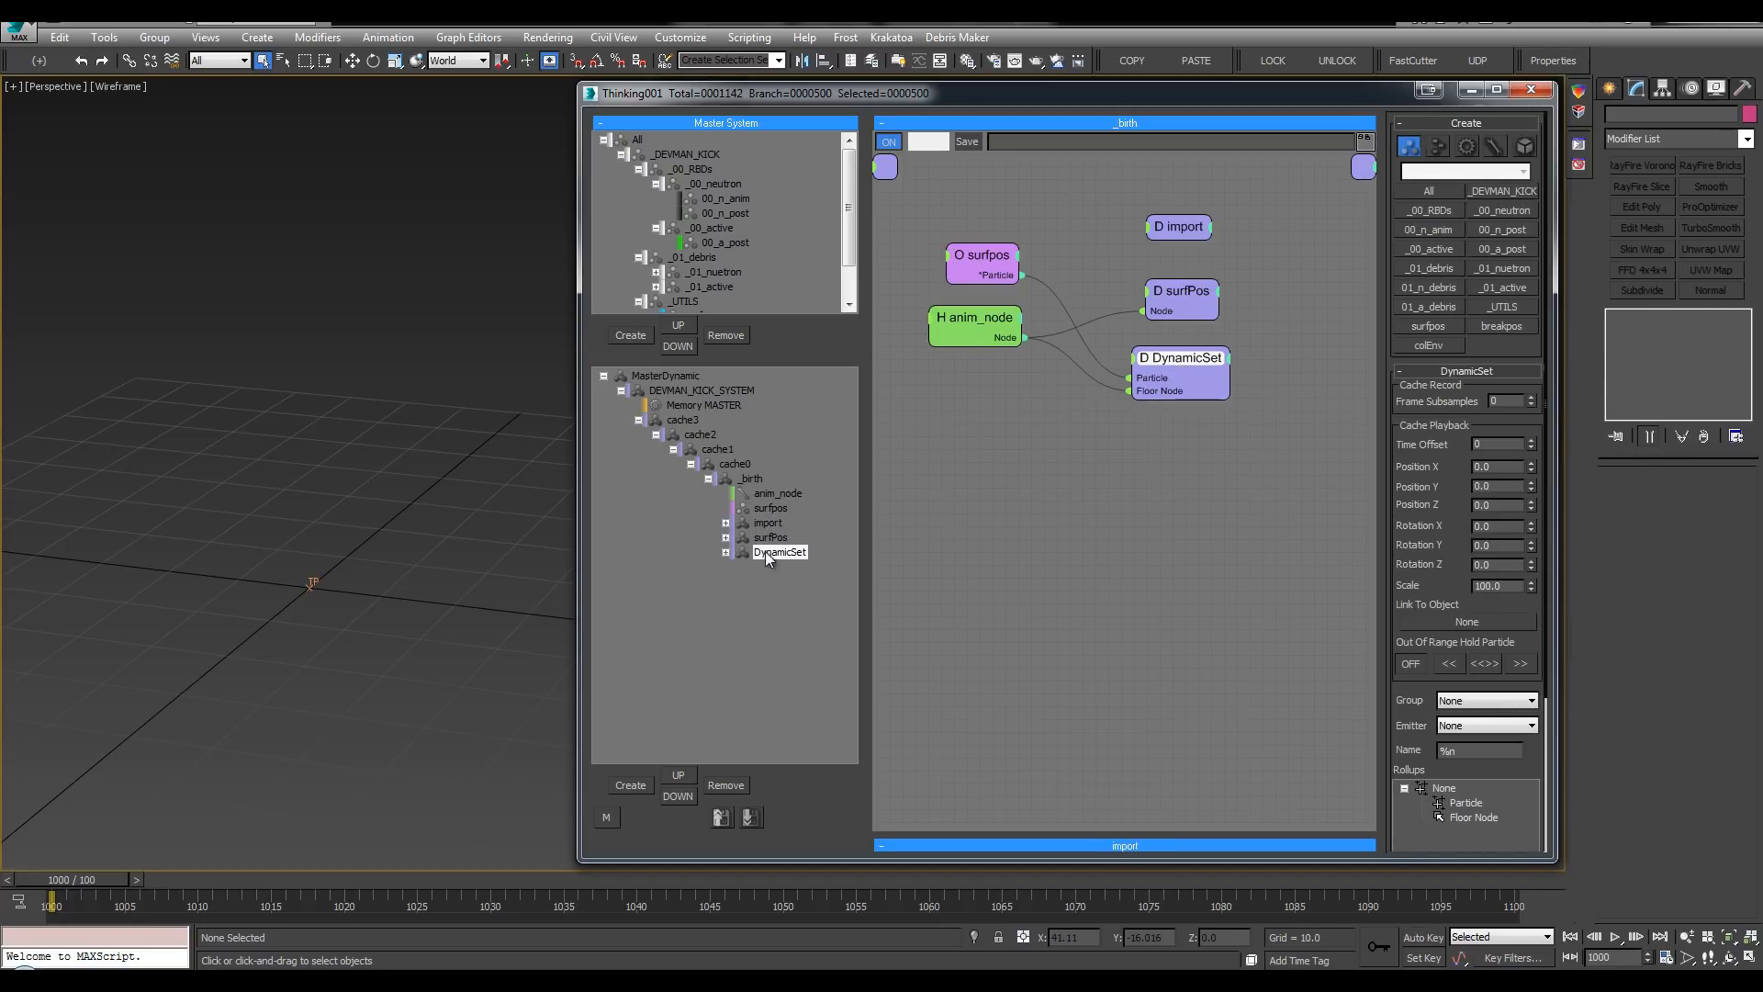
# Step: Expose and remove the ON input of the SurfaceFollow operator inside the new DynamicSet
pyautogui.click(762, 552)
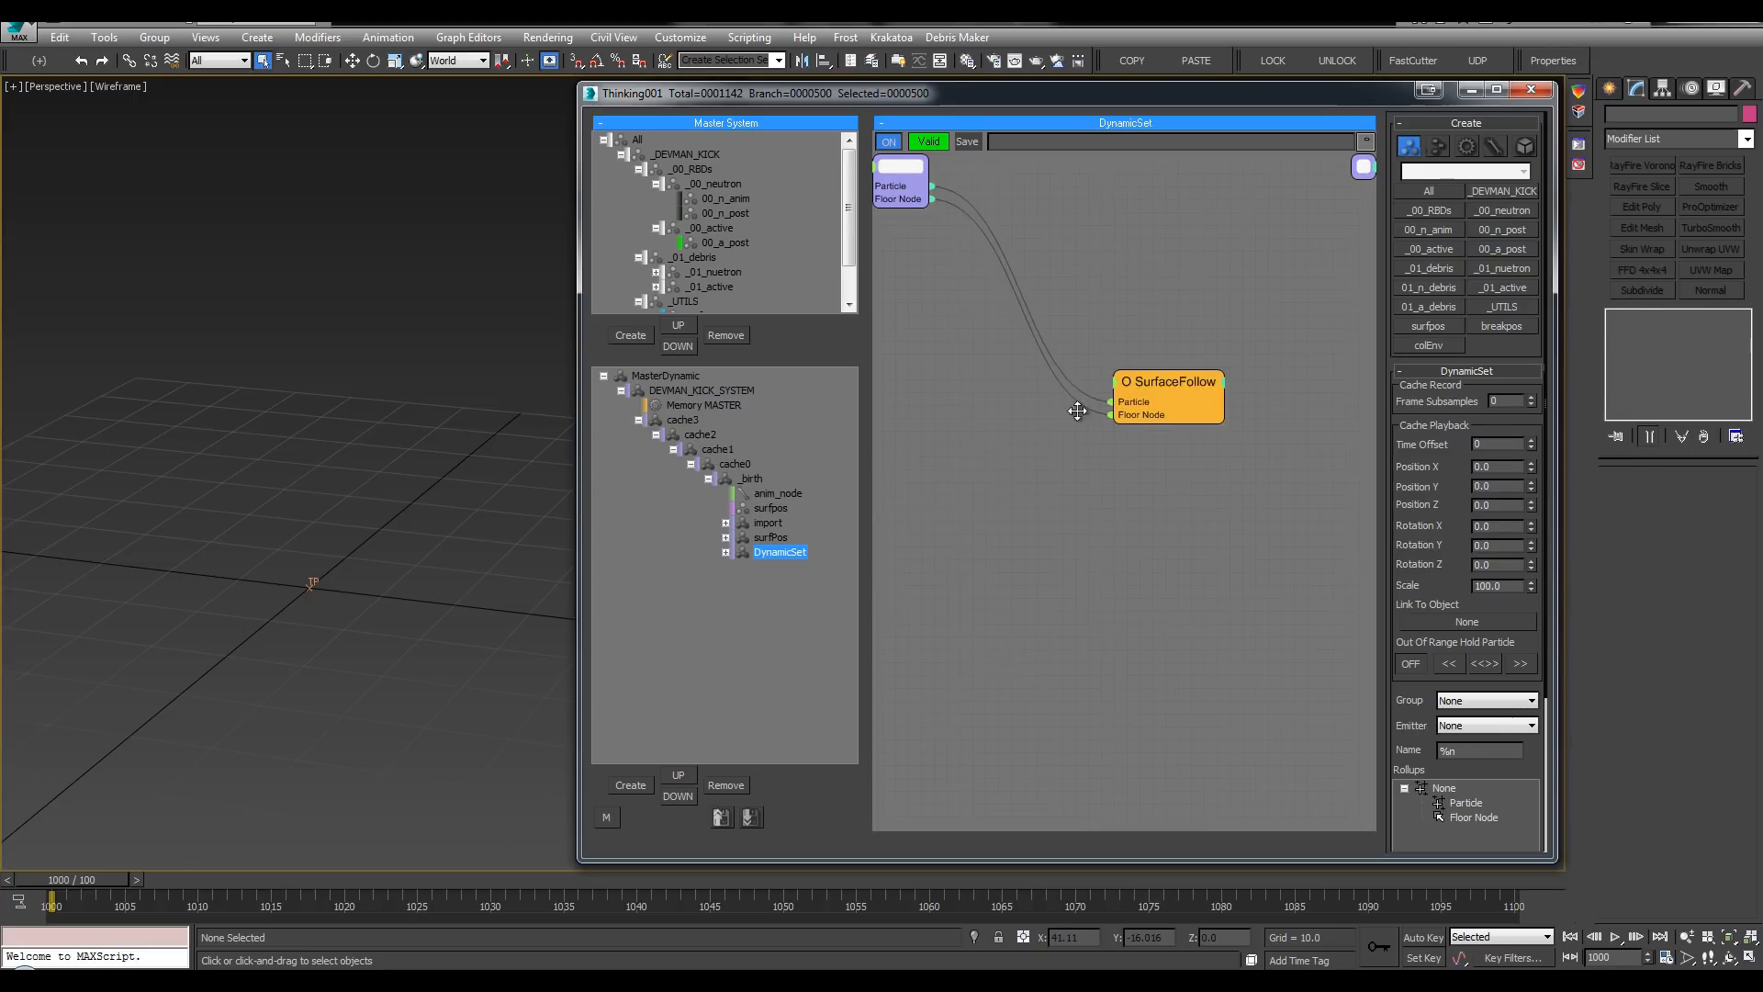
pyautogui.click(1150, 260)
pyautogui.click(1176, 271)
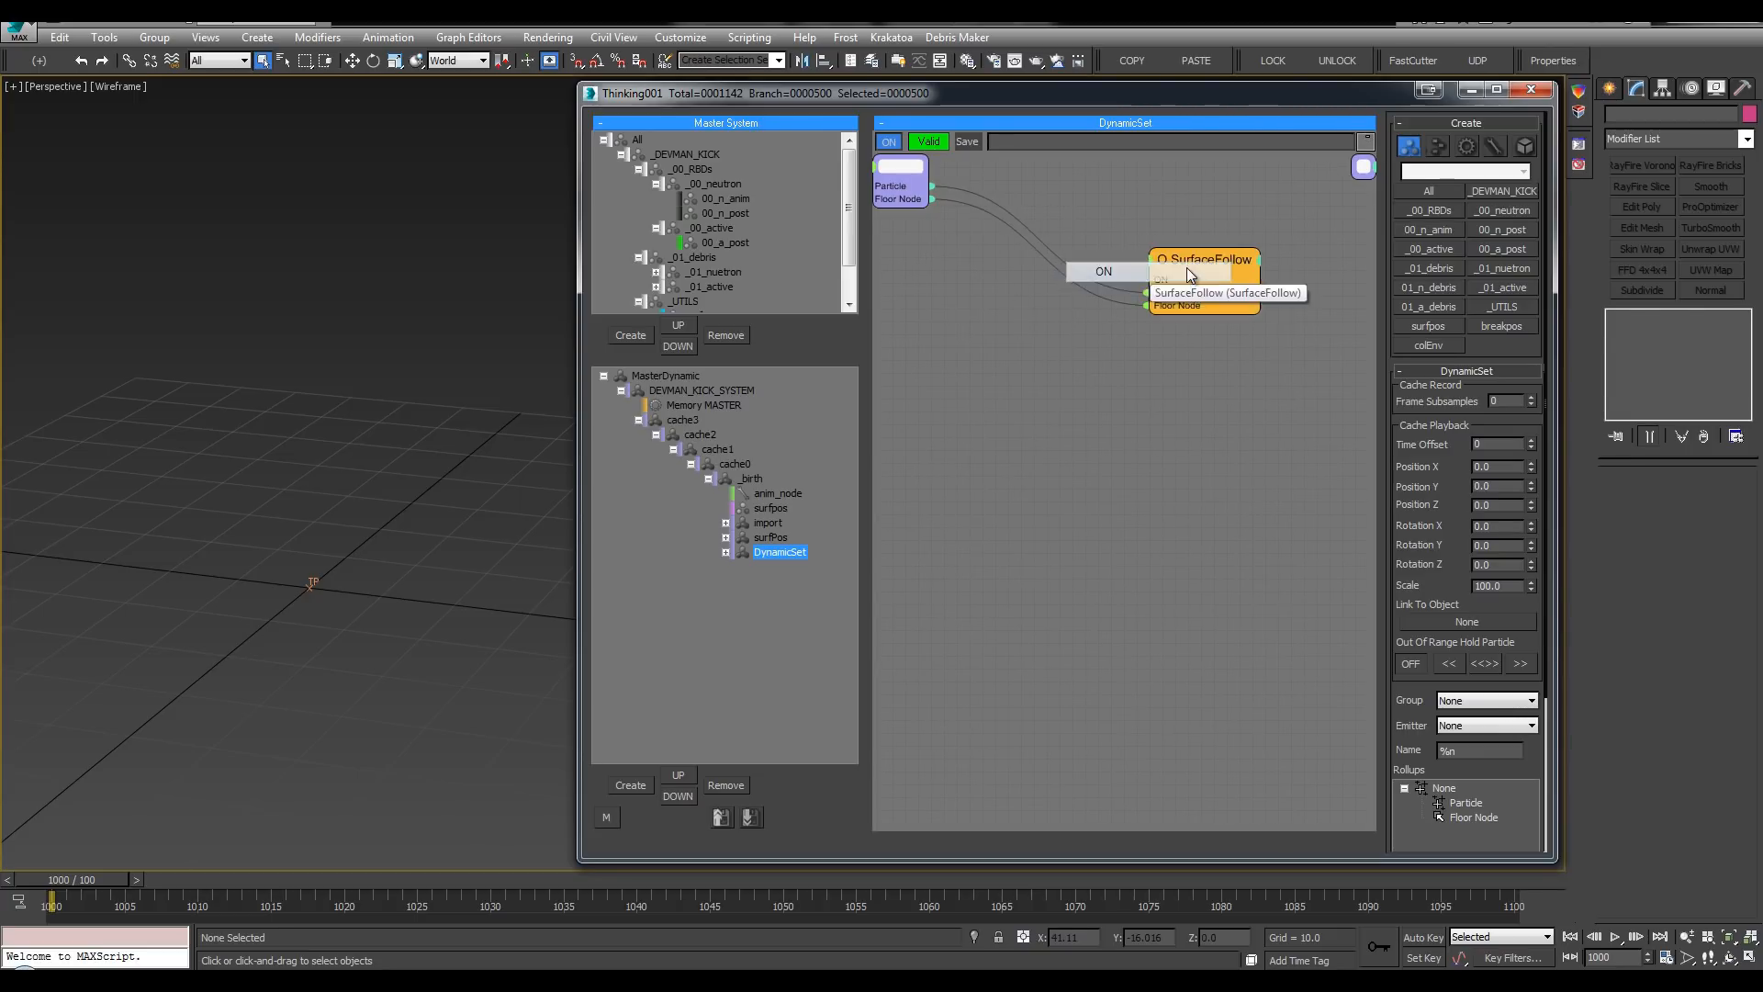
pyautogui.click(1154, 258)
pyautogui.click(1159, 270)
# Step: Return to the _birth network and rename the SurfaceFollow DynamicSet as attach
pyautogui.click(771, 508)
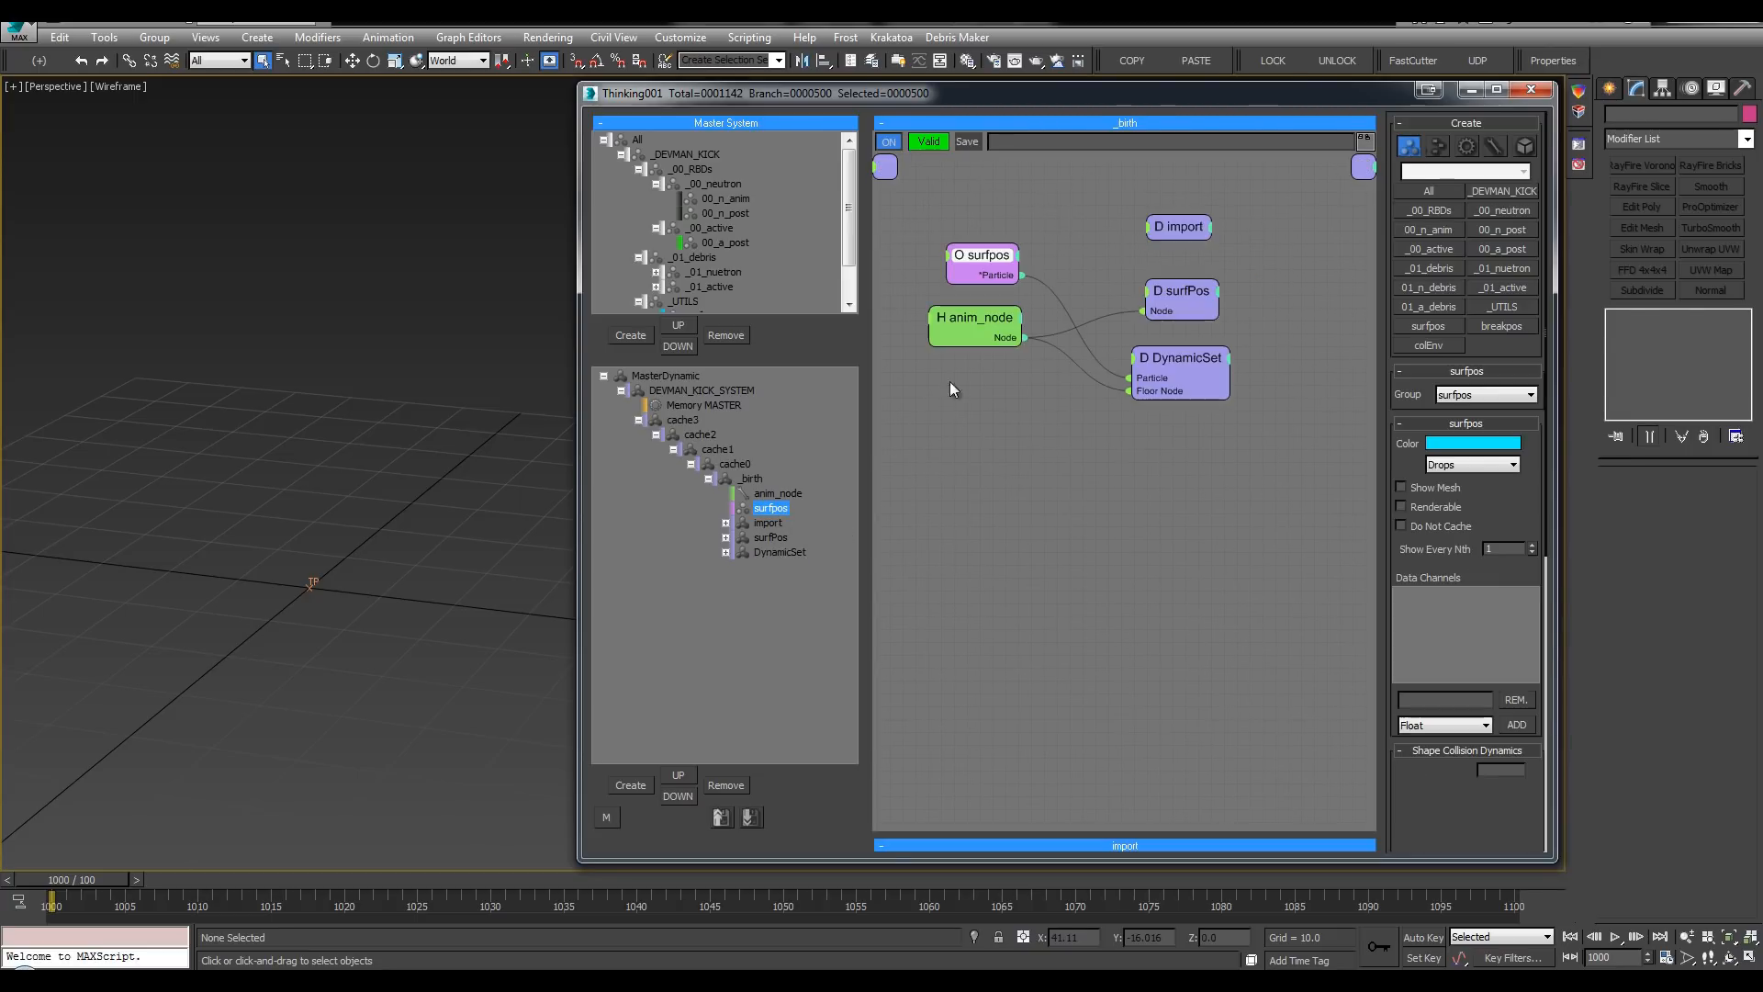
pyautogui.moveTo(1072, 453); pyautogui.dragTo(1087, 475, button='middle')
pyautogui.moveTo(1172, 393); pyautogui.dragTo(1188, 401)
pyautogui.doubleClick(1205, 386)
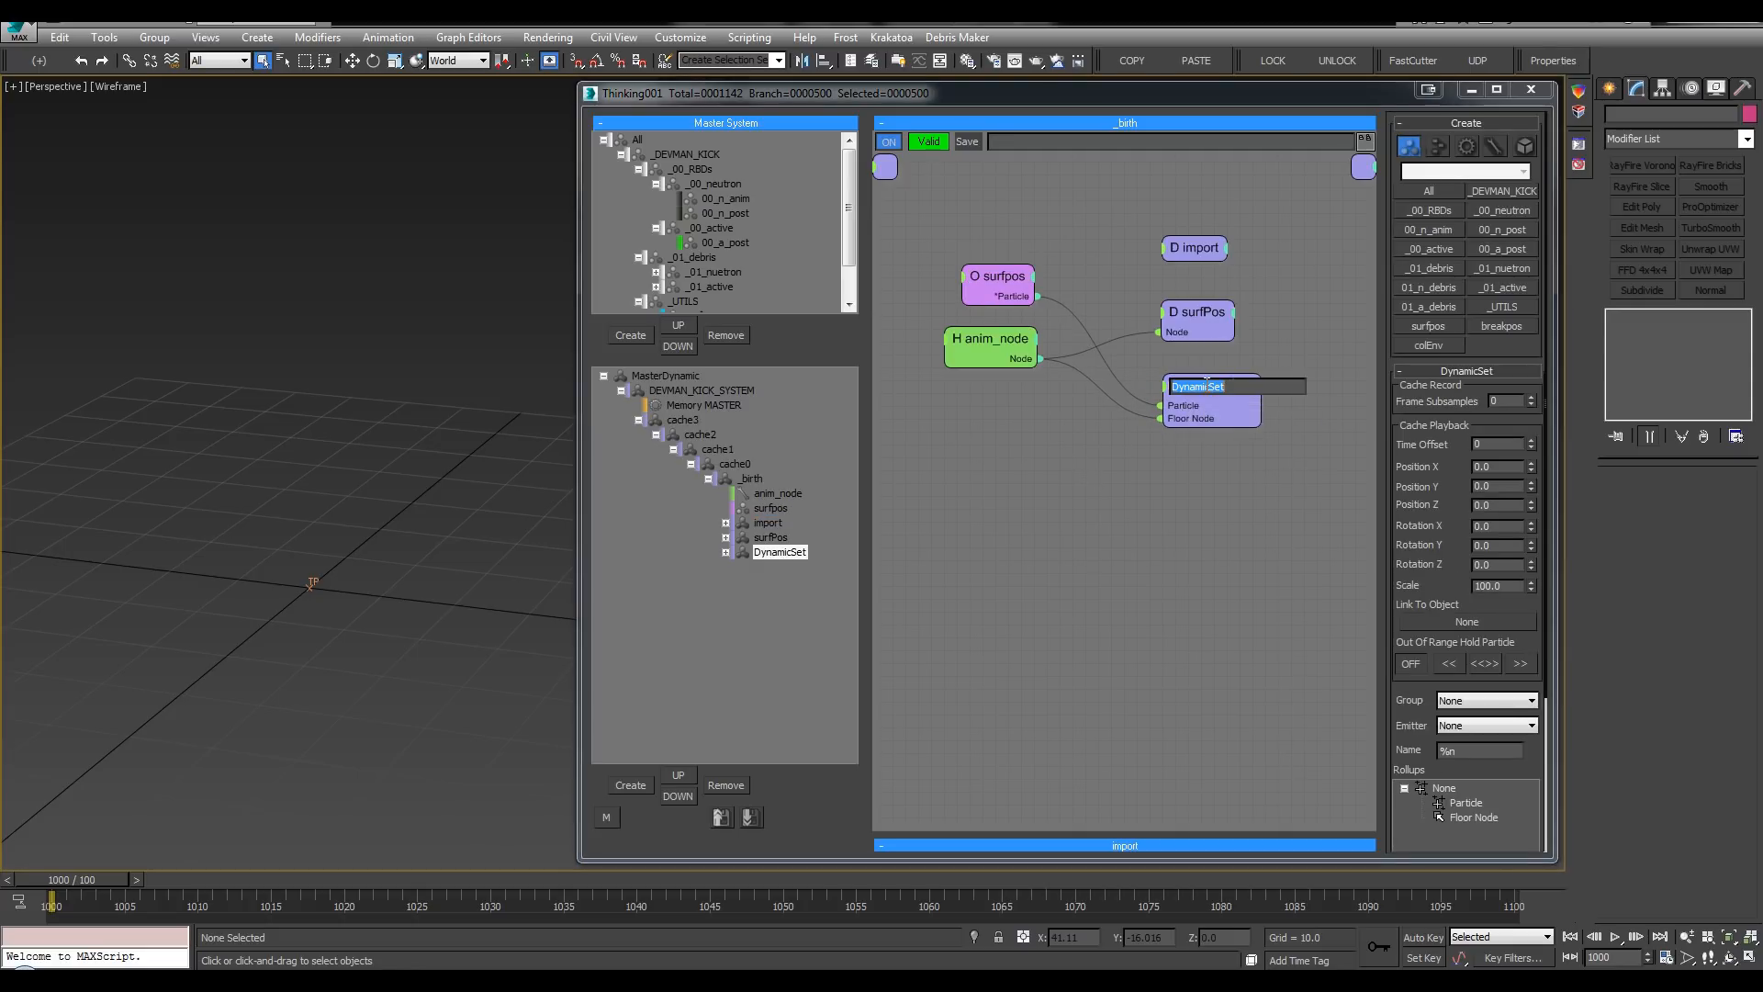
pyautogui.write('attach')
pyautogui.press('Return')
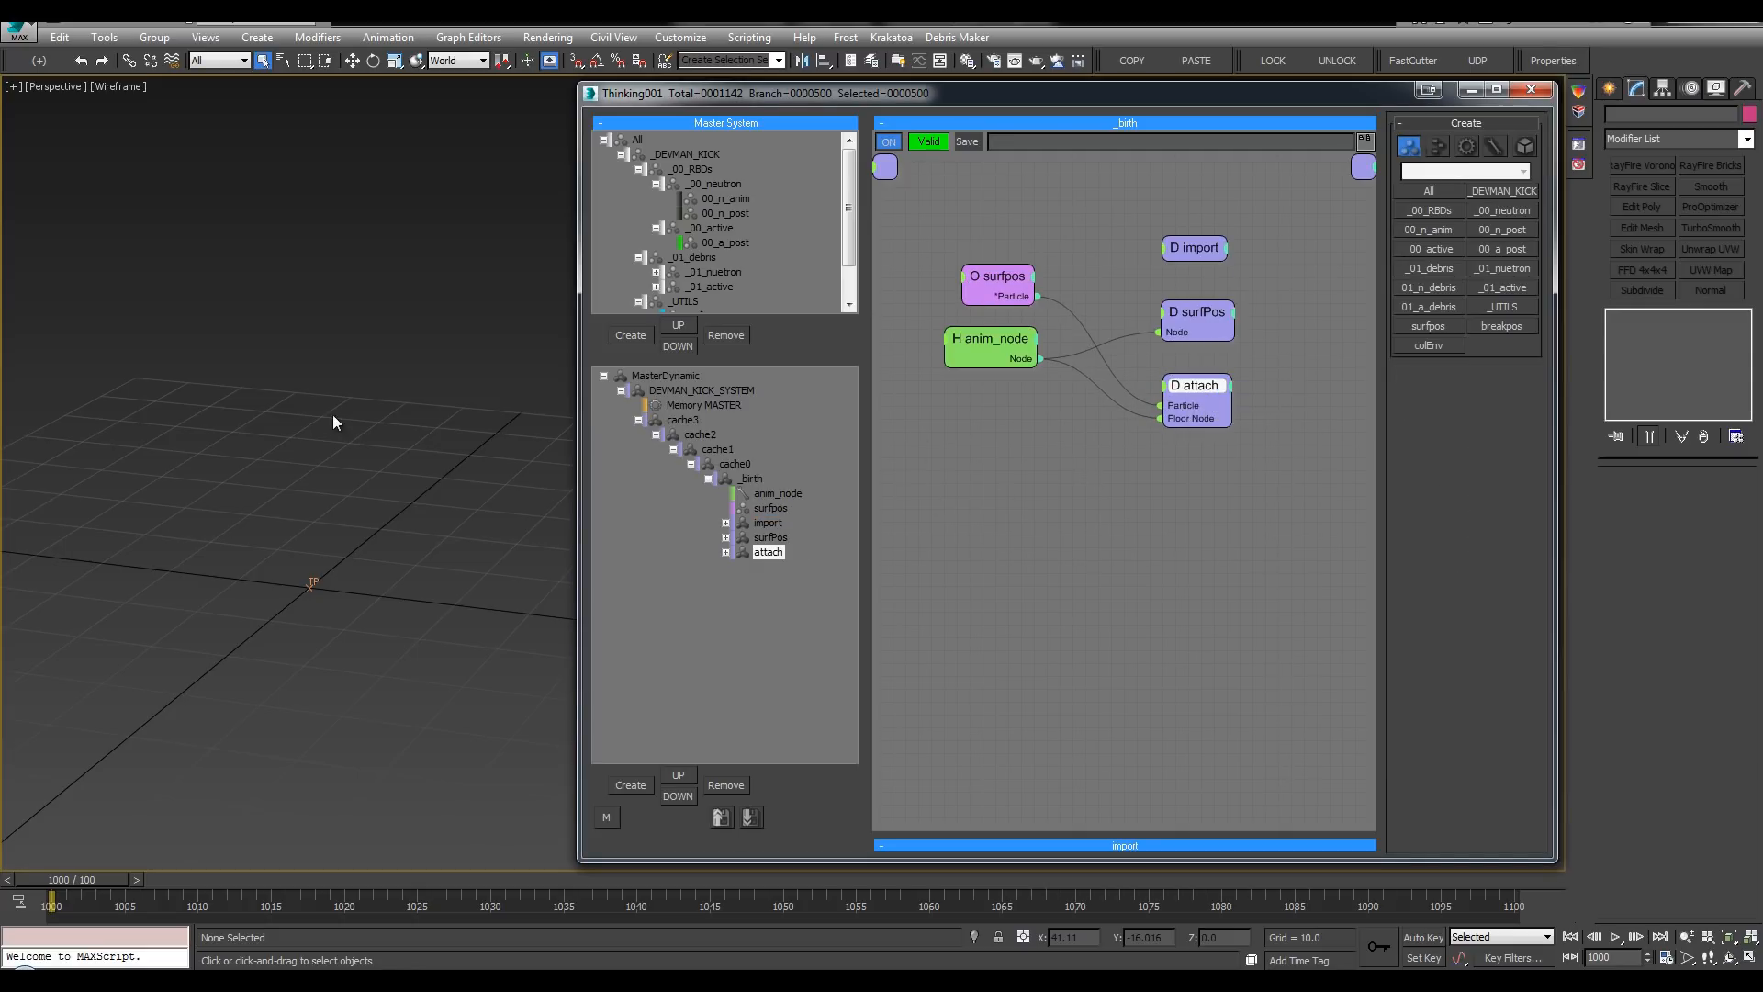
# Step: Advance to frame 1001 and play the animation to check that the surface particles follow the moving leg
pyautogui.press('.')
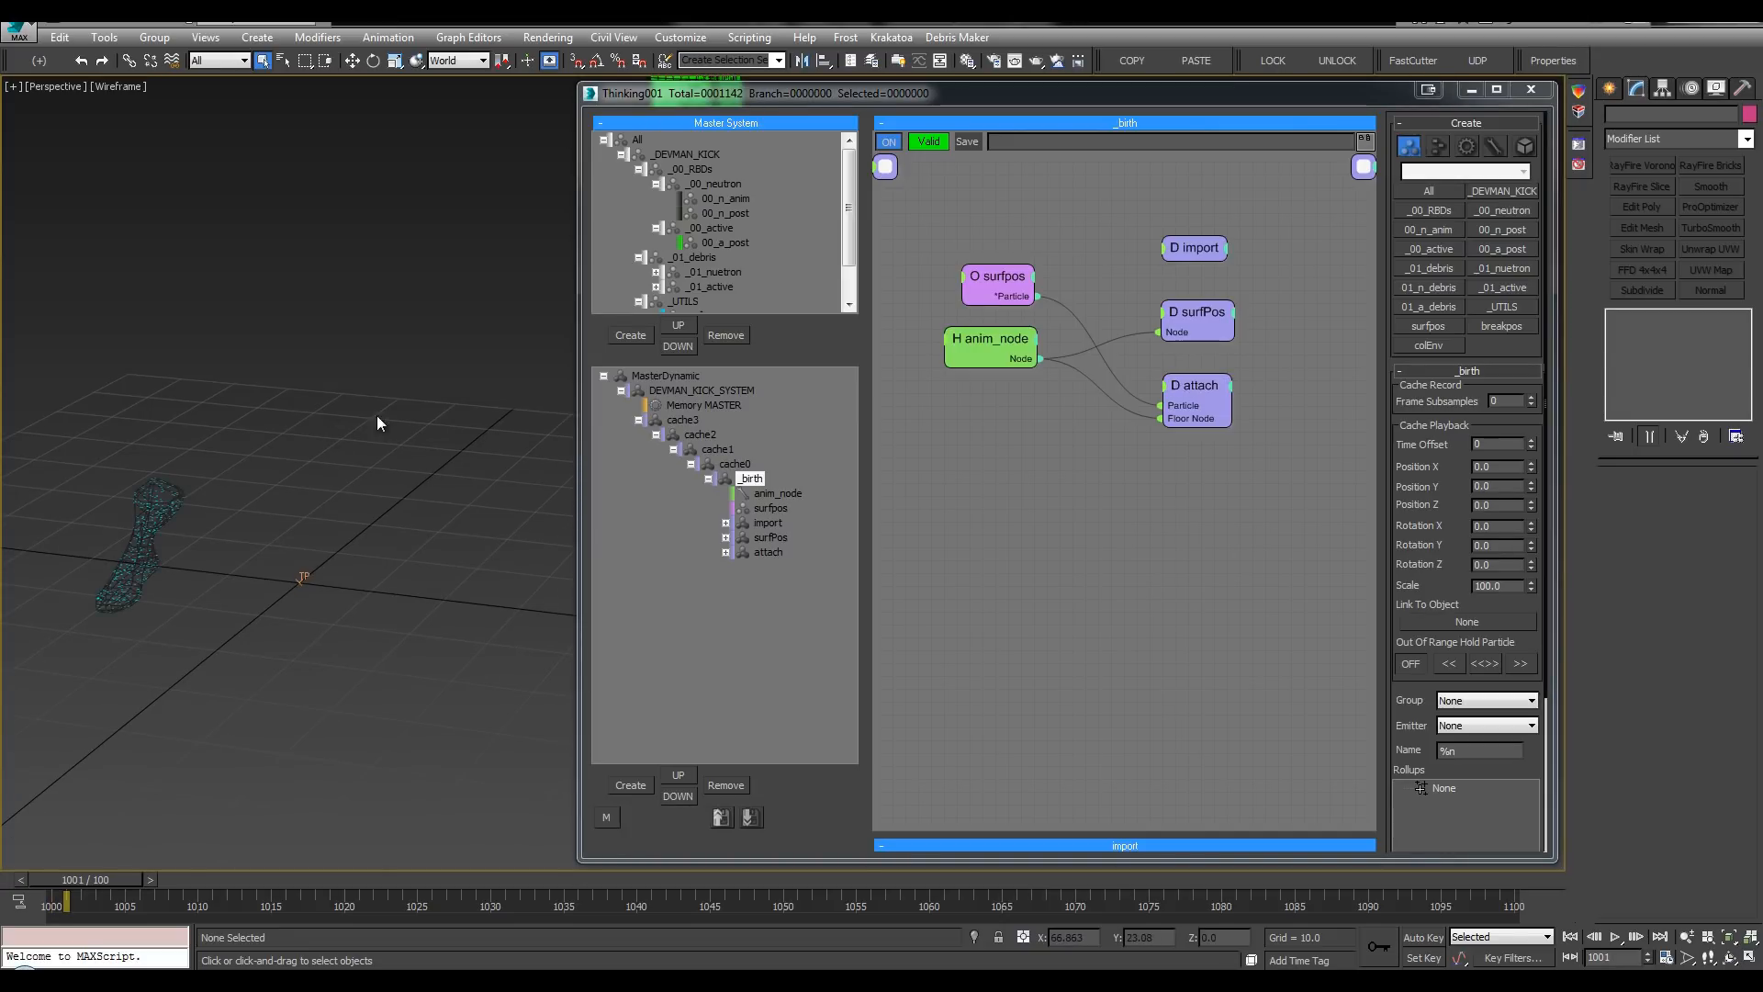
pyautogui.moveTo(377, 413); pyautogui.dragTo(336, 408, button='middle')
pyautogui.scroll(-5, 334, 477)
pyautogui.moveTo(335, 475); pyautogui.dragTo(322, 411, button='middle')
pyautogui.press('l')
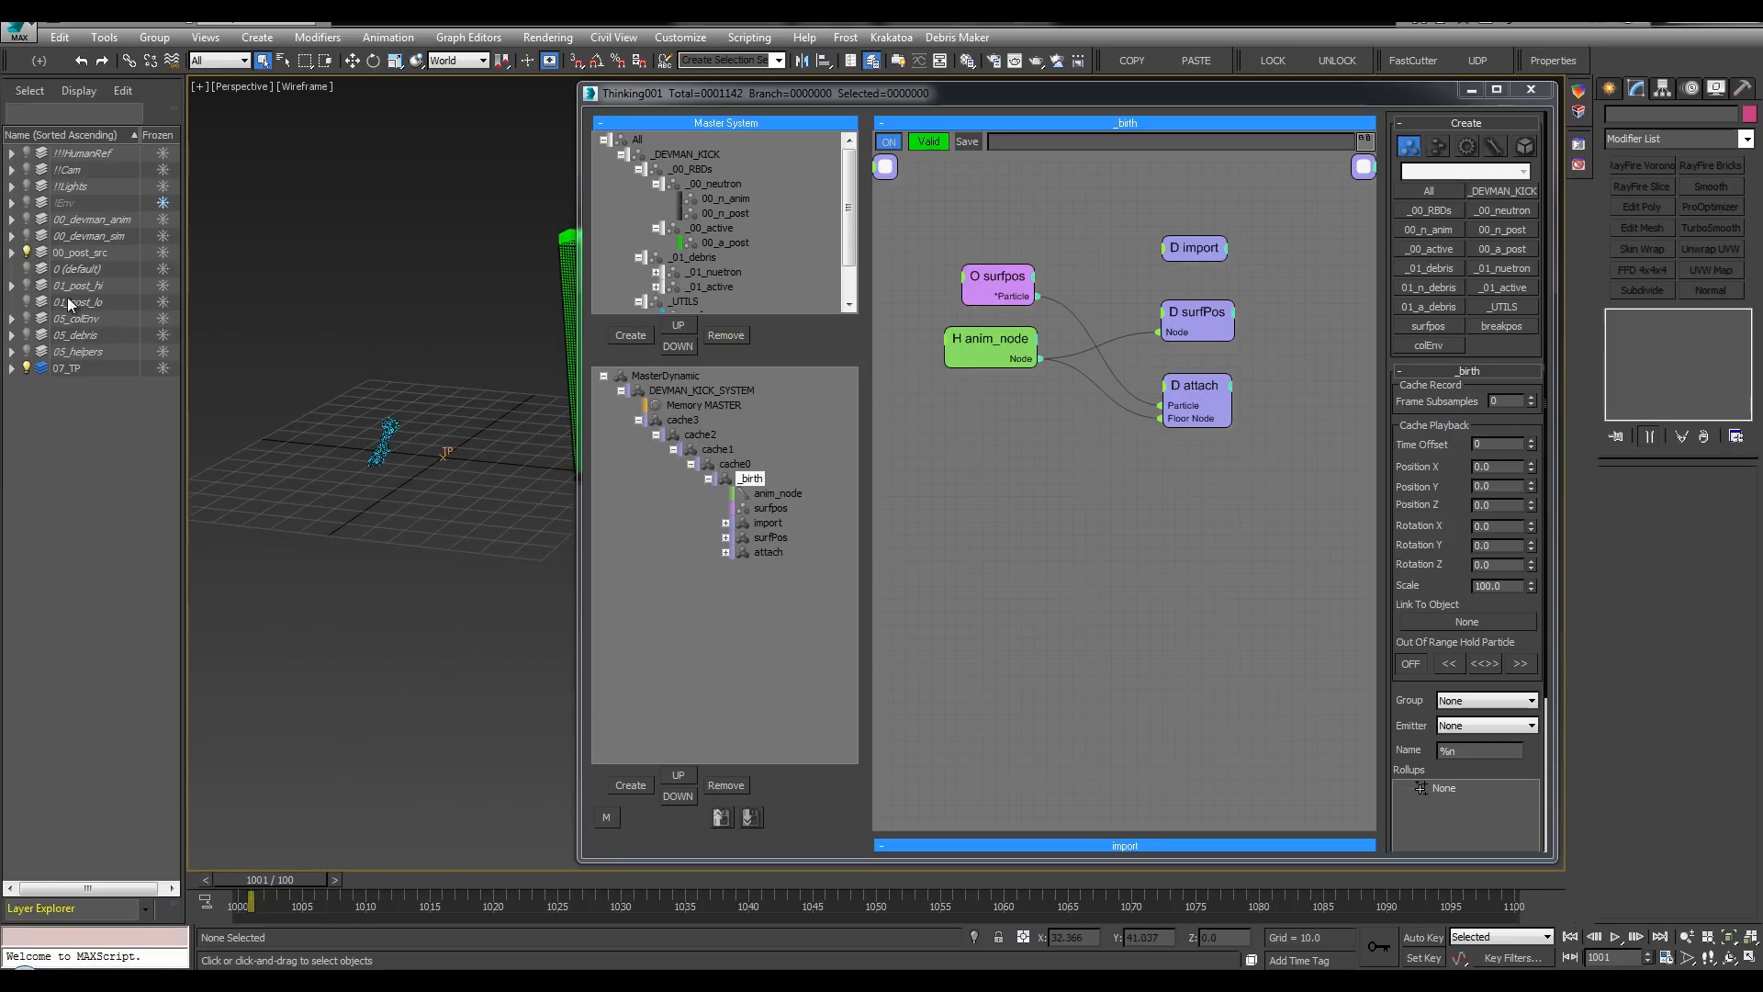
pyautogui.moveTo(368, 273)
pyautogui.mouseDown(button='middle')
pyautogui.moveTo(347, 268)
pyautogui.moveTo(372, 283)
pyautogui.mouseUp(button='middle')
pyautogui.press('l')
pyautogui.press('/')
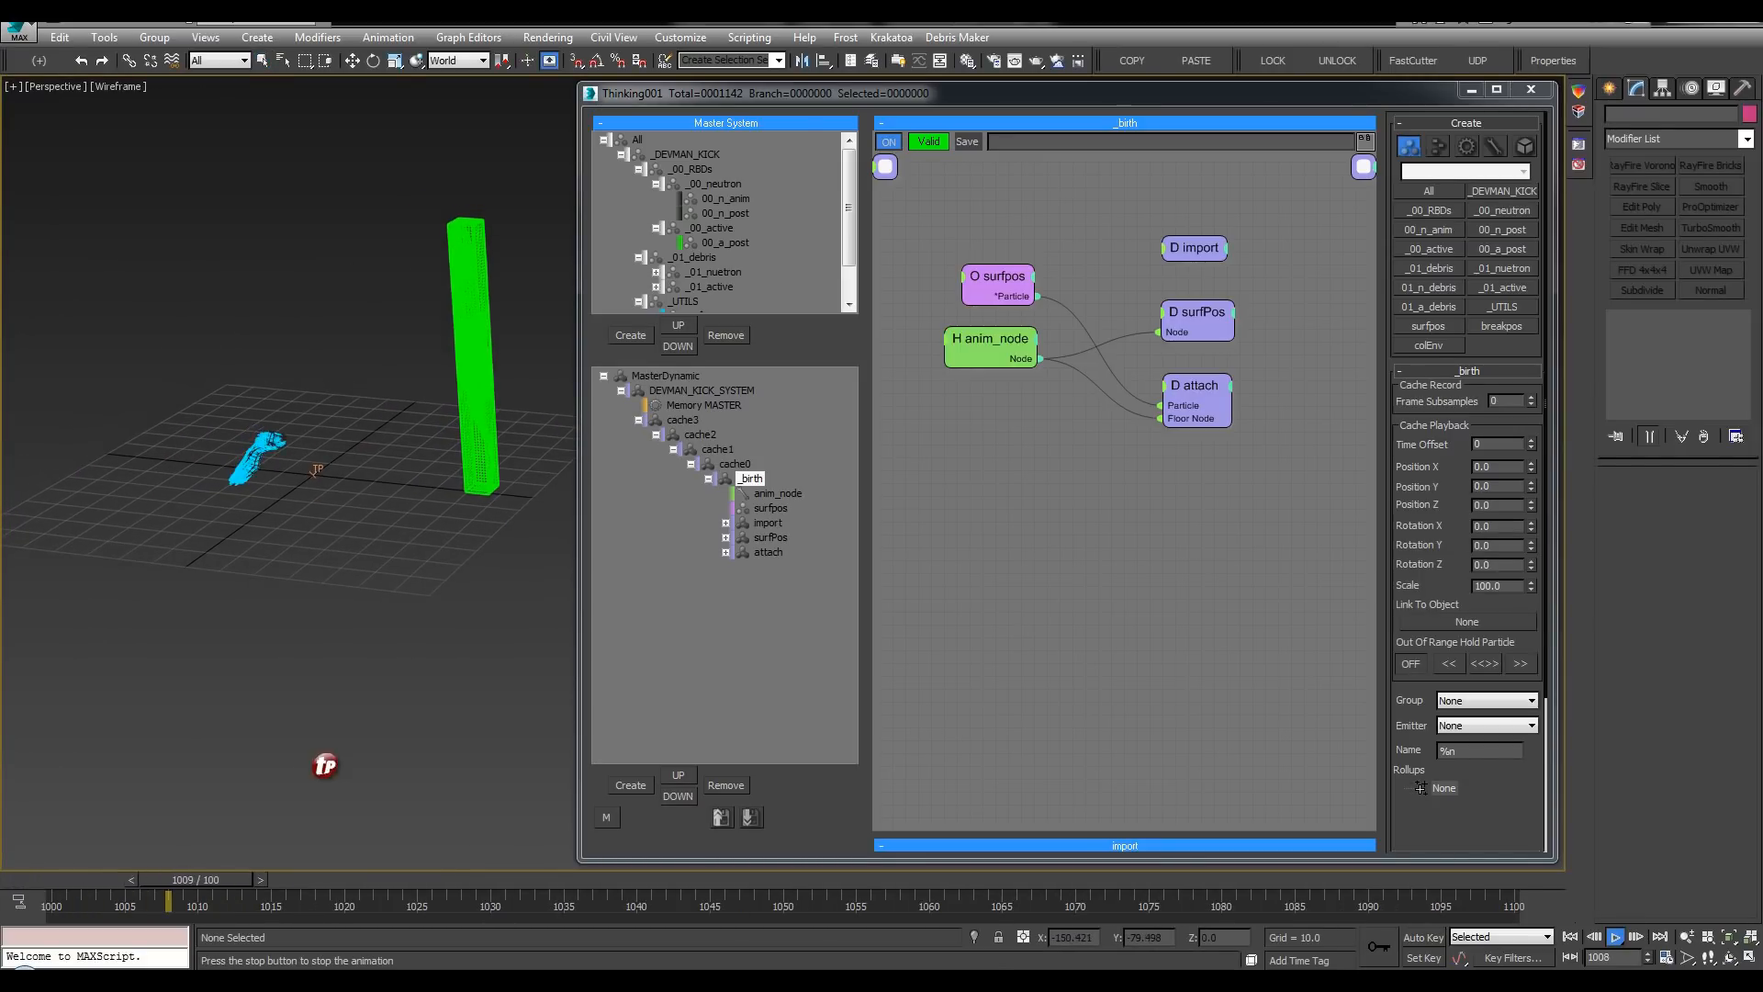
# Step: Switch the viewport to shaded and replay and scrub the animation to examine the particles from a higher angle
pyautogui.moveTo(58, 878); pyautogui.dragTo(195, 879)
pyautogui.keyDown('alt'); pyautogui.moveTo(357, 514); pyautogui.dragTo(357, 581, button='middle'); pyautogui.keyUp('alt')
pyautogui.press('F3')
pyautogui.press('/')
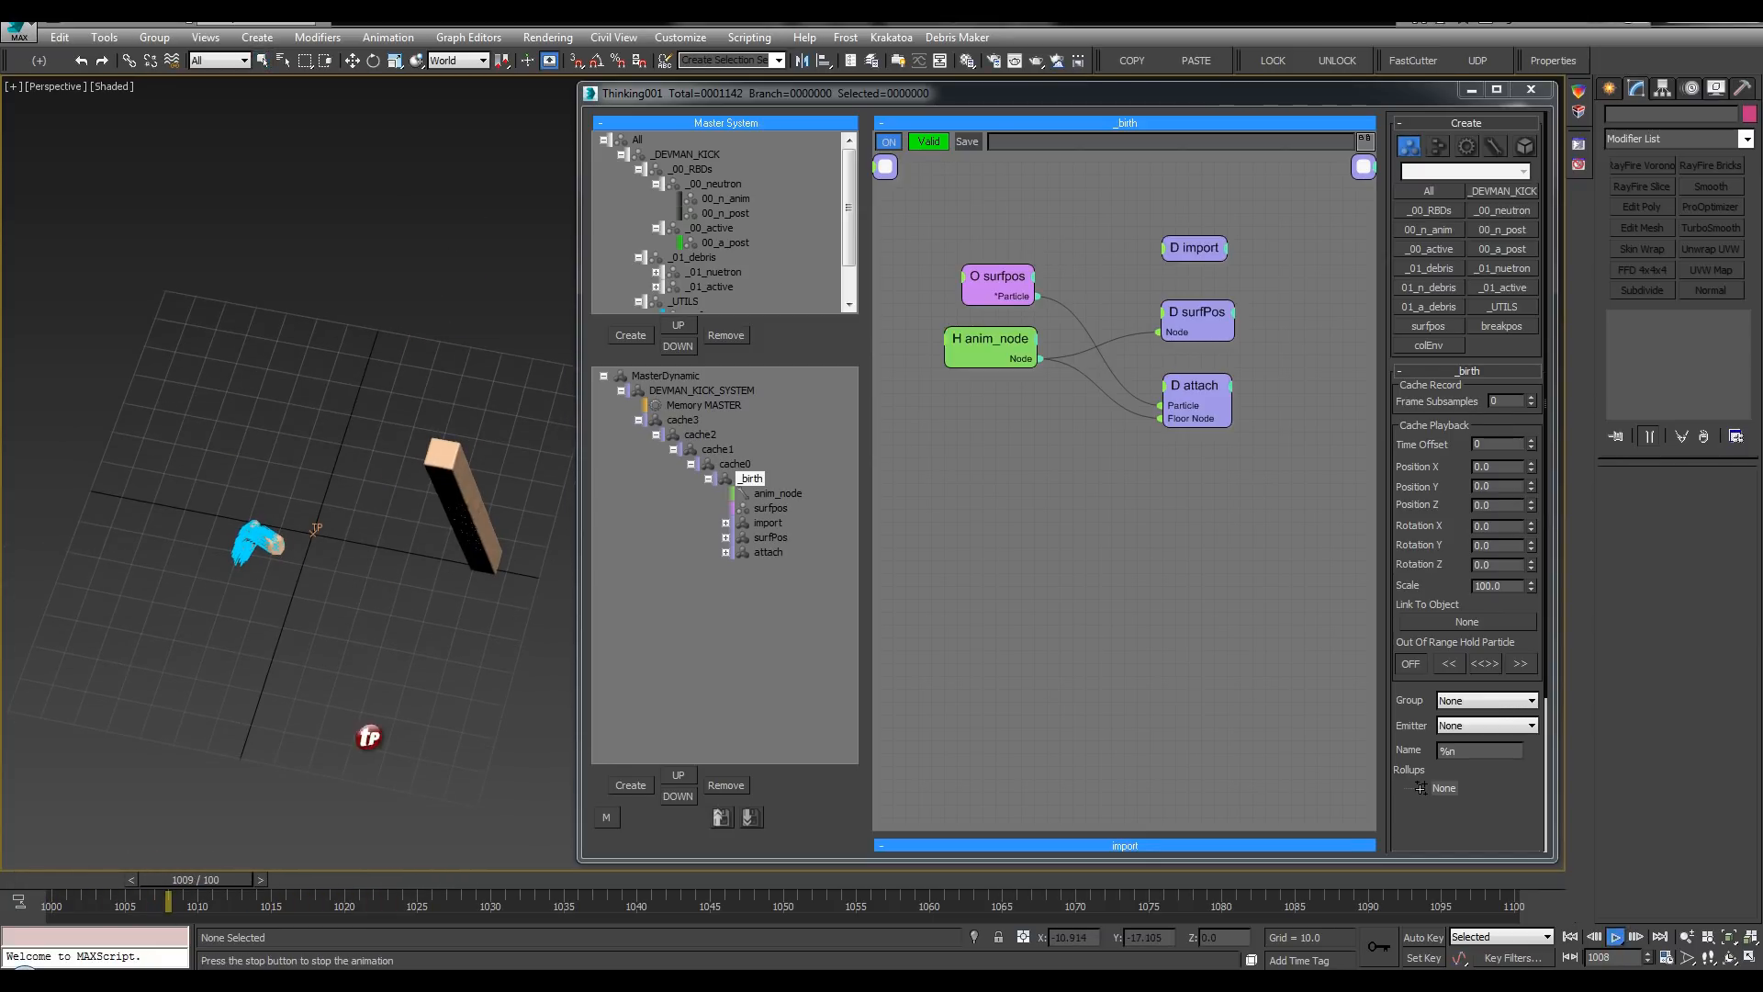
pyautogui.moveTo(101, 879); pyautogui.dragTo(269, 878)
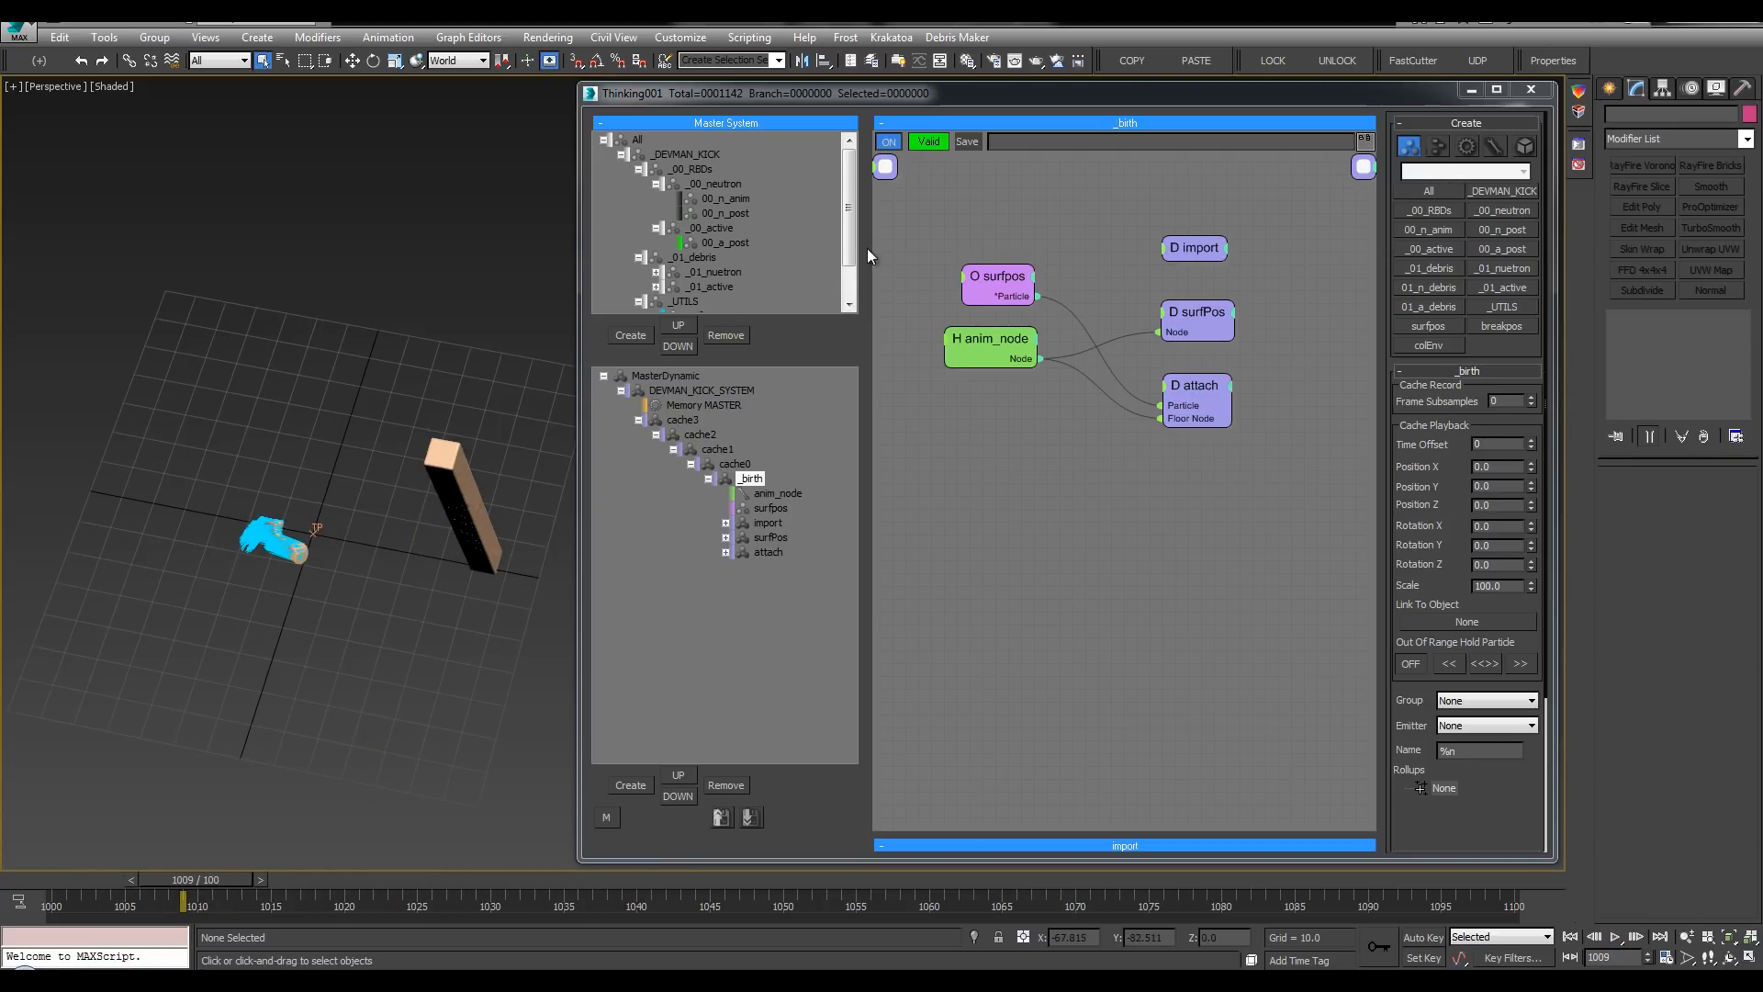
# Step: Try the Ticks display for the surfpos group during playback, then set it back to Drops
pyautogui.click(657, 228)
pyautogui.click(715, 274)
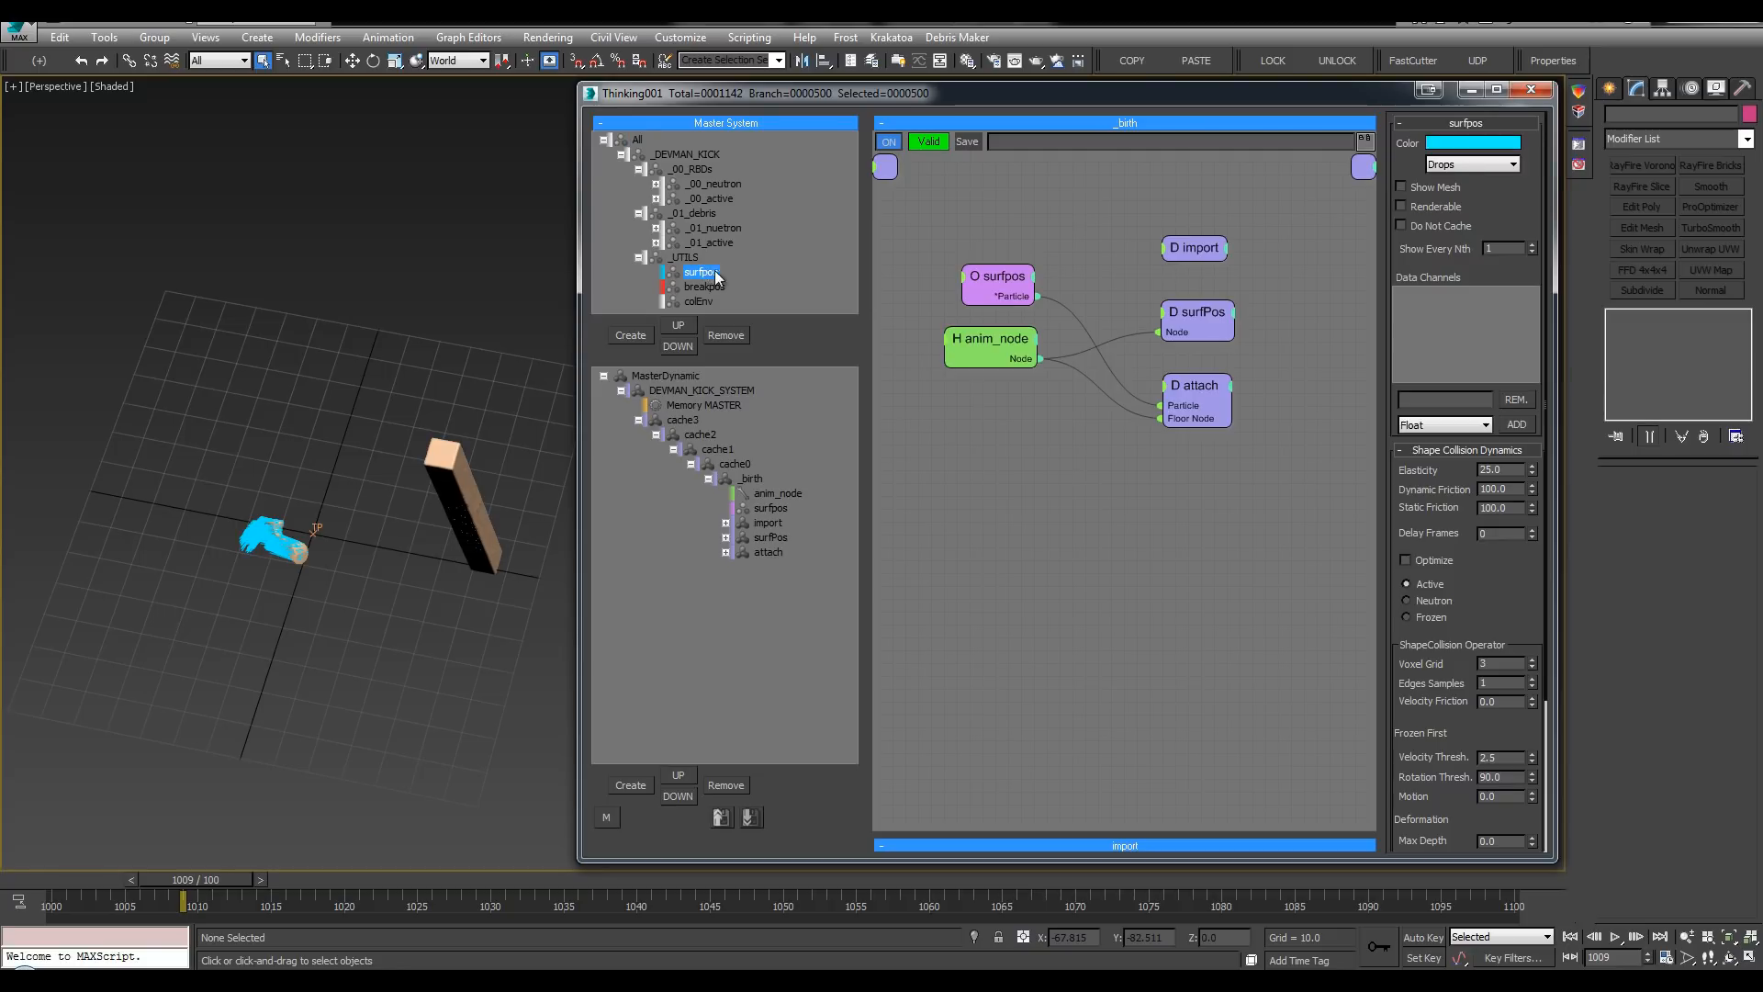
pyautogui.click(1466, 168)
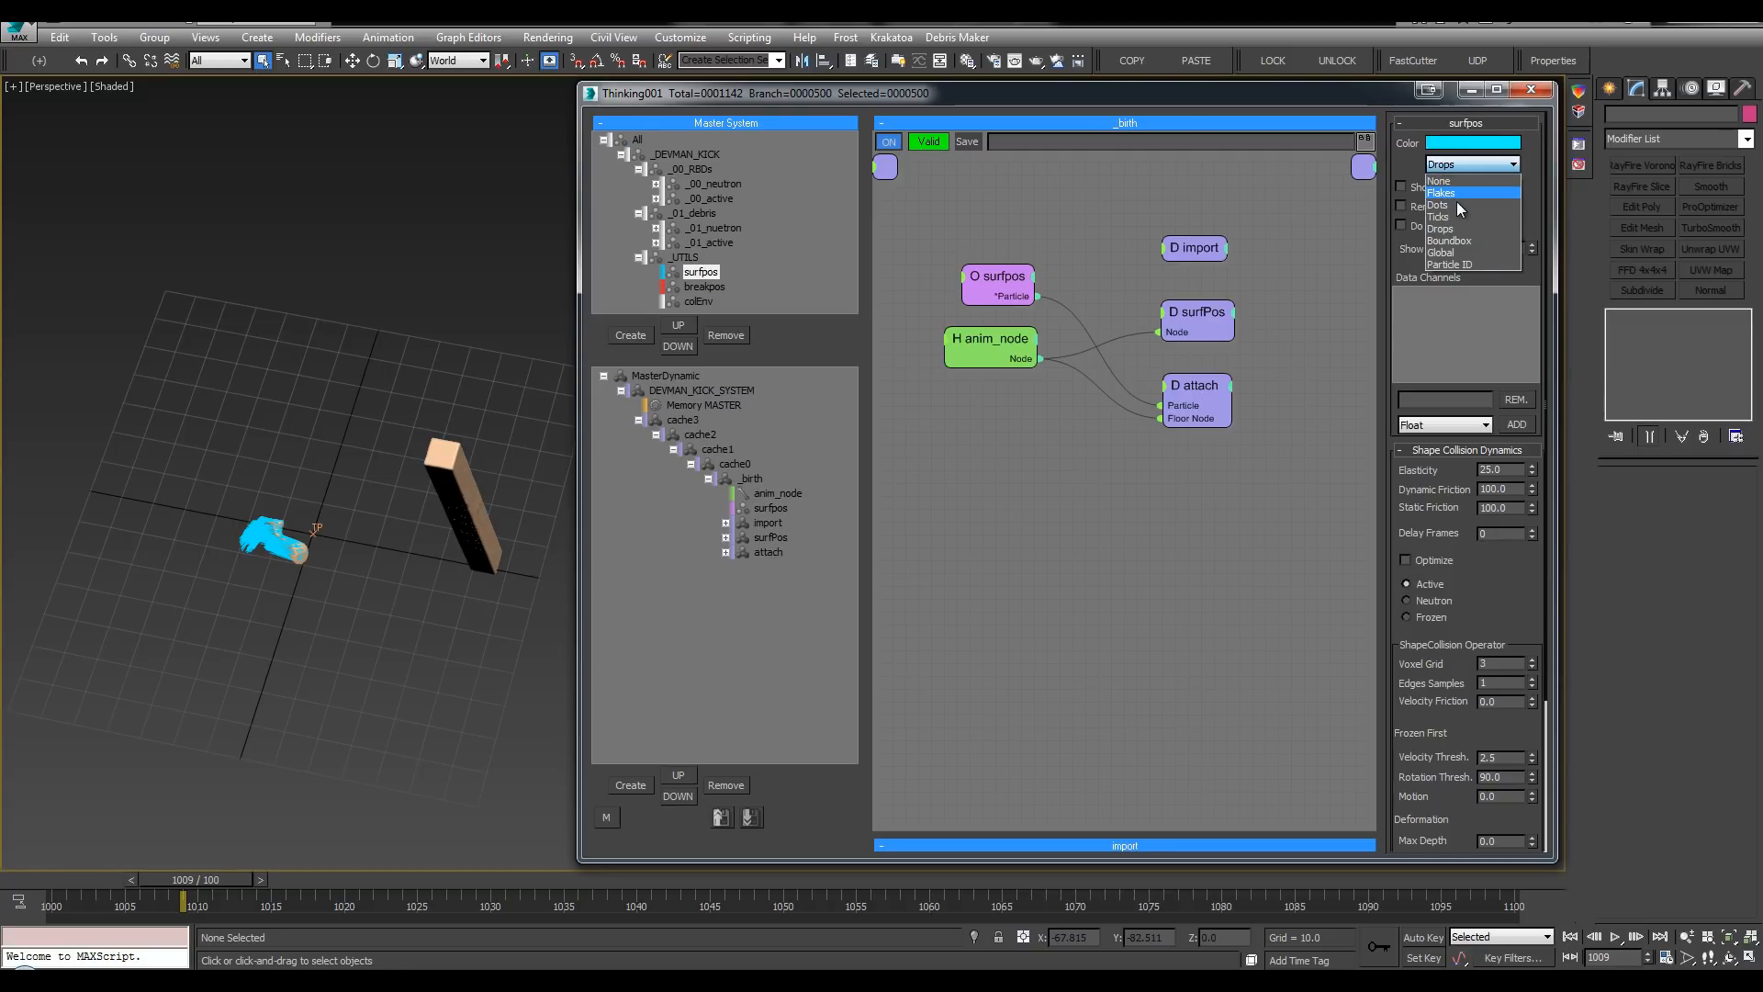
pyautogui.click(1455, 217)
pyautogui.press('/')
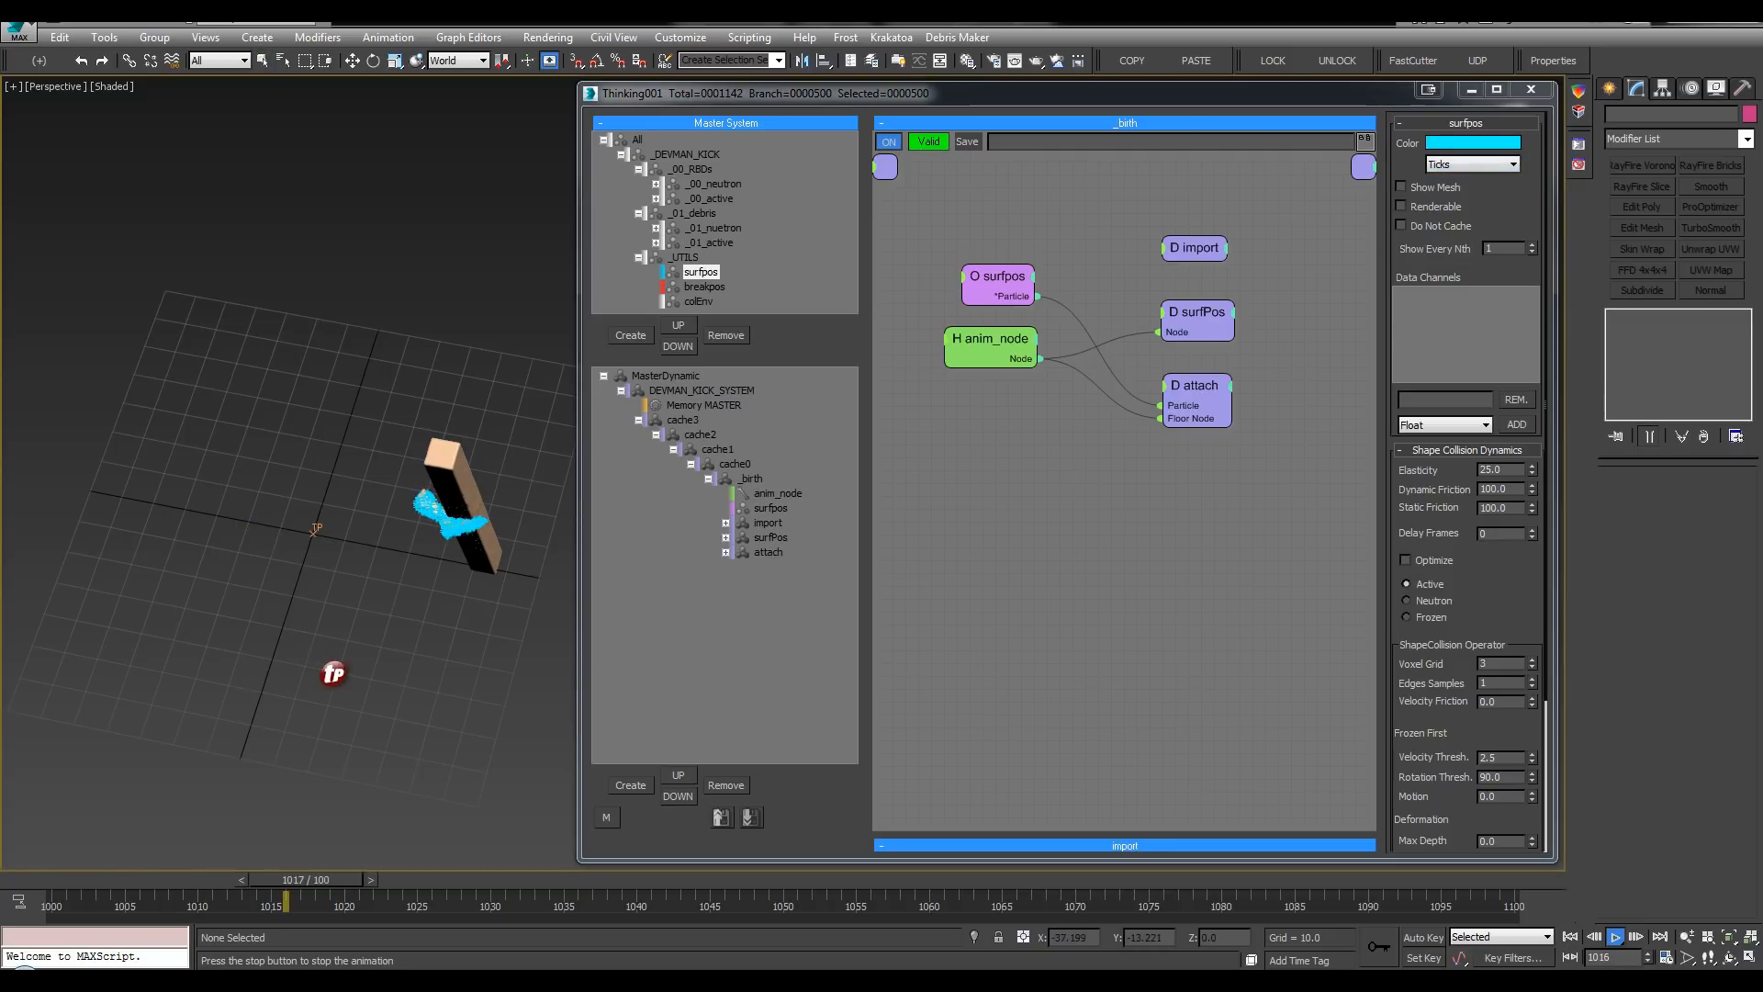
pyautogui.press('/')
pyautogui.click(66, 879)
pyautogui.scroll(4, 286, 613)
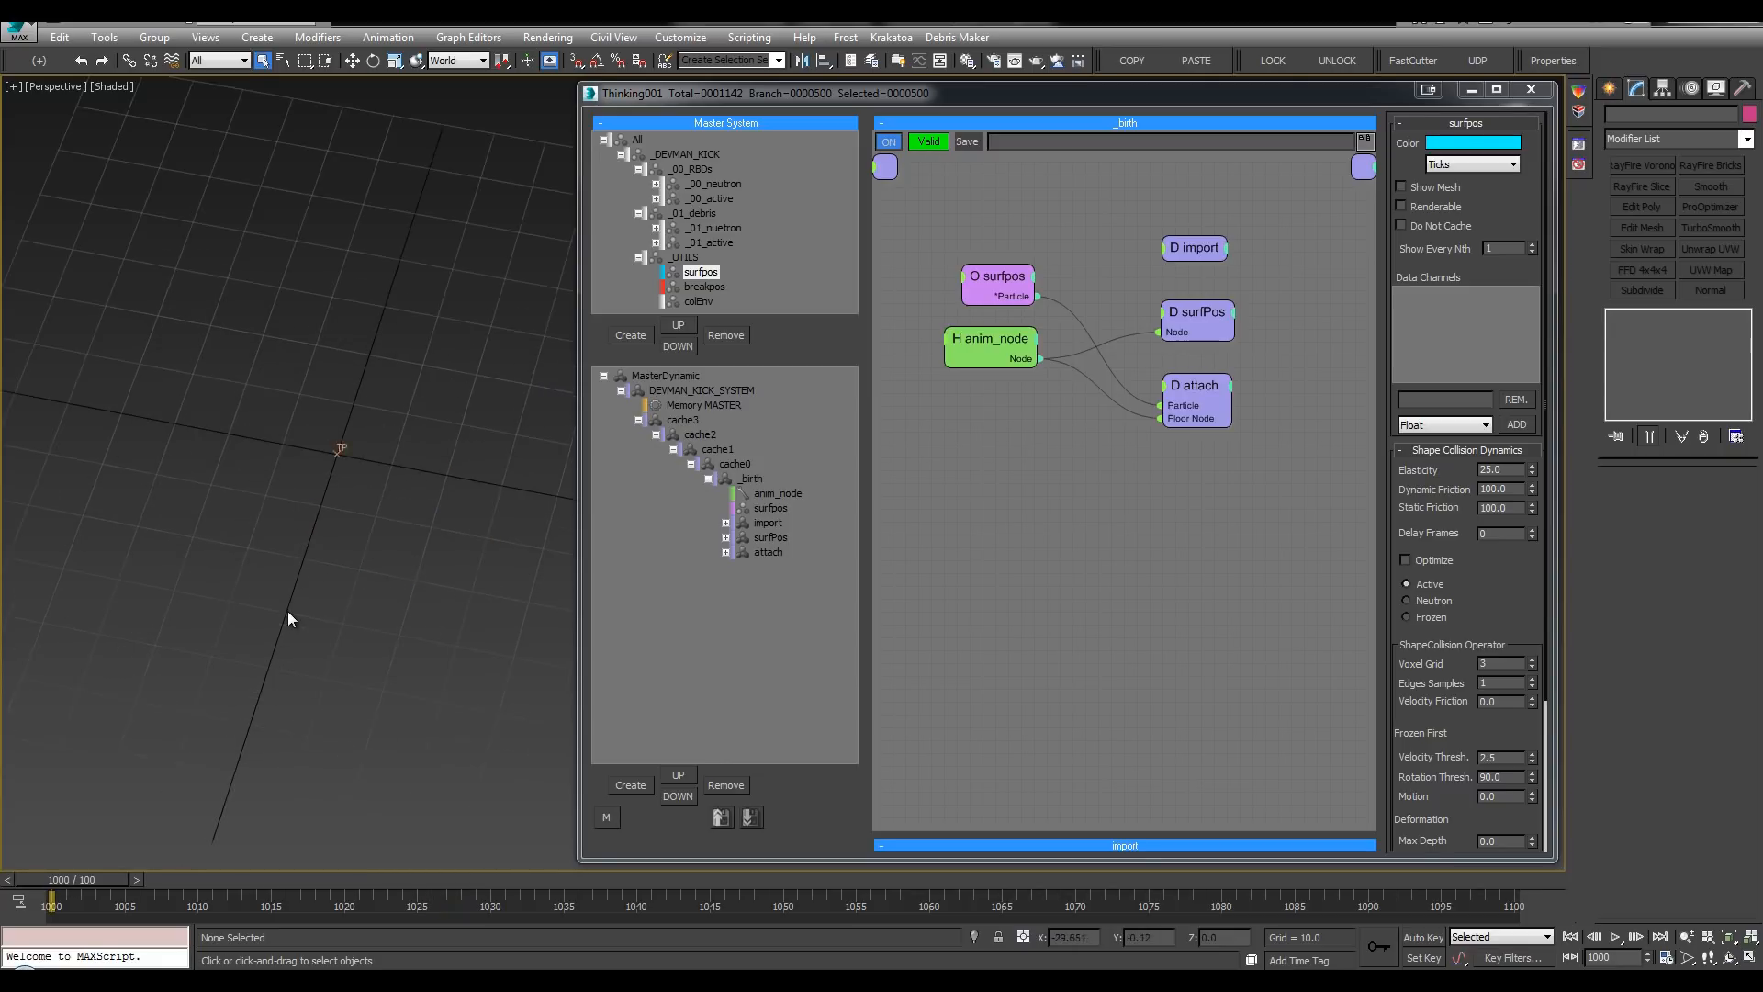
pyautogui.press('.')
pyautogui.scroll(-3, 266, 597)
pyautogui.click(1489, 166)
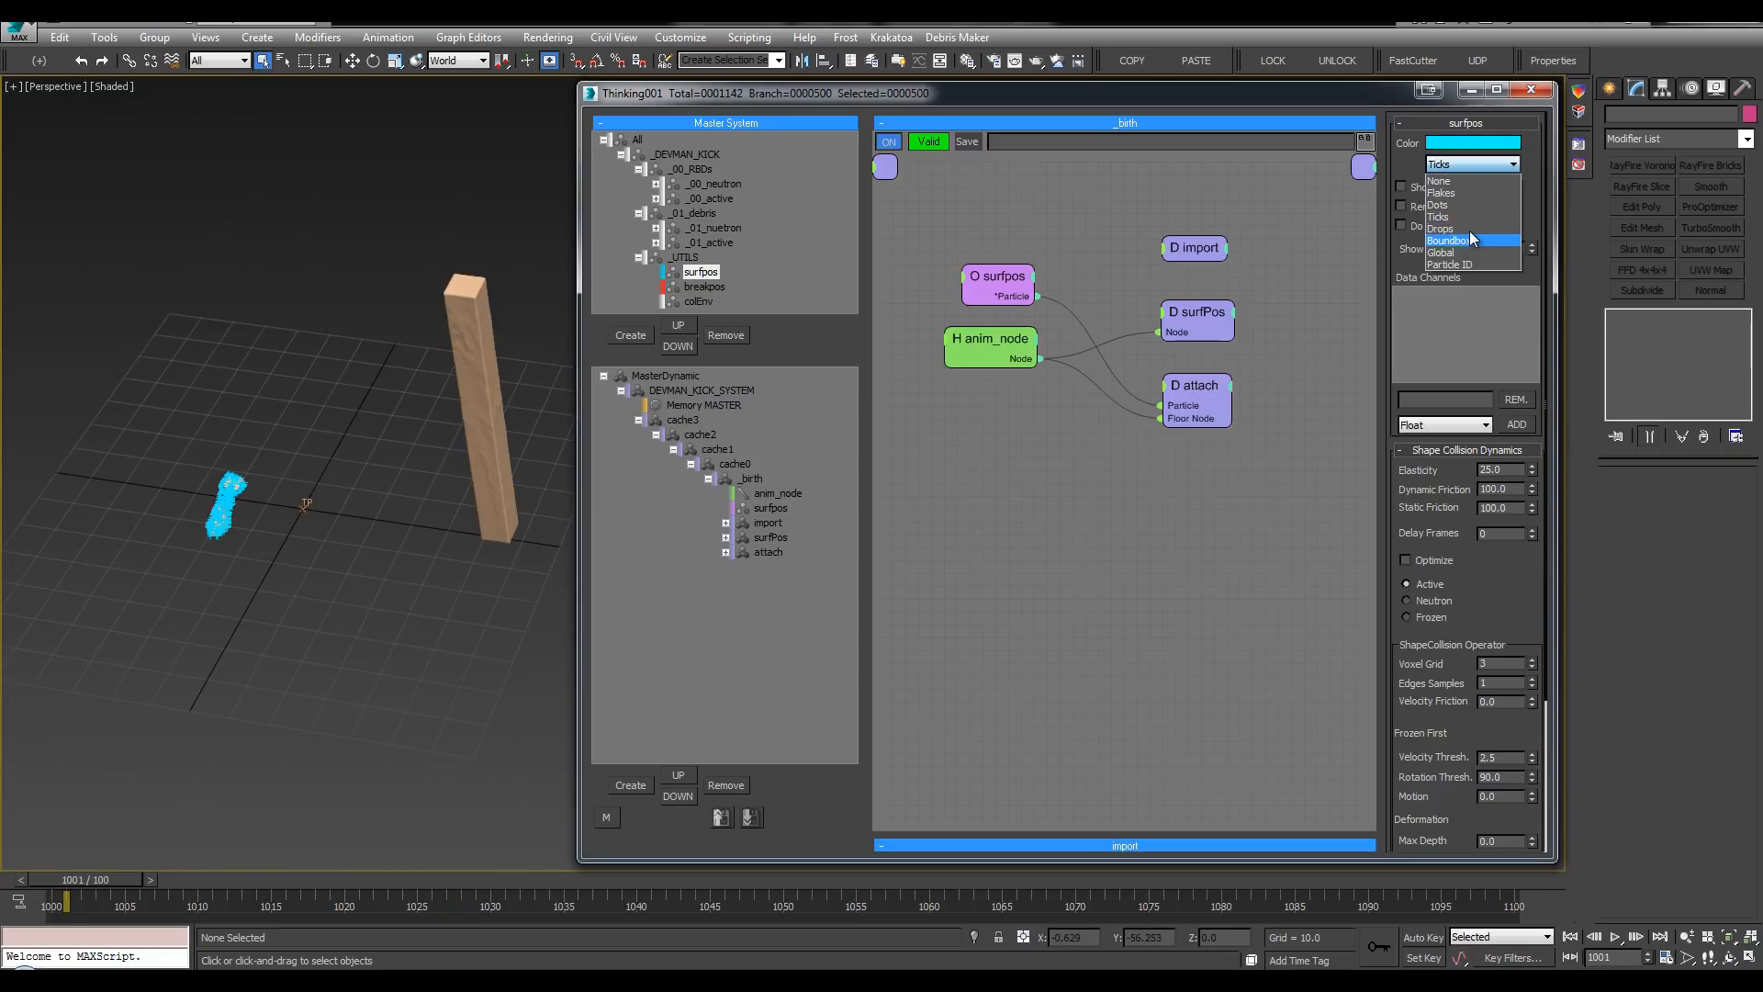
pyautogui.click(1462, 231)
# Step: Play and scrub the animation to frame 1013, examining the attached particles in wireframe from another angle
pyautogui.scroll(1, 291, 425)
pyautogui.moveTo(291, 426); pyautogui.dragTo(222, 426, button='middle')
pyautogui.press('/')
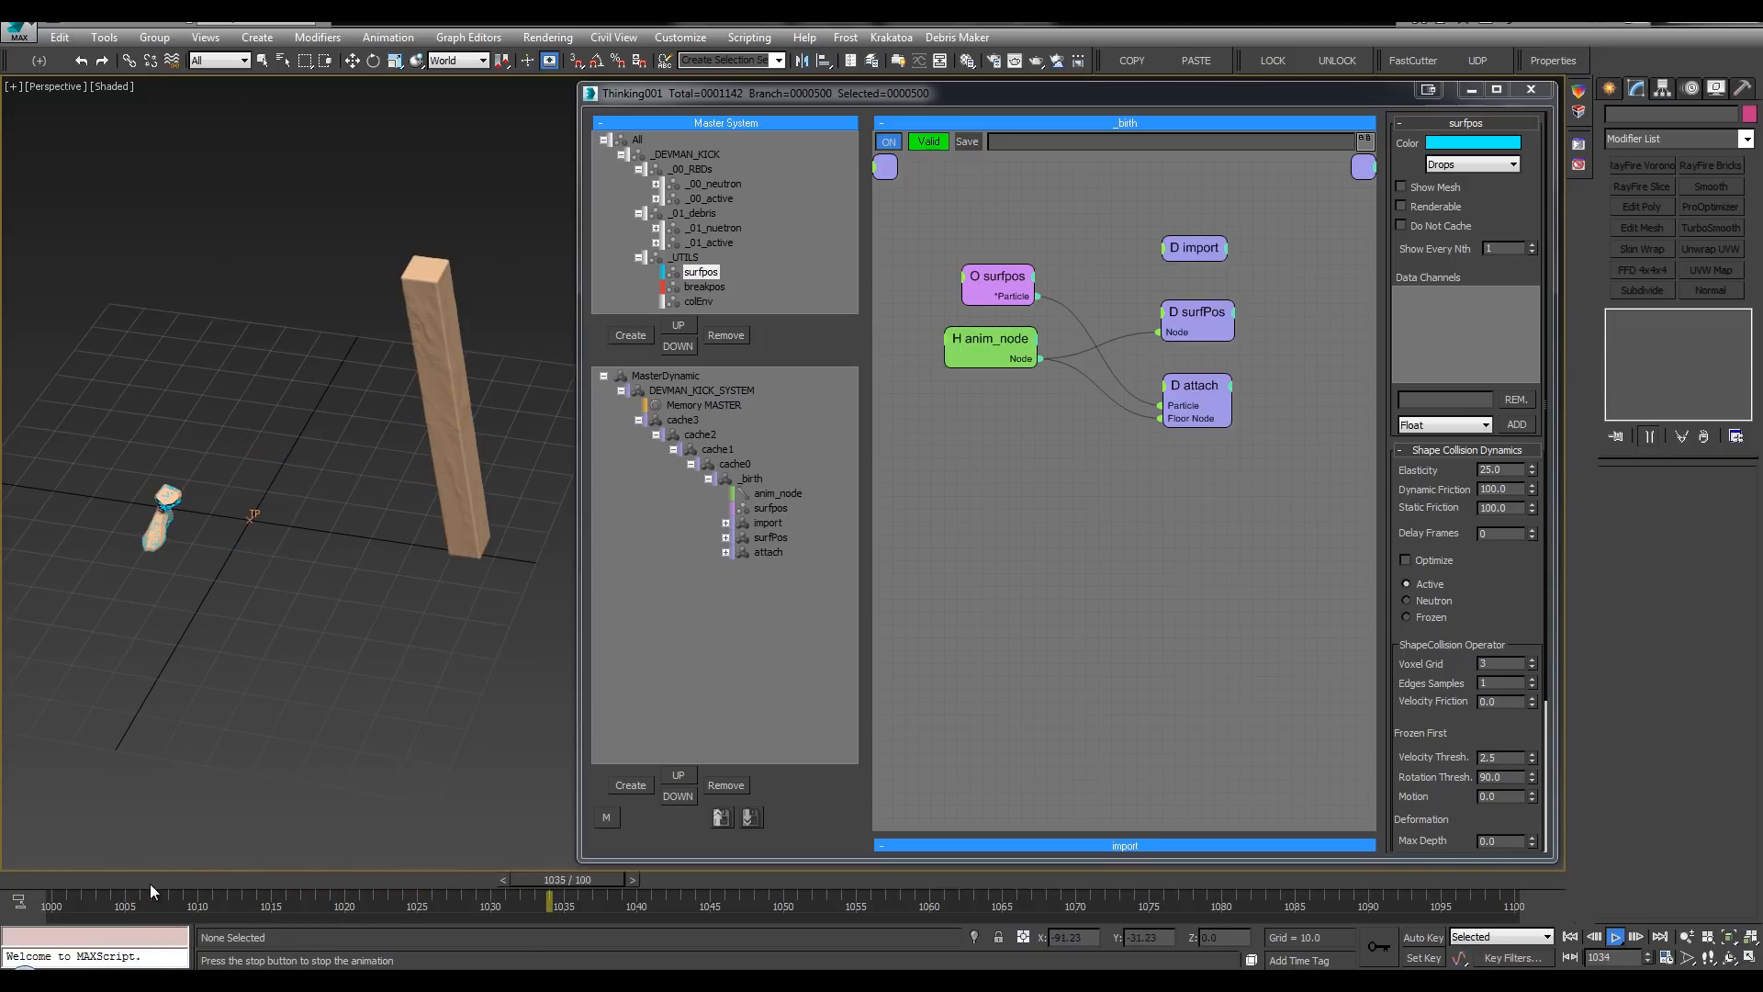
pyautogui.moveTo(72, 881); pyautogui.dragTo(242, 880)
pyautogui.press('q')
pyautogui.press('F3')
pyautogui.moveTo(435, 636)
pyautogui.keyDown('alt'); pyautogui.mouseDown(button='middle')
pyautogui.moveTo(413, 622)
pyautogui.moveTo(417, 534)
pyautogui.moveTo(382, 563)
pyautogui.moveTo(382, 610)
pyautogui.moveTo(484, 576)
pyautogui.mouseUp(button='middle'); pyautogui.keyUp('alt')
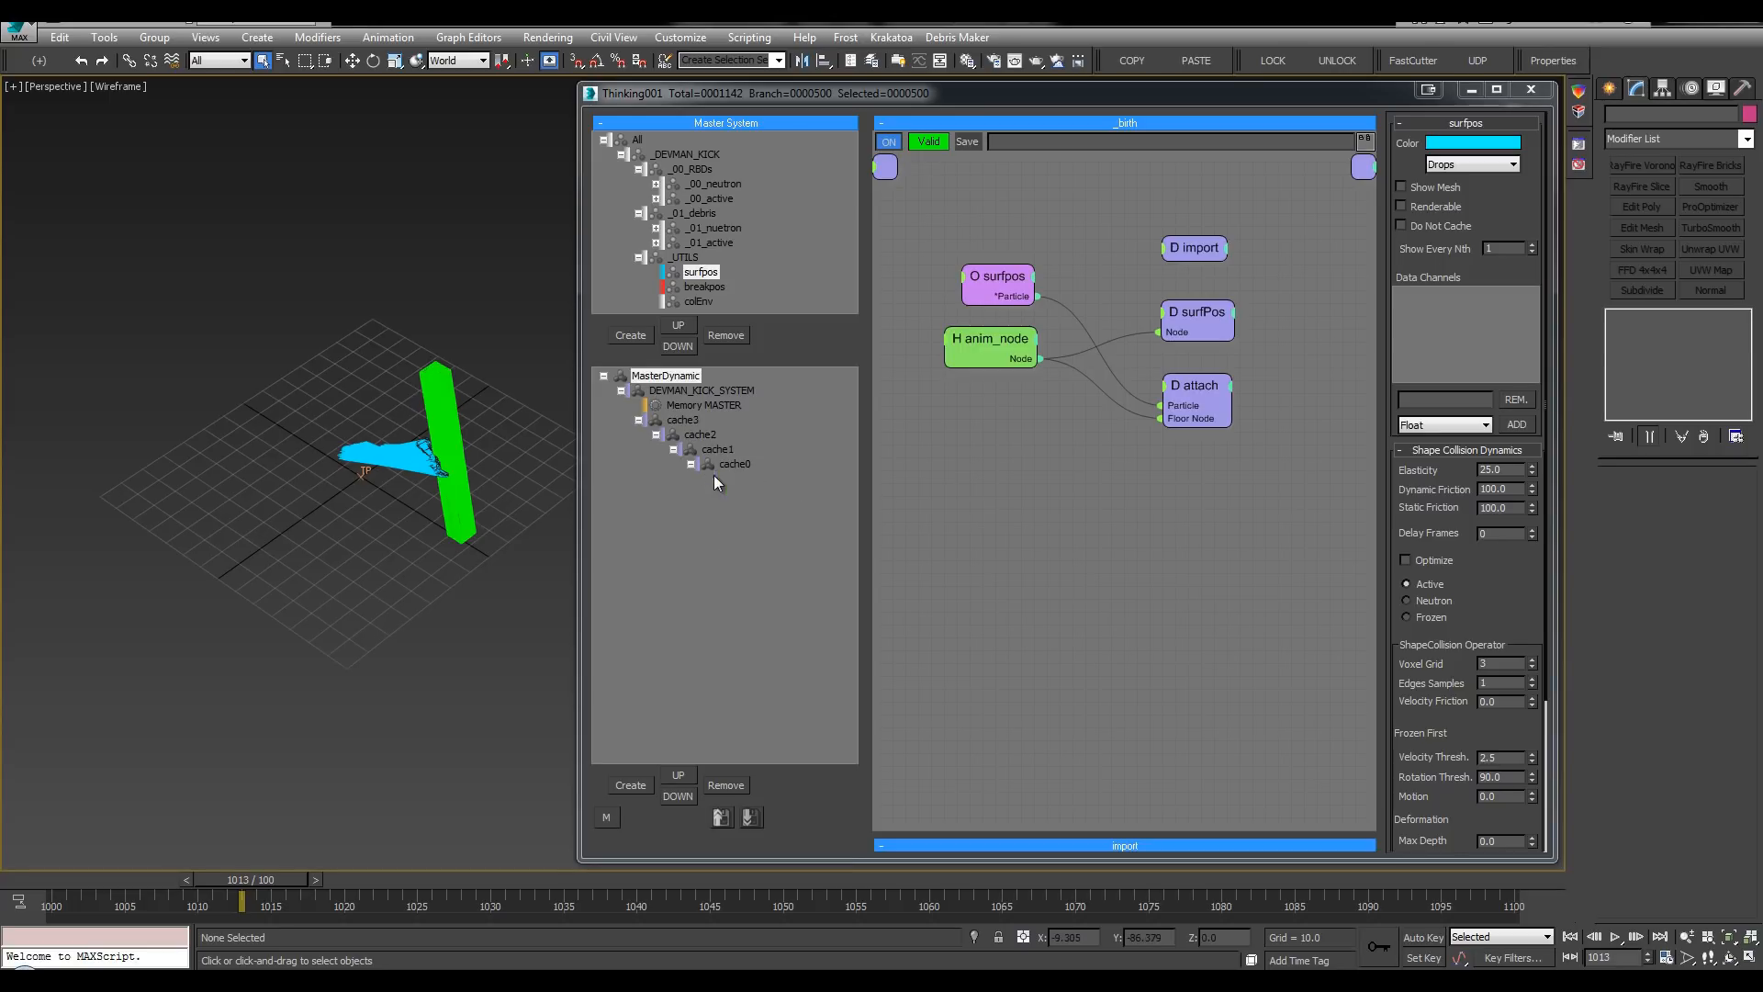
# Step: Add a dynamic set named _system under cache0 and return the timeline to frame 1000
pyautogui.click(734, 463)
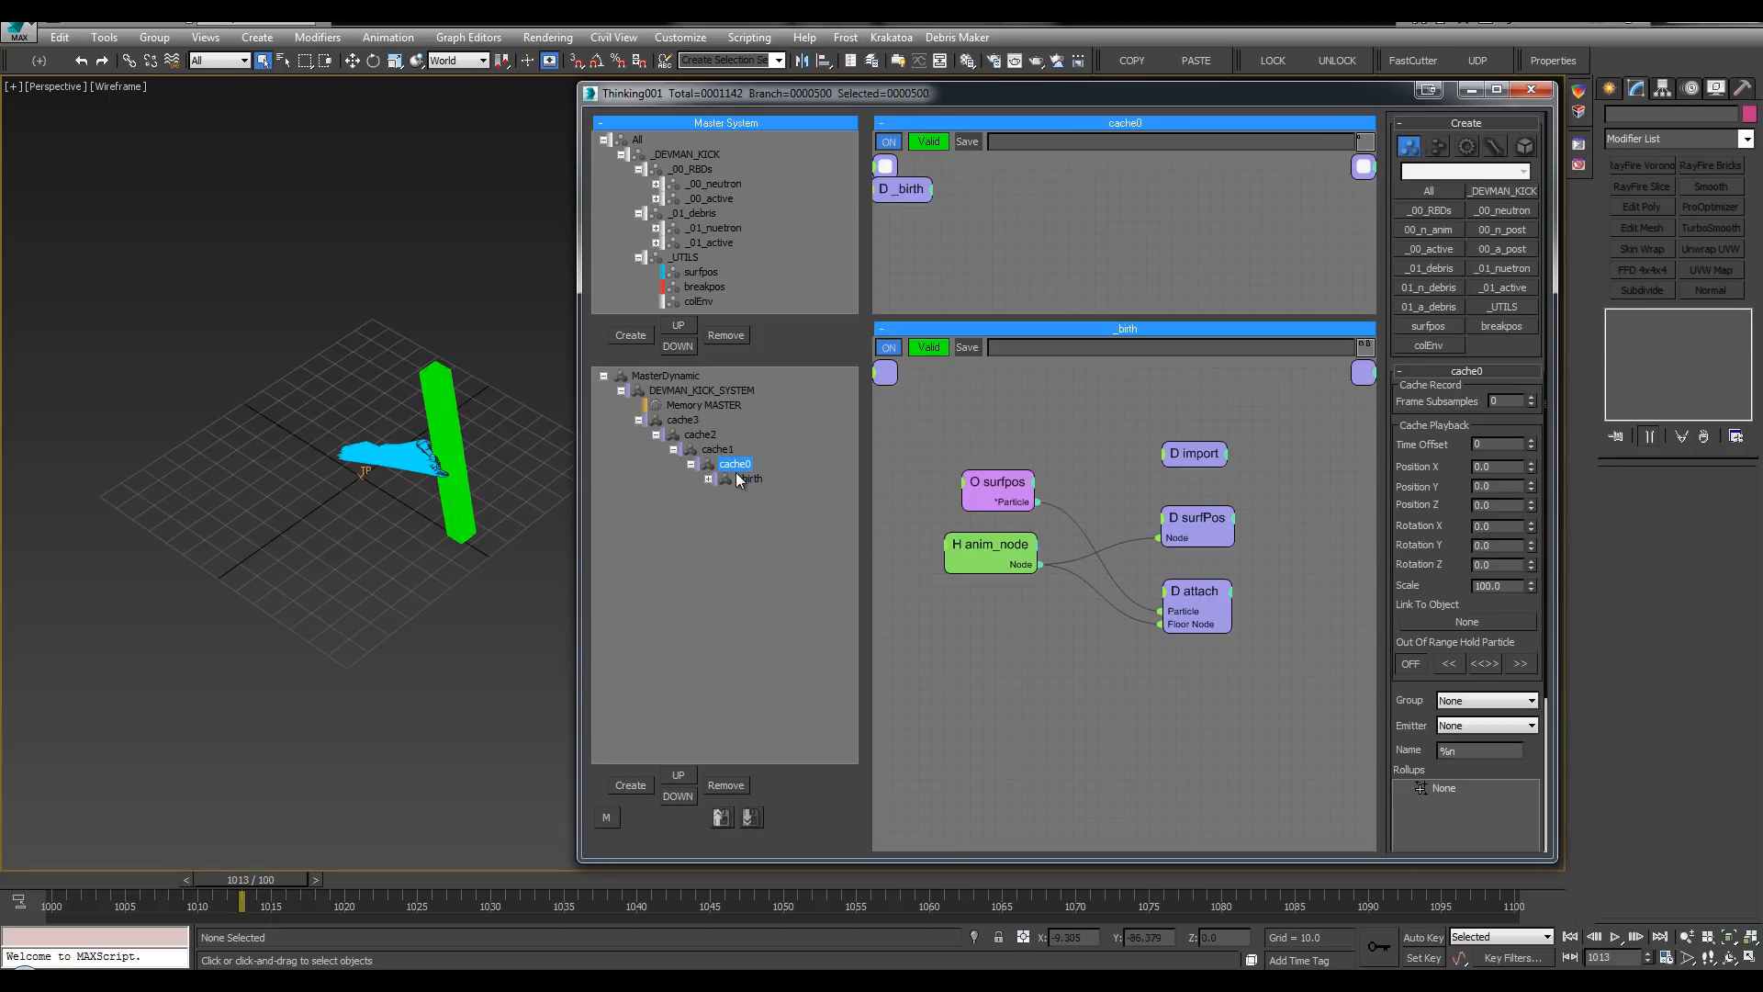
pyautogui.click(639, 257)
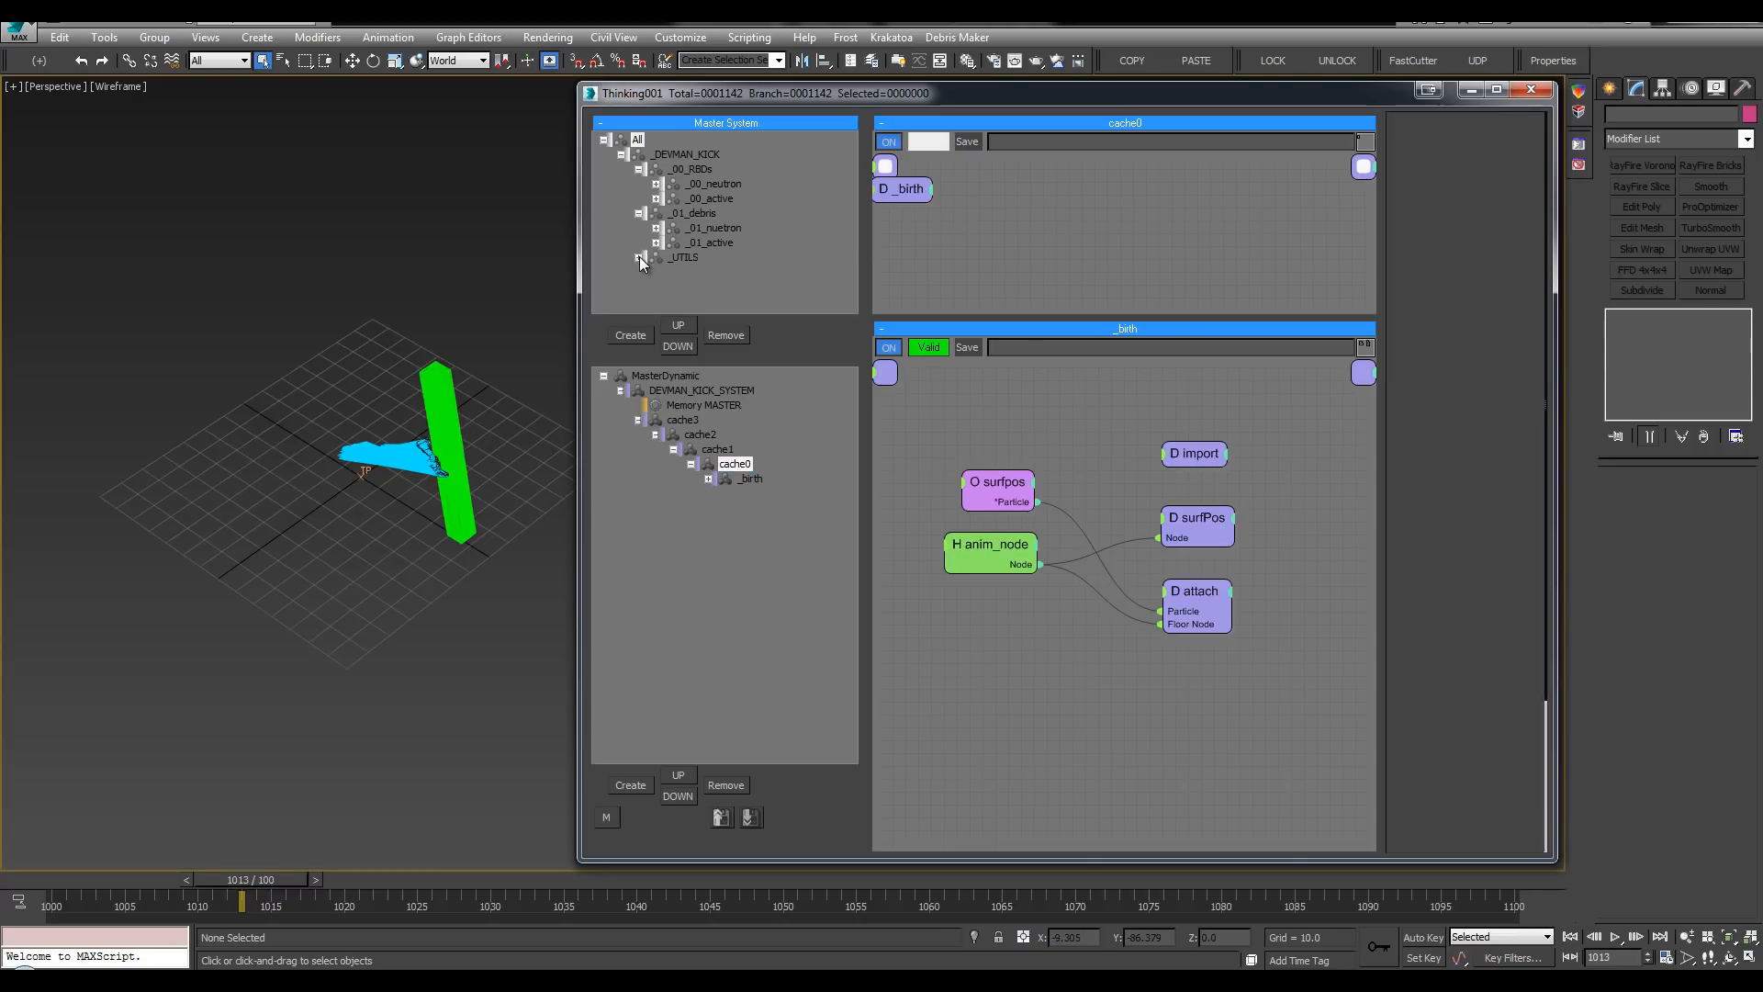
pyautogui.click(734, 464)
pyautogui.press('Insert')
pyautogui.click(738, 496)
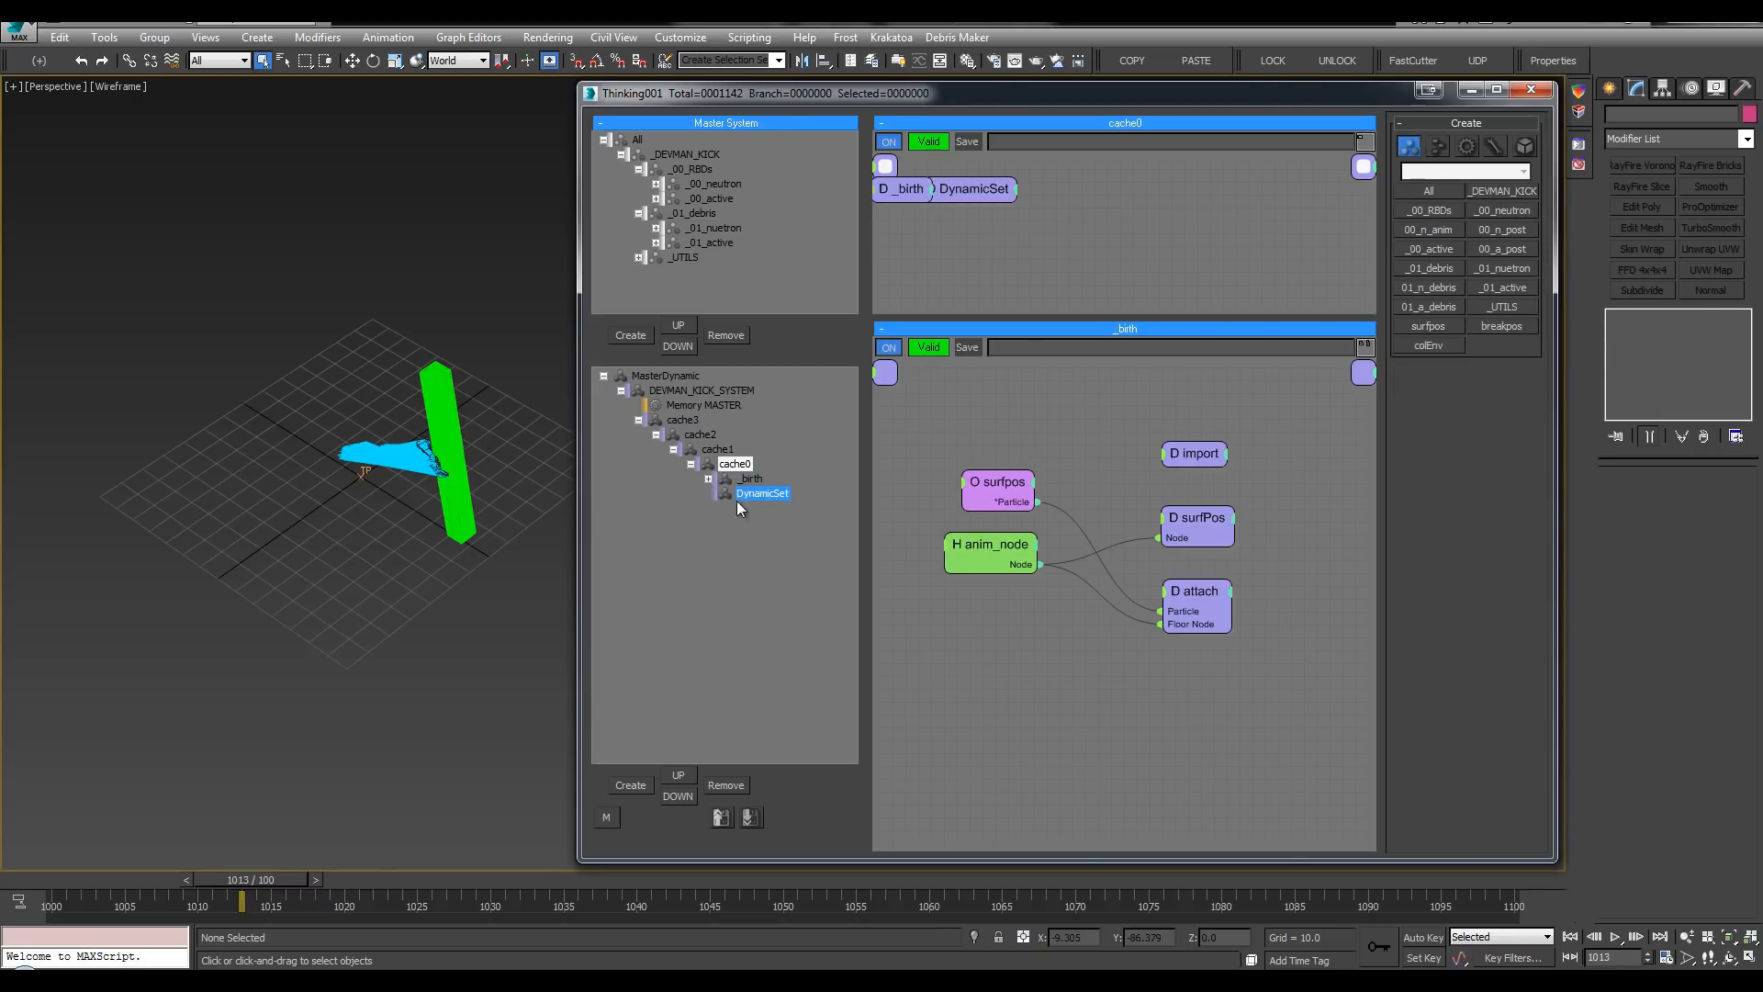
pyautogui.click(489, 581)
pyautogui.press('Home')
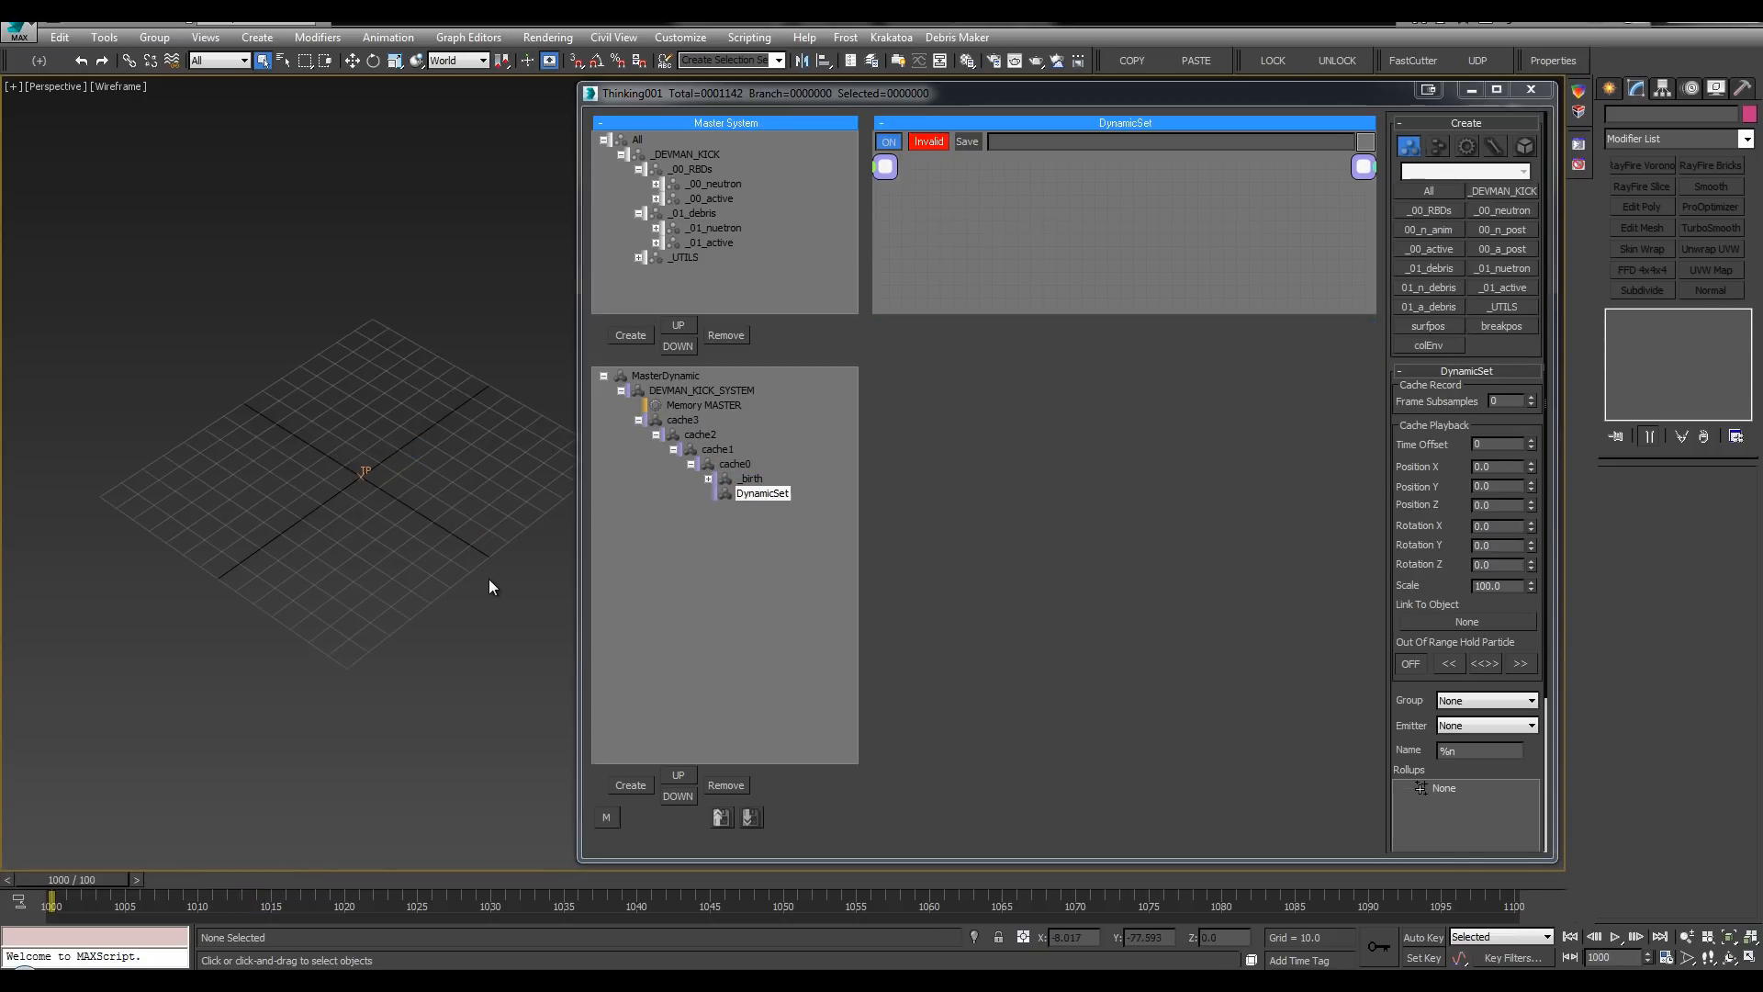
pyautogui.click(748, 494)
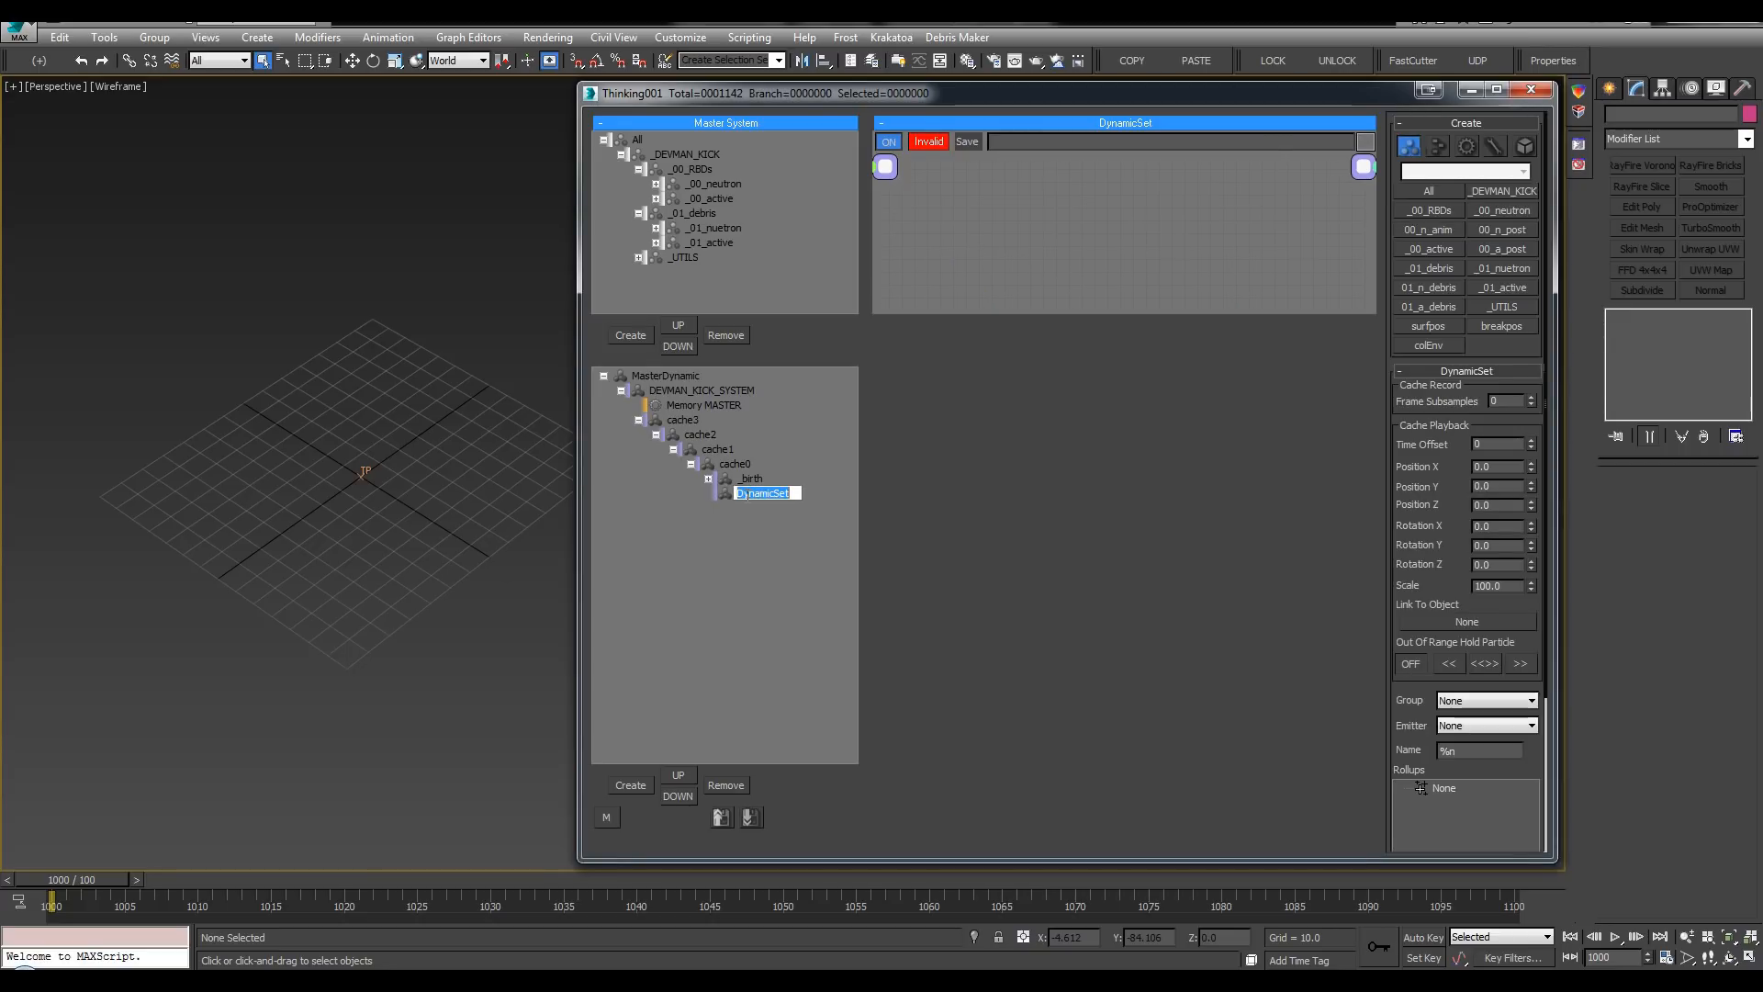
pyautogui.write('_s')
# Step: Add four new dynamic sets under the _system dynamic set
pyautogui.press('Insert')
pyautogui.press('Insert')
pyautogui.press('Insert')
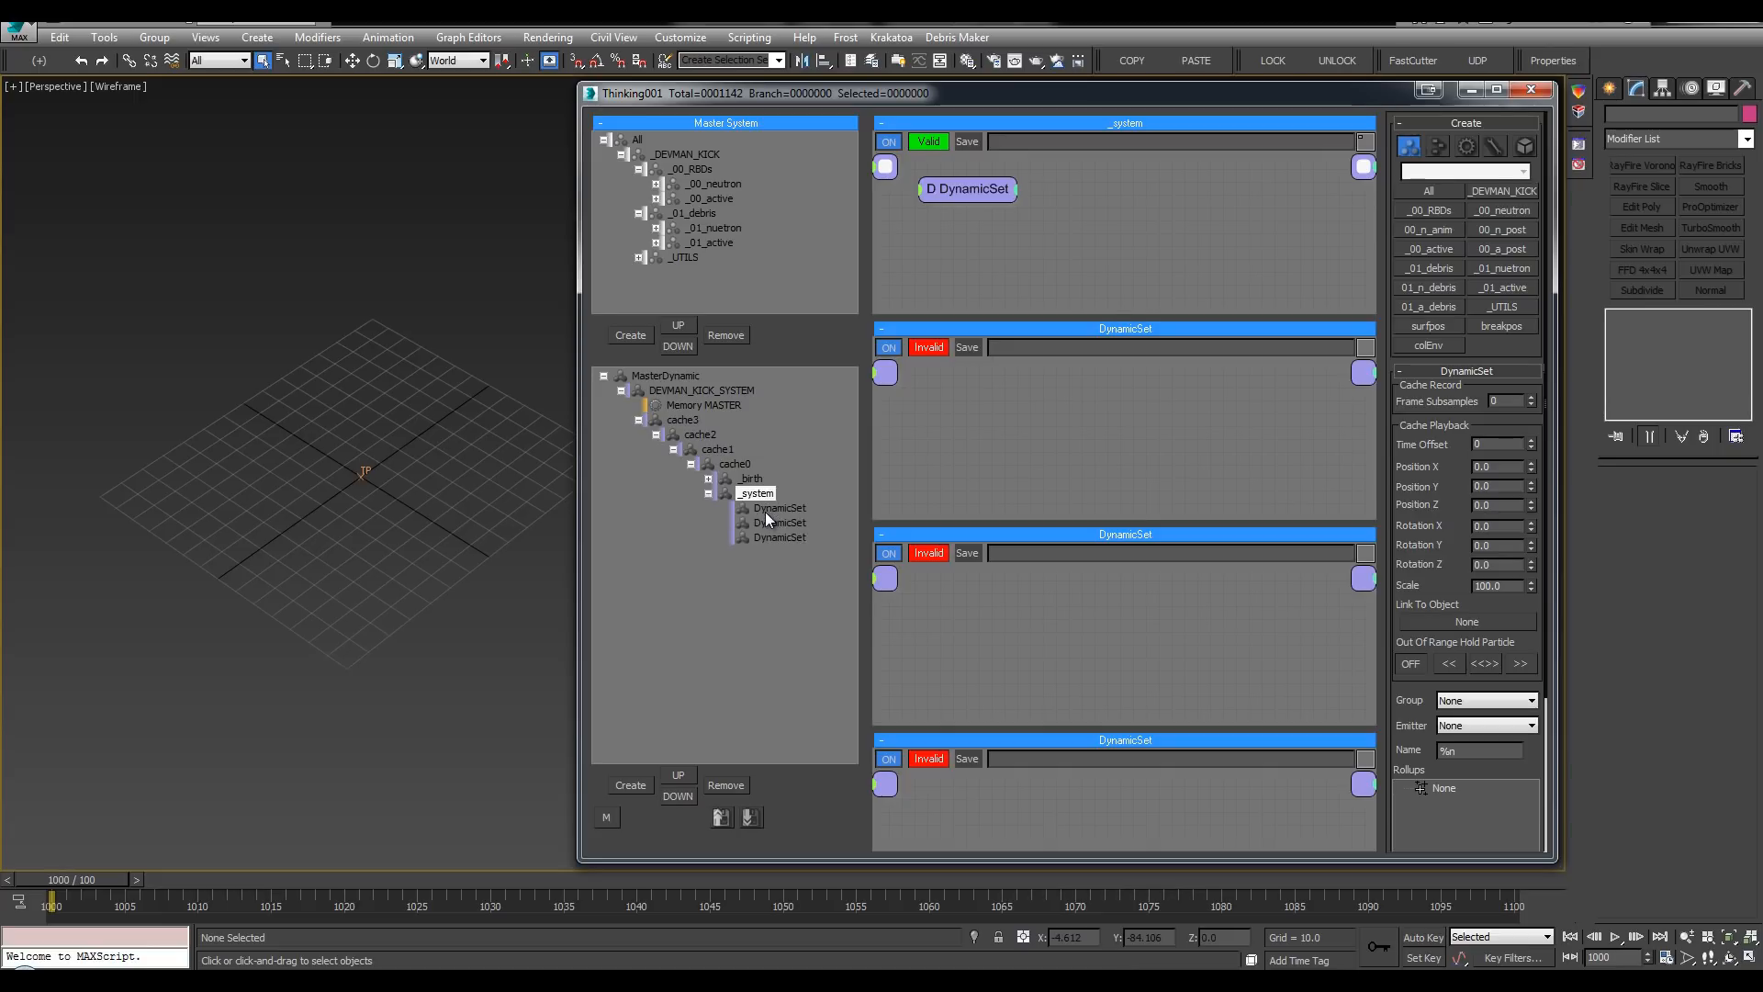
pyautogui.click(707, 491)
pyautogui.press('Insert')
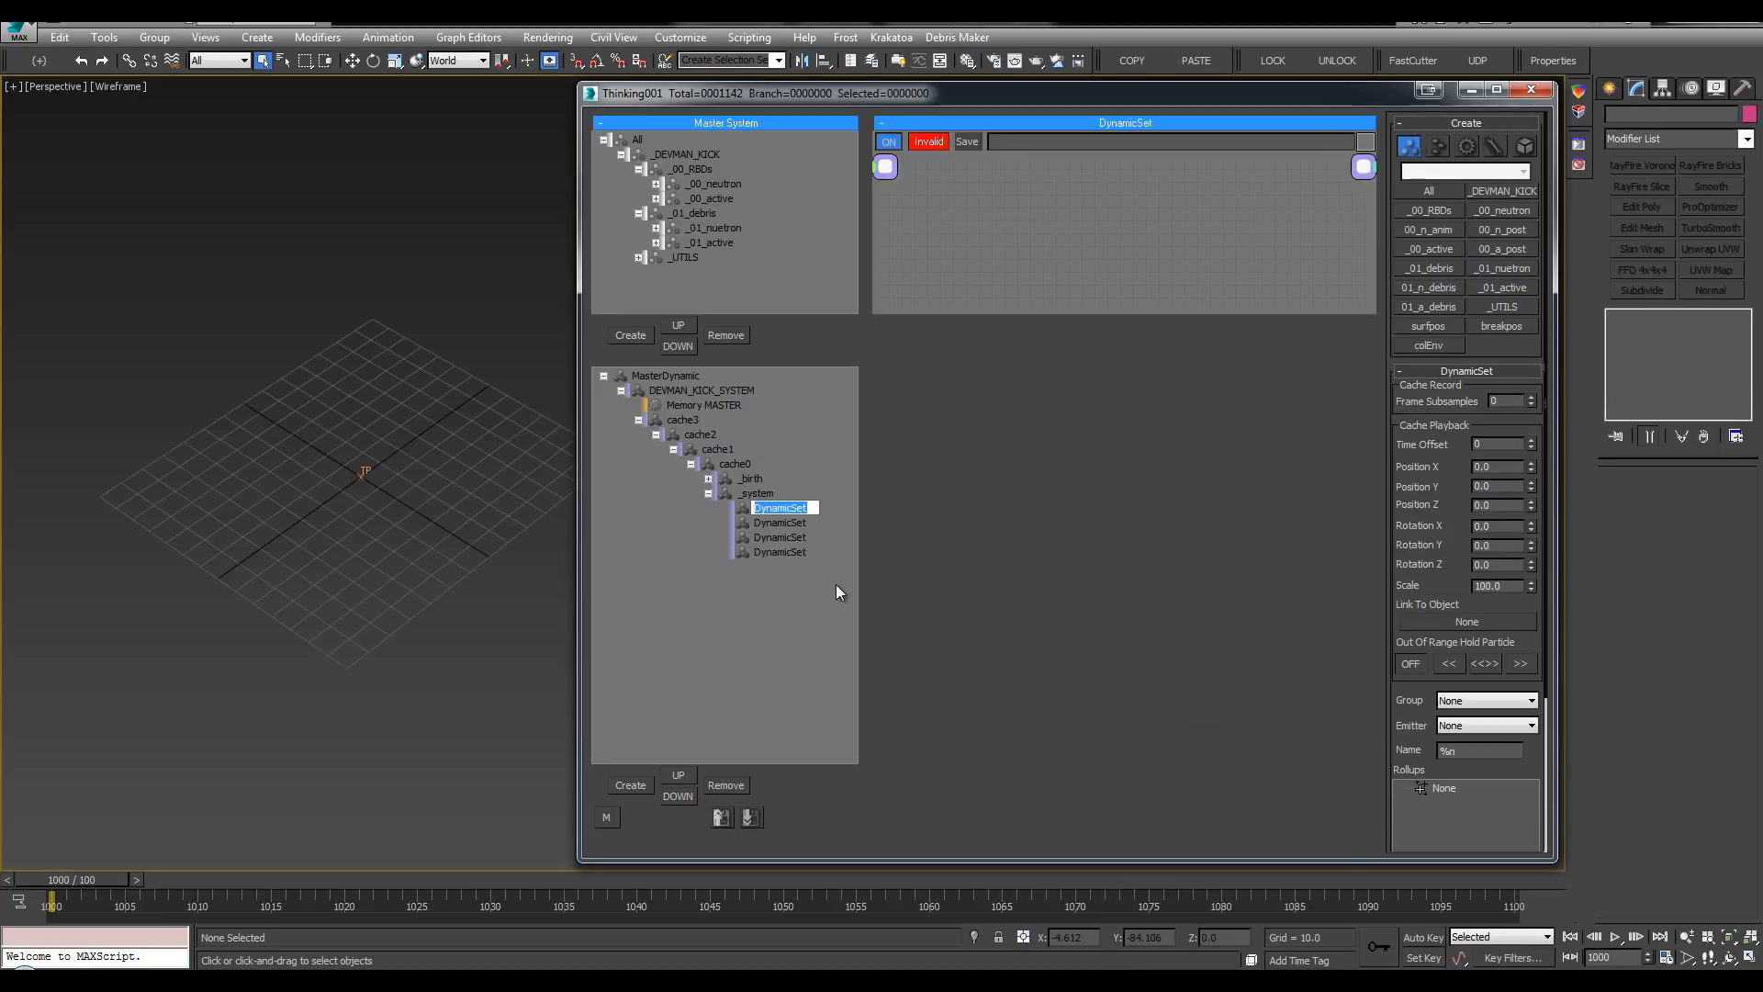
# Step: Rename the first dynamic set under _system as memoryOps and enlarge its wiring area
pyautogui.write('mom')
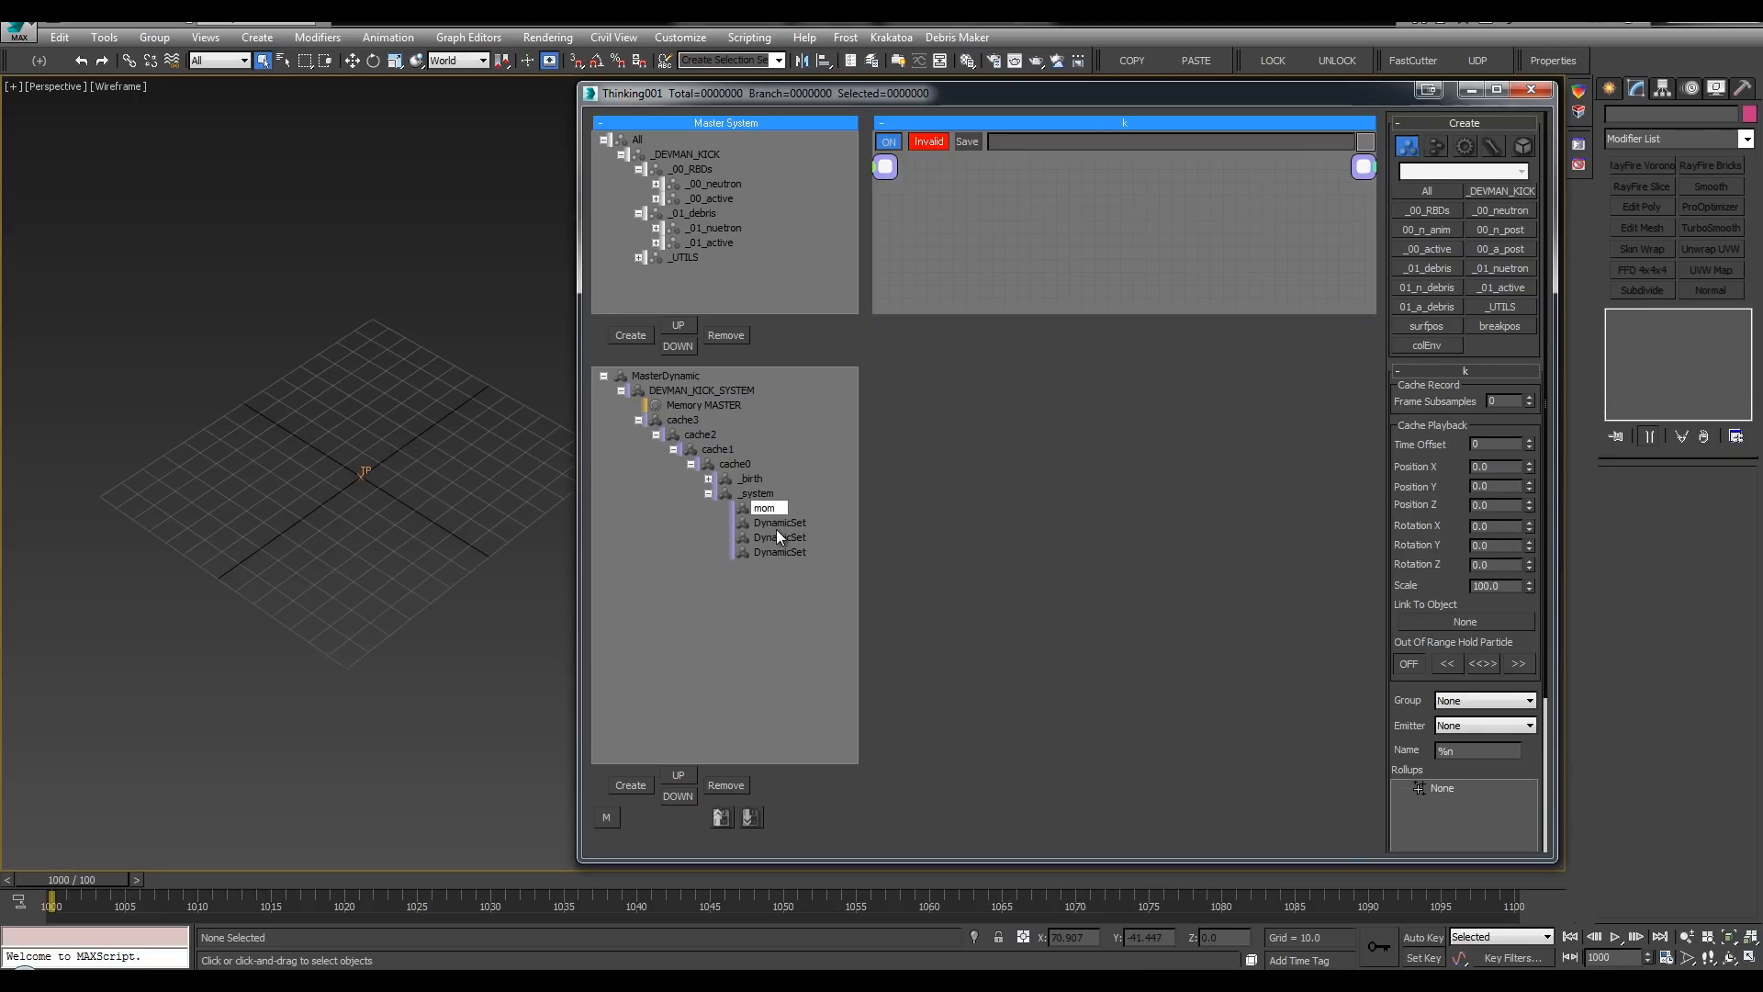
pyautogui.press('BackSpace')
pyautogui.press('BackSpace')
pyautogui.press('BackSpace')
pyautogui.write('memp')
pyautogui.press('BackSpace')
pyautogui.write('oryOps')
pyautogui.press('Return')
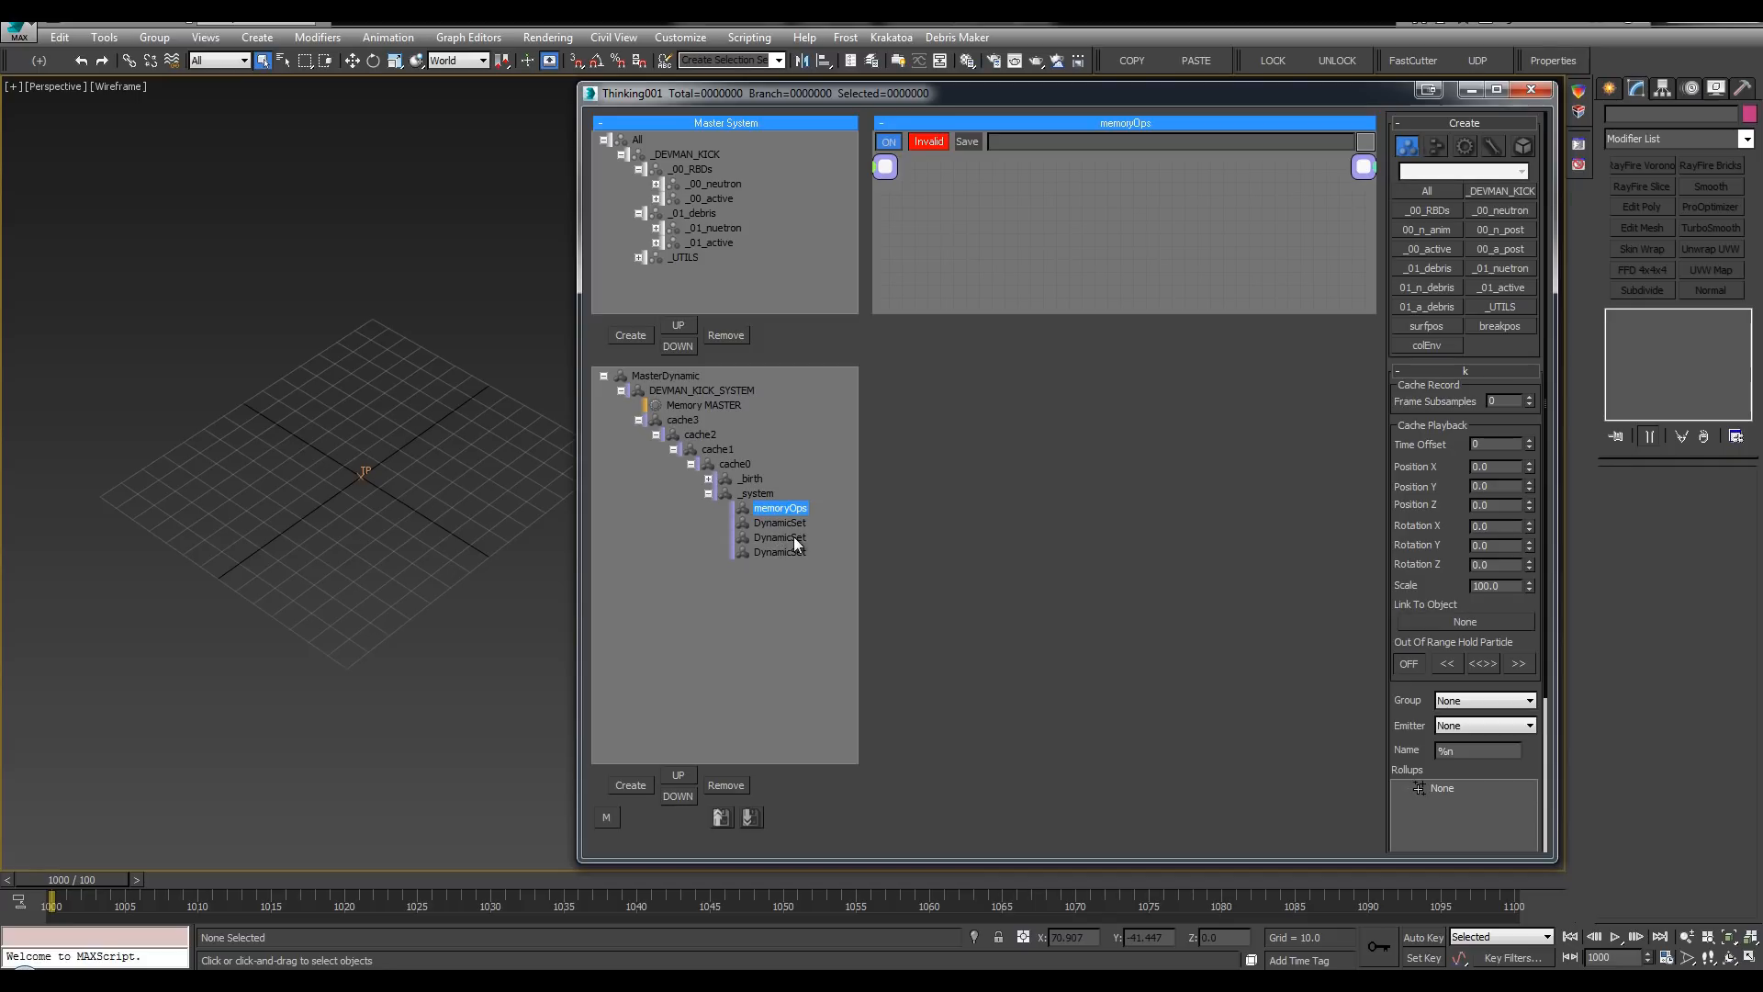
pyautogui.doubleClick(951, 309)
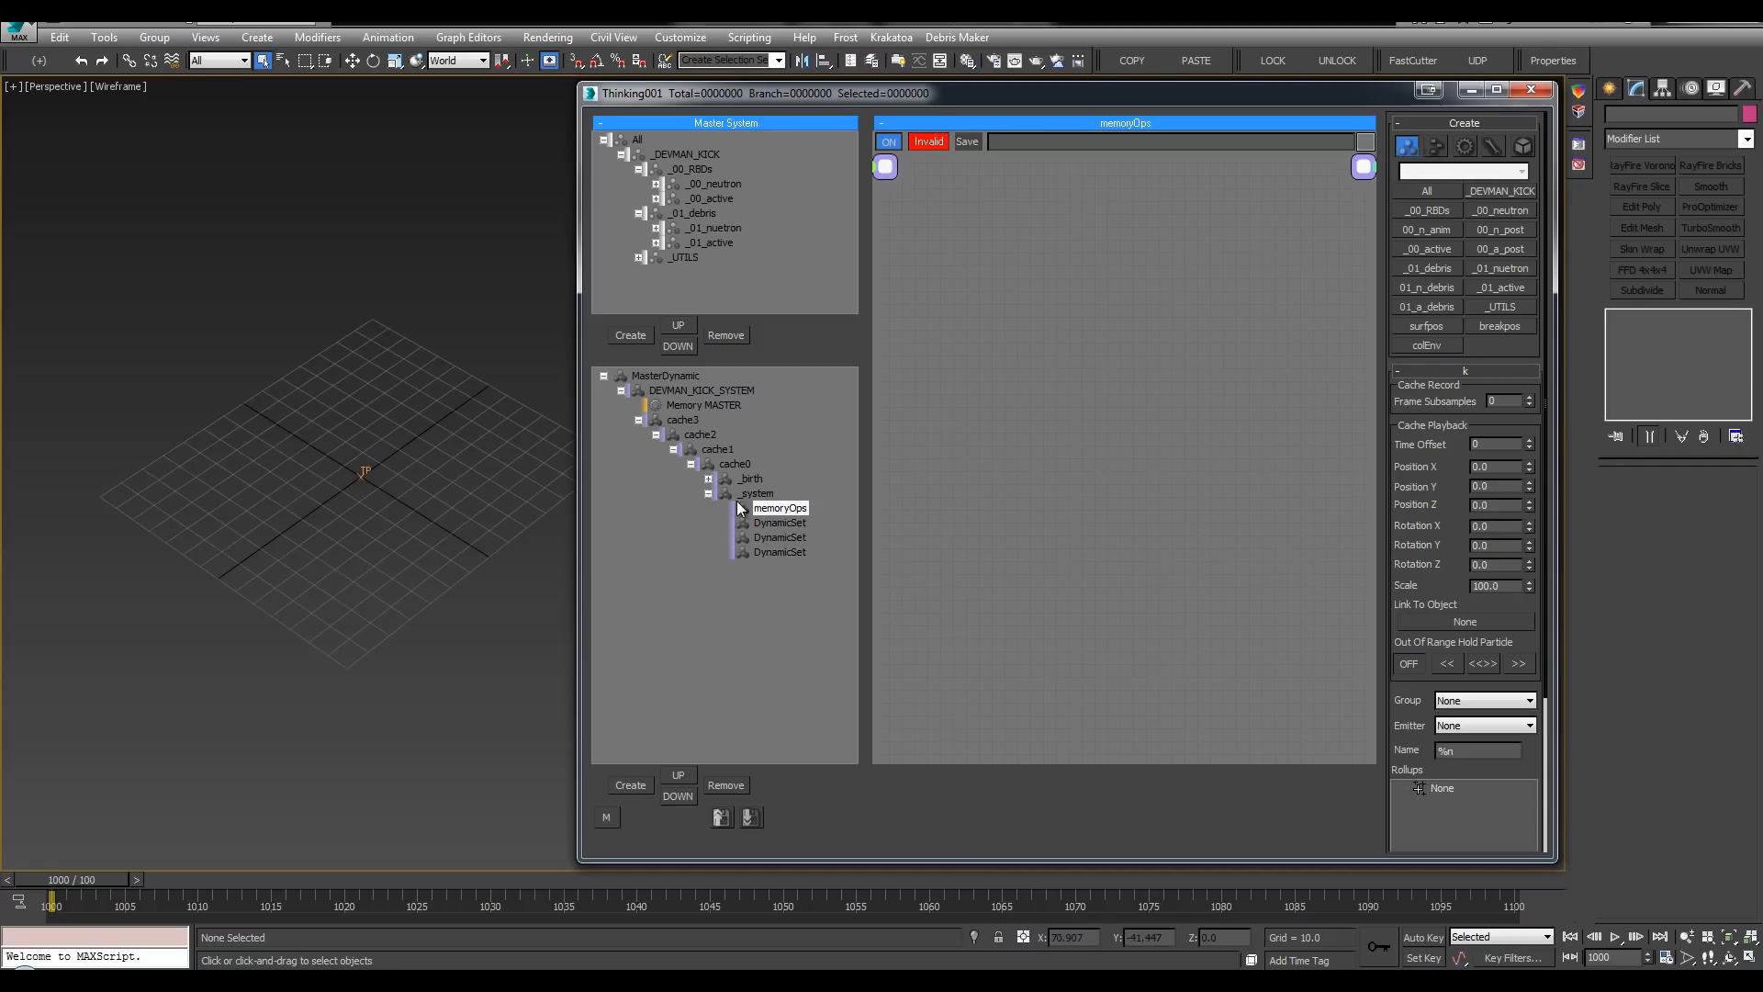
# Step: Review the memories stored in Memory MASTER, then add a Memory operator on the far side of the memoryOps graph
pyautogui.click(679, 405)
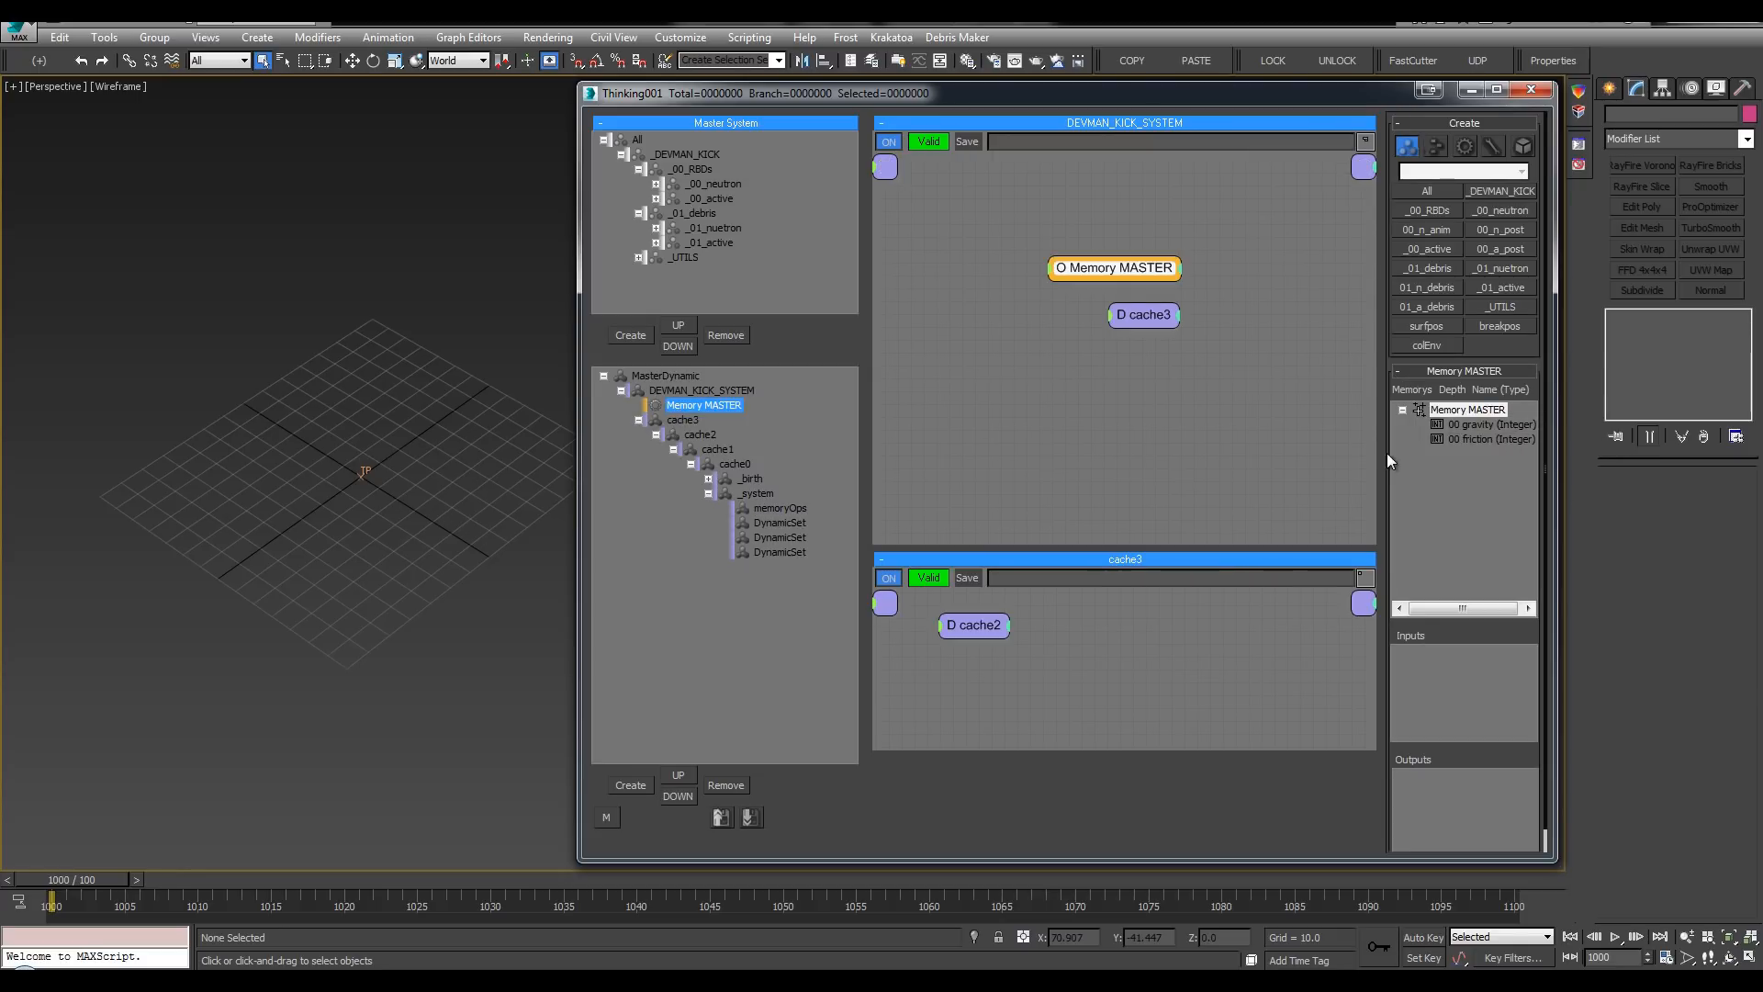
pyautogui.click(761, 508)
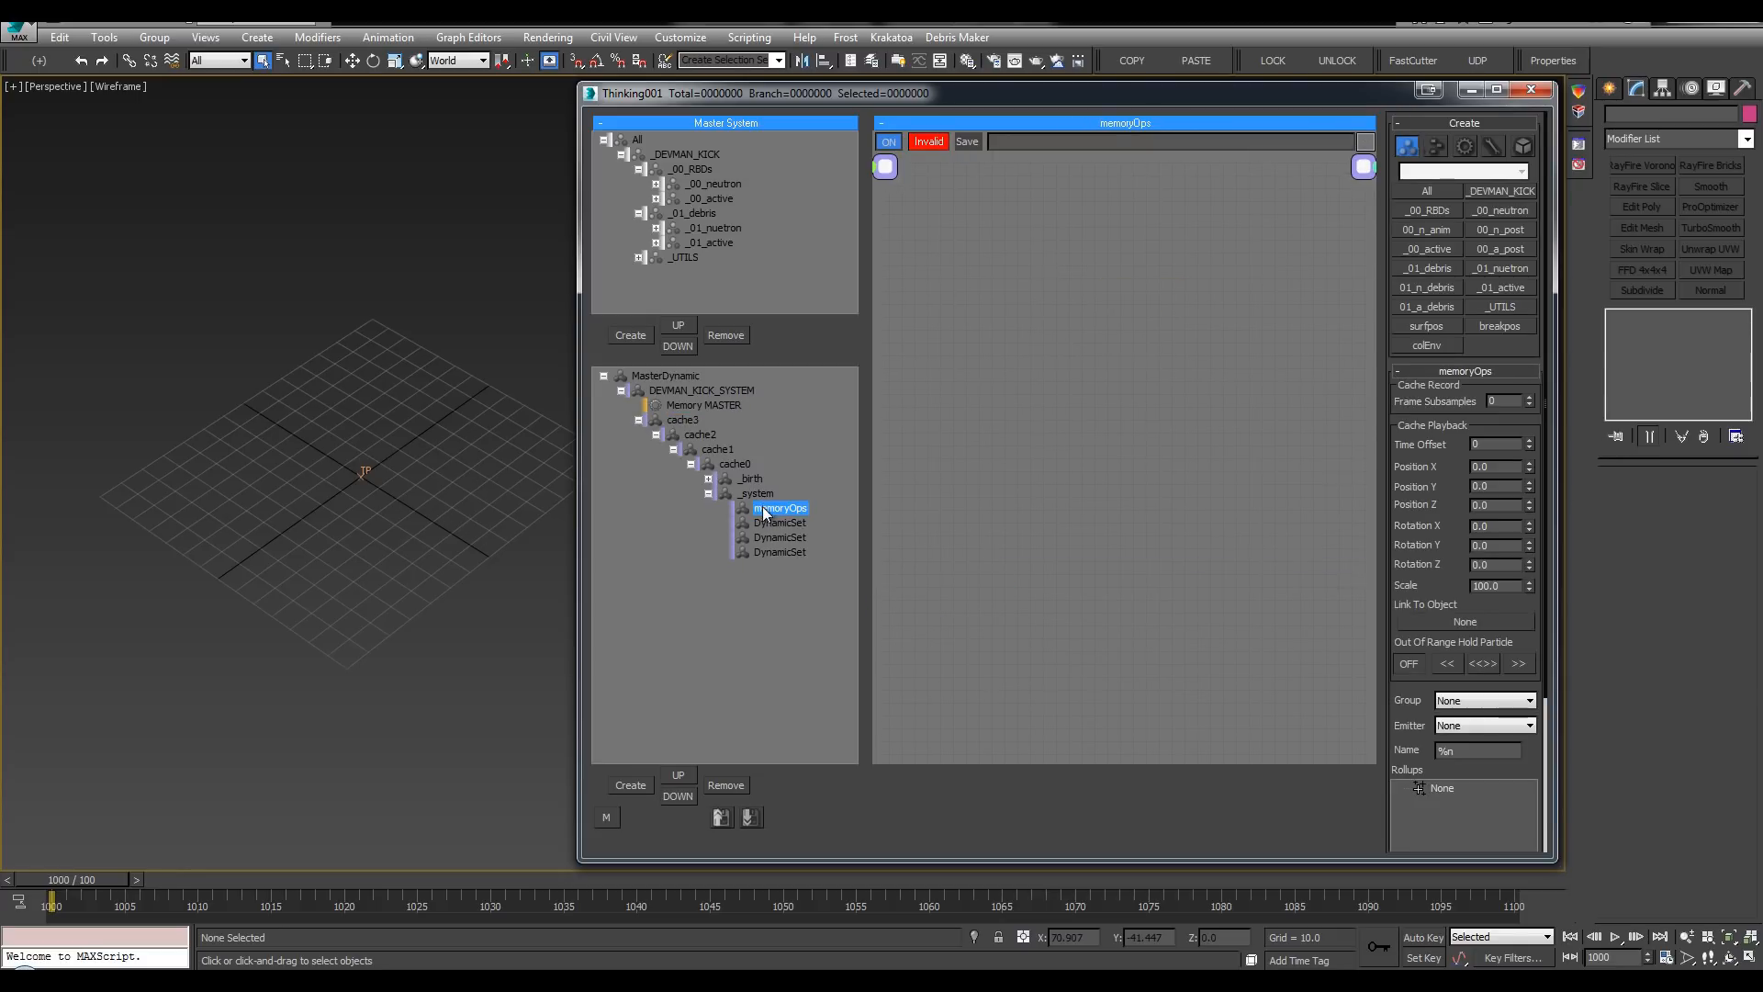
pyautogui.rightClick(965, 339)
pyautogui.press('Escape')
pyautogui.rightClick(971, 305)
pyautogui.click(1007, 291)
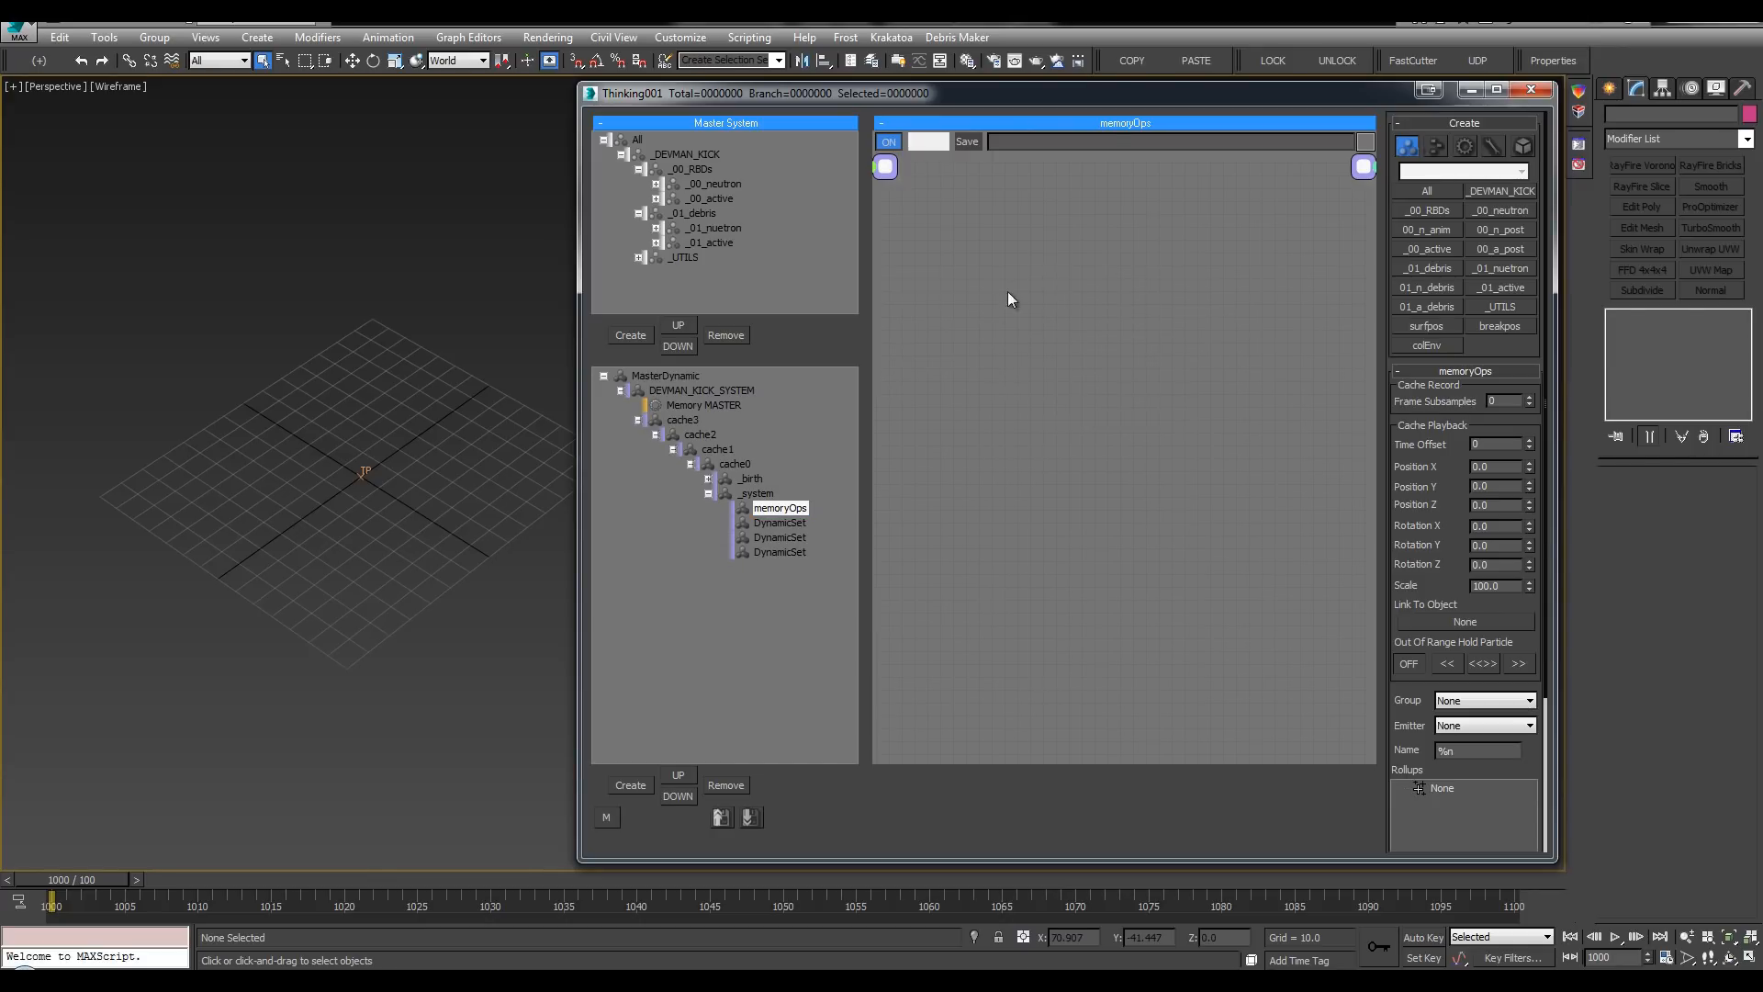
pyautogui.rightClick(1135, 317)
pyautogui.click(1155, 334)
pyautogui.rightClick(1142, 329)
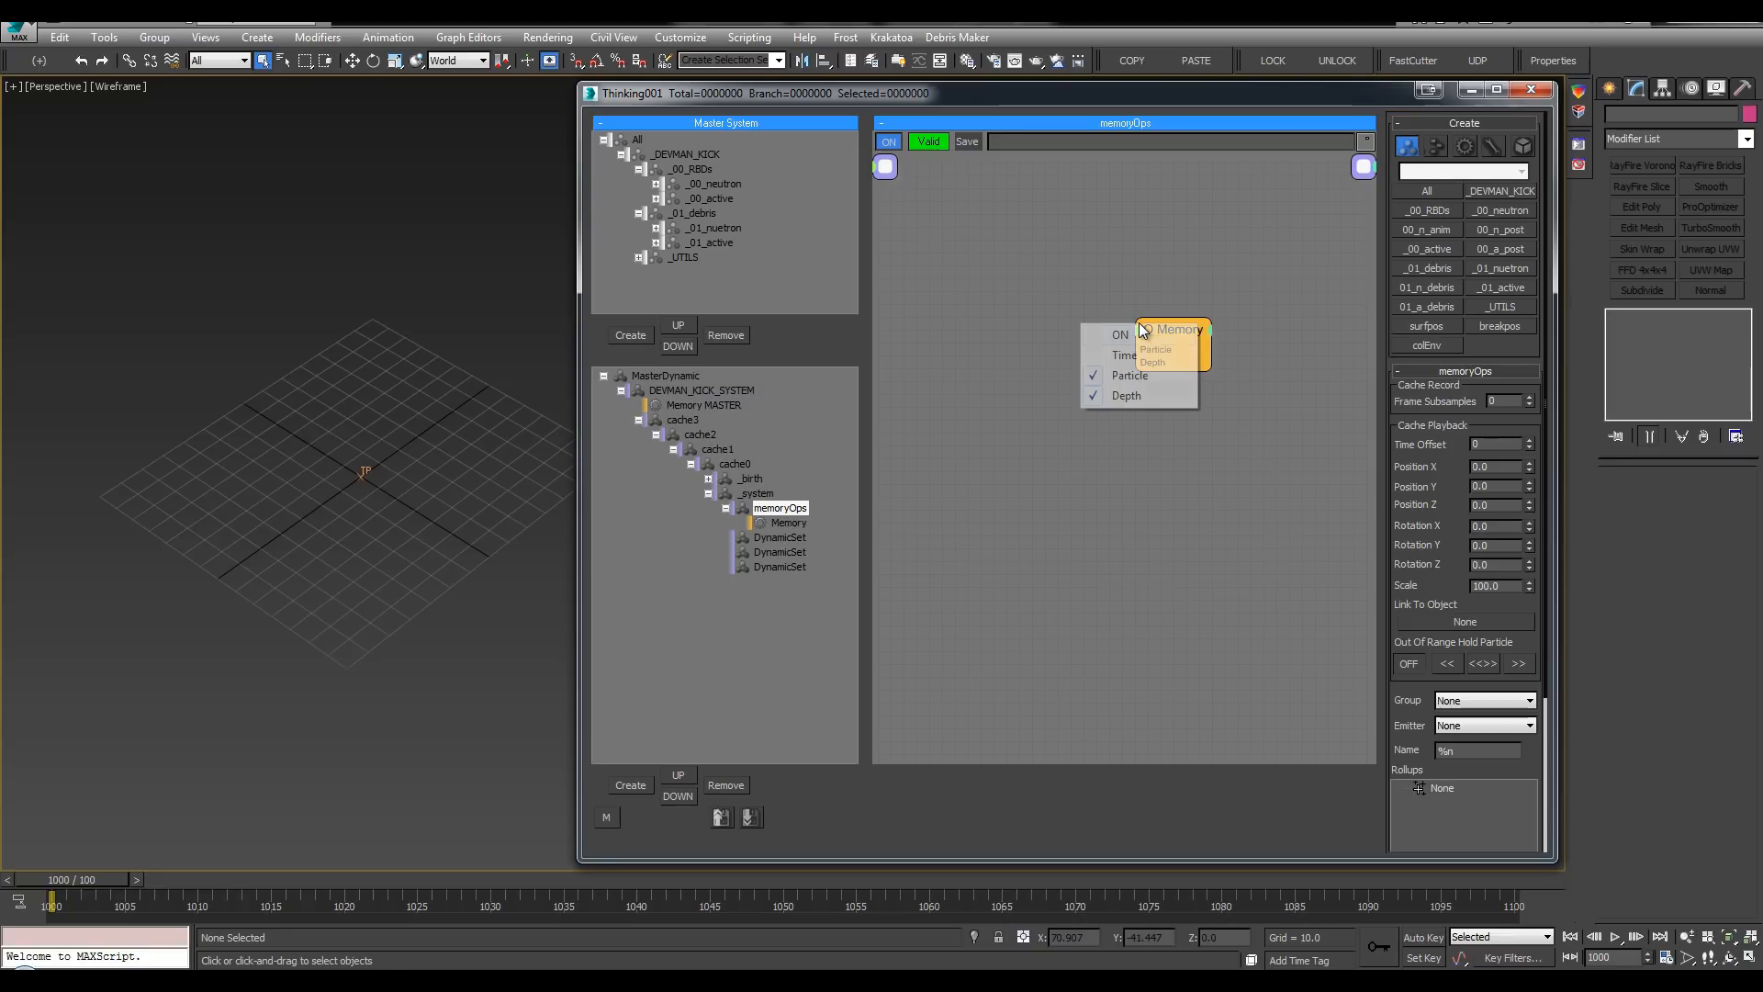
pyautogui.moveTo(1164, 333); pyautogui.dragTo(1273, 336)
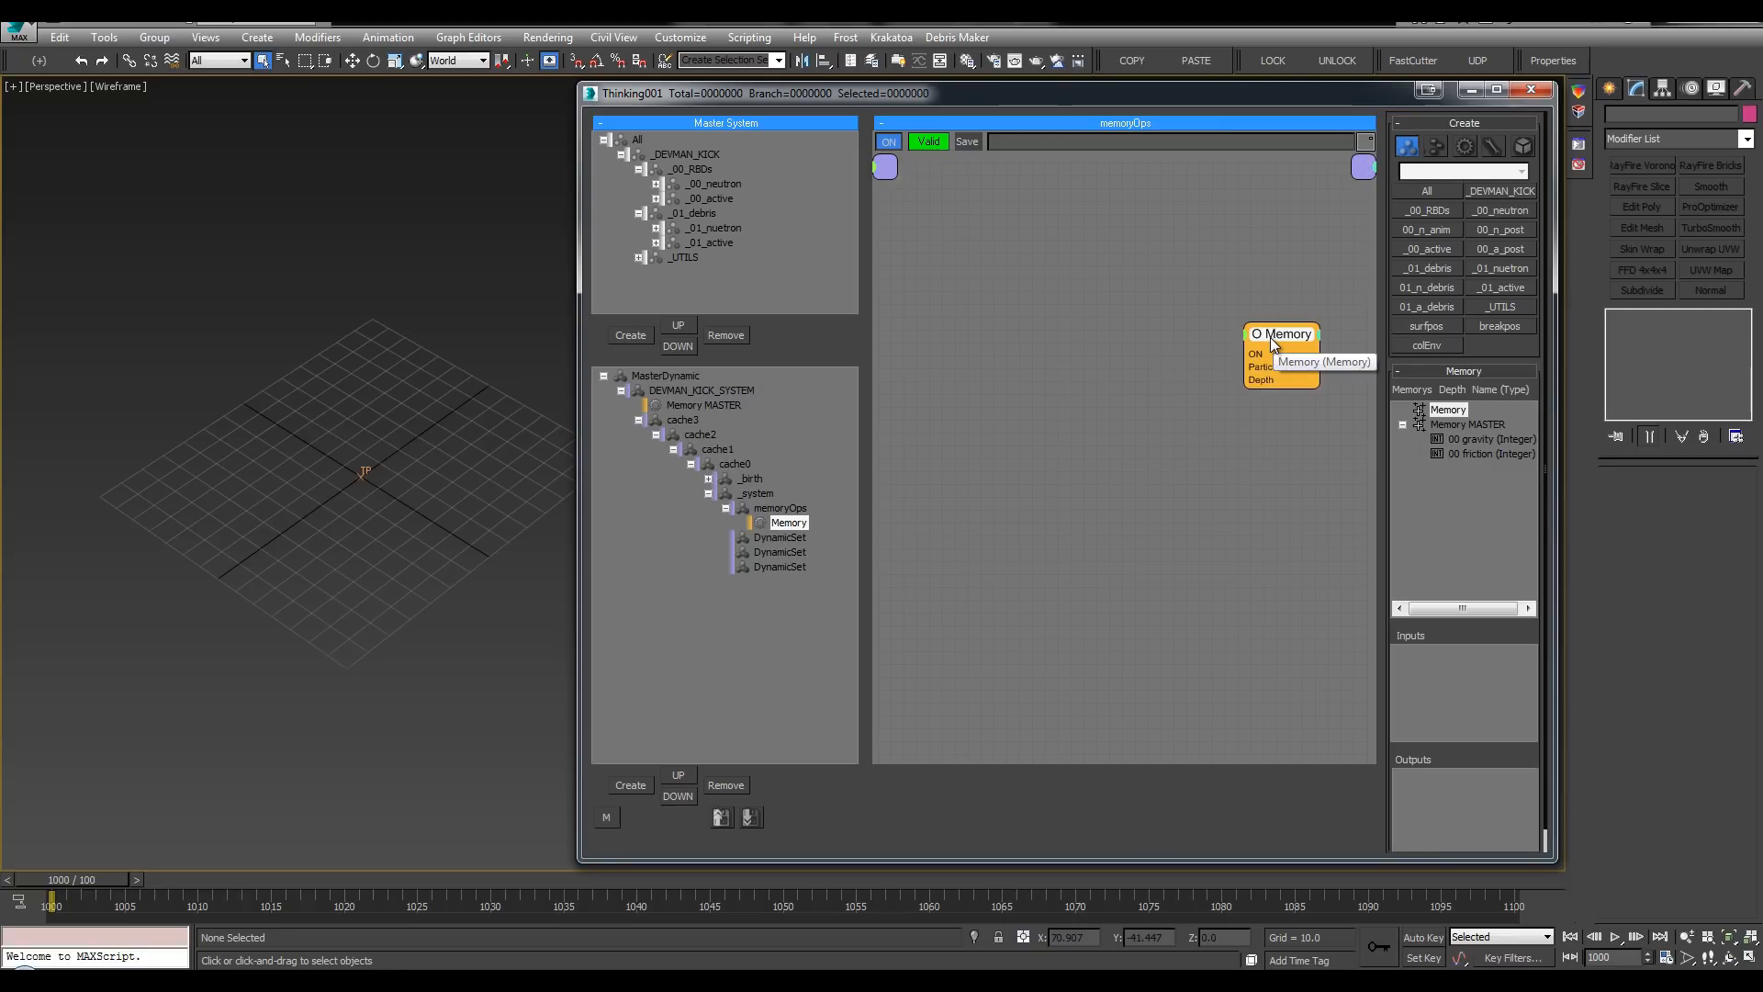
pyautogui.click(1436, 146)
pyautogui.moveTo(1282, 332); pyautogui.dragTo(1289, 296)
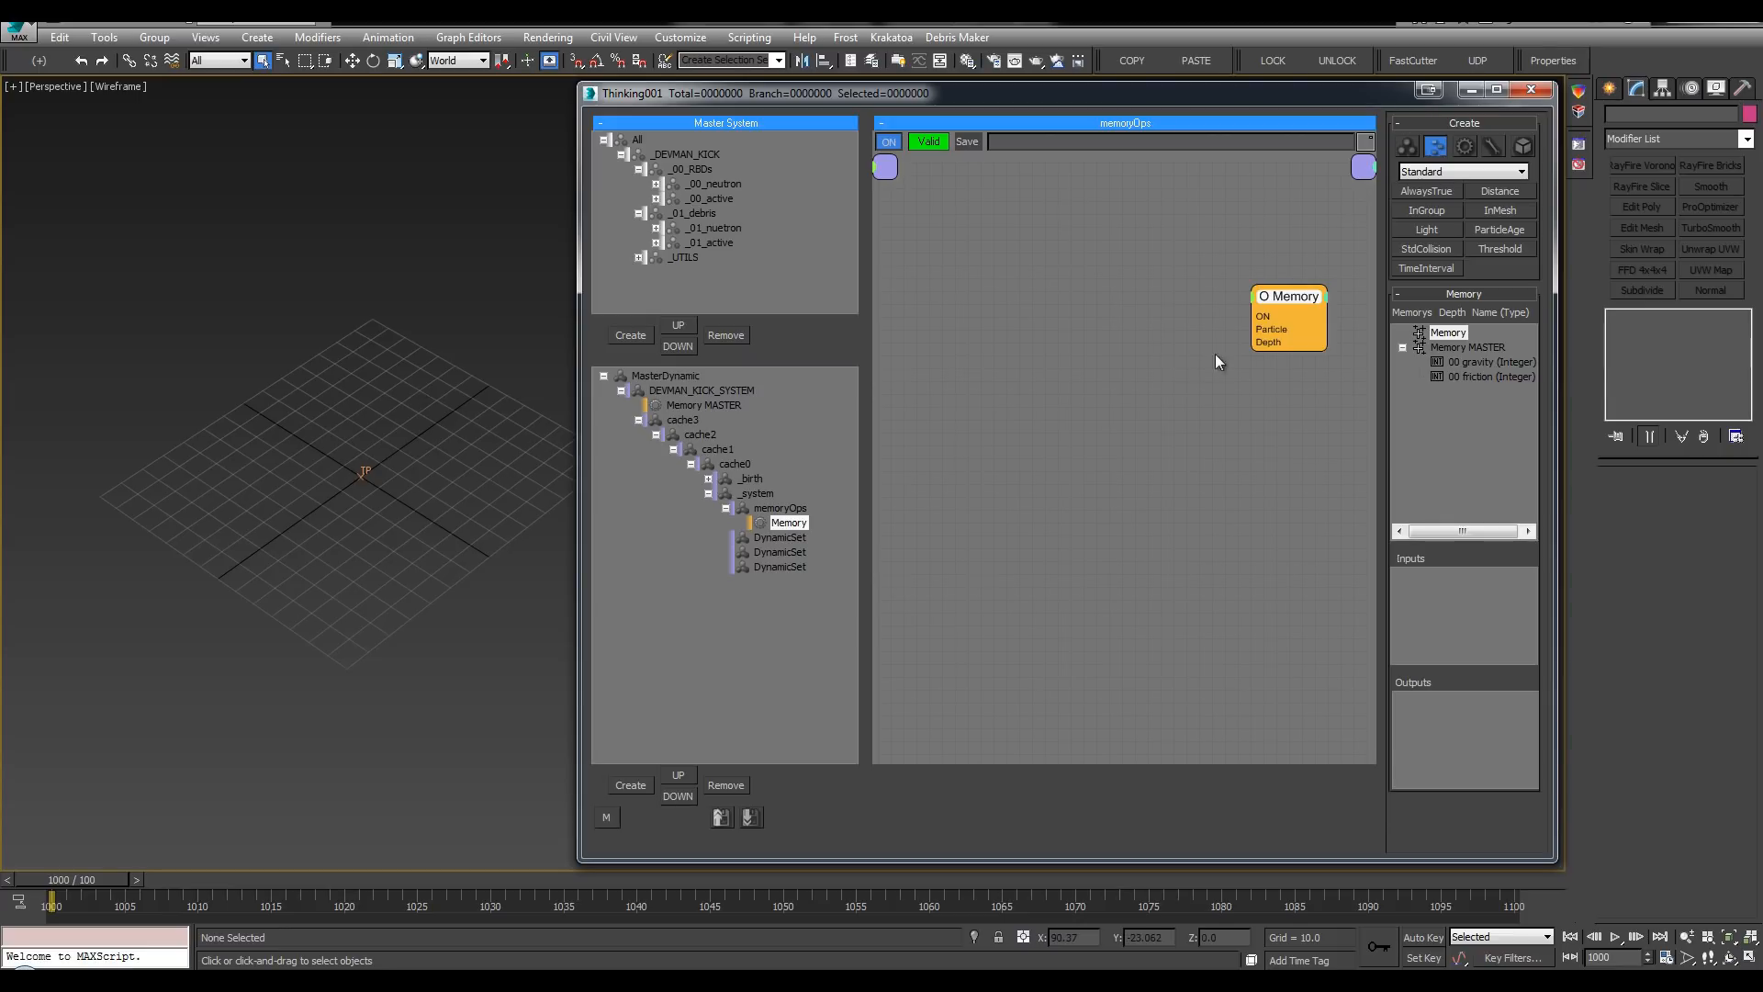
pyautogui.moveTo(1291, 297); pyautogui.dragTo(1296, 295)
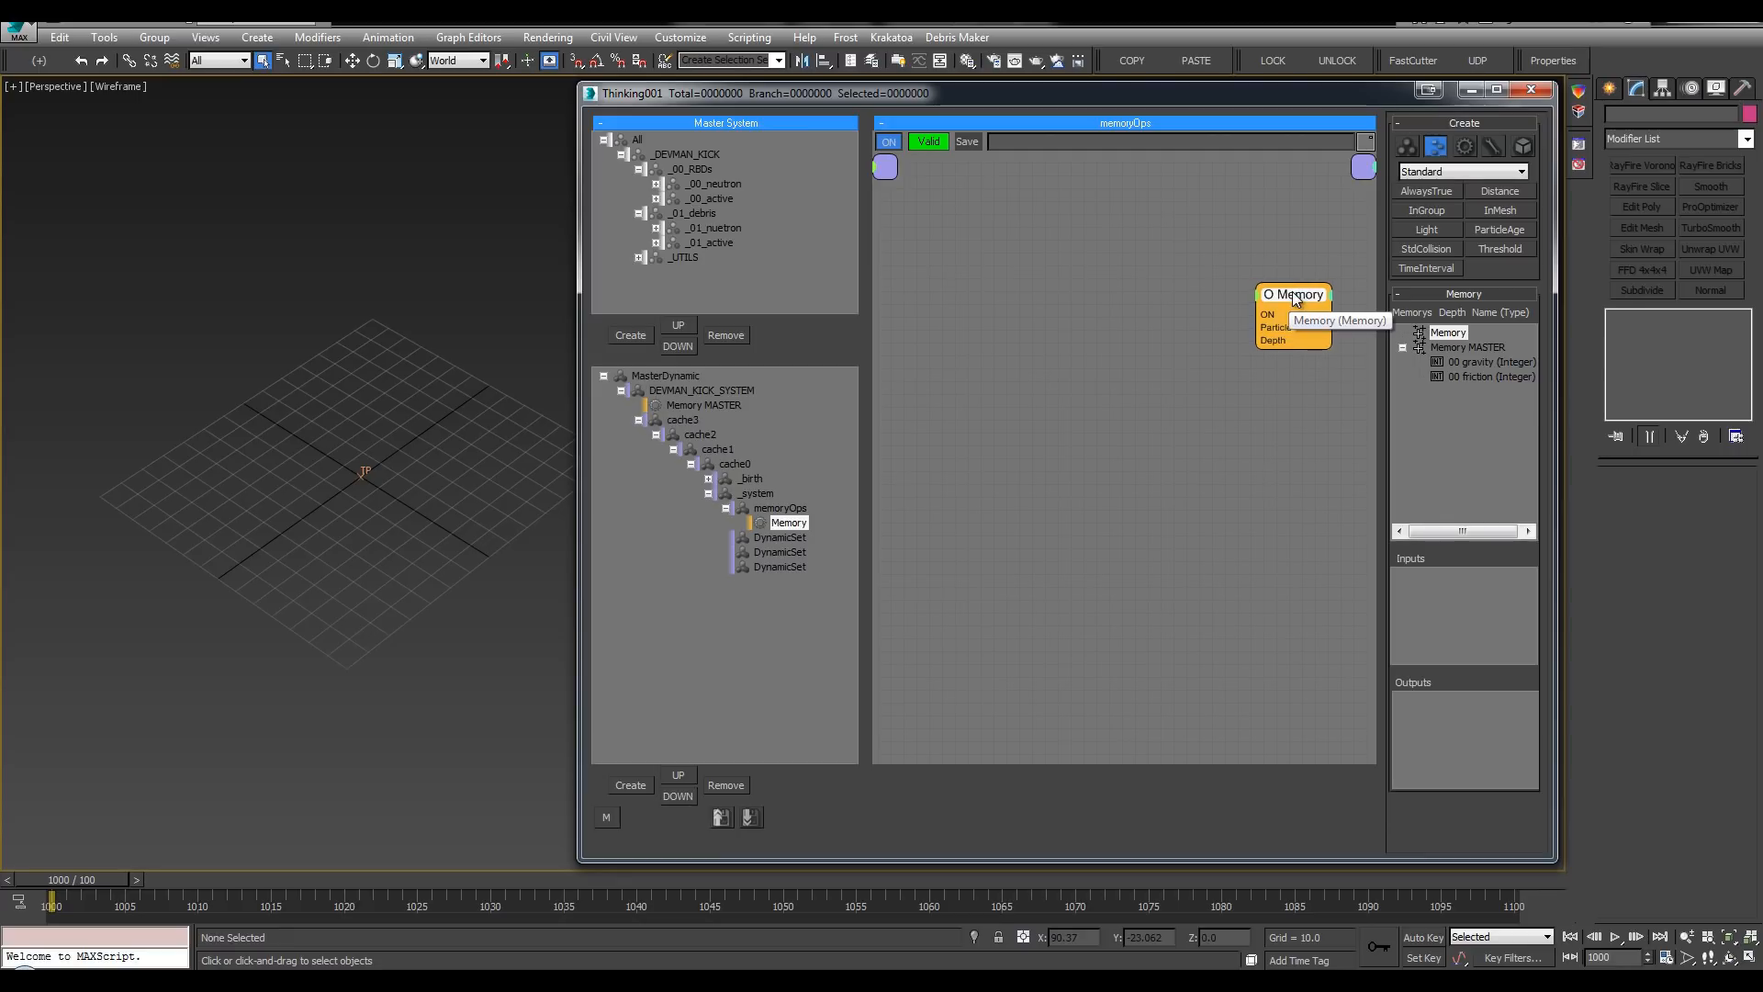
# Step: Add a ParticleAge condition ahead of the Memory node and connect its Out to Memory's ON input
pyautogui.rightClick(973, 252)
pyautogui.moveTo(1086, 283)
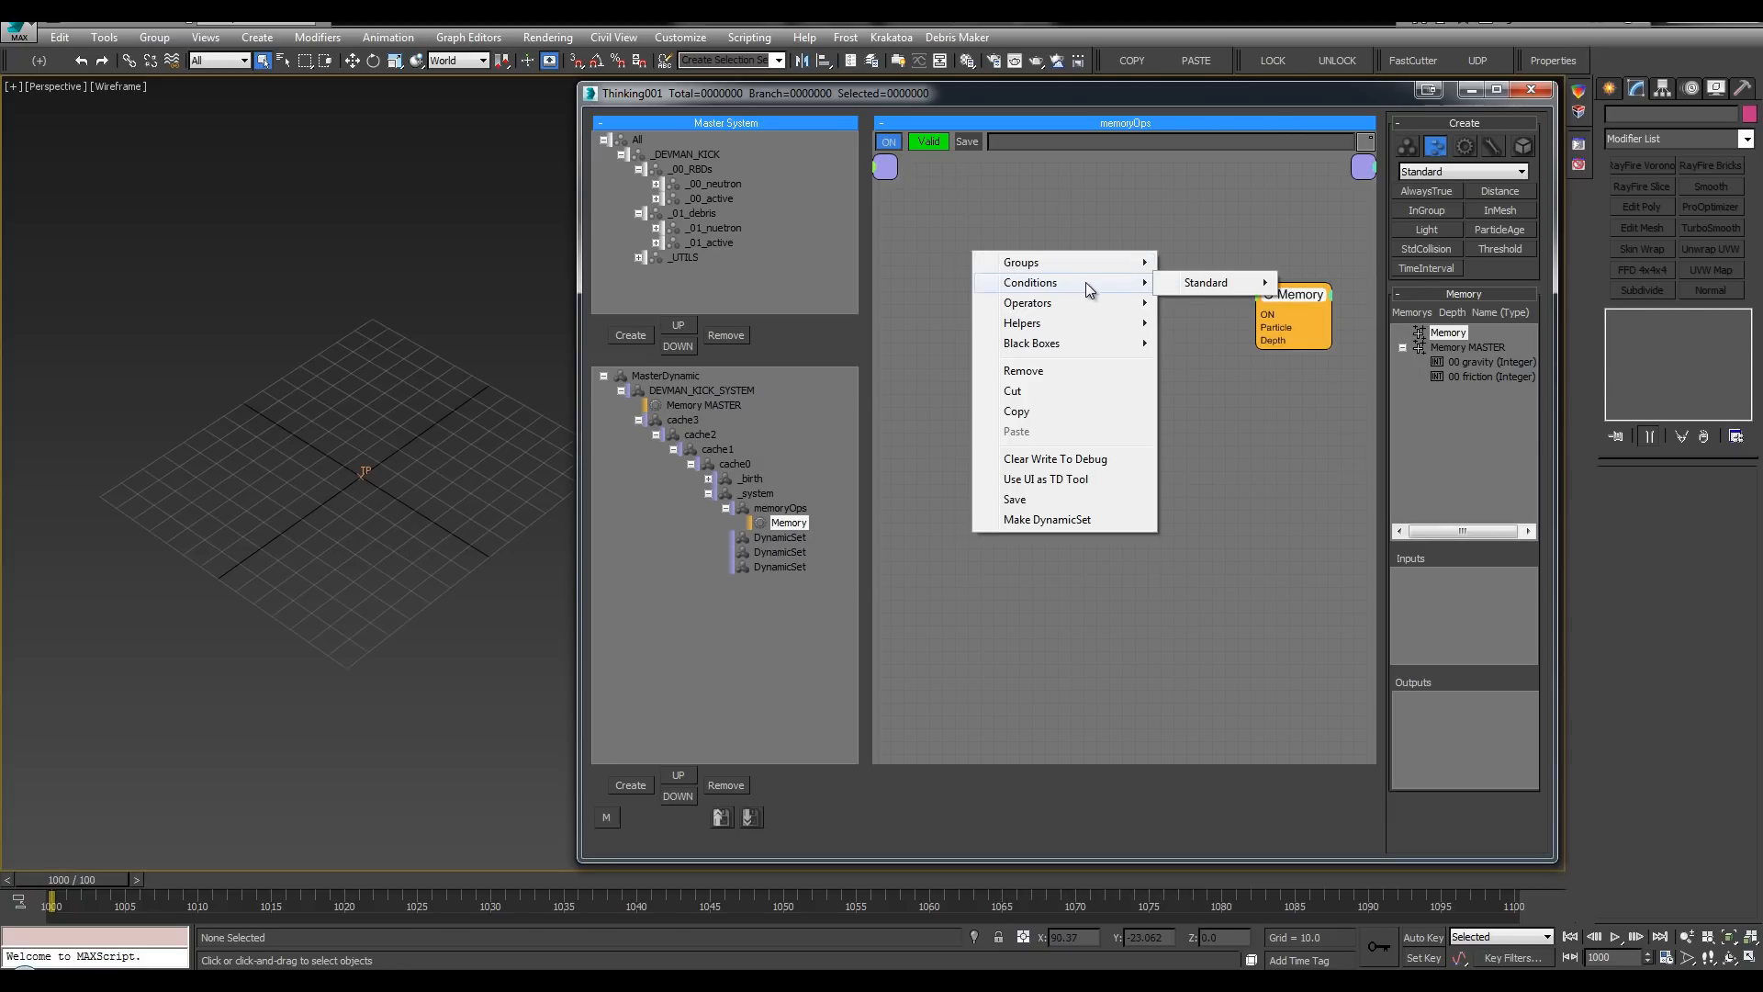
pyautogui.moveTo(1199, 282)
pyautogui.click(1304, 384)
pyautogui.moveTo(1258, 314); pyautogui.dragTo(1026, 253)
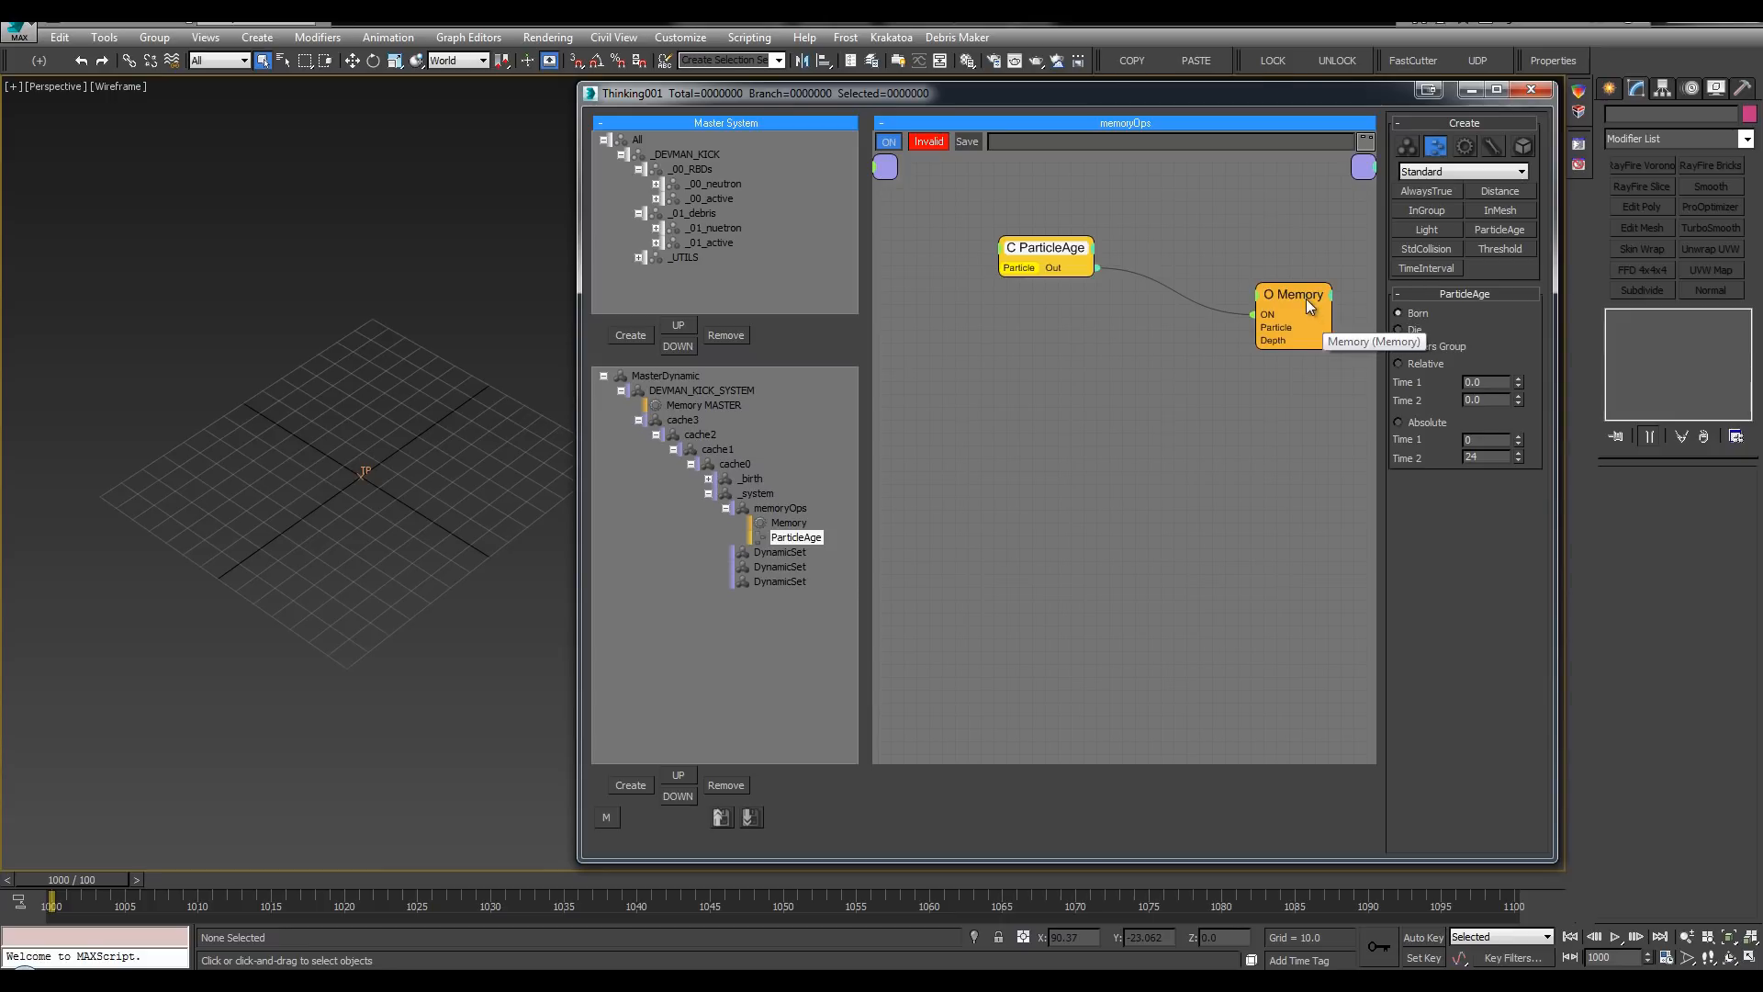
pyautogui.moveTo(1309, 305); pyautogui.dragTo(1311, 304)
pyautogui.click(1054, 261)
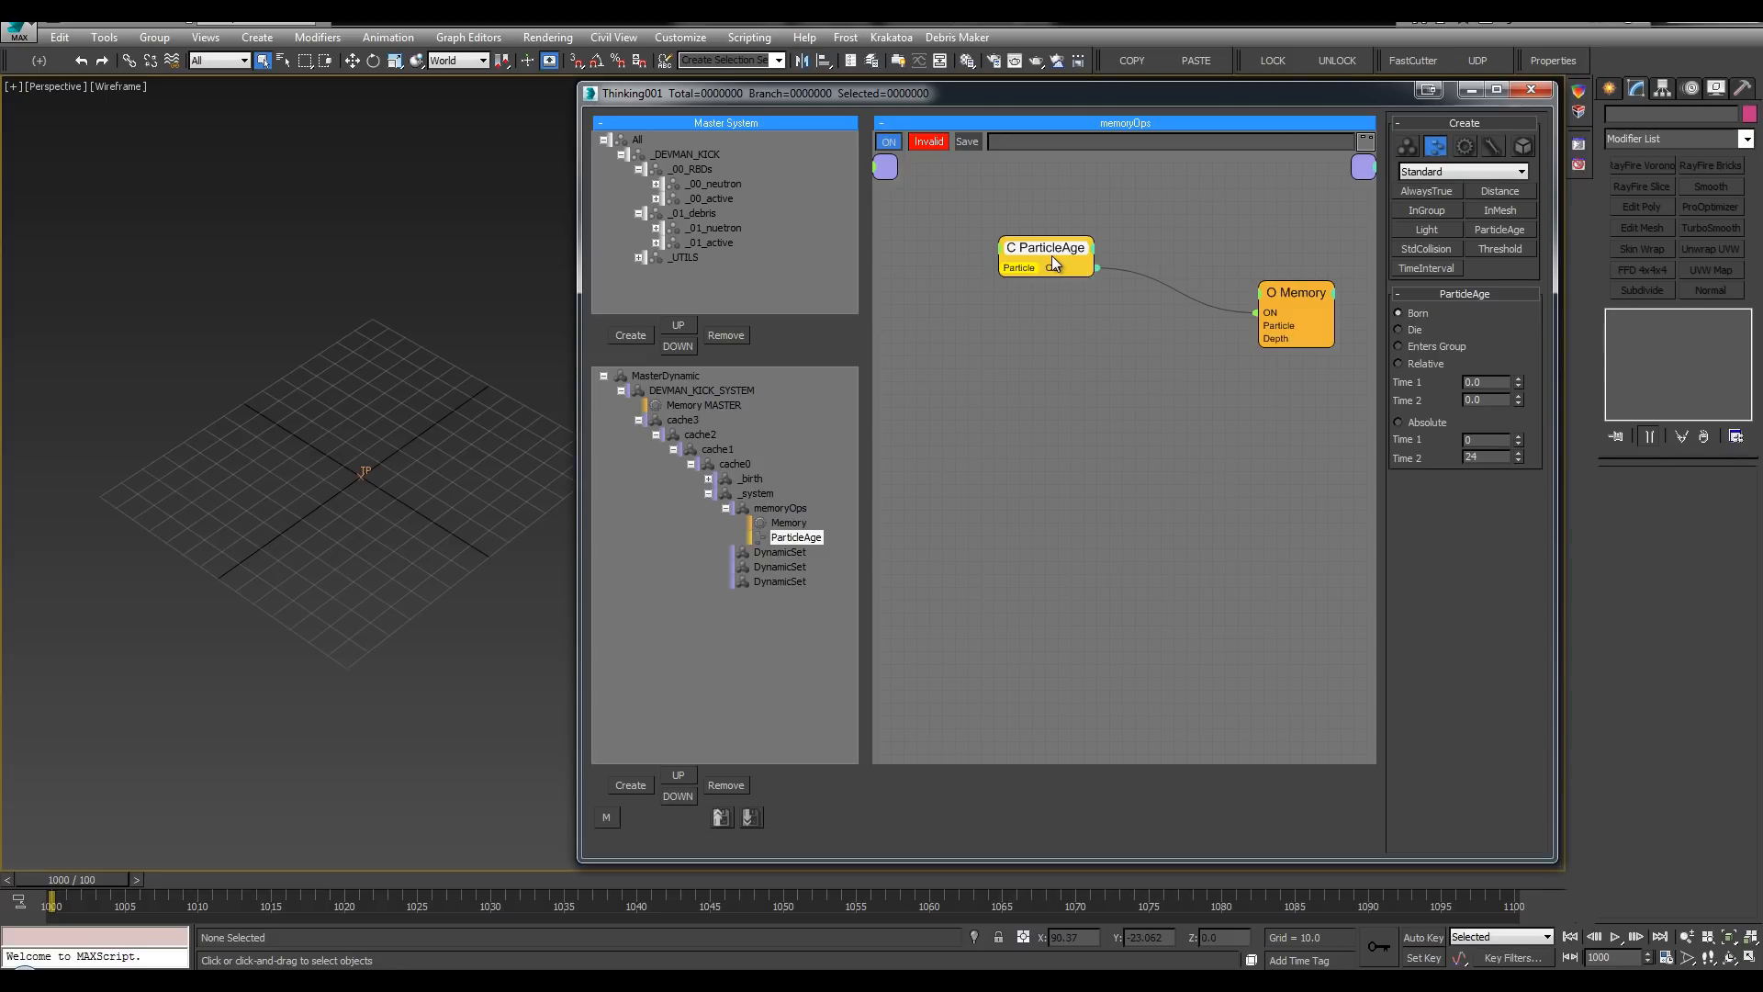
pyautogui.moveTo(1050, 257); pyautogui.dragTo(1124, 246)
# Step: Expose the friction memory as an input on the Memory node and feed it from a Bool helper with Value enabled
pyautogui.click(1310, 292)
pyautogui.moveTo(1469, 377); pyautogui.dragTo(1470, 593)
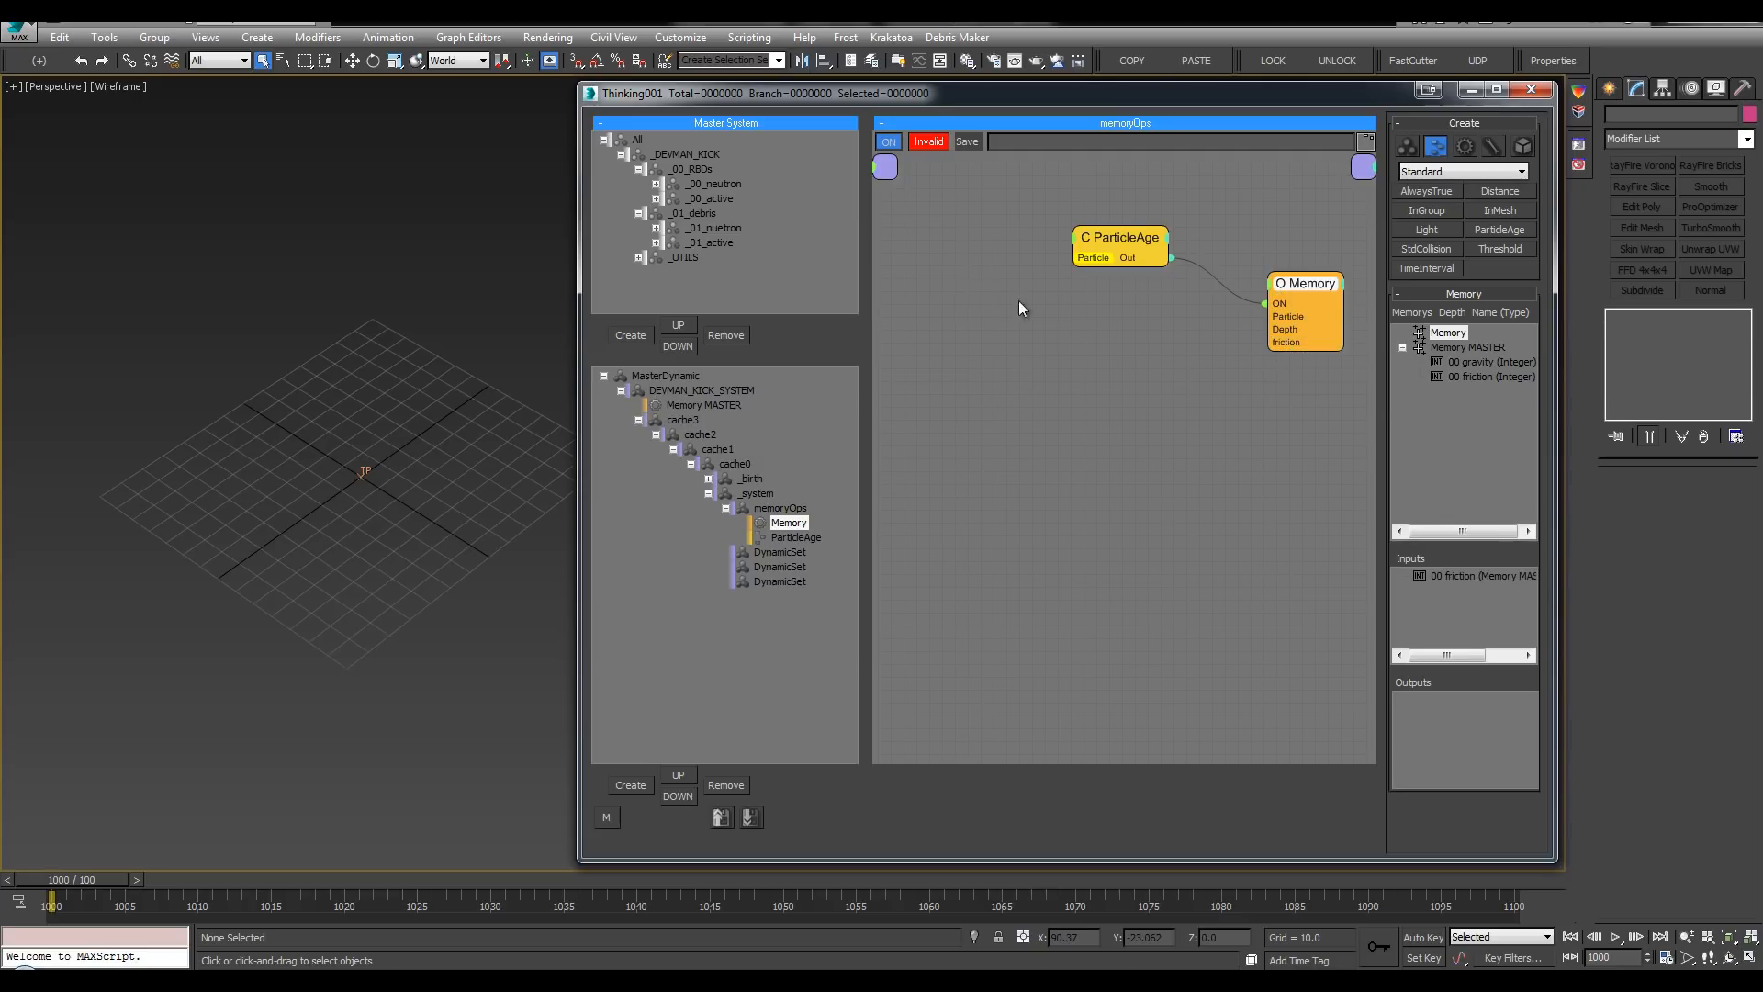
pyautogui.press('Tab')
pyautogui.write('bool')
pyautogui.press('Return')
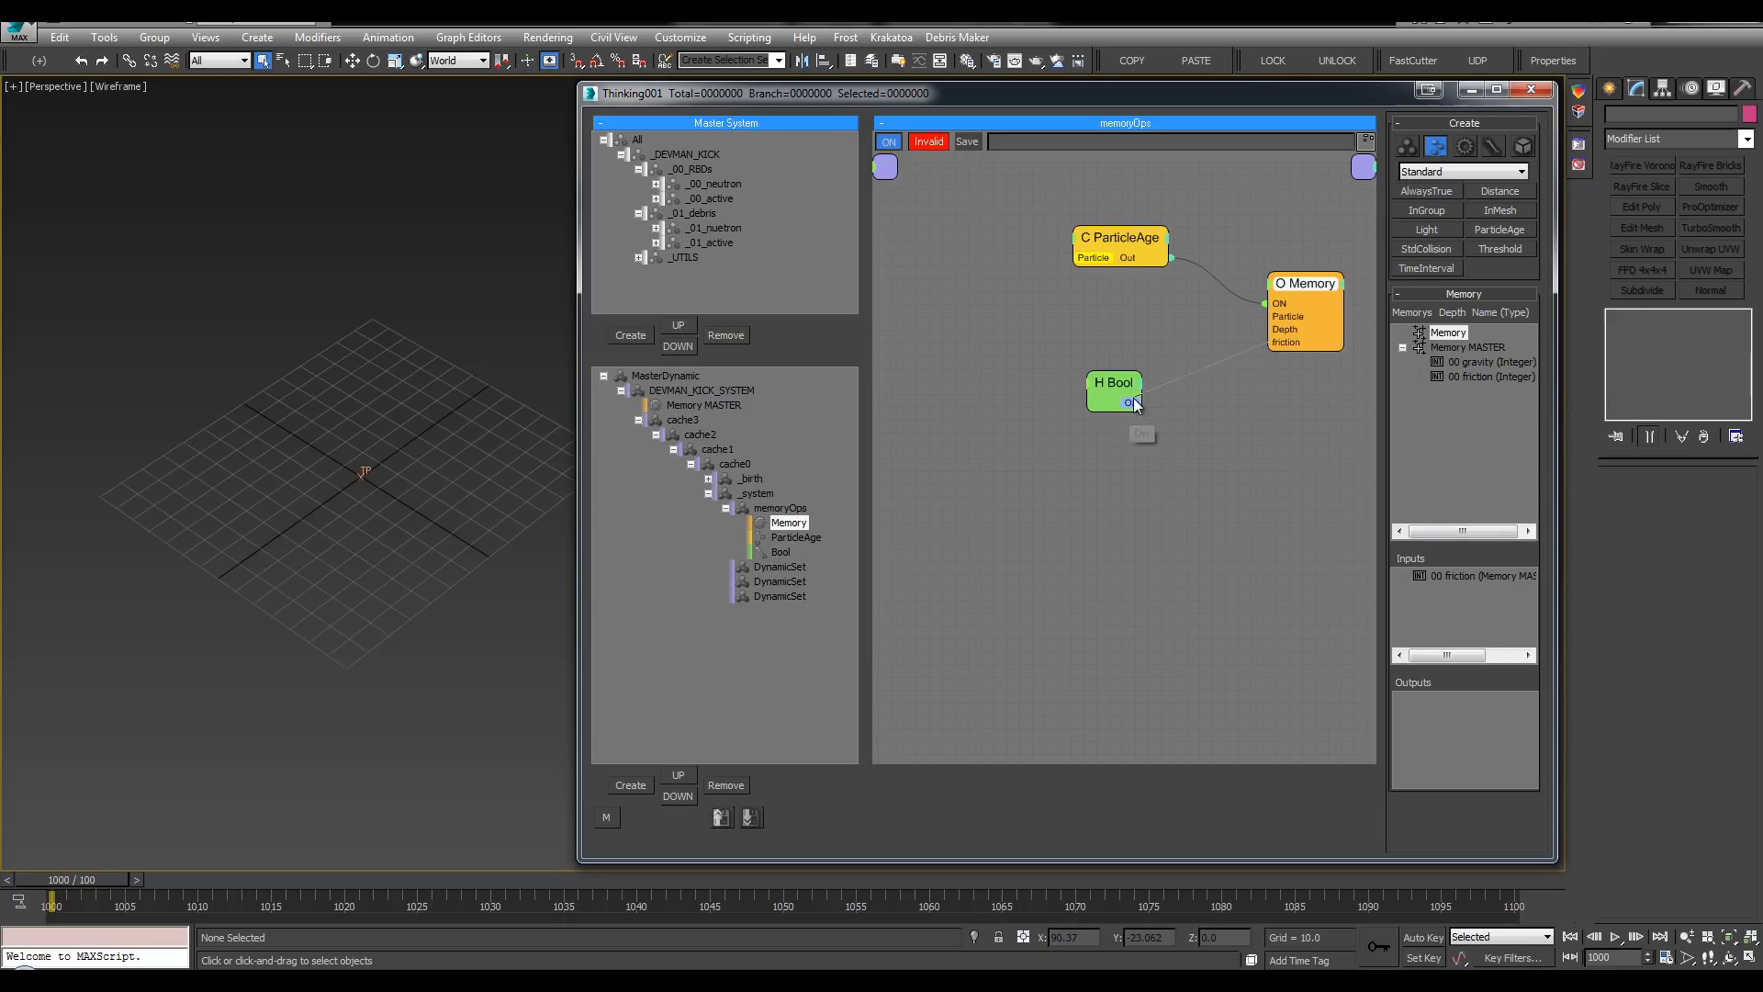
pyautogui.moveTo(1145, 402); pyautogui.dragTo(1266, 342)
pyautogui.click(1520, 310)
# Step: Hide the Memory node's Depth input and wire an _00_active group's particles into both ParticleAge and Memory
pyautogui.rightClick(1294, 307)
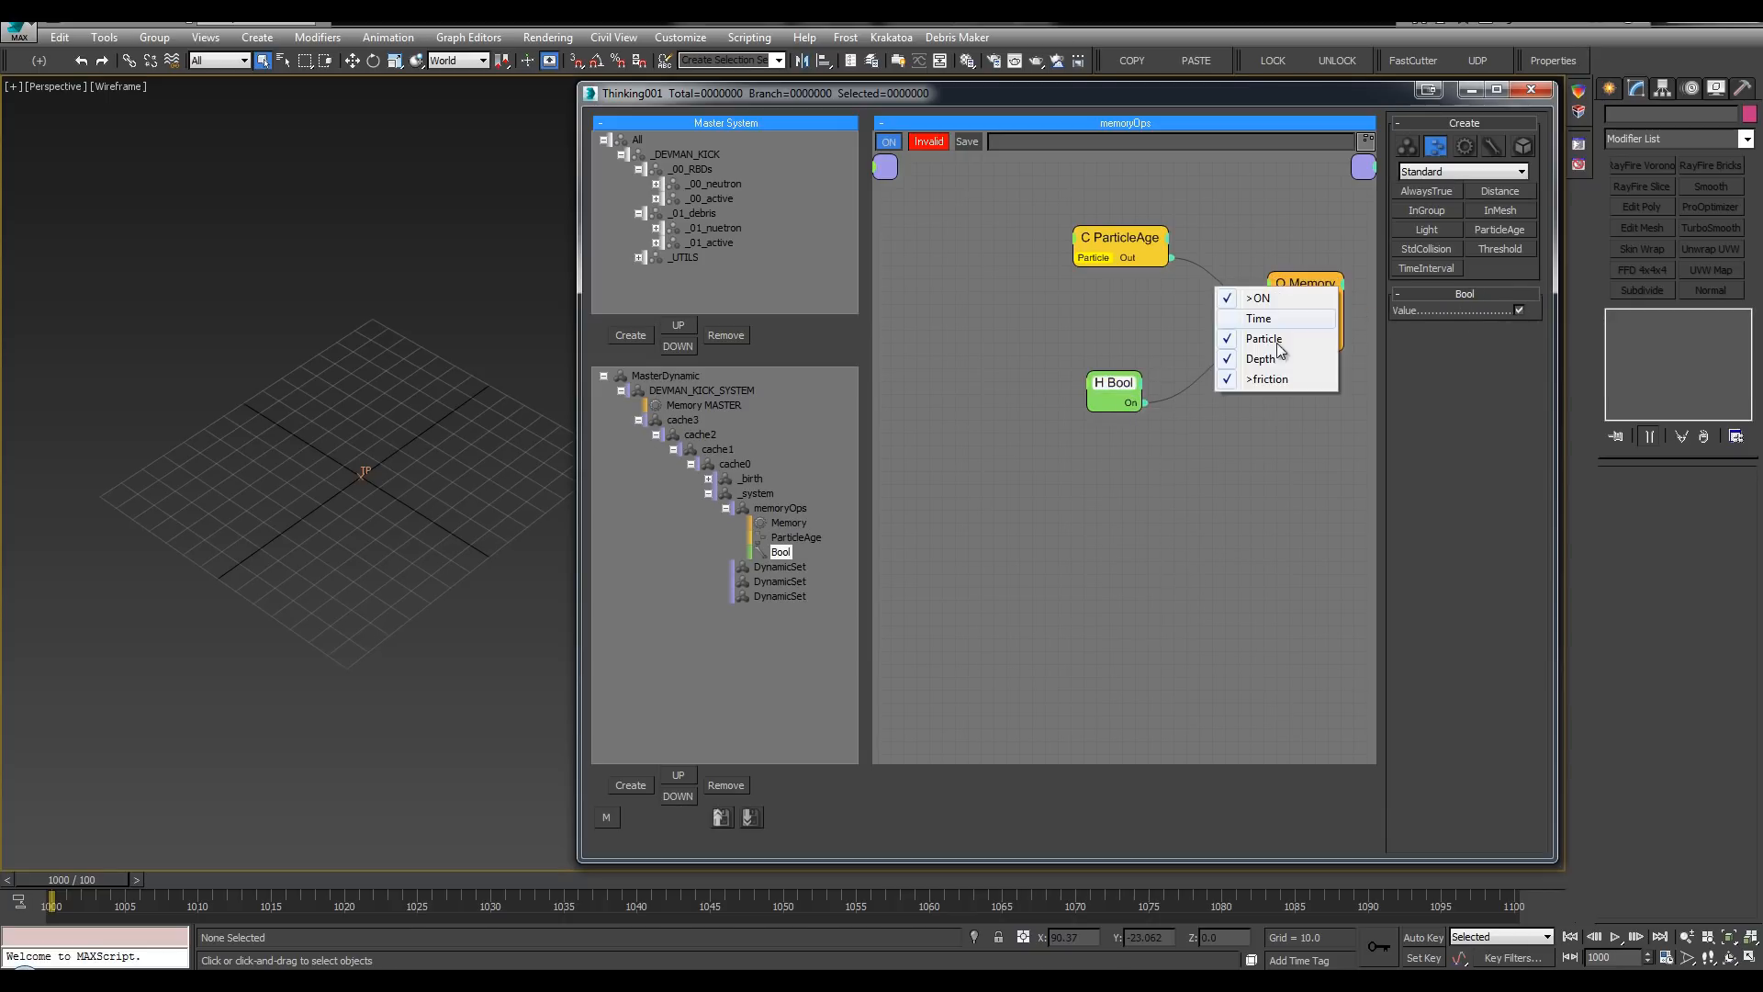
pyautogui.click(1262, 359)
pyautogui.rightClick(838, 281)
pyautogui.moveTo(923, 285)
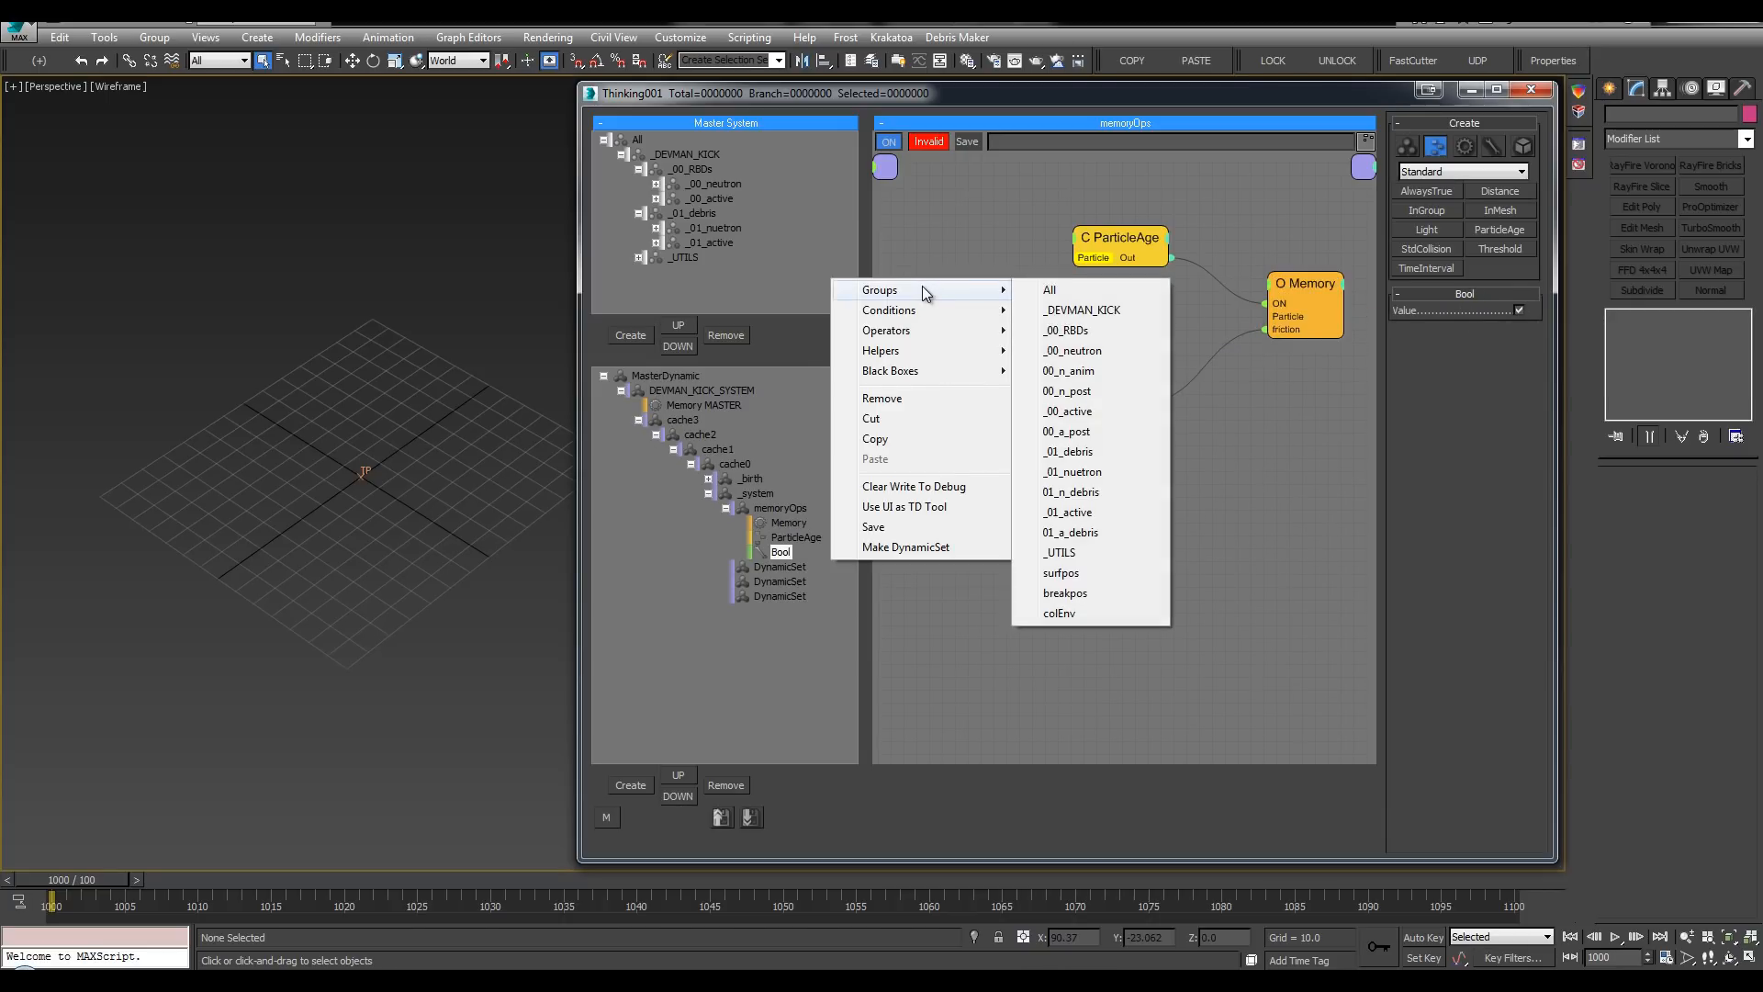
pyautogui.click(1091, 417)
pyautogui.moveTo(1008, 310); pyautogui.dragTo(1282, 317)
pyautogui.moveTo(1004, 307); pyautogui.dragTo(947, 293)
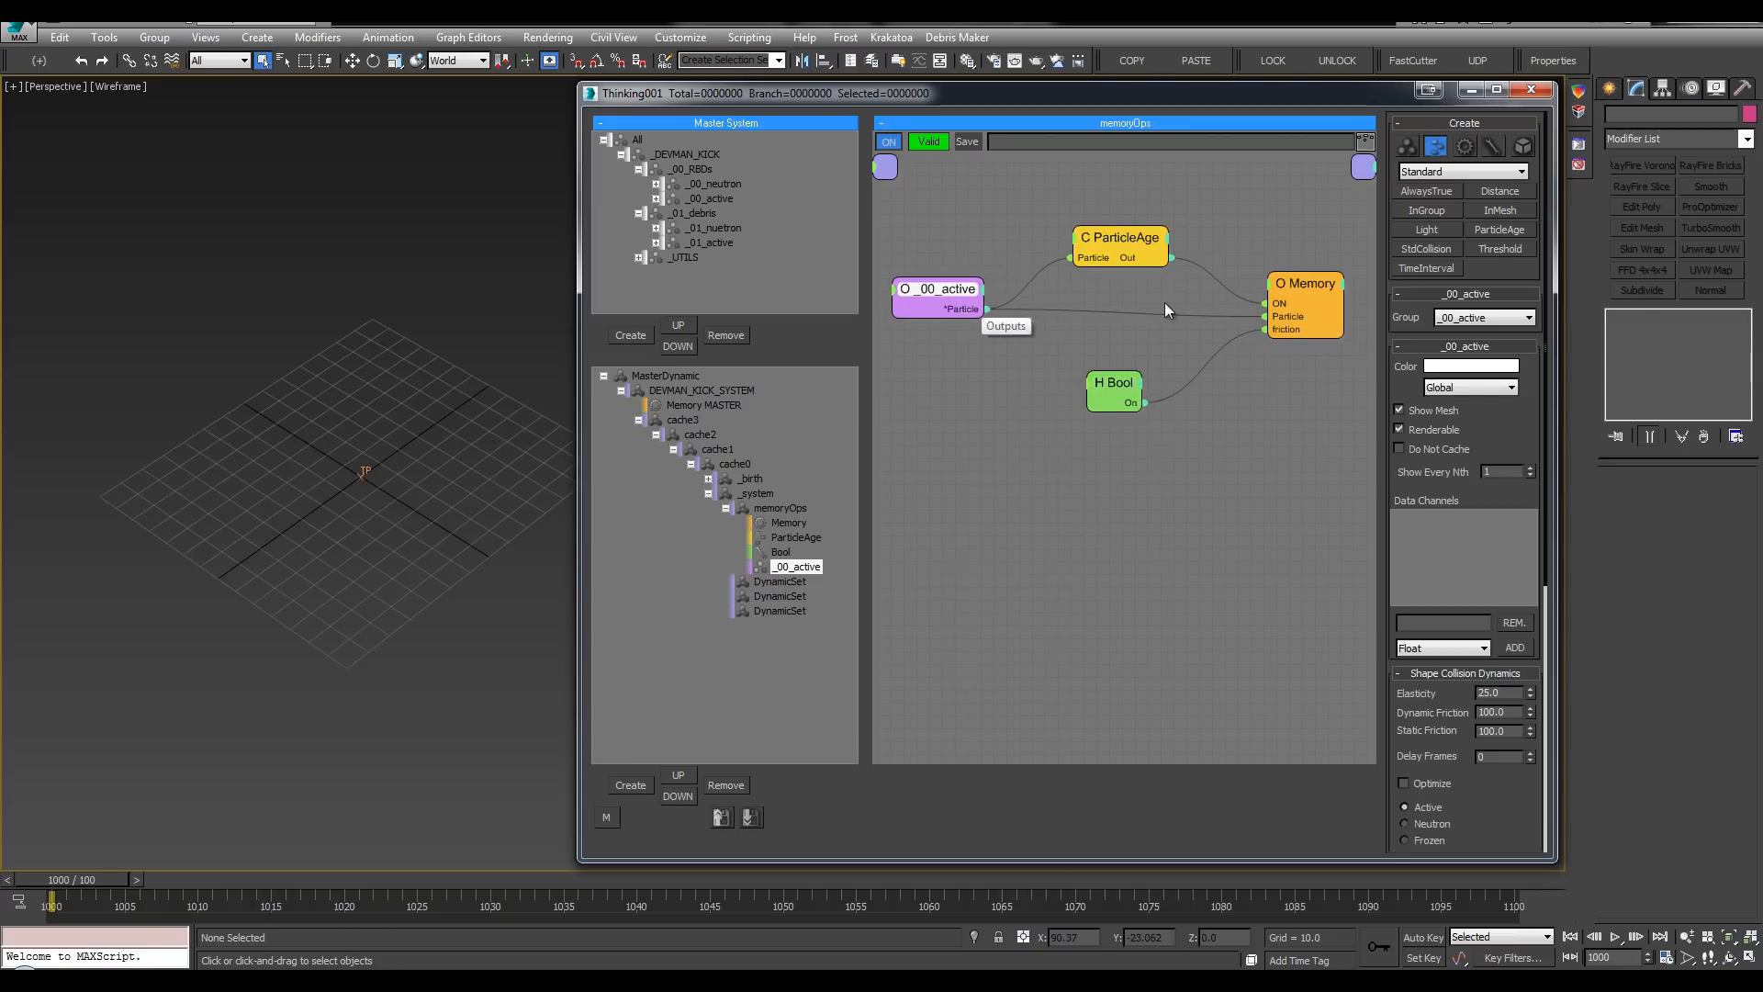
# Step: Tidy the positions of the Memory, Bool and _00_active nodes in the memoryOps graph
pyautogui.click(1302, 287)
pyautogui.moveTo(1302, 287); pyautogui.dragTo(1296, 281)
pyautogui.moveTo(1123, 385); pyautogui.dragTo(1110, 375)
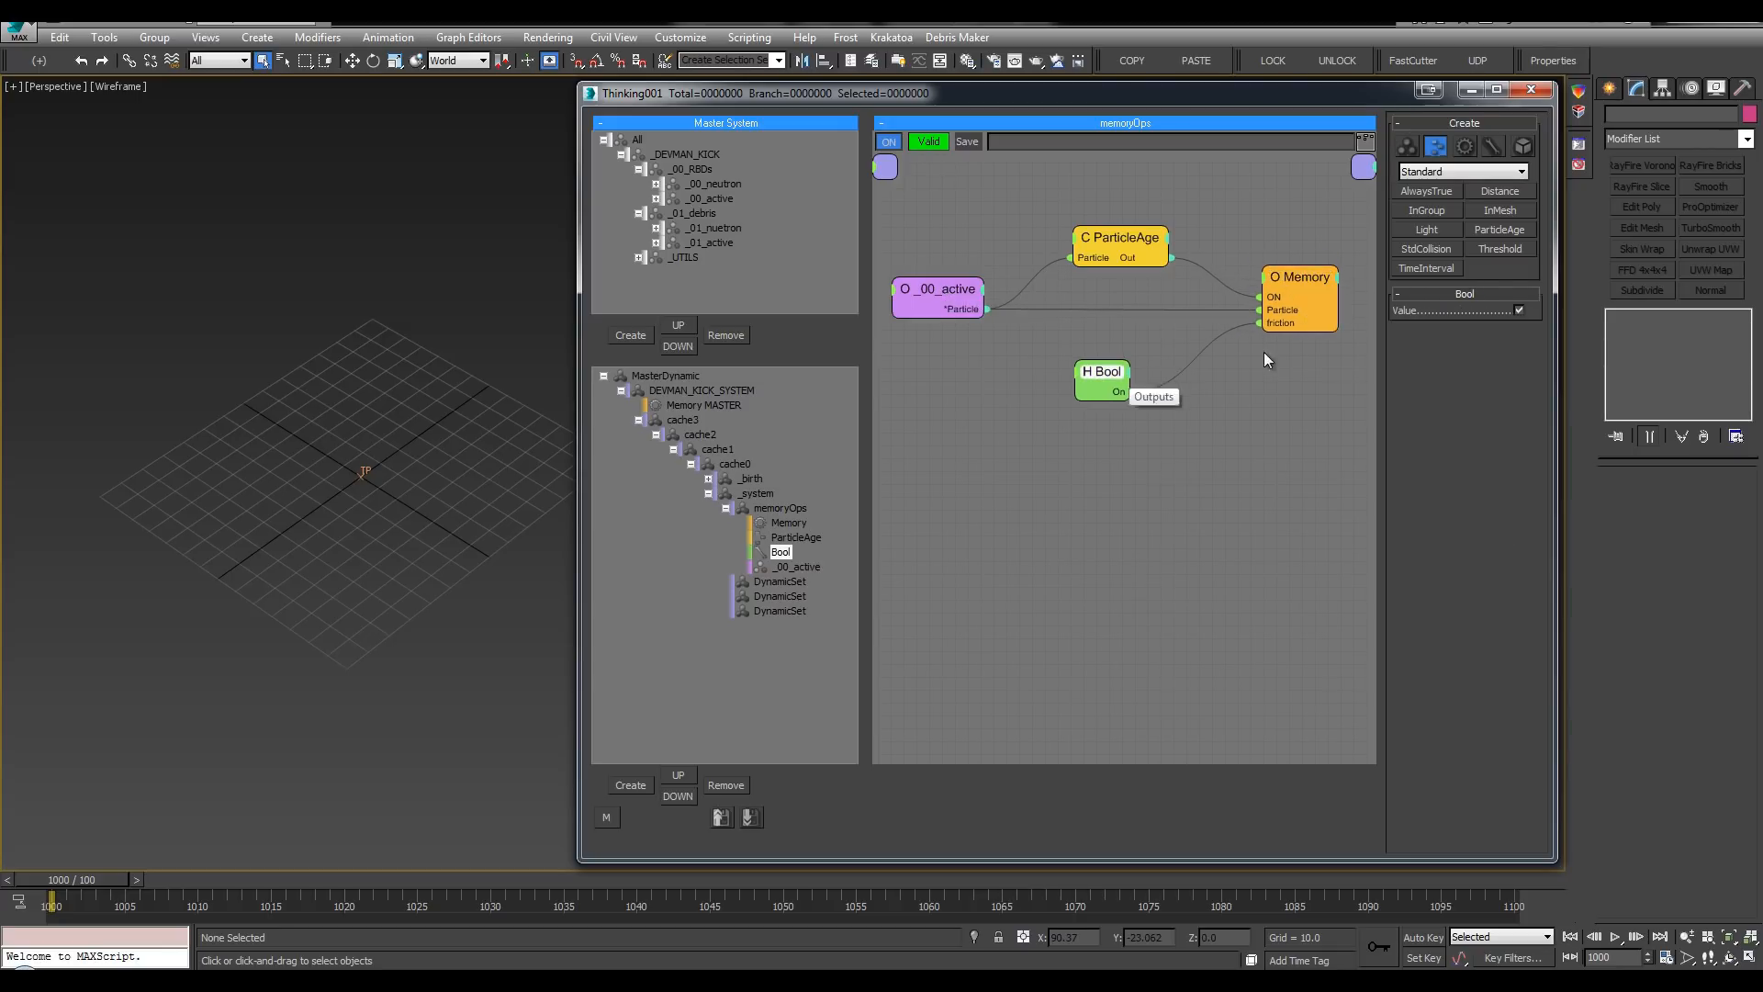
pyautogui.click(1285, 327)
pyautogui.click(1110, 373)
pyautogui.click(1279, 288)
pyautogui.moveTo(978, 289)
pyautogui.mouseDown()
pyautogui.moveTo(999, 289)
pyautogui.moveTo(951, 284)
pyautogui.mouseUp()
# Step: Expand the _00_active group in the Master System and bring the Memory and Bool nodes closer together
pyautogui.click(656, 198)
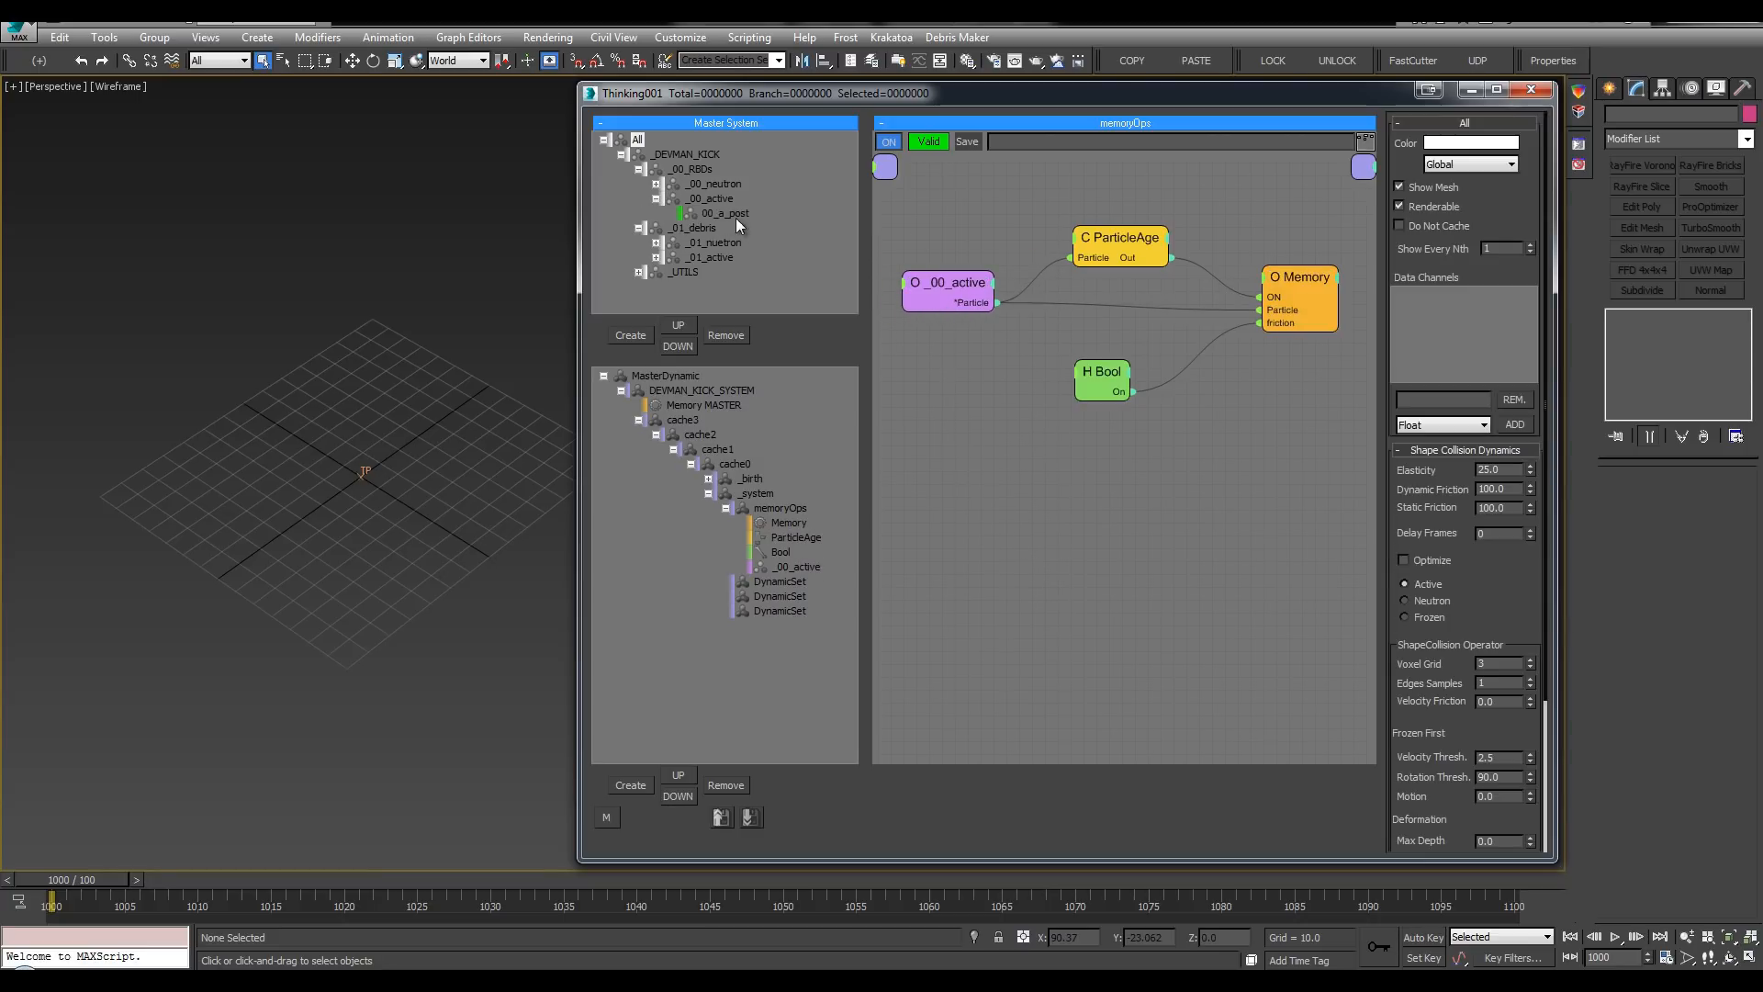
pyautogui.click(720, 199)
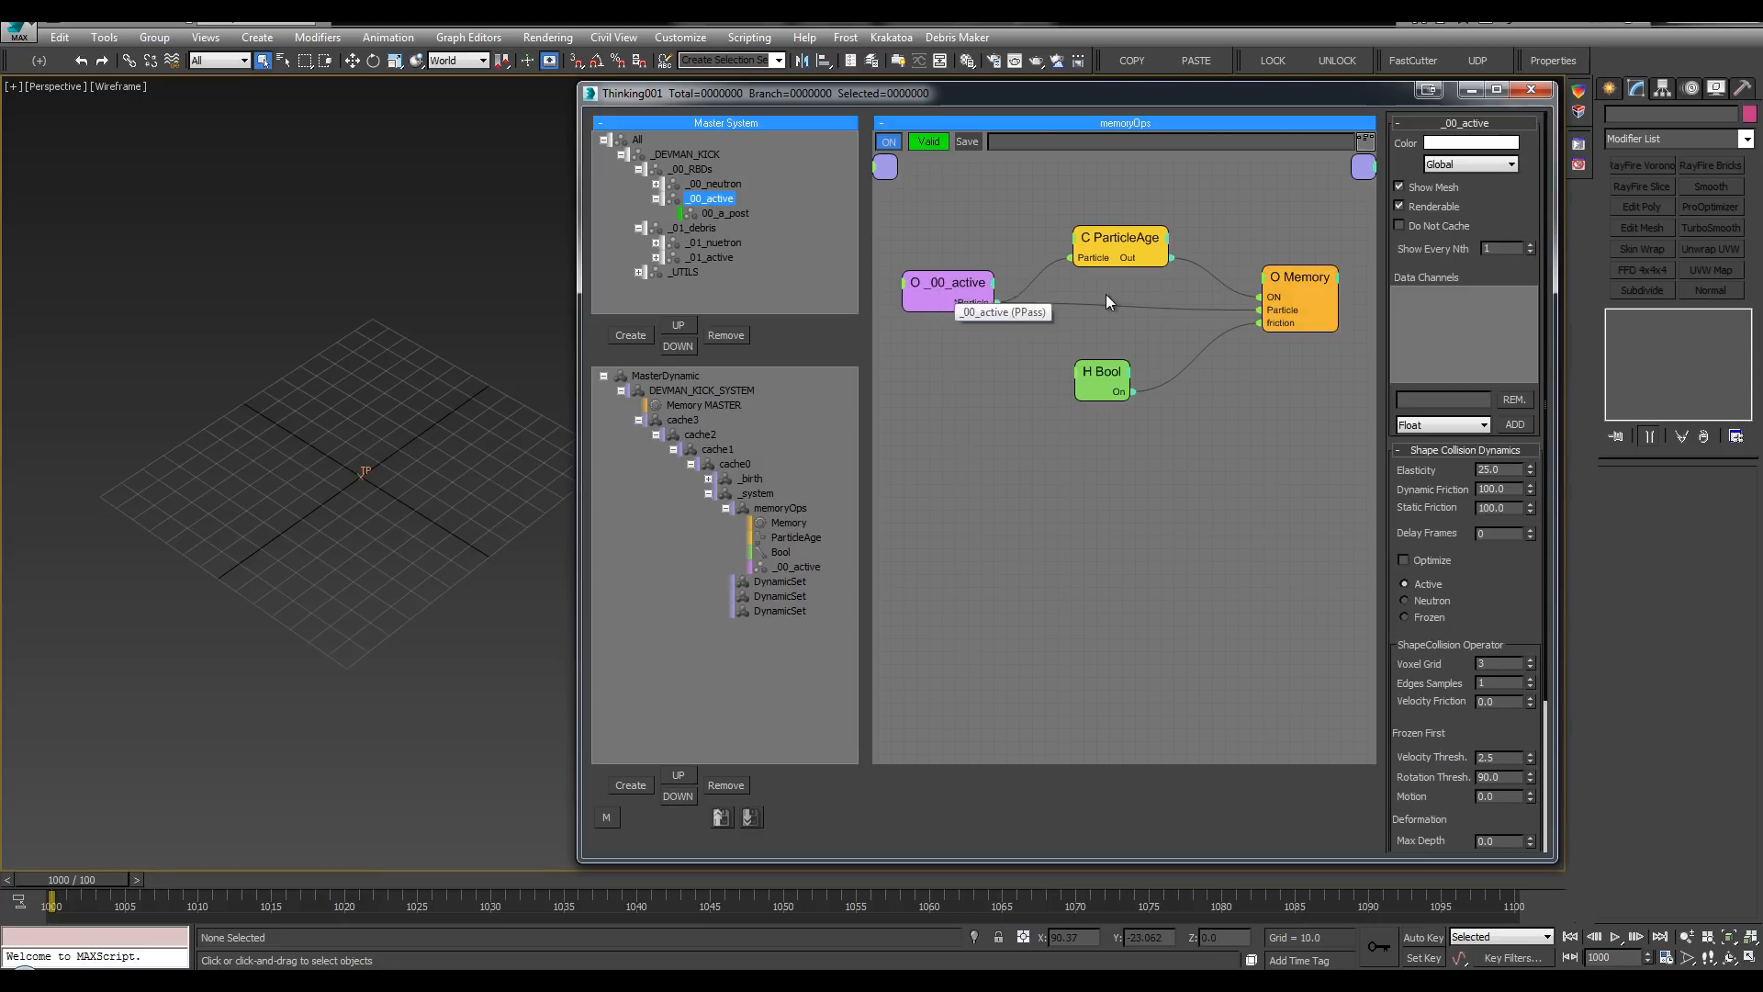
pyautogui.moveTo(1307, 277); pyautogui.dragTo(1292, 296)
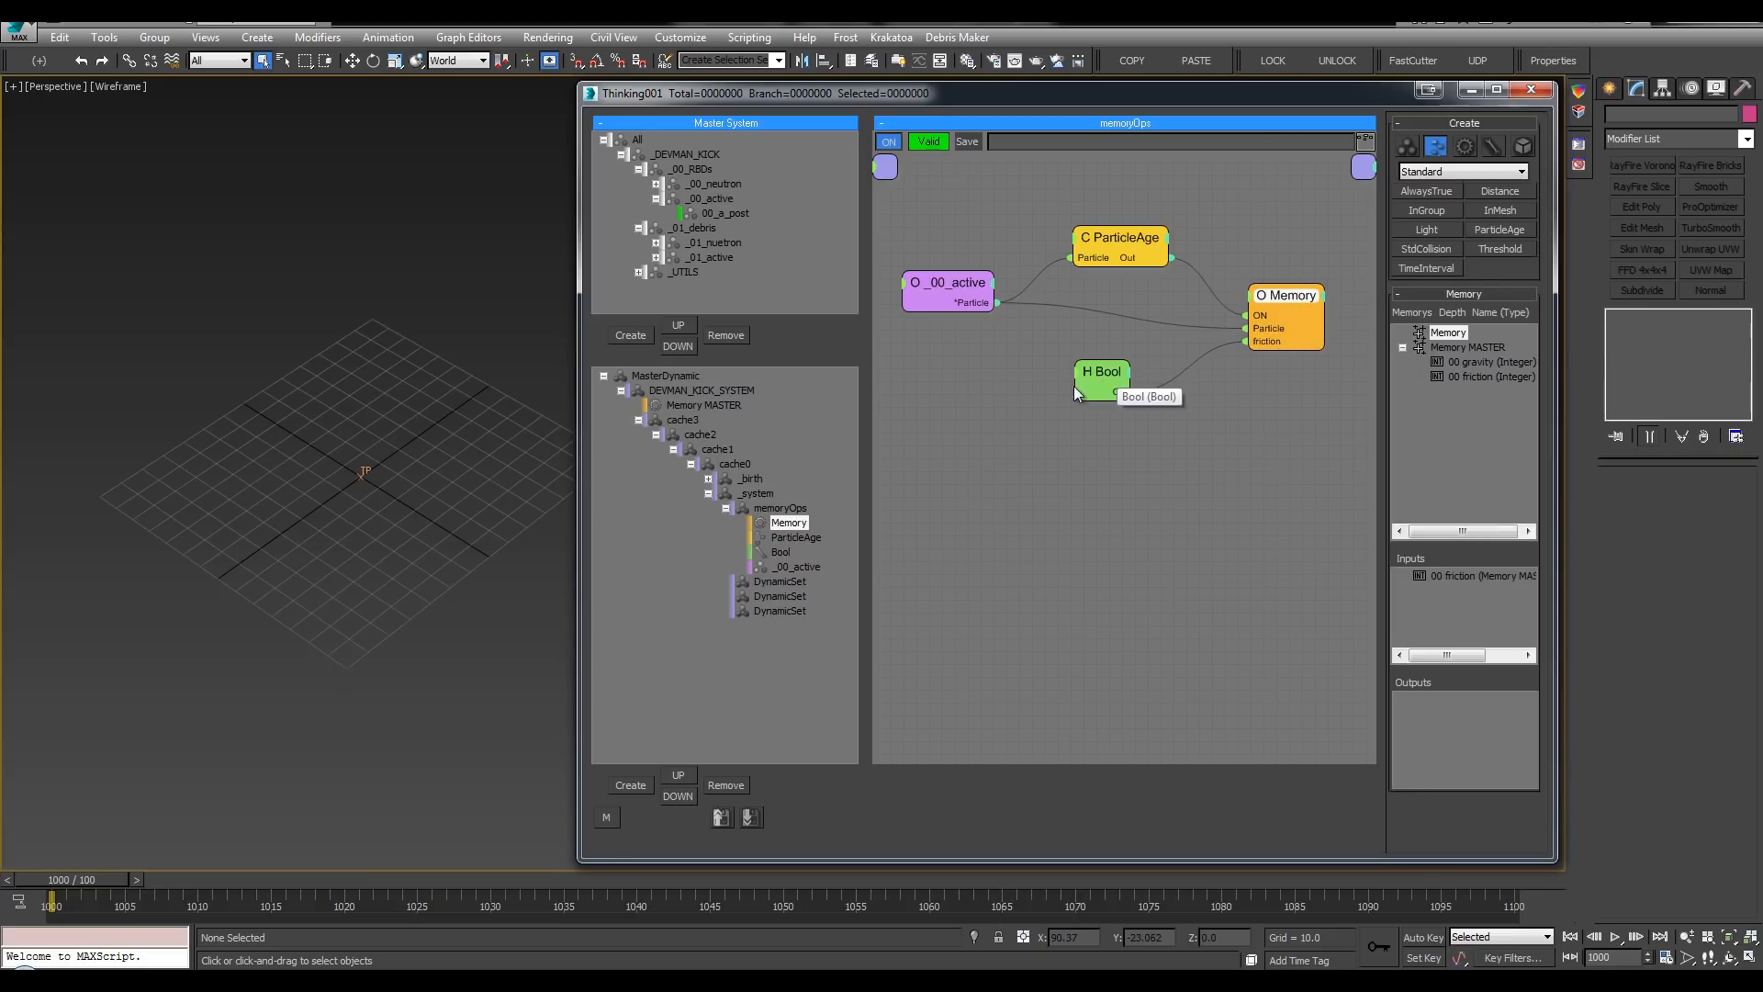
pyautogui.moveTo(1077, 387); pyautogui.dragTo(1119, 372)
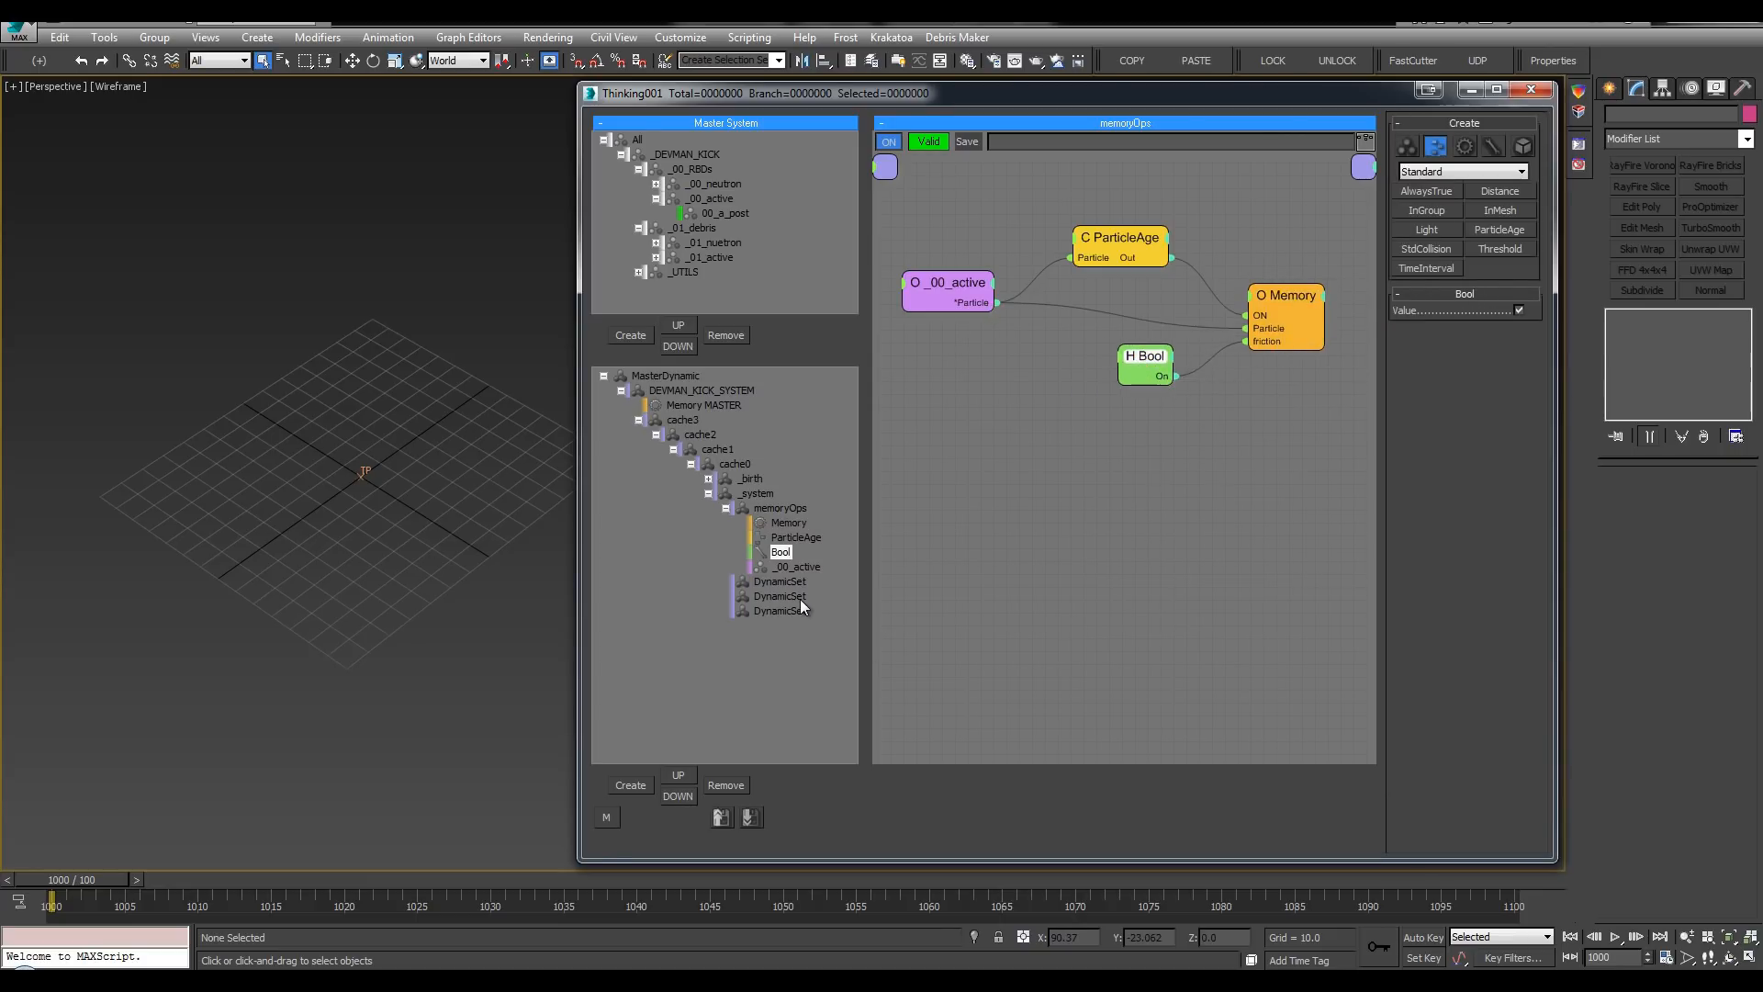
# Step: Reorder _00_active above Memory in the memoryOps tree, realign the Memory and Bool nodes, and collapse memoryOps
pyautogui.moveTo(794, 566); pyautogui.dragTo(782, 526)
pyautogui.moveTo(1293, 300); pyautogui.dragTo(1282, 301)
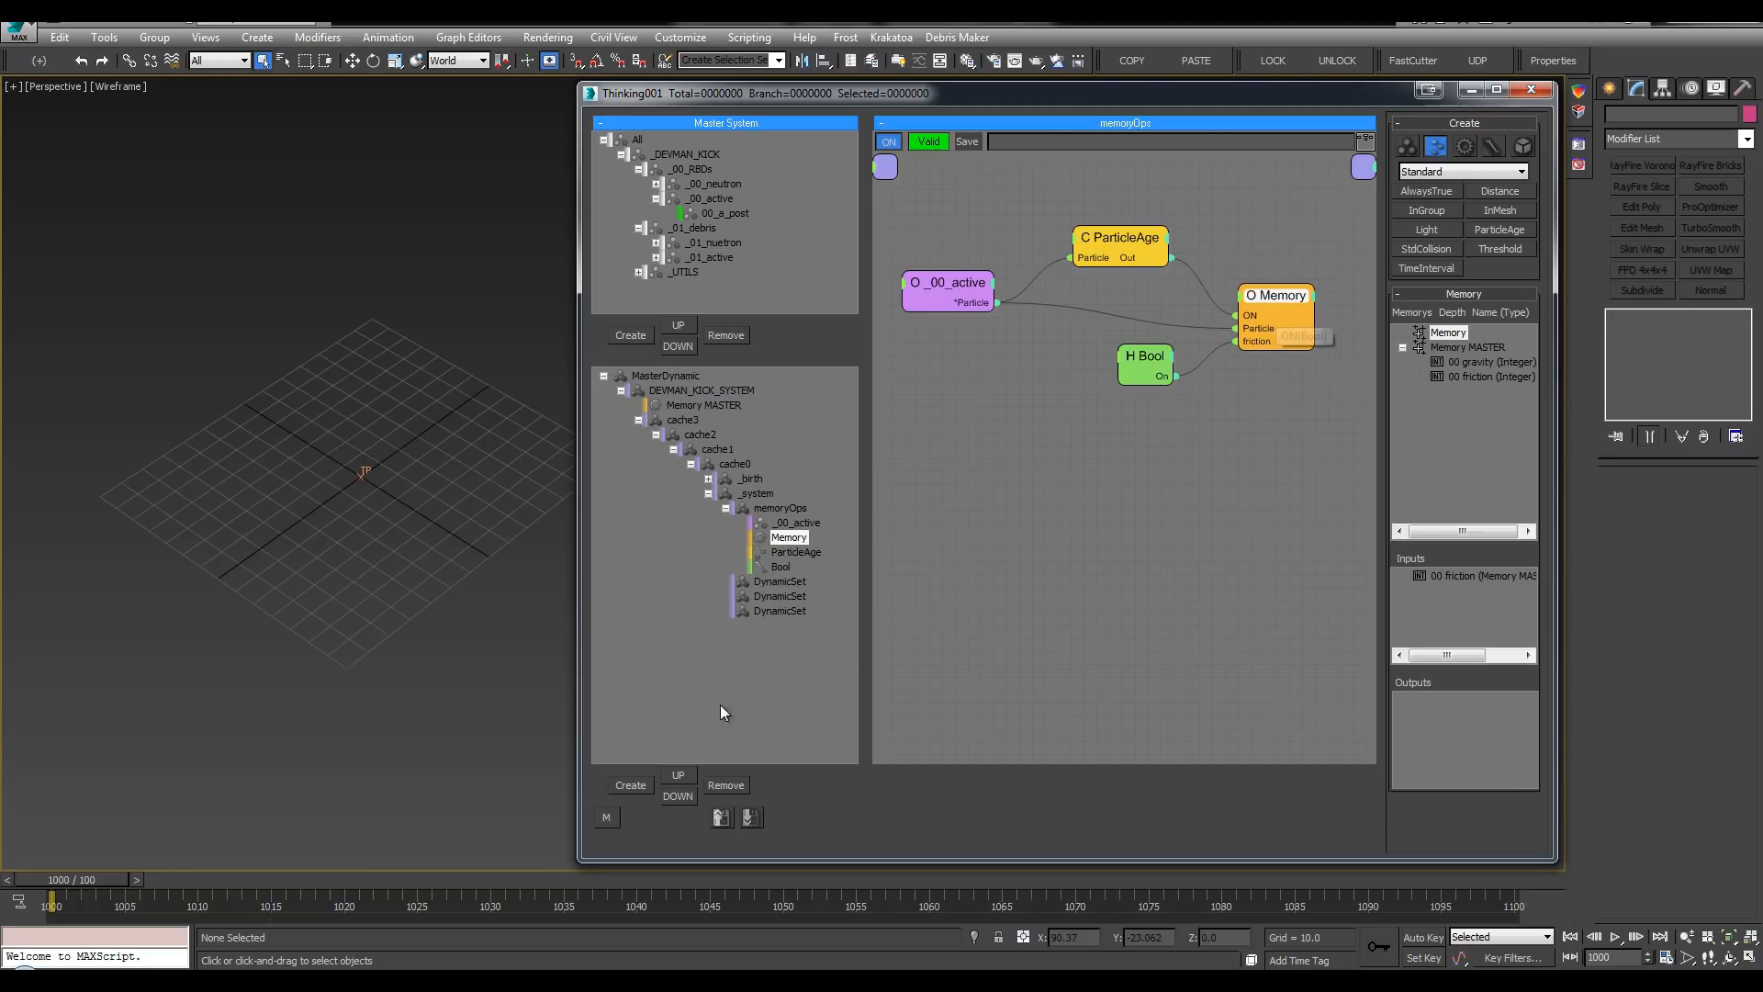
pyautogui.click(1124, 352)
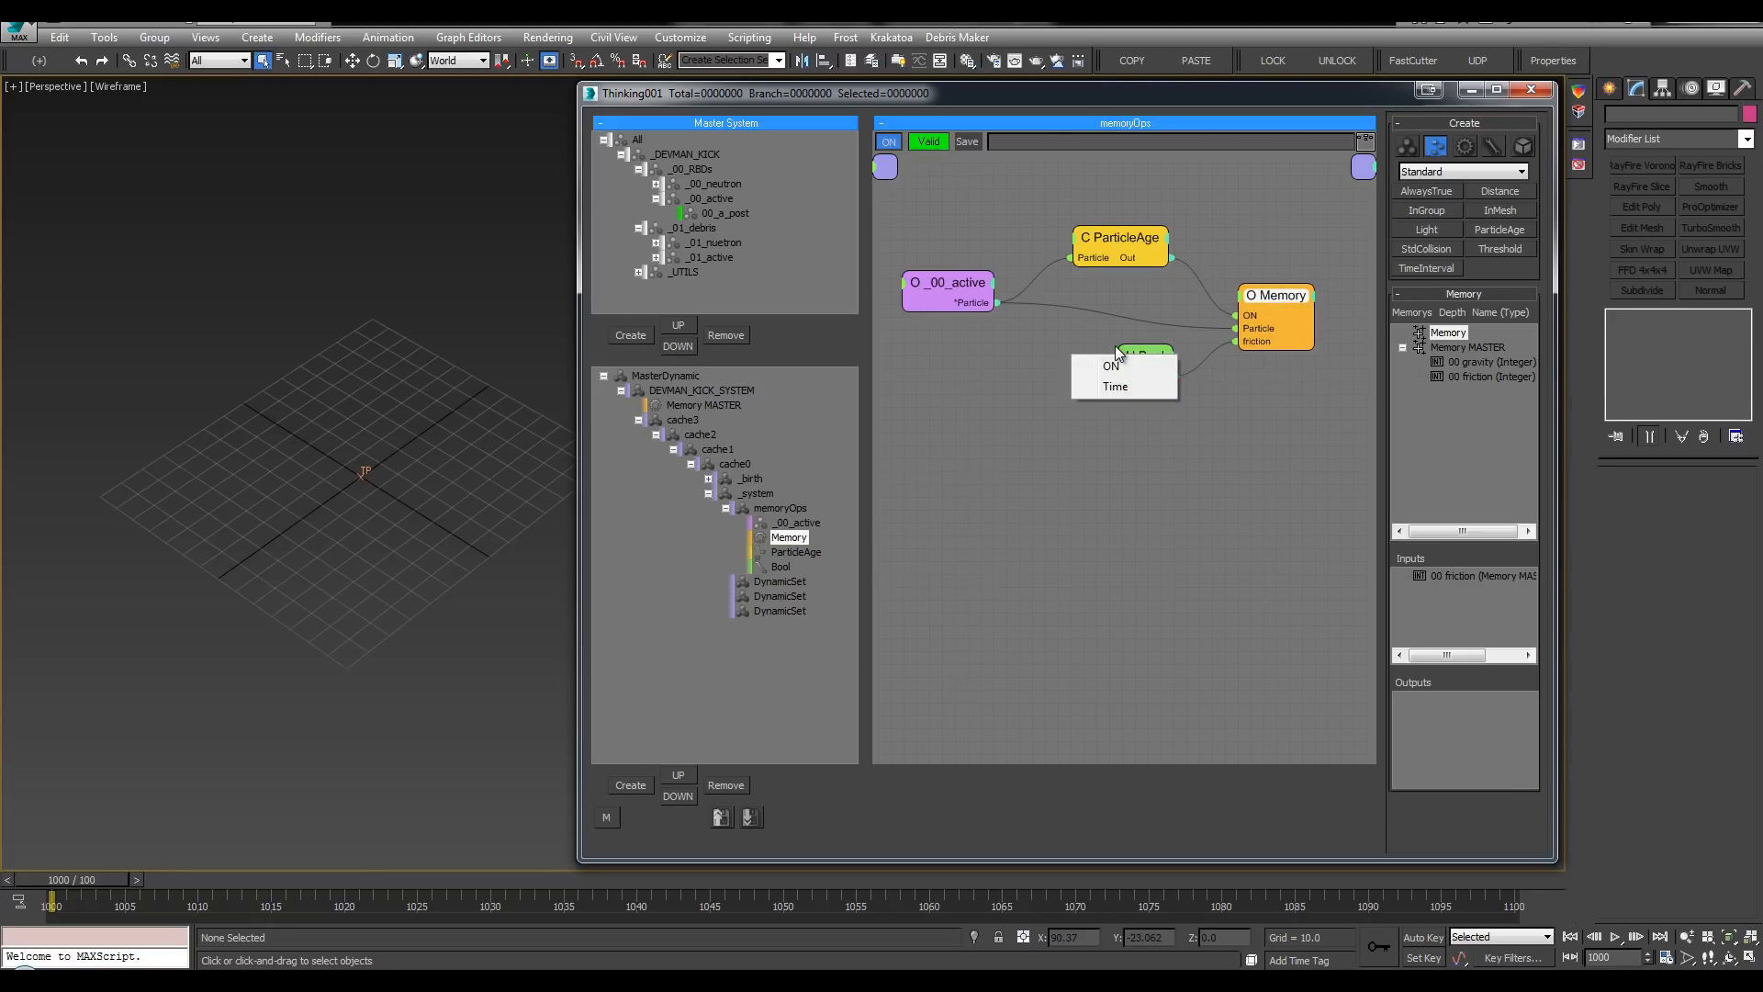
pyautogui.moveTo(1155, 354); pyautogui.dragTo(1133, 345)
pyautogui.moveTo(1289, 291); pyautogui.dragTo(1288, 285)
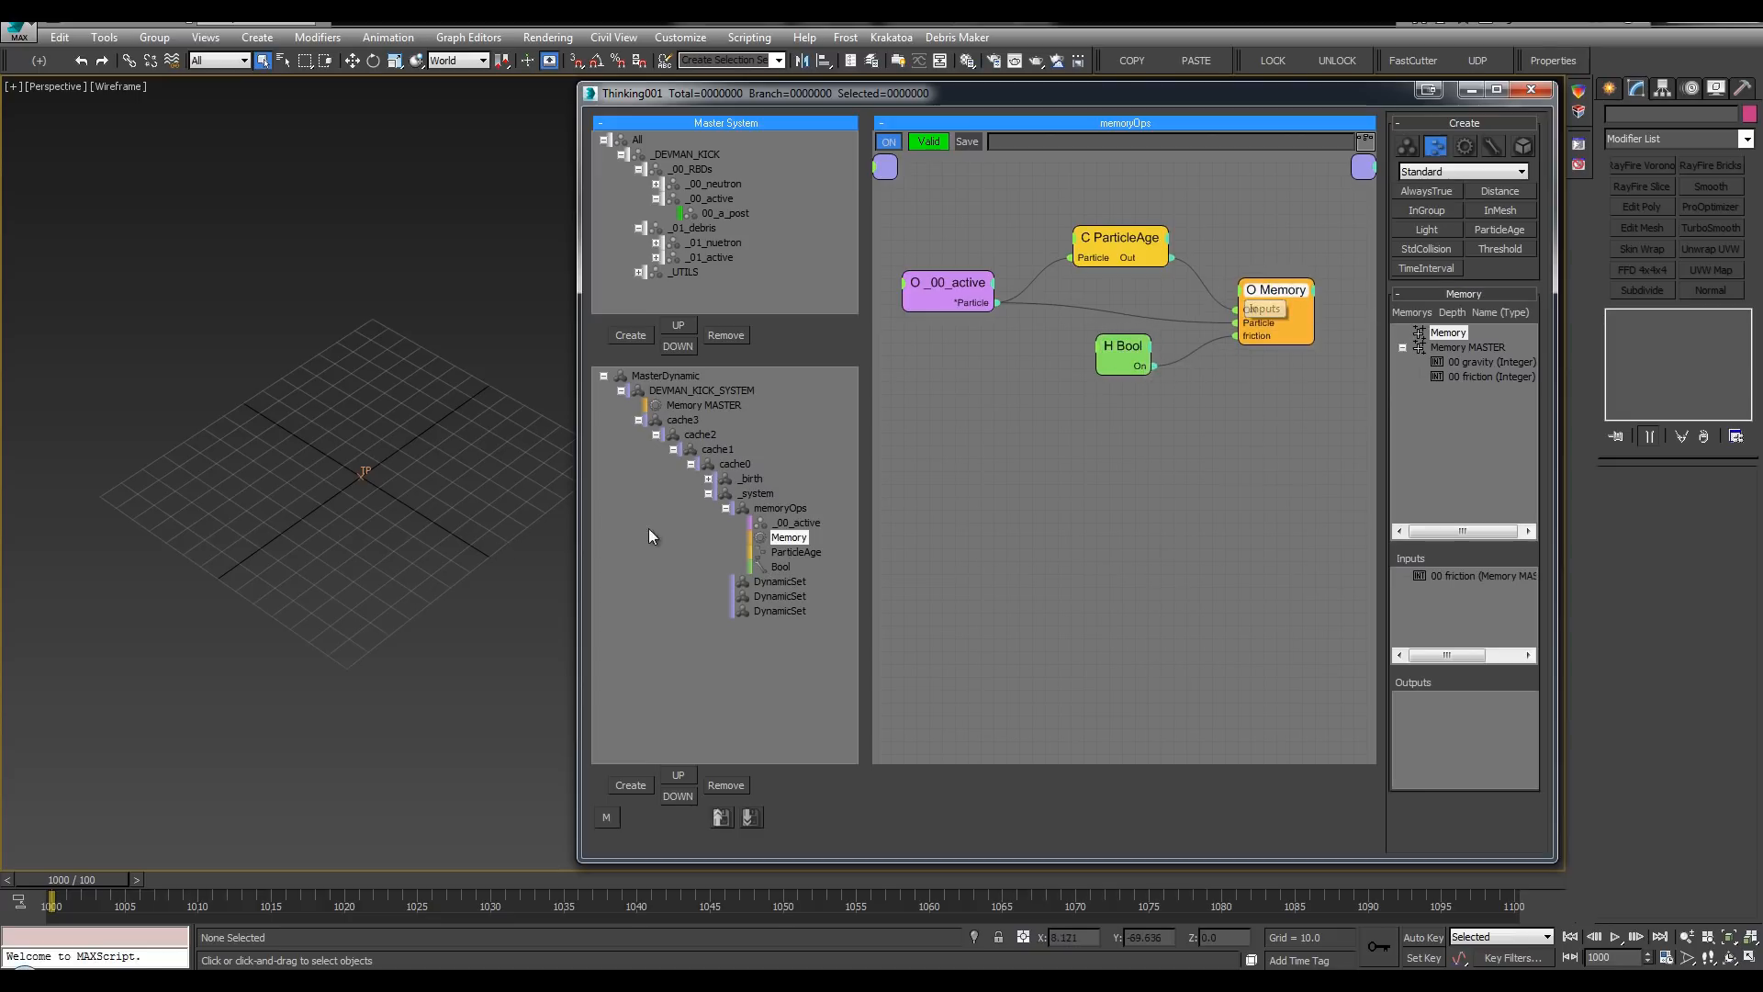
pyautogui.click(724, 509)
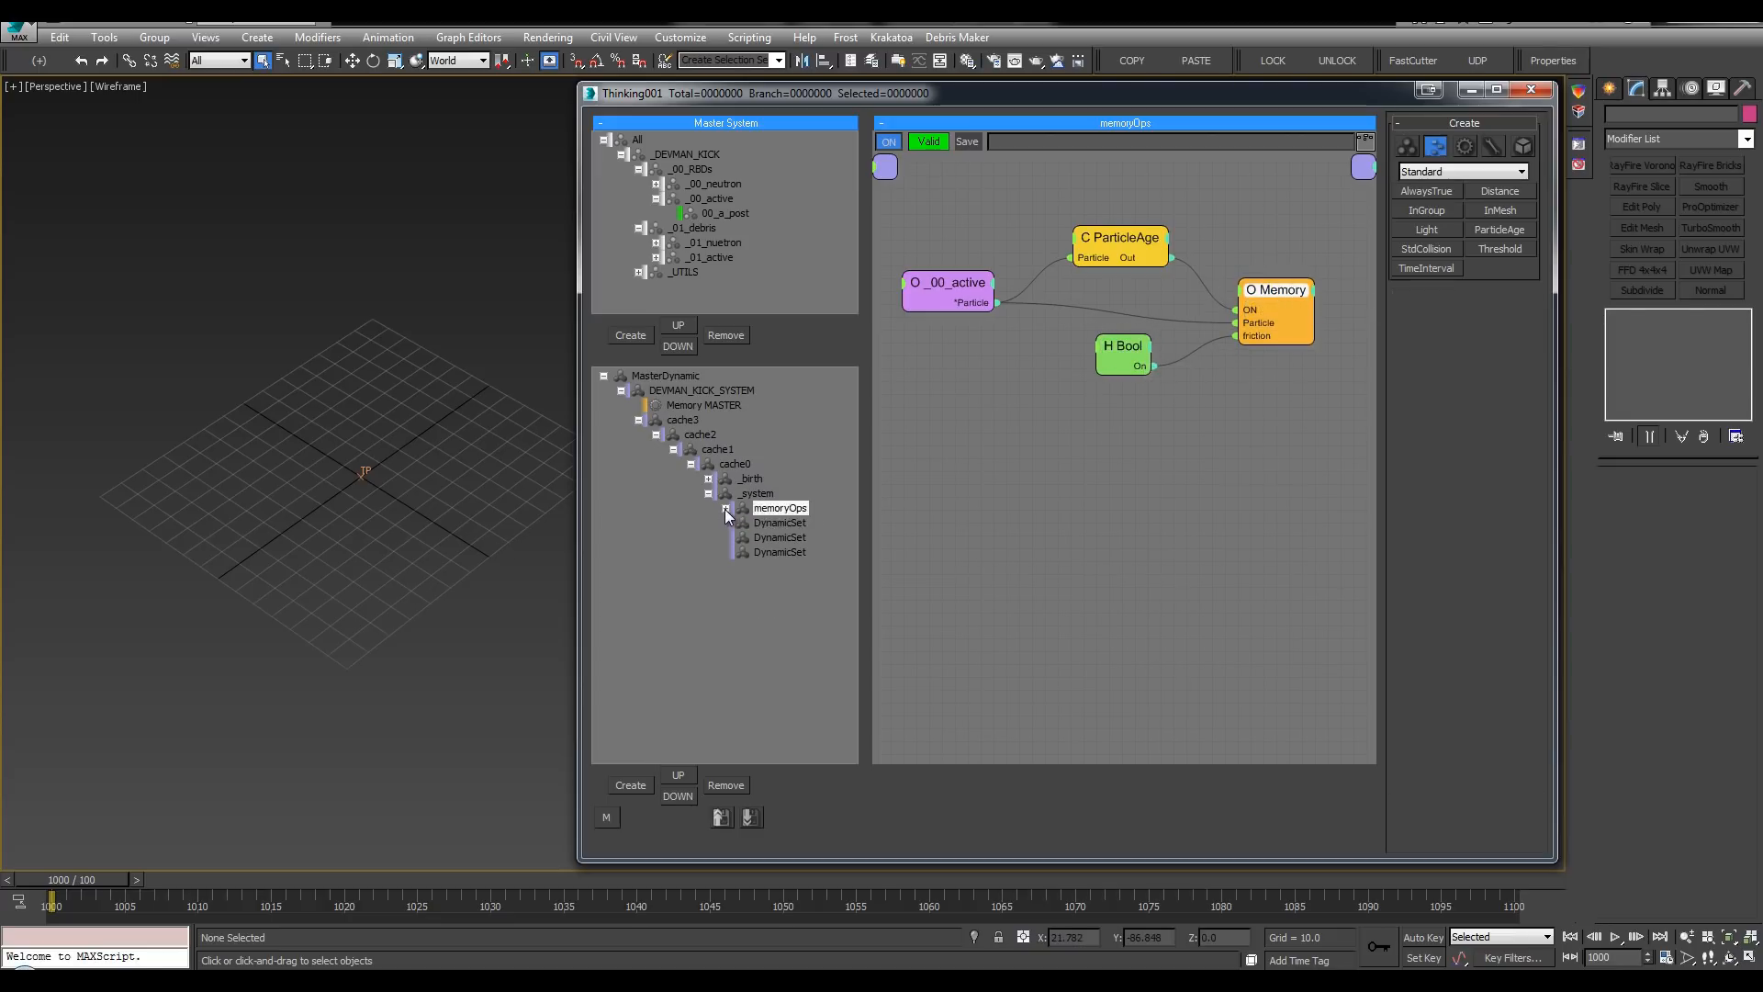
# Step: Rename the dynamic set directly below memoryOps as explode
pyautogui.click(786, 526)
pyautogui.click(786, 527)
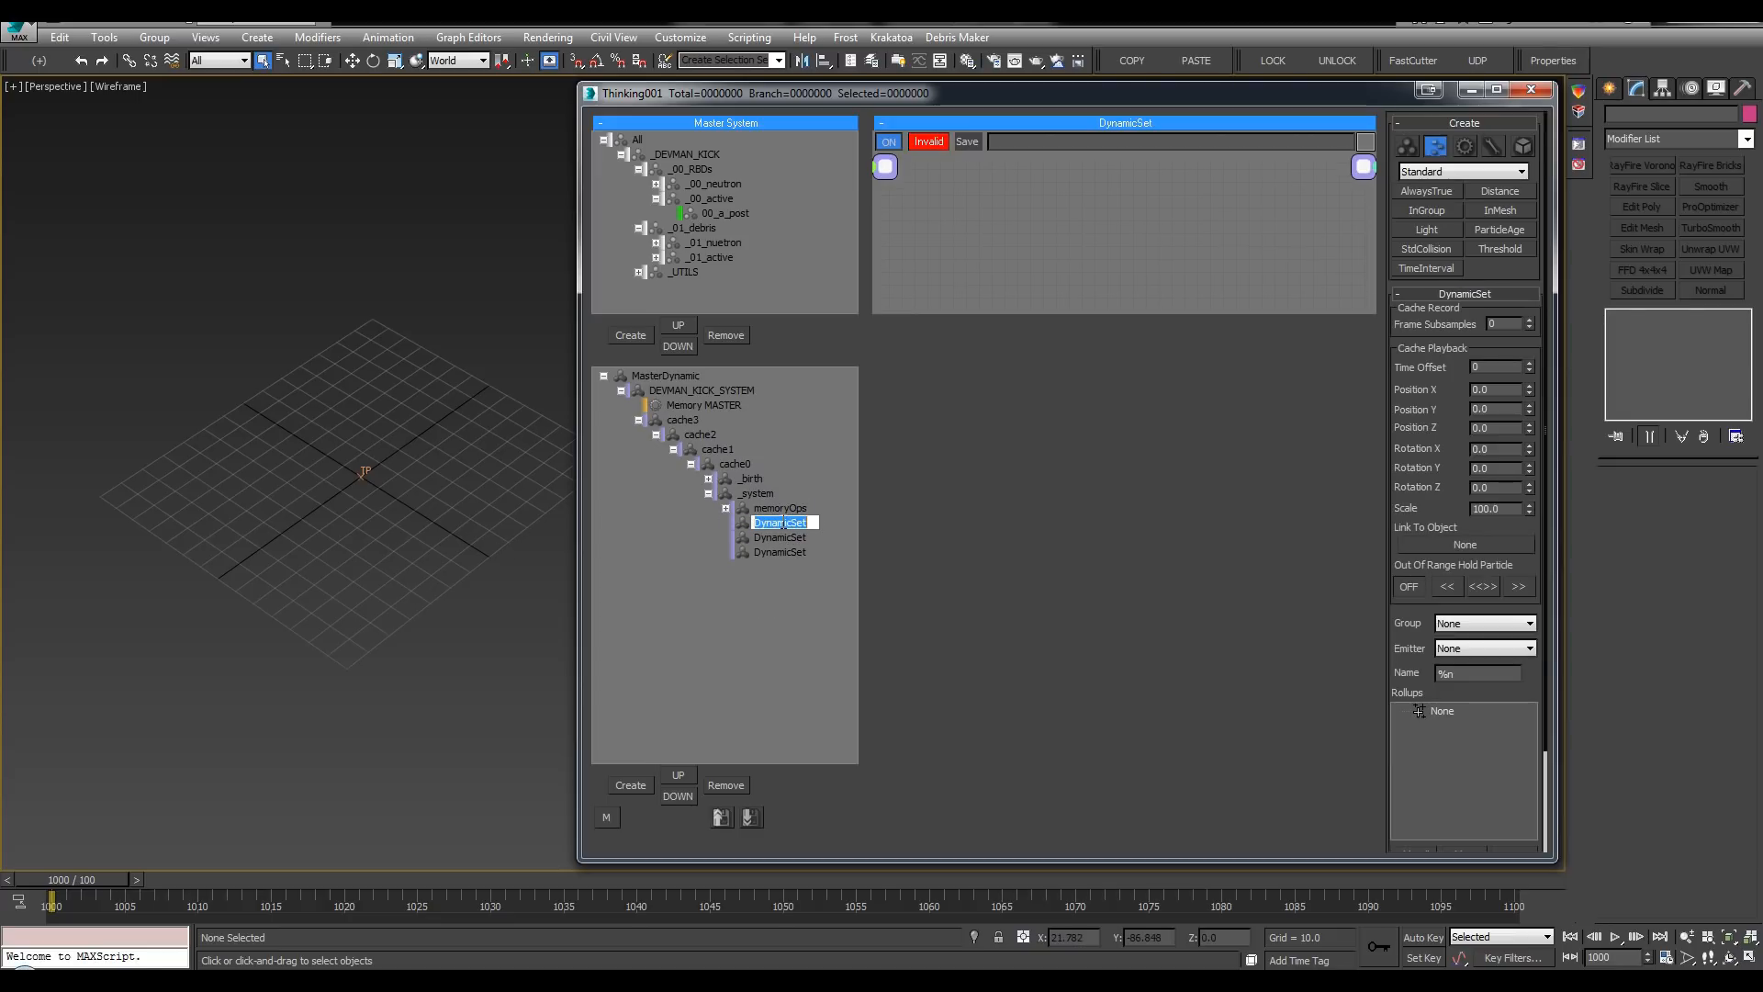
pyautogui.write('ex')
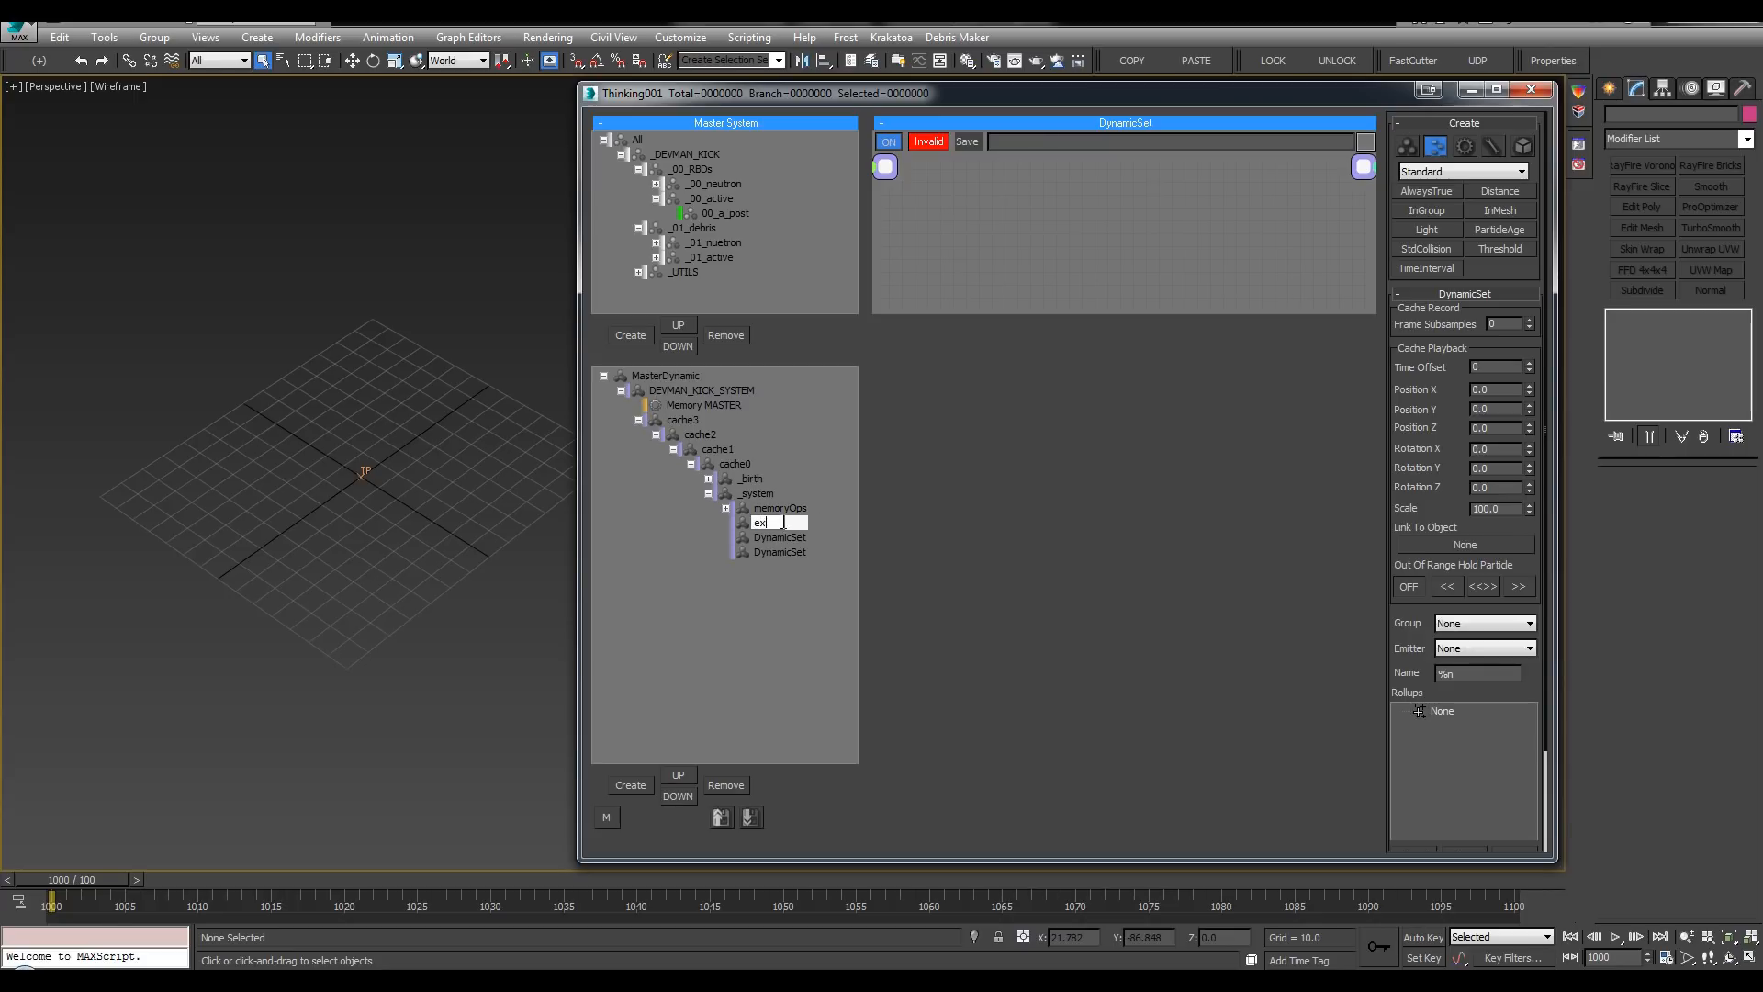
pyautogui.write('plode')
pyautogui.press('Return')
# Step: Rename the dynamic set below explode as forces
pyautogui.click(779, 537)
pyautogui.press('F2')
pyautogui.write('forces')
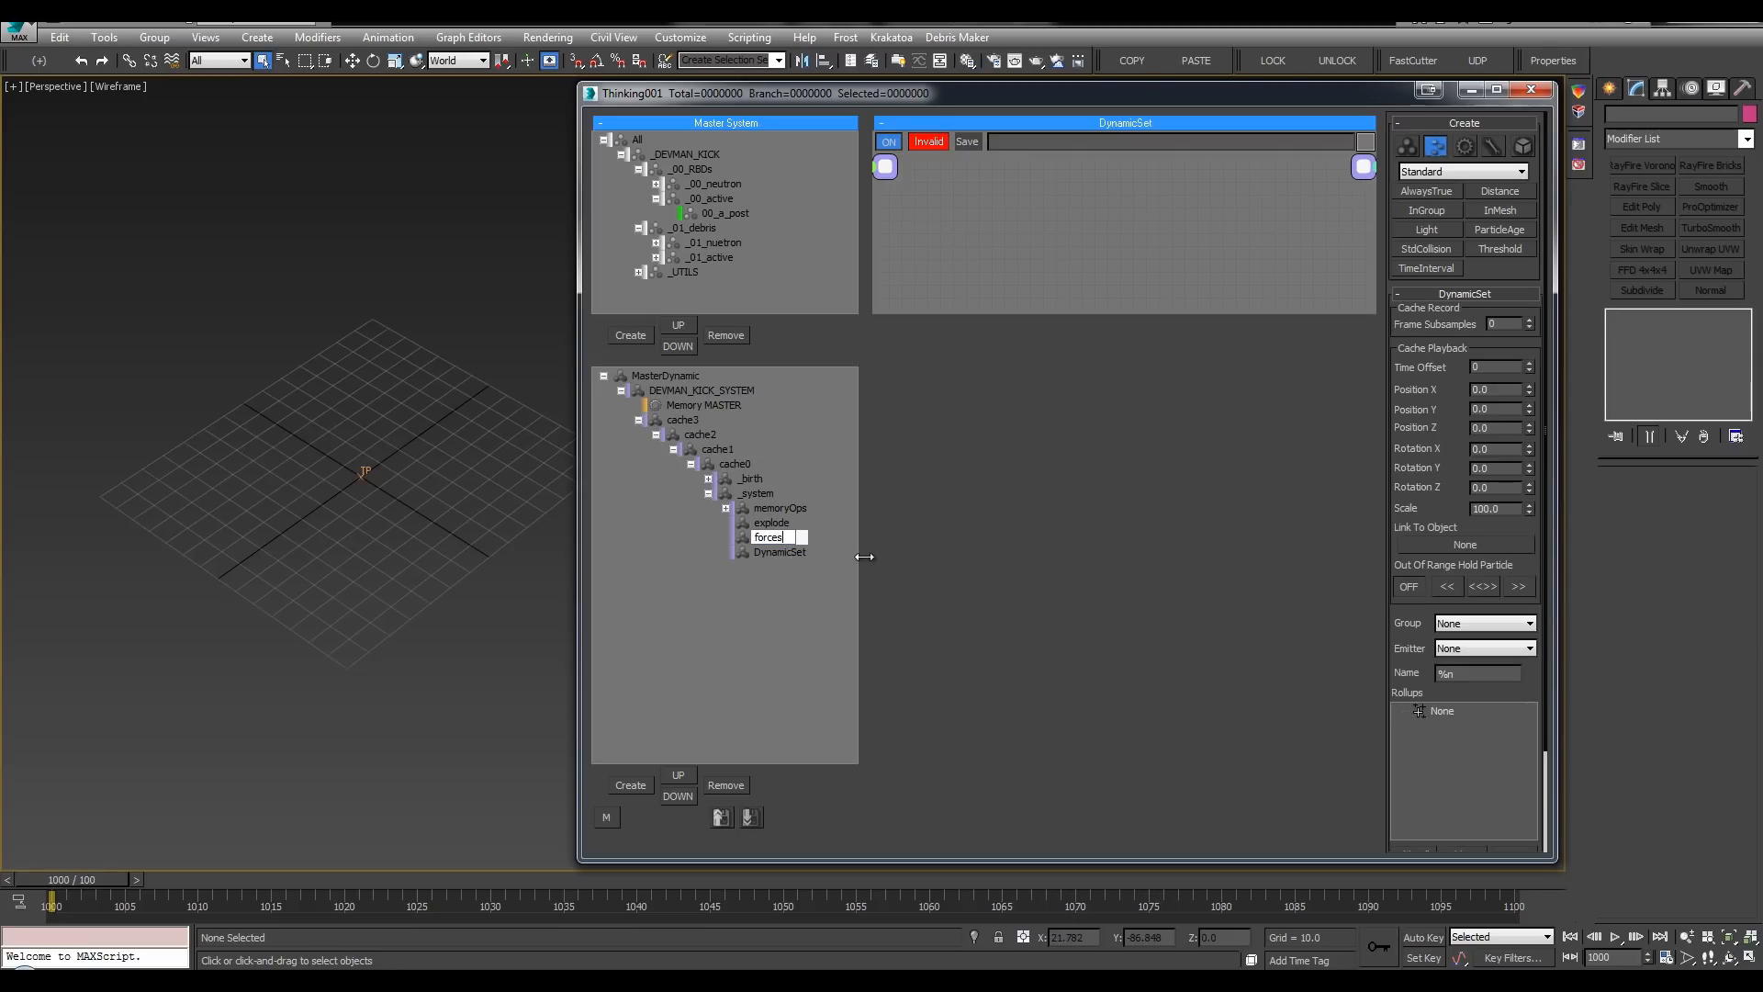
pyautogui.press('Return')
# Step: Rename the last dynamic set under _system as solver
pyautogui.click(780, 551)
pyautogui.press('F2')
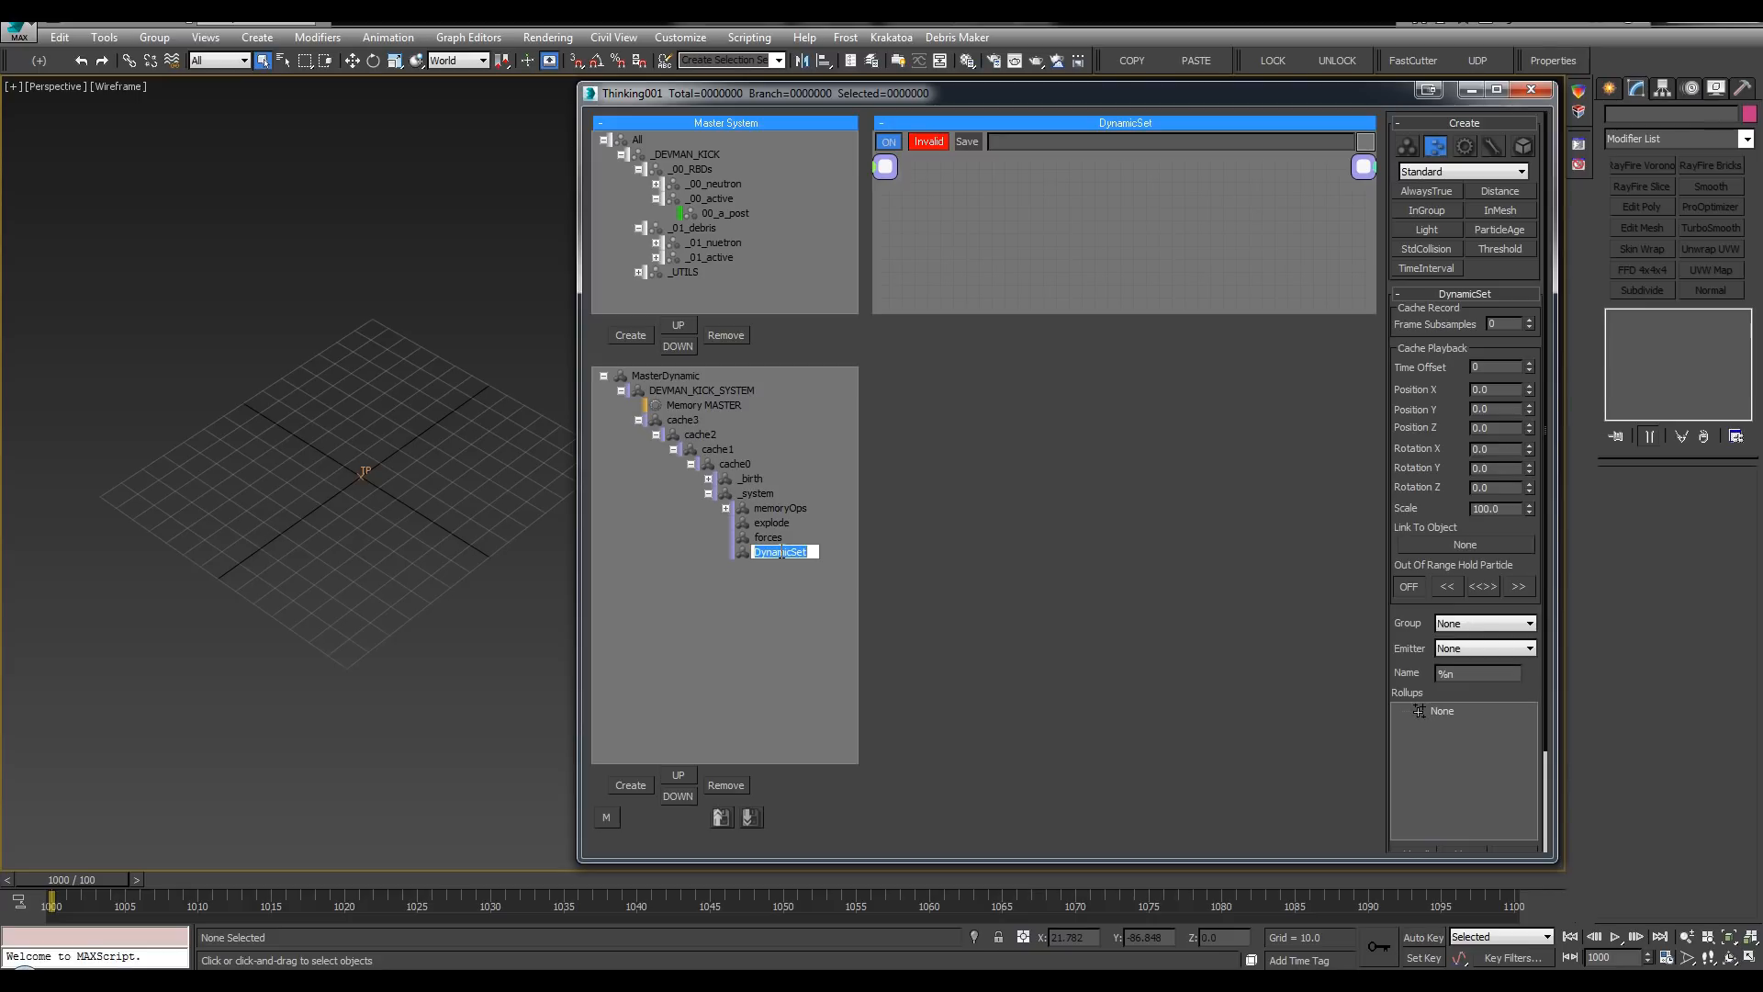
pyautogui.write('solver')
pyautogui.doubleClick(781, 552)
pyautogui.write('SC')
pyautogui.press('Return')
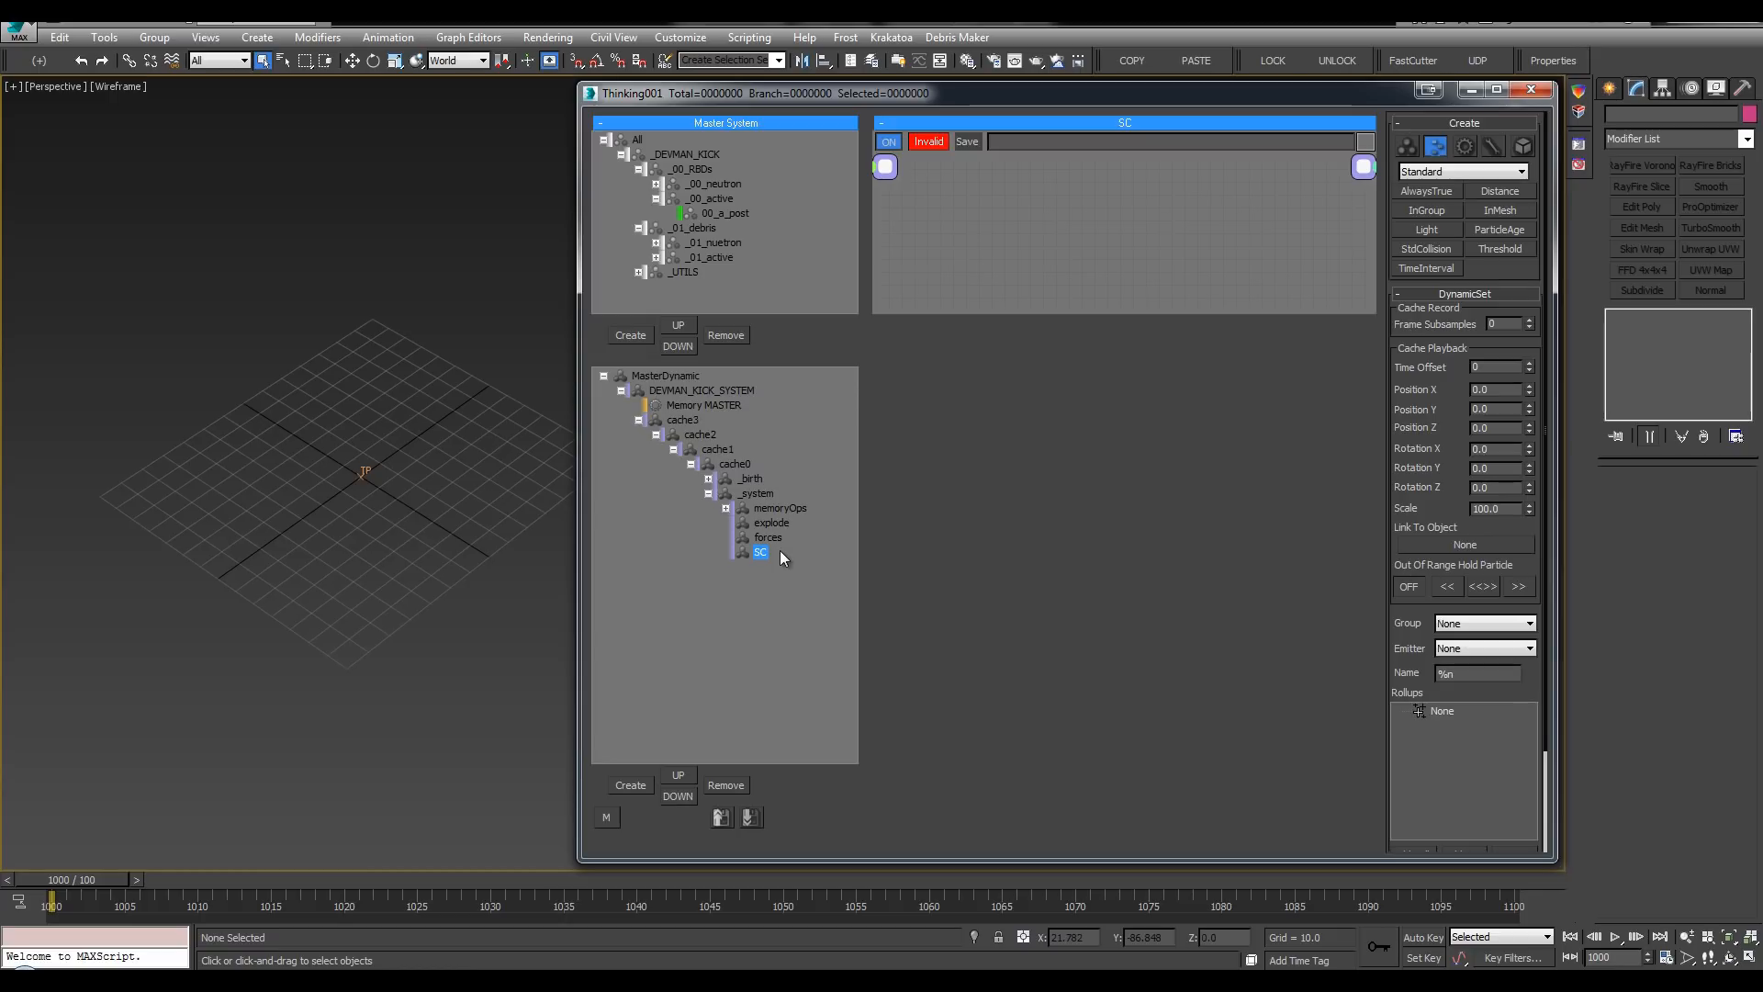
pyautogui.doubleClick(779, 551)
pyautogui.write('solver')
pyautogui.press('Return')
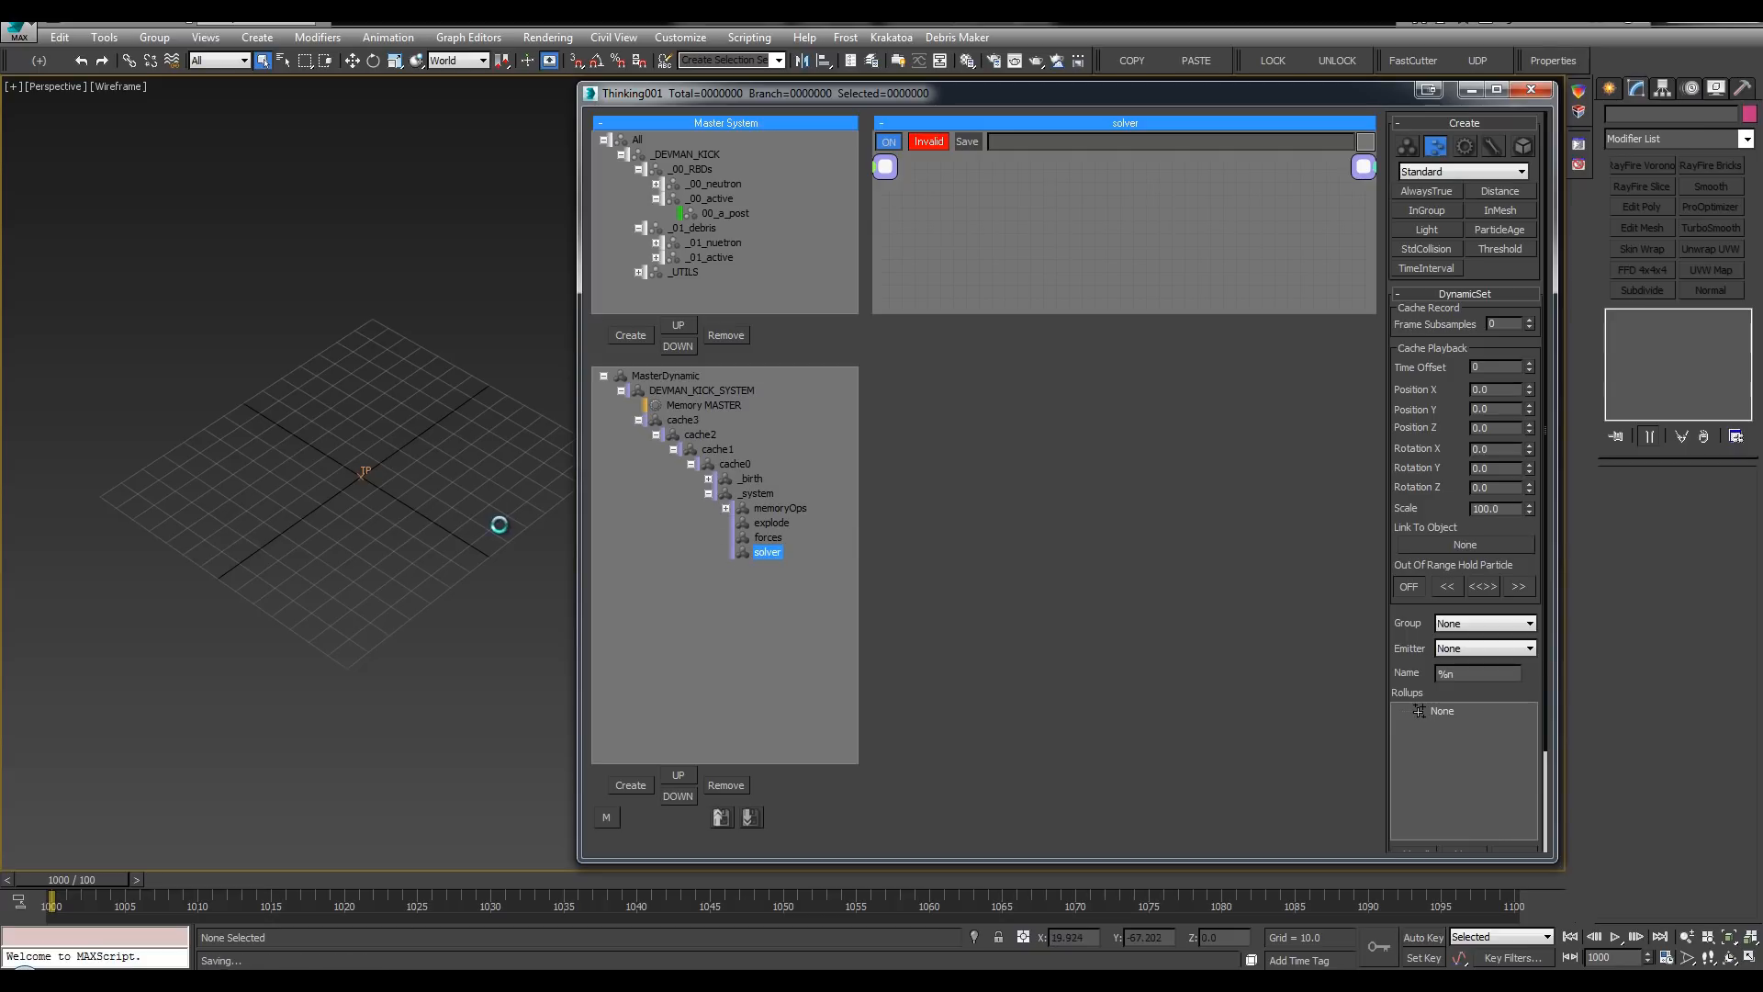
# Step: Open the forces dynamic set, enlarge its node graph area, and add the _00_active group to it
pyautogui.click(776, 538)
pyautogui.moveTo(999, 311); pyautogui.dragTo(999, 784)
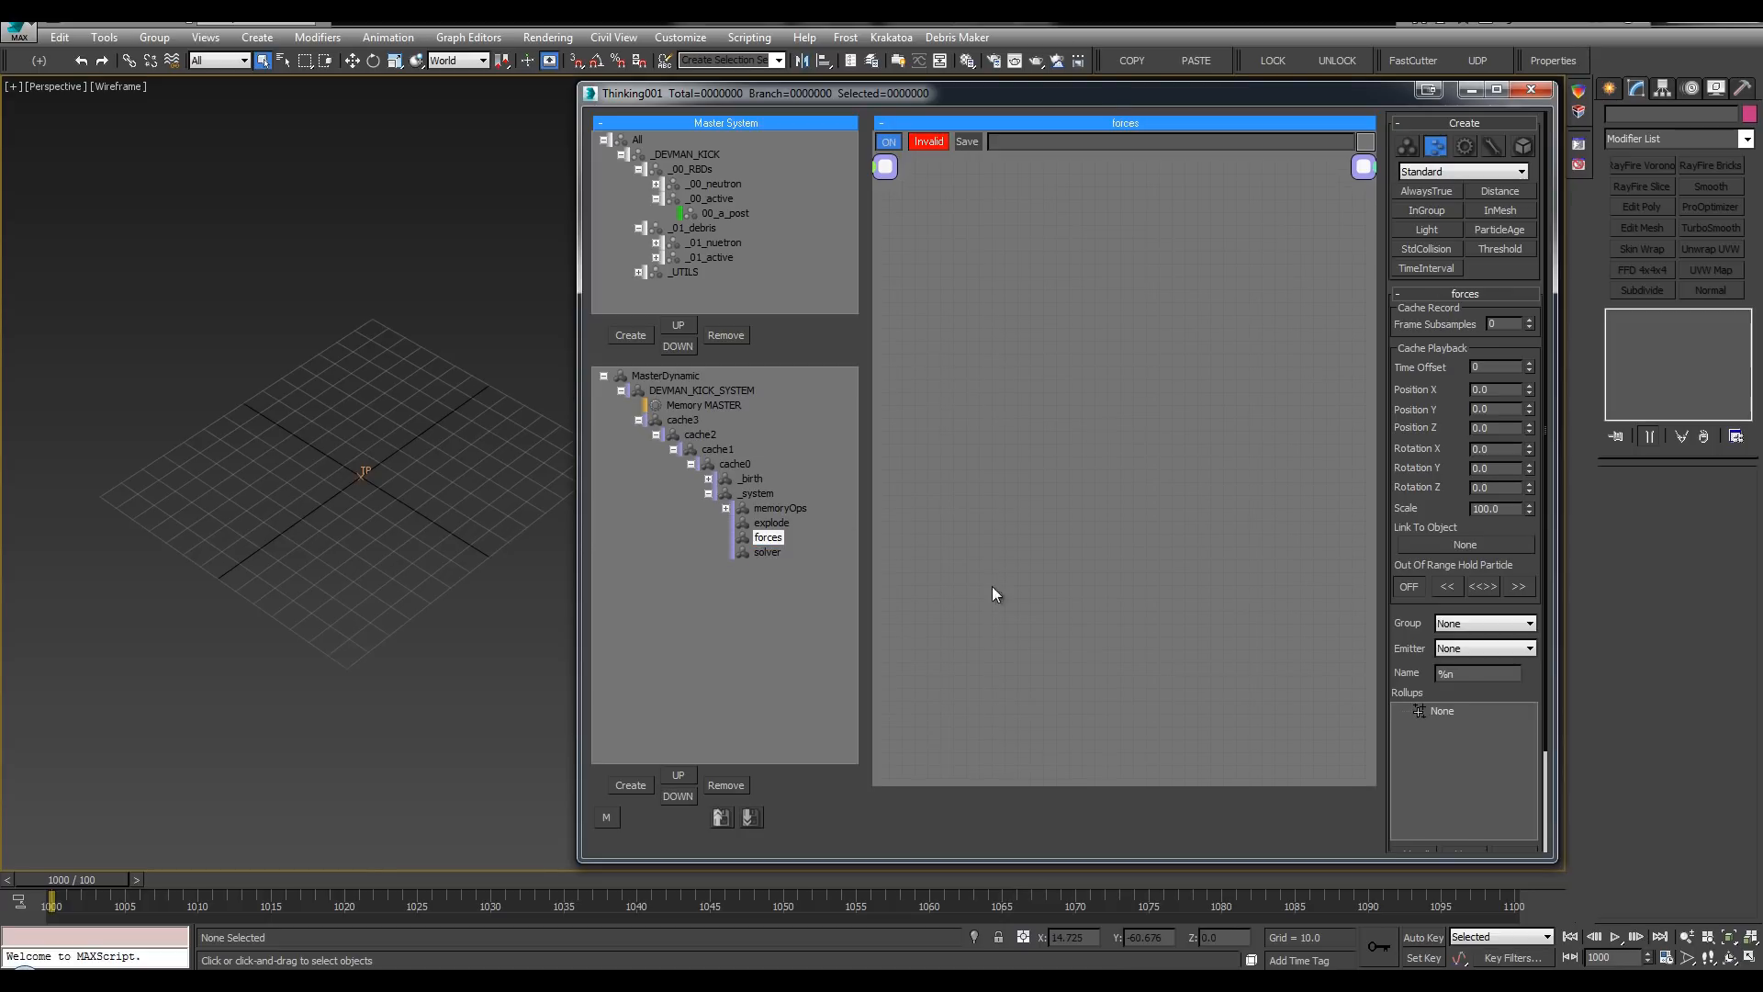
pyautogui.rightClick(922, 349)
pyautogui.moveTo(1003, 362)
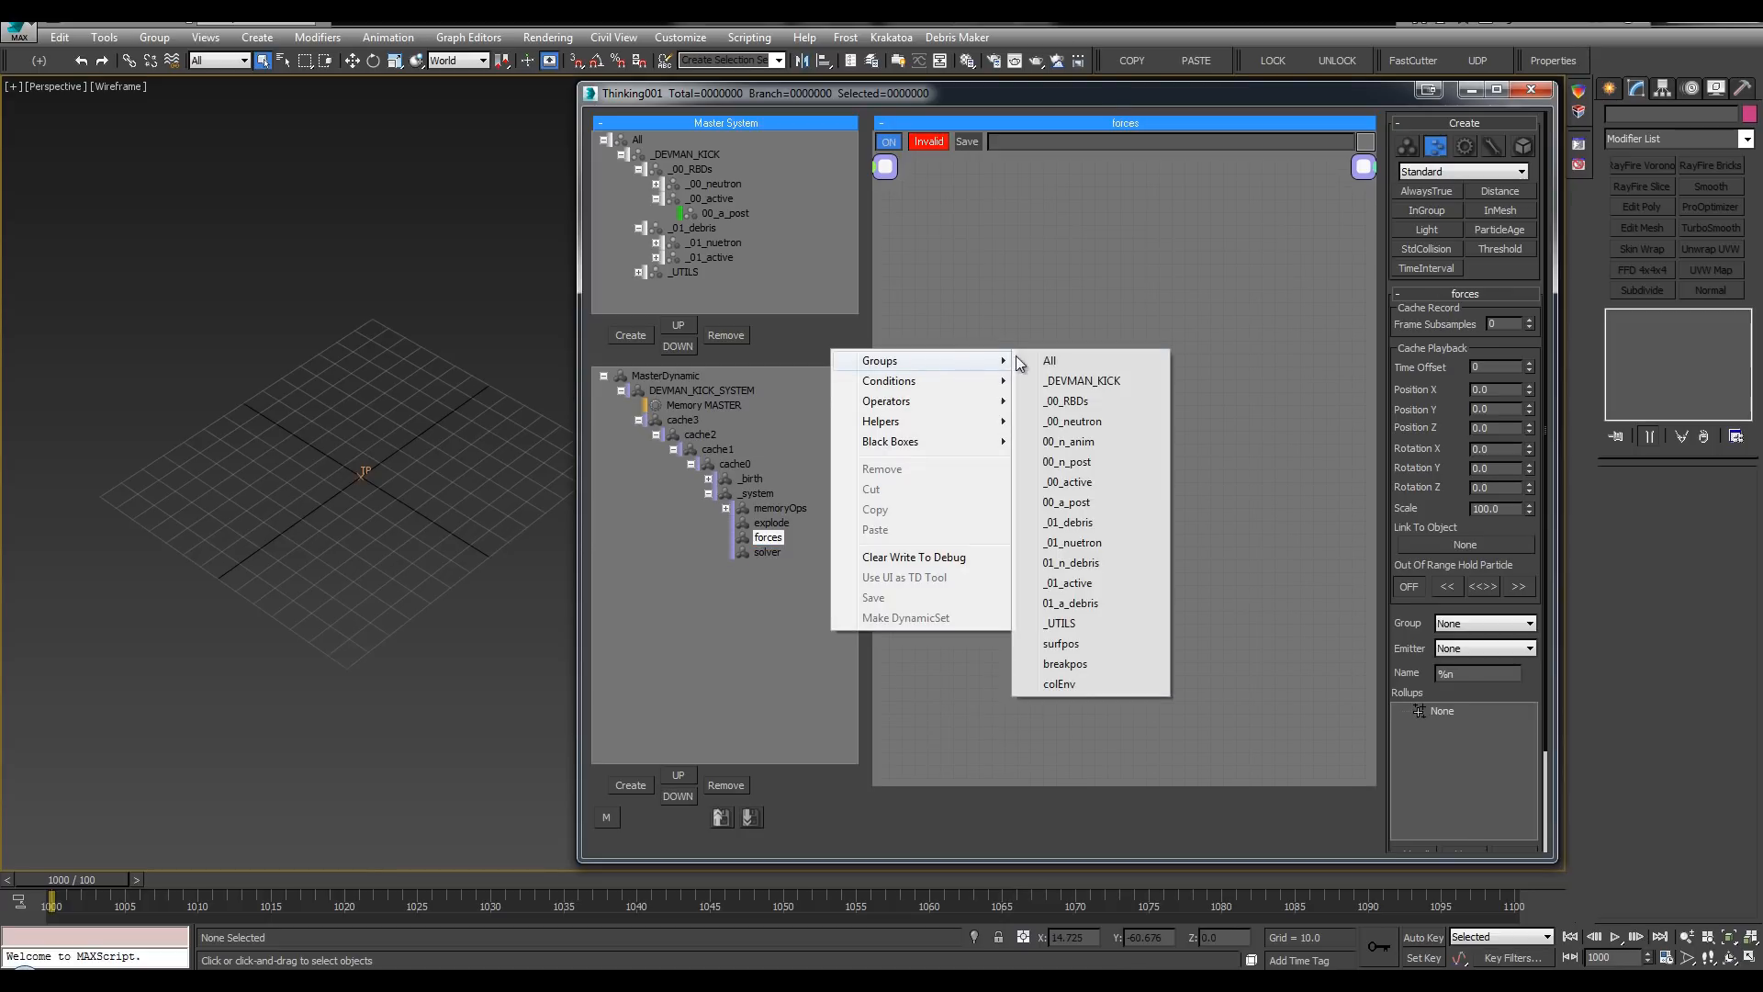
pyautogui.click(1068, 484)
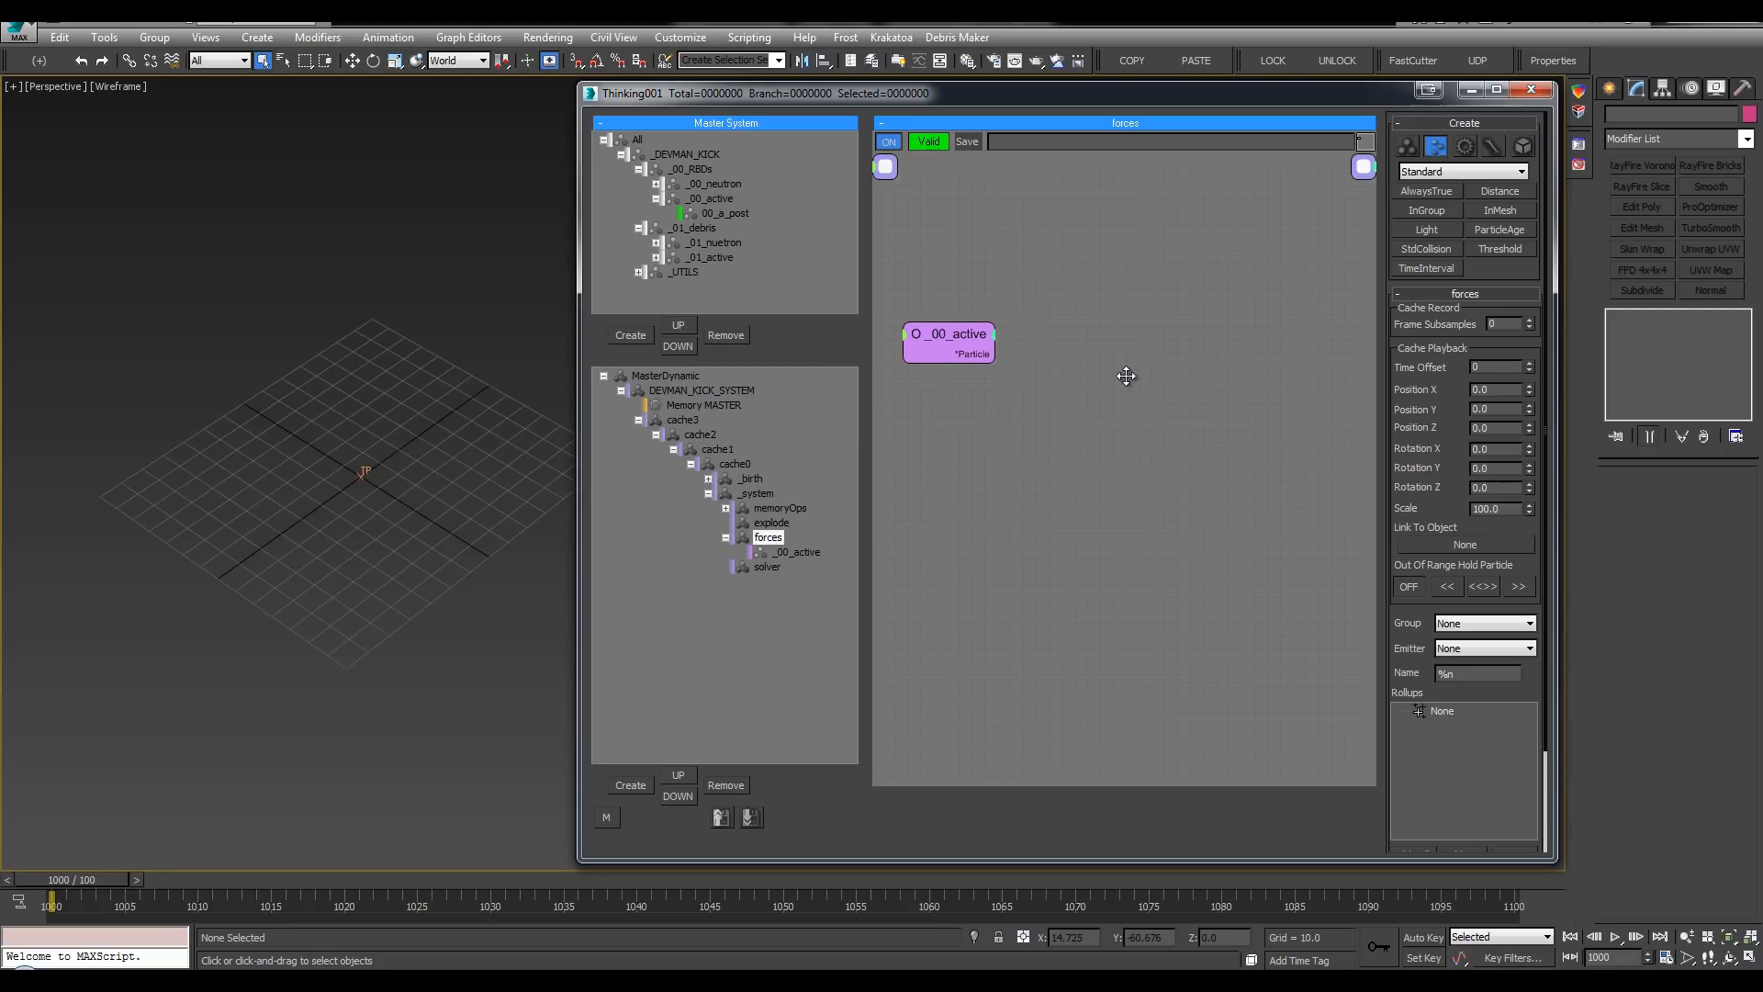
# Step: Add a Force operator to the forces set and rename it gravity
pyautogui.doubleClick(1122, 365)
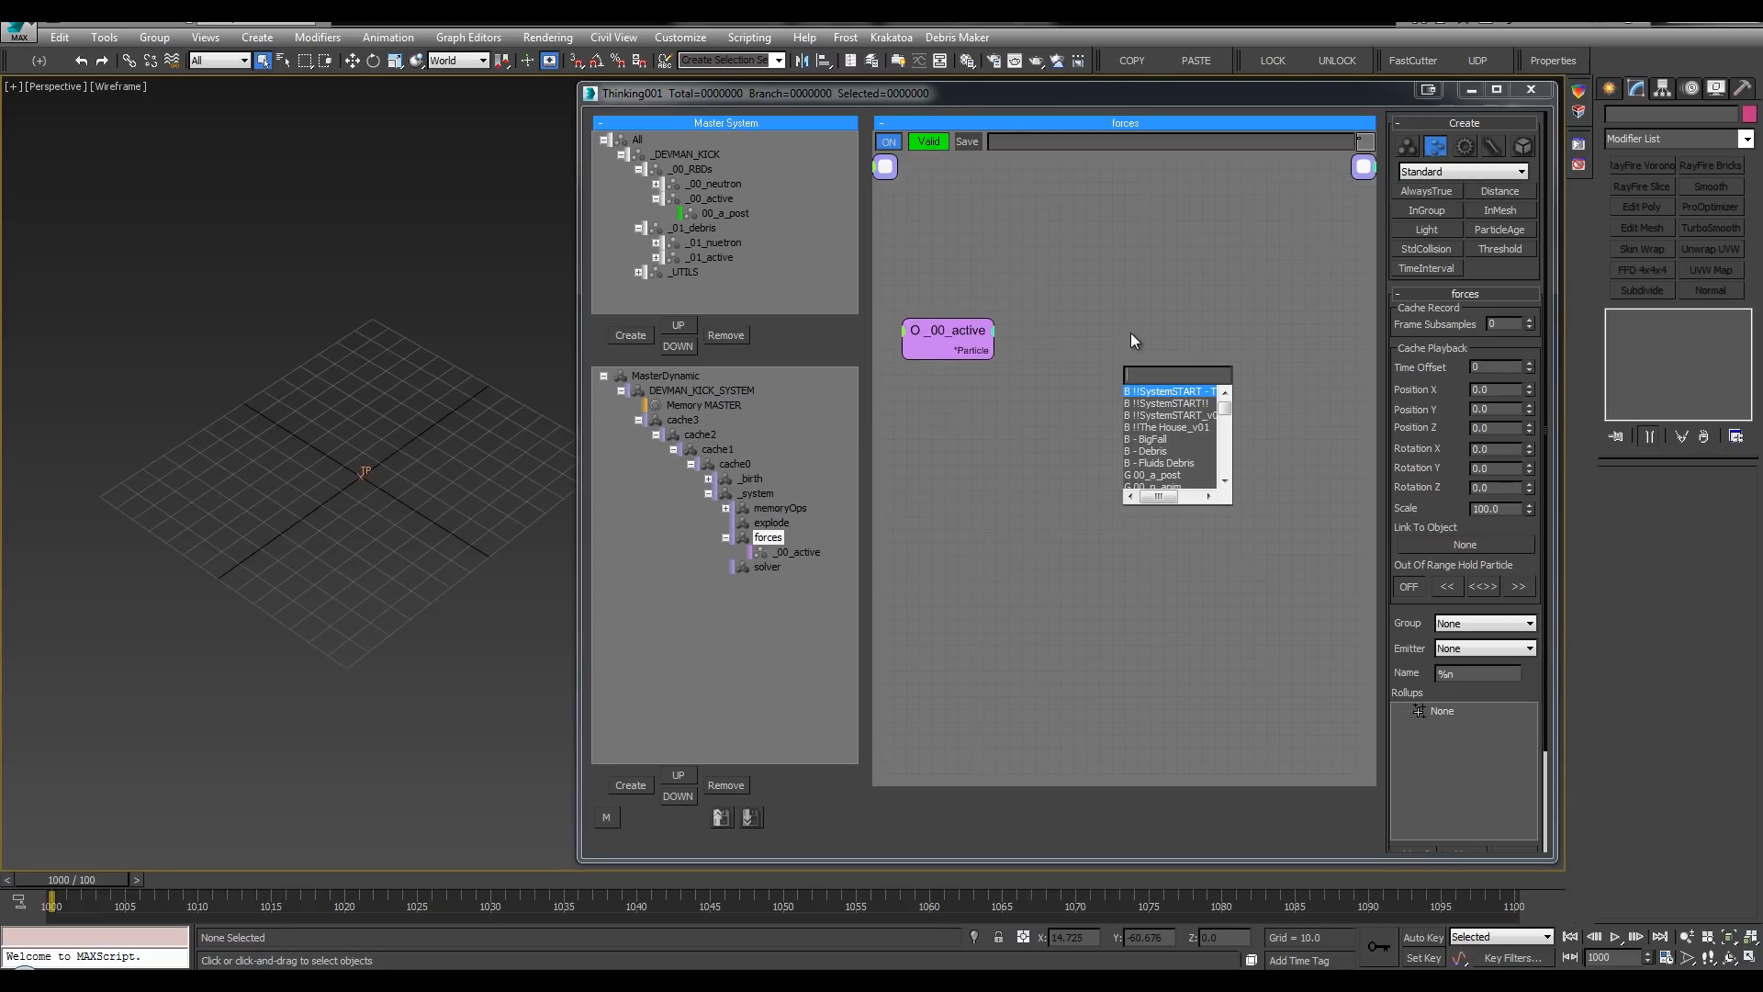
pyautogui.write('force')
pyautogui.press('Return')
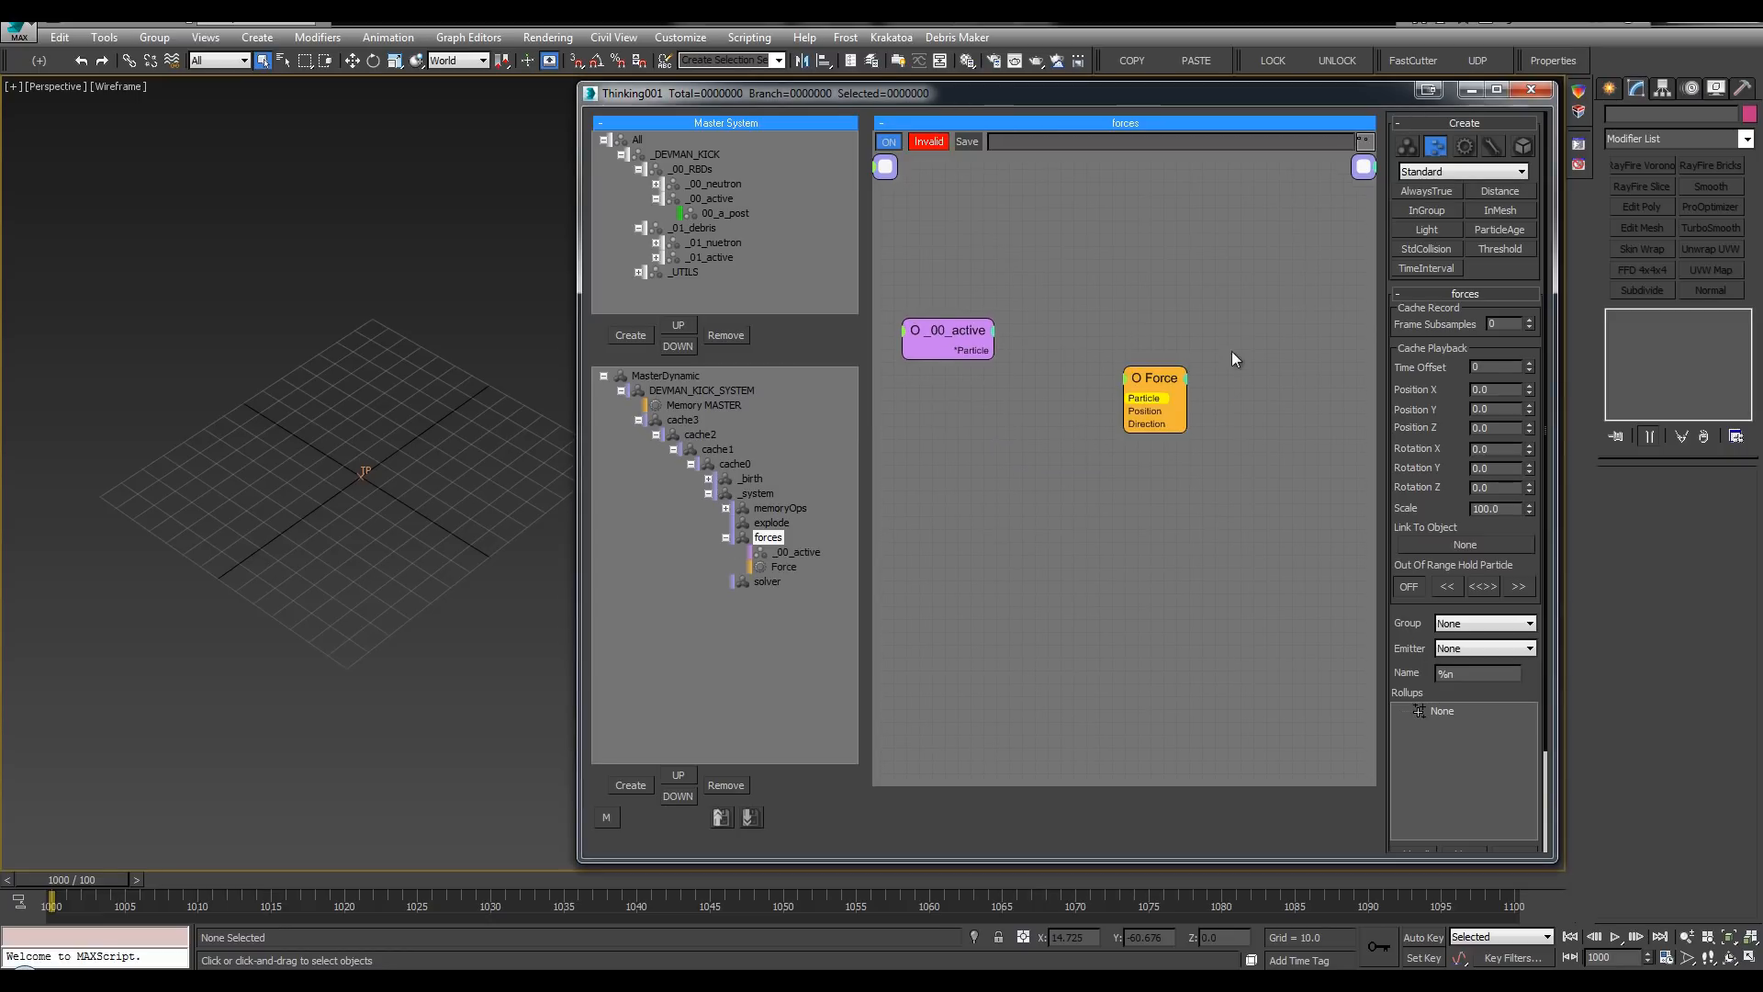
pyautogui.click(1166, 385)
pyautogui.moveTo(1167, 386); pyautogui.dragTo(1273, 354)
pyautogui.doubleClick(1275, 357)
pyautogui.write('gravity')
pyautogui.press('Return')
# Step: Connect _00_active's Particle output to gravity's Particle input, expose gravity's ON input, and space the two nodes apart
pyautogui.moveTo(997, 350); pyautogui.dragTo(1229, 367)
pyautogui.click(1234, 342)
pyautogui.click(1233, 357)
pyautogui.rightClick(1044, 216)
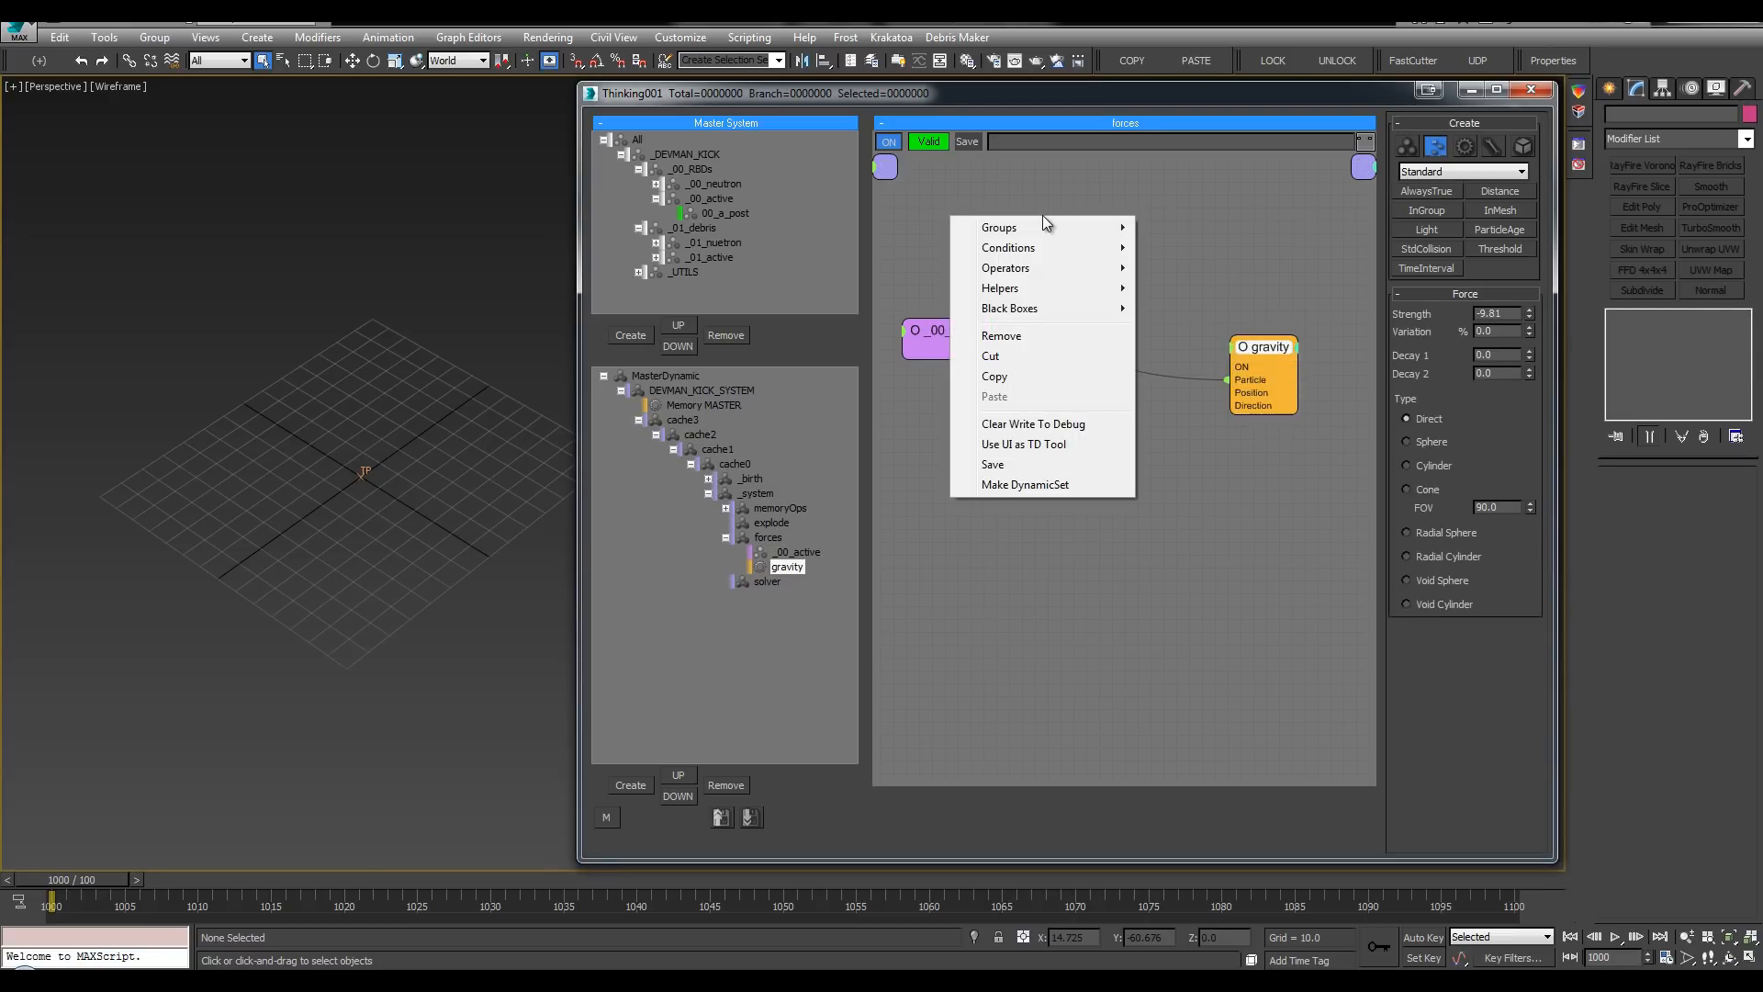
pyautogui.click(976, 300)
pyautogui.moveTo(933, 325); pyautogui.dragTo(913, 321)
pyautogui.moveTo(1256, 349); pyautogui.dragTo(1308, 351)
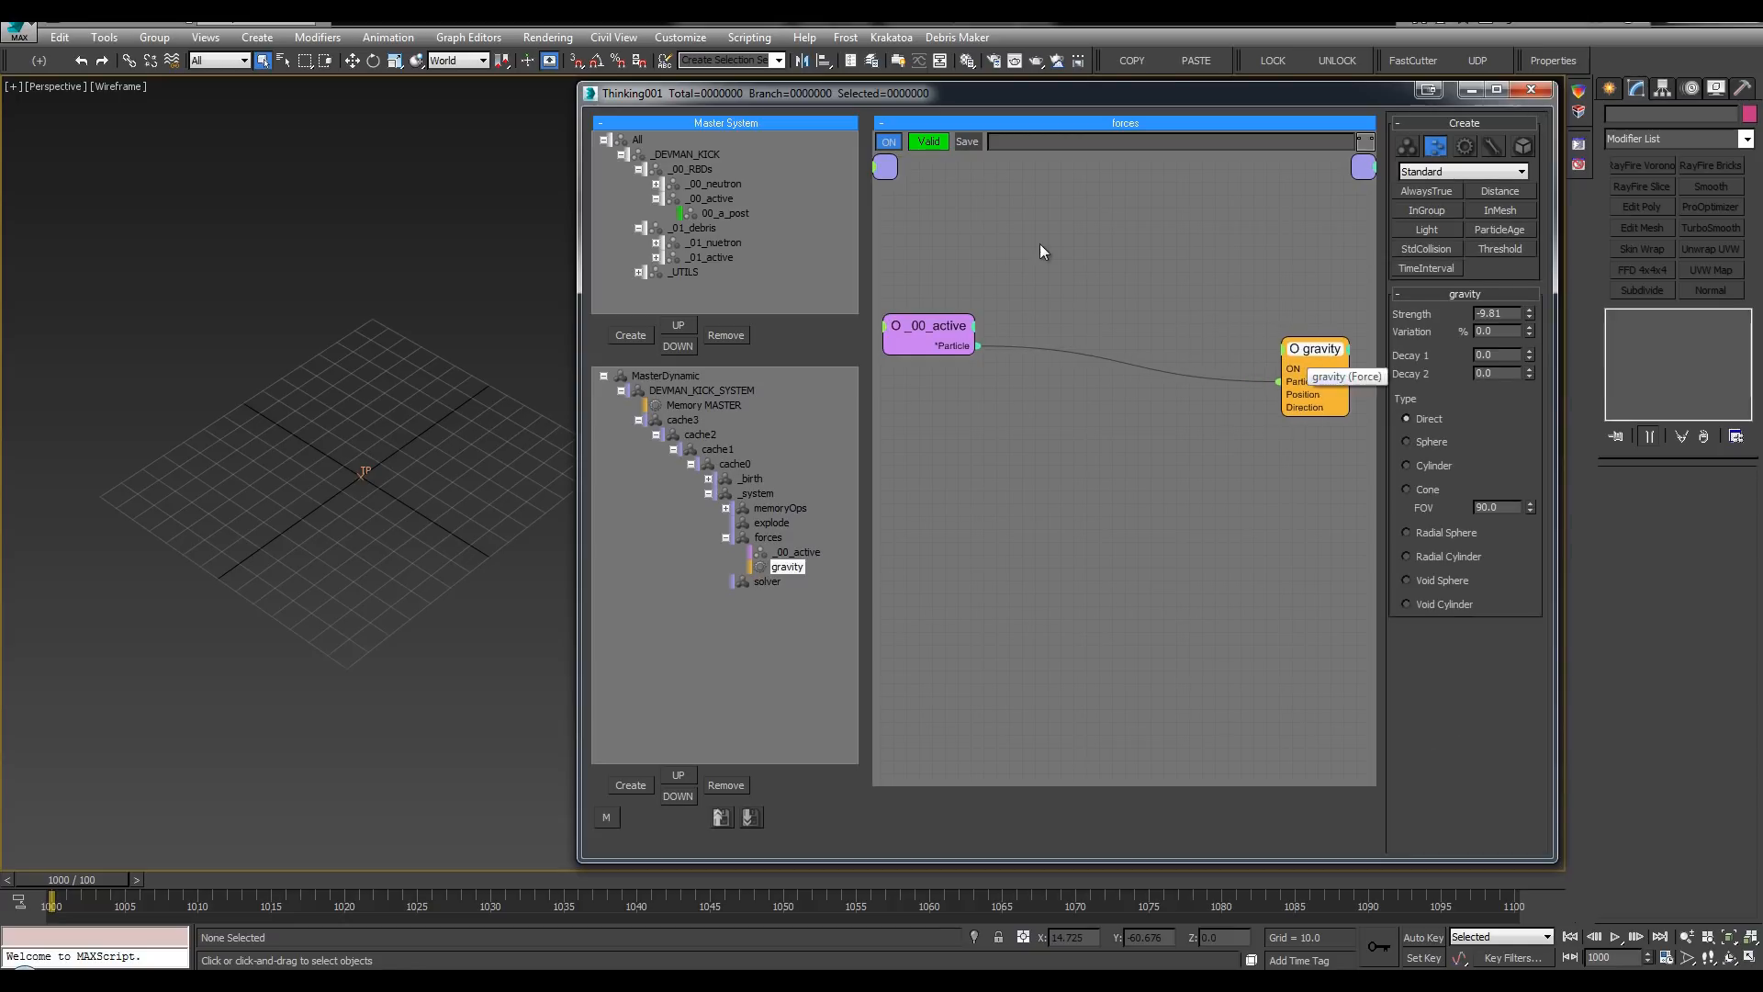
# Step: Add a Memory operator to forces, feed it _00_active's Particle output, and hide its unused Depth input
pyautogui.rightClick(1039, 244)
pyautogui.write('mem')
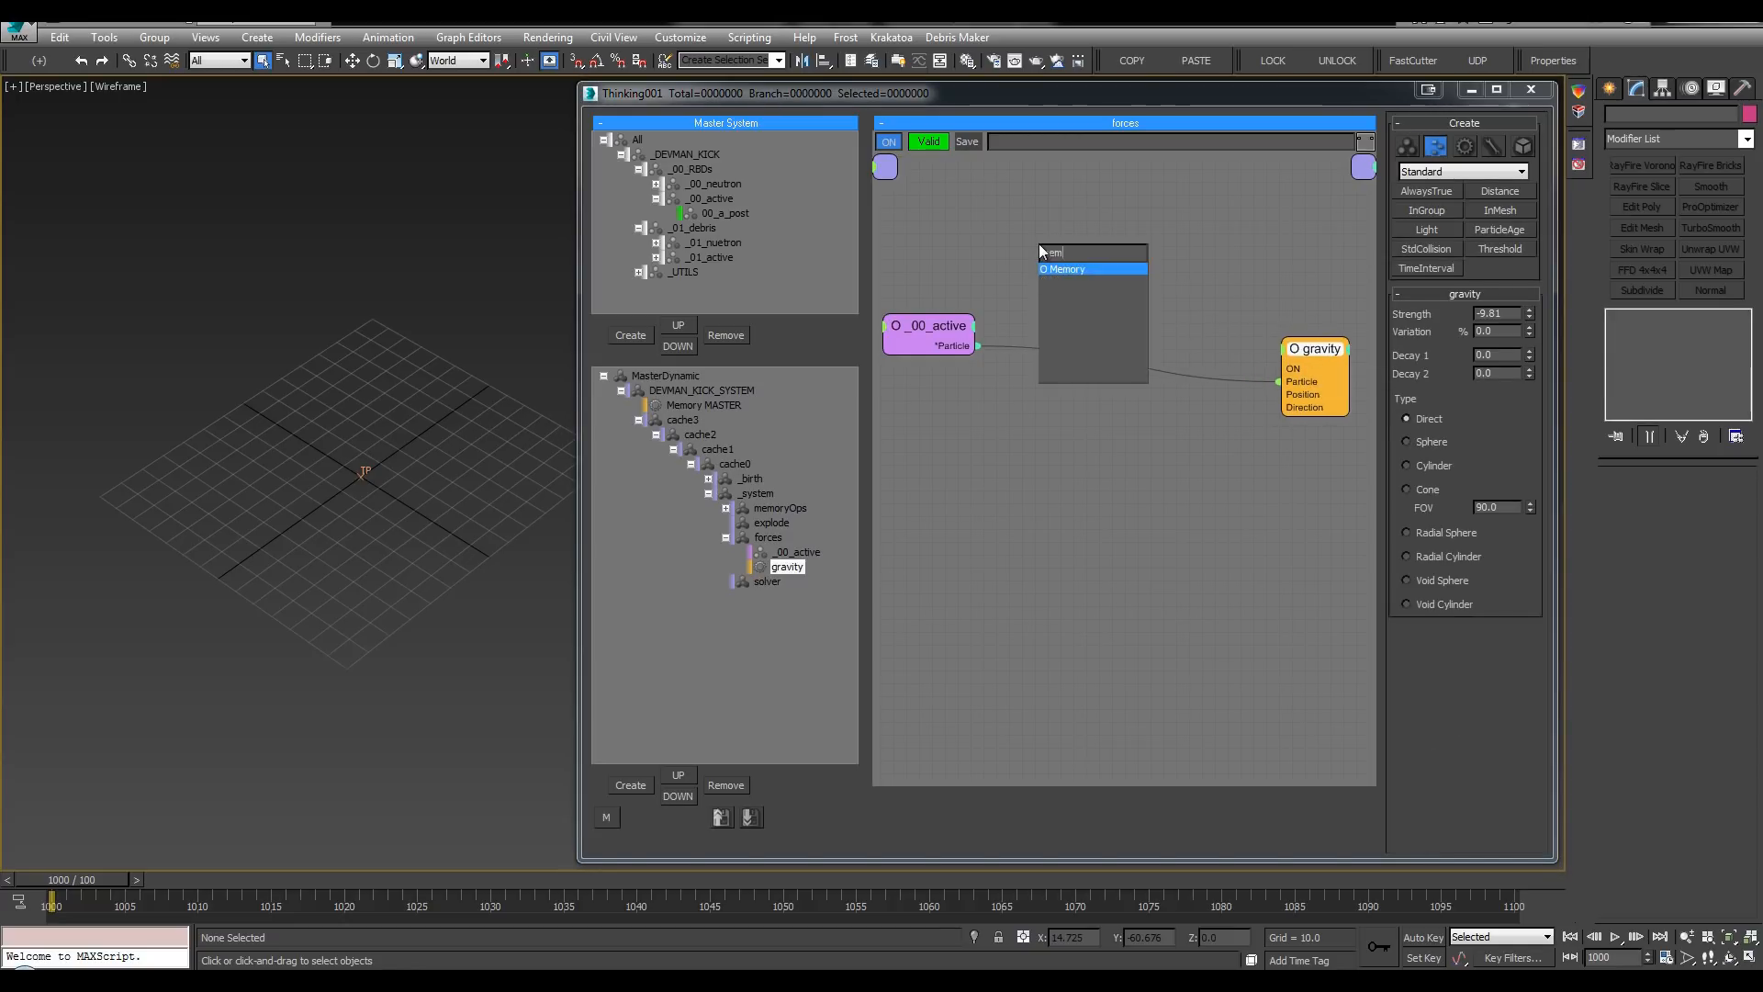
pyautogui.press('Return')
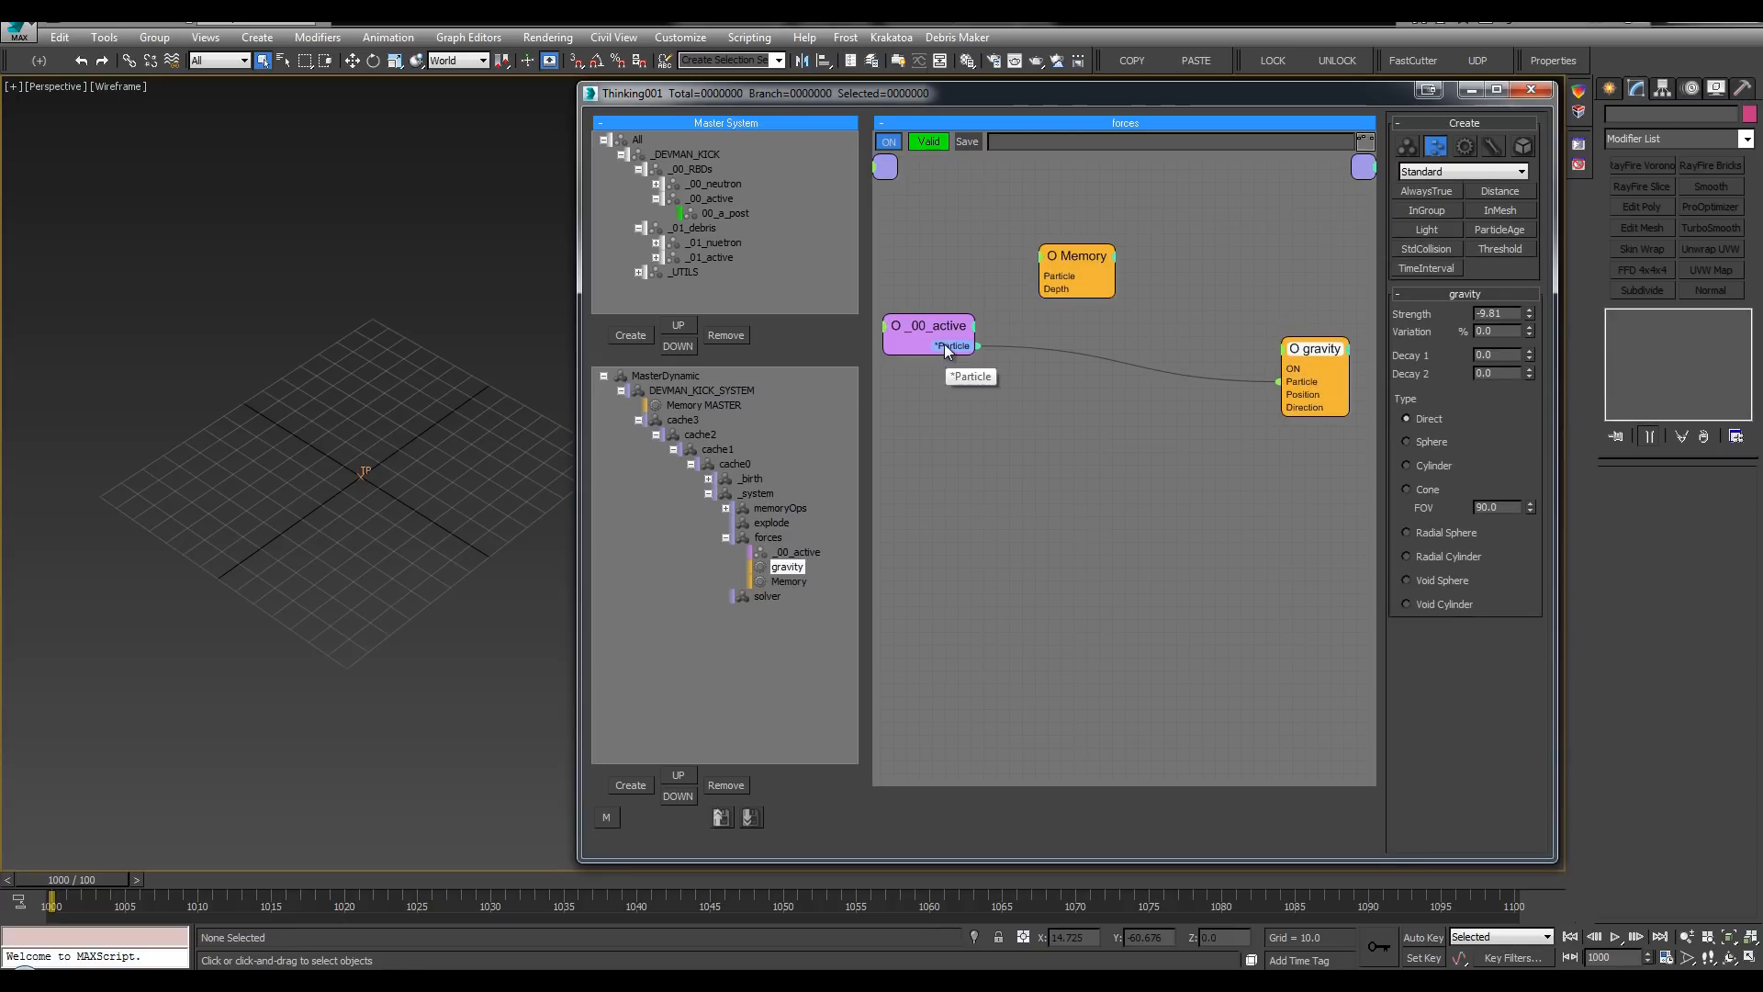
pyautogui.moveTo(978, 346); pyautogui.dragTo(1071, 259)
pyautogui.click(1071, 259)
pyautogui.doubleClick(1070, 261)
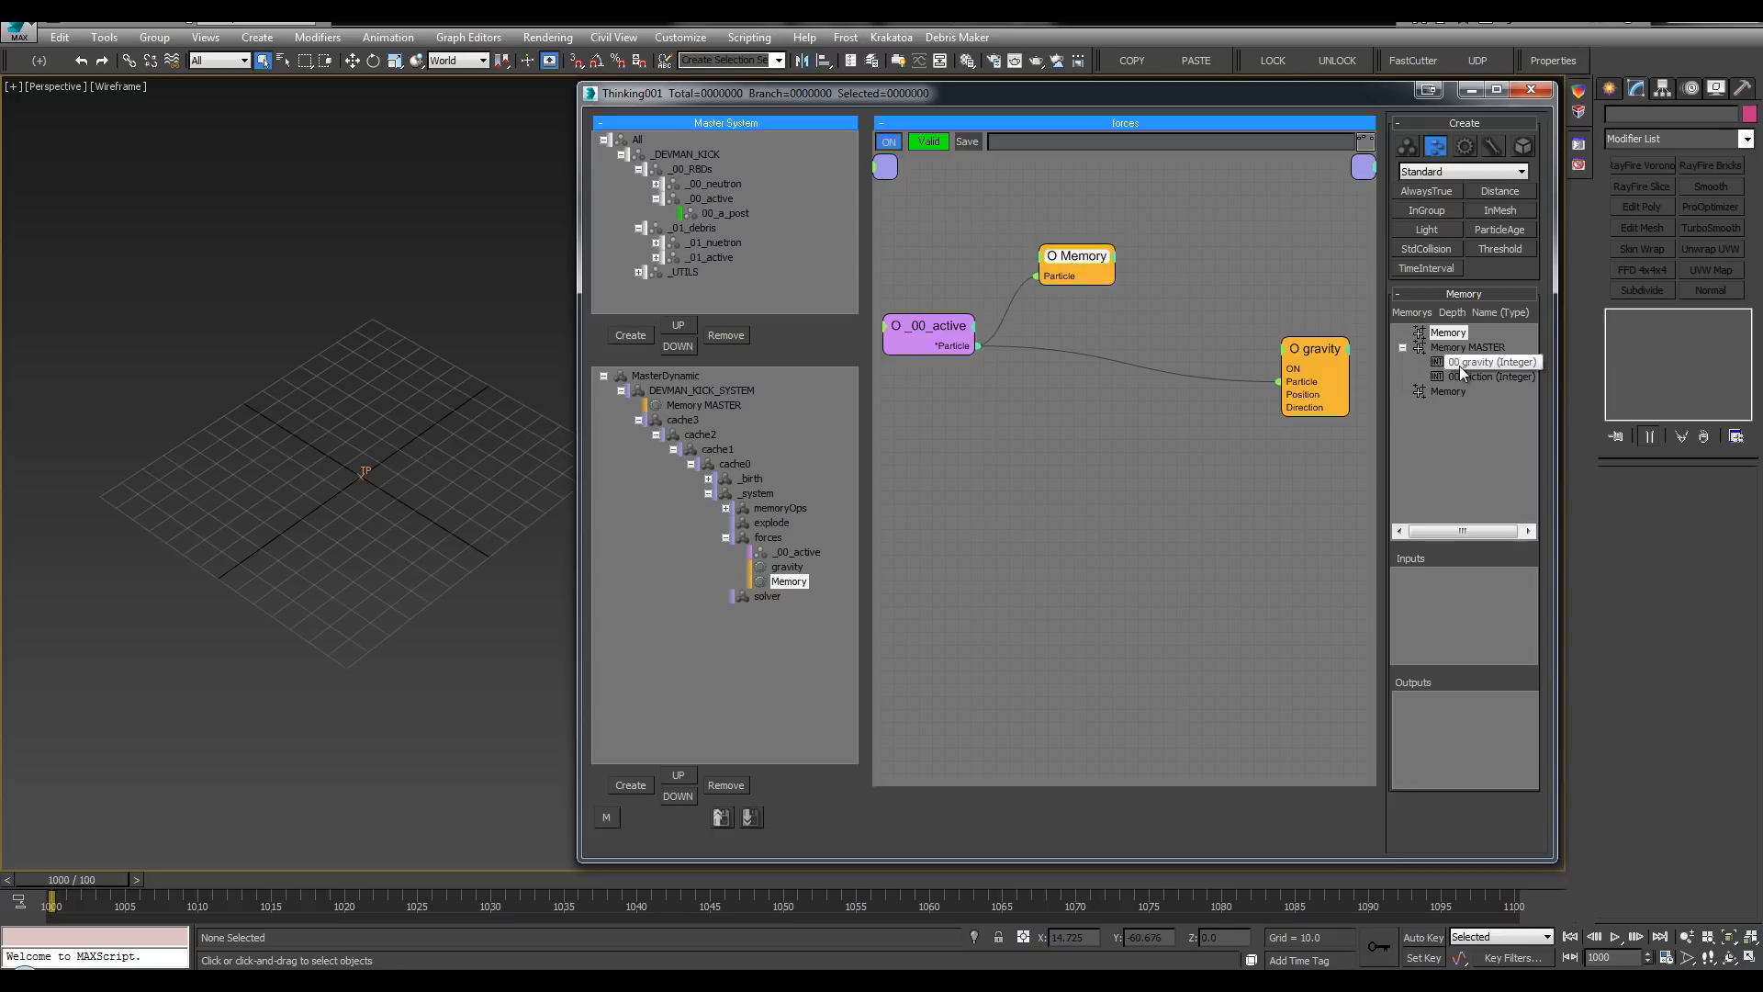
# Step: Add Memory MASTER's gravity and friction entries as Memory outputs and connect the gravity output to the gravity node's ON input
pyautogui.moveTo(1459, 364); pyautogui.dragTo(1472, 715)
pyautogui.moveTo(1470, 377); pyautogui.dragTo(1464, 714)
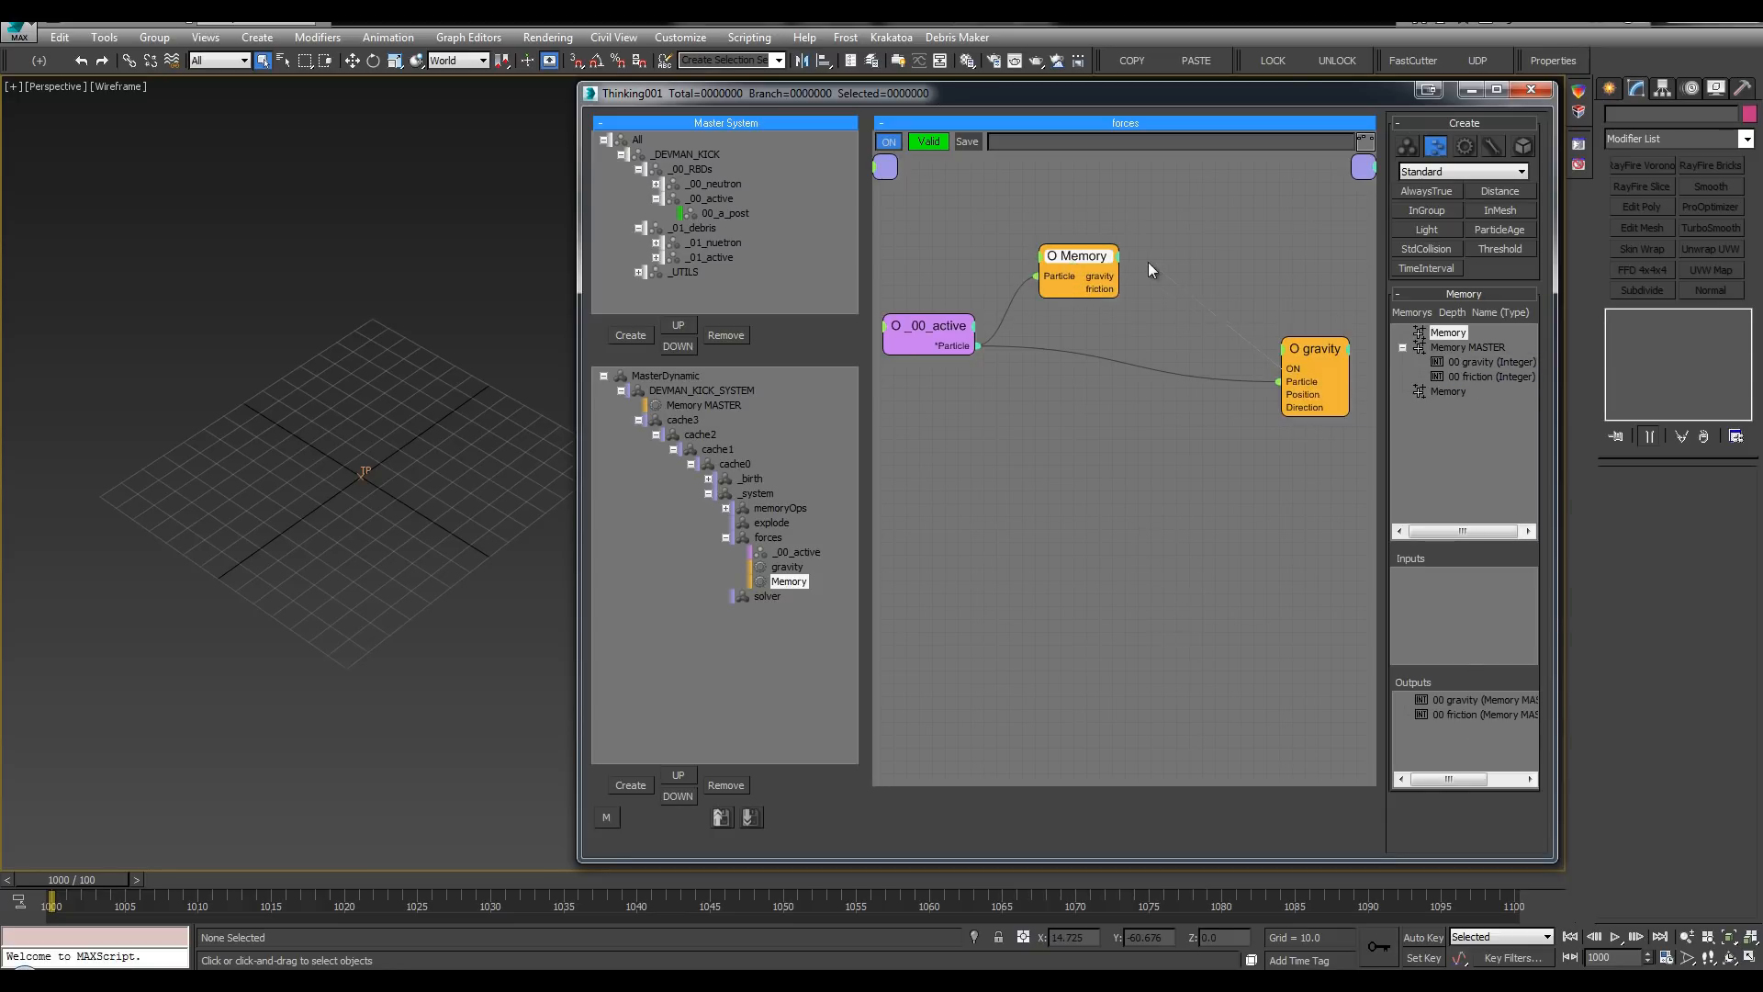
pyautogui.moveTo(1148, 262); pyautogui.dragTo(1079, 239)
pyautogui.moveTo(1305, 354)
pyautogui.mouseDown()
pyautogui.moveTo(1281, 331)
pyautogui.moveTo(1307, 326)
pyautogui.mouseUp()
pyautogui.doubleClick(1497, 313)
# Step: Add a Friction operator below gravity and connect _00_active's Particle output to it
pyautogui.doubleClick(1114, 414)
pyautogui.write('fric')
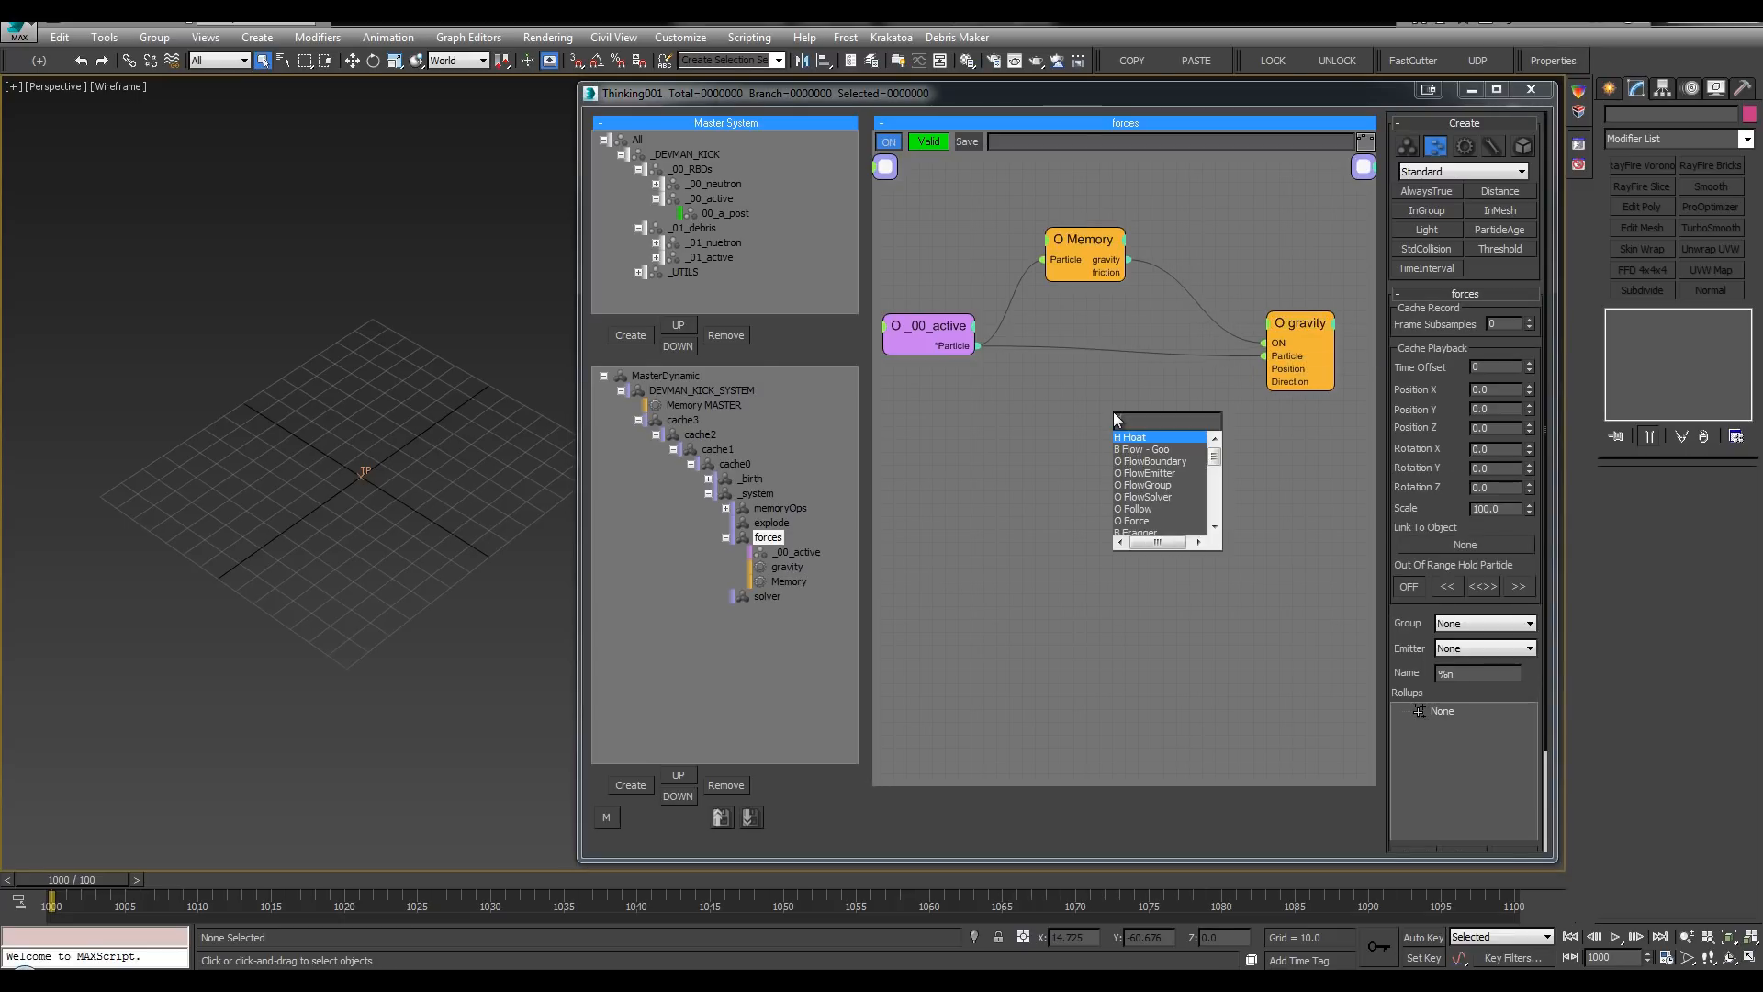
pyautogui.press('Return')
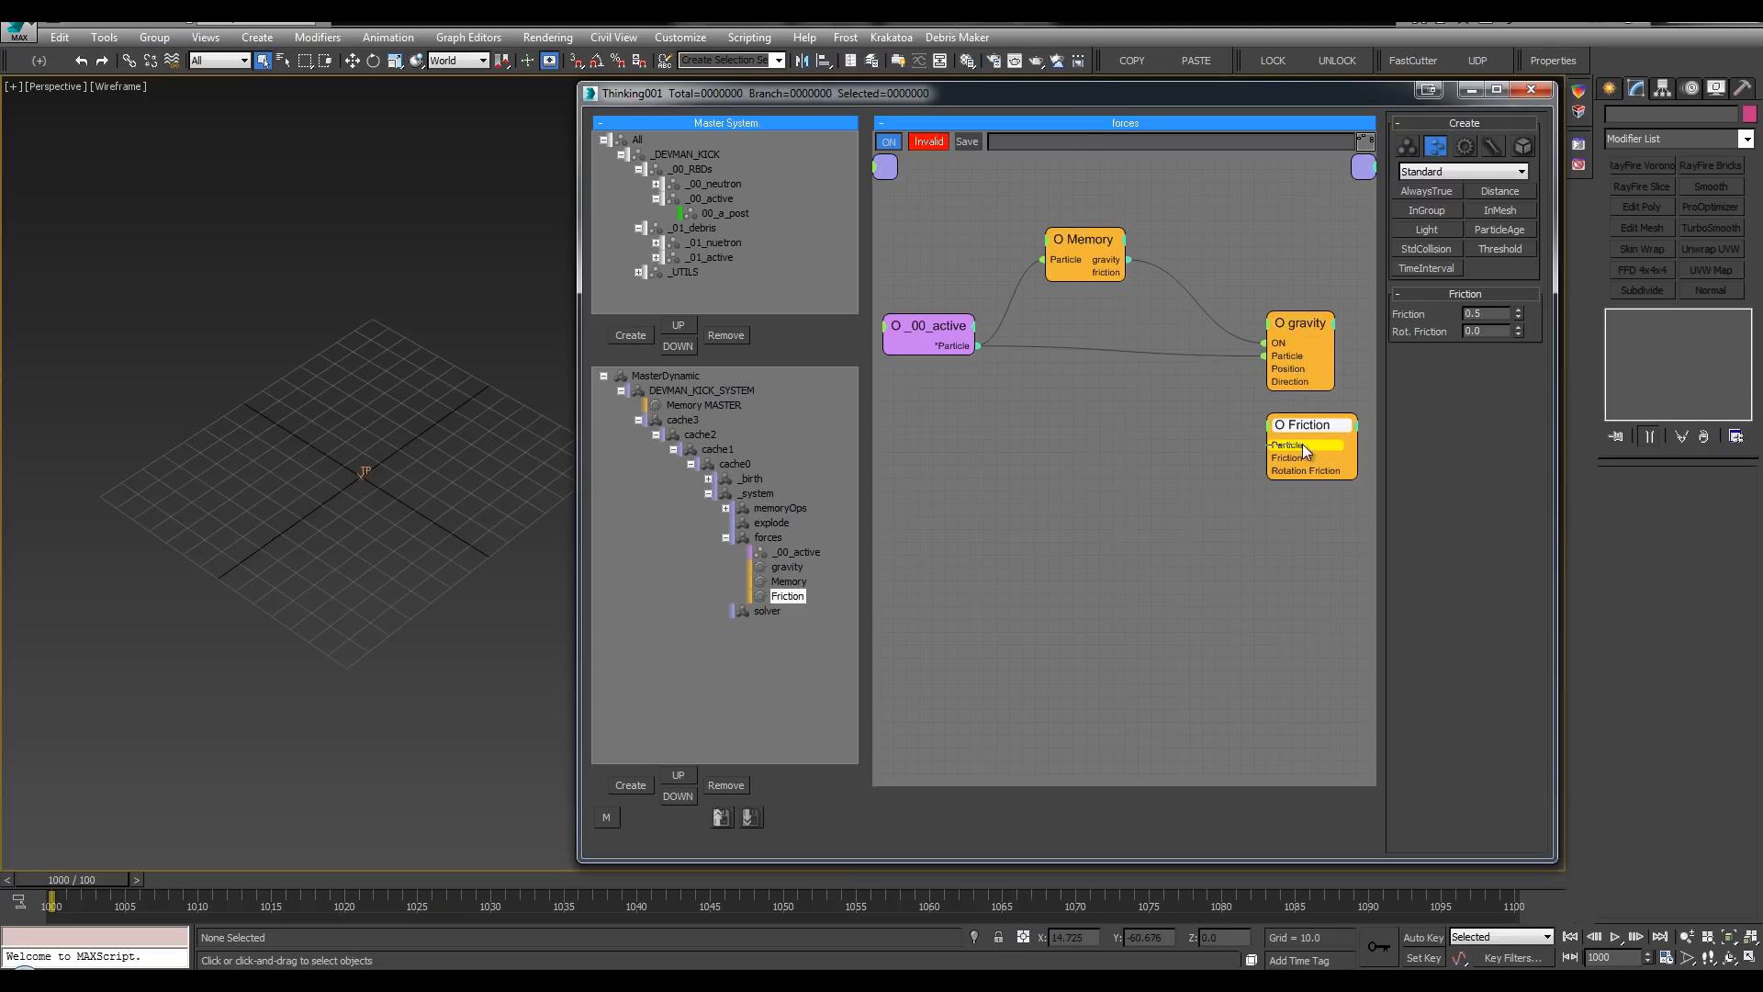
pyautogui.moveTo(967, 338); pyautogui.dragTo(960, 342)
# Step: Expose Friction's ON input, drive it with Memory's friction output, and hide the node's unused inputs
pyautogui.click(1270, 427)
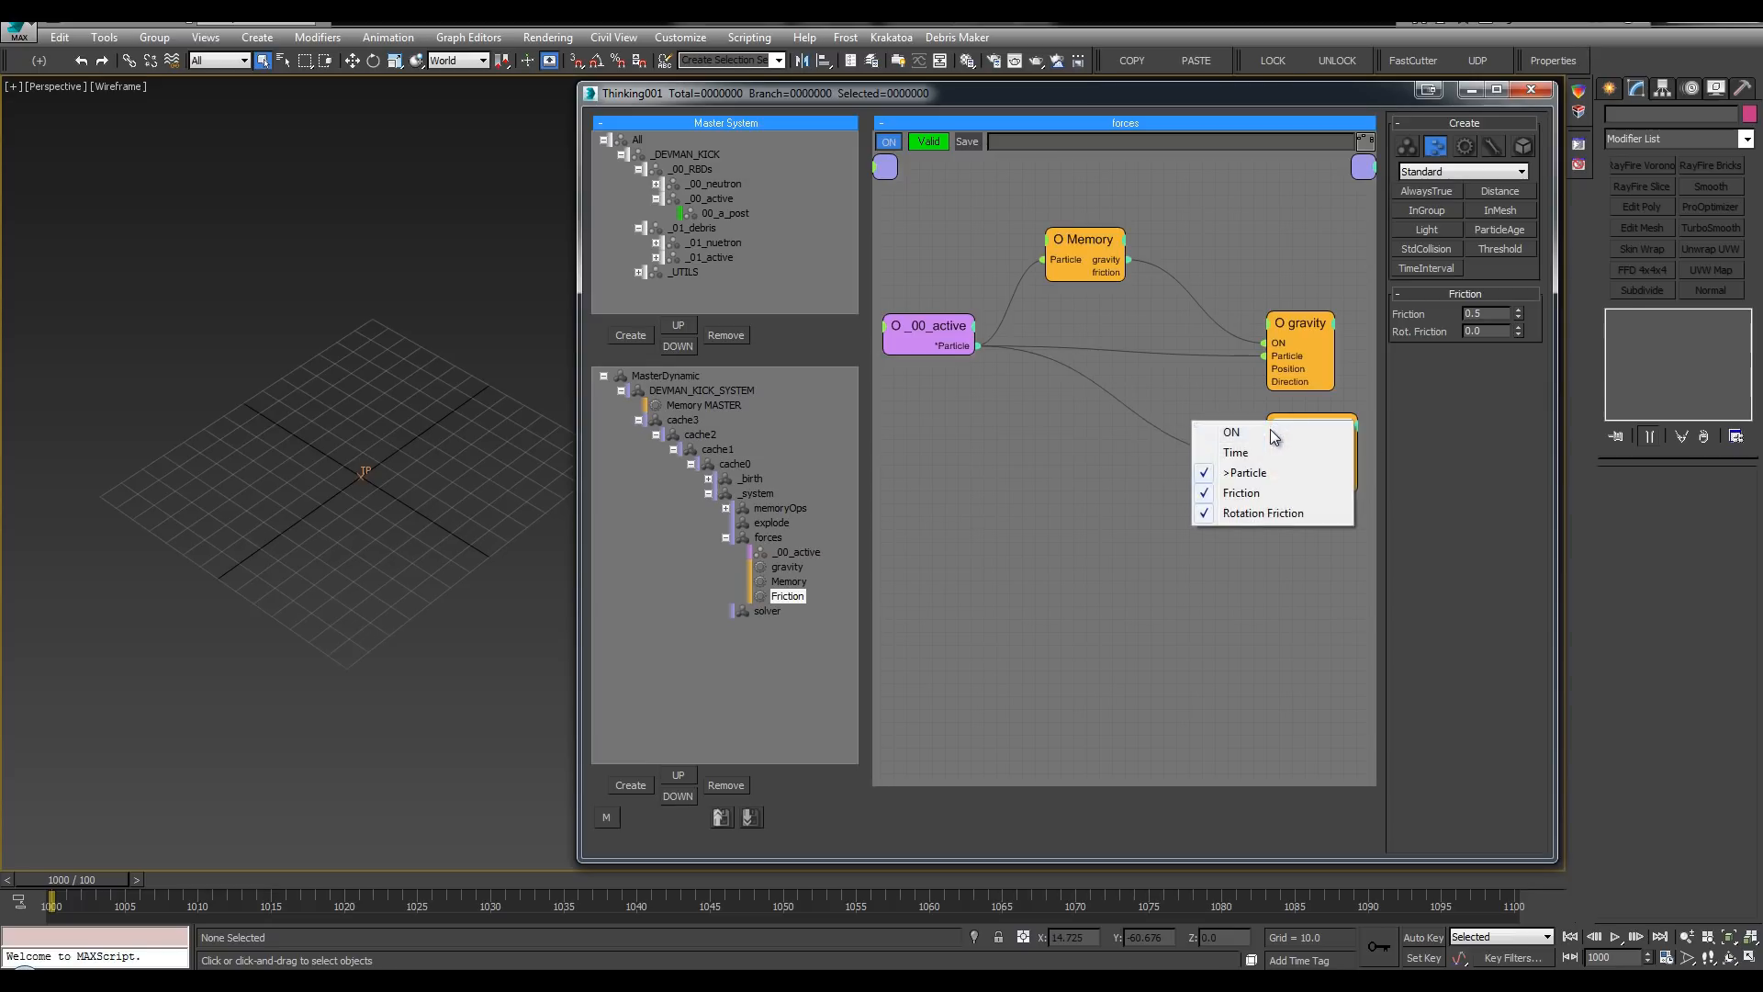
pyautogui.click(1270, 430)
pyautogui.moveTo(1111, 272); pyautogui.dragTo(1280, 444)
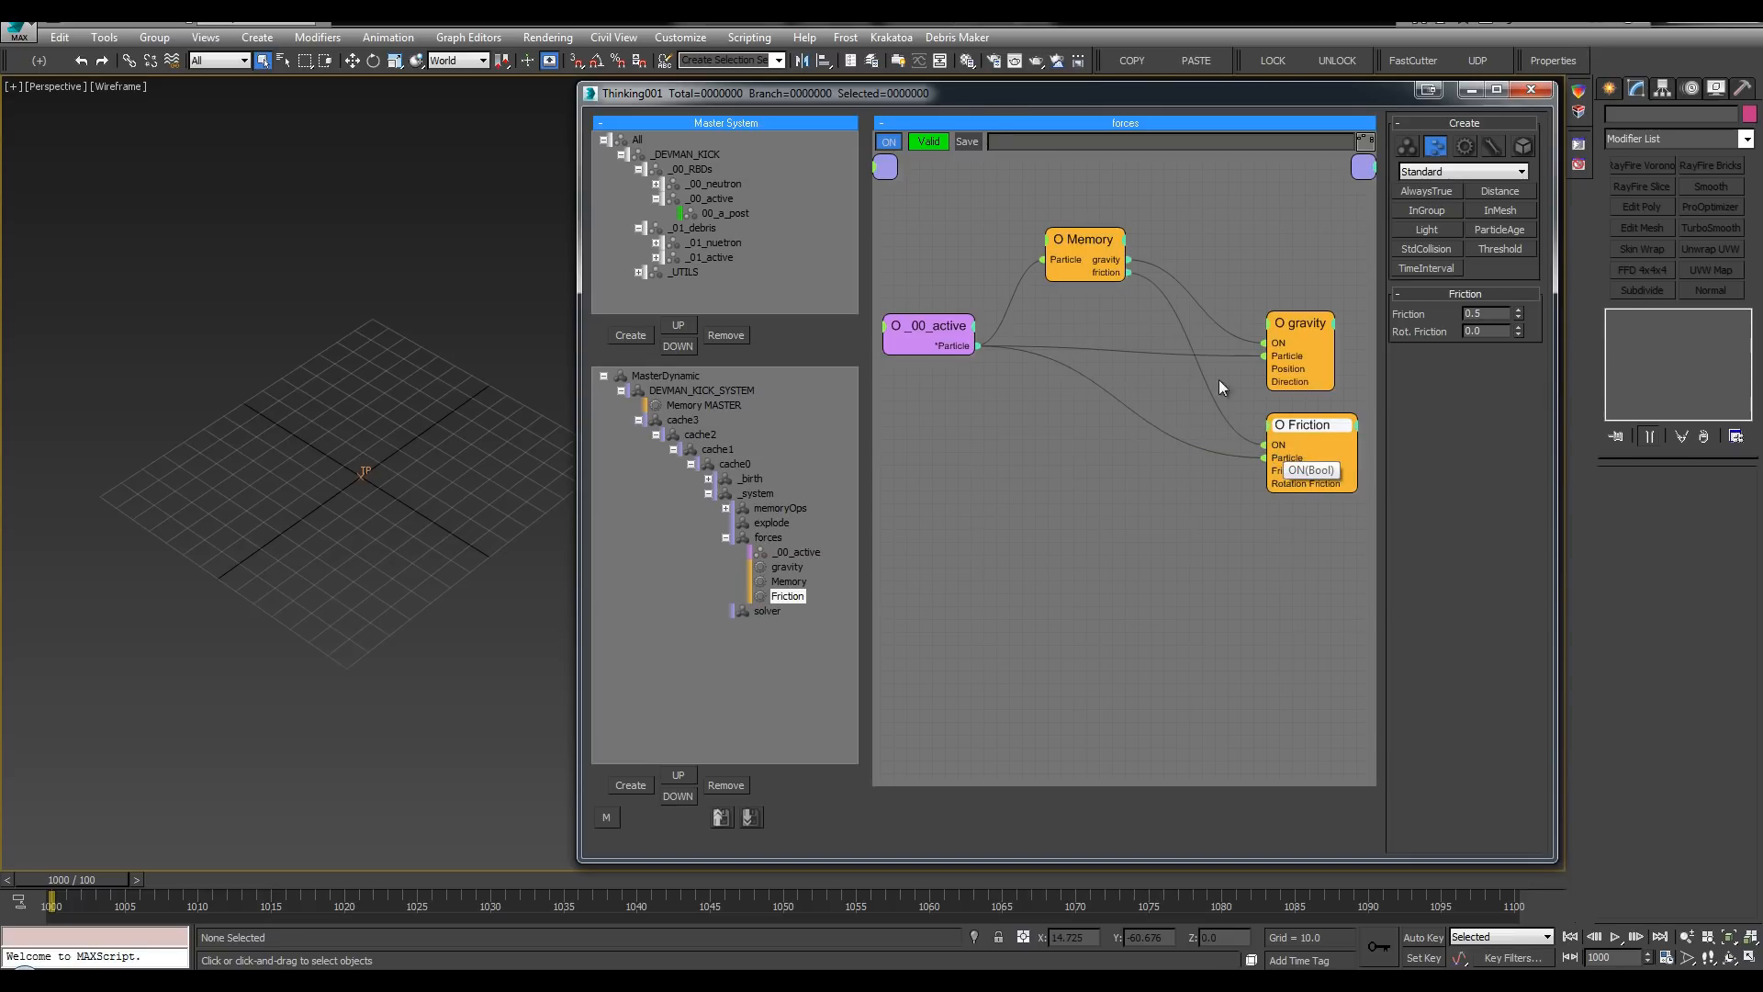
pyautogui.doubleClick(1297, 423)
pyautogui.doubleClick(1300, 425)
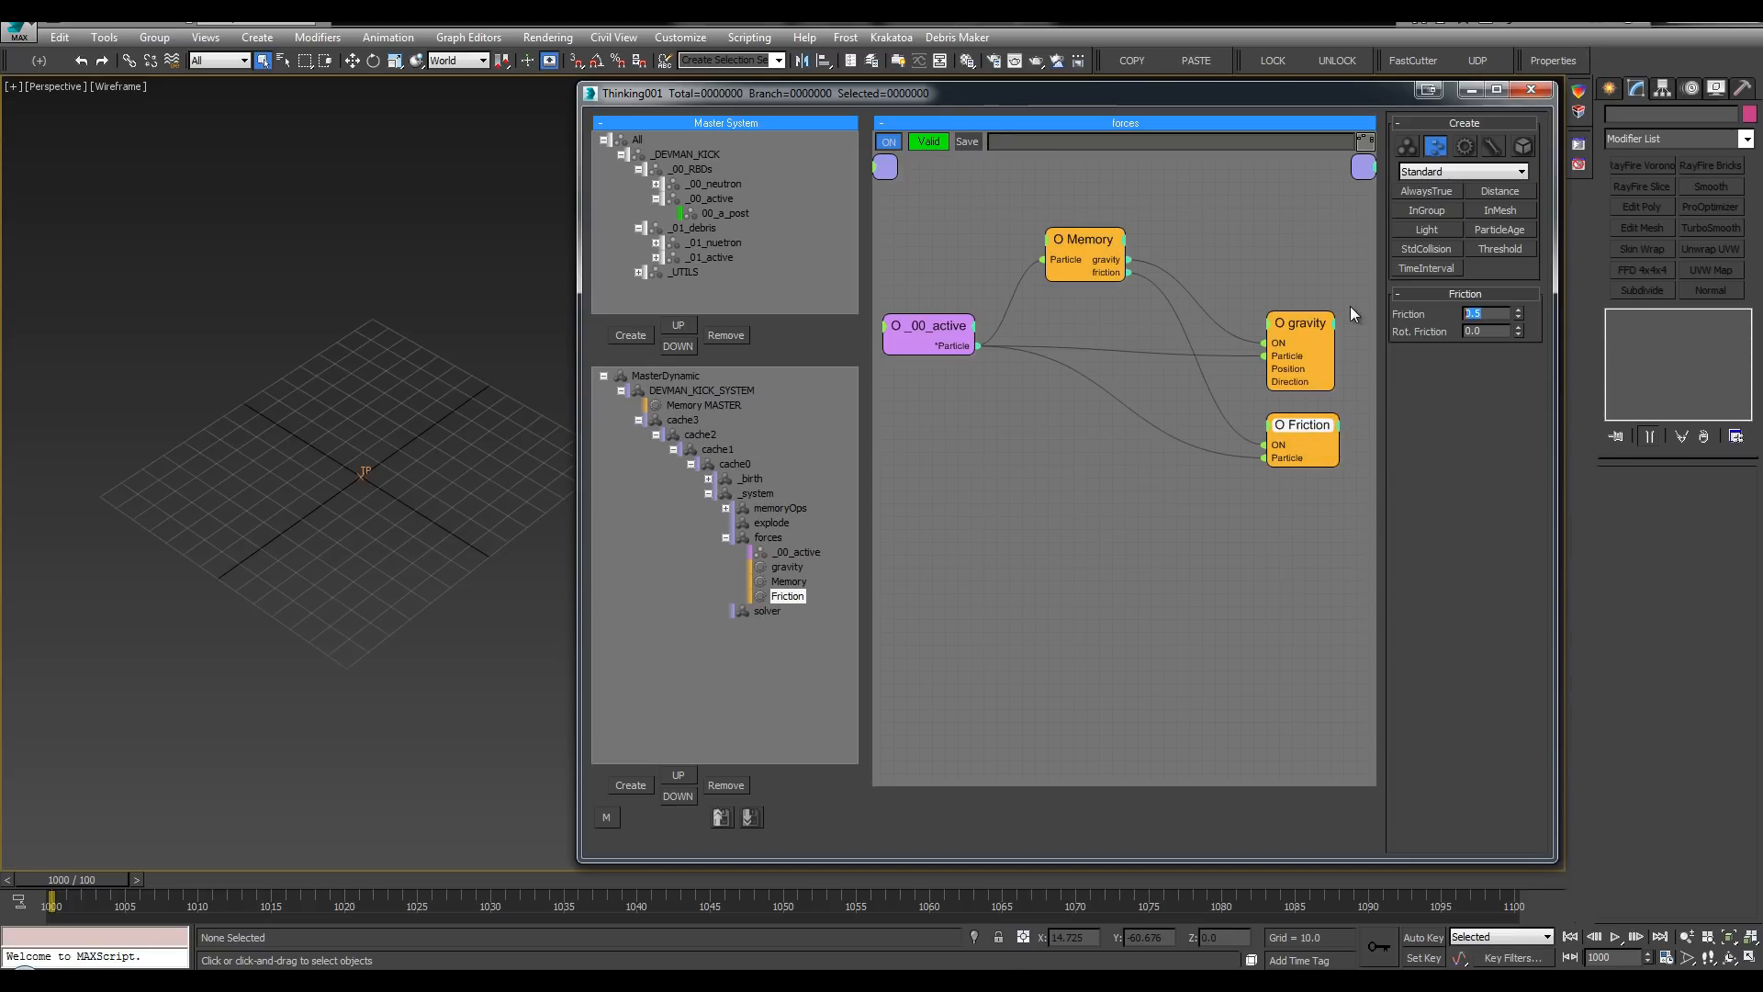
# Step: Set both Friction and Rot. Friction of the Friction operator to 1500
pyautogui.write('1500')
pyautogui.press('Tab')
pyautogui.write('1500')
pyautogui.press('Return')
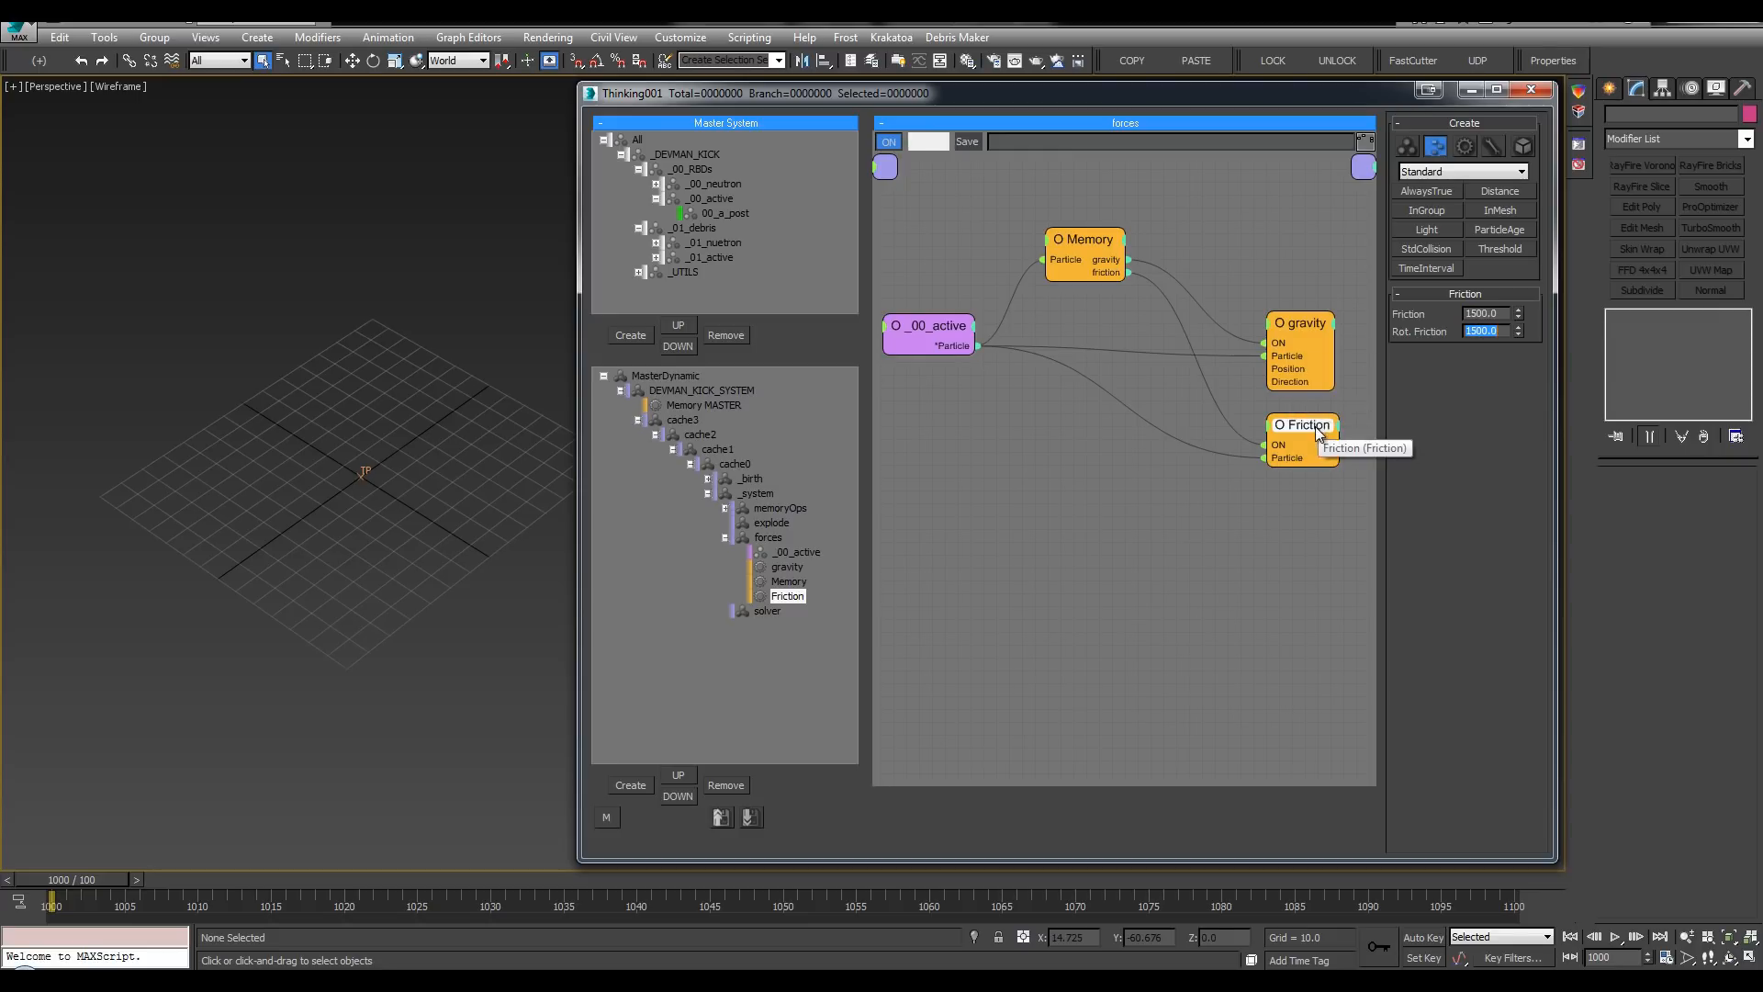
# Step: Add a Point3 helper, connect its Vector output to gravity's Direction input, and hide the unused ports on both nodes
pyautogui.click(1037, 400)
pyautogui.write('poi')
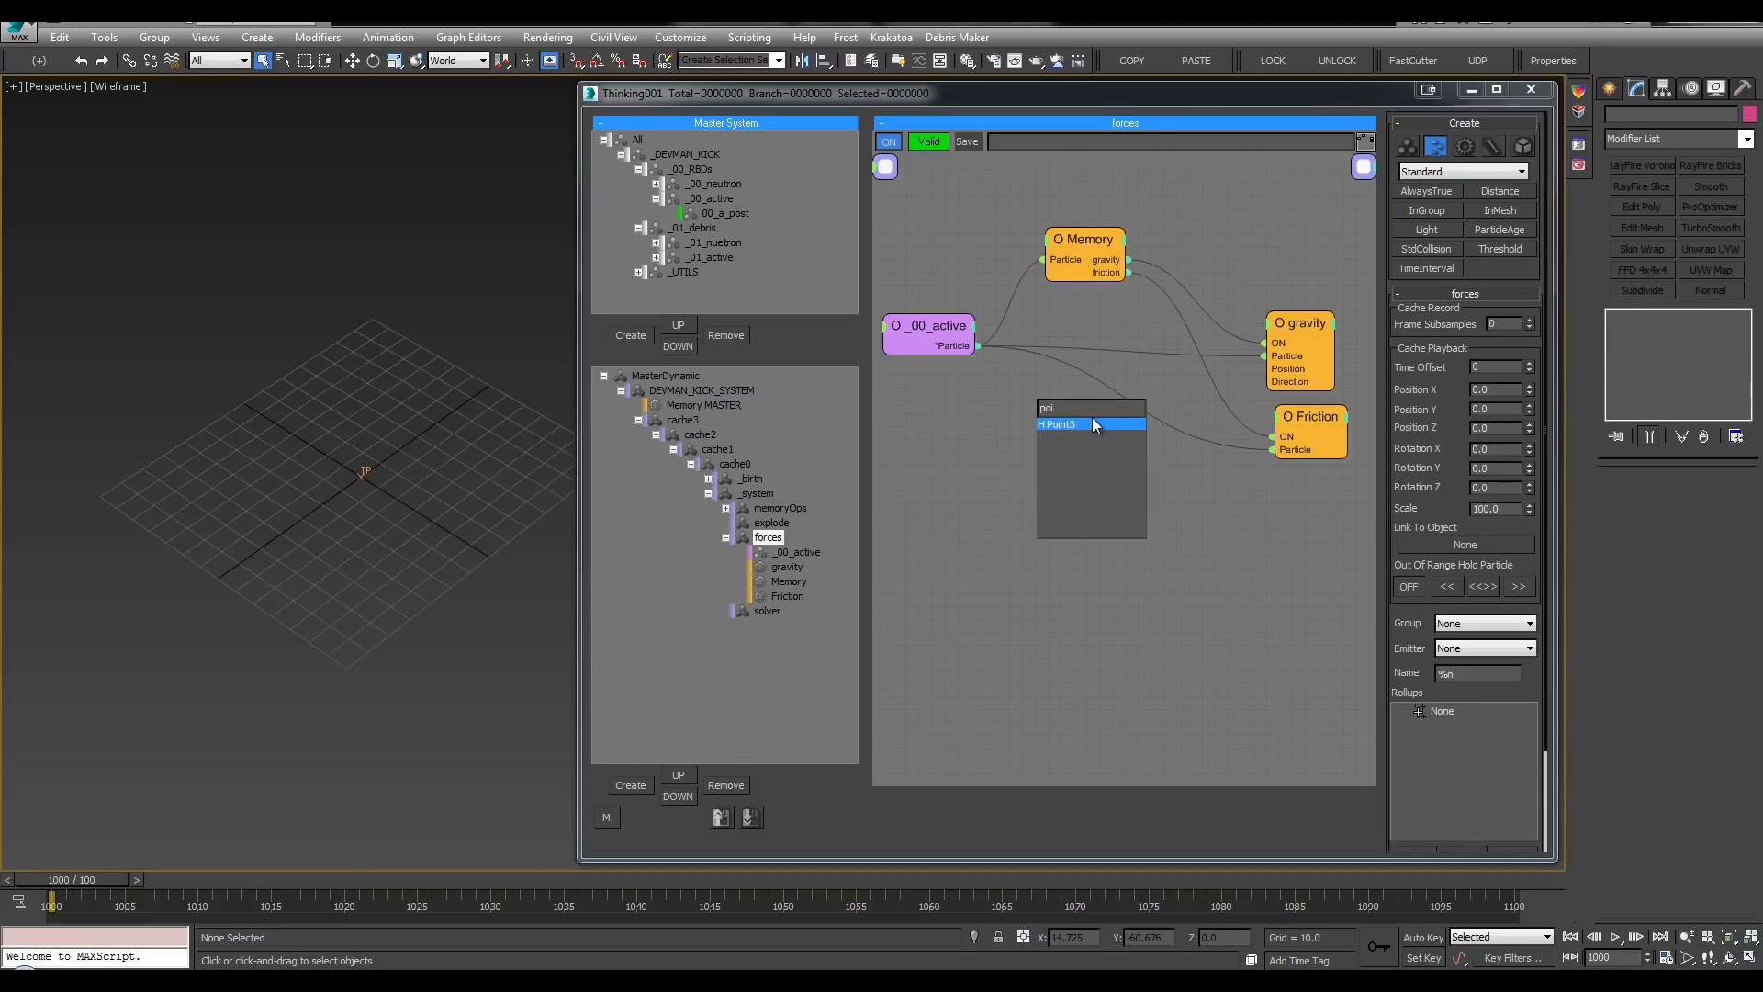
pyautogui.click(1089, 423)
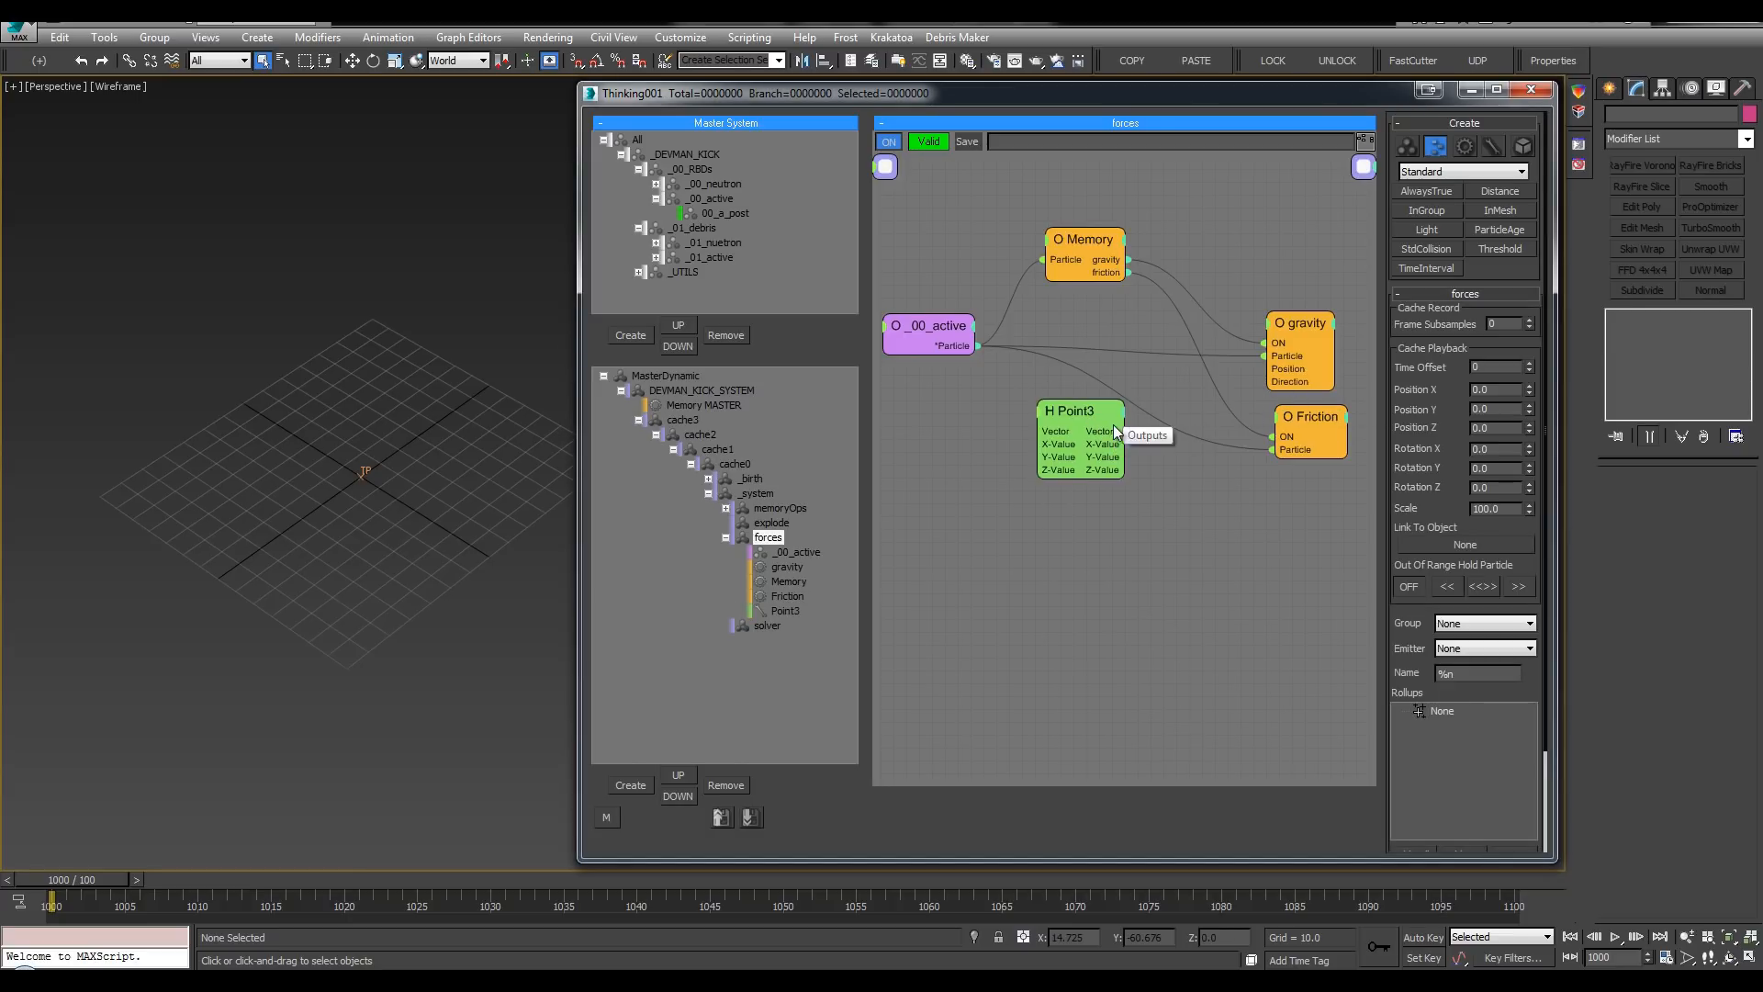
pyautogui.moveTo(1126, 430); pyautogui.dragTo(1271, 322)
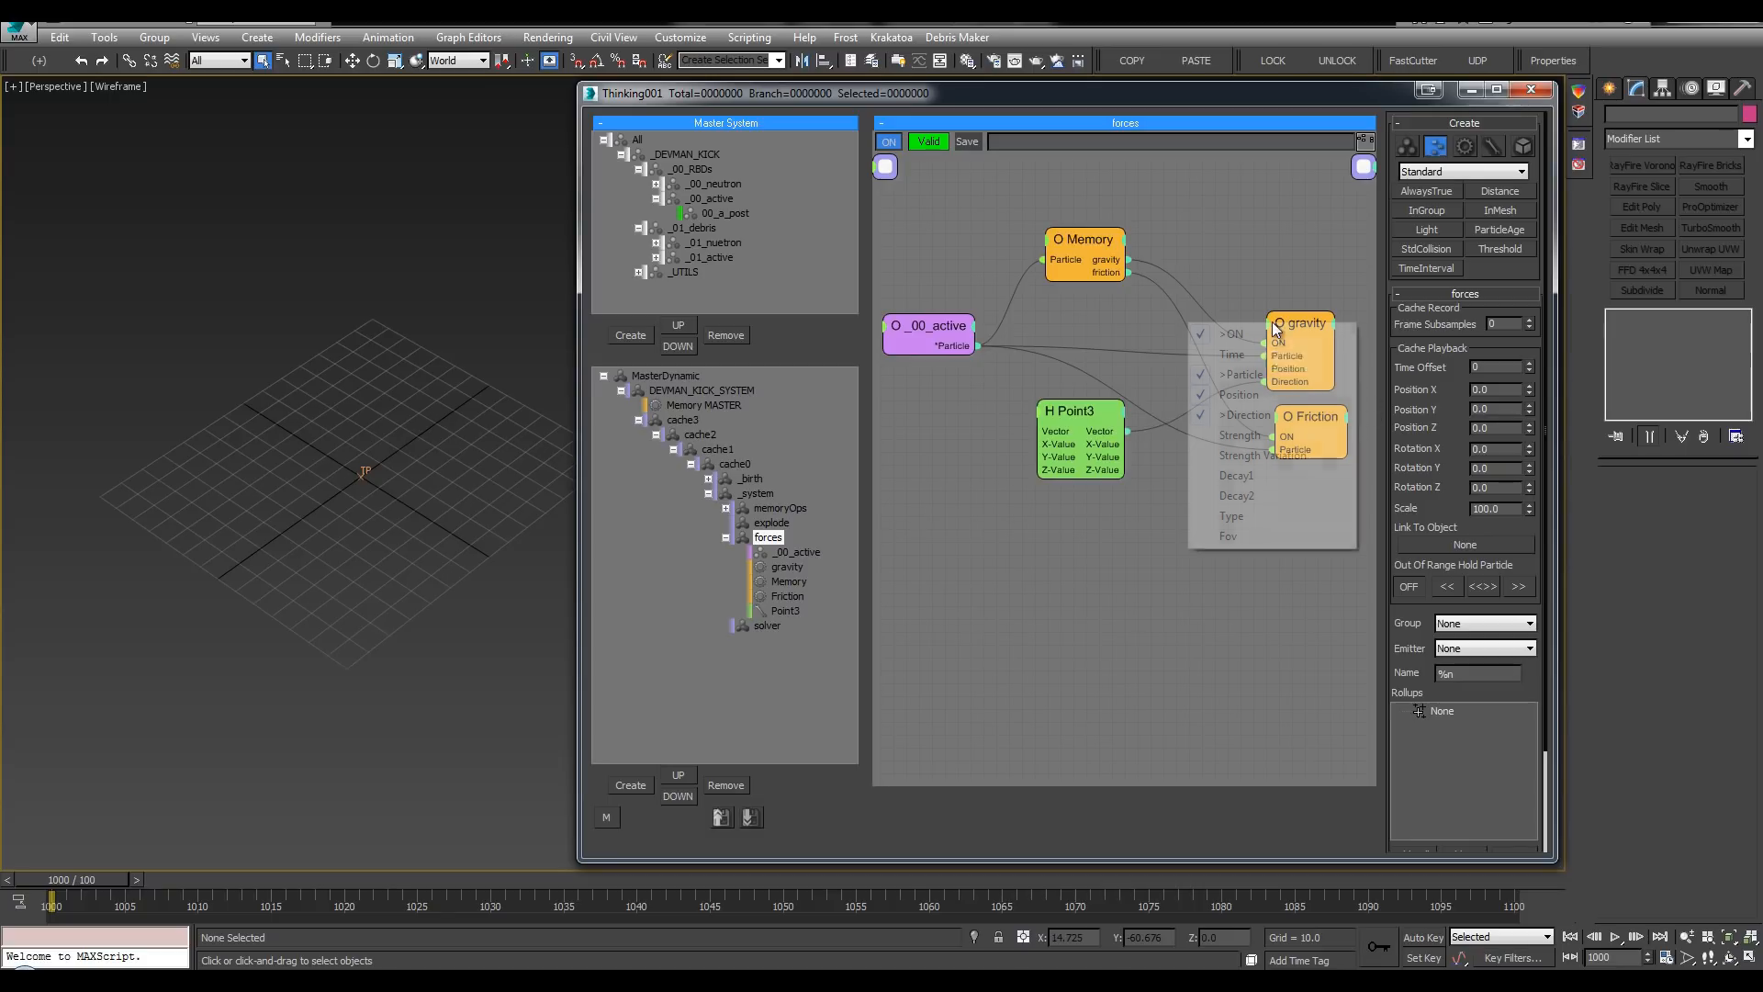
pyautogui.click(1246, 415)
pyautogui.click(1074, 414)
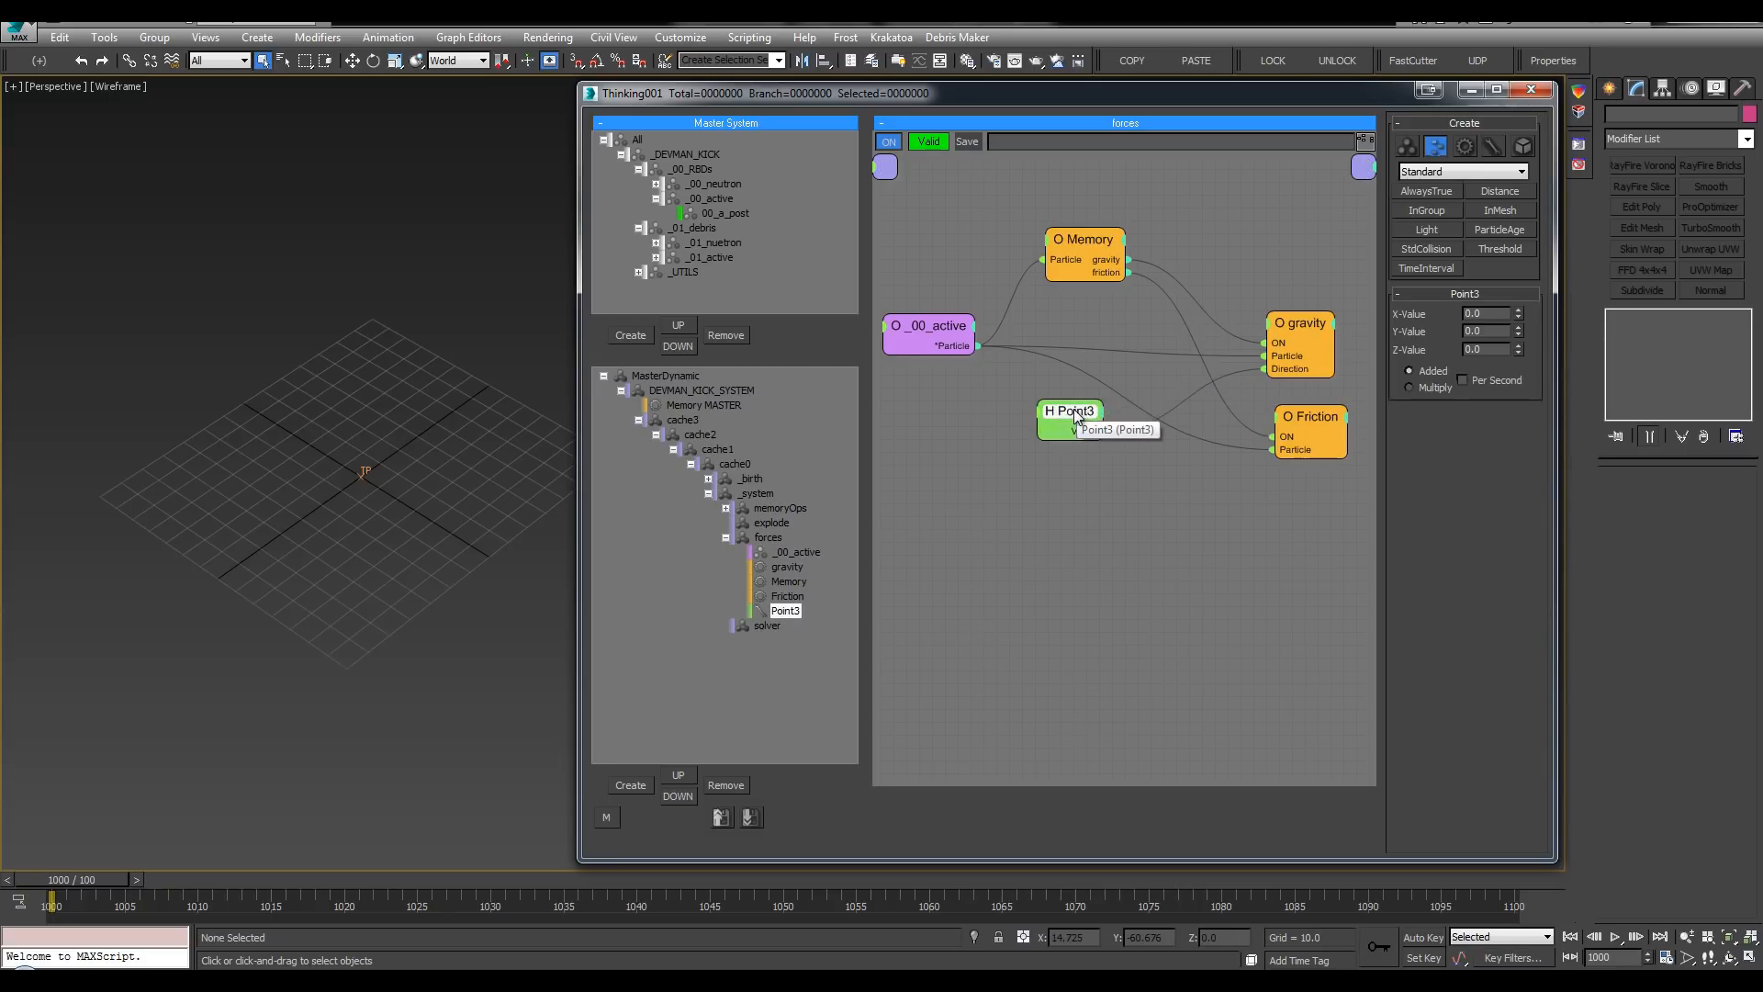
pyautogui.moveTo(1076, 416); pyautogui.dragTo(1116, 413)
# Step: Set the gravity force's Strength to 48
pyautogui.click(1286, 332)
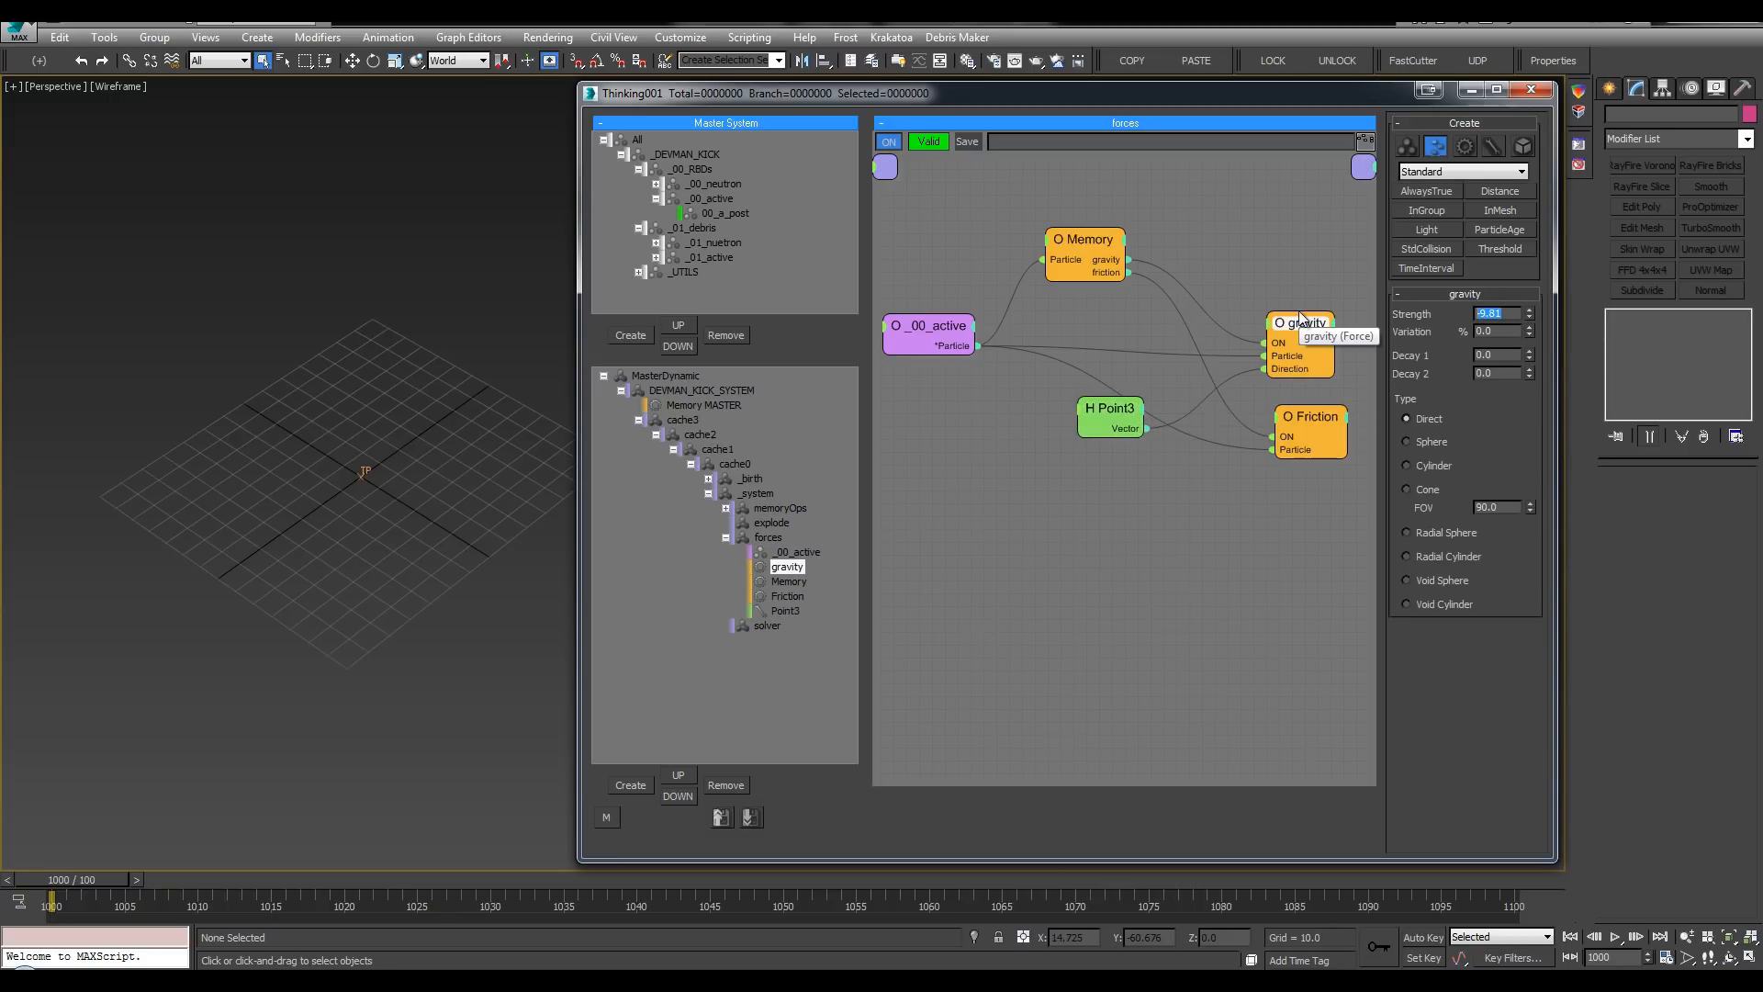
pyautogui.write('48')
pyautogui.press('Return')
pyautogui.keyDown('alt'); pyautogui.moveTo(330, 519); pyautogui.dragTo(332, 445, button='middle'); pyautogui.keyUp('alt')
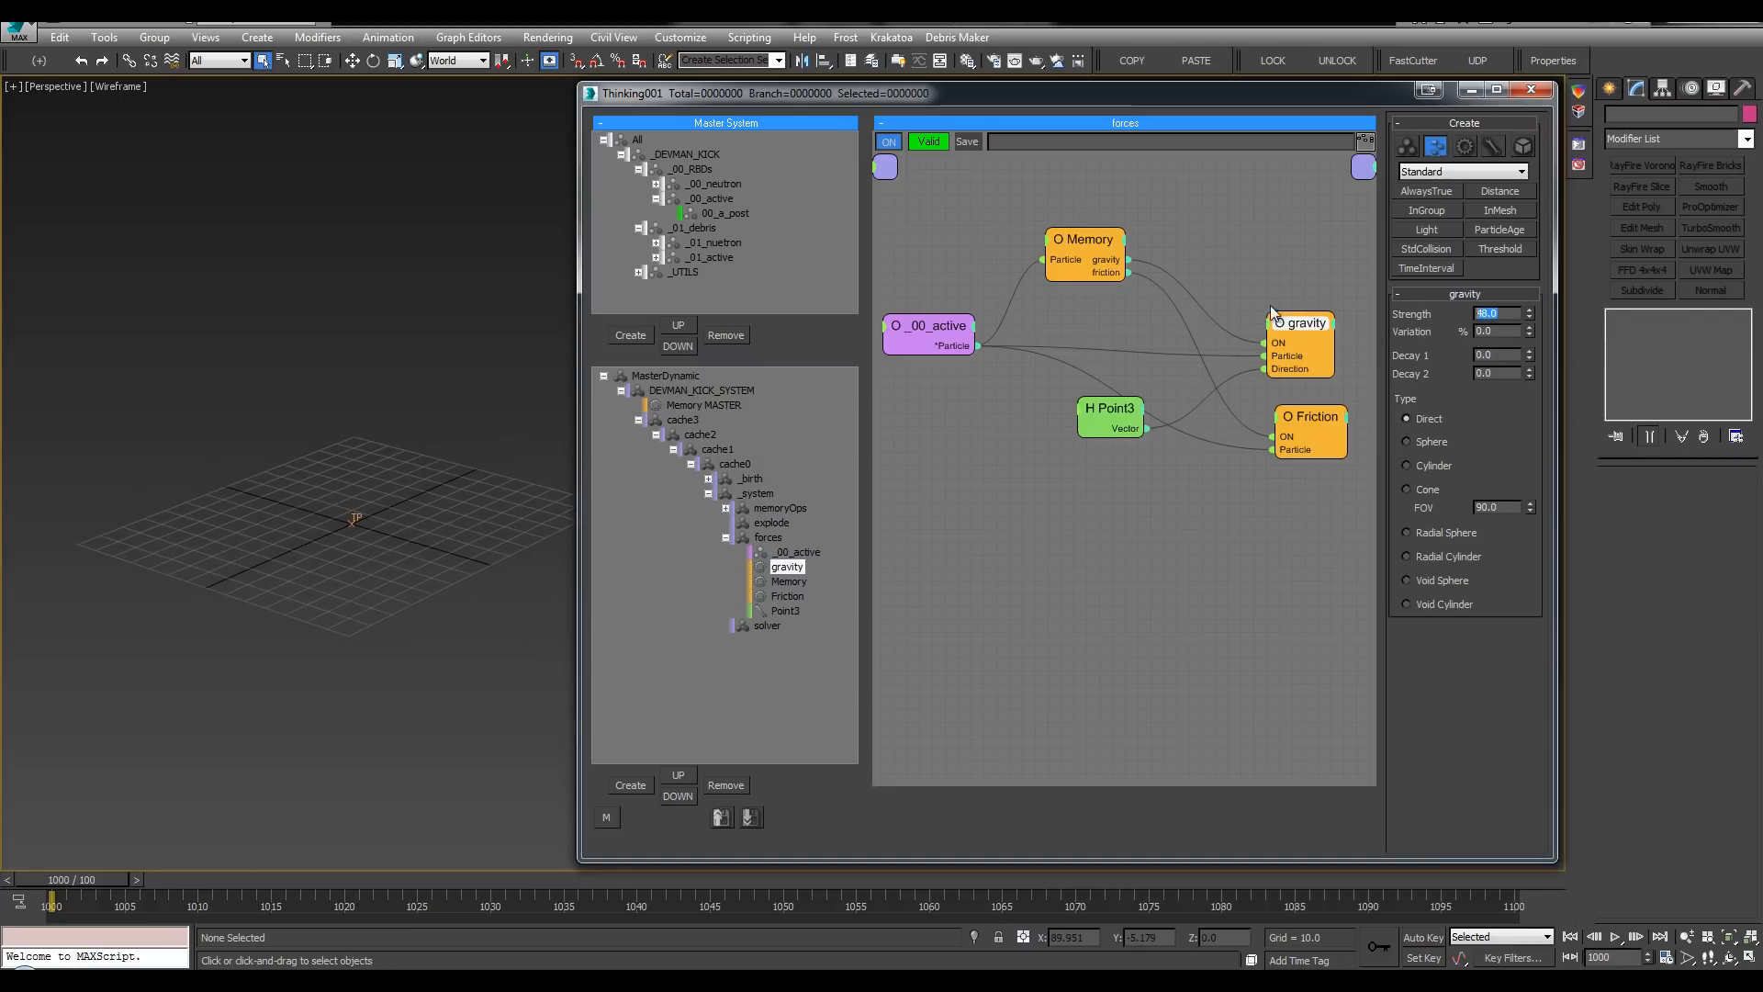
pyautogui.rightClick(1498, 313)
pyautogui.click(397, 432)
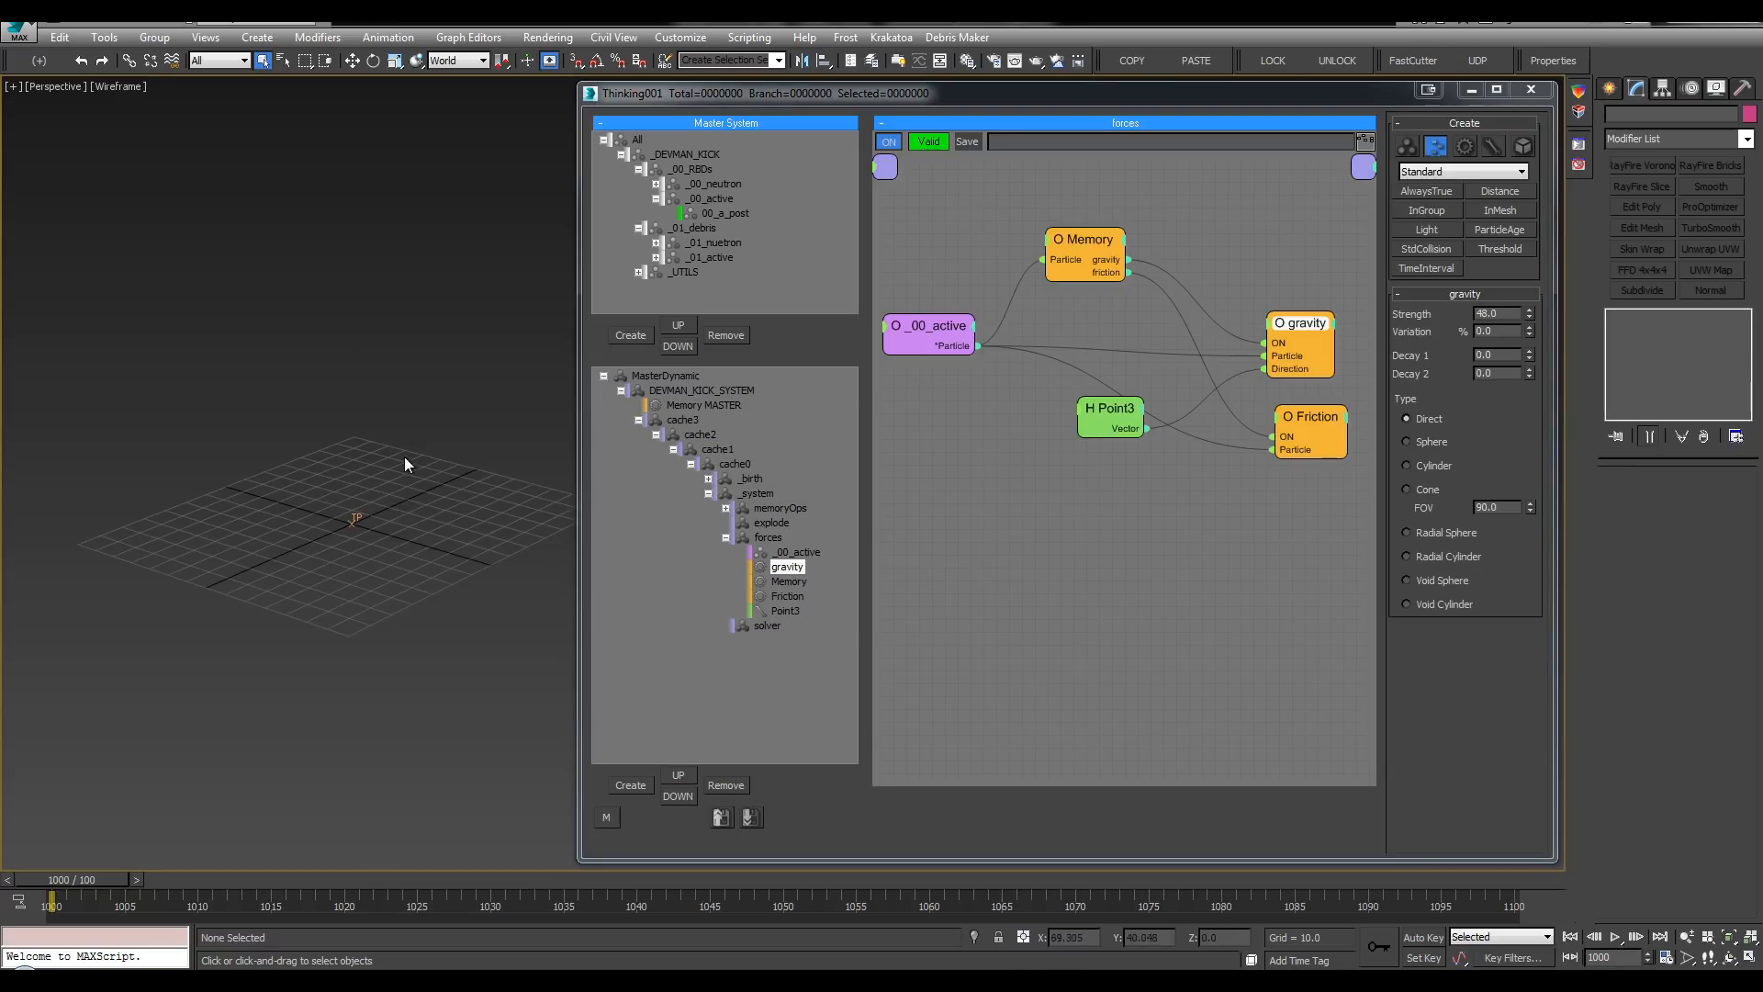
pyautogui.keyDown('alt'); pyautogui.moveTo(405, 456); pyautogui.dragTo(411, 533, button='middle'); pyautogui.keyUp('alt')
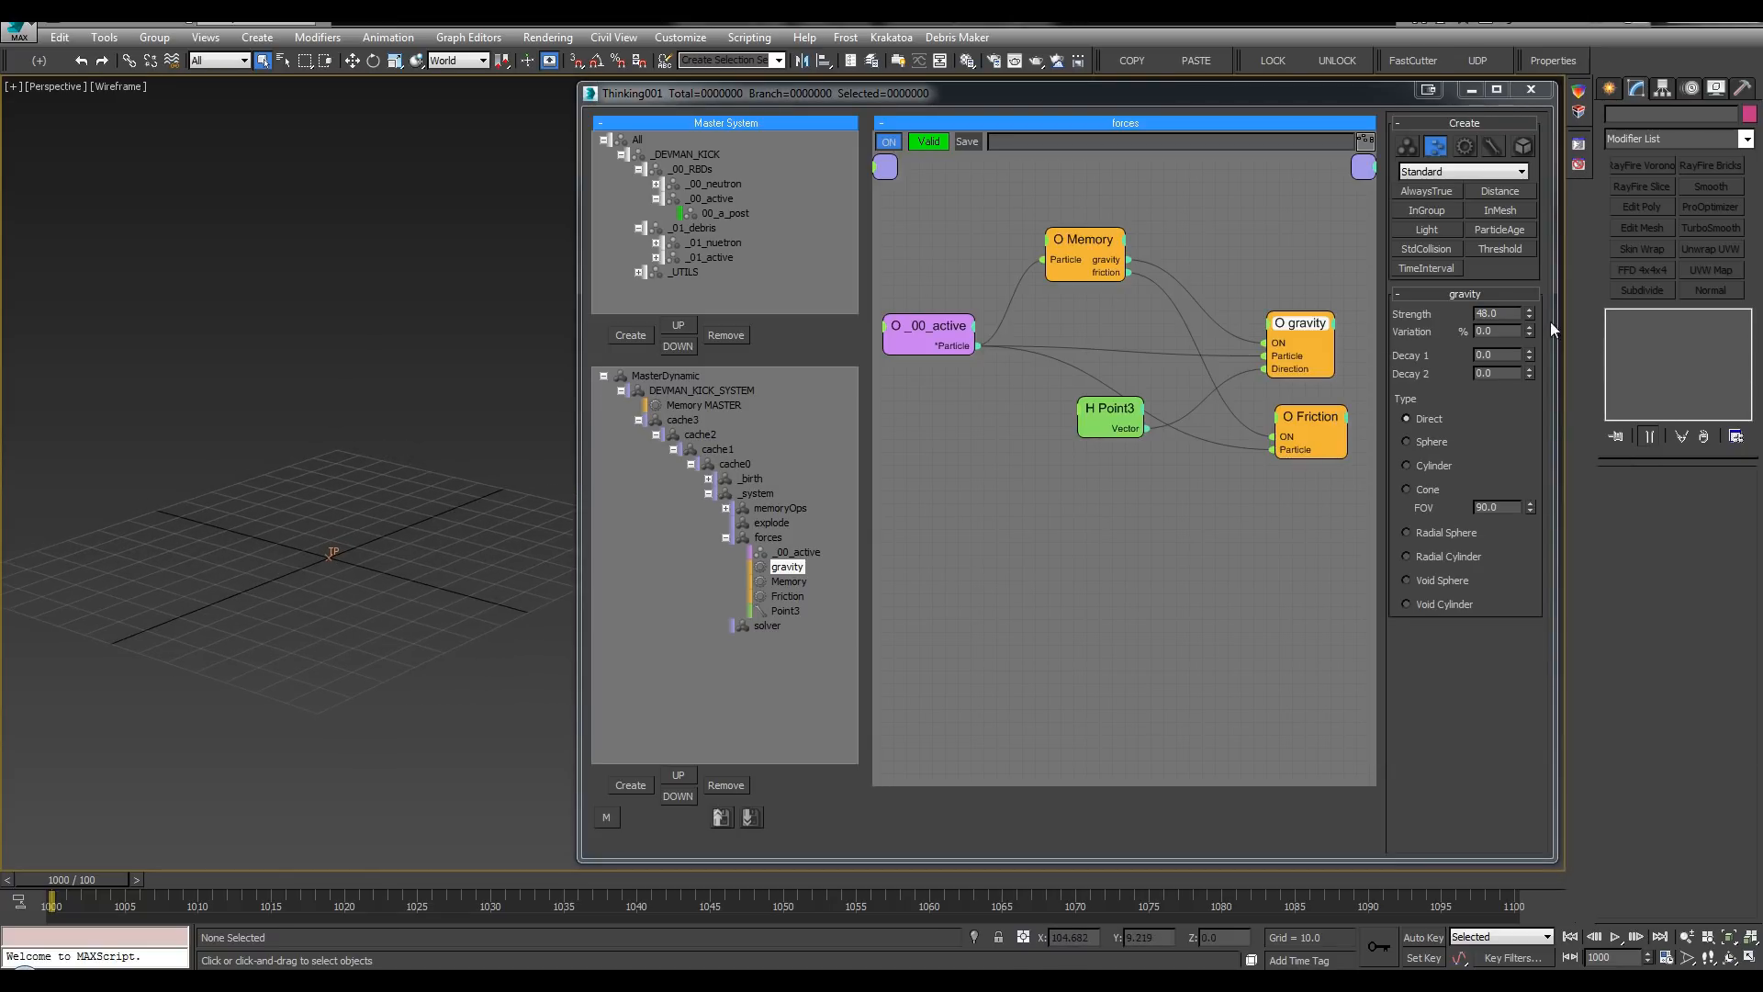
# Step: Set the gravity force's Strength to 140
pyautogui.click(1502, 314)
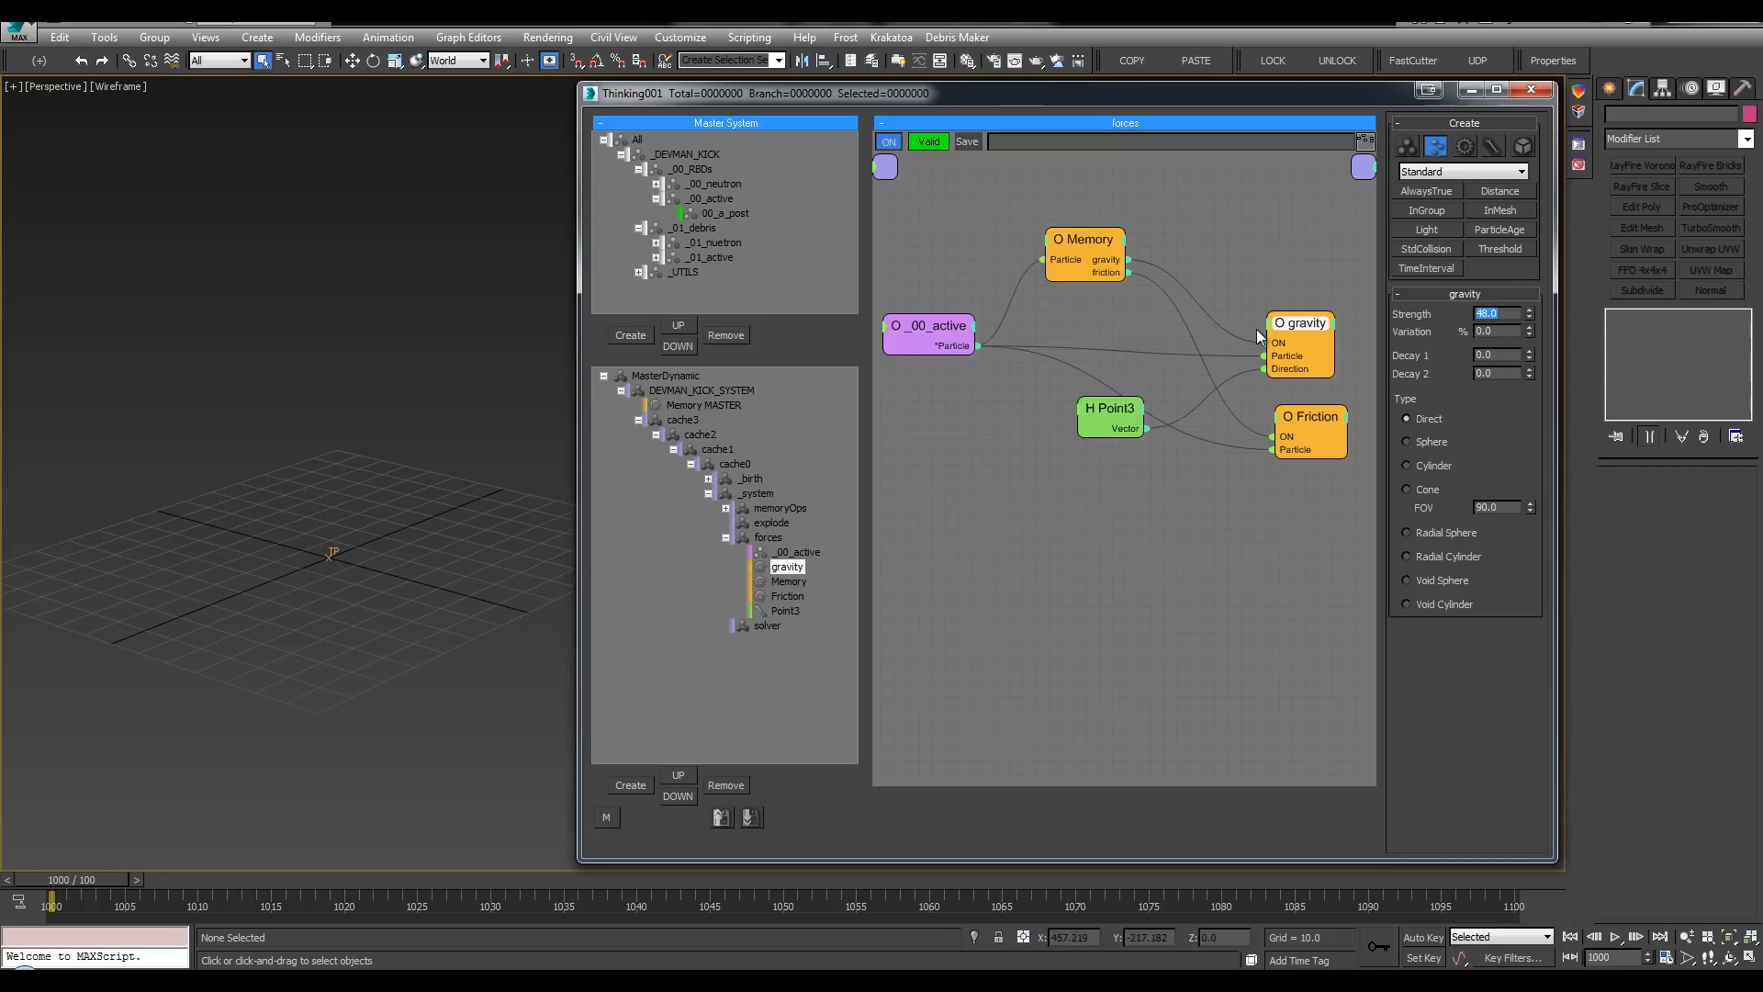
pyautogui.write('140')
pyautogui.press('Return')
# Step: Set the Point3 helper's Z-Value to -1 so that gravity is directed downward
pyautogui.moveTo(1114, 410); pyautogui.dragTo(1110, 397)
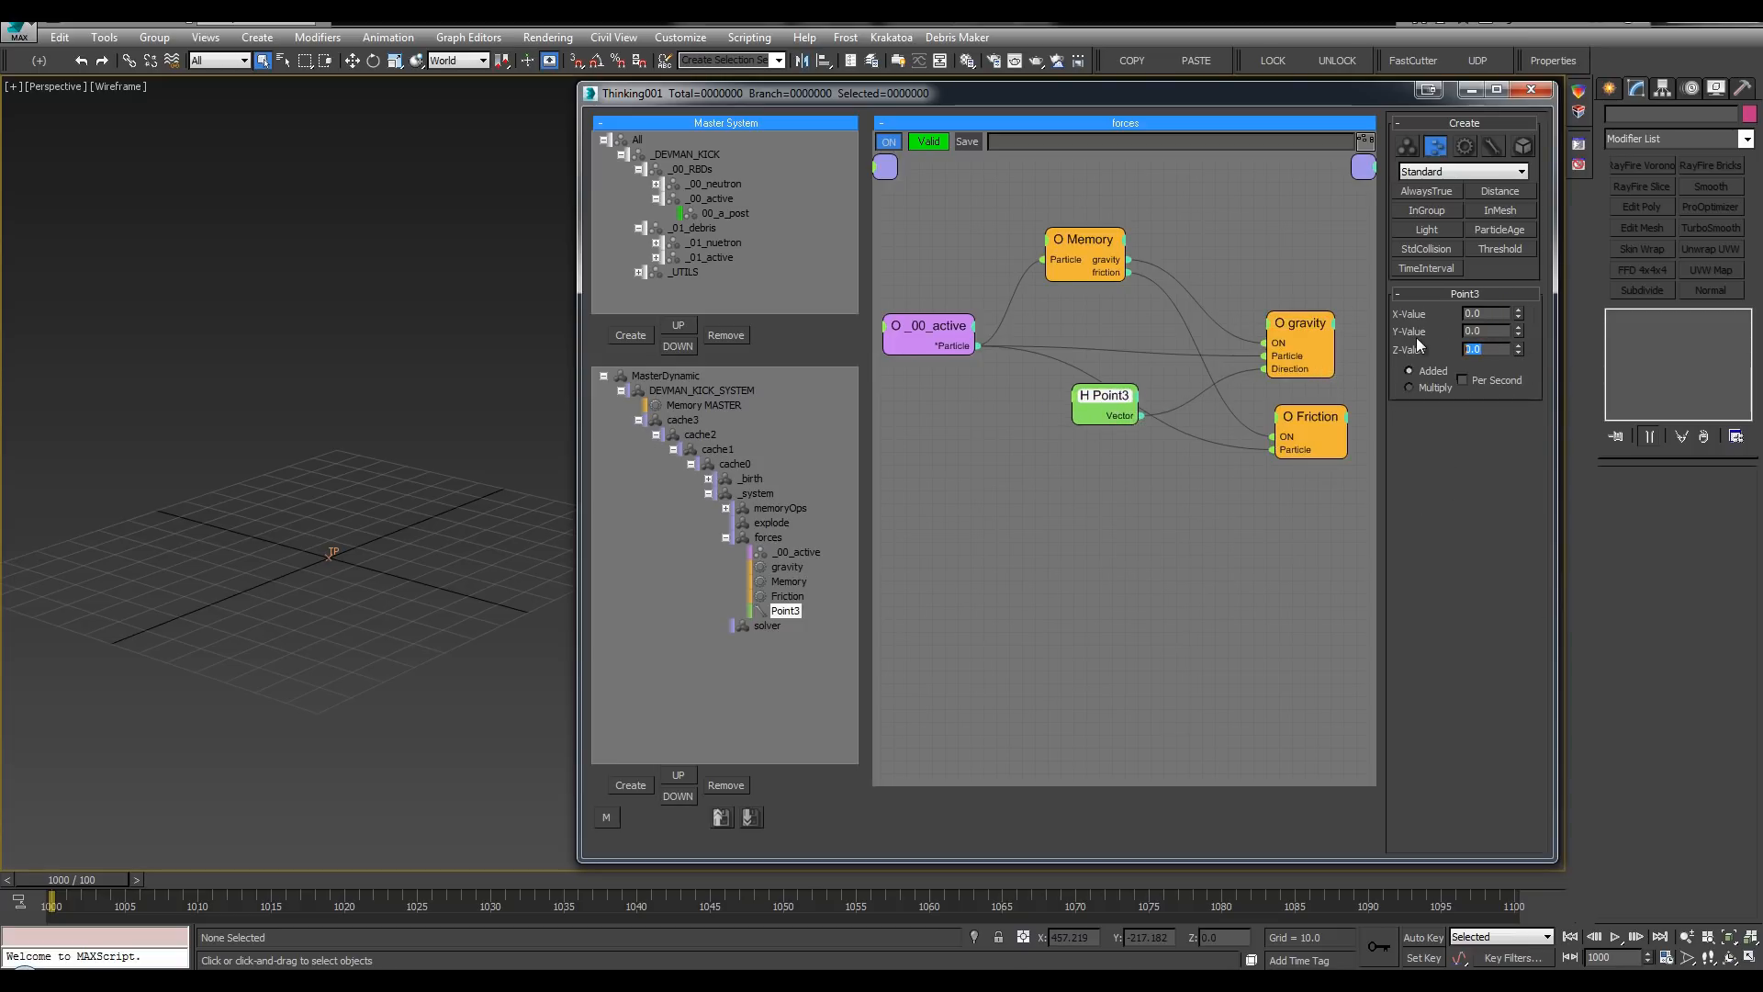
pyautogui.write('-1')
pyautogui.moveTo(1148, 557); pyautogui.dragTo(1161, 555, button='middle')
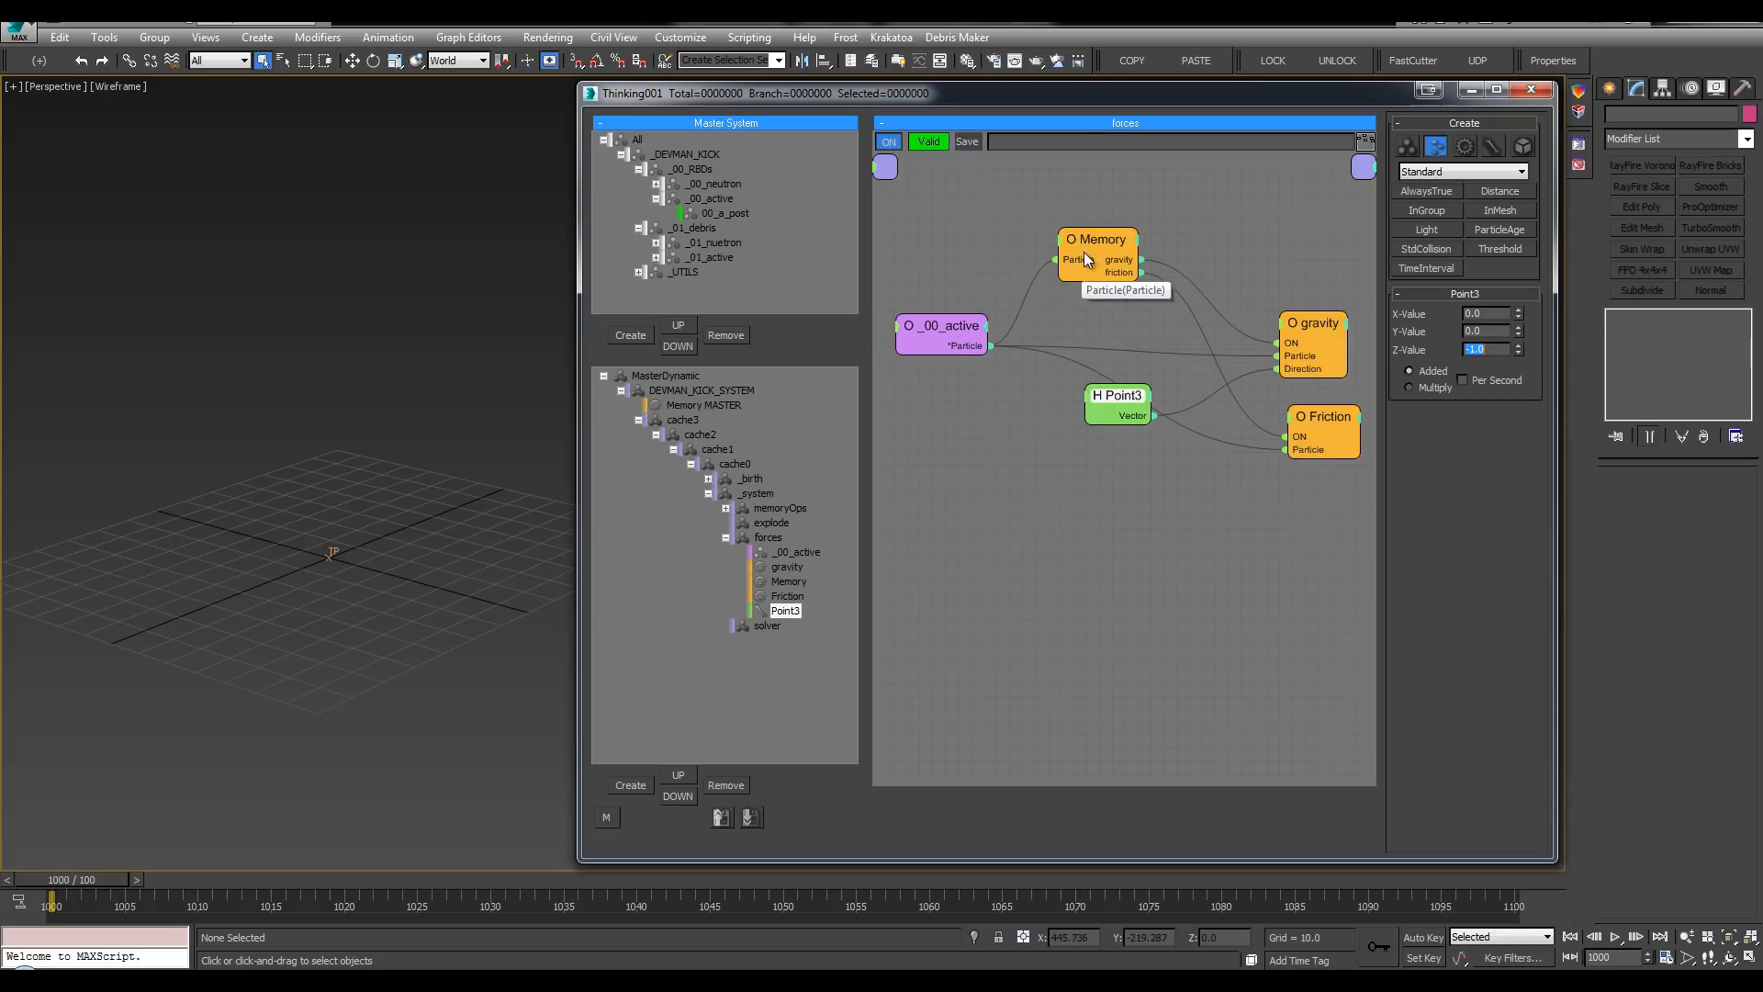
# Step: Tidy the forces graph by moving Memory lower, aligning Friction beneath gravity, and repositioning _00_active
pyautogui.moveTo(1086, 252); pyautogui.dragTo(1092, 282)
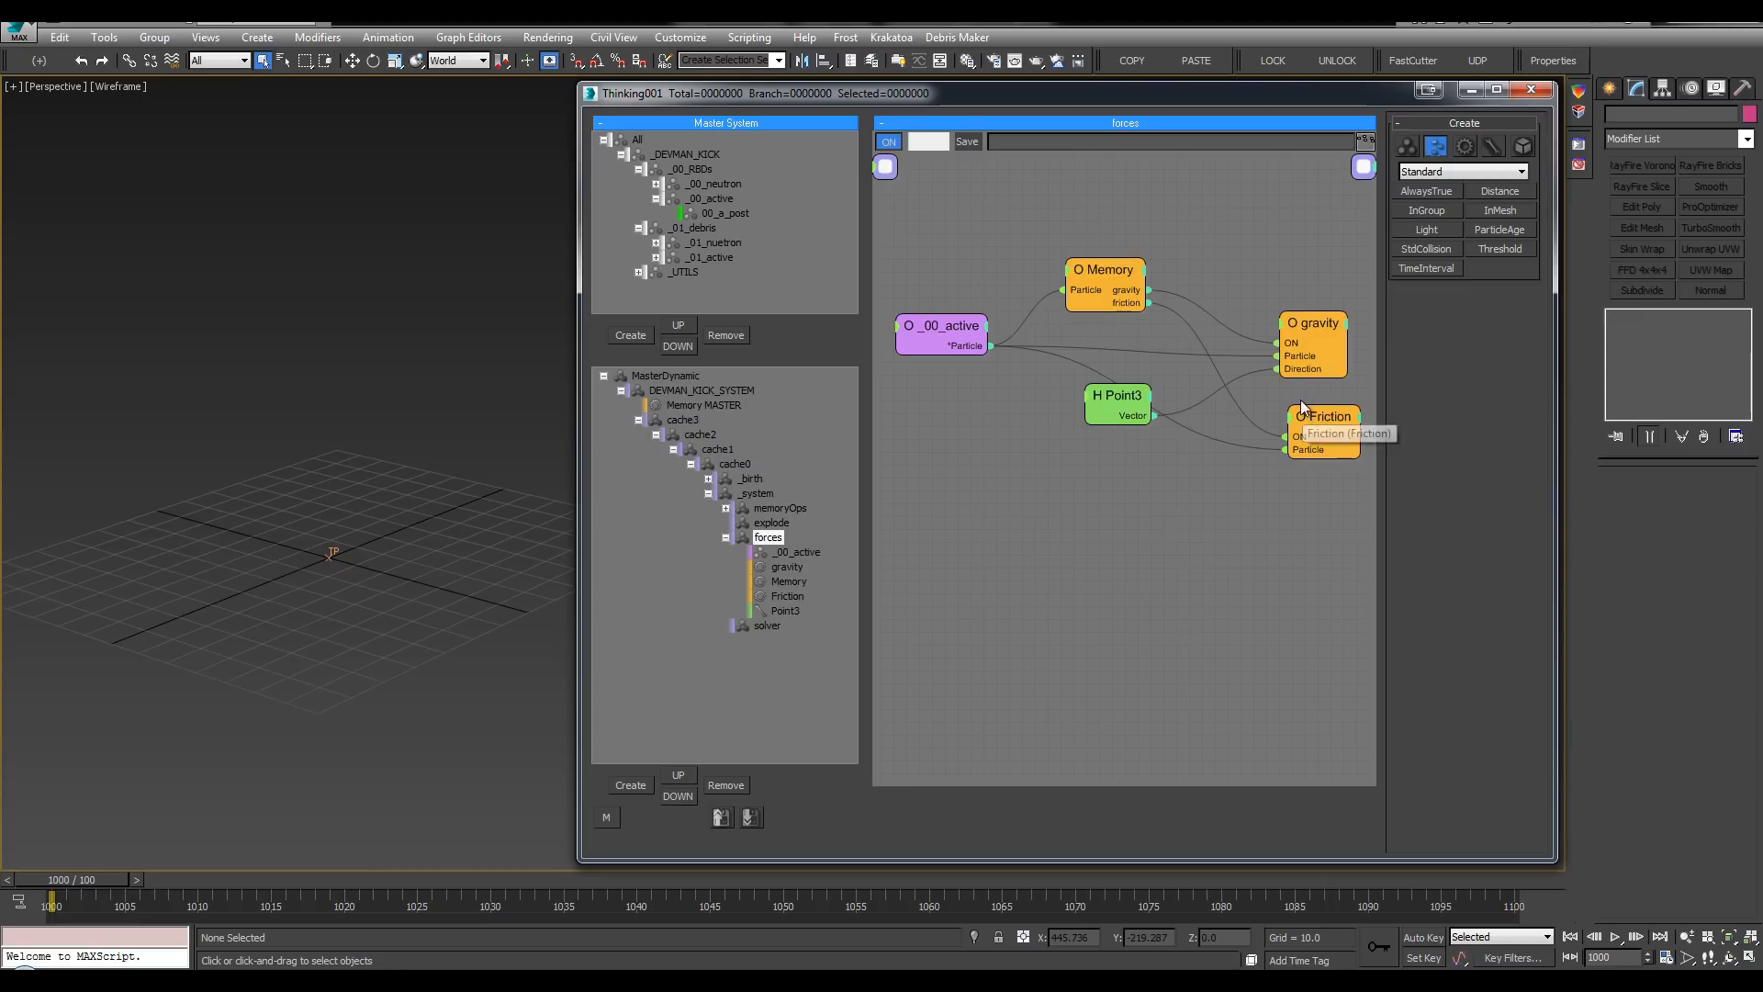
pyautogui.moveTo(1306, 419); pyautogui.dragTo(1298, 405)
pyautogui.click(944, 327)
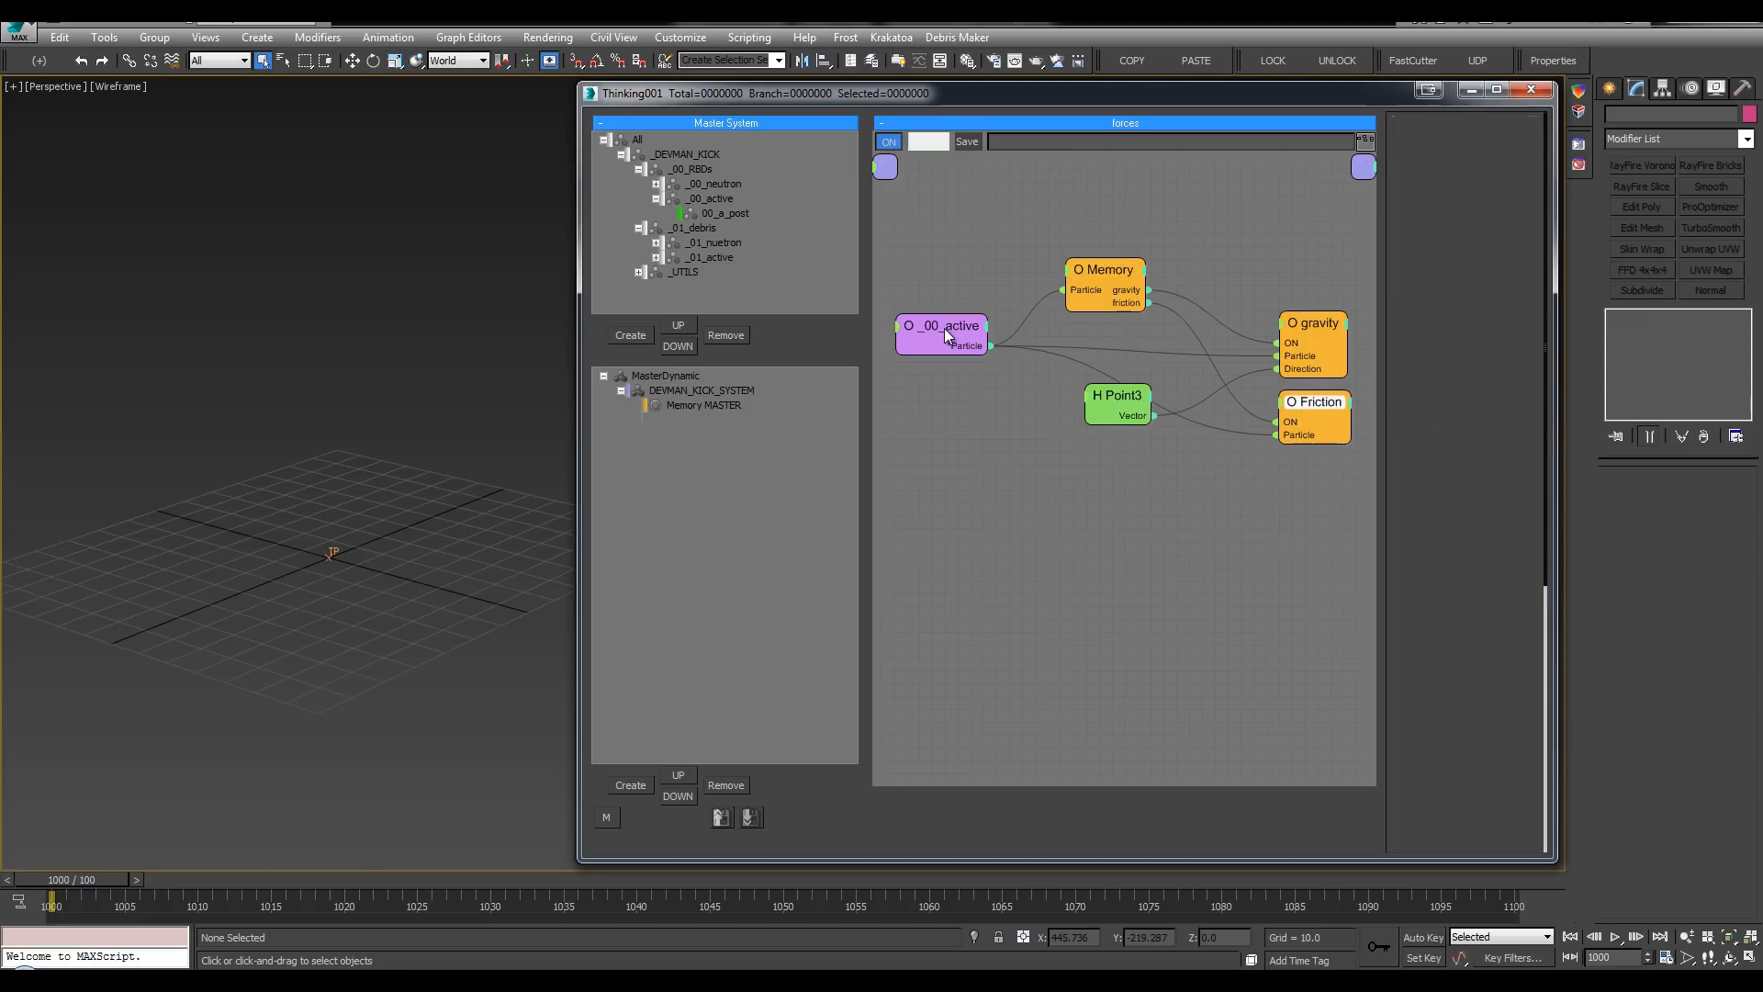
pyautogui.moveTo(942, 329)
pyautogui.mouseDown()
pyautogui.moveTo(968, 305)
pyautogui.moveTo(930, 323)
pyautogui.mouseUp()
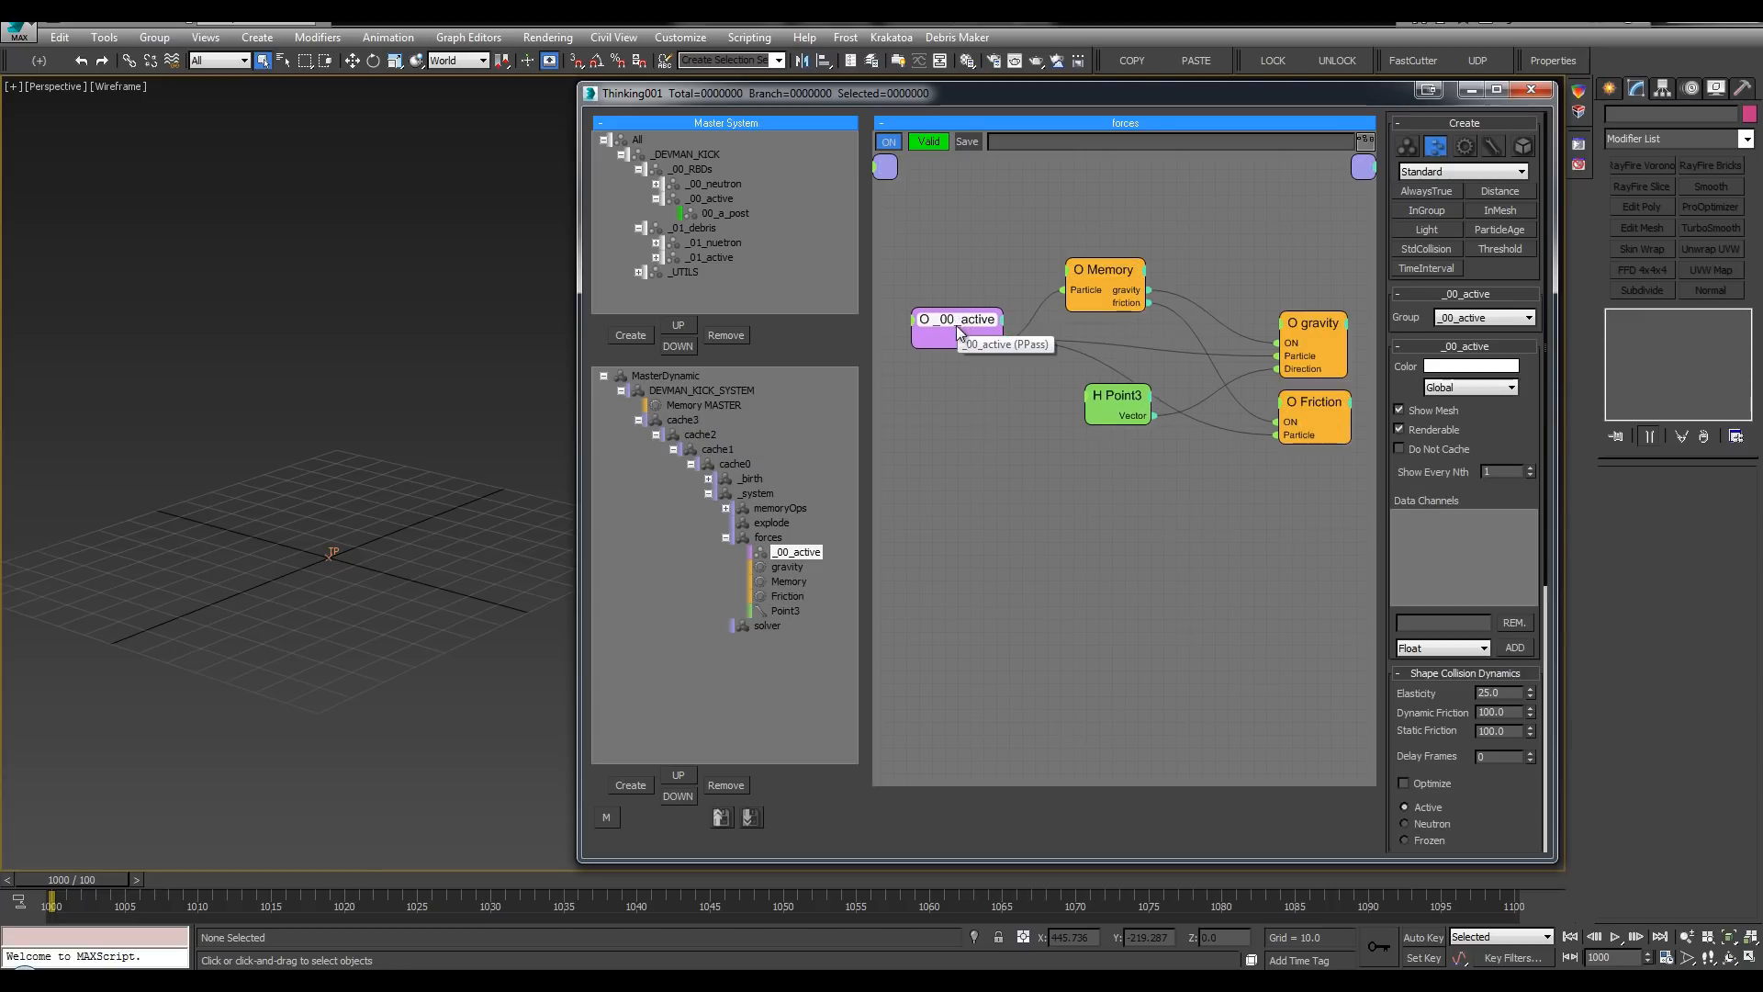
# Step: Review the Friction operator's settings in forces and the Bool value that feeds the friction memory in memoryOps
pyautogui.click(768, 537)
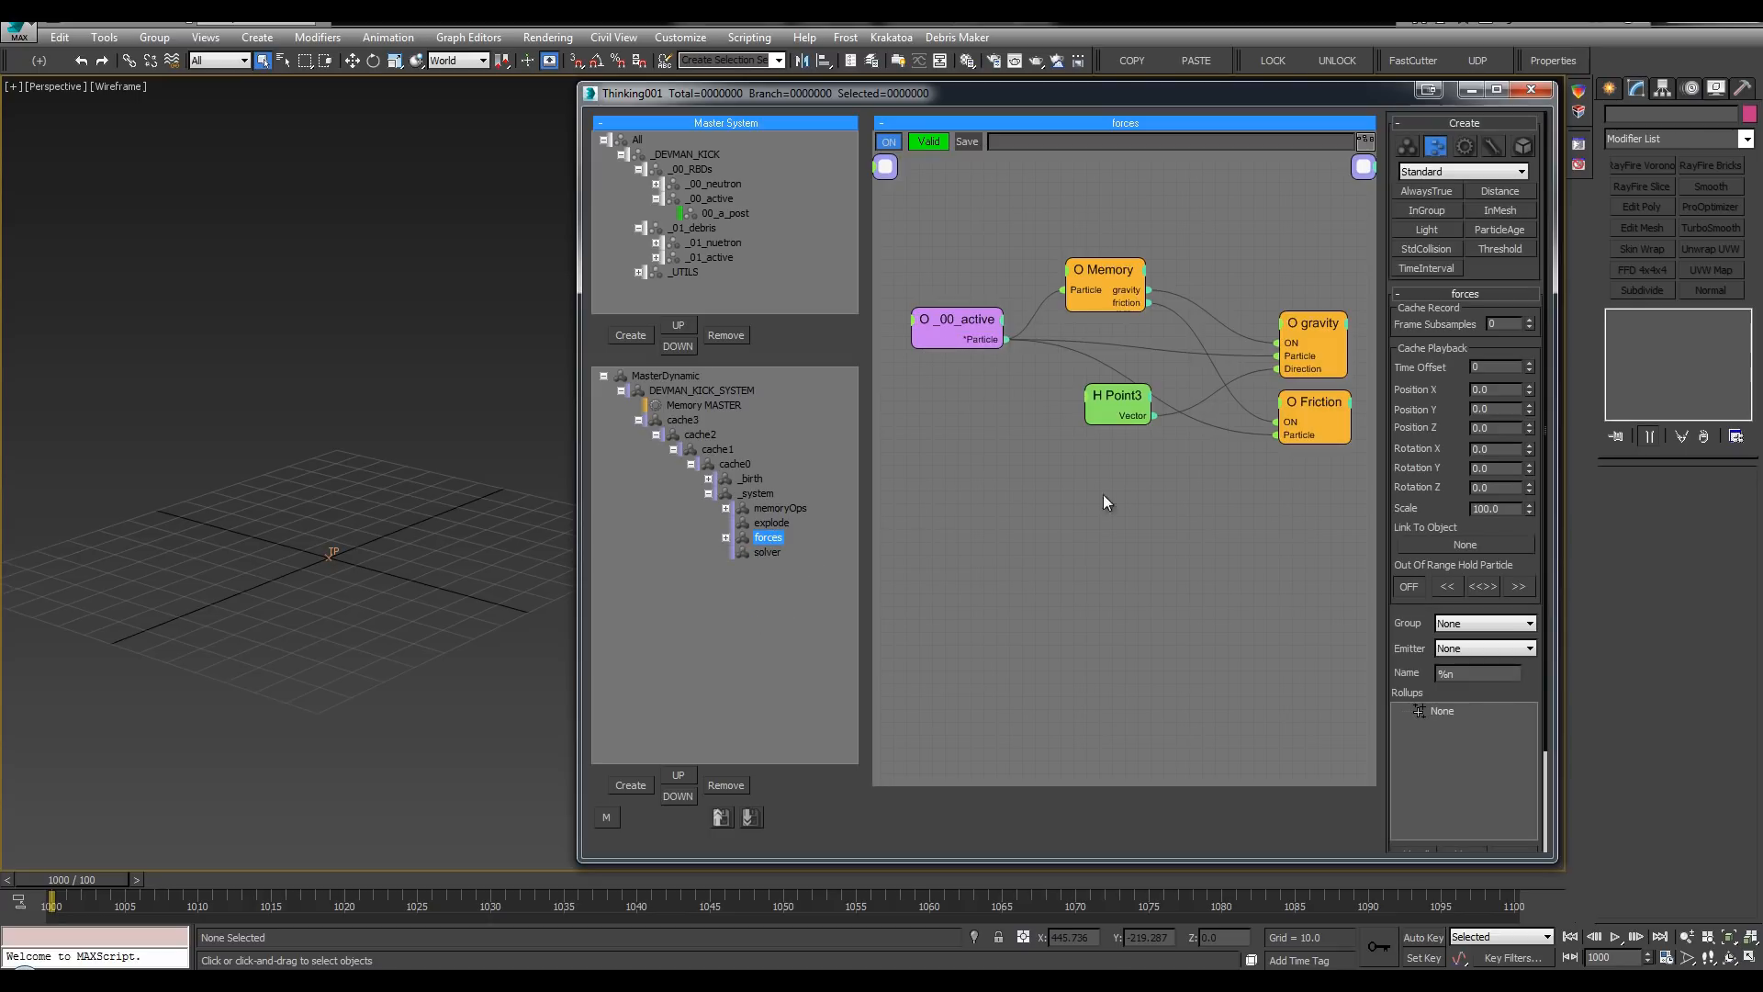
pyautogui.click(1301, 409)
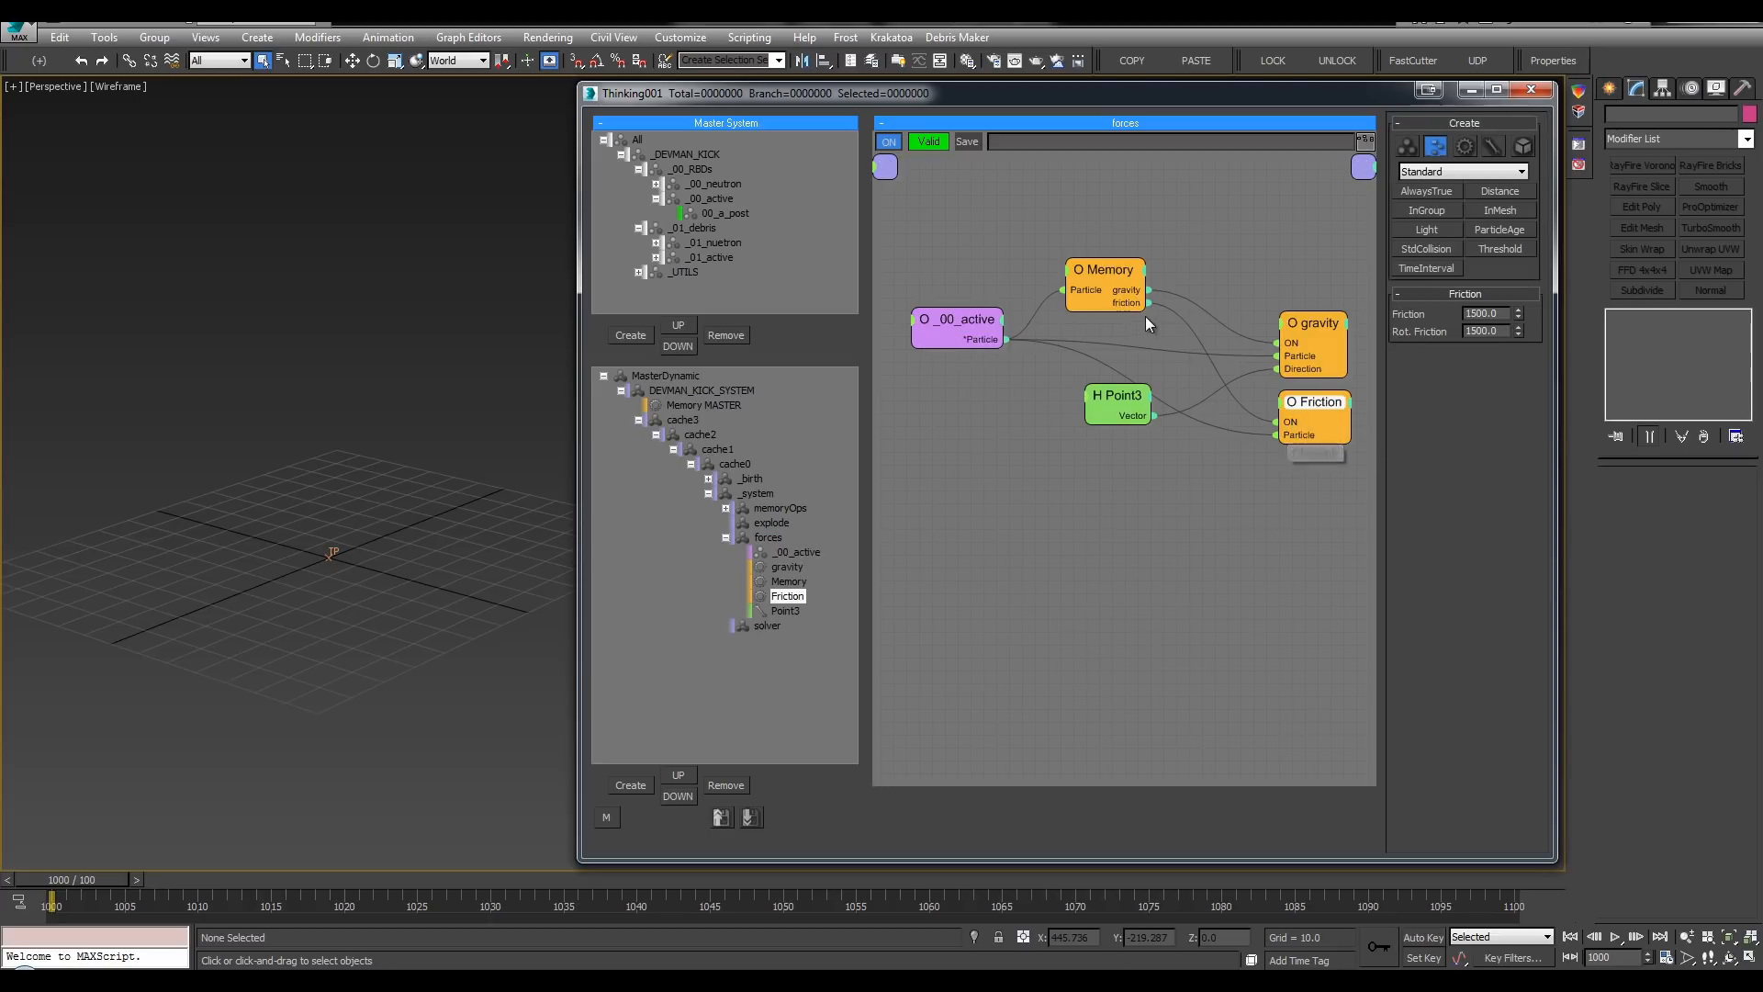
pyautogui.click(779, 509)
pyautogui.moveTo(1141, 347); pyautogui.dragTo(1140, 380)
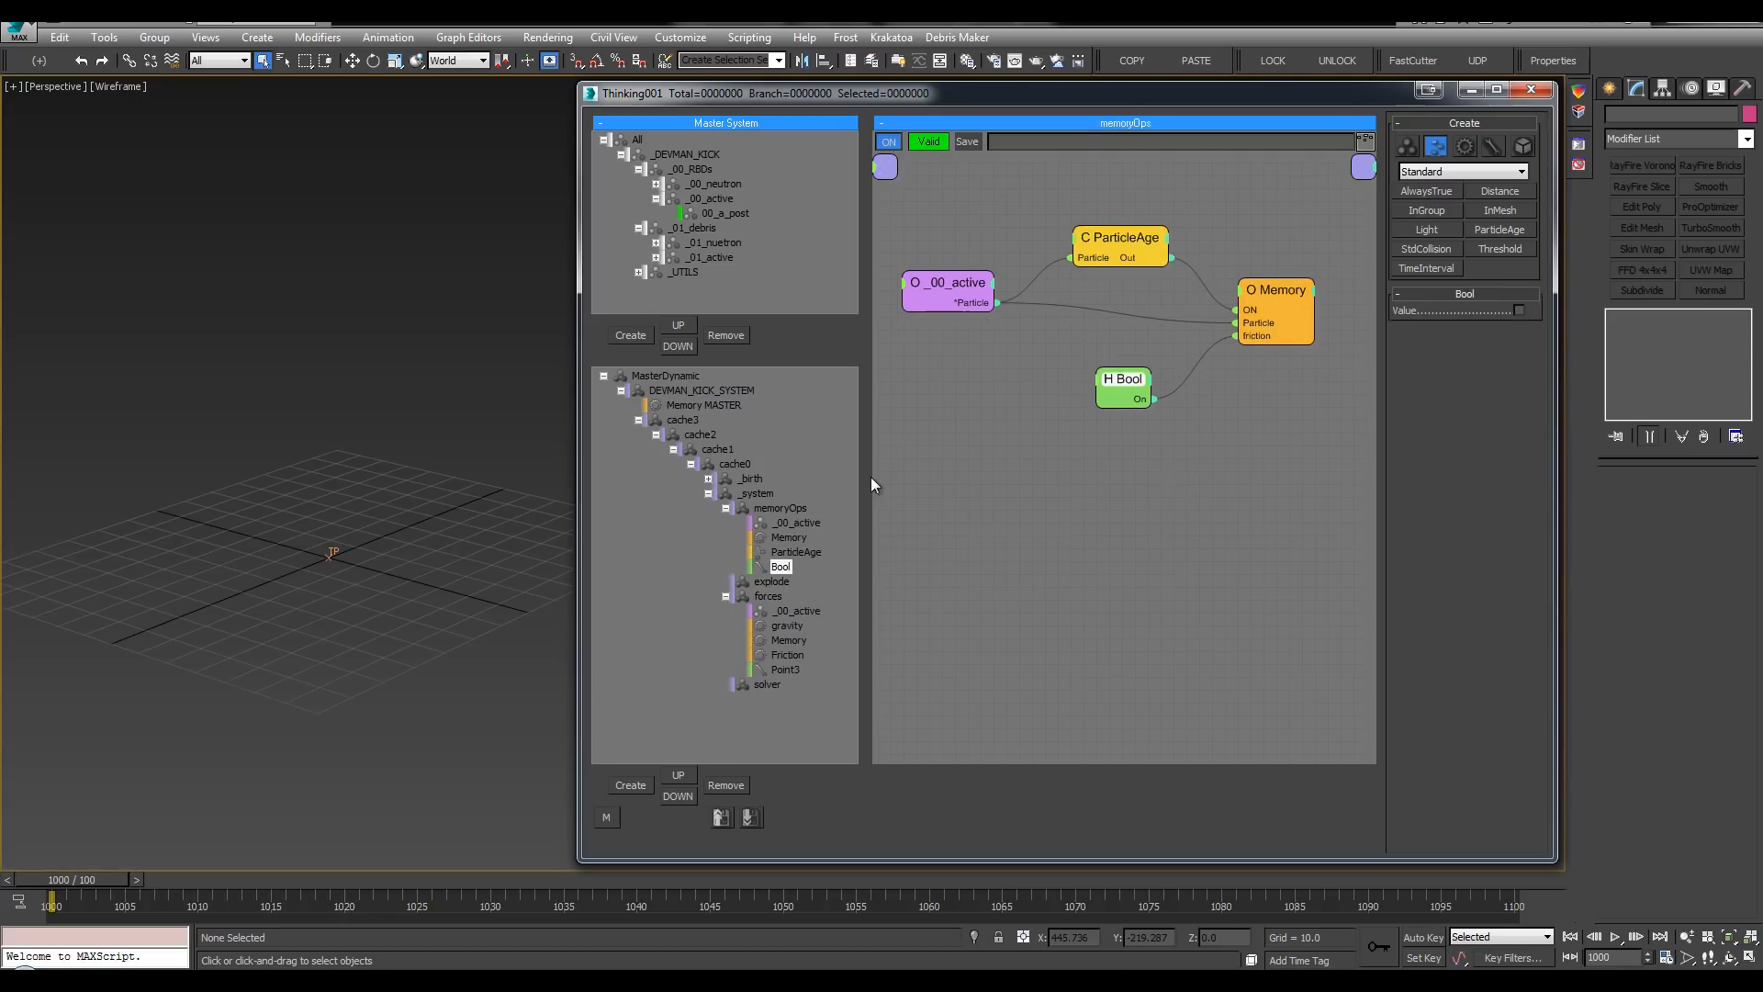
pyautogui.click(787, 655)
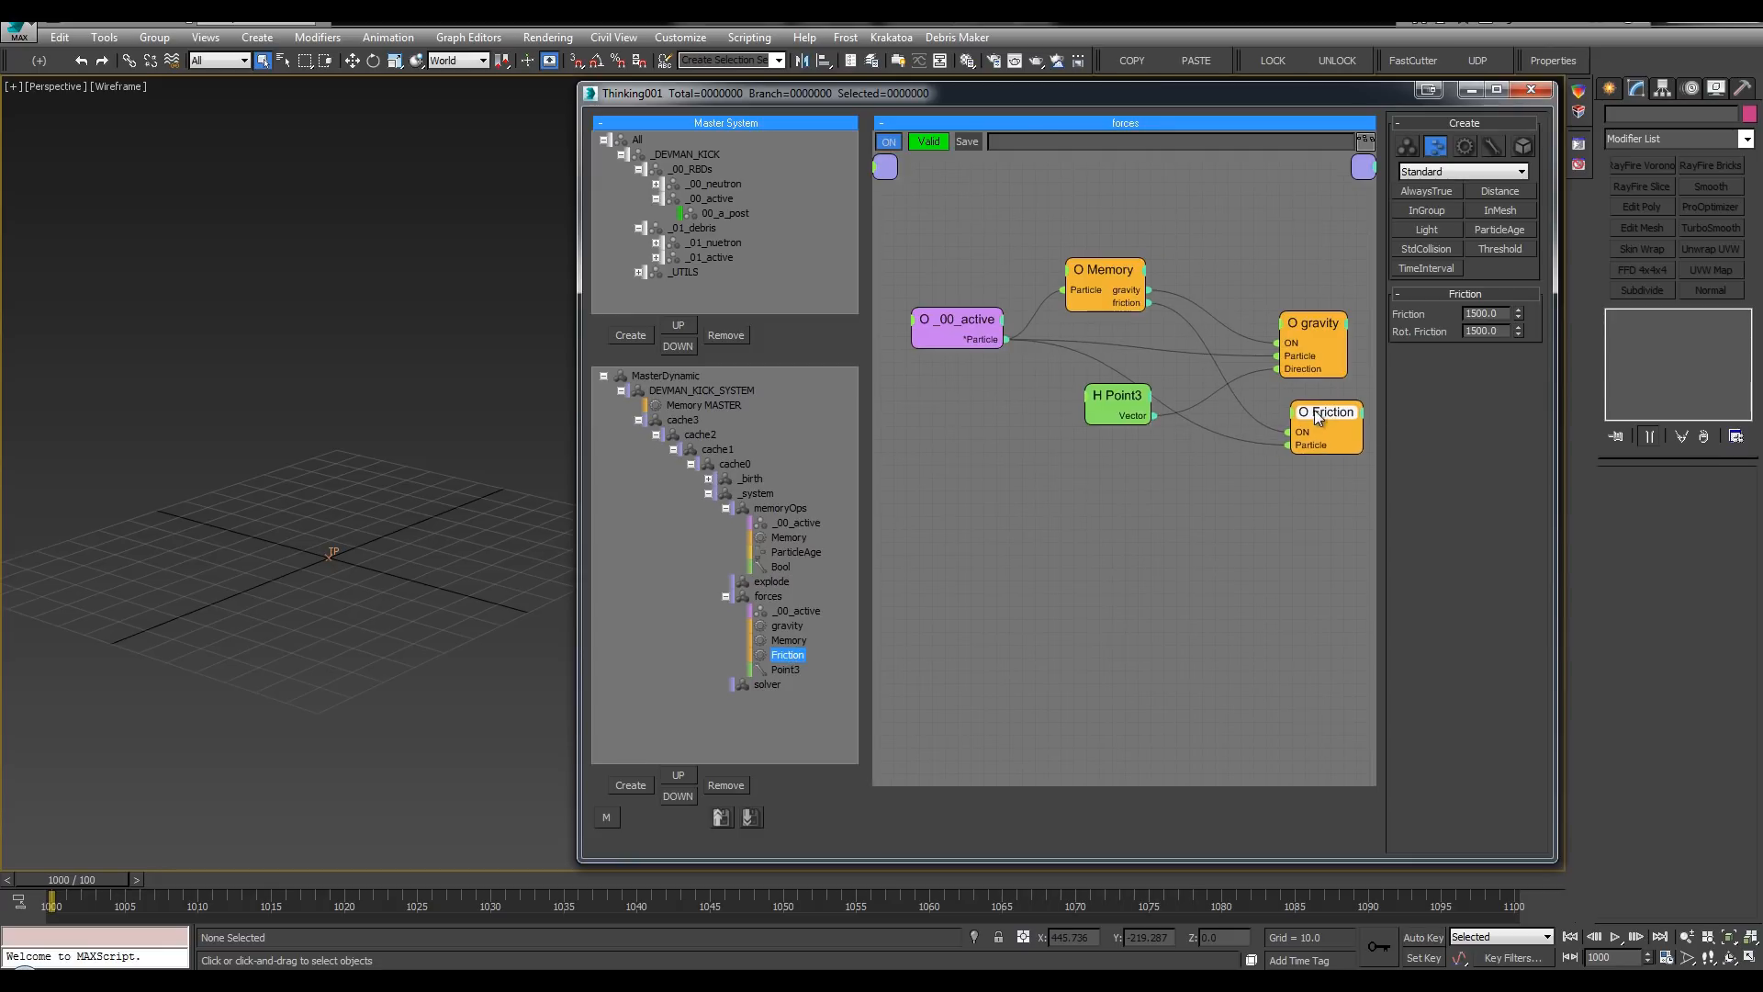
# Step: Review the Bool helper's value in memoryOps and nudge its node up beside Memory's friction input
pyautogui.click(777, 538)
pyautogui.click(1125, 390)
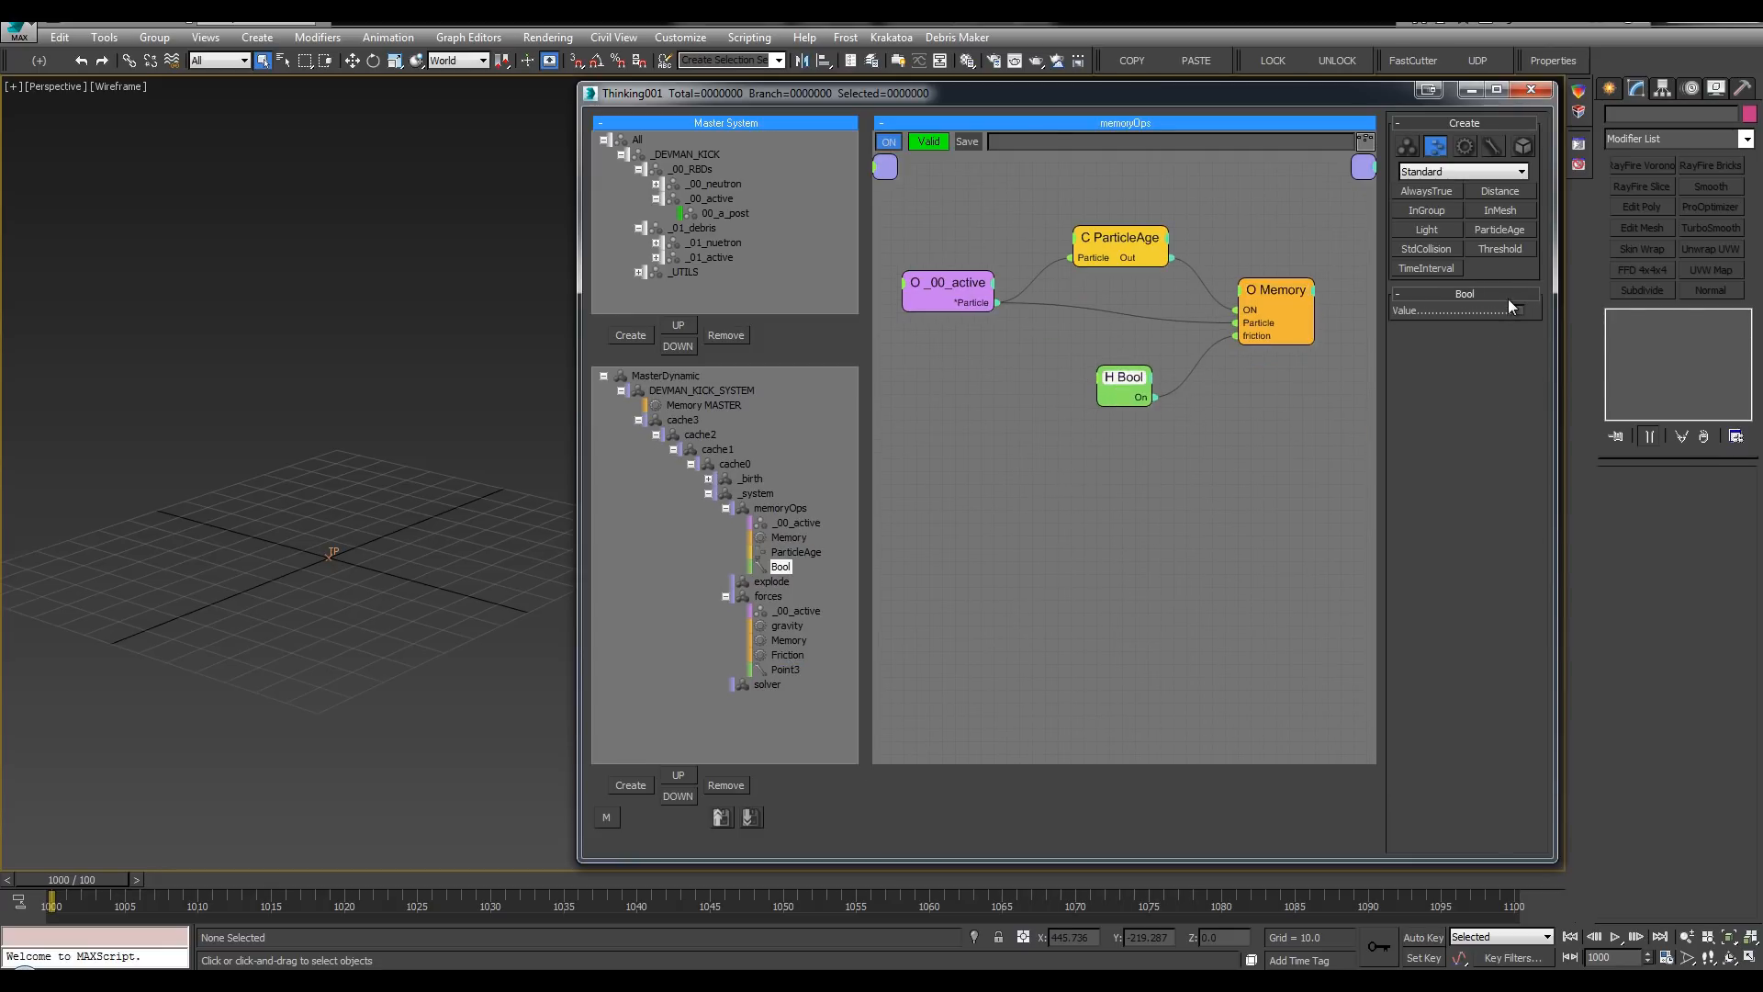
pyautogui.moveTo(1134, 390); pyautogui.dragTo(1144, 377)
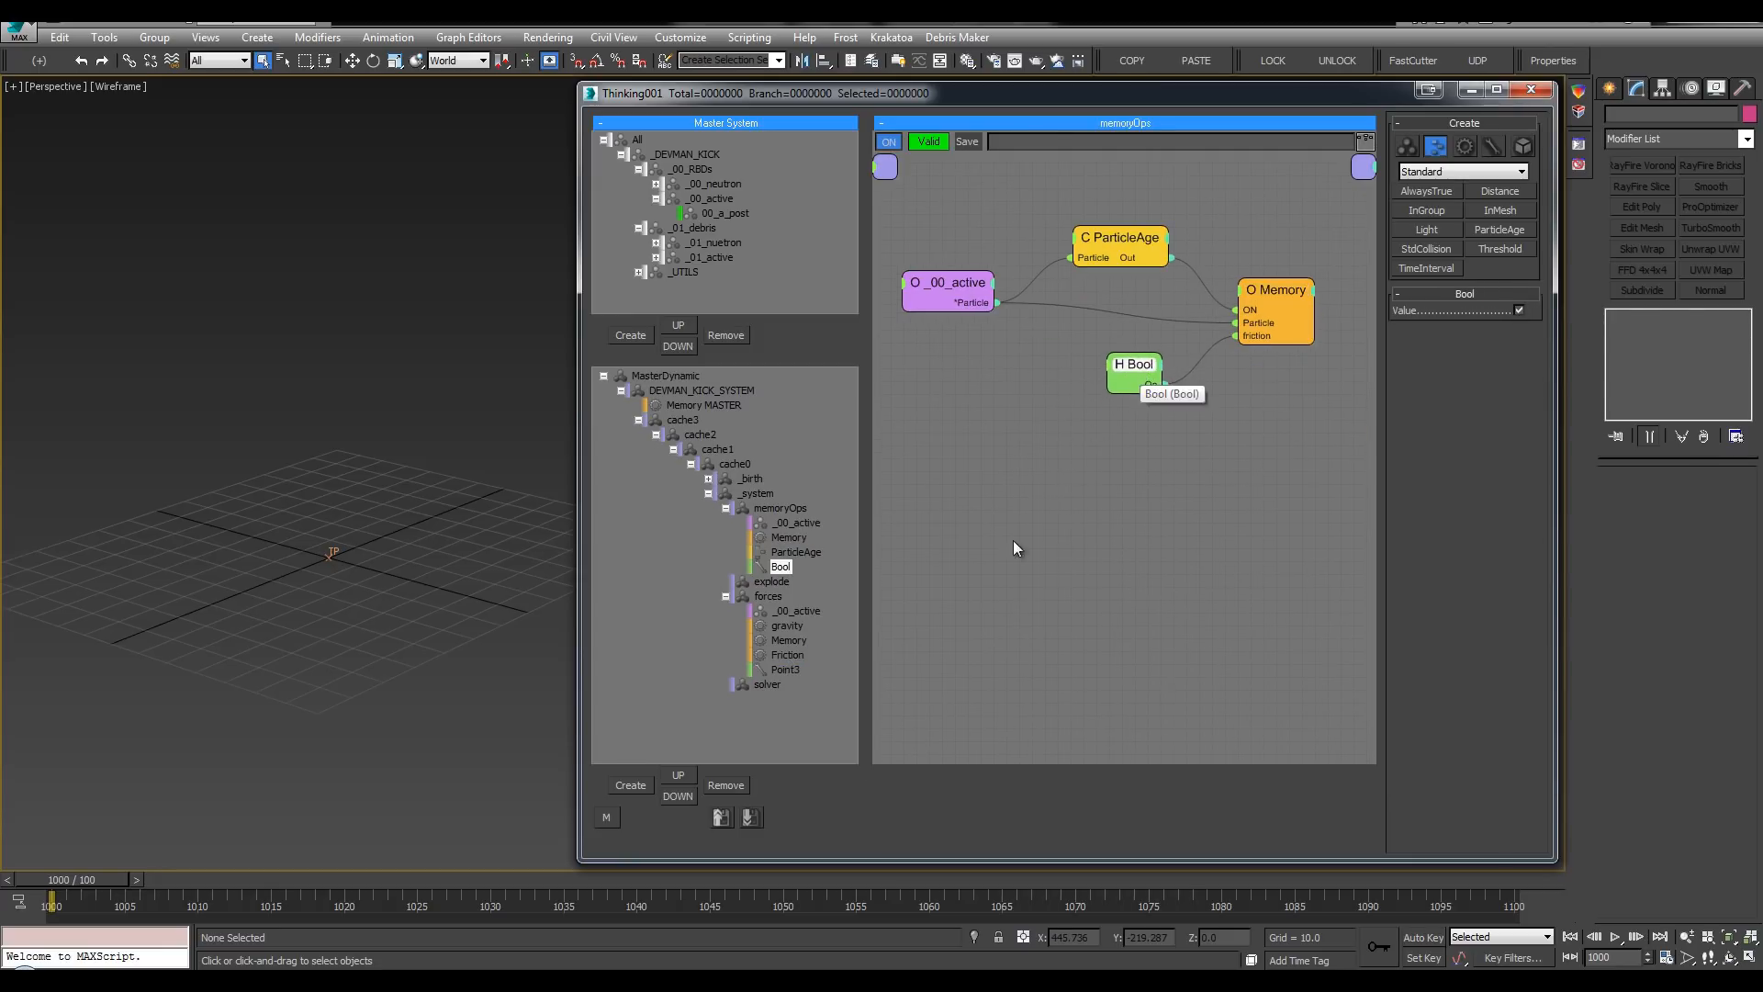
# Step: Add an SC operator to the empty solver set and place it in the middle of the graph
pyautogui.click(726, 508)
pyautogui.click(726, 537)
pyautogui.click(768, 552)
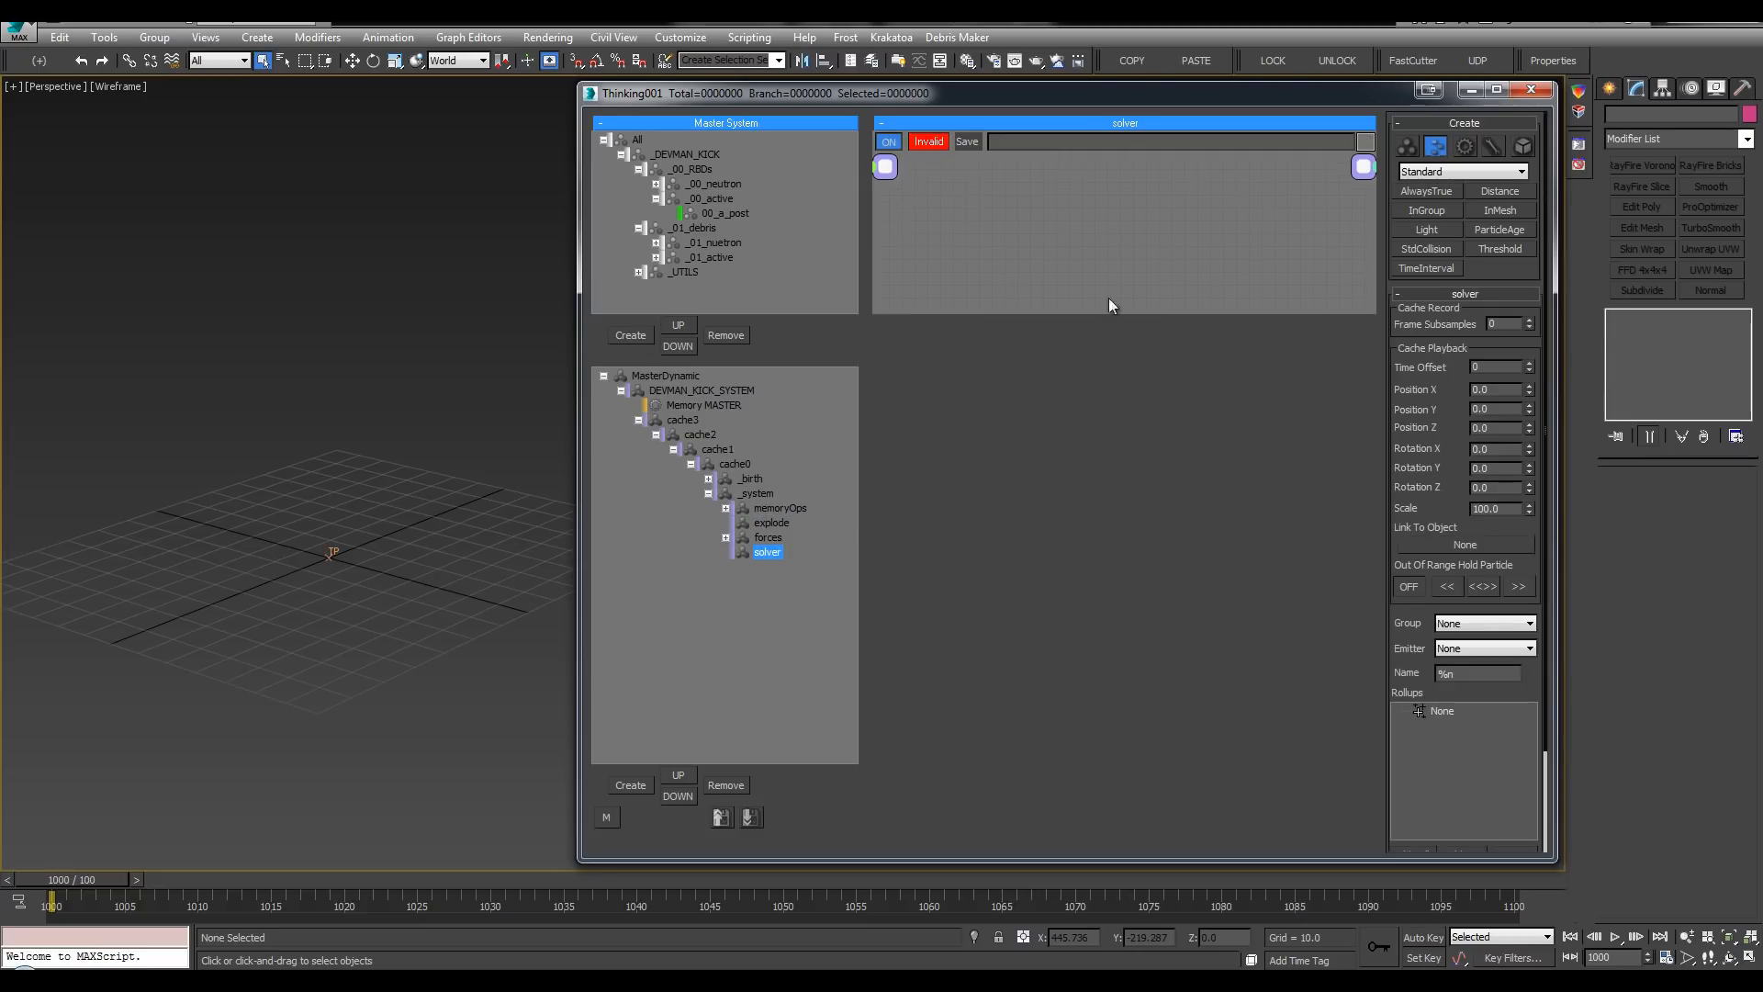
pyautogui.click(1091, 314)
pyautogui.press('Tab')
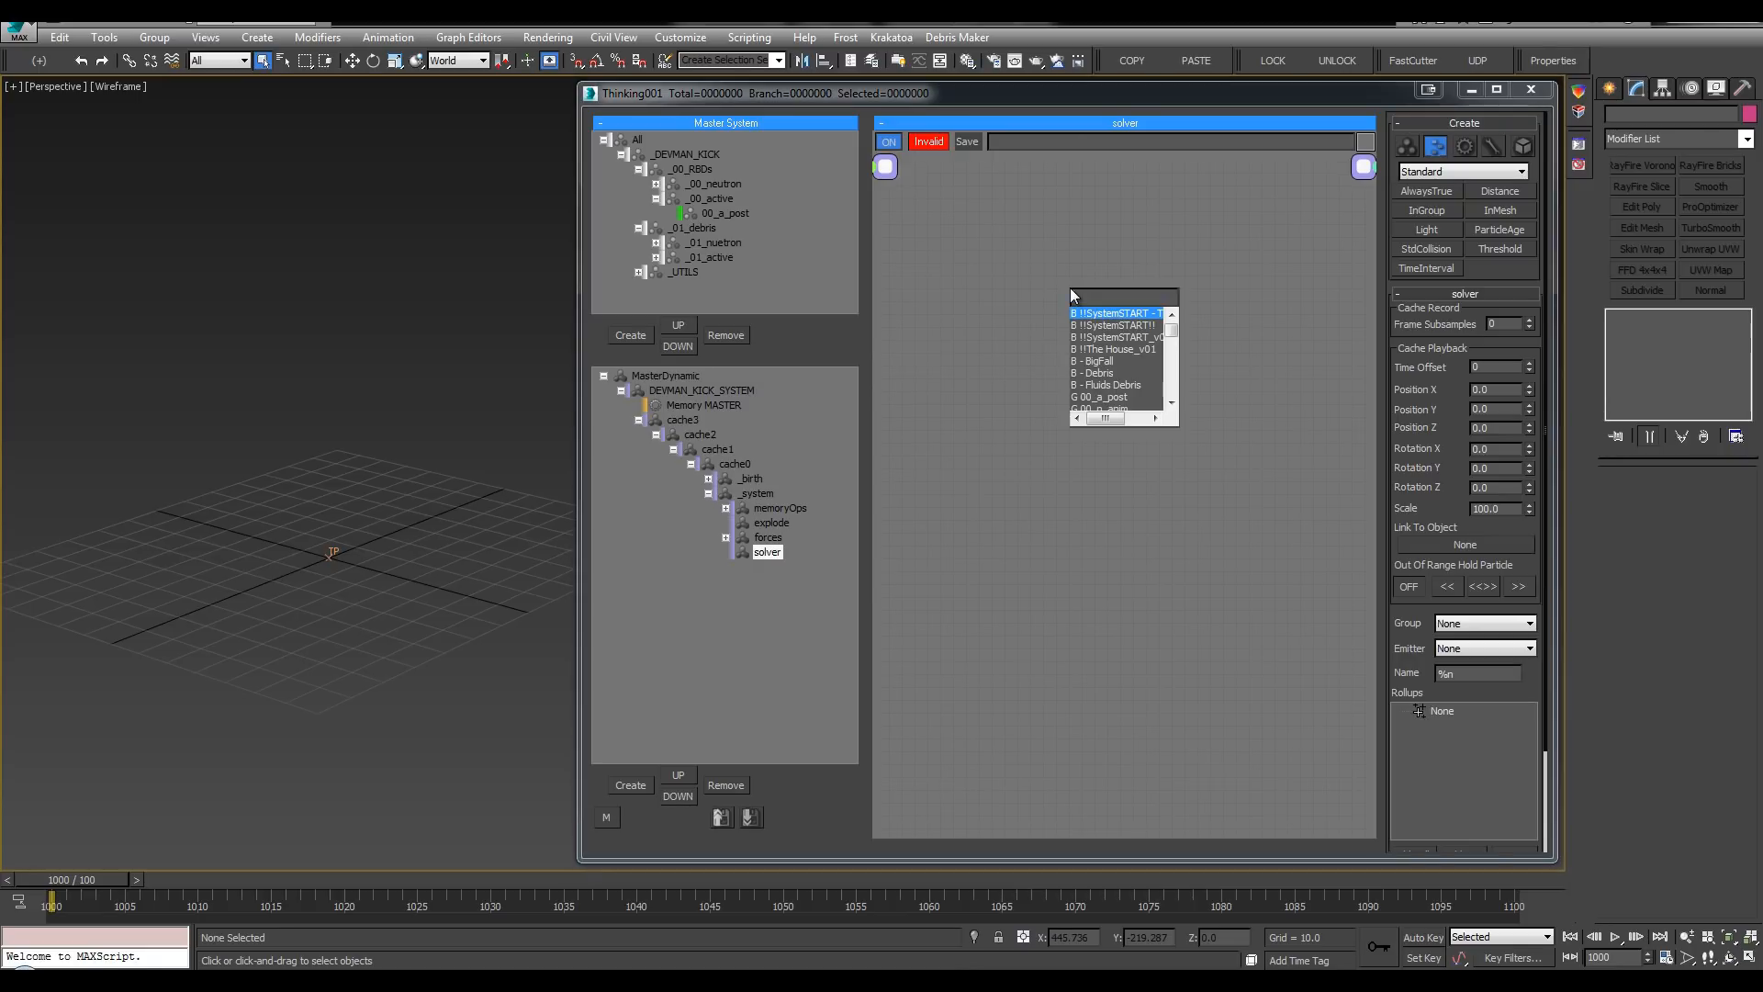
pyautogui.write('sc')
pyautogui.press('Return')
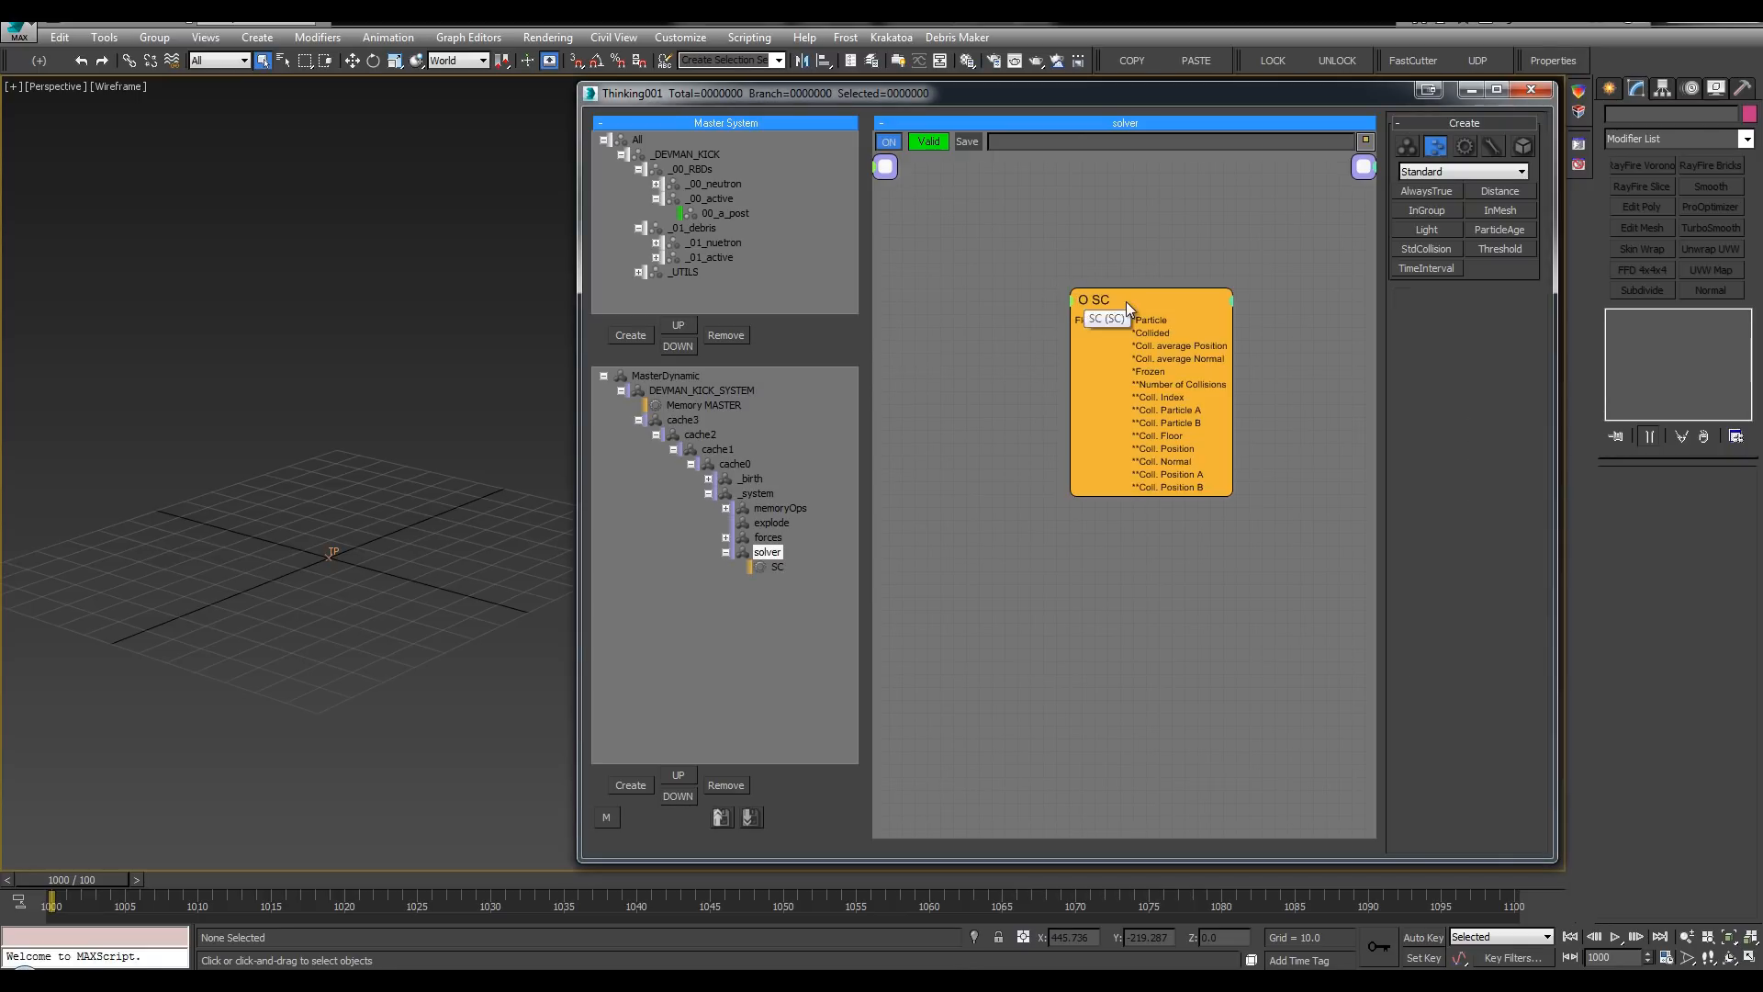
pyautogui.moveTo(1126, 301); pyautogui.dragTo(1056, 302)
# Step: Set the SC operator's particle Group to _00_RBDs and its Deflector to colEnv
pyautogui.click(1479, 326)
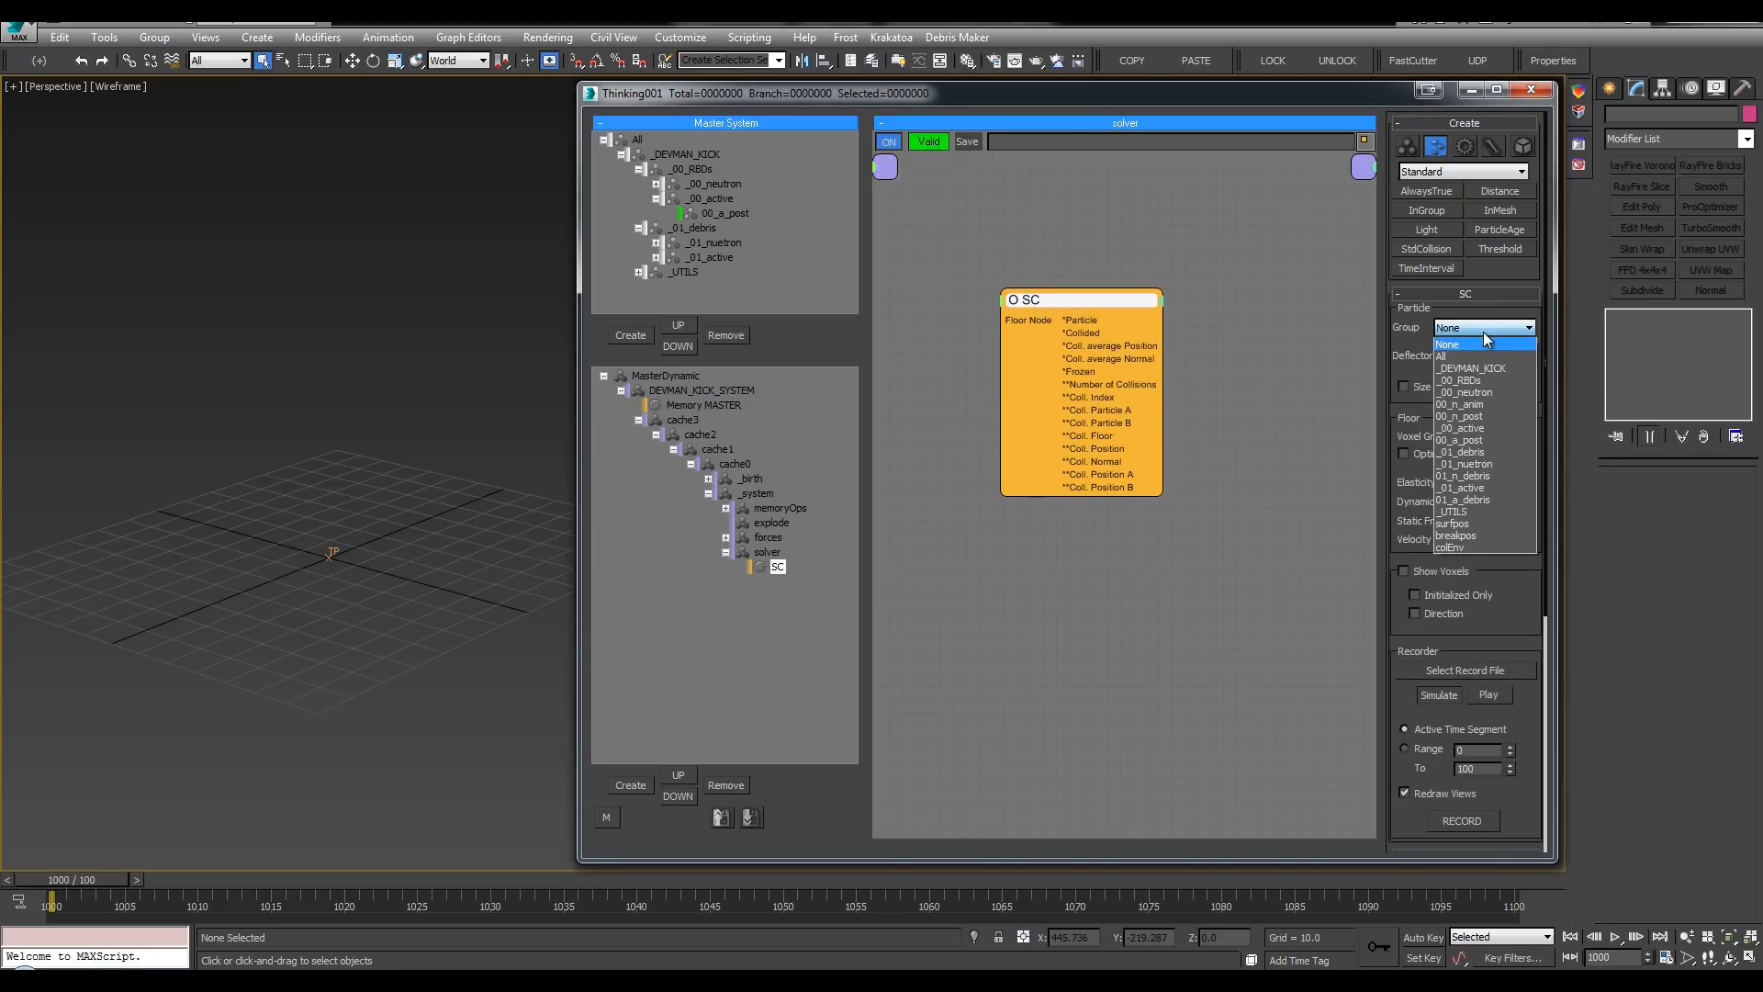
pyautogui.click(1475, 377)
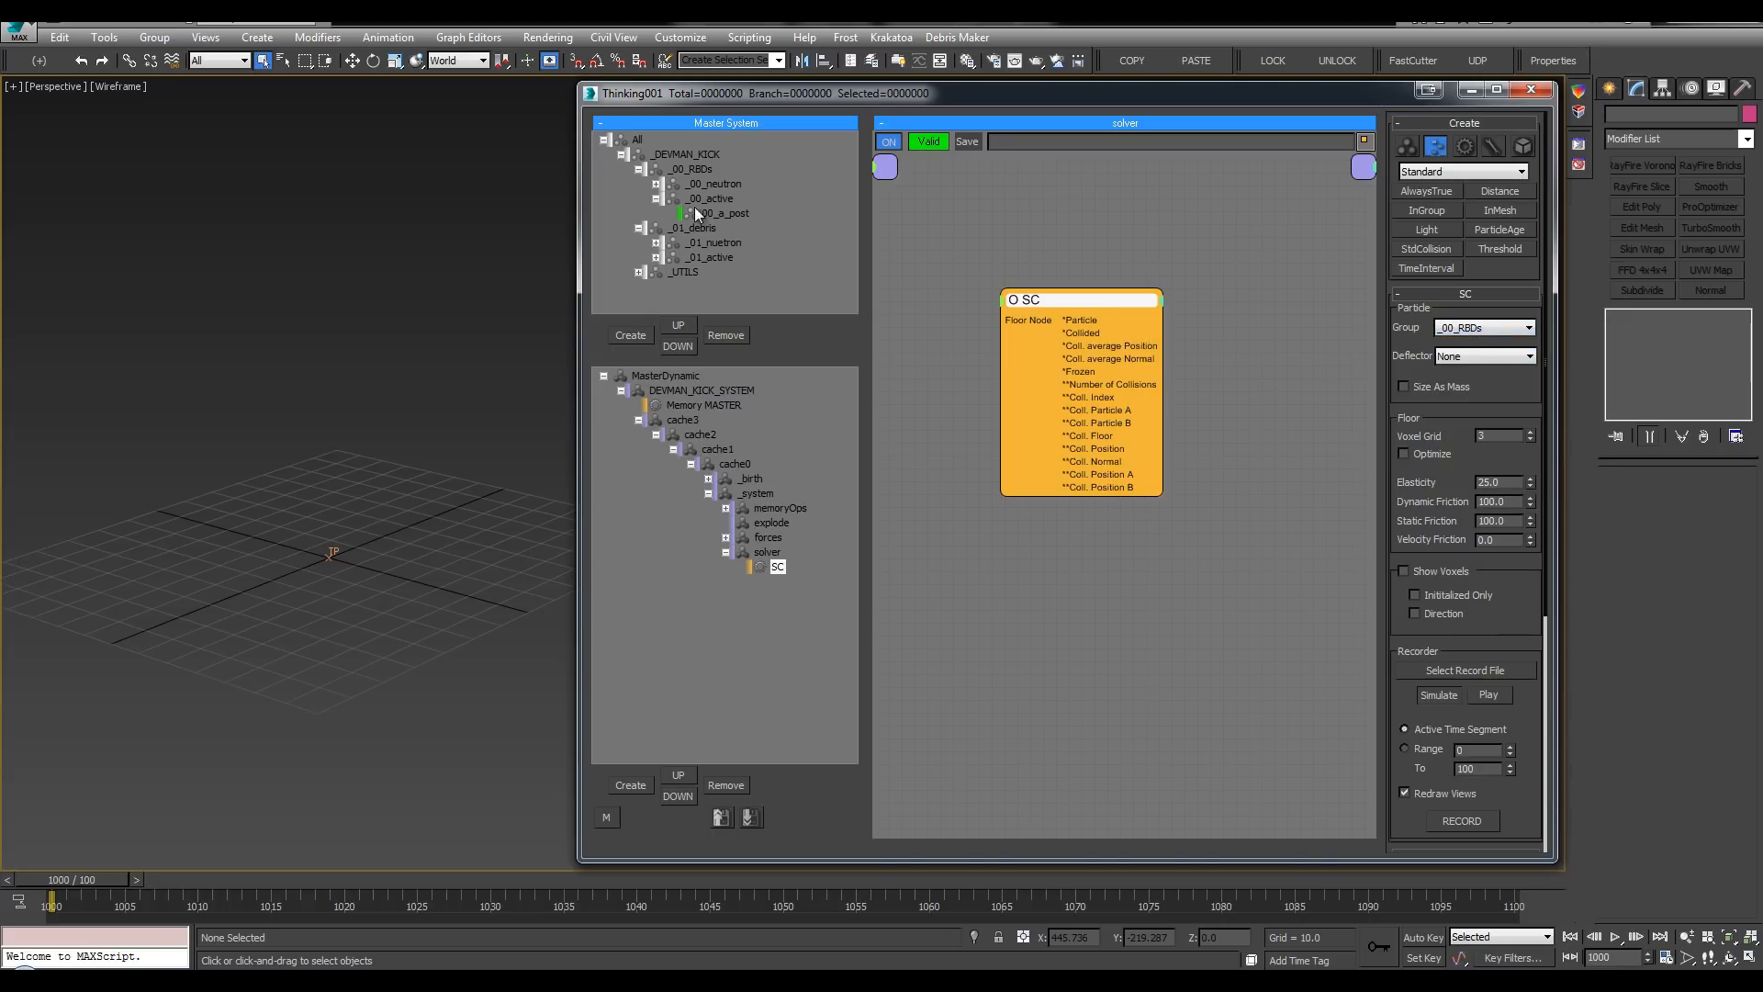
pyautogui.click(656, 199)
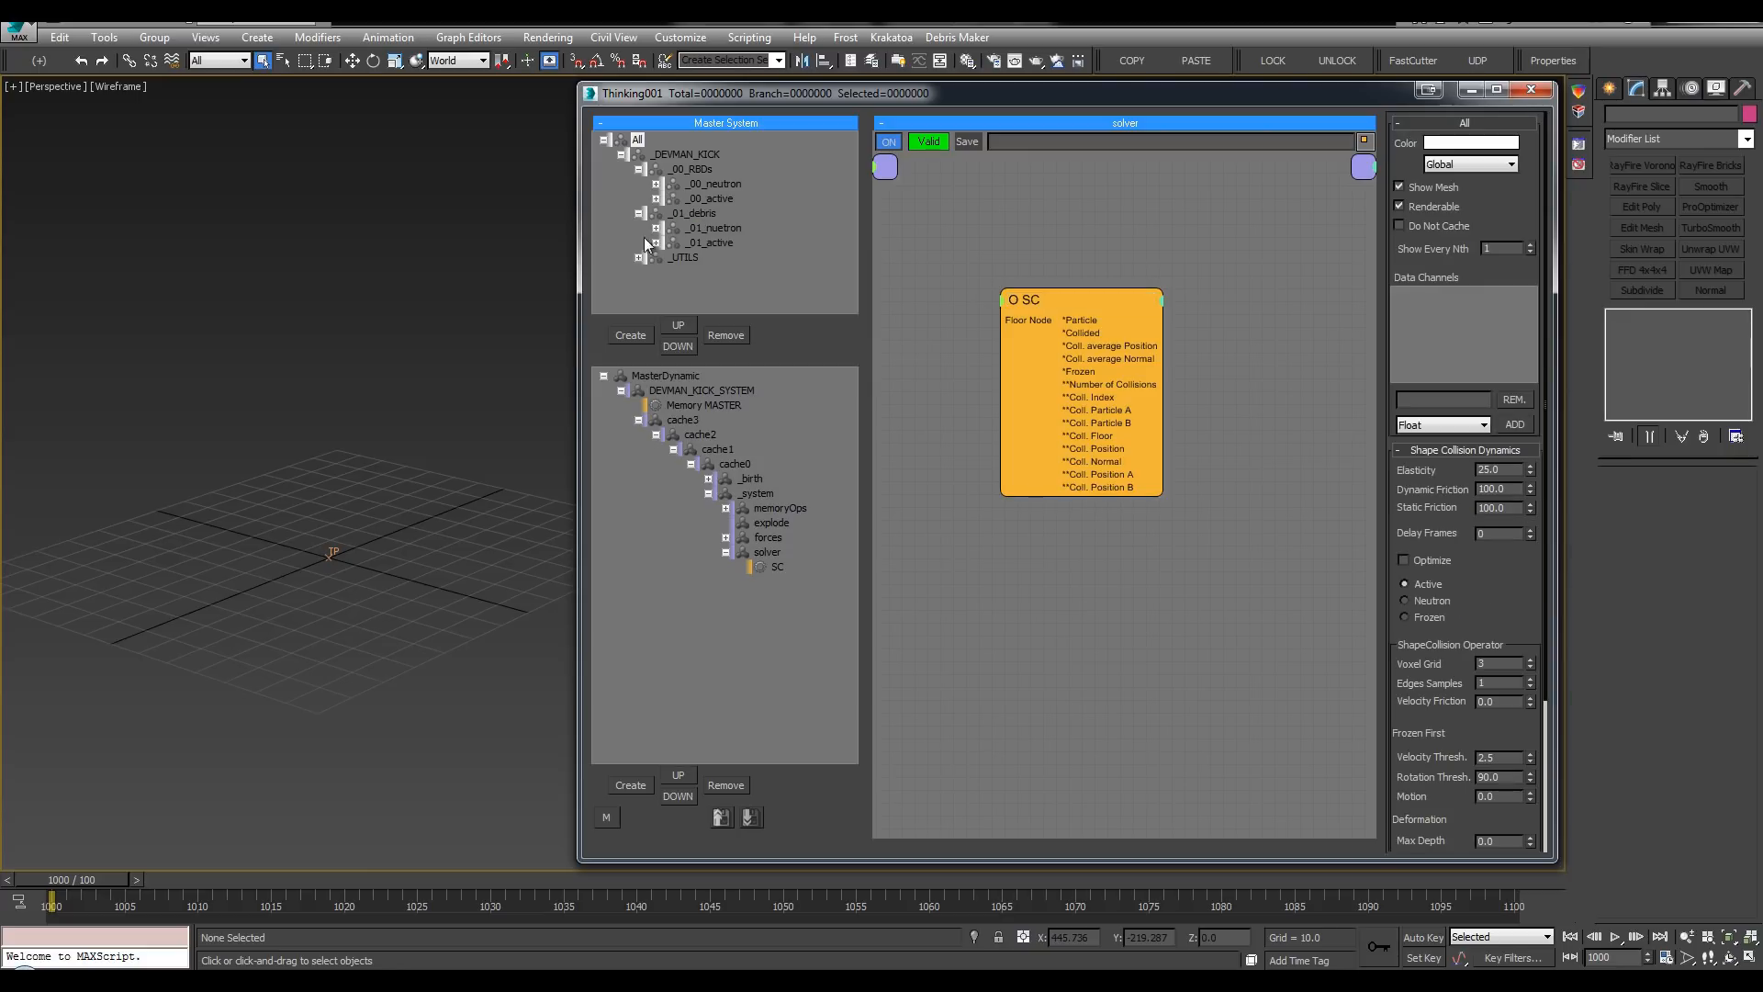
pyautogui.click(1059, 290)
pyautogui.click(1495, 354)
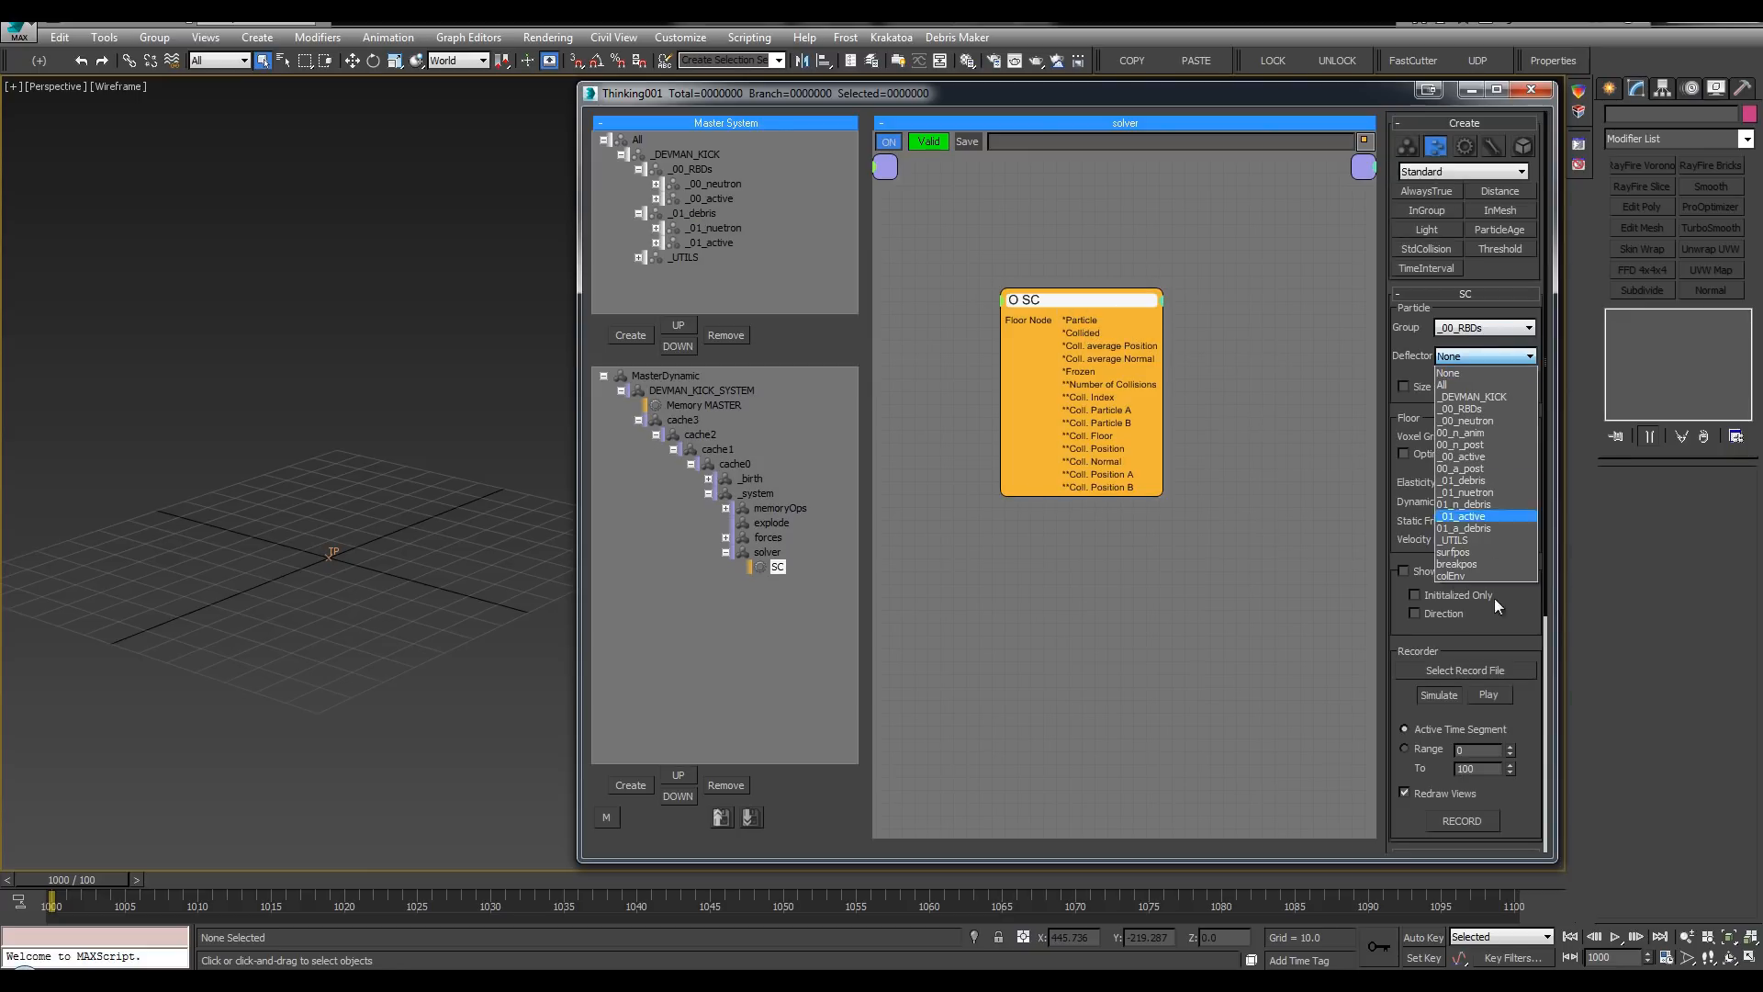
pyautogui.click(1450, 576)
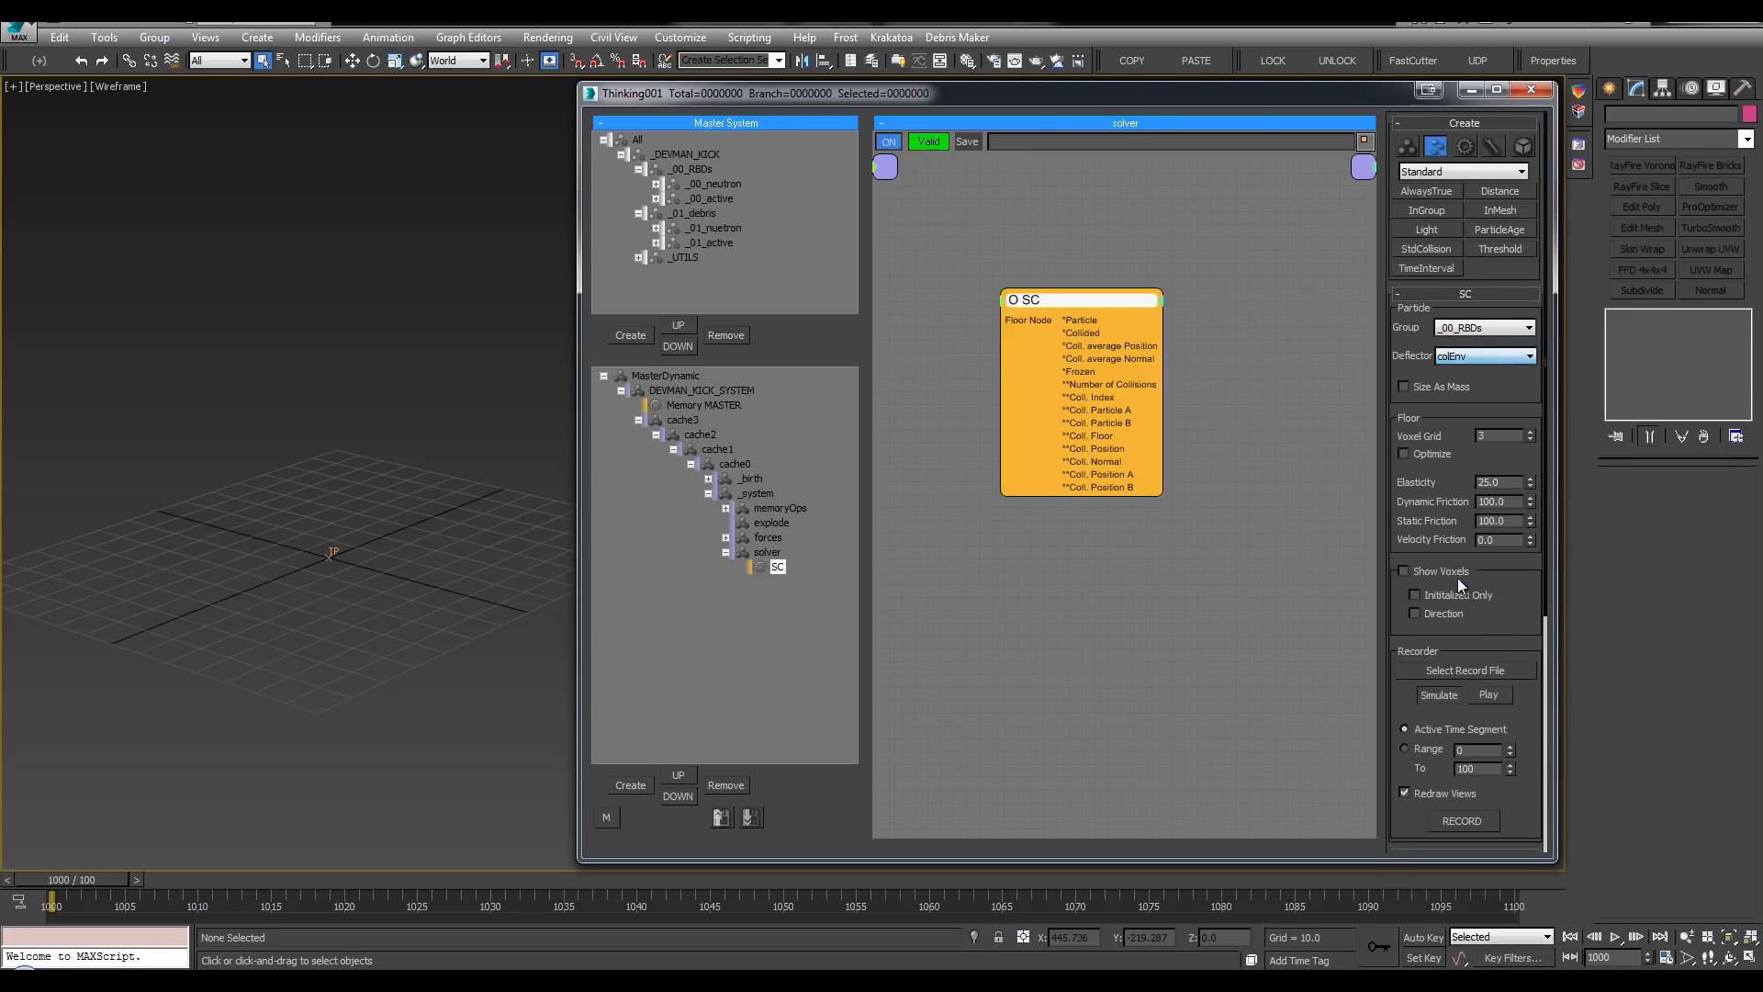
# Step: Review the import set under _birth, then the memoryOps and explode sets under _system
pyautogui.click(725, 554)
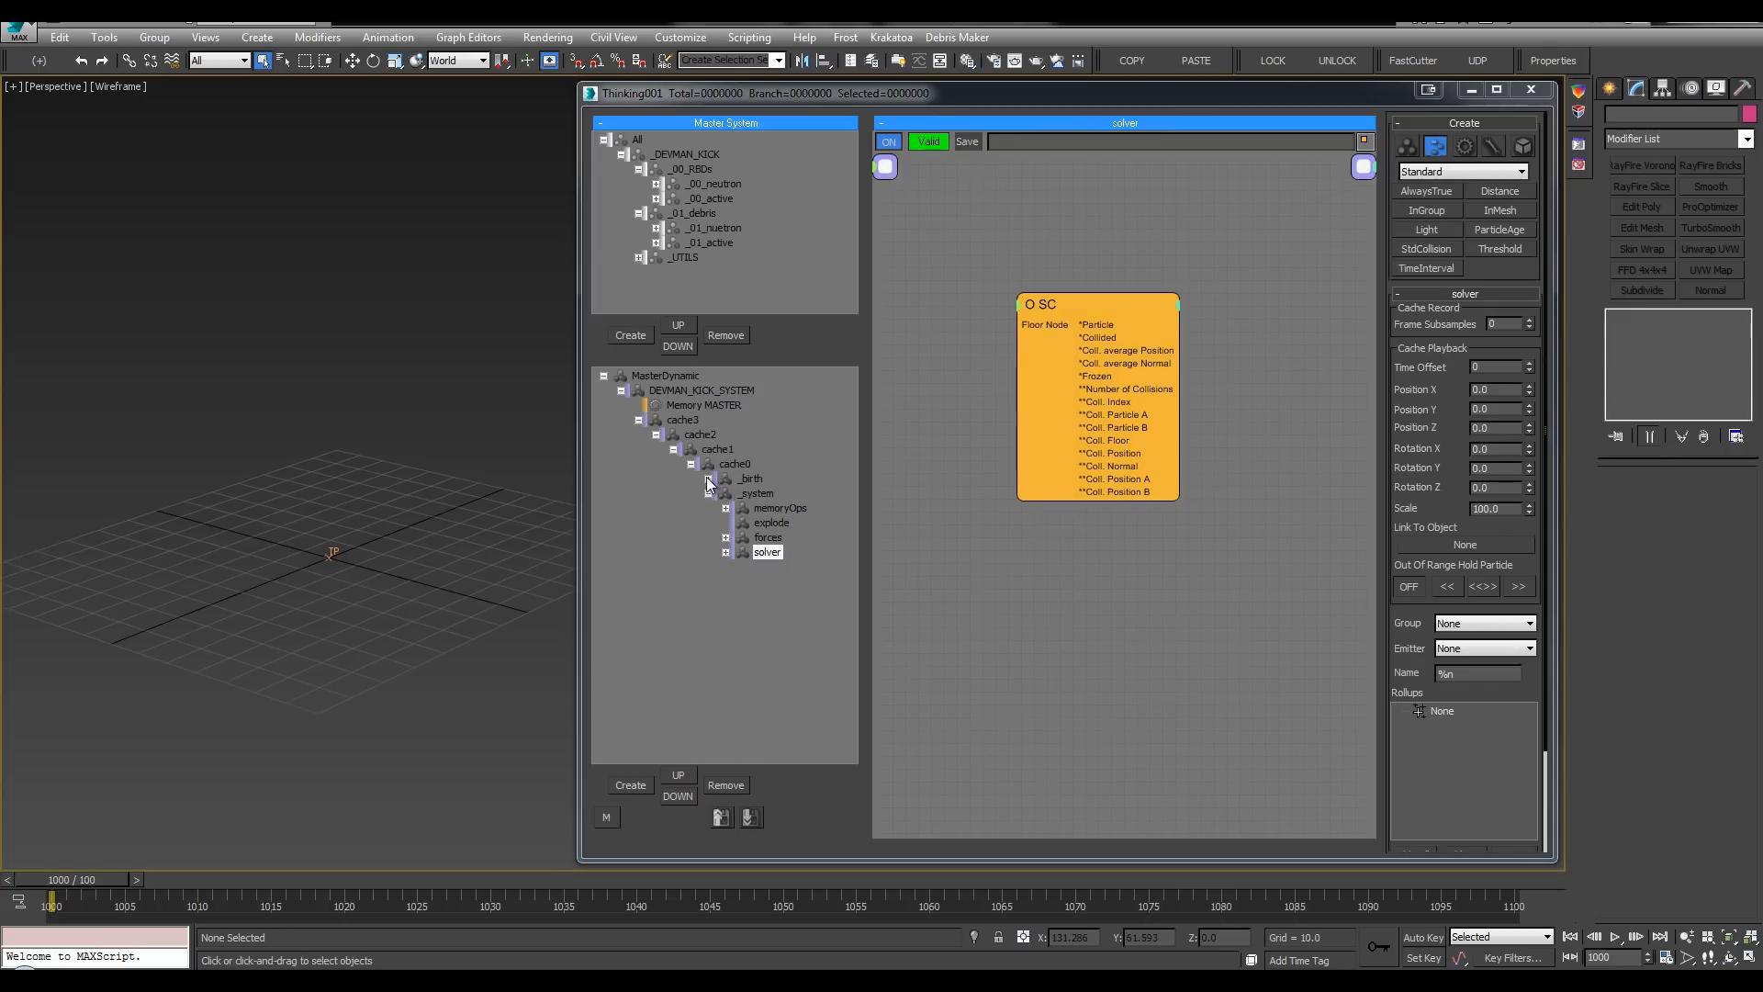
pyautogui.click(709, 479)
pyautogui.click(767, 522)
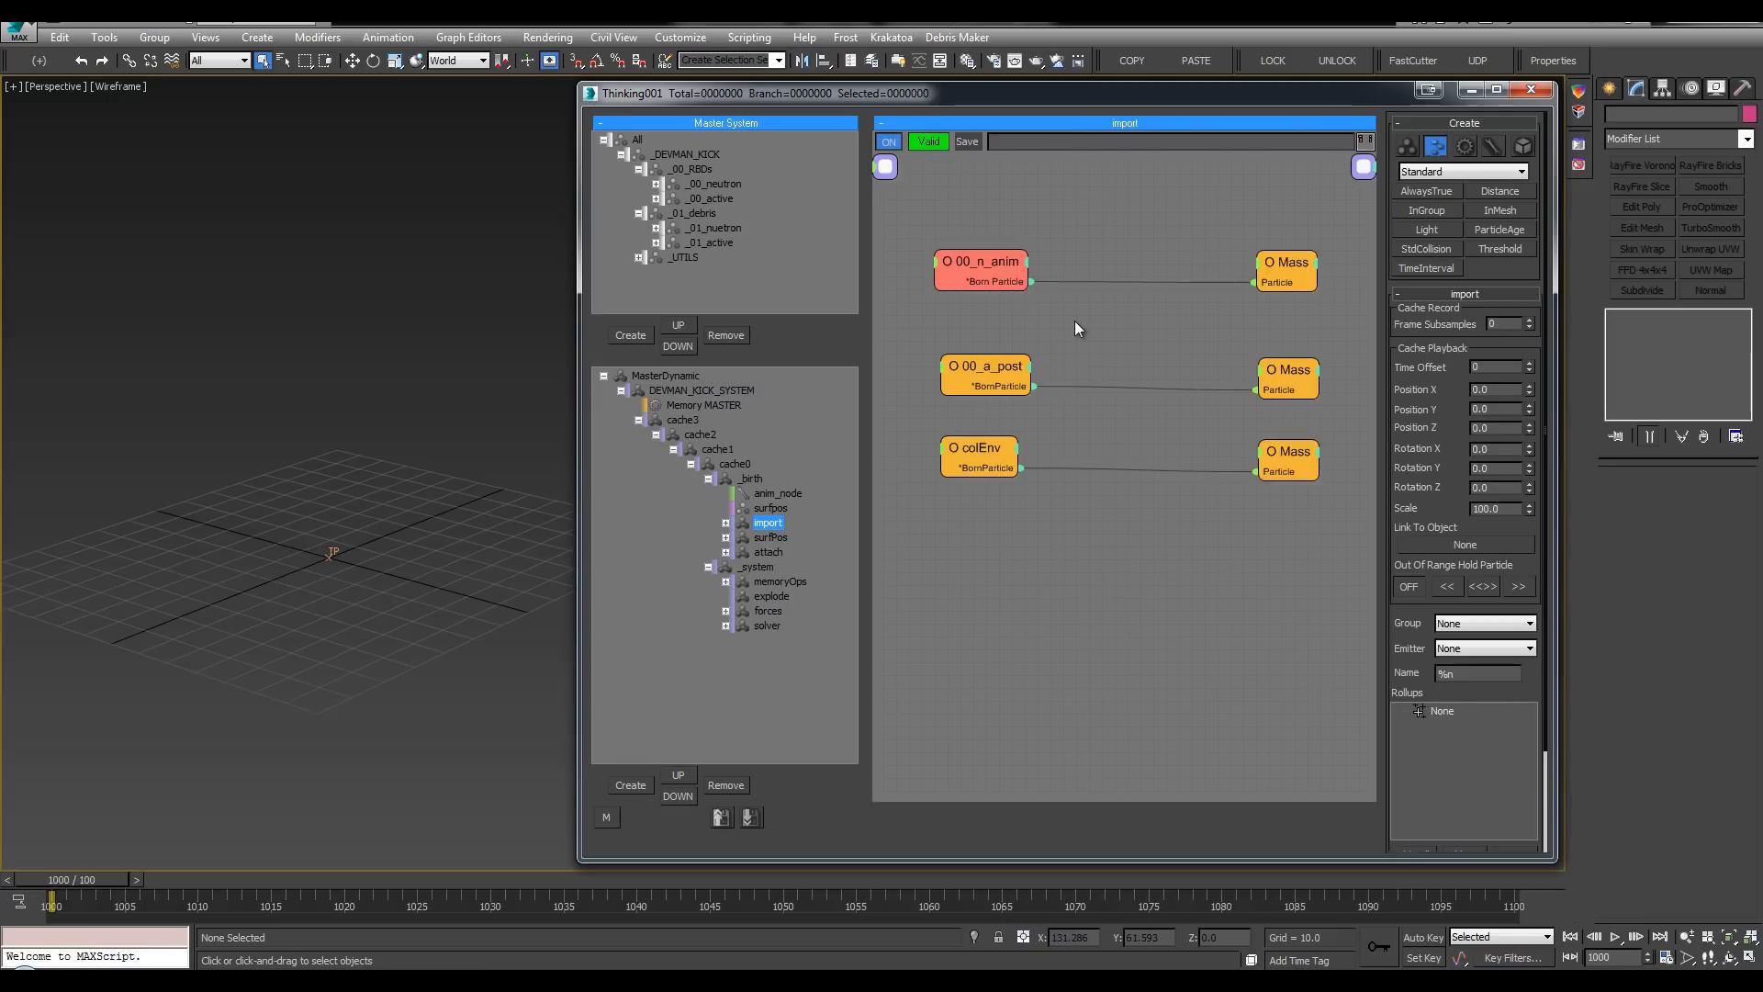
pyautogui.click(708, 481)
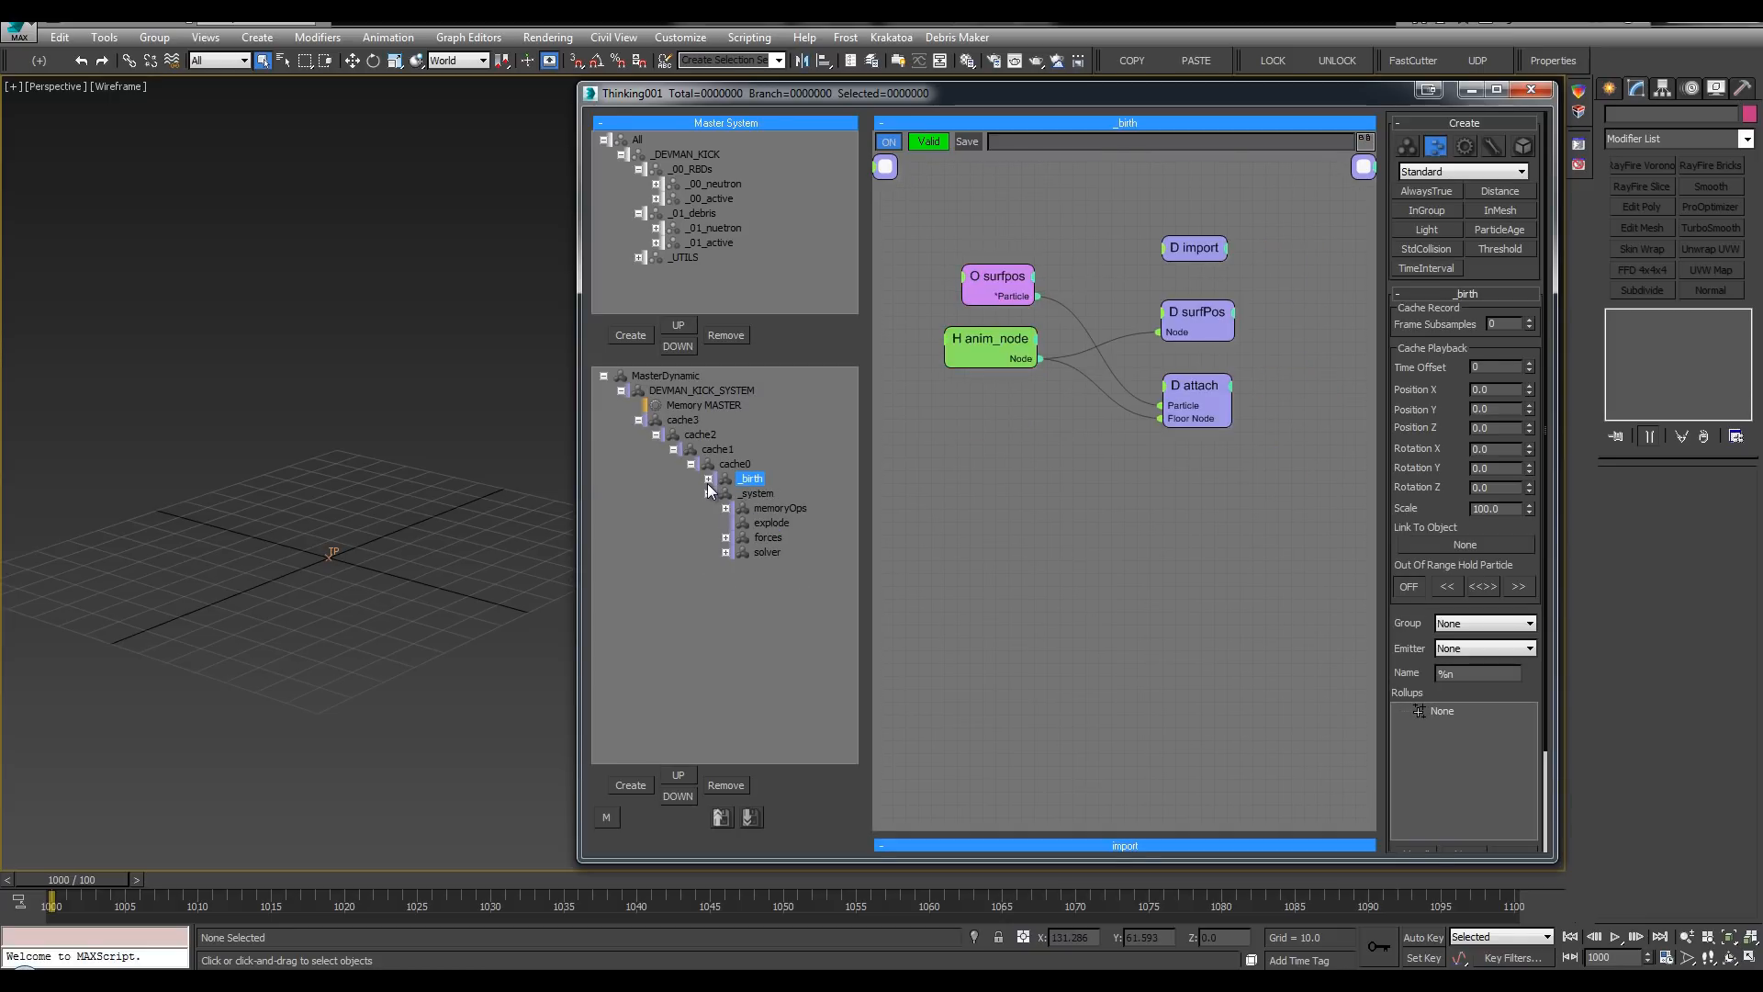
pyautogui.click(755, 507)
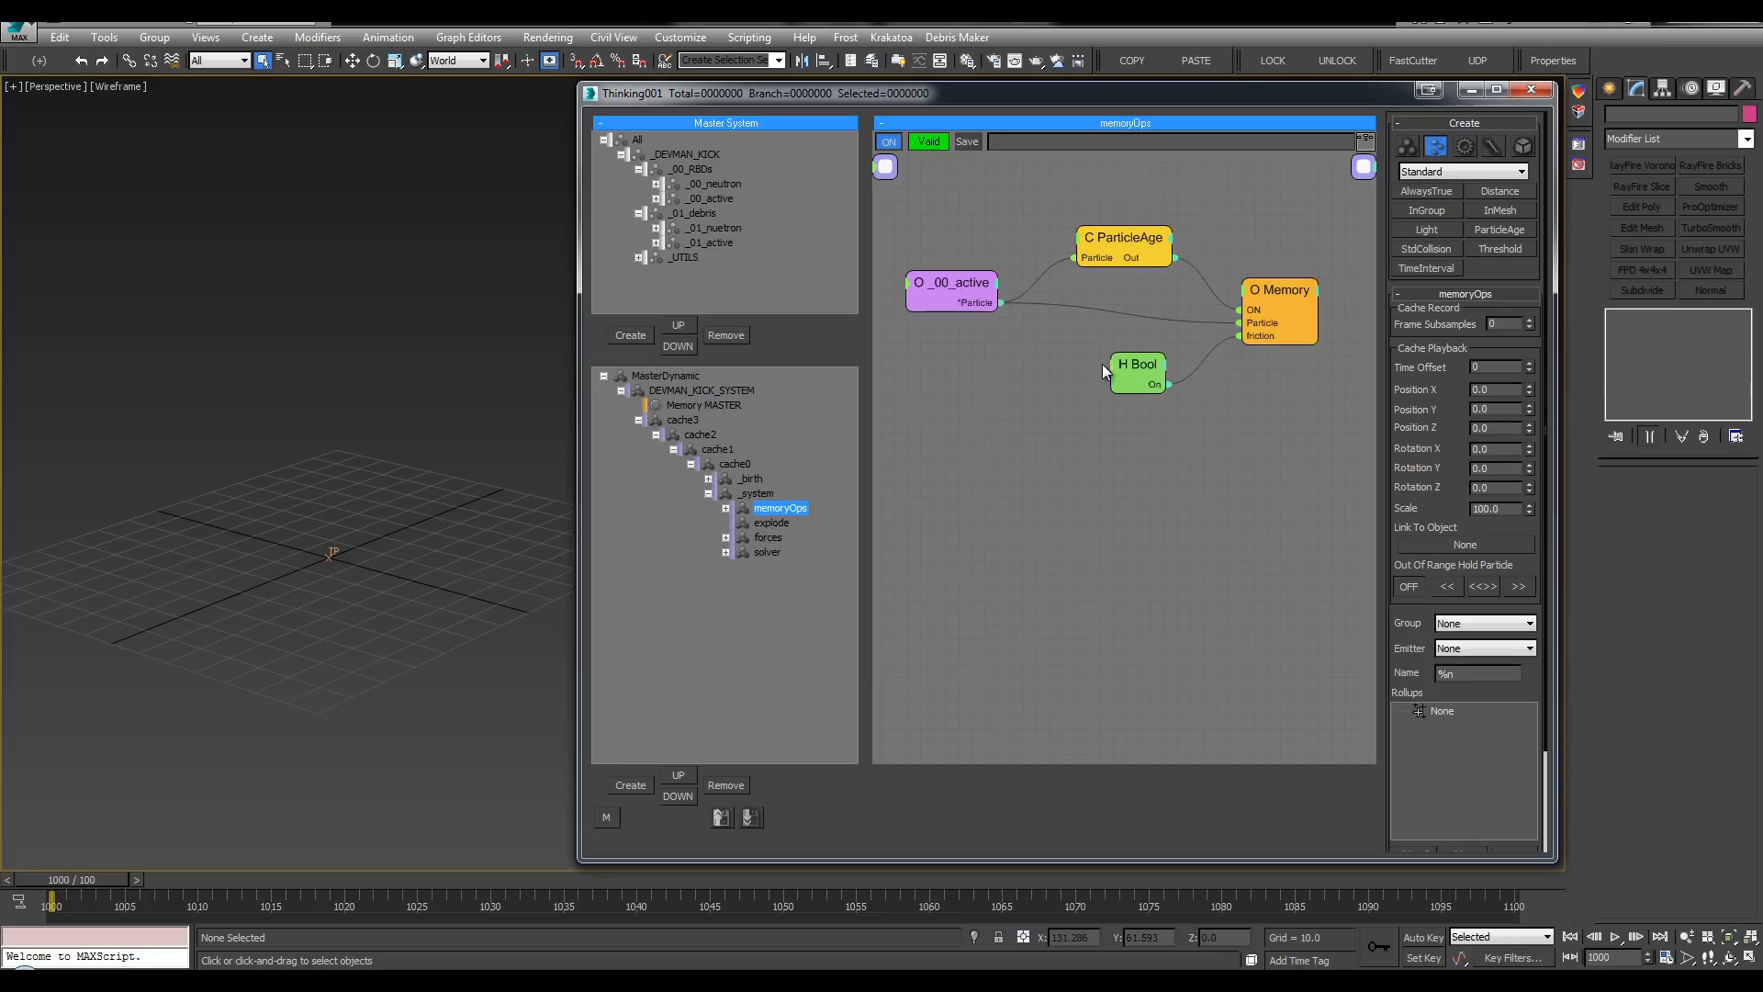
pyautogui.click(771, 524)
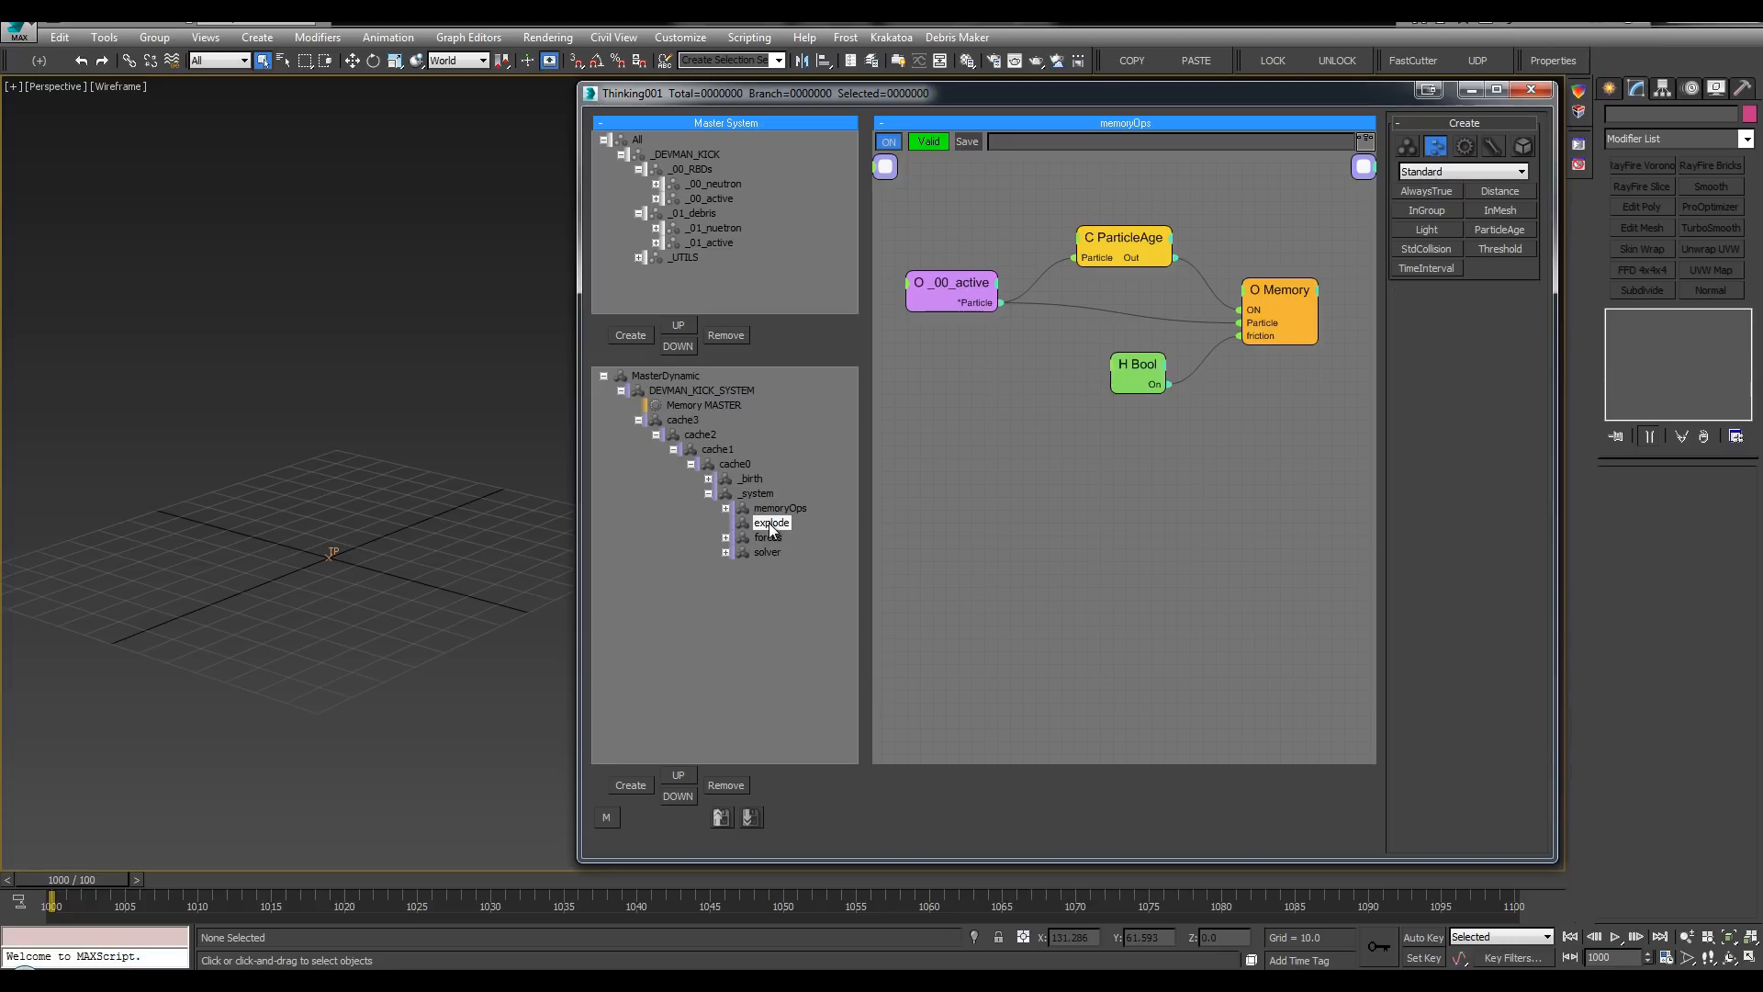
pyautogui.moveTo(973, 309); pyautogui.dragTo(976, 716)
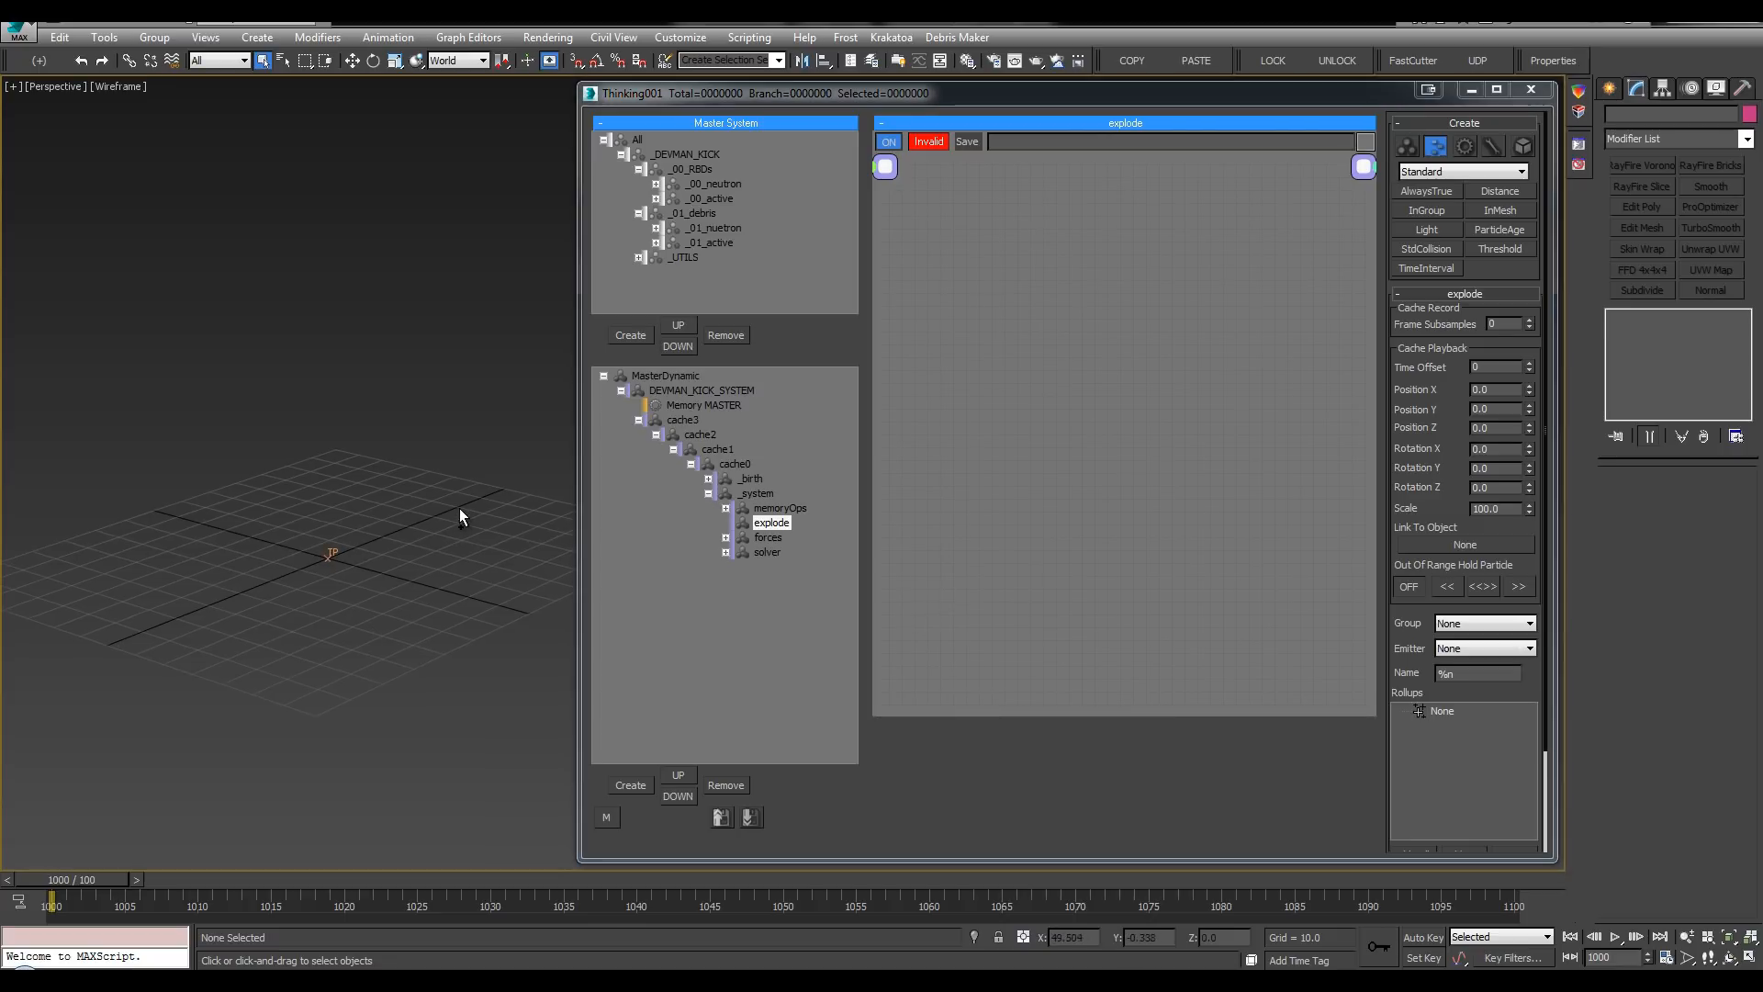
# Step: In forces, disable the Friction operator and disconnect Memory's gravity output from the gravity force's ON input
pyautogui.click(725, 537)
pyautogui.click(785, 581)
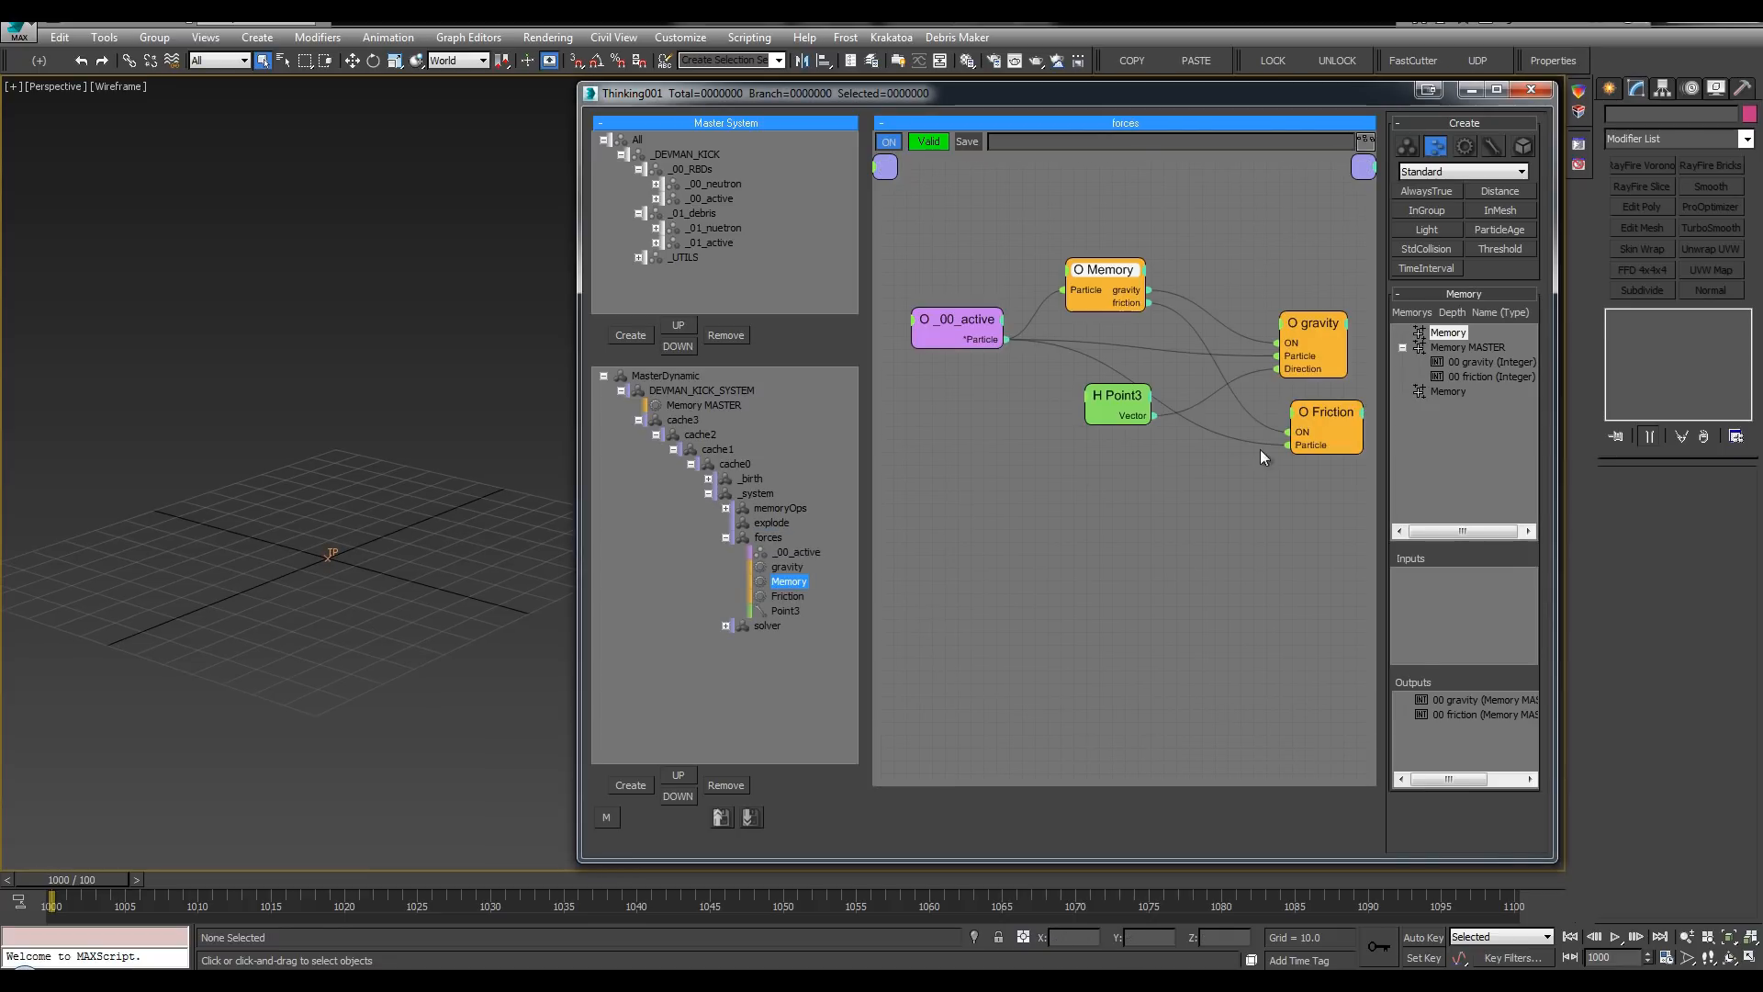
pyautogui.rightClick(1330, 409)
pyautogui.click(1332, 410)
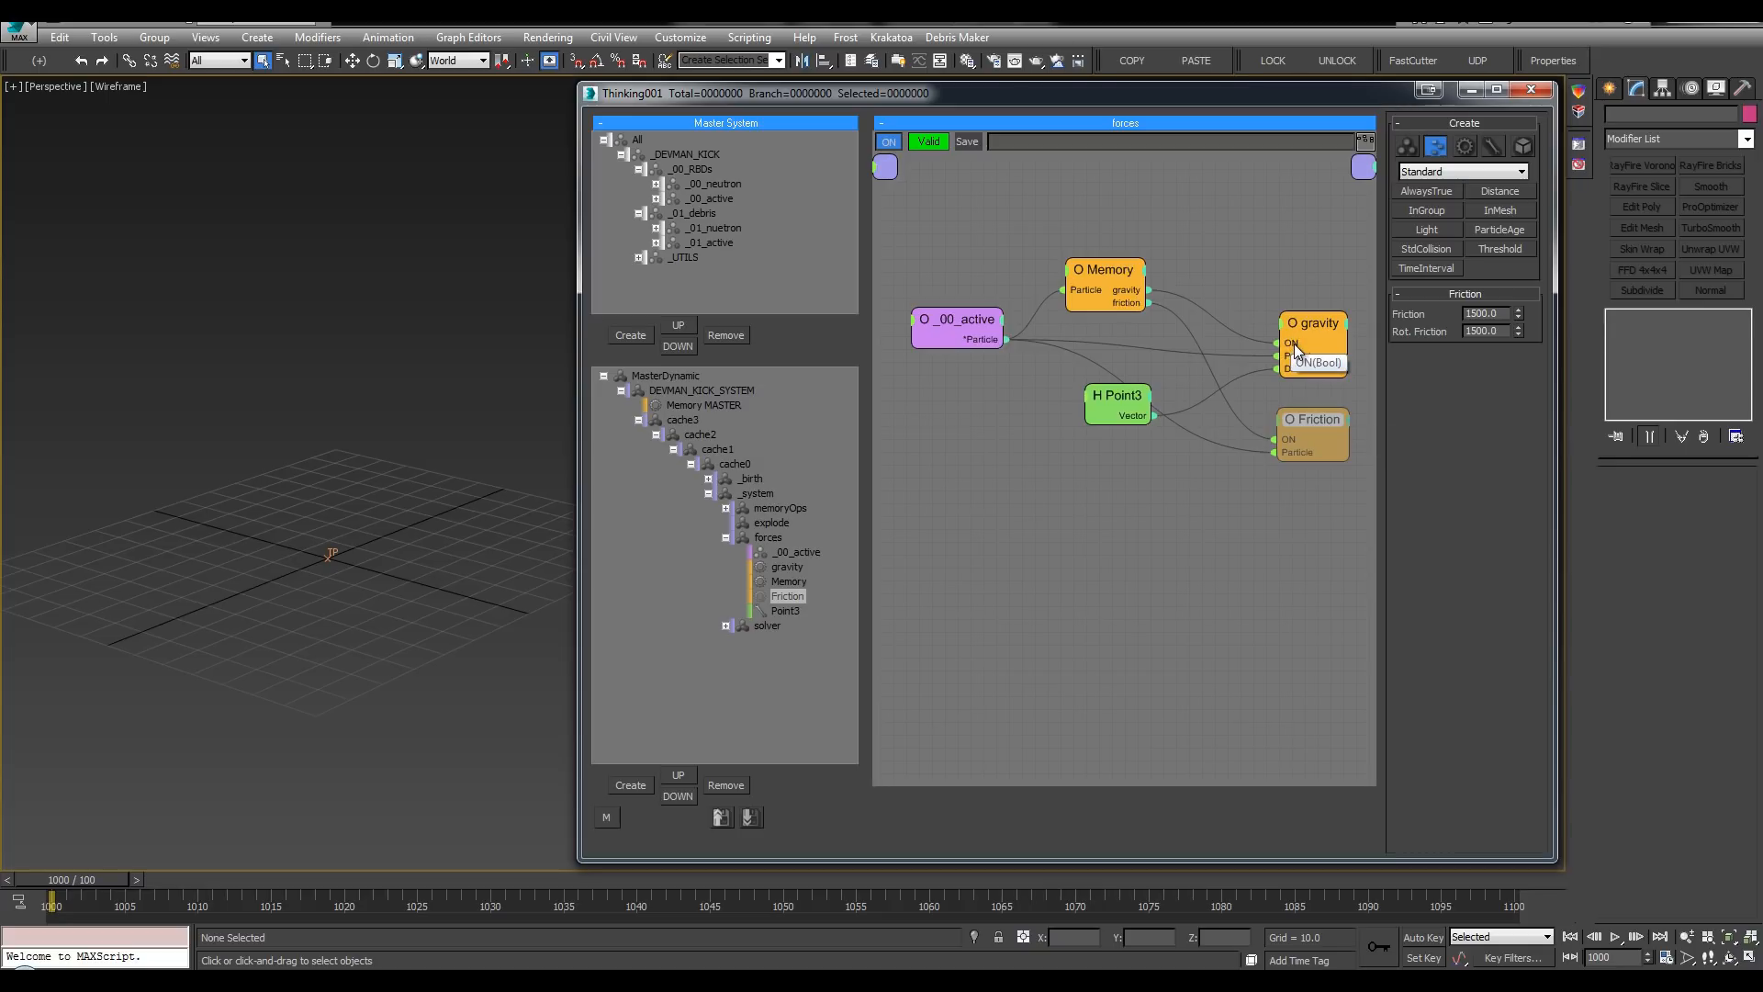
pyautogui.moveTo(1315, 325); pyautogui.dragTo(1311, 295)
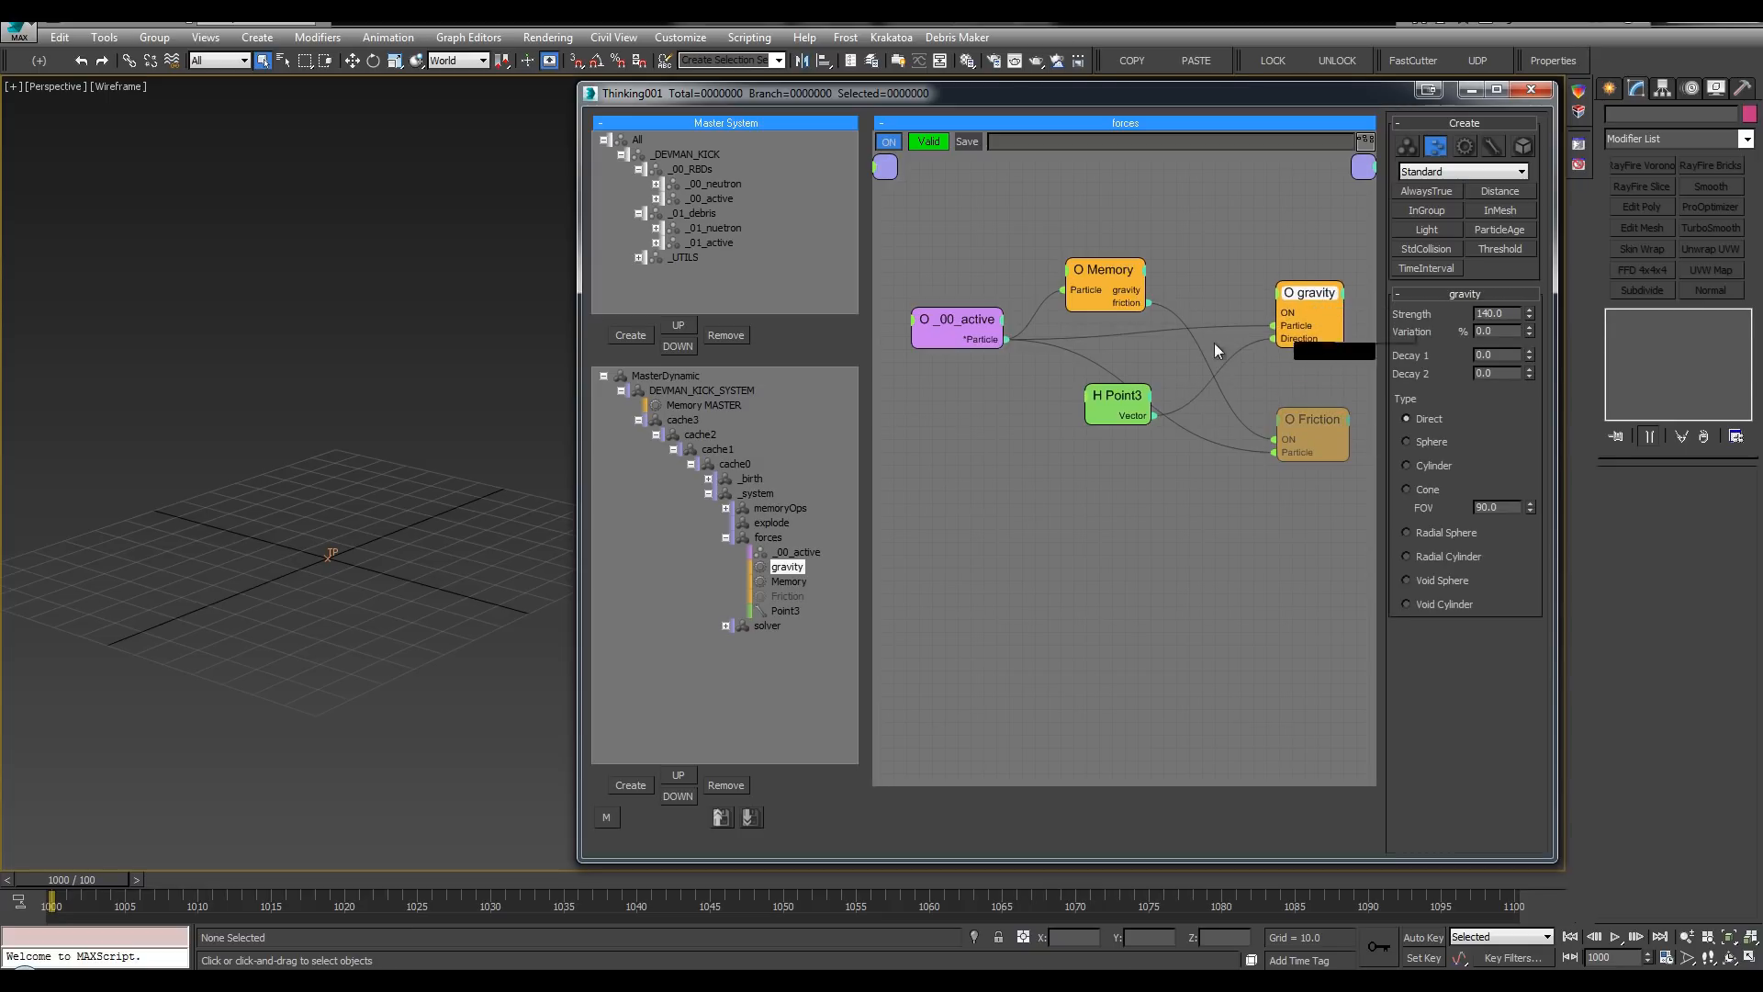
pyautogui.moveTo(978, 328); pyautogui.dragTo(981, 337)
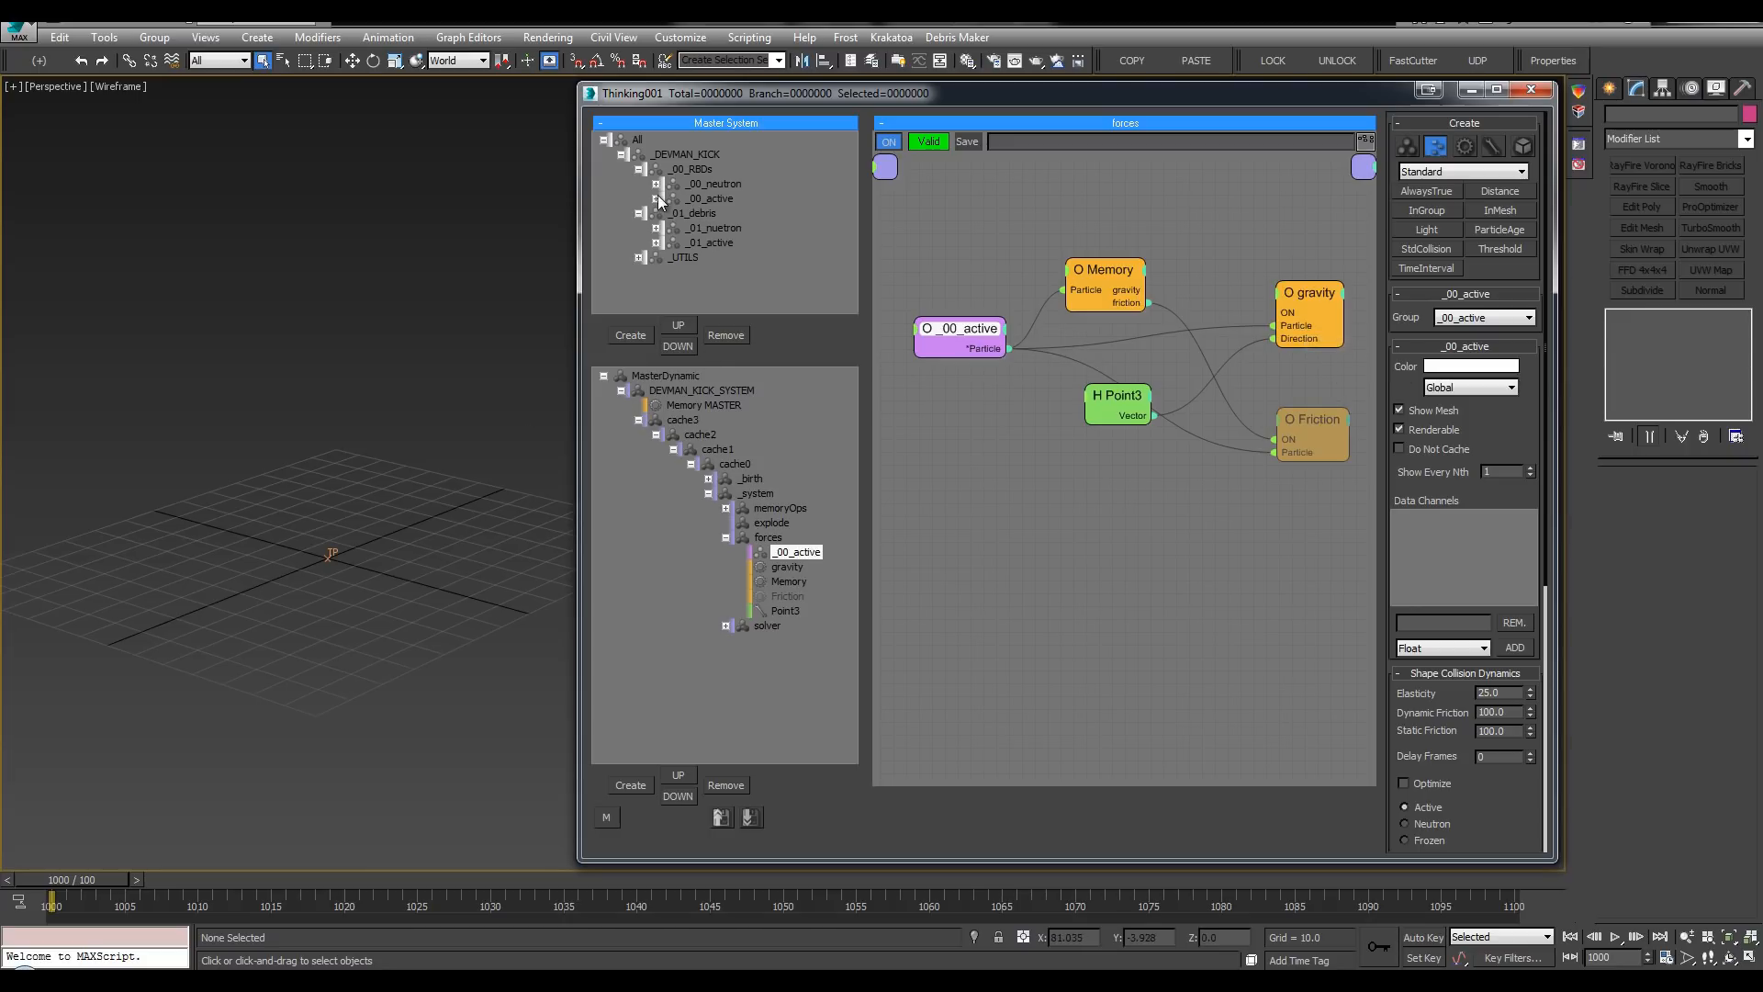
# Step: Play the fracture simulation in the shaded perspective view and stop it once the pieces have flown apart
pyautogui.moveTo(348, 421)
pyautogui.mouseDown(button='middle')
pyautogui.moveTo(386, 410)
pyautogui.moveTo(325, 376)
pyautogui.mouseUp(button='middle')
pyautogui.press('.')
pyautogui.press('F3')
pyautogui.press('/')
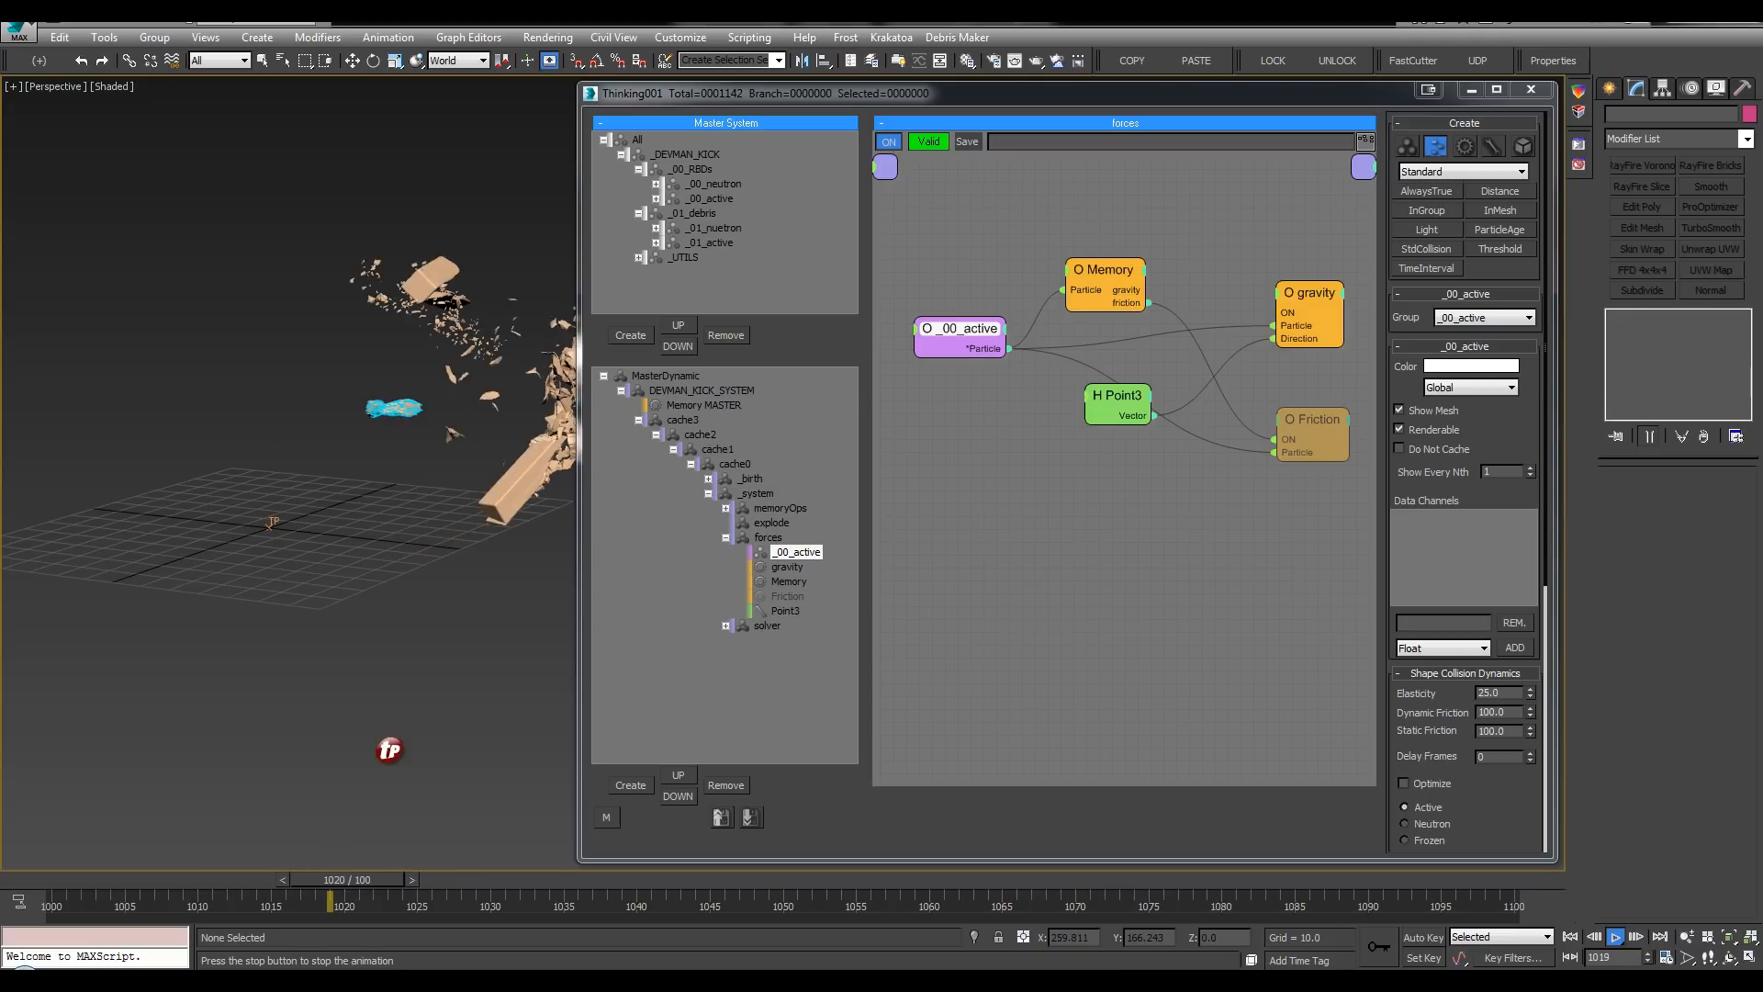
pyautogui.click(1615, 936)
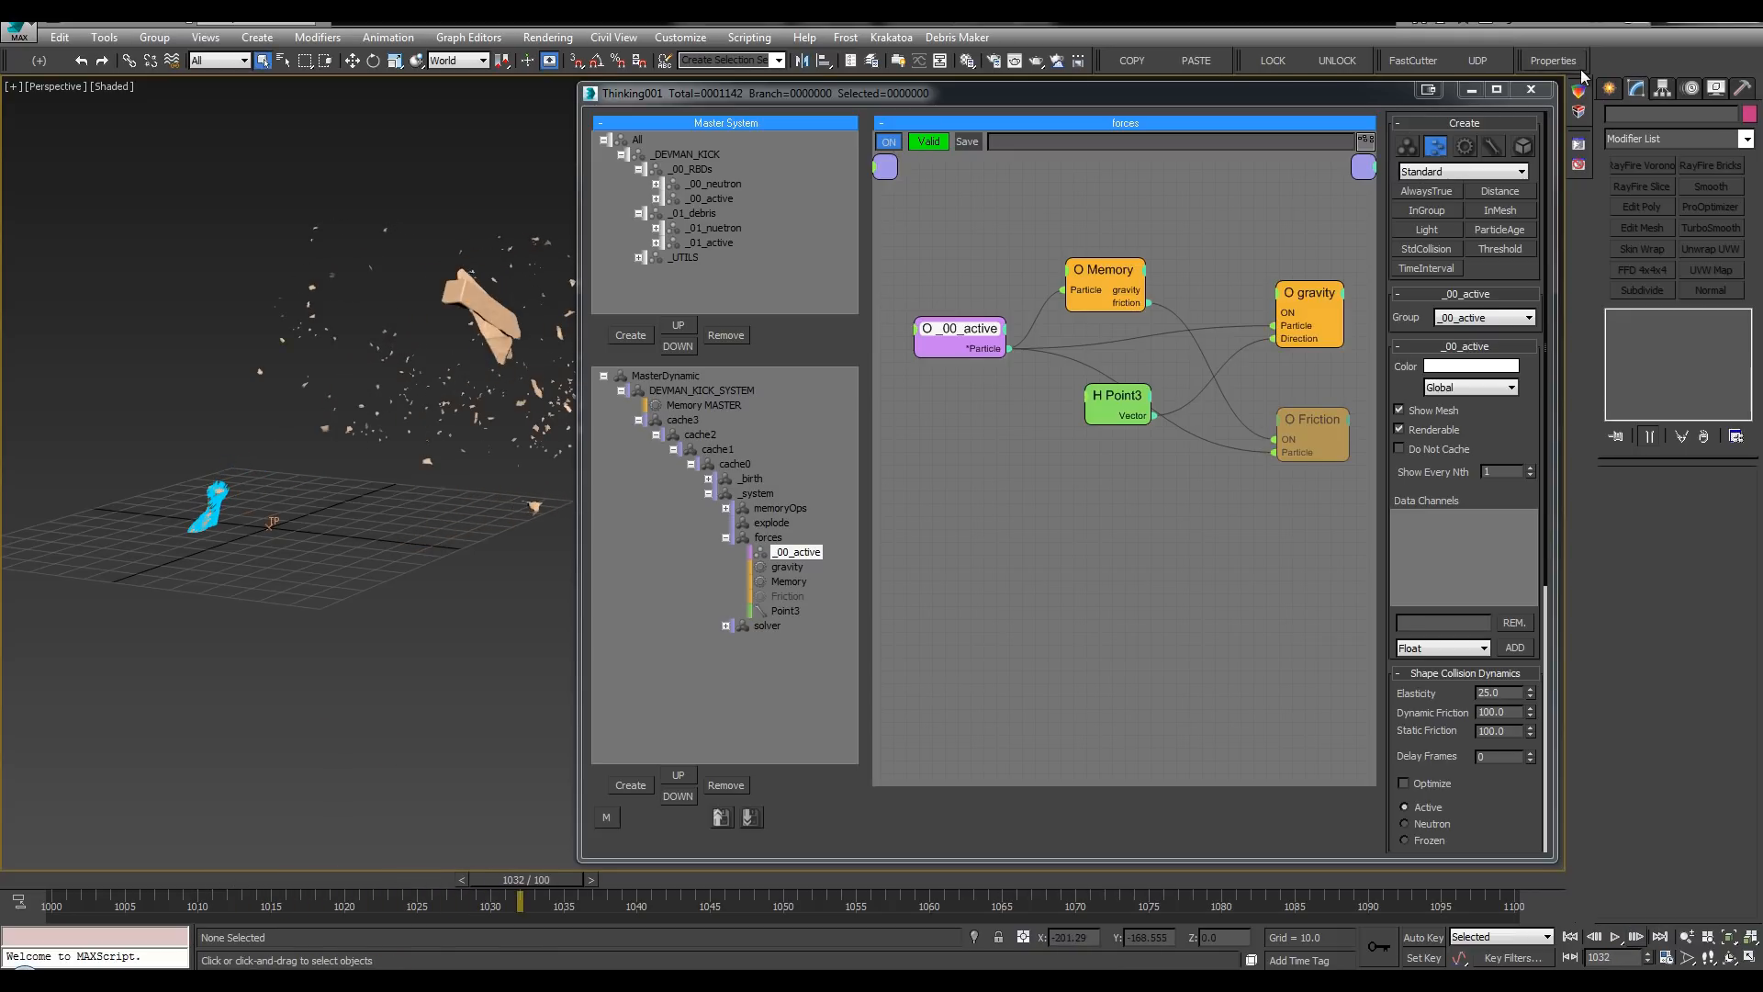
# Step: Close the Thinking001 window, frame the scattered debris in the viewport and save the scene
pyautogui.click(1531, 89)
pyautogui.keyDown('alt'); pyautogui.moveTo(840, 409); pyautogui.dragTo(917, 435, button='middle'); pyautogui.keyUp('alt')
pyautogui.moveTo(917, 436); pyautogui.dragTo(914, 504, button='middle')
pyautogui.hotkey('ctrl', 's')
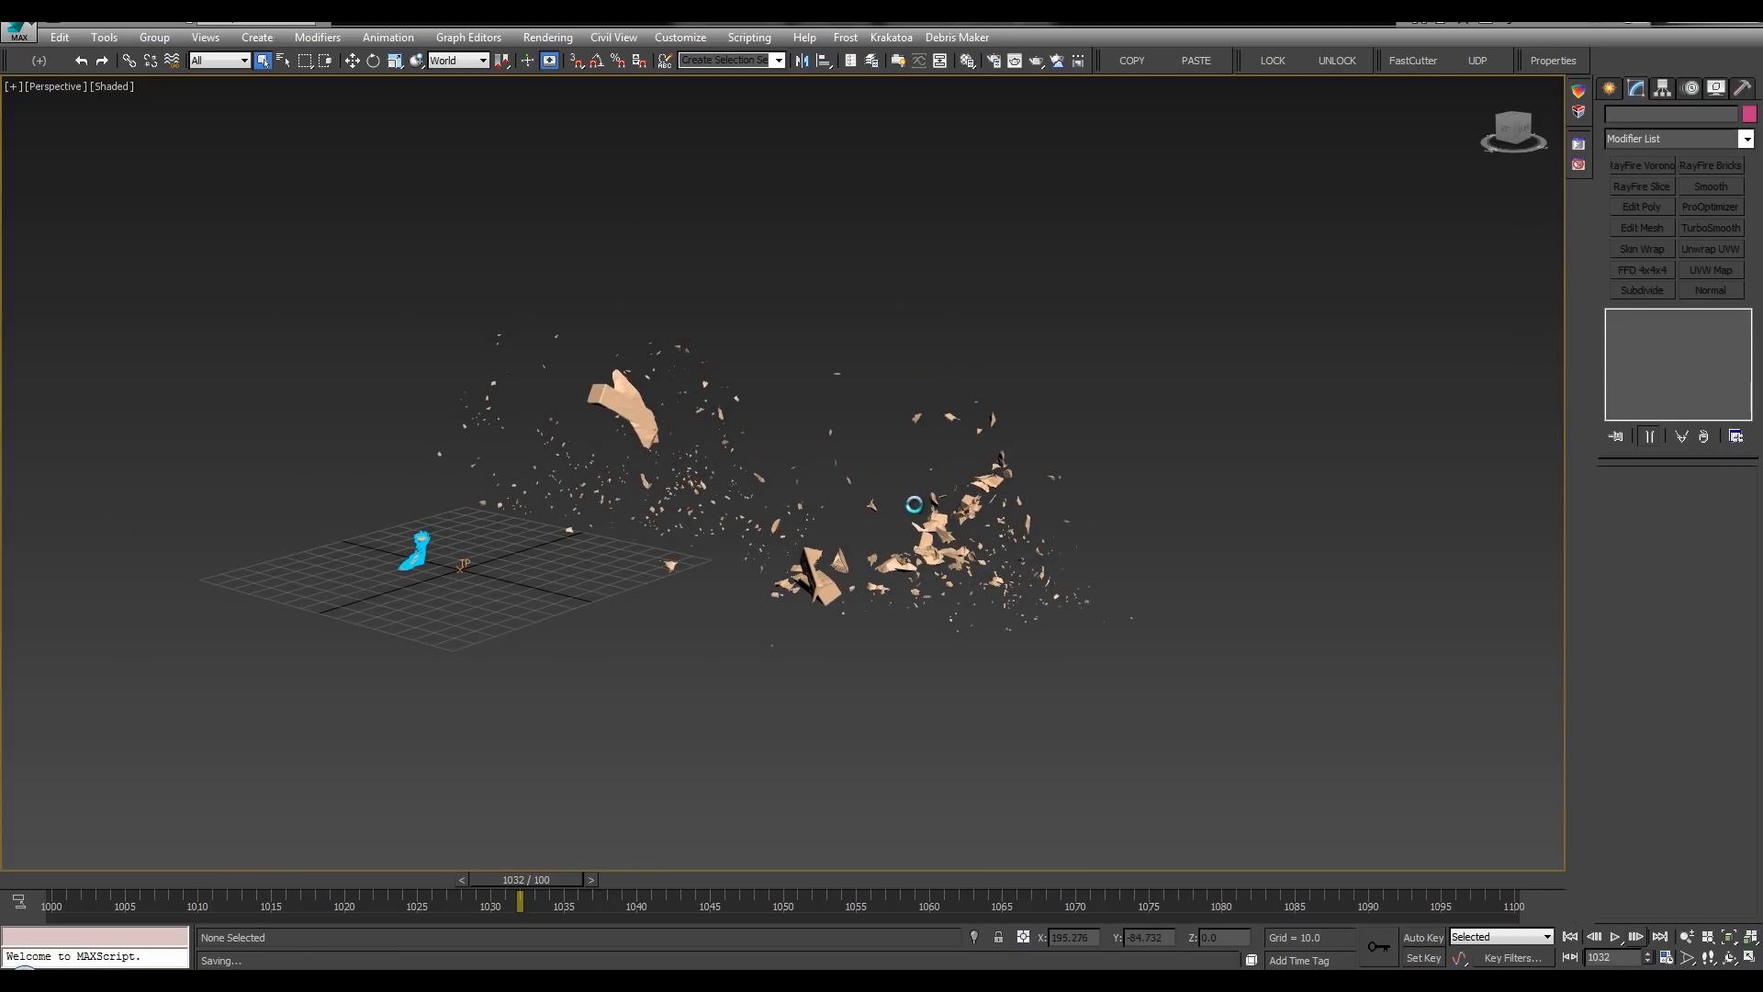
# Step: Play the rest of the simulation to check how the debris lands, and return to frame 1000
pyautogui.press('/')
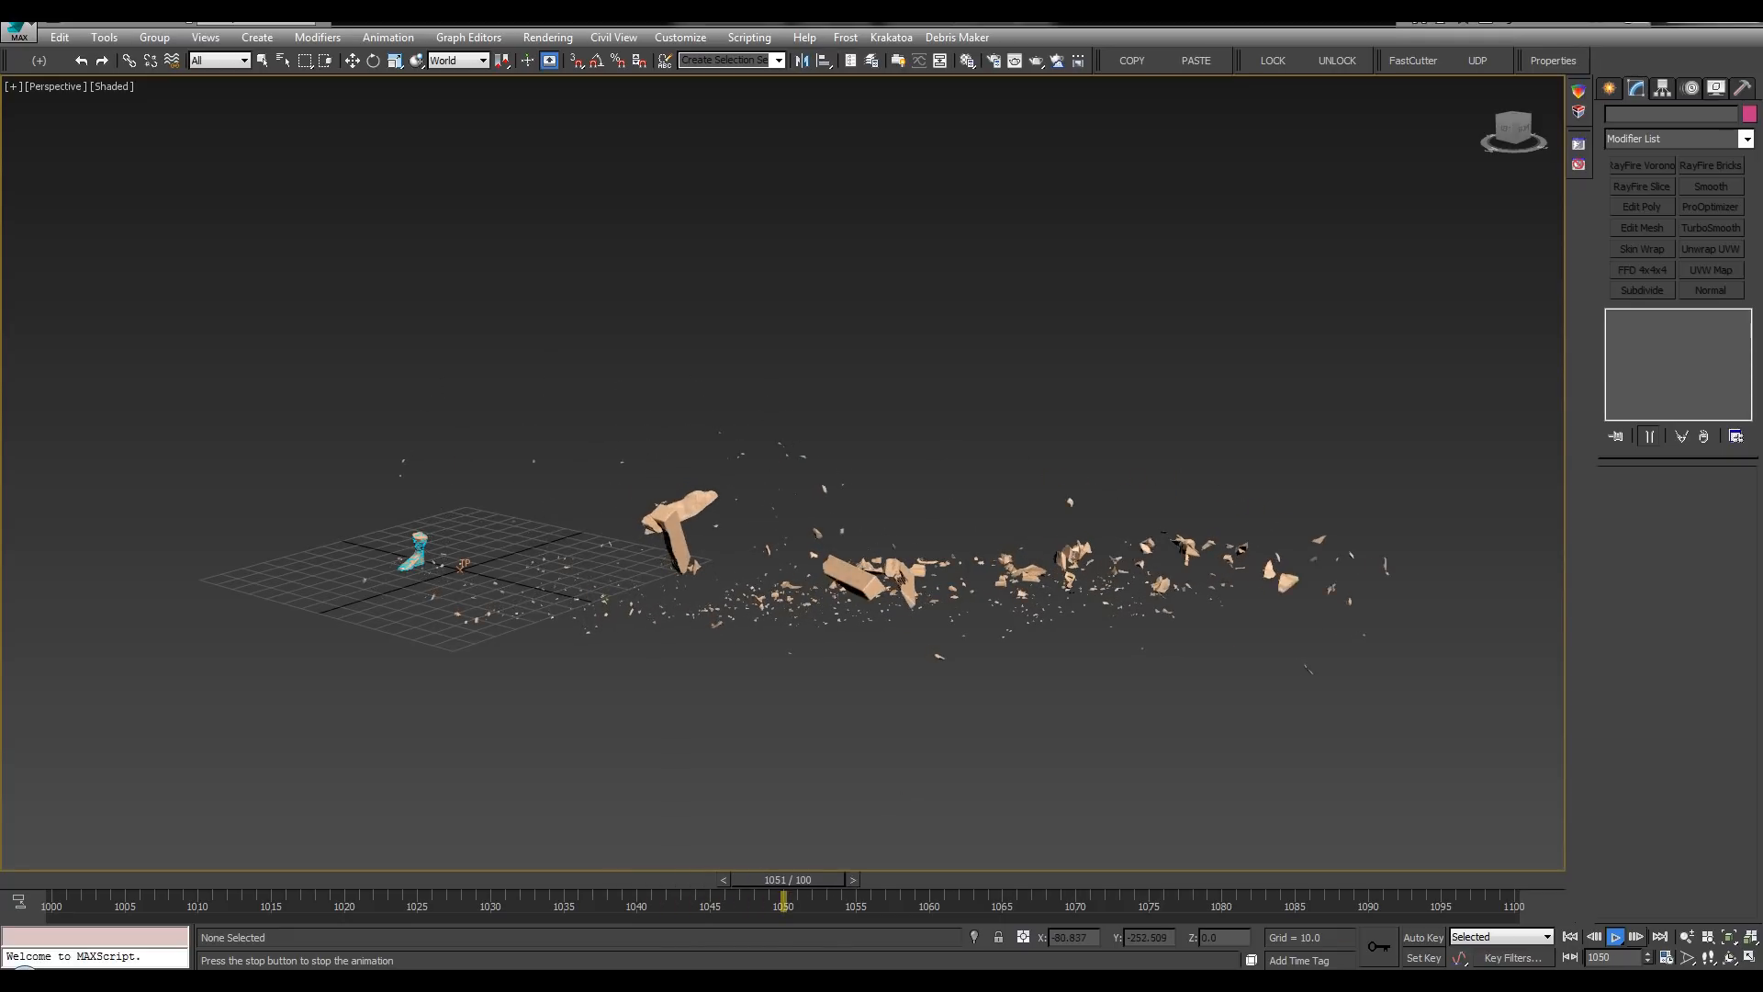
pyautogui.click(1616, 936)
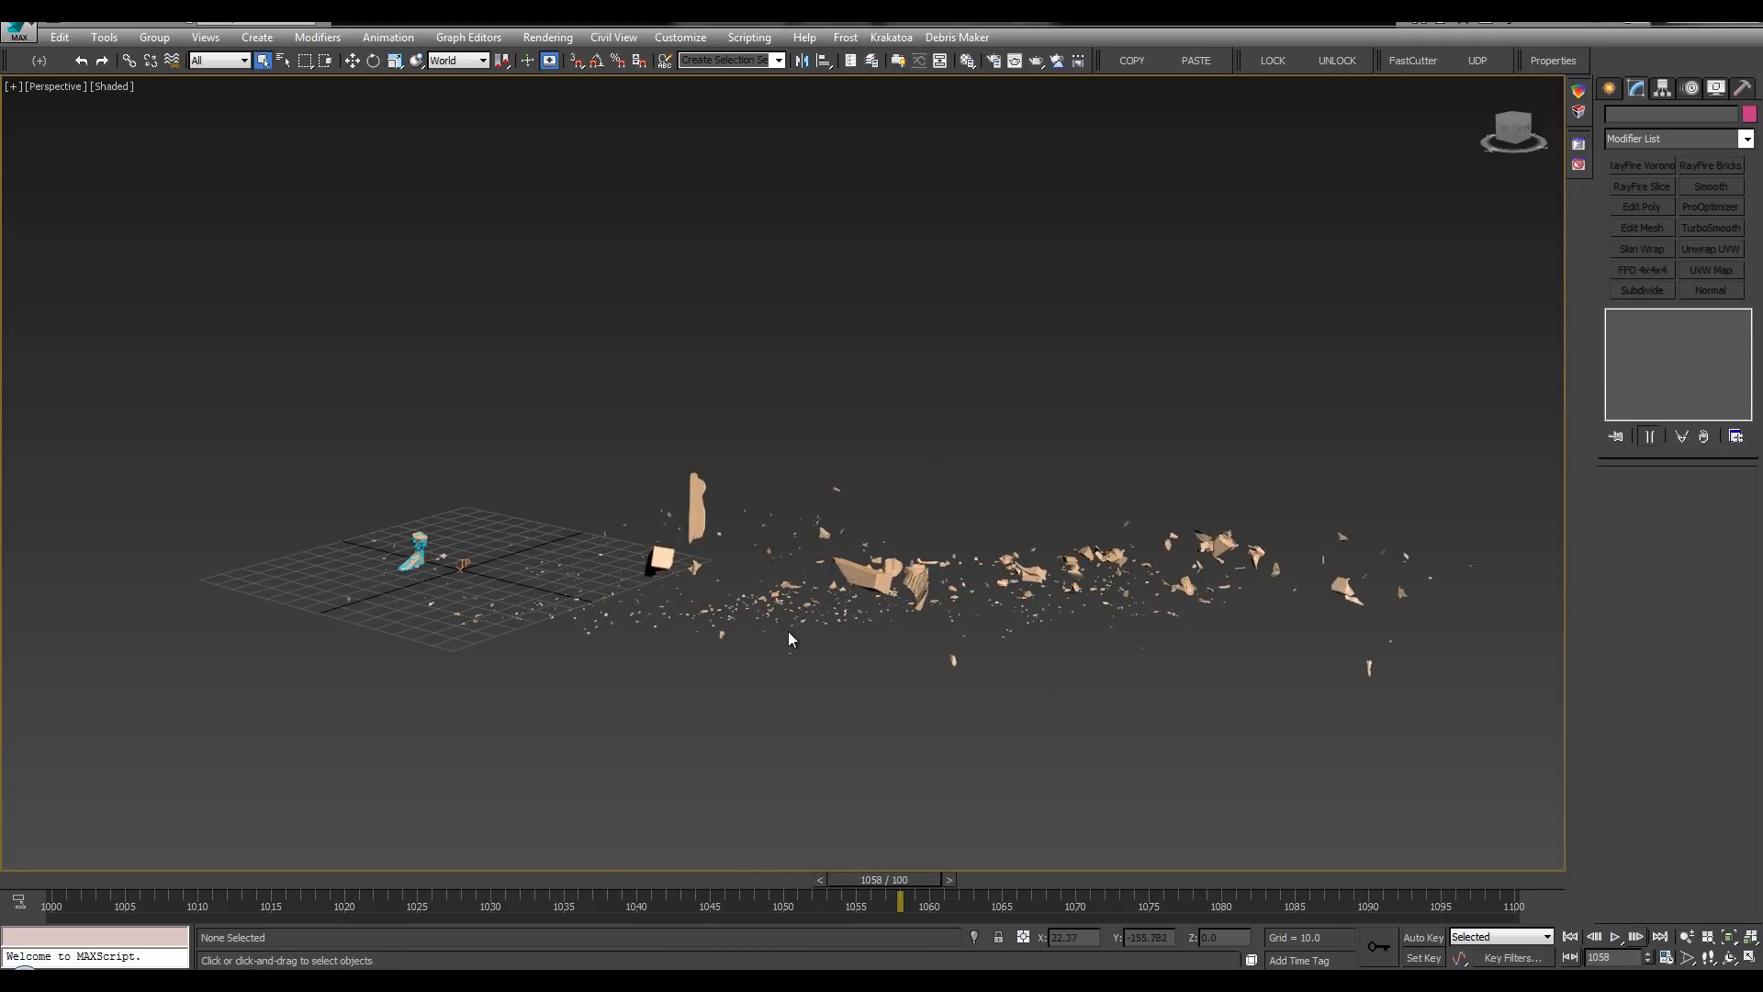
pyautogui.keyDown('alt'); pyautogui.moveTo(789, 632); pyautogui.dragTo(909, 696, button='middle'); pyautogui.keyUp('alt')
pyautogui.press('/')
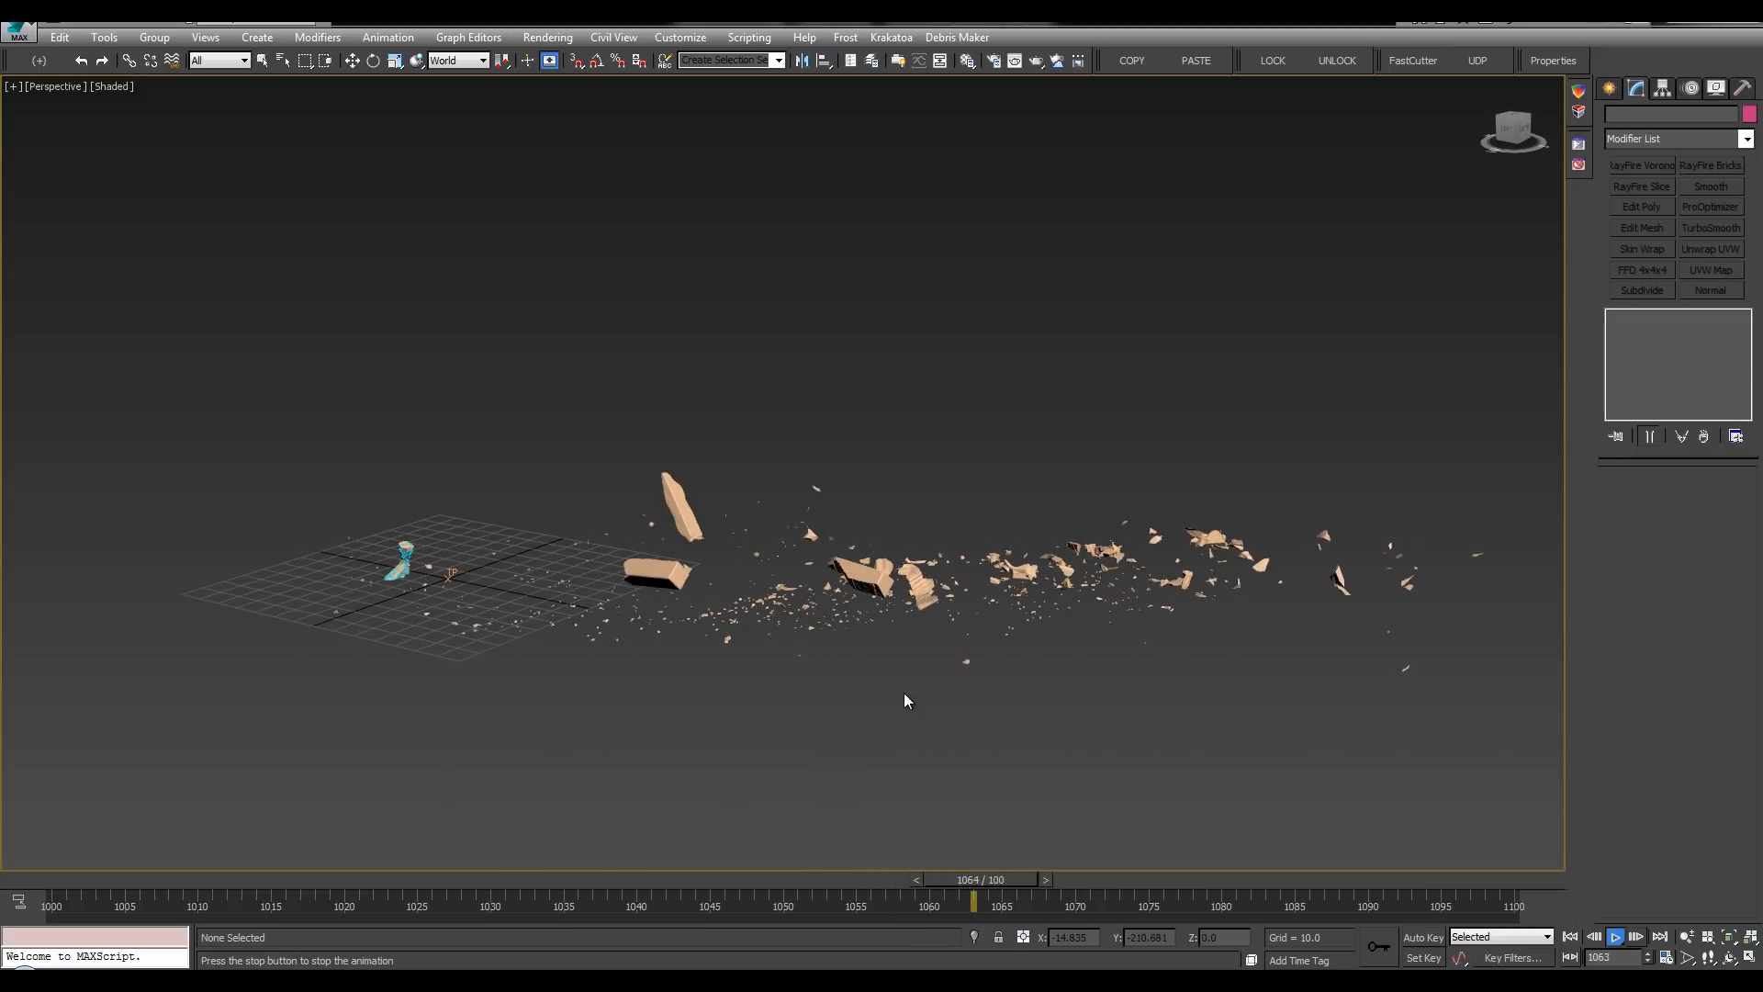
pyautogui.click(1616, 939)
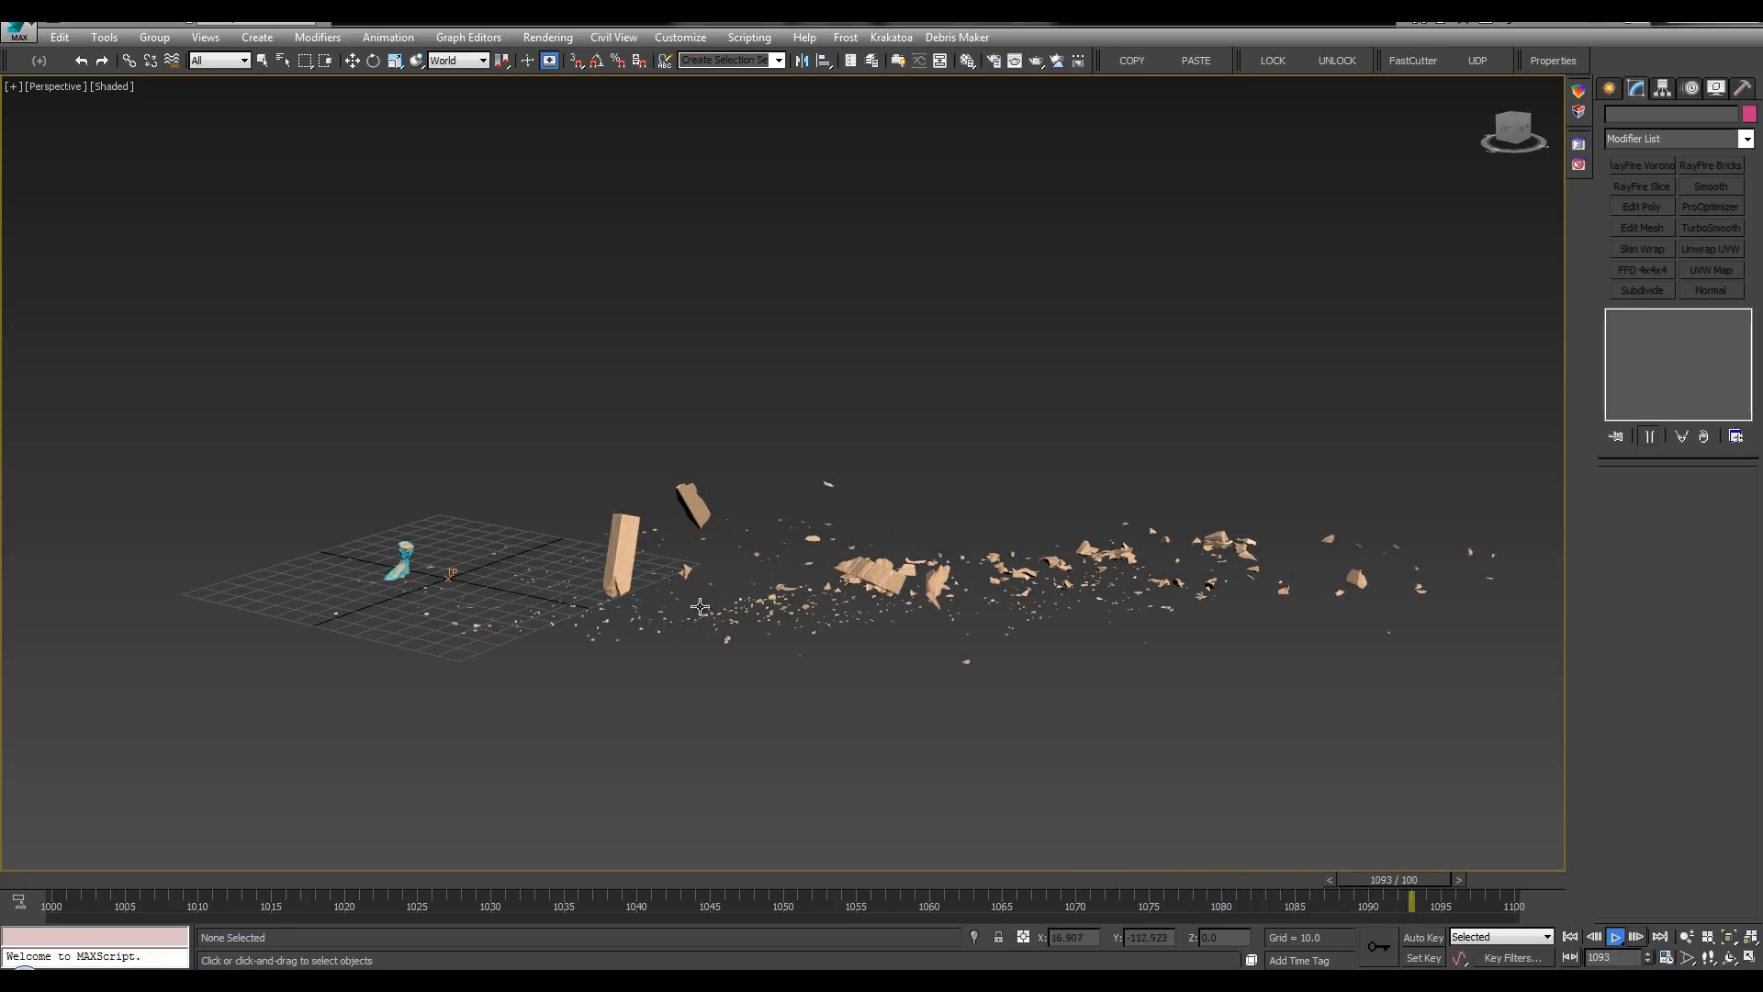
pyautogui.click(1569, 936)
# Step: Open the Layer Explorer, unhide the 01_post_hi layer and dock the explorer beside the viewport
pyautogui.moveTo(827, 358); pyautogui.dragTo(855, 366, button='middle')
pyautogui.click(872, 59)
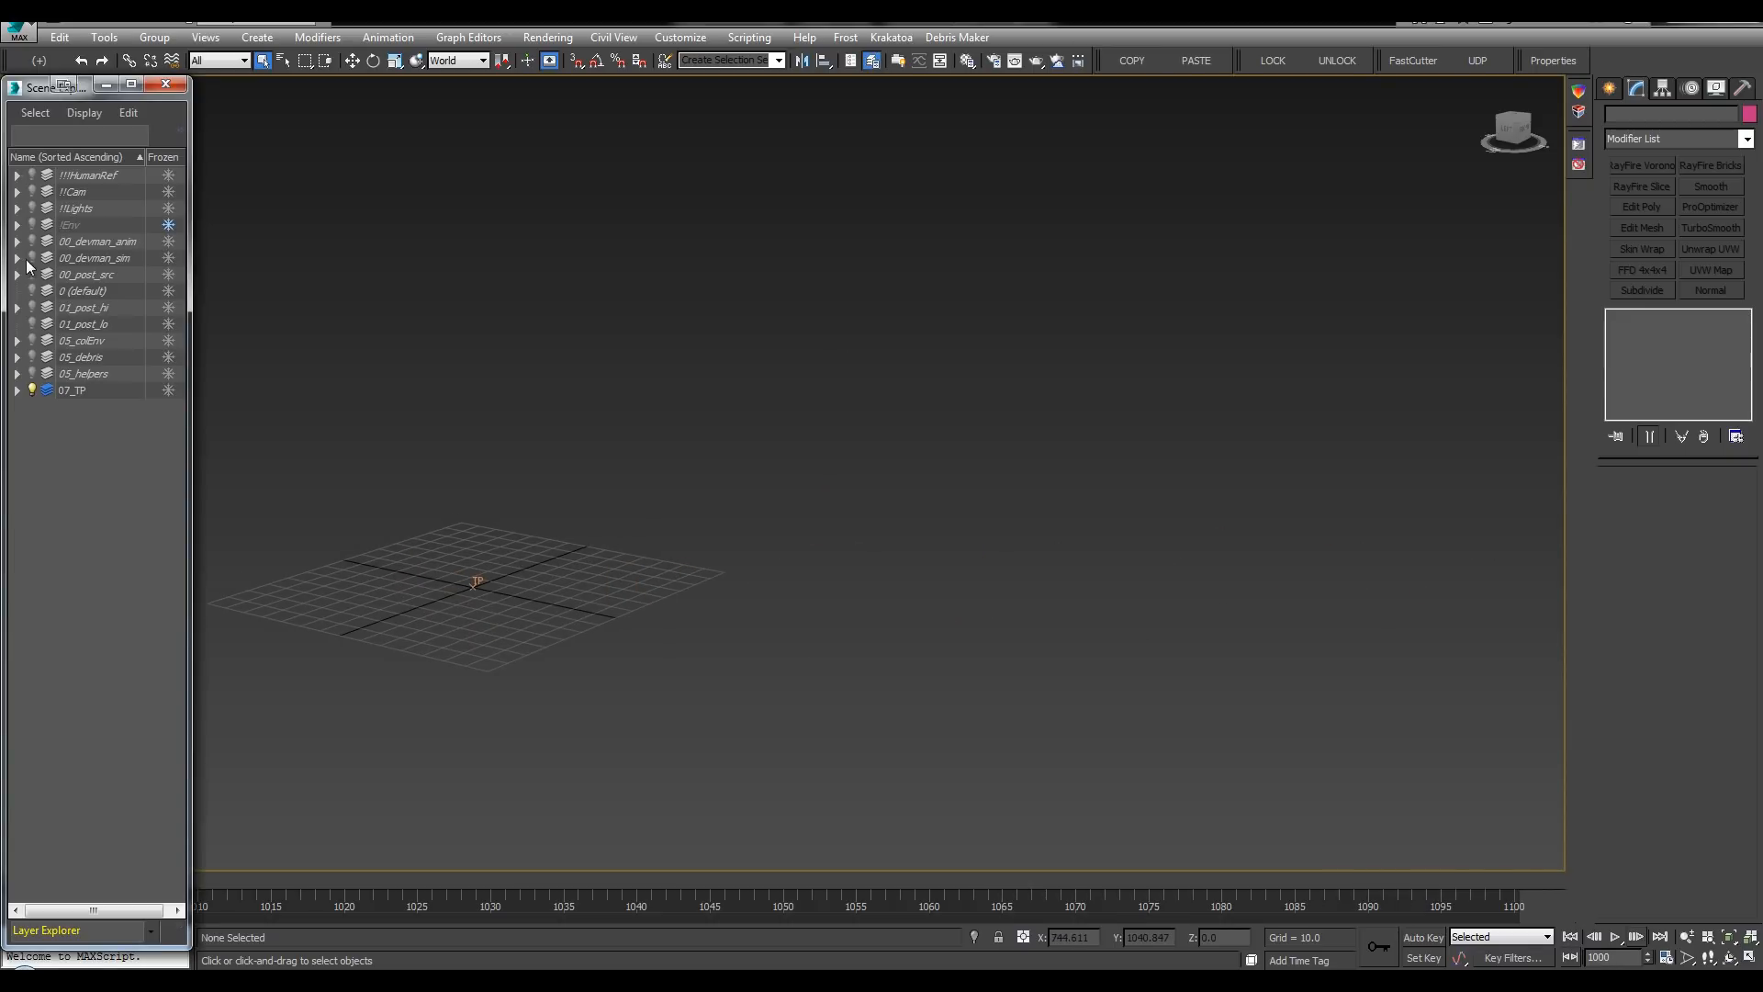
pyautogui.click(33, 307)
pyautogui.moveTo(28, 88); pyautogui.dragTo(7, 102)
# Step: Select all the 01_post_hi fragments, center their pivots to the objects and clear the selection
pyautogui.moveTo(799, 299); pyautogui.dragTo(685, 626)
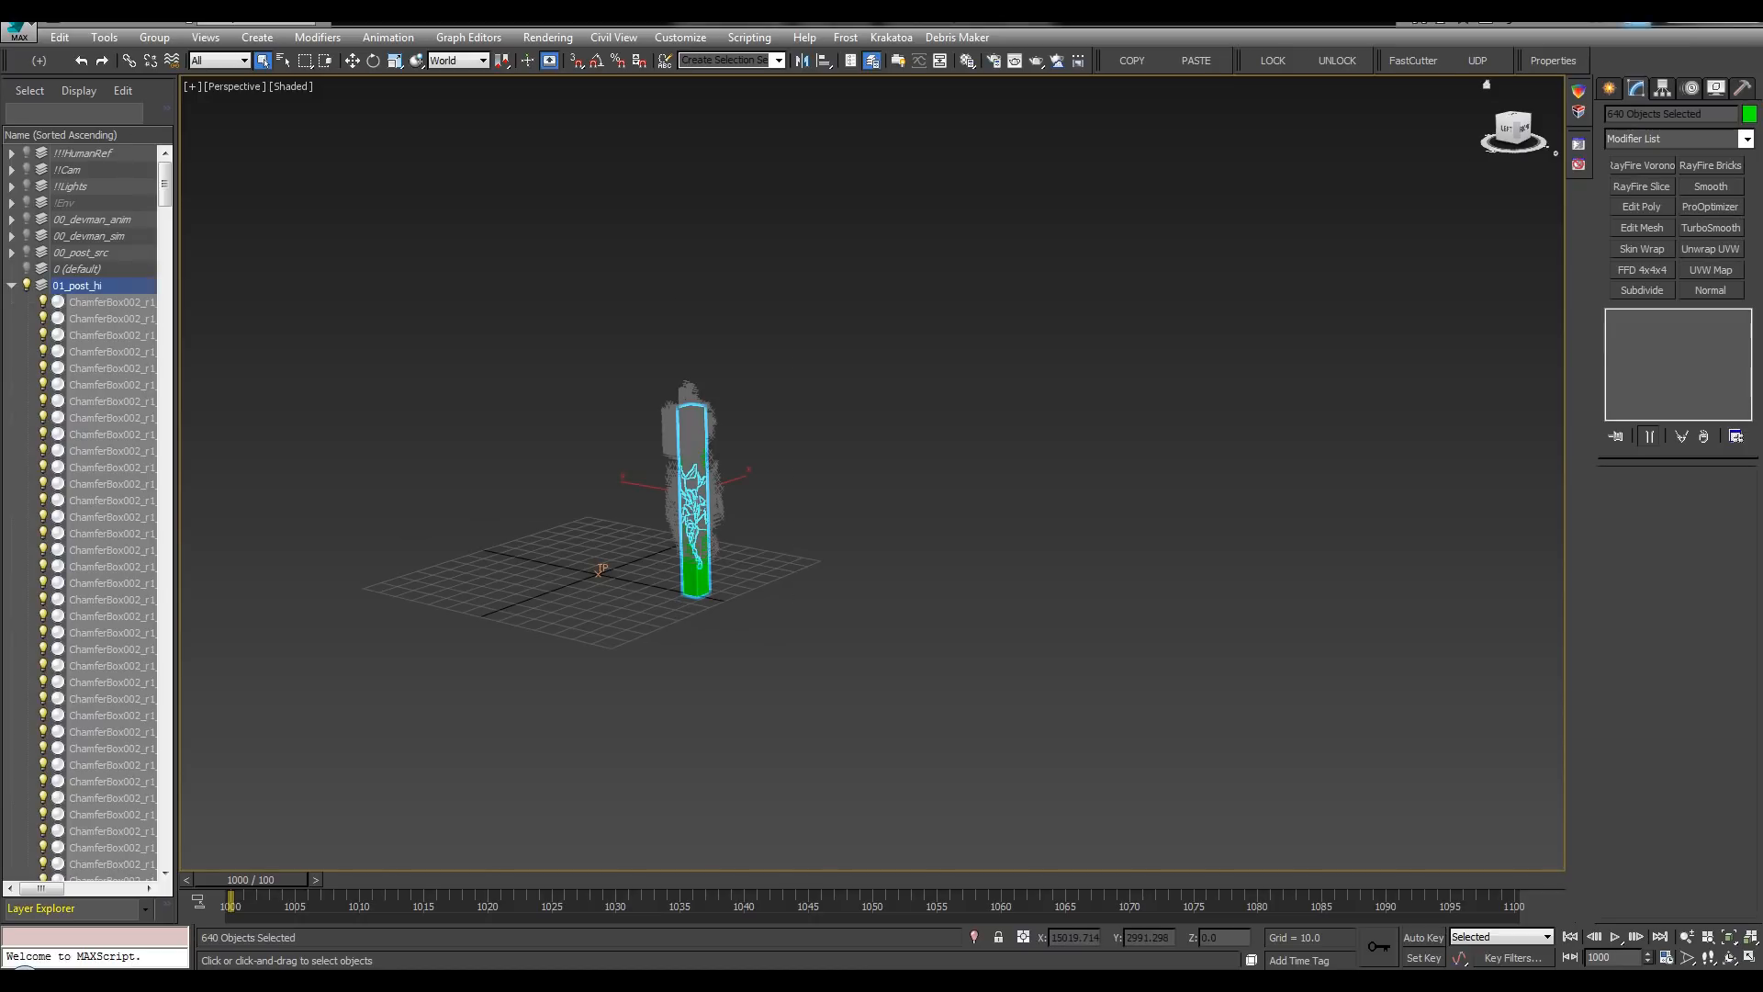
pyautogui.click(1663, 87)
pyautogui.click(1668, 204)
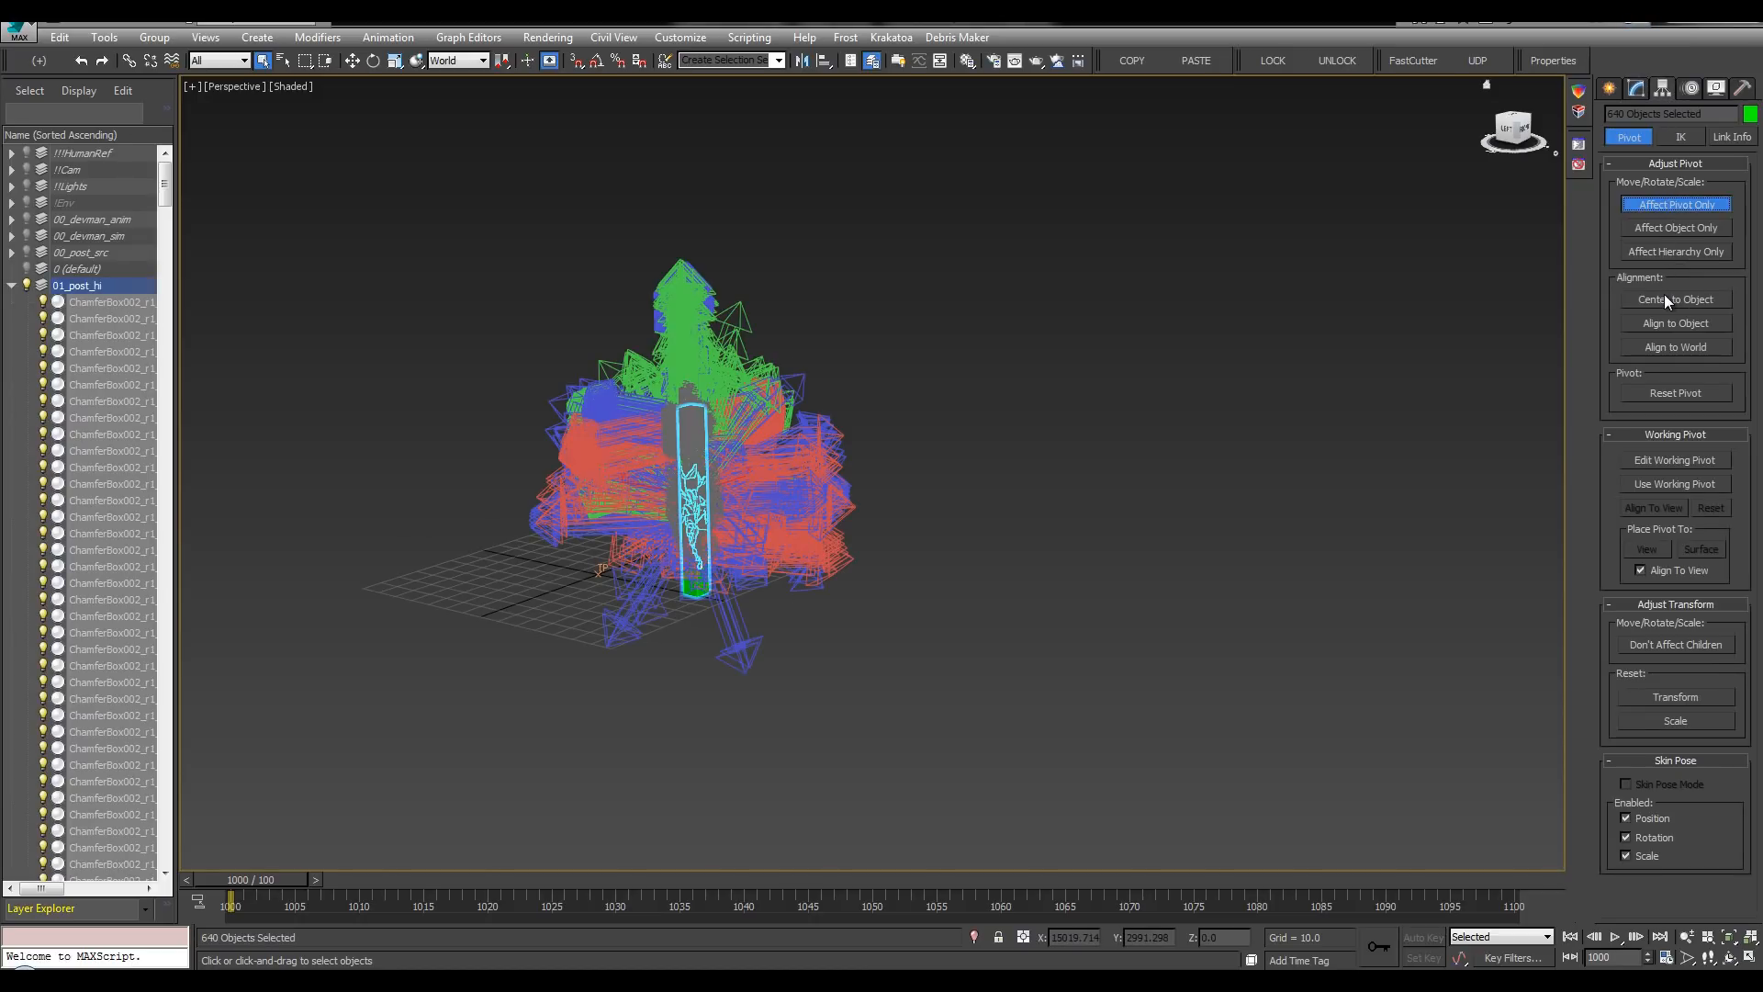
pyautogui.click(1667, 300)
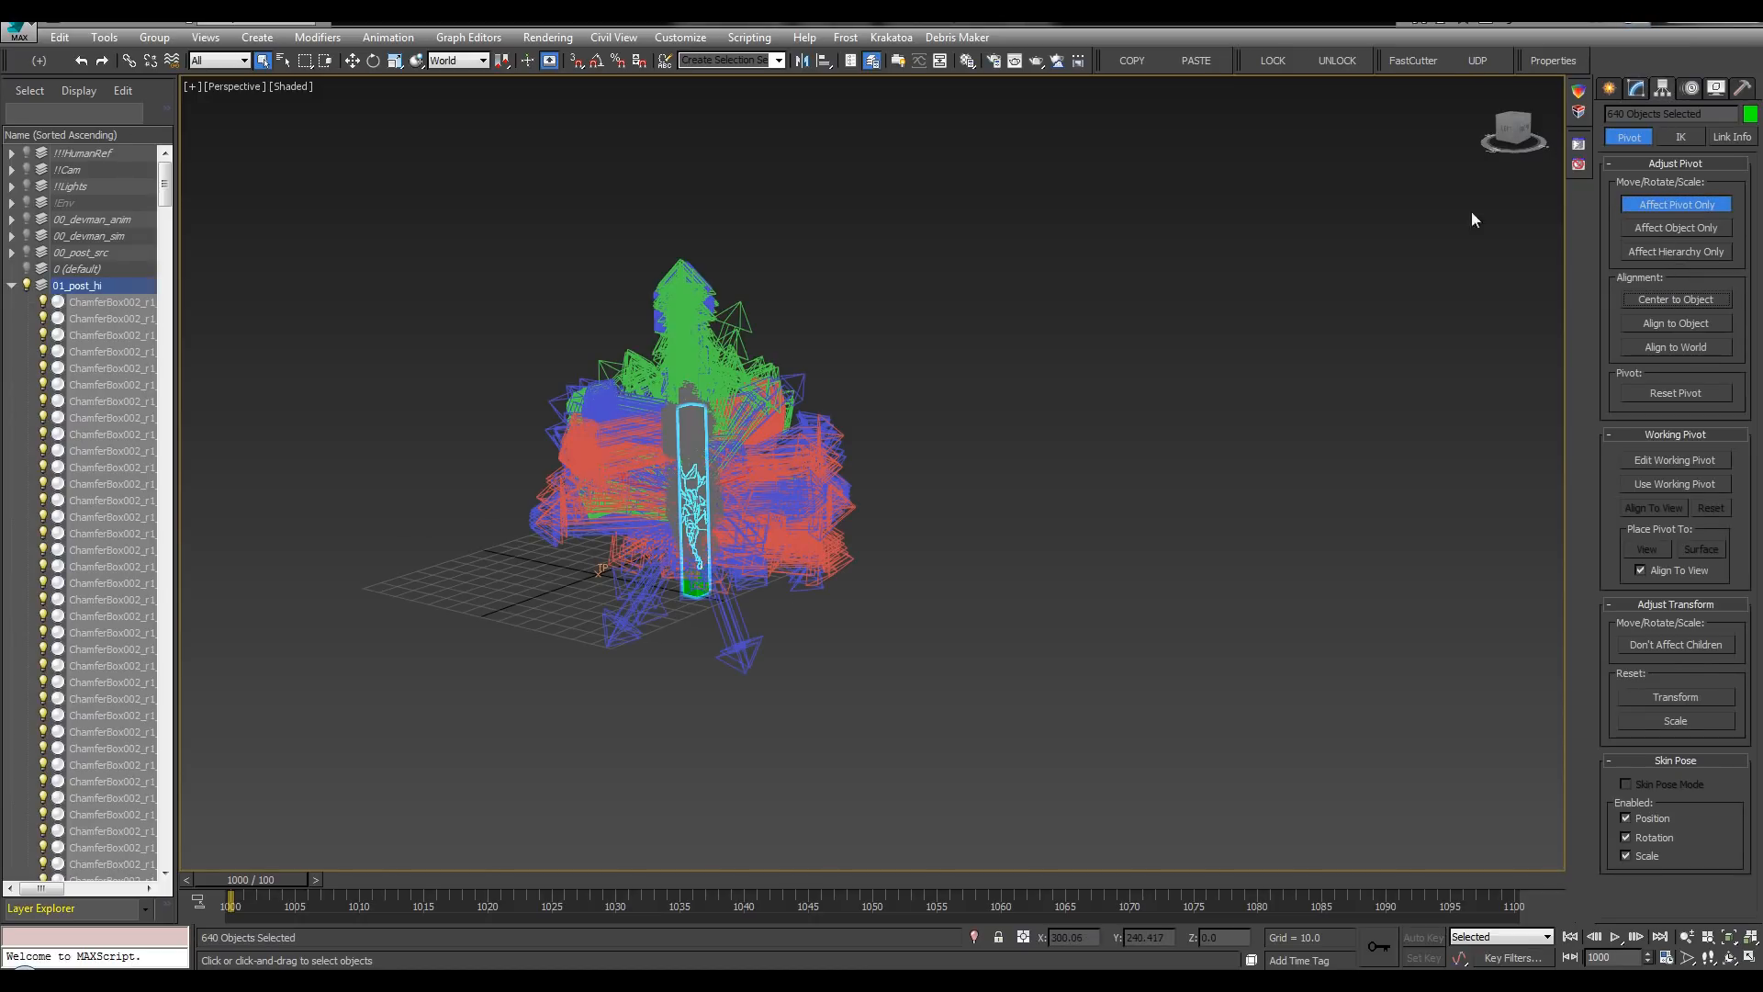
pyautogui.click(1645, 195)
pyautogui.click(1610, 88)
pyautogui.click(864, 384)
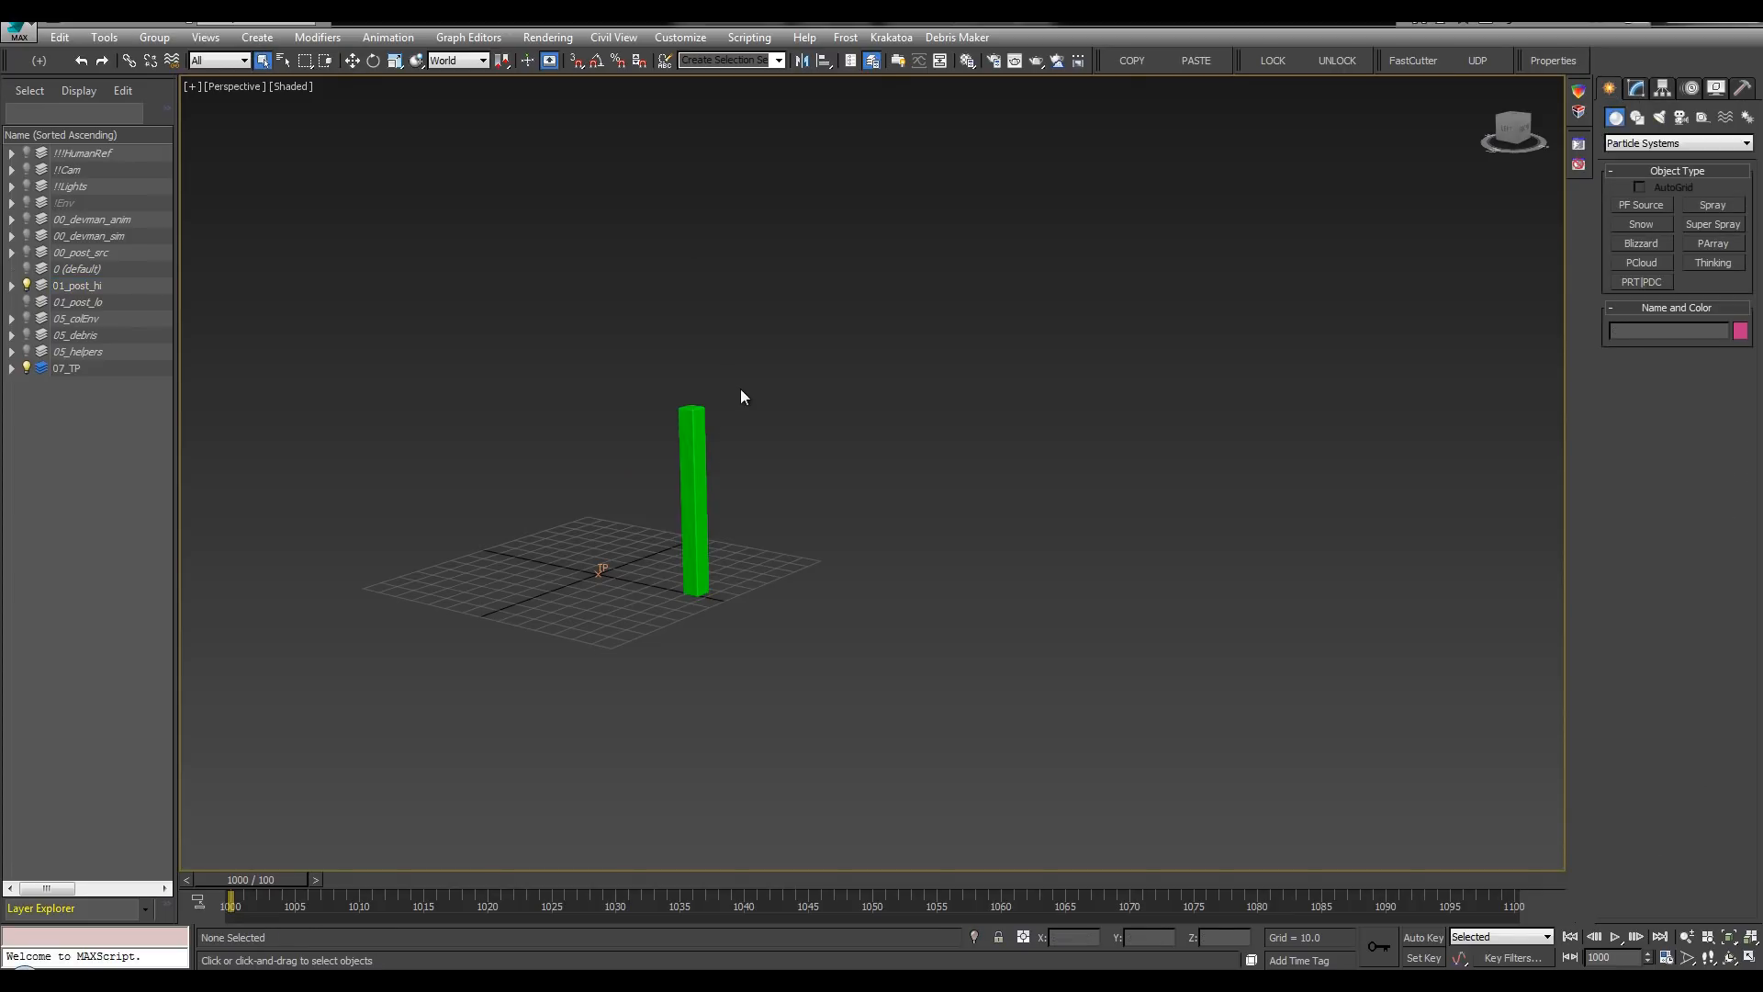
# Step: Widen the docked Layer Explorer and reopen the Thinking001 editor with the post framed beside it
pyautogui.scroll(2, 740, 368)
pyautogui.scroll(3, 677, 642)
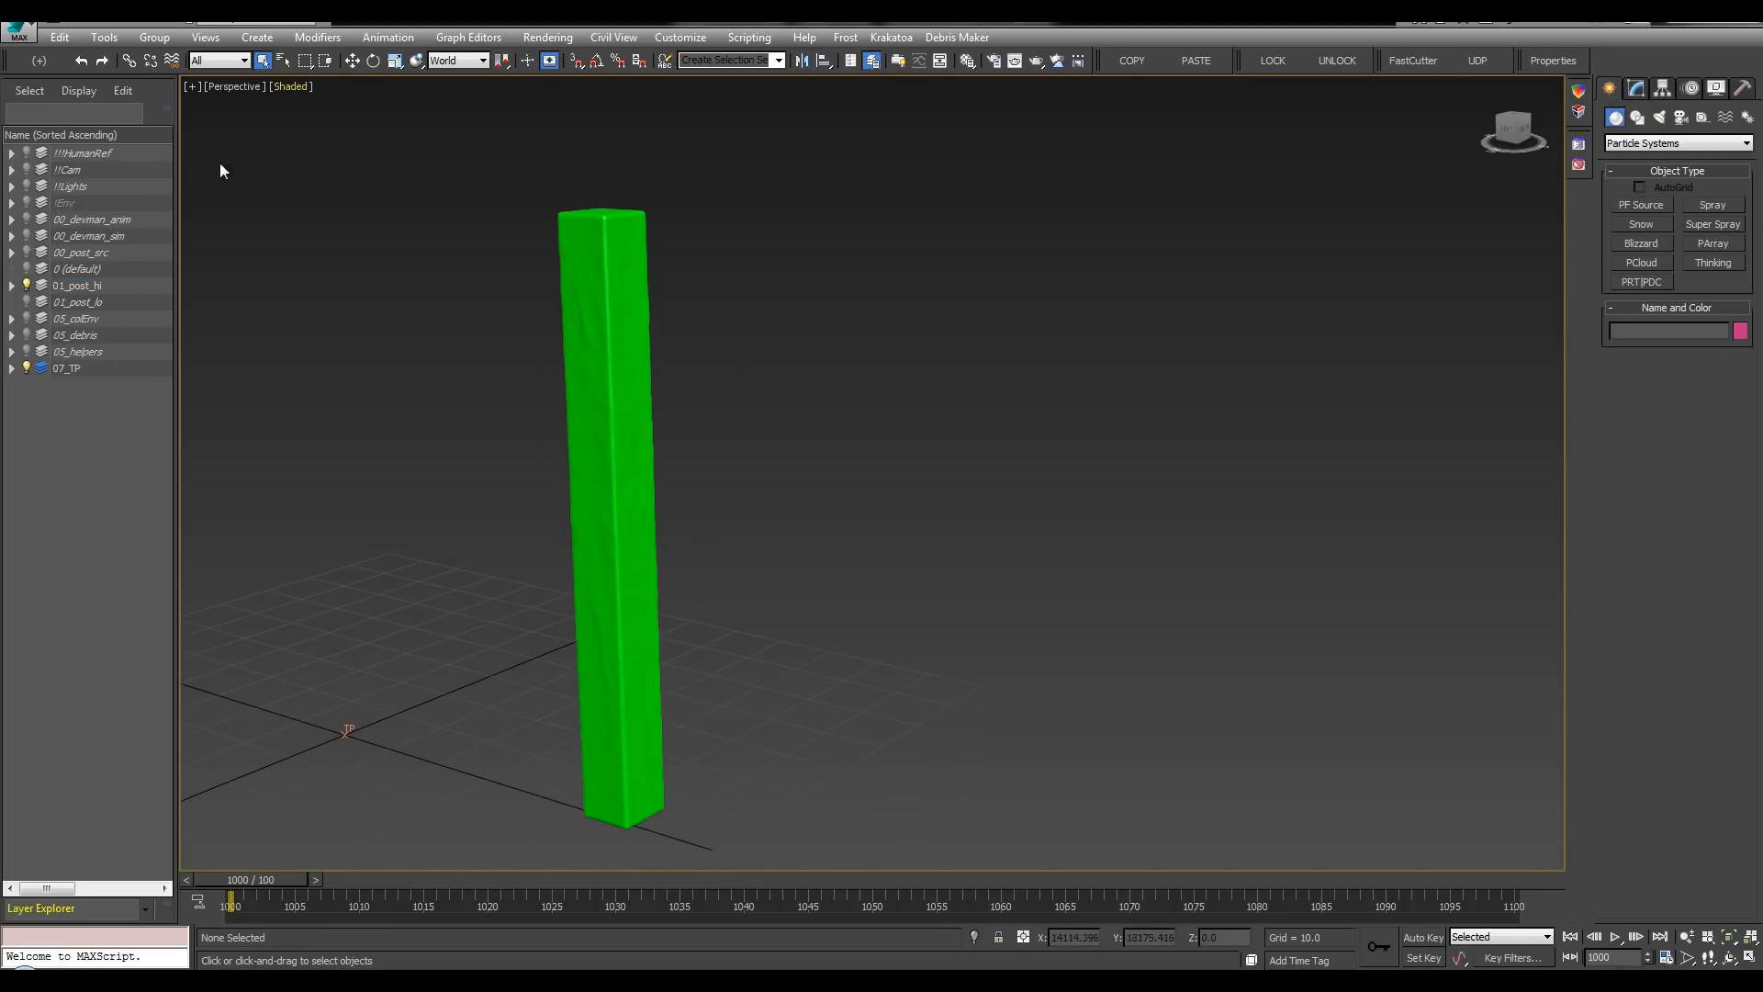
pyautogui.moveTo(211, 166); pyautogui.dragTo(211, 167)
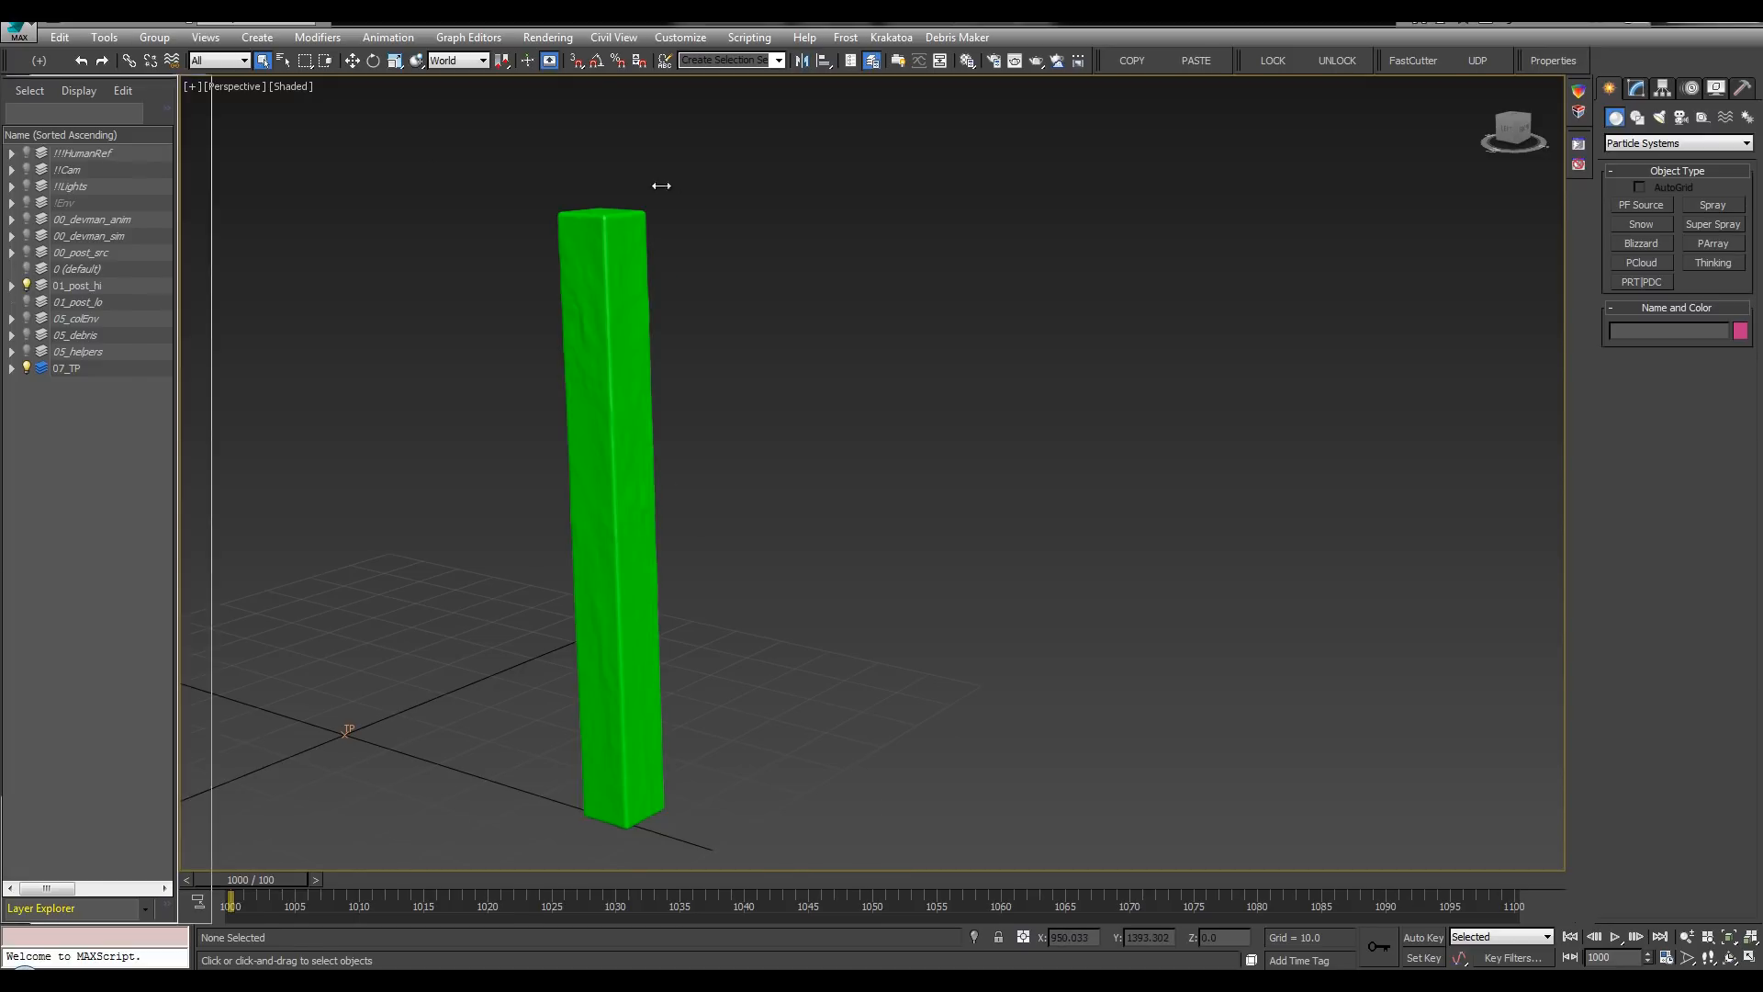
pyautogui.click(1576, 89)
pyautogui.moveTo(516, 421); pyautogui.dragTo(339, 393, button='middle')
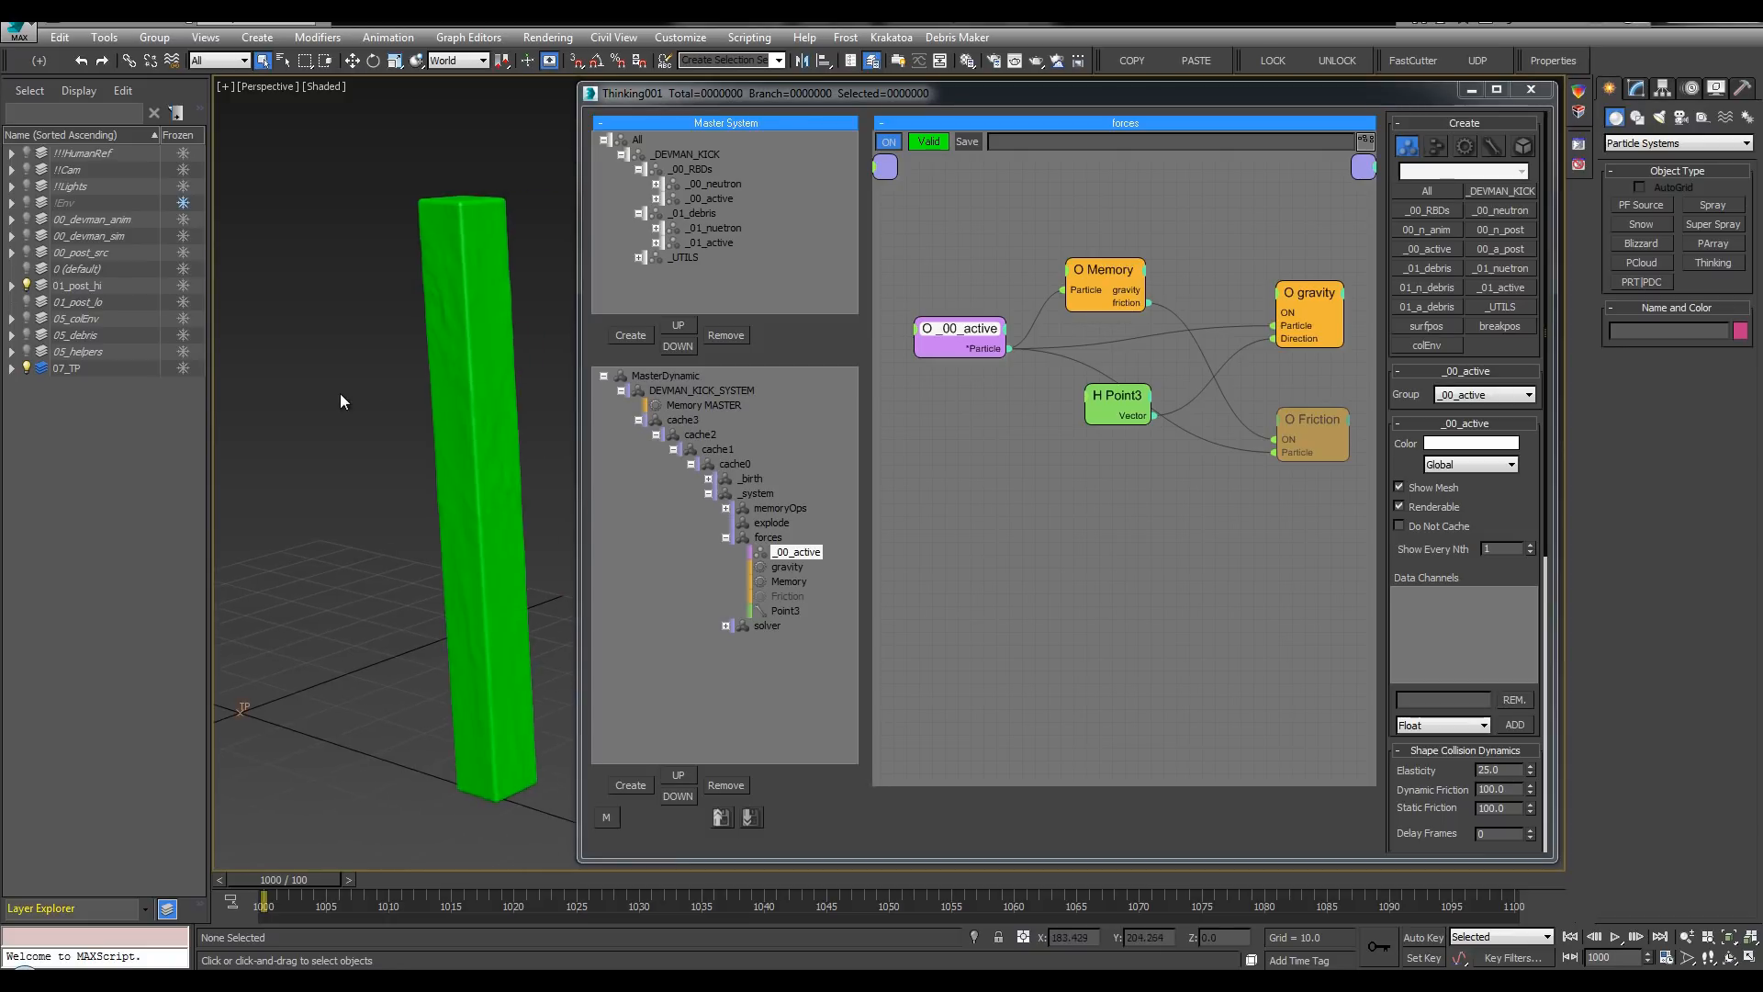
# Step: Hide the docked Layer Explorer and try Samples Per Second subsampling on MasterDynamic before returning it to Per Frame
pyautogui.hotkey('ctrl', 'x')
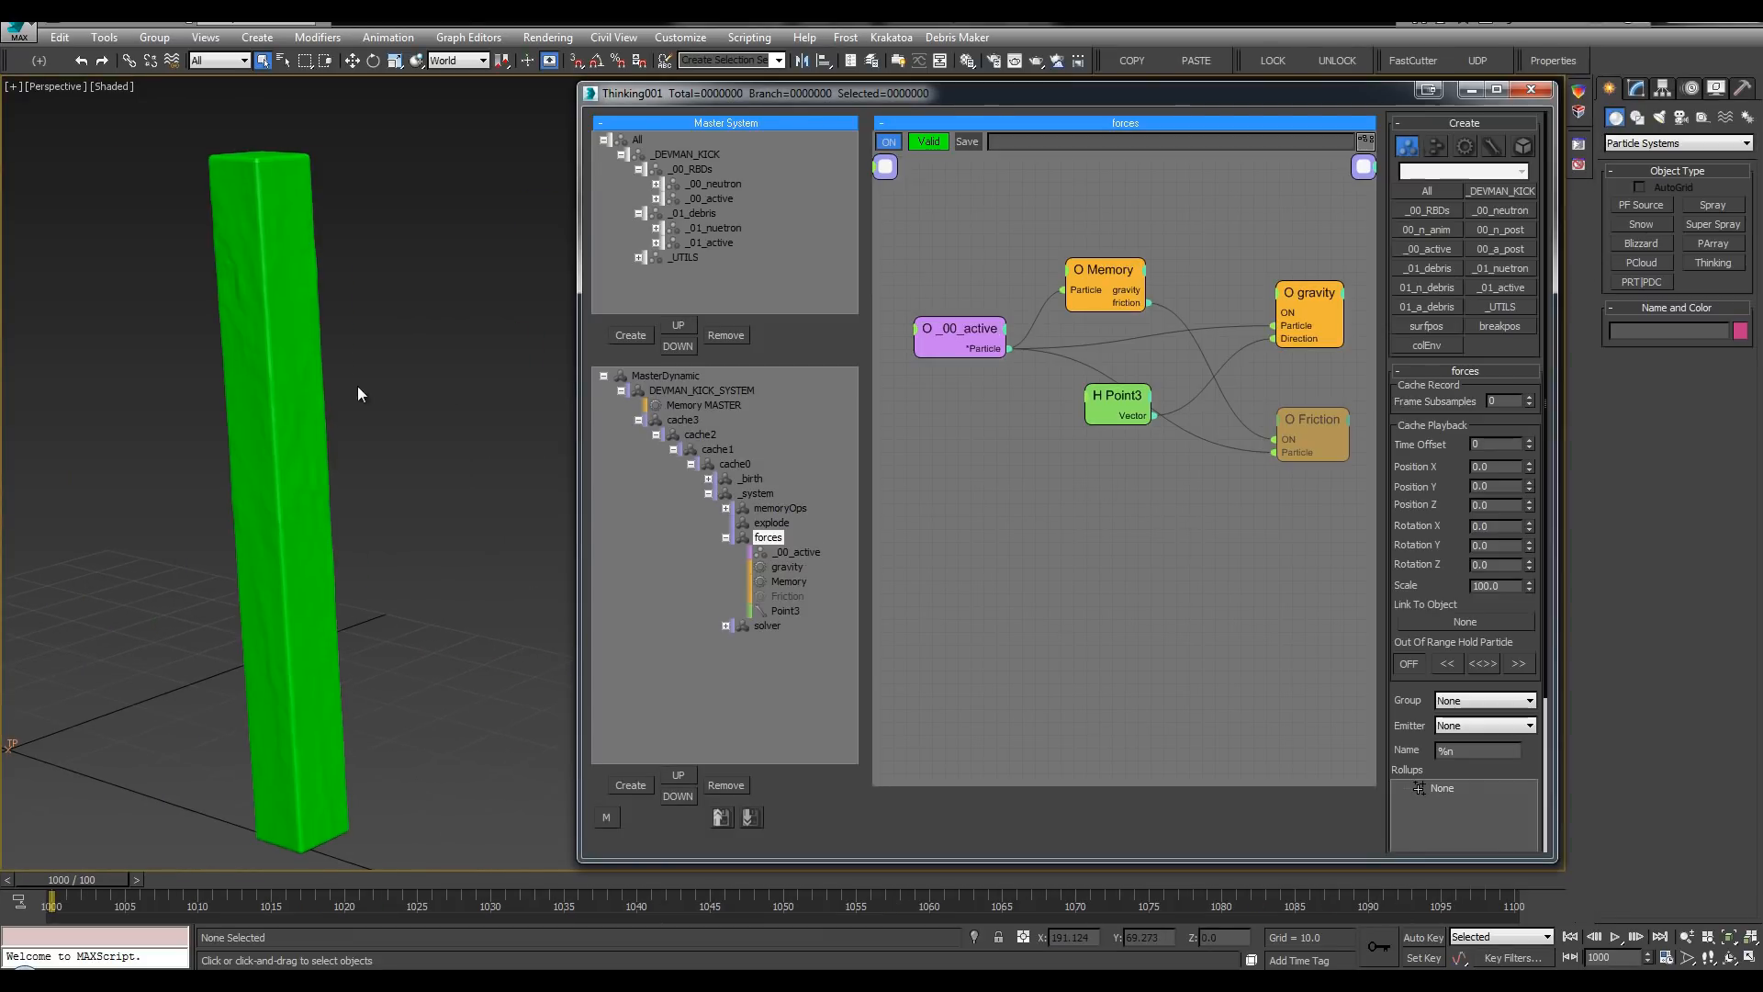
pyautogui.scroll(-3, 356, 445)
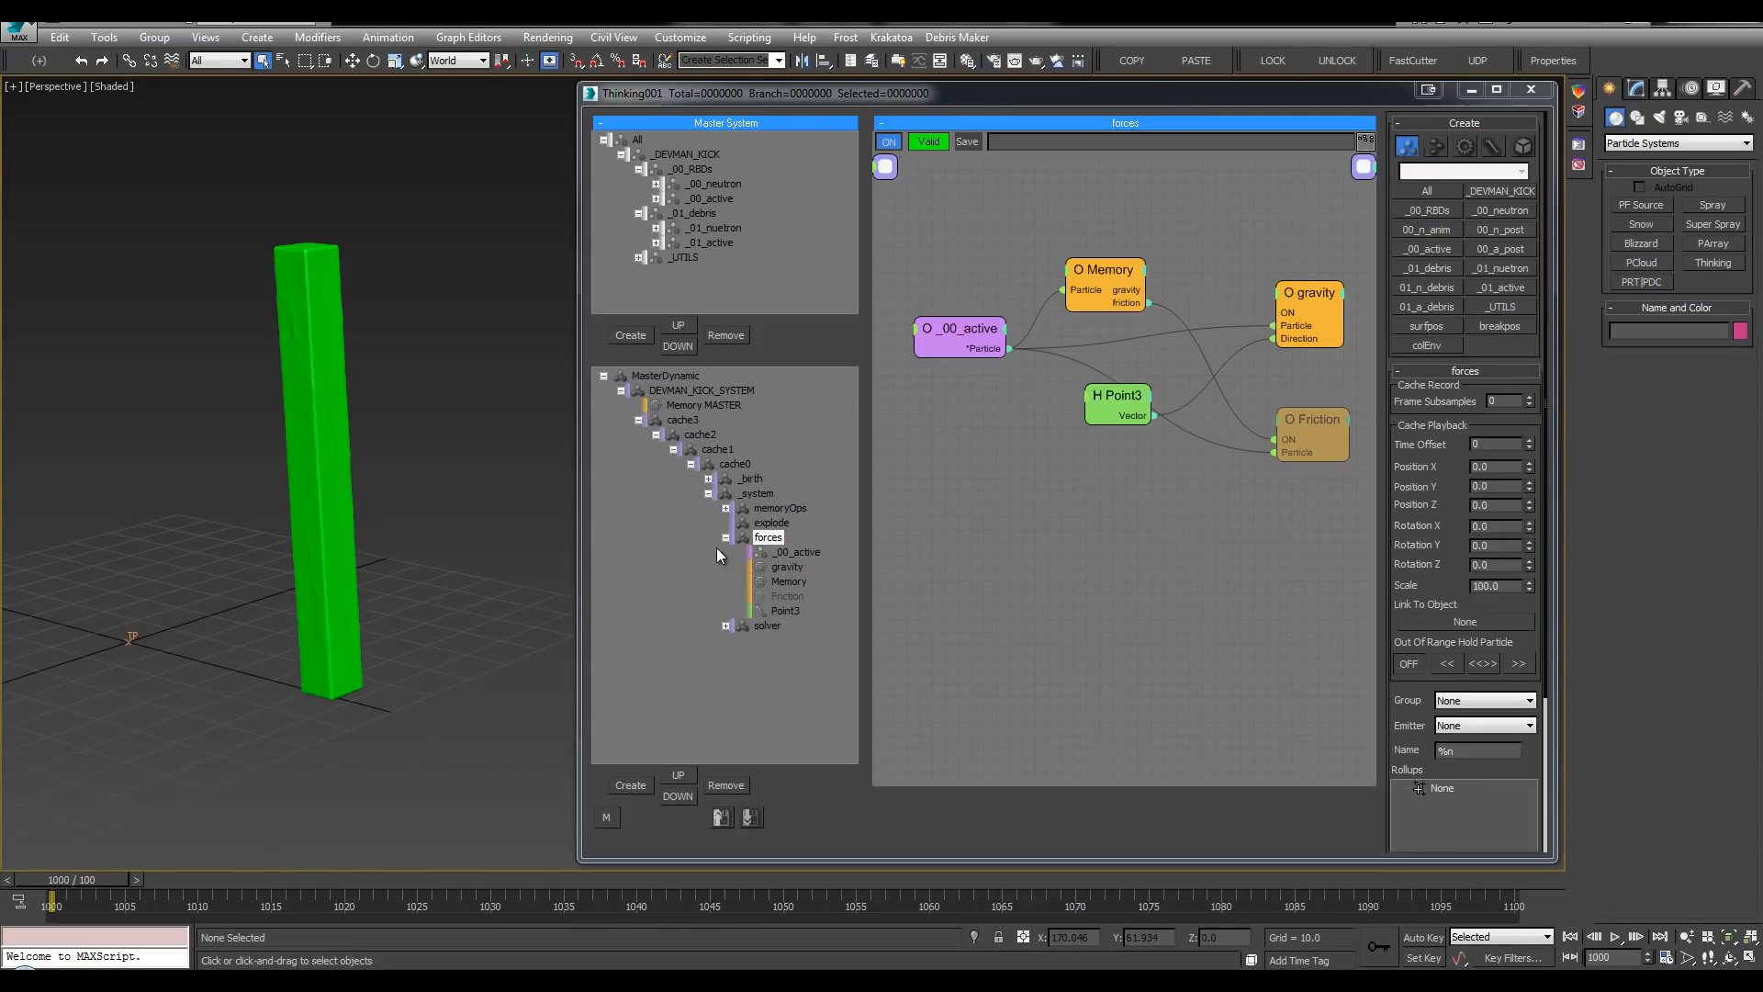
pyautogui.click(669, 376)
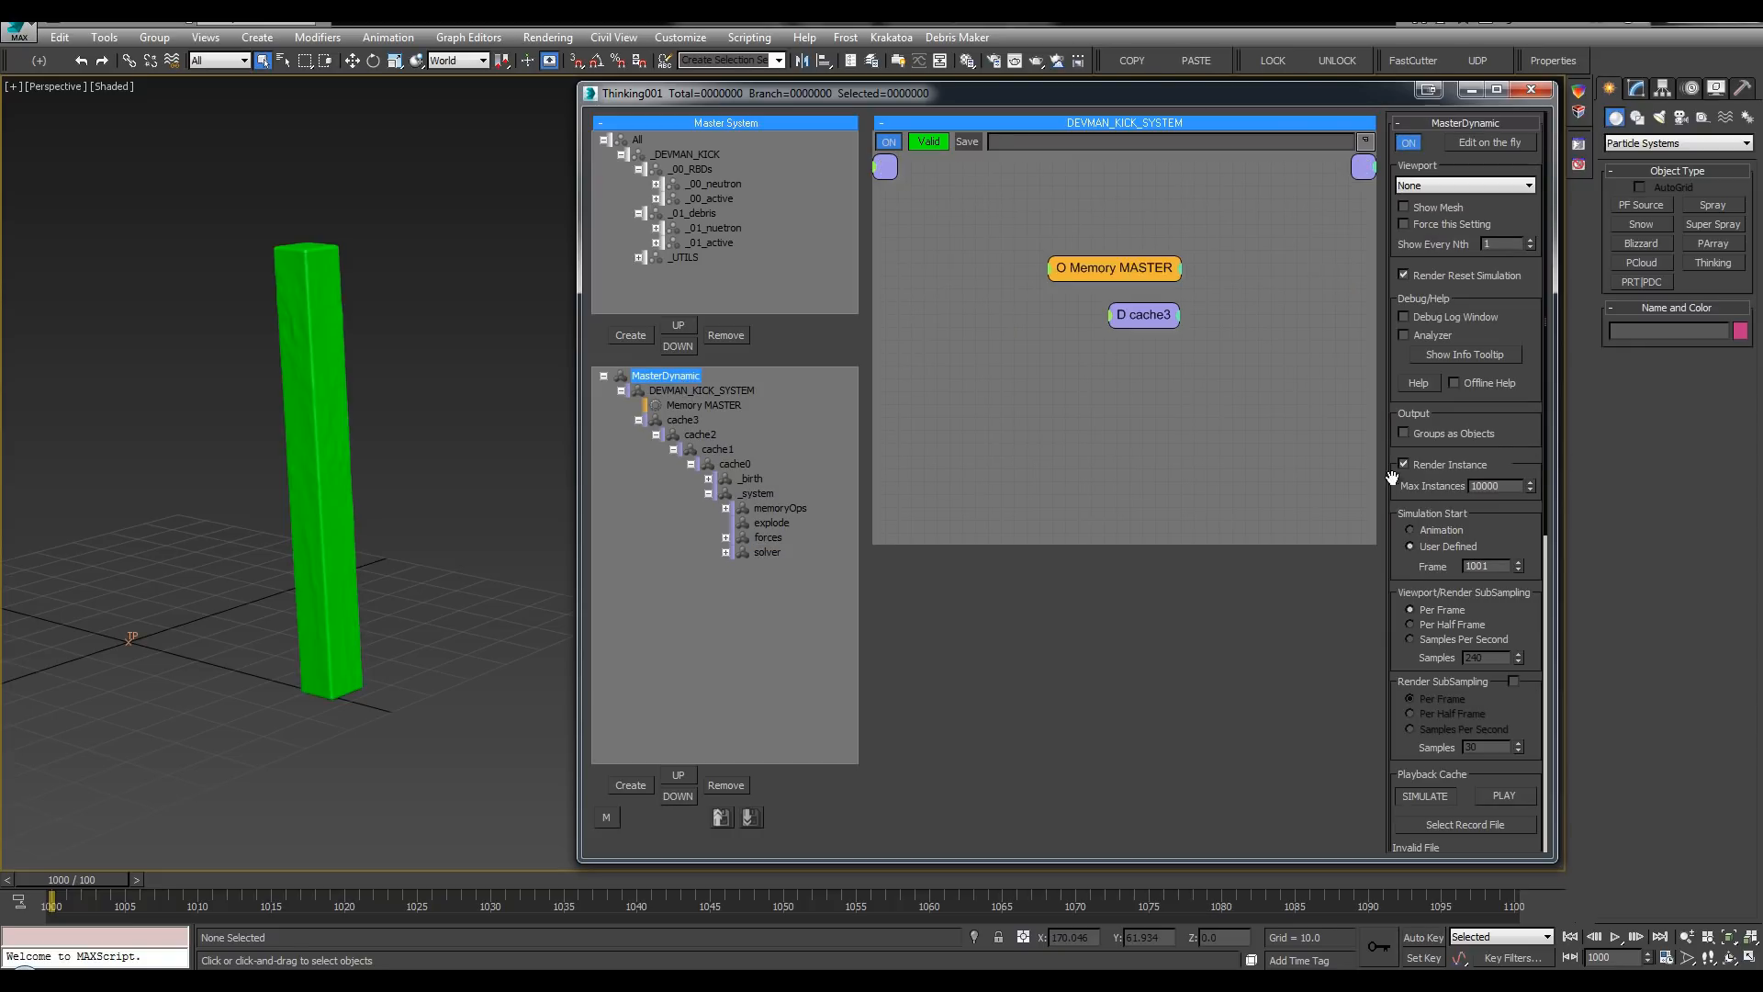
pyautogui.click(1433, 640)
pyautogui.press('Return')
pyautogui.click(1431, 608)
pyautogui.click(758, 522)
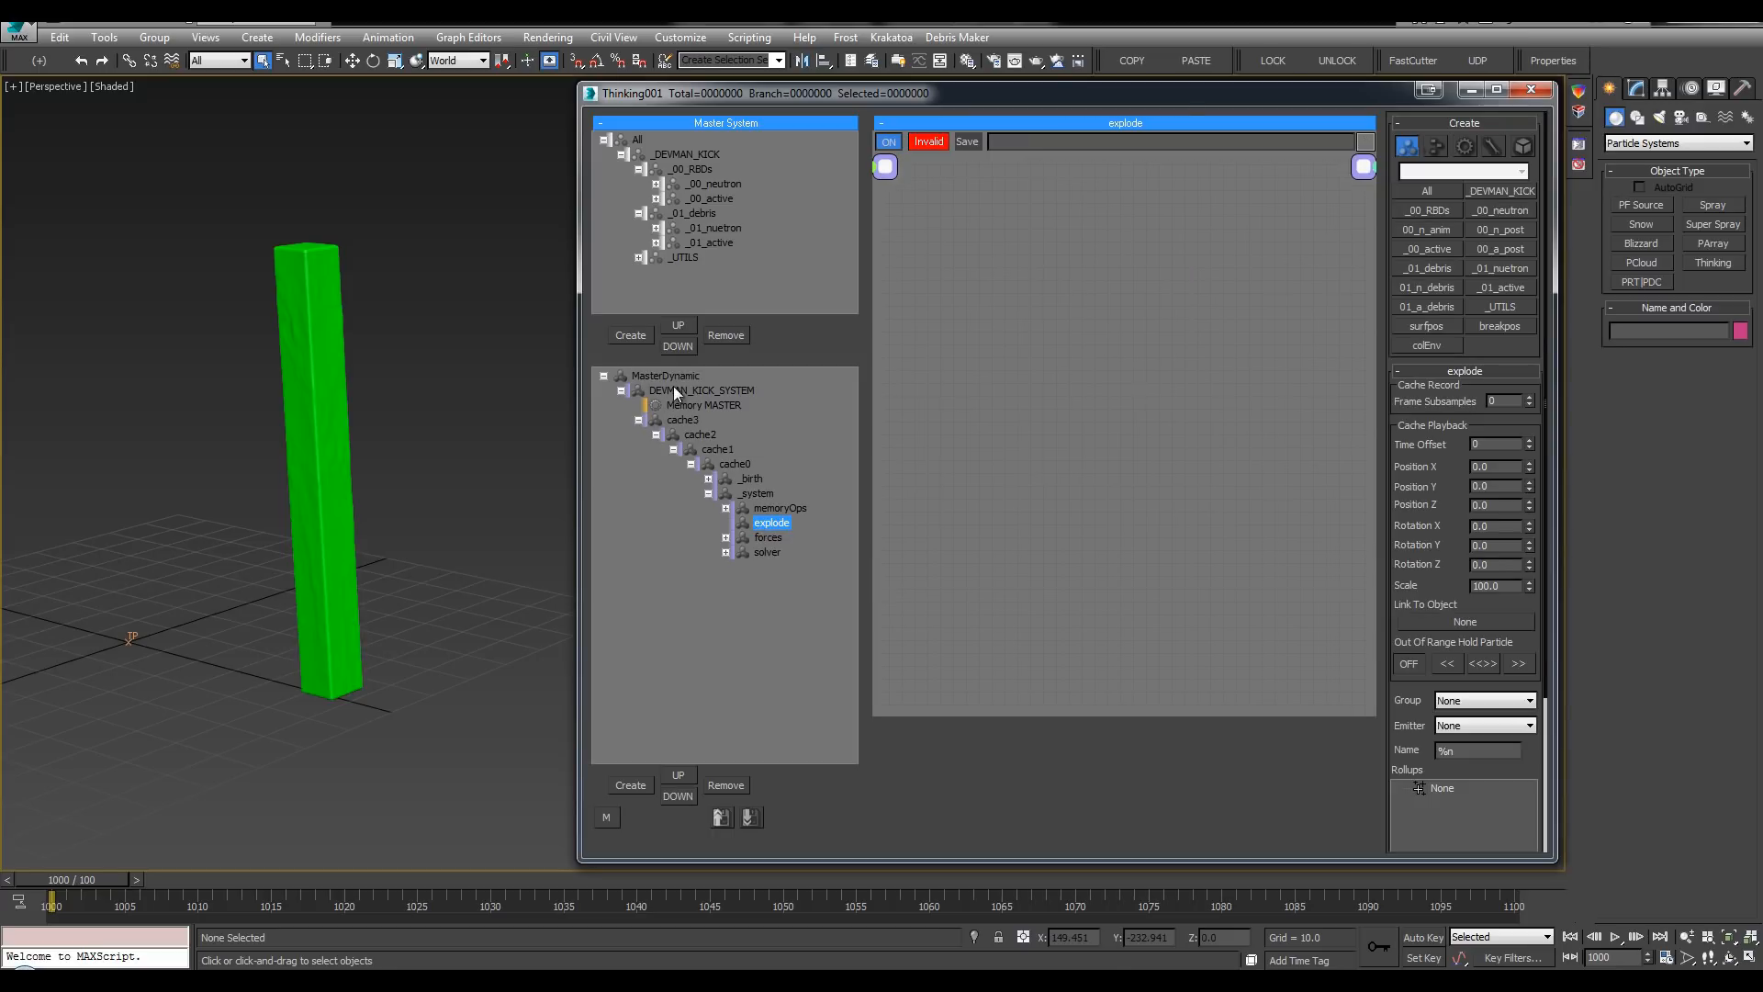
# Step: Set MasterDynamic's viewport/render subsampling to Samples Per Second with 240 samples
pyautogui.click(667, 376)
pyautogui.click(1443, 640)
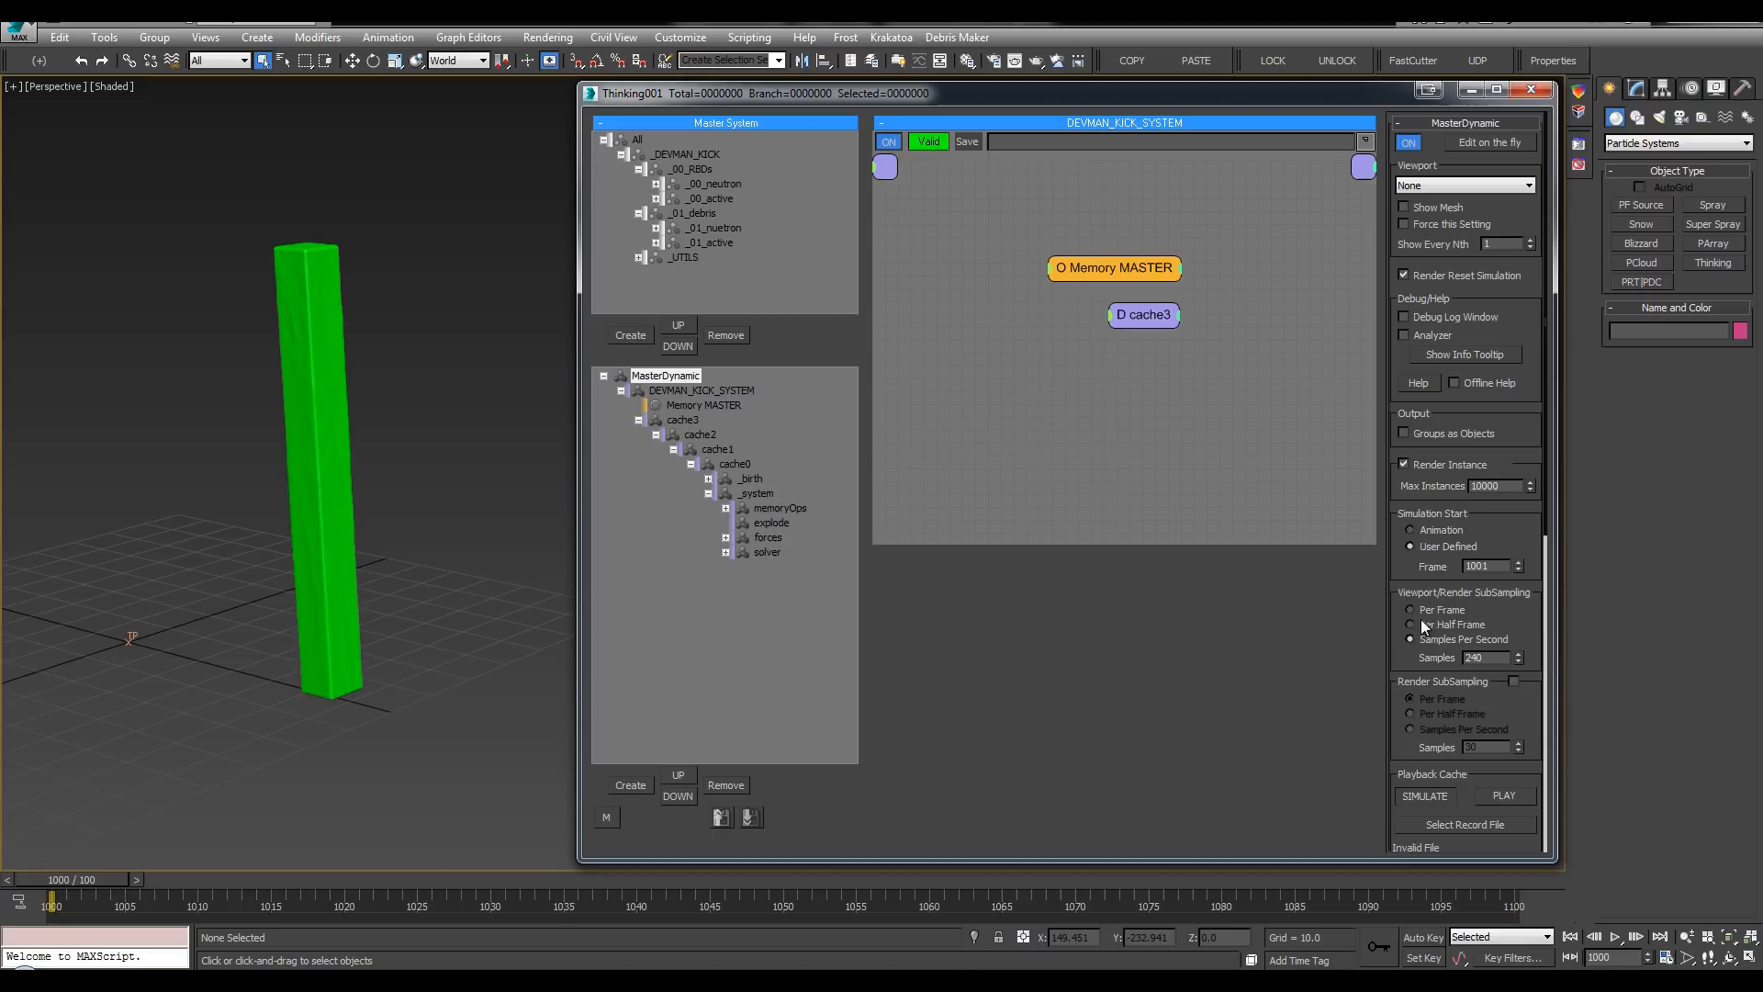
pyautogui.doubleClick(1485, 655)
pyautogui.keyDown('alt'); pyautogui.moveTo(498, 373); pyautogui.dragTo(464, 402, button='middle'); pyautogui.keyUp('alt')
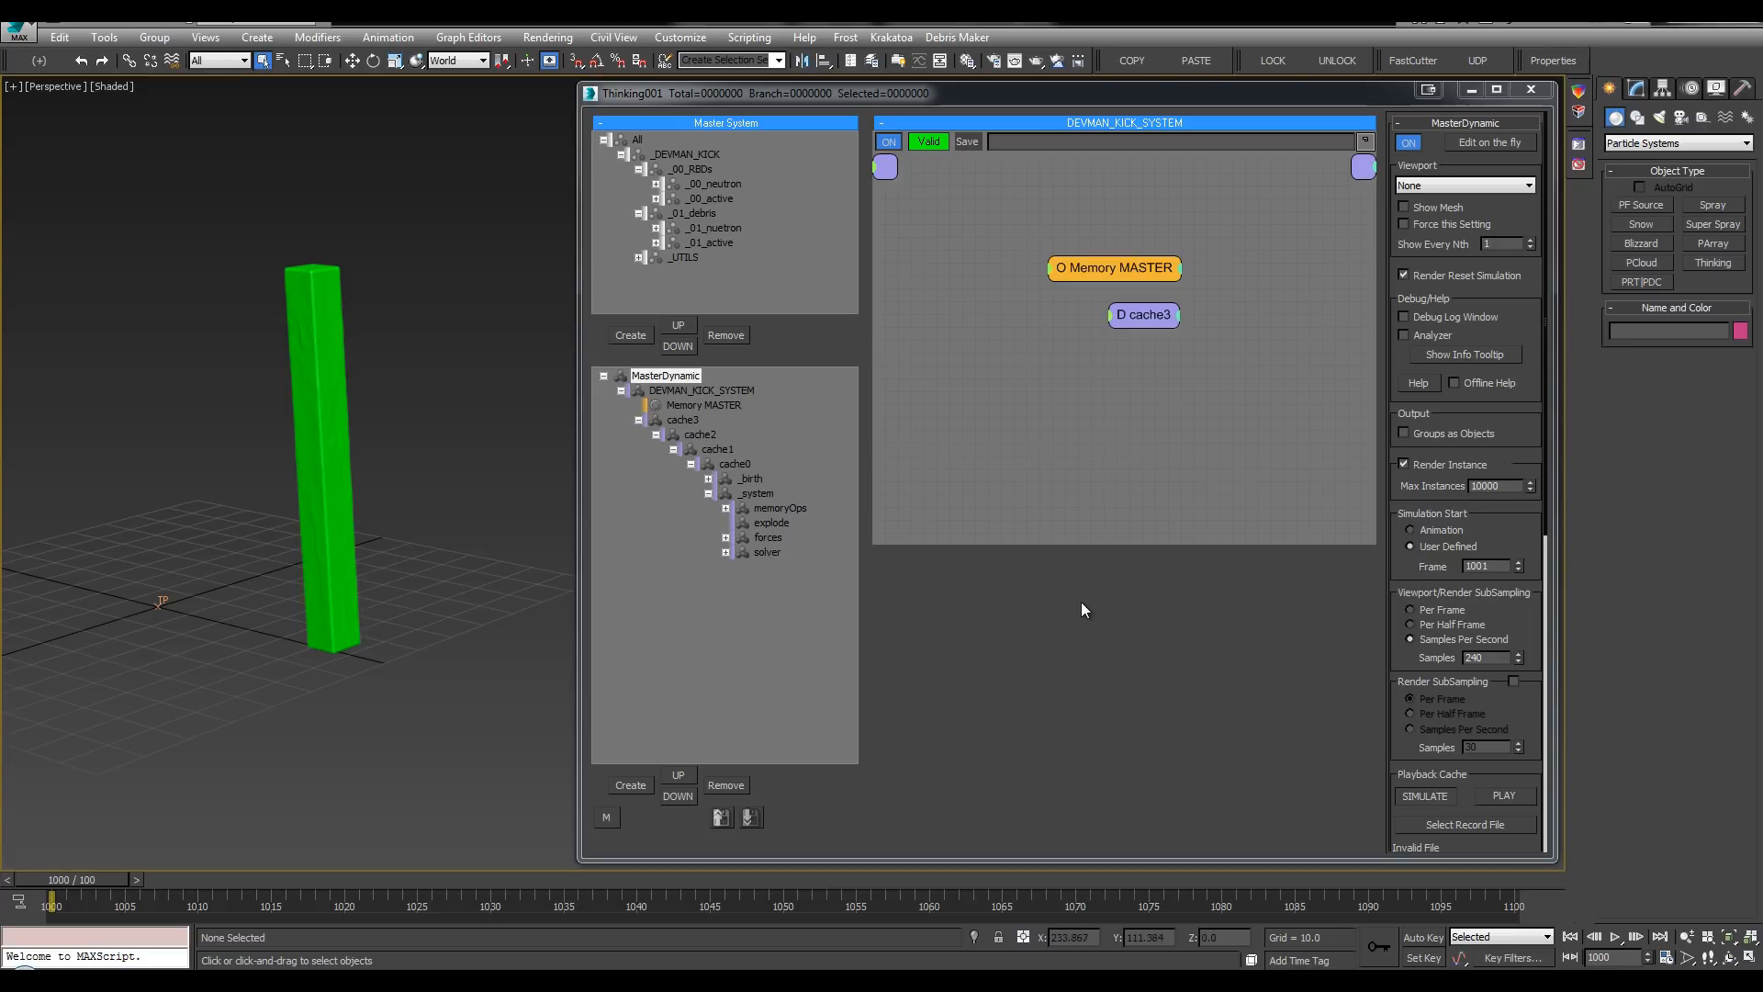
pyautogui.click(1396, 662)
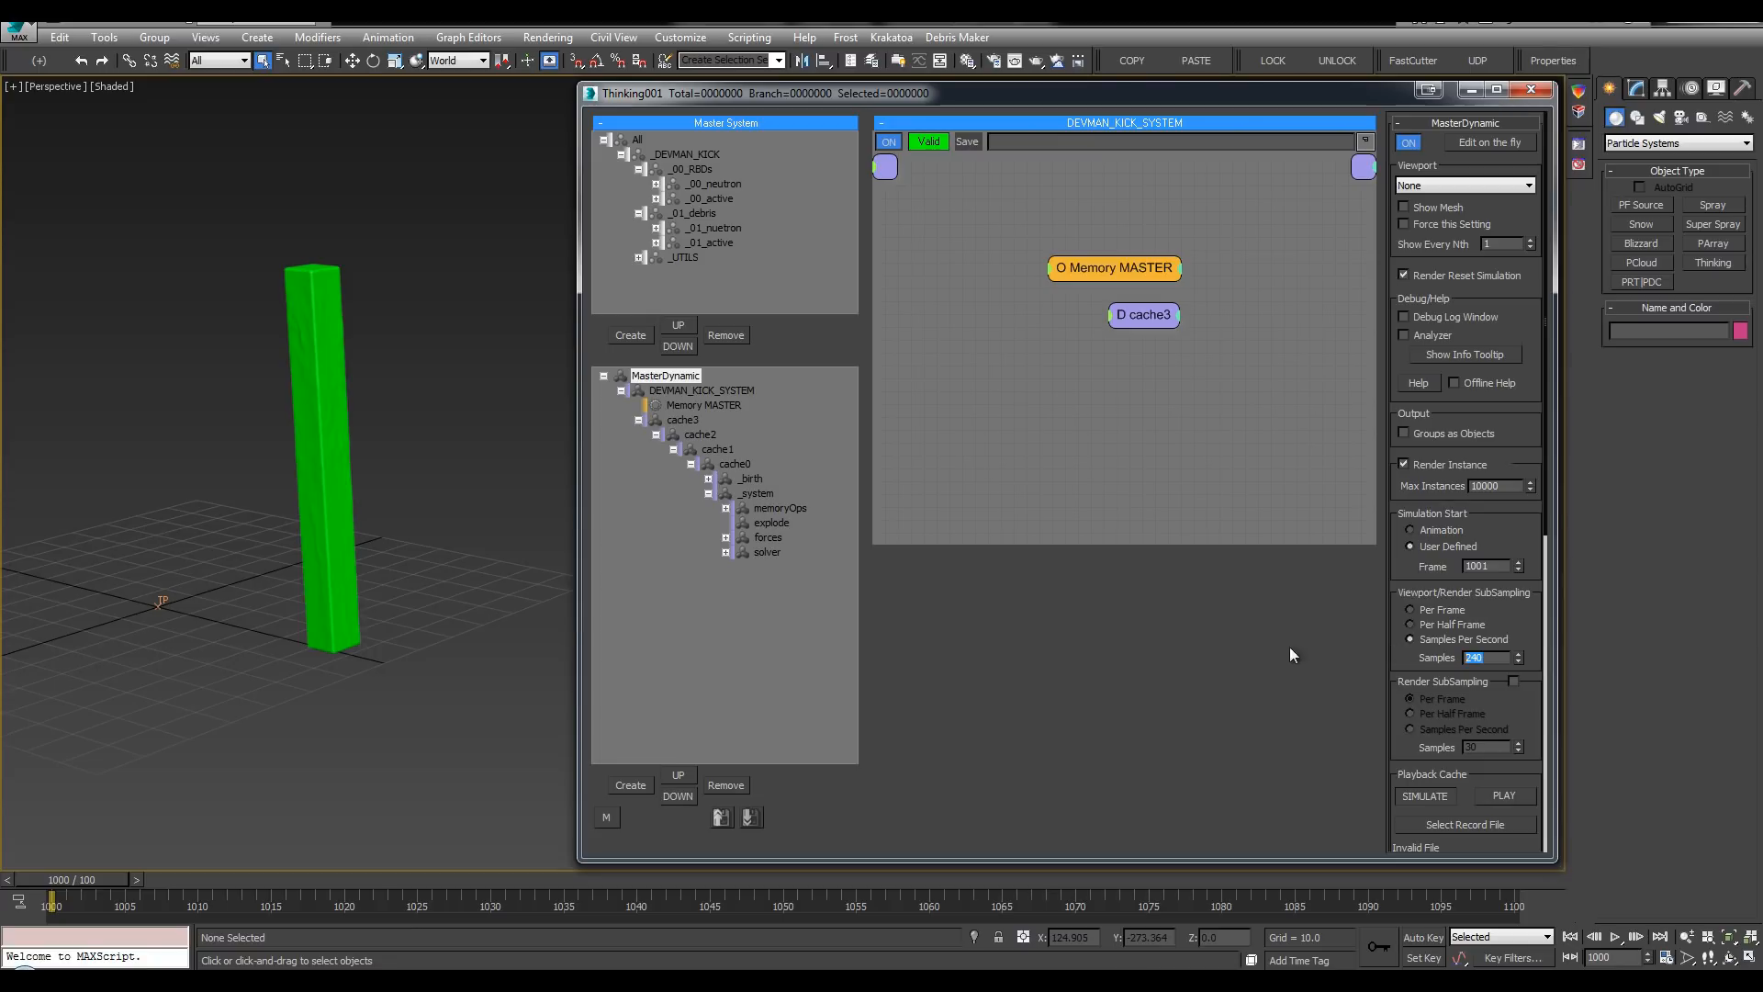
pyautogui.moveTo(1014, 418); pyautogui.dragTo(1019, 417, button='middle')
# Step: Open the explode dynamic set, and examine the post's fragments in wireframe and the kick preview clip
pyautogui.click(771, 523)
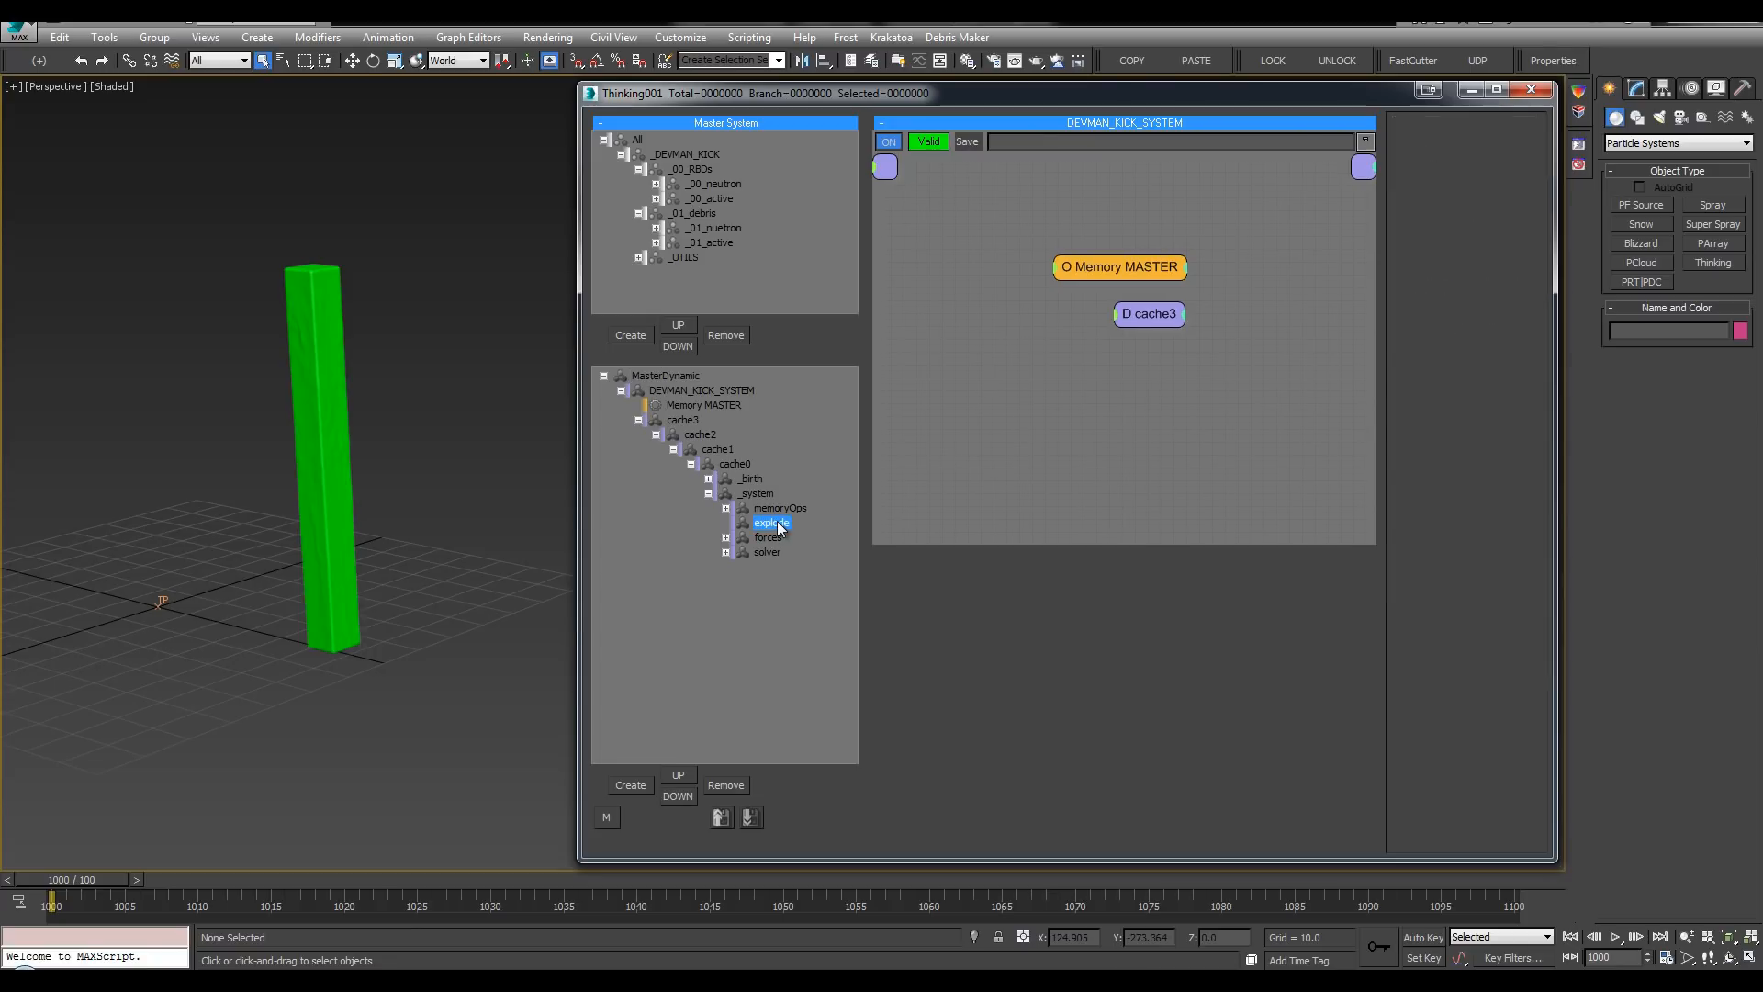
pyautogui.moveTo(442, 409); pyautogui.dragTo(431, 388, button='middle')
pyautogui.press('F3')
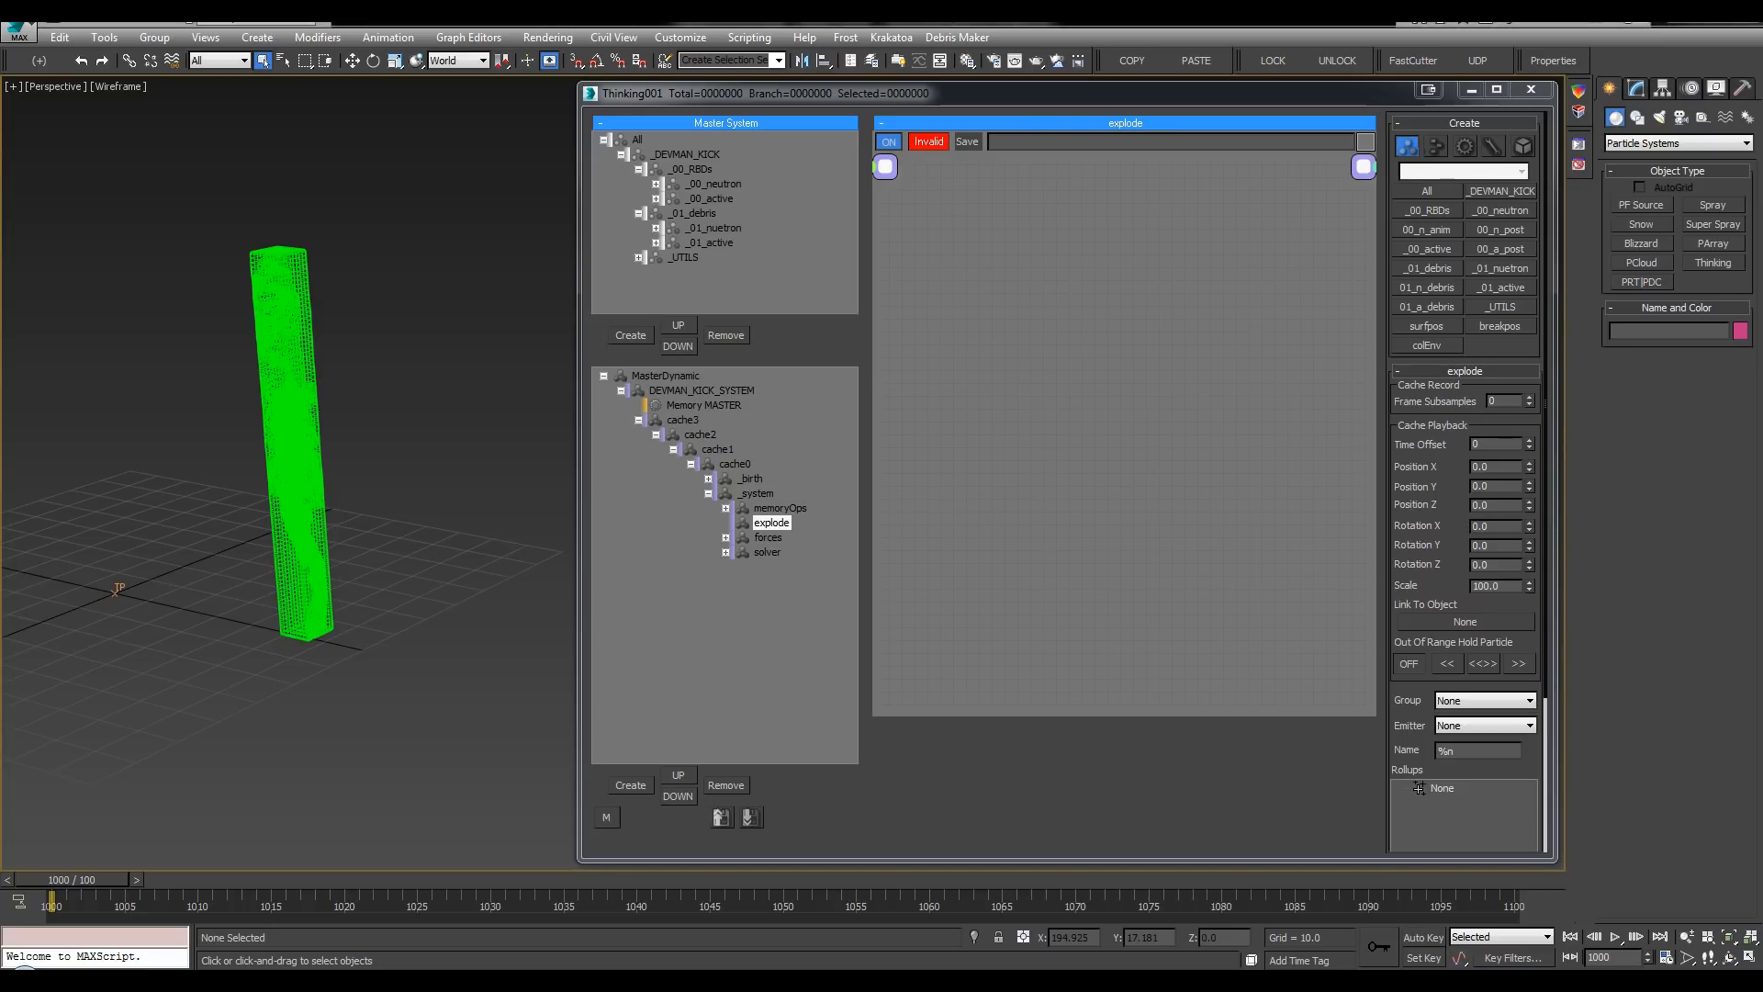
pyautogui.moveTo(358, 413)
pyautogui.keyDown('alt'); pyautogui.mouseDown(button='middle')
pyautogui.moveTo(395, 398)
pyautogui.moveTo(368, 384)
pyautogui.mouseUp(button='middle'); pyautogui.keyUp('alt')
pyautogui.press('F3')
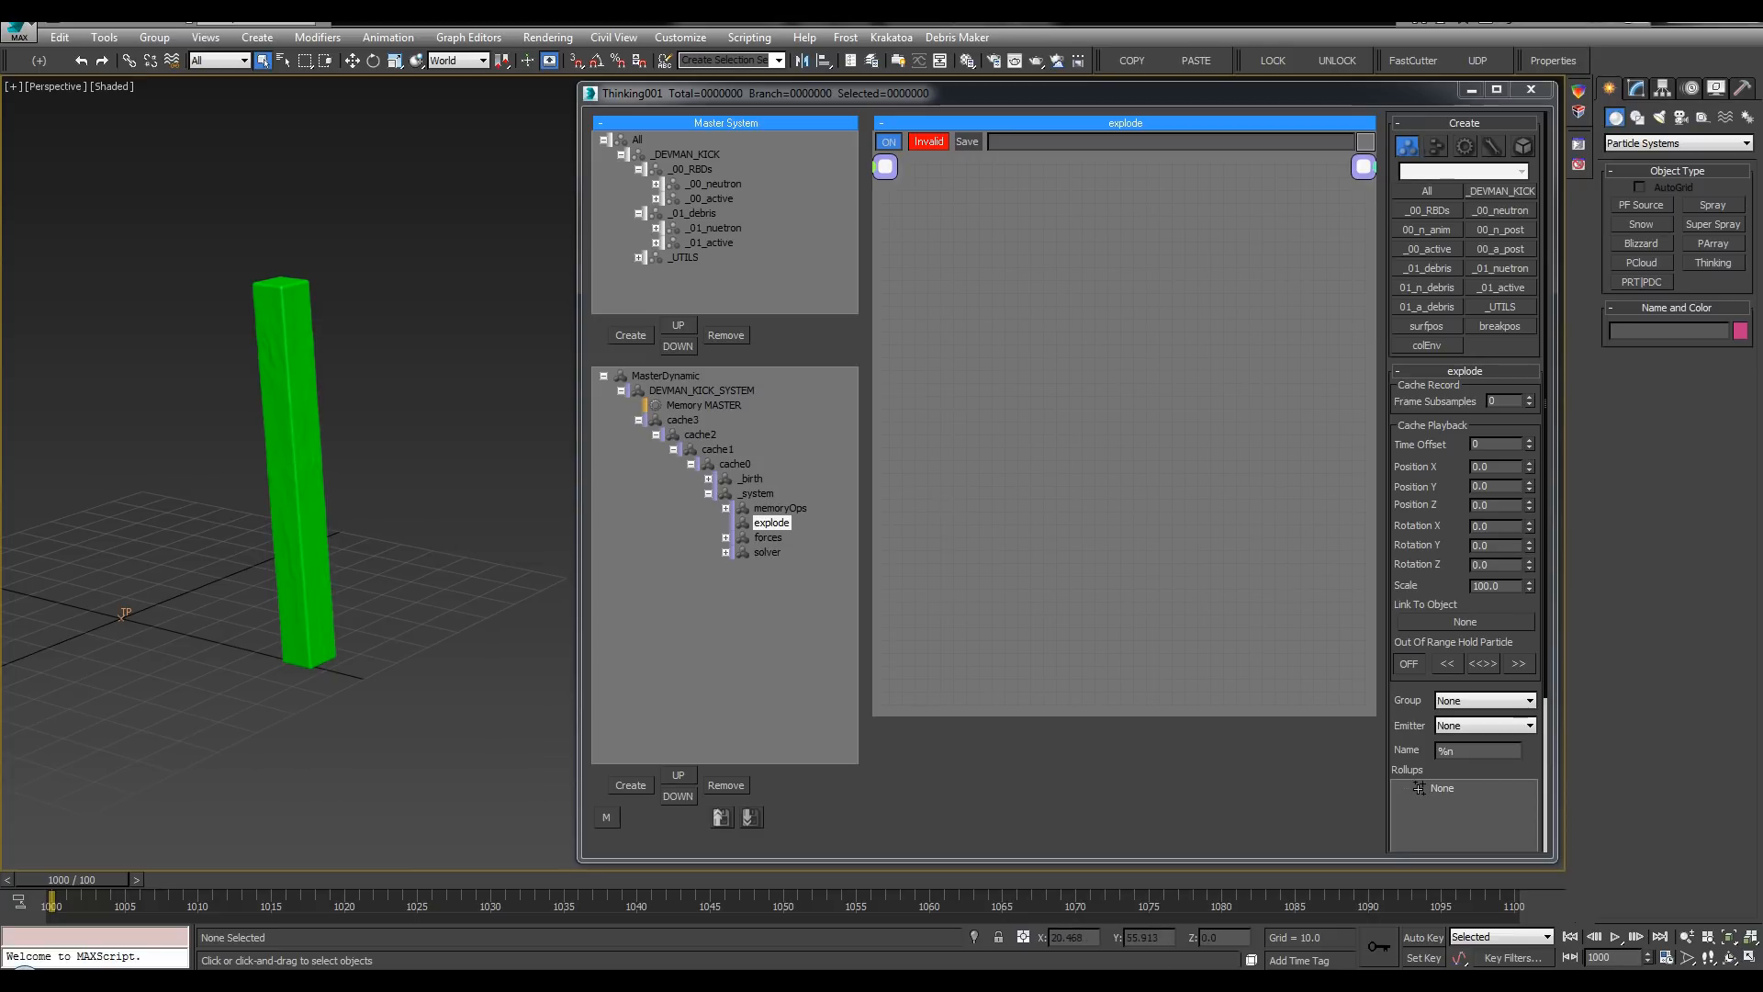
pyautogui.hotkey('alt', 'Tab')
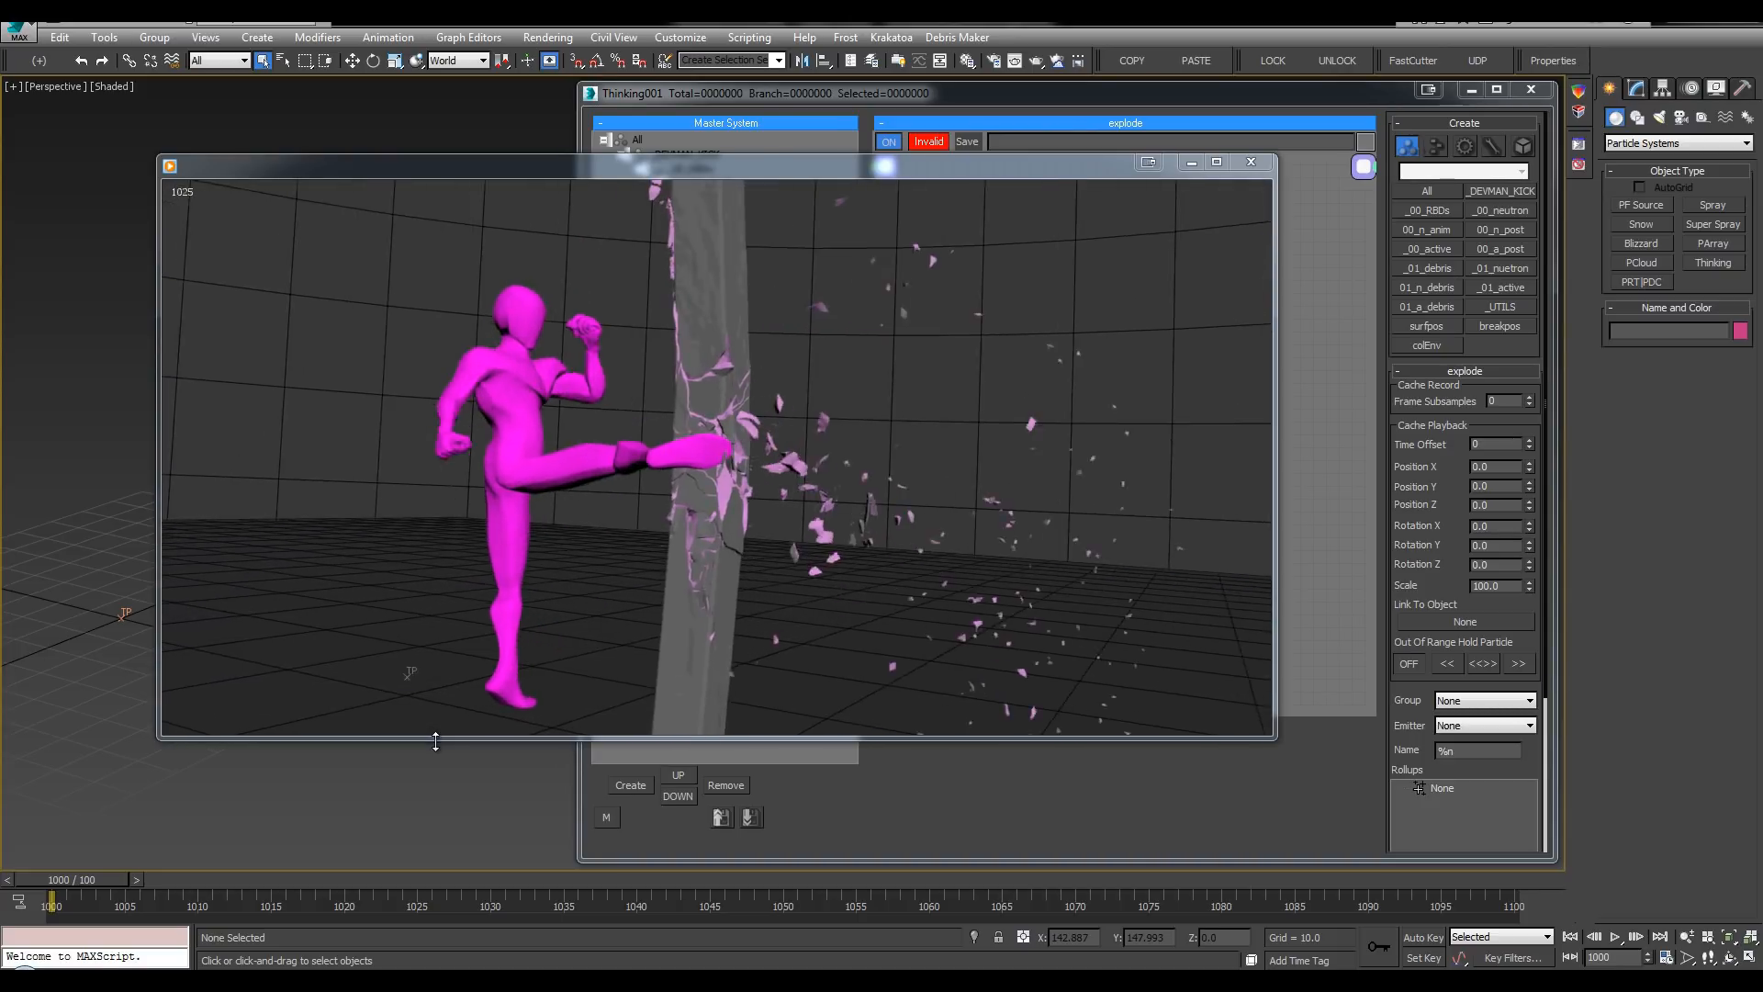
pyautogui.click(718, 713)
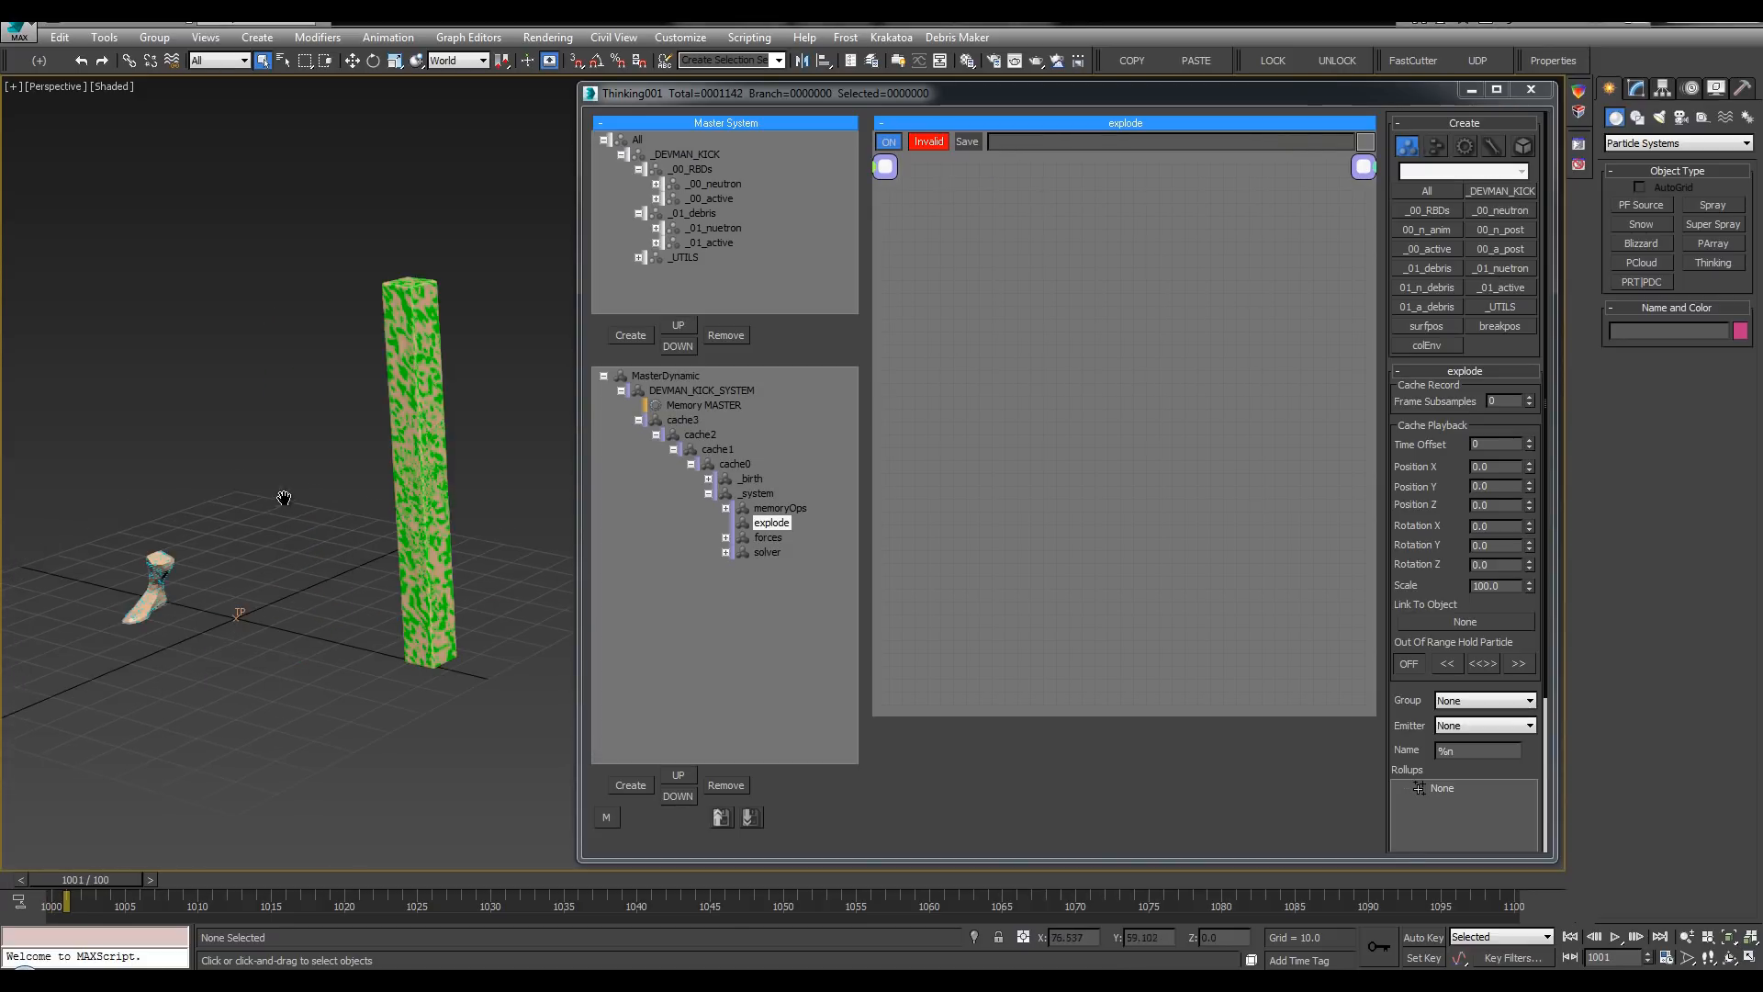
# Step: Examine the leg and post particles at frame 1001 and select the Thinking001 system in the viewport
pyautogui.keyDown('alt'); pyautogui.moveTo(284, 496); pyautogui.dragTo(293, 596, button='middle'); pyautogui.keyUp('alt')
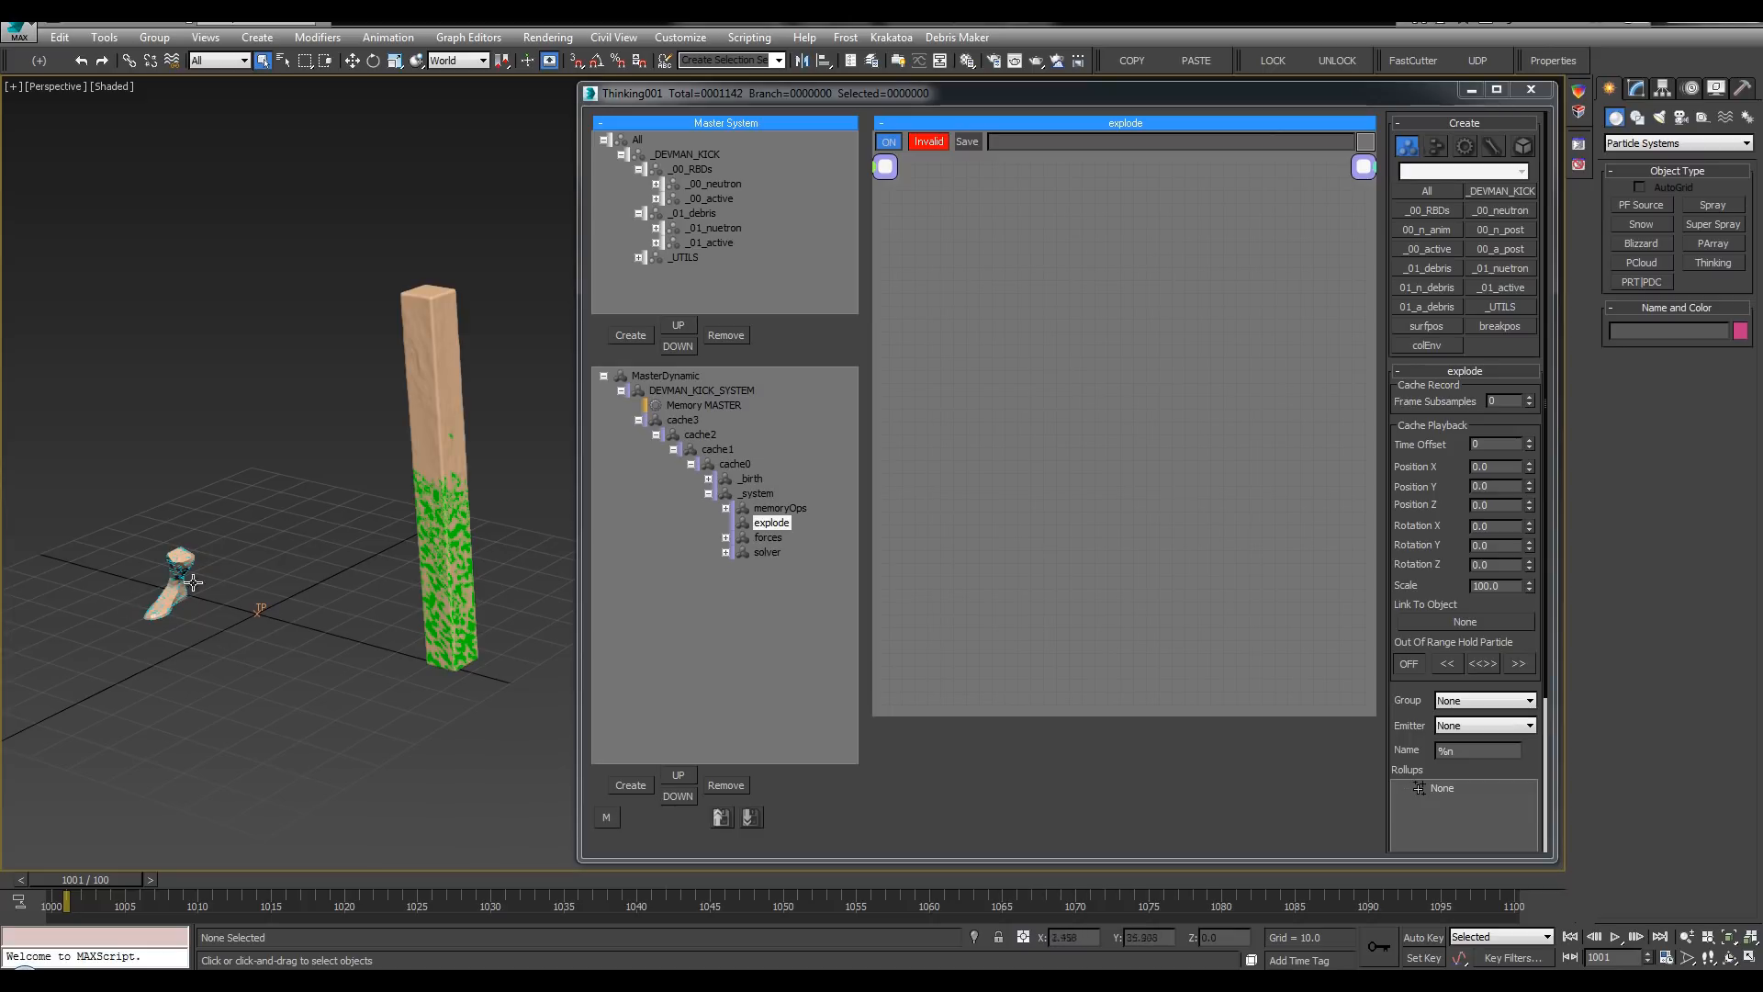
pyautogui.scroll(3, 193, 582)
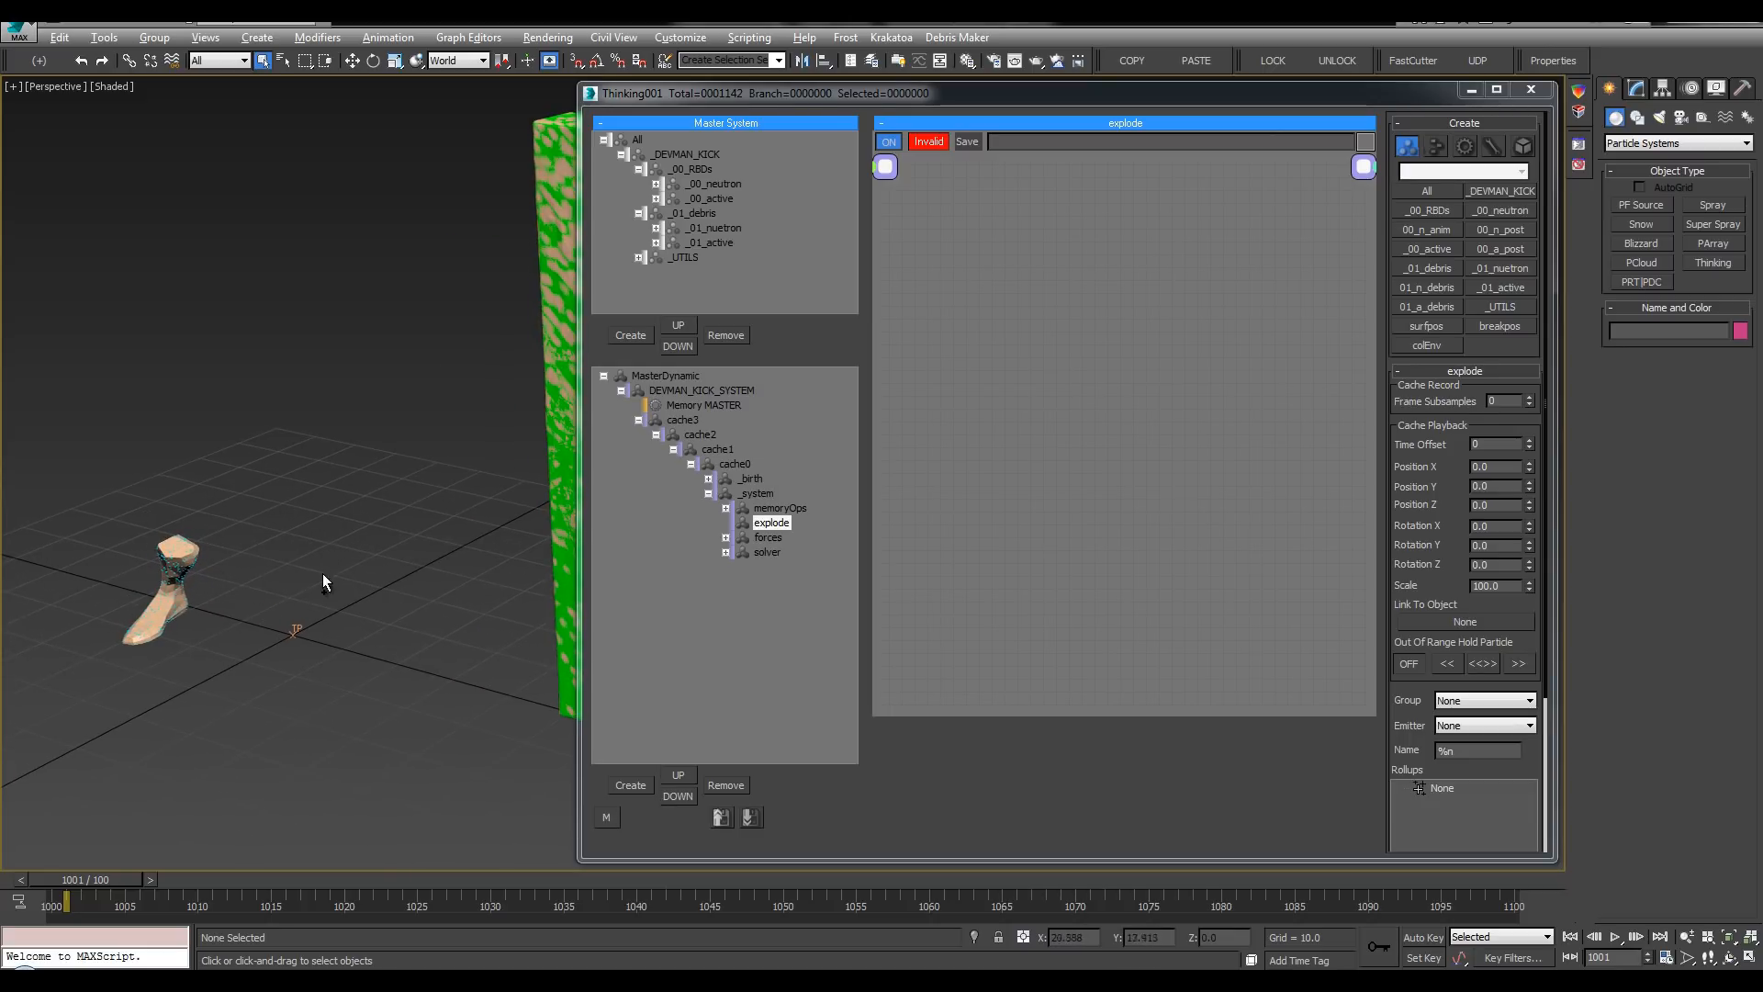
pyautogui.moveTo(322, 573); pyautogui.dragTo(220, 625, button='middle')
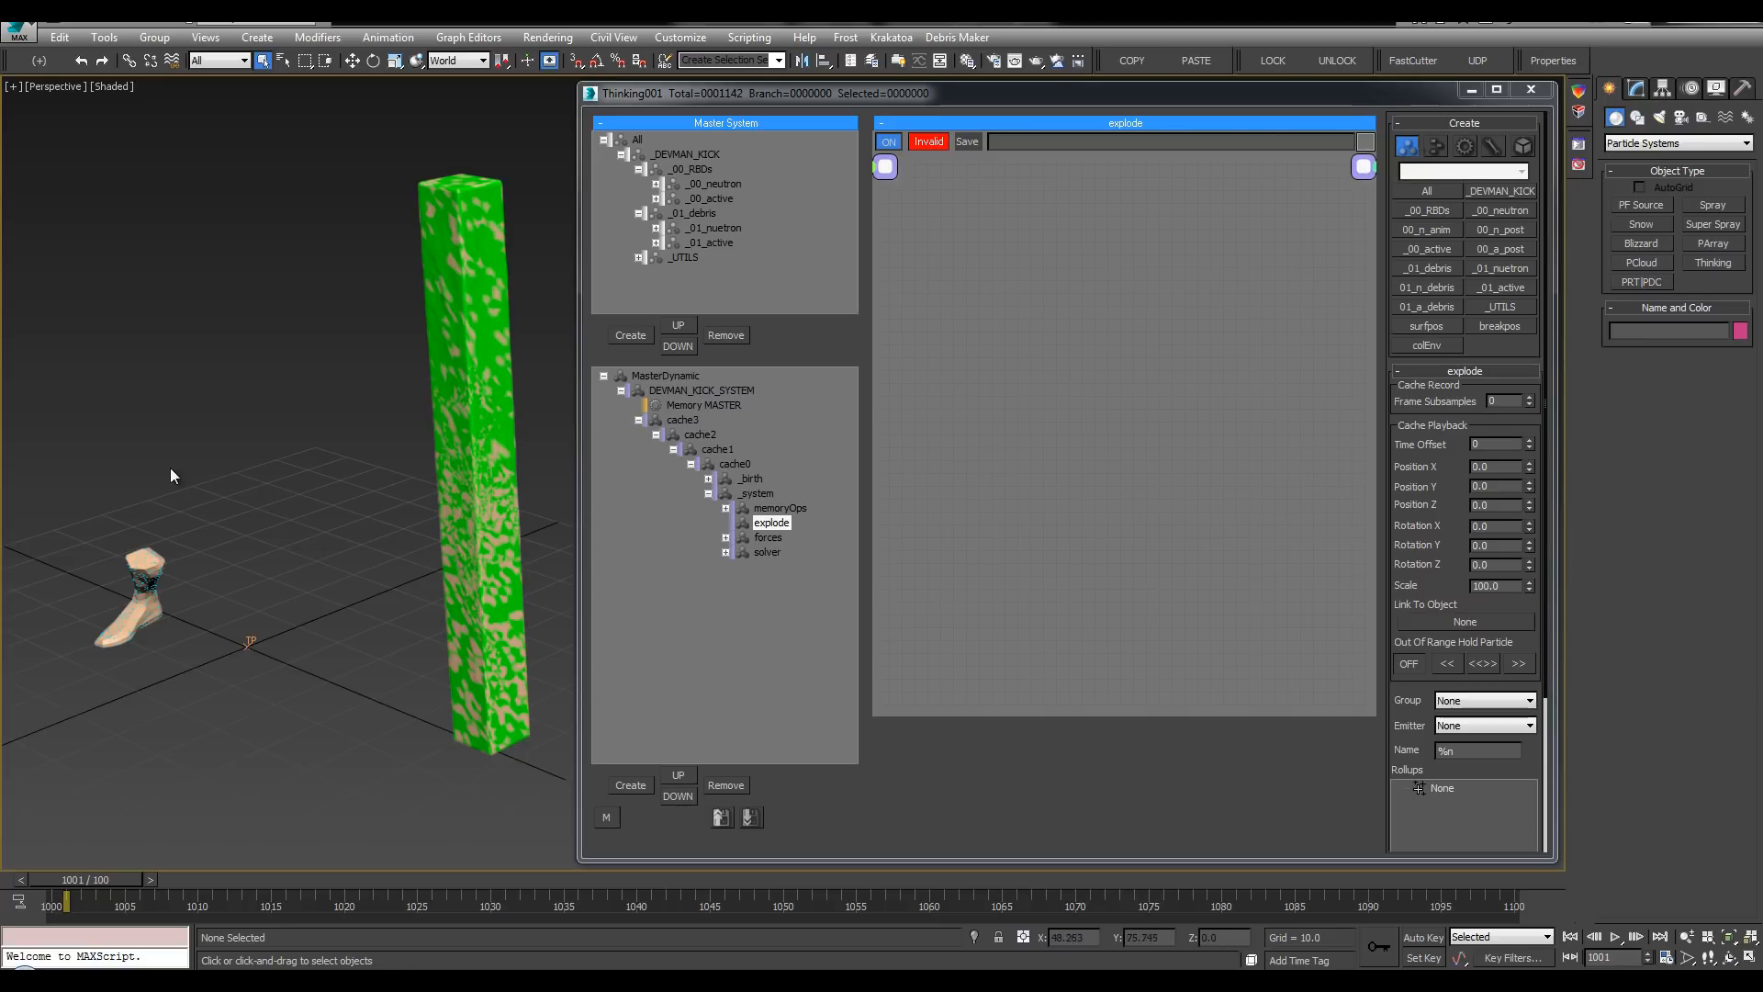
pyautogui.moveTo(178, 515); pyautogui.dragTo(86, 699)
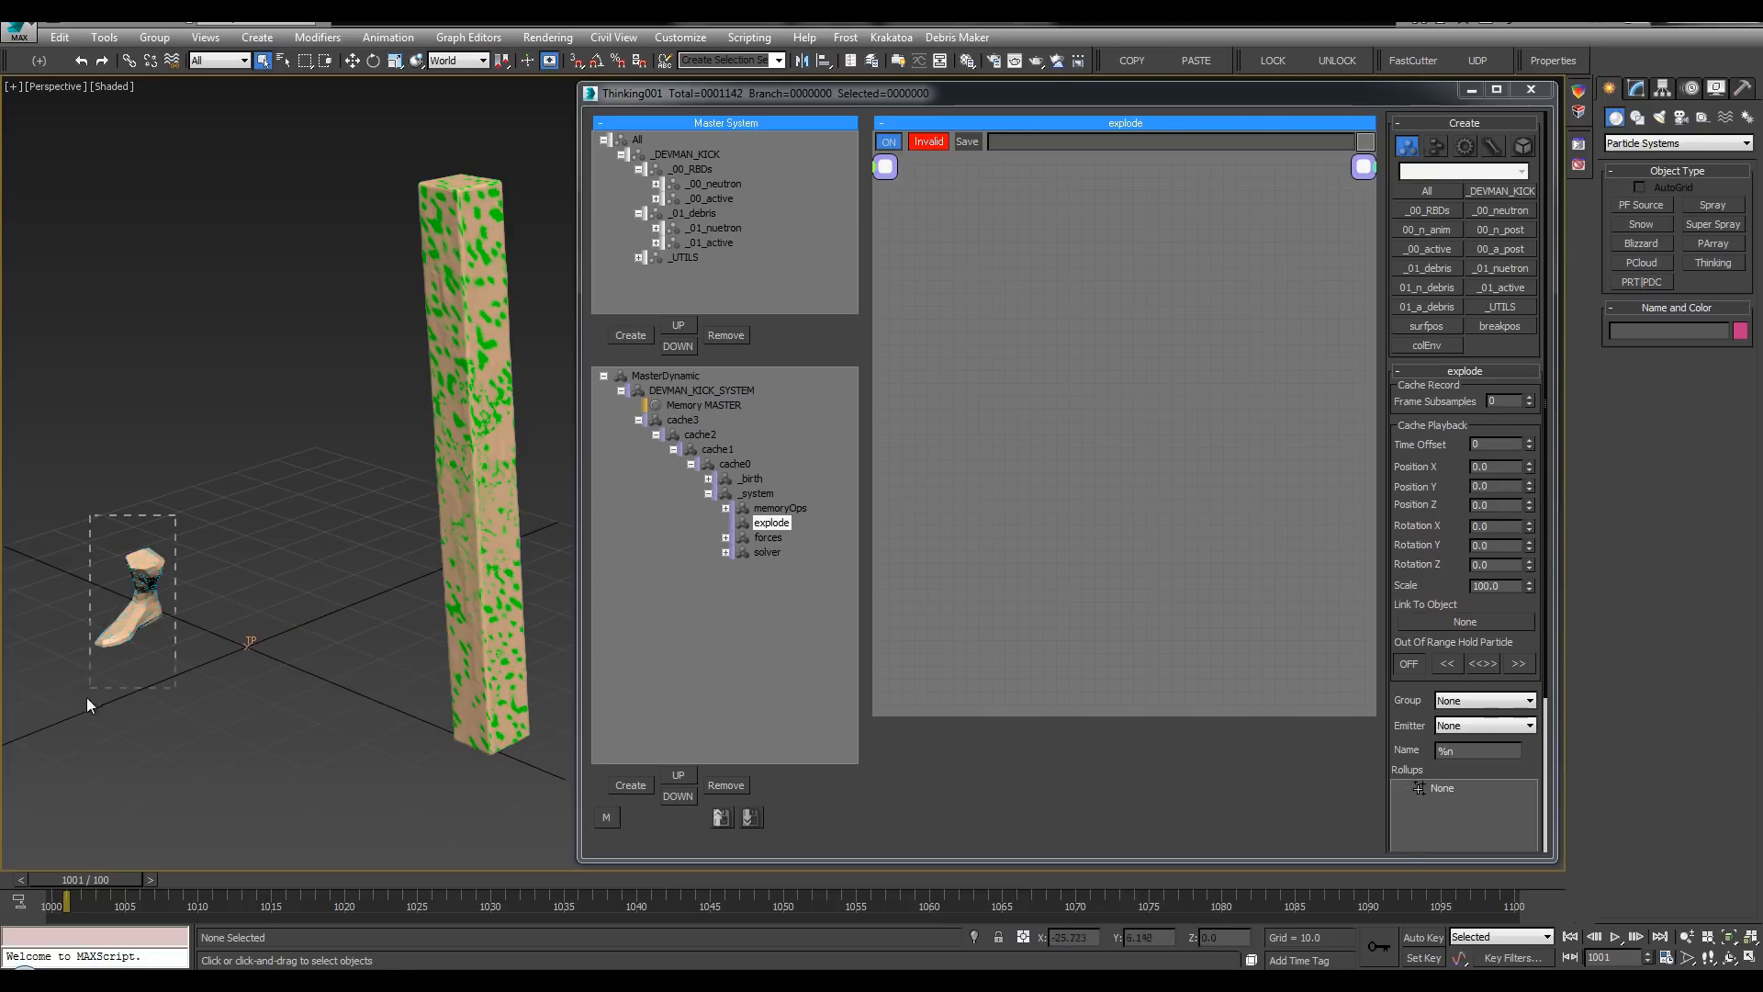
pyautogui.moveTo(140, 590)
pyautogui.keyDown('alt'); pyautogui.mouseDown(button='middle')
pyautogui.moveTo(236, 596)
pyautogui.moveTo(151, 600)
pyautogui.mouseUp(button='middle'); pyautogui.keyUp('alt')
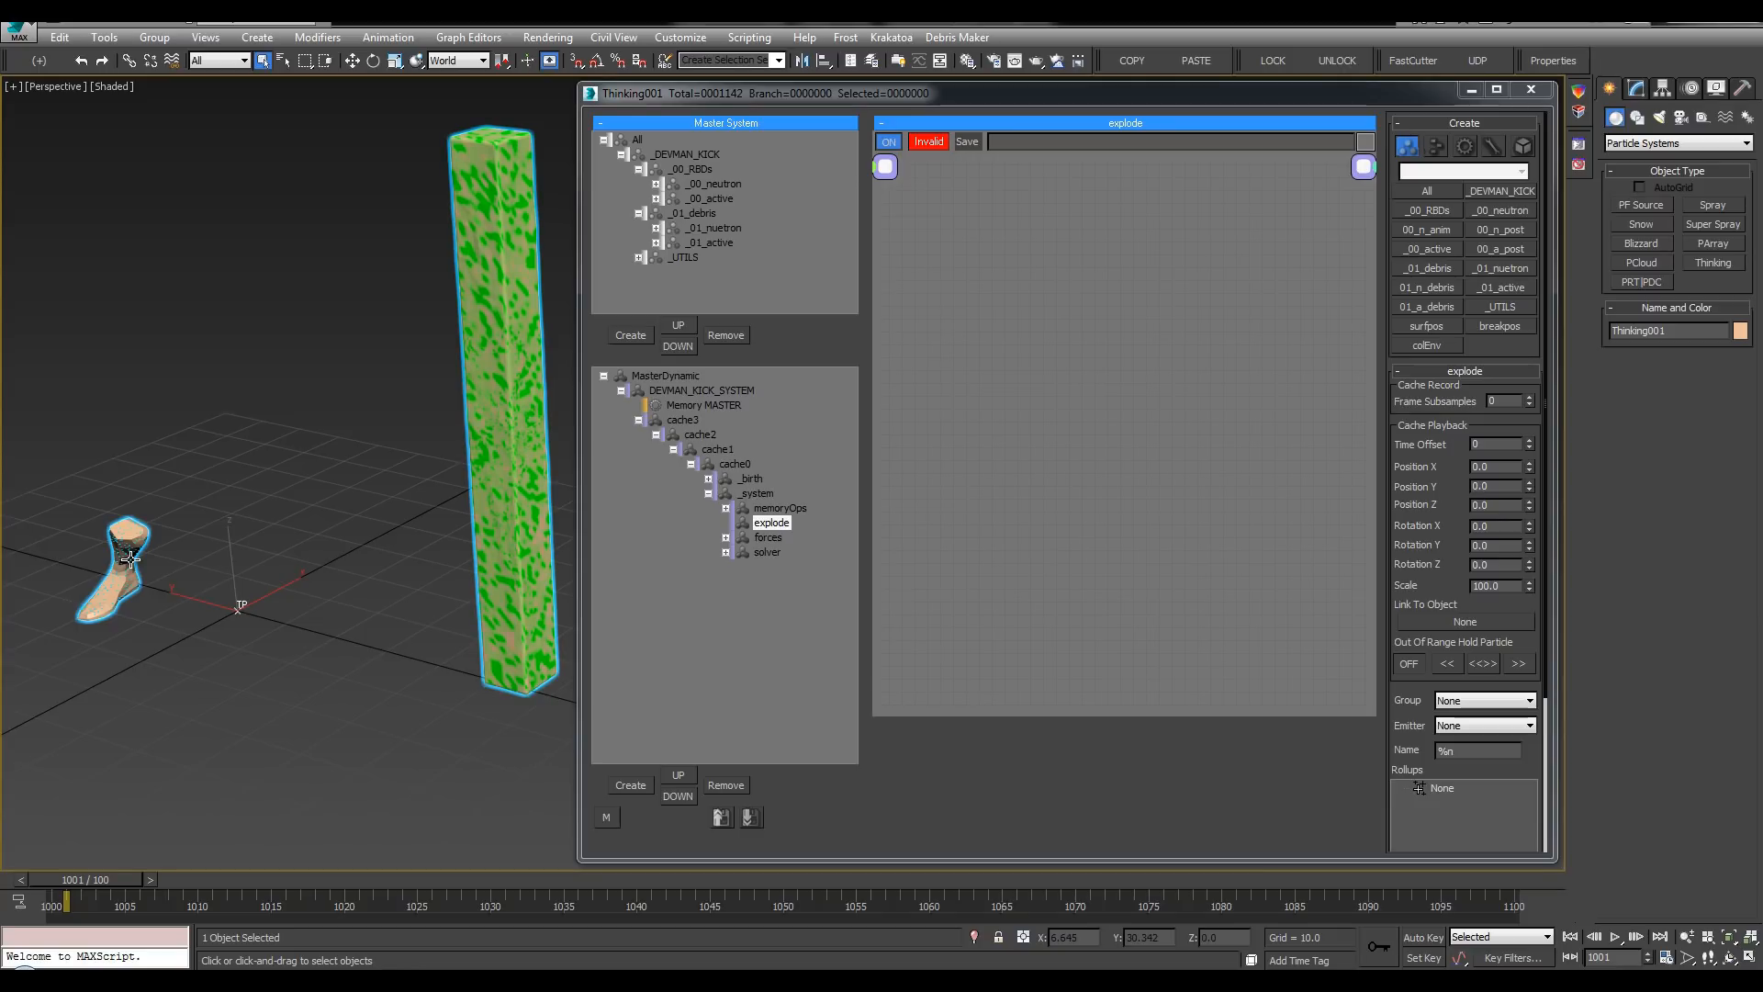
# Step: Add the 00_a_post group node to the explode dynamic set and return to frame 1000
pyautogui.rightClick(923, 278)
pyautogui.moveTo(928, 283)
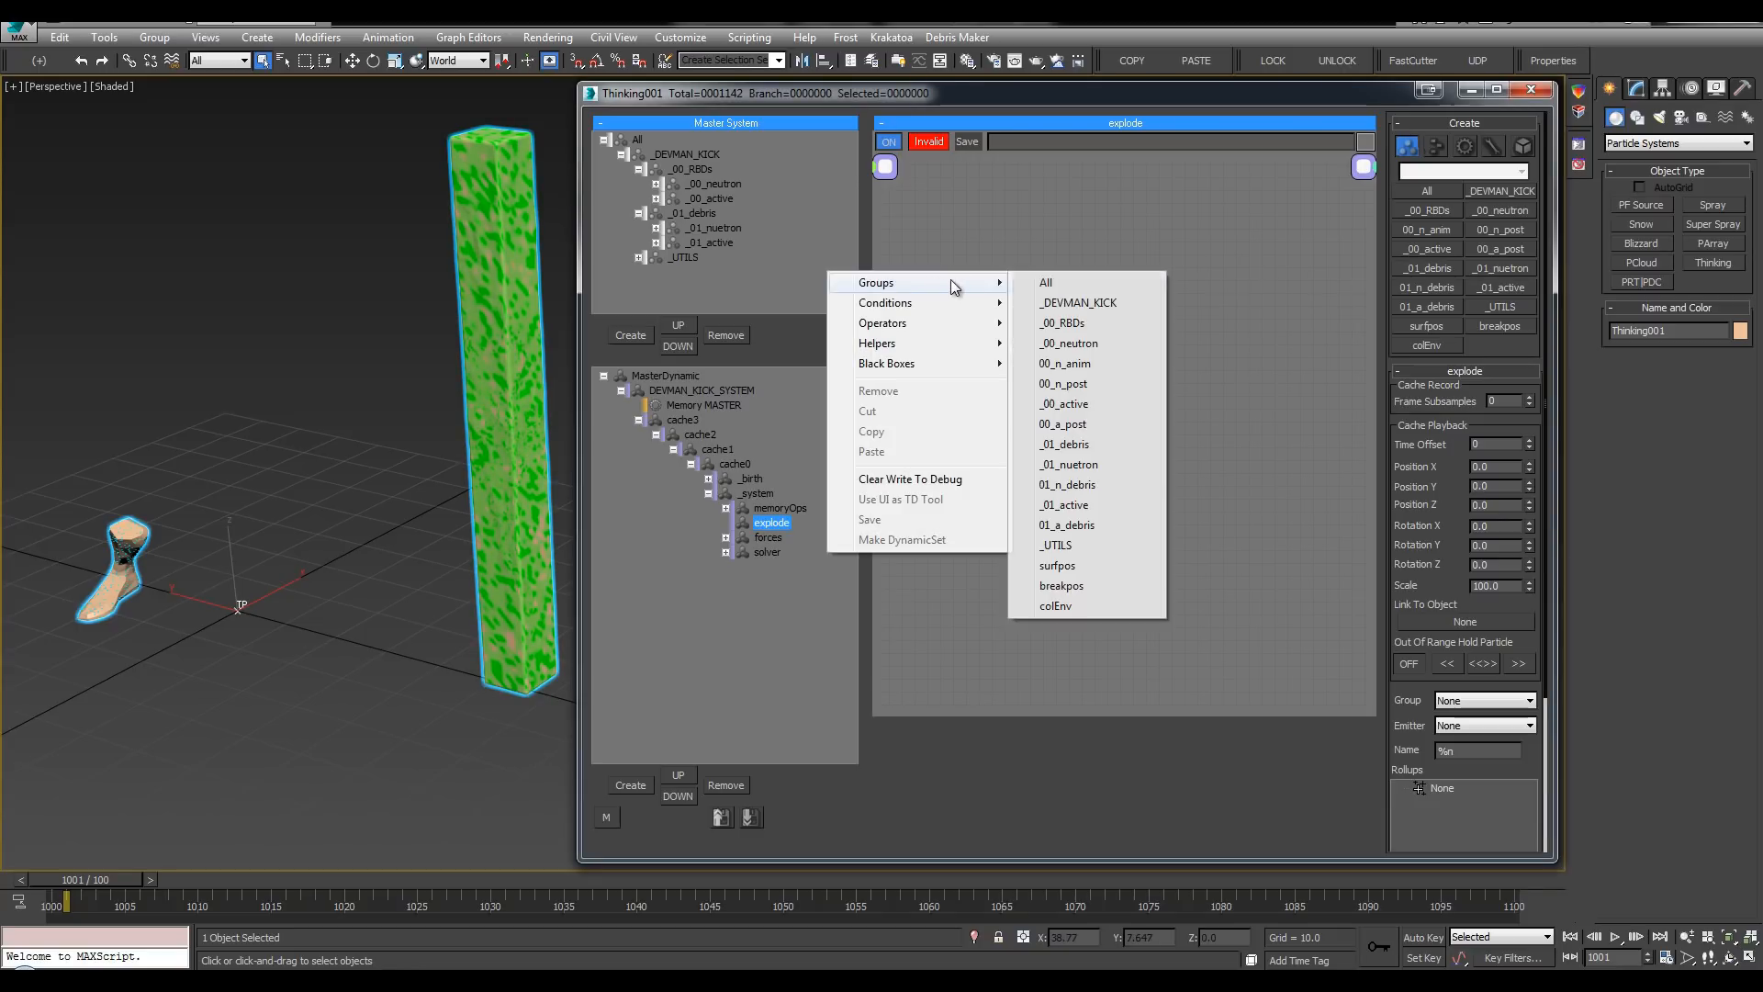
pyautogui.click(1076, 425)
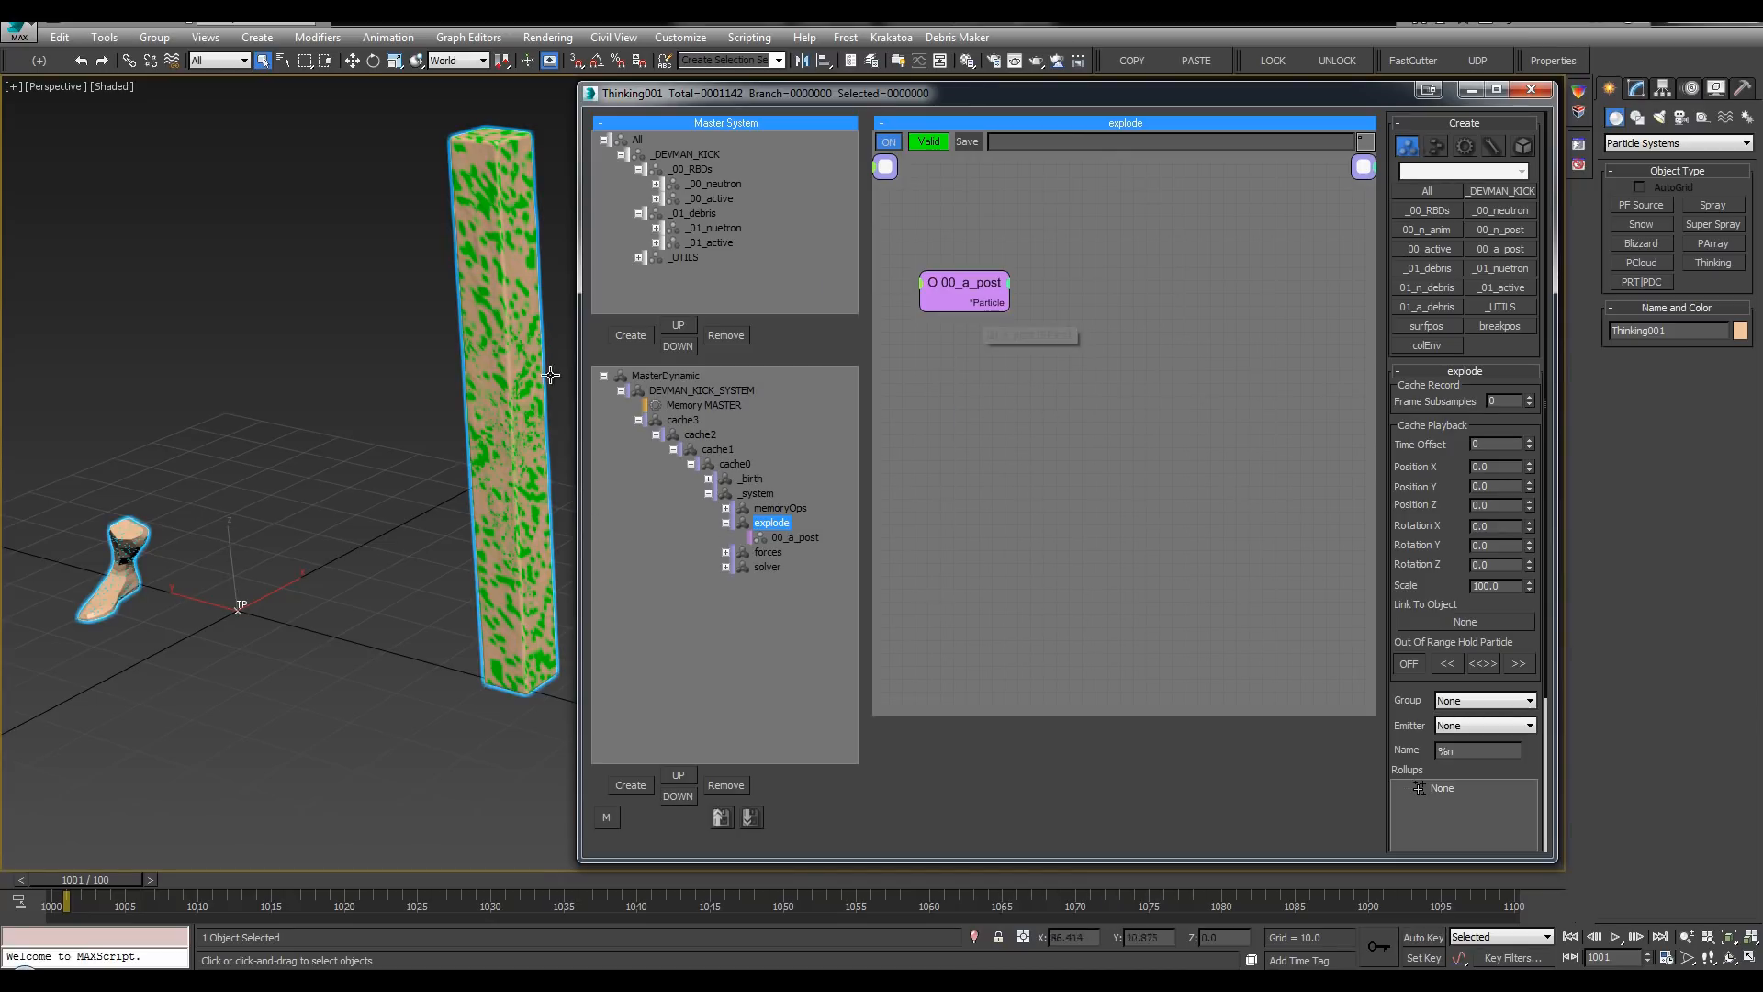
pyautogui.middleClick(417, 371)
pyautogui.press(',')
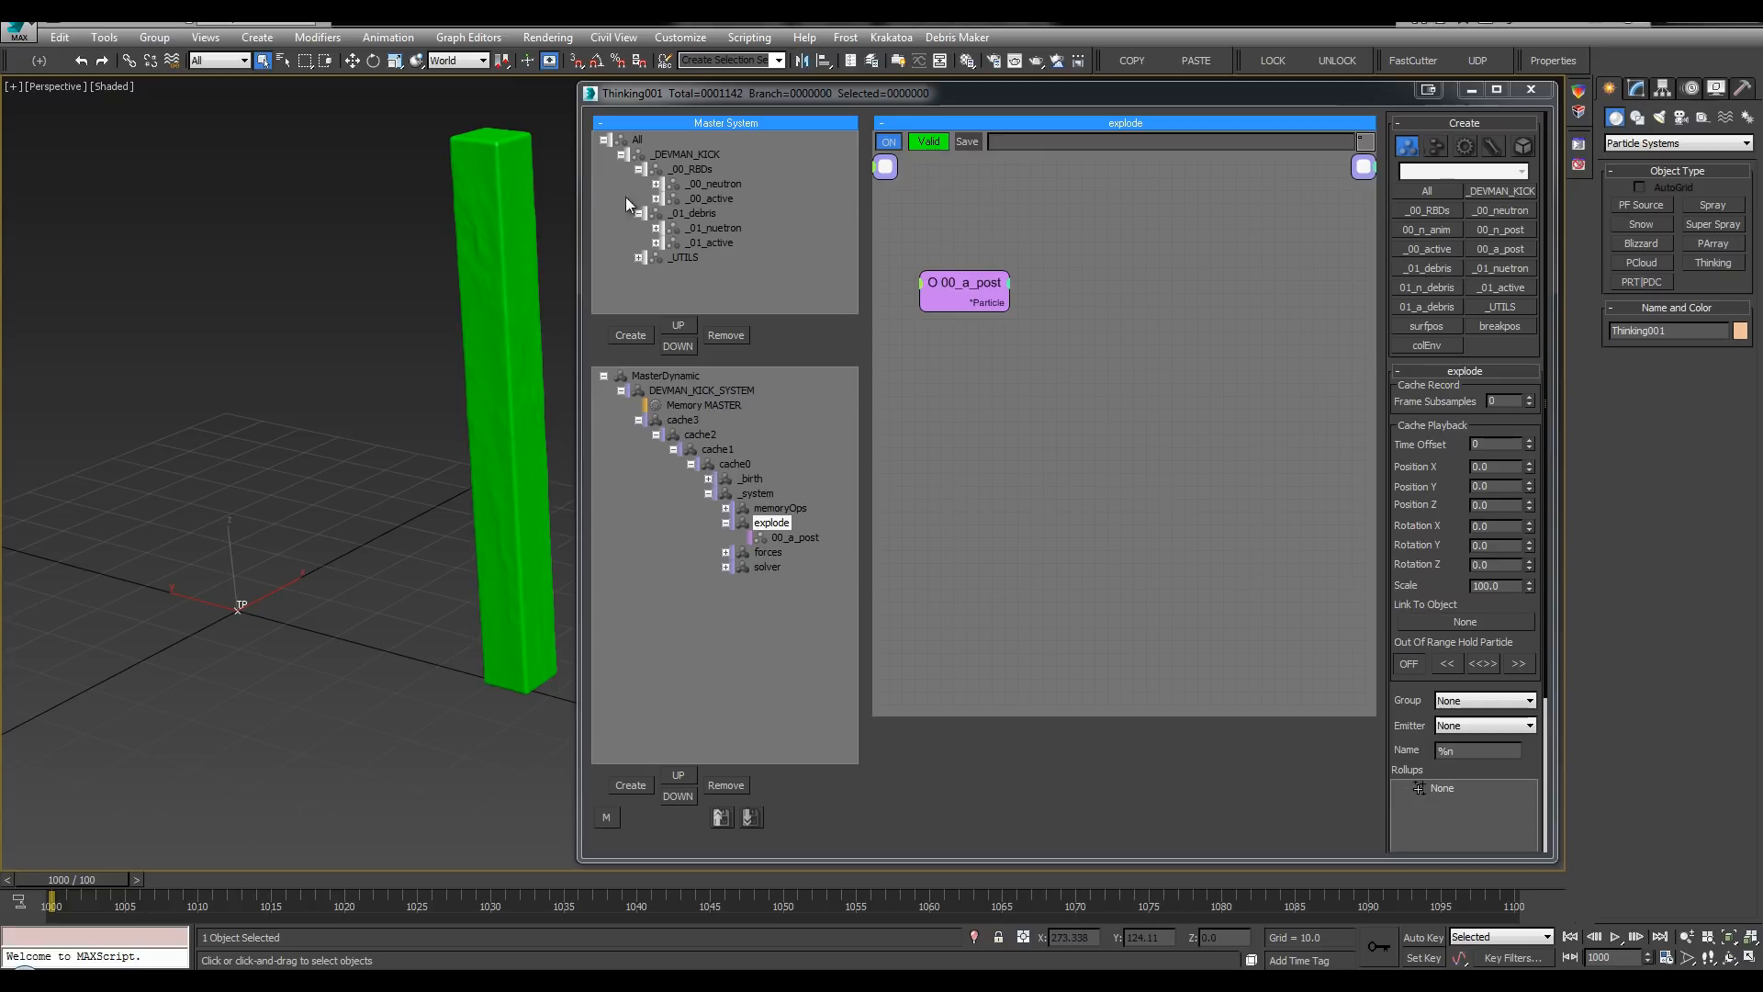
# Step: Widen the Thinking001 editor, make room beside the 00_a_post node and save the scene
pyautogui.moveTo(578, 195); pyautogui.dragTo(462, 196)
pyautogui.moveTo(905, 283); pyautogui.dragTo(811, 338)
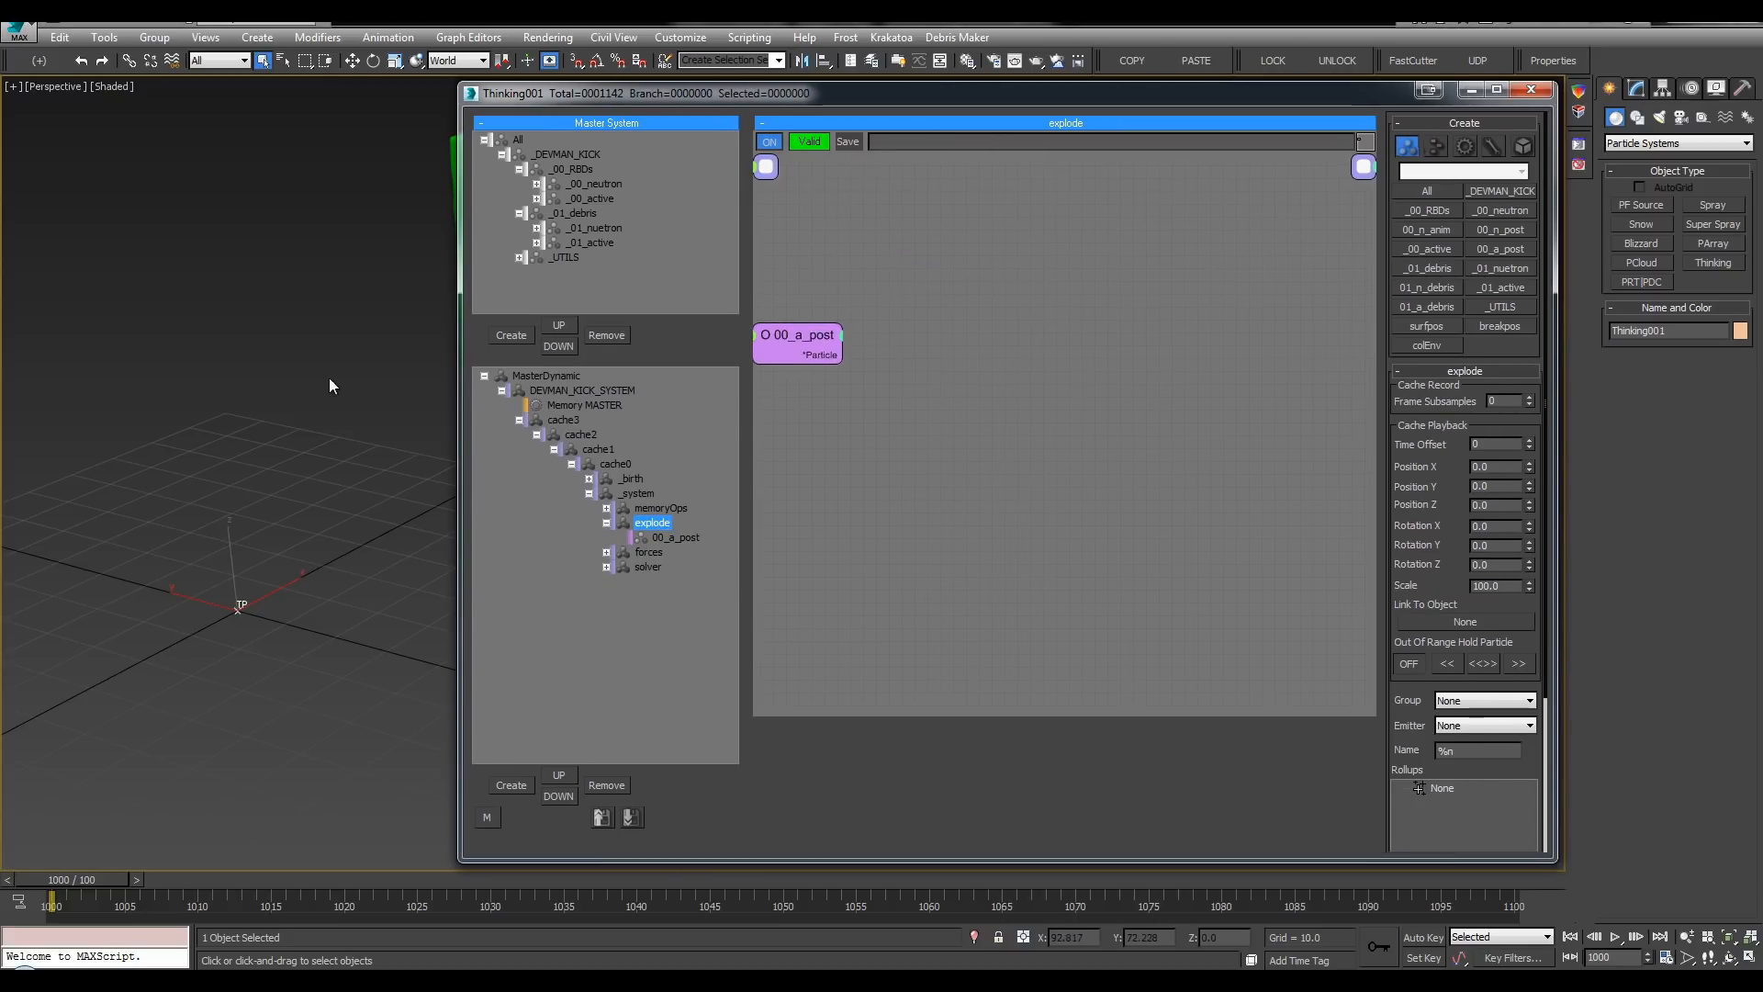
pyautogui.moveTo(330, 386); pyautogui.dragTo(191, 375, button='middle')
pyautogui.scroll(-2, 191, 375)
pyautogui.hotkey('ctrl', 's')
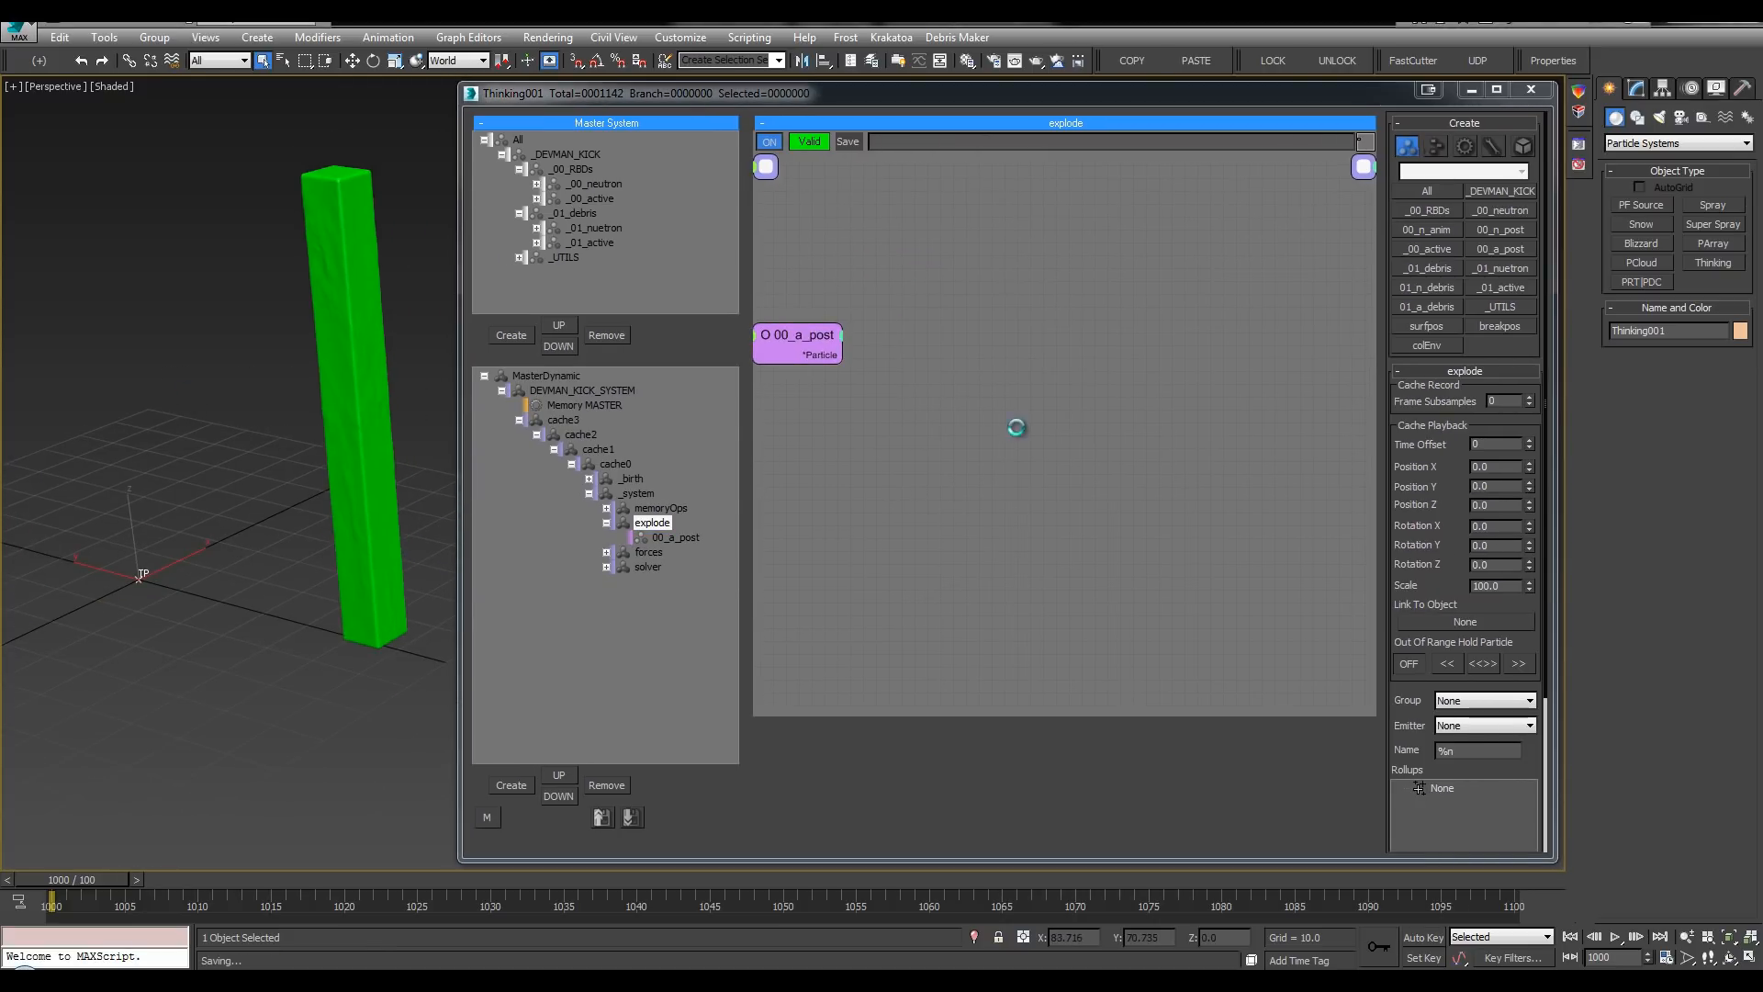
# Step: Add a PSearch operator to the explode set and set its search group to surfpos
pyautogui.doubleClick(939, 358)
pyautogui.write('sea')
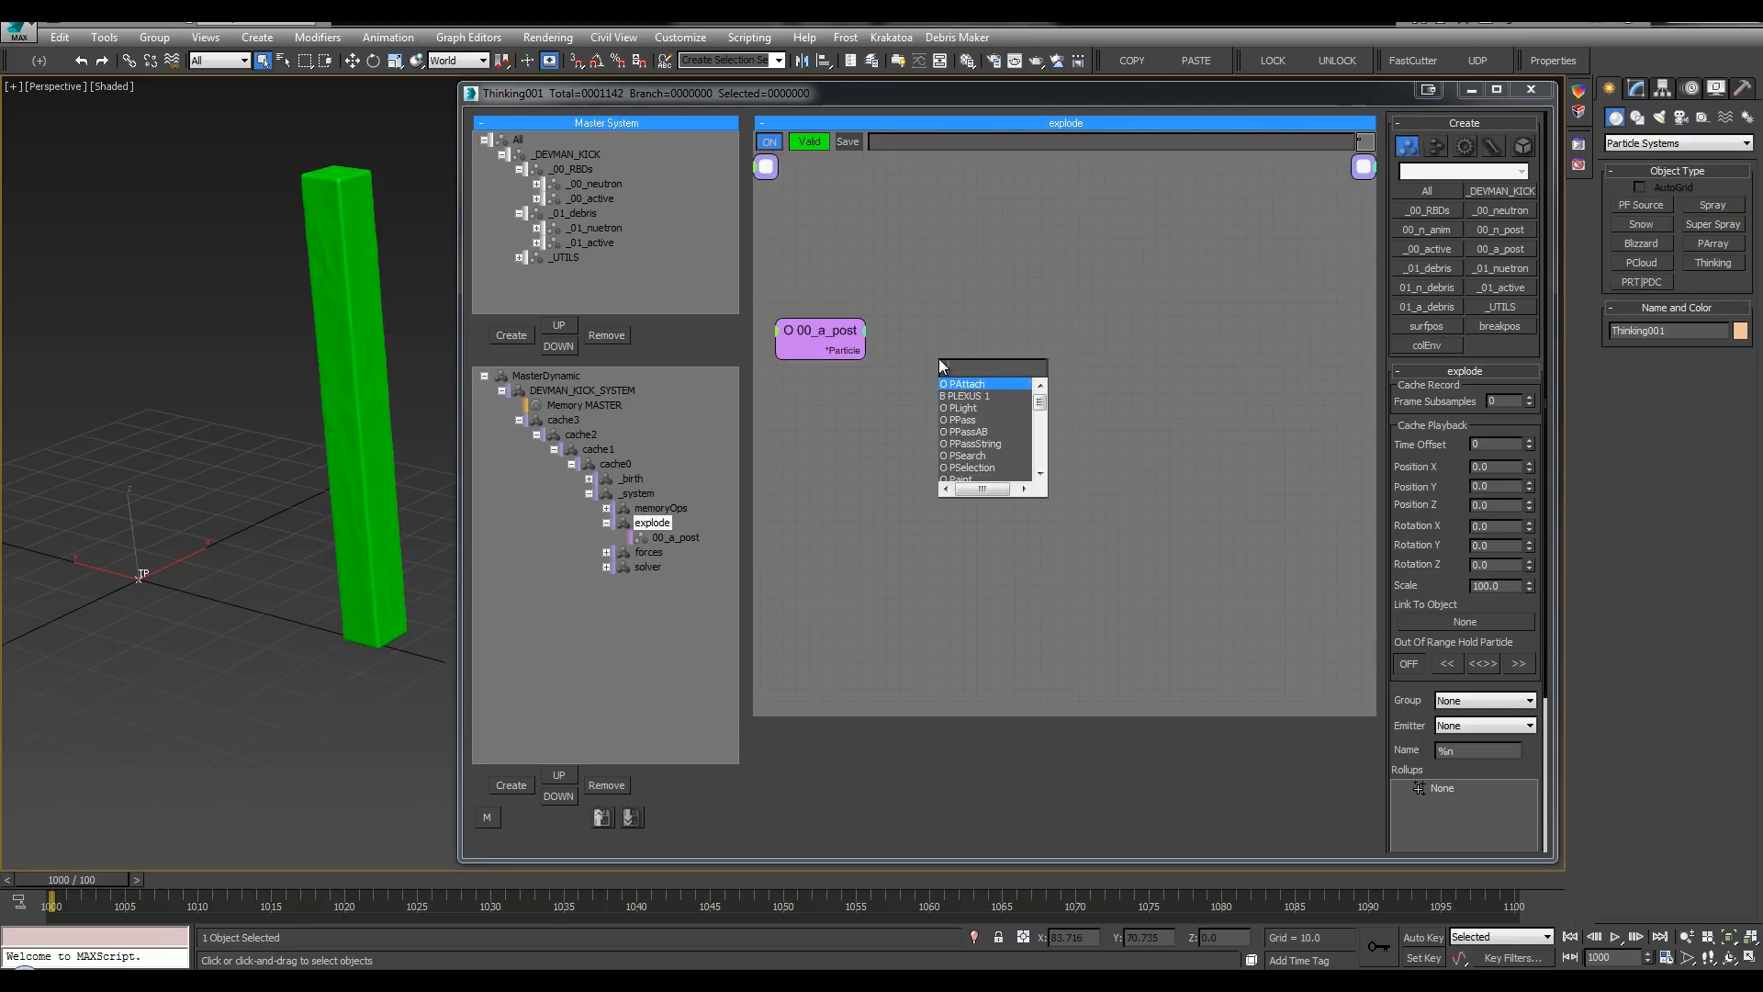
pyautogui.press('Return')
pyautogui.click(983, 370)
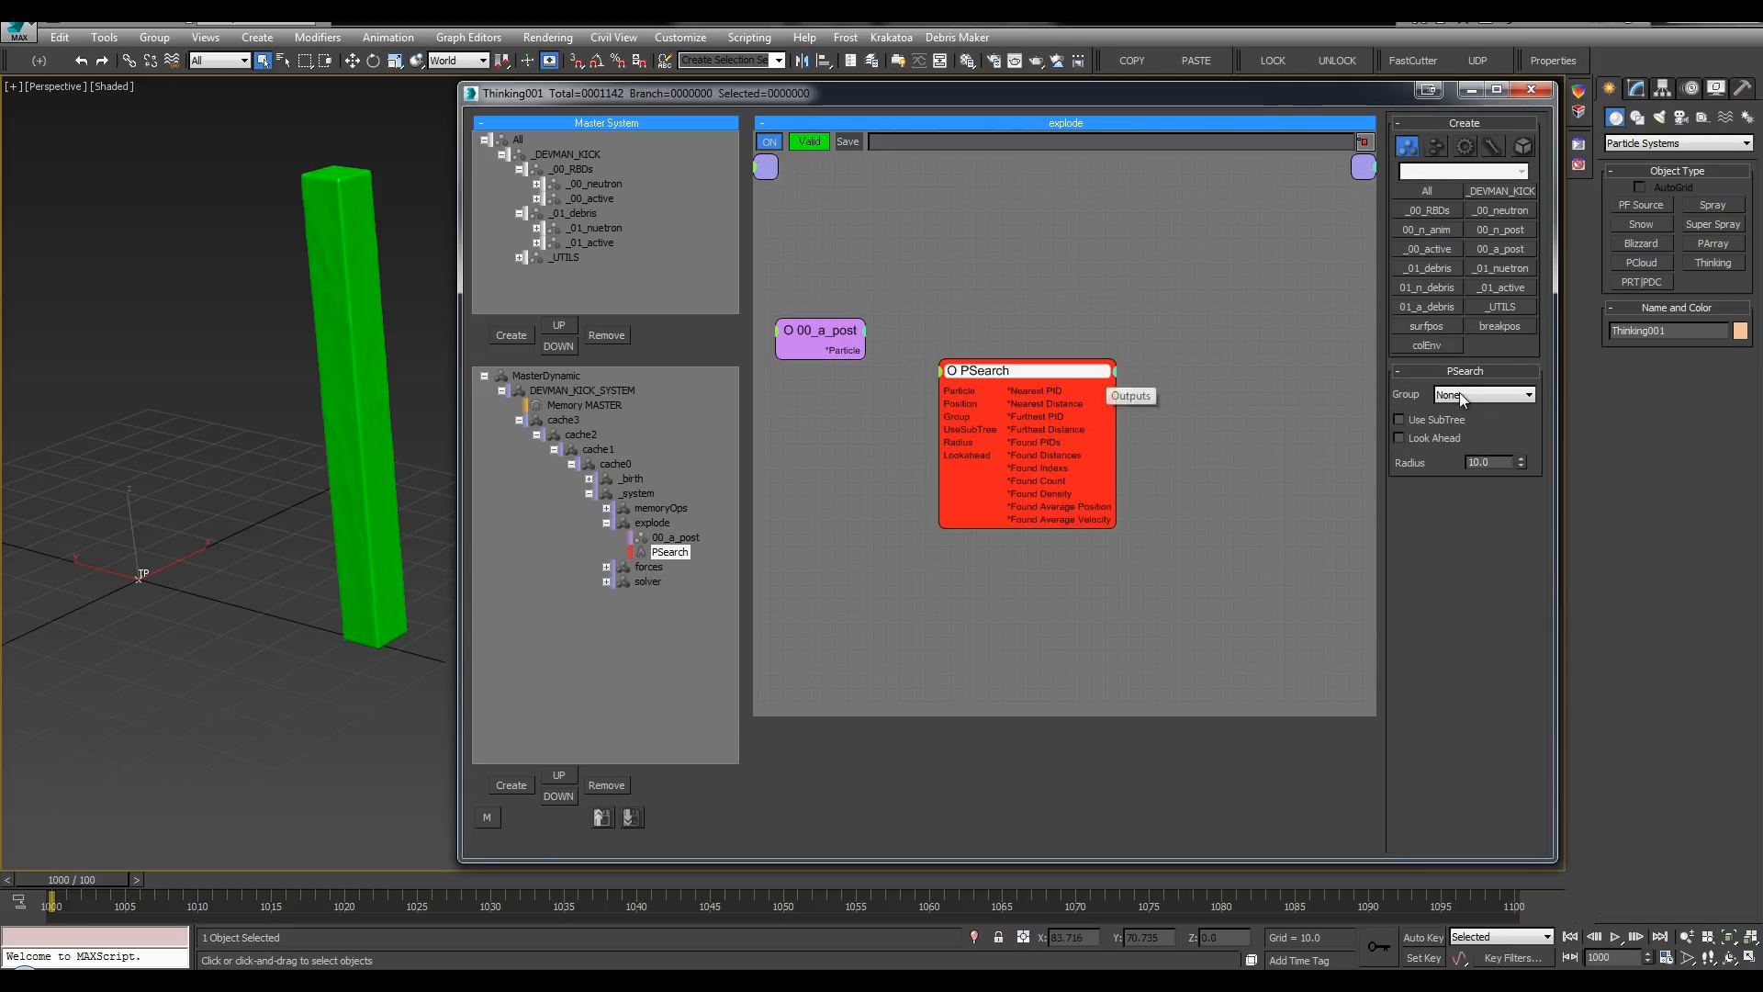
pyautogui.click(1466, 395)
pyautogui.click(1461, 592)
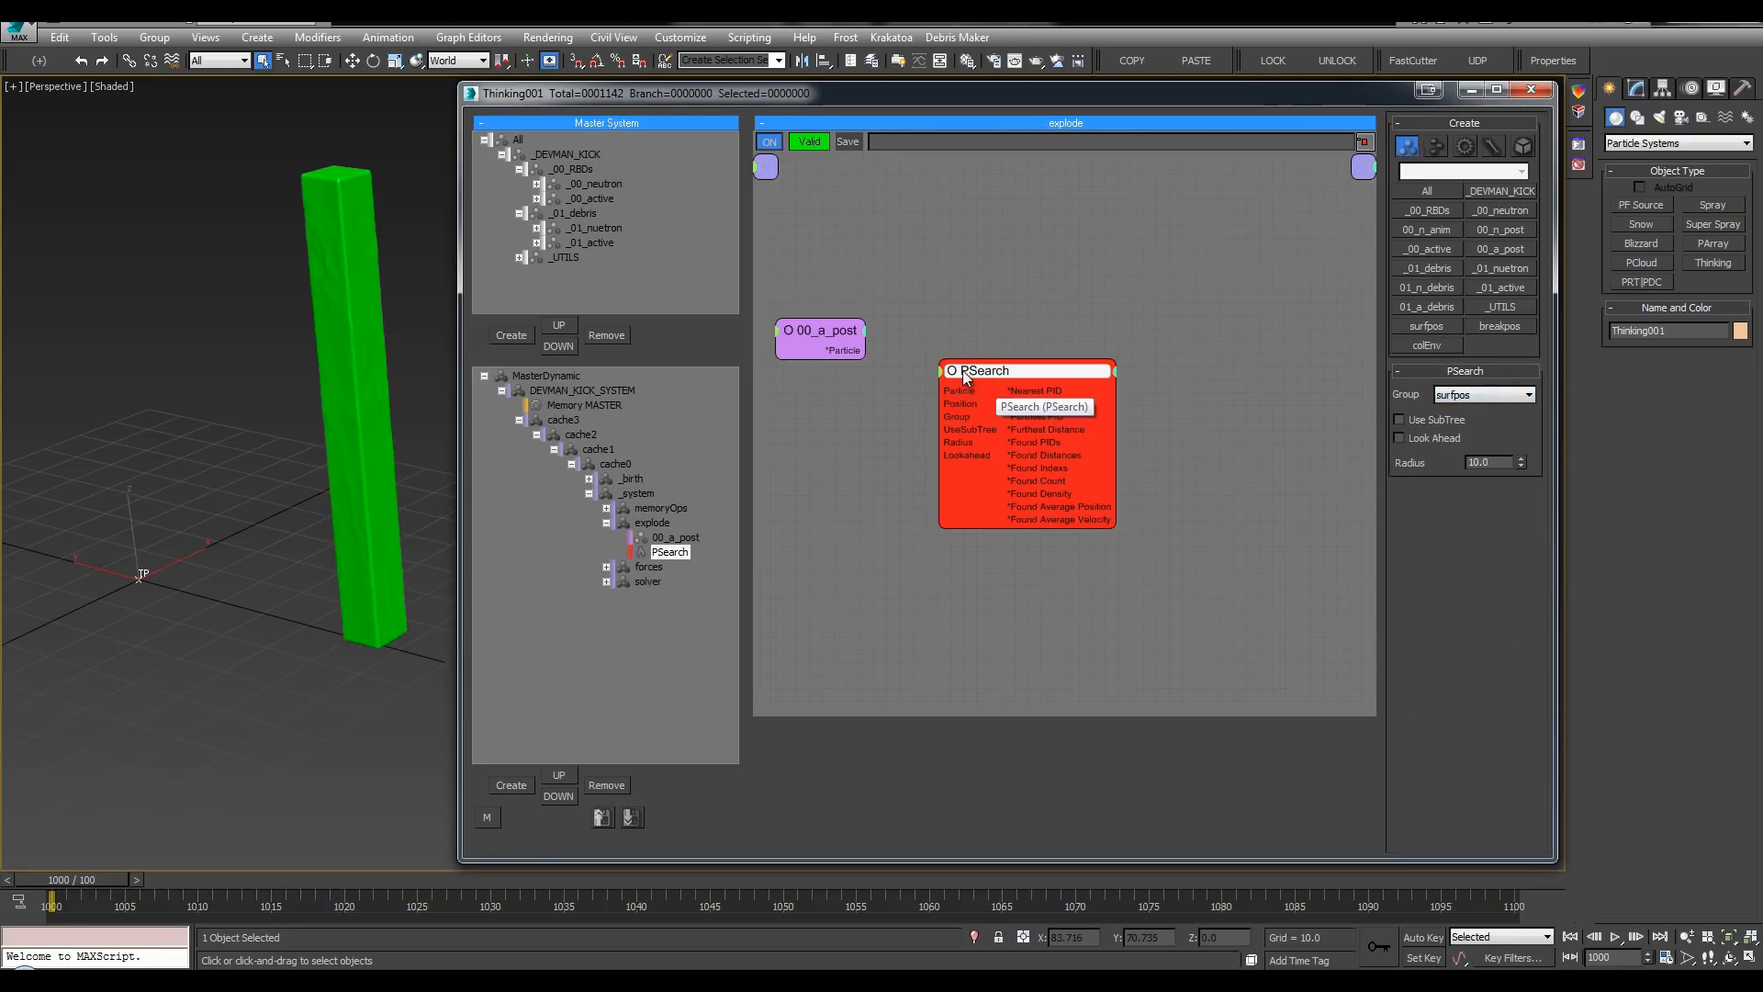
# Step: Set the PSearch radius to 8 and connect the 00_a_post particle output to its Particle input
pyautogui.moveTo(967, 376); pyautogui.dragTo(958, 377)
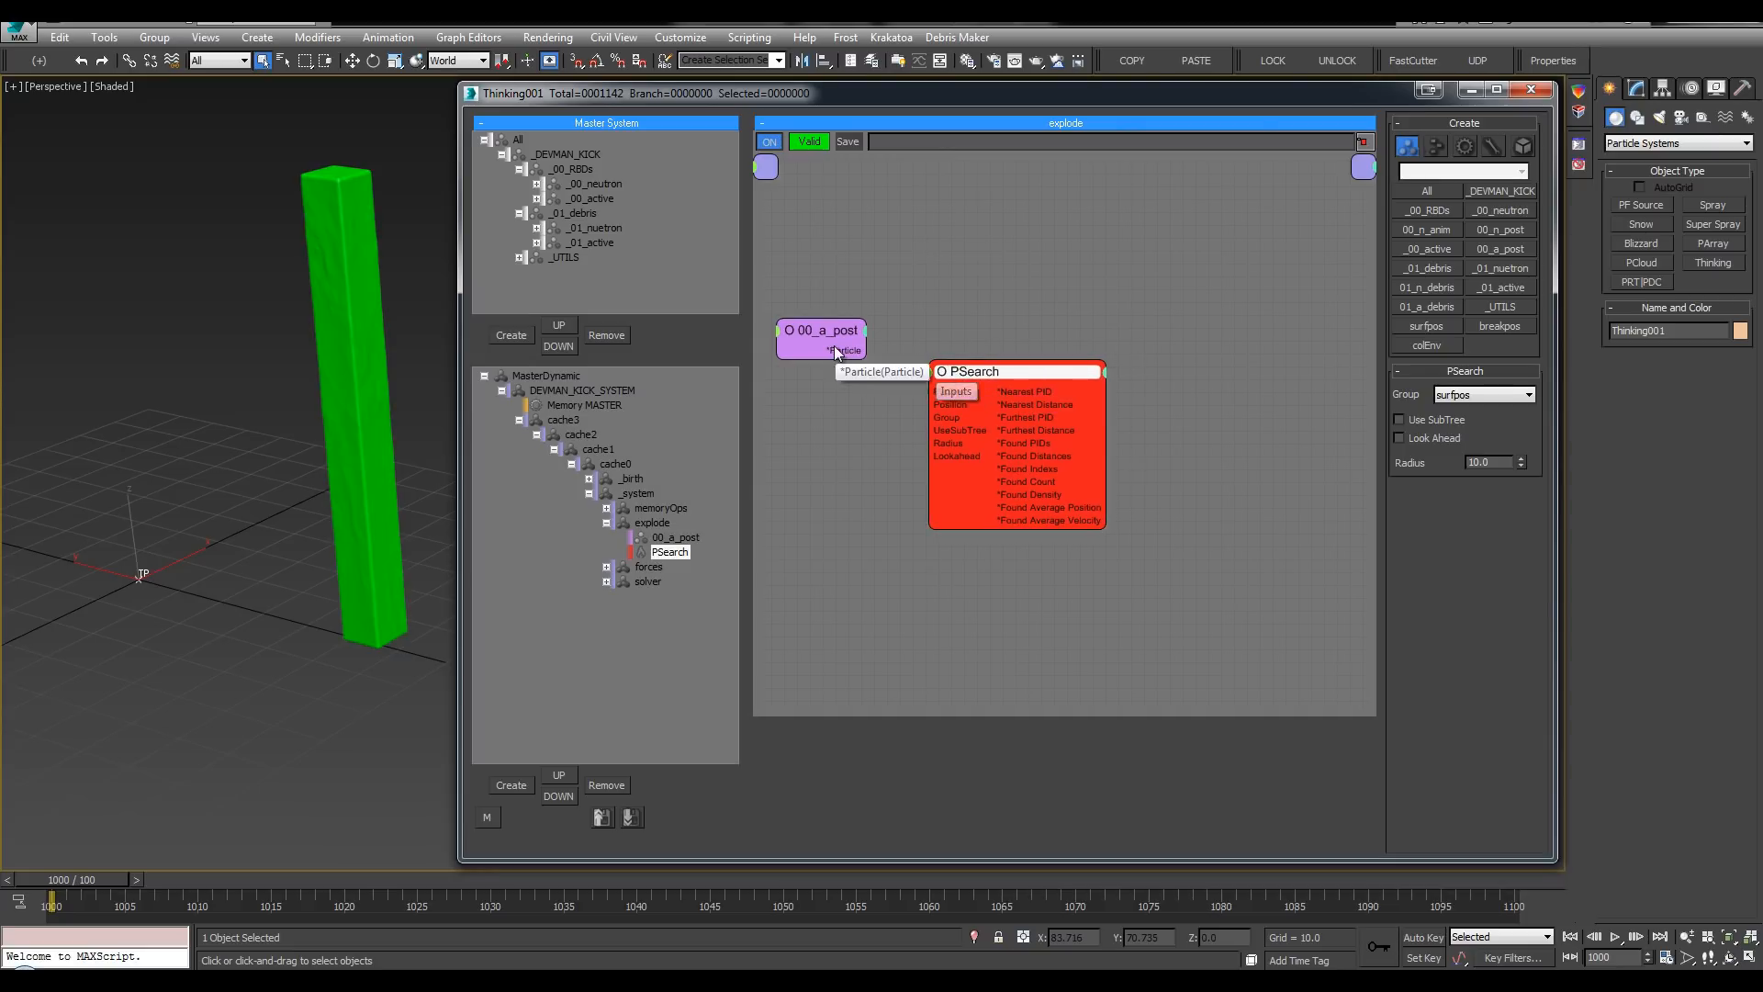
pyautogui.moveTo(973, 373); pyautogui.dragTo(996, 375)
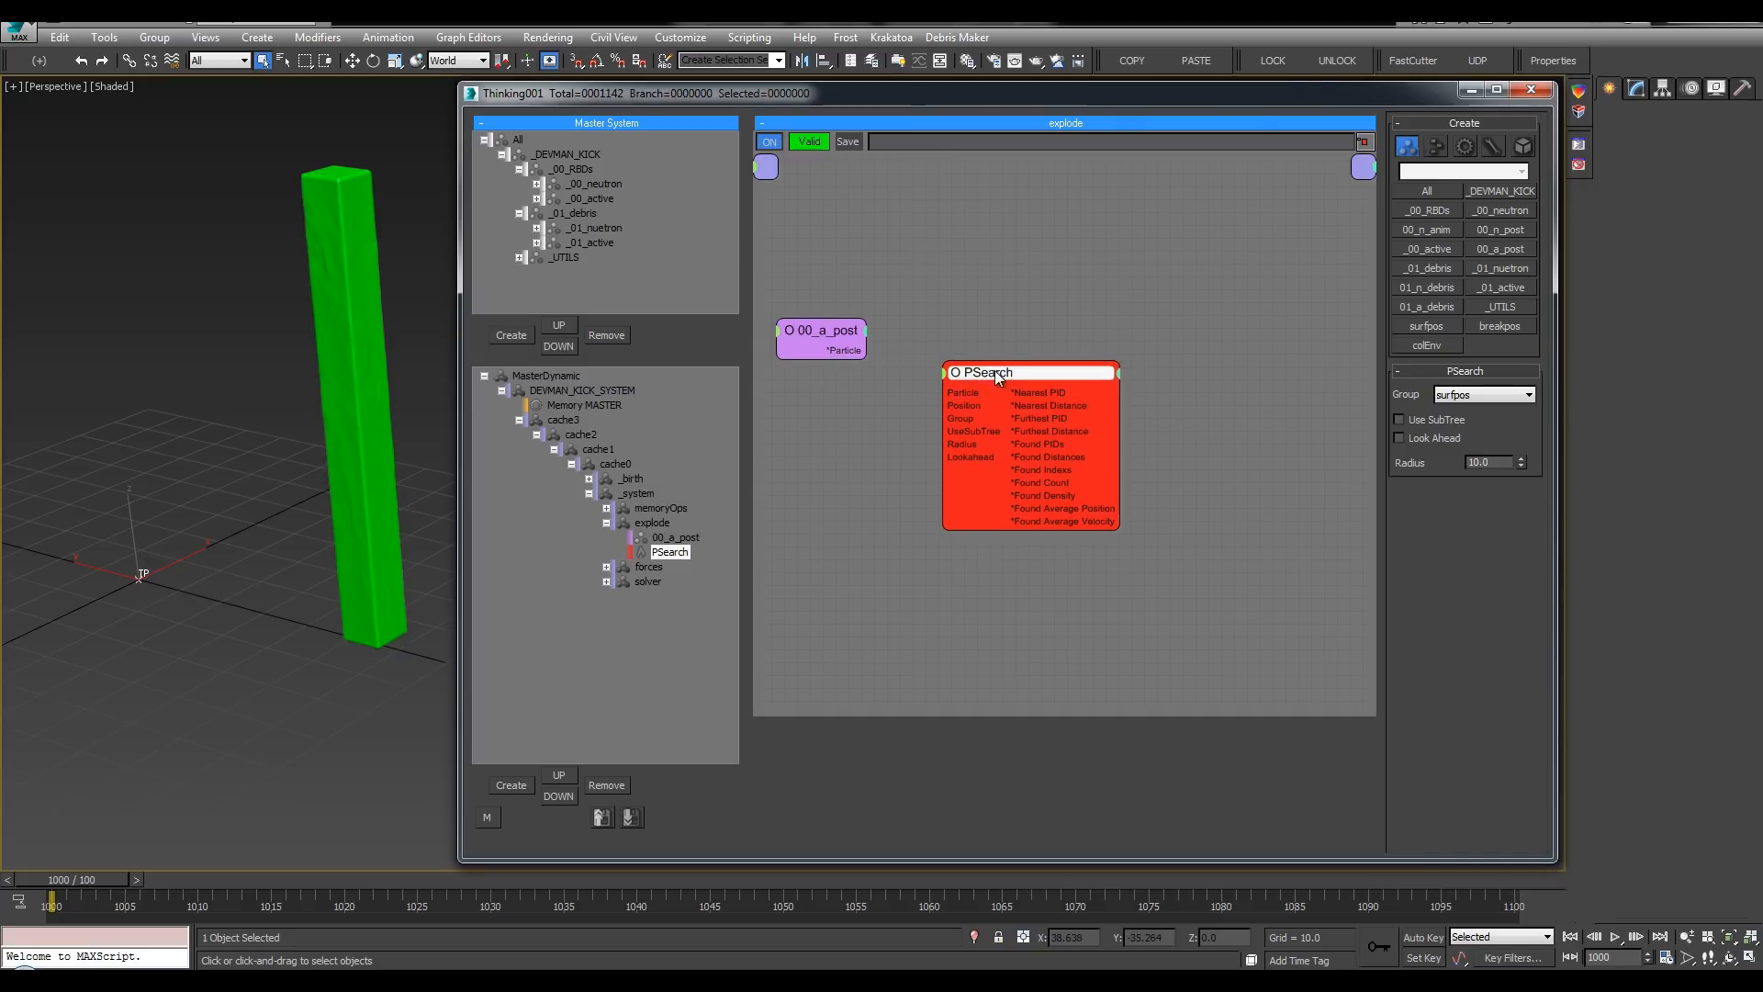
pyautogui.doubleClick(1488, 462)
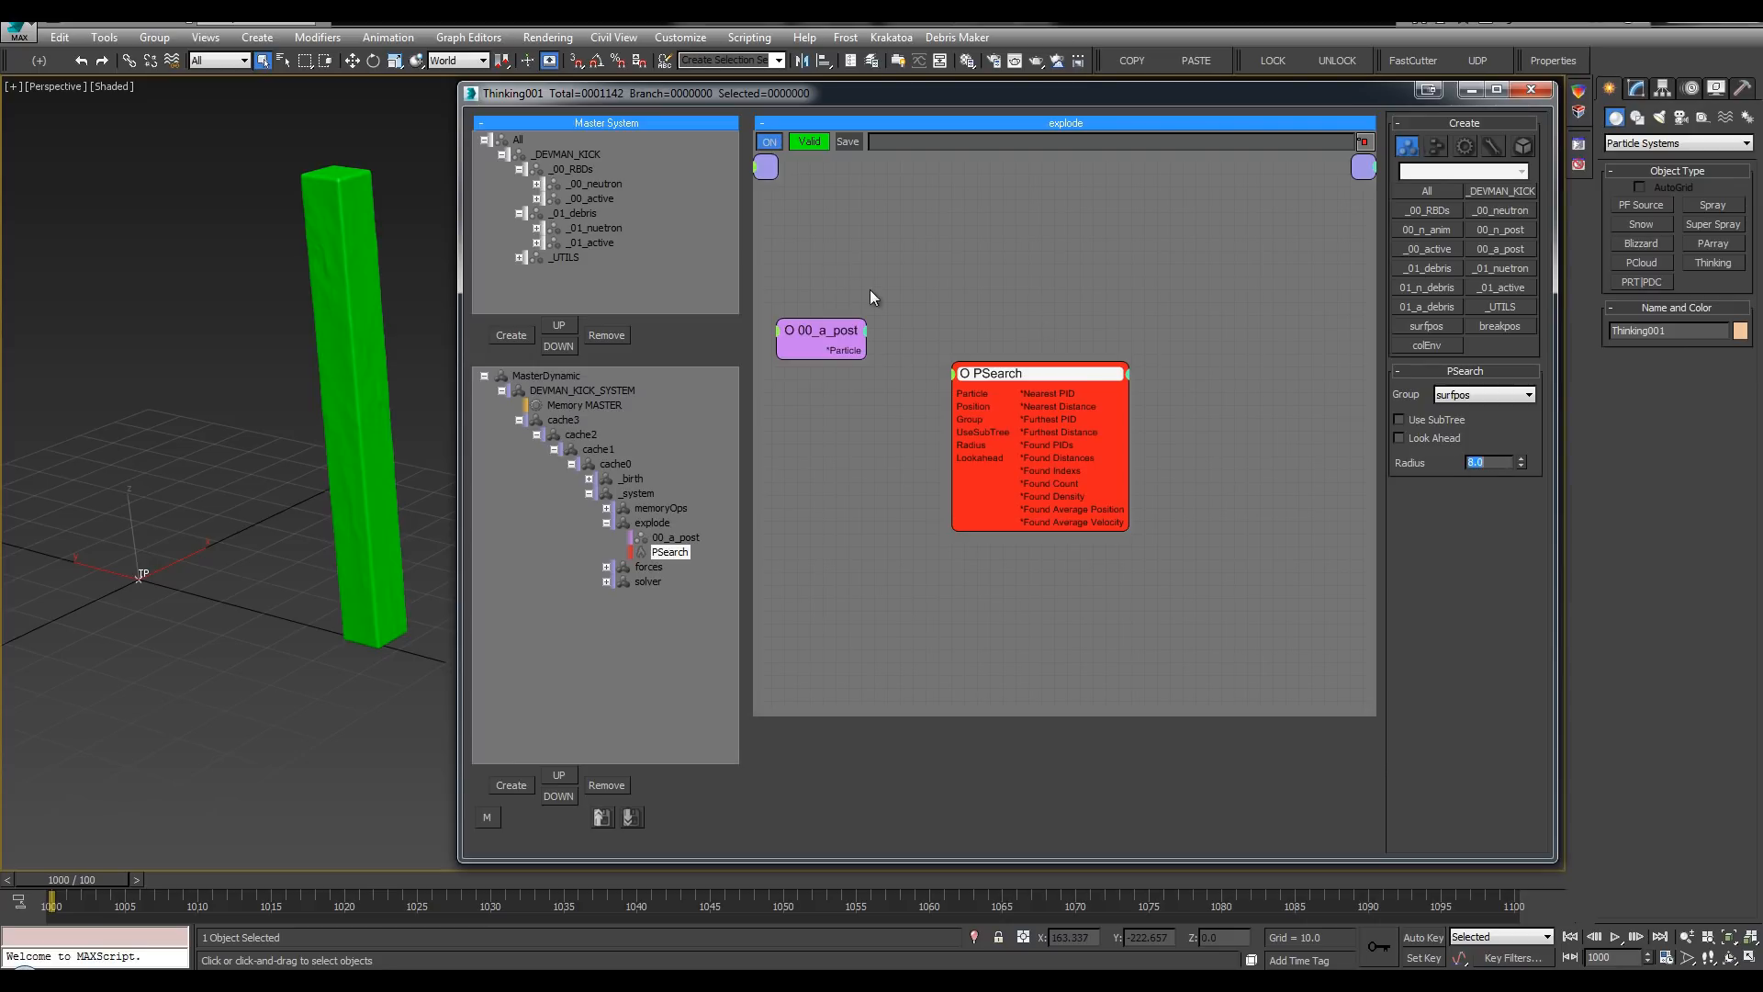
pyautogui.moveTo(849, 350); pyautogui.dragTo(924, 393)
pyautogui.moveTo(1168, 327); pyautogui.dragTo(1162, 326, button='middle')
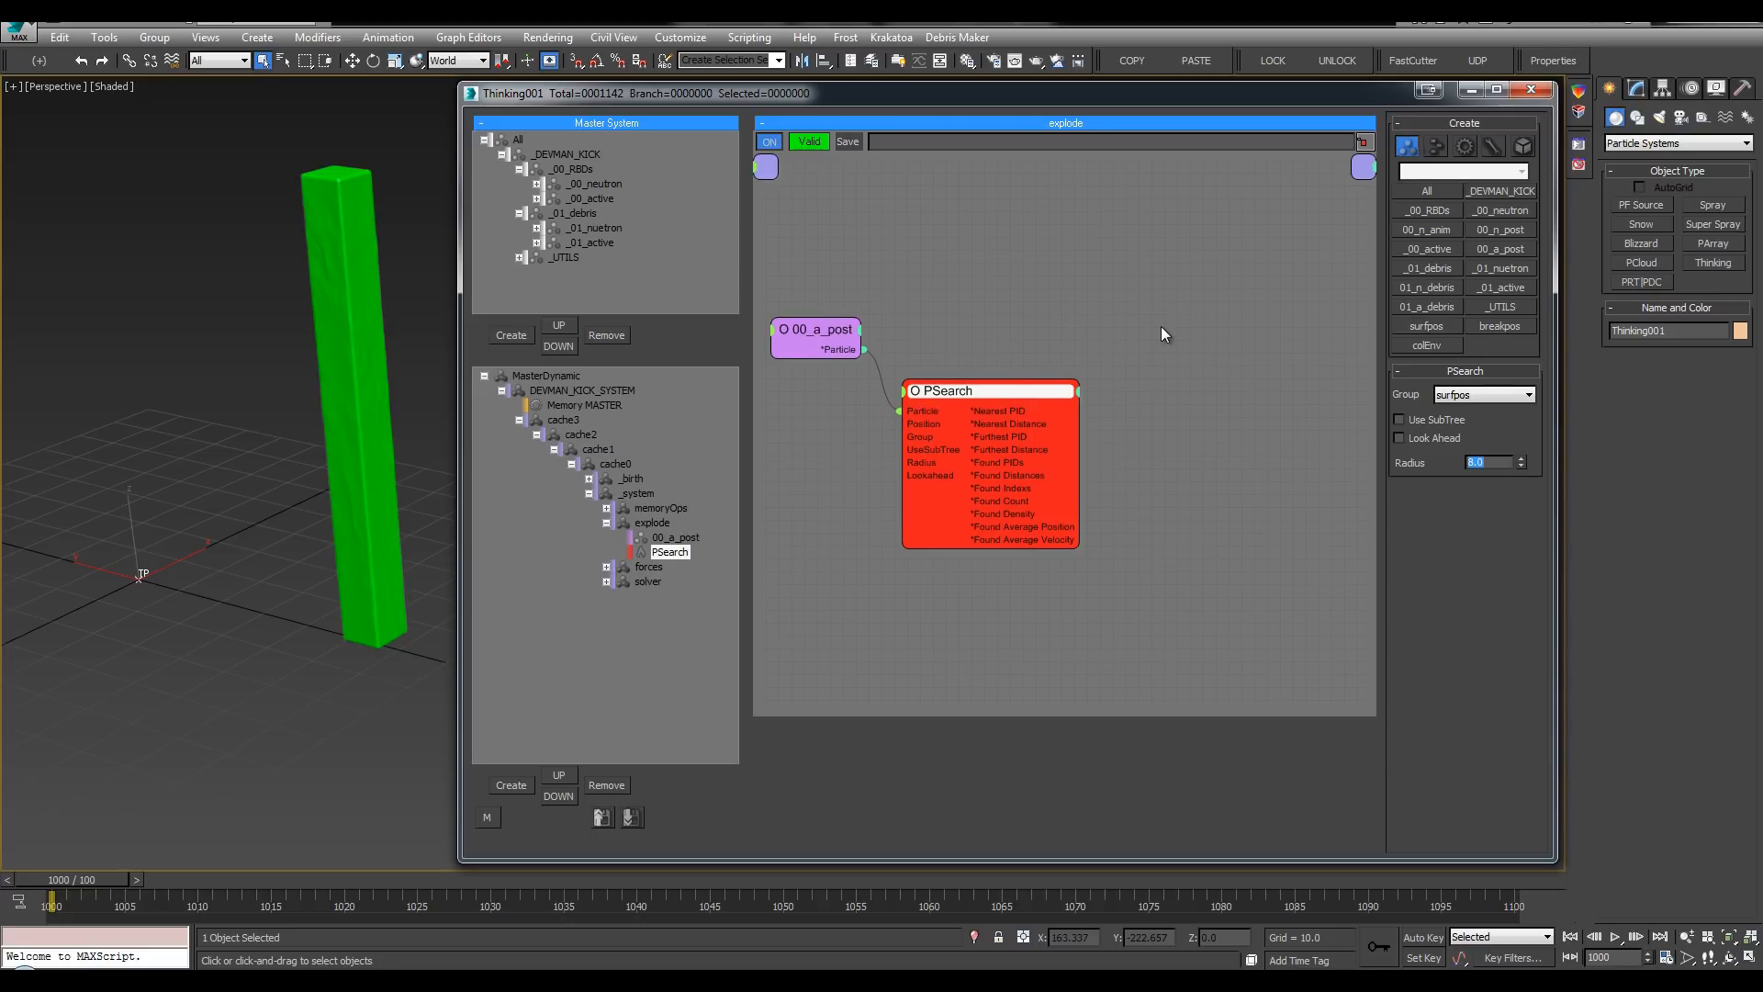
# Step: Add a Force operator to the explode set, expose its ON input and feed it the 00_a_post particles
pyautogui.doubleClick(1161, 327)
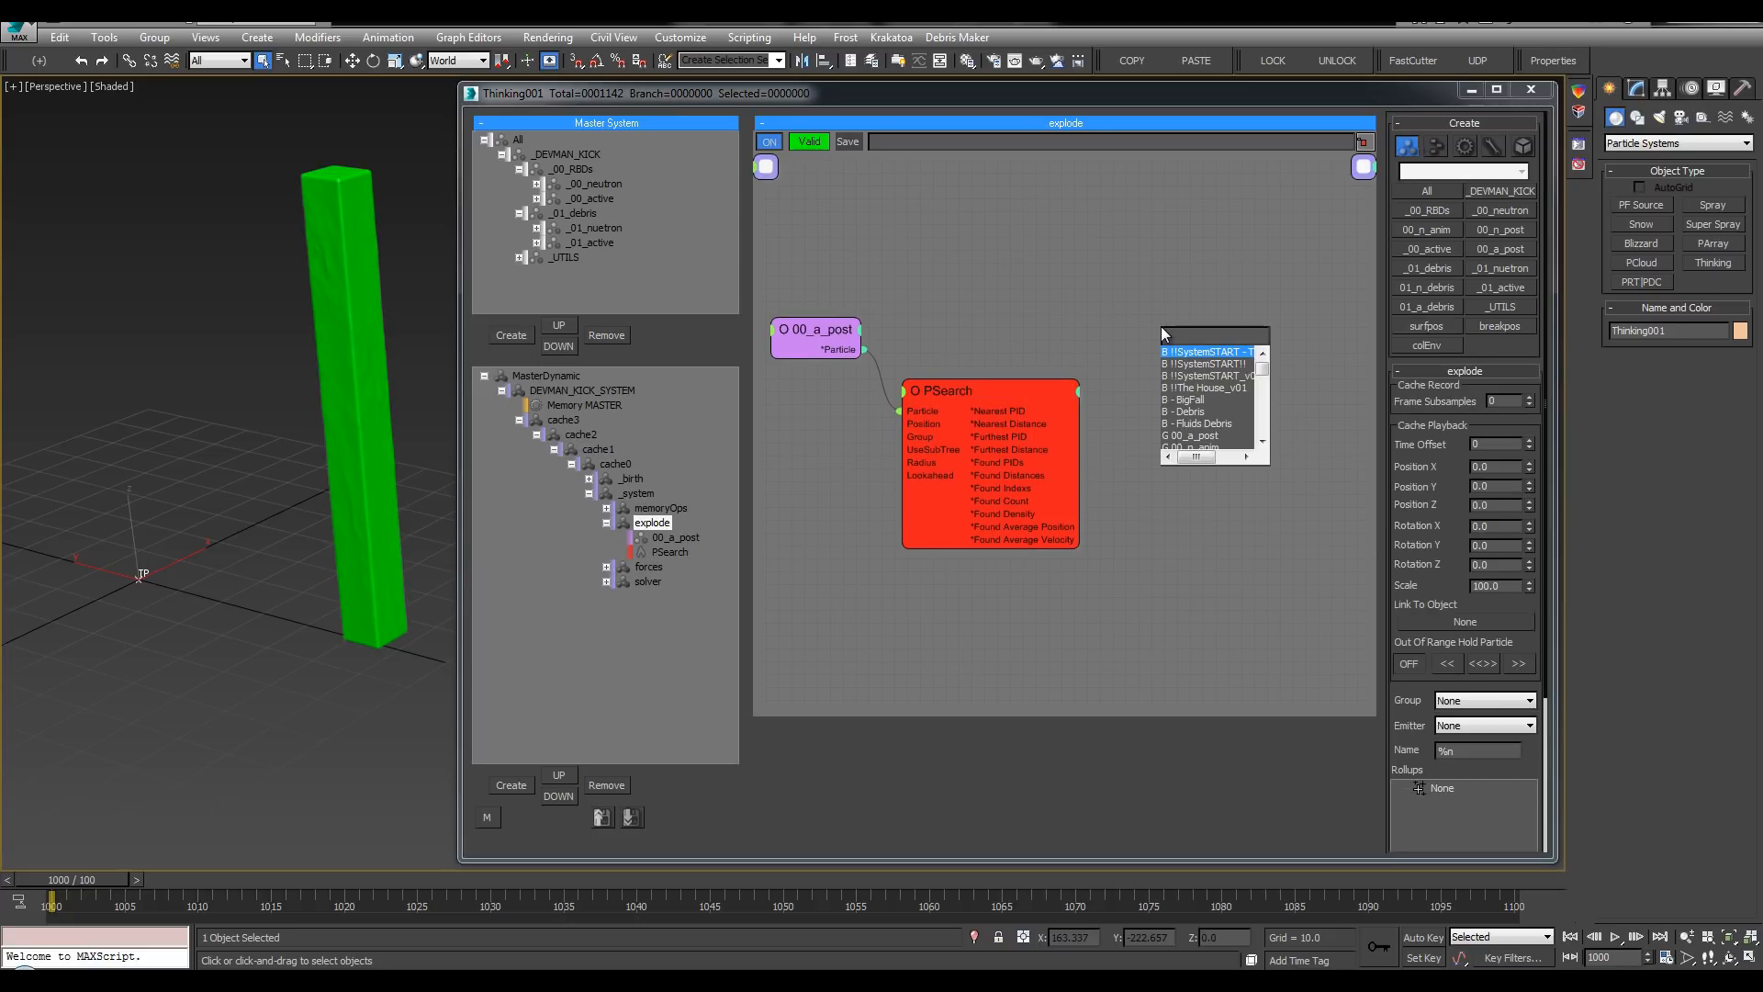
pyautogui.write('for')
pyautogui.press('Return')
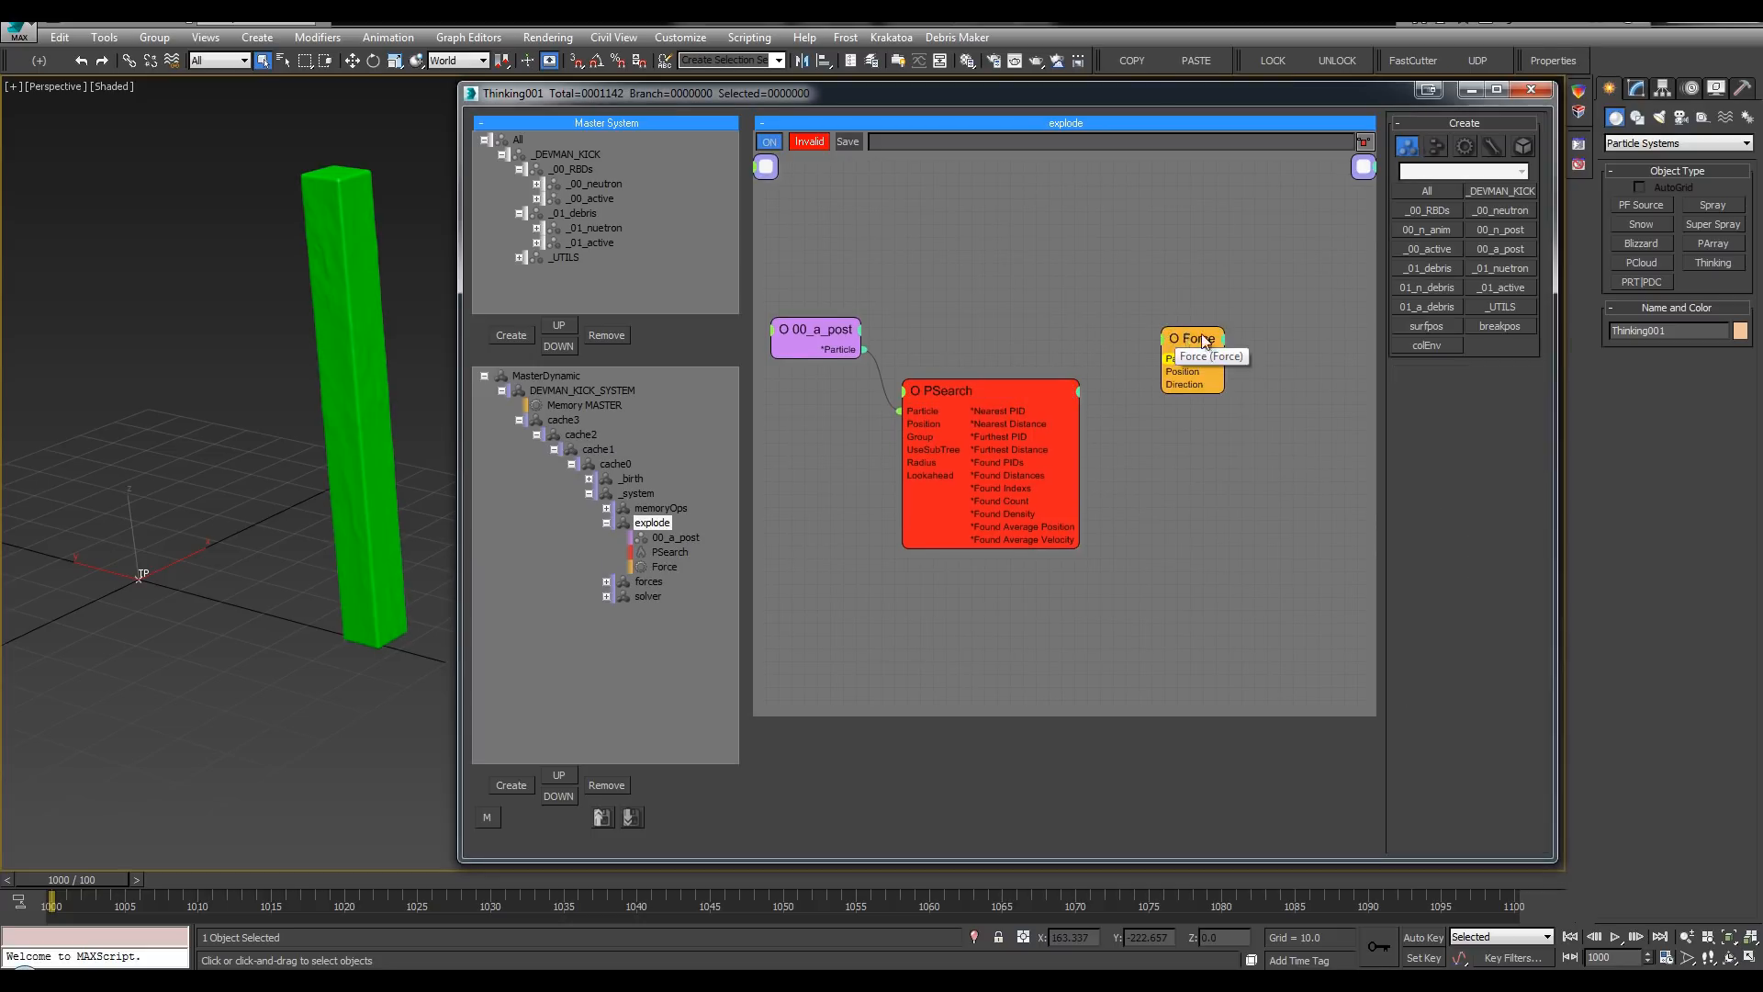
pyautogui.moveTo(1202, 354); pyautogui.dragTo(1324, 349)
pyautogui.rightClick(1324, 349)
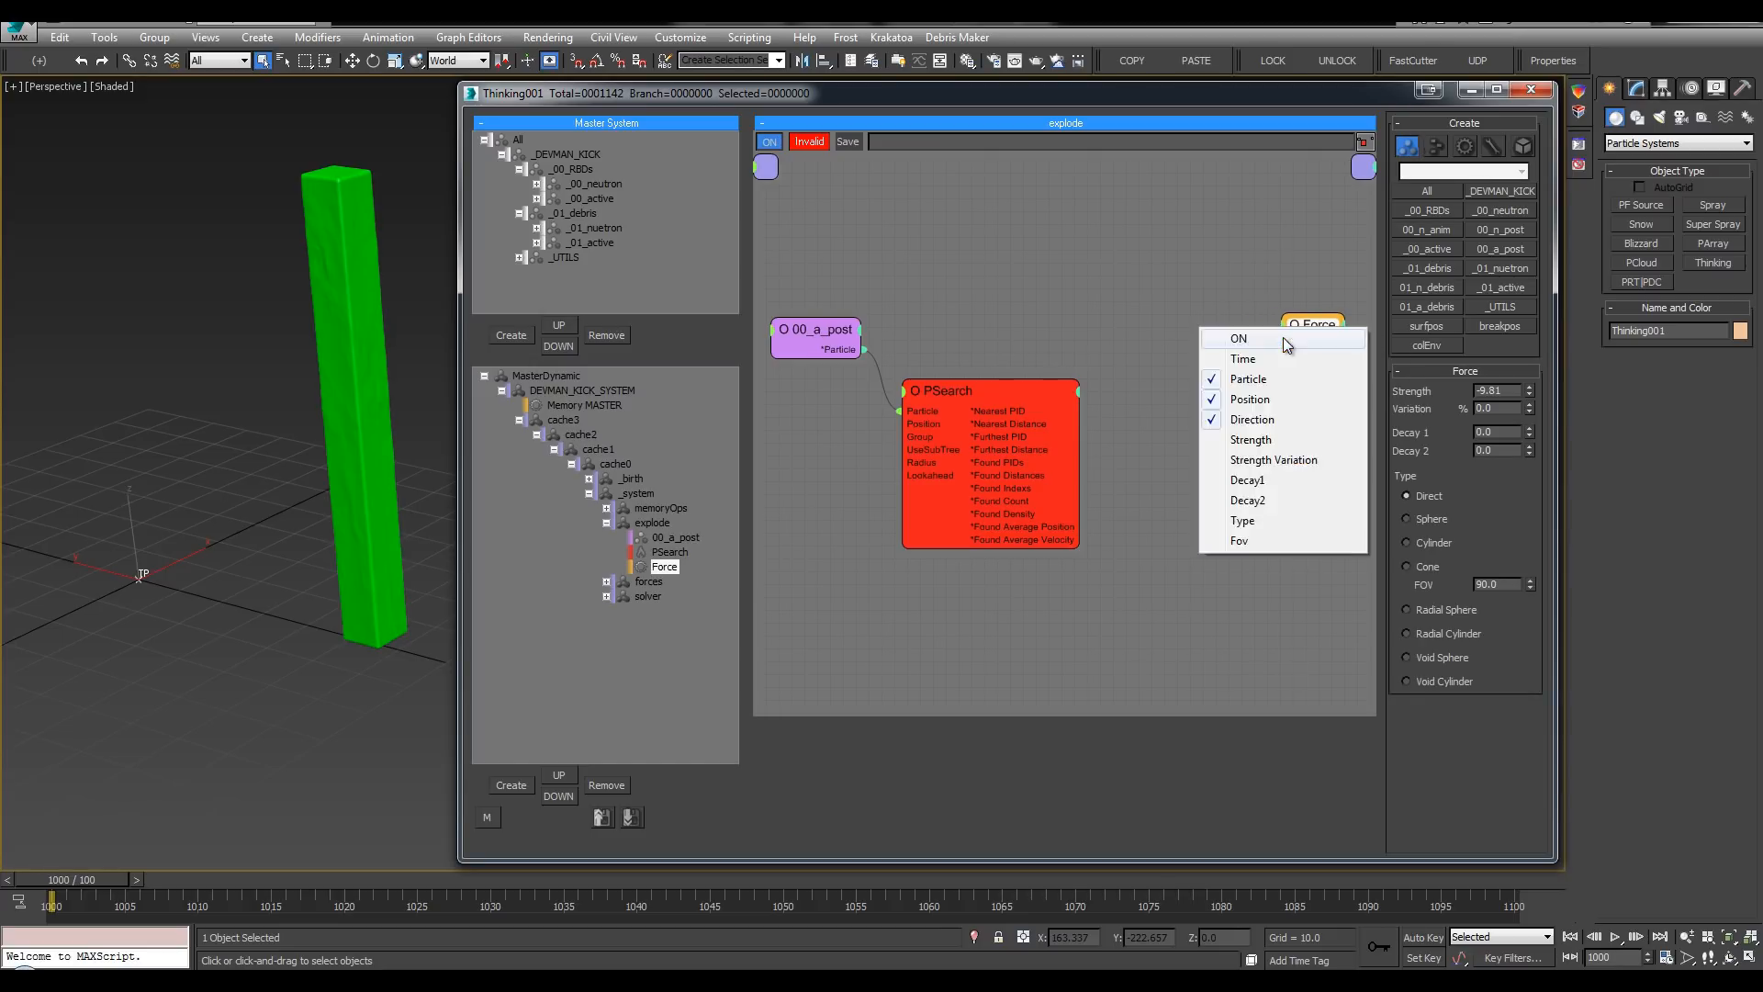
pyautogui.click(1231, 338)
pyautogui.moveTo(864, 350); pyautogui.dragTo(1281, 357)
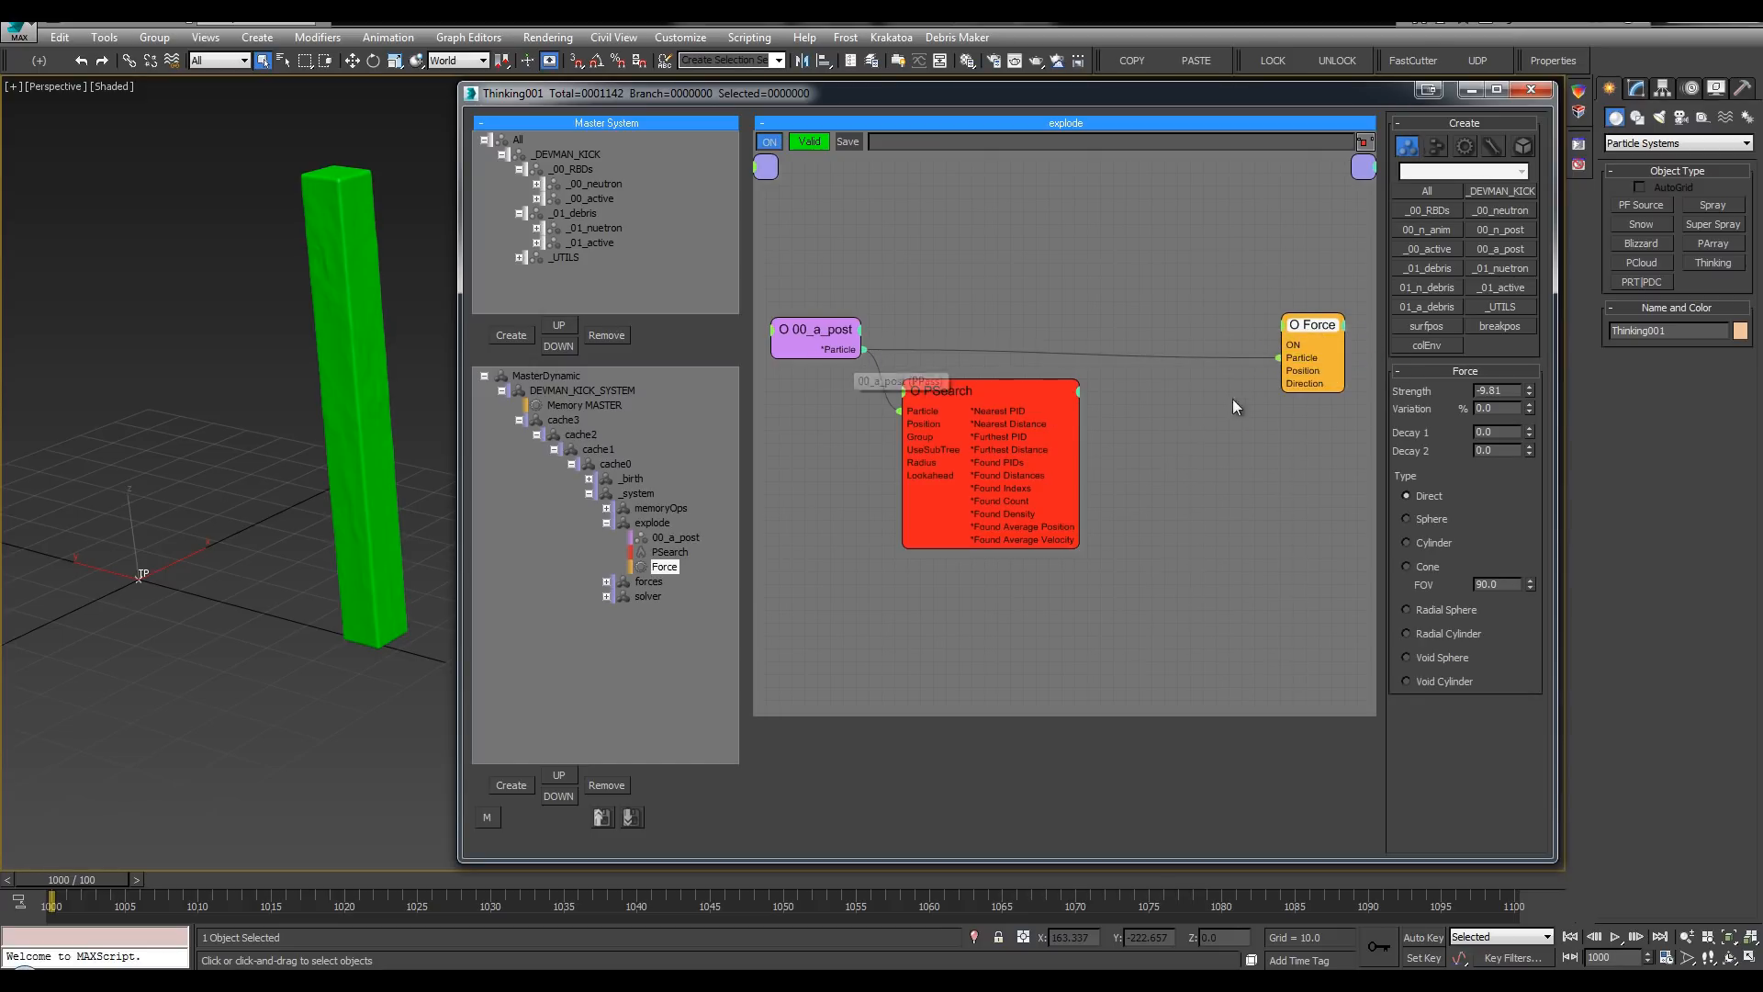
# Step: Collapse the PSearch node so only its connected Particle input is shown
pyautogui.click(941, 394)
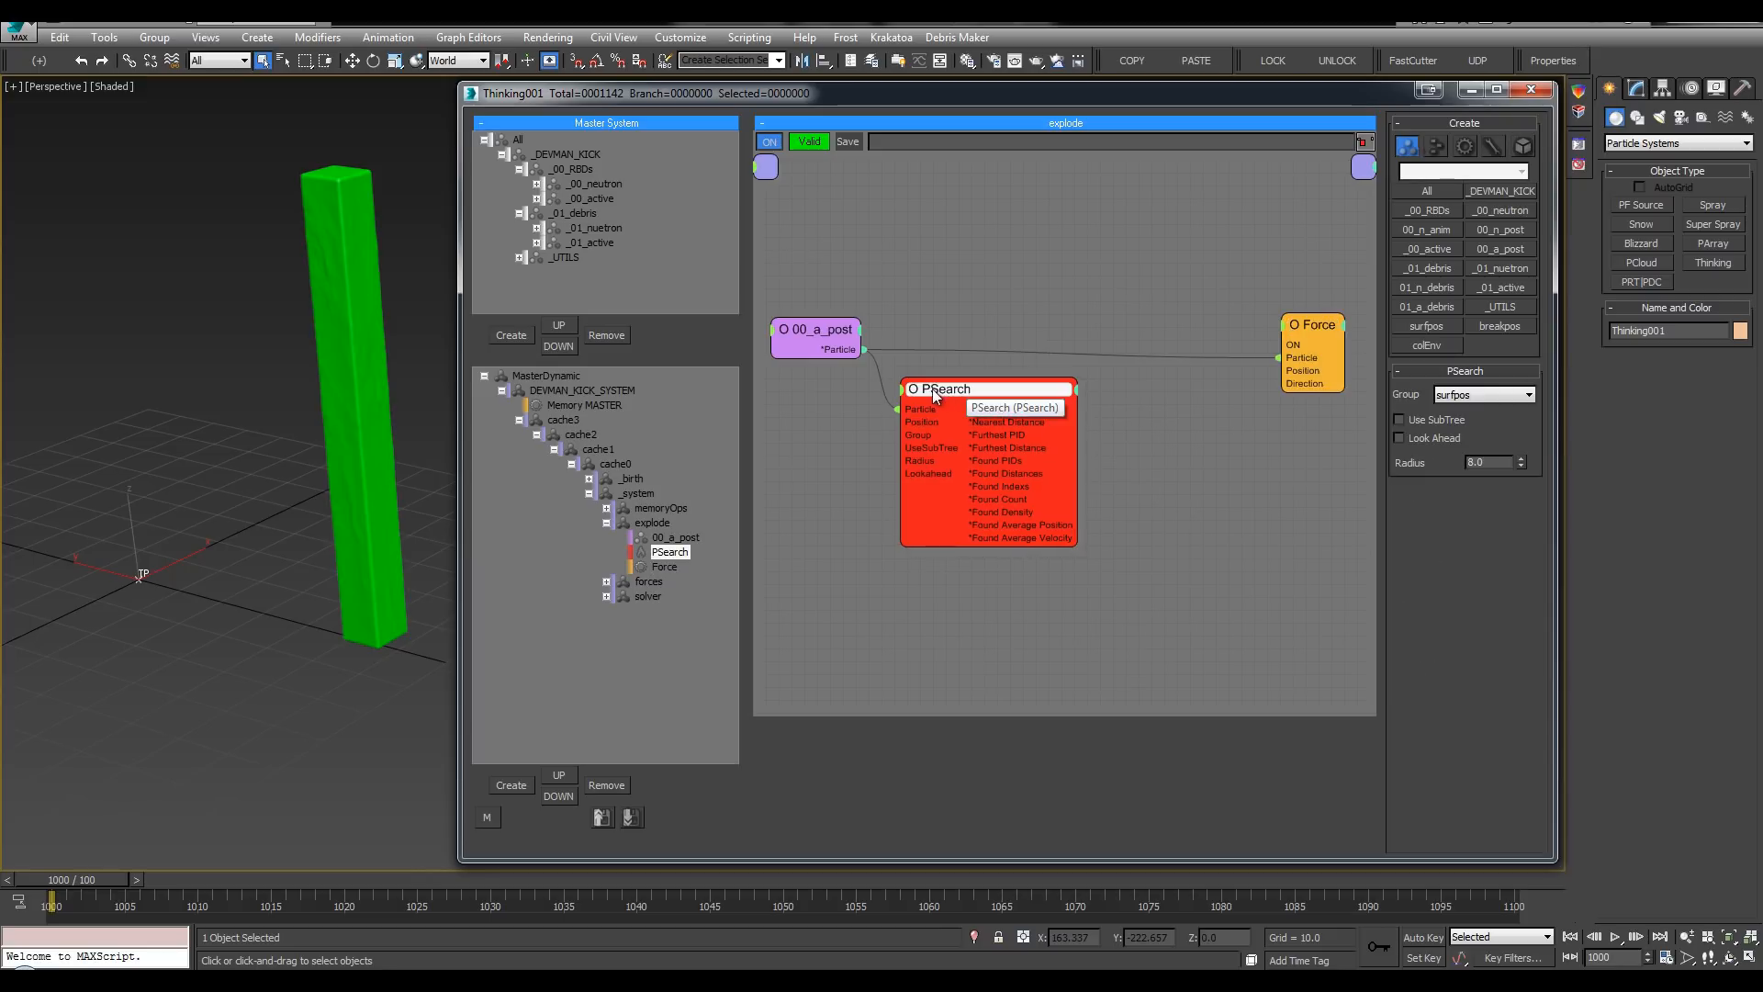
pyautogui.doubleClick(942, 393)
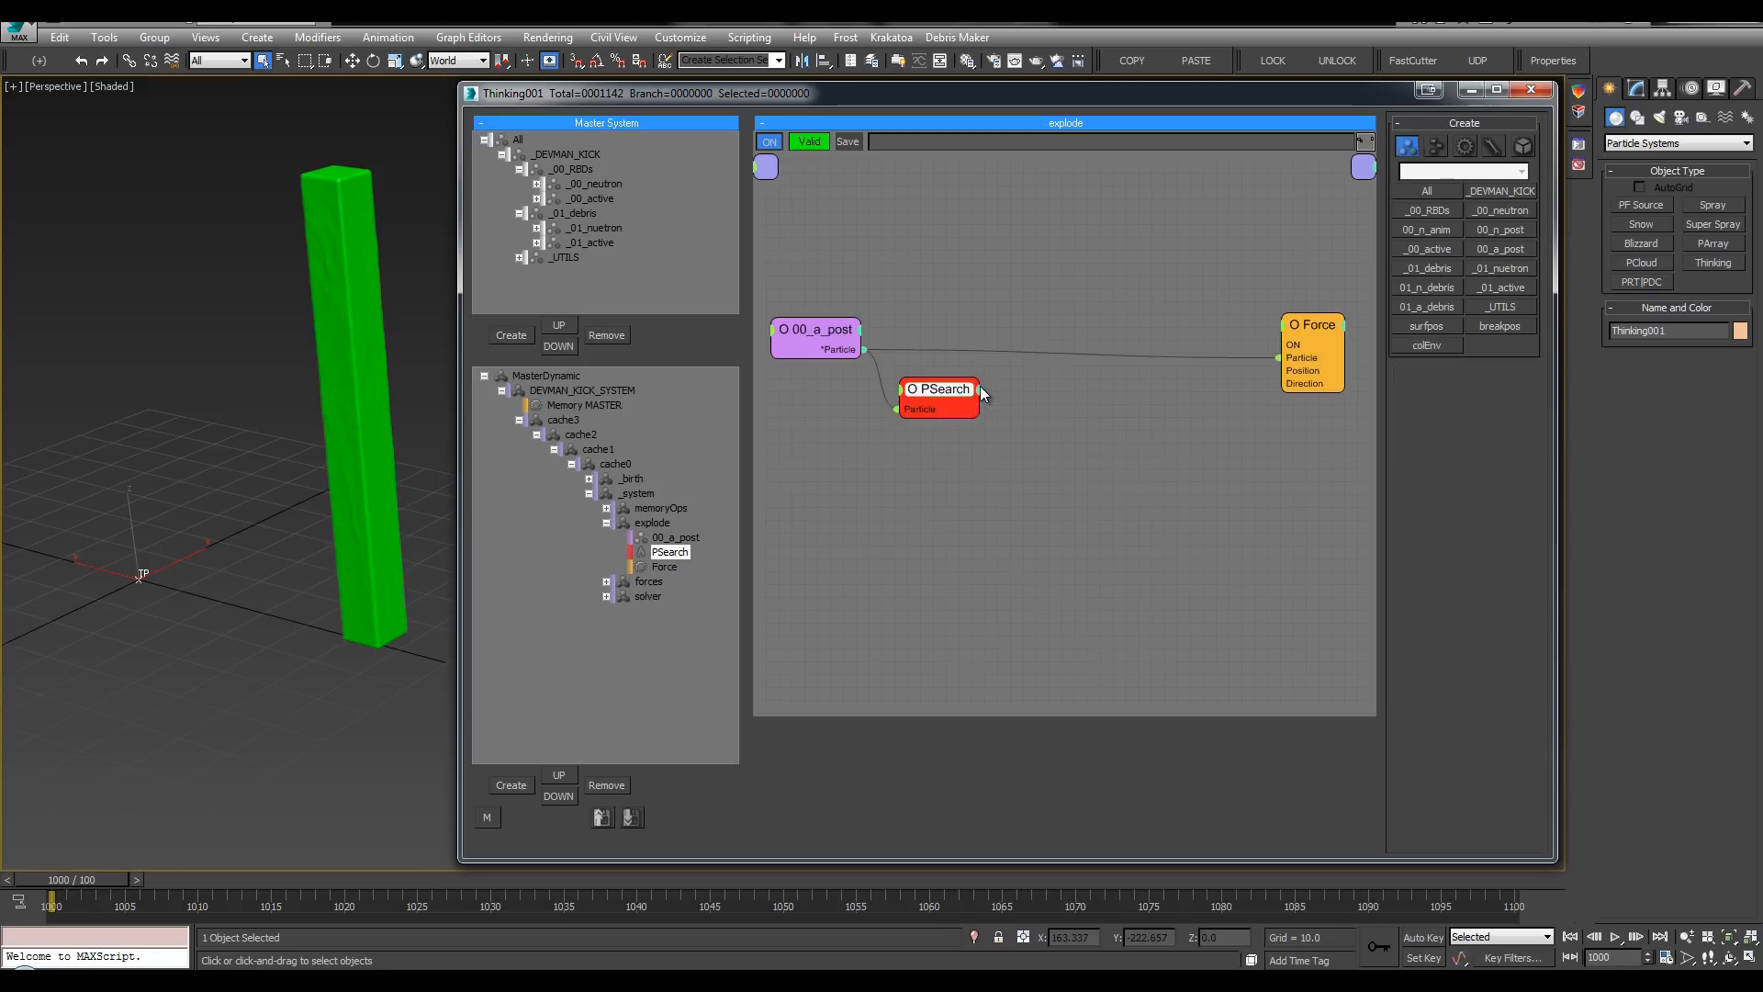
# Step: Expose the Found PIDs output on the PSearch operator and add a ParticleData helper to the explode set
pyautogui.rightClick(975, 390)
pyautogui.click(969, 476)
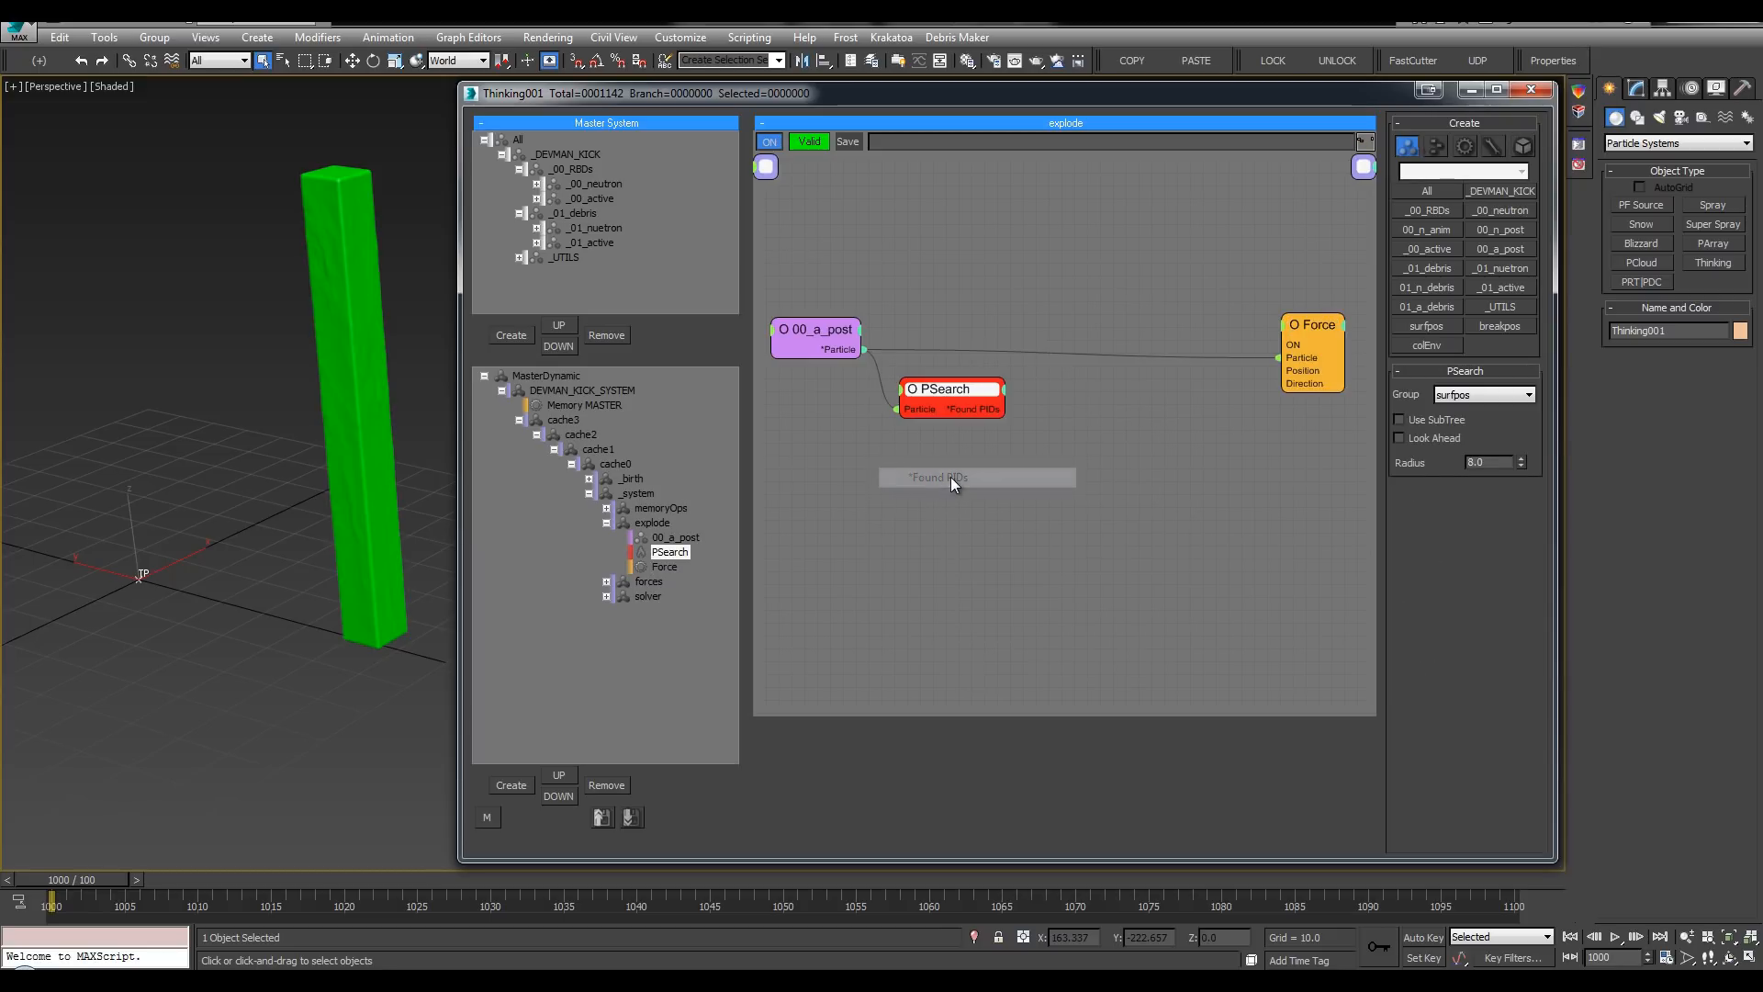
pyautogui.moveTo(966, 395); pyautogui.dragTo(950, 411)
pyautogui.doubleClick(1071, 411)
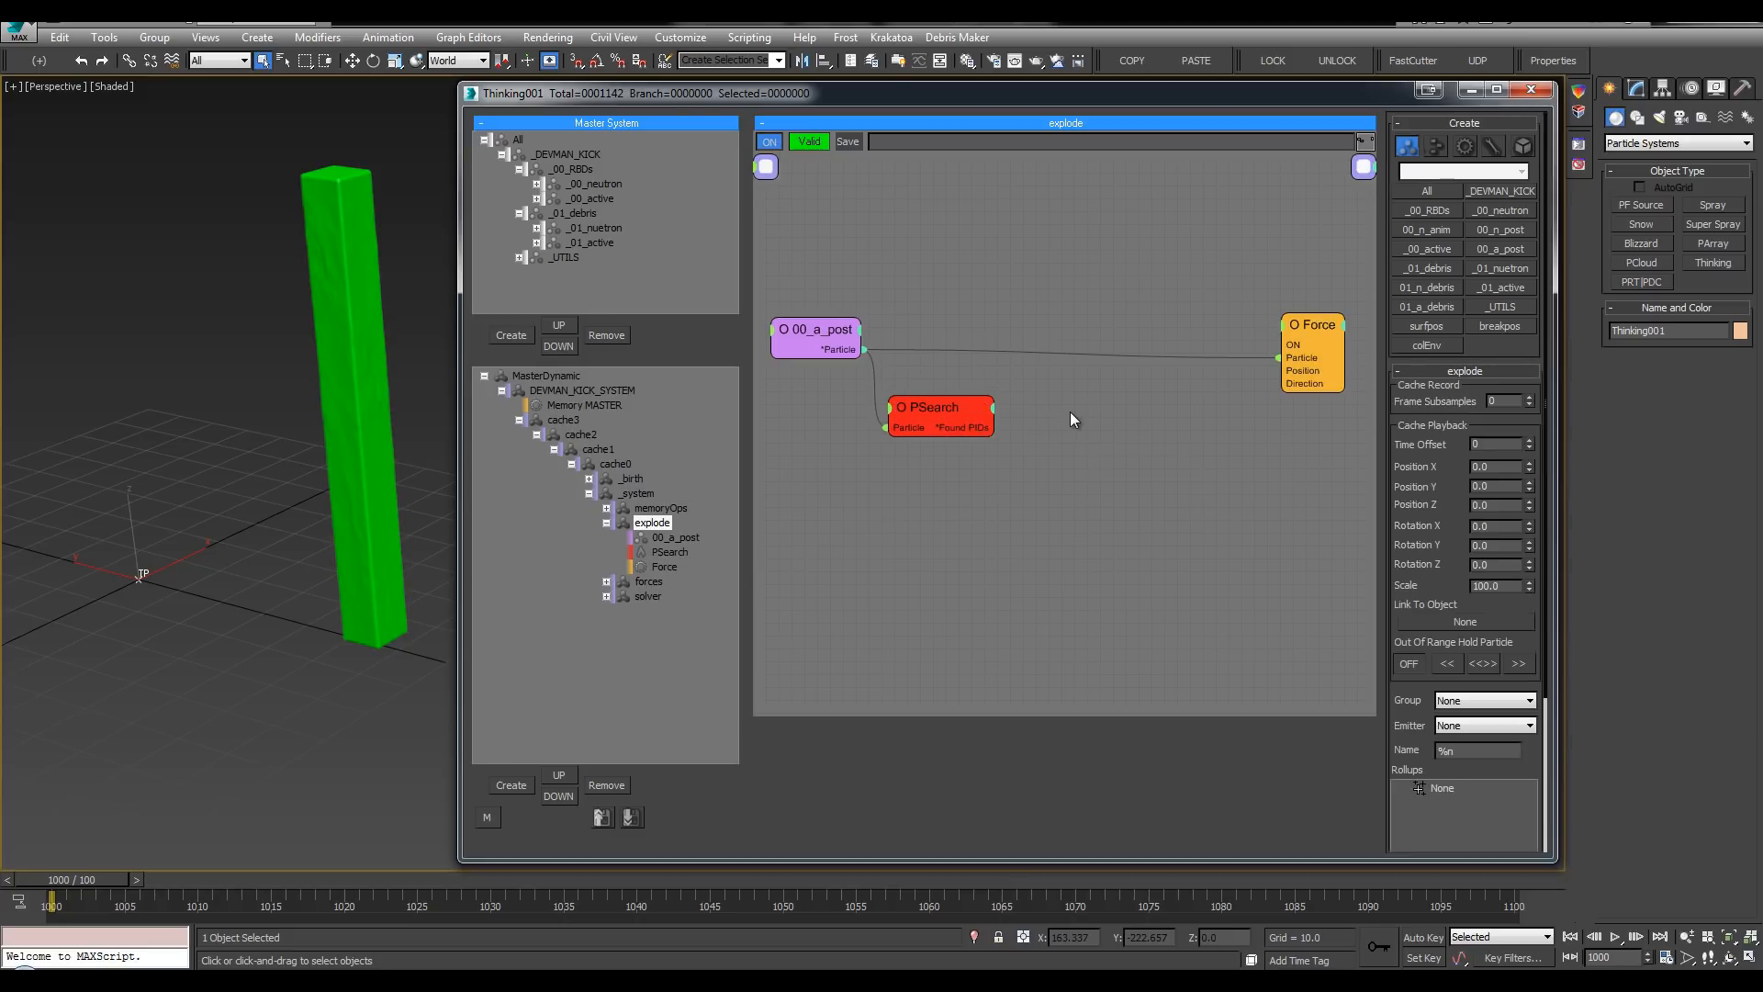
pyautogui.write('ParticleData')
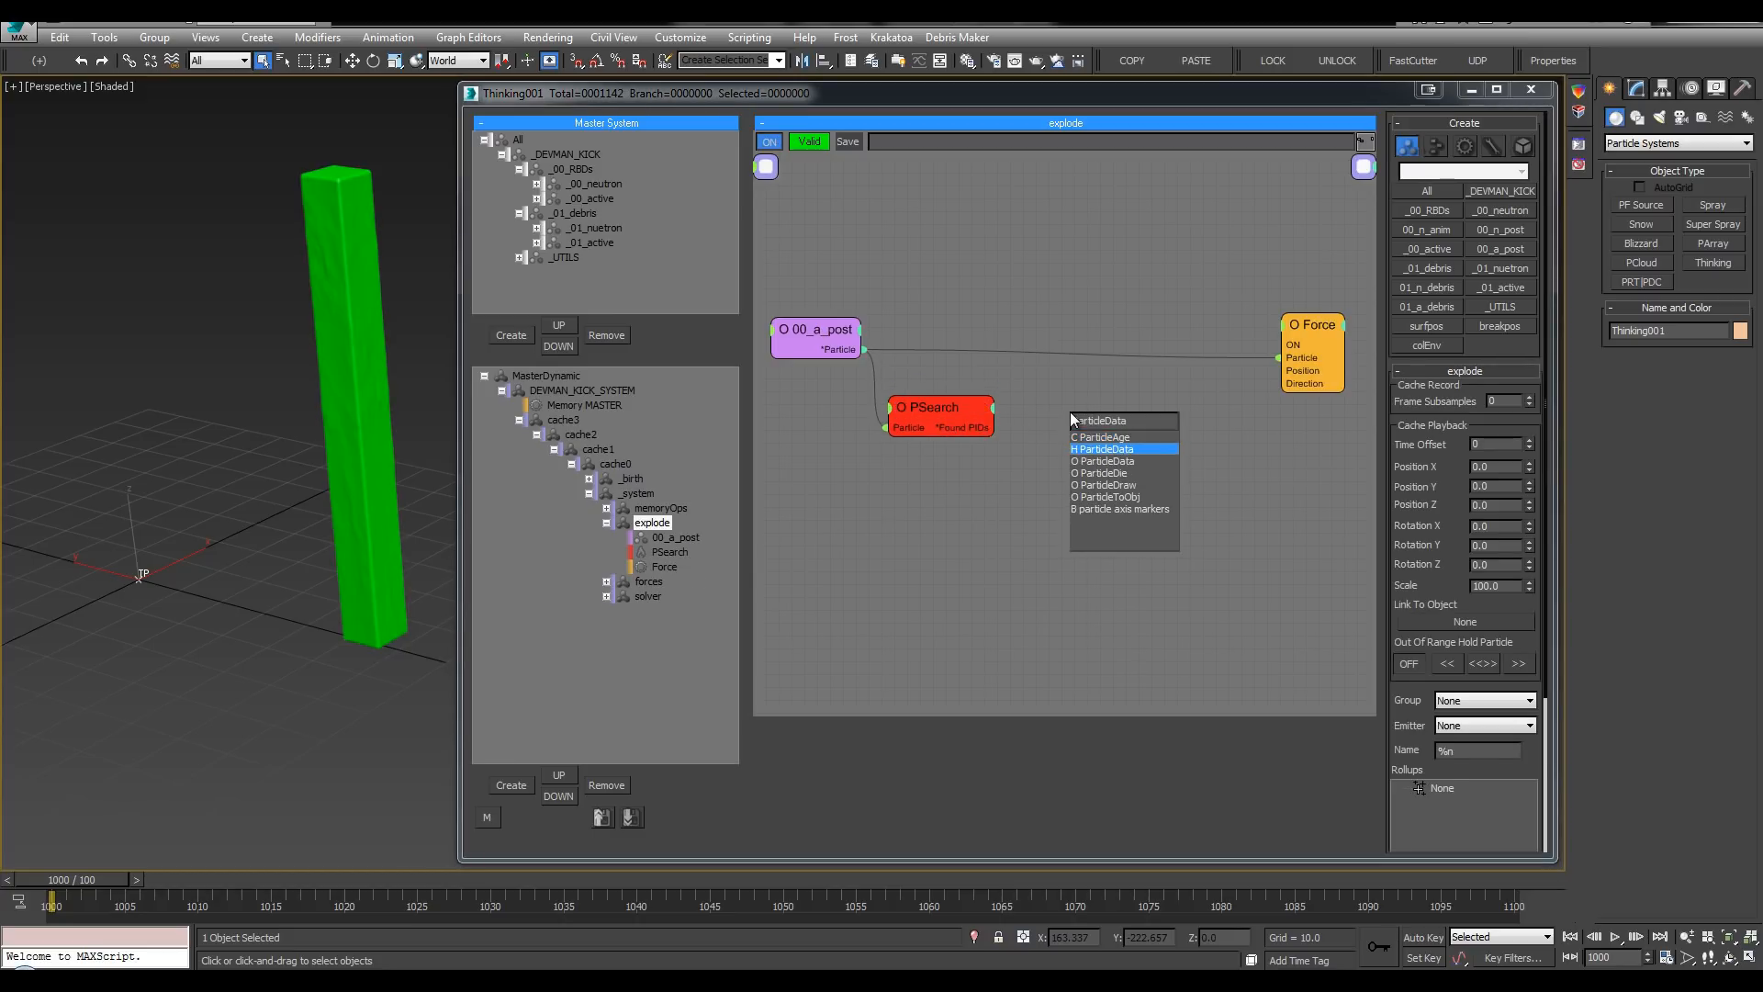
pyautogui.press('Return')
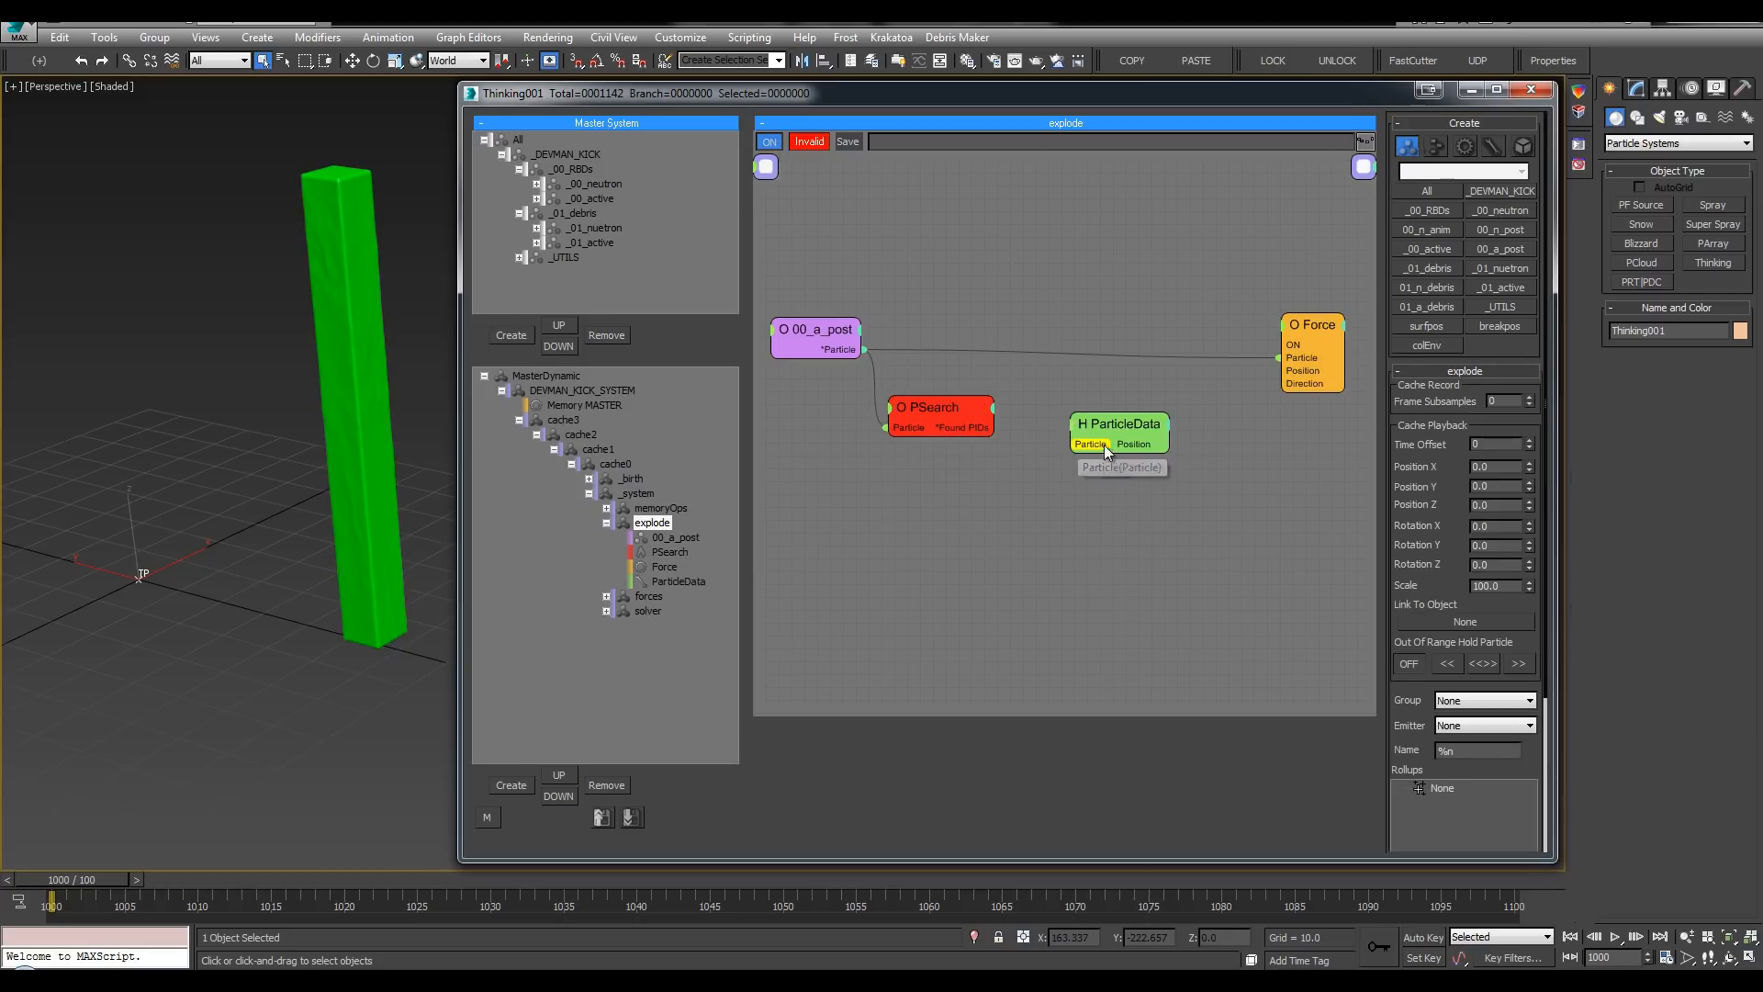
# Step: Check the PSearch operator's search group and radius settings, keeping surfpos as the group and 8 as the radius
pyautogui.click(945, 415)
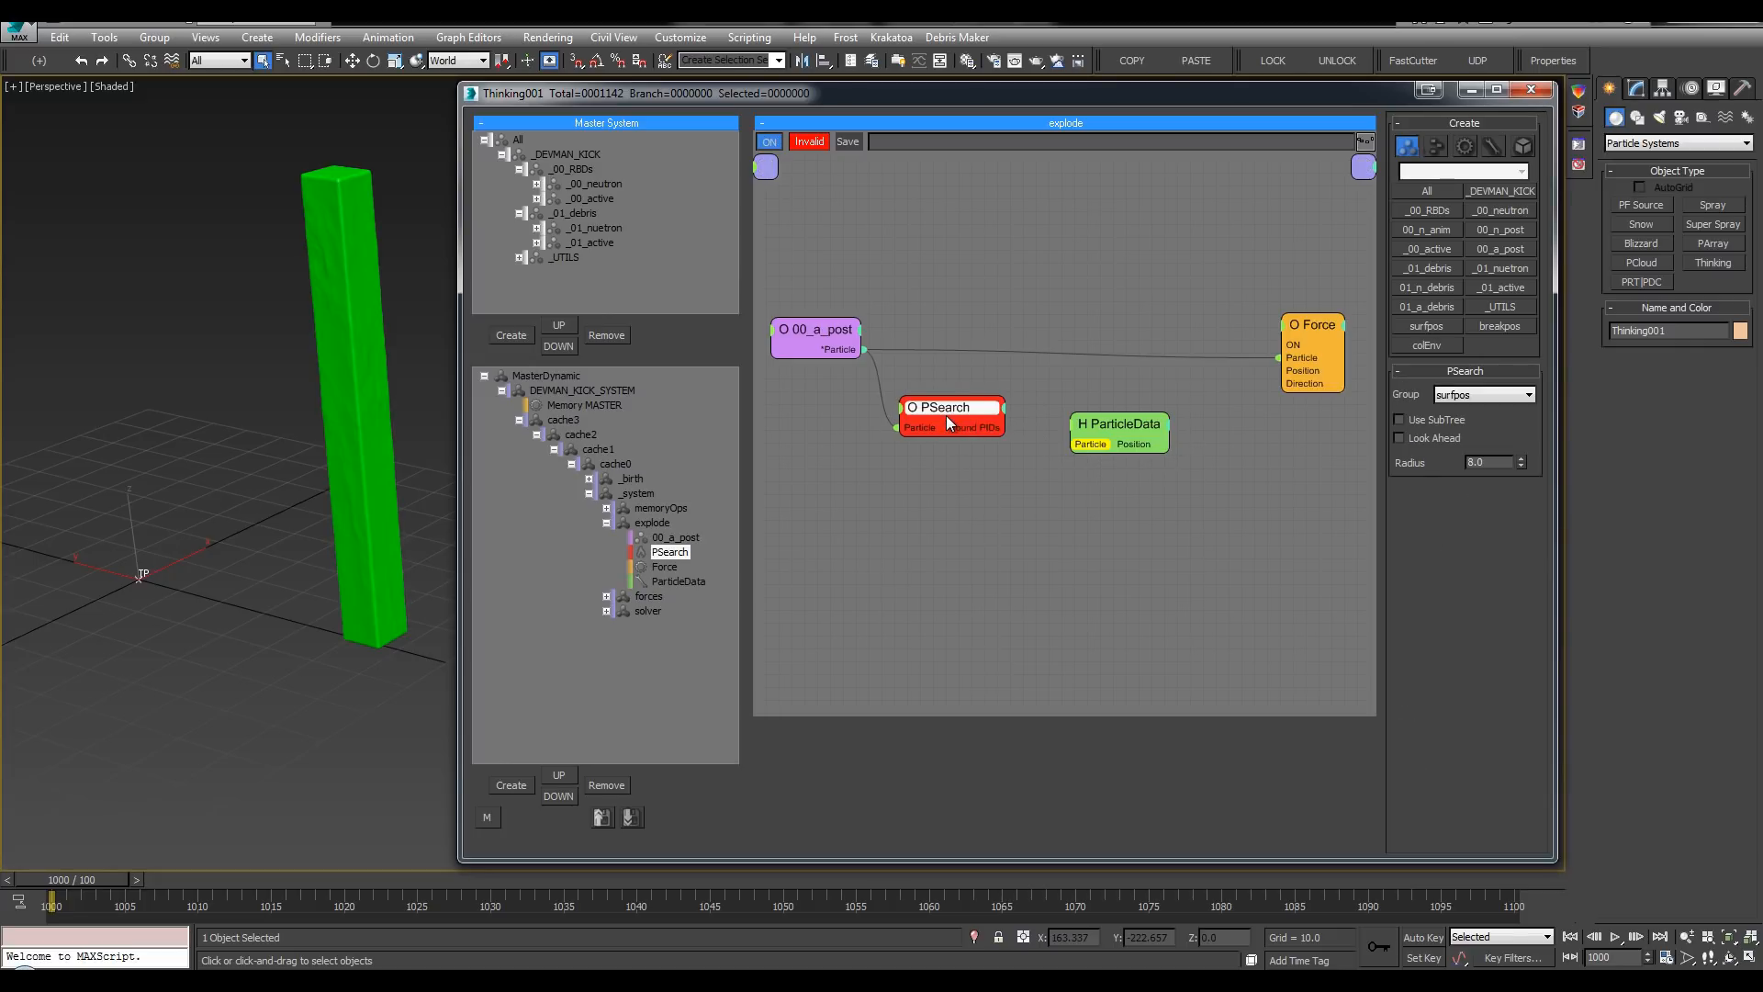
pyautogui.moveTo(946, 415); pyautogui.dragTo(954, 428)
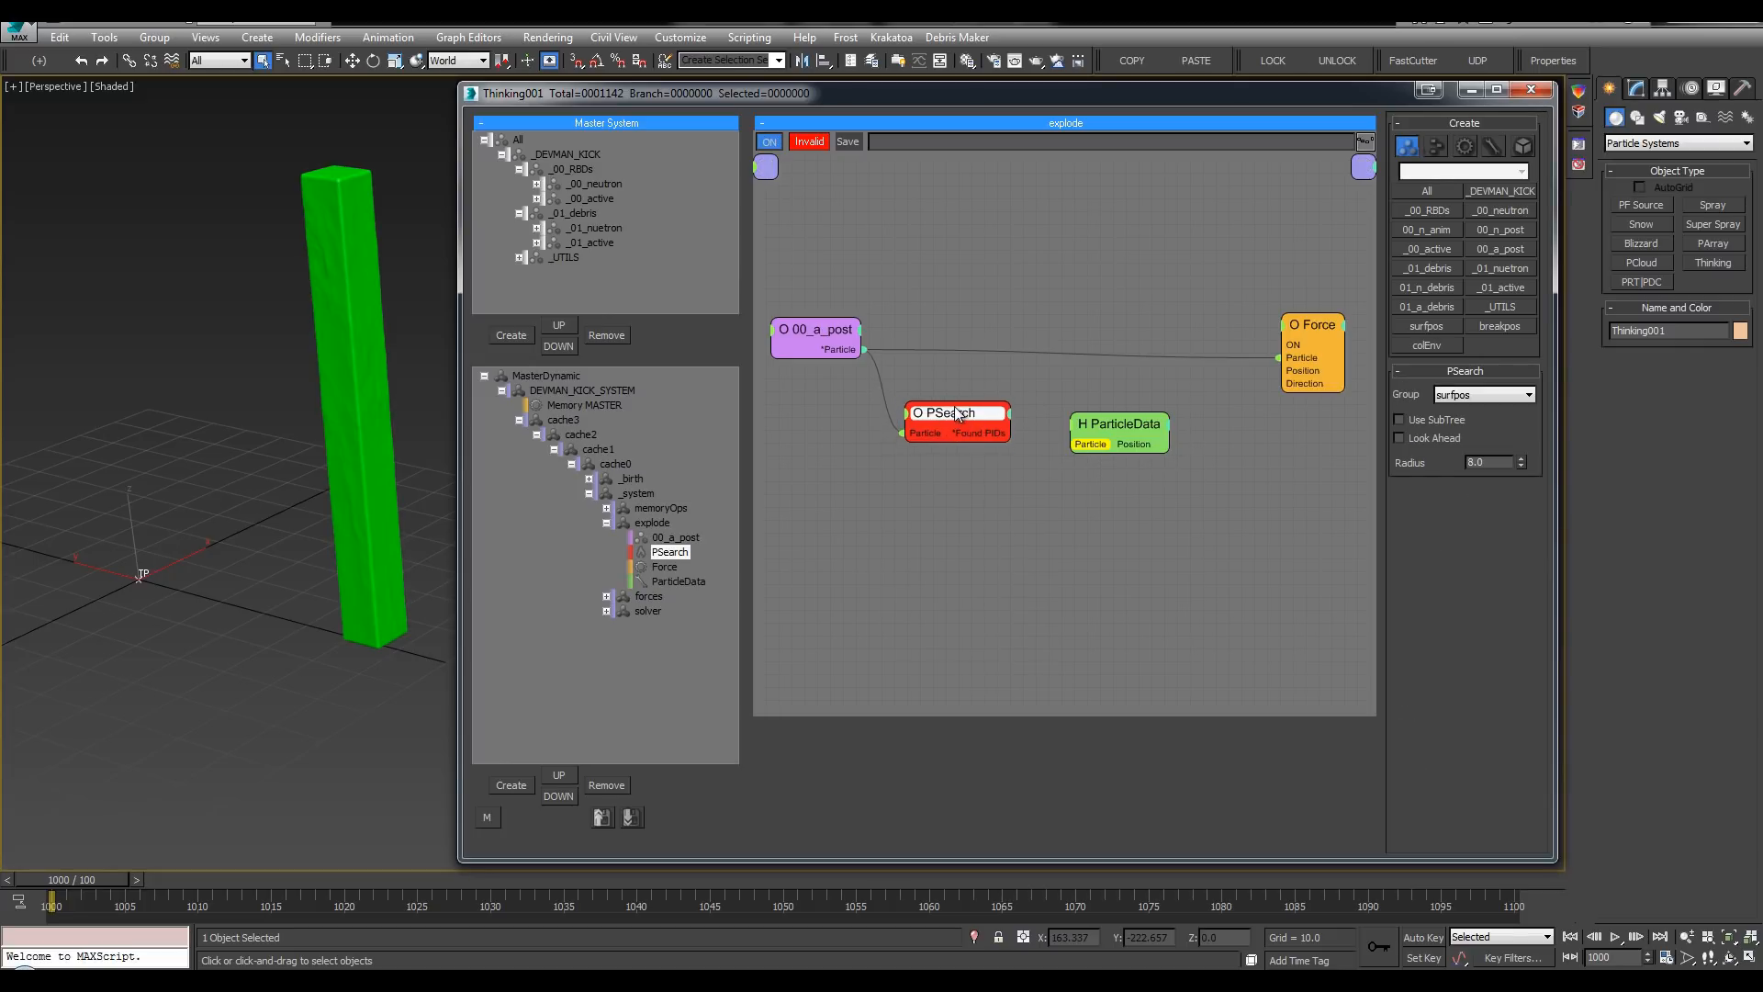
pyautogui.click(1487, 396)
pyautogui.click(1482, 396)
pyautogui.click(1480, 397)
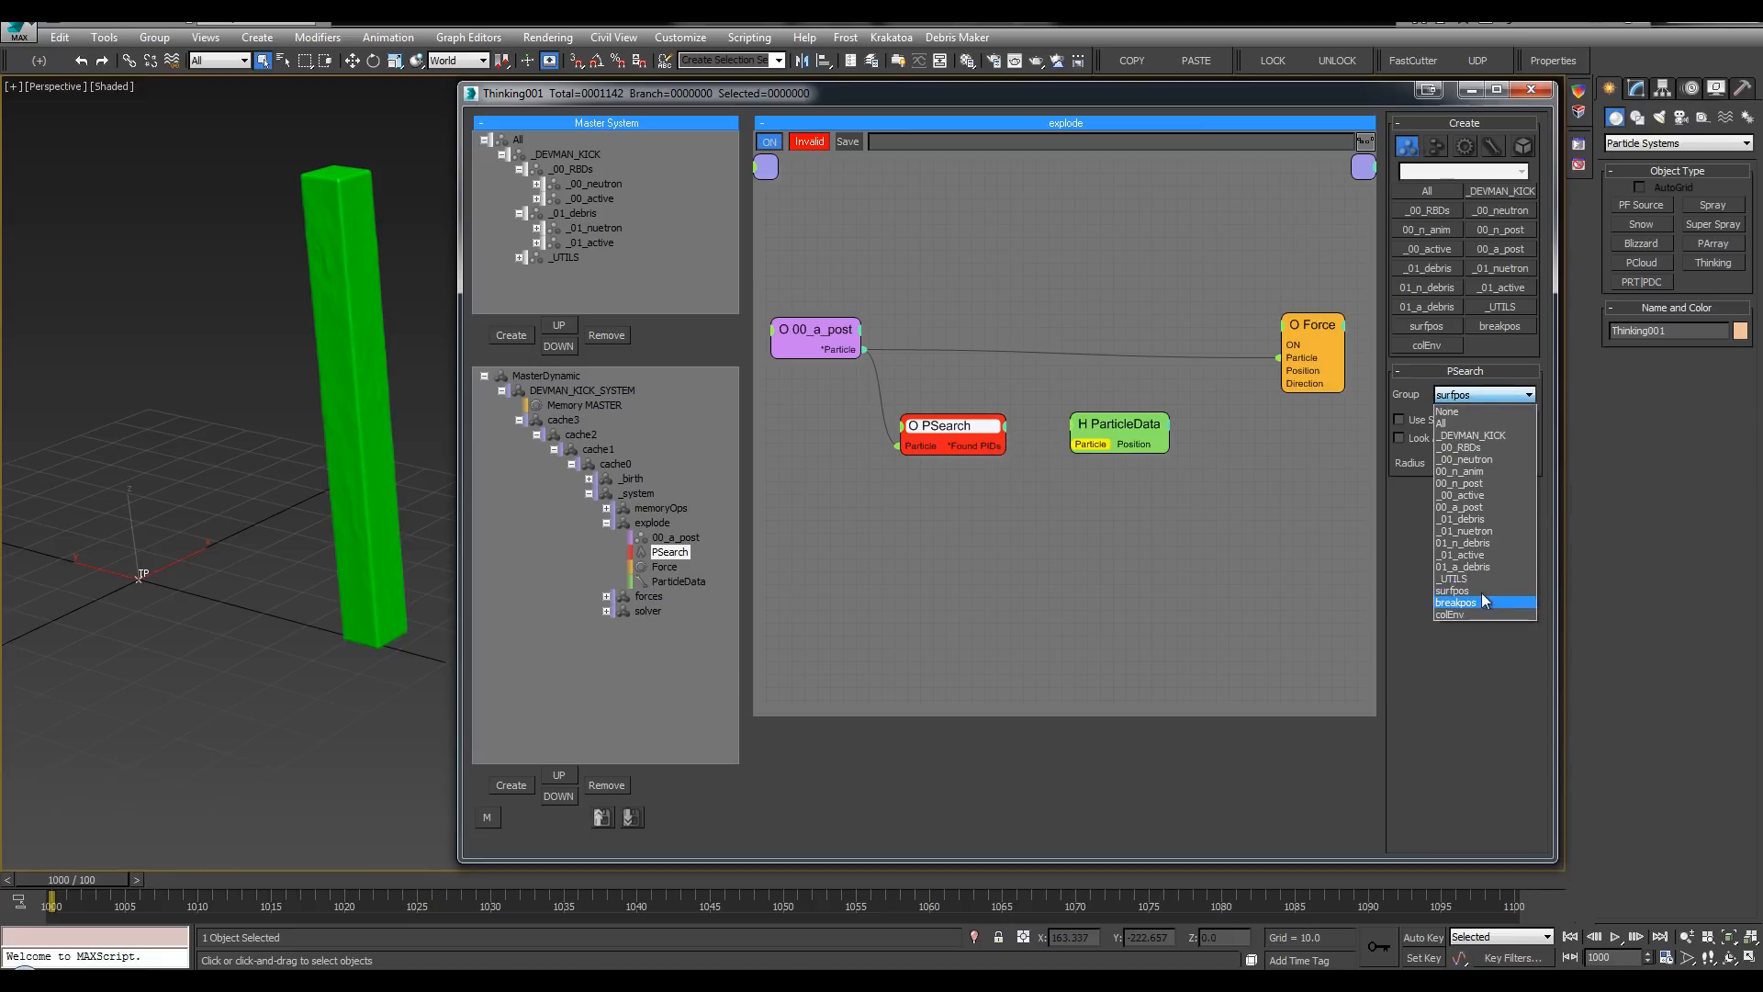
pyautogui.click(1492, 399)
pyautogui.moveTo(948, 429); pyautogui.dragTo(943, 430)
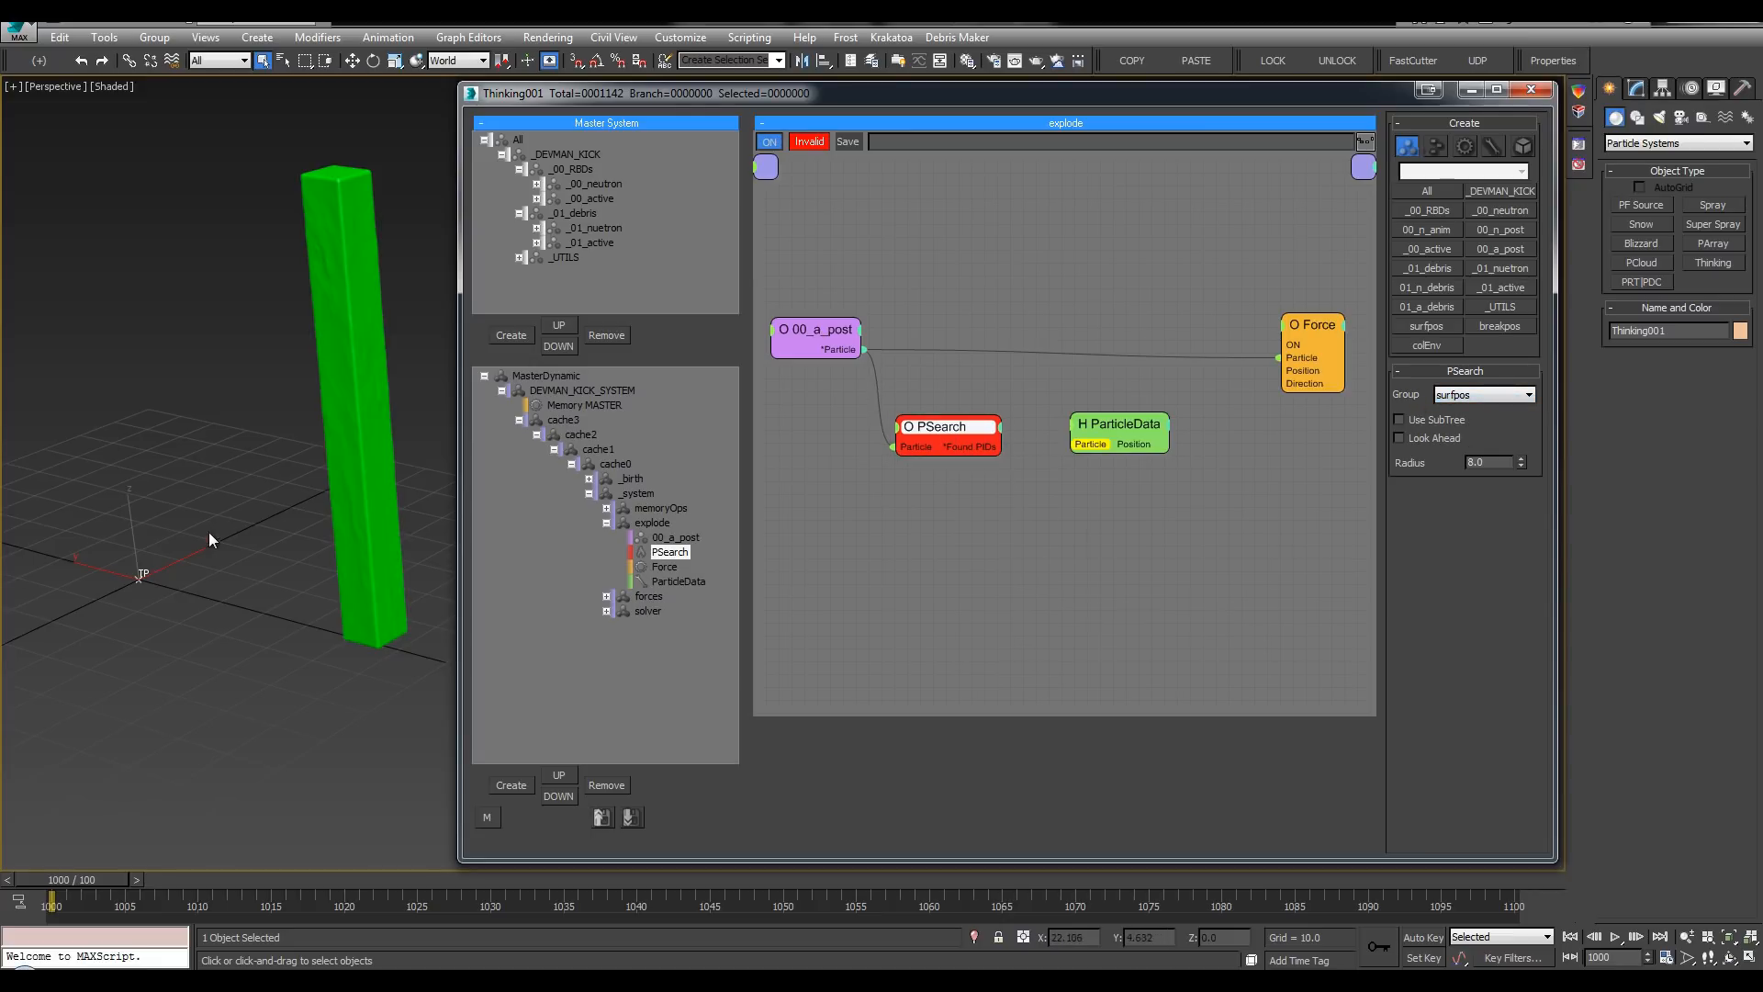
pyautogui.moveTo(264, 530); pyautogui.dragTo(273, 533, button='middle')
pyautogui.click(1312, 472)
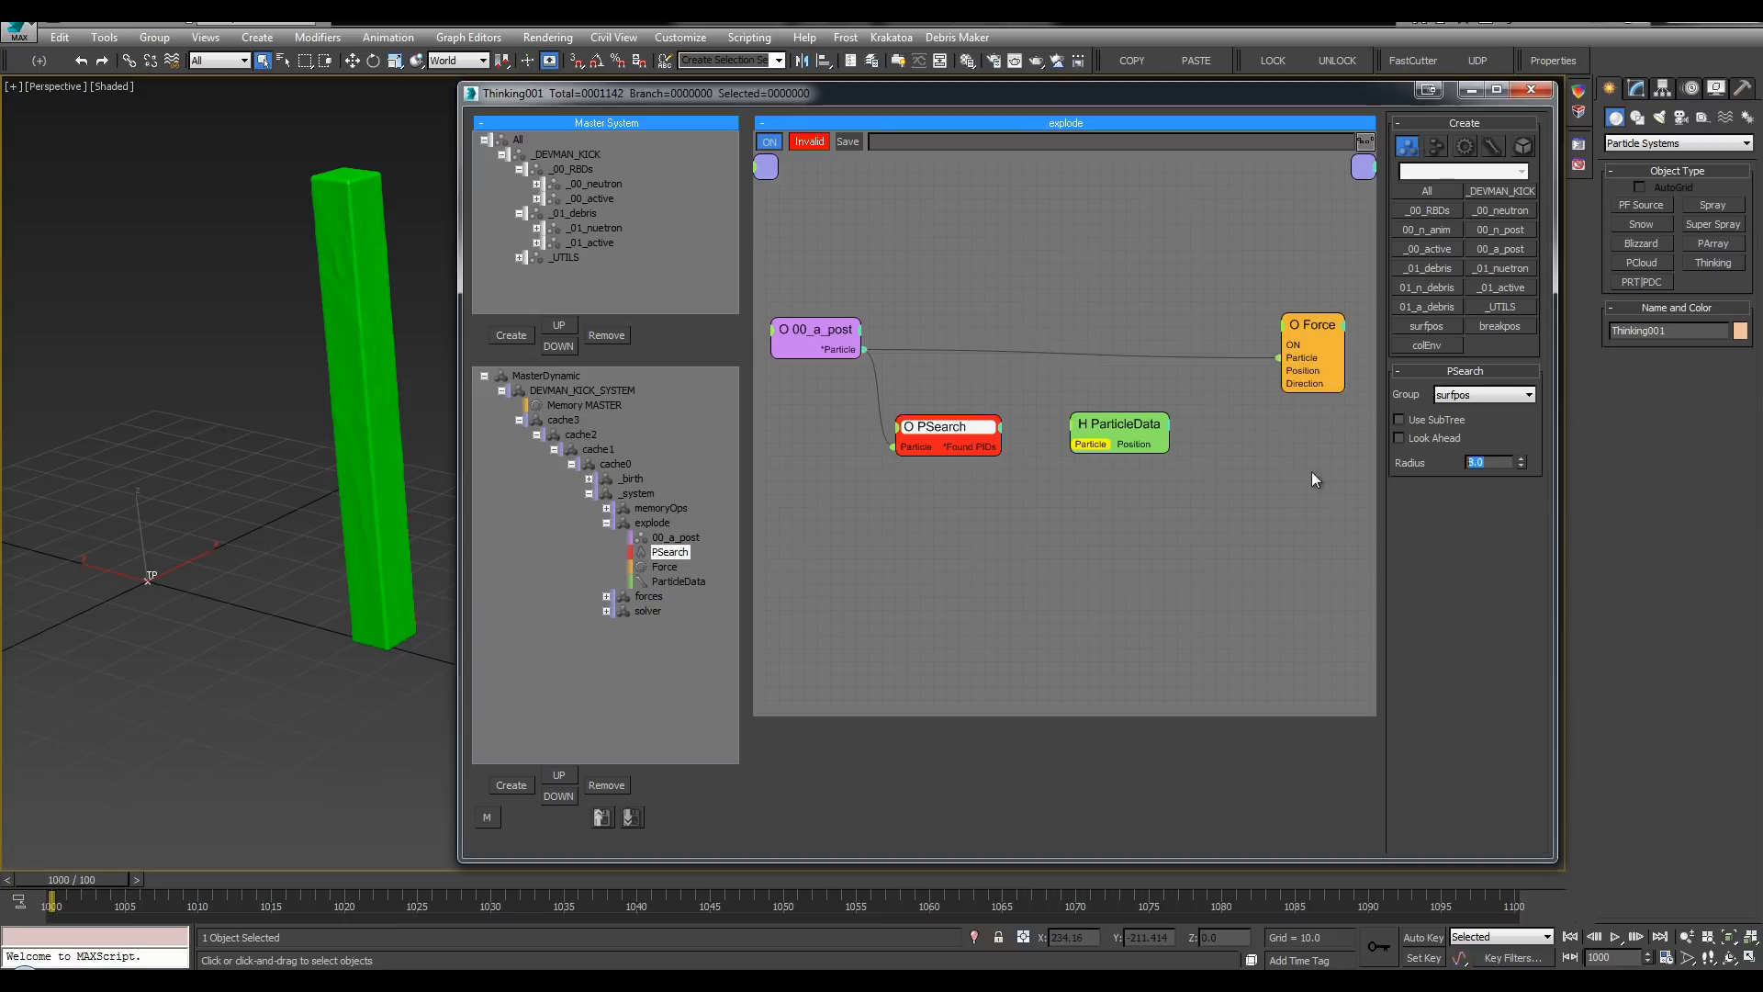
pyautogui.doubleClick(1488, 466)
pyautogui.write('3')
pyautogui.press('Return')
# Step: In the Top view, draw a circle with a radius of about 2.7 centred on the post's upper-left corner
pyautogui.keyDown('alt'); pyautogui.moveTo(294, 608); pyautogui.dragTo(259, 570, button='middle'); pyautogui.keyUp('alt')
pyautogui.hotkey('alt', 'w')
pyautogui.middleClick(362, 337)
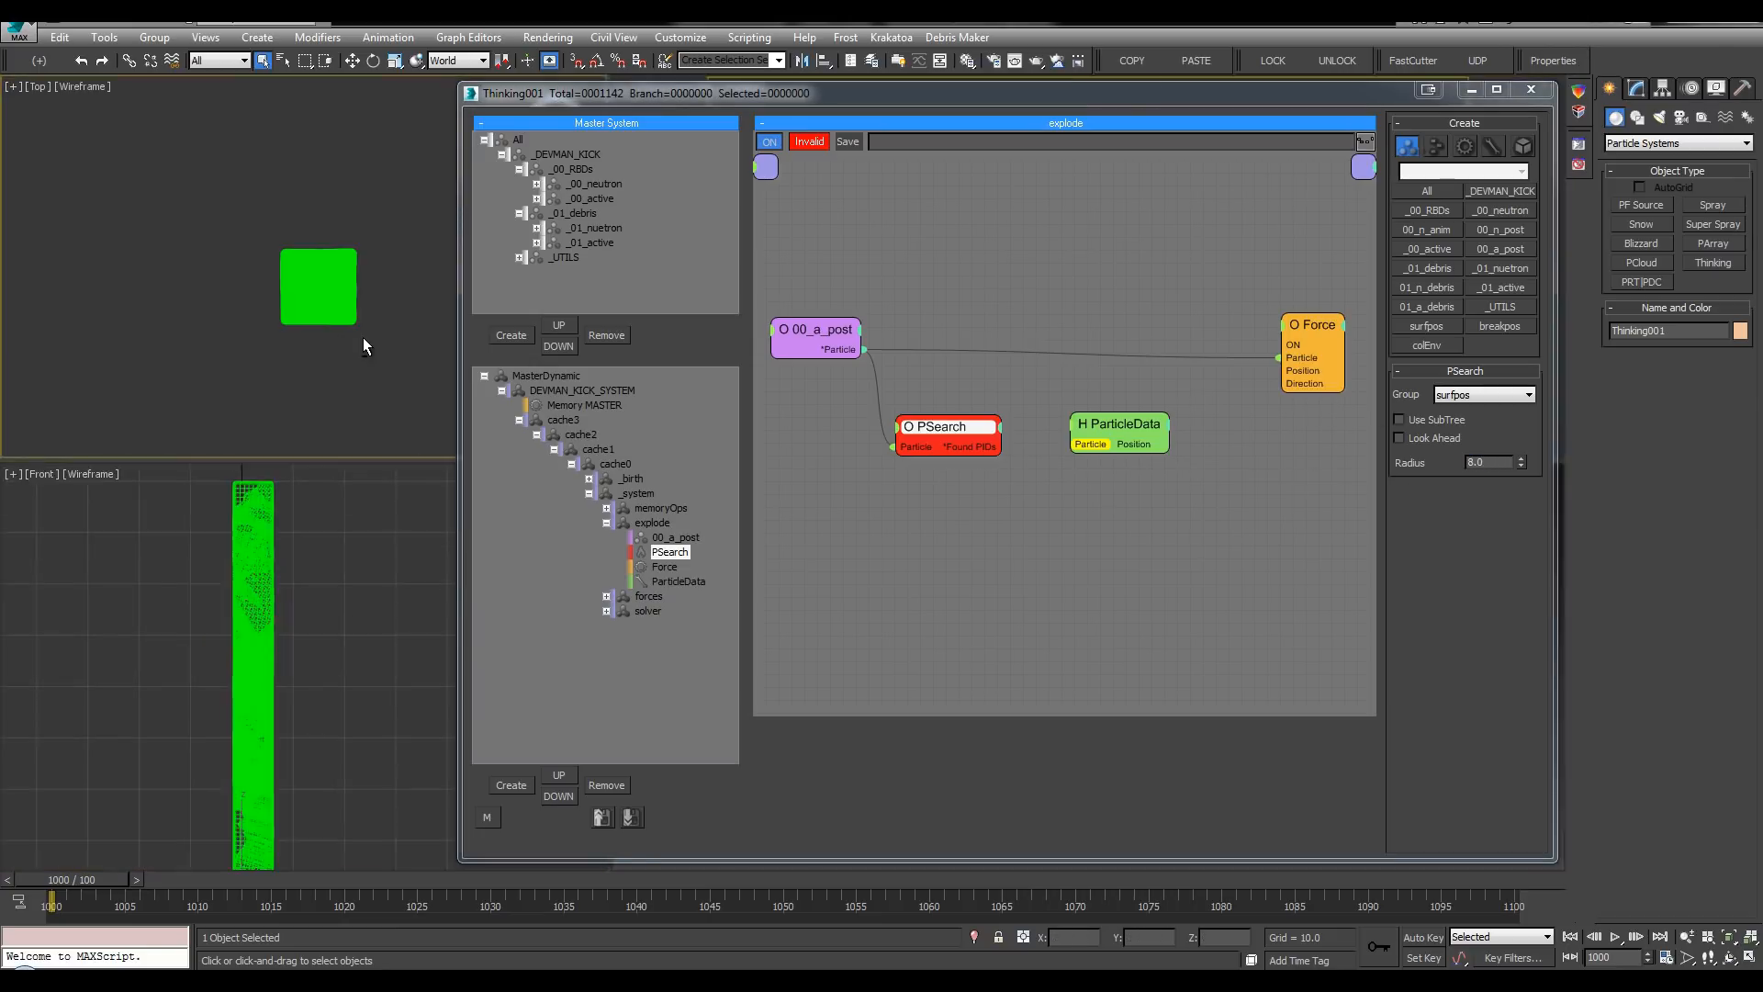
pyautogui.hotkey('alt', 'w')
pyautogui.moveTo(432, 496); pyautogui.dragTo(184, 469, button='middle')
pyautogui.moveTo(210, 402); pyautogui.dragTo(73, 346, button='middle')
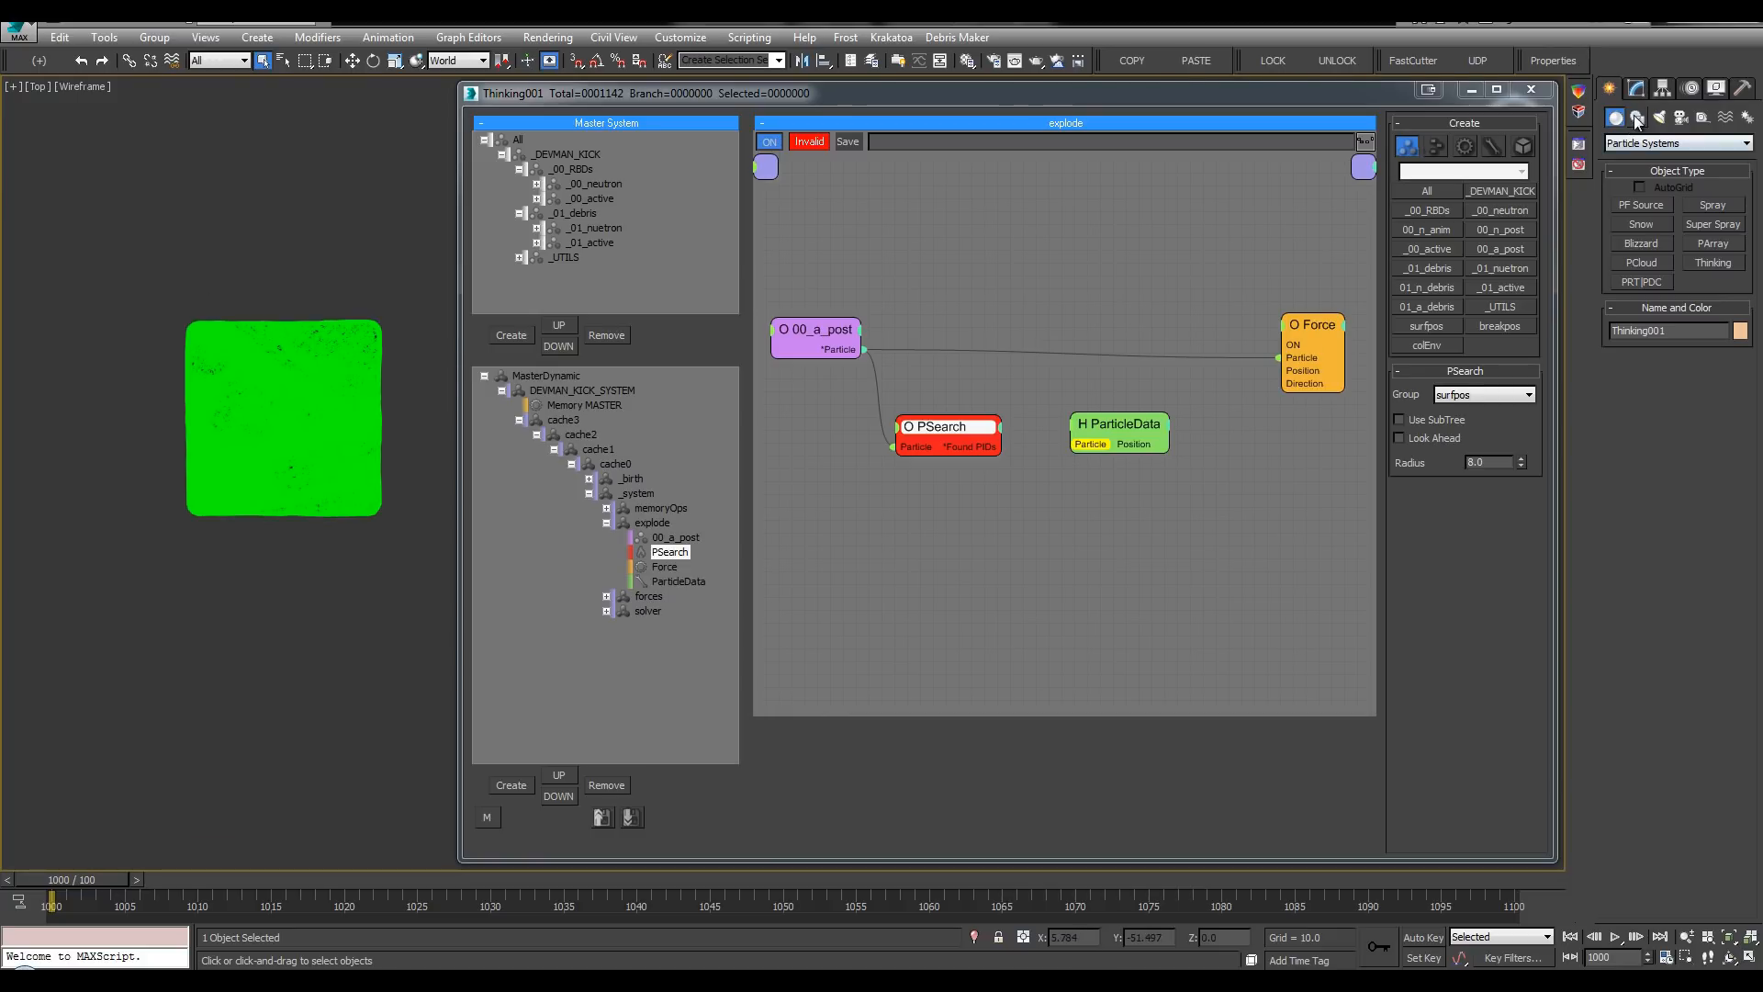
pyautogui.click(1637, 117)
pyautogui.click(1641, 242)
pyautogui.moveTo(282, 327); pyautogui.dragTo(291, 333, button='middle')
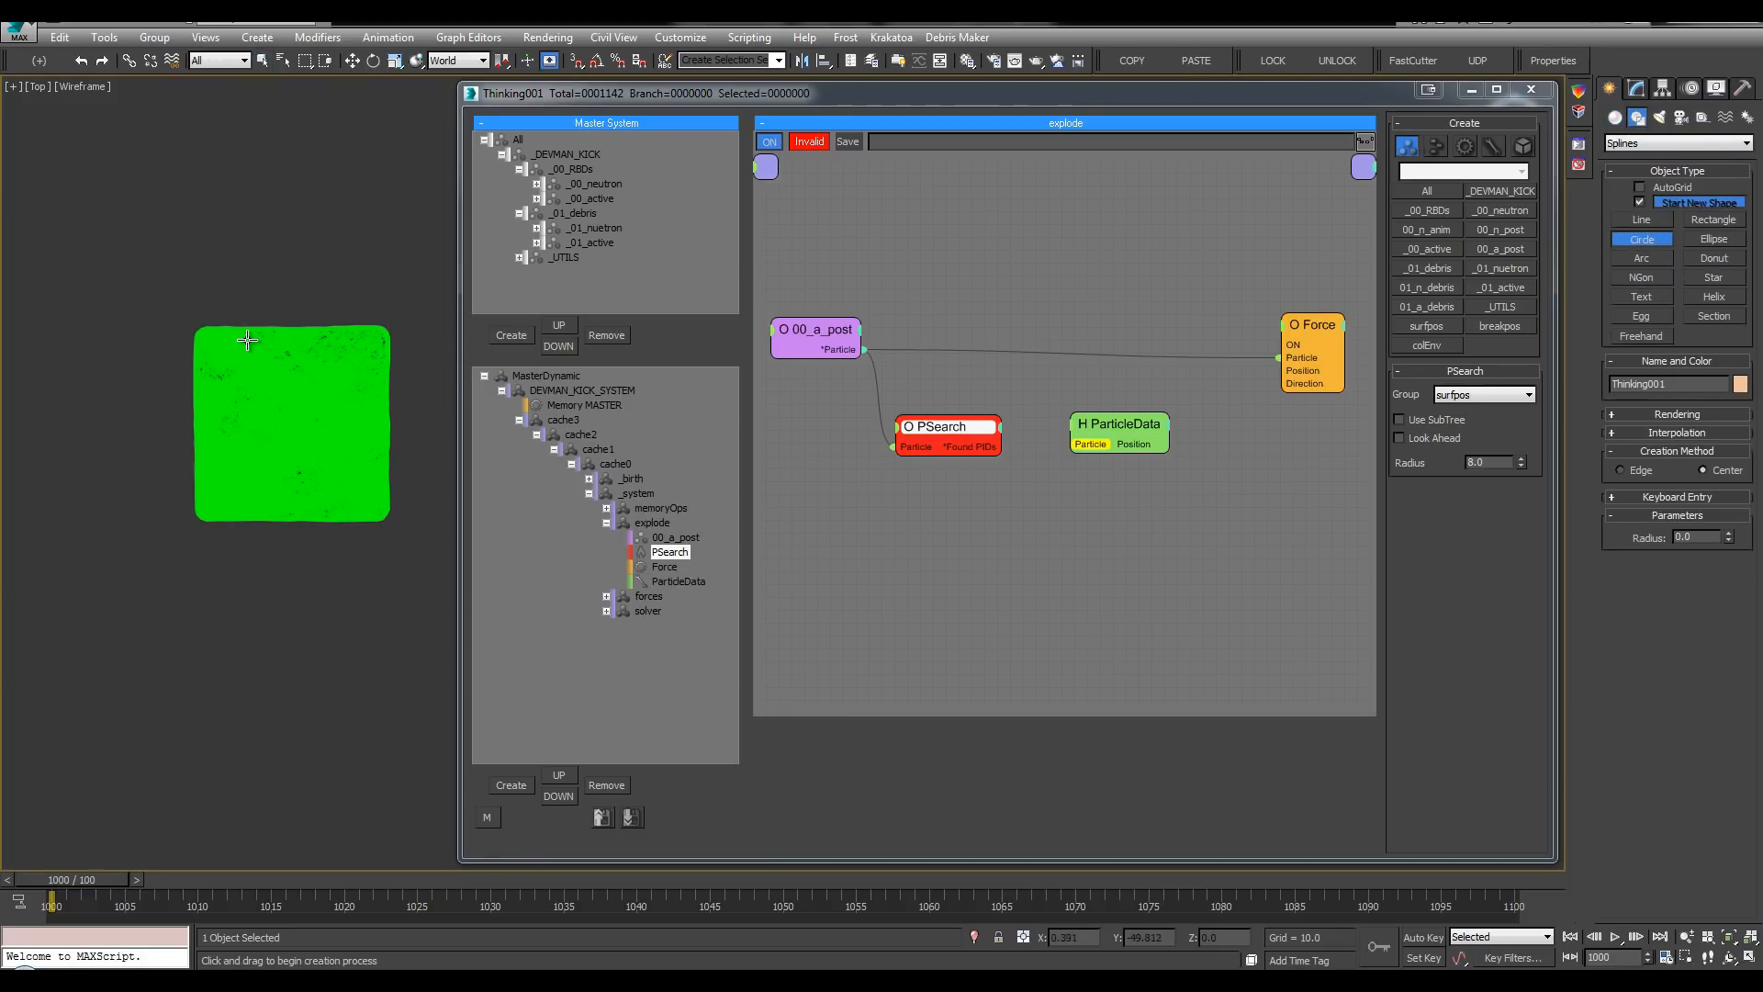
pyautogui.rightClick(244, 334)
pyautogui.press('l')
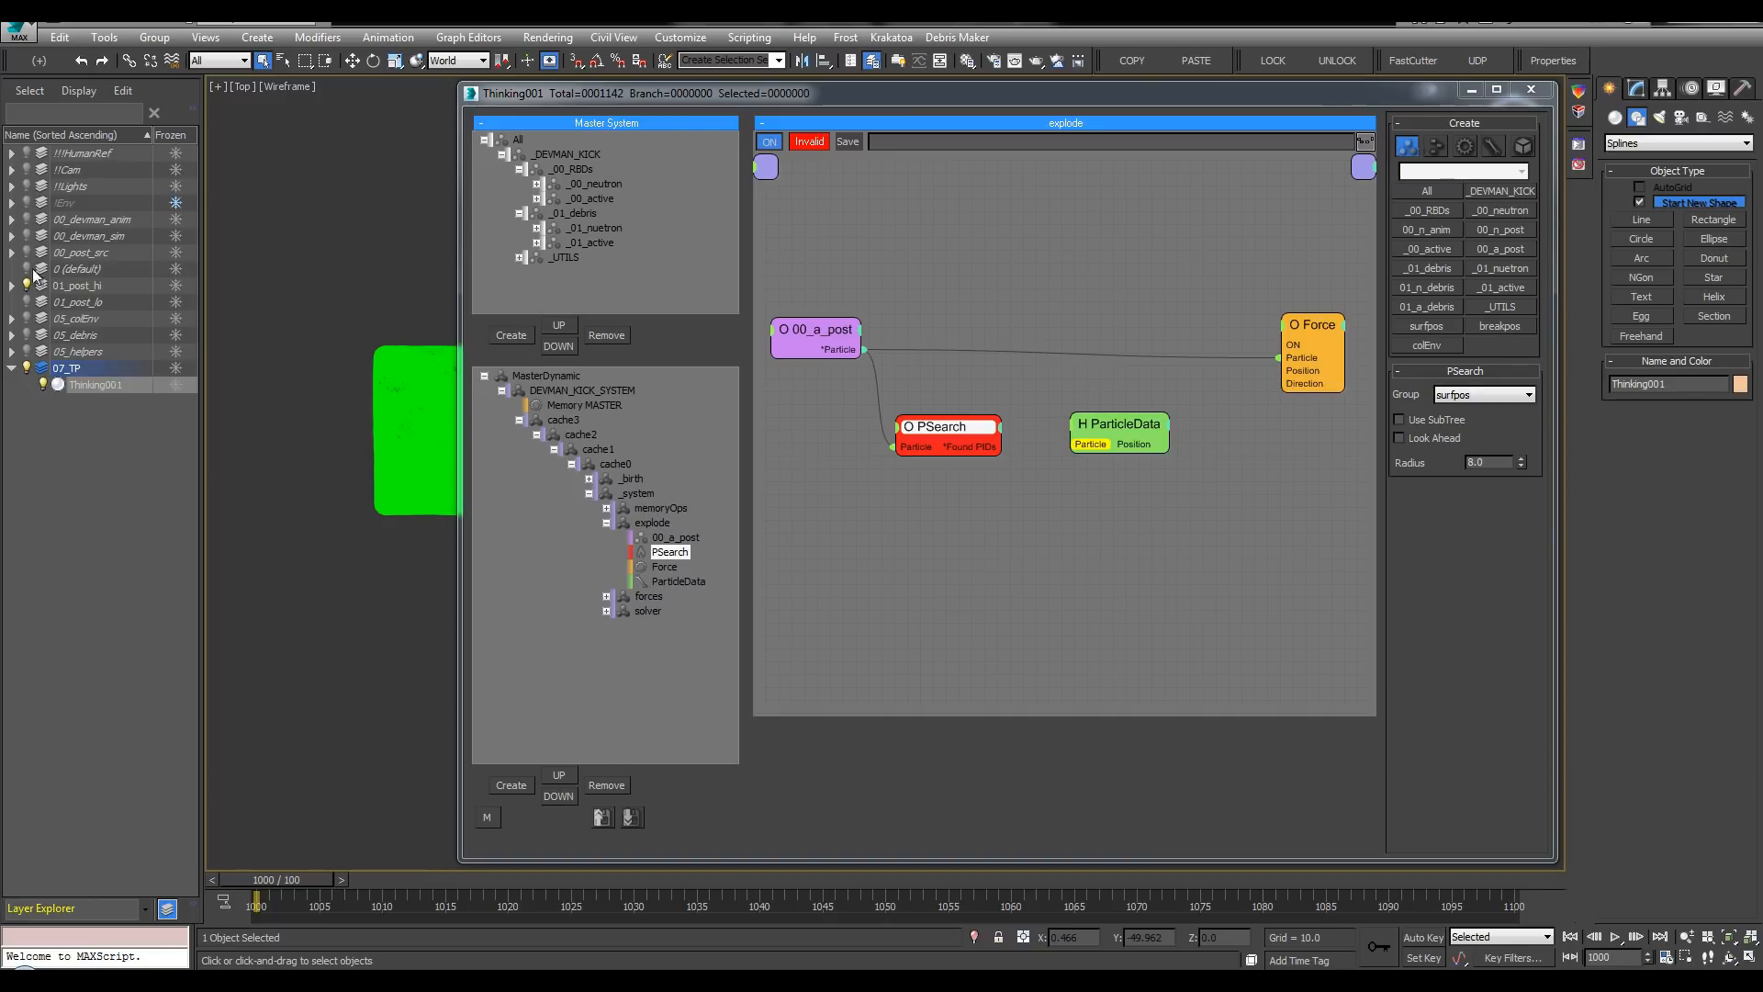
pyautogui.press('l')
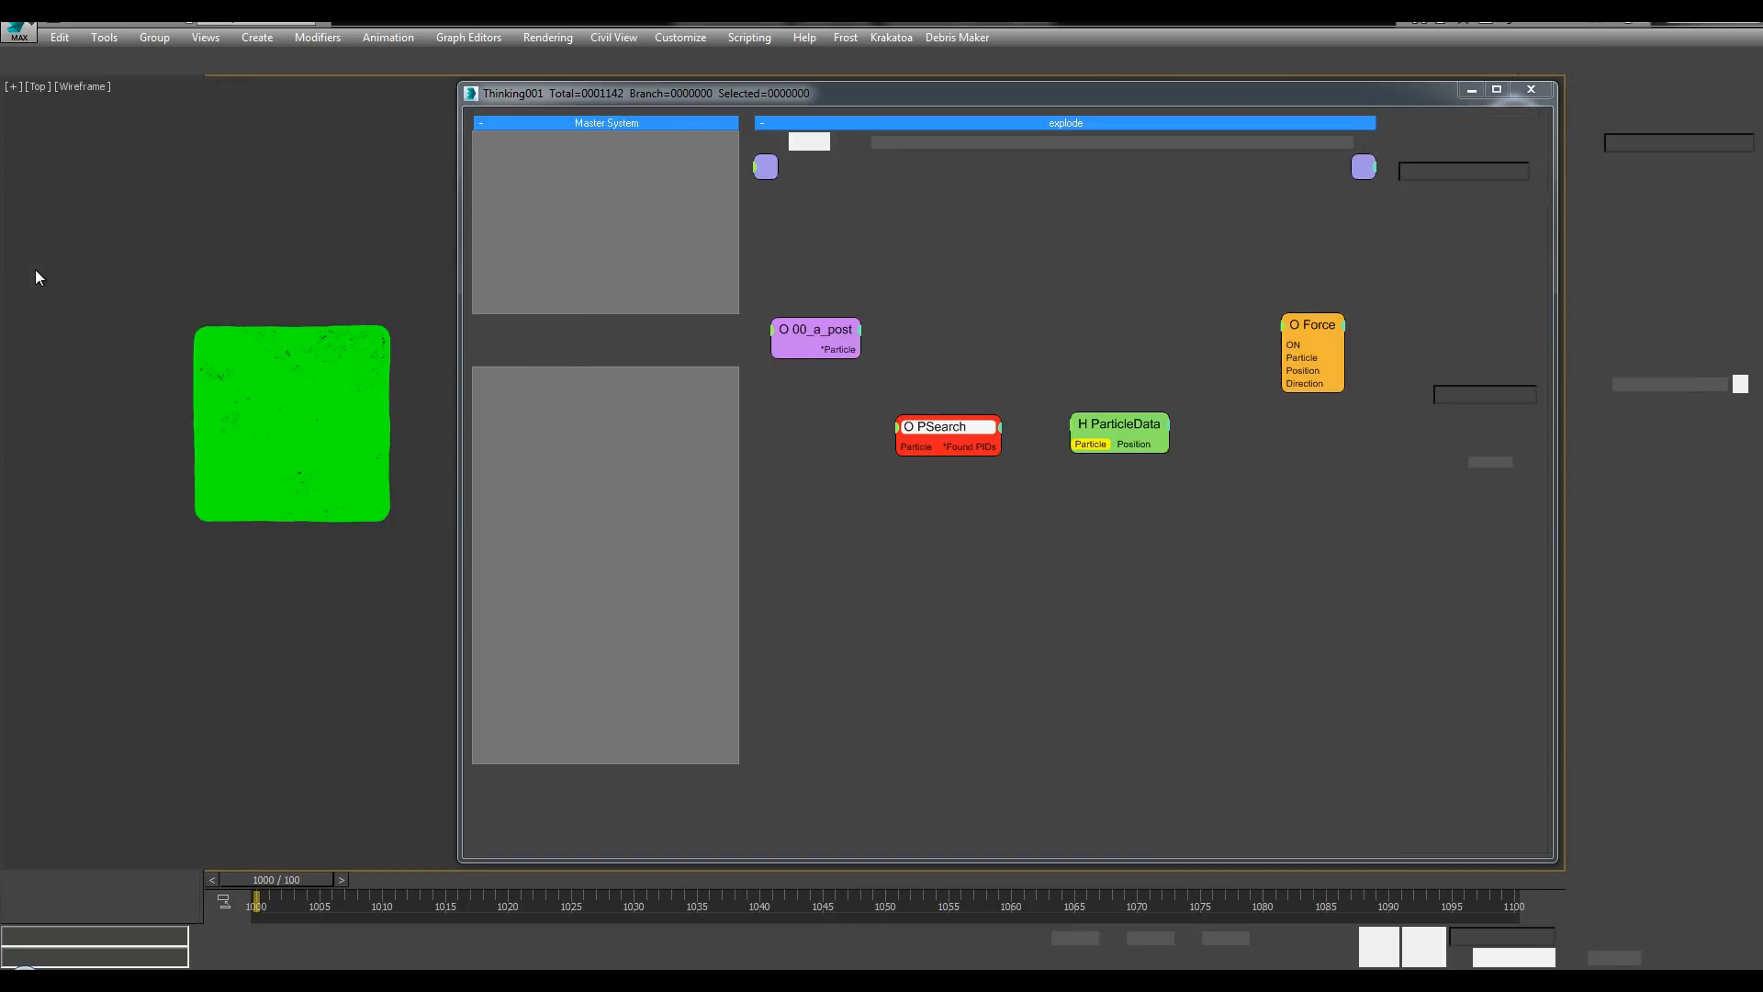
pyautogui.click(1642, 239)
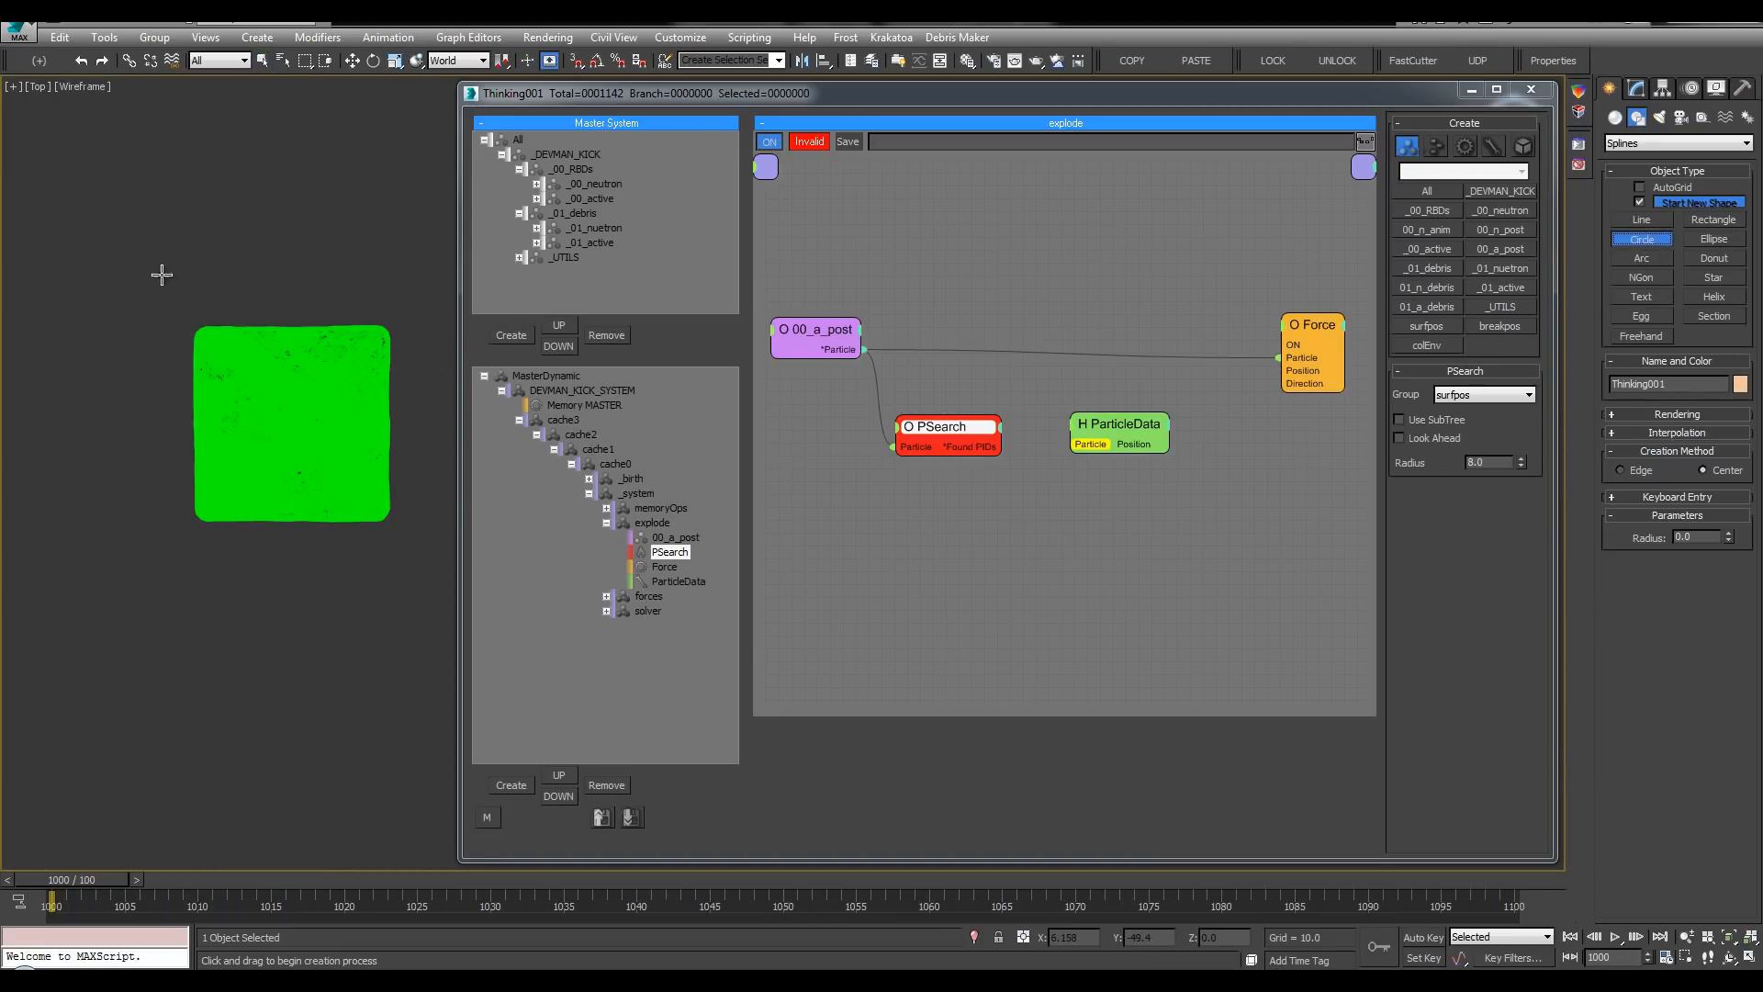
pyautogui.moveTo(202, 327); pyautogui.dragTo(231, 389)
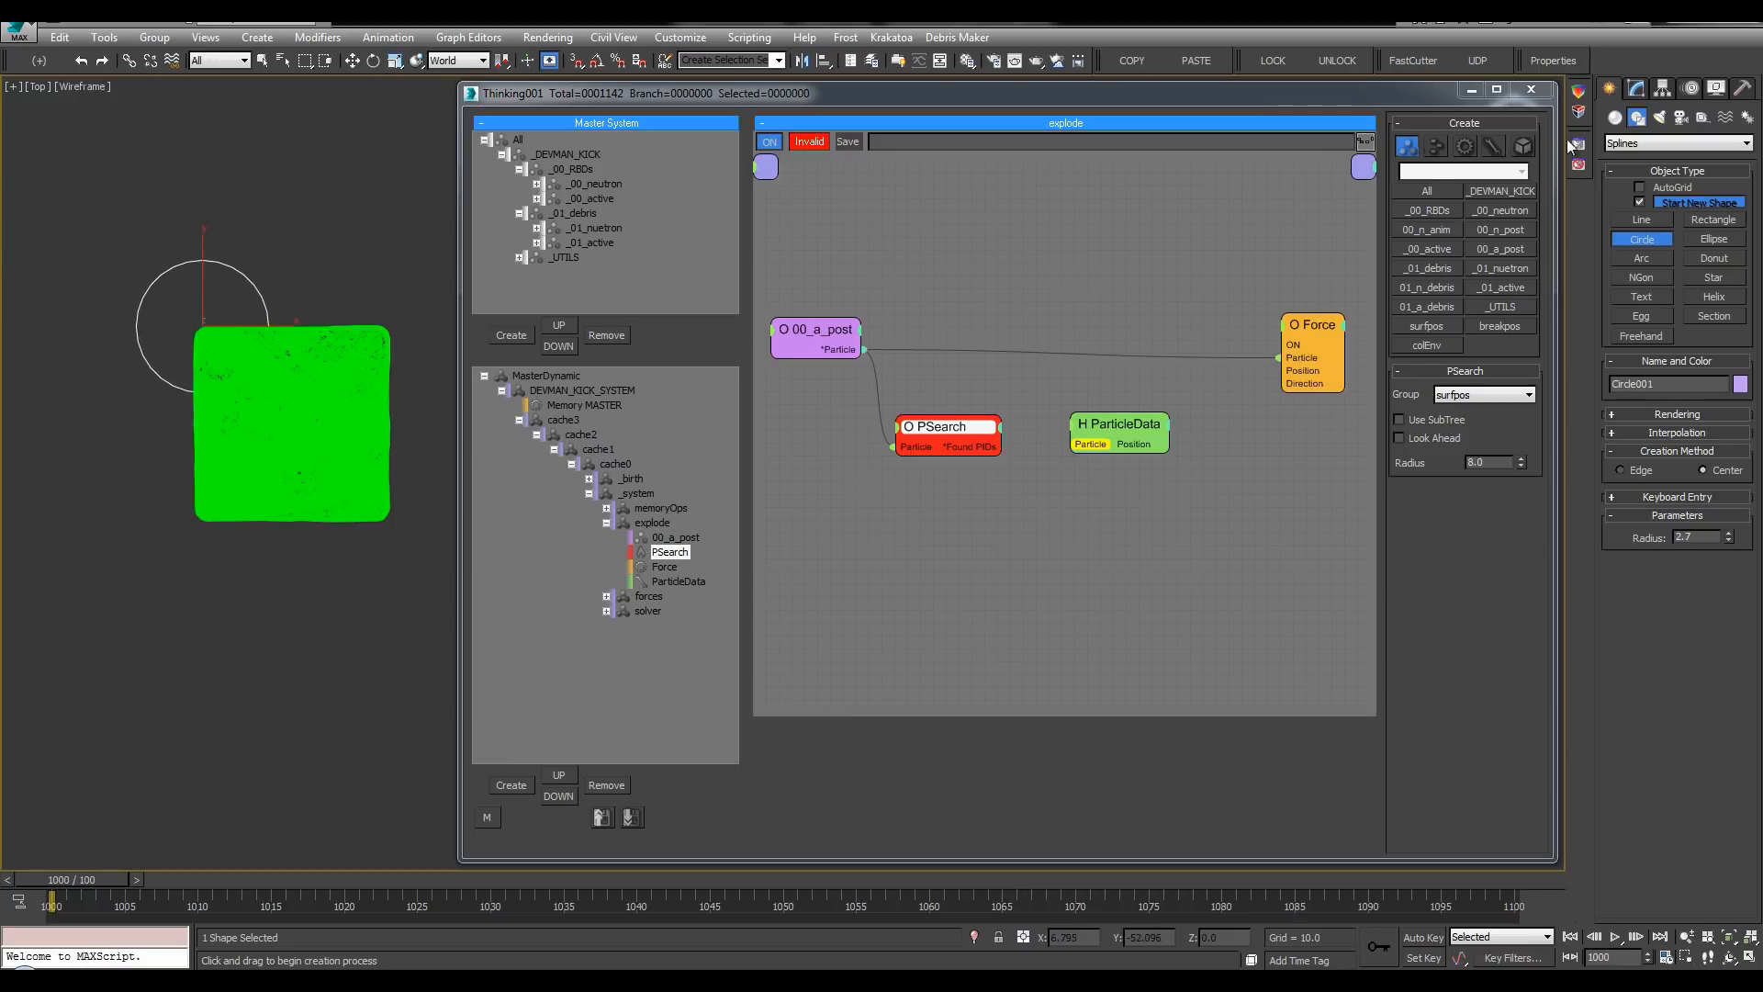
# Step: Set the circle's radius to 8 to match the PSearch radius
pyautogui.click(1637, 92)
pyautogui.moveTo(1729, 534); pyautogui.dragTo(1621, 528)
pyautogui.write('8')
pyautogui.press('Return')
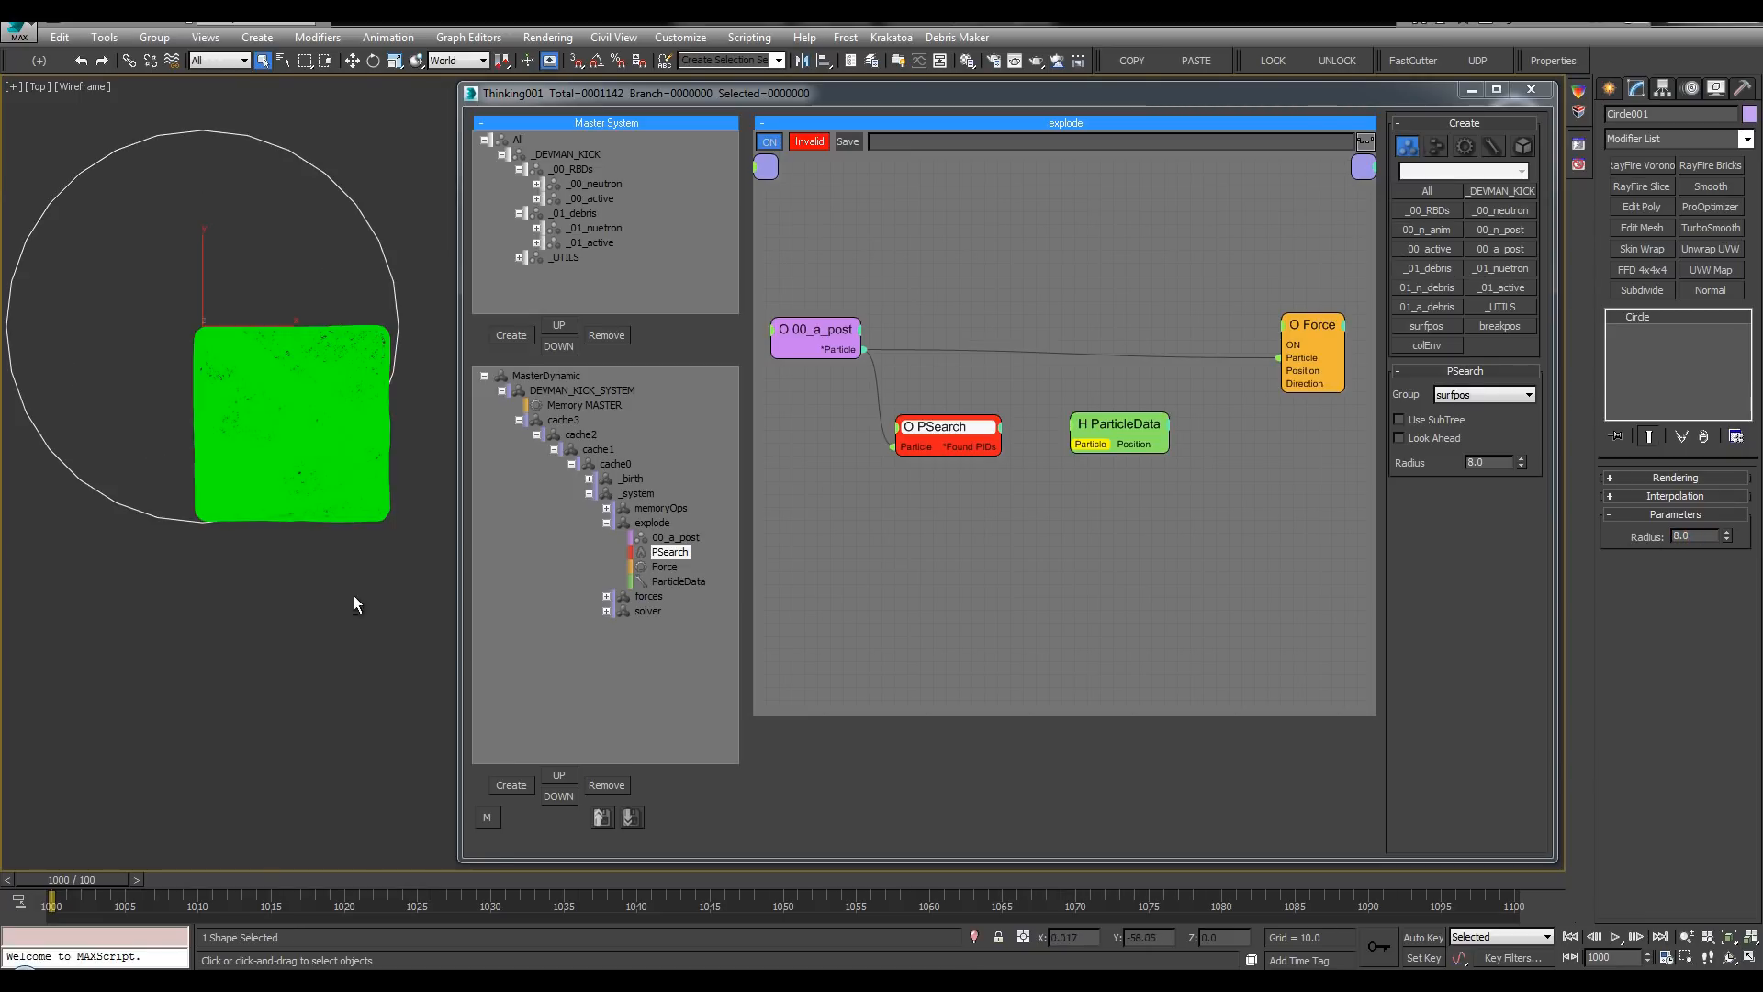
# Step: Move the circle up the post in the Perspective view to a height of about 39
pyautogui.hotkey('alt', 'w')
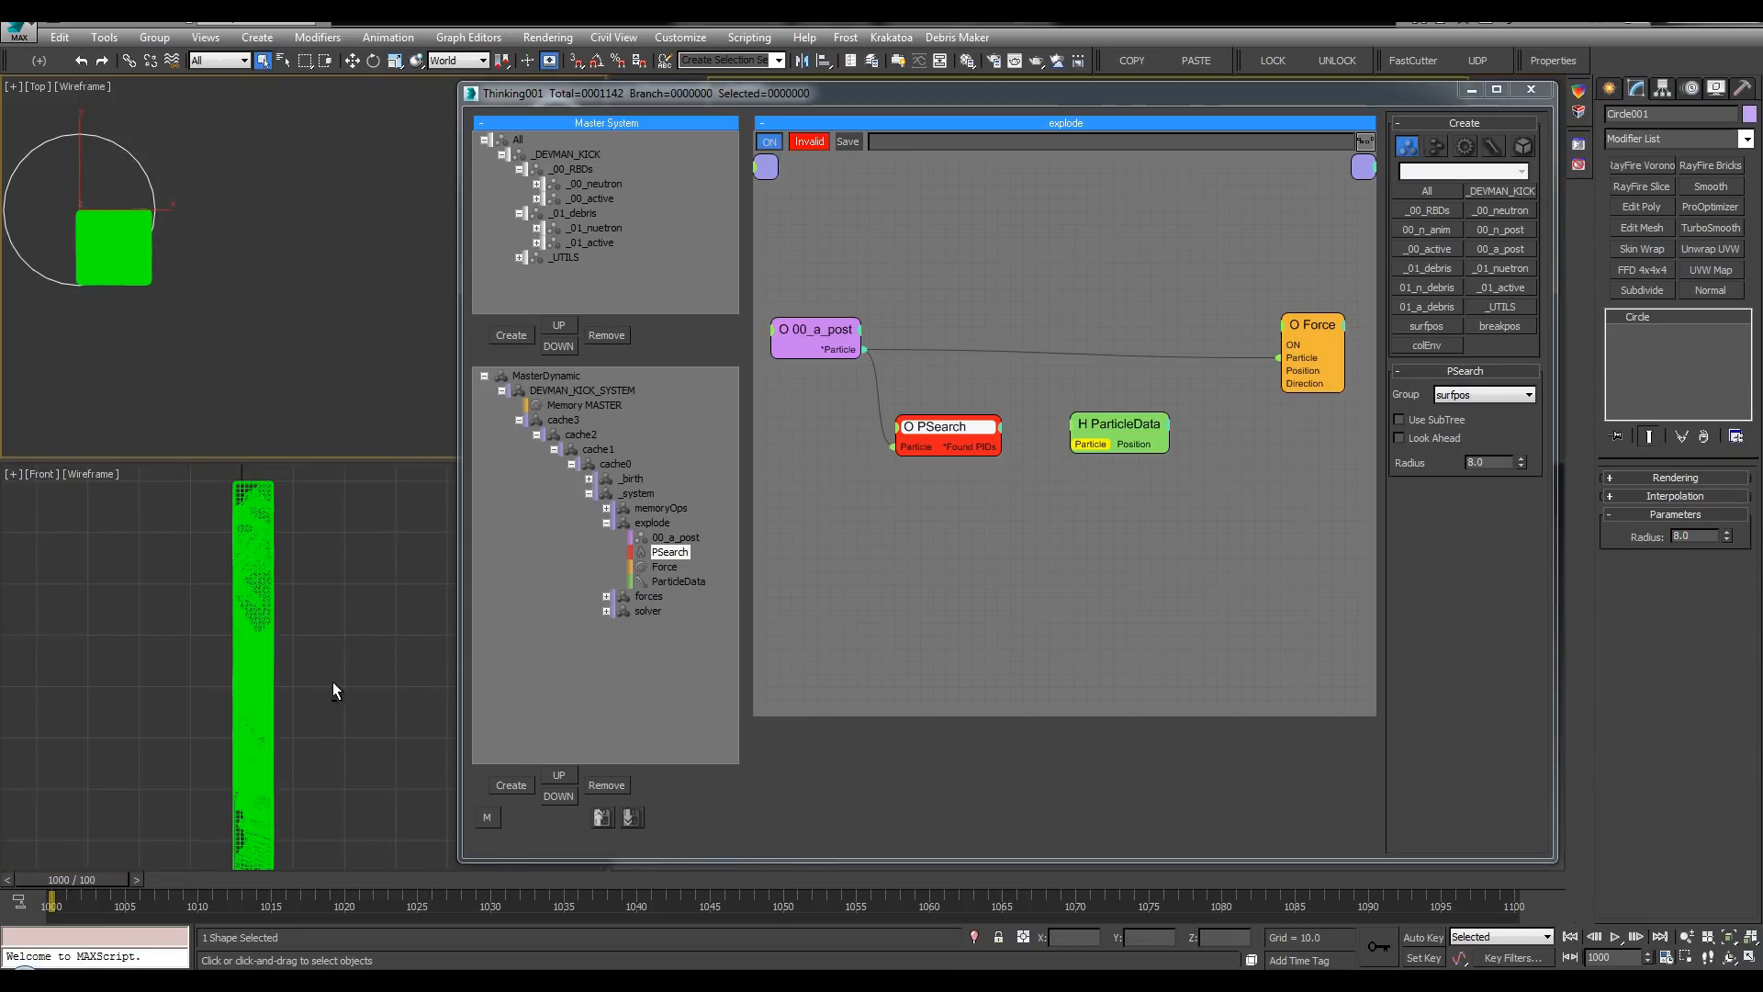
pyautogui.rightClick(740, 866)
pyautogui.hotkey('alt', 'w')
pyautogui.keyDown('alt'); pyautogui.moveTo(366, 532); pyautogui.dragTo(268, 580, button='middle'); pyautogui.keyUp('alt')
pyautogui.press('w')
pyautogui.moveTo(243, 429); pyautogui.dragTo(244, 426)
pyautogui.keyDown('alt'); pyautogui.moveTo(243, 425); pyautogui.dragTo(311, 440, button='middle'); pyautogui.keyUp('alt')
# Step: Play the kick animation to compare the circle with the impact area, and return to frame 1000
pyautogui.click(1615, 937)
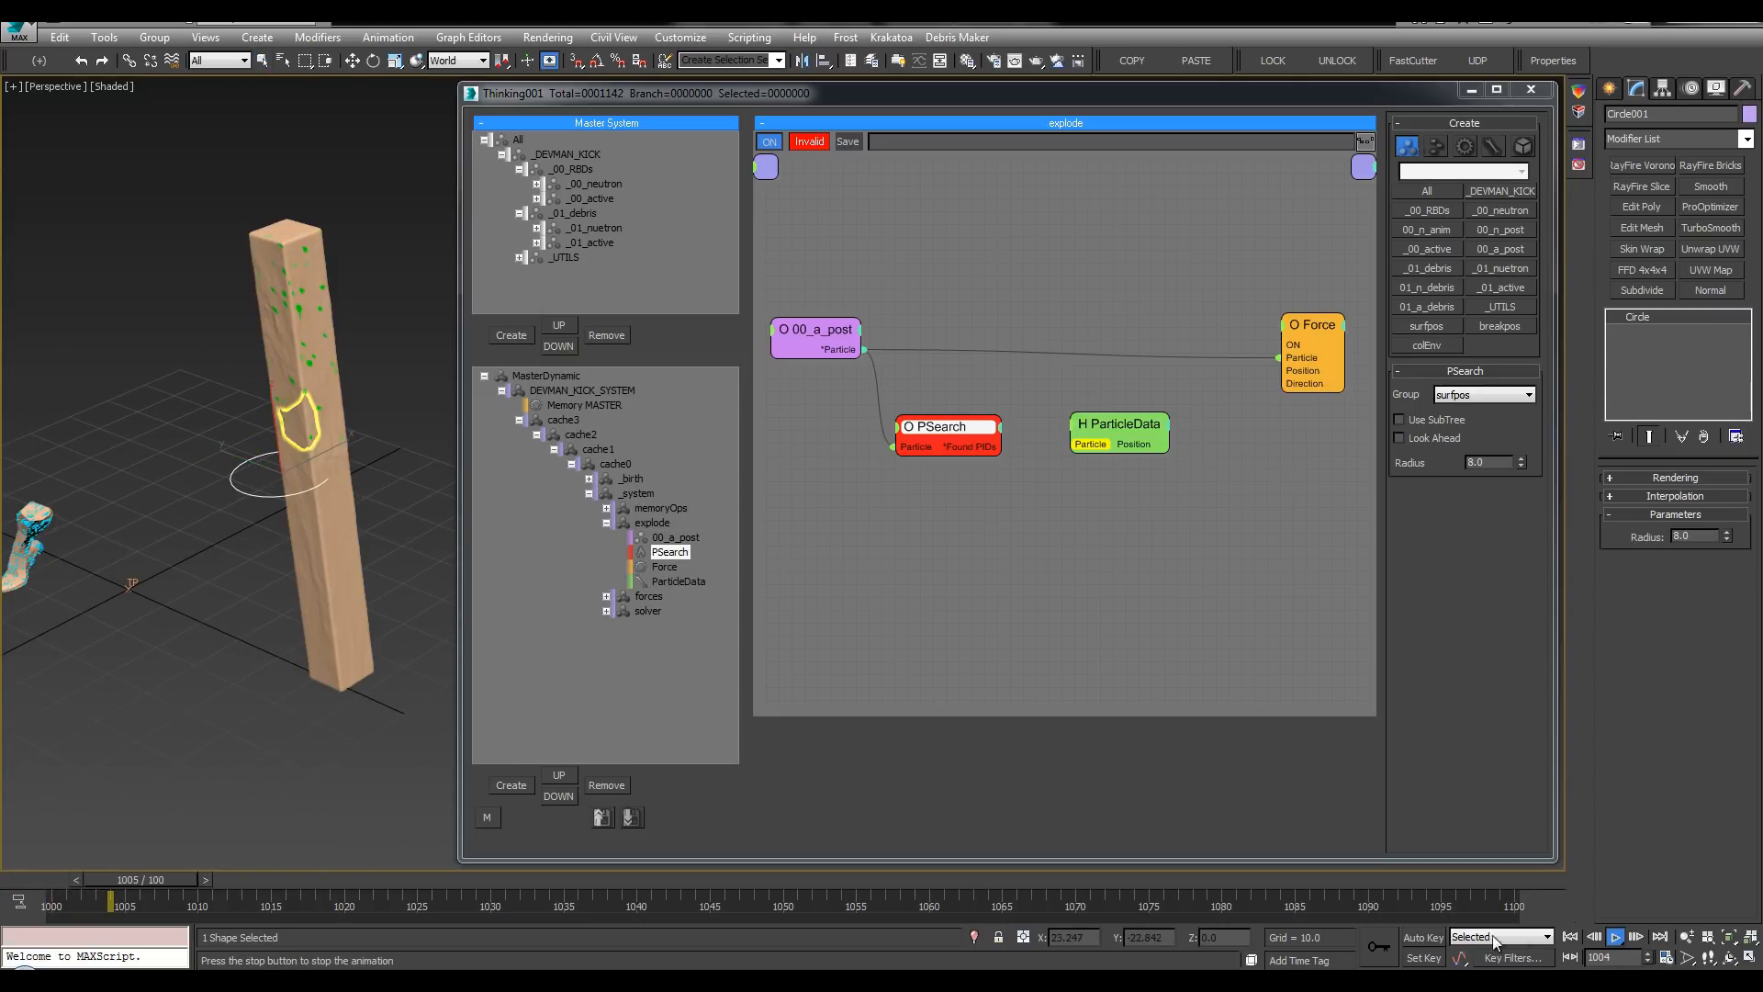
pyautogui.moveTo(96, 465)
pyautogui.keyDown('alt'); pyautogui.mouseDown(button='middle')
pyautogui.moveTo(103, 507)
pyautogui.moveTo(92, 469)
pyautogui.mouseUp(button='middle'); pyautogui.keyUp('alt')
pyautogui.click(70, 881)
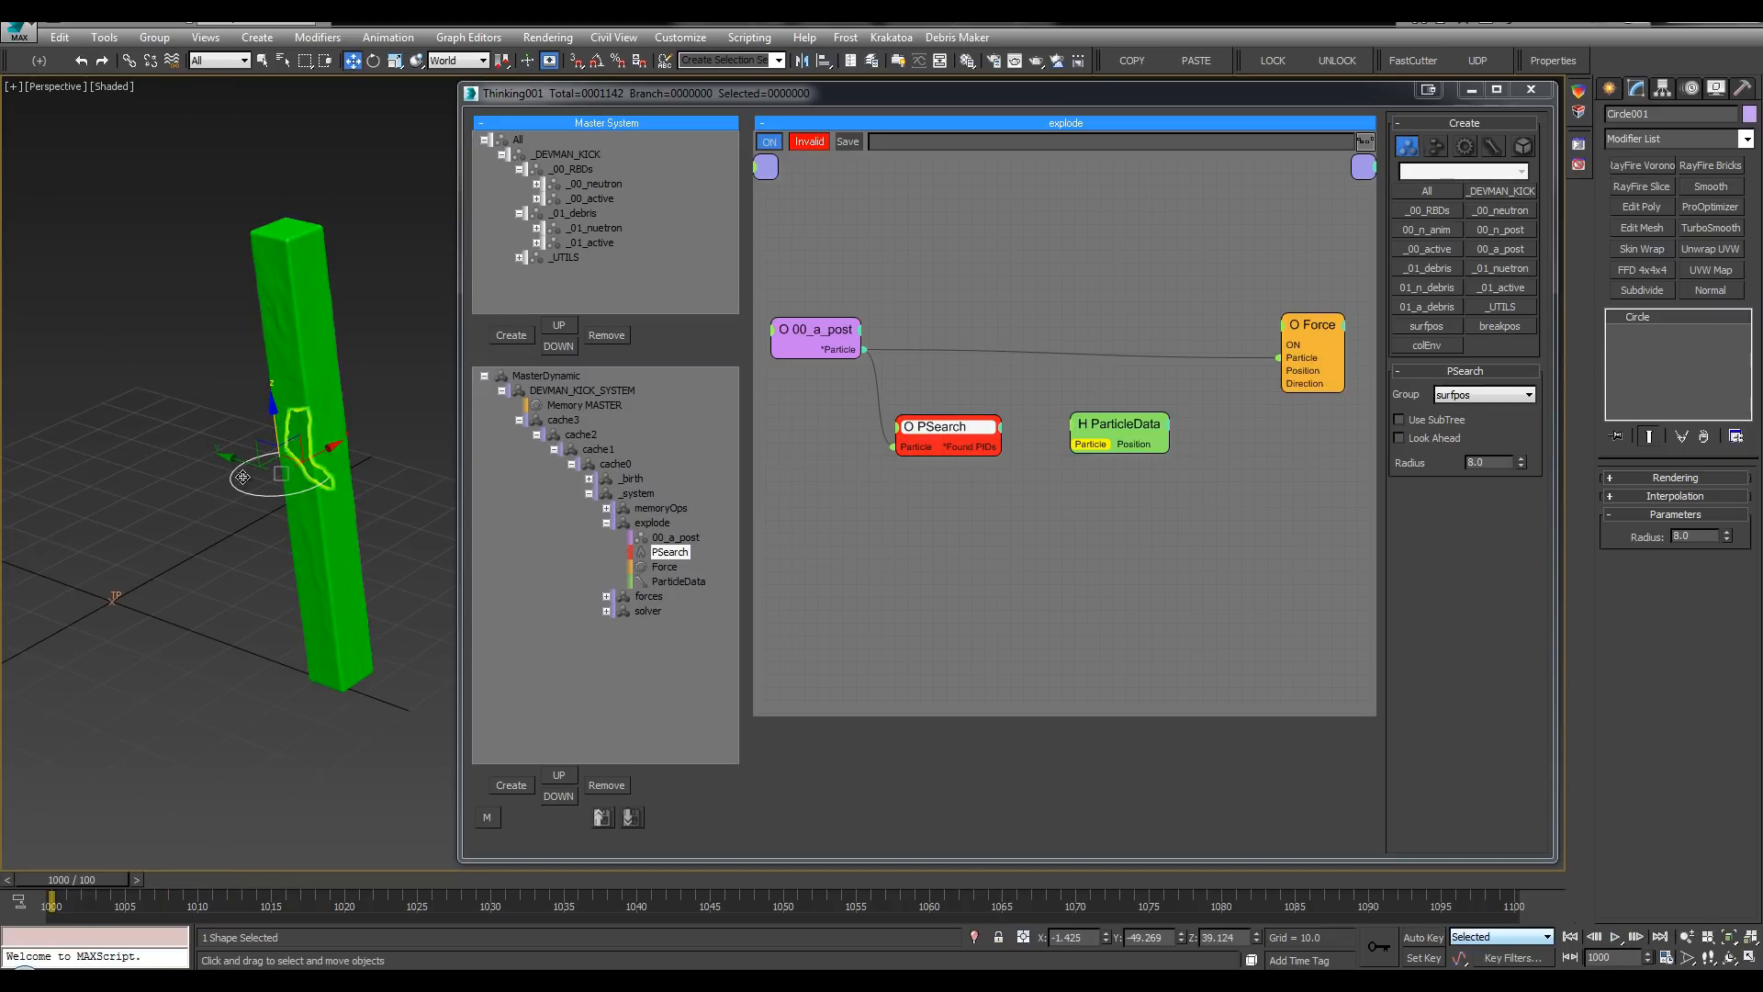
pyautogui.press('q')
# Step: Space out the explode nodes and connect the PSearch Found PIDs output to the Force ON input
pyautogui.moveTo(1121, 429); pyautogui.dragTo(1069, 395)
pyautogui.moveTo(959, 422); pyautogui.dragTo(964, 443)
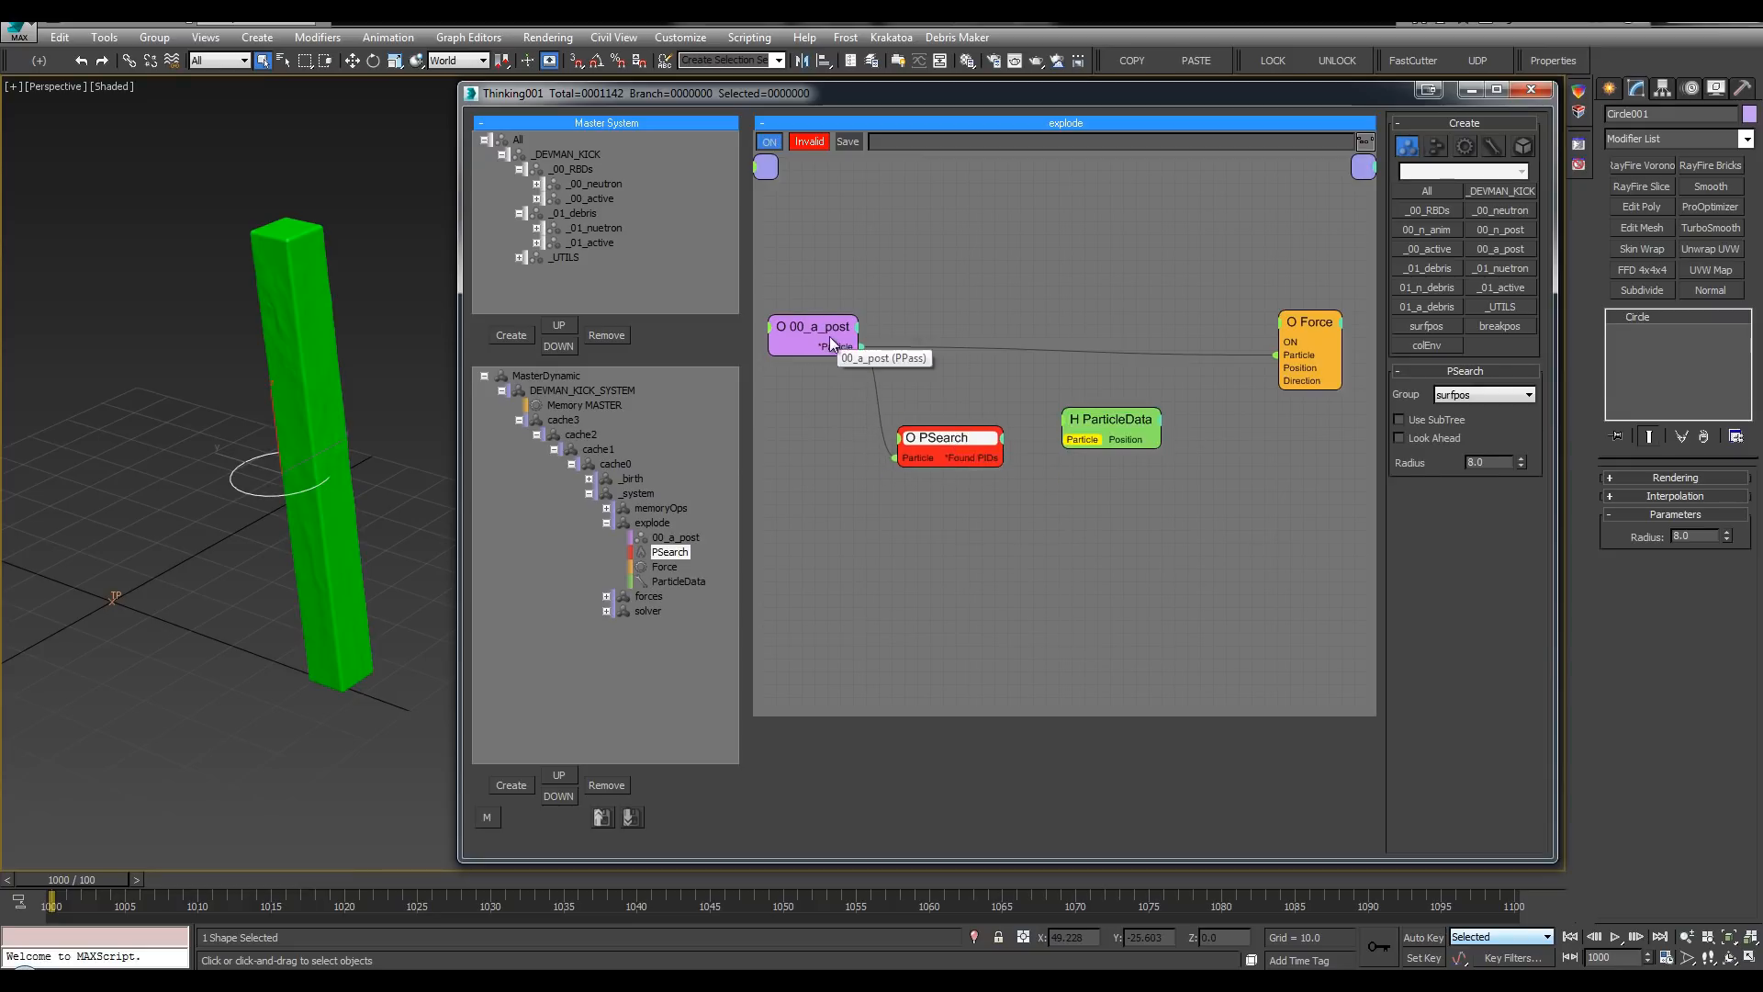
pyautogui.moveTo(814, 337); pyautogui.dragTo(803, 328)
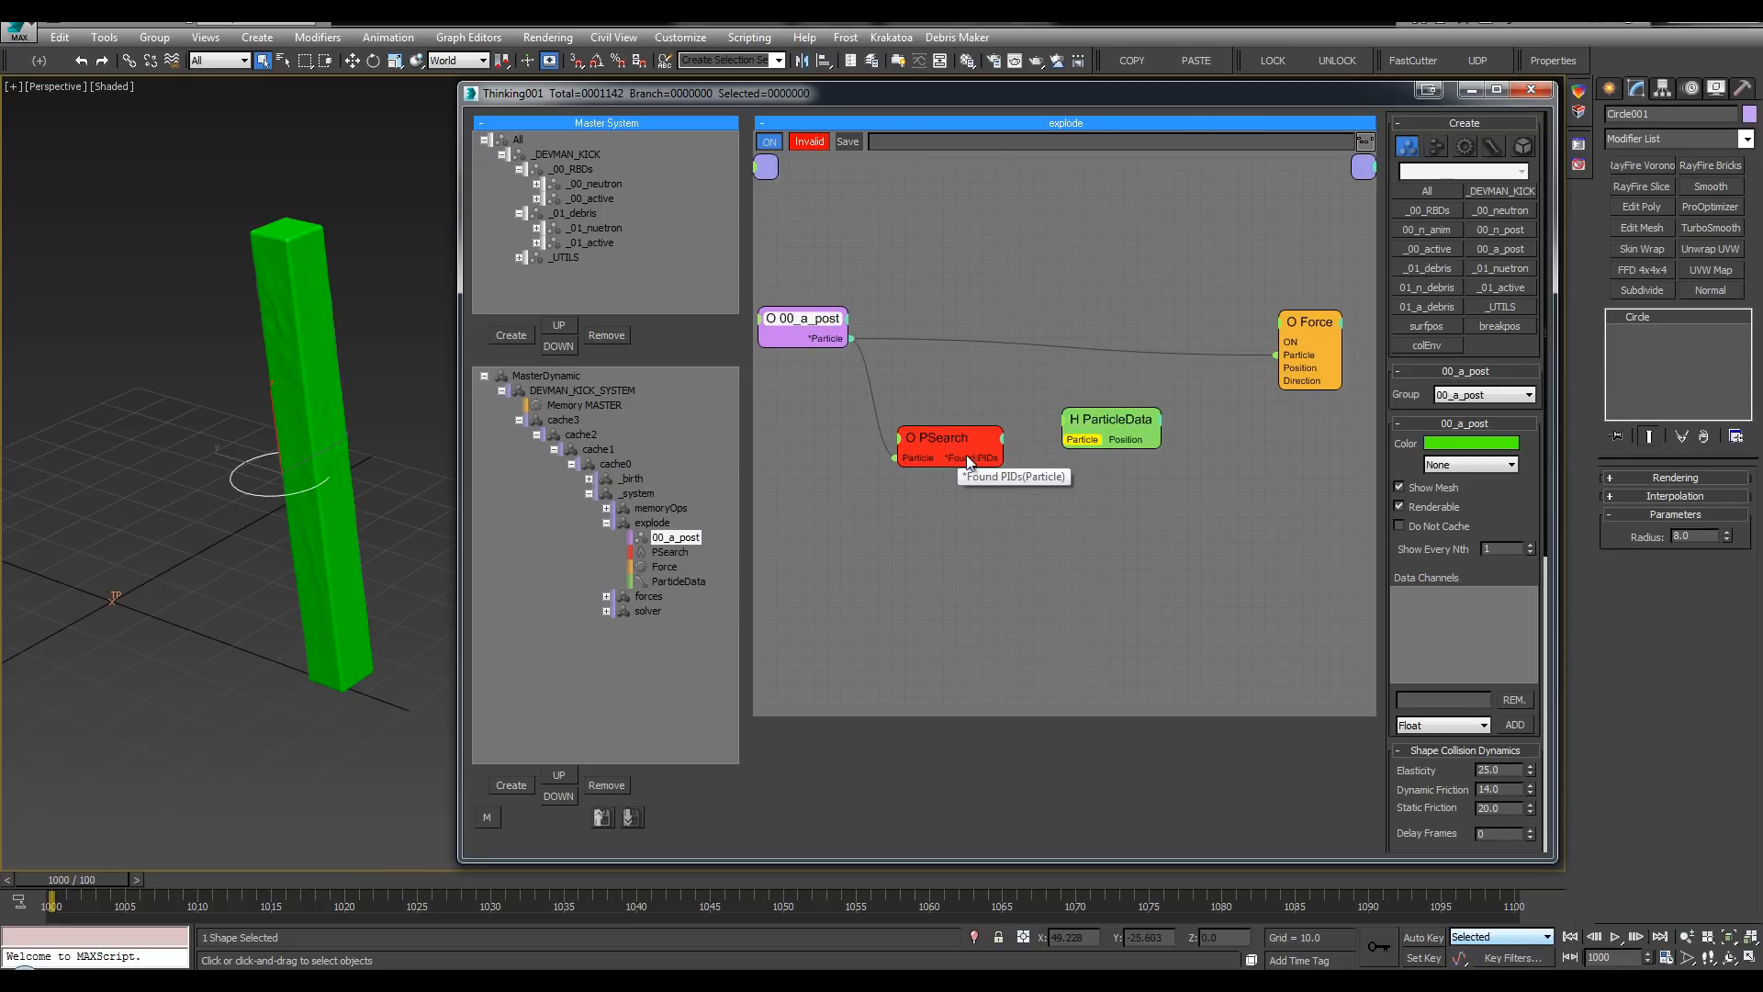
pyautogui.moveTo(949, 442); pyautogui.dragTo(946, 438)
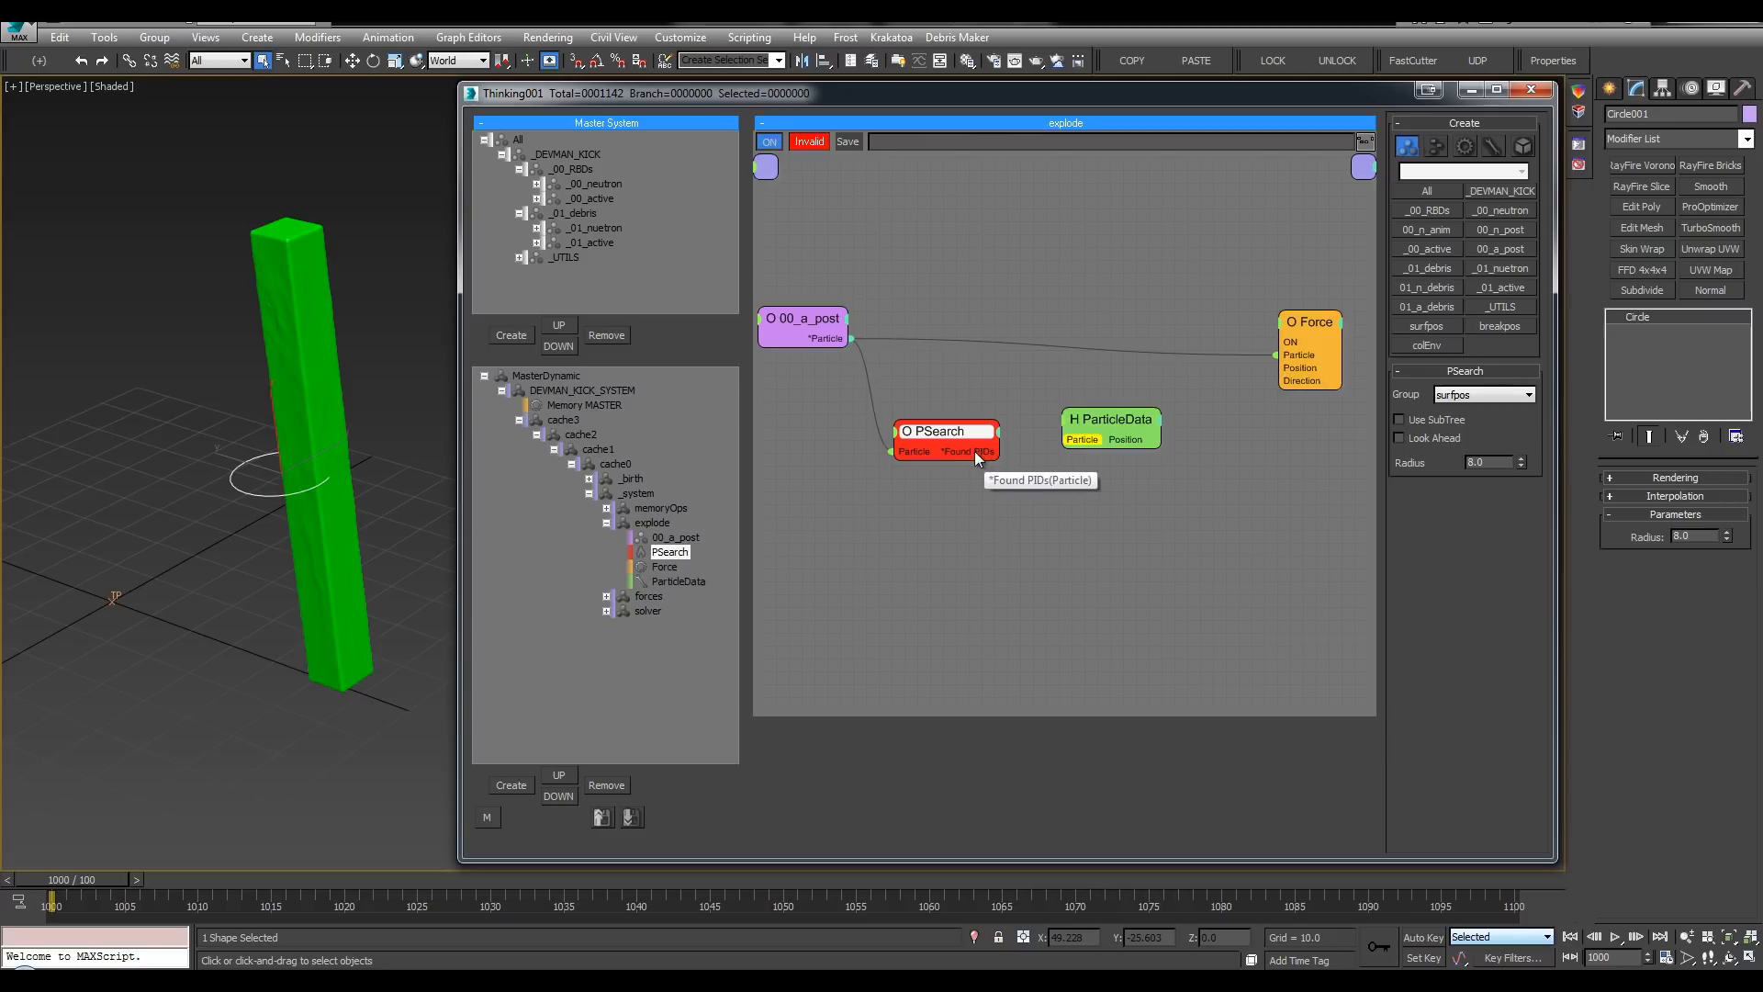
pyautogui.moveTo(1254, 344); pyautogui.dragTo(1296, 343)
pyautogui.moveTo(1307, 327); pyautogui.dragTo(1306, 297)
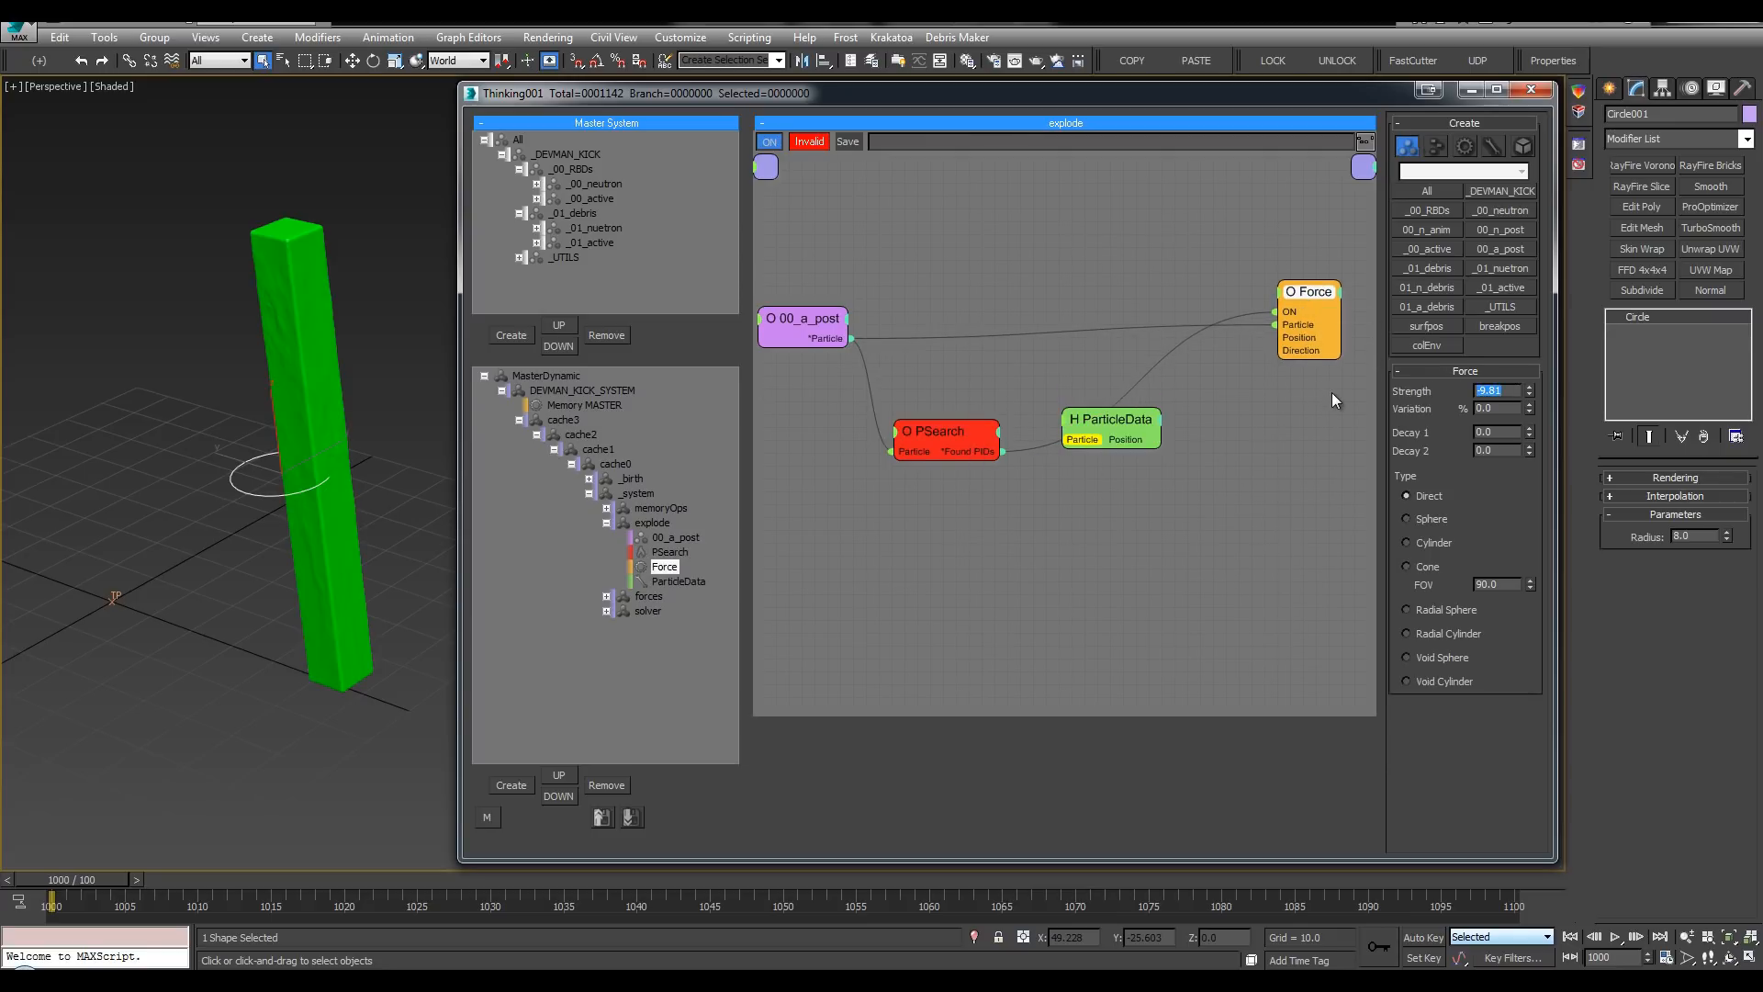
# Step: Set the Force strength to 500 and its variation to 35%
pyautogui.write('500')
pyautogui.press('Tab')
pyautogui.write('35')
pyautogui.press('Return')
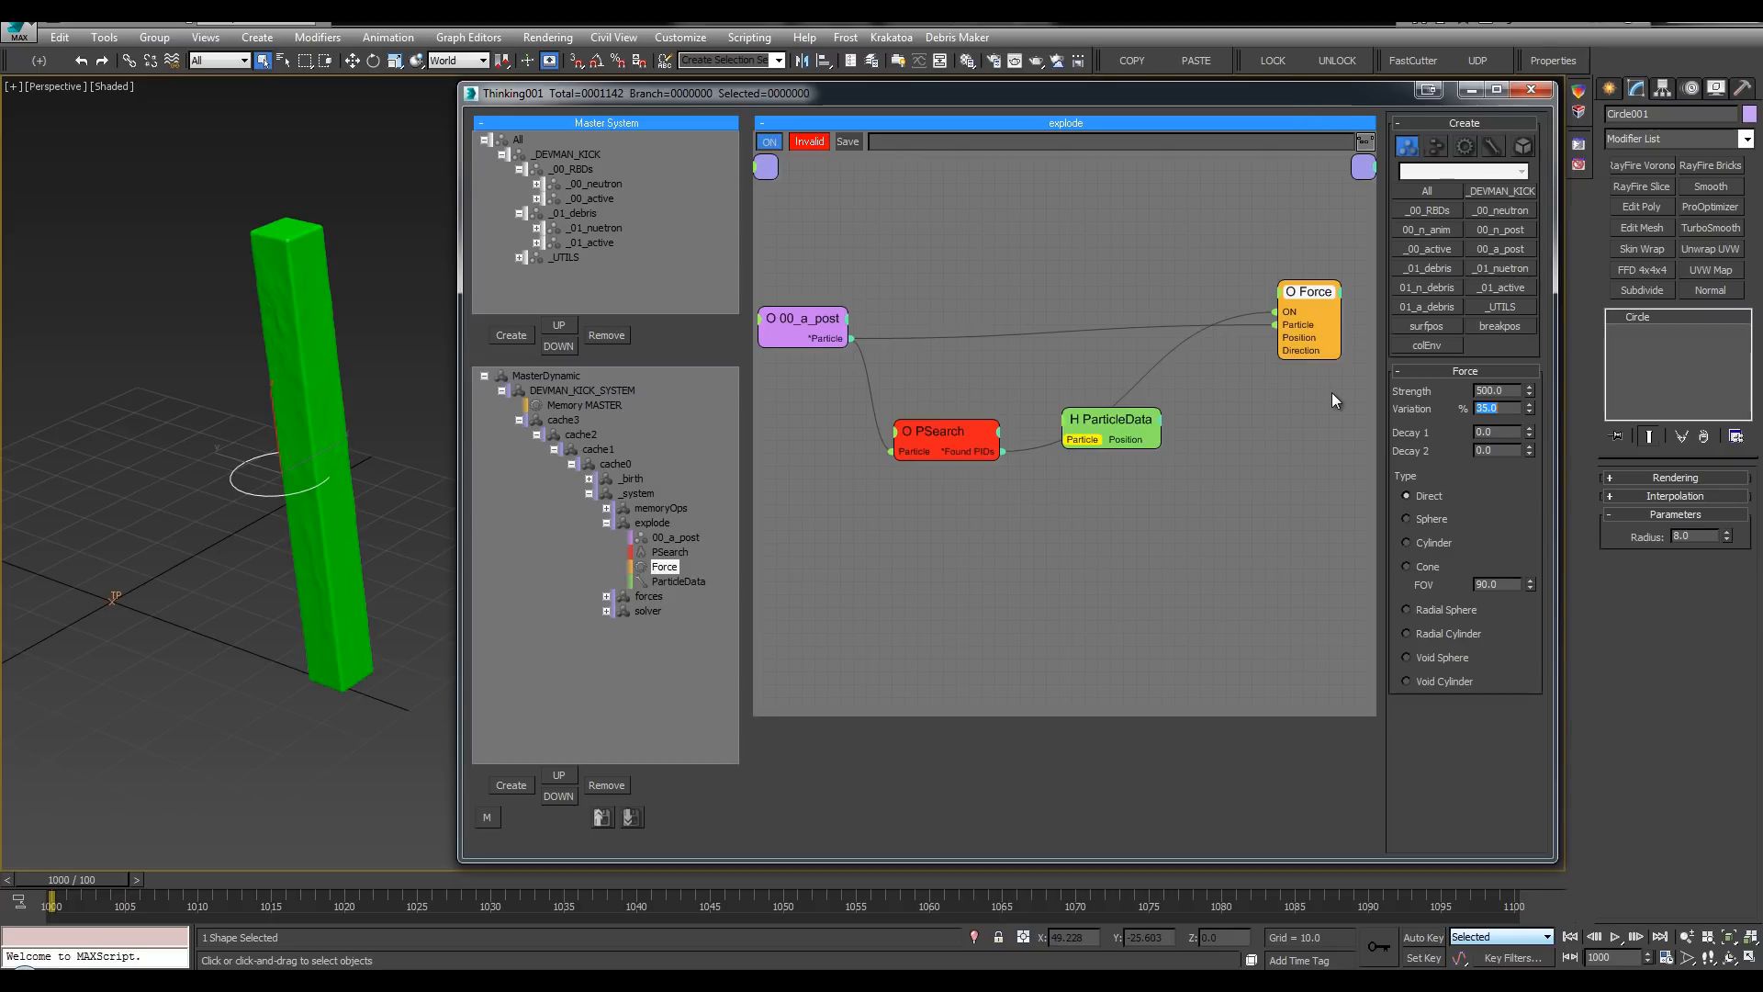
# Step: Rearrange the PSearch and ParticleData nodes and connect Found PIDs to the ParticleData Particle input
pyautogui.moveTo(1116, 438)
pyautogui.mouseDown()
pyautogui.moveTo(1155, 445)
pyautogui.moveTo(1136, 443)
pyautogui.mouseUp()
pyautogui.moveTo(983, 457); pyautogui.dragTo(943, 442)
pyautogui.moveTo(1132, 435); pyautogui.dragTo(1087, 463)
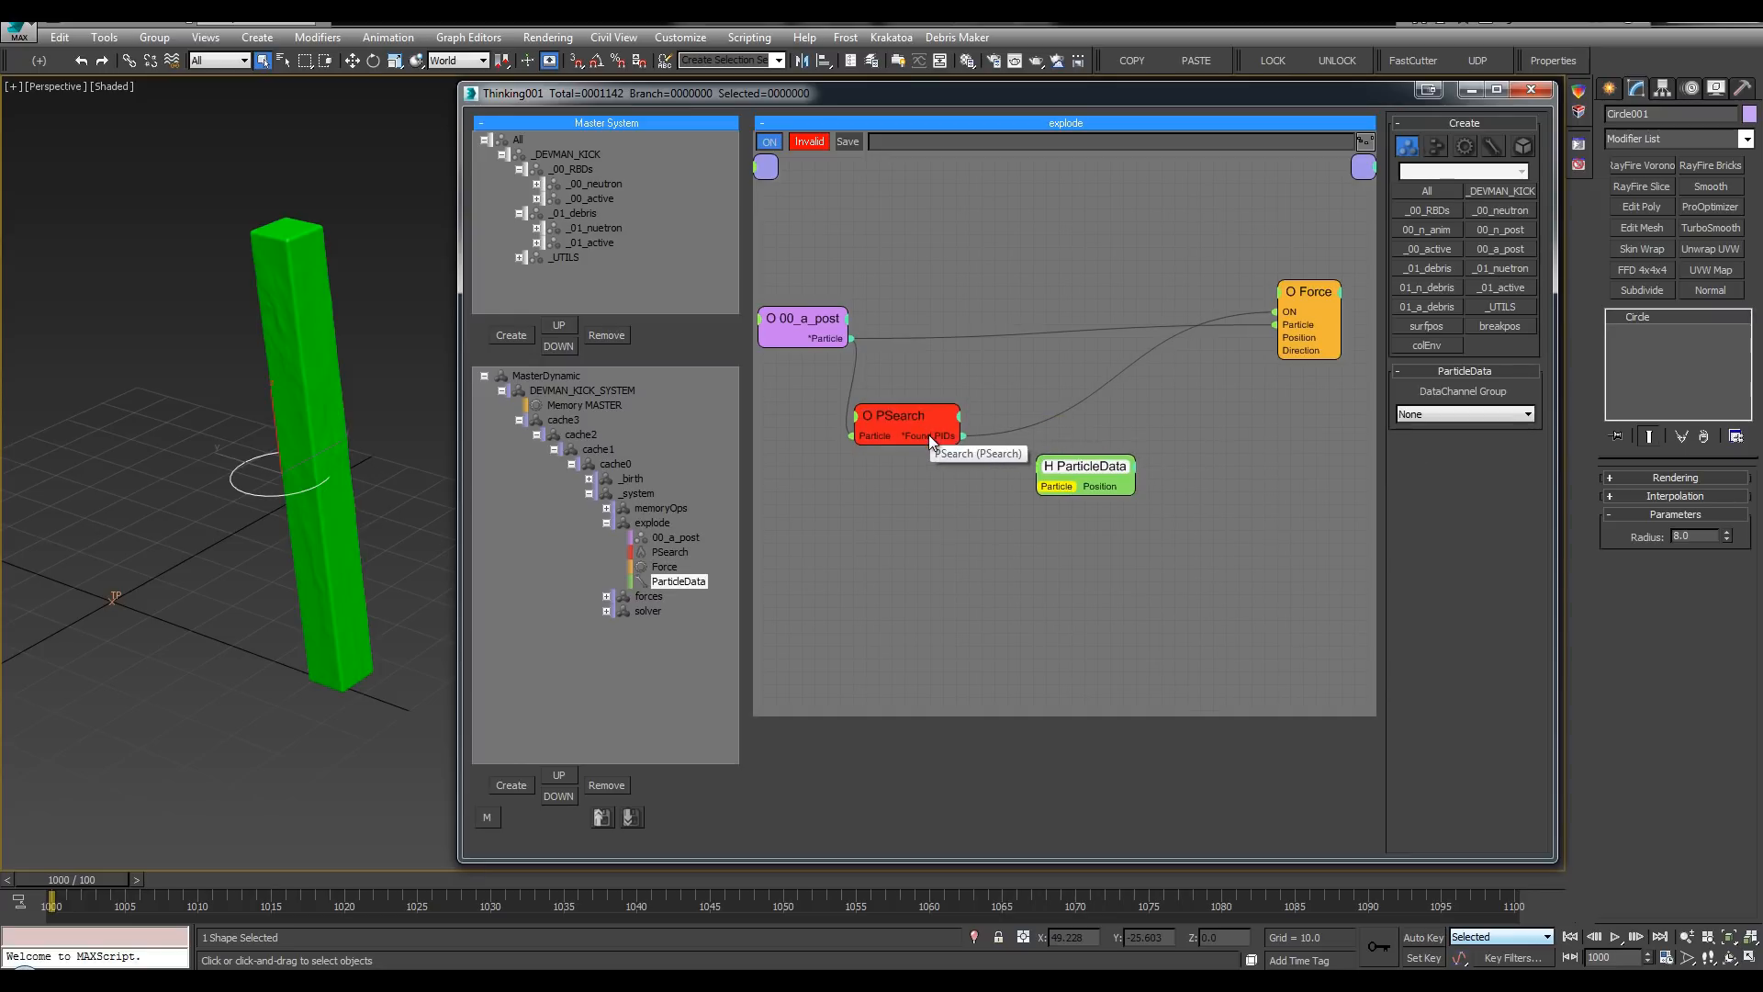
pyautogui.moveTo(926, 435); pyautogui.dragTo(1084, 473)
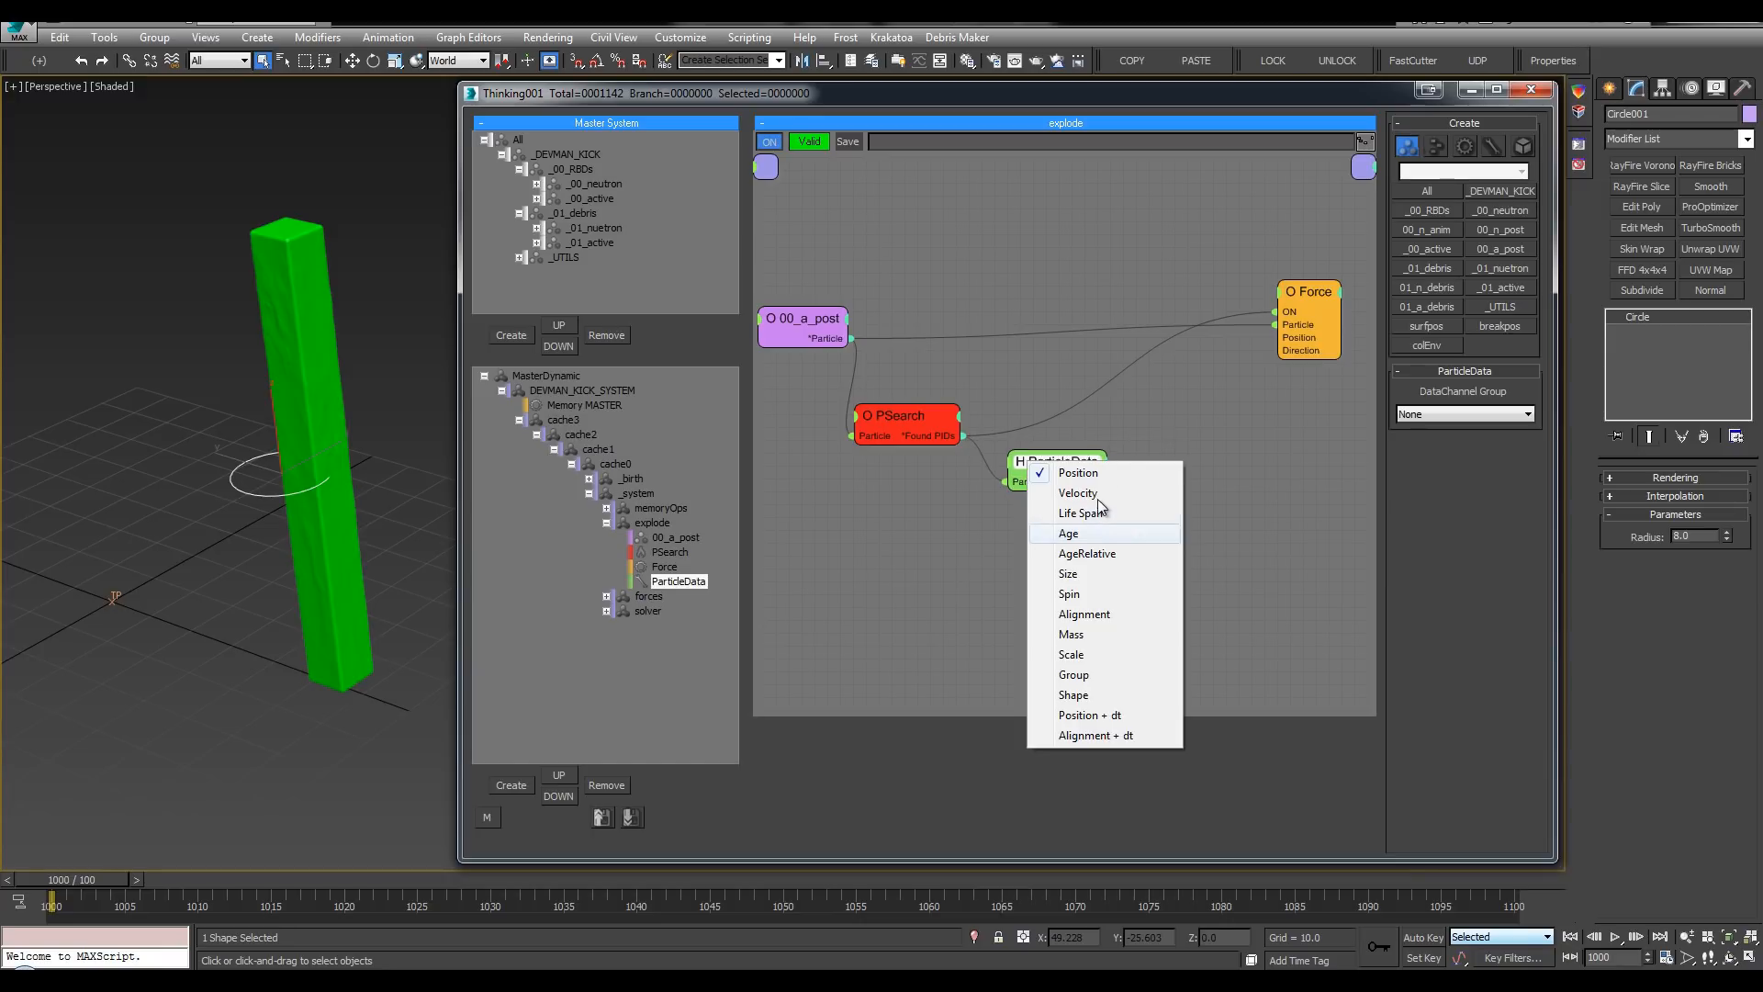
# Step: Expose the ParticleData Velocity output, connecting Velocity to the Force Direction input and Position to the Force Position input
pyautogui.click(1096, 492)
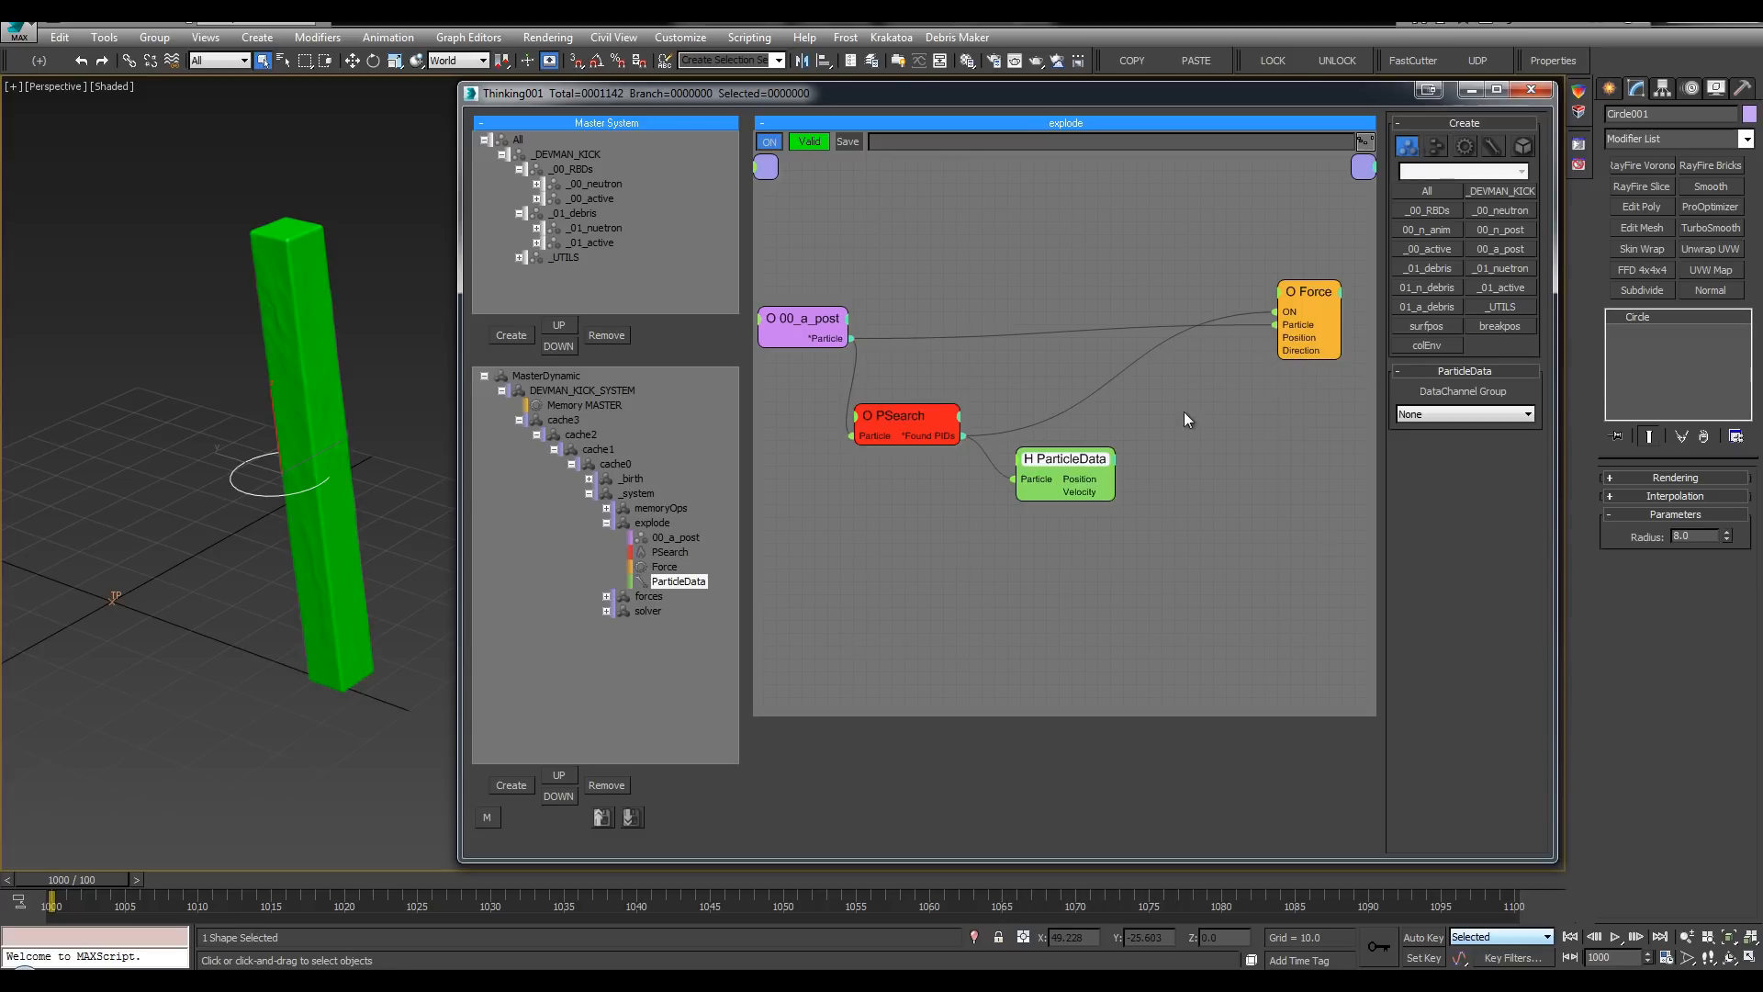
pyautogui.moveTo(1093, 491); pyautogui.dragTo(1275, 350)
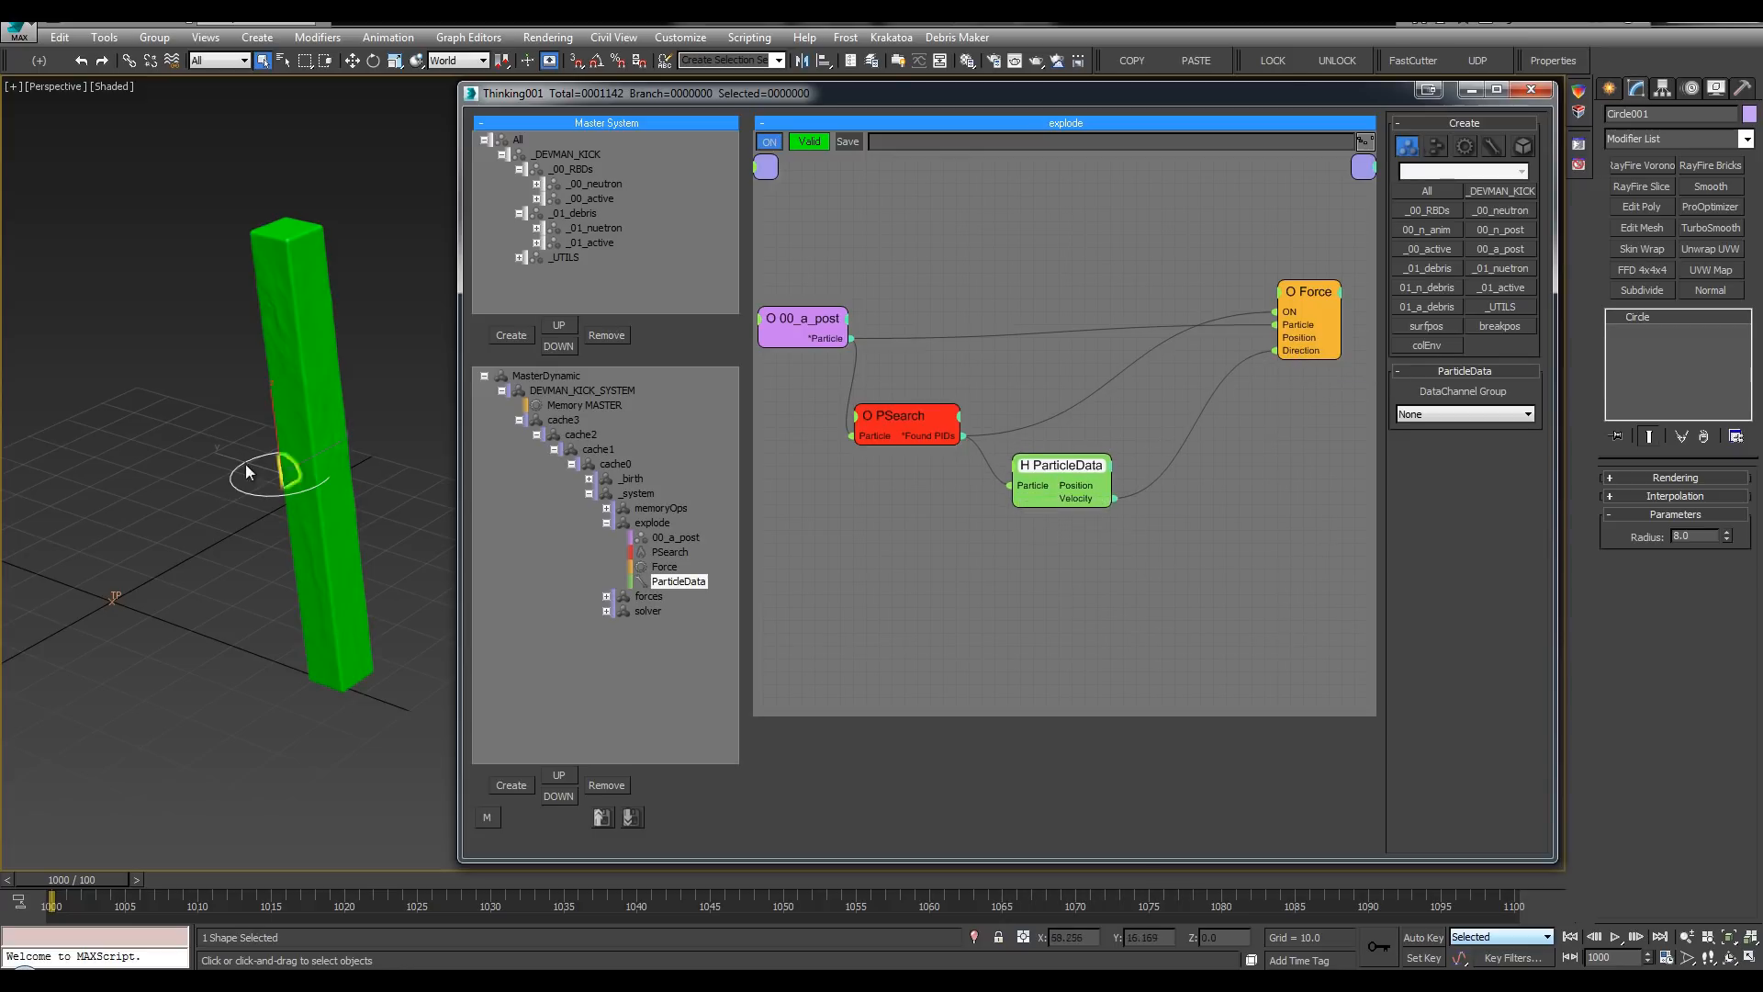
pyautogui.moveTo(217, 505); pyautogui.dragTo(264, 506, button='middle')
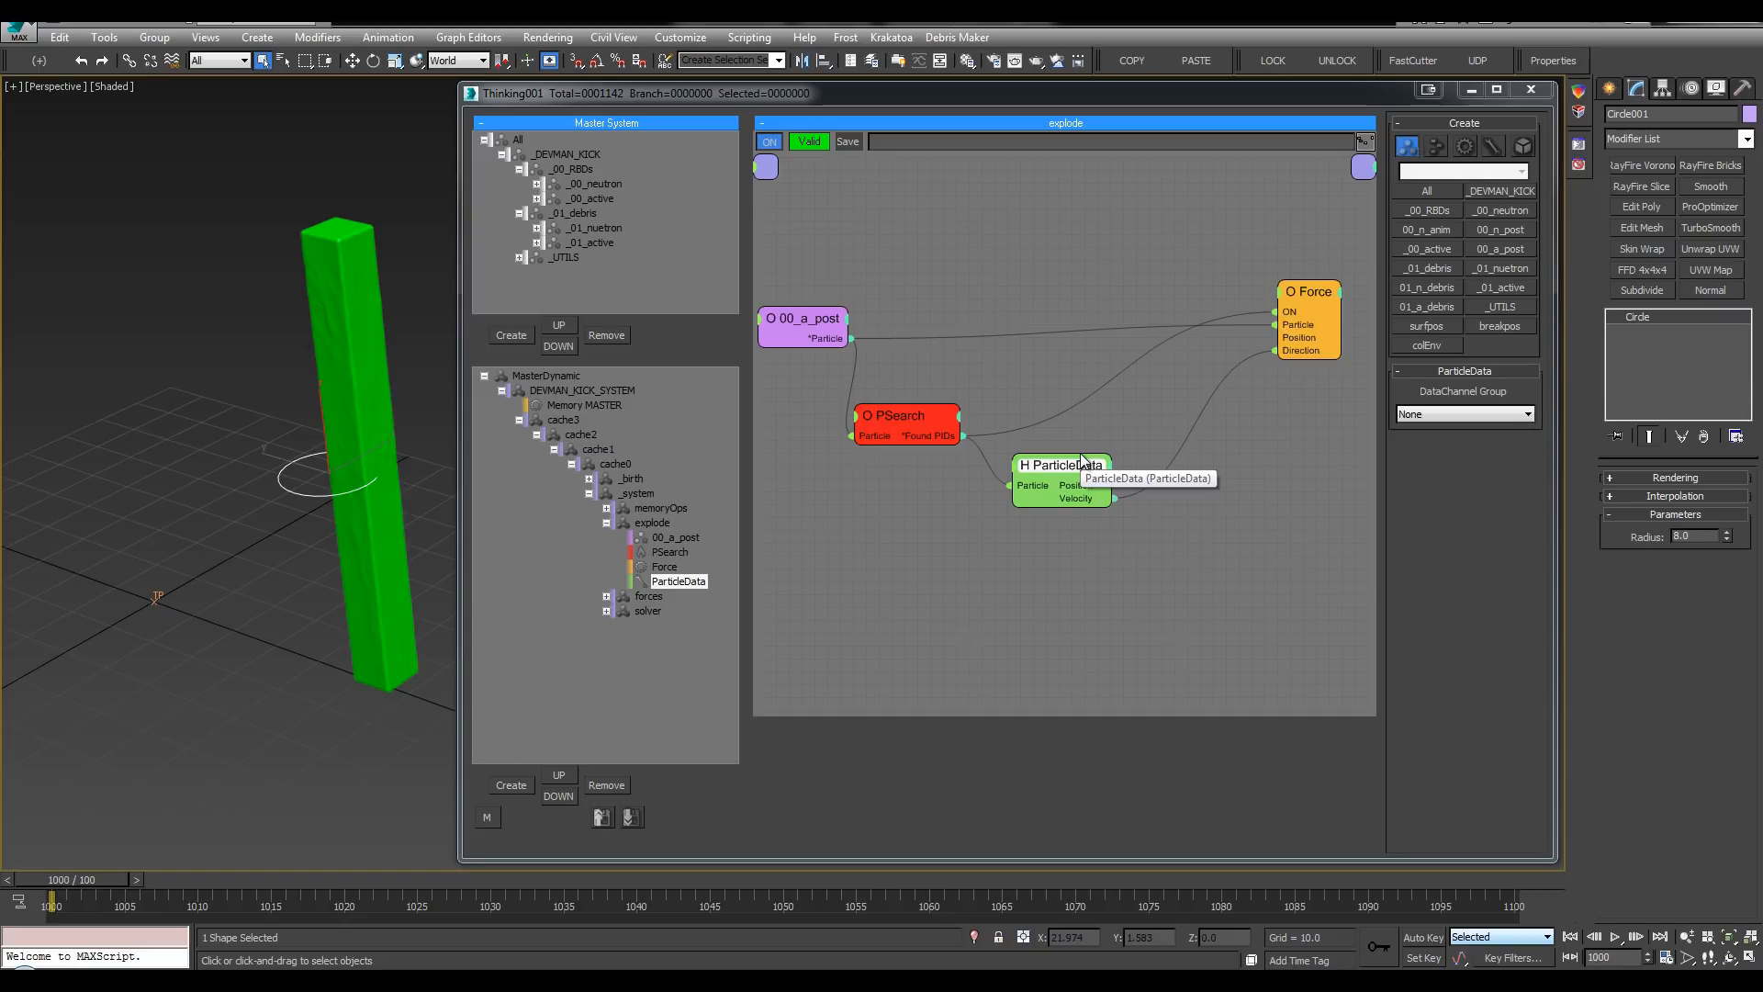
pyautogui.click(1297, 290)
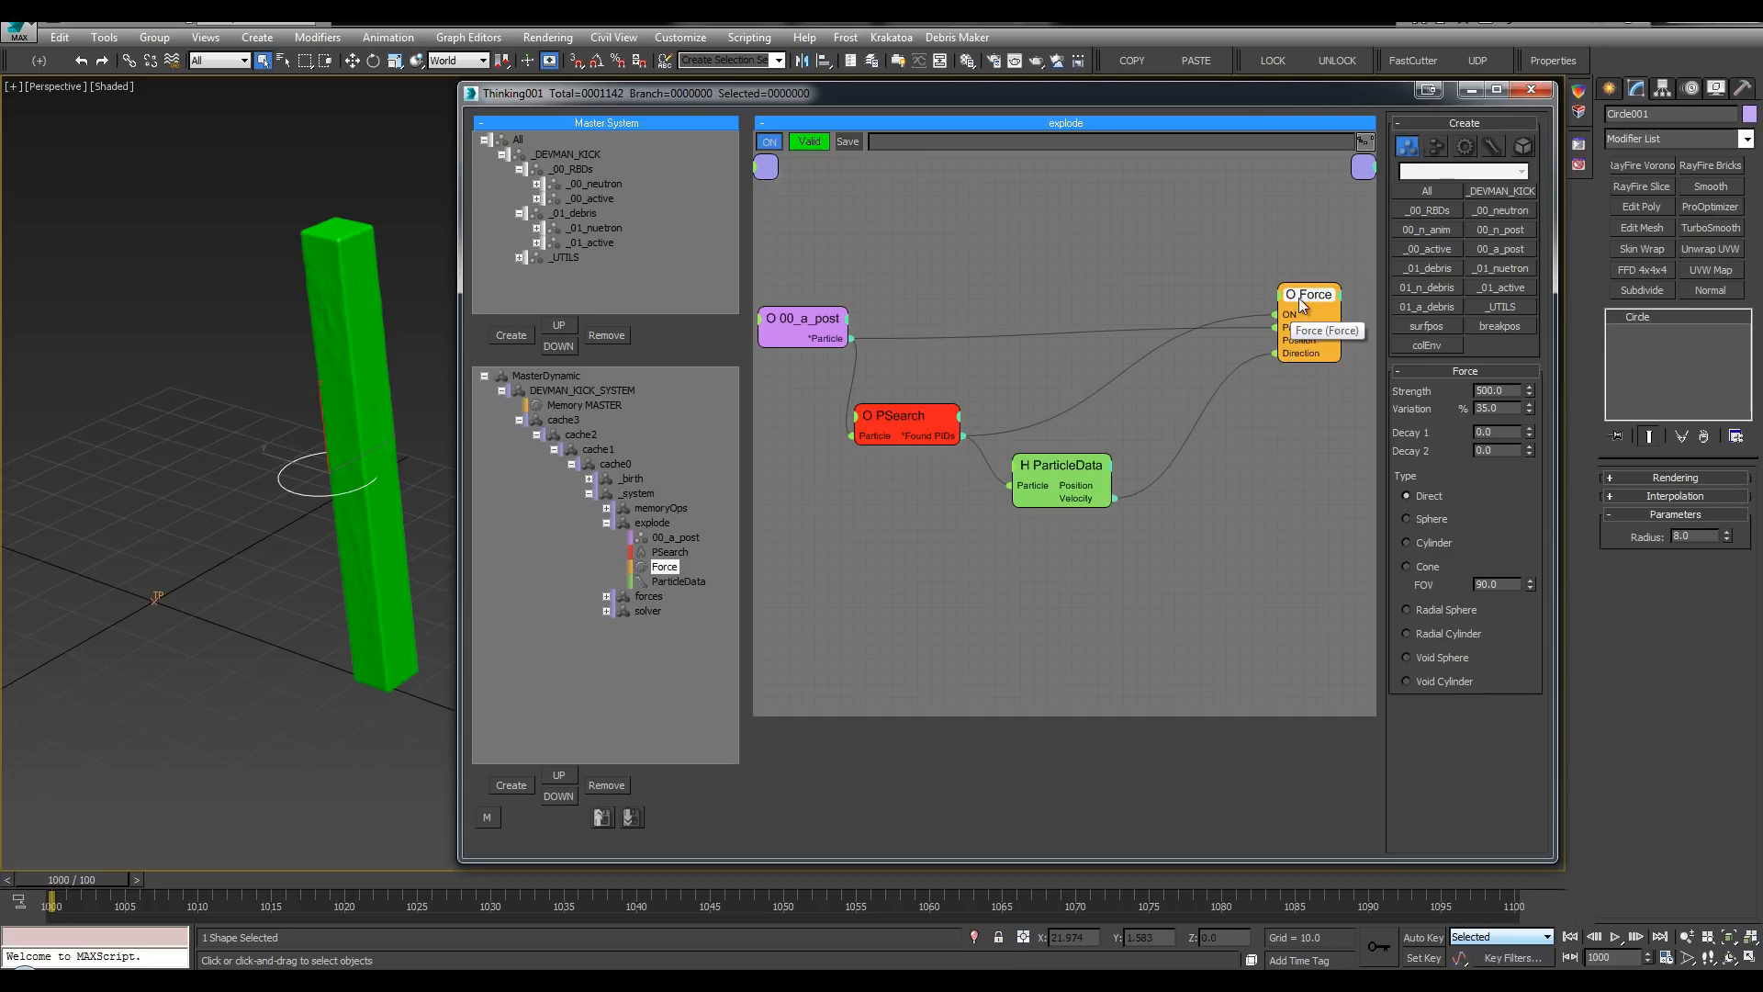
pyautogui.moveTo(1298, 297); pyautogui.dragTo(1055, 472)
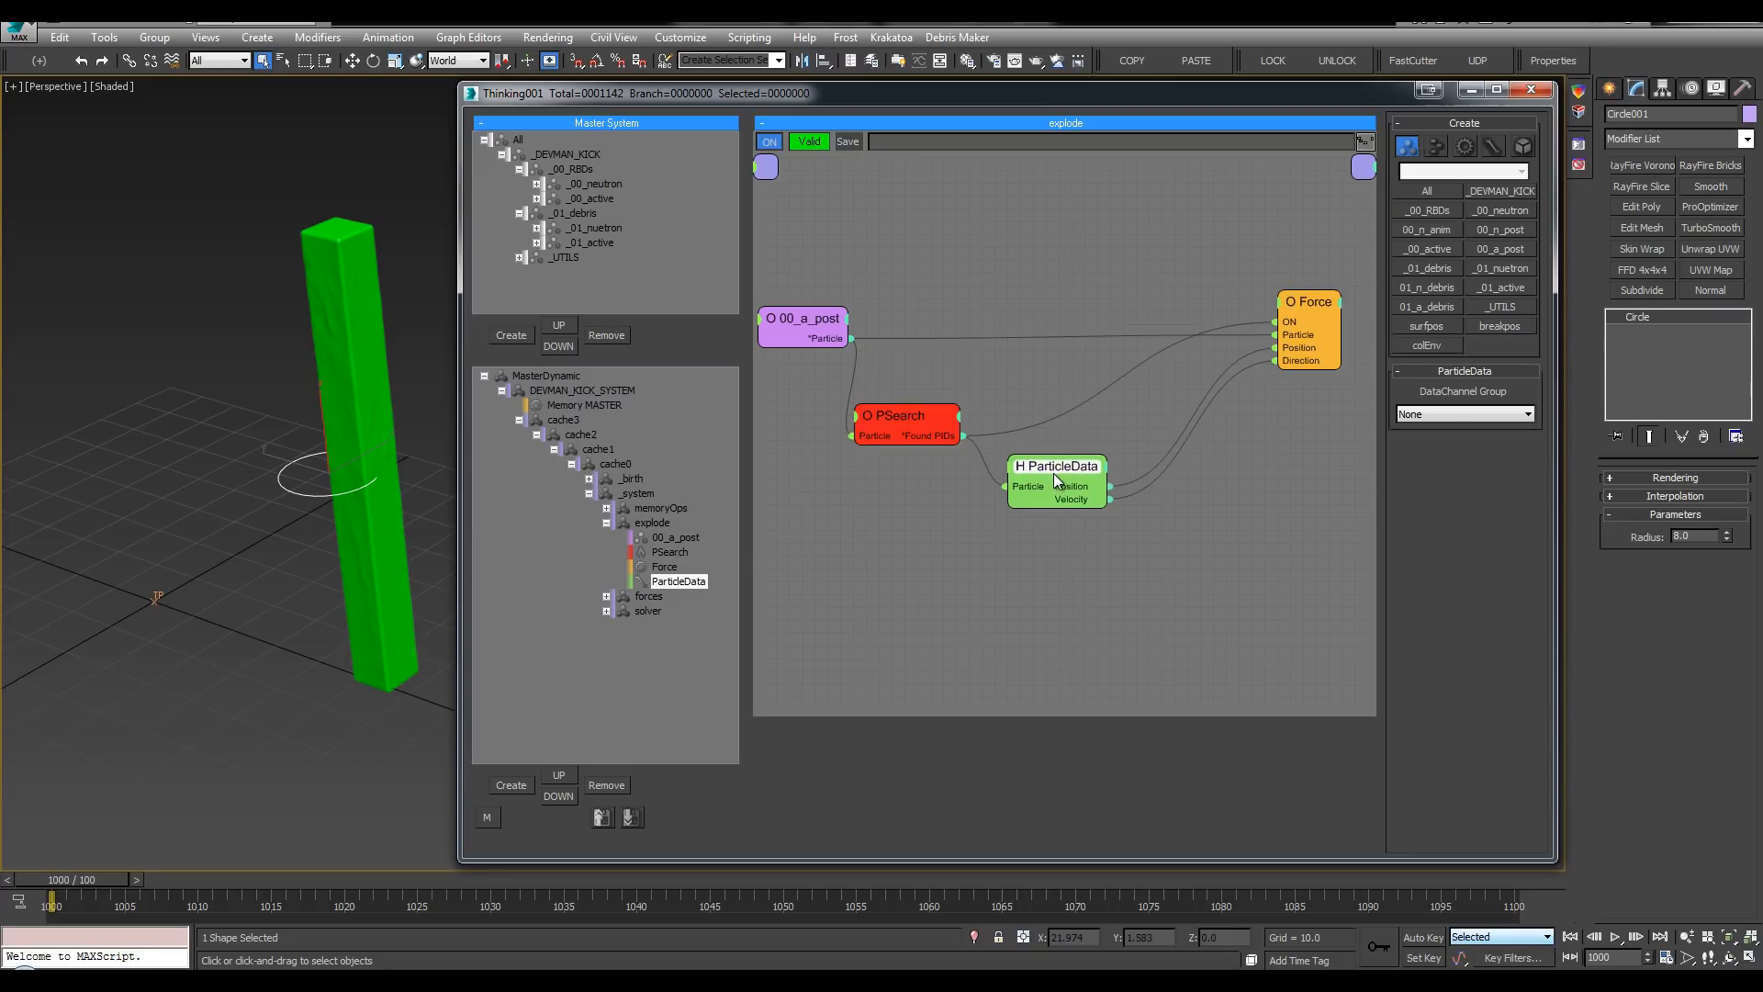
# Step: Turn off the solver set in the dynamic set tree
pyautogui.click(1306, 305)
pyautogui.moveTo(242, 350); pyautogui.dragTo(212, 326, button='middle')
pyautogui.scroll(-3, 212, 326)
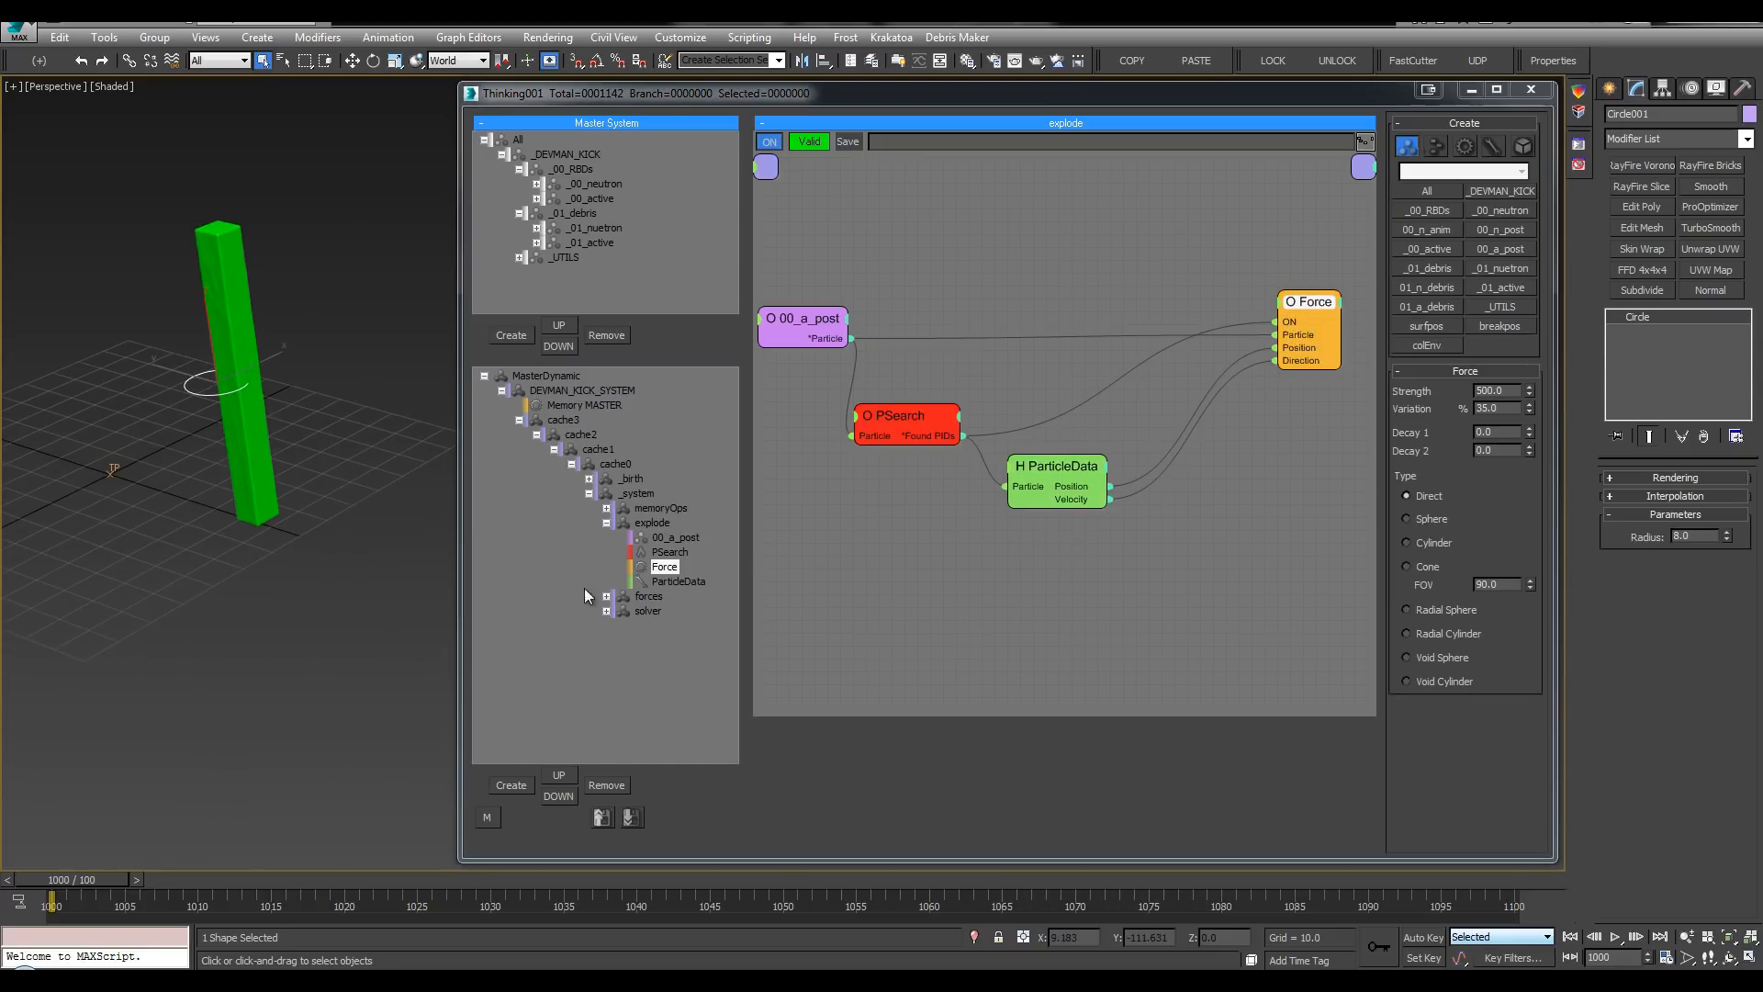
pyautogui.rightClick(653, 614)
pyautogui.moveTo(383, 594); pyautogui.dragTo(324, 595, button='middle')
pyautogui.scroll(-2, 345, 597)
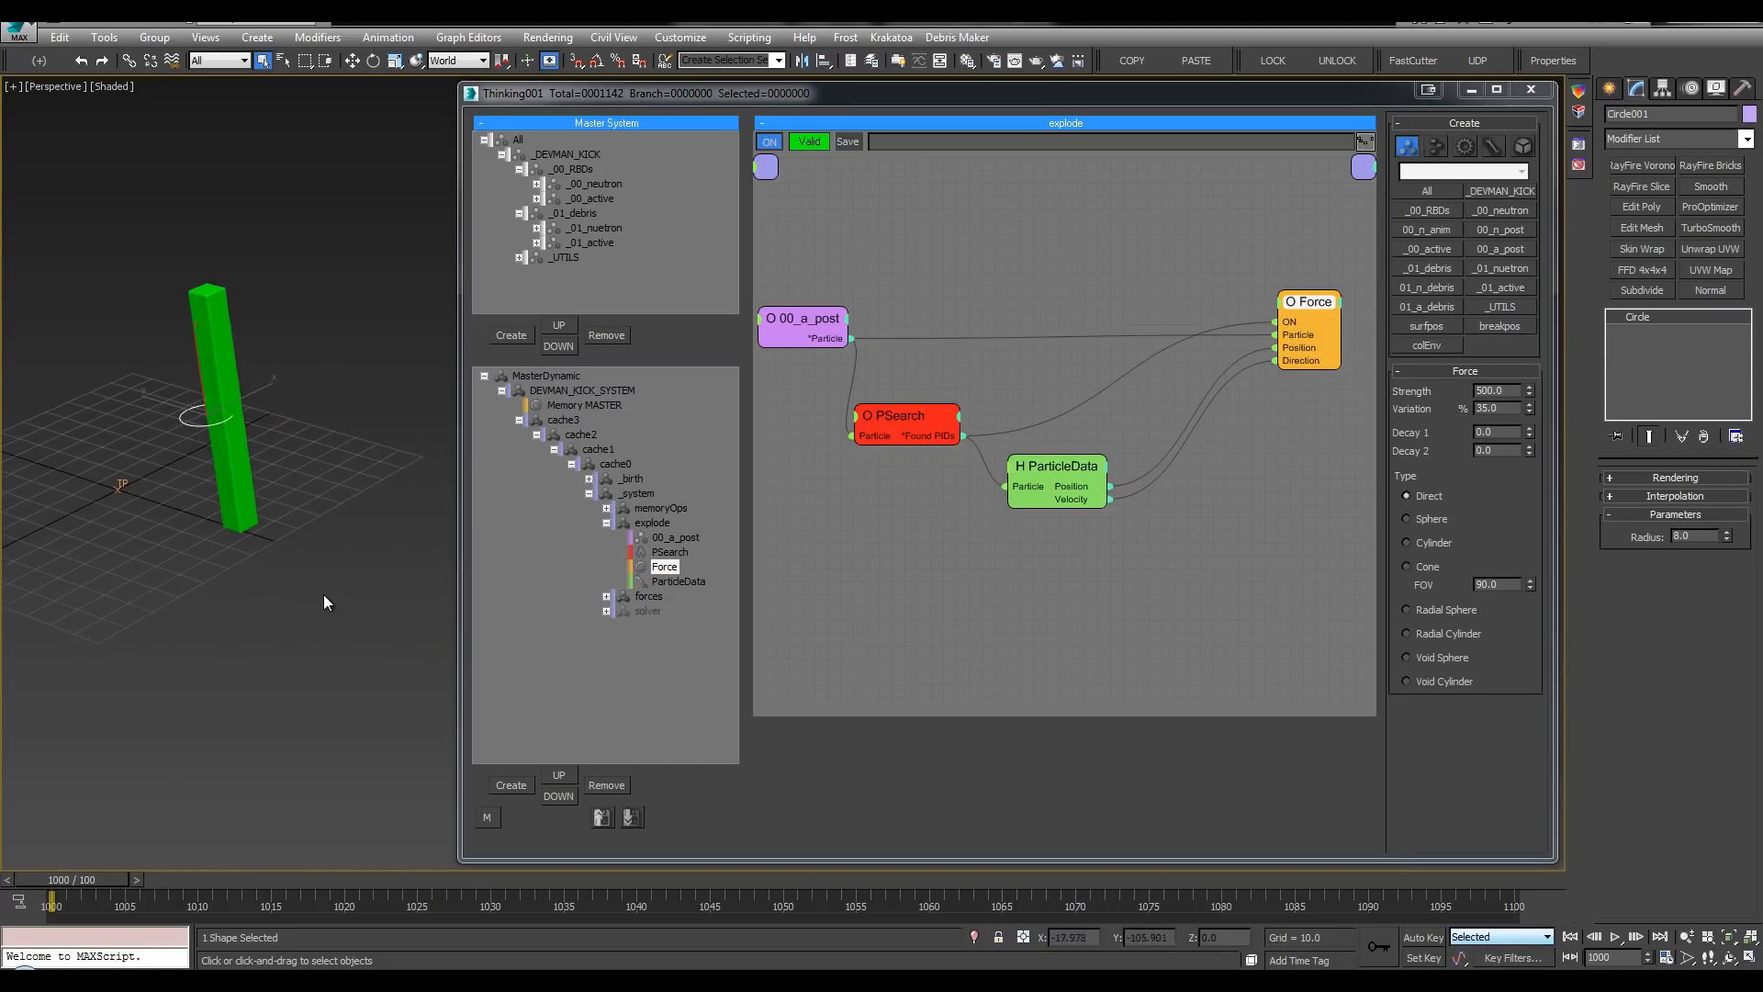
# Step: Clear the circle selection and turn off the forces set in the dynamic set tree
pyautogui.click(324, 593)
pyautogui.press('/')
pyautogui.click(41, 883)
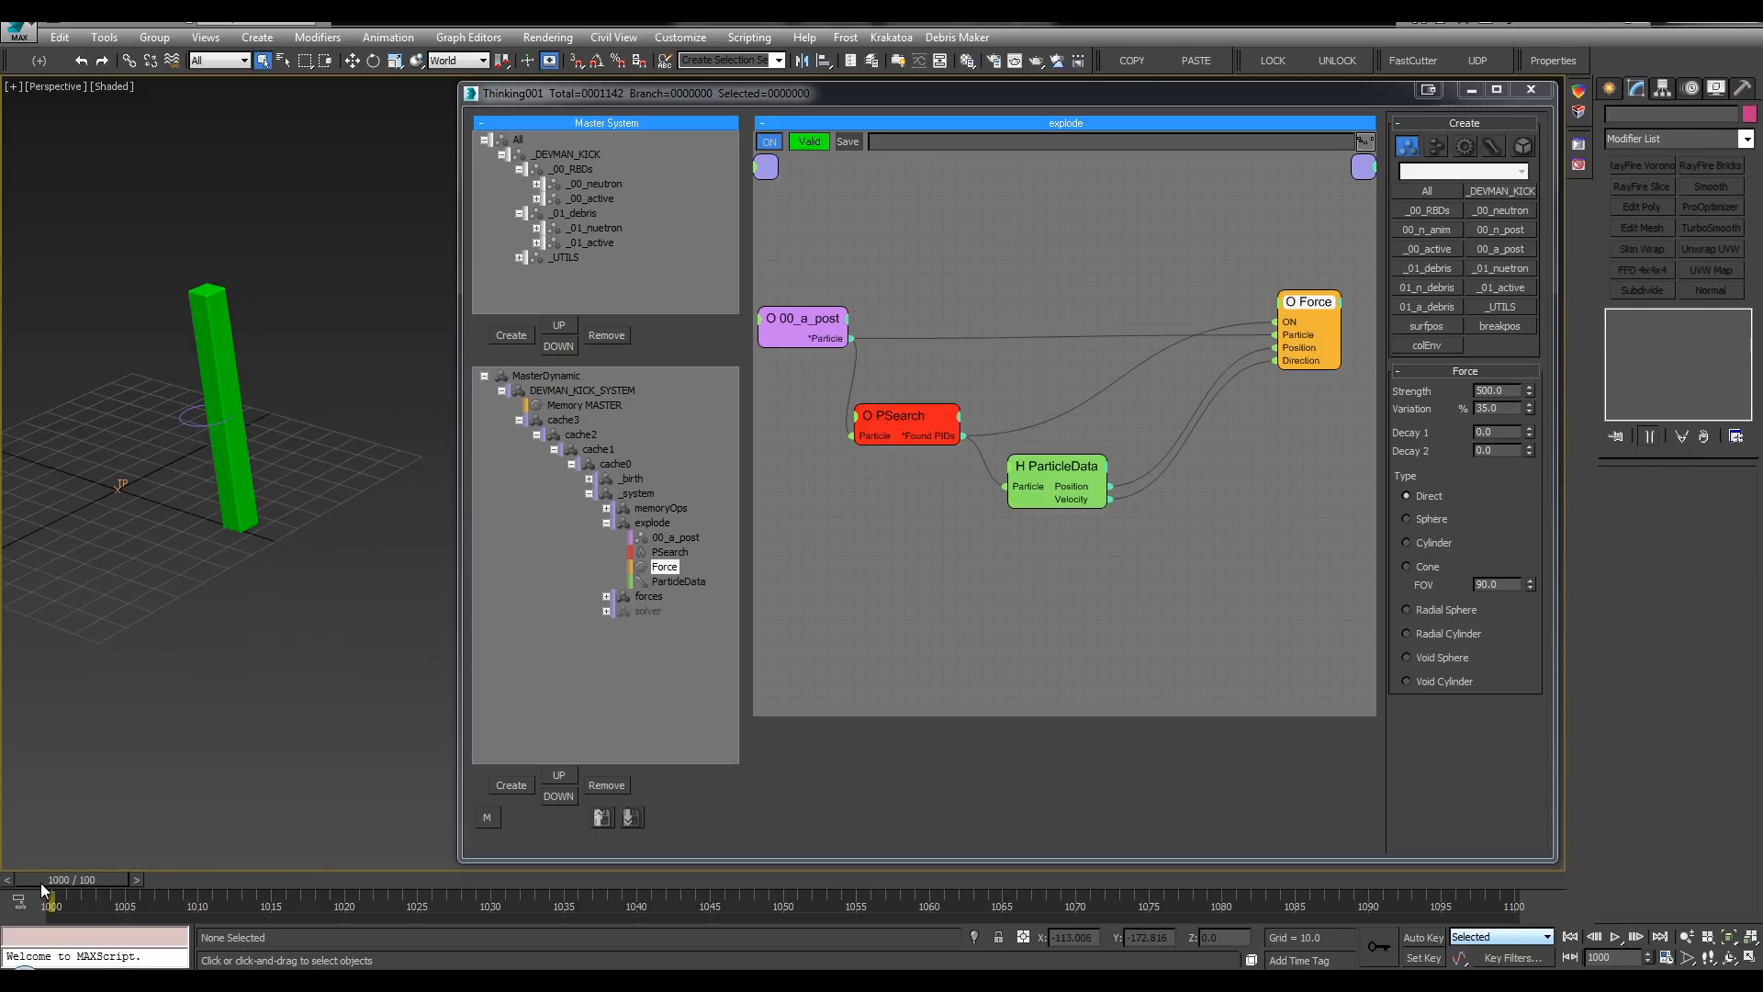
pyautogui.rightClick(658, 593)
# Step: Hide the 0 (default) and 01_post_hi layers
pyautogui.press('l')
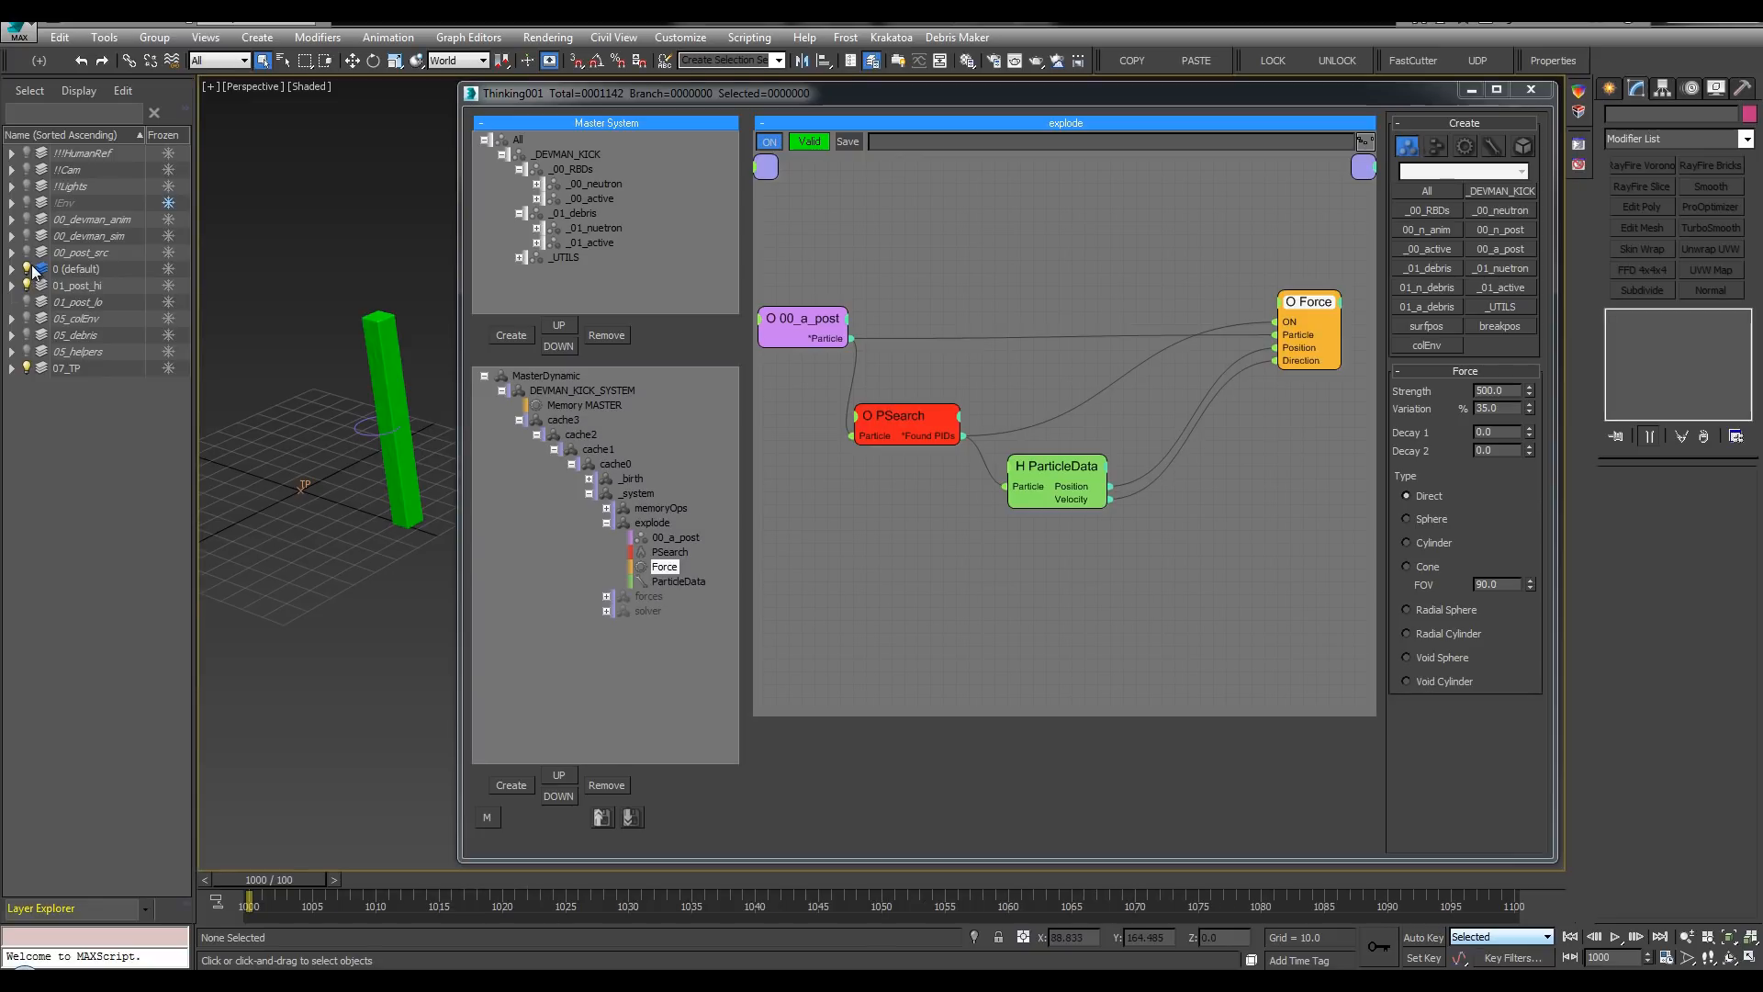
pyautogui.click(26, 272)
pyautogui.click(27, 286)
pyautogui.press('l')
# Step: Play the simulation in the perspective view and return to frame 1000
pyautogui.moveTo(306, 317); pyautogui.dragTo(303, 319, button='middle')
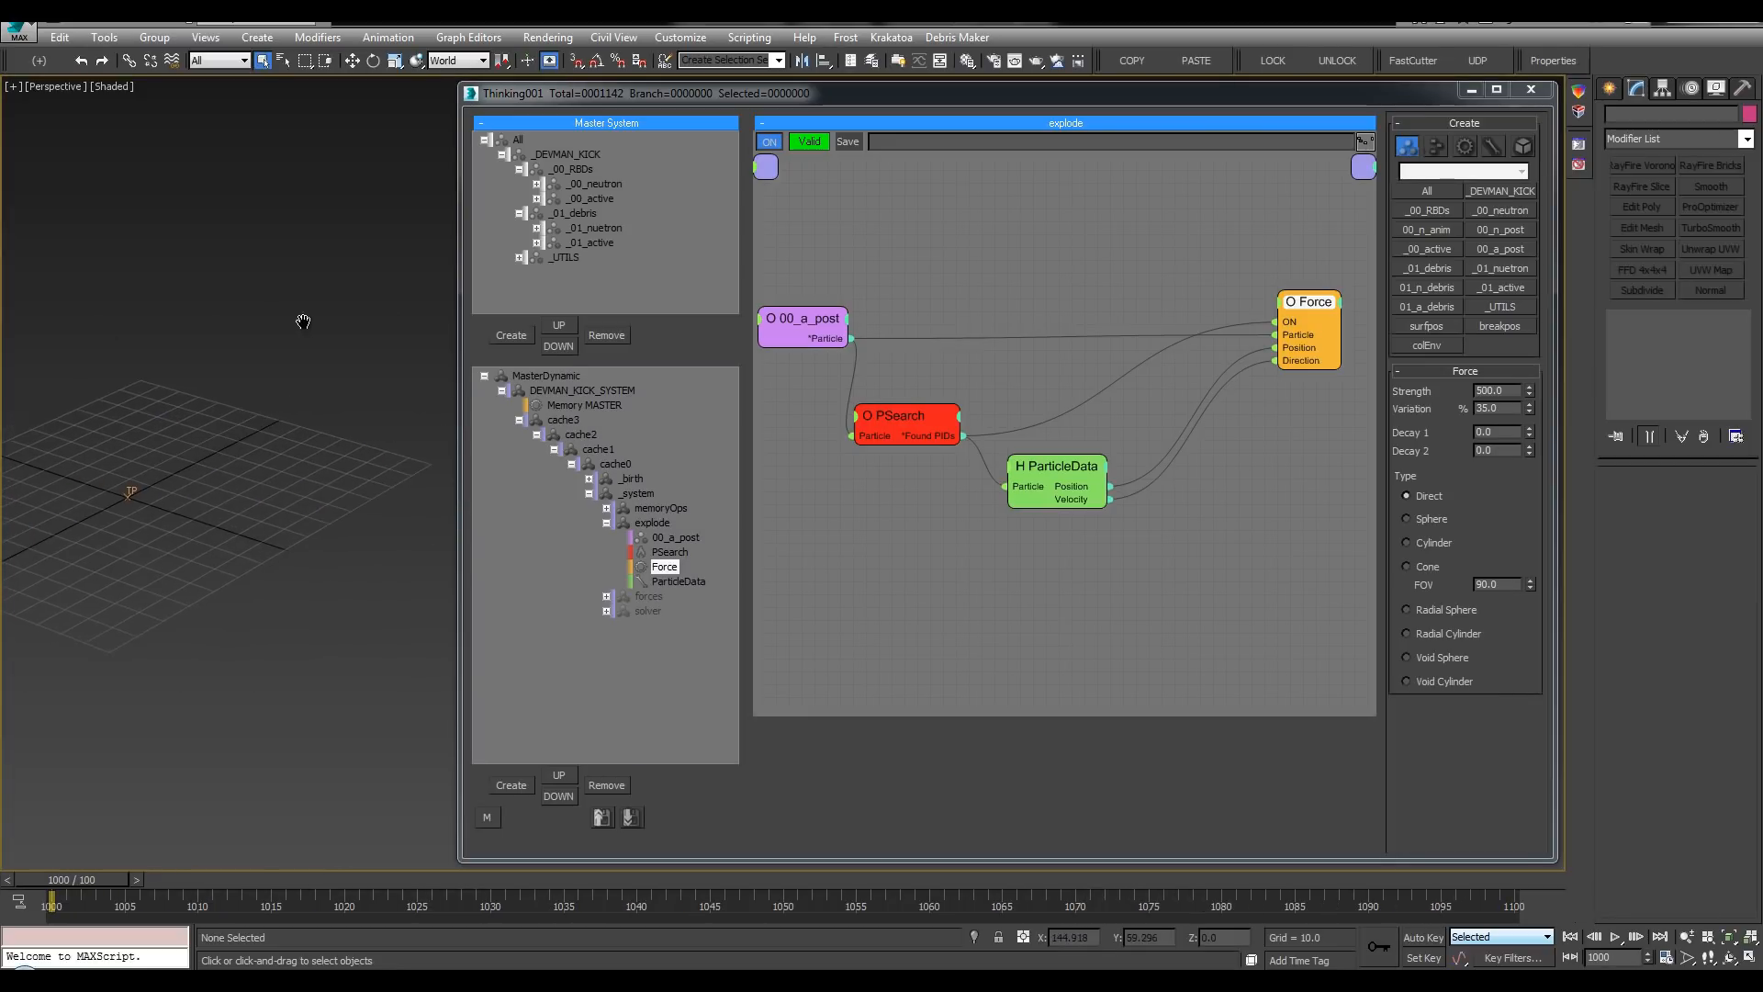
pyautogui.press('/')
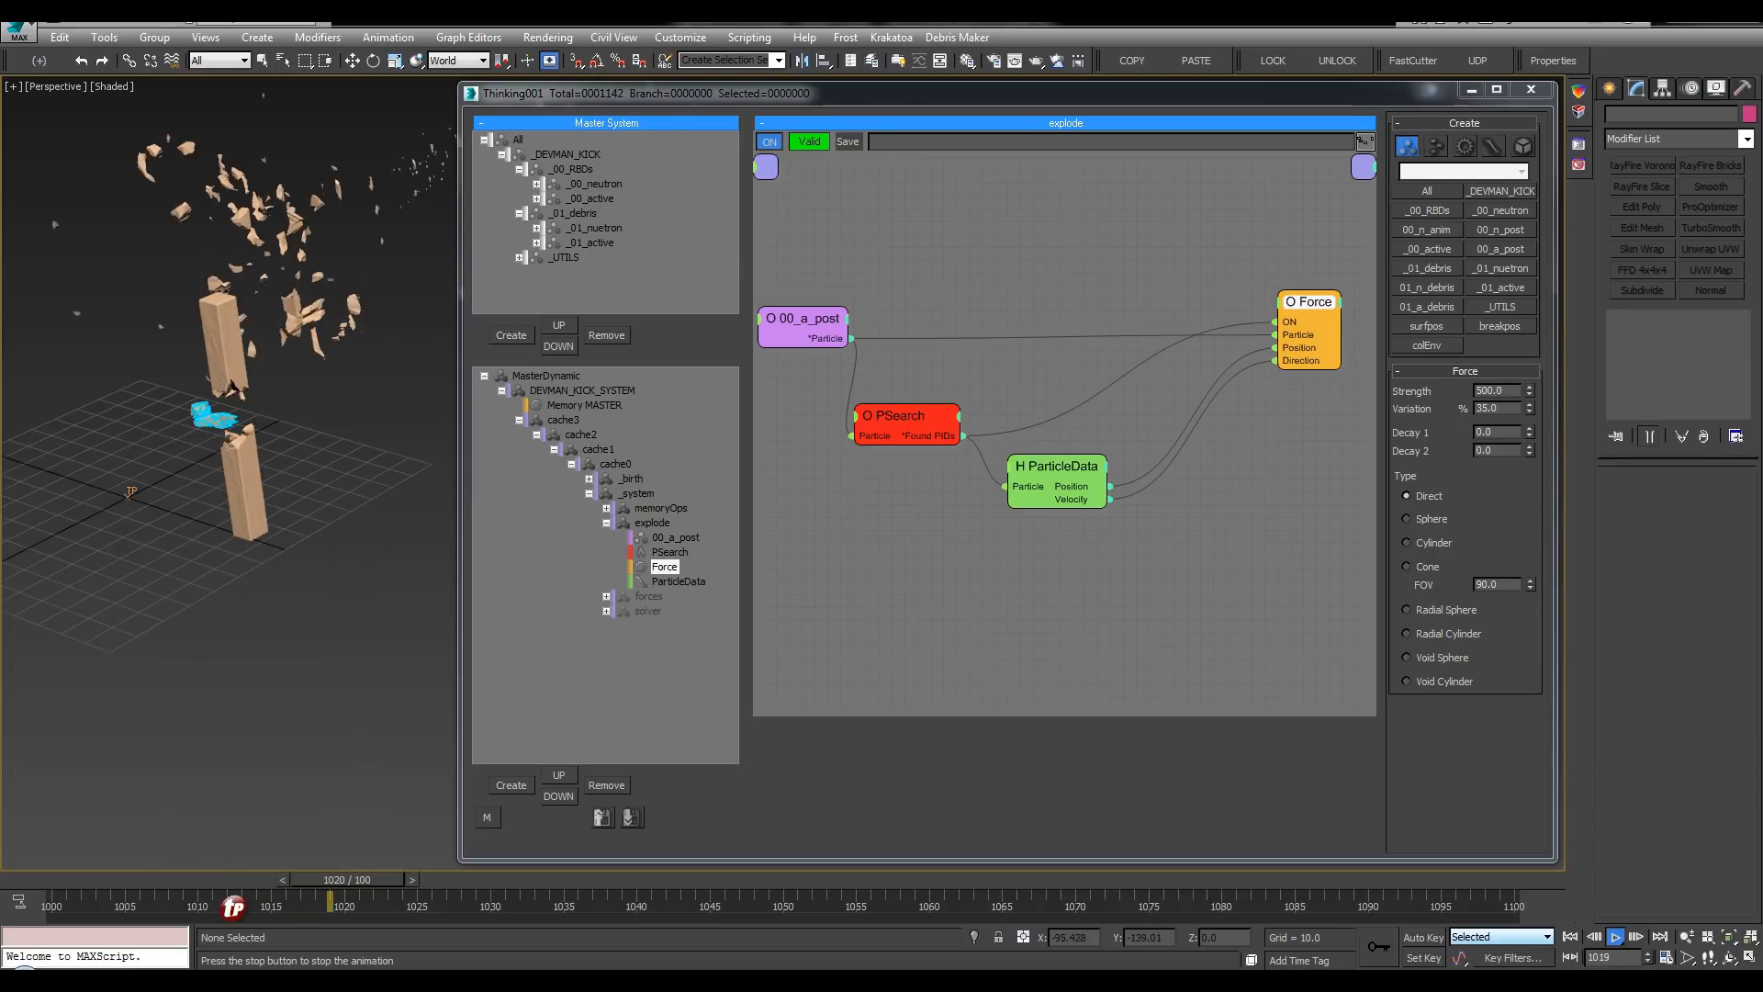
pyautogui.click(26, 879)
# Step: Close the particle system window, play the simulation in the top view and examine the fragments' spread around frame 1018
pyautogui.press('t')
pyautogui.click(1531, 89)
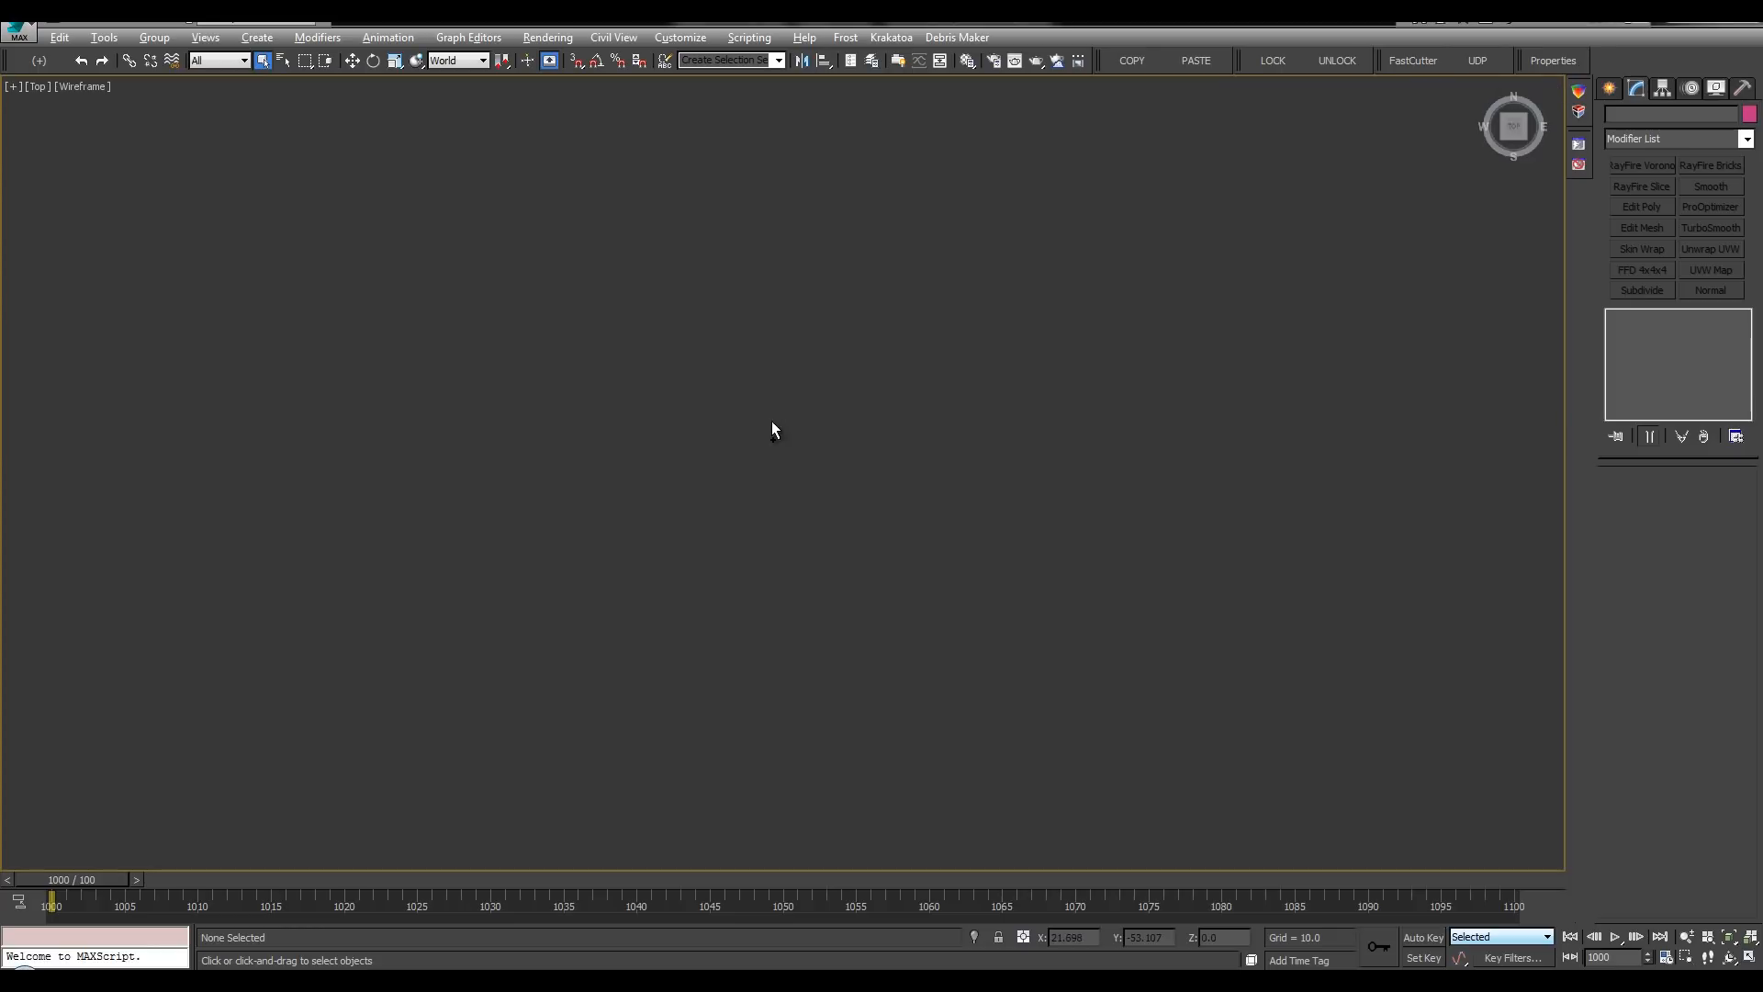
pyautogui.press('.')
pyautogui.moveTo(771, 504); pyautogui.dragTo(835, 492, button='middle')
pyautogui.scroll(-3, 785, 490)
pyautogui.press('/')
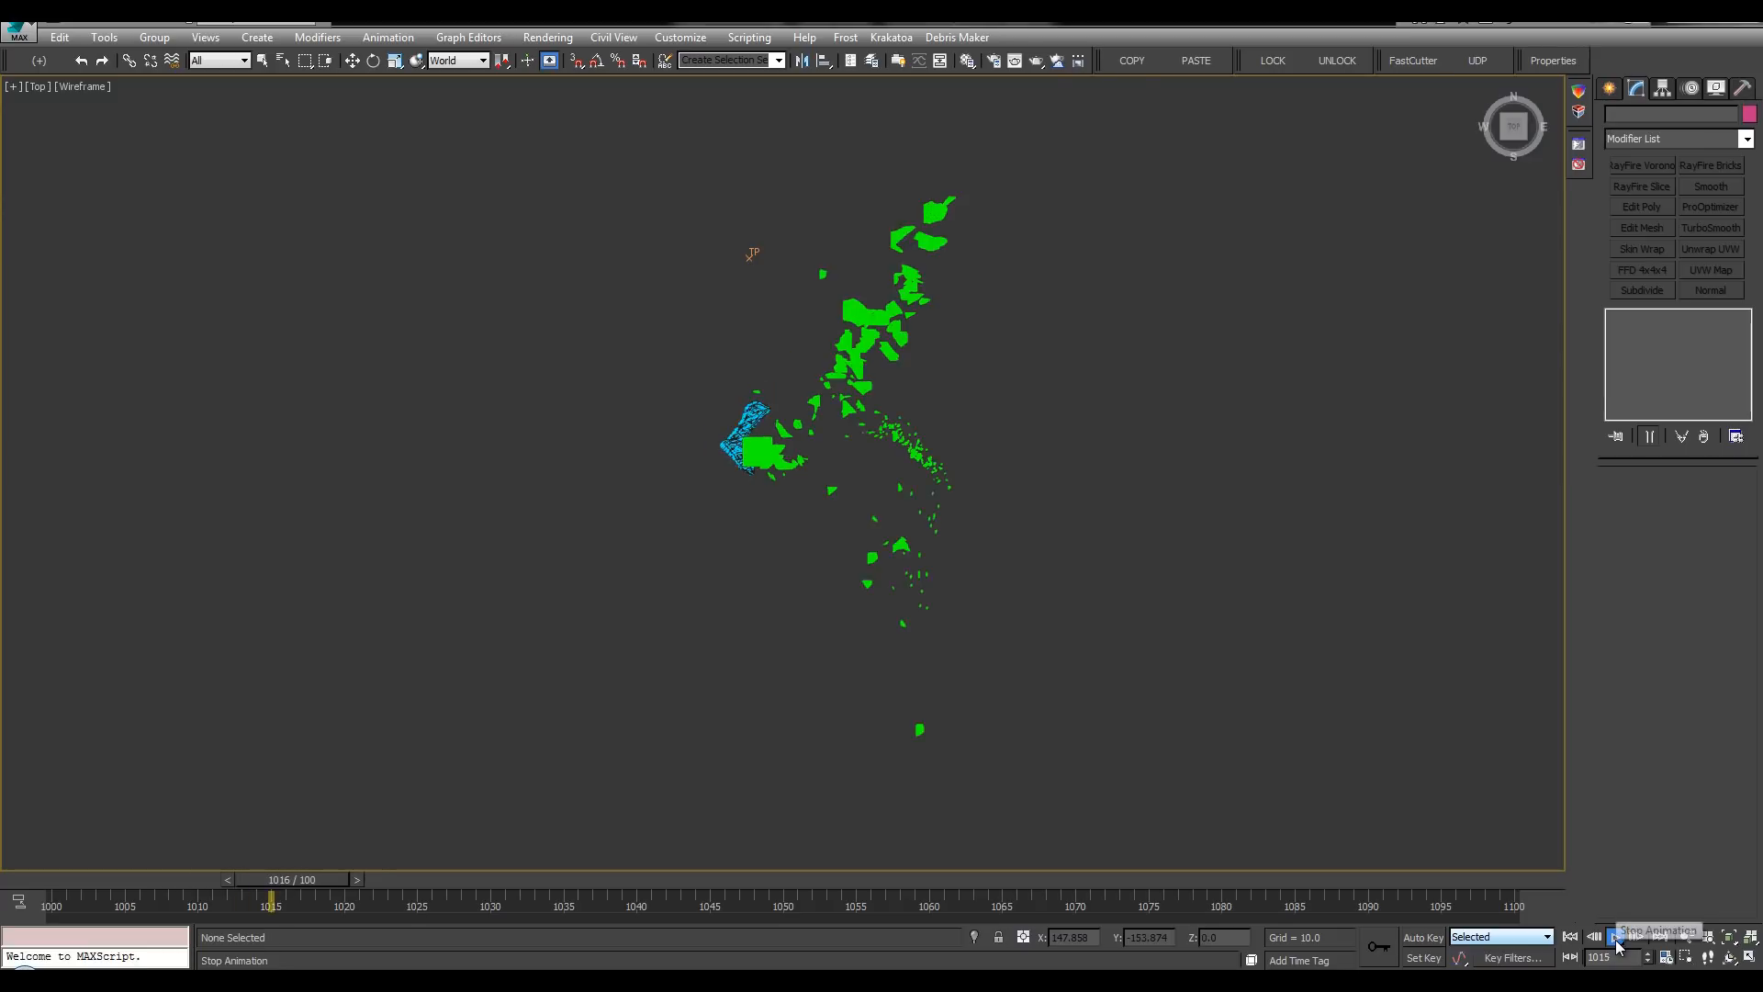
pyautogui.press('/')
pyautogui.scroll(-5, 904, 551)
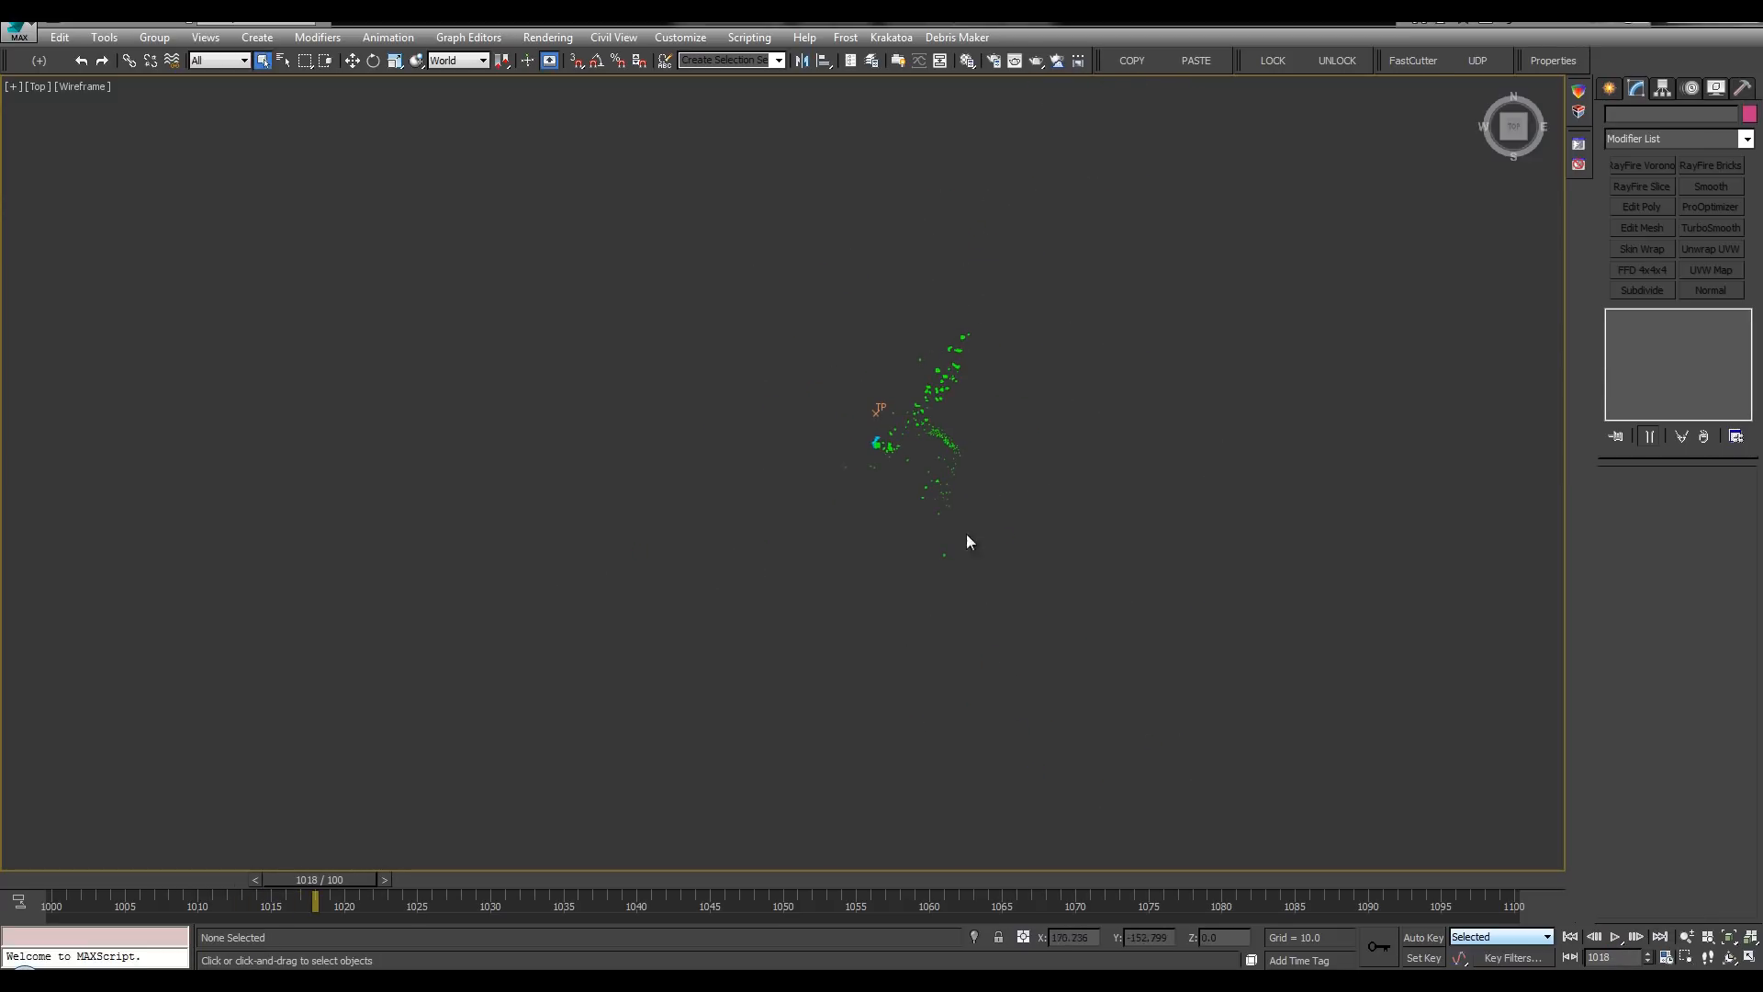
pyautogui.scroll(5, 927, 415)
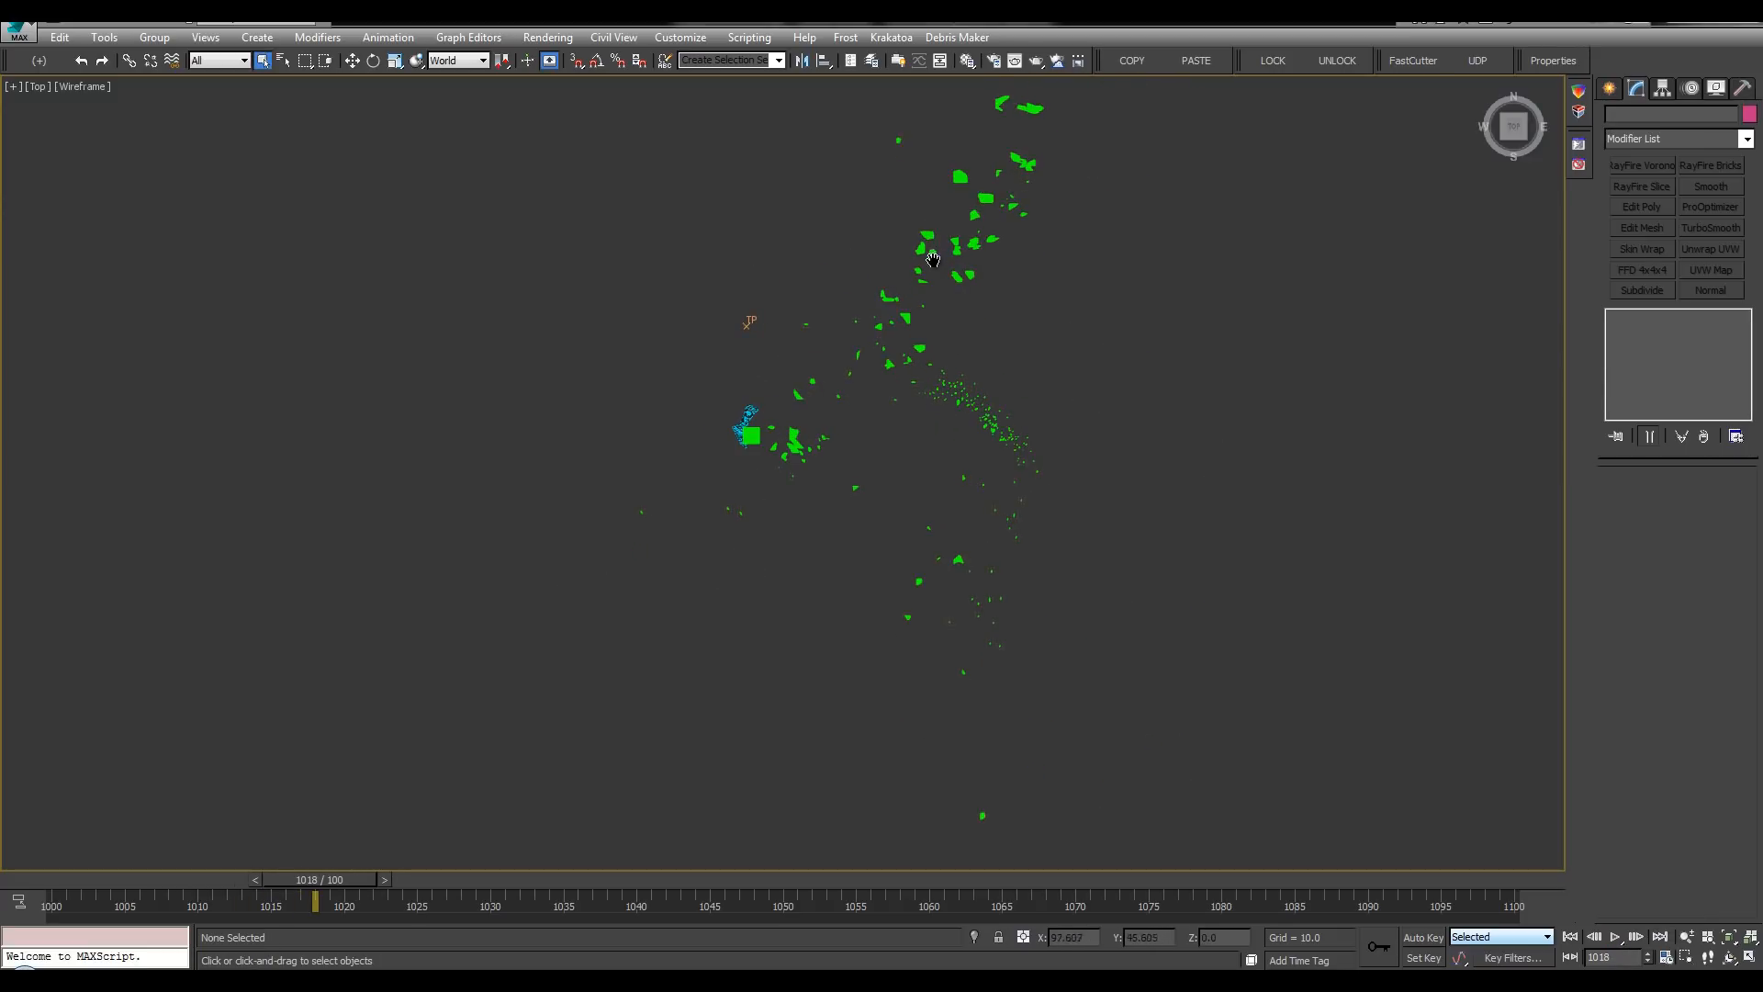
pyautogui.scroll(5, 741, 414)
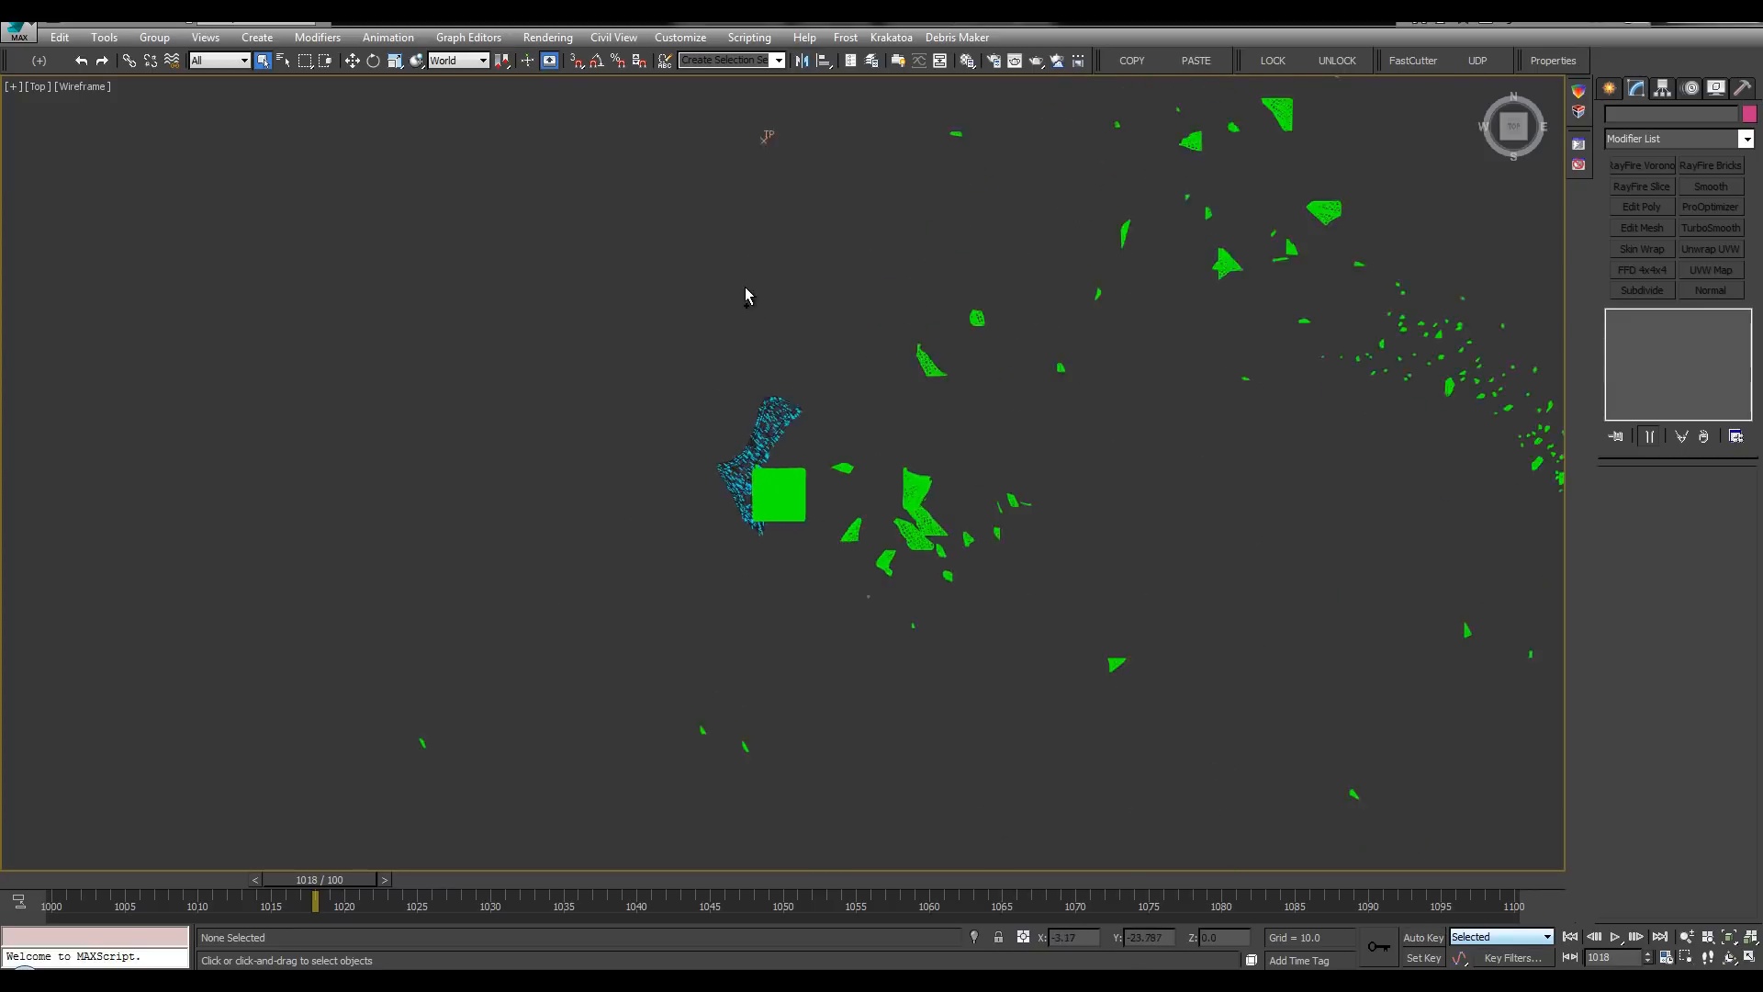
pyautogui.scroll(-6, 756, 539)
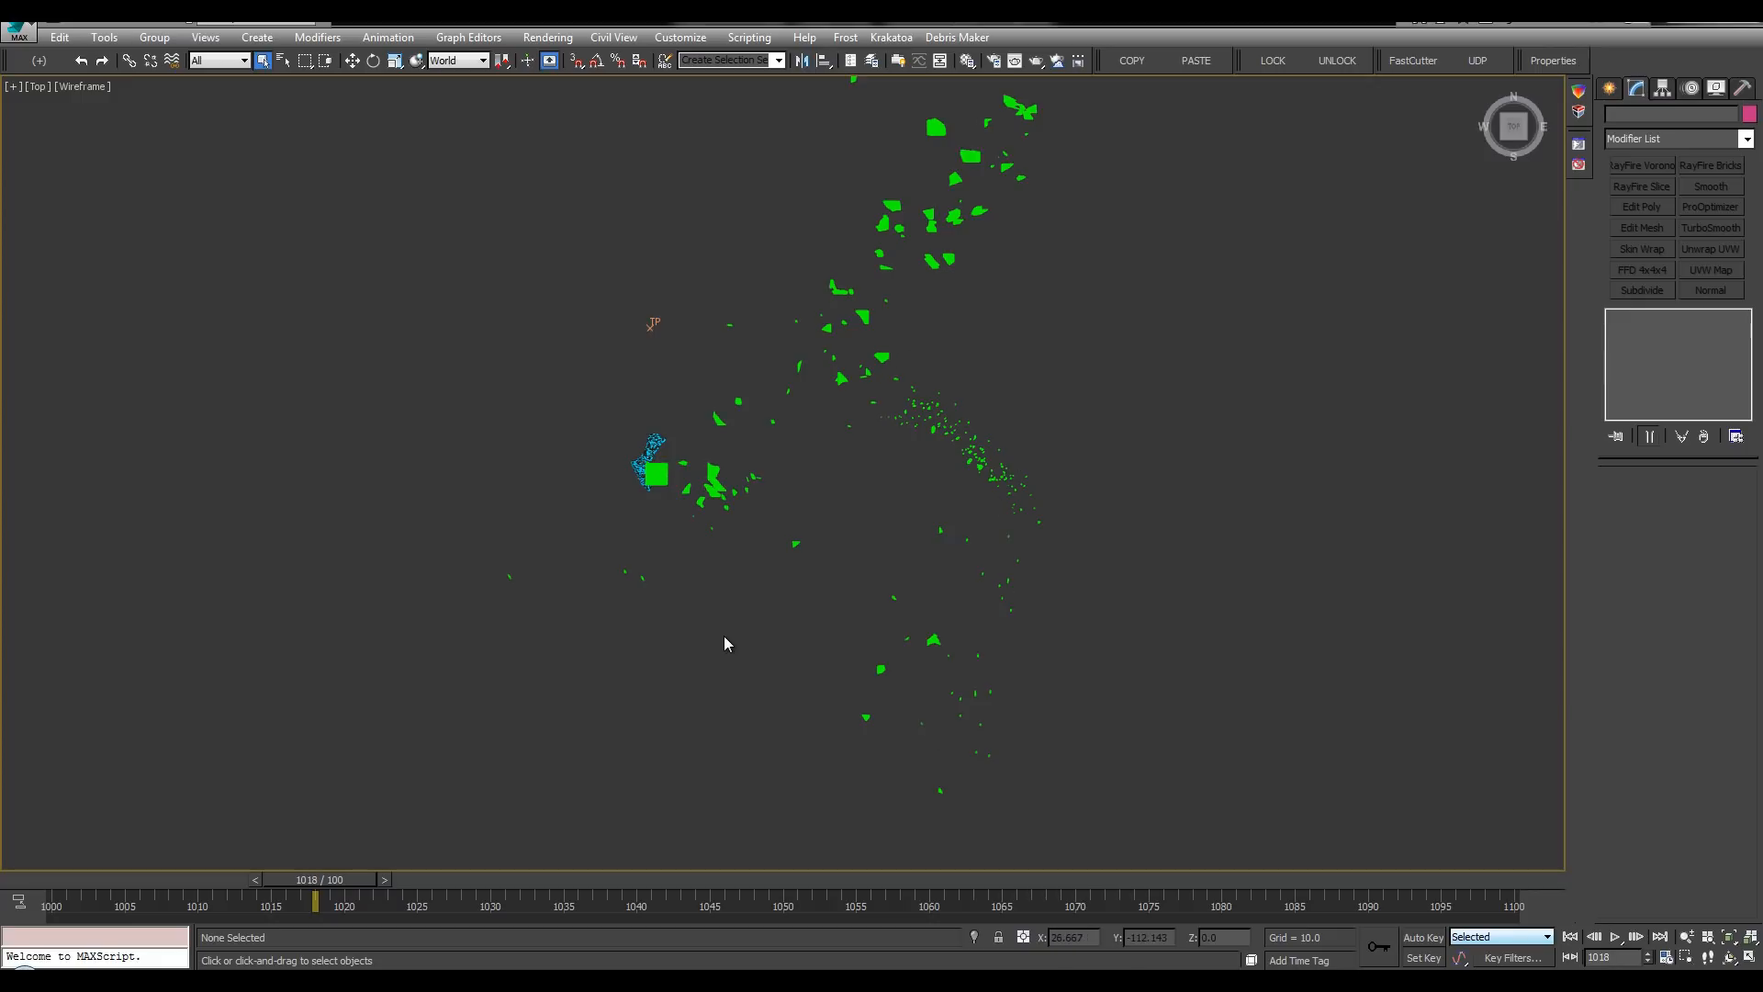
# Step: Examine the exploding fragments at frame 1018 in the perspective view and reopen the particle system window
pyautogui.hotkey('alt', 'w')
pyautogui.click(1089, 603)
pyautogui.hotkey('alt', 'w')
pyautogui.keyDown('alt'); pyautogui.moveTo(1093, 603); pyautogui.dragTo(1194, 648, button='middle'); pyautogui.keyUp('alt')
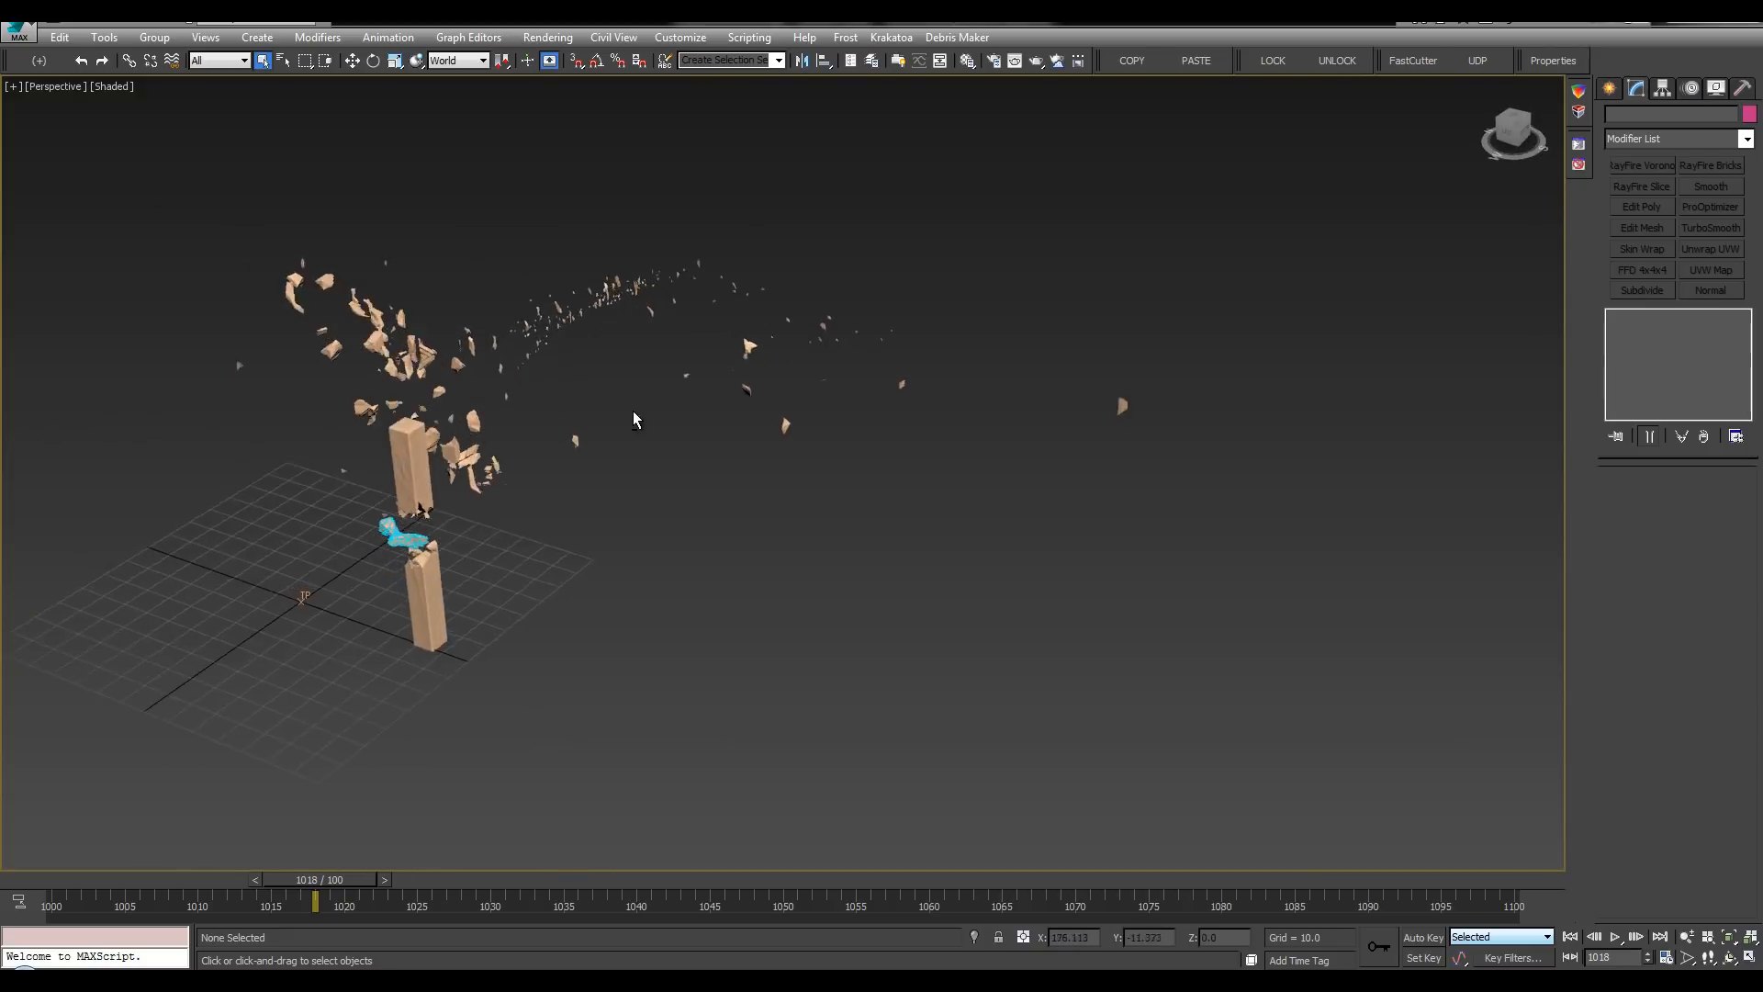
pyautogui.keyDown('alt'); pyautogui.moveTo(634, 420); pyautogui.dragTo(597, 395, button='middle'); pyautogui.keyUp('alt')
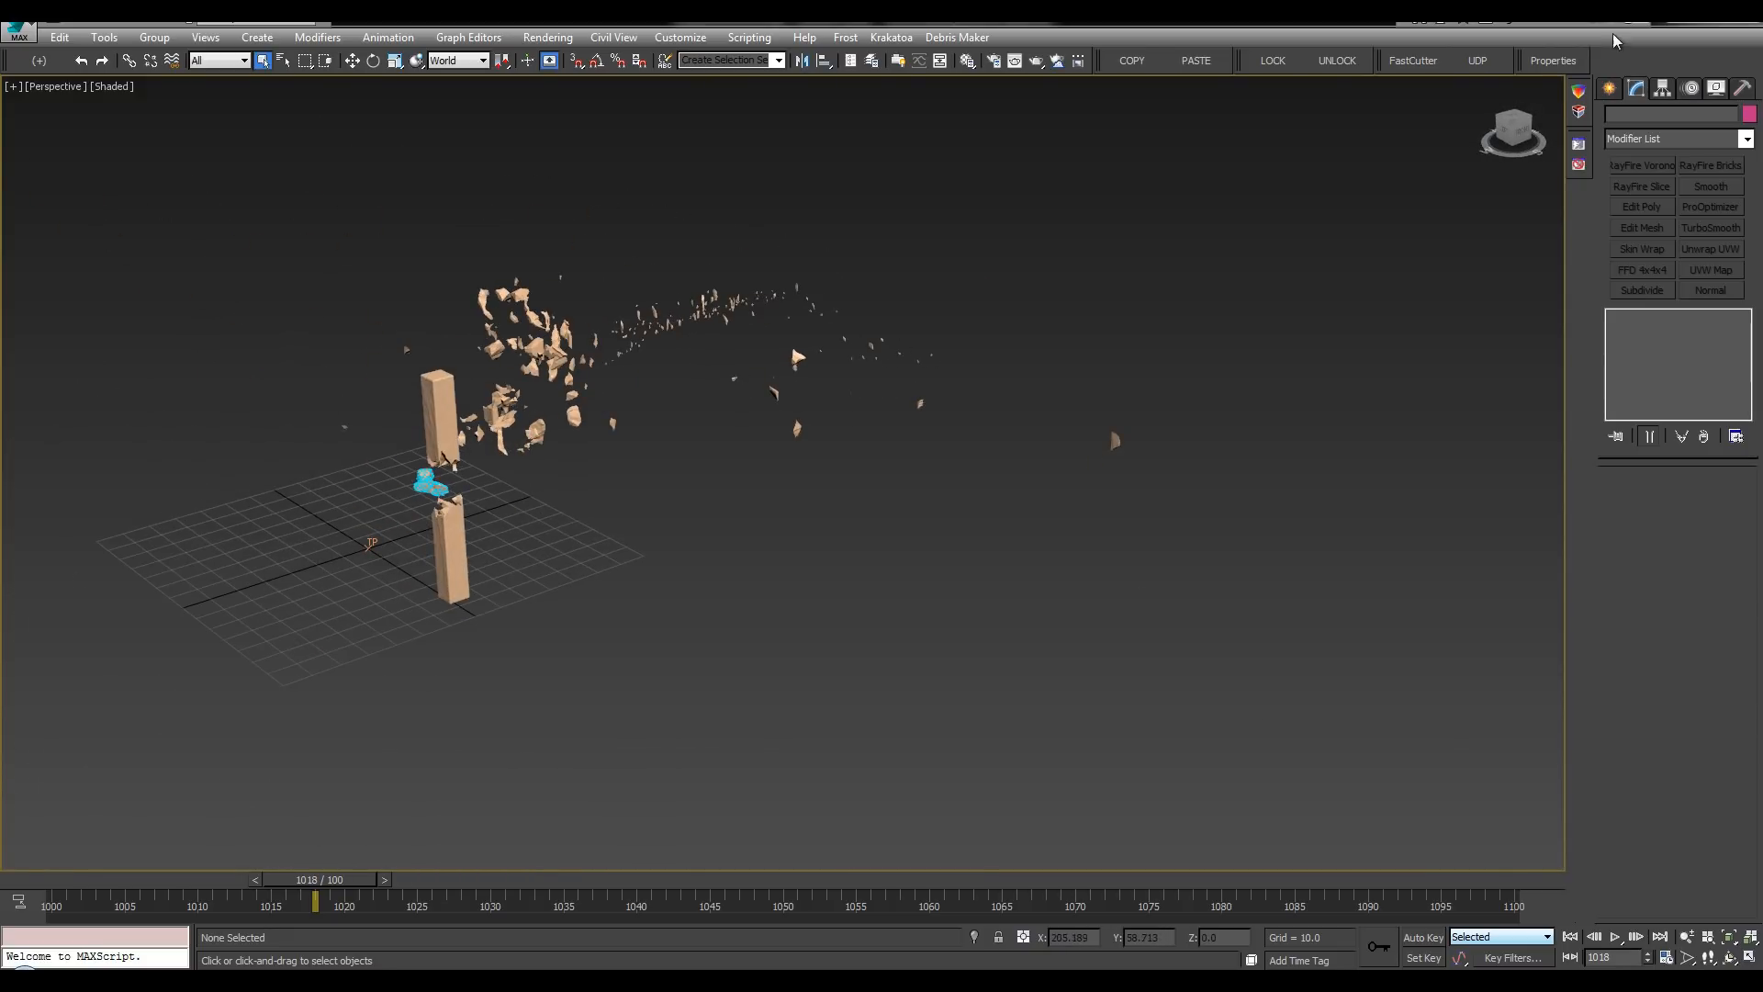
pyautogui.click(1557, 66)
pyautogui.moveTo(248, 378); pyautogui.dragTo(94, 340, button='middle')
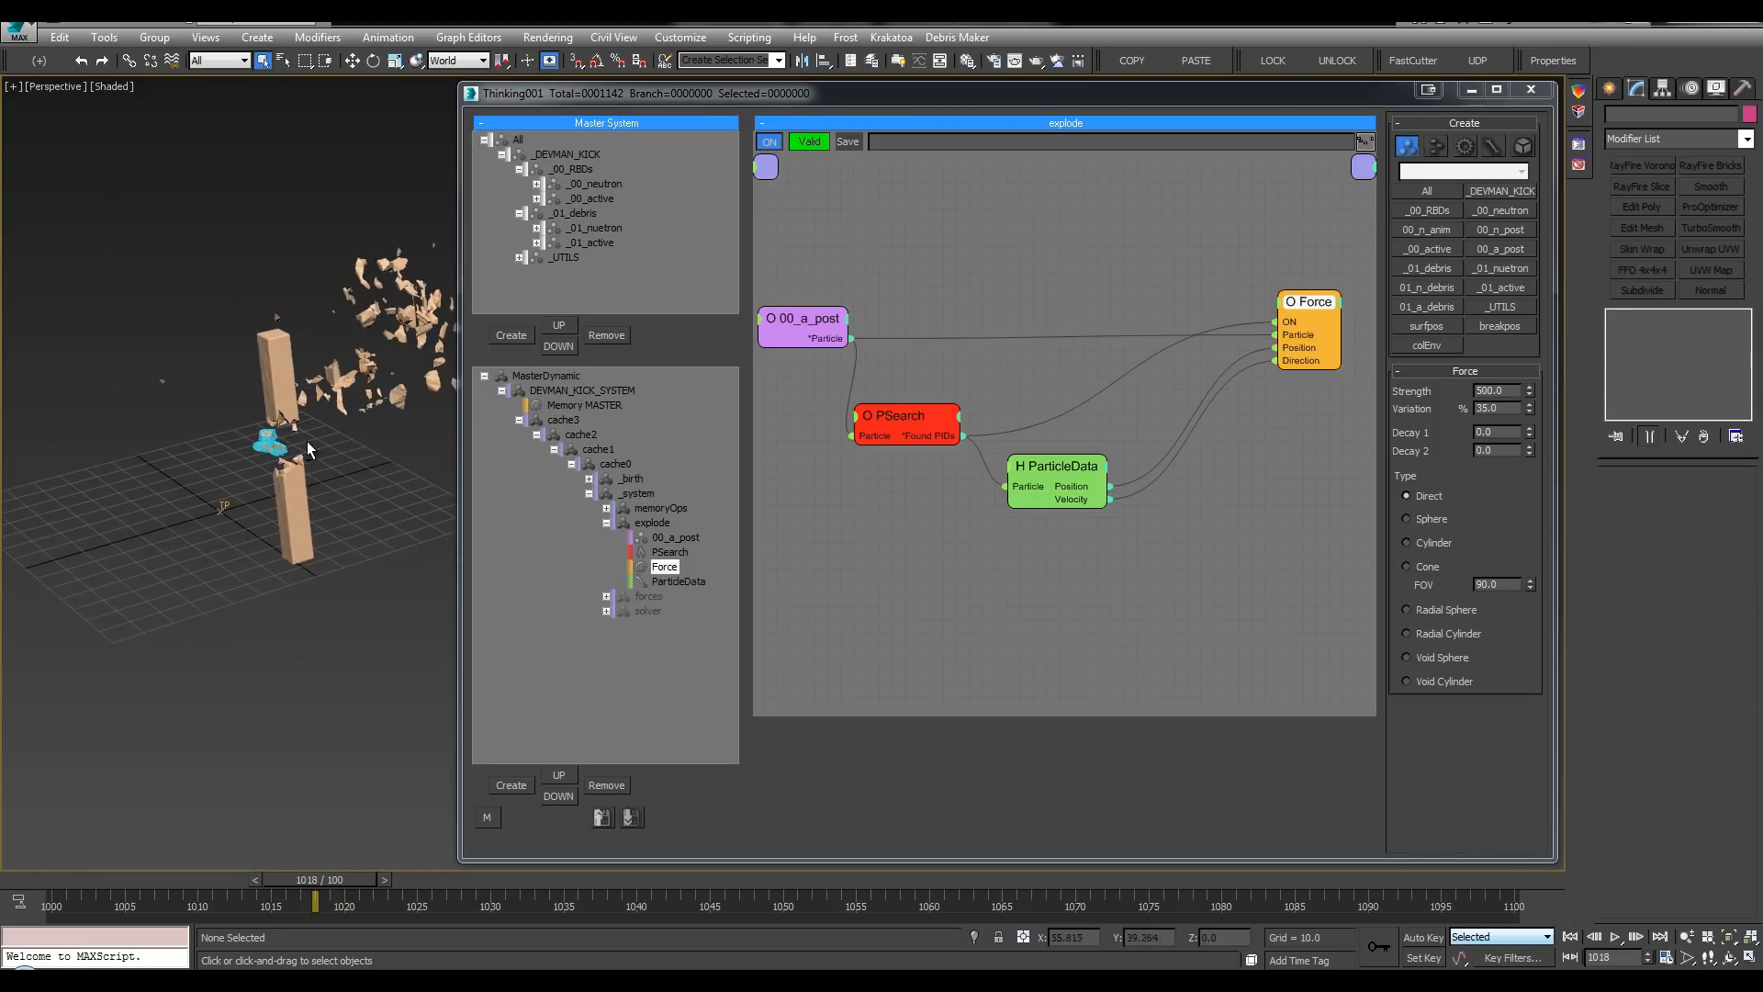
pyautogui.scroll(4, 308, 450)
pyautogui.moveTo(283, 454); pyautogui.dragTo(141, 507, button='middle')
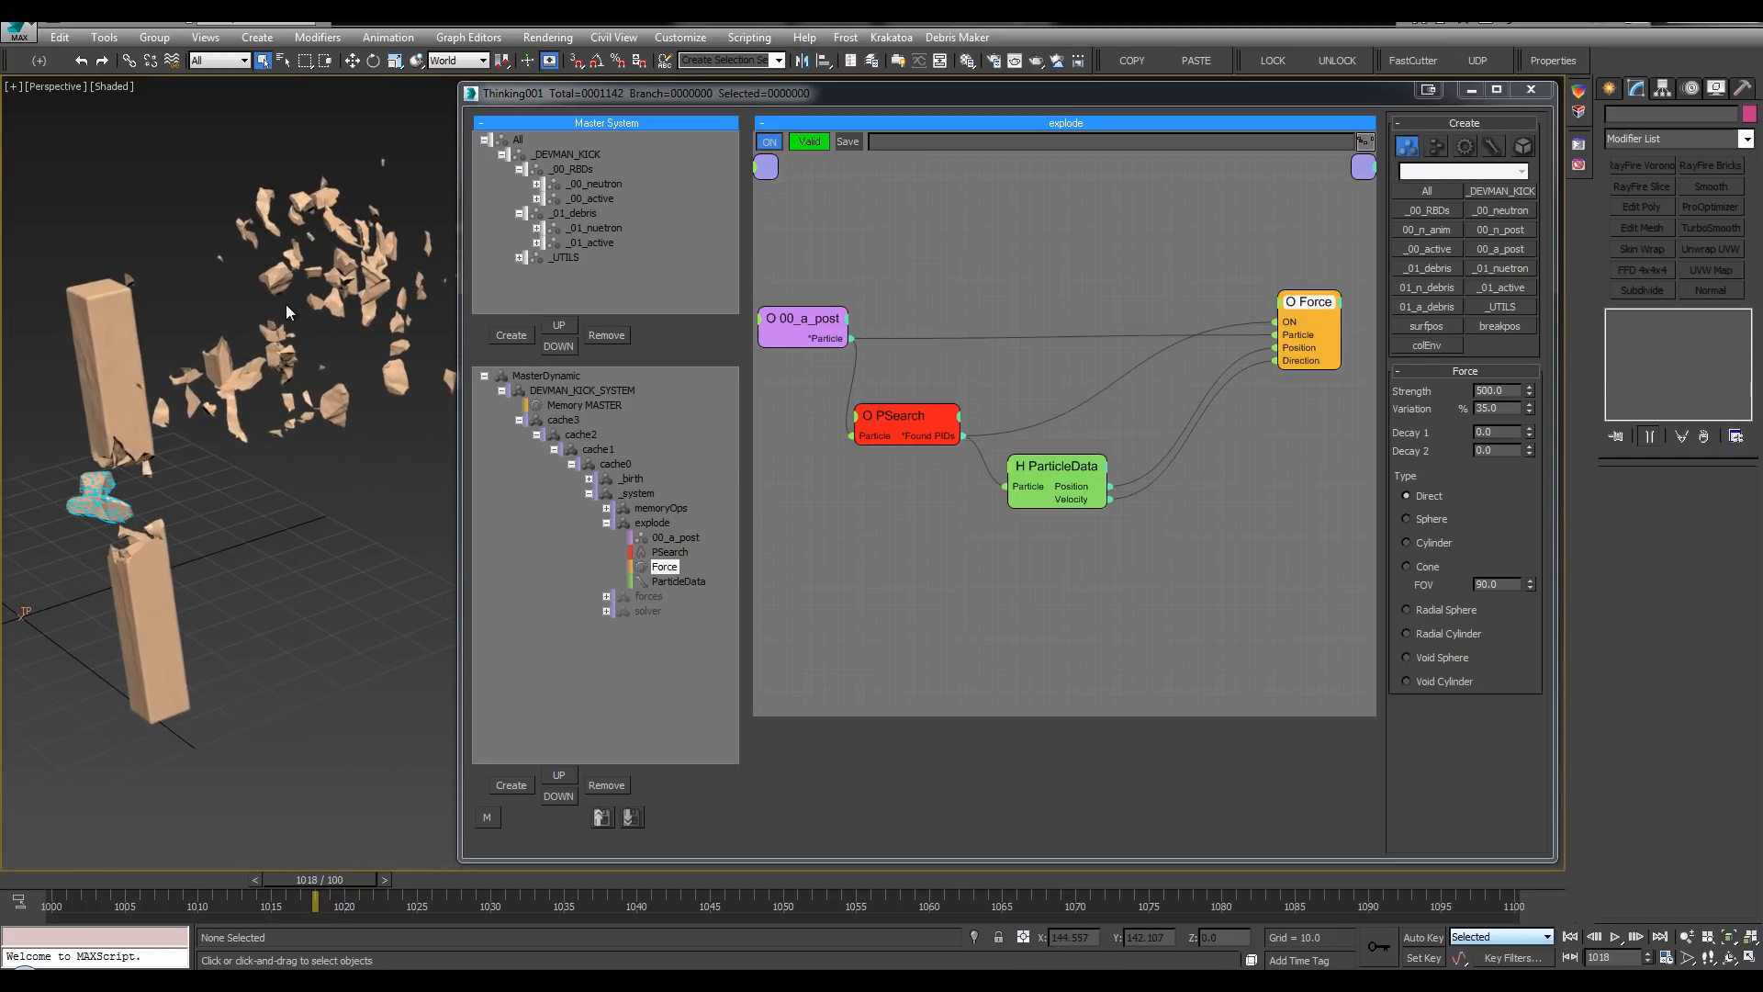
# Step: Return to frame 1000 and add a Threshold condition to the explode set
pyautogui.press('Home')
pyautogui.moveTo(980, 321); pyautogui.dragTo(1029, 320, button='middle')
pyautogui.click(828, 331)
pyautogui.moveTo(828, 331); pyautogui.dragTo(761, 334)
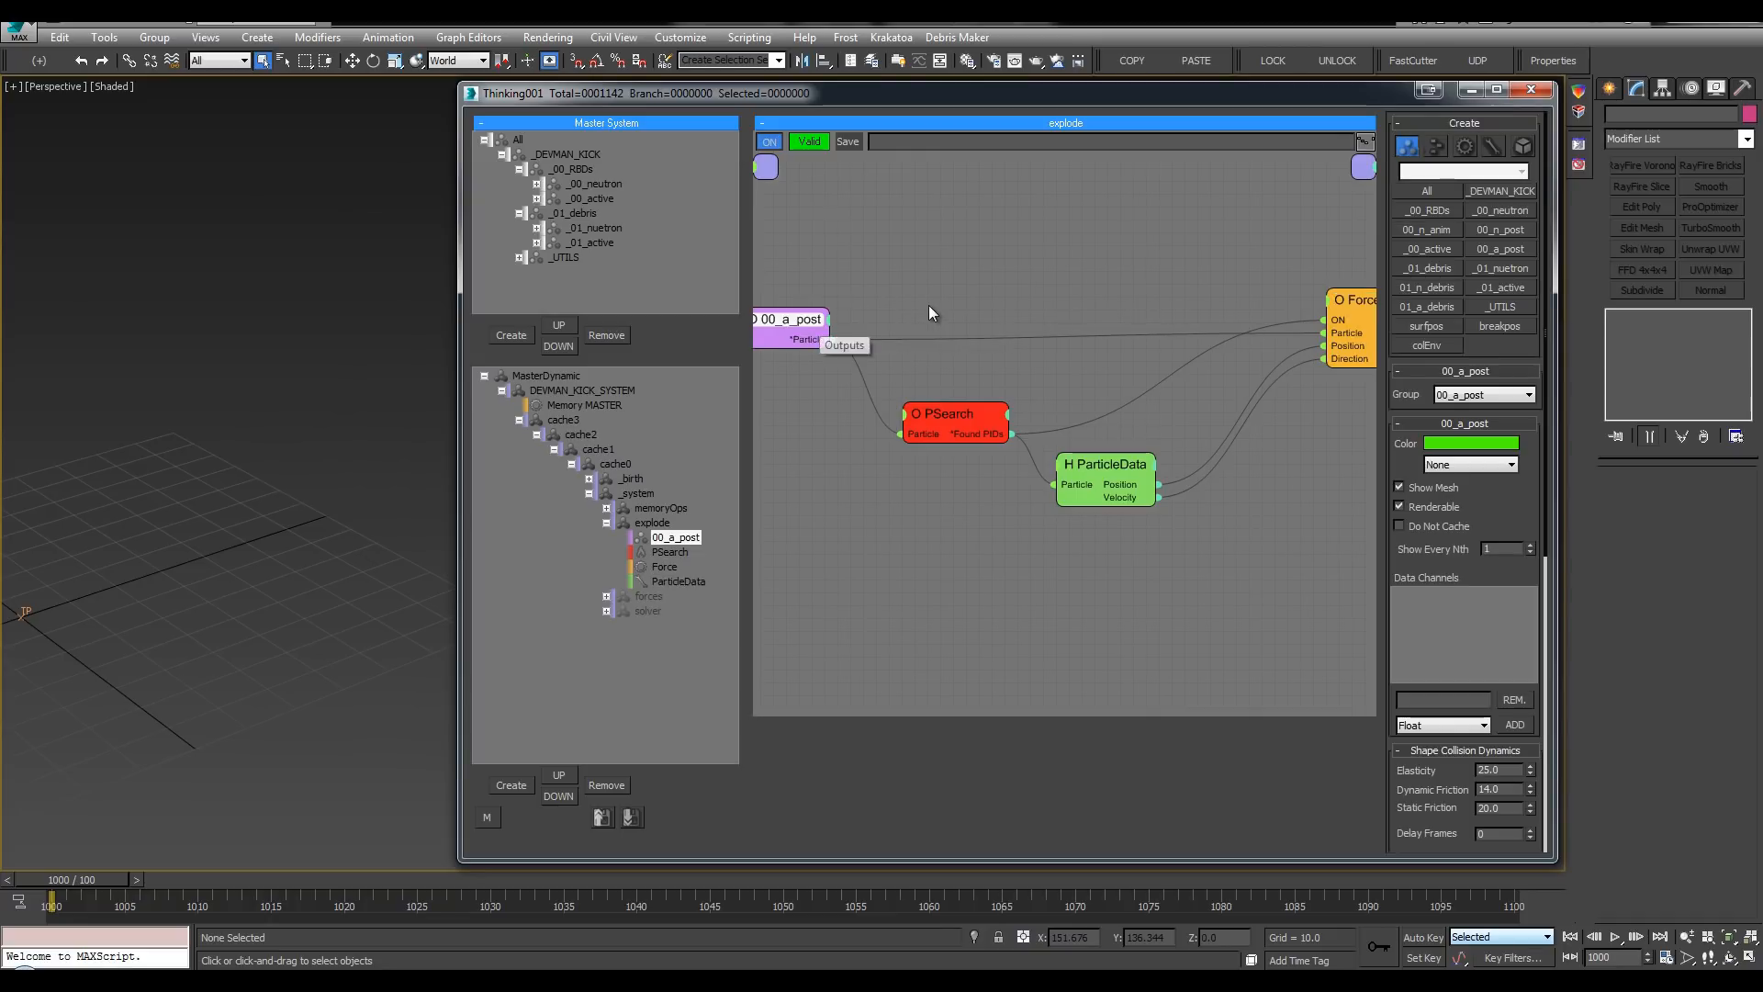
pyautogui.press('Tab')
pyautogui.write('thr')
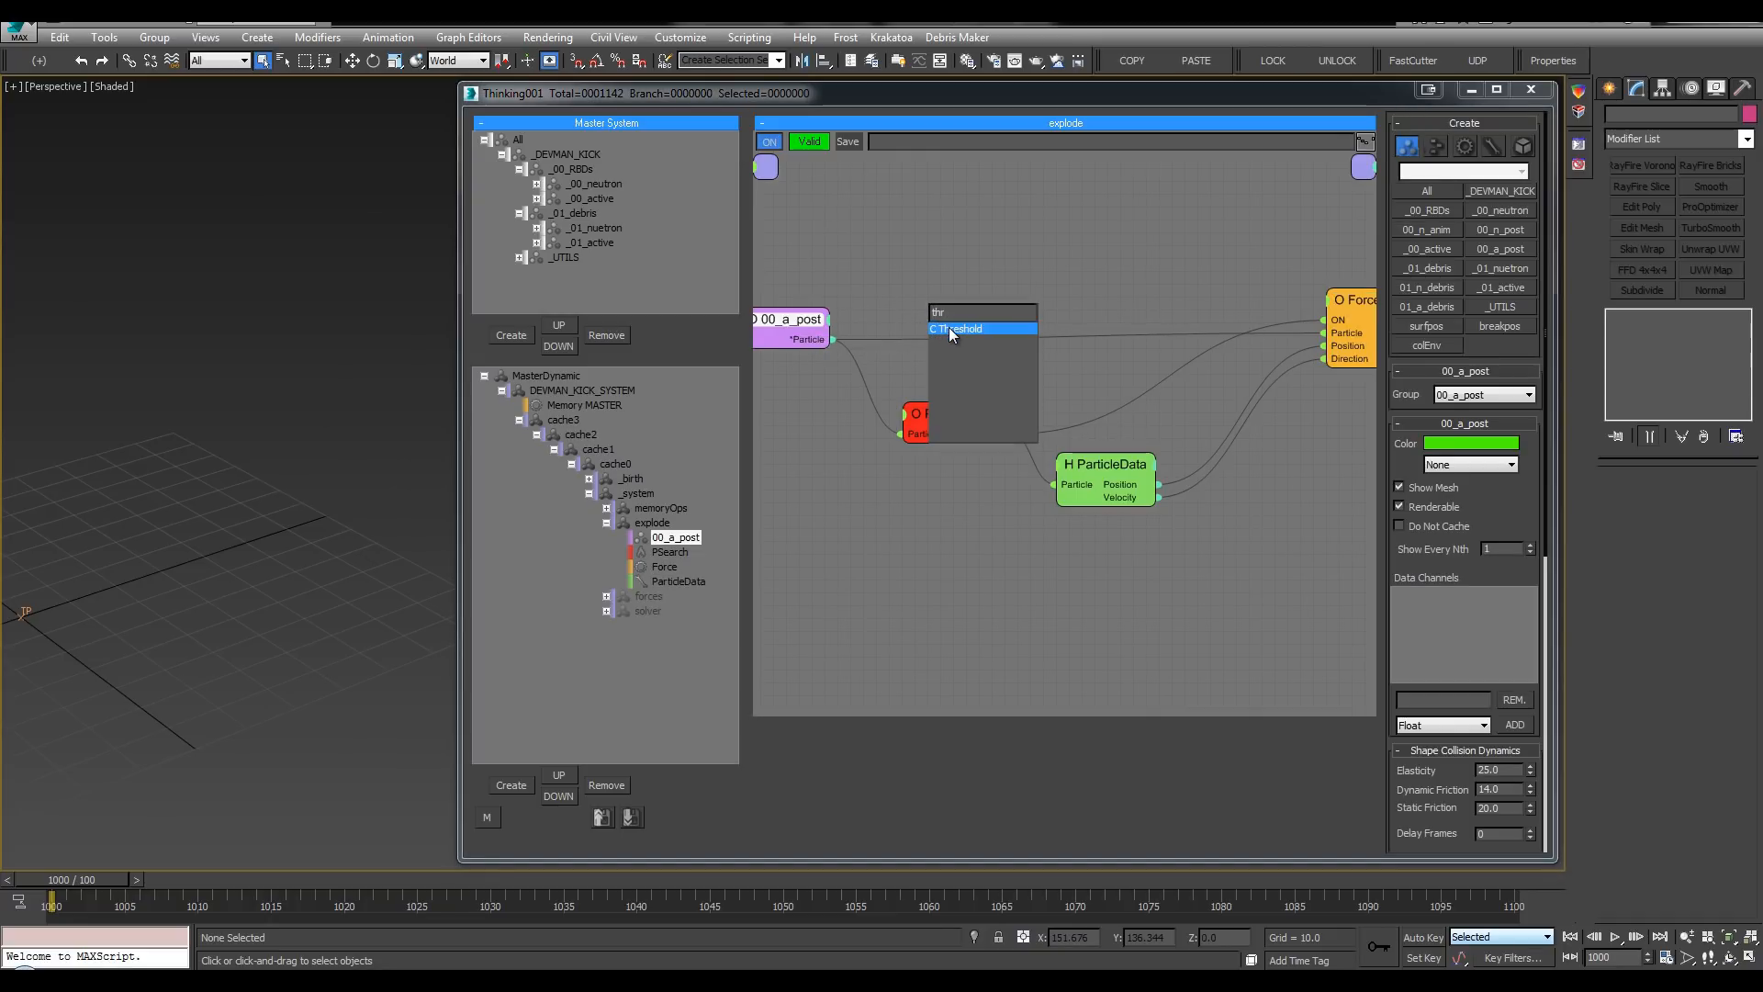
pyautogui.click(949, 328)
pyautogui.rightClick(843, 182)
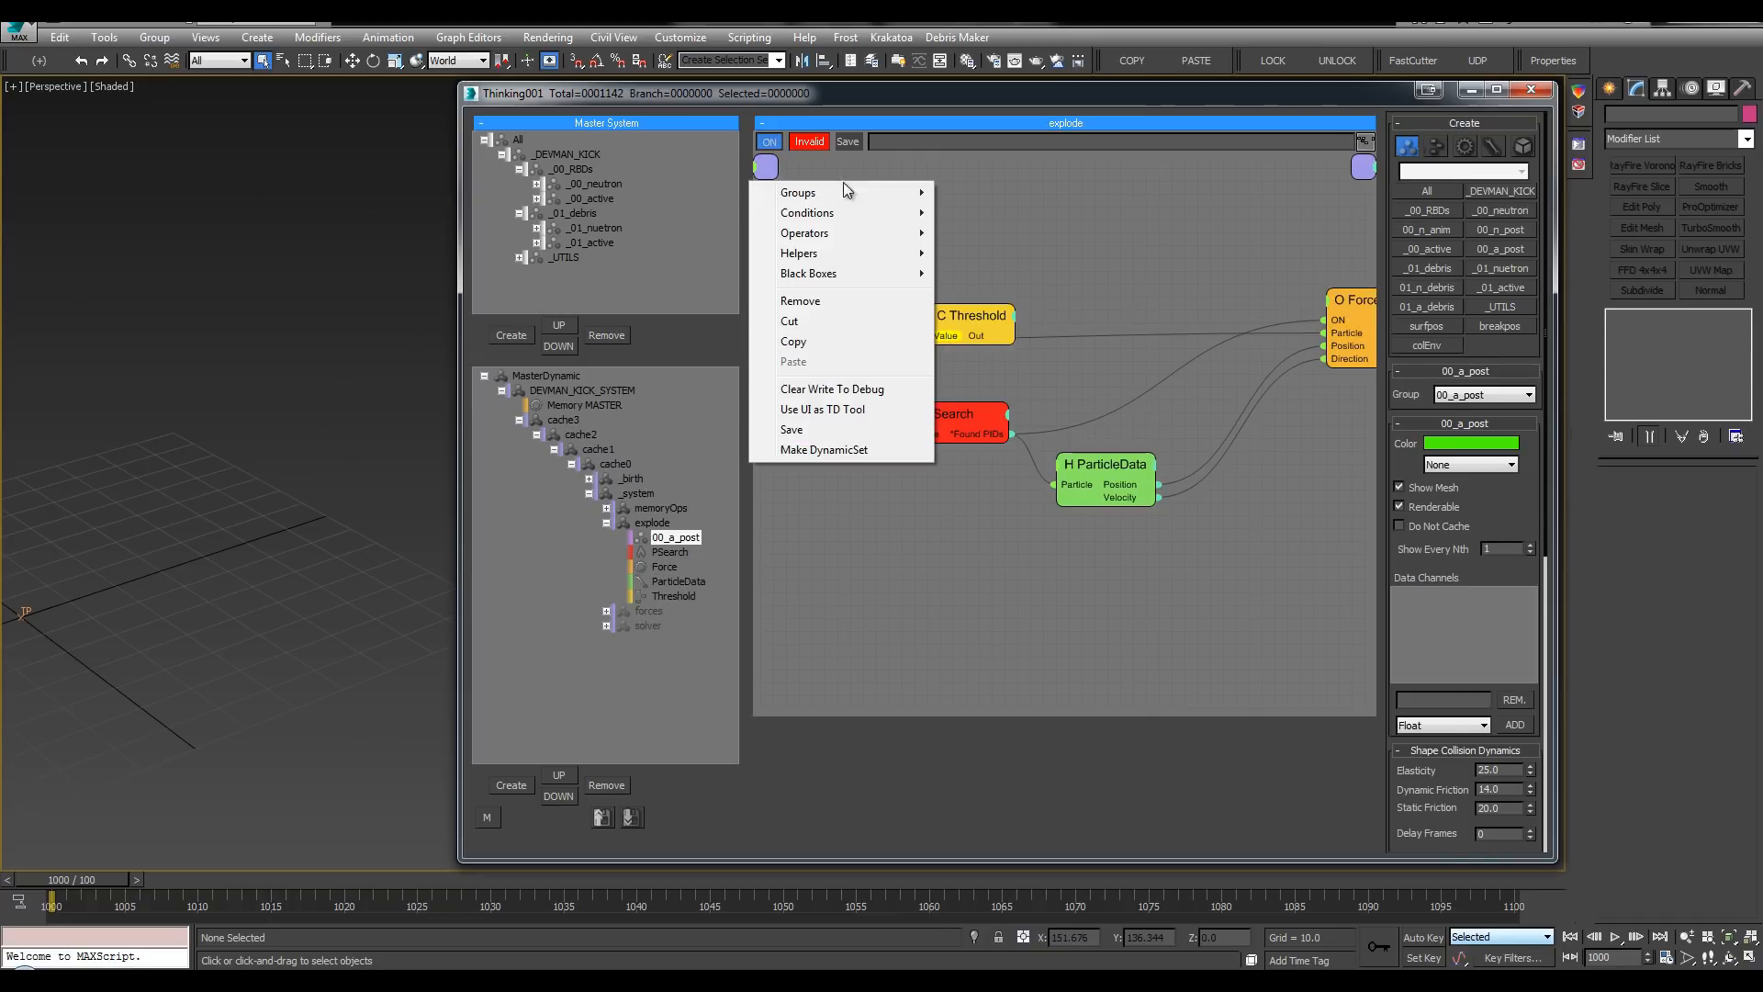
pyautogui.moveTo(846, 209)
pyautogui.moveTo(991, 213)
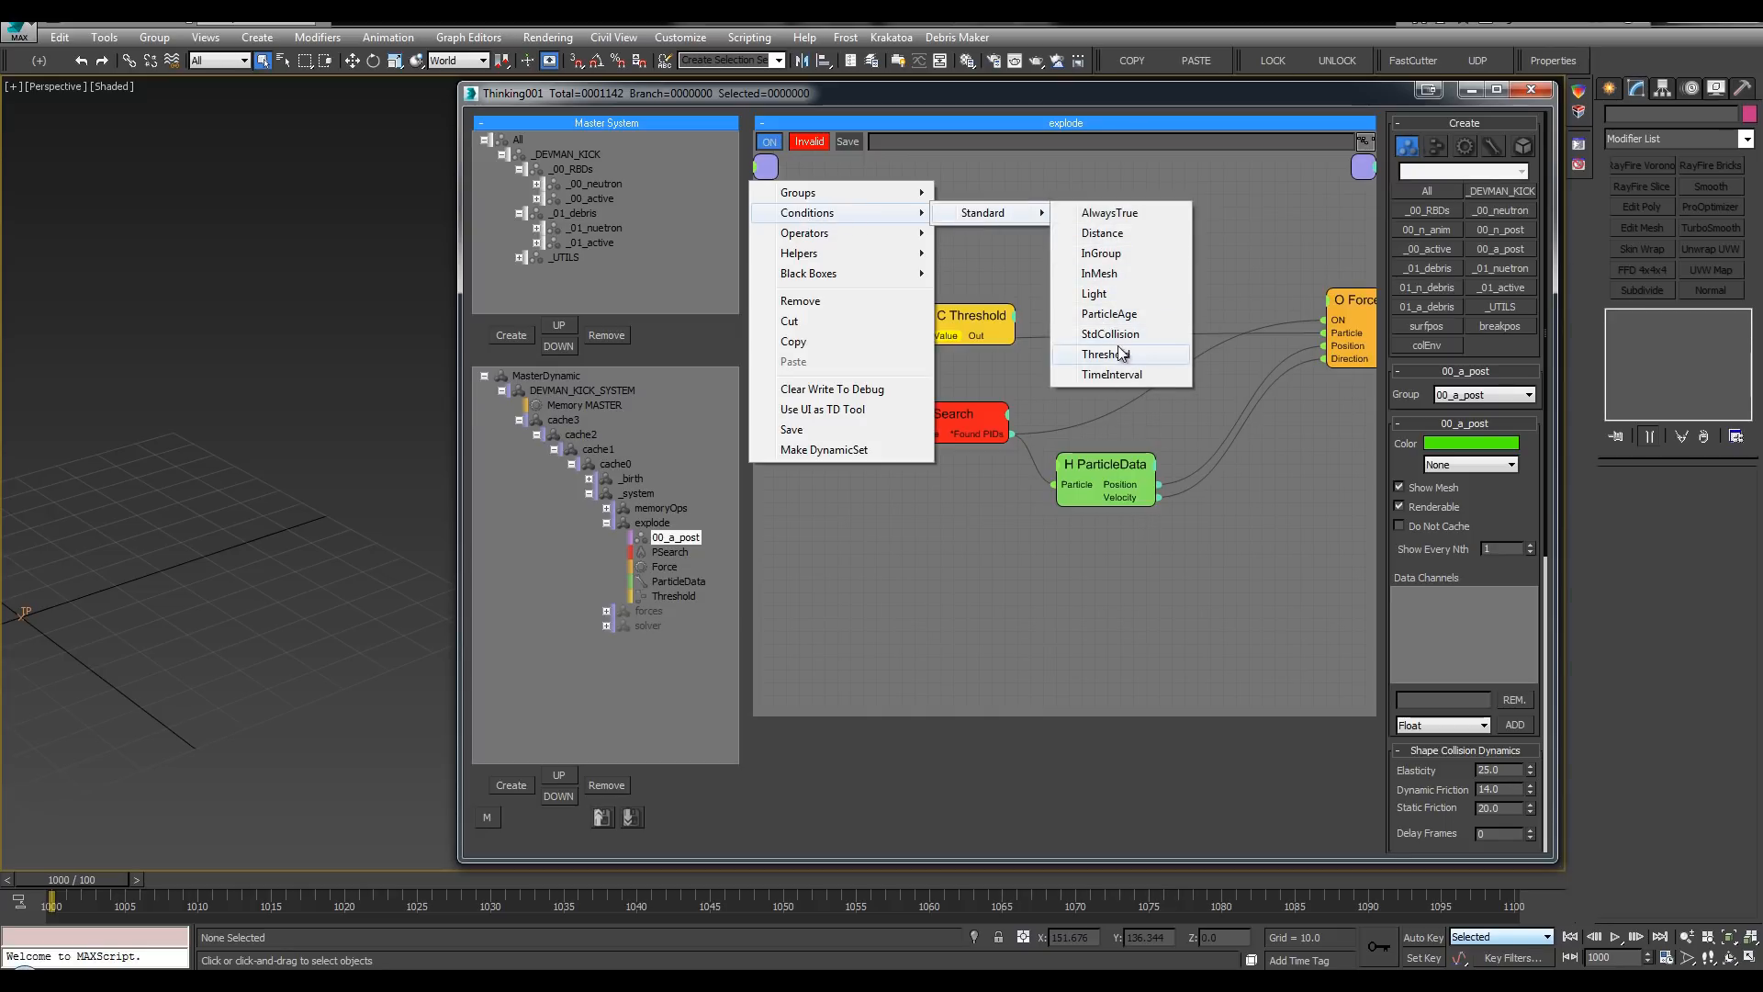
pyautogui.click(1011, 242)
# Step: Expose the Size output of the 00_a_post group node and connect it to the Threshold Value input
pyautogui.moveTo(1011, 242); pyautogui.dragTo(1064, 229)
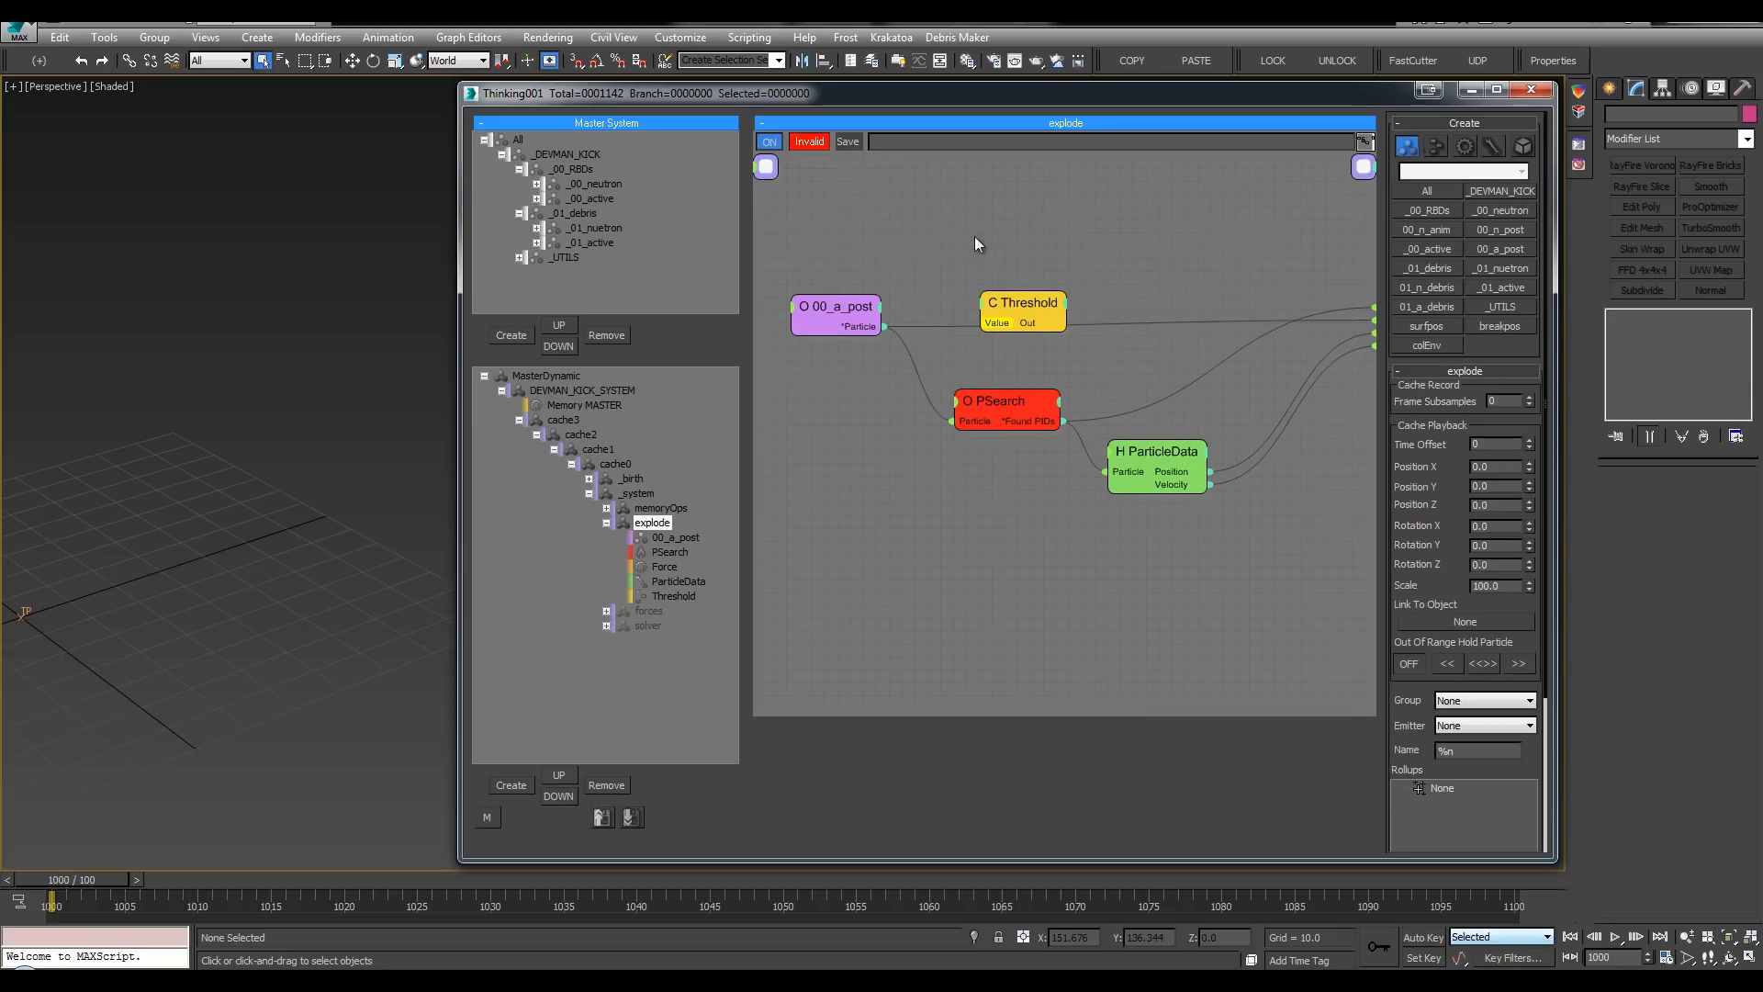
pyautogui.click(878, 303)
pyautogui.click(853, 437)
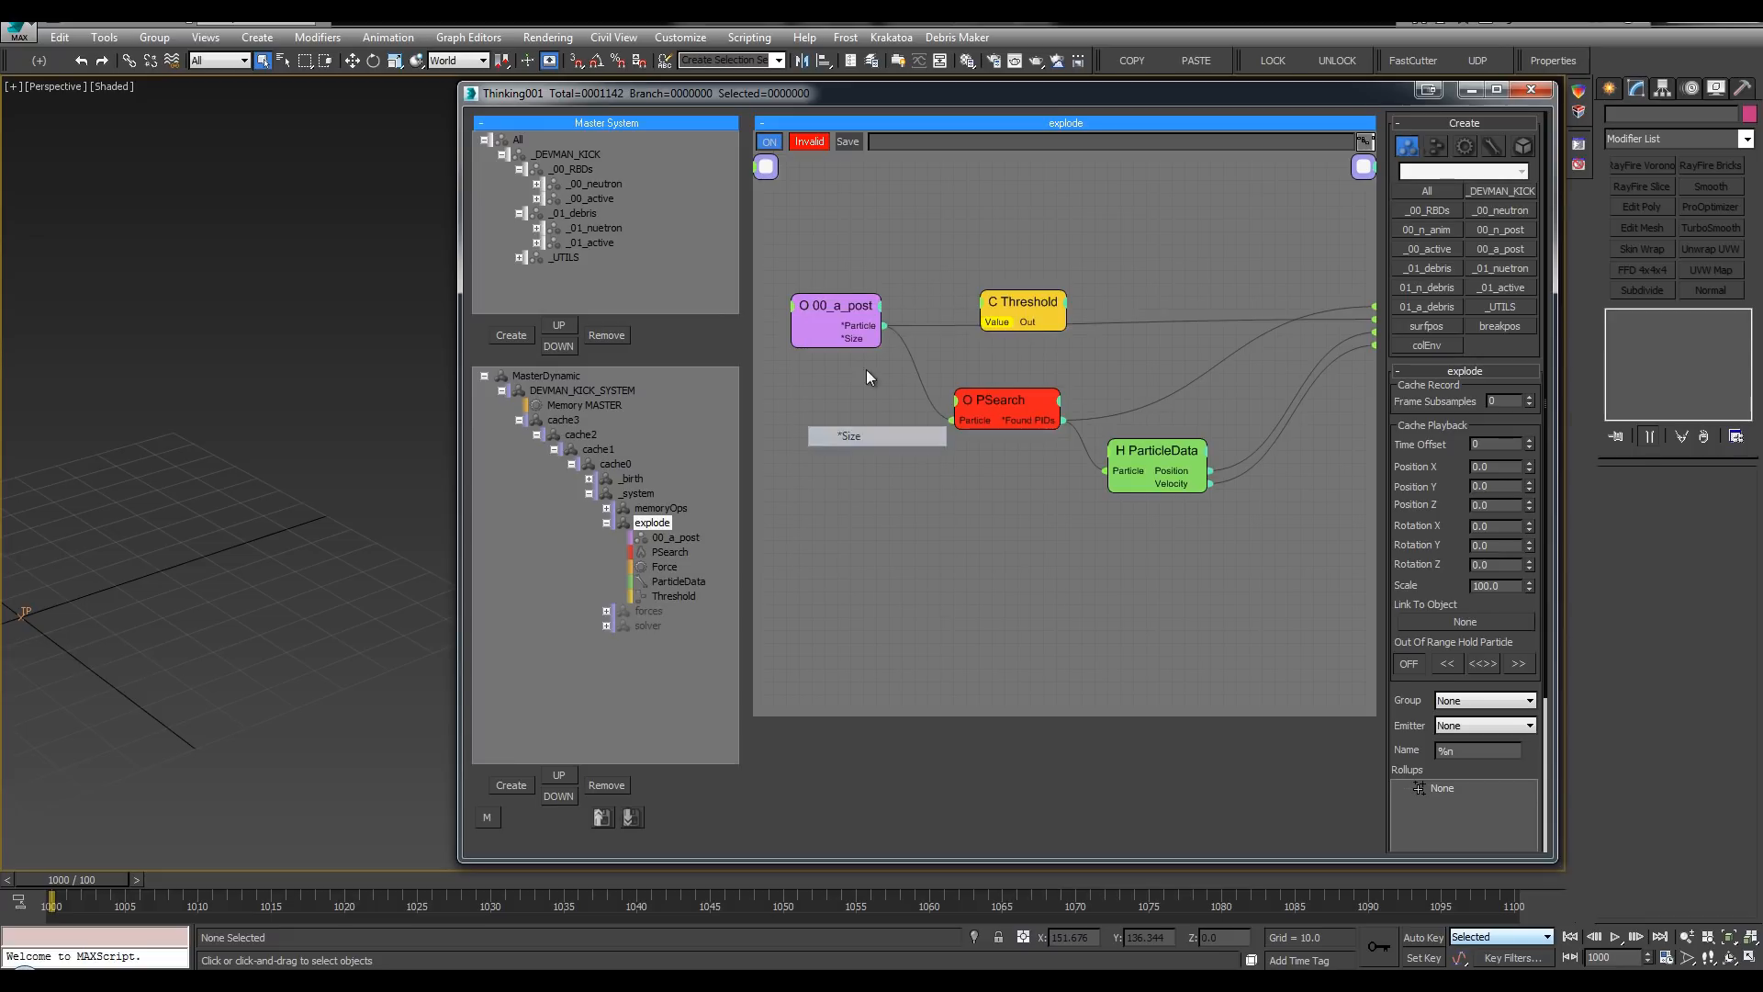
pyautogui.moveTo(858, 307); pyautogui.dragTo(1016, 246)
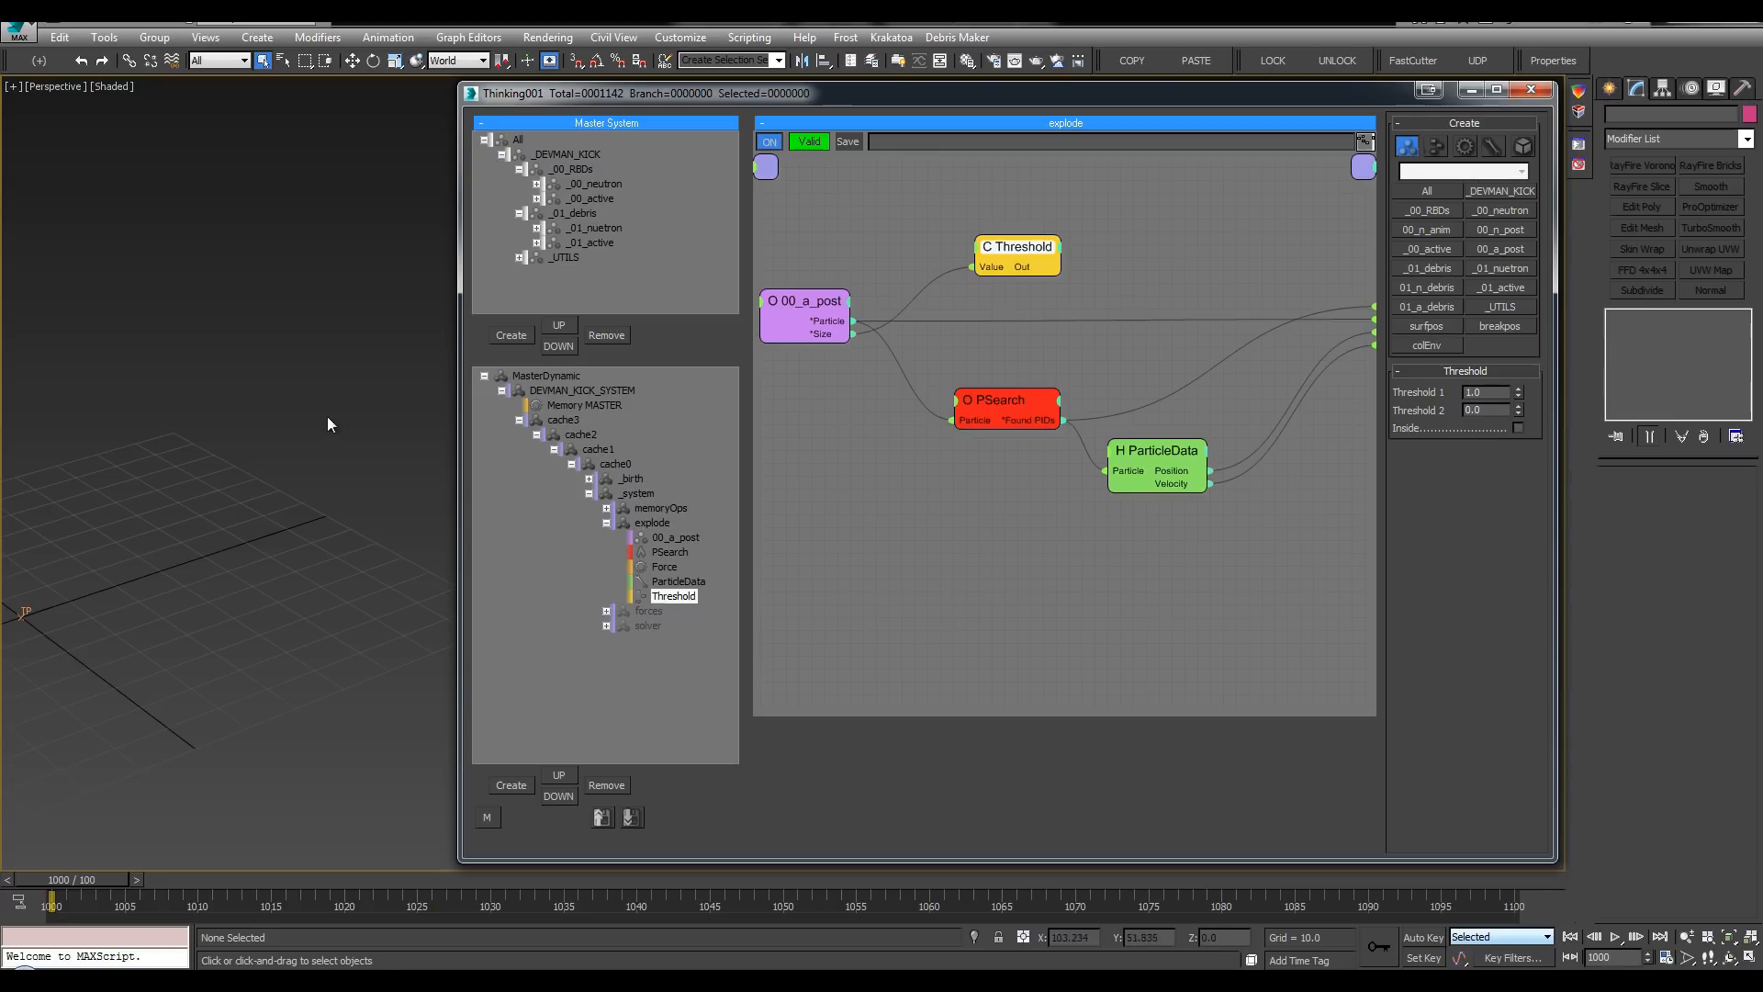
# Step: Advance to frame 1002 and display a close-up of the fractured post shaded with edged faces
pyautogui.press('.')
pyautogui.press('.')
pyautogui.moveTo(318, 390); pyautogui.dragTo(362, 387, button='middle')
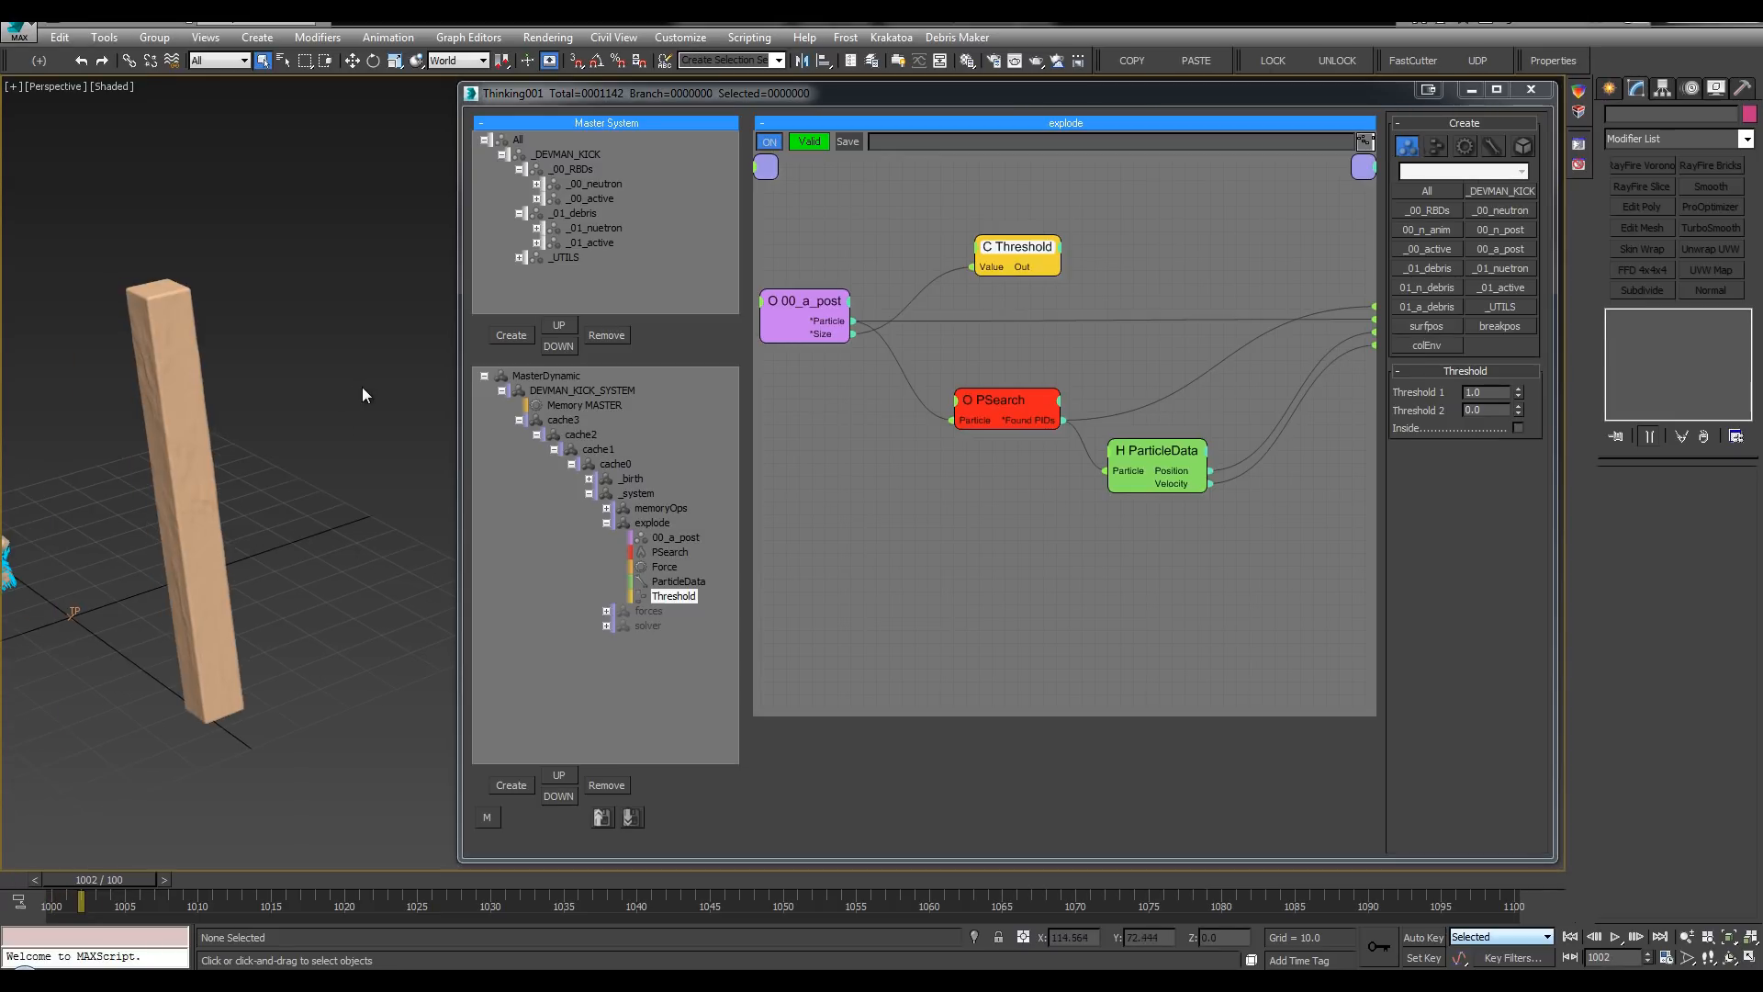
pyautogui.press('F3')
pyautogui.moveTo(263, 470)
pyautogui.mouseDown(button='middle')
pyautogui.moveTo(312, 456)
pyautogui.moveTo(205, 146)
pyautogui.moveTo(225, 147)
pyautogui.mouseUp(button='middle')
pyautogui.scroll(8, 303, 450)
pyautogui.press('F3')
pyautogui.press('F4')
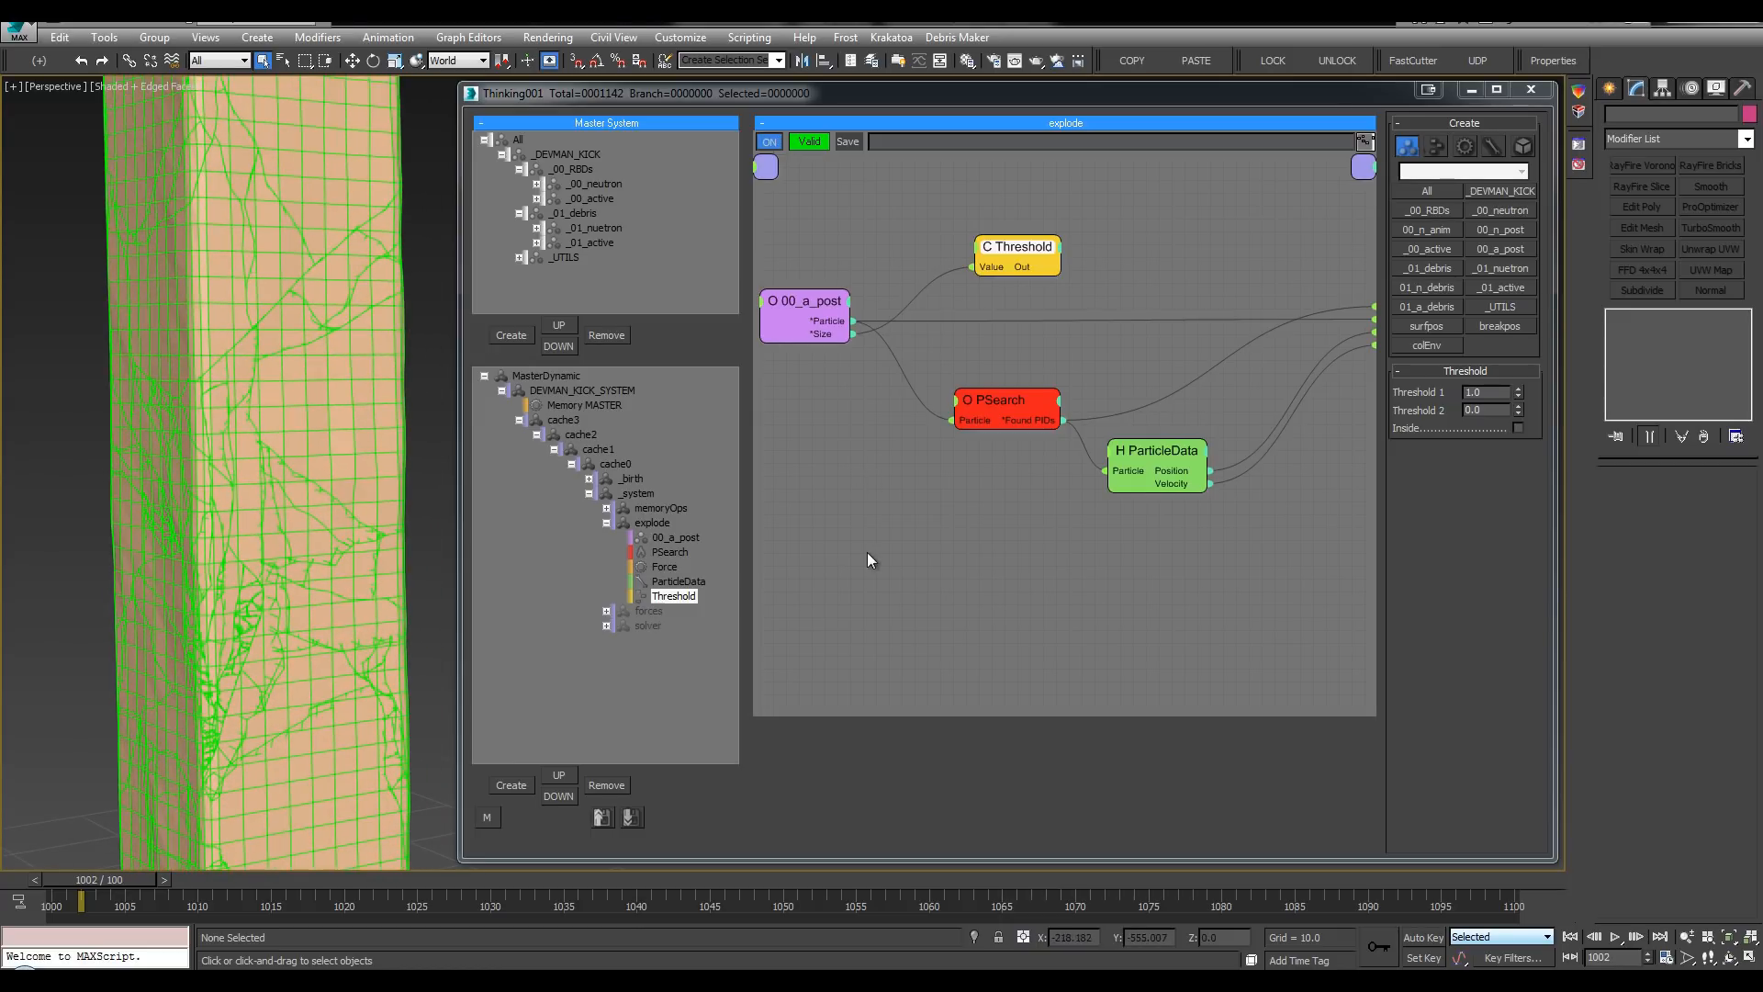
# Step: Select the Thinking001 object, enable Show Info Tooltip in MasterDynamic and inspect the Size of a post fragment
pyautogui.click(905, 488)
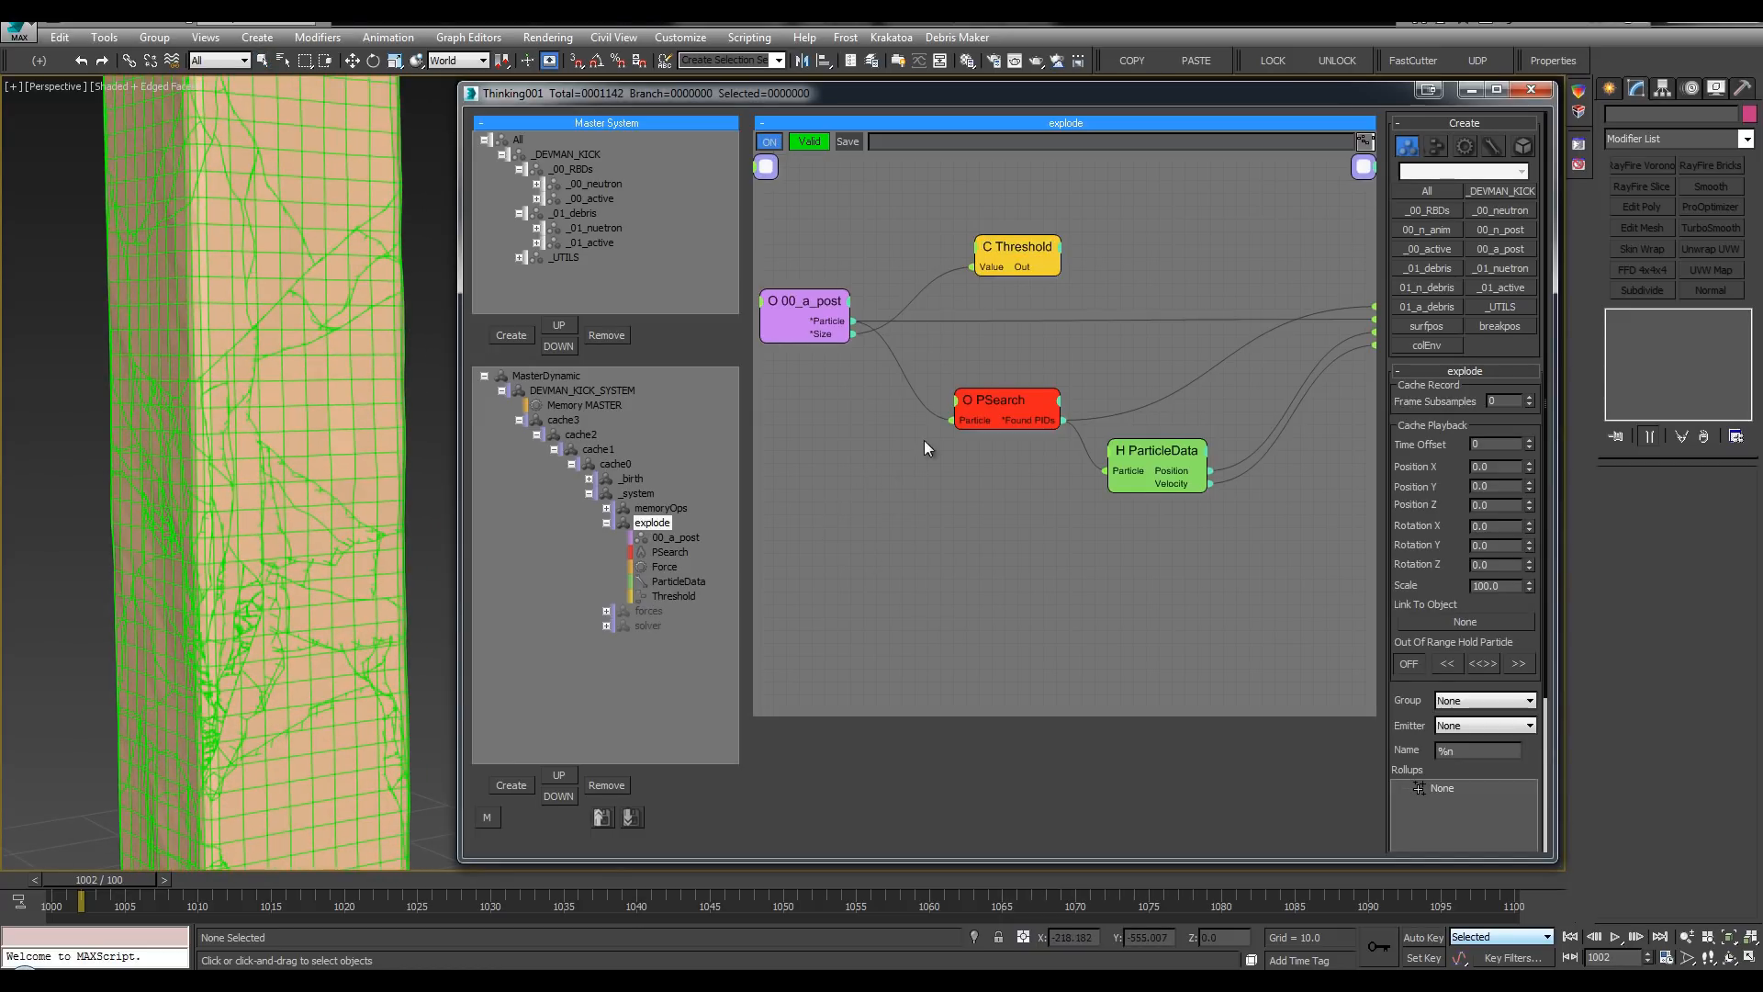
pyautogui.click(545, 375)
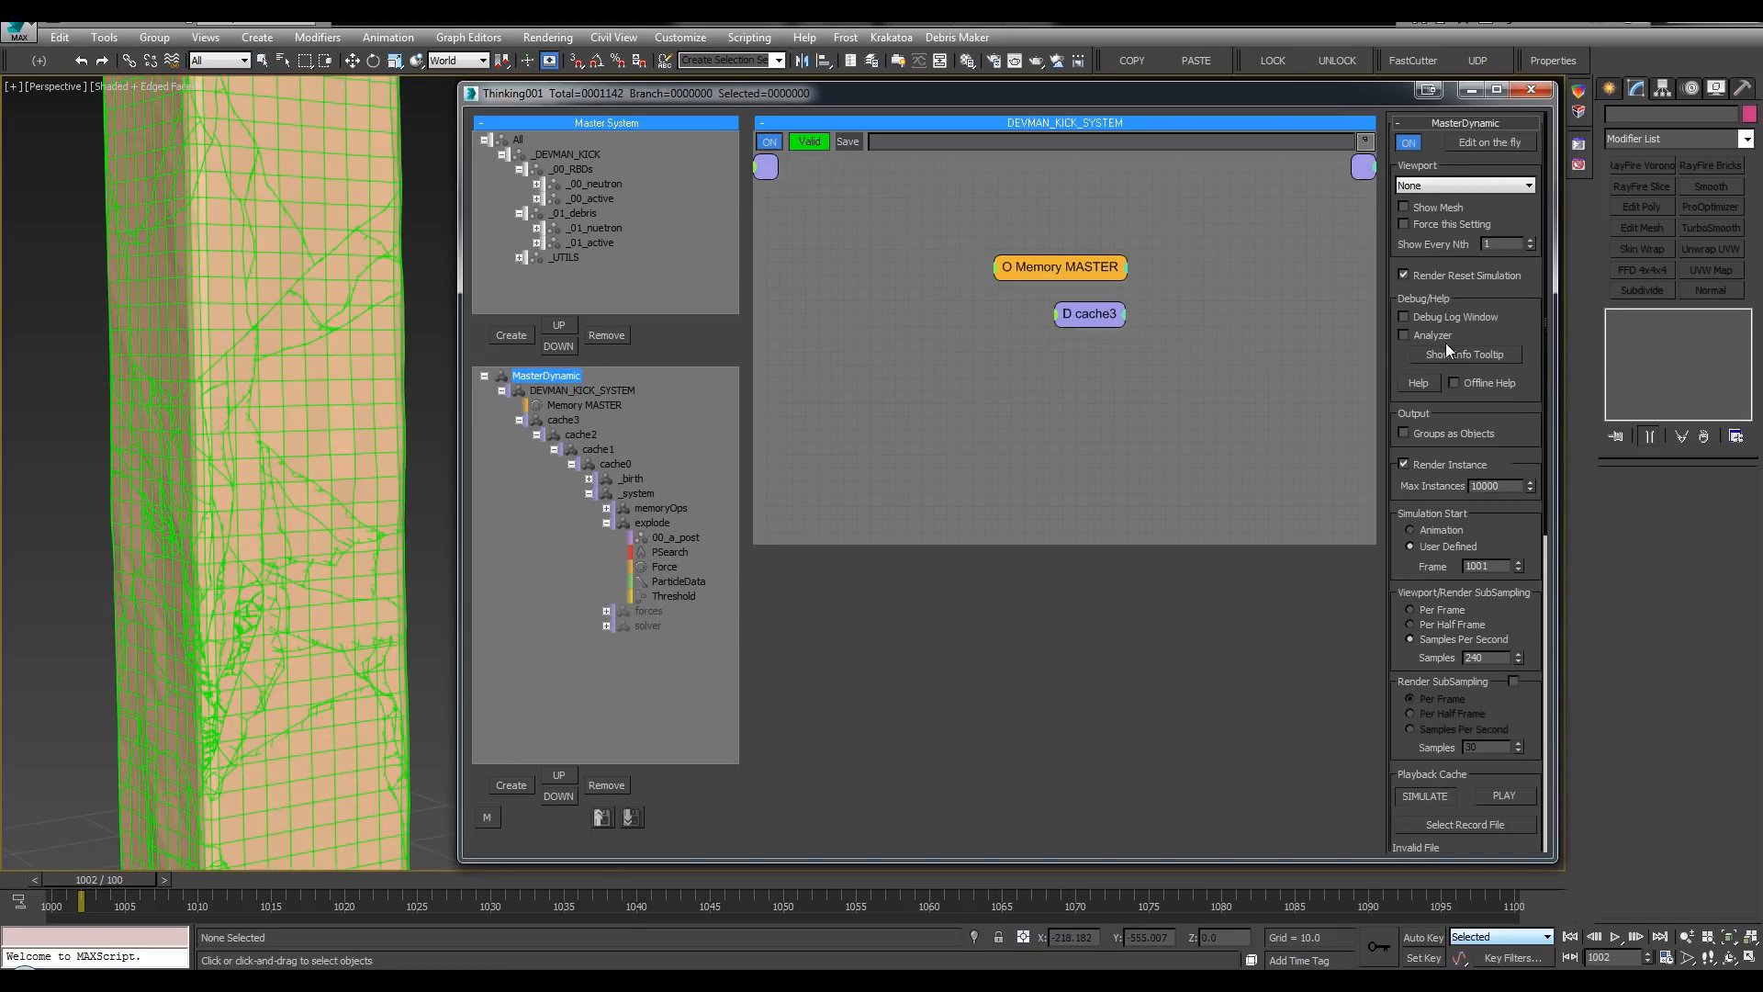
pyautogui.click(1475, 355)
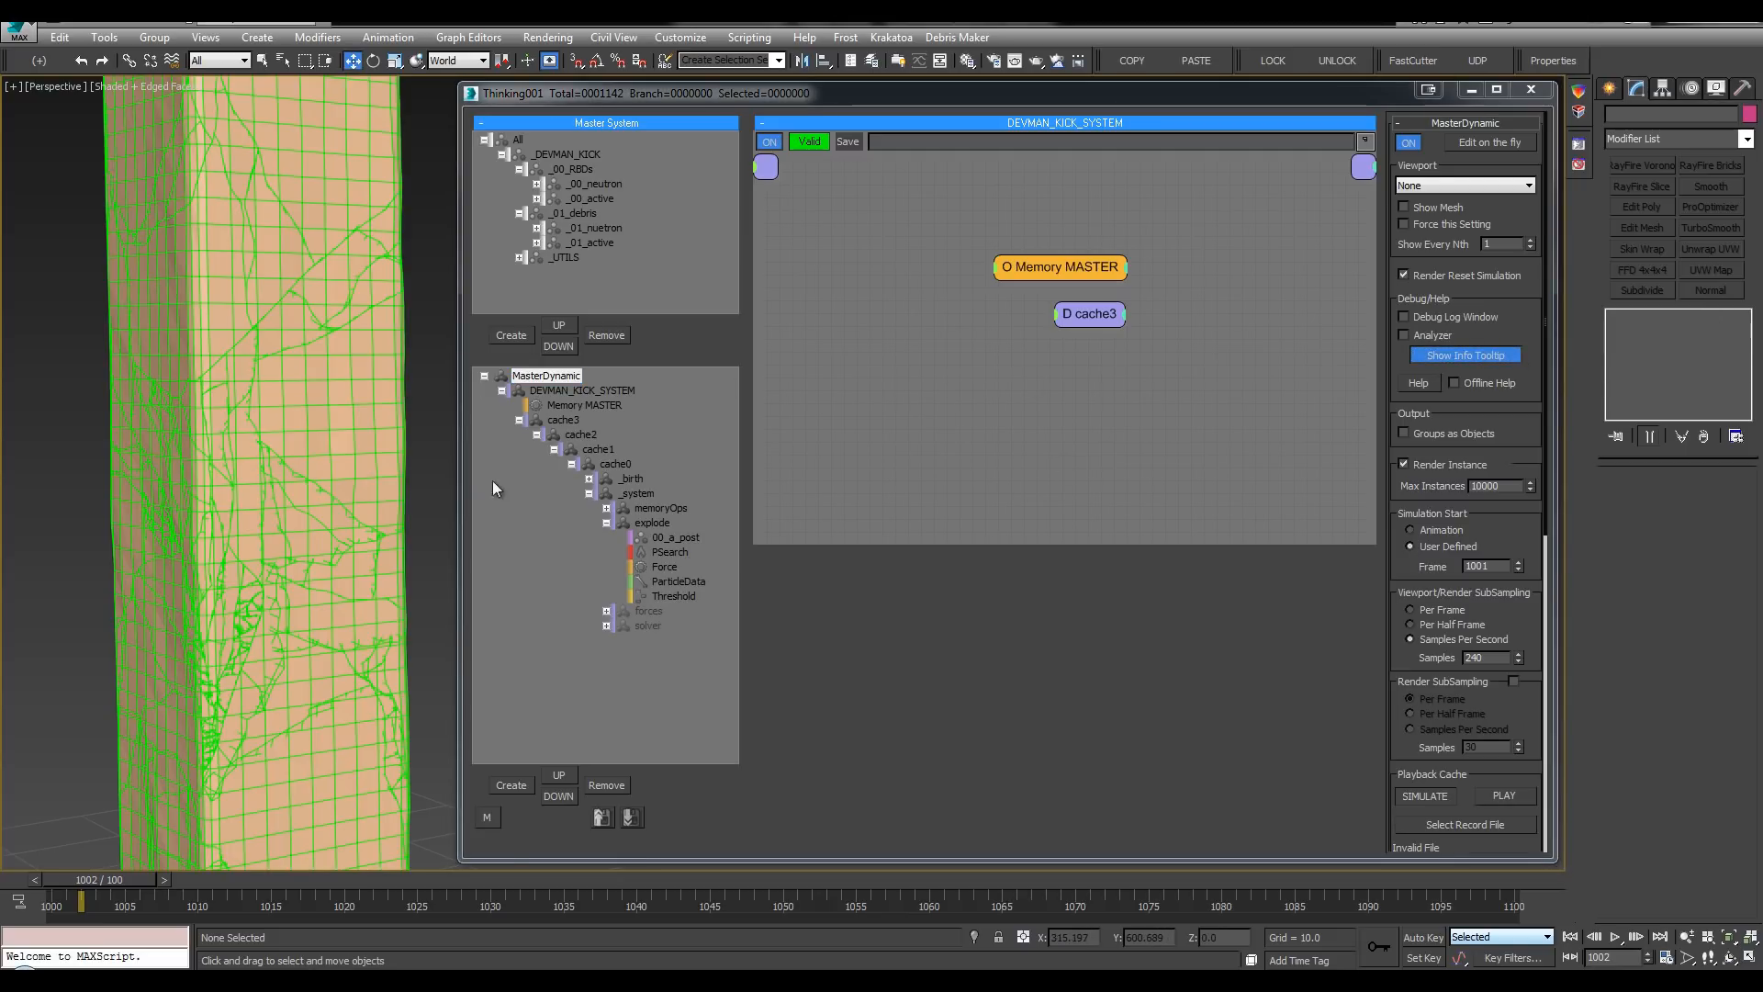
pyautogui.click(409, 496)
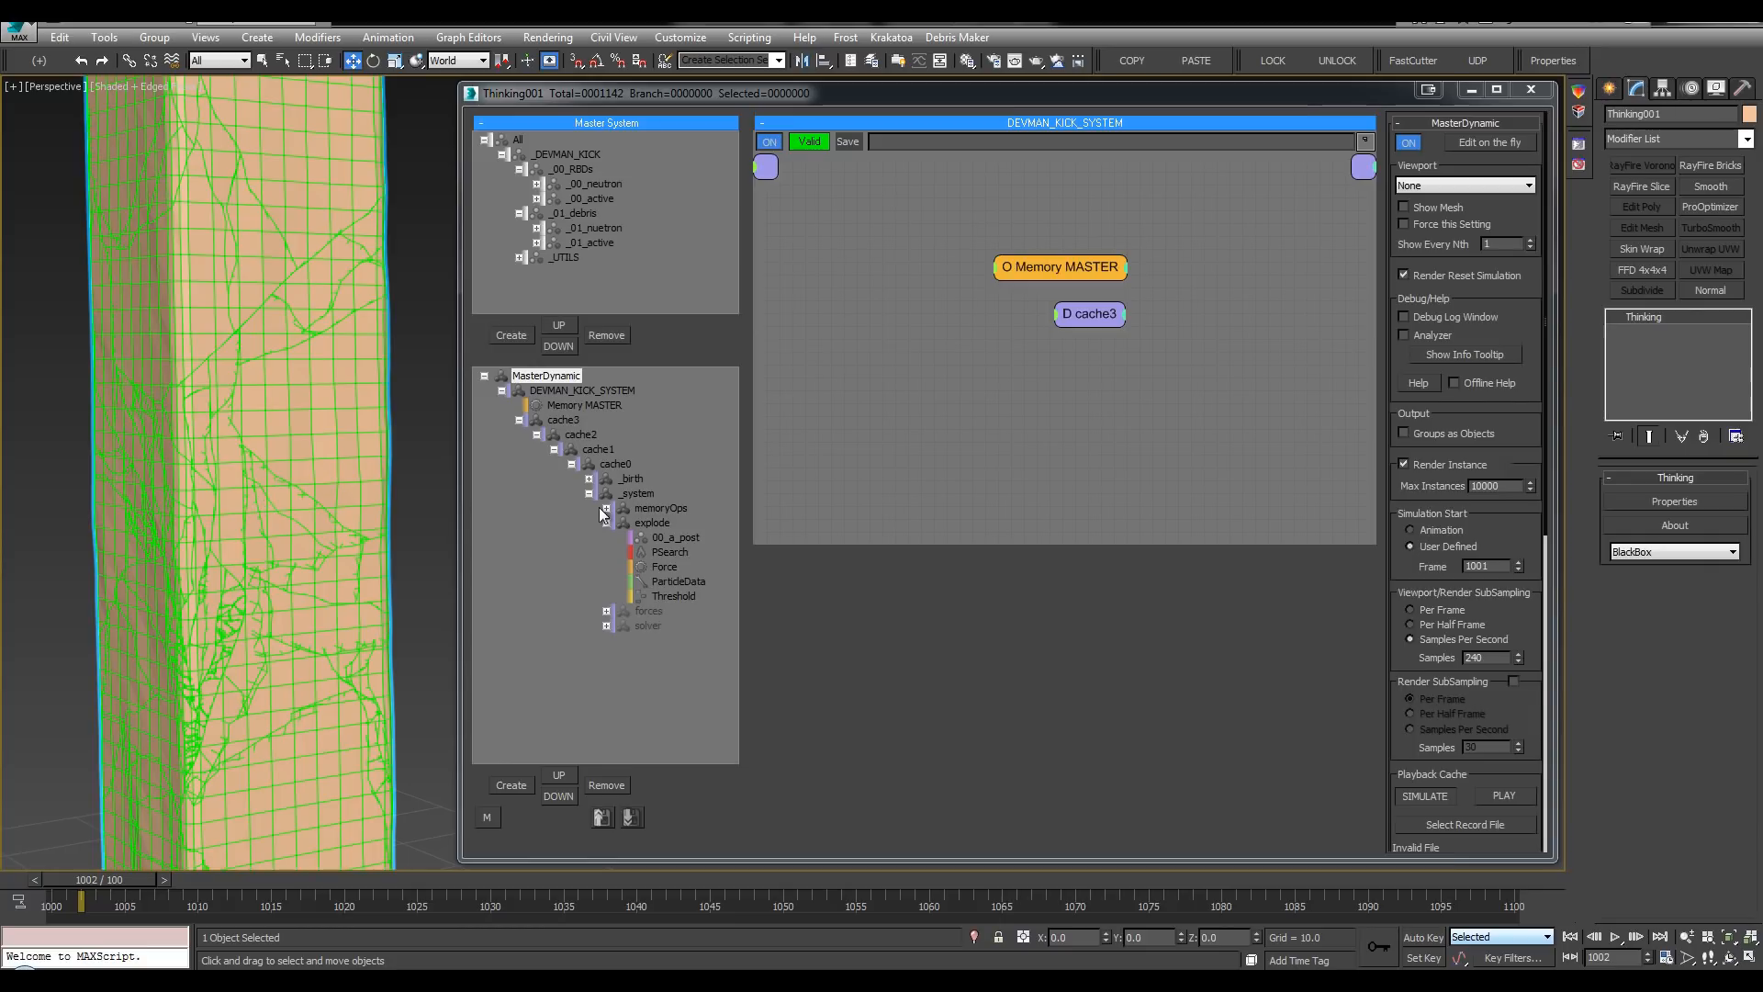
pyautogui.click(588, 421)
pyautogui.click(1509, 351)
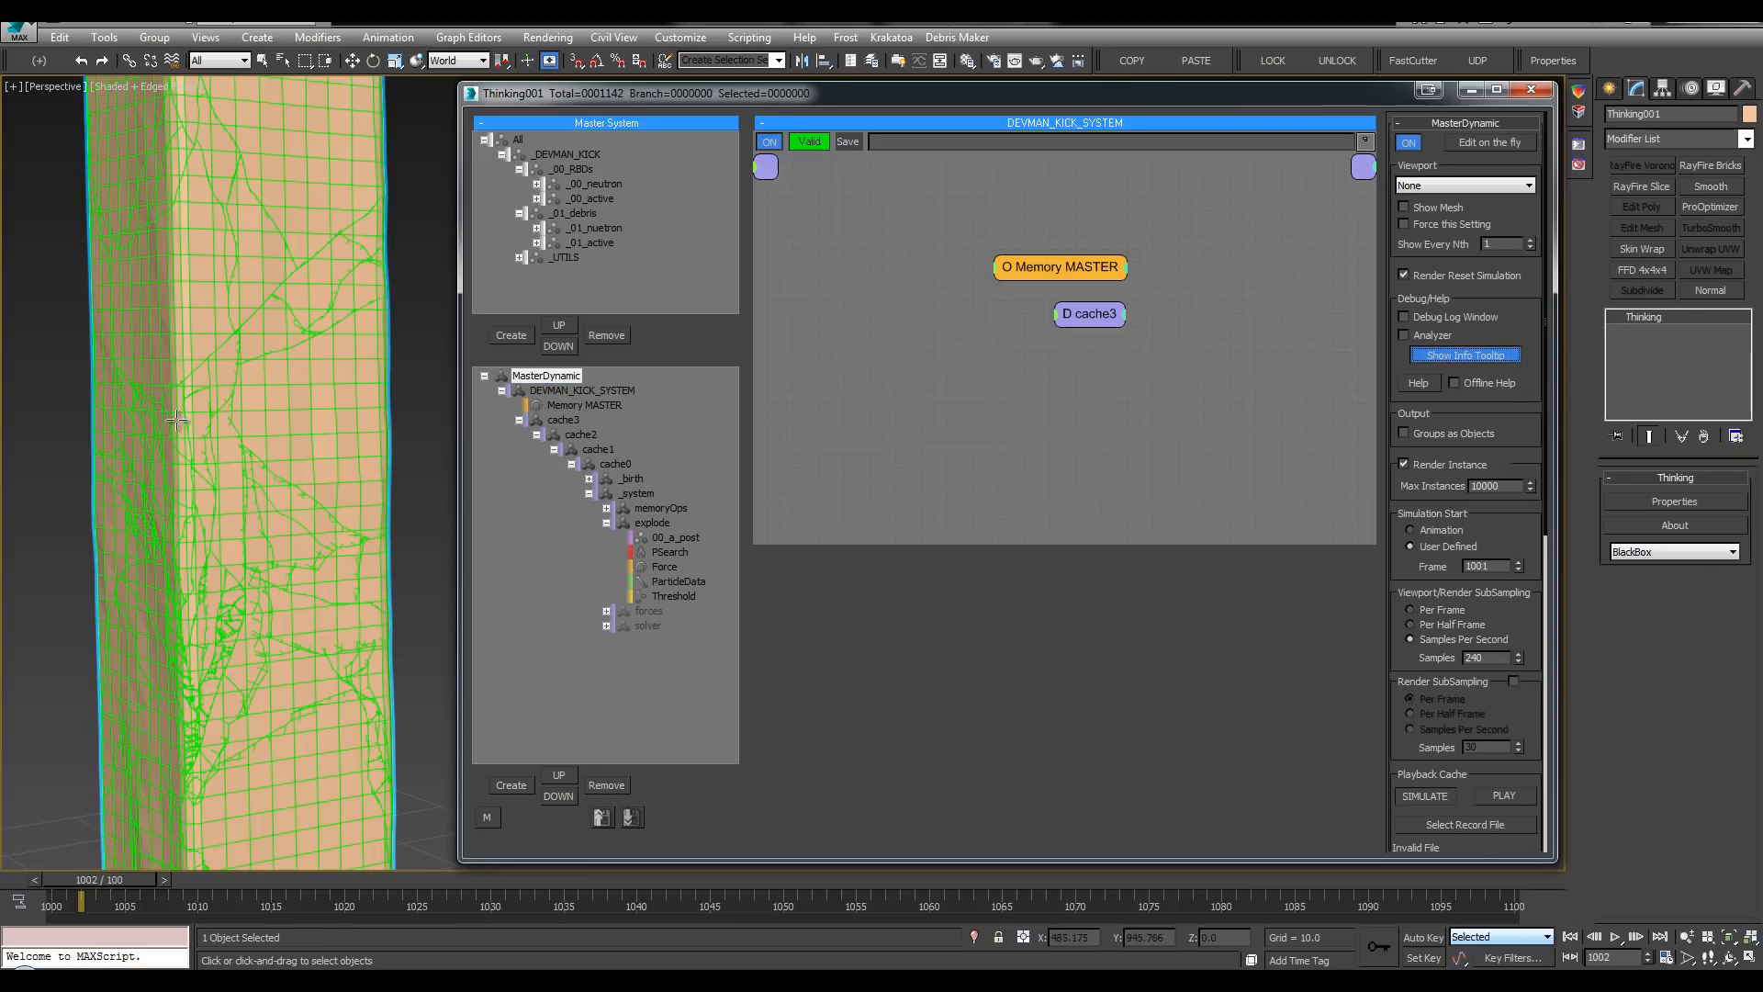
pyautogui.rightClick(273, 482)
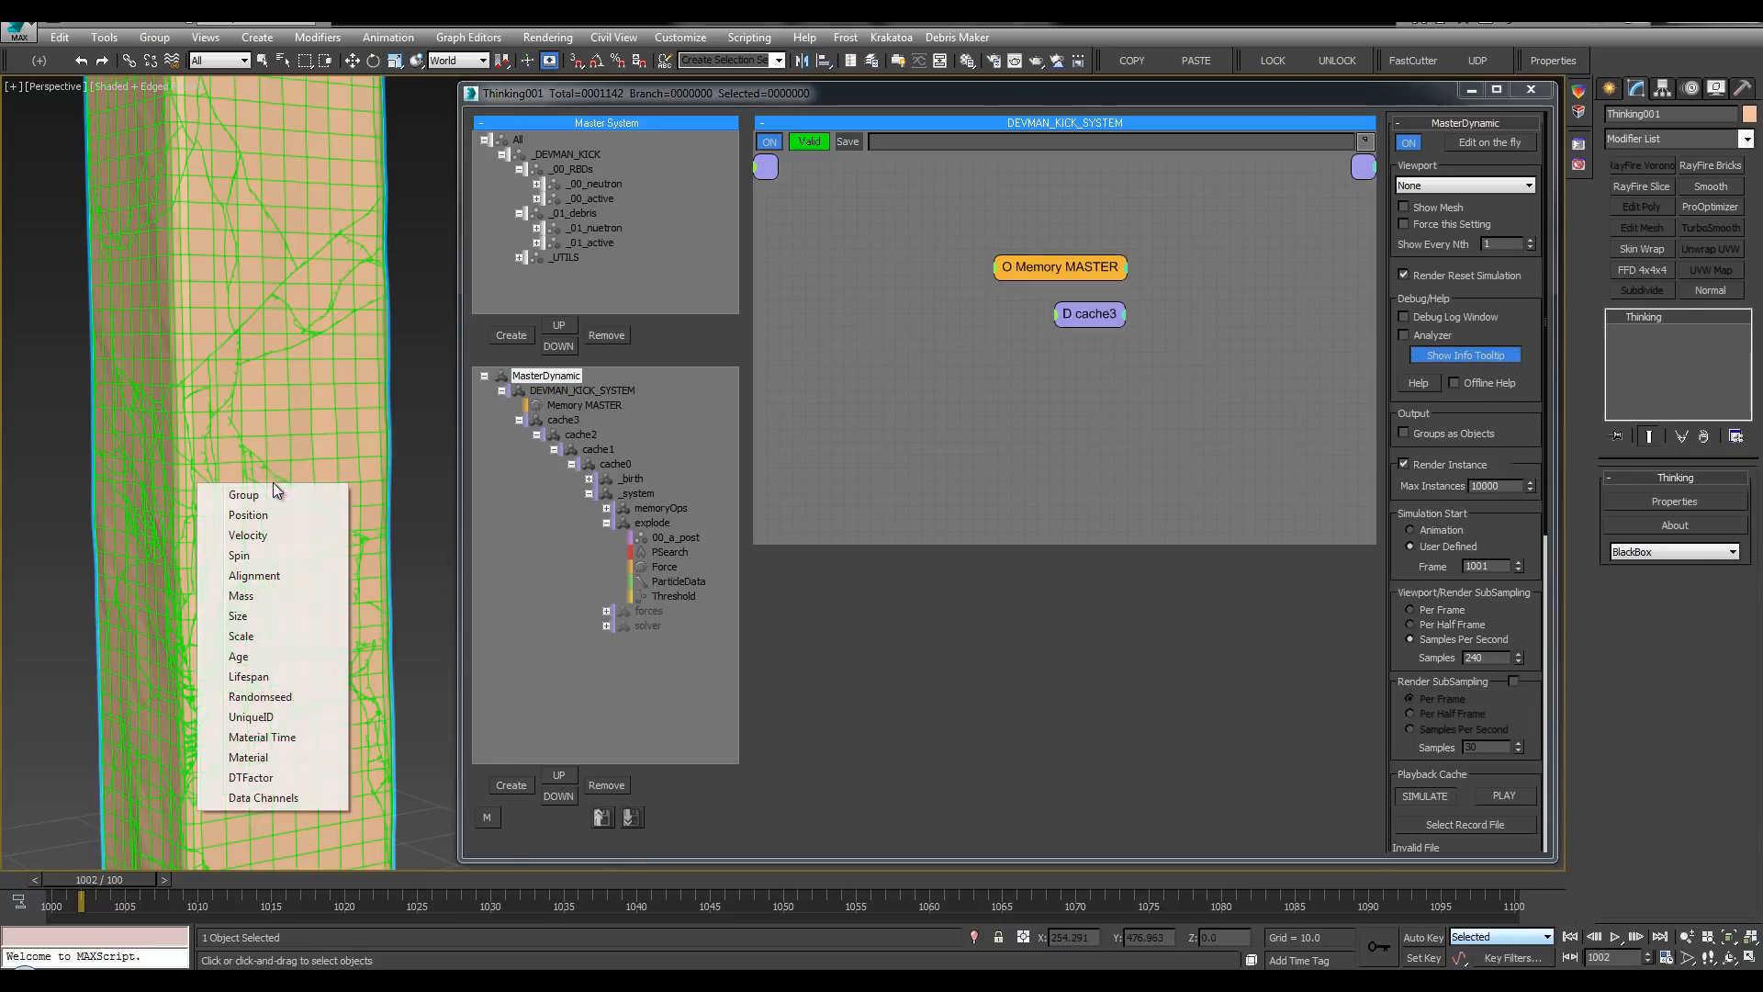
pyautogui.click(240, 616)
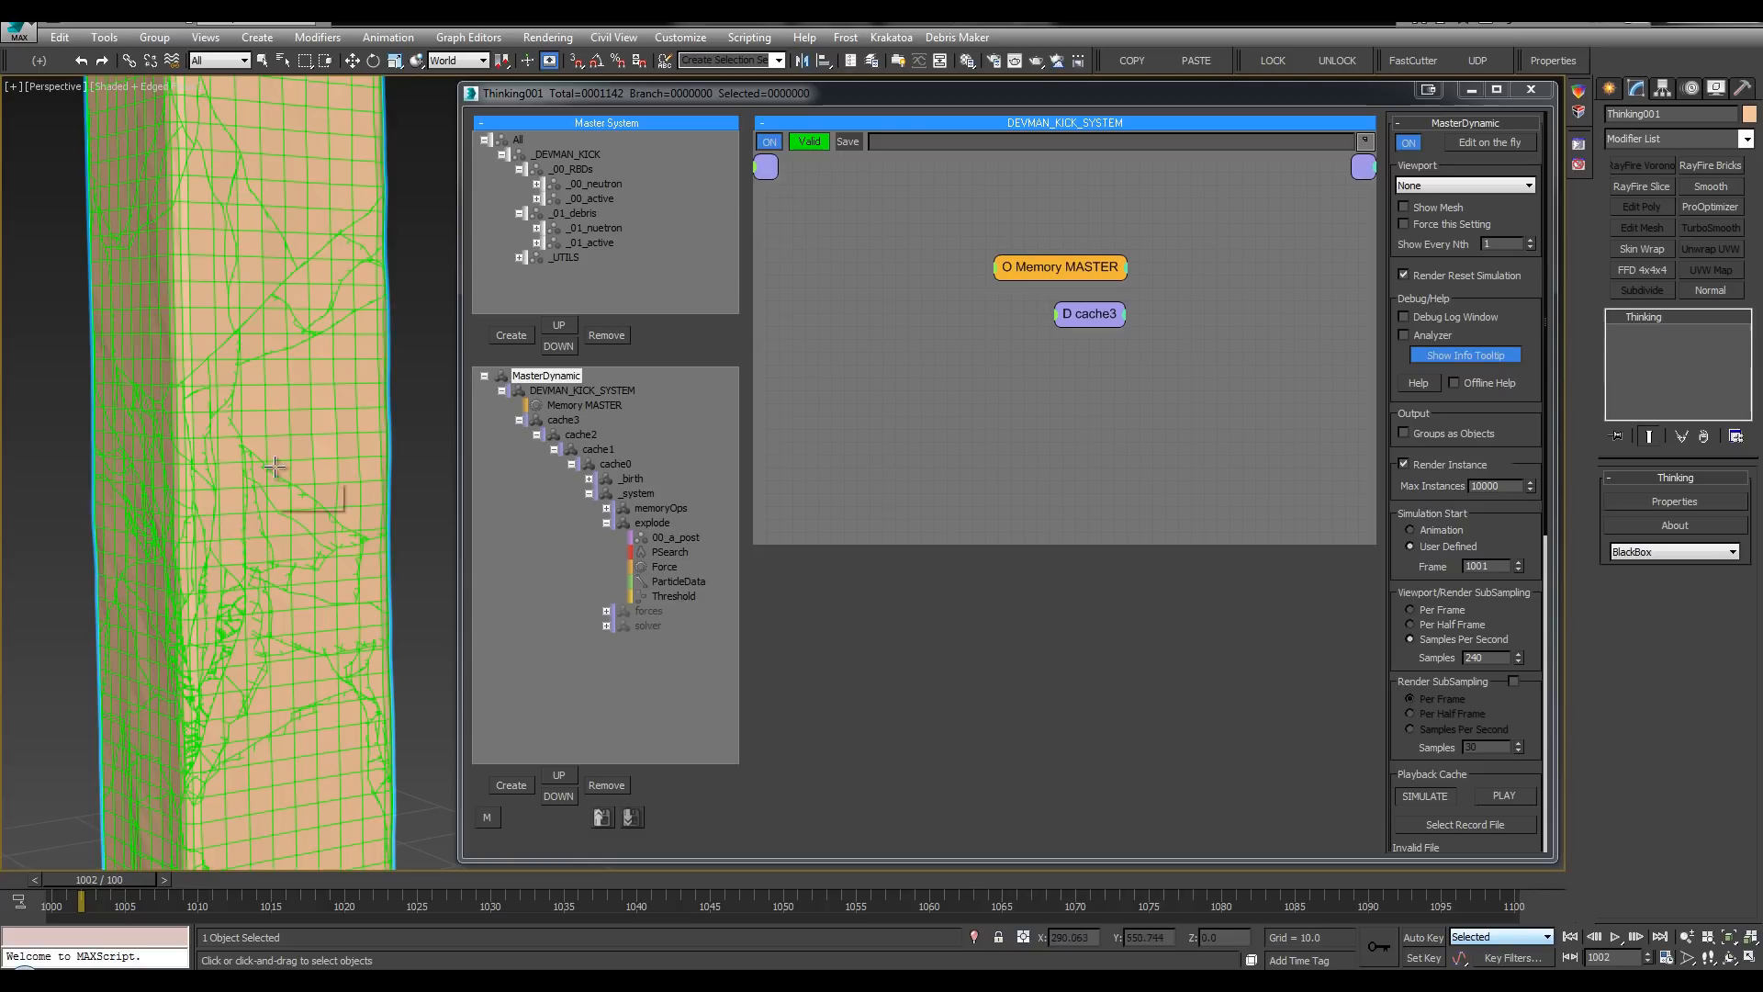
pyautogui.press('w')
# Step: Set Threshold 1 of the Threshold condition to 3.0 and enable Inside
pyautogui.click(669, 552)
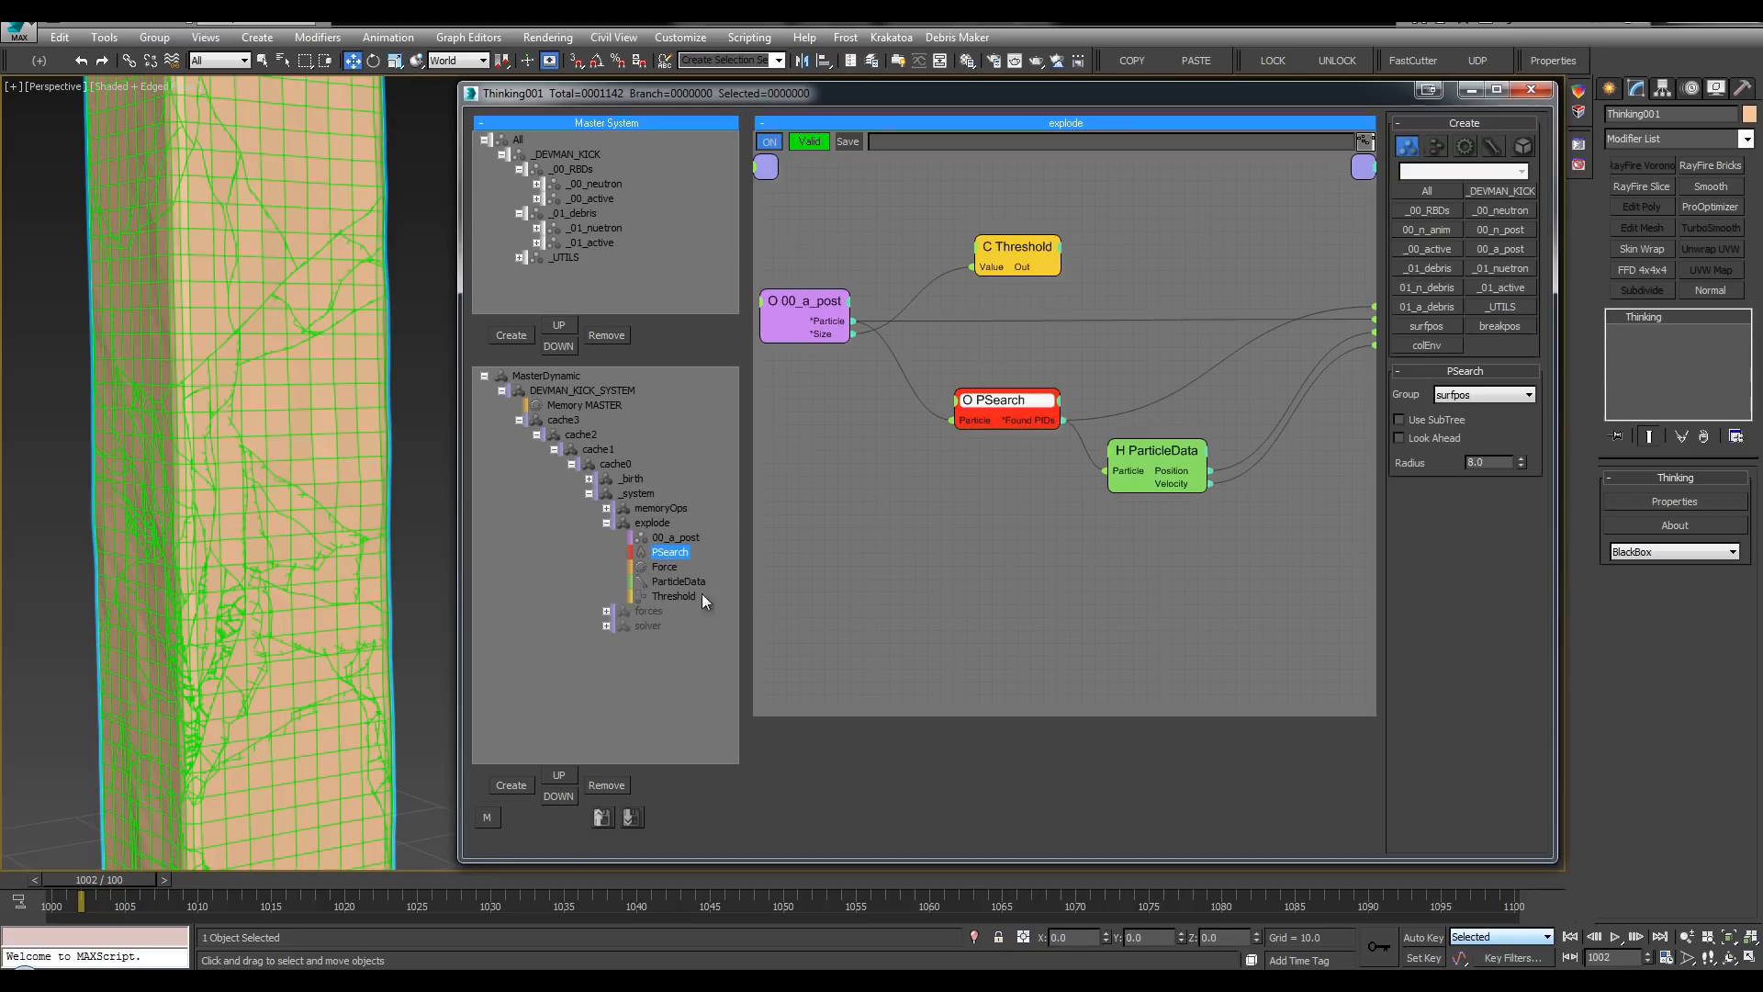
pyautogui.click(1047, 263)
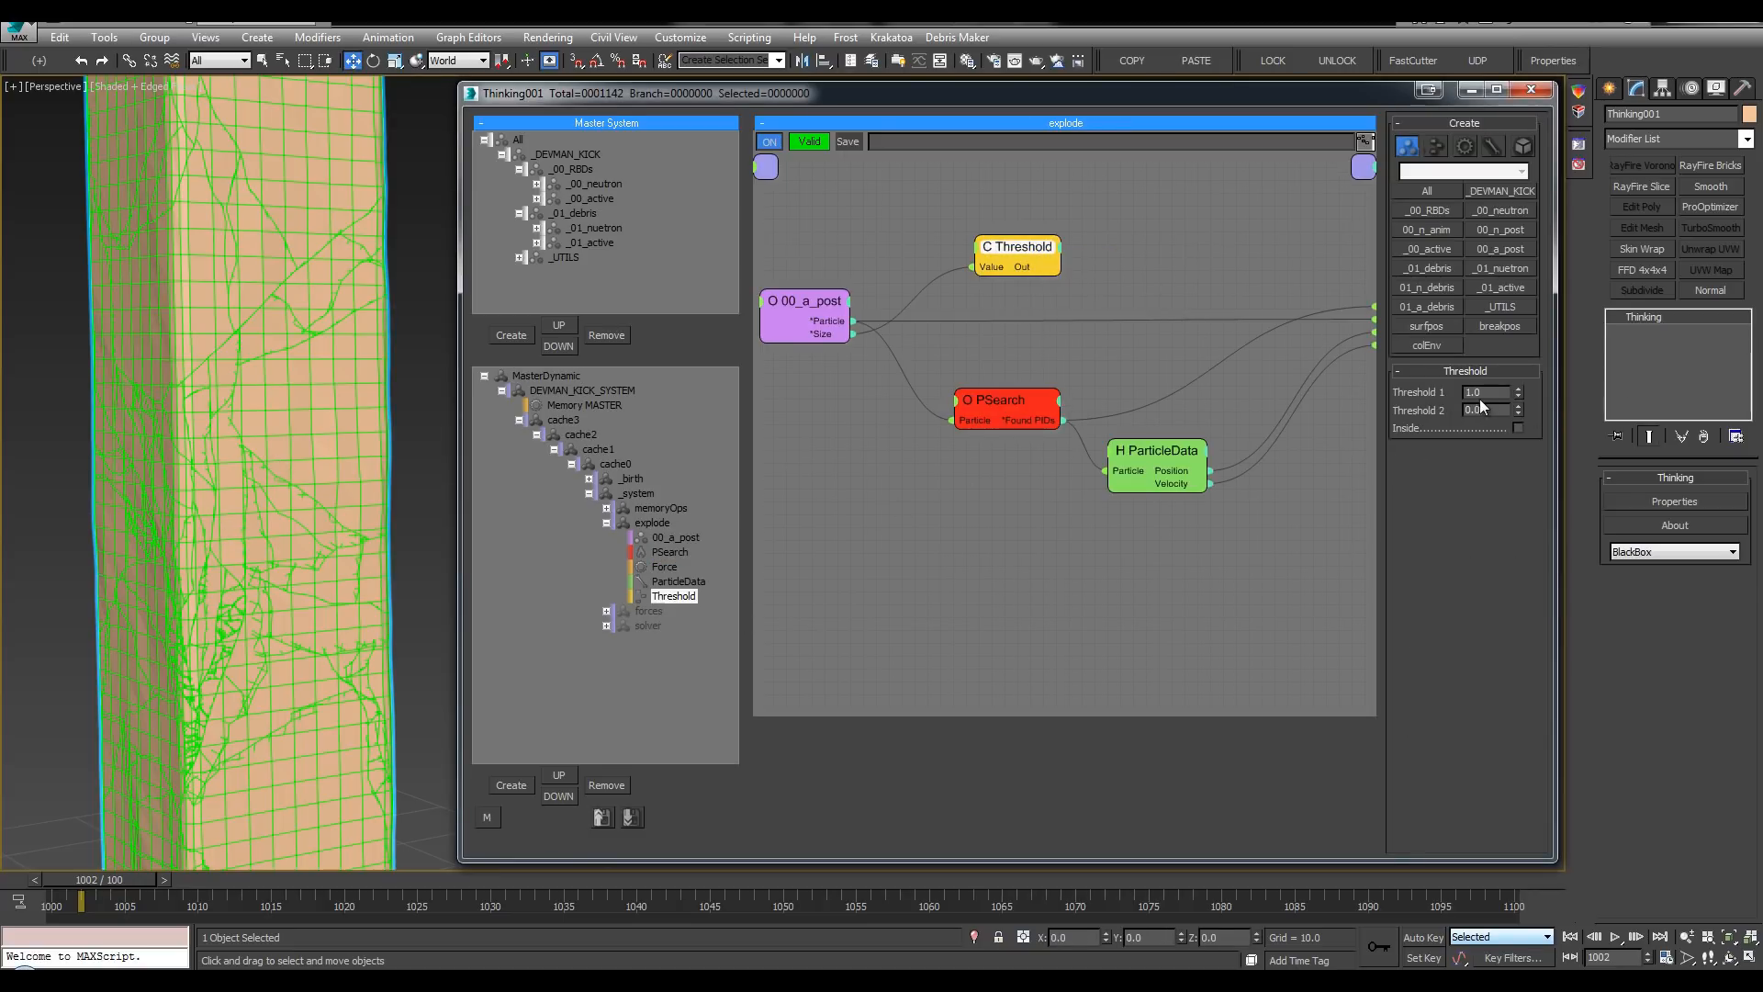
pyautogui.moveTo(1490, 393); pyautogui.dragTo(1448, 392)
pyautogui.click(1518, 428)
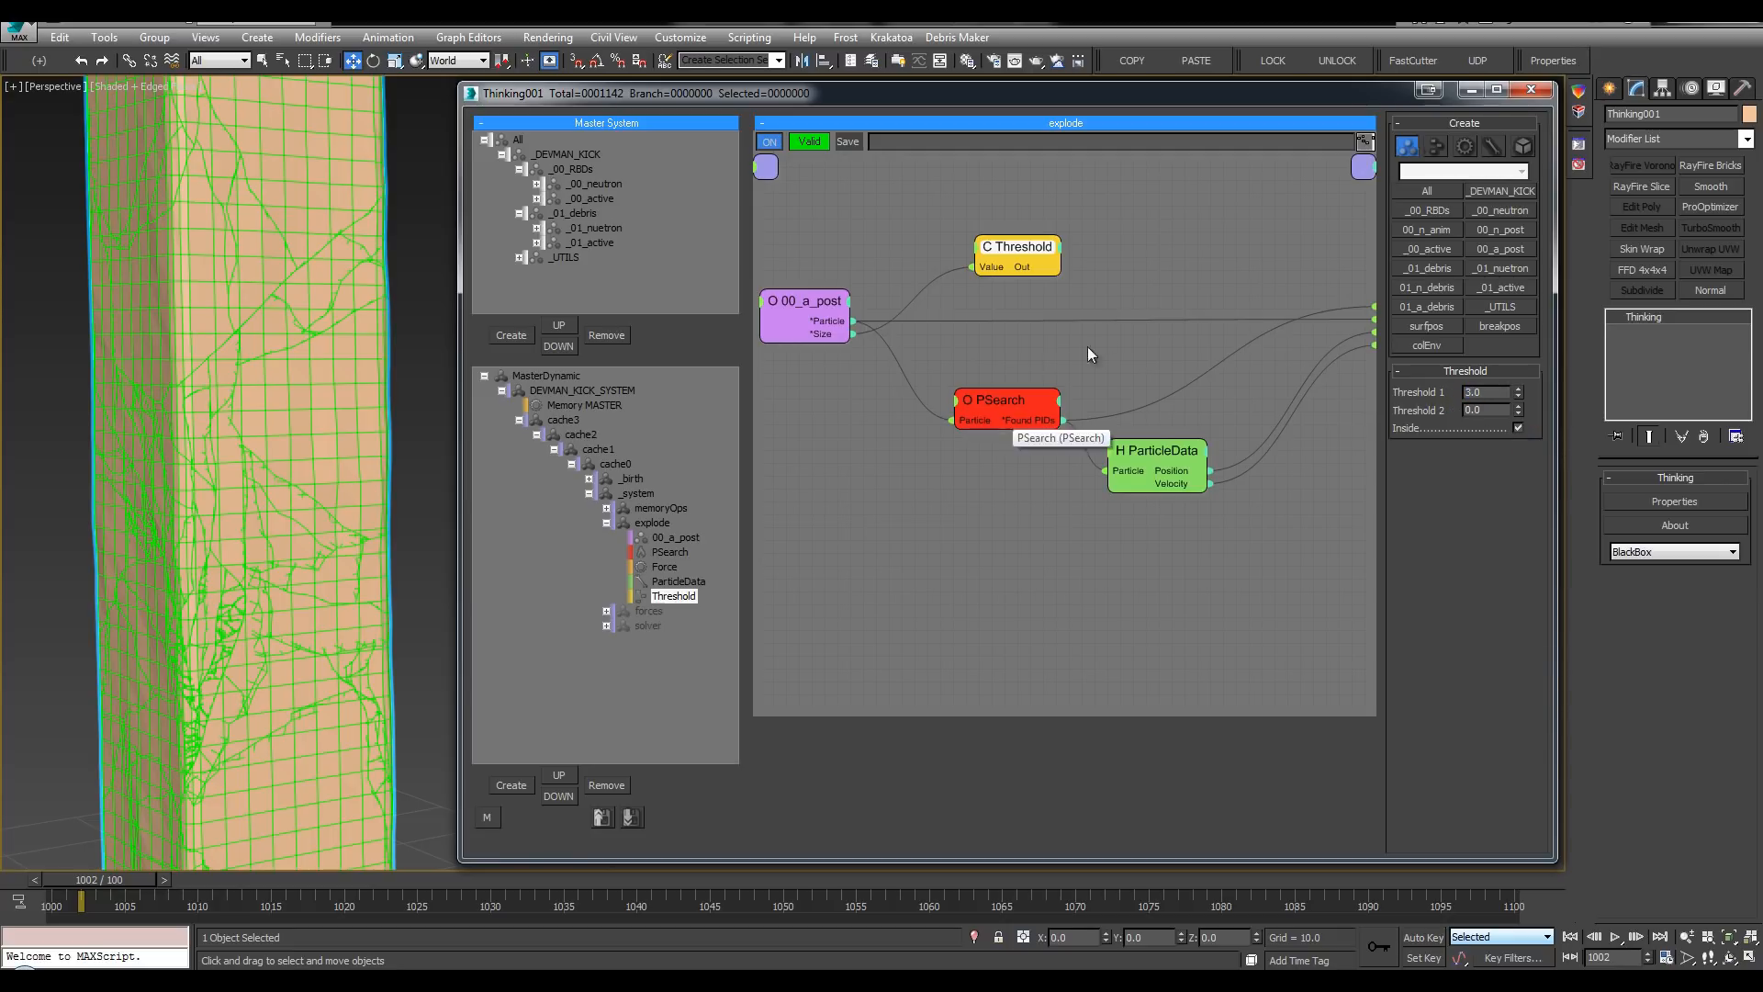
pyautogui.moveTo(1088, 345); pyautogui.dragTo(1021, 349, button='middle')
pyautogui.click(1104, 268)
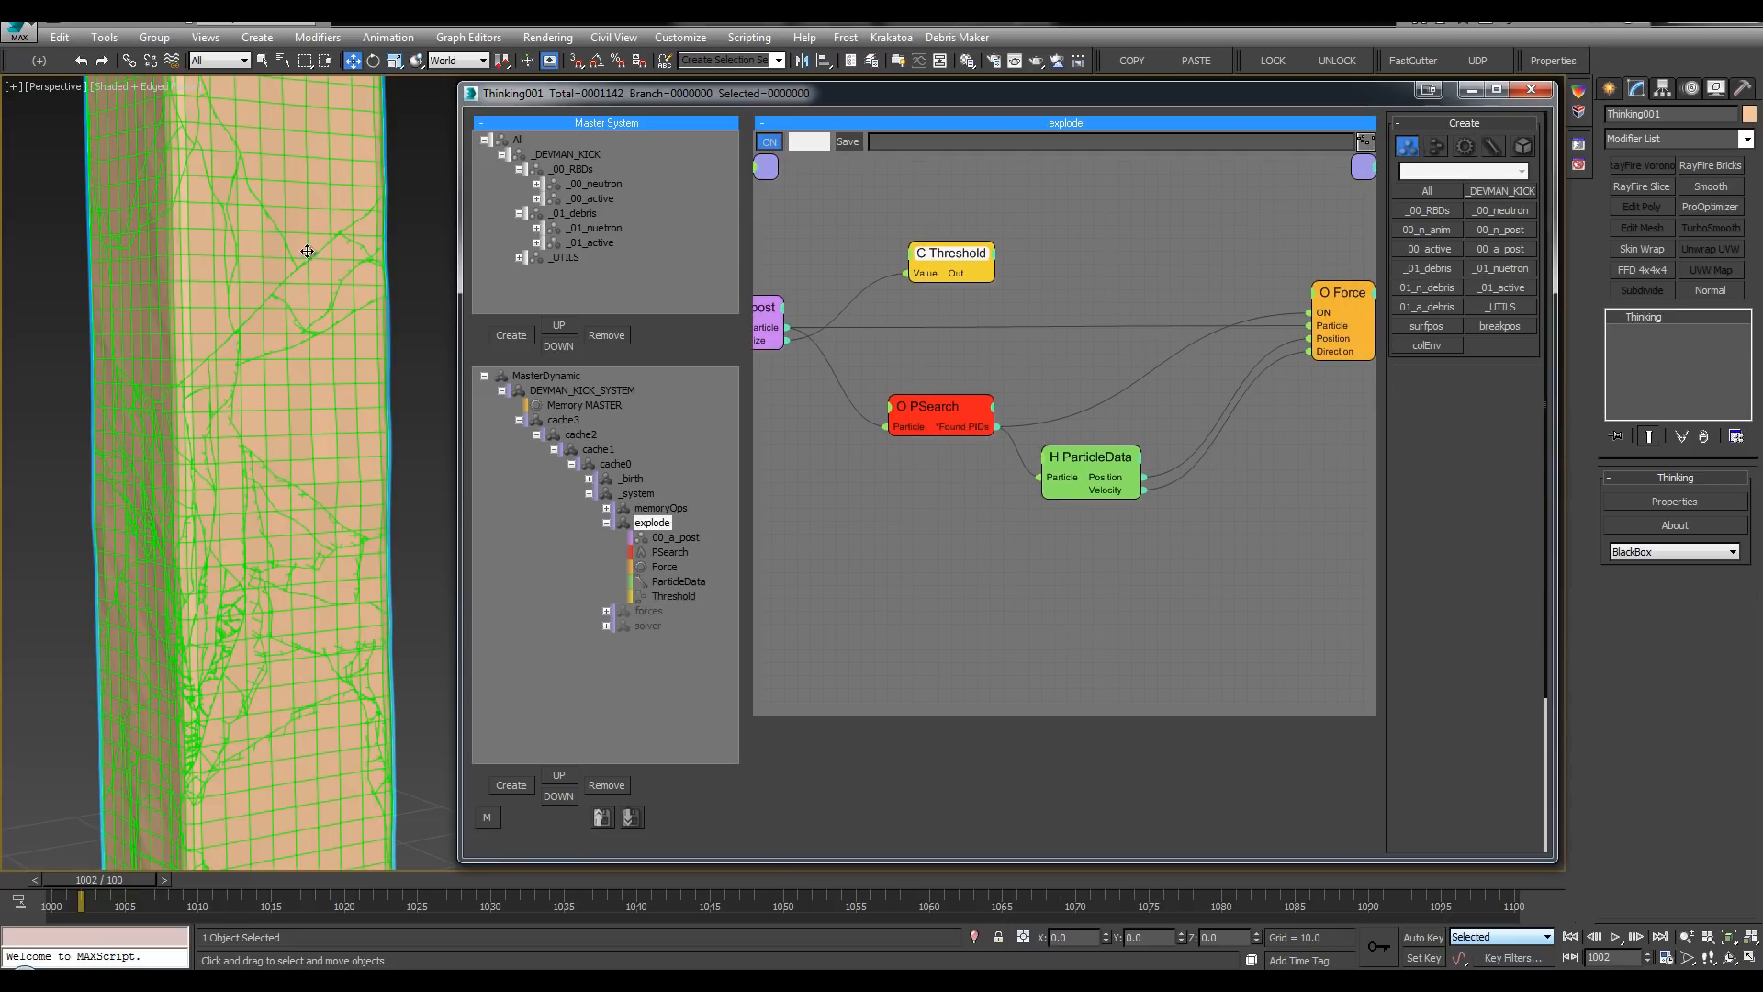
pyautogui.scroll(-5, 302, 447)
pyautogui.press('q')
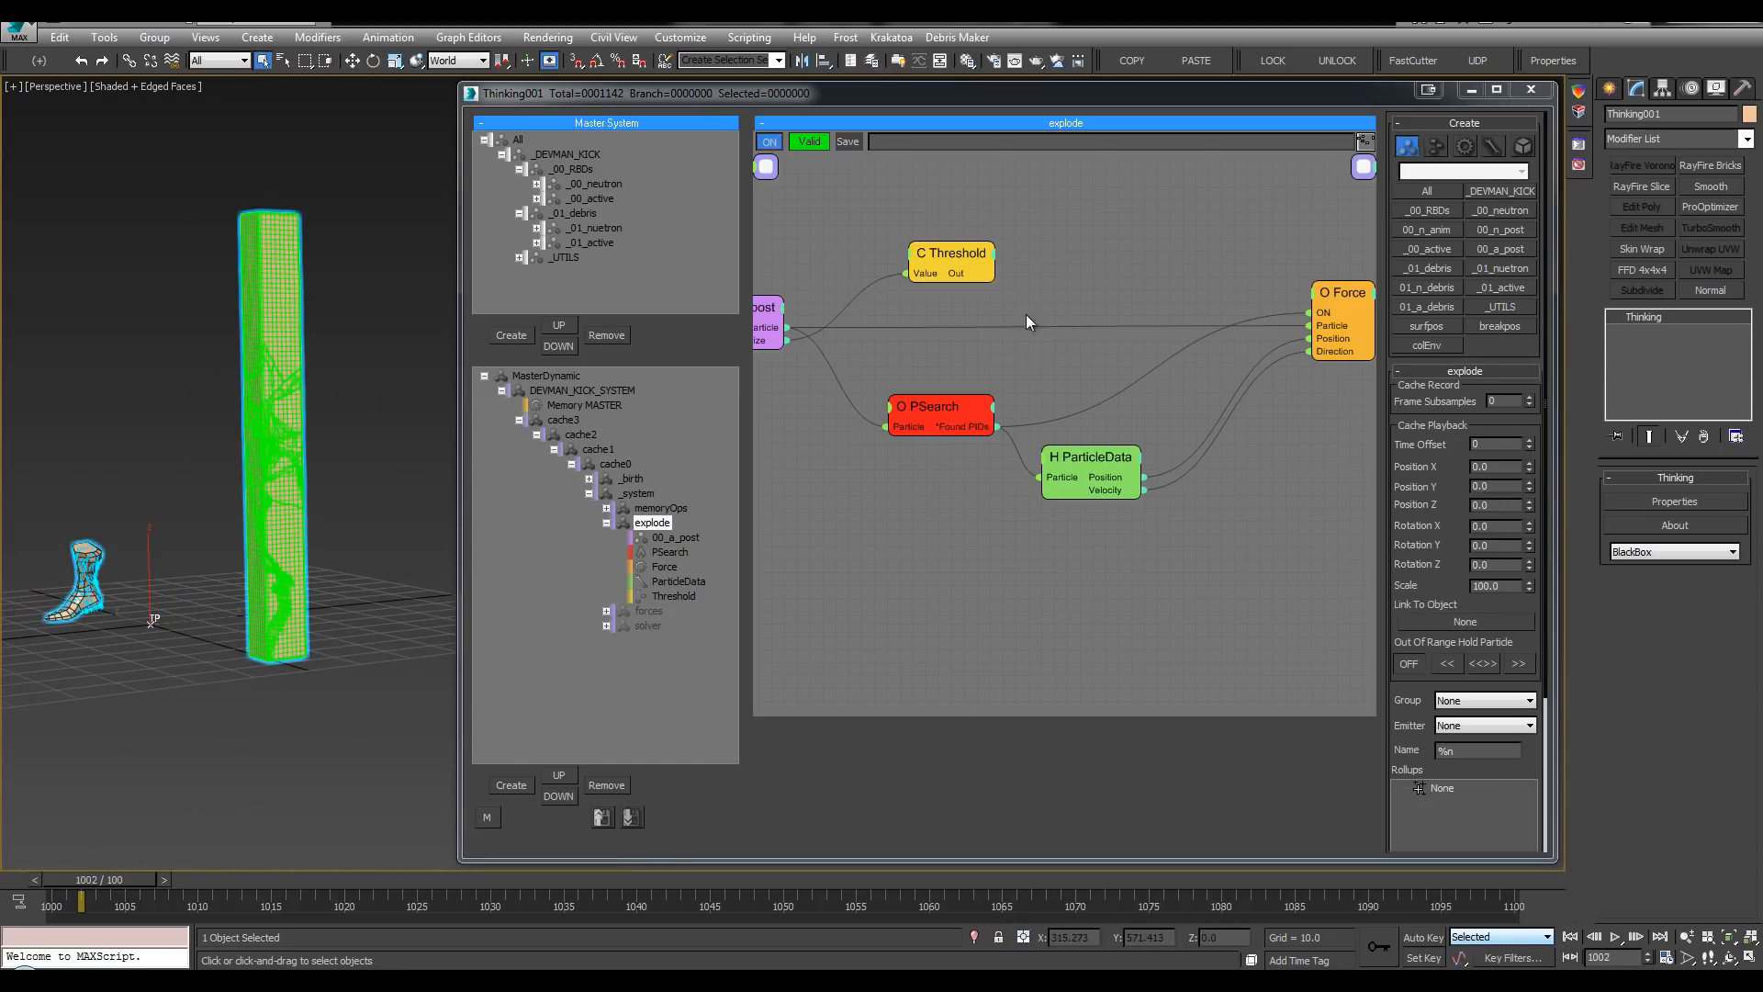
# Step: Add an AND helper to the explode set and connect PSearch's Found PIDs output to one of its inputs
pyautogui.moveTo(1058, 303); pyautogui.dragTo(1104, 283, button='middle')
pyautogui.rightClick(1120, 272)
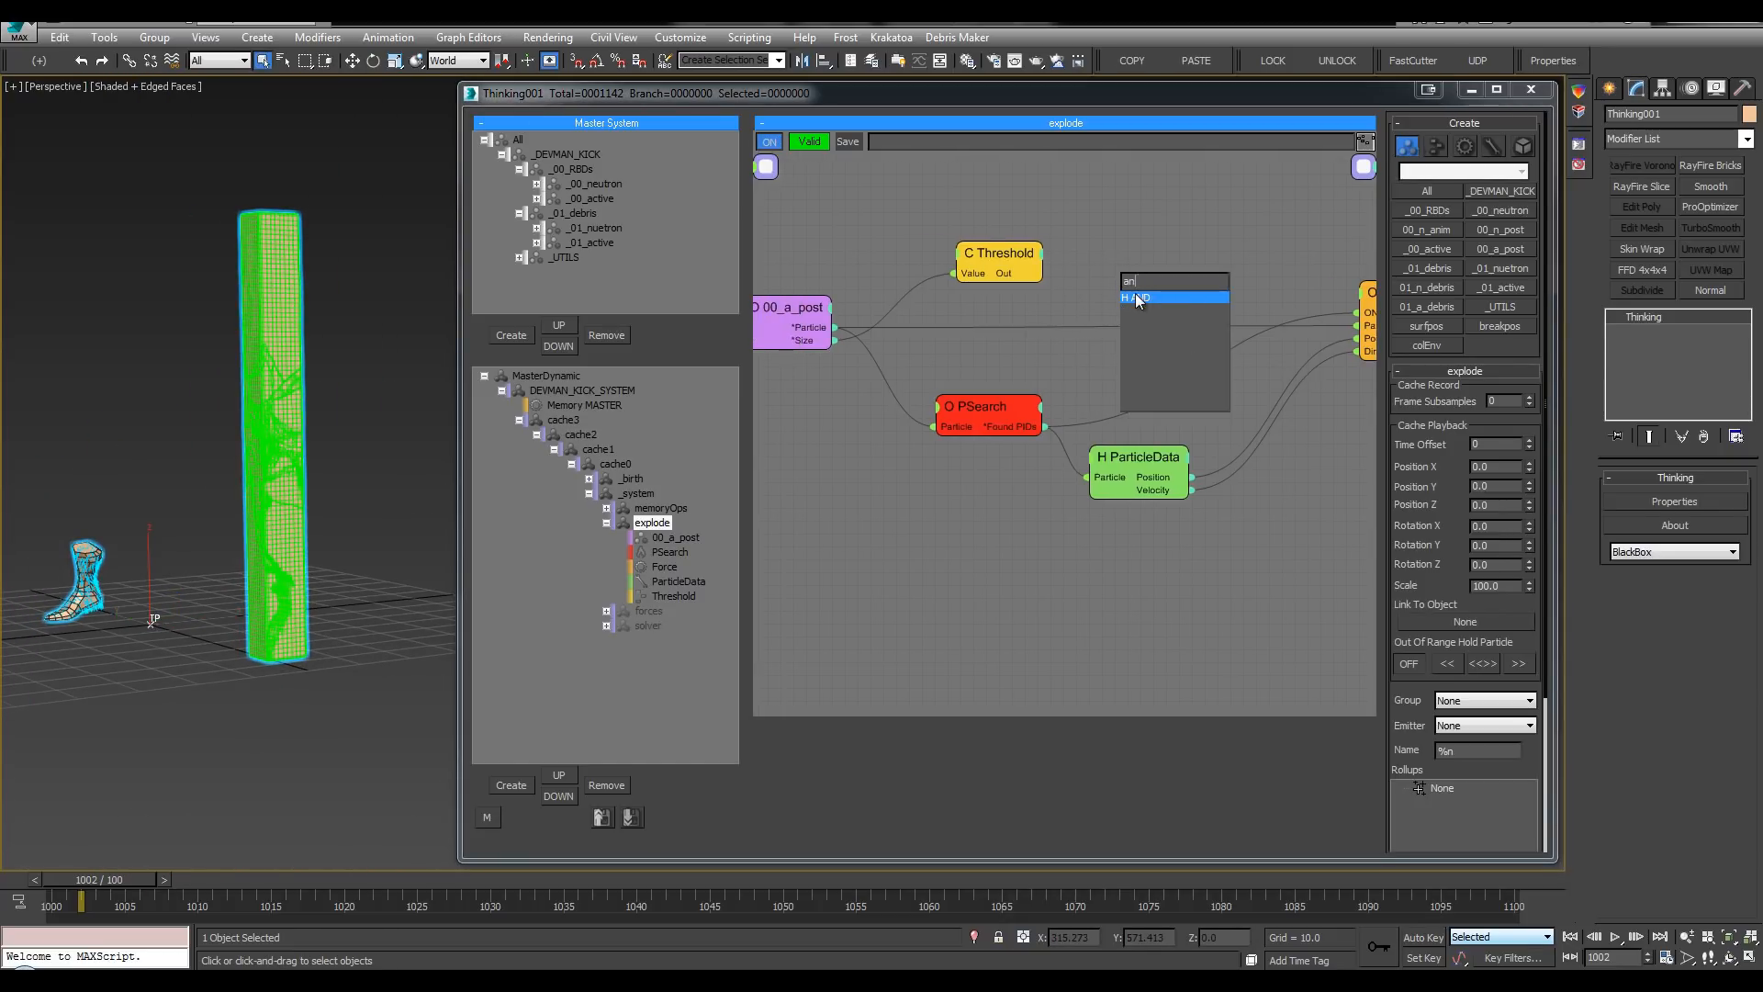
pyautogui.click(1139, 309)
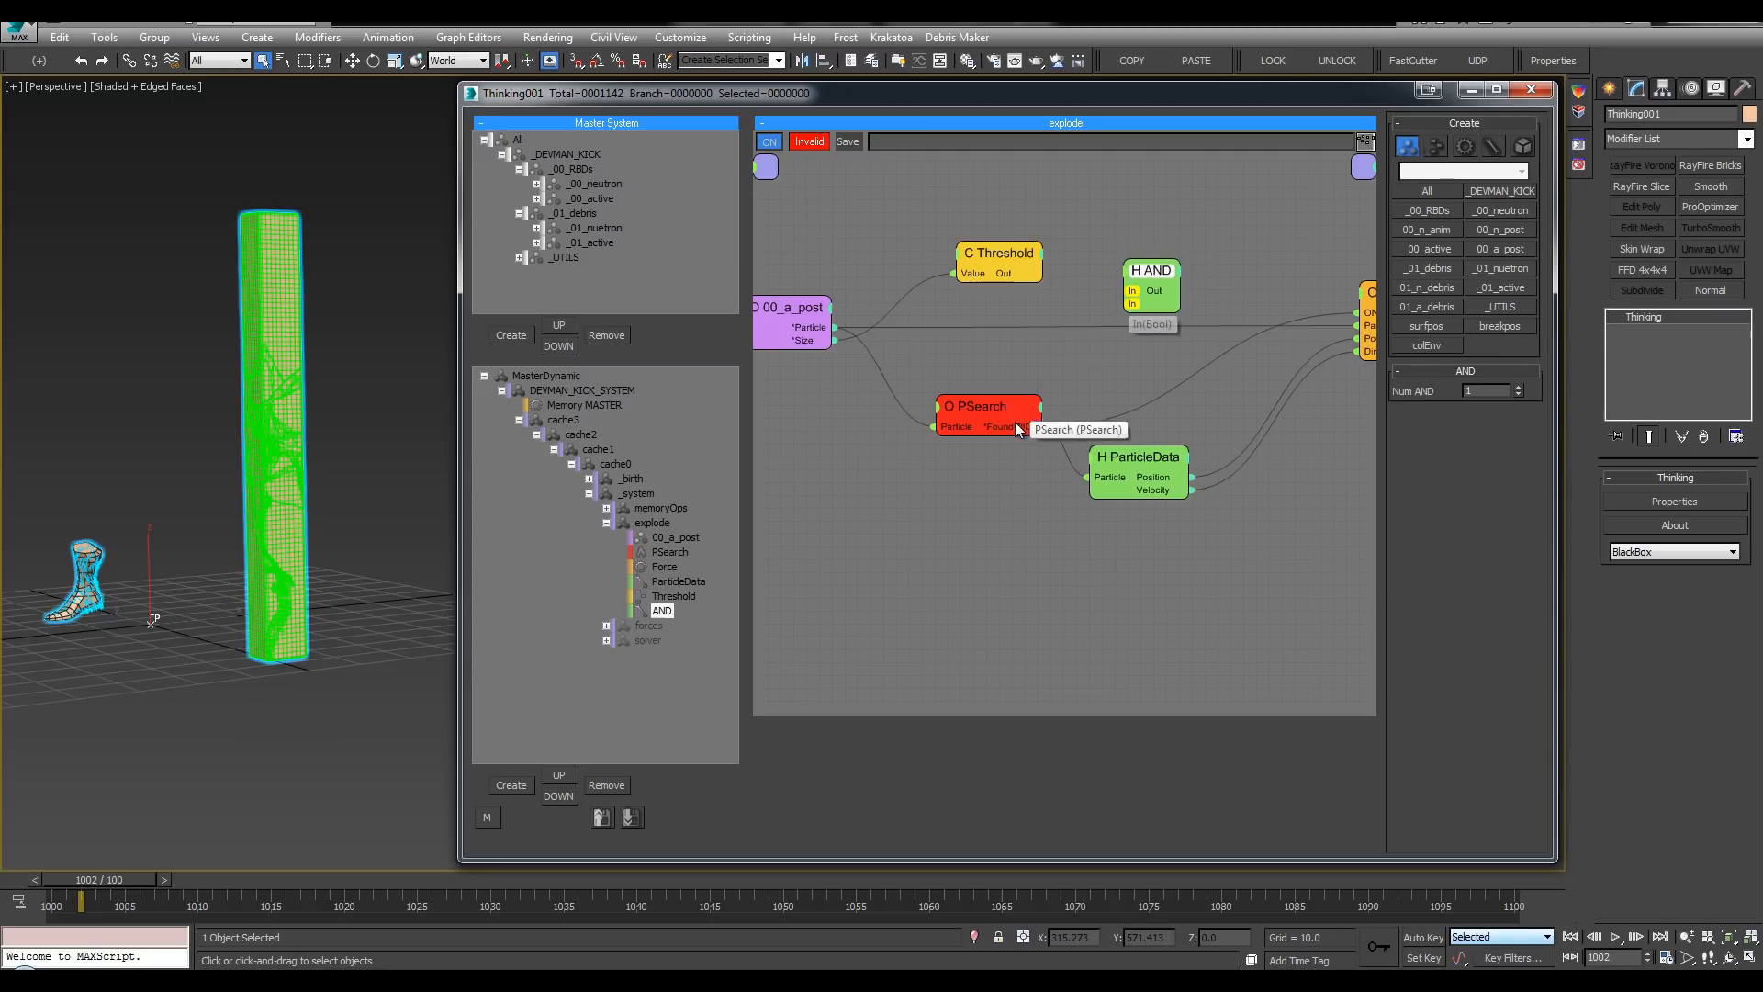
pyautogui.moveTo(1011, 426); pyautogui.dragTo(1091, 397)
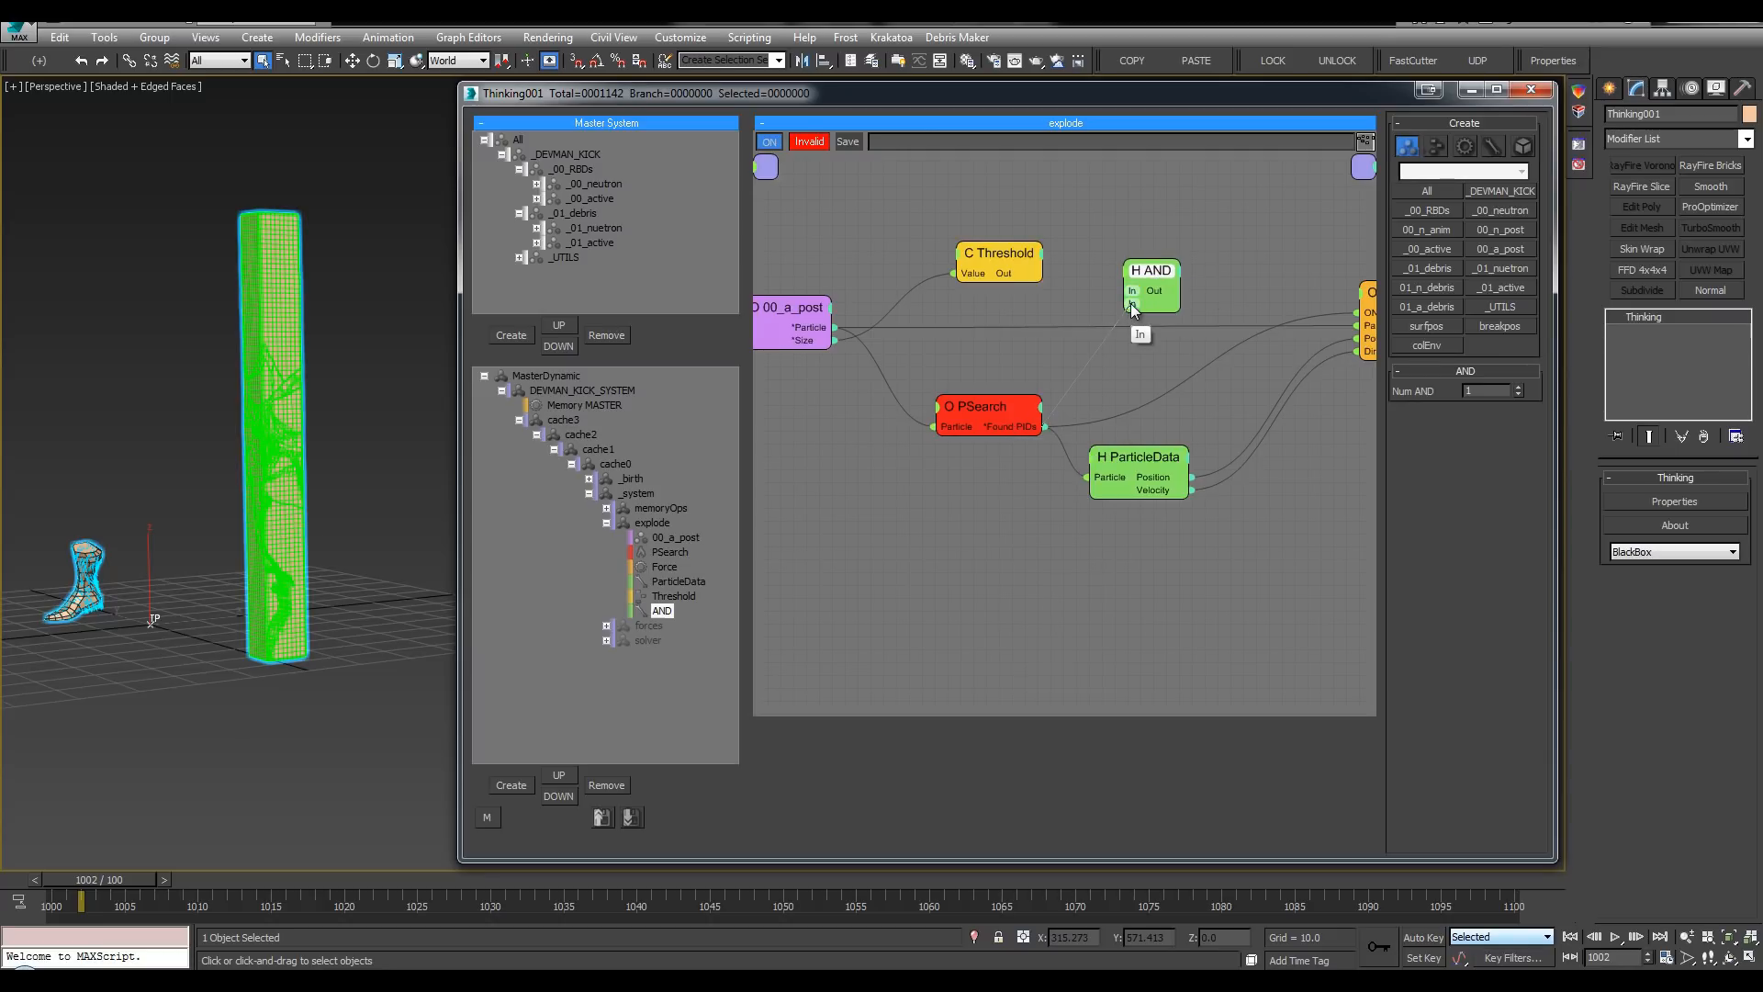
pyautogui.moveTo(1132, 303); pyautogui.dragTo(1131, 303)
# Step: Connect the Threshold Out to the AND helper's free input and the AND Out to the Force's ON input
pyautogui.moveTo(974, 404); pyautogui.dragTo(928, 383)
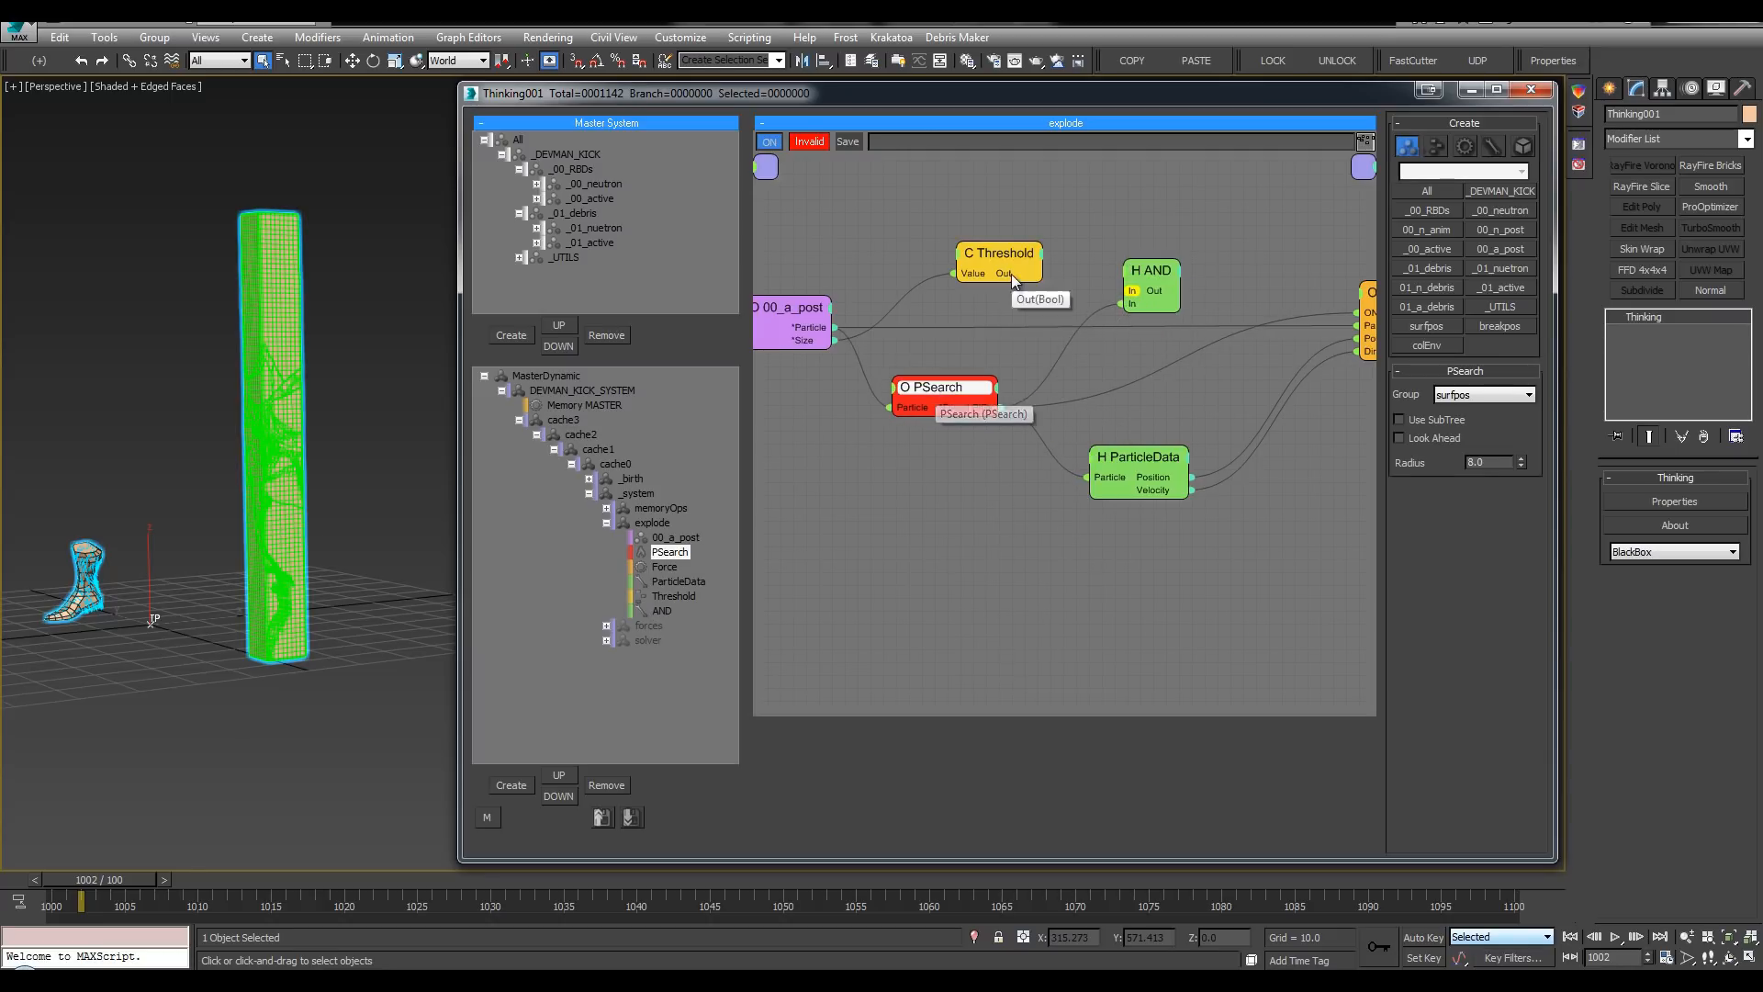
pyautogui.moveTo(1013, 280); pyautogui.dragTo(1120, 294)
pyautogui.click(1131, 291)
pyautogui.moveTo(1297, 314); pyautogui.dragTo(1260, 314, button='middle')
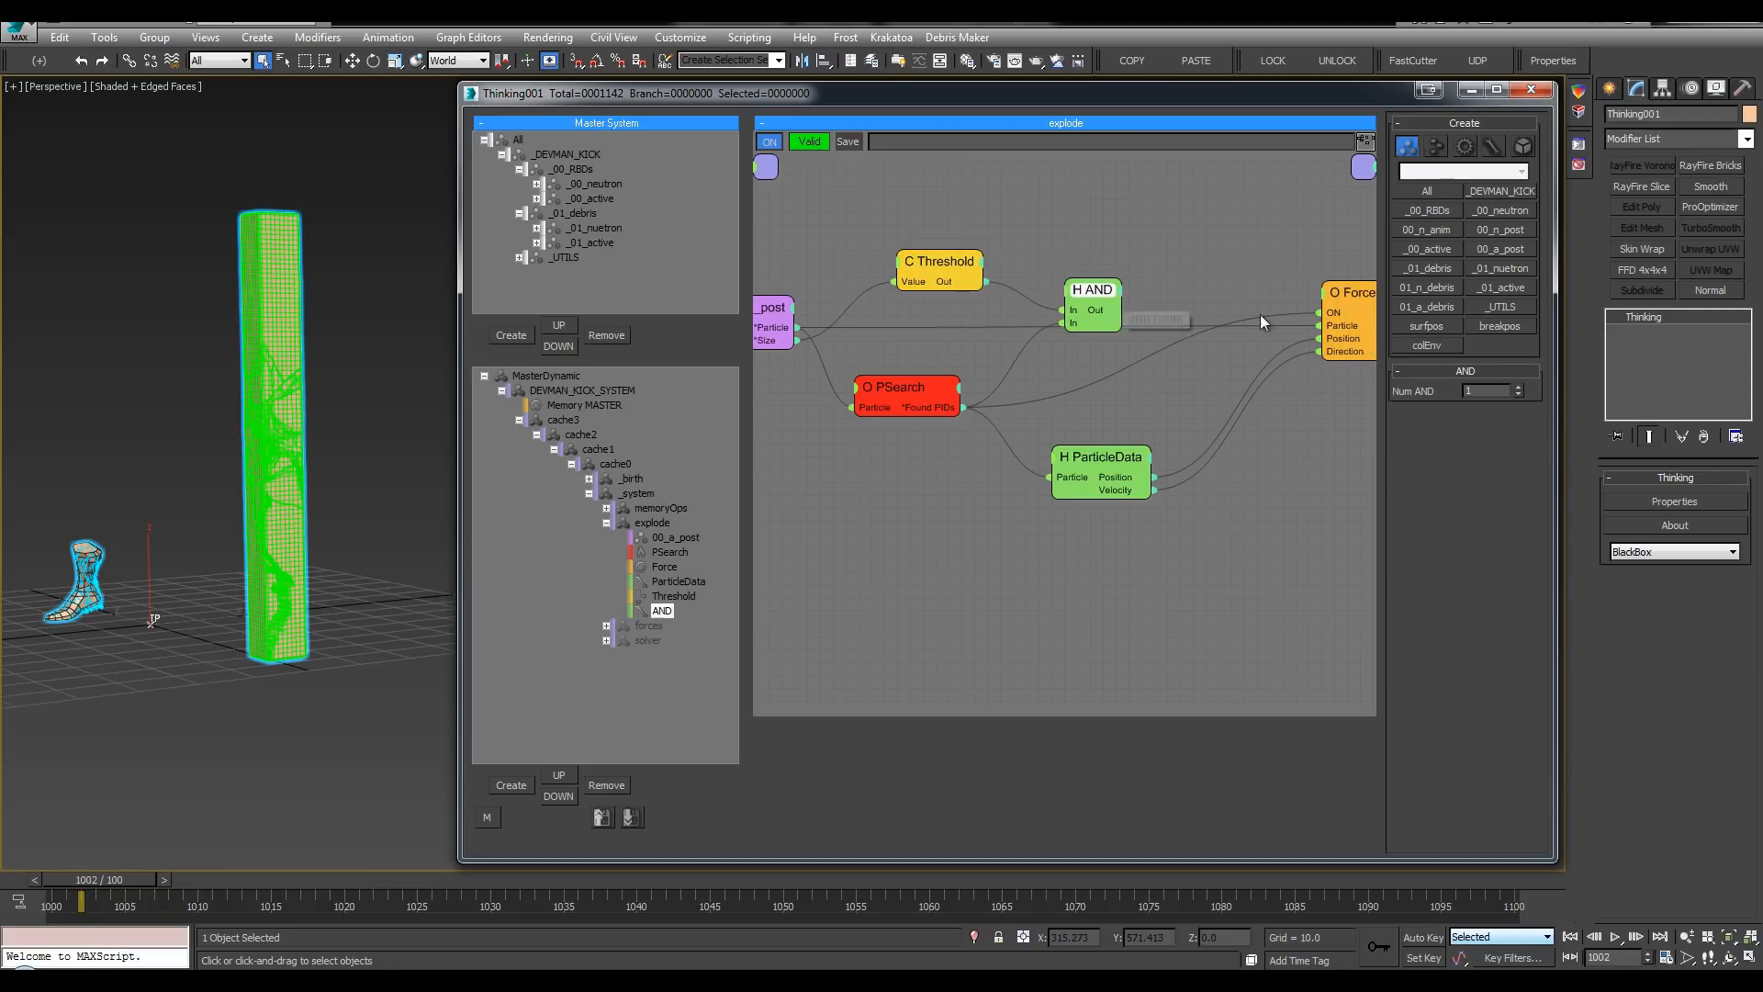
pyautogui.moveTo(1320, 314); pyautogui.dragTo(1099, 295)
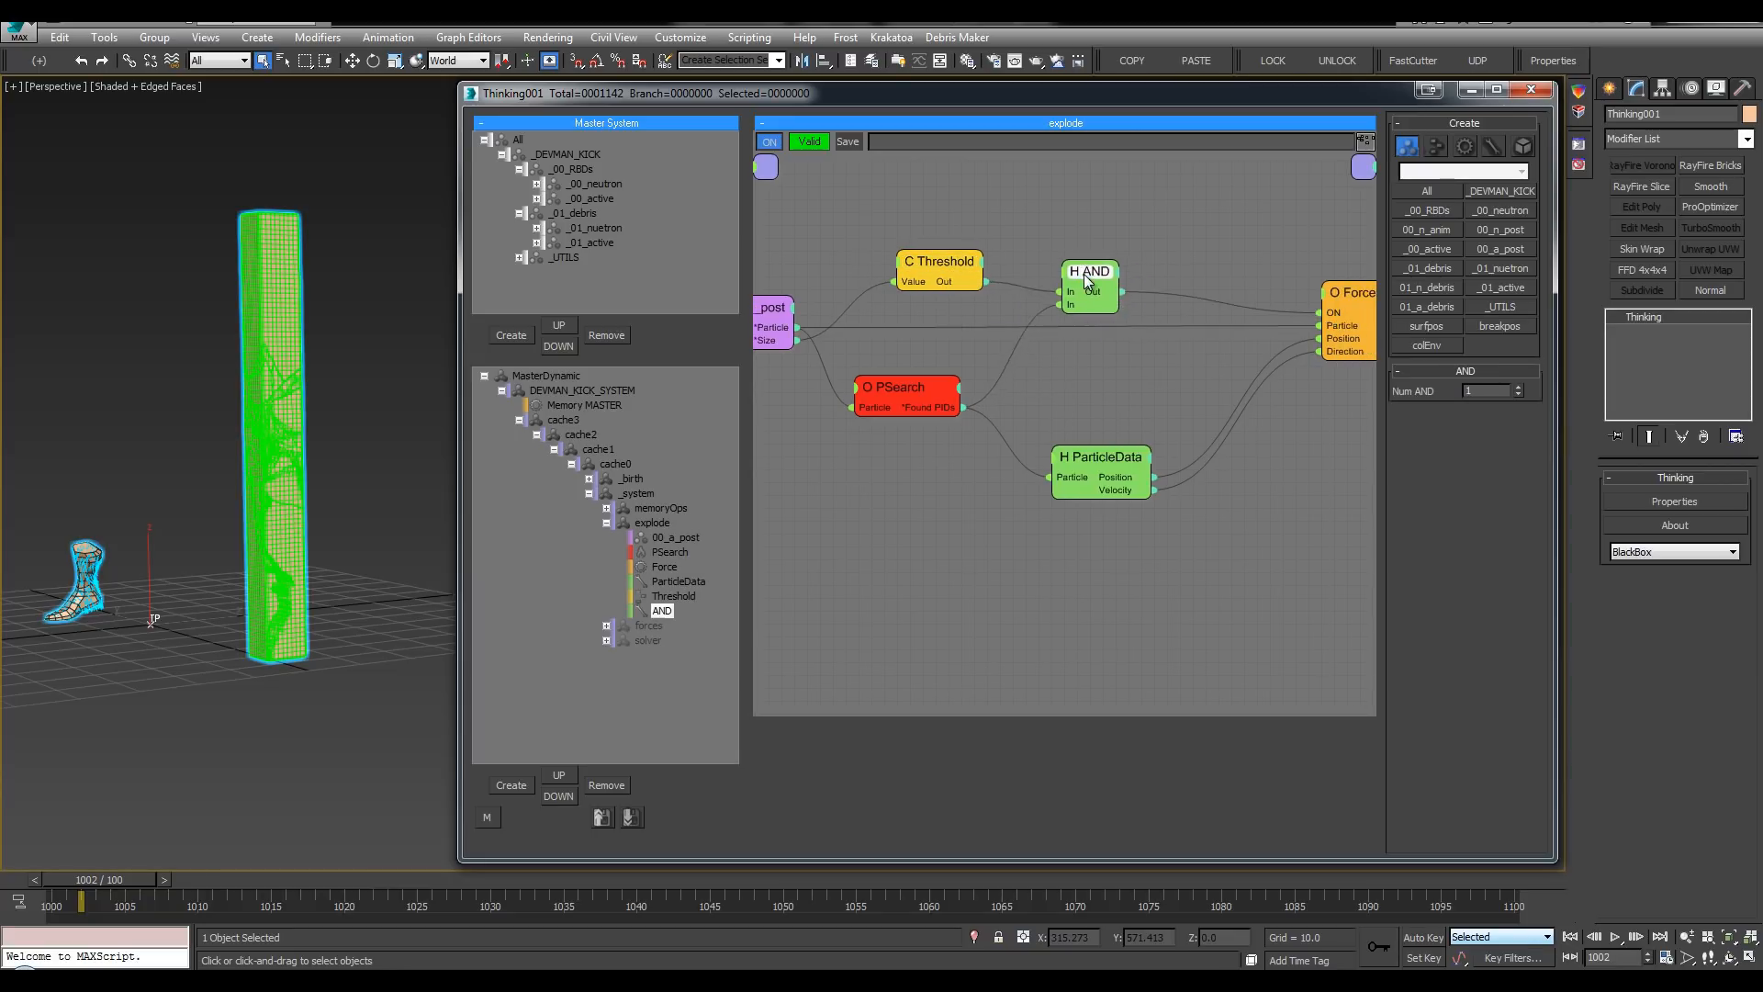
# Step: Play the kick simulation in a maximized Top view to check how the fragments spread, and rewind to frame 1000
pyautogui.scroll(-3, 361, 492)
pyautogui.keyDown('alt'); pyautogui.moveTo(361, 493); pyautogui.dragTo(321, 549, button='middle'); pyautogui.keyUp('alt')
pyautogui.hotkey('alt', 'w')
pyautogui.middleClick(258, 269)
pyautogui.hotkey('alt', 'w')
pyautogui.moveTo(258, 268); pyautogui.dragTo(35, 240, button='middle')
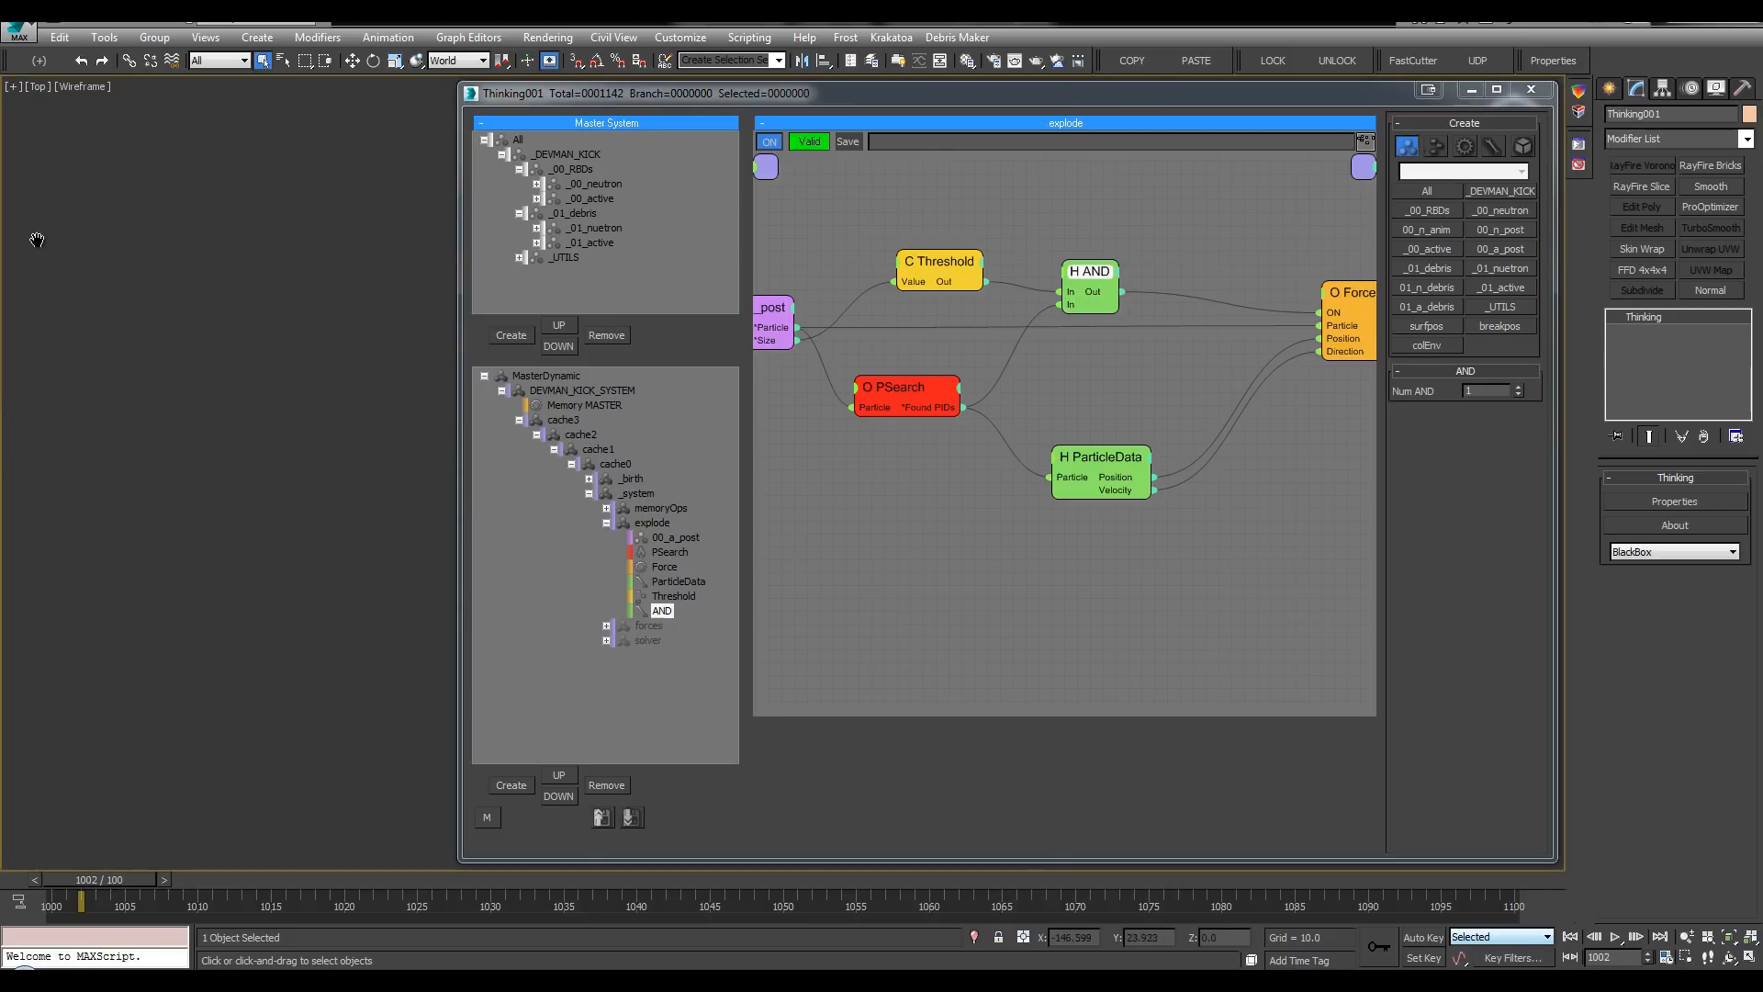
pyautogui.scroll(-2, 165, 355)
pyautogui.moveTo(413, 294); pyautogui.dragTo(328, 281, button='middle')
pyautogui.click(367, 555)
pyautogui.press('/')
pyautogui.moveTo(315, 588); pyautogui.dragTo(177, 578, button='middle')
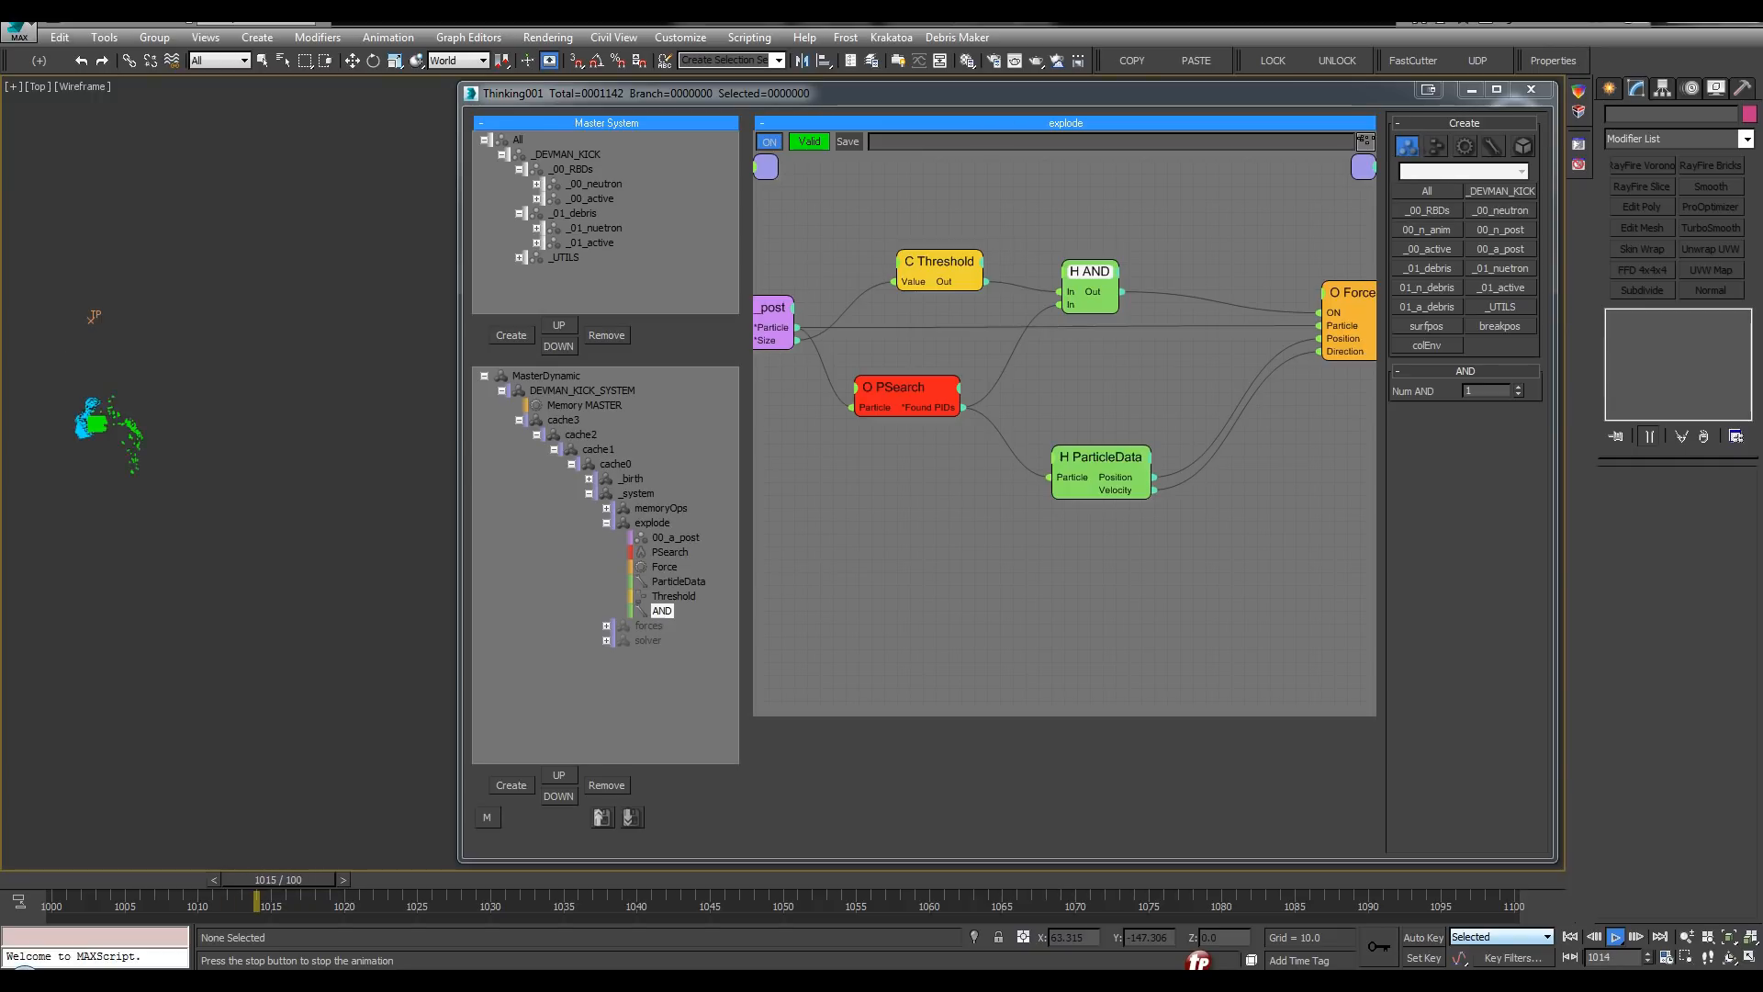
pyautogui.click(1616, 937)
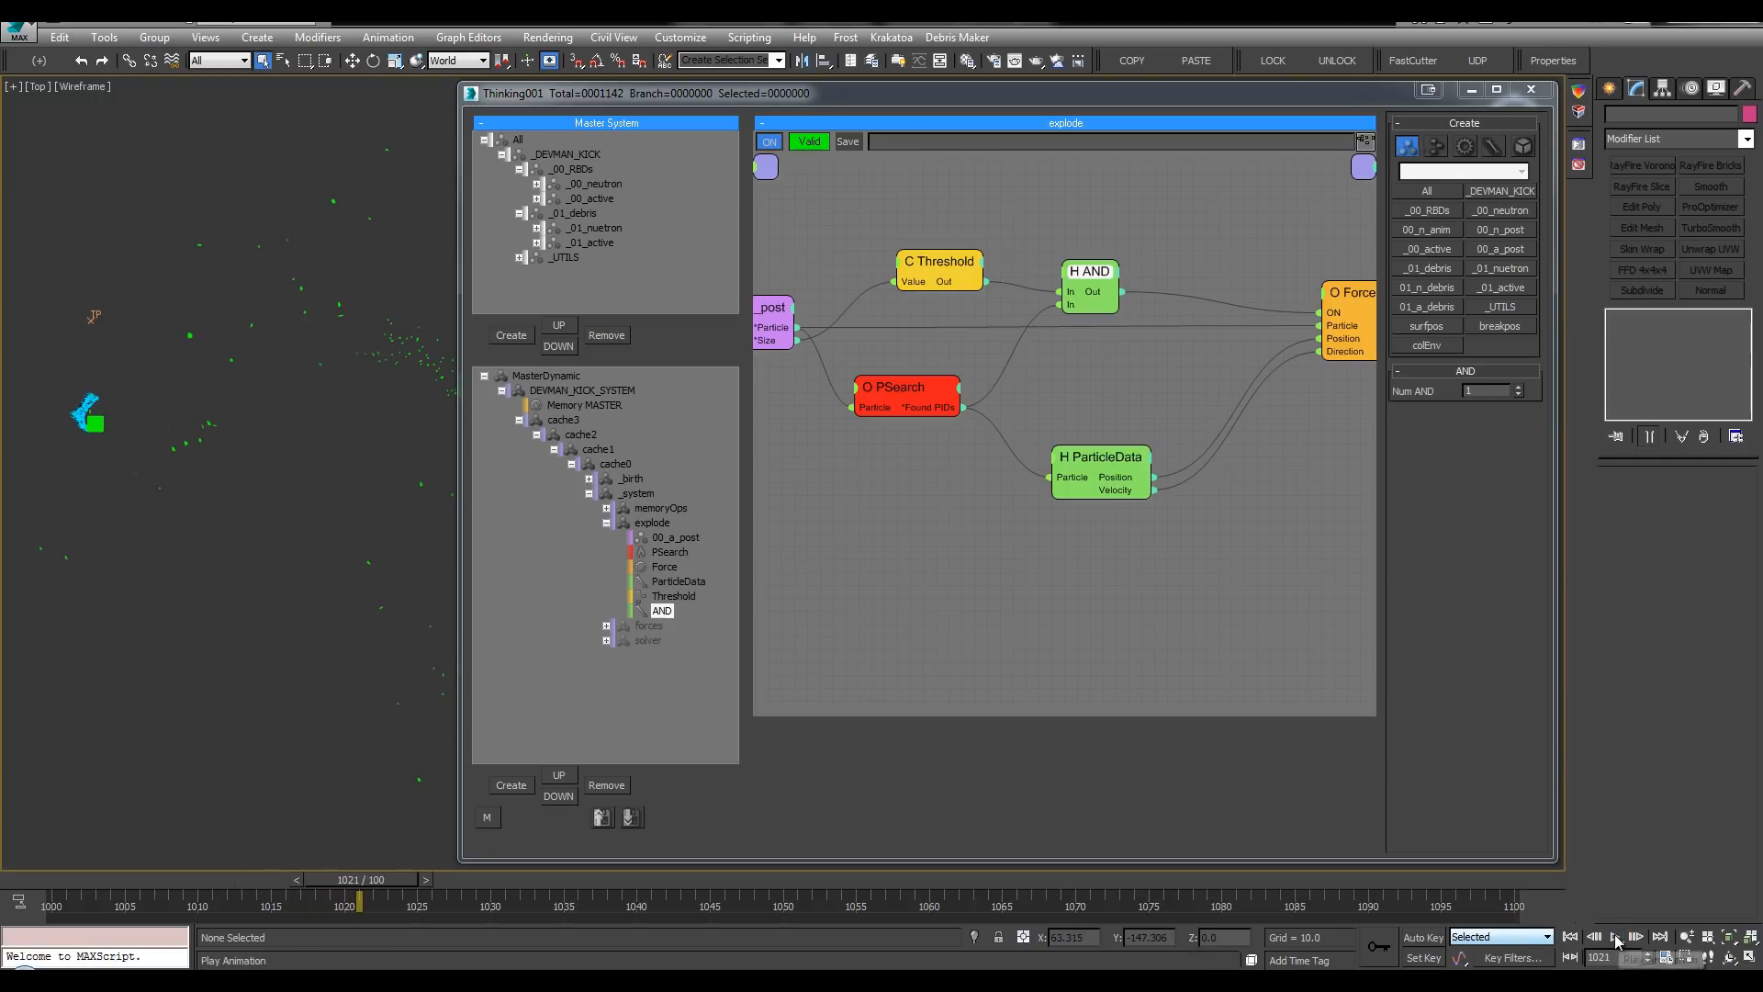
pyautogui.click(1570, 937)
# Step: Restore the maximized Perspective view of the grid and save the scene
pyautogui.hotkey('alt', 'w')
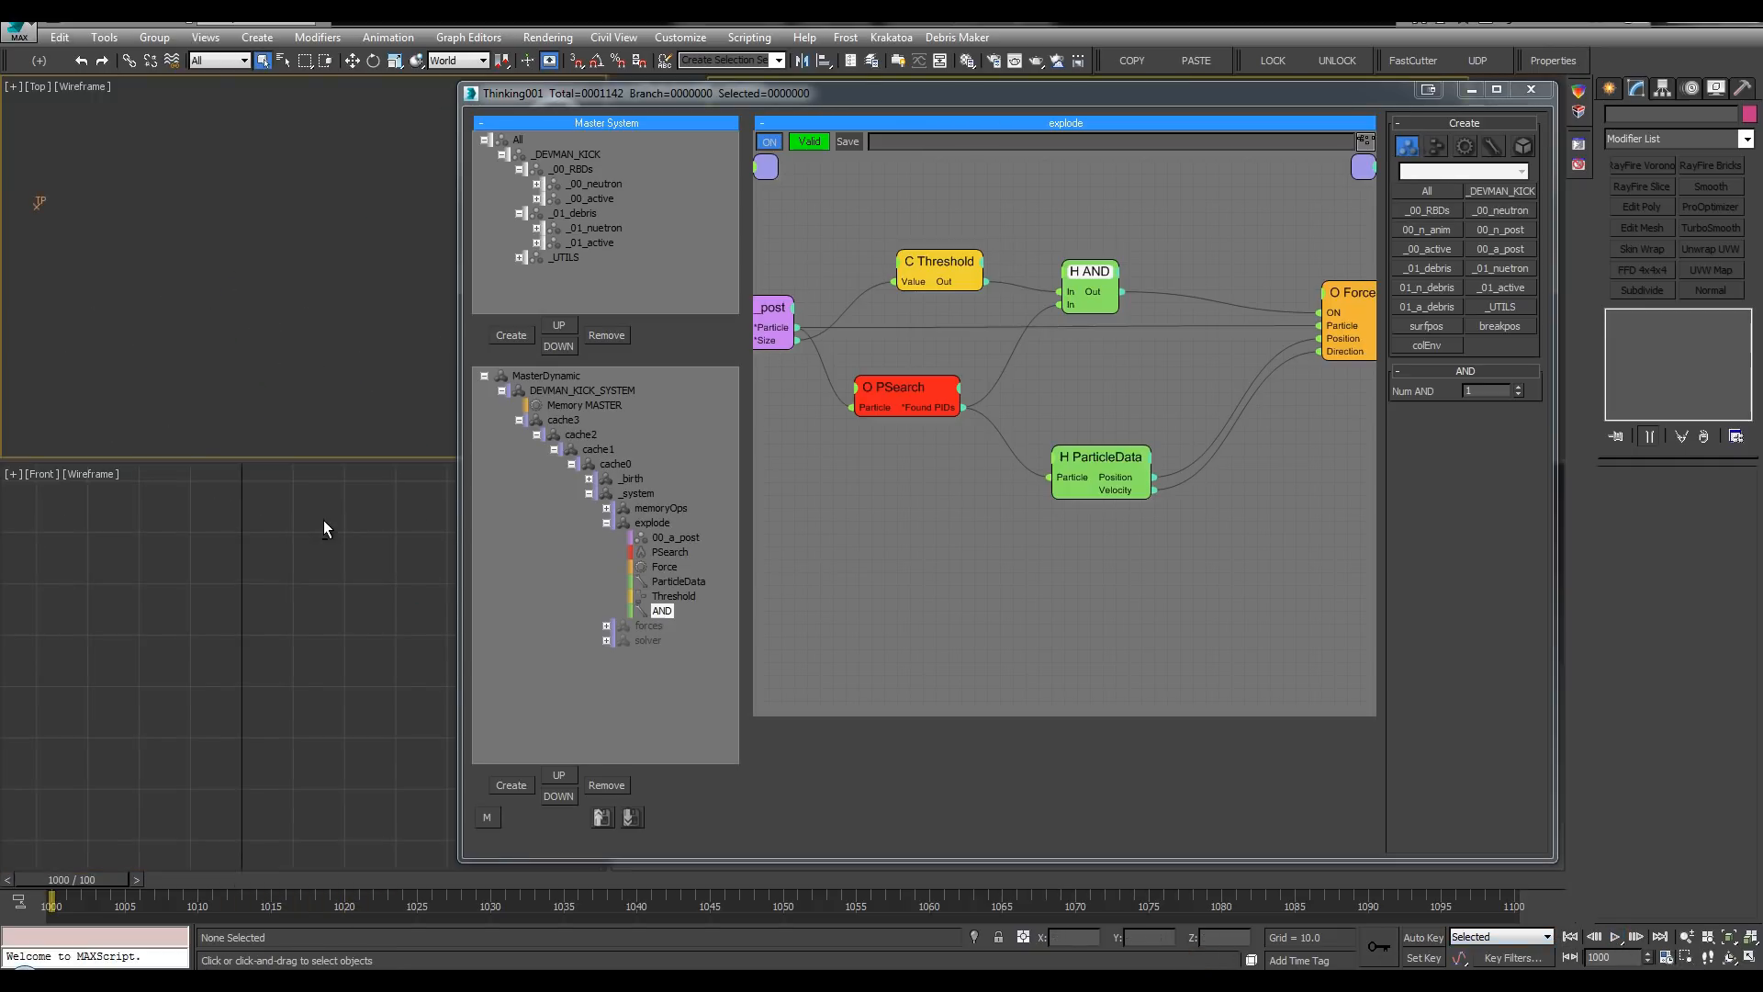
pyautogui.click(746, 866)
pyautogui.hotkey('alt', 'w')
pyautogui.scroll(-2, 216, 466)
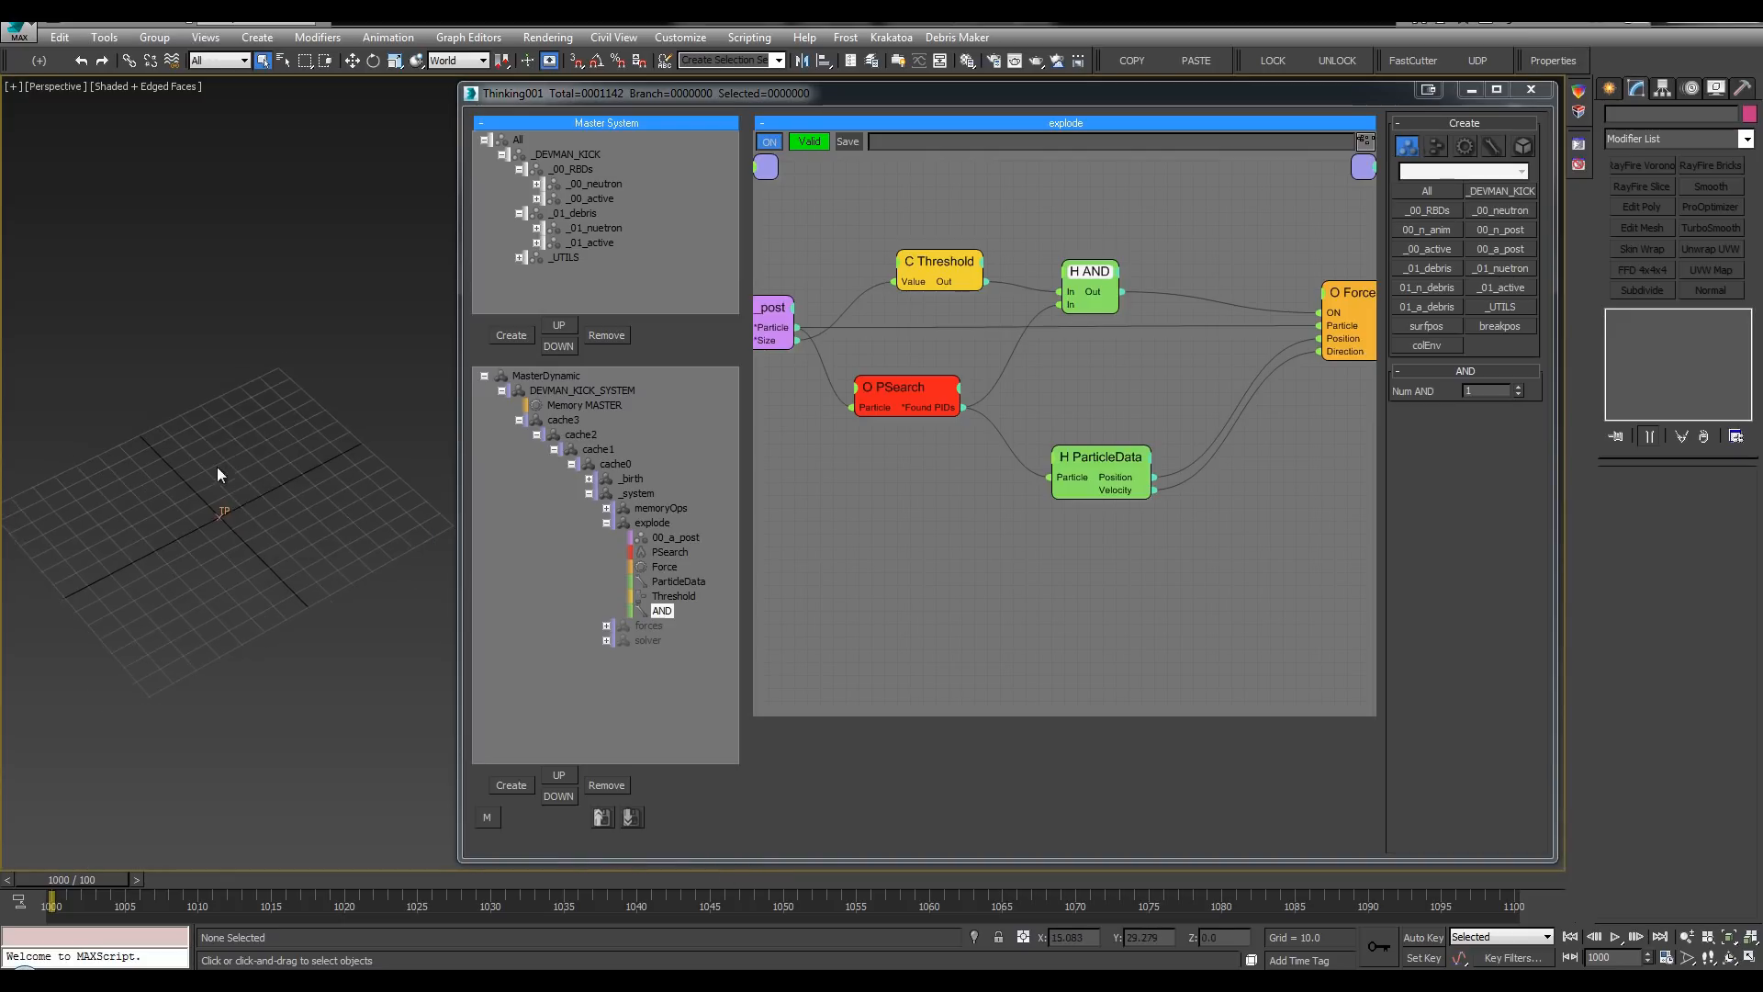
pyautogui.moveTo(217, 467); pyautogui.dragTo(275, 461, button='middle')
pyautogui.hotkey('ctrl', 's')
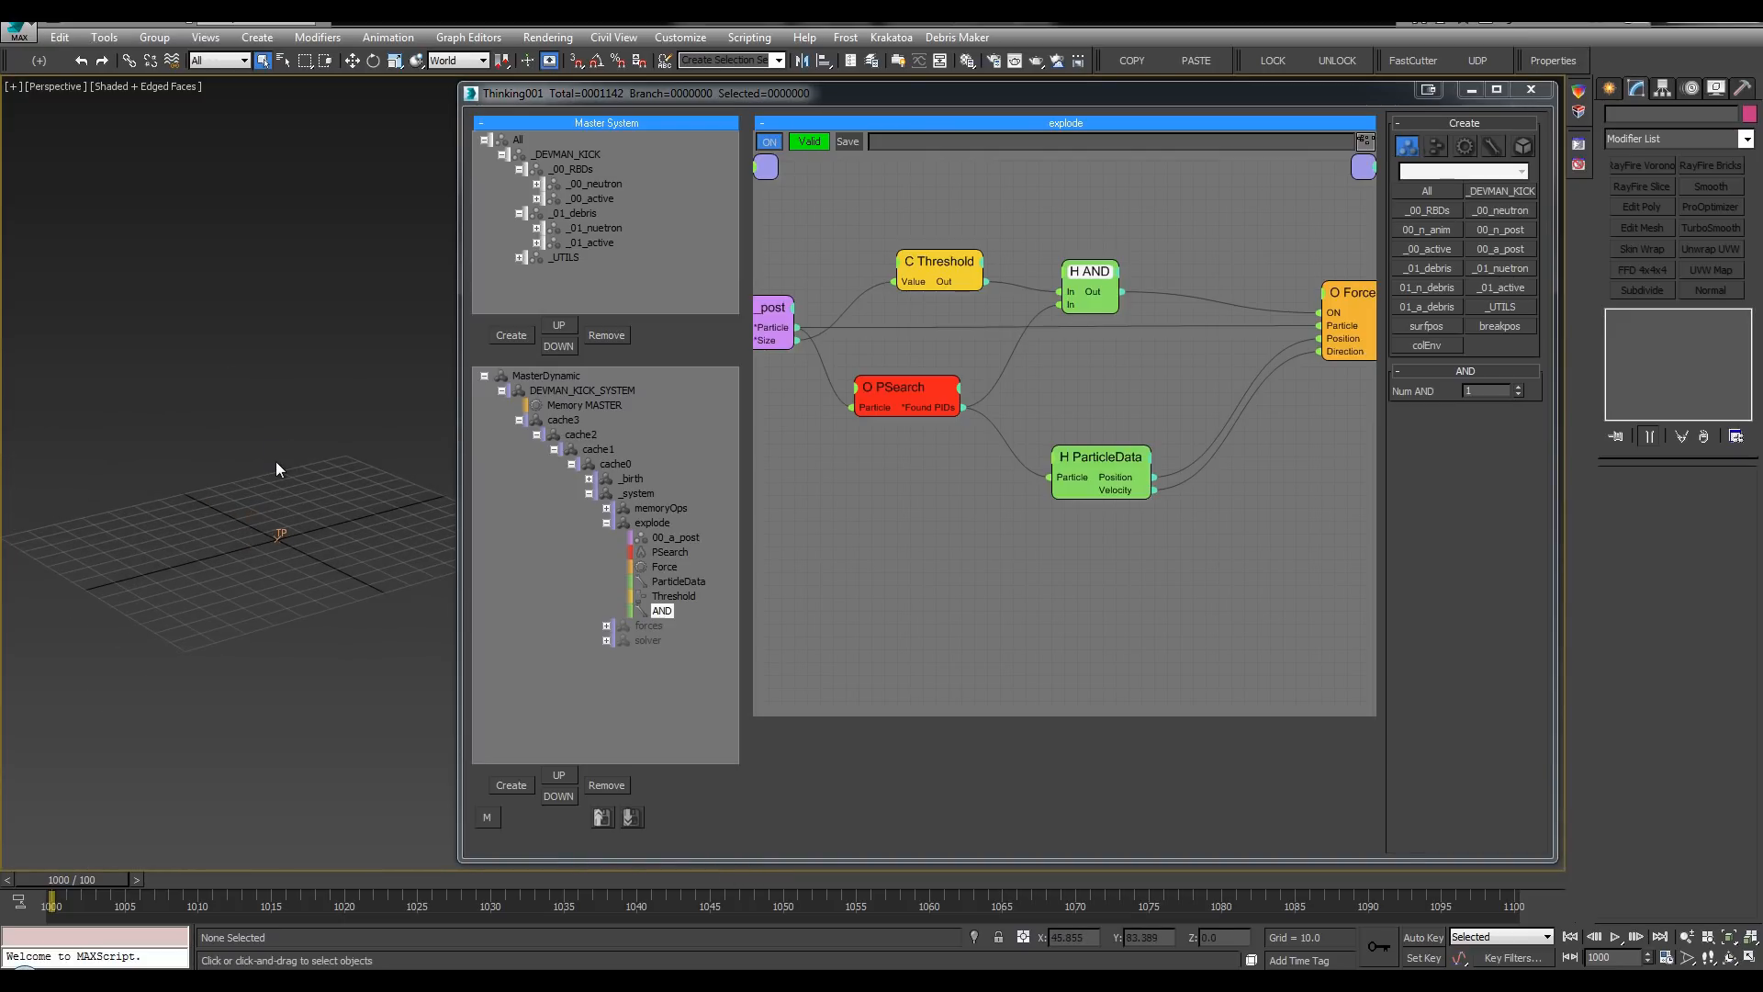
# Step: Make room in the explode graph and add an EggTimer helper between the AND and Force nodes
pyautogui.moveTo(1086, 479); pyautogui.dragTo(1081, 473)
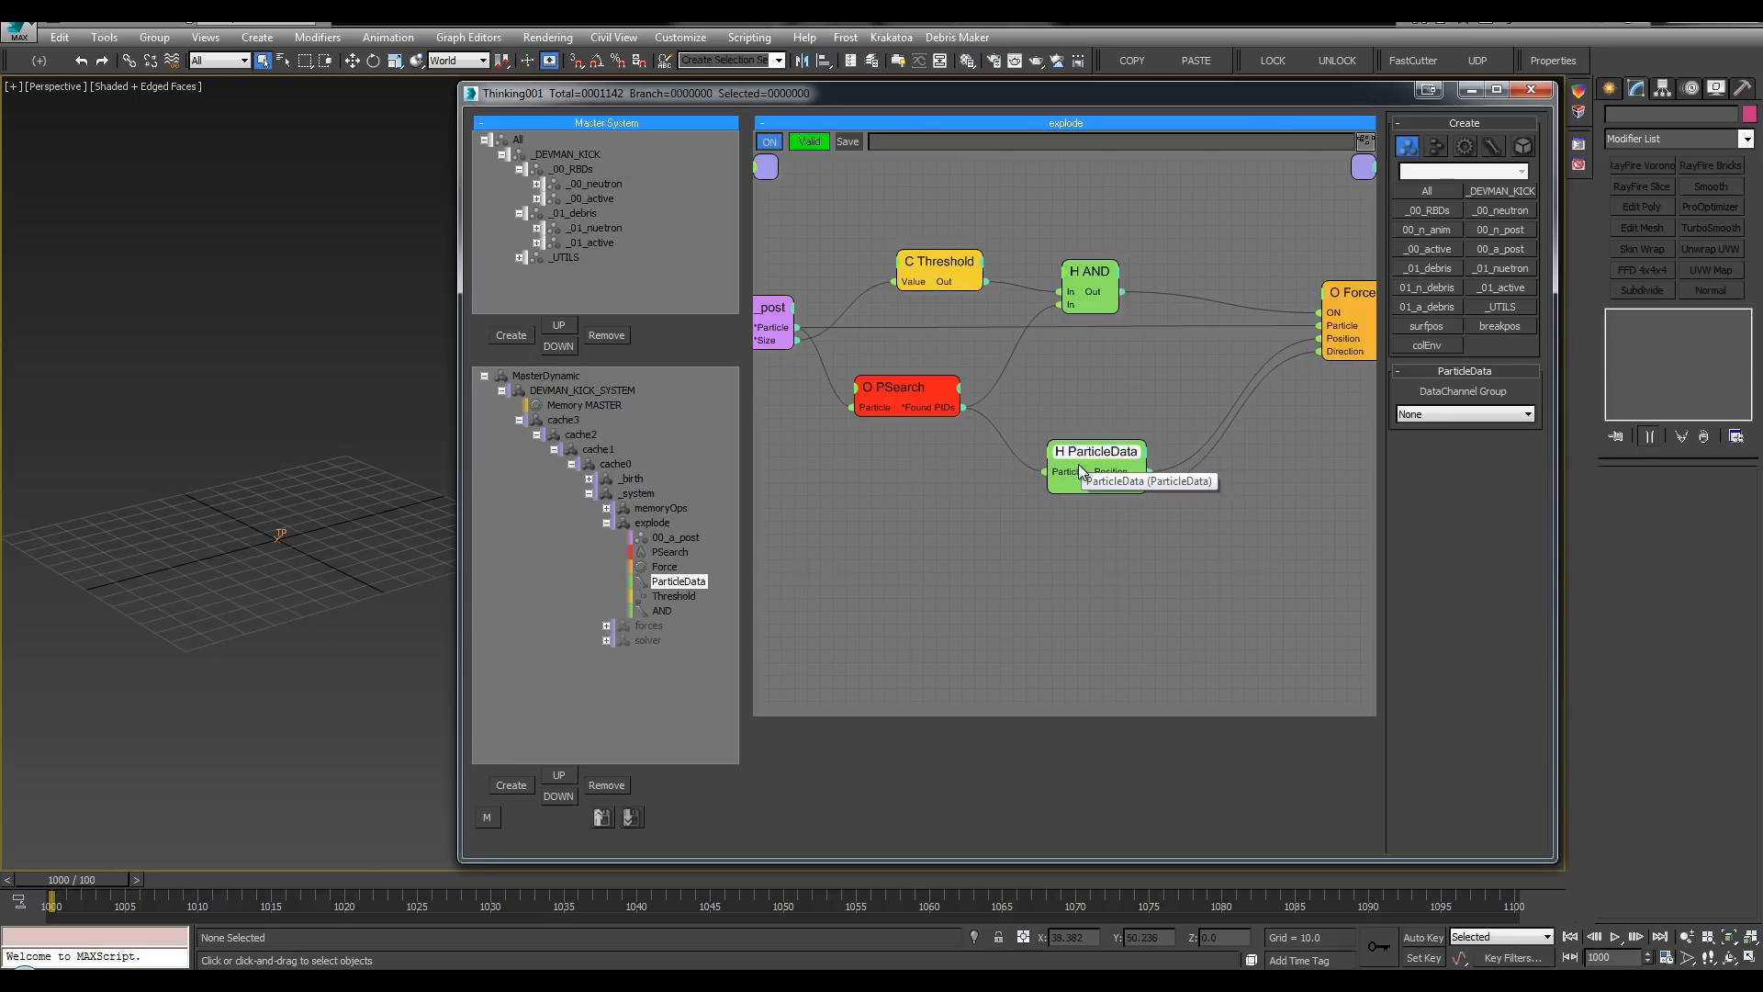
pyautogui.moveTo(1164, 360); pyautogui.dragTo(1131, 358, button='middle')
pyautogui.moveTo(1318, 301); pyautogui.dragTo(1324, 331)
pyautogui.moveTo(1255, 264); pyautogui.dragTo(1243, 254, button='middle')
pyautogui.moveTo(1038, 263); pyautogui.dragTo(1015, 268)
pyautogui.click(1135, 232)
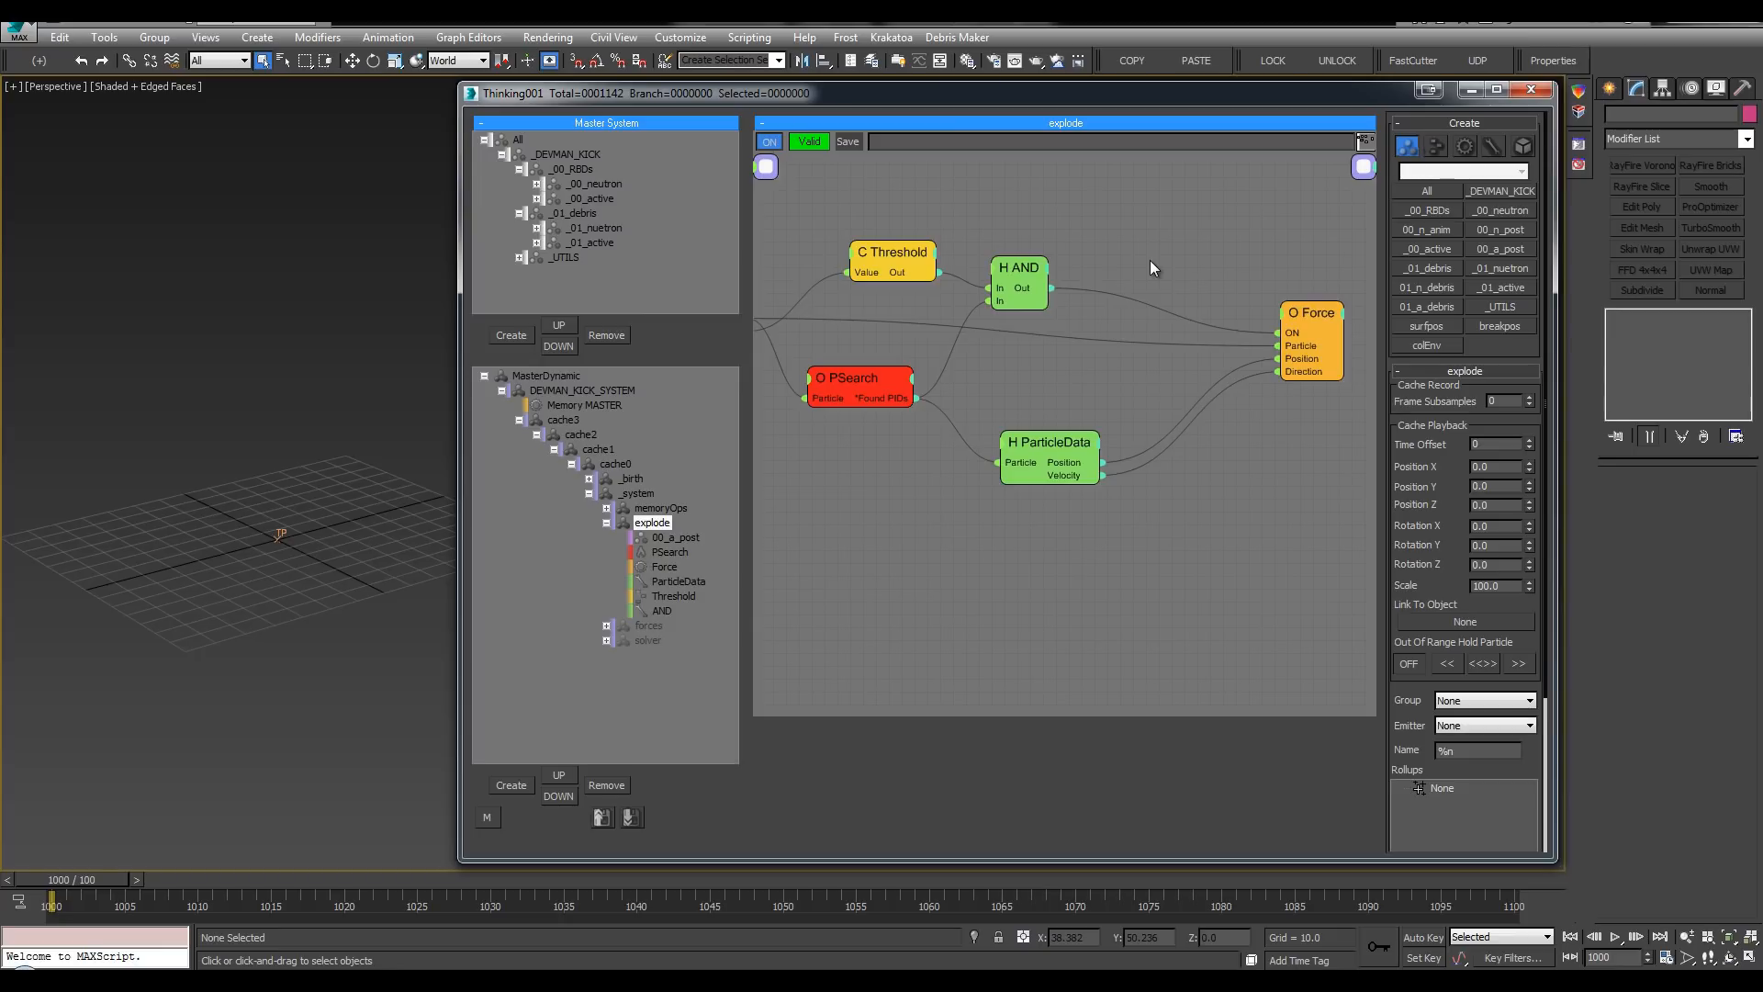
pyautogui.rightClick(1150, 260)
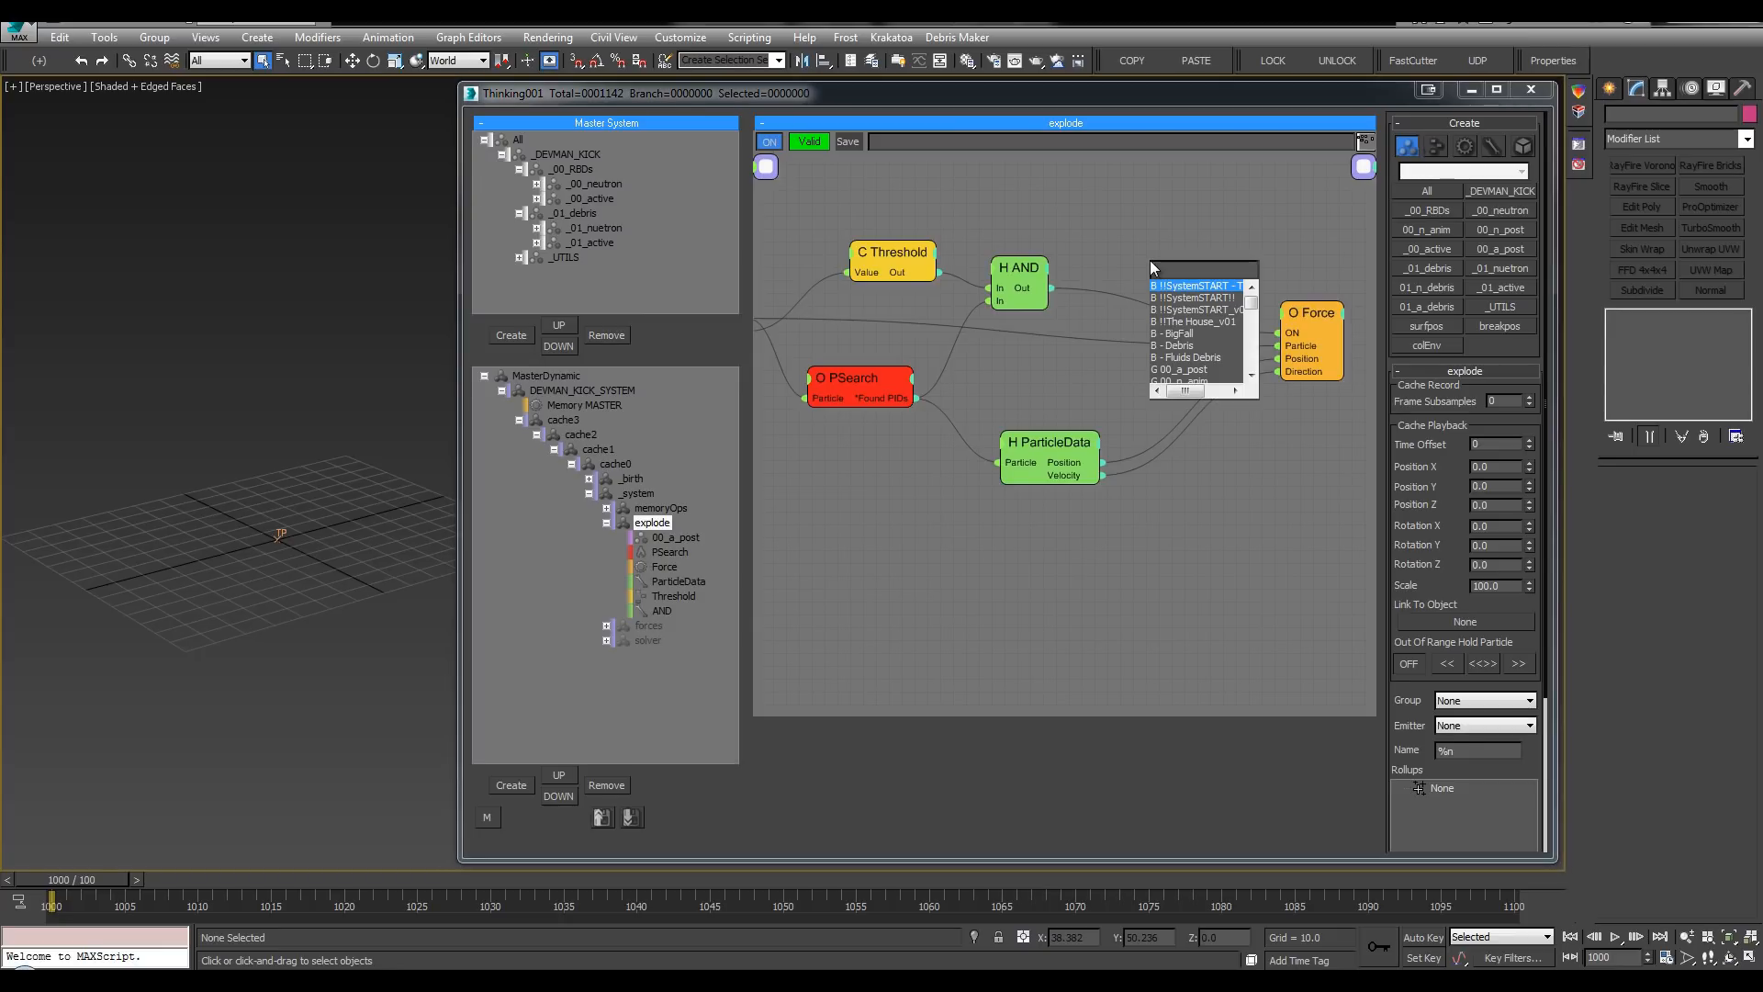
pyautogui.click(1171, 284)
pyautogui.moveTo(1214, 276); pyautogui.dragTo(1165, 298)
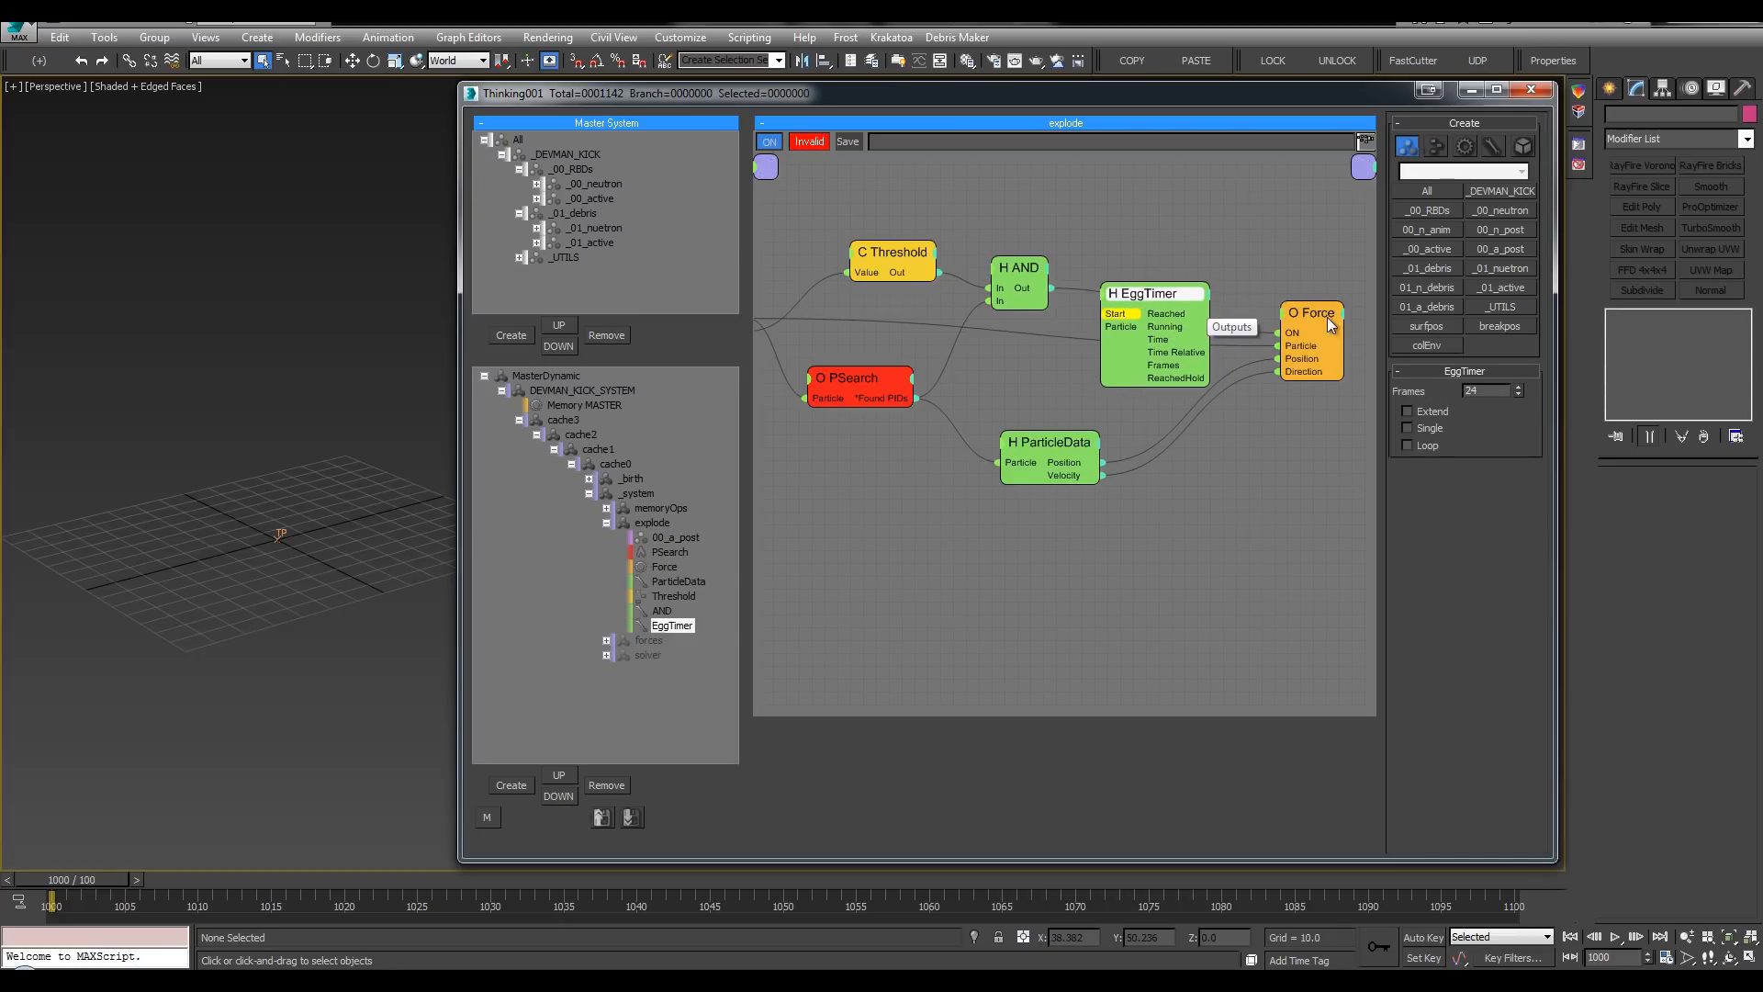
# Step: Reposition the Force node and connect the EggTimer's Running output to the Force's ON input
pyautogui.moveTo(1311, 312); pyautogui.dragTo(1327, 336)
pyautogui.moveTo(1224, 353); pyautogui.dragTo(1294, 357)
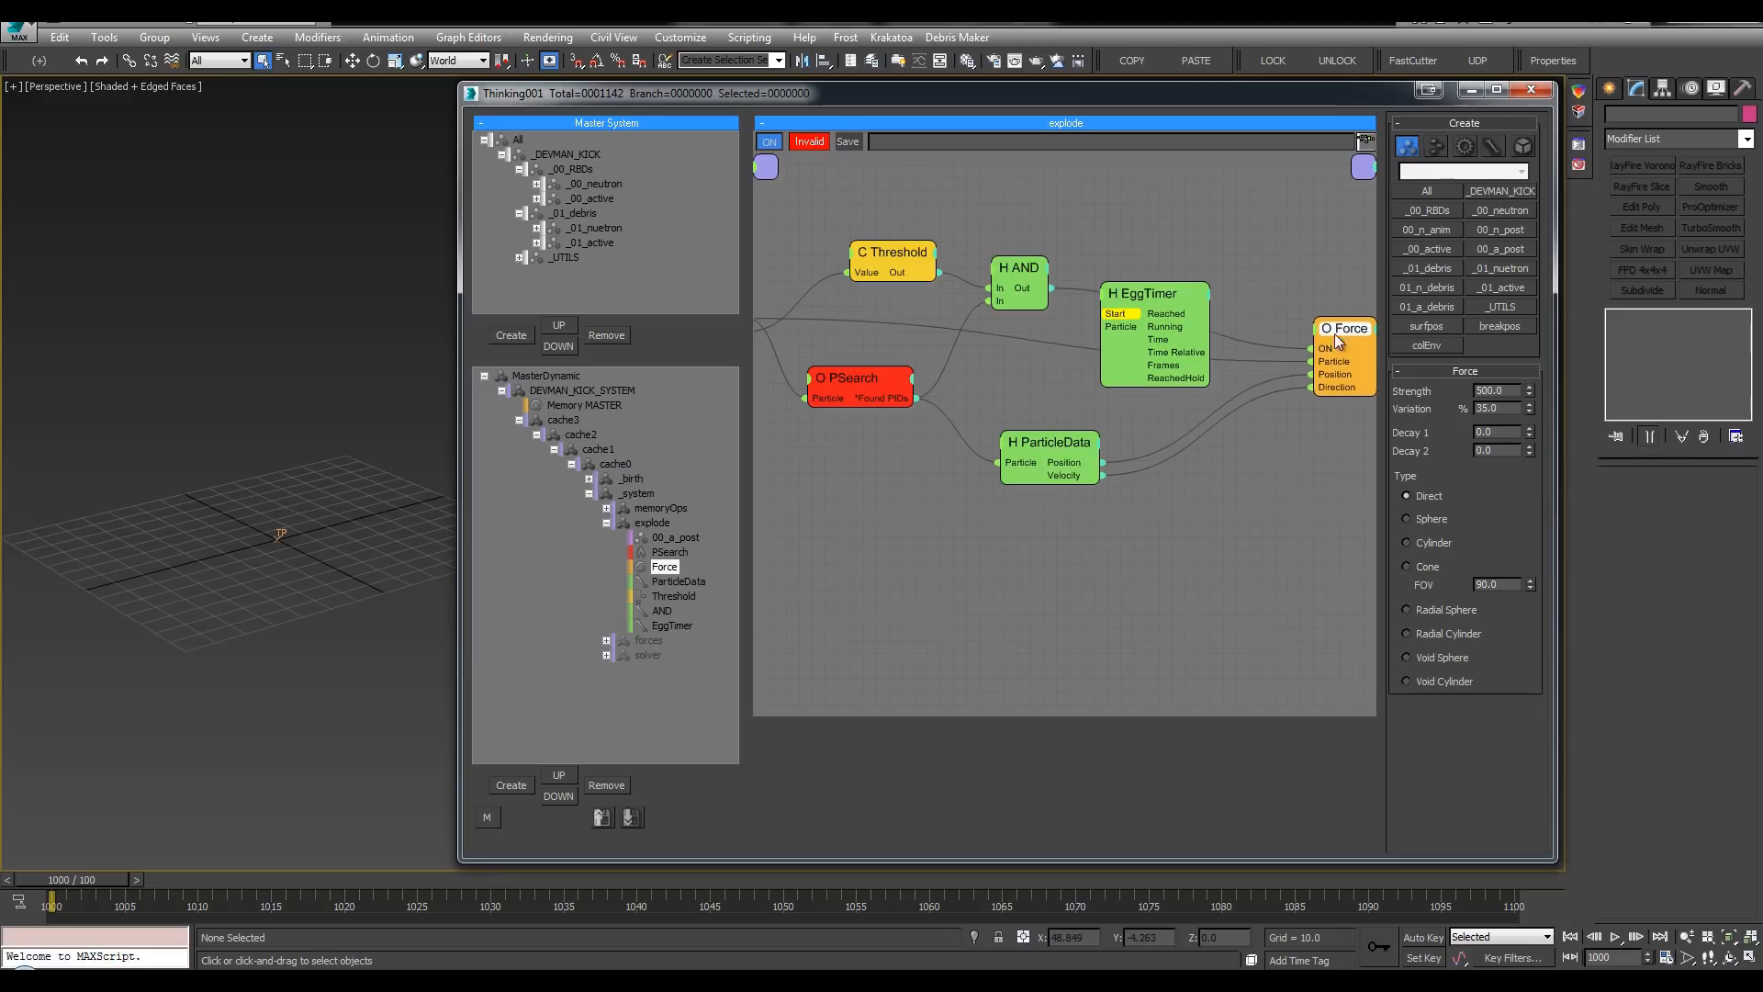
pyautogui.moveTo(1336, 333); pyautogui.dragTo(1318, 362)
pyautogui.moveTo(1322, 368); pyautogui.dragTo(1331, 366)
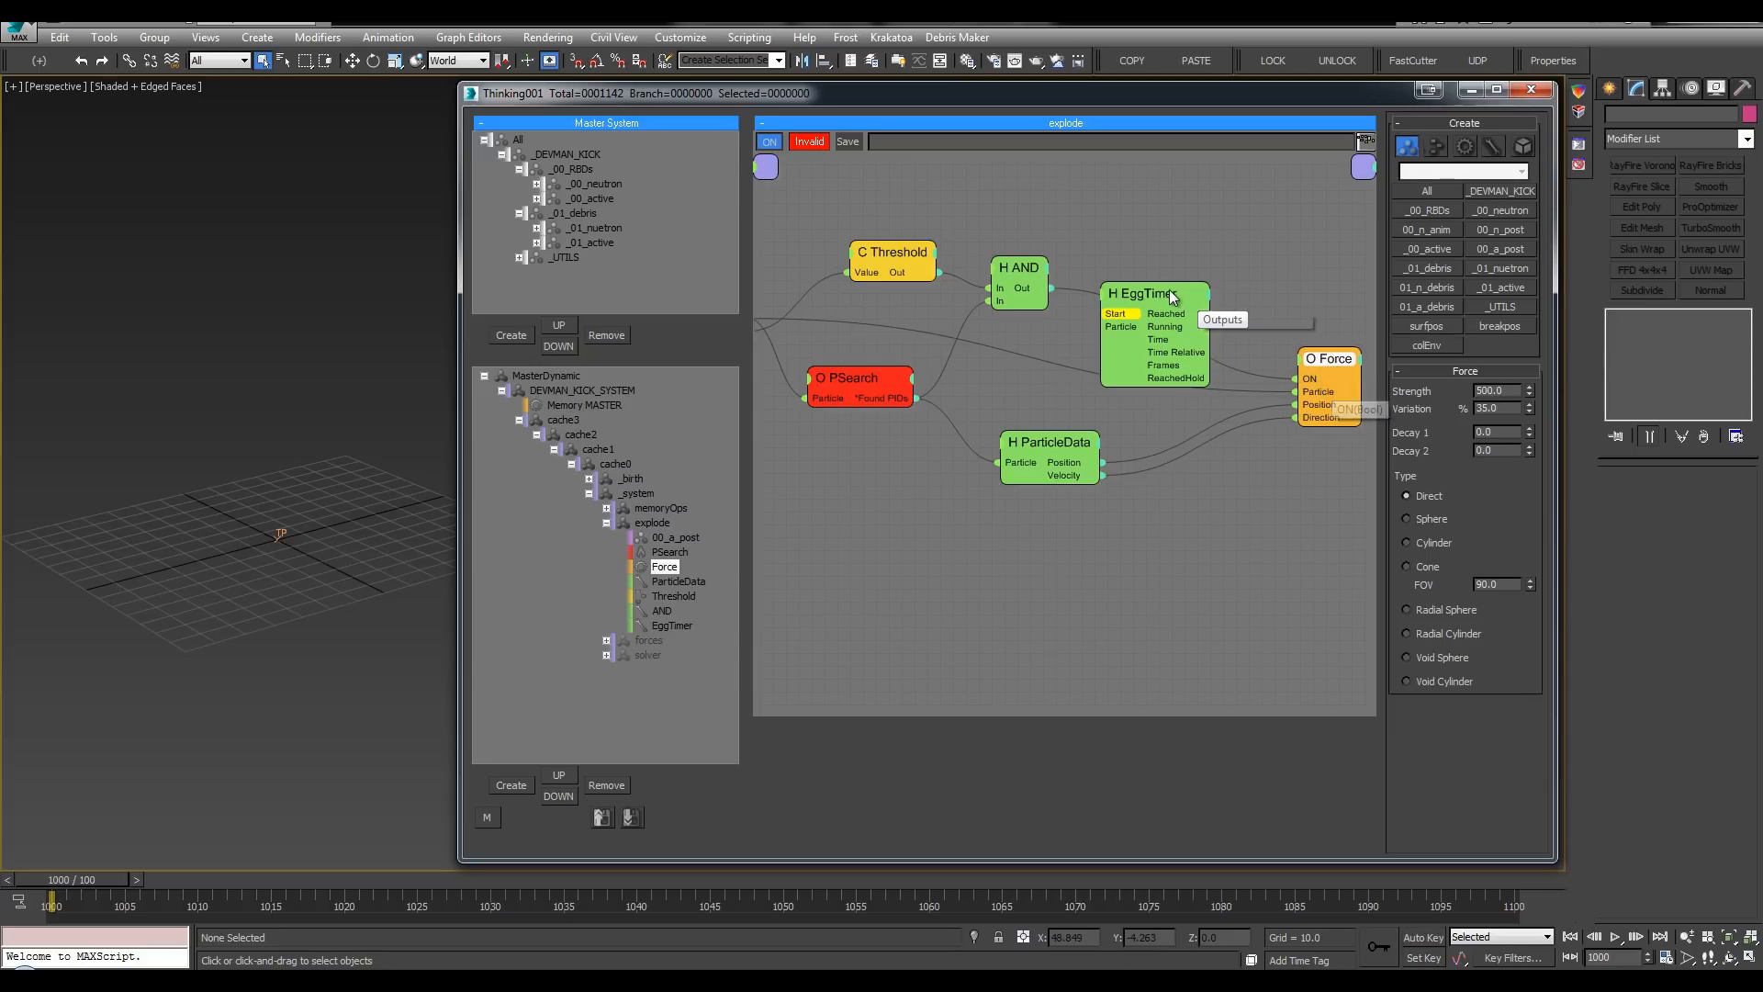
pyautogui.moveTo(1159, 294); pyautogui.dragTo(1295, 379)
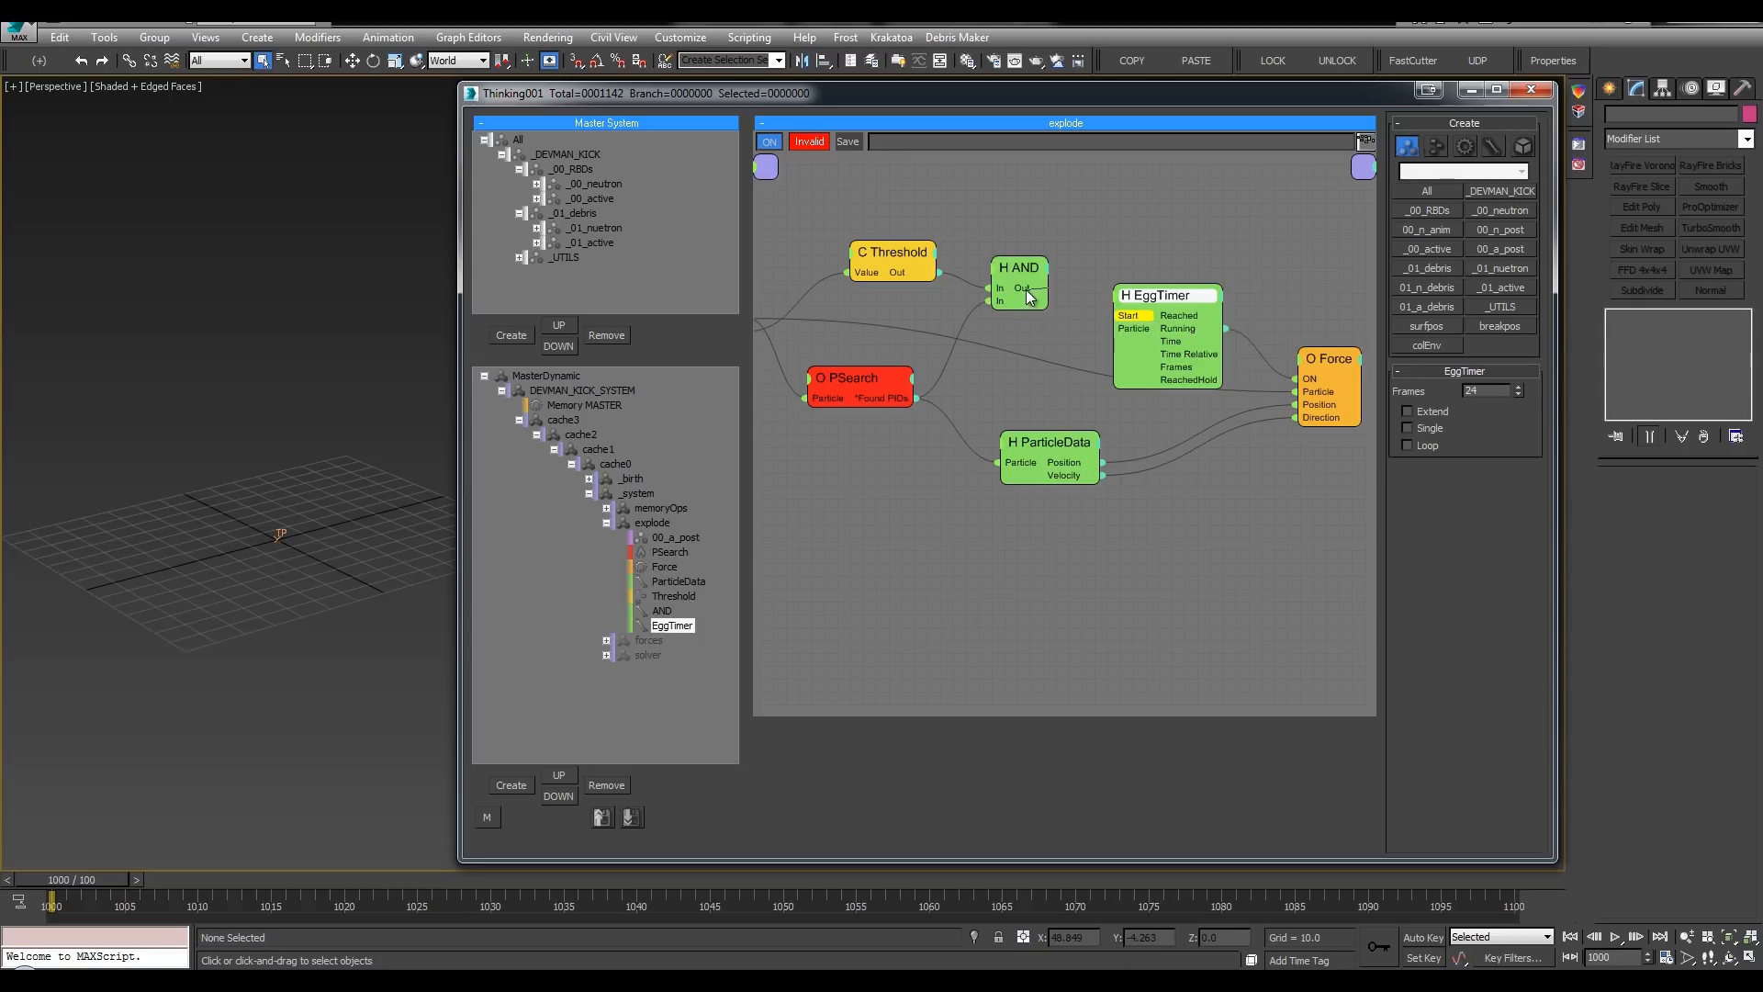
# Step: Connect the AND Out to the EggTimer's Start input and the 00_a_post Particle output to its Particle input
pyautogui.moveTo(1051, 289); pyautogui.dragTo(1110, 316)
pyautogui.moveTo(1111, 338); pyautogui.dragTo(1191, 344, button='middle')
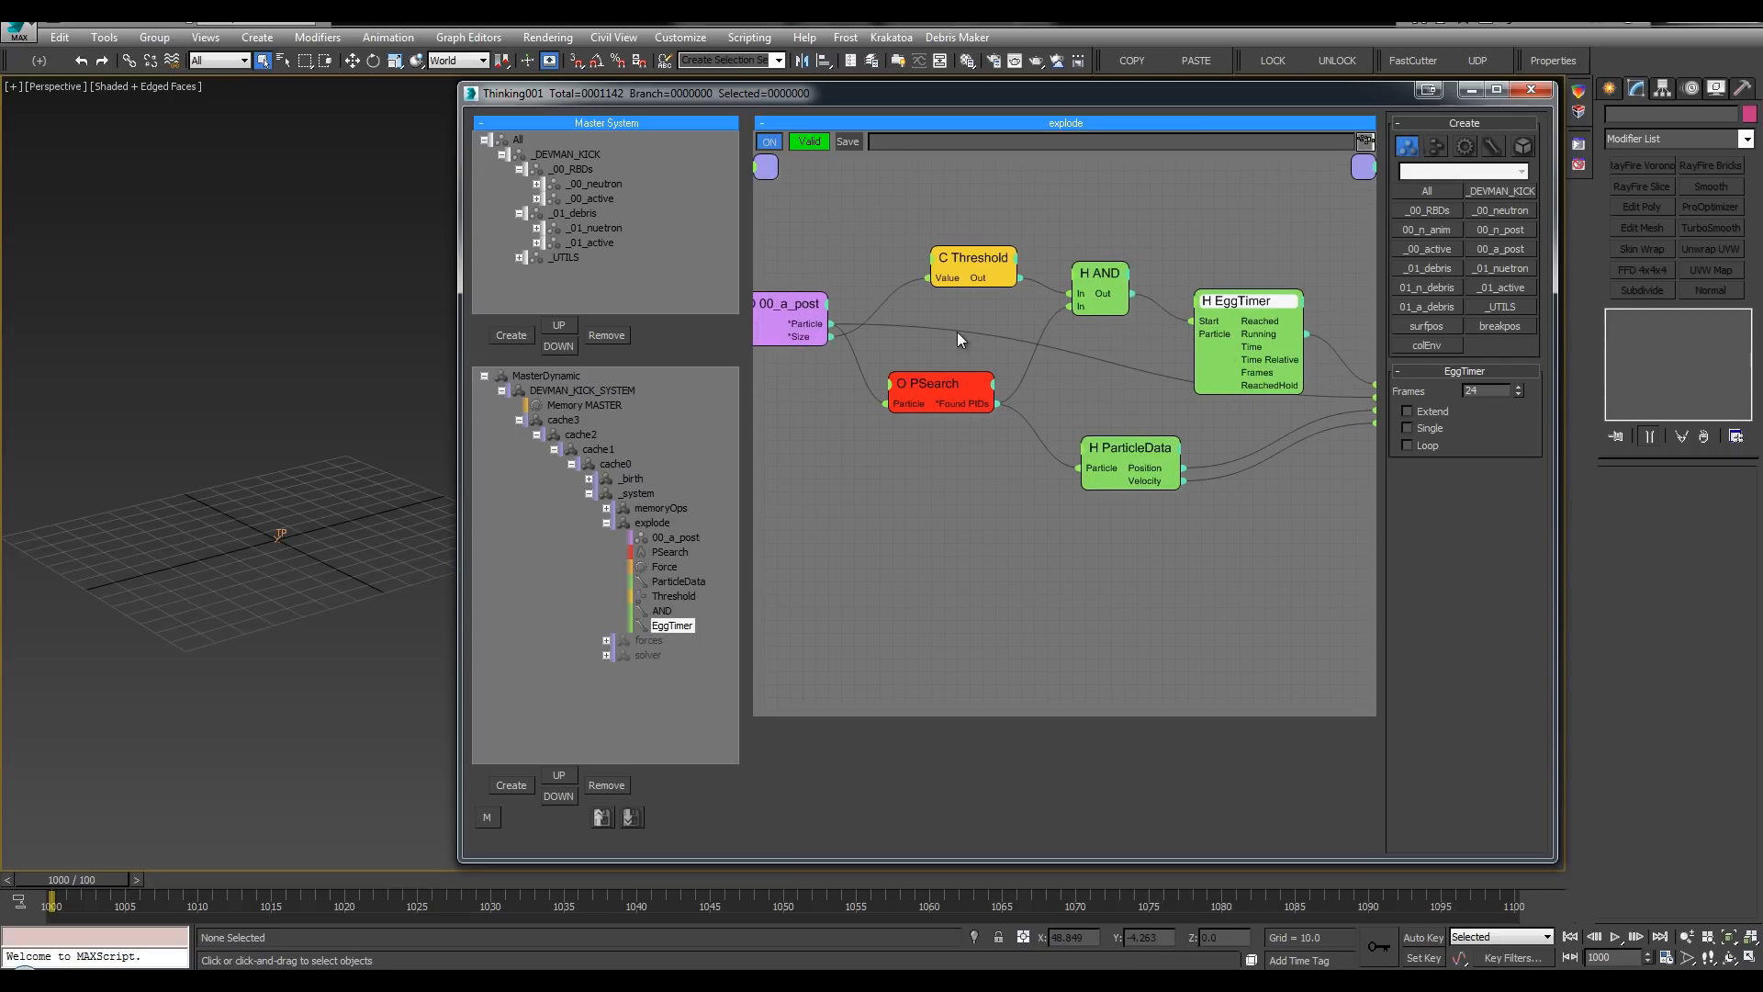
pyautogui.moveTo(831, 324); pyautogui.dragTo(1193, 335)
pyautogui.moveTo(1277, 268); pyautogui.dragTo(1104, 252, button='middle')
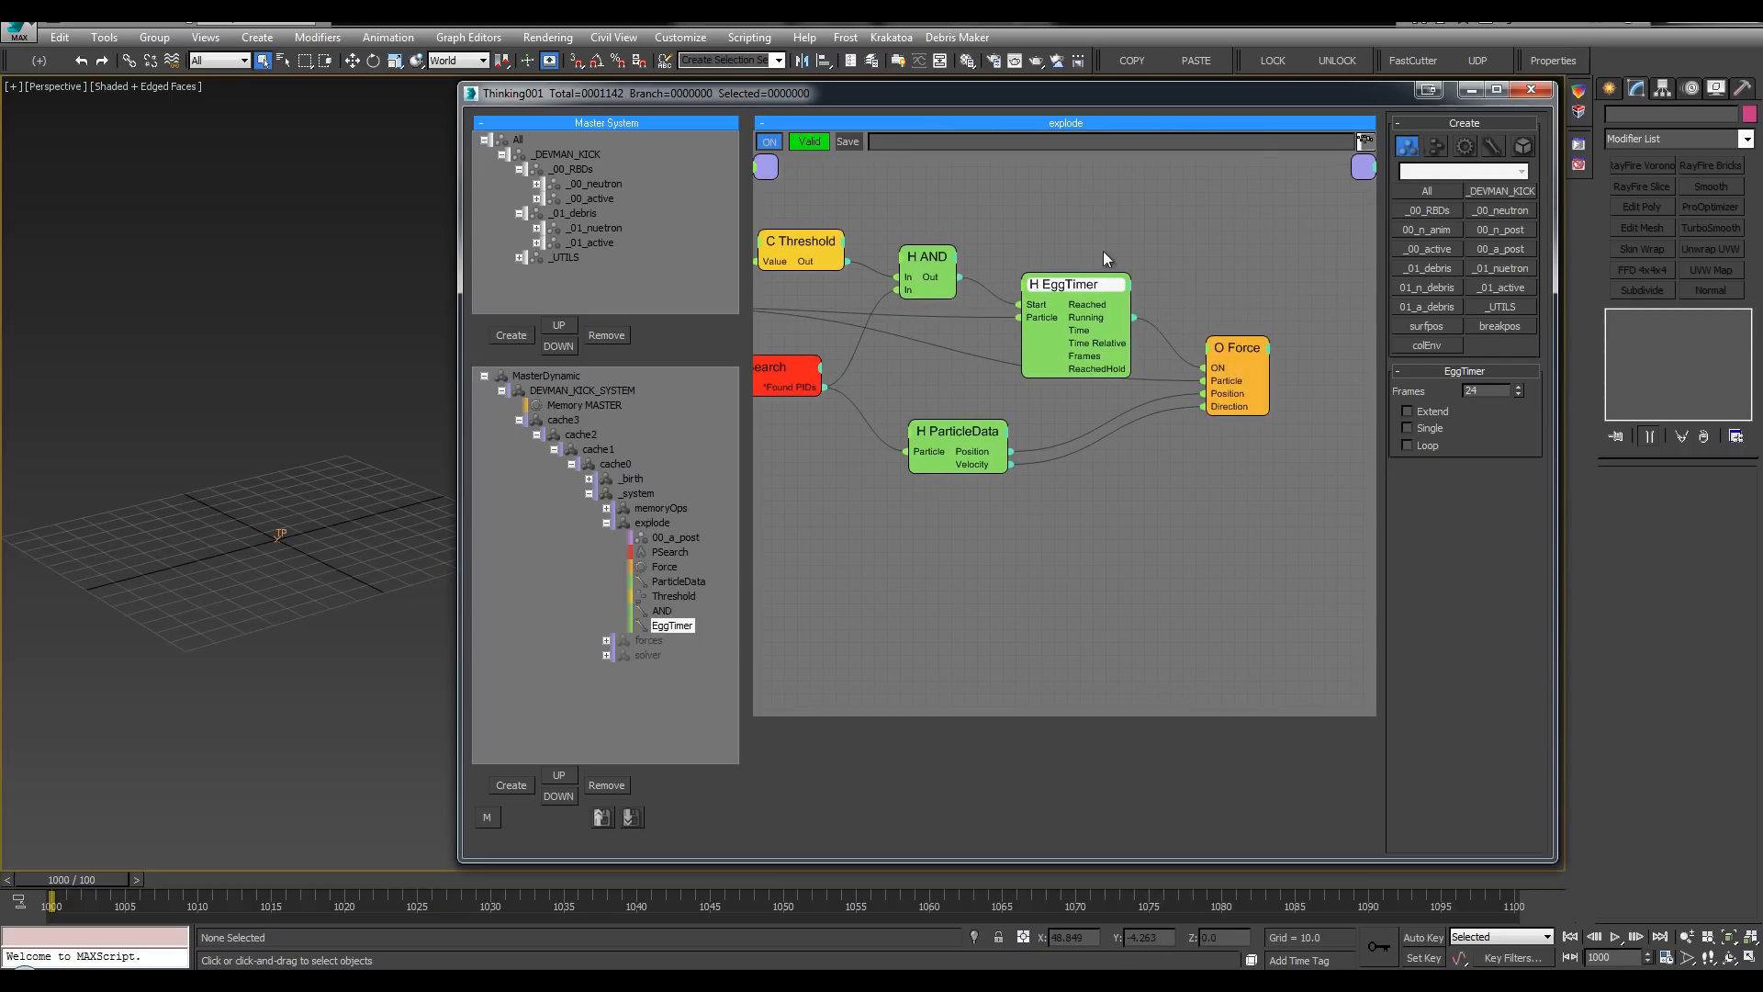
# Step: Hide the EggTimer's unused outputs, set its Frames to 1 and enable Single
pyautogui.doubleClick(1068, 283)
pyautogui.doubleClick(1062, 282)
pyautogui.moveTo(1061, 282); pyautogui.dragTo(1042, 293)
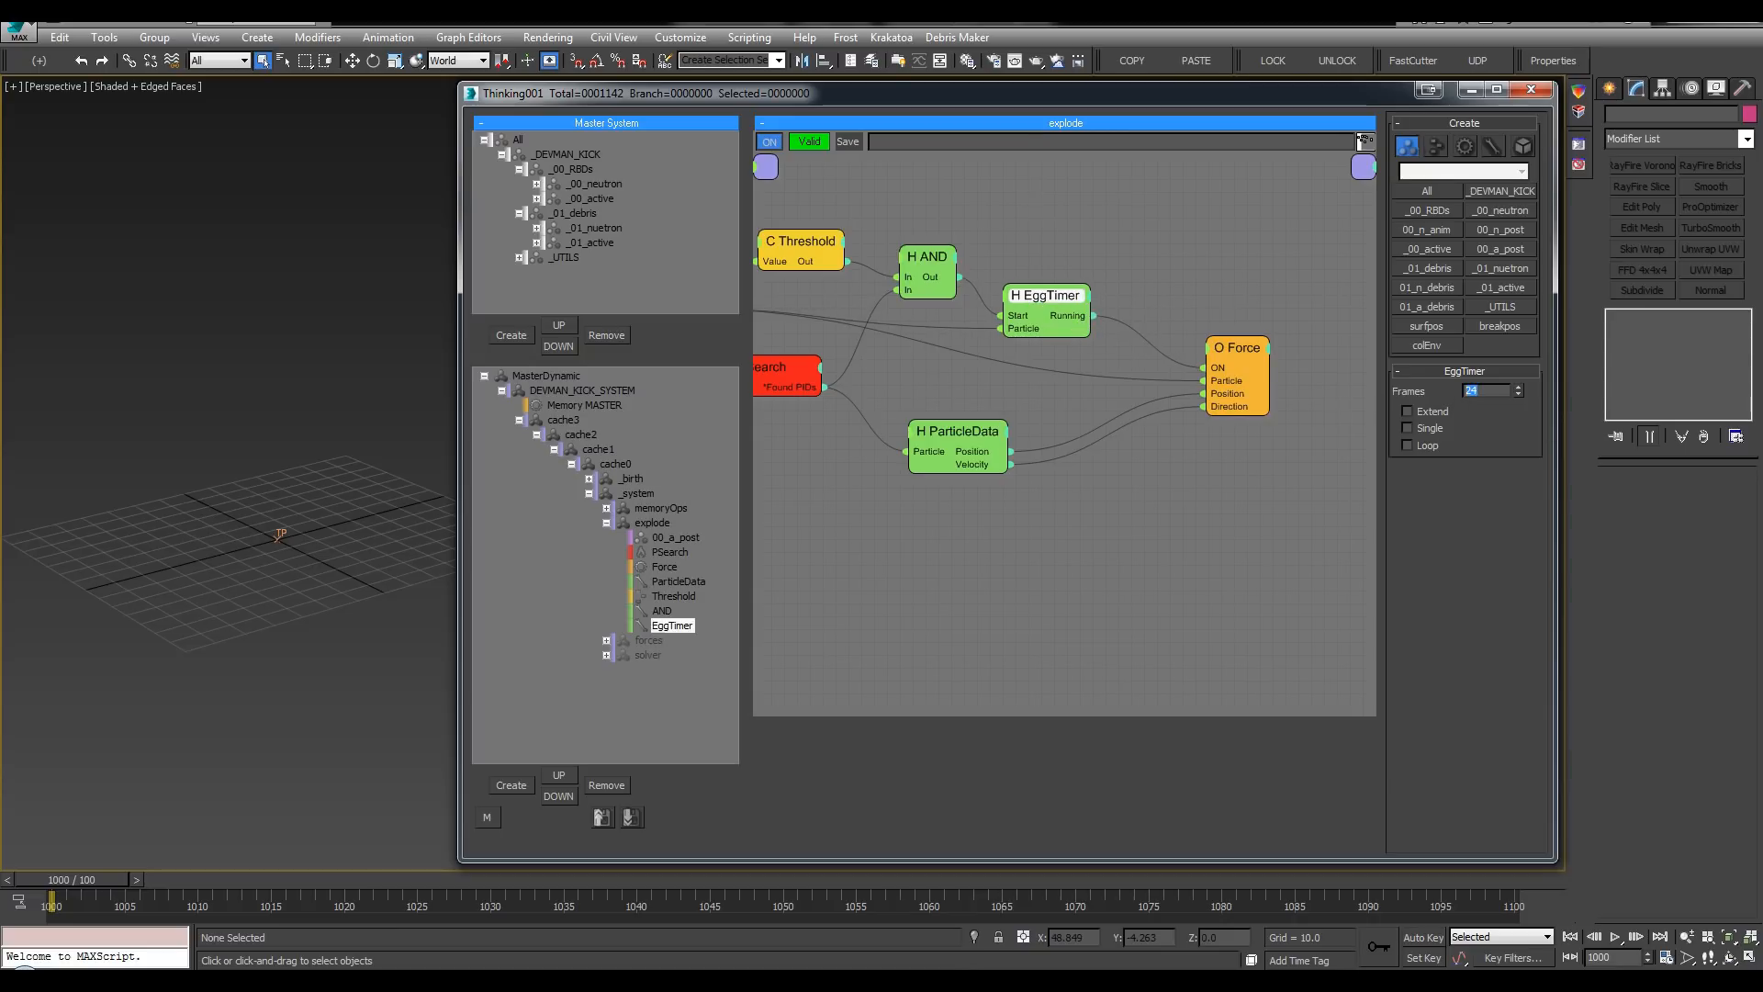
pyautogui.click(1540, 338)
pyautogui.moveTo(1497, 391); pyautogui.dragTo(1422, 393)
pyautogui.write('1')
pyautogui.press('Return')
pyautogui.click(1408, 428)
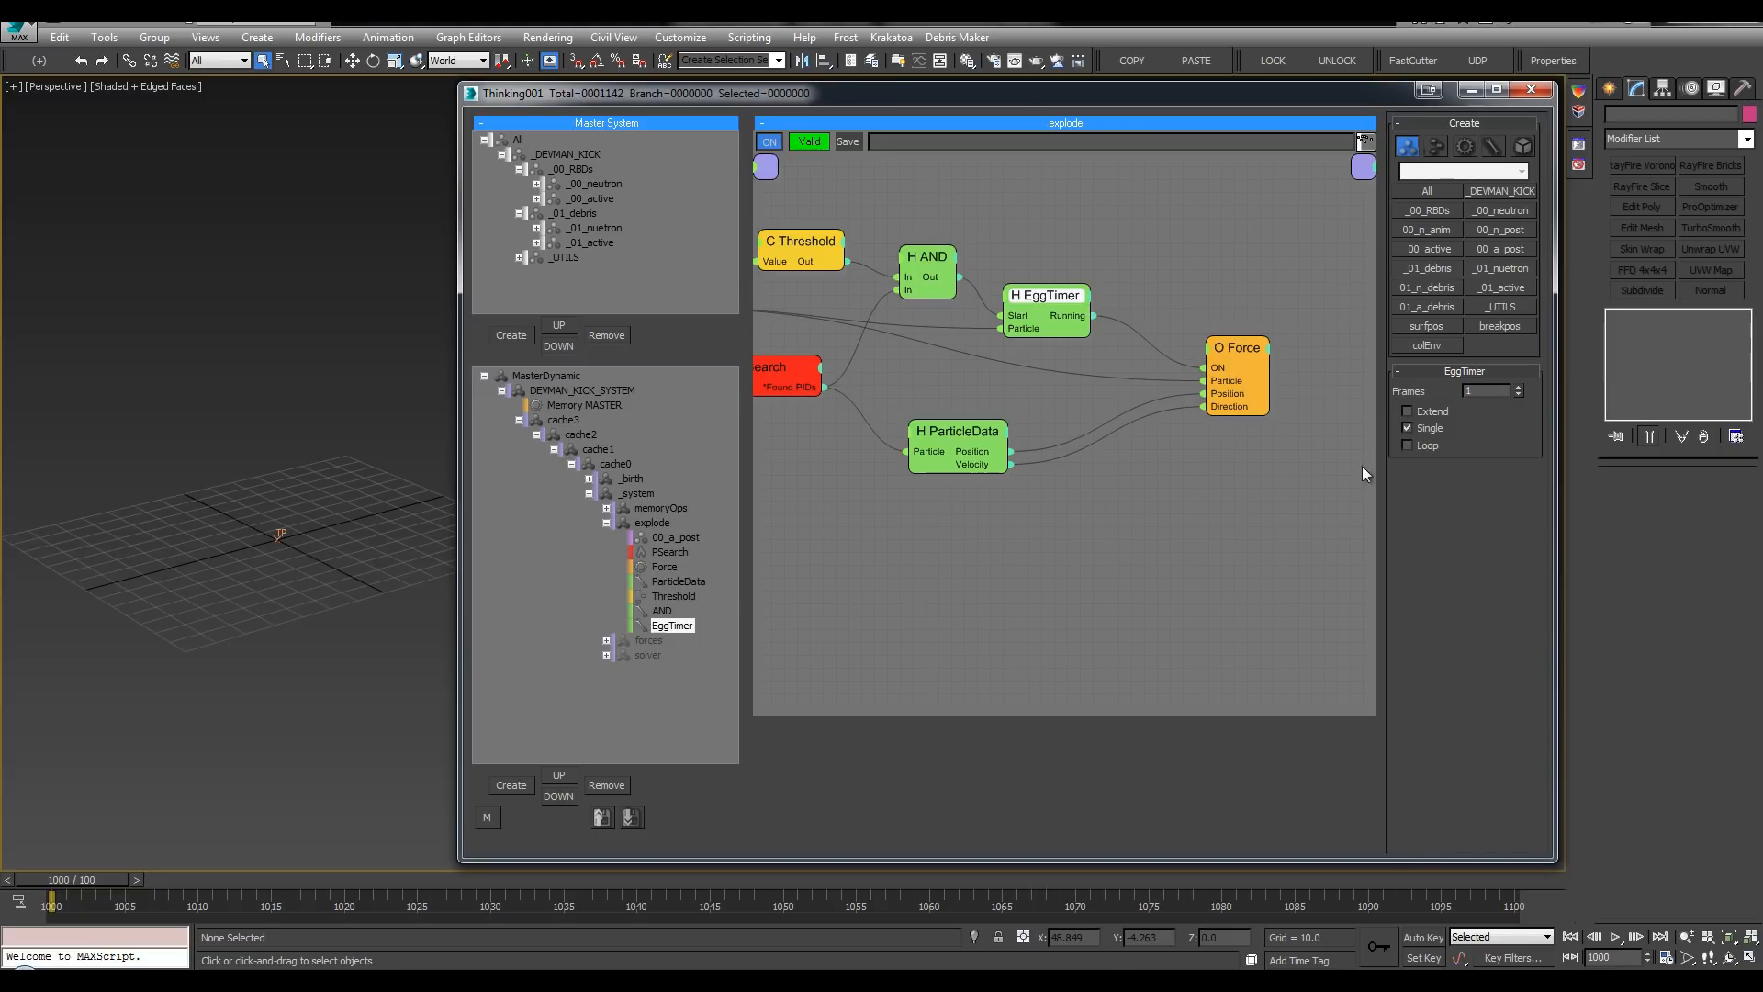
# Step: Move the EggTimer and Force nodes closer together and expose the Force's Strength input
pyautogui.moveTo(1032, 351); pyautogui.dragTo(1115, 333, button='middle')
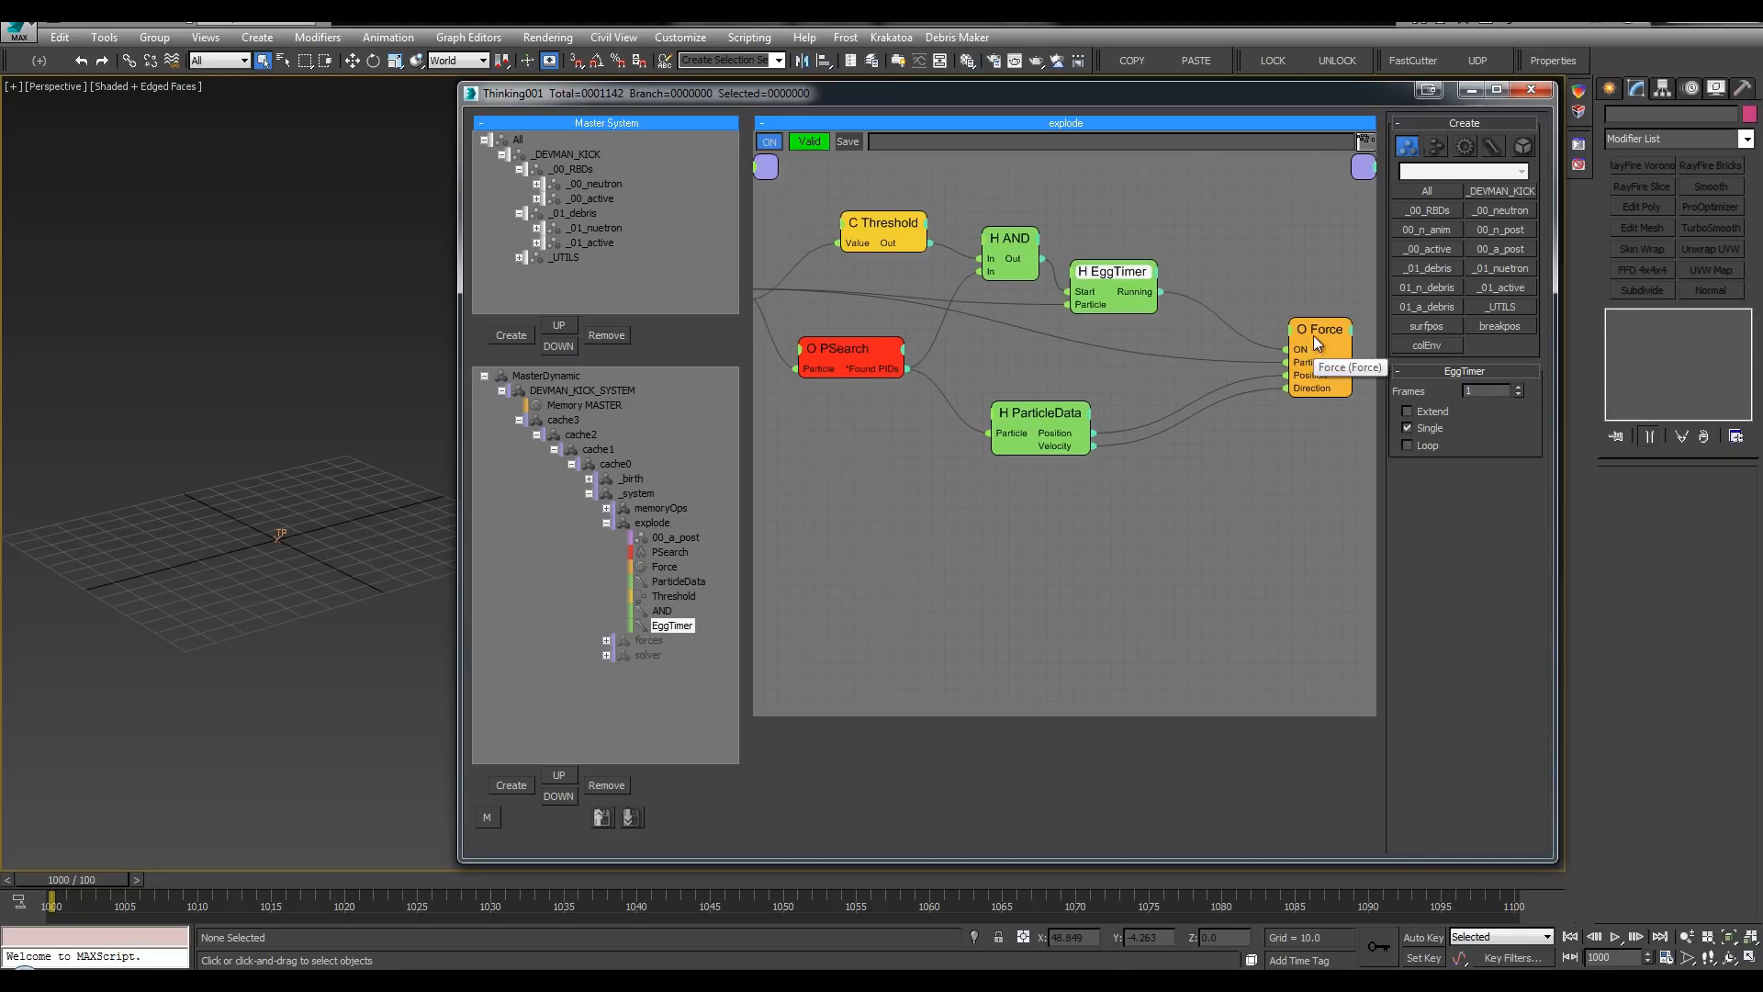
pyautogui.click(1309, 333)
pyautogui.moveTo(1132, 269); pyautogui.dragTo(1144, 269)
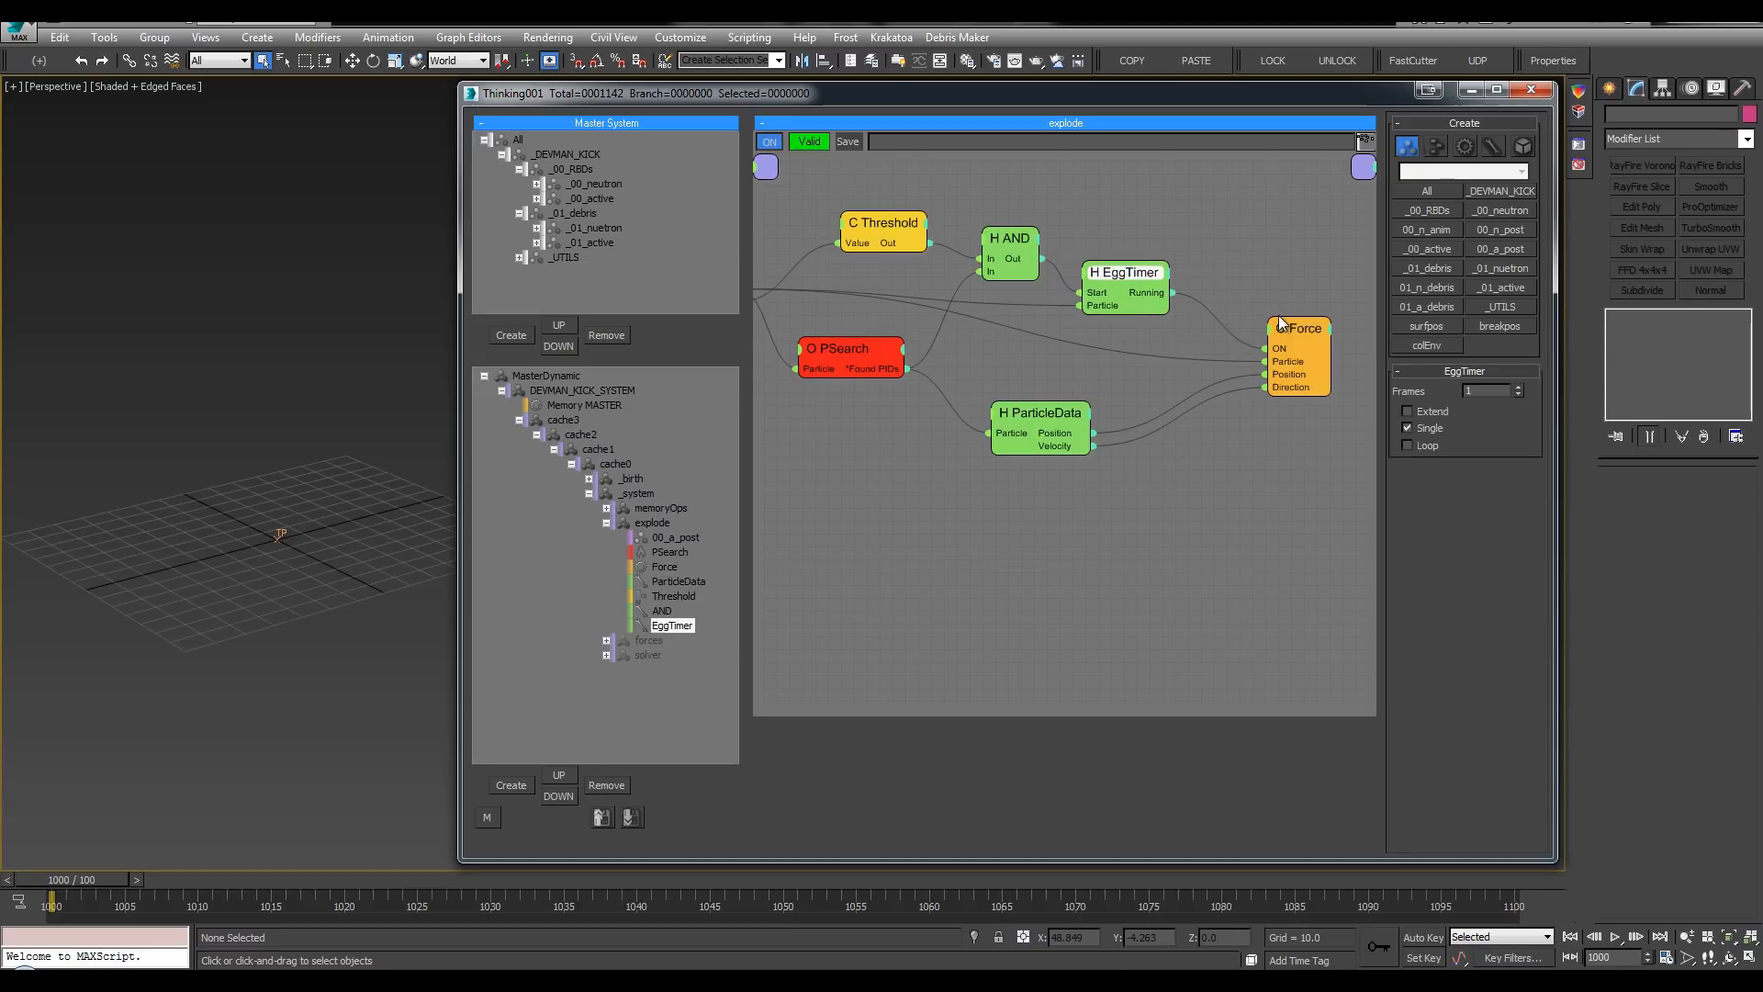
pyautogui.moveTo(1278, 316); pyautogui.dragTo(1245, 317)
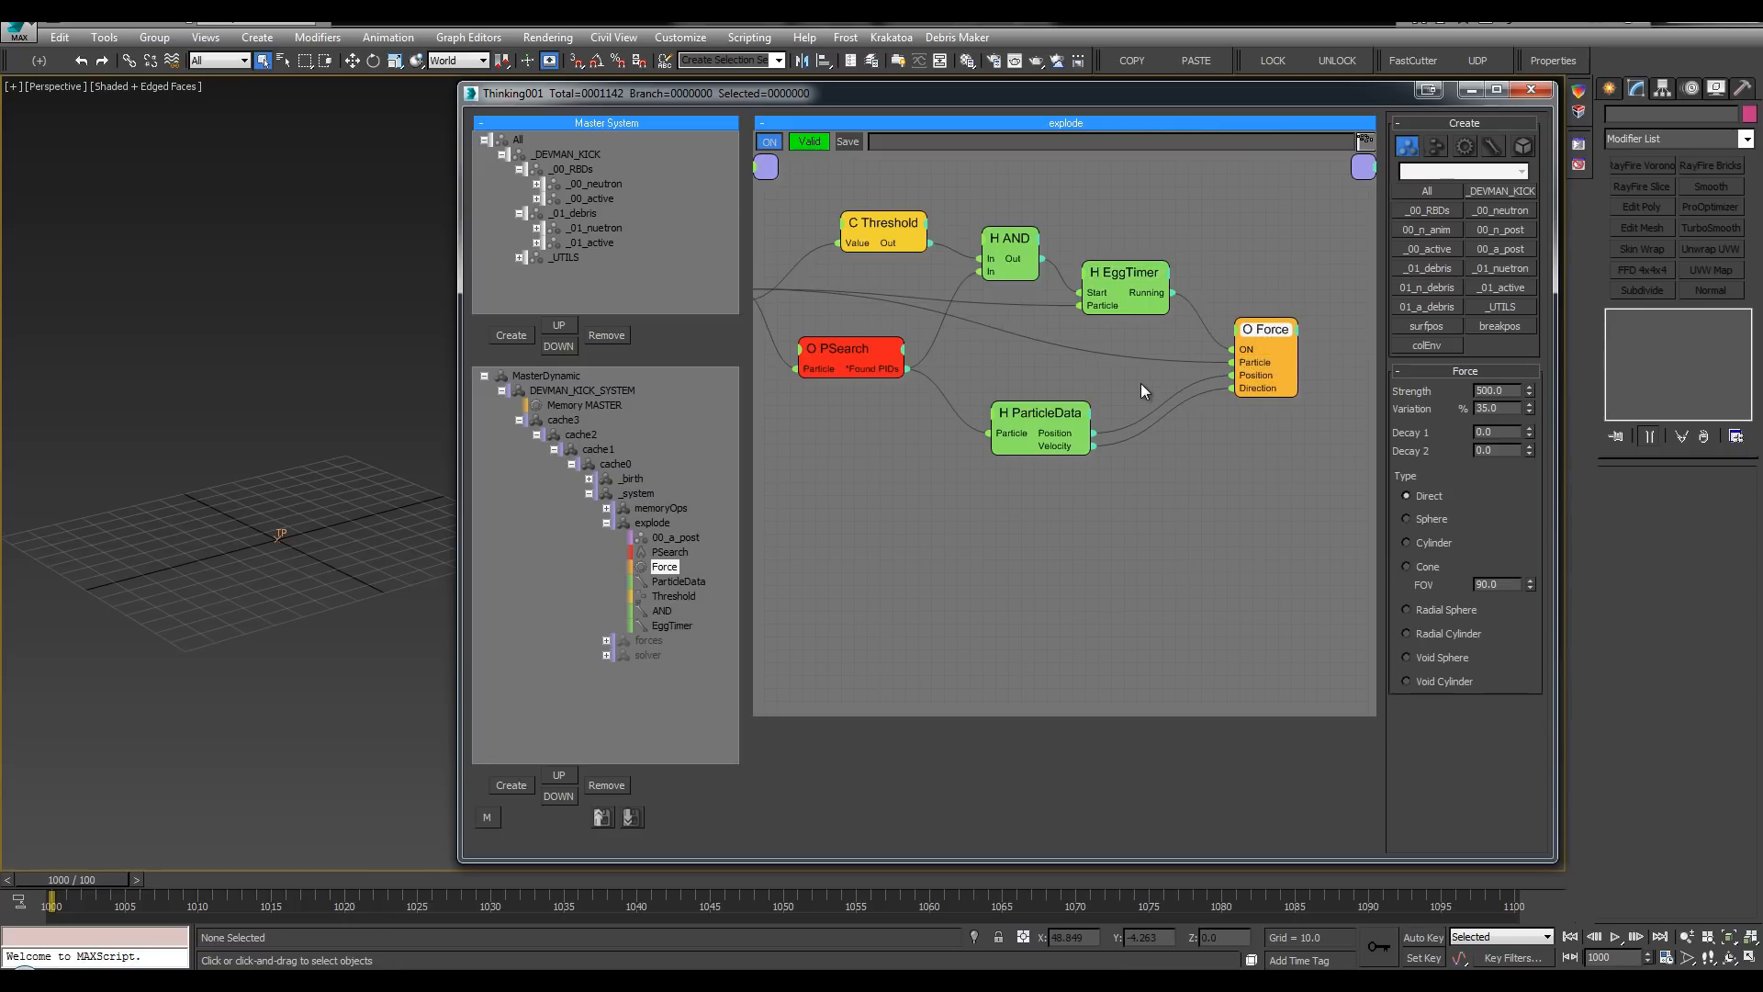
pyautogui.moveTo(1141, 383); pyautogui.dragTo(1117, 374, button='middle')
pyautogui.click(1018, 410)
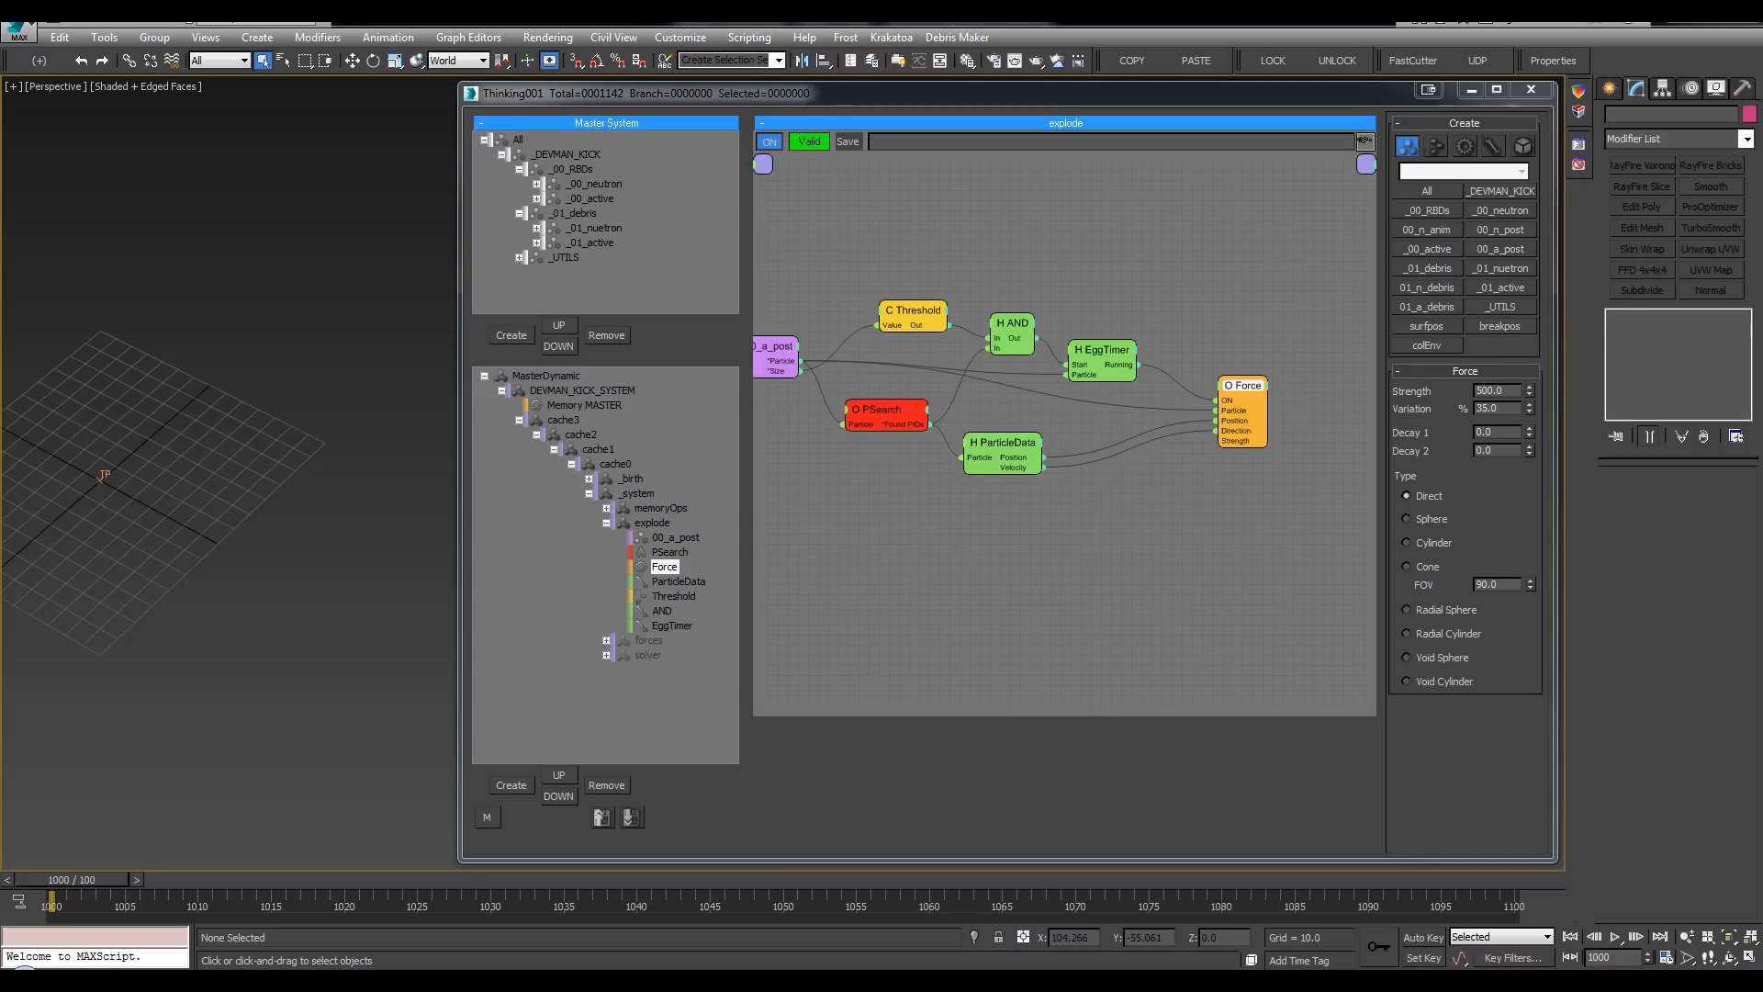
# Step: Add a Memory operator above the Force node and connect the 00_a_post Particle output to it
pyautogui.doubleClick(1264, 253)
pyautogui.write('mem')
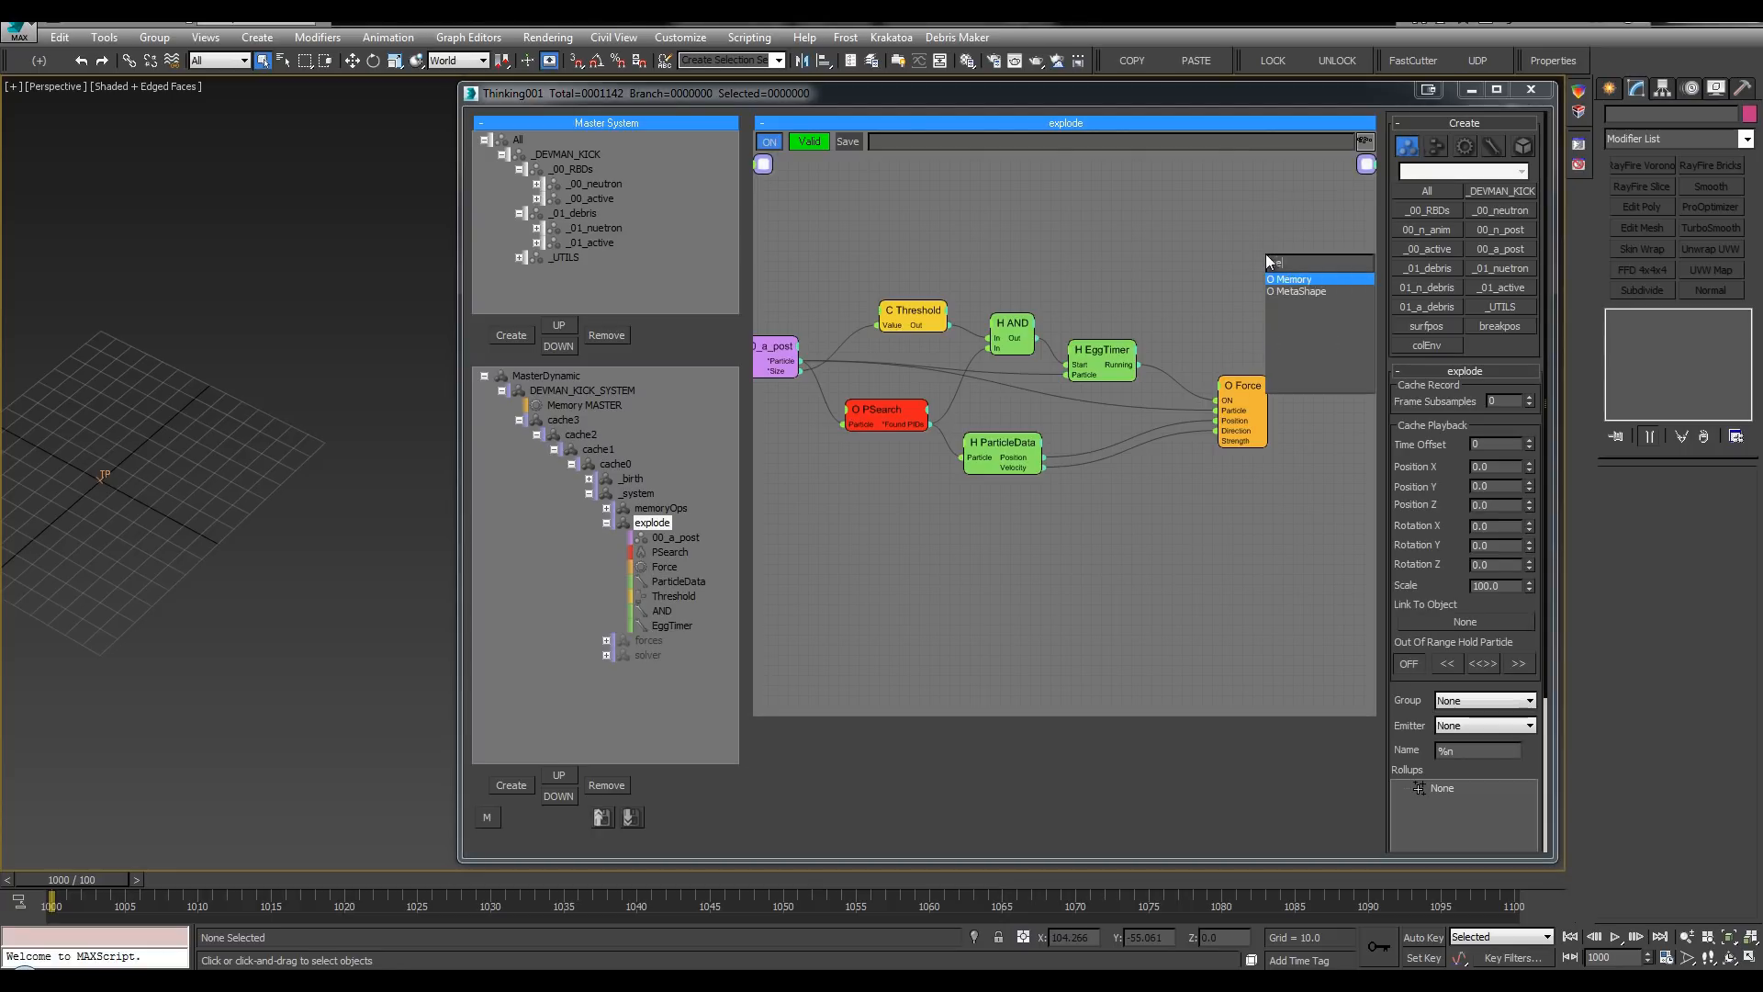
pyautogui.click(1315, 280)
pyautogui.moveTo(1223, 290); pyautogui.dragTo(790, 365)
# Step: Turn the Friction operator back on in the forces set and line it up with the gravity node
pyautogui.click(648, 655)
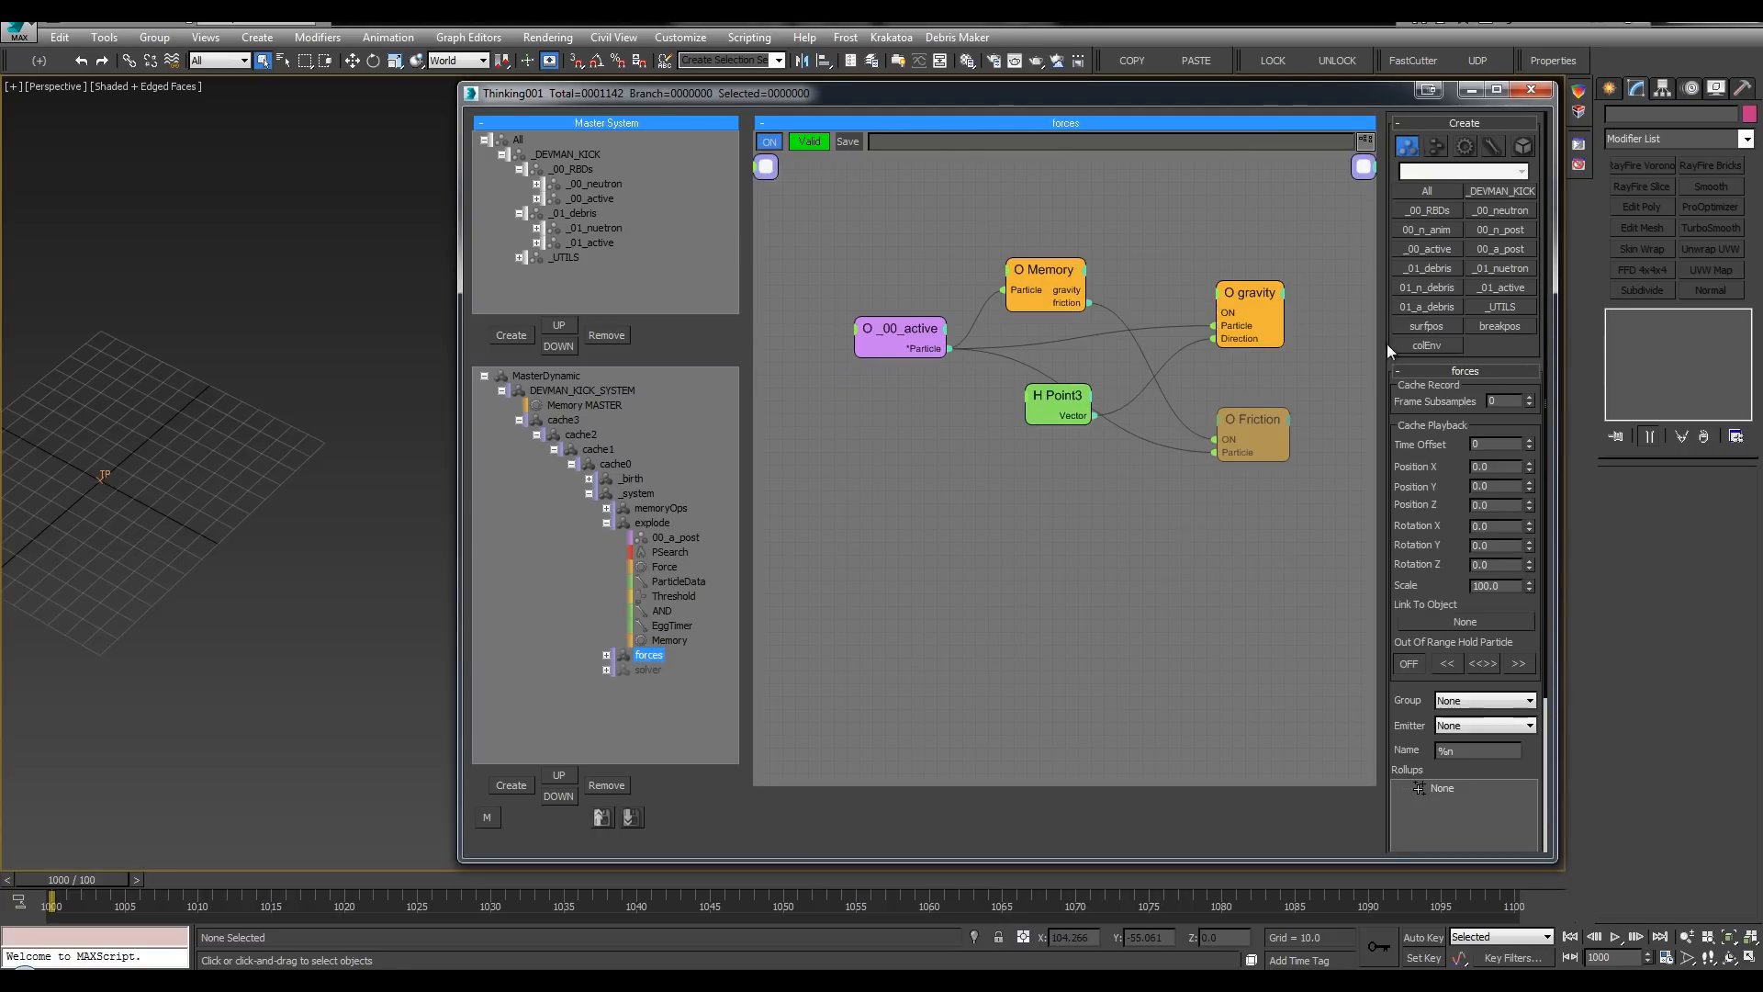
pyautogui.moveTo(1272, 417); pyautogui.dragTo(1258, 400)
pyautogui.rightClick(1255, 416)
pyautogui.click(1245, 424)
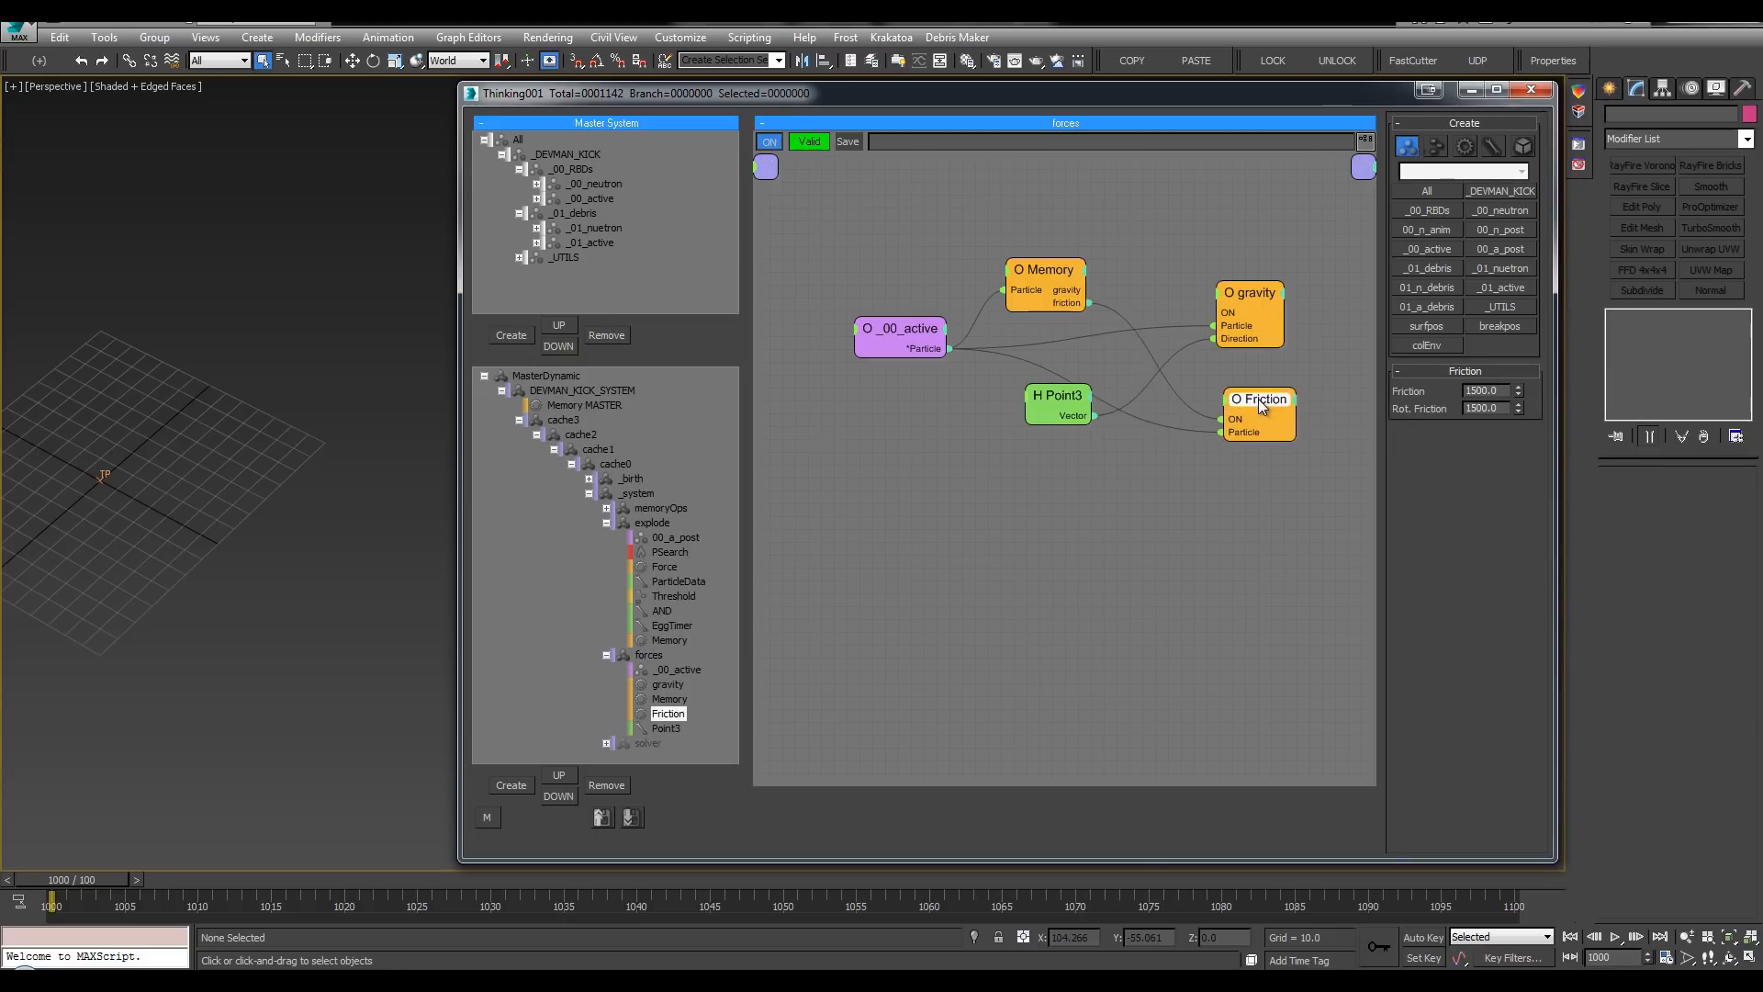
pyautogui.moveTo(1264, 292); pyautogui.dragTo(1266, 304)
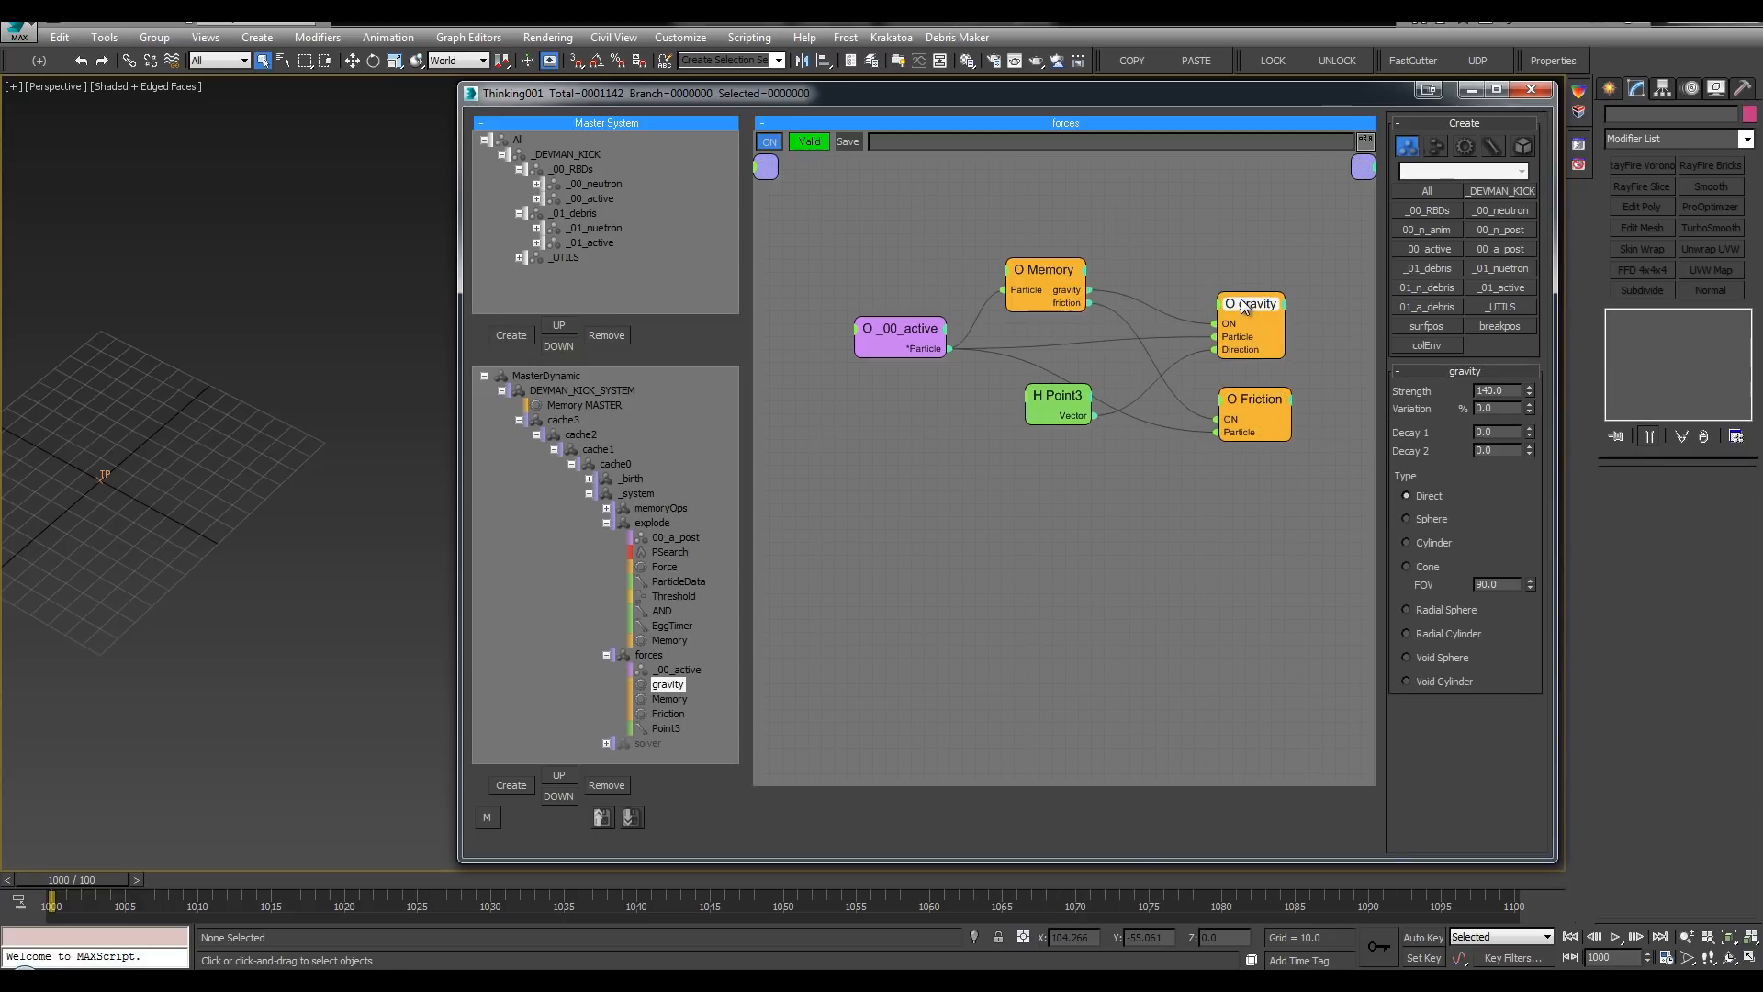
pyautogui.click(678, 582)
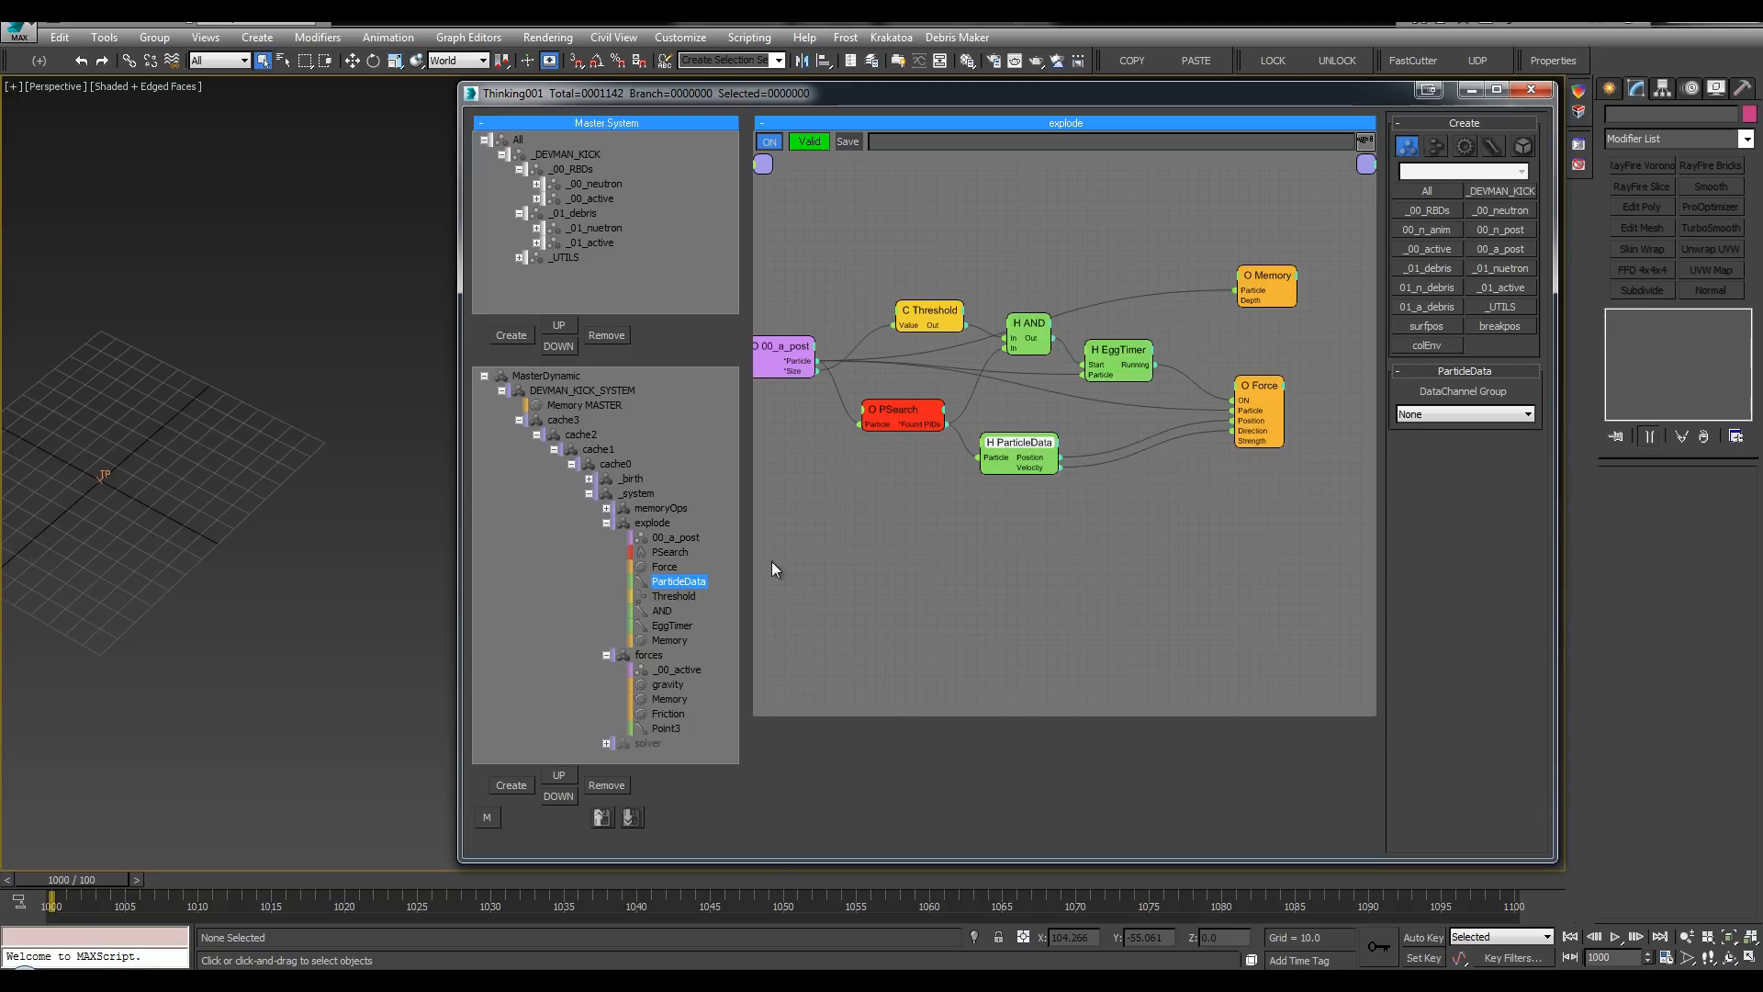
pyautogui.click(665, 715)
pyautogui.keyDown('alt'); pyautogui.moveTo(312, 424); pyautogui.dragTo(373, 448, button='middle'); pyautogui.keyUp('alt')
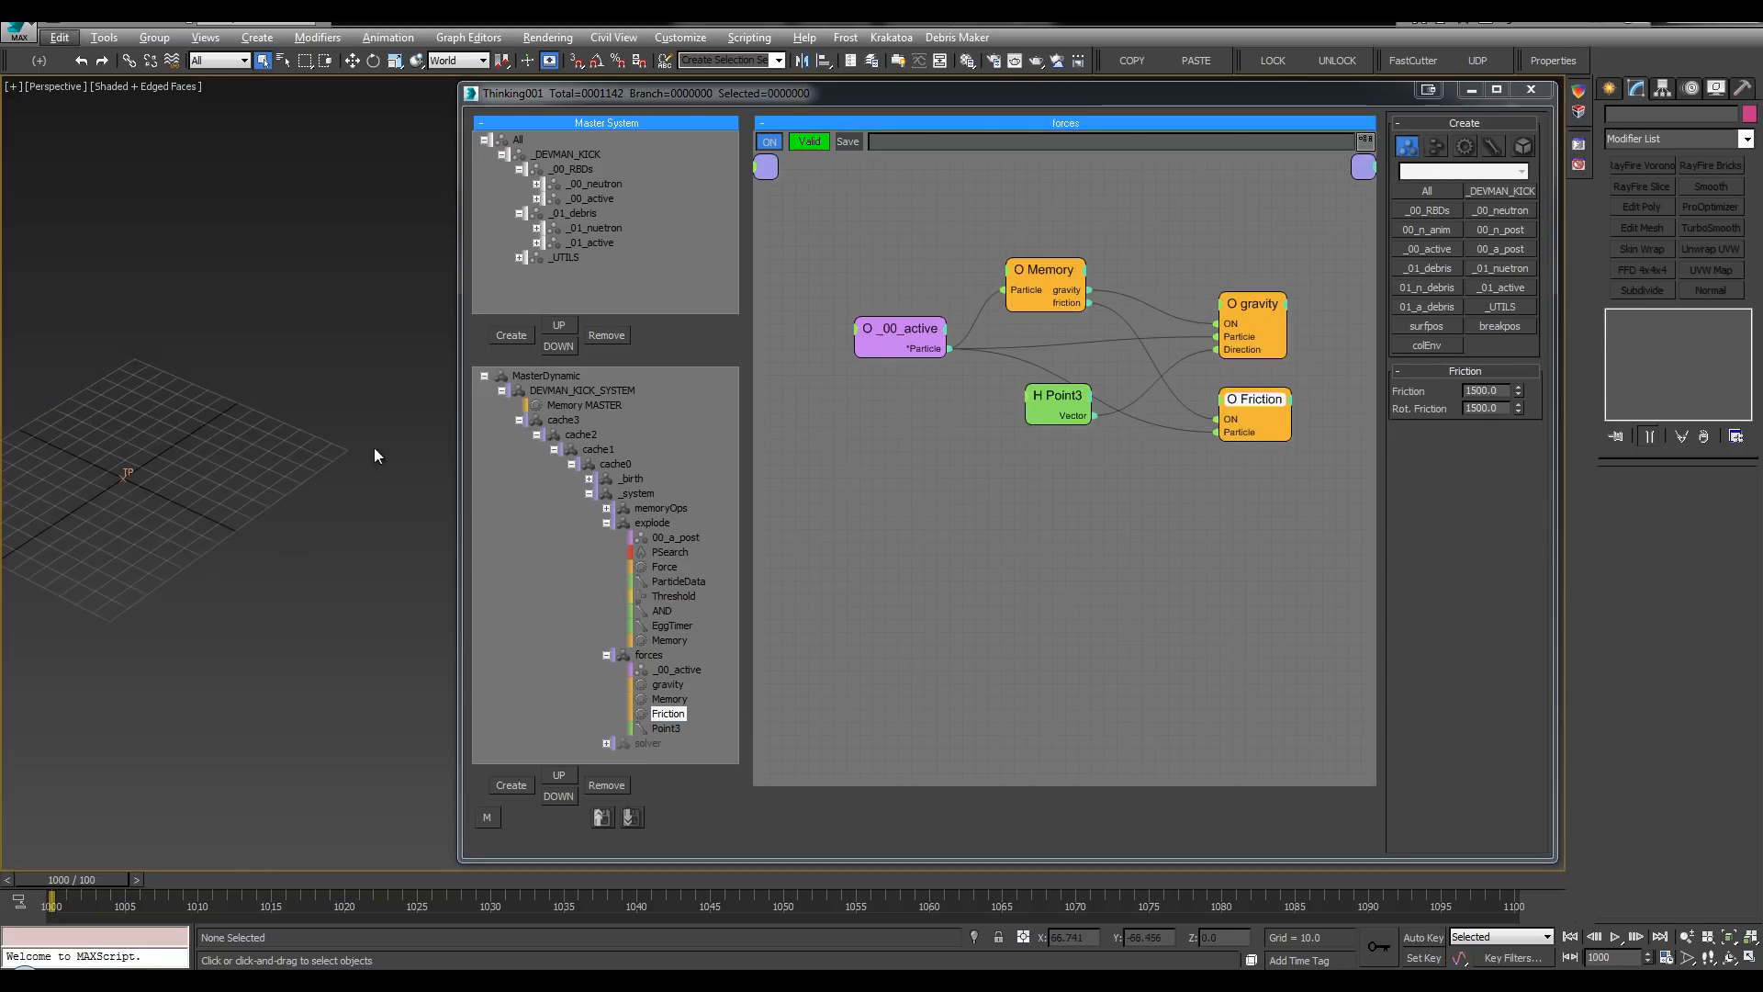
pyautogui.click(1272, 298)
# Step: Open a capture of kick frame 1073 in the Greenshot image editor and sketch freehand red marks on the post's upper and lower parts
pyautogui.click(367, 979)
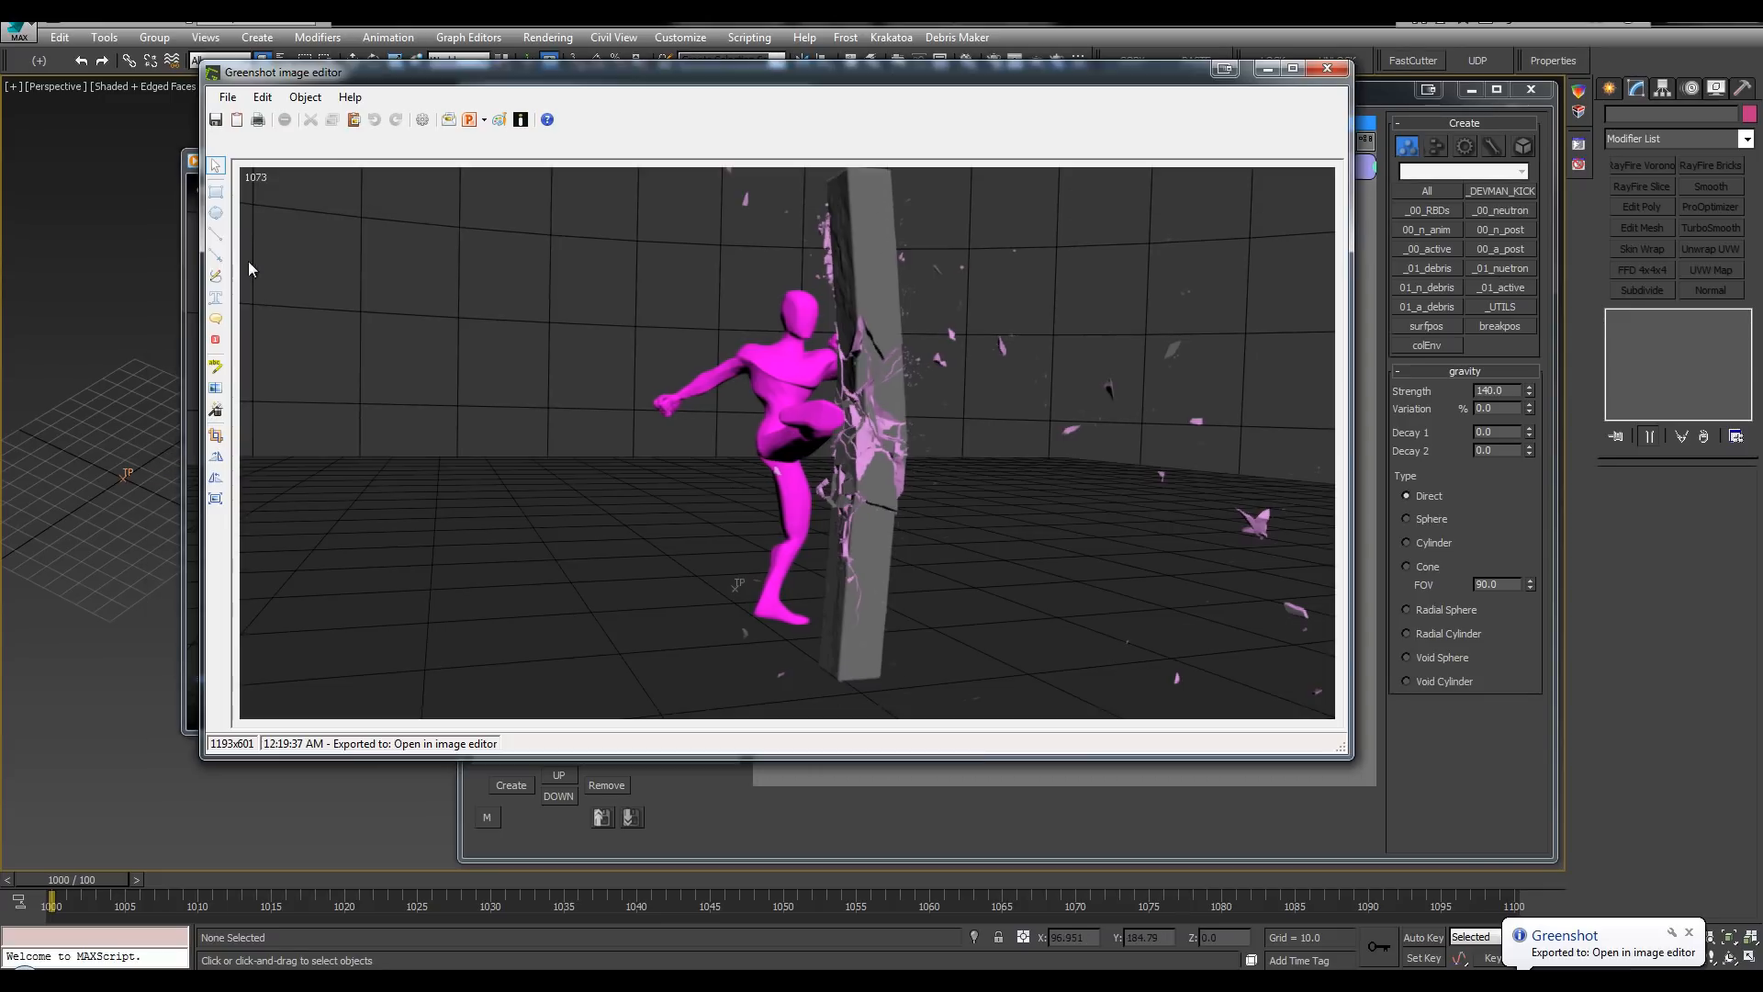
pyautogui.click(216, 276)
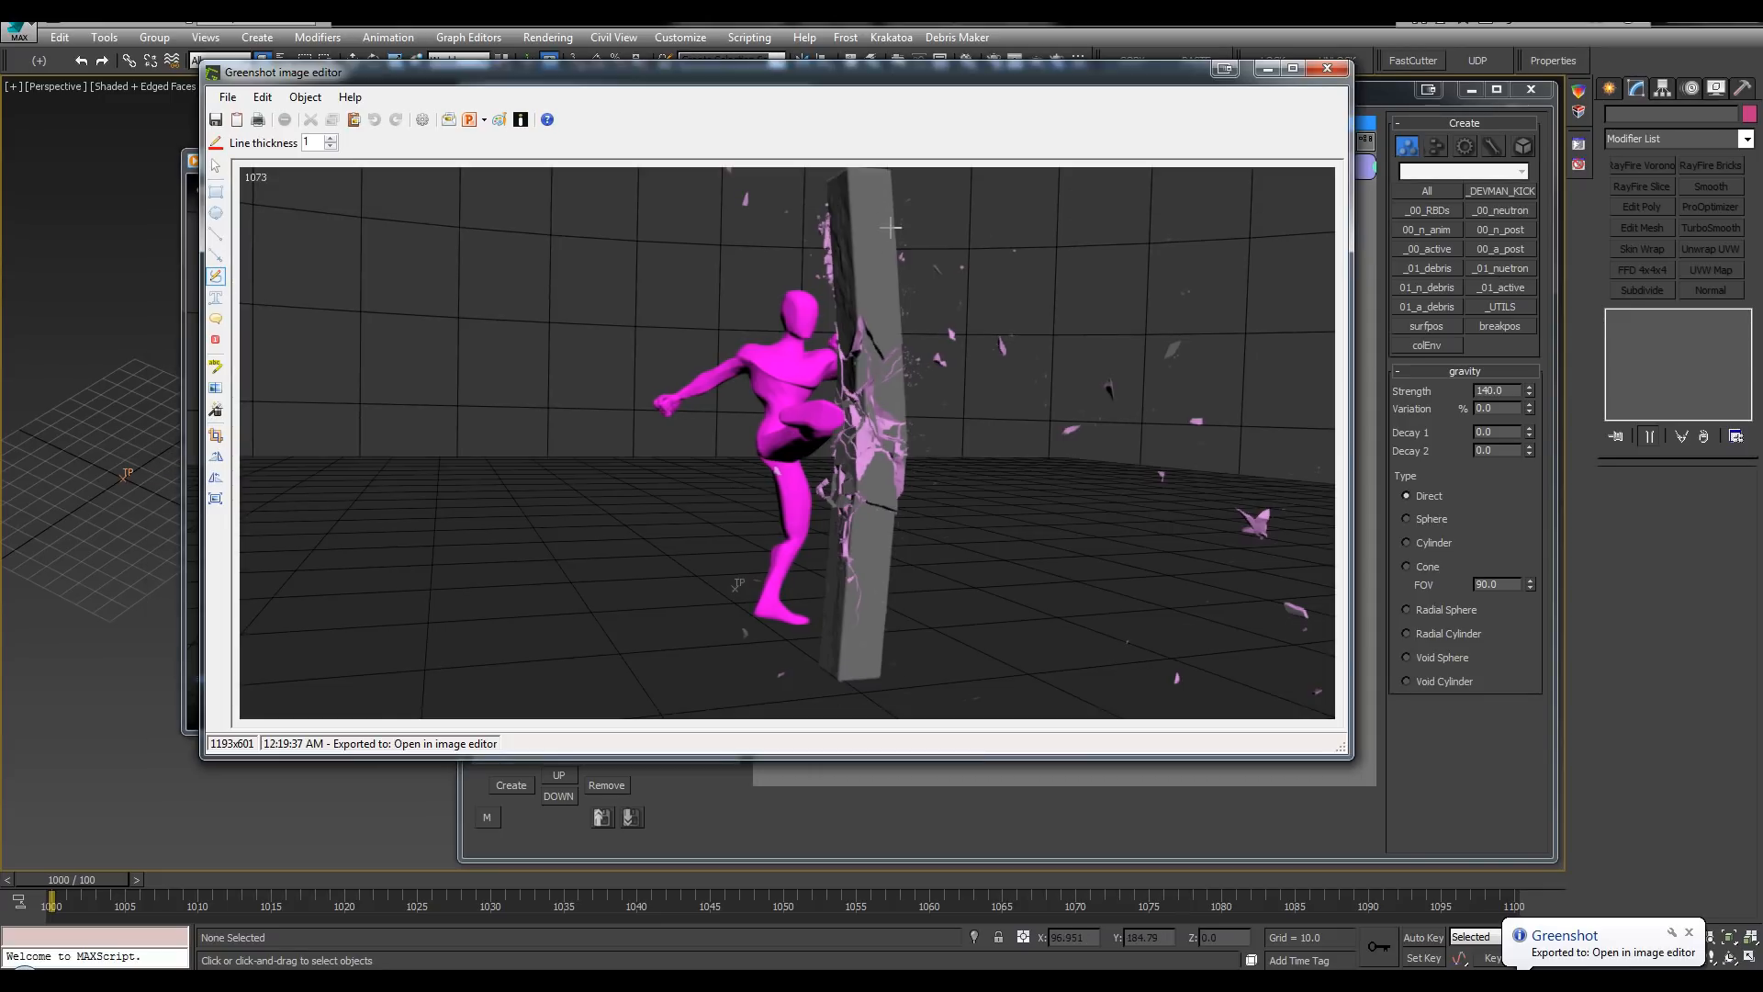
pyautogui.moveTo(861, 222)
pyautogui.mouseDown()
pyautogui.moveTo(890, 314)
pyautogui.moveTo(882, 253)
pyautogui.moveTo(847, 212)
pyautogui.moveTo(841, 262)
pyautogui.mouseUp()
pyautogui.moveTo(841, 537)
pyautogui.mouseDown()
pyautogui.moveTo(859, 634)
pyautogui.moveTo(880, 588)
pyautogui.moveTo(868, 551)
pyautogui.mouseUp()
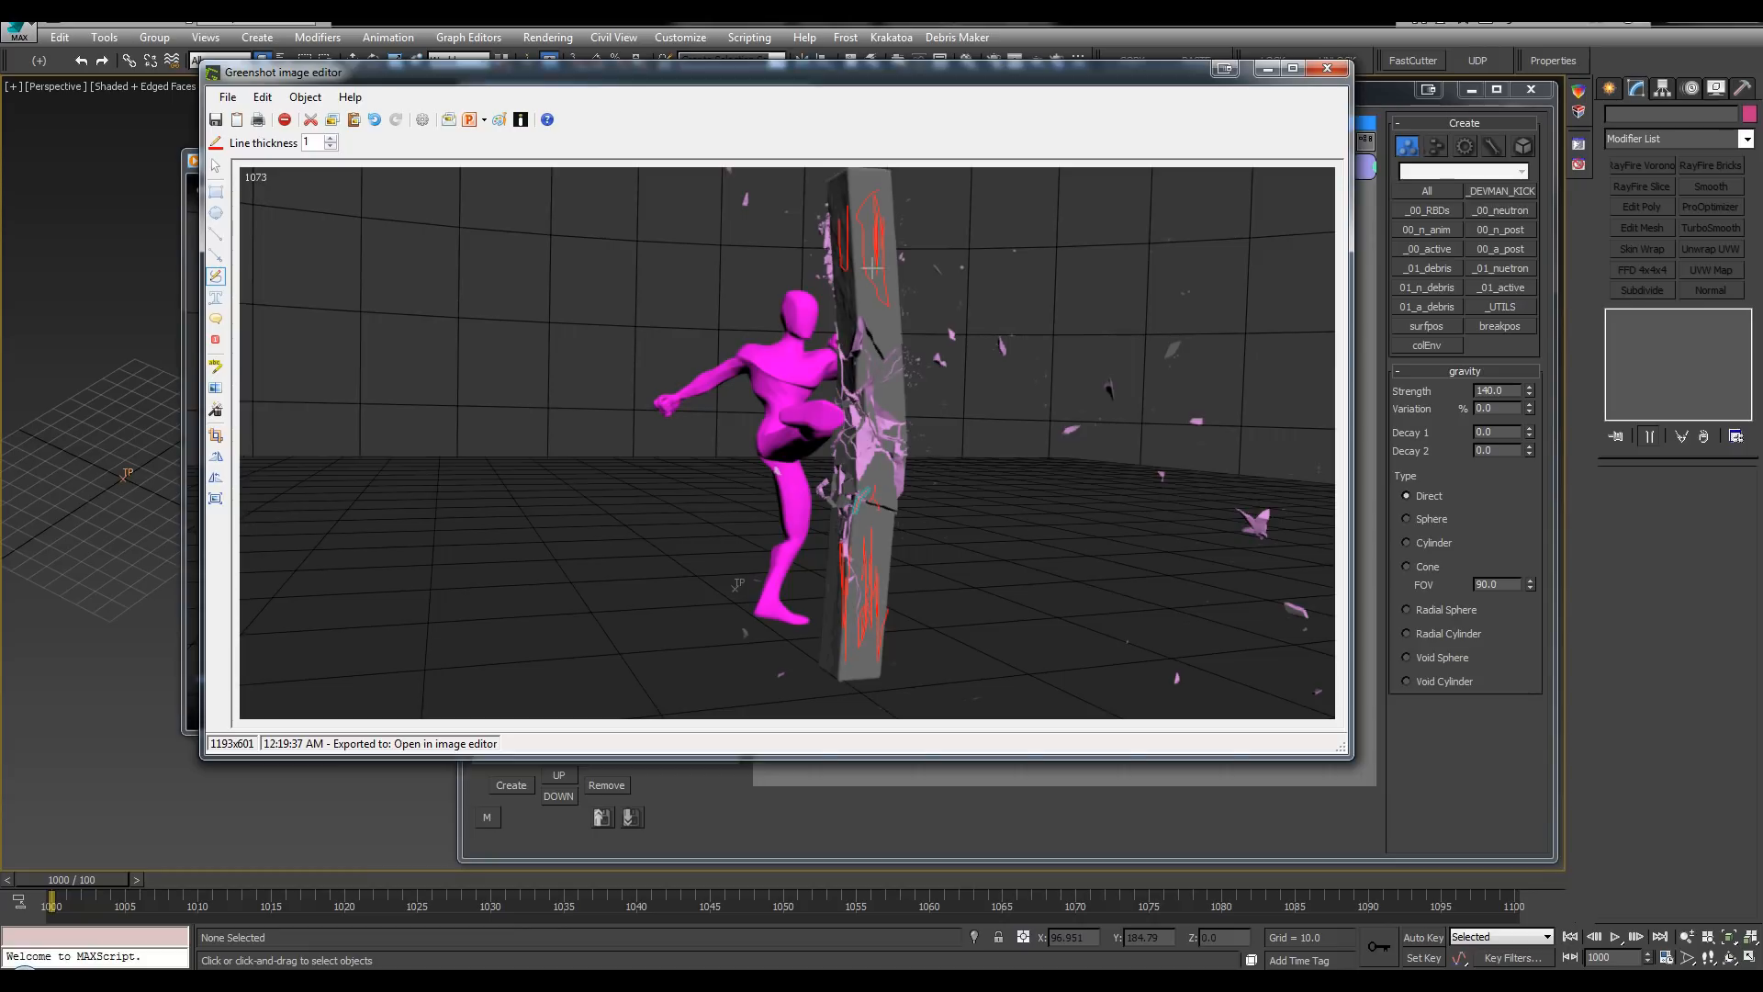
pyautogui.moveTo(865, 268)
pyautogui.mouseDown()
pyautogui.moveTo(871, 323)
pyautogui.moveTo(855, 290)
pyautogui.moveTo(847, 324)
pyautogui.mouseUp()
pyautogui.moveTo(880, 220); pyautogui.dragTo(891, 405)
pyautogui.moveTo(847, 461); pyautogui.dragTo(851, 573)
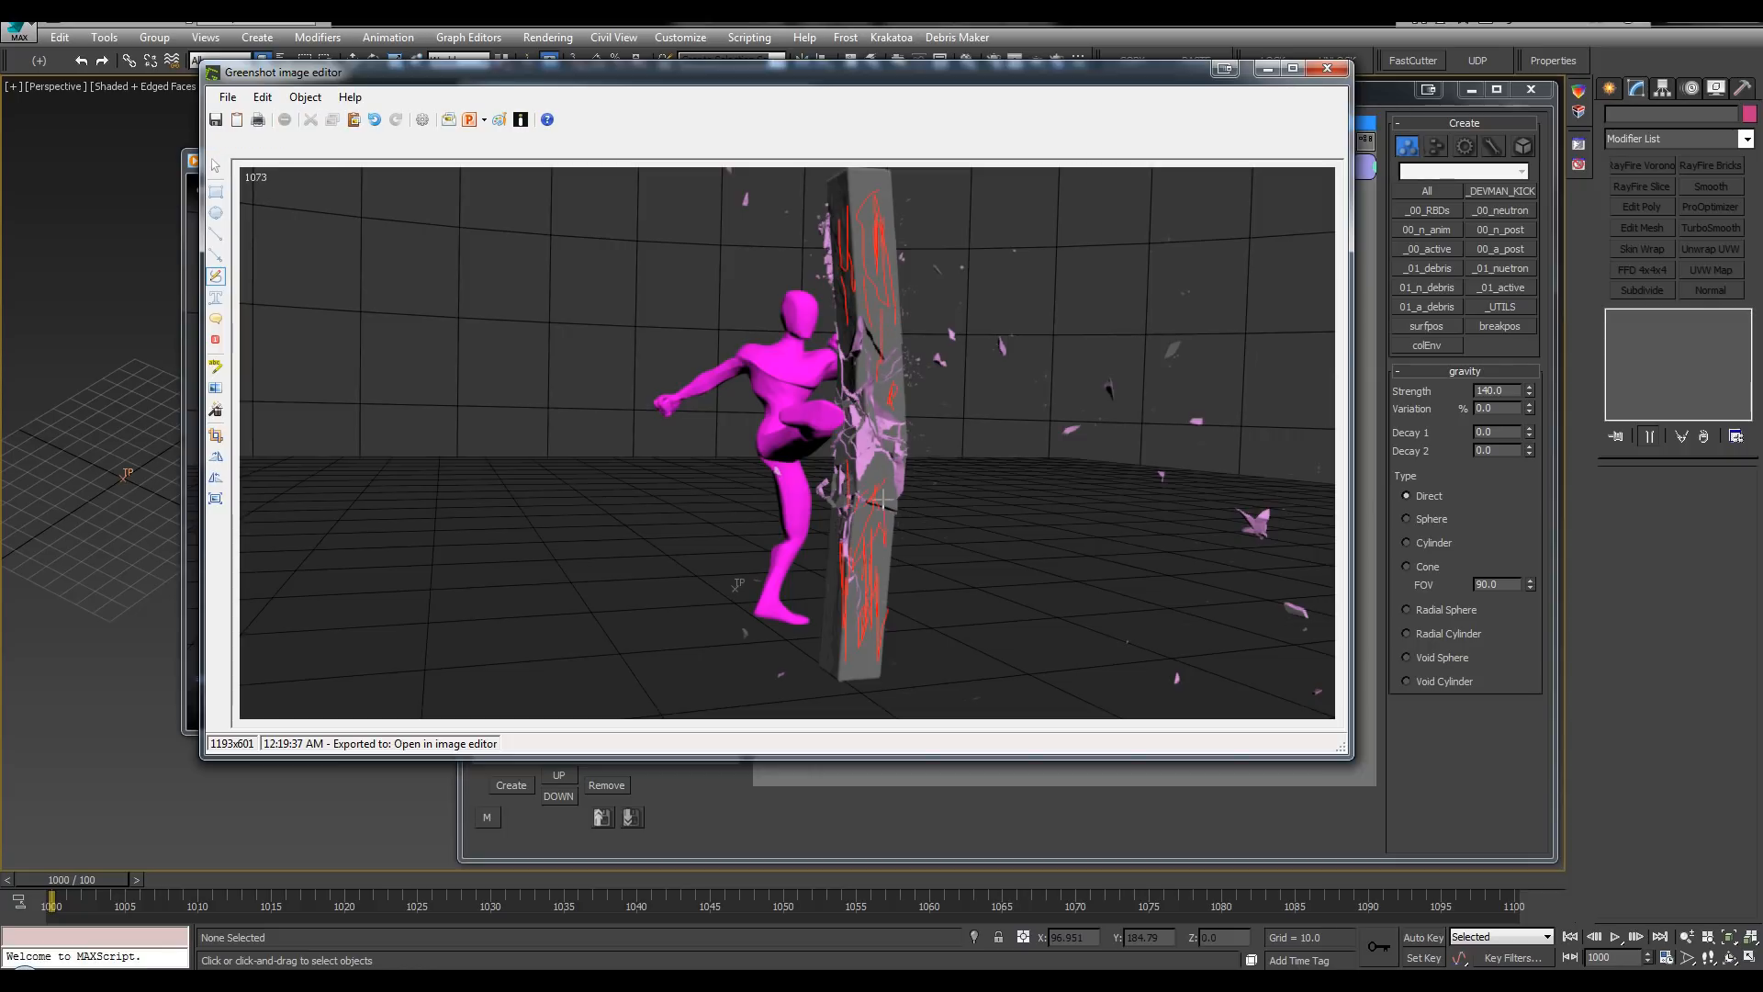
pyautogui.moveTo(883, 500); pyautogui.dragTo(883, 471)
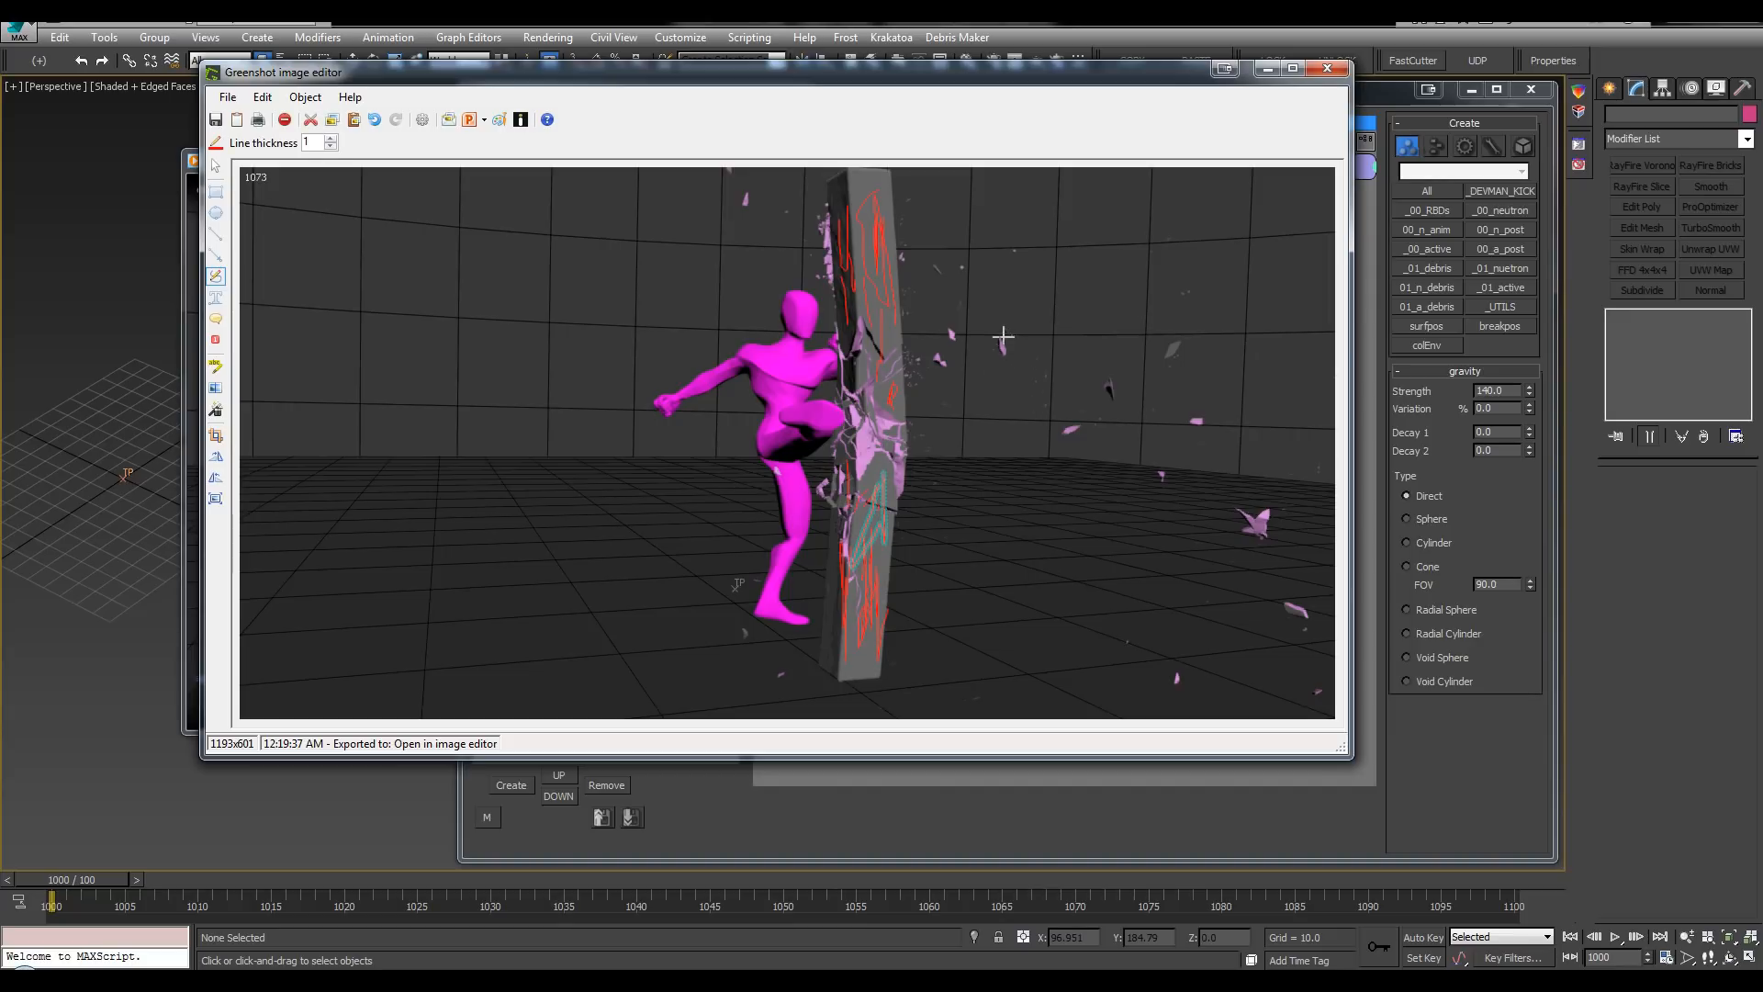
# Step: Circle the debris fragments flying off beside the pillar in the captured kick image with freehand outlines
pyautogui.moveTo(1003, 337)
pyautogui.mouseDown()
pyautogui.moveTo(935, 368)
pyautogui.moveTo(949, 351)
pyautogui.mouseUp()
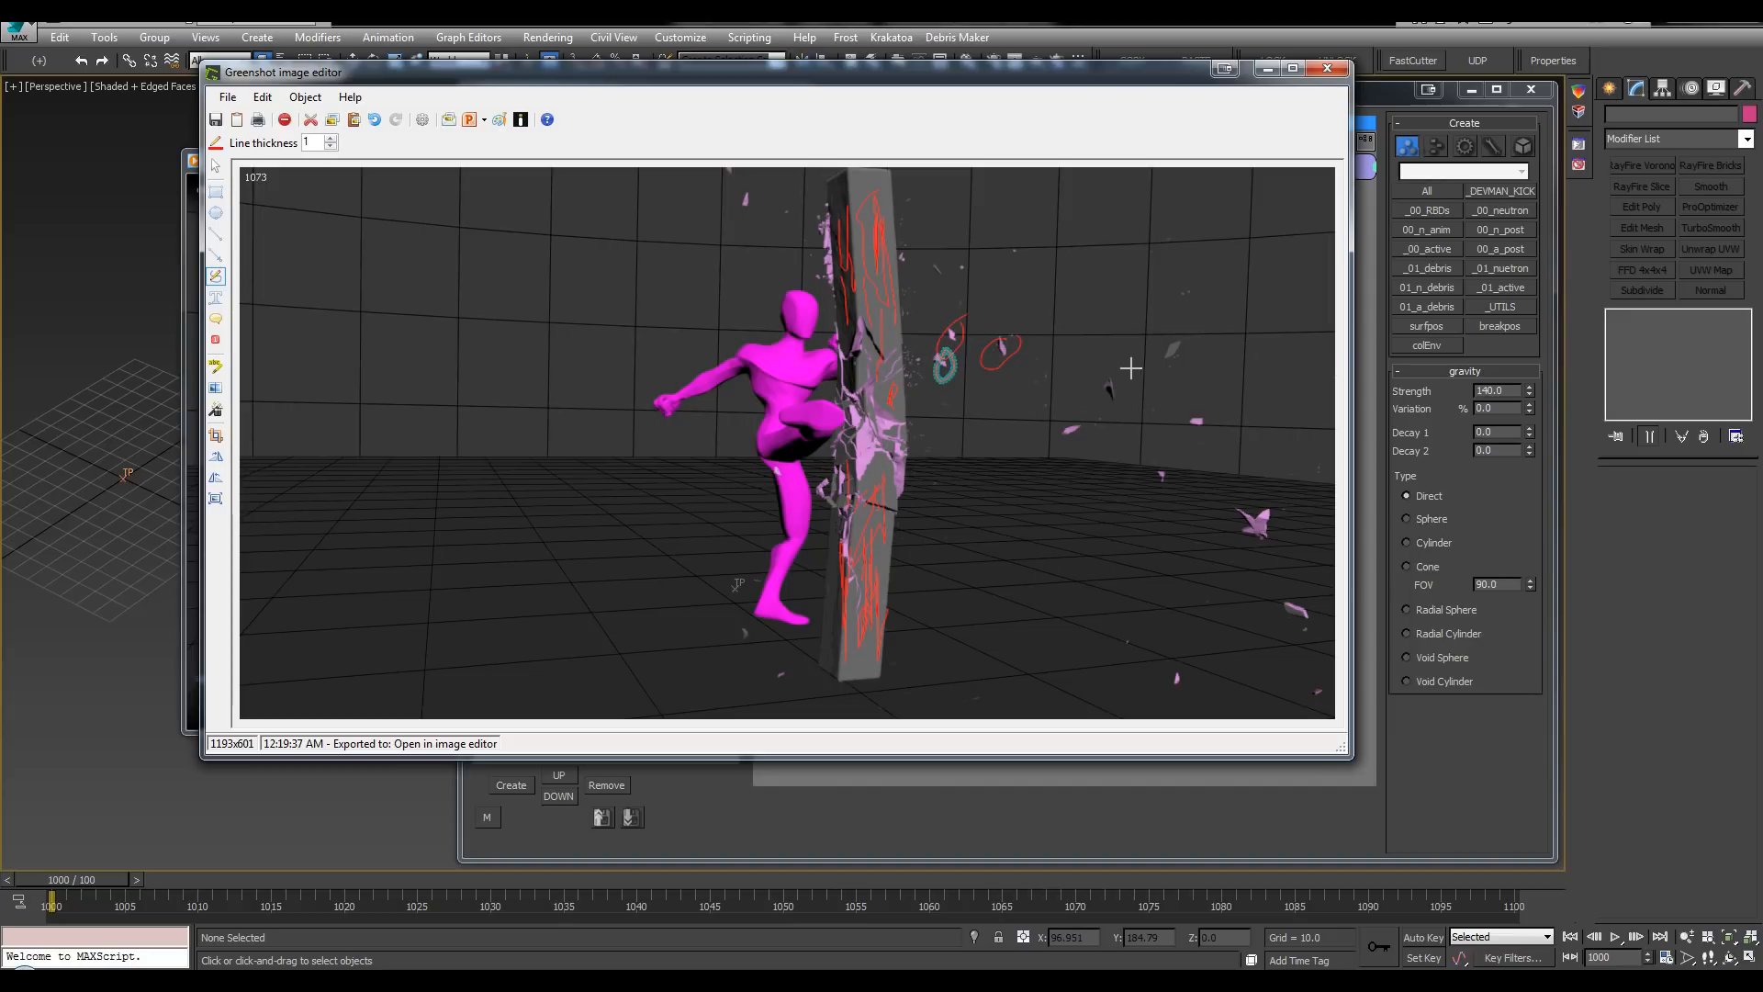
pyautogui.moveTo(1111, 368)
pyautogui.mouseDown()
pyautogui.moveTo(1178, 355)
pyautogui.moveTo(1180, 337)
pyautogui.mouseUp()
pyautogui.moveTo(1191, 397); pyautogui.dragTo(1197, 400)
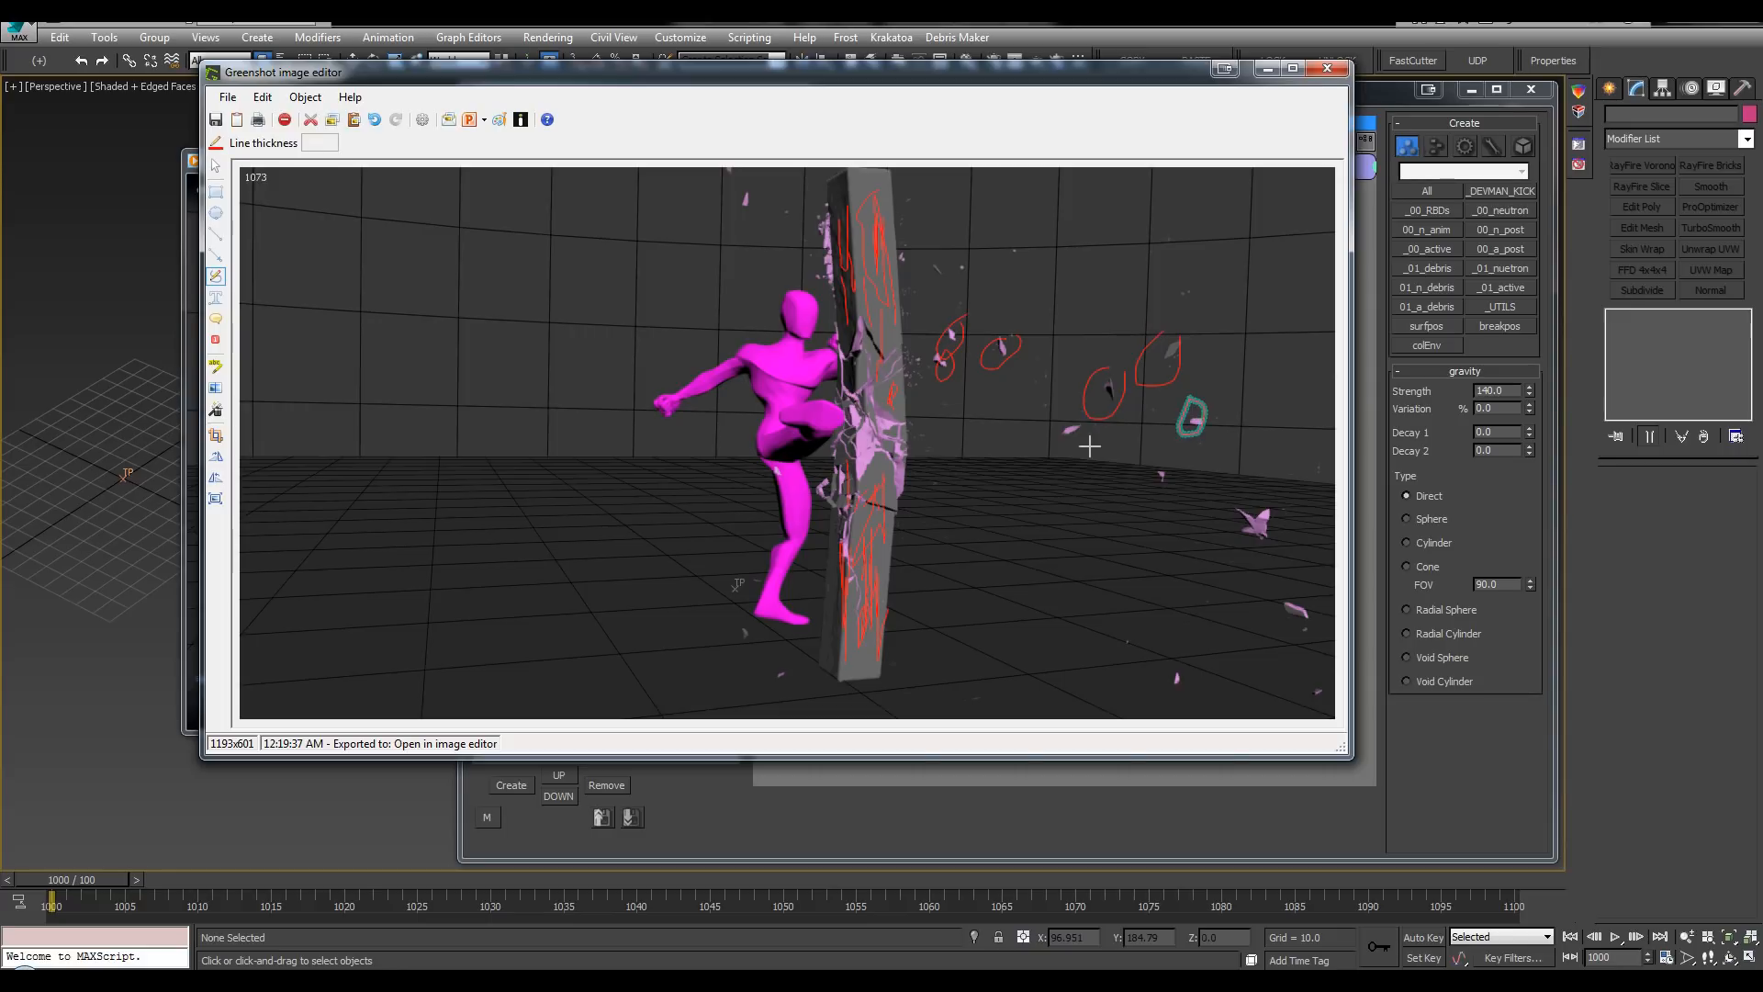
pyautogui.moveTo(1089, 448)
pyautogui.mouseDown()
pyautogui.moveTo(1045, 456)
pyautogui.moveTo(1078, 414)
pyautogui.mouseUp()
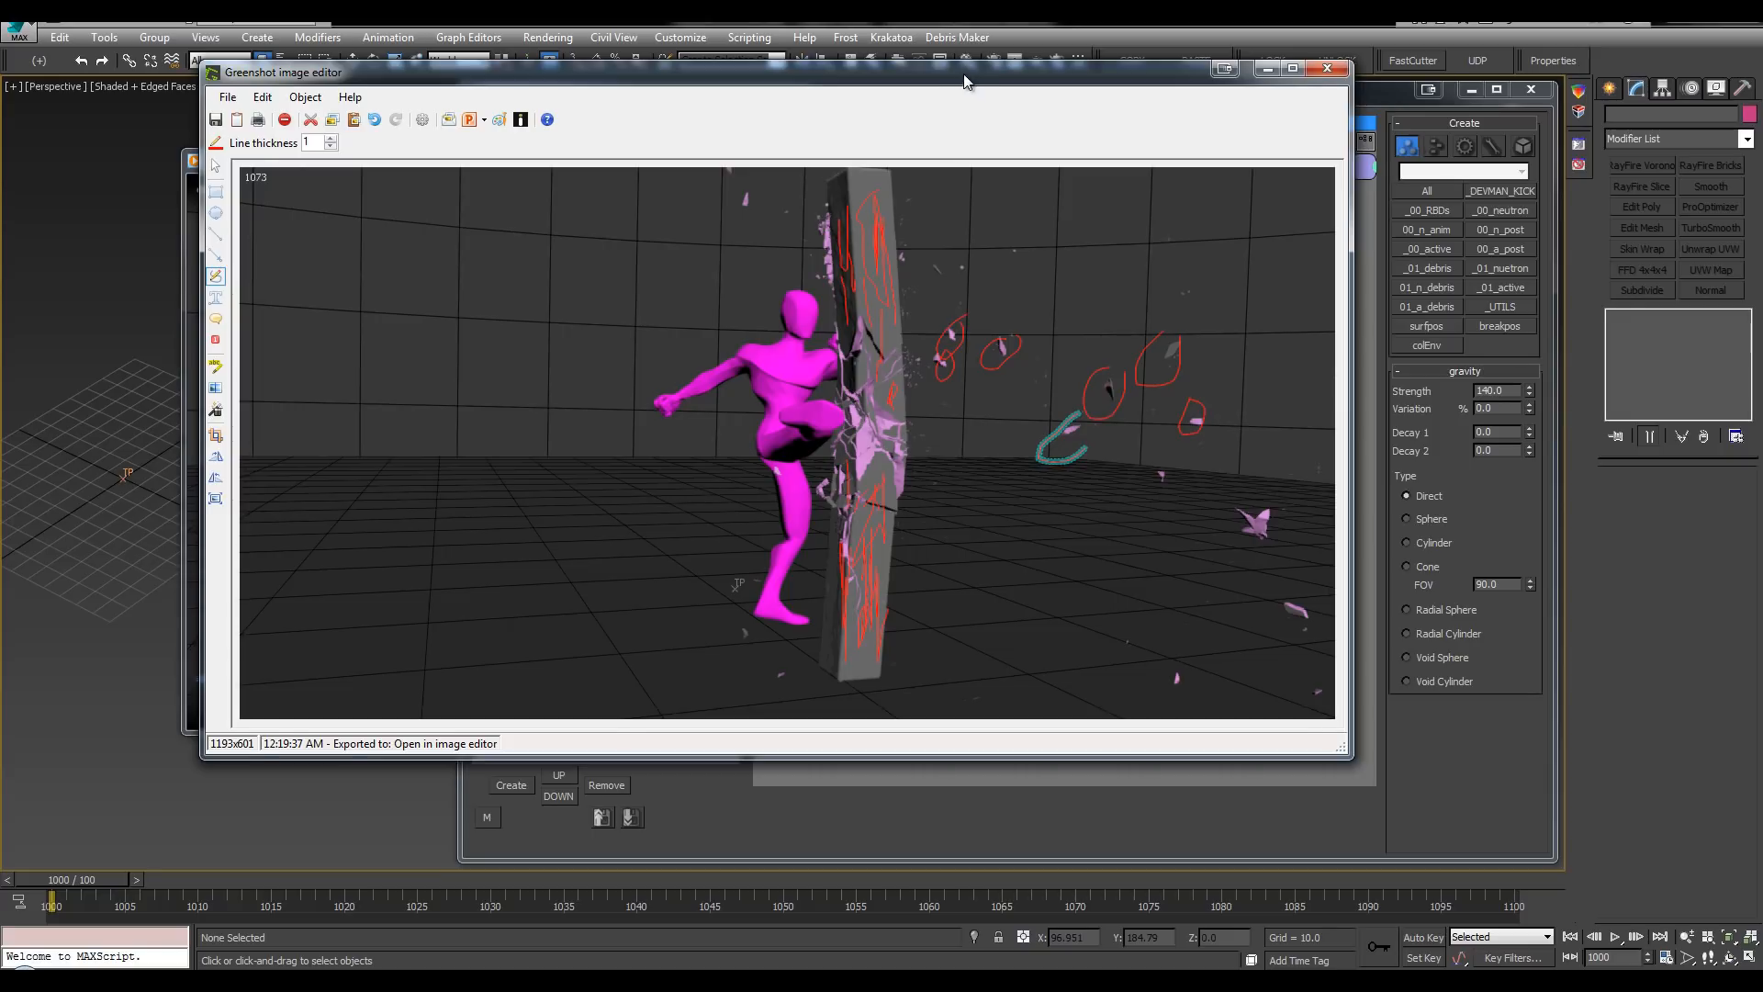
# Step: Switch back to 3ds Max and open the Memory node of the explode dynamic set
pyautogui.moveTo(964, 75); pyautogui.dragTo(939, 87)
pyautogui.click(1056, 46)
pyautogui.moveTo(1176, 374); pyautogui.dragTo(1132, 423, button='middle')
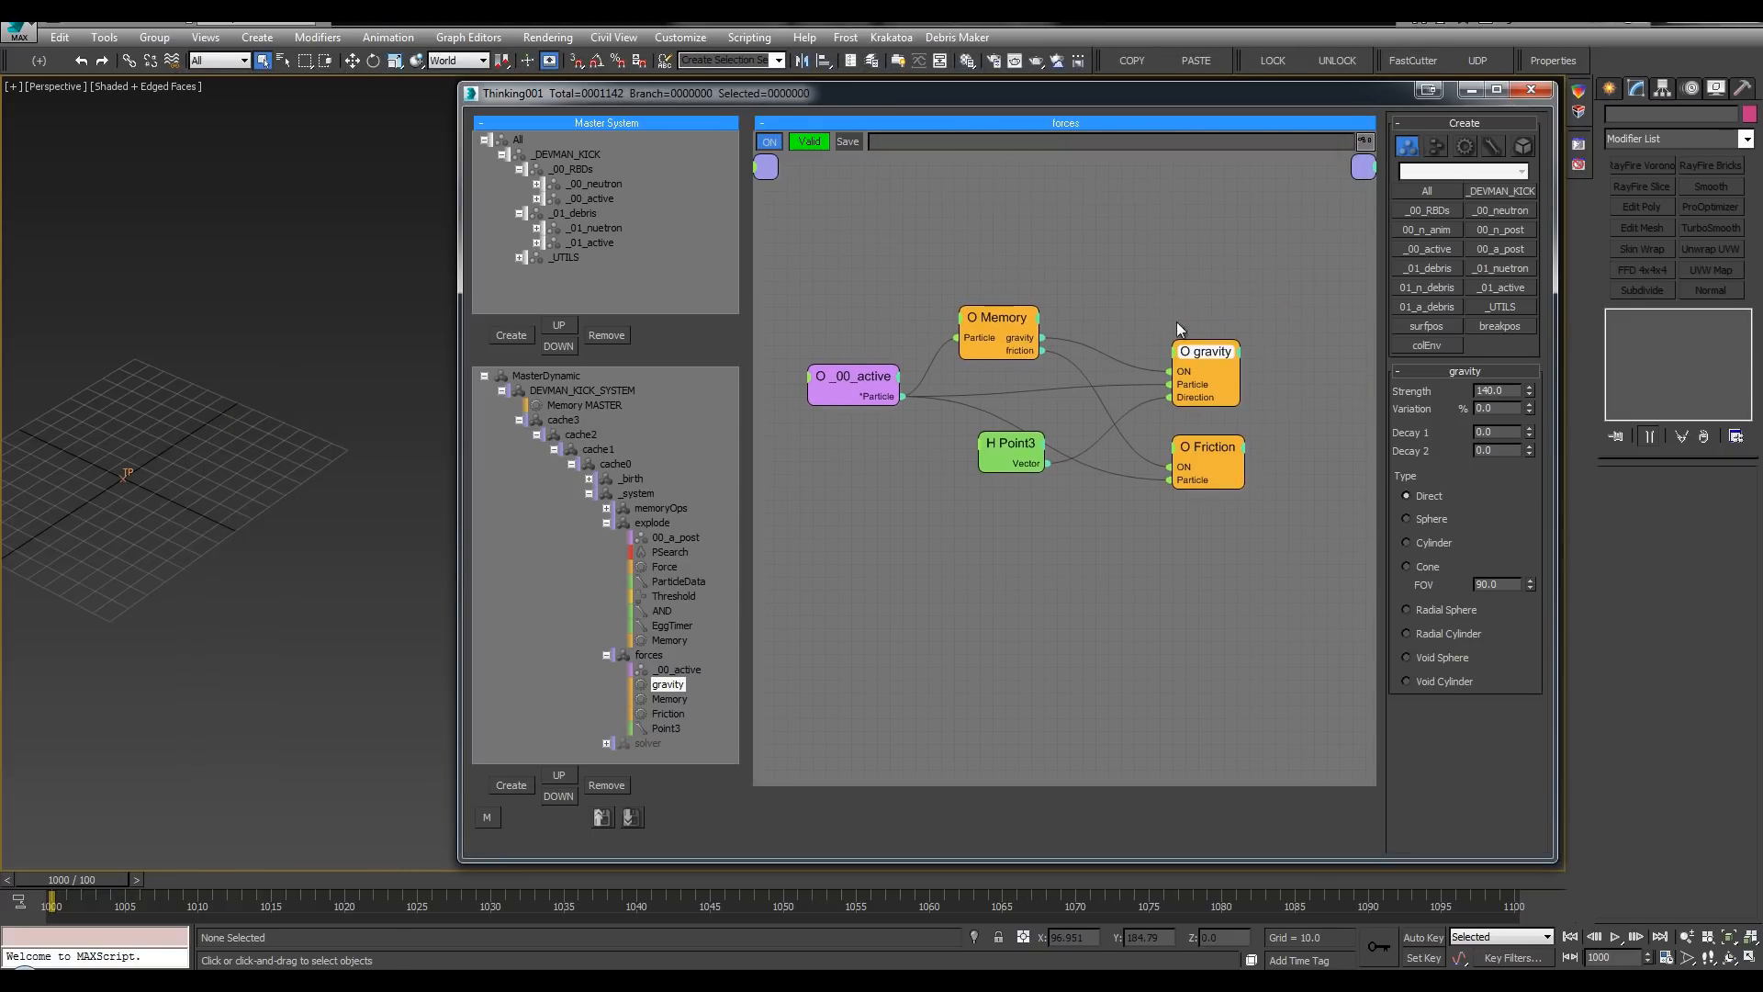
pyautogui.click(1115, 461)
pyautogui.click(639, 571)
pyautogui.moveTo(1169, 205)
pyautogui.mouseDown(button='middle')
pyautogui.moveTo(1138, 206)
pyautogui.moveTo(1162, 199)
pyautogui.mouseUp(button='middle')
pyautogui.click(1254, 273)
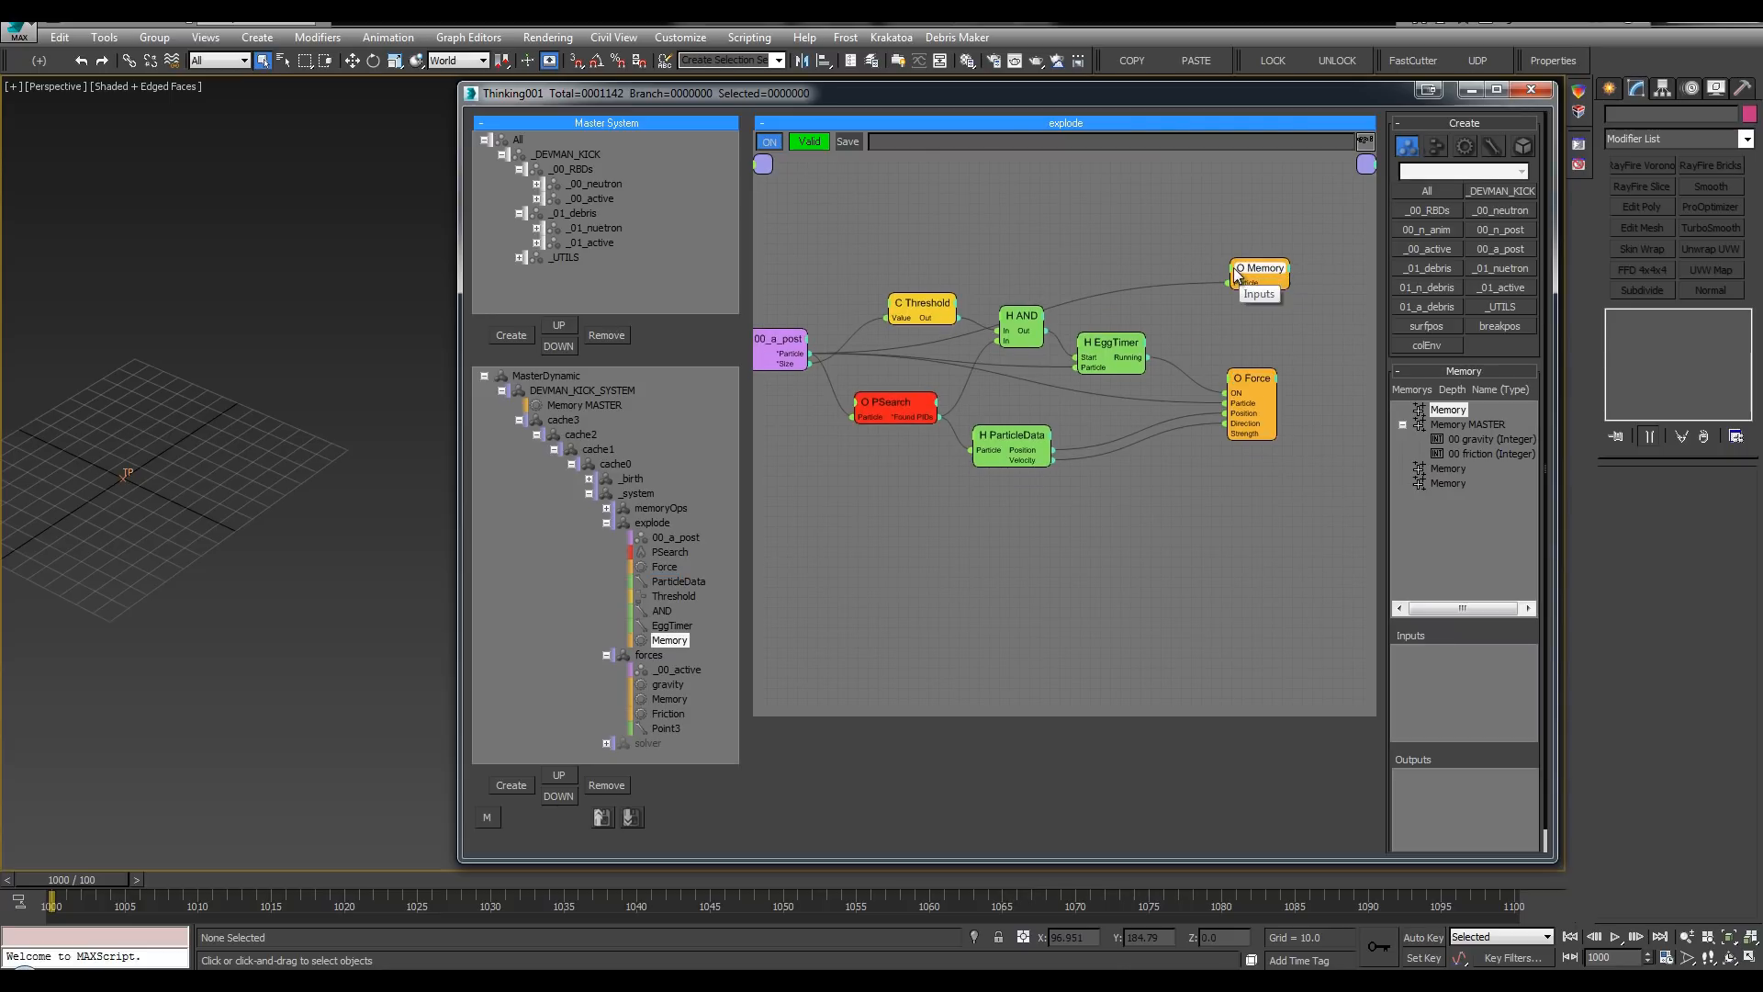
# Step: Add an ON input to the explode Memory node and expose the gravity and friction memories as its inputs
pyautogui.click(1234, 269)
pyautogui.click(1234, 281)
pyautogui.moveTo(1252, 270); pyautogui.dragTo(1288, 206)
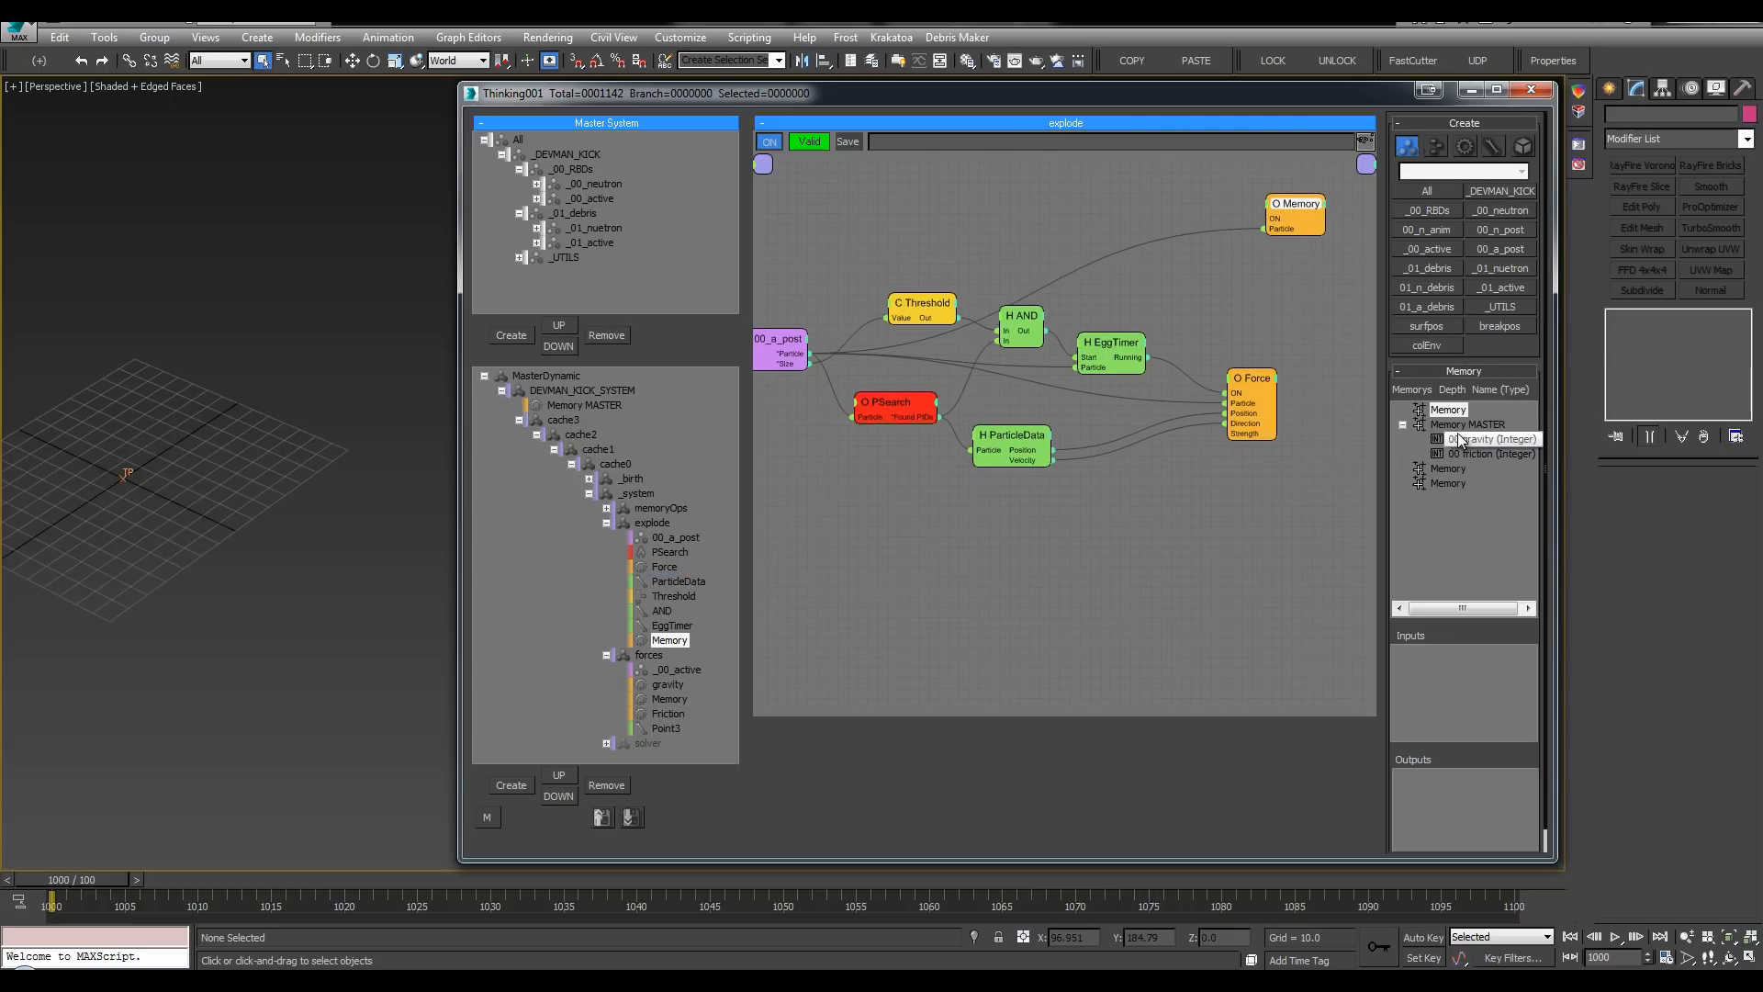
pyautogui.moveTo(1459, 437); pyautogui.dragTo(1455, 680)
pyautogui.moveTo(1464, 453); pyautogui.dragTo(1456, 678)
# Step: Add a Bool helper node to the explode graph beside the Memory node
pyautogui.click(1133, 238)
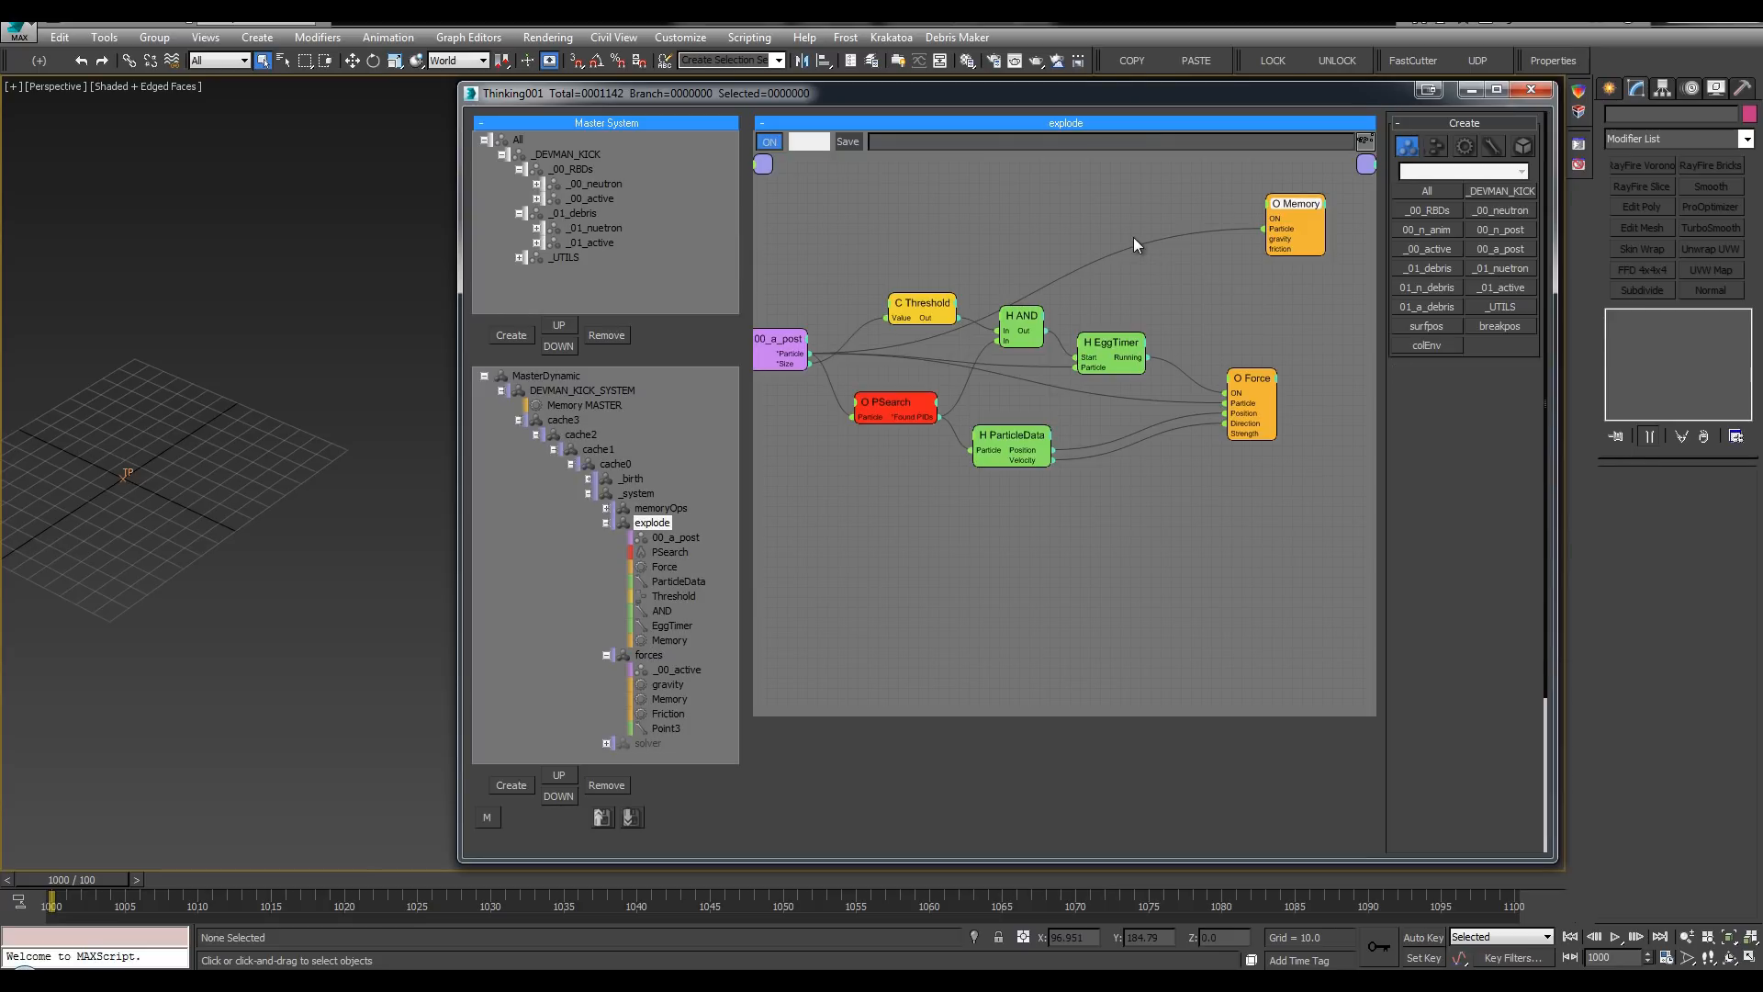
pyautogui.doubleClick(1133, 237)
pyautogui.write('bool')
pyautogui.press('Return')
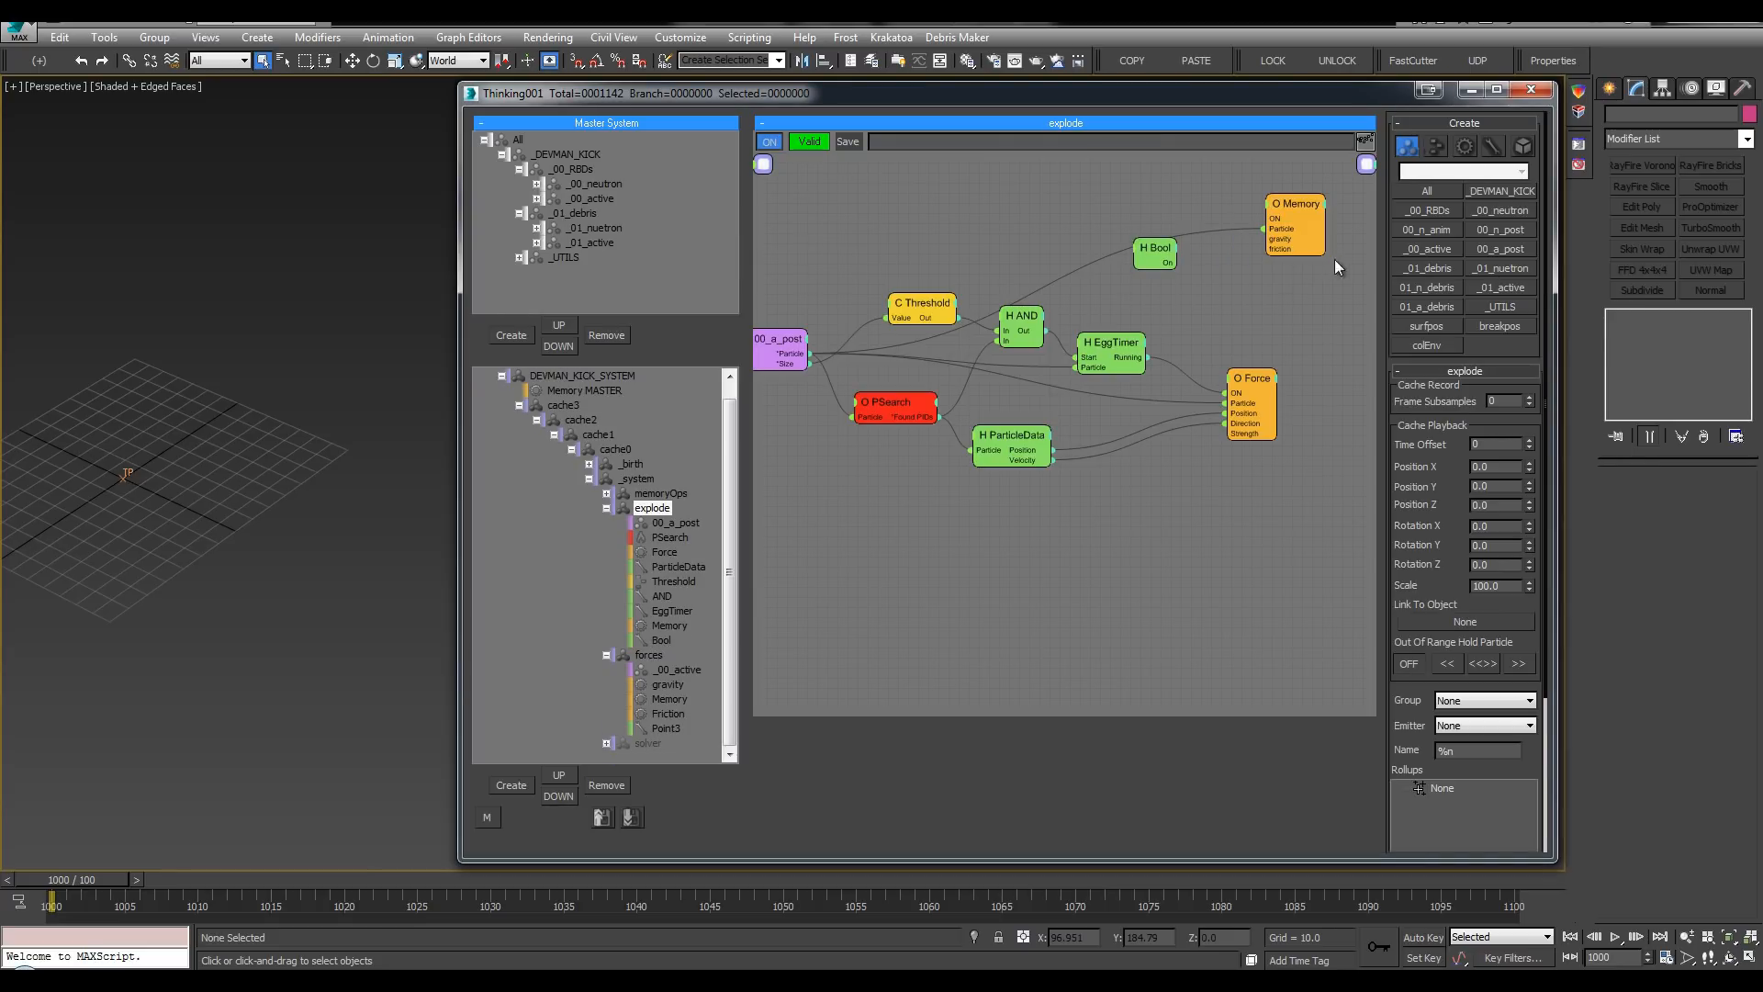
# Step: Feed an enabled Bool into the Memory node's gravity input and a second, disabled Bool into its friction input
pyautogui.moveTo(1267, 239); pyautogui.dragTo(1175, 263)
pyautogui.moveTo(1157, 254); pyautogui.dragTo(1231, 268)
pyautogui.click(1520, 388)
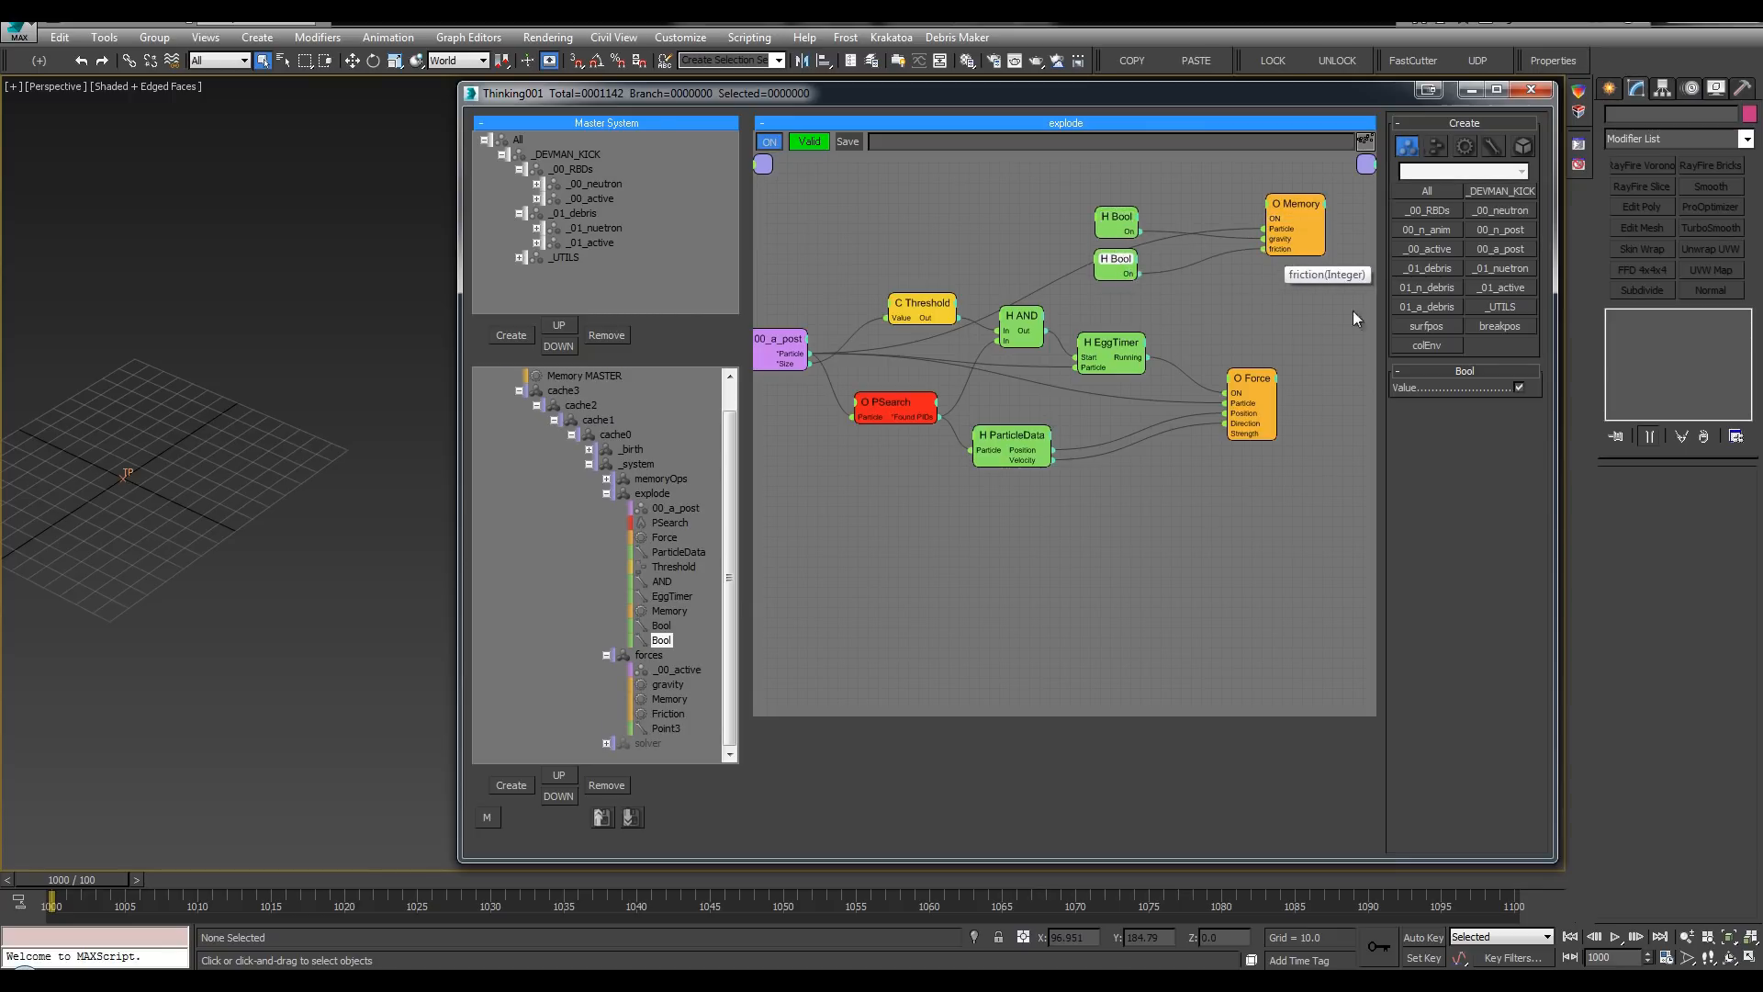
pyautogui.moveTo(1247, 279); pyautogui.dragTo(1258, 278, button='middle')
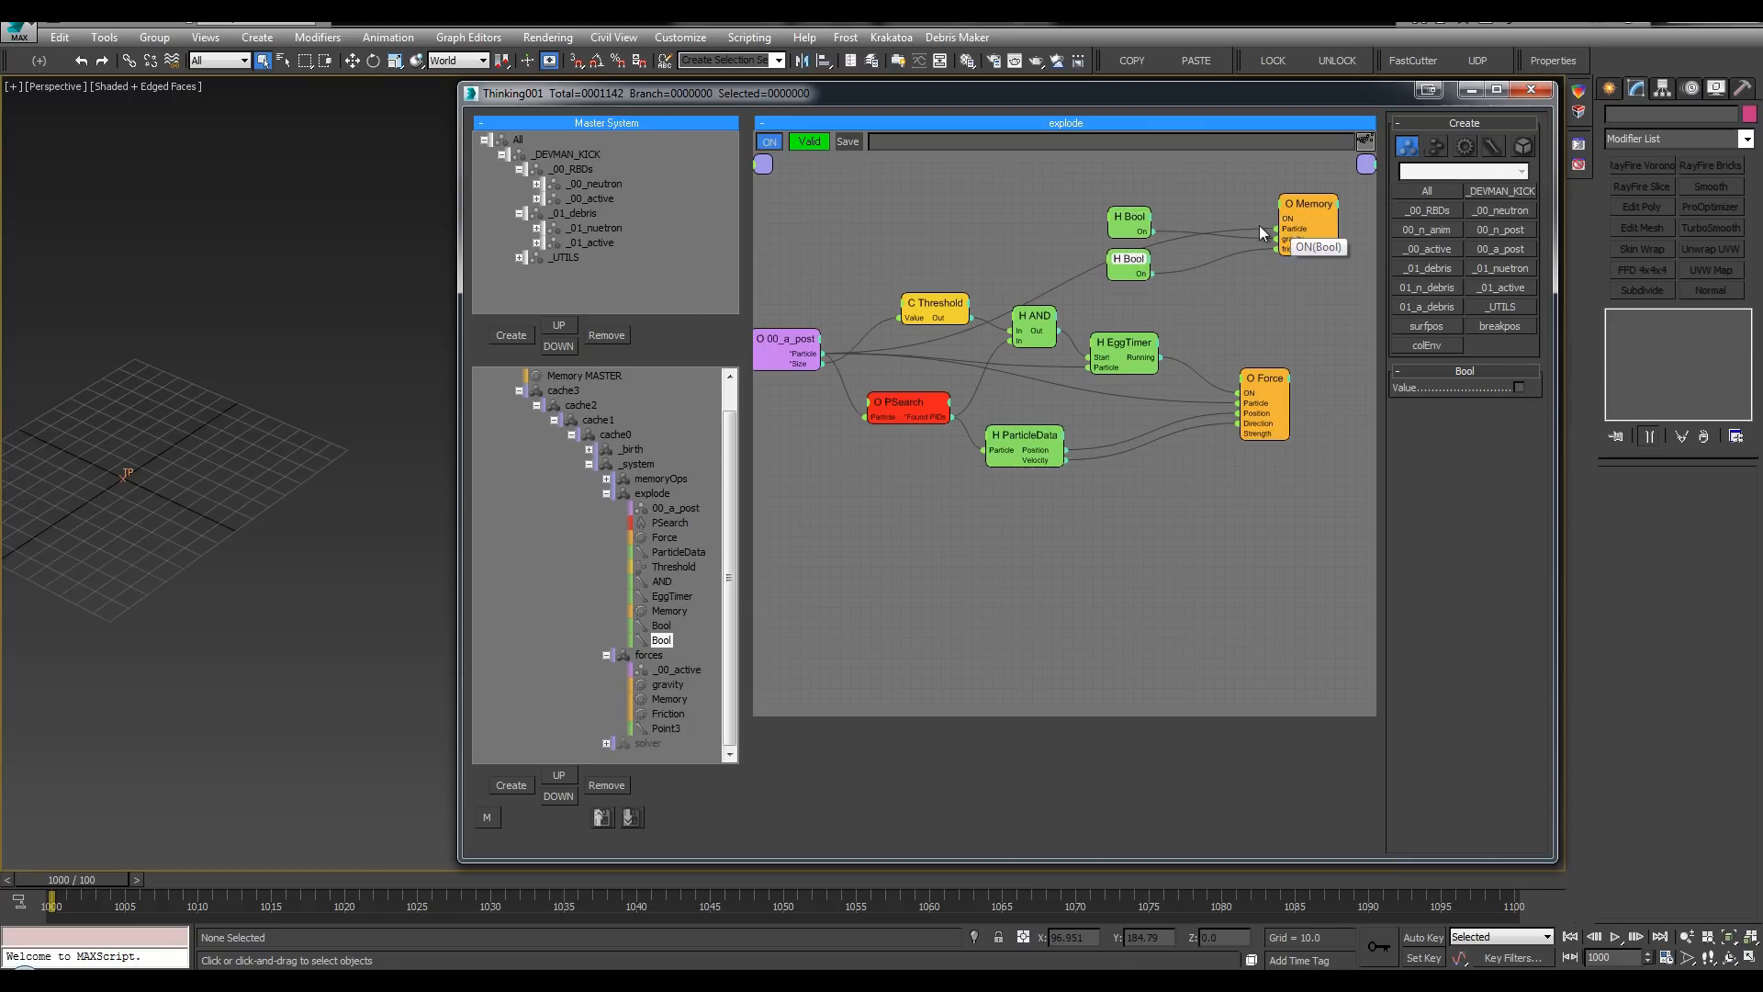
# Step: Rename the Threshold node in the explode graph to size
pyautogui.moveTo(929, 249); pyautogui.dragTo(952, 248, button='middle')
pyautogui.moveTo(955, 308); pyautogui.dragTo(935, 310)
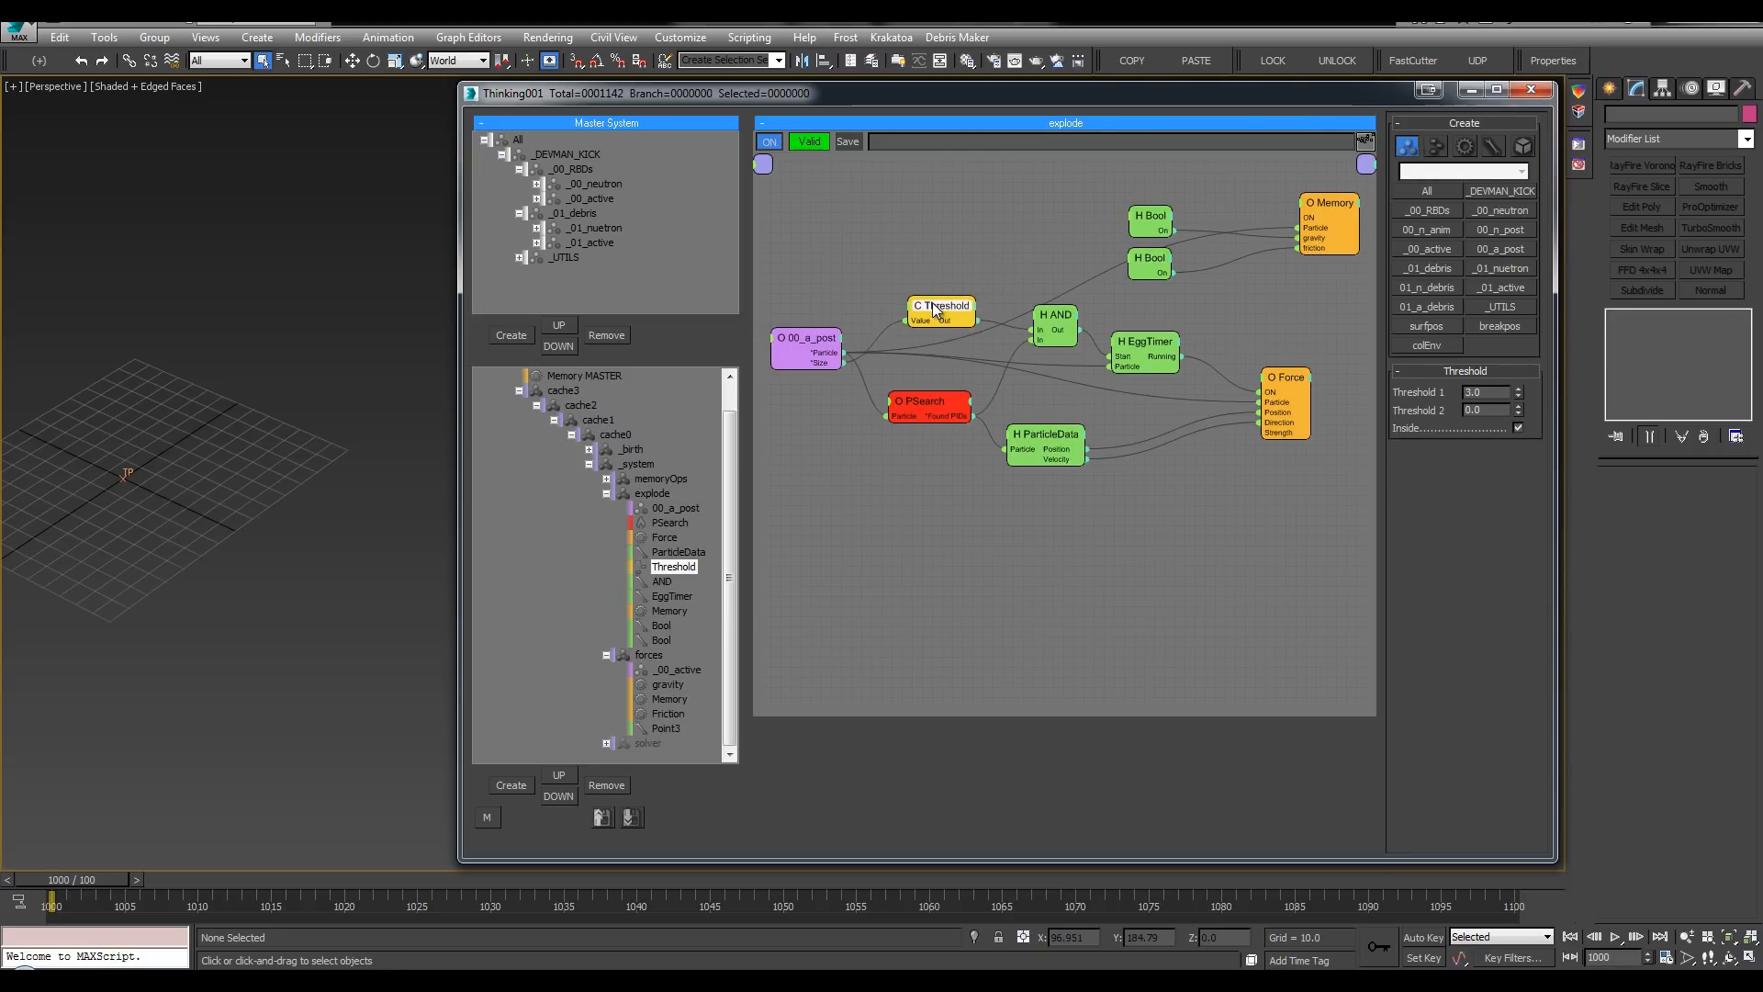
pyautogui.doubleClick(936, 306)
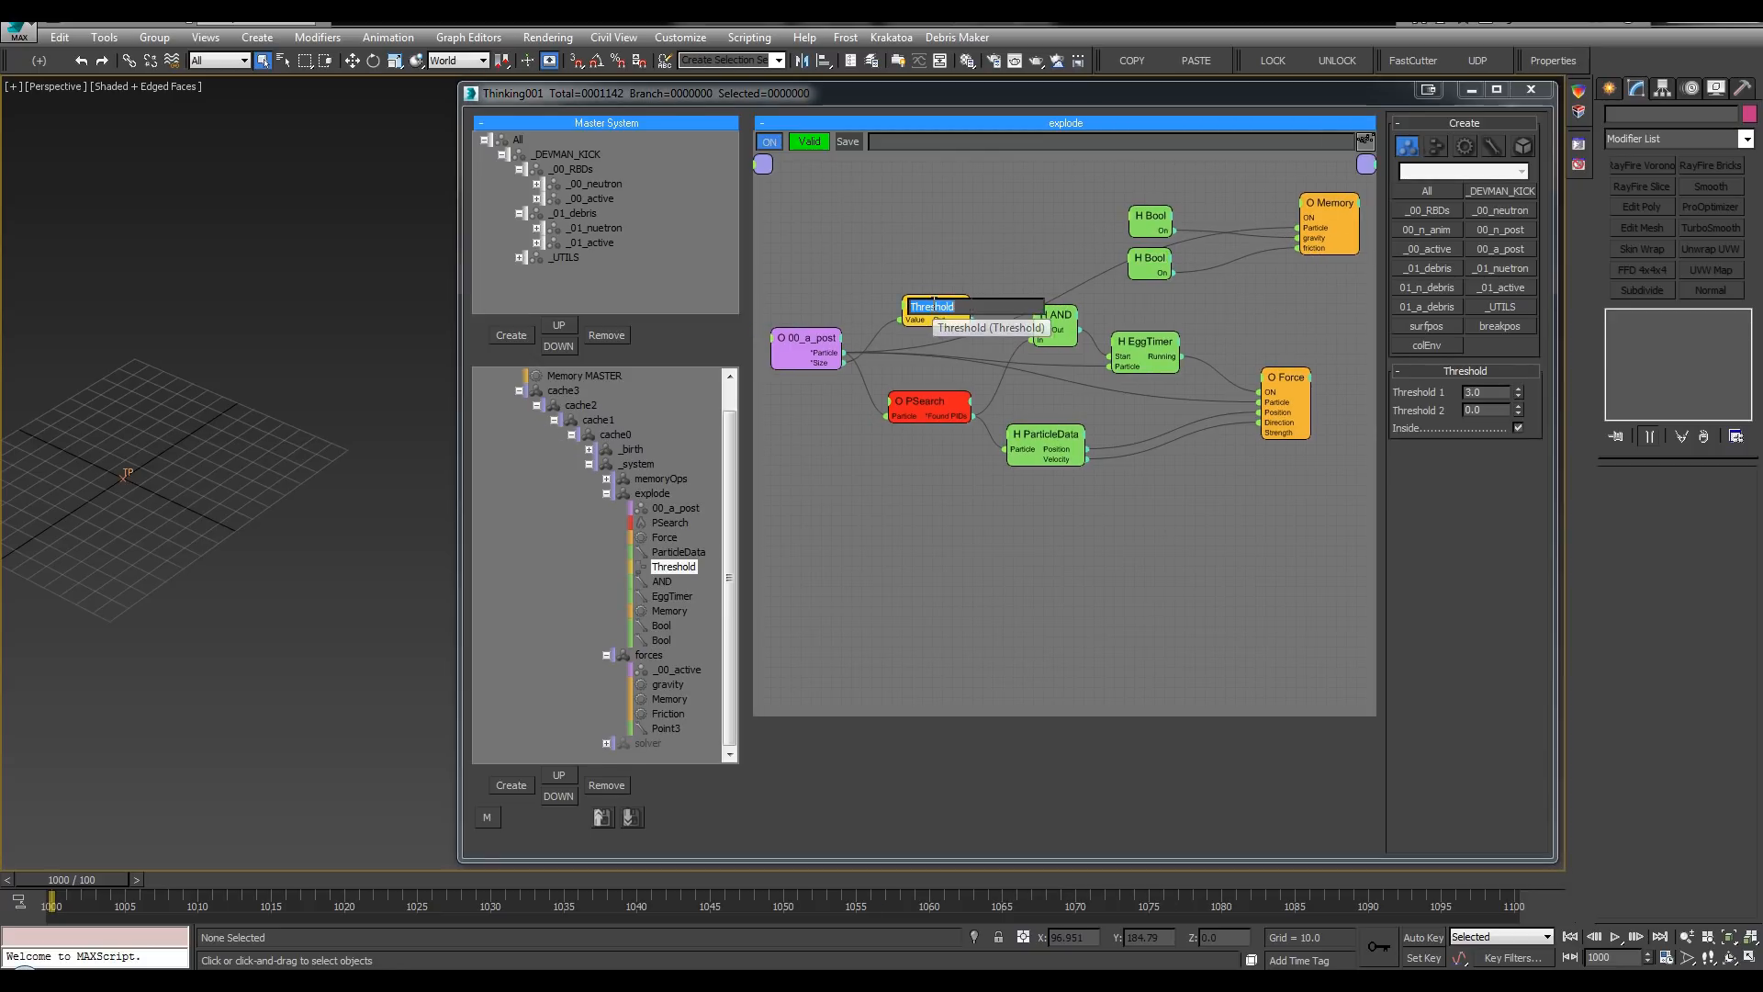
pyautogui.write('sizew')
pyautogui.press('Return')
pyautogui.press('BackSpace')
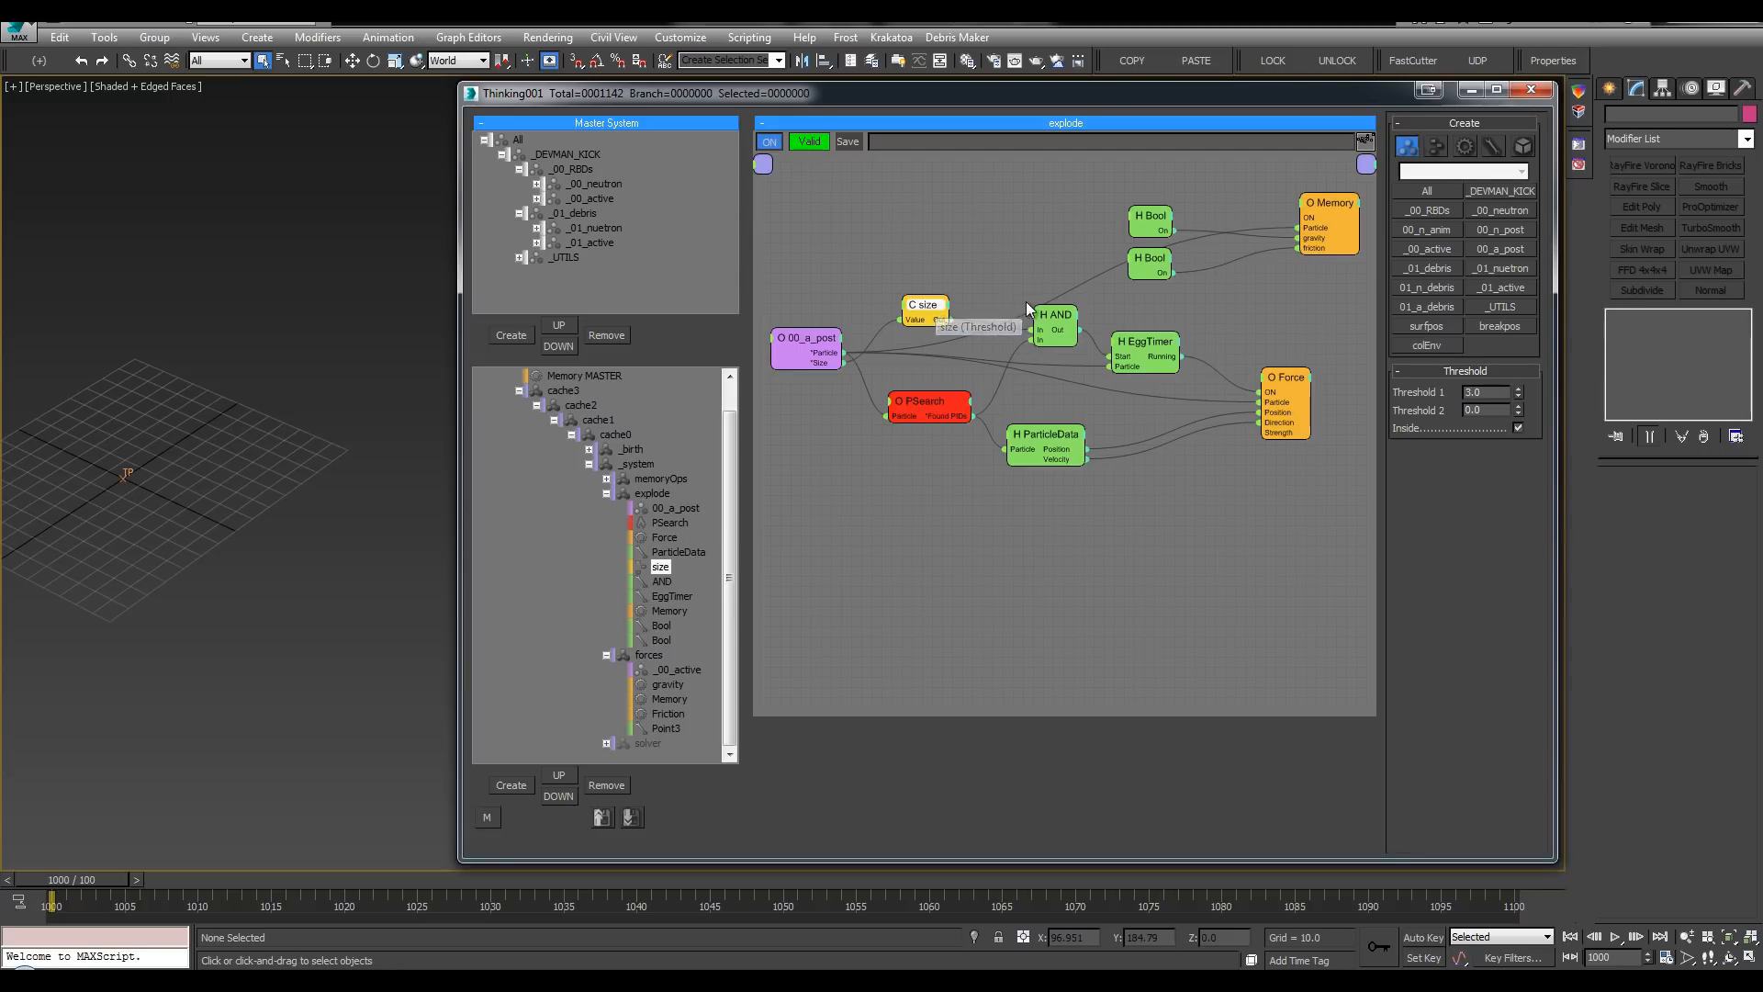
# Step: Connect the AND node's output to the Memory node's ON input and shift the AND node clear of its neighbours
pyautogui.moveTo(1314, 262); pyautogui.dragTo(1242, 259, button='middle')
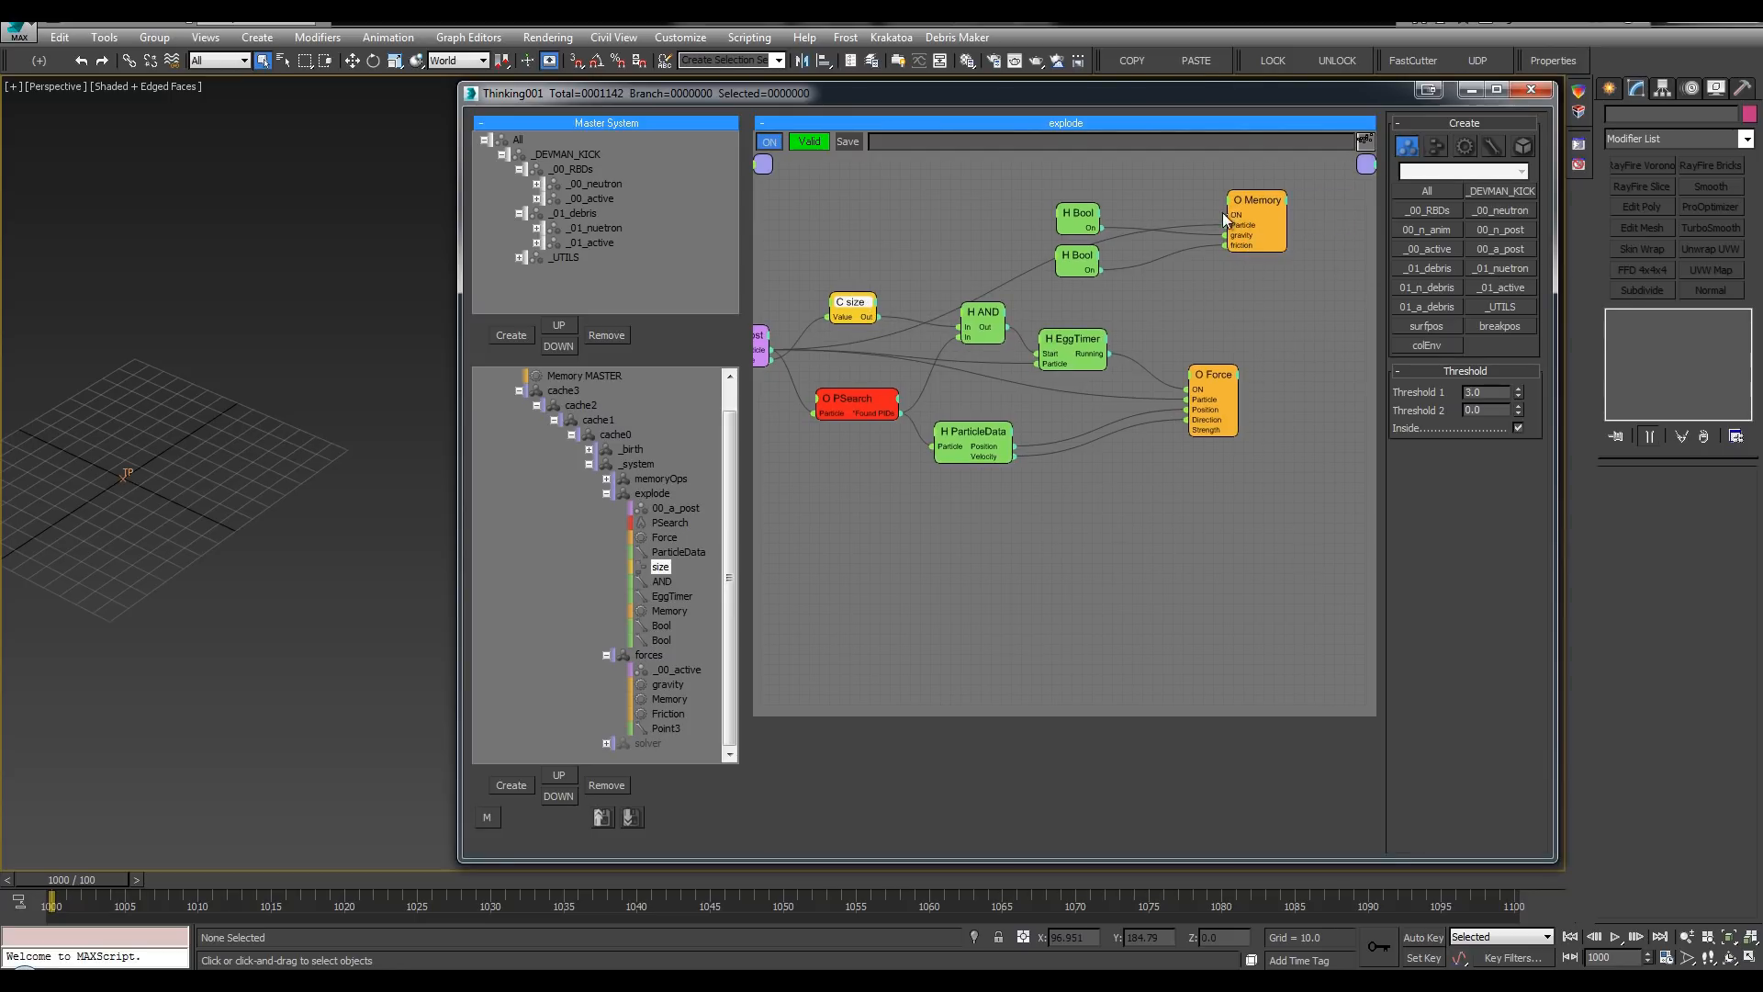
pyautogui.moveTo(983, 317); pyautogui.dragTo(974, 326)
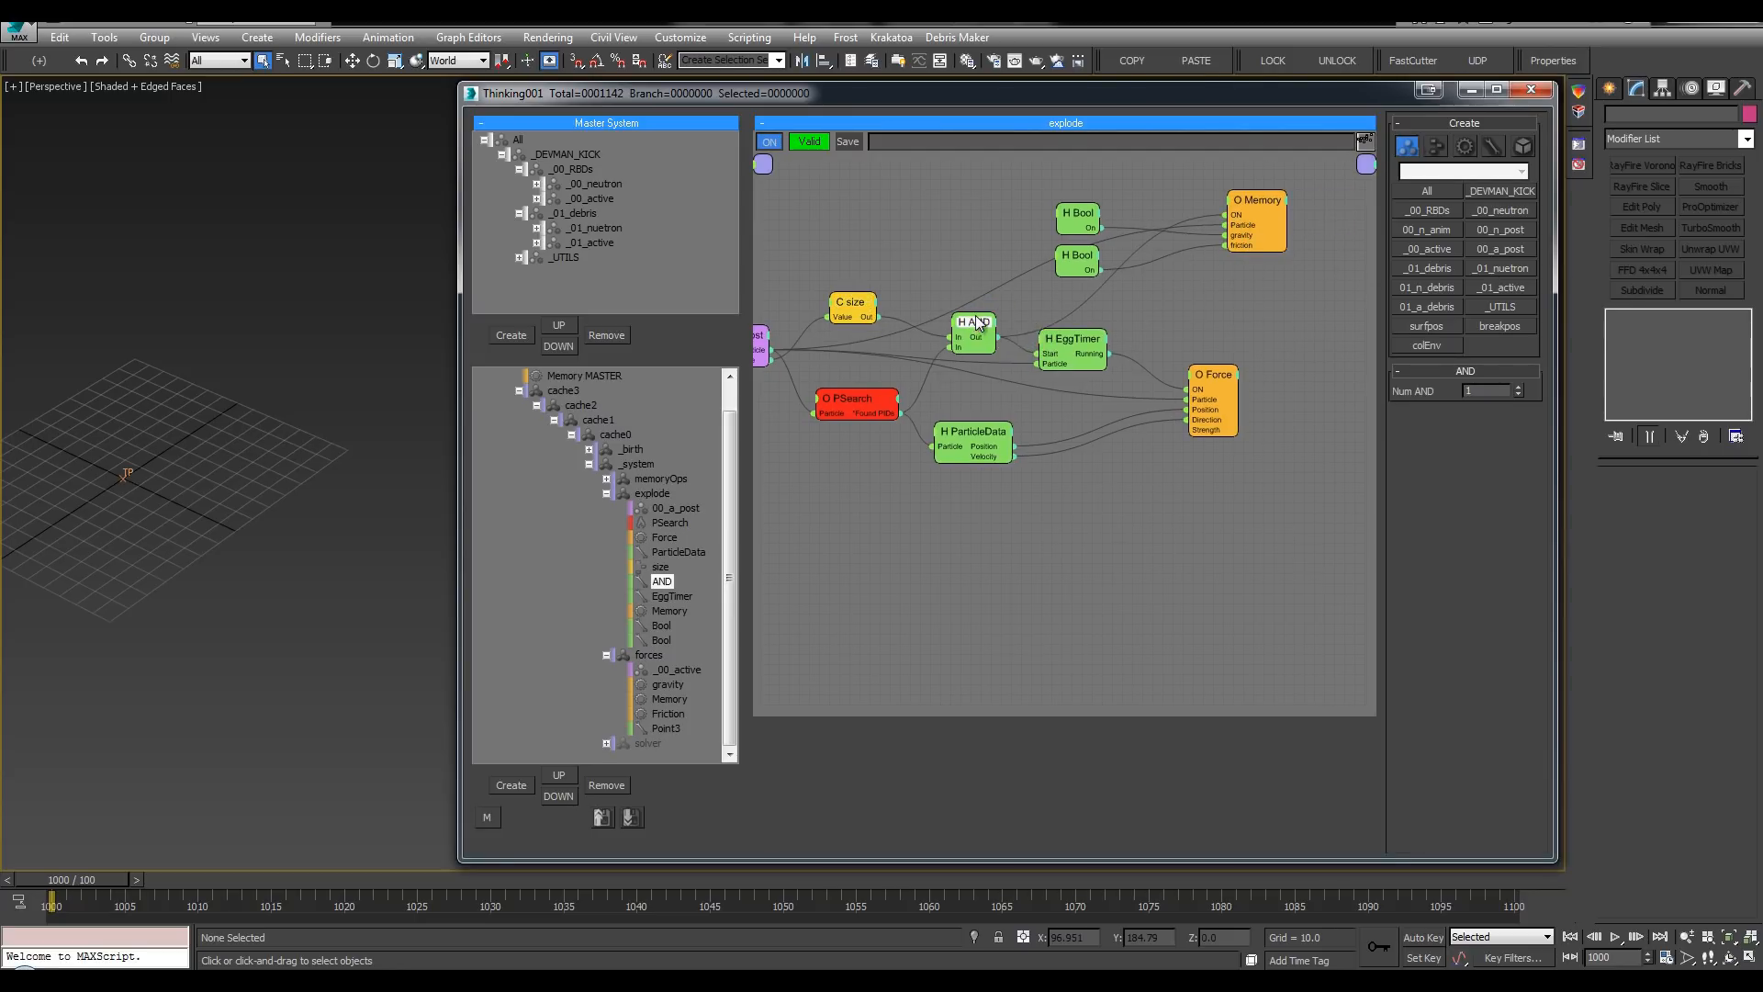
pyautogui.moveTo(958, 269); pyautogui.dragTo(1040, 269, button='middle')
pyautogui.keyDown('alt'); pyautogui.moveTo(33, 428); pyautogui.dragTo(125, 372, button='middle'); pyautogui.keyUp('alt')
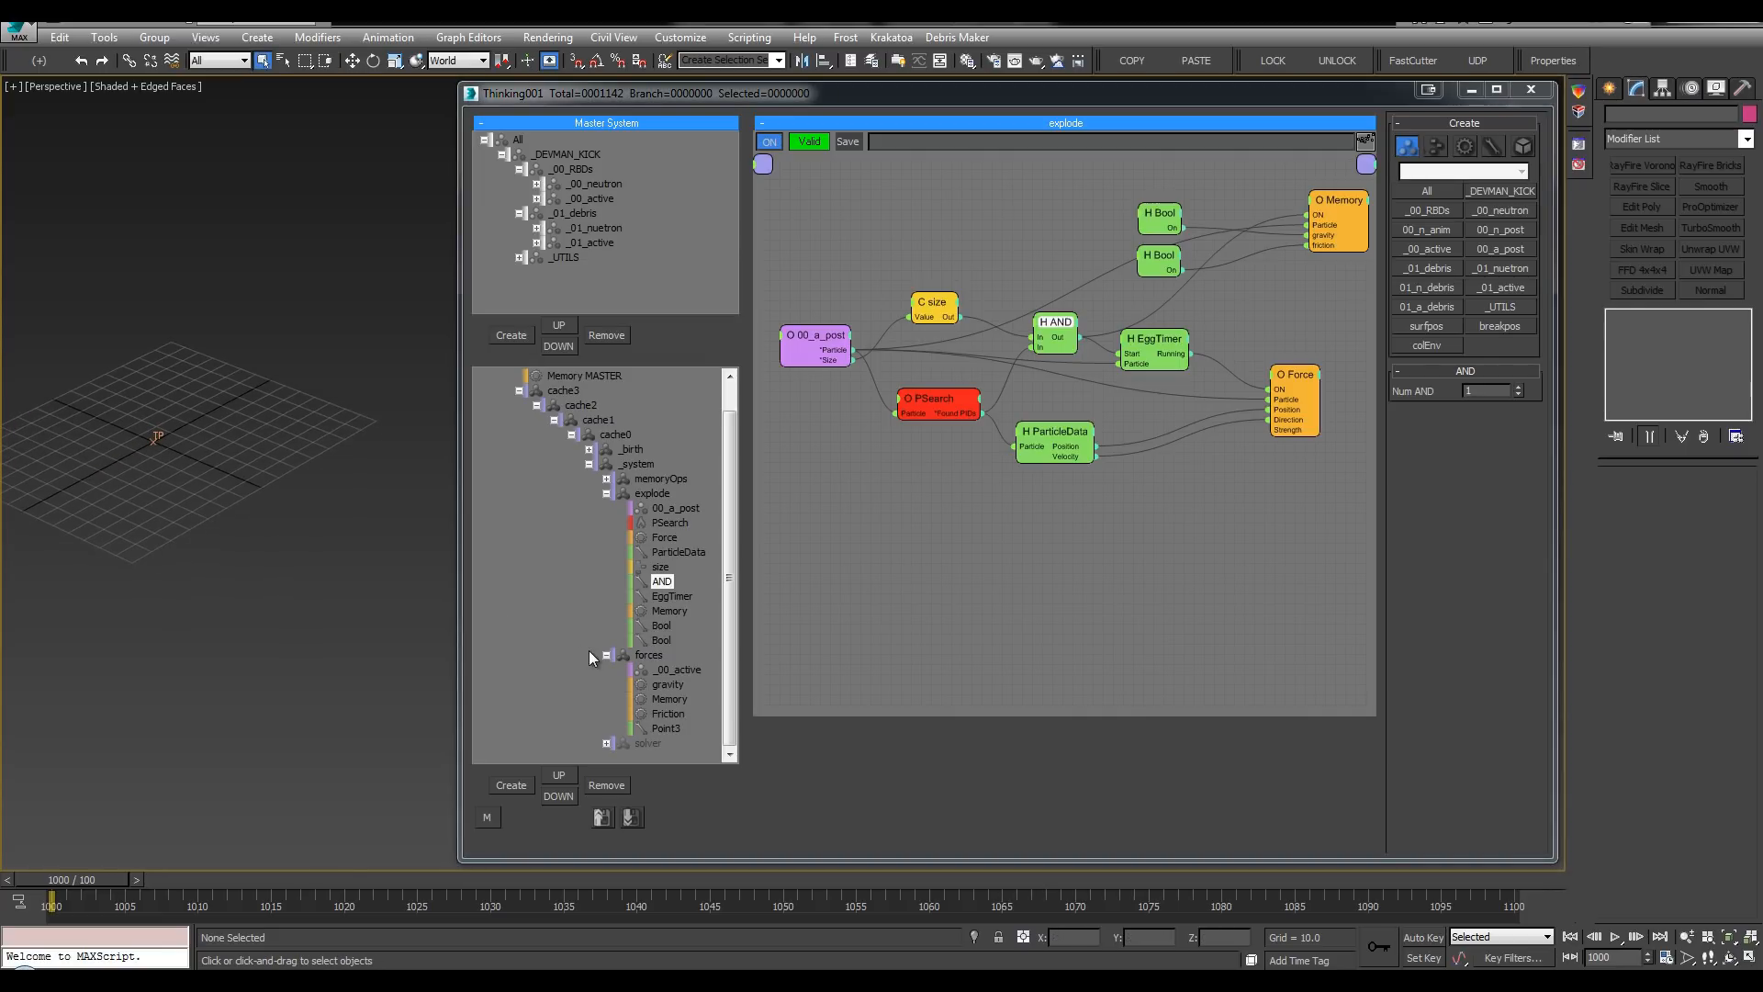
# Step: Collapse the explode set, open the forces set, and play the simulation briefly before returning to frame 1000
pyautogui.click(606, 495)
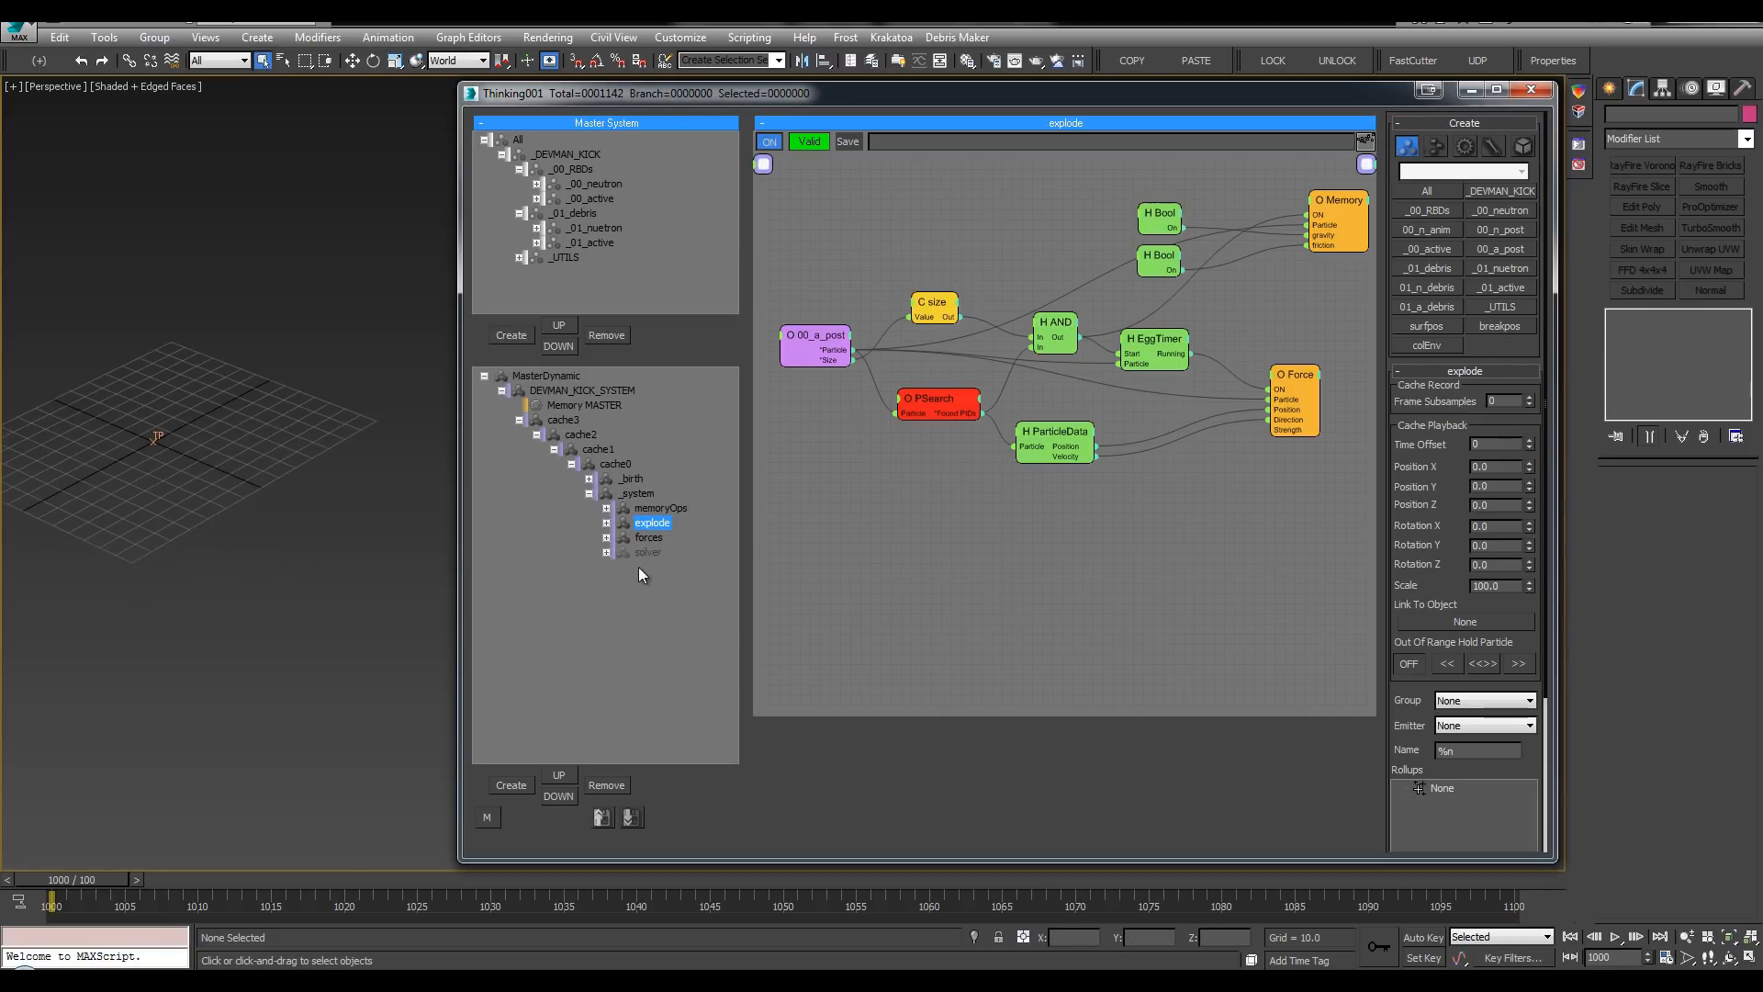
pyautogui.click(647, 537)
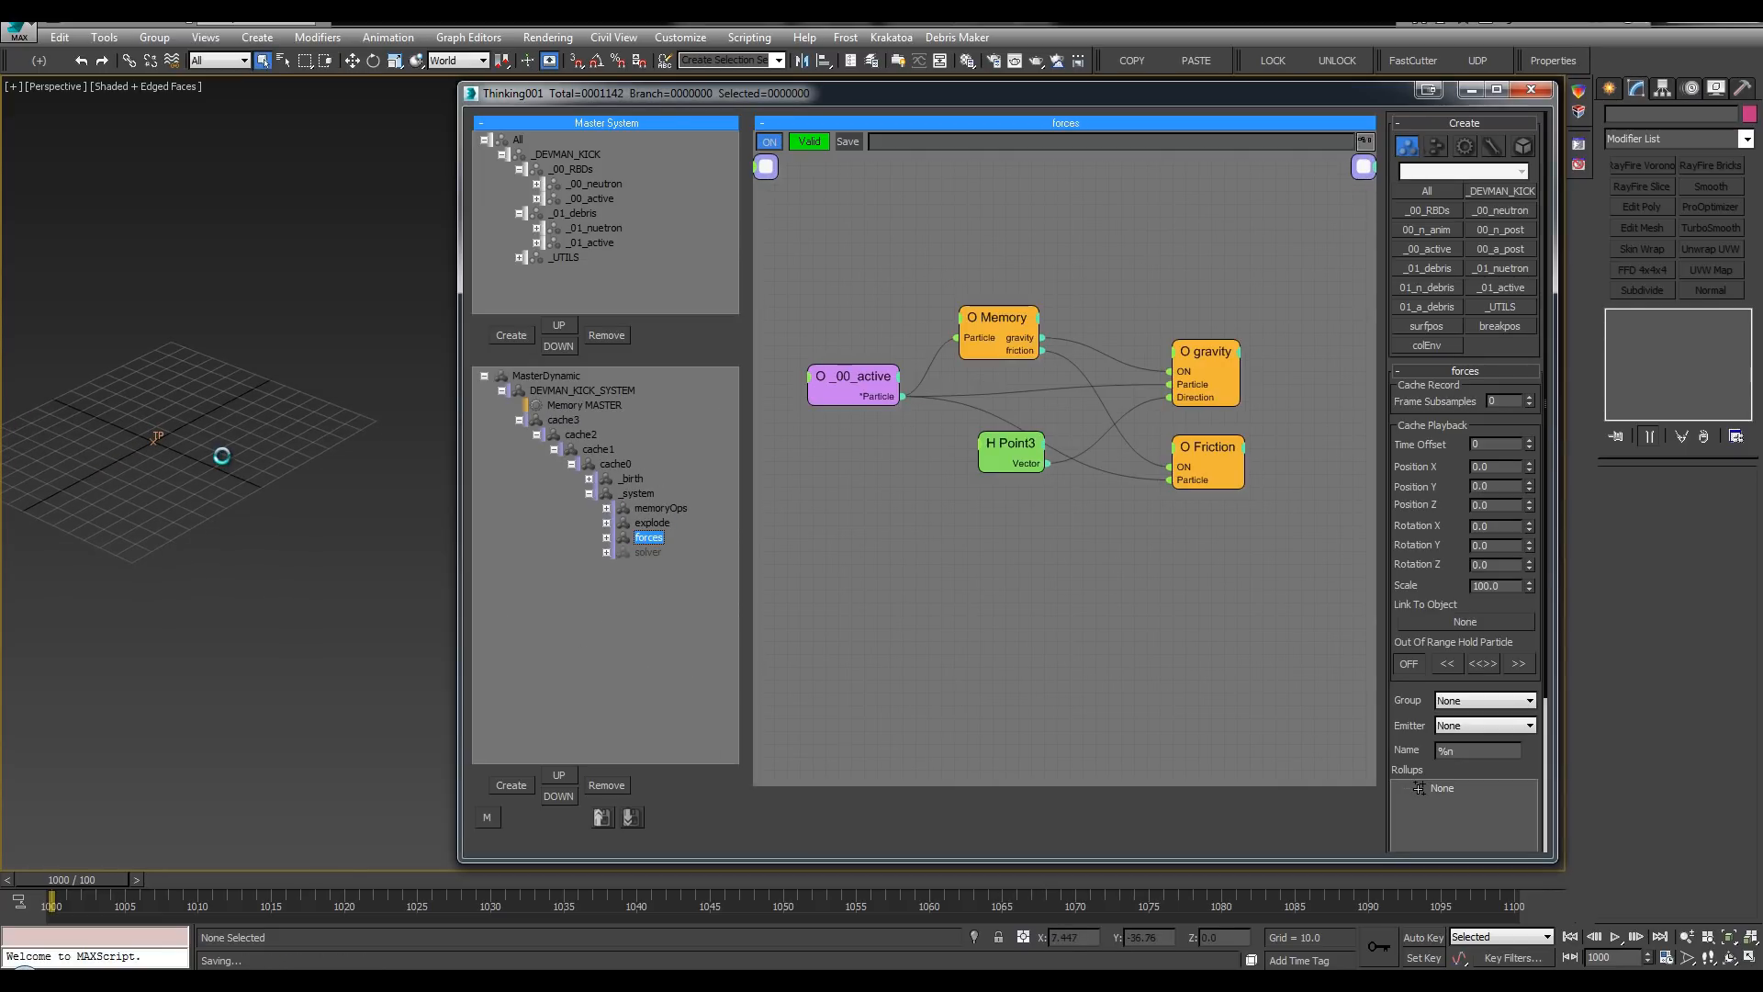
pyautogui.click(1616, 936)
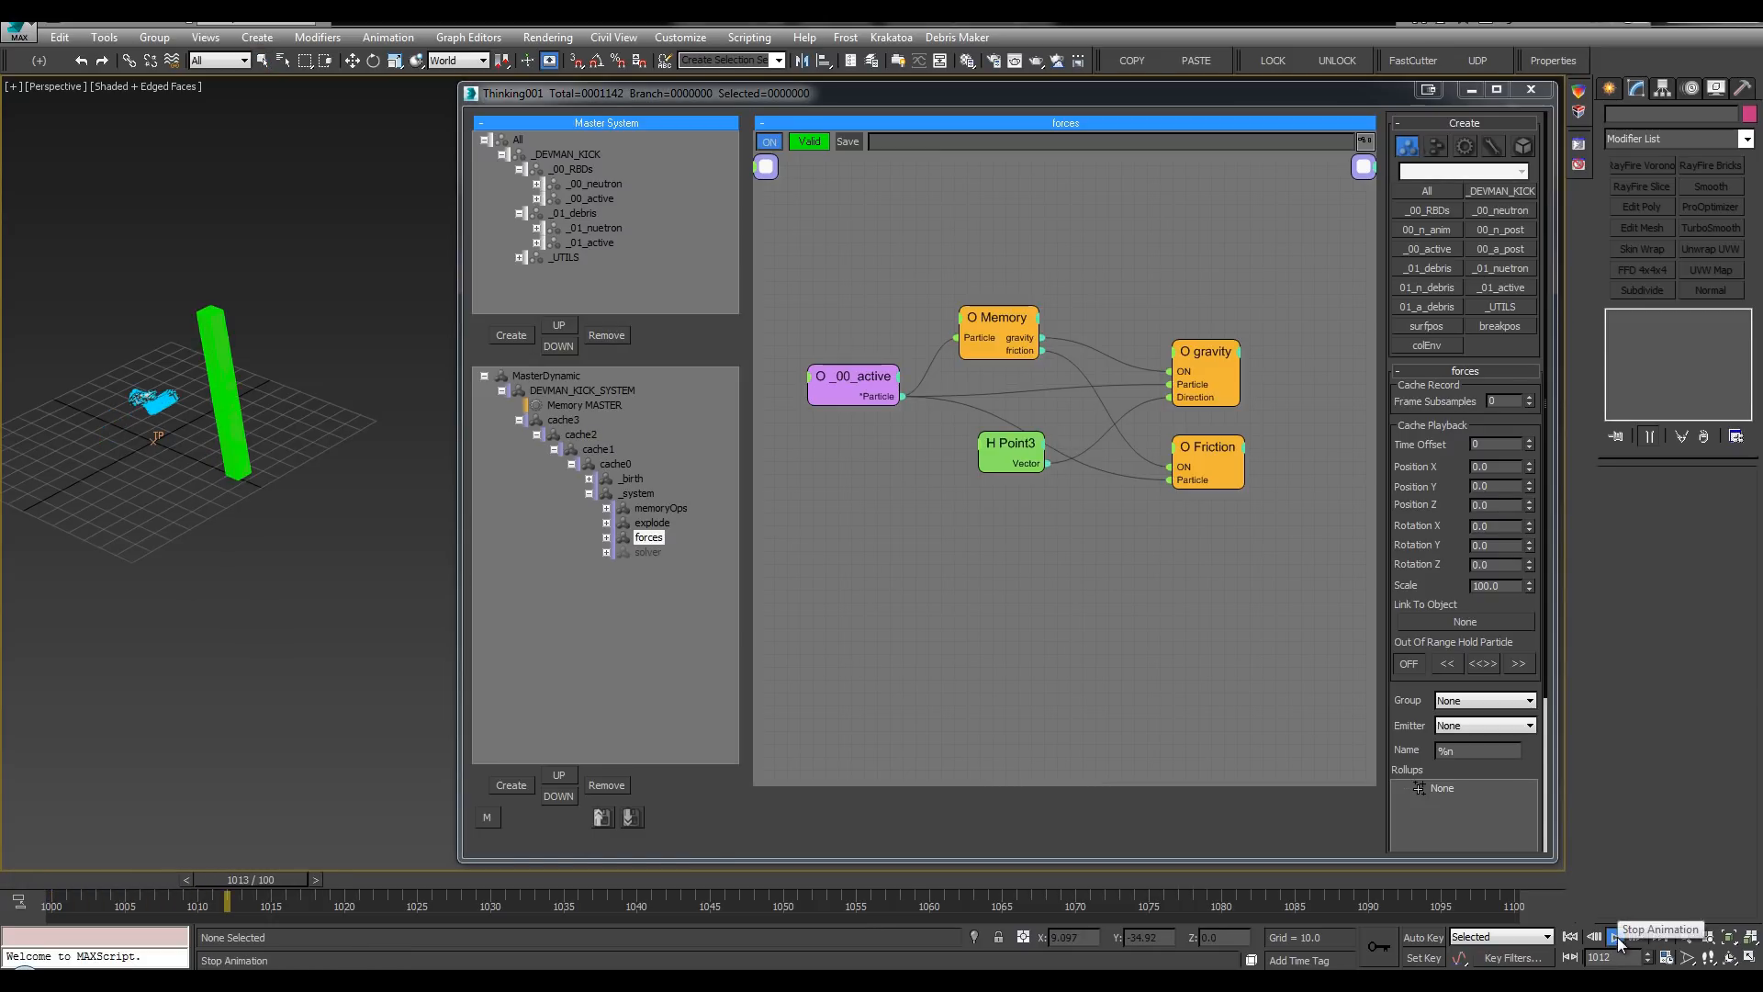
pyautogui.click(1570, 936)
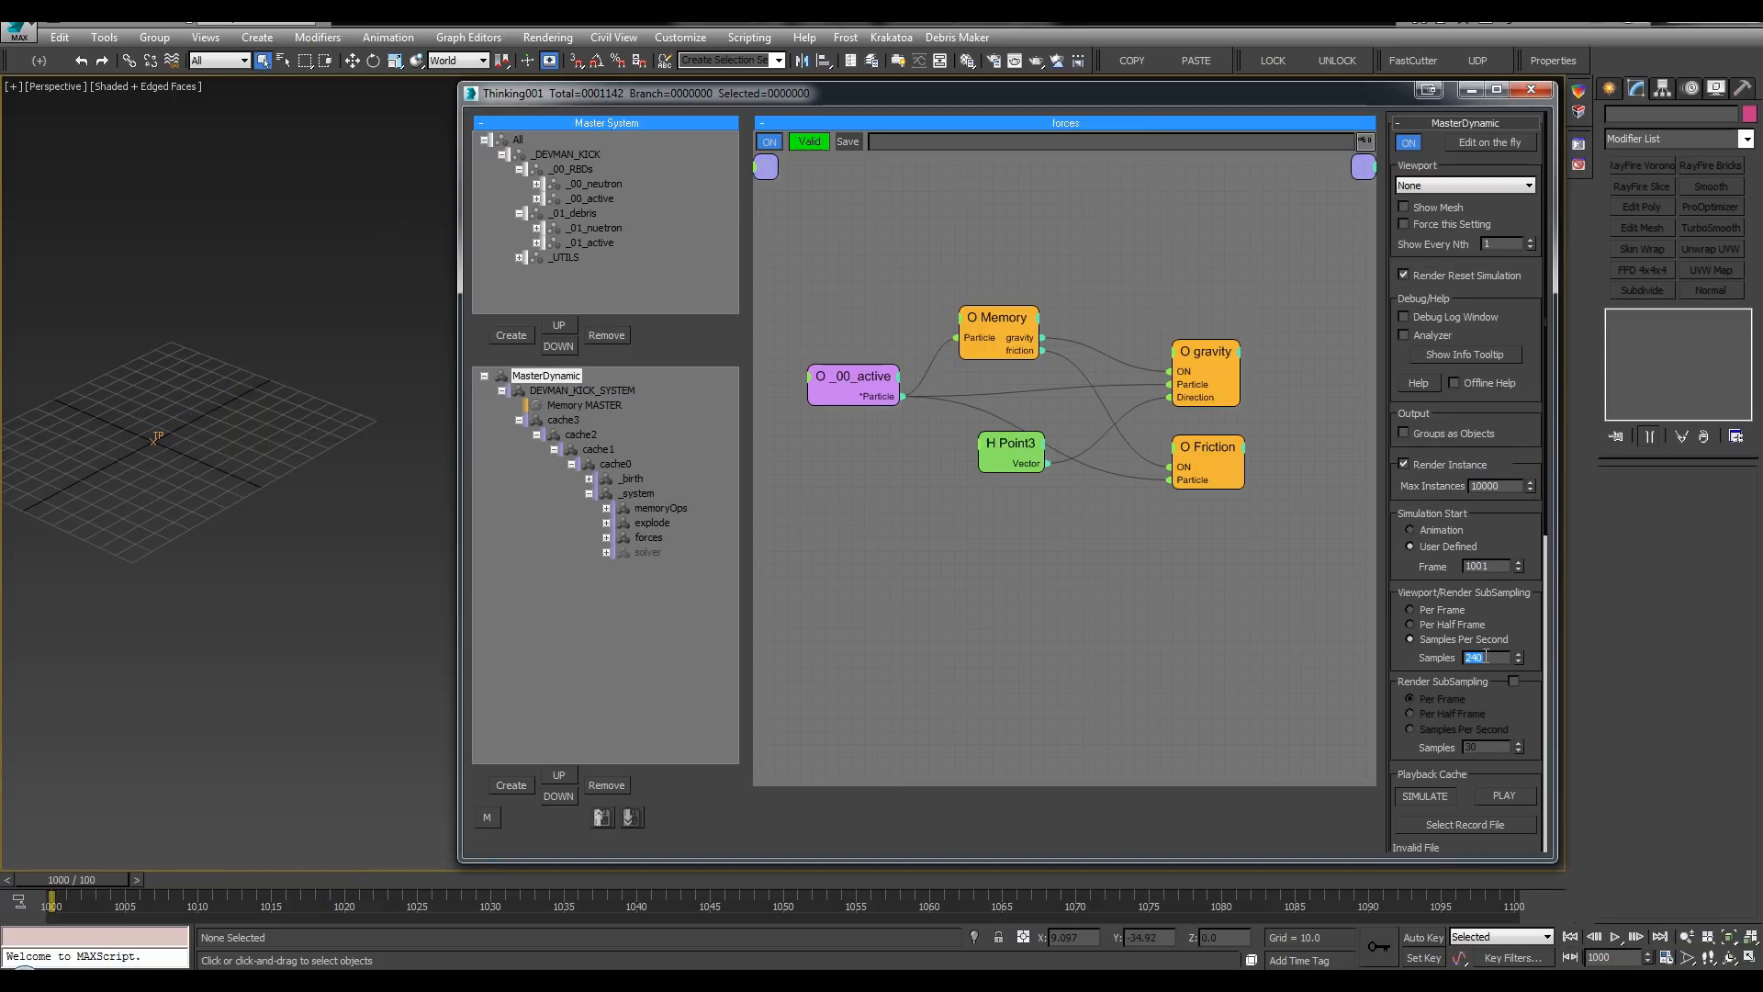
# Step: Rearrange the Memory node and the two Bool nodes in the explode graph so their connections are easier to read
pyautogui.click(649, 538)
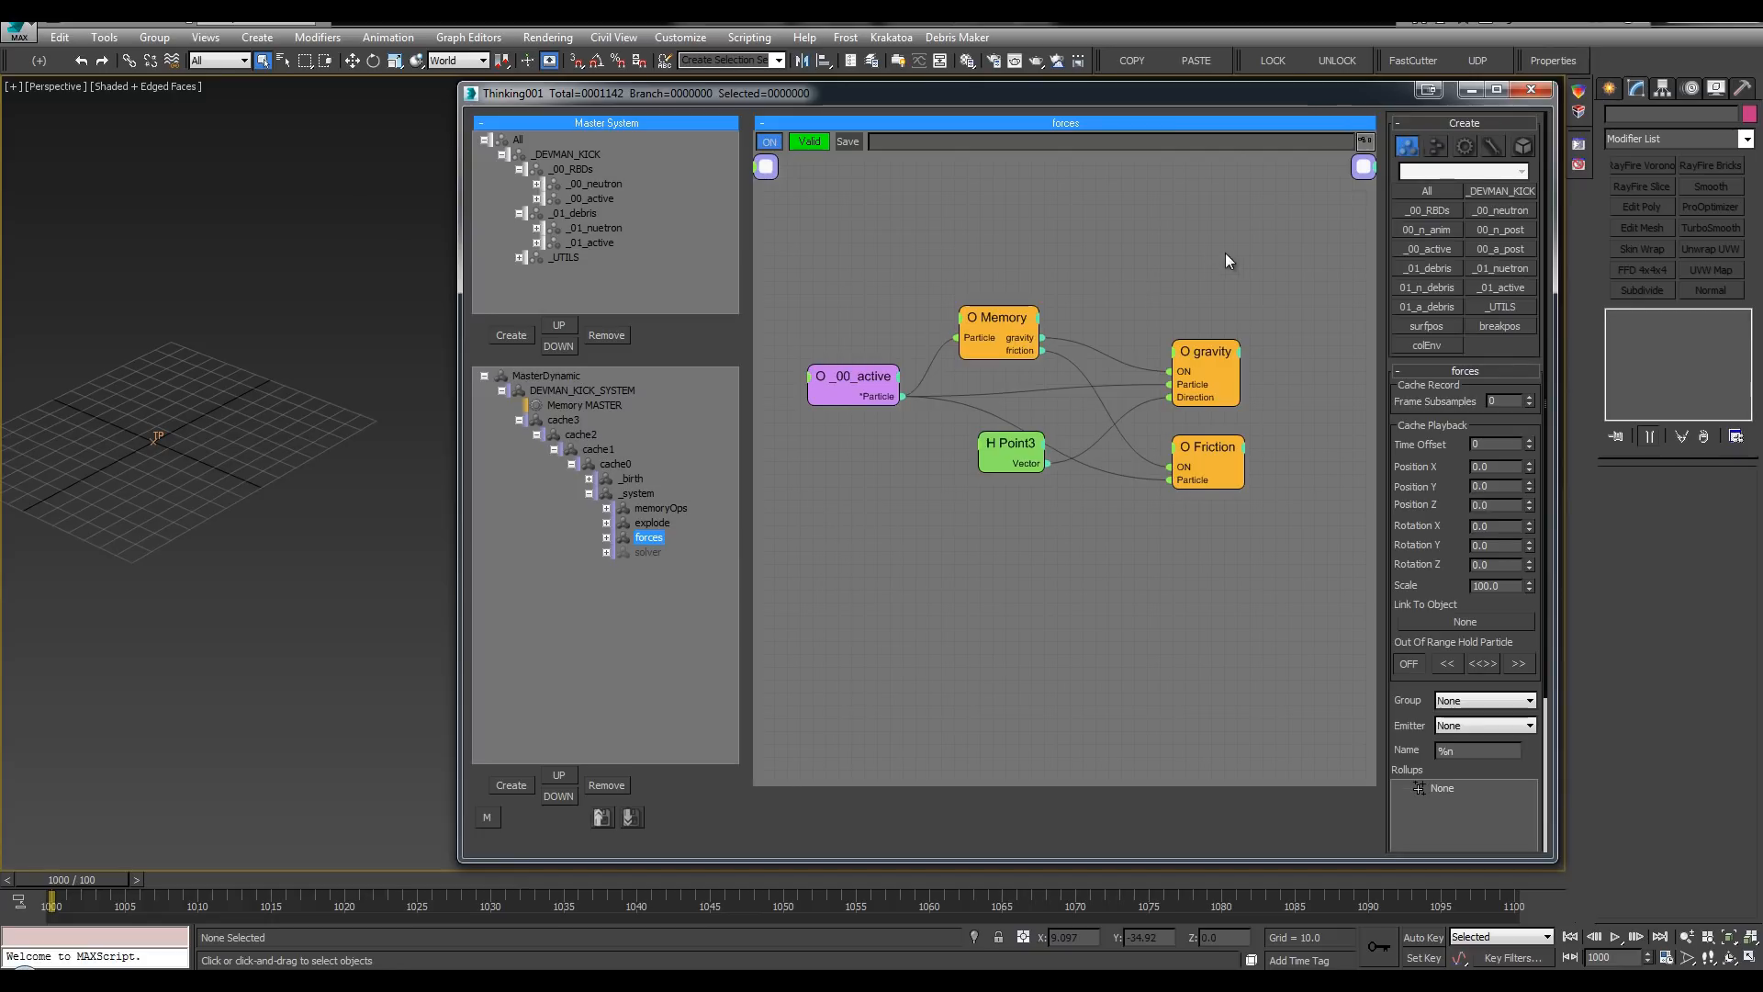
pyautogui.click(652, 522)
pyautogui.click(1294, 229)
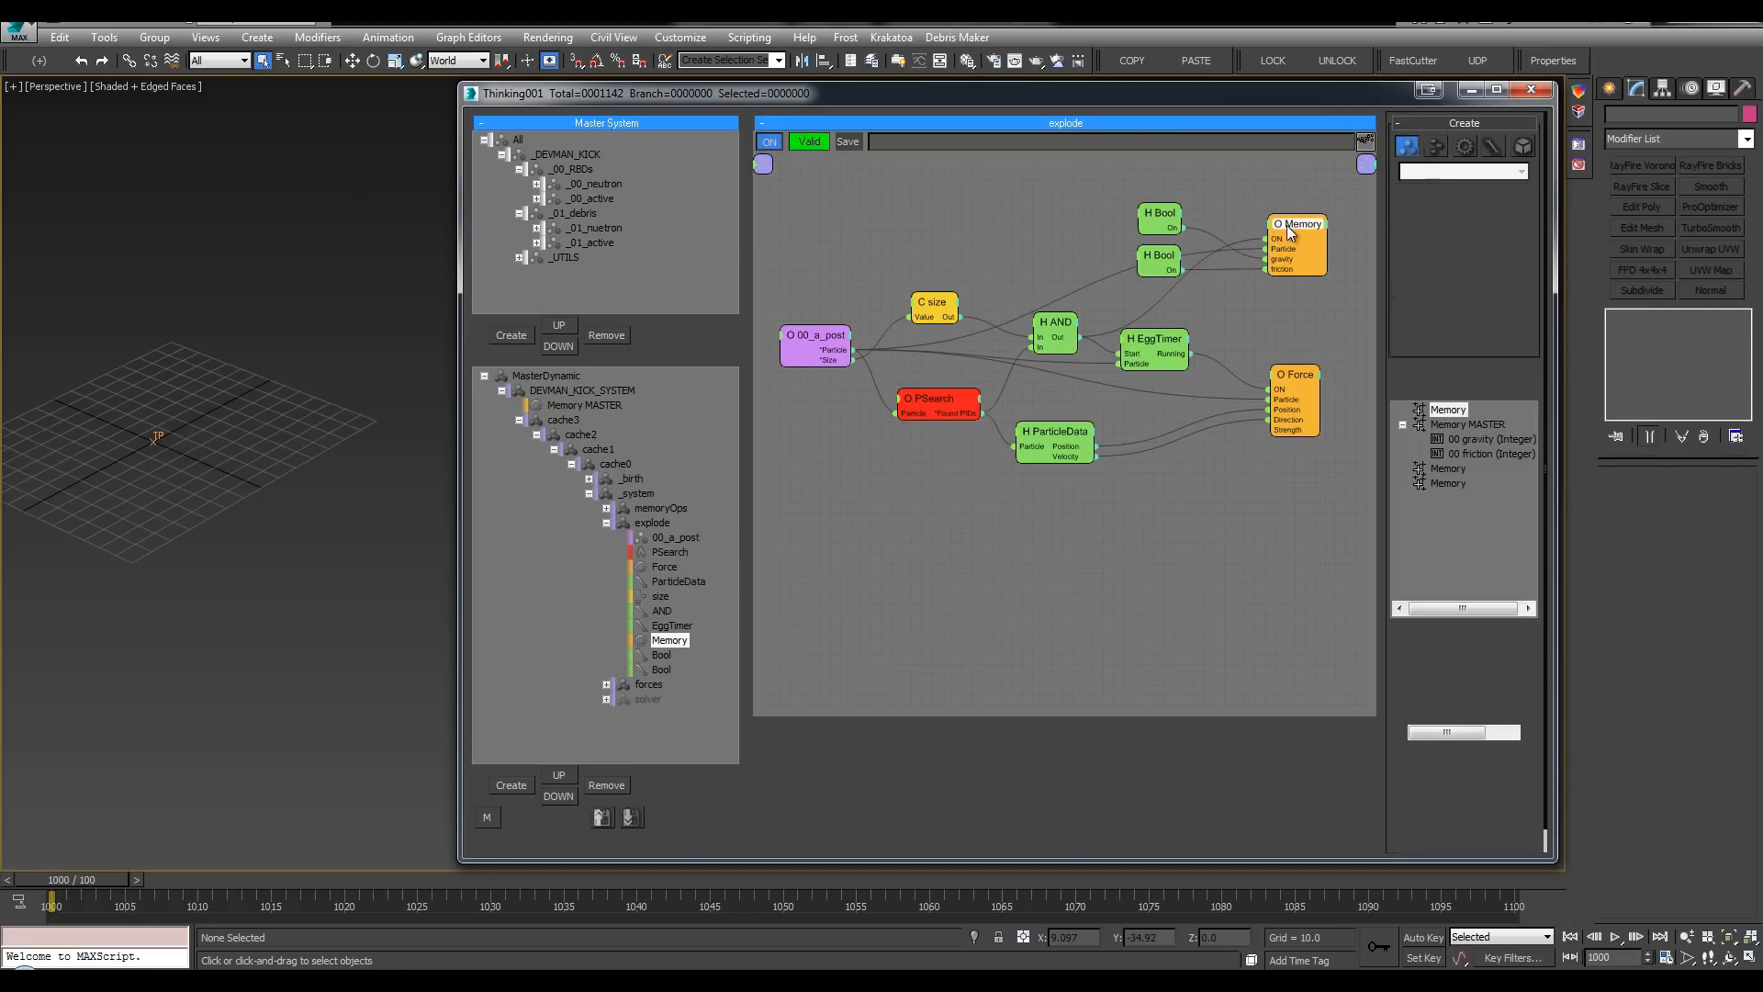
pyautogui.moveTo(1106, 181); pyautogui.dragTo(1121, 255)
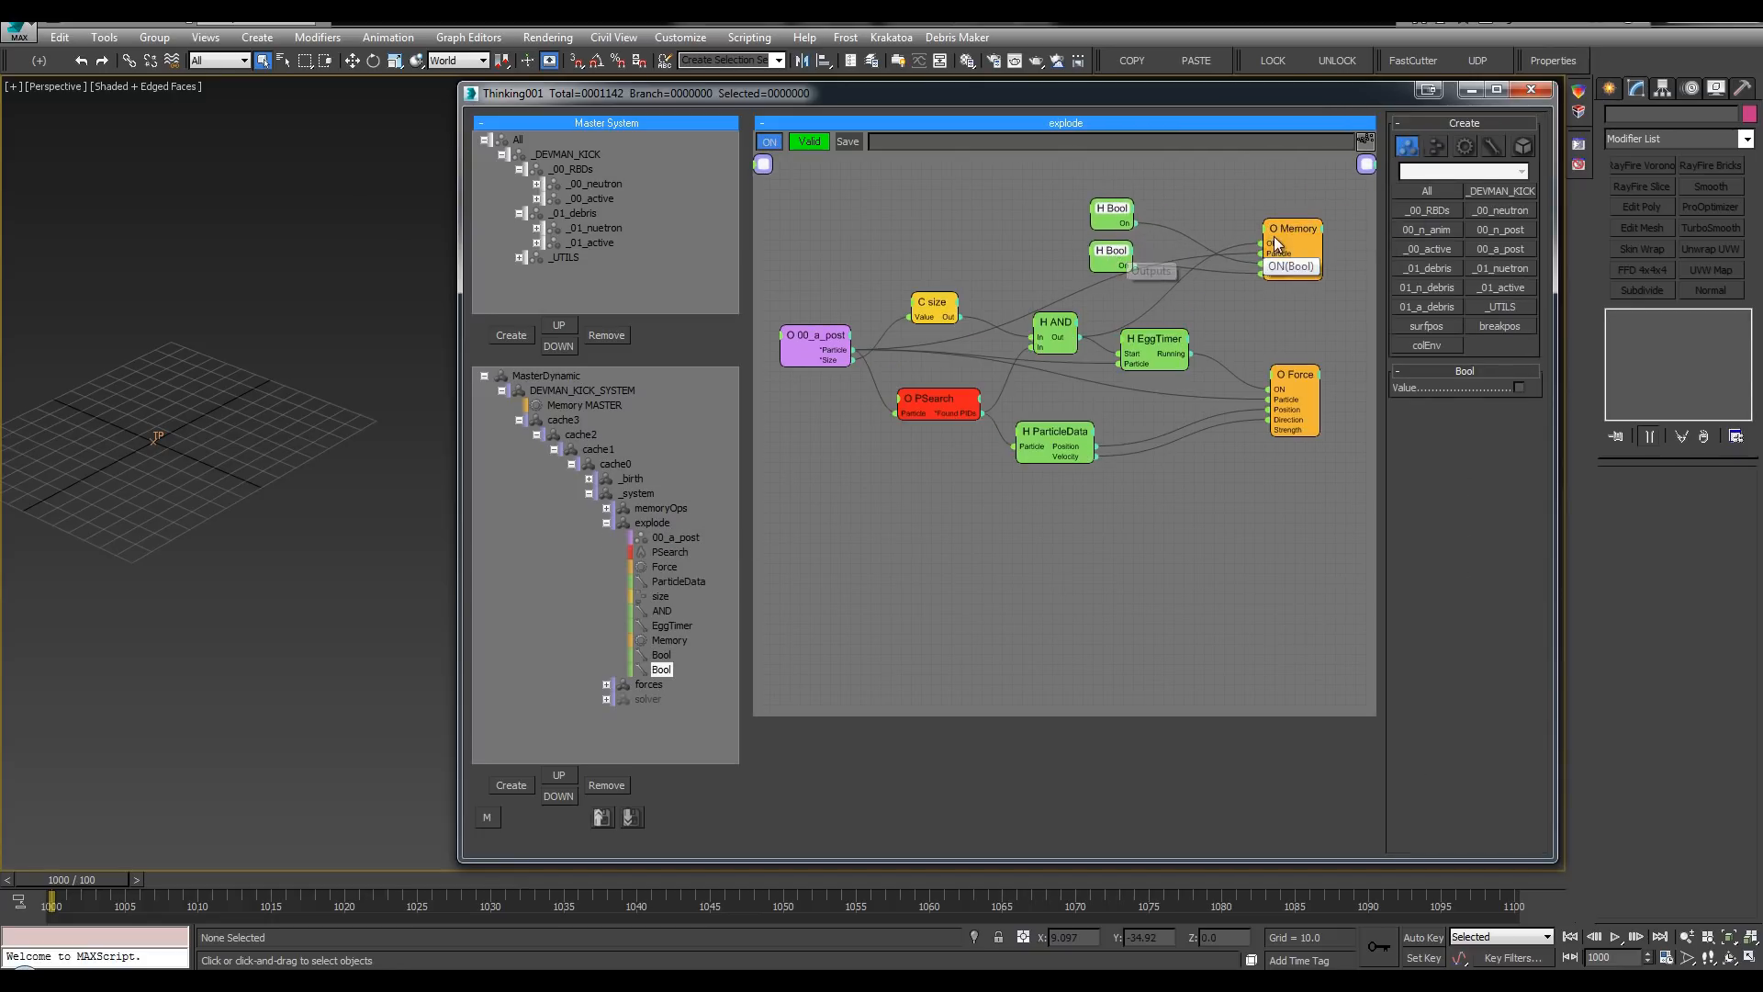
pyautogui.moveTo(1275, 233); pyautogui.dragTo(1275, 256)
pyautogui.click(1208, 206)
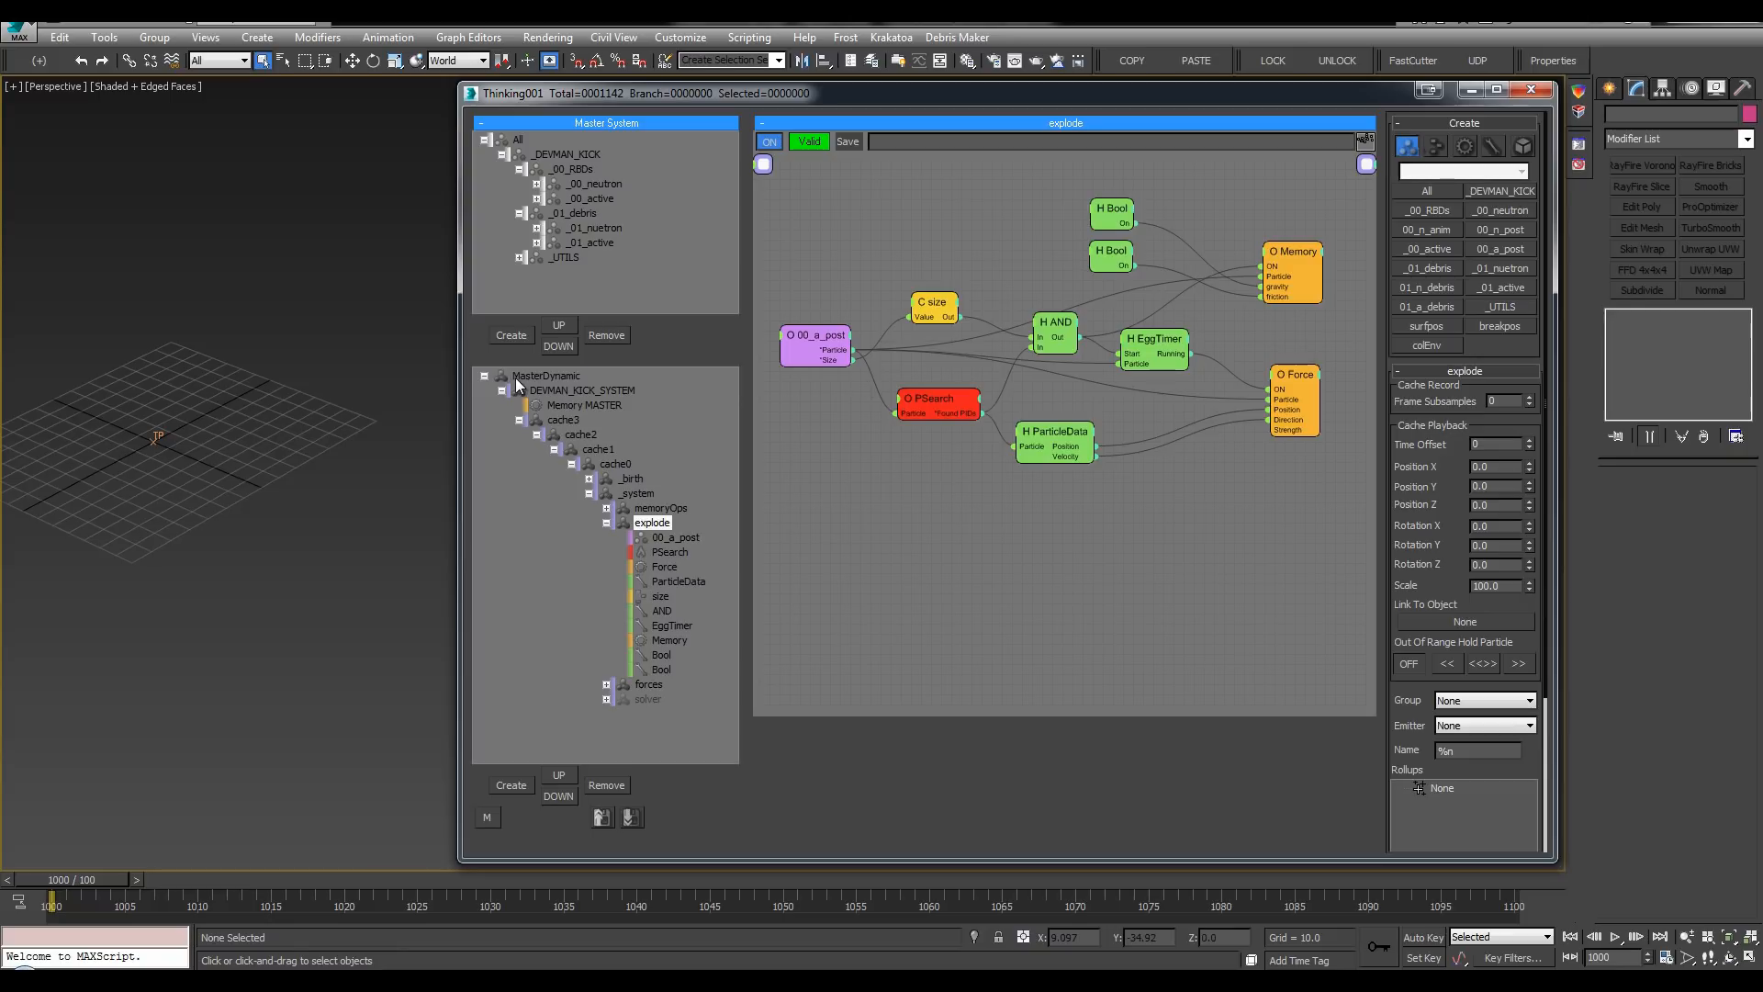
# Step: Check the MasterDynamic and PSearch settings, enable the solver dynamic set and save the scene
pyautogui.click(546, 375)
pyautogui.click(705, 551)
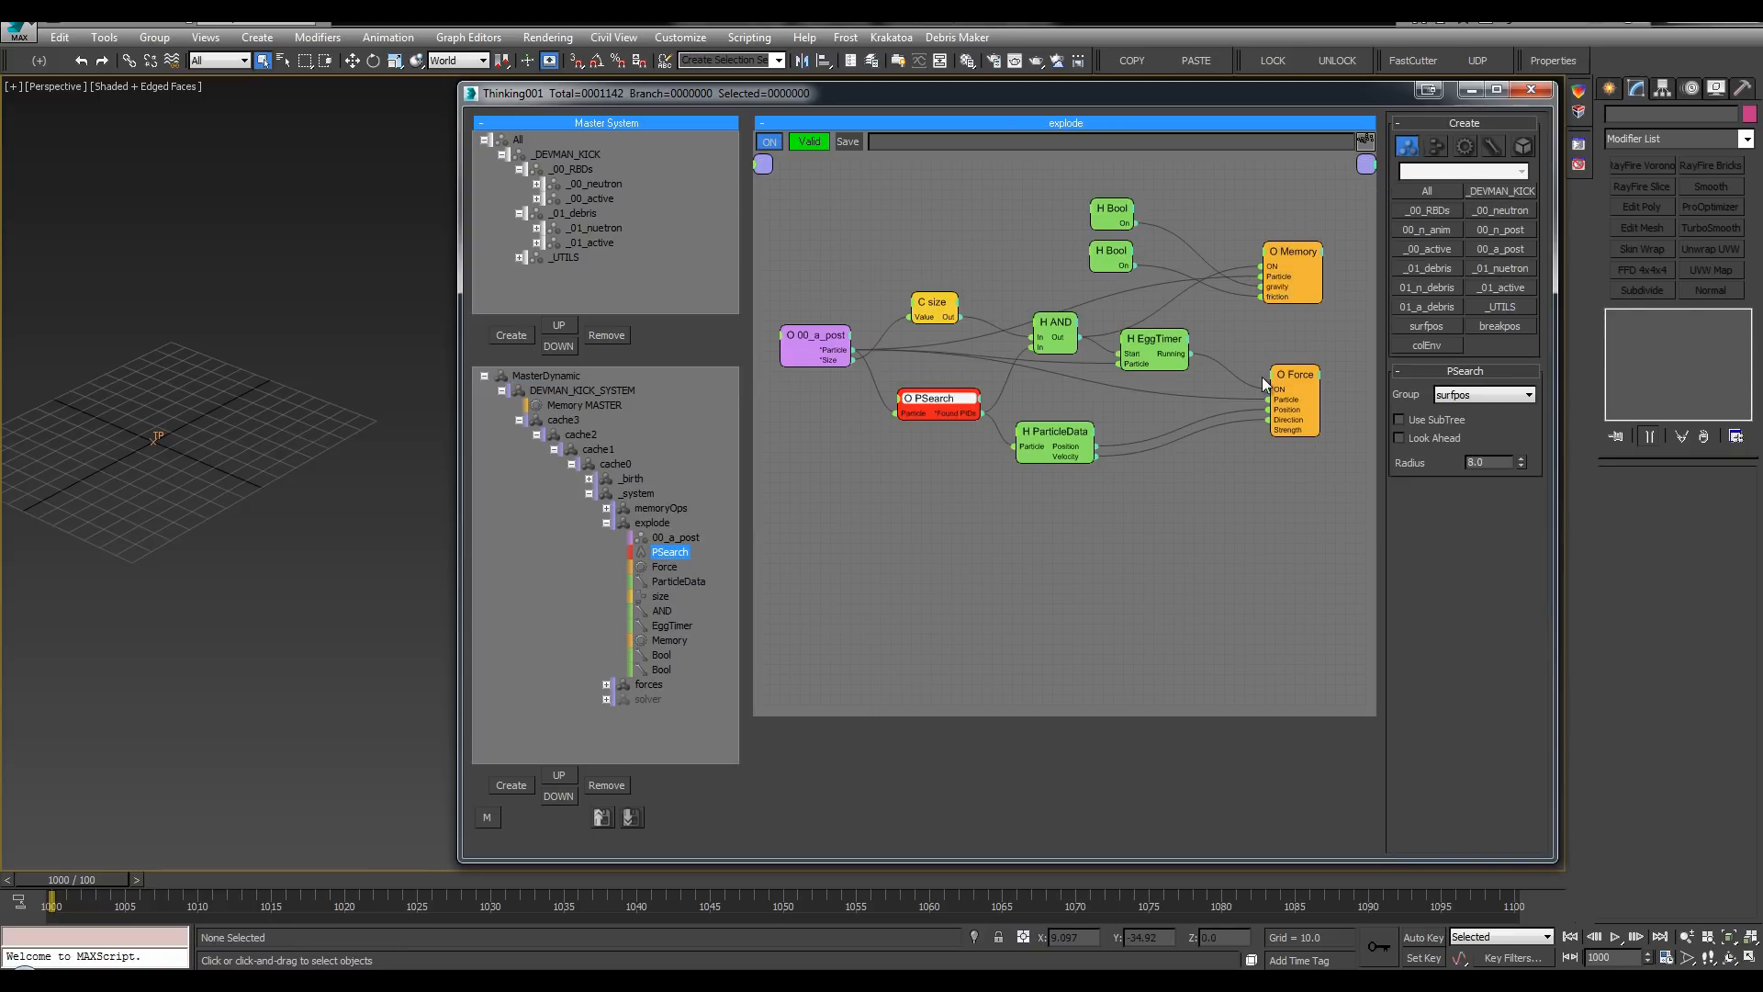
pyautogui.click(606, 524)
pyautogui.keyDown('ctrl'); pyautogui.click(652, 553); pyautogui.keyUp('ctrl')
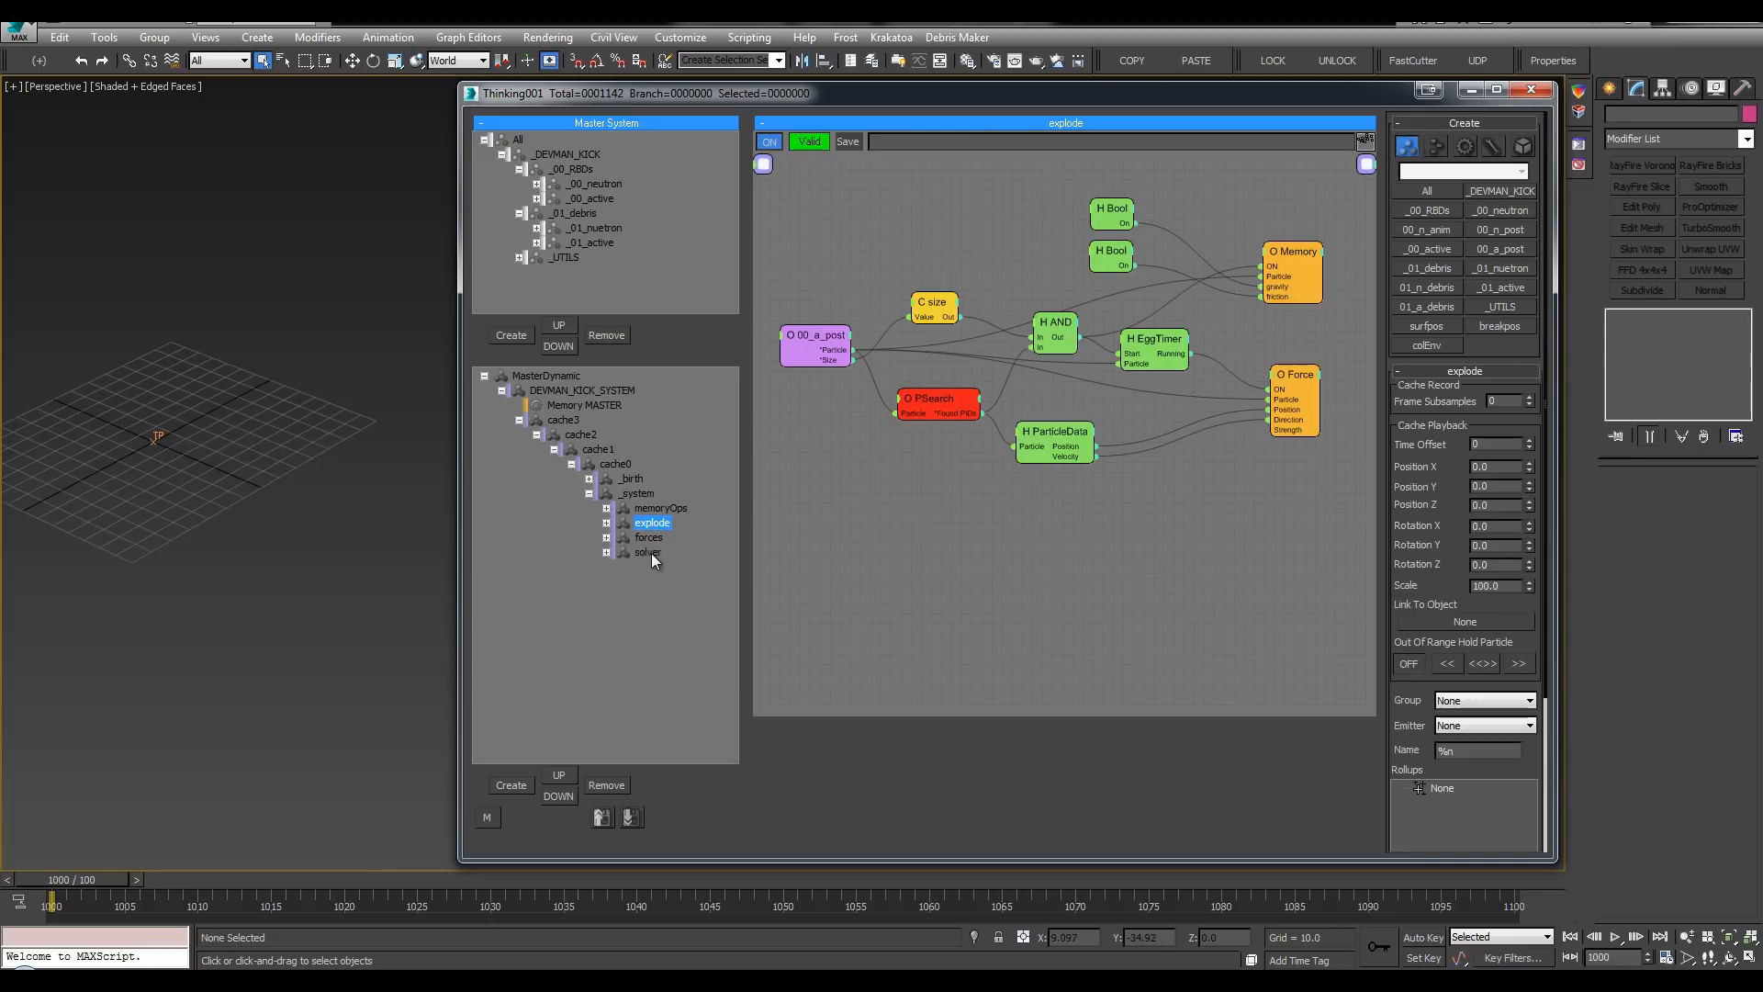
pyautogui.click(343, 542)
pyautogui.hotkey('ctrl', 's')
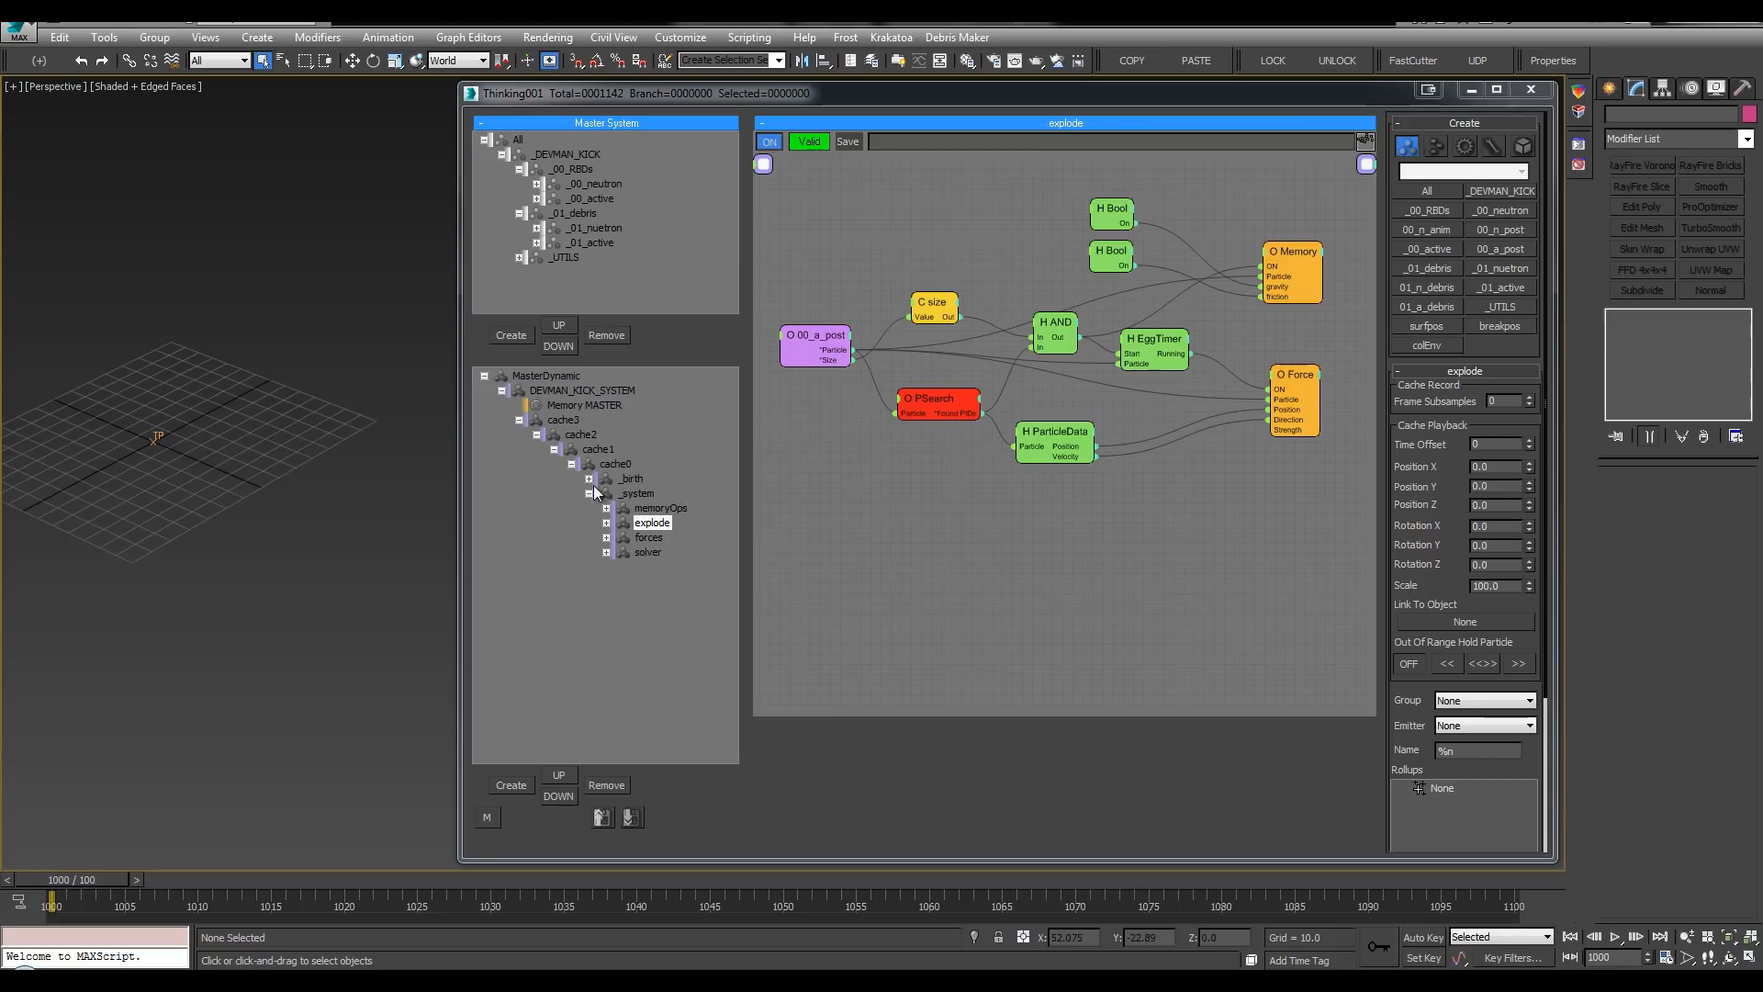
# Step: Start a cache recording for the cache0 dynamic set and browse to the _record folder
pyautogui.click(1144, 454)
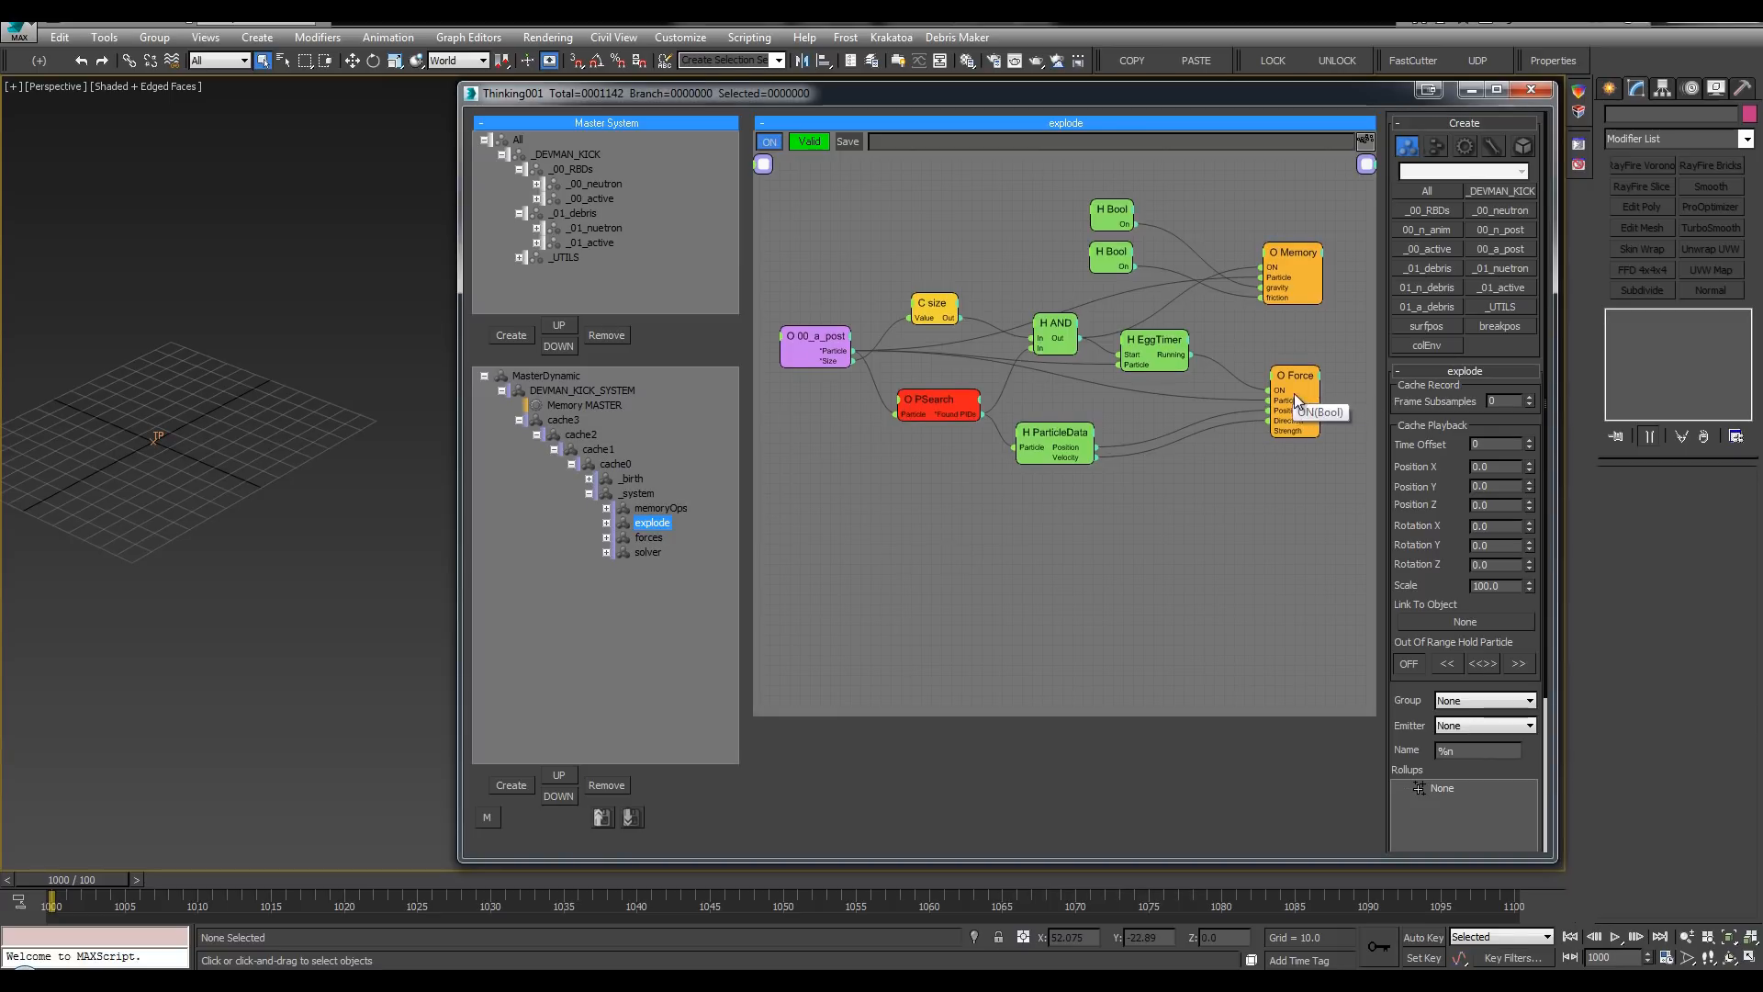
pyautogui.rightClick(589, 463)
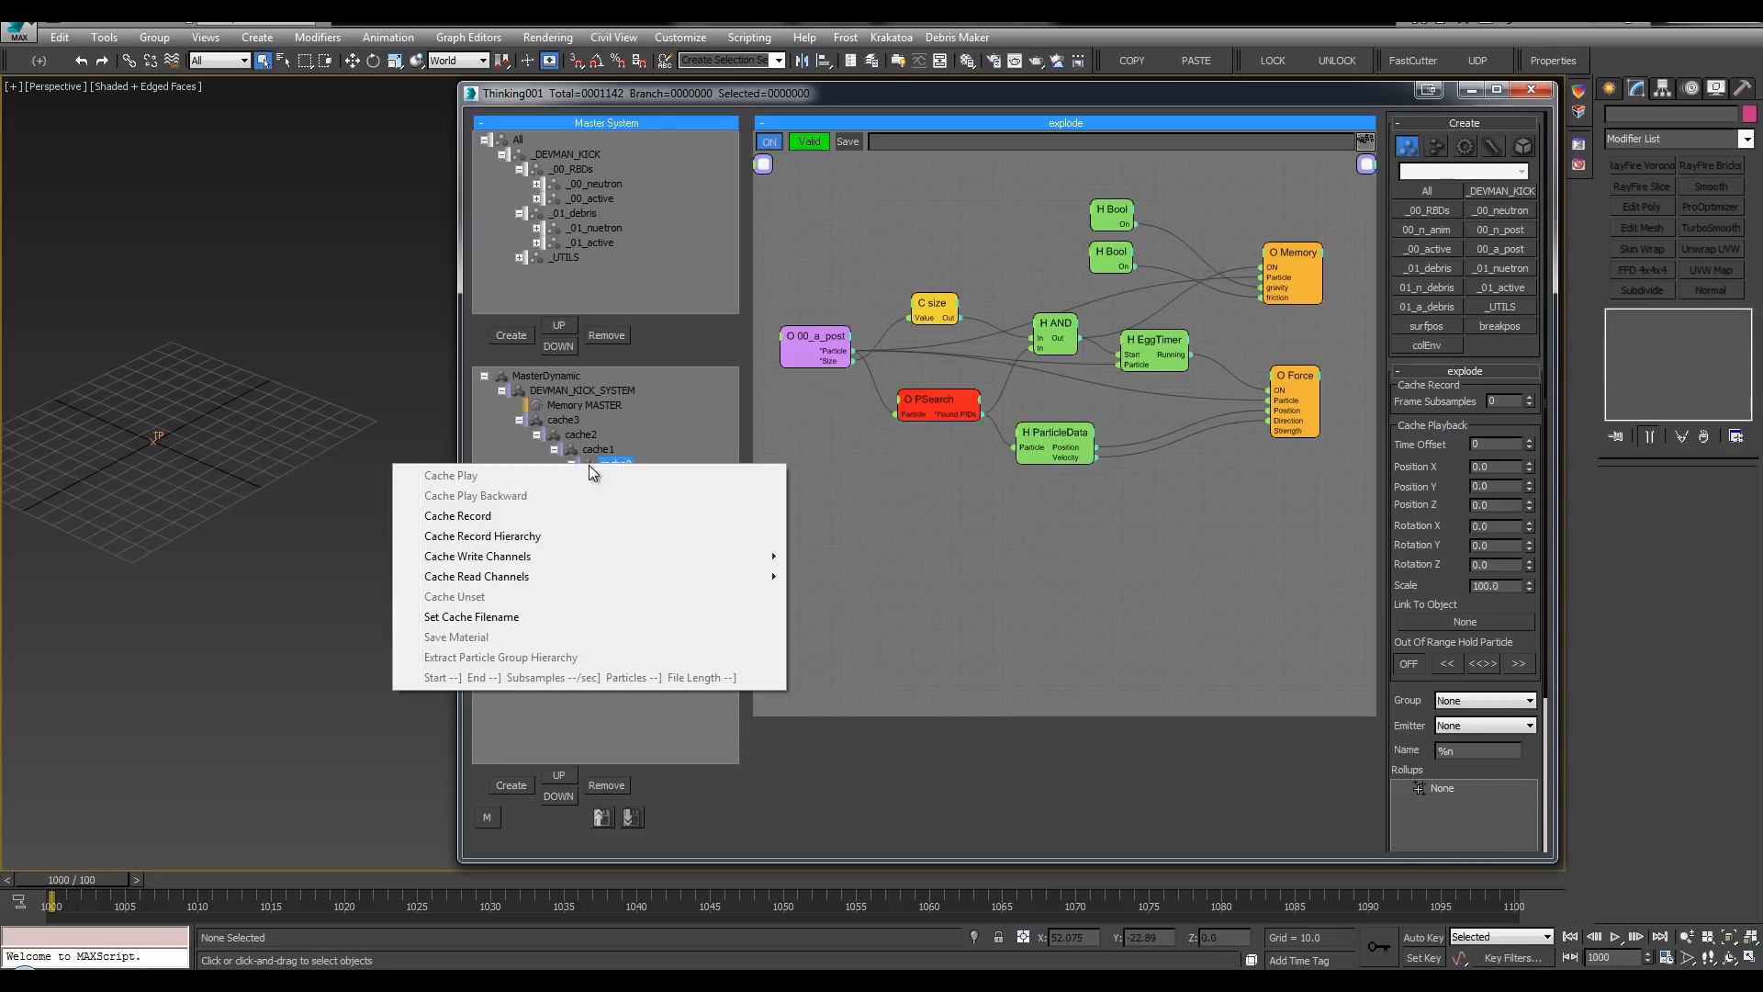
pyautogui.click(571, 518)
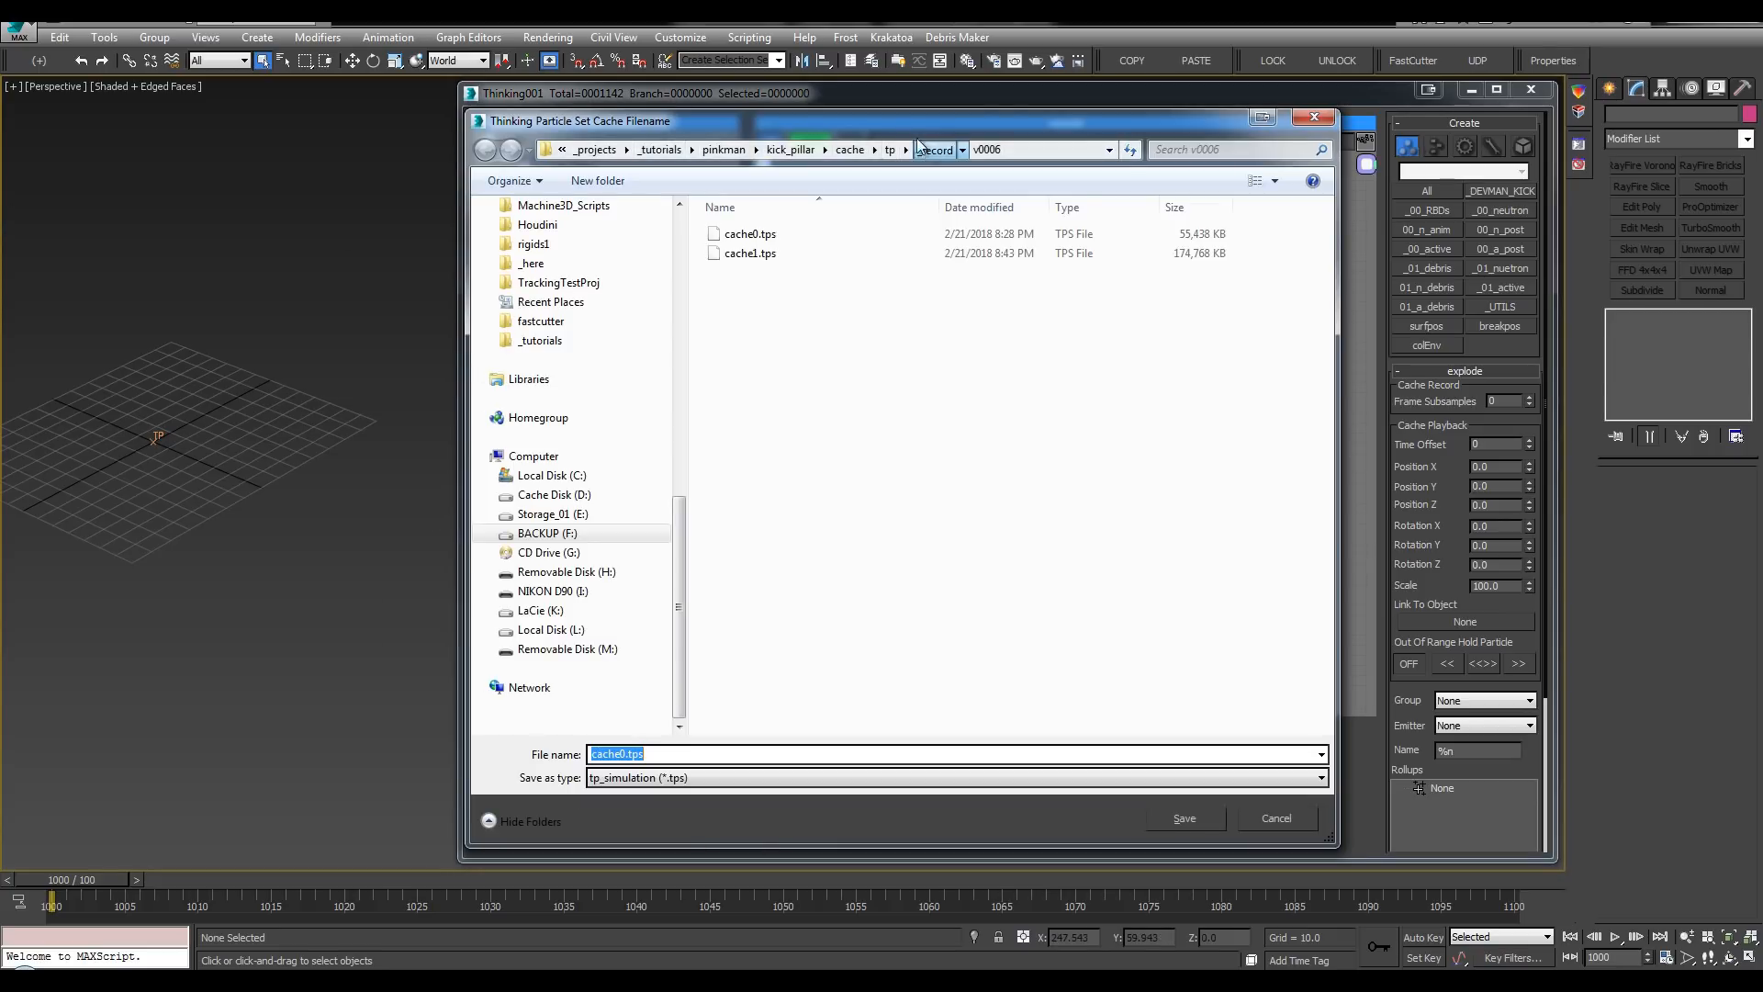
pyautogui.rightClick(873, 432)
pyautogui.click(799, 280)
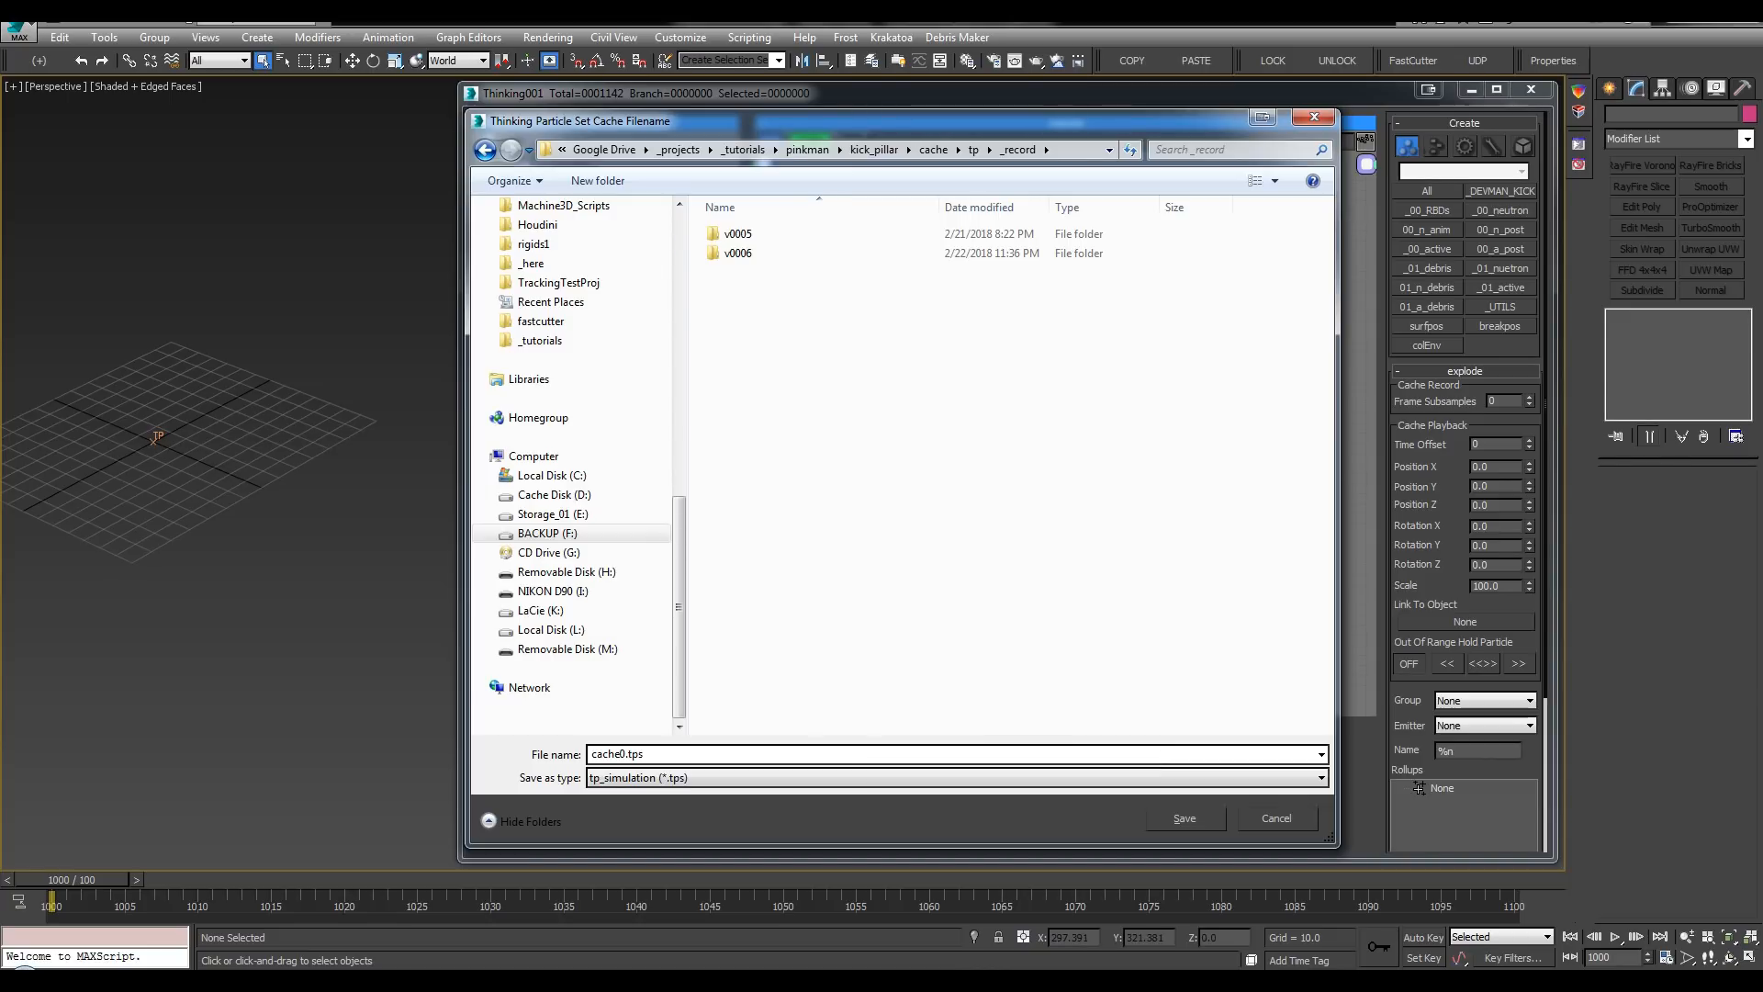
# Step: Create a new folder named v0001 inside _record and open it
pyautogui.rightClick(863, 327)
pyautogui.write('wfolder')
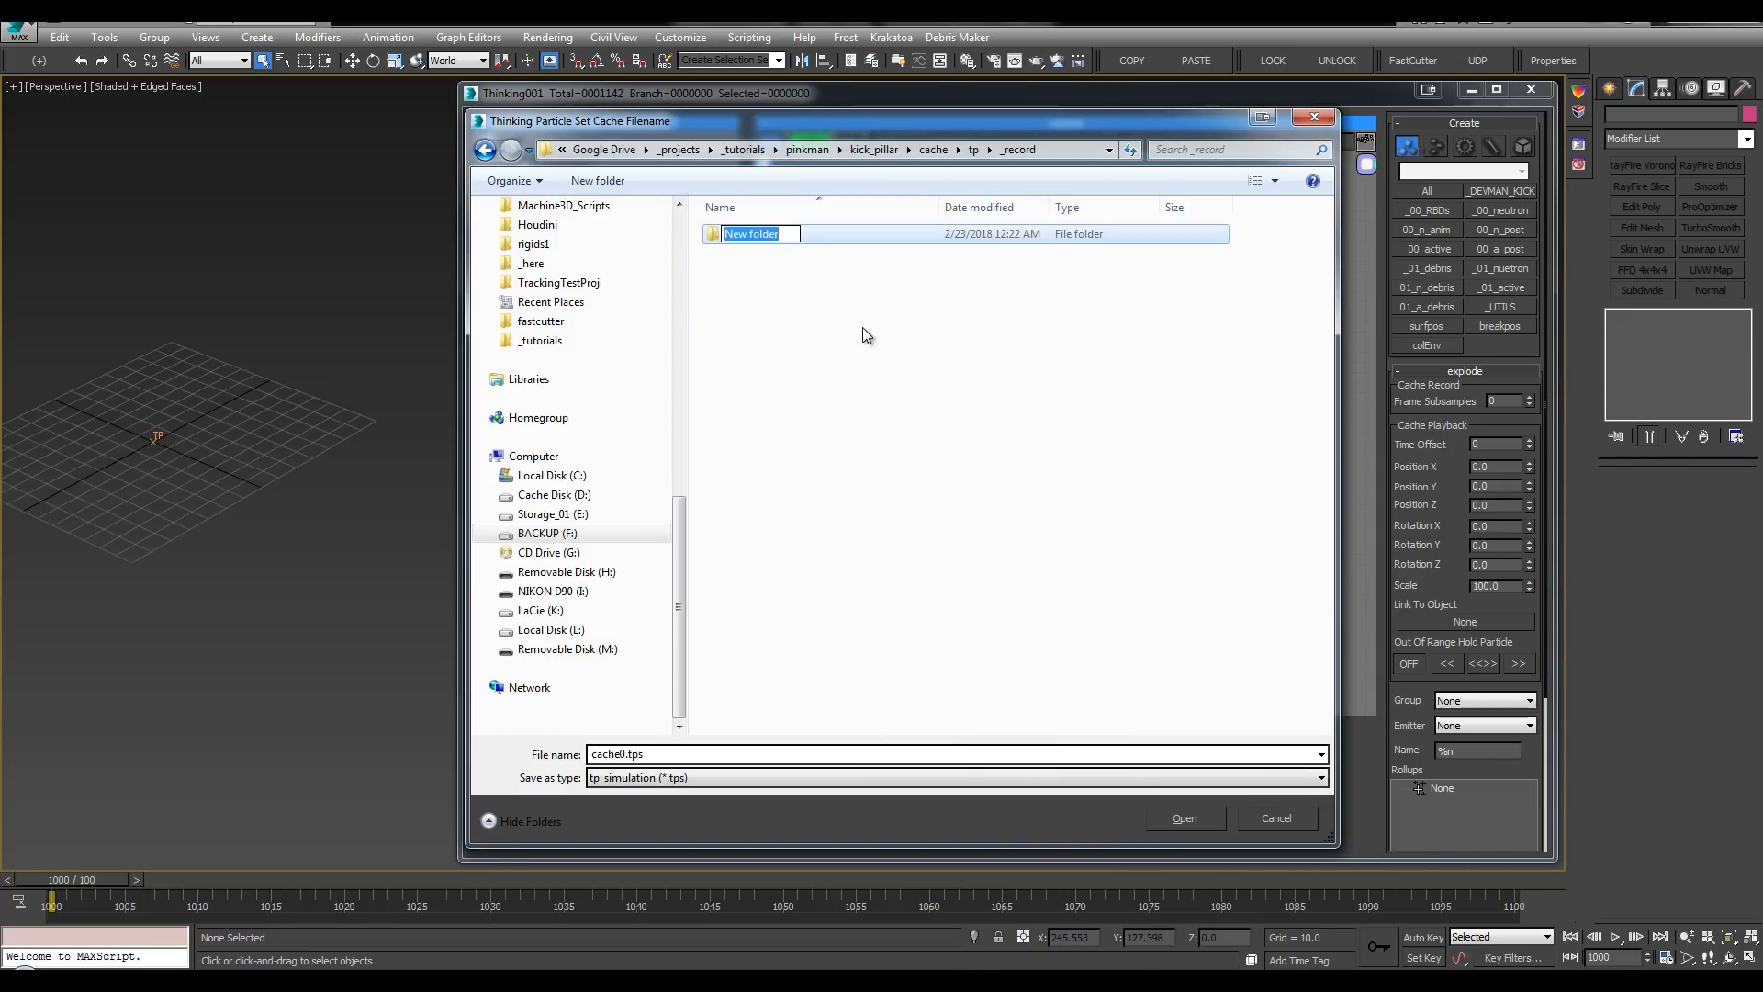
pyautogui.write('v0001')
pyautogui.press('Return')
pyautogui.press('Return')
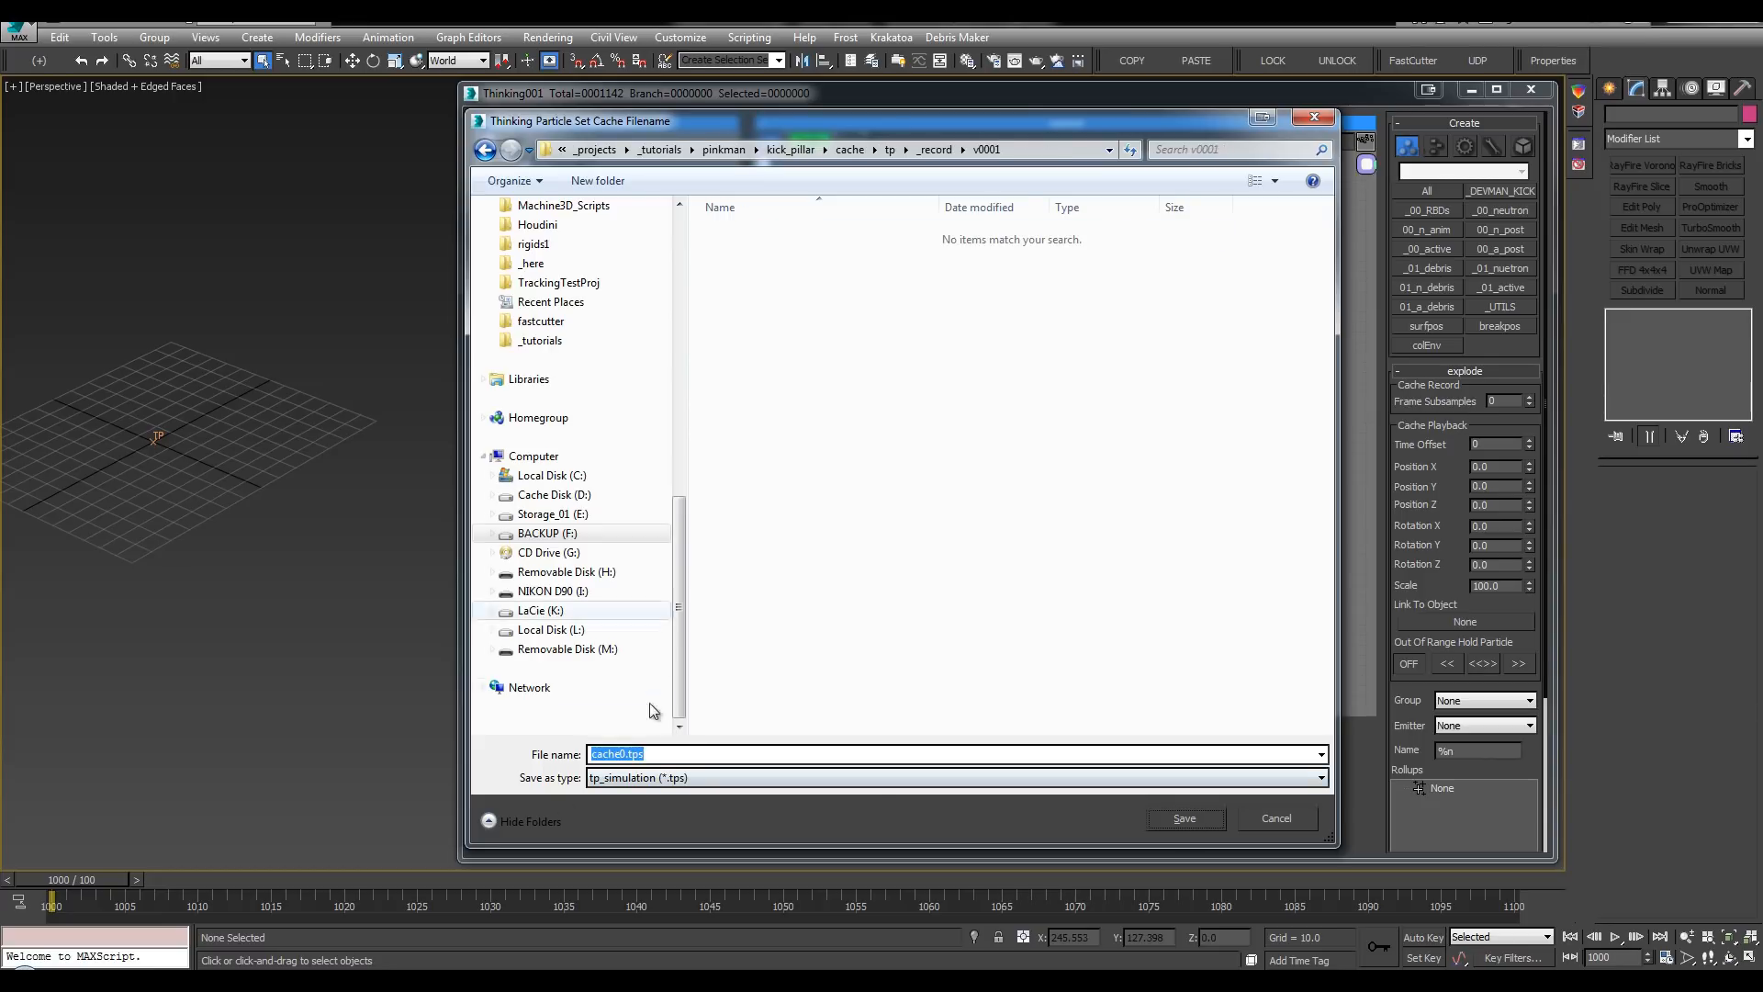
# Step: Record the simulation to cache0.tps in the v0001 folder and display cache0's recorded cache details
pyautogui.click(1165, 818)
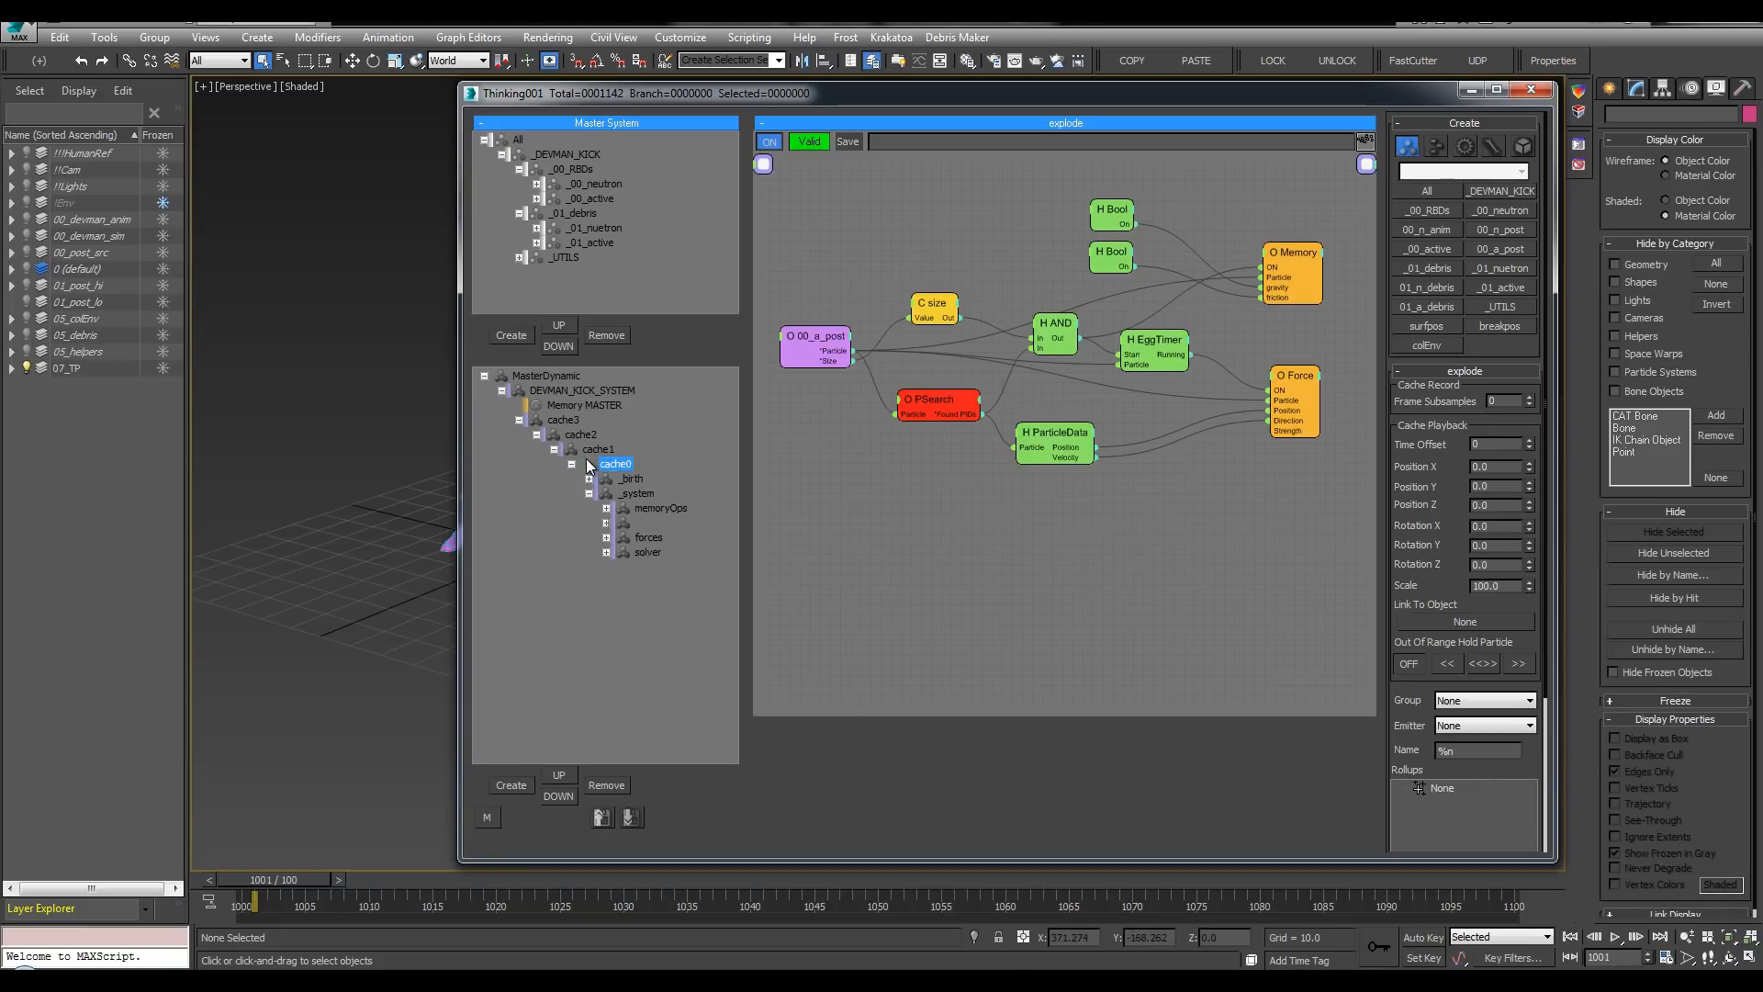
pyautogui.rightClick(585, 459)
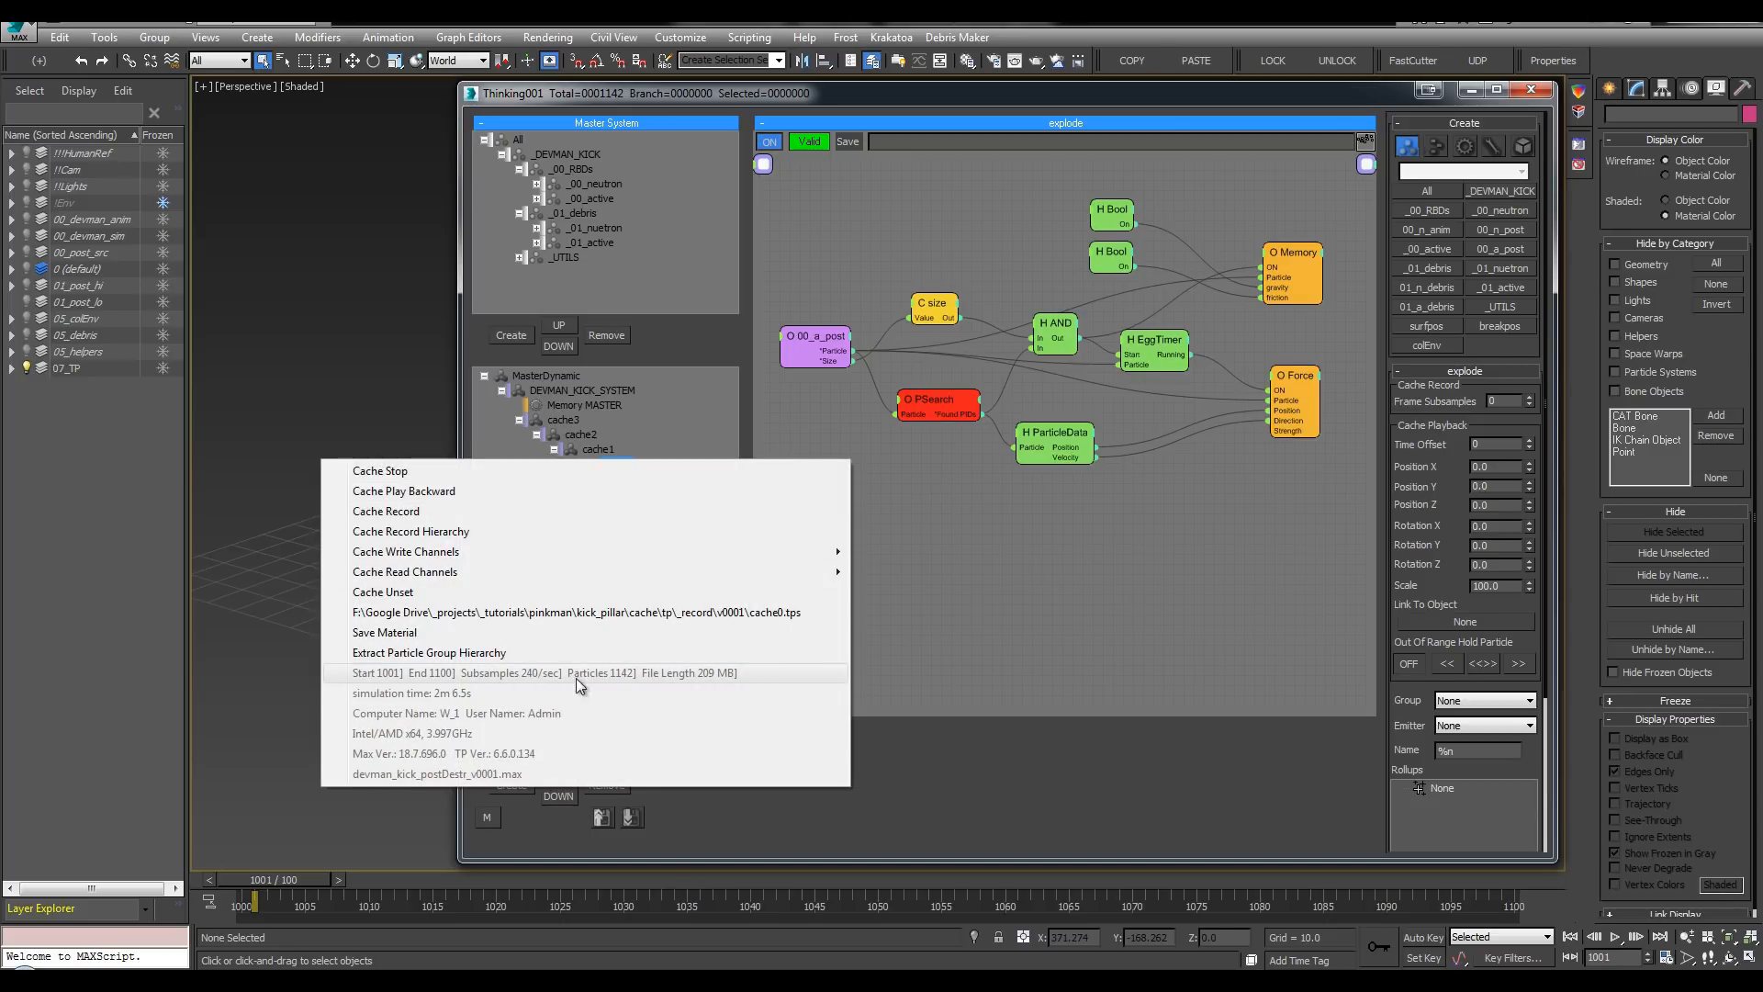
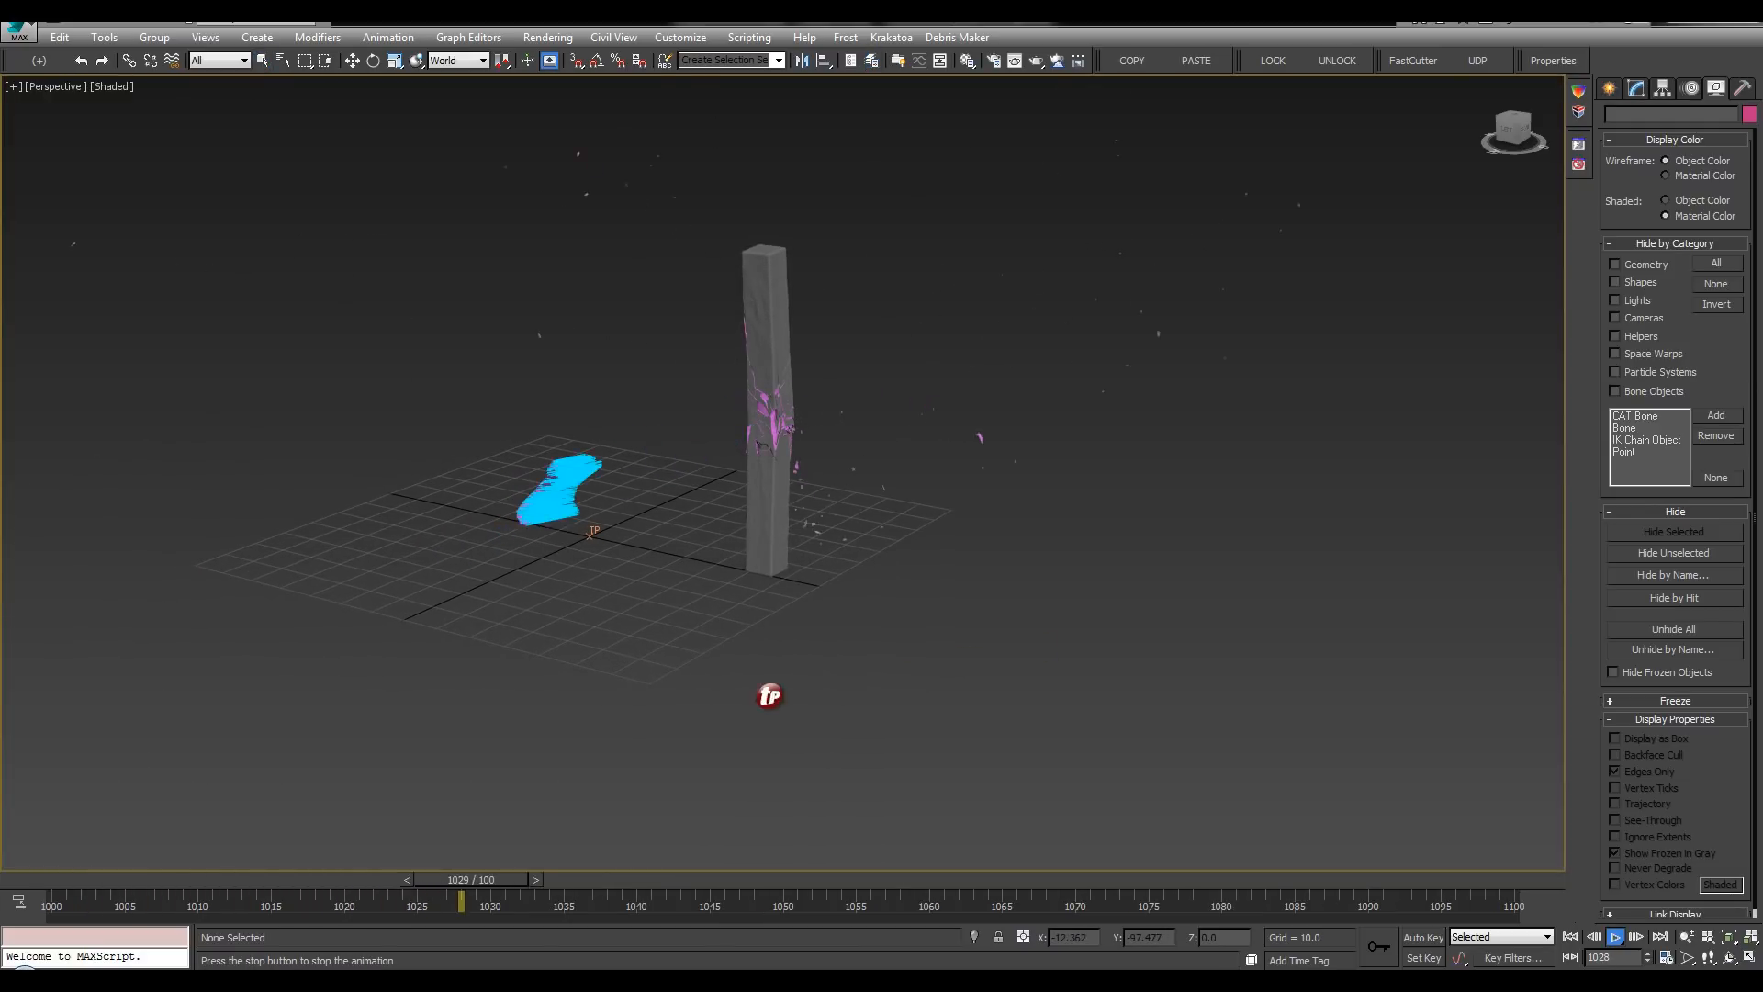
# Step: Go to frame 1011 and turn off the viewport display of the surfpos group under _UTILS
pyautogui.click(178, 884)
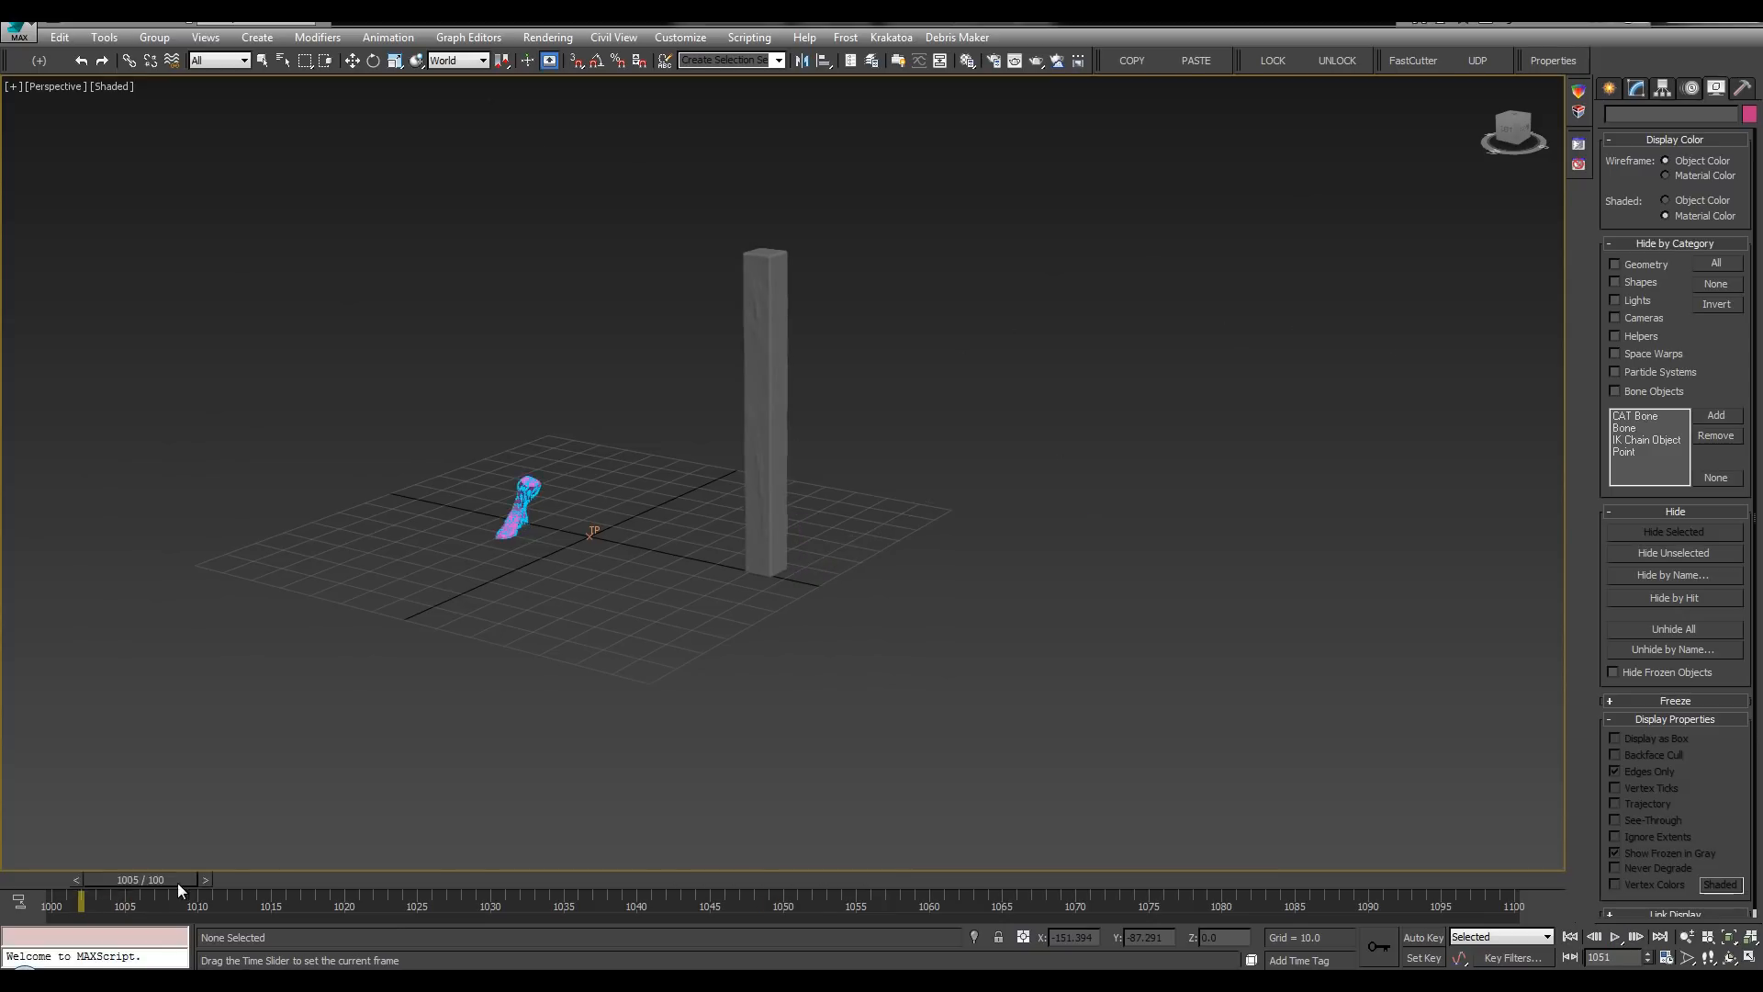
pyautogui.moveTo(178, 884); pyautogui.dragTo(261, 883)
pyautogui.click(1565, 65)
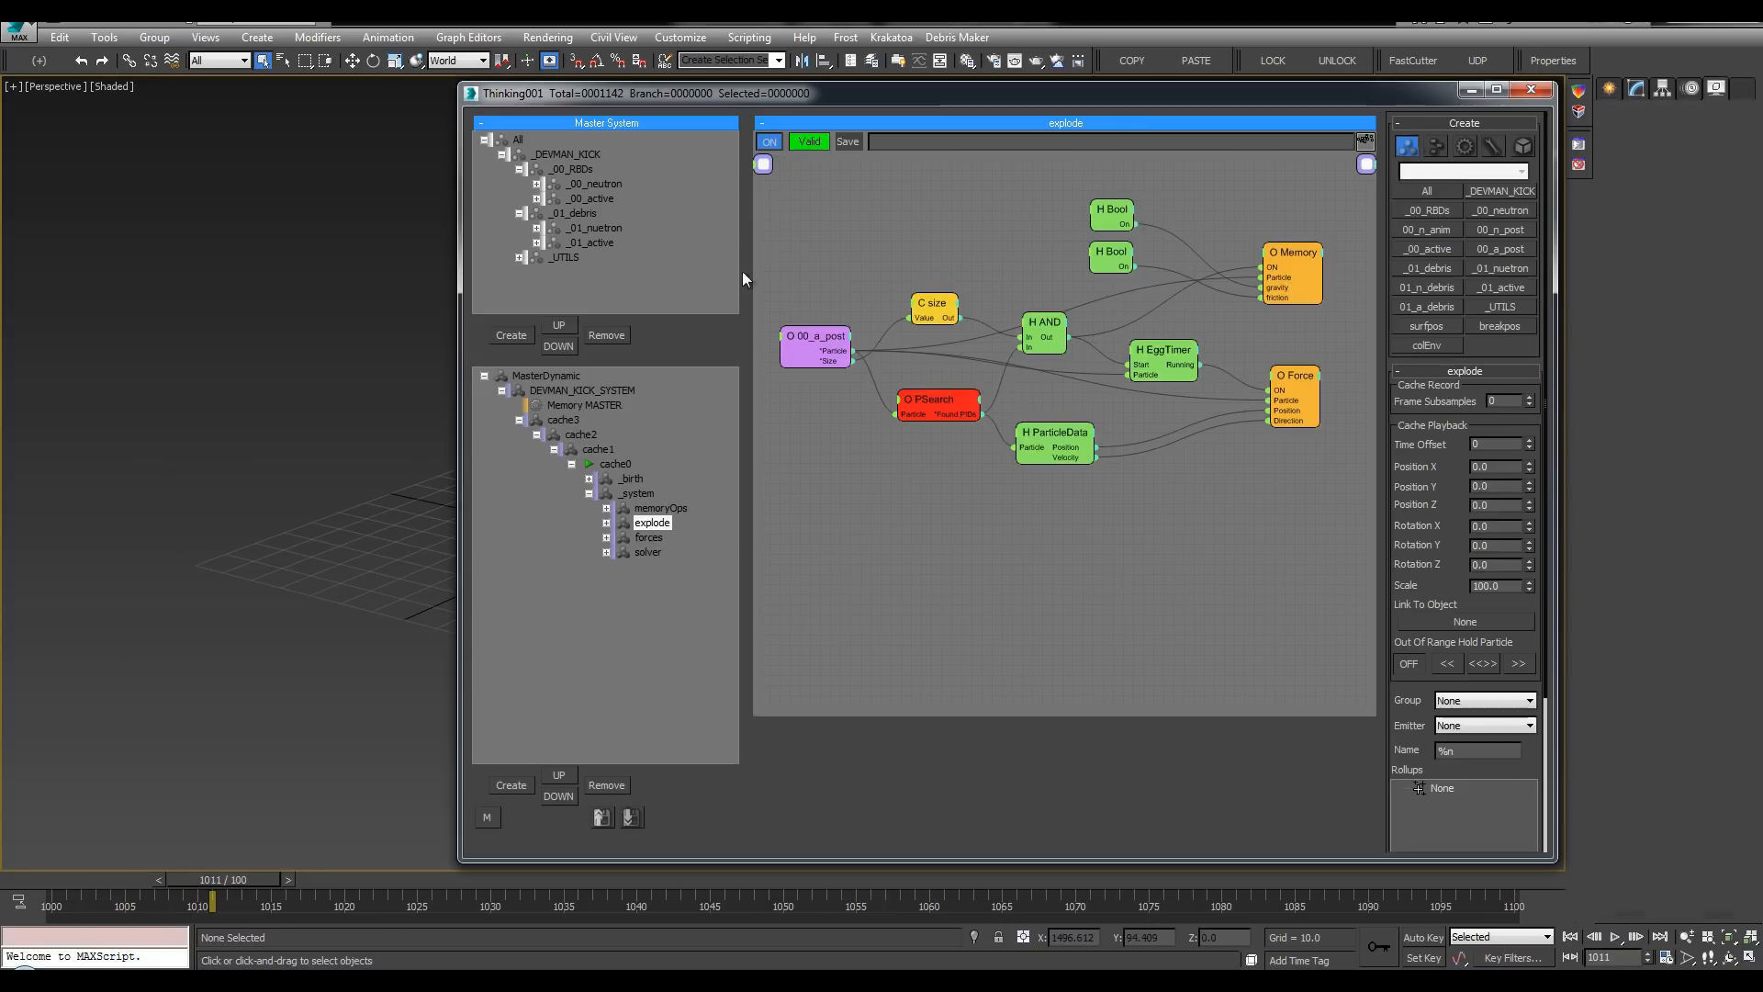
pyautogui.click(520, 258)
pyautogui.click(581, 272)
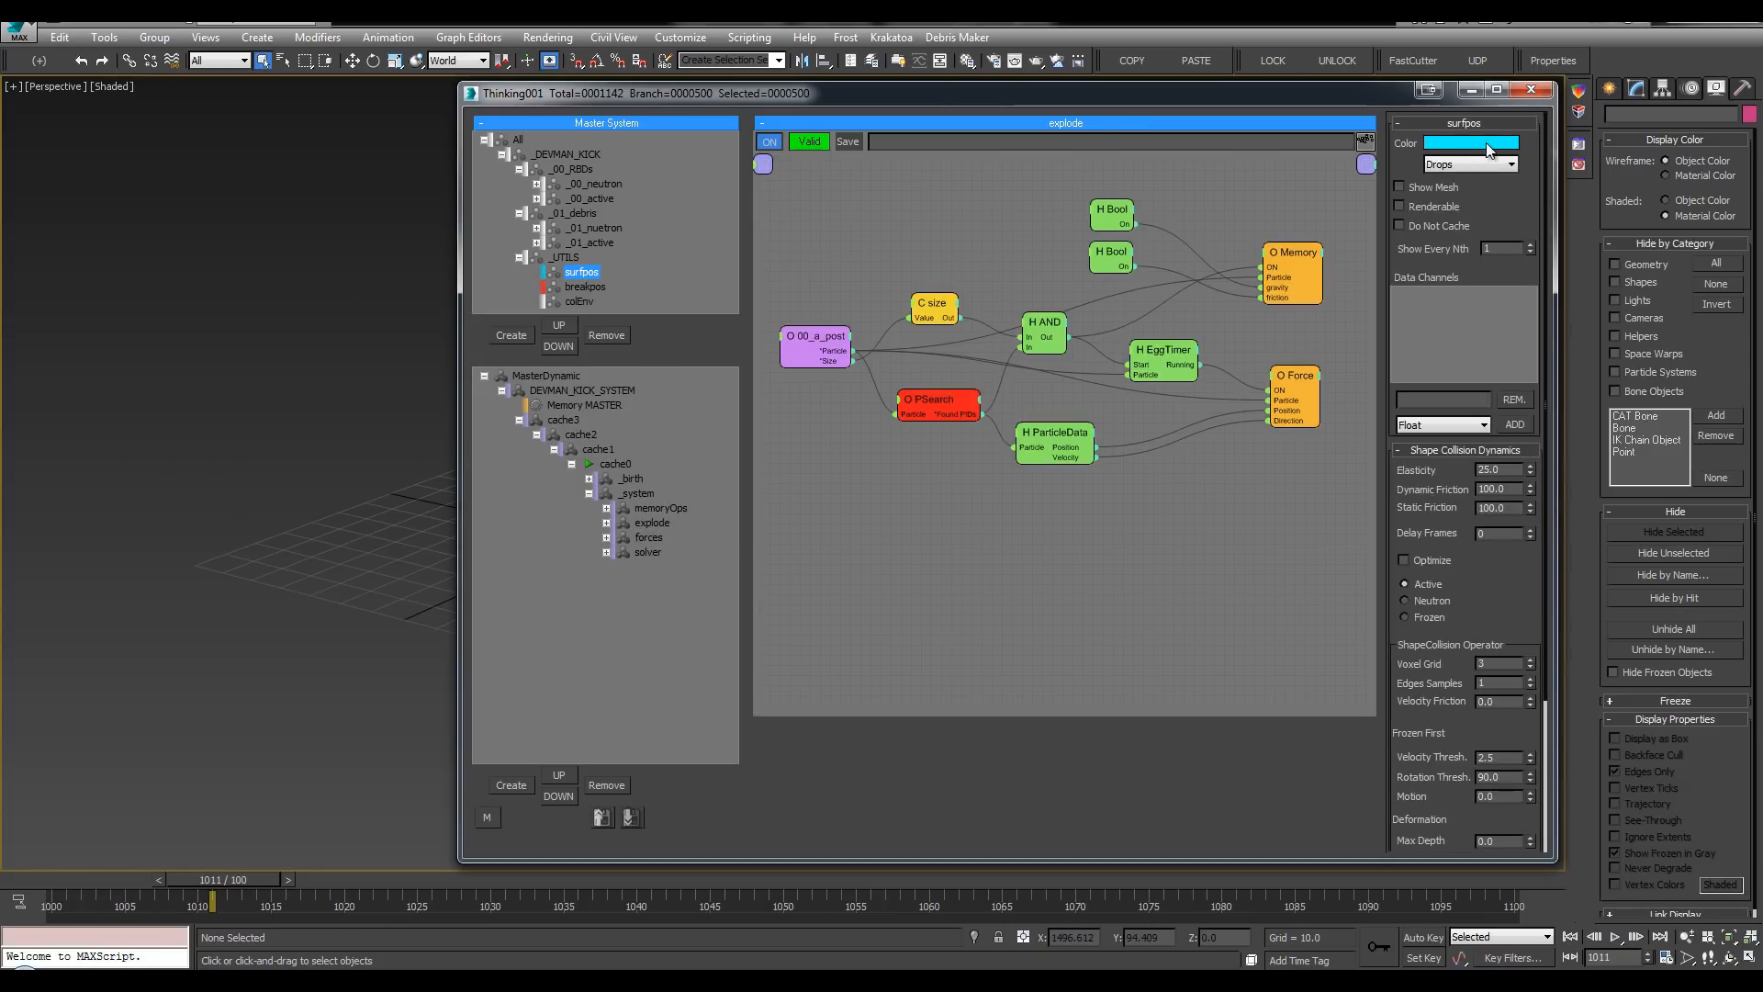
pyautogui.click(1481, 165)
pyautogui.click(1477, 185)
pyautogui.click(1536, 90)
# Step: Play the kick with edged faces shown, return to frame 1006 and restore plain shading
pyautogui.press('F4')
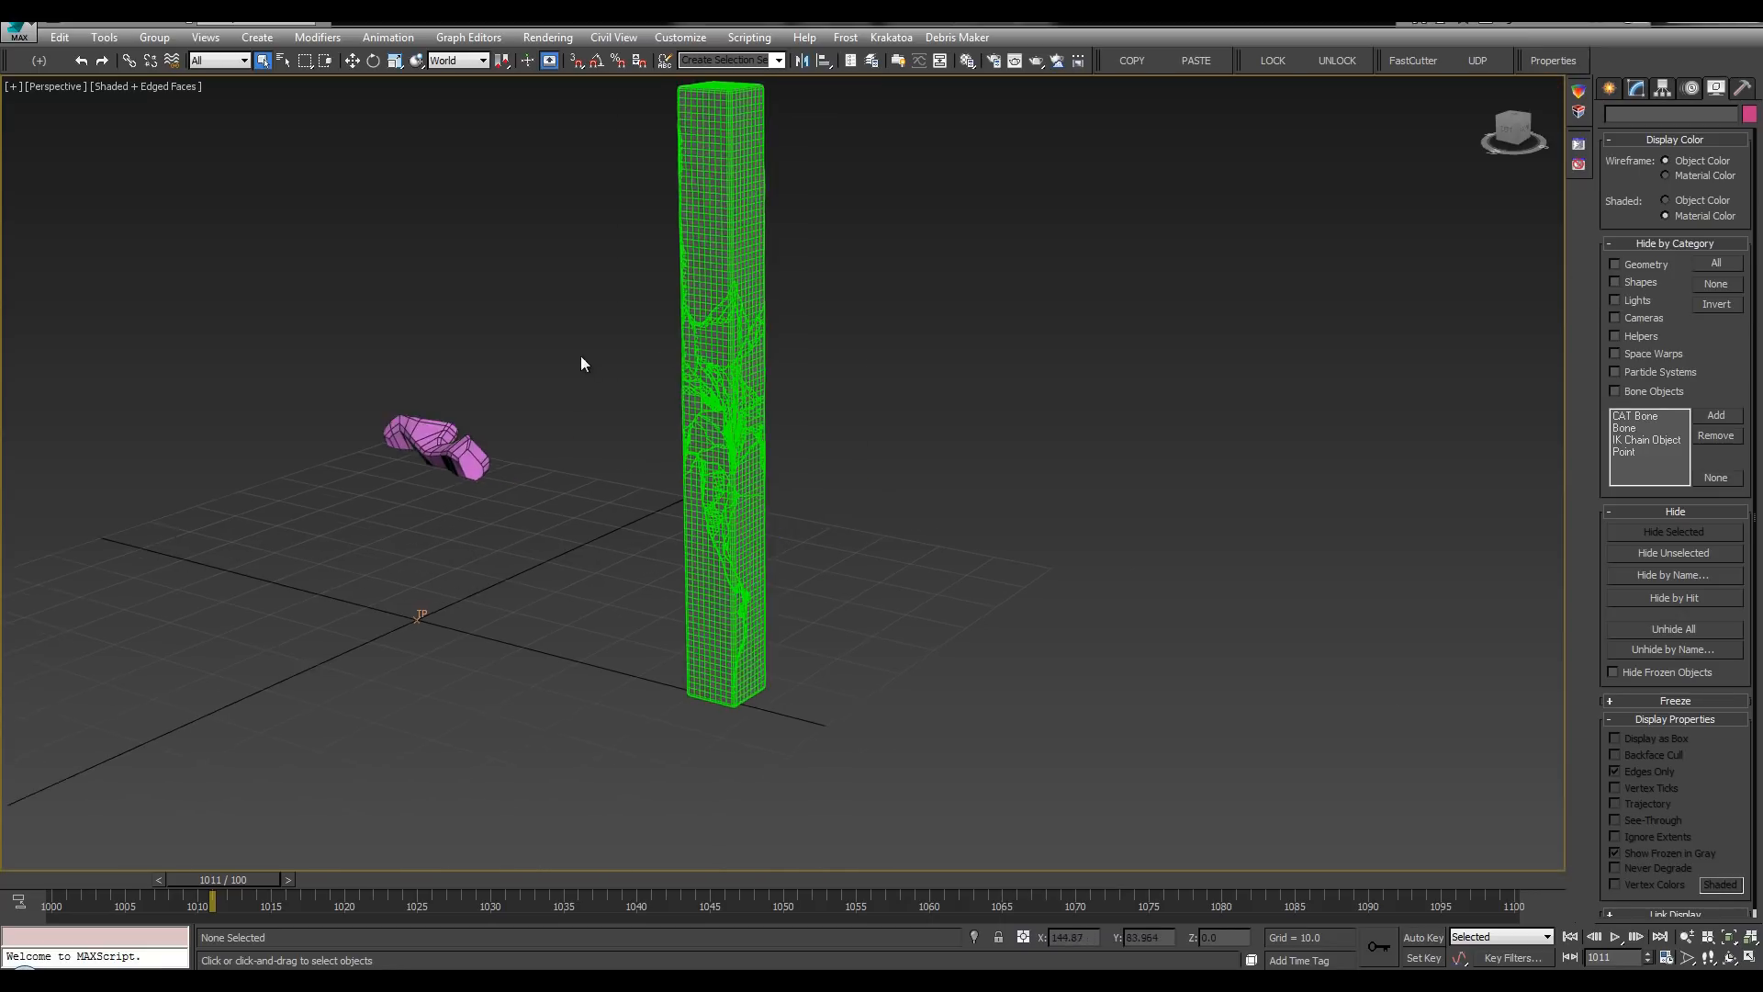
pyautogui.keyDown('alt'); pyautogui.moveTo(580, 358); pyautogui.dragTo(590, 421, button='middle'); pyautogui.keyUp('alt')
pyautogui.press('/')
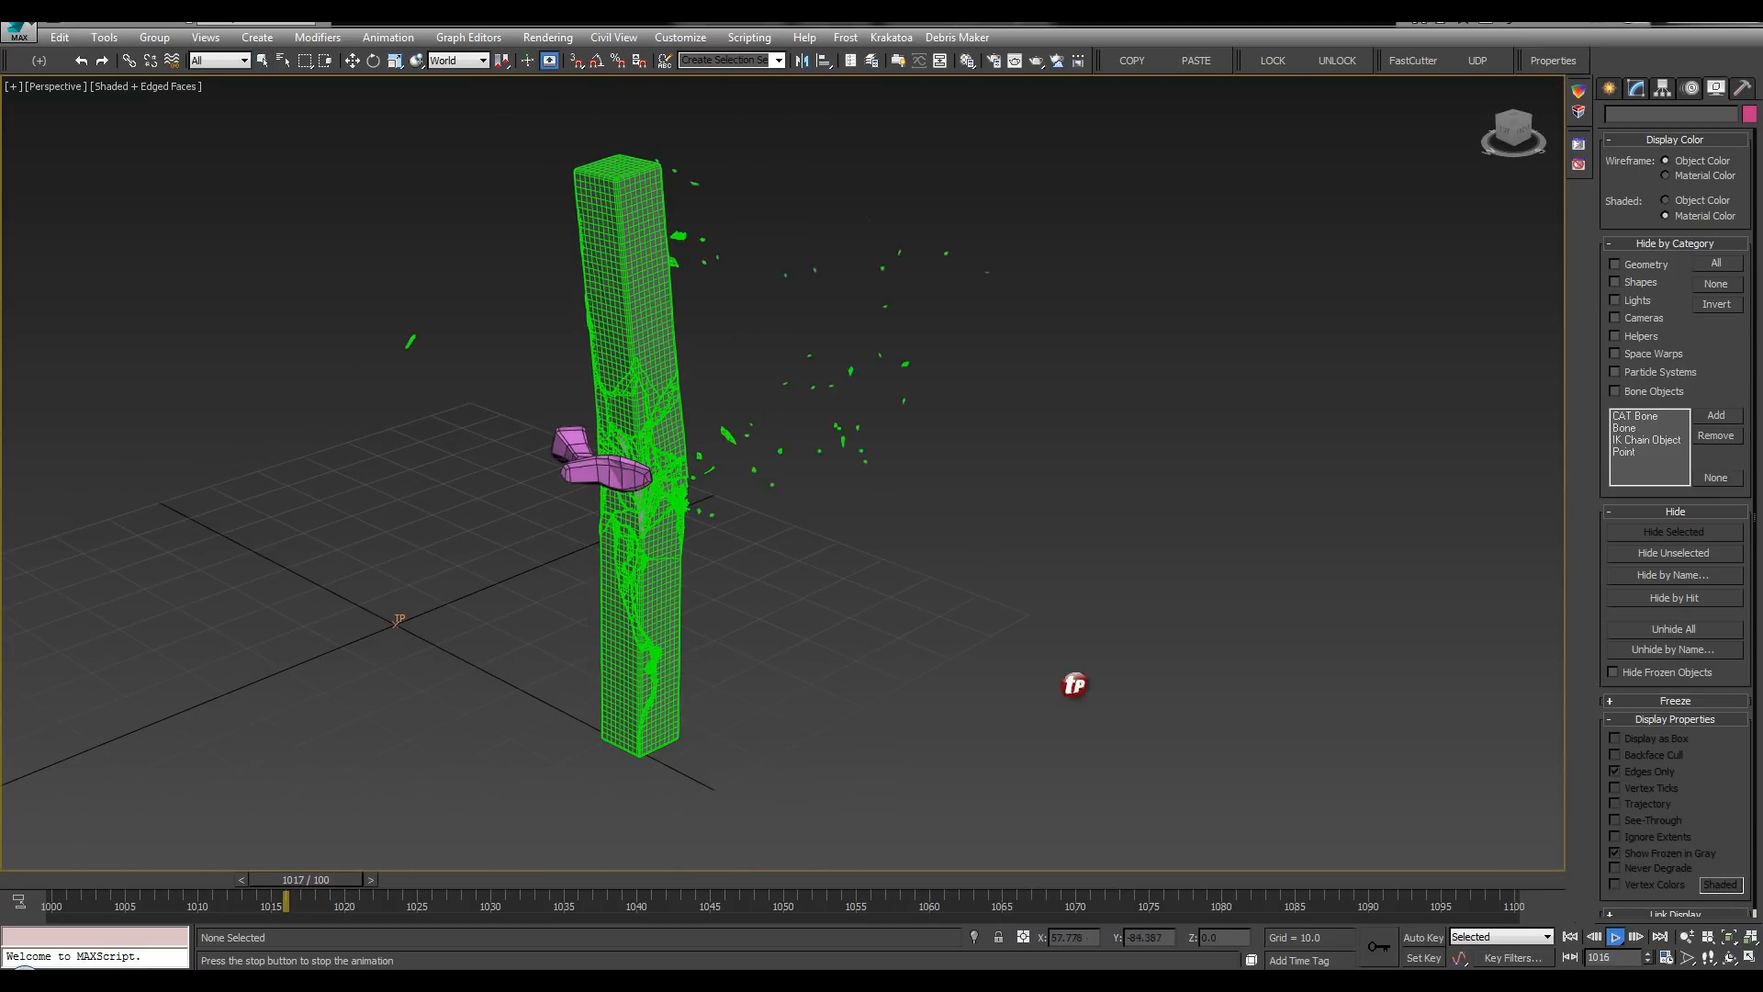
pyautogui.click(158, 876)
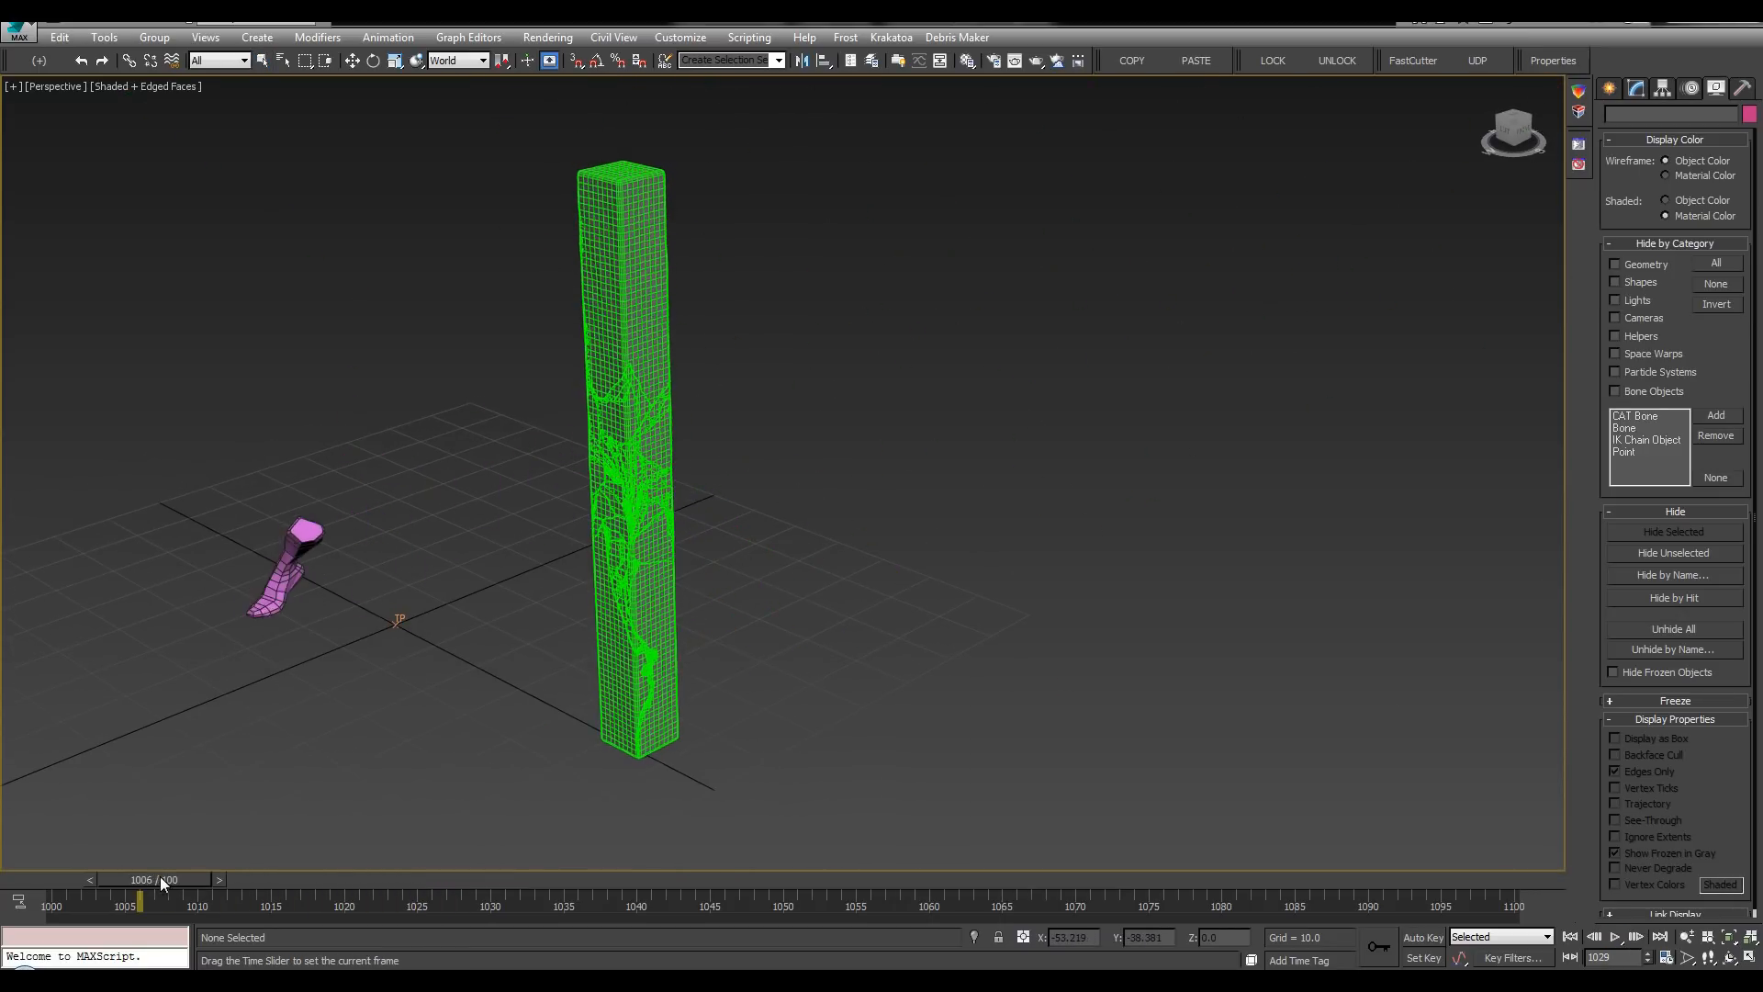
pyautogui.press('F4')
# Step: Select devman_sim in the 00_devman_sim layer and disable its DeleteMesh modifier to show the whole figure
pyautogui.press('l')
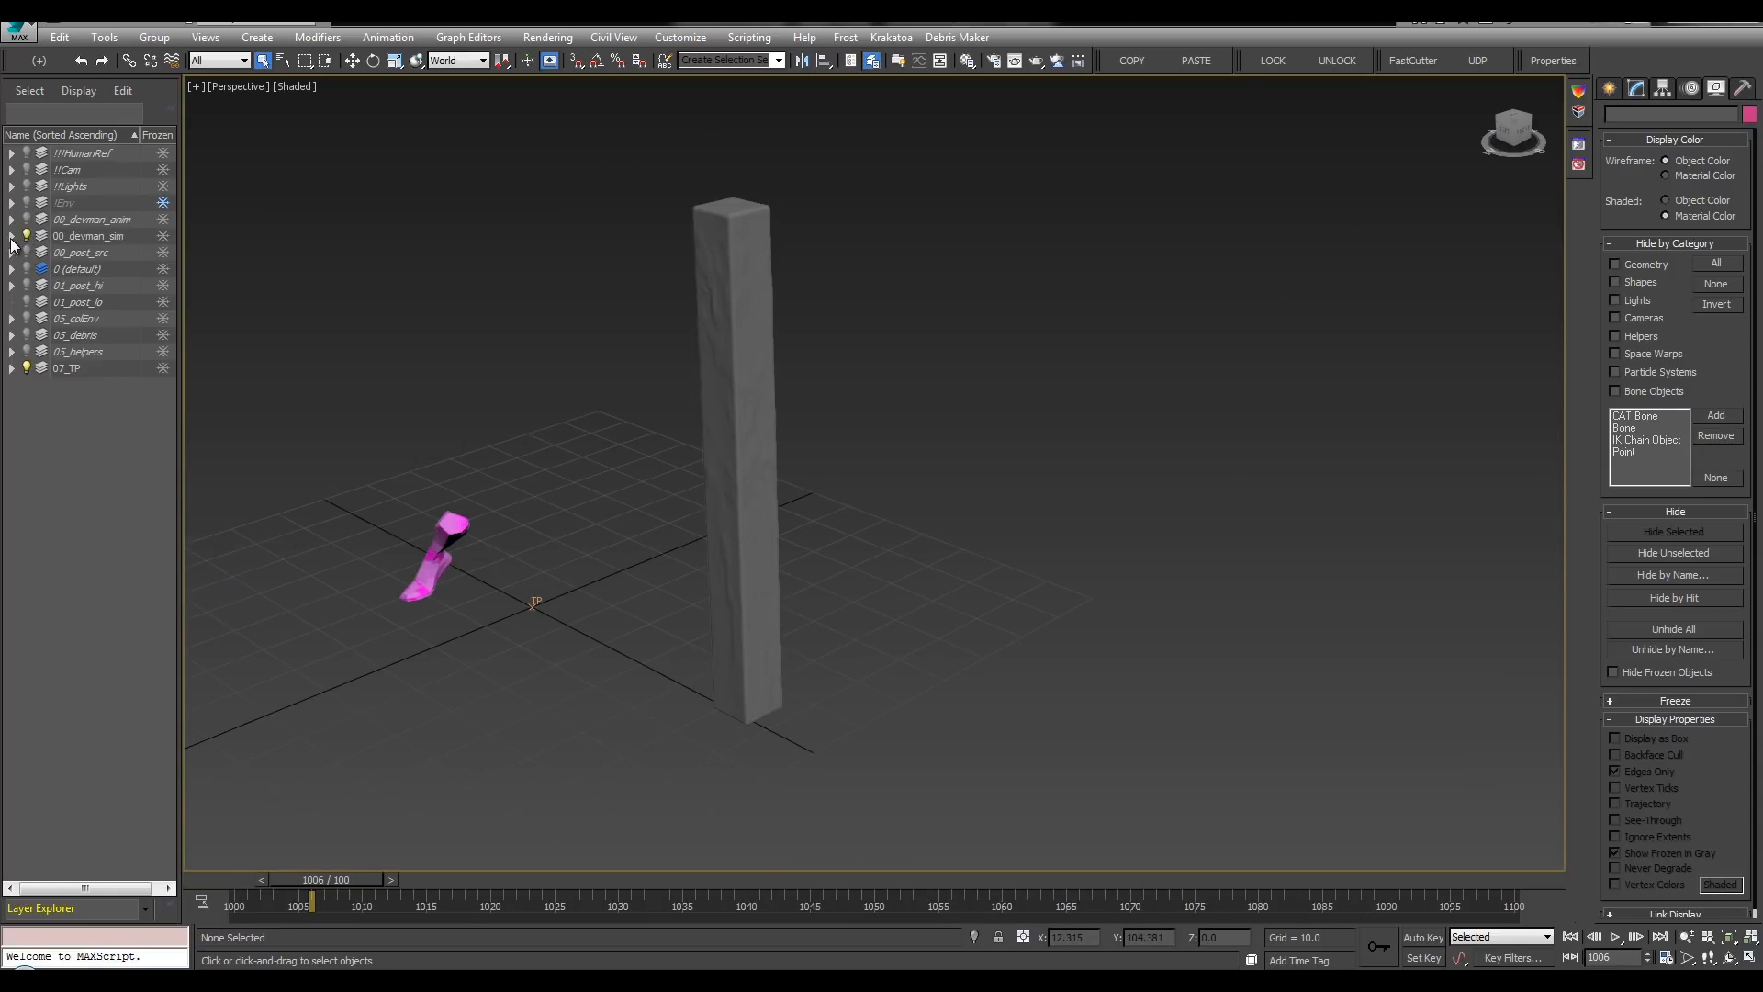
pyautogui.click(11, 236)
pyautogui.click(92, 253)
pyautogui.click(1637, 89)
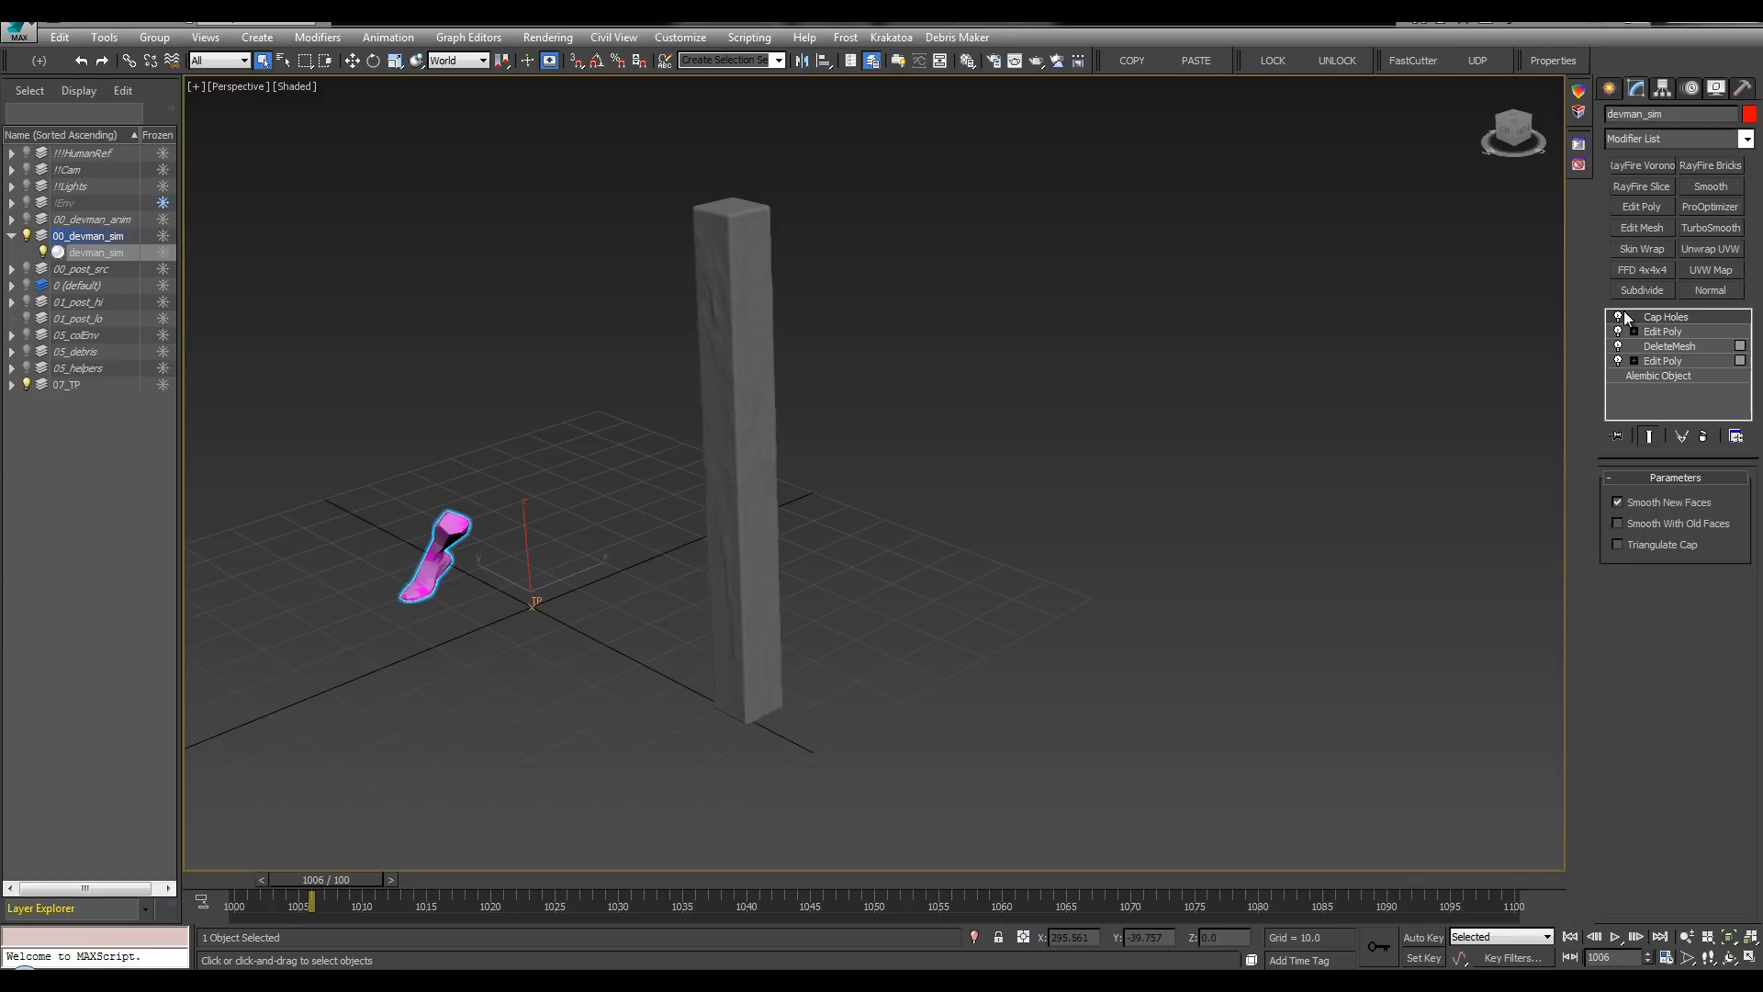
pyautogui.click(1617, 345)
pyautogui.click(1198, 461)
# Step: Play back the cached simulation with the full figure and scrub to the kick impact at frame 1017
pyautogui.press('/')
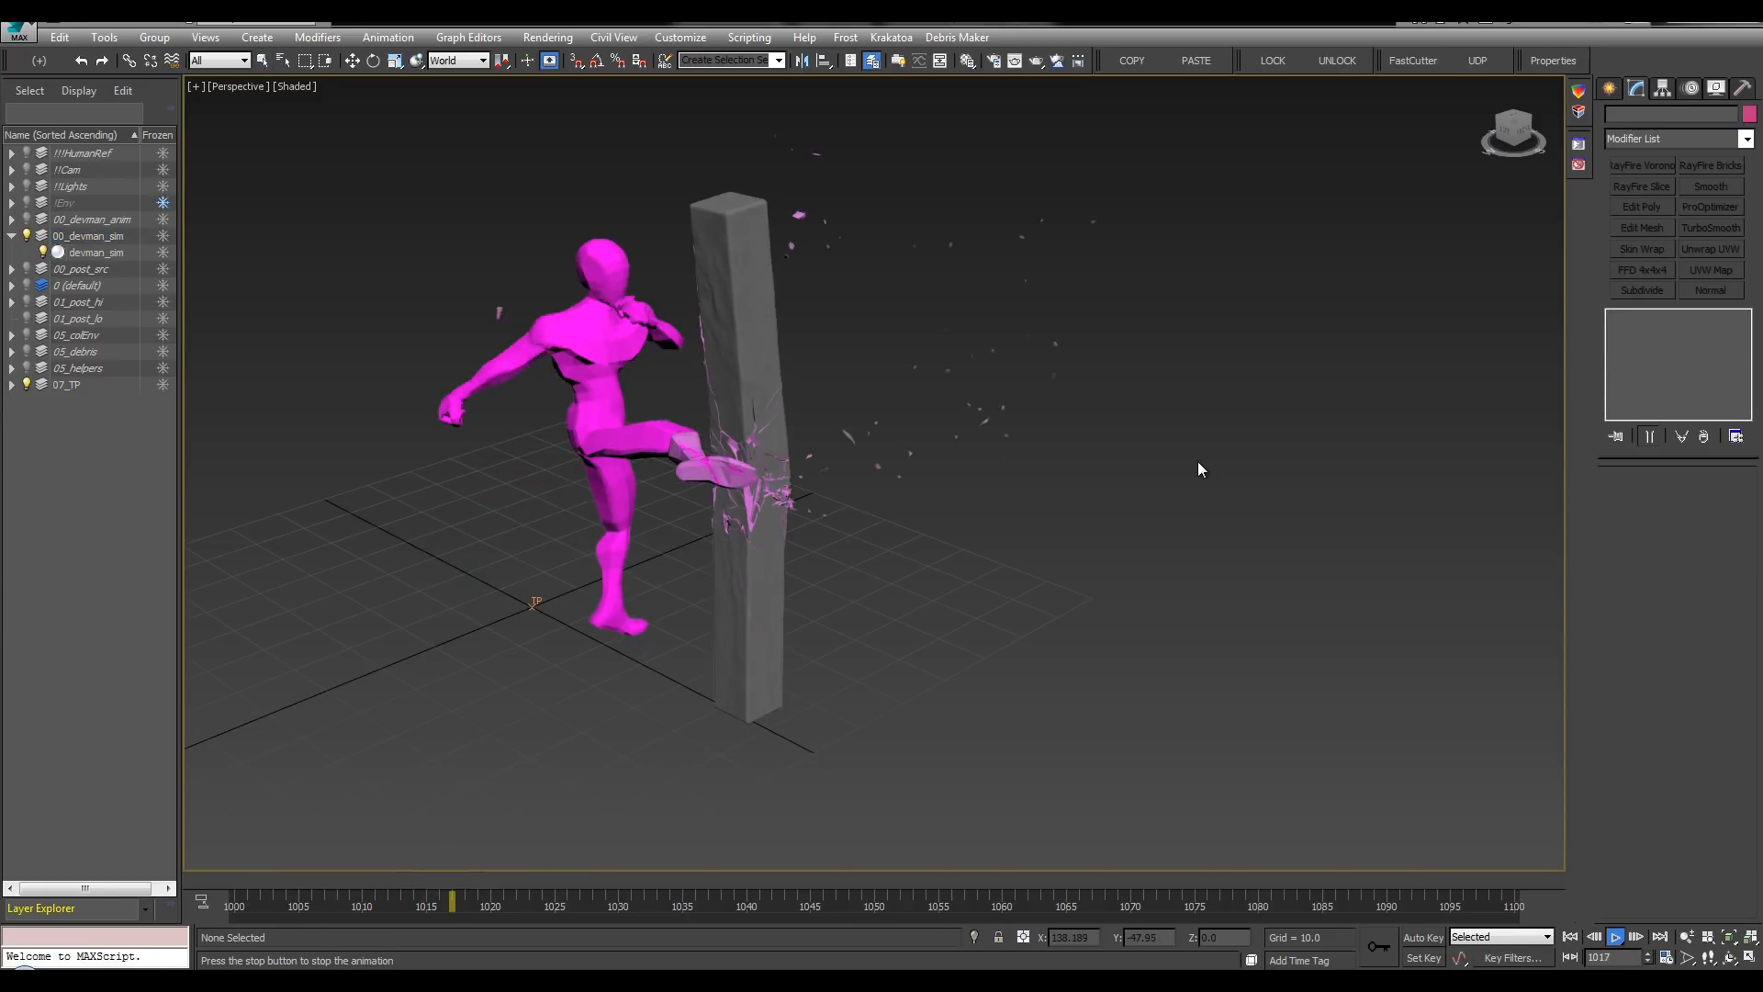
pyautogui.keyDown('alt'); pyautogui.moveTo(1006, 527); pyautogui.dragTo(971, 522, button='middle'); pyautogui.keyUp('alt')
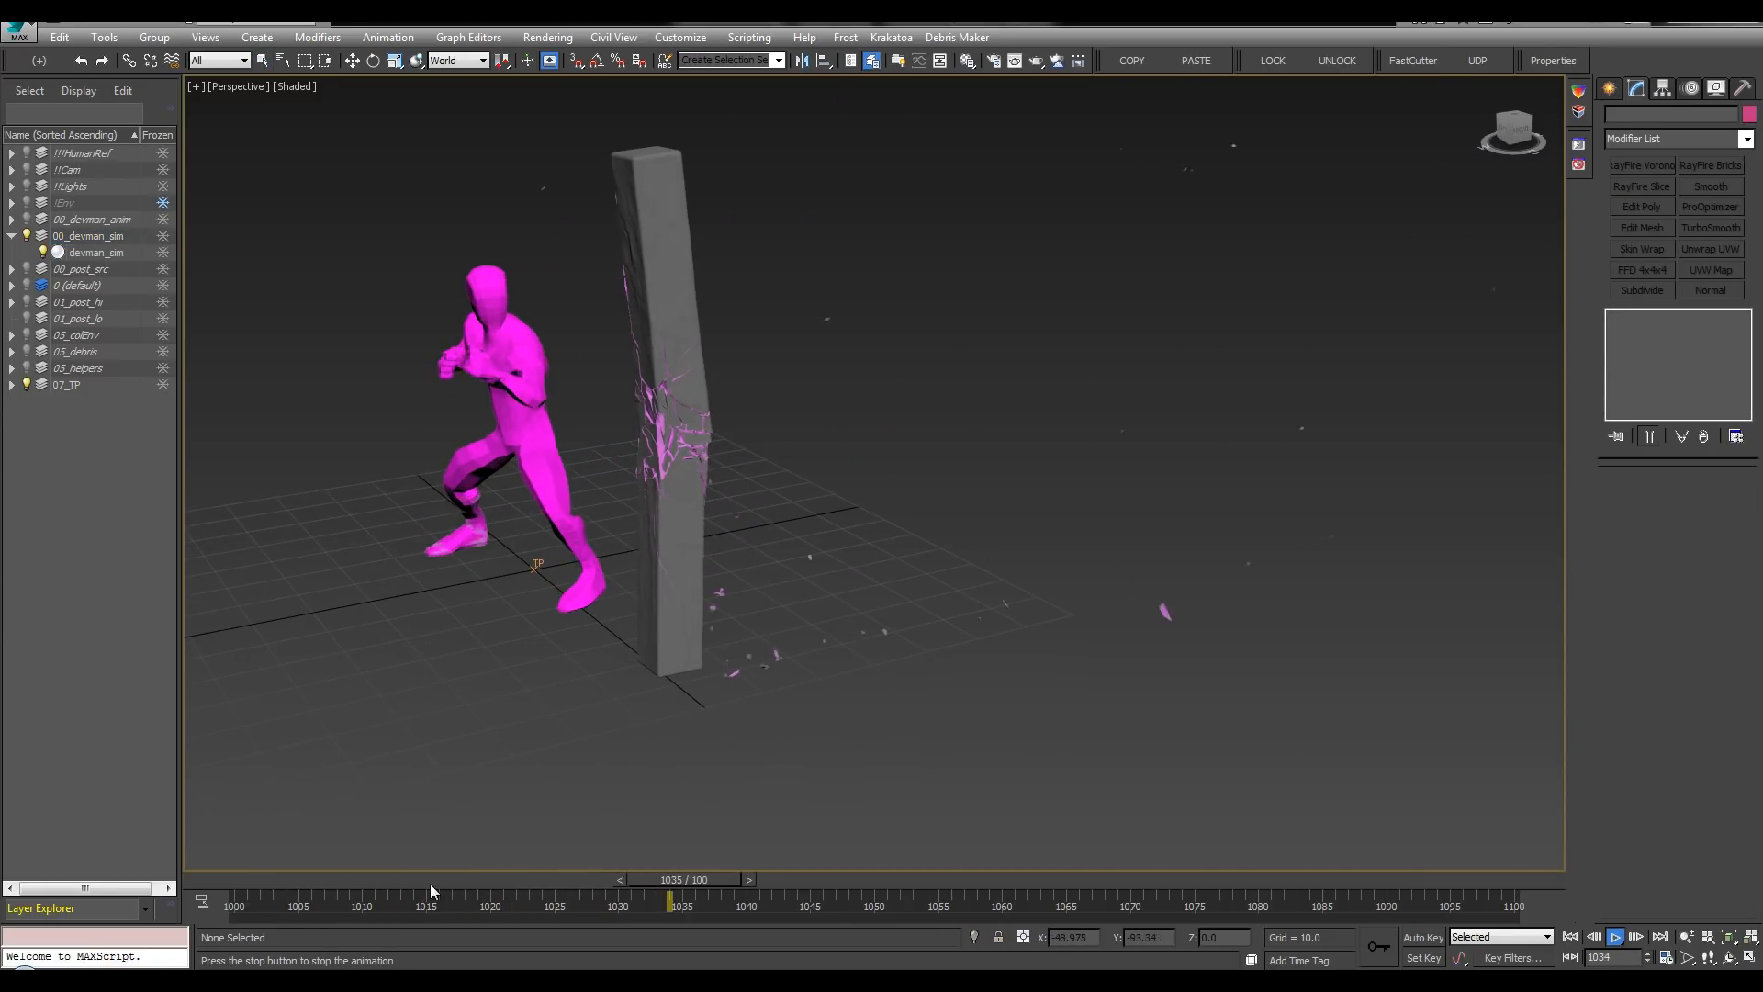
pyautogui.moveTo(264, 883); pyautogui.dragTo(456, 866)
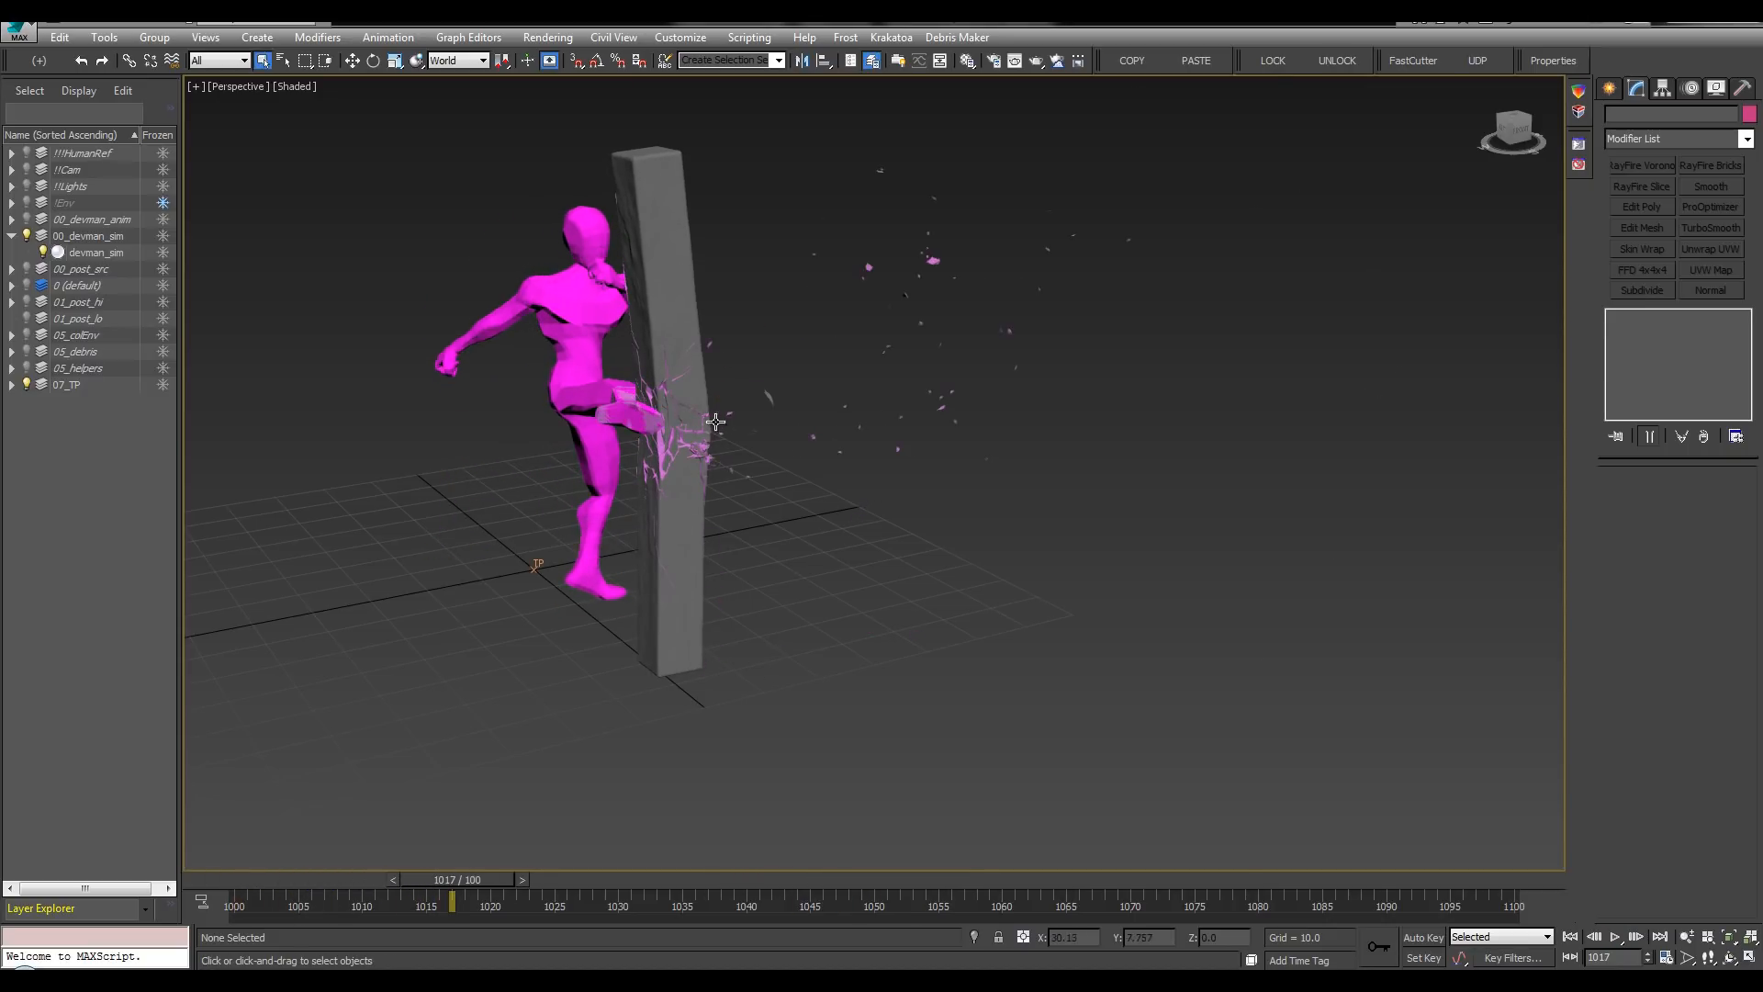
# Step: Examine the fractured pillar and kick impact at frame 1017 from several angles in shaded, edged-face and wireframe display
pyautogui.keyDown('alt'); pyautogui.moveTo(726, 446); pyautogui.dragTo(870, 428, button='middle'); pyautogui.keyUp('alt')
pyautogui.press('F4')
pyautogui.moveTo(1229, 314)
pyautogui.mouseDown(button='middle')
pyautogui.moveTo(968, 369)
pyautogui.moveTo(984, 323)
pyautogui.moveTo(981, 386)
pyautogui.moveTo(909, 189)
pyautogui.mouseUp(button='middle')
pyautogui.scroll(3, 970, 365)
pyautogui.press('F4')
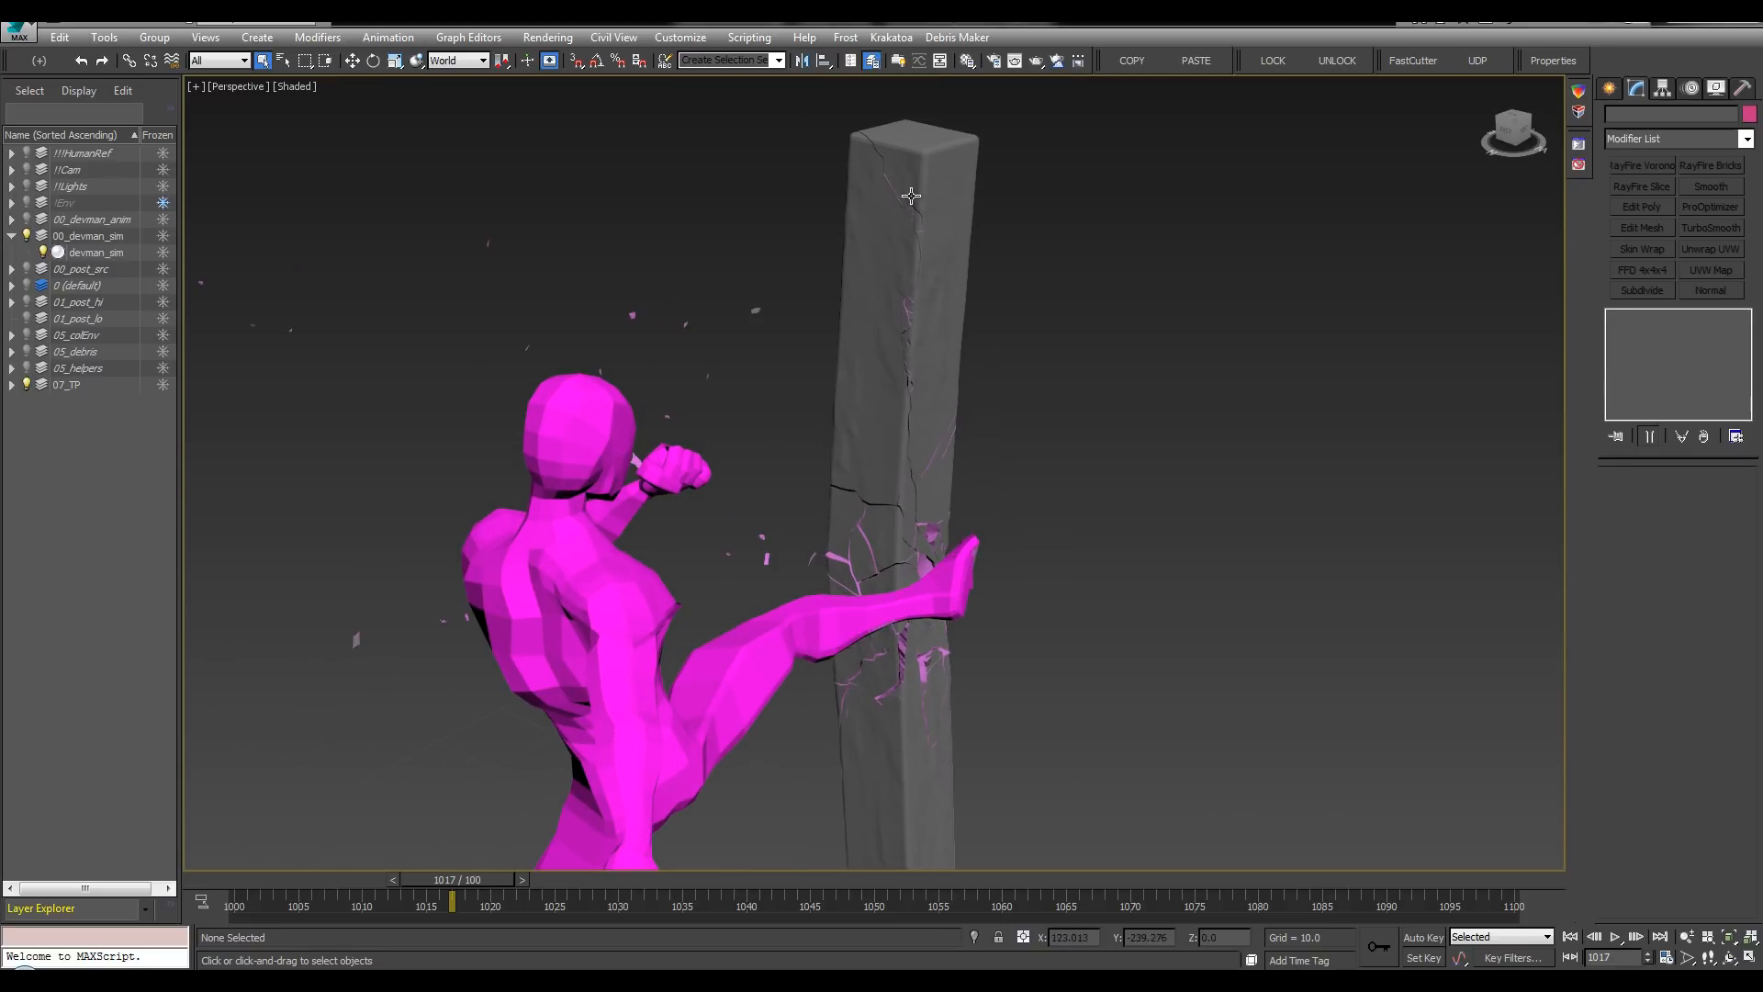
pyautogui.press('F4')
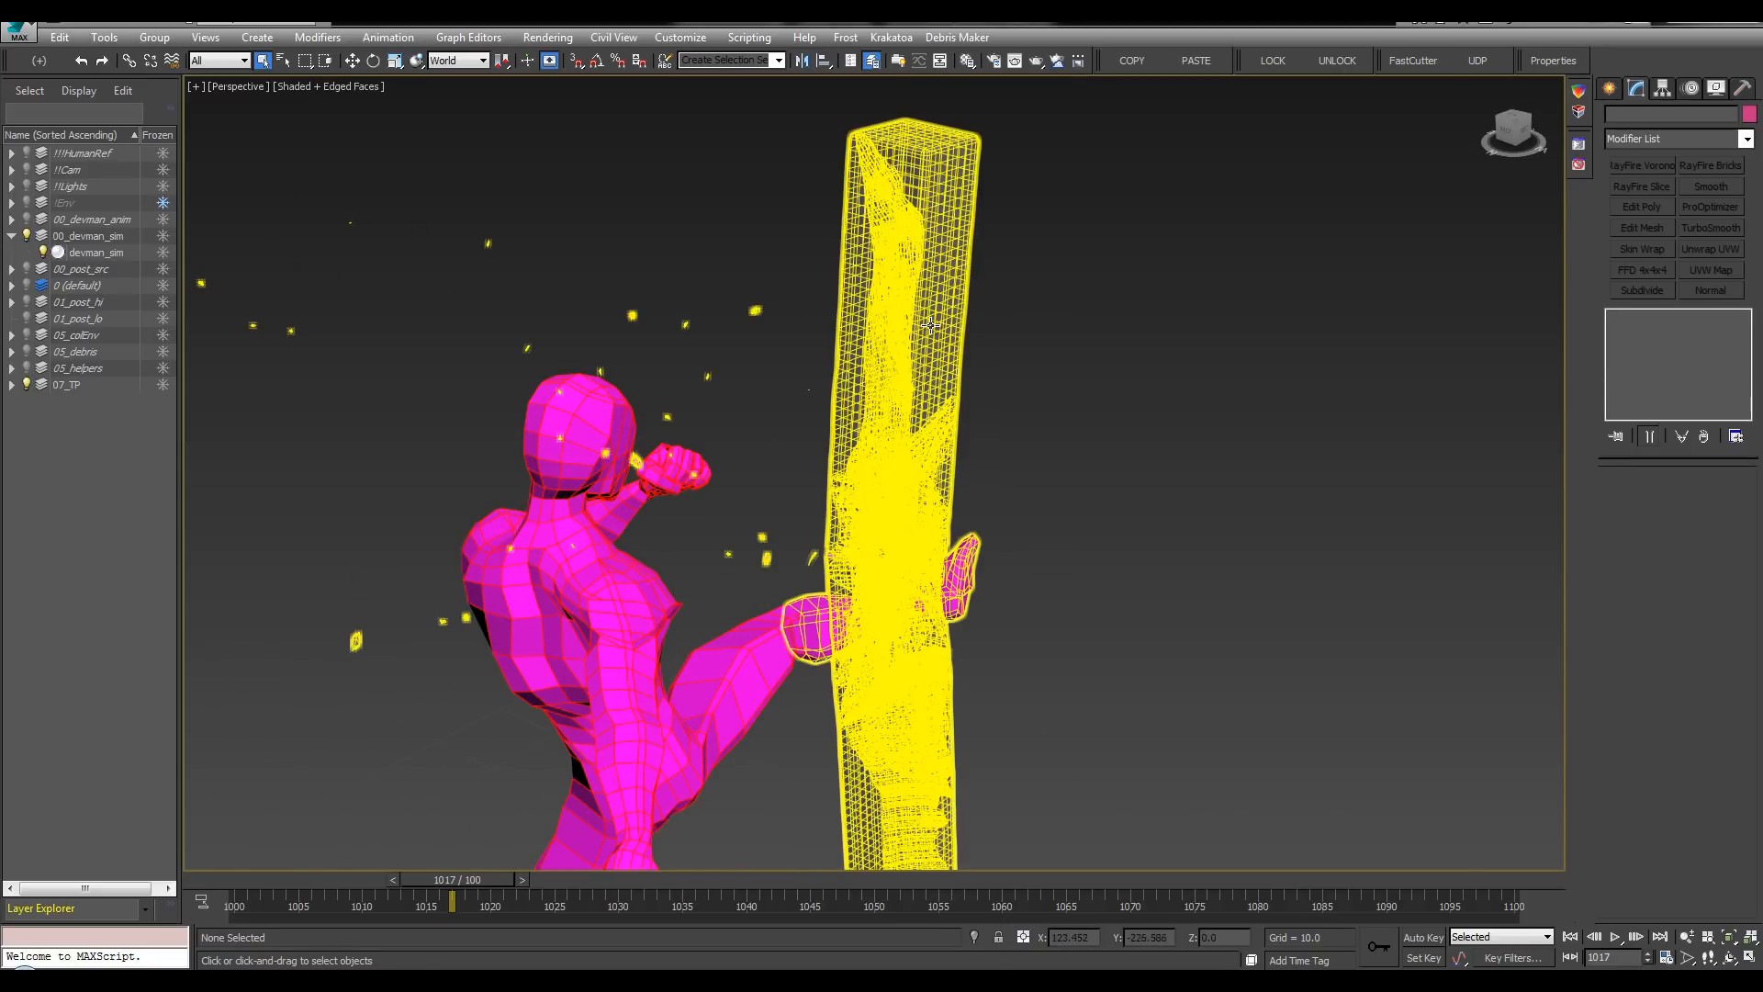
pyautogui.press('F3')
pyautogui.press('F3')
pyautogui.press('F4')
pyautogui.scroll(-3, 1005, 369)
pyautogui.moveTo(1005, 369)
pyautogui.keyDown('alt'); pyautogui.mouseDown(button='middle')
pyautogui.moveTo(863, 385)
pyautogui.moveTo(1010, 404)
pyautogui.mouseUp(button='middle'); pyautogui.keyUp('alt')
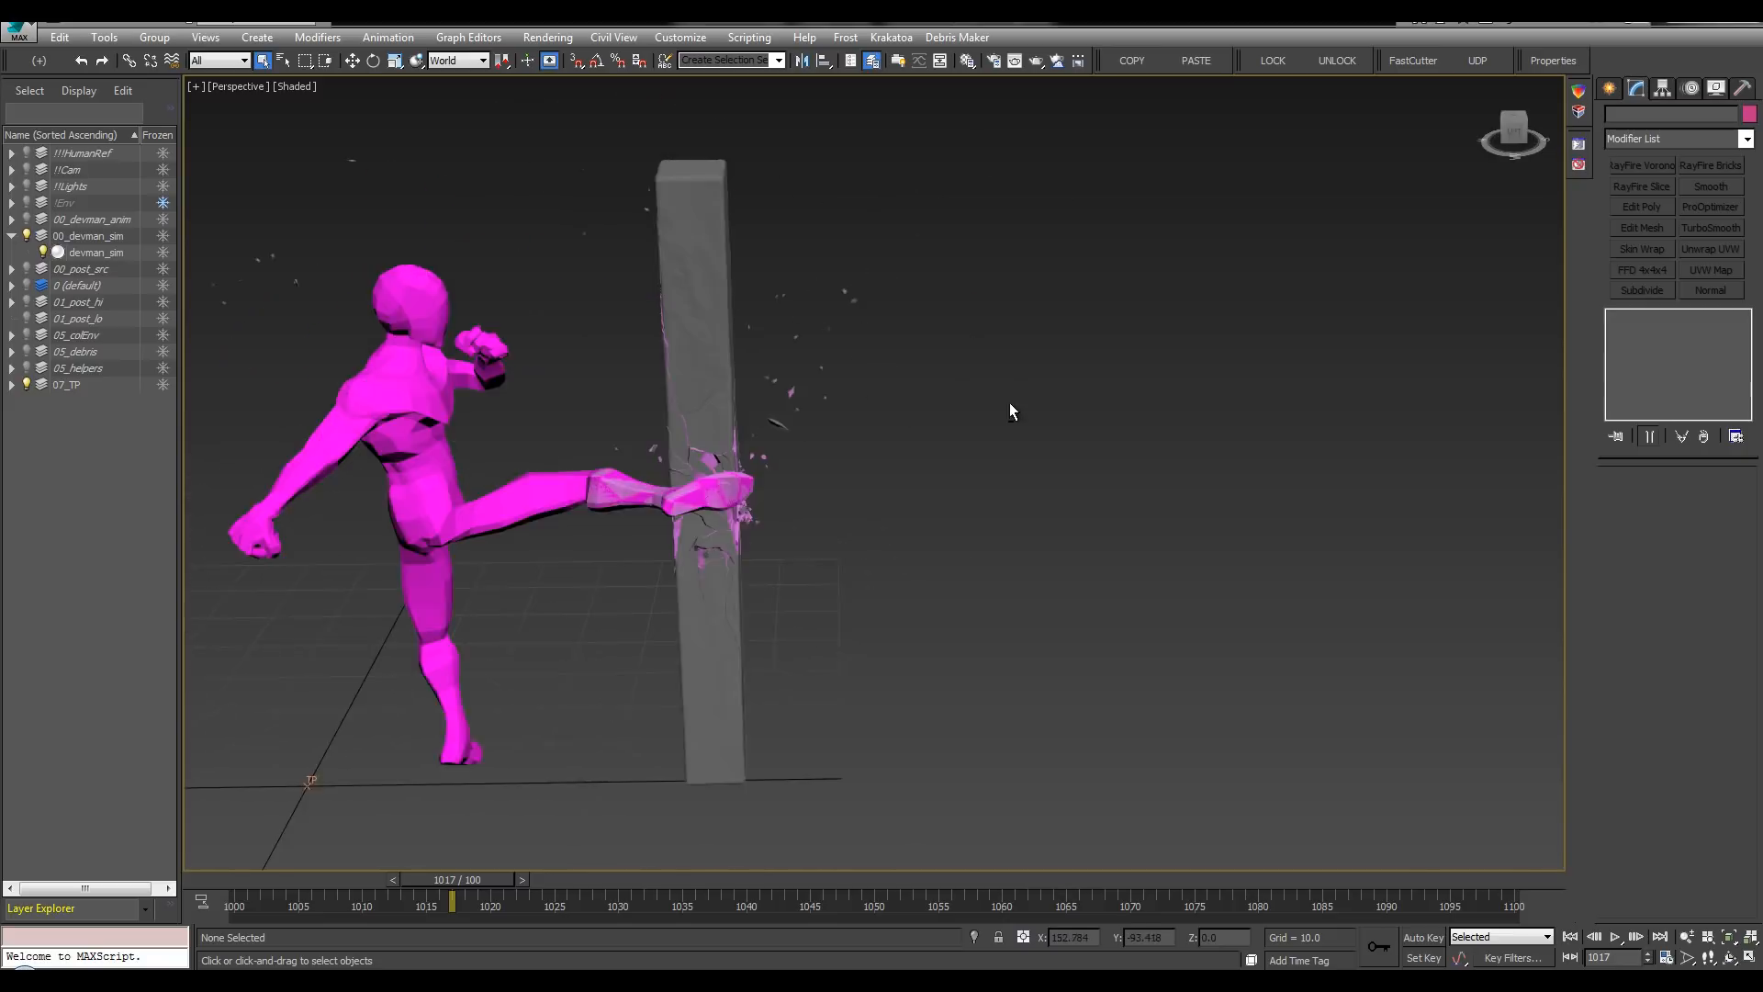
pyautogui.keyDown('alt'); pyautogui.moveTo(1010, 403); pyautogui.dragTo(1066, 402); pyautogui.keyUp('alt')
pyautogui.scroll(3, 1100, 361)
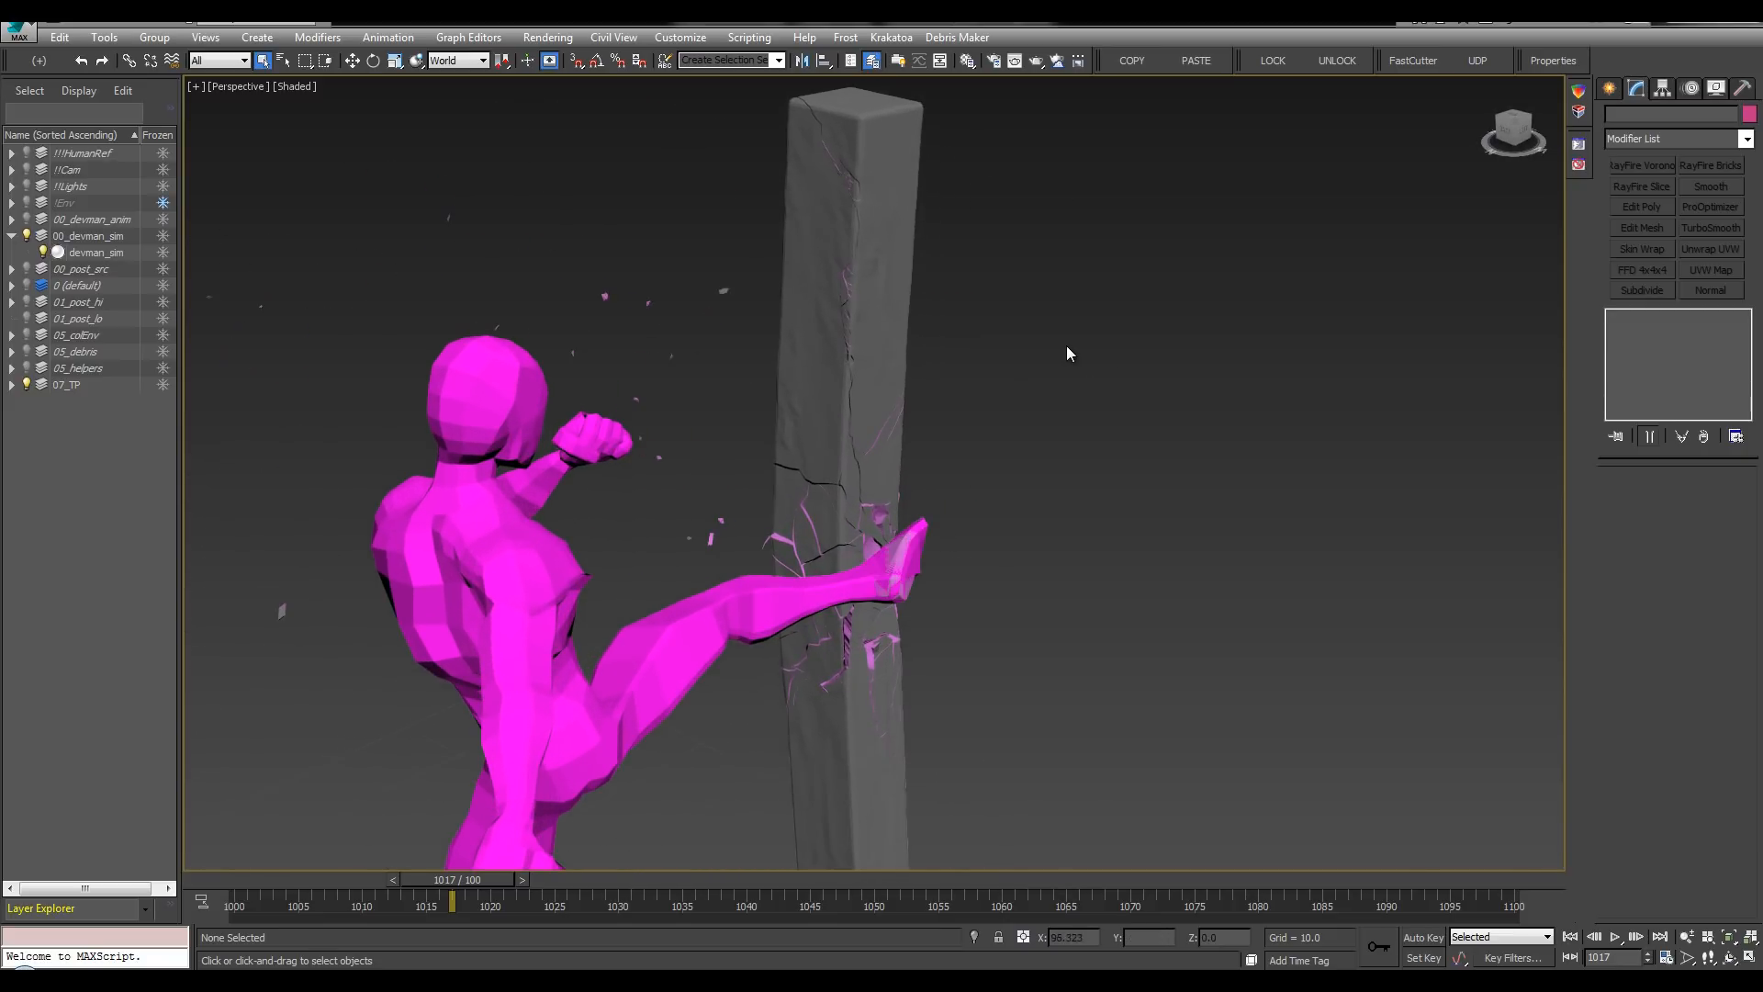
pyautogui.press('F3')
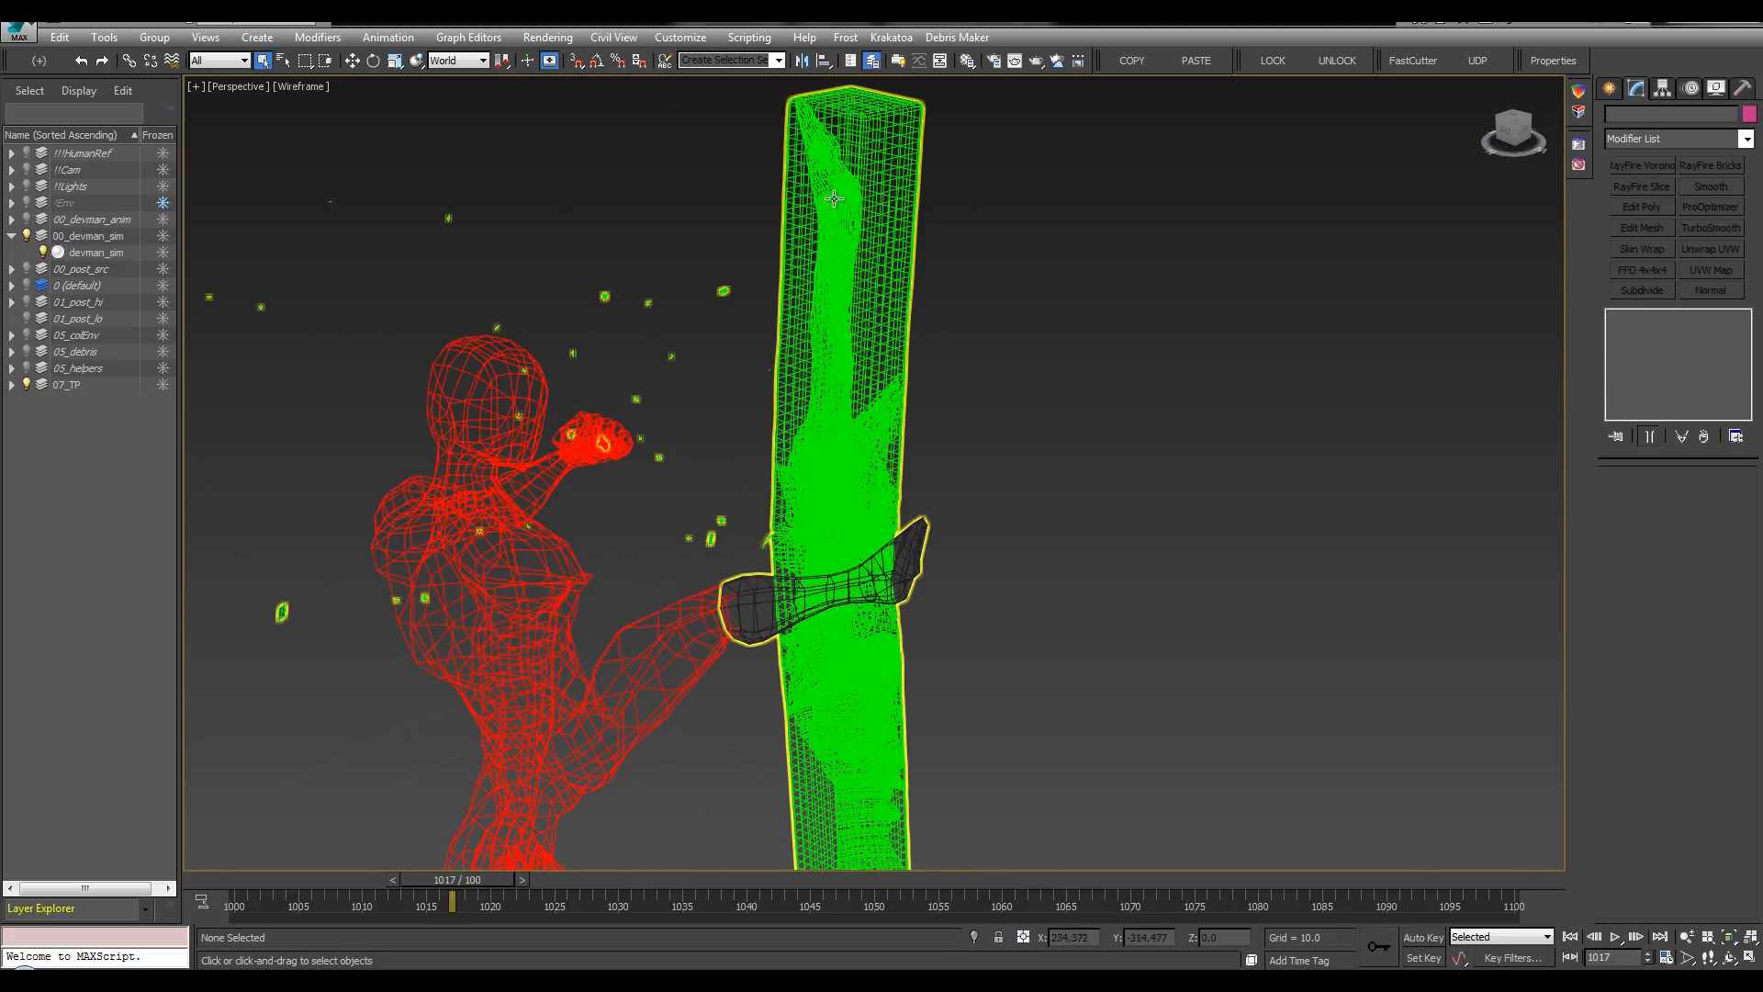
pyautogui.press('F3')
pyautogui.moveTo(931, 346); pyautogui.dragTo(889, 364, button='middle')
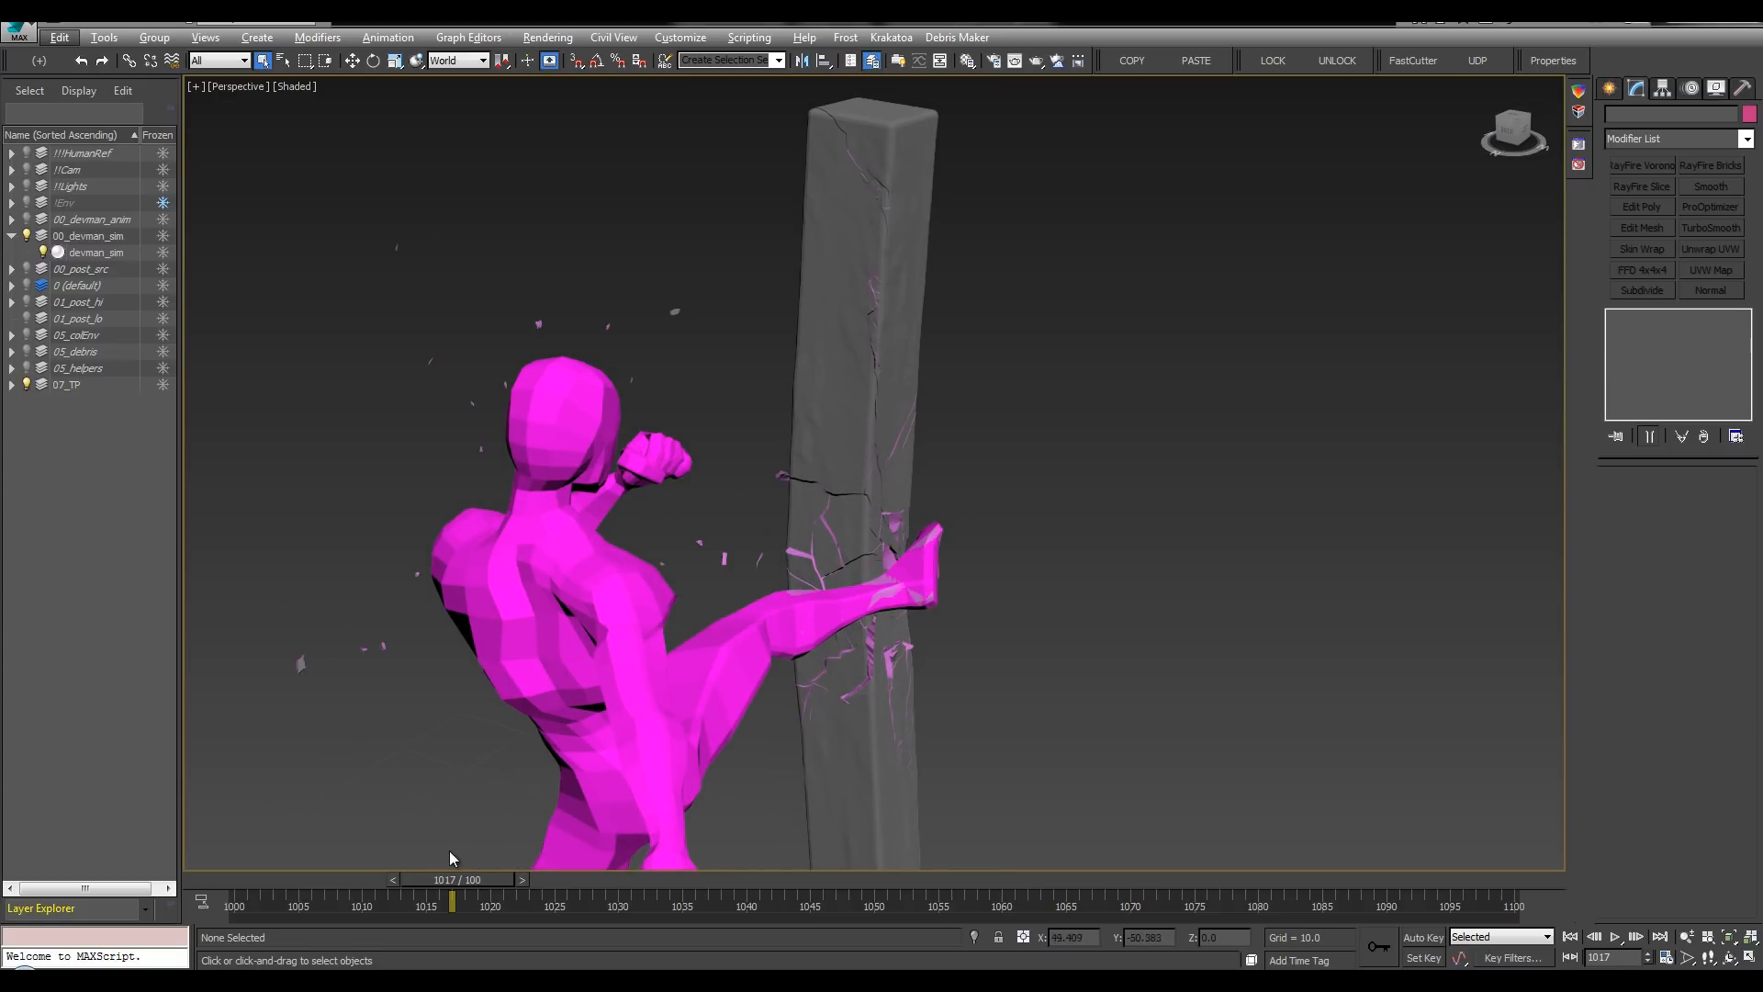
# Step: Return to frame 1001 and bring the whole figure and pillar back into view
pyautogui.moveTo(456, 879); pyautogui.dragTo(272, 881)
pyautogui.scroll(-4, 991, 483)
pyautogui.keyDown('alt'); pyautogui.moveTo(991, 487); pyautogui.dragTo(708, 613, button='middle'); pyautogui.keyUp('alt')
pyautogui.moveTo(707, 614); pyautogui.dragTo(854, 625, button='middle')
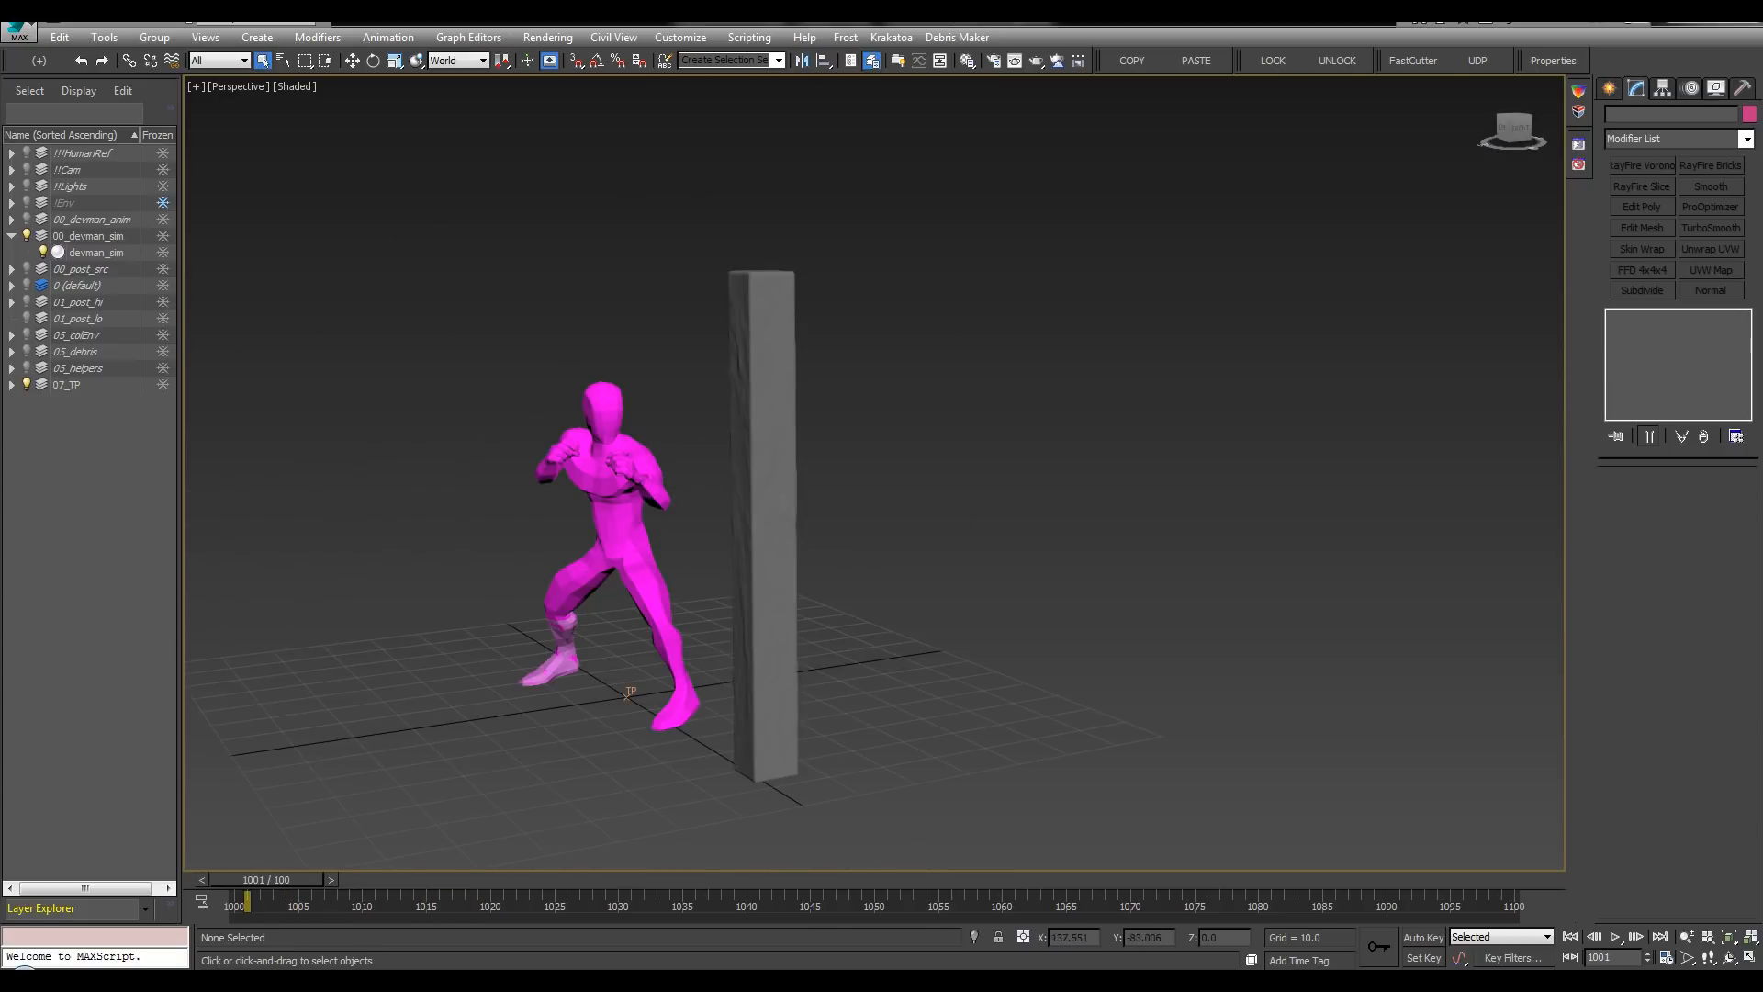
# Step: Open the Thinking Particles editor, hide the layer explorer and show the kick beside the editor at frame 1015
pyautogui.click(1551, 61)
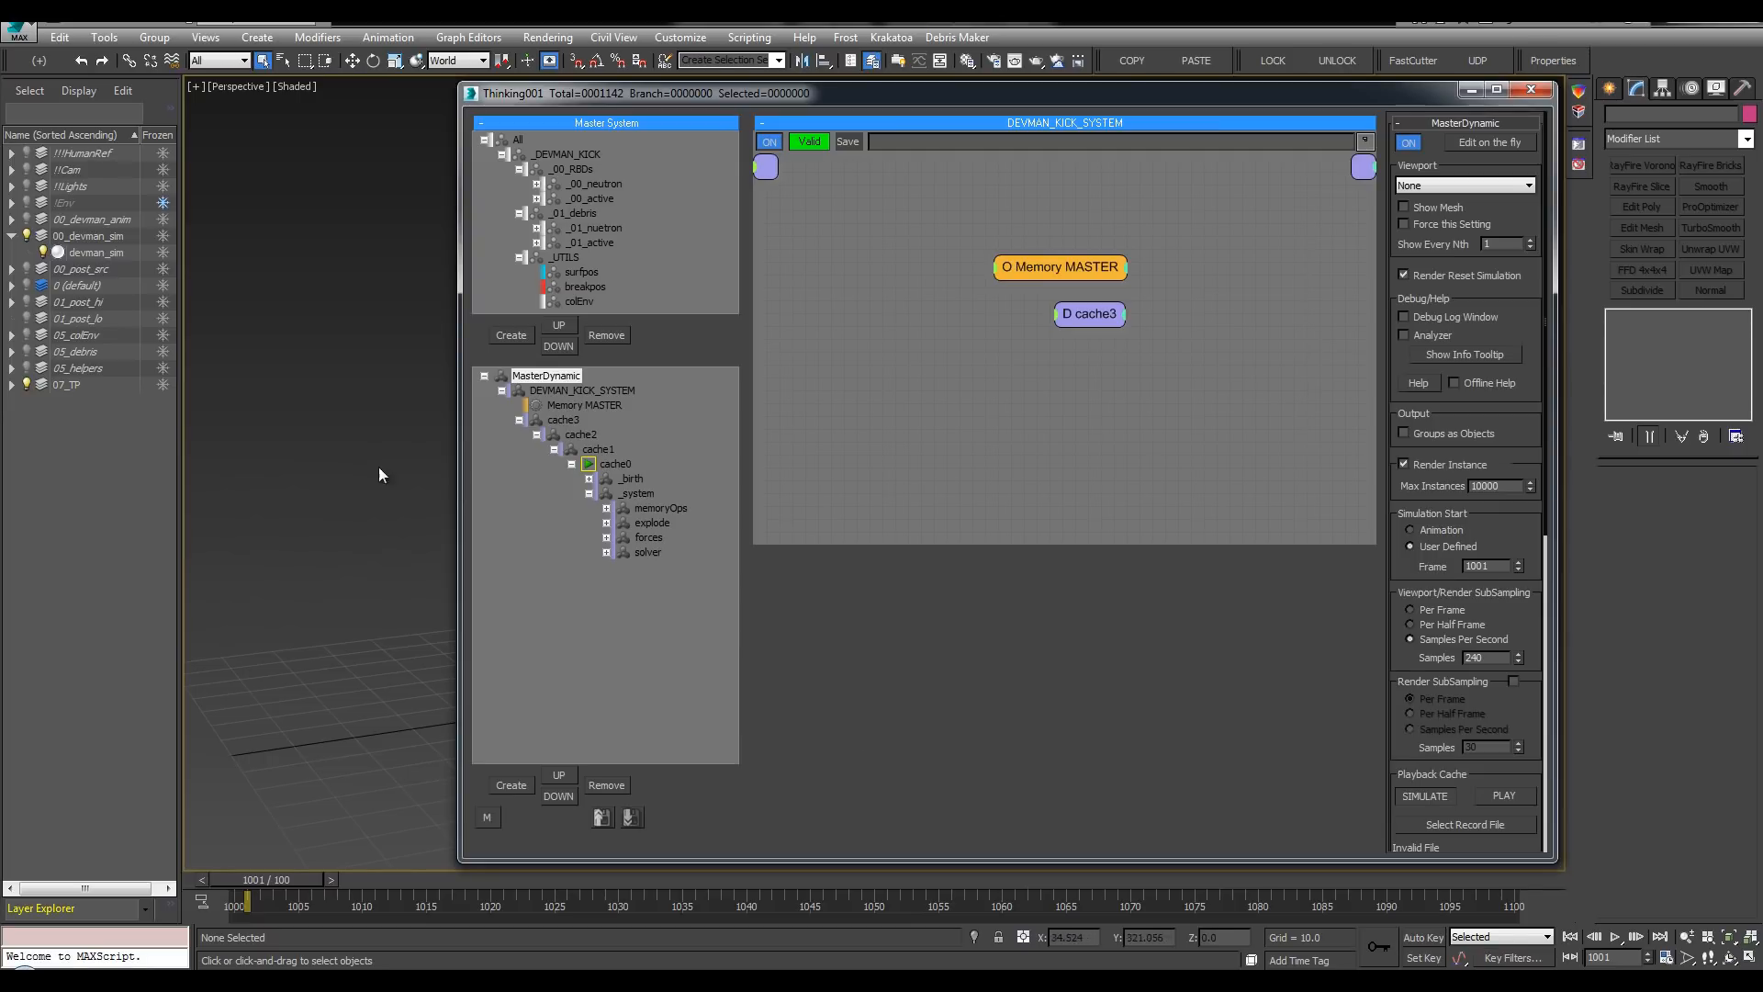
pyautogui.click(241, 416)
pyautogui.hotkey('ctrl', 'x')
pyautogui.keyDown('alt'); pyautogui.moveTo(138, 394); pyautogui.dragTo(257, 369, button='middle'); pyautogui.keyUp('alt')
pyautogui.moveTo(257, 369); pyautogui.dragTo(389, 366, button='middle')
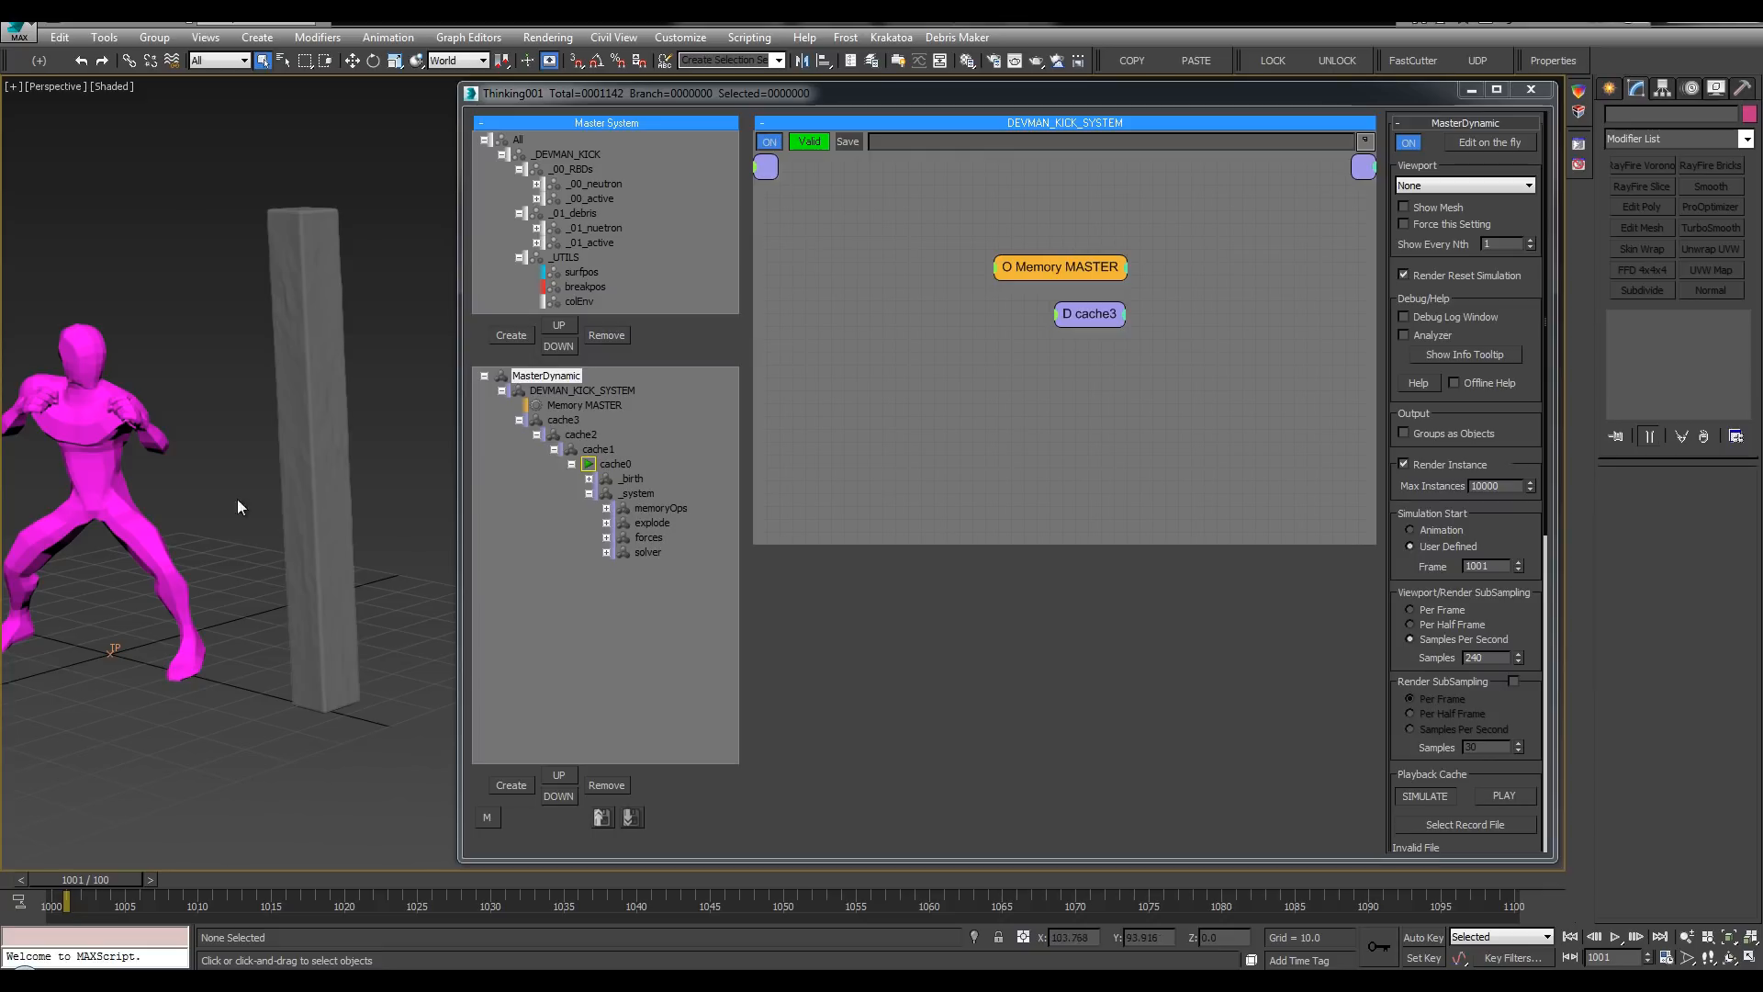
pyautogui.moveTo(265, 516); pyautogui.dragTo(283, 526, button='middle')
pyautogui.scroll(-4, 283, 527)
pyautogui.moveTo(127, 878); pyautogui.dragTo(316, 878)
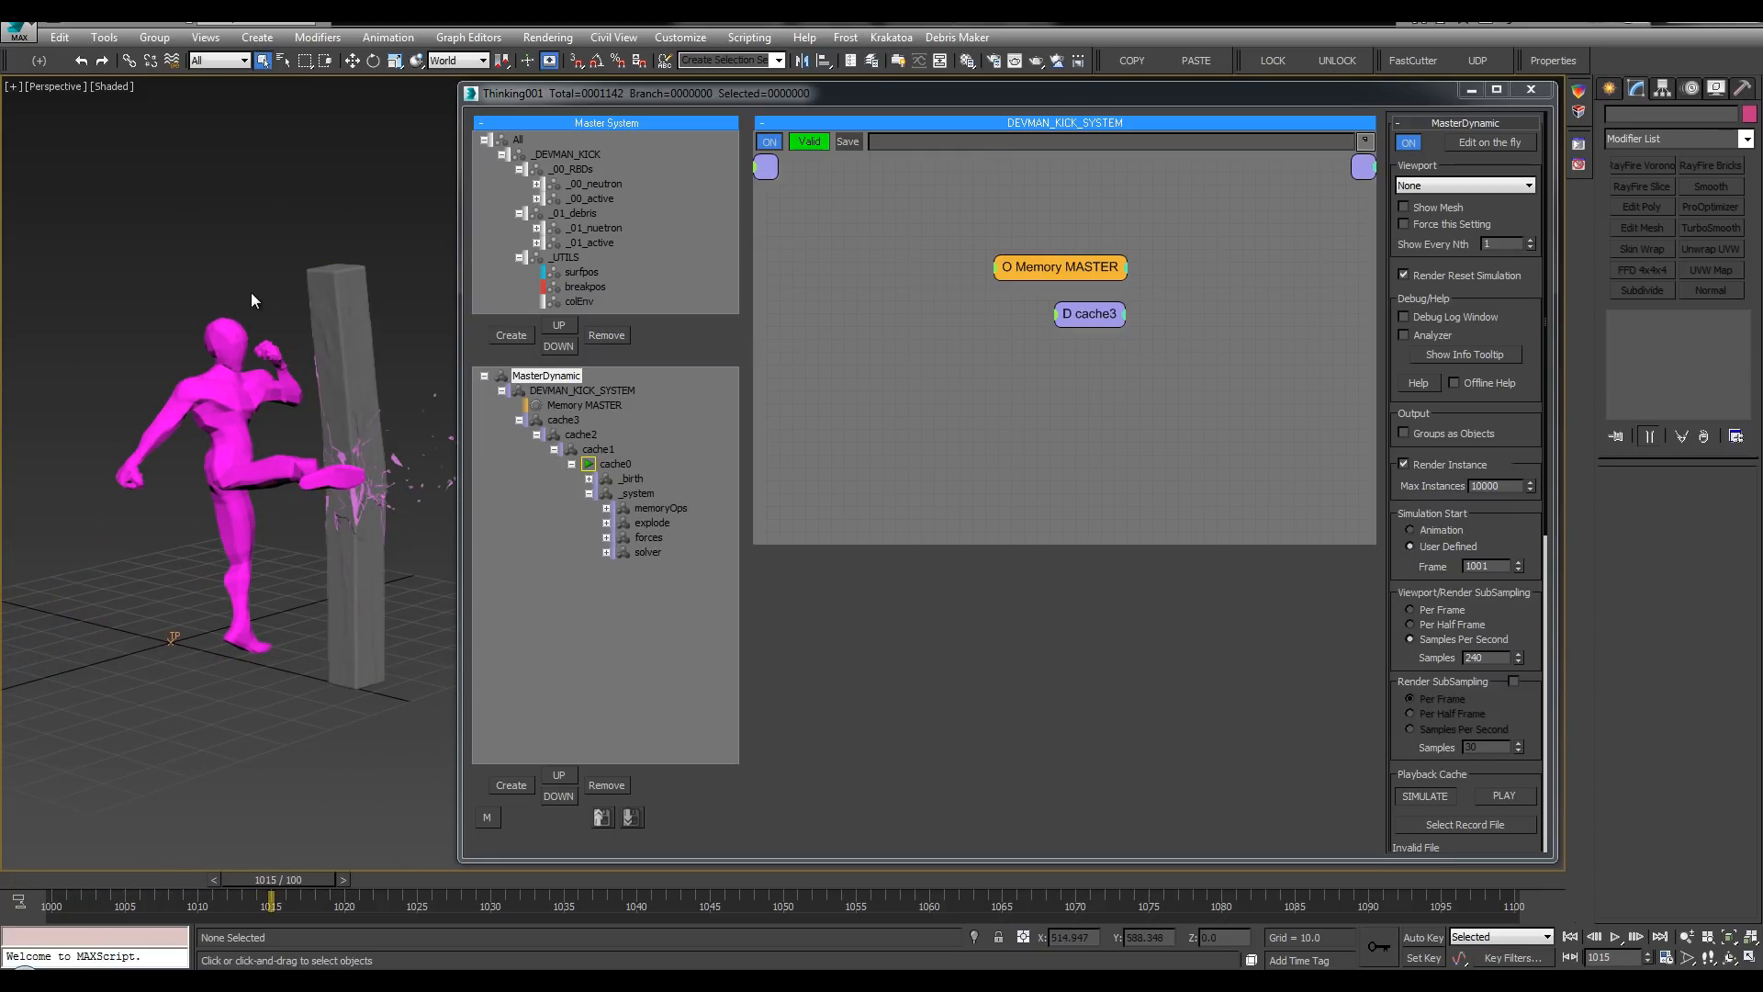
# Step: Review the forces and _system dynamic sets, then replay from the start and stop at frame 1013
pyautogui.click(648, 537)
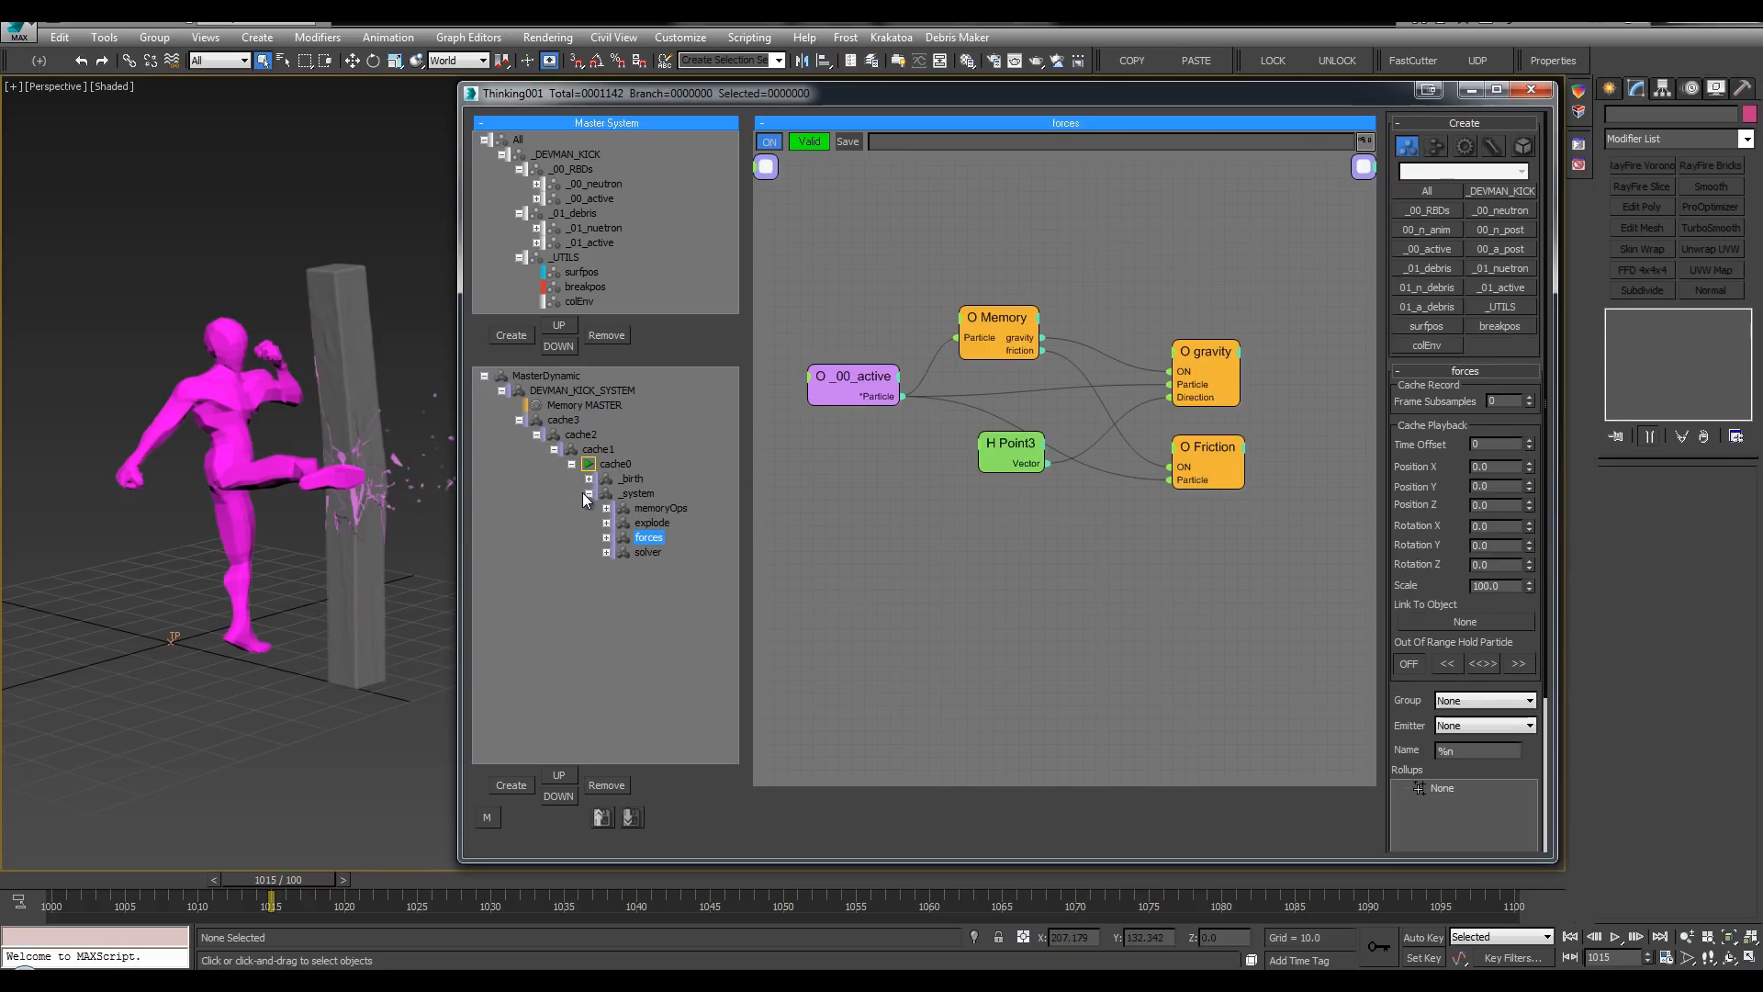
pyautogui.click(647, 494)
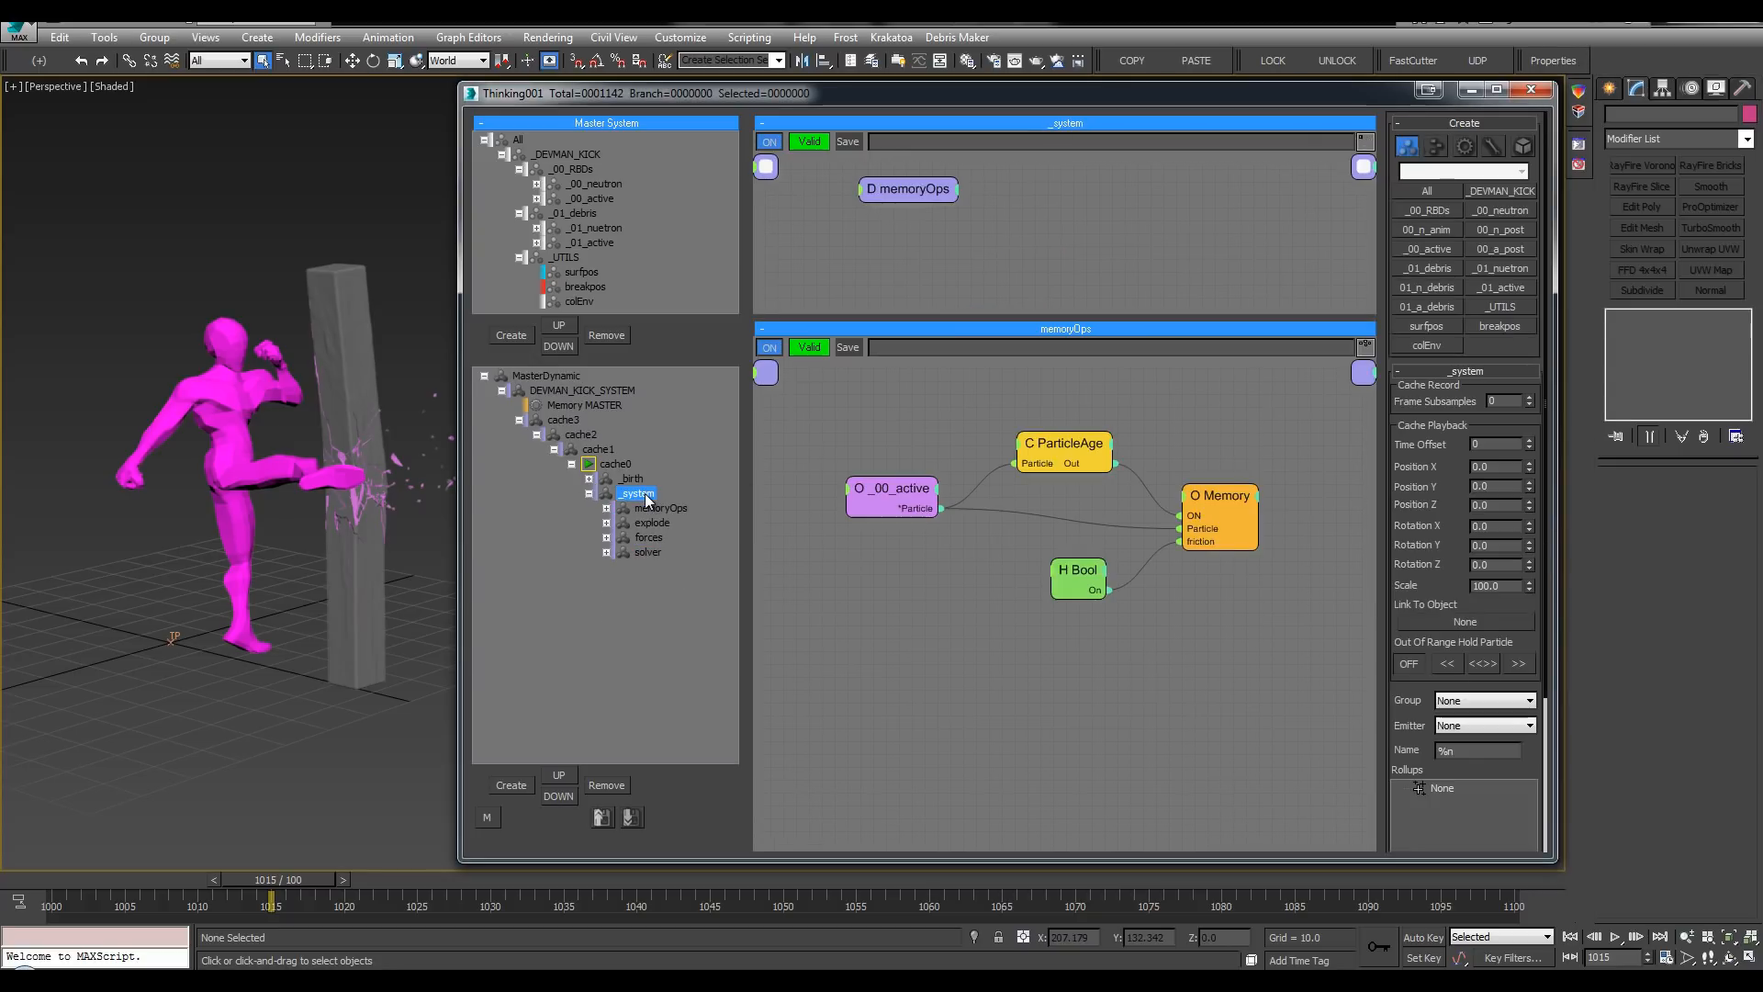
pyautogui.click(400, 530)
pyautogui.press('Home')
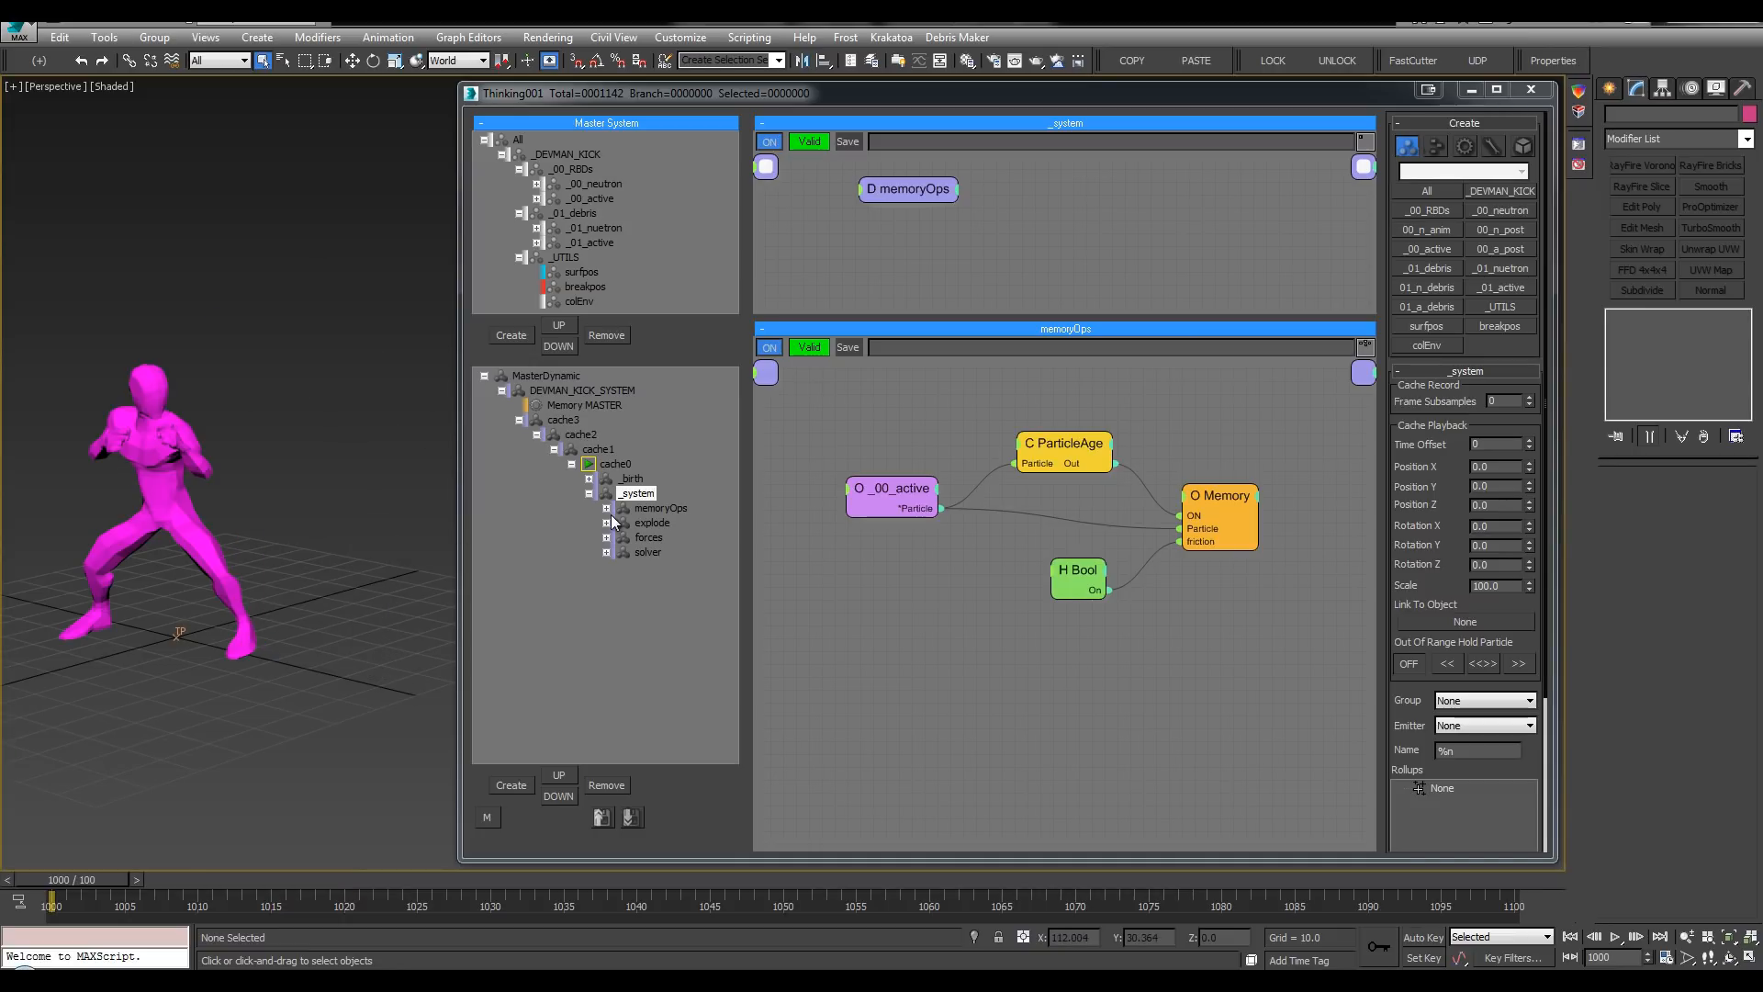
pyautogui.moveTo(417, 481); pyautogui.dragTo(393, 476, button='middle')
pyautogui.press('/')
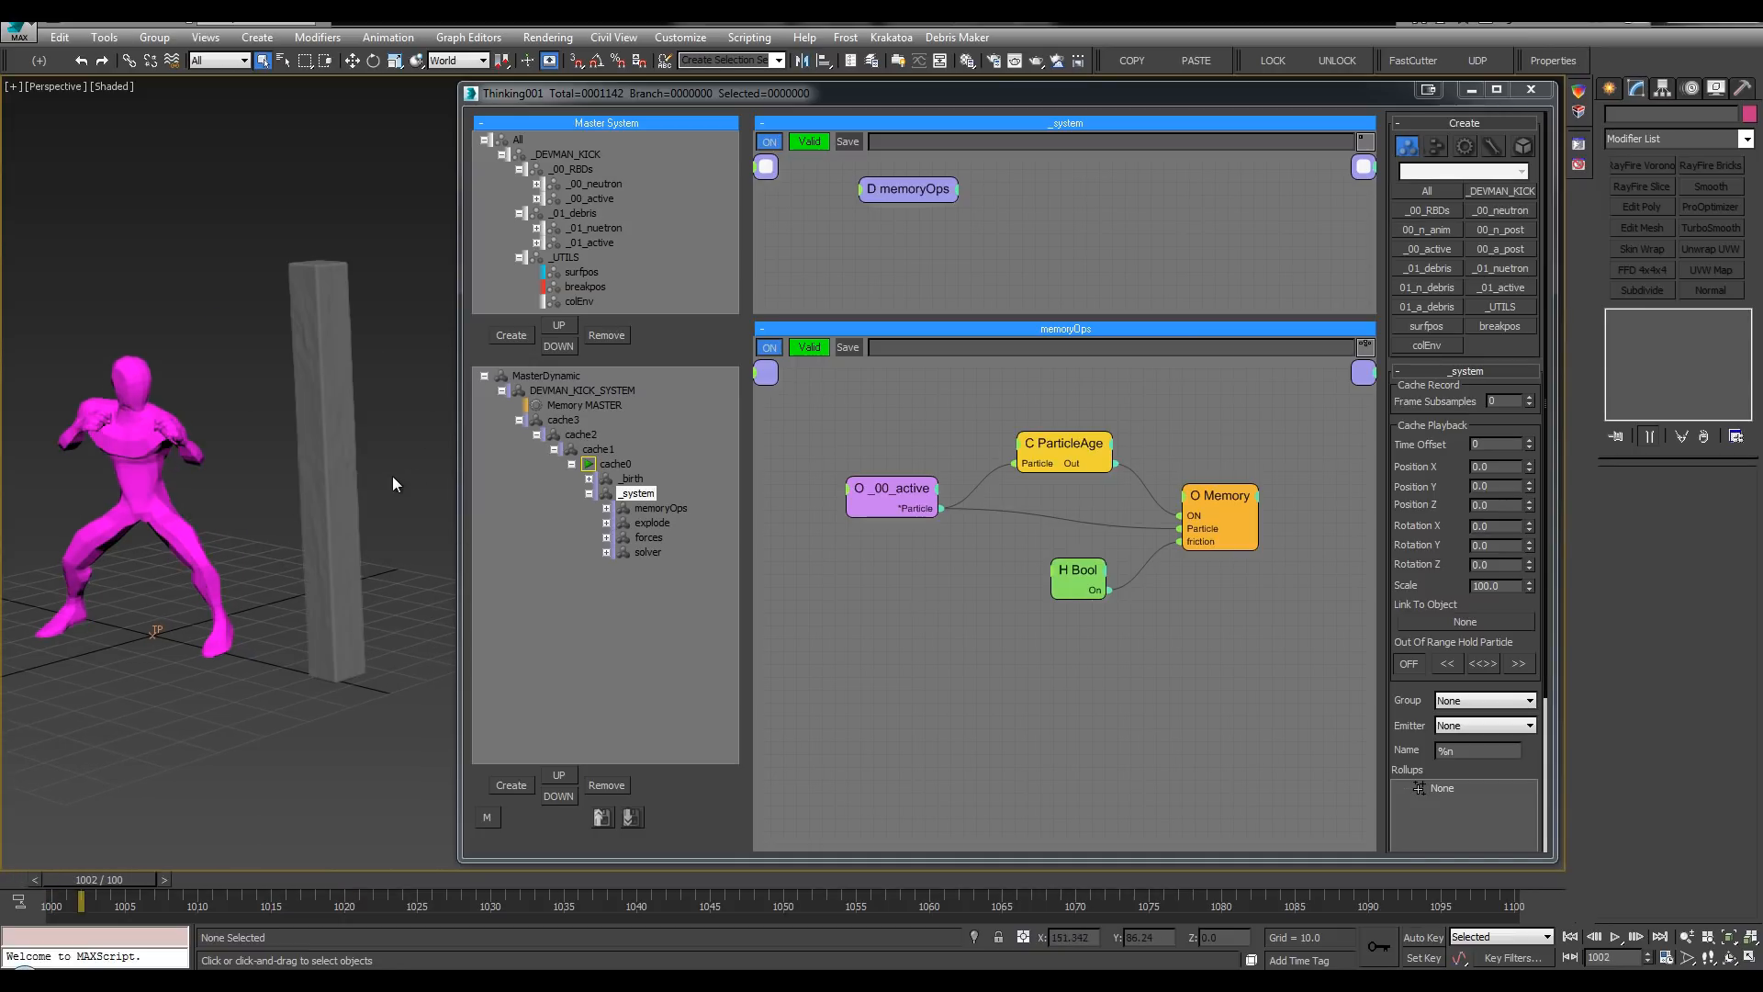
pyautogui.moveTo(180, 878); pyautogui.dragTo(295, 880)
pyautogui.press(',')
pyautogui.press('.')
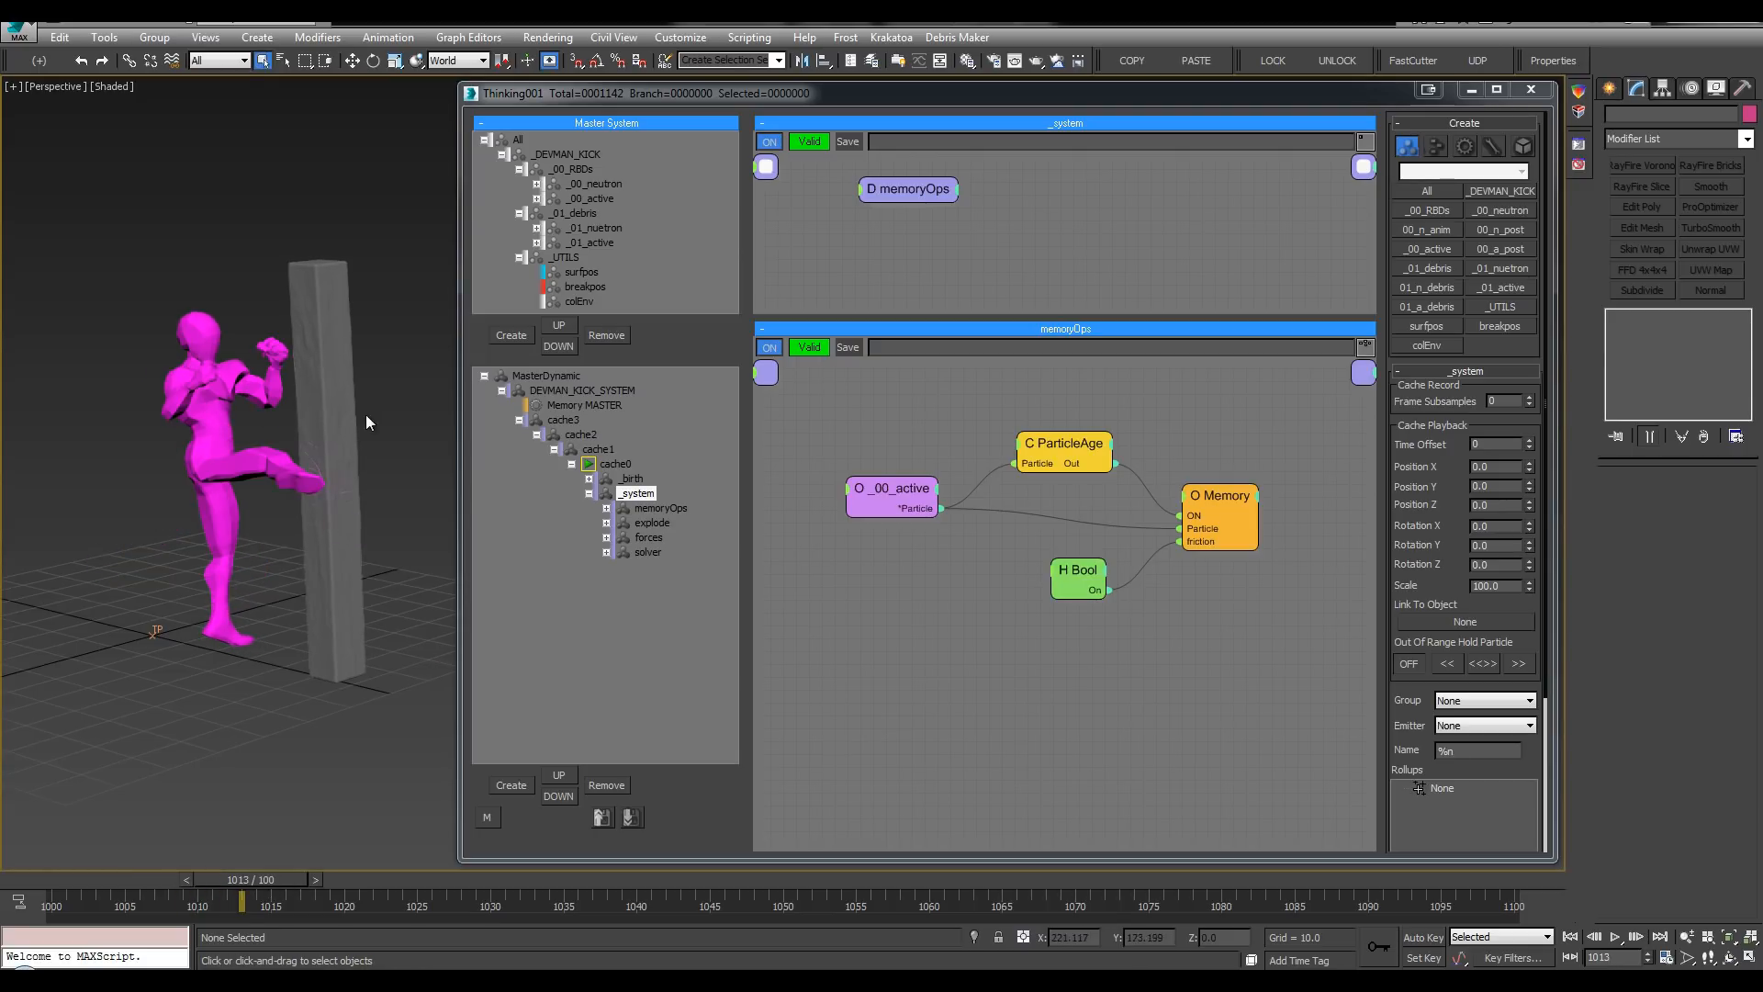
# Step: Add Velocity to the viewport particle readout and inspect the pillar's crack fragments at frames 1013 and 1014
pyautogui.keyDown('alt'); pyautogui.moveTo(365, 417); pyautogui.dragTo(354, 358, button='middle'); pyautogui.keyUp('alt')
pyautogui.scroll(3, 354, 358)
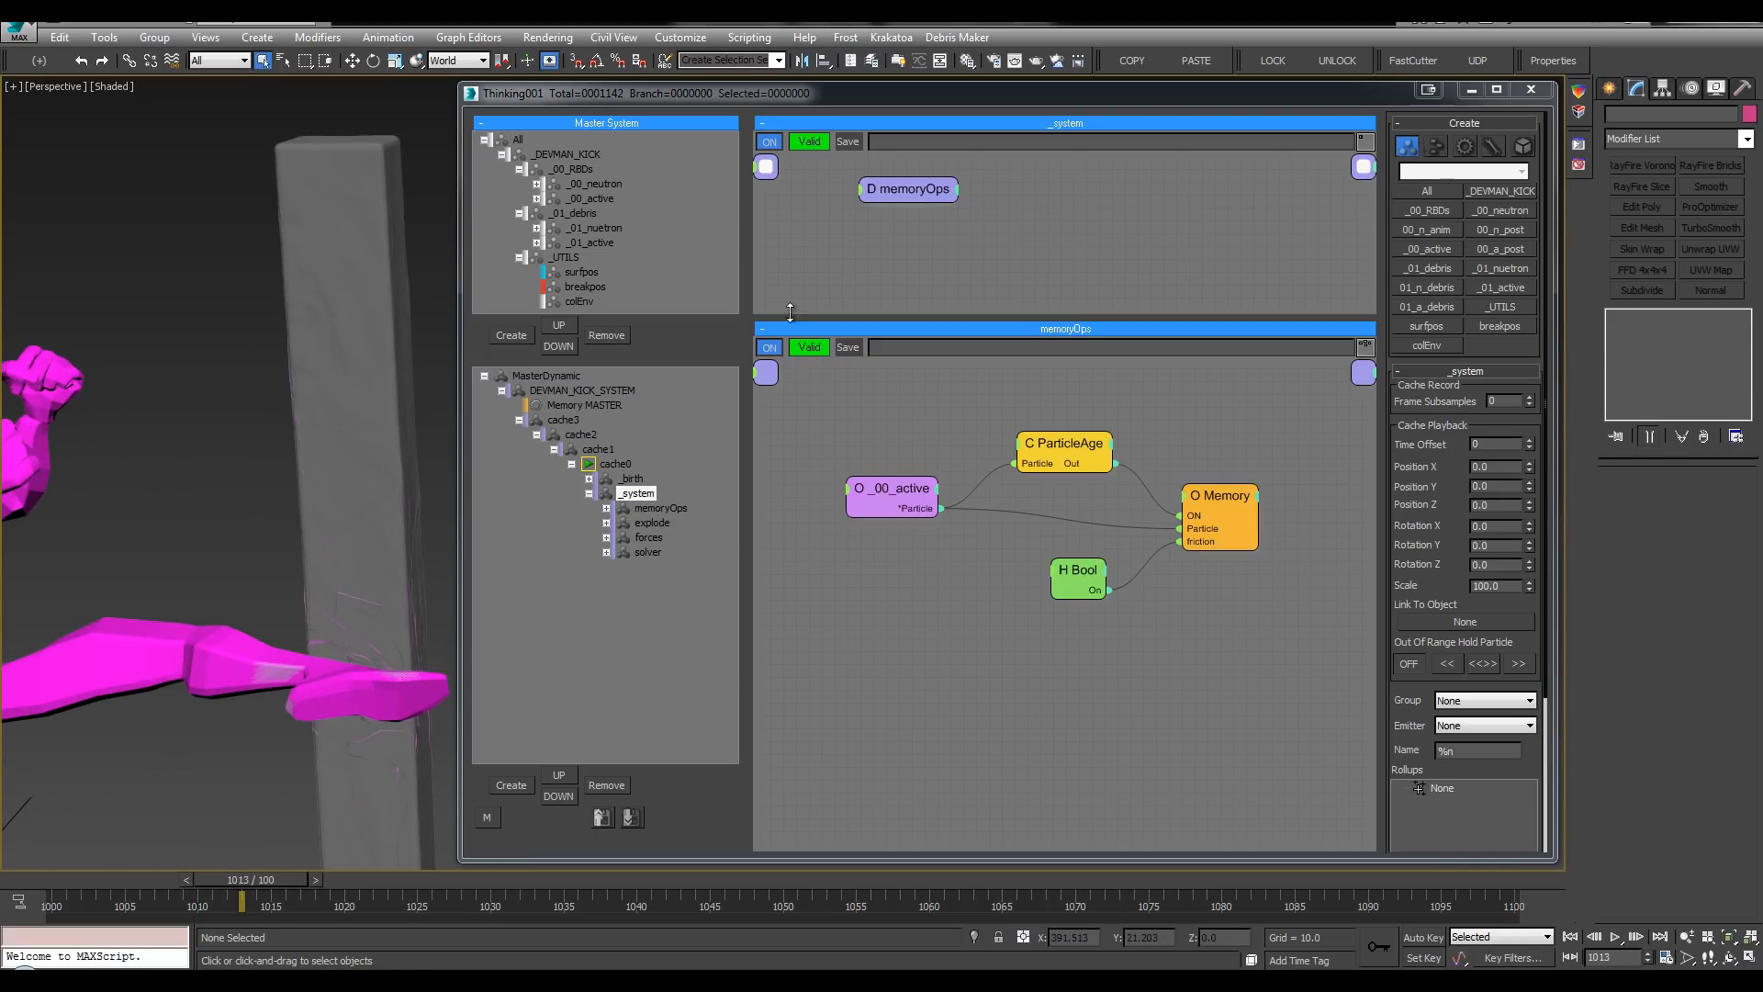
pyautogui.click(867, 437)
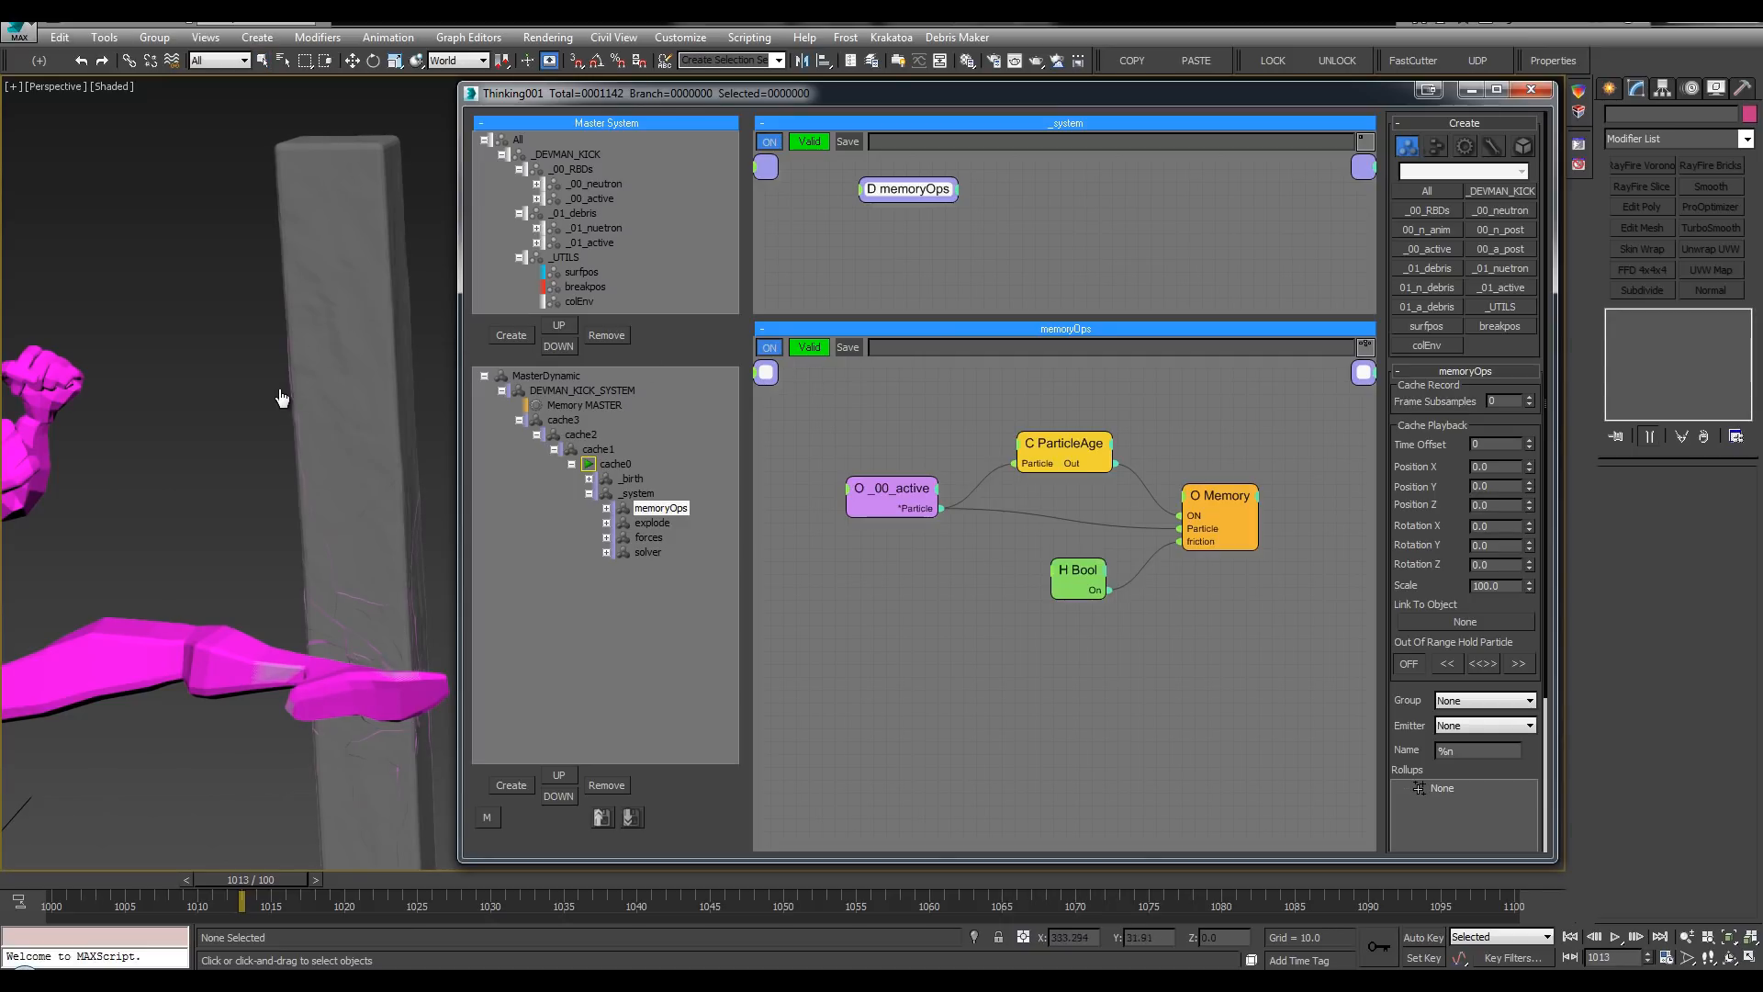
pyautogui.rightClick(300, 350)
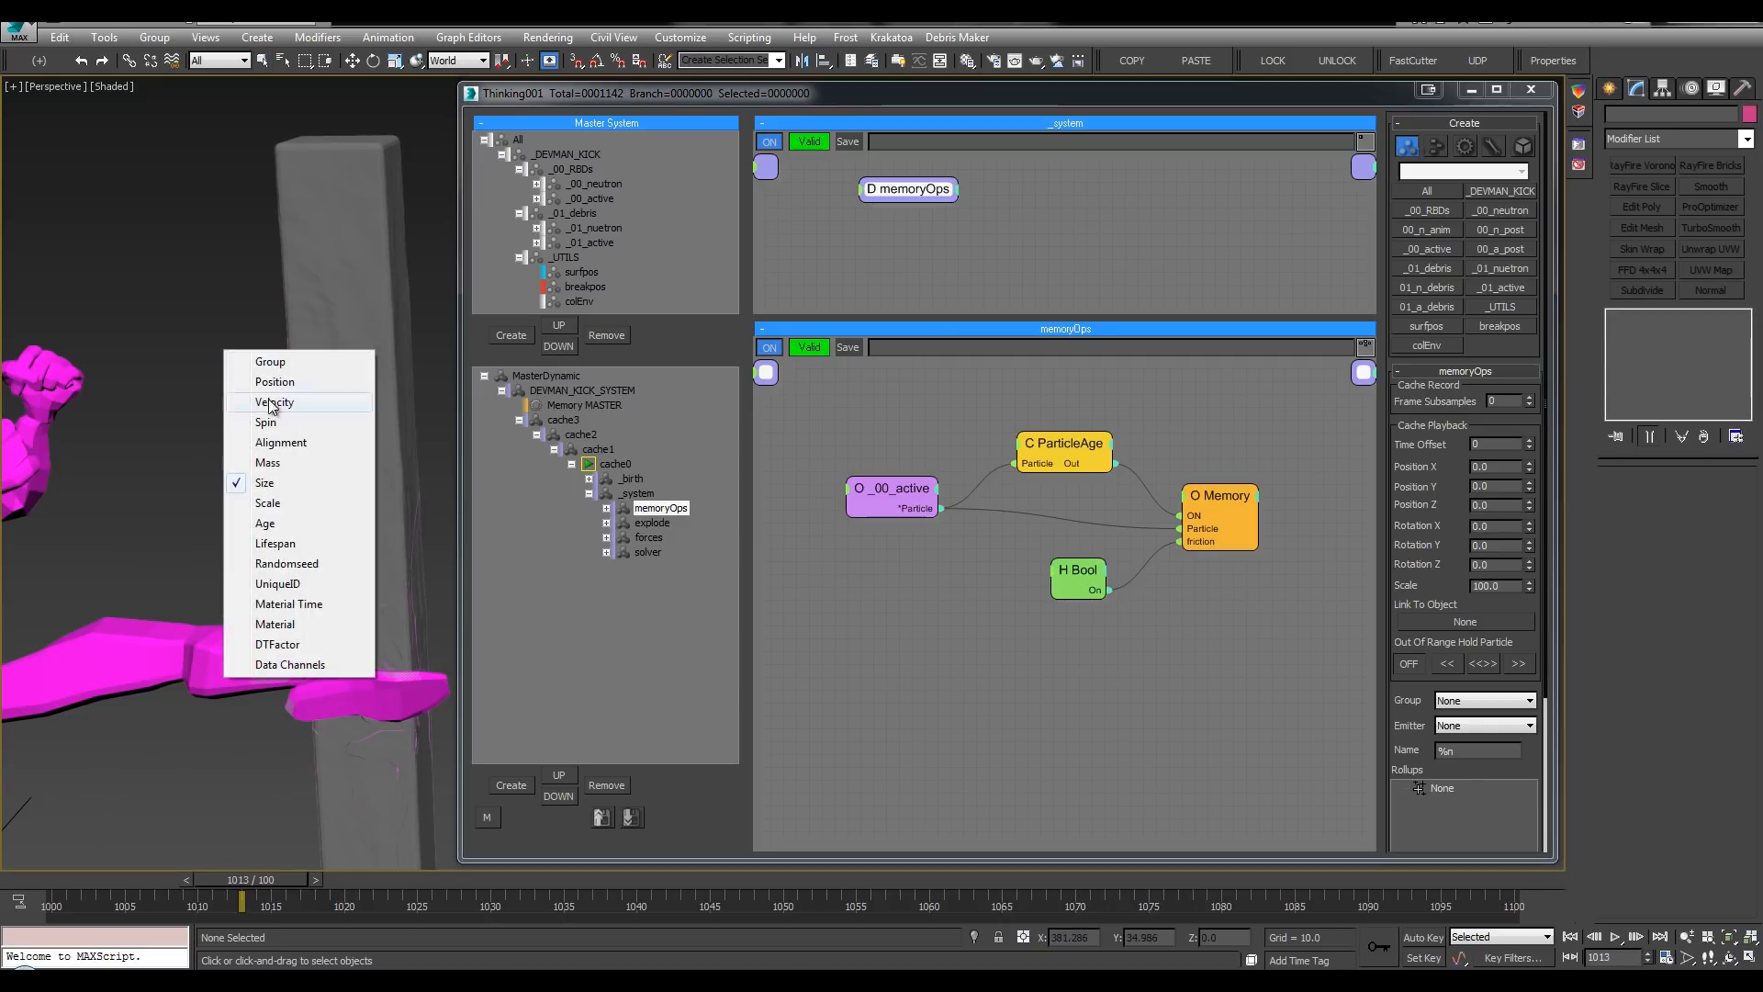
pyautogui.click(275, 405)
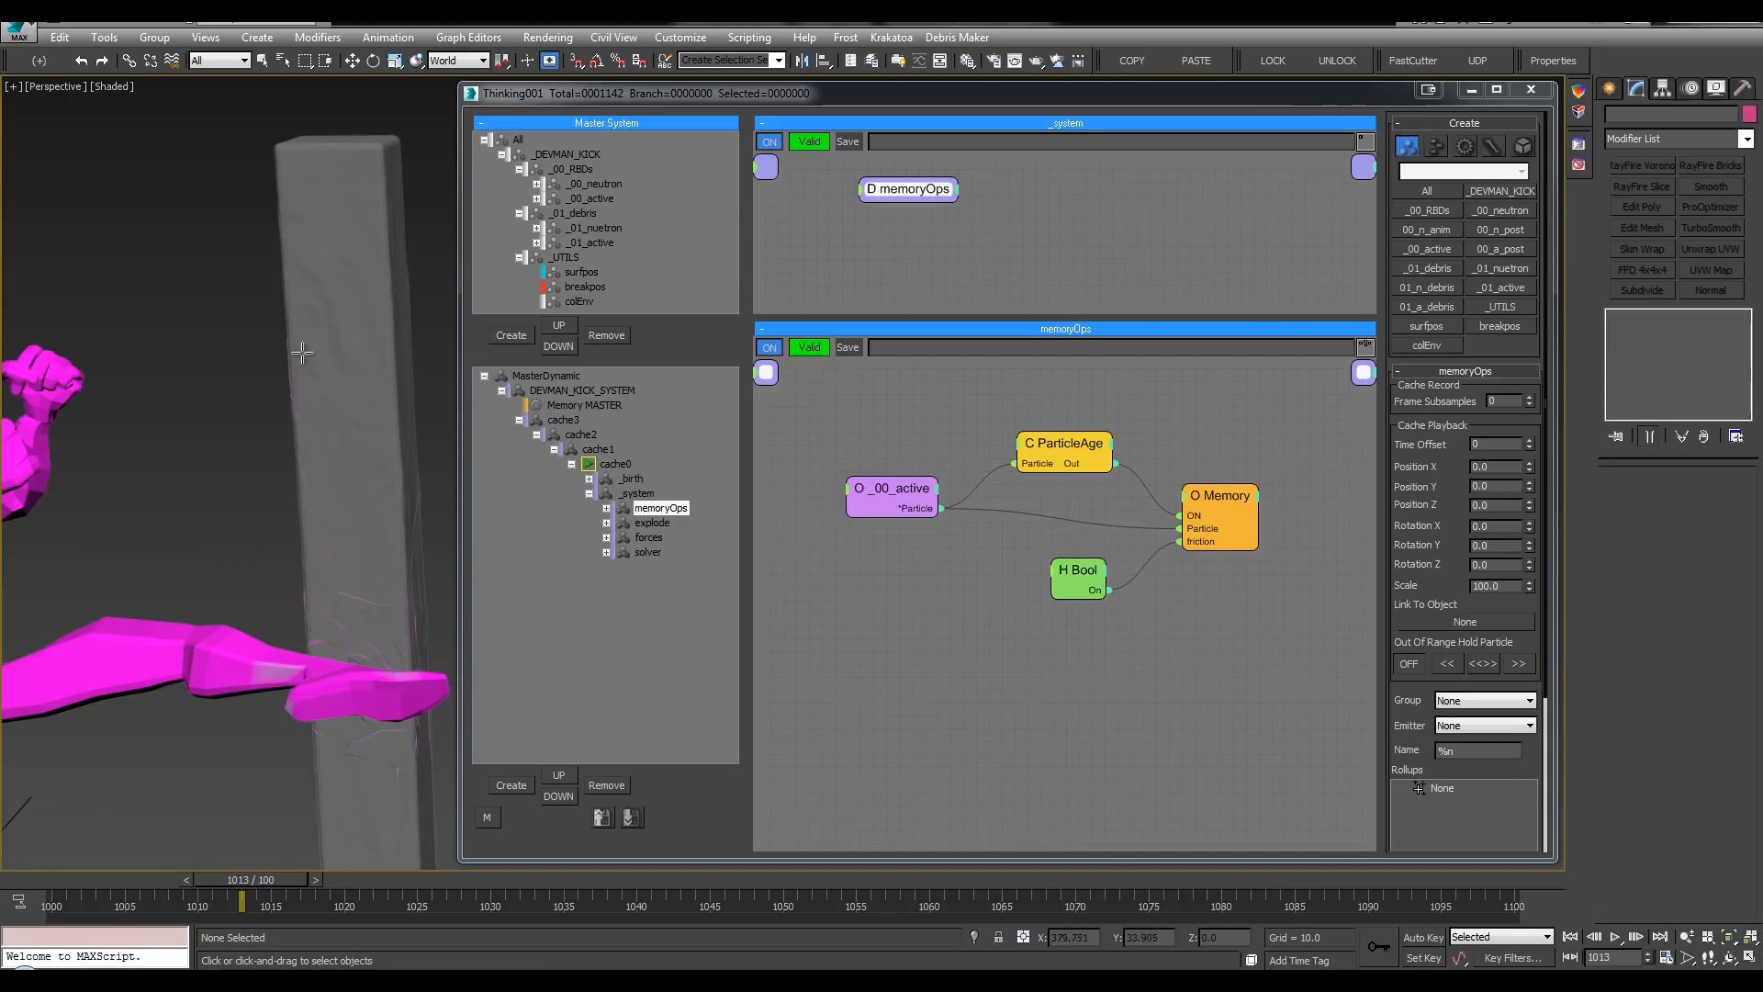
pyautogui.keyDown('alt'); pyautogui.moveTo(299, 362); pyautogui.dragTo(285, 267, button='middle'); pyautogui.keyUp('alt')
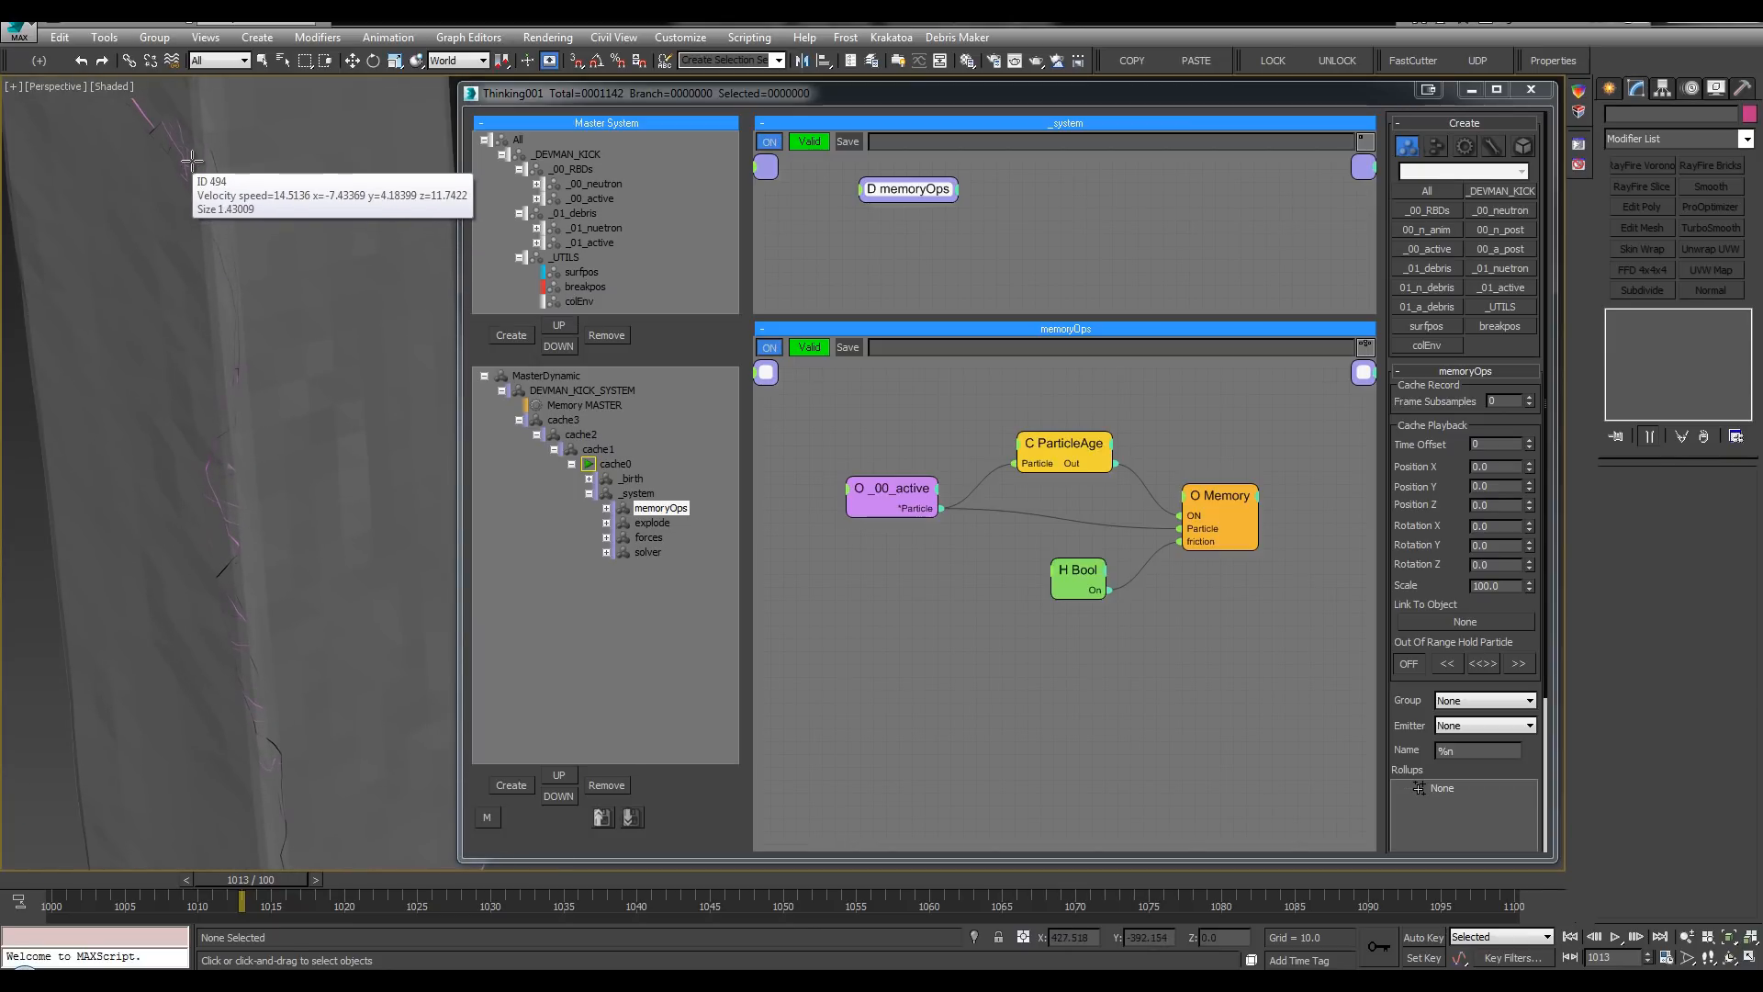
pyautogui.press('.')
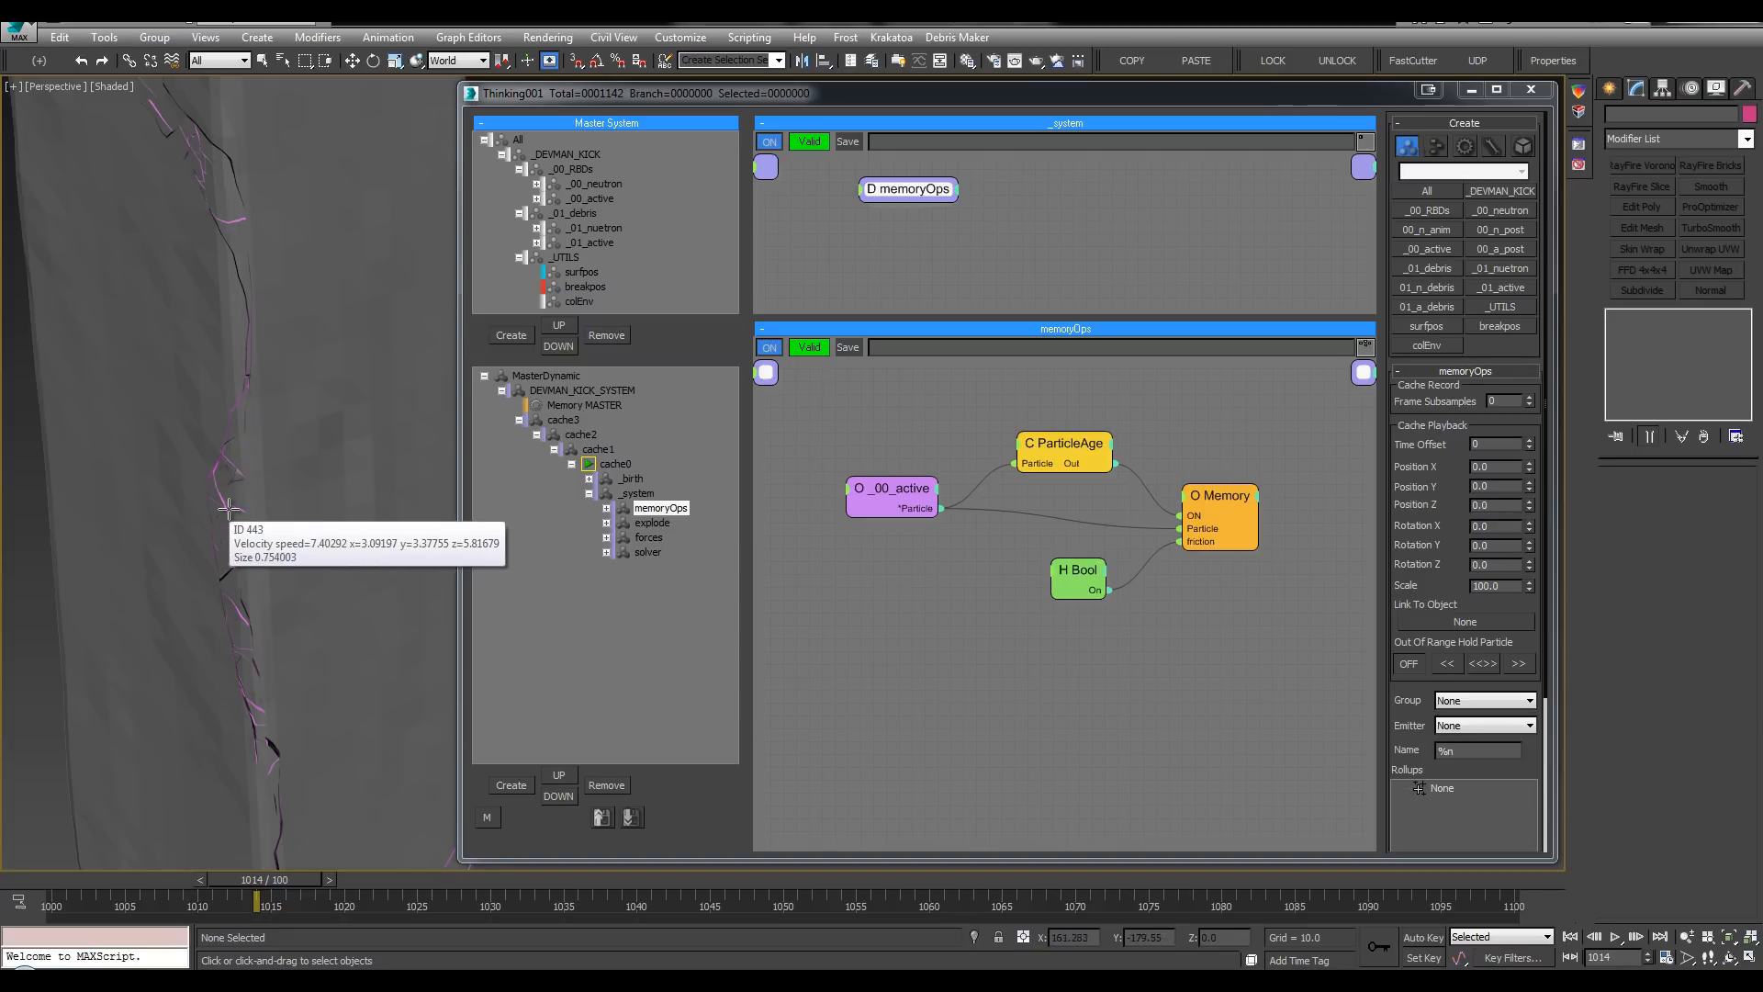
# Step: Return to frame 1000 and select the _system dynamic set
pyautogui.scroll(-5, 185, 458)
pyautogui.keyDown('alt'); pyautogui.moveTo(285, 444); pyautogui.dragTo(390, 437, button='middle'); pyautogui.keyUp('alt')
pyautogui.press('Home')
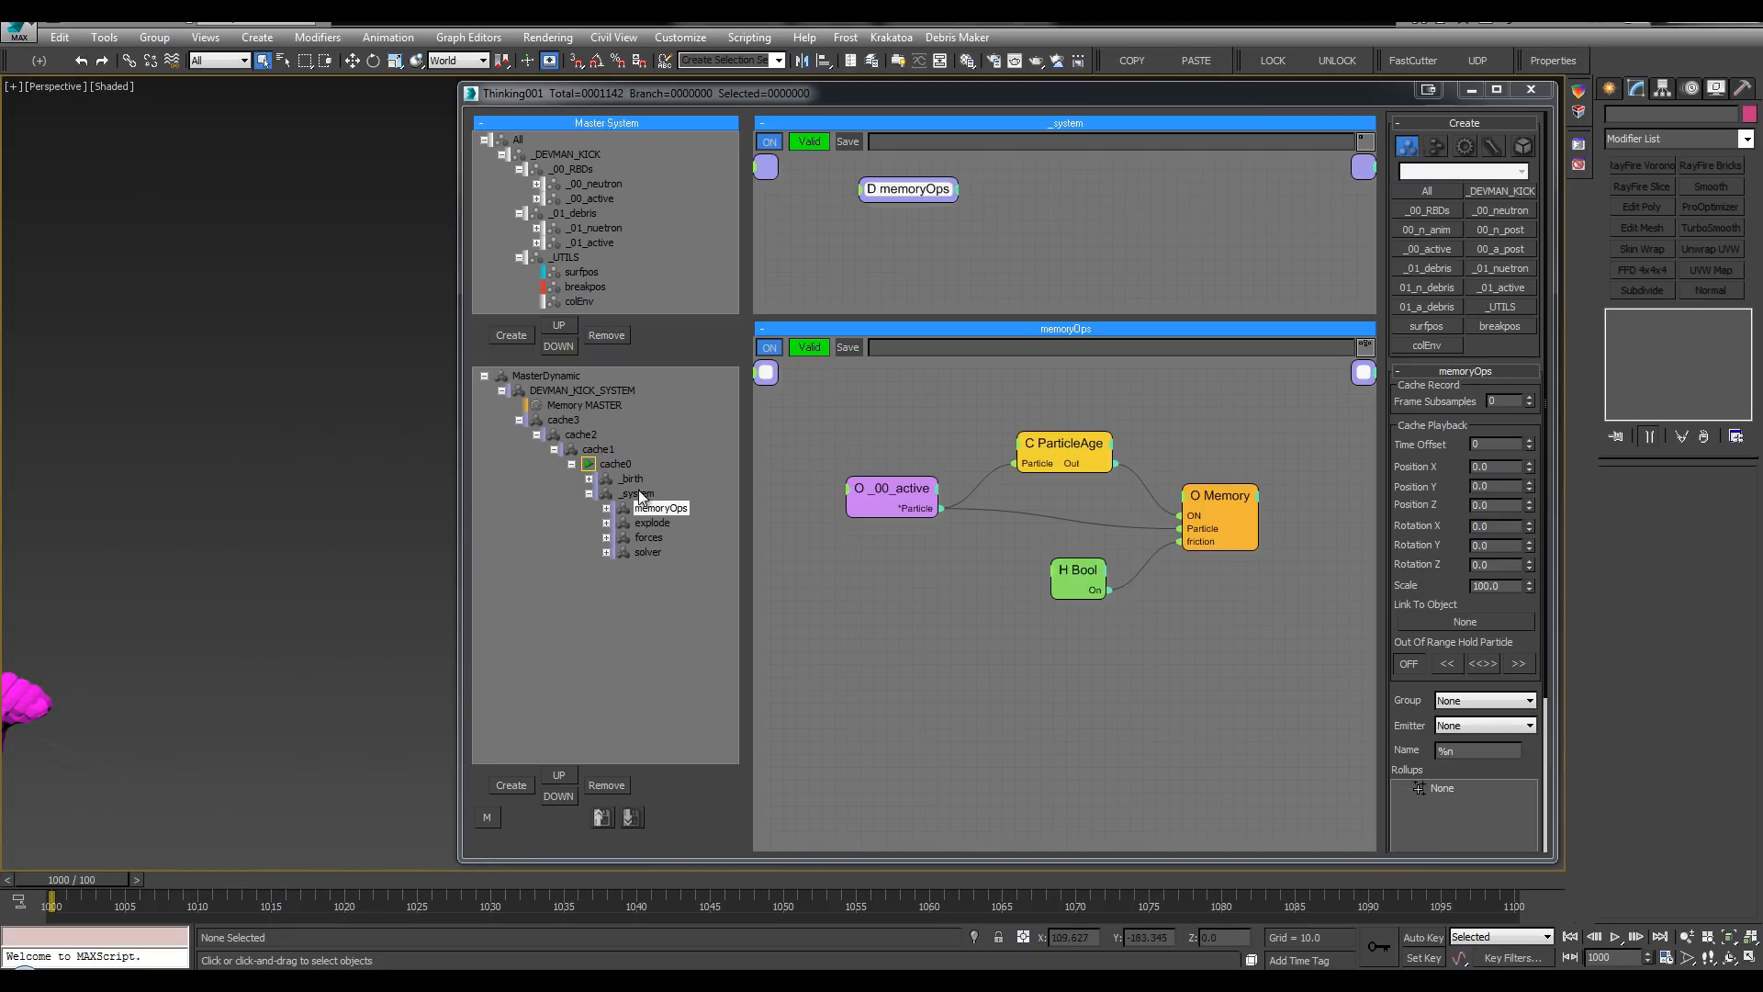
pyautogui.click(640, 495)
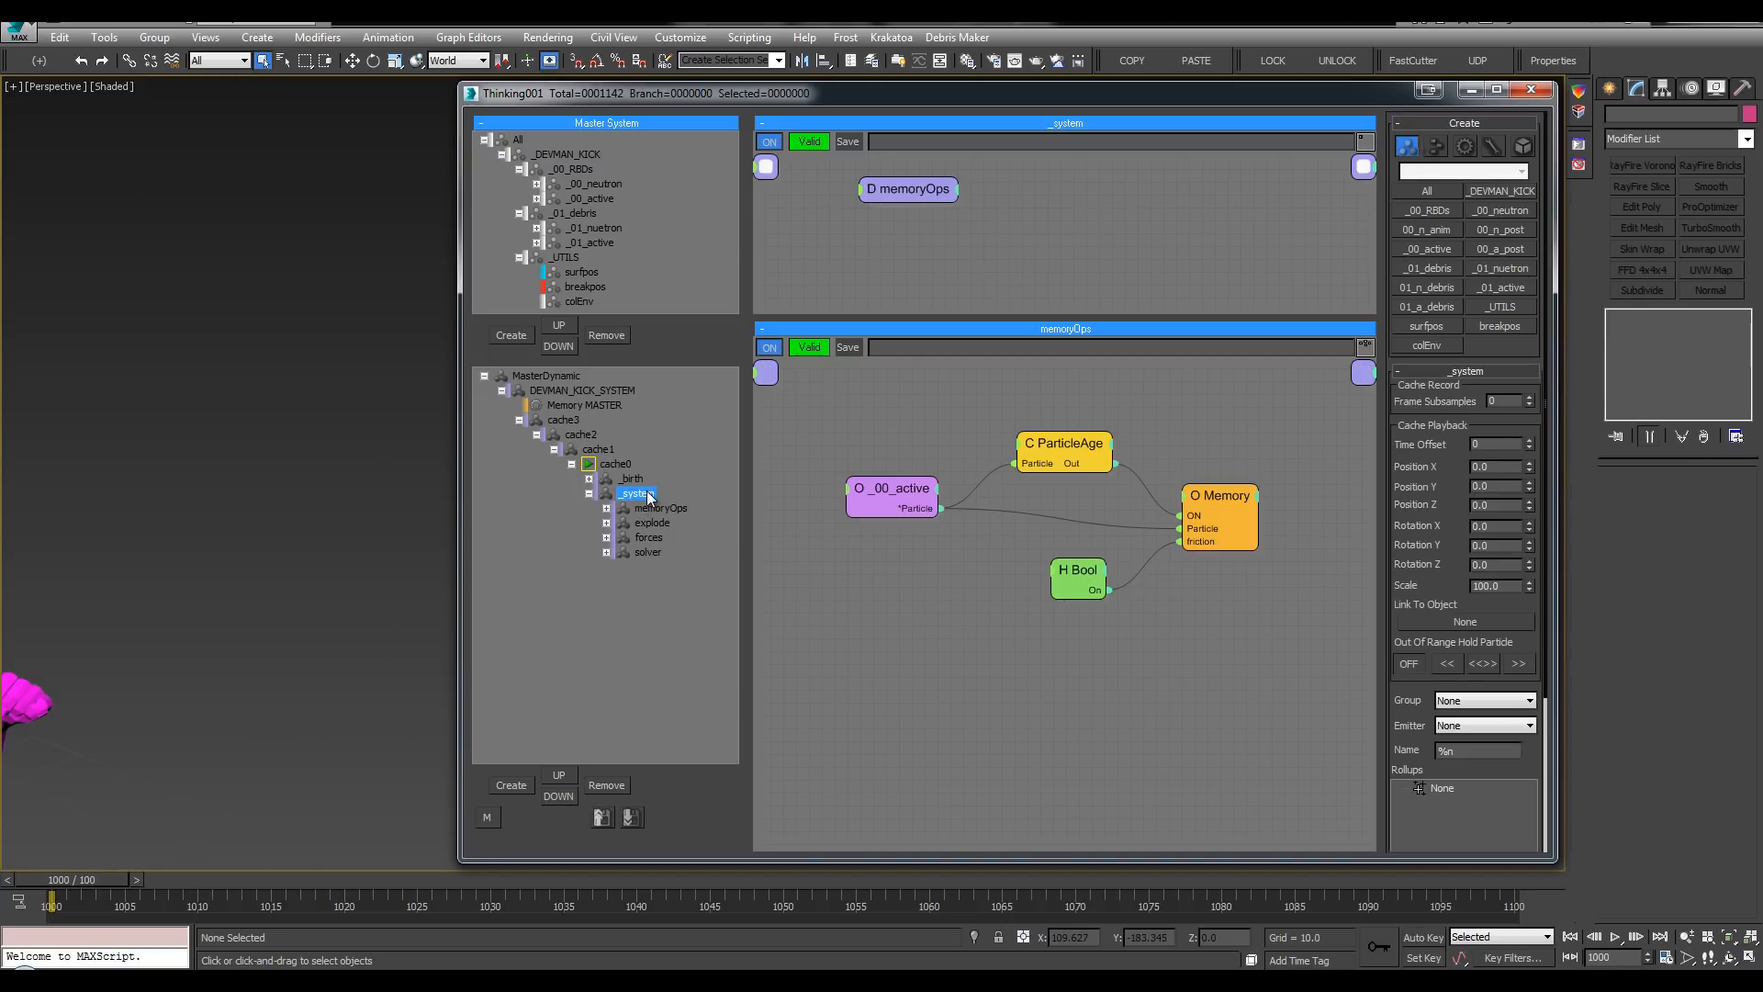
# Step: Create a dynamic set inside _system, place it between explode and forces, and name it velCheck
pyautogui.press('Insert')
pyautogui.moveTo(651, 567); pyautogui.dragTo(648, 540)
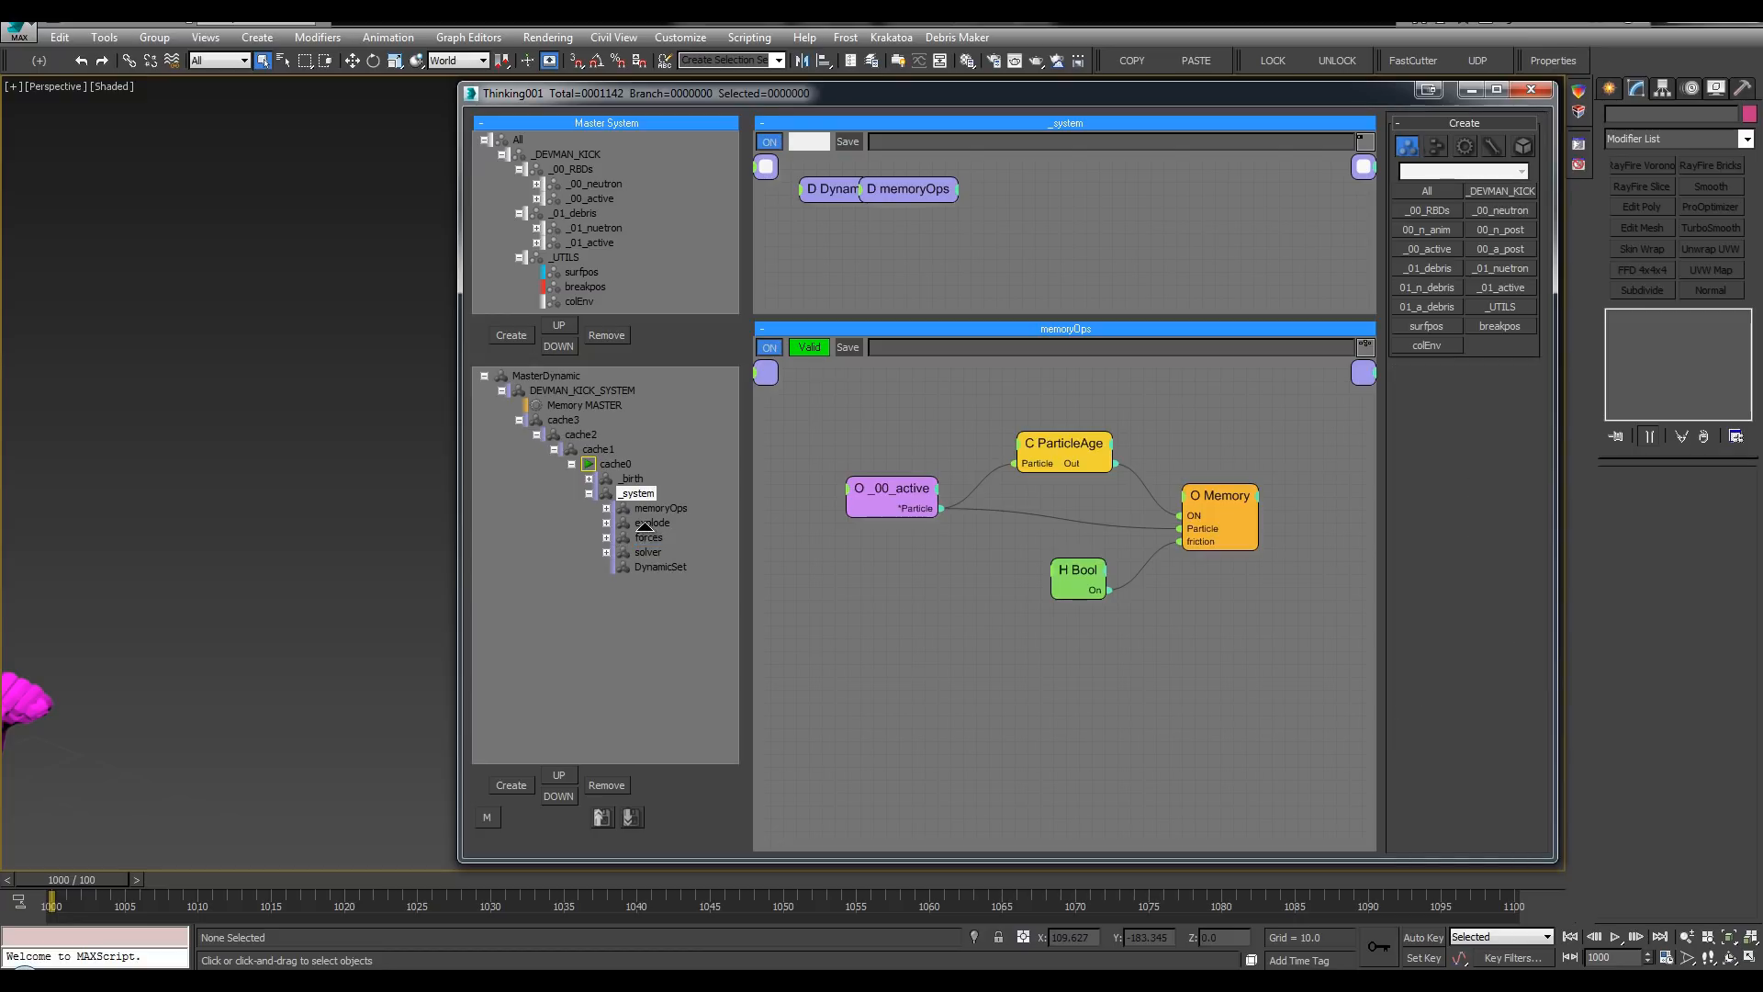
pyautogui.click(647, 549)
pyautogui.click(648, 521)
pyautogui.doubleClick(648, 537)
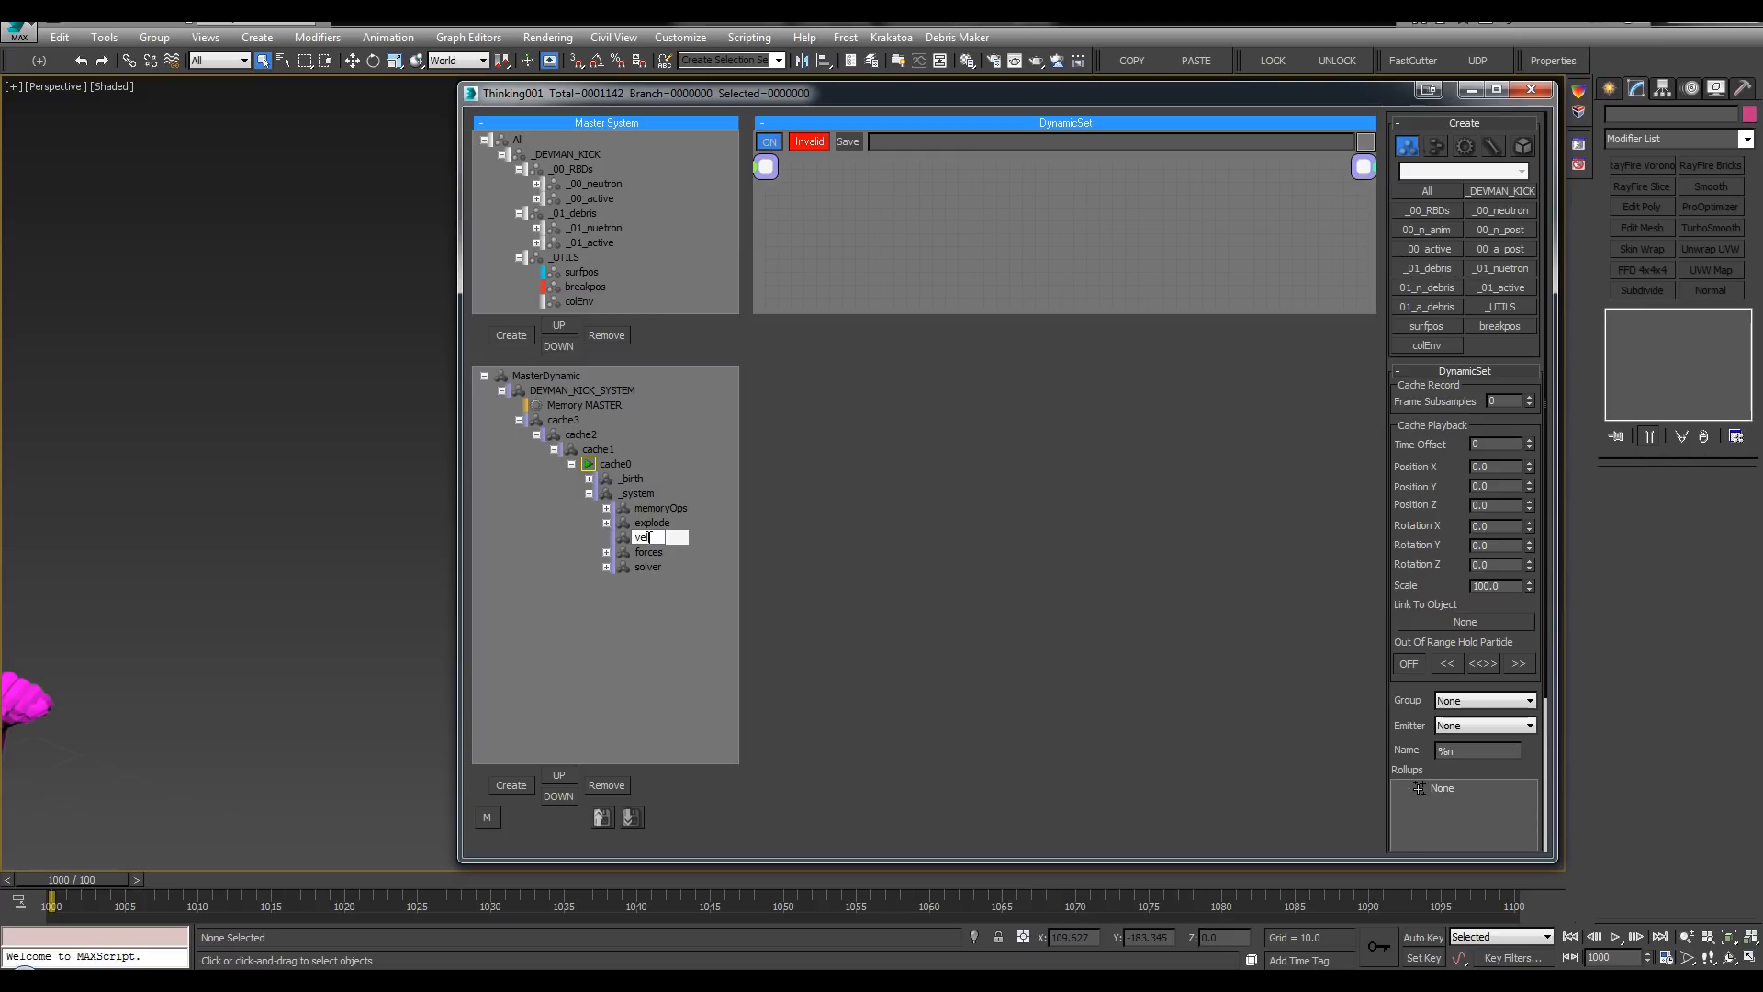
pyautogui.write('velCheck')
pyautogui.press('Return')
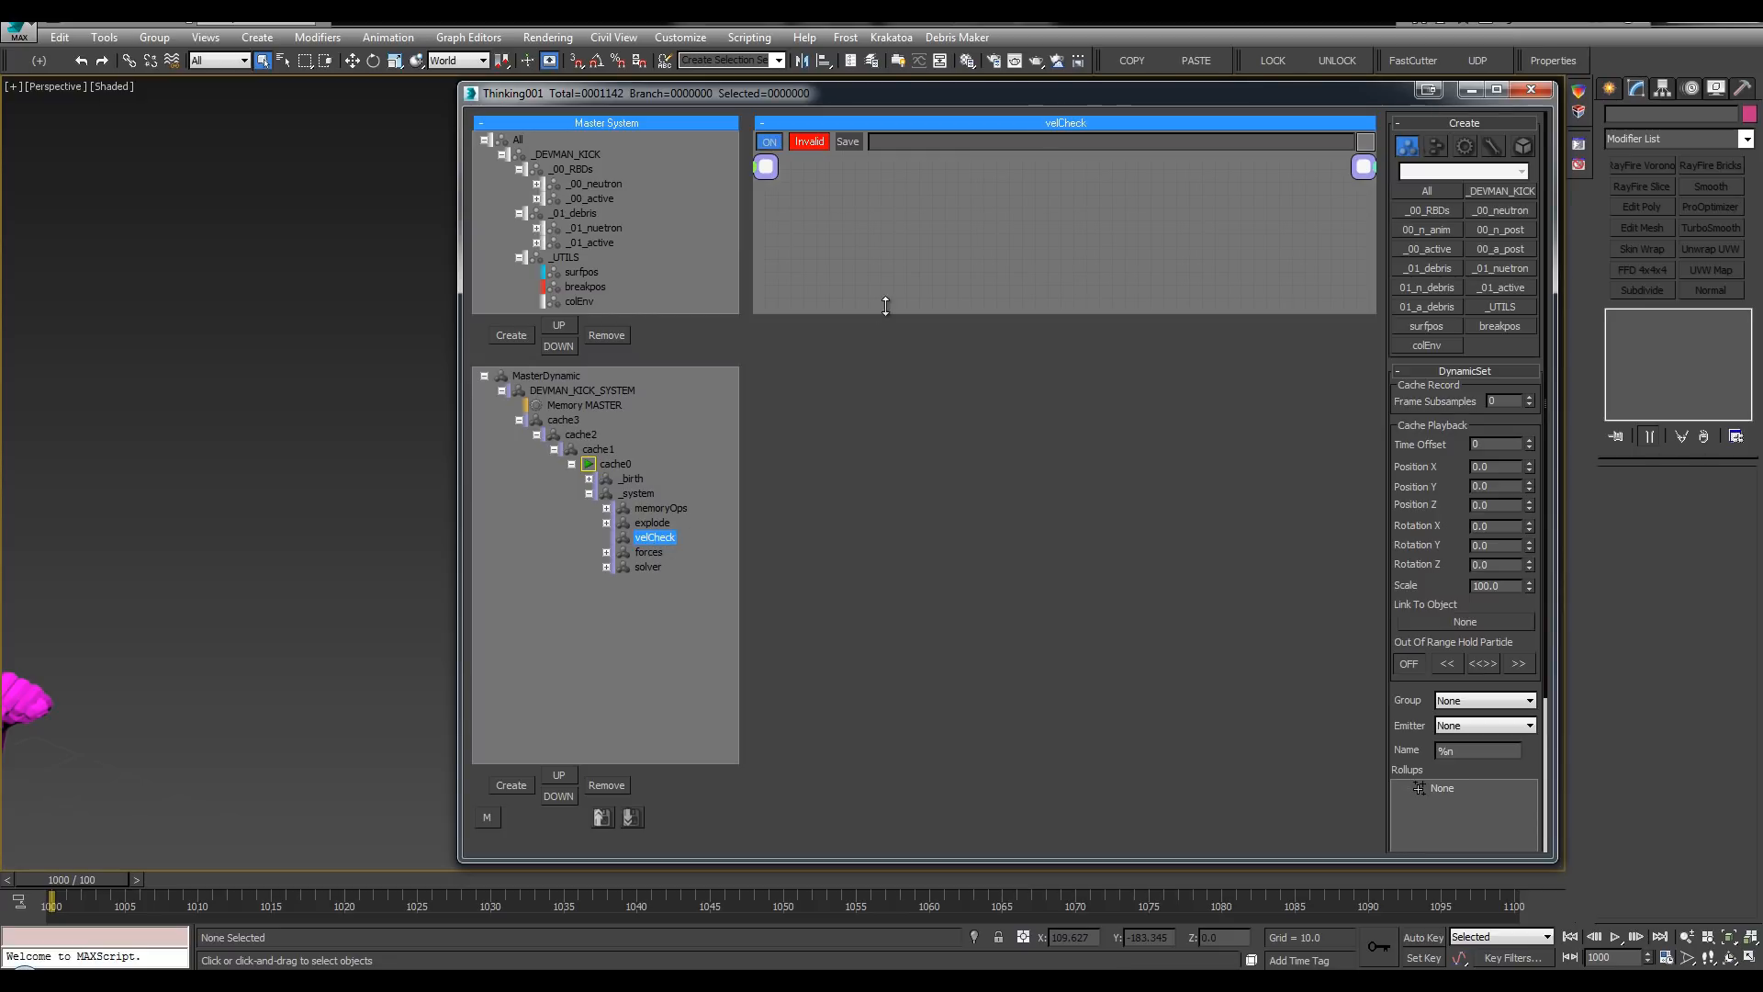
# Step: Add the 00_a_post group to the velCheck network and expose its Velocity output
pyautogui.click(885, 306)
pyautogui.rightClick(754, 280)
pyautogui.moveTo(838, 288)
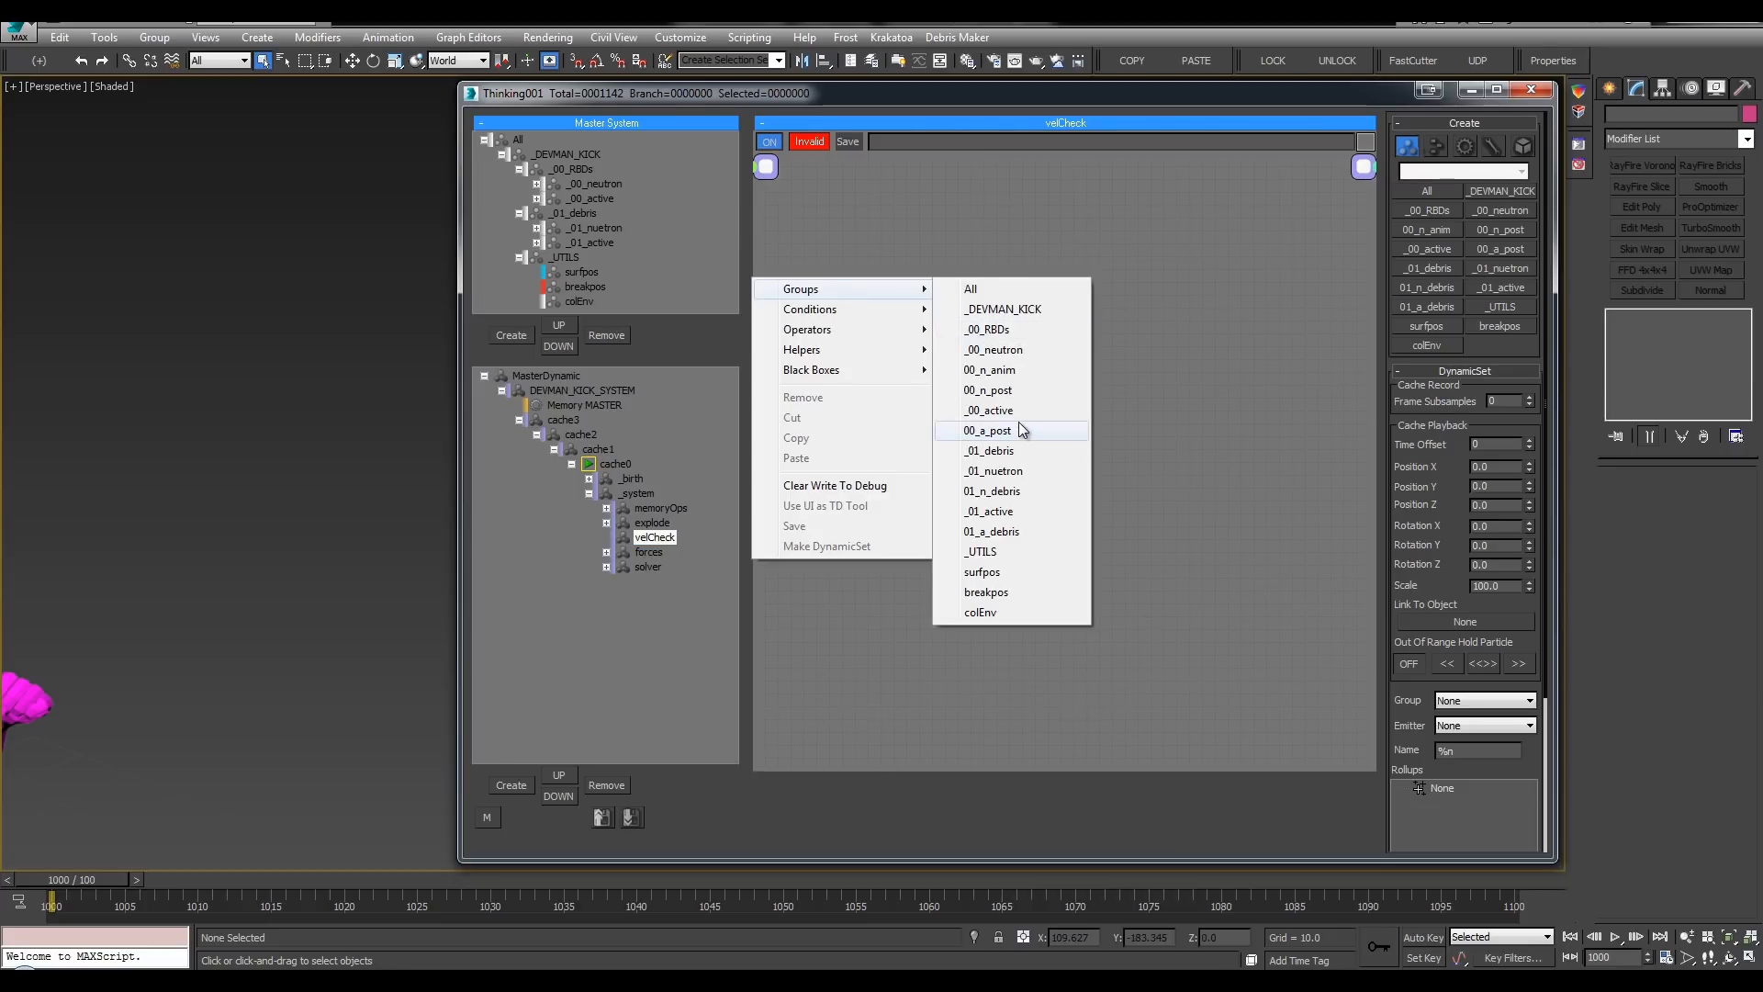
pyautogui.click(1002, 431)
pyautogui.click(868, 306)
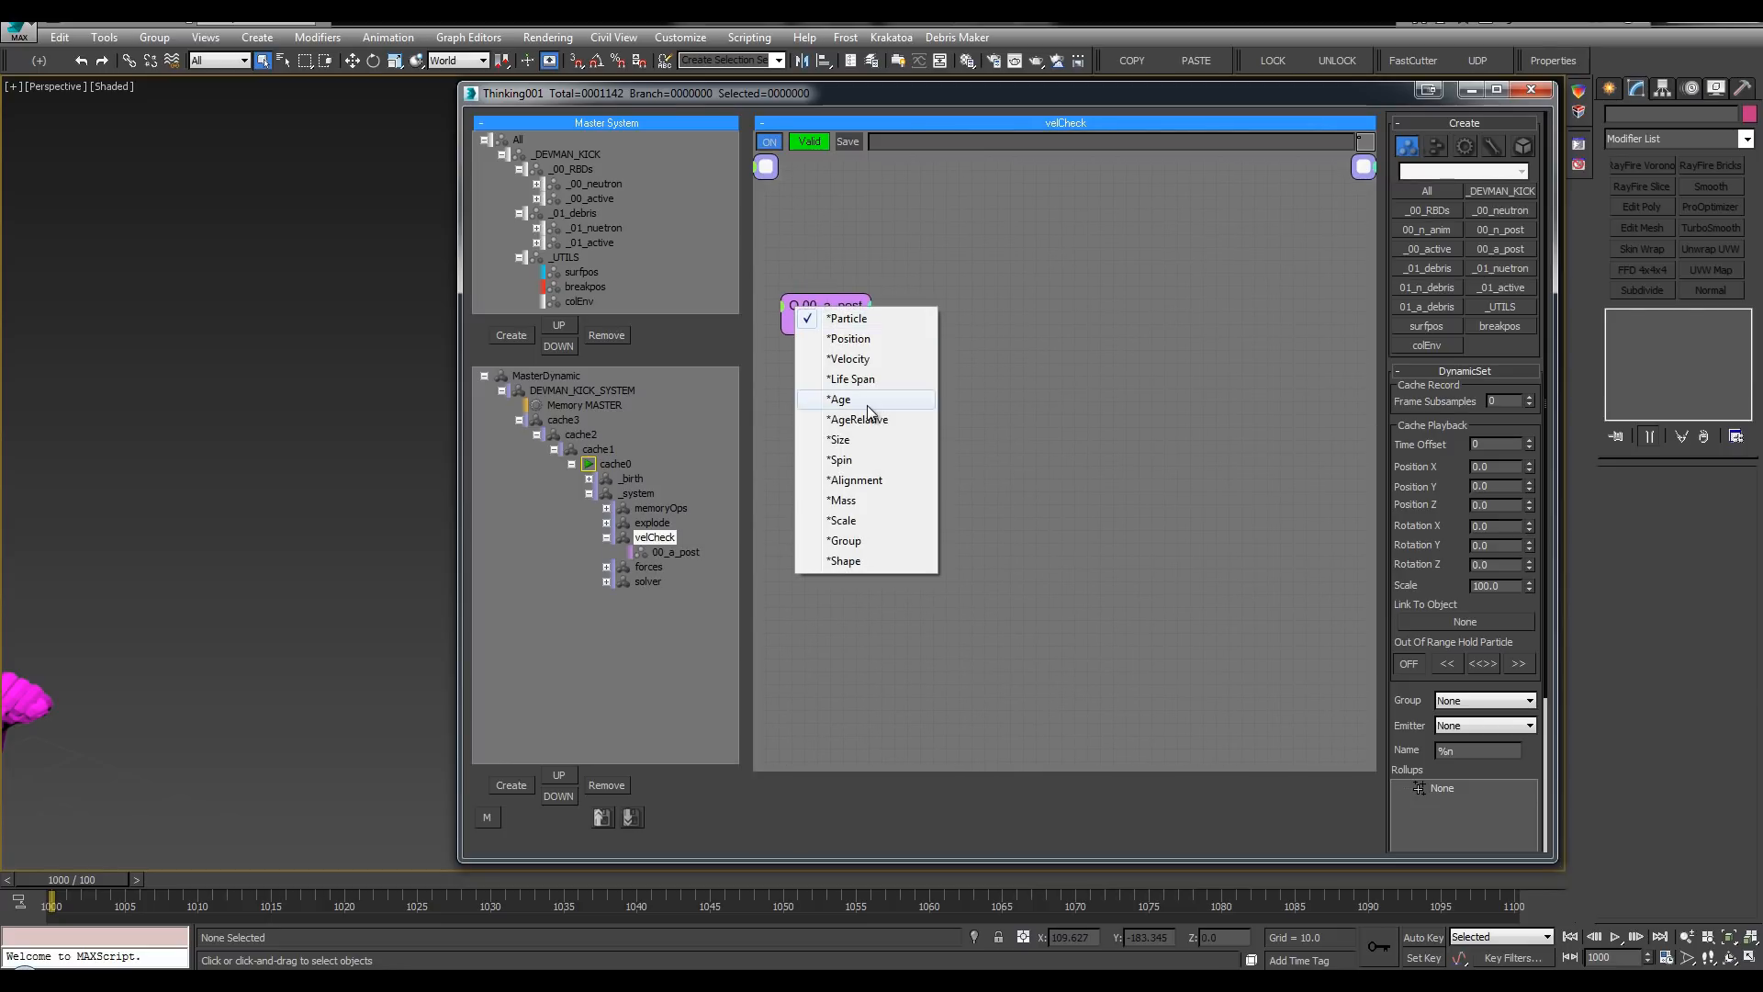
pyautogui.click(859, 364)
# Step: Add a Threshold condition fed by the 00_a_post Velocity output and set its Threshold 1 to 4.5
pyautogui.press('Tab')
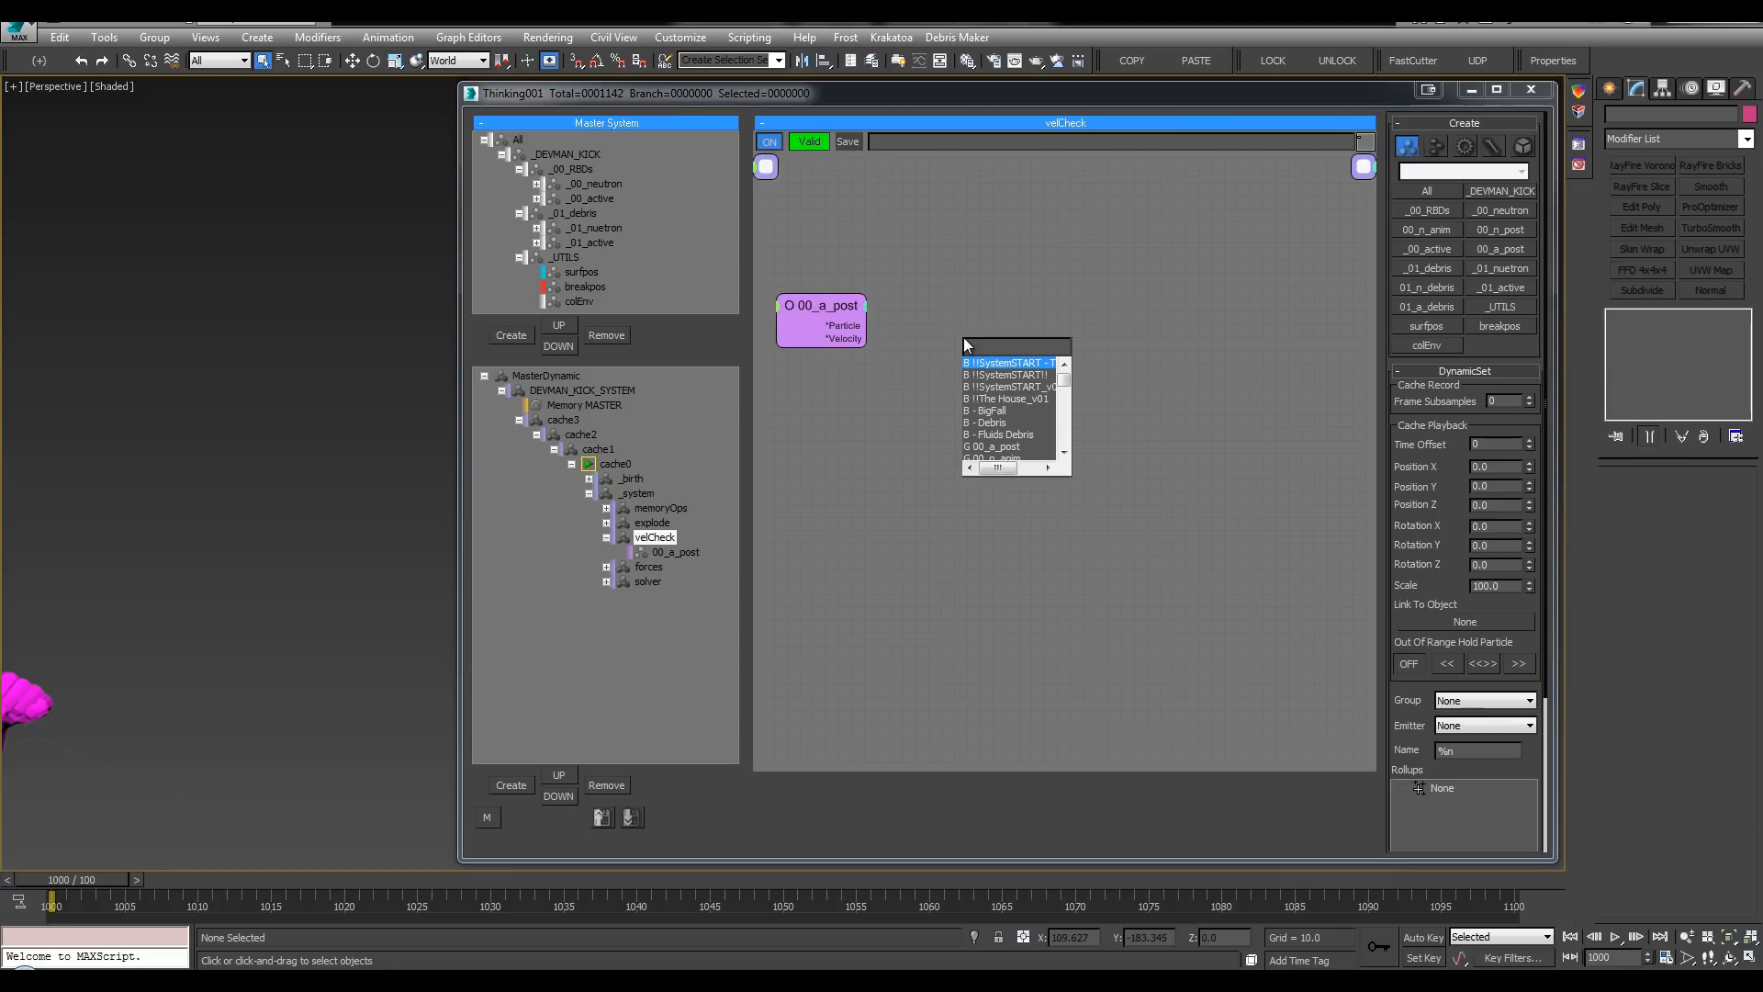
pyautogui.write('thre')
pyautogui.press('Return')
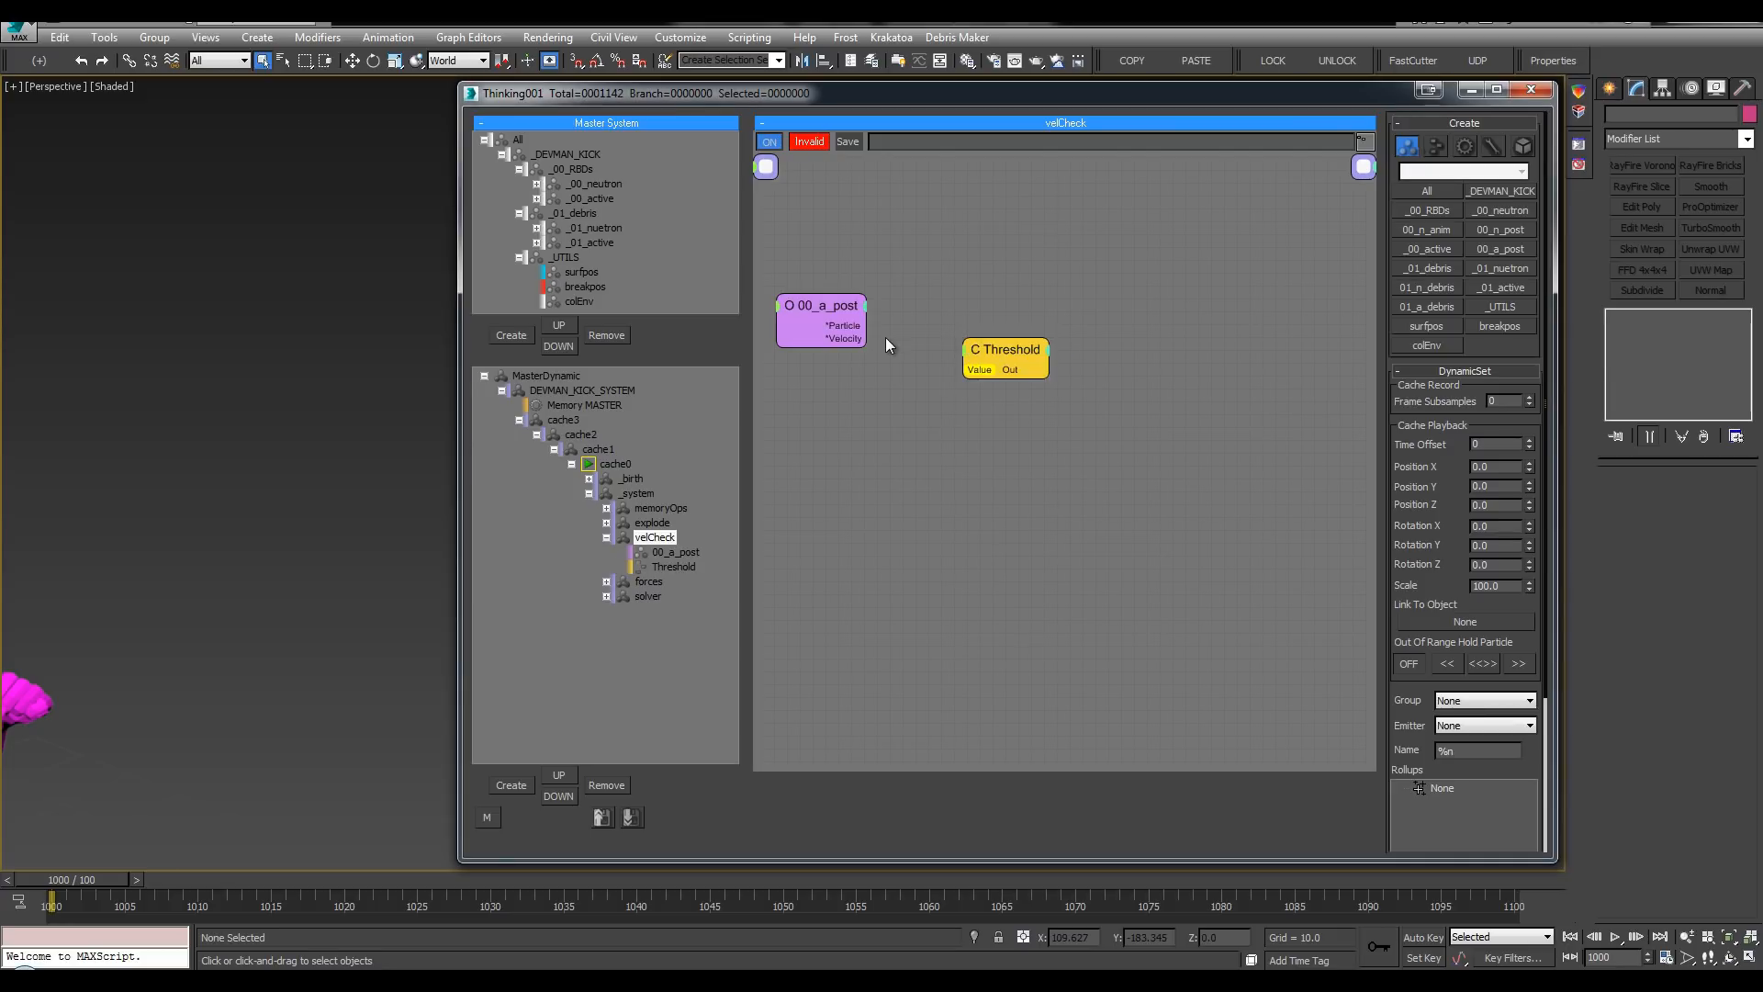
pyautogui.moveTo(977, 367); pyautogui.dragTo(1000, 302)
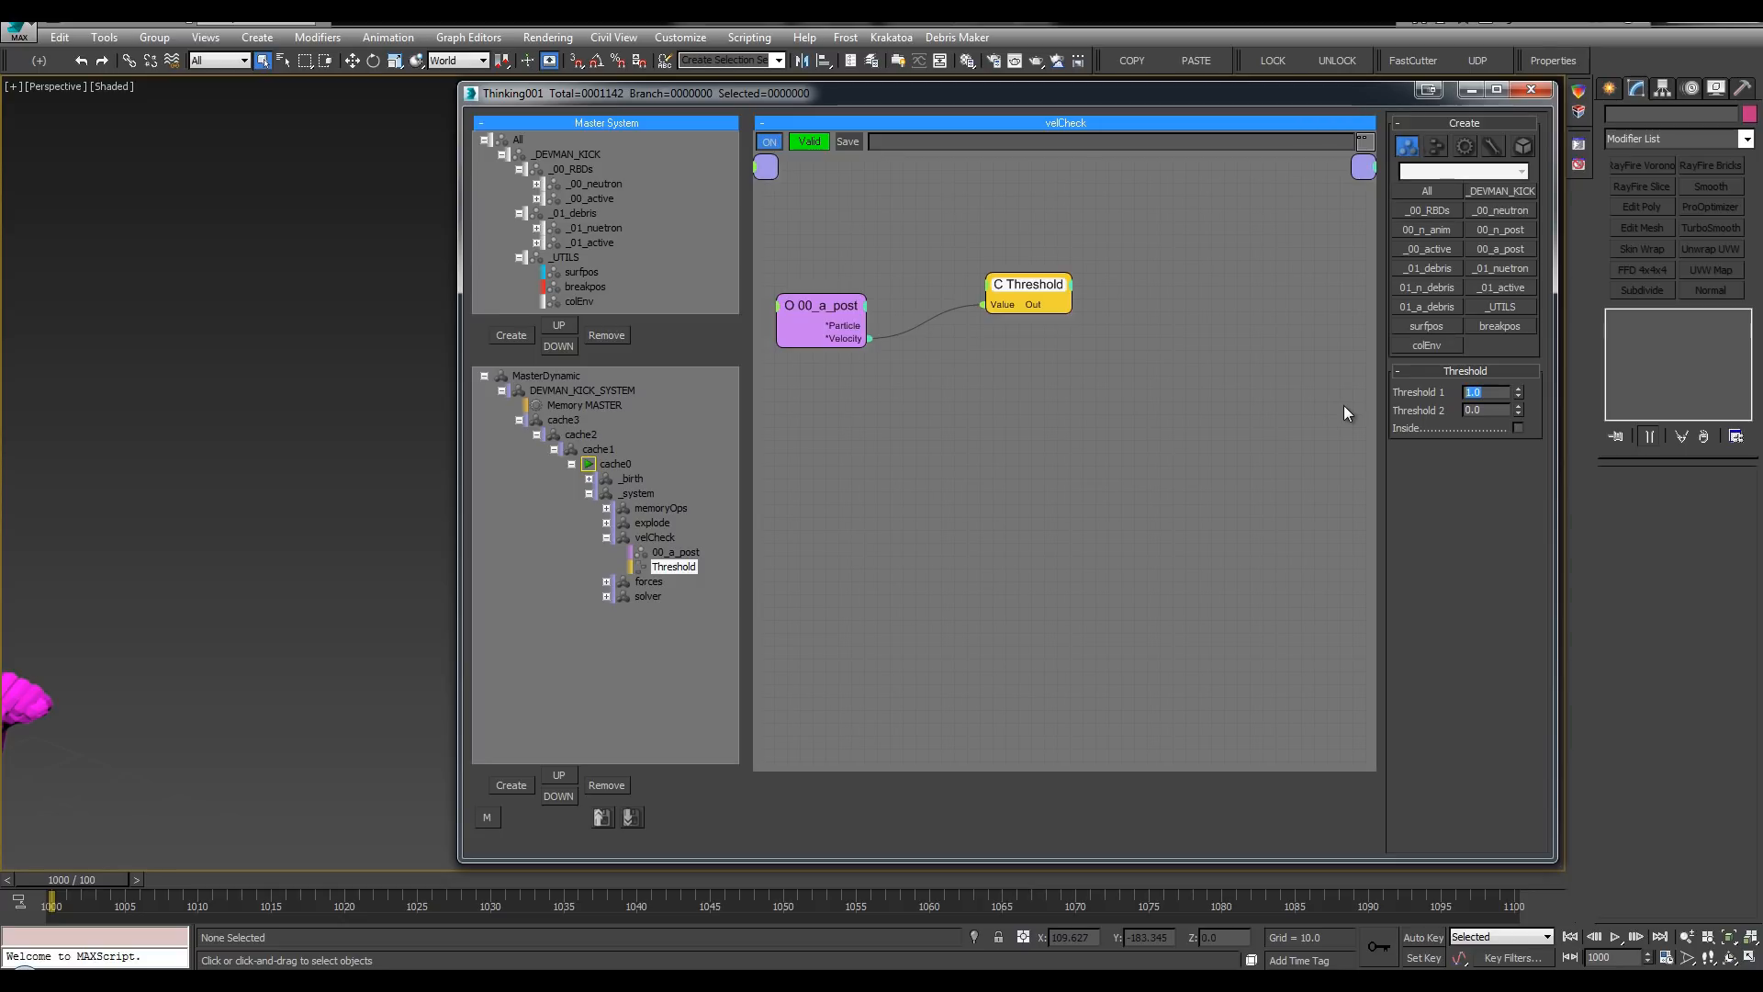
pyautogui.write('4.5')
pyautogui.press('Return')
pyautogui.moveTo(1045, 303); pyautogui.dragTo(1027, 276)
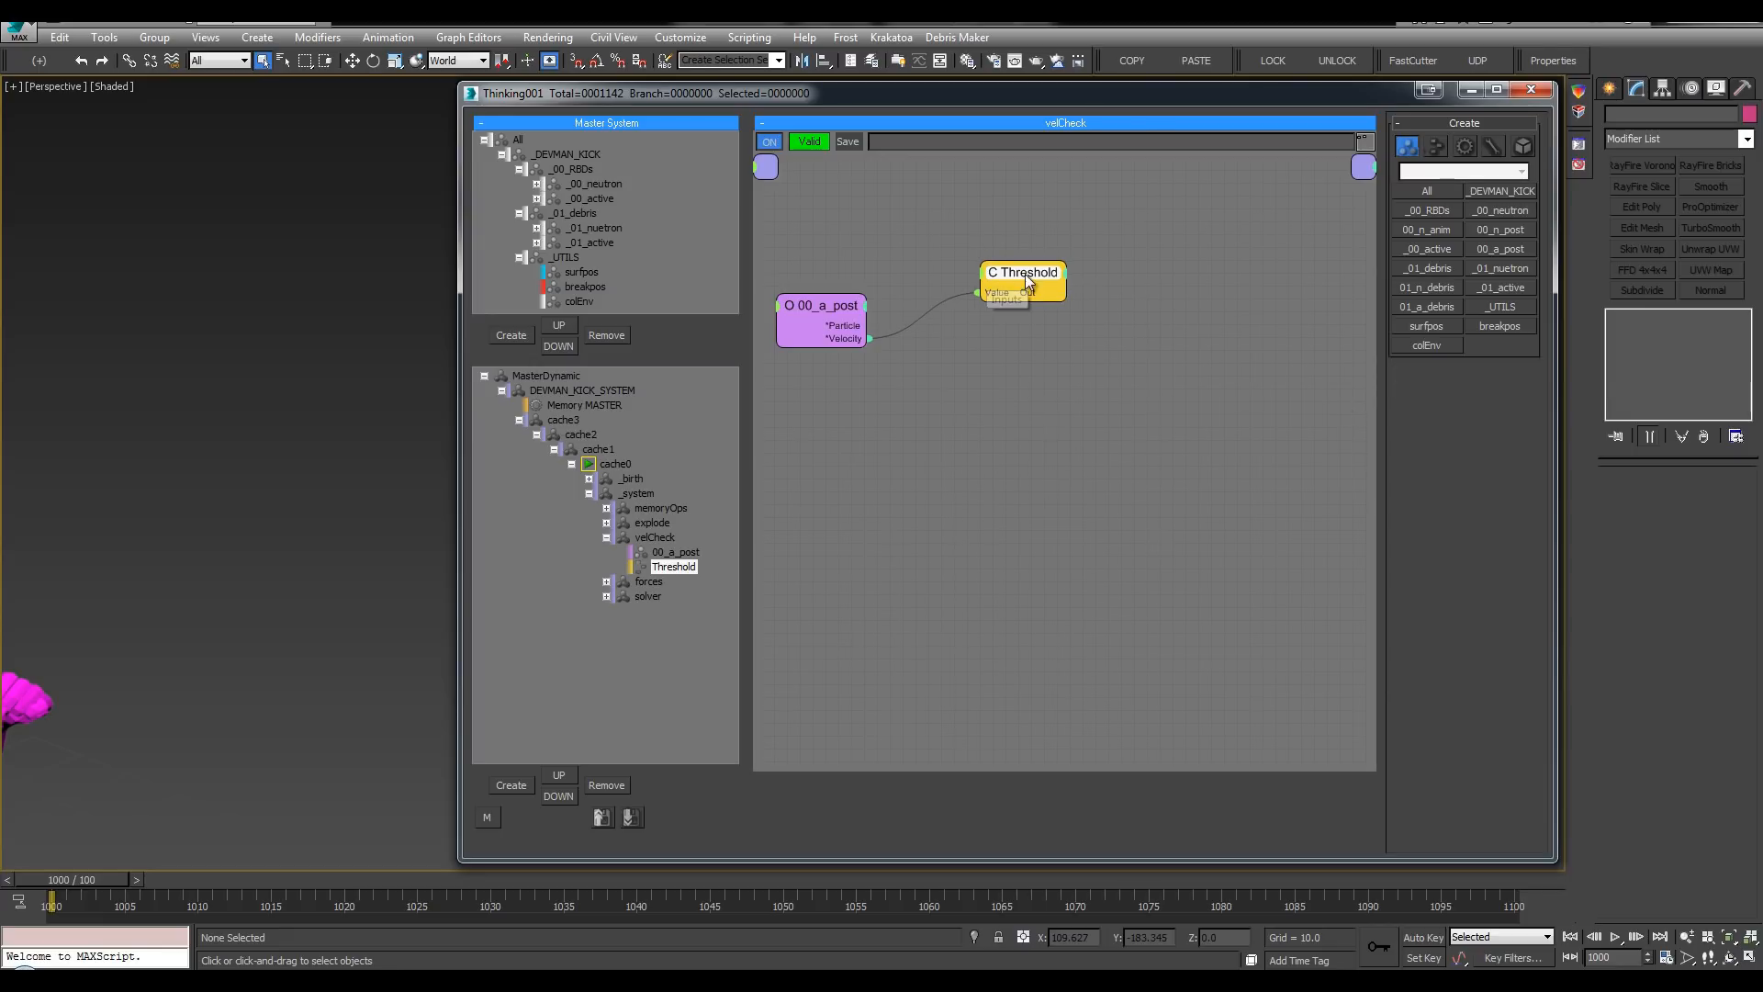
# Step: Rename the Threshold condition vel and duplicate it below as a second condition named size
pyautogui.doubleClick(1025, 274)
pyautogui.write('vel')
pyautogui.press('Return')
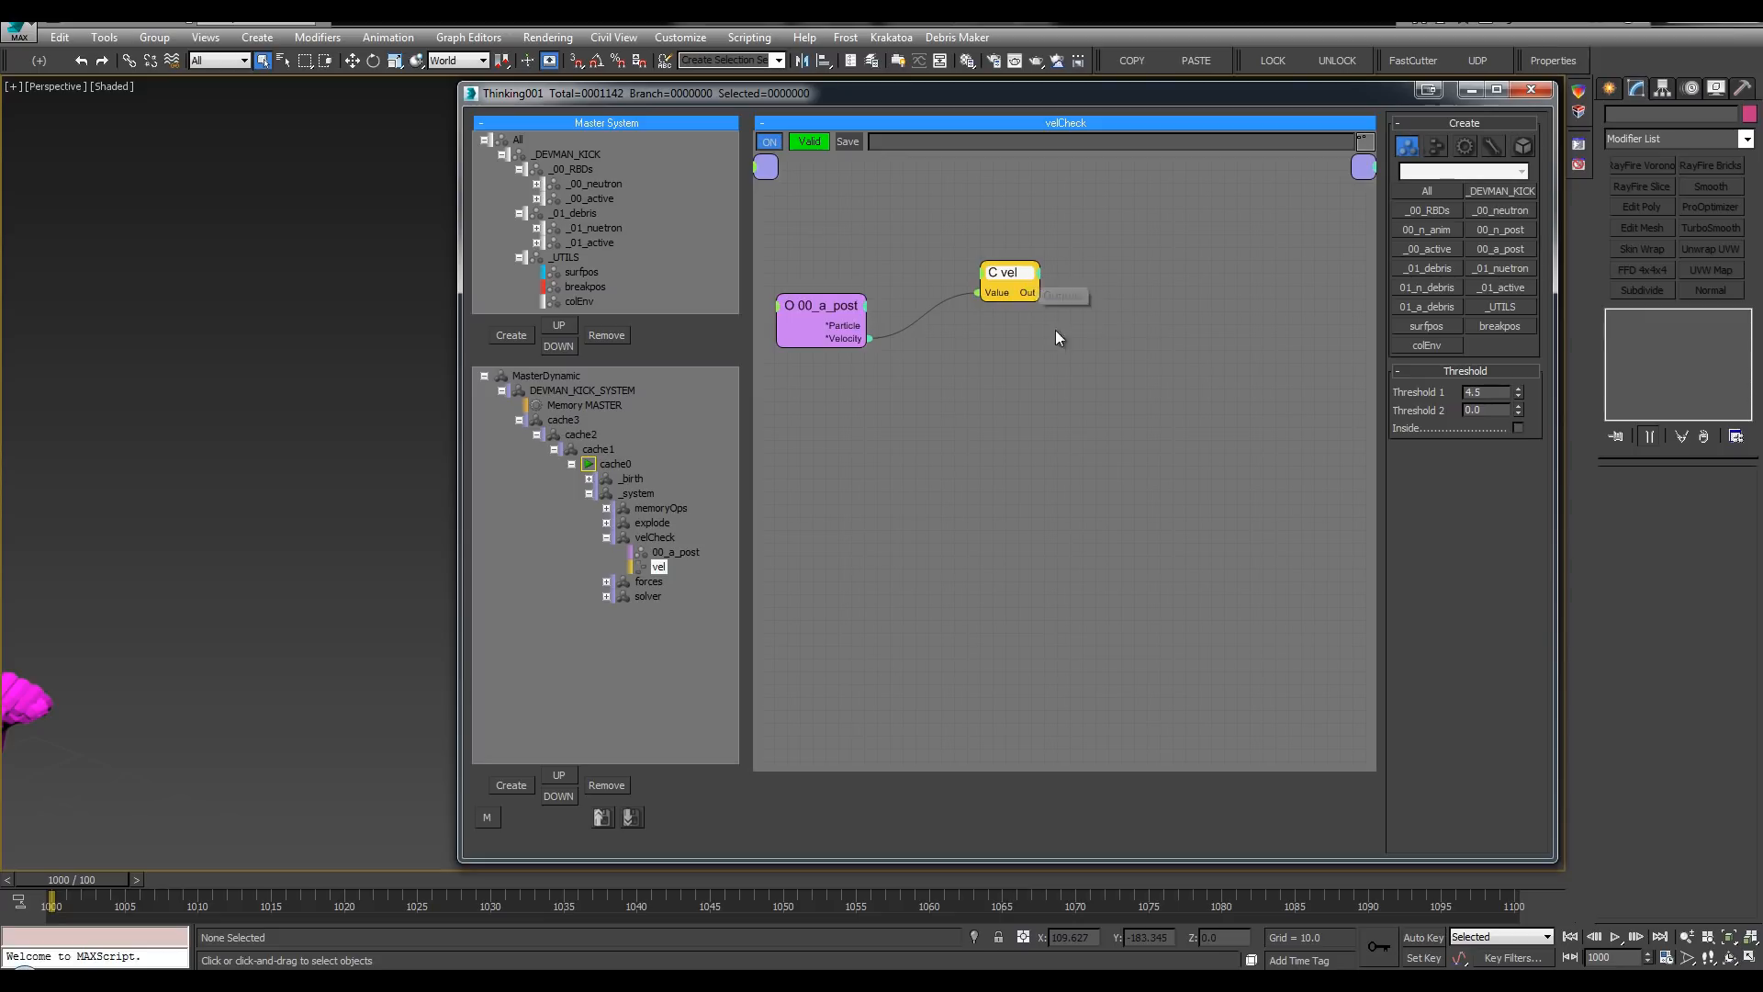
pyautogui.keyDown('shift'); pyautogui.moveTo(1009, 275); pyautogui.dragTo(1009, 326); pyautogui.keyUp('shift')
pyautogui.doubleClick(1010, 328)
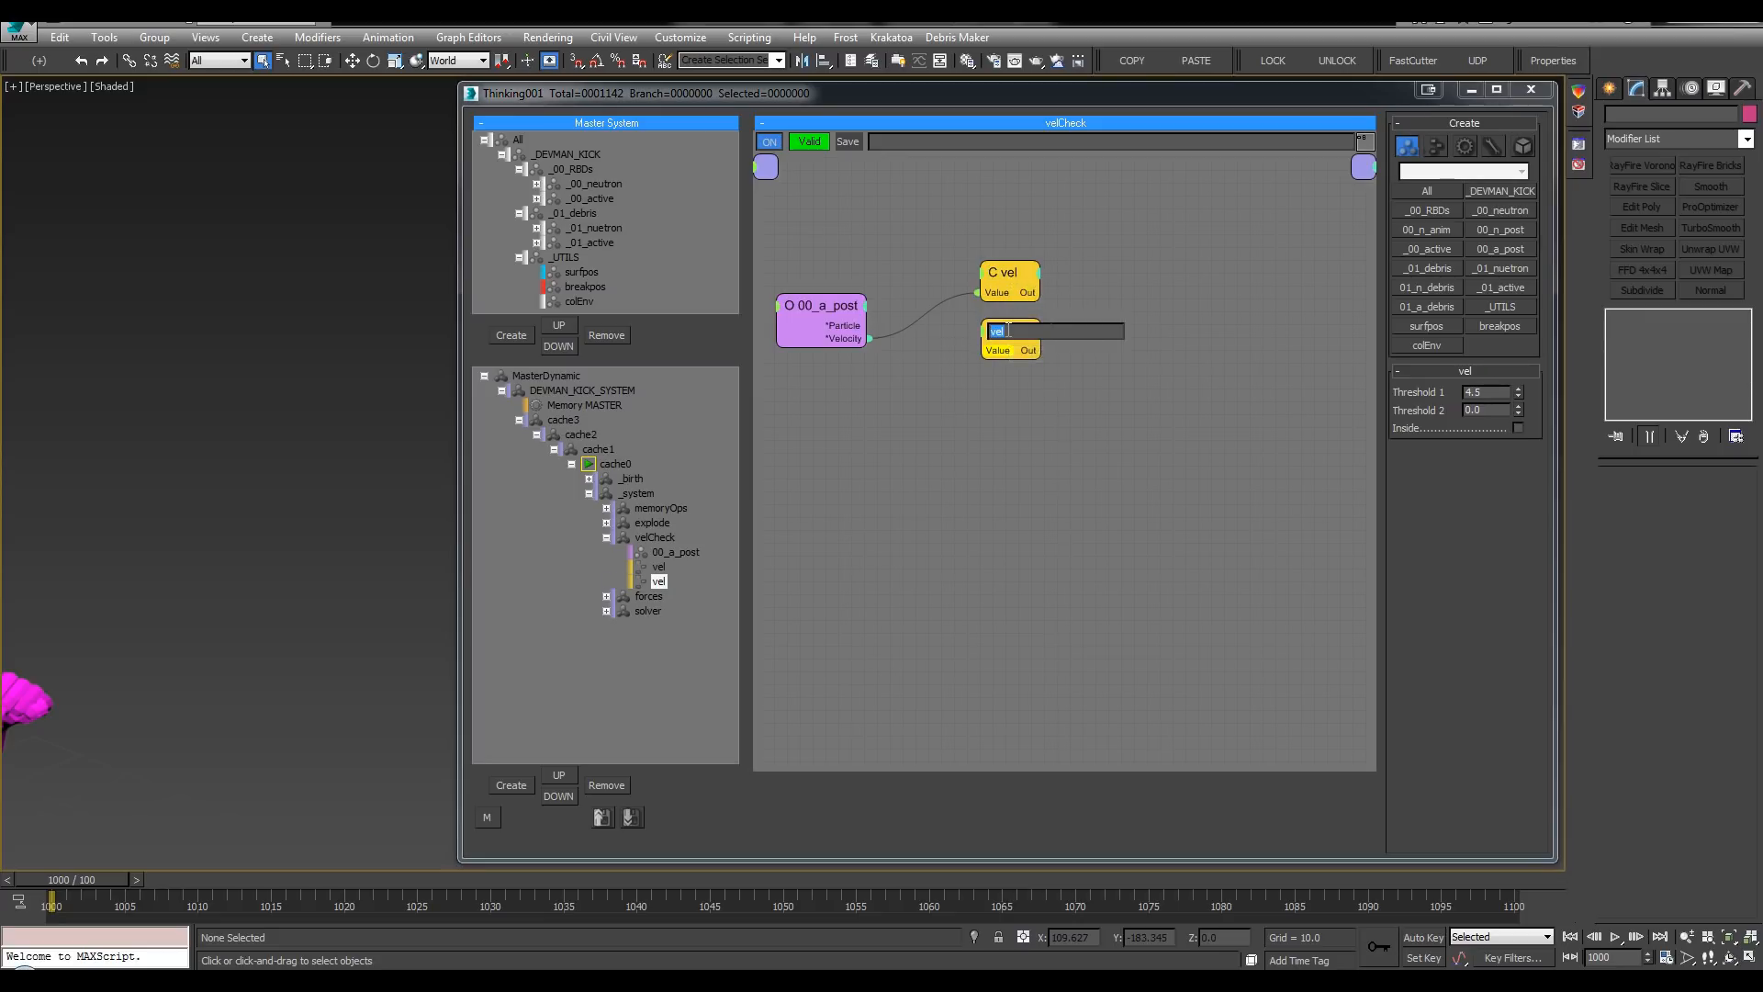
pyautogui.write('size')
pyautogui.press('Return')
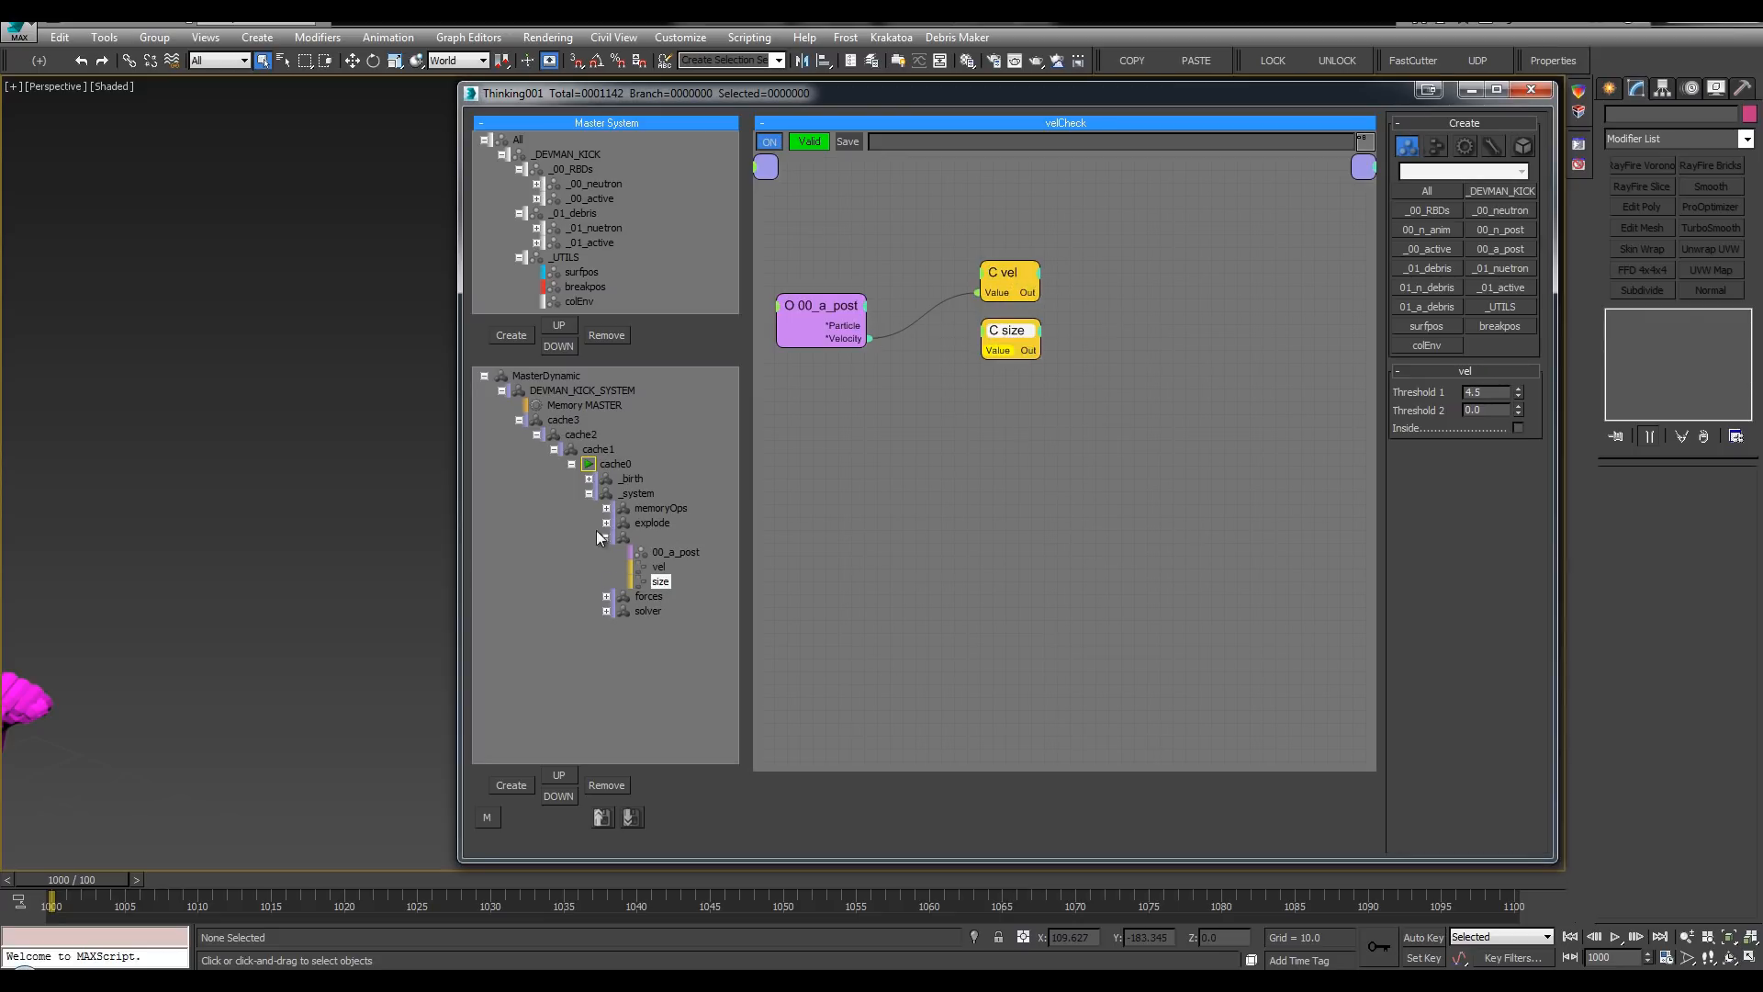
# Step: Inspect the pillar's fragments in wireframe at frame 1001 and set the size condition's Threshold 1 to 3
pyautogui.press('.')
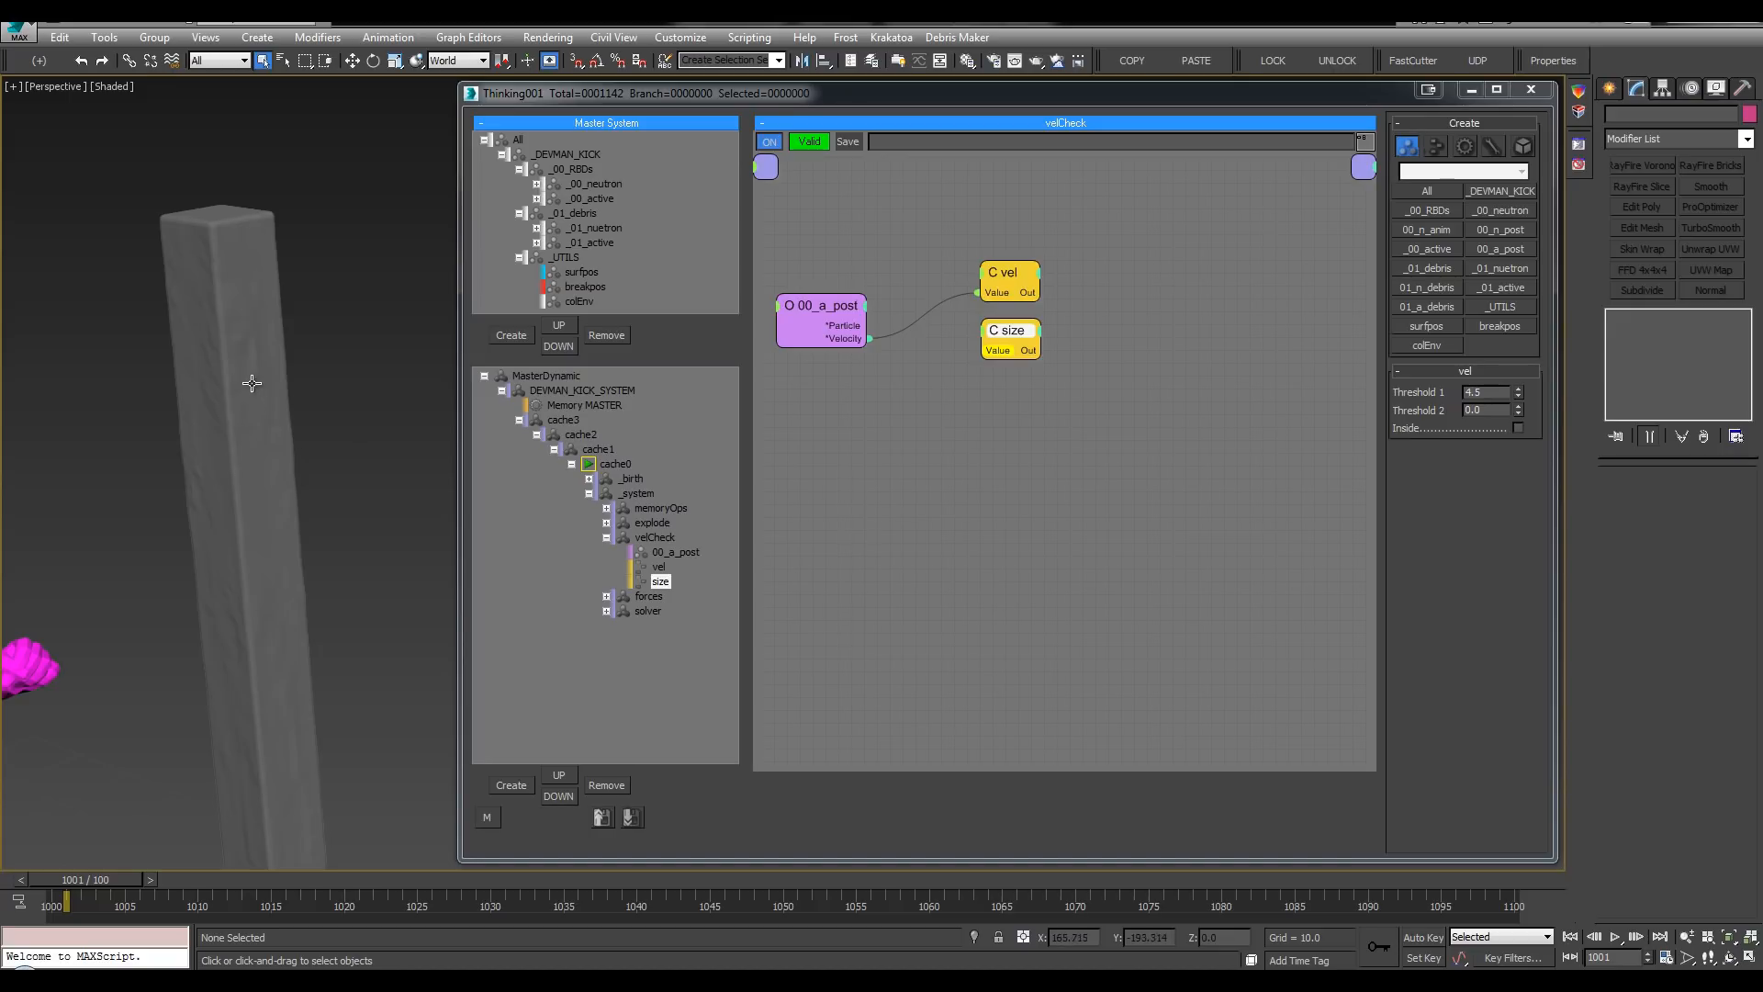
pyautogui.press('F3')
pyautogui.scroll(3, 248, 349)
pyautogui.click(878, 459)
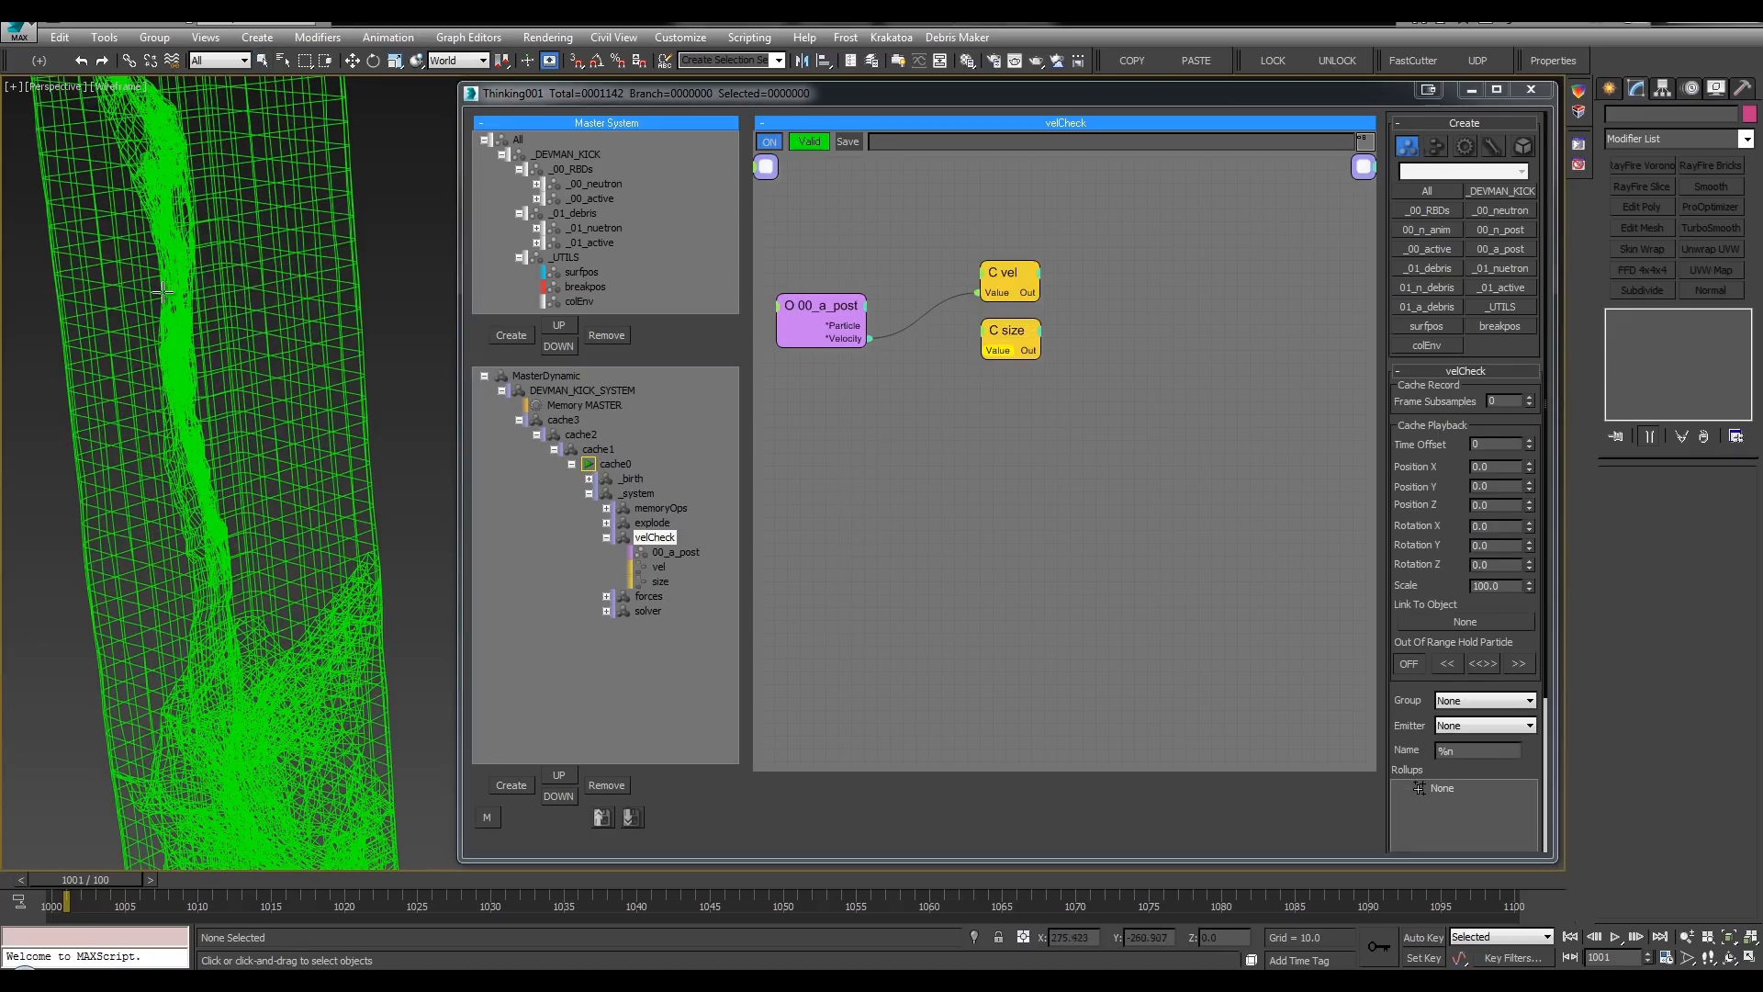
pyautogui.press('w')
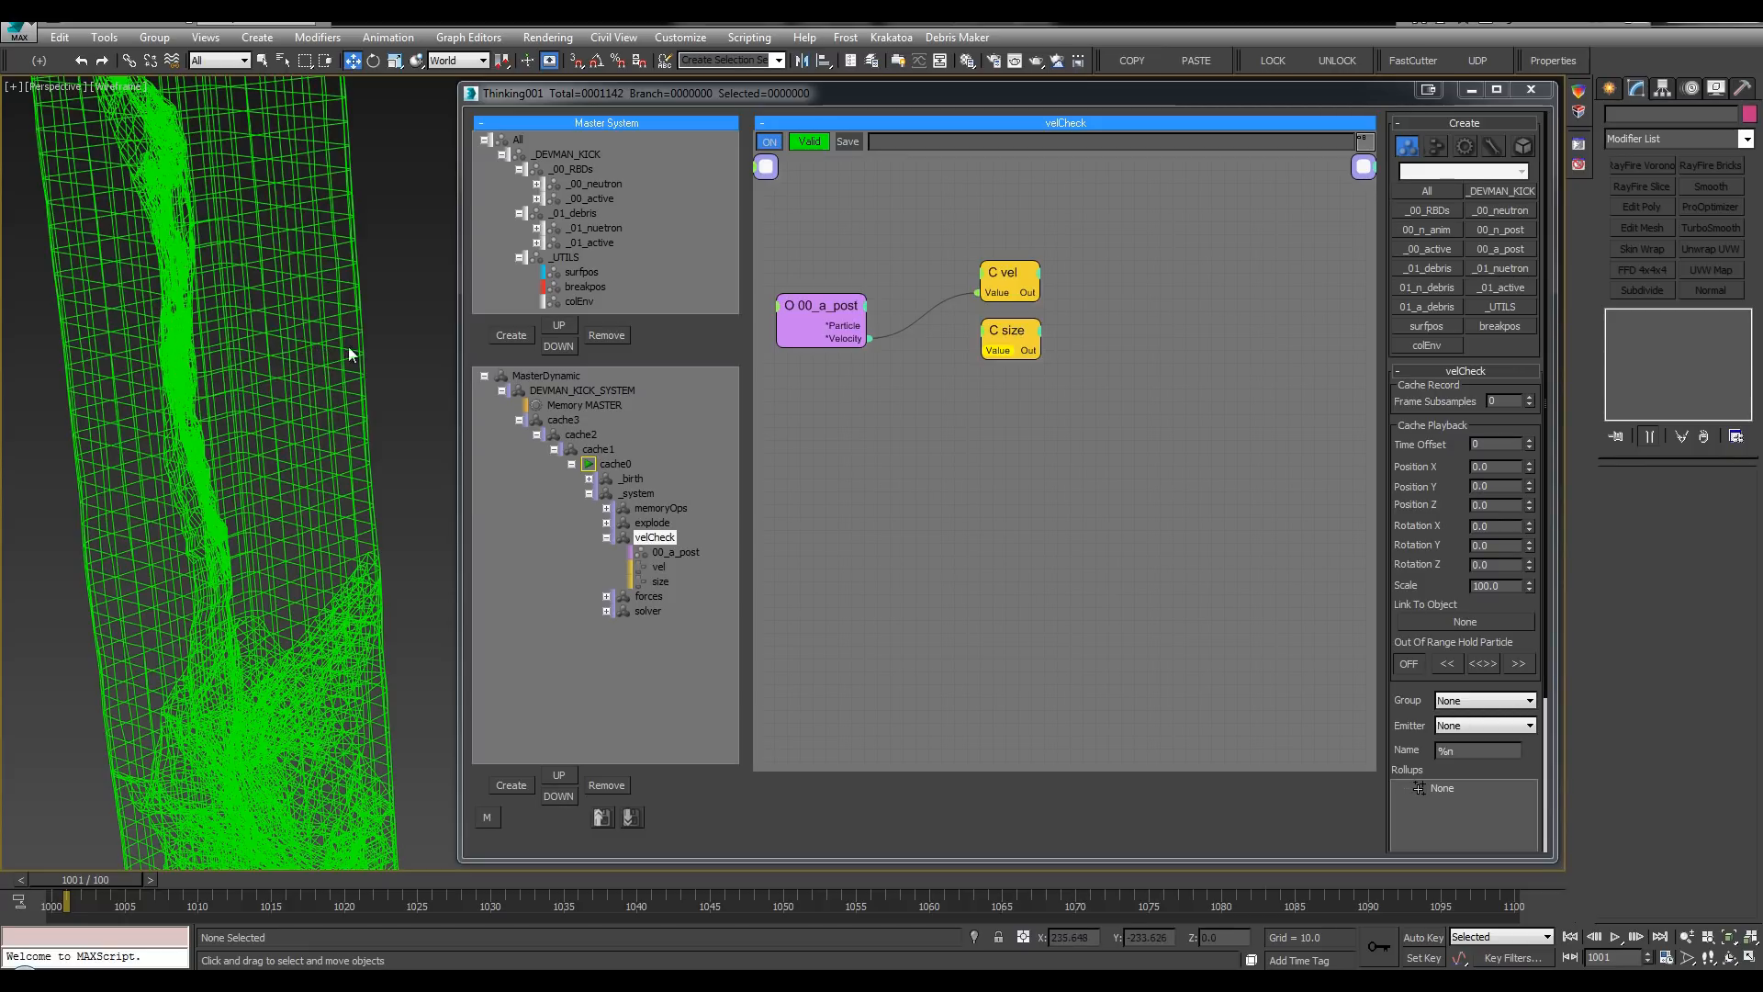
pyautogui.scroll(-3, 349, 355)
pyautogui.click(1001, 340)
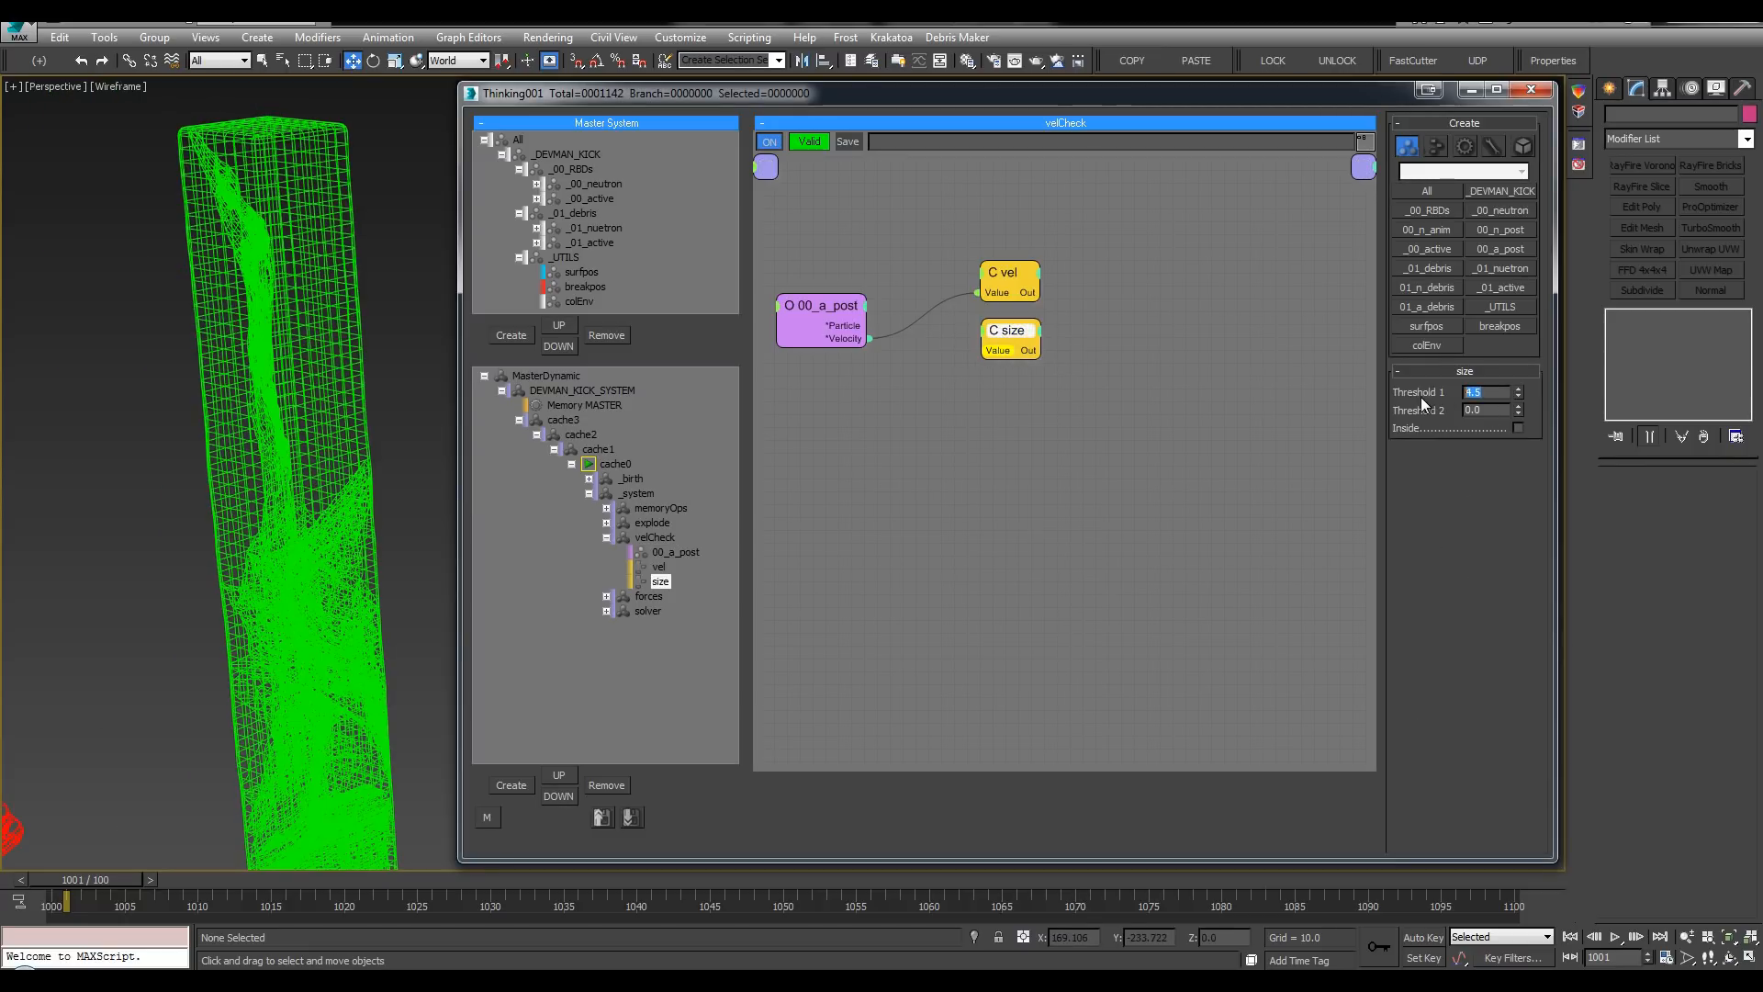
pyautogui.write('3')
pyautogui.press('Return')
# Step: Expose the Size output of 00_a_post, connect it to the size condition and enable Inside on that condition
pyautogui.click(873, 319)
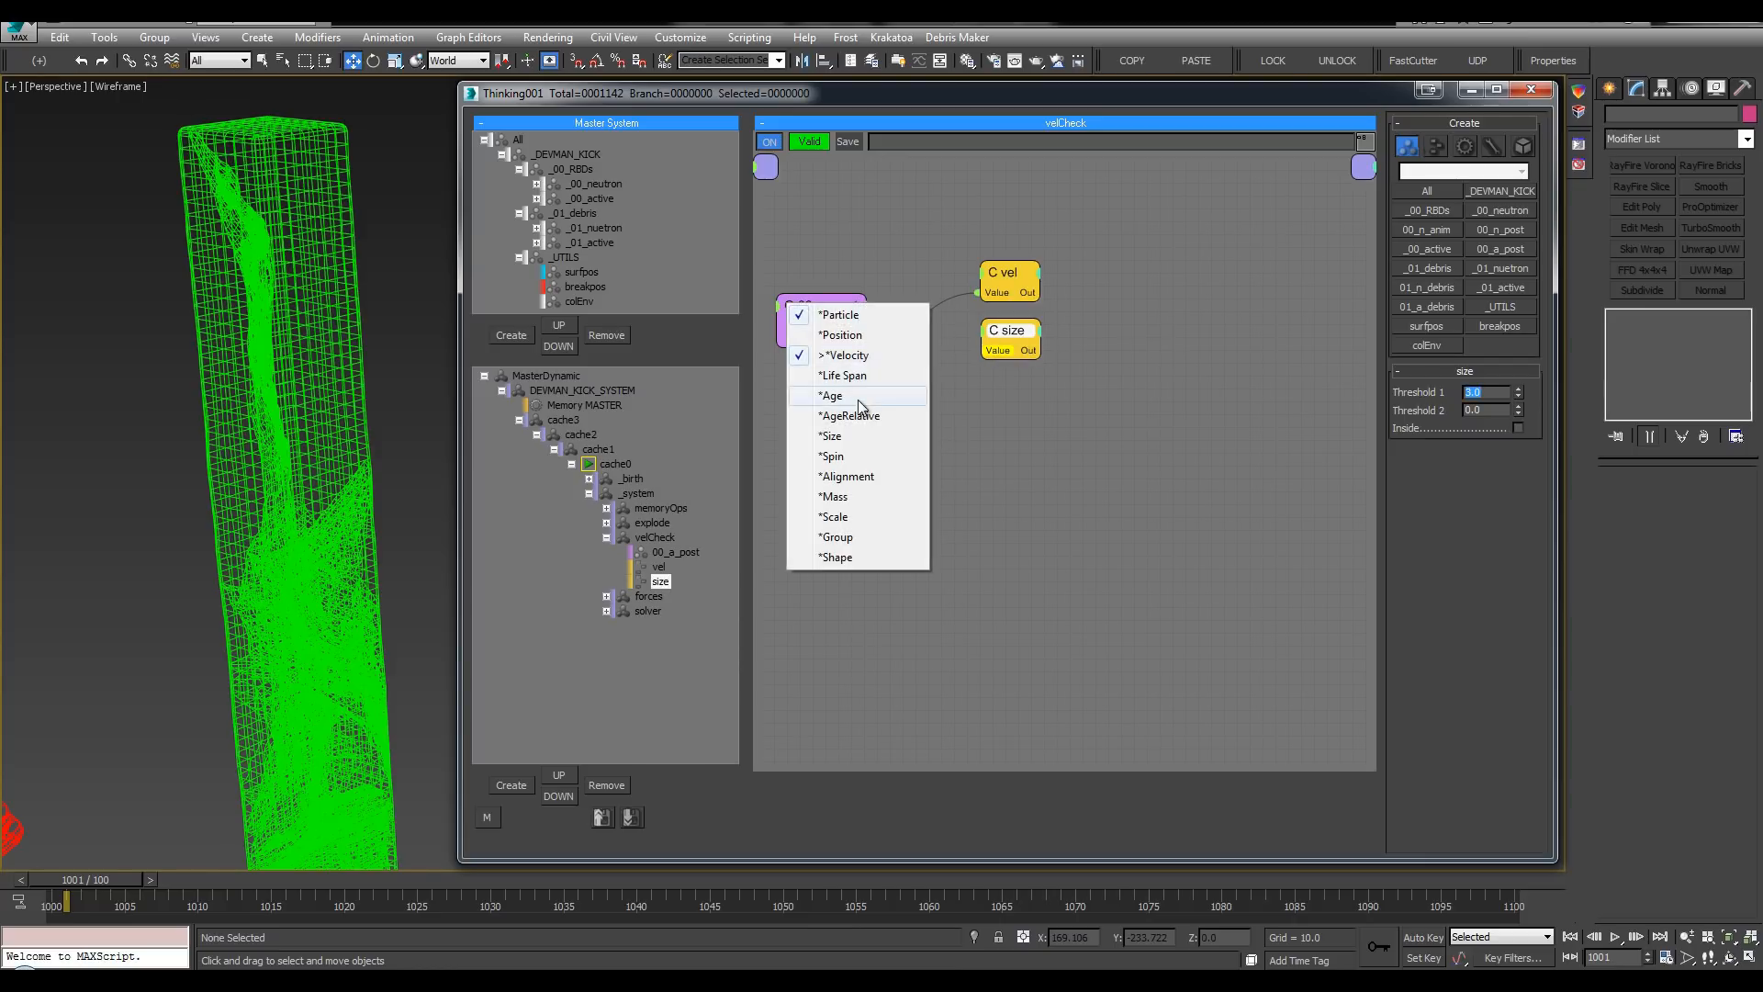
pyautogui.click(857, 440)
pyautogui.moveTo(869, 351); pyautogui.dragTo(979, 341)
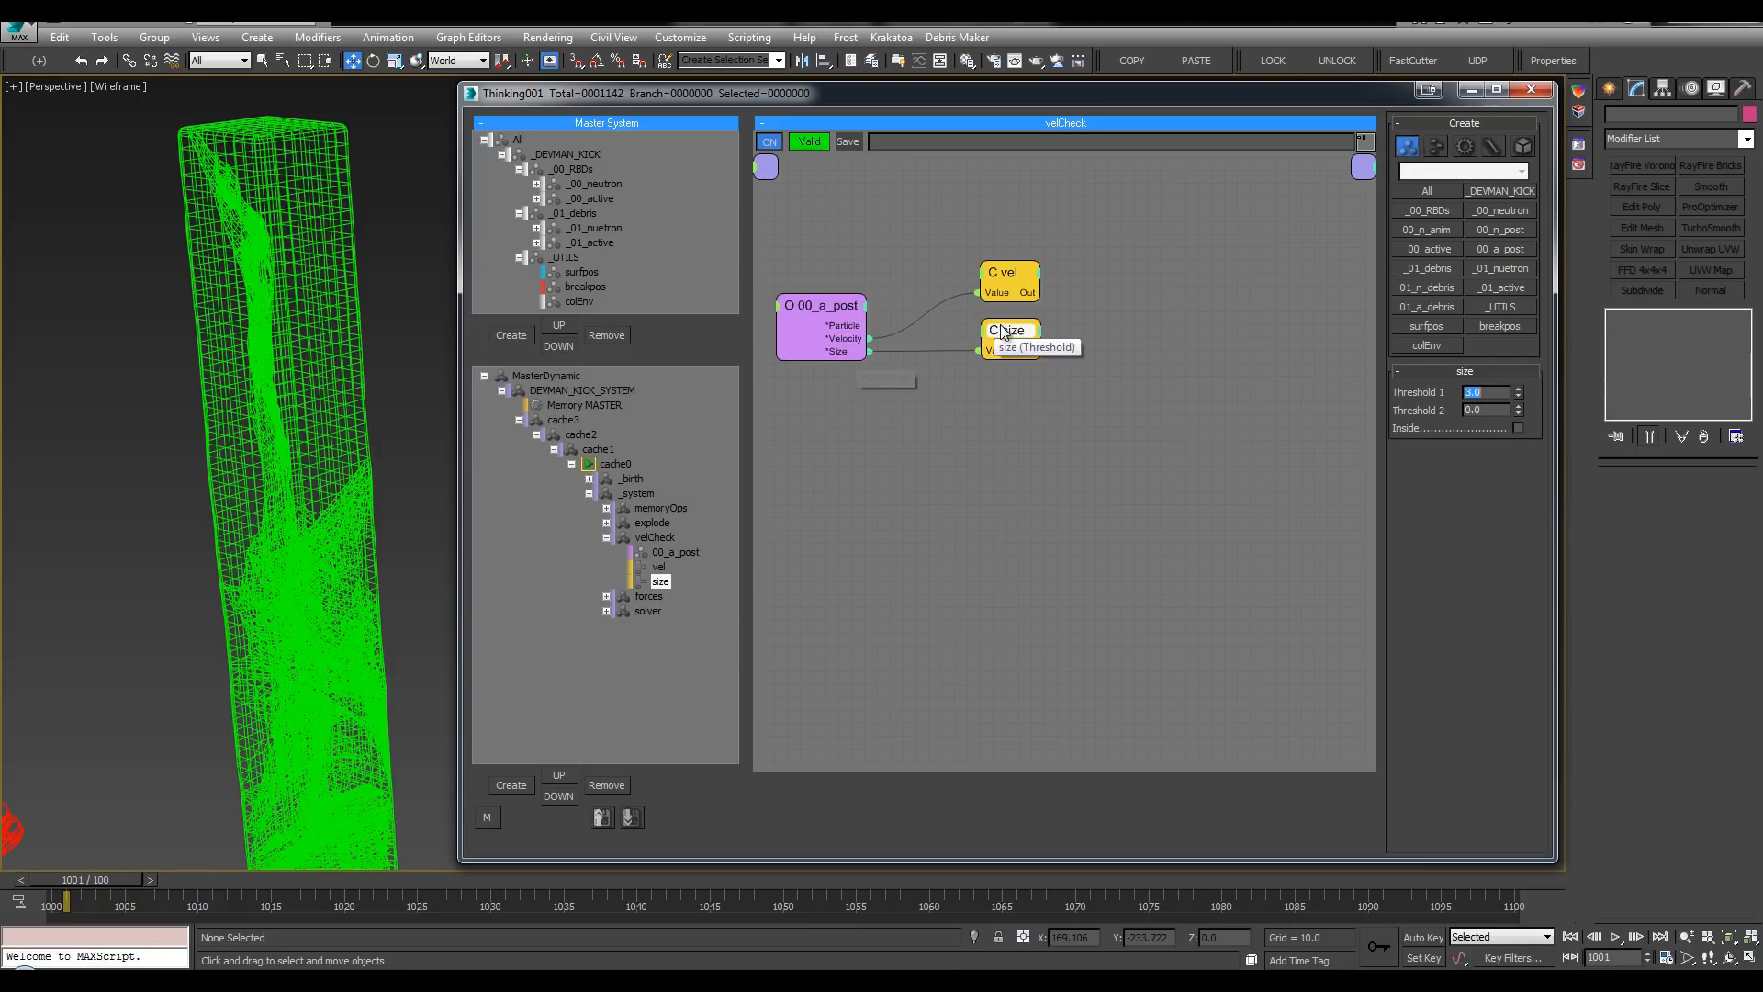
pyautogui.click(981, 289)
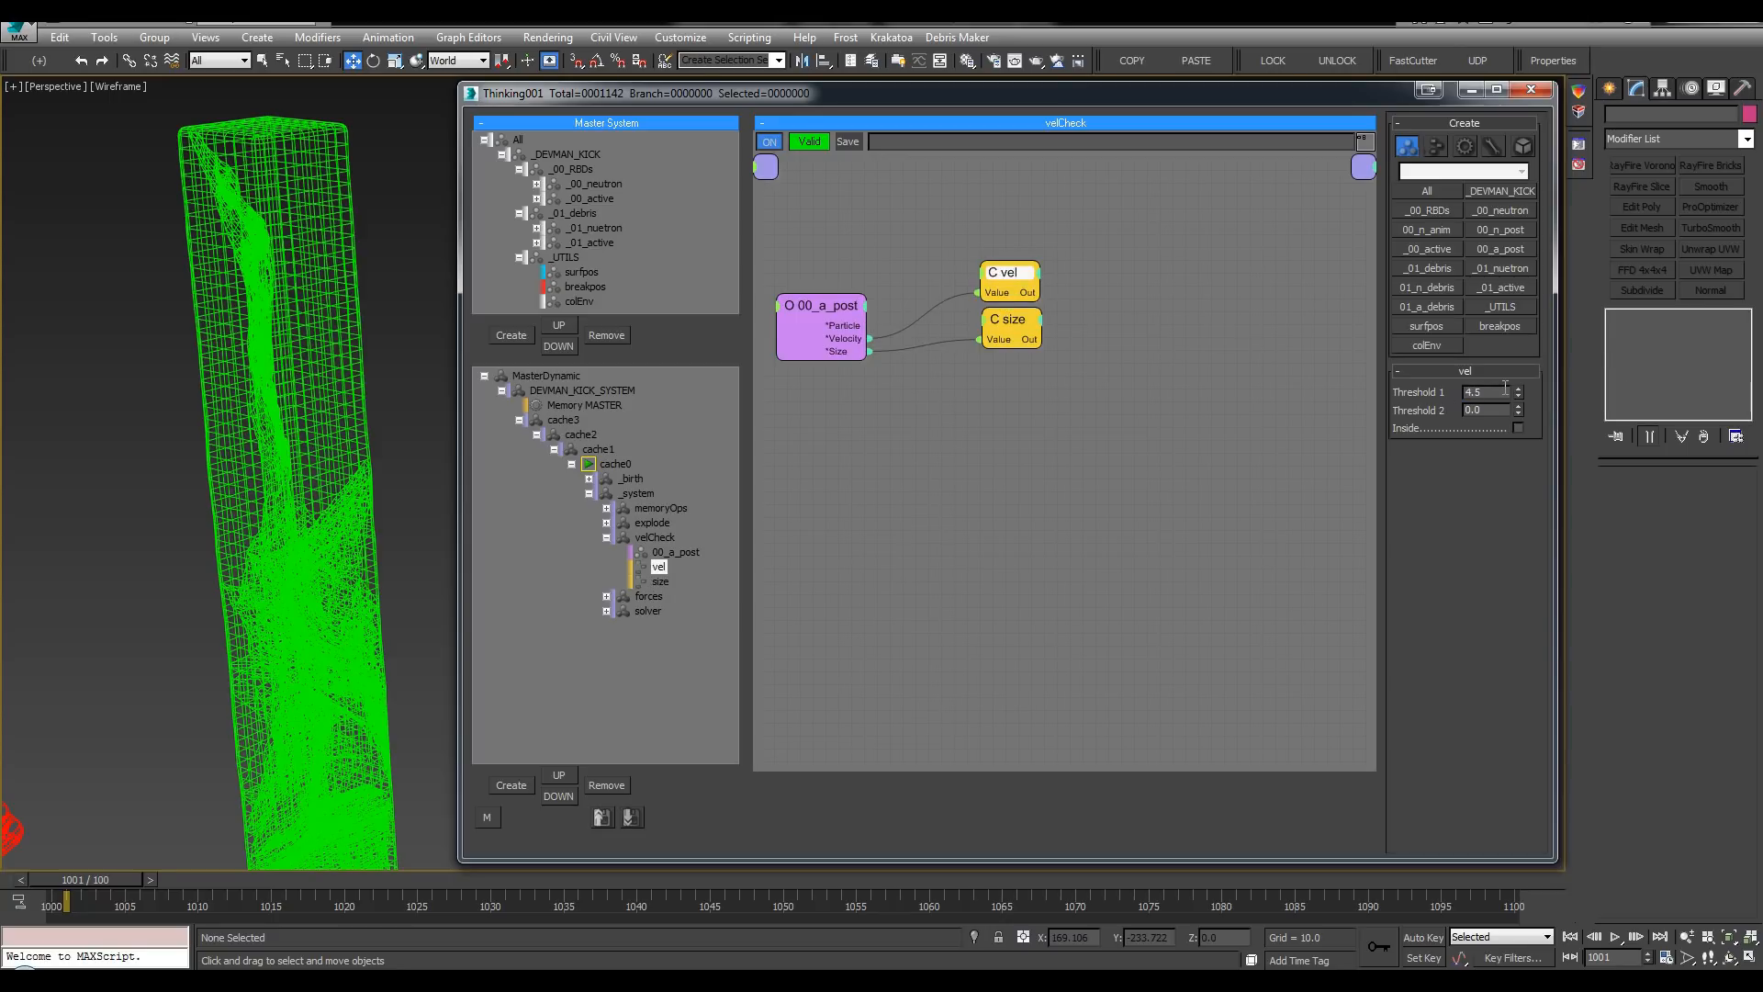
pyautogui.click(1038, 322)
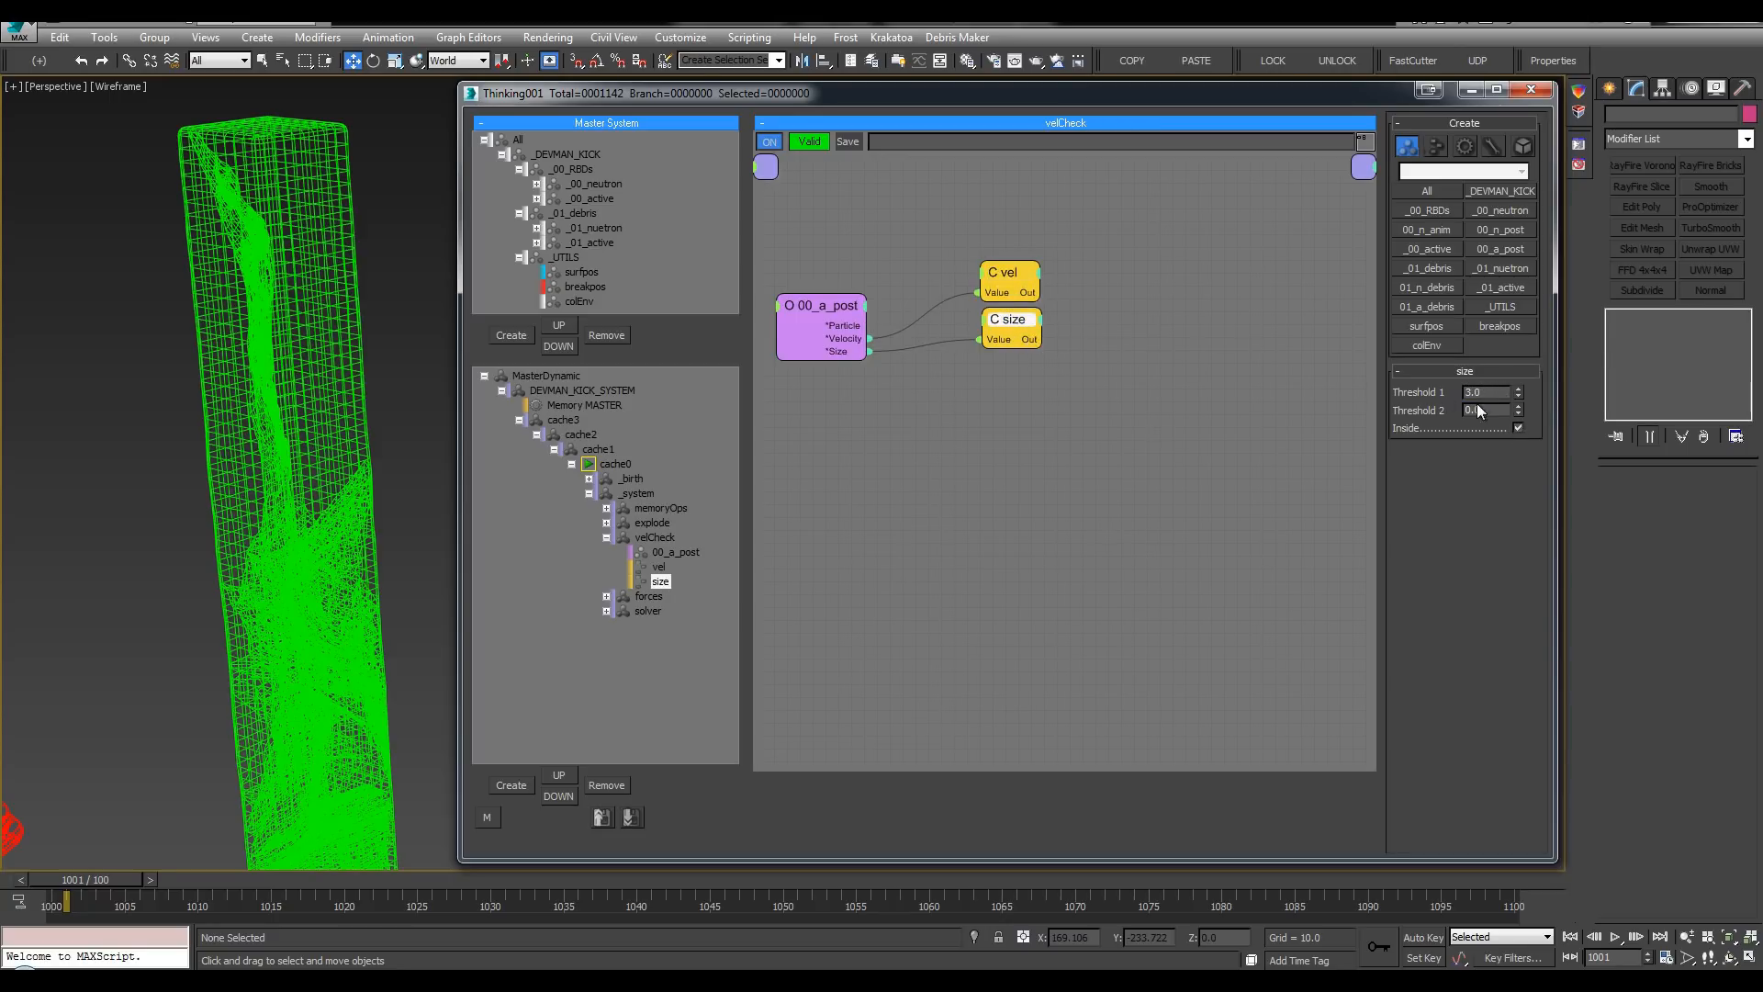
# Step: Add a Memory operator and an AND helper that combines the outputs of the vel and size conditions
pyautogui.moveTo(1177, 358); pyautogui.dragTo(1214, 378, button='middle')
pyautogui.doubleClick(1166, 310)
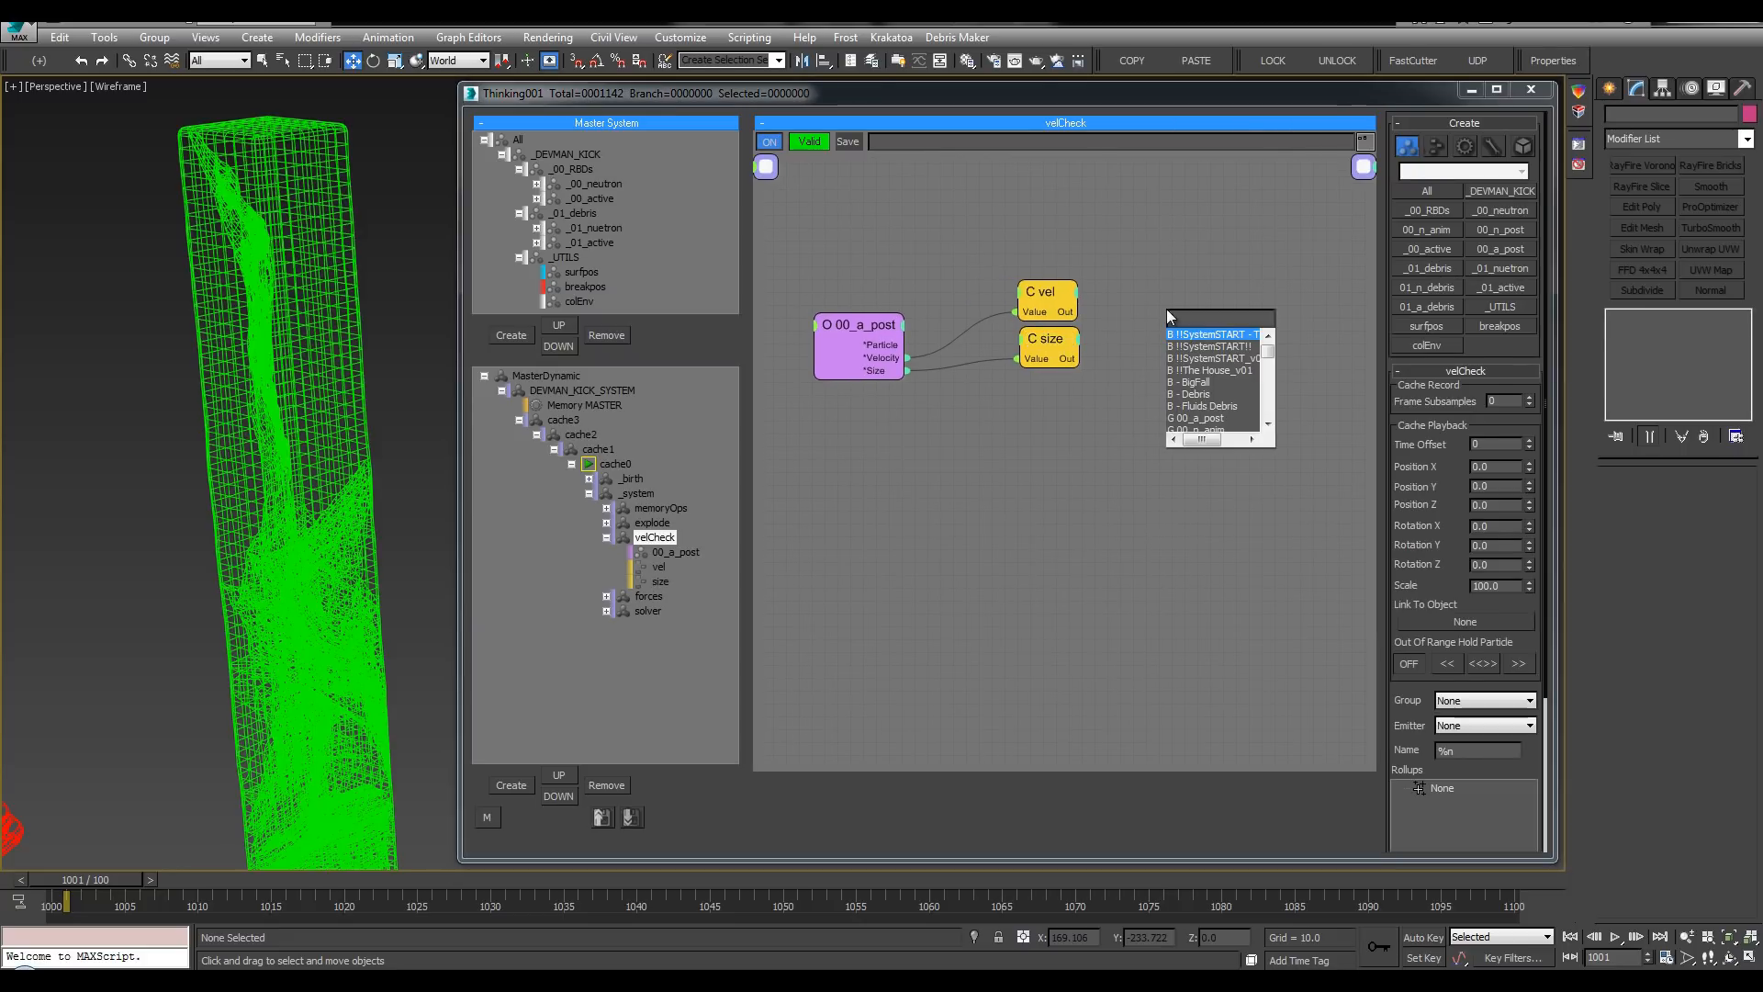
pyautogui.write('mem')
pyautogui.press('Return')
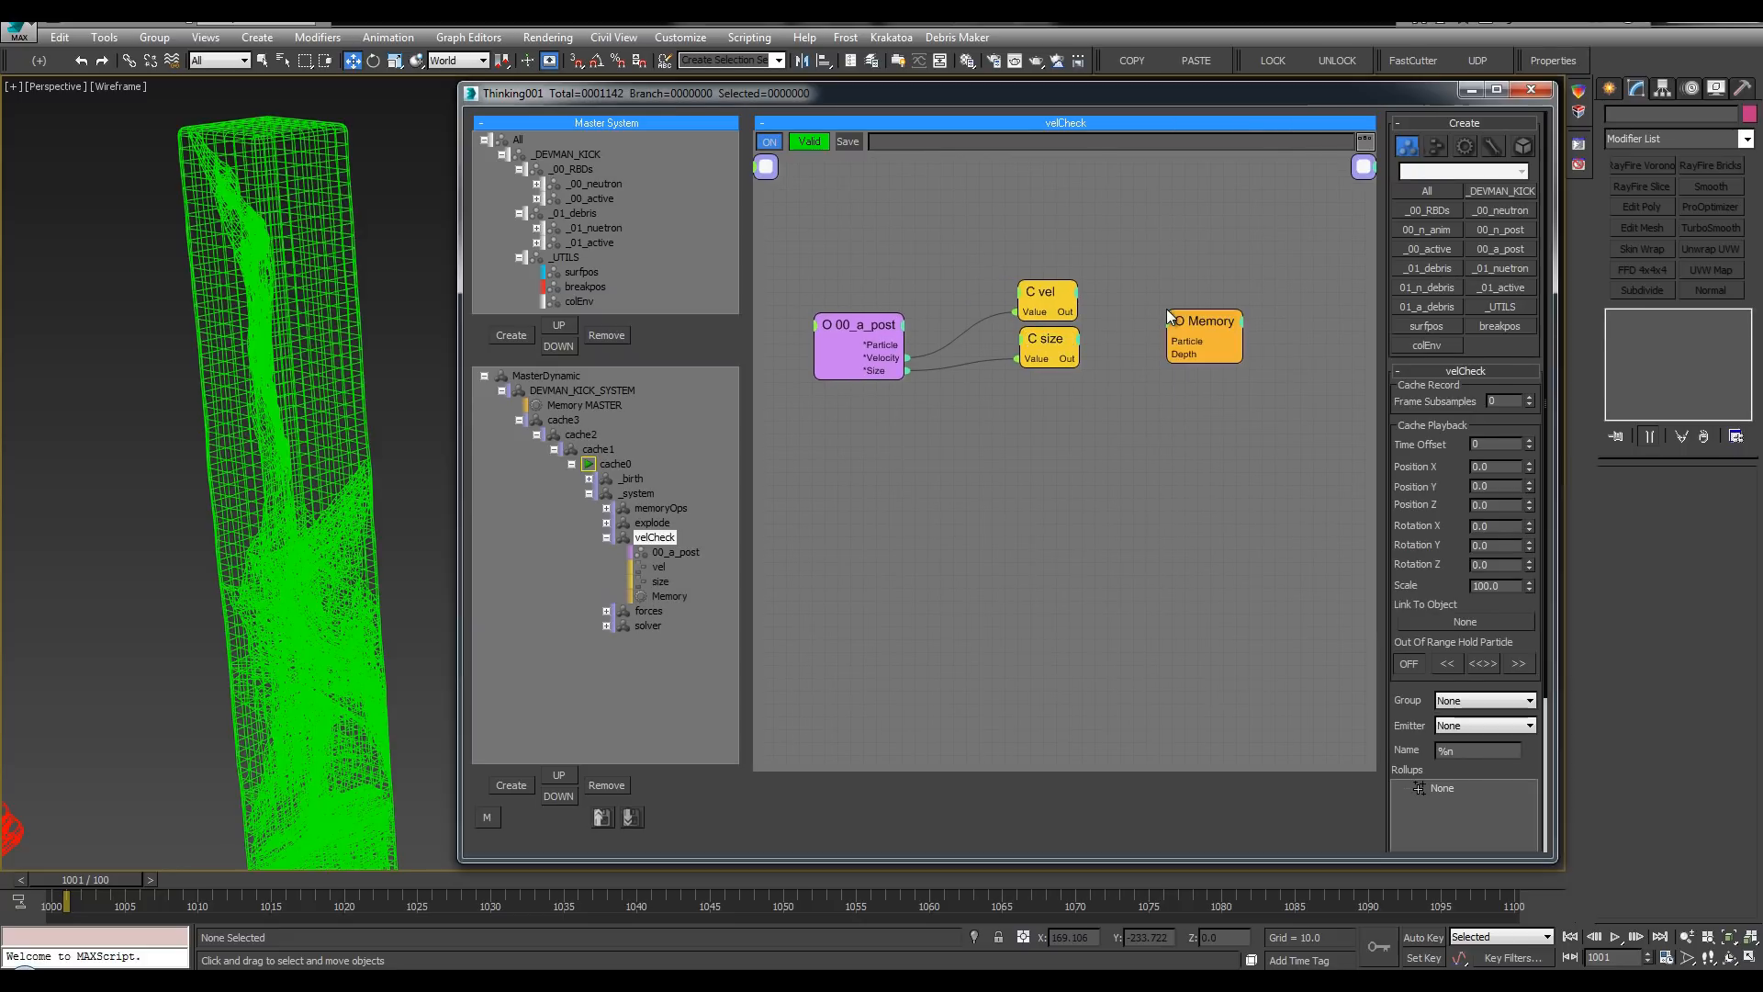
pyautogui.moveTo(1227, 322); pyautogui.dragTo(1302, 314)
pyautogui.doubleClick(1170, 292)
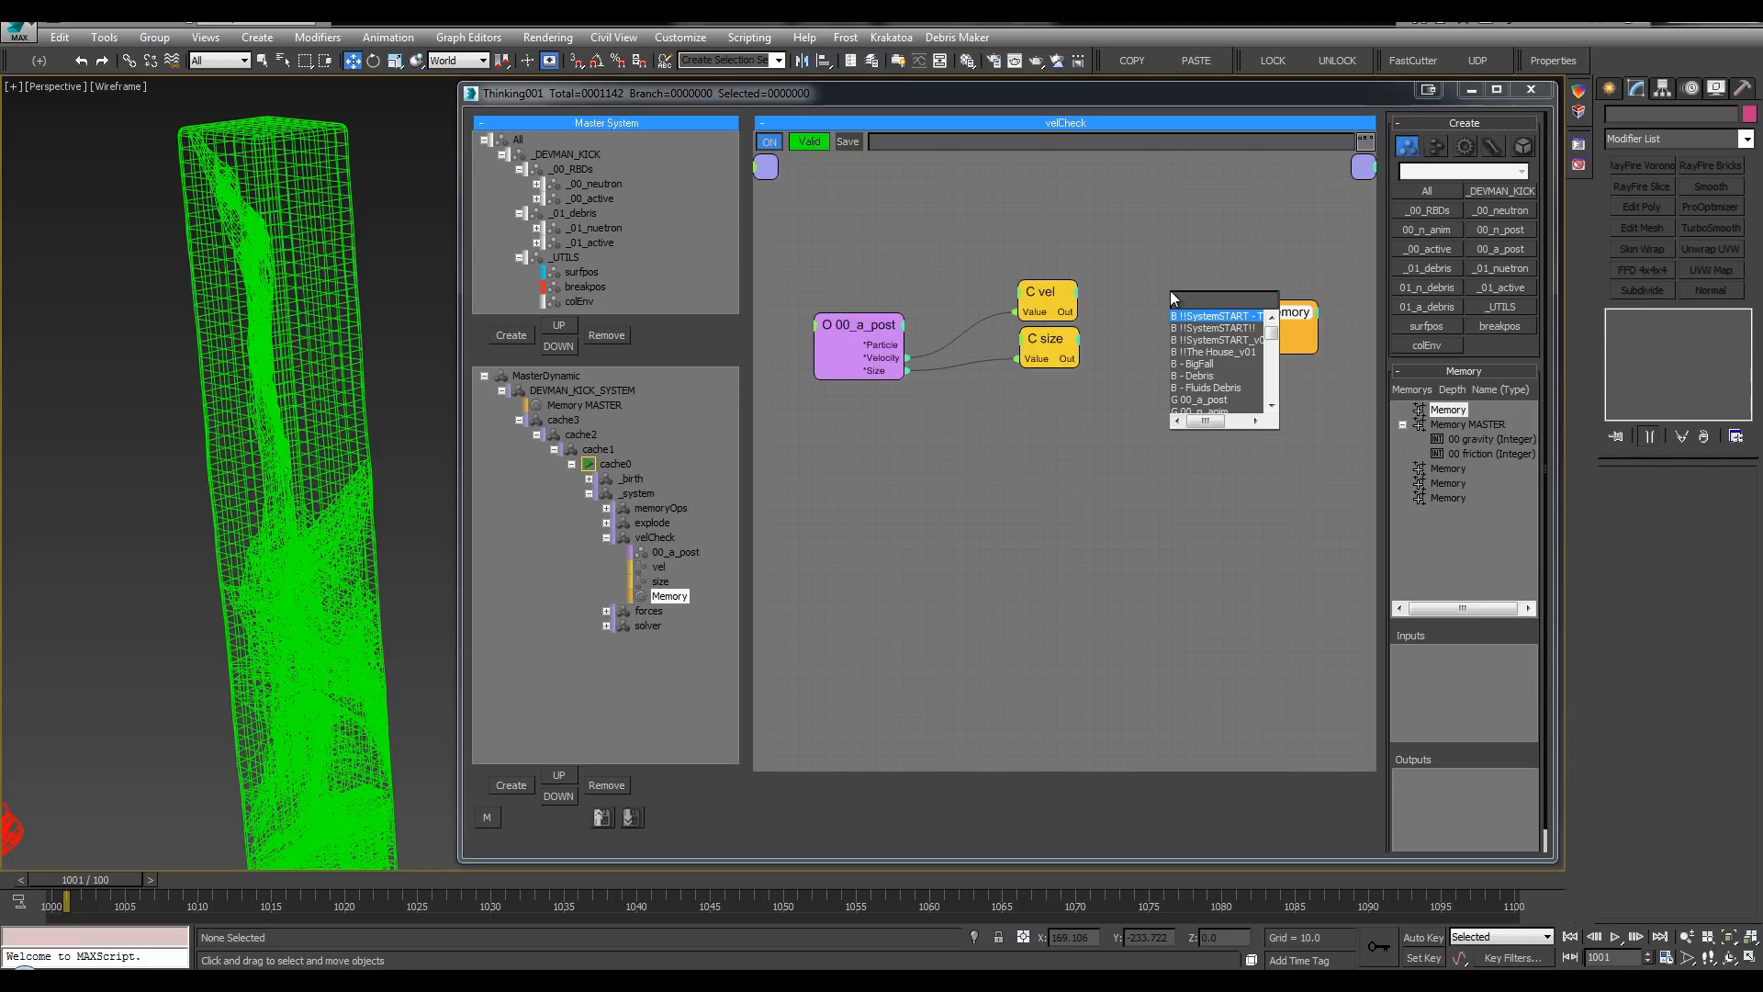
pyautogui.write('and')
pyautogui.press('Return')
pyautogui.moveTo(1146, 304); pyautogui.dragTo(1073, 359)
# Step: Expose the Memory operator's ON input, feed it from the AND helper, and connect the 00_a_post Particle output to Memory's Particle input
pyautogui.click(1279, 315)
pyautogui.click(1246, 314)
pyautogui.click(1248, 326)
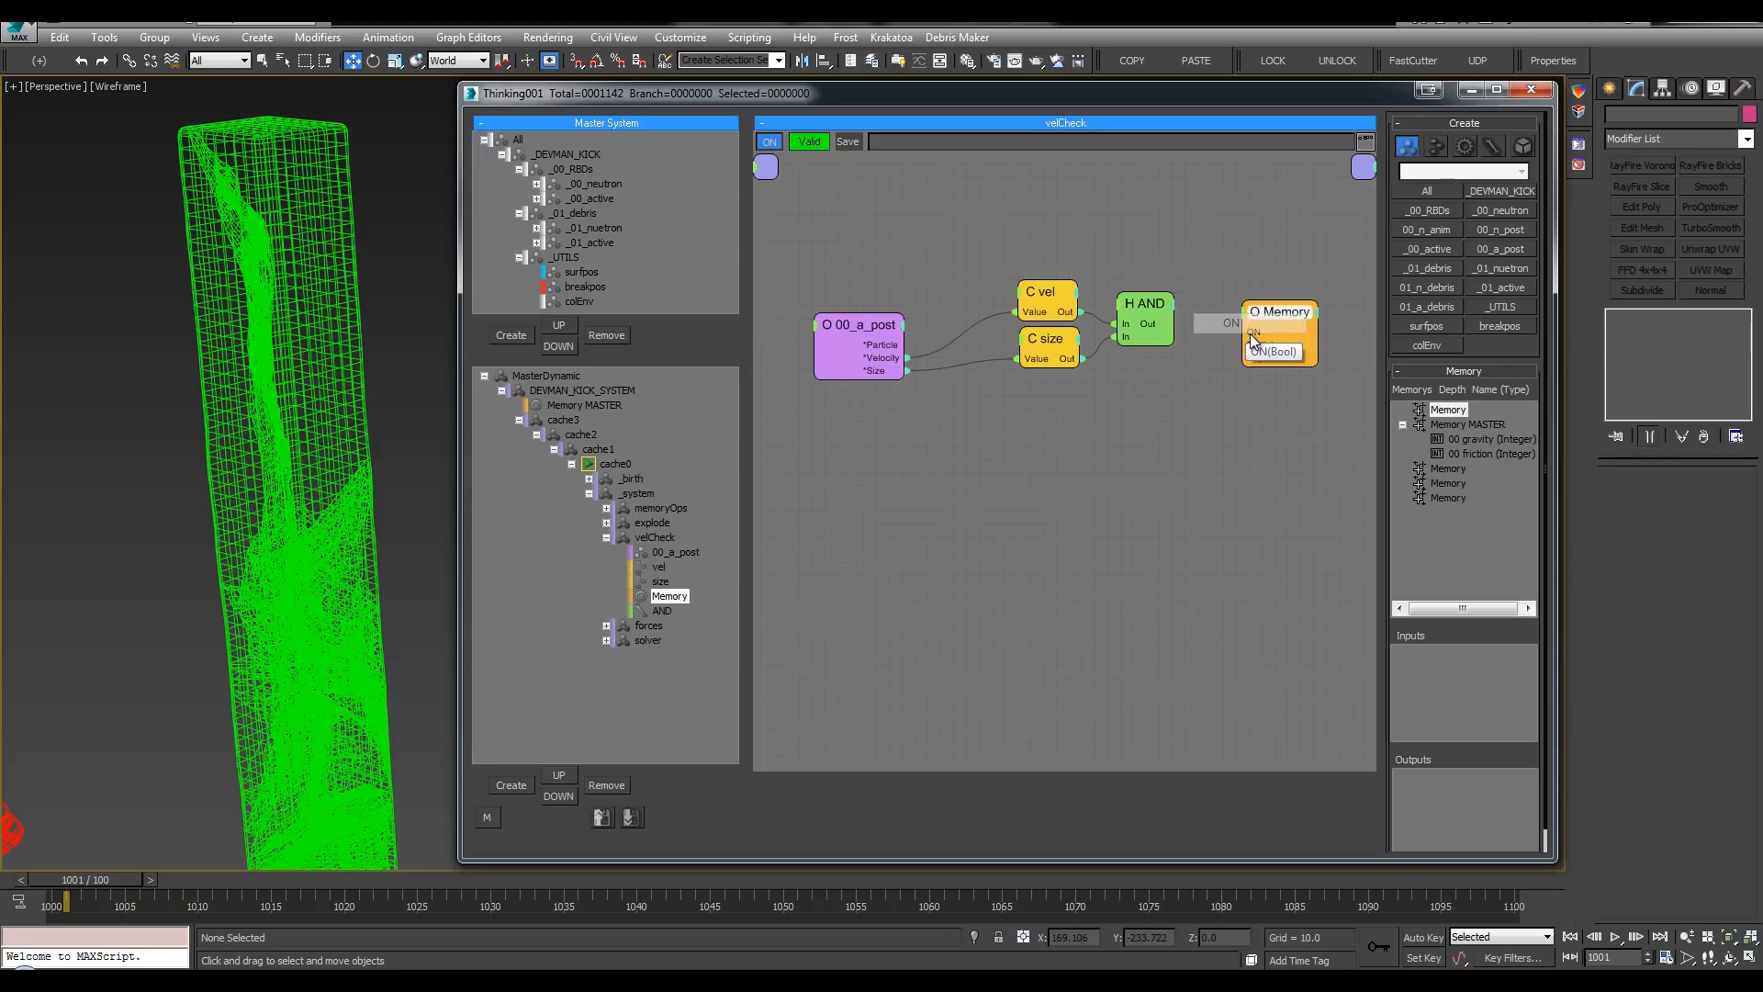
pyautogui.moveTo(1245, 332); pyautogui.dragTo(1326, 335)
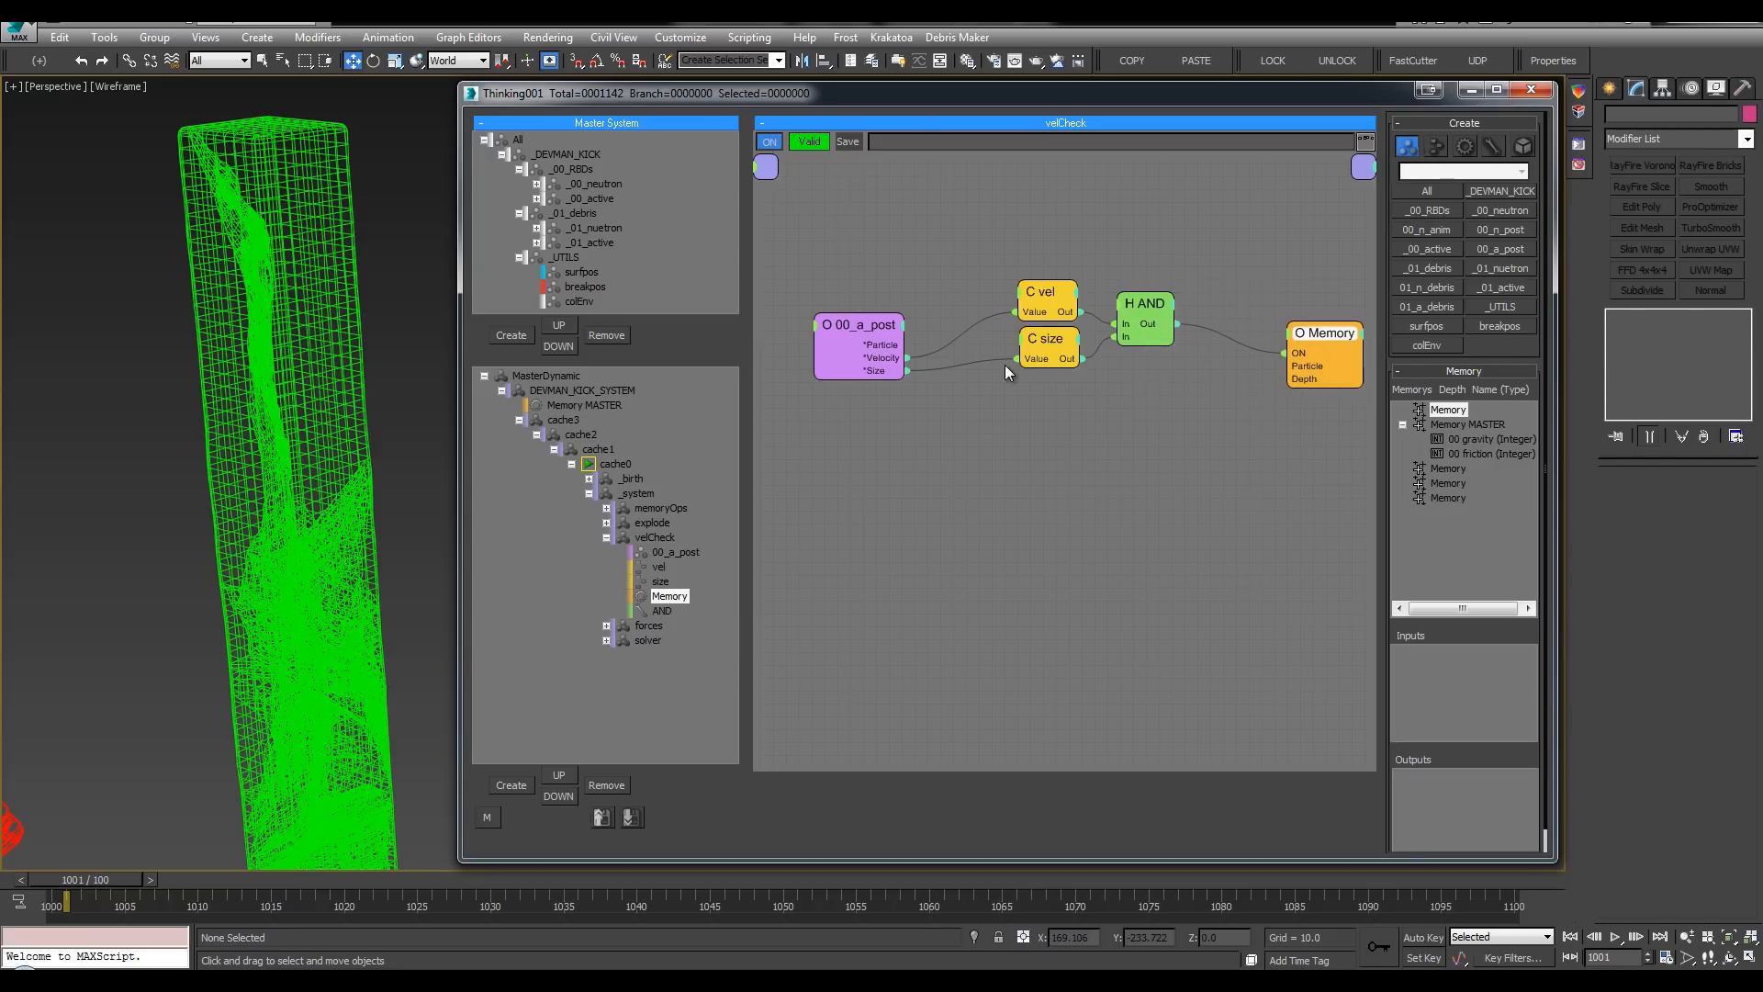
pyautogui.moveTo(903, 345); pyautogui.dragTo(906, 347)
# Step: Hide the Memory operator's Depth input and add the Memory MASTER gravity and friction channels as inputs
pyautogui.click(1289, 333)
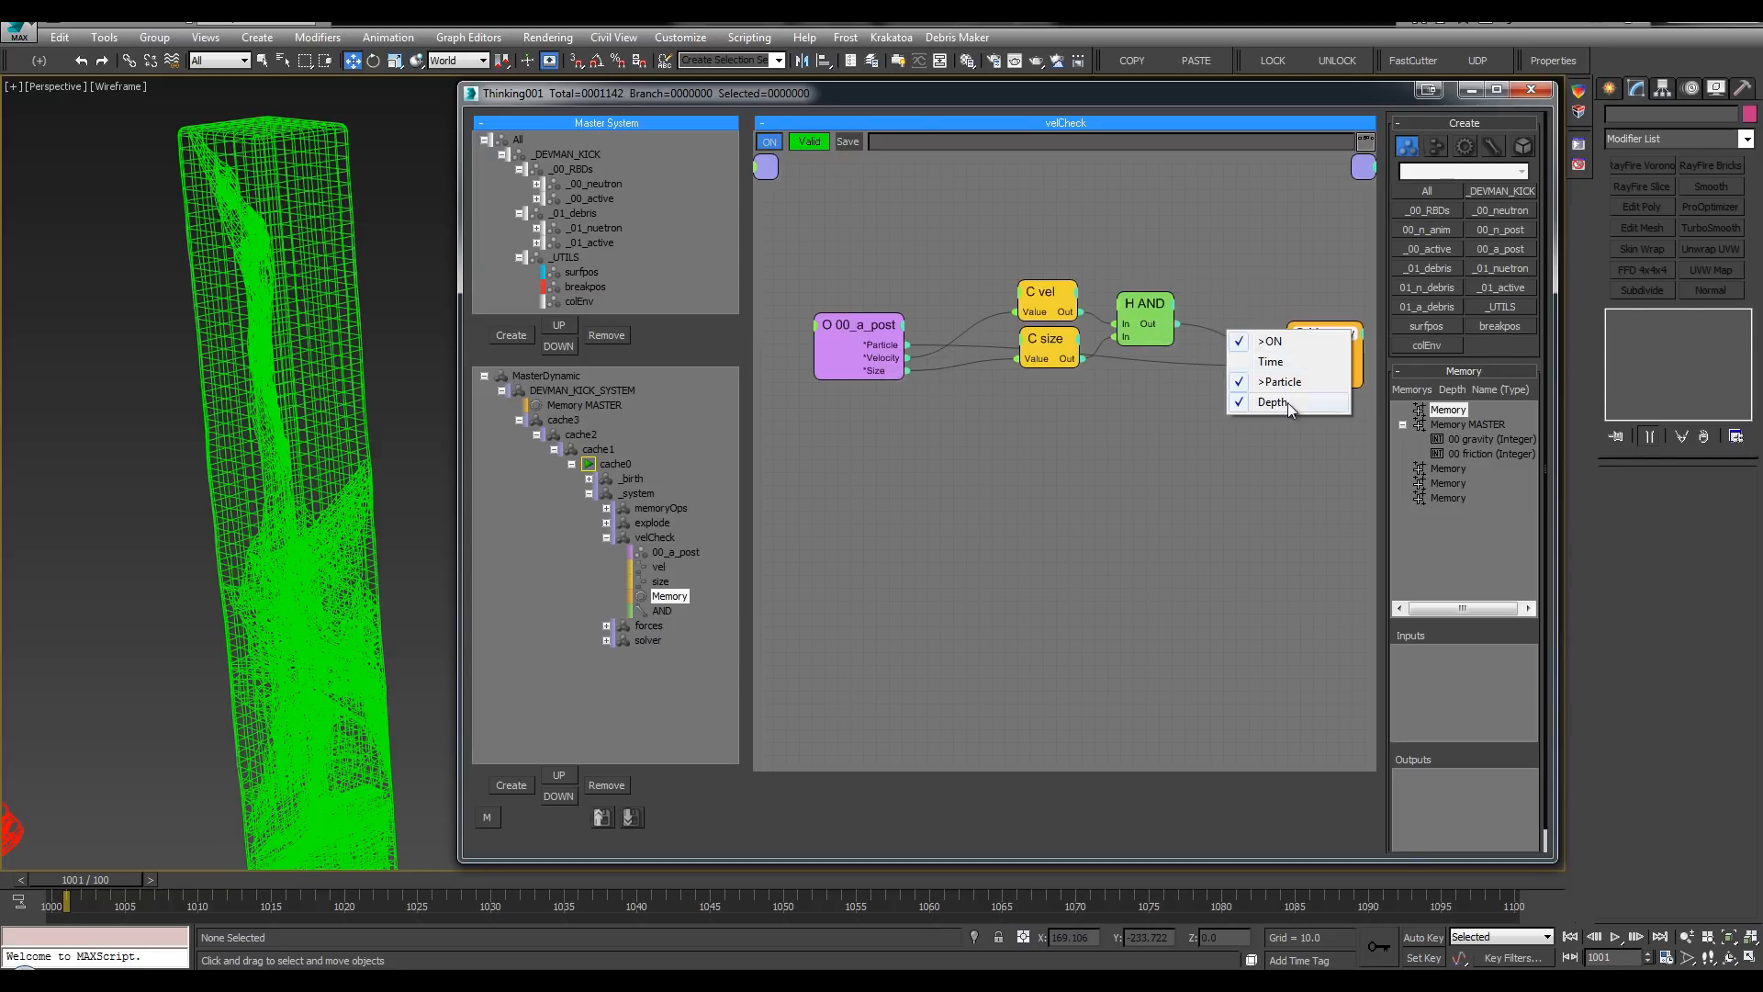
pyautogui.click(1288, 402)
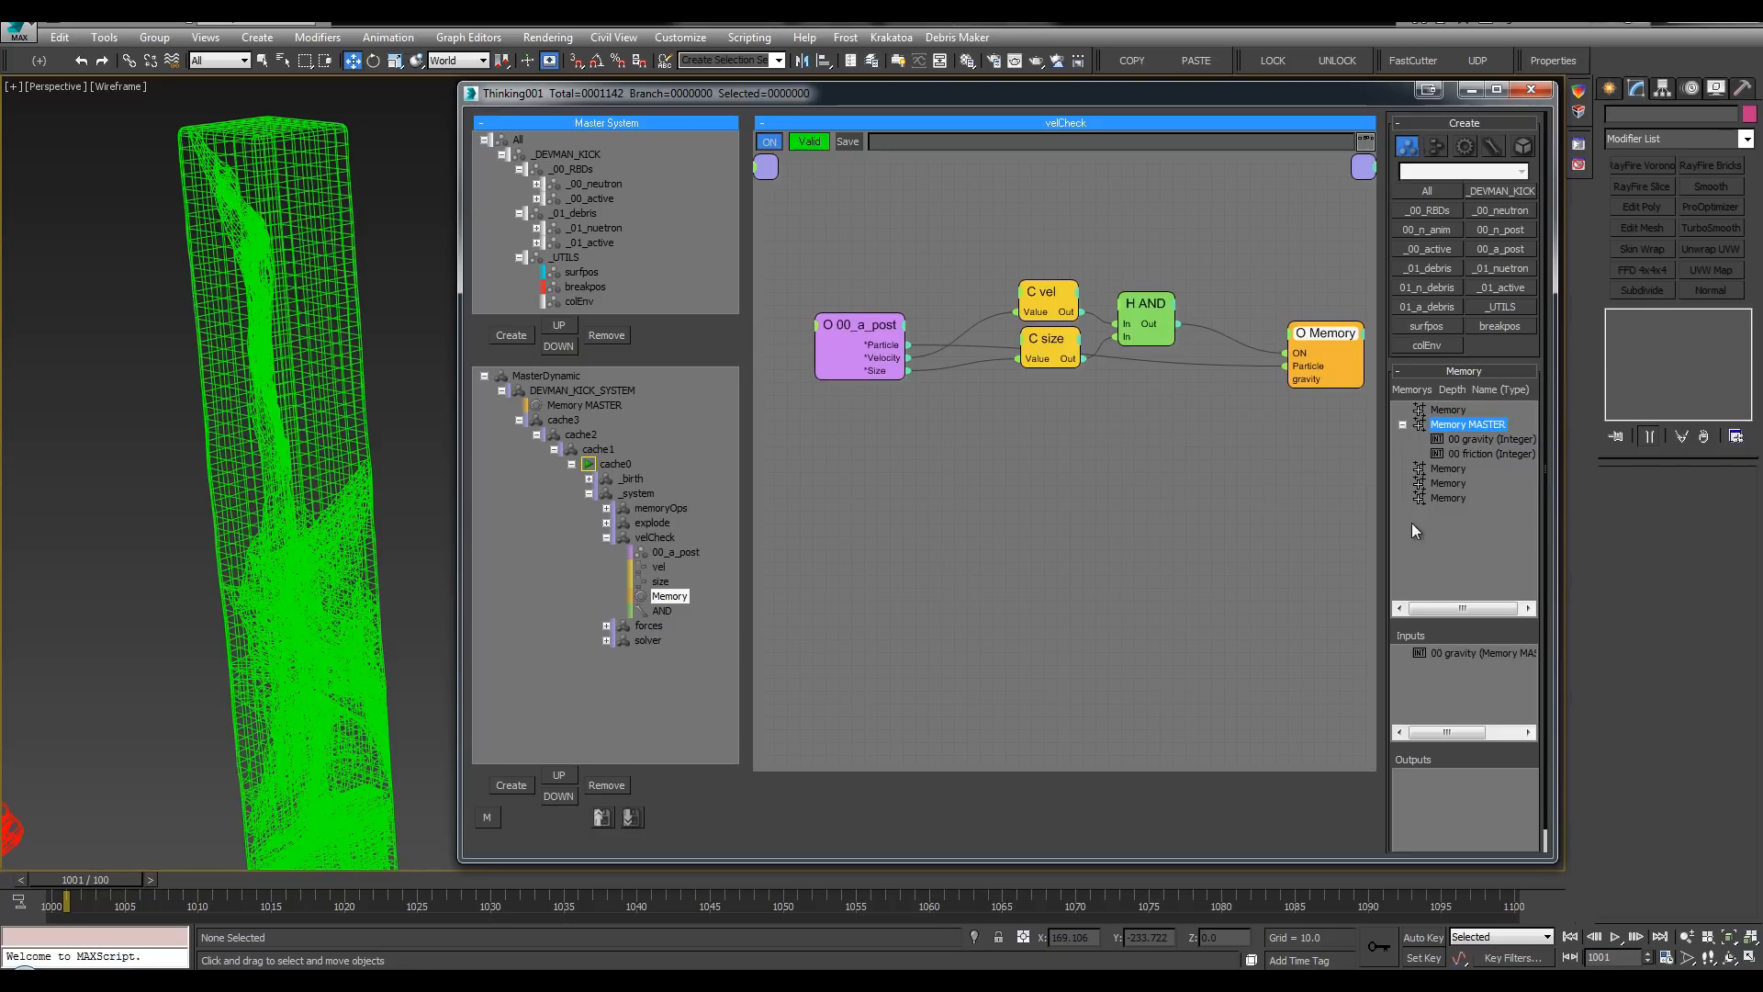
pyautogui.moveTo(1468, 456); pyautogui.dragTo(1468, 714)
# Step: Add a Bool helper with its Value enabled and connect it to the Memory operator's gravity input
pyautogui.doubleClick(1217, 459)
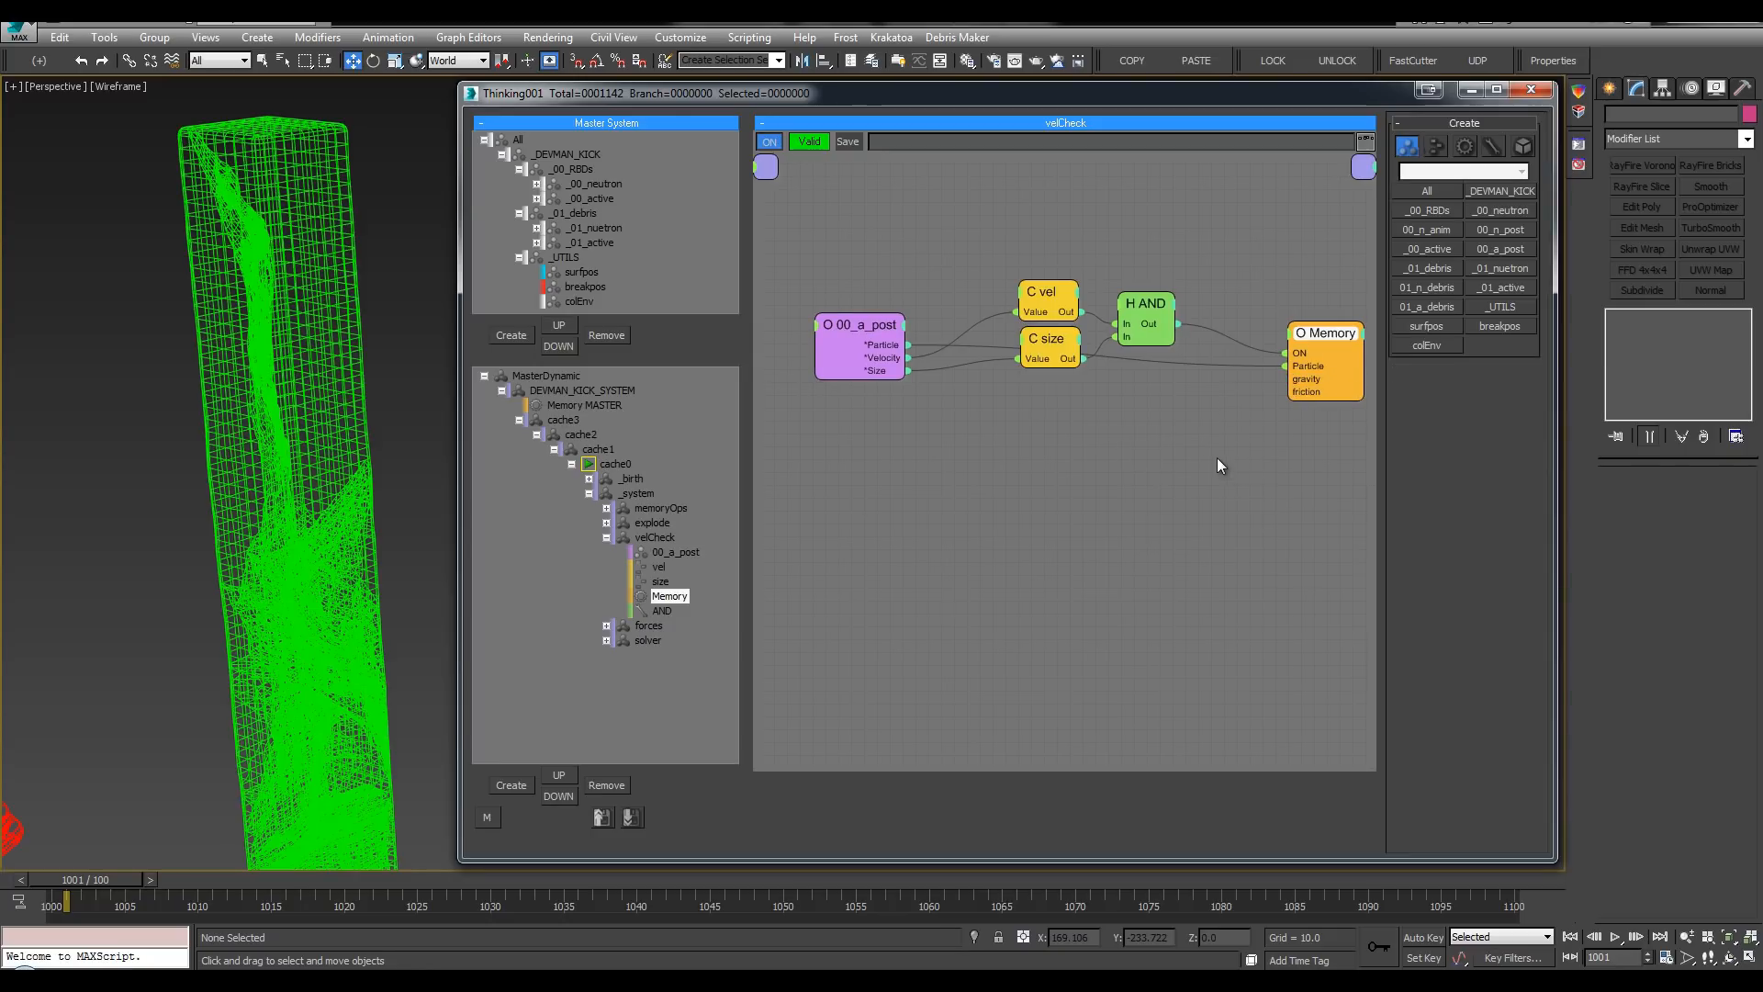
pyautogui.write('bo')
pyautogui.press('Return')
pyautogui.moveTo(1240, 468); pyautogui.dragTo(1137, 426)
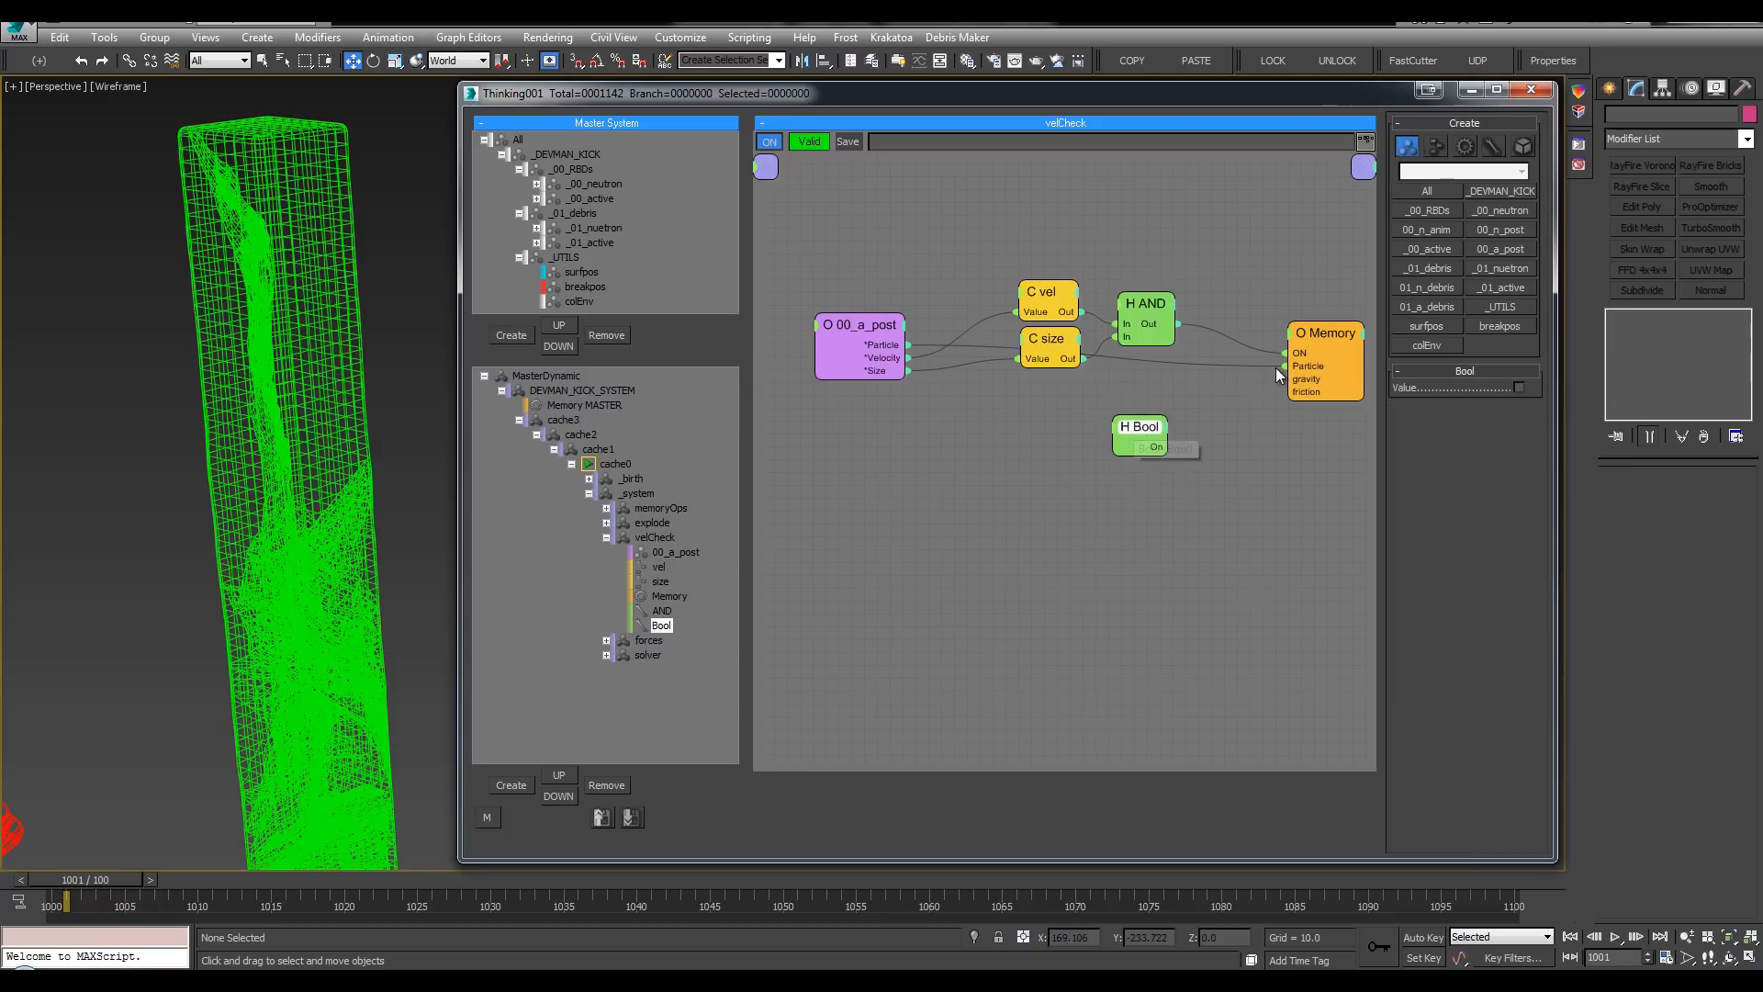
pyautogui.moveTo(1315, 379); pyautogui.dragTo(1138, 450)
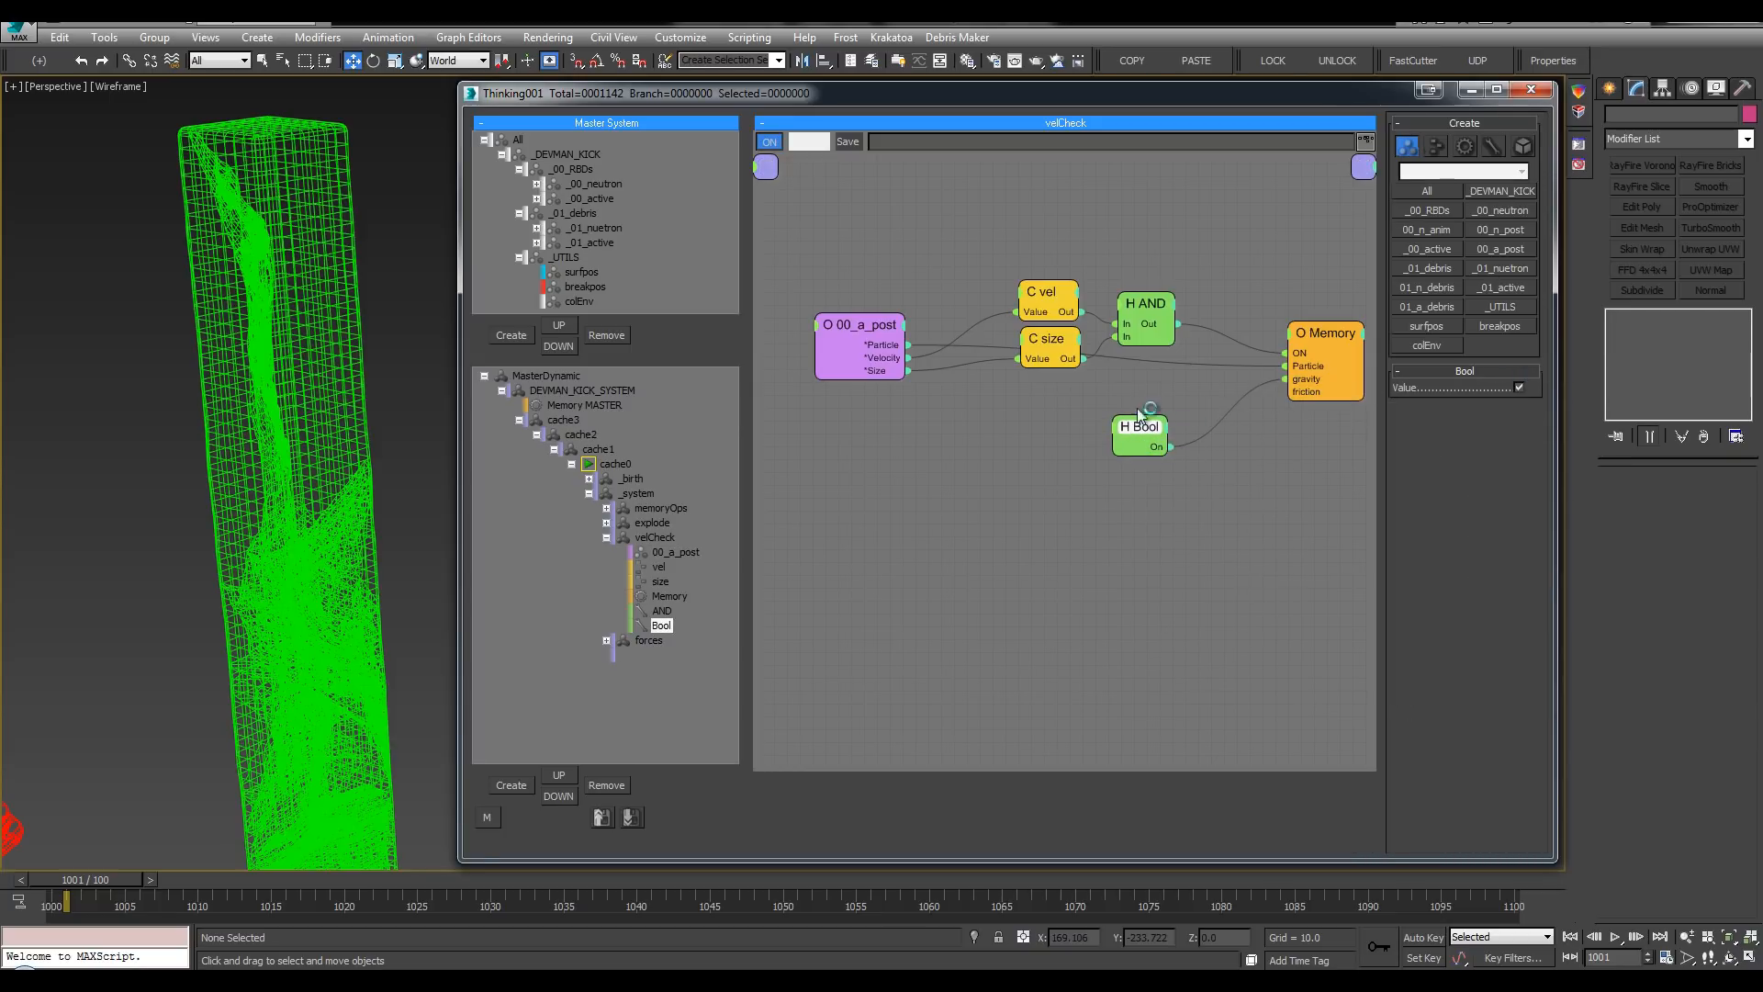
# Step: Duplicate the Bool helper, disable Value on the one for friction and connect it to Memory's friction input
pyautogui.moveTo(1140, 424)
pyautogui.mouseDown()
pyautogui.moveTo(1140, 390)
pyautogui.moveTo(1141, 447)
pyautogui.mouseUp()
pyautogui.moveTo(1308, 399); pyautogui.dragTo(1165, 468)
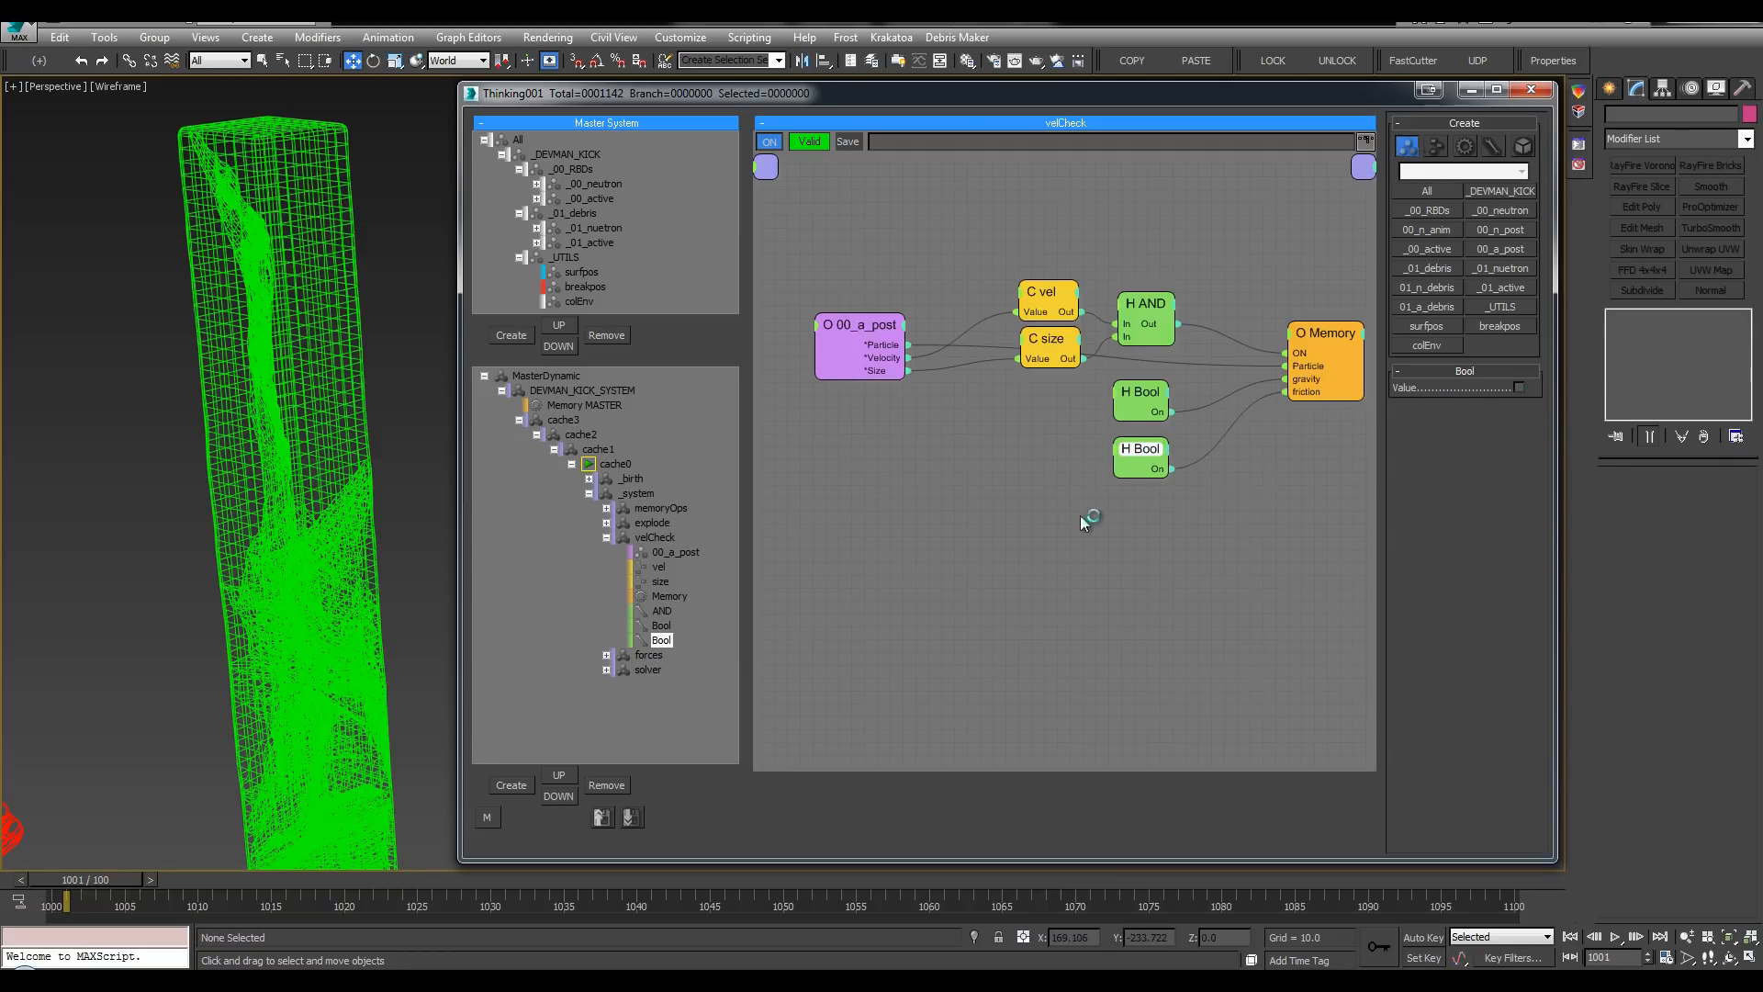
pyautogui.click(1019, 508)
# Step: Collapse the velCheck set, return the viewport to shaded display and save the scene
pyautogui.click(606, 537)
pyautogui.scroll(-5, 283, 341)
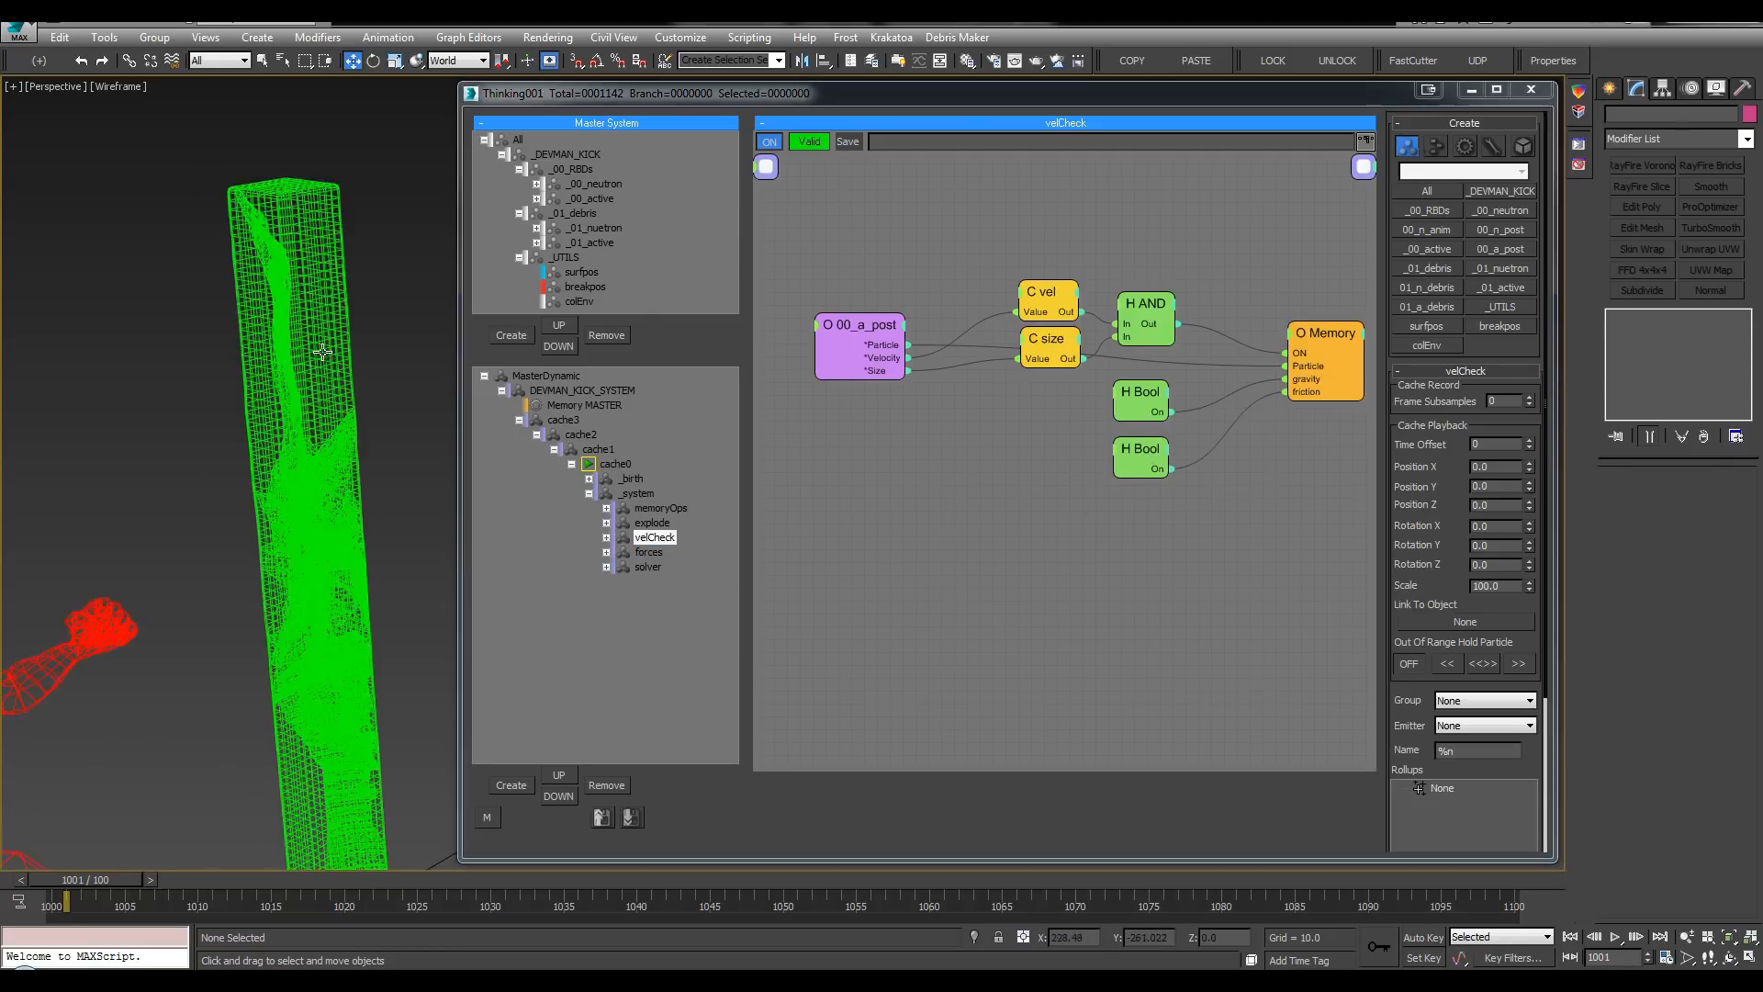
pyautogui.press('F3')
pyautogui.moveTo(283, 342); pyautogui.dragTo(343, 364, button='middle')
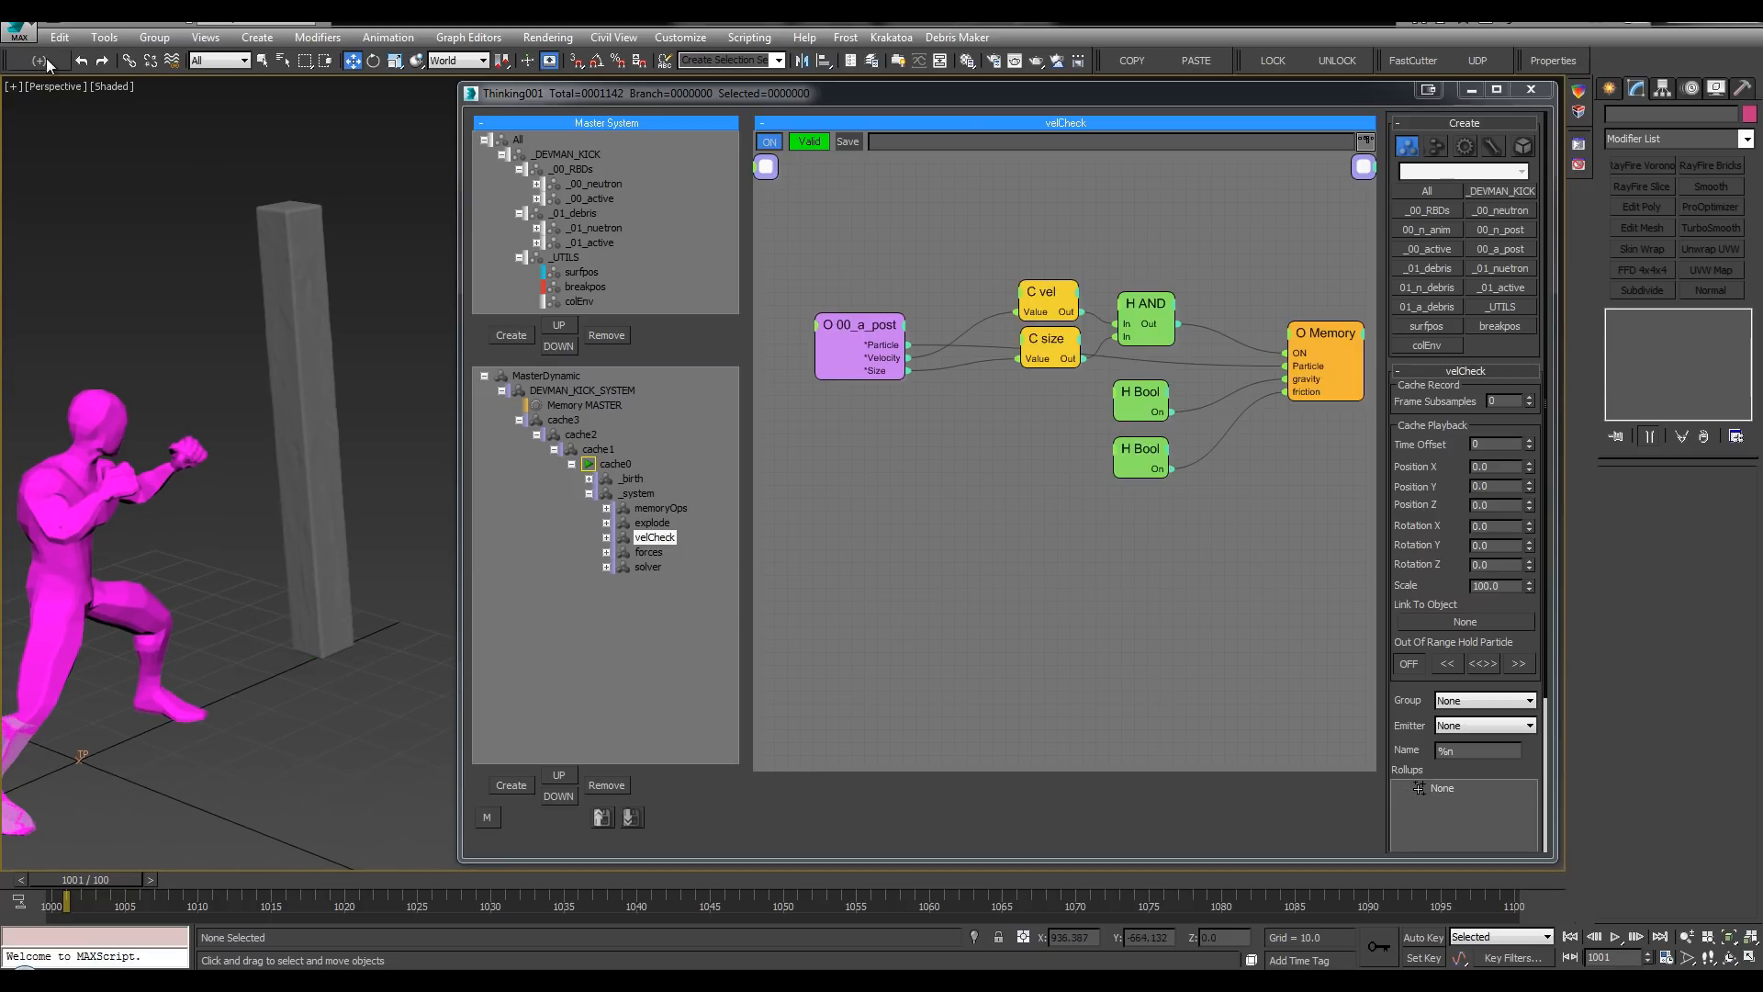
pyautogui.click(40, 61)
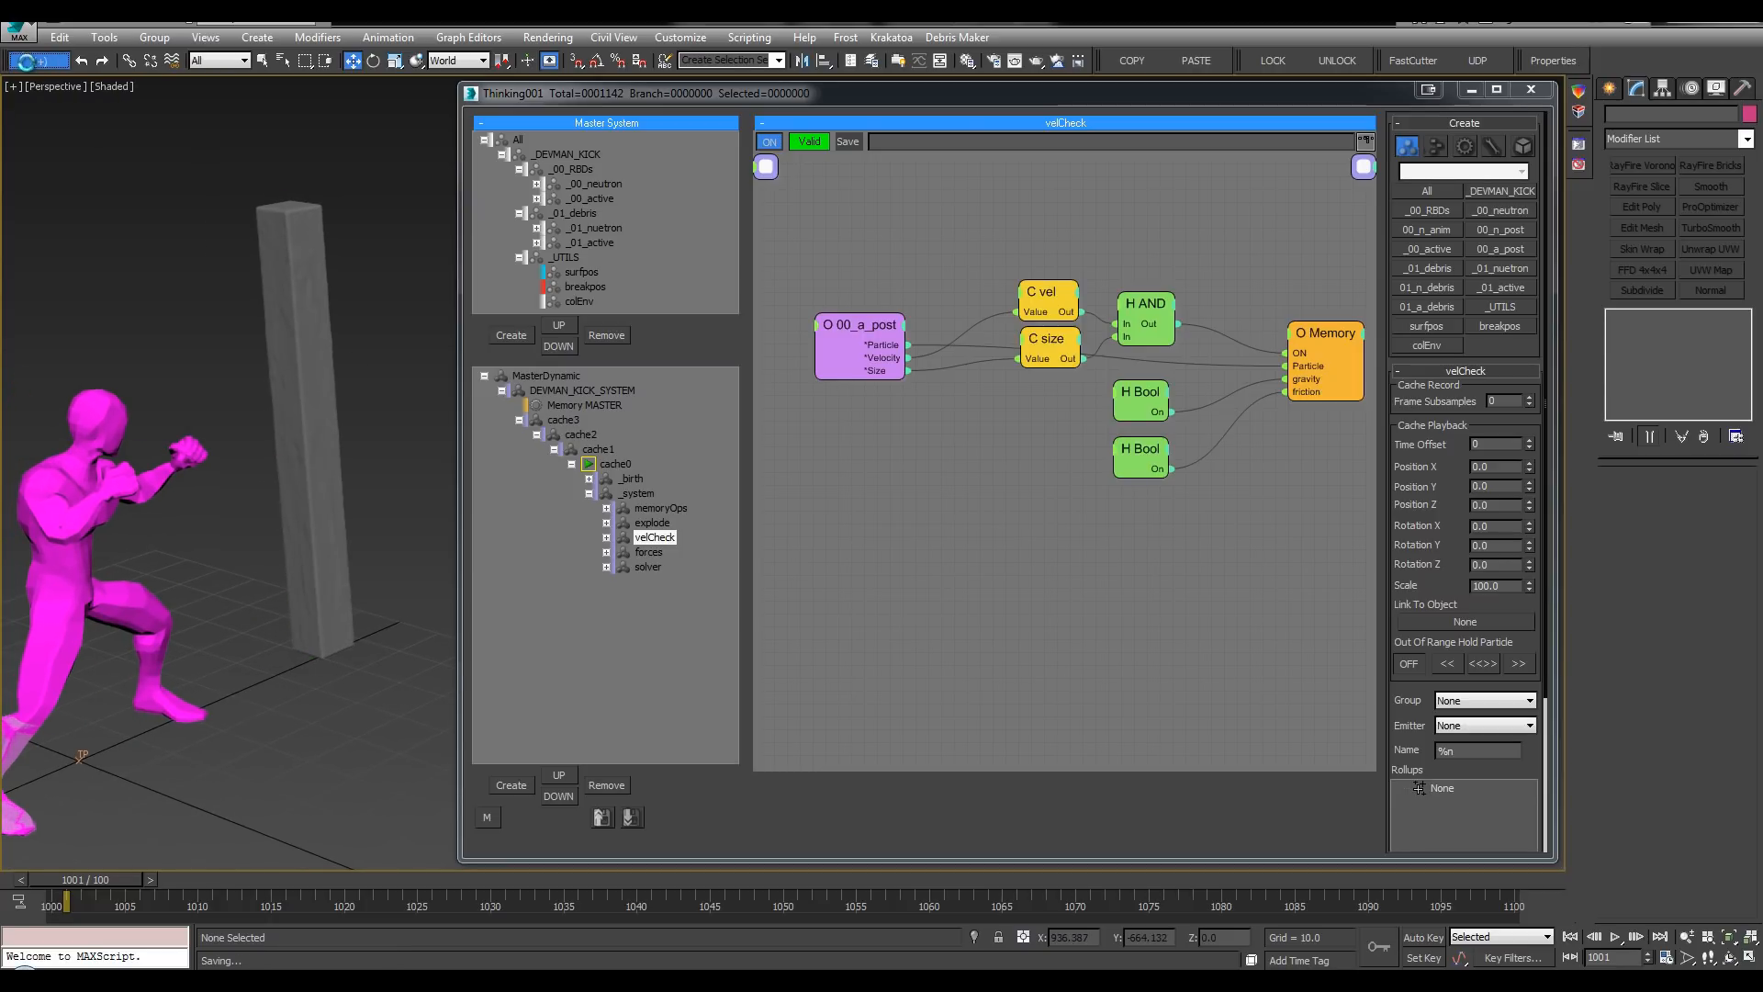
# Step: Set cache0's cache file to a new v0002 folder inside _record and record the cache
pyautogui.rightClick(590, 472)
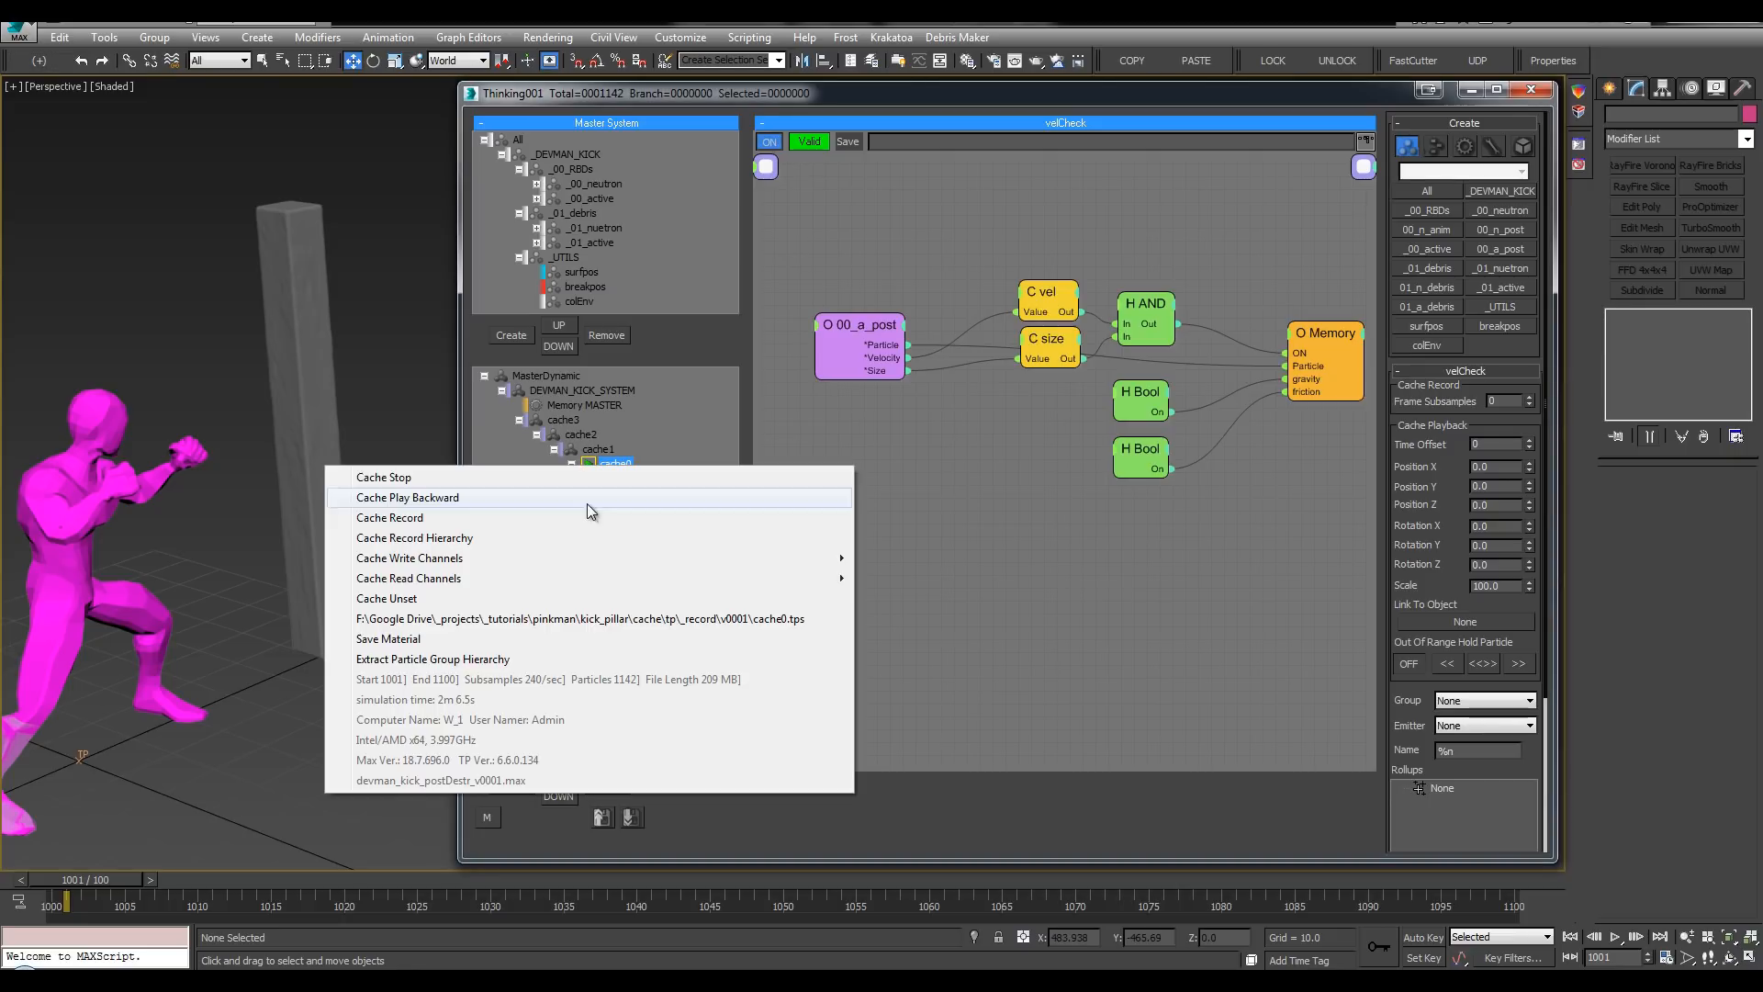
pyautogui.click(595, 630)
pyautogui.click(935, 149)
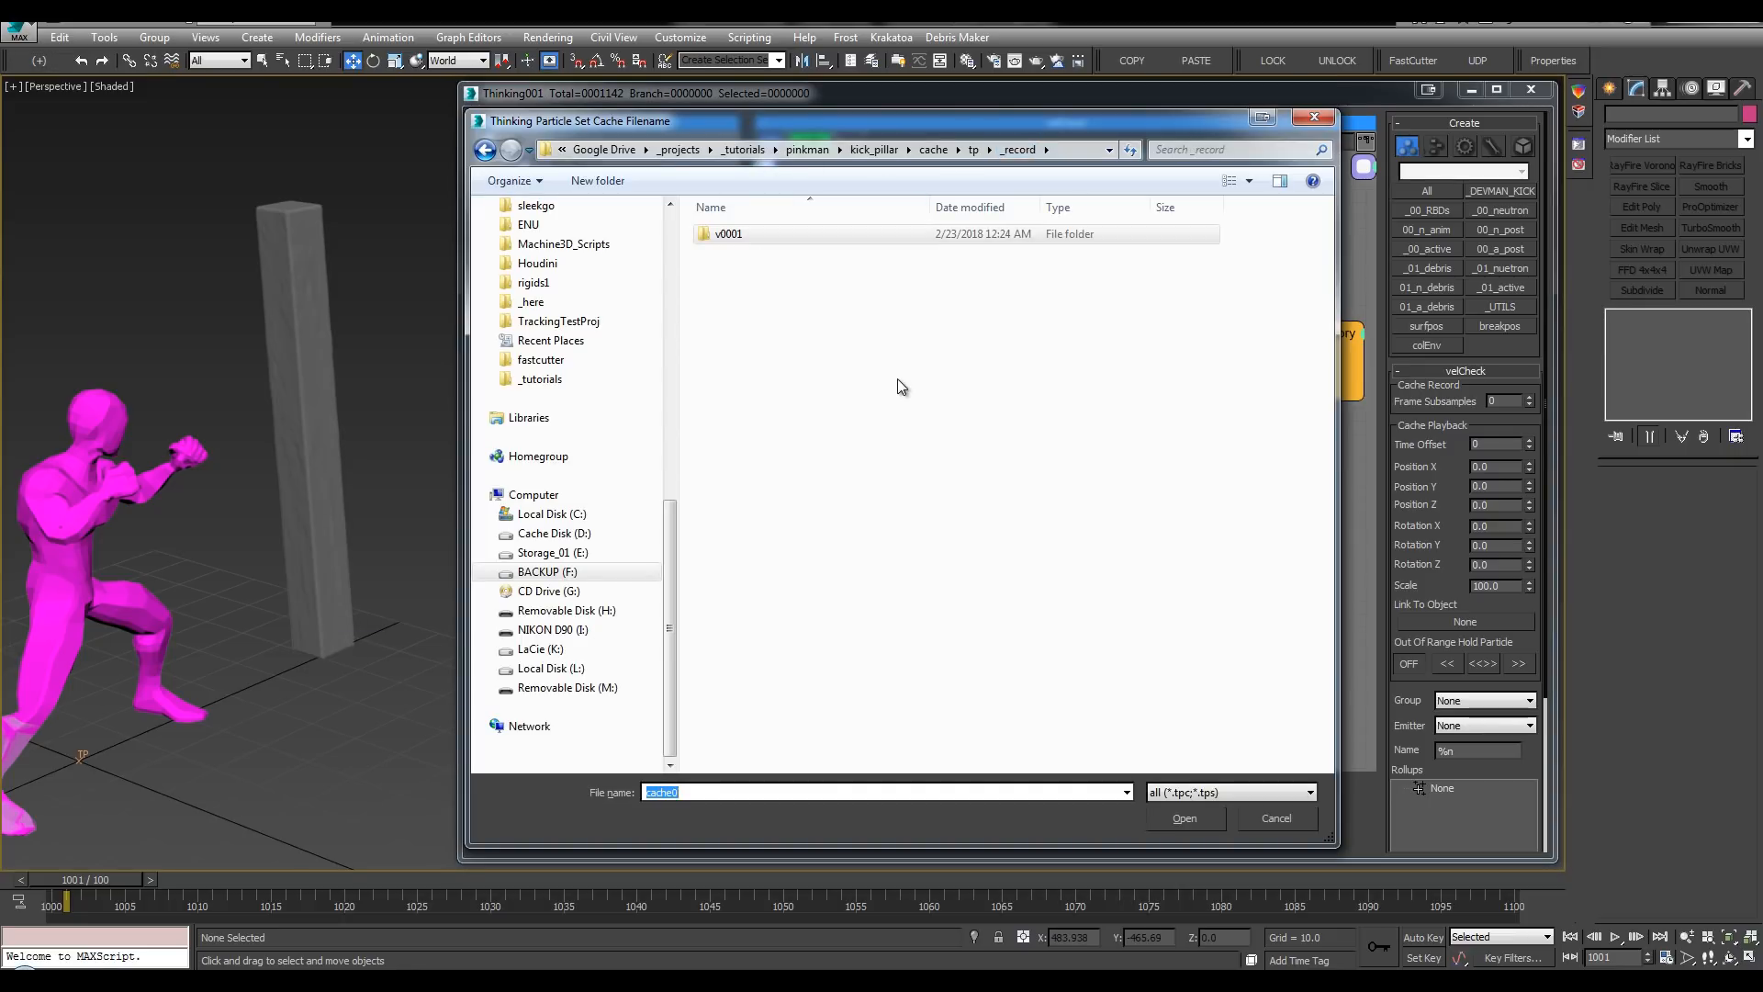
pyautogui.hotkey('ctrl', 'shift', 'n')
pyautogui.write('v0002')
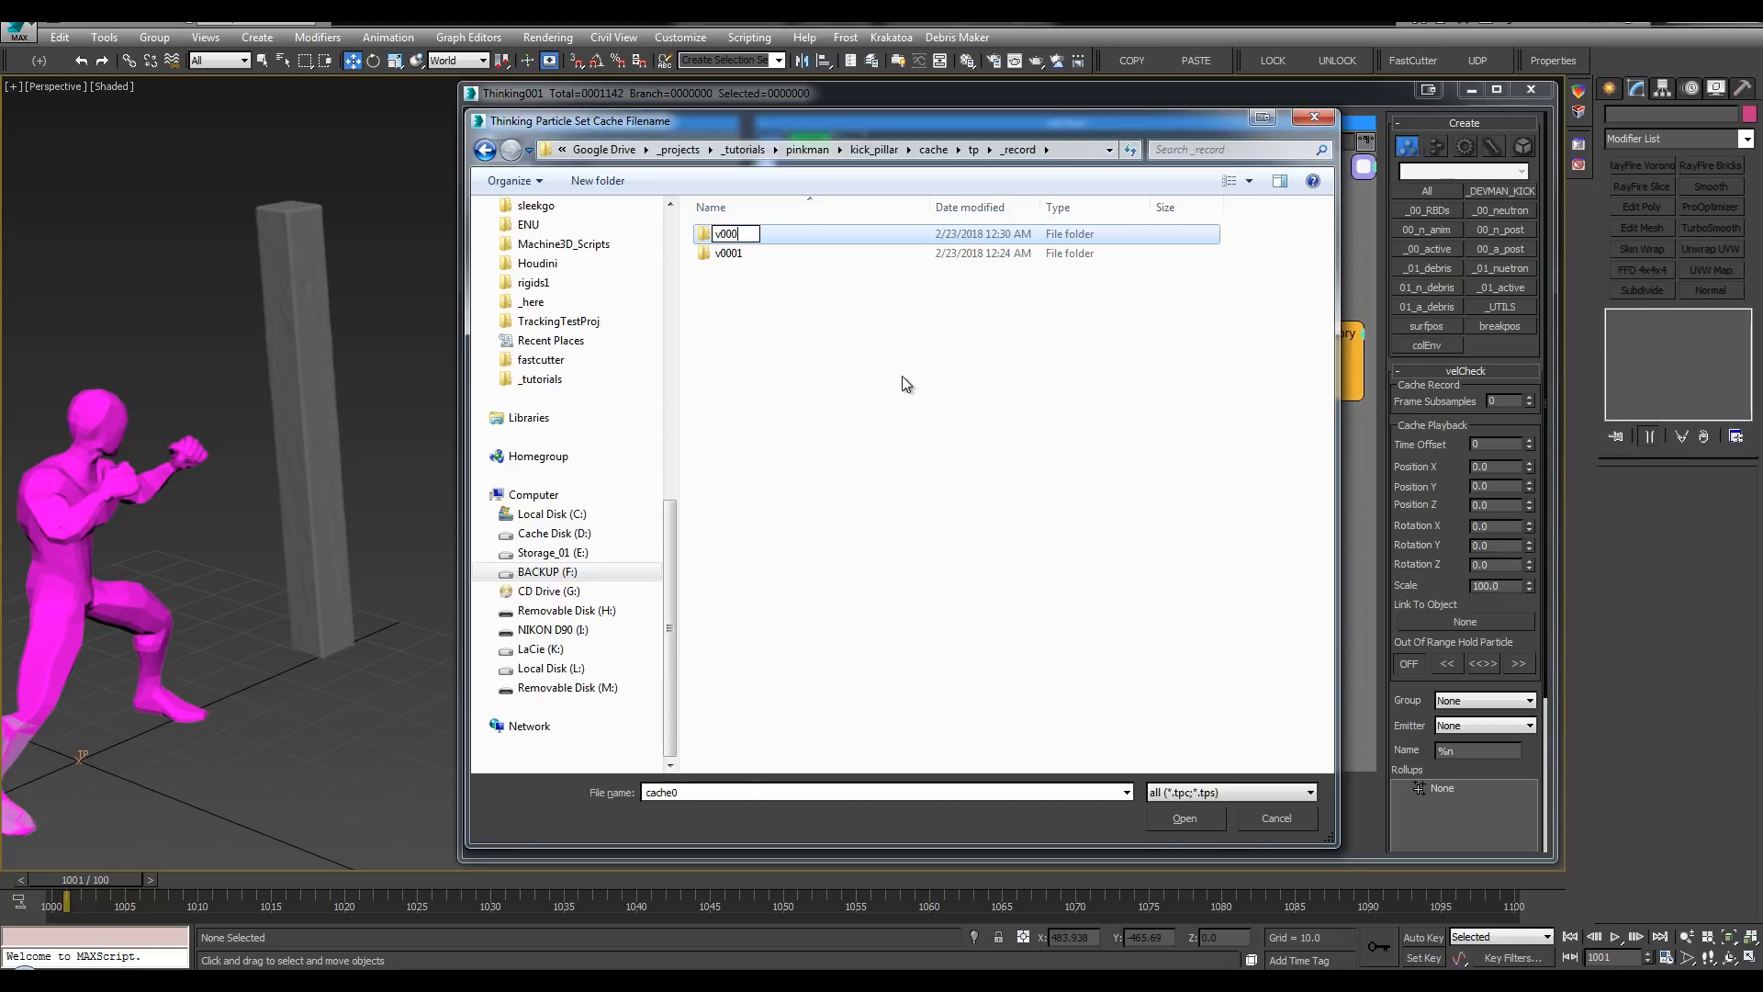
pyautogui.press('Return')
pyautogui.press('Return')
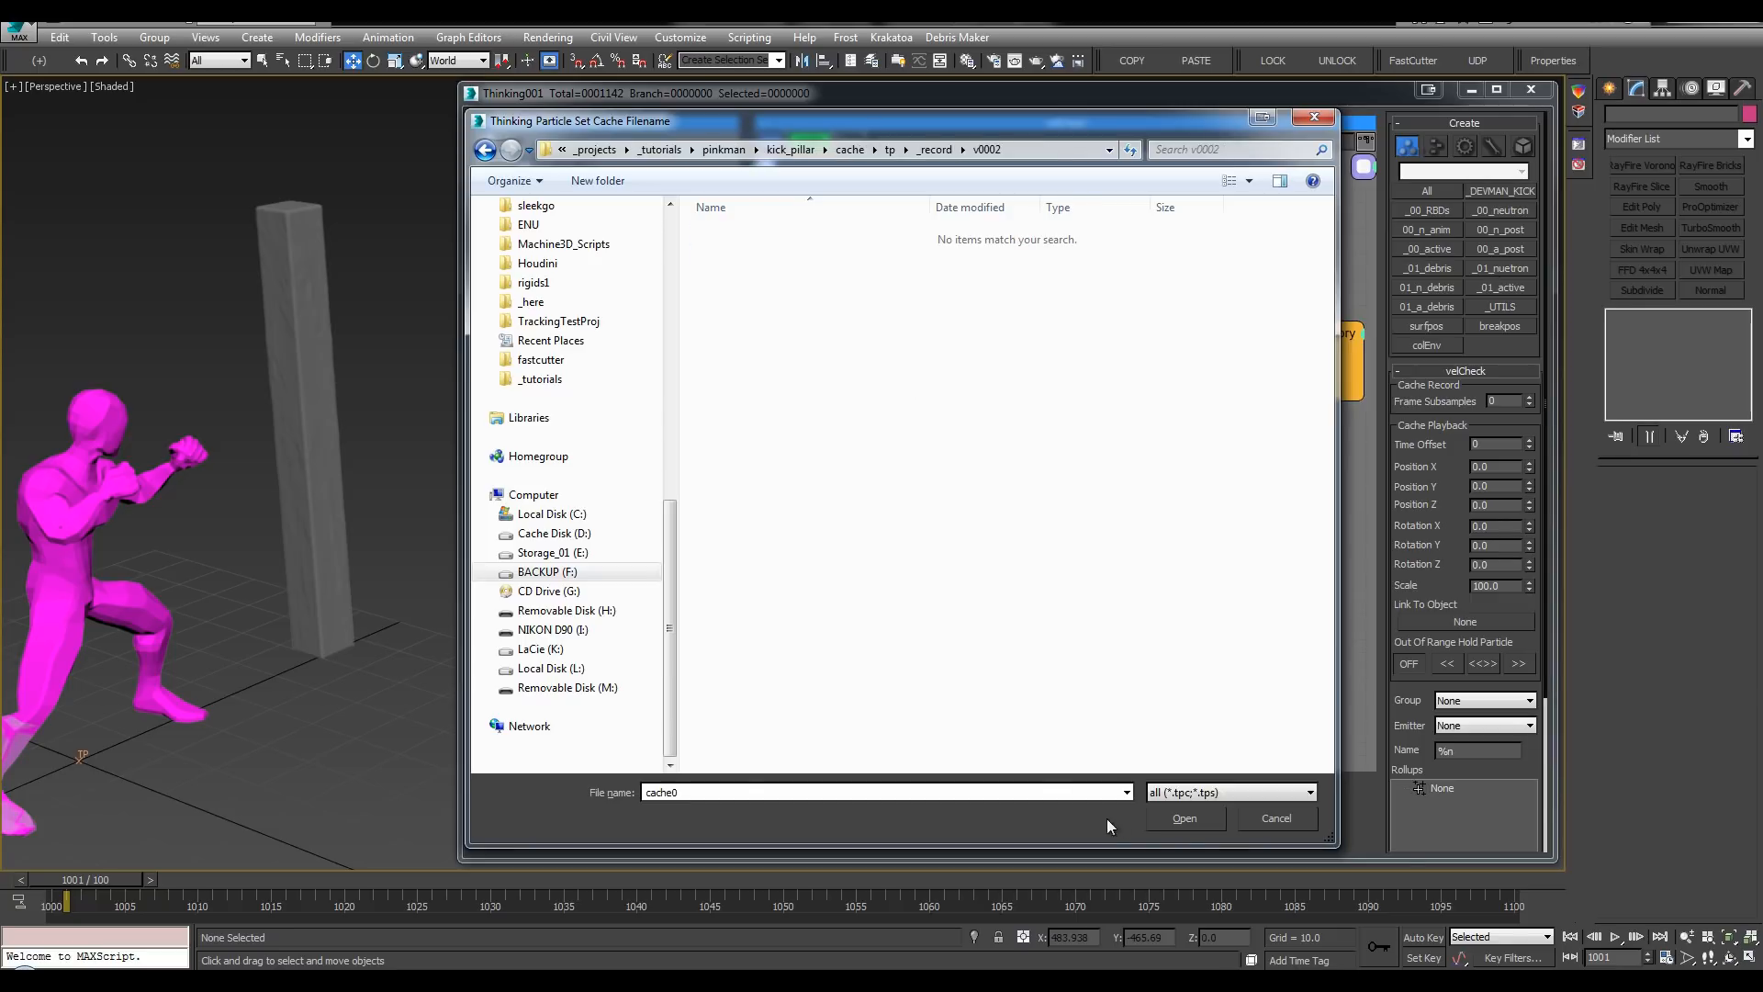
pyautogui.click(1188, 817)
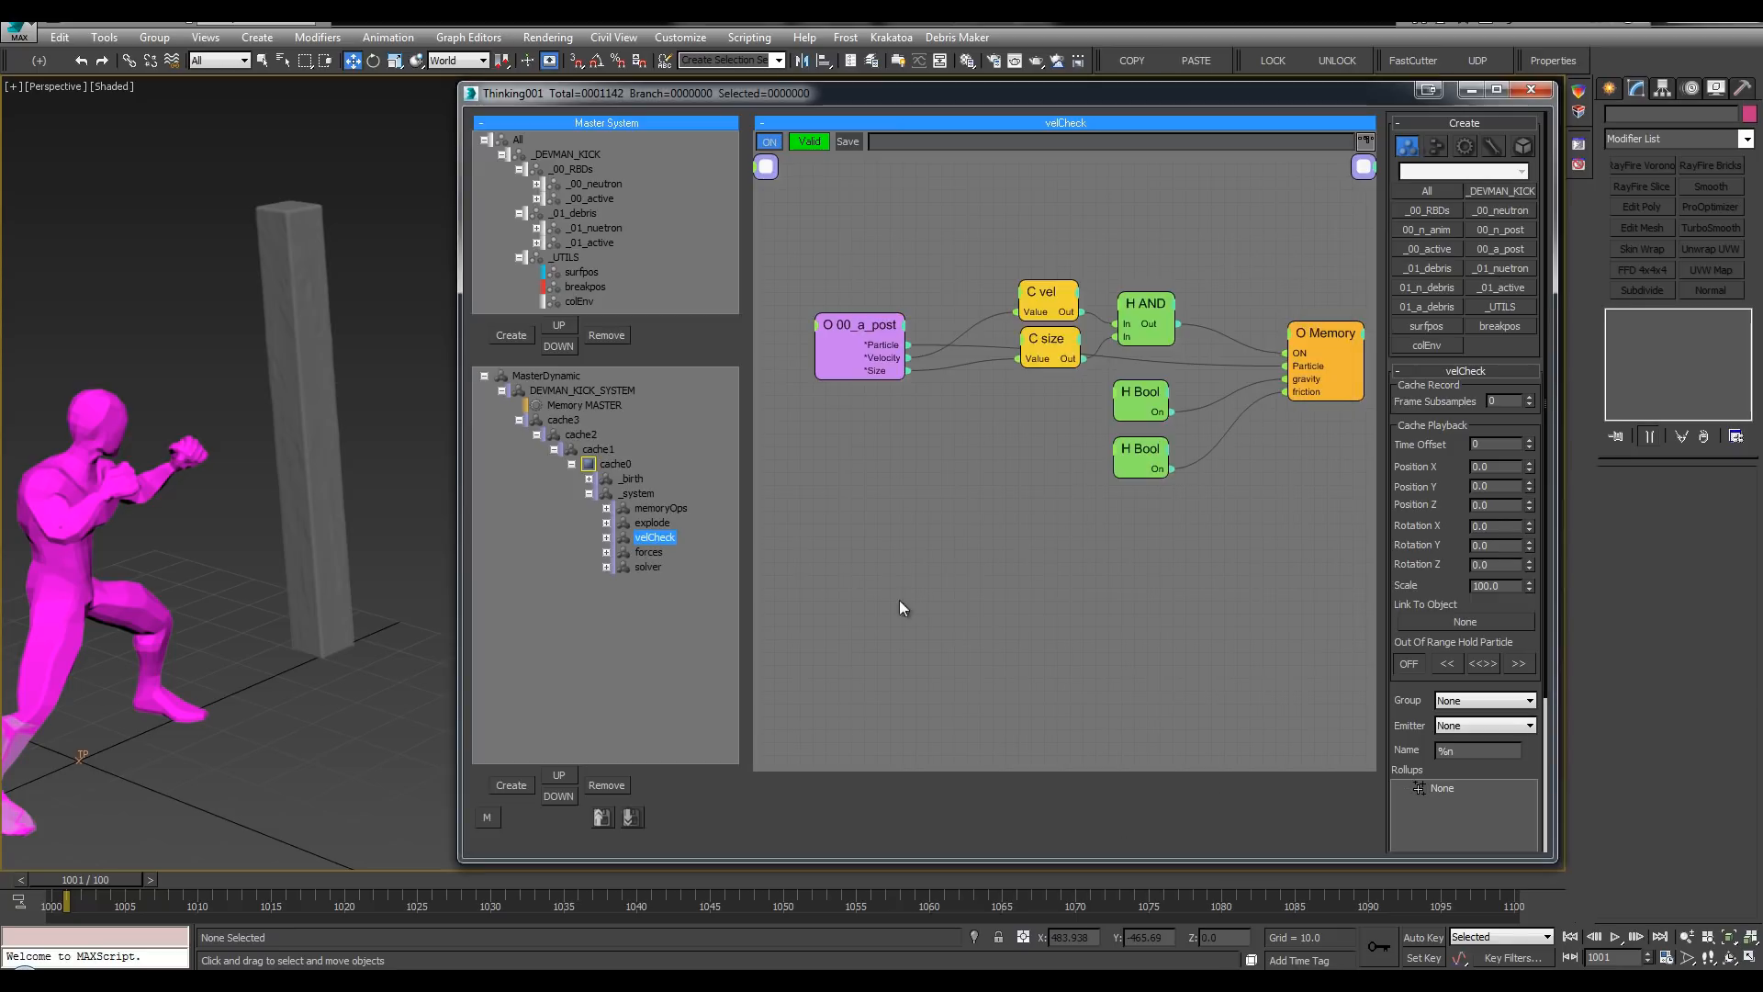
pyautogui.rightClick(607, 464)
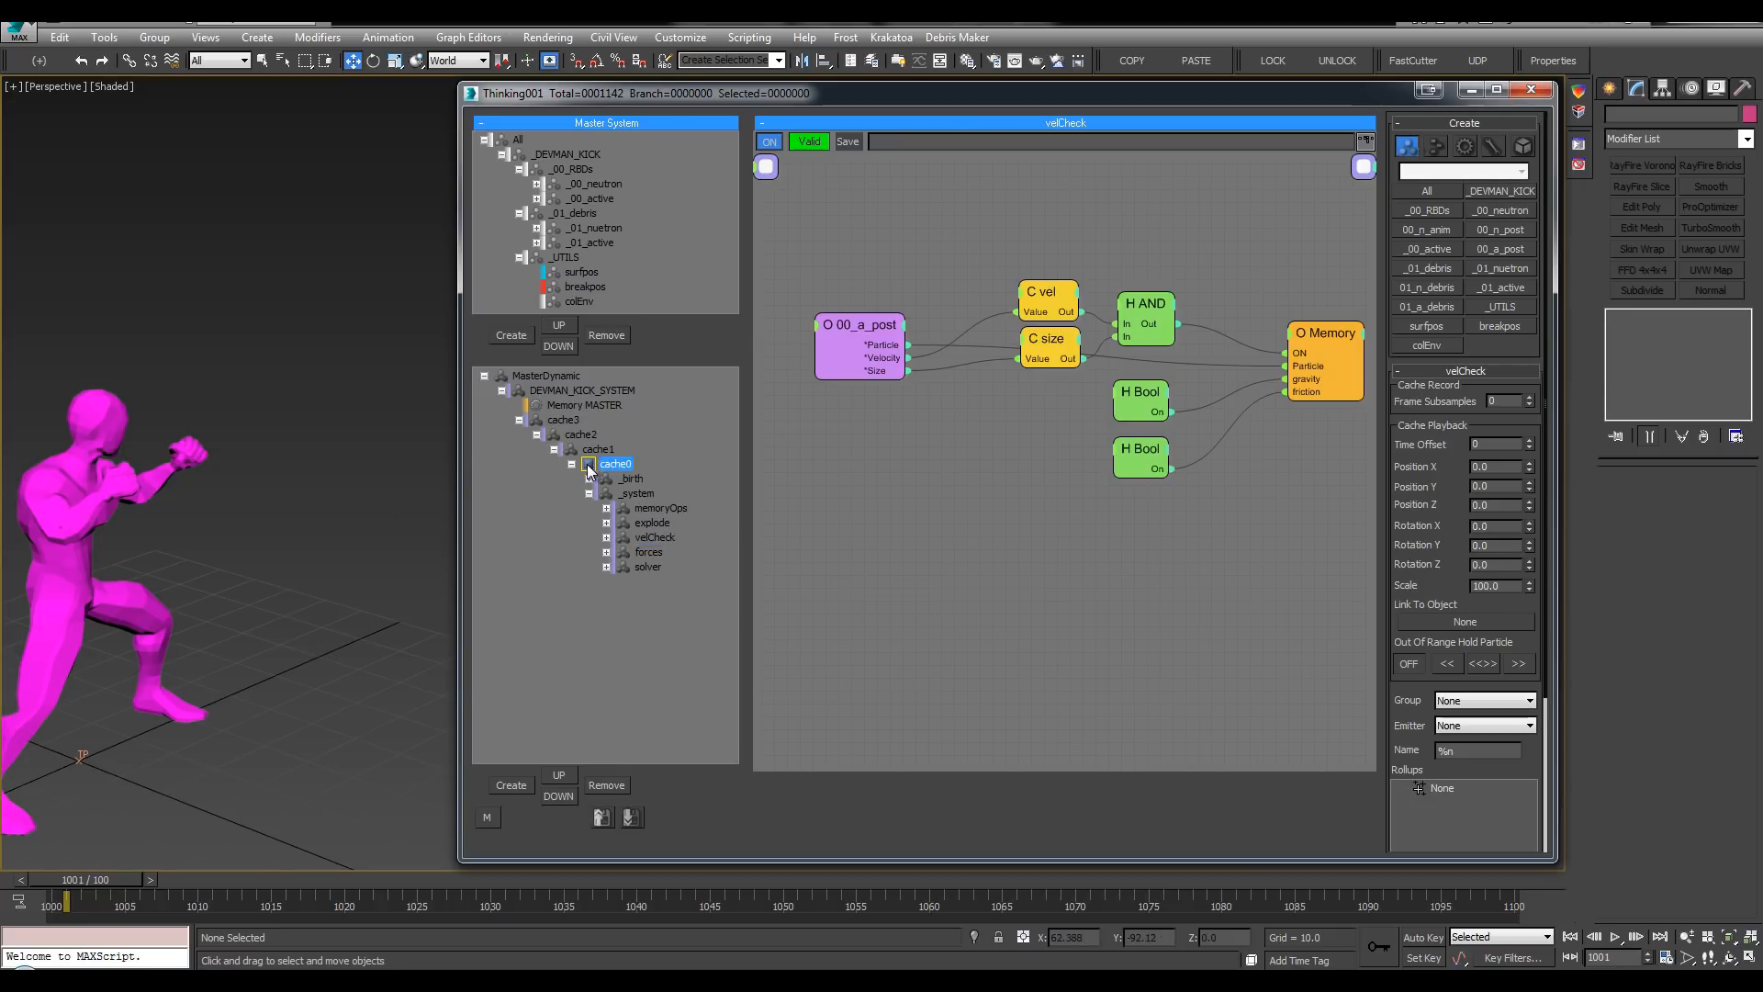
pyautogui.click(578, 515)
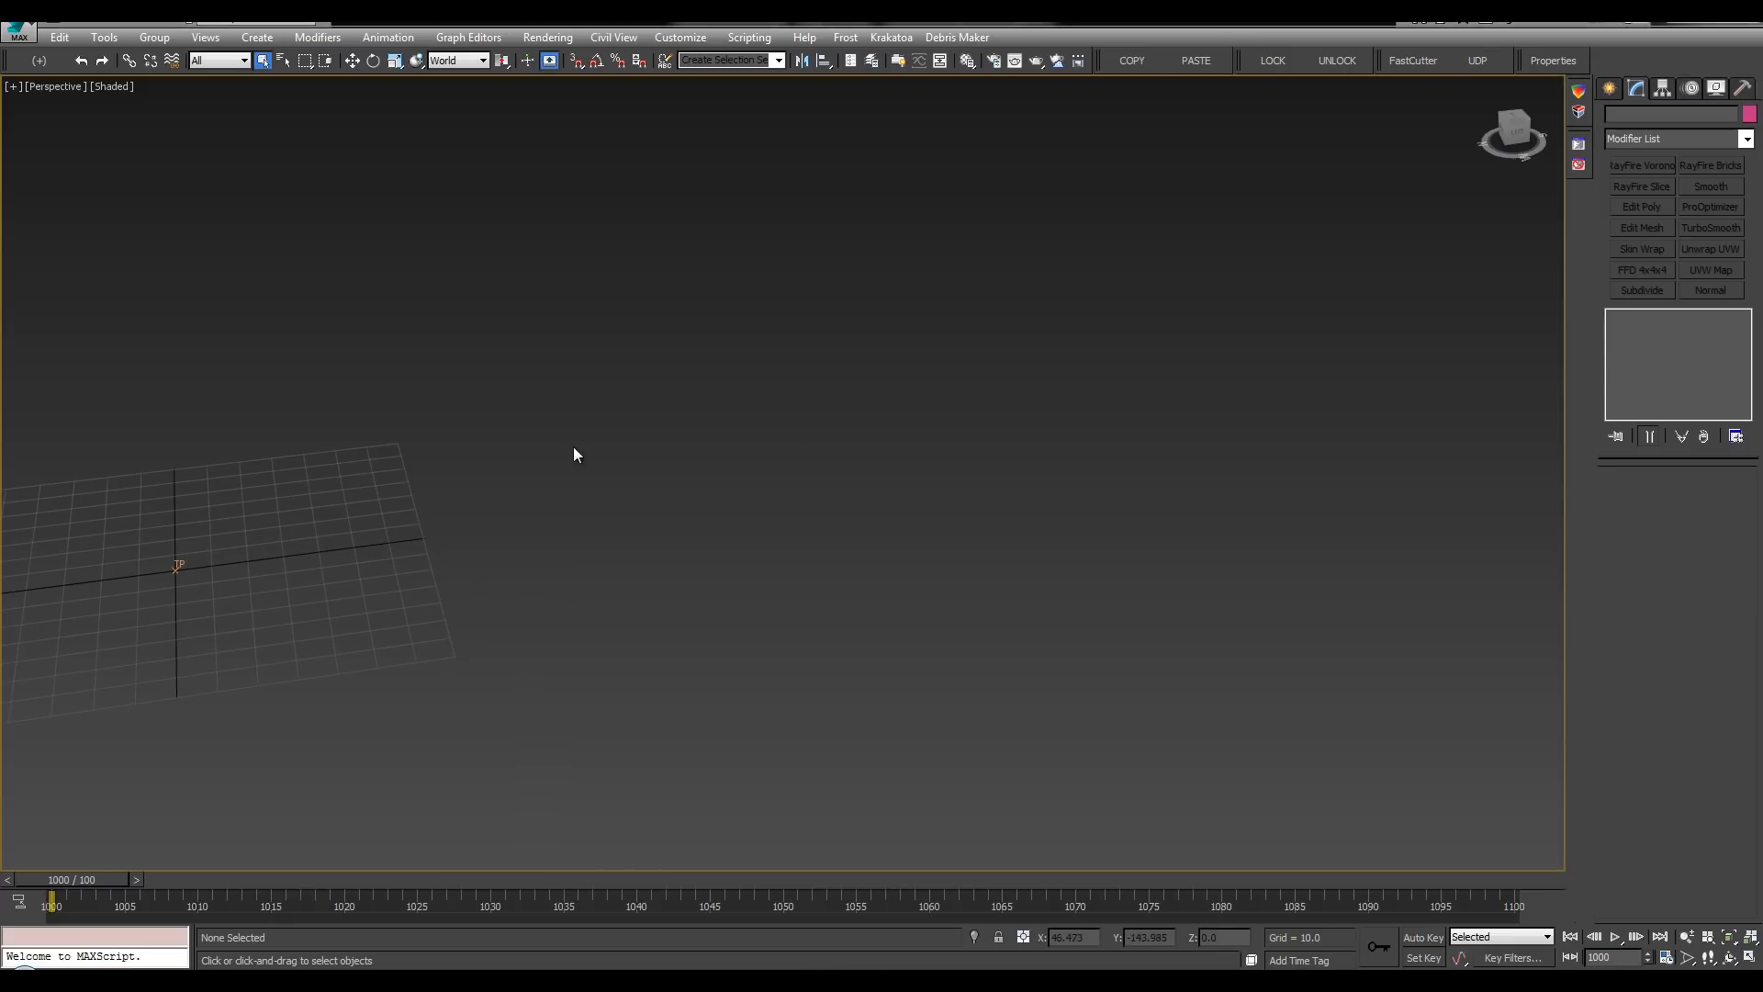
# Step: Play back and scrub the recorded simulation, examine the pillar from behind around the kick, and return to the first frame
pyautogui.press('/')
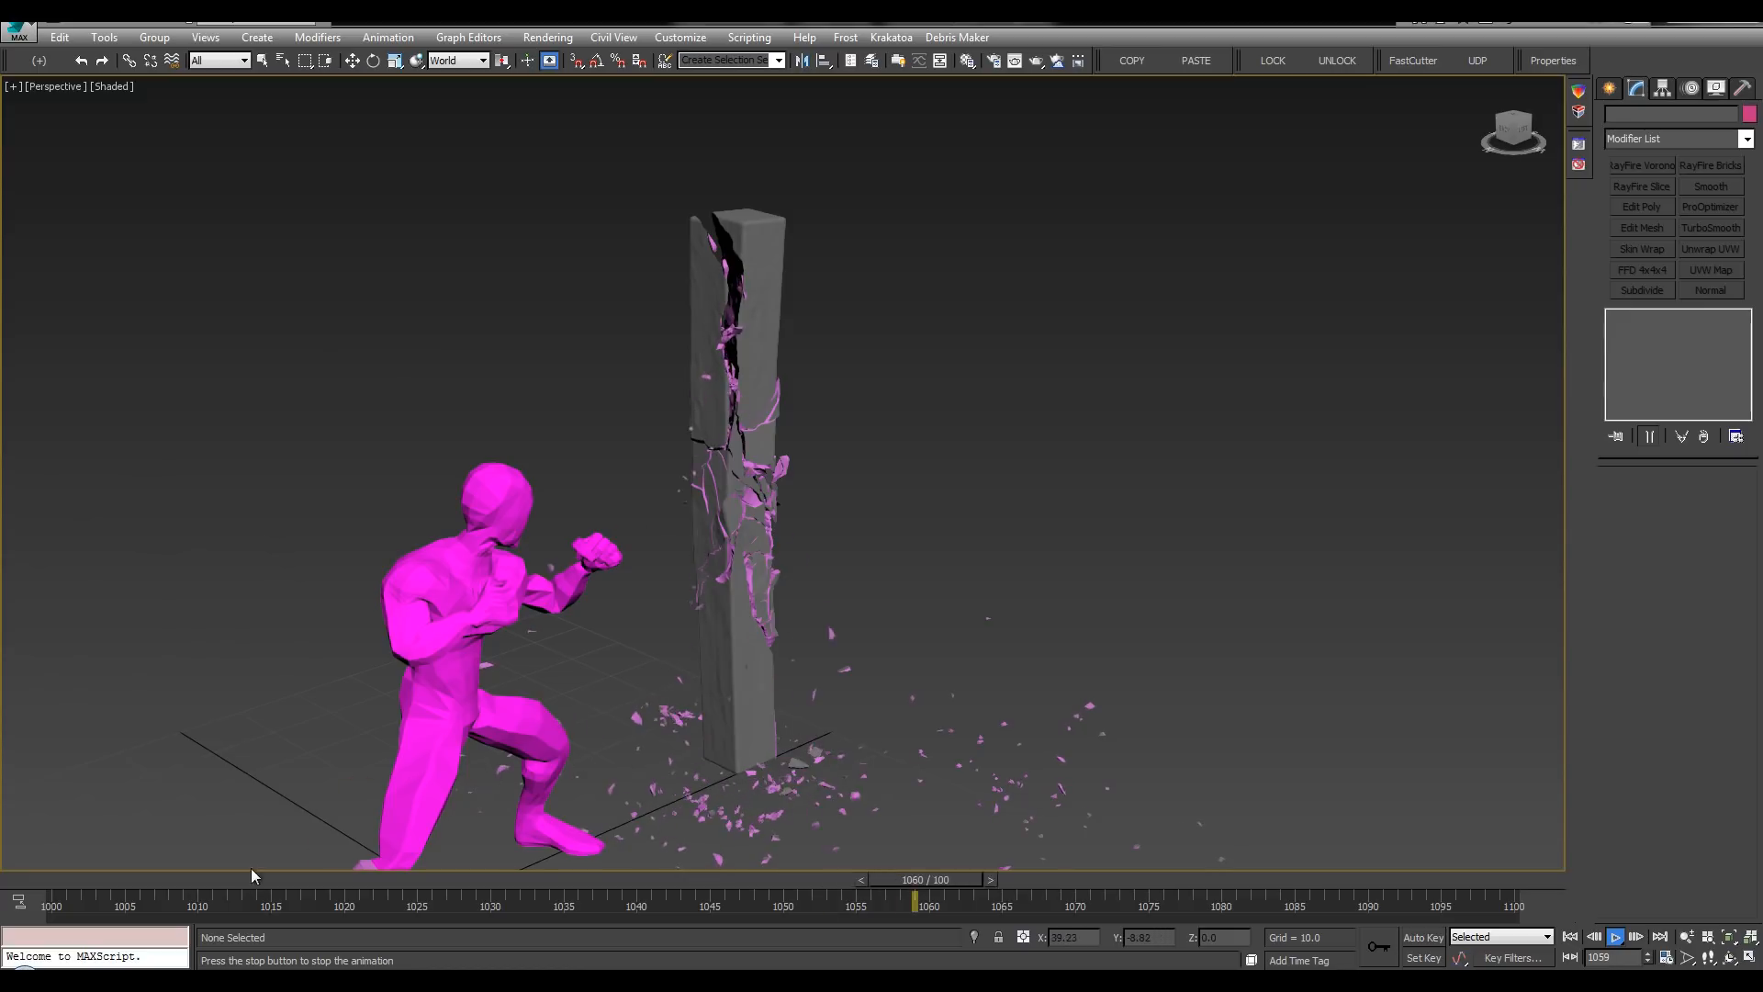
pyautogui.moveTo(251, 879); pyautogui.dragTo(356, 864)
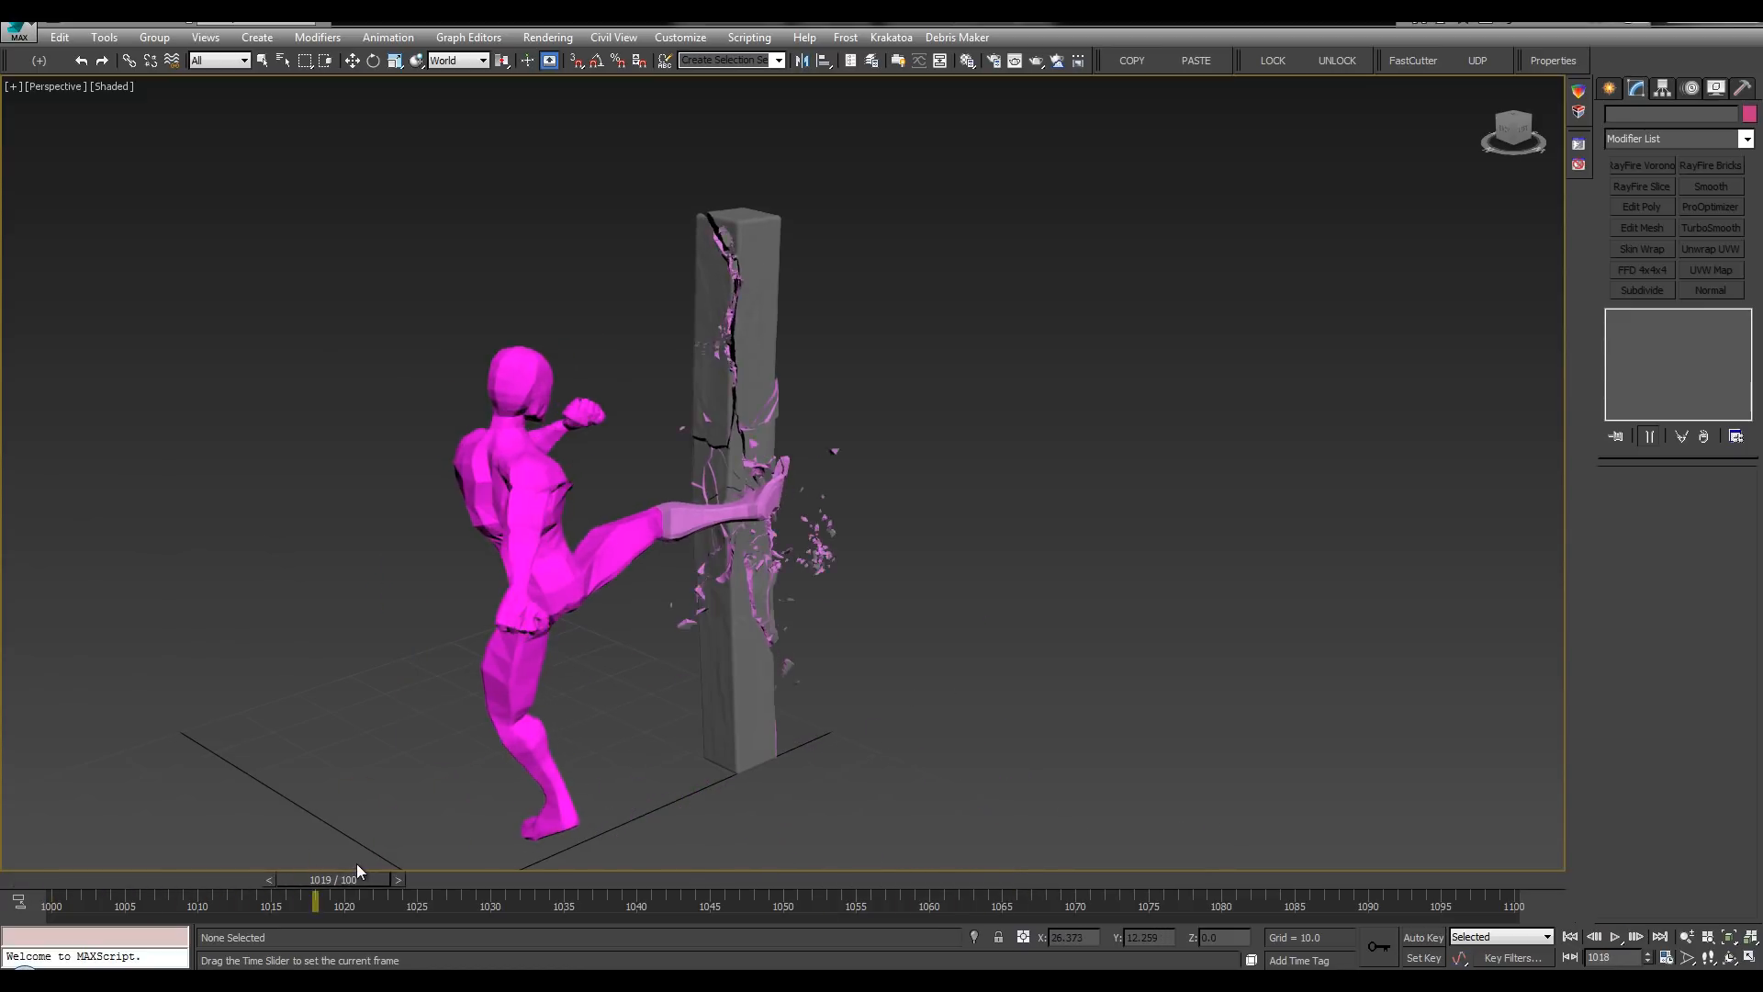
pyautogui.keyDown('alt'); pyautogui.moveTo(955, 413); pyautogui.dragTo(602, 463, button='middle'); pyautogui.keyUp('alt')
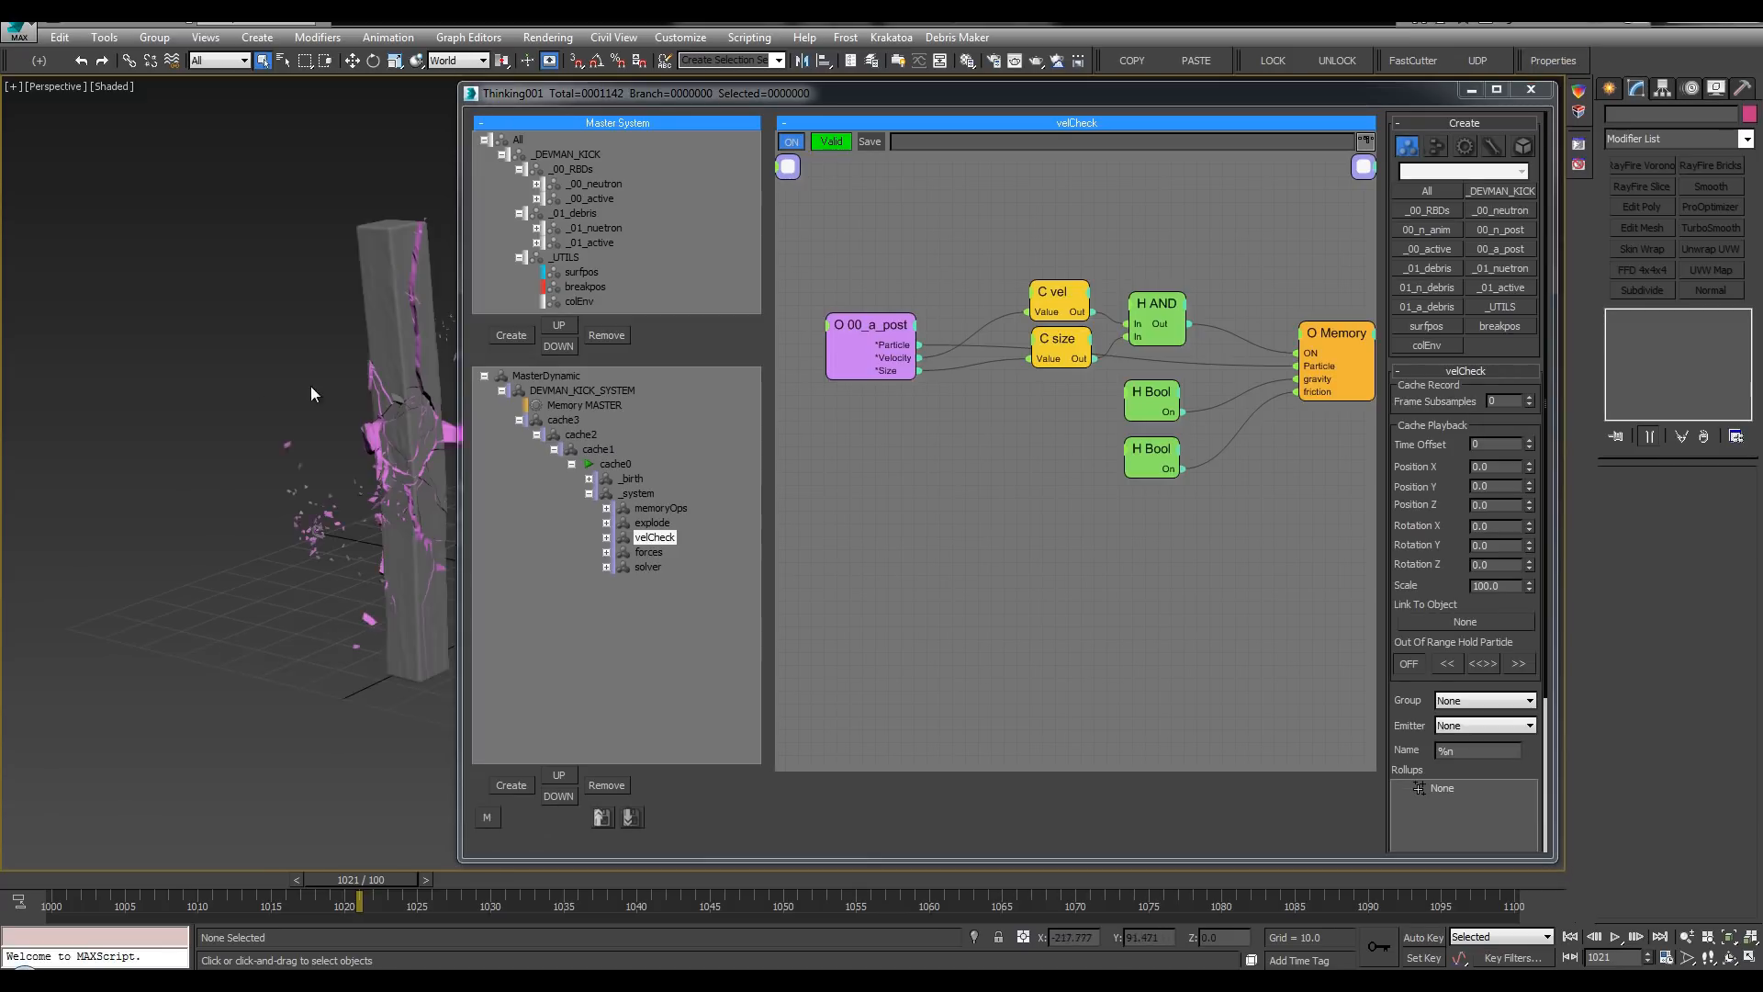
pyautogui.moveTo(311, 386); pyautogui.dragTo(213, 388, button='middle')
pyautogui.press('Home')
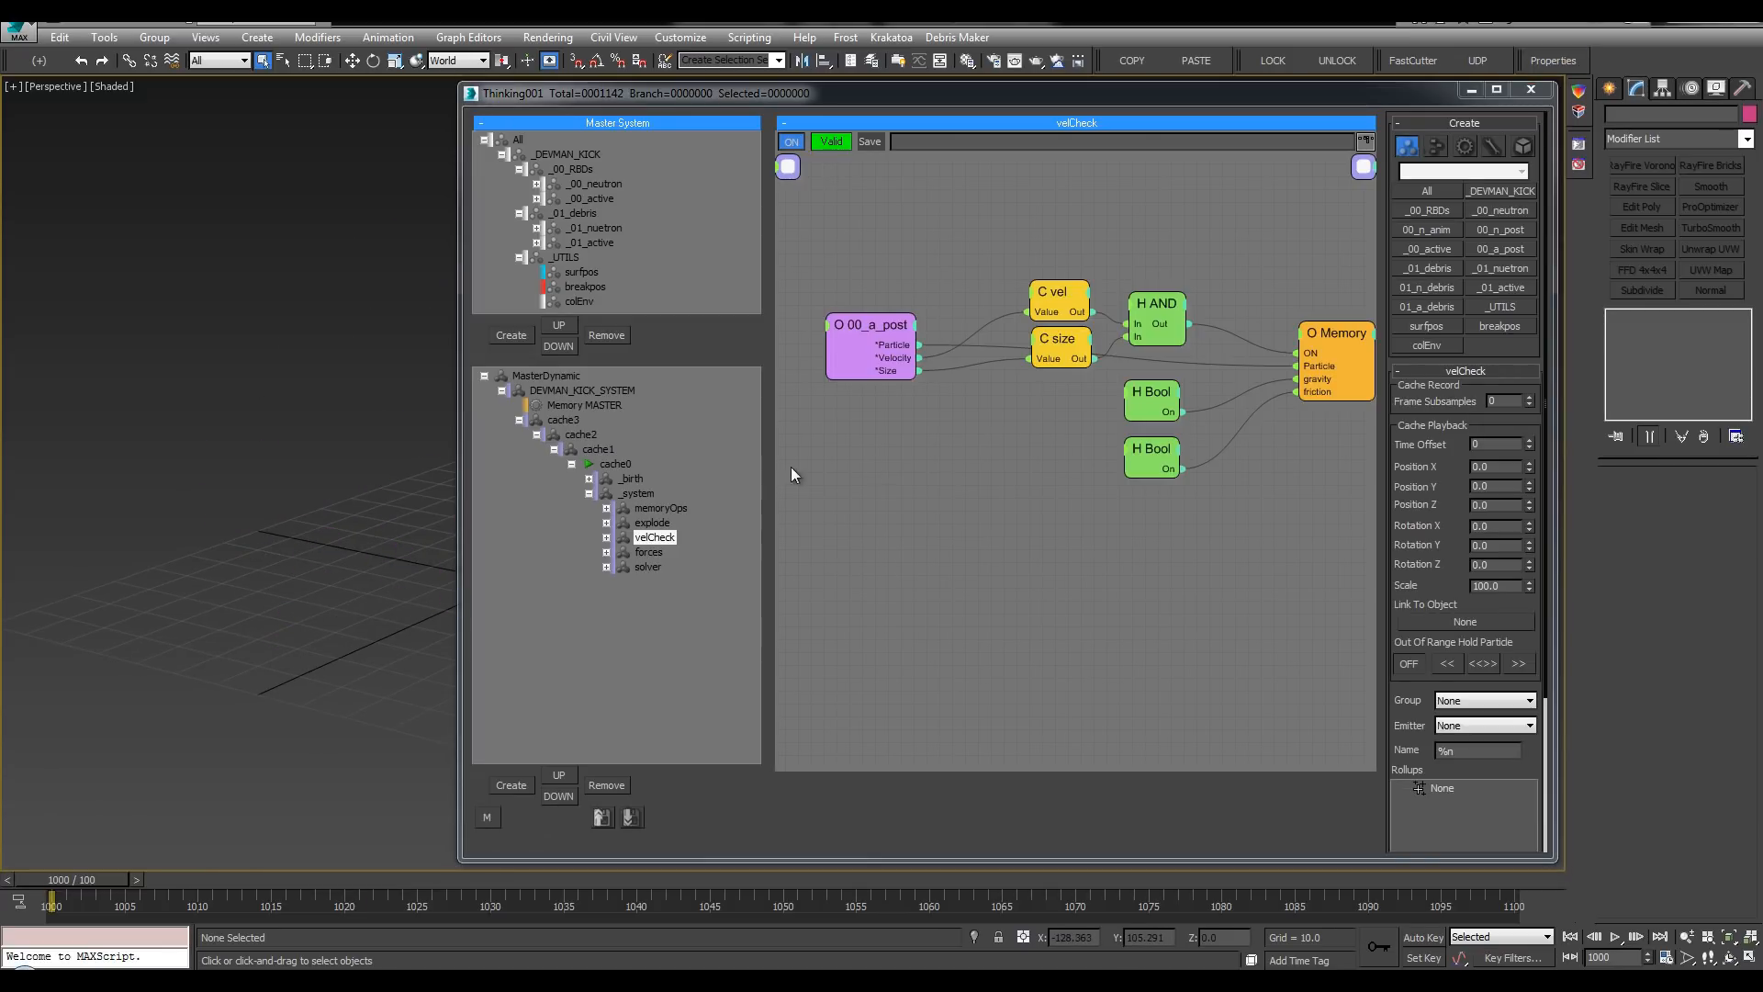
# Step: In the forces set, set the Friction operator's Friction and Rot. Friction both to 10000
pyautogui.doubleClick(640, 552)
pyautogui.click(1212, 445)
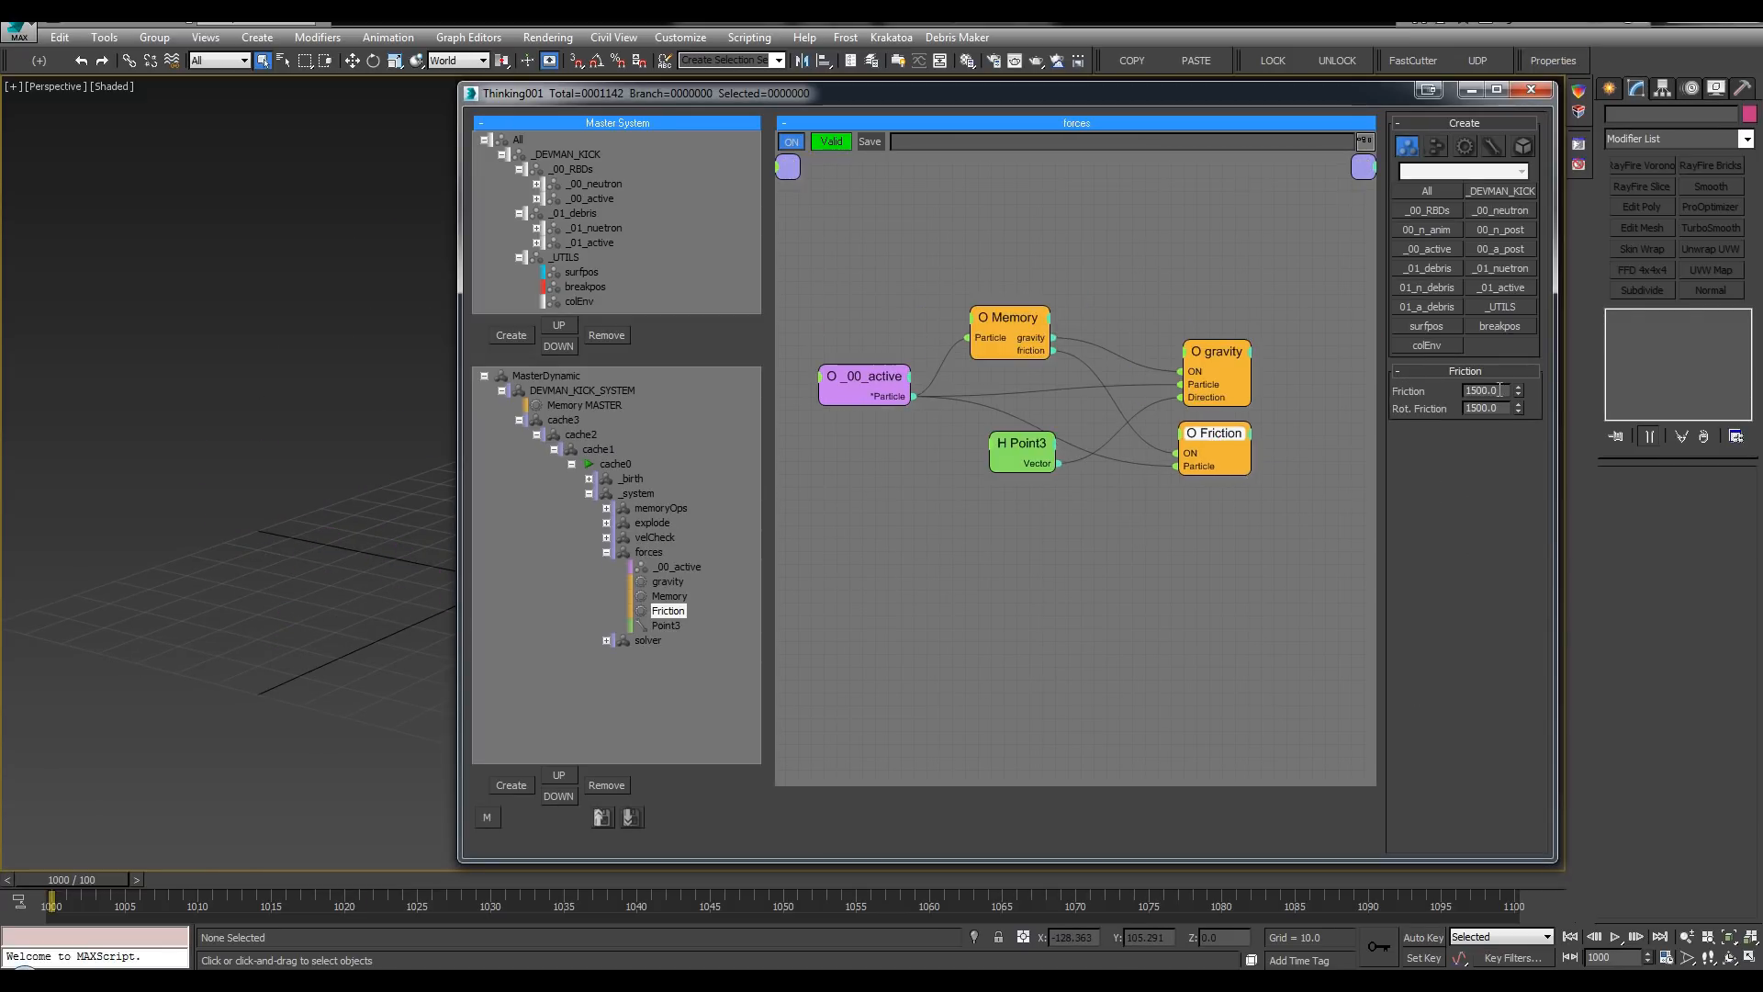
pyautogui.write('10000')
pyautogui.press('Tab')
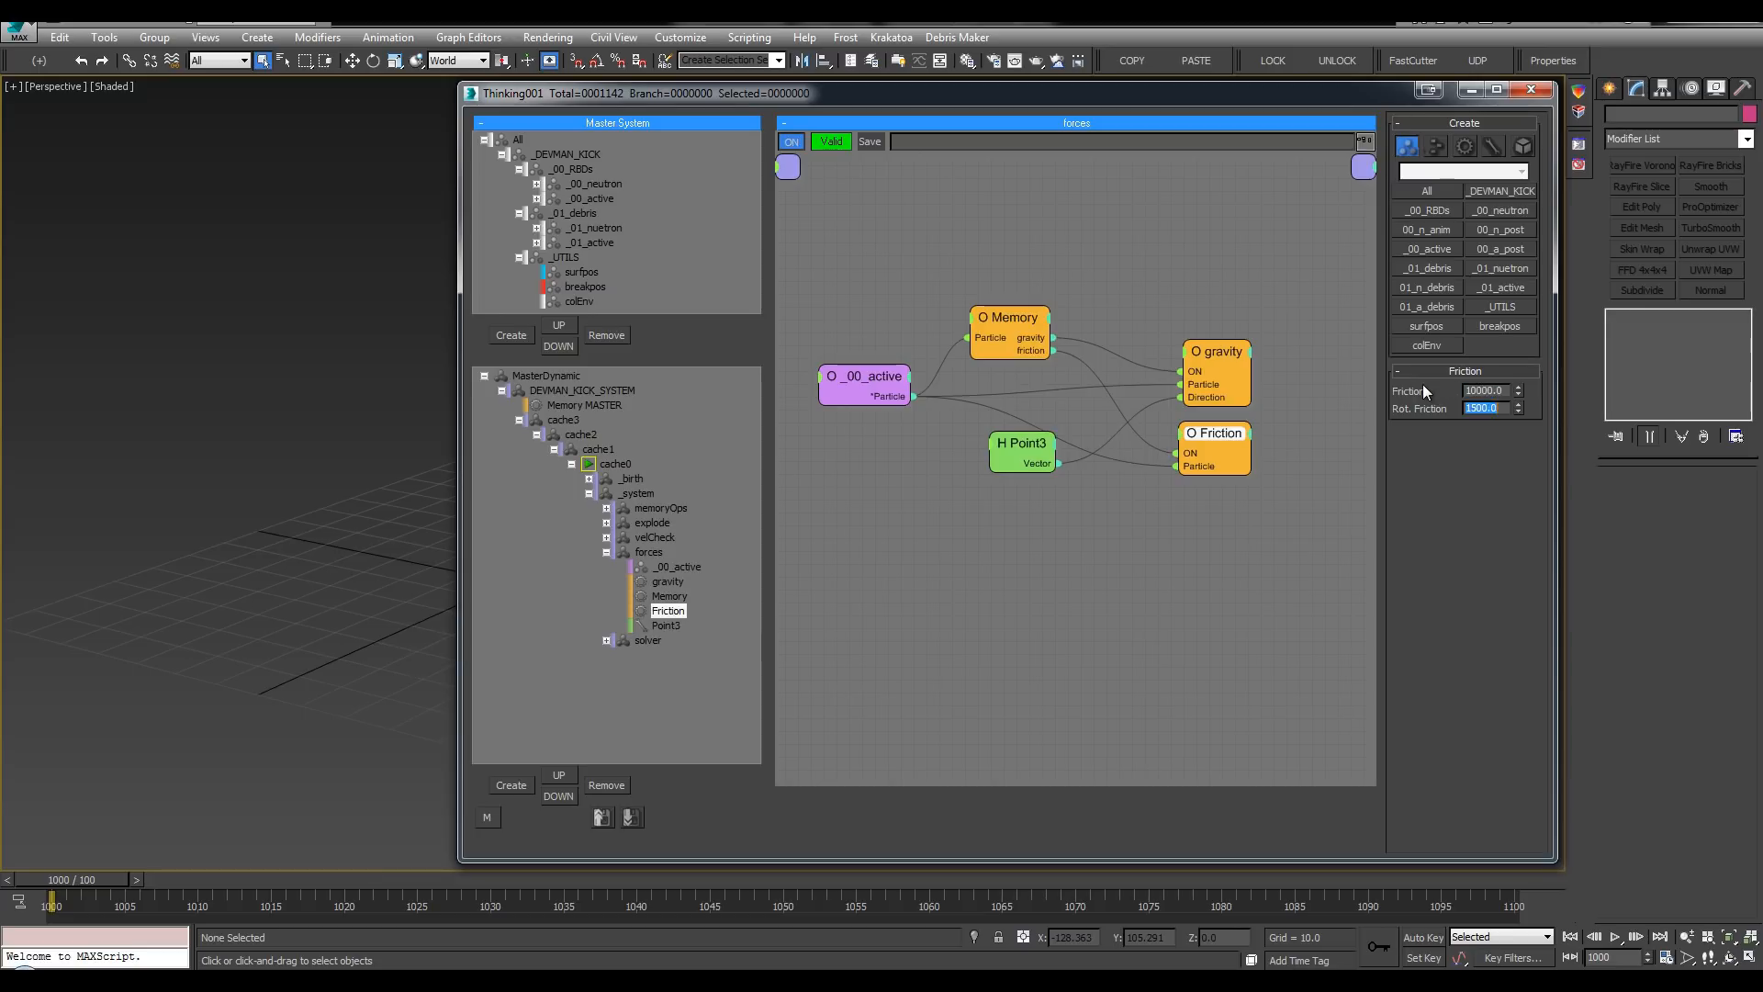
pyautogui.write('10000')
pyautogui.press('Return')
pyautogui.click(1270, 237)
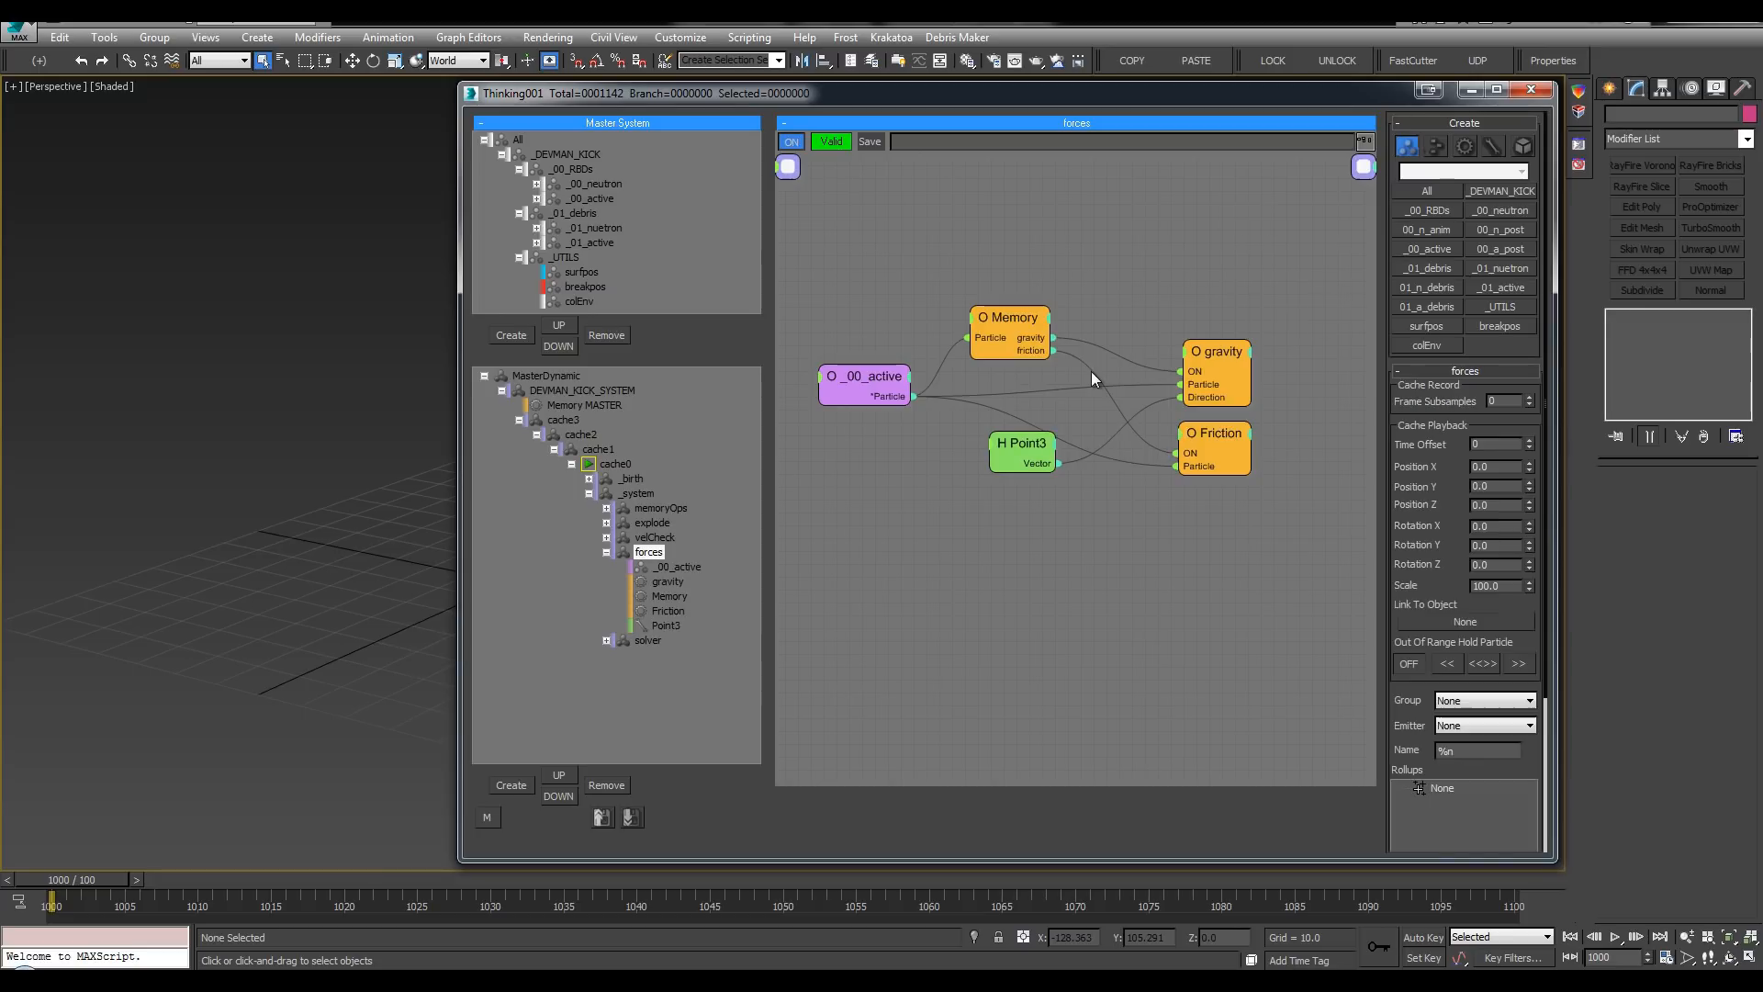
pyautogui.click(606, 552)
# Step: Check the size threshold and the EggTimer settings in the explode set
pyautogui.doubleClick(652, 522)
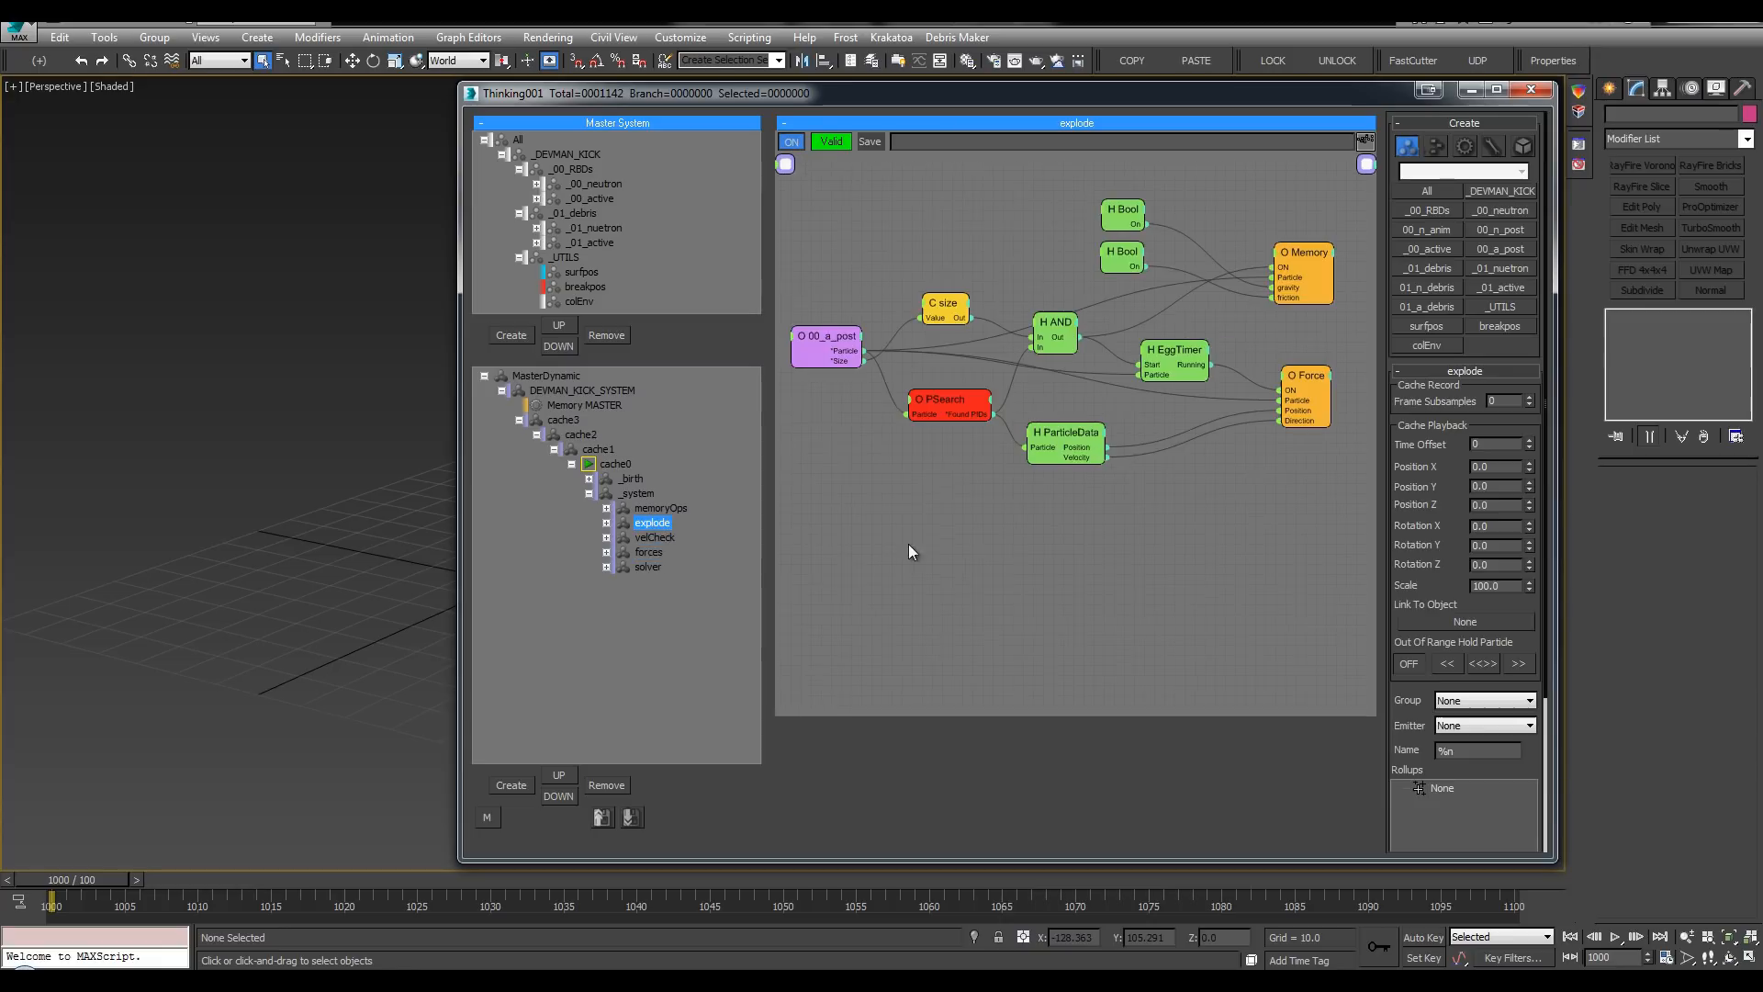
pyautogui.click(939, 303)
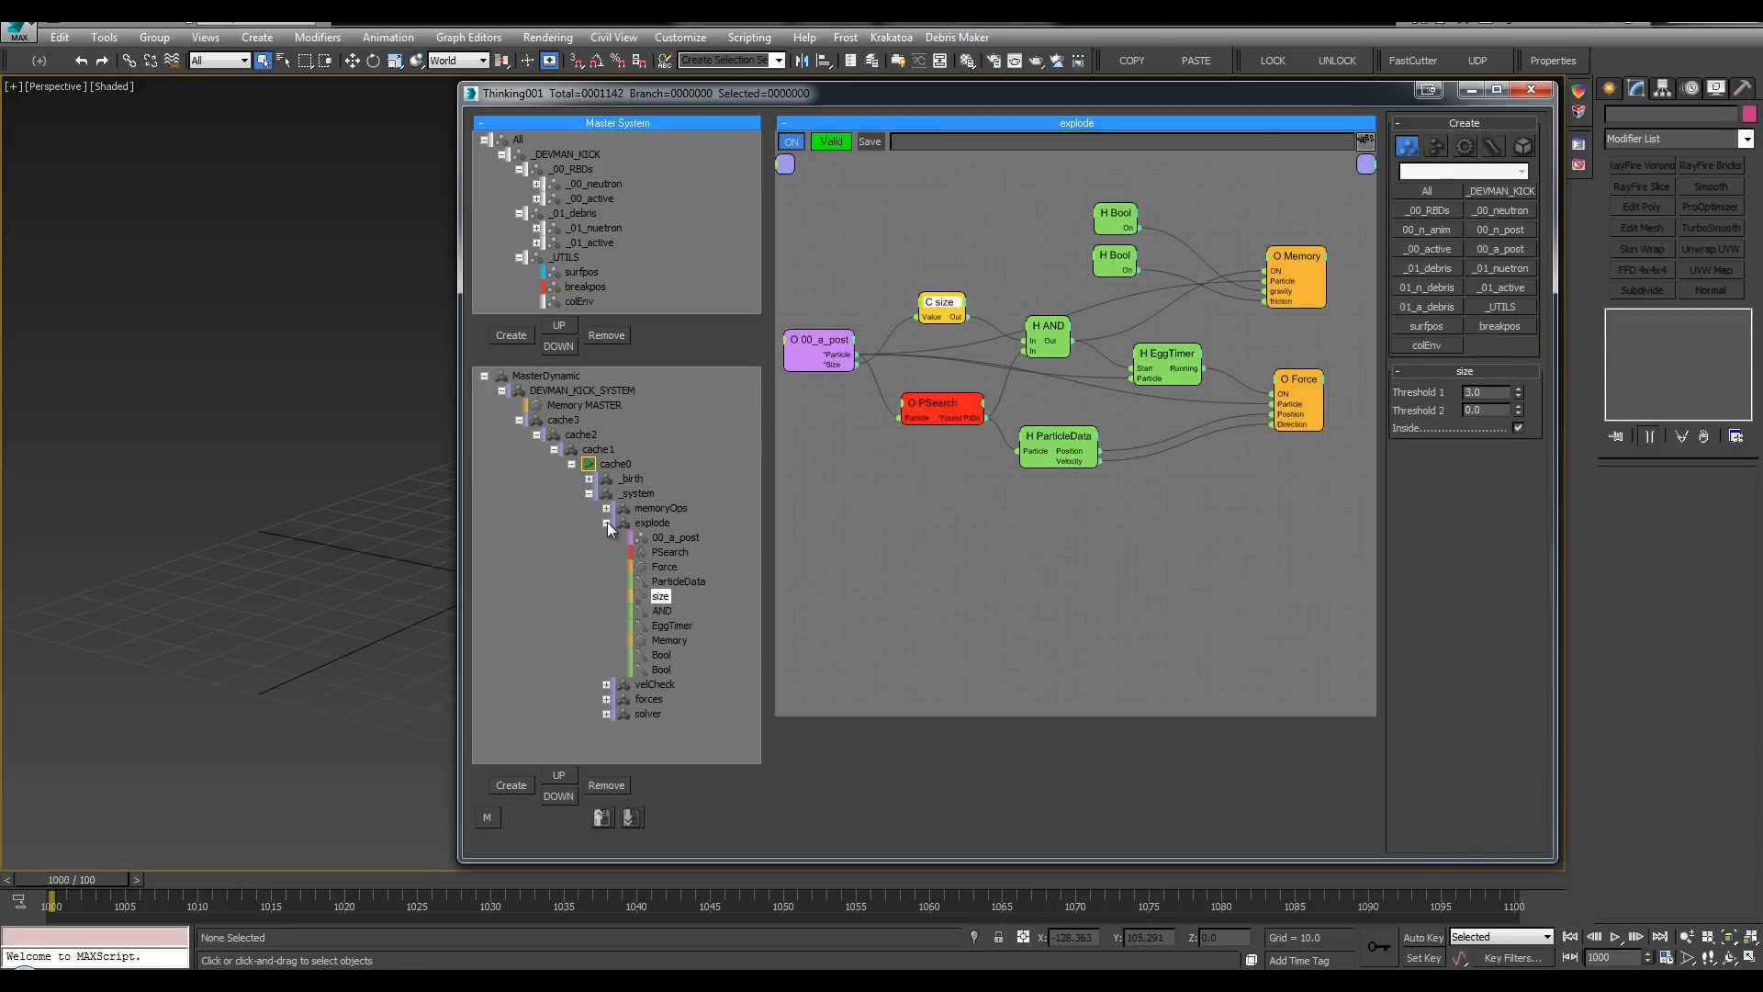
pyautogui.moveTo(1171, 367); pyautogui.dragTo(1162, 371)
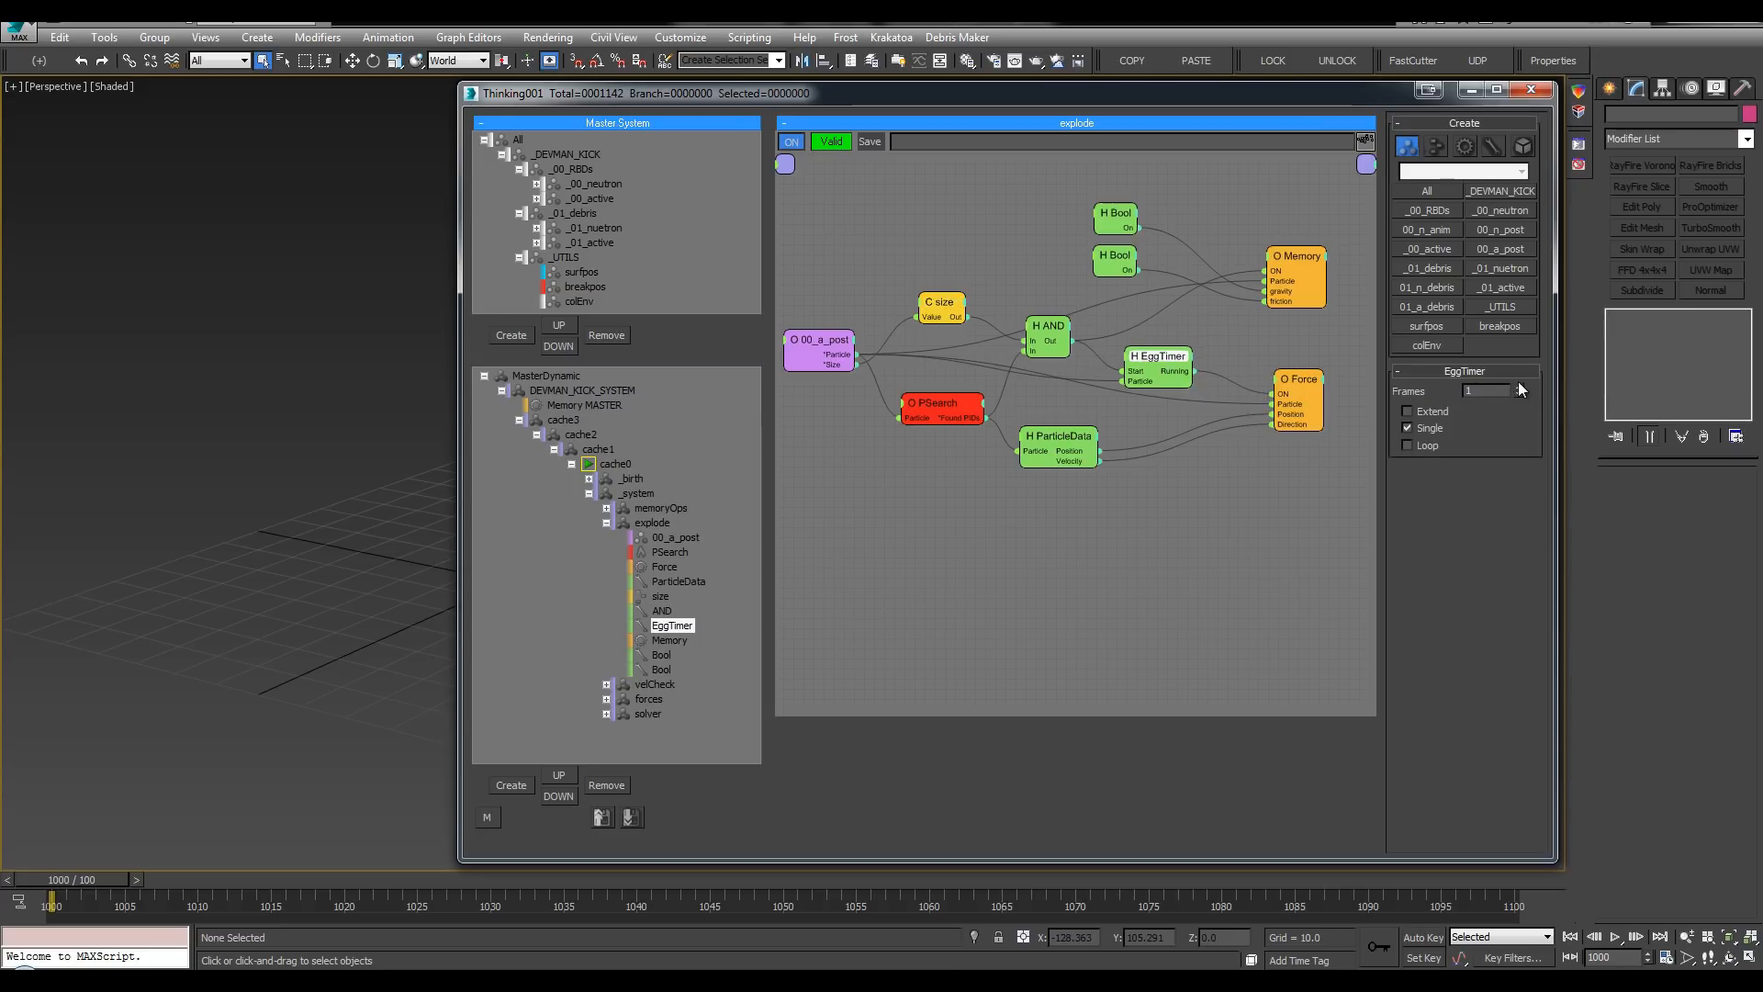
pyautogui.click(606, 522)
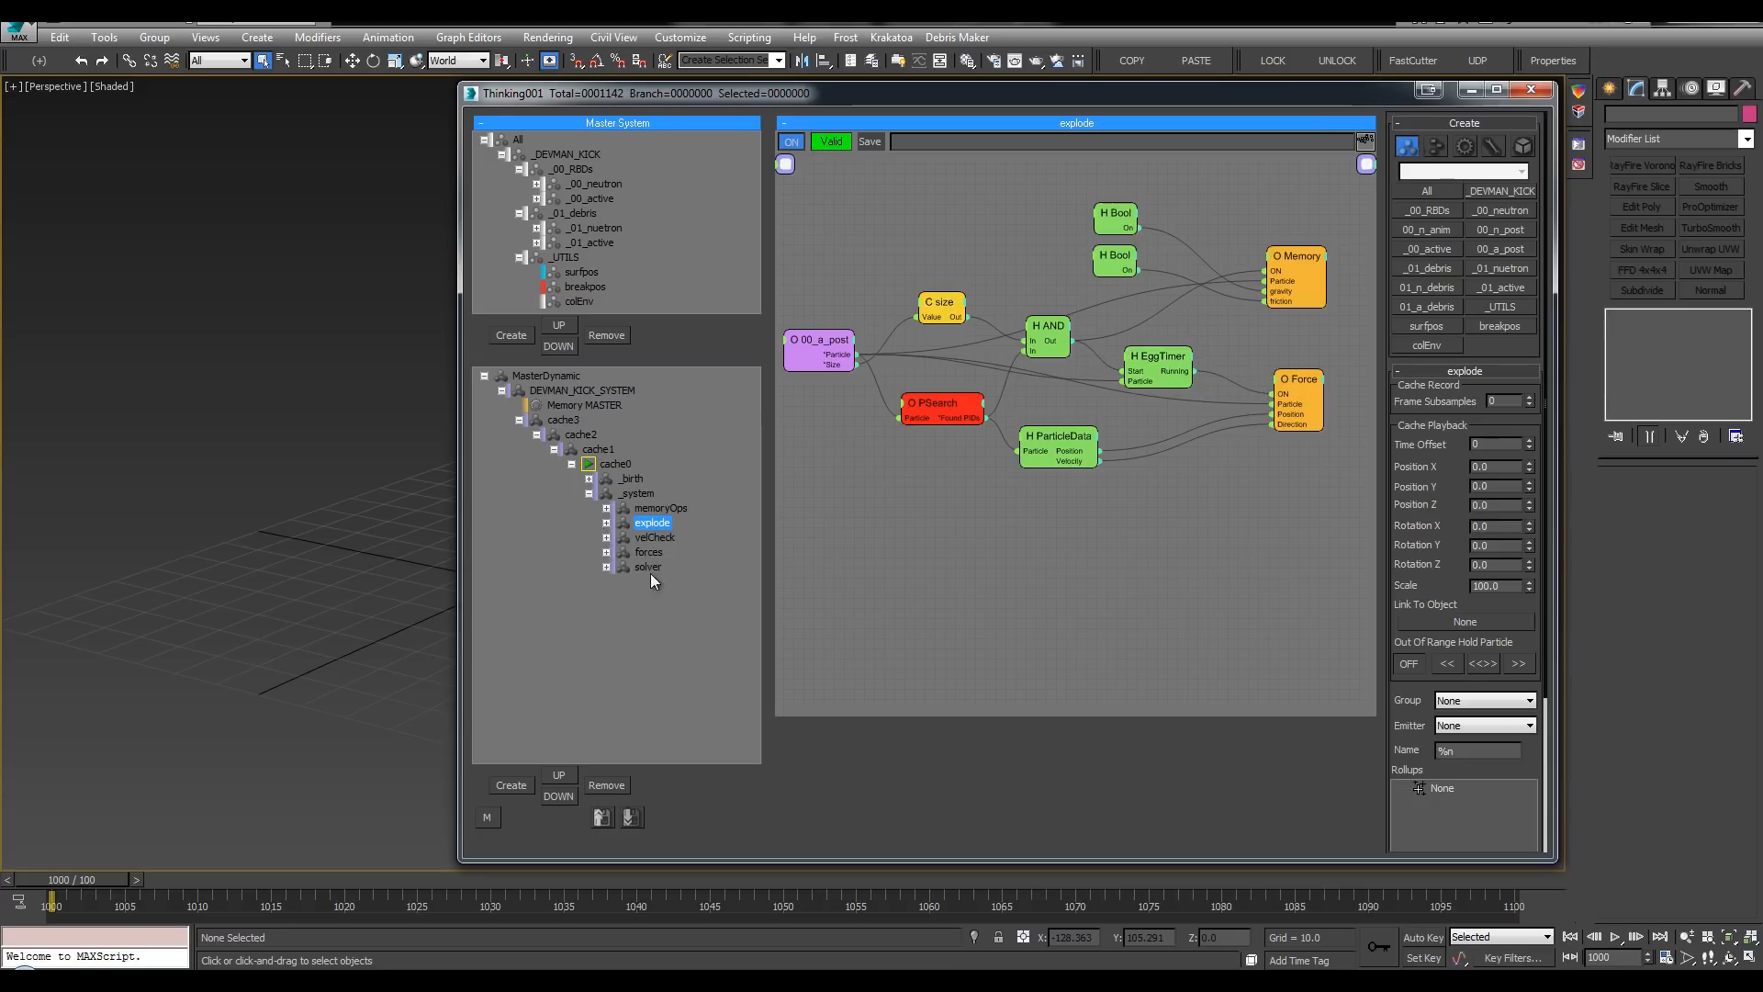
# Step: In velCheck, set the size condition's Threshold 1 to 1.2 and space the vel and size nodes apart
pyautogui.click(655, 537)
pyautogui.click(1053, 353)
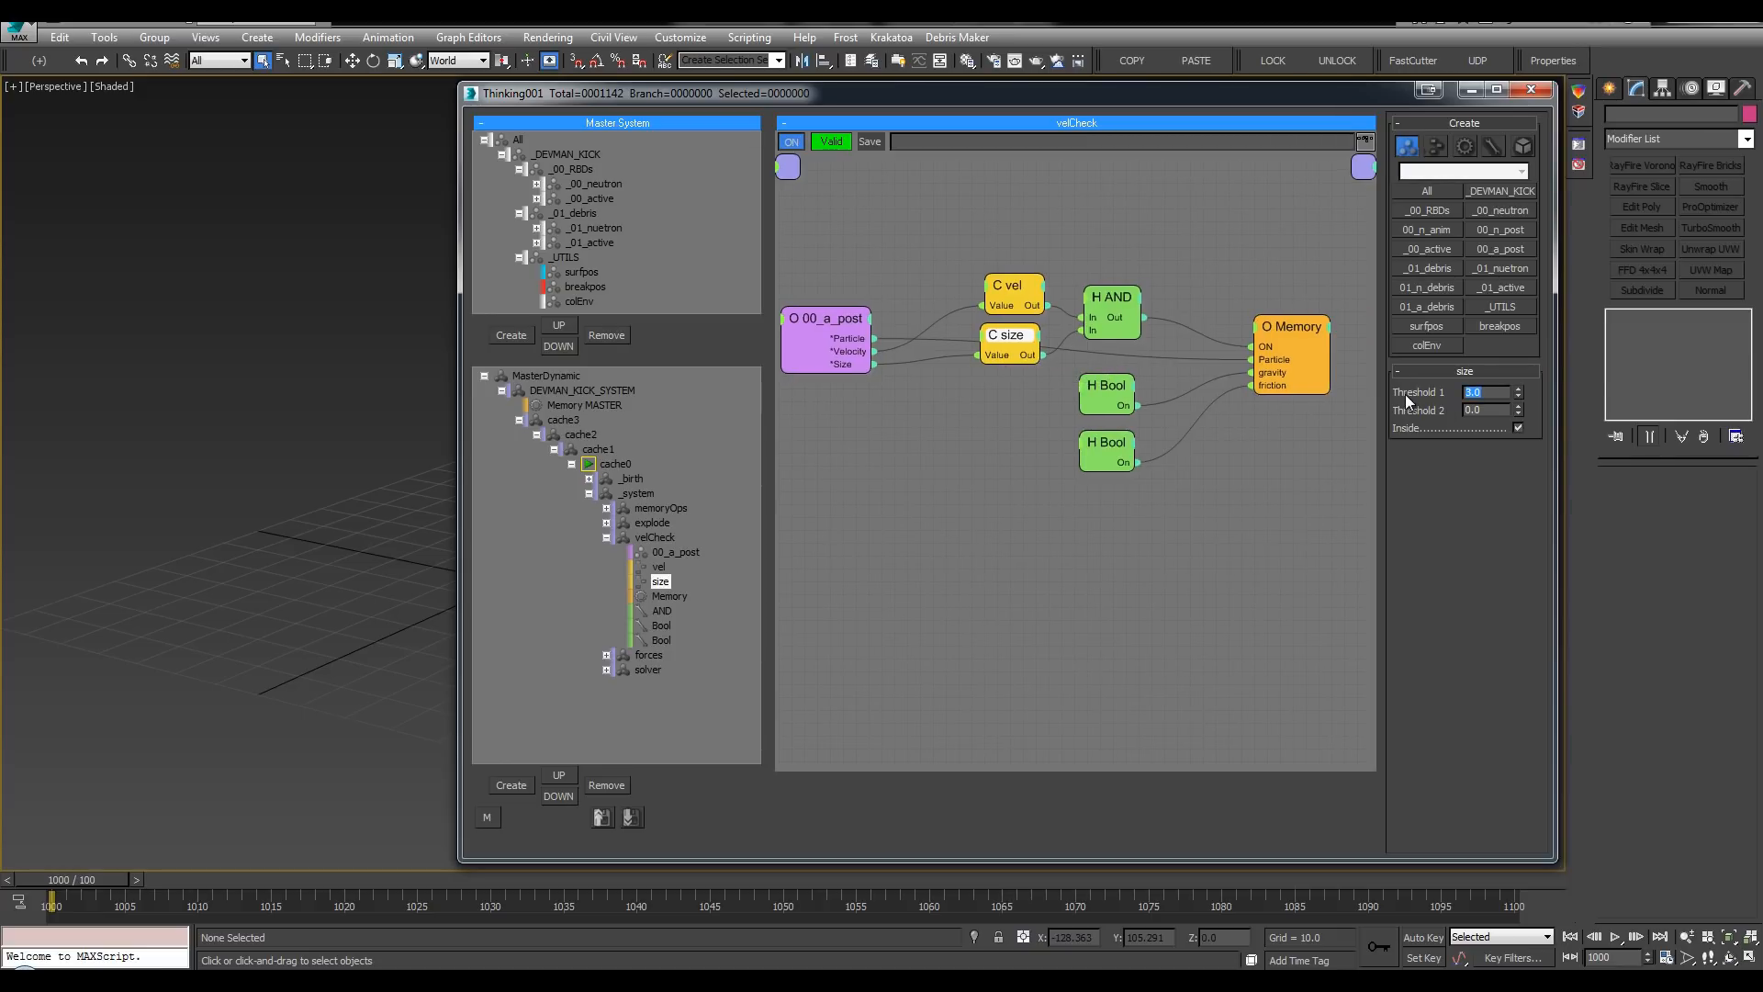
pyautogui.click(1065, 313)
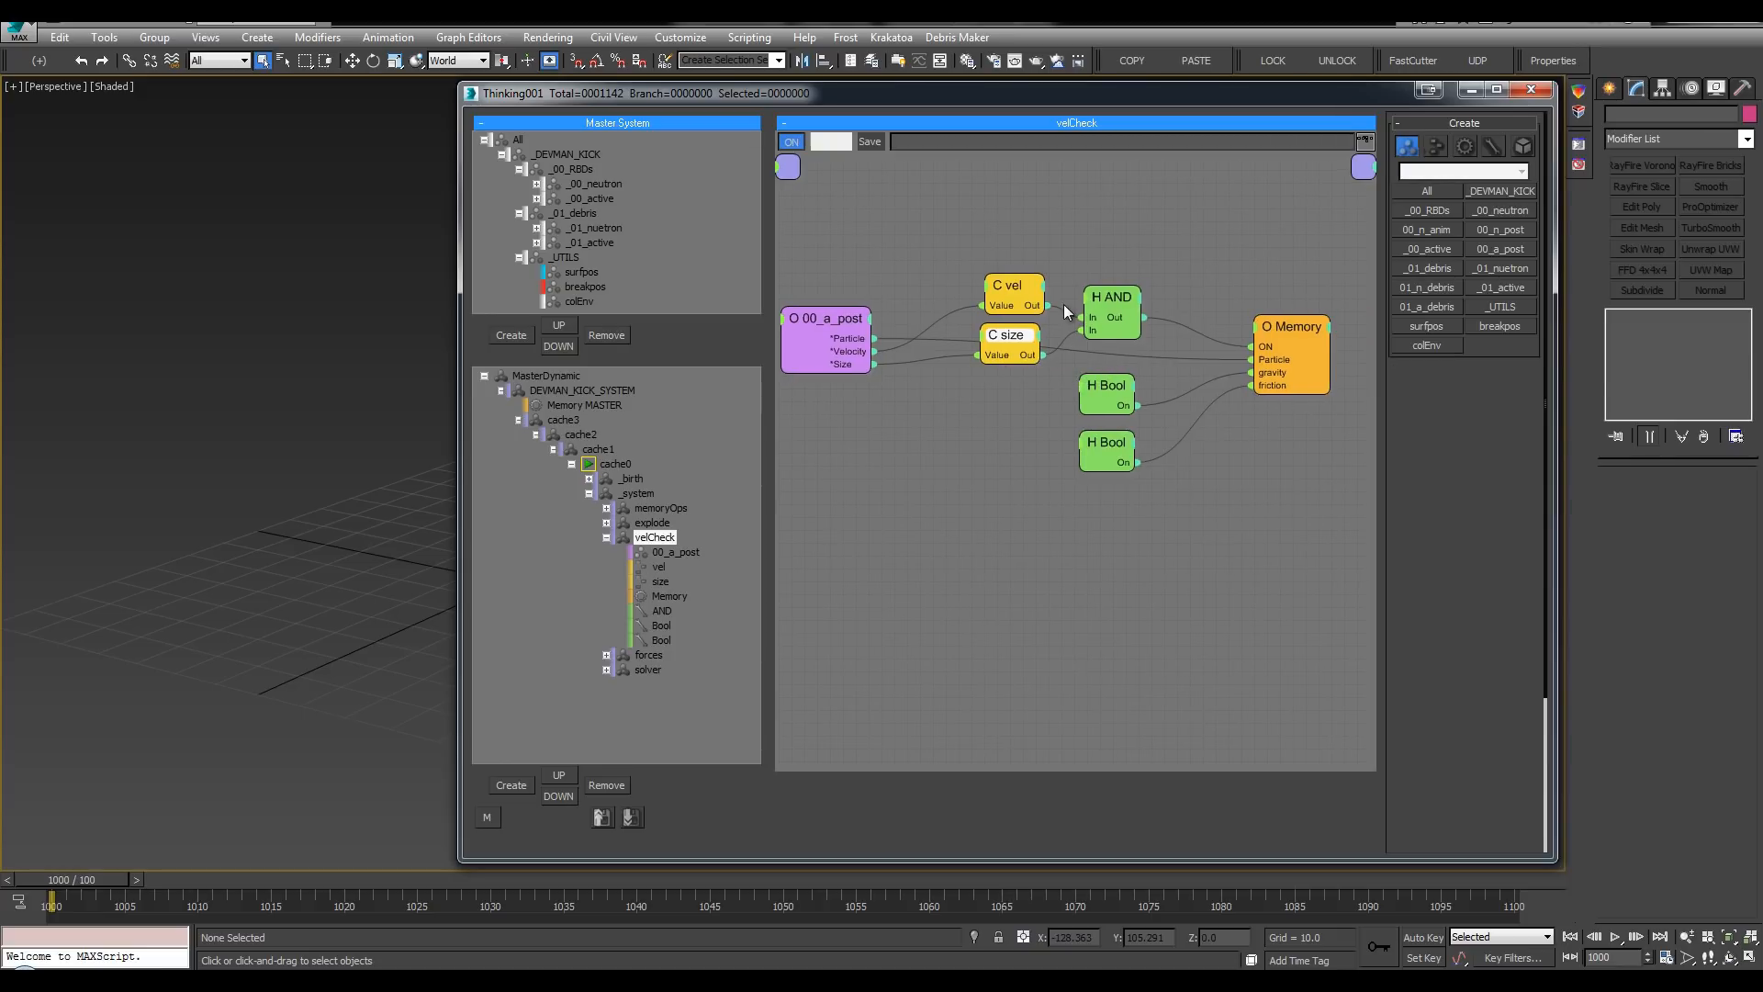
pyautogui.moveTo(1023, 286); pyautogui.dragTo(1012, 275)
pyautogui.moveTo(1009, 337); pyautogui.dragTo(990, 346)
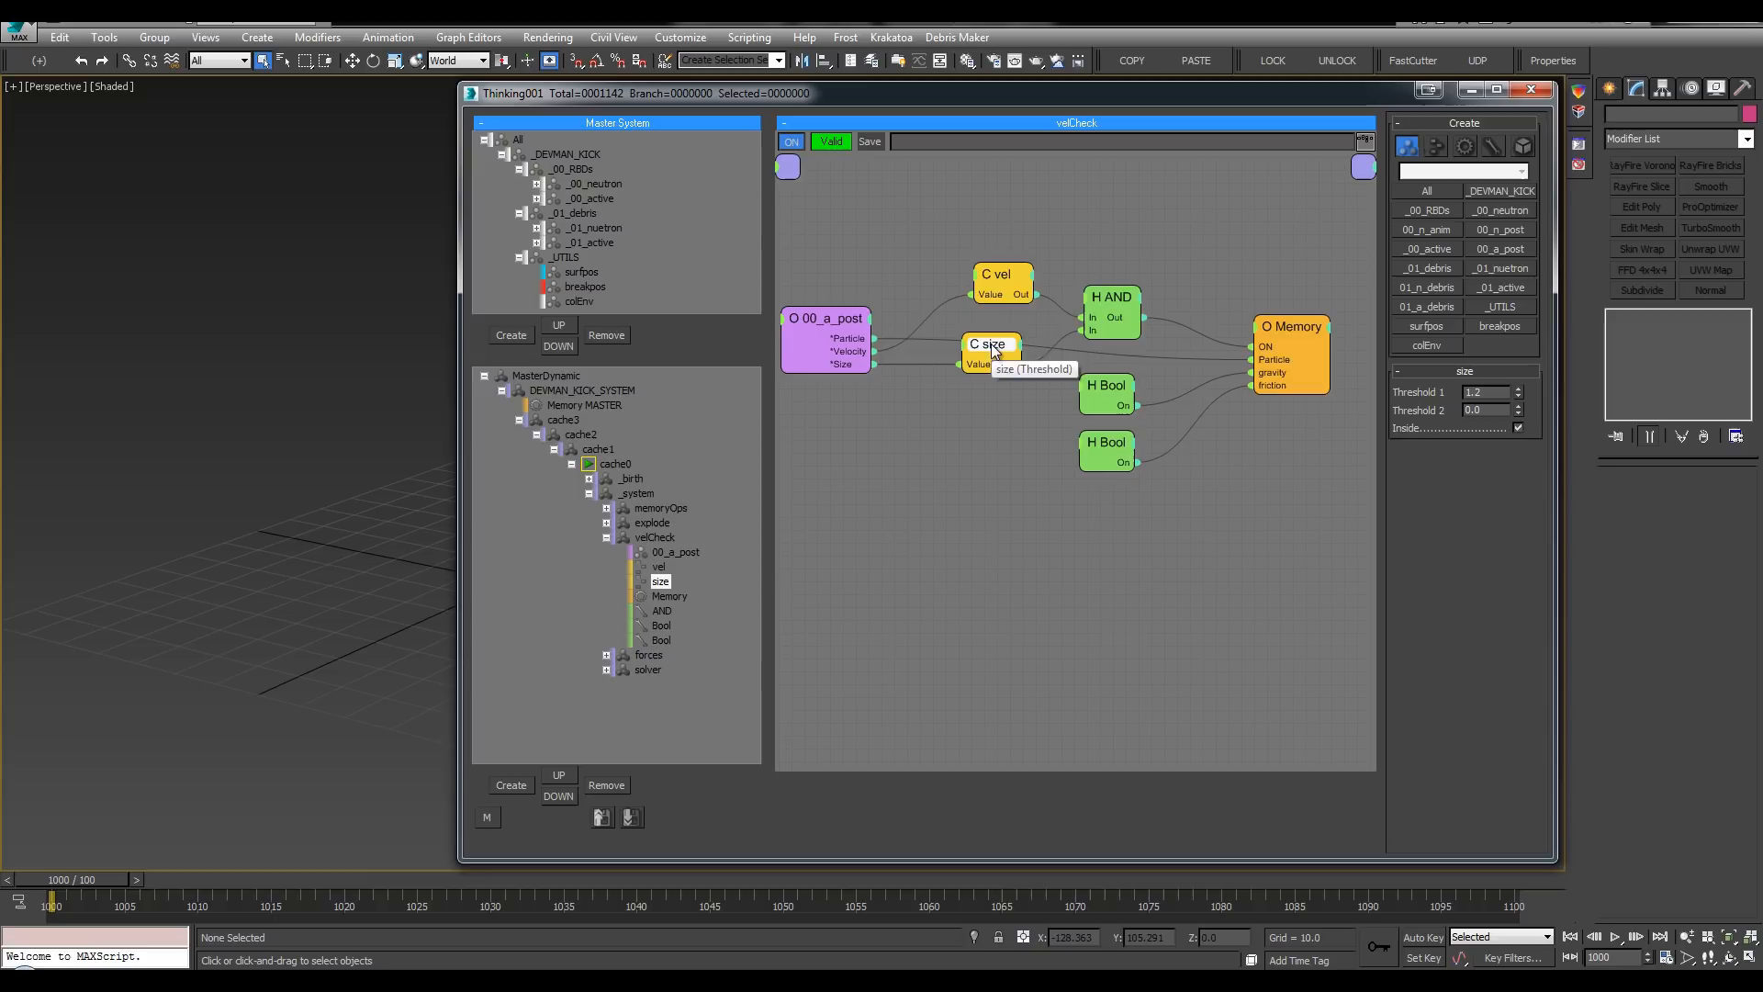
# Step: Set the velCheck vel condition's Threshold 1 to 5.0
pyautogui.click(985, 279)
pyautogui.click(988, 259)
pyautogui.moveTo(989, 274); pyautogui.dragTo(981, 272)
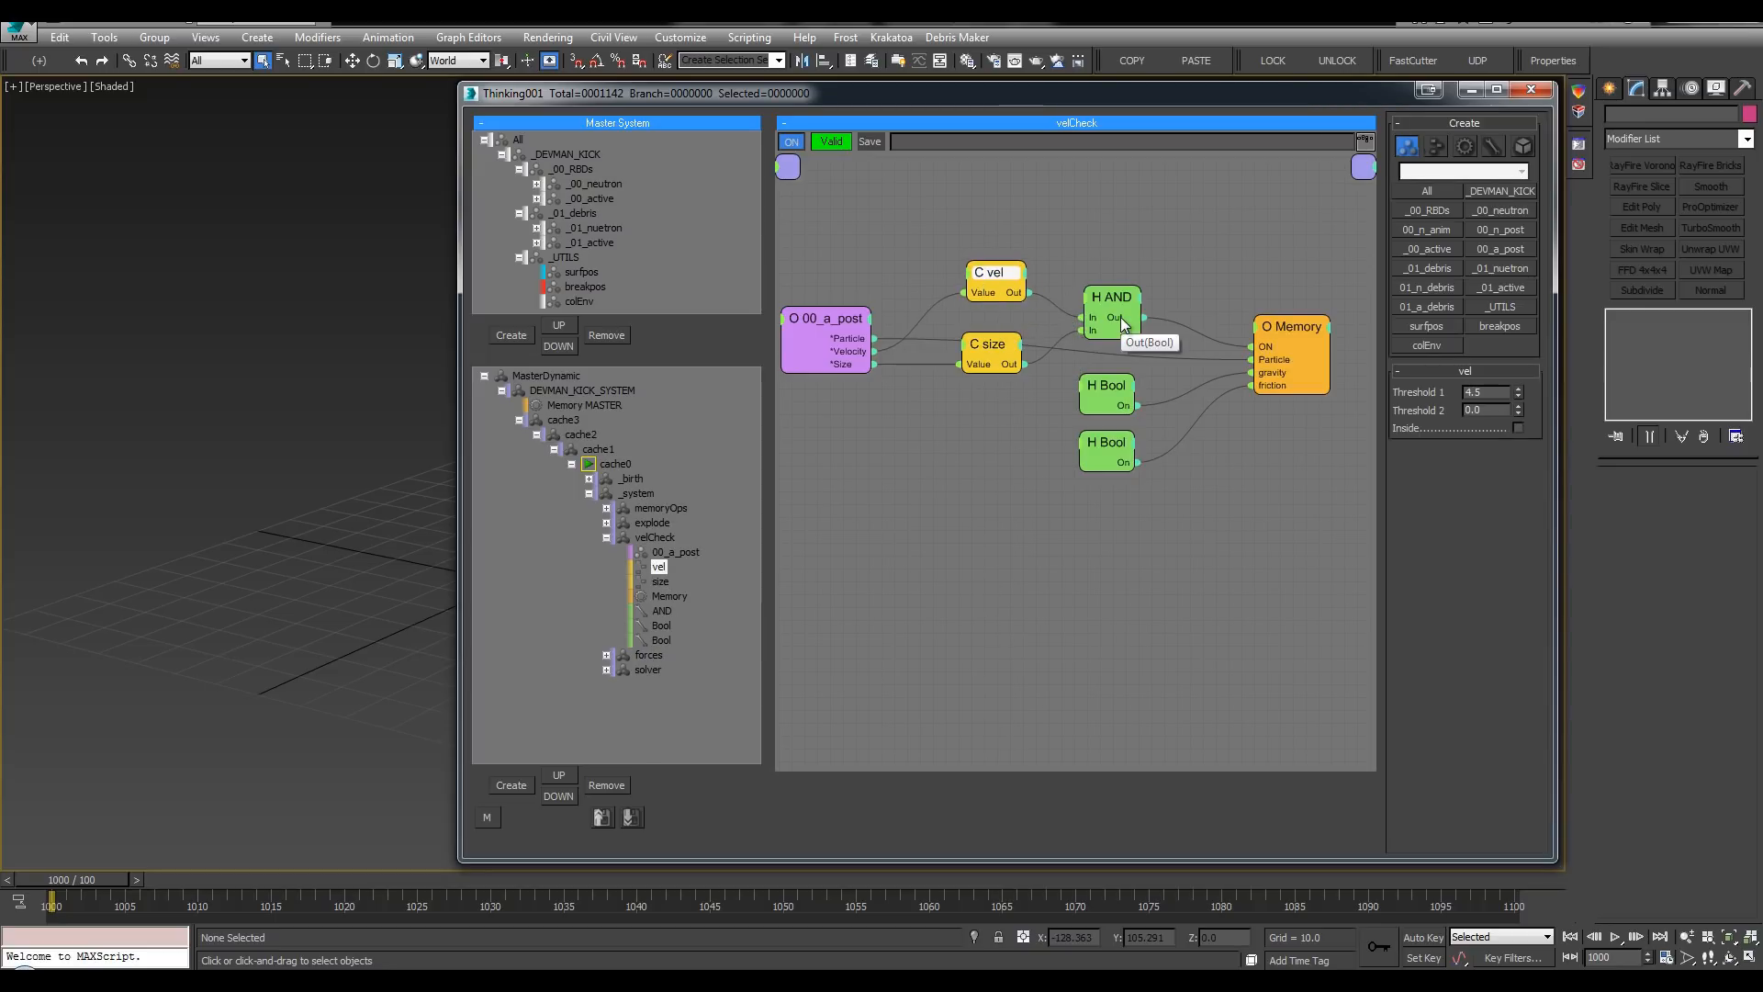
pyautogui.moveTo(1492, 393); pyautogui.dragTo(1348, 396)
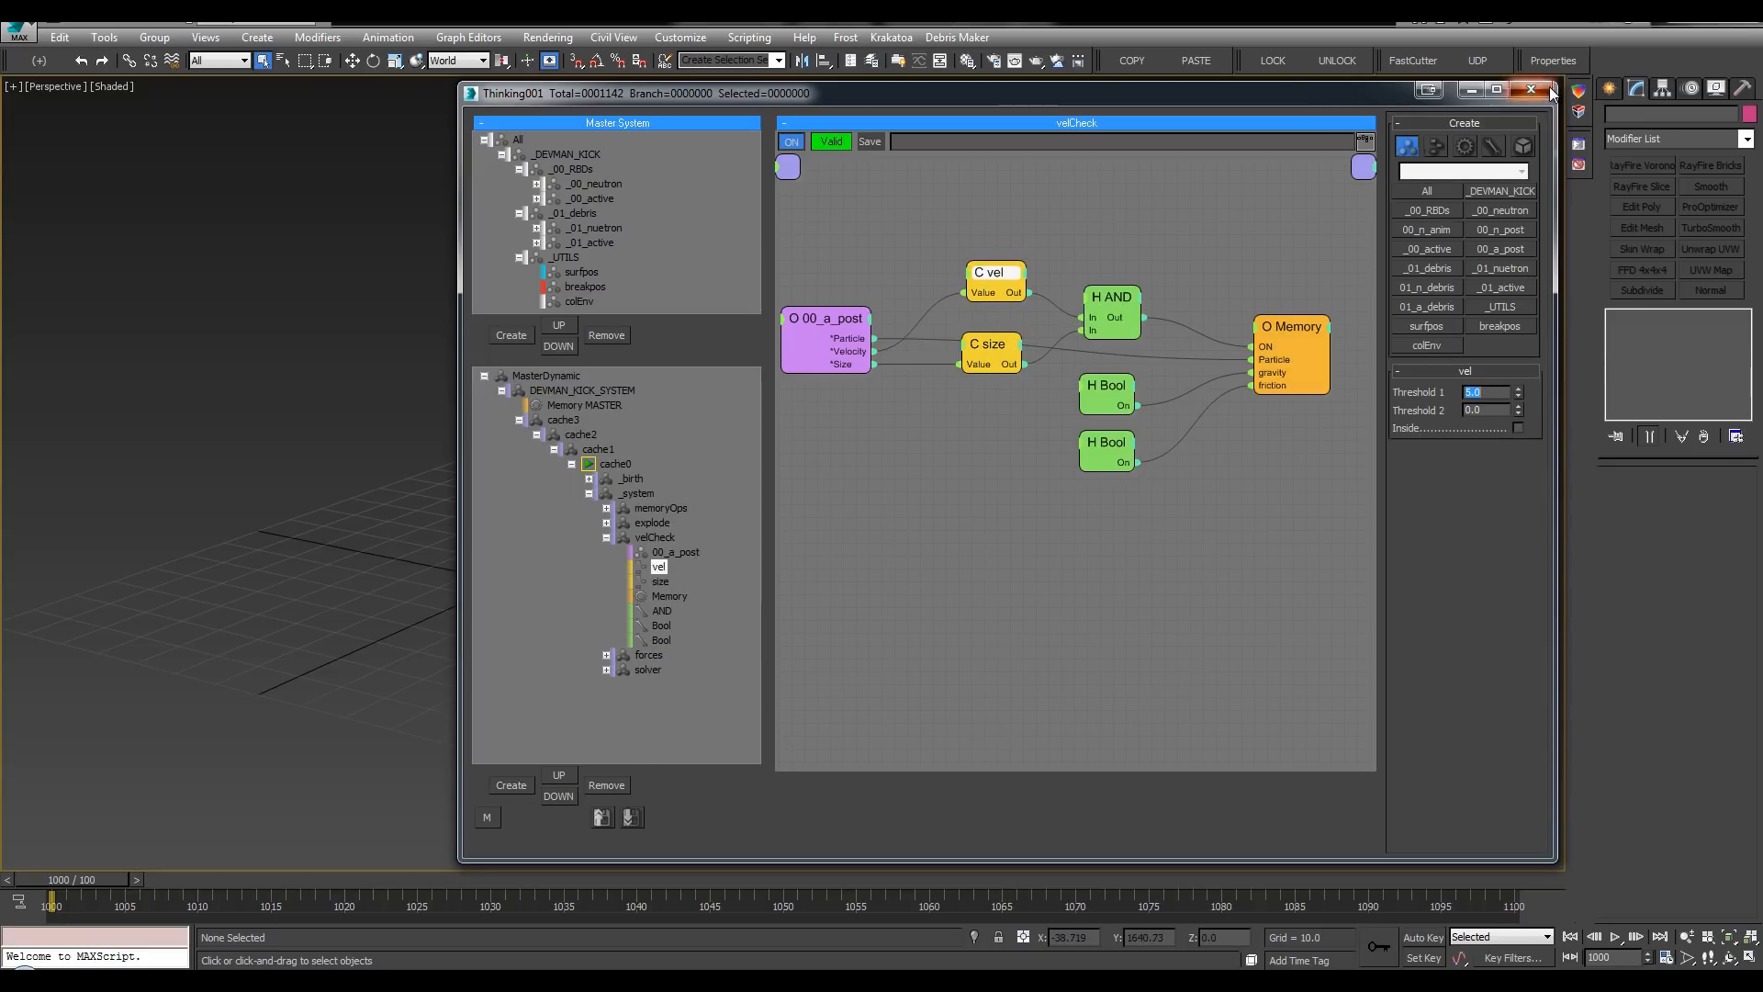
# Step: Save the scene and record cache0 again with the changed settings
pyautogui.click(1531, 89)
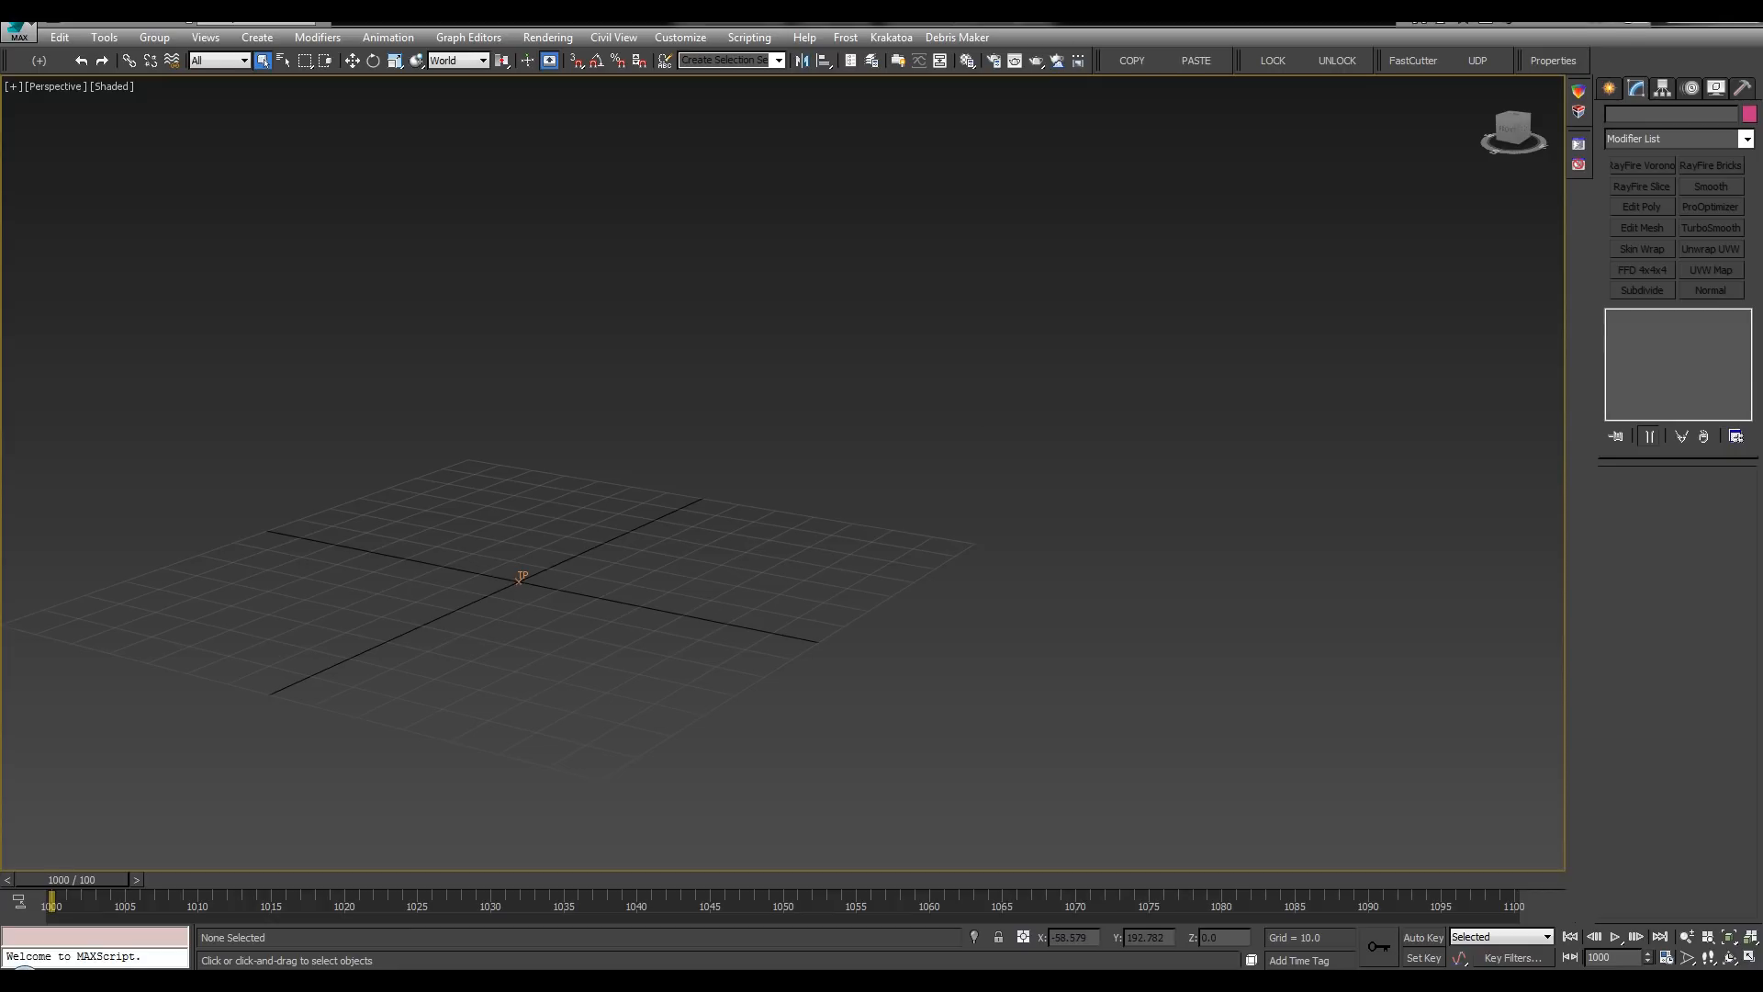
pyautogui.click(1558, 61)
pyautogui.hotkey('ctrl', 's')
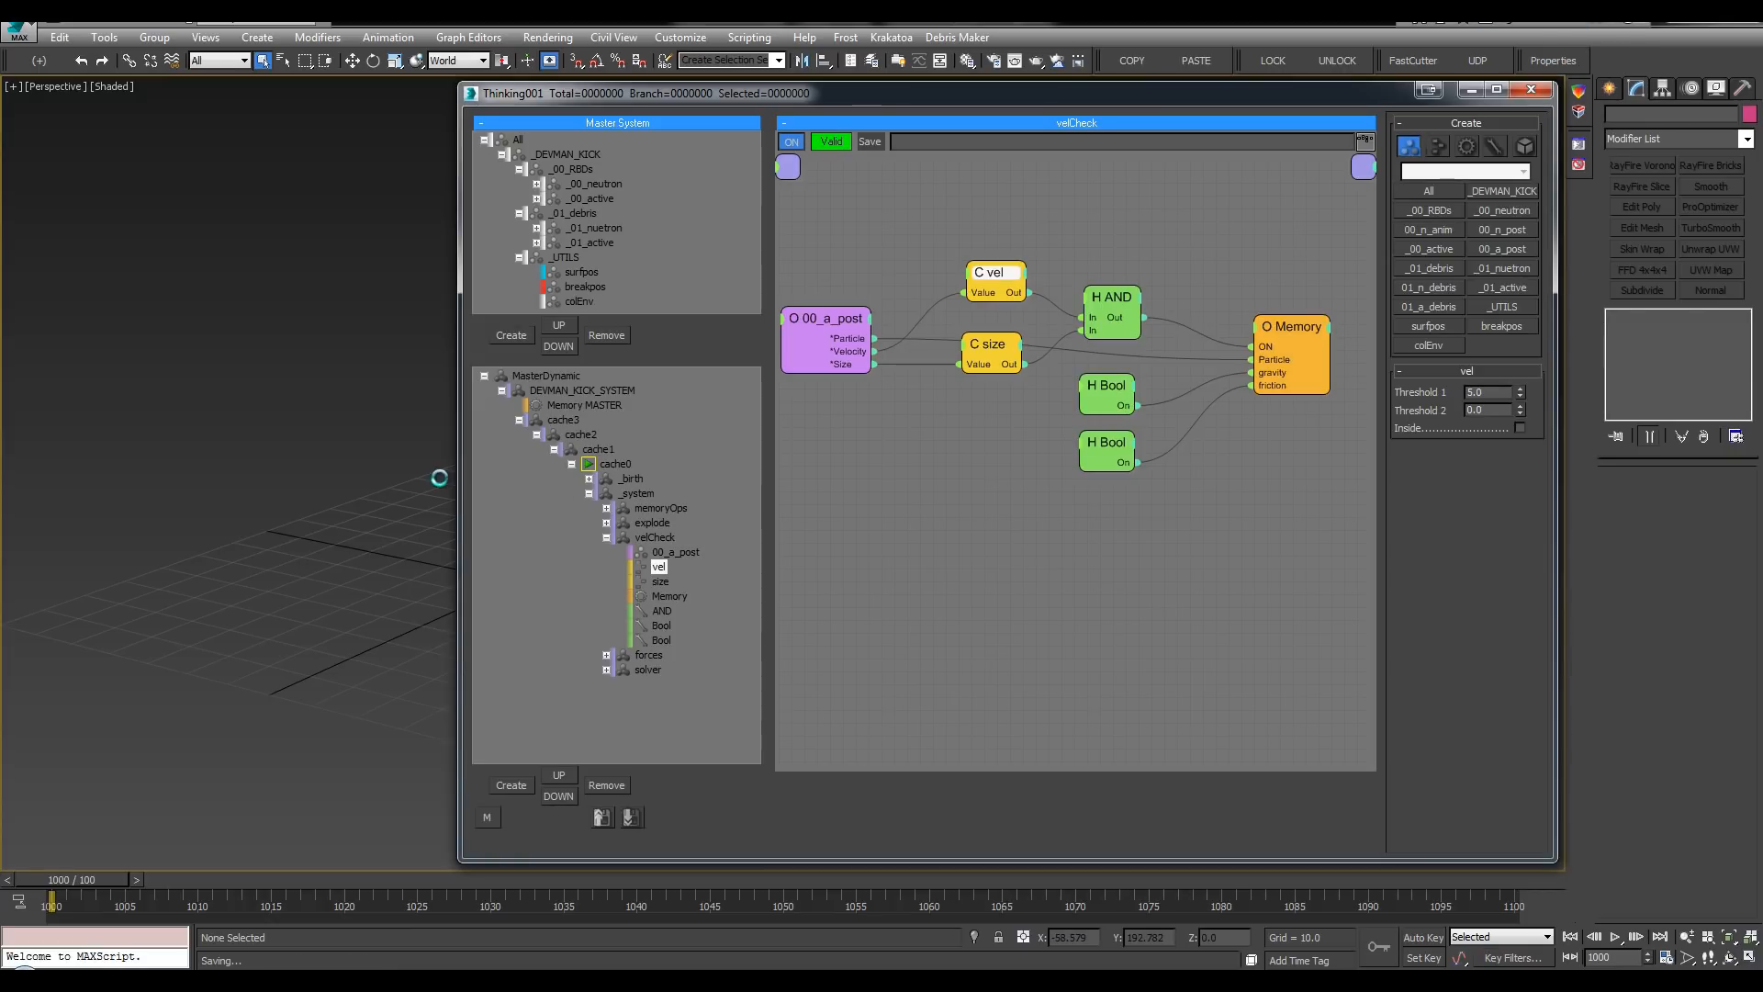
pyautogui.rightClick(595, 465)
pyautogui.click(579, 516)
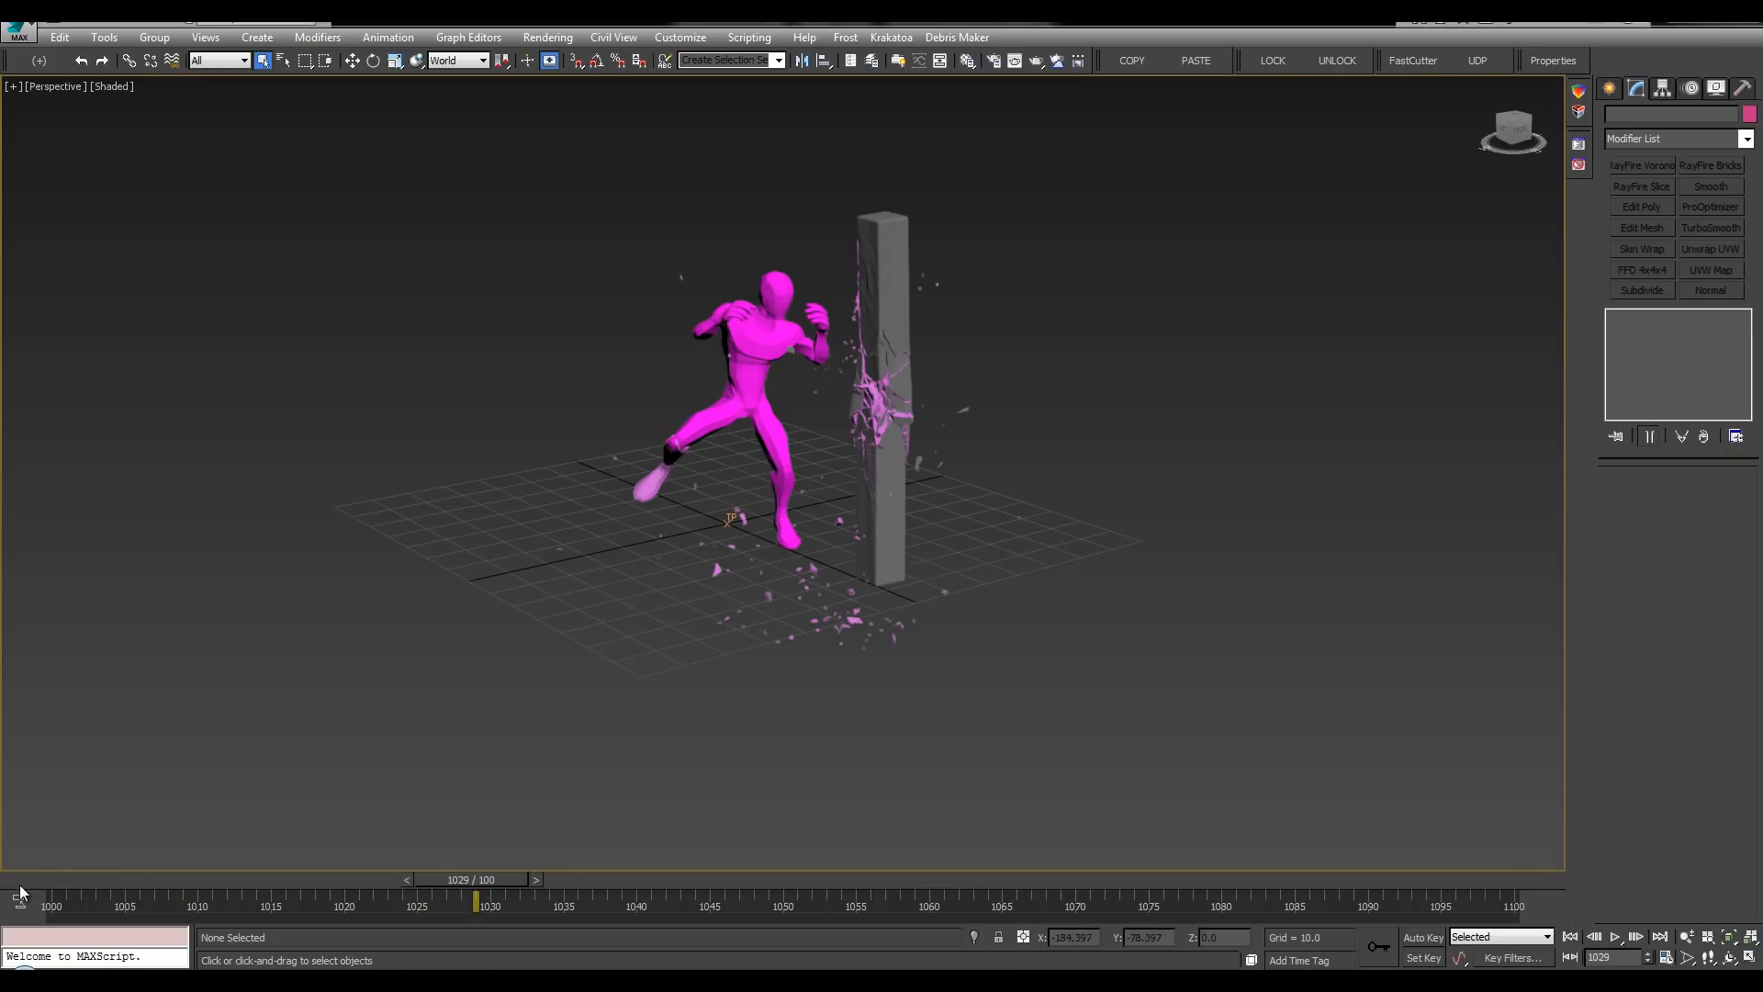
# Step: Play the new recording and examine the pillar and scattered debris from several angles around frame 1040
pyautogui.click(20, 879)
pyautogui.press('/')
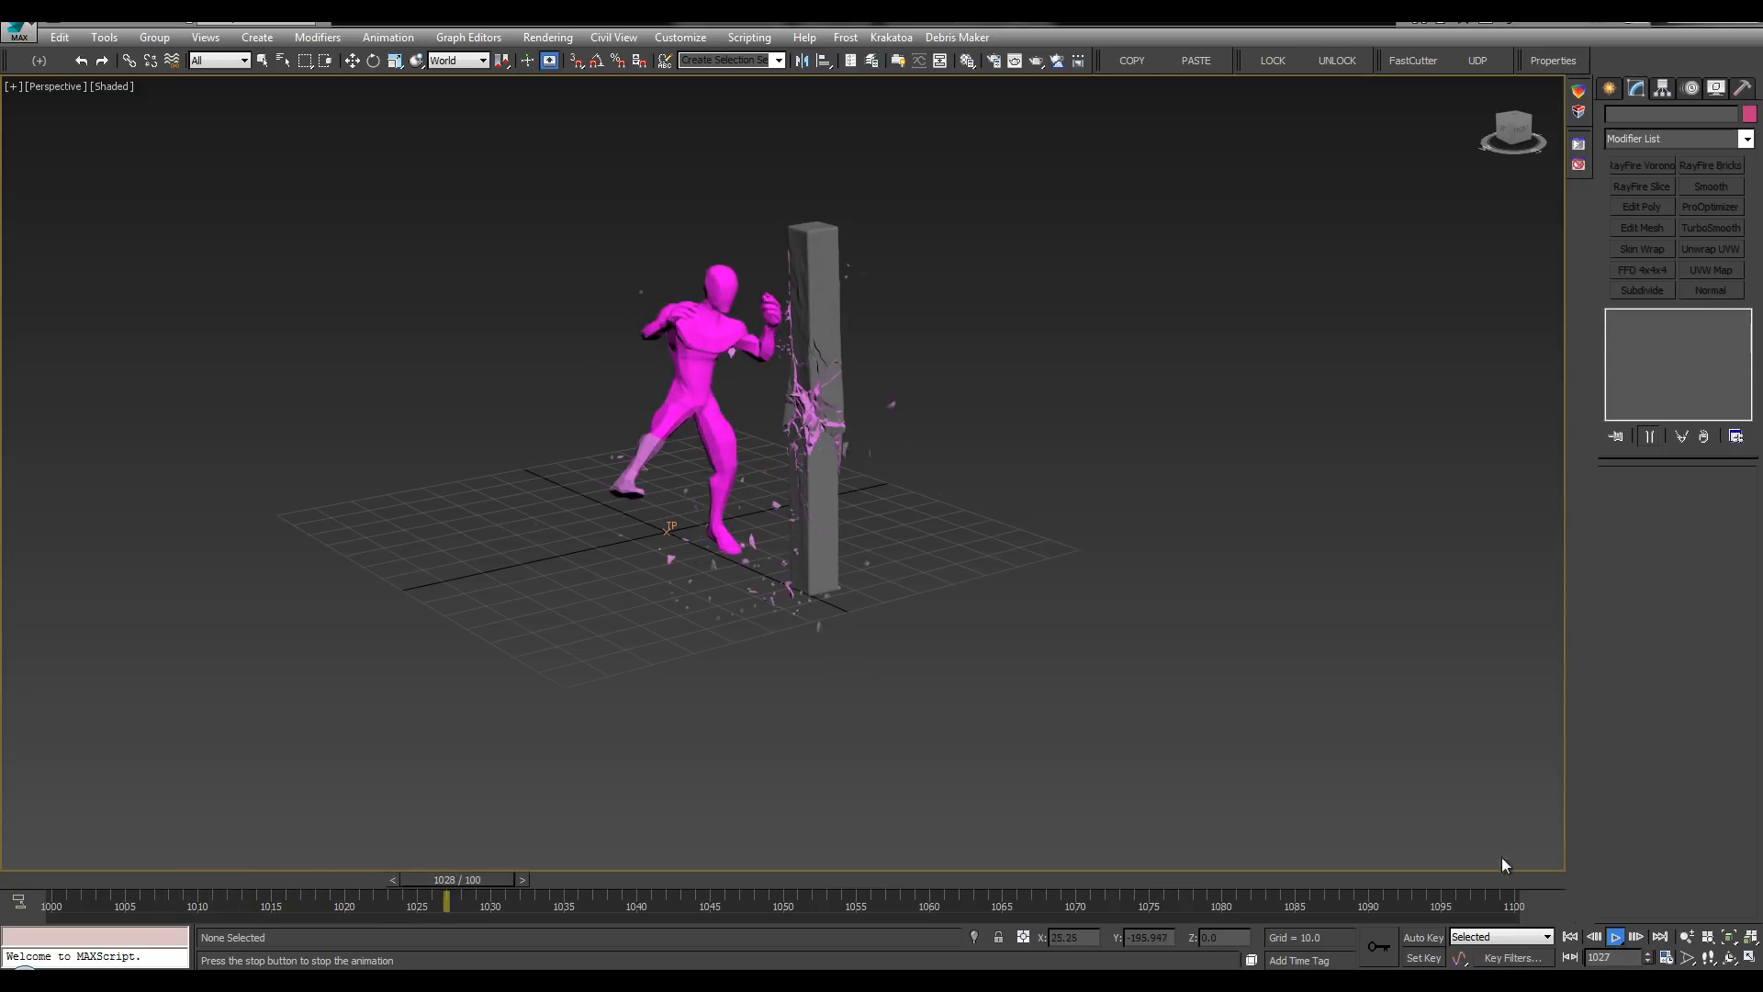
pyautogui.click(1622, 935)
pyautogui.keyDown('alt'); pyautogui.moveTo(992, 395); pyautogui.dragTo(990, 447, button='middle'); pyautogui.keyUp('alt')
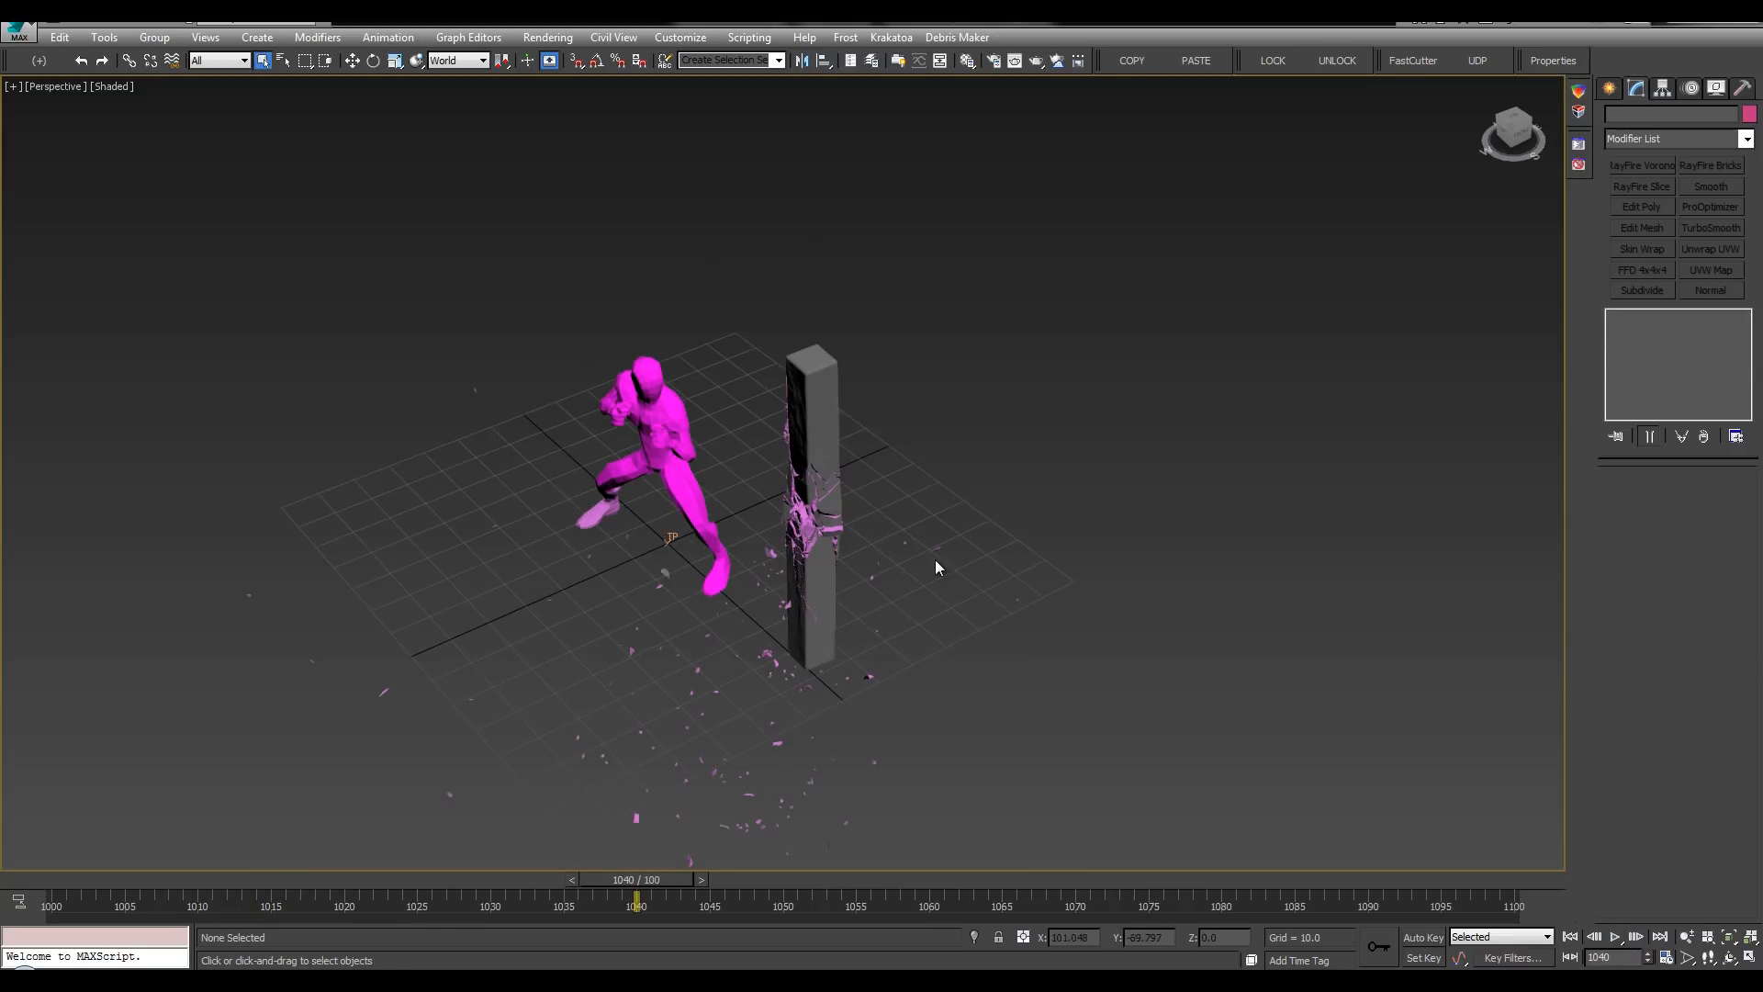
pyautogui.keyDown('alt'); pyautogui.moveTo(1051, 547); pyautogui.dragTo(923, 499, button='middle'); pyautogui.keyUp('alt')
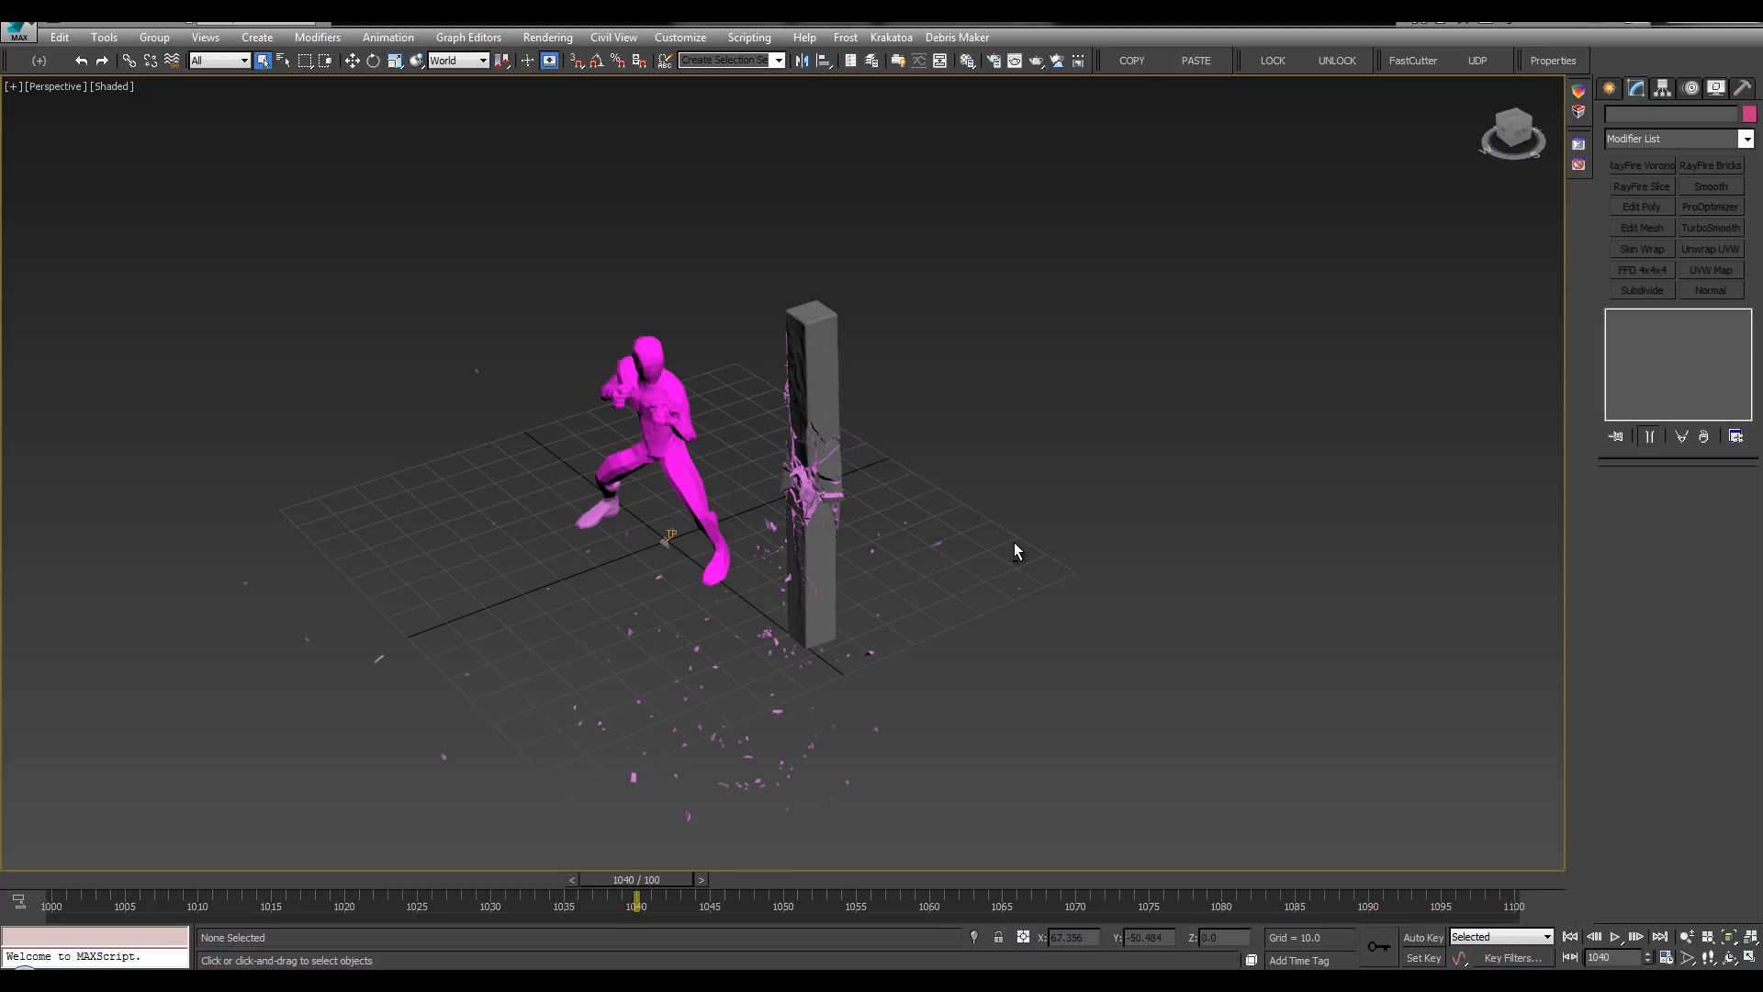
pyautogui.keyDown('alt'); pyautogui.moveTo(713, 686); pyautogui.dragTo(548, 870, button='middle'); pyautogui.keyUp('alt')
pyautogui.moveTo(312, 882); pyautogui.dragTo(107, 882)
pyautogui.keyDown('alt'); pyautogui.moveTo(895, 473); pyautogui.dragTo(1005, 329, button='middle'); pyautogui.keyUp('alt')
pyautogui.press('/')
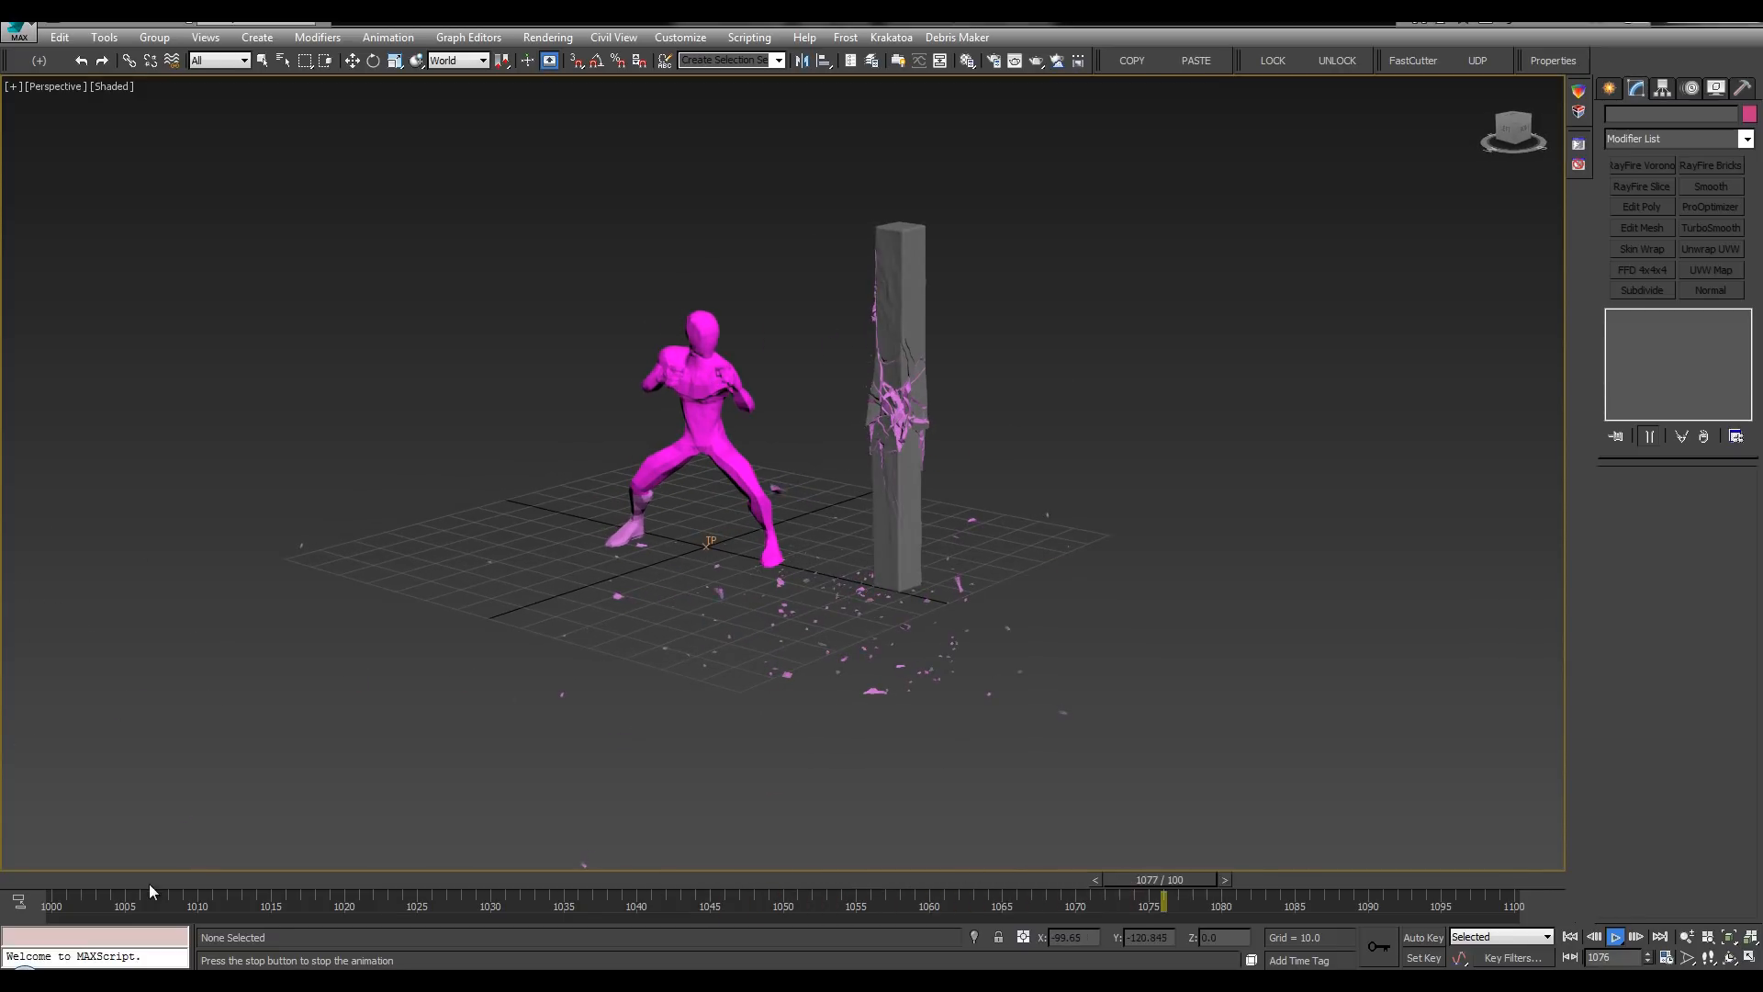
# Step: Scrub to the kick impact at frame 1019, examine the pillar's fractures up close, and replay the simulation
pyautogui.moveTo(41, 878); pyautogui.dragTo(330, 869)
pyautogui.press('q')
pyautogui.scroll(2, 1052, 283)
pyautogui.scroll(2, 1052, 283)
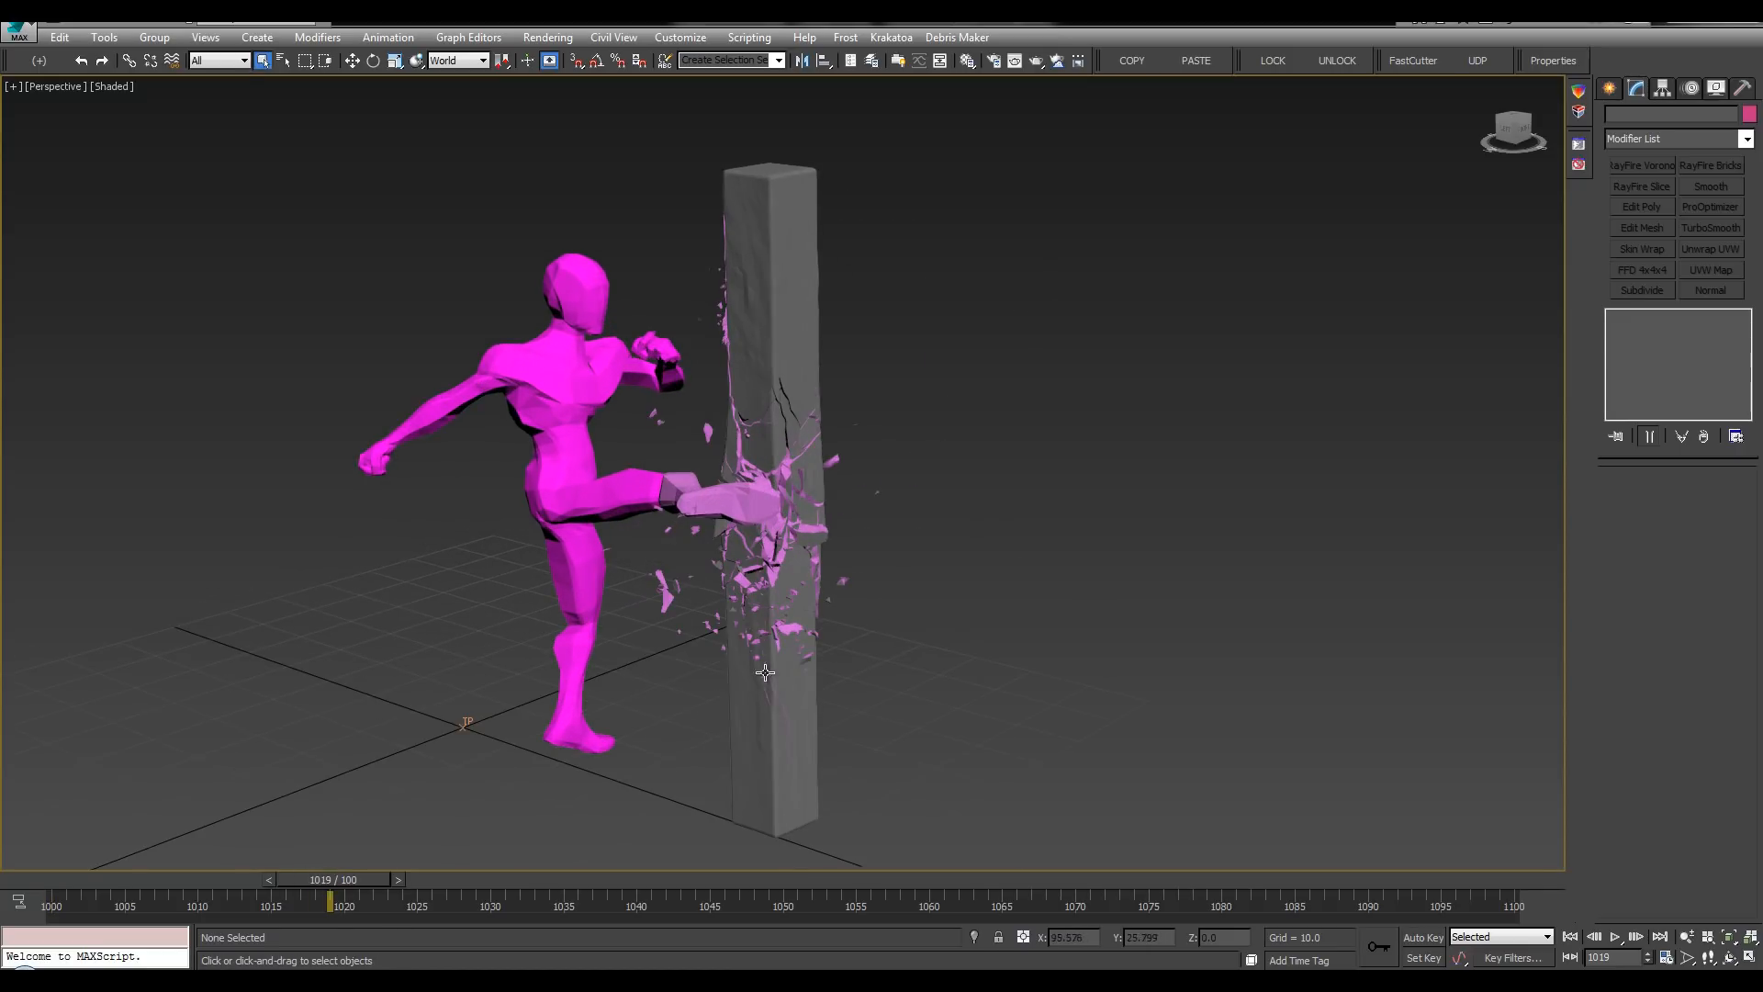
pyautogui.scroll(-3, 830, 559)
pyautogui.moveTo(763, 582); pyautogui.dragTo(889, 551, button='middle')
pyautogui.press('/')
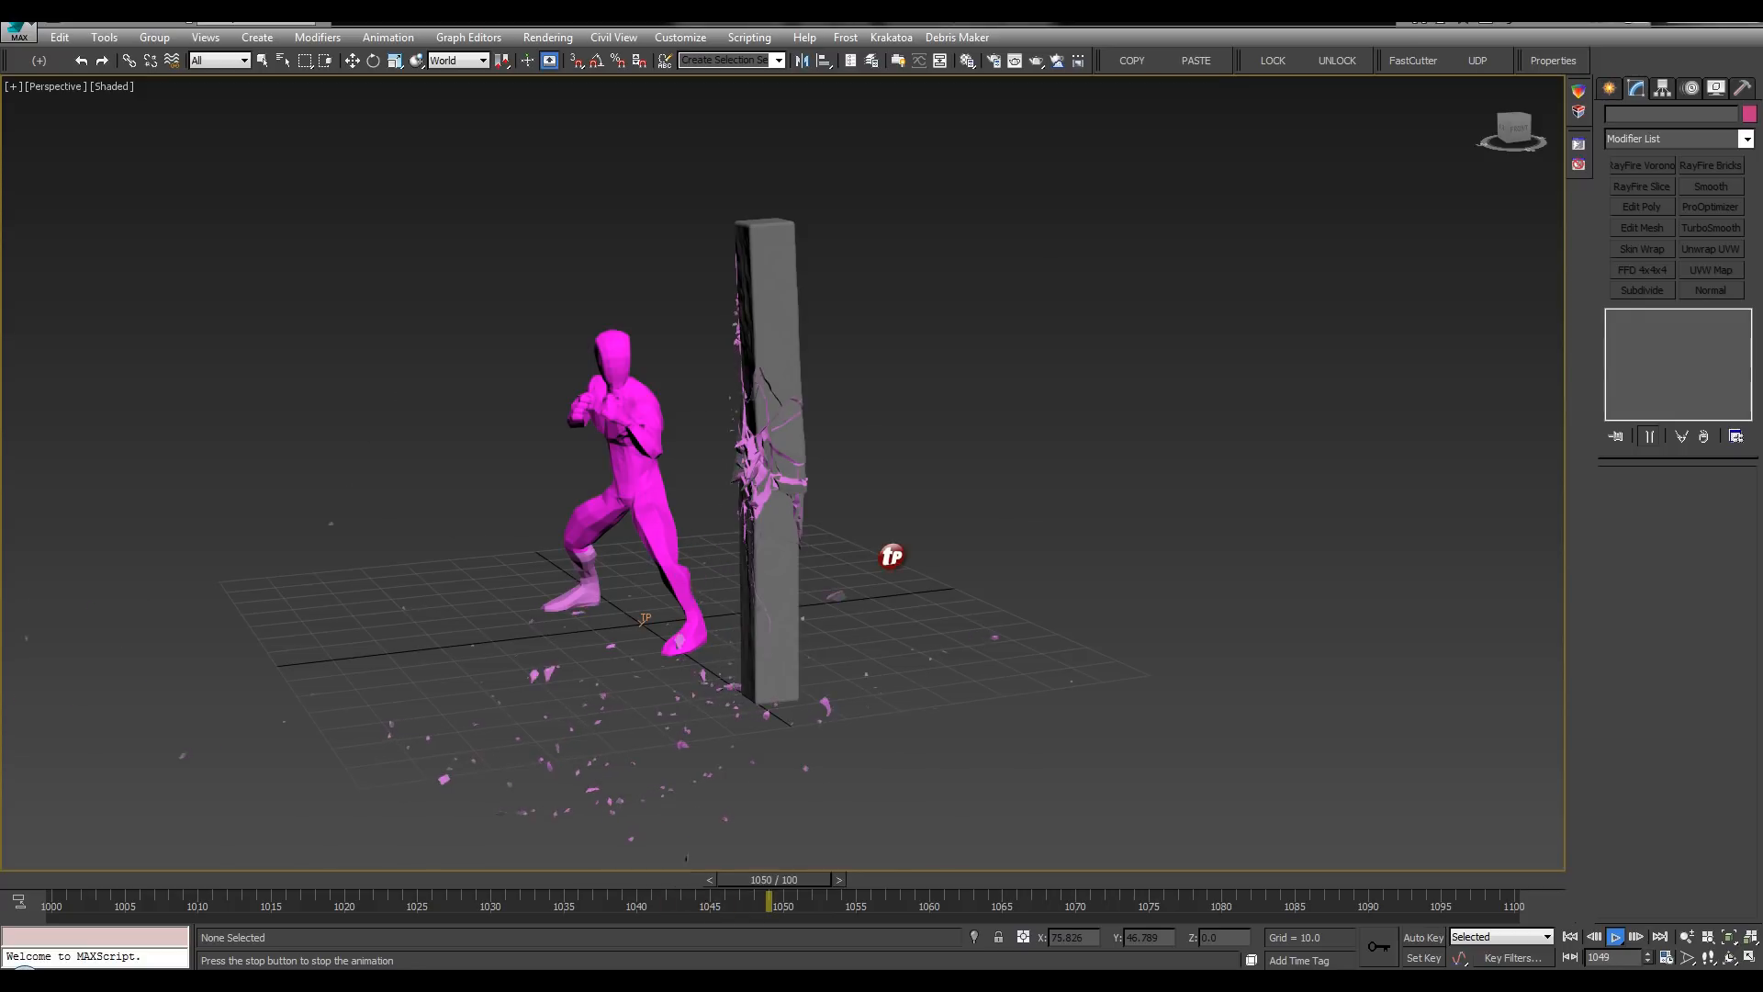
pyautogui.scroll(-2, 882, 569)
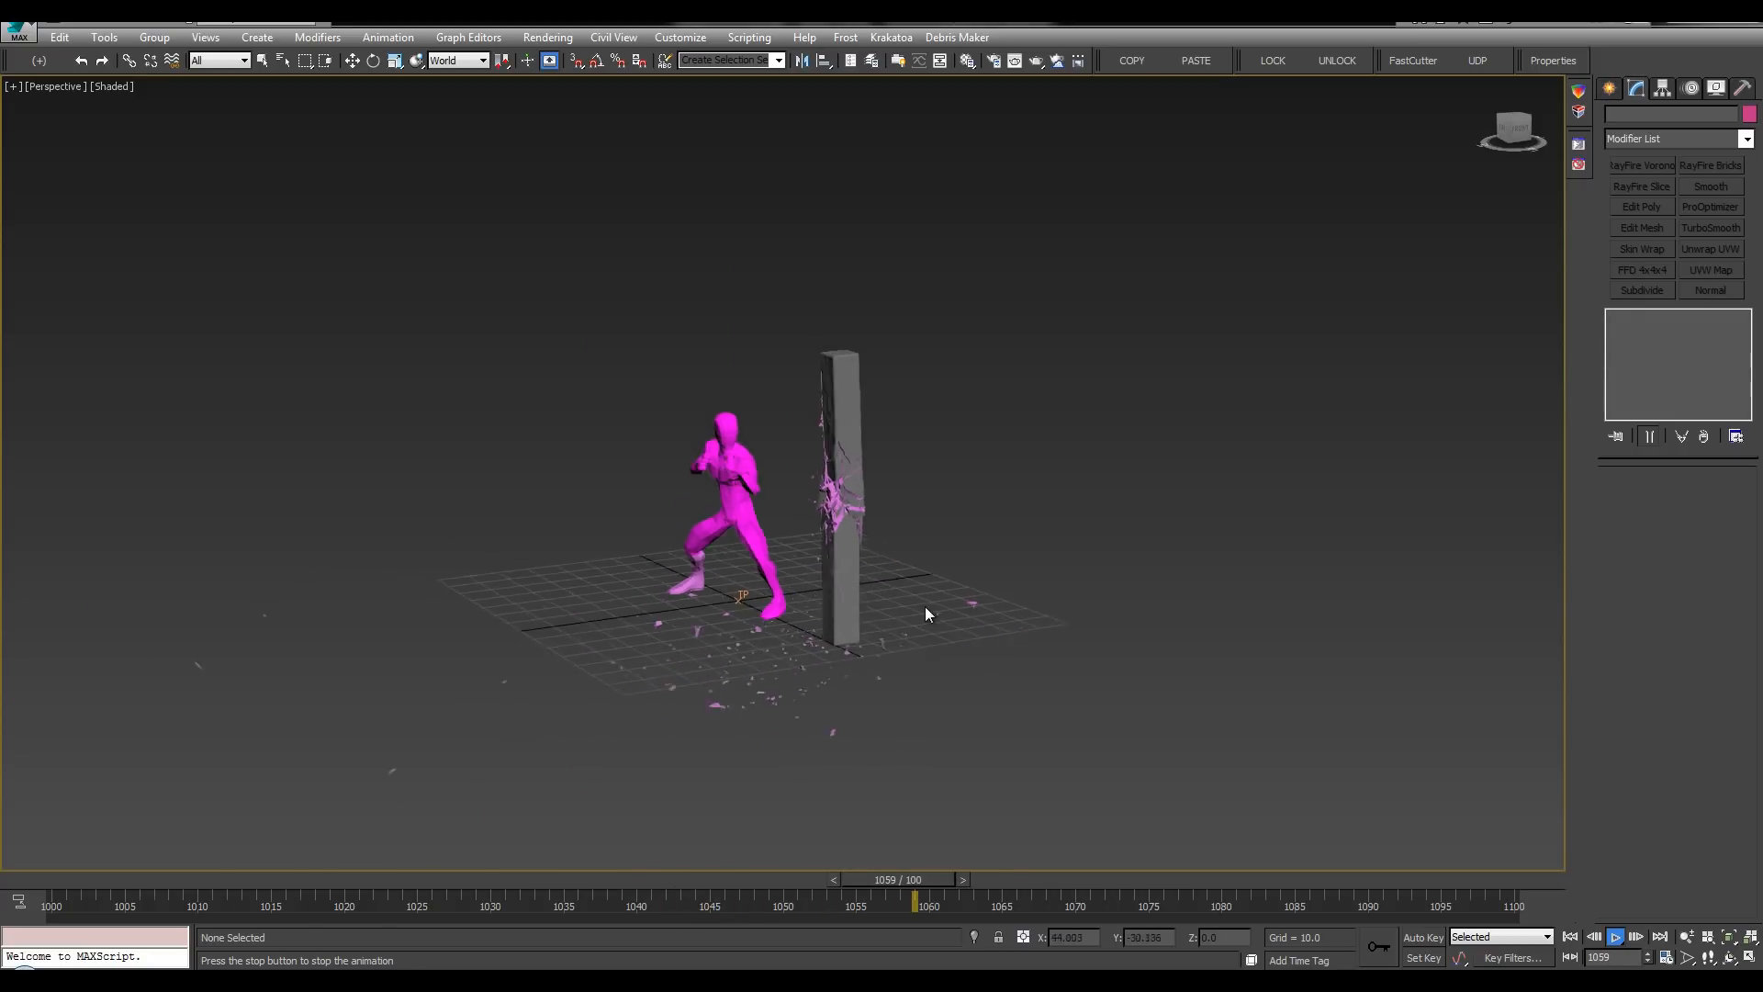
# Step: Return to frame 1000 and collapse the cache0 set in the dynamic set tree
pyautogui.click(43, 878)
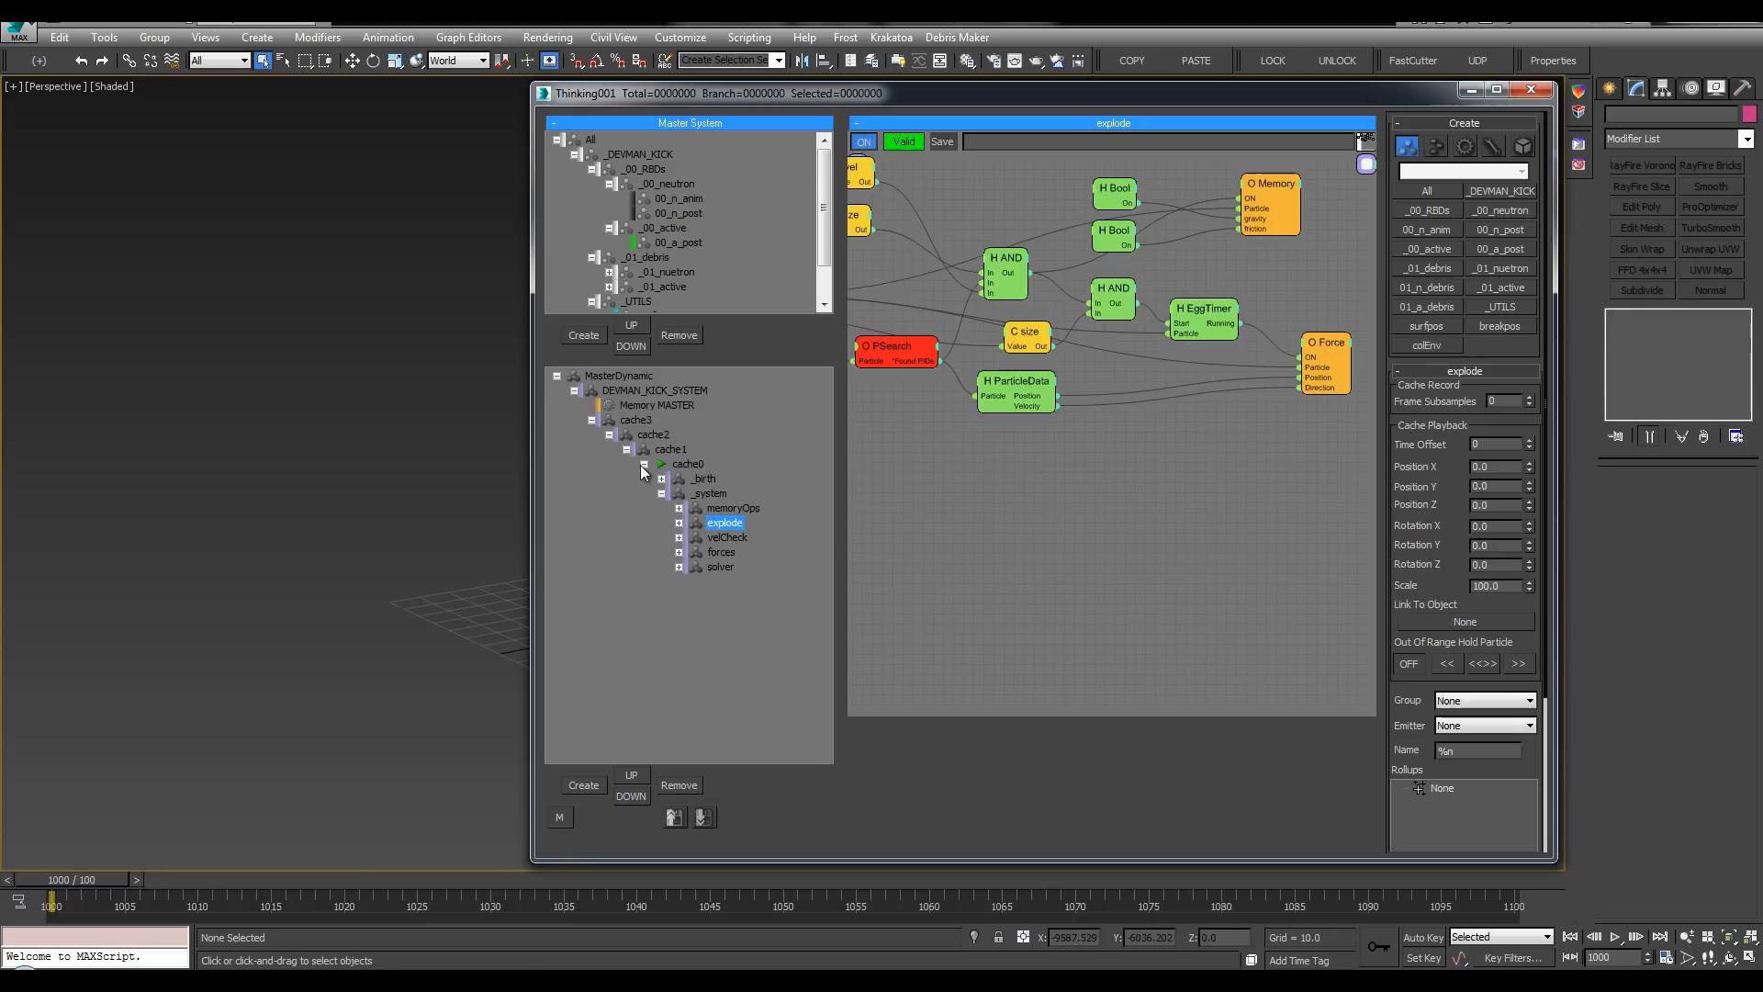
pyautogui.click(644, 465)
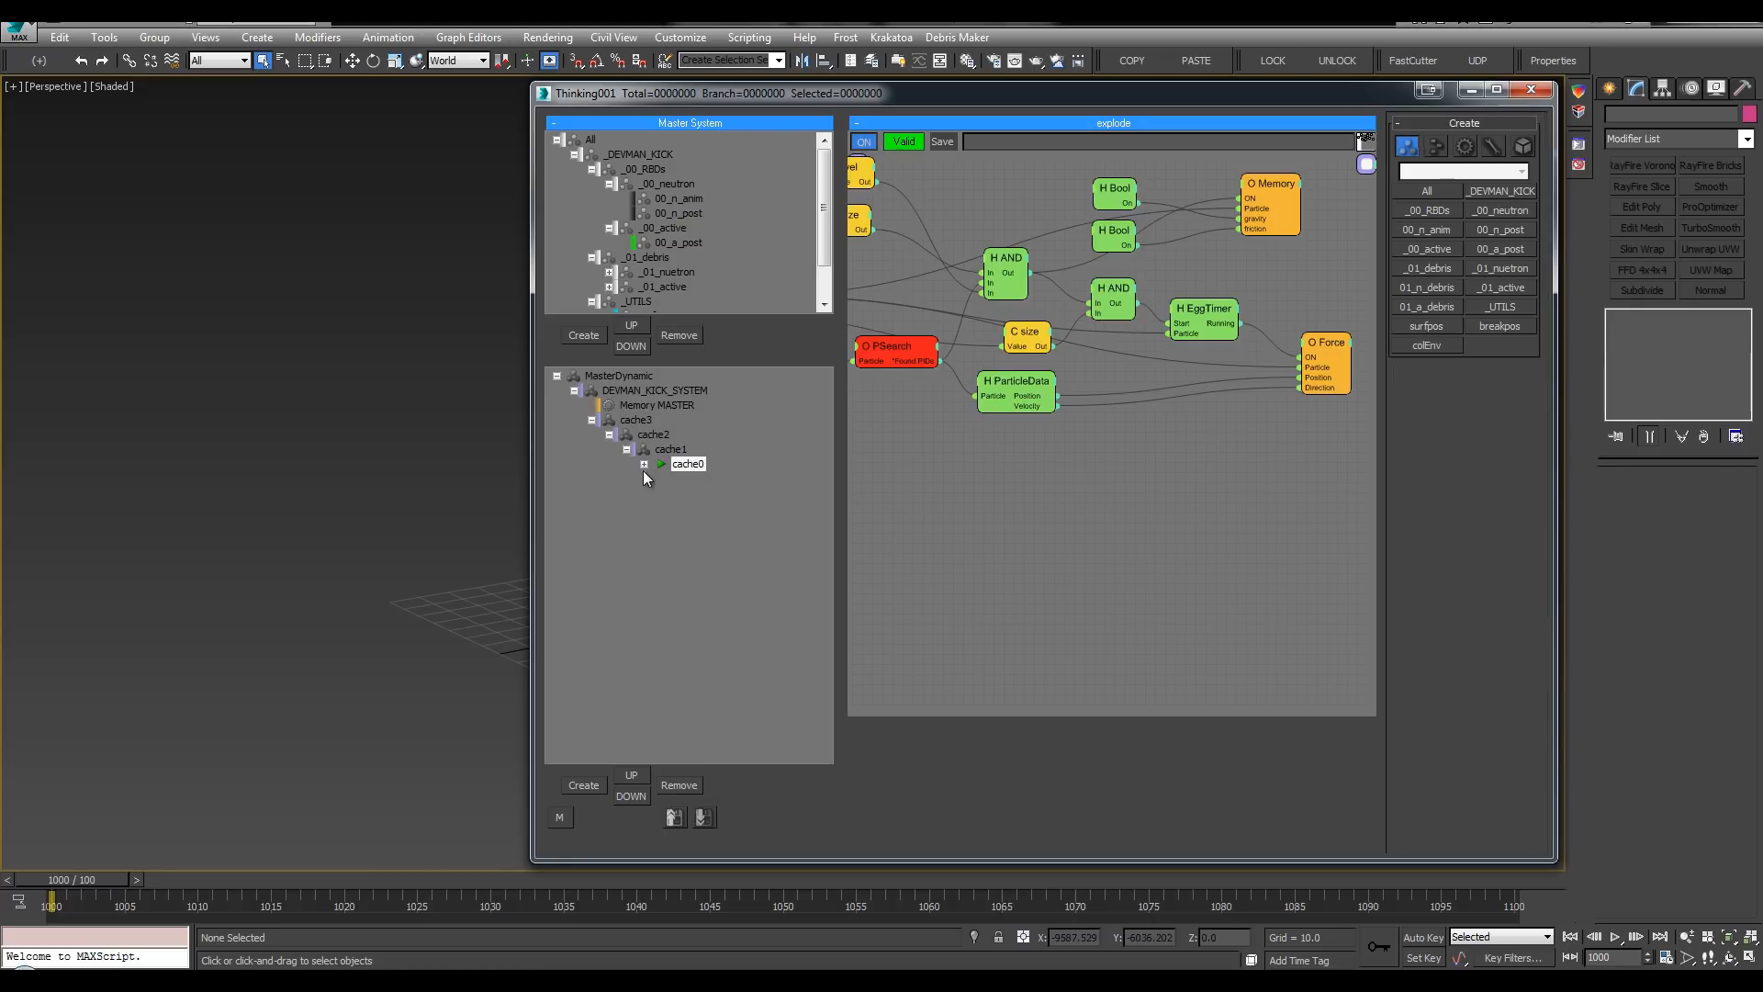
# Step: Collapse the _00_RBDs and _UTILS groups and expand the two _01_debris subgroups in the particle group tree
pyautogui.click(702, 464)
pyautogui.click(616, 182)
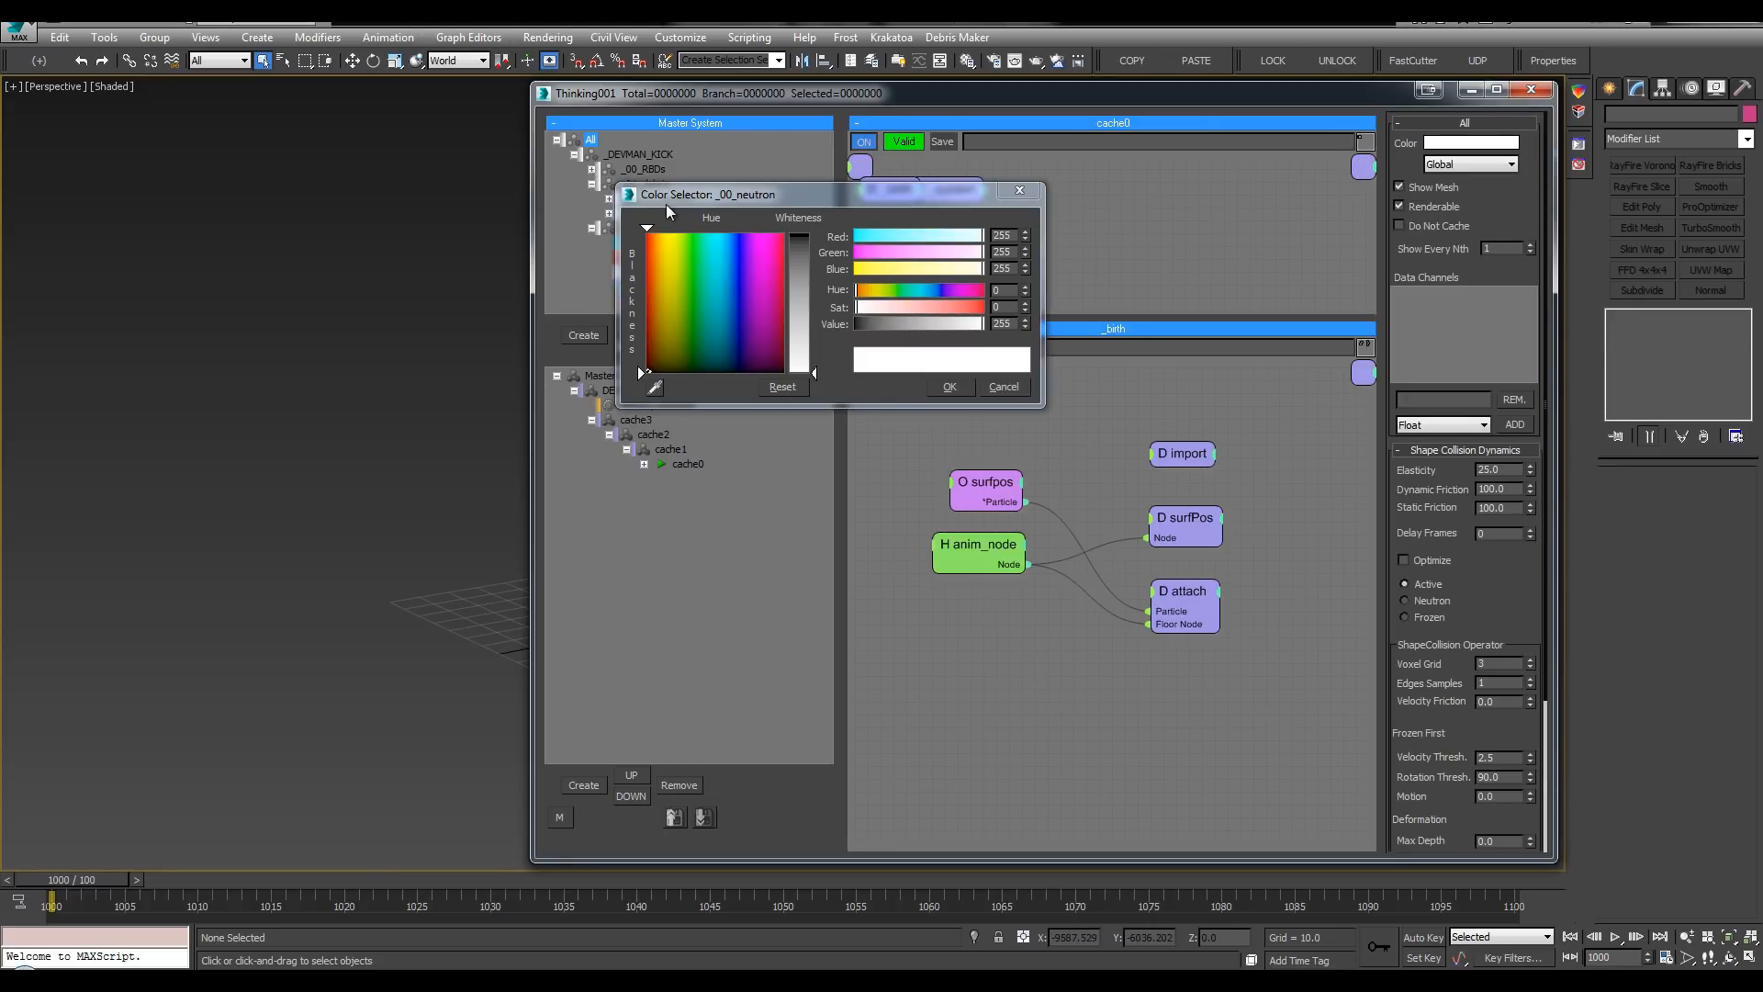
pyautogui.click(1037, 190)
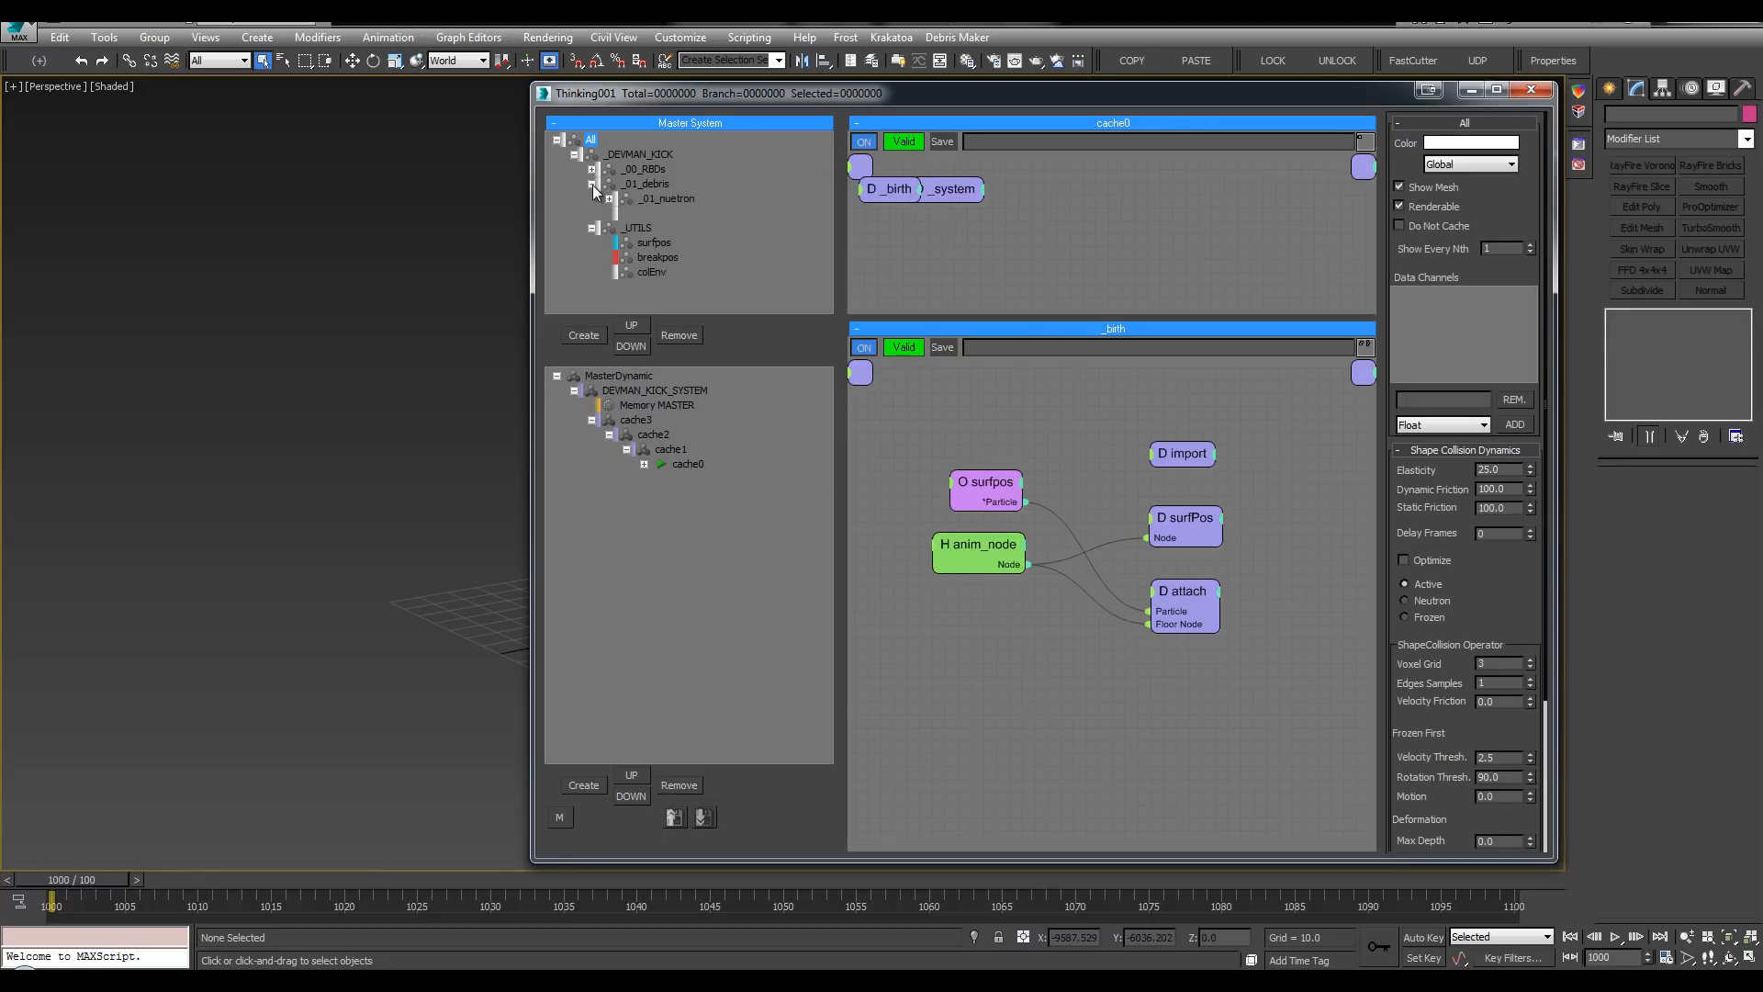
pyautogui.click(609, 199)
pyautogui.click(609, 227)
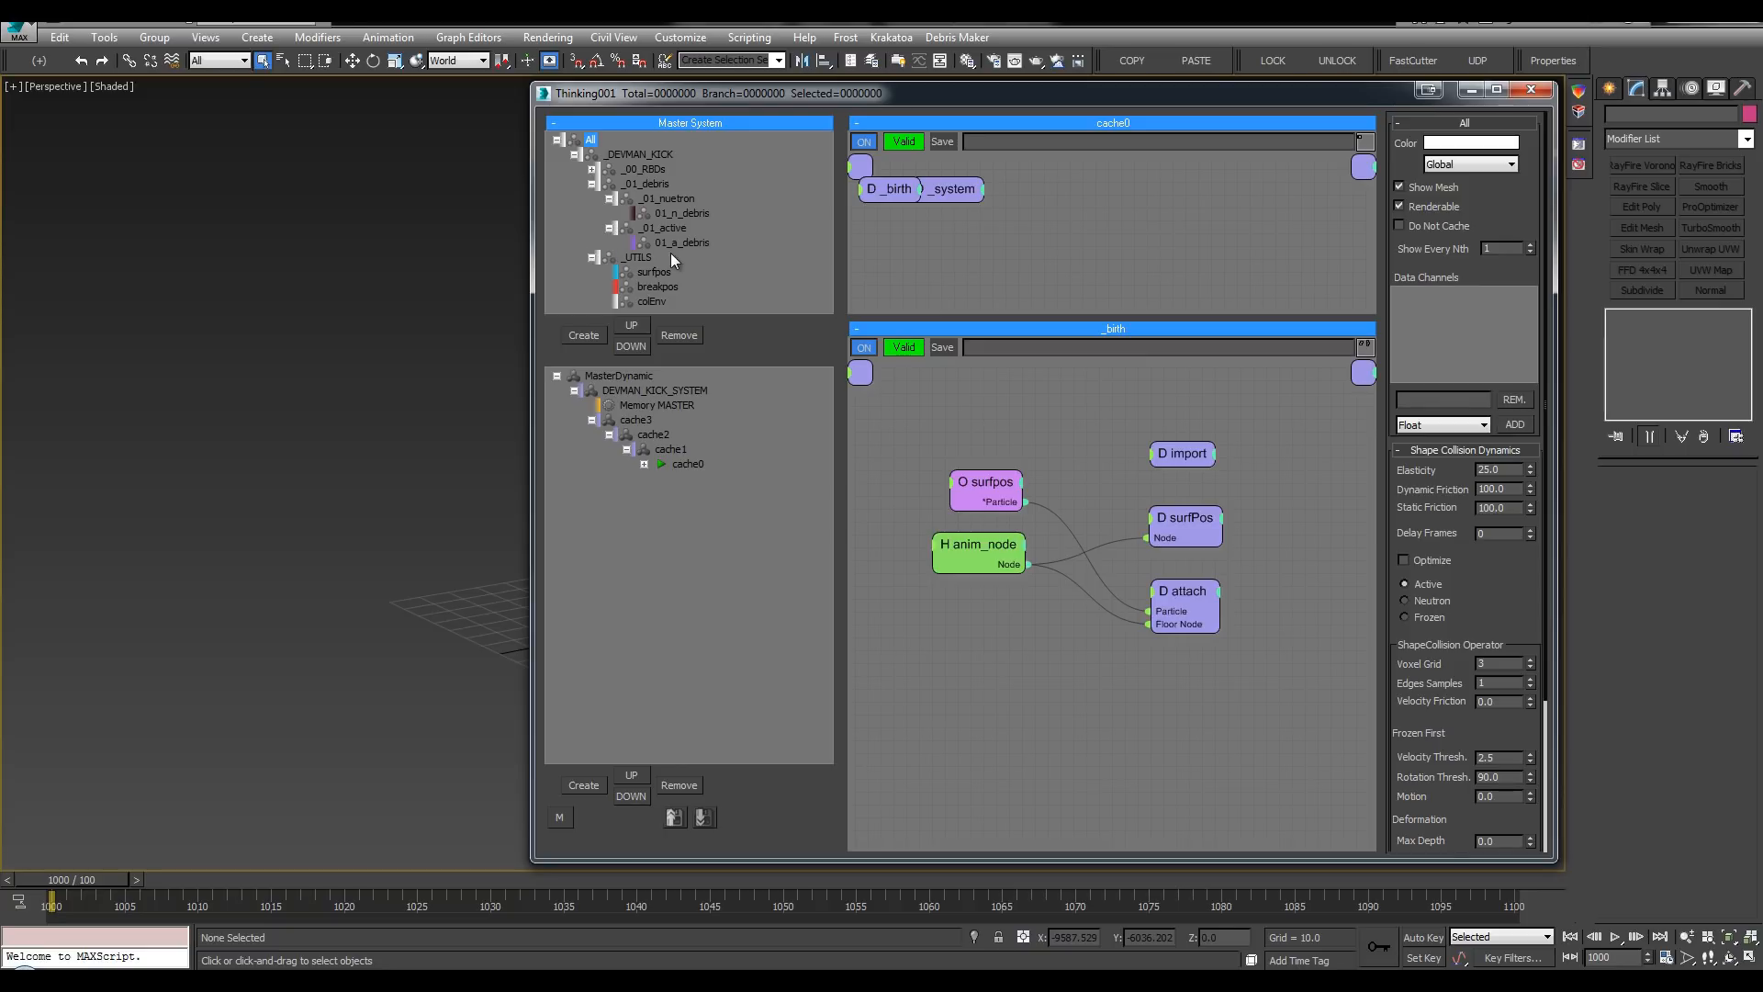
pyautogui.click(592, 258)
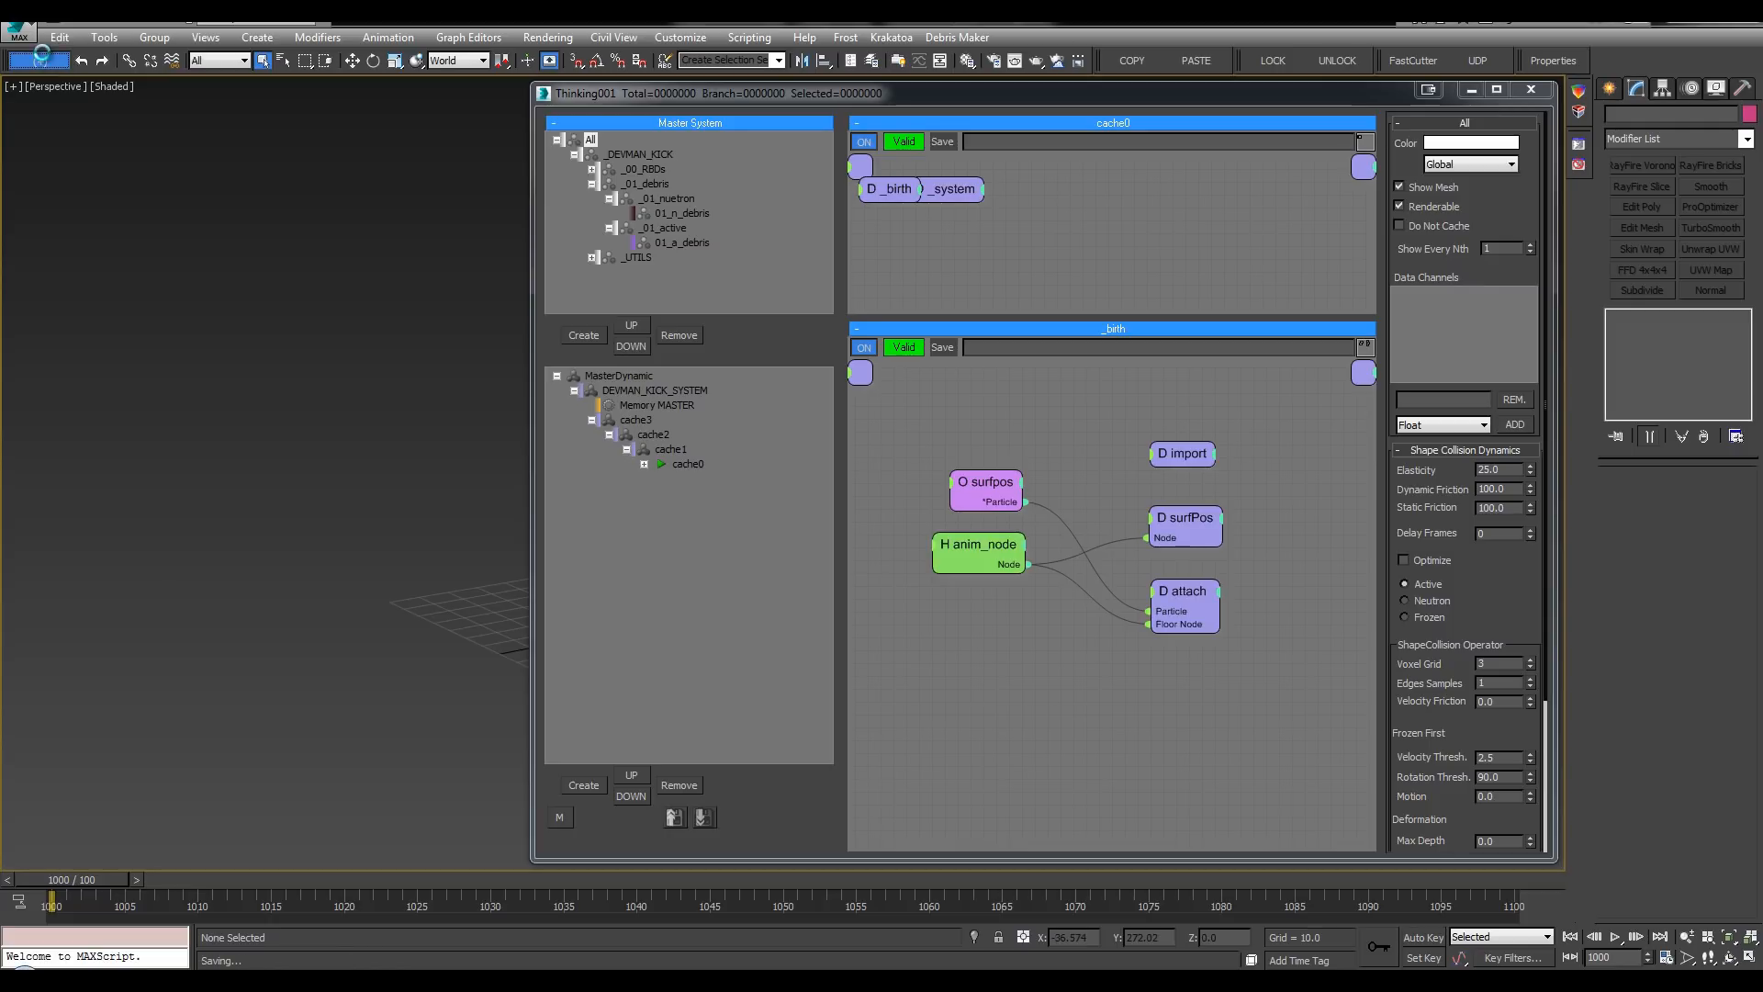
# Step: Advance to frame 1001 without the Thinking Particles editor covering the viewport and examine the pillar in wireframe
pyautogui.click(1531, 89)
pyautogui.moveTo(949, 335); pyautogui.dragTo(721, 327, button='middle')
pyautogui.press('.')
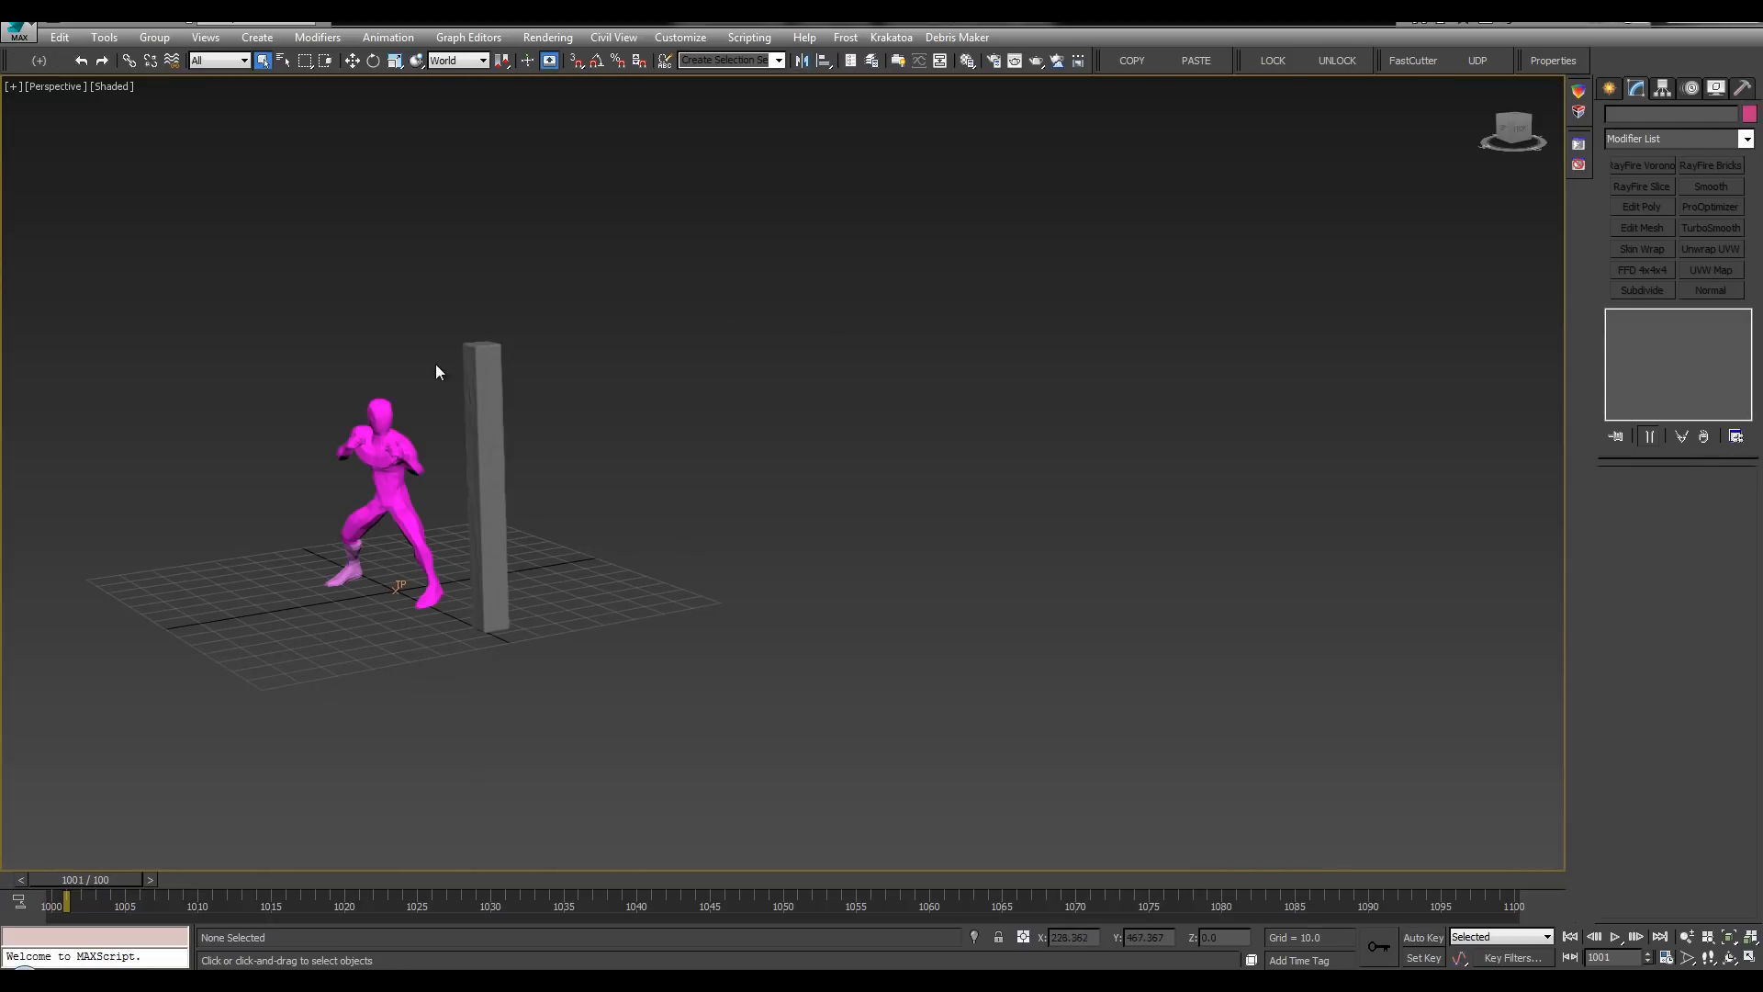
pyautogui.moveTo(435, 364)
pyautogui.keyDown('alt'); pyautogui.mouseDown(button='middle')
pyautogui.moveTo(283, 315)
pyautogui.moveTo(457, 358)
pyautogui.mouseUp(button='middle'); pyautogui.keyUp('alt')
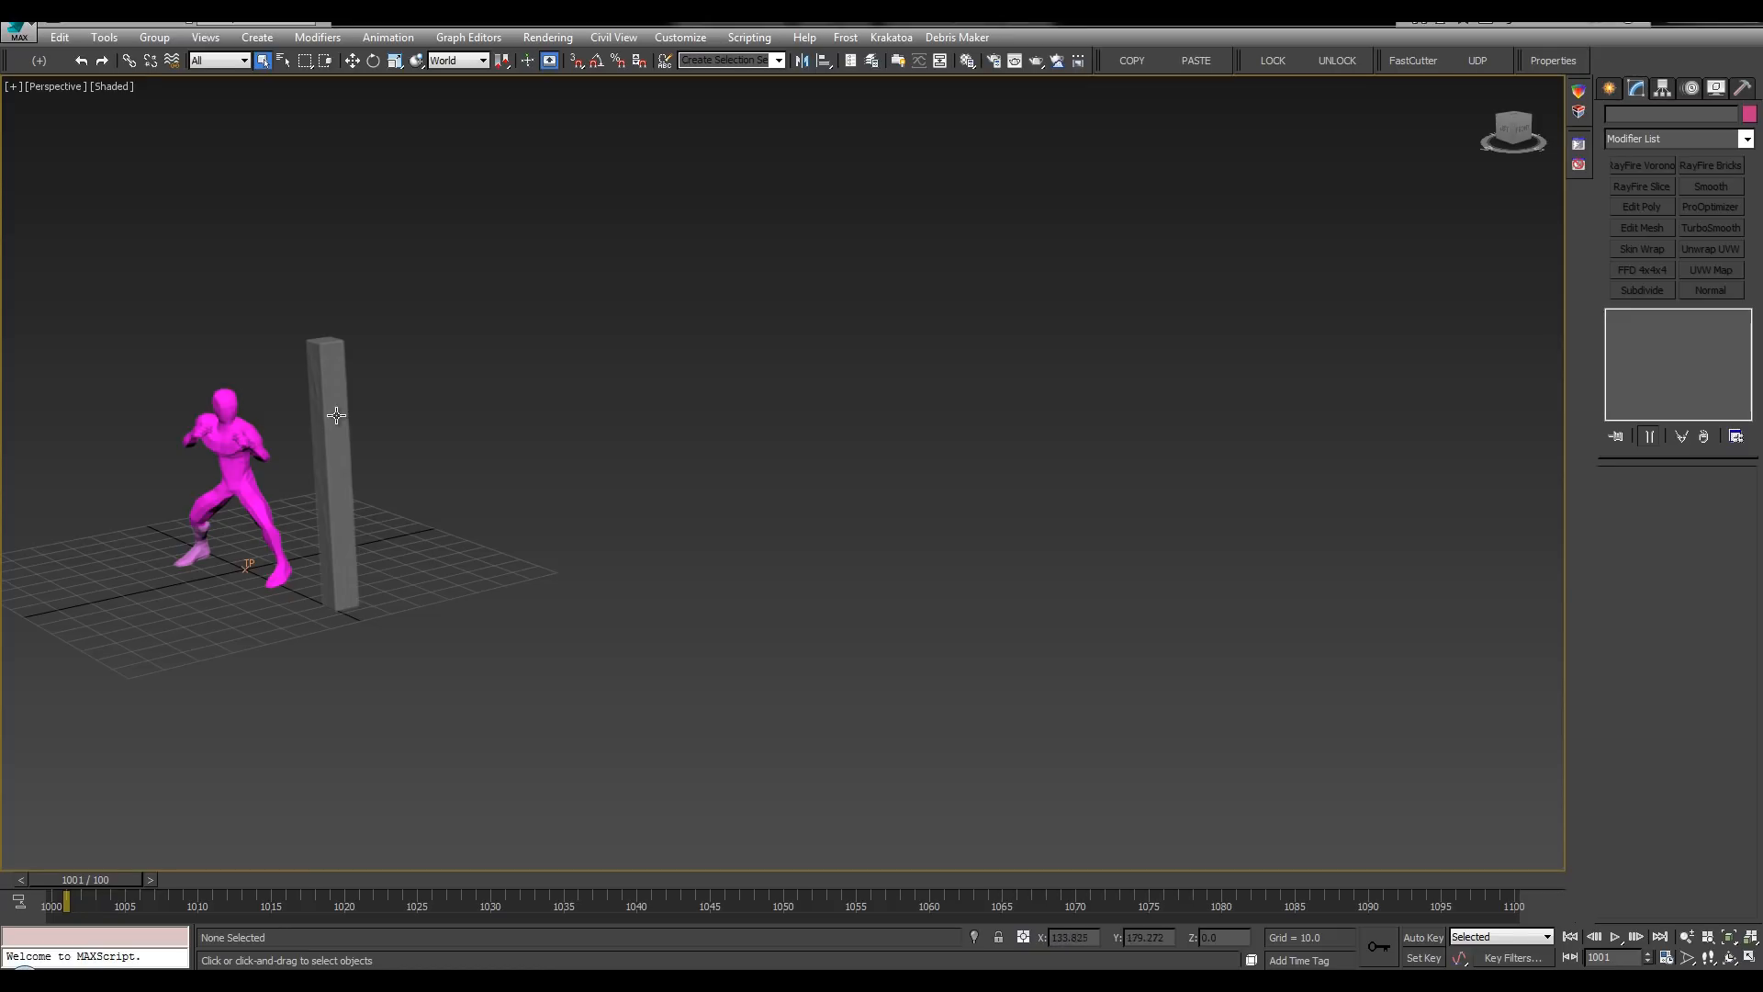
pyautogui.scroll(3, 331, 409)
pyautogui.press('F3')
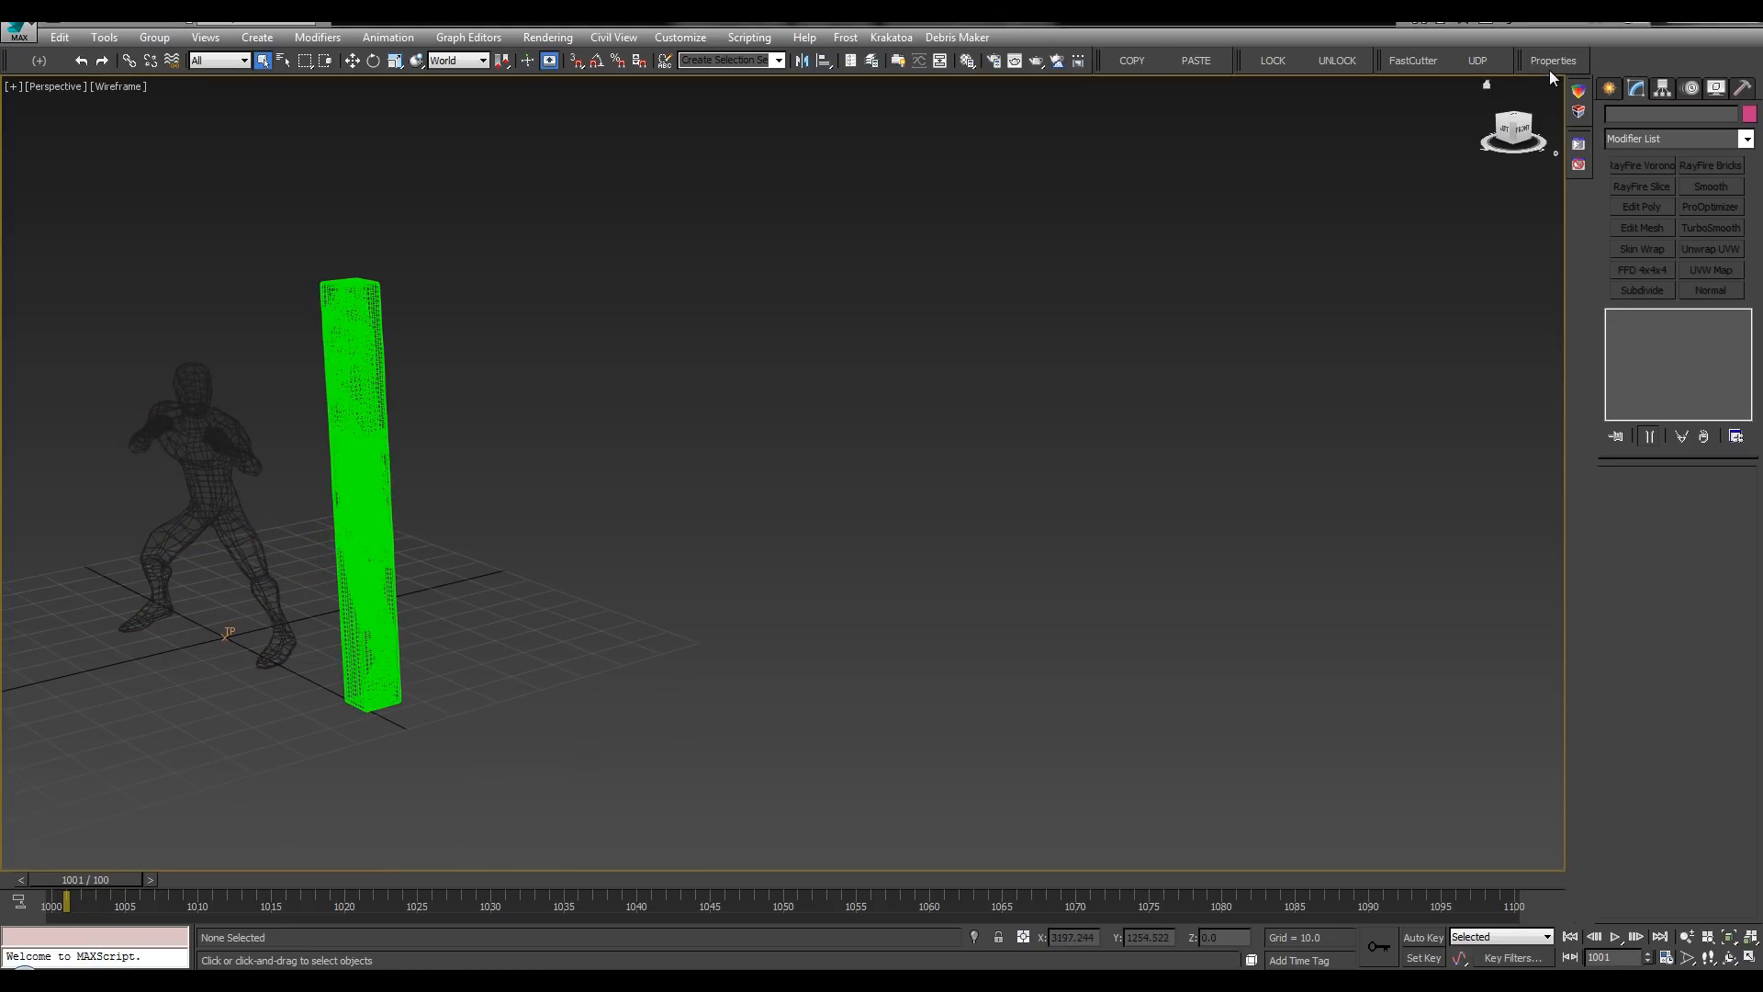
# Step: Reopen the Thinking Particles editor and return the viewport to shaded display
pyautogui.click(1550, 68)
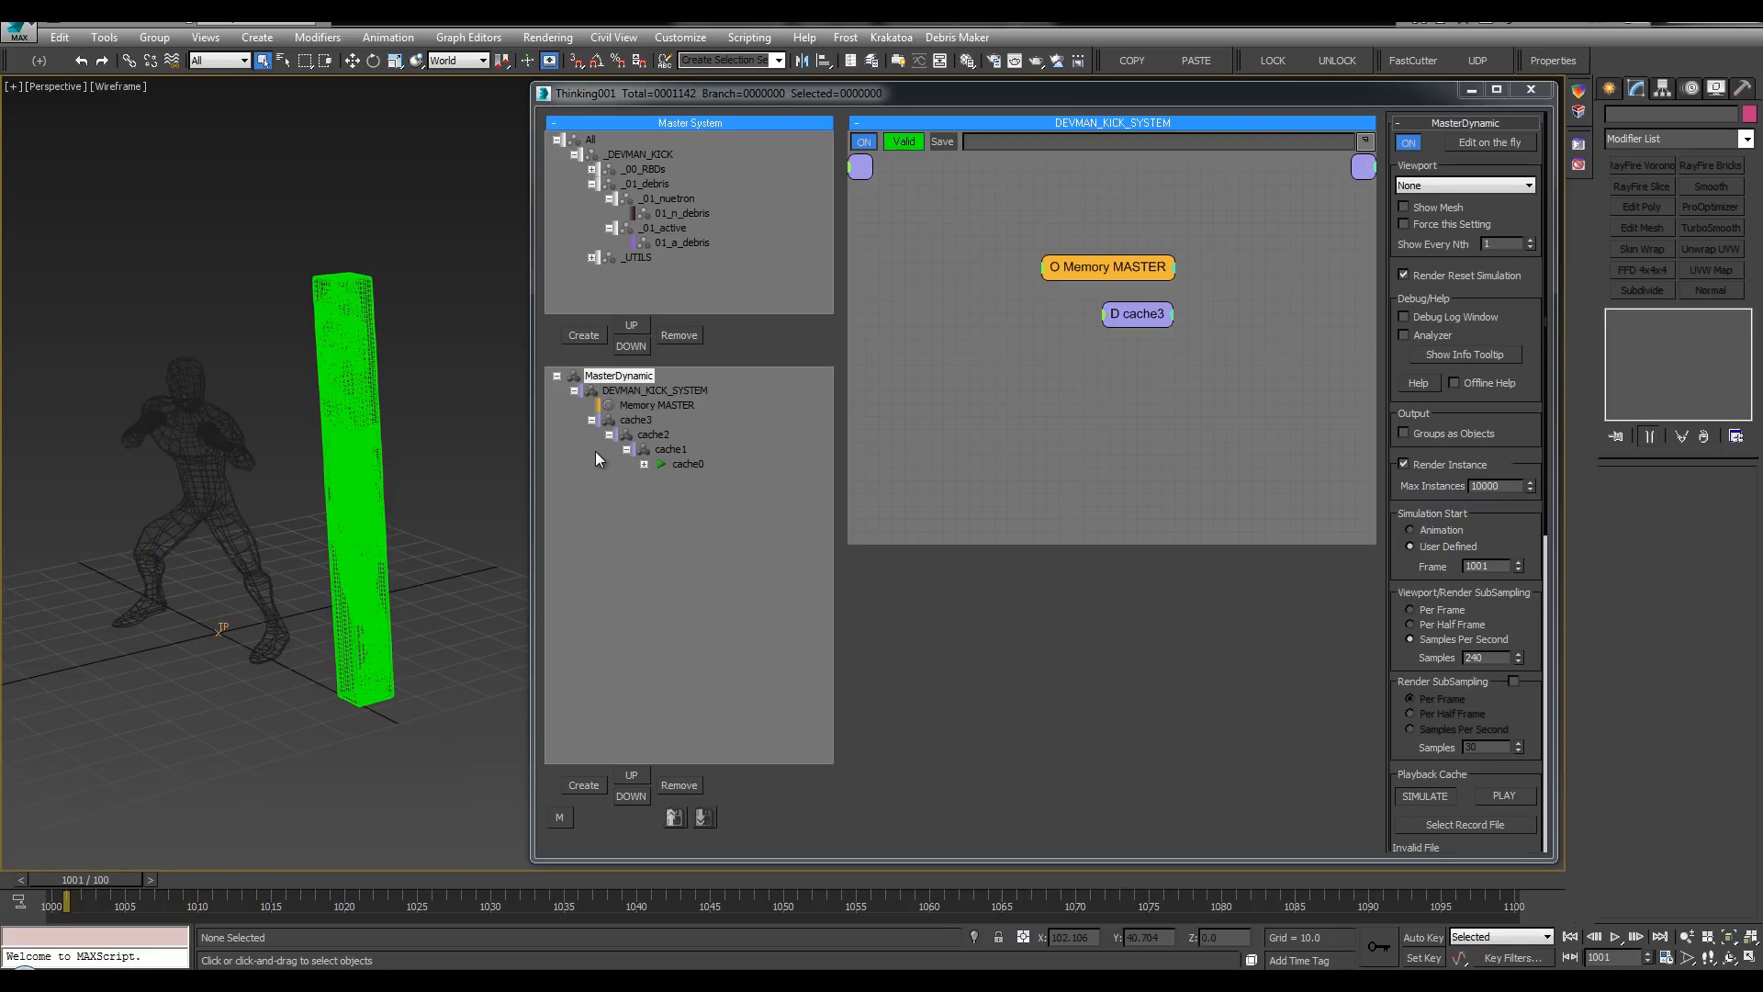
pyautogui.moveTo(424, 379); pyautogui.dragTo(416, 356, button='middle')
pyautogui.press('F3')
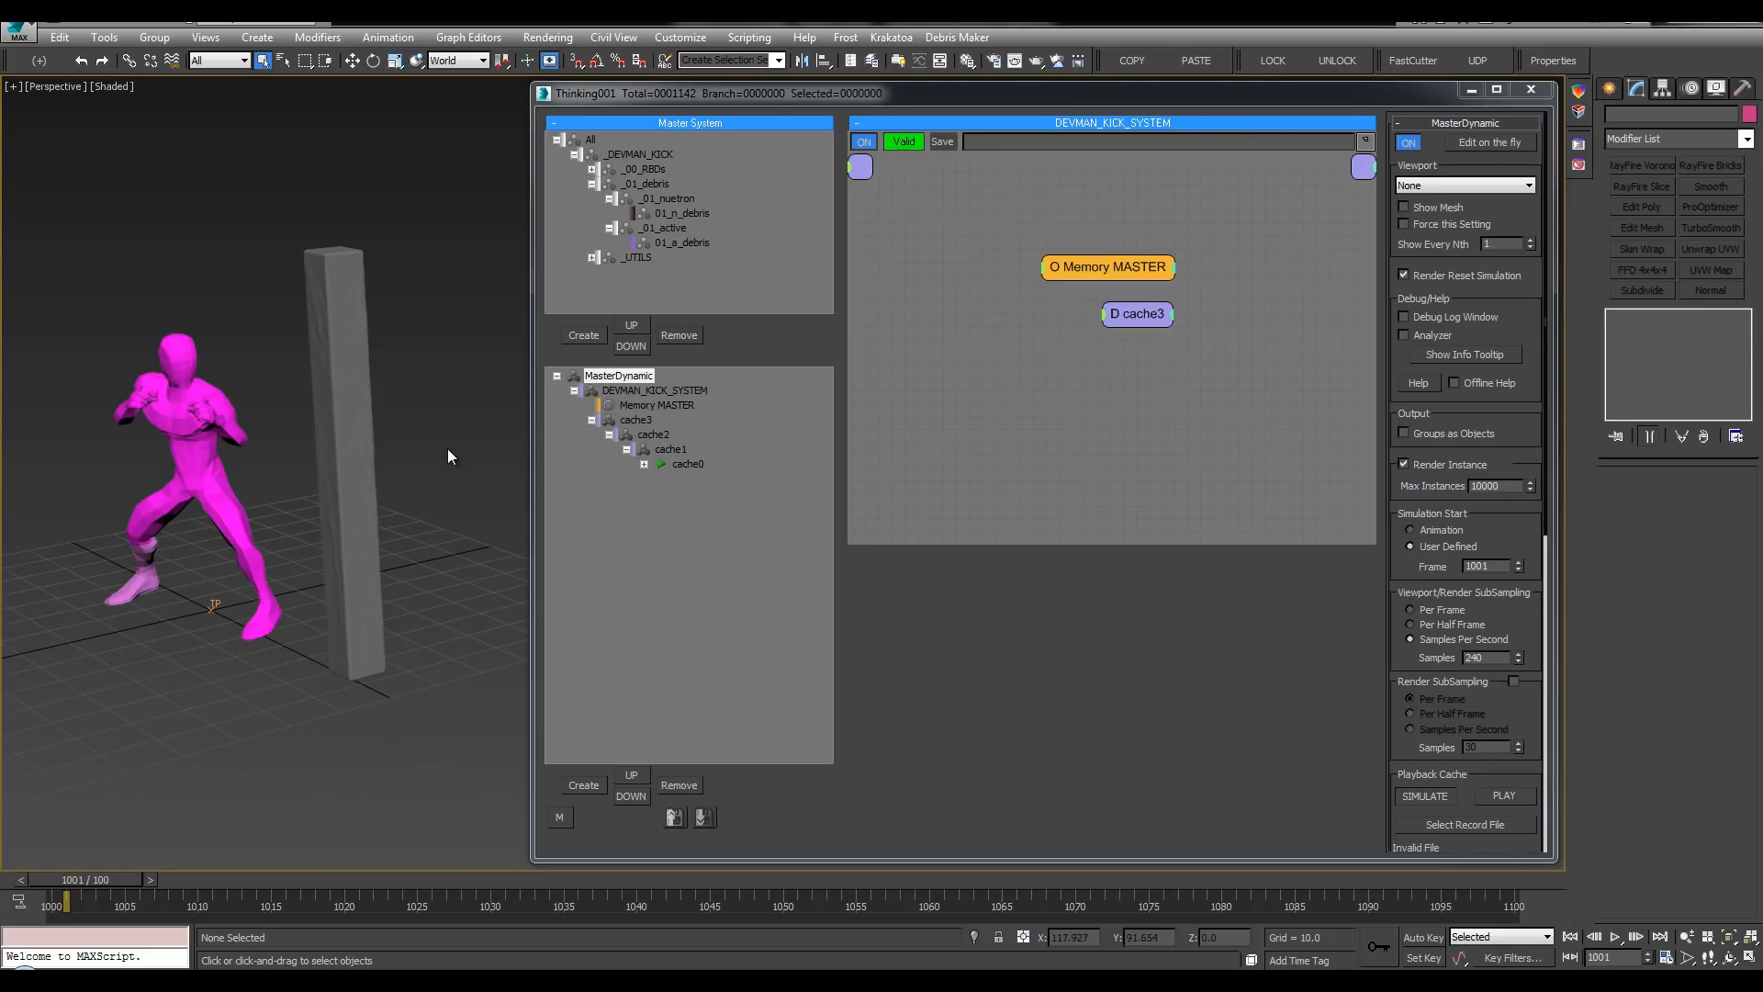
# Step: Create a dynamic set named _surfaceBorn inside cache1
pyautogui.click(661, 450)
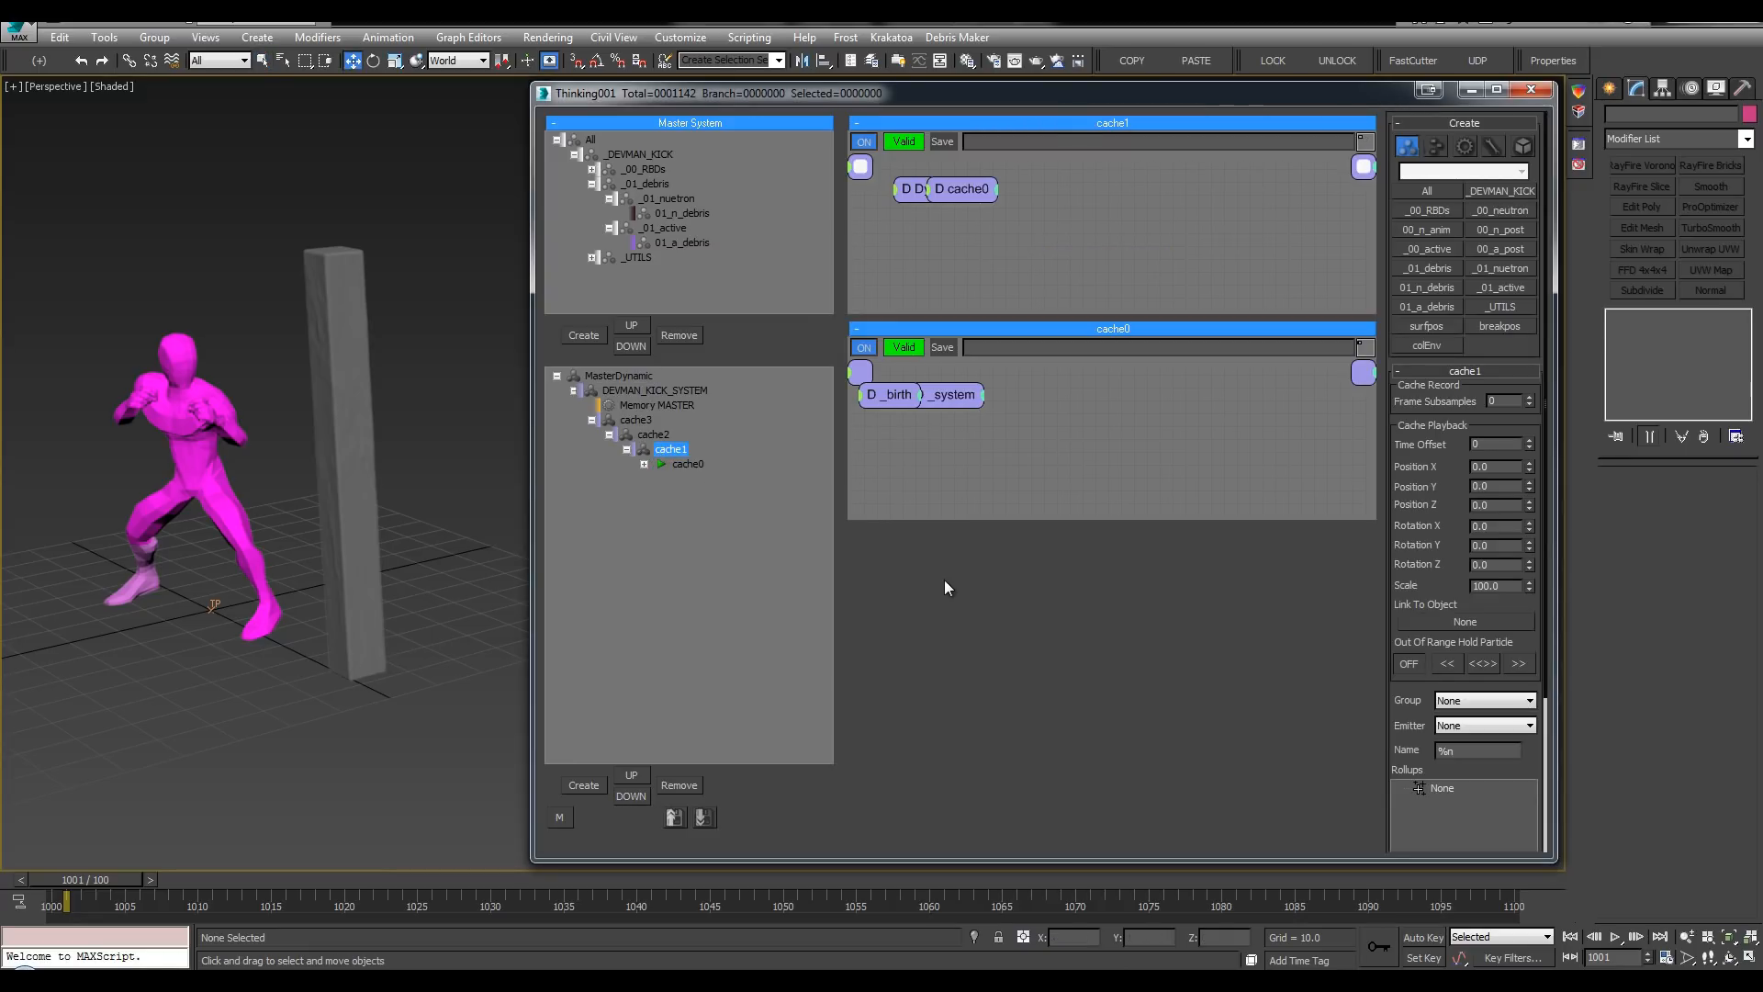
pyautogui.click(684, 478)
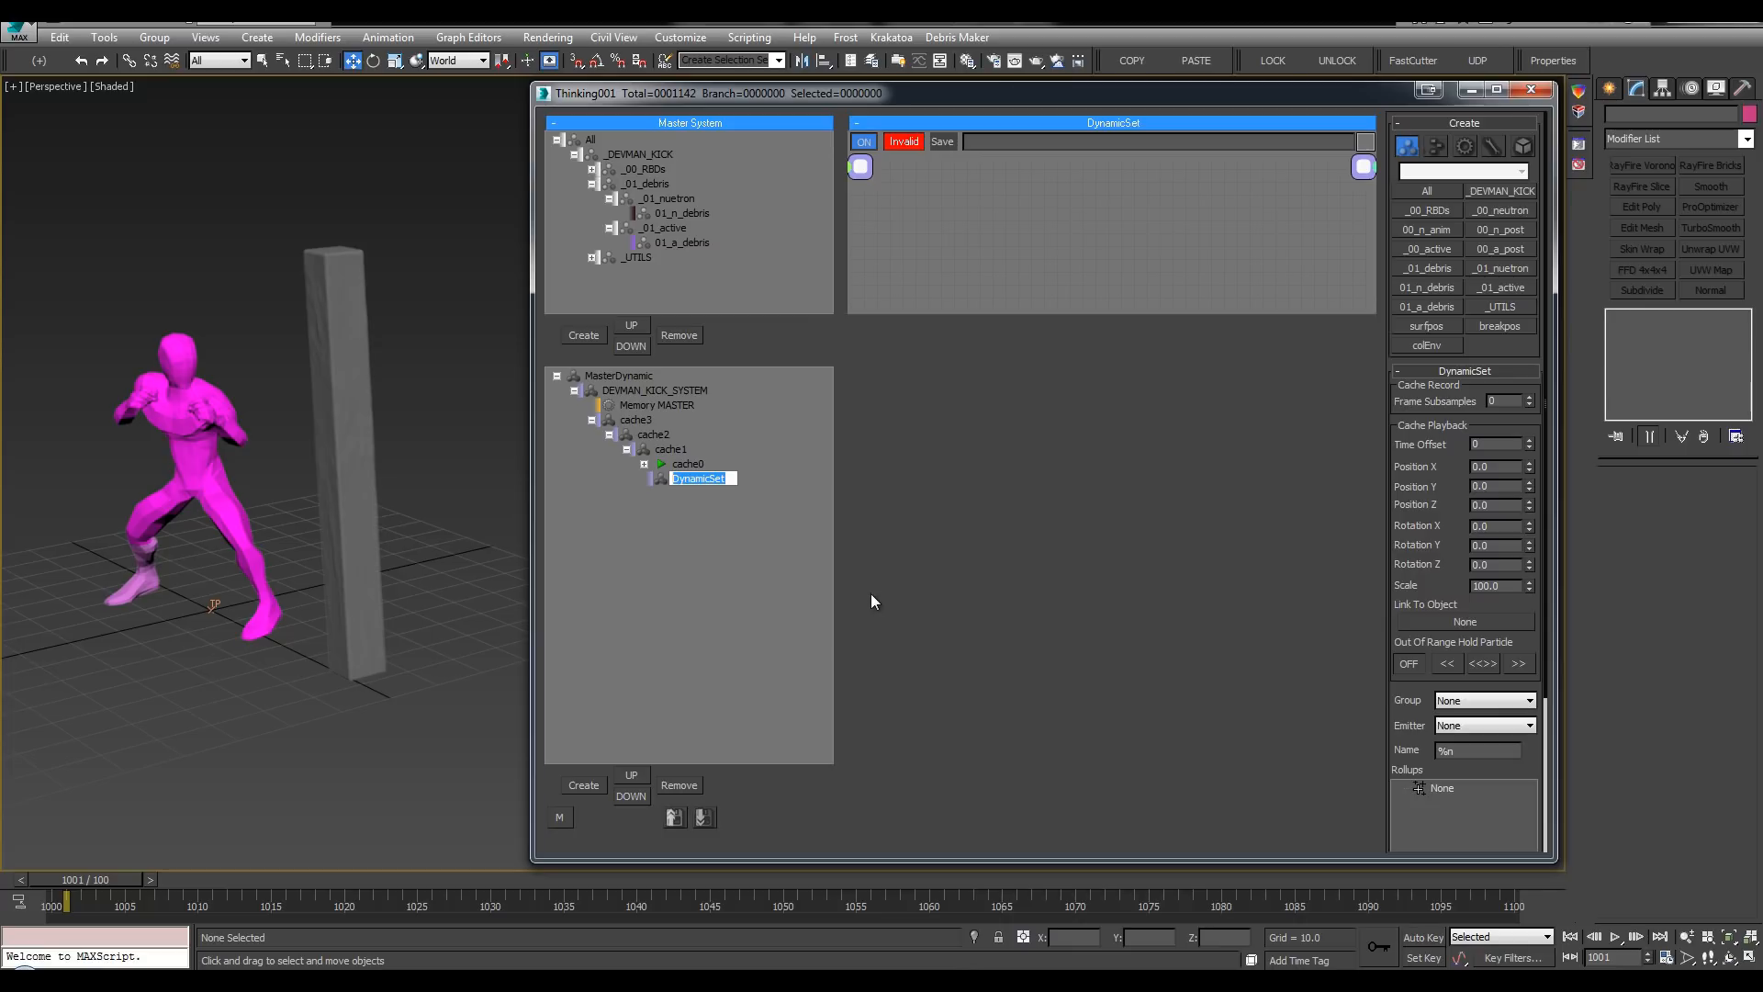
pyautogui.write('_surfaceBorn')
pyautogui.press('Return')
# Step: Add a child dynamic set named born under _surfaceBorn
pyautogui.click(702, 479)
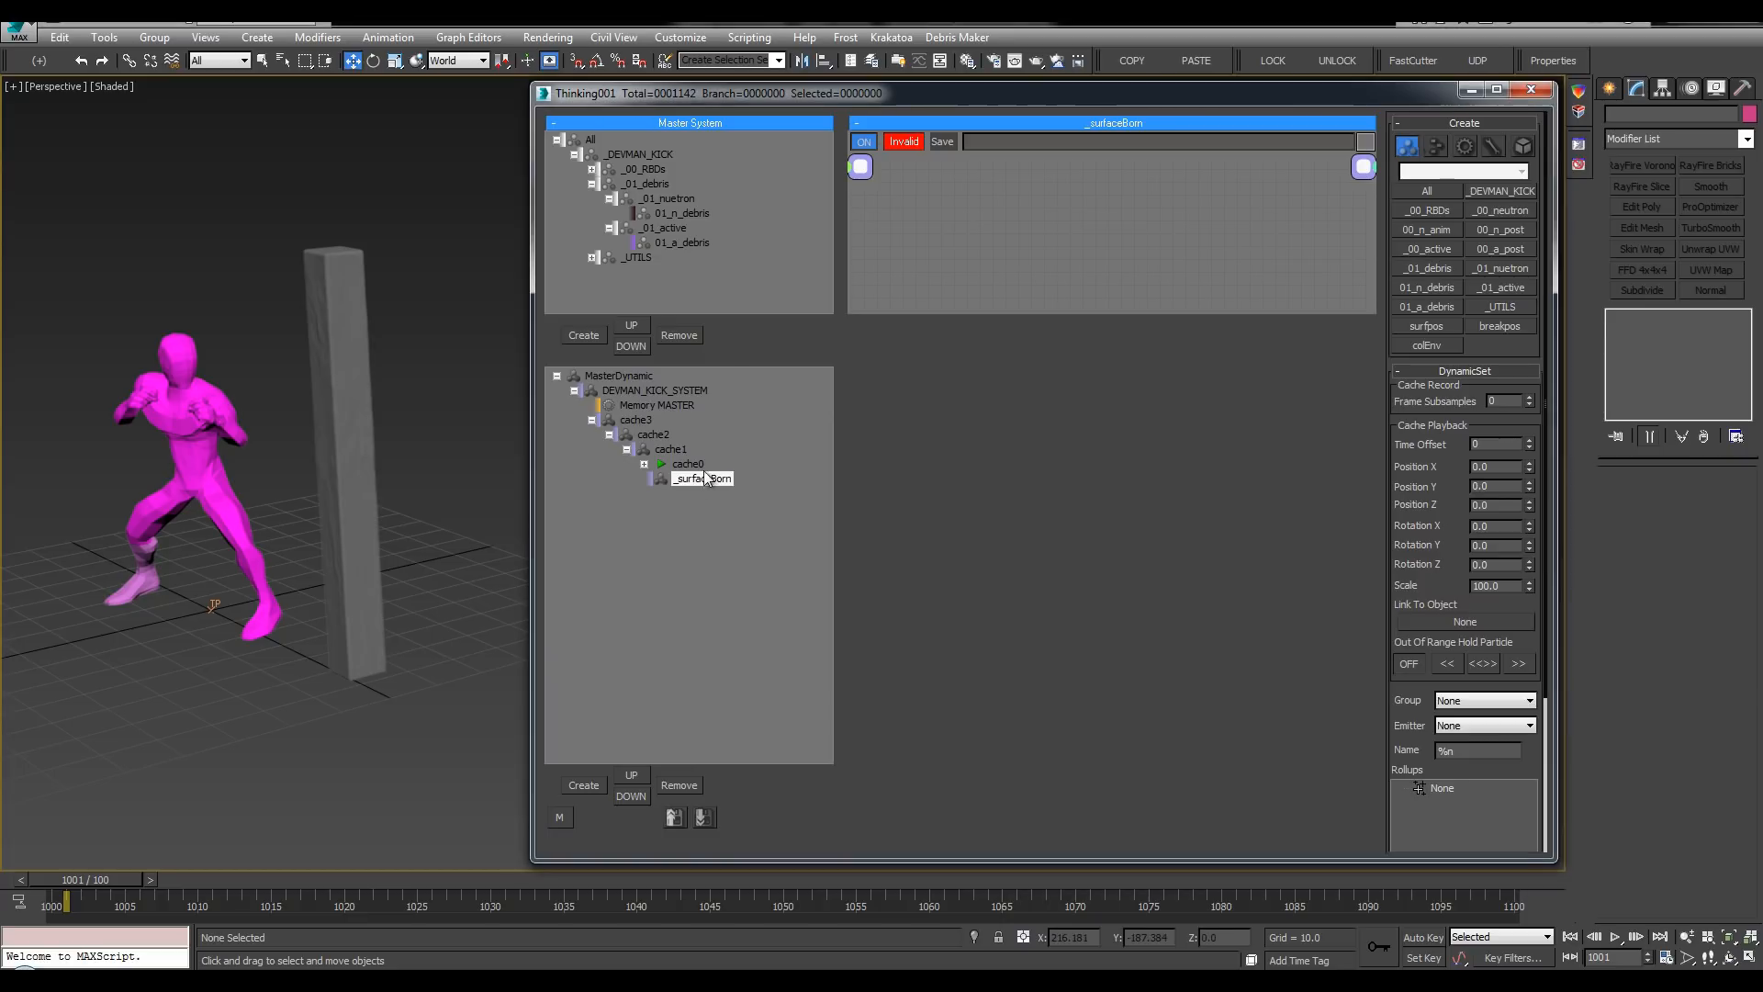
pyautogui.press('Insert')
pyautogui.doubleClick(706, 493)
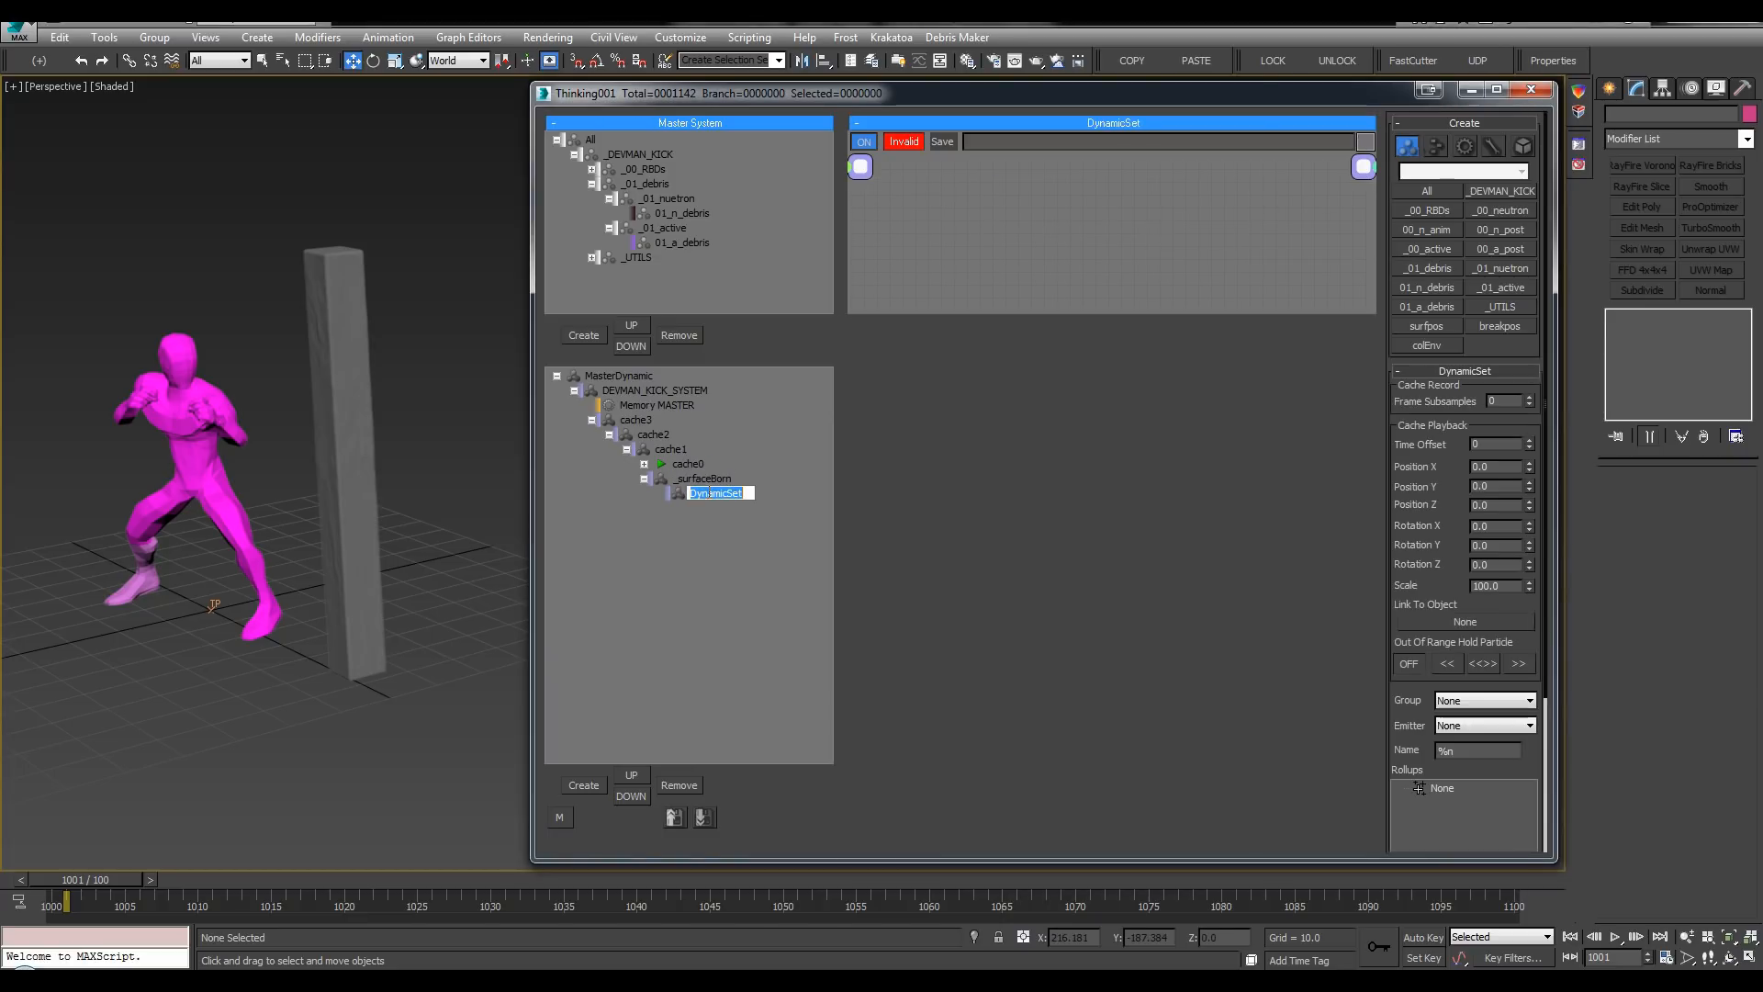
pyautogui.write('born')
pyautogui.press('Return')
# Step: Add a second child dynamic set named attach under _surfaceBorn
pyautogui.click(703, 479)
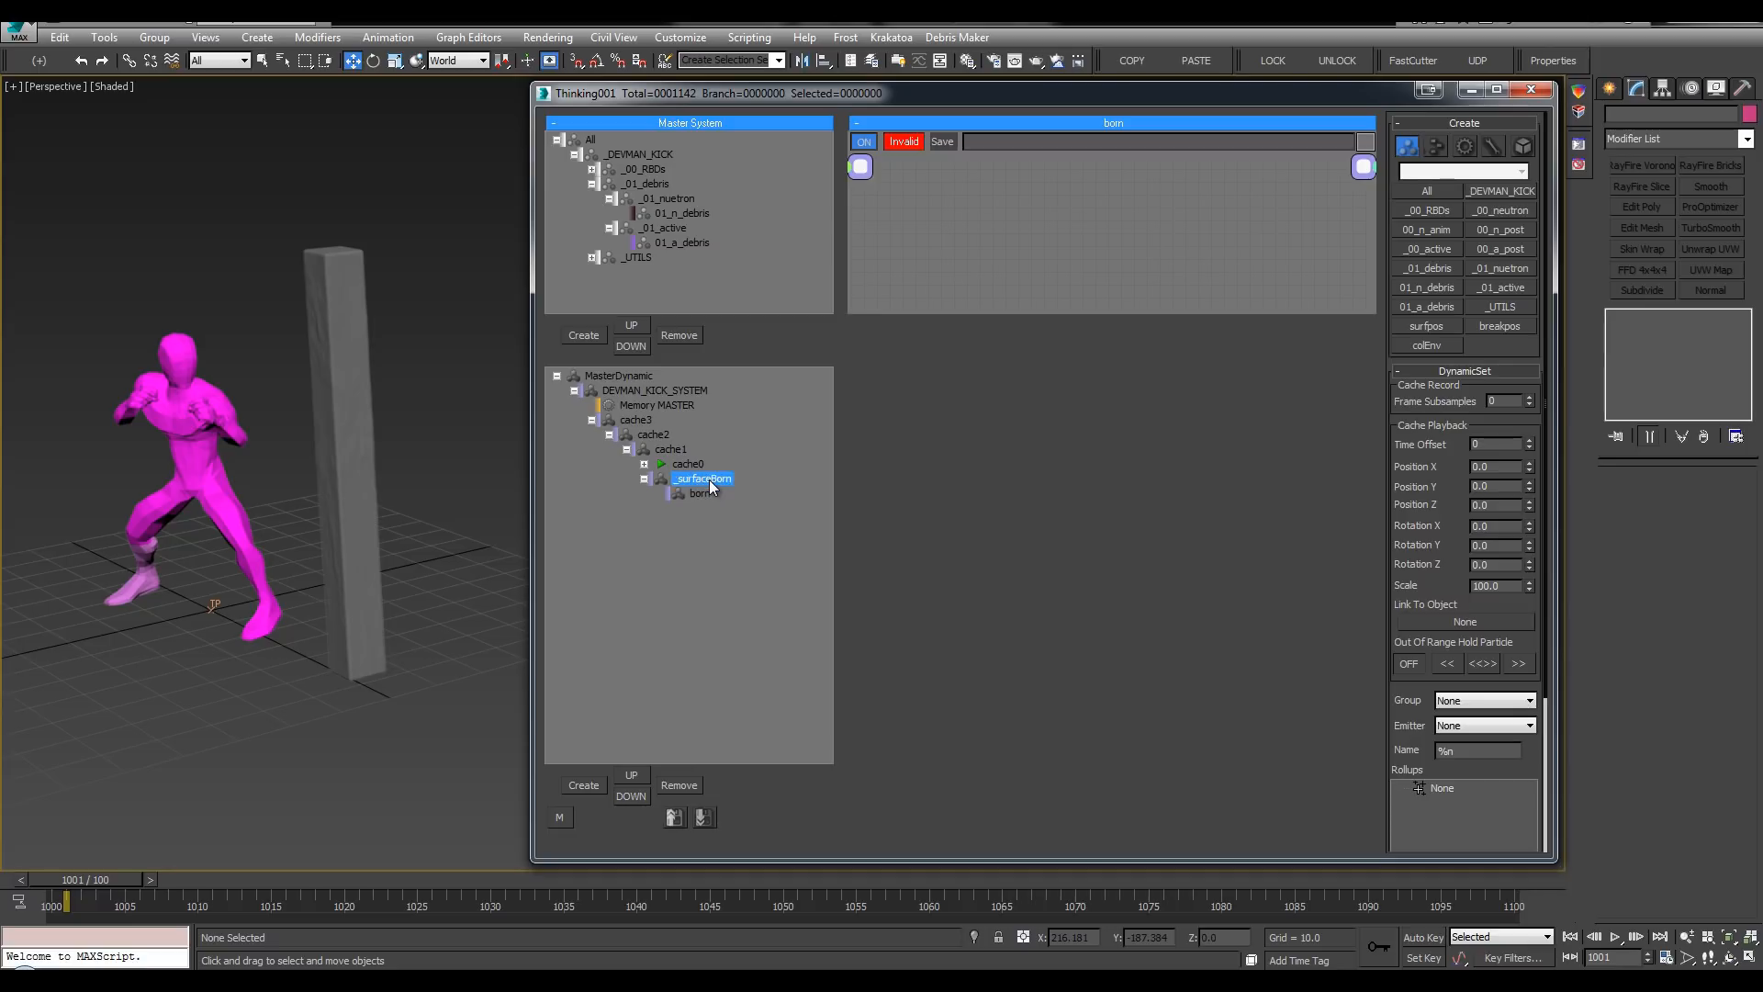
pyautogui.press('Insert')
pyautogui.doubleClick(703, 508)
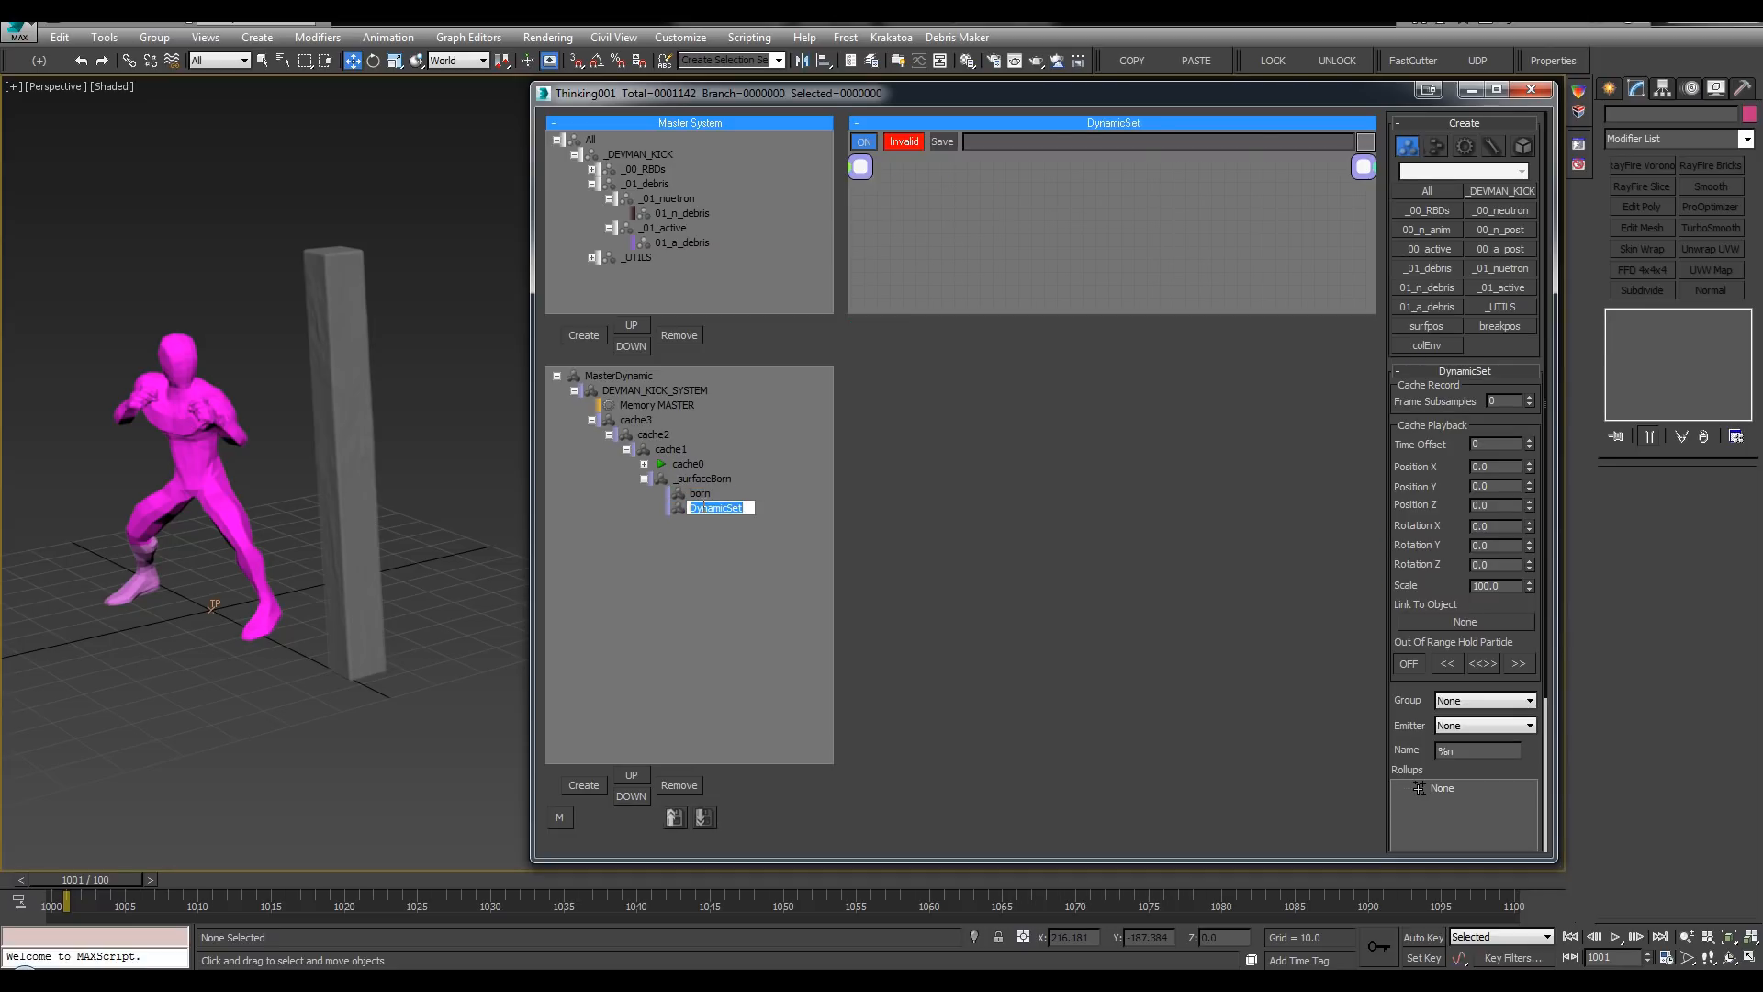
pyautogui.write('attach')
# Step: Expand the _00_RBDs groups and turn off Show Mesh for the 00_a_post group
pyautogui.keyDown('alt'); pyautogui.moveTo(342, 436); pyautogui.dragTo(435, 428, button='middle'); pyautogui.keyUp('alt')
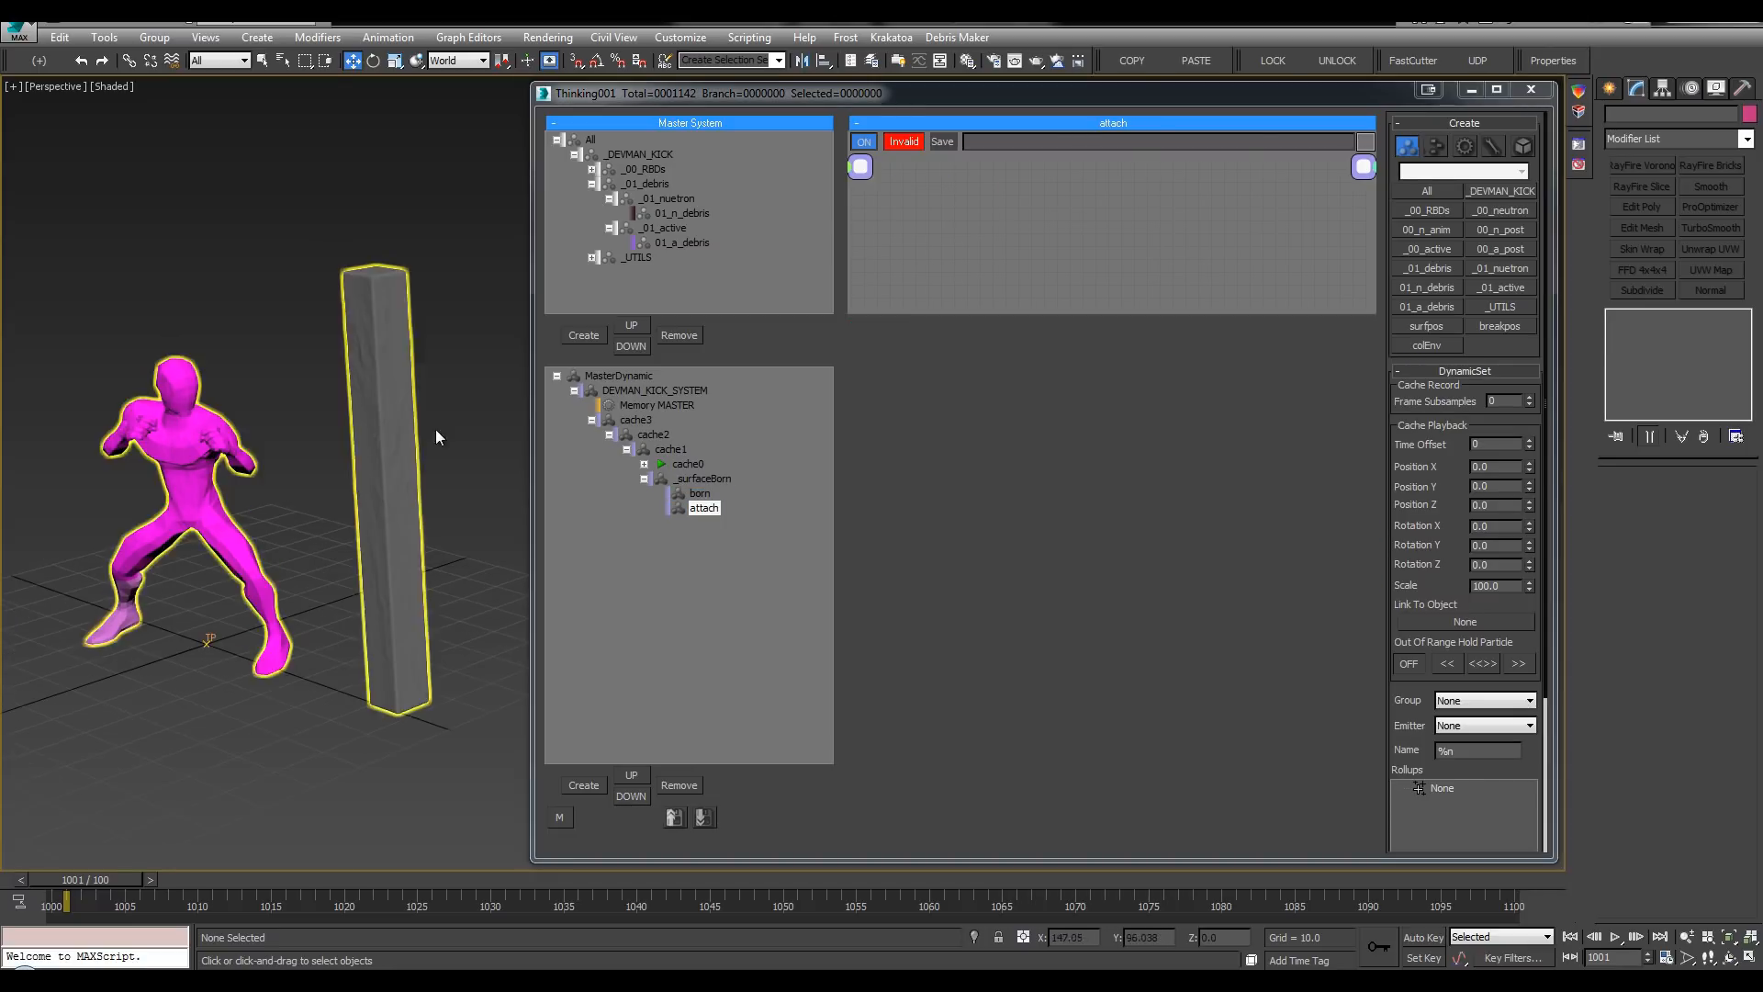
pyautogui.press('q')
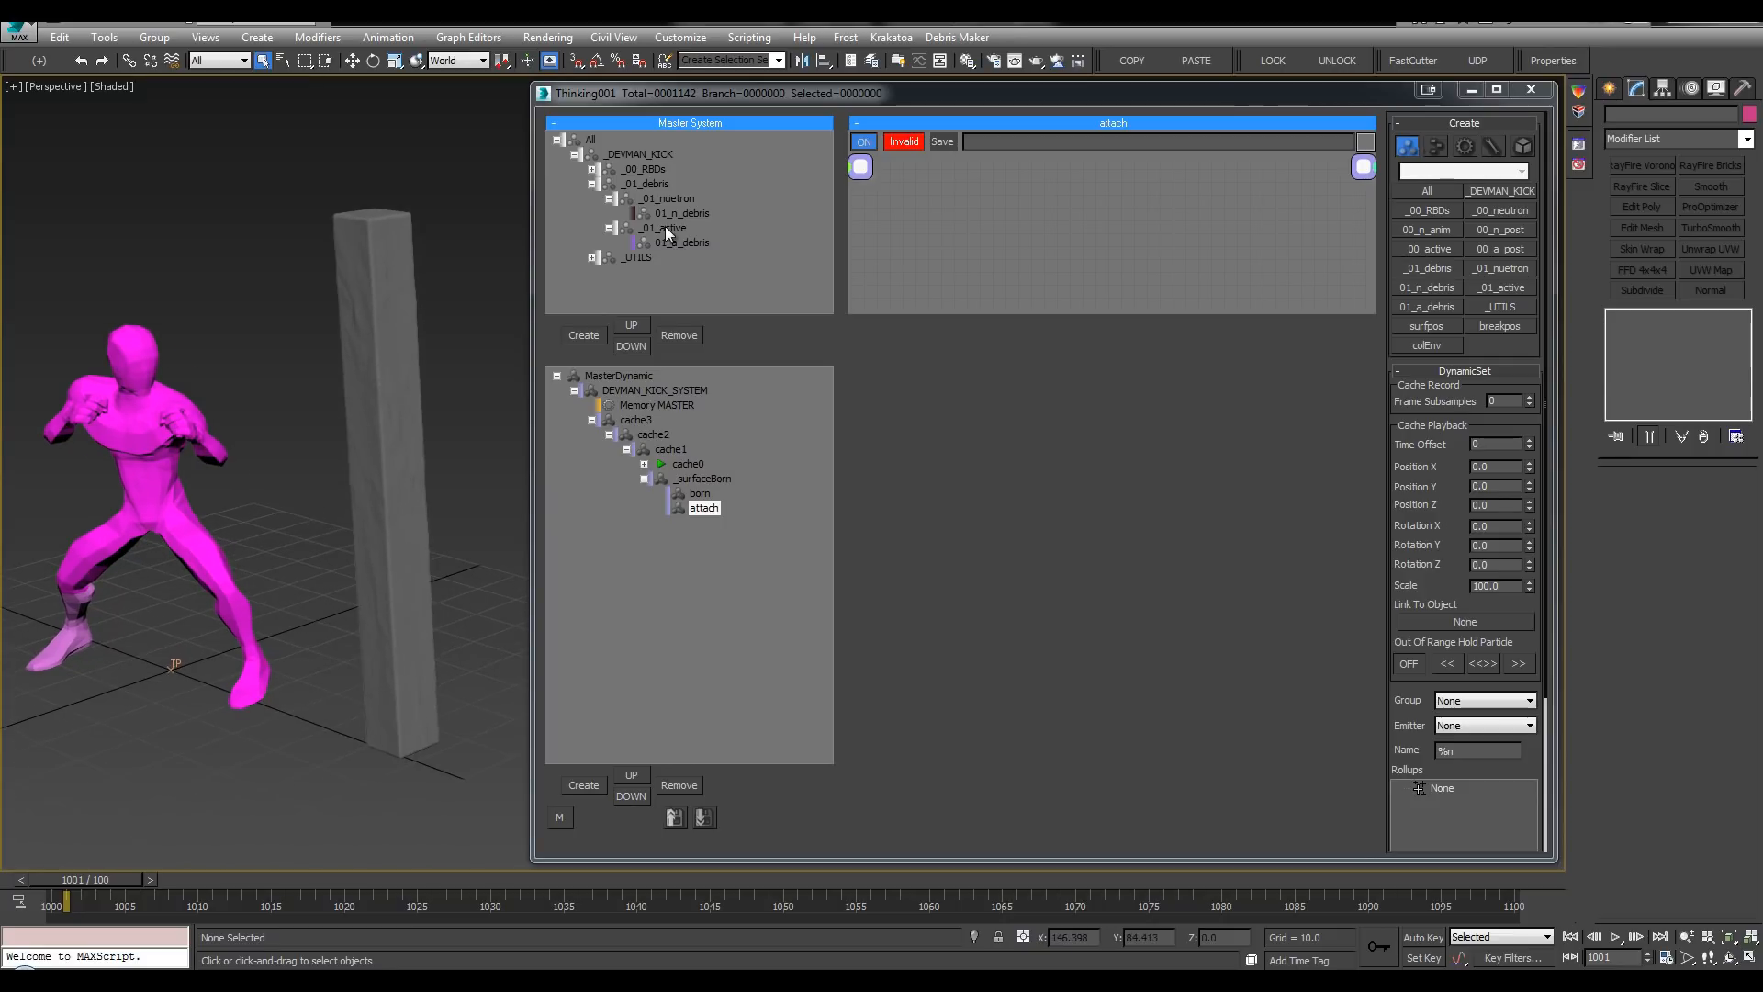
pyautogui.click(592, 169)
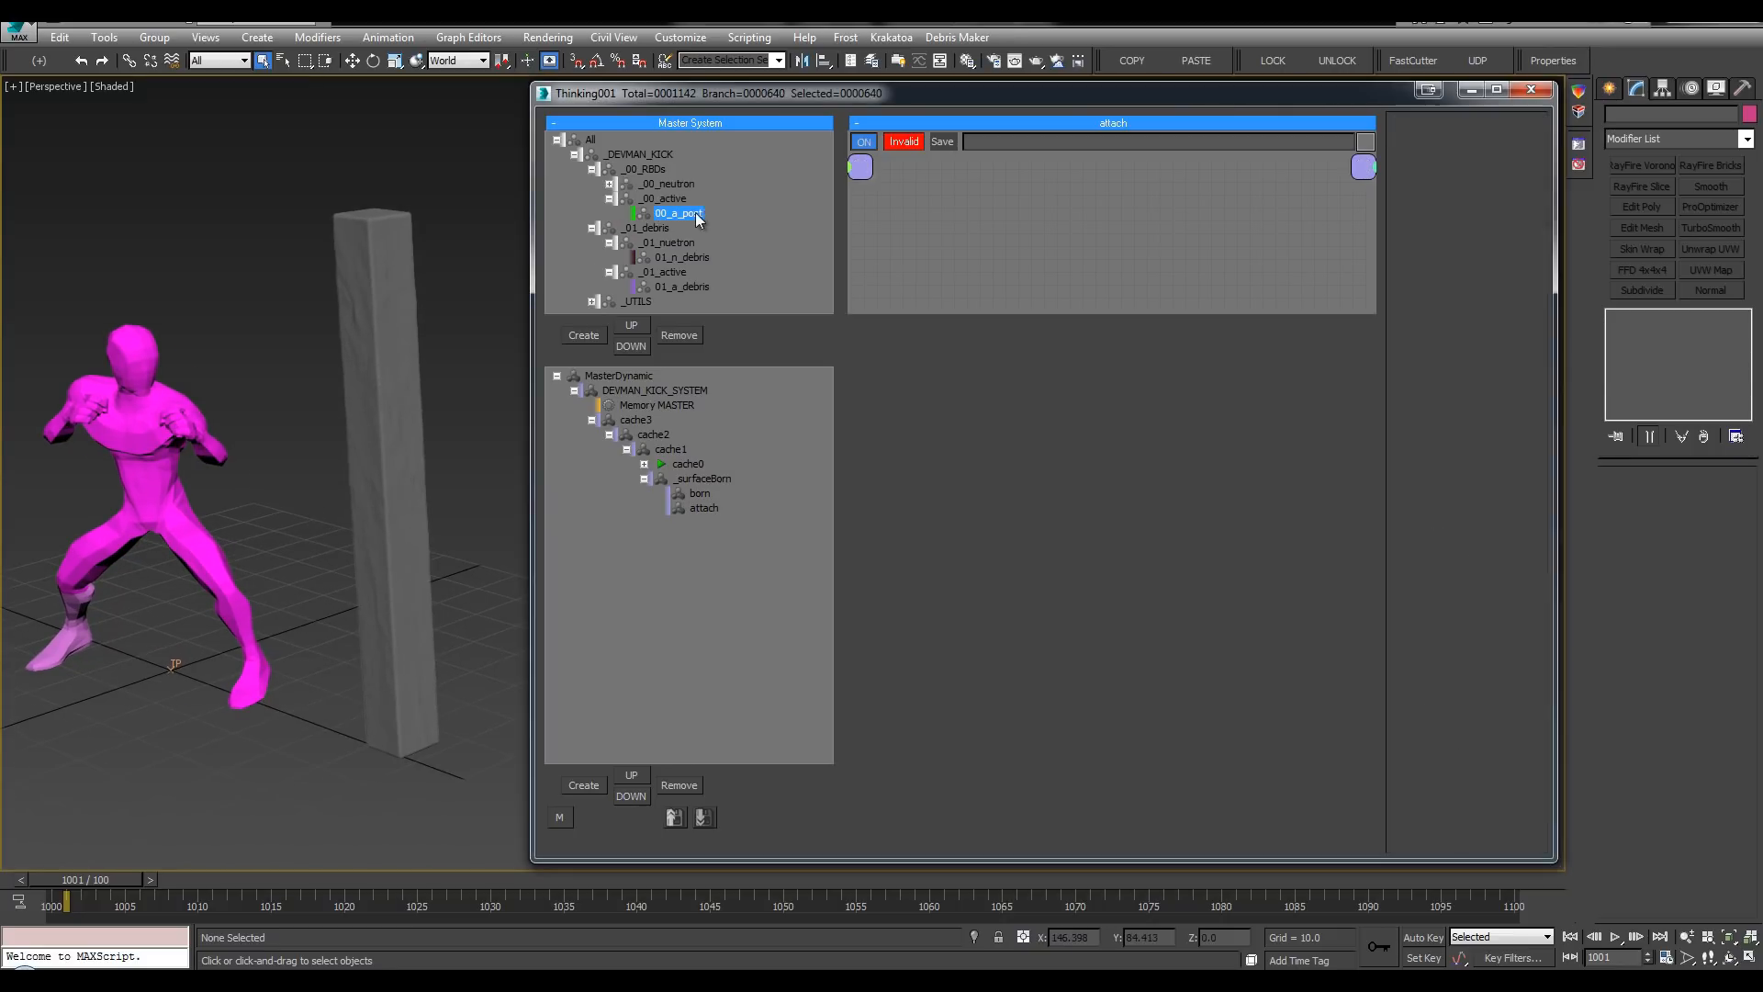
pyautogui.click(678, 213)
pyautogui.click(1420, 189)
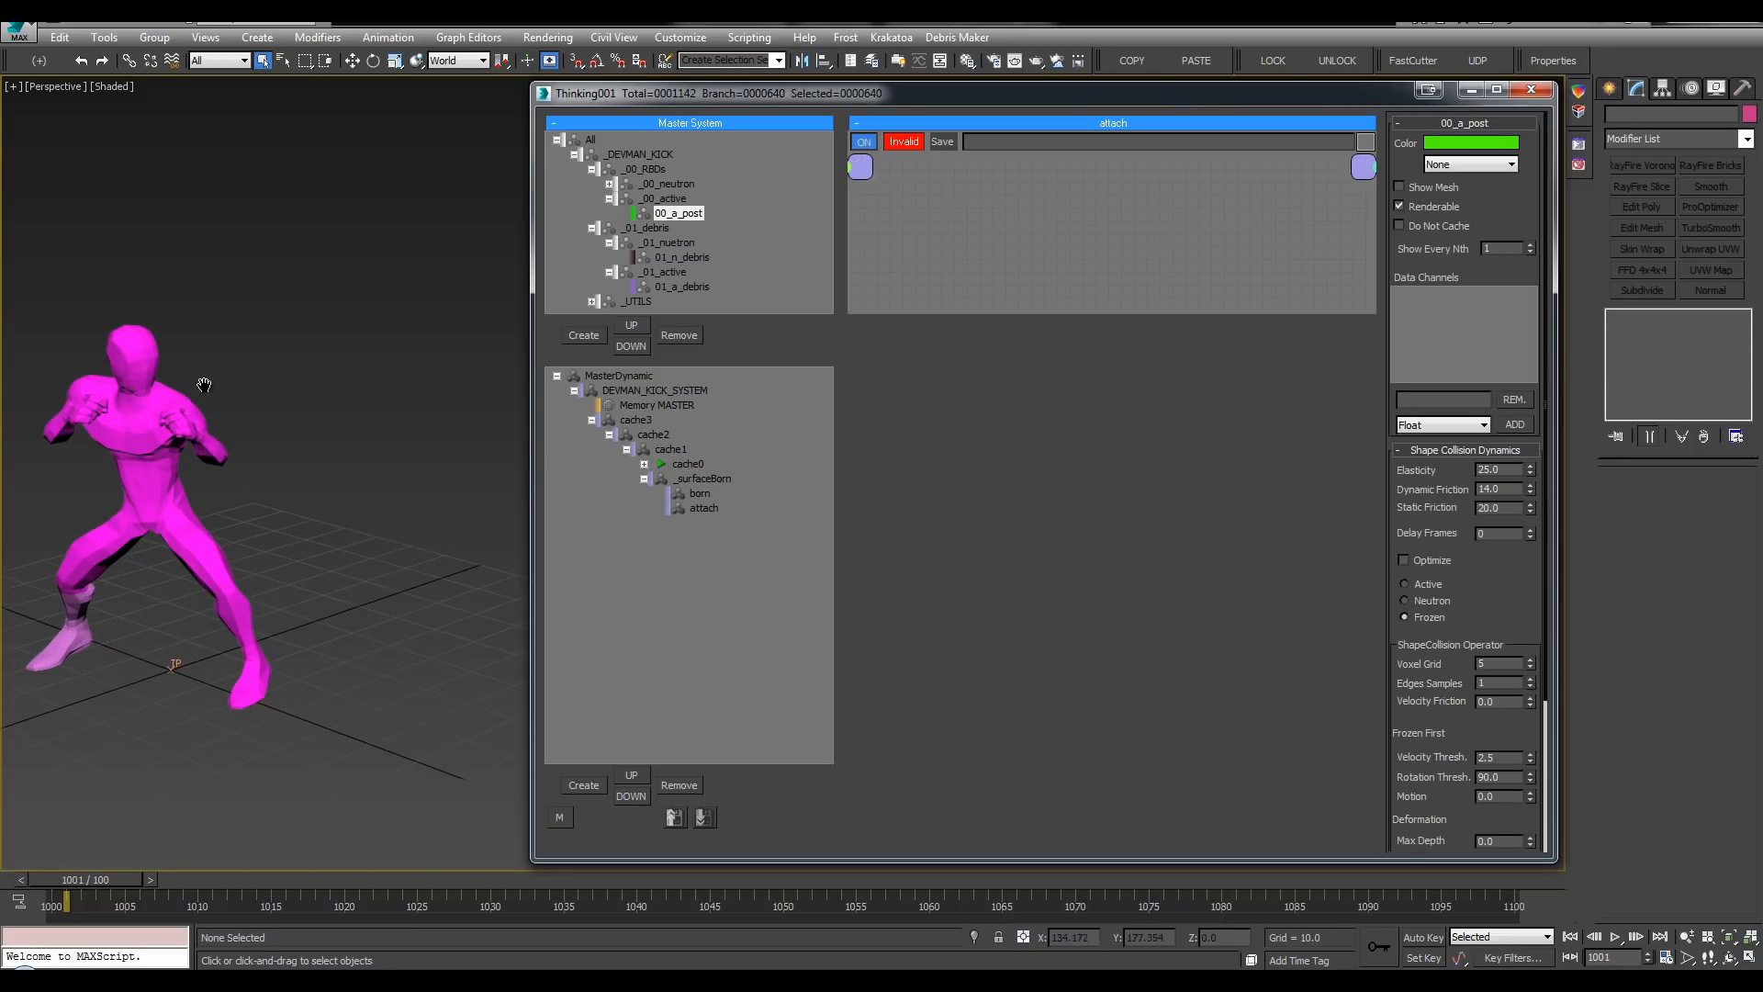
# Step: Widen the Thinking Particles editor and add the 00_a_post group as a node in the attach set
pyautogui.click(696, 511)
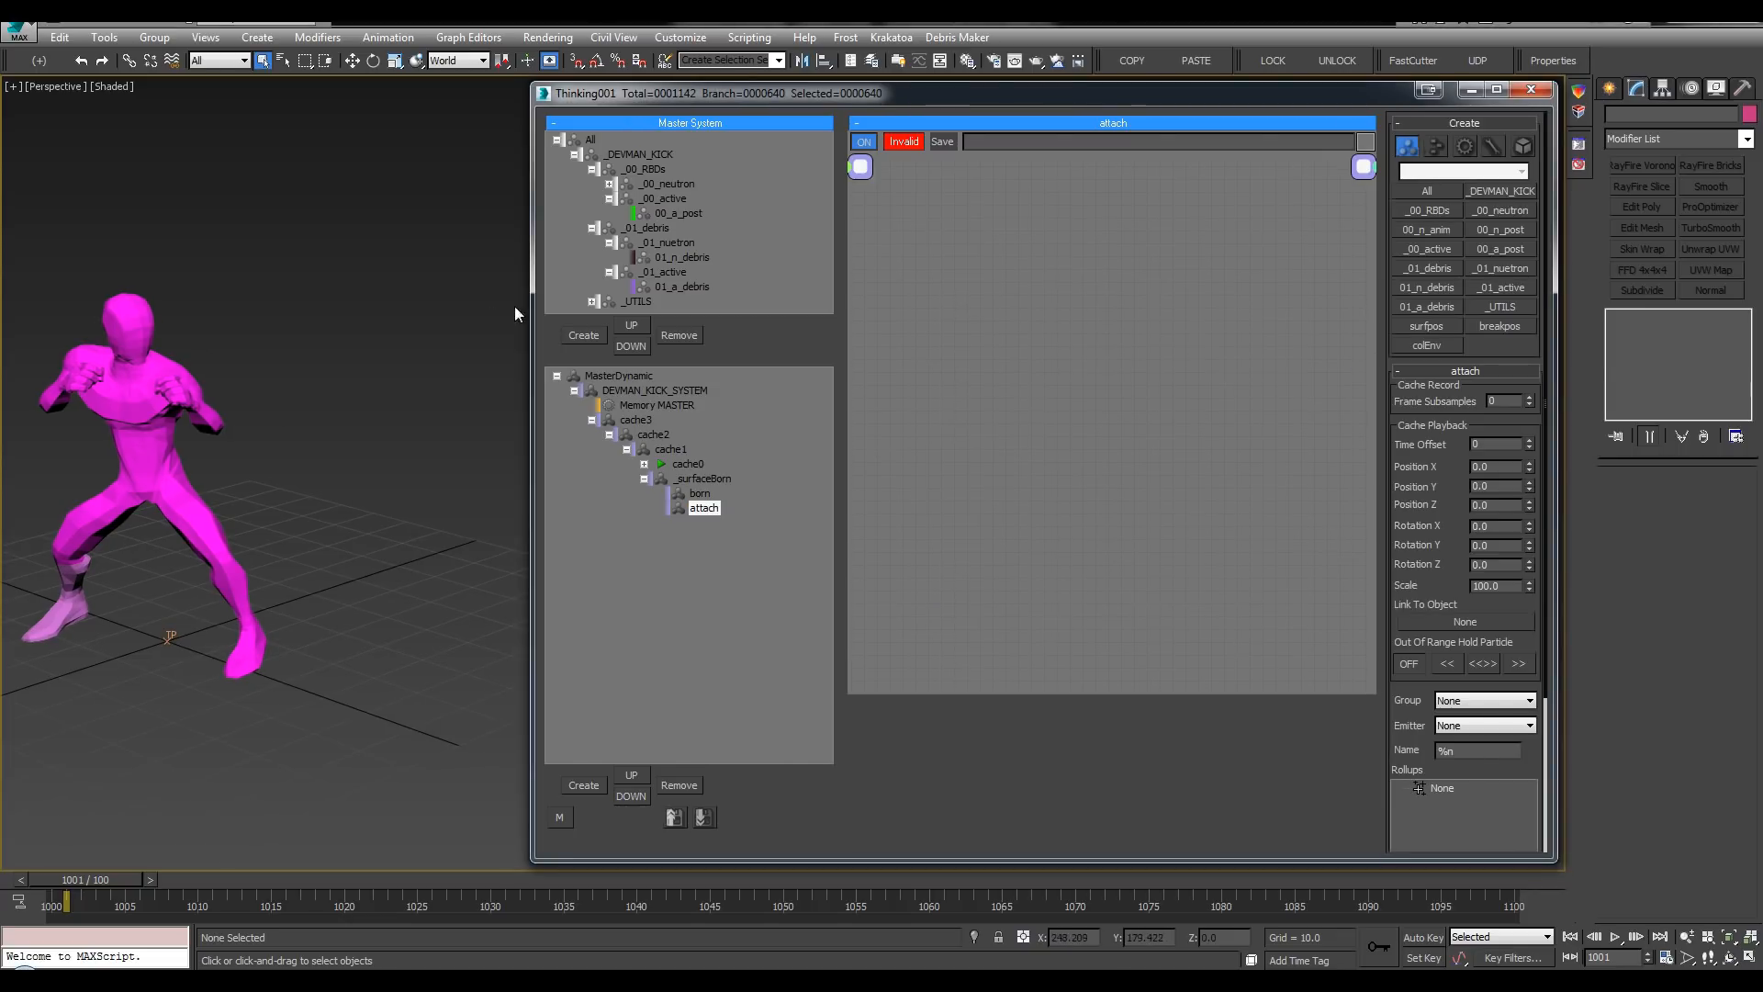
pyautogui.moveTo(531, 299); pyautogui.dragTo(426, 301)
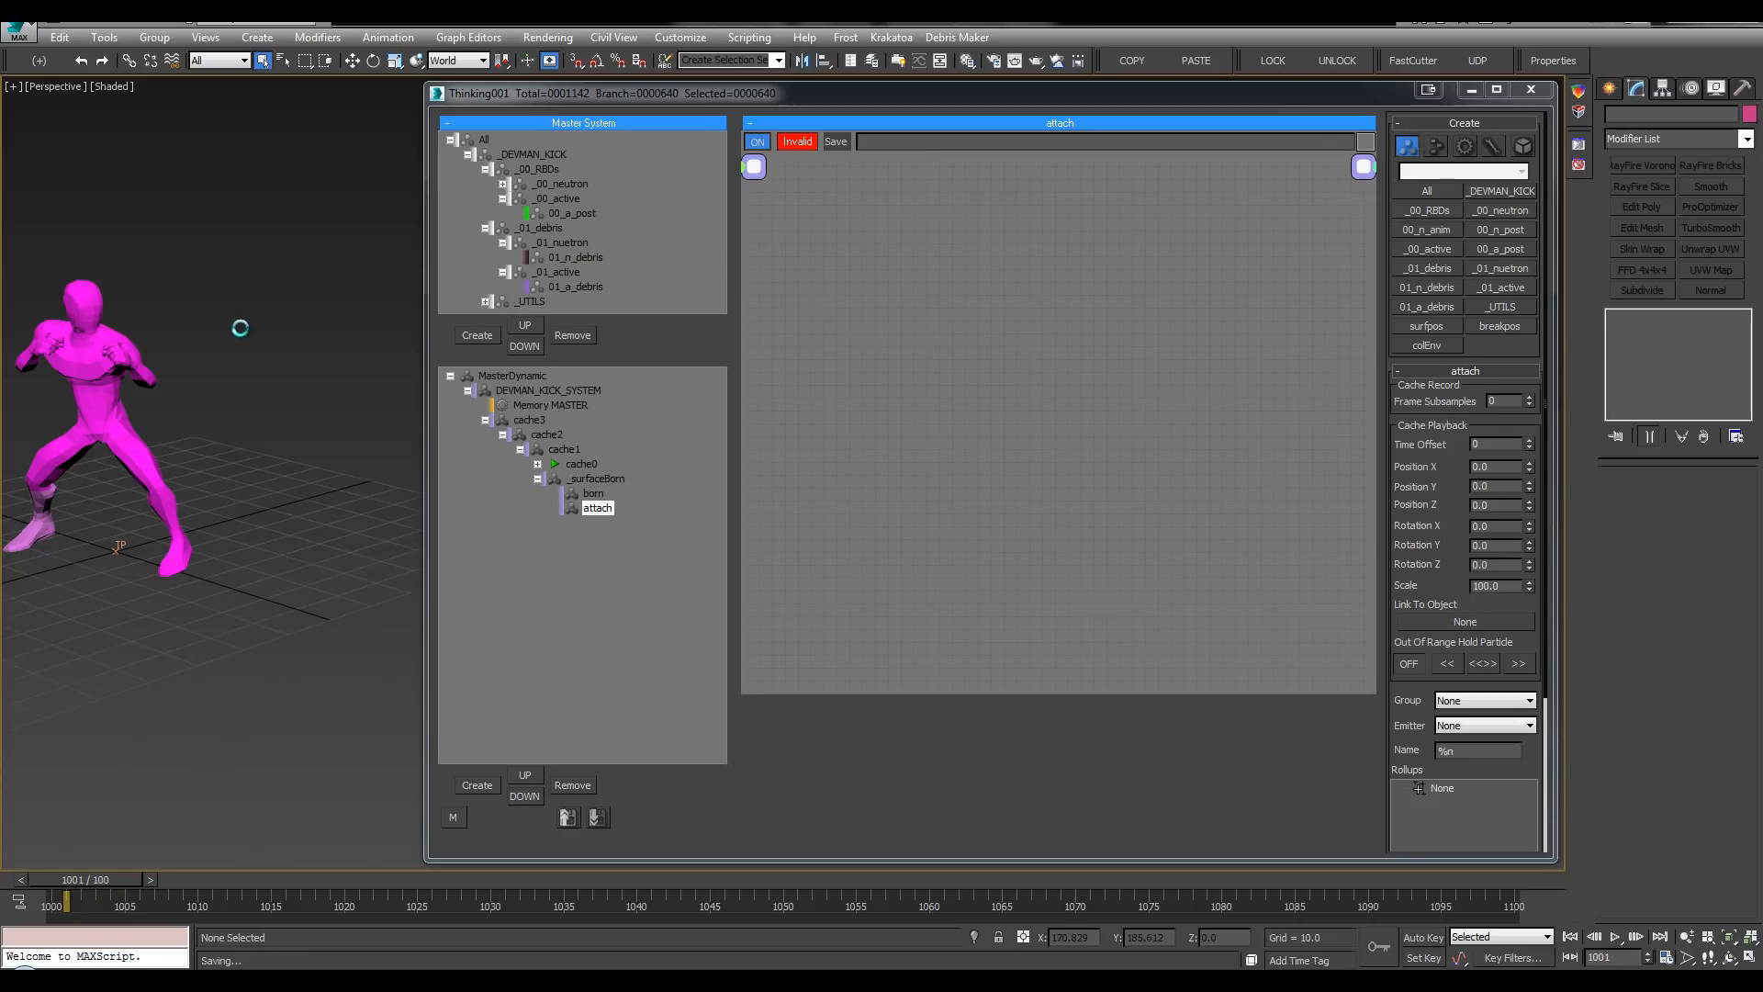
pyautogui.rightClick(810, 307)
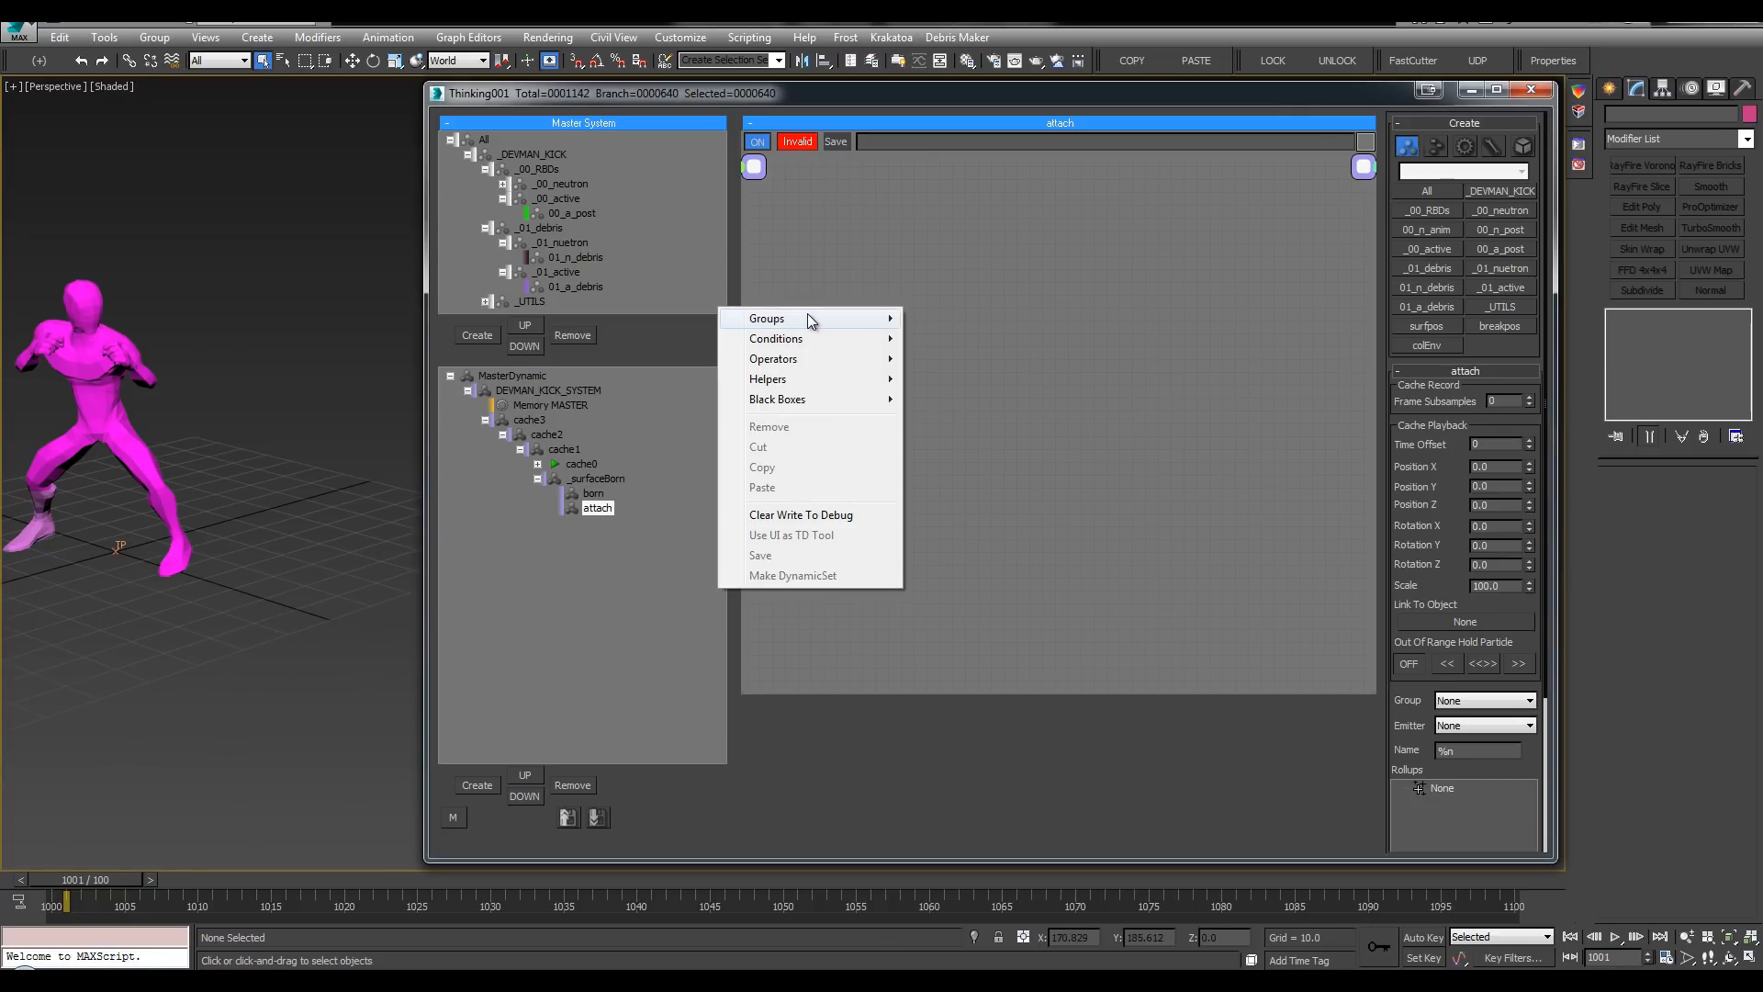
pyautogui.moveTo(807, 318)
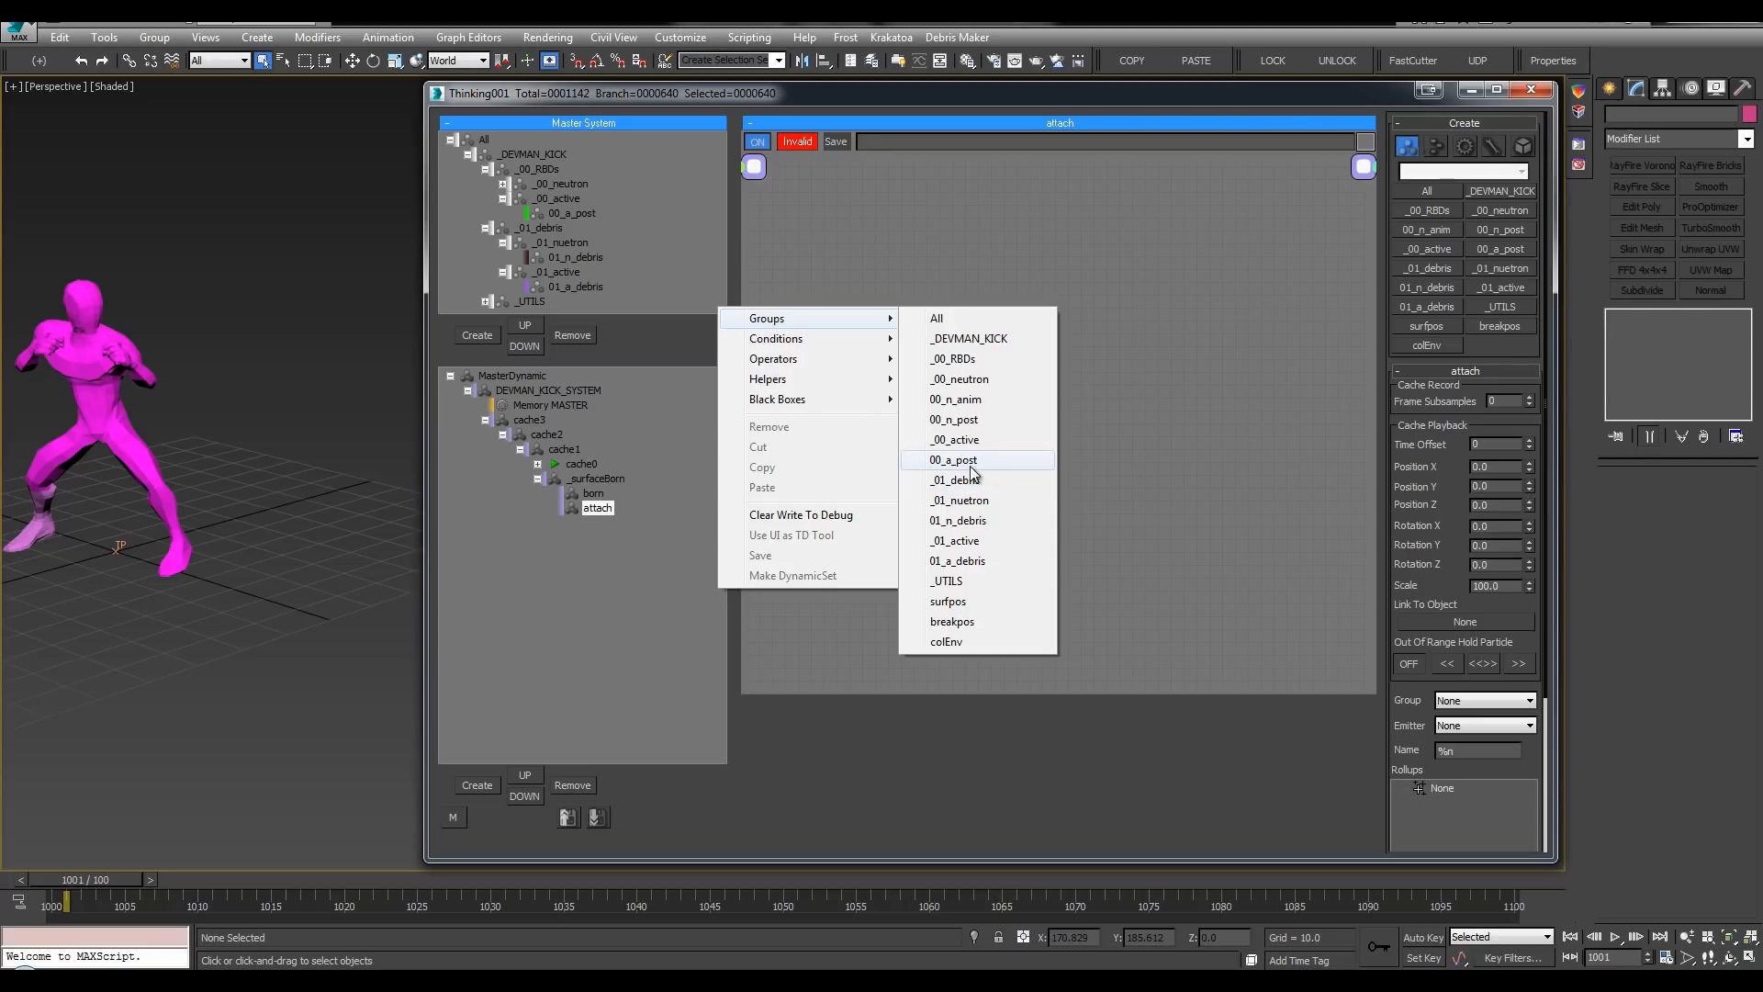
pyautogui.click(971, 464)
# Step: Add a PositionBorn operator beside the 00_a_post node in the attach set
pyautogui.doubleClick(971, 351)
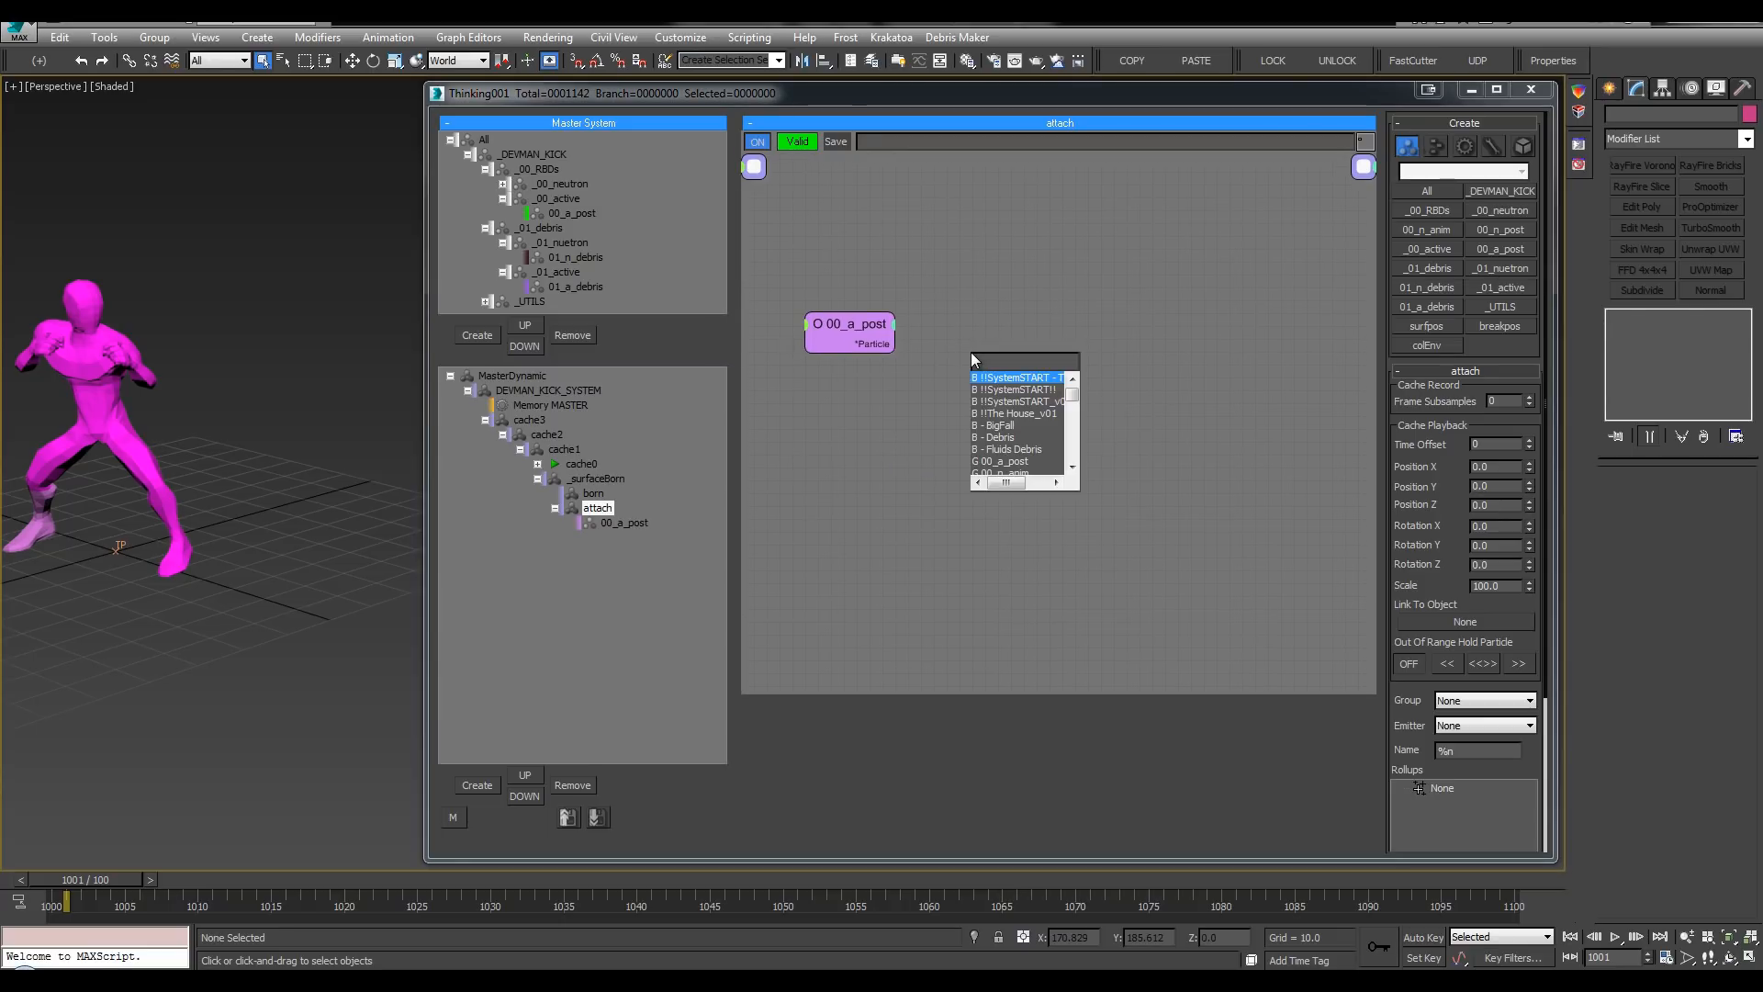
pyautogui.write('position')
pyautogui.press('Down')
pyautogui.press('Return')
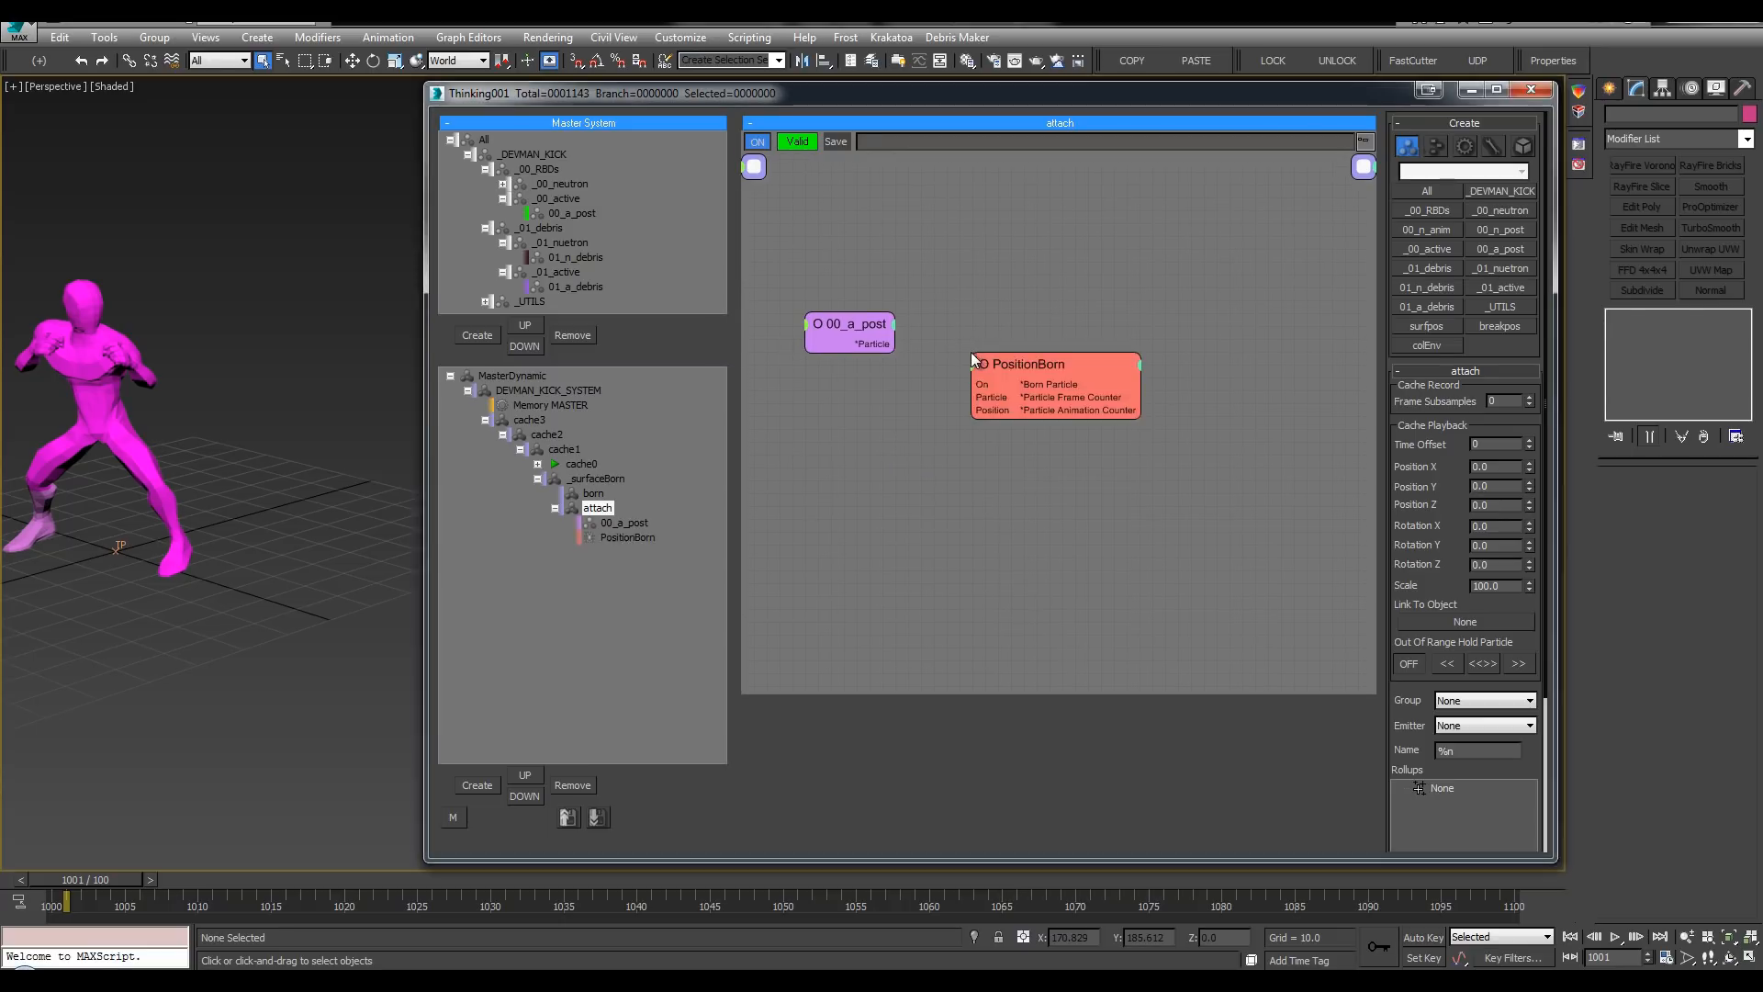
pyautogui.moveTo(1011, 362); pyautogui.dragTo(1045, 319)
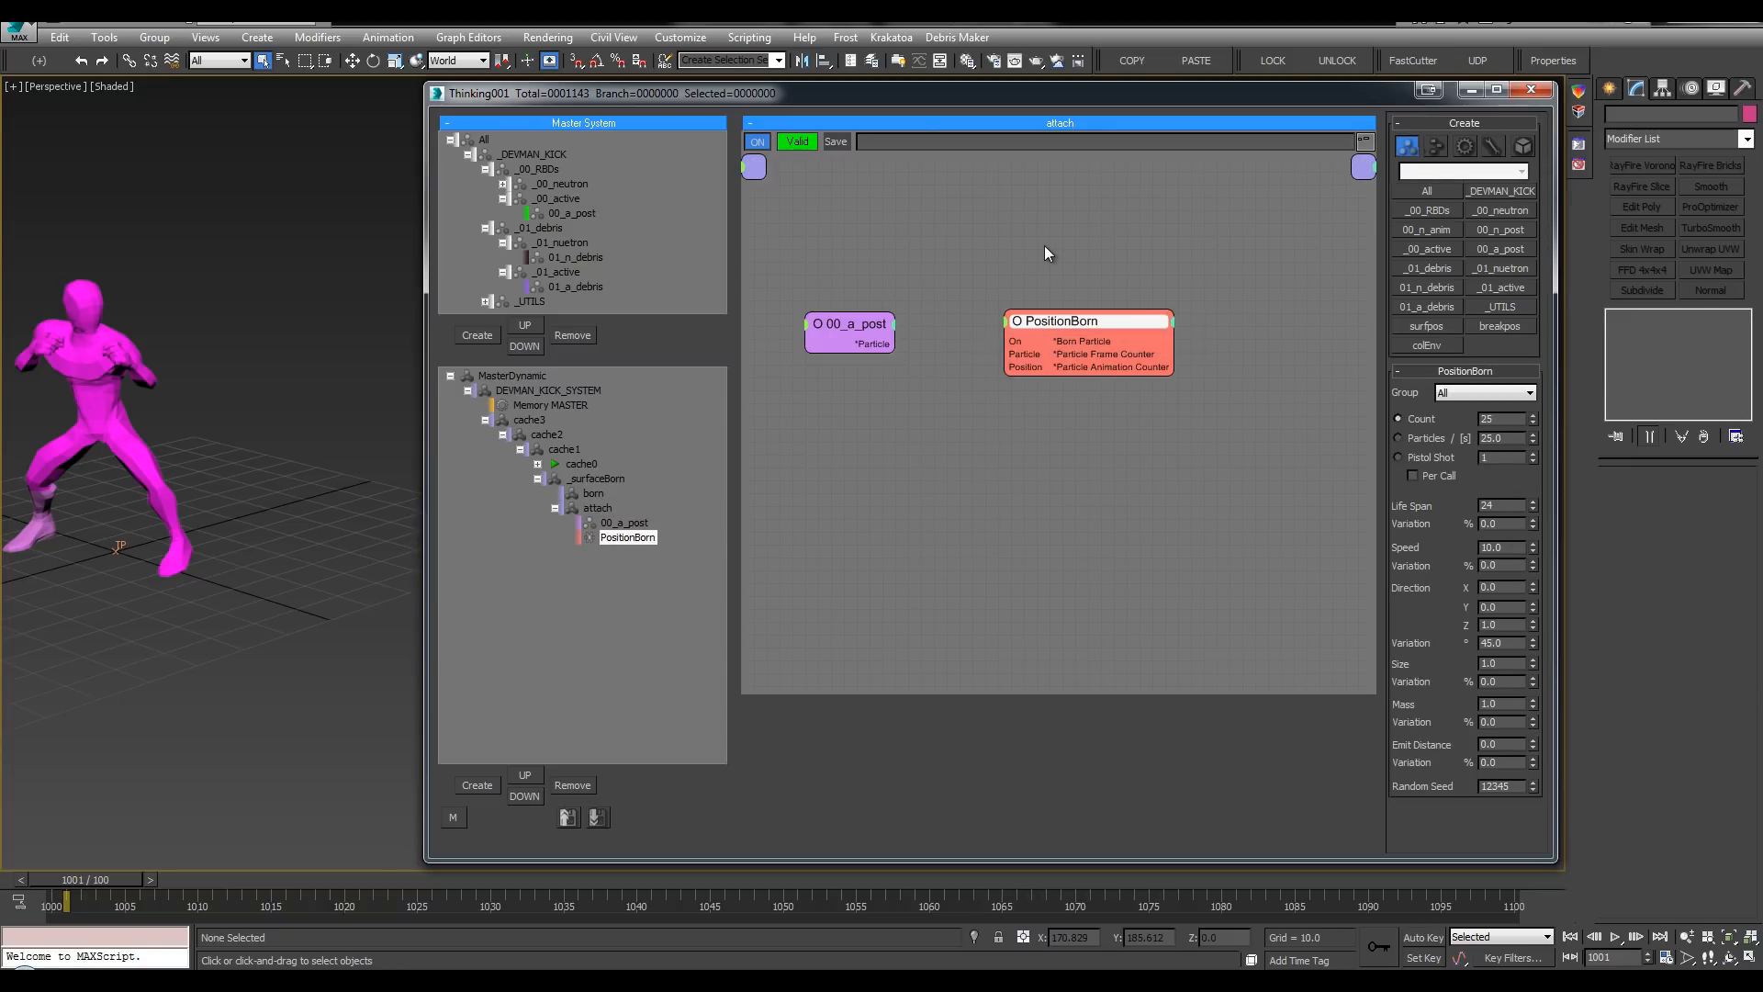
# Step: Set the PositionBorn operator's group to 01_n_debris
pyautogui.scroll(-3, 1045, 245)
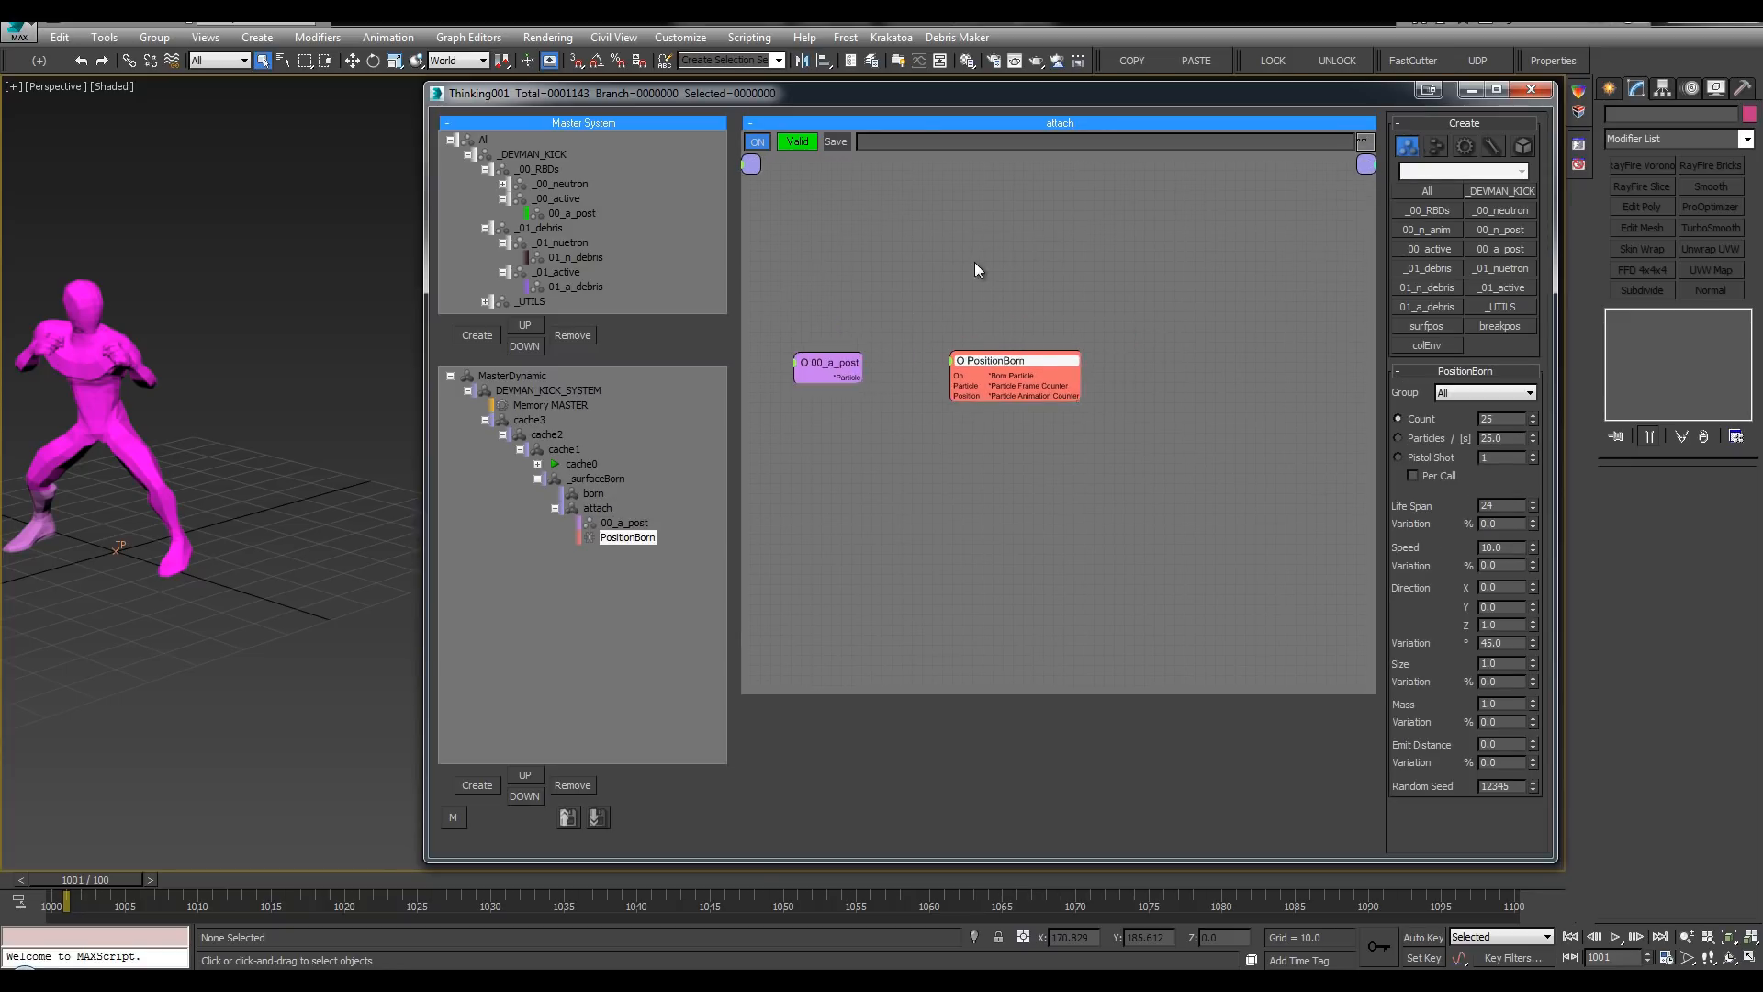
pyautogui.moveTo(976, 264); pyautogui.dragTo(965, 255, button='middle')
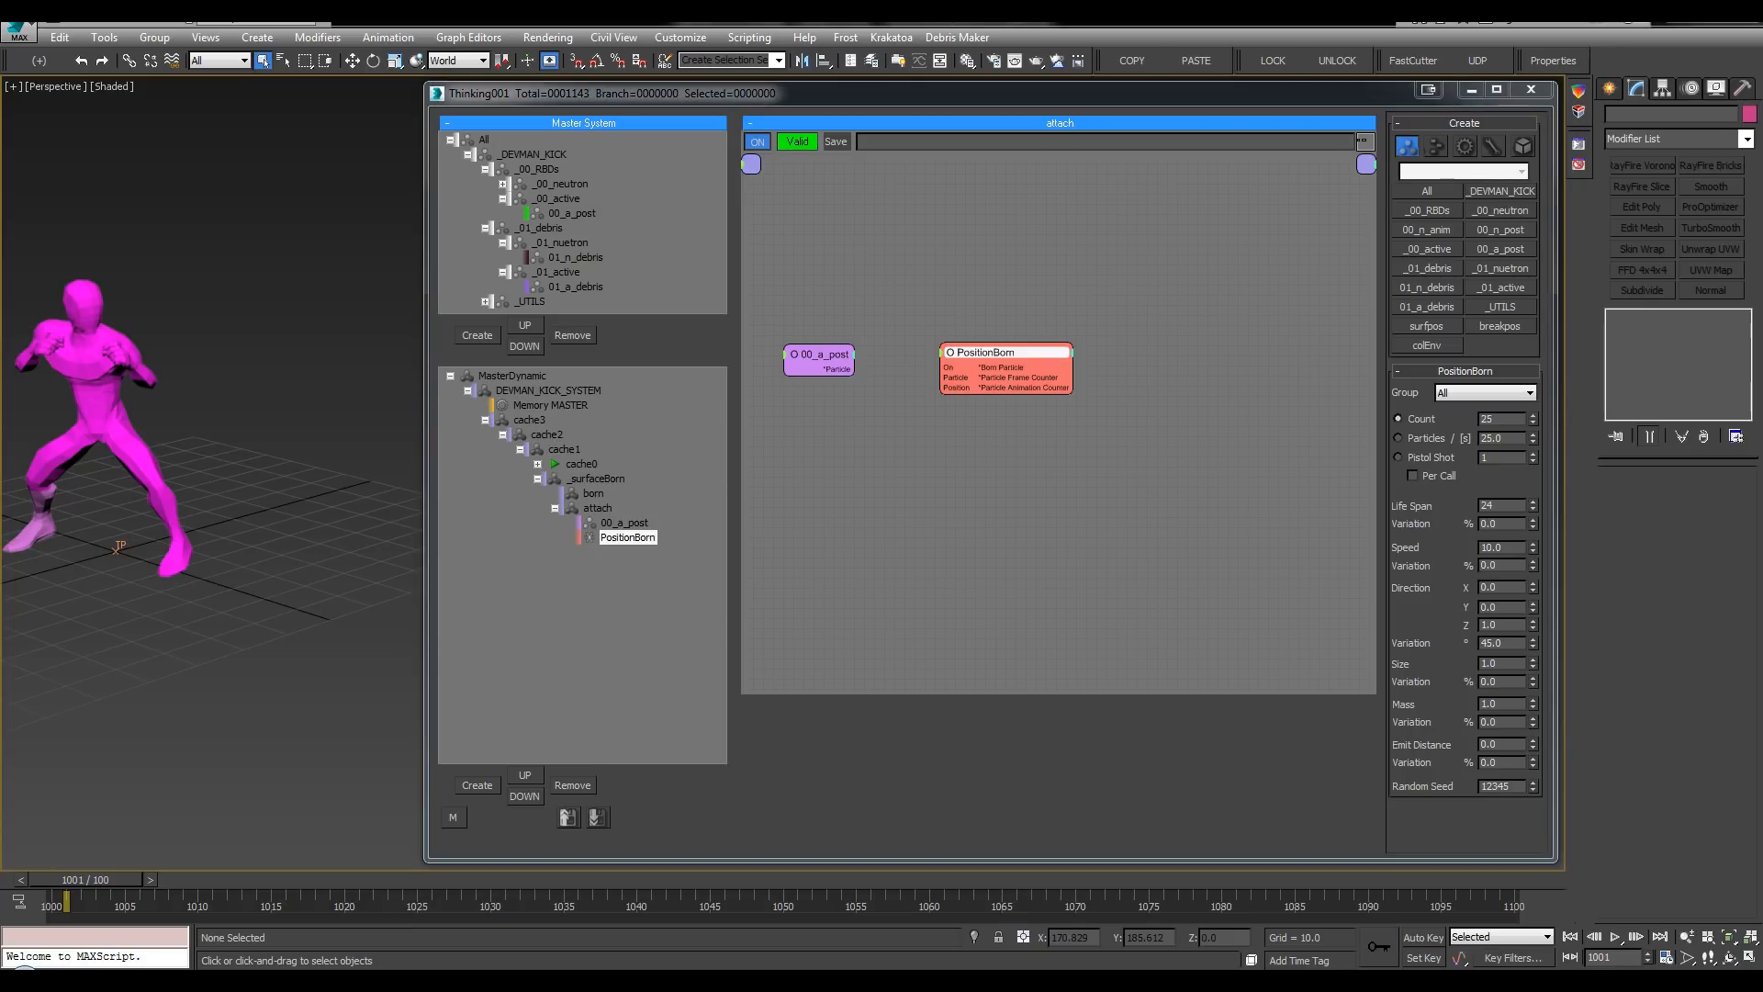
pyautogui.click(1507, 393)
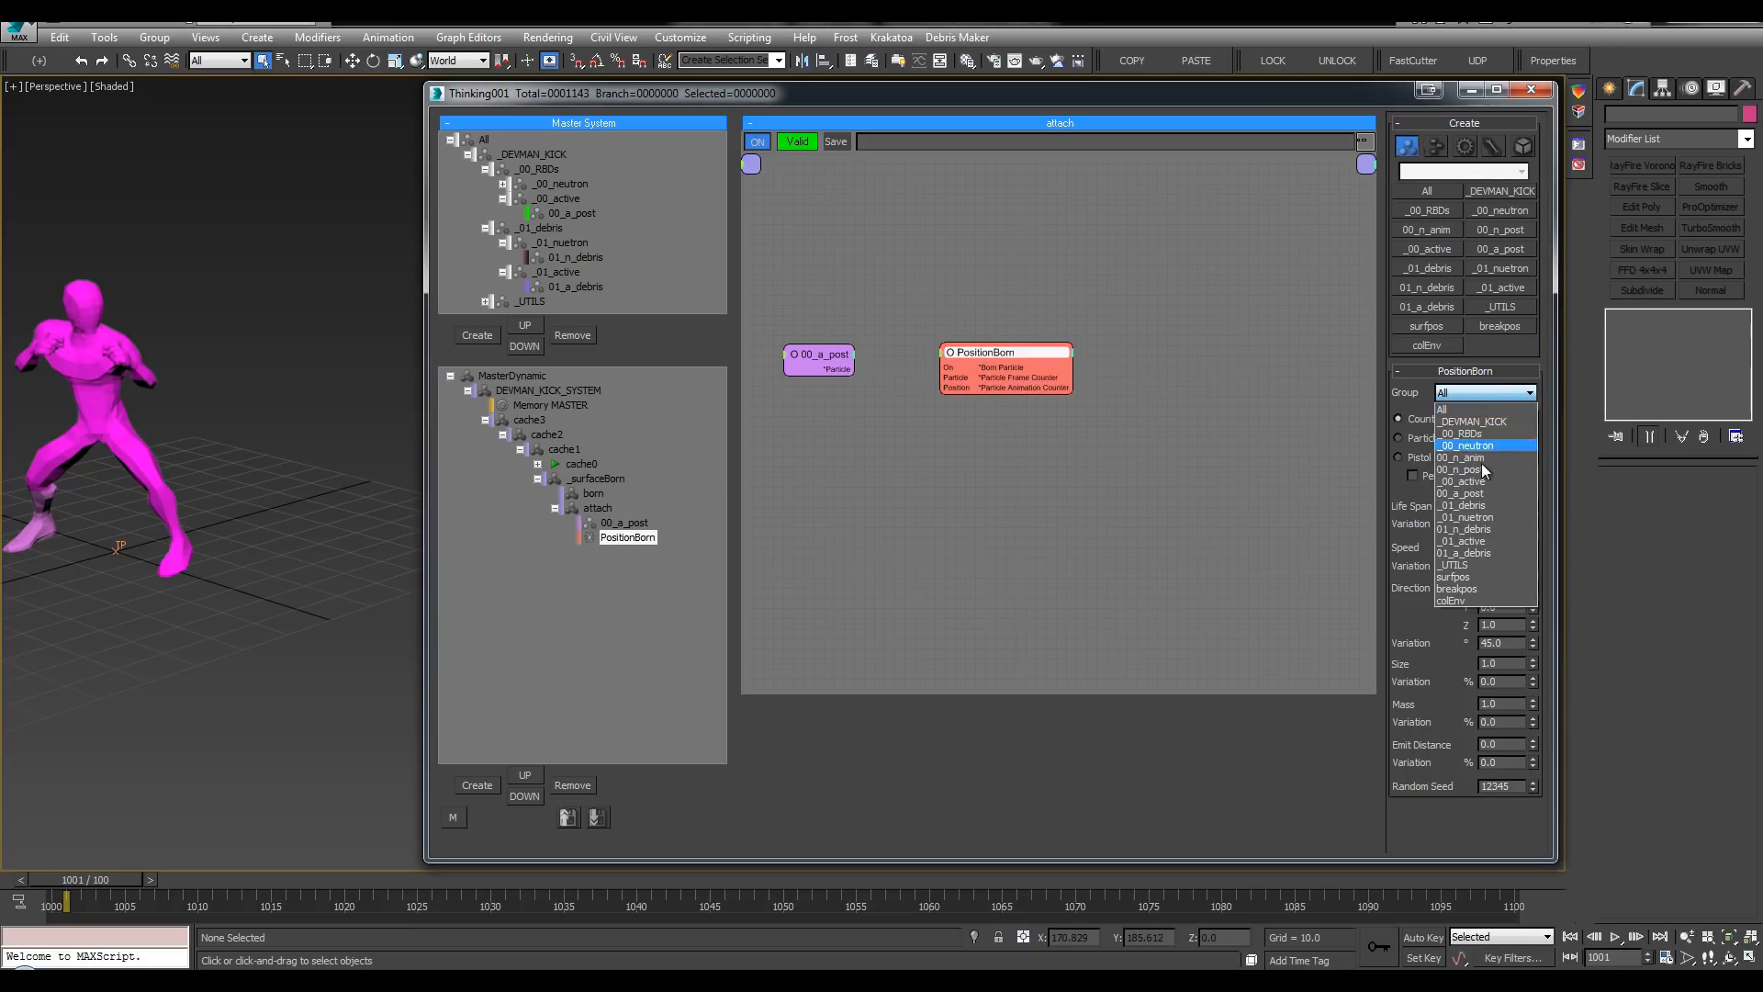
pyautogui.click(1497, 531)
# Step: Add a Position operator and wire PositionBorn's Born Particle output to its Particle input
pyautogui.moveTo(1141, 420); pyautogui.dragTo(1142, 430, button='middle')
pyautogui.press('Tab')
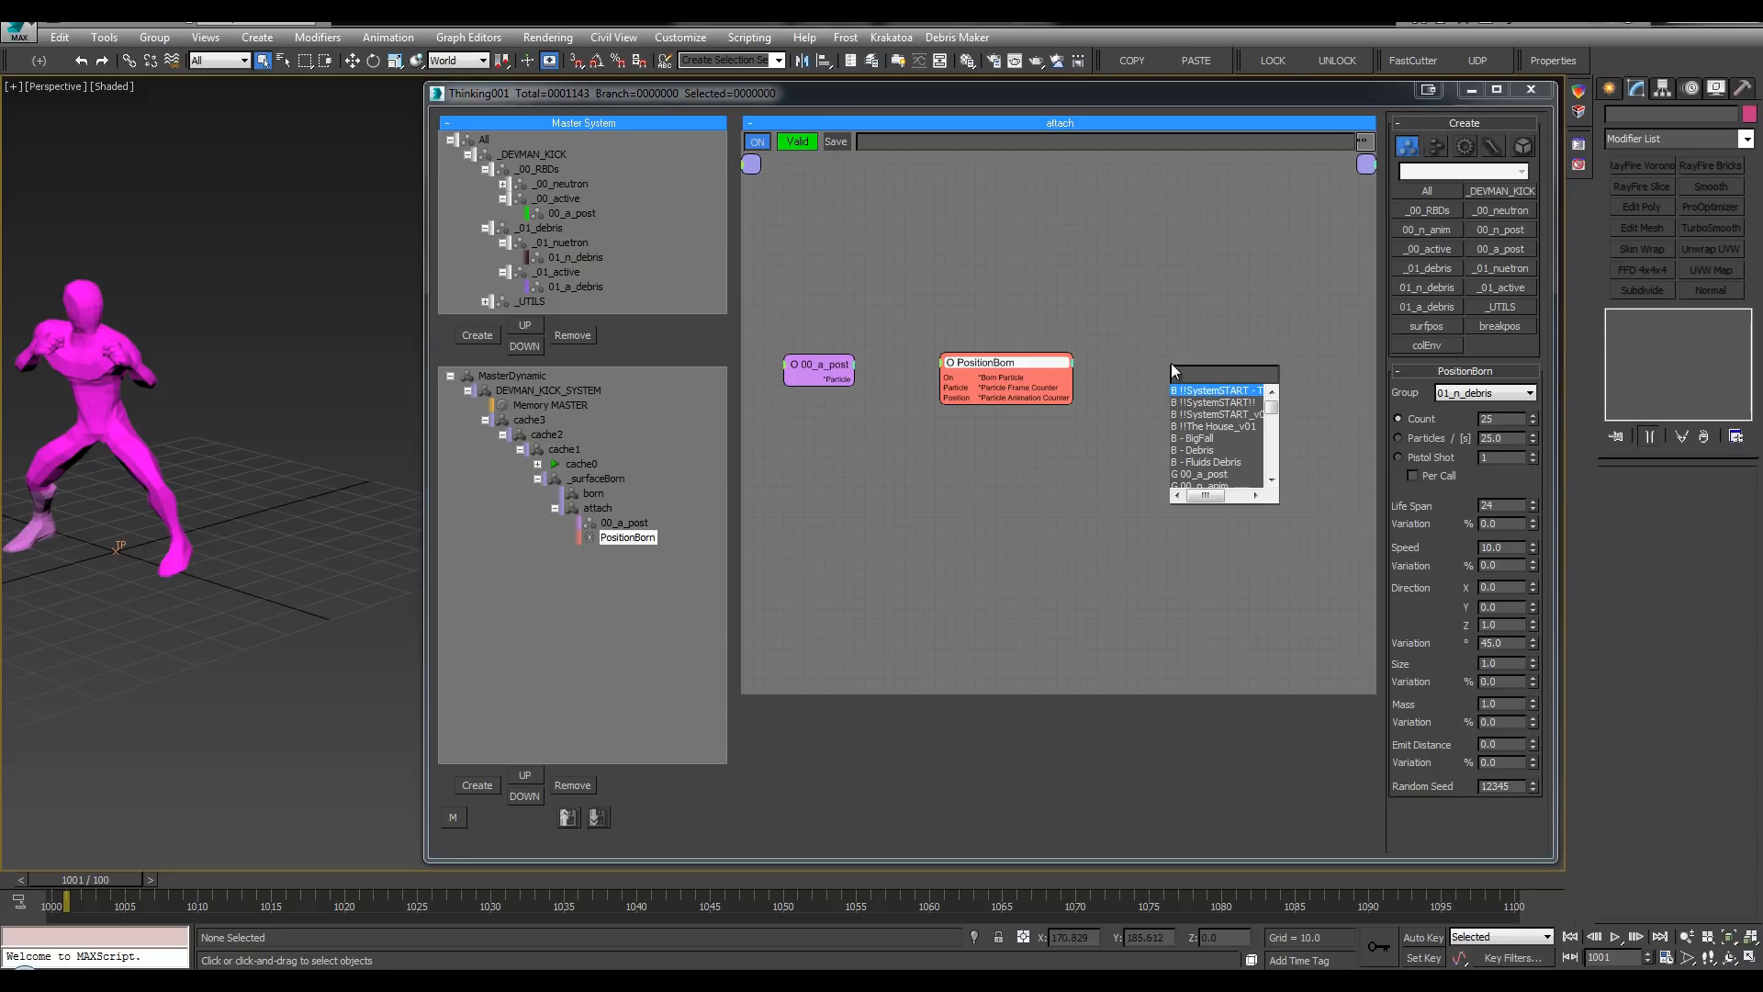
pyautogui.write('pos')
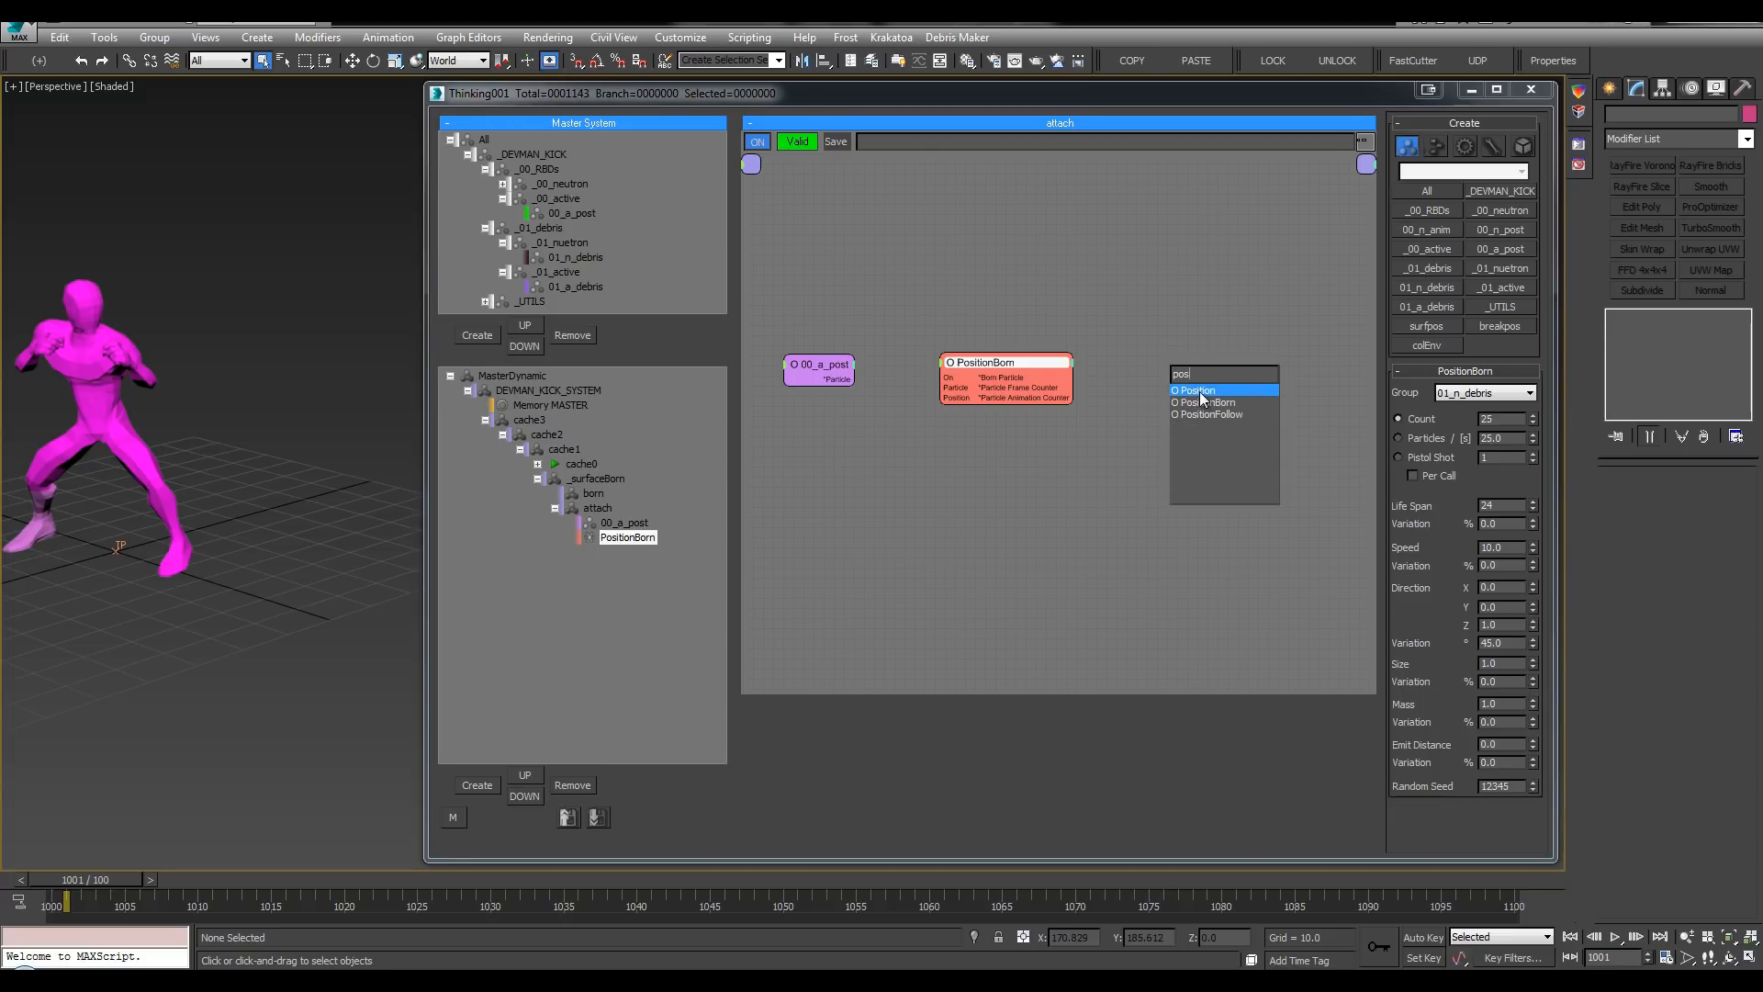
pyautogui.click(1198, 392)
pyautogui.moveTo(1061, 375); pyautogui.dragTo(1061, 375)
pyautogui.moveTo(1018, 360); pyautogui.dragTo(1040, 353)
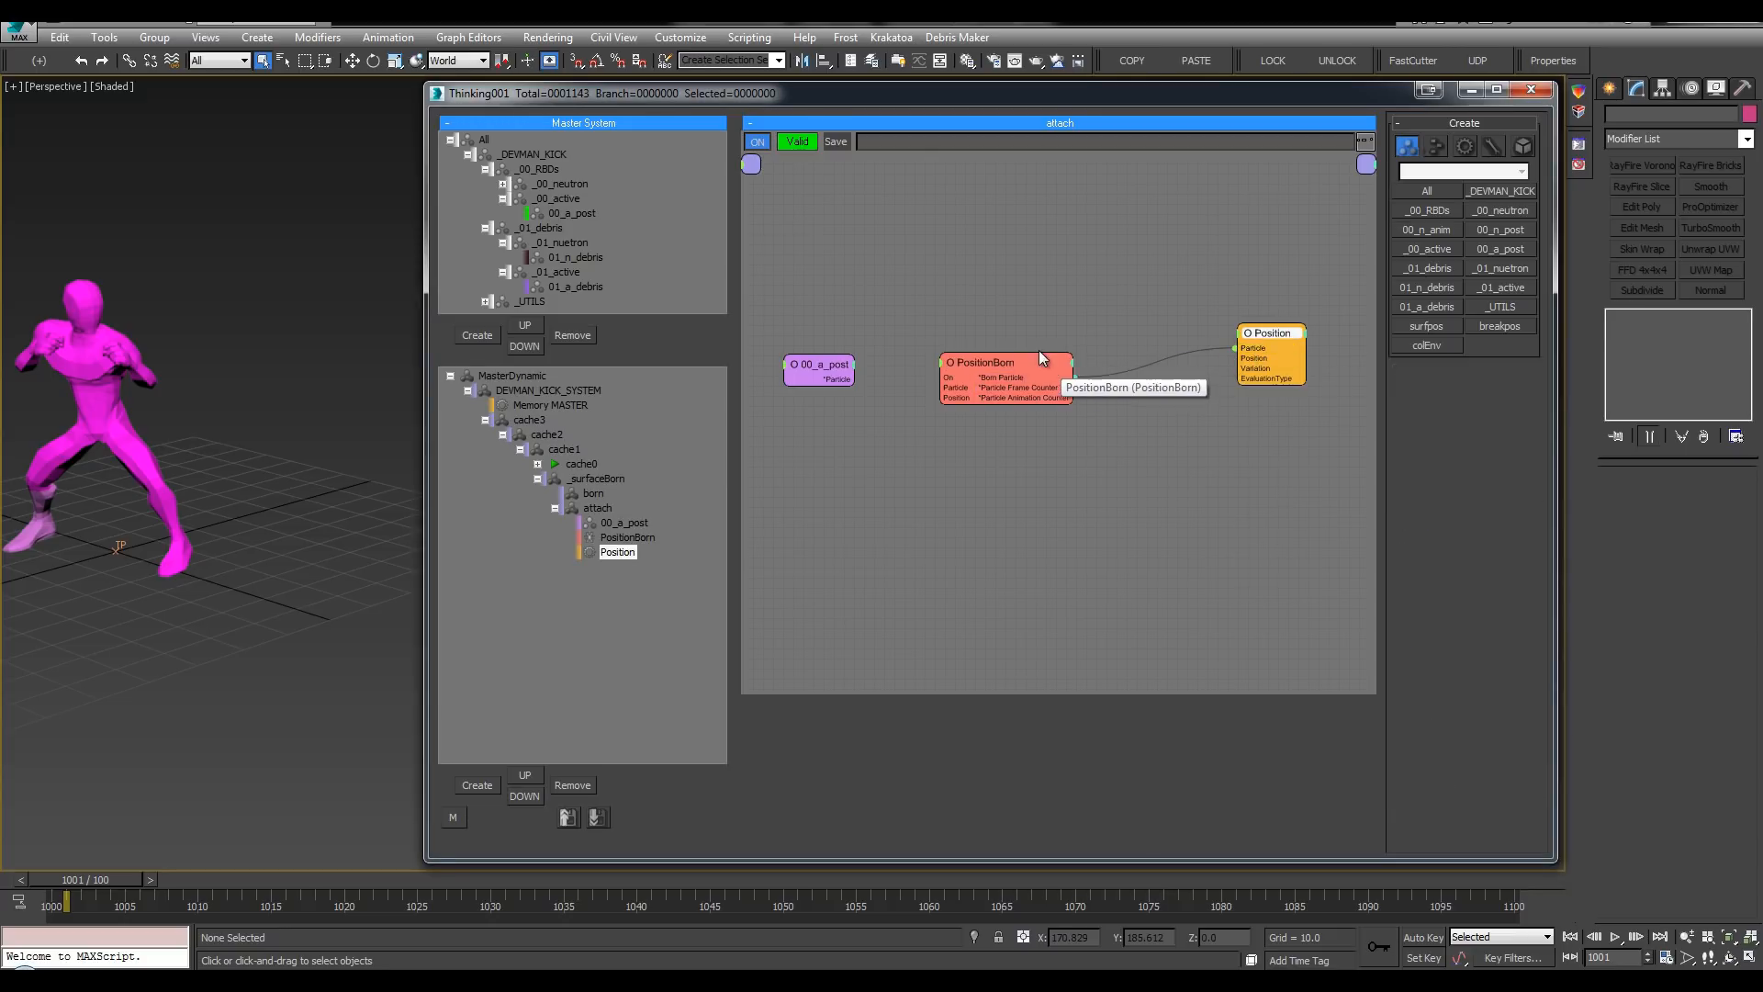
# Step: Add a SurfacePos helper below the PositionBorn operator
pyautogui.press('Tab')
pyautogui.write('surfacePos')
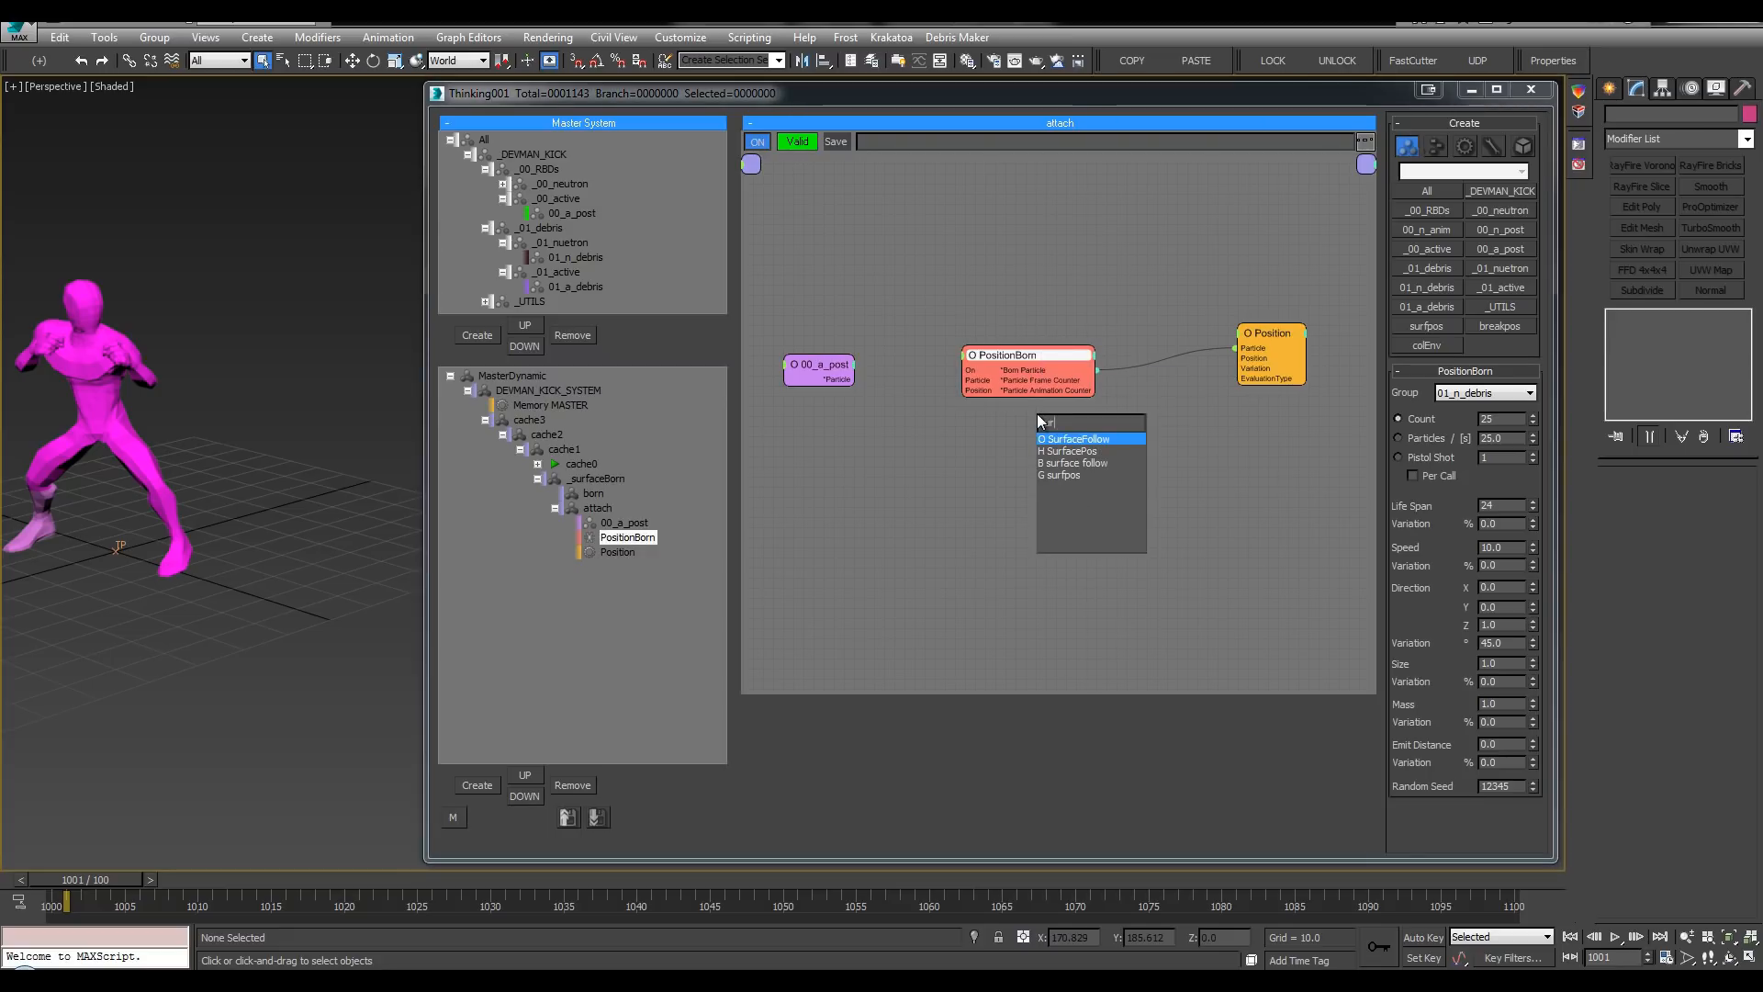
pyautogui.press('Down')
pyautogui.press('Return')
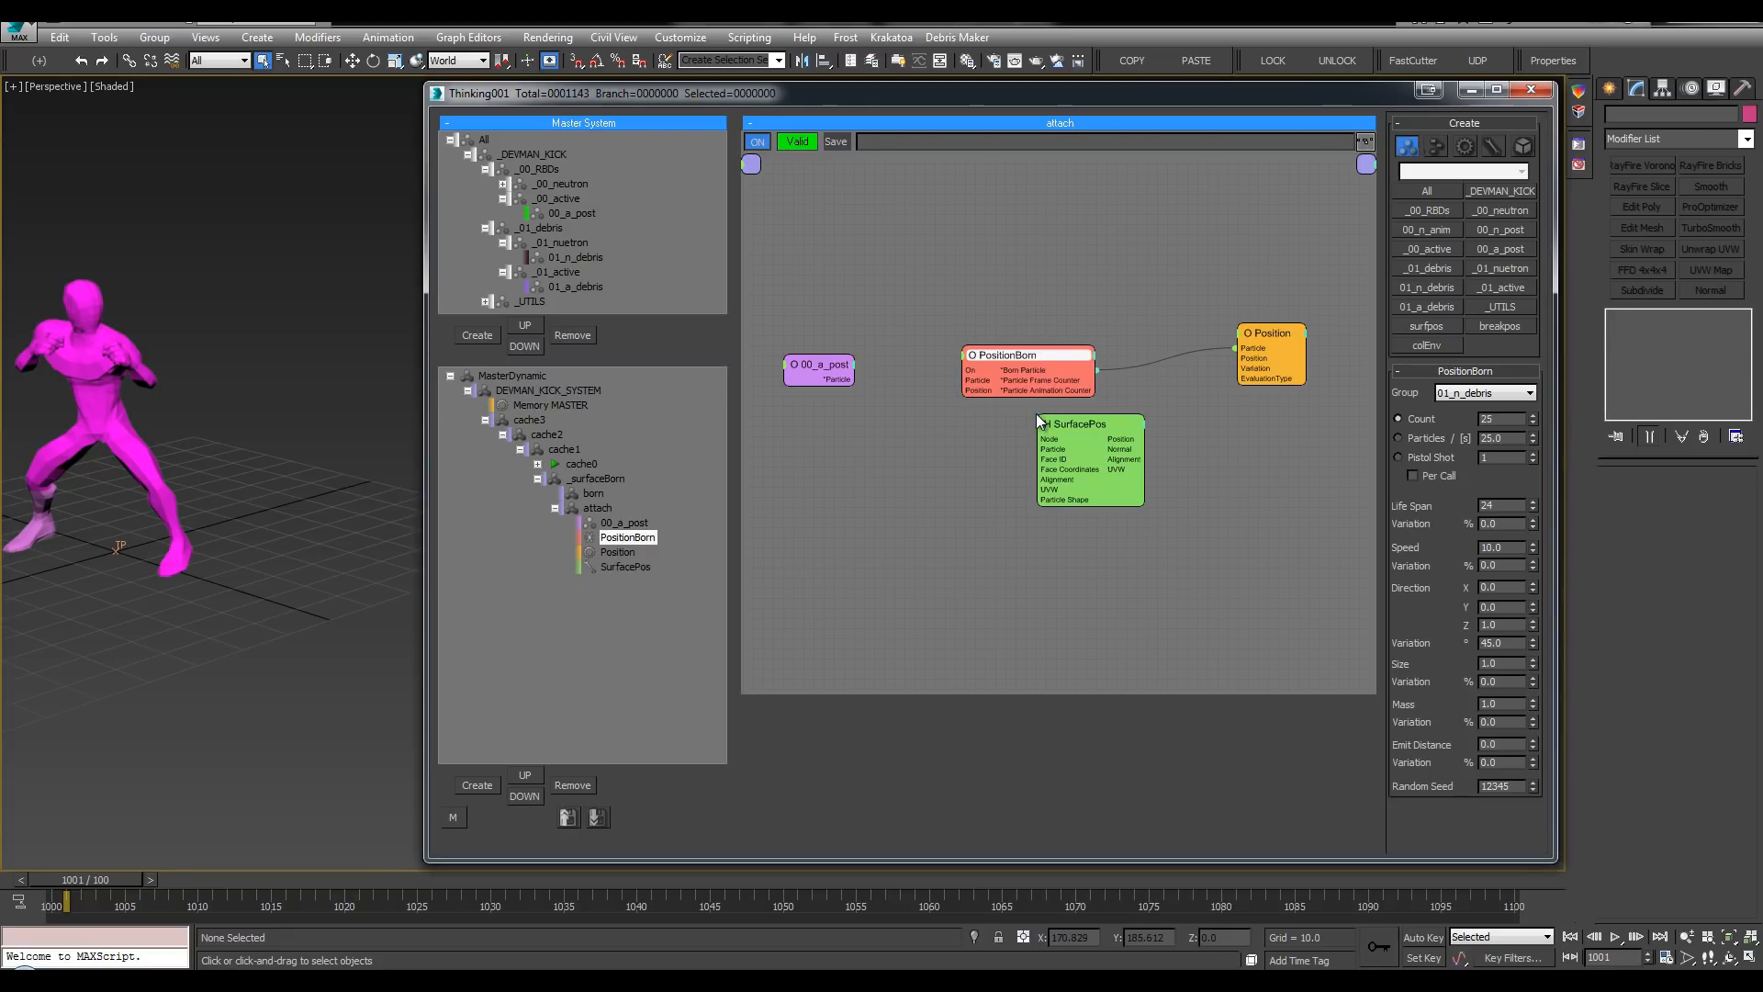
# Step: Space out the Position and SurfacePos nodes and set SurfacePos to Face mode with material ID 2
pyautogui.moveTo(1073, 422); pyautogui.dragTo(1139, 420)
pyautogui.moveTo(1222, 330); pyautogui.dragTo(1260, 313)
pyautogui.moveTo(1109, 420); pyautogui.dragTo(1126, 416)
pyautogui.click(1426, 424)
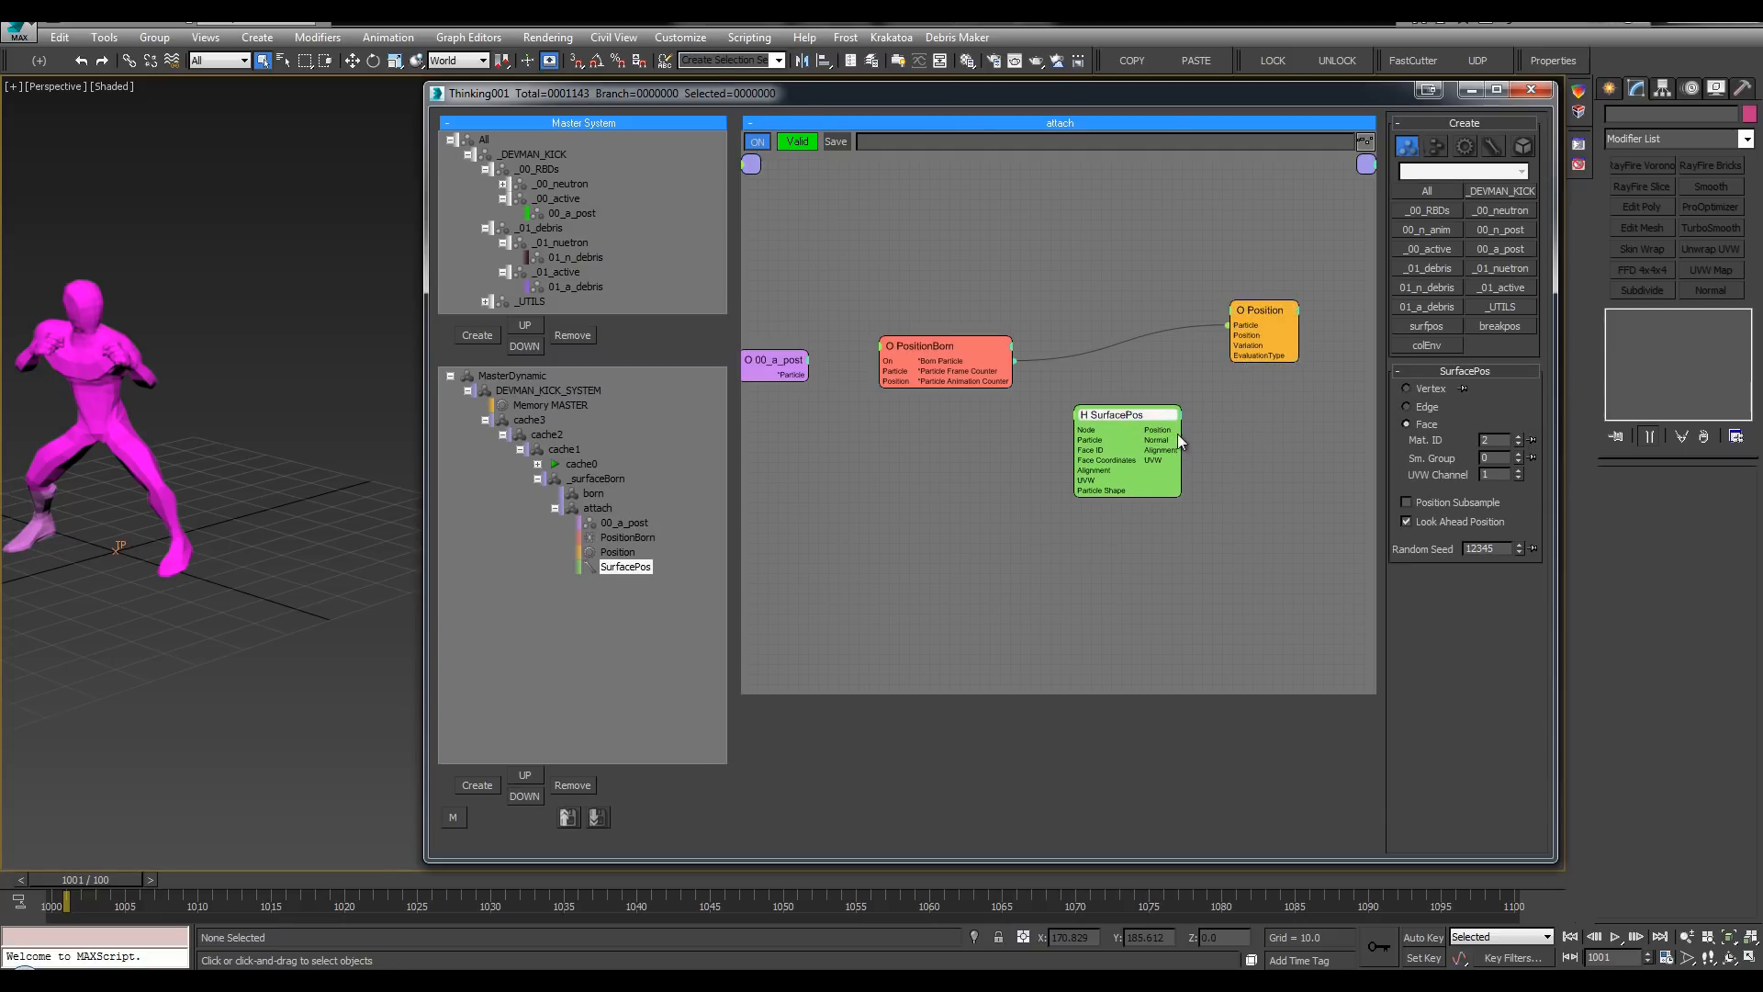
# Step: Wire PositionBorn's Born Particle output to SurfacePos's Particle input and SurfacePos's Position output to the Position operator's Position input
pyautogui.click(268, 425)
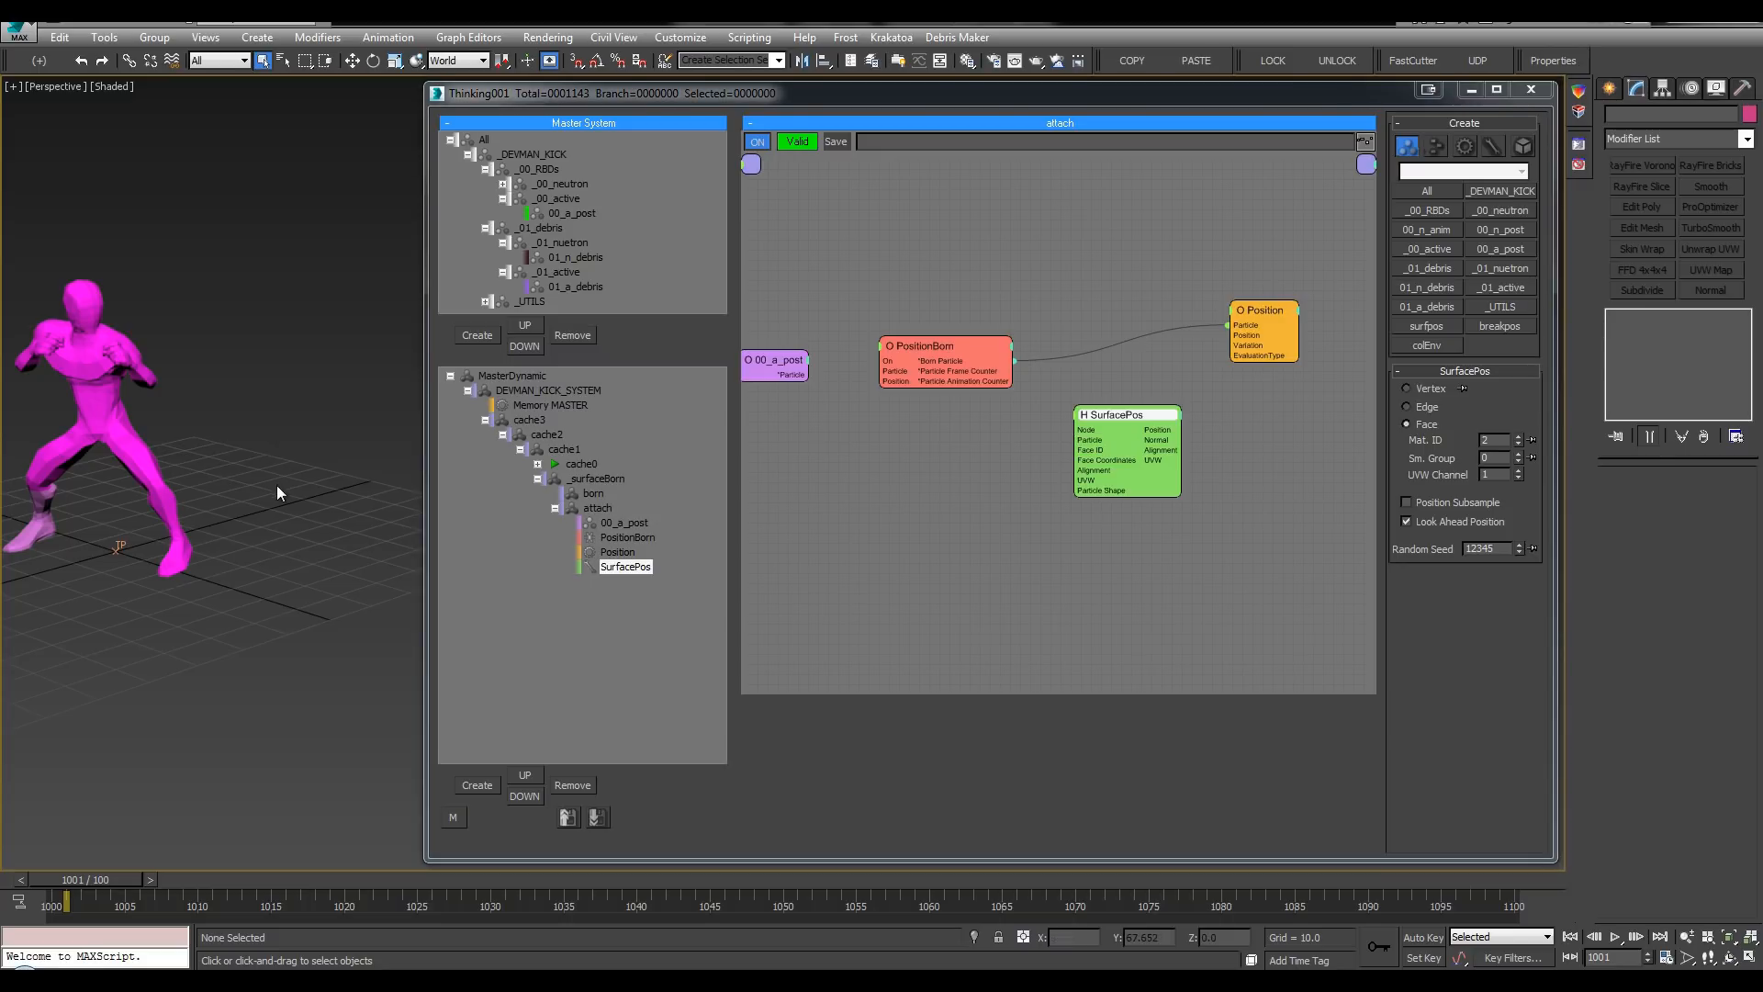
pyautogui.click(953, 362)
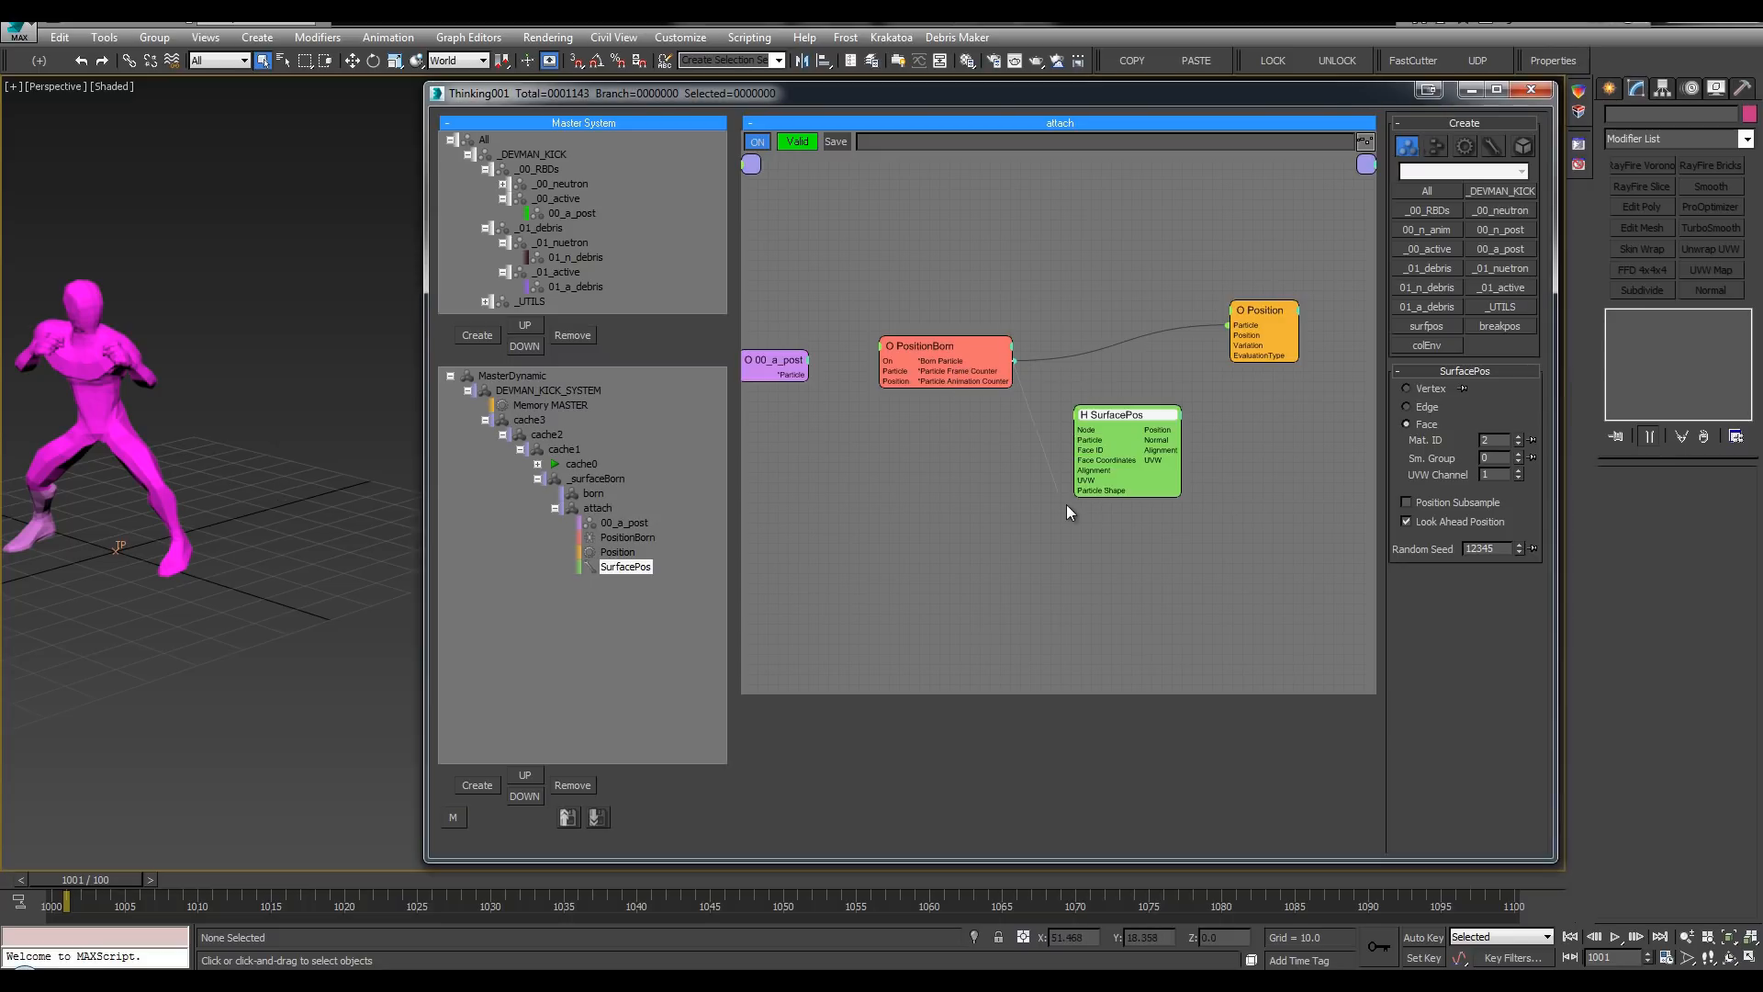
pyautogui.moveTo(1086, 439); pyautogui.dragTo(1089, 440)
pyautogui.moveTo(1112, 418); pyautogui.dragTo(1109, 414)
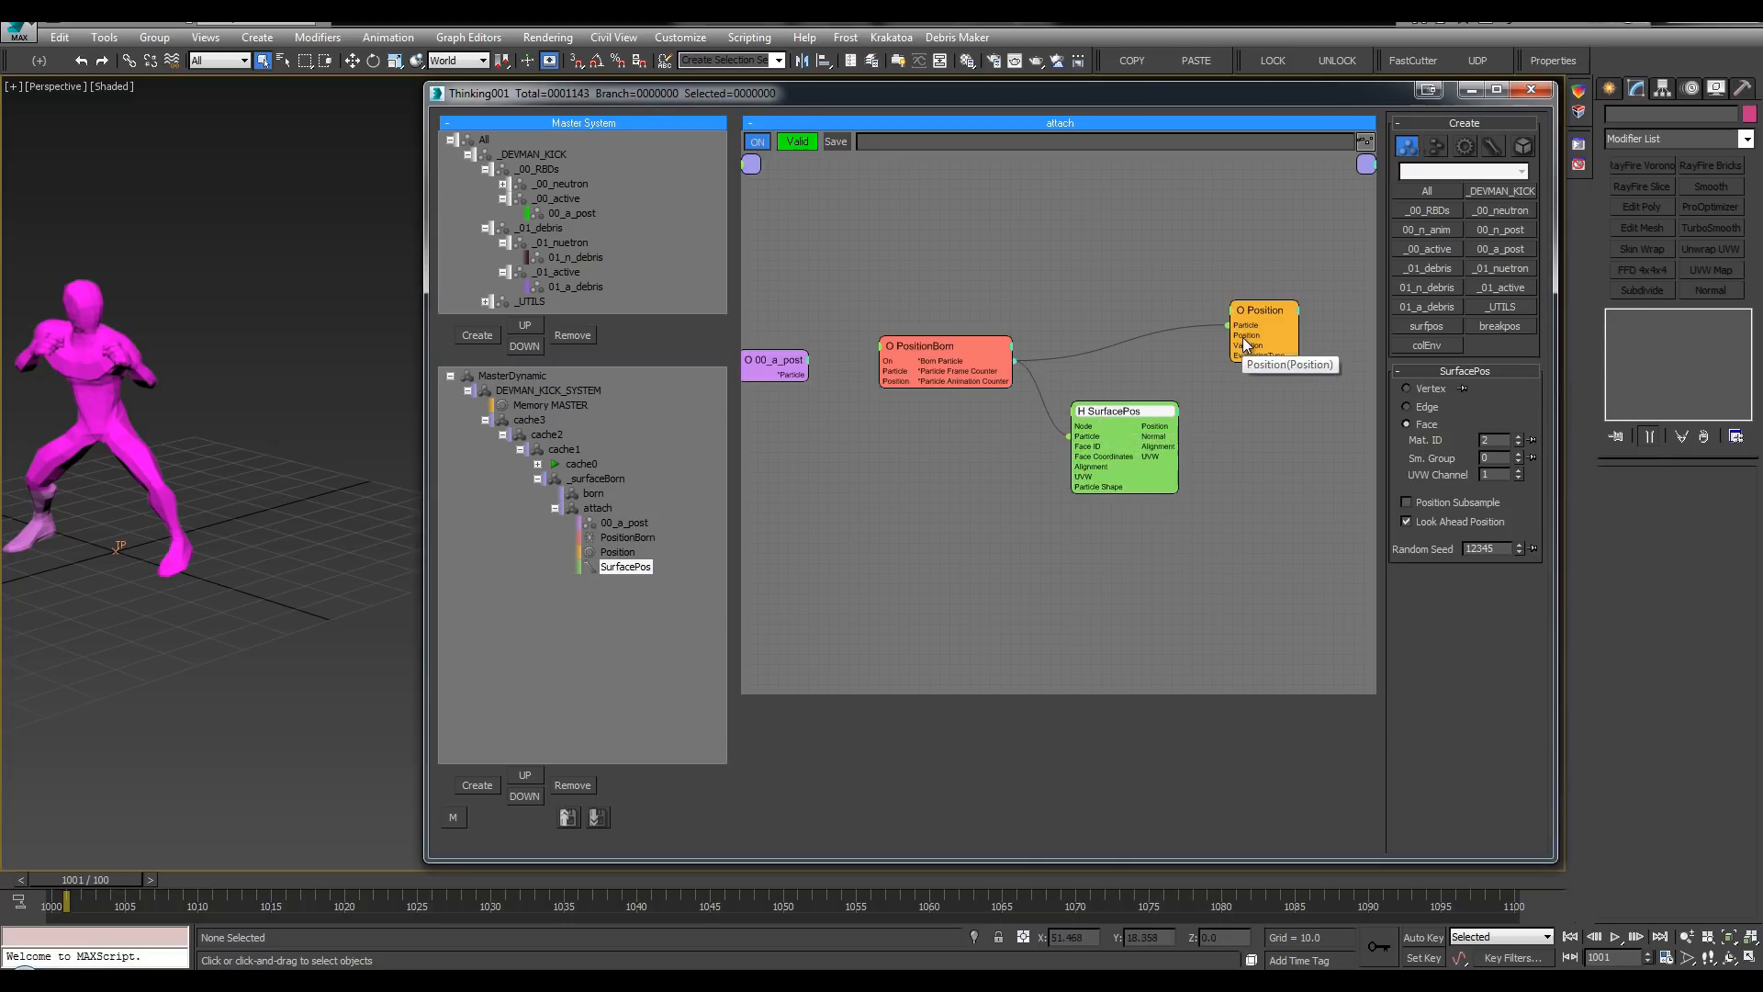
pyautogui.moveTo(1248, 336); pyautogui.dragTo(1136, 420)
# Step: Wire 00_a_post's Particle output to SurfacePos's Particle Shape input and to PositionBorn's Particle input
pyautogui.moveTo(855, 371); pyautogui.dragTo(894, 376, button='middle')
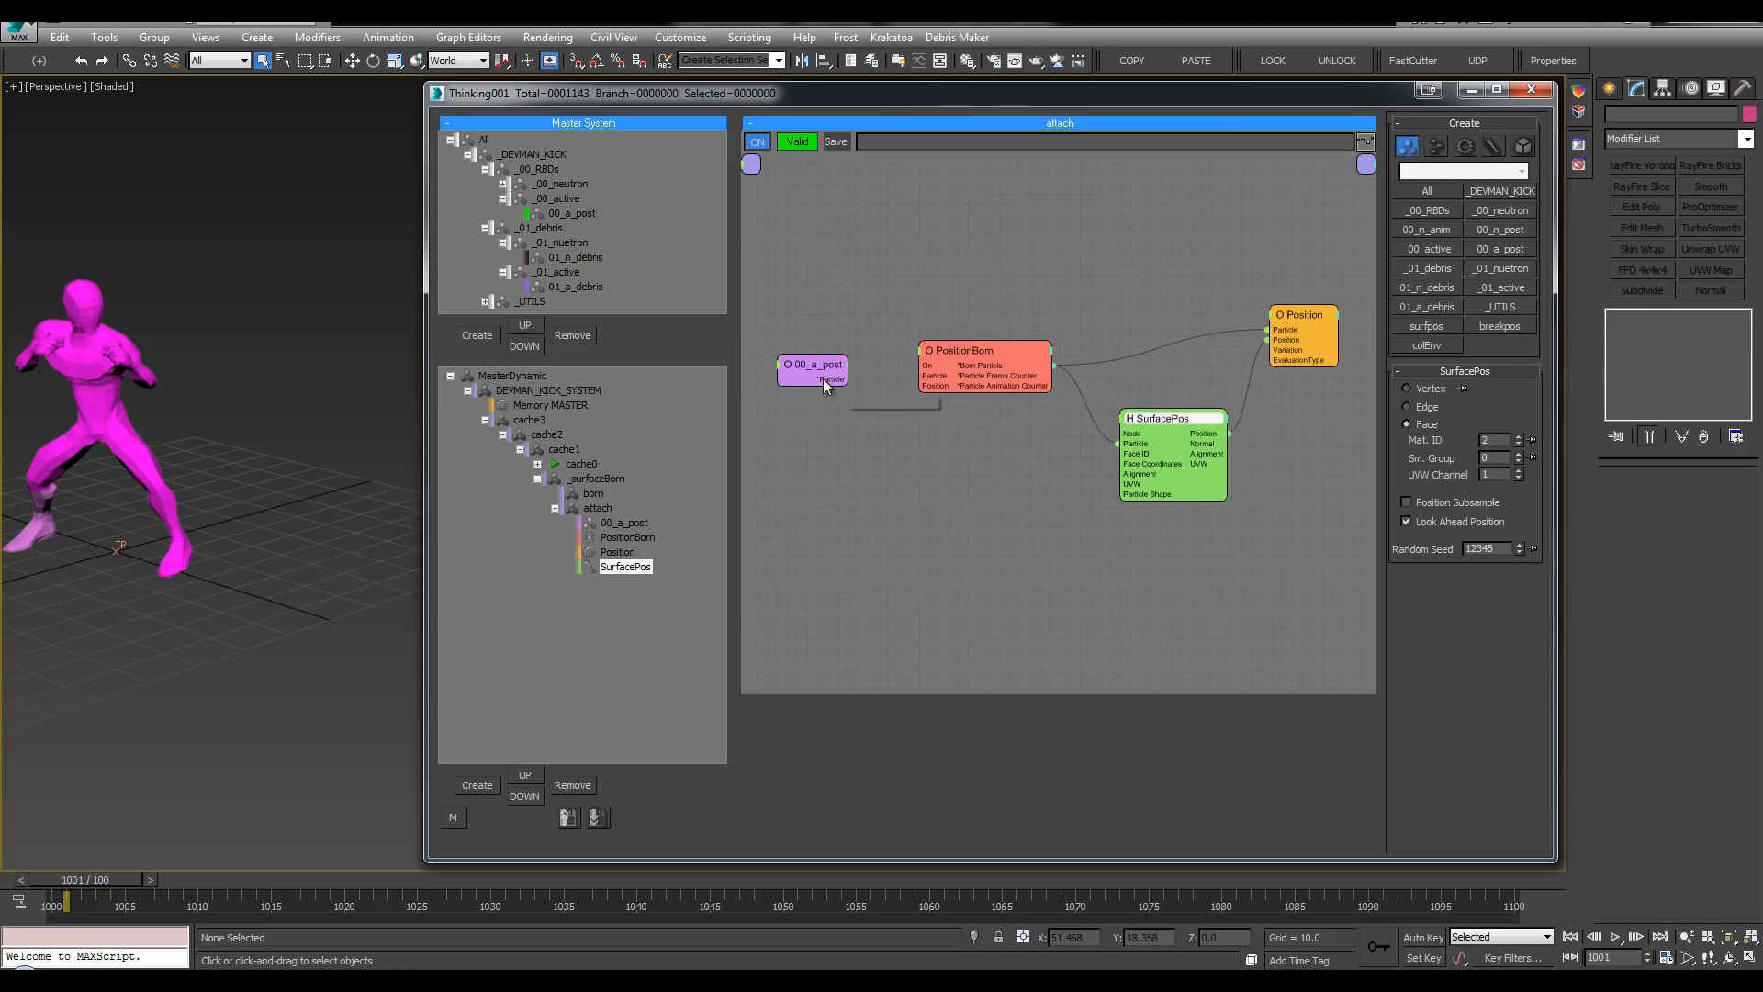
pyautogui.moveTo(1161, 496); pyautogui.dragTo(1146, 494)
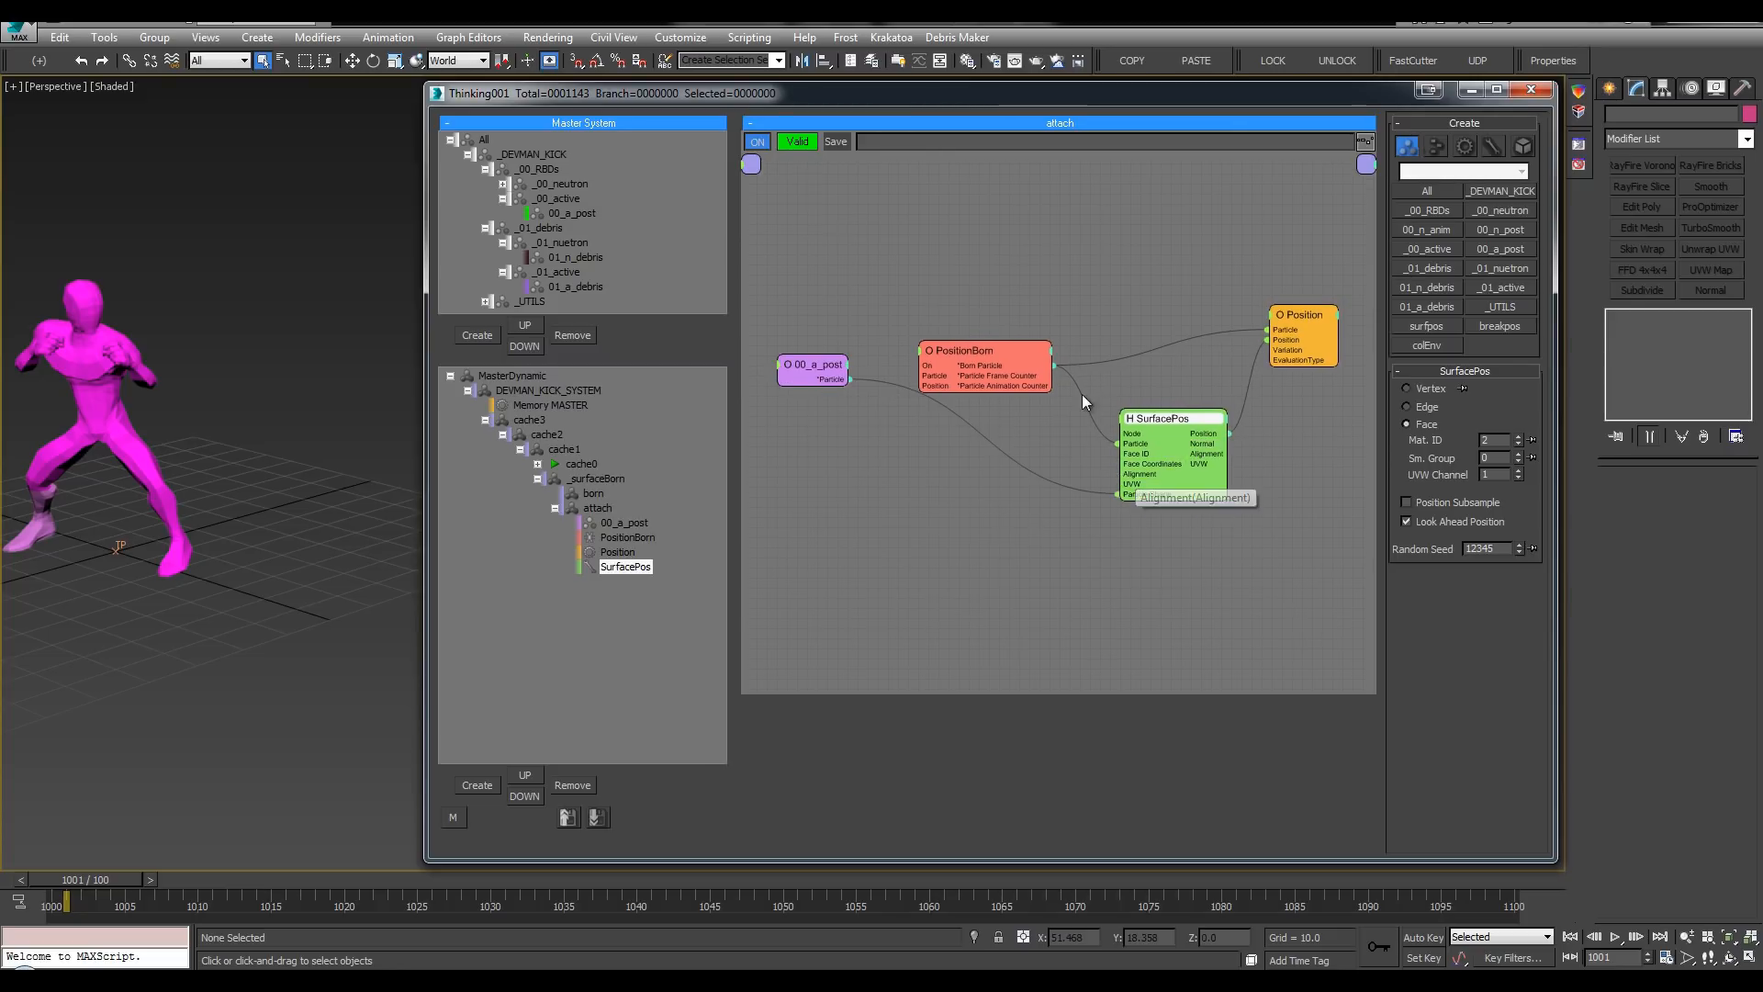
pyautogui.moveTo(957, 366); pyautogui.dragTo(997, 333)
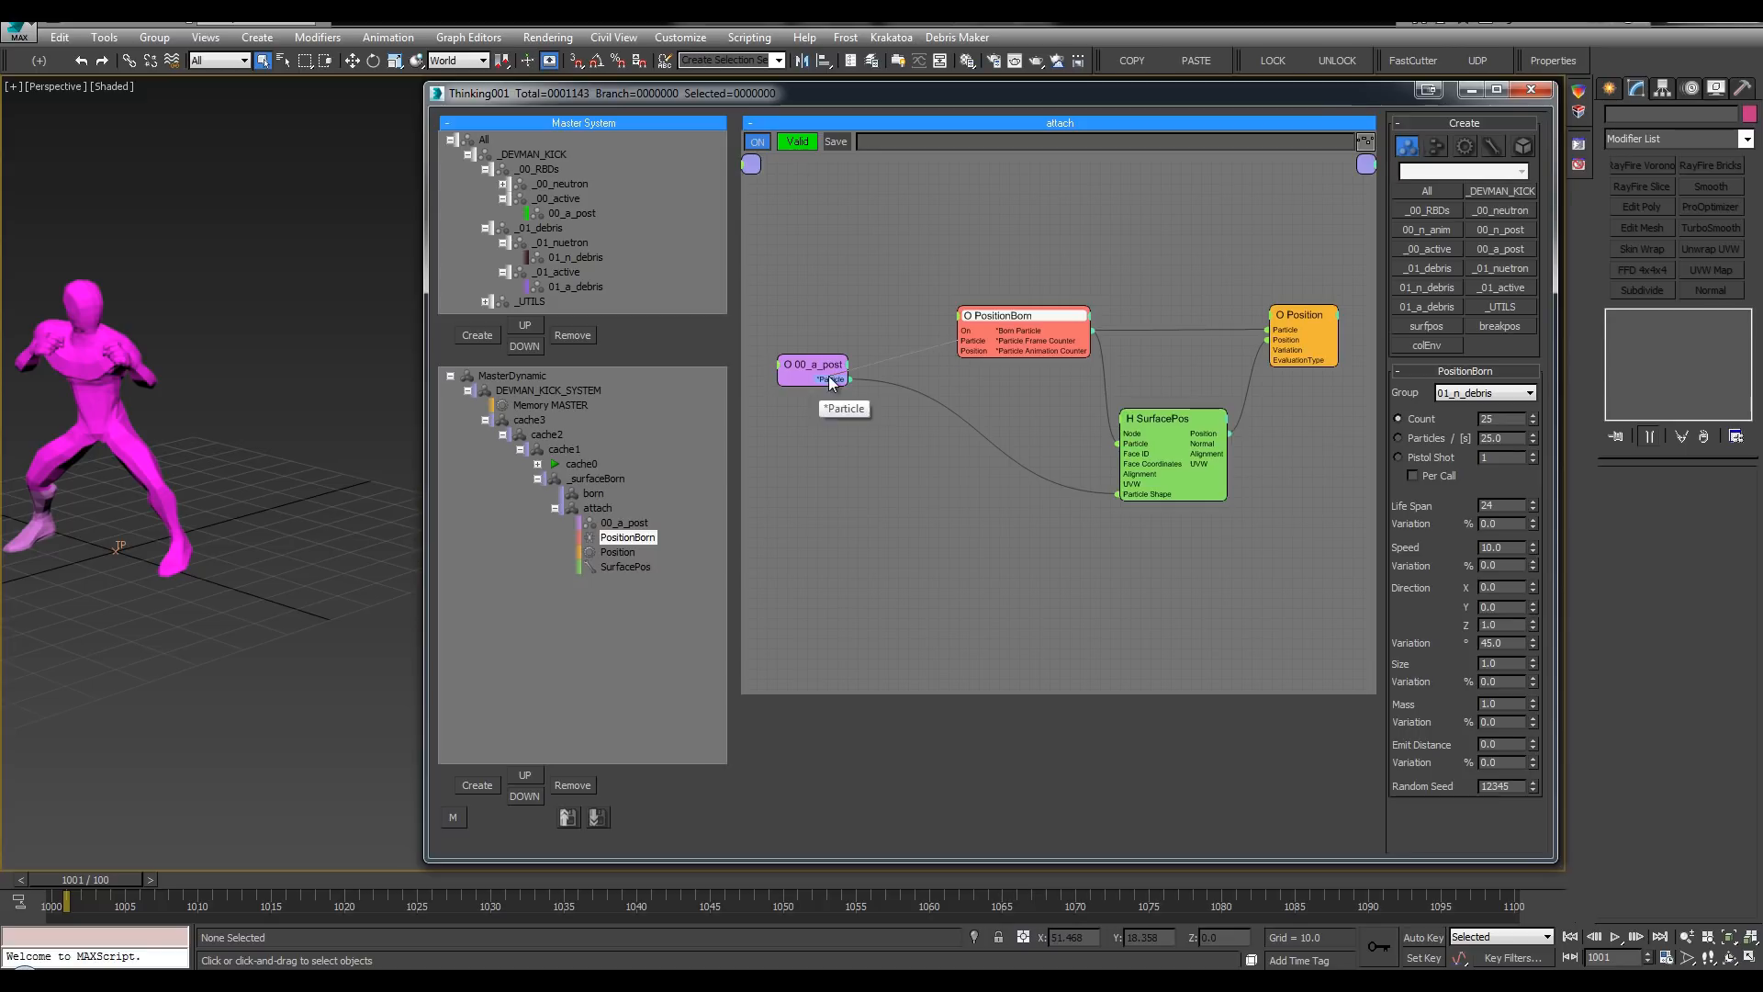
pyautogui.moveTo(832, 379); pyautogui.dragTo(962, 343)
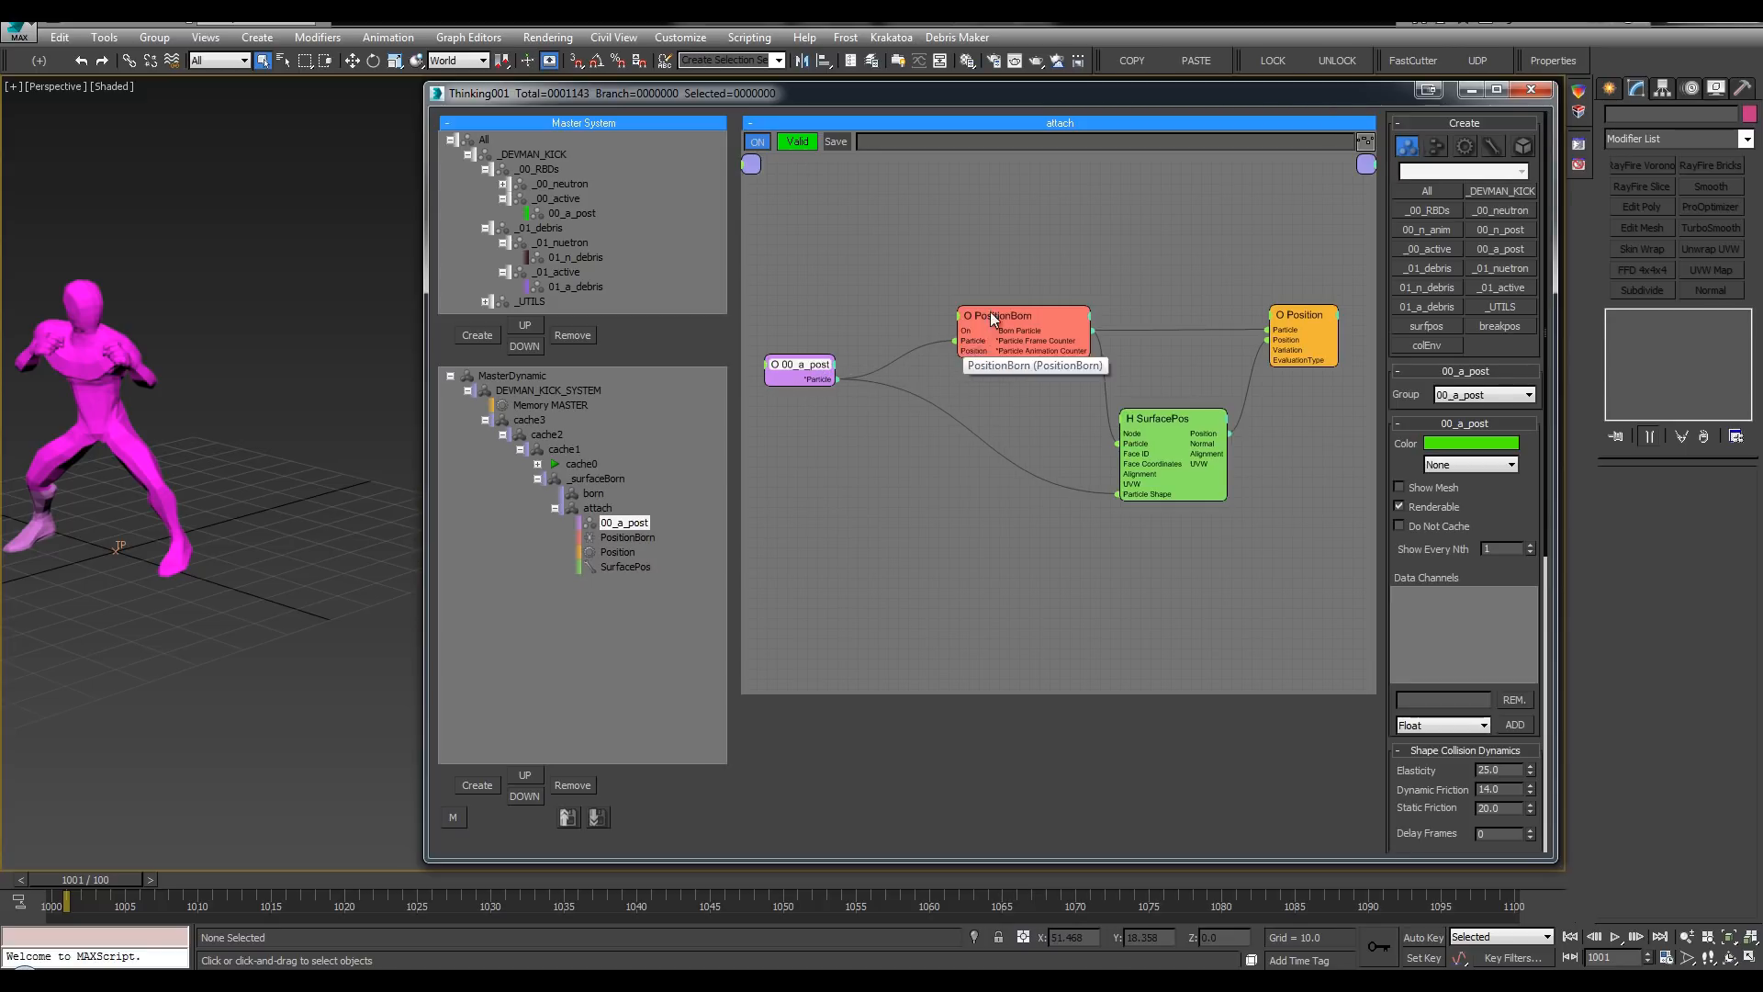
# Step: Move the 00_a_post and PositionBorn nodes apart and add a Threshold condition between them
pyautogui.click(992, 315)
pyautogui.moveTo(866, 300); pyautogui.dragTo(926, 329, button='middle')
pyautogui.moveTo(872, 367); pyautogui.dragTo(777, 365)
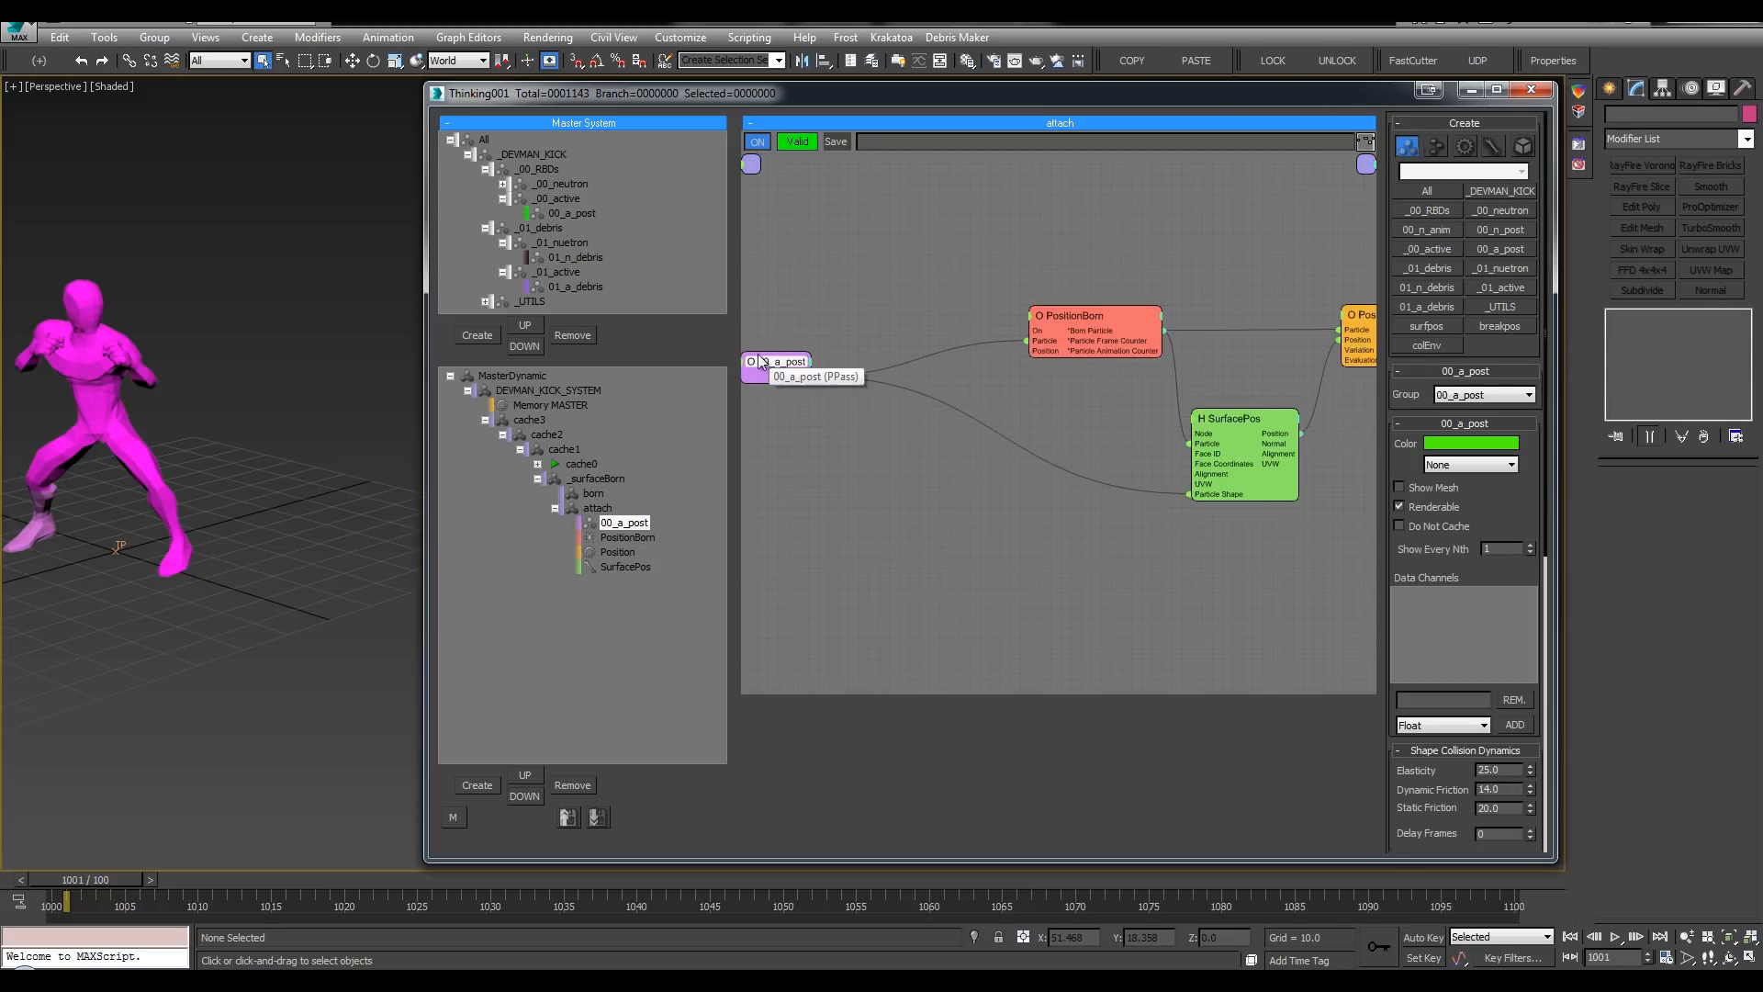
pyautogui.moveTo(908, 359); pyautogui.dragTo(933, 366, button='middle')
pyautogui.click(951, 330)
pyautogui.moveTo(926, 282)
pyautogui.mouseDown(button='middle')
pyautogui.moveTo(936, 298)
pyautogui.moveTo(904, 303)
pyautogui.mouseUp(button='middle')
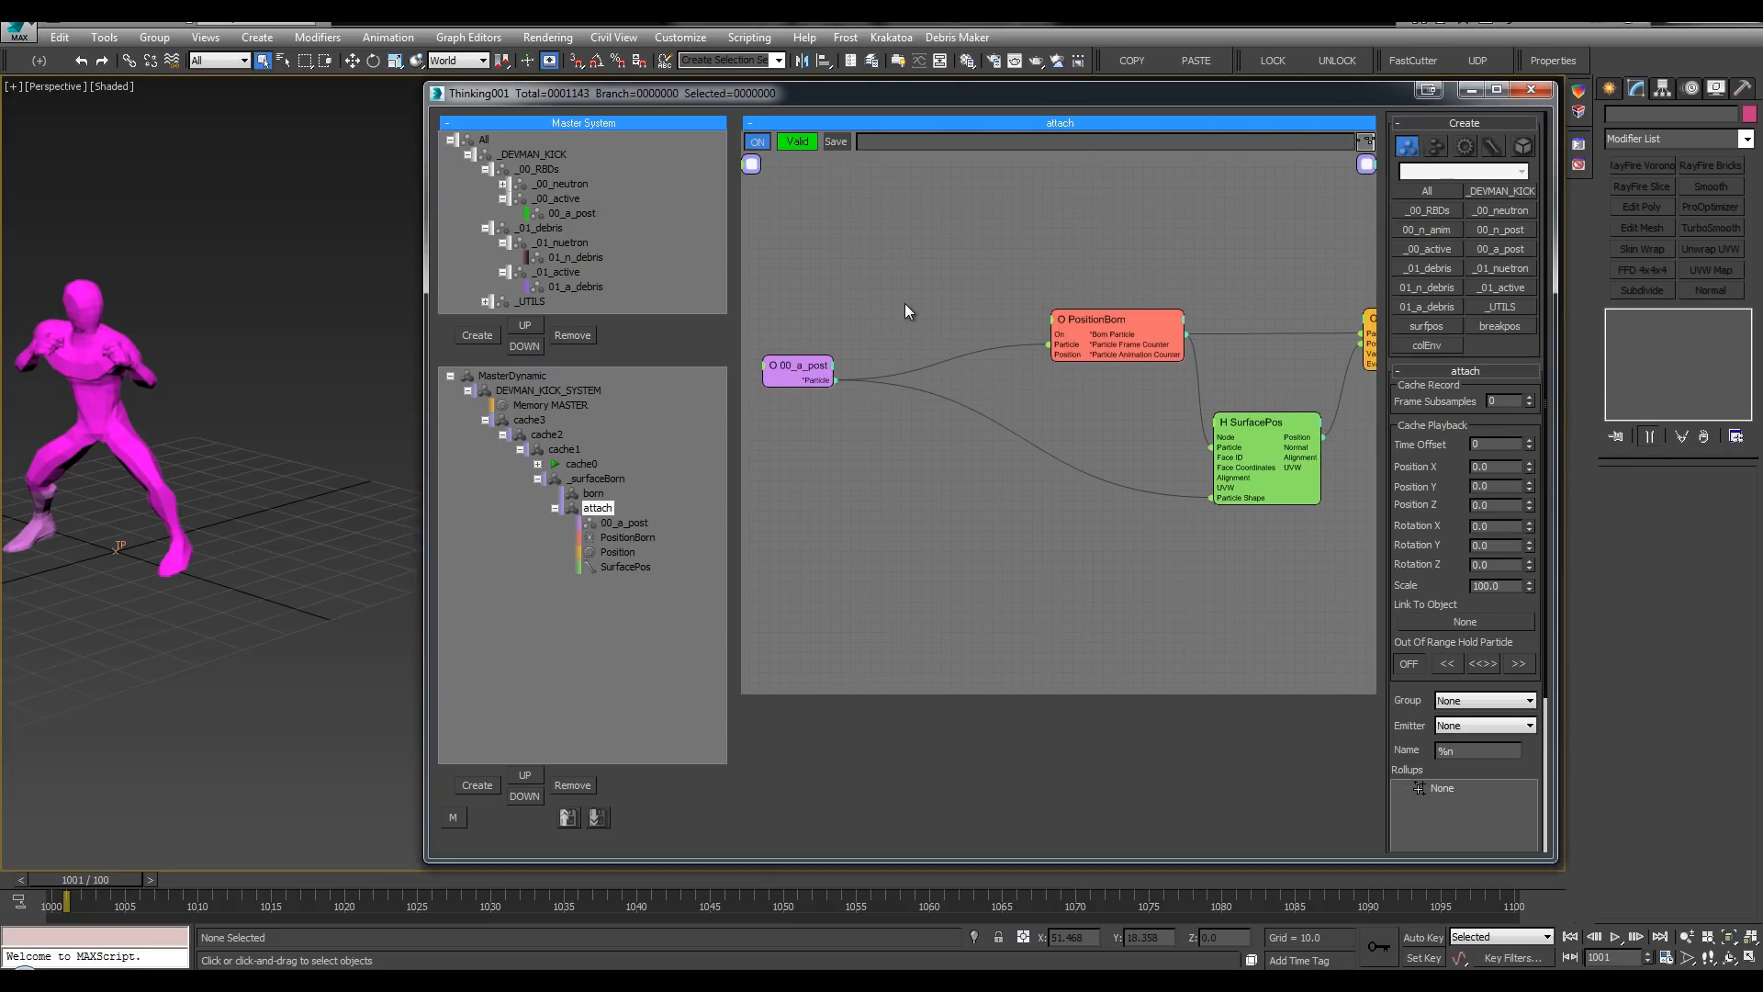
pyautogui.press('Tab')
pyautogui.write('thr')
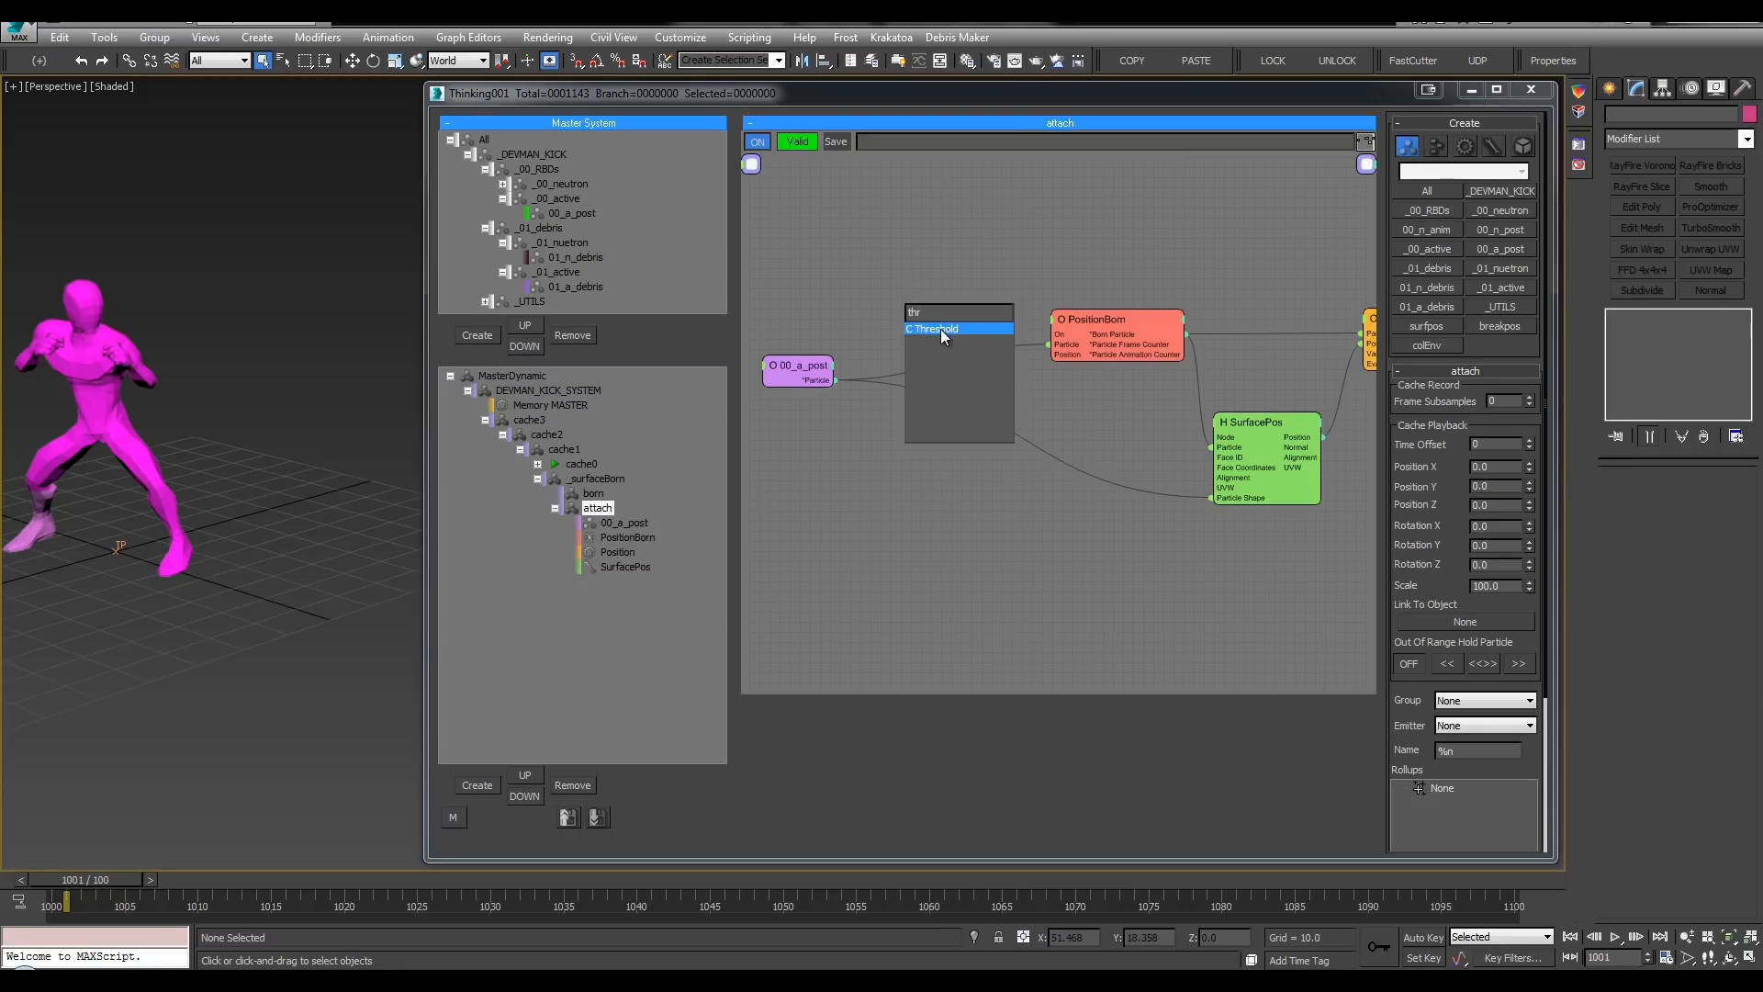
pyautogui.click(940, 329)
# Step: Expose the Size output on 00_a_post and wire it to the Threshold's Value input
pyautogui.click(817, 379)
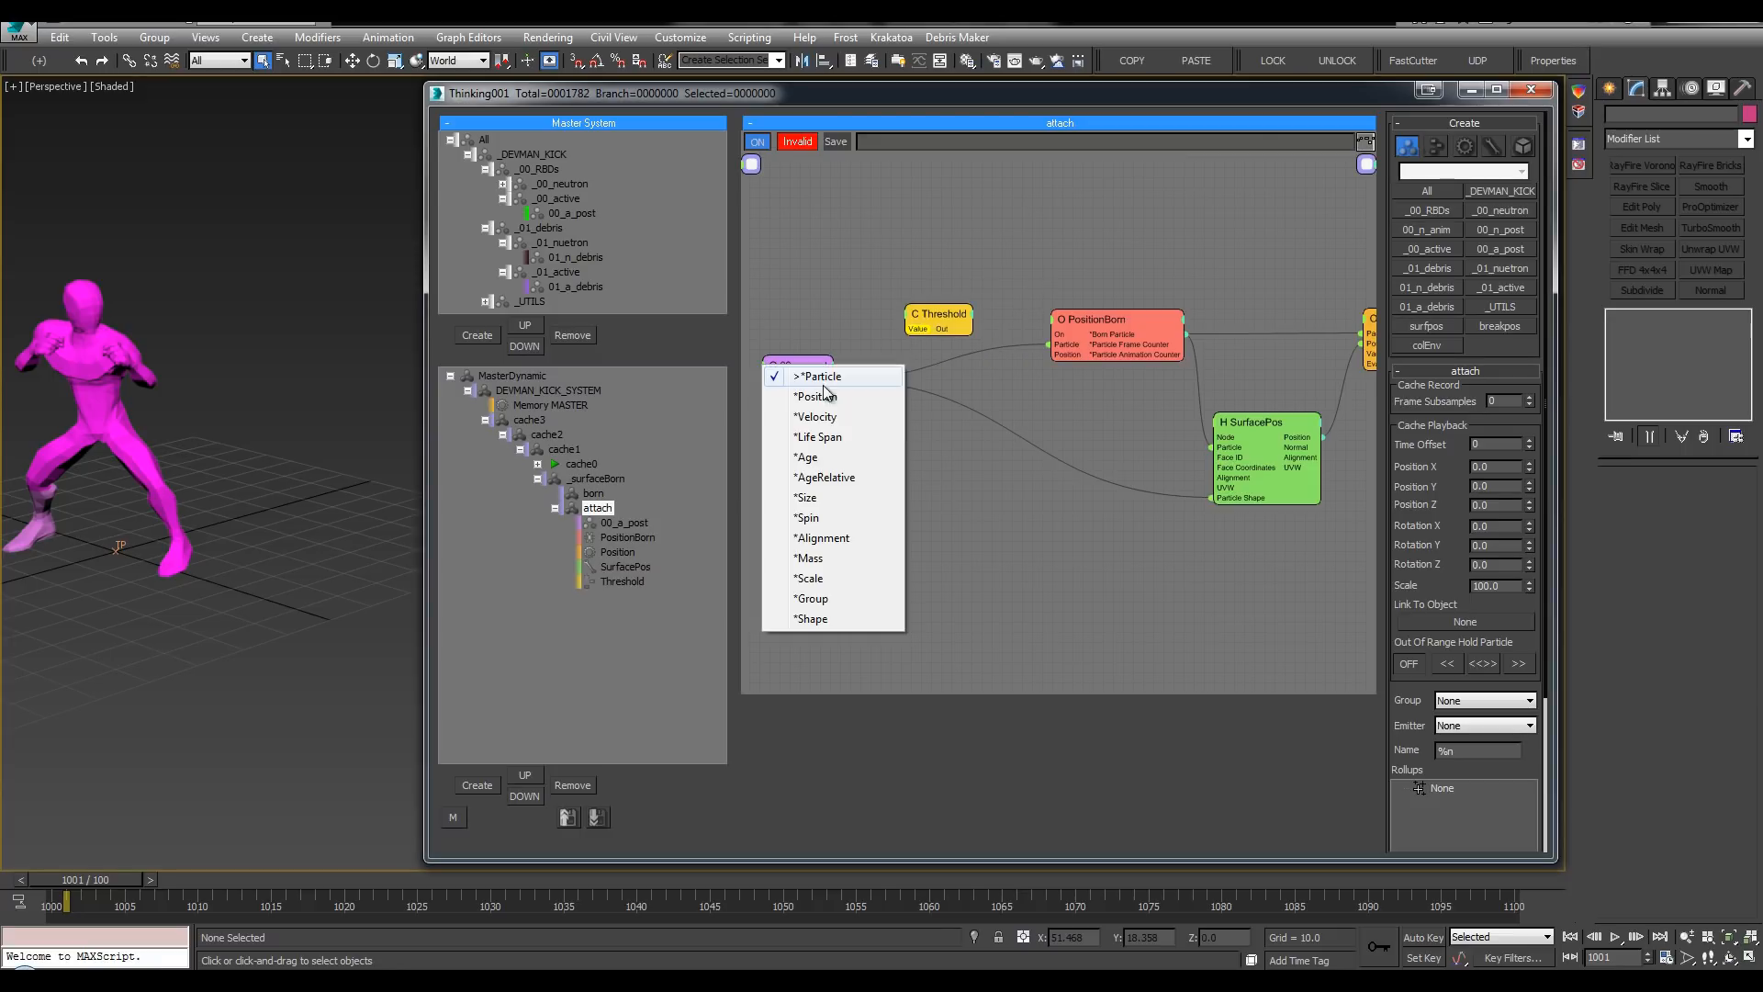
pyautogui.click(809, 498)
pyautogui.moveTo(902, 331)
pyautogui.mouseDown()
pyautogui.moveTo(825, 387)
pyautogui.moveTo(931, 311)
pyautogui.mouseUp()
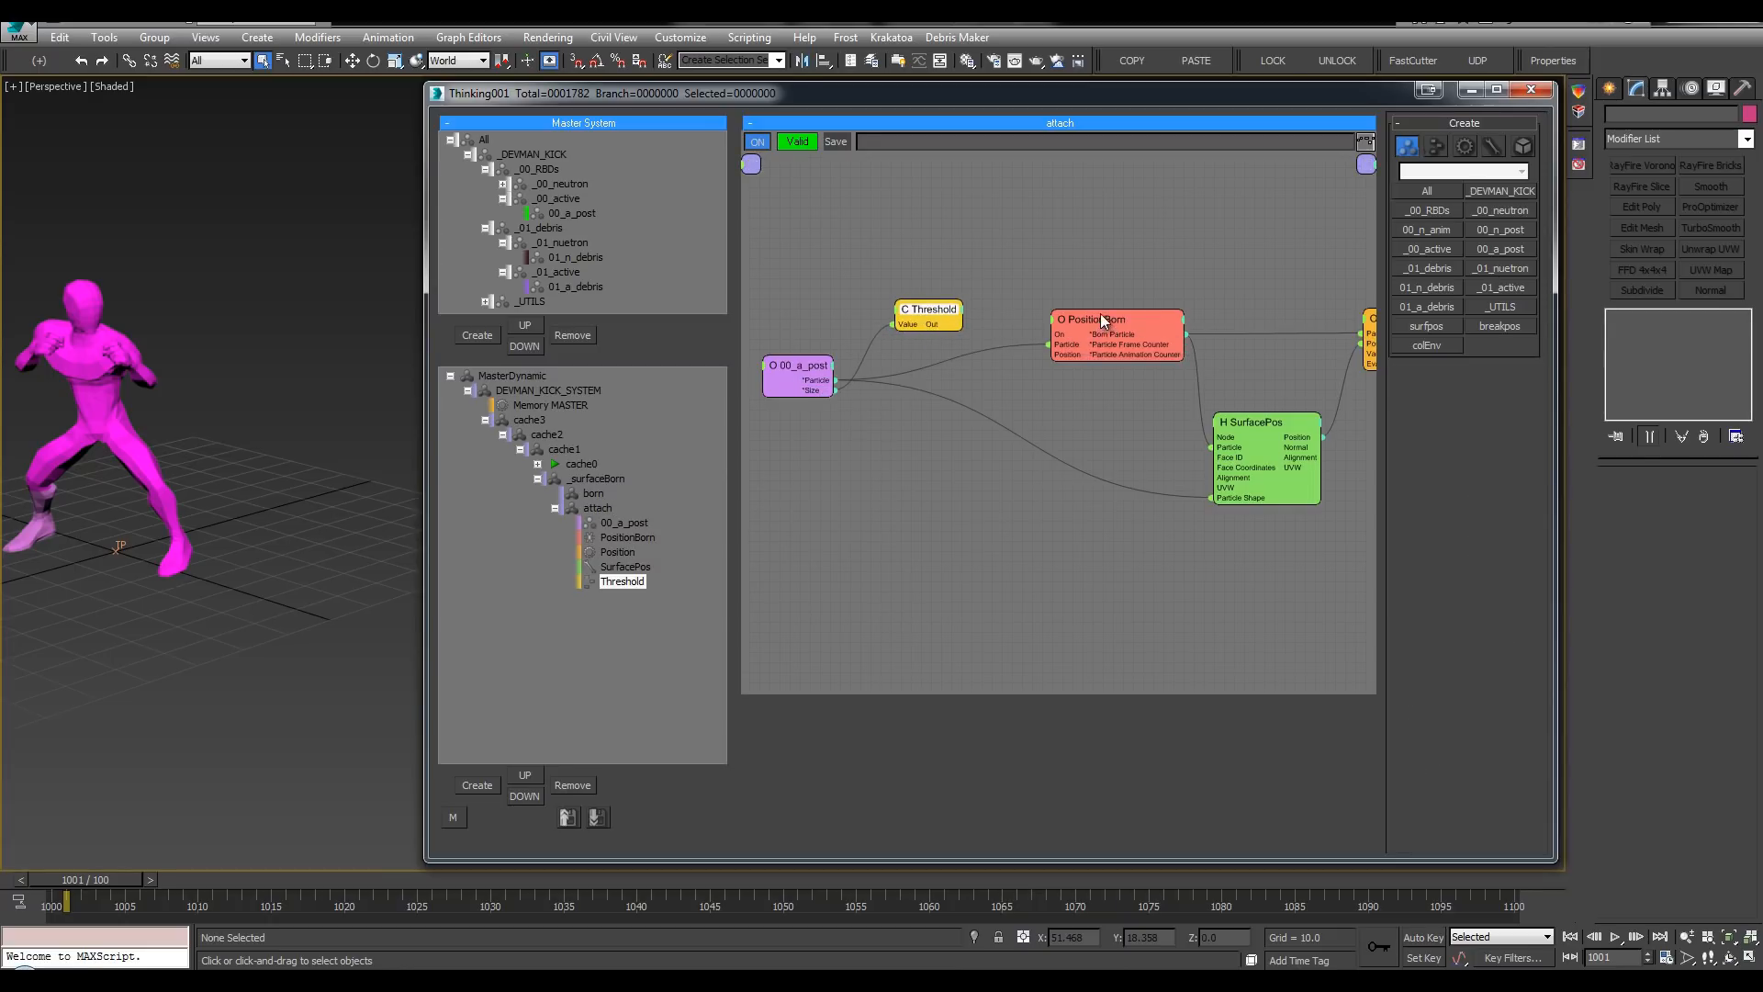
# Step: Set Threshold 1 to 0.5 and wire the Threshold's Out to PositionBorn's On input
pyautogui.moveTo(1100, 313); pyautogui.dragTo(1101, 319)
pyautogui.scroll(-3, 253, 424)
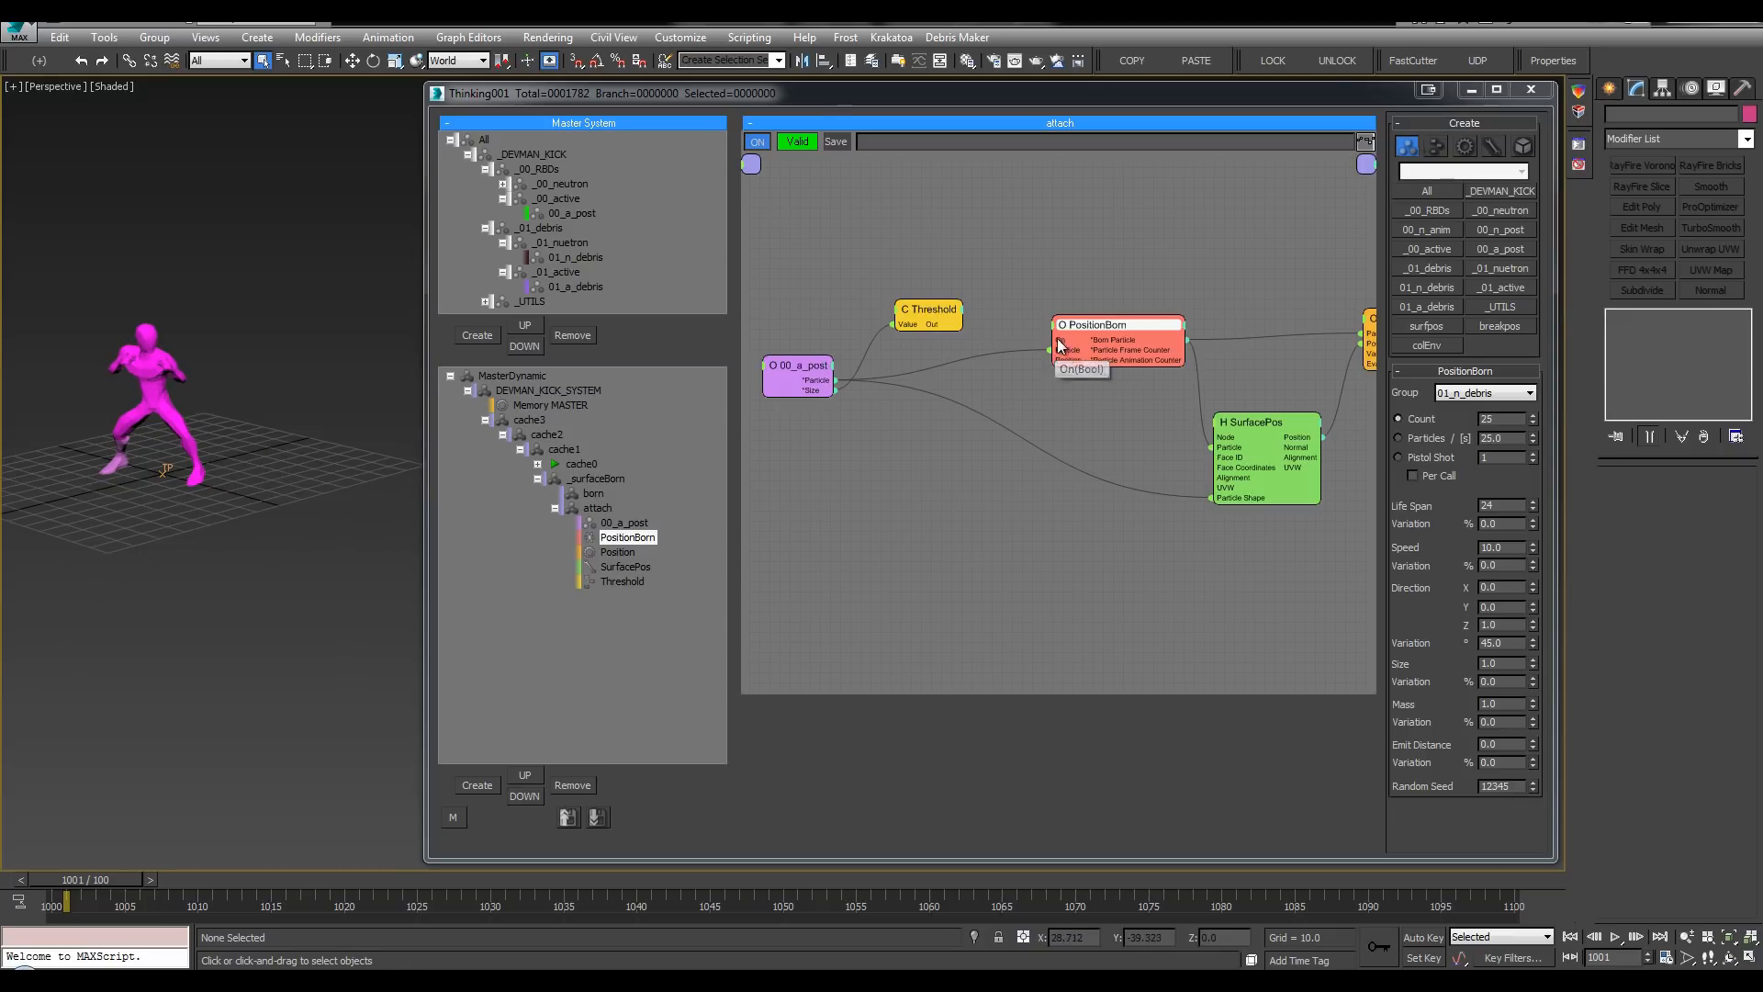
pyautogui.moveTo(1059, 325); pyautogui.dragTo(1070, 332)
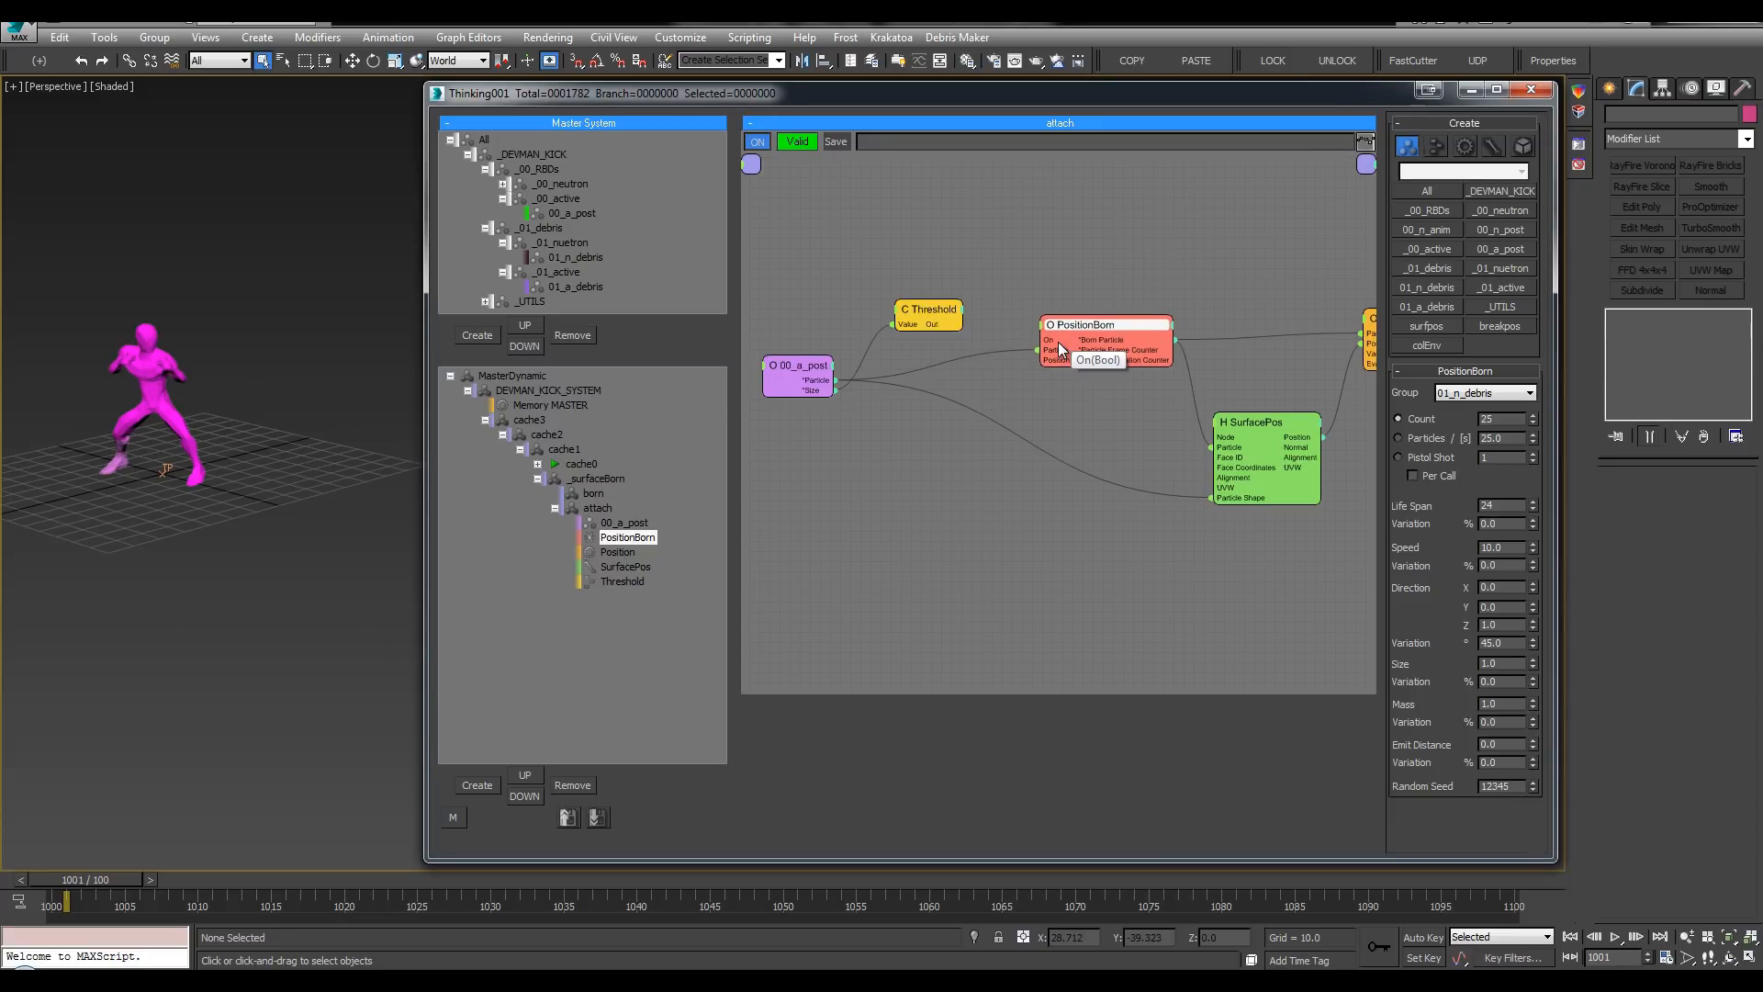
pyautogui.click(929, 311)
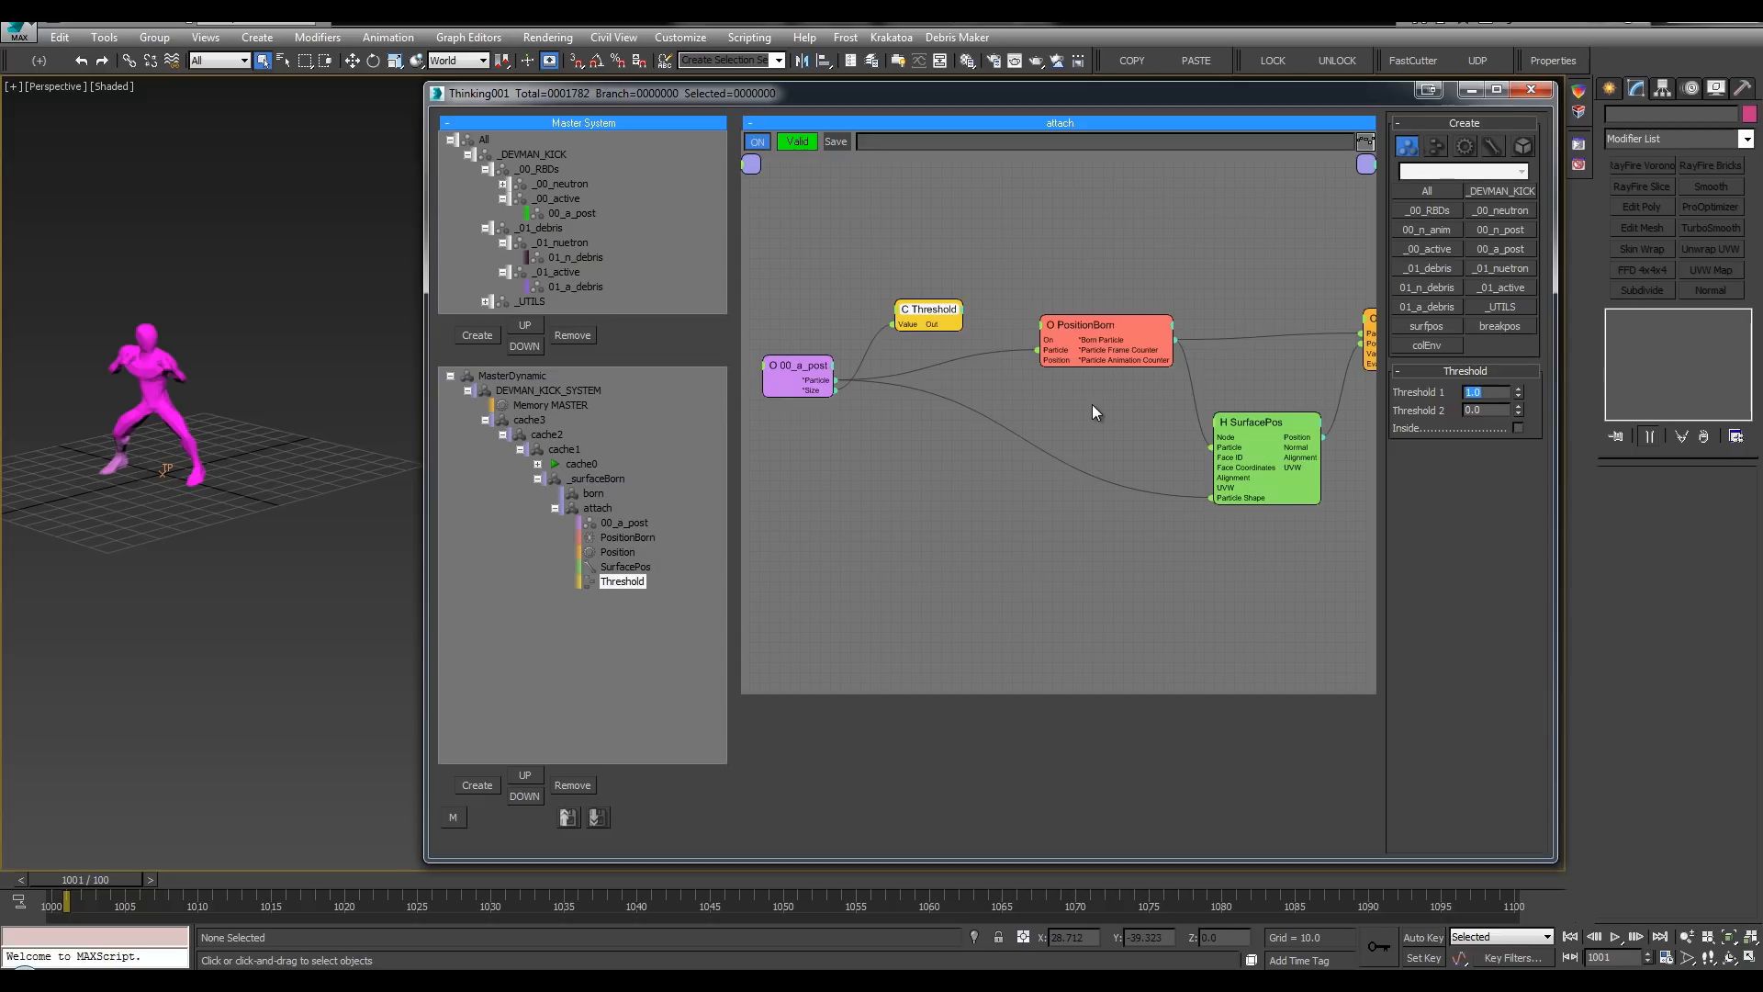
pyautogui.write('0.5')
pyautogui.press('Return')
pyautogui.moveTo(1076, 325)
pyautogui.mouseDown()
pyautogui.moveTo(1056, 340)
pyautogui.moveTo(1097, 350)
pyautogui.mouseUp()
pyautogui.click(1001, 285)
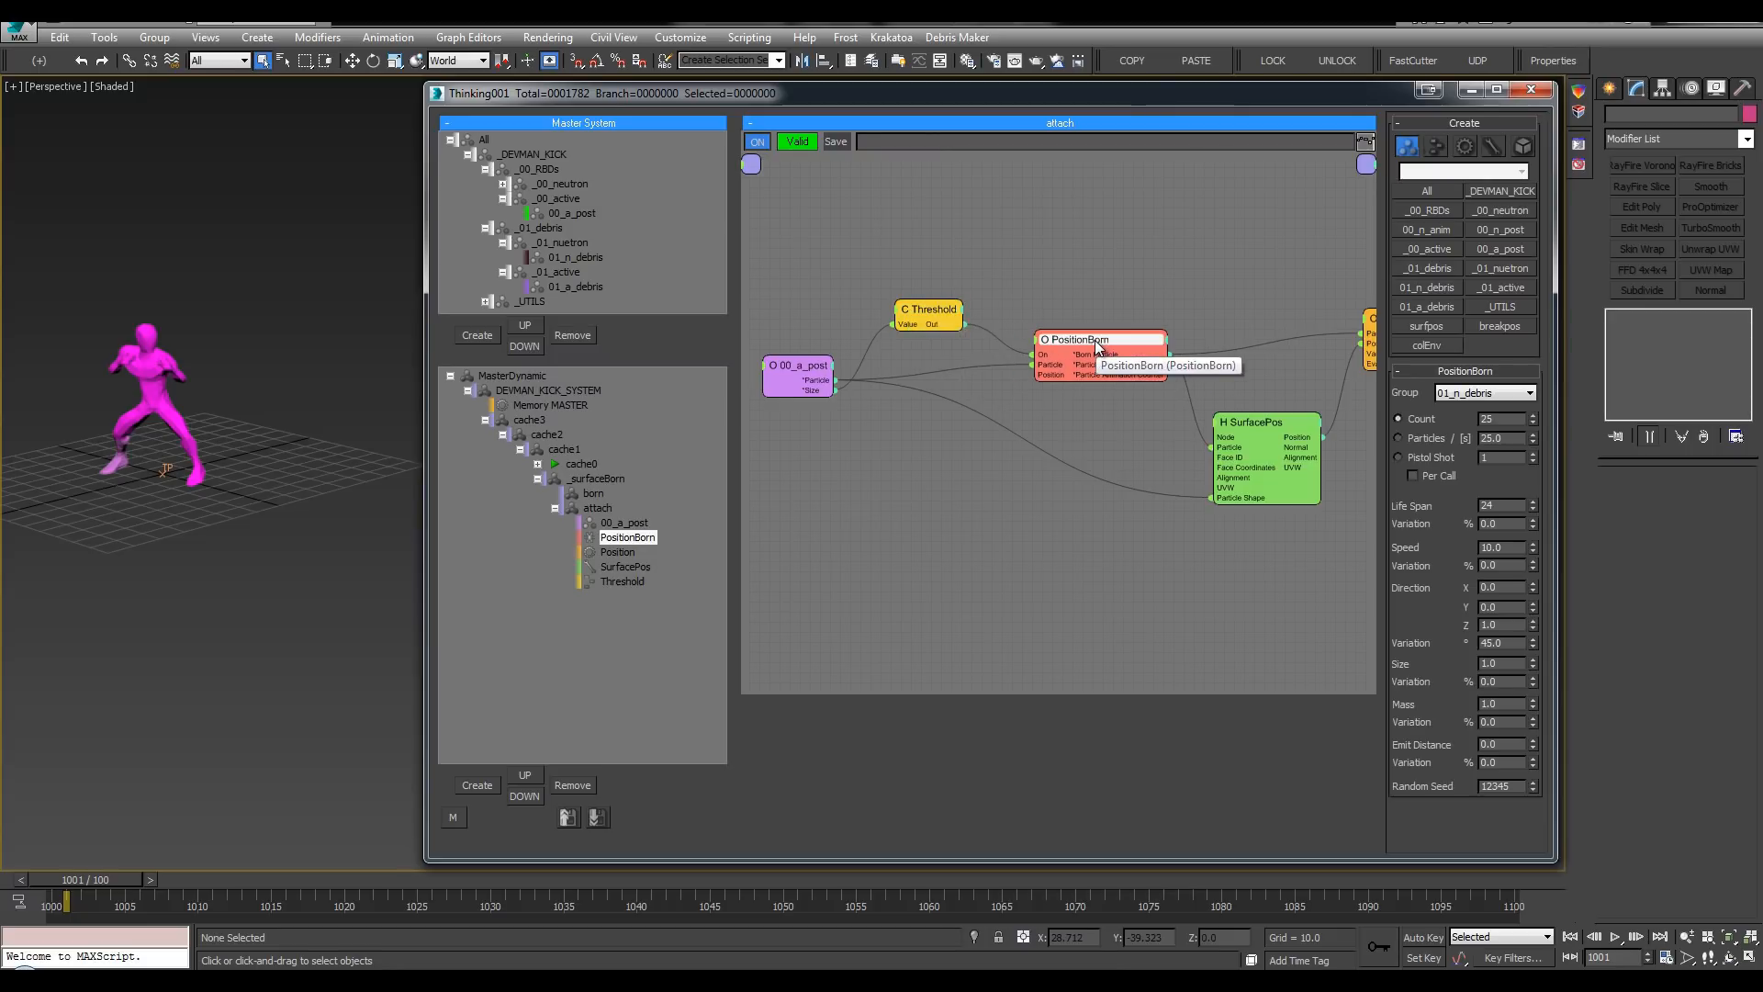
# Step: Collapse the SurfacePos, PositionBorn and Position nodes to their connected ports and tidy their placement
pyautogui.doubleClick(1282, 425)
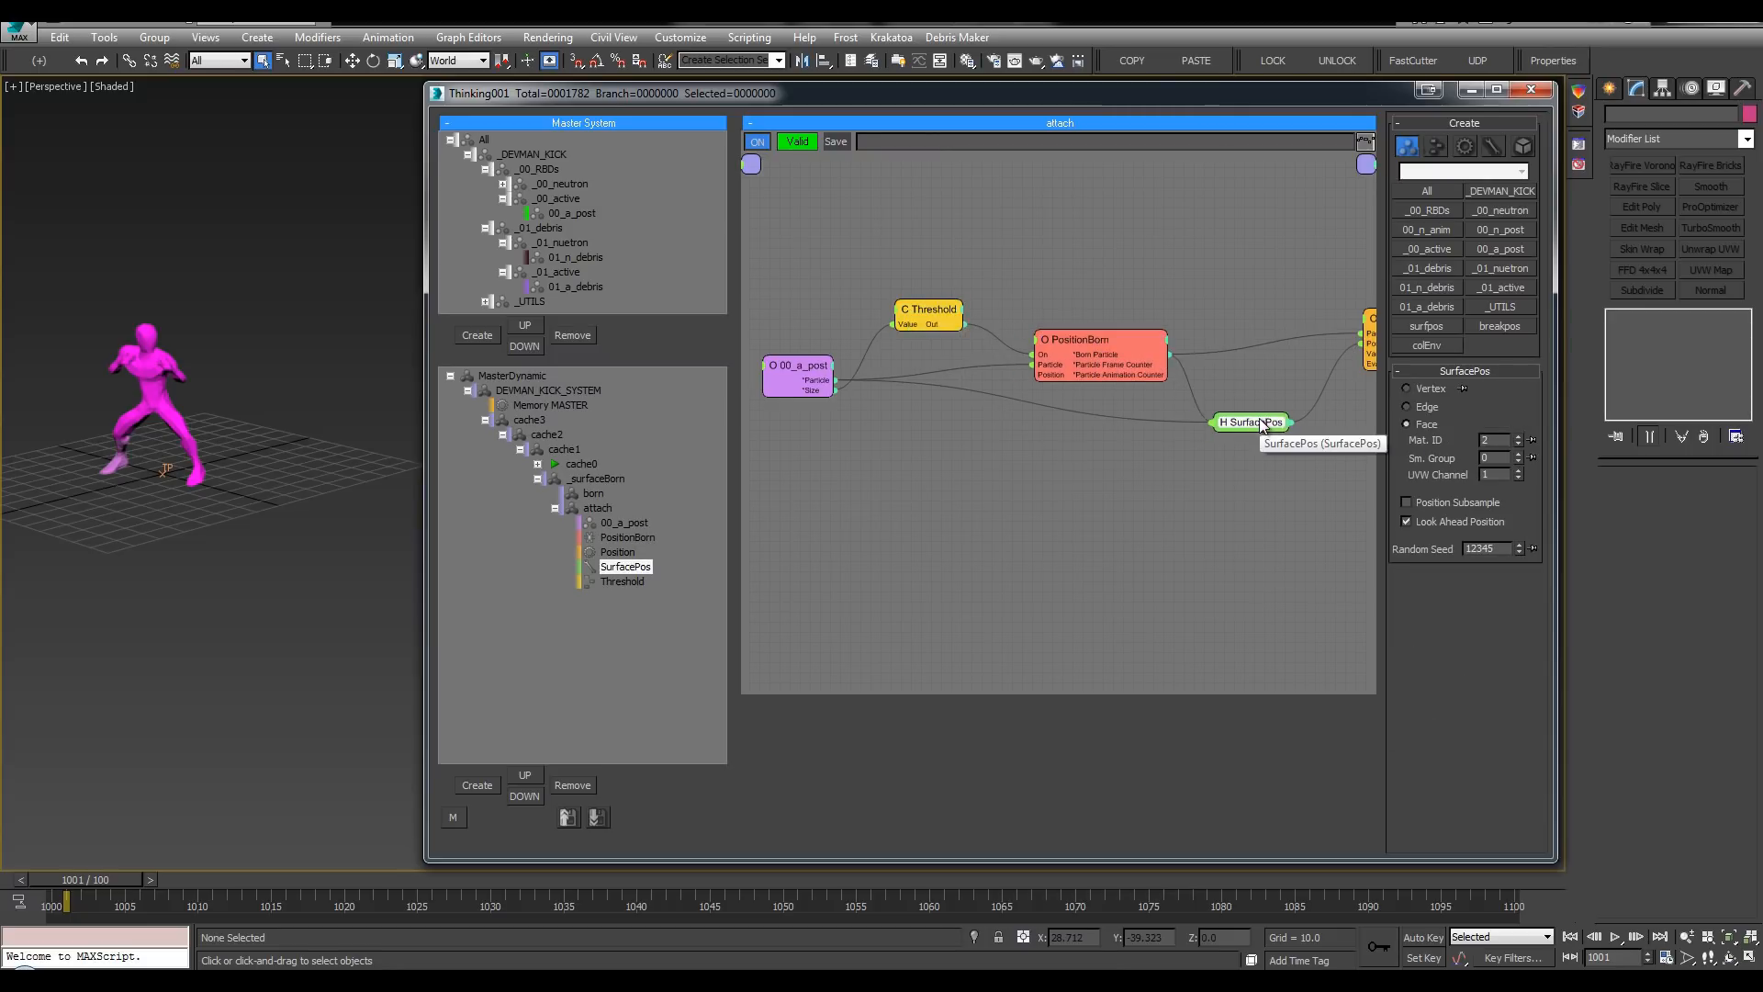
pyautogui.doubleClick(1068, 345)
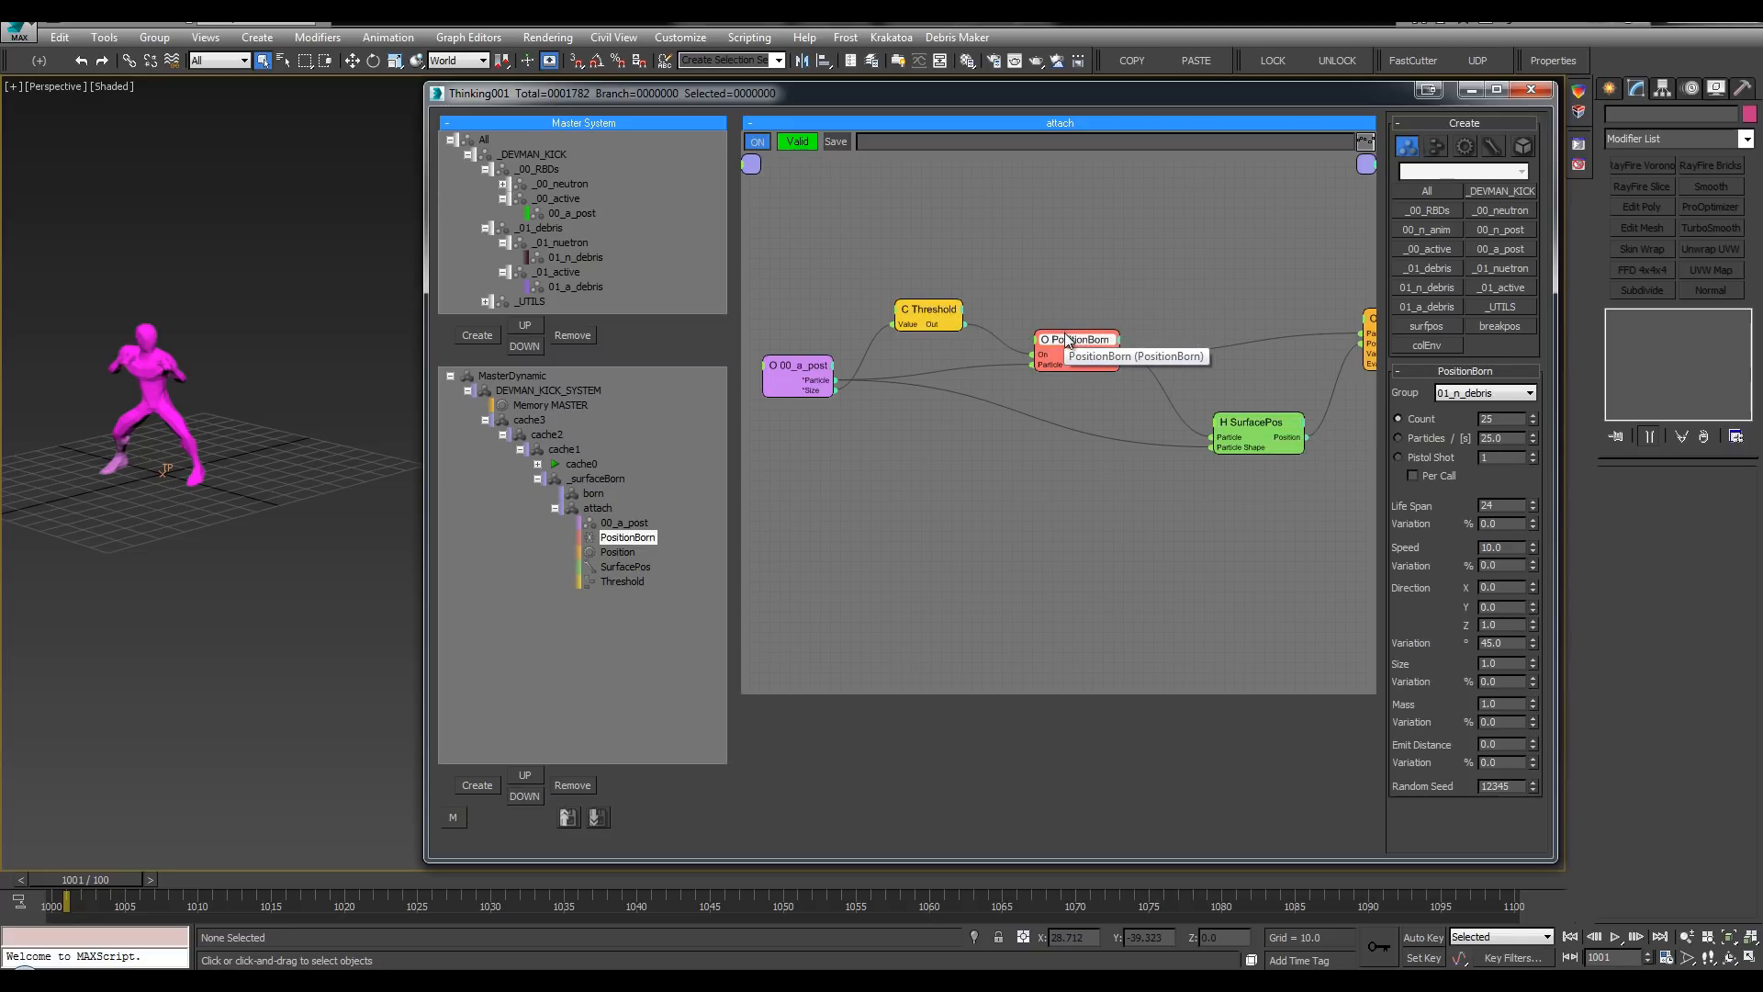
pyautogui.moveTo(1291, 375); pyautogui.dragTo(1232, 367, button='middle')
pyautogui.moveTo(1198, 414); pyautogui.dragTo(1168, 406)
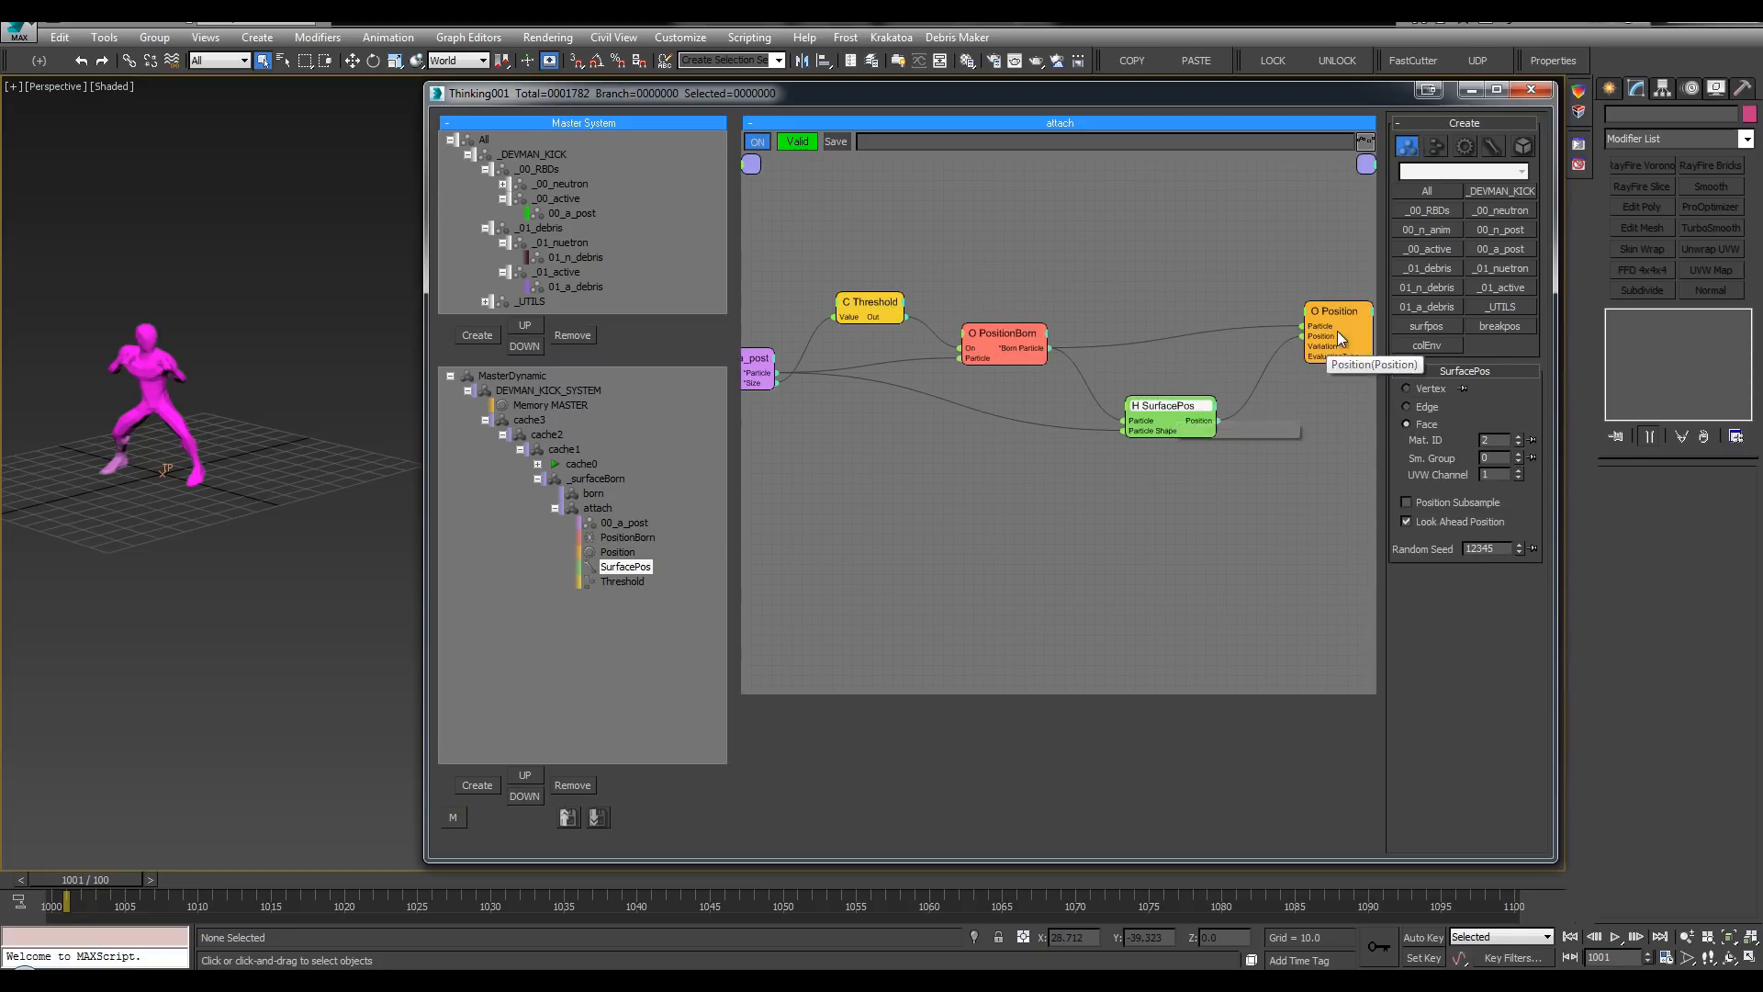
pyautogui.moveTo(1343, 314); pyautogui.dragTo(1317, 341)
pyautogui.doubleClick(1317, 341)
pyautogui.doubleClick(1317, 340)
pyautogui.moveTo(1251, 272); pyautogui.dragTo(1323, 253, button='middle')
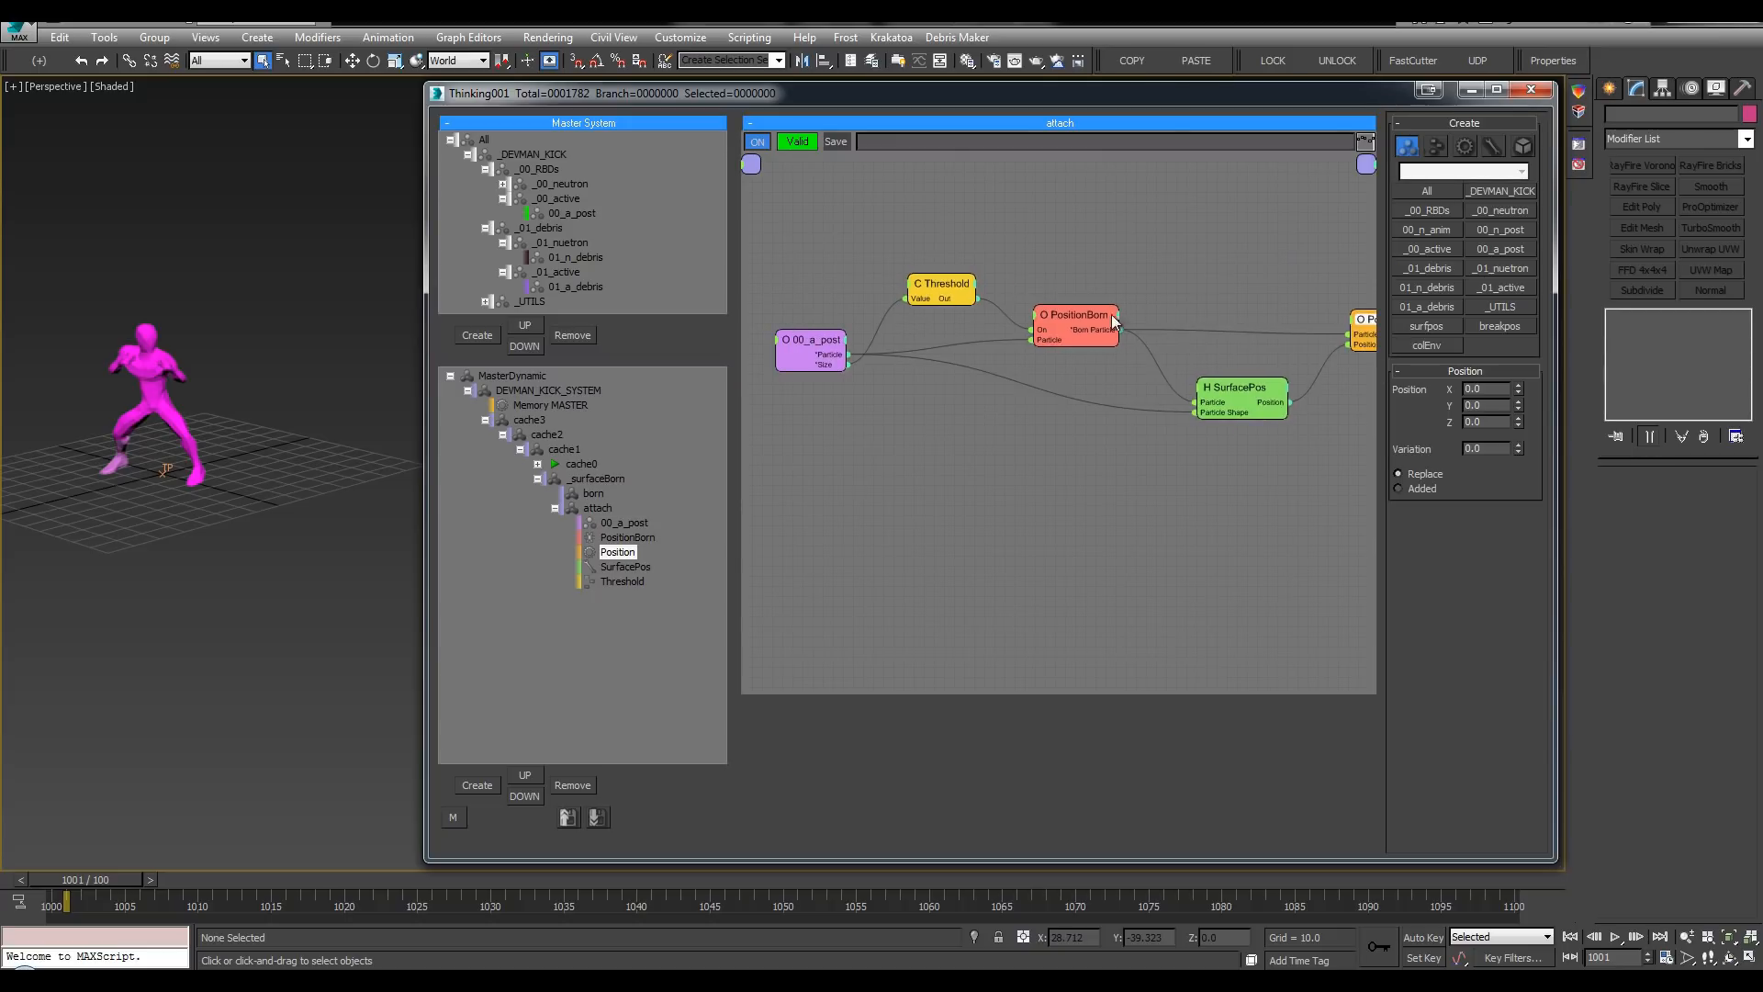
# Step: Set PositionBorn to a Pistol Shot of 100 with Life Span 9999 and Speed 0, and advance to frame 1002
pyautogui.click(1106, 313)
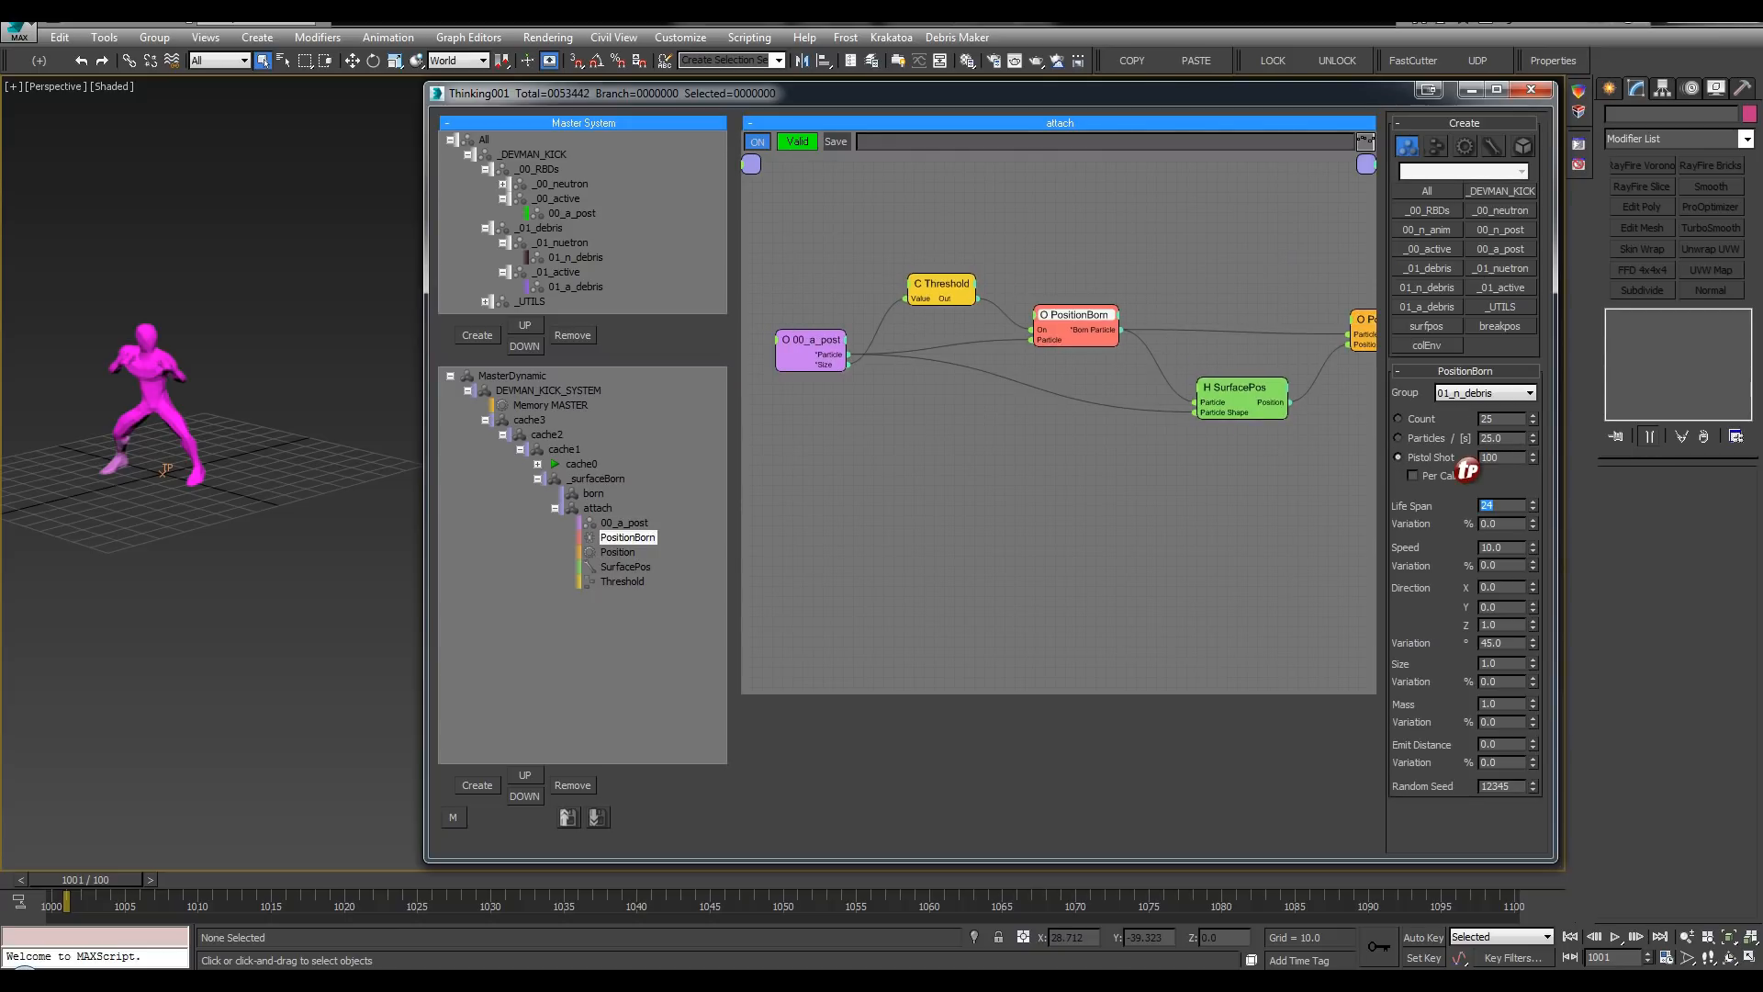
pyautogui.press('Return')
pyautogui.click(1510, 508)
pyautogui.write('9999')
pyautogui.press('Return')
pyautogui.moveTo(310, 428); pyautogui.dragTo(323, 429, button='middle')
pyautogui.press('.')
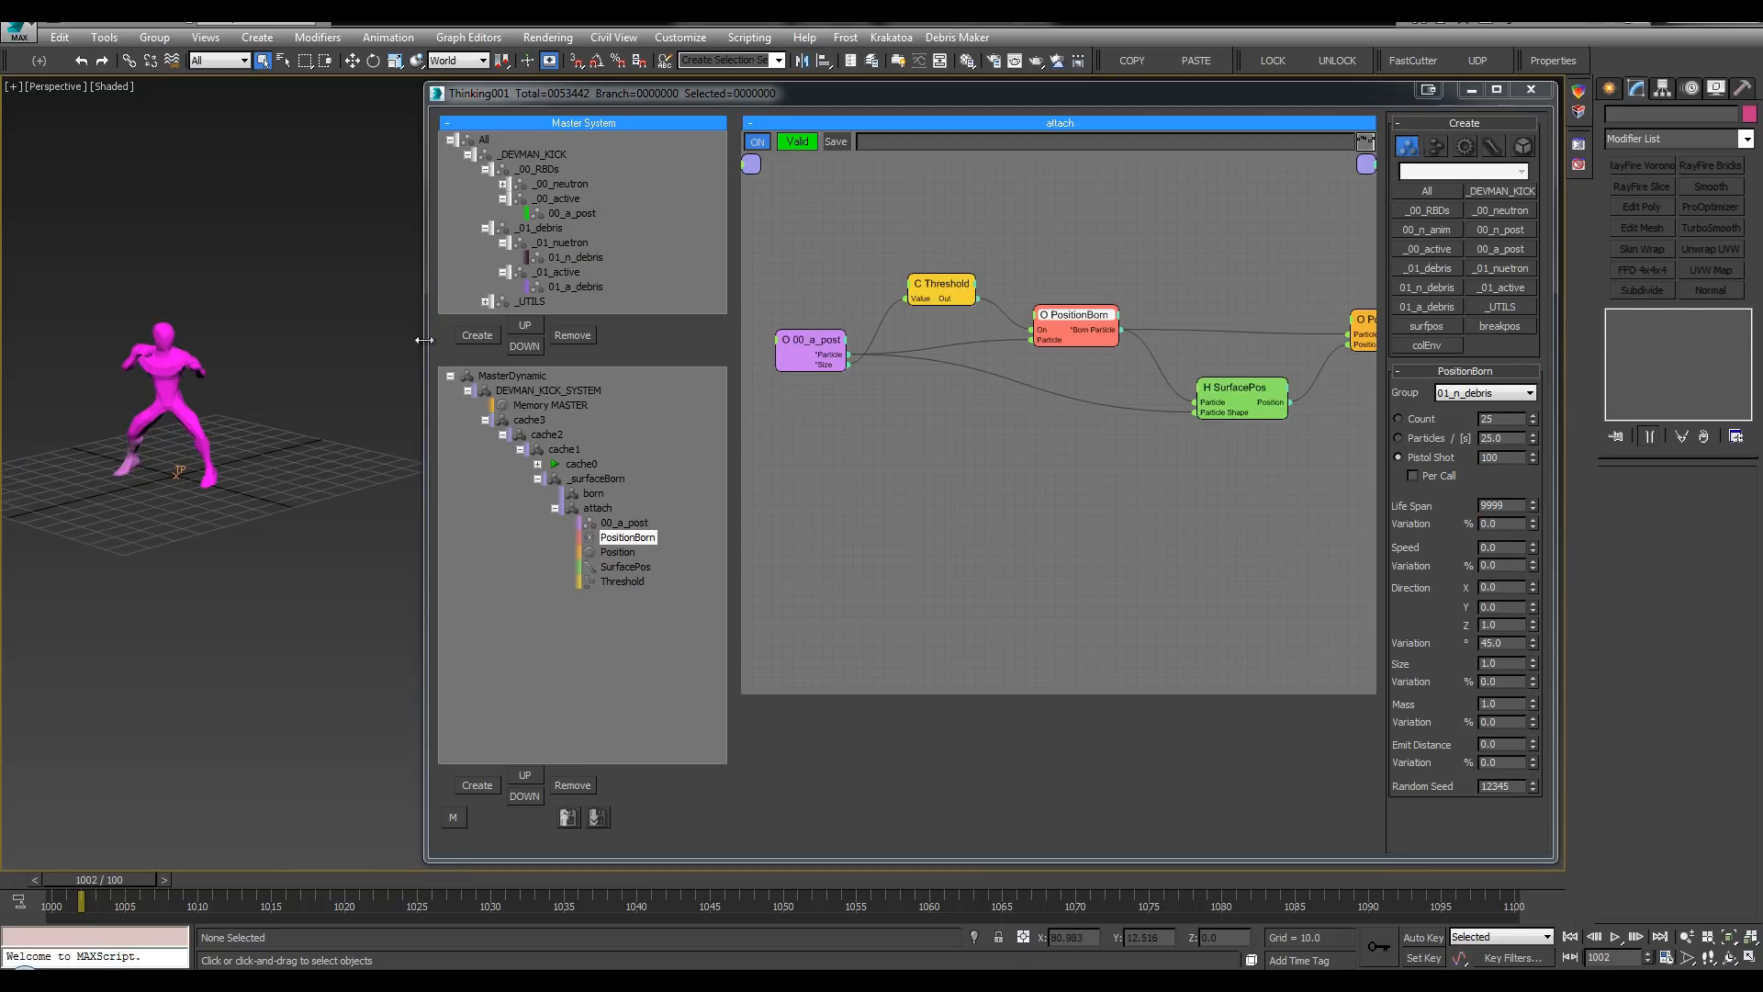
# Step: Set the viewport display type of the 01_n_debris group to Dots
pyautogui.click(577, 258)
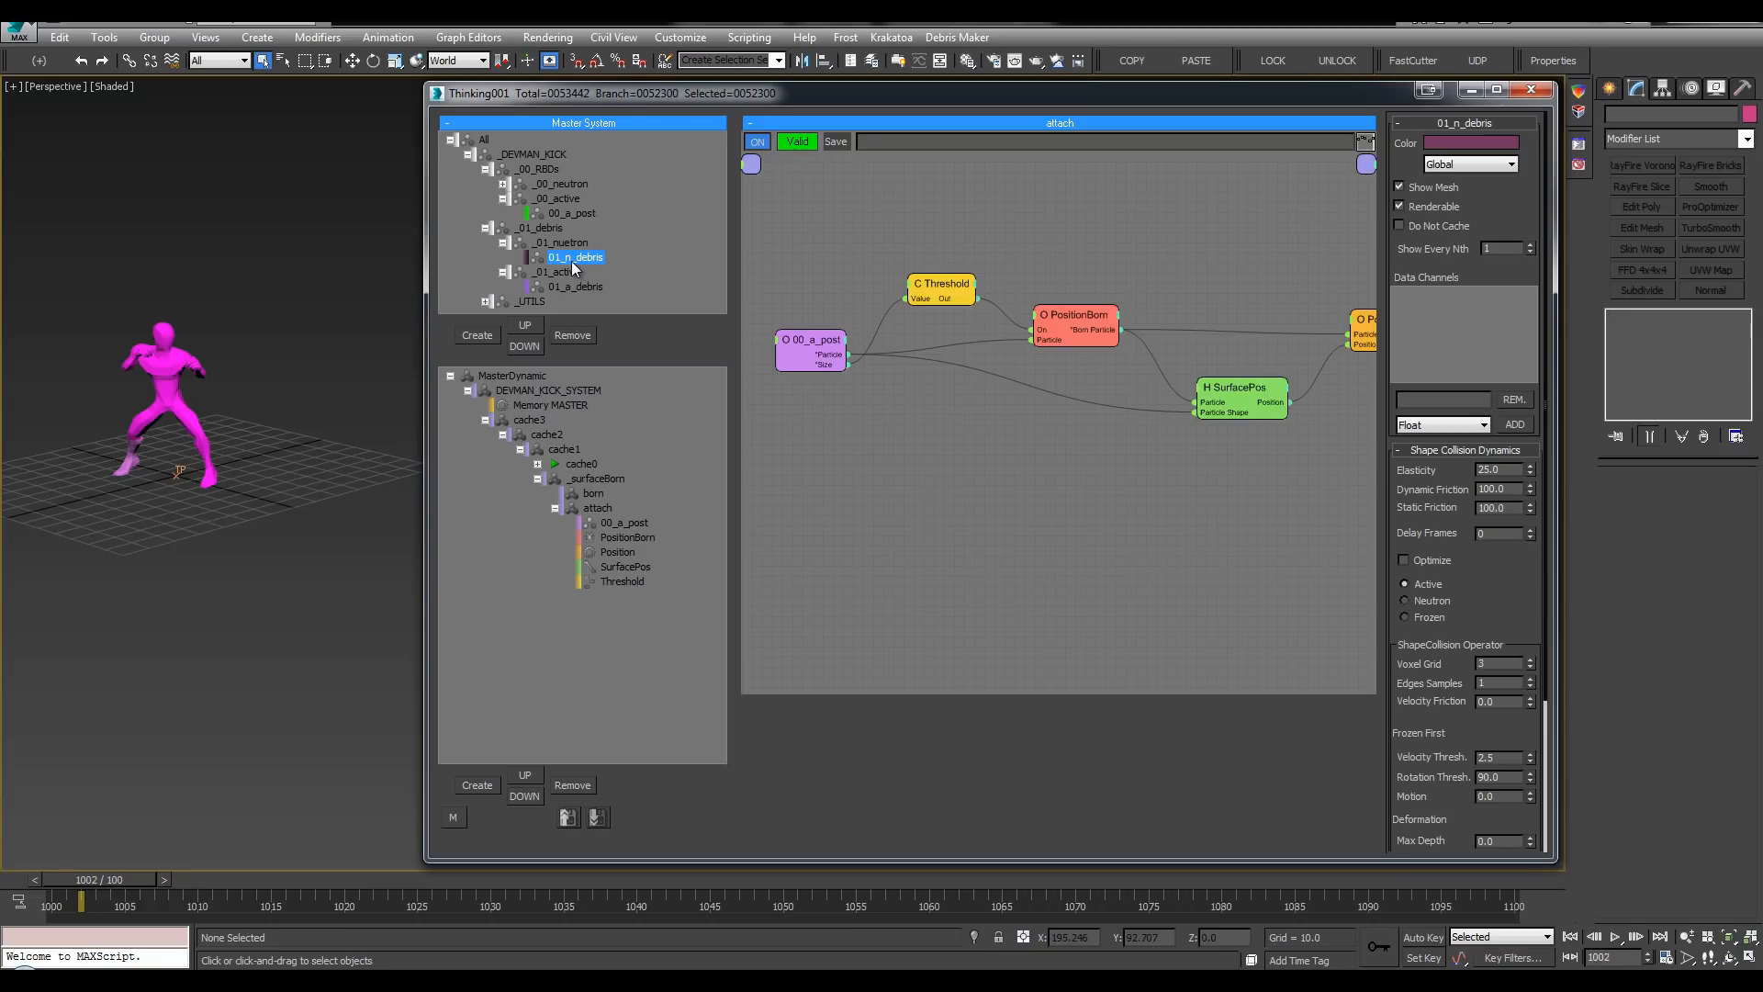
pyautogui.click(1470, 165)
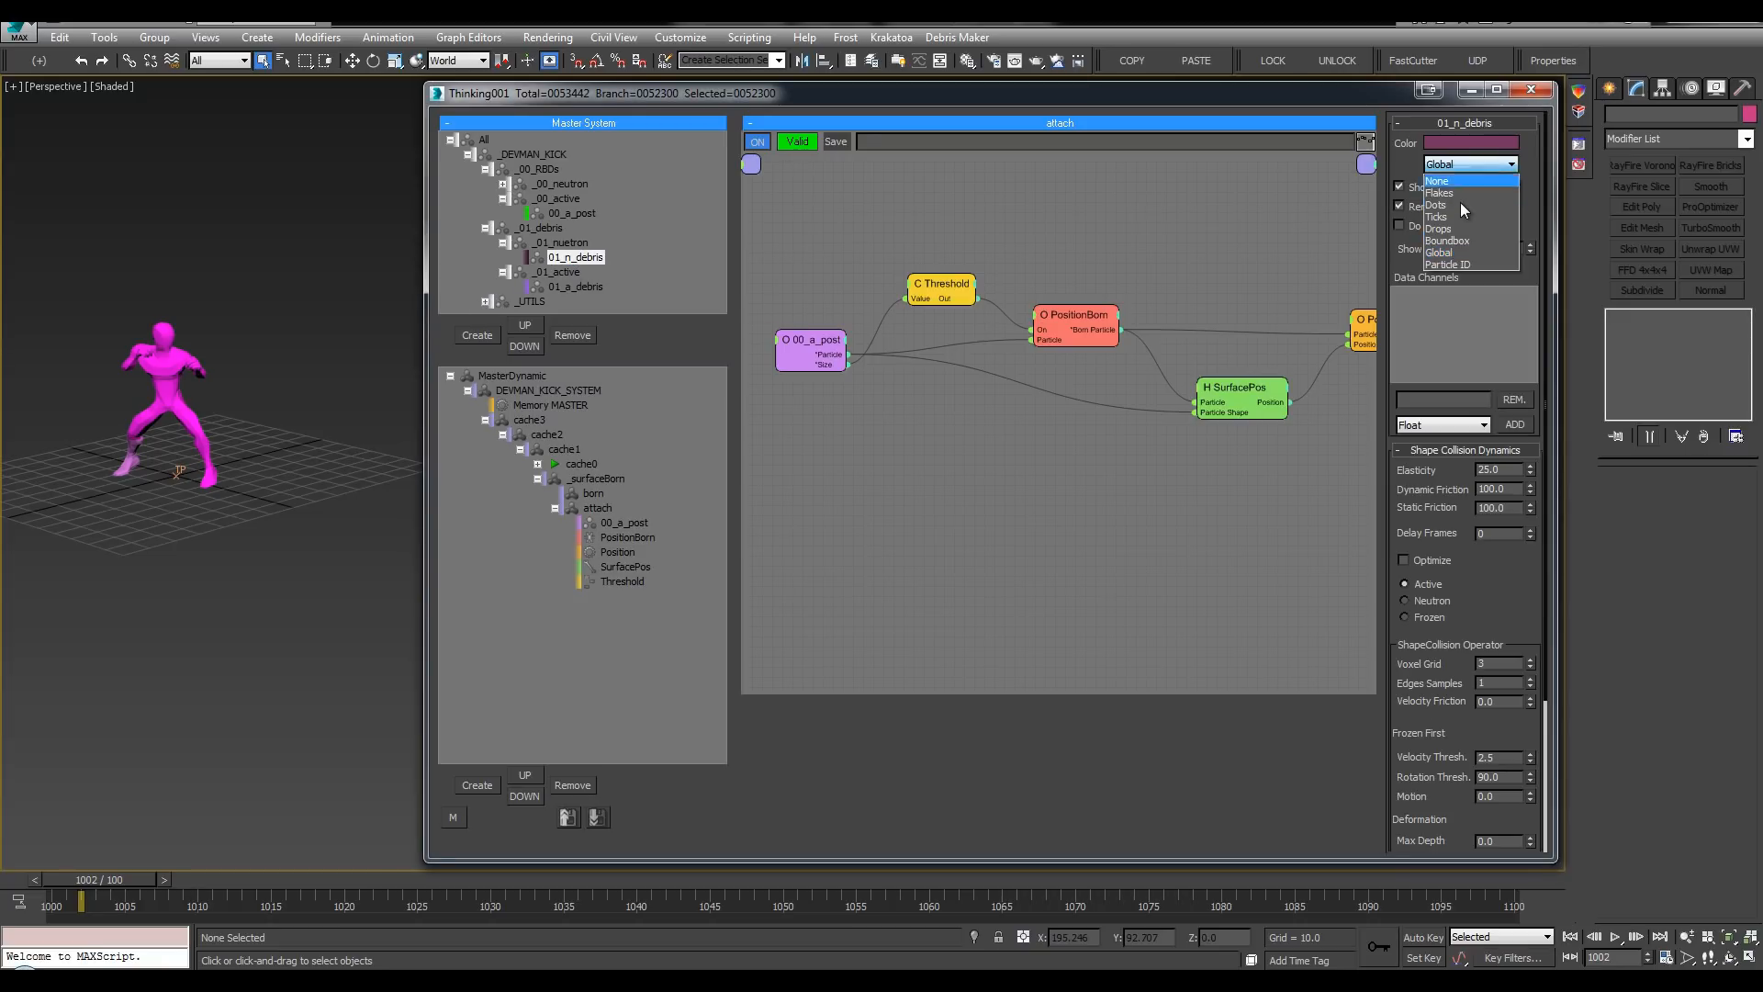
pyautogui.click(1458, 207)
pyautogui.scroll(5, 282, 328)
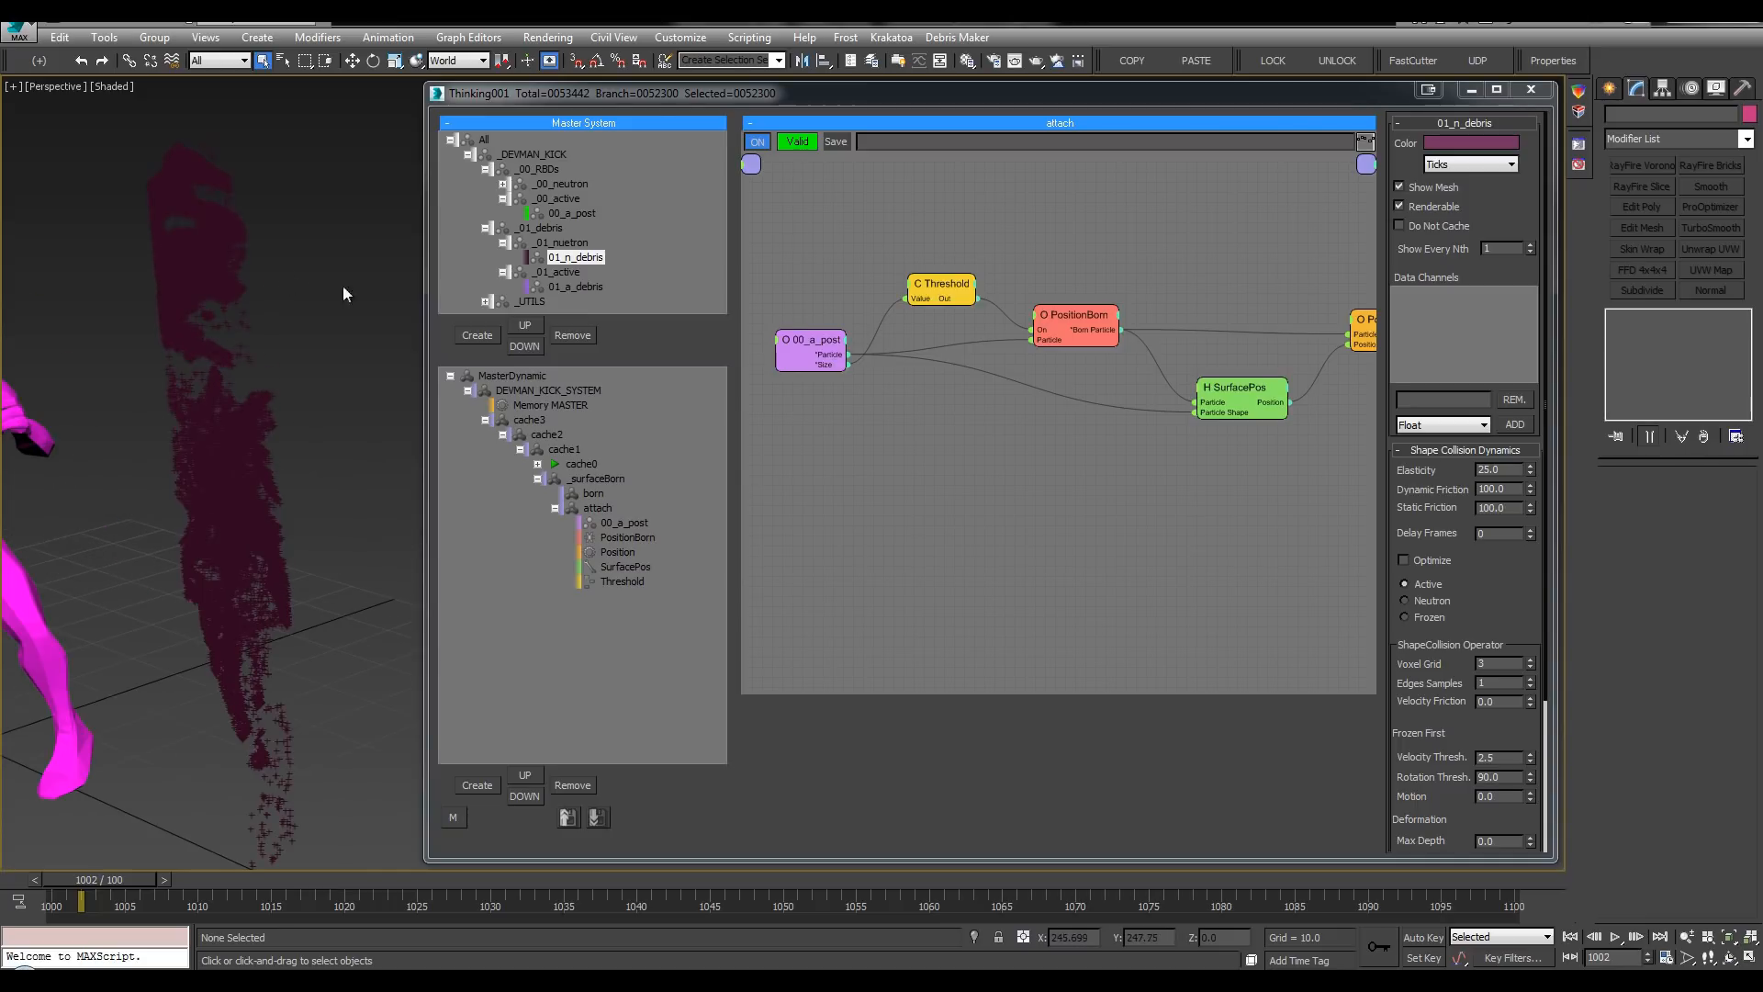
pyautogui.click(1449, 169)
pyautogui.click(1446, 195)
pyautogui.moveTo(206, 436); pyautogui.dragTo(271, 405, button='middle')
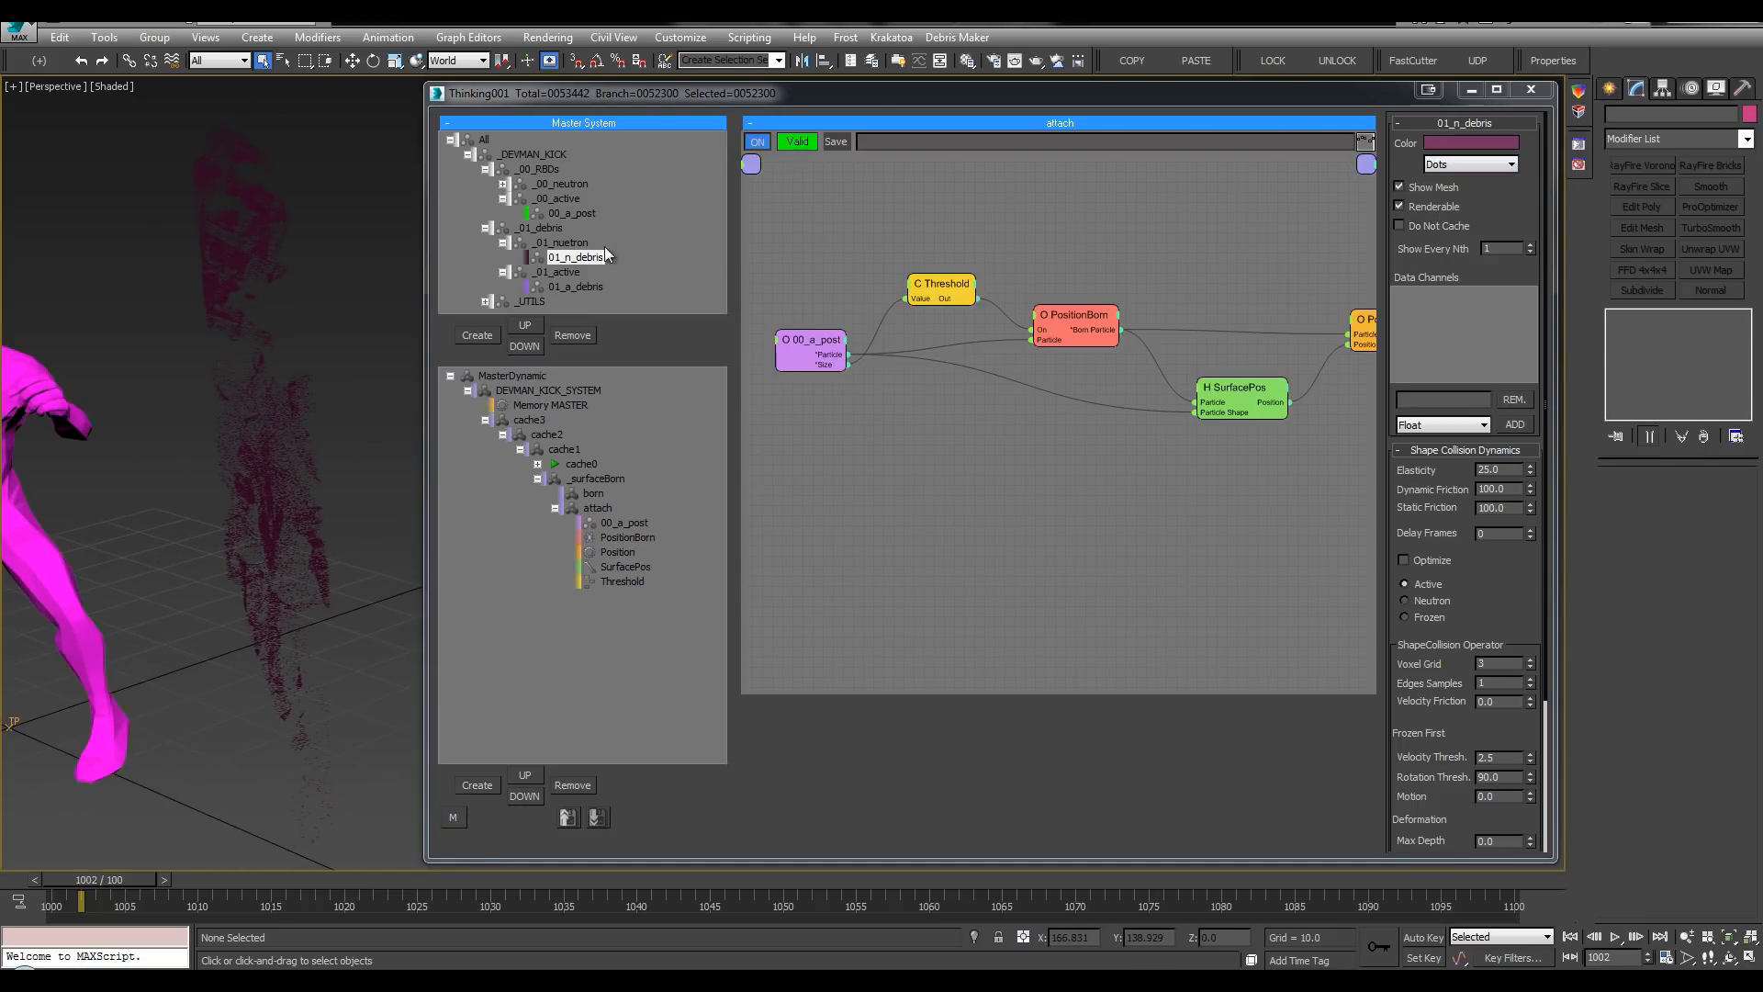
# Step: Show the 00_a_post mesh briefly to compare it with the debris particles, and hide it again
pyautogui.click(573, 213)
pyautogui.click(1427, 185)
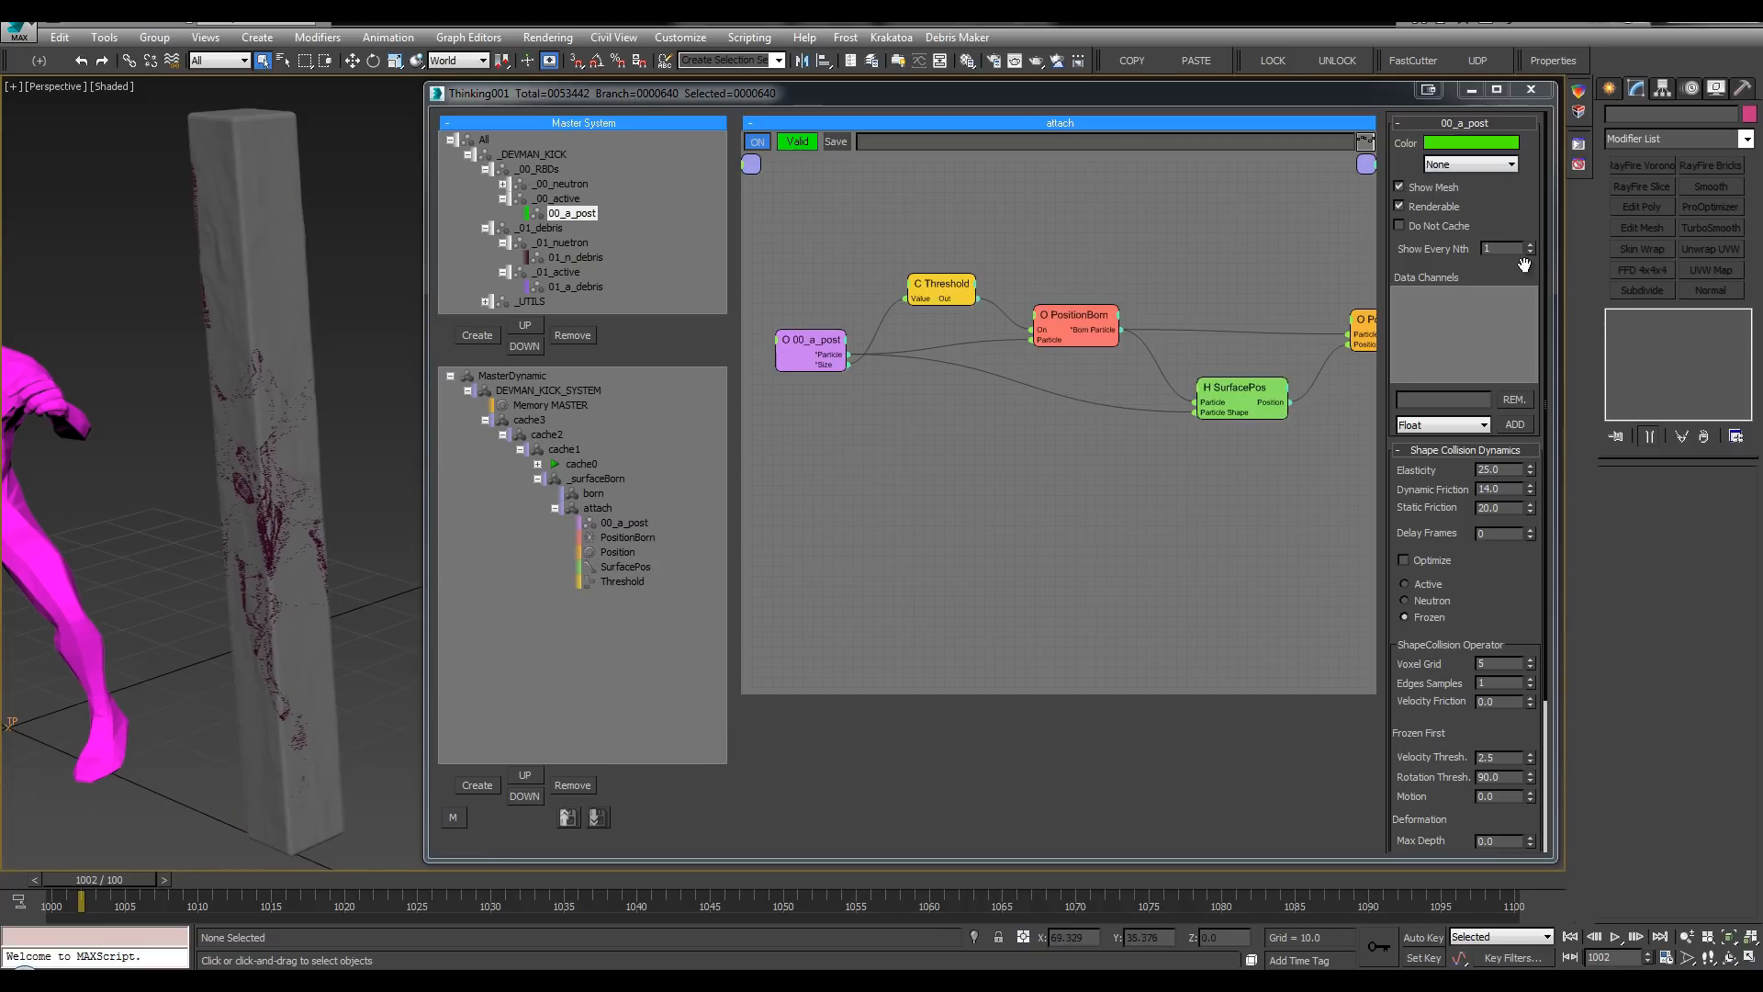
pyautogui.click(1451, 187)
pyautogui.moveTo(321, 312); pyautogui.dragTo(316, 322, button='middle')
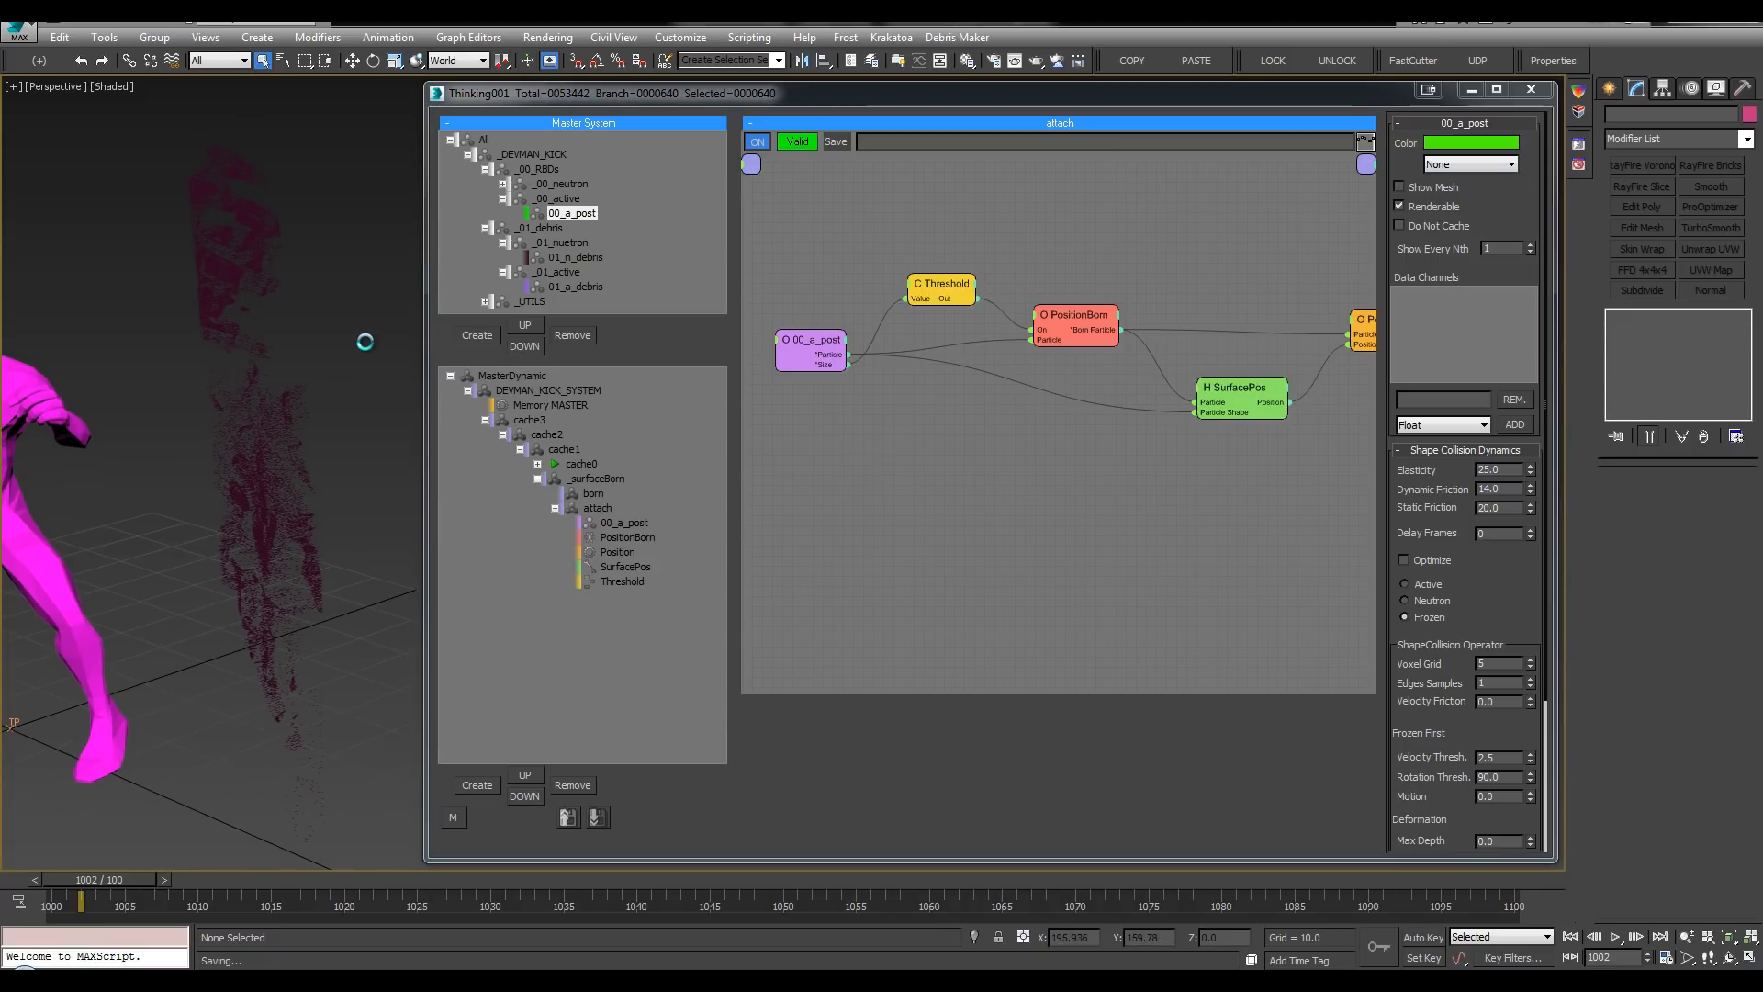
# Step: Move the 00_a_post node farther away from the Threshold and PositionBorn nodes
pyautogui.moveTo(1216, 441); pyautogui.dragTo(1231, 437, button='middle')
pyautogui.moveTo(822, 341); pyautogui.dragTo(766, 327)
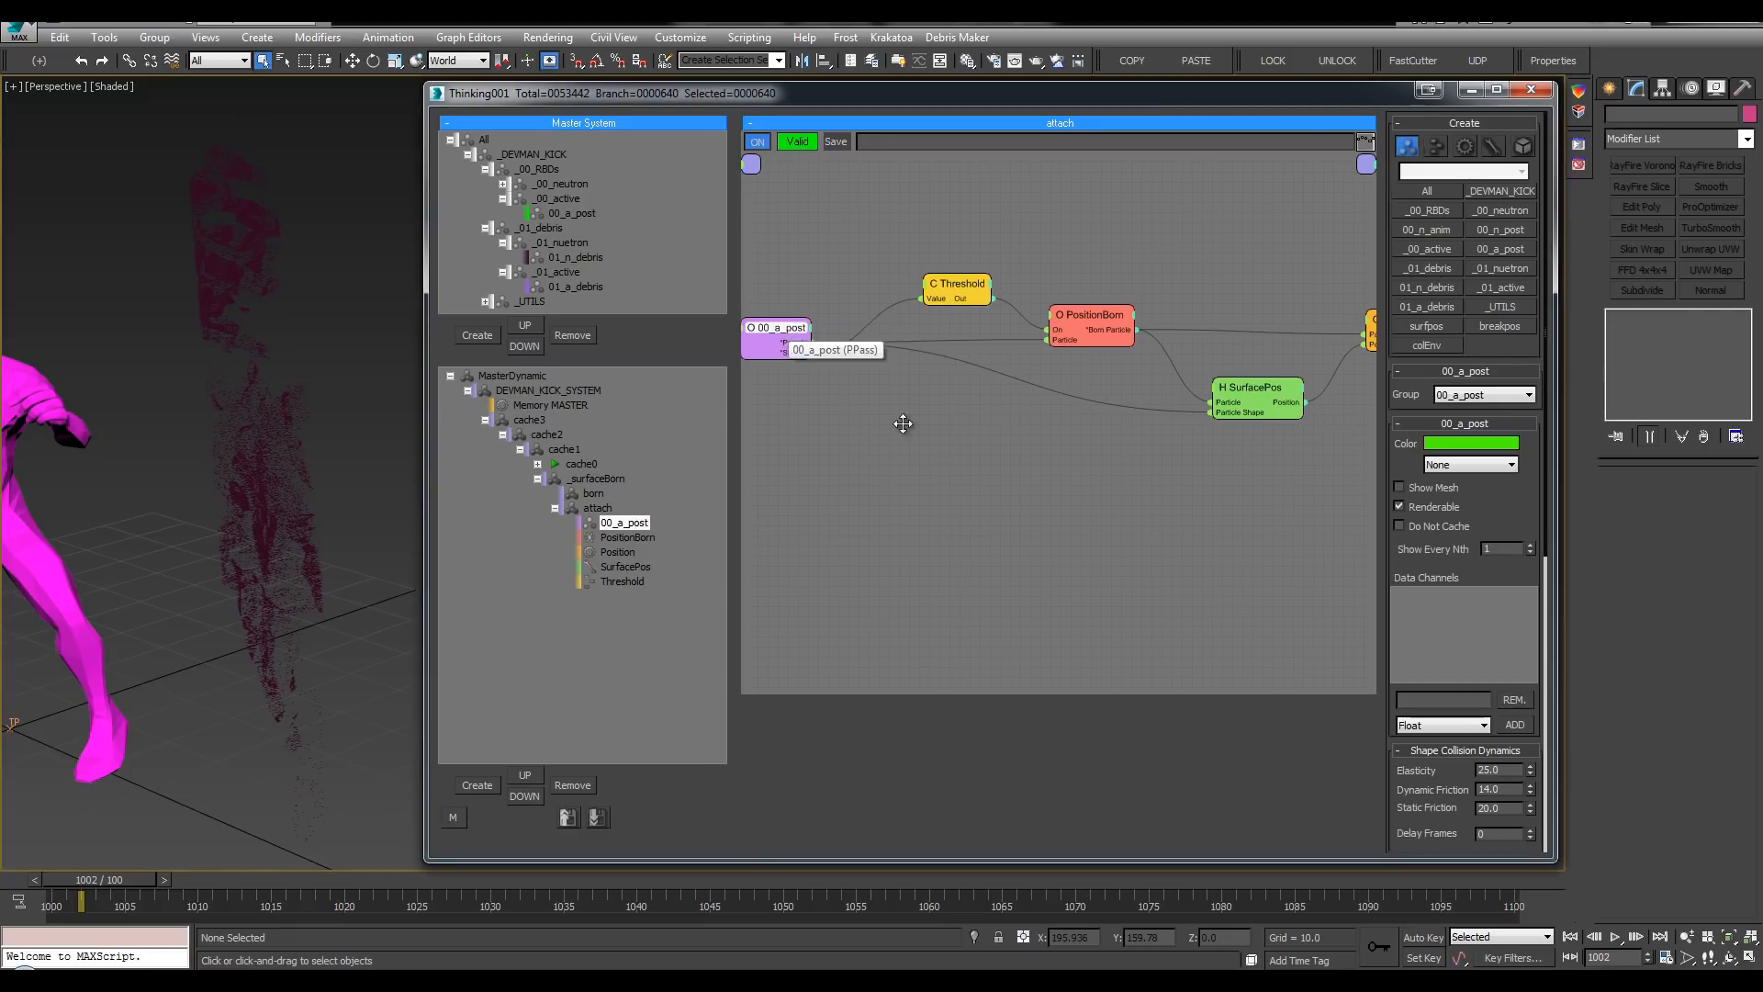
pyautogui.moveTo(905, 423); pyautogui.dragTo(933, 423, button='middle')
# Step: Move the attach set above born under _surfaceBorn and swap the names so the wired set is born and the empty one attach
pyautogui.click(555, 508)
pyautogui.click(587, 509)
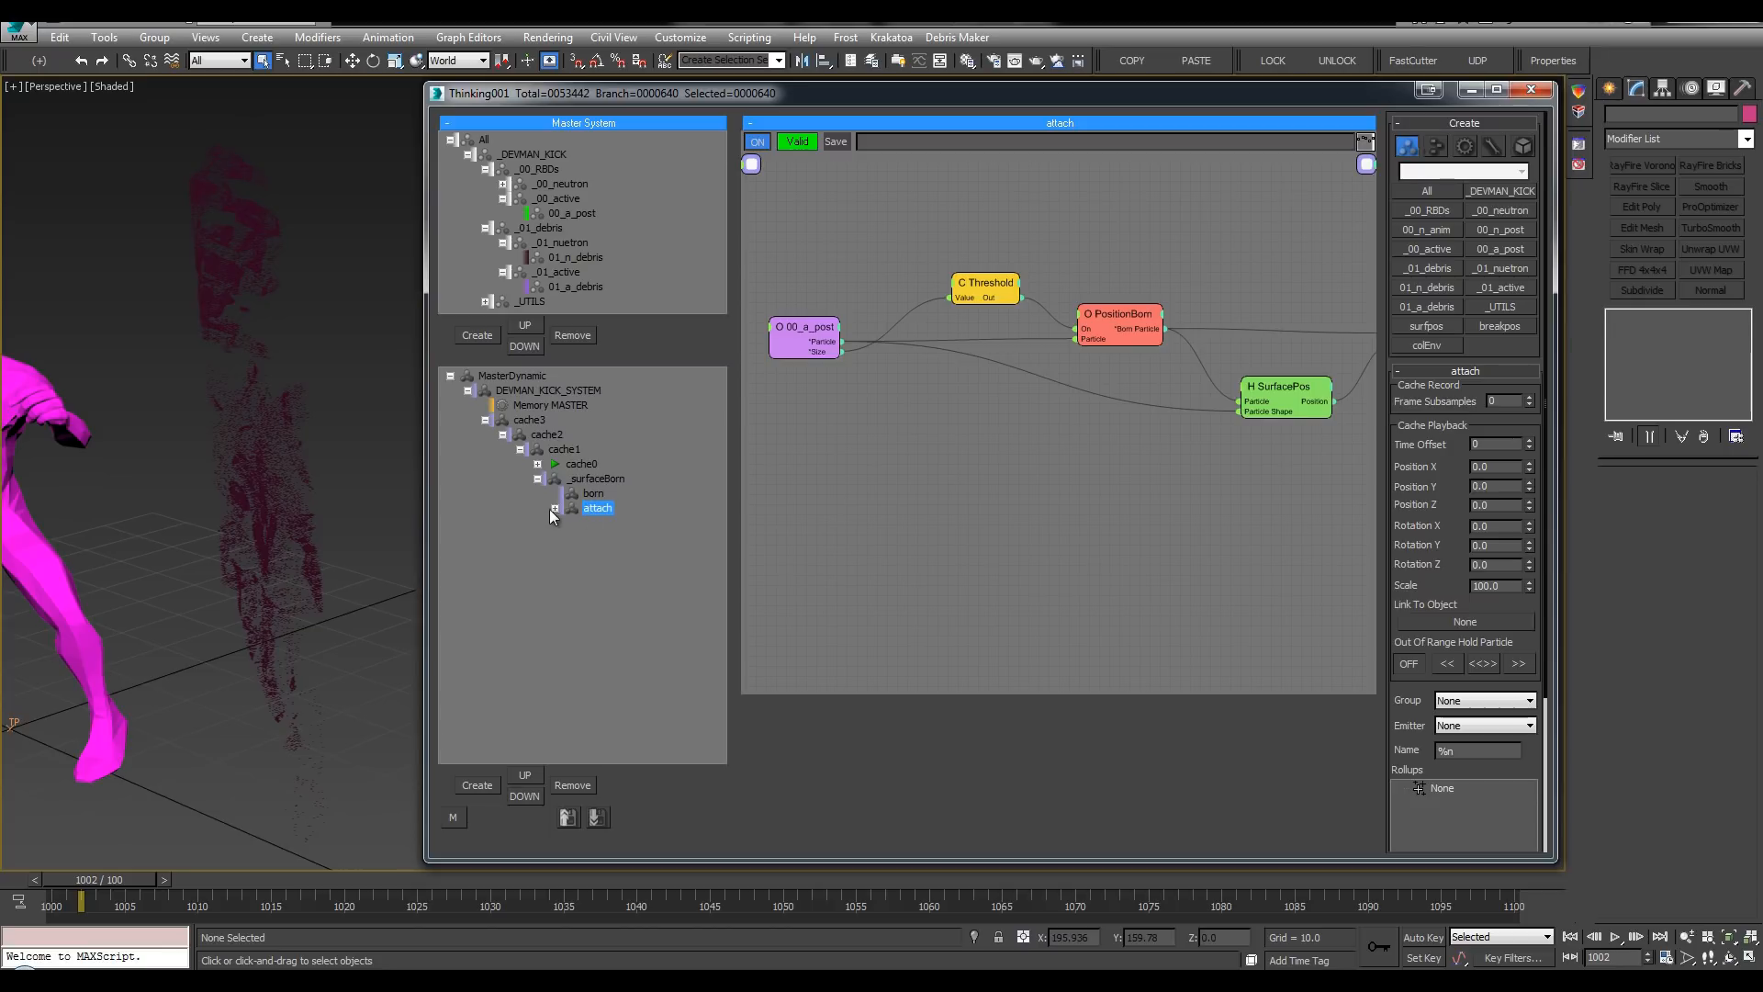
pyautogui.moveTo(589, 508); pyautogui.dragTo(595, 497)
pyautogui.click(598, 511)
pyautogui.write('attach')
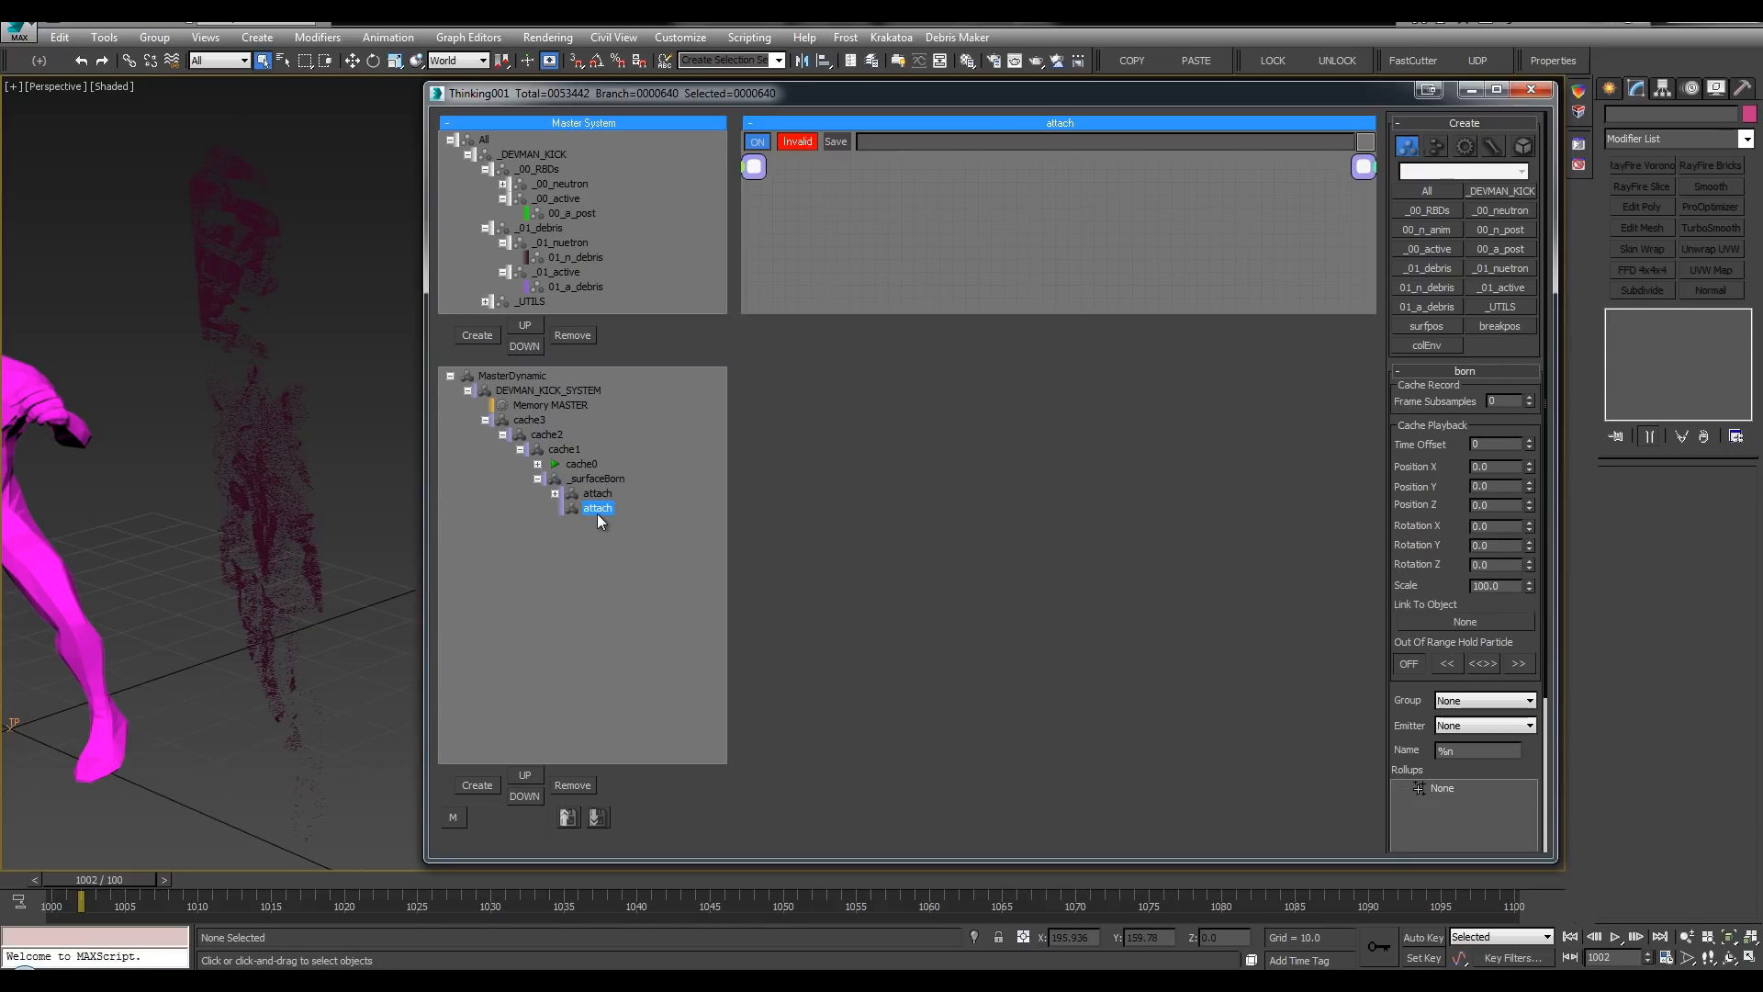
pyautogui.click(595, 493)
pyautogui.write('born')
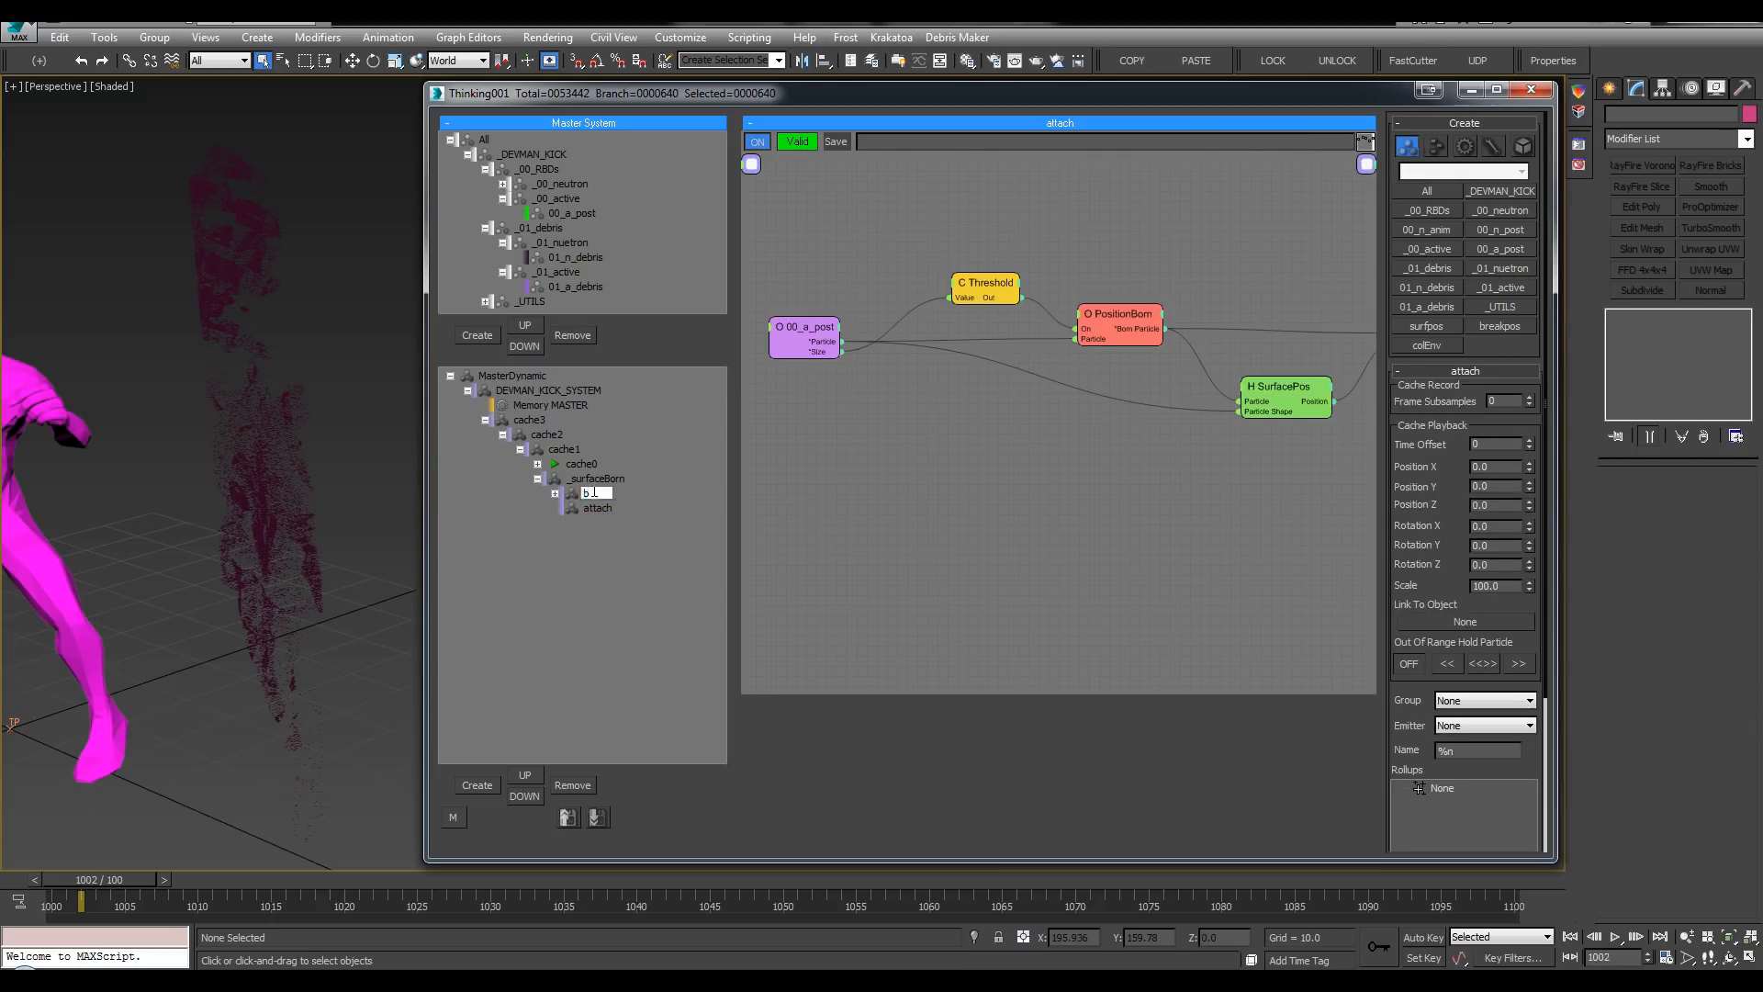
pyautogui.moveTo(1107, 307); pyautogui.dragTo(1106, 289)
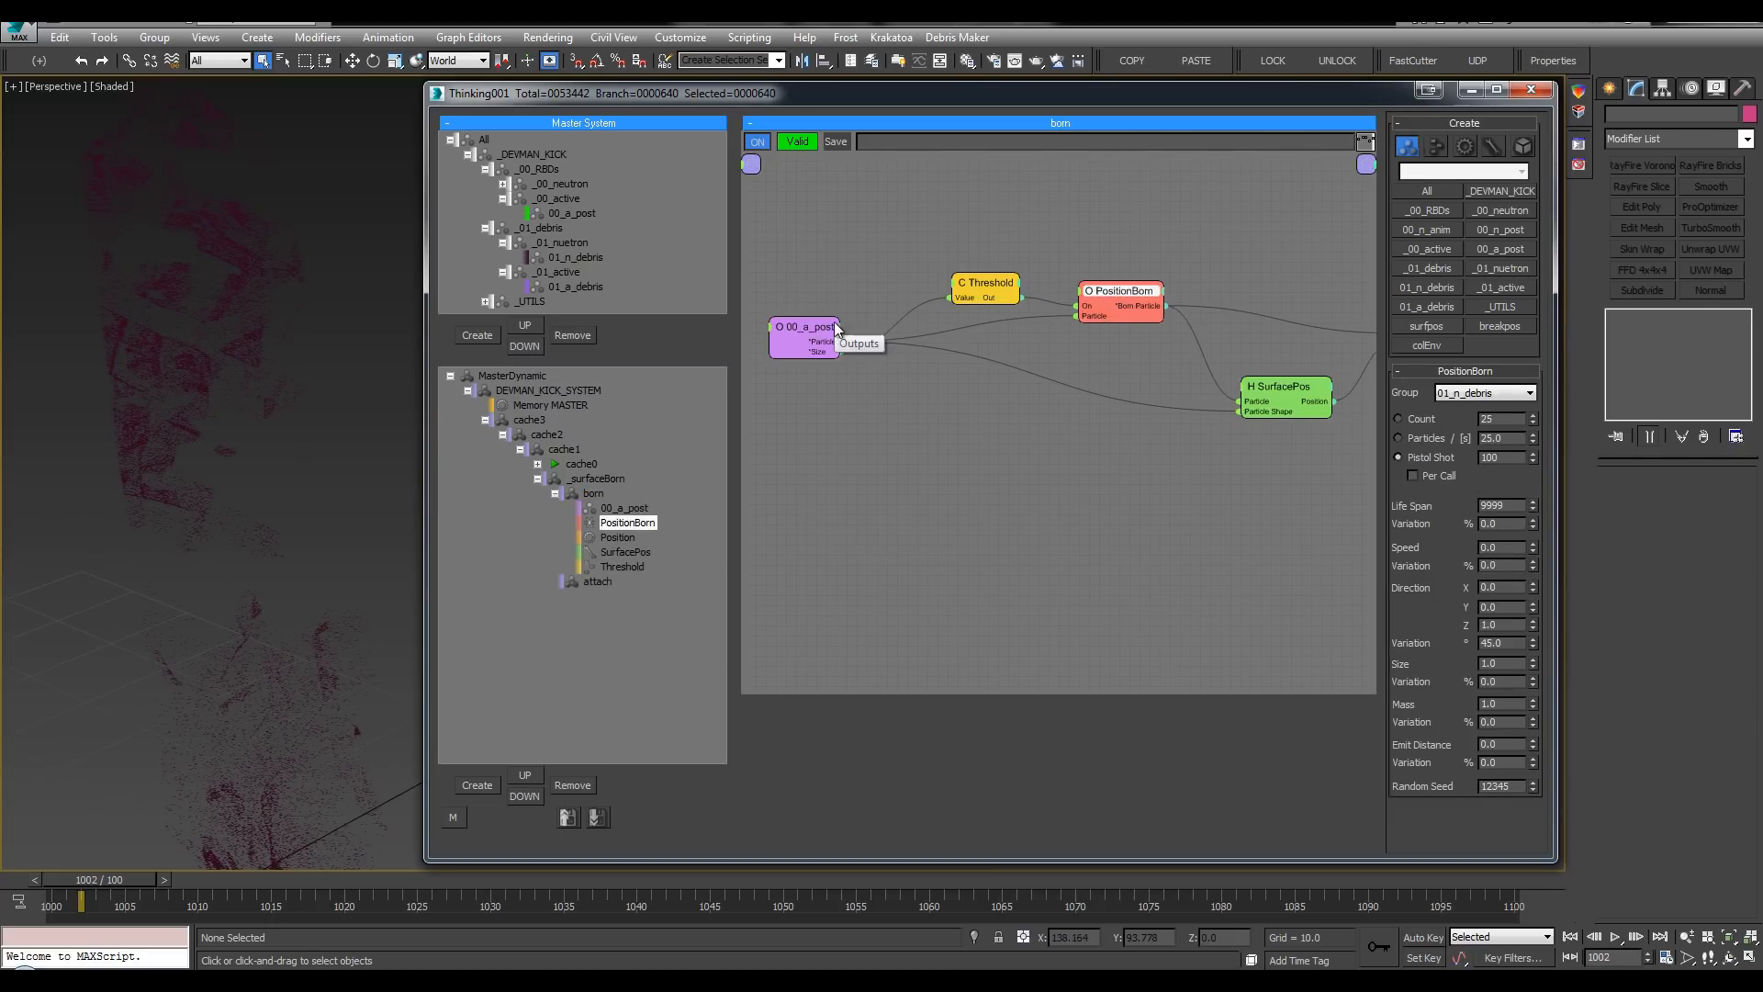
pyautogui.moveTo(836, 328); pyautogui.dragTo(841, 328)
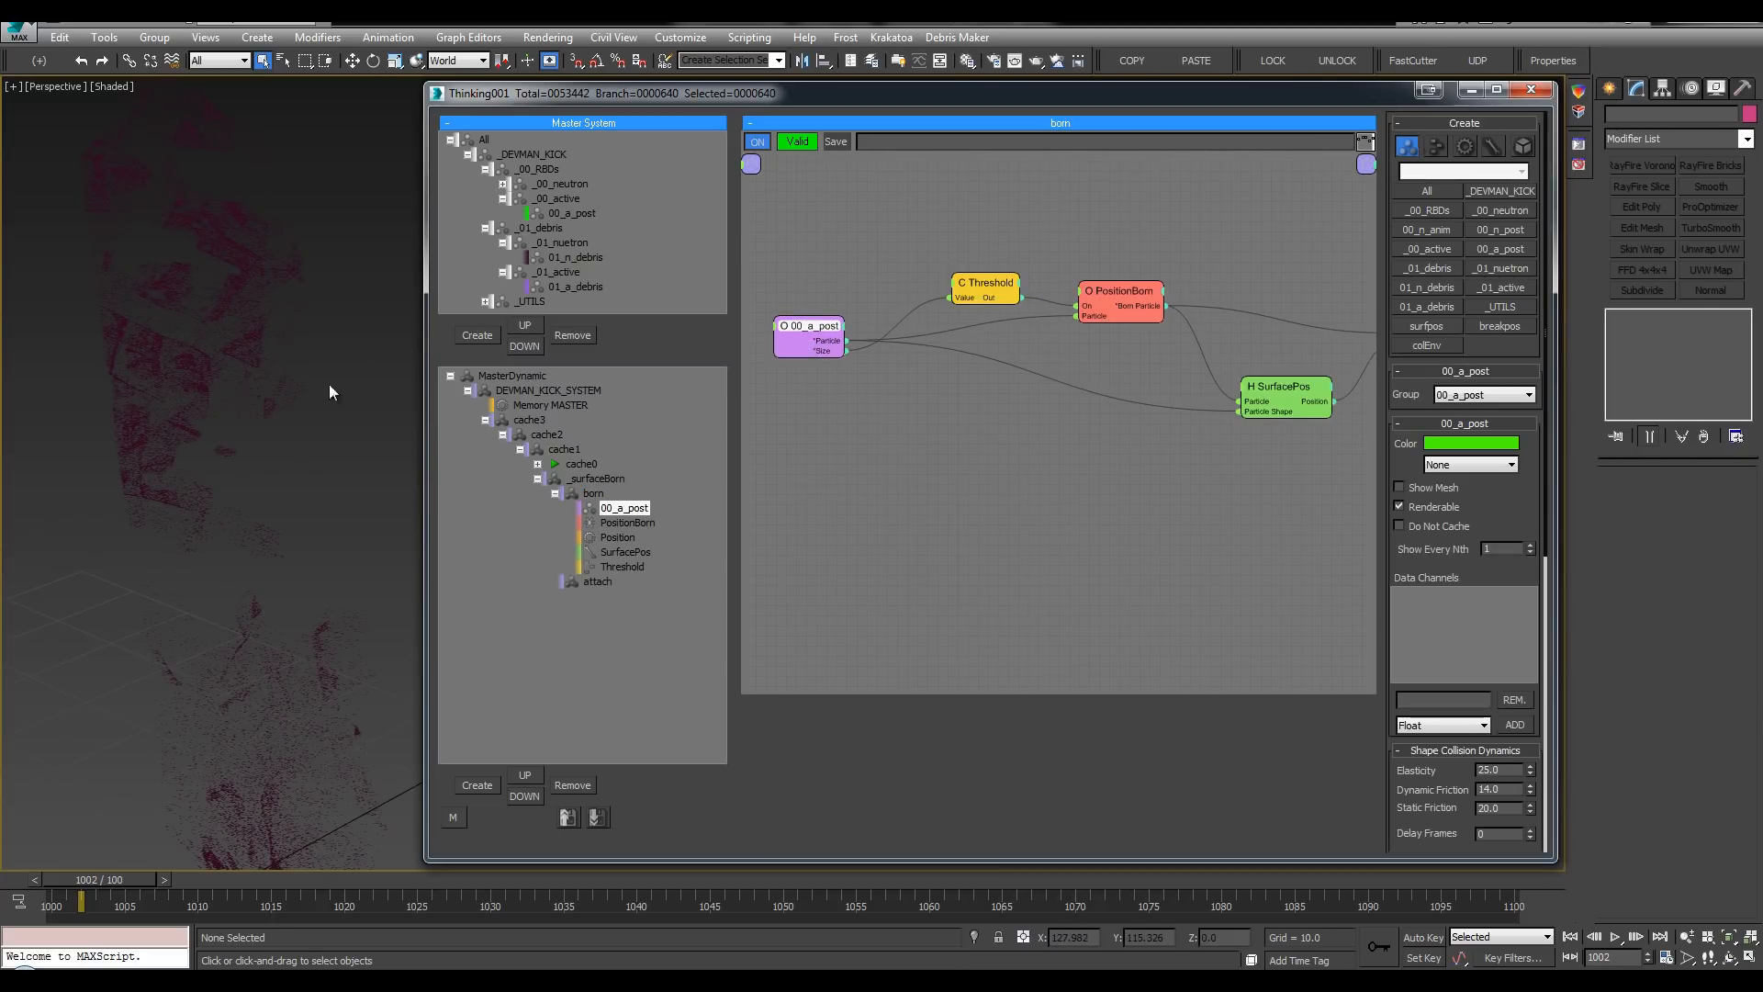
pyautogui.moveTo(1121, 293); pyautogui.dragTo(1110, 299)
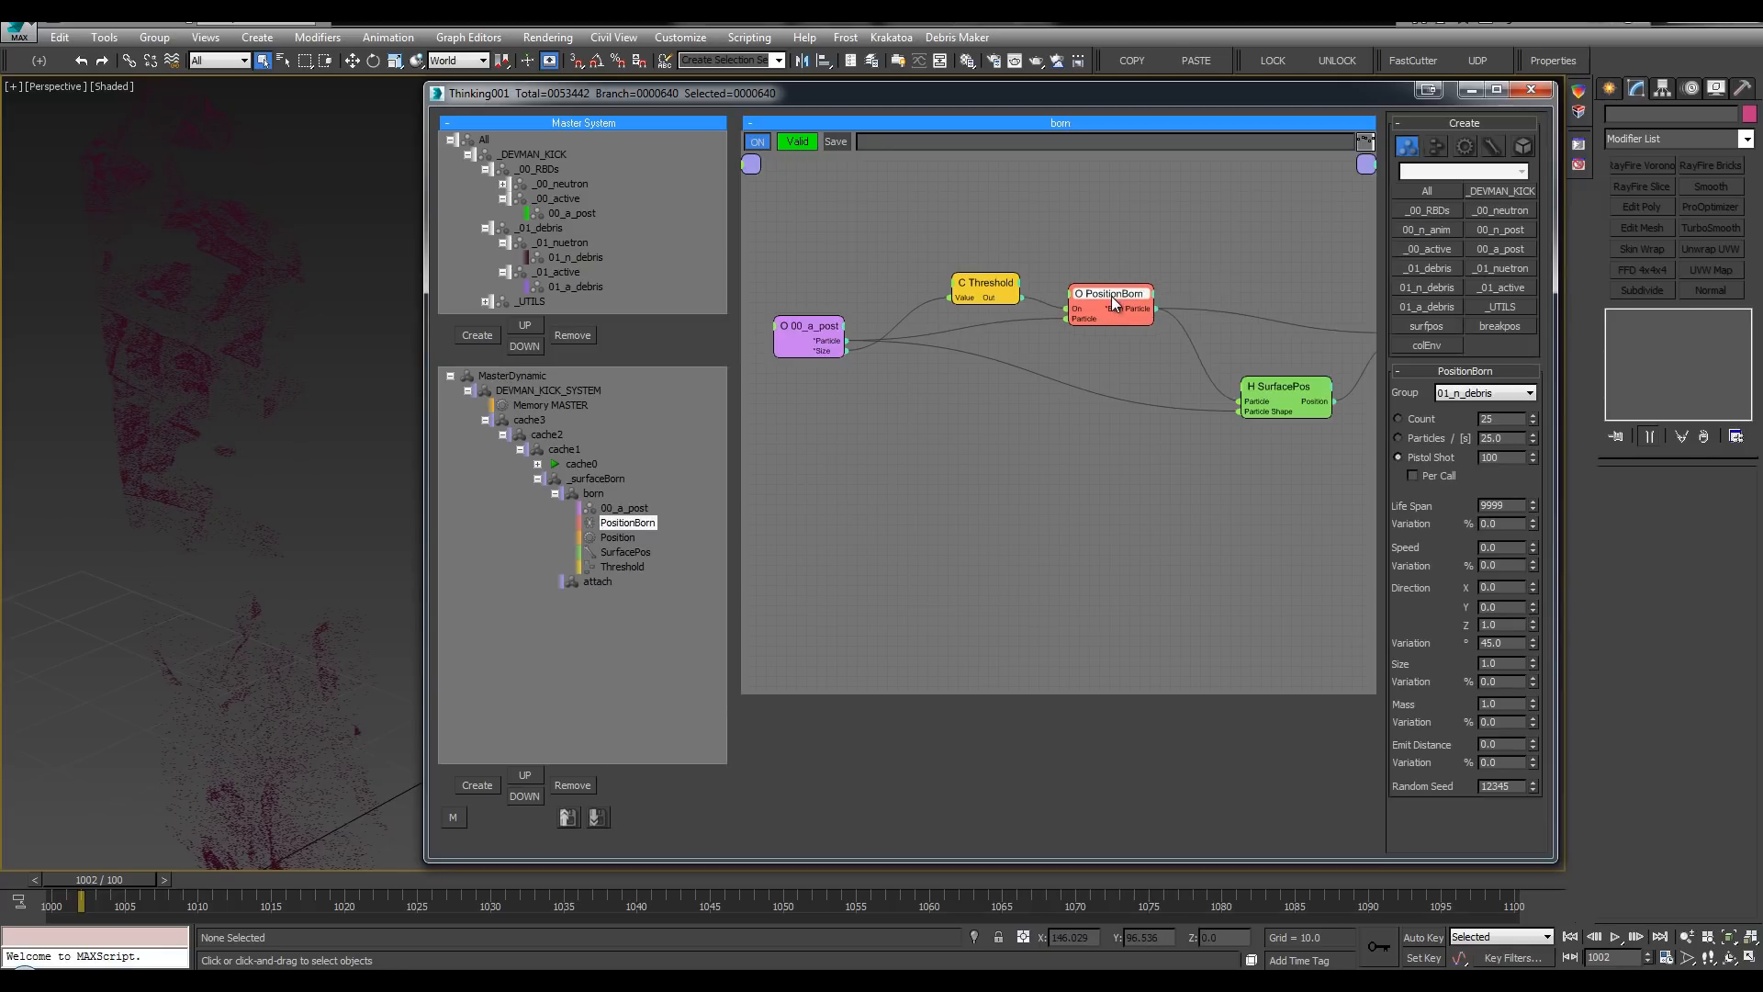
# Step: Rearrange the Threshold and PositionBorn nodes in the born set, placing both slightly higher and closer to 00_a_post
pyautogui.moveTo(985, 286); pyautogui.dragTo(960, 275)
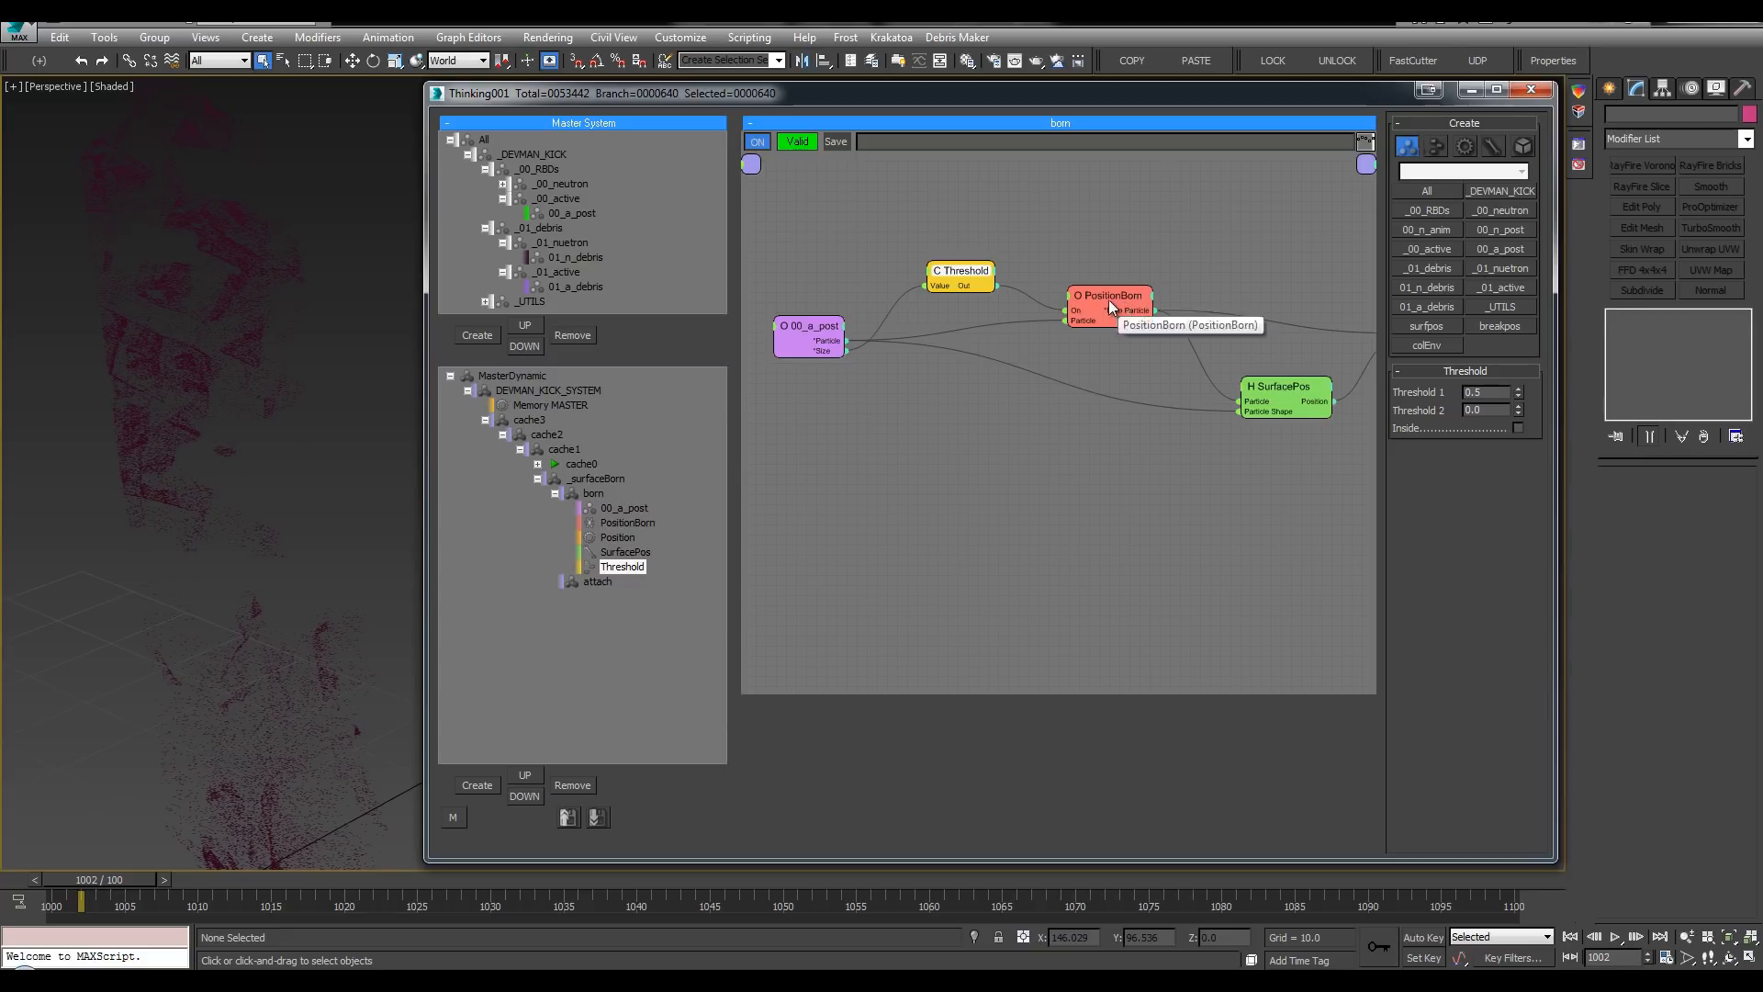
pyautogui.moveTo(1110, 299); pyautogui.dragTo(1090, 295)
pyautogui.doubleClick(1505, 455)
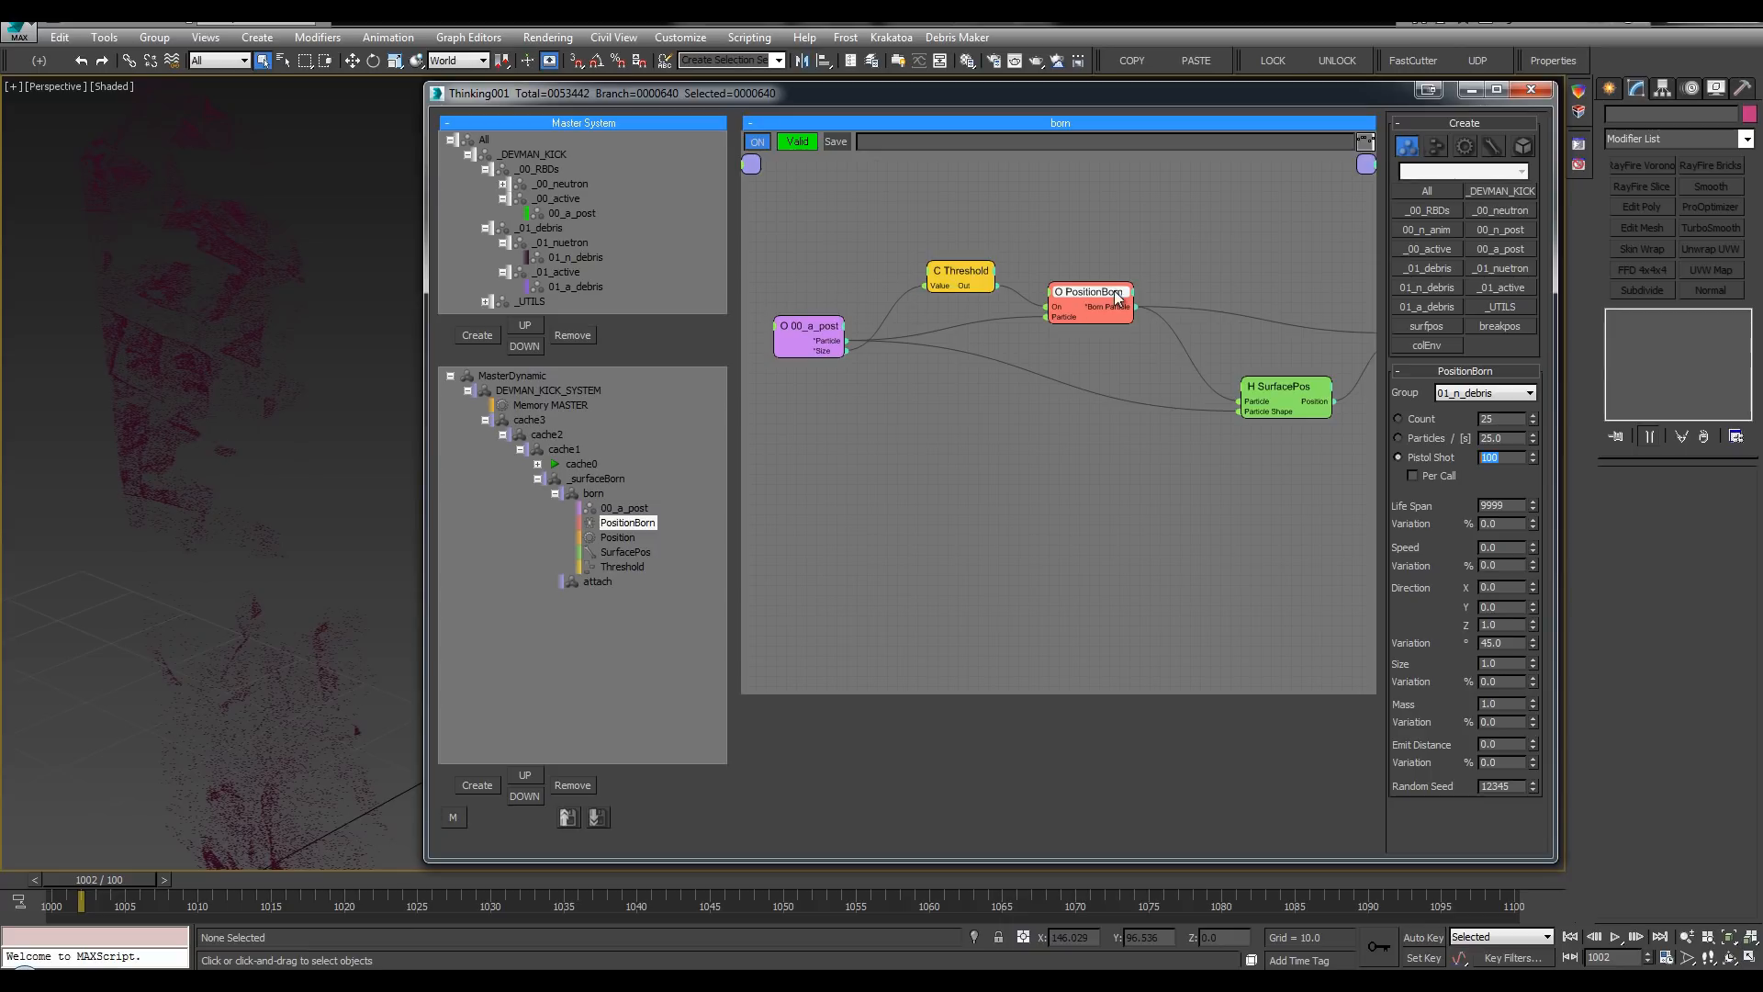
pyautogui.click(276, 319)
pyautogui.moveTo(250, 514); pyautogui.dragTo(237, 415, button='middle')
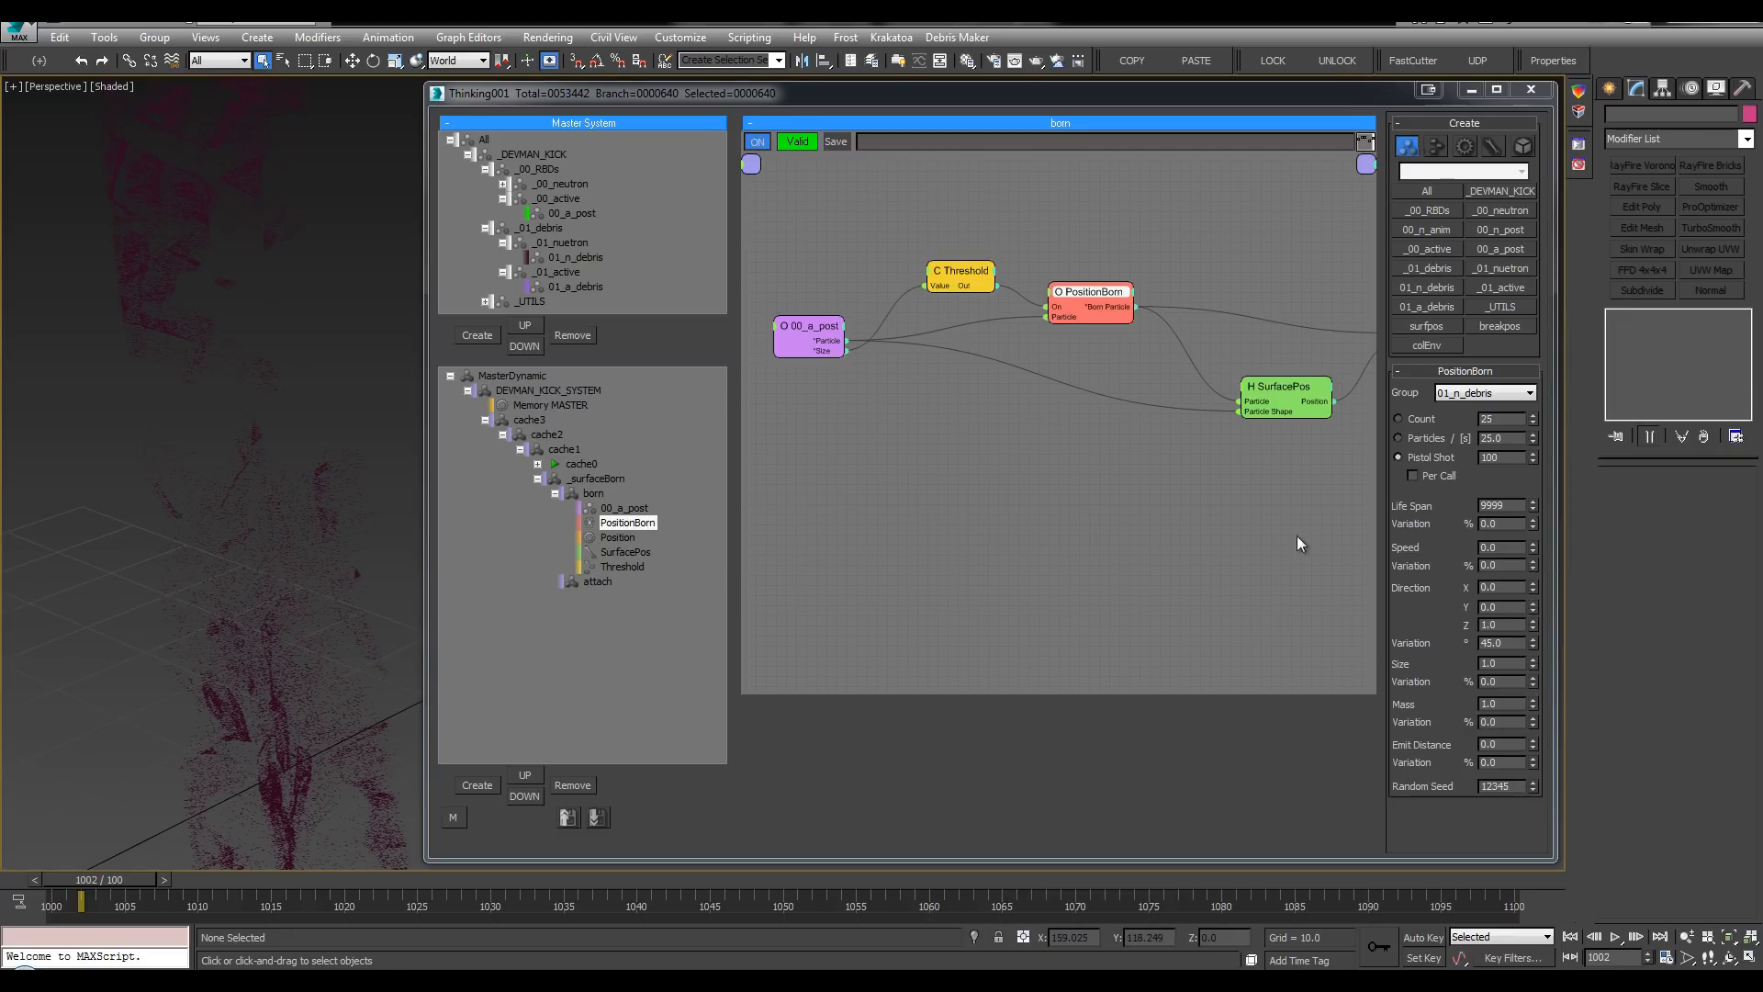
pyautogui.moveTo(1079, 301); pyautogui.dragTo(1090, 288)
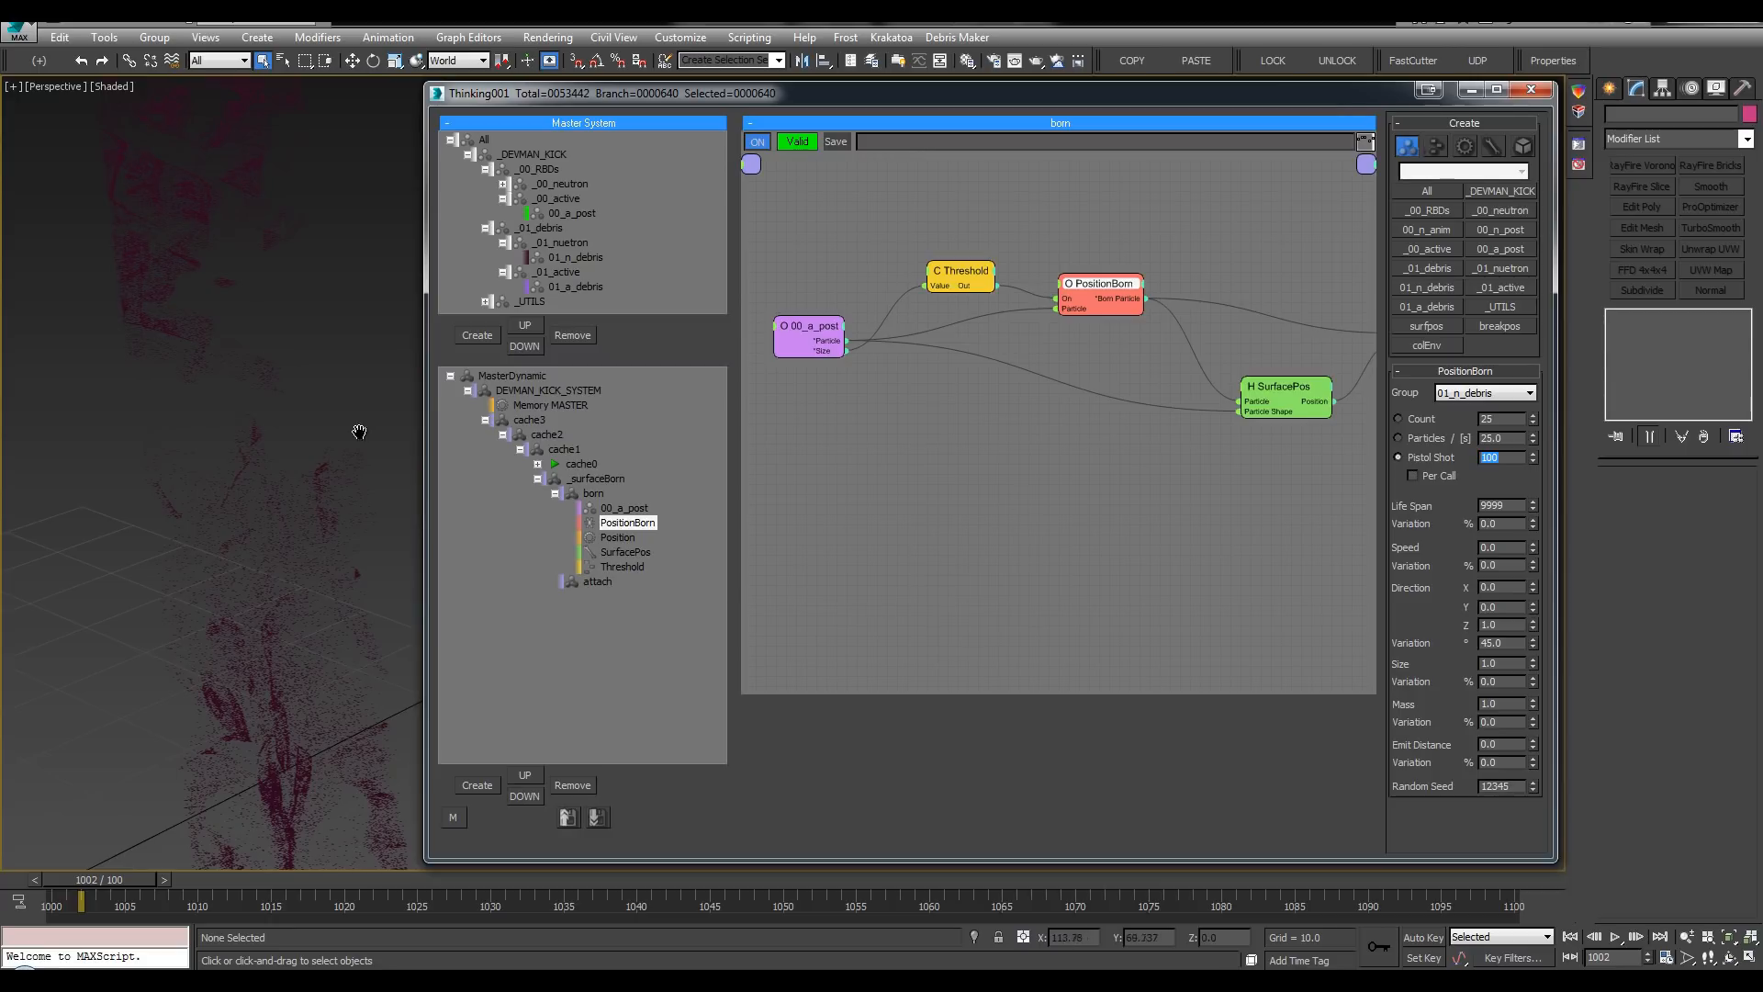
# Step: Try lighter display colours for the 01_n_debris particles and return the colour to dark magenta
pyautogui.moveTo(360, 431)
pyautogui.mouseDown(button='middle')
pyautogui.moveTo(347, 322)
pyautogui.moveTo(376, 639)
pyautogui.moveTo(331, 452)
pyautogui.mouseUp(button='middle')
pyautogui.scroll(5, 264, 455)
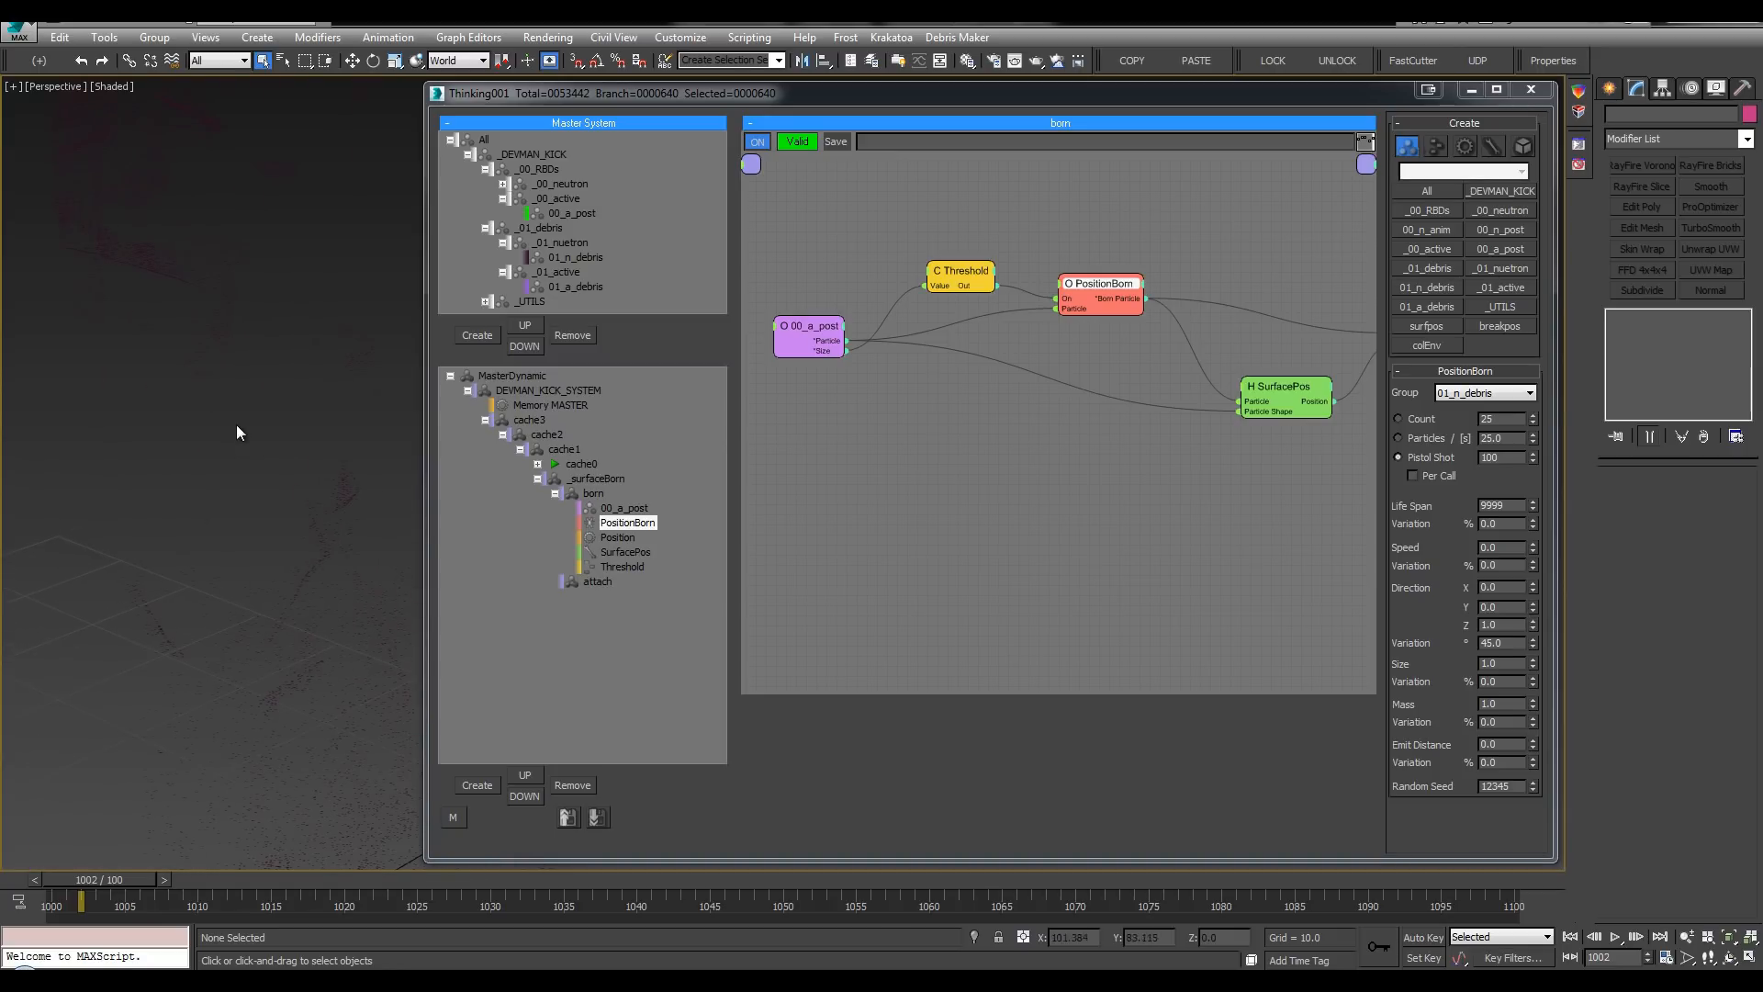
pyautogui.moveTo(239, 564); pyautogui.dragTo(241, 567)
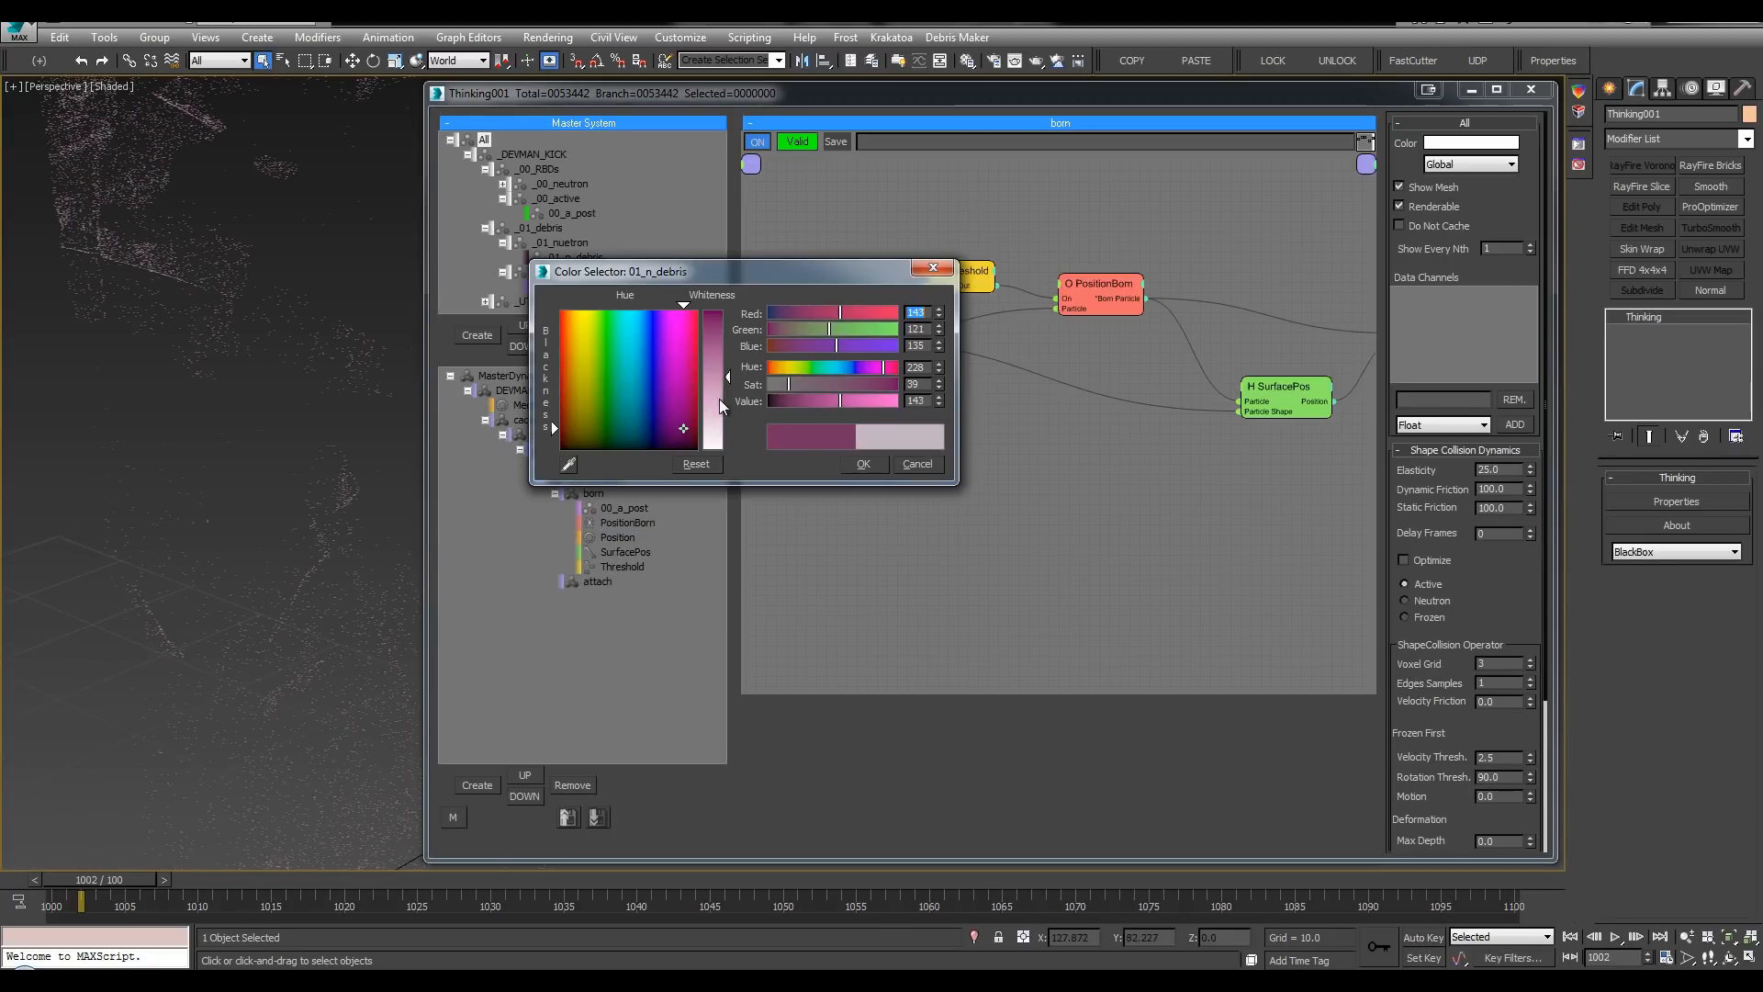
pyautogui.moveTo(719, 398)
pyautogui.mouseDown()
pyautogui.moveTo(726, 447)
pyautogui.moveTo(727, 410)
pyautogui.mouseUp()
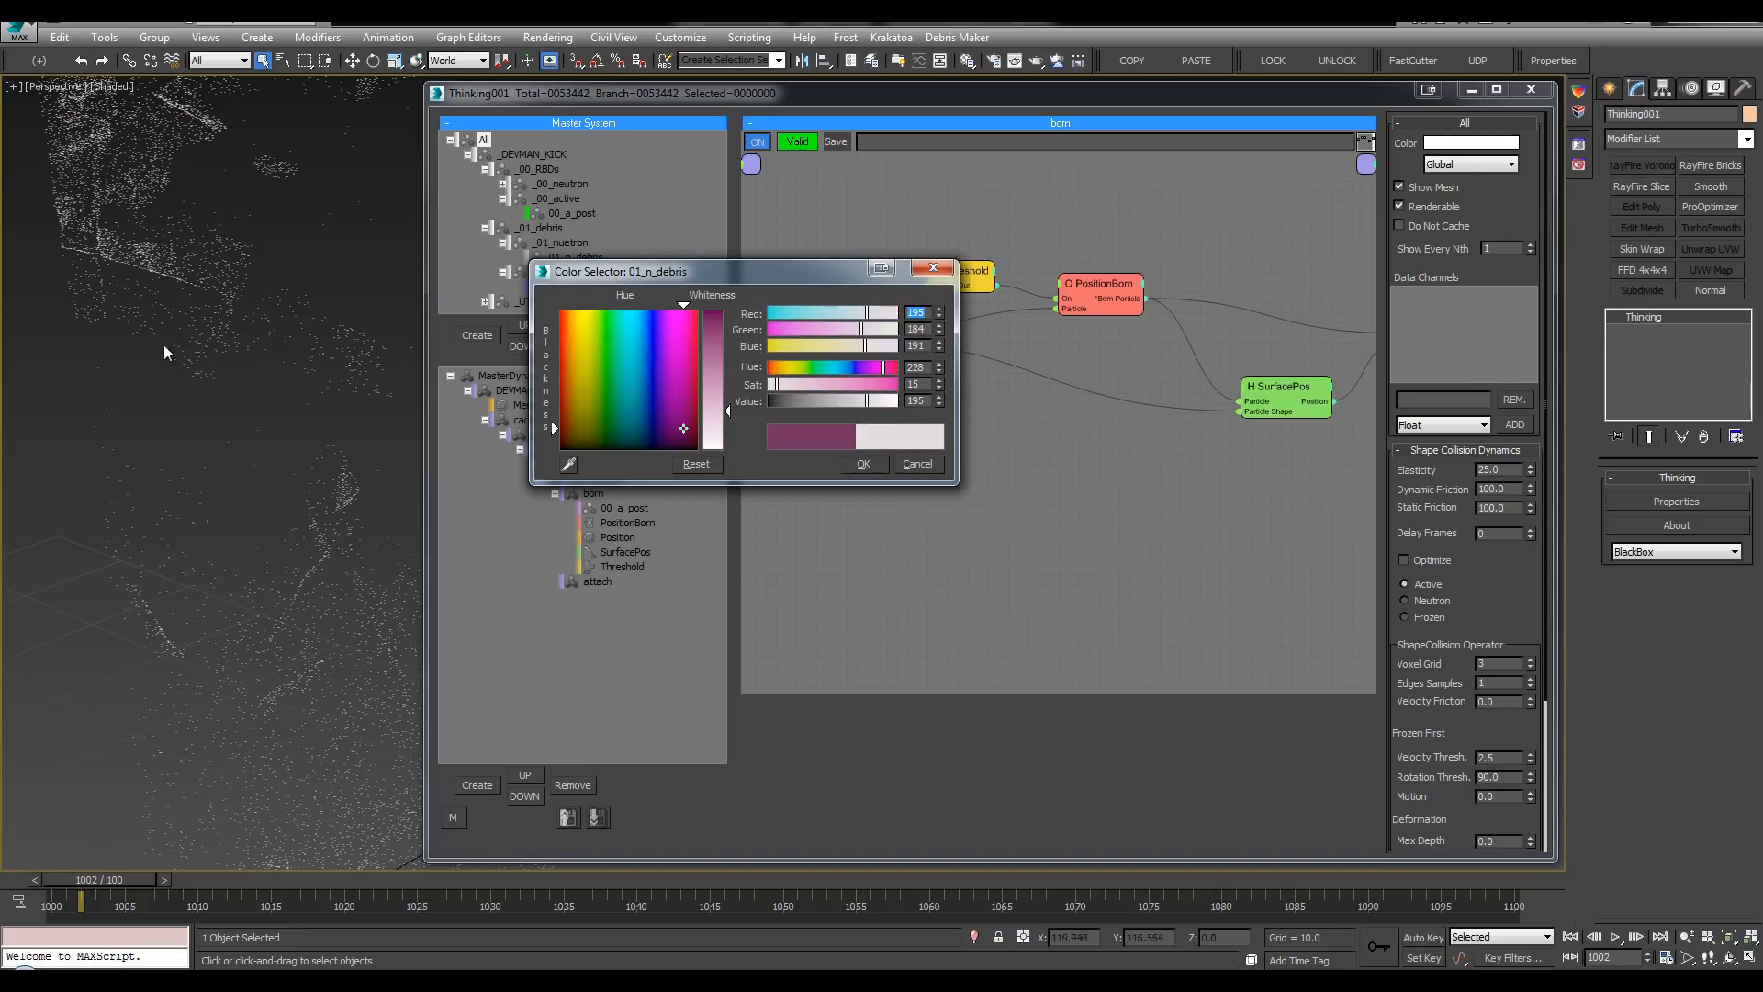
pyautogui.moveTo(724, 409); pyautogui.dragTo(720, 310)
pyautogui.click(864, 464)
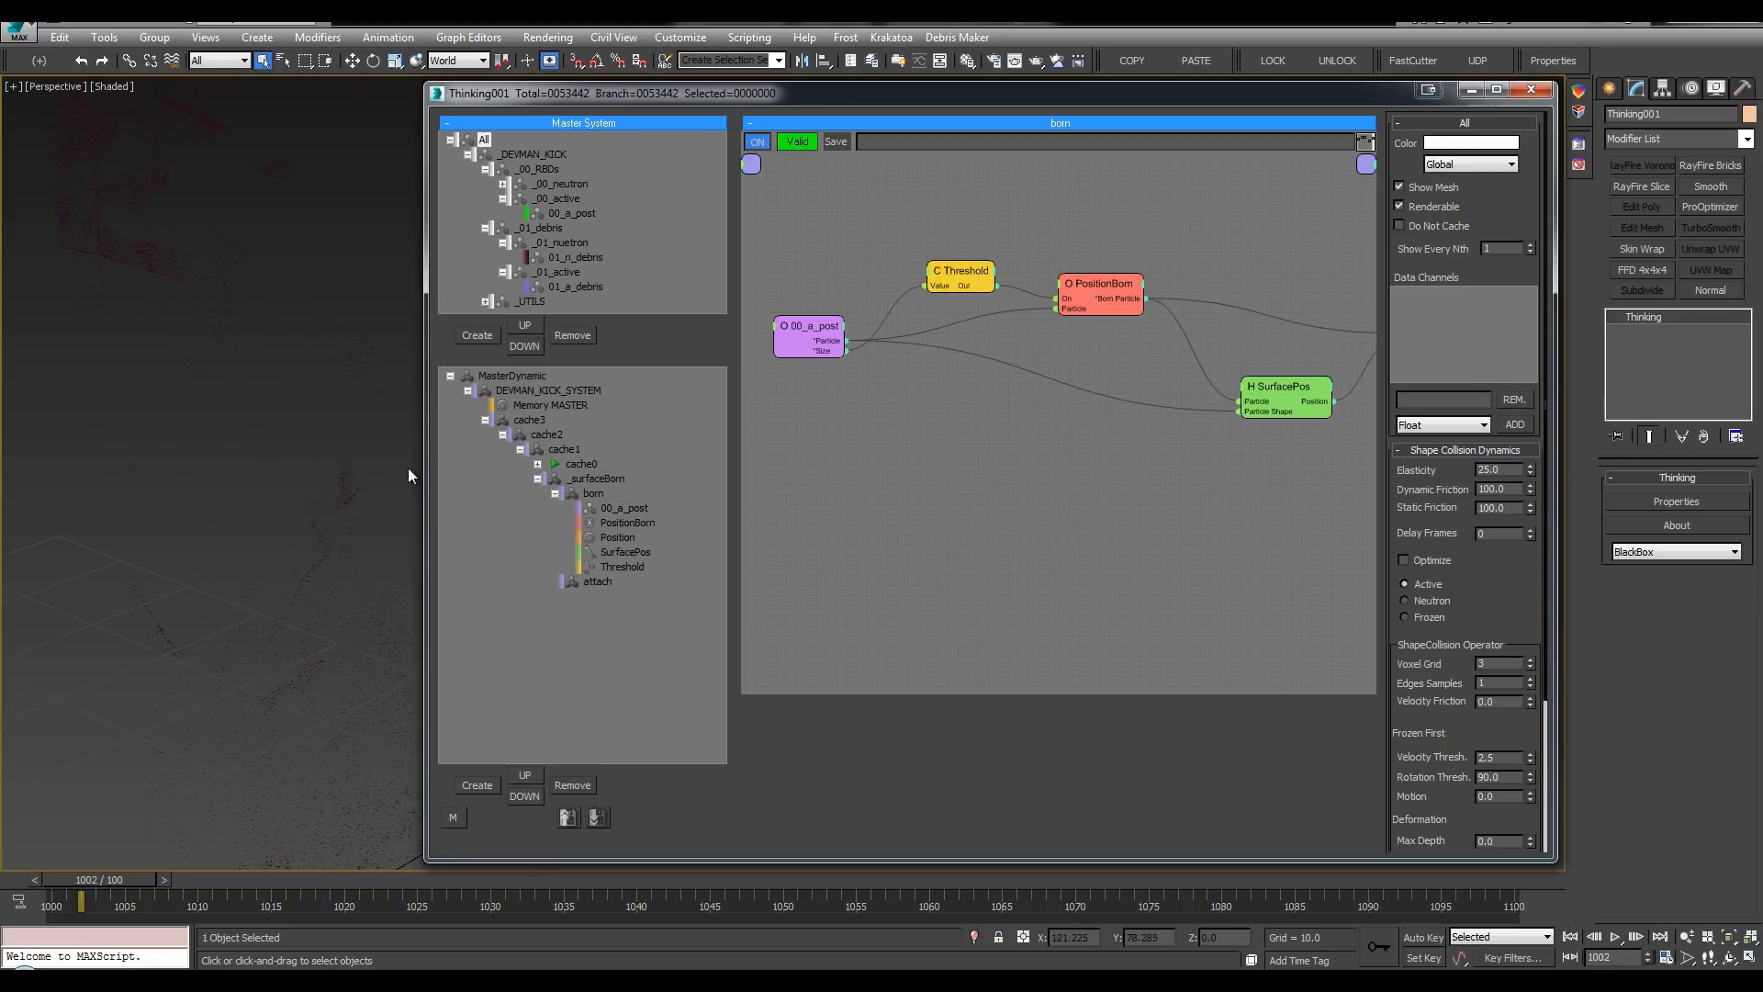
# Step: Move 00_a_post away from the other nodes and add an Object node that takes its Particle output as ParticleA
pyautogui.moveTo(408, 467); pyautogui.dragTo(278, 516, button='middle')
pyautogui.scroll(-2, 278, 528)
pyautogui.moveTo(863, 479); pyautogui.dragTo(960, 474, button='middle')
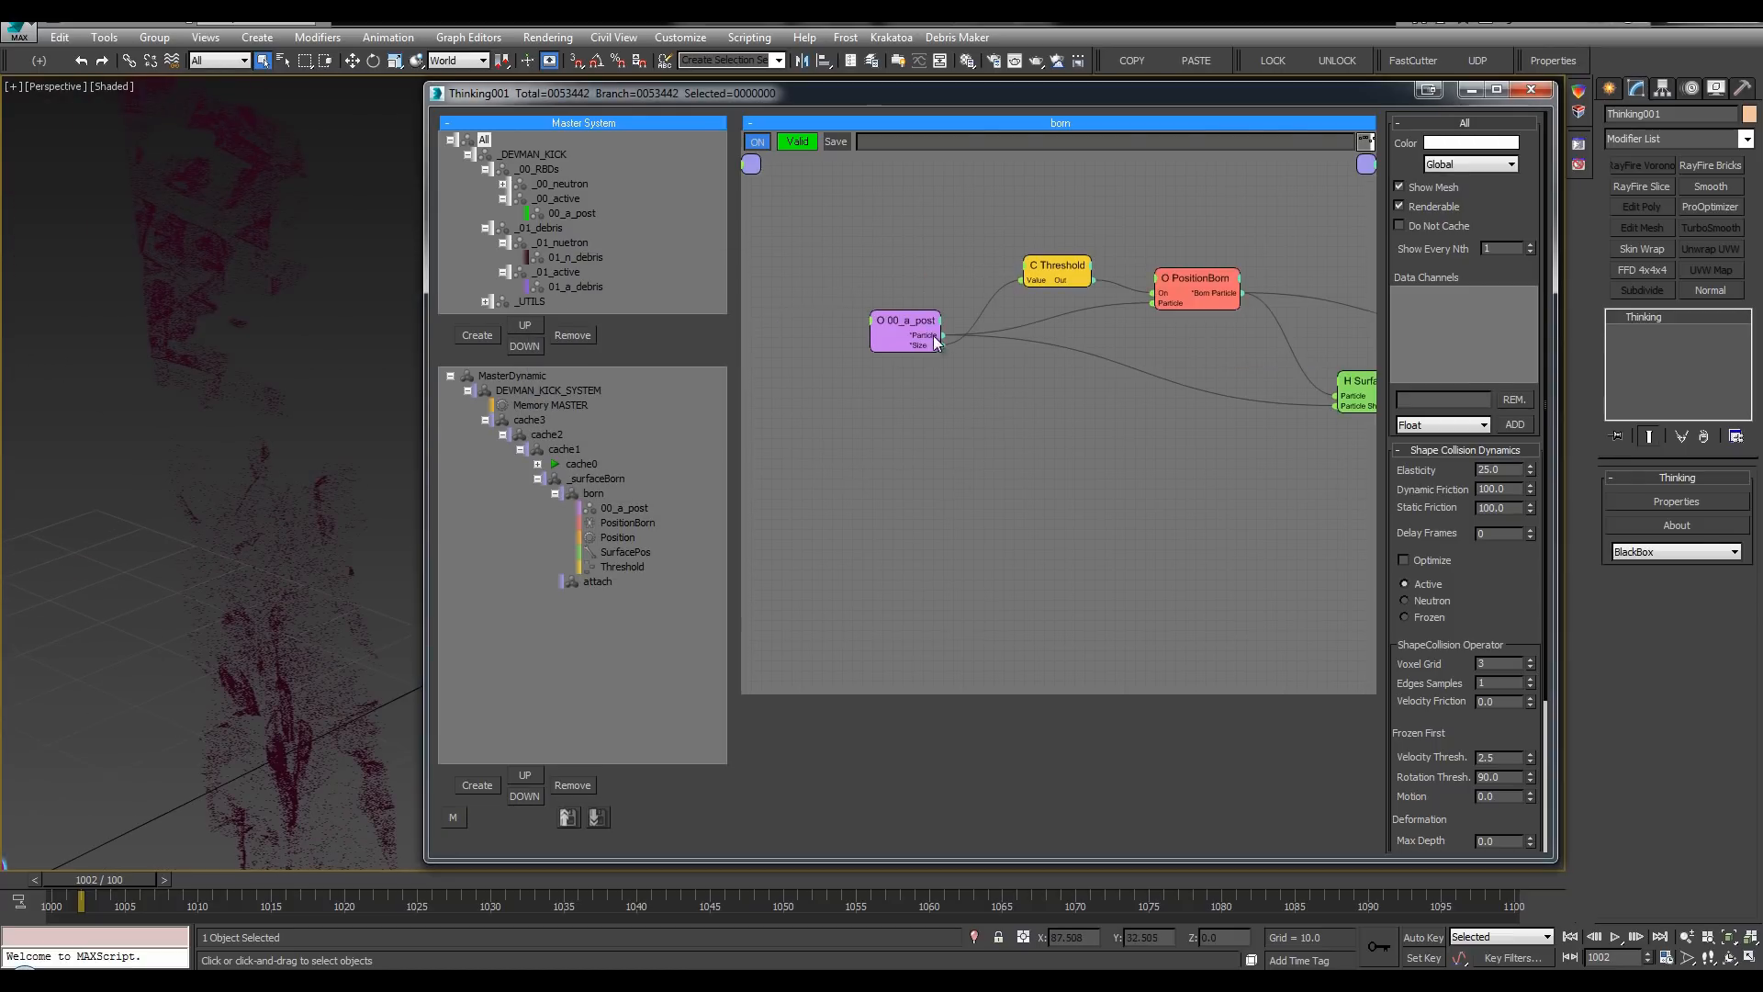
pyautogui.moveTo(914, 321); pyautogui.dragTo(855, 314)
pyautogui.rightClick(961, 411)
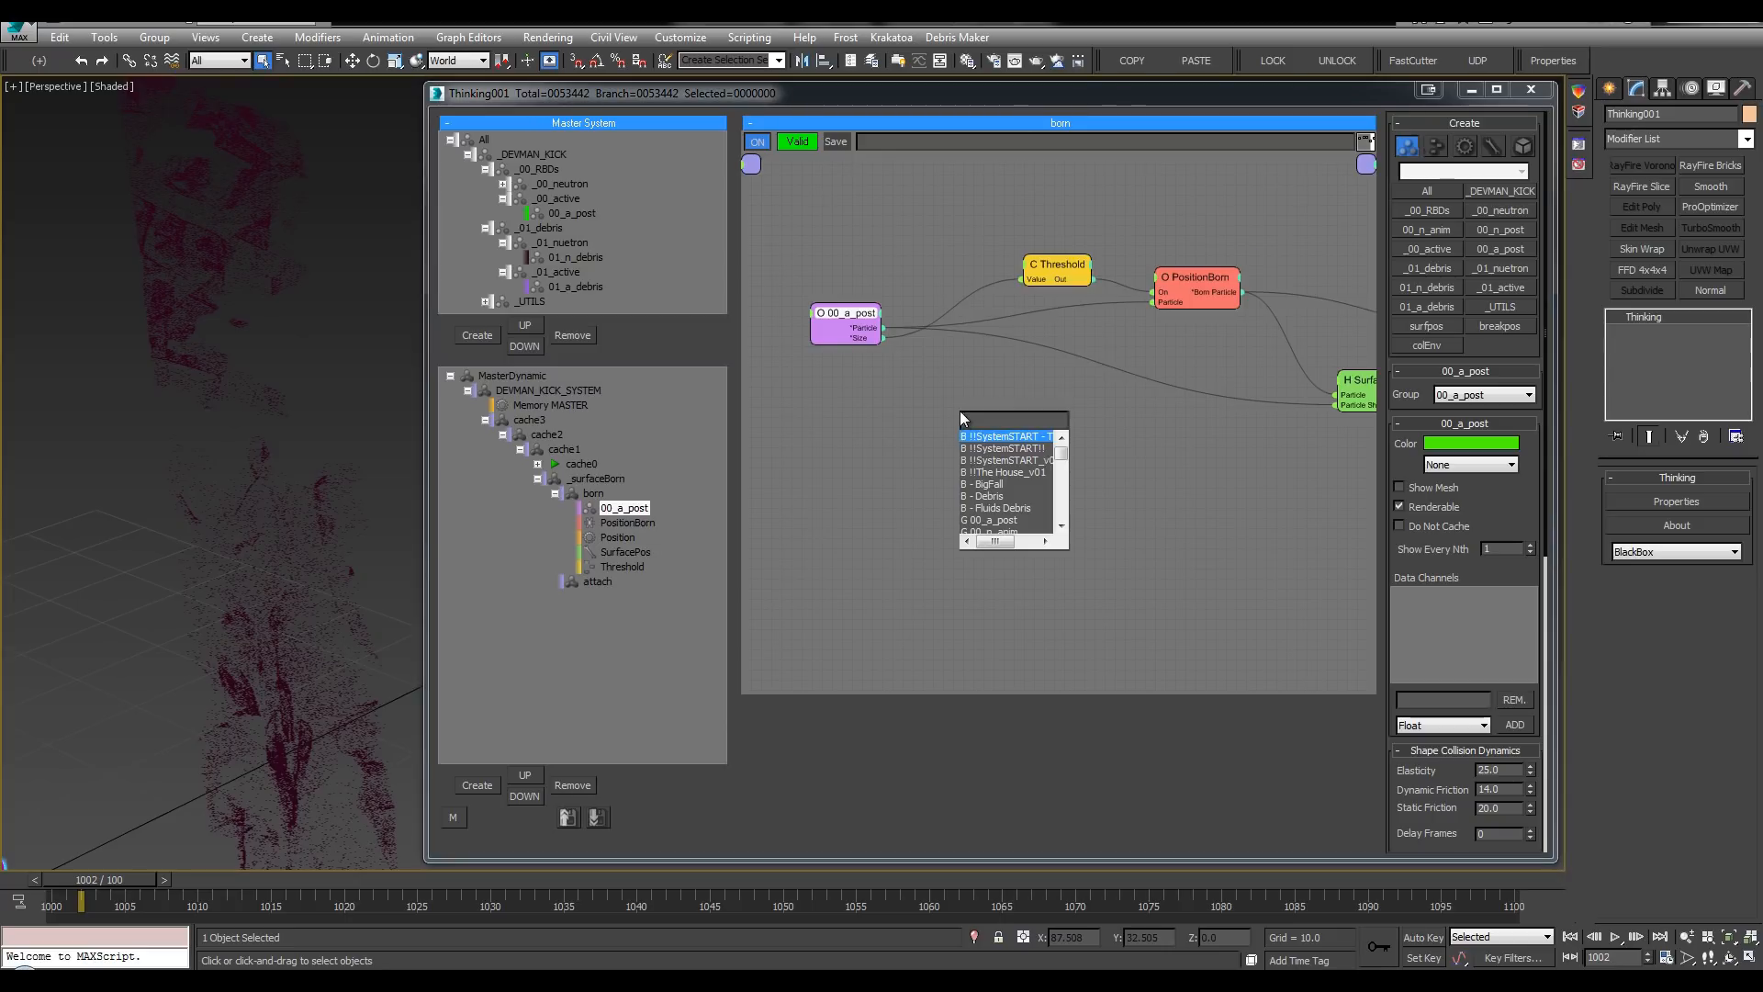
pyautogui.write('obj')
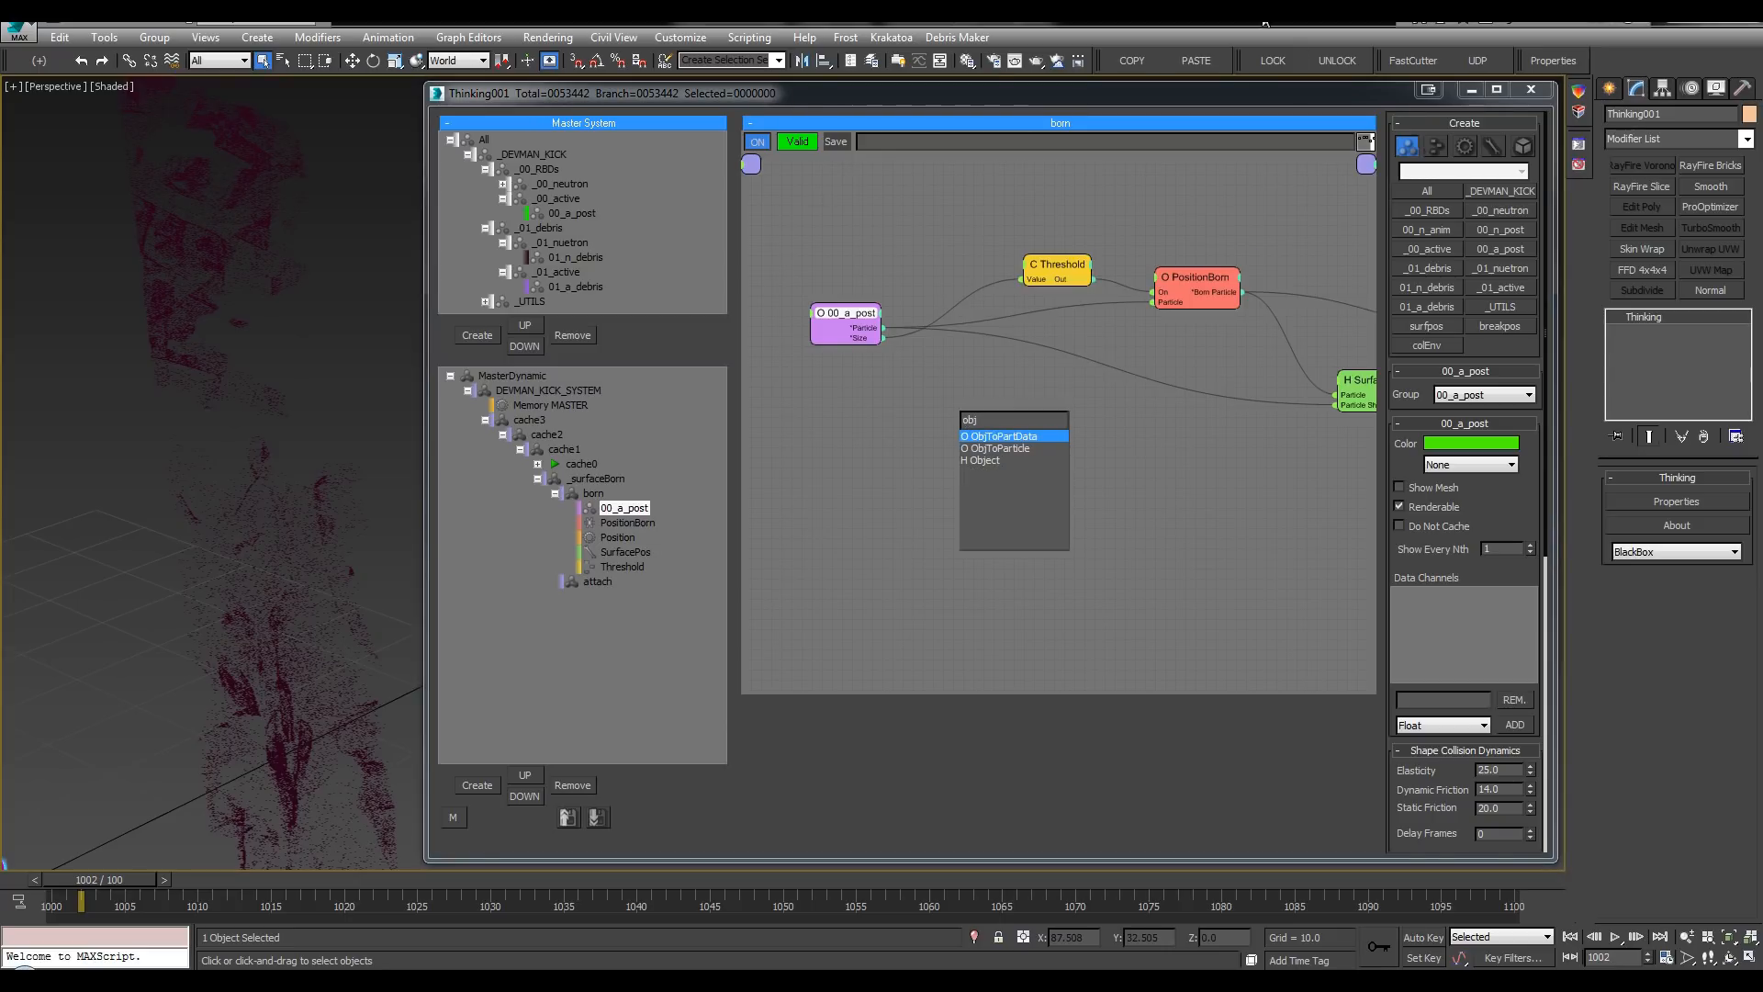
pyautogui.click(984, 460)
pyautogui.moveTo(990, 423); pyautogui.dragTo(941, 420)
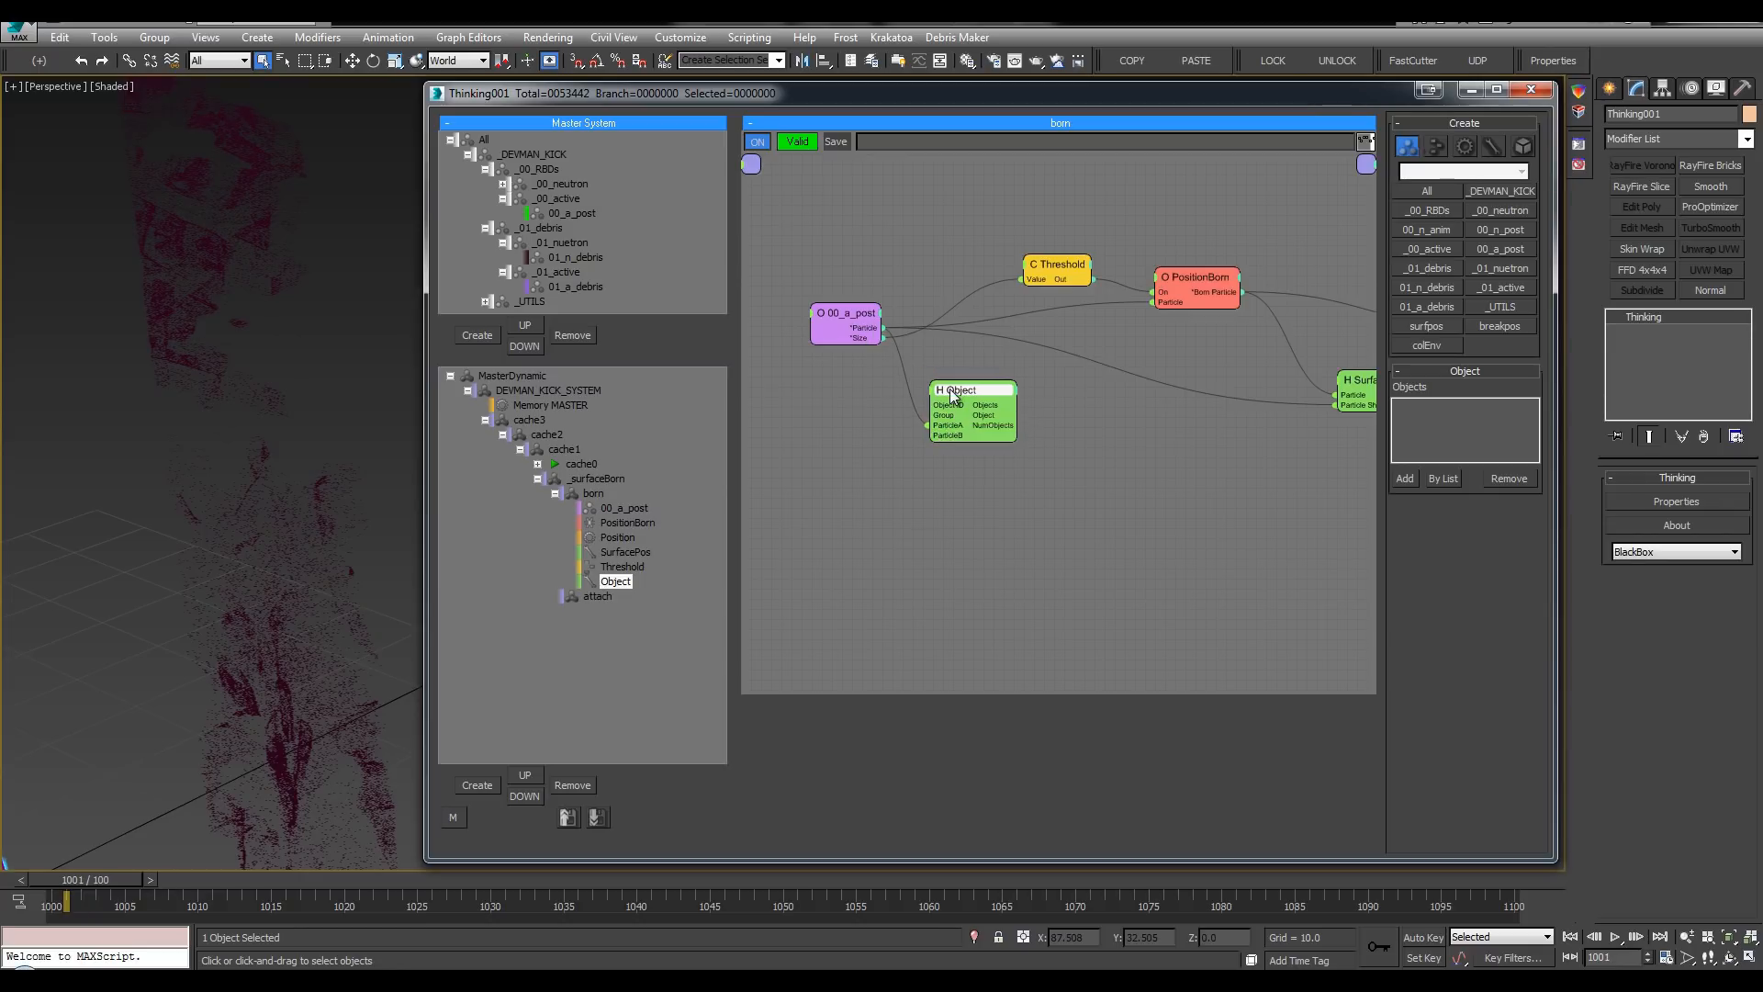
# Step: Collapse the Object node to its ParticleA and Objects connectors and place it just below 00_a_post
pyautogui.doubleClick(950, 390)
pyautogui.click(980, 390)
pyautogui.click(981, 401)
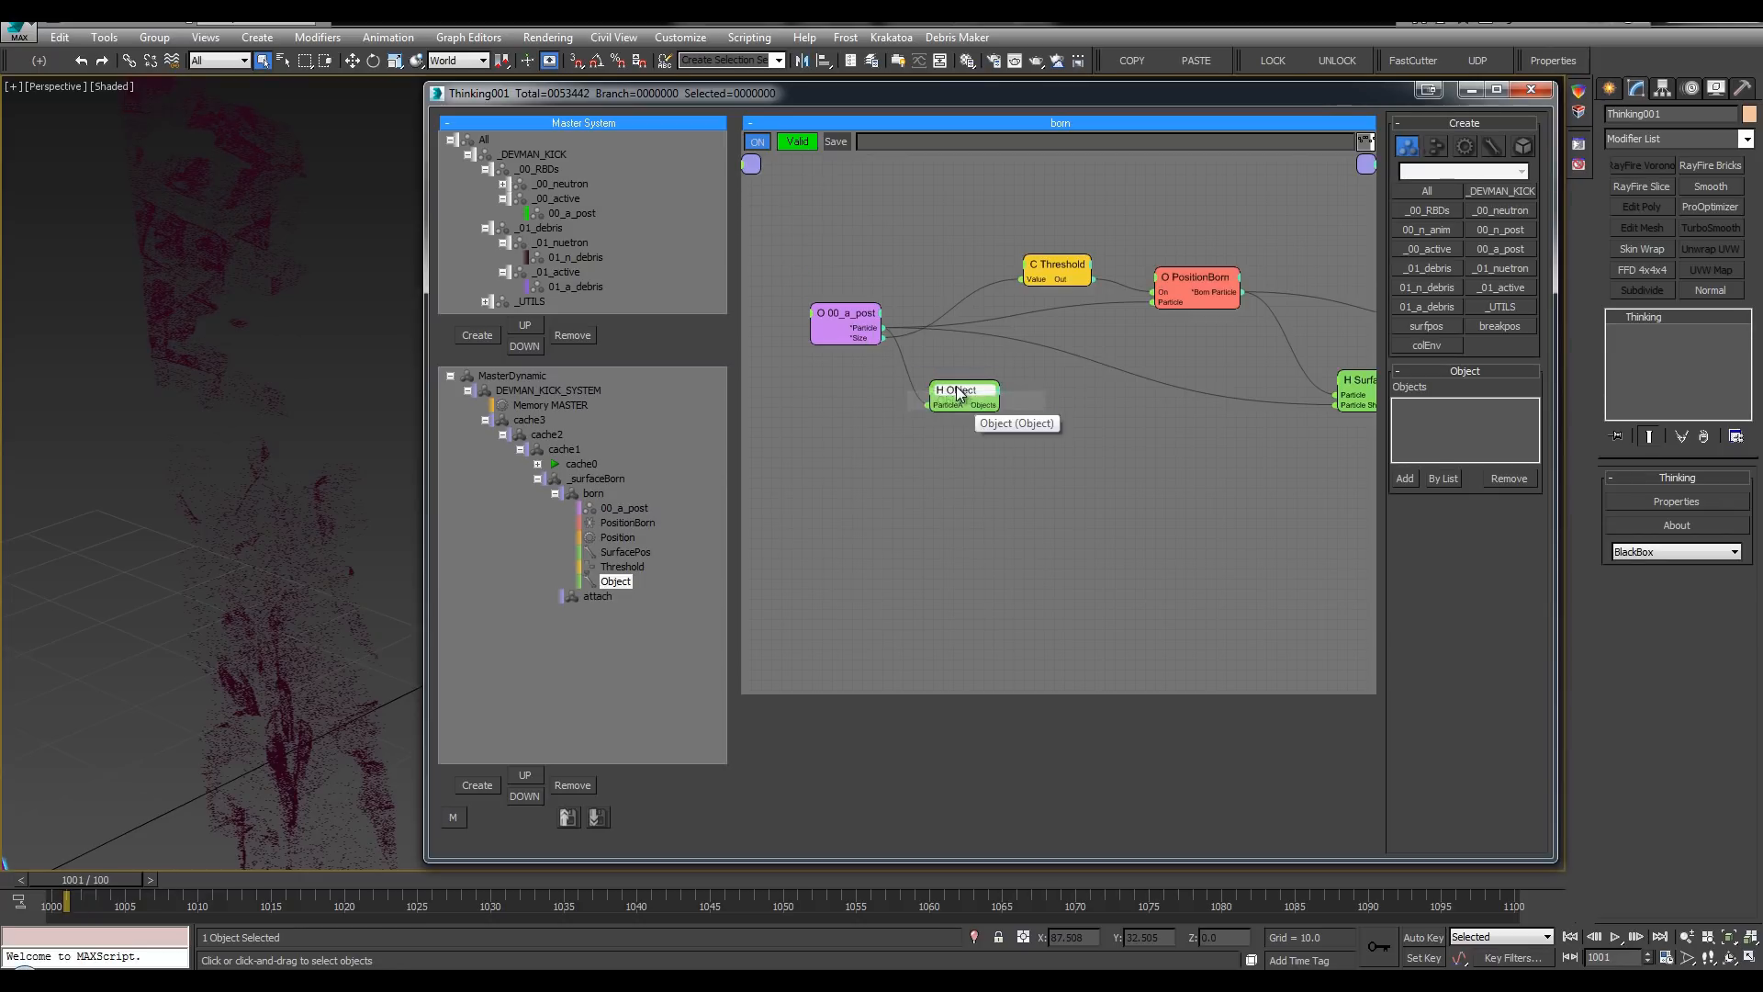
pyautogui.moveTo(956, 389); pyautogui.dragTo(930, 377)
# Step: Add a GeomObject node beside the Object node and feed the Objects output into it
pyautogui.doubleClick(1017, 392)
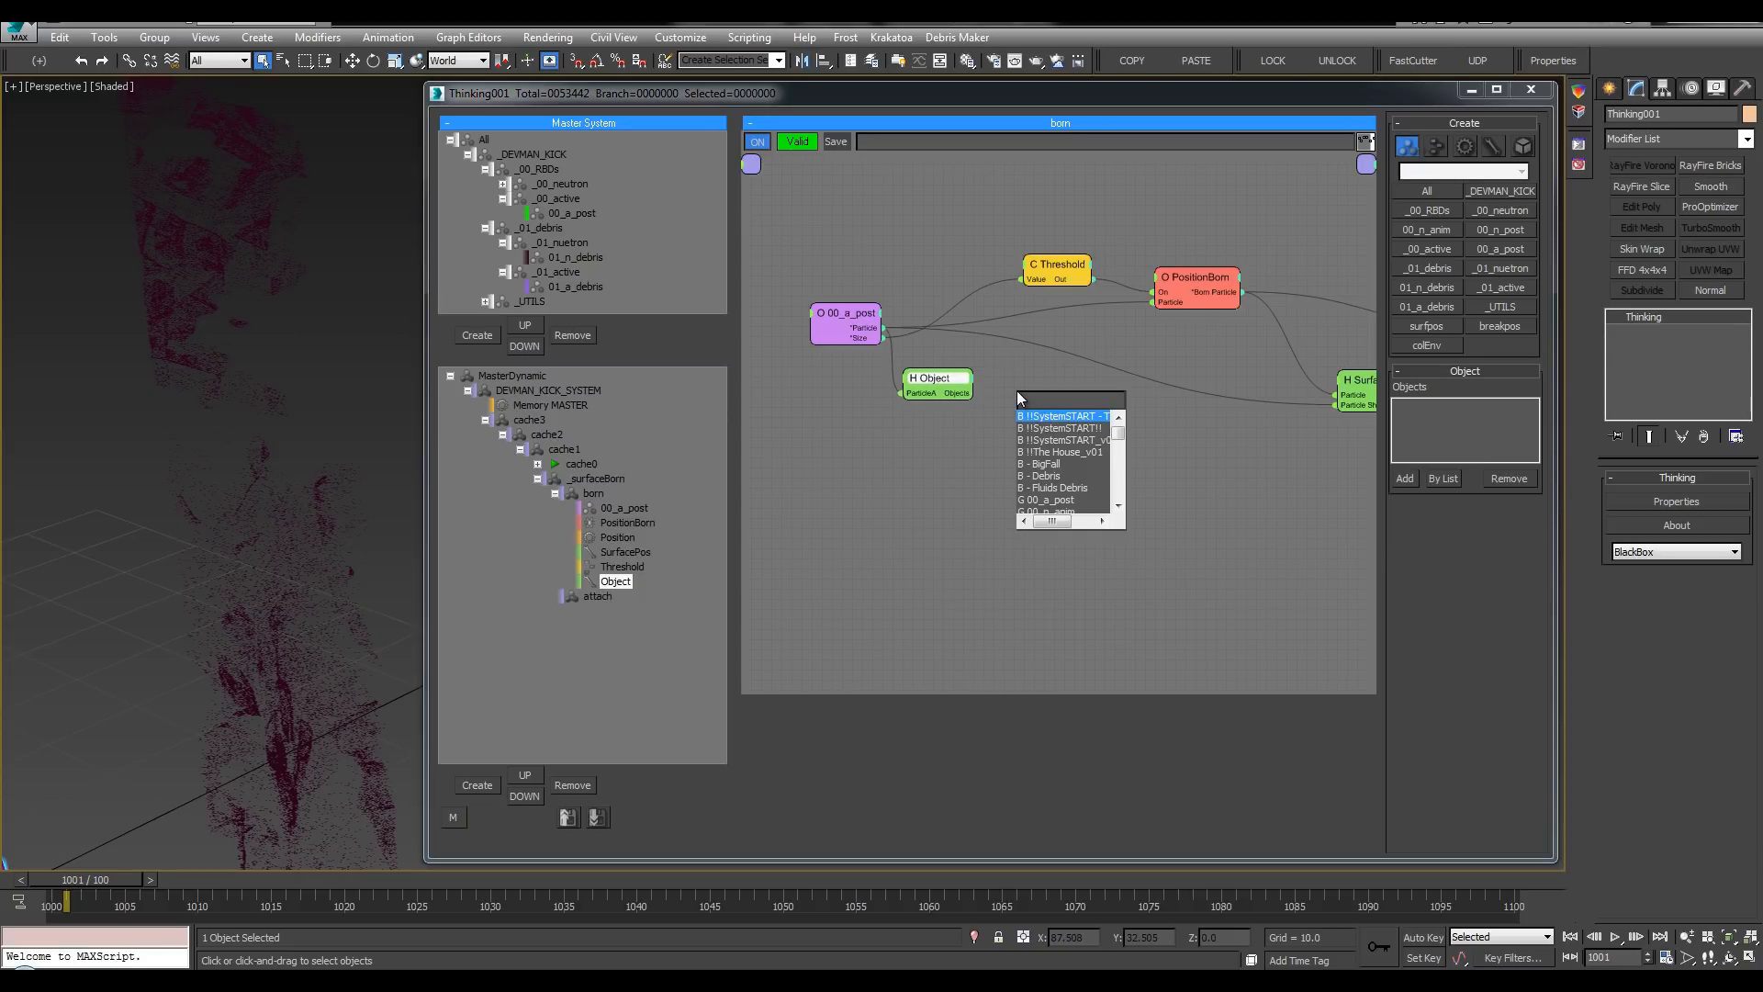
pyautogui.write('geomob')
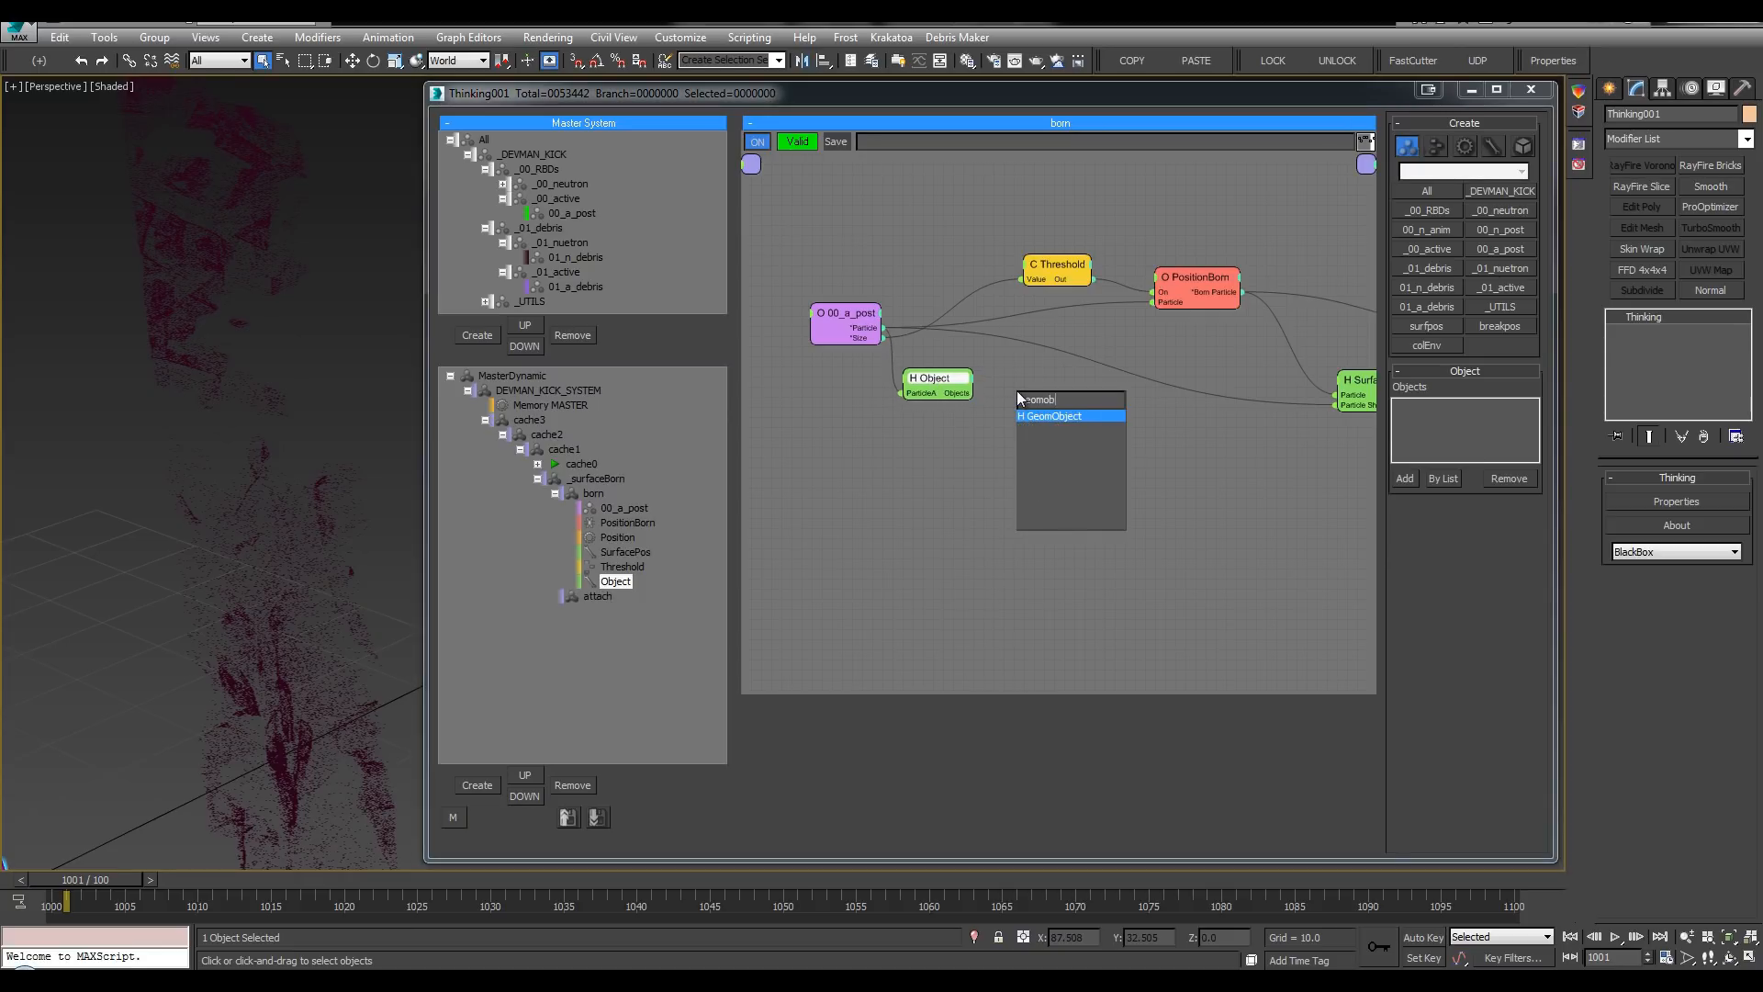
pyautogui.press('Return')
pyautogui.moveTo(957, 395); pyautogui.dragTo(1026, 415)
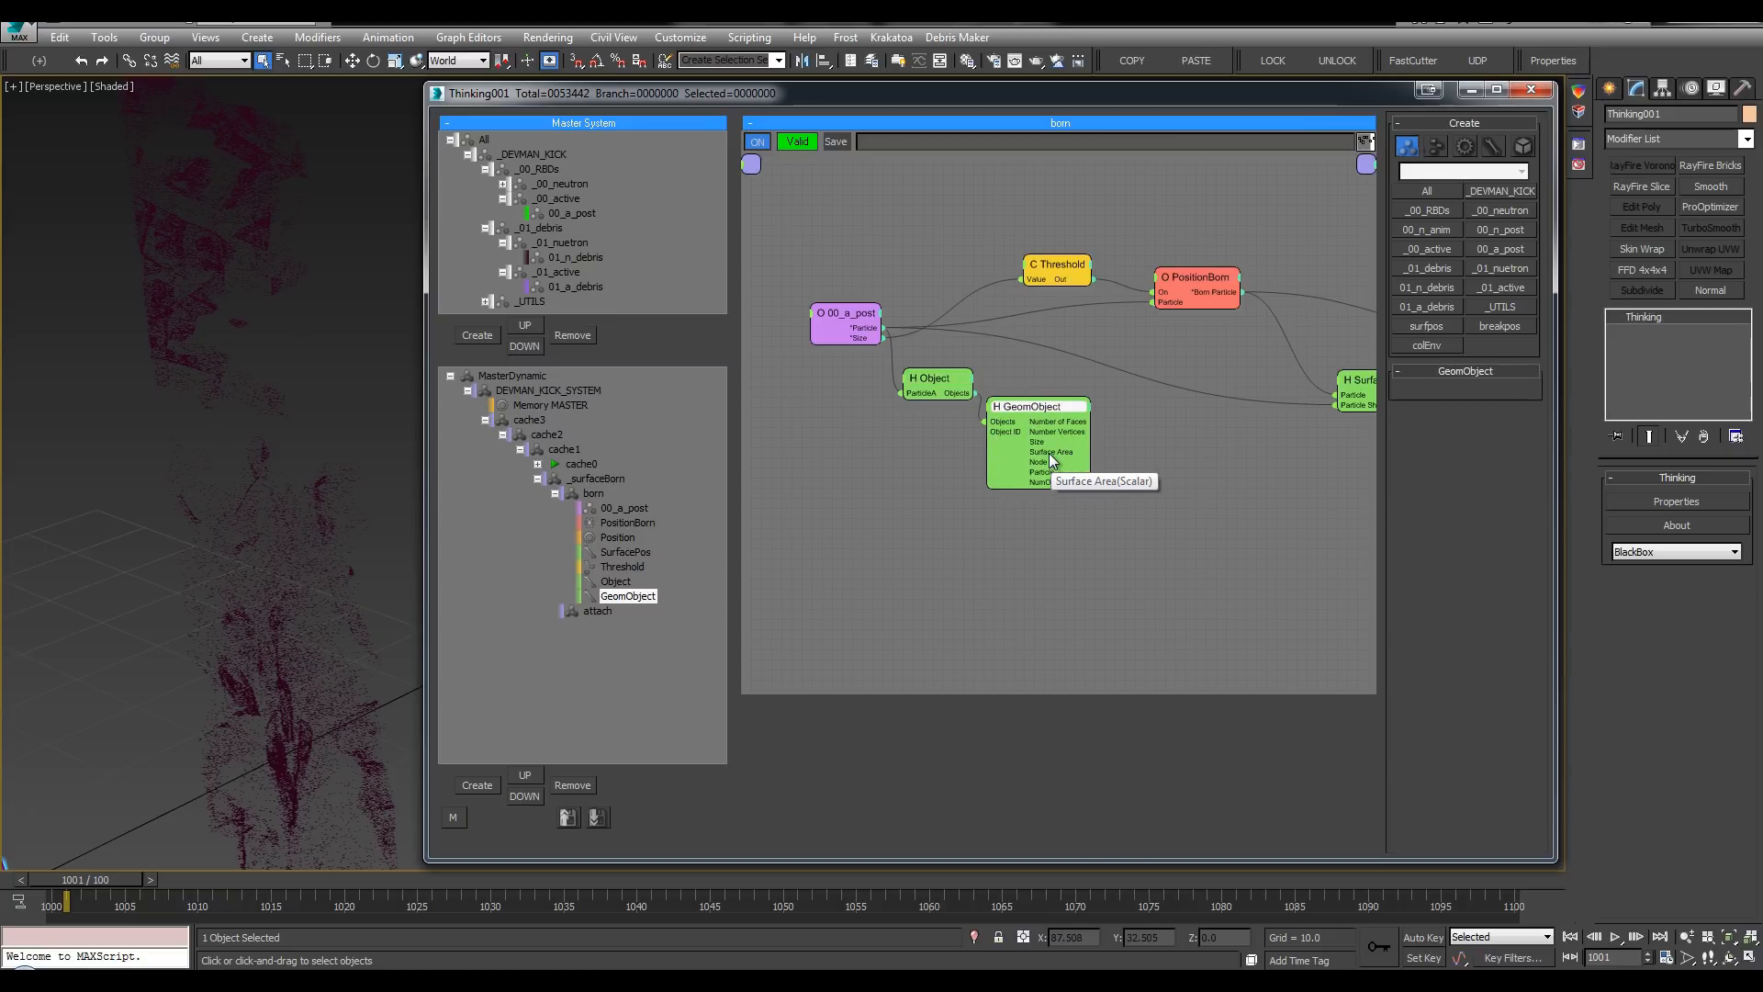
# Step: Add an Absolute math node and place it beside the GeomObject node
pyautogui.press('Tab')
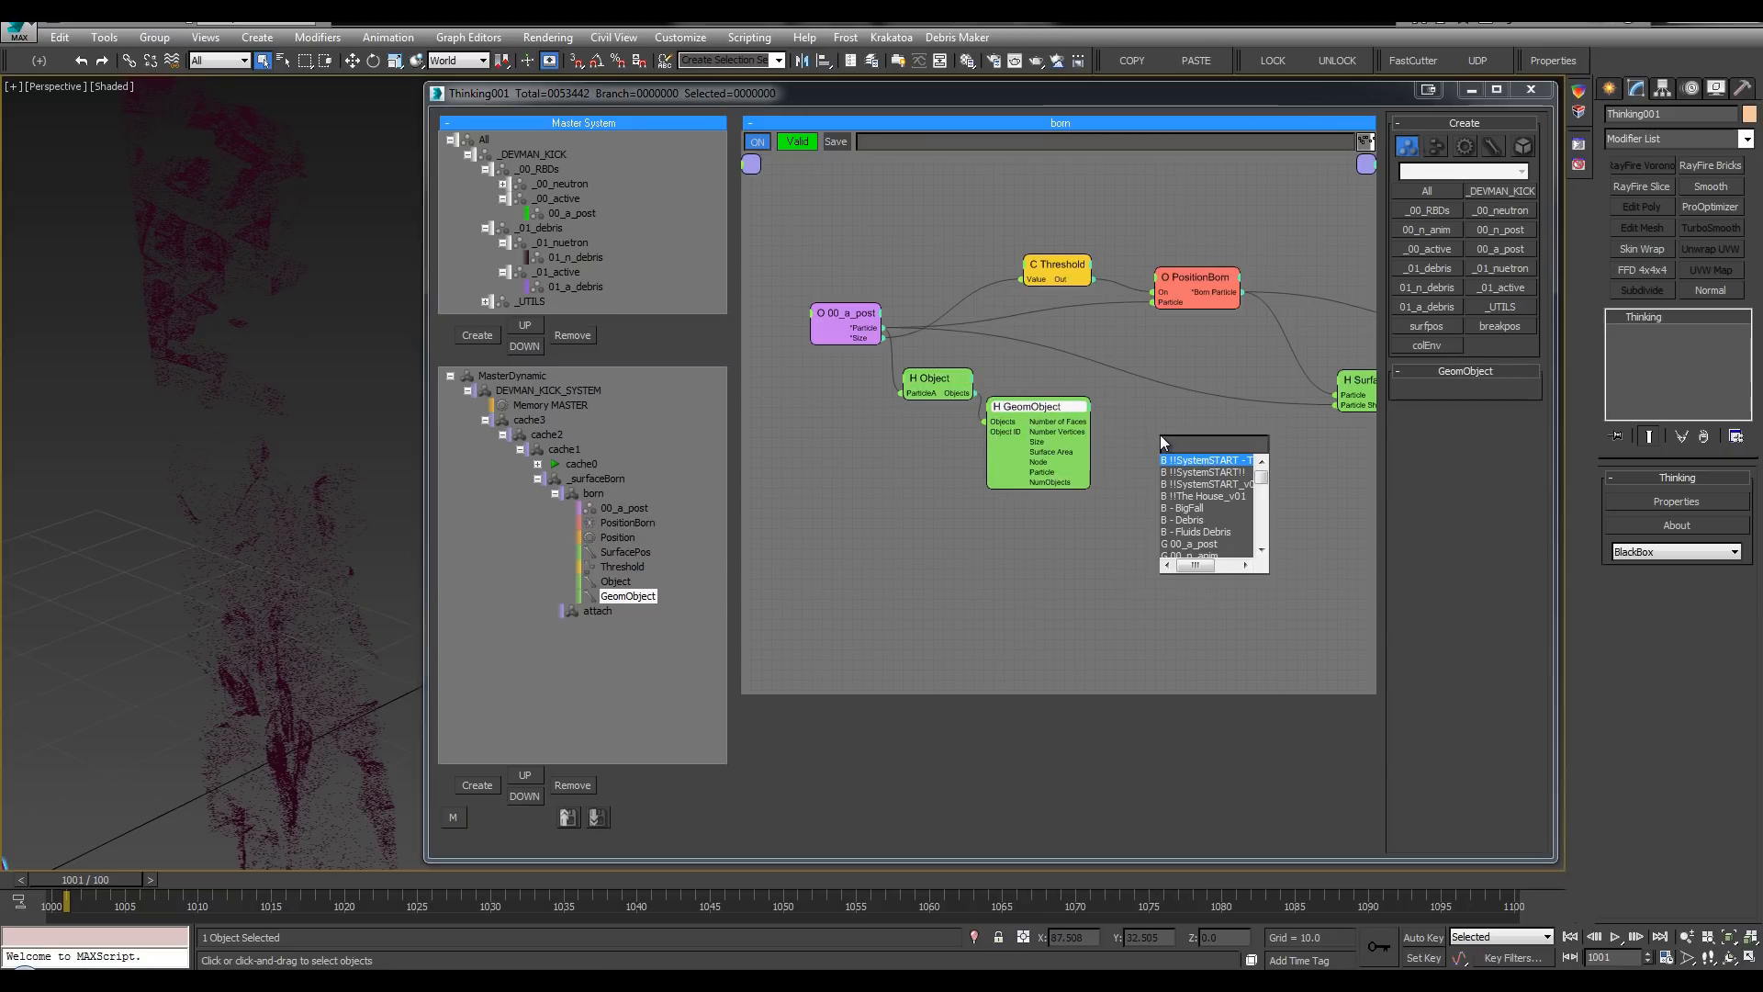
pyautogui.write('abs')
pyautogui.press('Return')
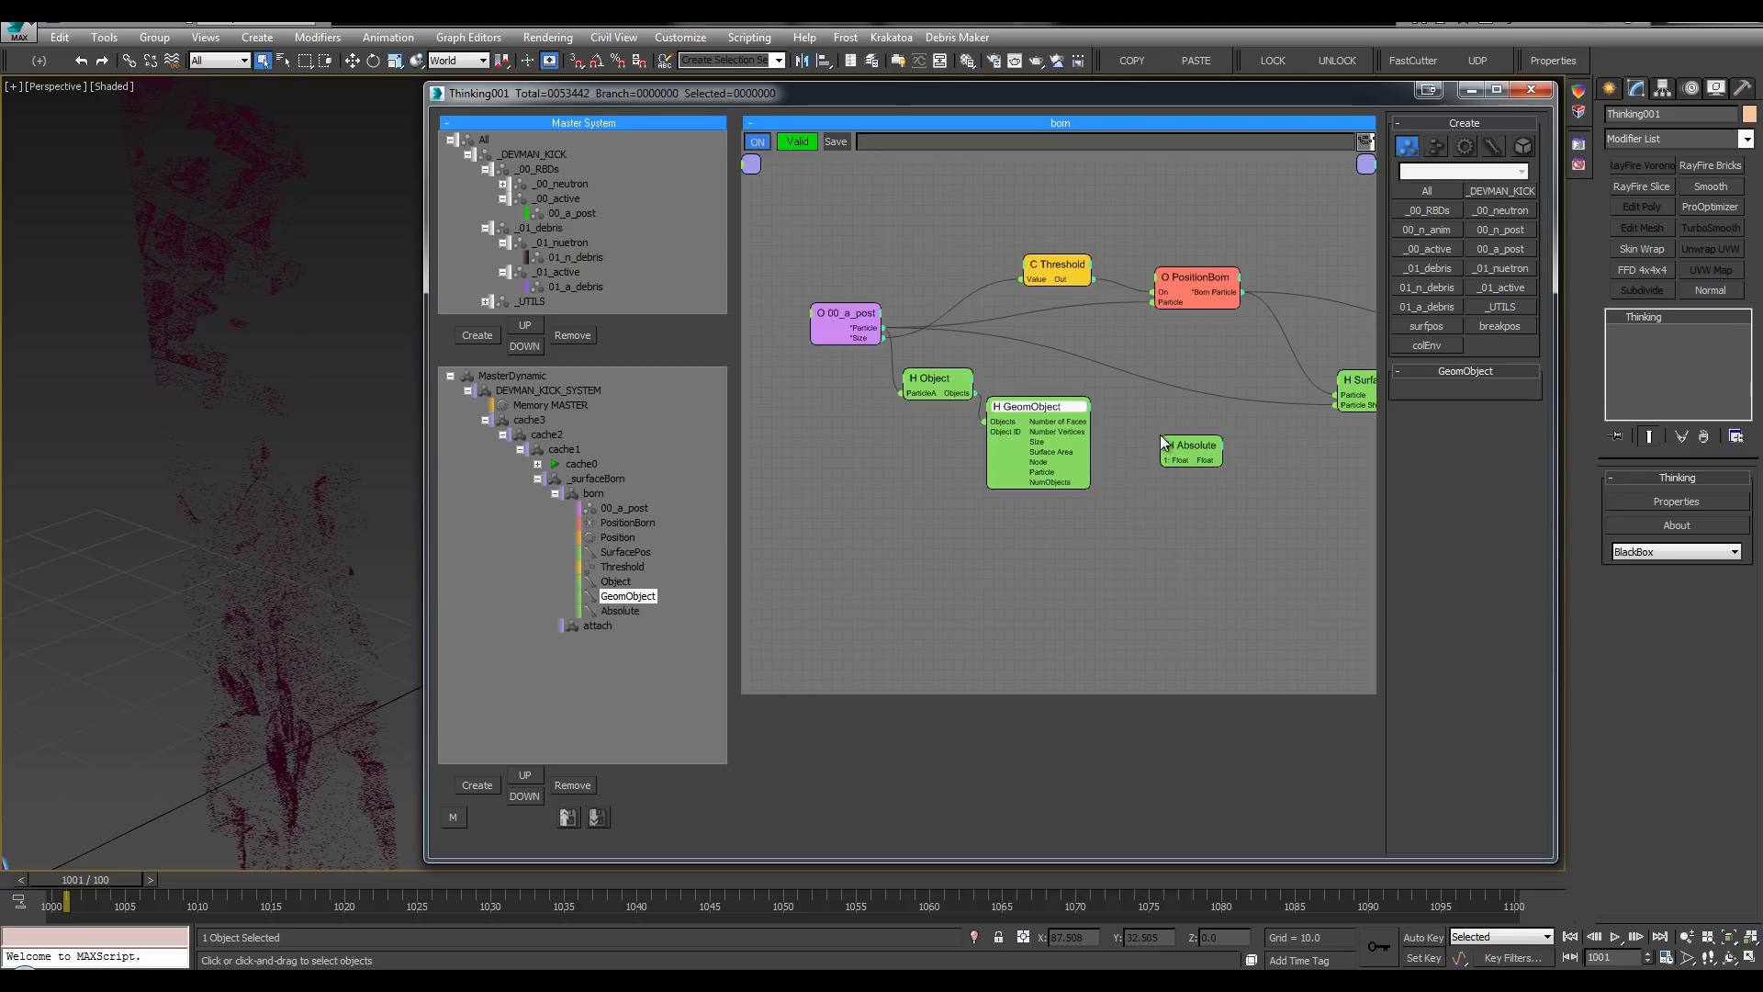
pyautogui.moveTo(1203, 449); pyautogui.dragTo(1172, 417)
pyautogui.moveTo(1137, 411); pyautogui.dragTo(1104, 399, button='middle')
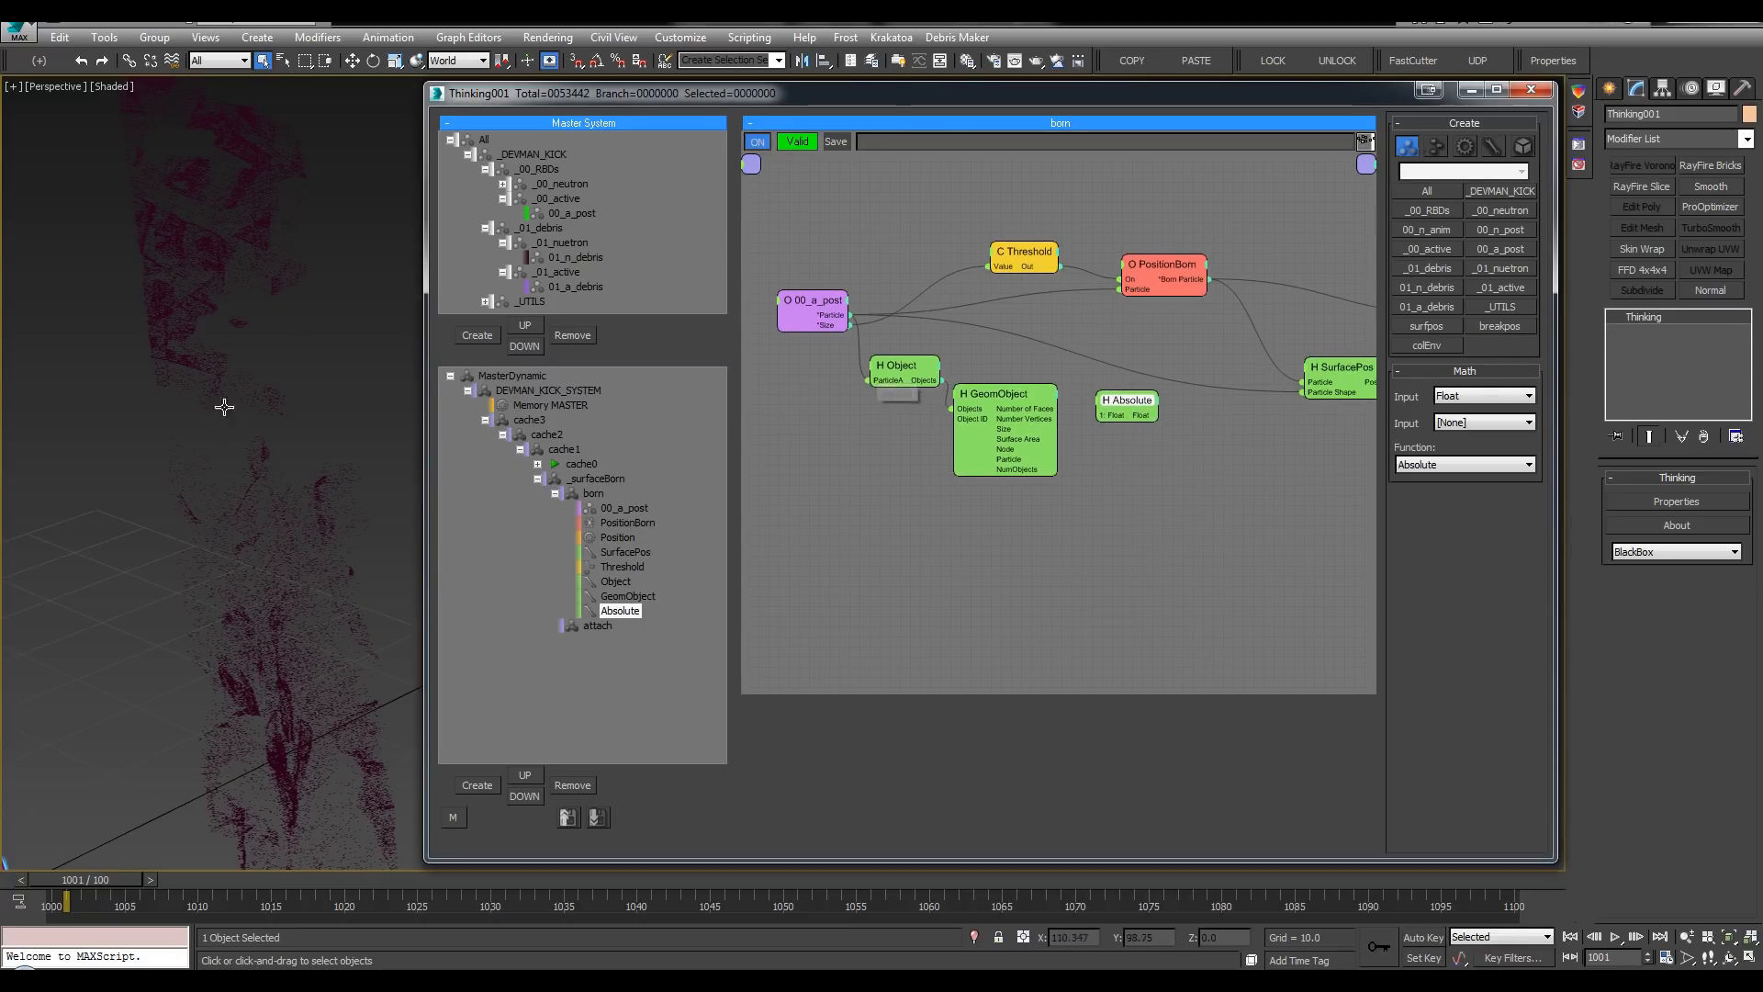
# Step: Expose the Shot input on PositionBorn and wire the Absolute node's Float output into it
pyautogui.click(979, 400)
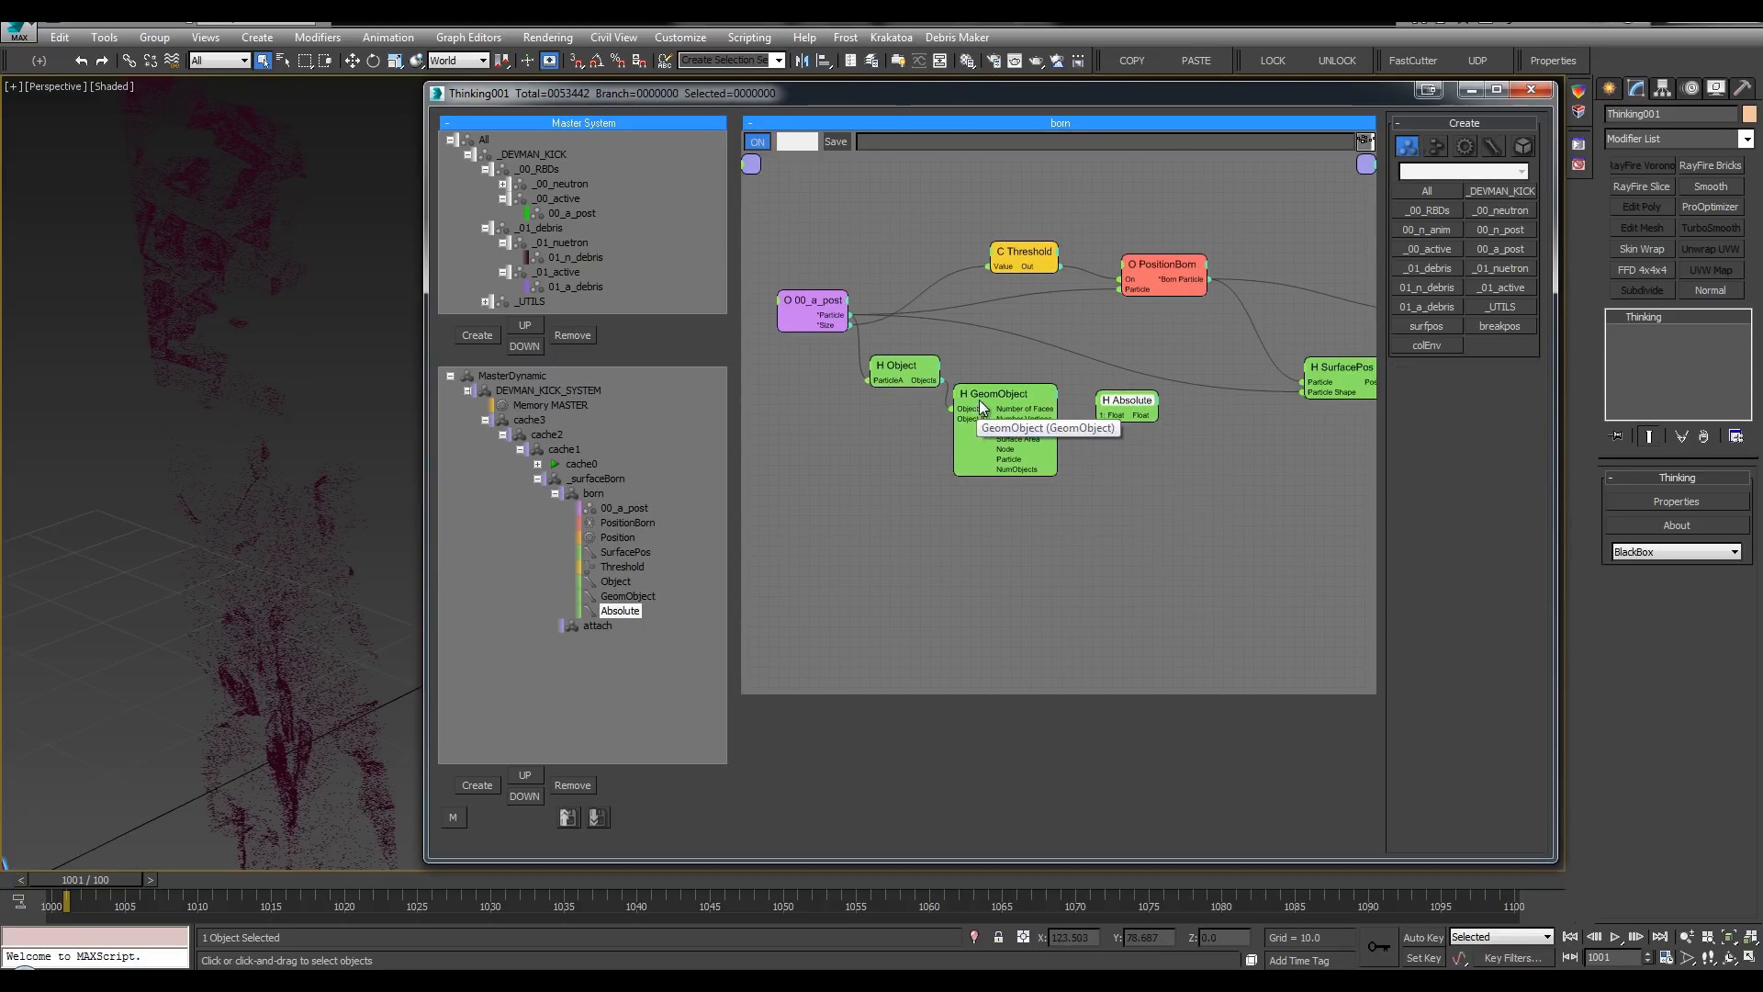
pyautogui.rightClick(1125, 267)
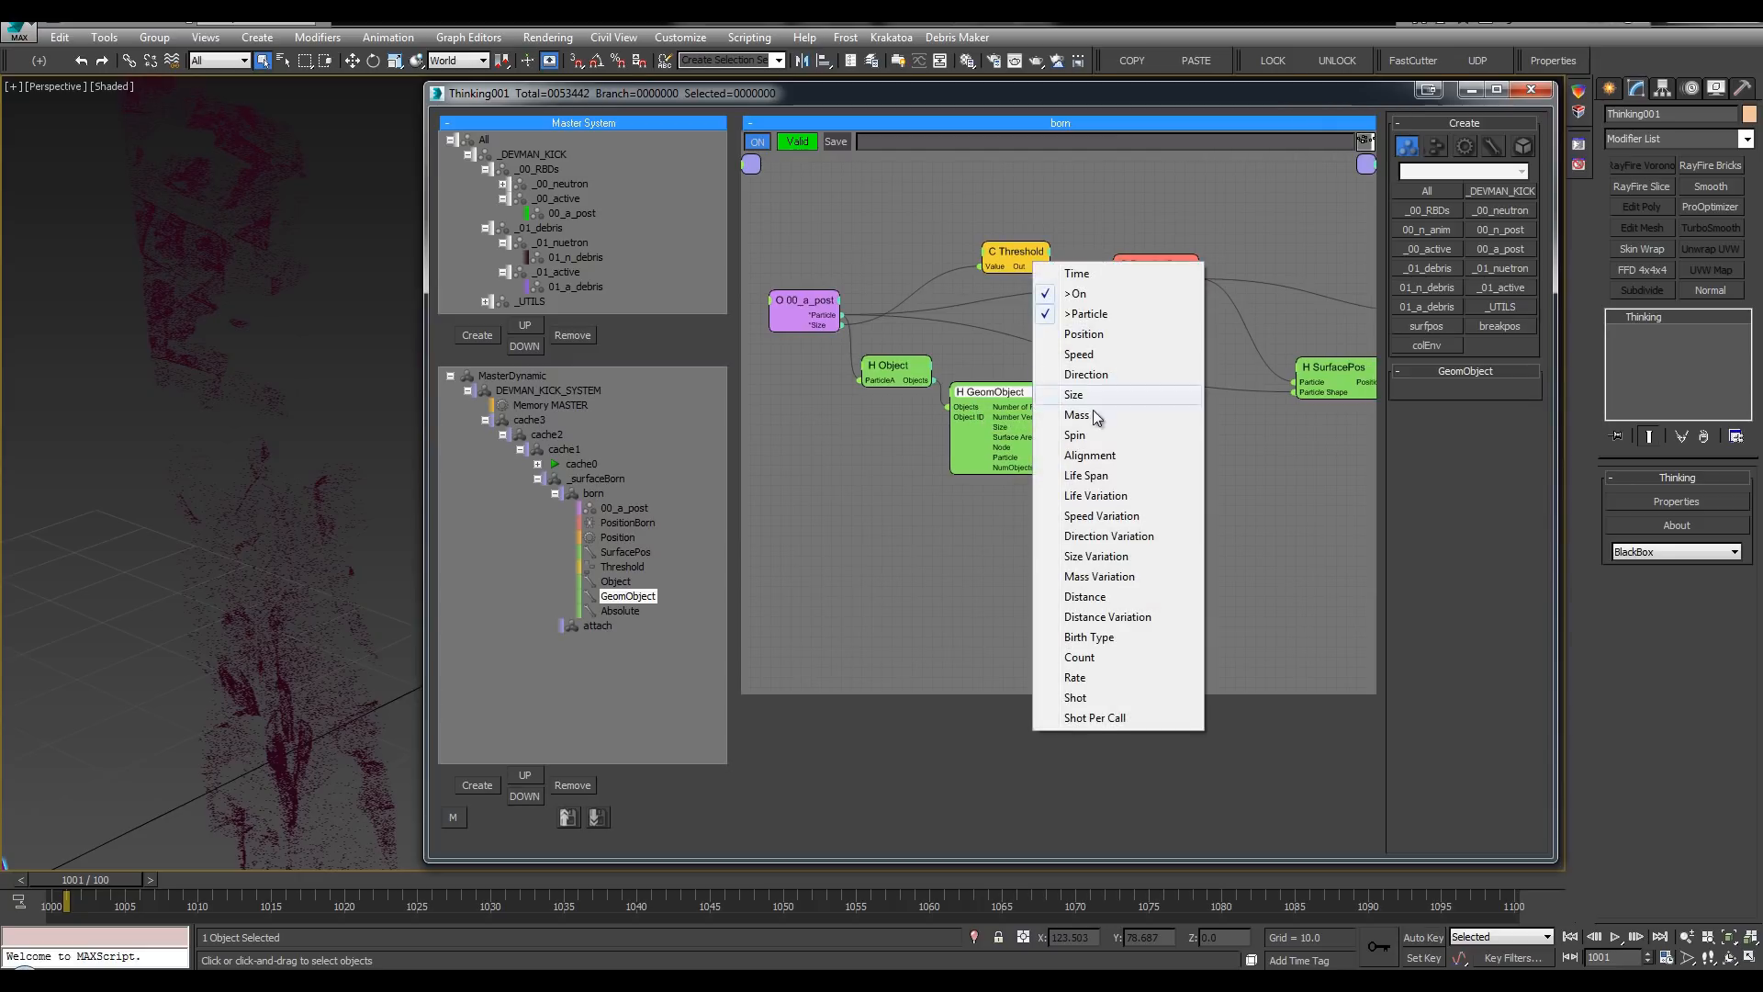
pyautogui.click(1100, 694)
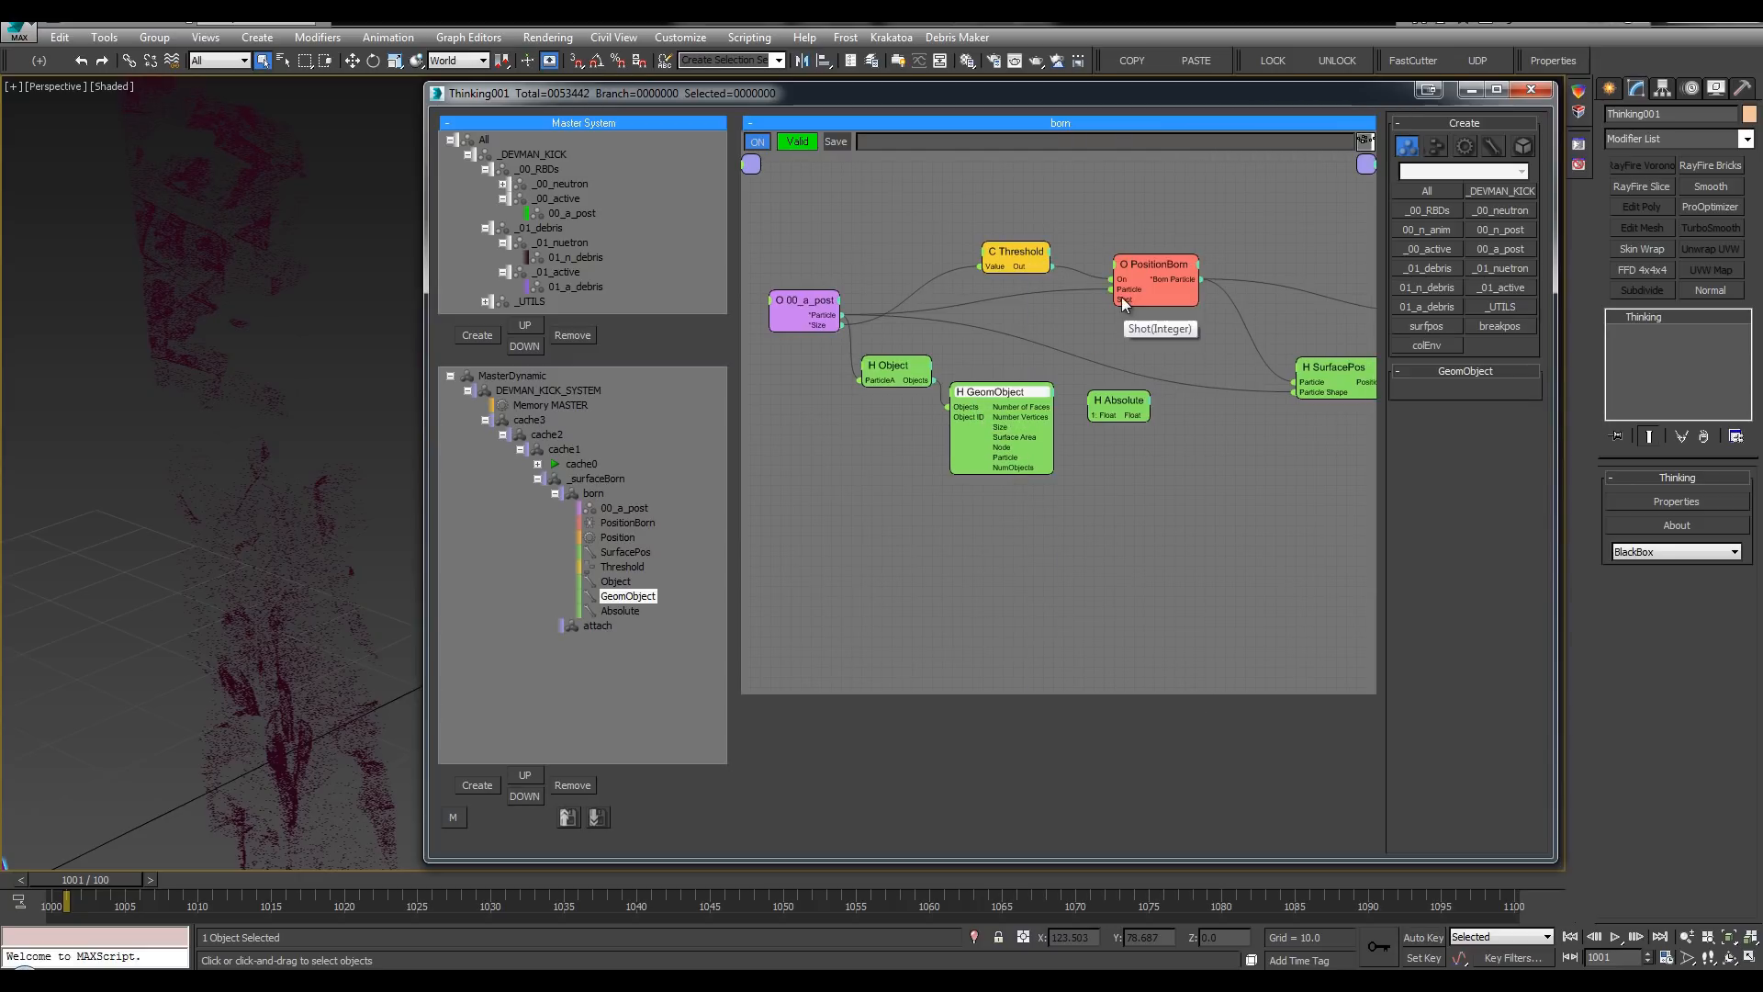
pyautogui.click(1123, 402)
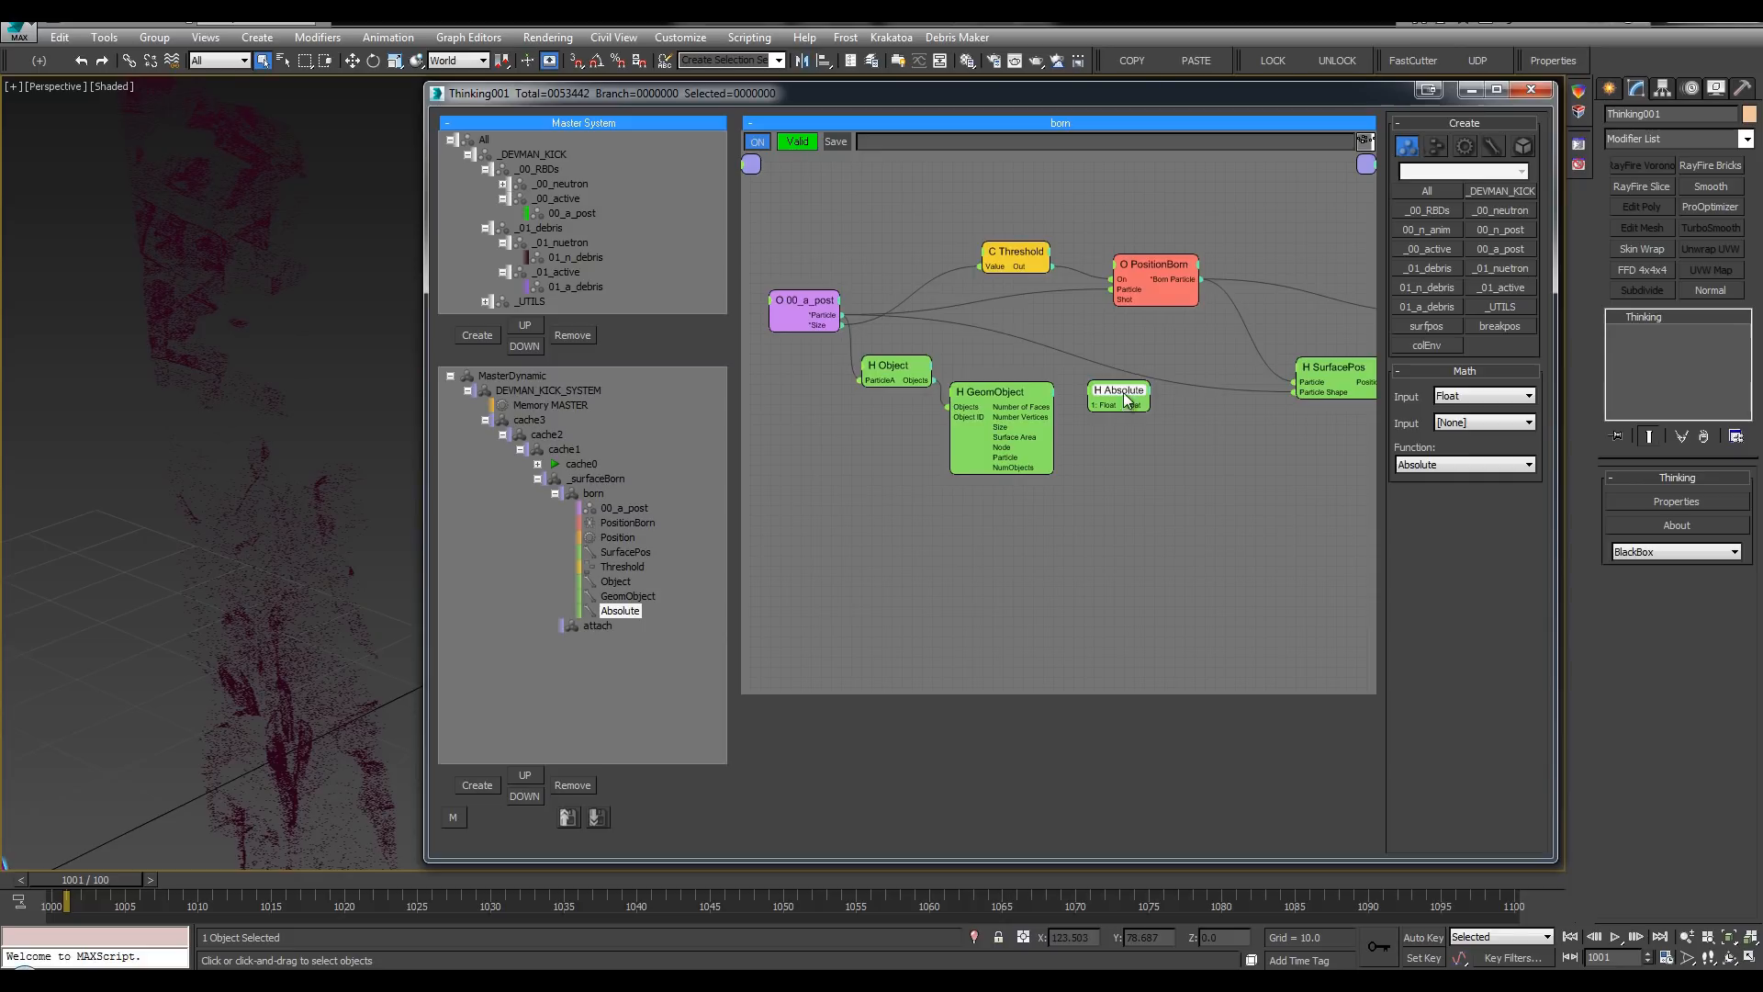
pyautogui.moveTo(1140, 407); pyautogui.dragTo(1139, 405)
pyautogui.moveTo(1118, 389); pyautogui.dragTo(1110, 342)
pyautogui.moveTo(1020, 393); pyautogui.dragTo(1006, 399)
pyautogui.moveTo(1102, 343); pyautogui.dragTo(1100, 384)
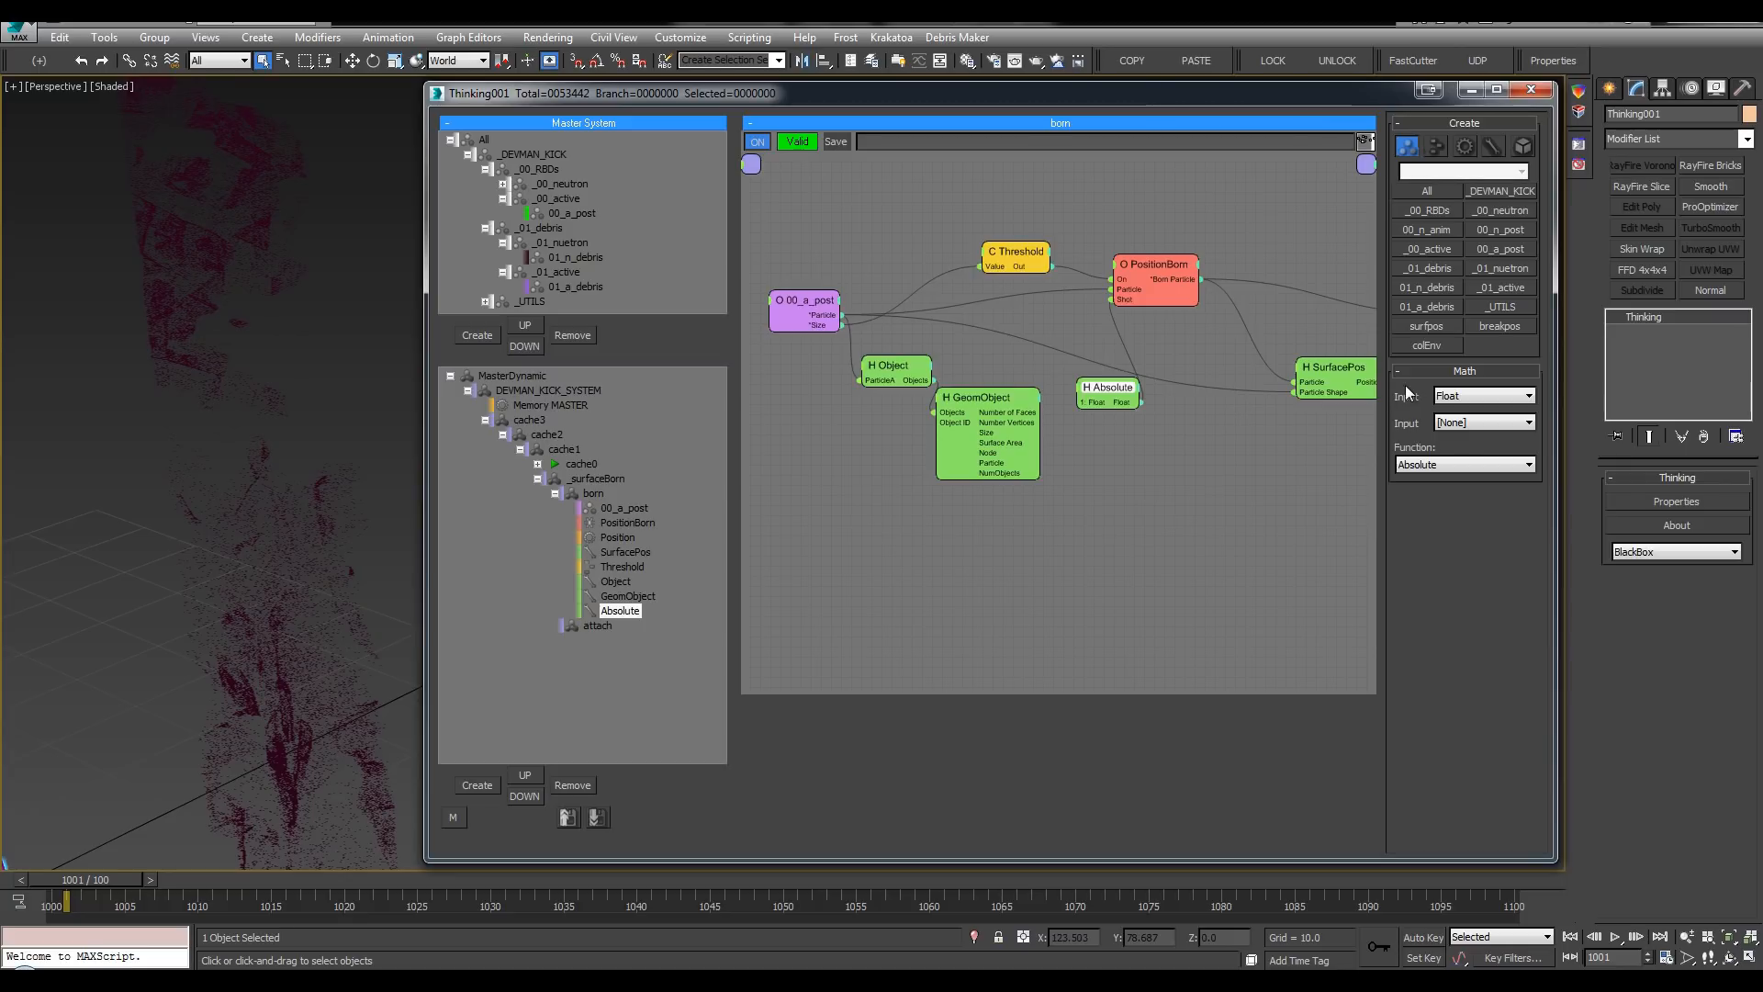
# Step: Give the Absolute math node a second Float input and change its function to Division
pyautogui.click(1463, 425)
pyautogui.click(1460, 449)
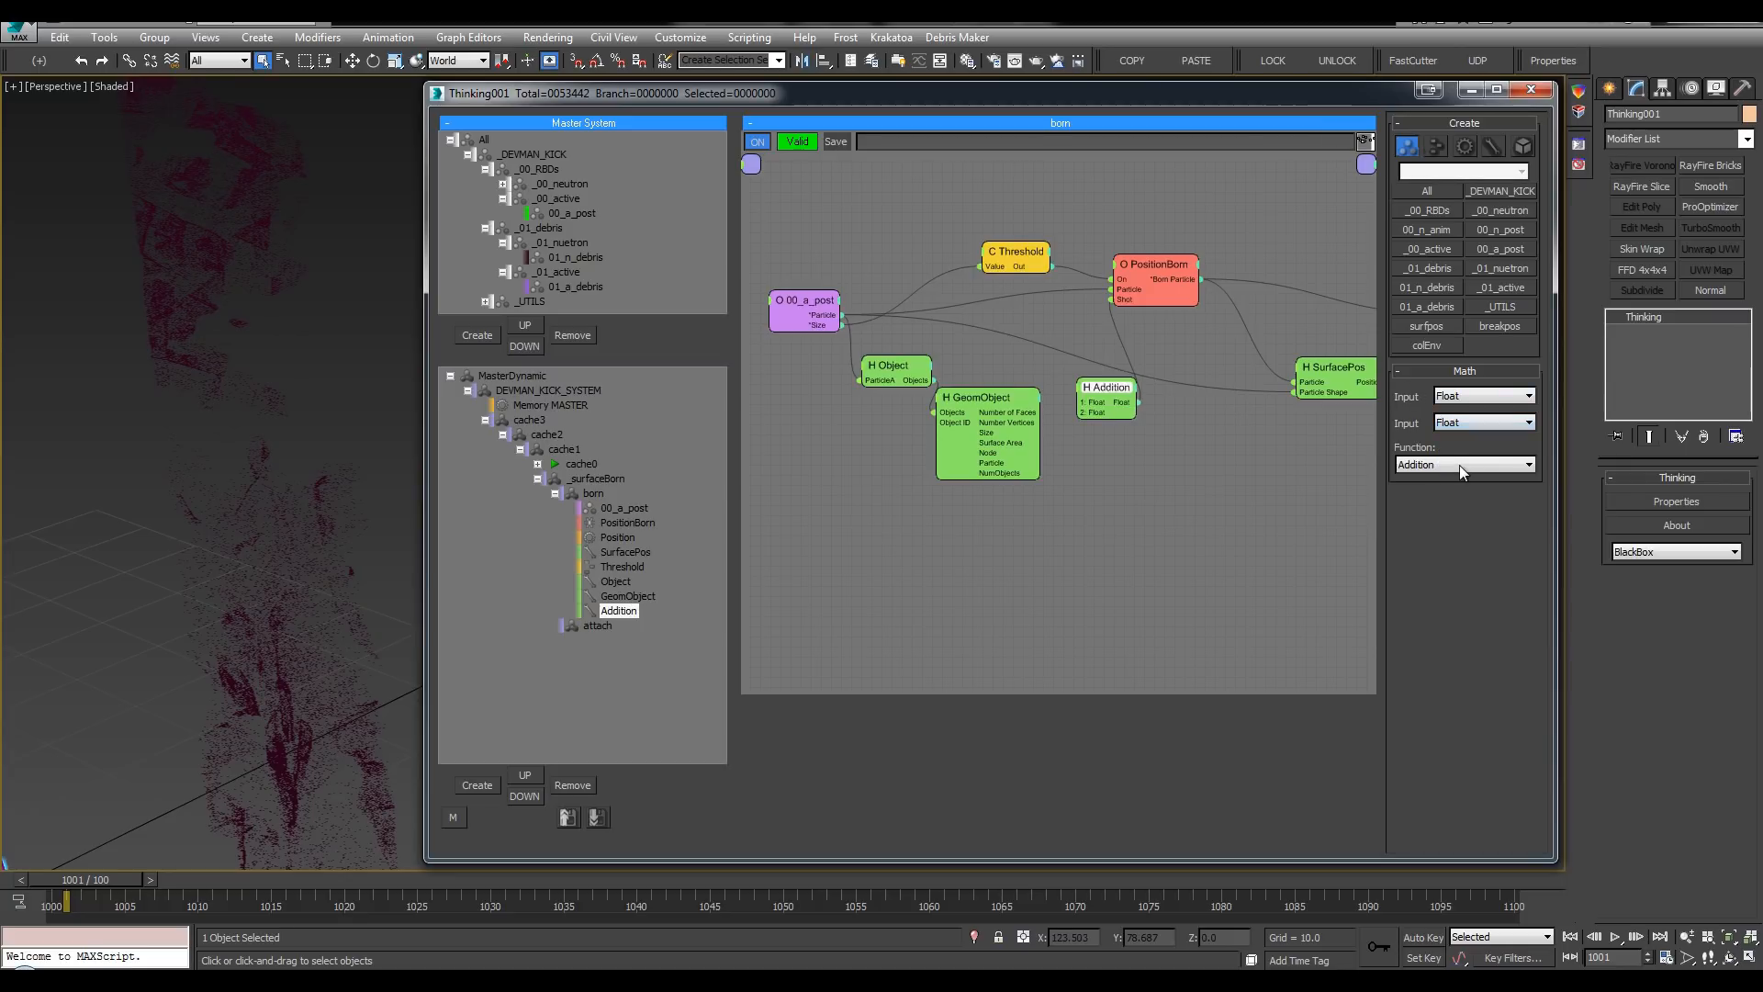
pyautogui.click(1462, 465)
pyautogui.click(1427, 507)
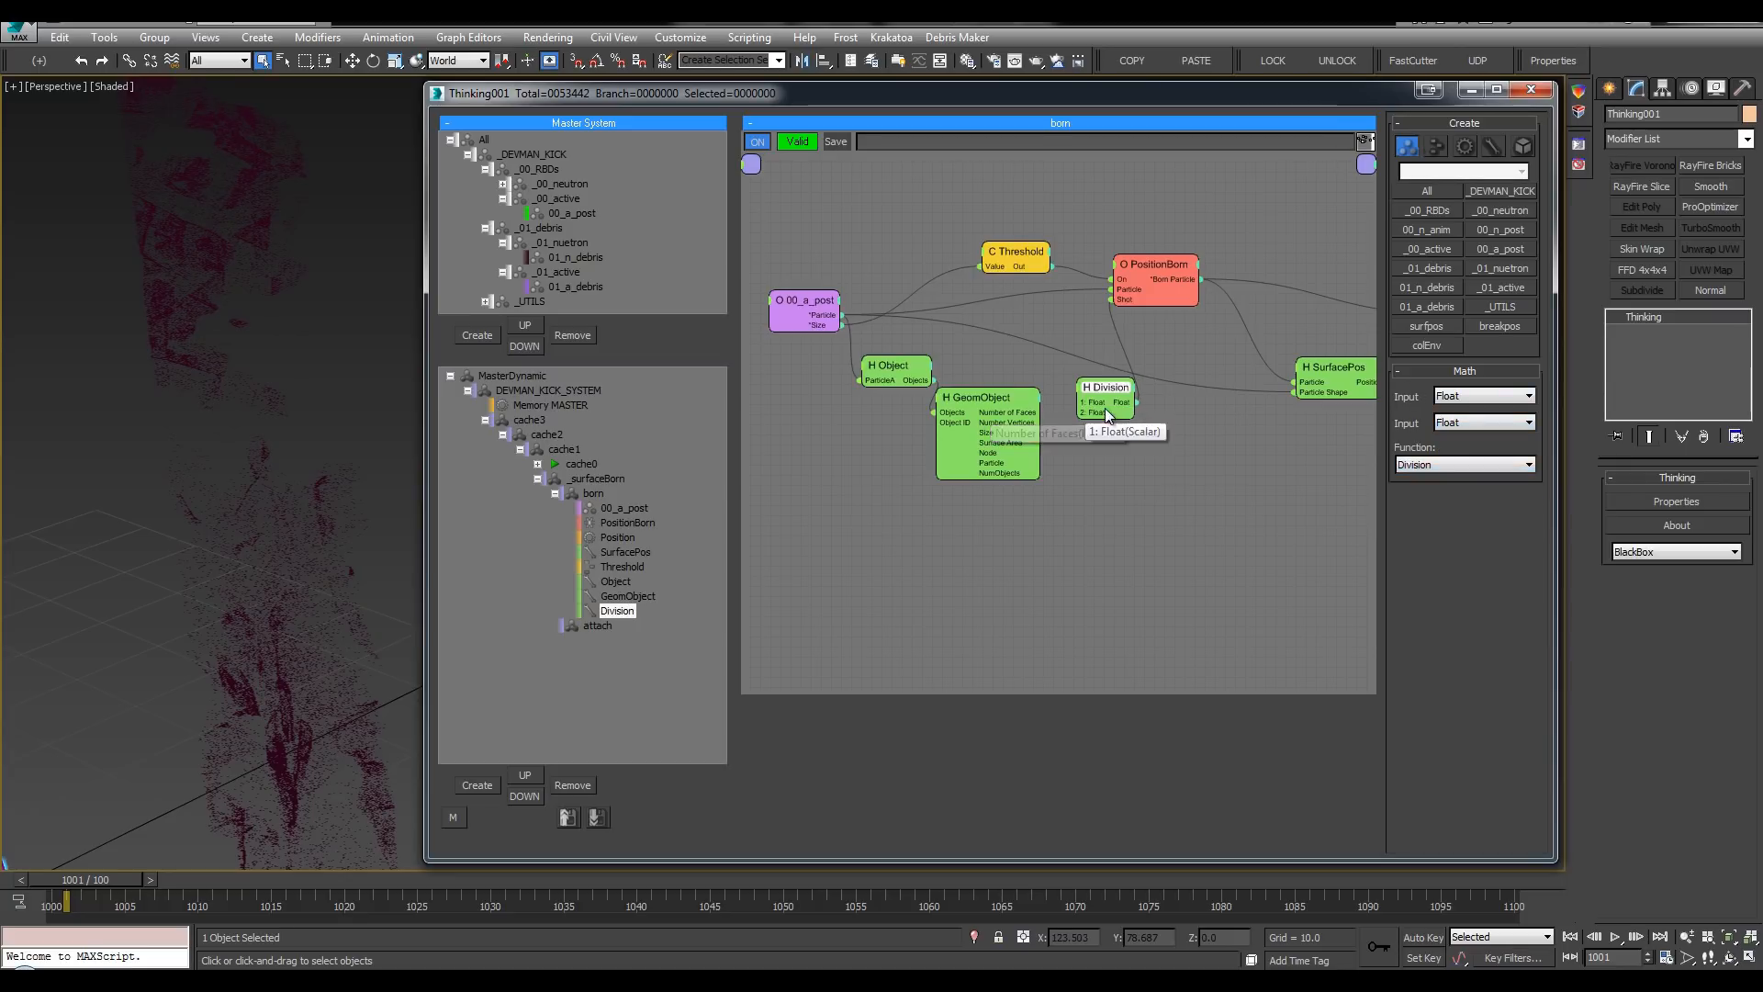
# Step: Wire GeomObject's Surface Area into the Division node's first input and collapse GeomObject to its used connectors
pyautogui.moveTo(1037, 434); pyautogui.dragTo(1040, 444)
pyautogui.doubleClick(977, 392)
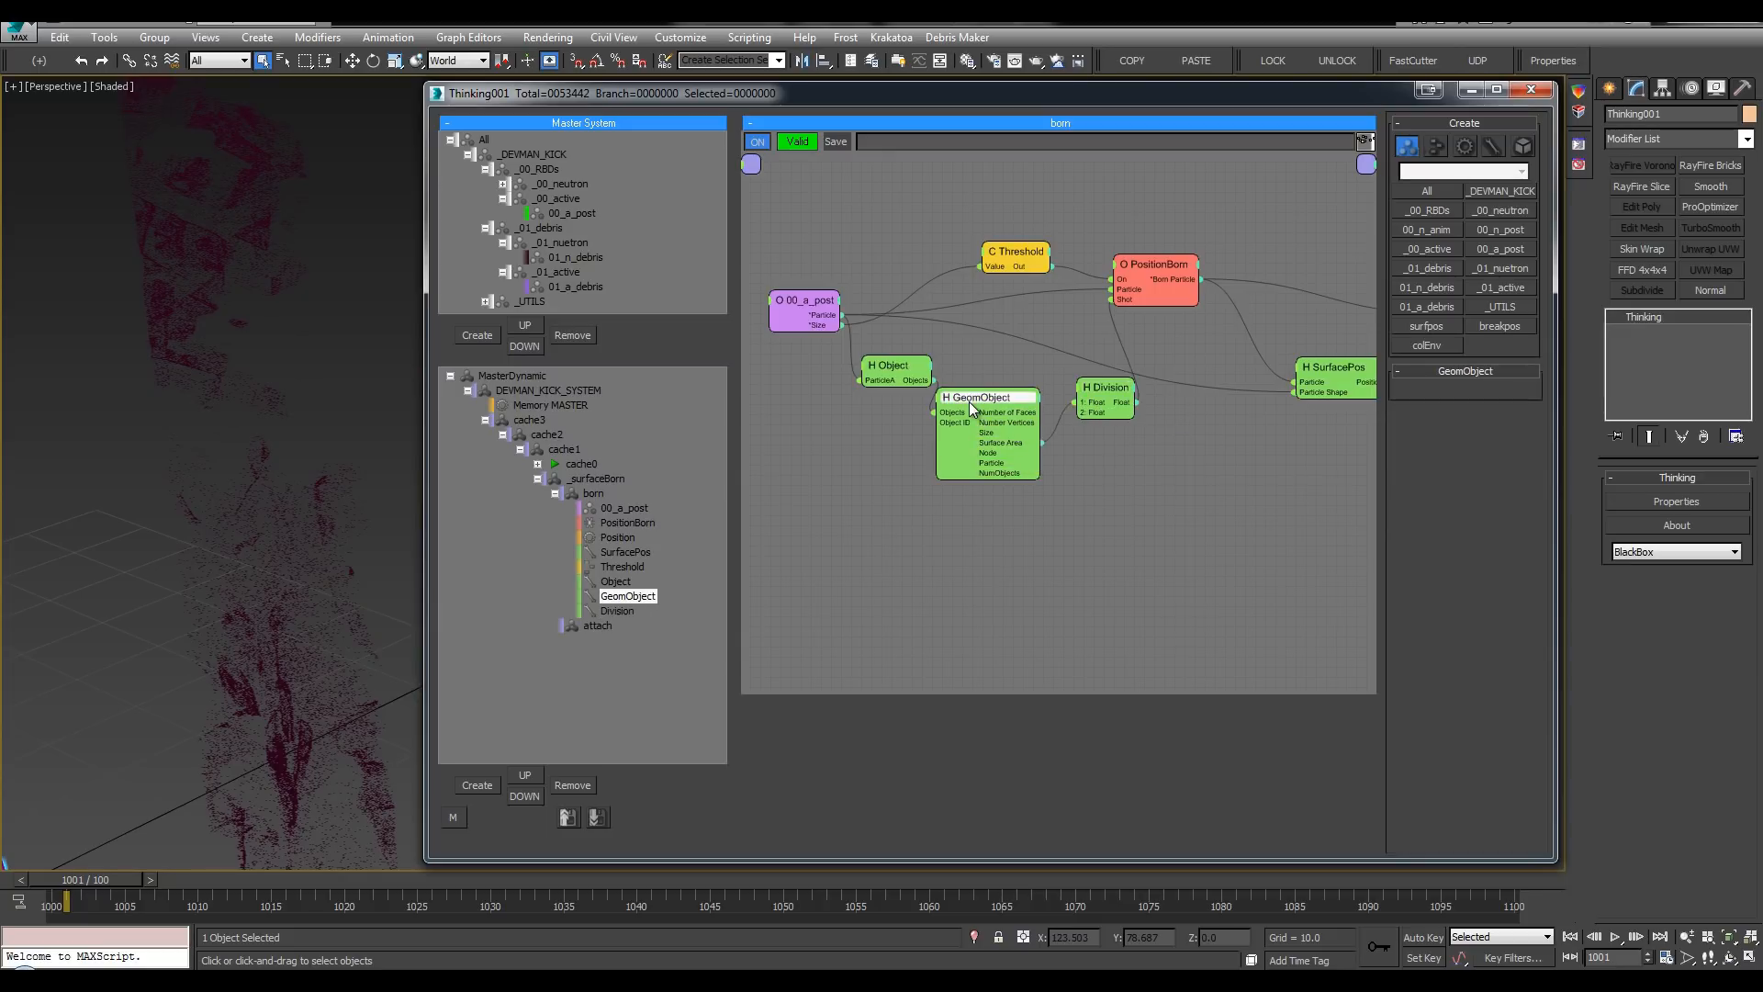
pyautogui.moveTo(977, 391); pyautogui.dragTo(999, 377)
# Step: Add a Float node below GeomObject and wire its Value into the Division node's second input
pyautogui.write('float')
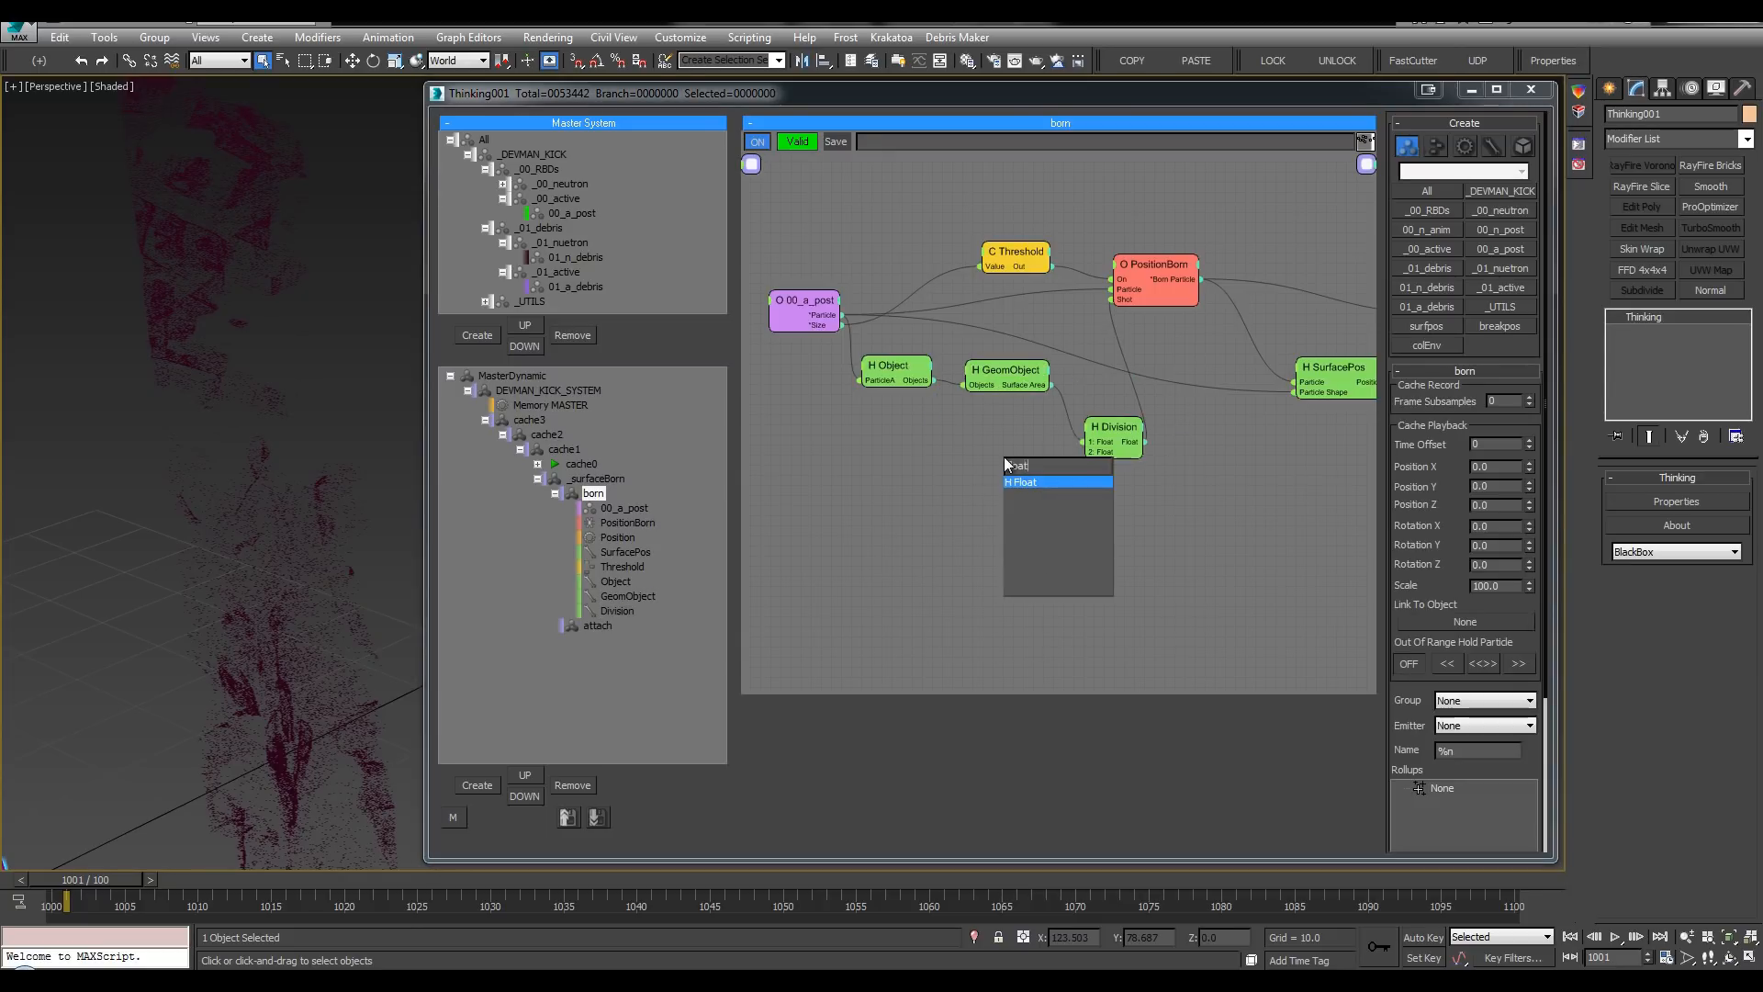
pyautogui.press('Return')
pyautogui.moveTo(1101, 456); pyautogui.dragTo(977, 461)
pyautogui.doubleClick(1023, 466)
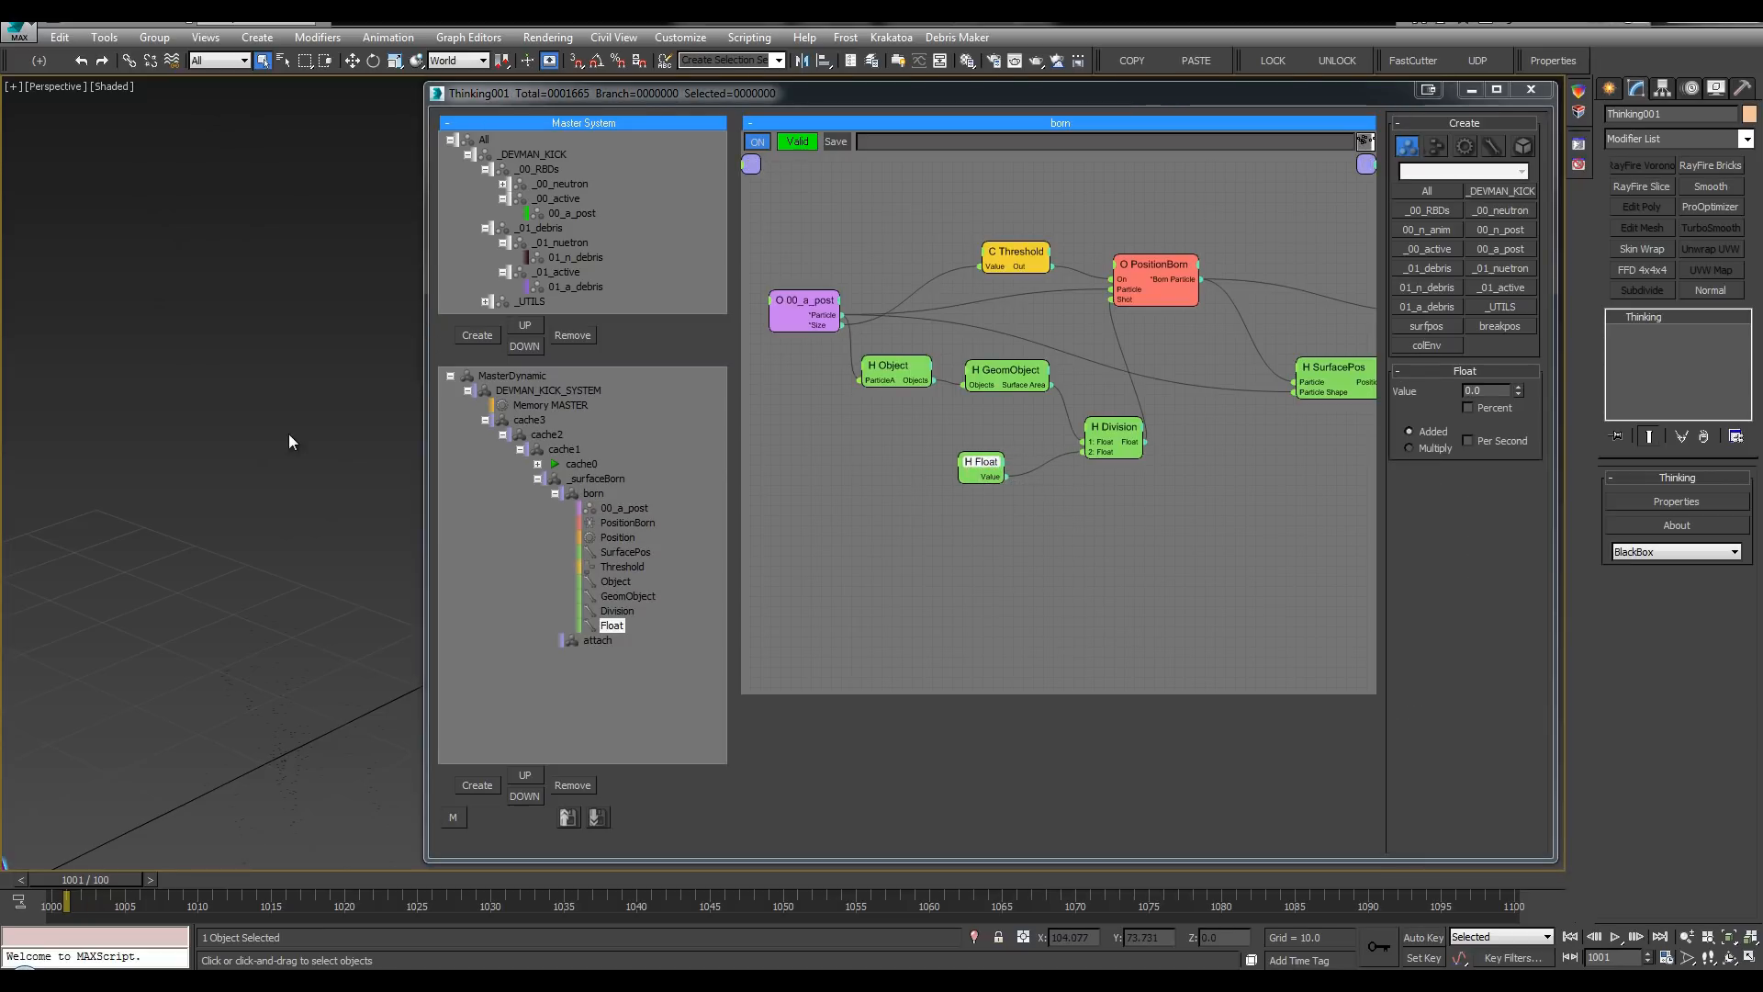
# Step: Set the Float divisor's value to 0.1 and inspect the resulting particle density on the pillar
pyautogui.click(1518, 387)
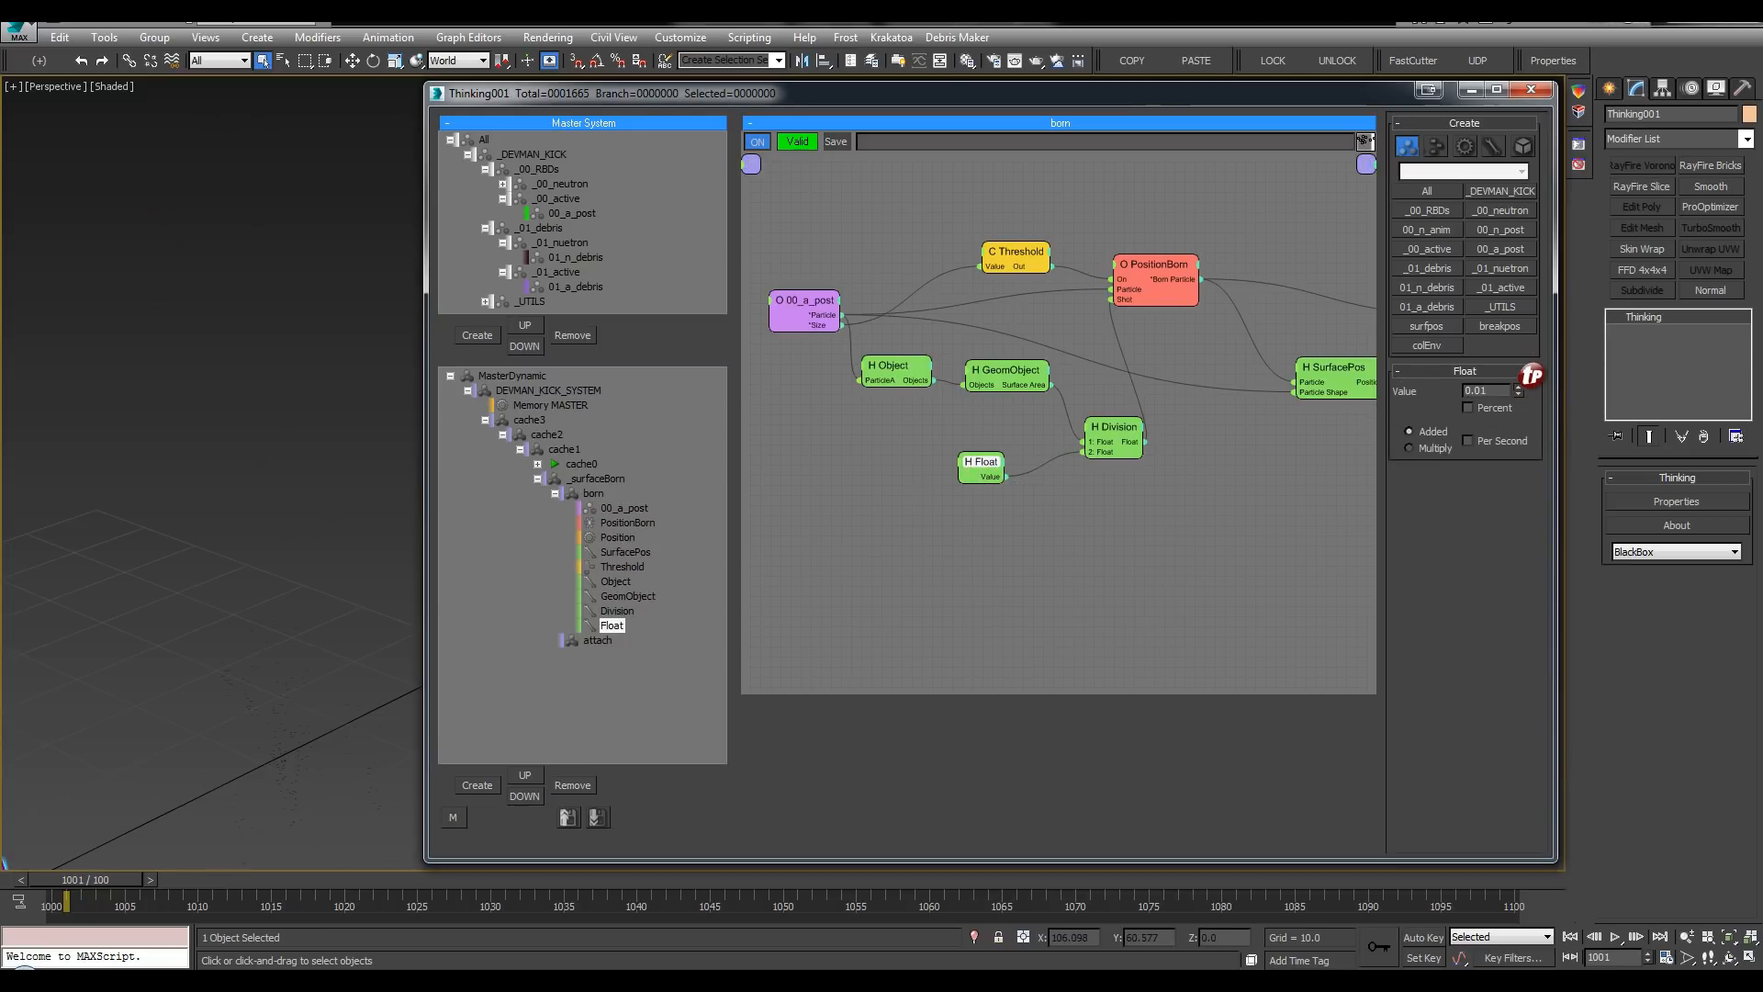
pyautogui.moveTo(1518, 387); pyautogui.dragTo(1520, 306)
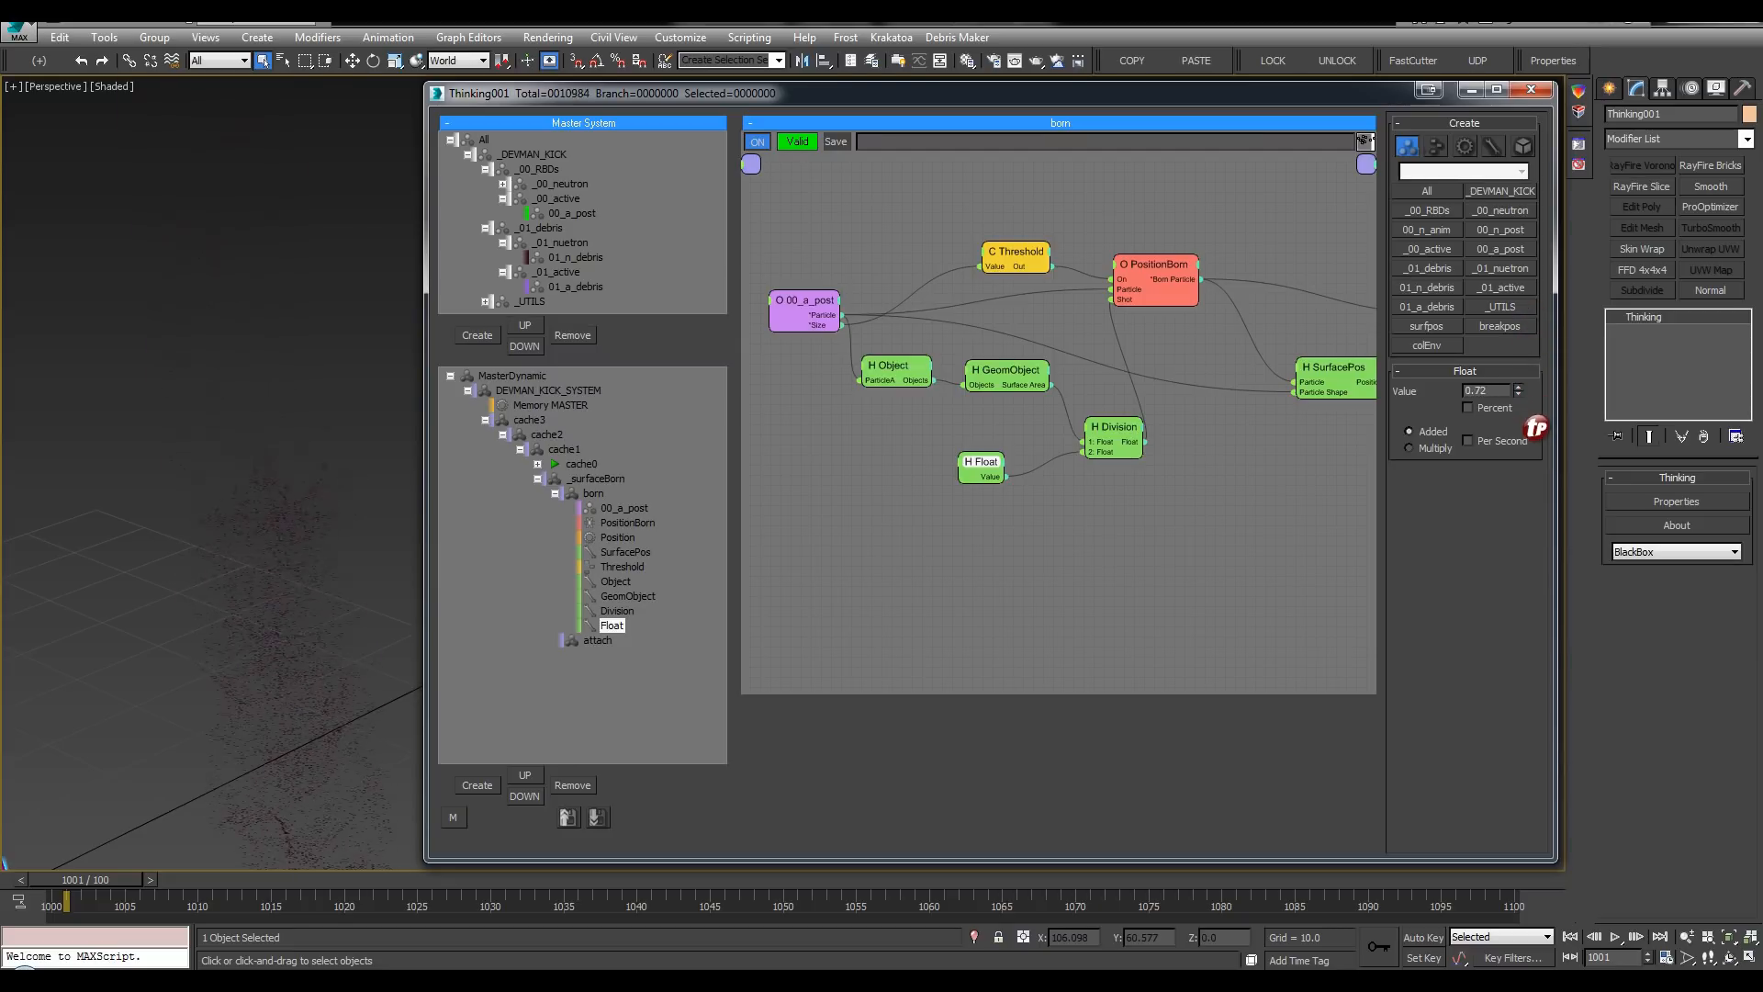
pyautogui.write('.1')
pyautogui.press('Return')
pyautogui.keyDown('alt'); pyautogui.moveTo(343, 417); pyautogui.dragTo(909, 379, button='middle'); pyautogui.keyUp('alt')
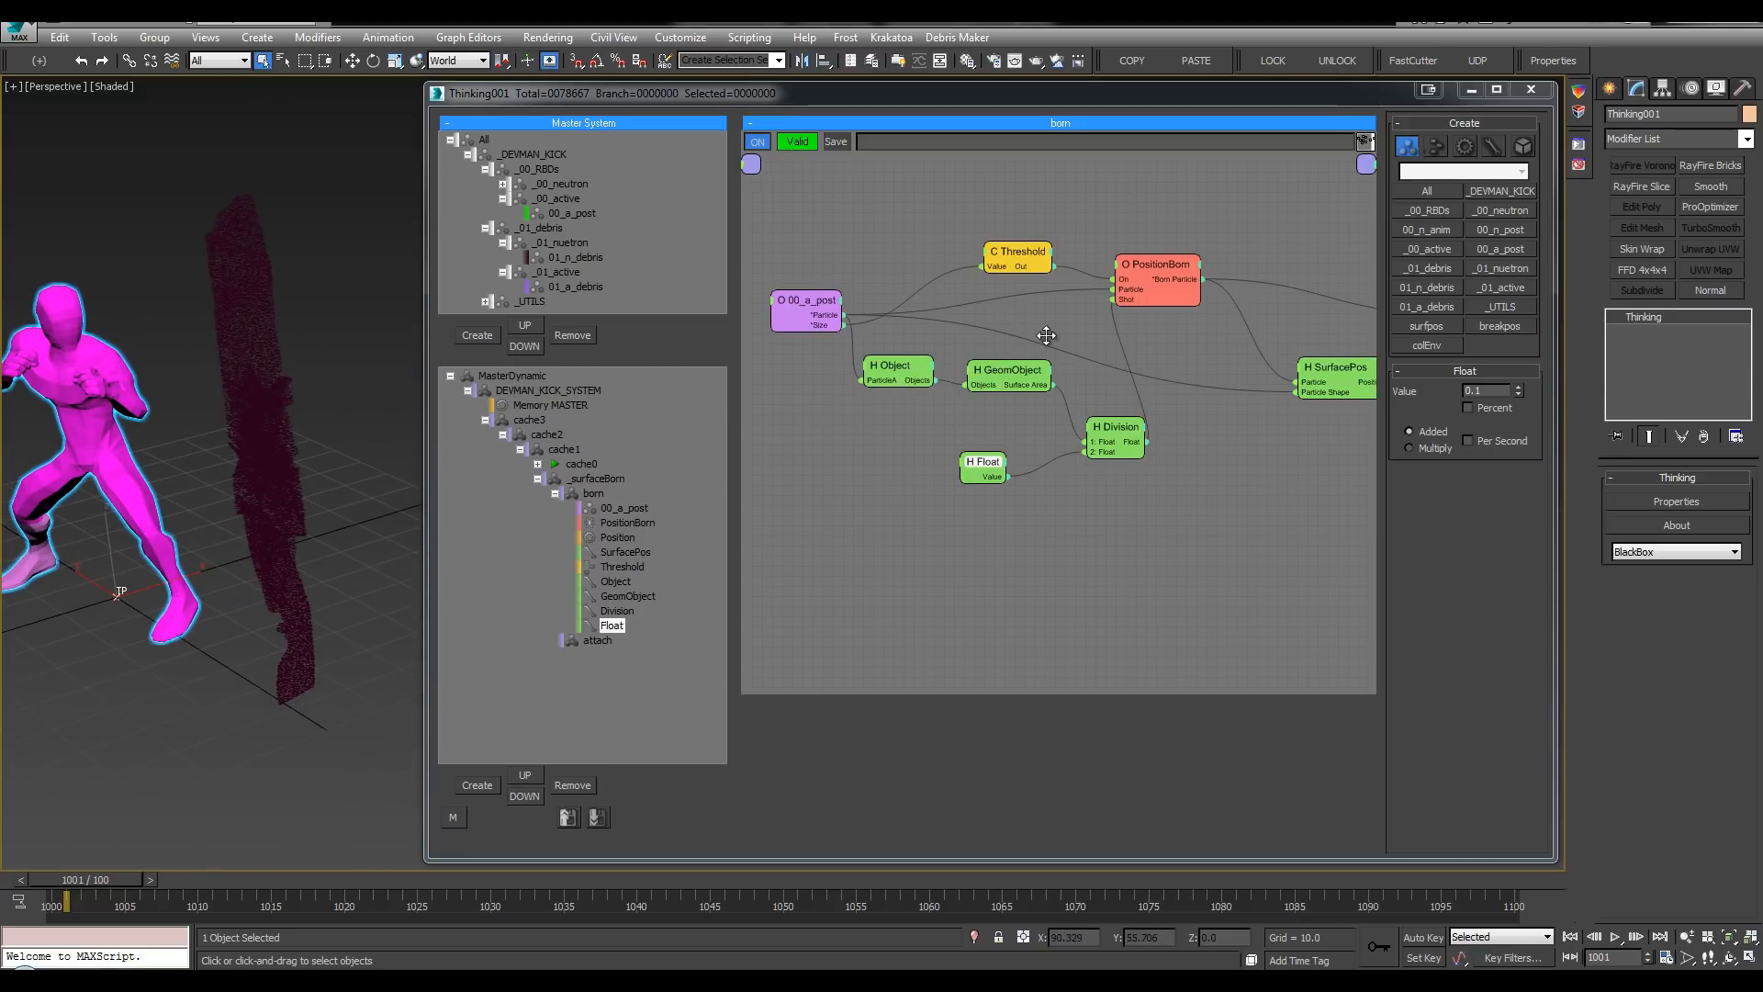
# Step: Move the PositionBorn node farther from Threshold and collapse the born set in the dynamics tree
pyautogui.moveTo(1046, 335); pyautogui.dragTo(1086, 344, button='middle')
pyautogui.moveTo(1197, 273); pyautogui.dragTo(1243, 313)
pyautogui.scroll(2, 361, 307)
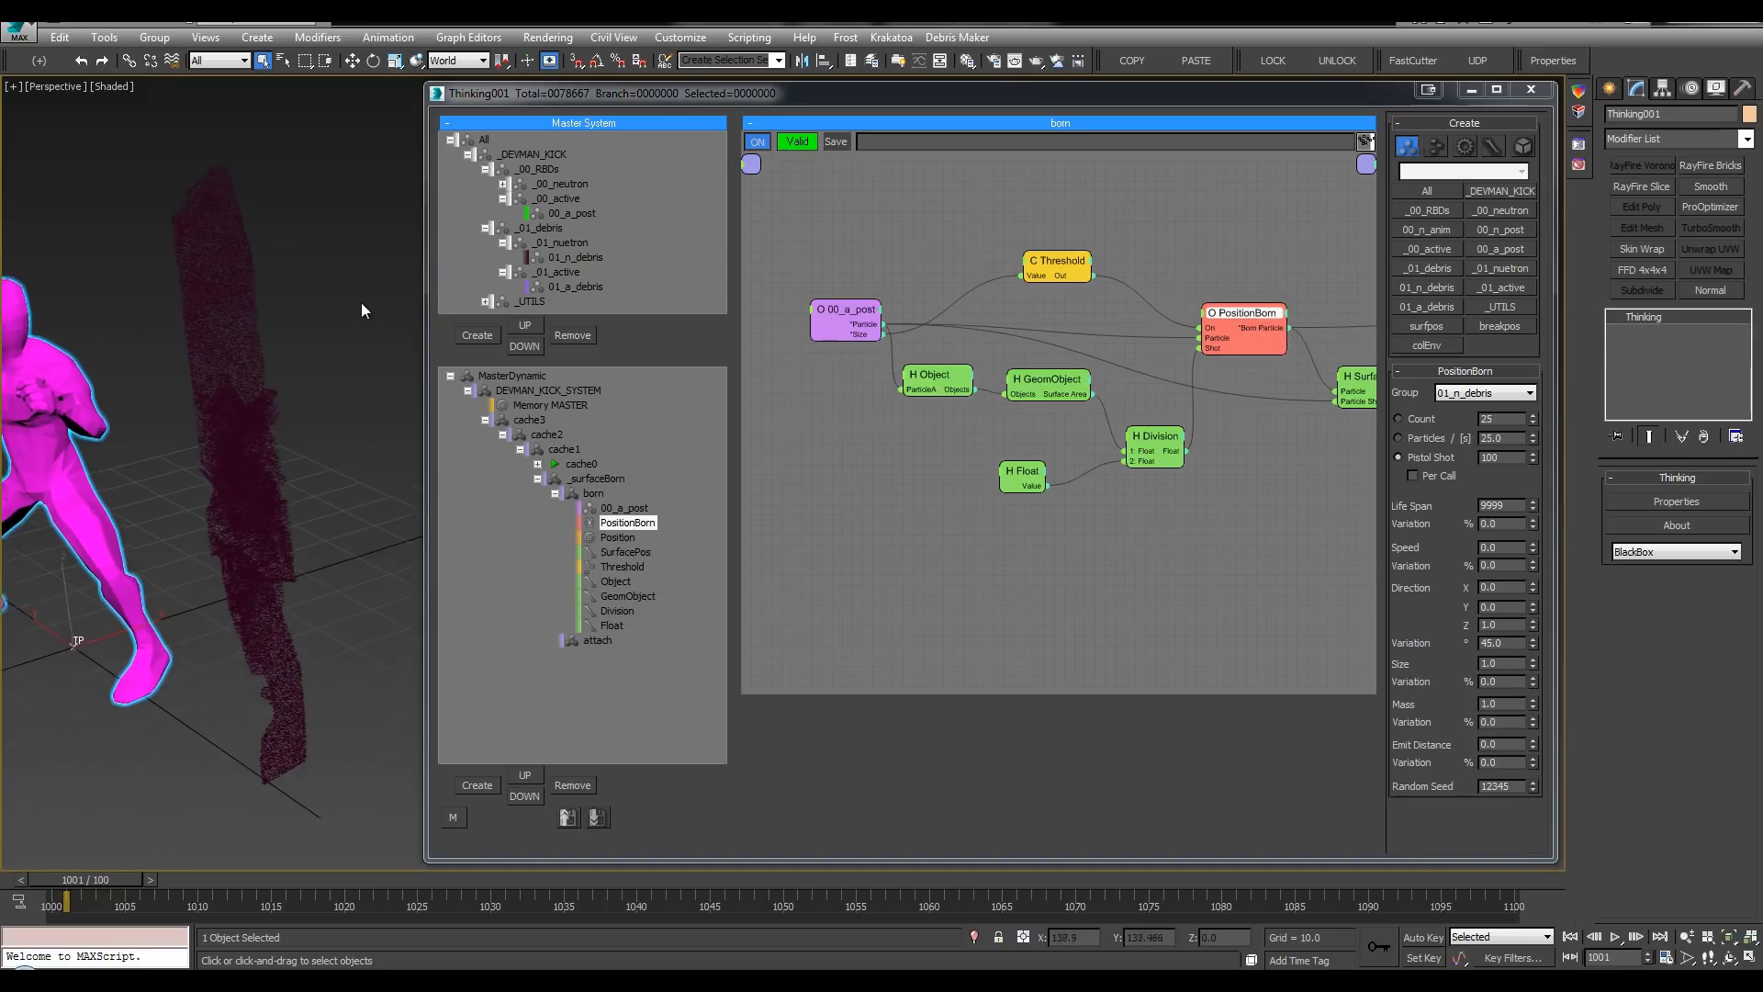
pyautogui.scroll(2, 361, 310)
pyautogui.click(314, 362)
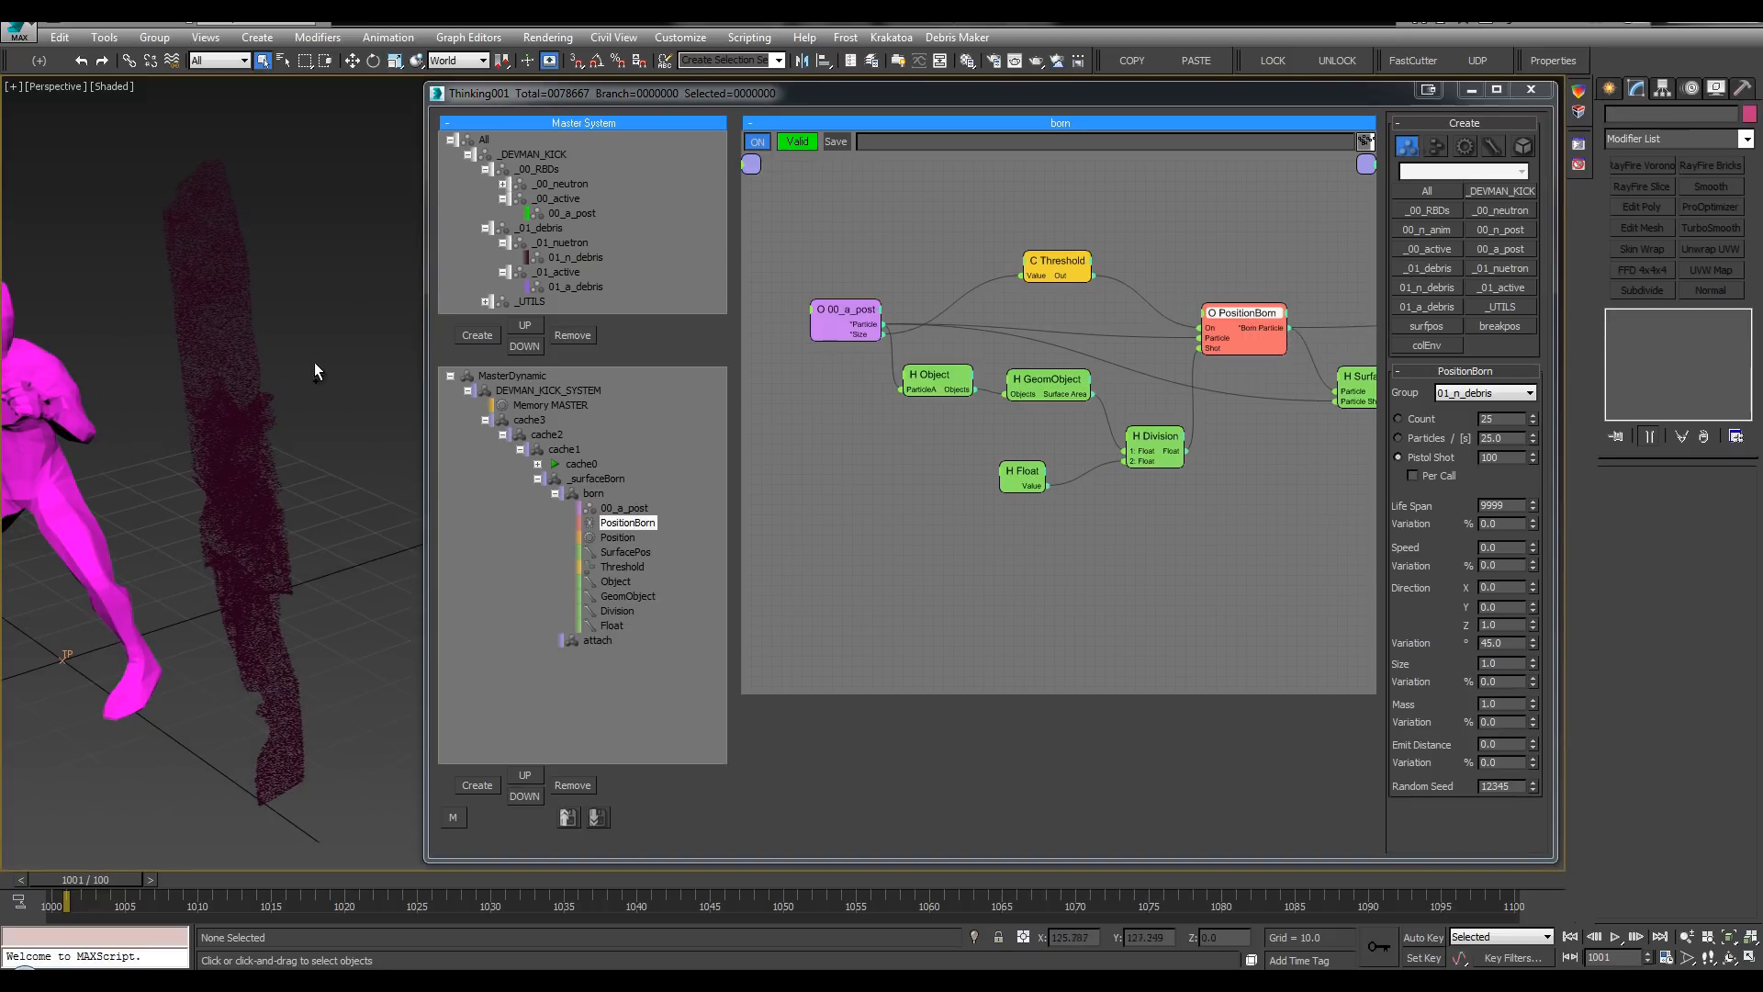
pyautogui.click(554, 494)
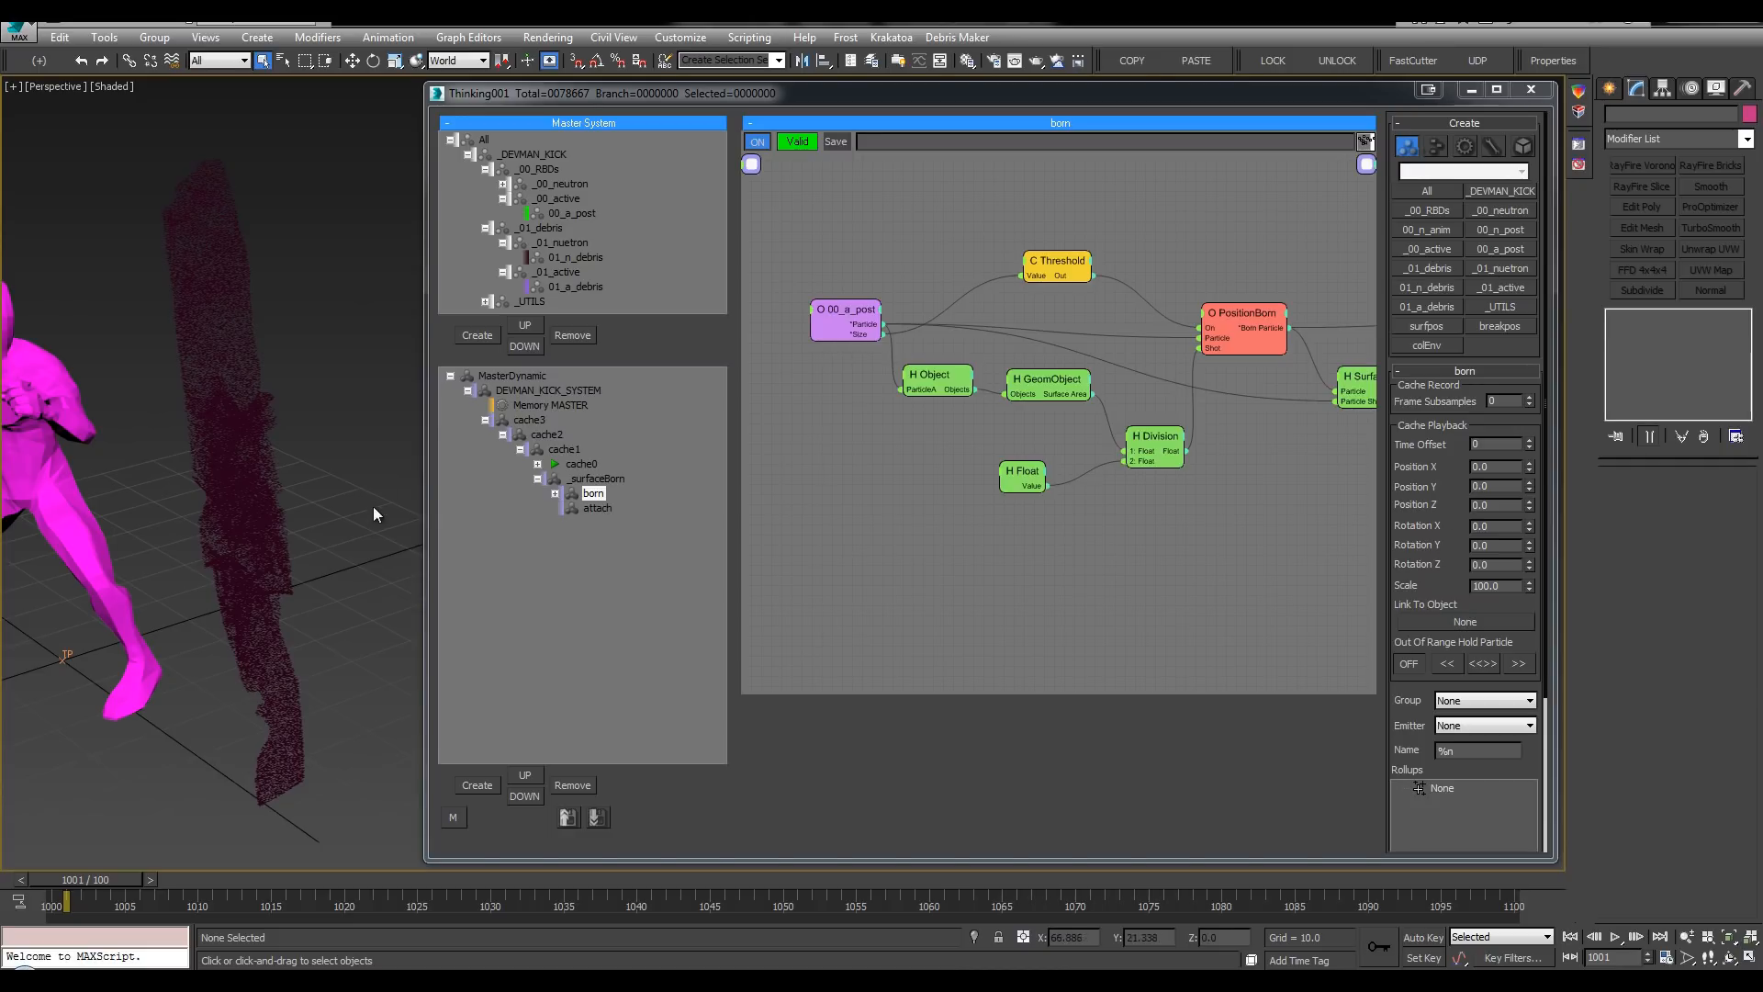
# Step: Add a 01_n_debris group node to the attach dynamic set and place it in the upper area of the graph
pyautogui.click(602, 508)
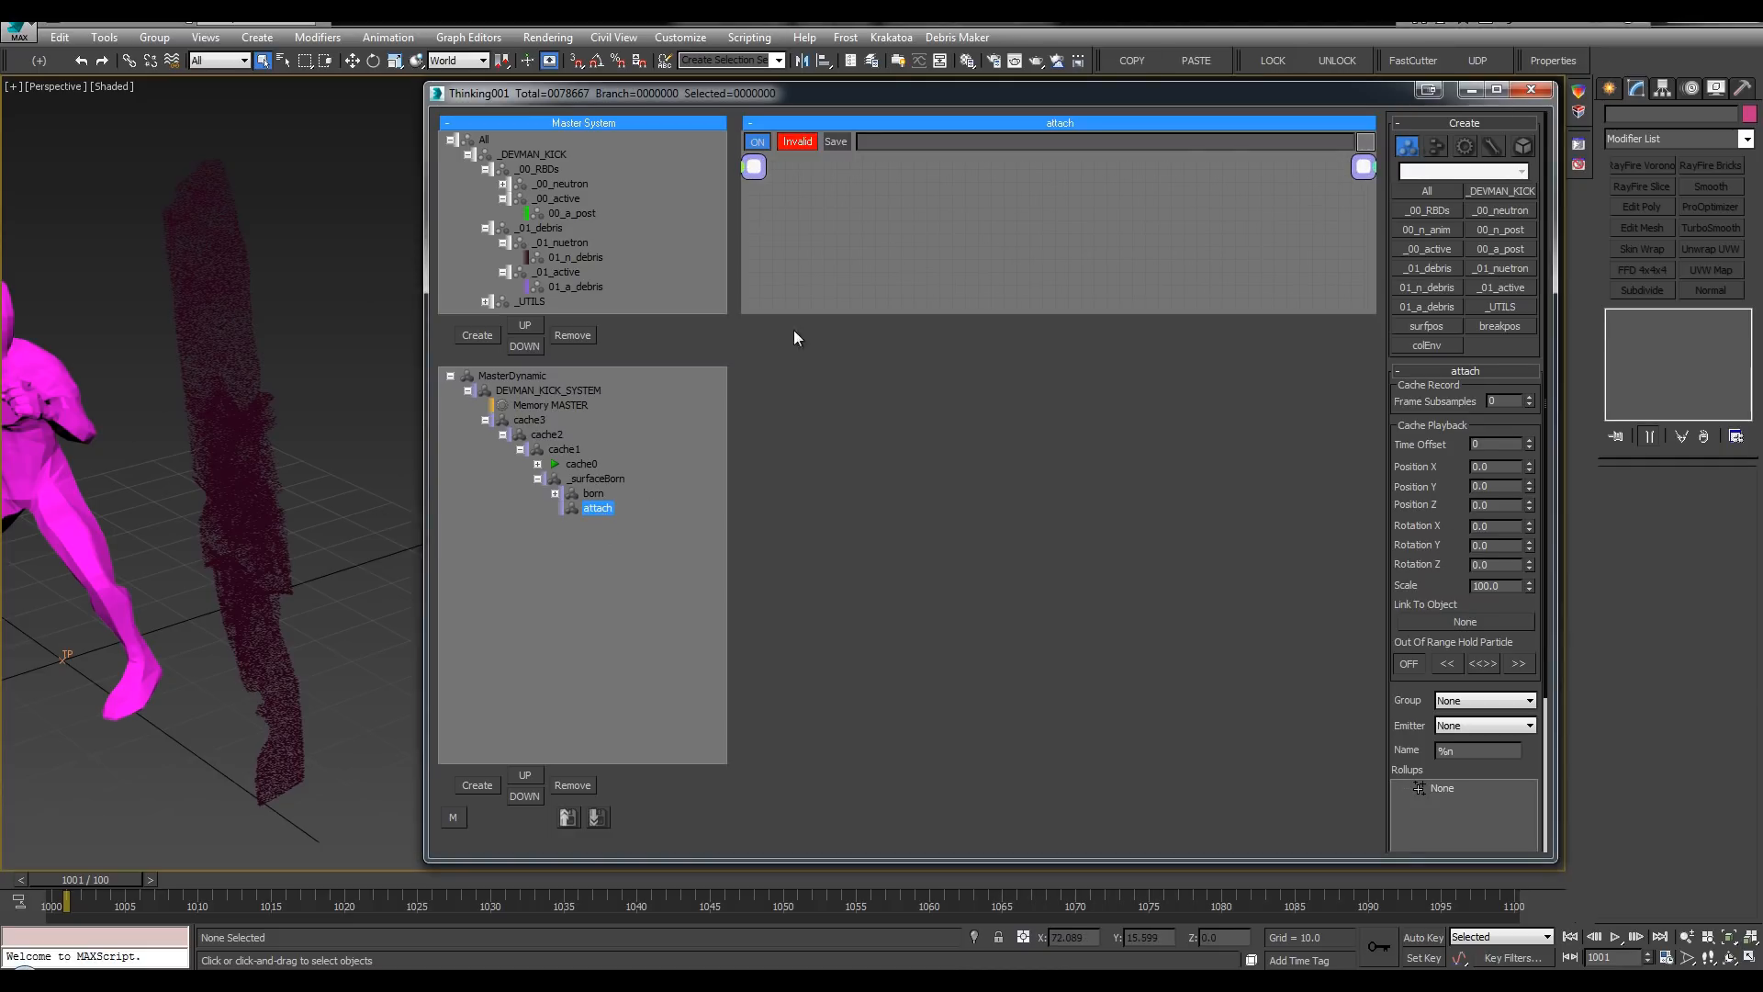
pyautogui.rightClick(737, 426)
pyautogui.moveTo(827, 433)
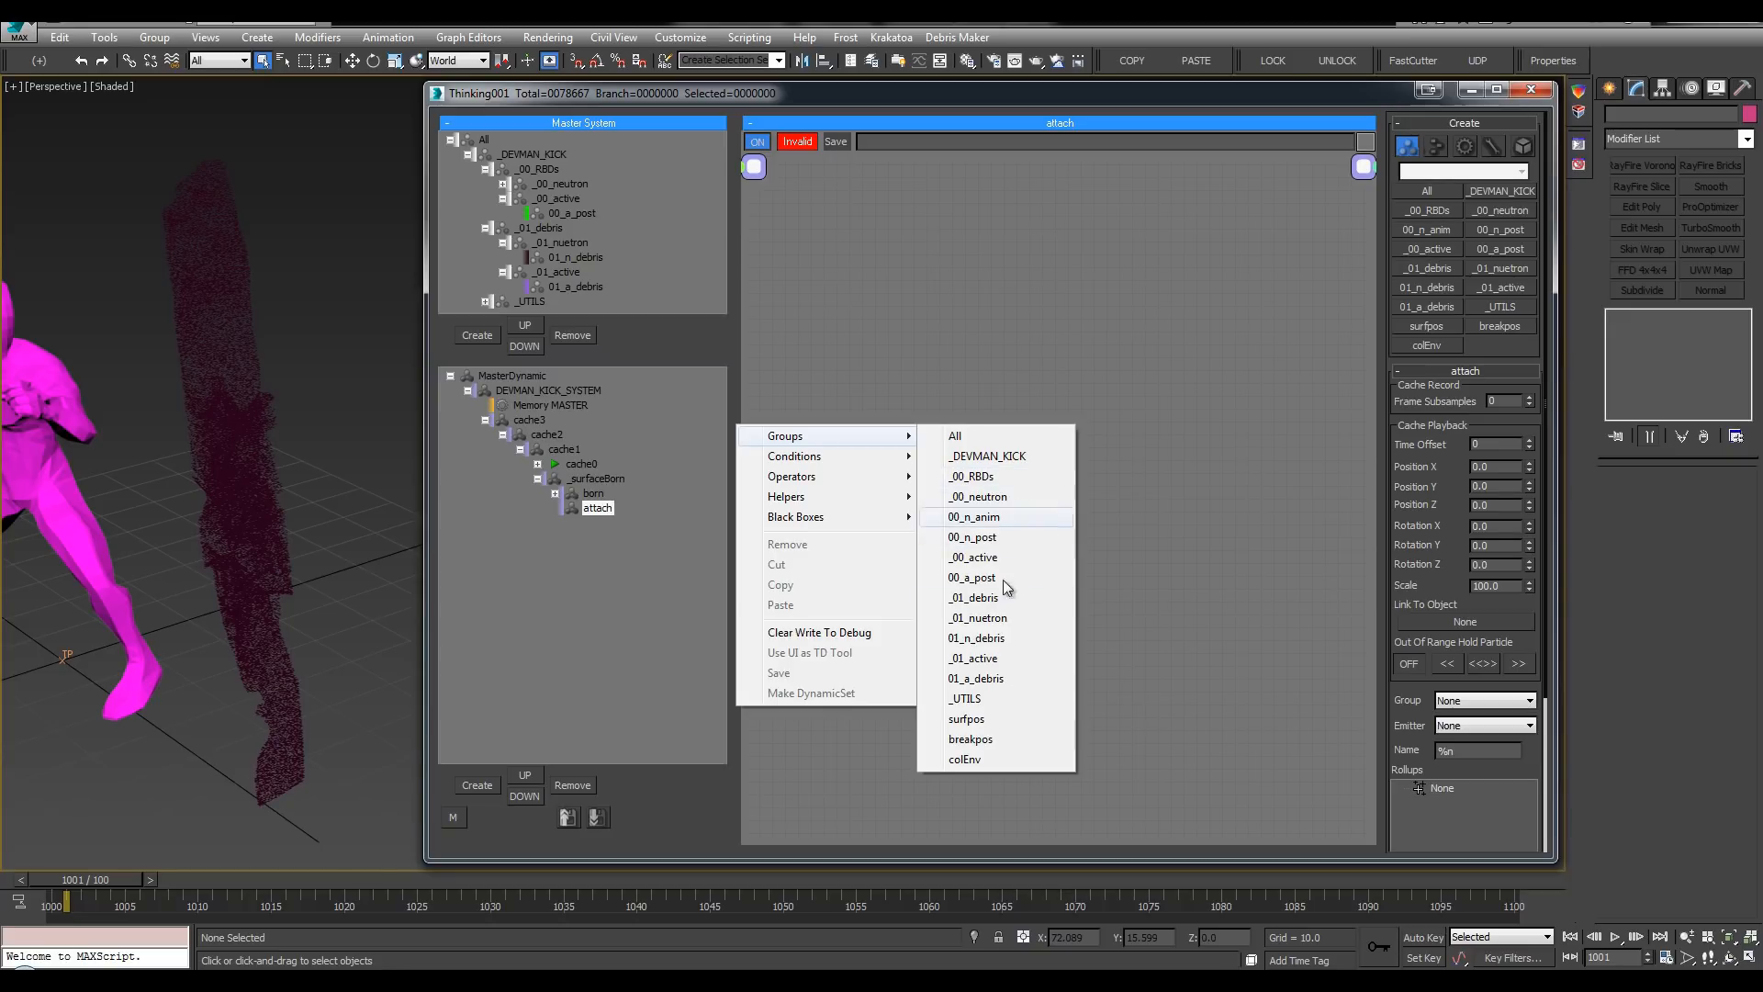
pyautogui.click(1009, 637)
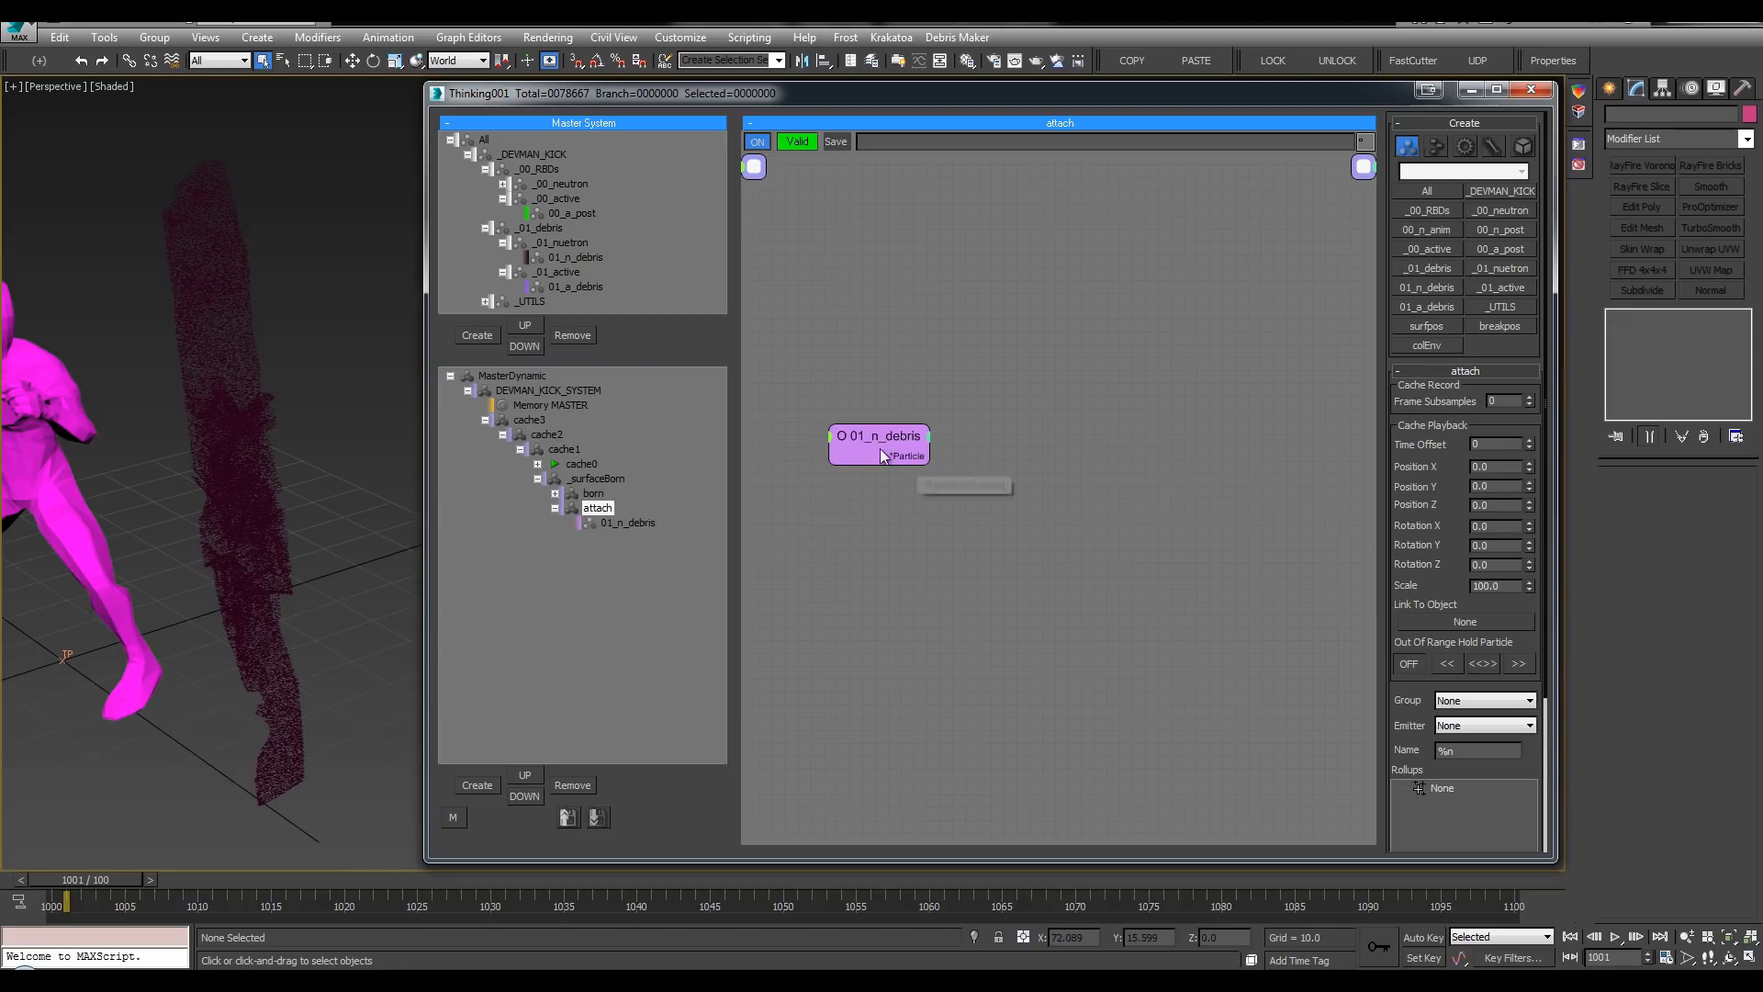
pyautogui.moveTo(882, 456); pyautogui.dragTo(926, 364)
pyautogui.moveTo(263, 384); pyautogui.dragTo(301, 365, button='middle')
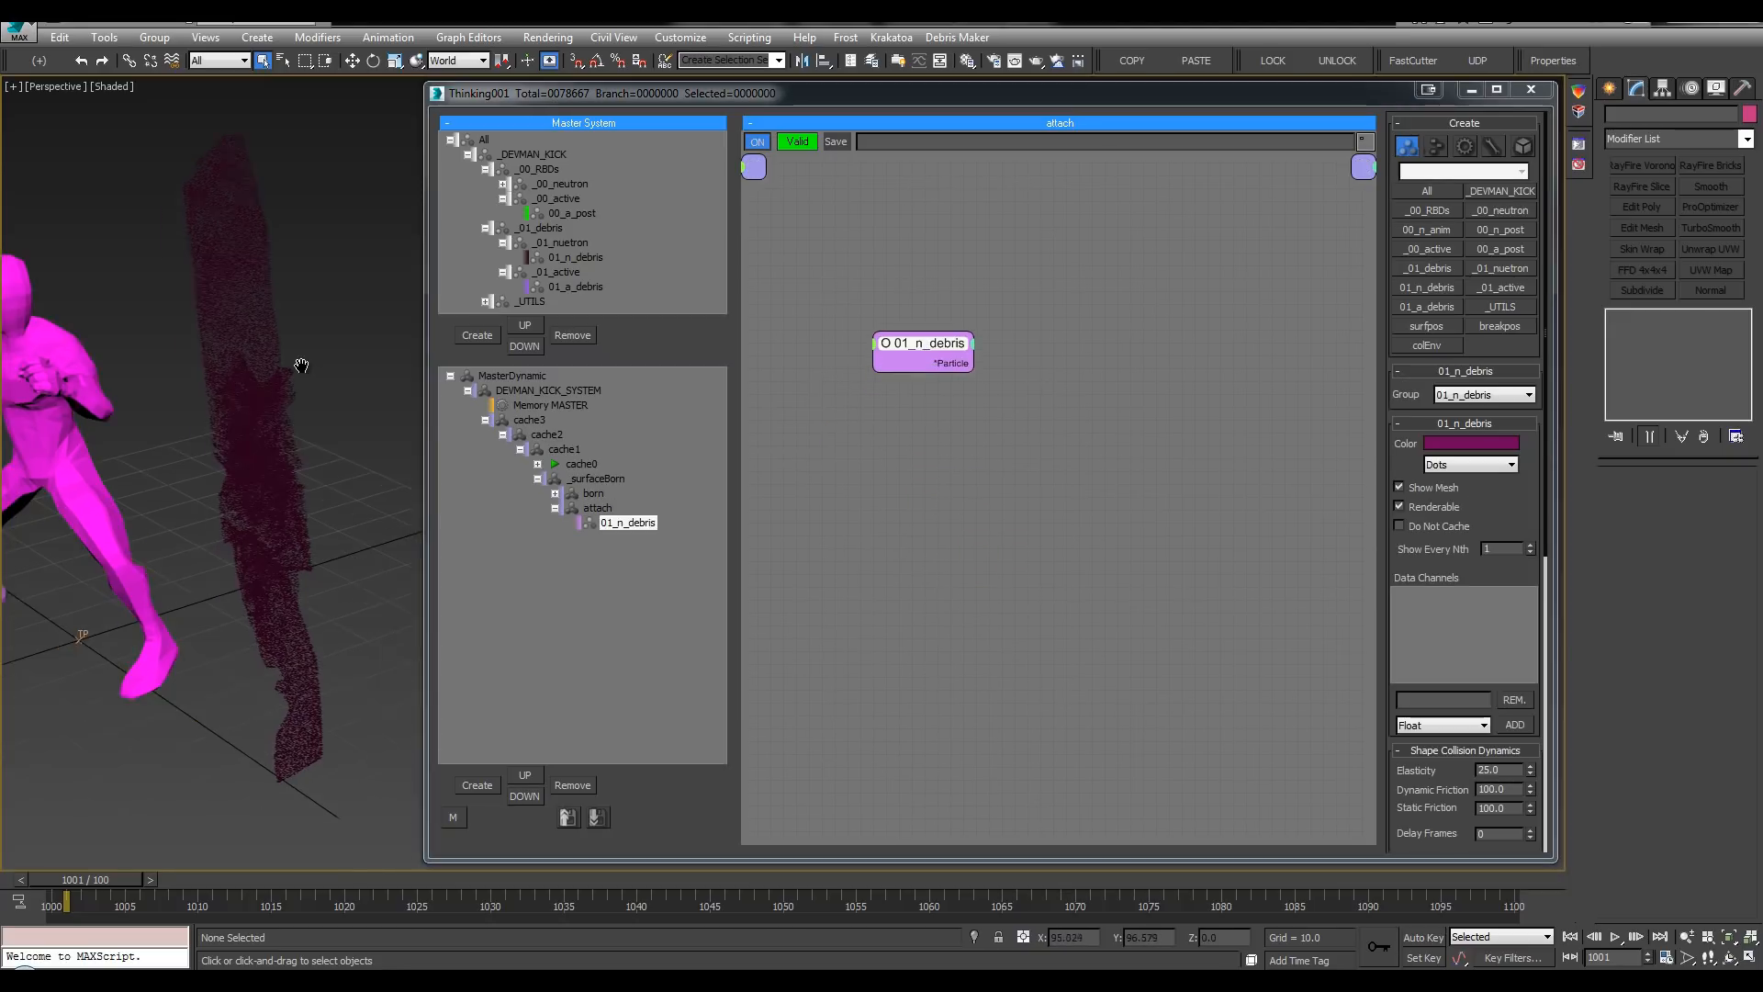
pyautogui.scroll(-1, 301, 371)
pyautogui.moveTo(922, 347)
pyautogui.mouseDown()
pyautogui.moveTo(904, 360)
pyautogui.moveTo(944, 343)
pyautogui.mouseUp()
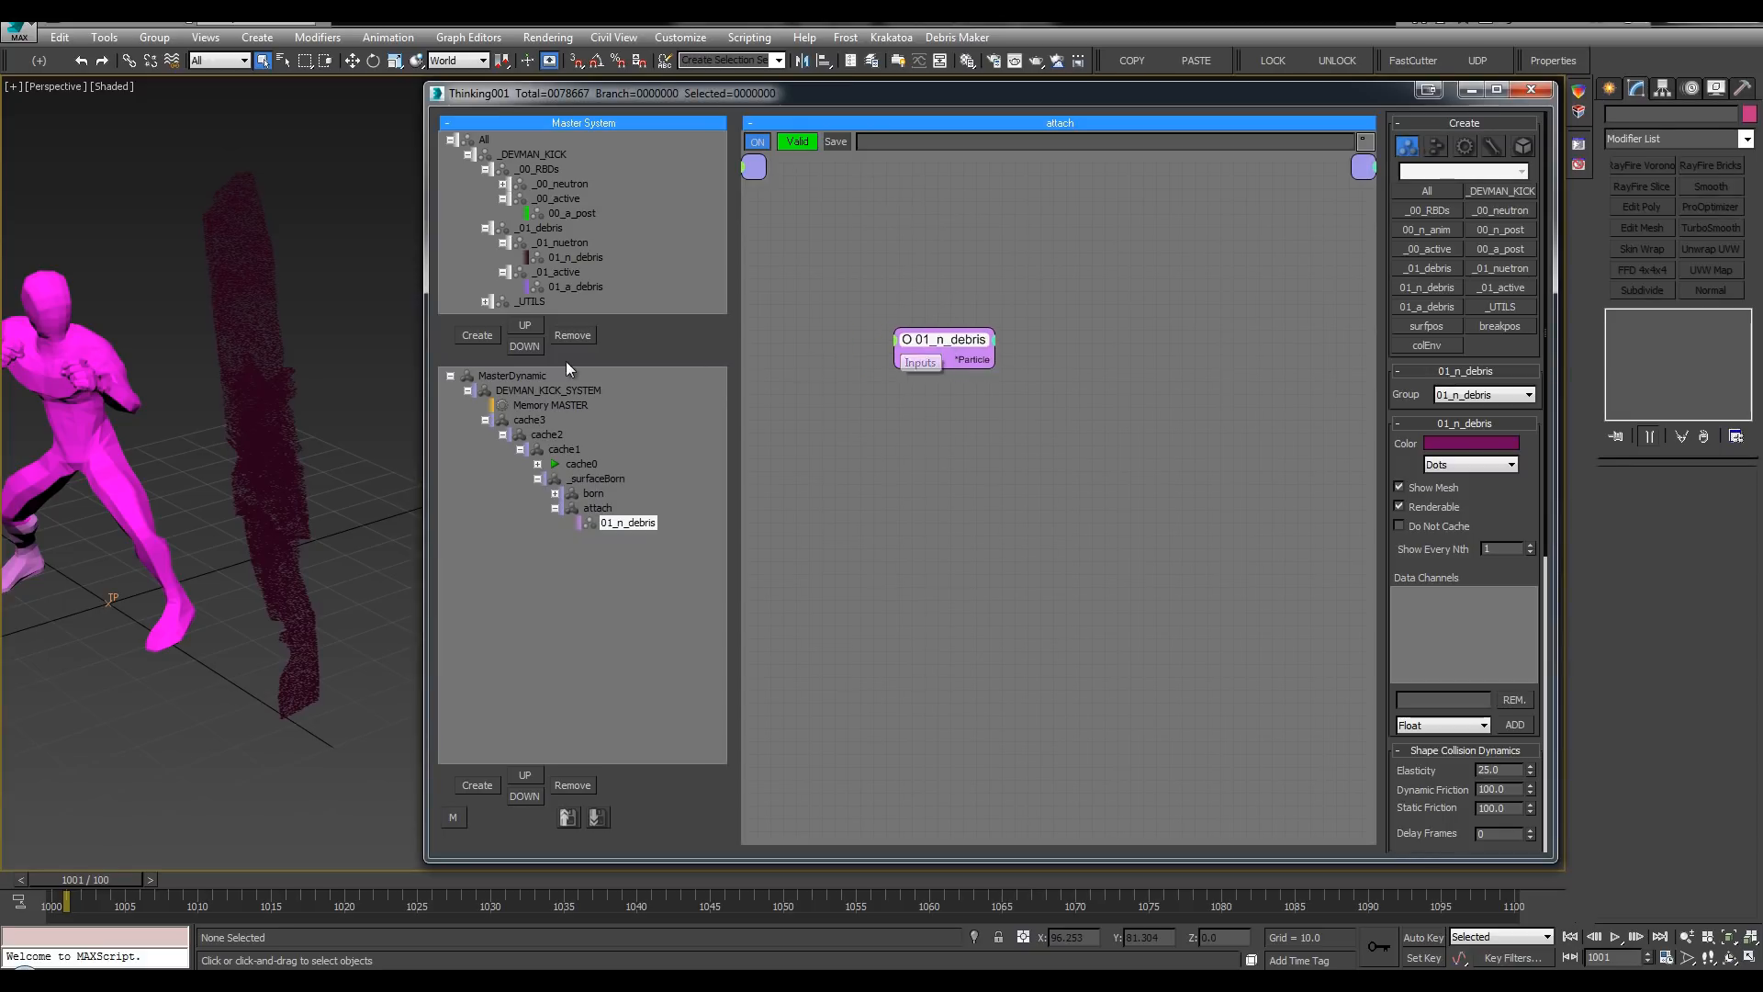
pyautogui.click(562, 214)
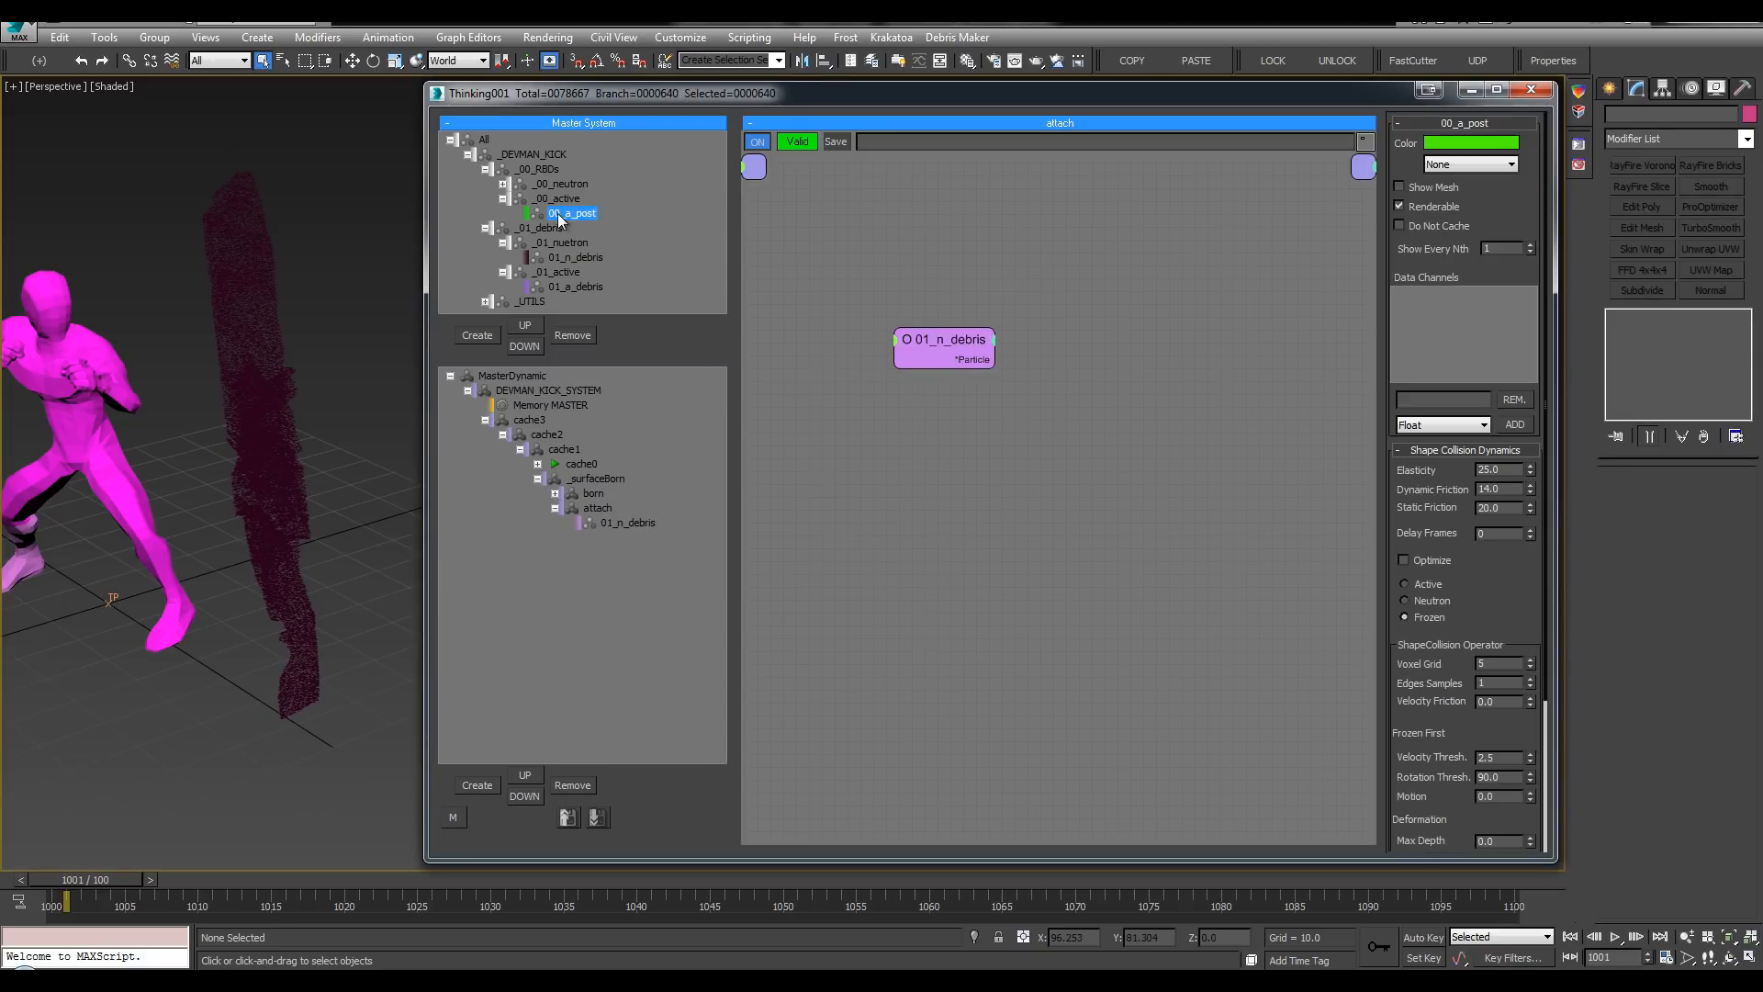
pyautogui.click(930, 376)
pyautogui.moveTo(931, 376); pyautogui.dragTo(844, 376)
# Step: Add a SetRef operator beside the 01_n_debris node and wire the debris Particle into its Particle From input
pyautogui.rightClick(1136, 349)
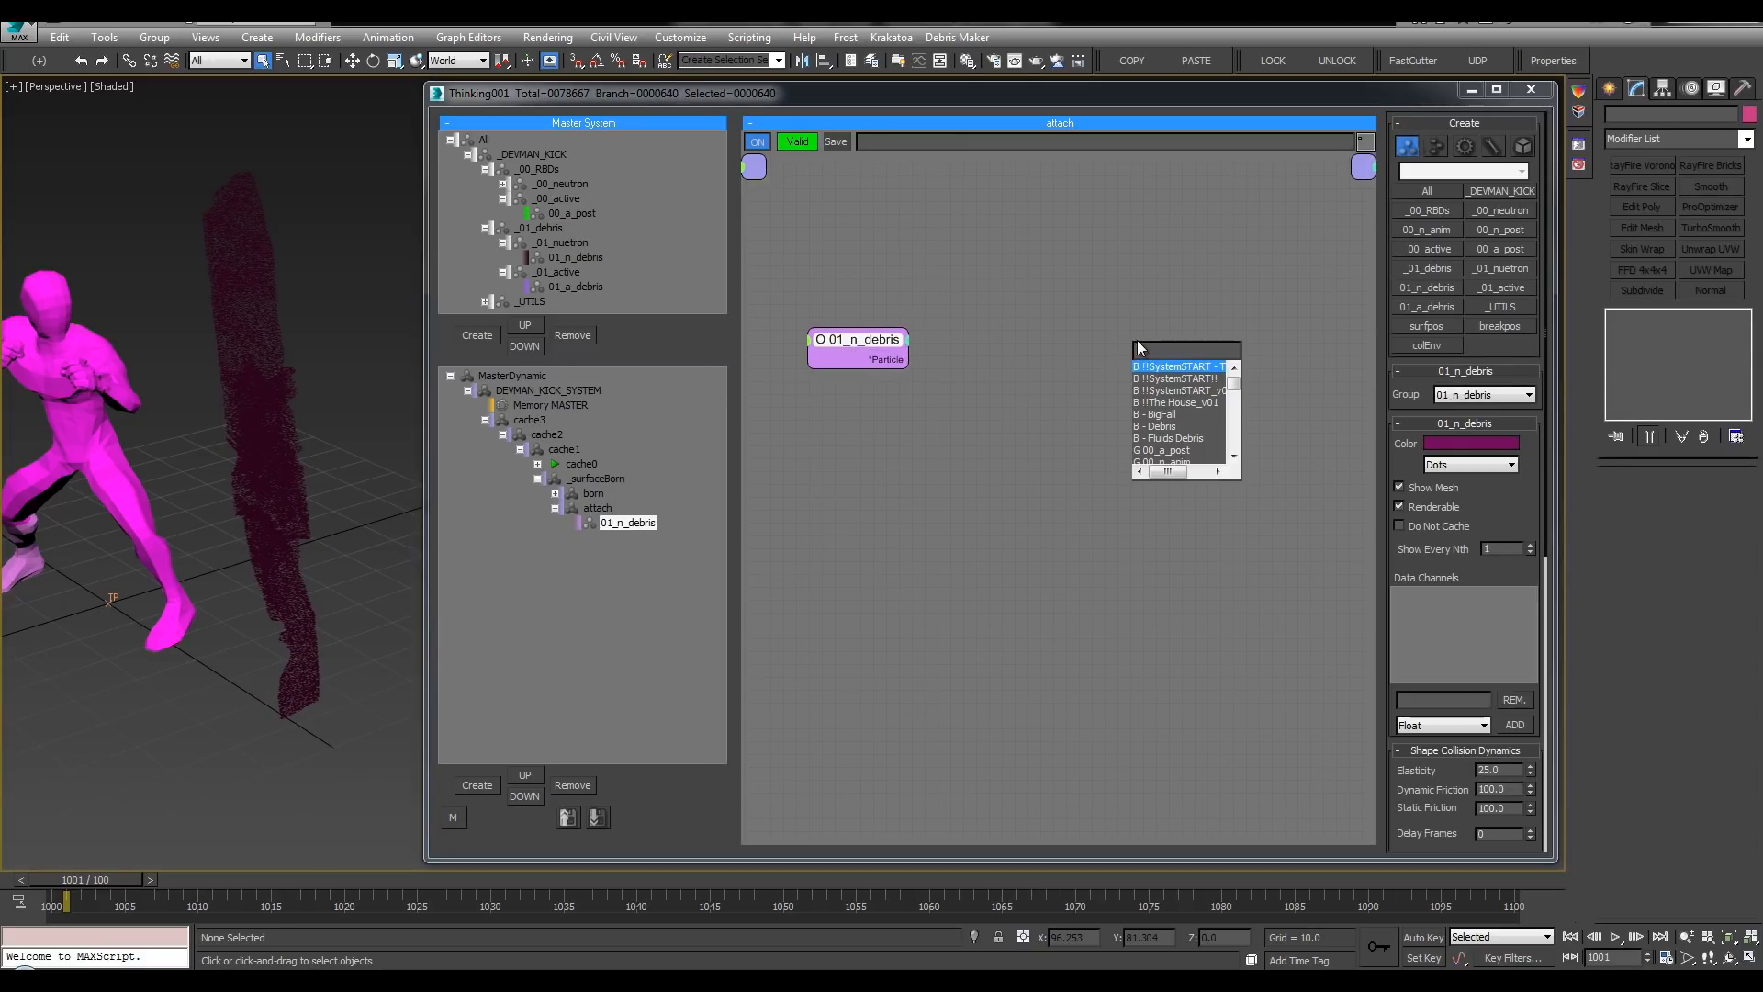
pyautogui.write('ref')
pyautogui.click(1150, 370)
pyautogui.moveTo(1164, 355); pyautogui.dragTo(1185, 325)
pyautogui.moveTo(1181, 344); pyautogui.dragTo(889, 359)
pyautogui.moveTo(872, 337); pyautogui.dragTo(861, 322)
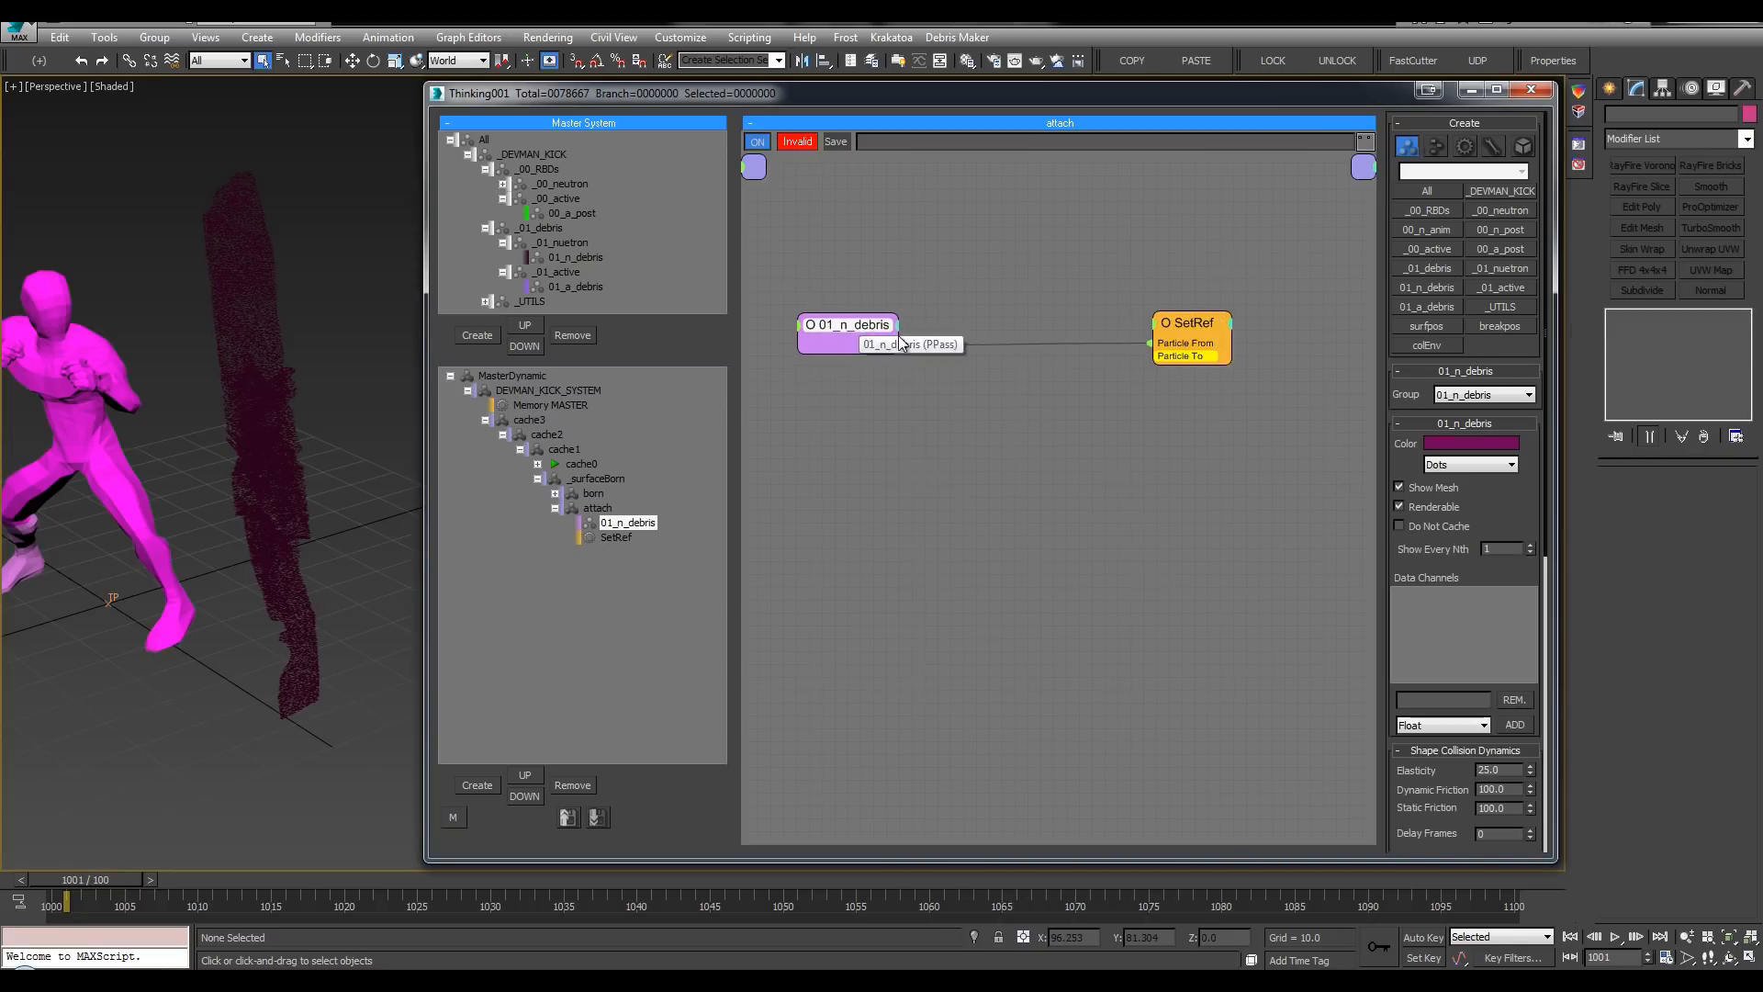
# Step: Try feeding SetRef's Particle To input from a 00_a_post group node, and delete that node again
pyautogui.moveTo(1150, 356); pyautogui.dragTo(918, 502)
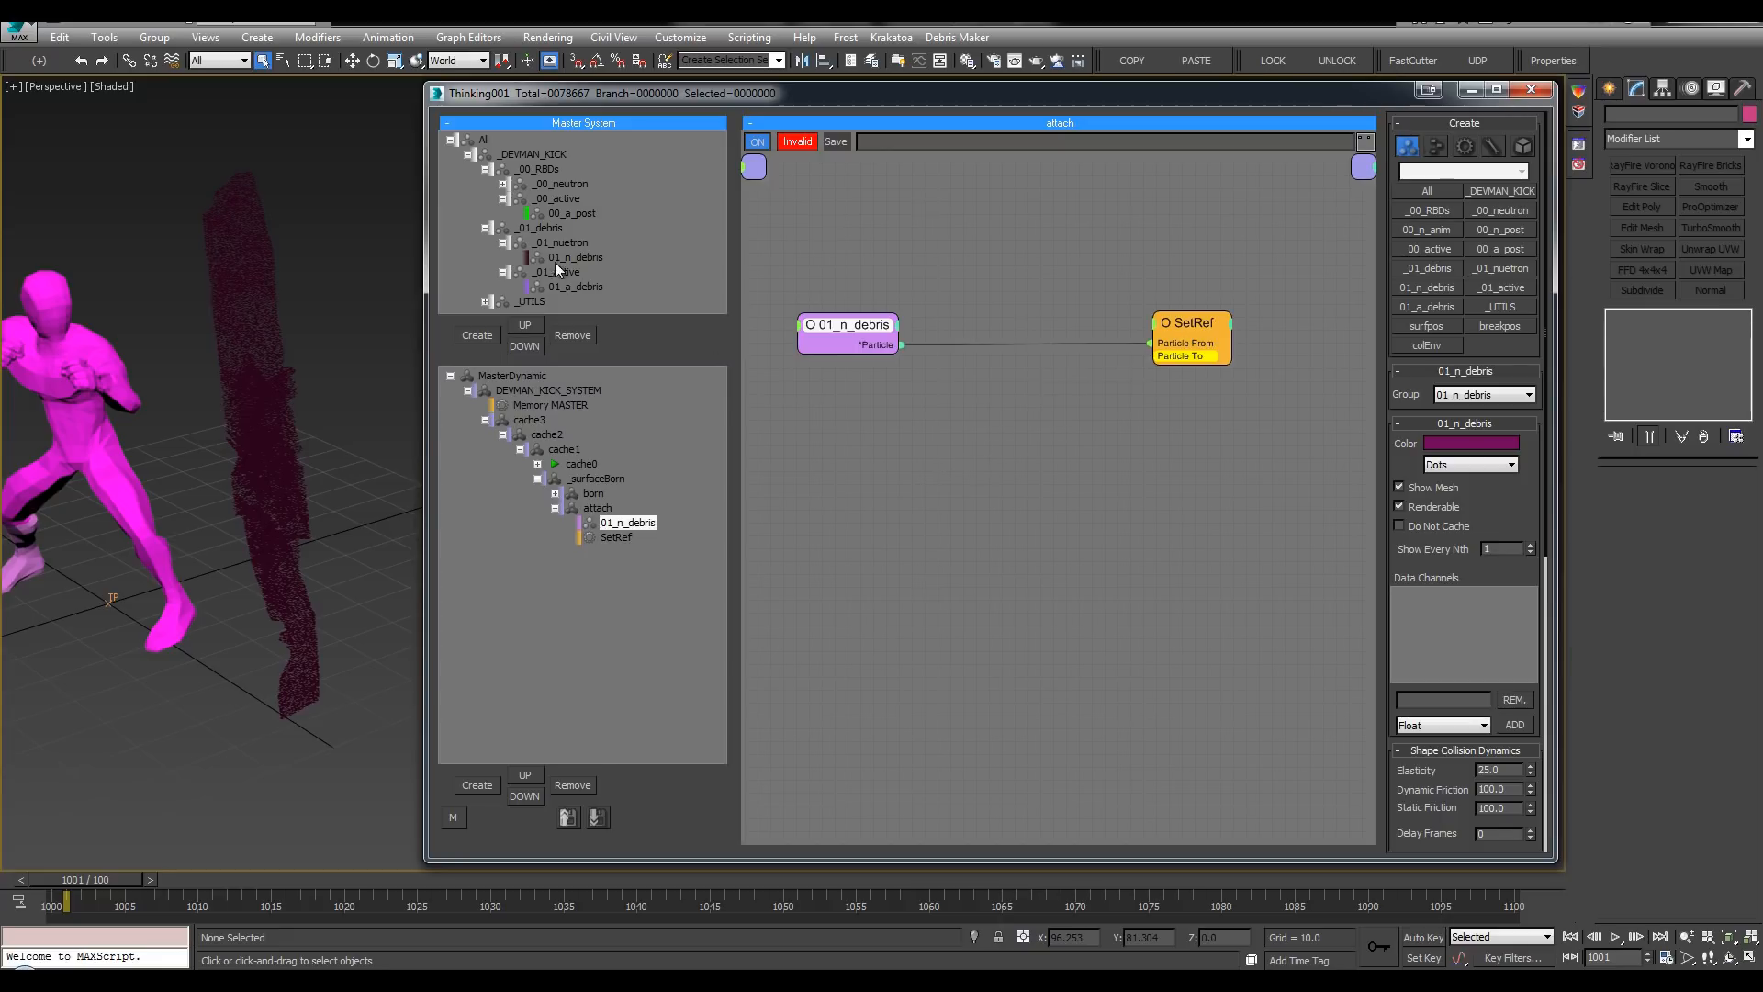
pyautogui.click(569, 213)
pyautogui.rightClick(772, 410)
pyautogui.moveTo(854, 420)
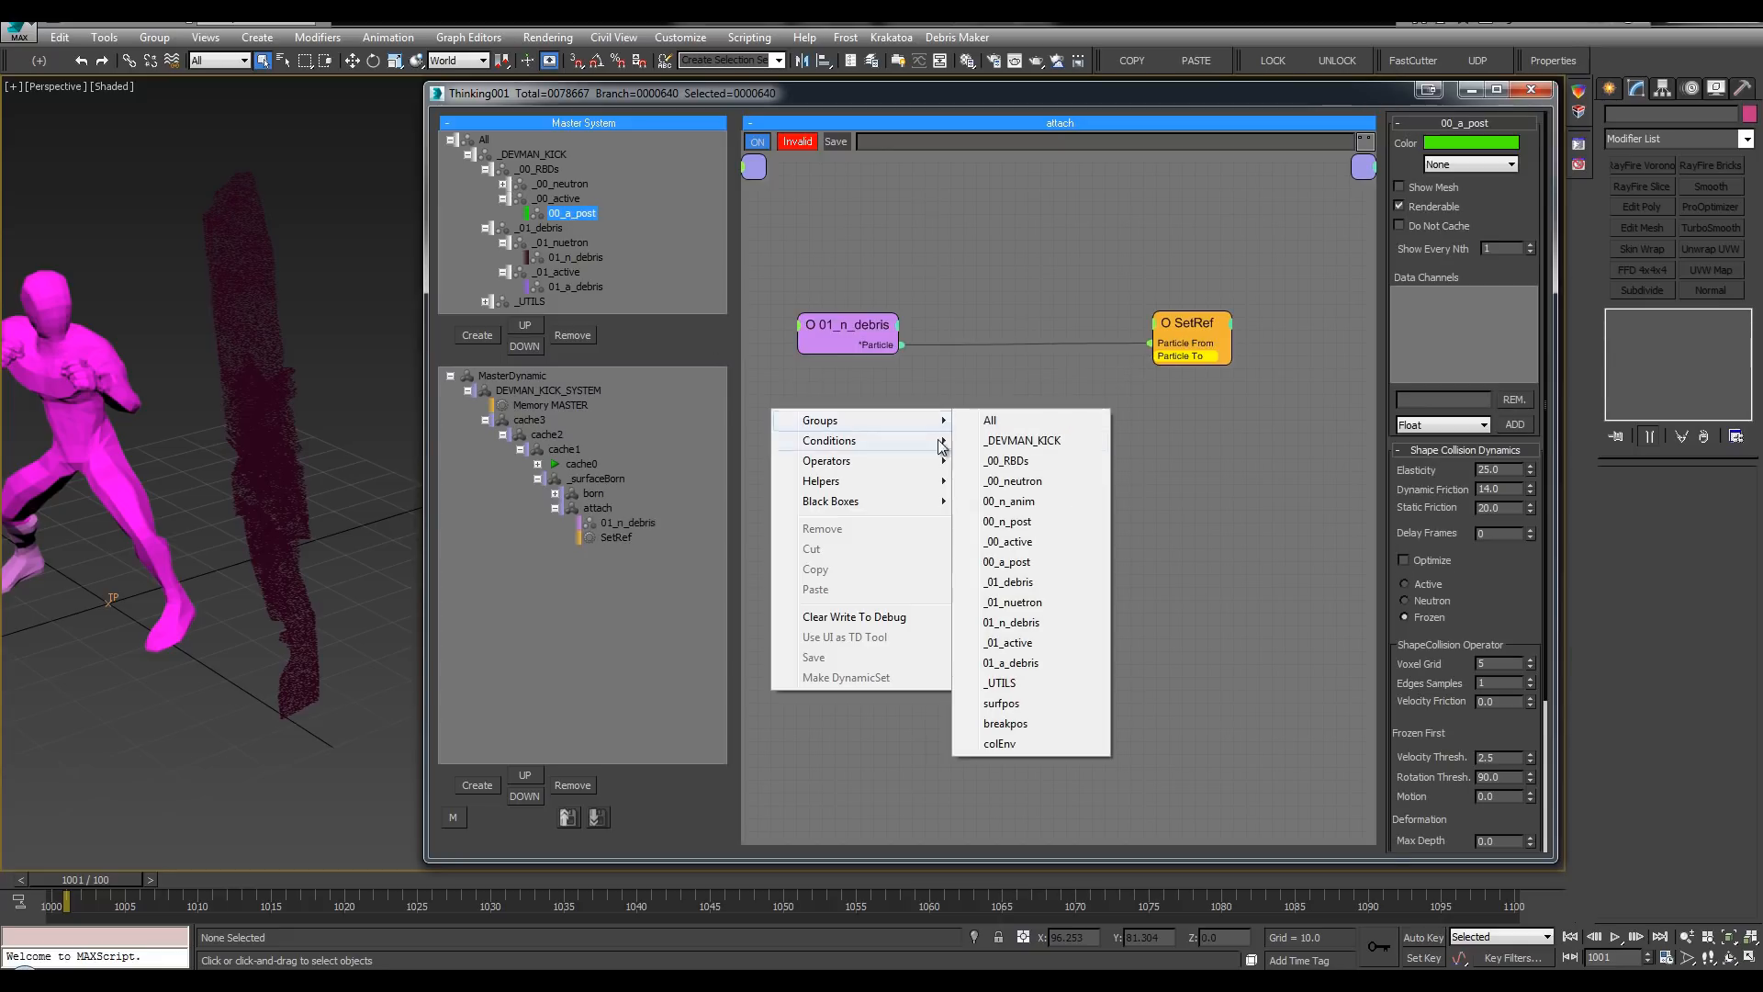
pyautogui.click(1038, 563)
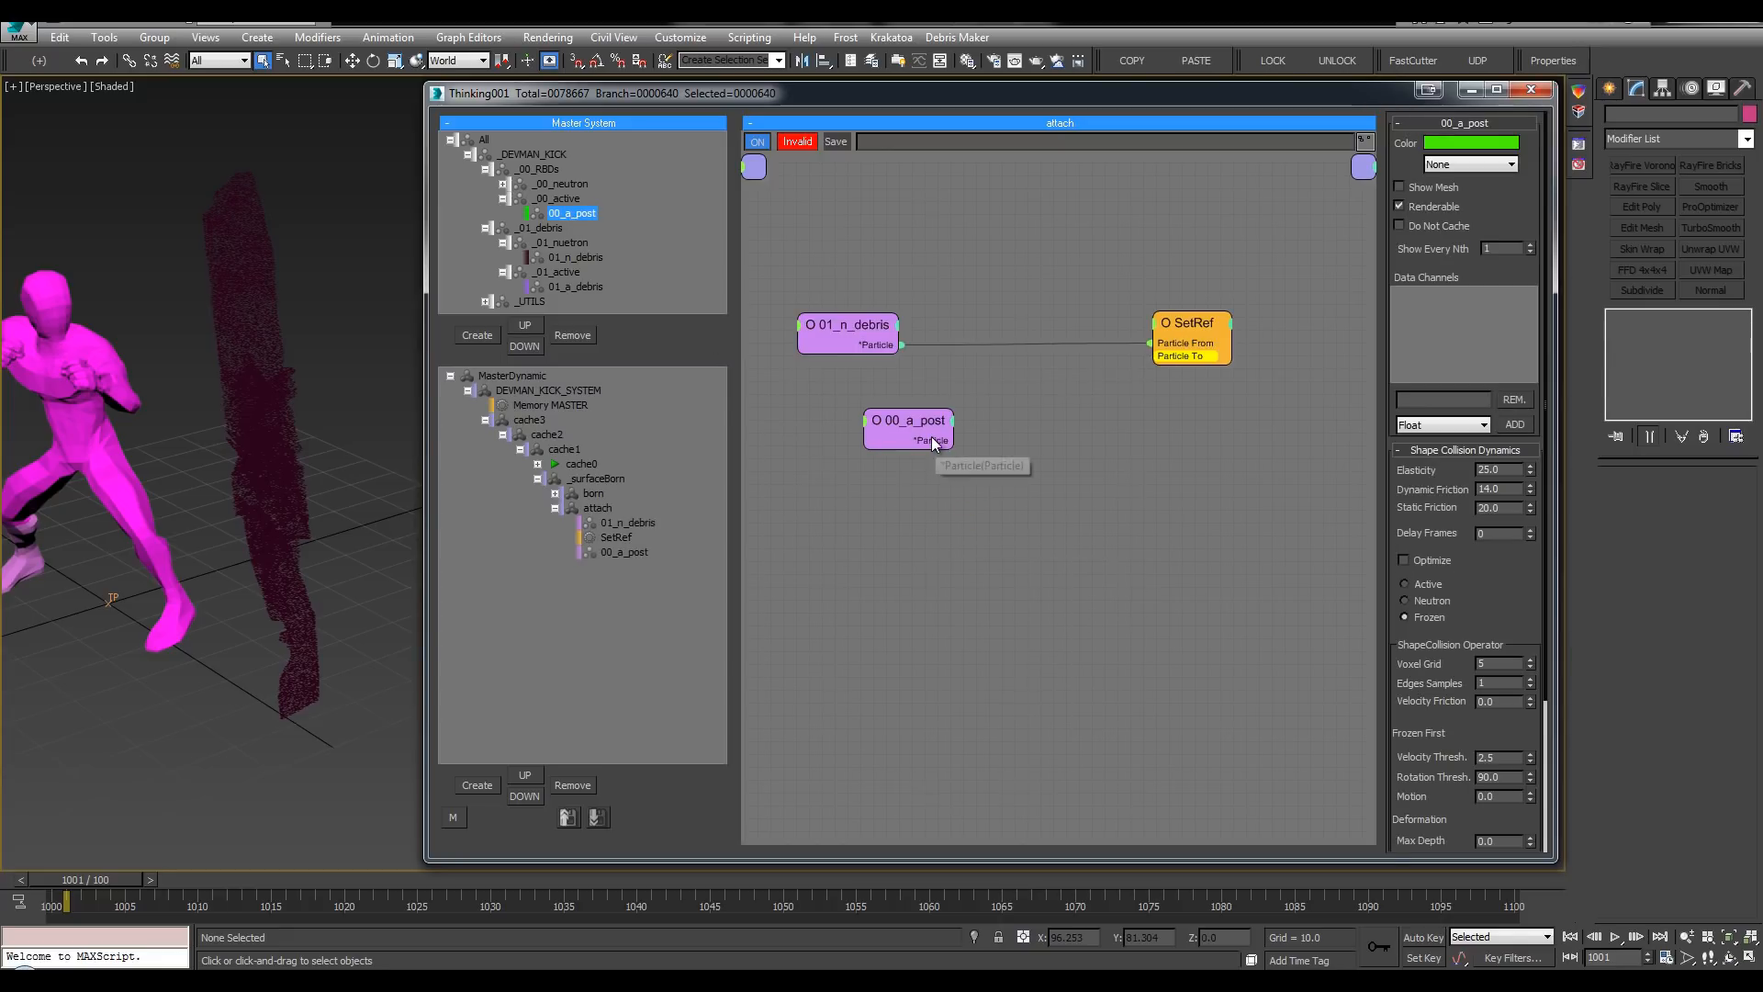
pyautogui.moveTo(930, 438); pyautogui.dragTo(875, 422)
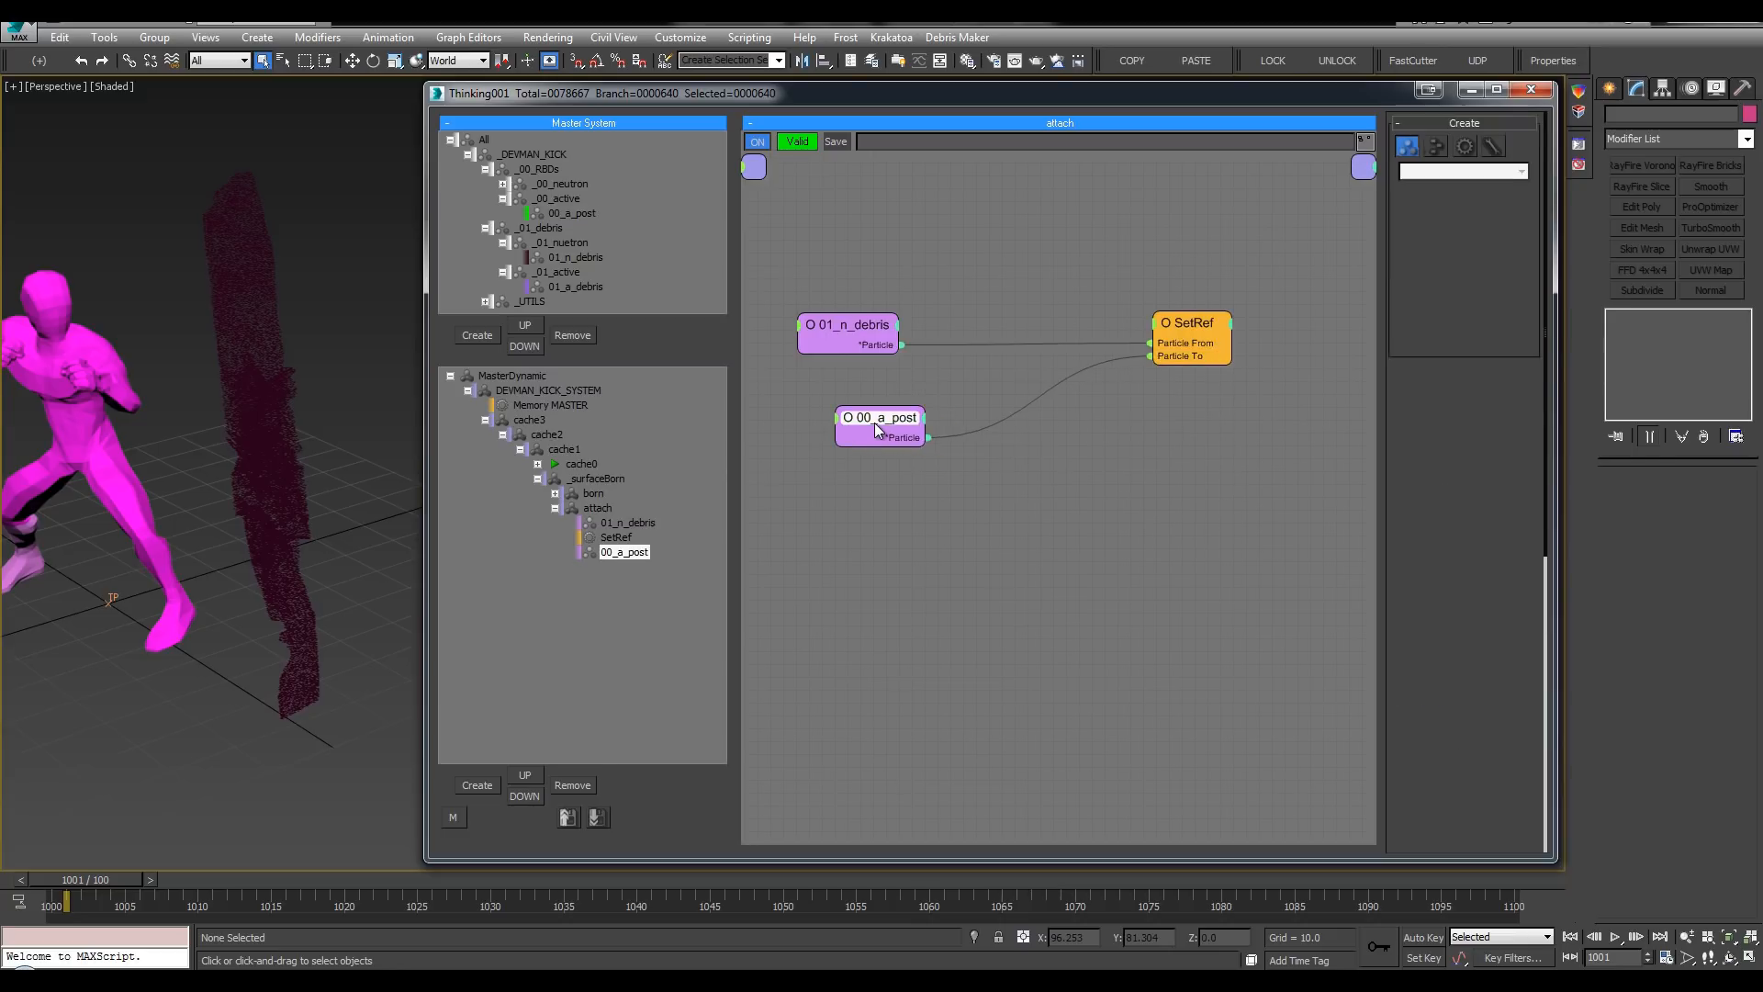
pyautogui.press('Delete')
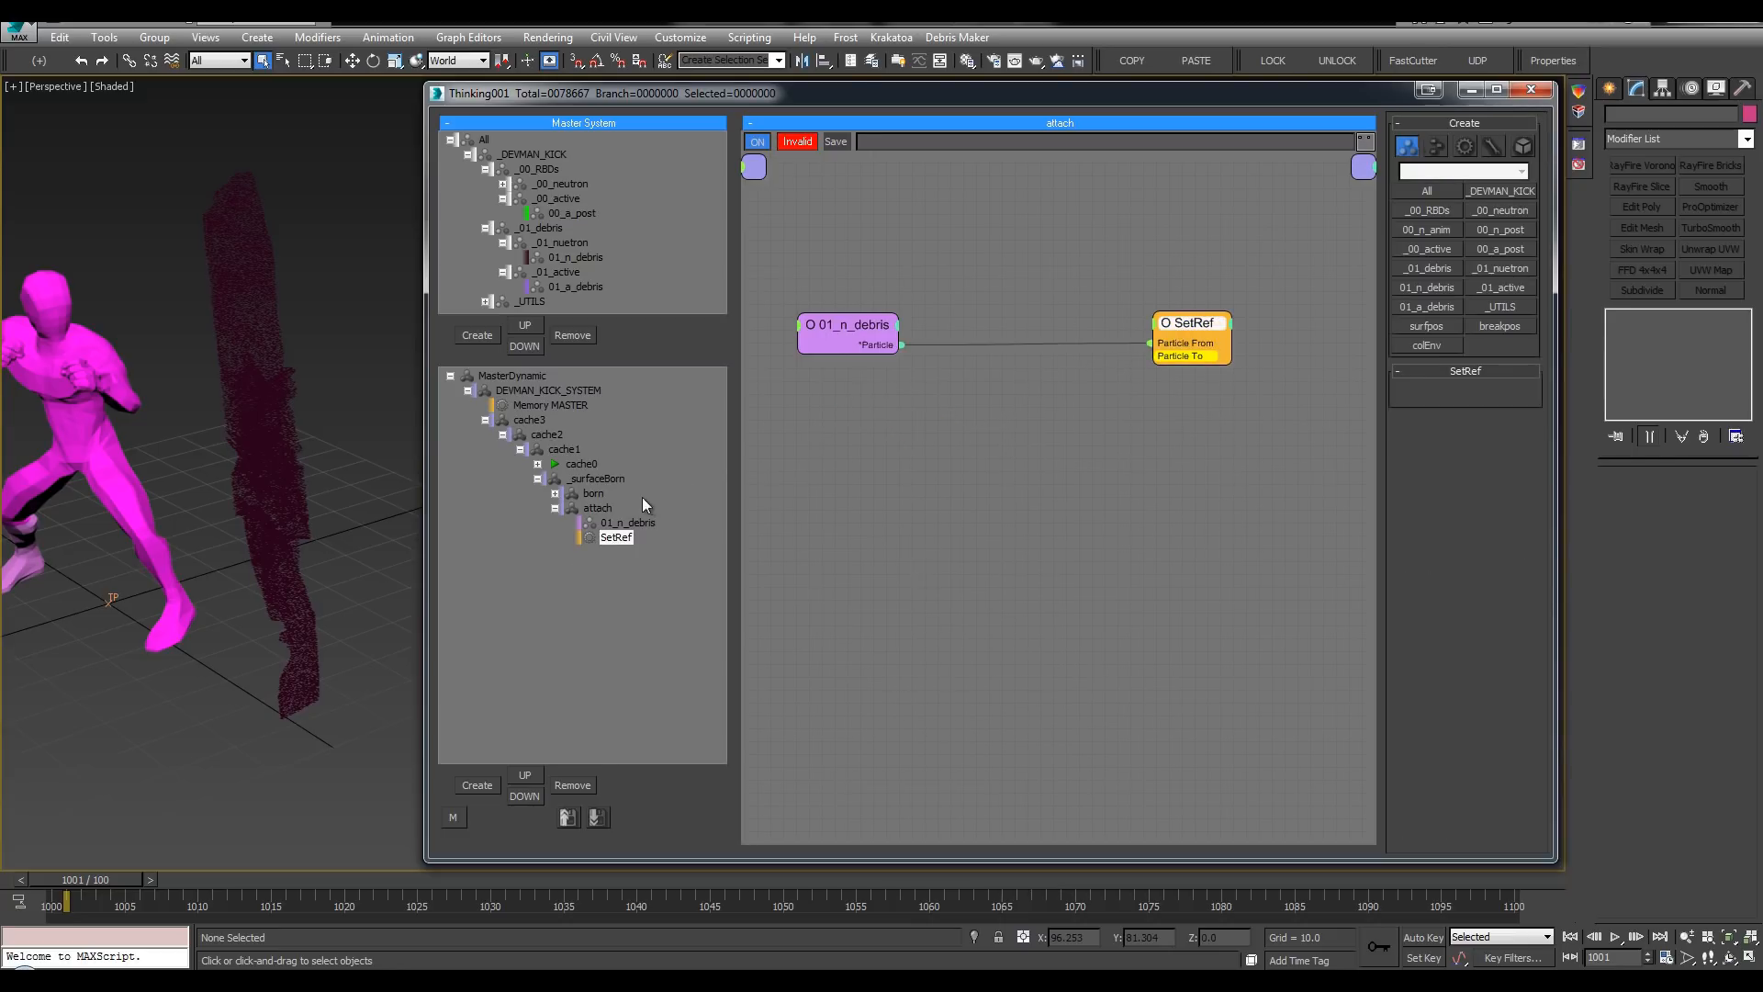
# Step: Add a DataChannel operator to the born set and wire PositionBorn's Born Particle into its Particle input
pyautogui.click(588, 494)
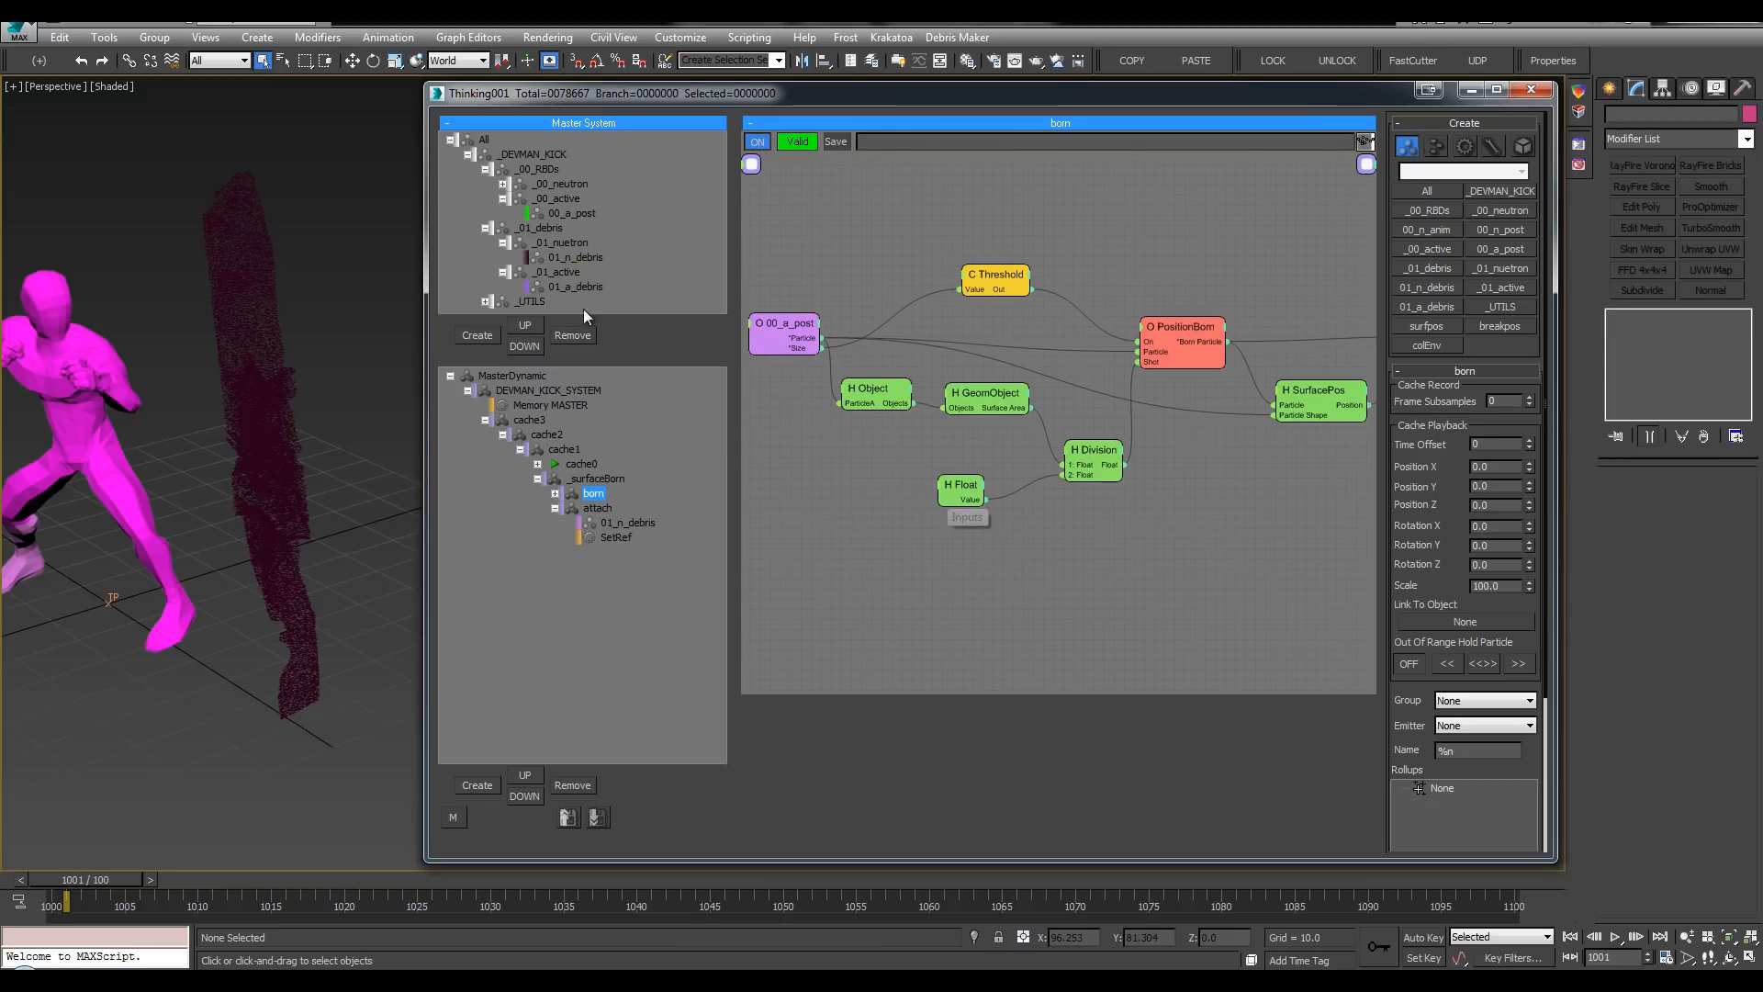
pyautogui.moveTo(425, 310); pyautogui.dragTo(345, 367)
pyautogui.moveTo(313, 371); pyautogui.dragTo(238, 368, button='middle')
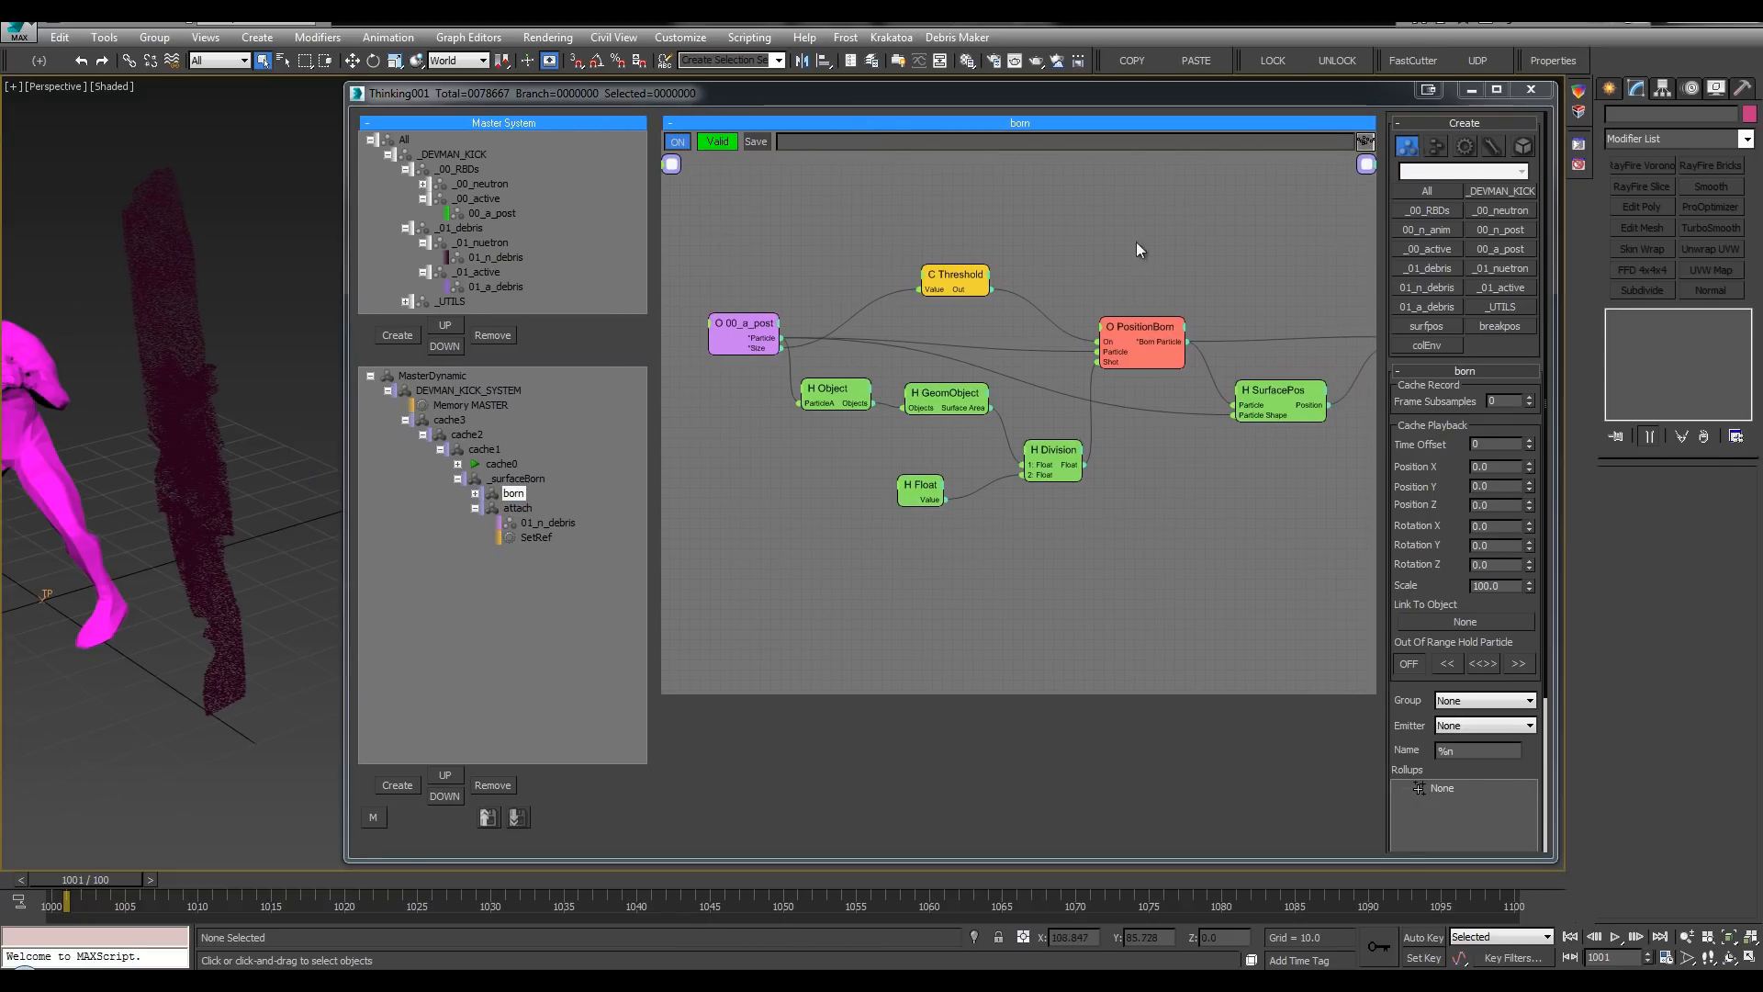
pyautogui.moveTo(1293, 251); pyautogui.dragTo(1192, 252, button='middle')
pyautogui.moveTo(1315, 326); pyautogui.dragTo(1315, 356)
pyautogui.doubleClick(1284, 292)
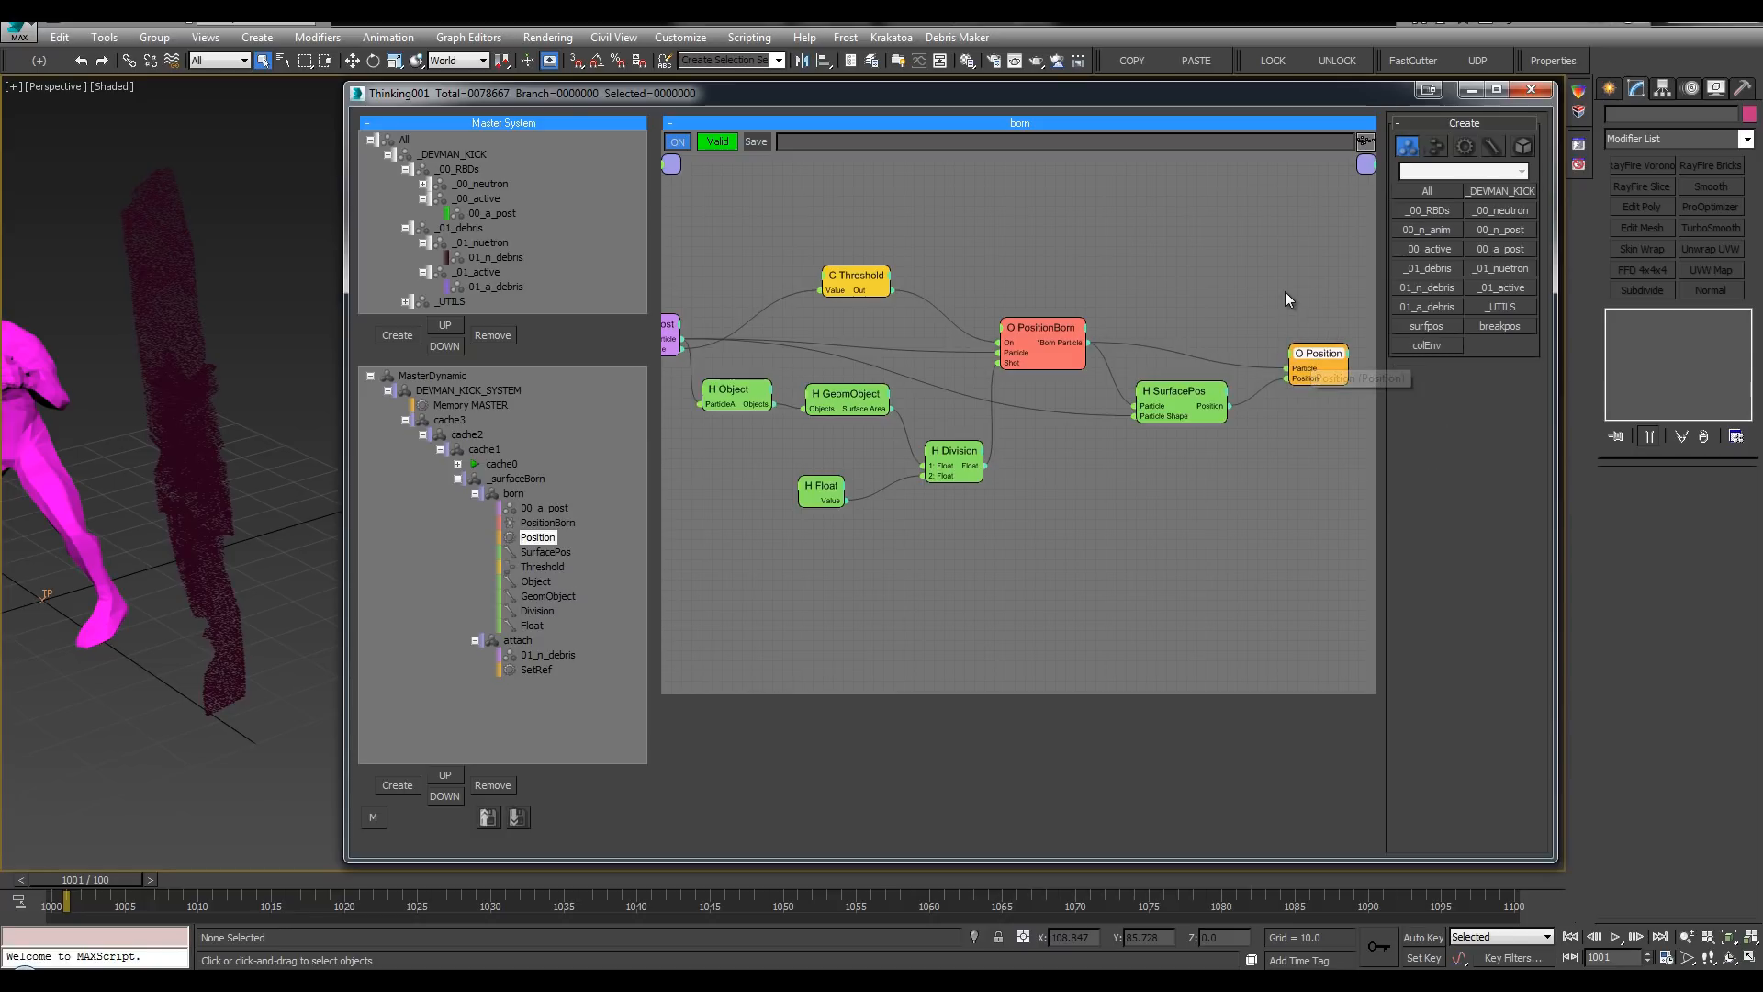
pyautogui.write('data')
pyautogui.click(1344, 318)
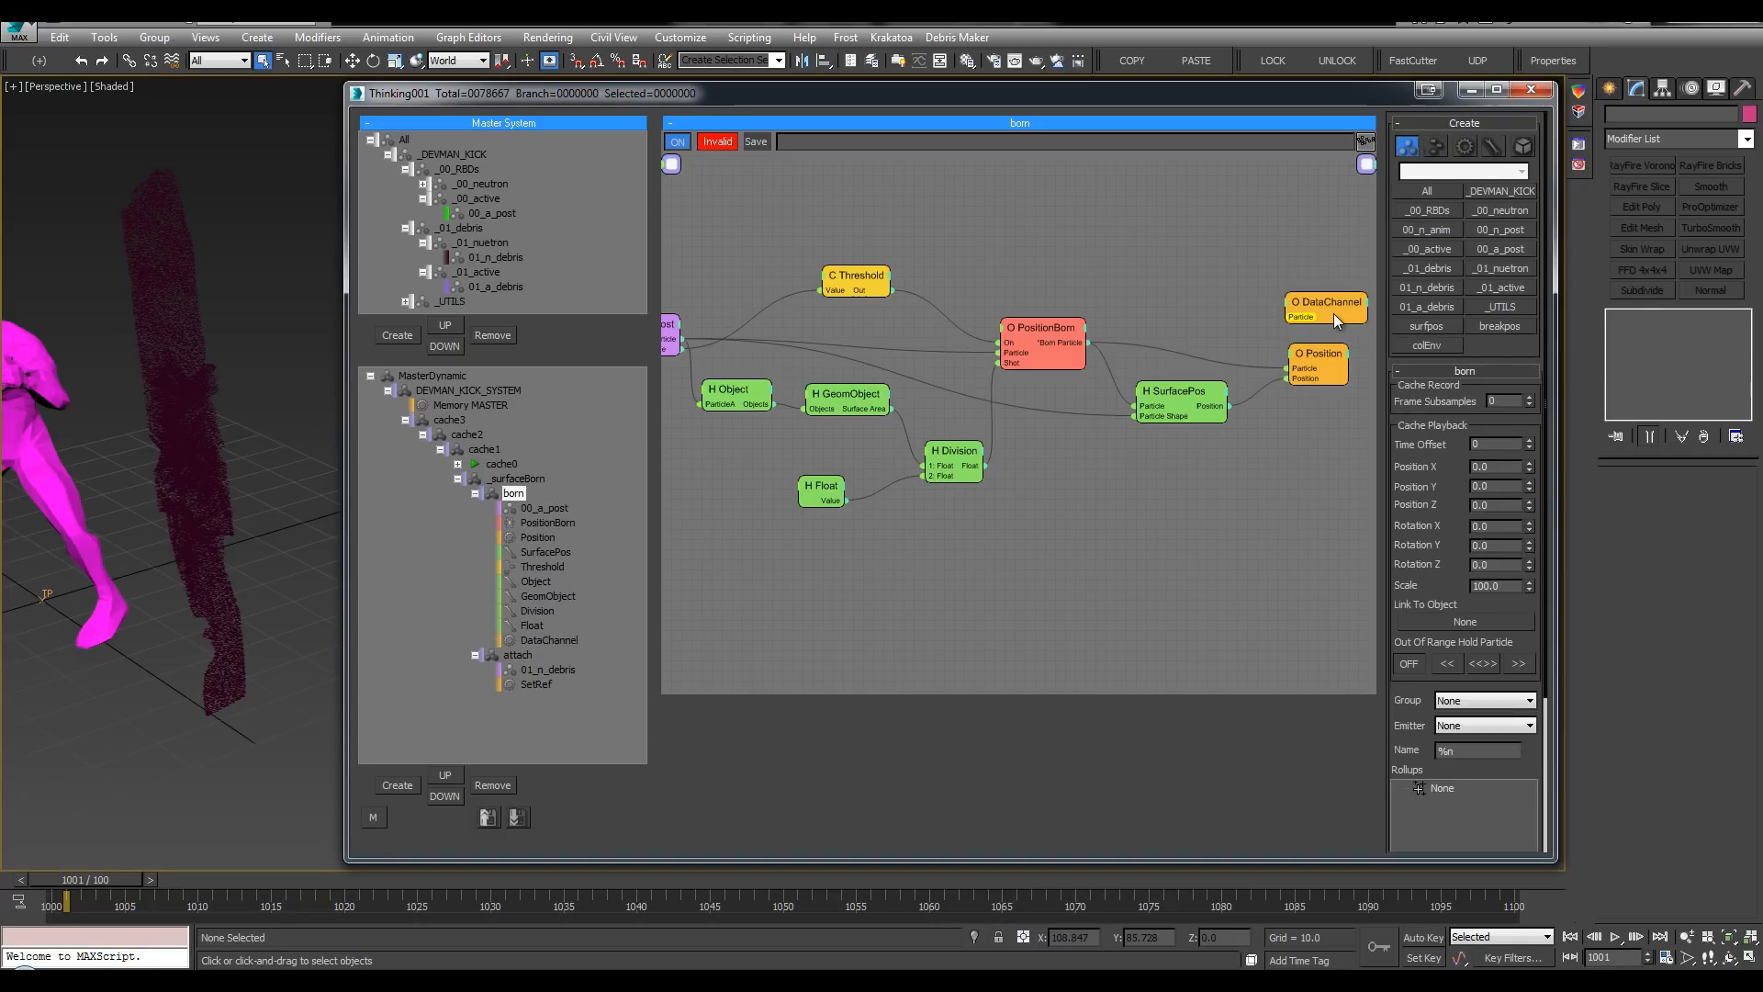
pyautogui.moveTo(1327, 303); pyautogui.dragTo(1066, 342)
pyautogui.moveTo(1327, 296); pyautogui.dragTo(1325, 260)
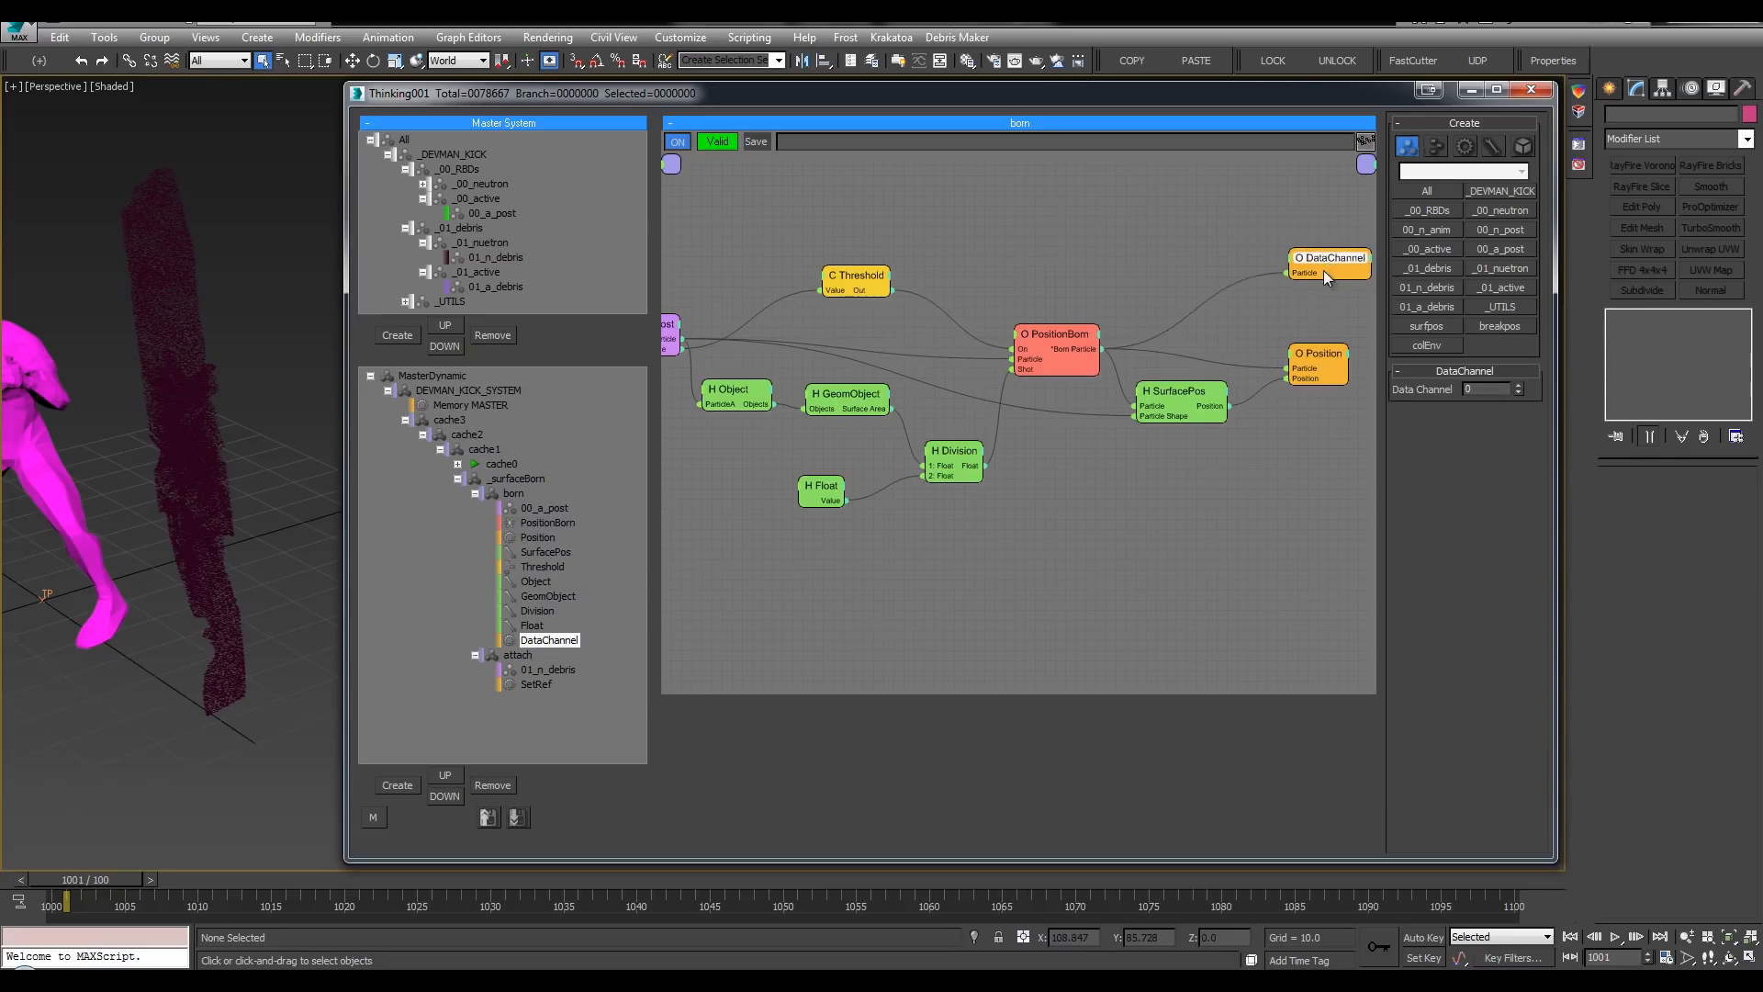
# Step: Expose the Int input on the DataChannel node in the born set
pyautogui.click(1072, 343)
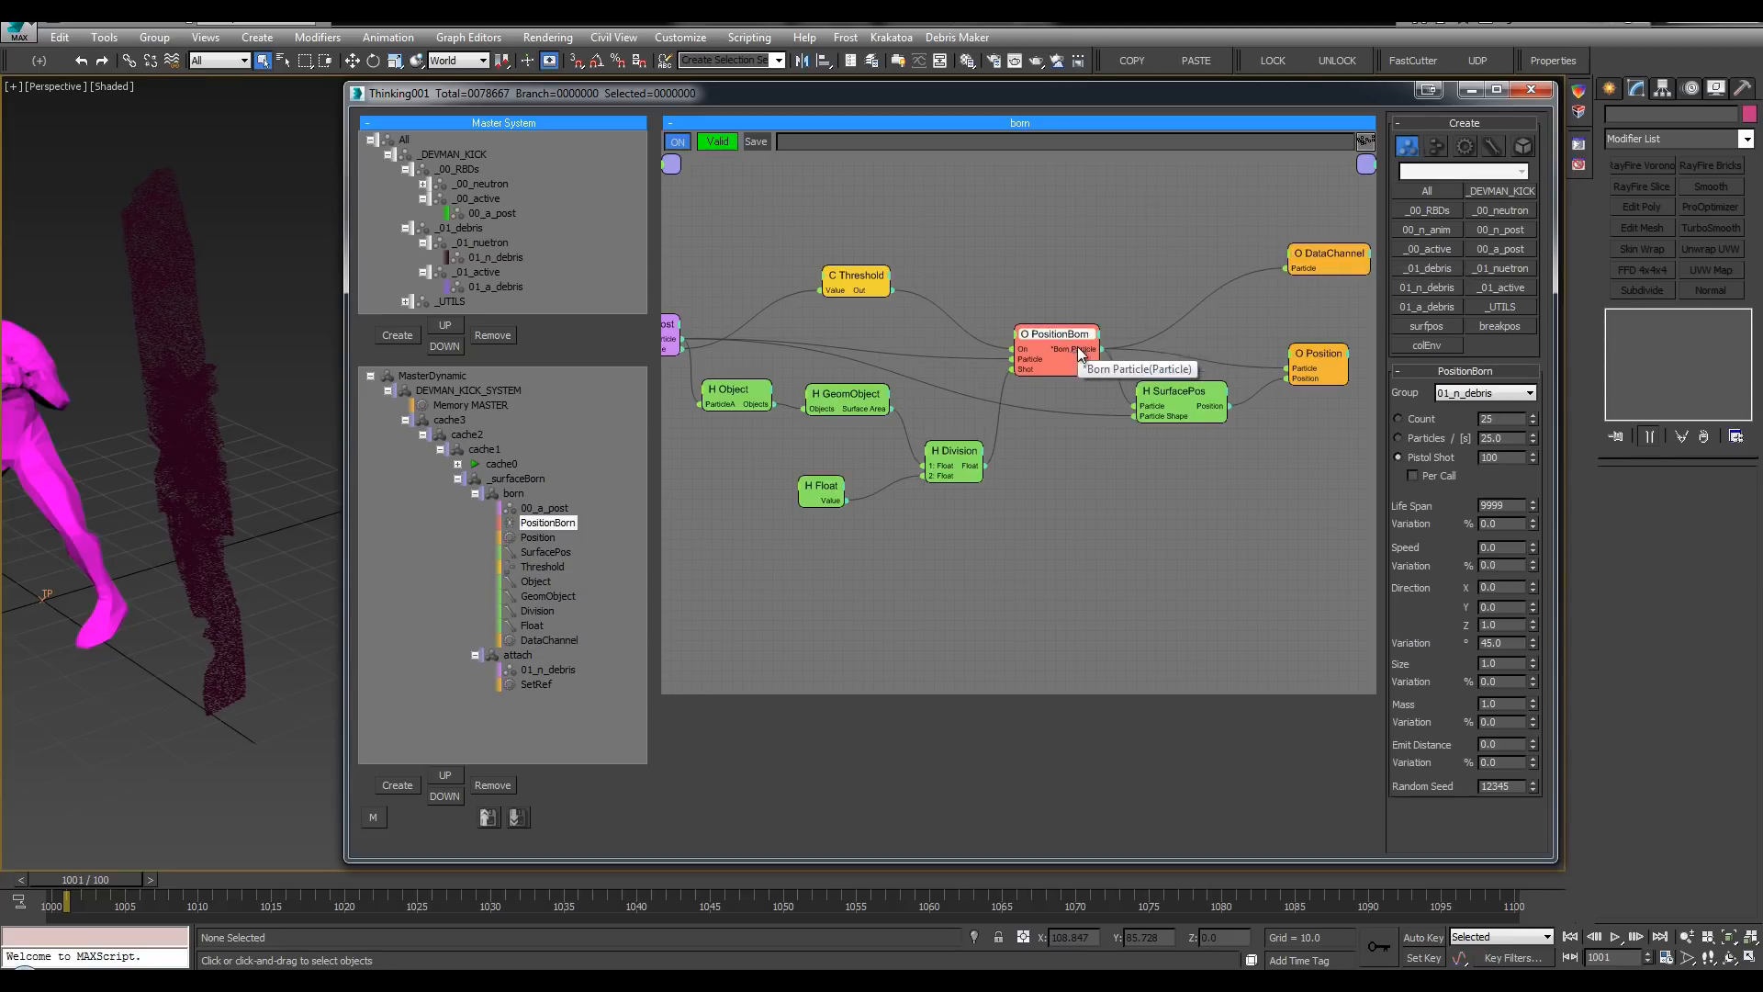
pyautogui.click(496, 260)
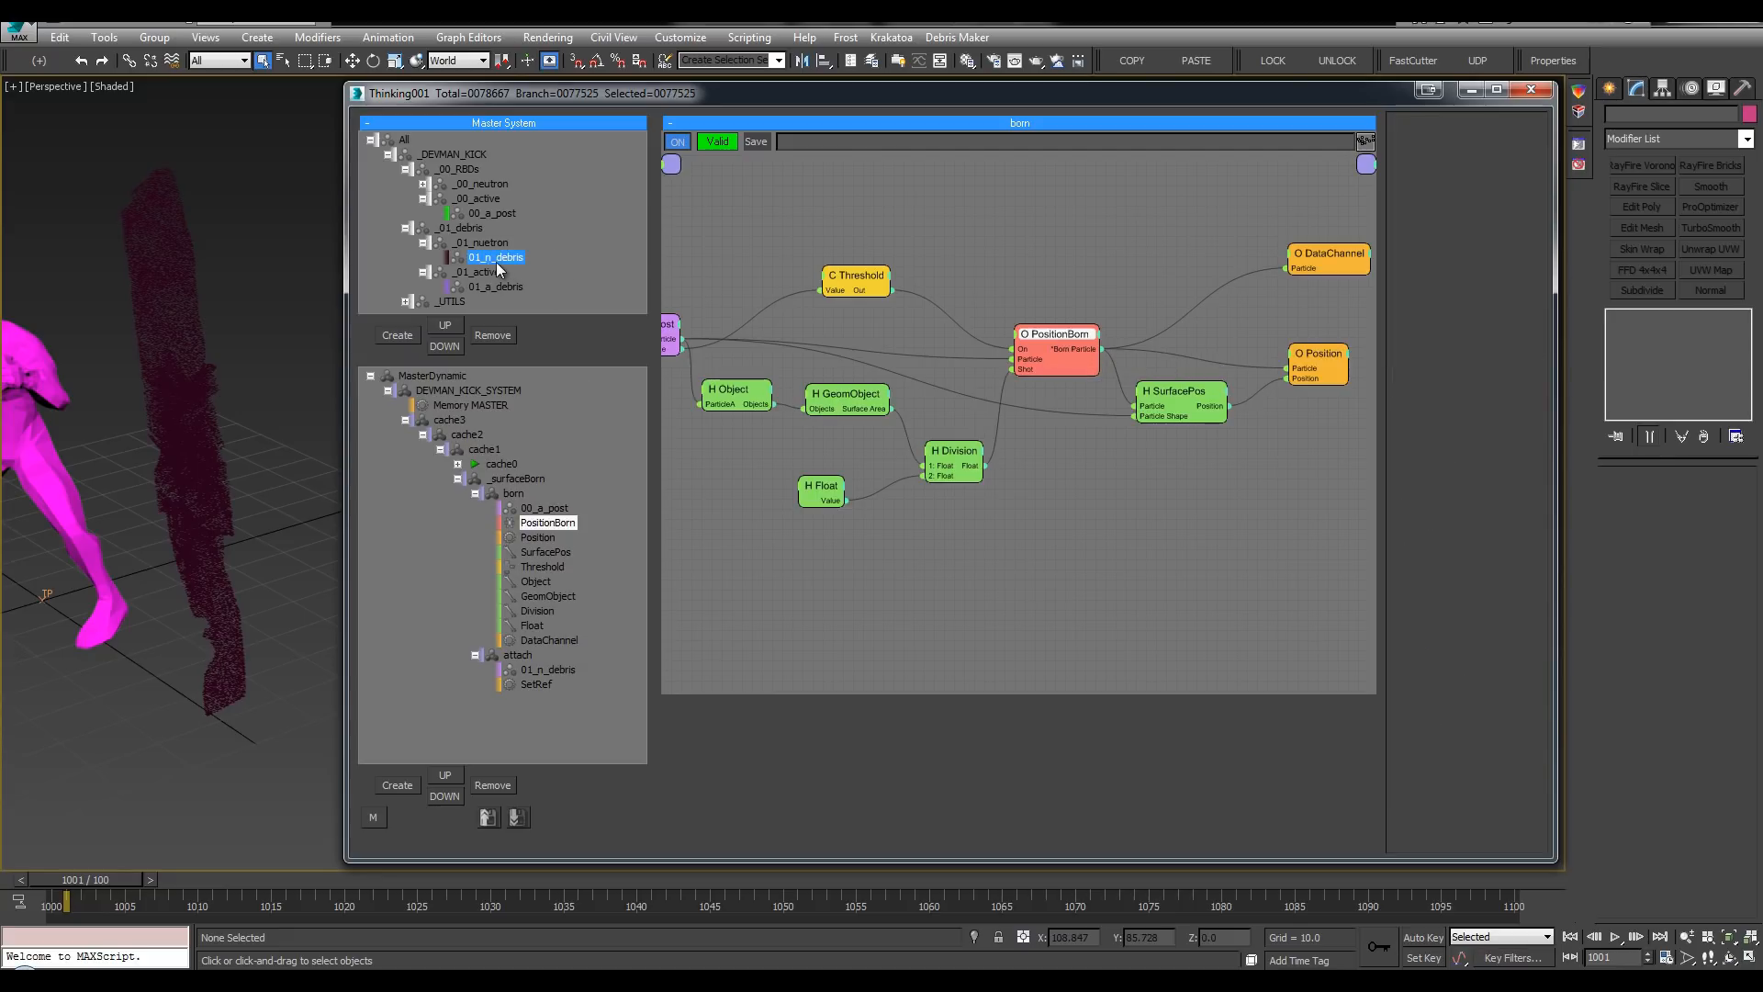
pyautogui.click(1333, 260)
pyautogui.click(1292, 254)
pyautogui.click(1281, 346)
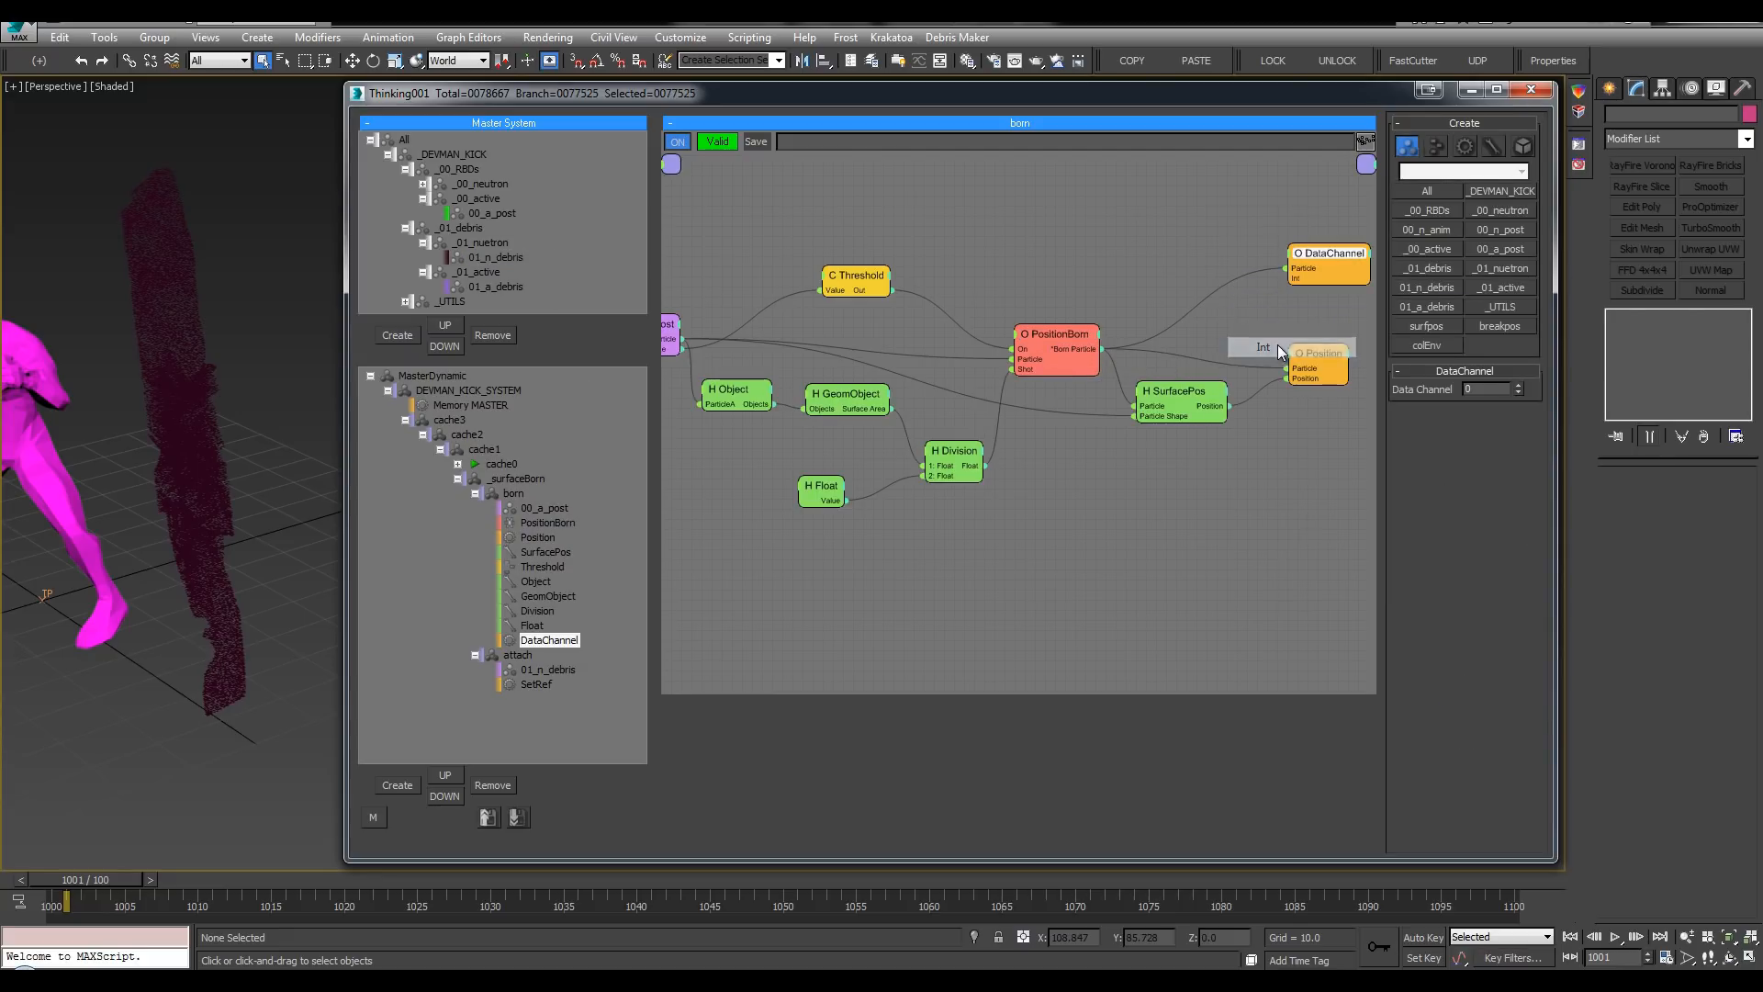
pyautogui.moveTo(1362, 256); pyautogui.dragTo(1299, 224)
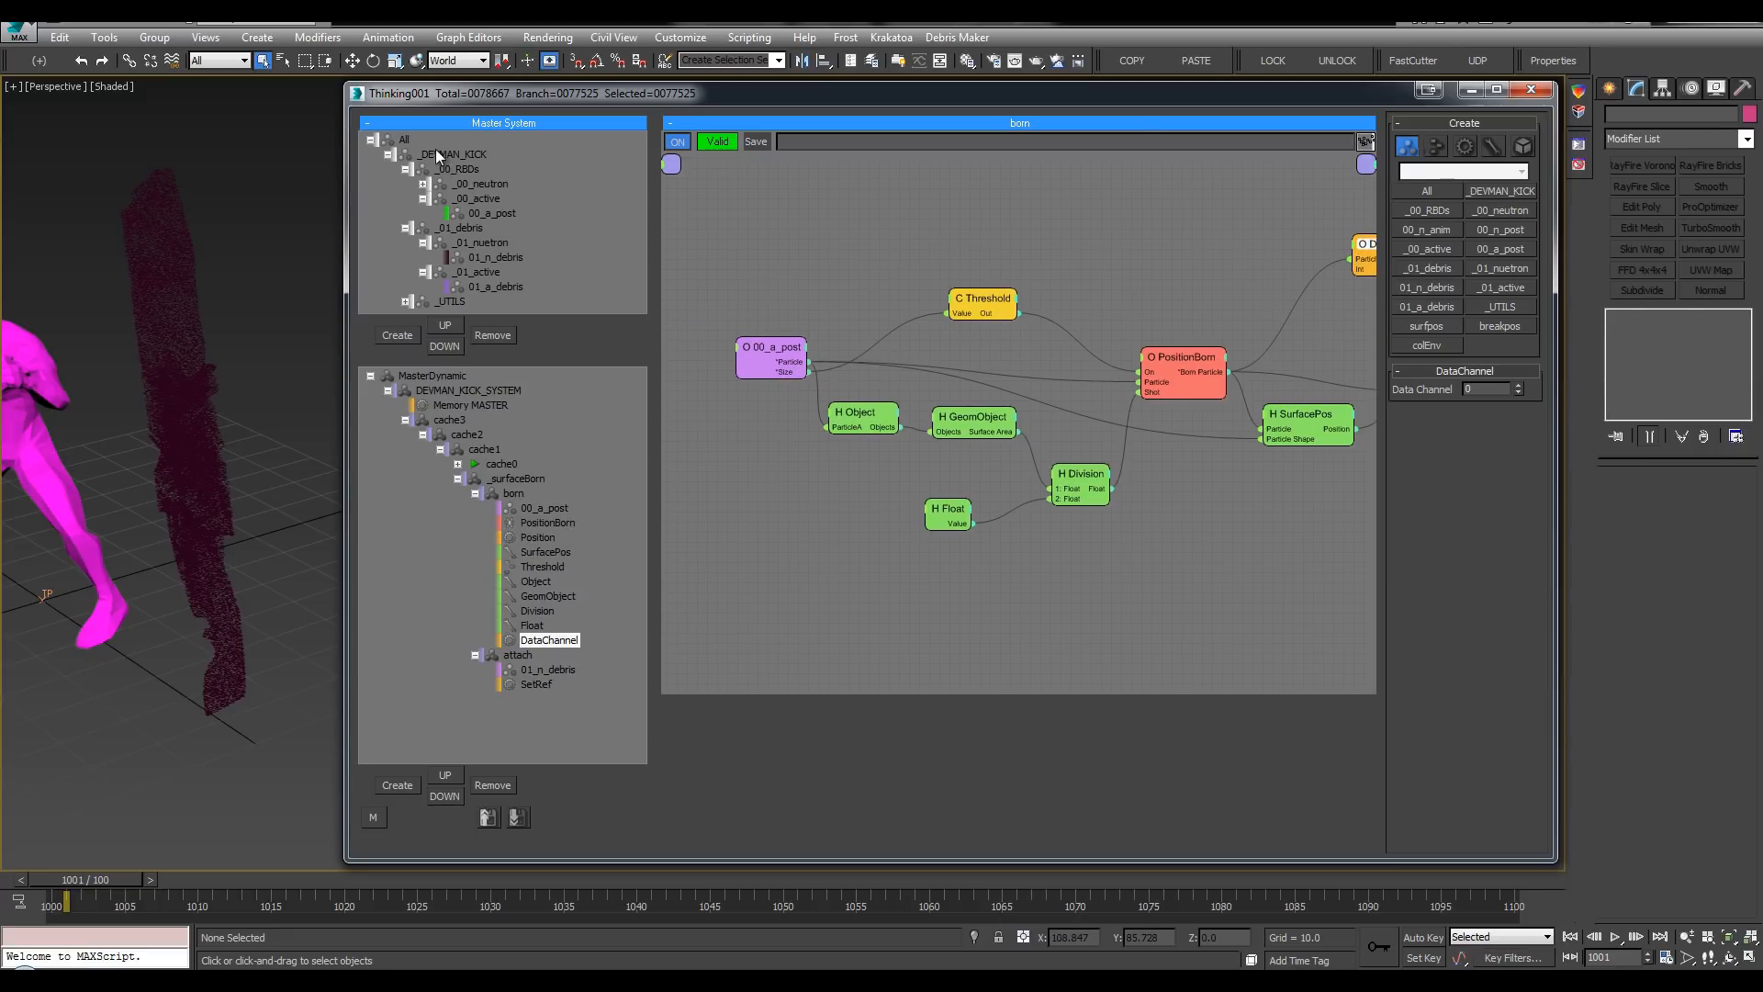
# Step: Add an Integer data channel named myParent to the _DEVMAN_KICK particle group
pyautogui.click(389, 156)
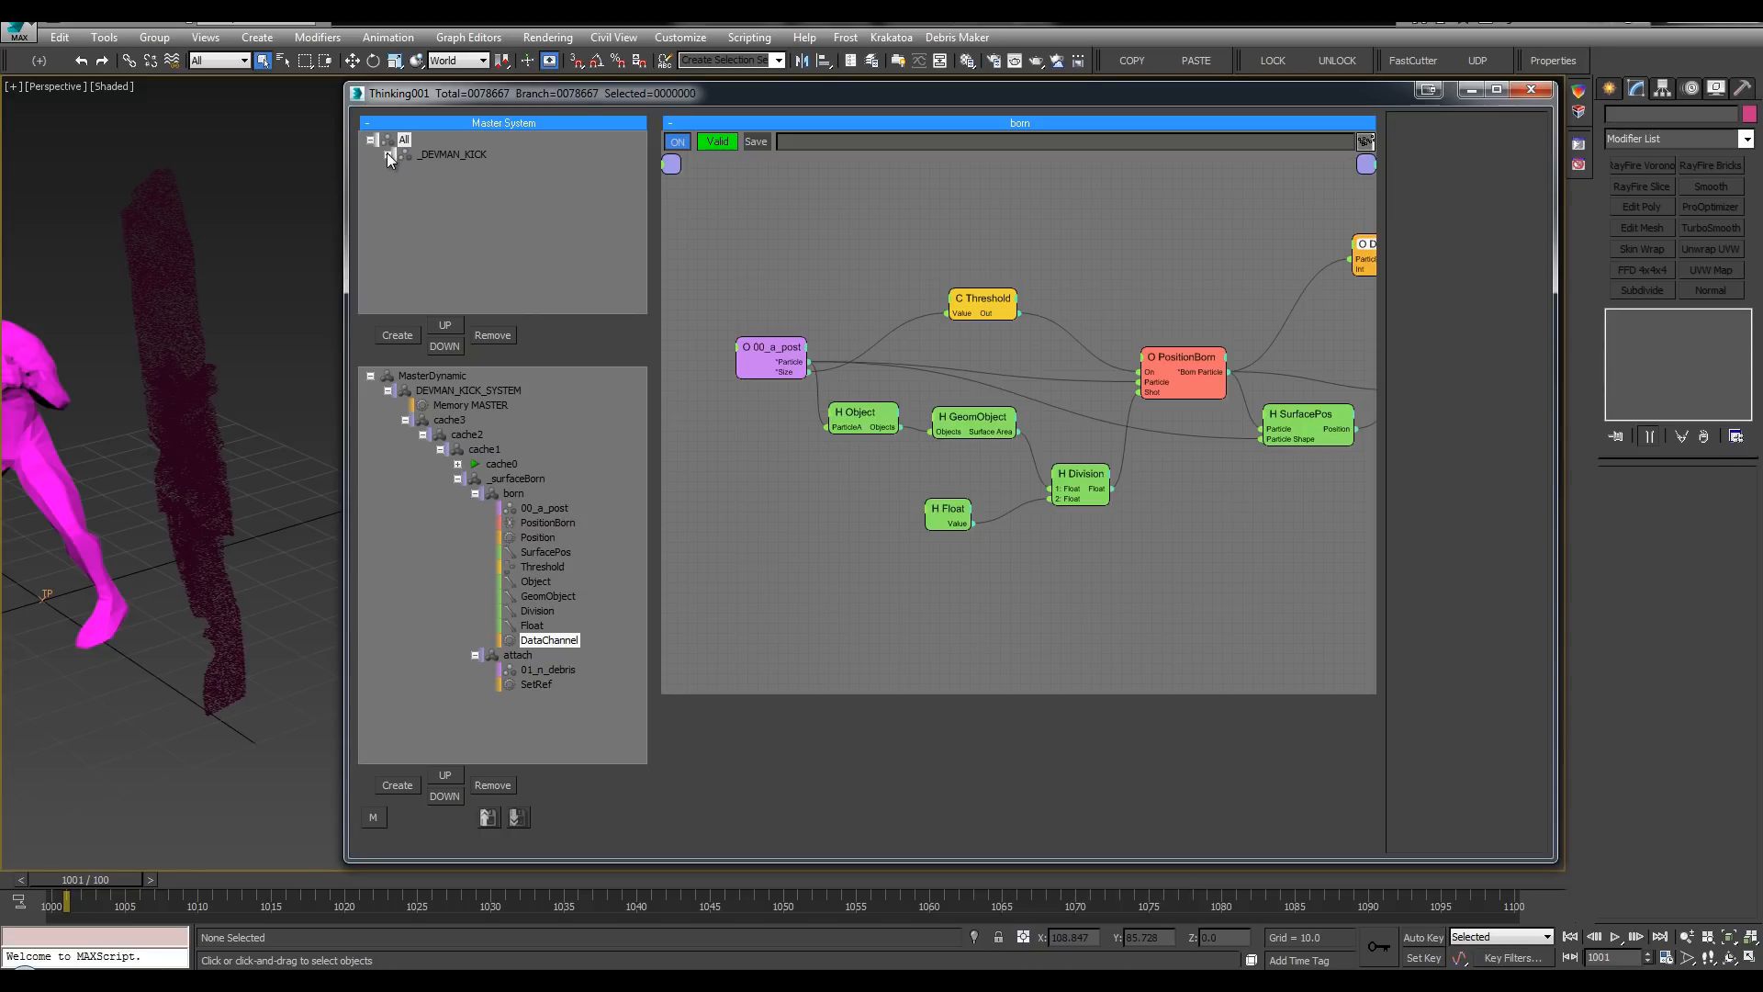
pyautogui.click(389, 155)
pyautogui.click(468, 156)
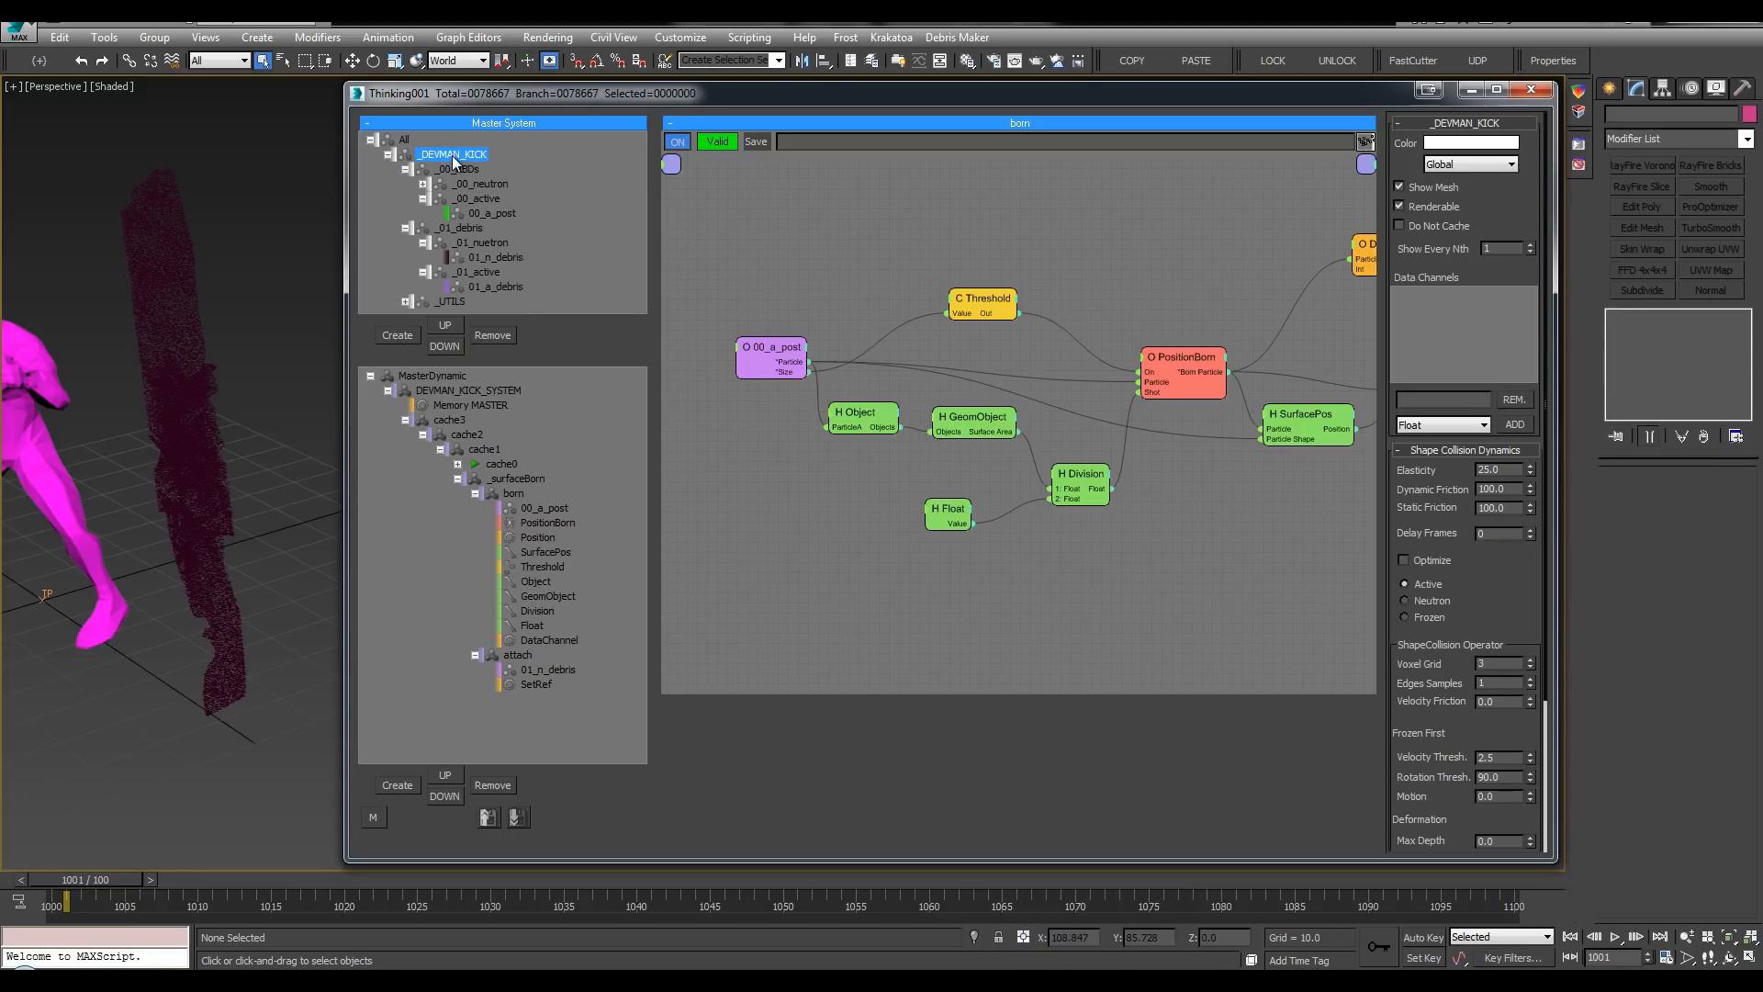
pyautogui.click(388, 155)
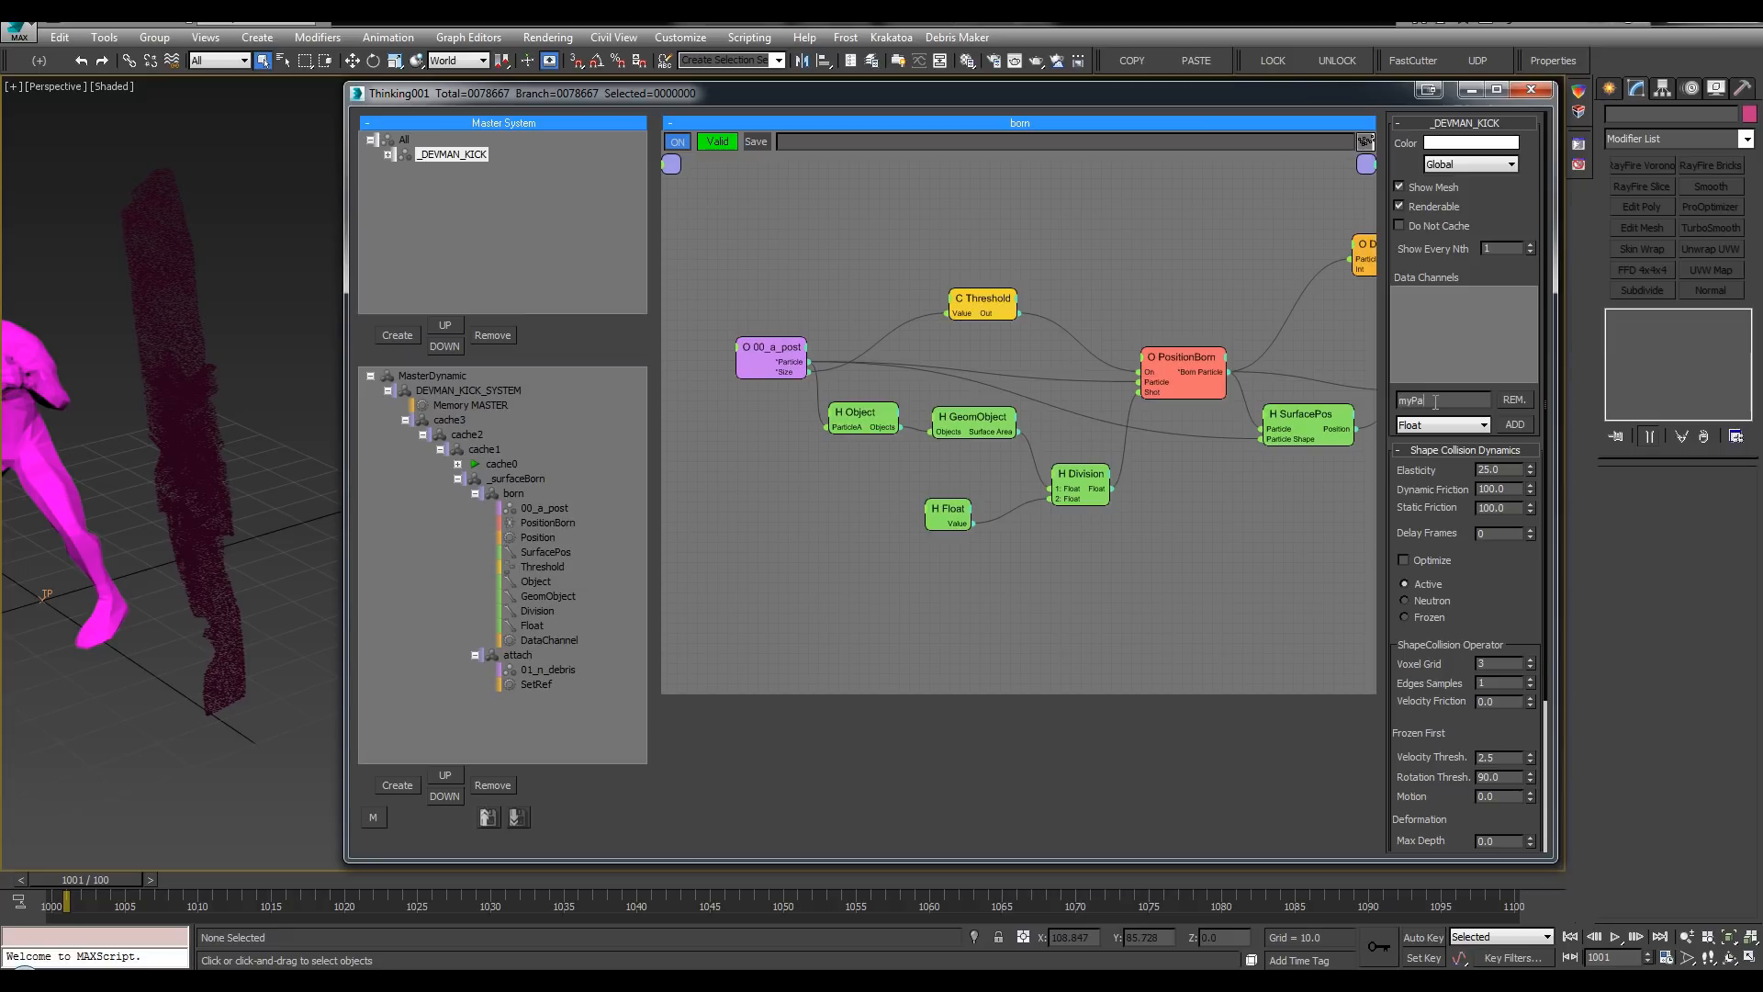
pyautogui.click(1483, 425)
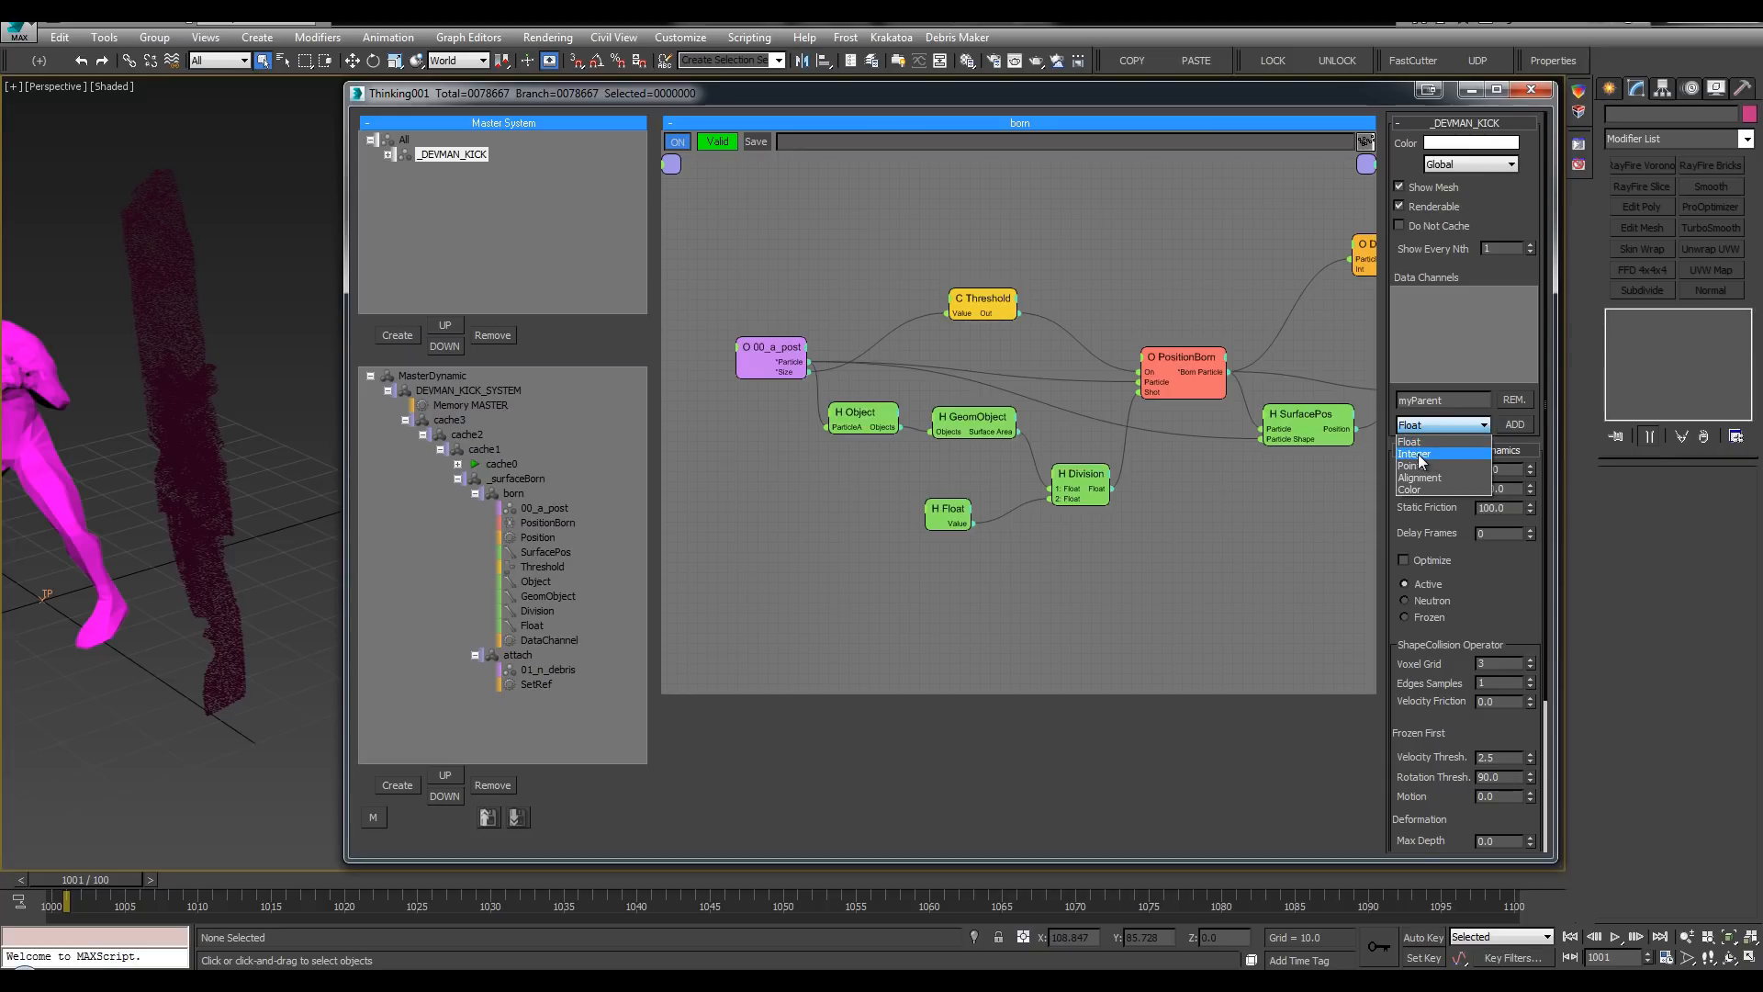
pyautogui.click(1422, 454)
pyautogui.click(1513, 426)
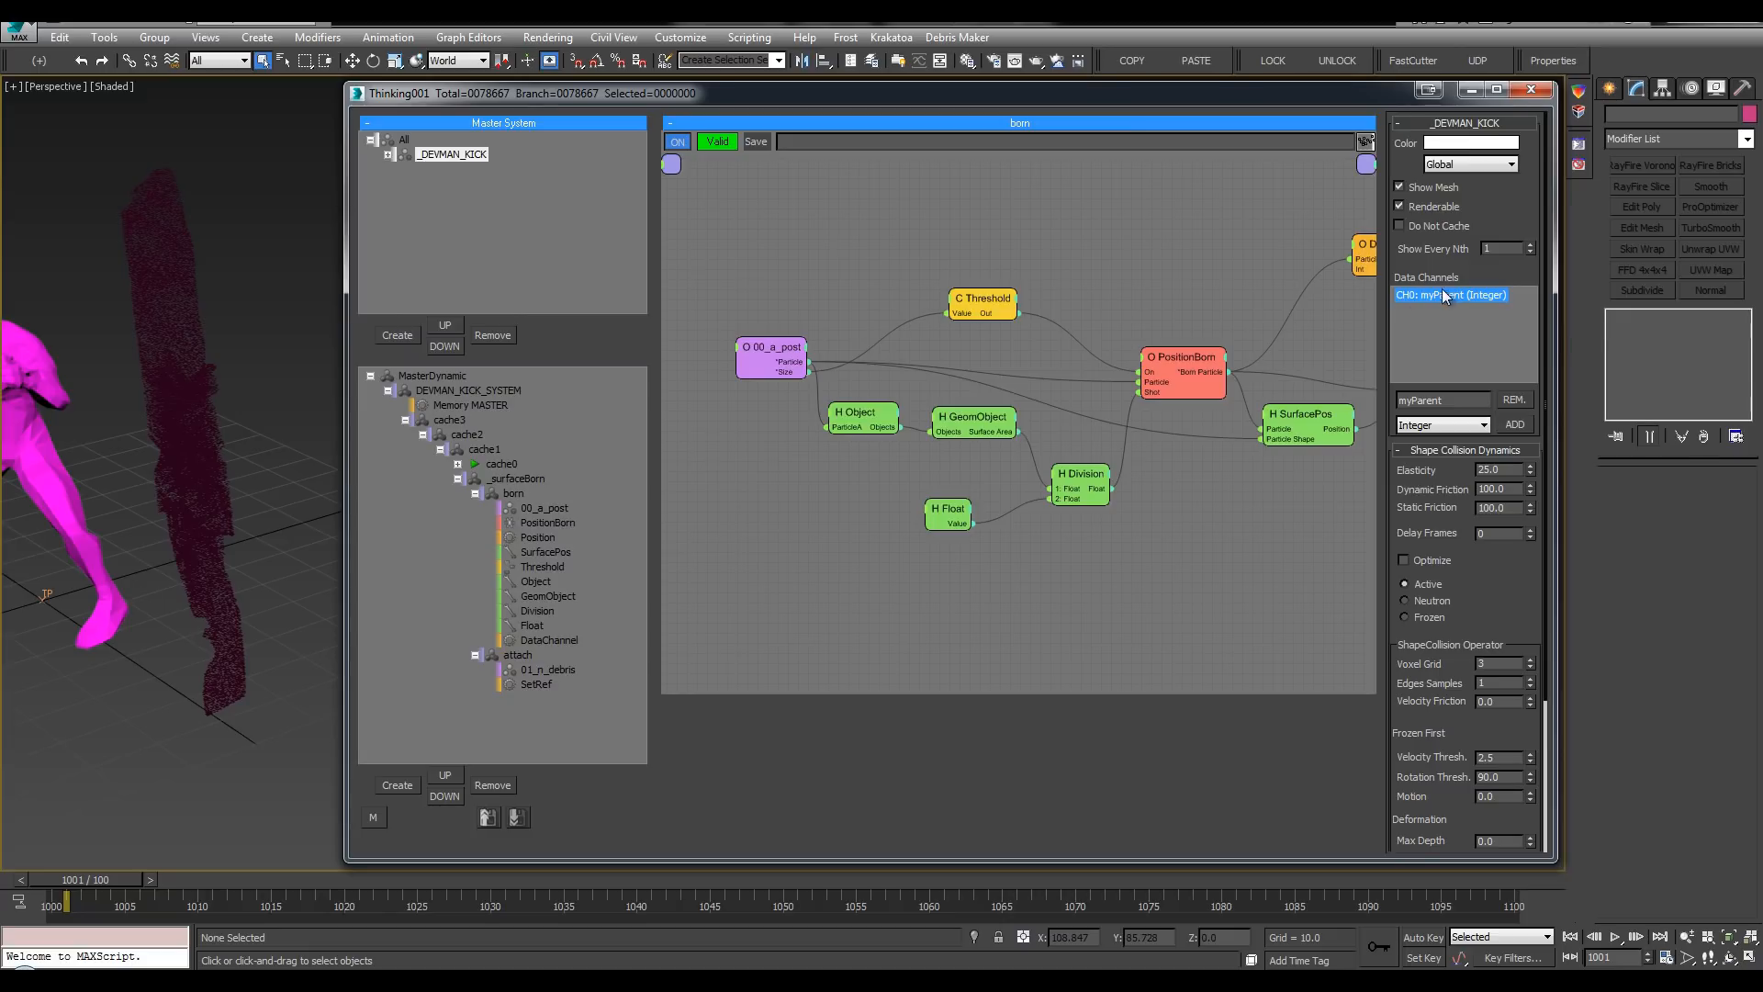
# Step: Compare the data channels of the 01_n_debris group with those of its parent group _DEVMAN_KICK
pyautogui.moveTo(1313, 344); pyautogui.dragTo(1223, 328, button='middle')
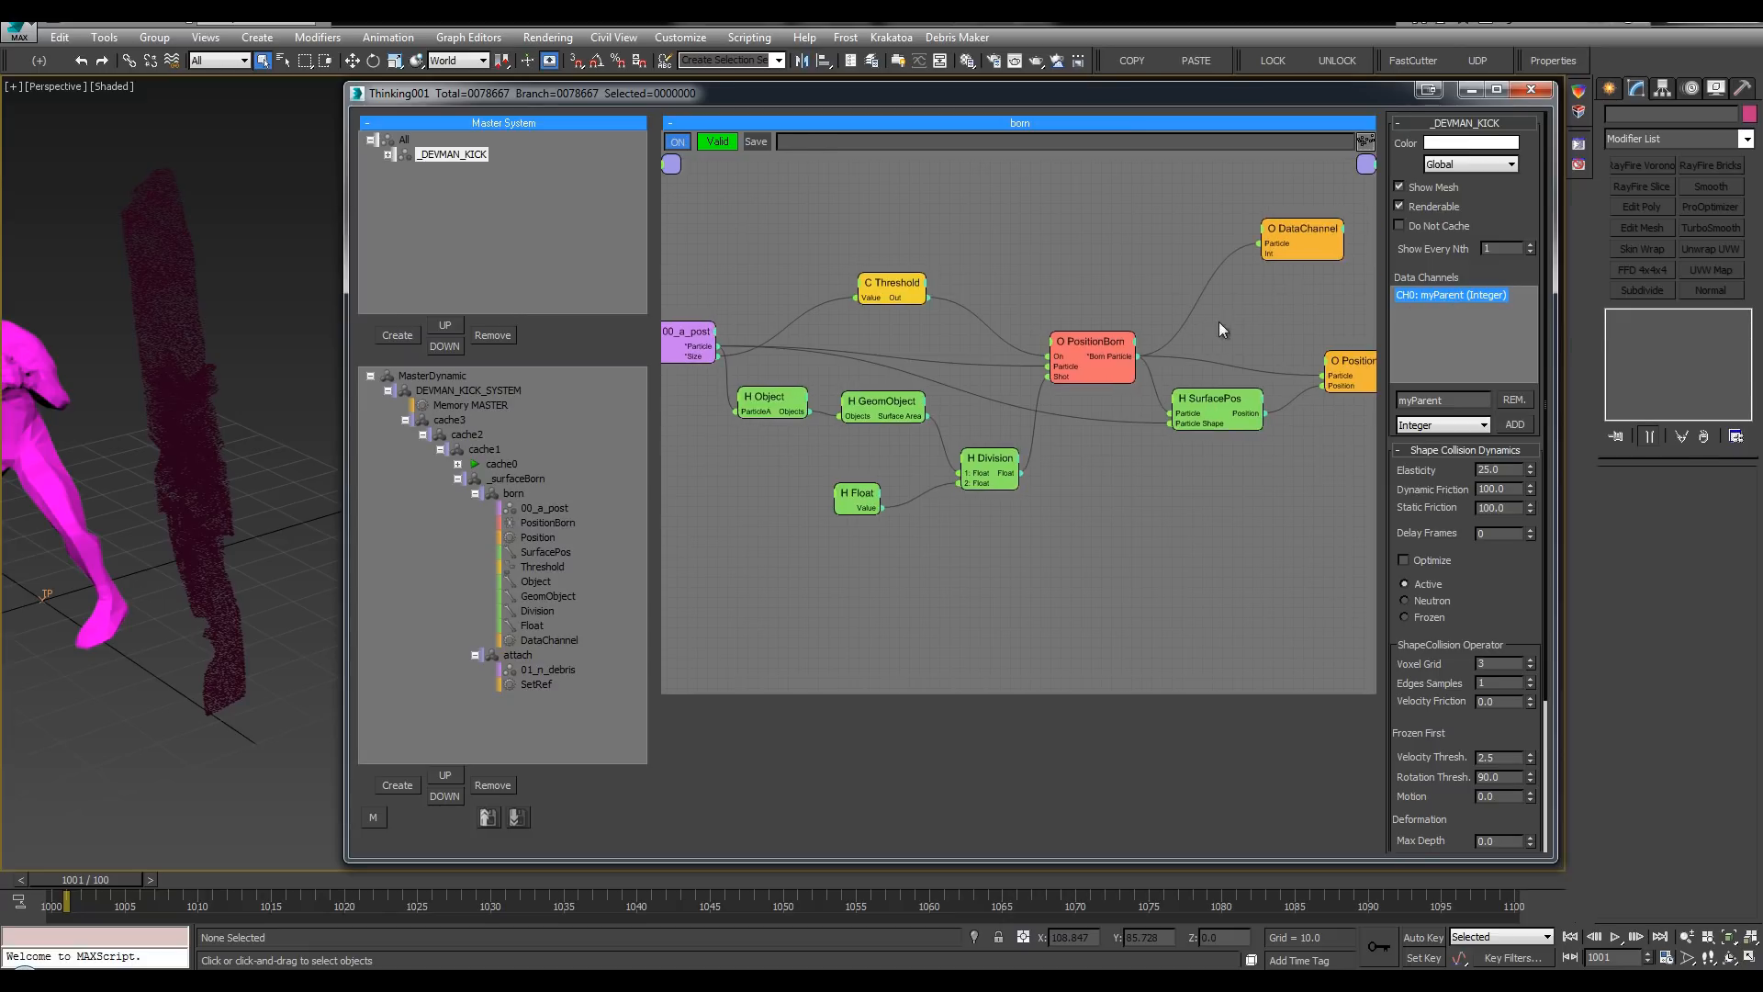
pyautogui.click(1093, 349)
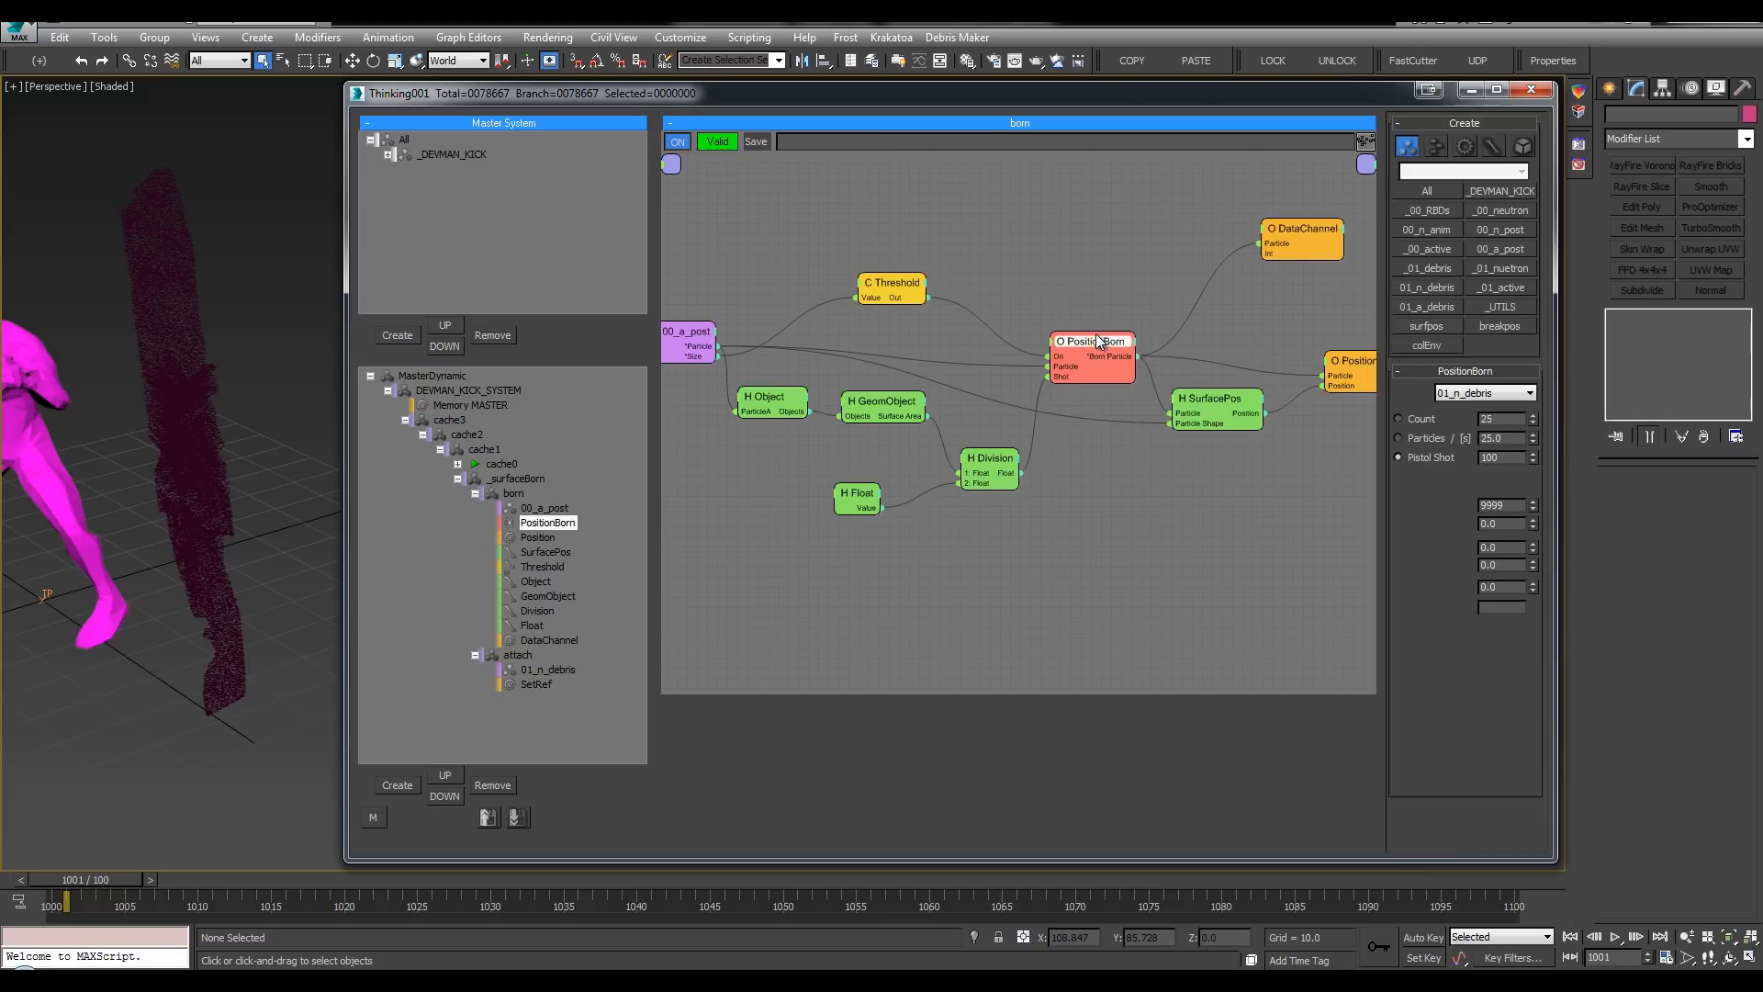
pyautogui.click(389, 157)
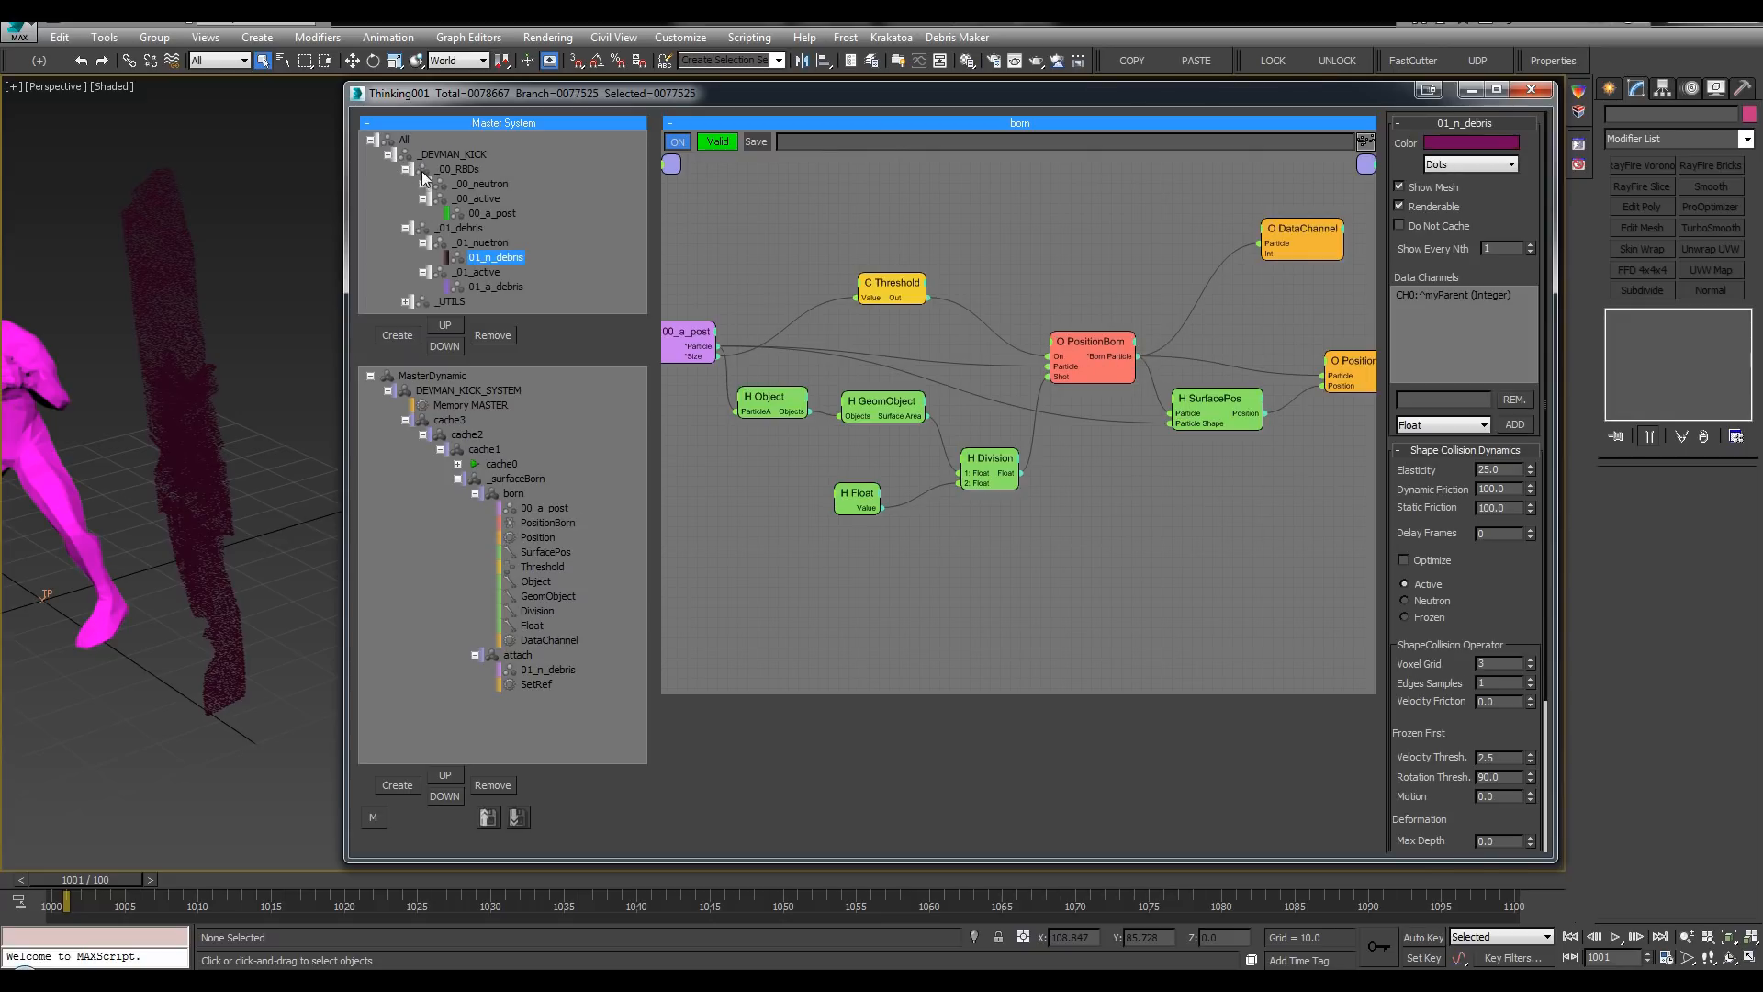
pyautogui.click(389, 155)
pyautogui.click(389, 155)
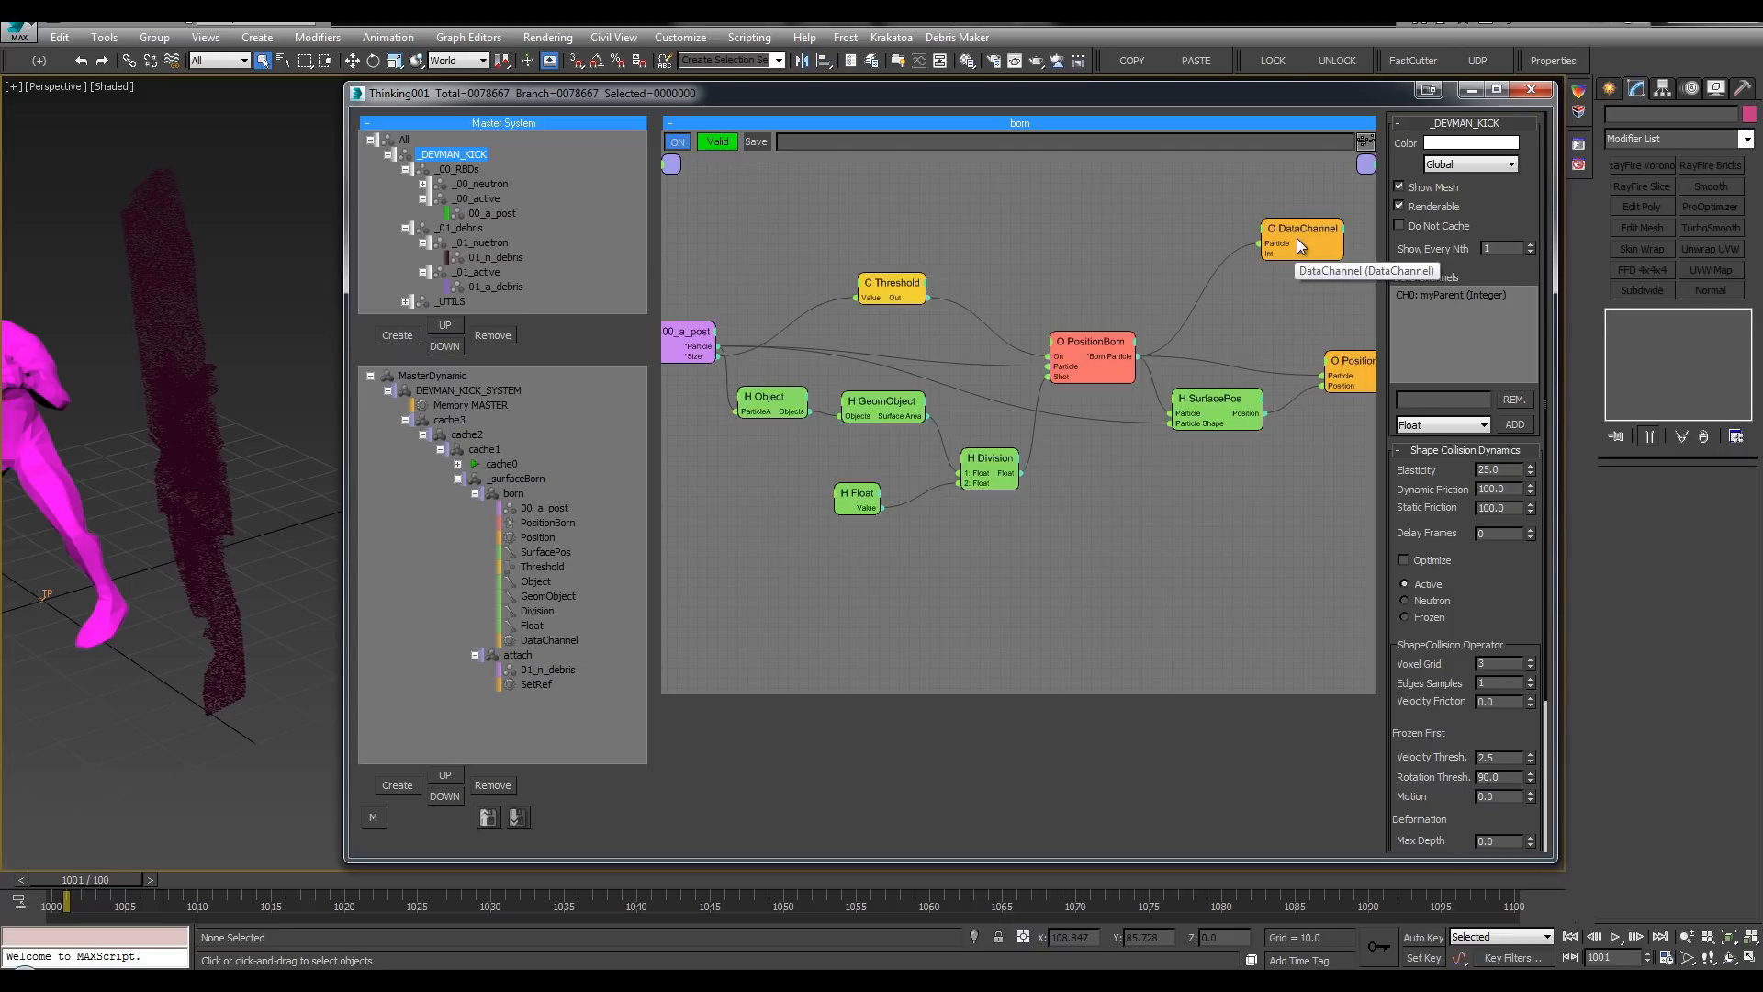
# Step: Try data channel 2 on the DataChannel node and return it to channel 0
pyautogui.moveTo(1297, 241); pyautogui.dragTo(1315, 300)
pyautogui.moveTo(1306, 296); pyautogui.dragTo(1245, 260, button='middle')
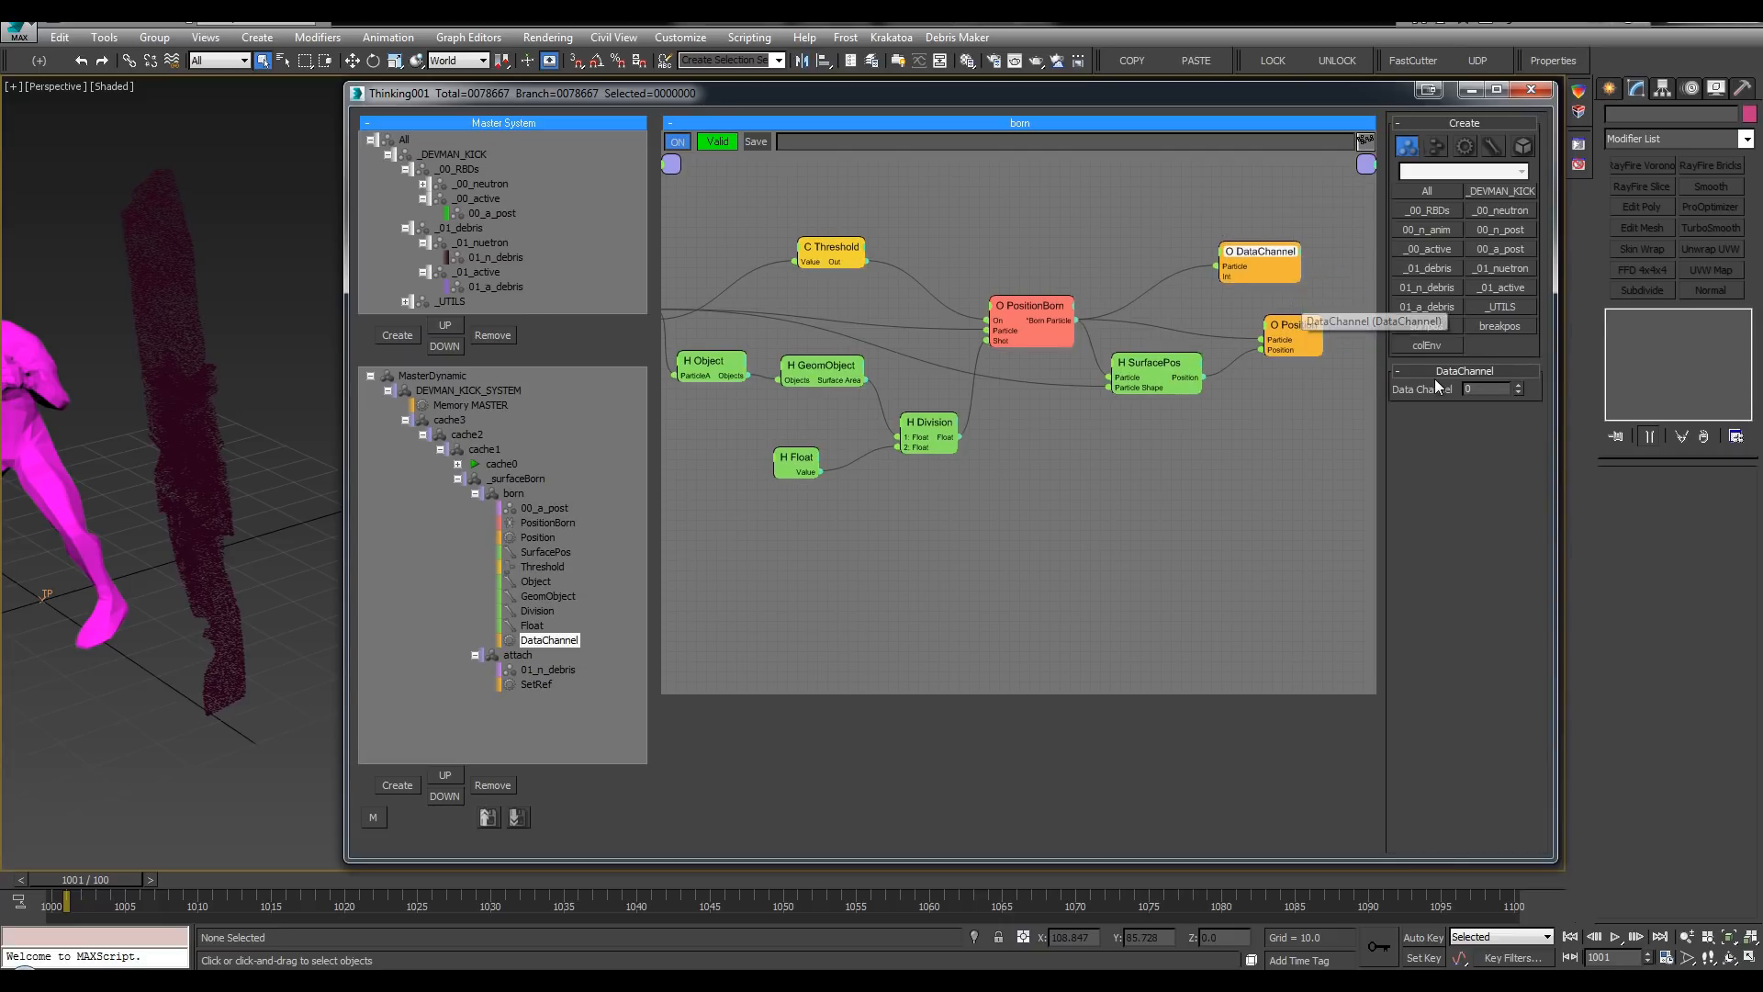
pyautogui.click(1518, 385)
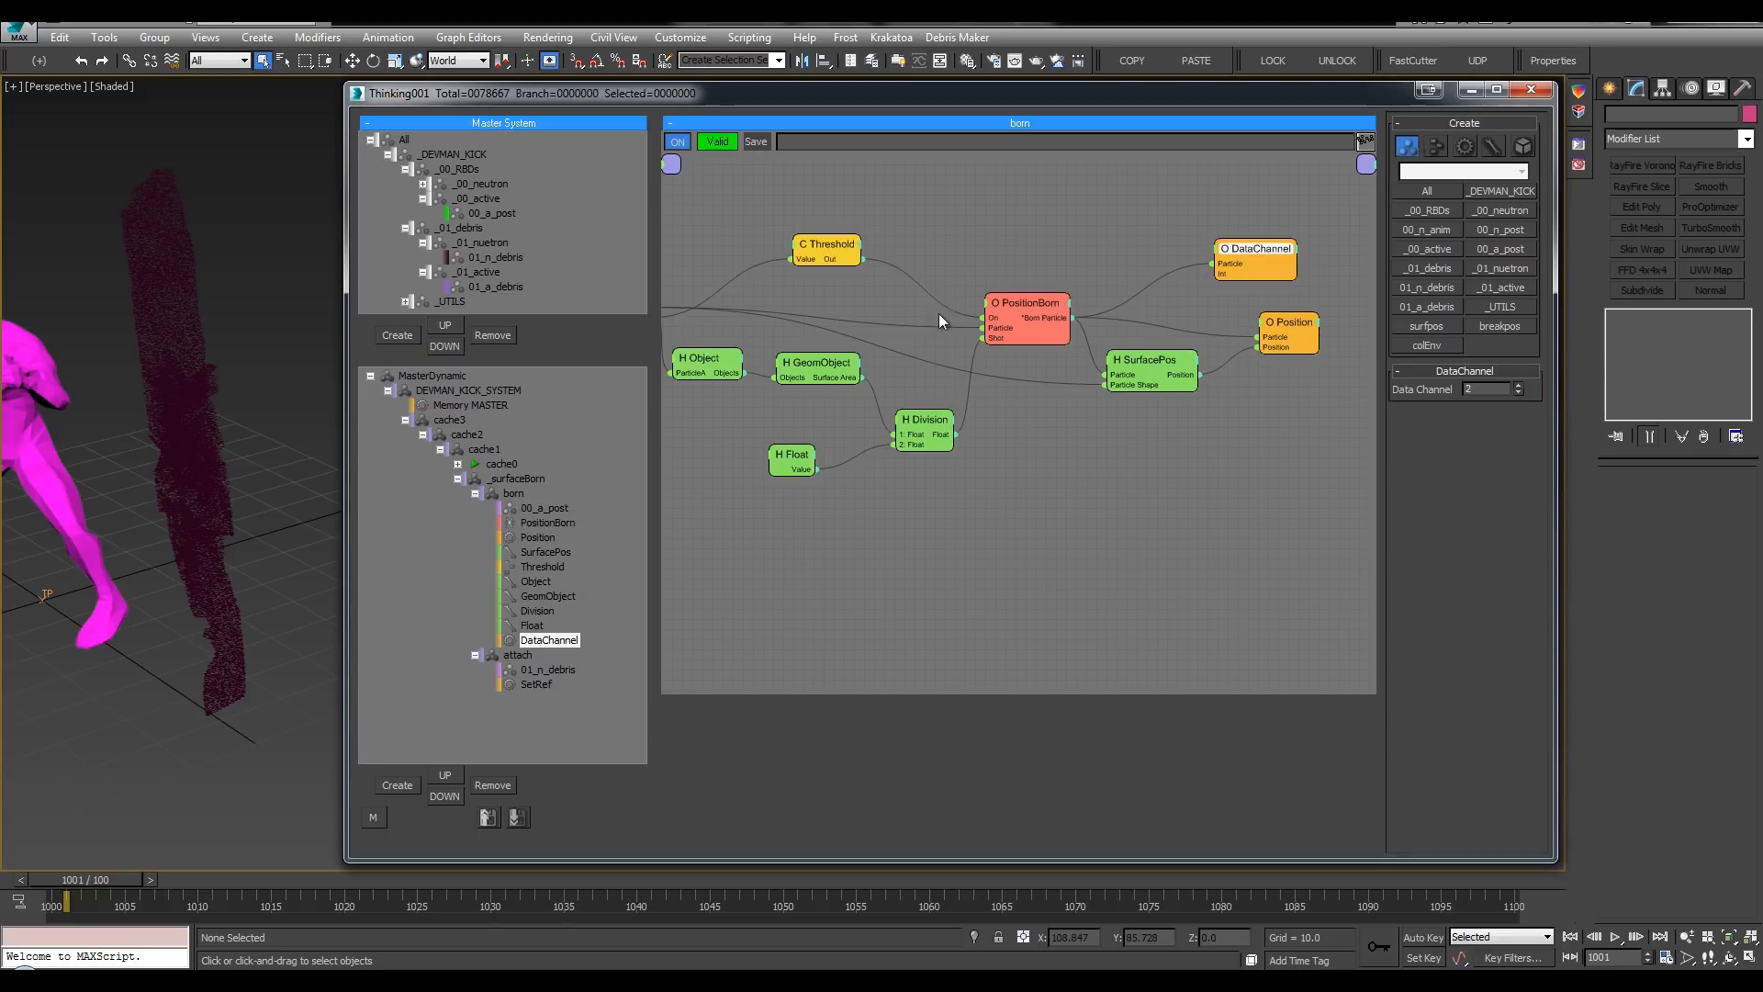
pyautogui.click(401, 156)
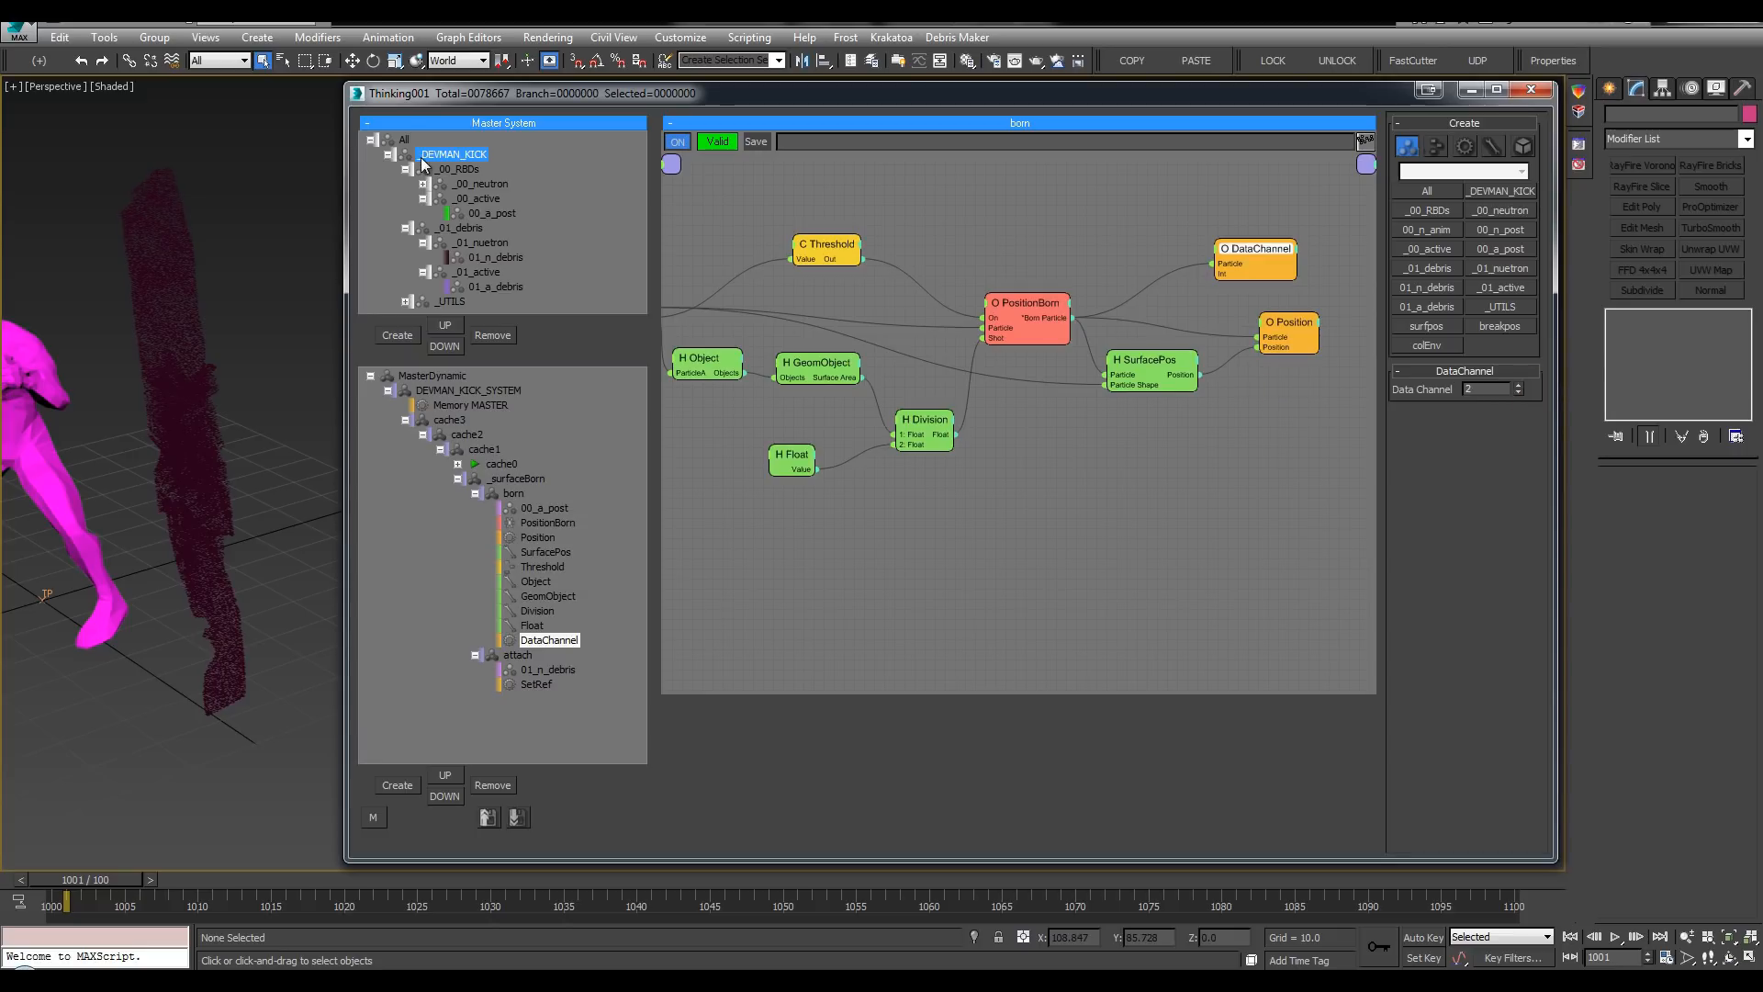
pyautogui.click(1291, 248)
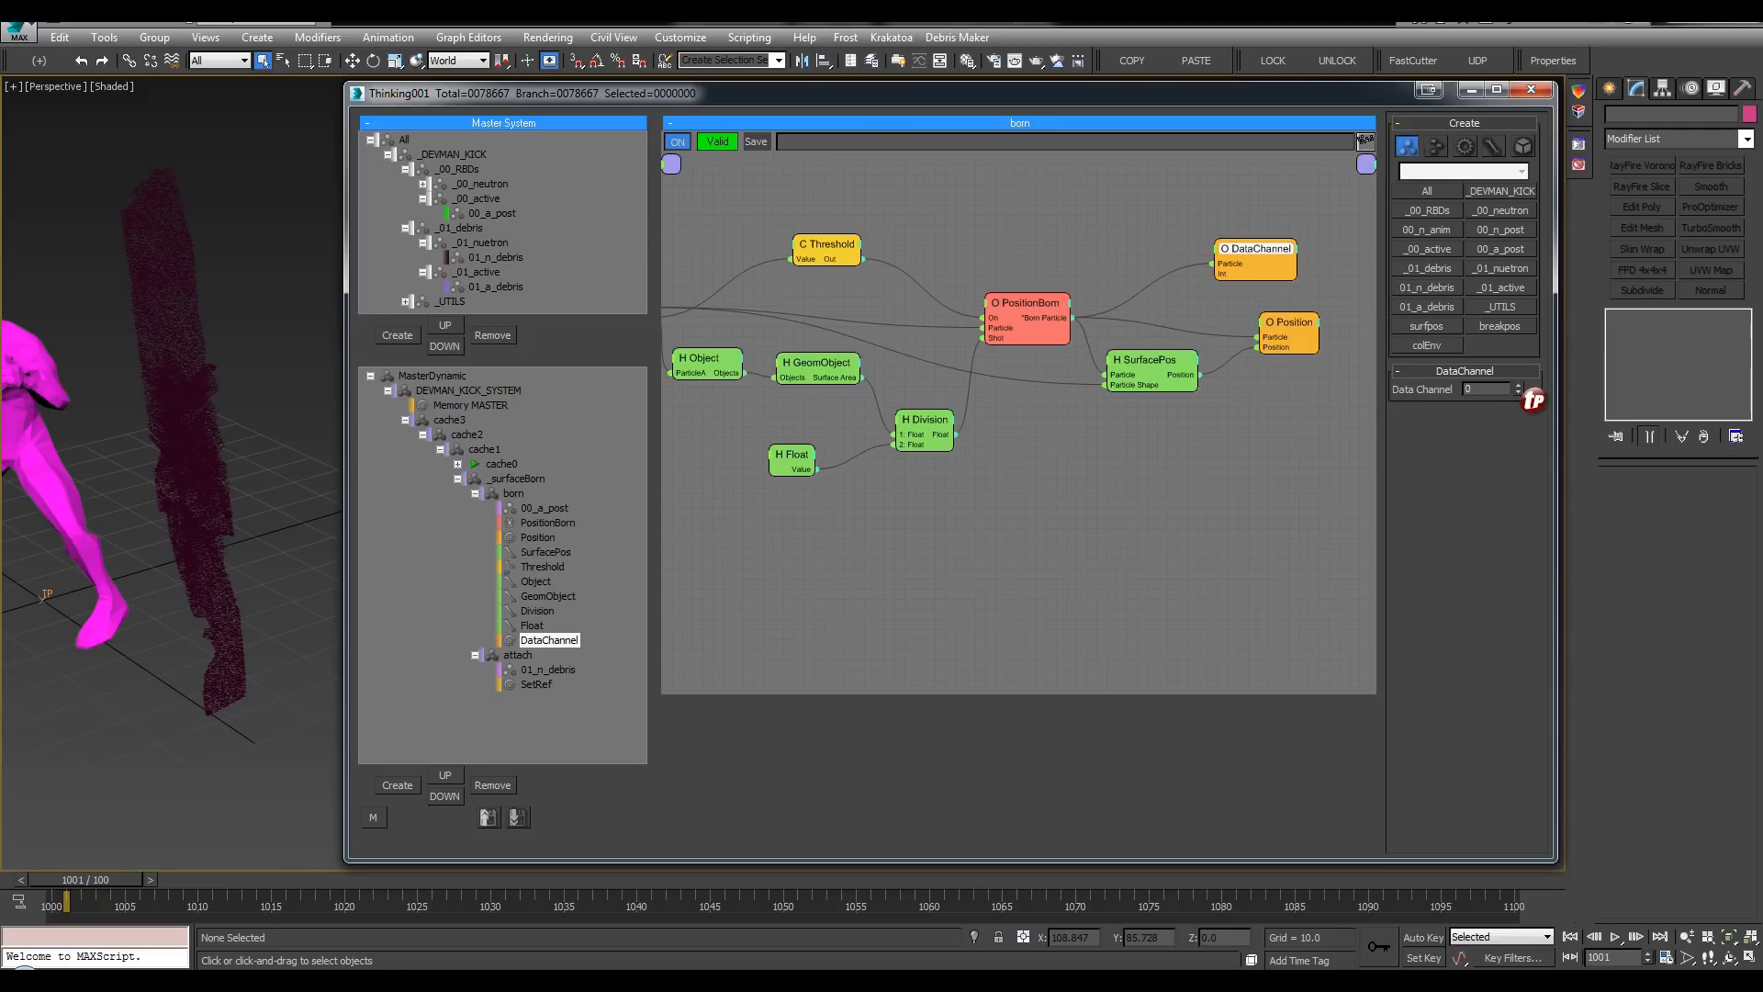
# Step: Connect the Particle output of 00_a_post to the Int input of the DataChannel node in the born set
pyautogui.moveTo(1076, 251); pyautogui.dragTo(1195, 241, button='middle')
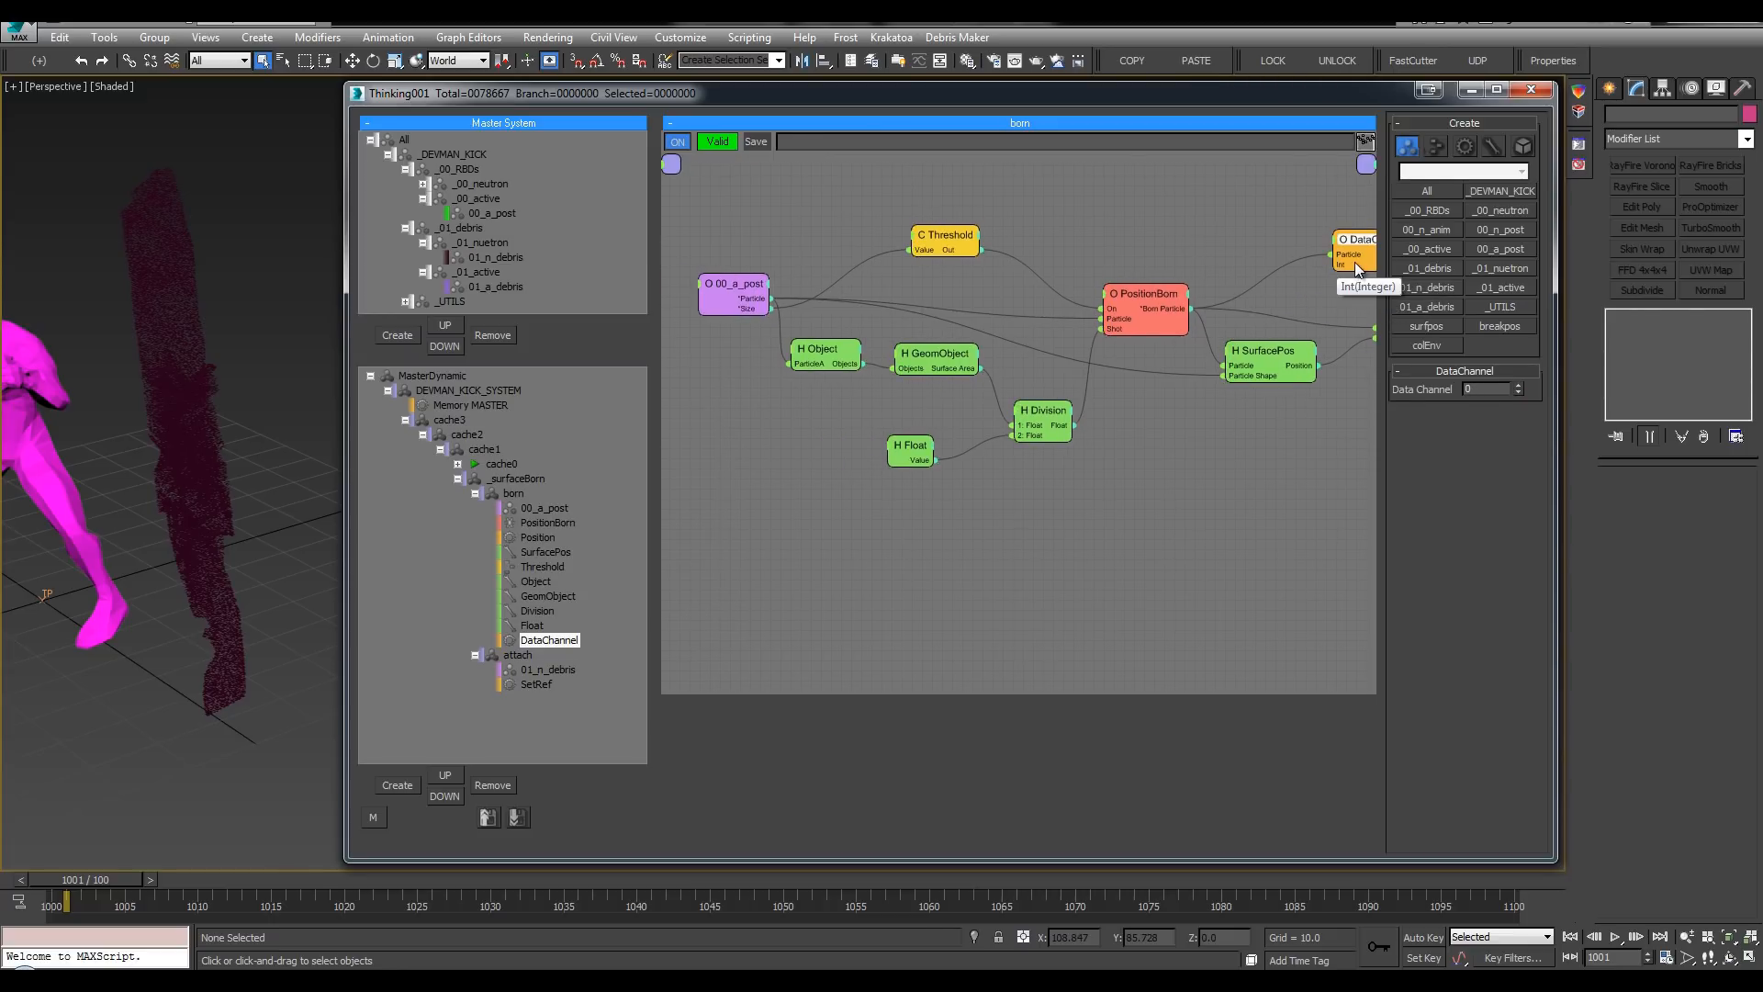
pyautogui.click(732, 284)
pyautogui.moveTo(1043, 222); pyautogui.dragTo(846, 207, button='middle')
pyautogui.click(1158, 233)
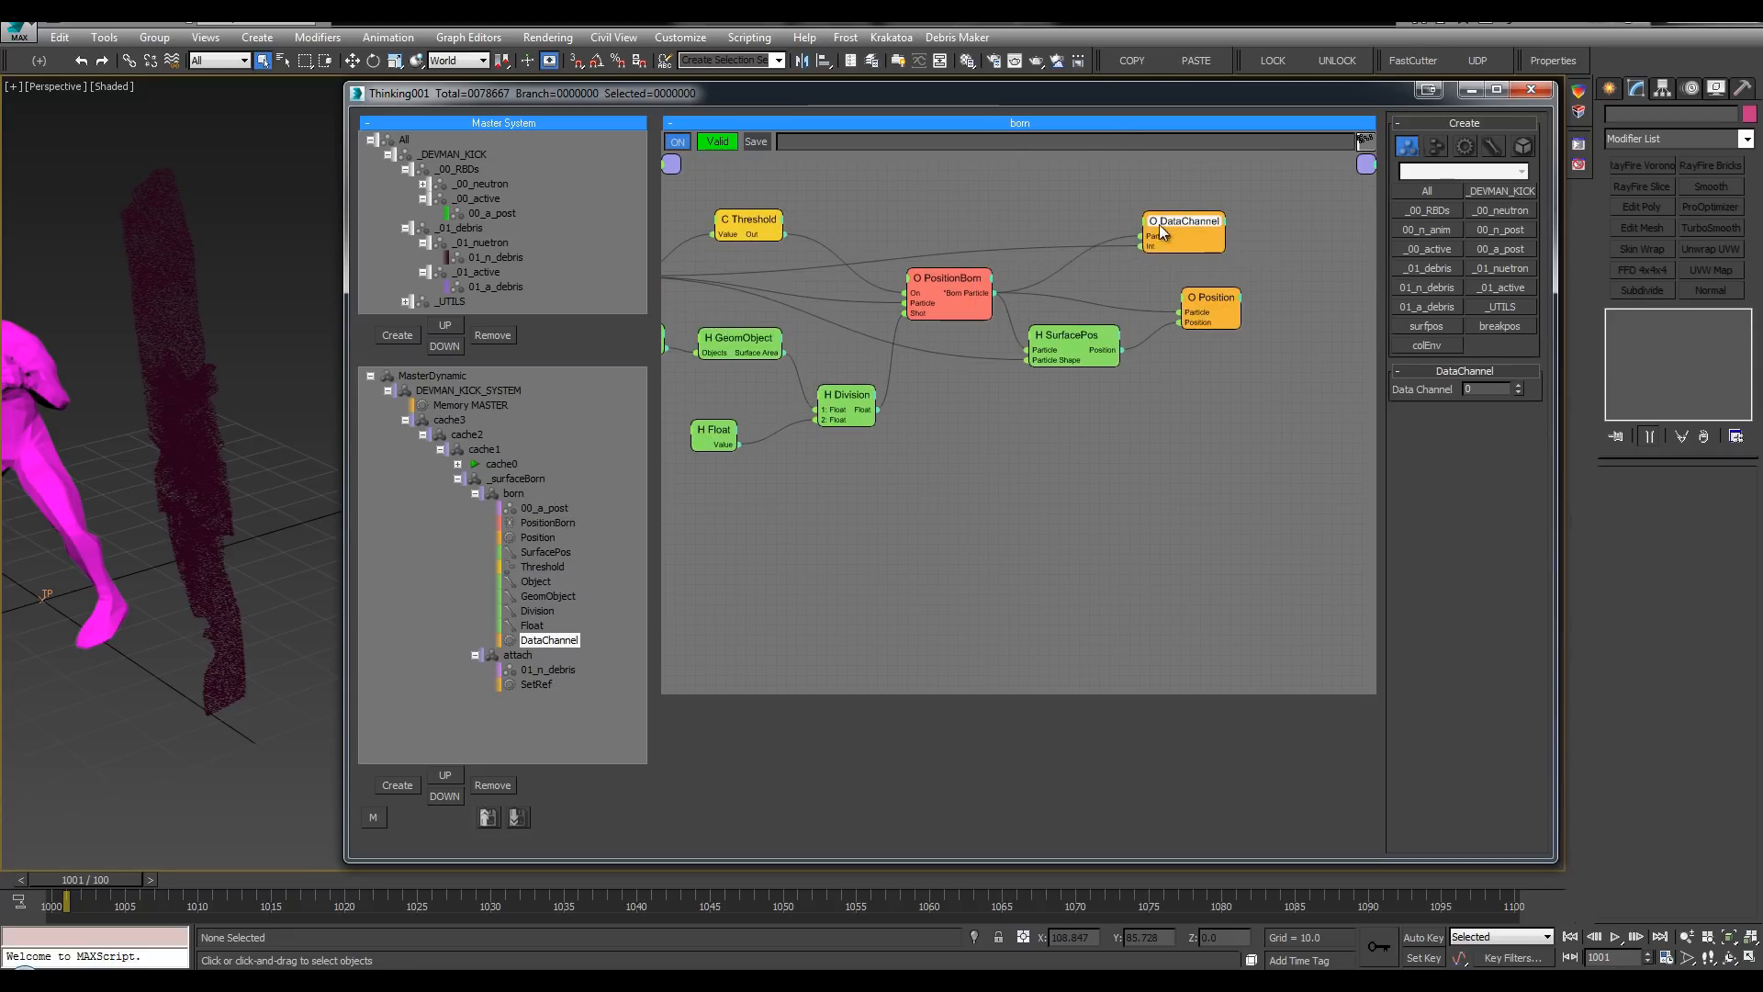
pyautogui.moveTo(1174, 231); pyautogui.dragTo(1184, 245)
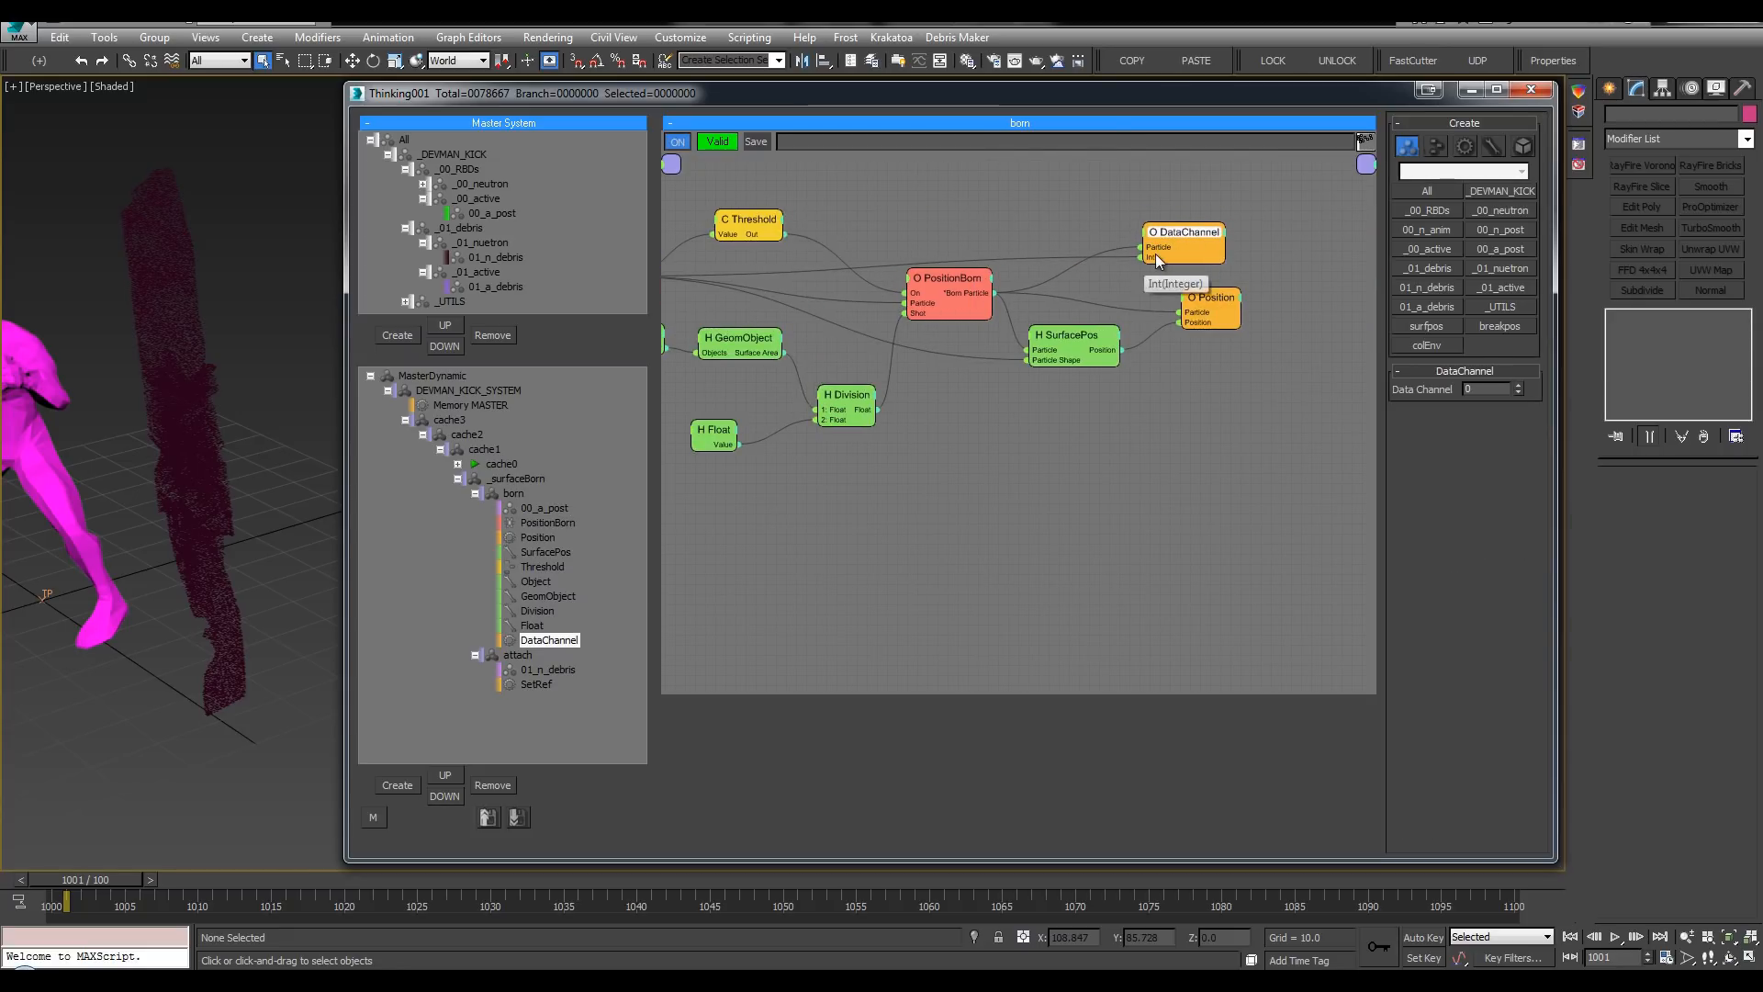
pyautogui.moveTo(1151, 267); pyautogui.dragTo(1221, 264, button='middle')
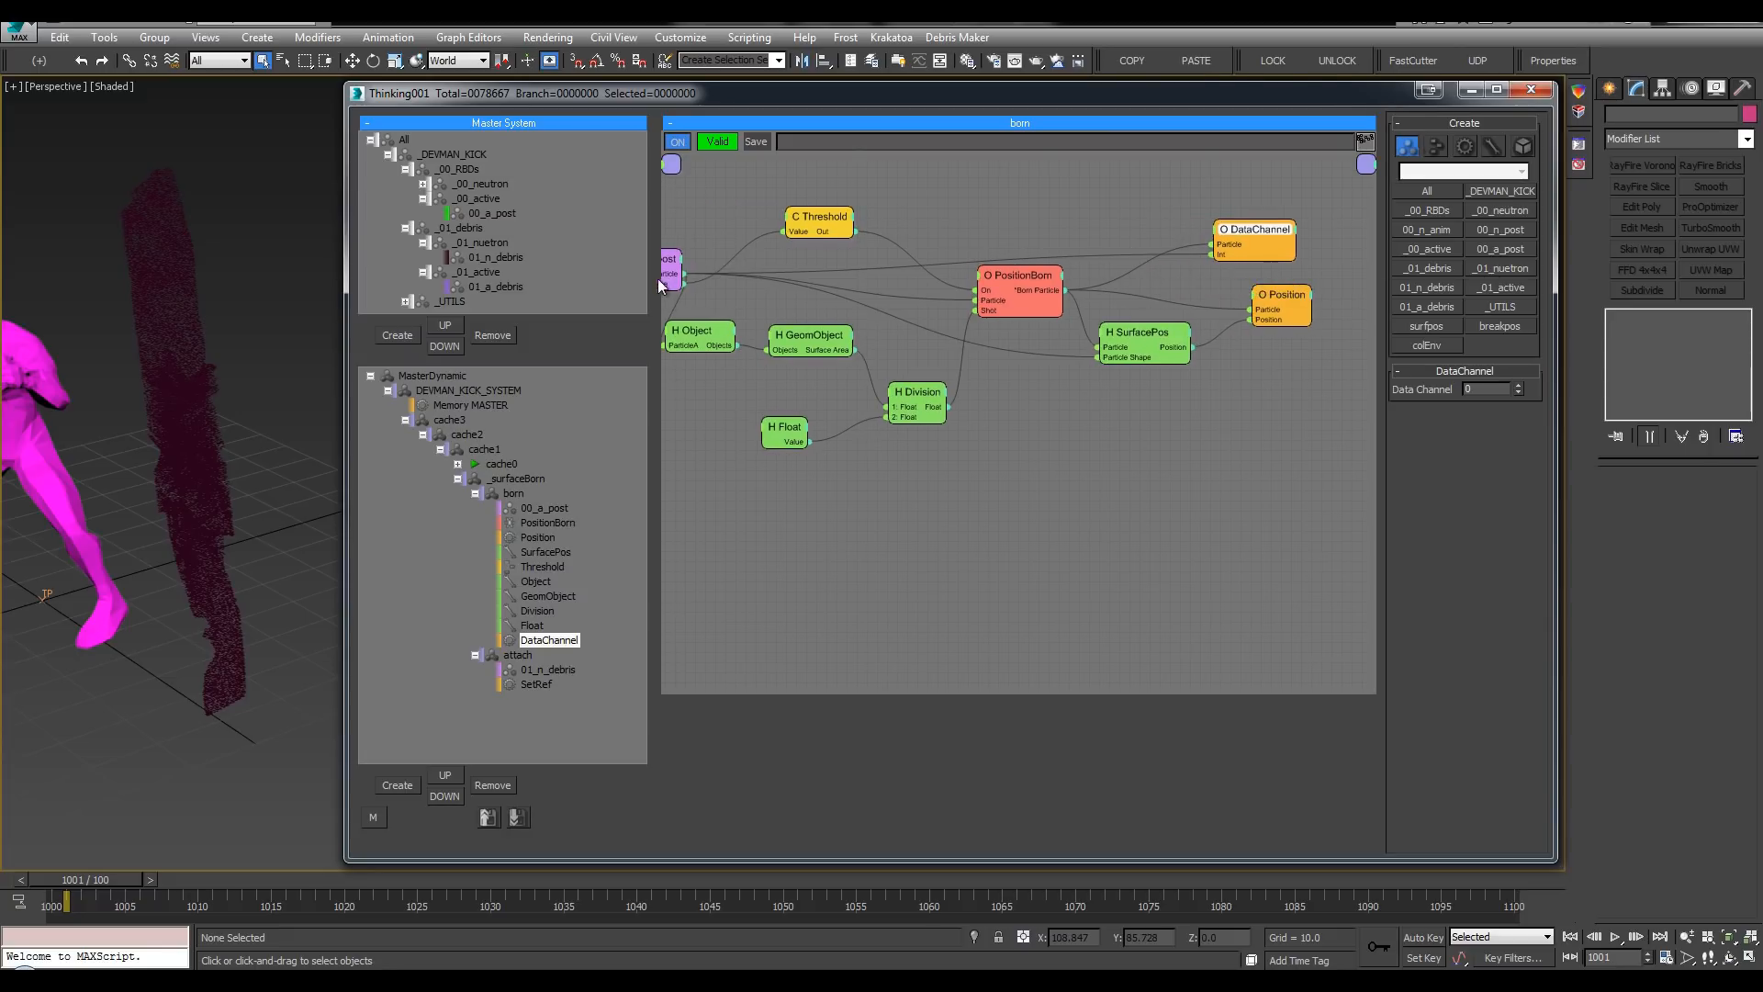
pyautogui.moveTo(1040, 261); pyautogui.dragTo(1058, 258, button='middle')
pyautogui.moveTo(1015, 275); pyautogui.dragTo(1018, 286)
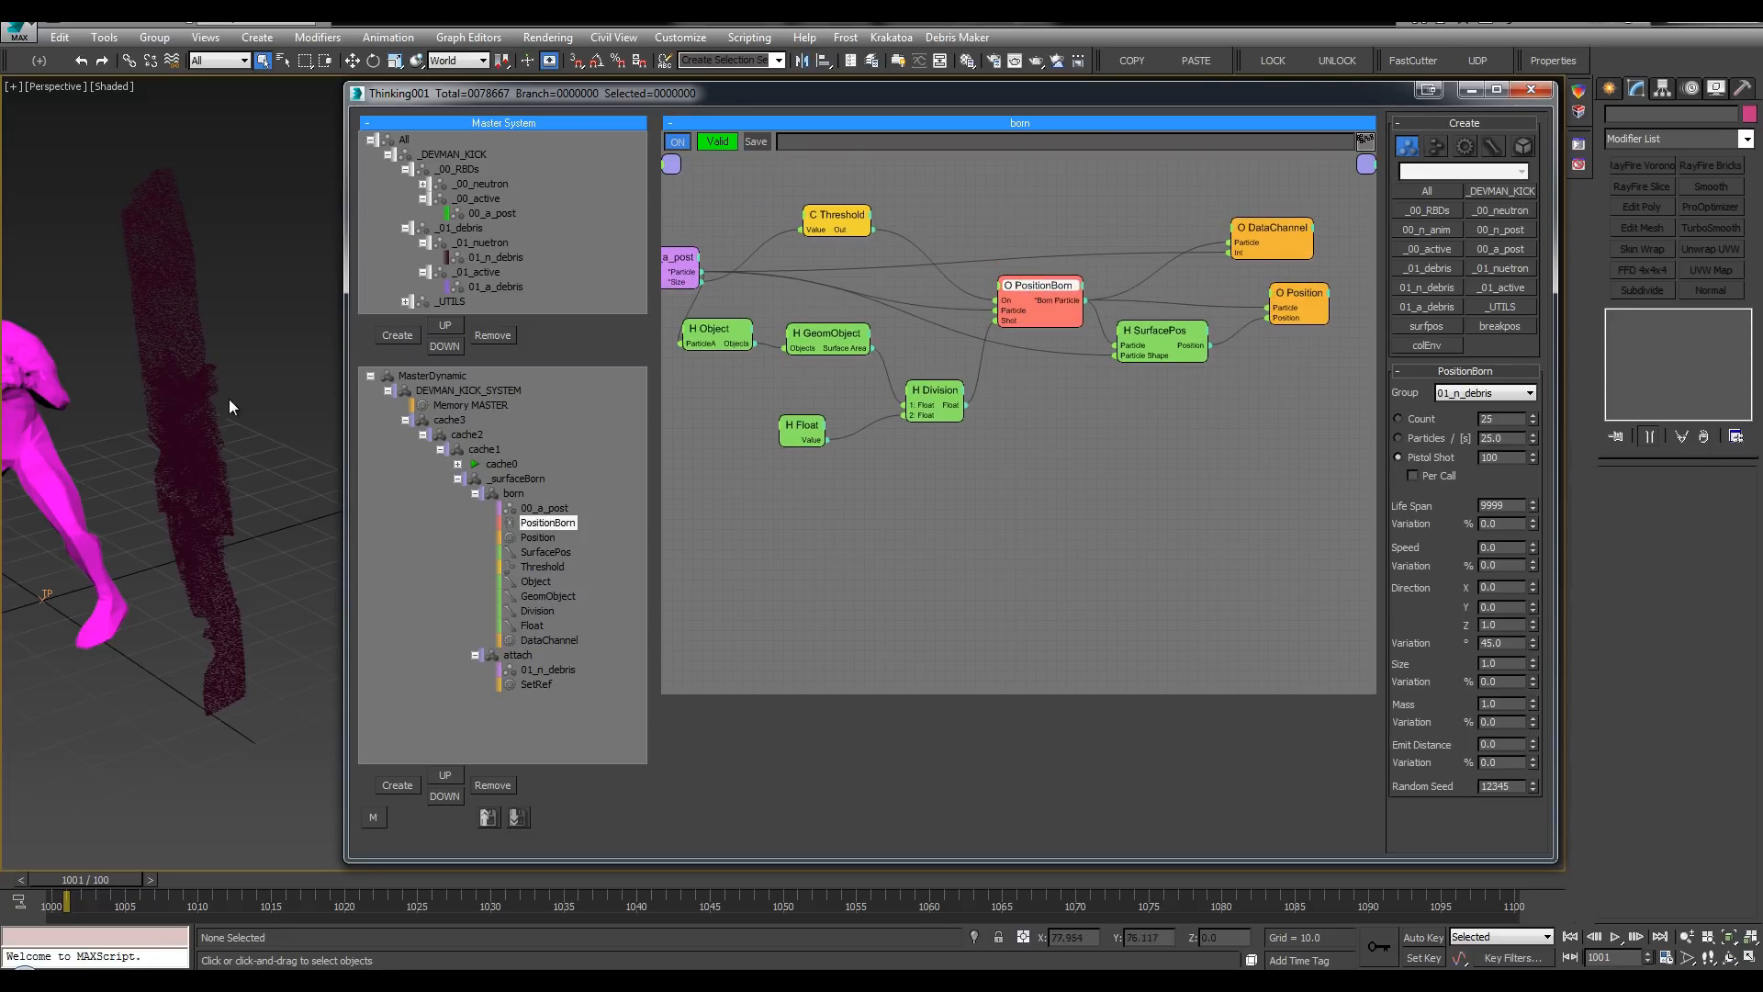
# Step: Expose the CH: myParent output of 01_n_debris in the attach set and connect it to the Particle To input of SetRef
pyautogui.click(533, 670)
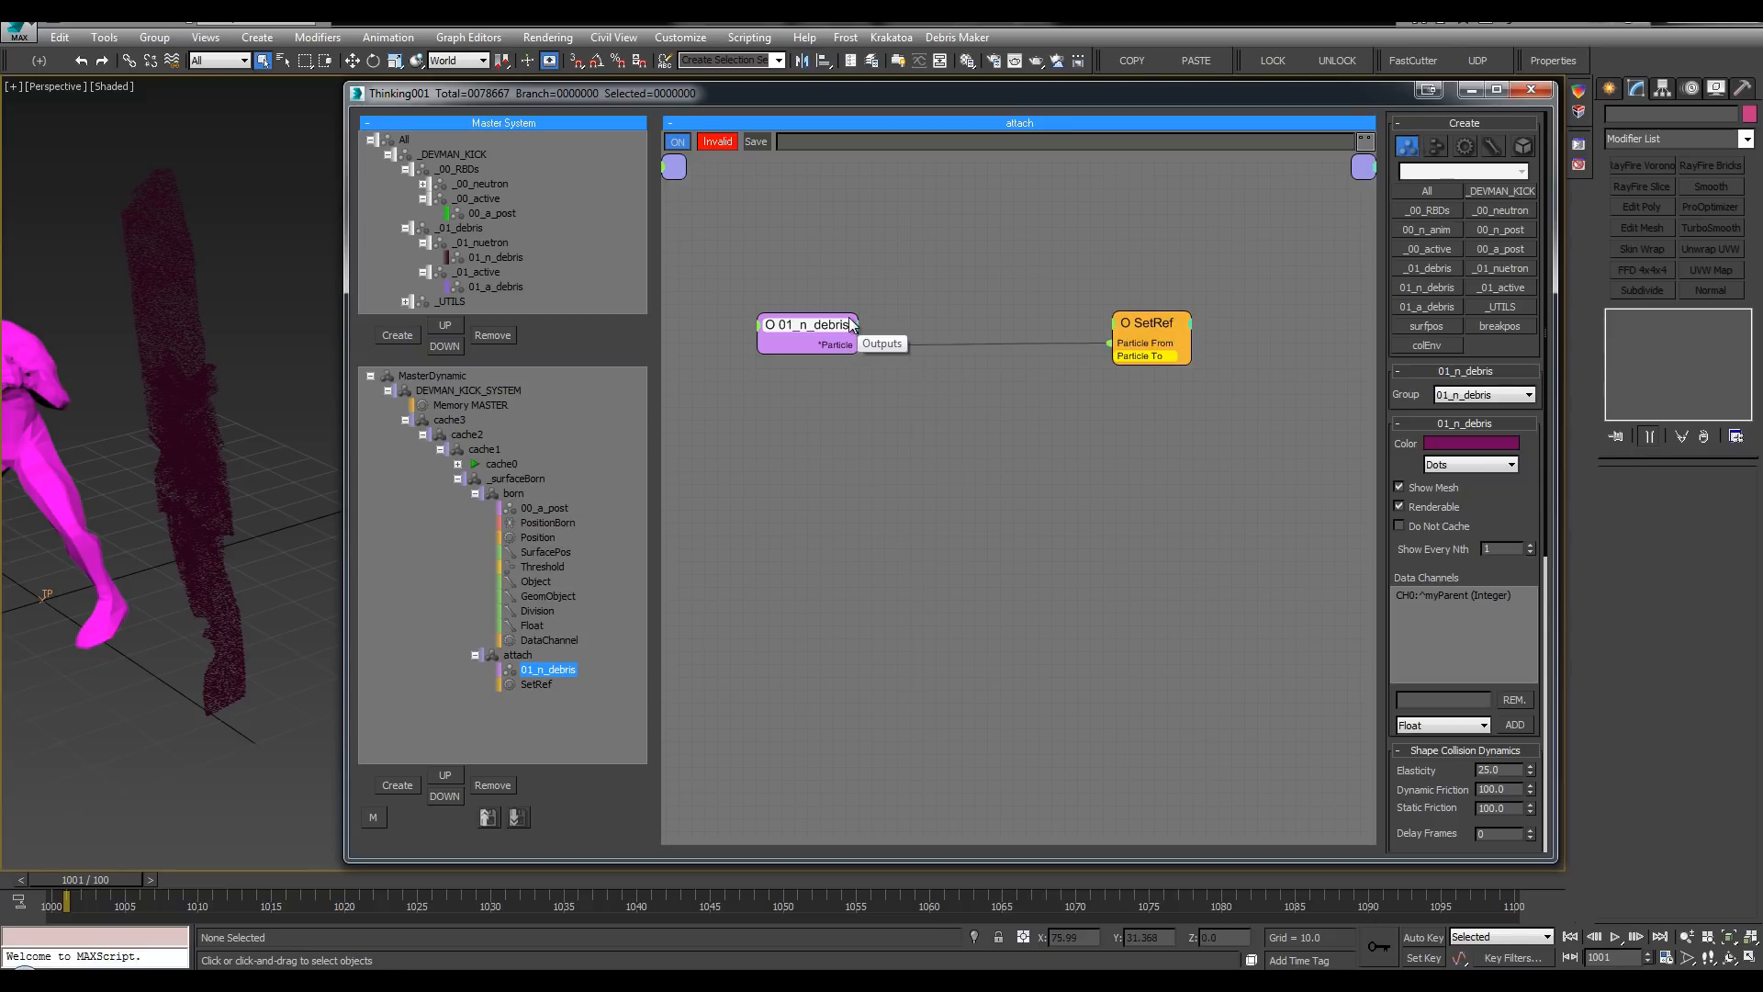
pyautogui.moveTo(803, 323); pyautogui.dragTo(786, 295)
pyautogui.click(839, 295)
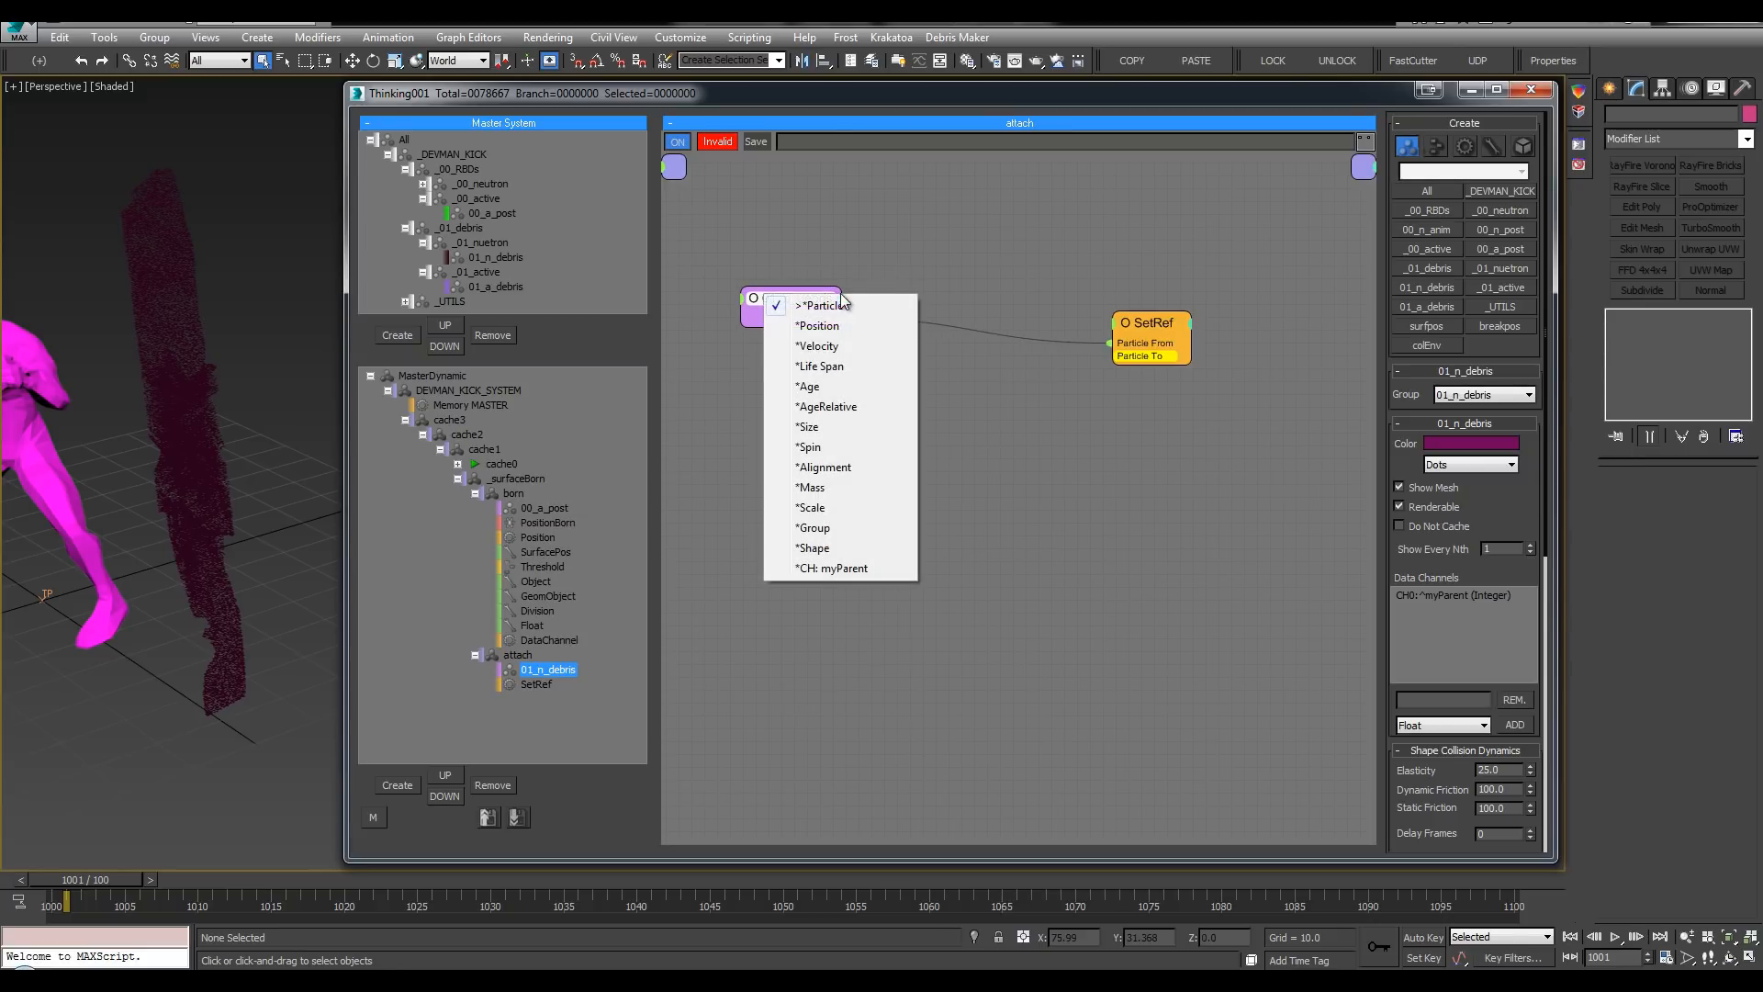
pyautogui.click(839, 570)
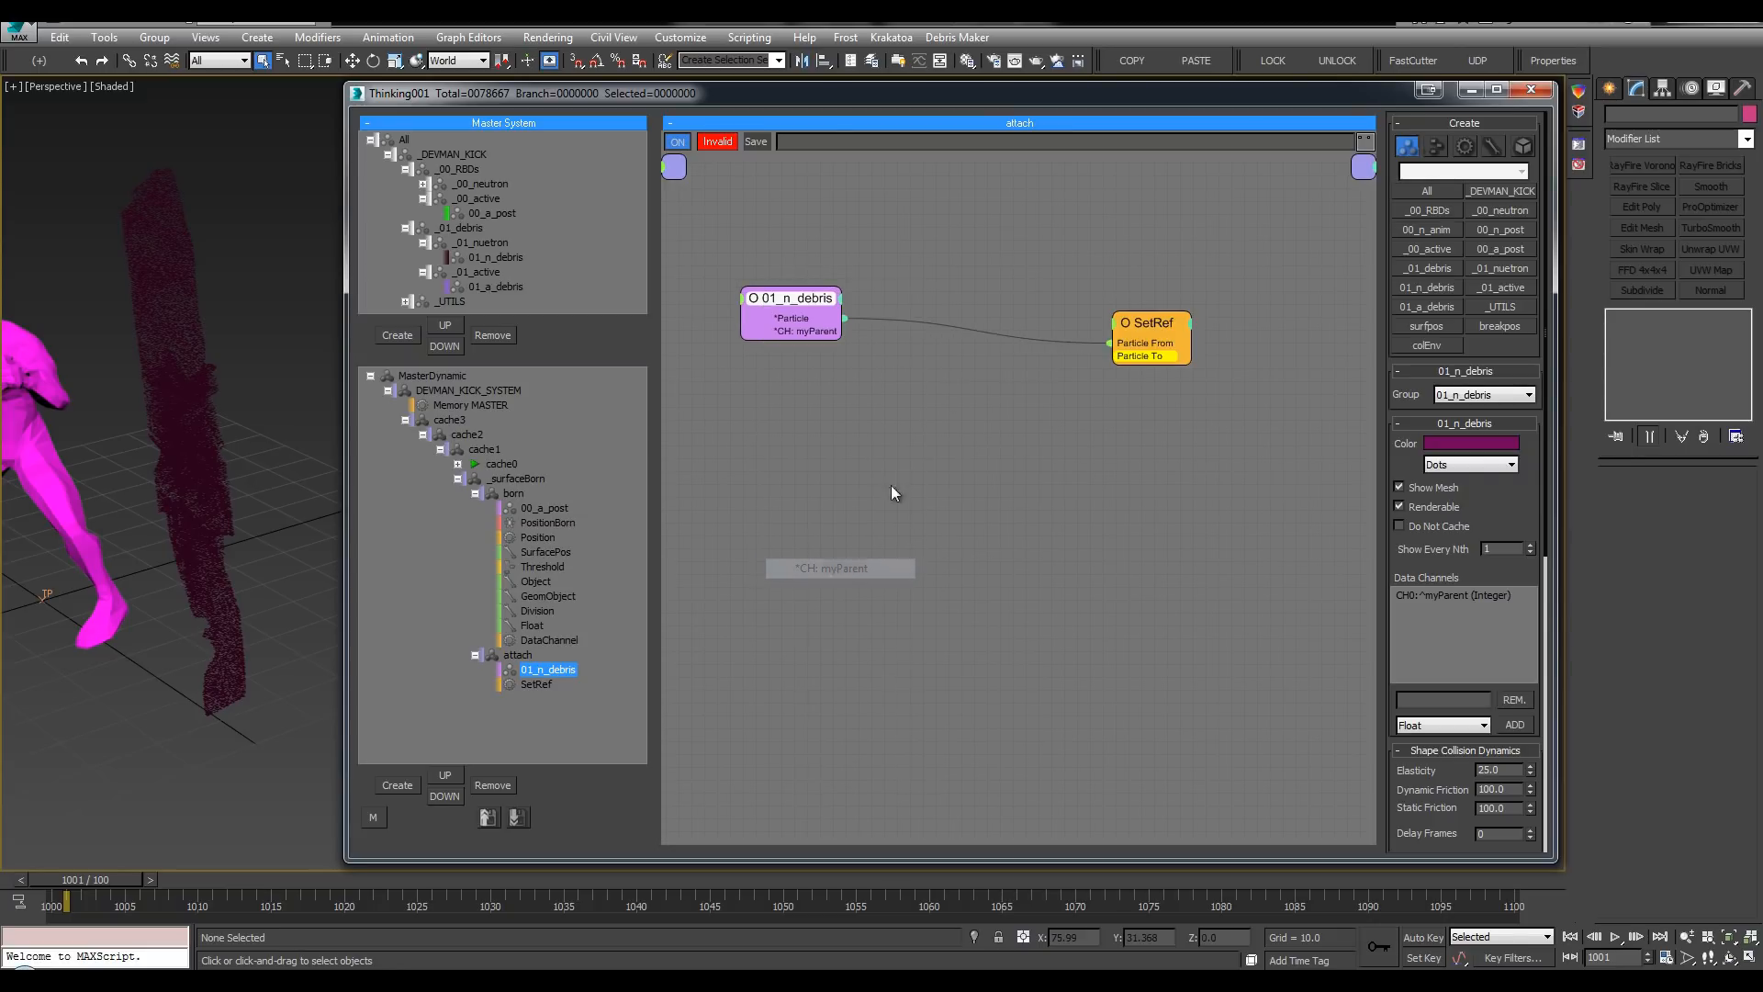
pyautogui.click(807, 332)
pyautogui.moveTo(802, 306); pyautogui.dragTo(804, 326)
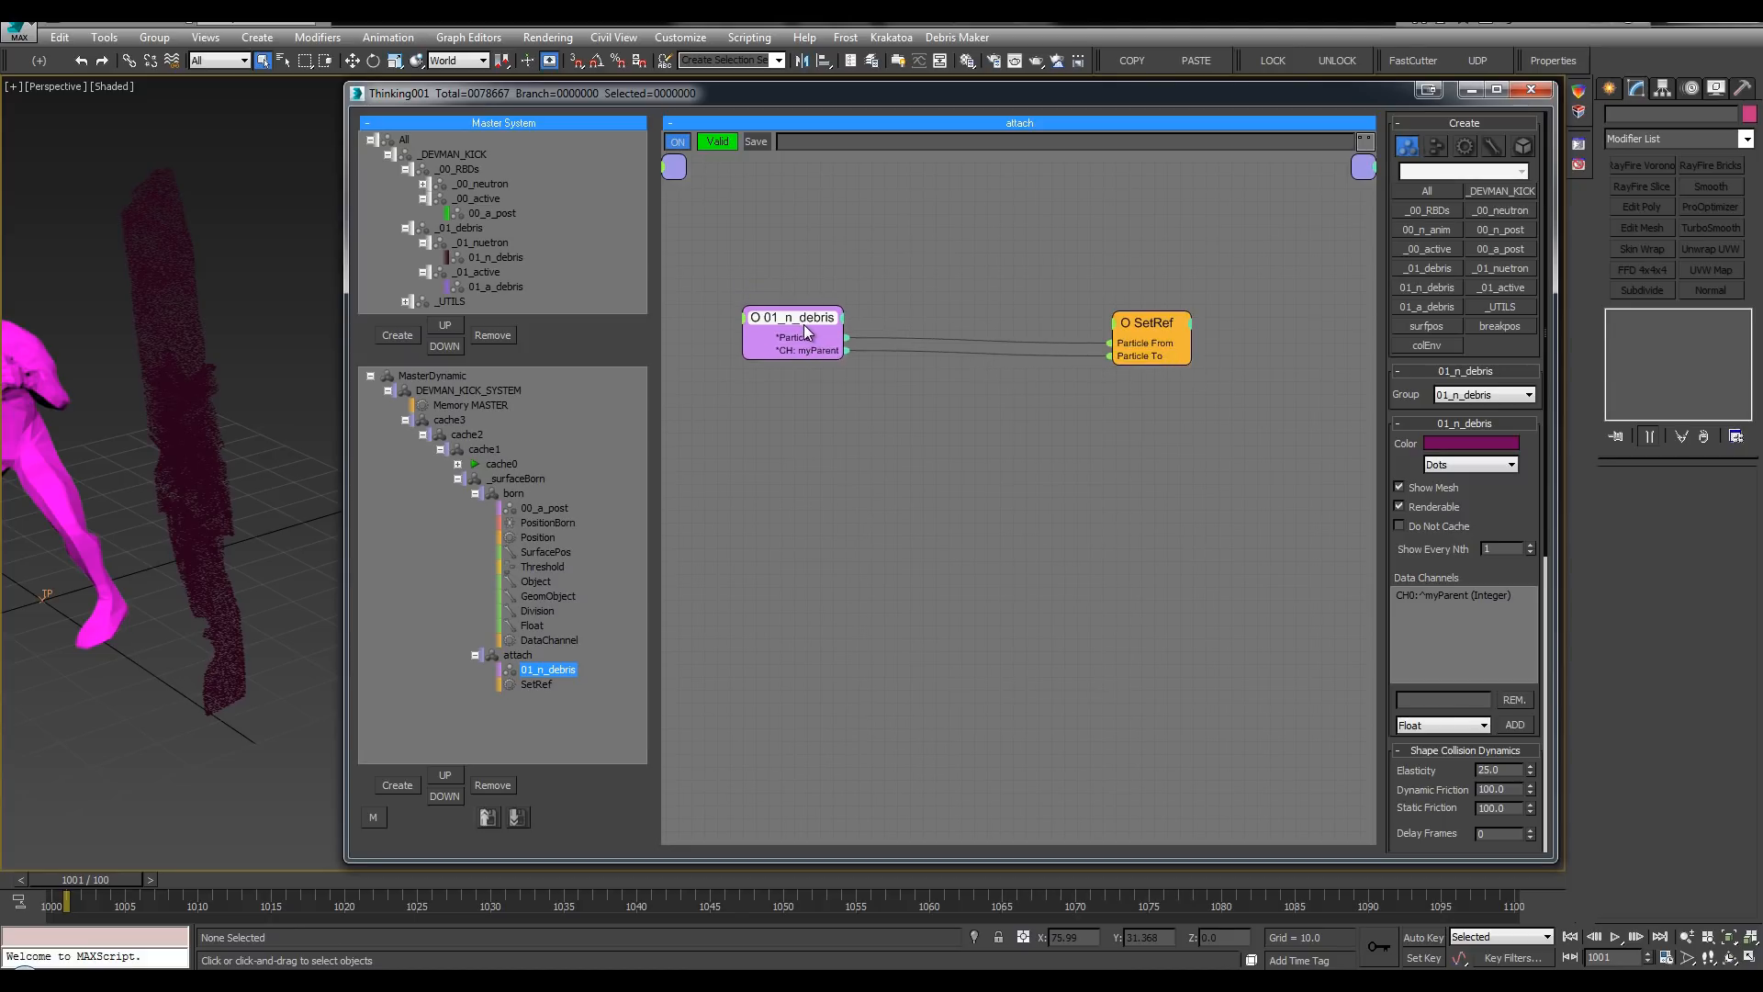
pyautogui.click(1132, 334)
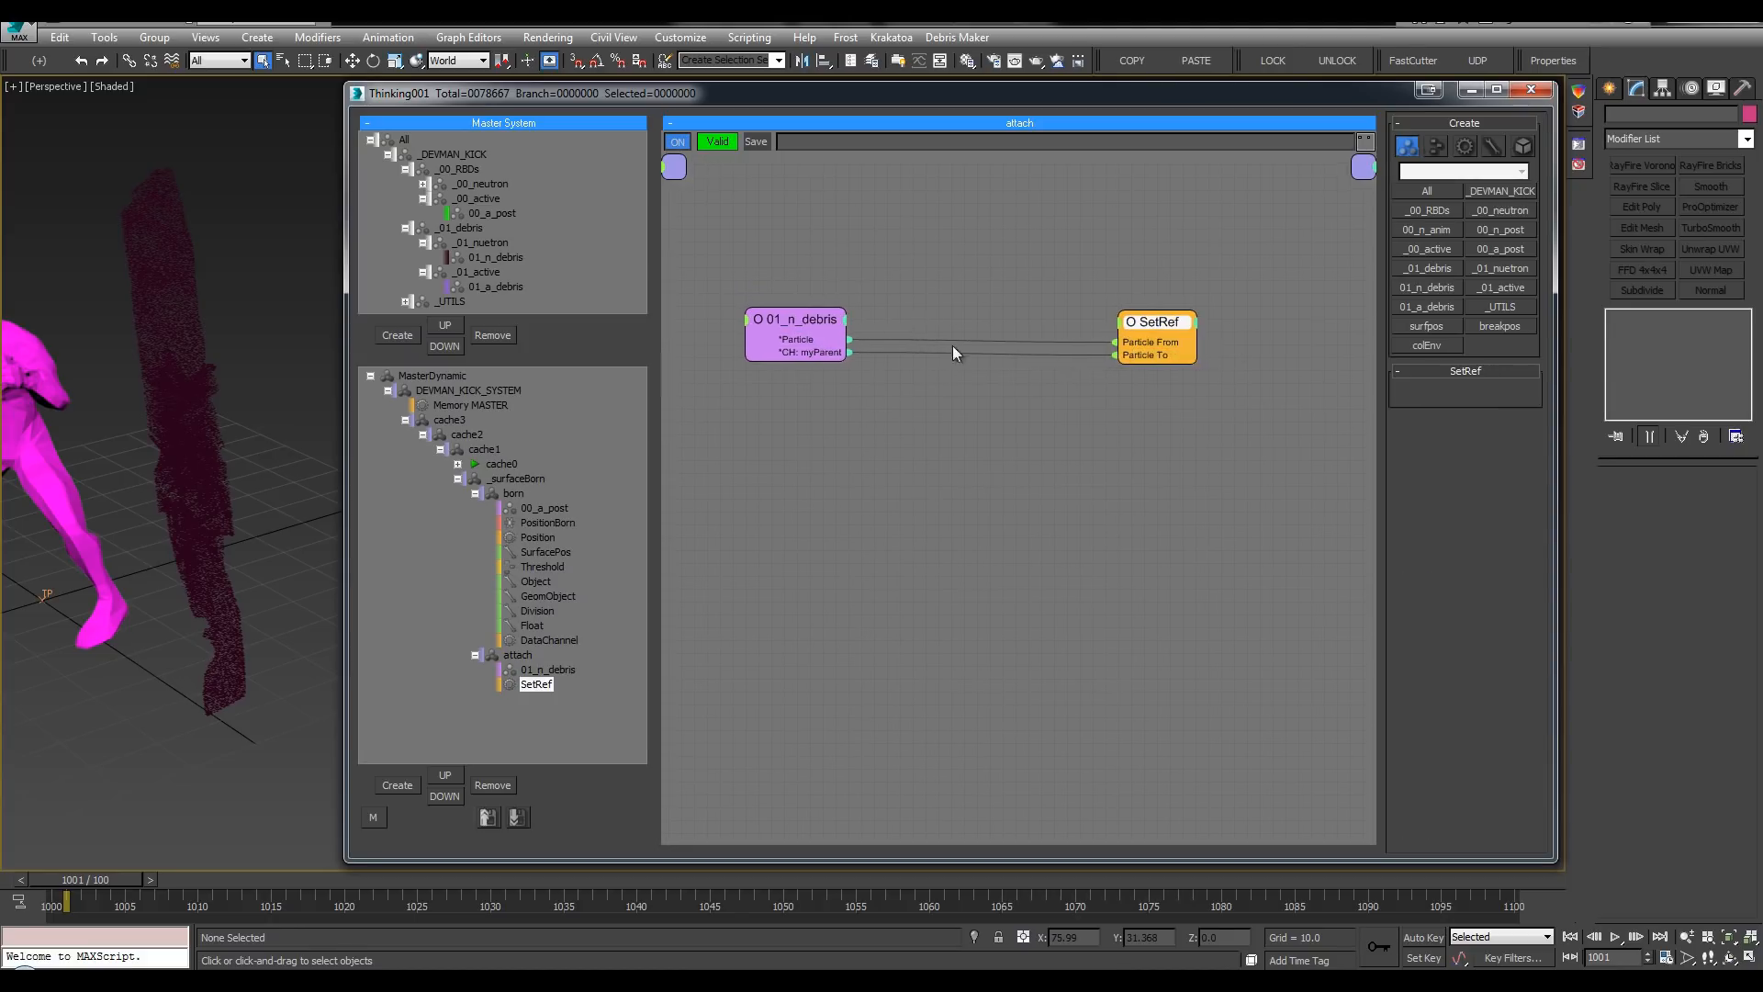
pyautogui.moveTo(786, 338); pyautogui.dragTo(772, 331)
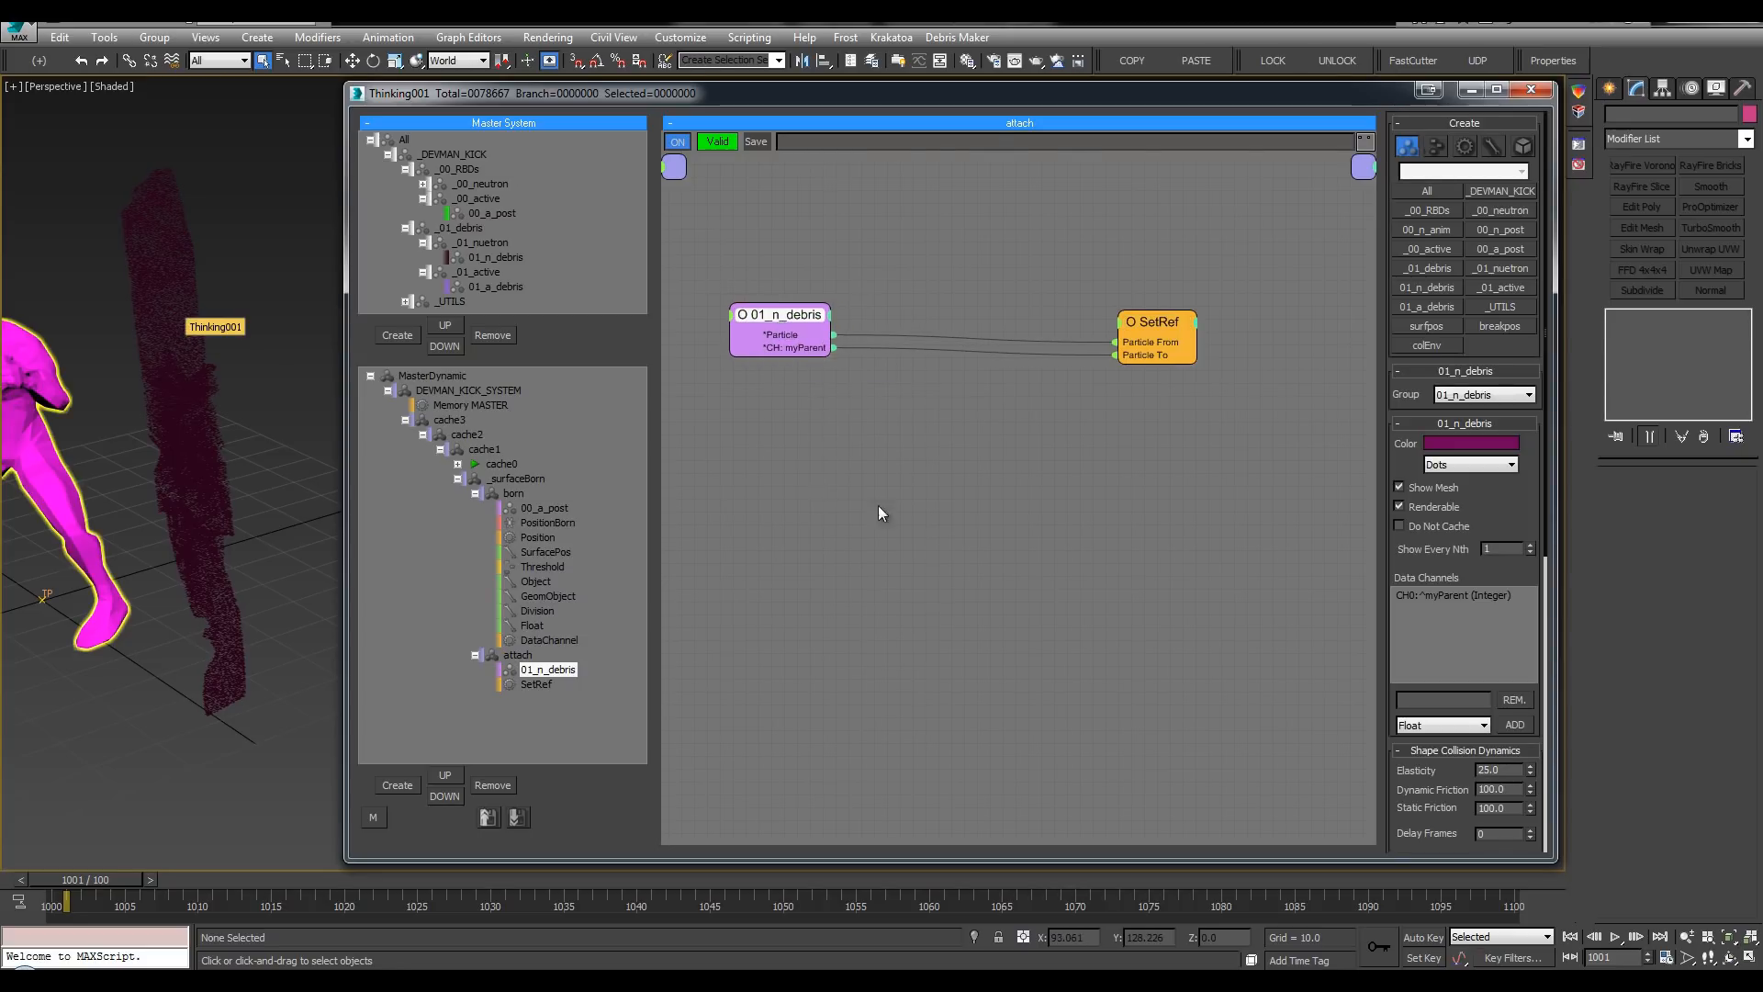
pyautogui.moveTo(977, 366); pyautogui.dragTo(961, 327)
pyautogui.press('Tab')
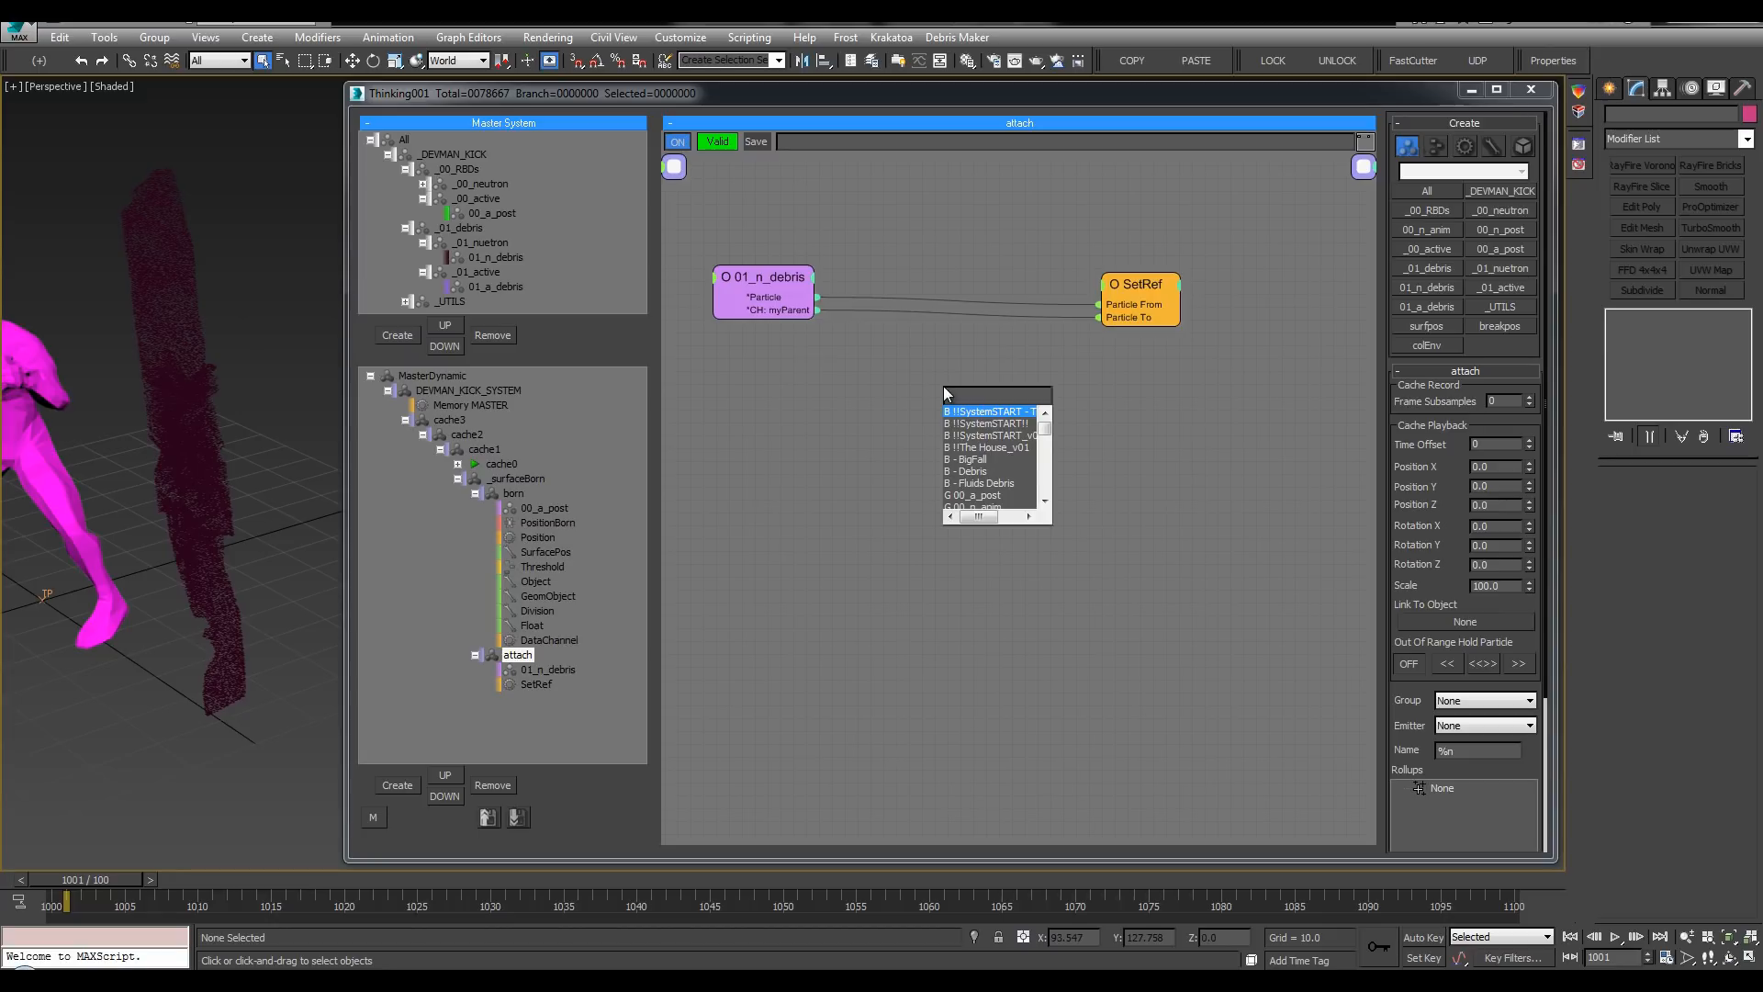
pyautogui.write('get')
pyautogui.press('Return')
pyautogui.click(996, 397)
pyautogui.press('Delete')
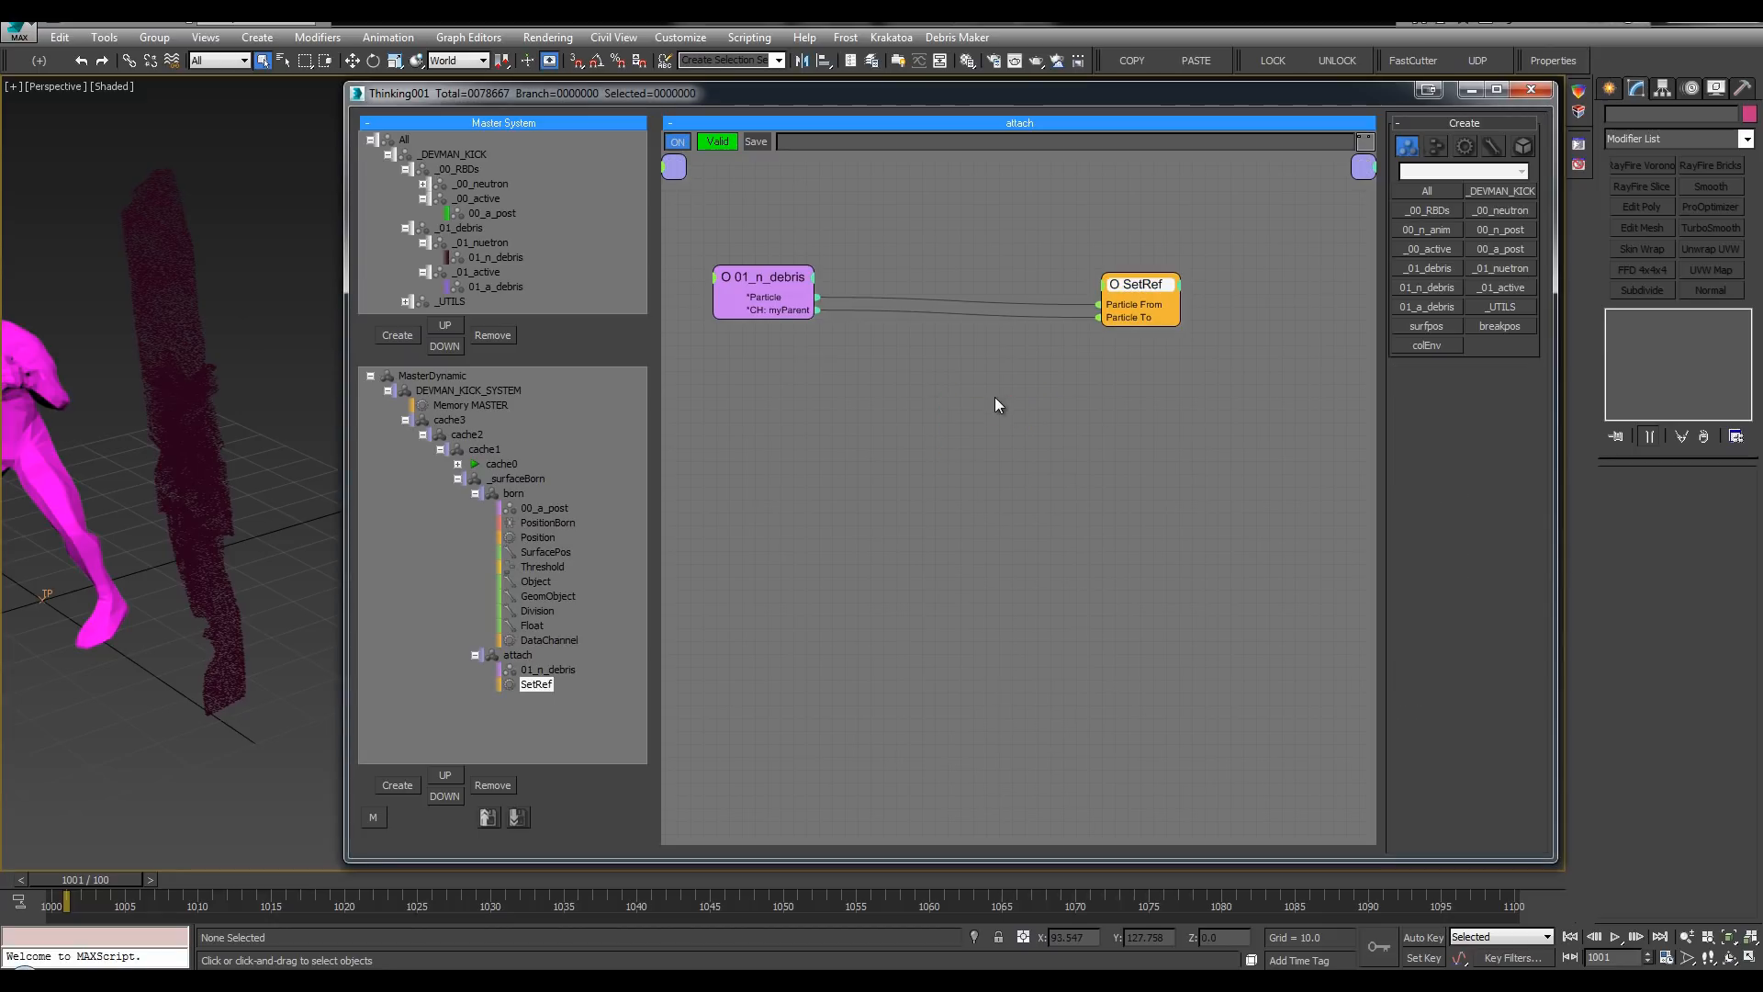
# Step: Add a GetRef node to the attach set and feed it the particles of 01_n_debris
pyautogui.press('Tab')
pyautogui.click(1010, 373)
pyautogui.press('Tab')
pyautogui.write('getr')
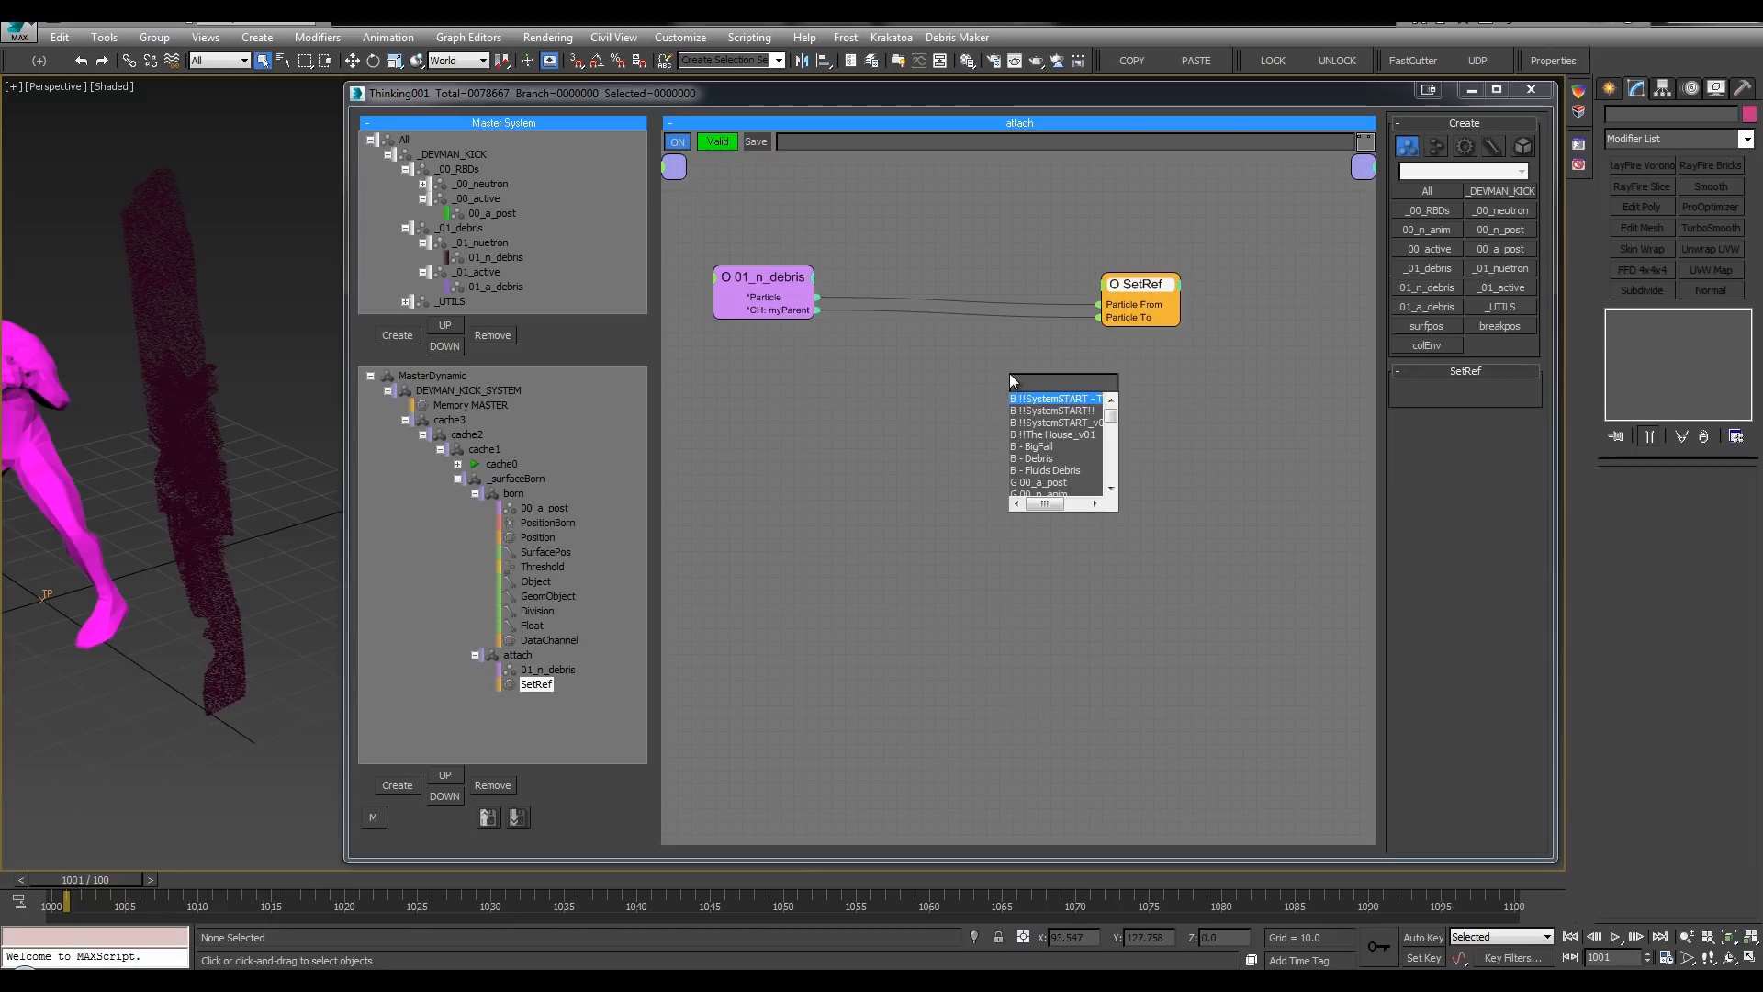
pyautogui.press('Return')
pyautogui.moveTo(1047, 389); pyautogui.dragTo(945, 383)
# Step: Add a PAttach node, connecting GetRef's Ref.Particle to Particle From and the 01_n_debris particles to Particle To
pyautogui.press('Tab')
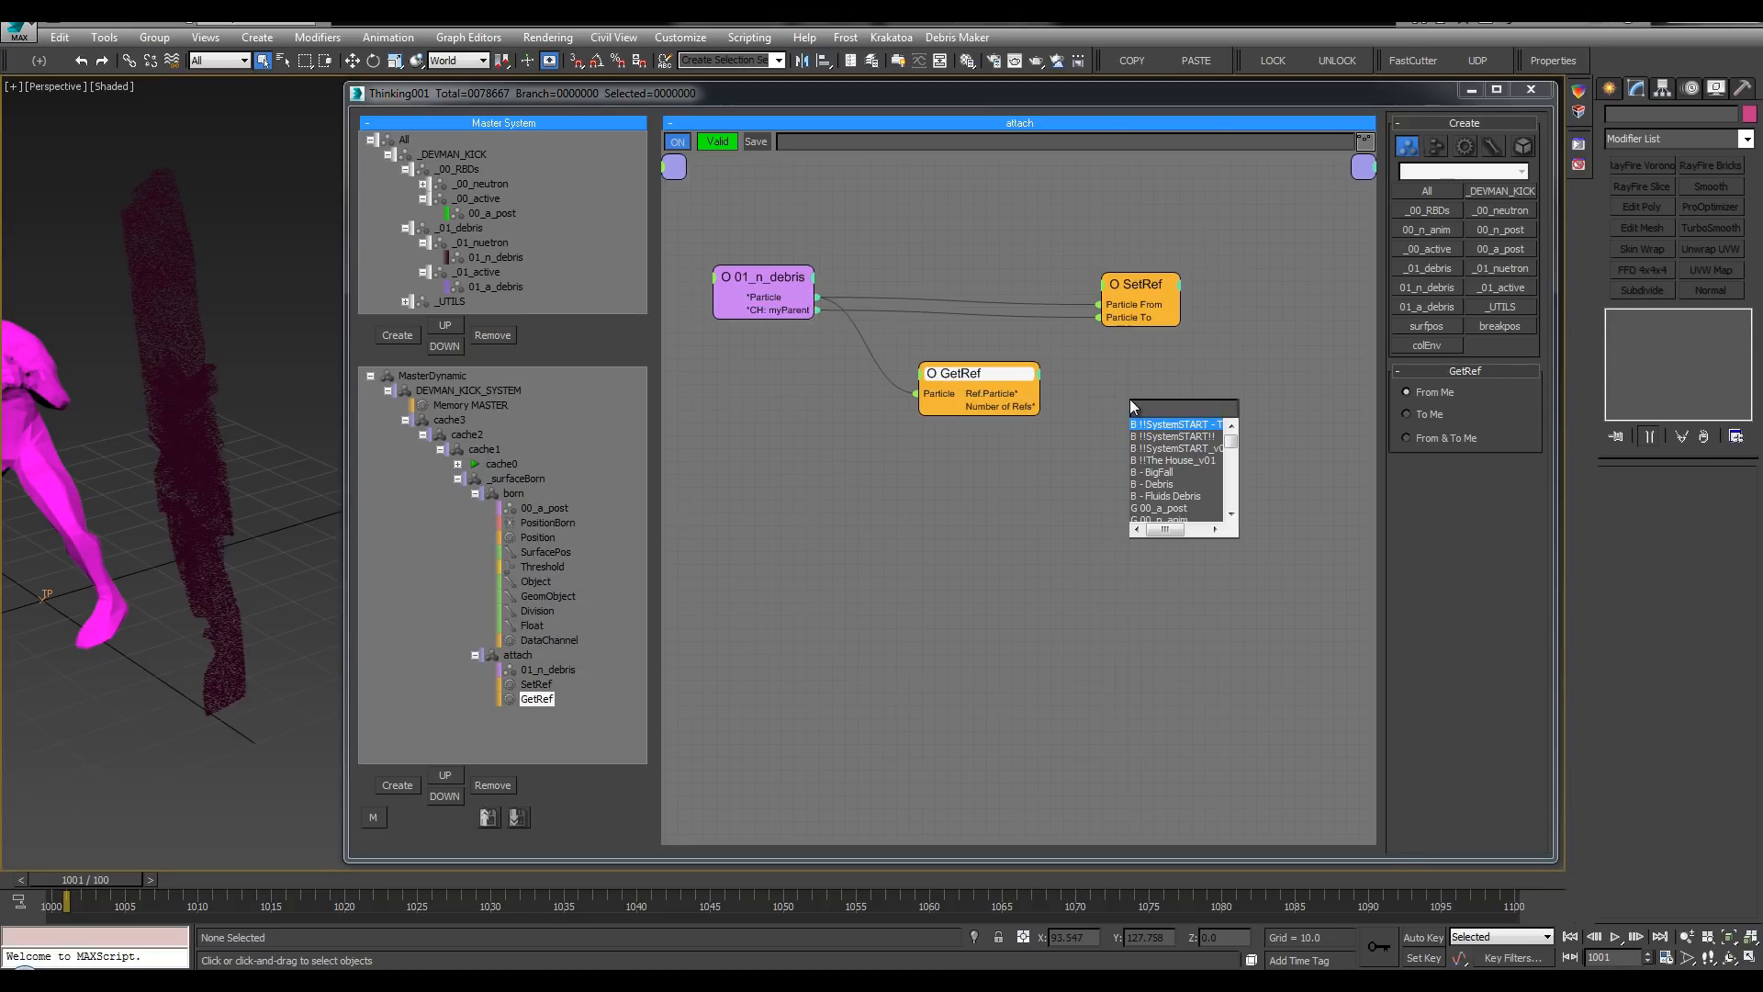
pyautogui.write('pa')
pyautogui.doubleClick(1153, 429)
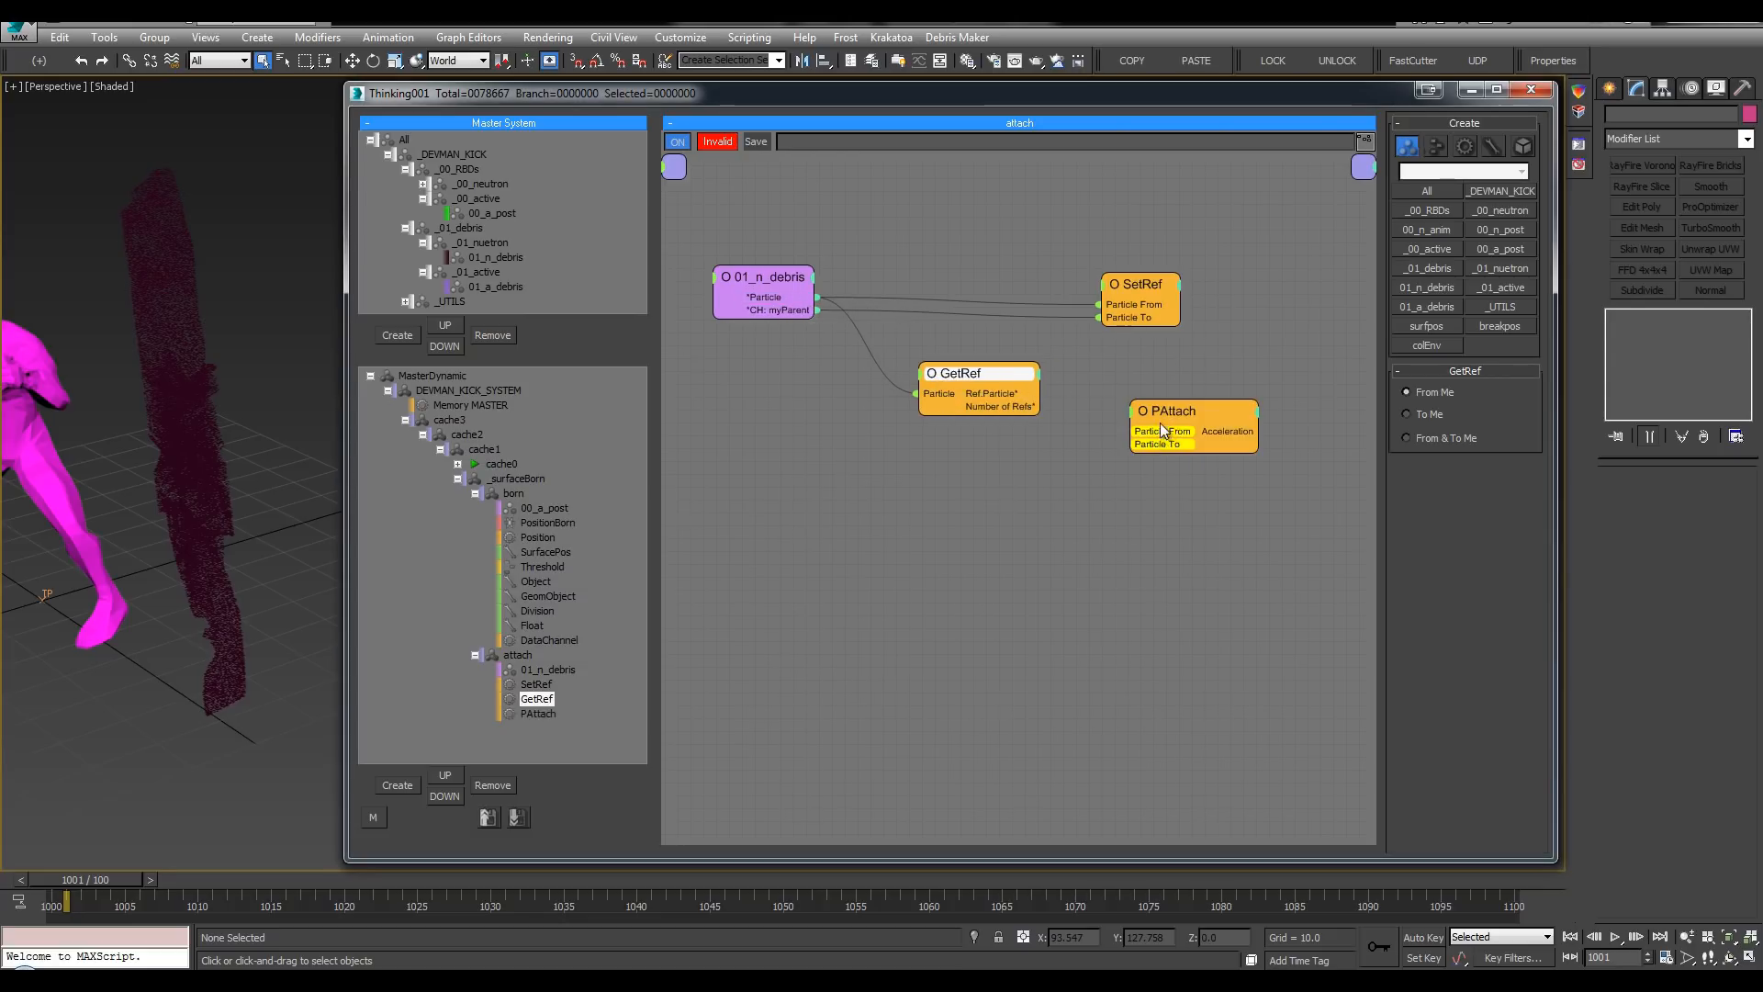
pyautogui.moveTo(1174, 410); pyautogui.dragTo(1195, 387)
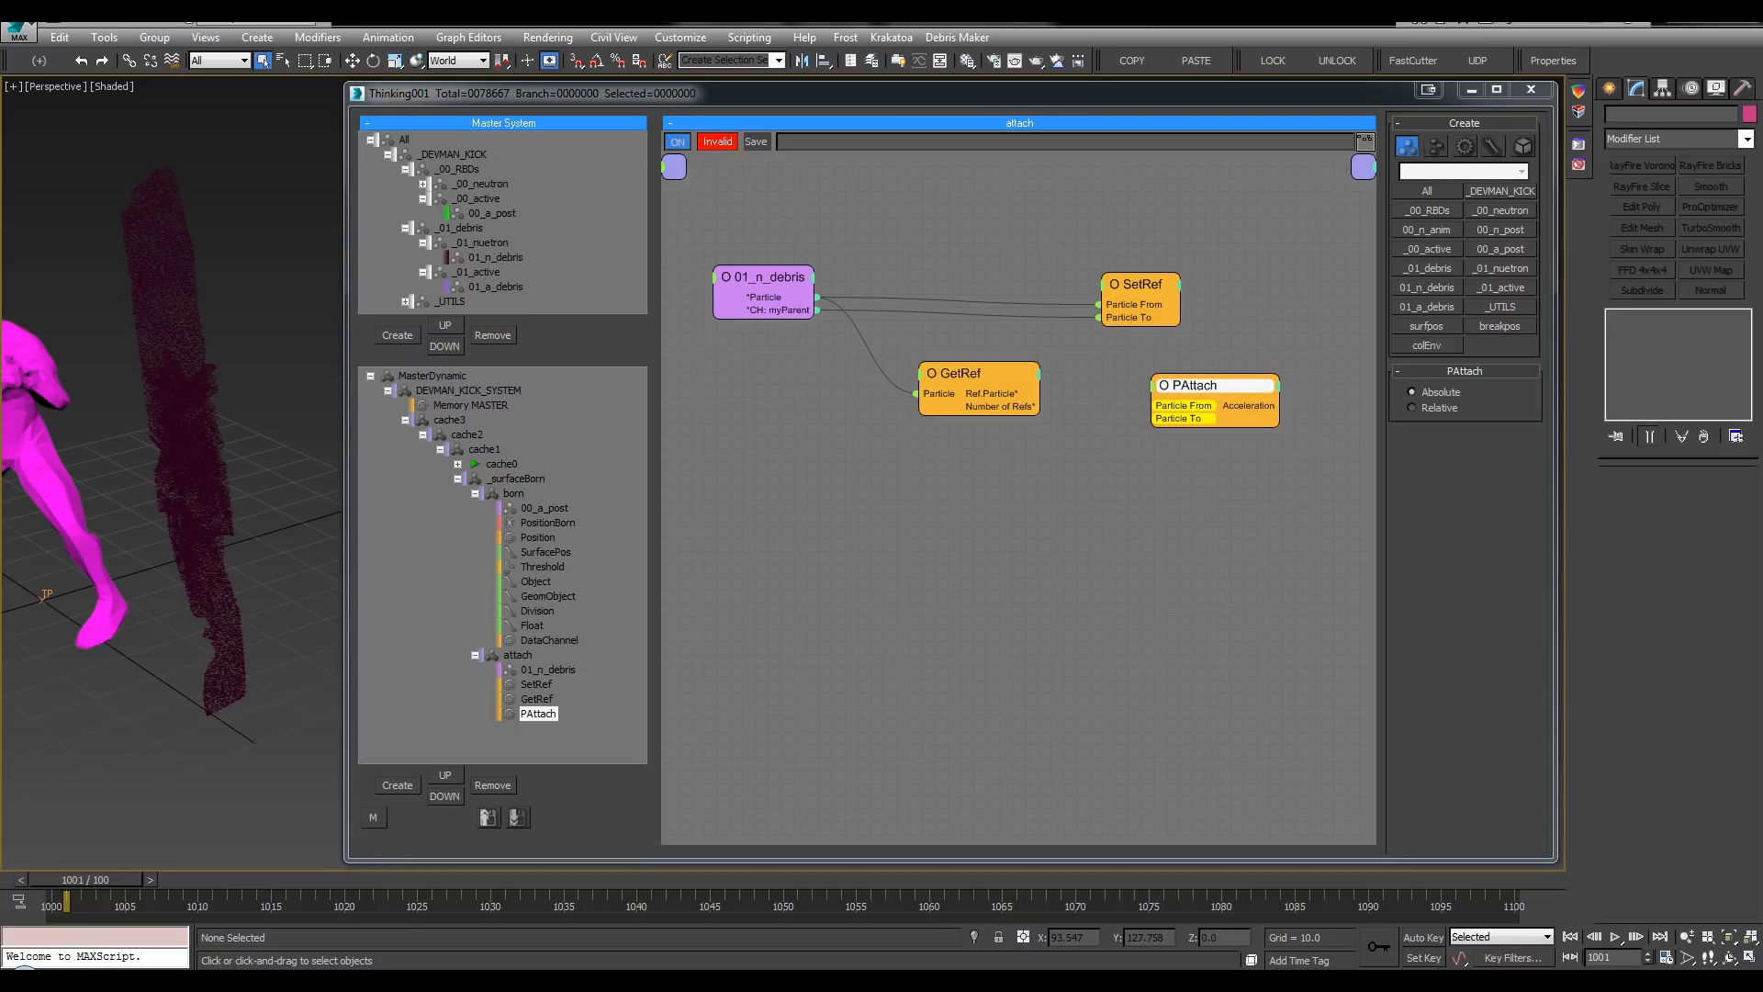
pyautogui.moveTo(1172, 407); pyautogui.dragTo(981, 436)
pyautogui.moveTo(817, 301); pyautogui.dragTo(804, 298)
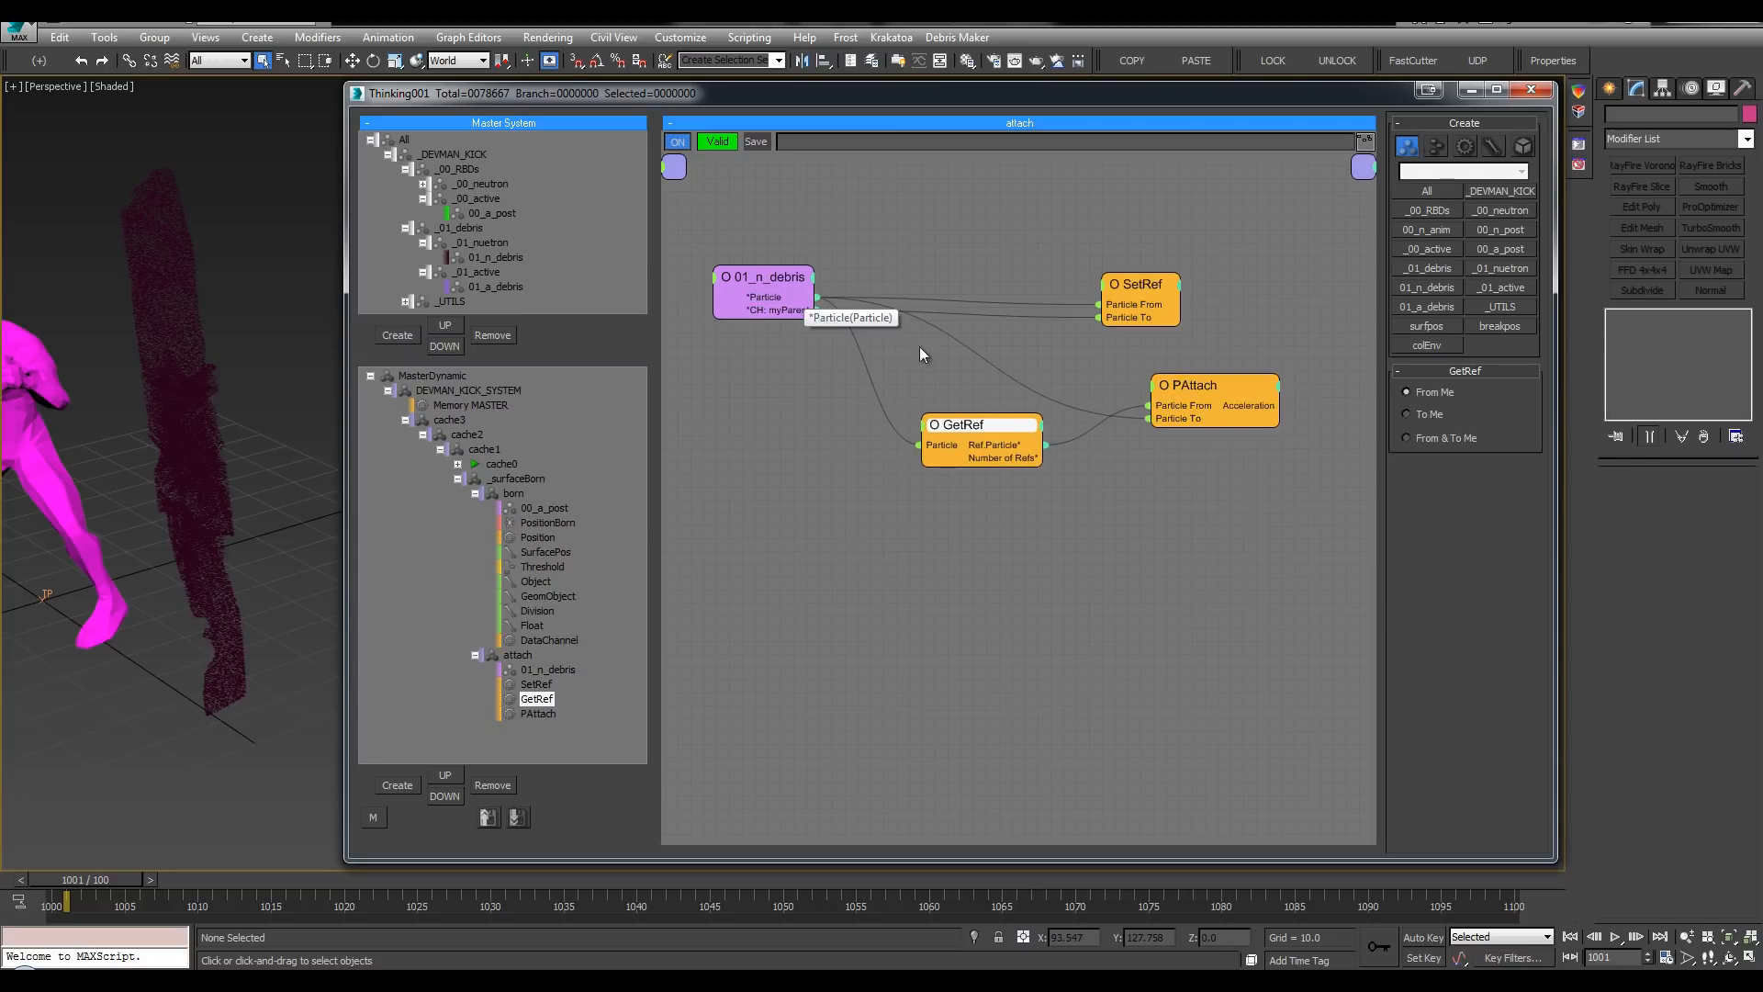
# Step: Hide the unused outputs on the GetRef and PAttach nodes
pyautogui.moveTo(1208, 390); pyautogui.dragTo(1220, 388)
pyautogui.doubleClick(976, 438)
pyautogui.doubleClick(978, 438)
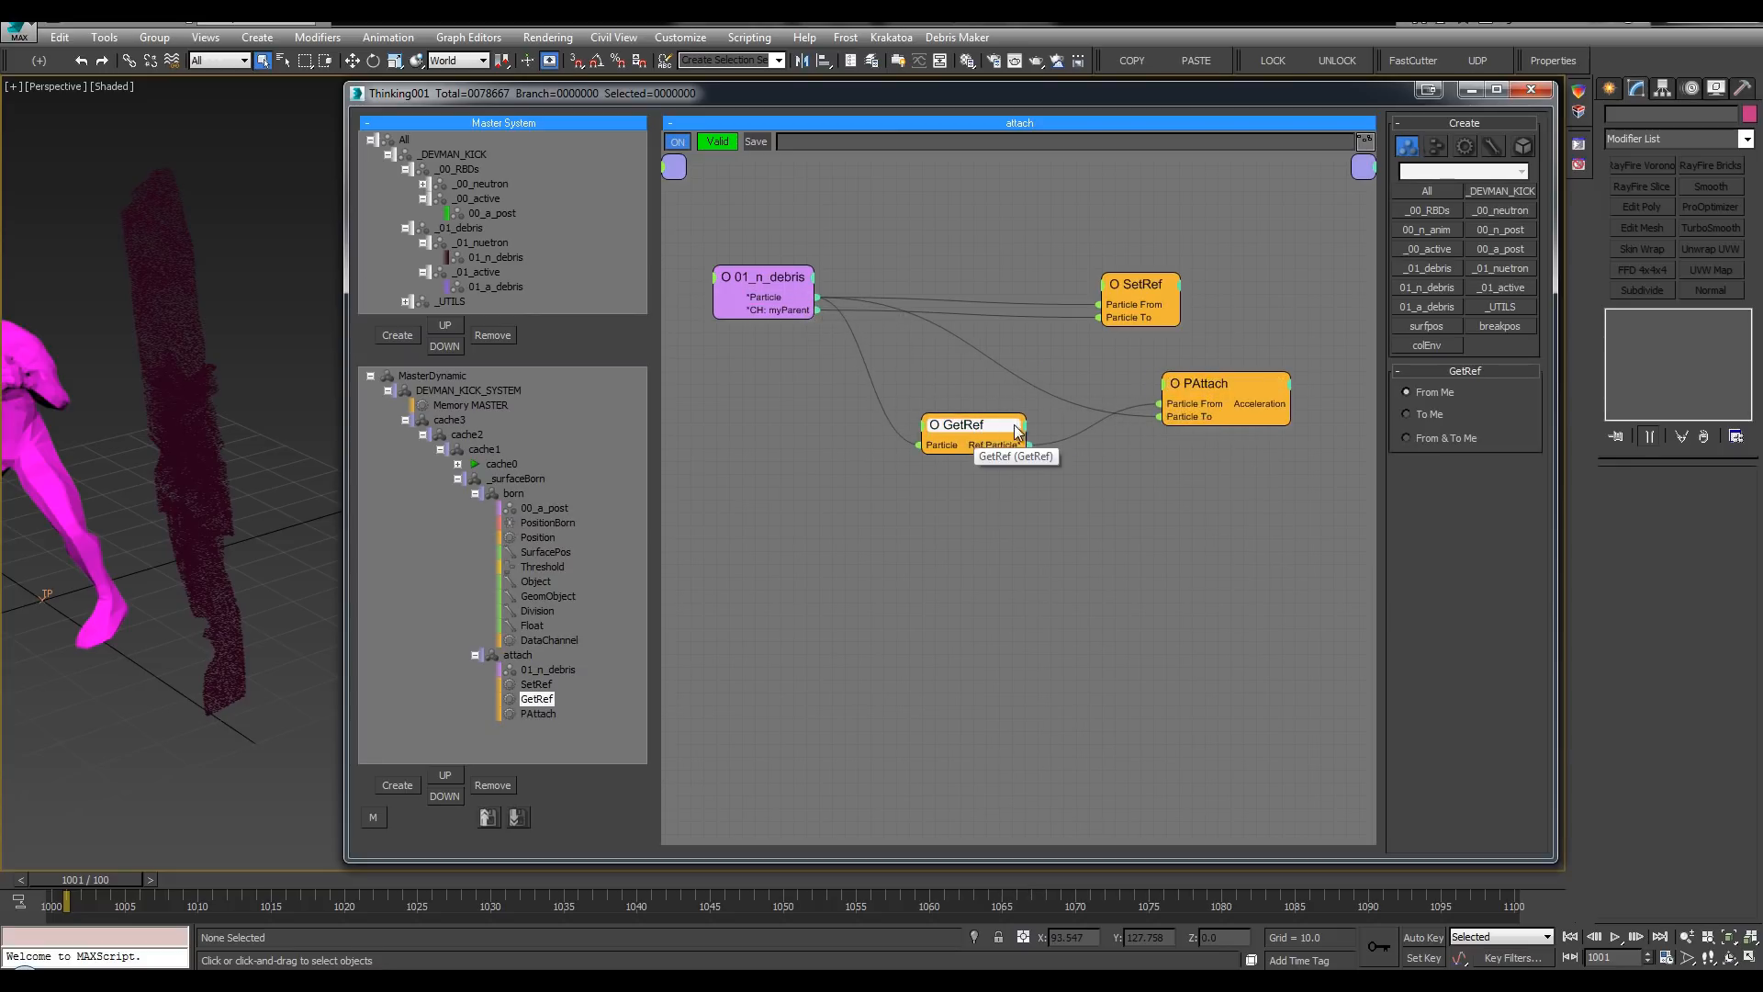
pyautogui.doubleClick(1210, 390)
# Step: Group the GetRef and PAttach nodes into a dynamic set named pattach
pyautogui.moveTo(966, 438); pyautogui.dragTo(1217, 514)
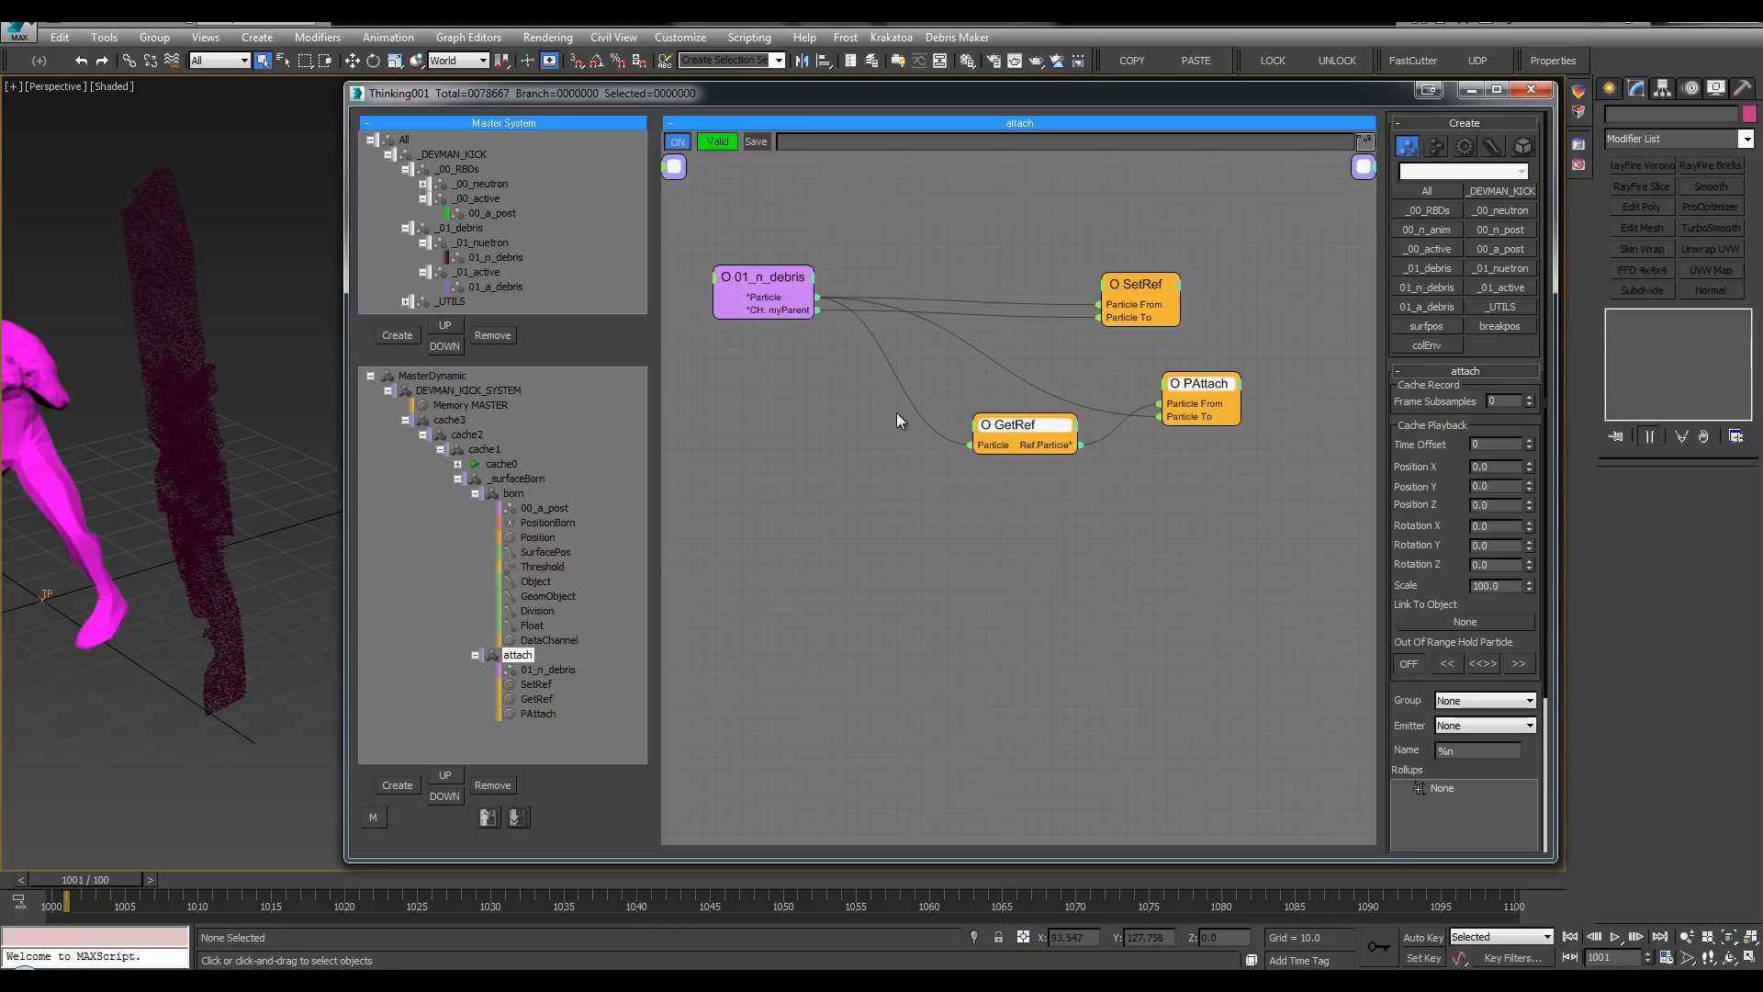
pyautogui.rightClick(790, 401)
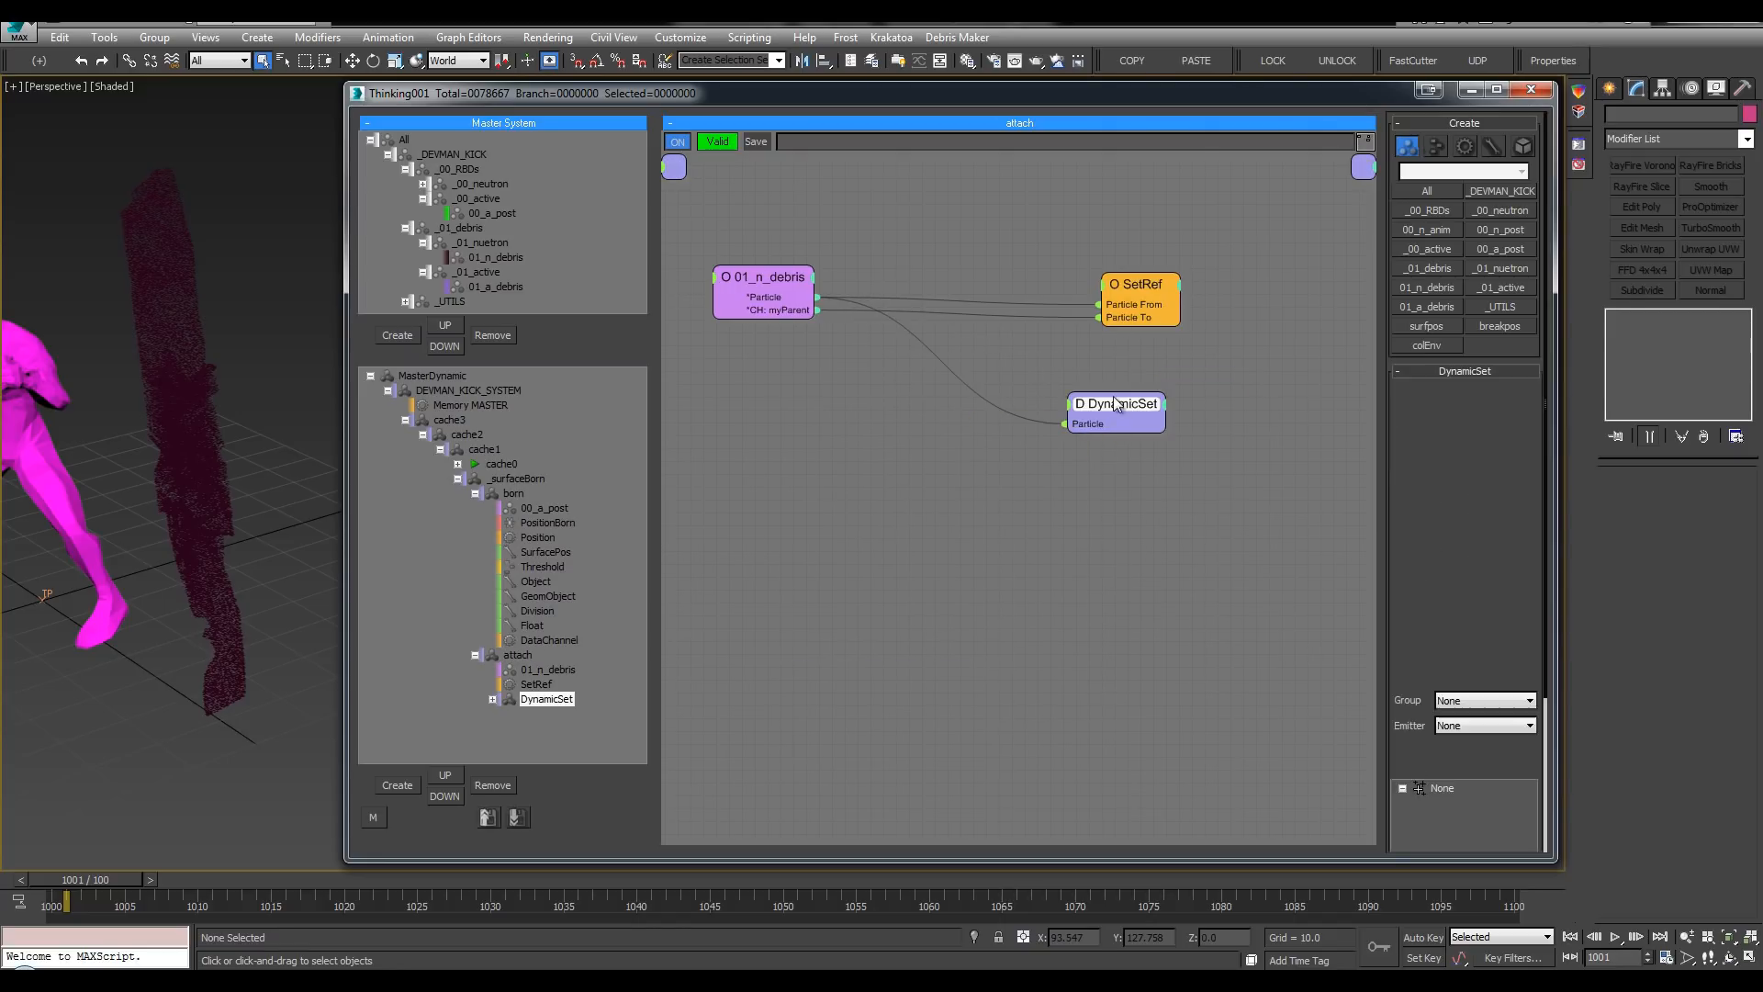
pyautogui.moveTo(1117, 404)
pyautogui.mouseDown()
pyautogui.moveTo(1155, 368)
pyautogui.moveTo(1147, 389)
pyautogui.mouseUp()
pyautogui.doubleClick(1139, 383)
pyautogui.write('pattach')
pyautogui.press('Return')
pyautogui.click(537, 673)
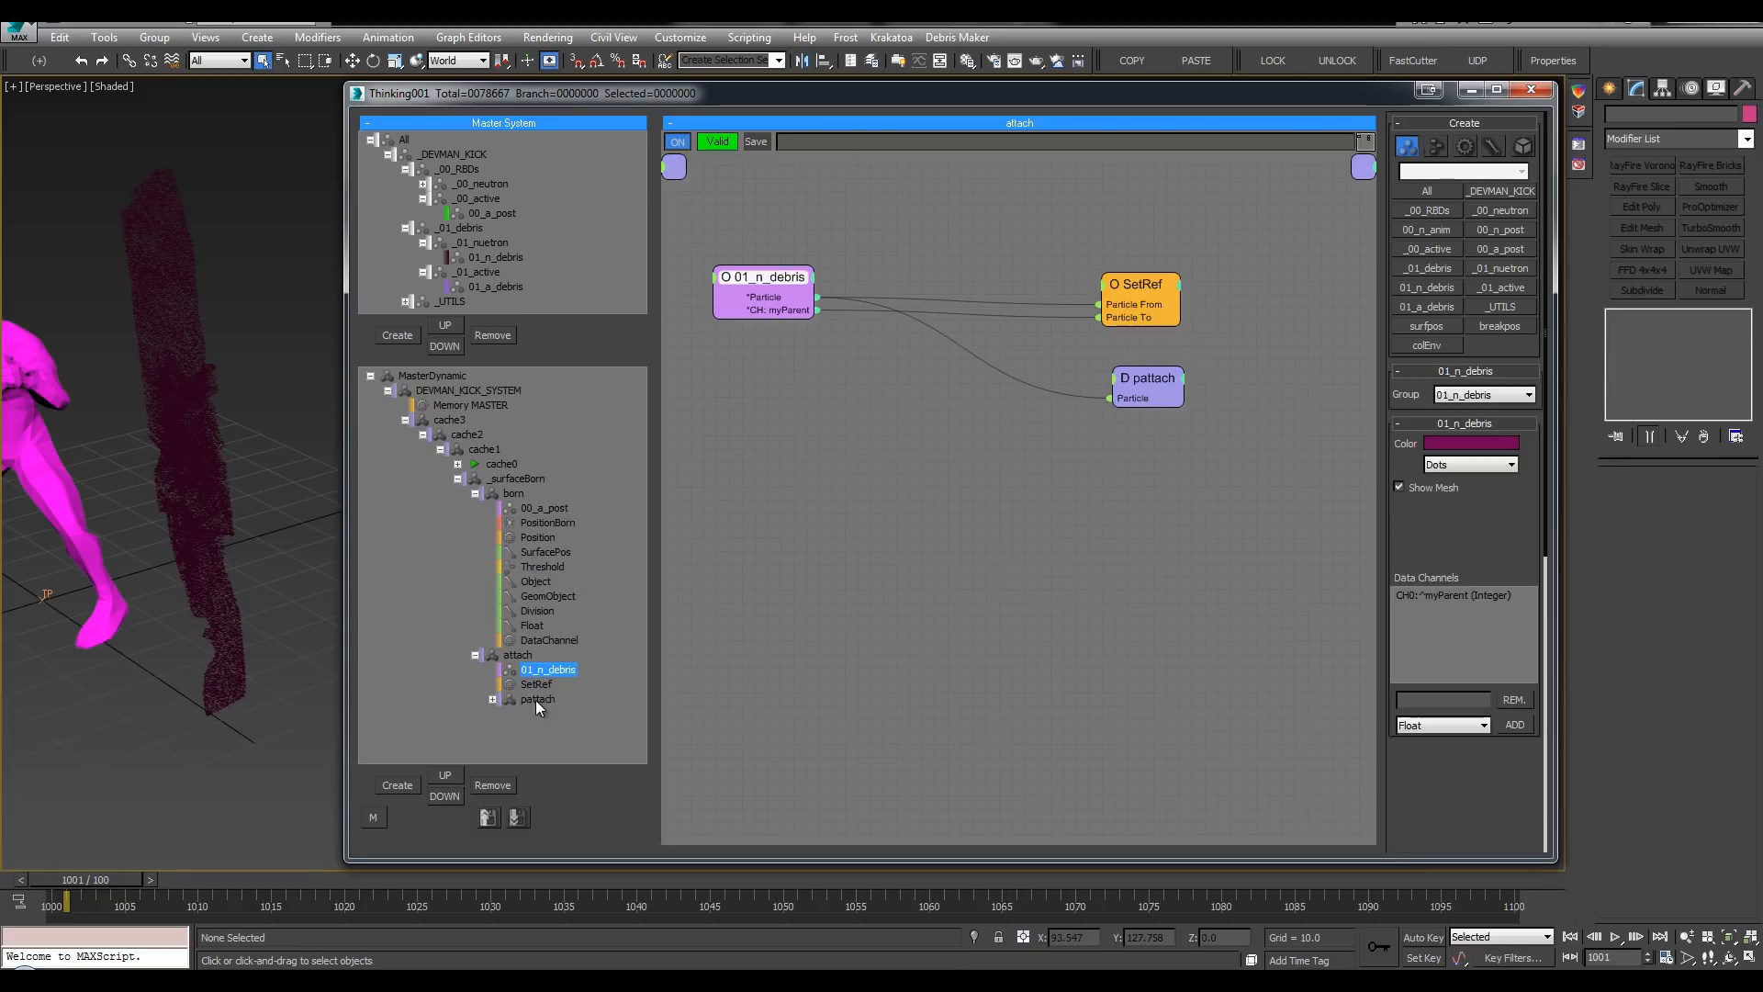
pyautogui.click(539, 702)
pyautogui.moveTo(750, 480); pyautogui.dragTo(767, 490, button='middle')
pyautogui.click(528, 673)
pyautogui.moveTo(707, 664); pyautogui.dragTo(729, 673, button='middle')
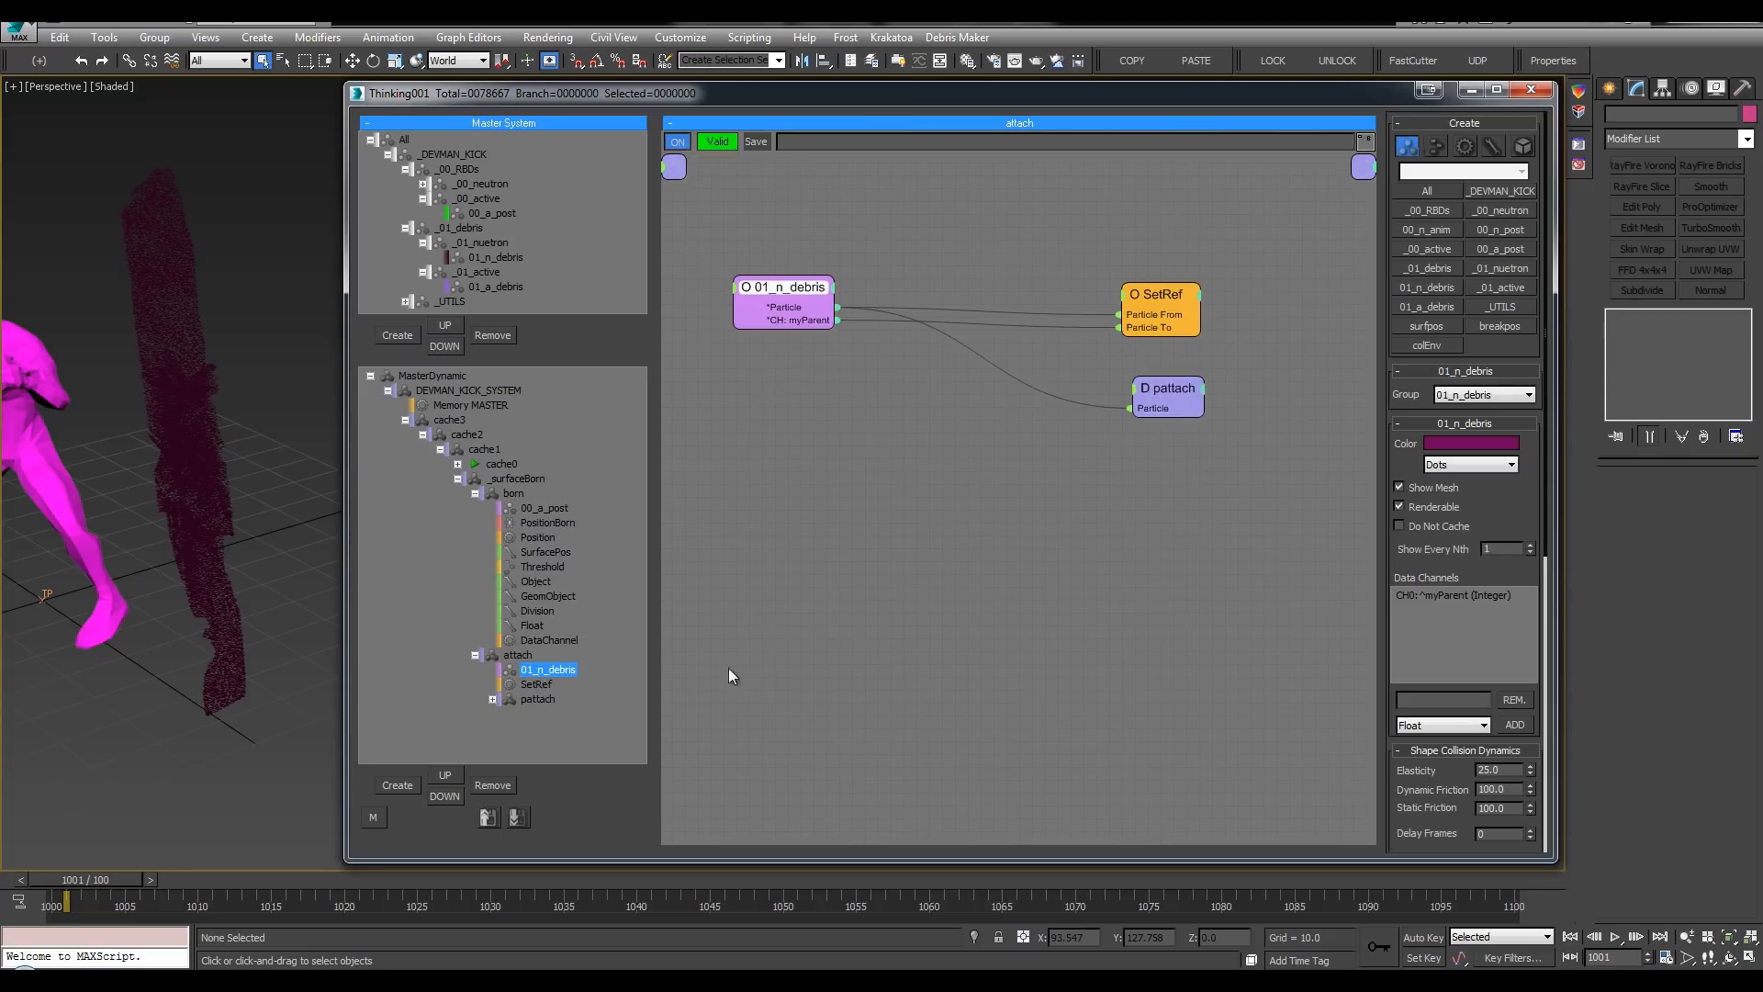
pyautogui.moveTo(723, 558); pyautogui.dragTo(750, 562, button='middle')
# Step: Close the particle editor, play the simulation to check the attached debris, and return to the start frame
pyautogui.keyDown('alt'); pyautogui.moveTo(213, 292); pyautogui.dragTo(222, 301, button='middle'); pyautogui.keyUp('alt')
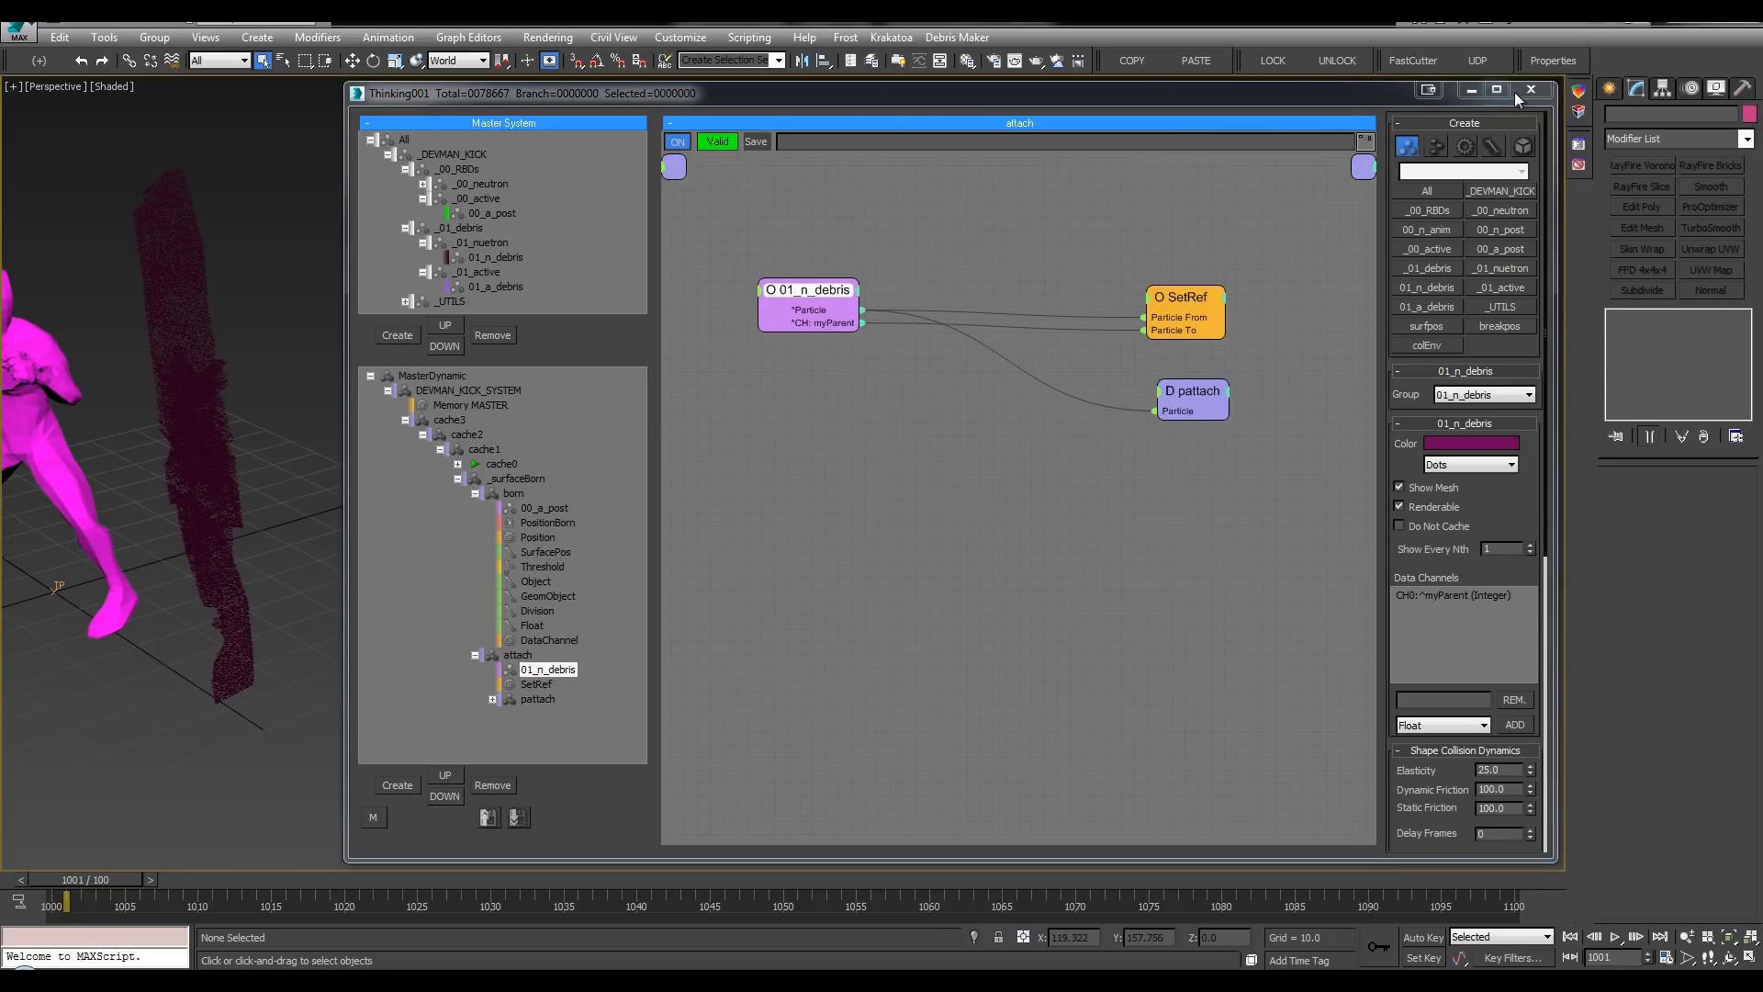
pyautogui.click(1531, 89)
pyautogui.moveTo(487, 458); pyautogui.dragTo(623, 465, button='middle')
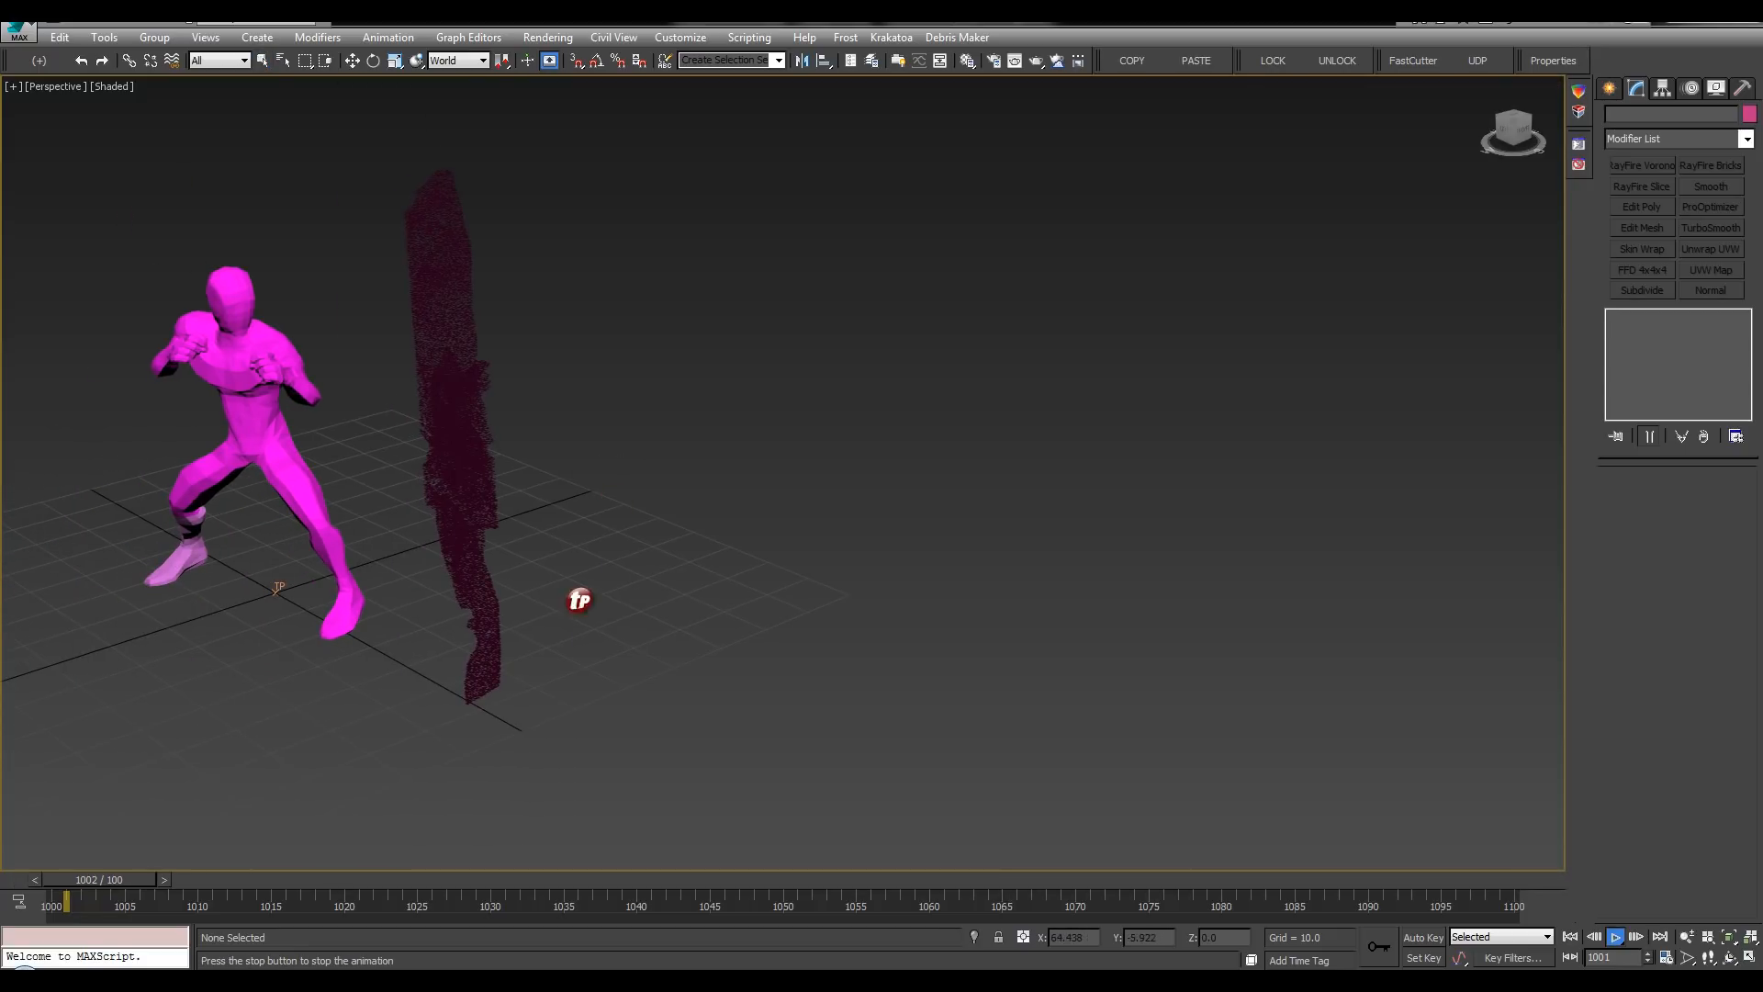
pyautogui.click(150, 880)
pyautogui.press('/')
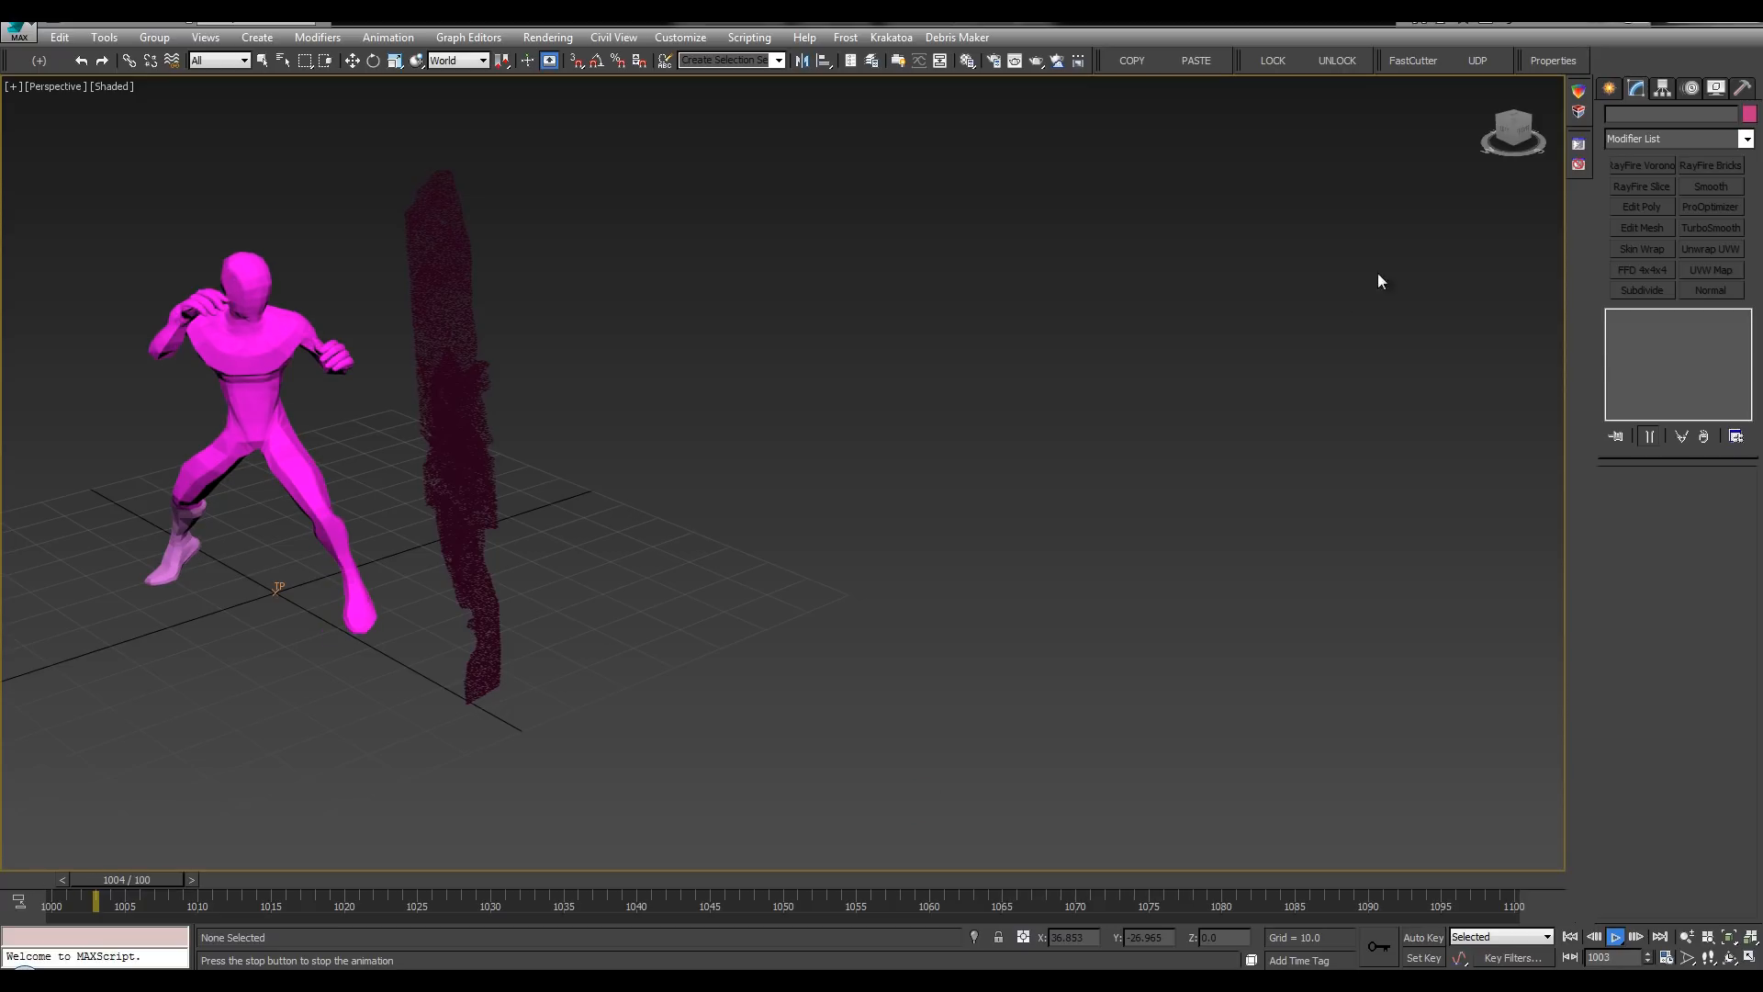
pyautogui.click(1570, 935)
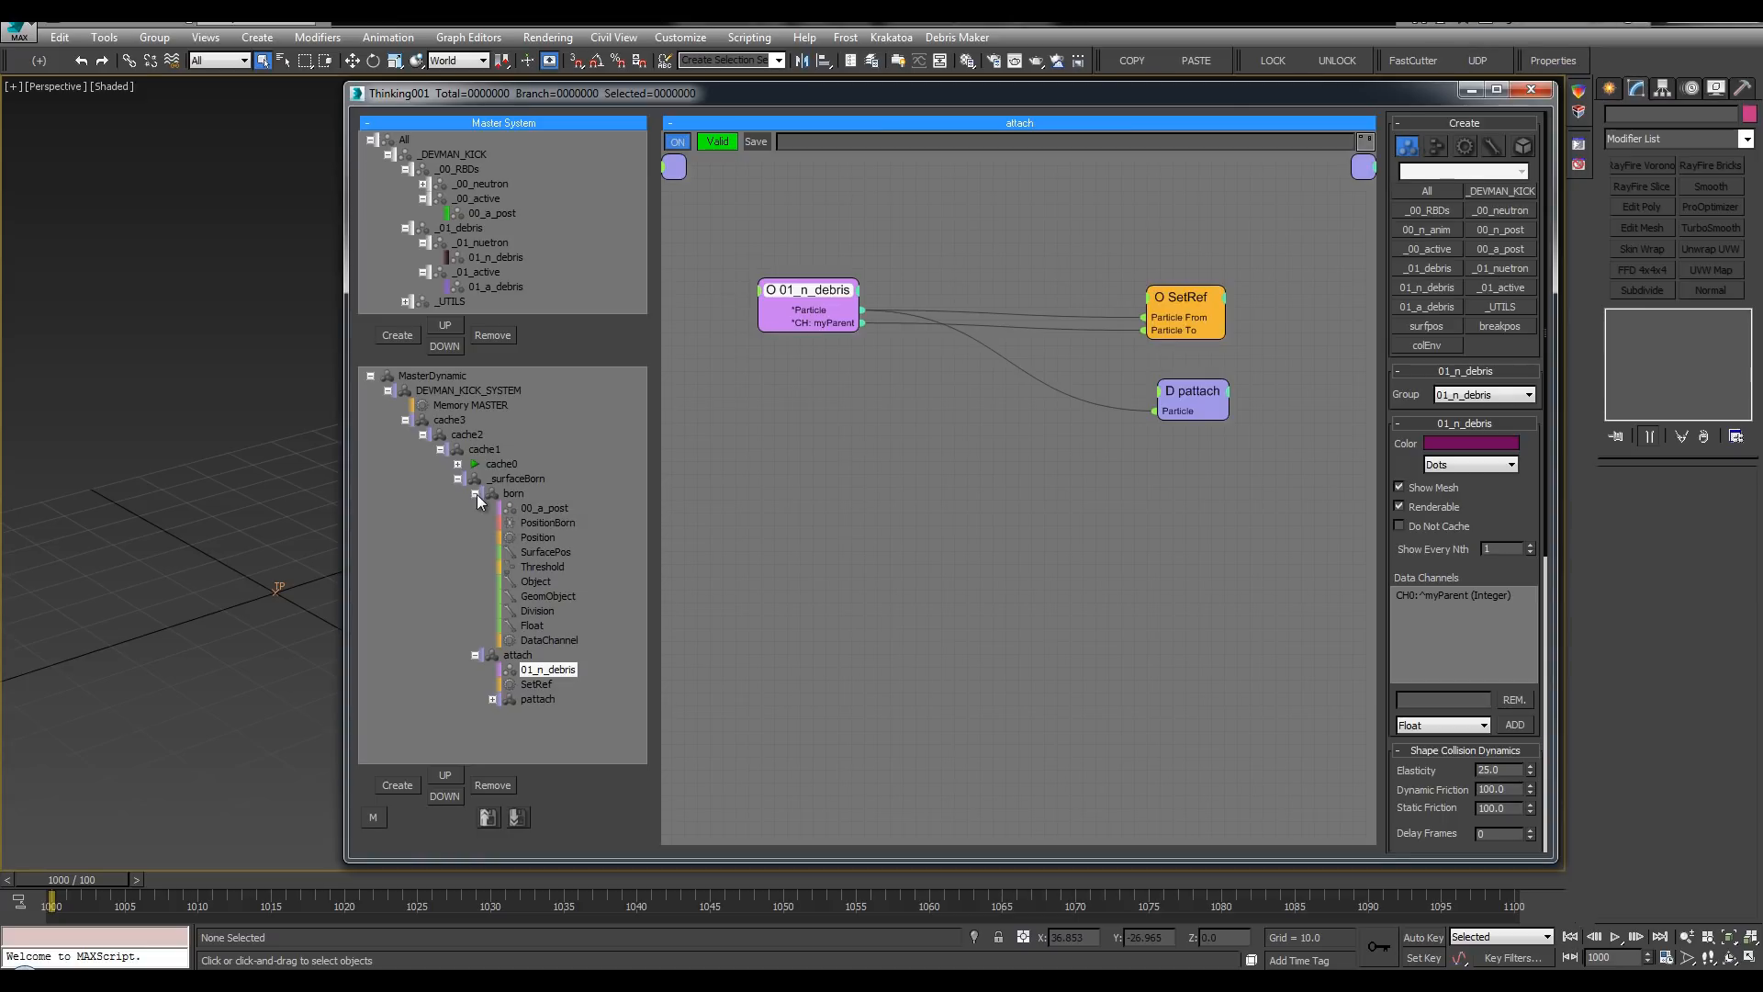
# Step: Set the MasterDynamic viewport/render subsampling to Per Frame and play the simulation from the start frame
pyautogui.click(475, 493)
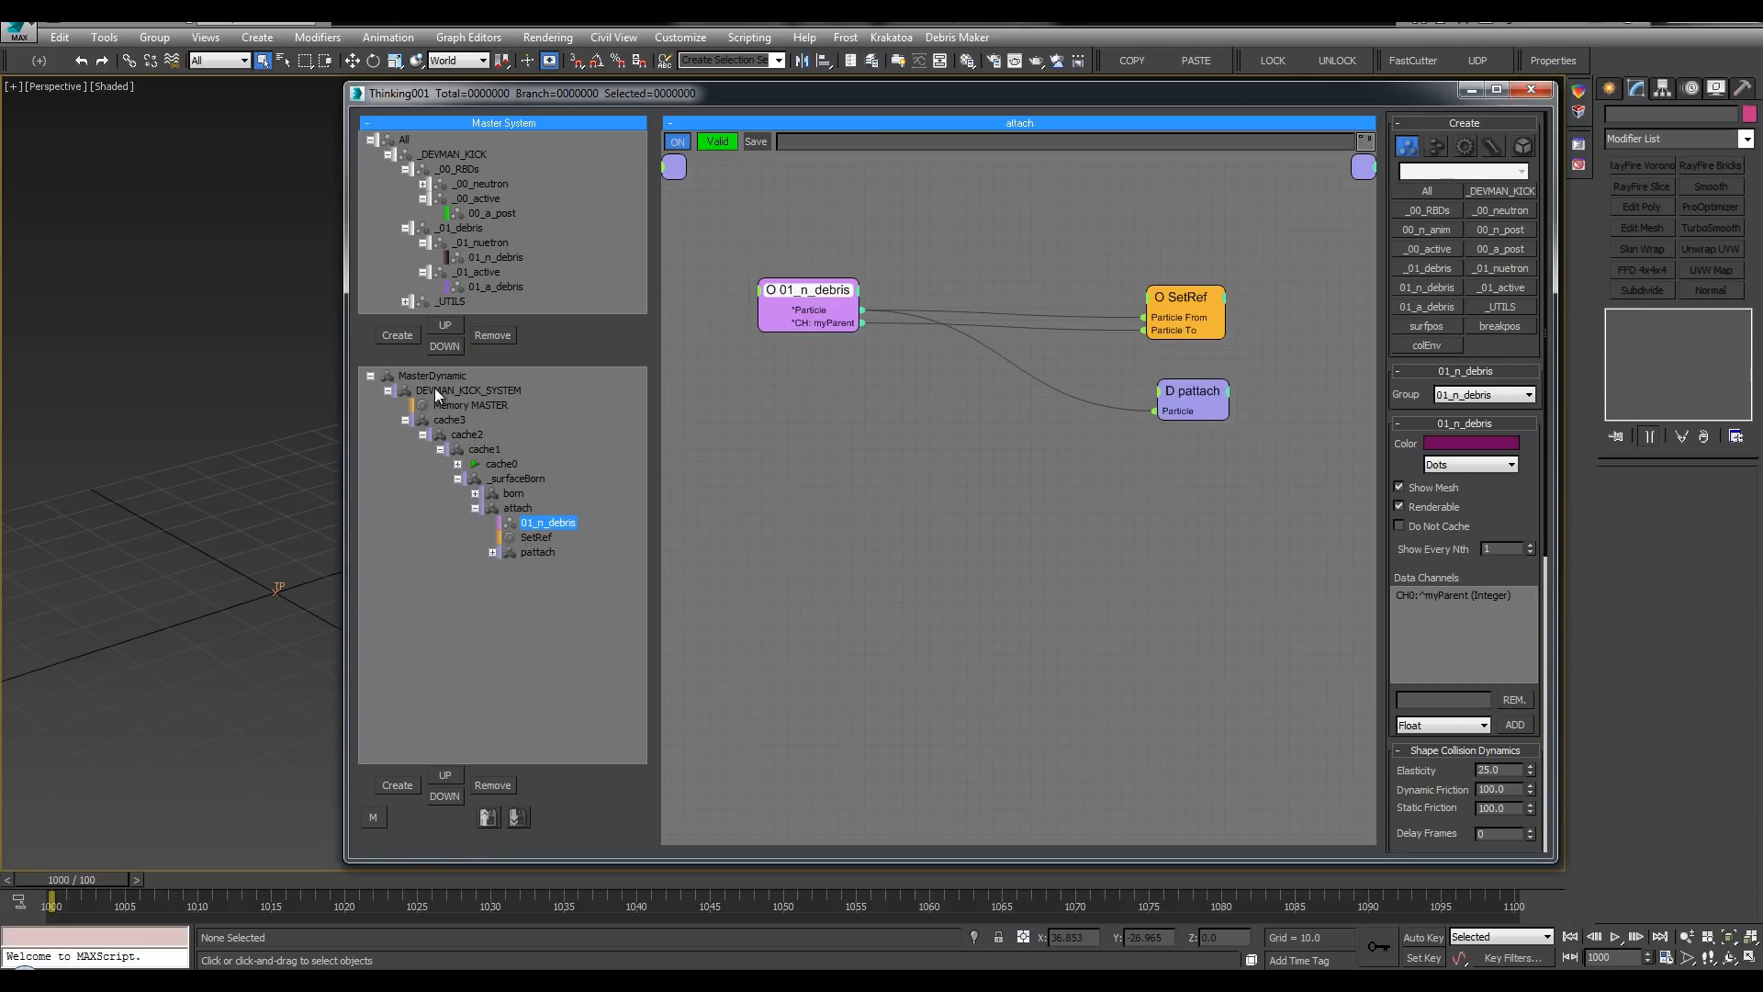
pyautogui.click(433, 378)
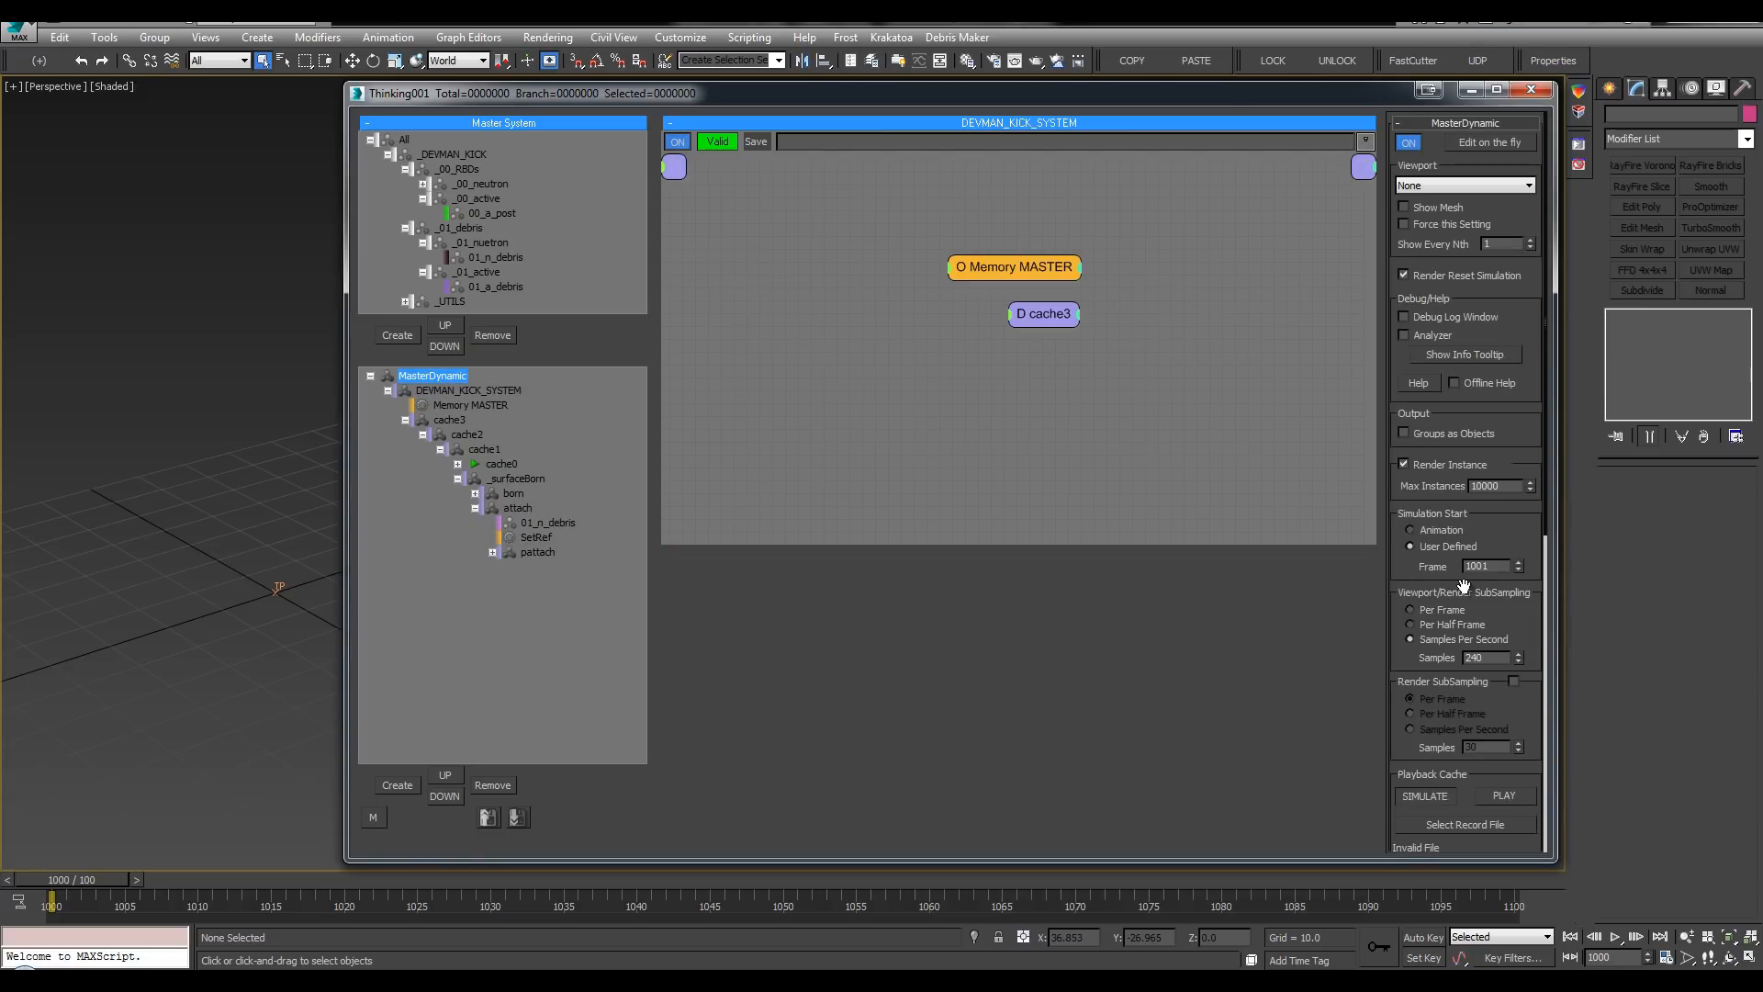
pyautogui.click(1437, 609)
pyautogui.click(1543, 90)
pyautogui.moveTo(786, 397); pyautogui.dragTo(839, 410, button='middle')
pyautogui.press('/')
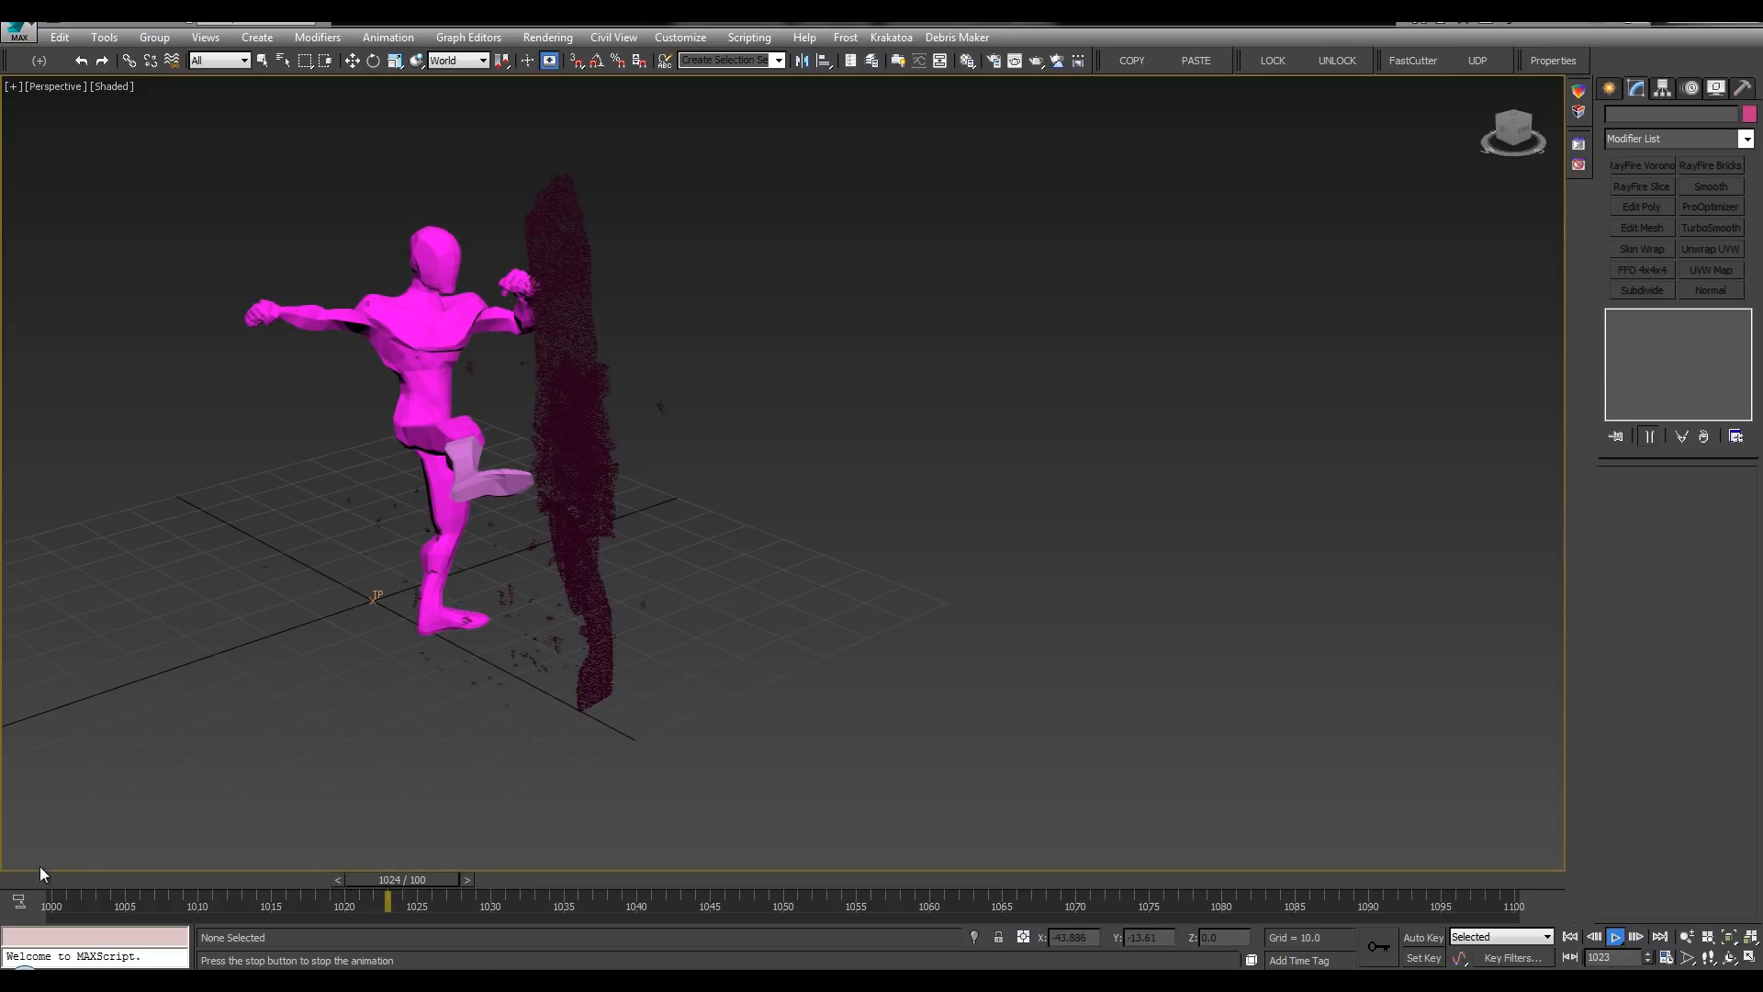
pyautogui.press('Home')
# Step: Return the MasterDynamic viewport/render subsampling to Samples Per Second
pyautogui.click(1554, 61)
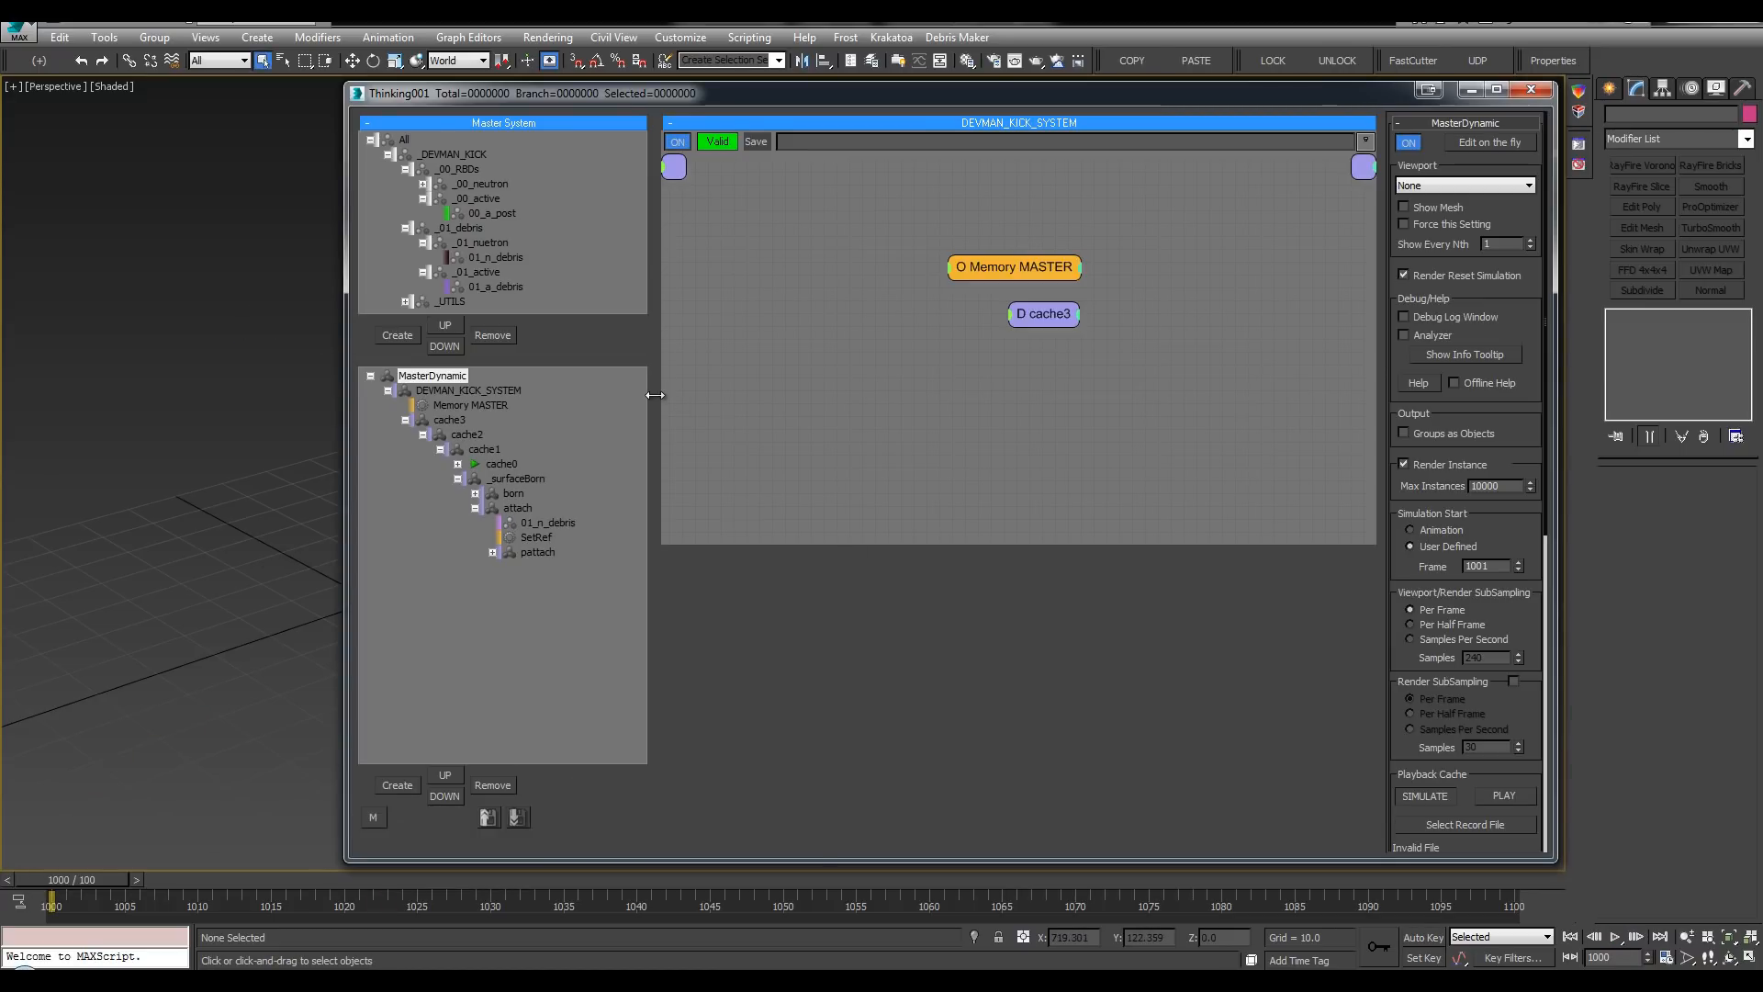
pyautogui.moveTo(654, 395); pyautogui.dragTo(611, 395)
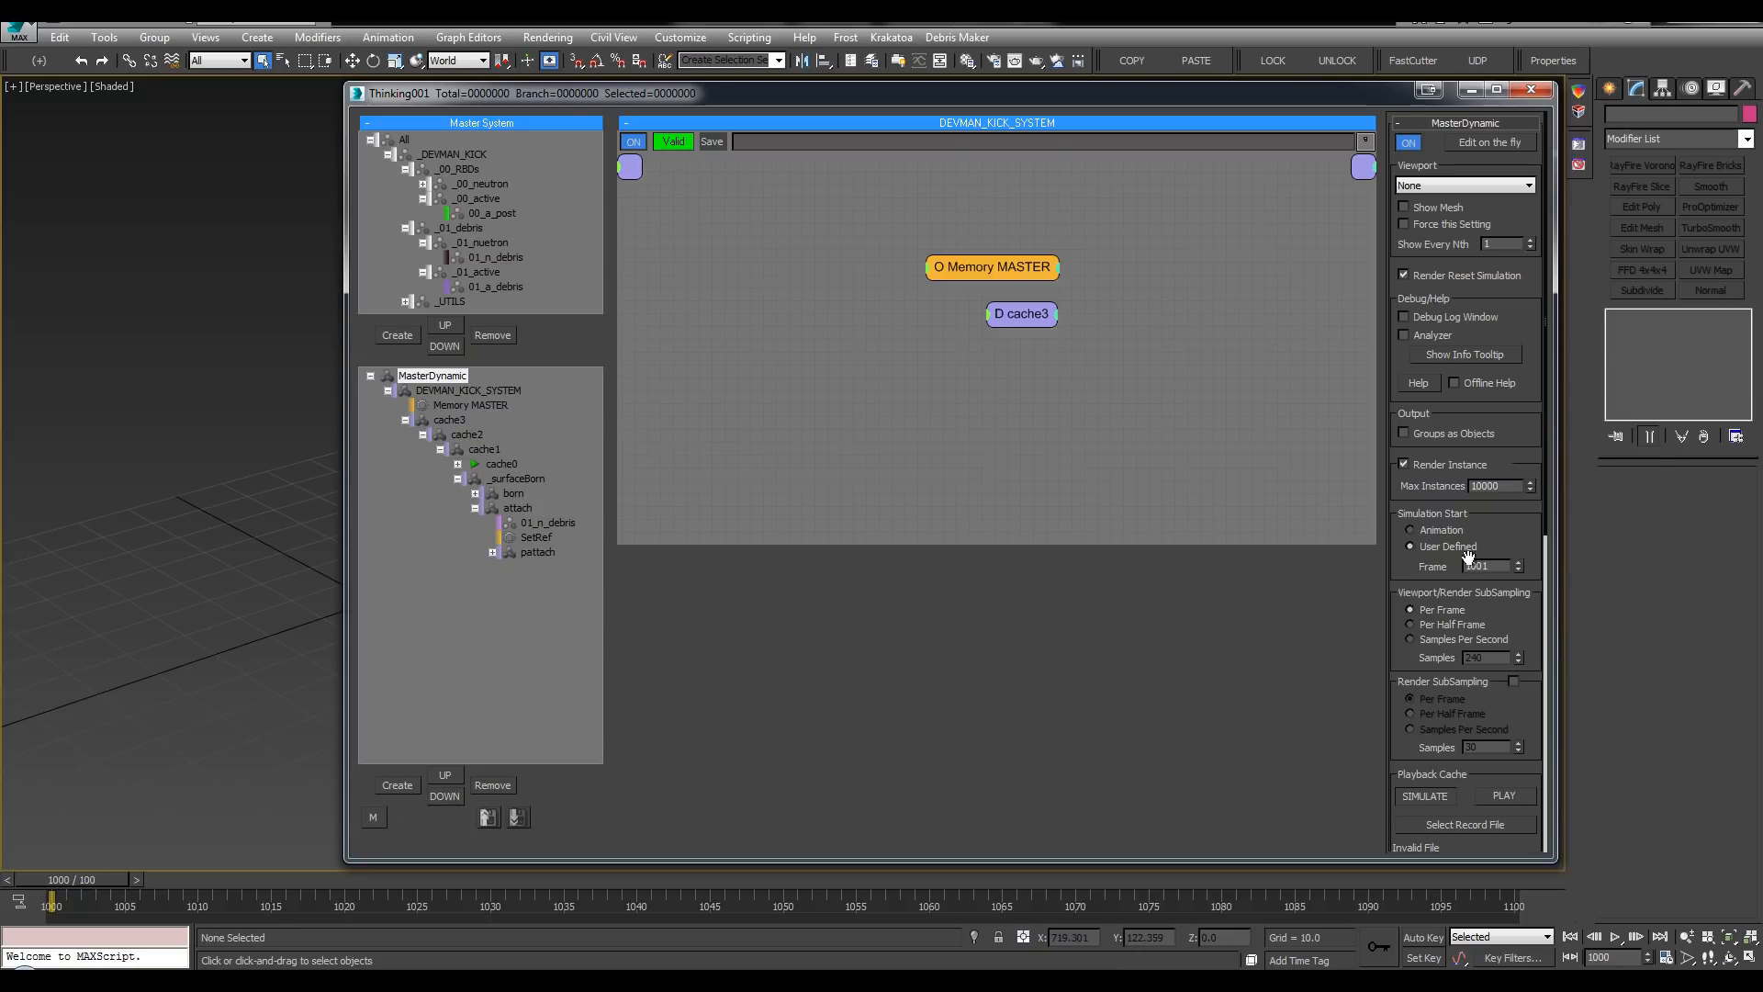
pyautogui.click(1419, 641)
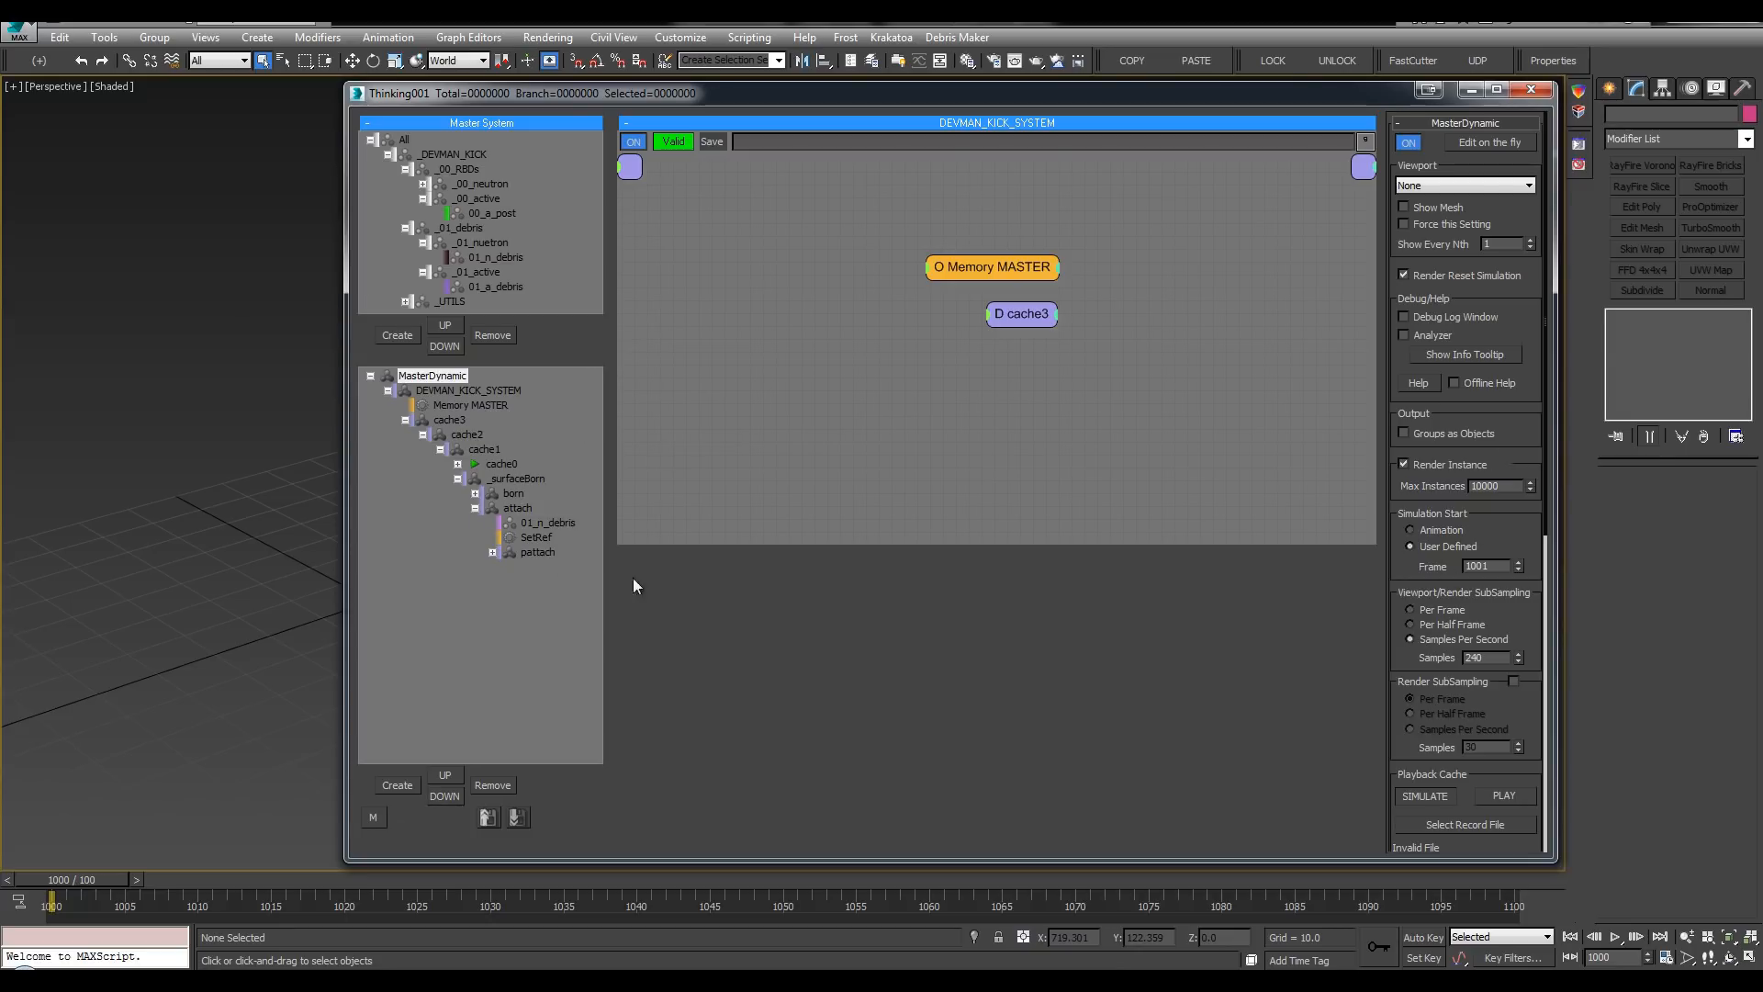
# Step: Collapse the attach and _surfaceBorn sets in the dynamic set tree
pyautogui.rightClick(458, 450)
pyautogui.click(933, 738)
pyautogui.click(476, 509)
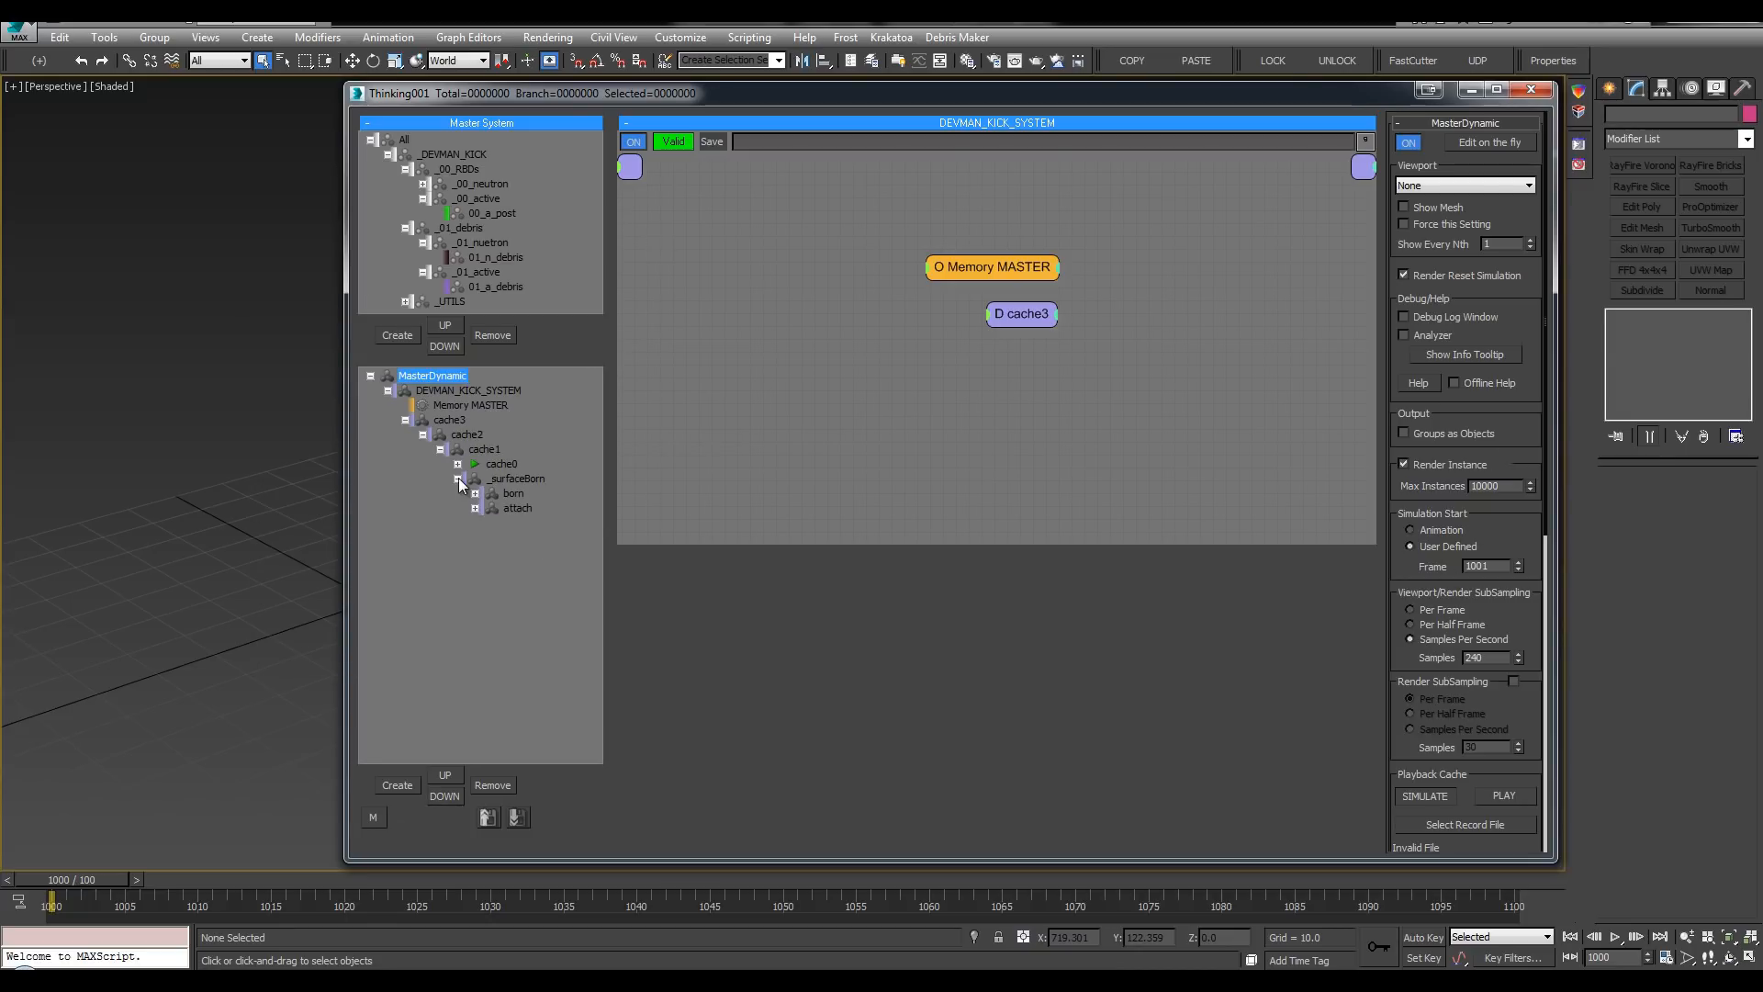
pyautogui.click(458, 480)
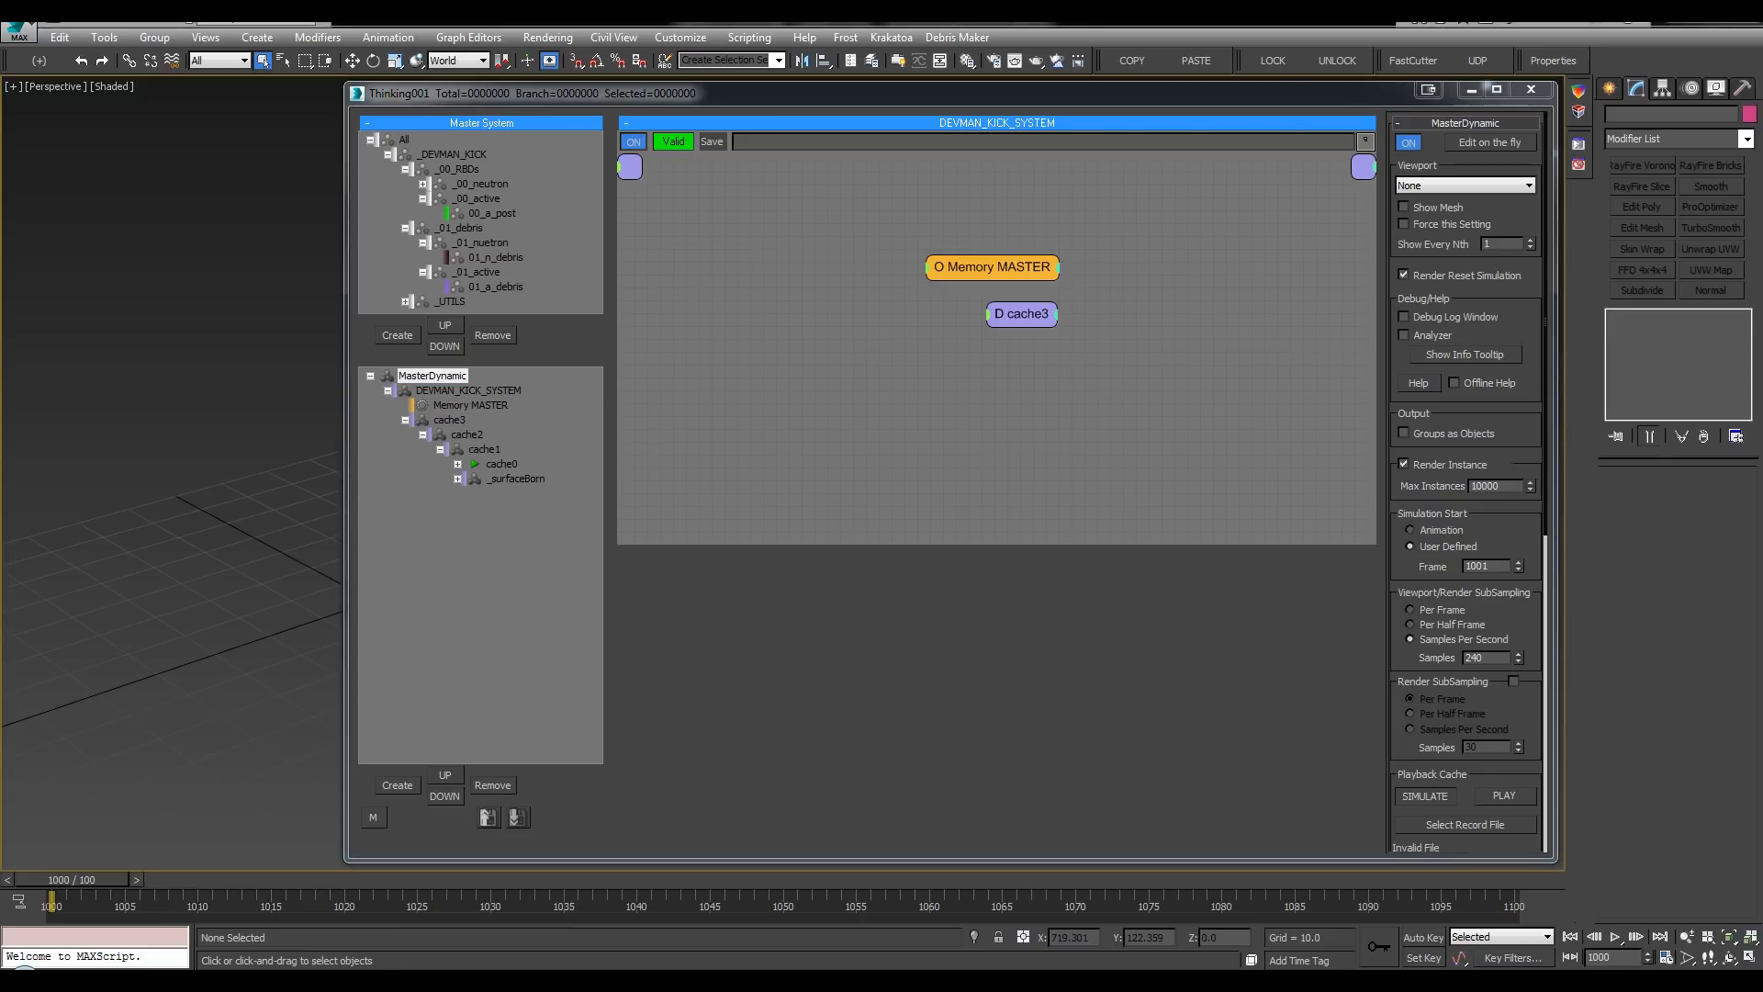
# Step: Record the cache1 set to cache1.tps in a new v0003 folder under _record
pyautogui.rightClick(456, 449)
pyautogui.click(454, 496)
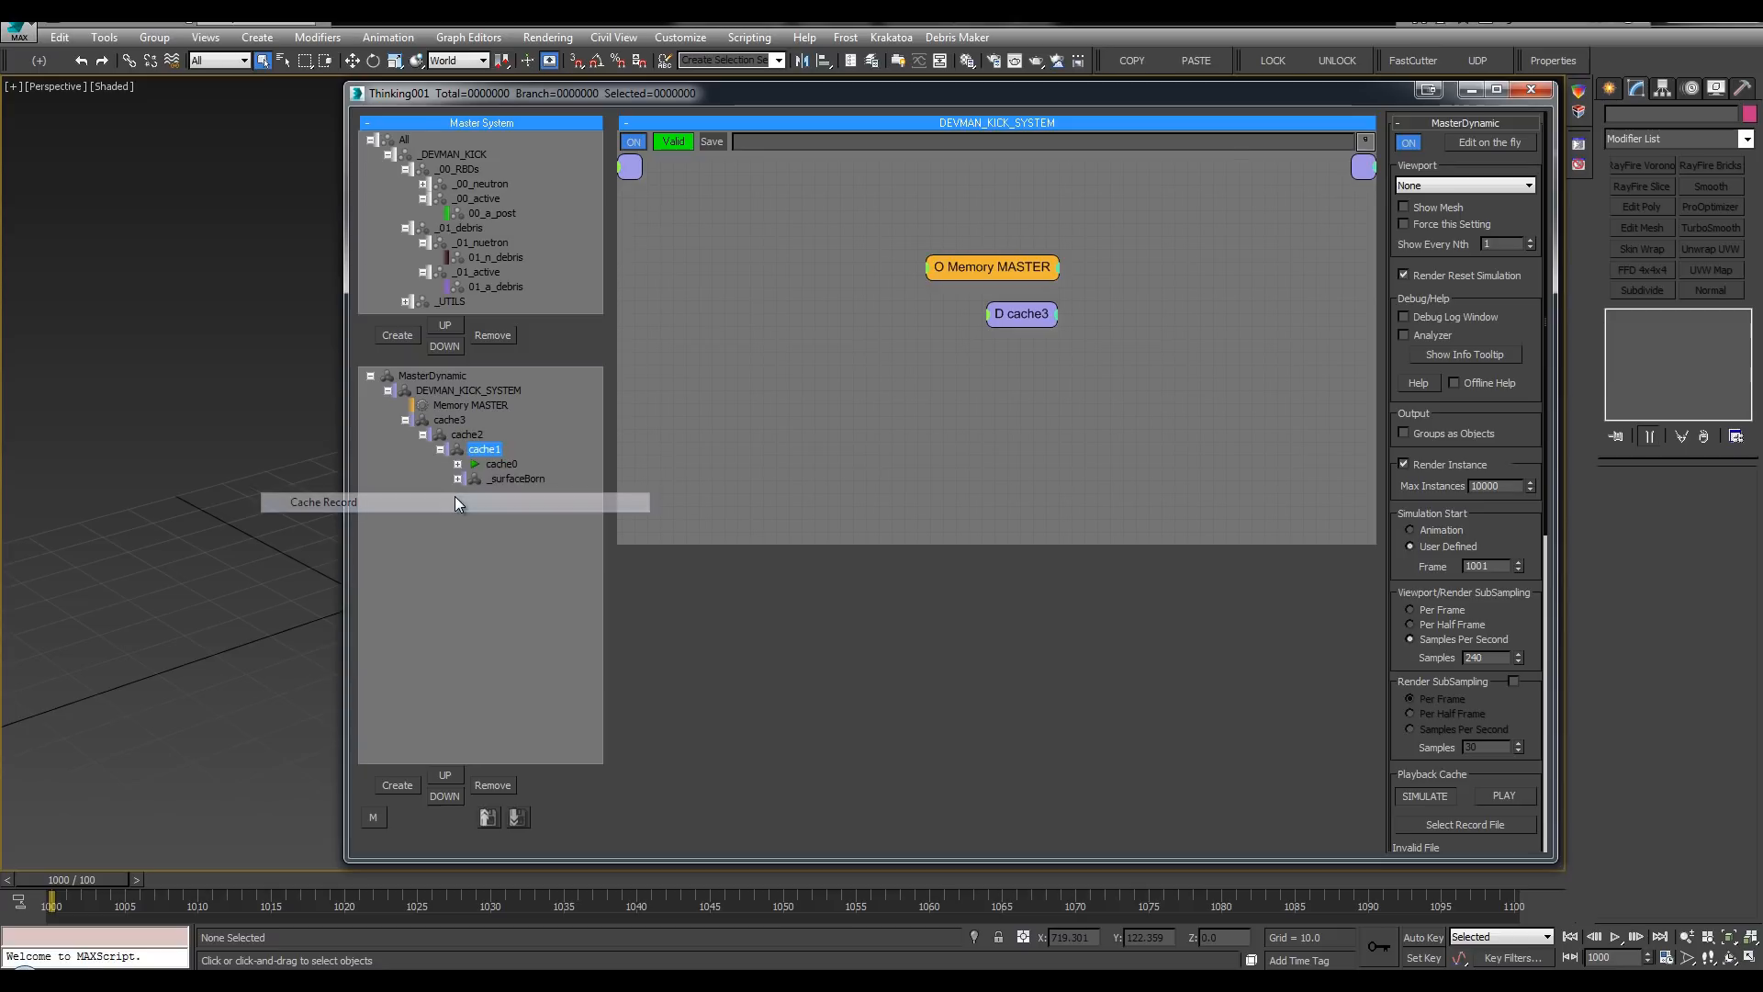
pyautogui.moveTo(752, 123); pyautogui.dragTo(788, 123)
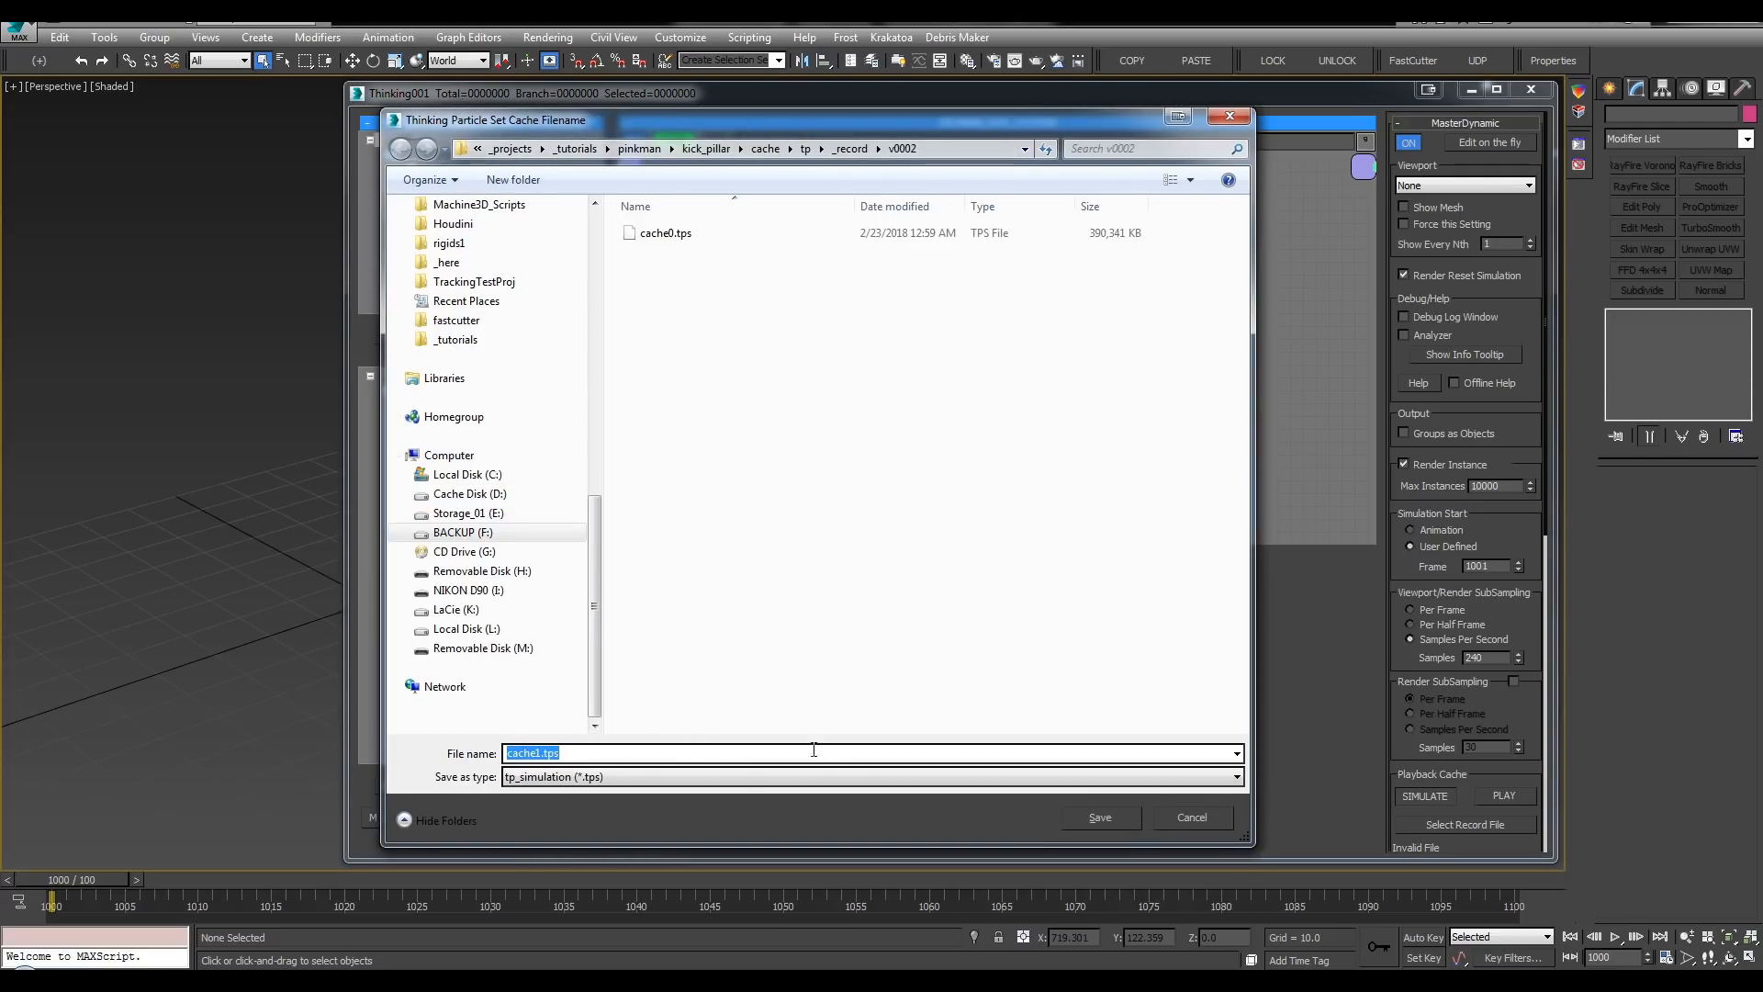
pyautogui.click(851, 147)
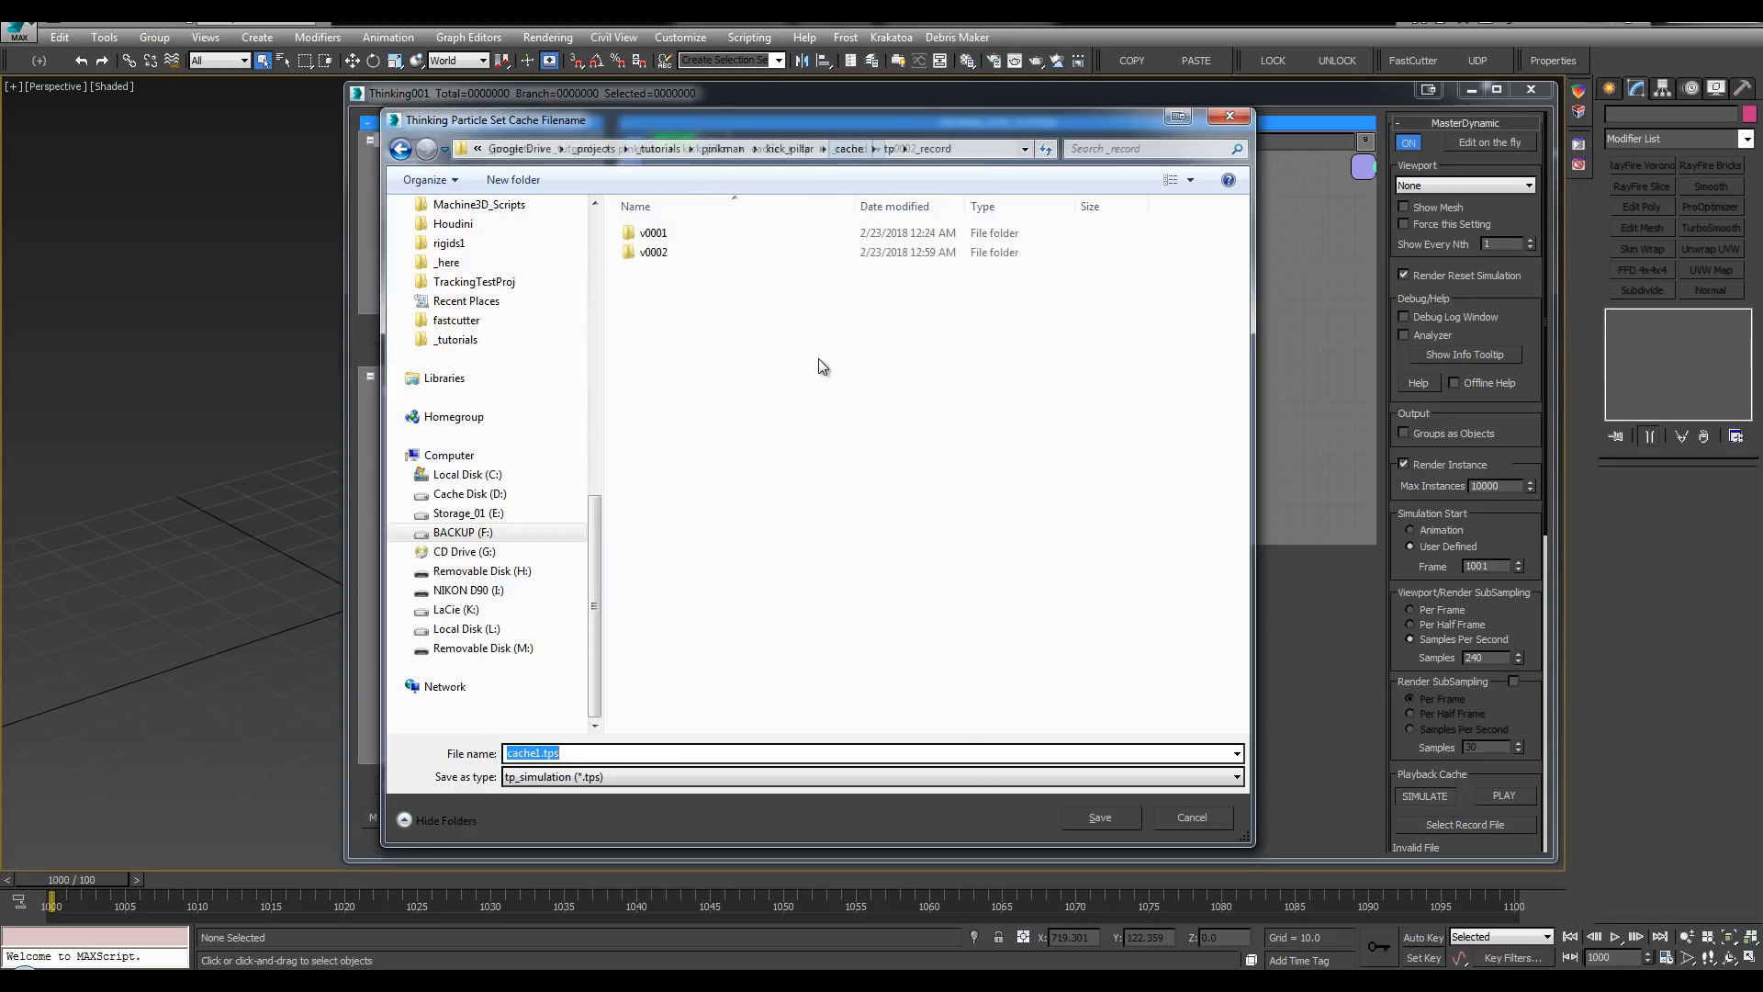
pyautogui.hotkey('ctrl', 'shift', 'n')
pyautogui.write('v0003')
pyautogui.press('Return')
pyautogui.press('Return')
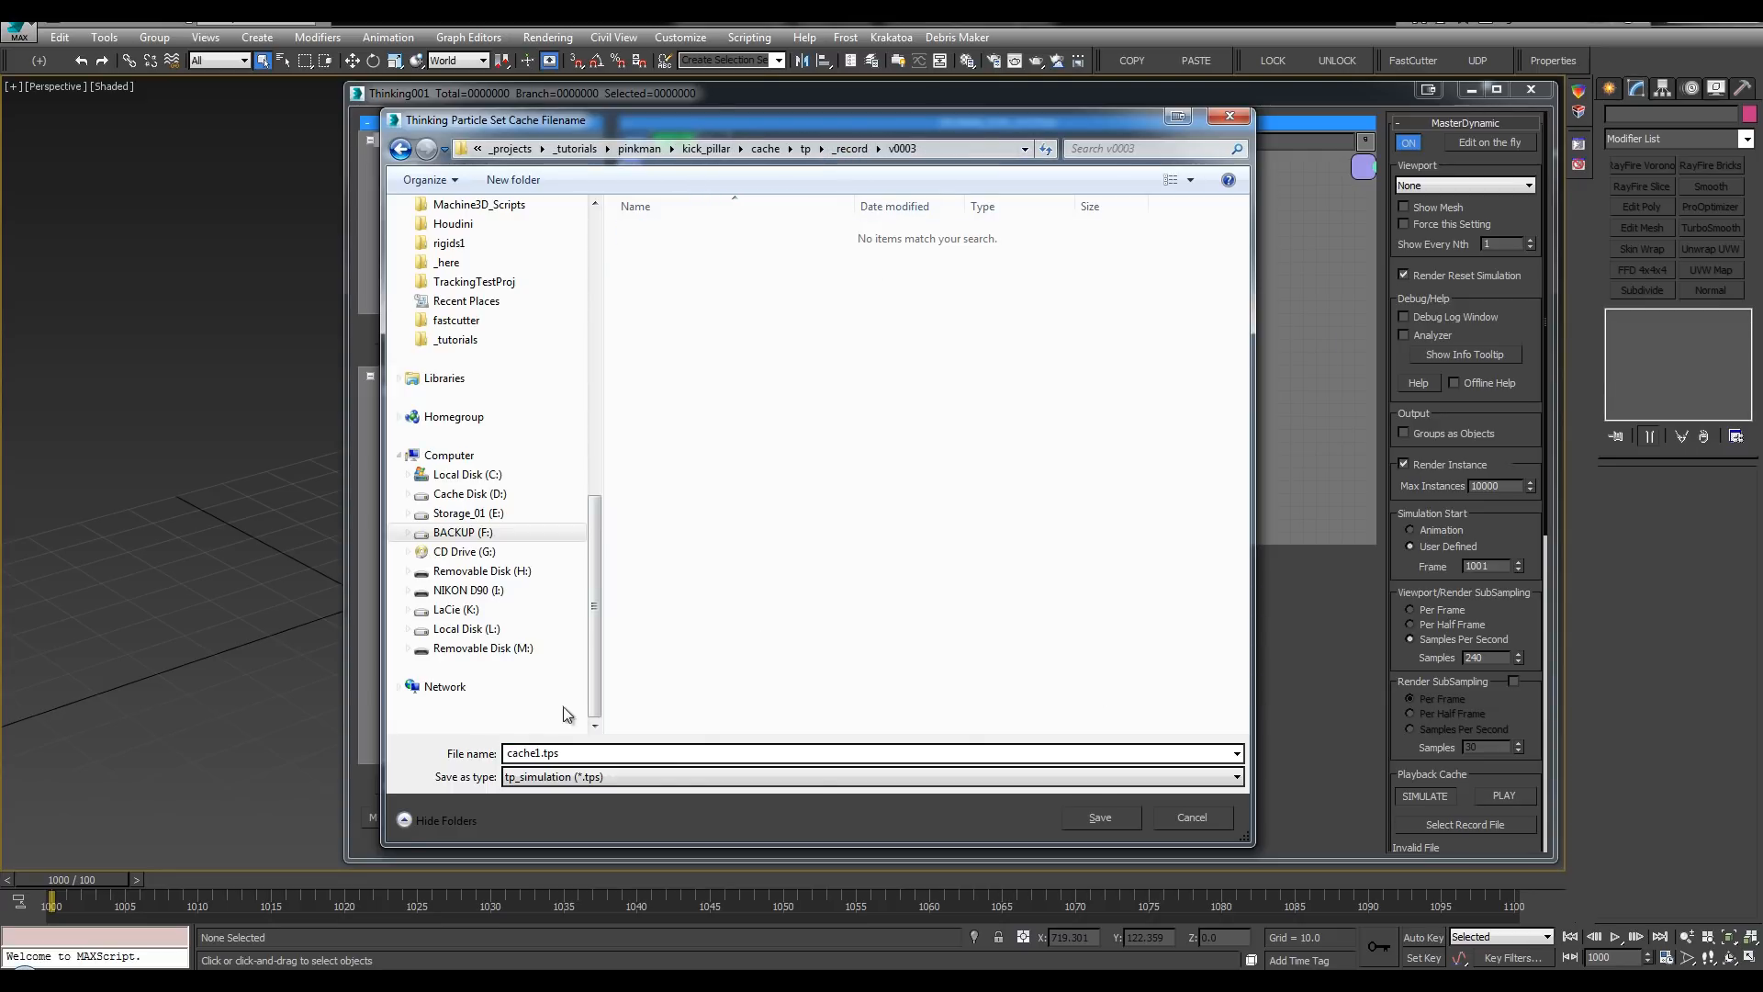
pyautogui.click(1095, 817)
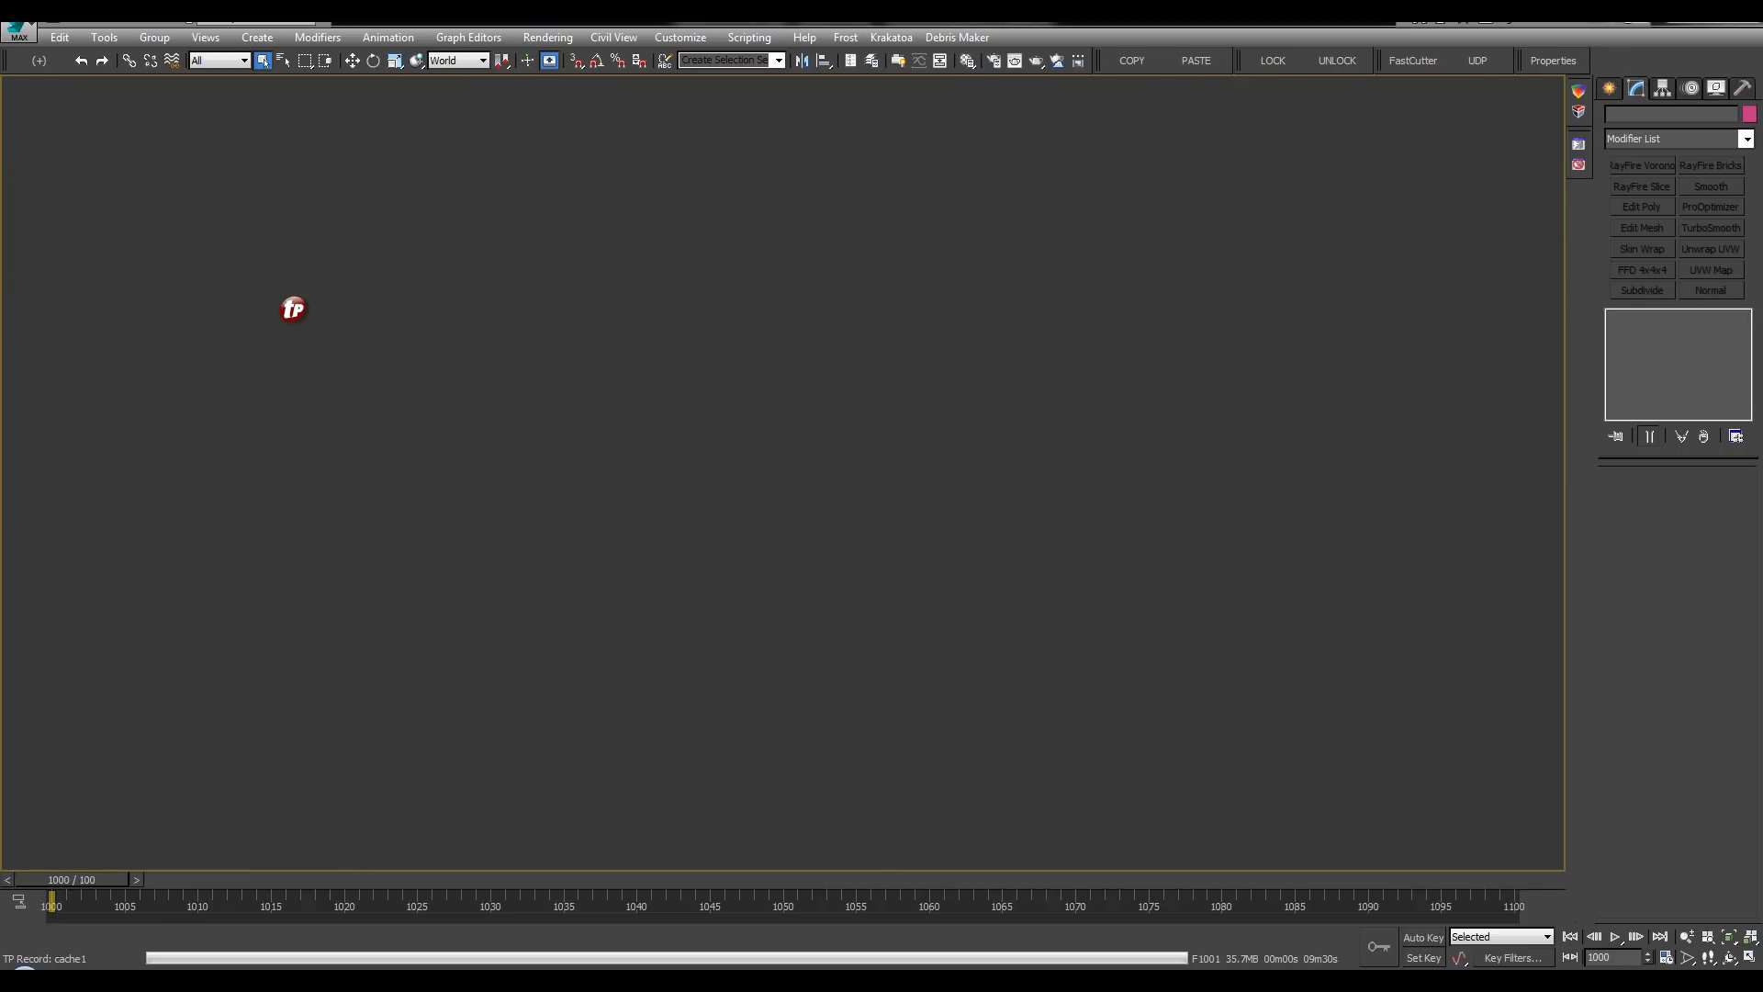
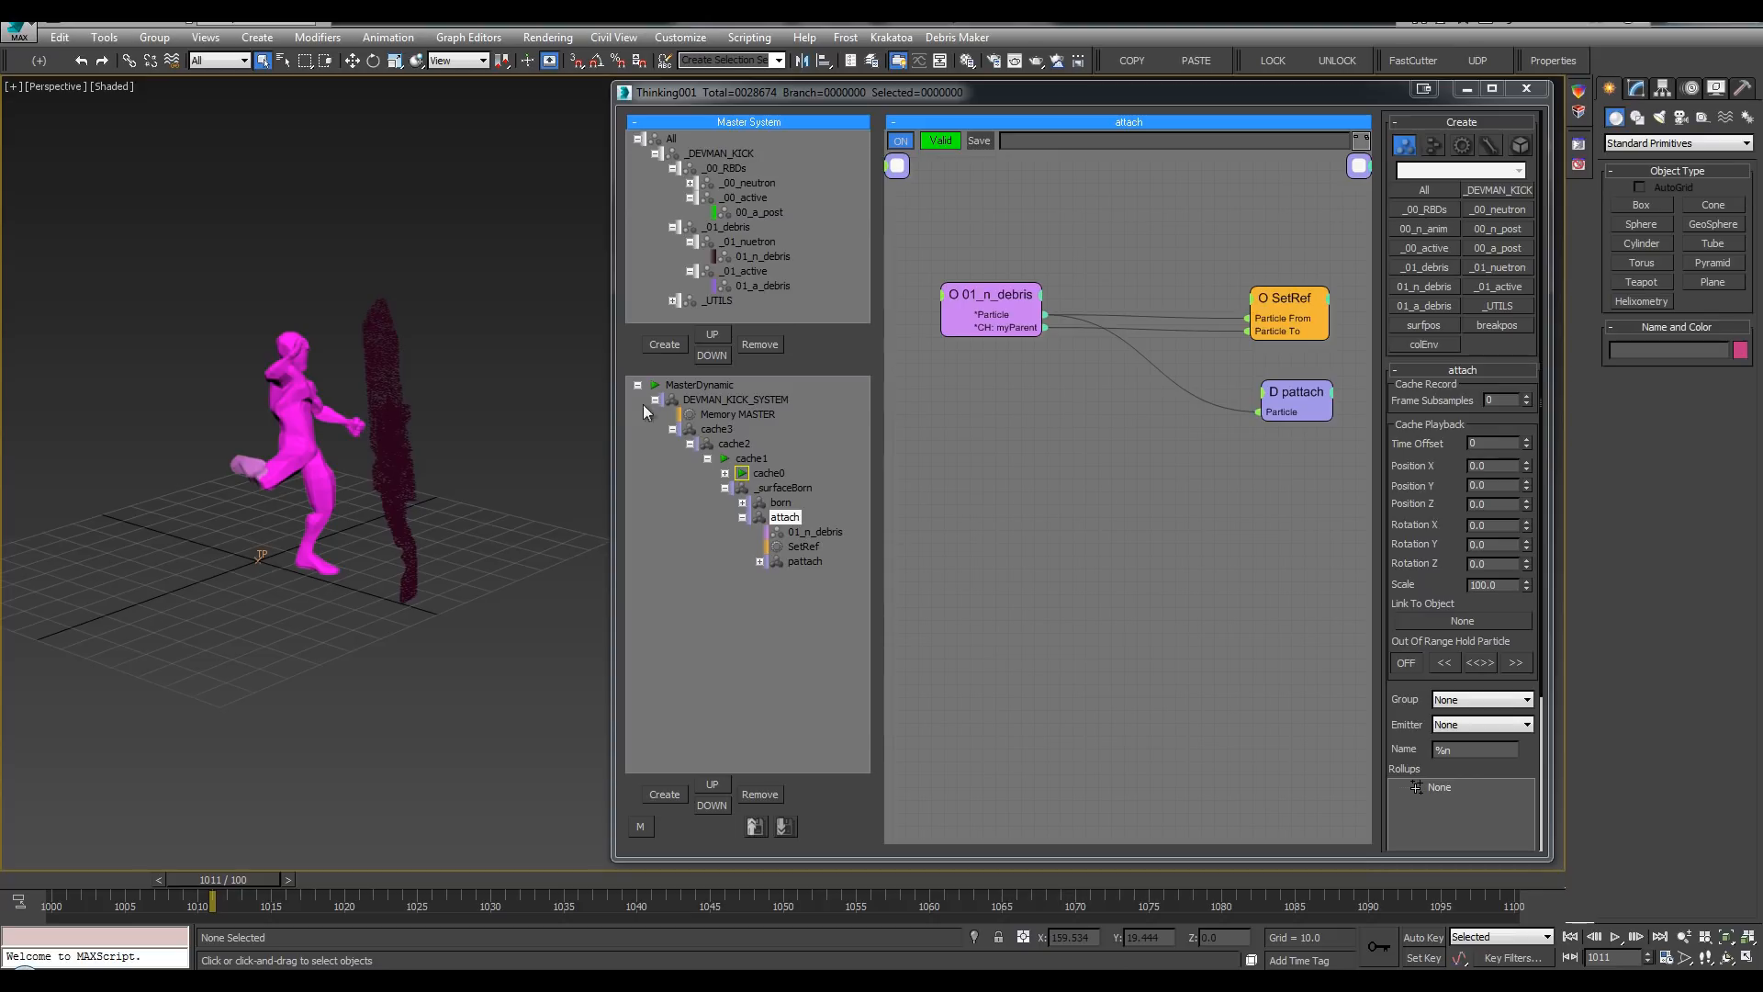
# Step: Examine the PositionBorn and Division nodes in the born set against the cached debris on the pillar
pyautogui.scroll(5, 396, 363)
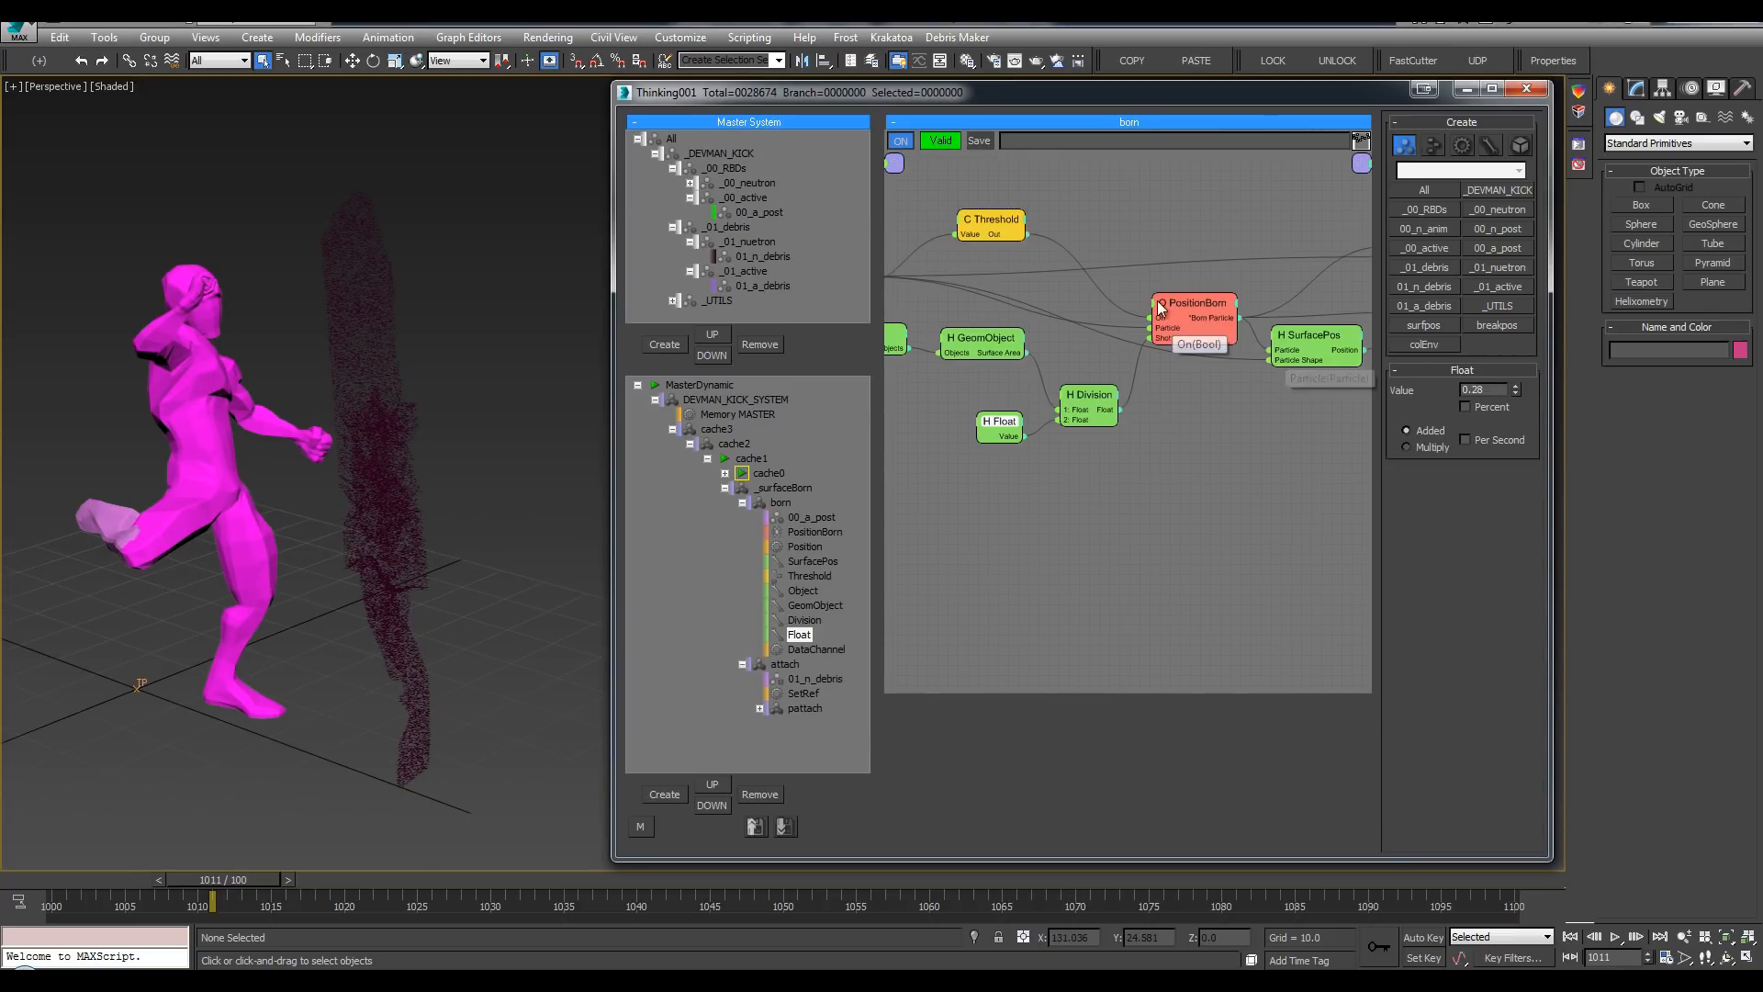
pyautogui.click(1185, 305)
pyautogui.moveTo(1171, 217); pyautogui.dragTo(1198, 218, button='middle')
pyautogui.click(1116, 384)
pyautogui.moveTo(1118, 390); pyautogui.dragTo(1121, 376)
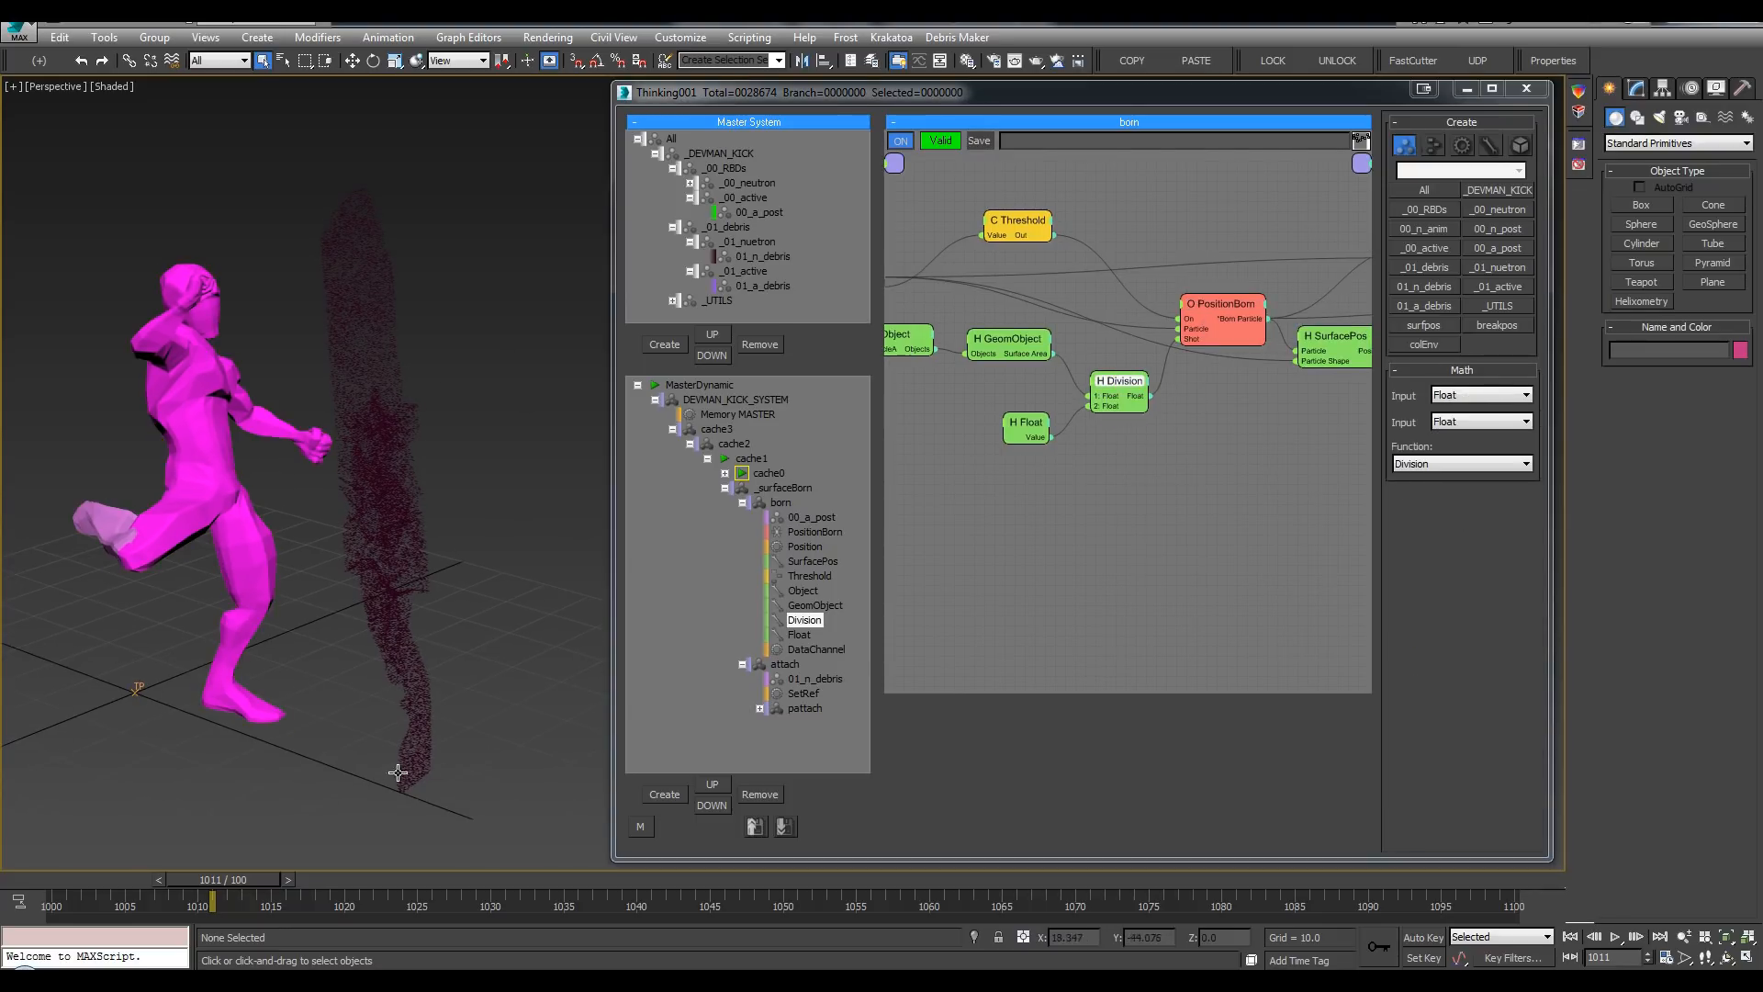
pyautogui.moveTo(1084, 295); pyautogui.dragTo(1115, 268, button='middle')
pyautogui.moveTo(1251, 277); pyautogui.dragTo(1254, 268)
pyautogui.scroll(-3, 367, 459)
# Step: Go to frame 1027 and lighten the 01_n_debris group colour to RGB 162, 144, 156
pyautogui.moveTo(223, 880); pyautogui.dragTo(444, 880)
pyautogui.click(713, 257)
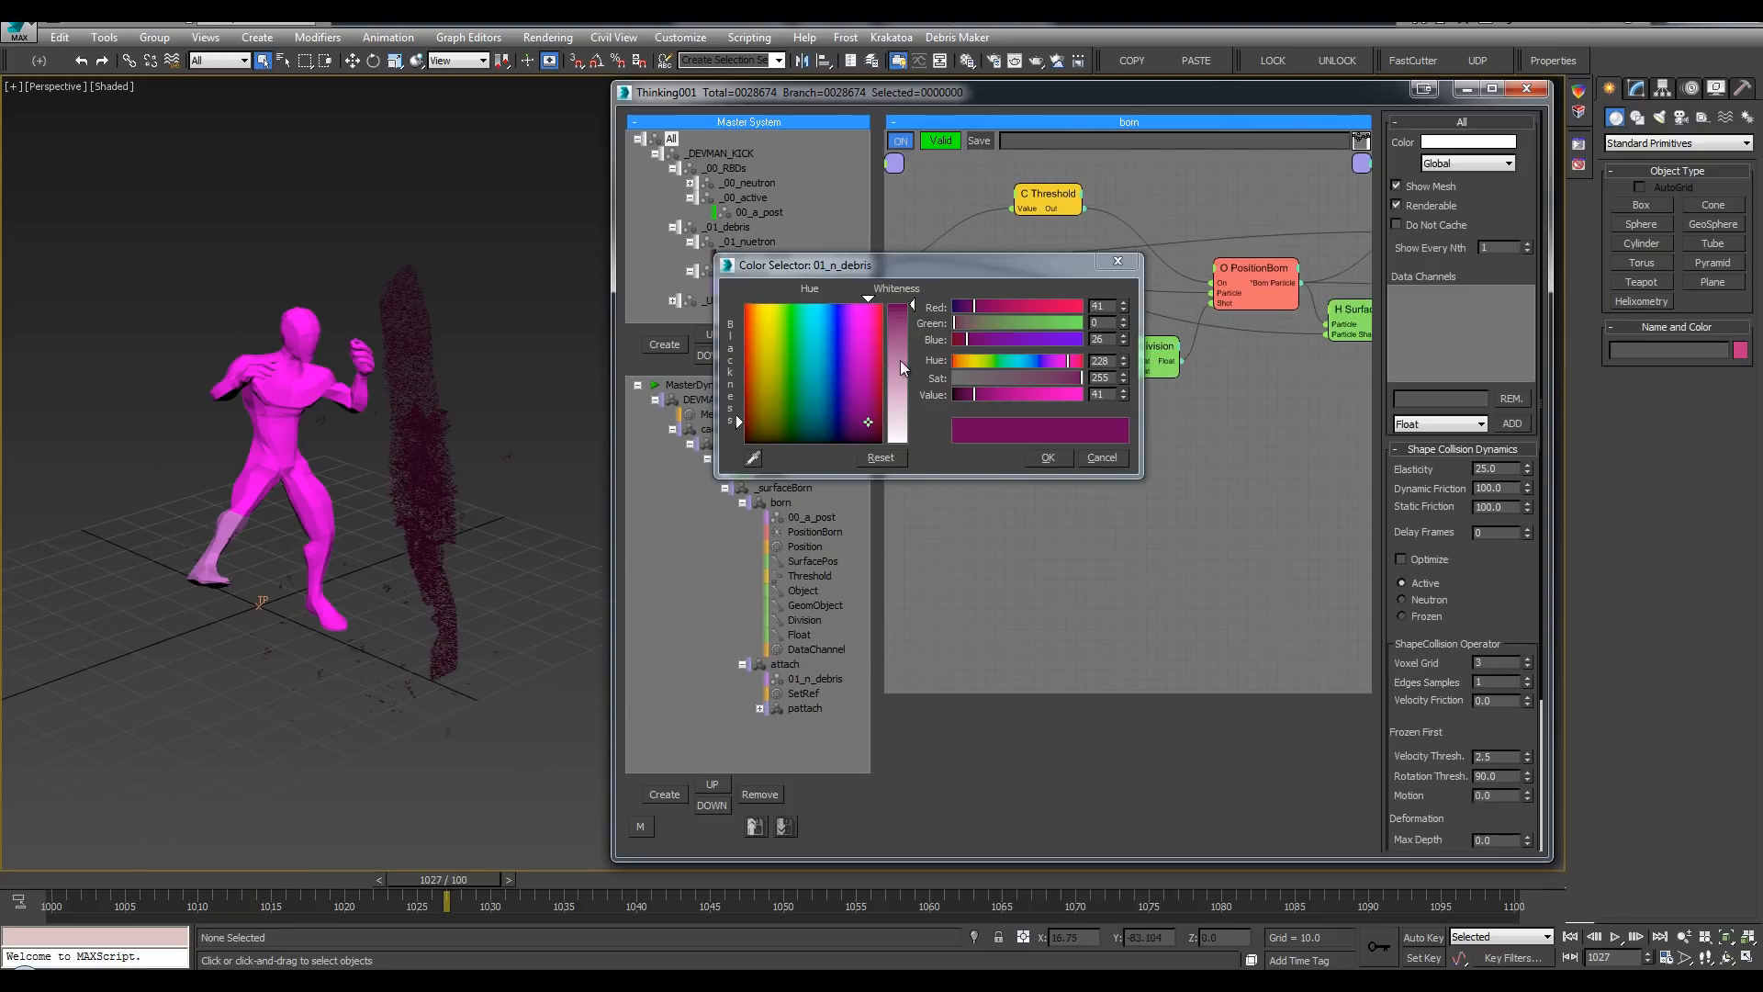
pyautogui.moveTo(906, 313); pyautogui.dragTo(906, 392)
pyautogui.click(1048, 457)
# Step: Play and scrub the cached simulation to examine how the debris follows the pillar pieces during the kick
pyautogui.press('/')
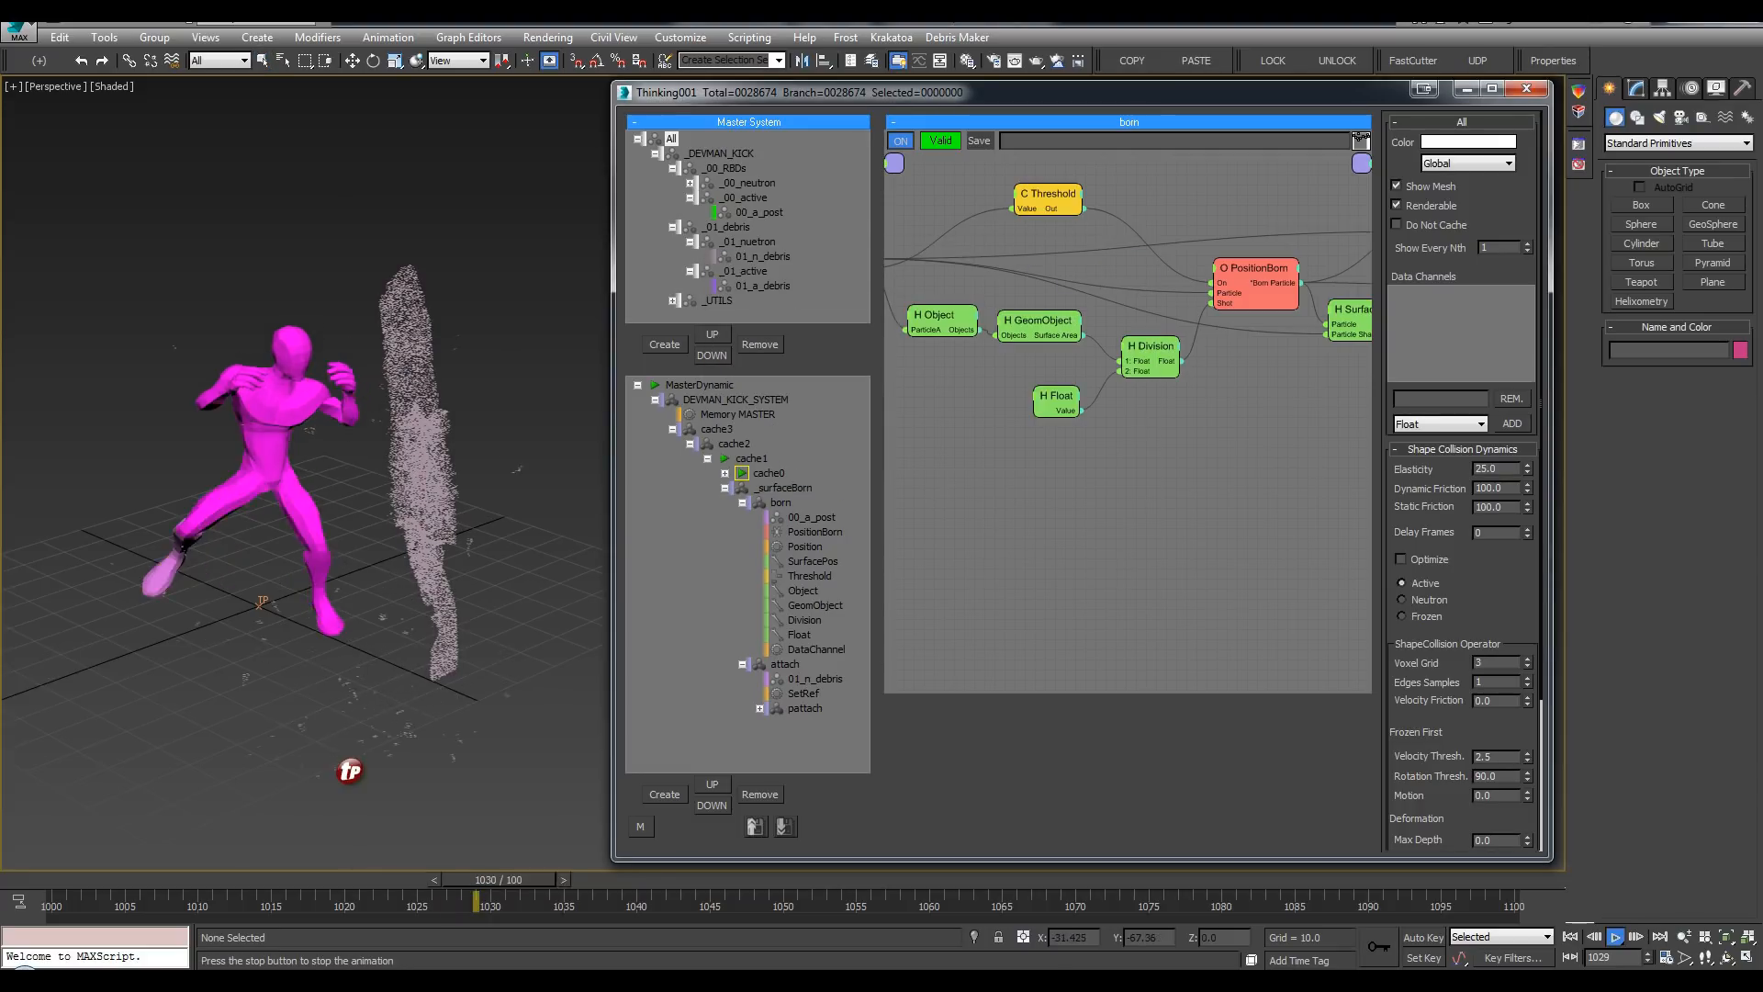
pyautogui.moveTo(311, 876); pyautogui.dragTo(487, 867)
pyautogui.press('/')
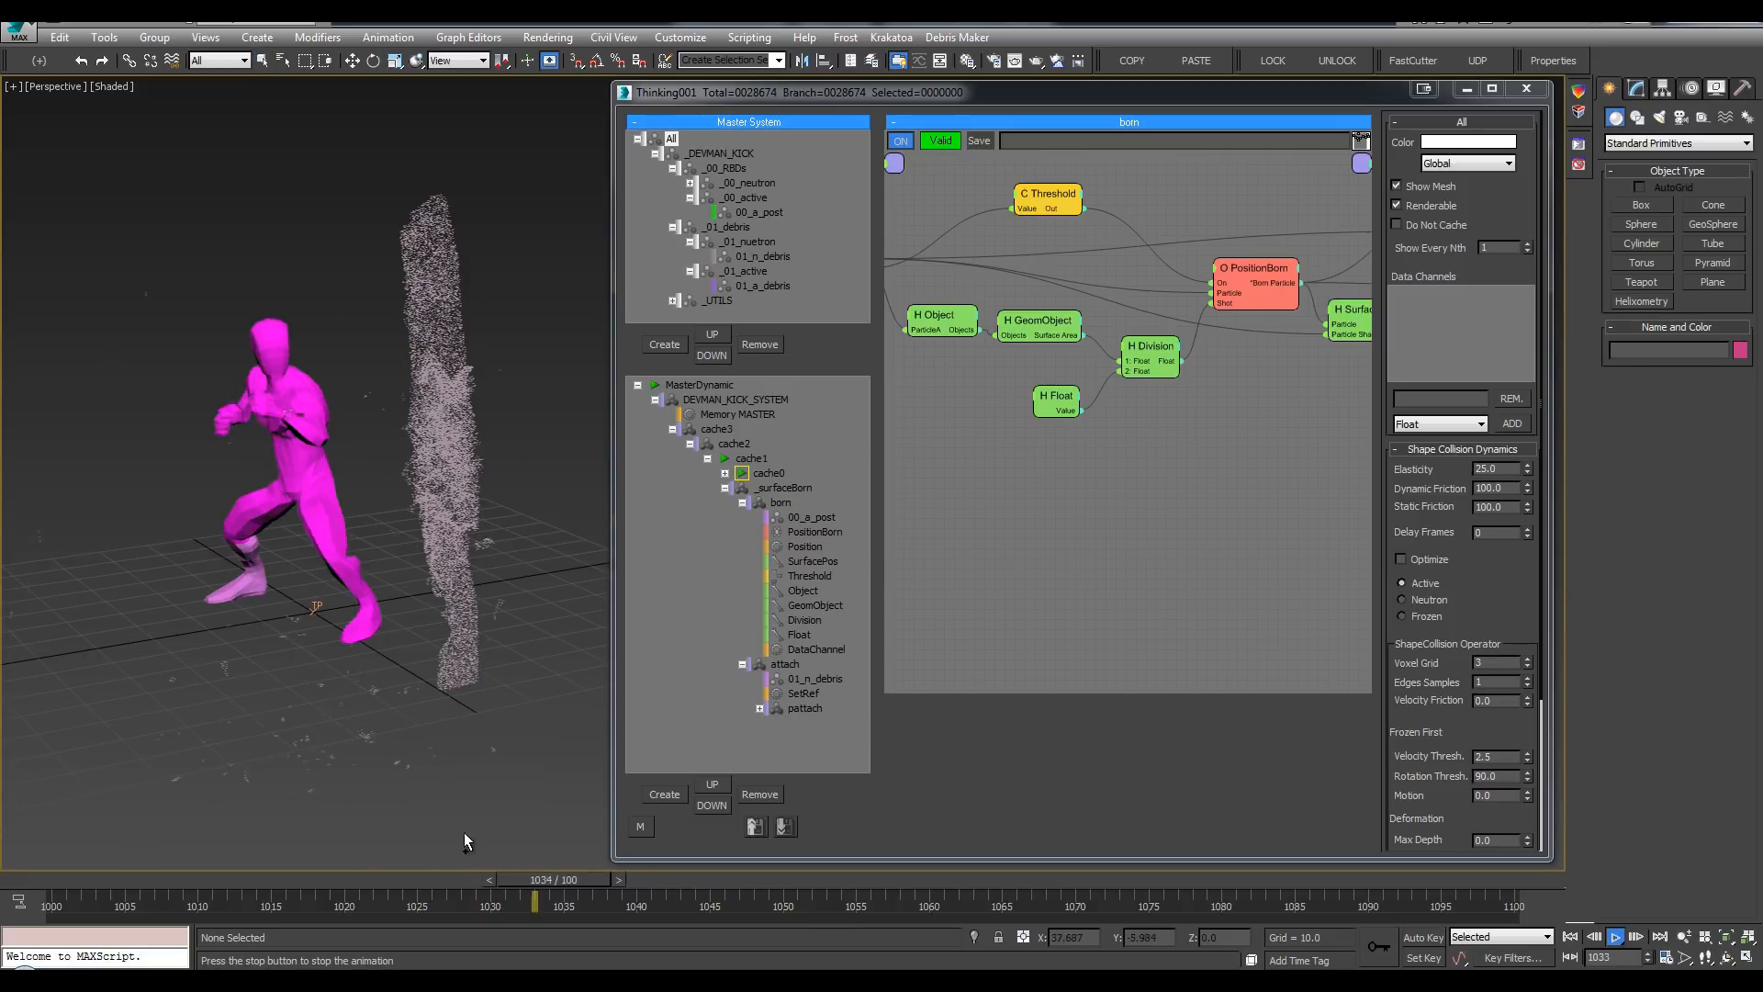
pyautogui.moveTo(438, 880); pyautogui.dragTo(149, 870)
pyautogui.scroll(3, 527, 367)
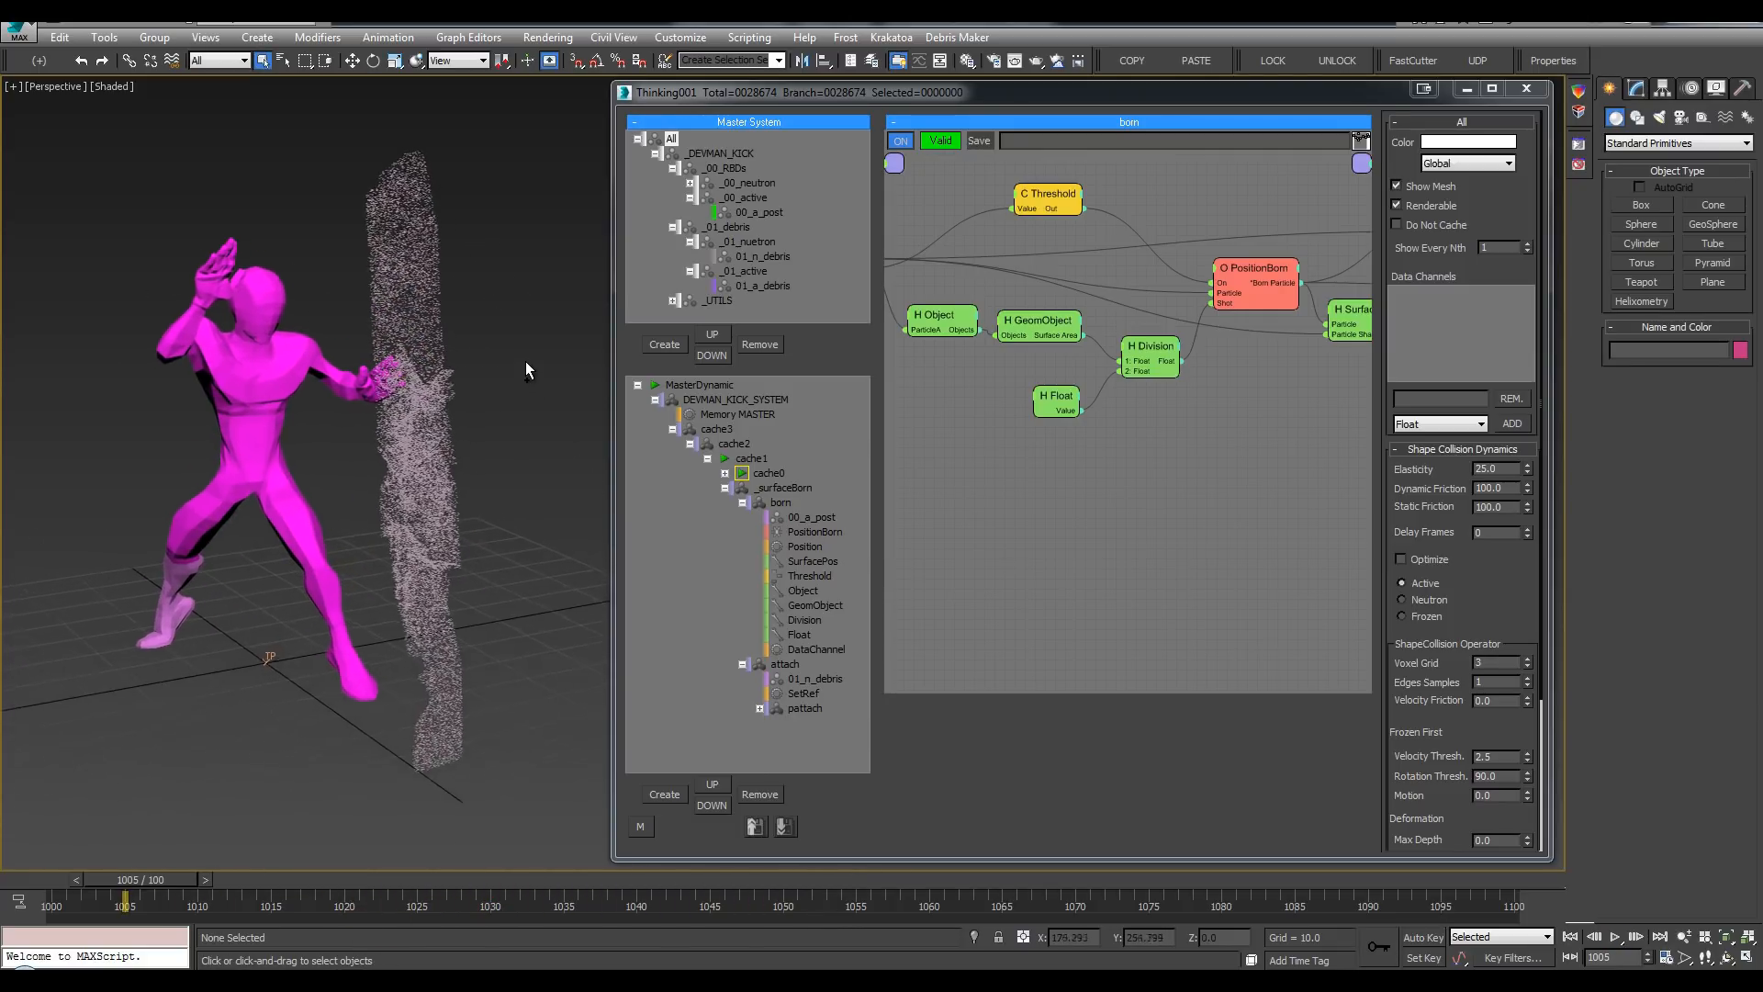
pyautogui.moveTo(525, 363); pyautogui.dragTo(542, 345, button='middle')
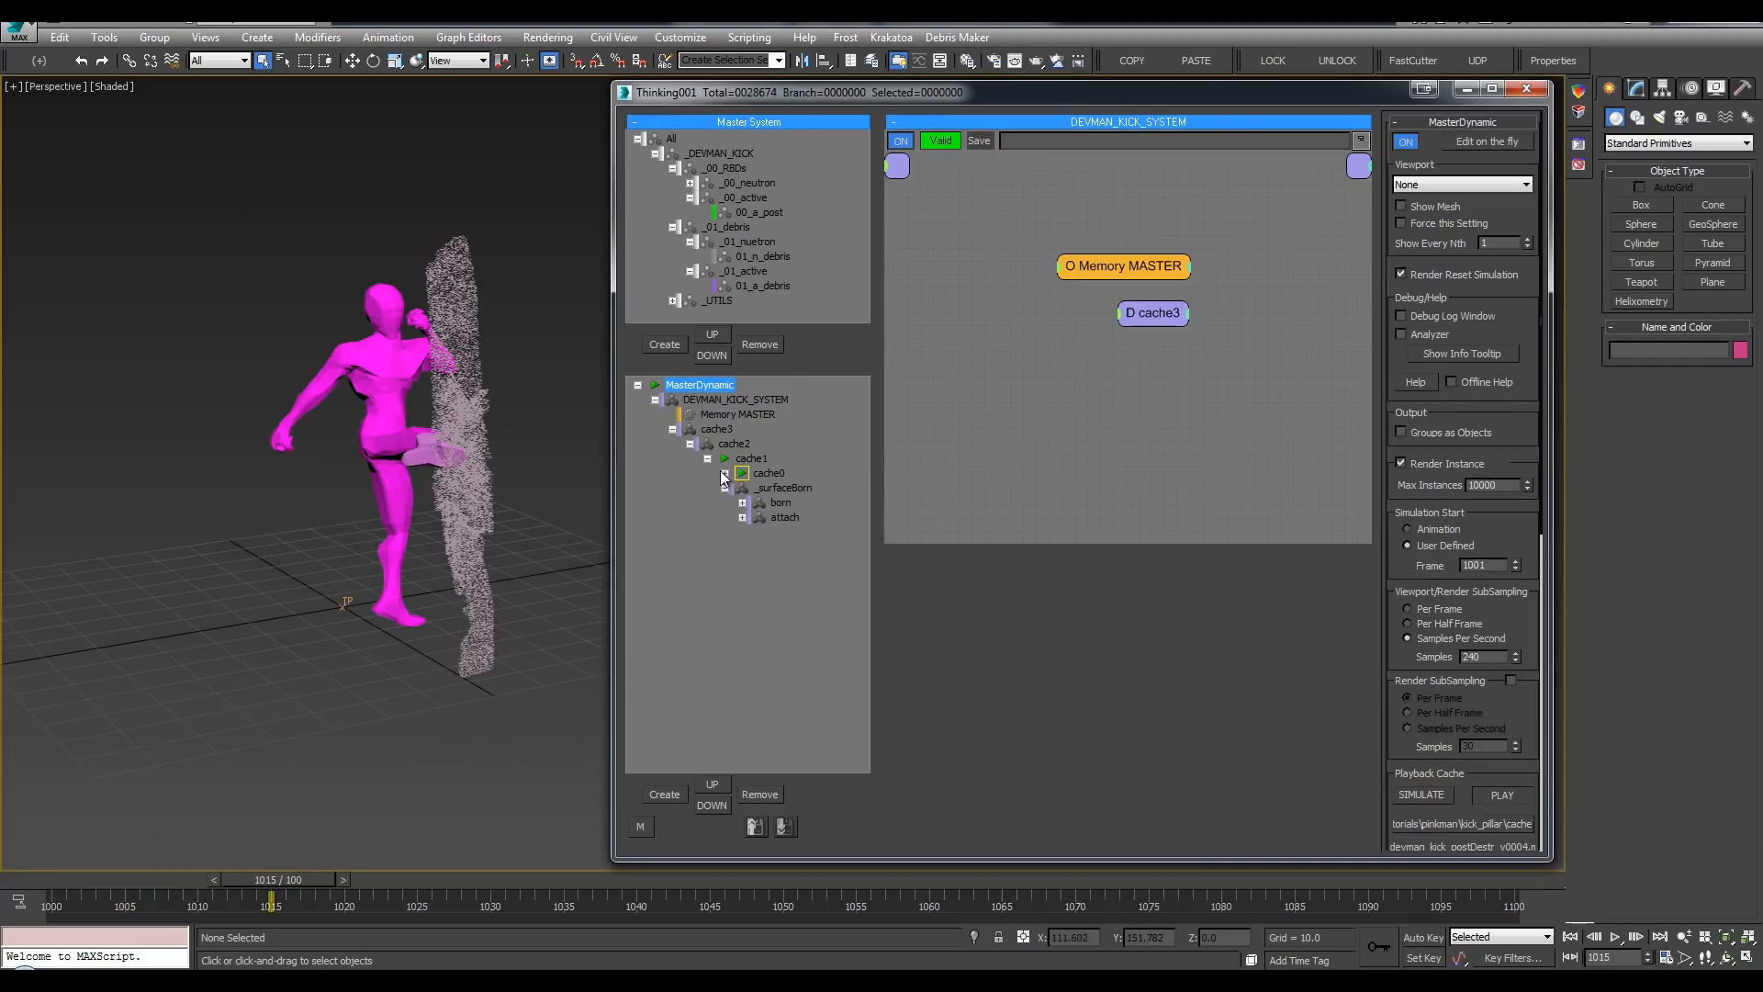
pyautogui.keyDown('alt'); pyautogui.moveTo(527, 385); pyautogui.dragTo(557, 351, button='middle'); pyautogui.keyUp('alt')
pyautogui.moveTo(557, 351)
pyautogui.mouseDown(button='middle')
pyautogui.moveTo(521, 323)
pyautogui.moveTo(542, 358)
pyautogui.mouseUp(button='middle')
# Step: Collapse cache1 in the dynamic set tree and stop the MasterDynamic cache playback
pyautogui.click(708, 458)
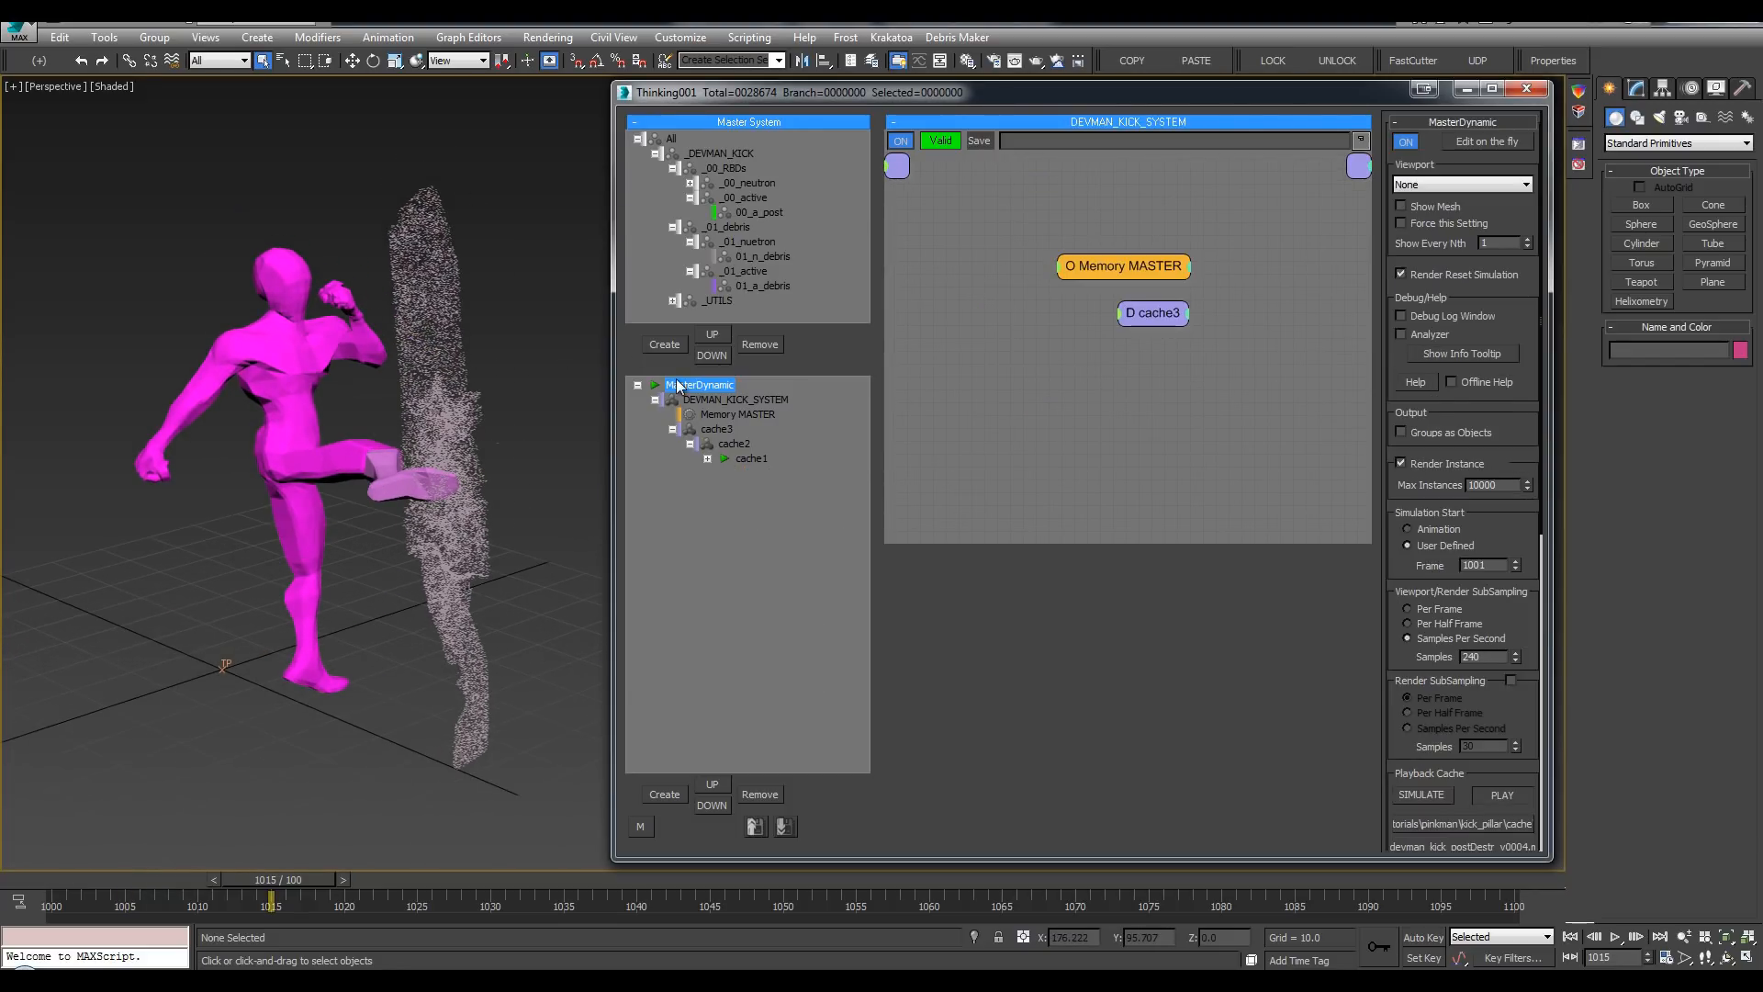
pyautogui.rightClick(656, 389)
pyautogui.click(646, 396)
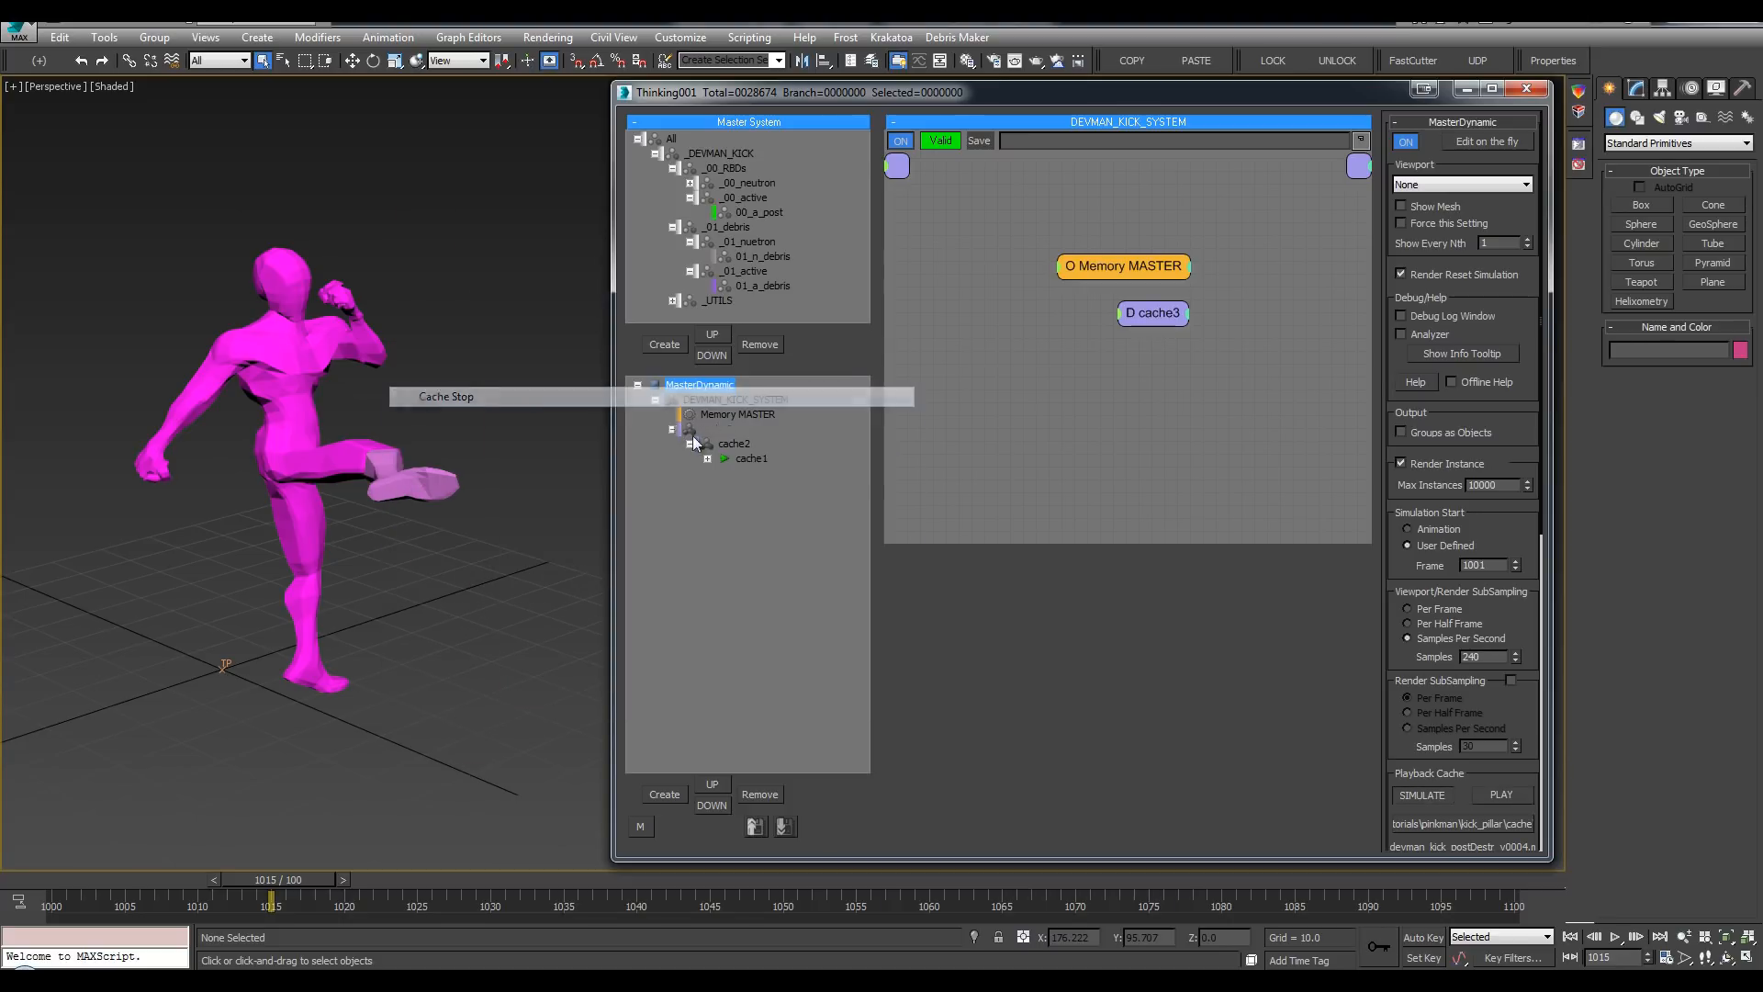
# Step: Collapse cache1 after checking its sets and create a new dynamic set inside cache2
pyautogui.click(740, 459)
pyautogui.click(707, 458)
pyautogui.click(725, 473)
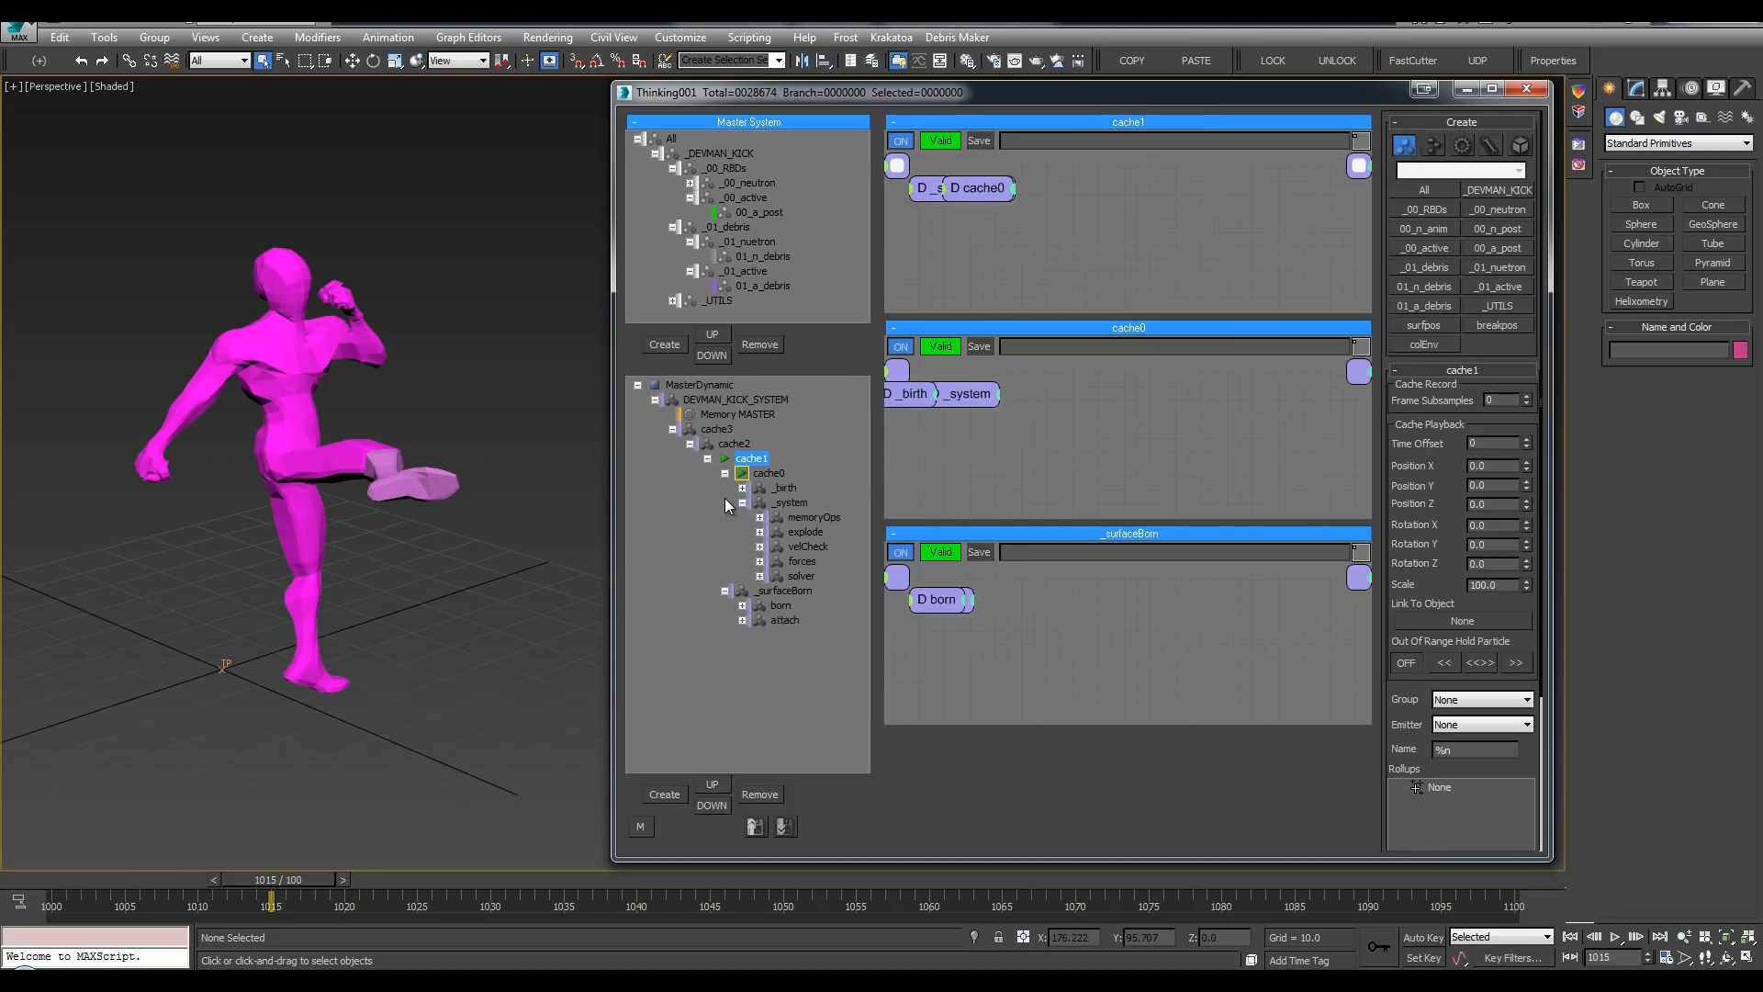
pyautogui.click(725, 473)
pyautogui.click(760, 474)
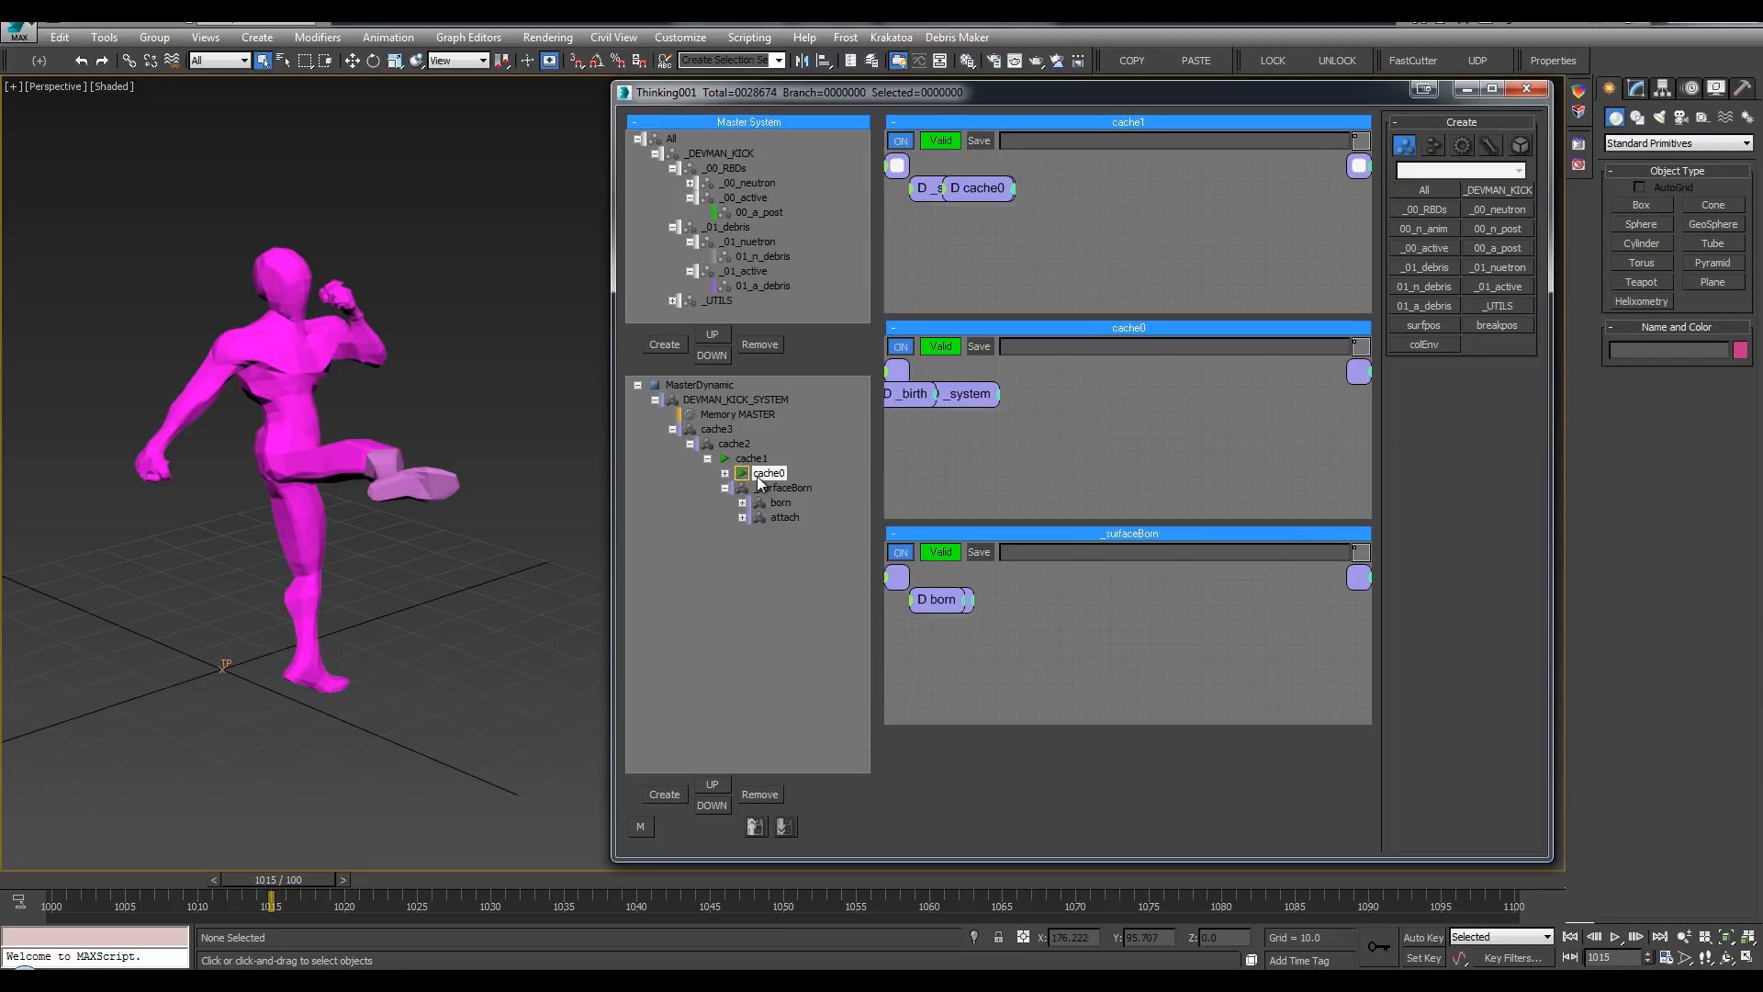
pyautogui.click(748, 459)
pyautogui.click(707, 460)
pyautogui.click(733, 444)
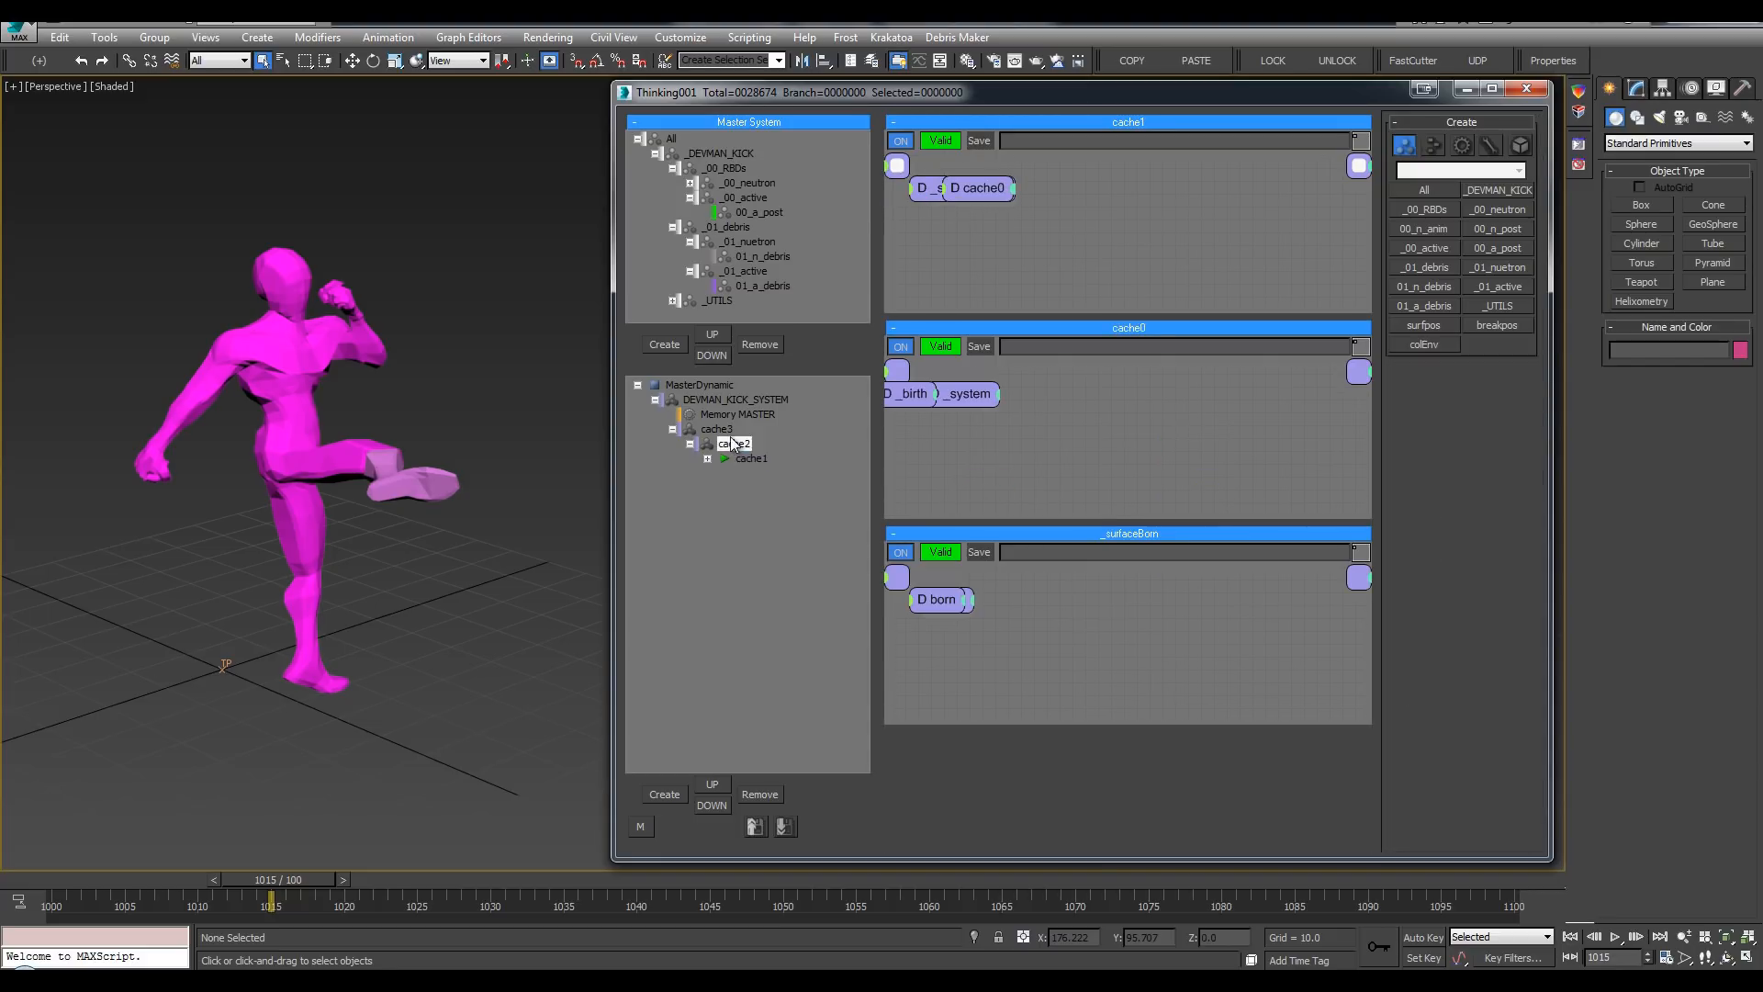
pyautogui.press('Insert')
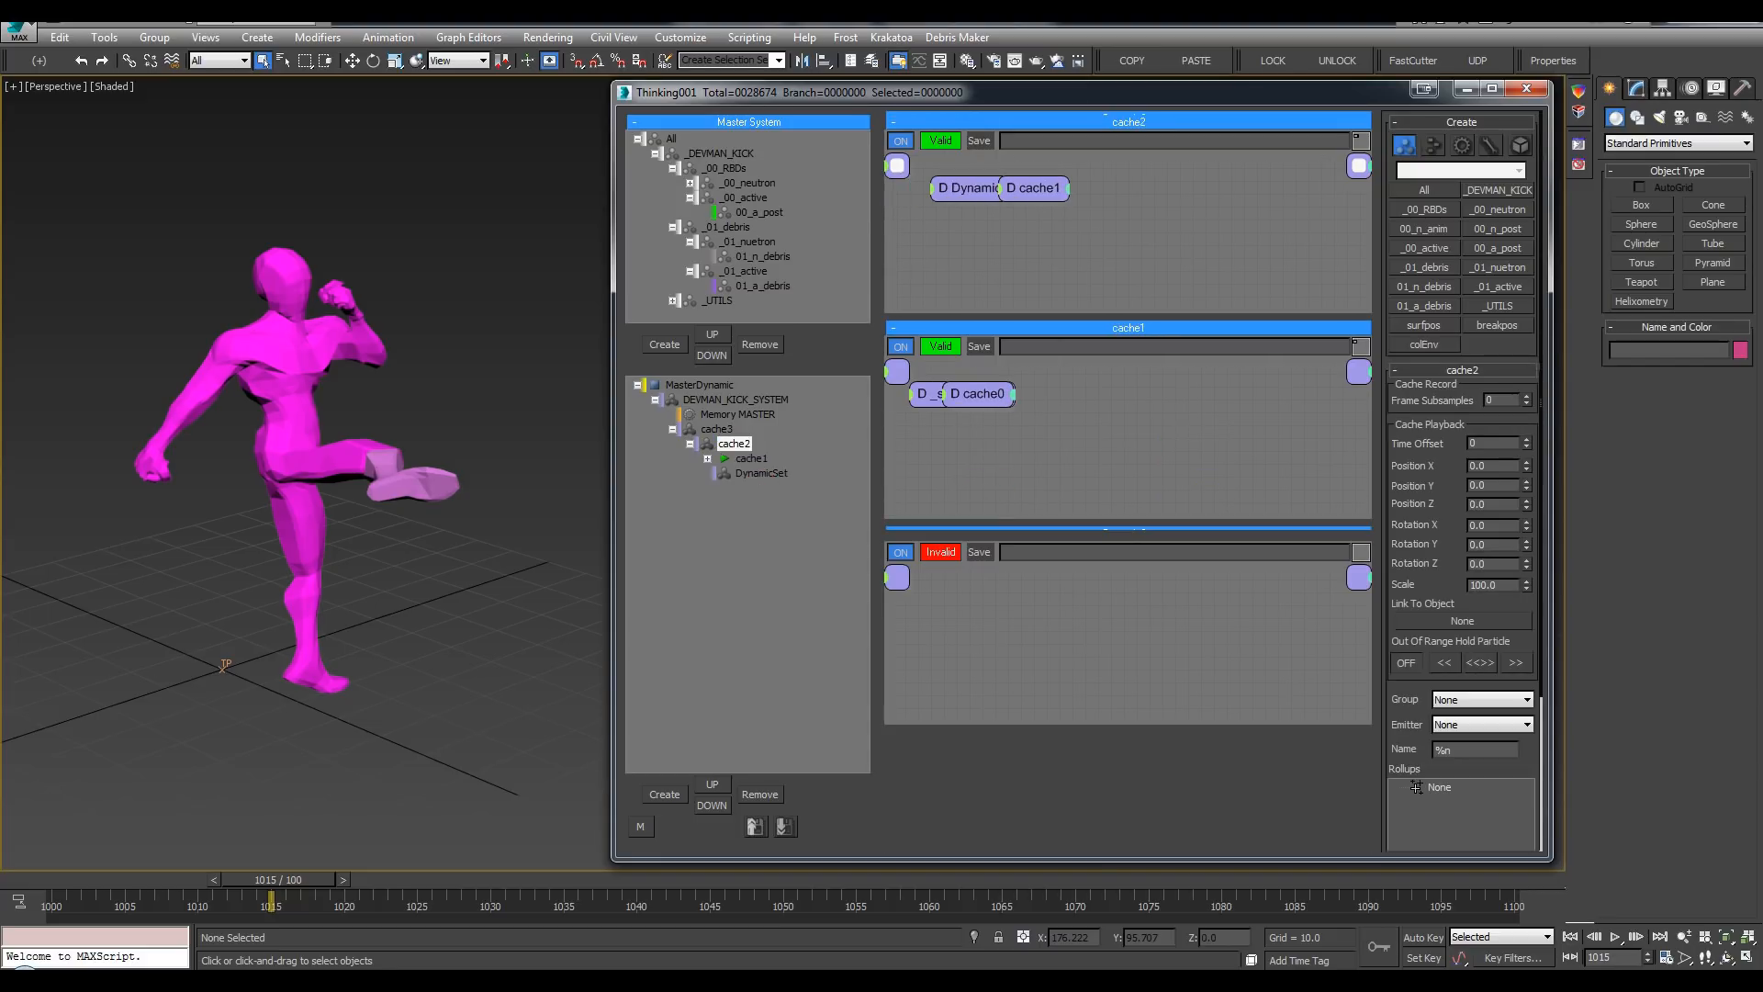
# Step: Return to frame 1000 and turn on Edit on the fly for MasterDynamic
pyautogui.click(43, 878)
pyautogui.click(731, 592)
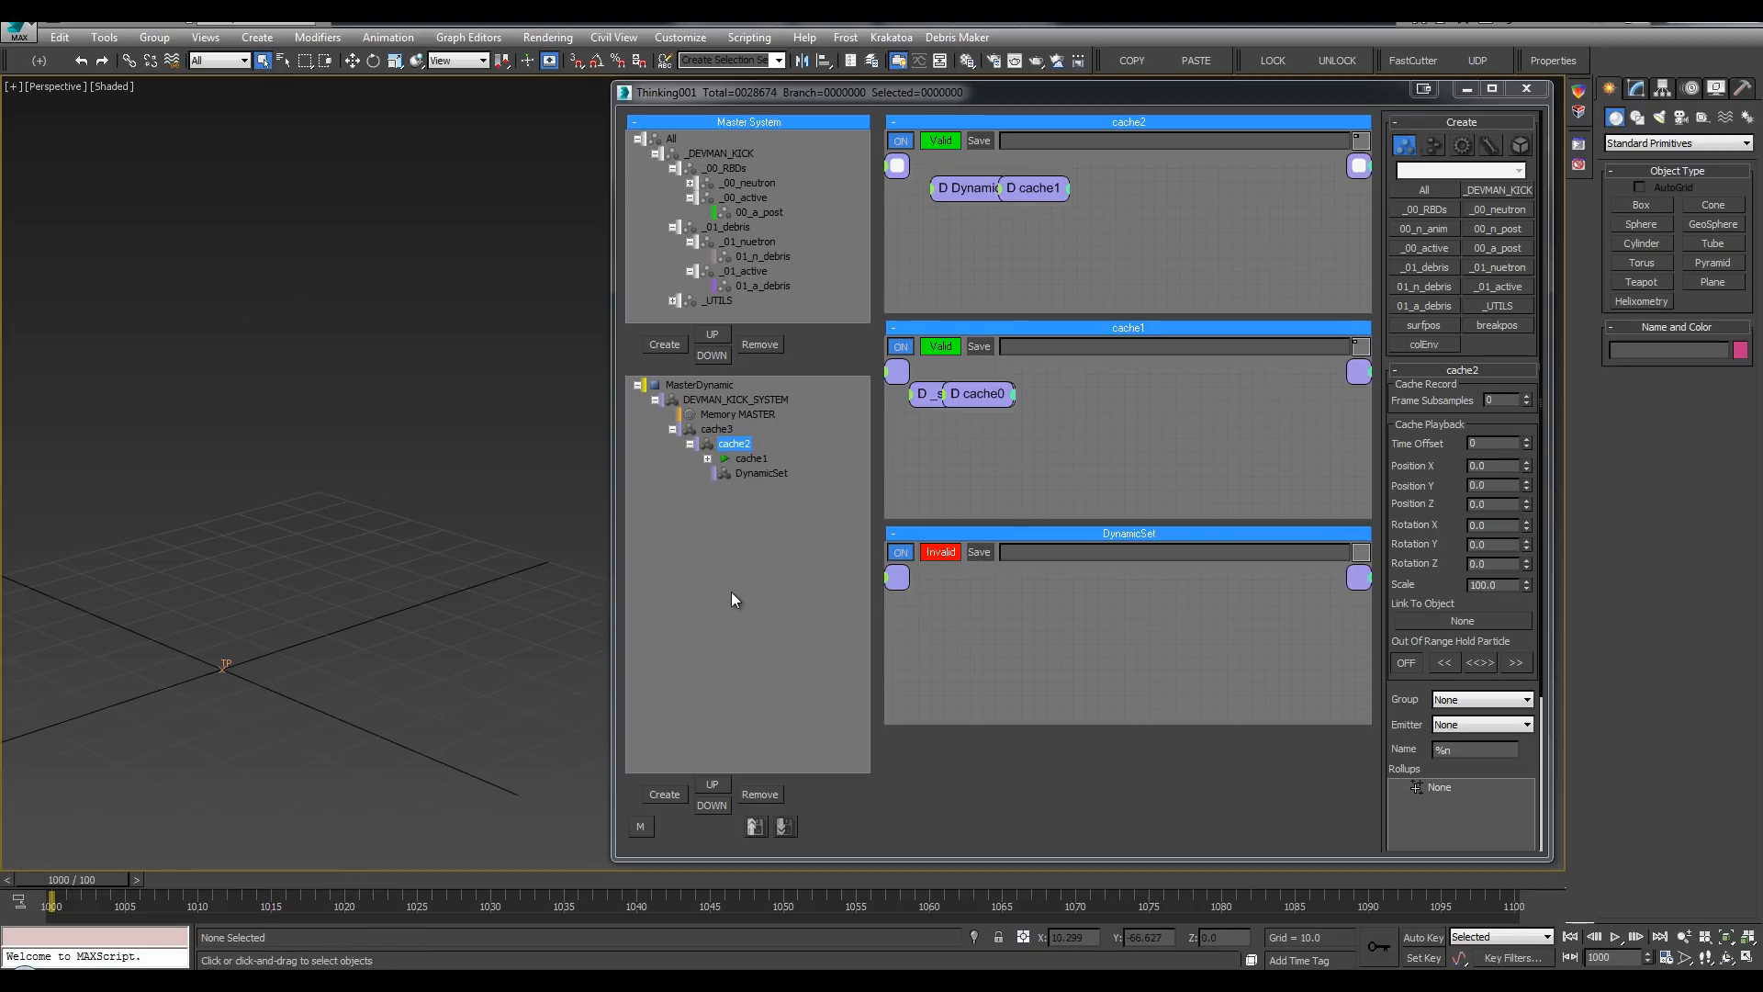
pyautogui.click(1476, 142)
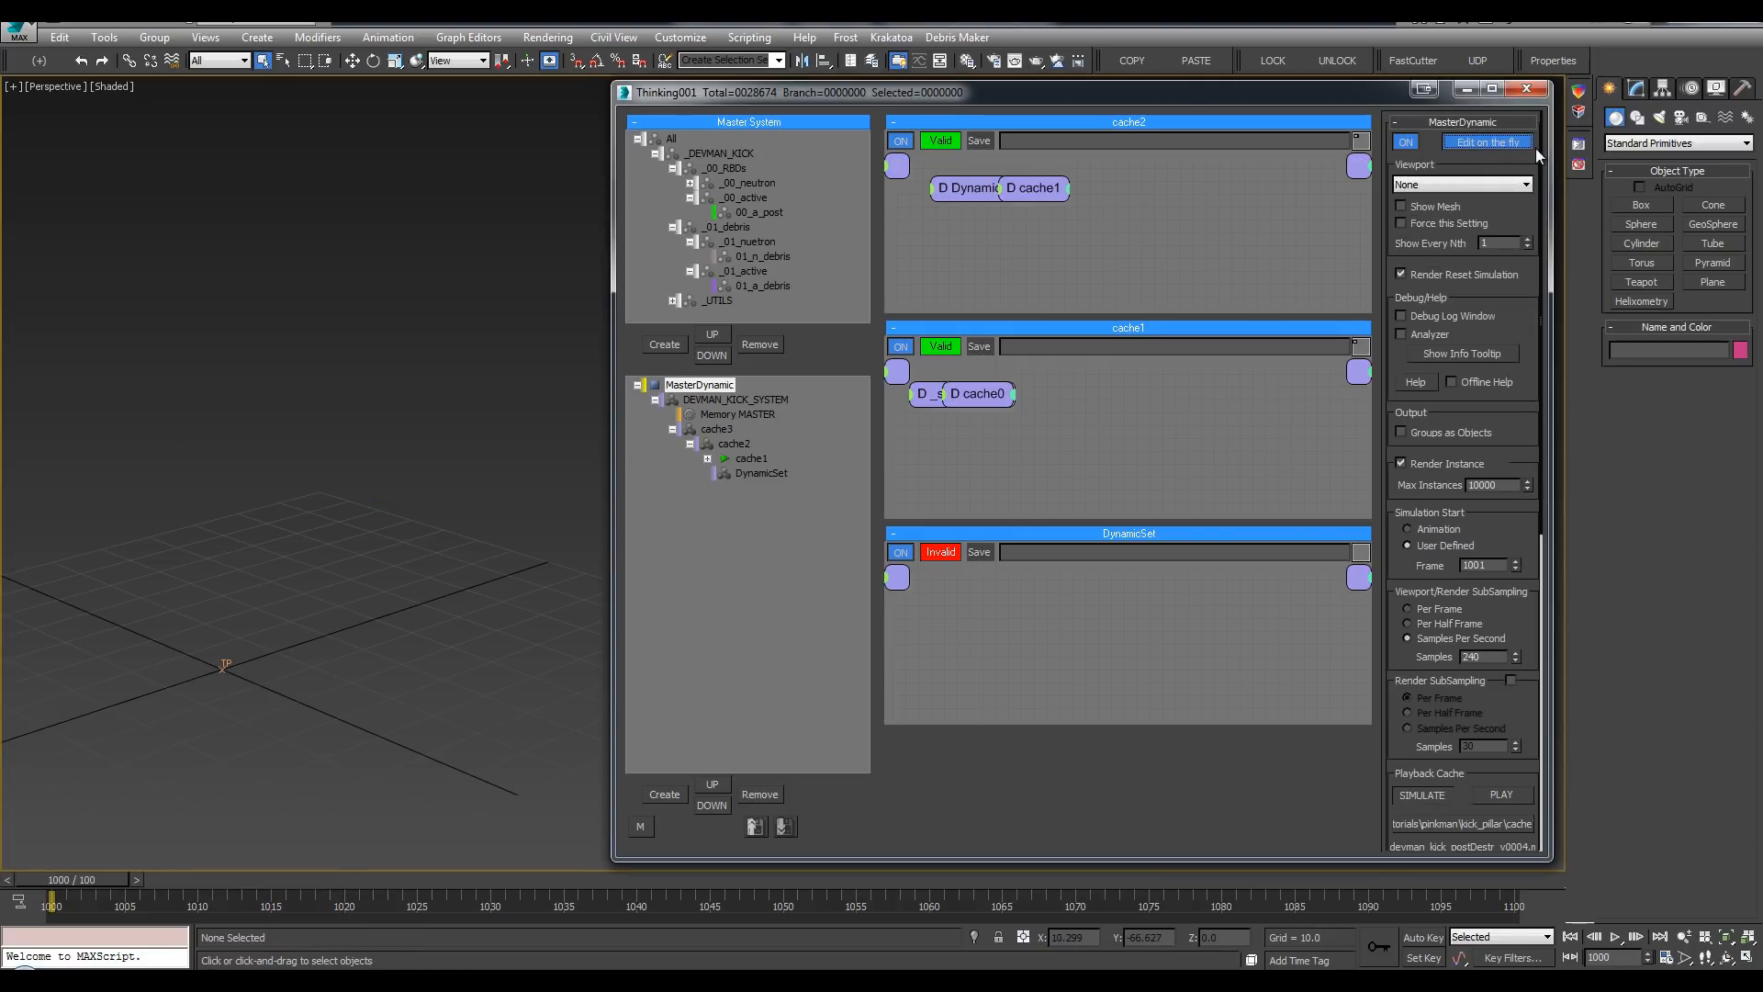
# Step: Rename the new dynamic set in cache2 to _debris
pyautogui.click(746, 472)
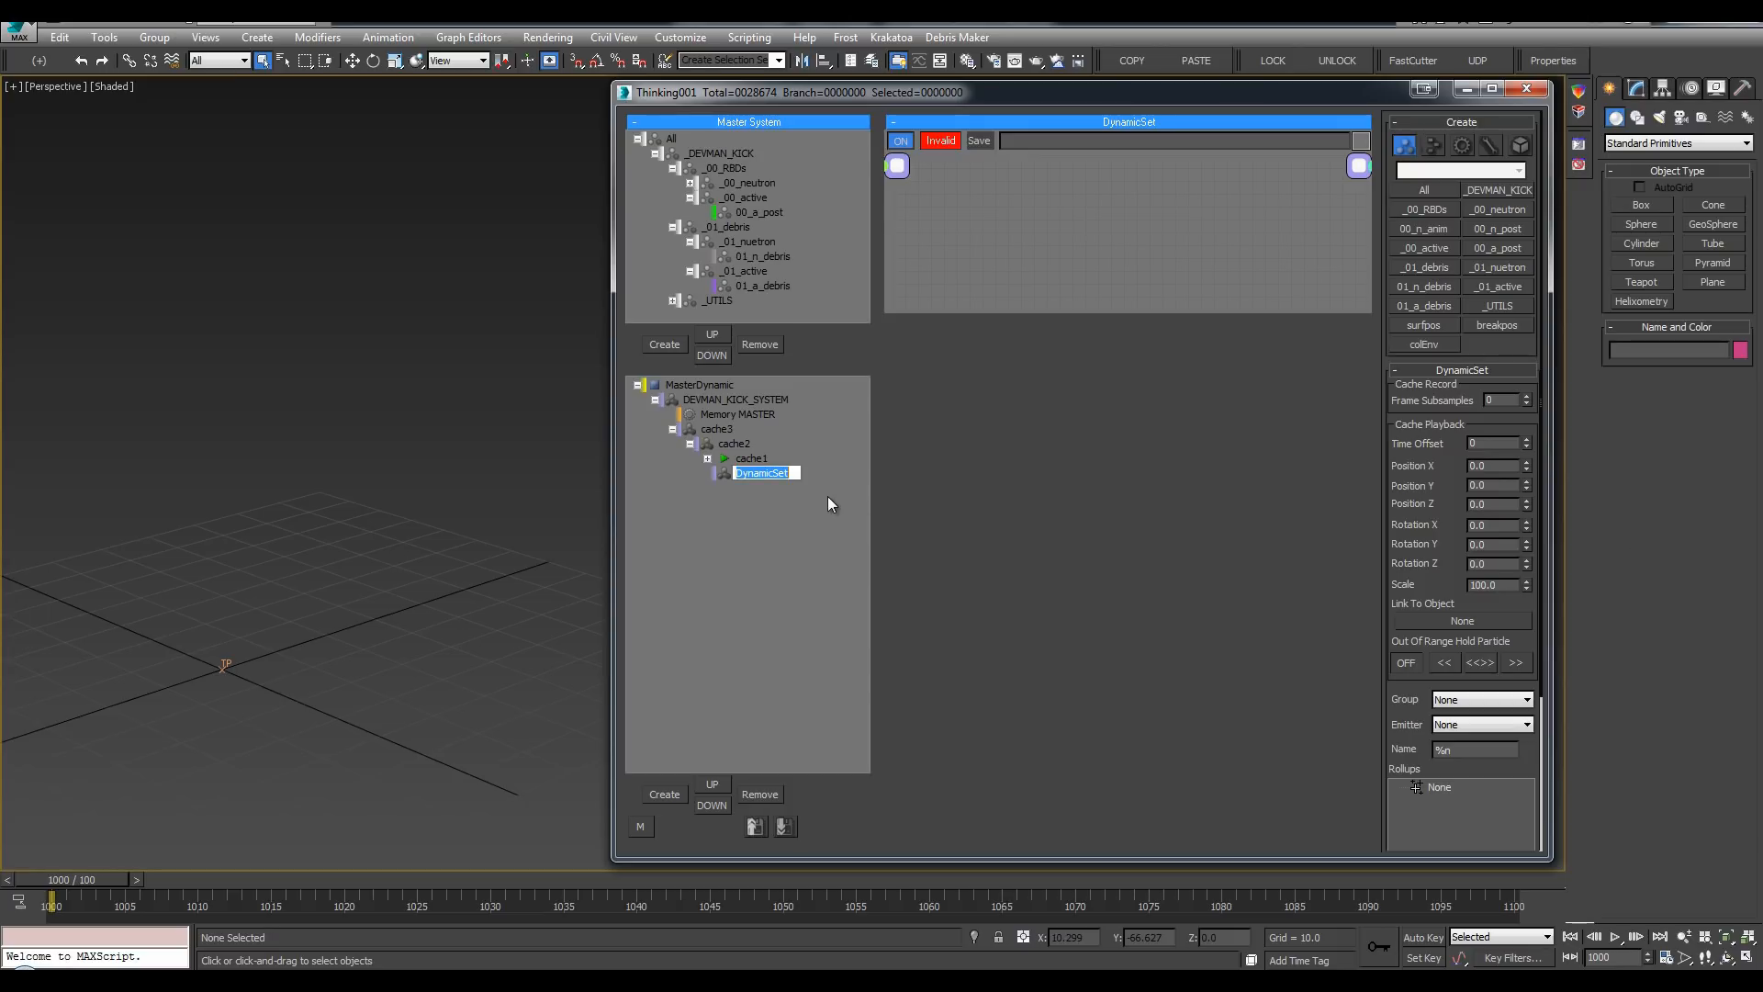
pyautogui.write('_')
pyautogui.press('Return')
pyautogui.click(749, 459)
pyautogui.click(707, 458)
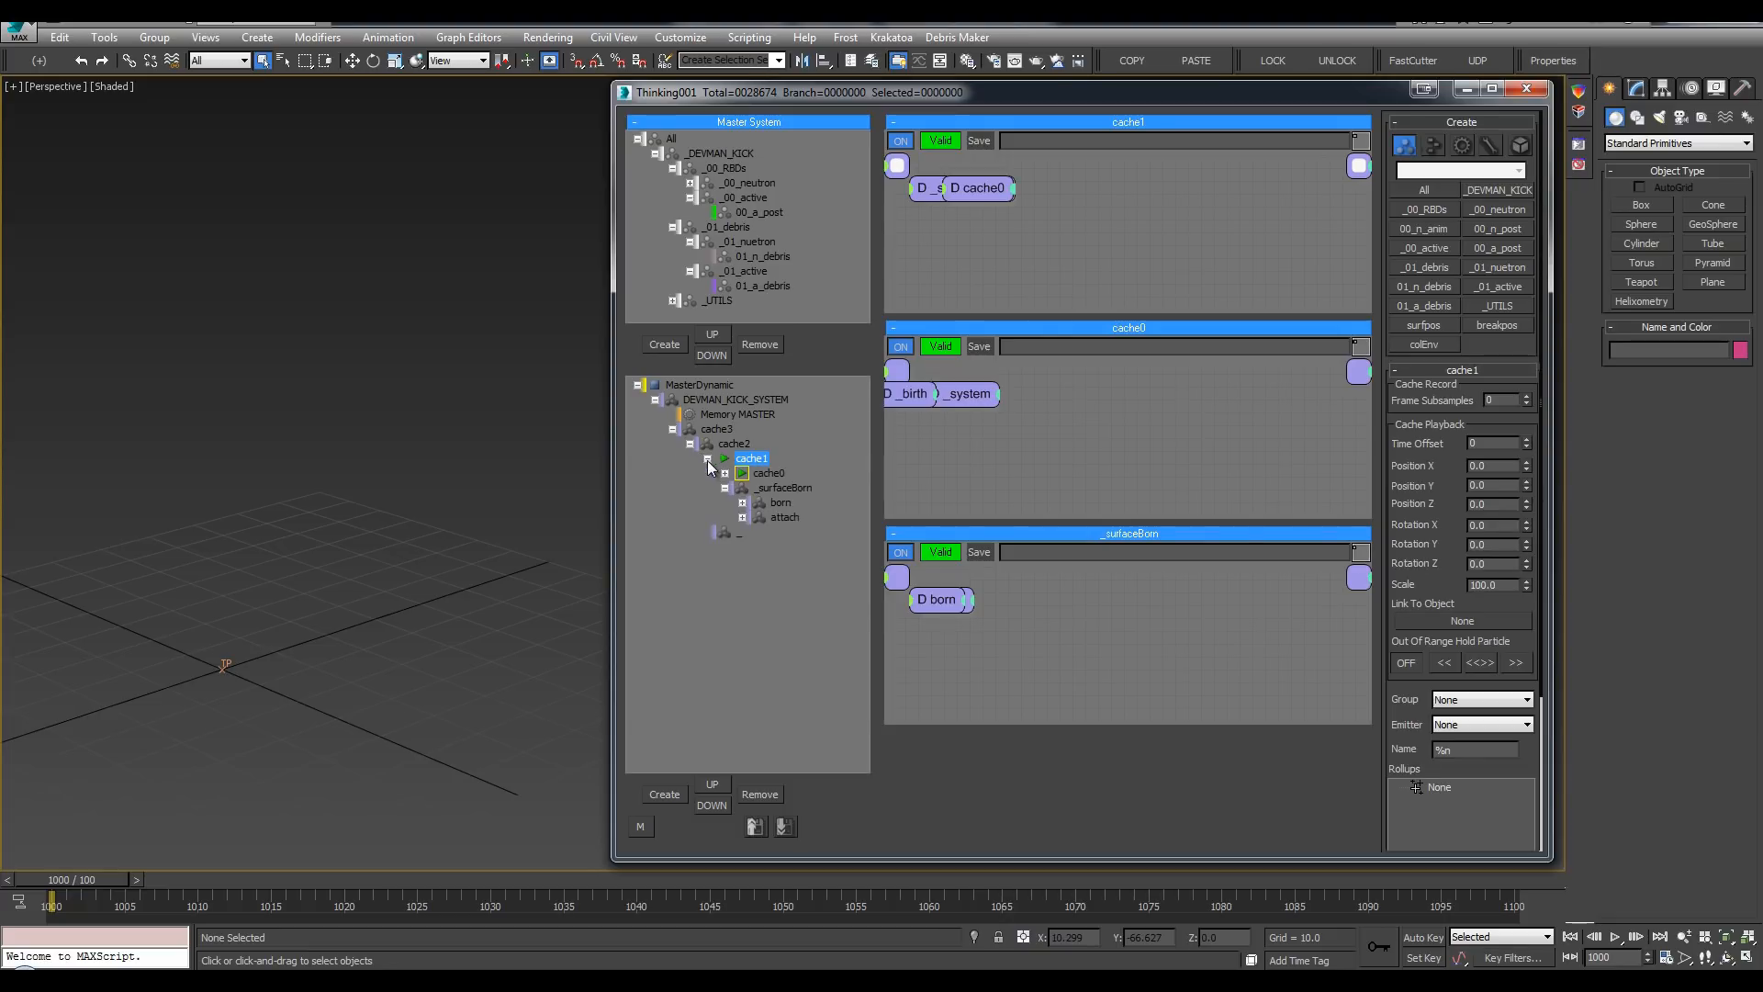
pyautogui.click(761, 489)
pyautogui.click(725, 473)
pyautogui.click(725, 473)
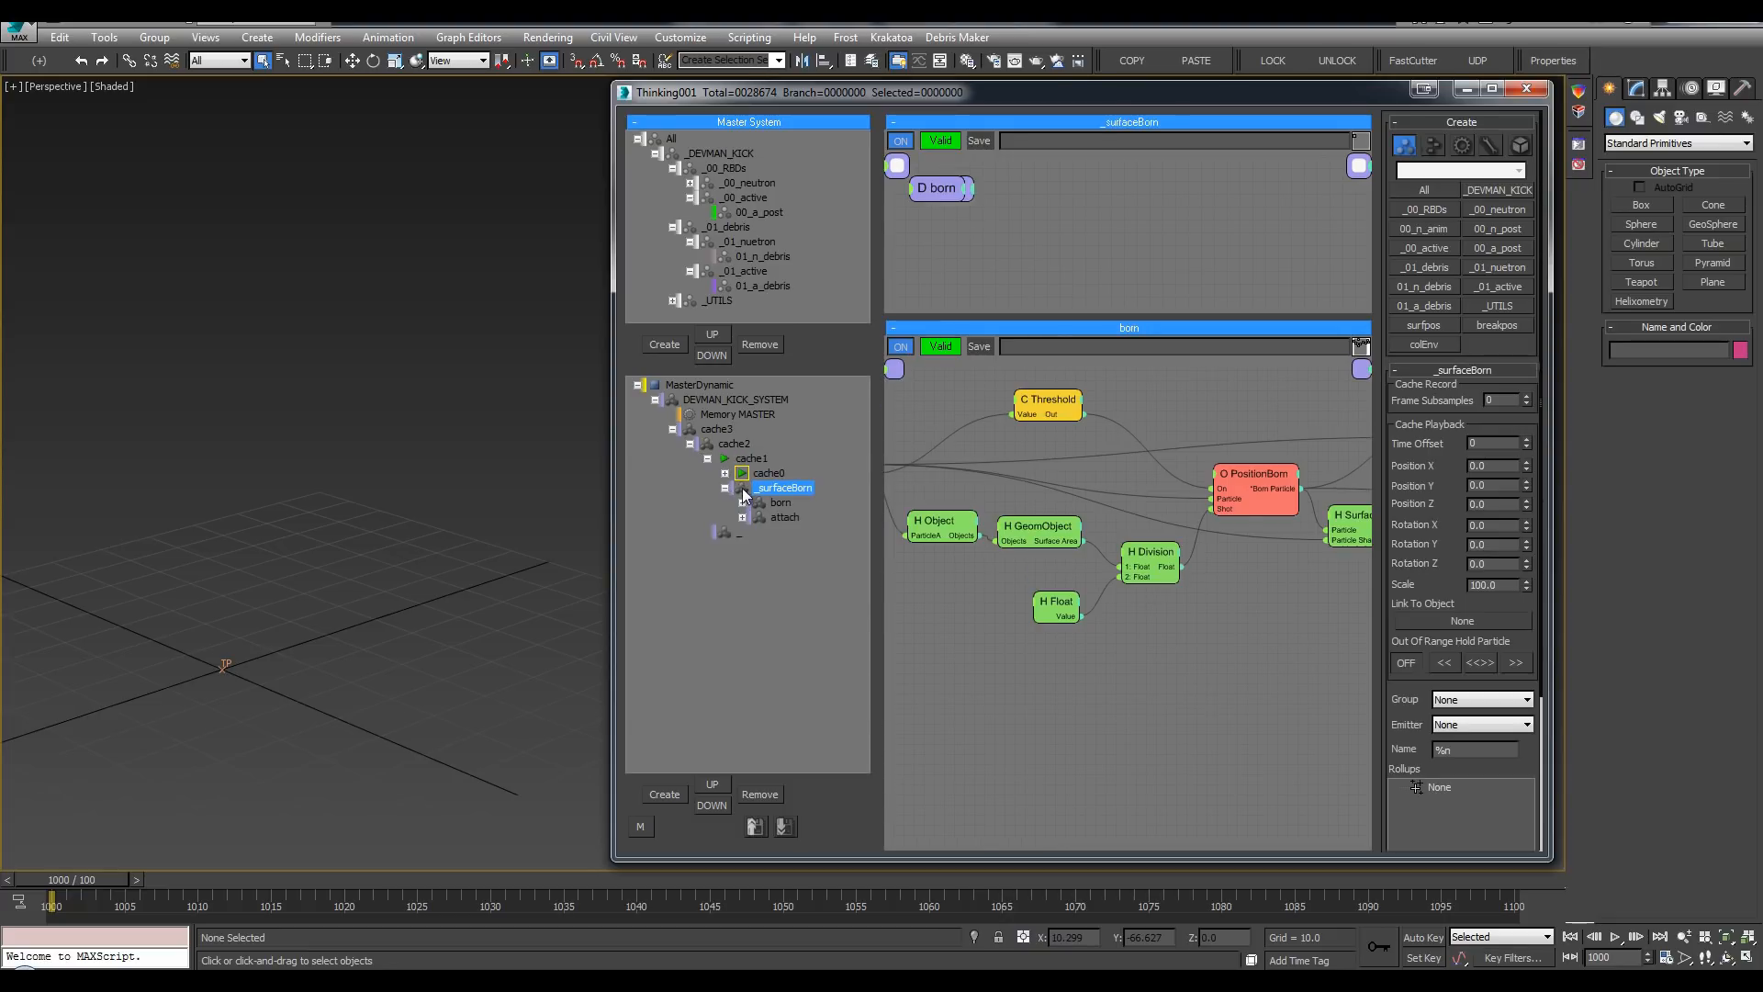
pyautogui.click(724, 487)
pyautogui.click(707, 458)
pyautogui.click(740, 473)
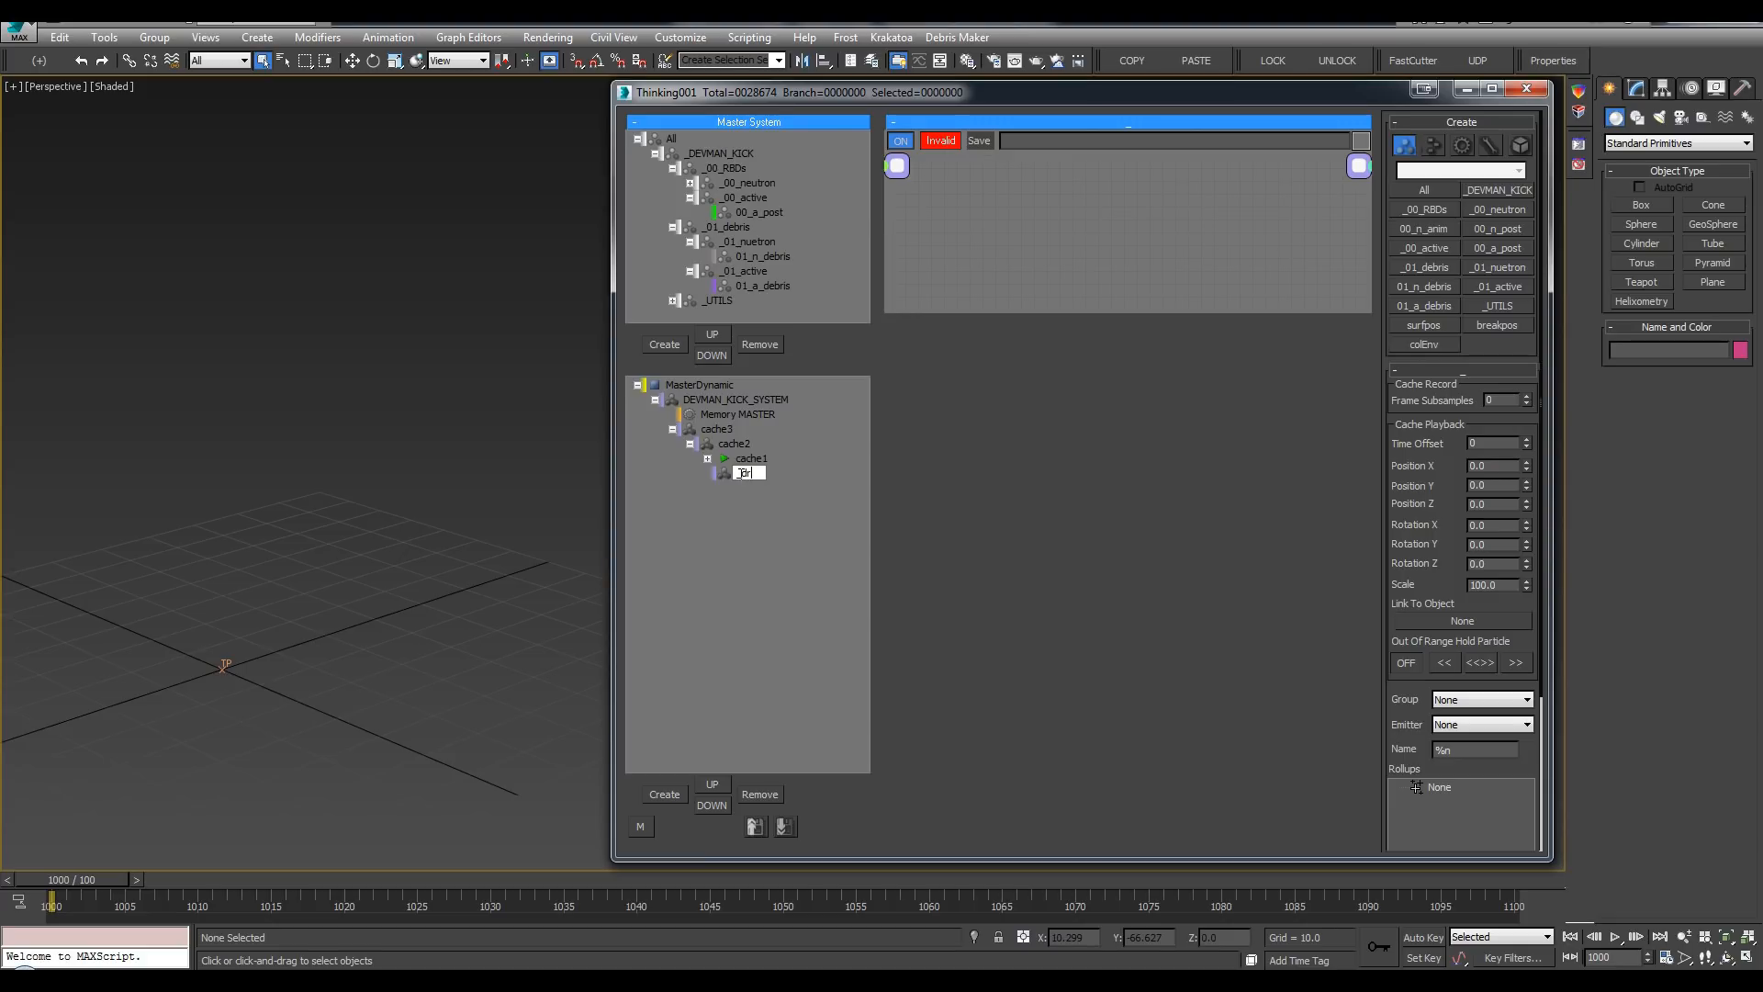
pyautogui.write('debris')
pyautogui.press('Return')
# Step: Name the three dynamic sets inside _debris emit, gravity and flow
pyautogui.doubleClick(762, 489)
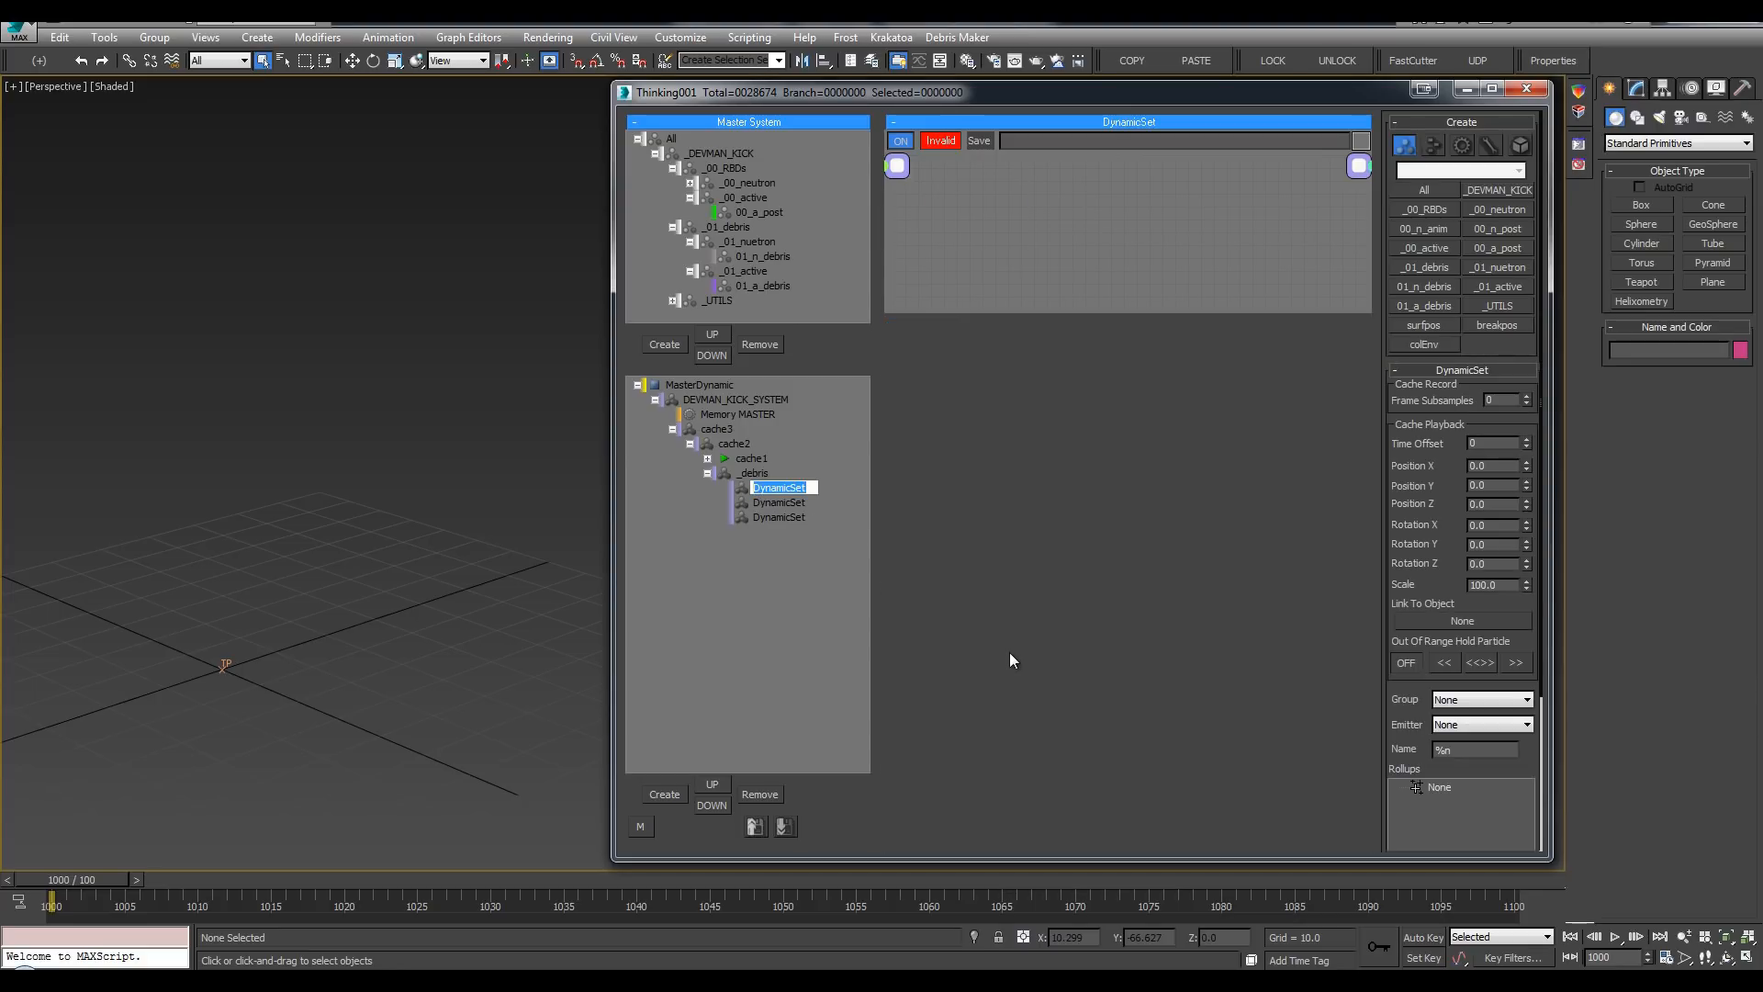
pyautogui.write('emit')
pyautogui.press('Return')
pyautogui.doubleClick(781, 502)
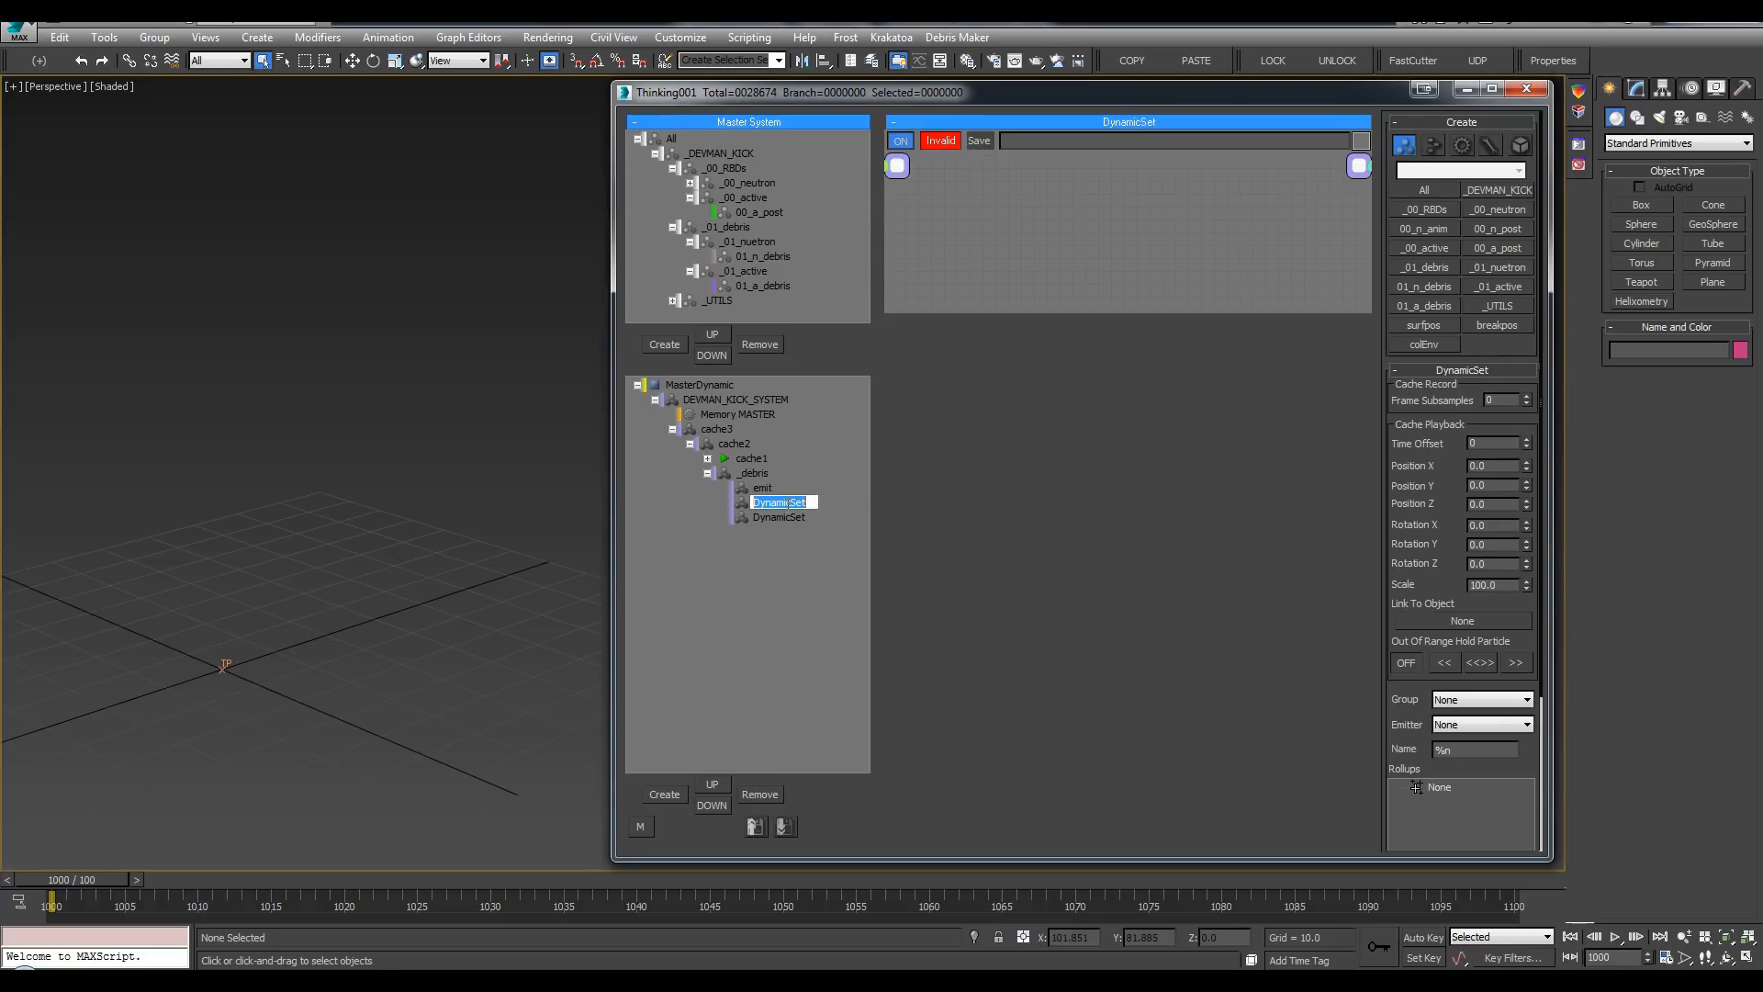
pyautogui.write('gravity')
pyautogui.press('Return')
pyautogui.doubleClick(780, 518)
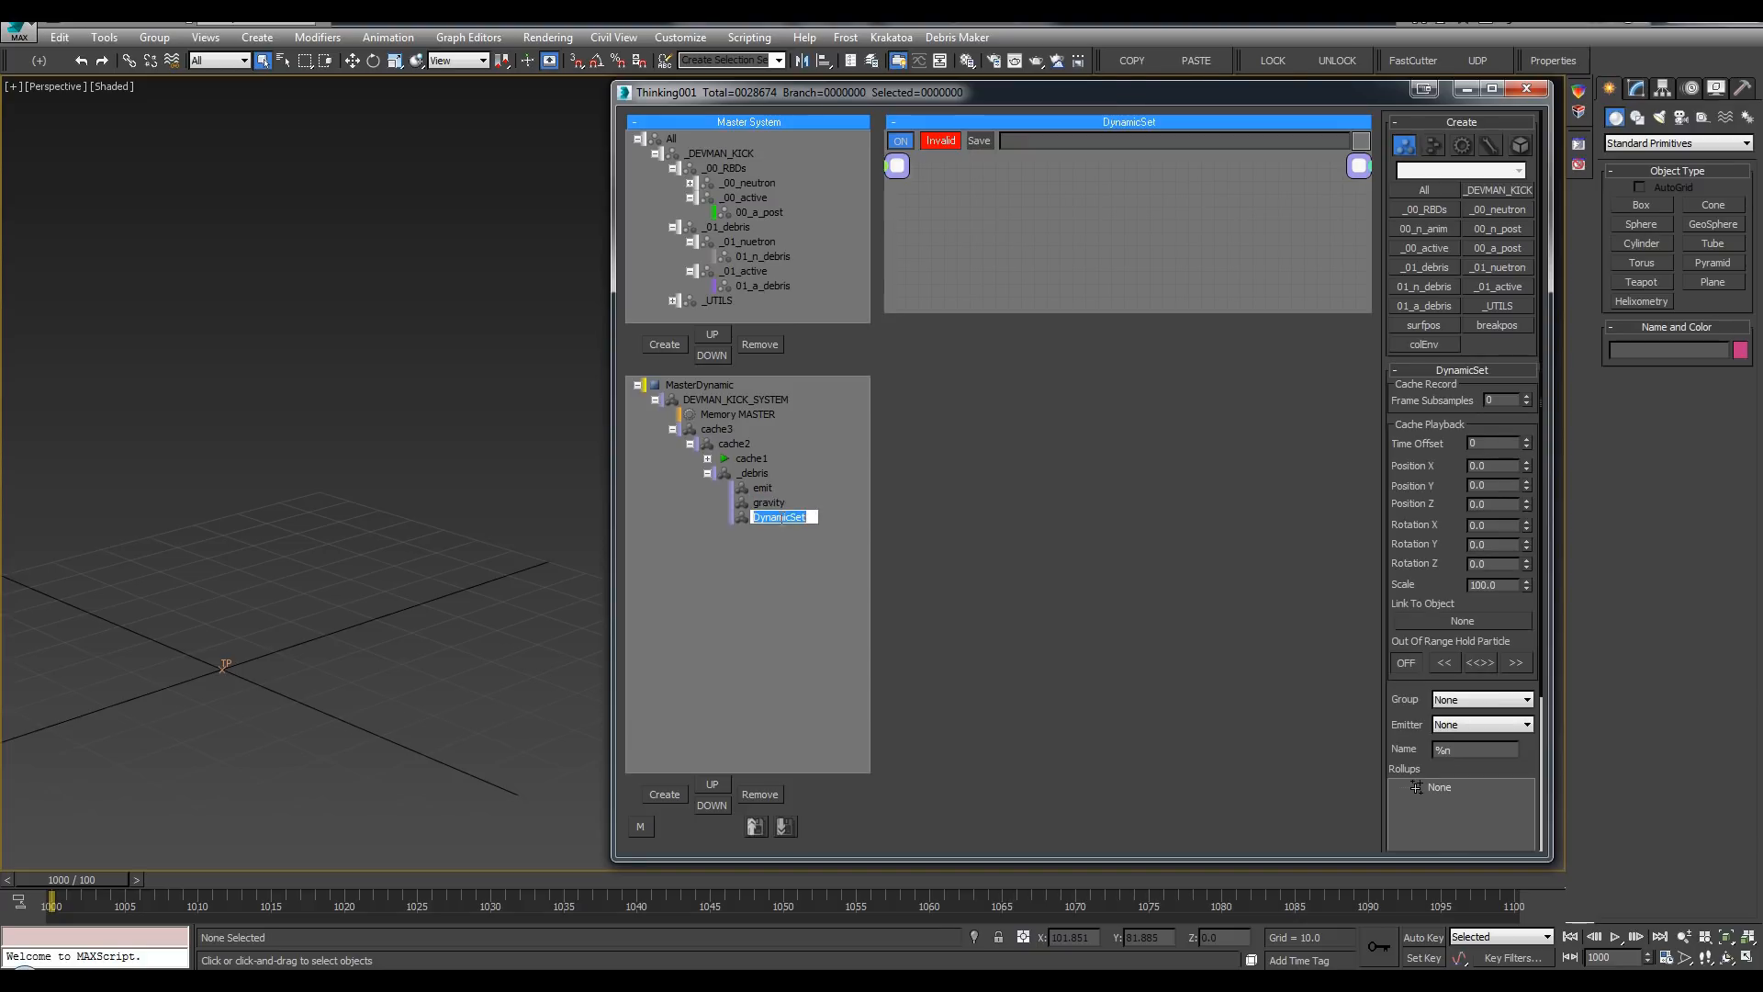
pyautogui.write('flow')
pyautogui.press('Return')
# Step: Open the emit set, widen the particle editor and add the 01_n_debris group node to the network
pyautogui.click(762, 488)
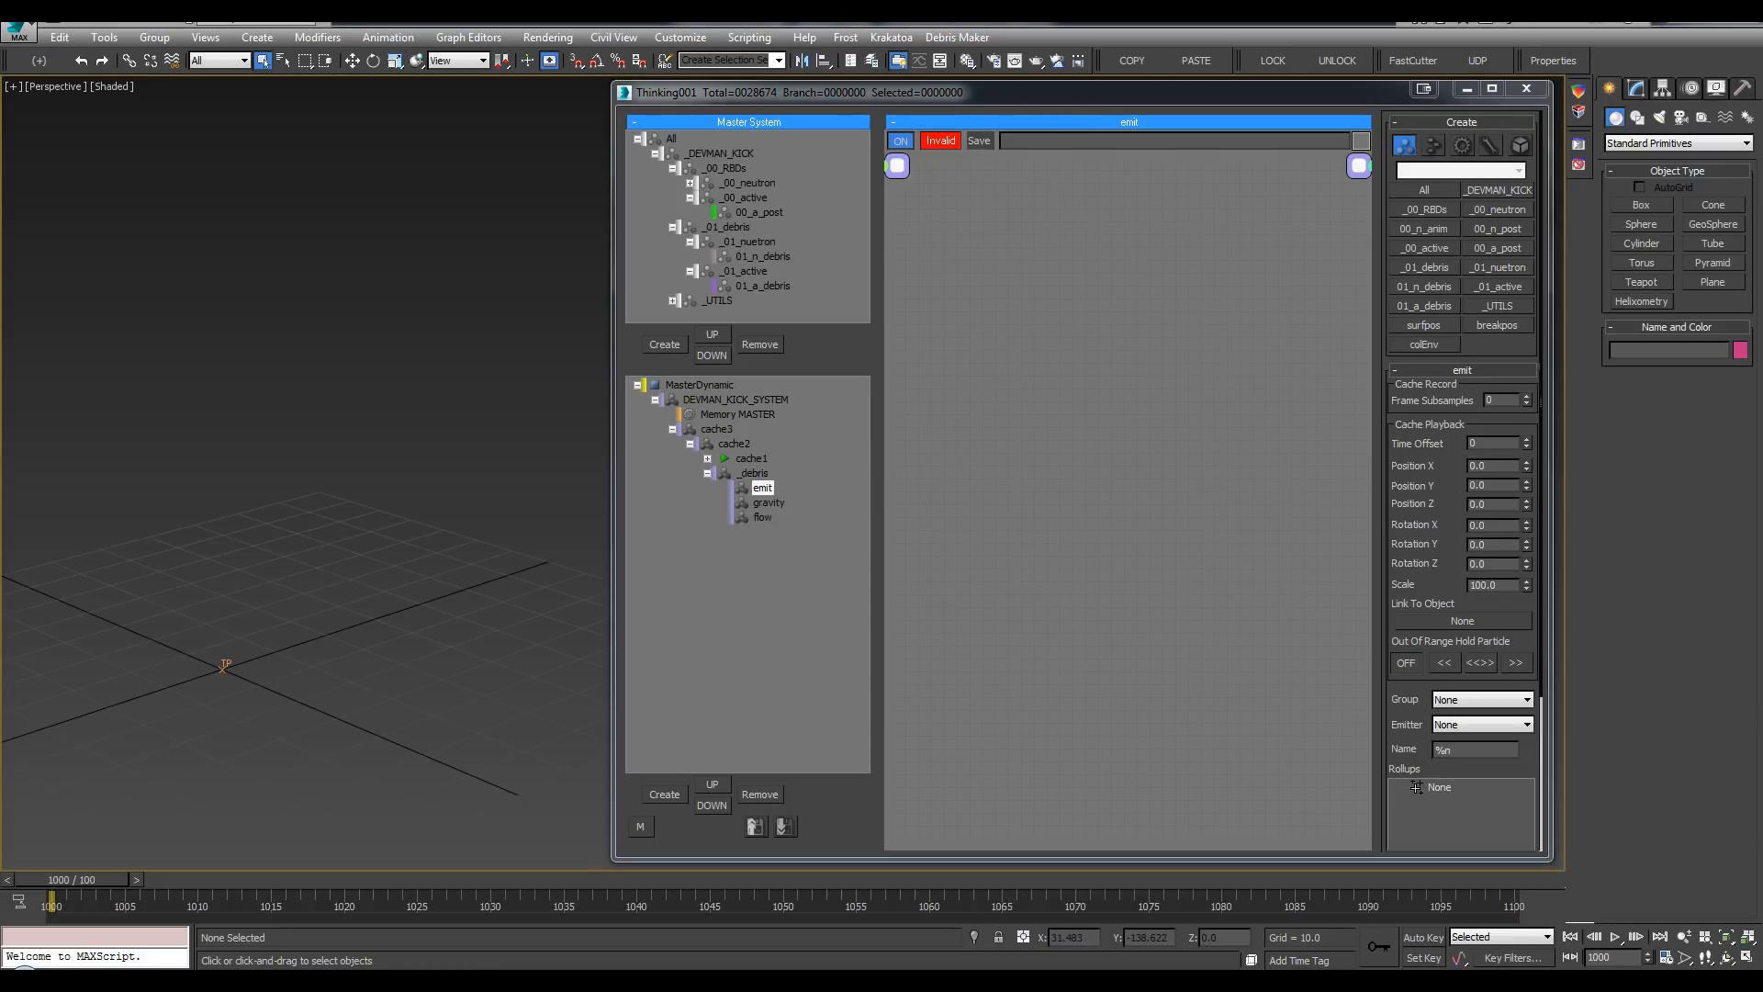
pyautogui.moveTo(610, 297); pyautogui.dragTo(531, 297)
pyautogui.rightClick(802, 250)
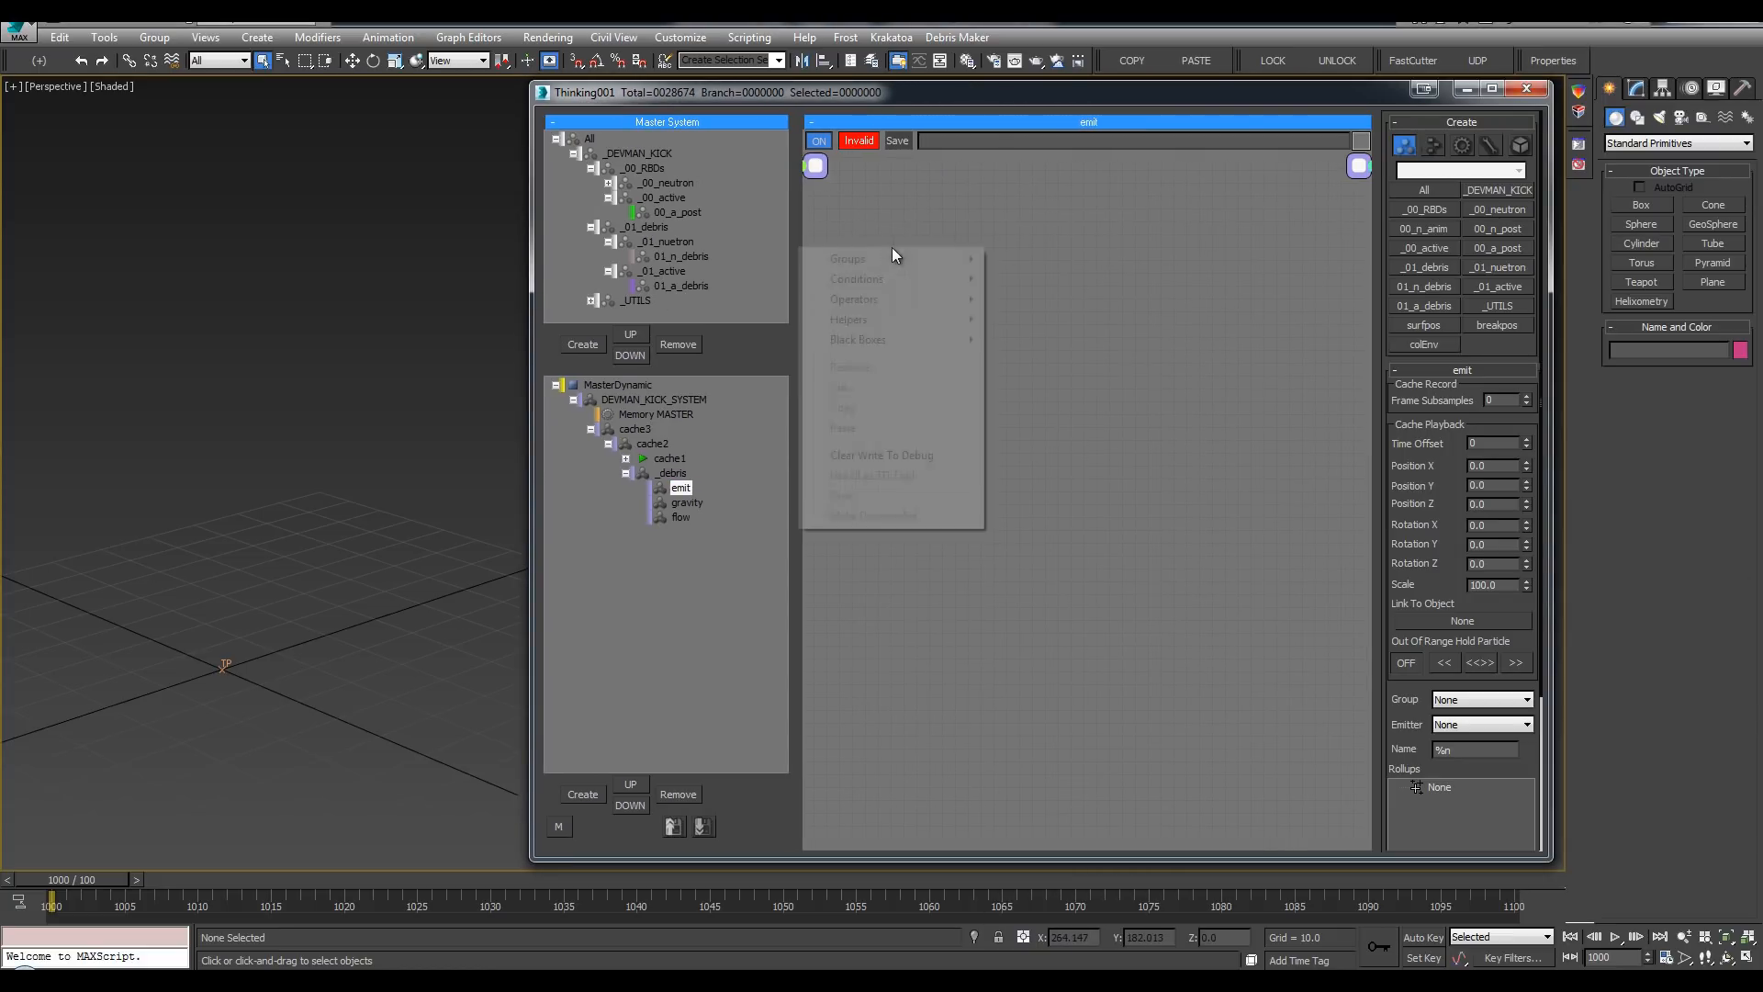
pyautogui.moveTo(891, 258)
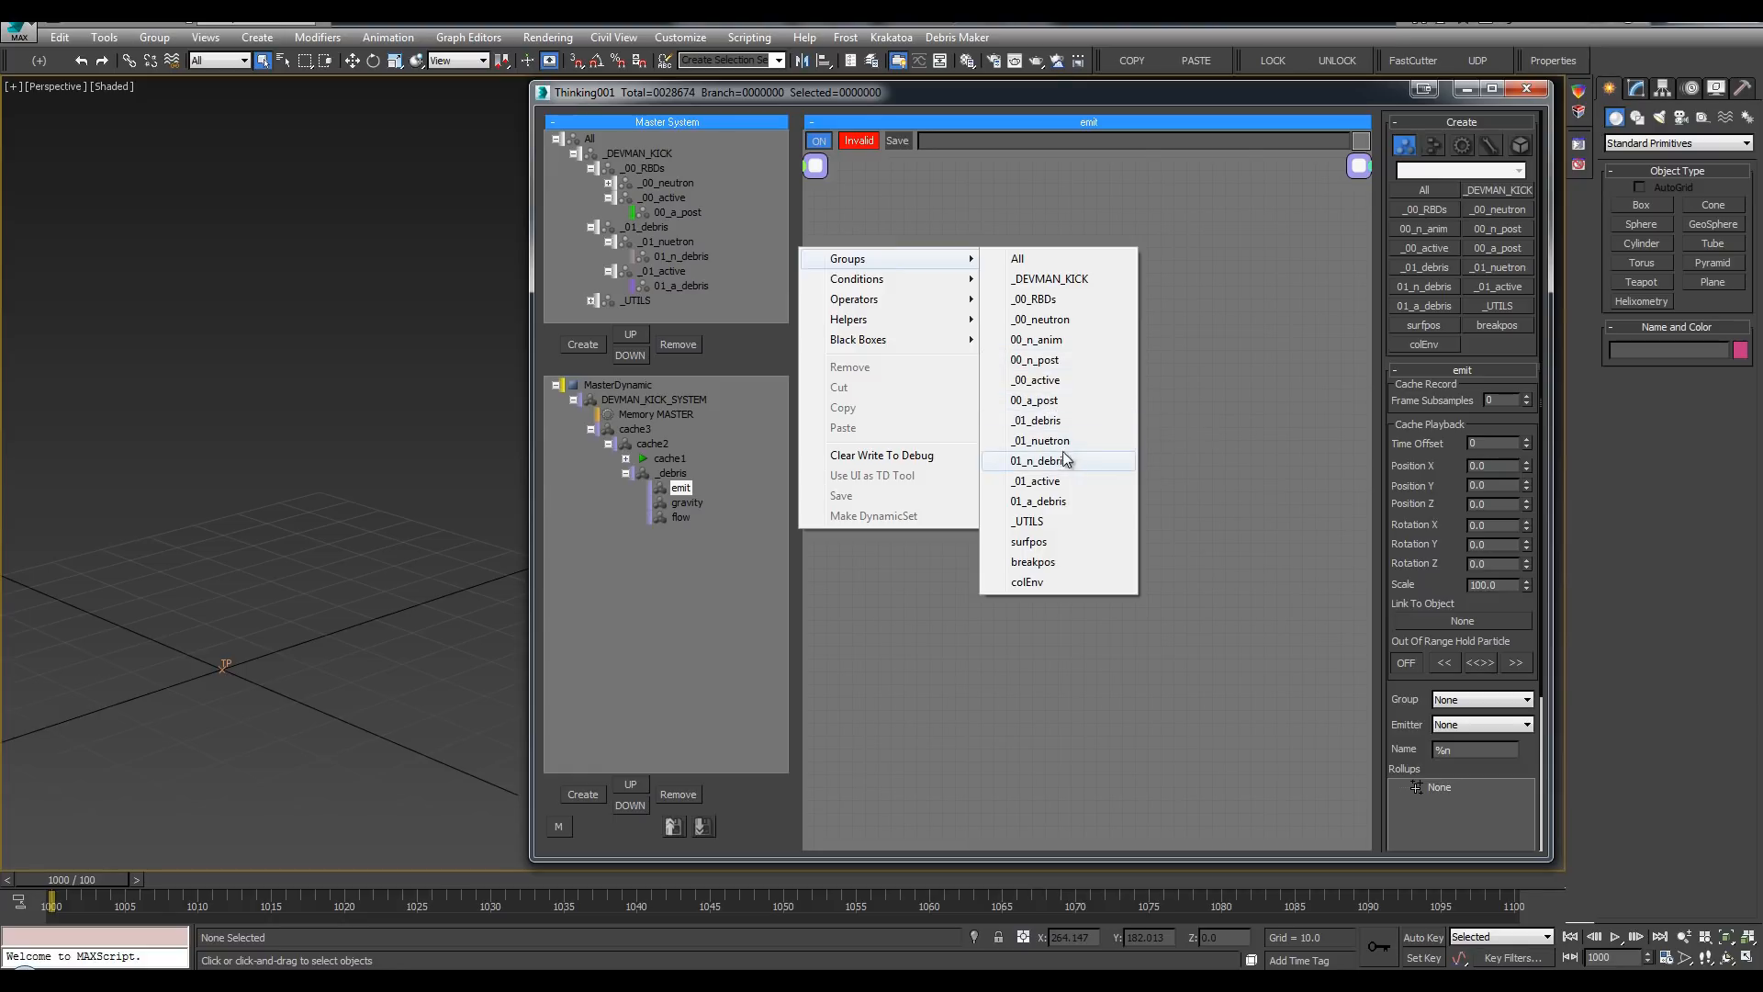
pyautogui.click(1044, 465)
pyautogui.moveTo(955, 264); pyautogui.dragTo(930, 300)
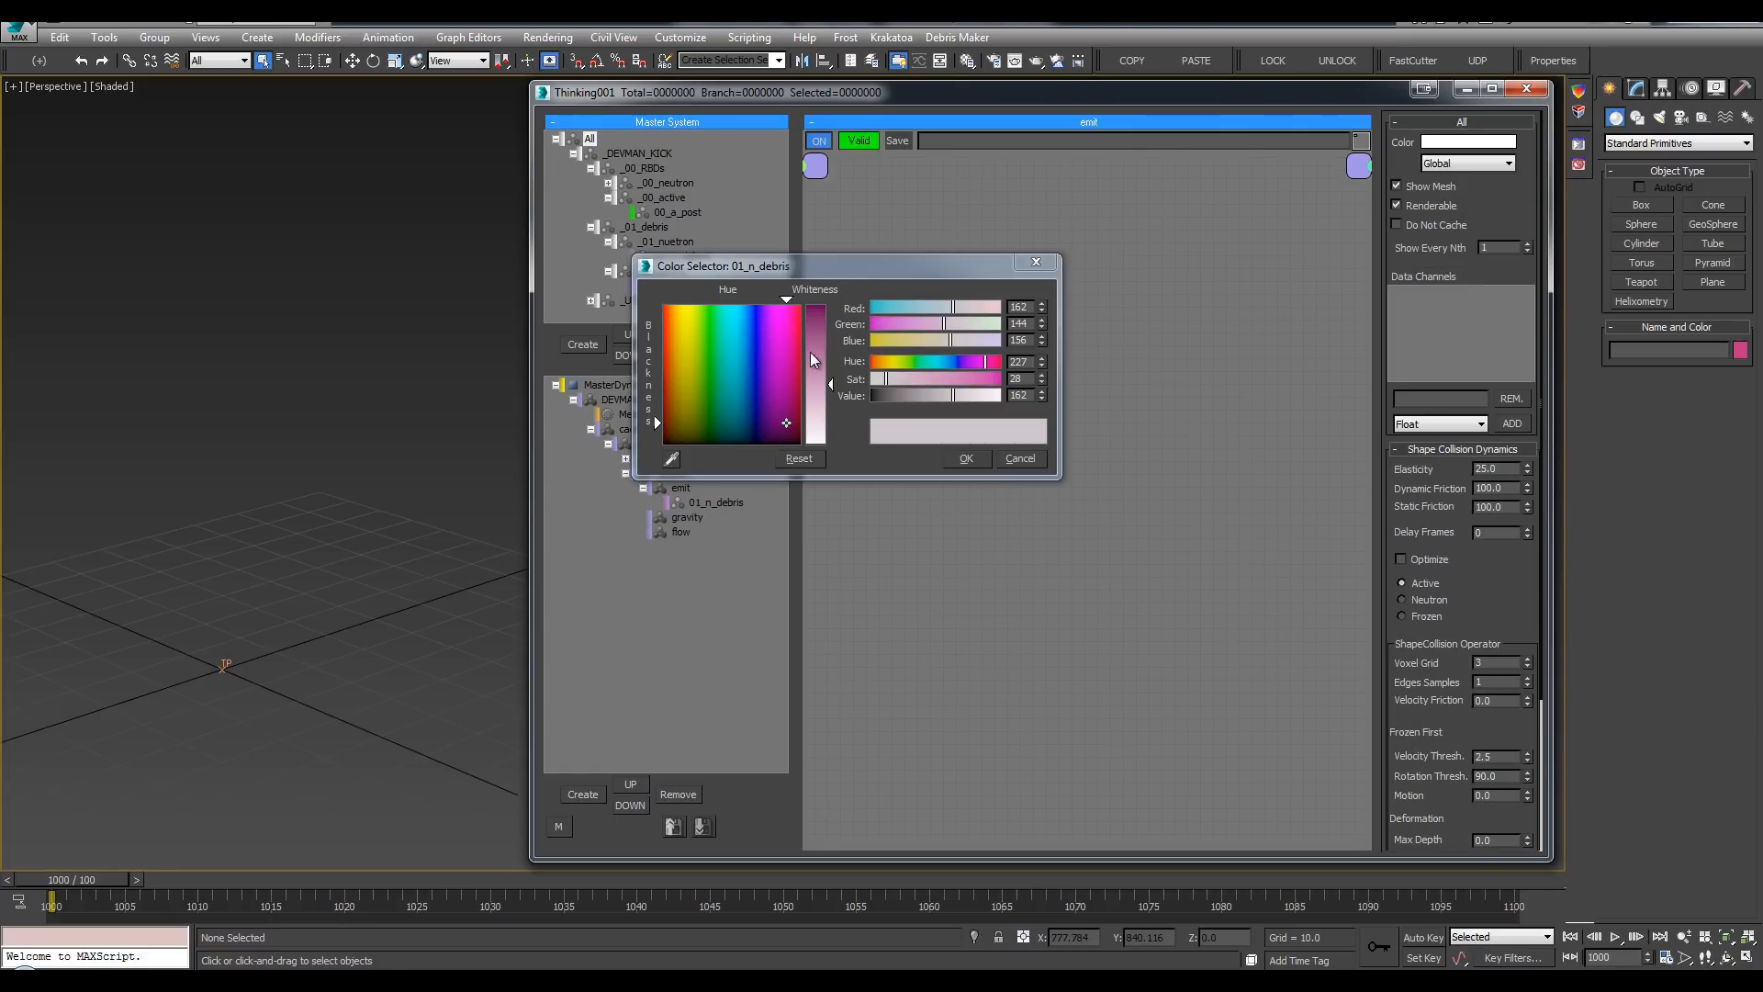
# Step: Darken the 01_n_debris group colour to a muted dark purple by adjusting its whiteness and saturation
pyautogui.moveTo(811, 353); pyautogui.dragTo(818, 312)
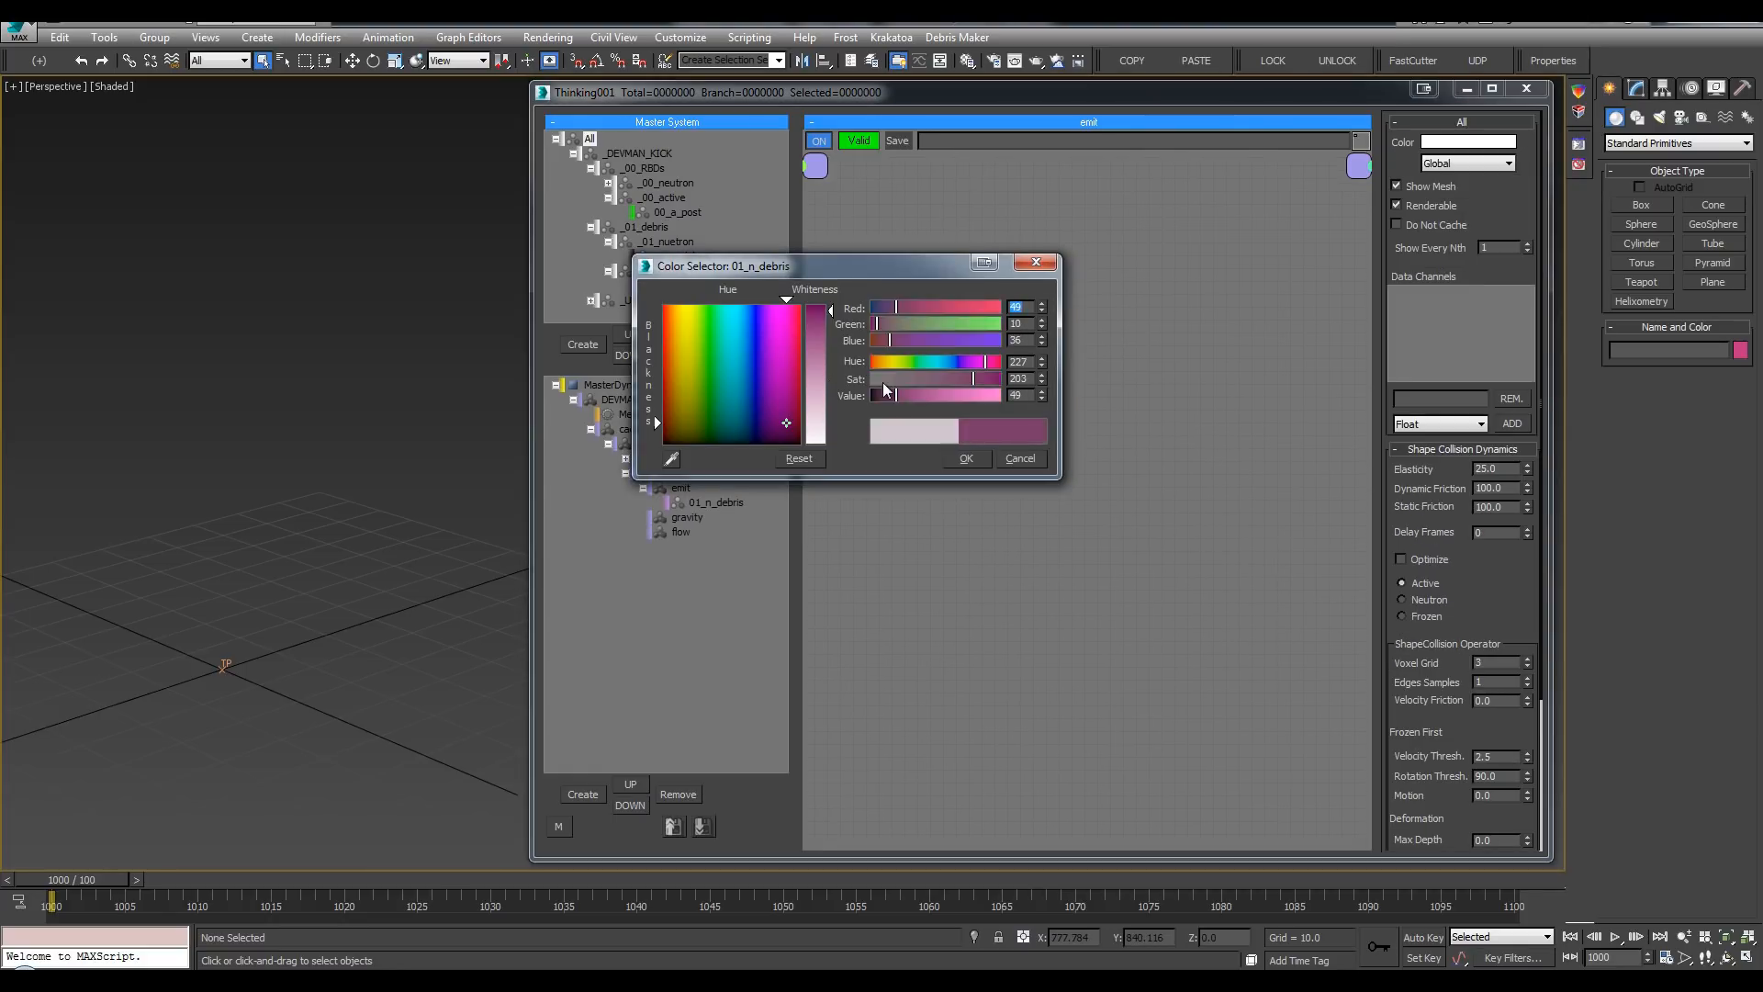
pyautogui.click(941, 378)
pyautogui.click(965, 458)
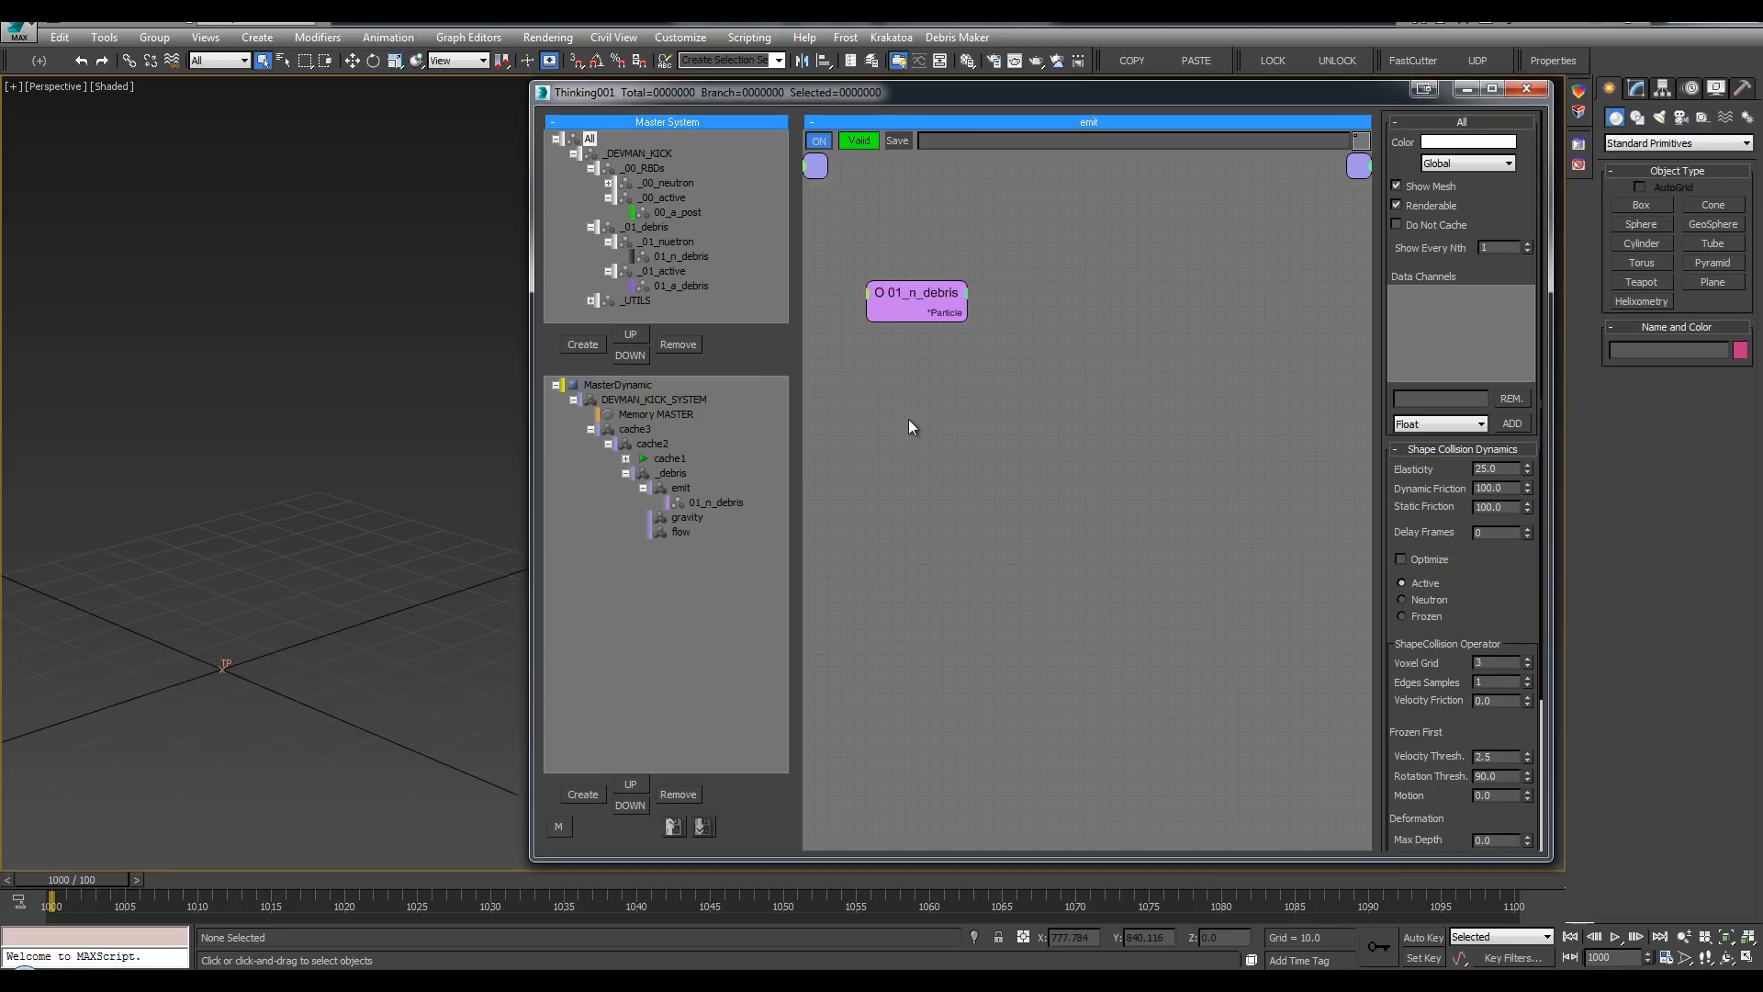
# Step: Change the 01_a_debris group's colour to light blue, RGB 85, 152, 234
pyautogui.click(633, 287)
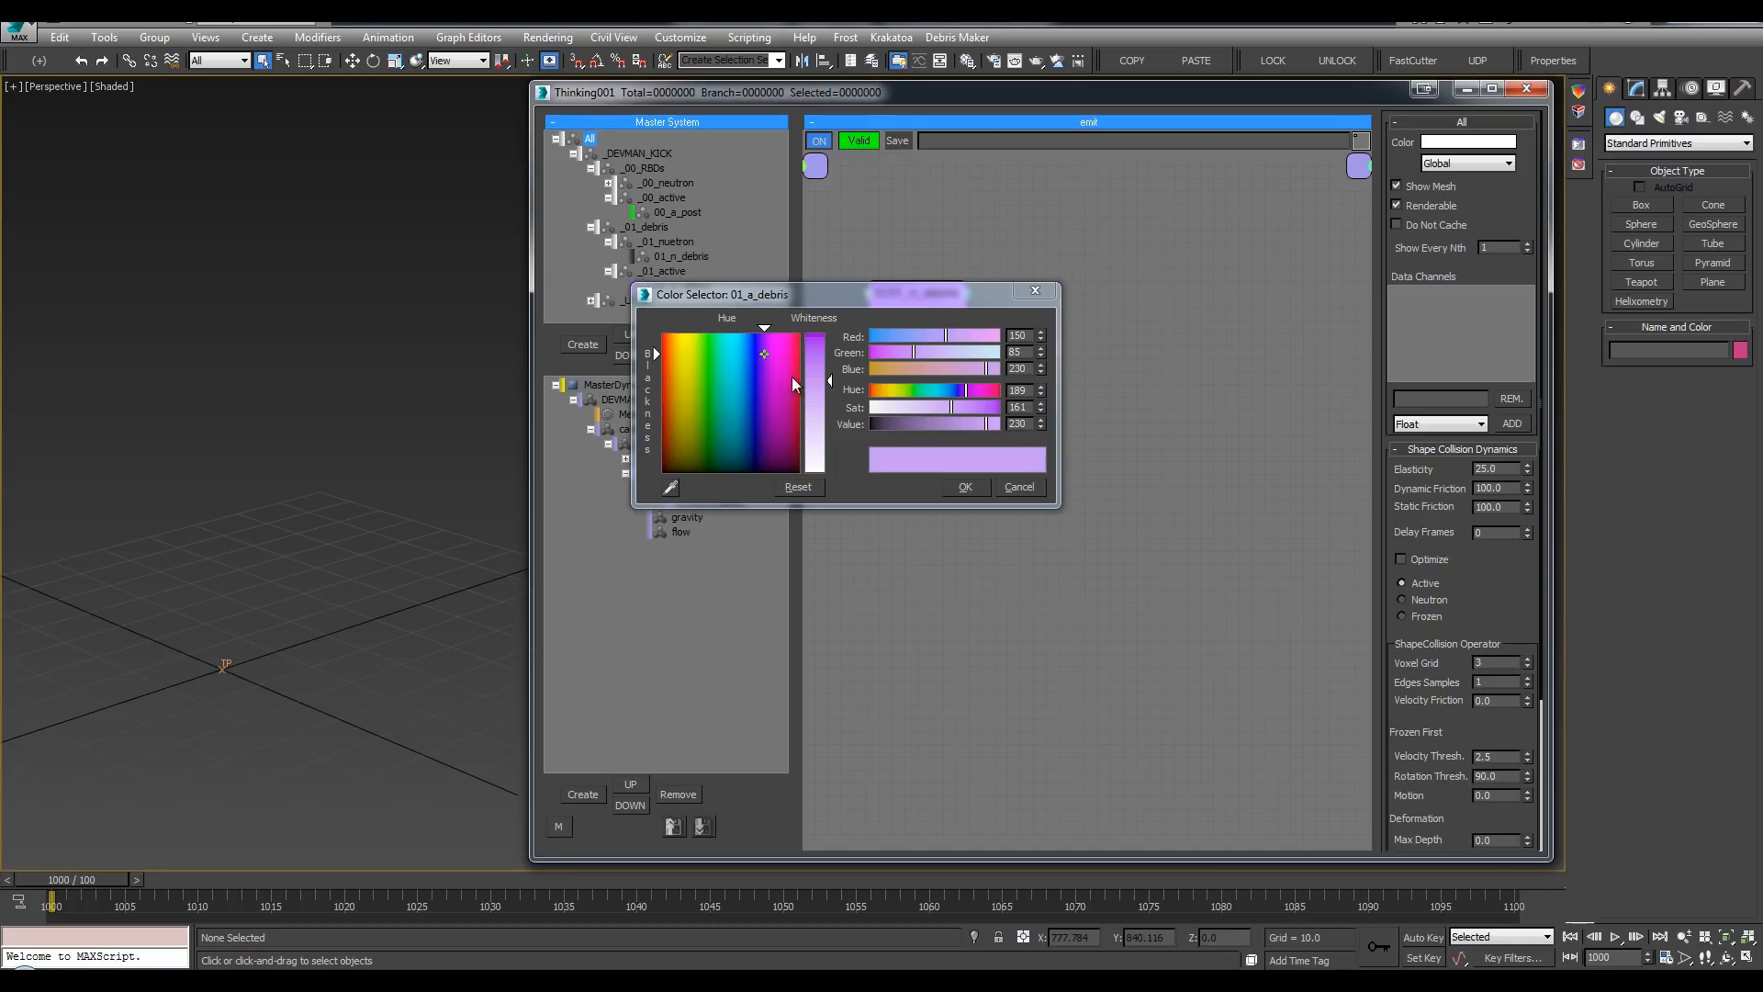
pyautogui.click(745, 352)
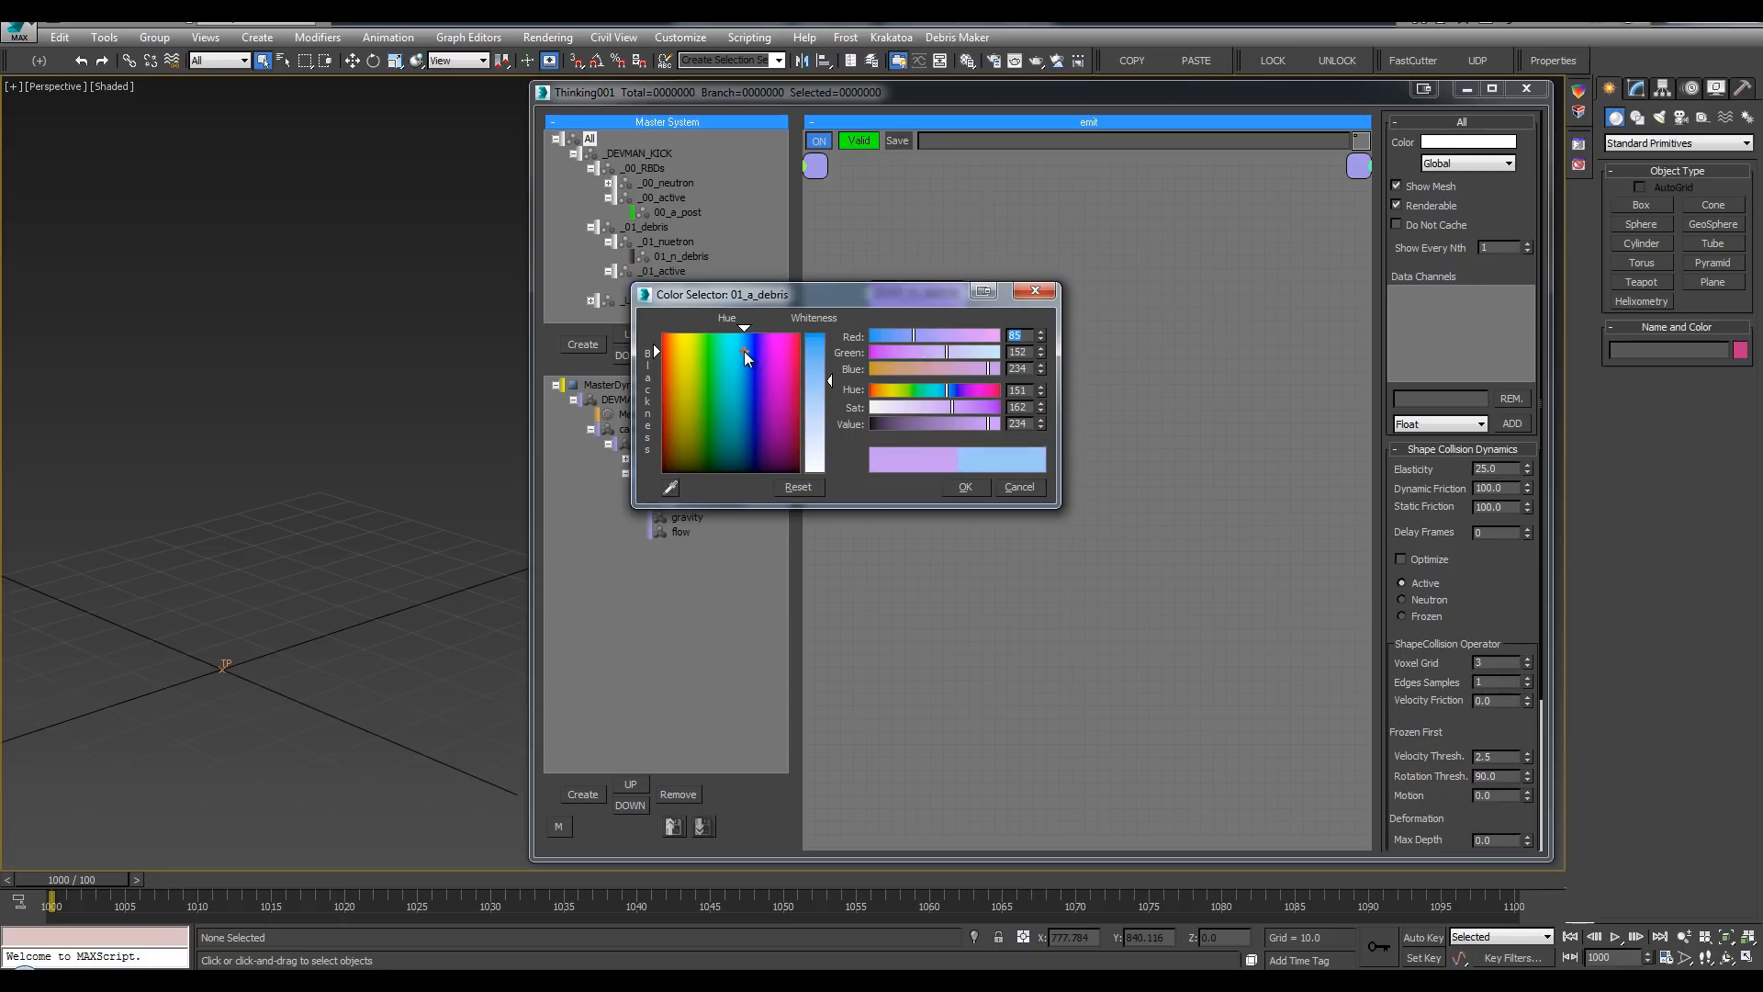
pyautogui.click(965, 487)
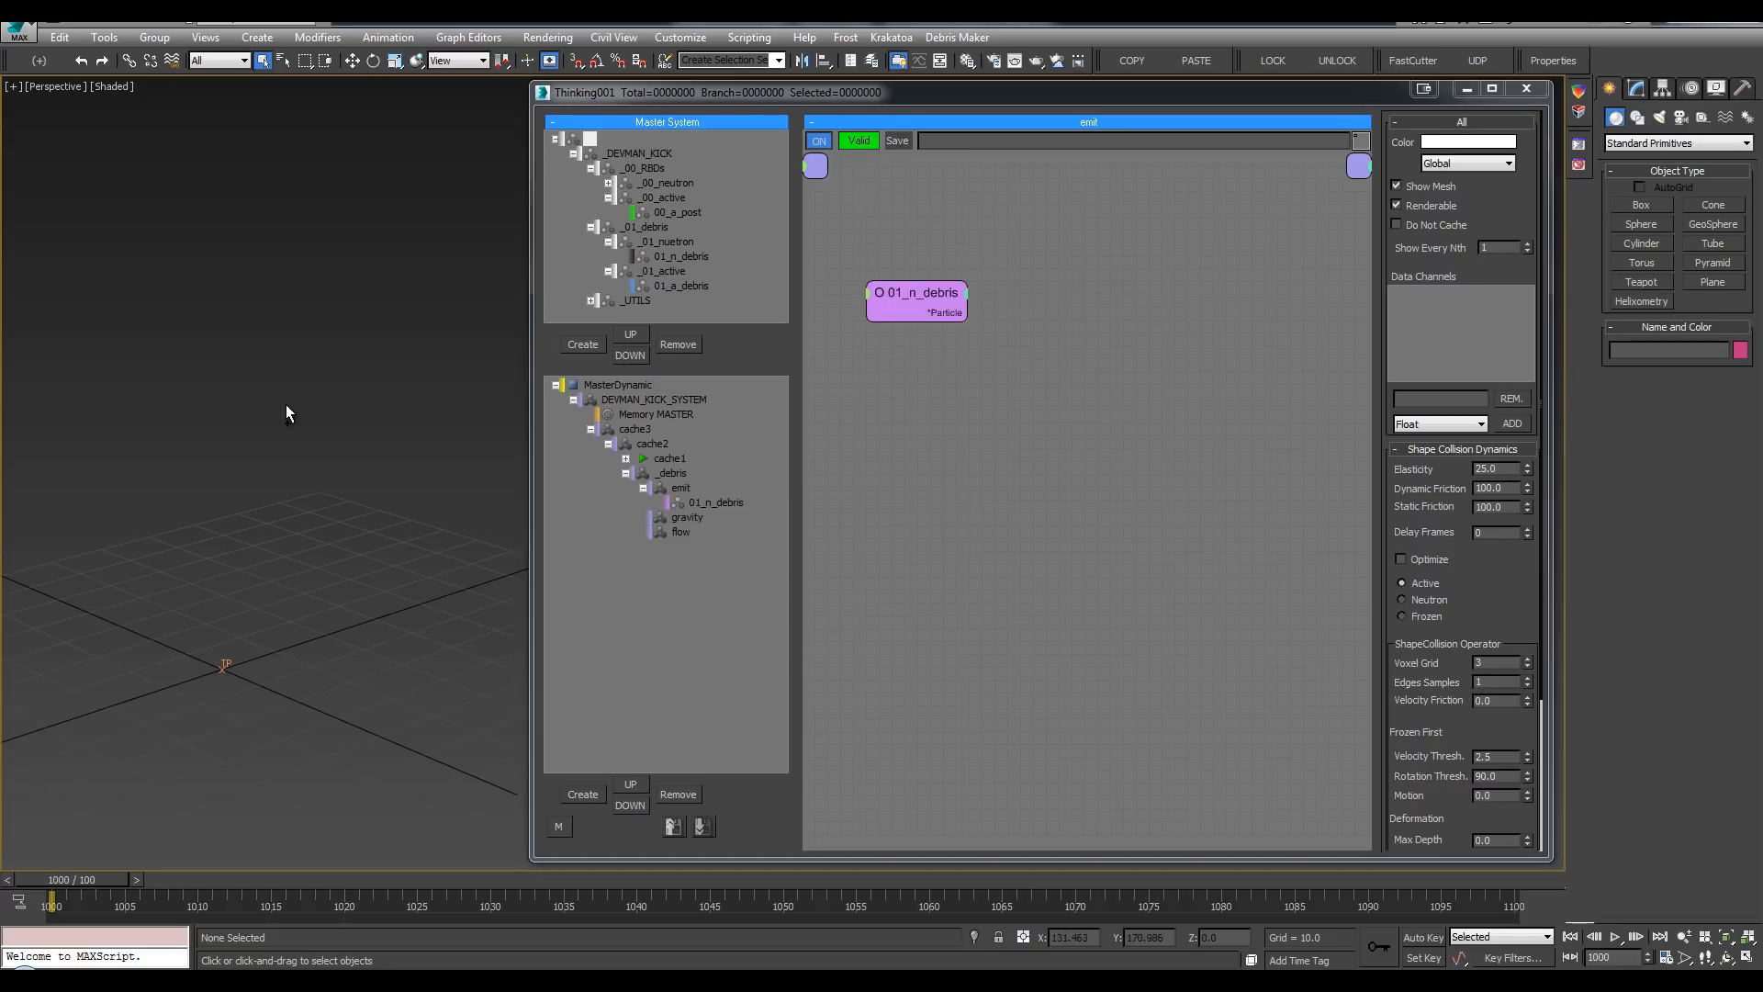
# Step: Add a PositionBorn operator to the emit network and place it to the right of the 01_n_debris node
pyautogui.doubleClick(1029, 303)
pyautogui.write('pos')
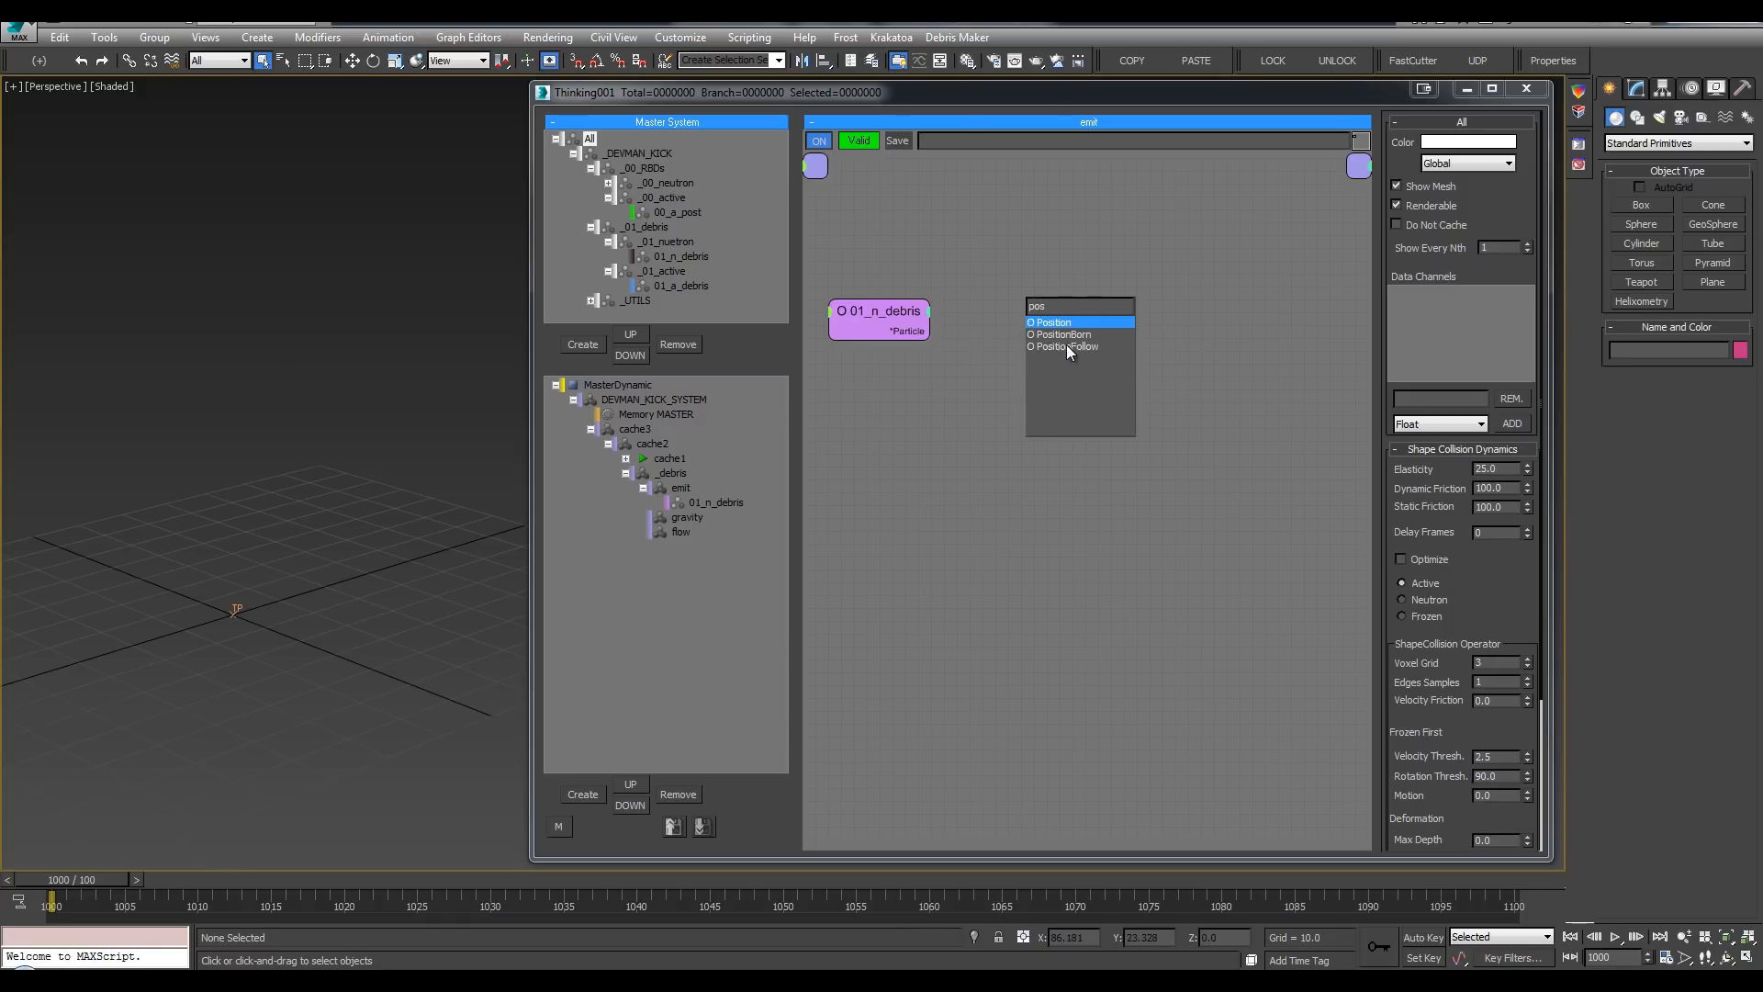
pyautogui.click(1065, 334)
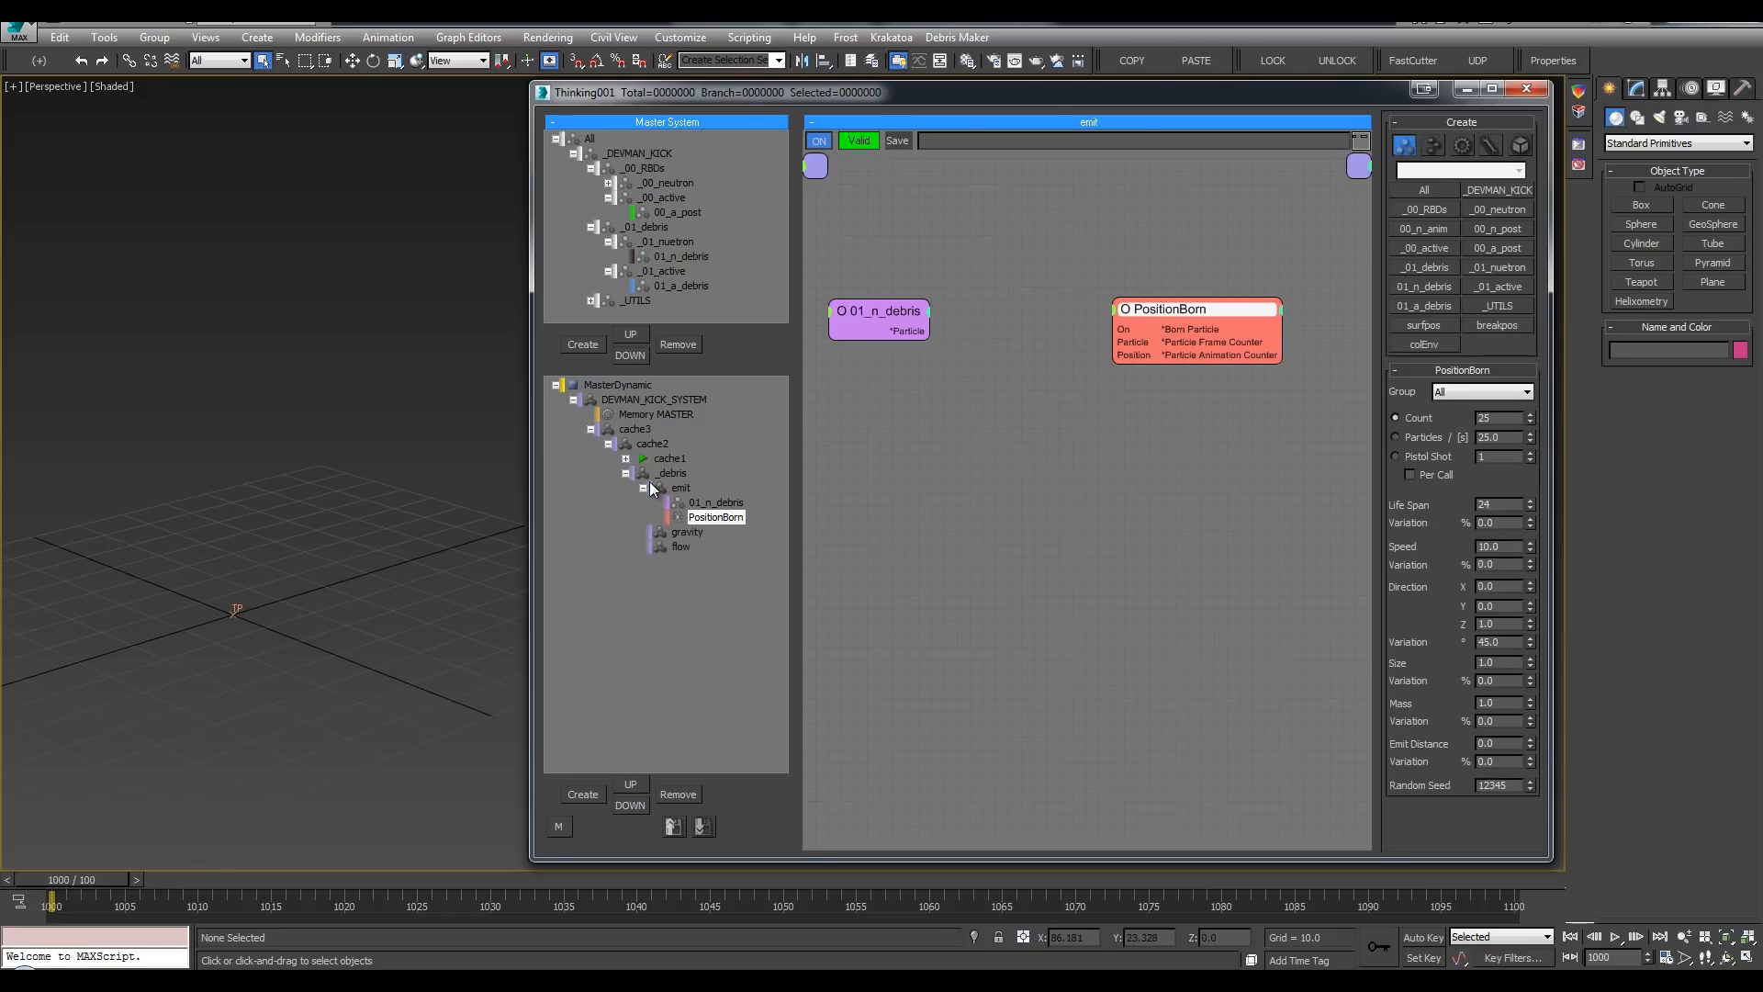
pyautogui.click(626, 460)
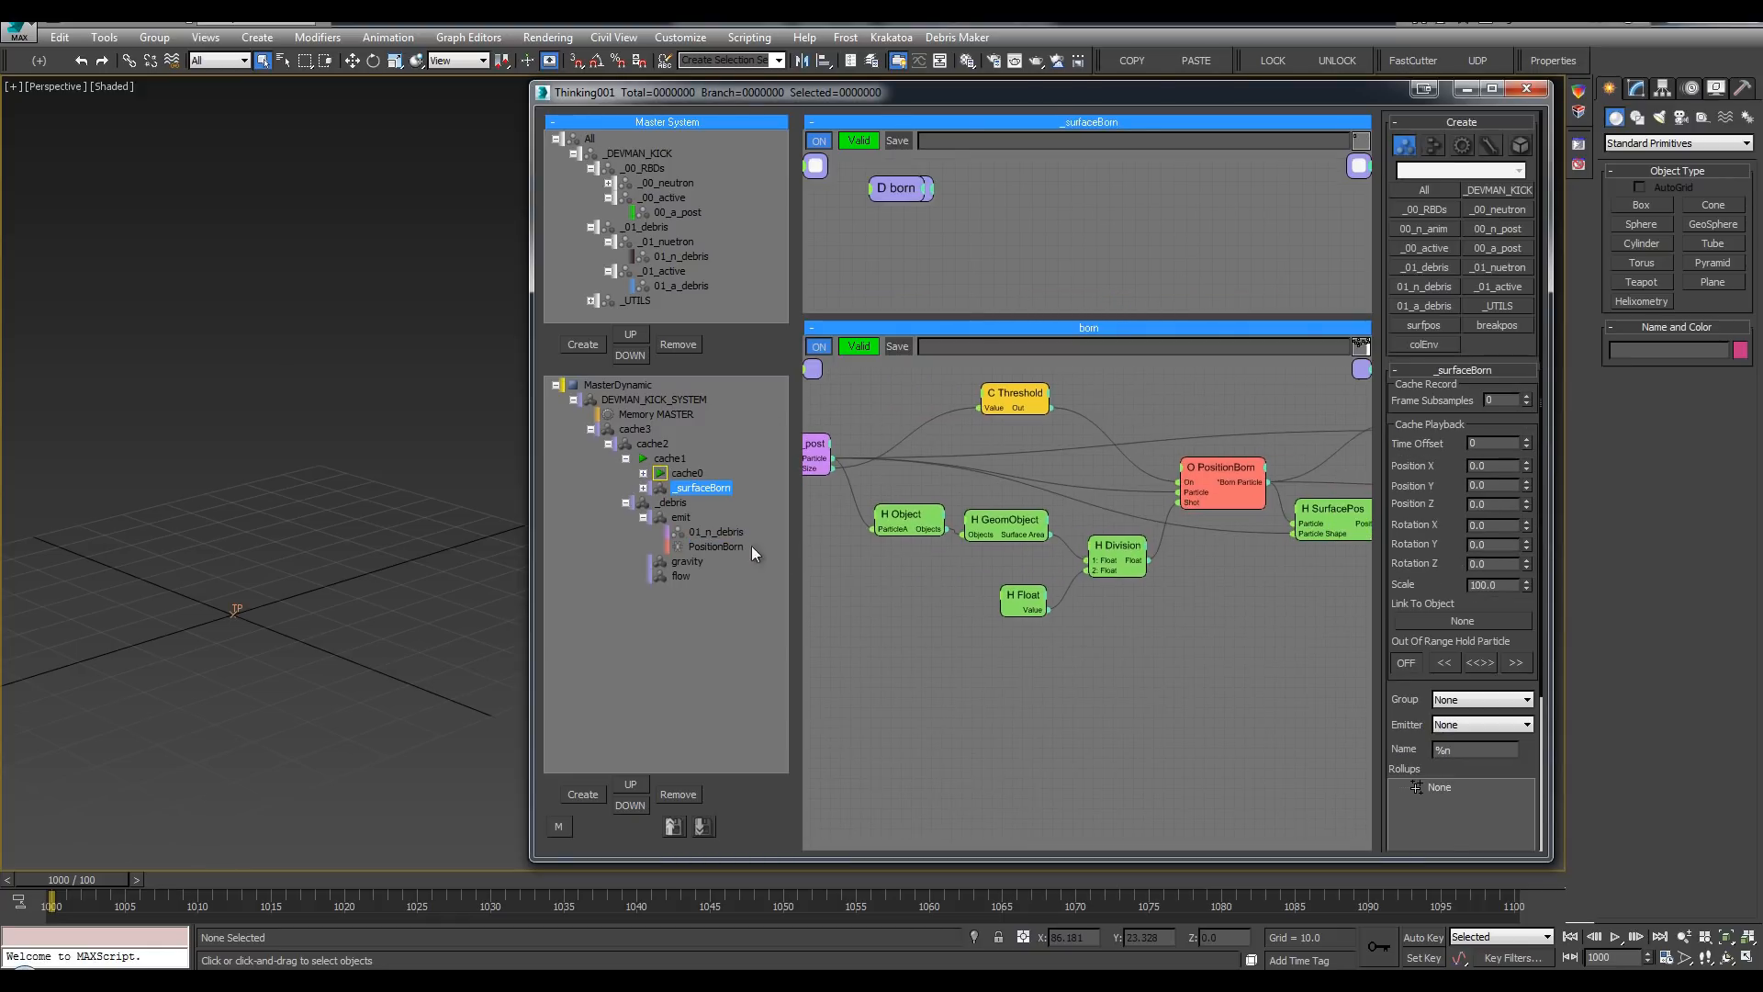
pyautogui.click(625, 459)
pyautogui.click(672, 502)
pyautogui.click(716, 517)
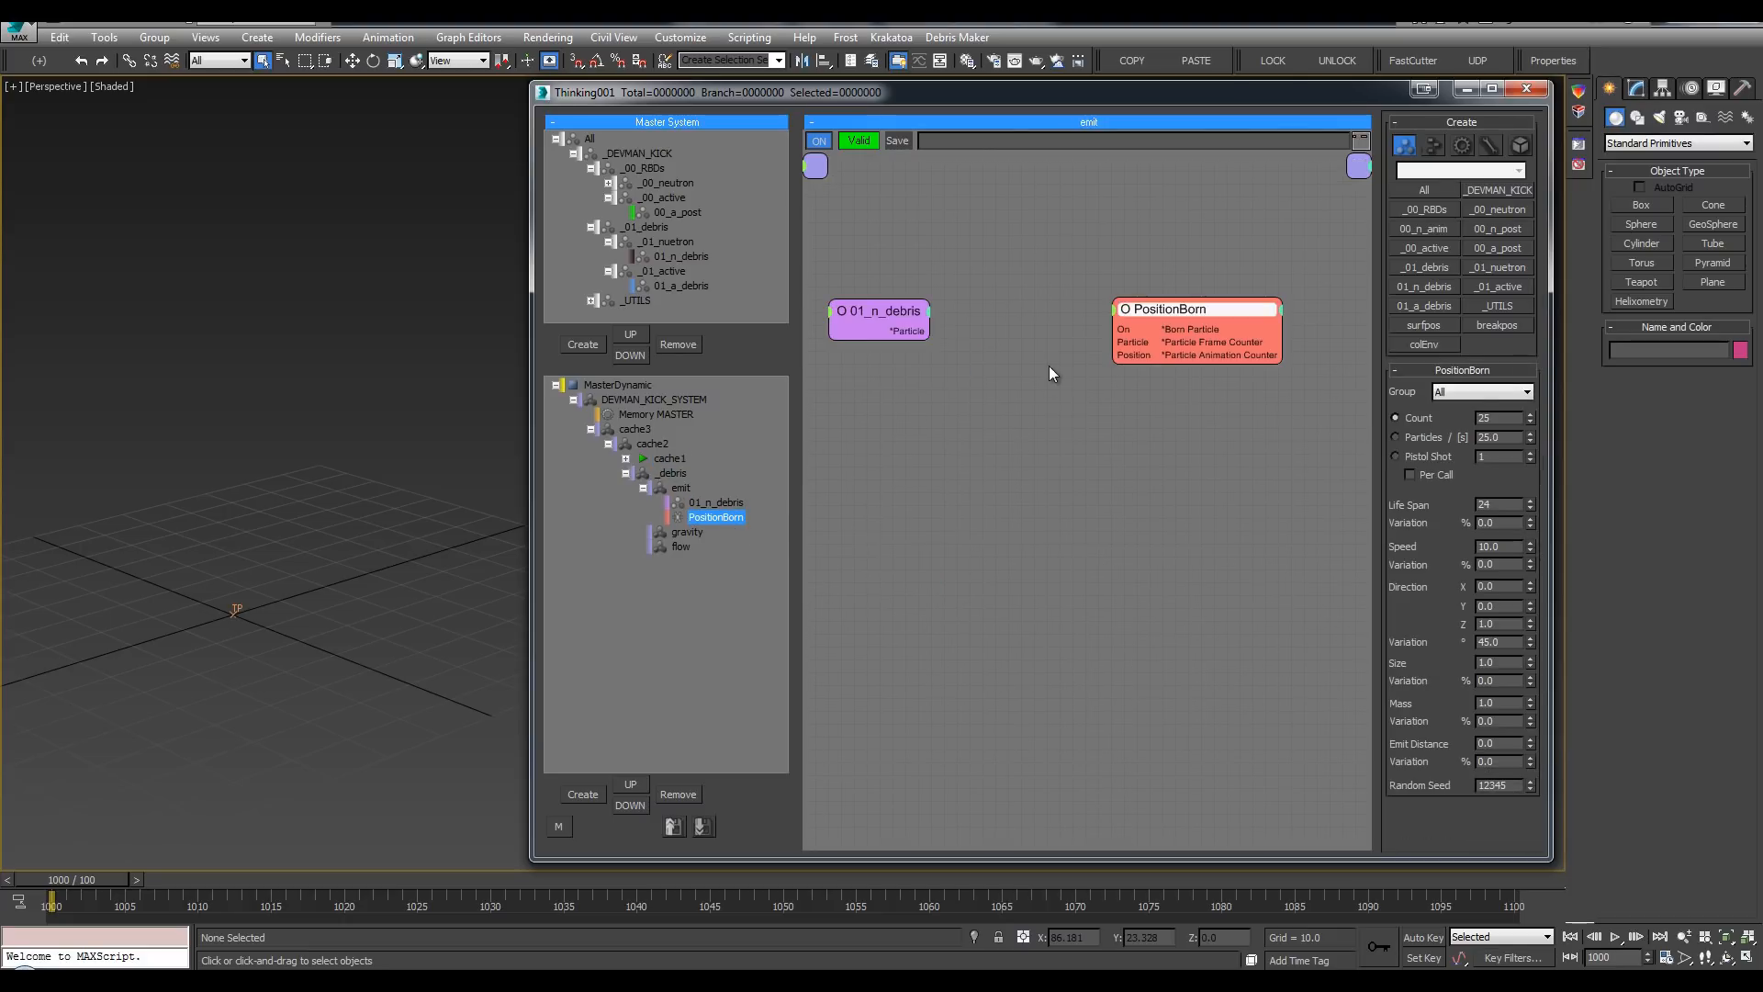
pyautogui.moveTo(1161, 318); pyautogui.dragTo(1218, 314)
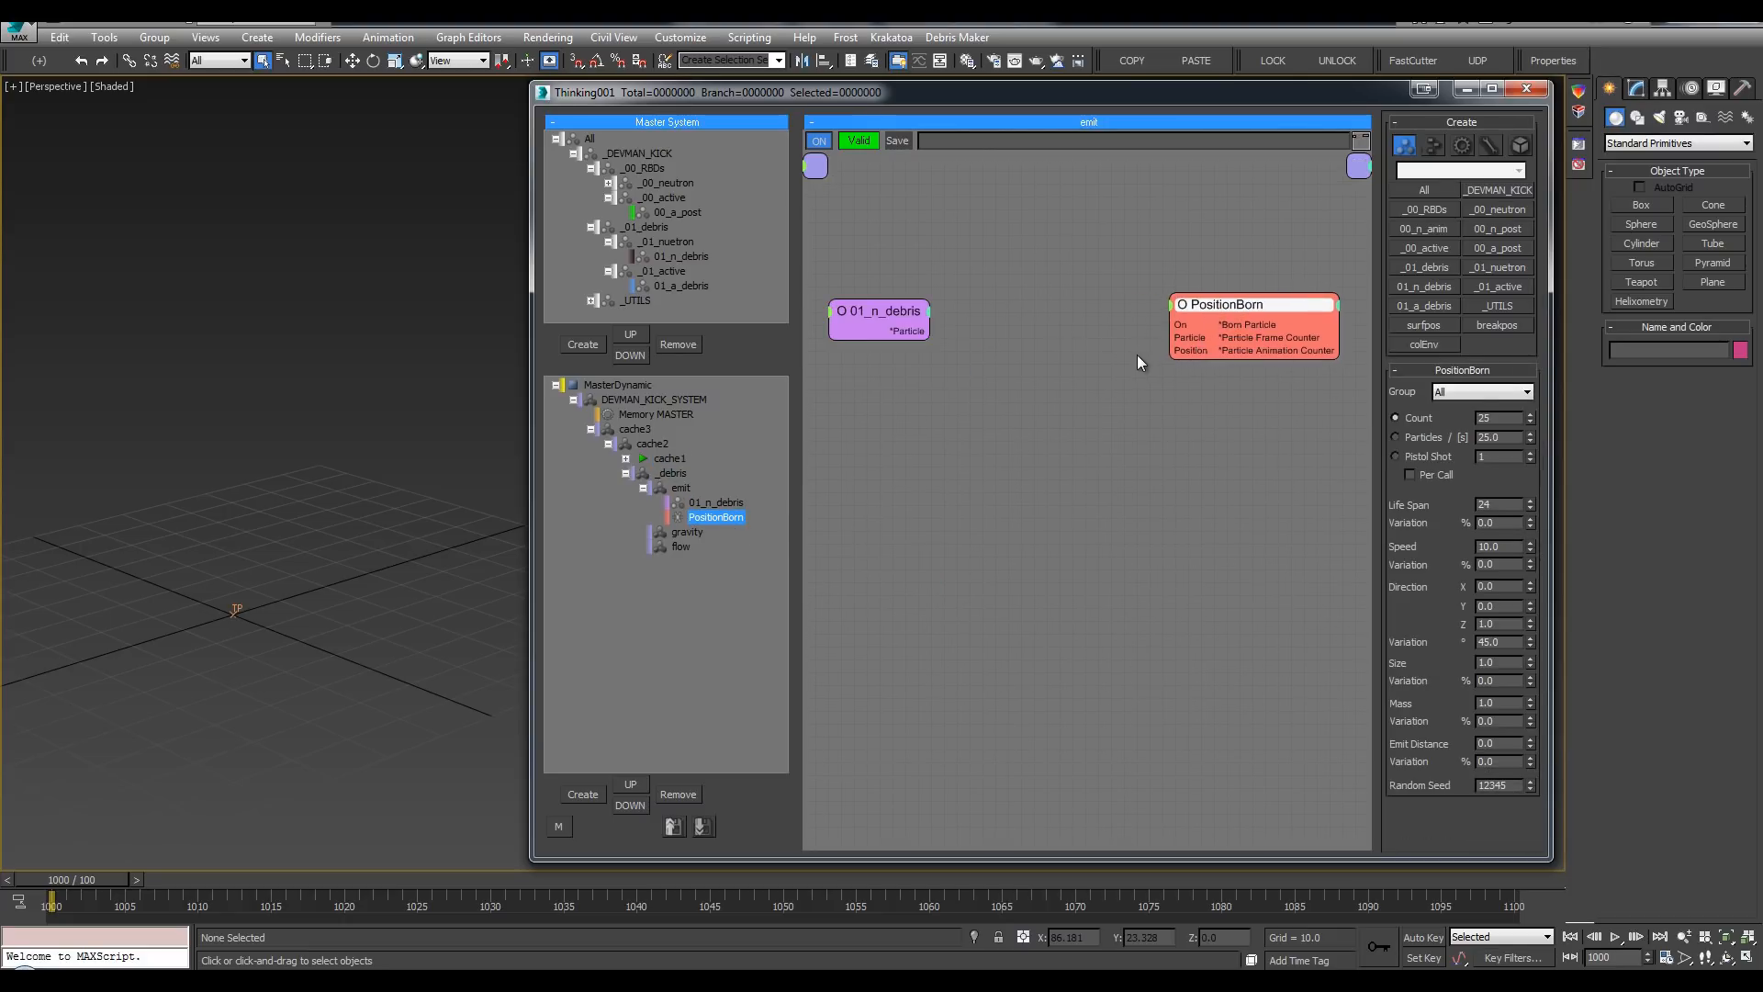
# Step: Expose the Position output on 01_n_debris and wire its Particle and Position outputs to the matching PositionBorn inputs
pyautogui.click(877, 312)
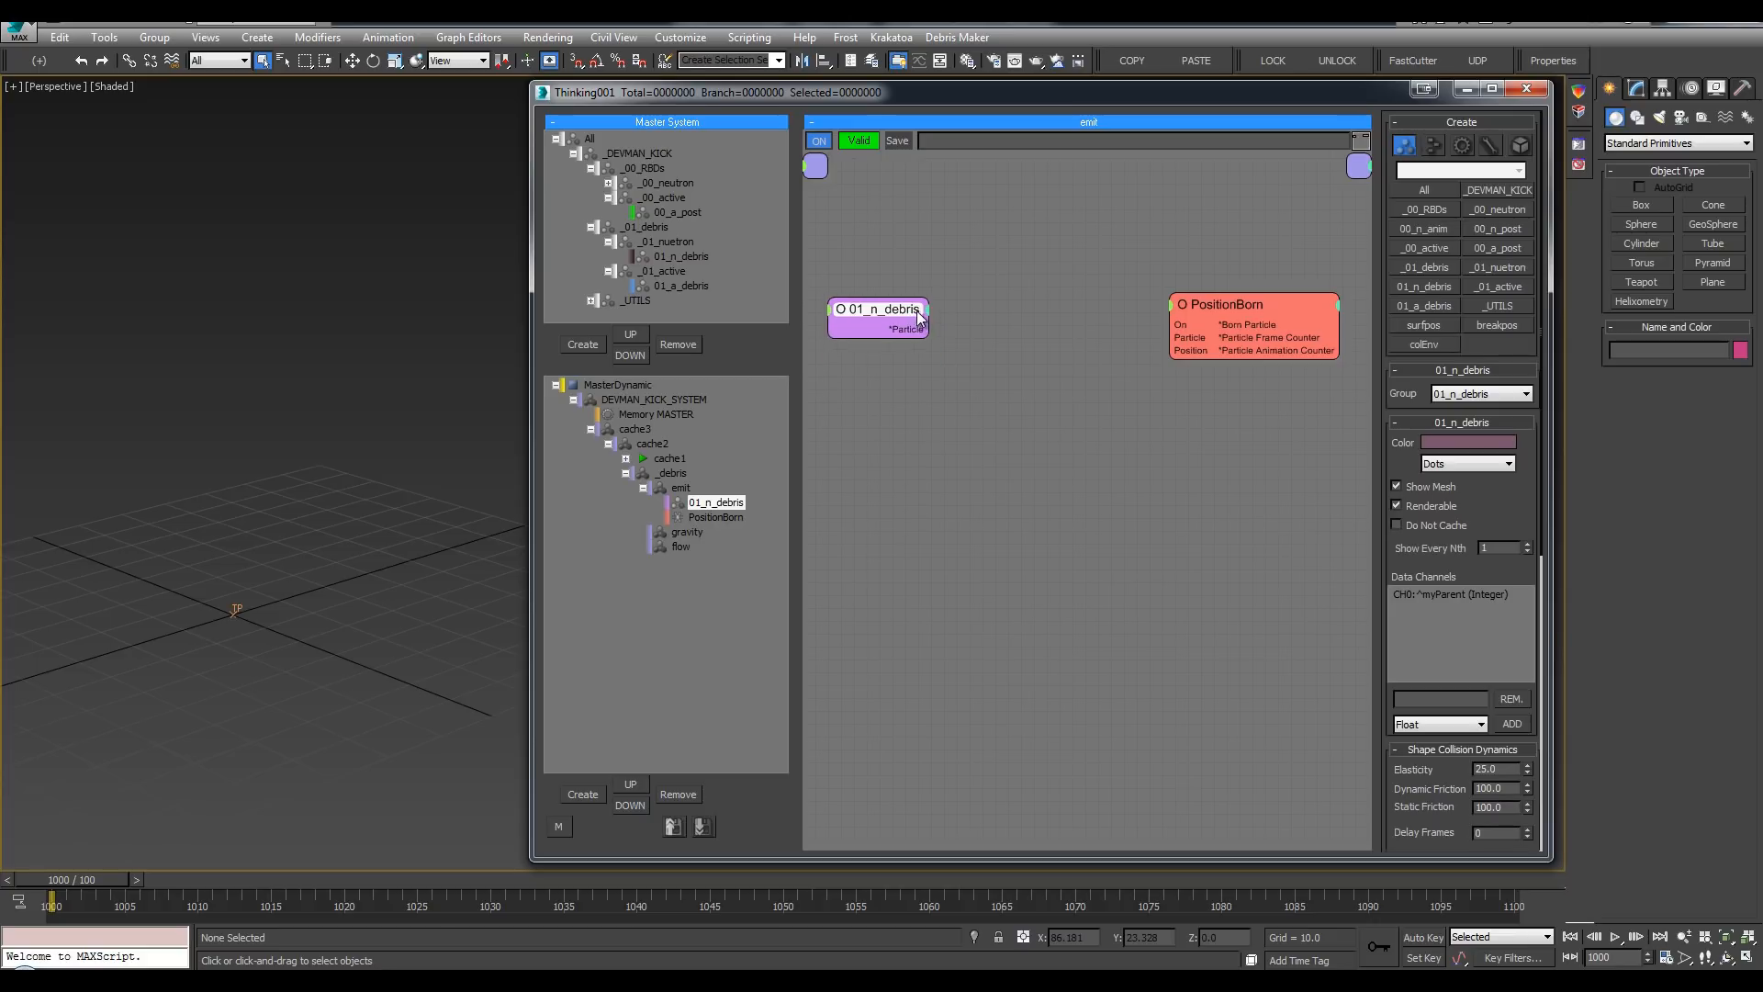
pyautogui.click(910, 329)
pyautogui.click(925, 341)
pyautogui.moveTo(928, 341); pyautogui.dragTo(1168, 350)
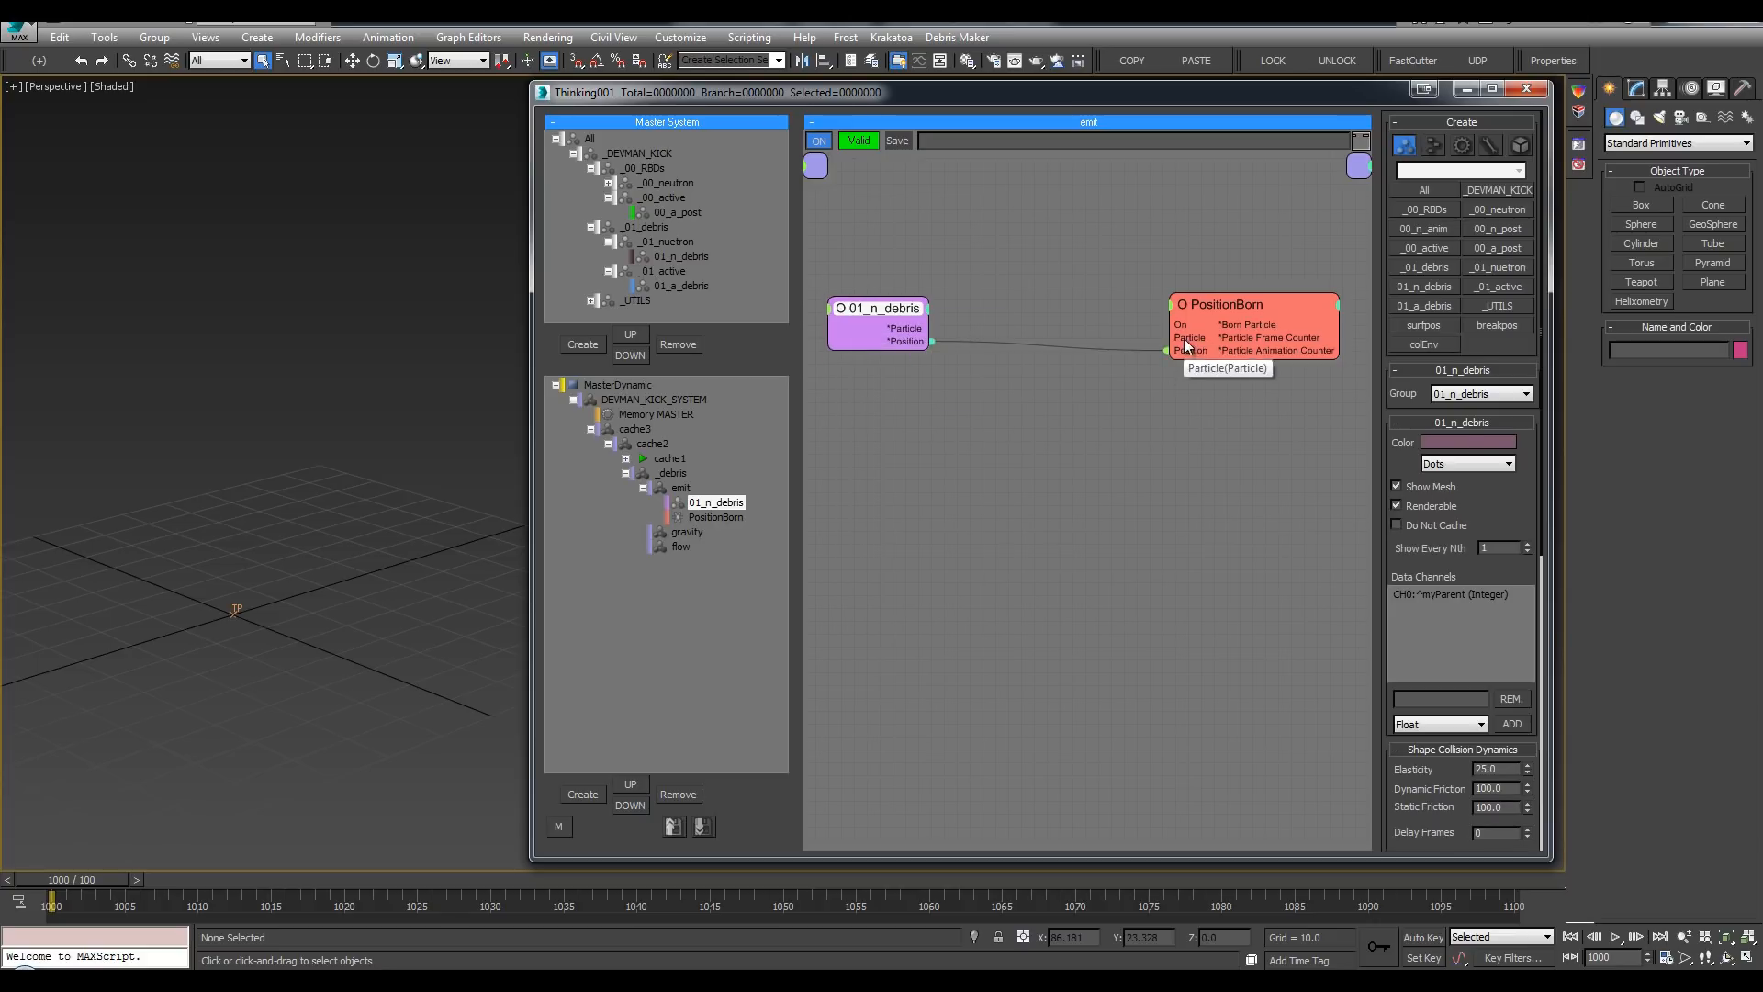
pyautogui.moveTo(928, 328); pyautogui.dragTo(1168, 337)
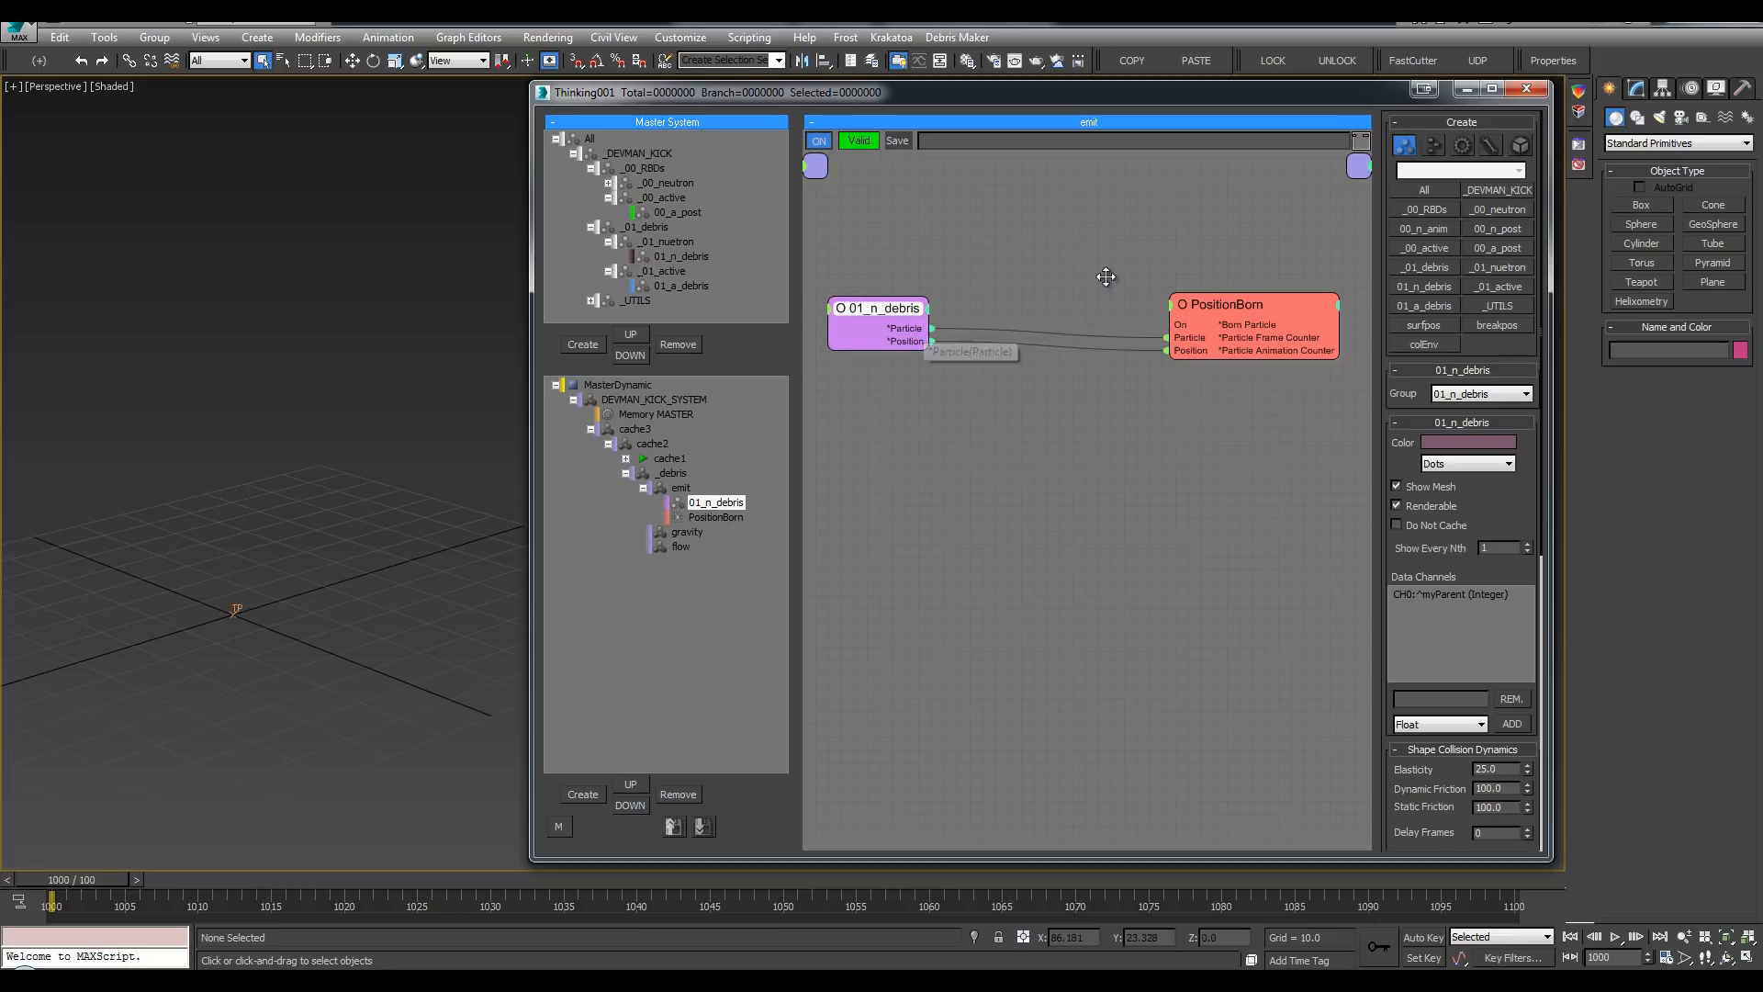
# Step: Assign the particles born by PositionBorn to the 01_a_debris group
pyautogui.click(1222, 304)
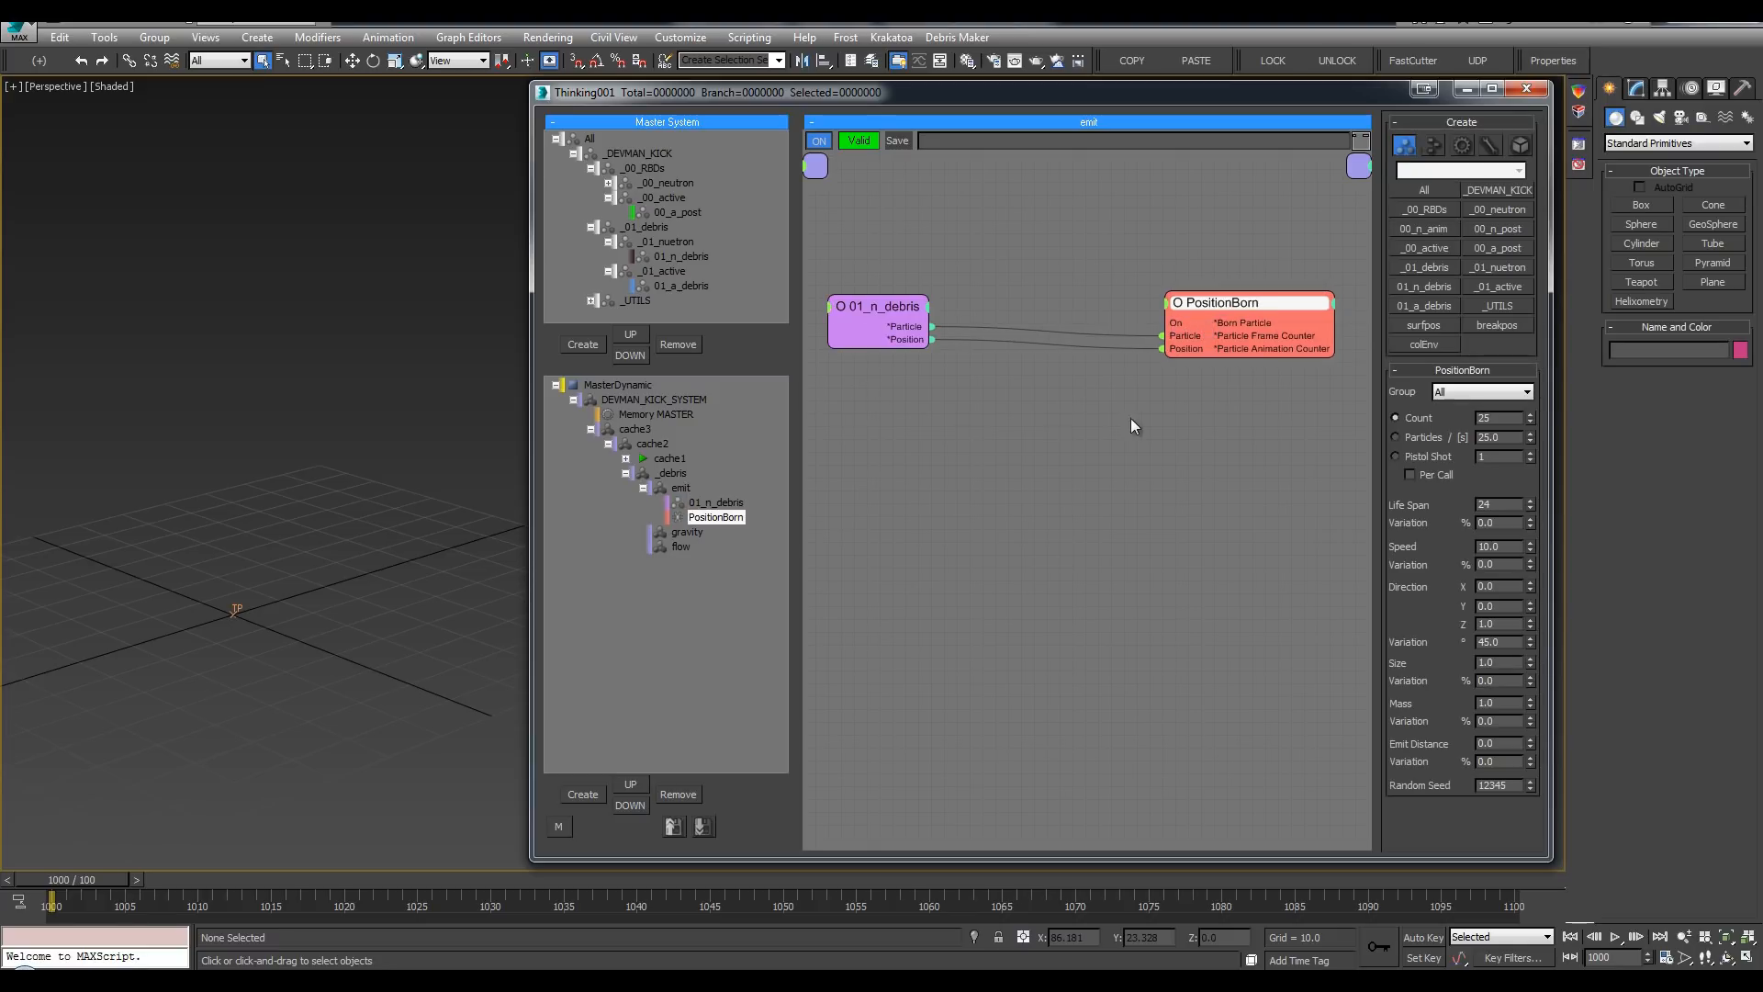
pyautogui.scroll(-1, 1052, 407)
pyautogui.scroll(-4, 246, 432)
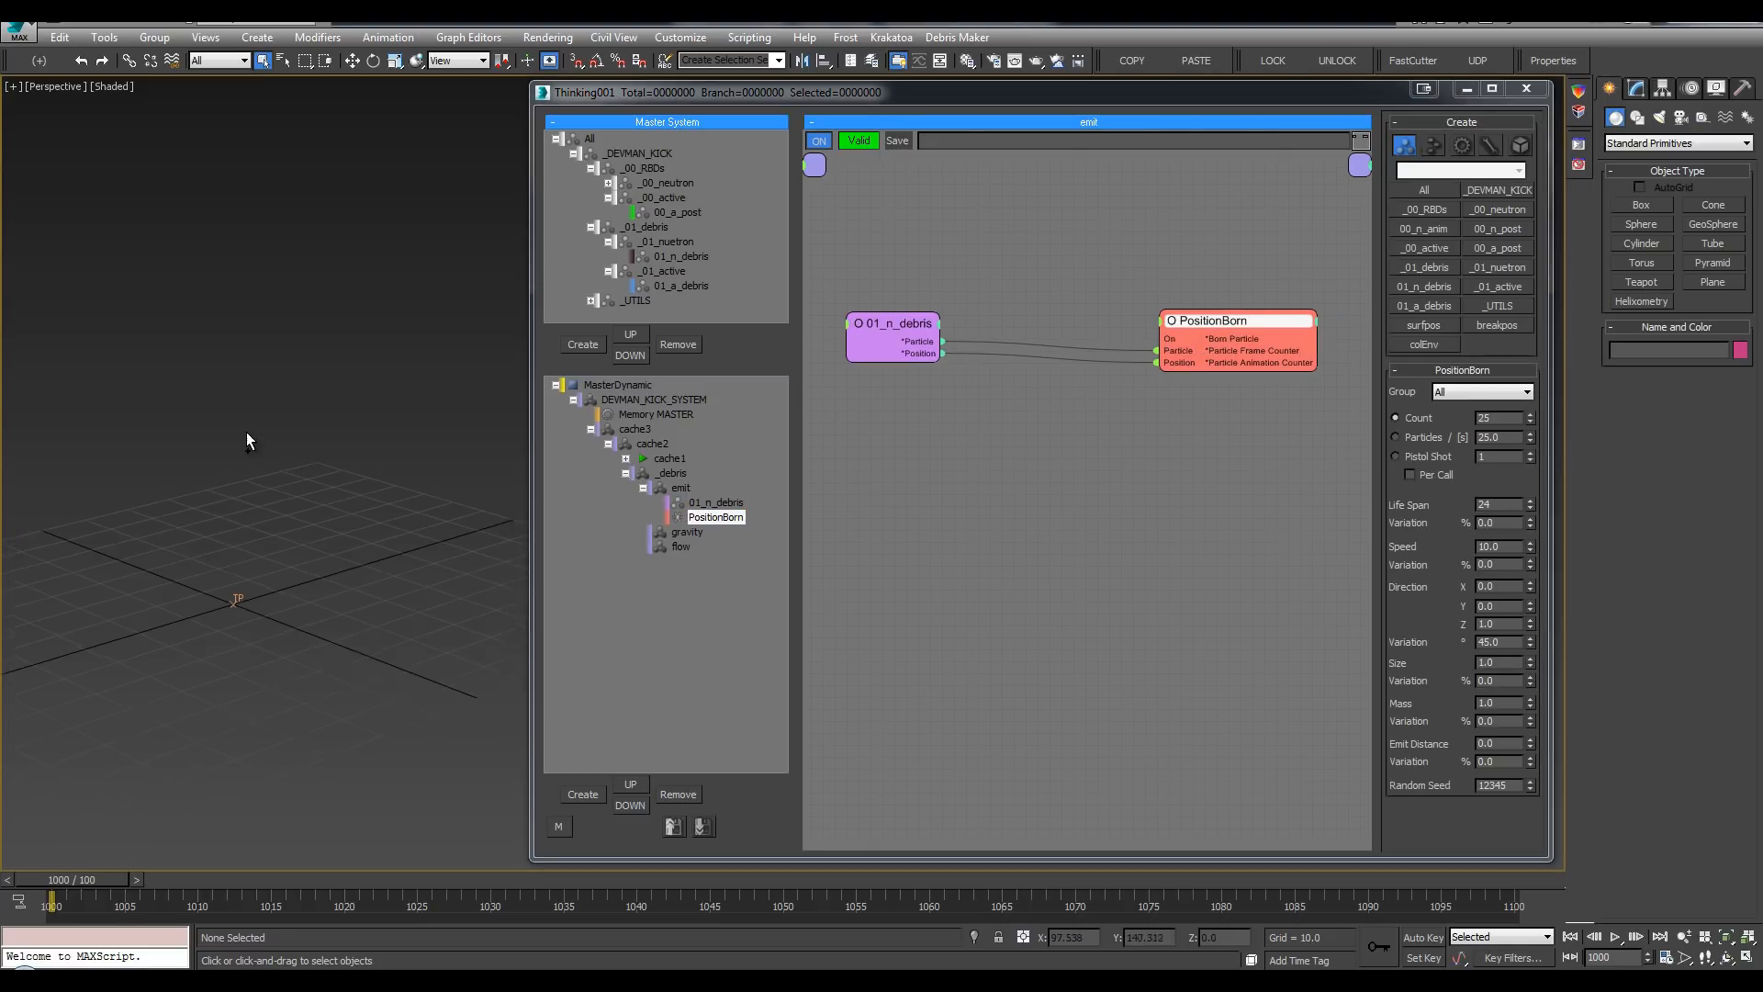
pyautogui.moveTo(1087, 390); pyautogui.dragTo(1072, 385, button='middle')
pyautogui.moveTo(1256, 334); pyautogui.dragTo(1240, 348)
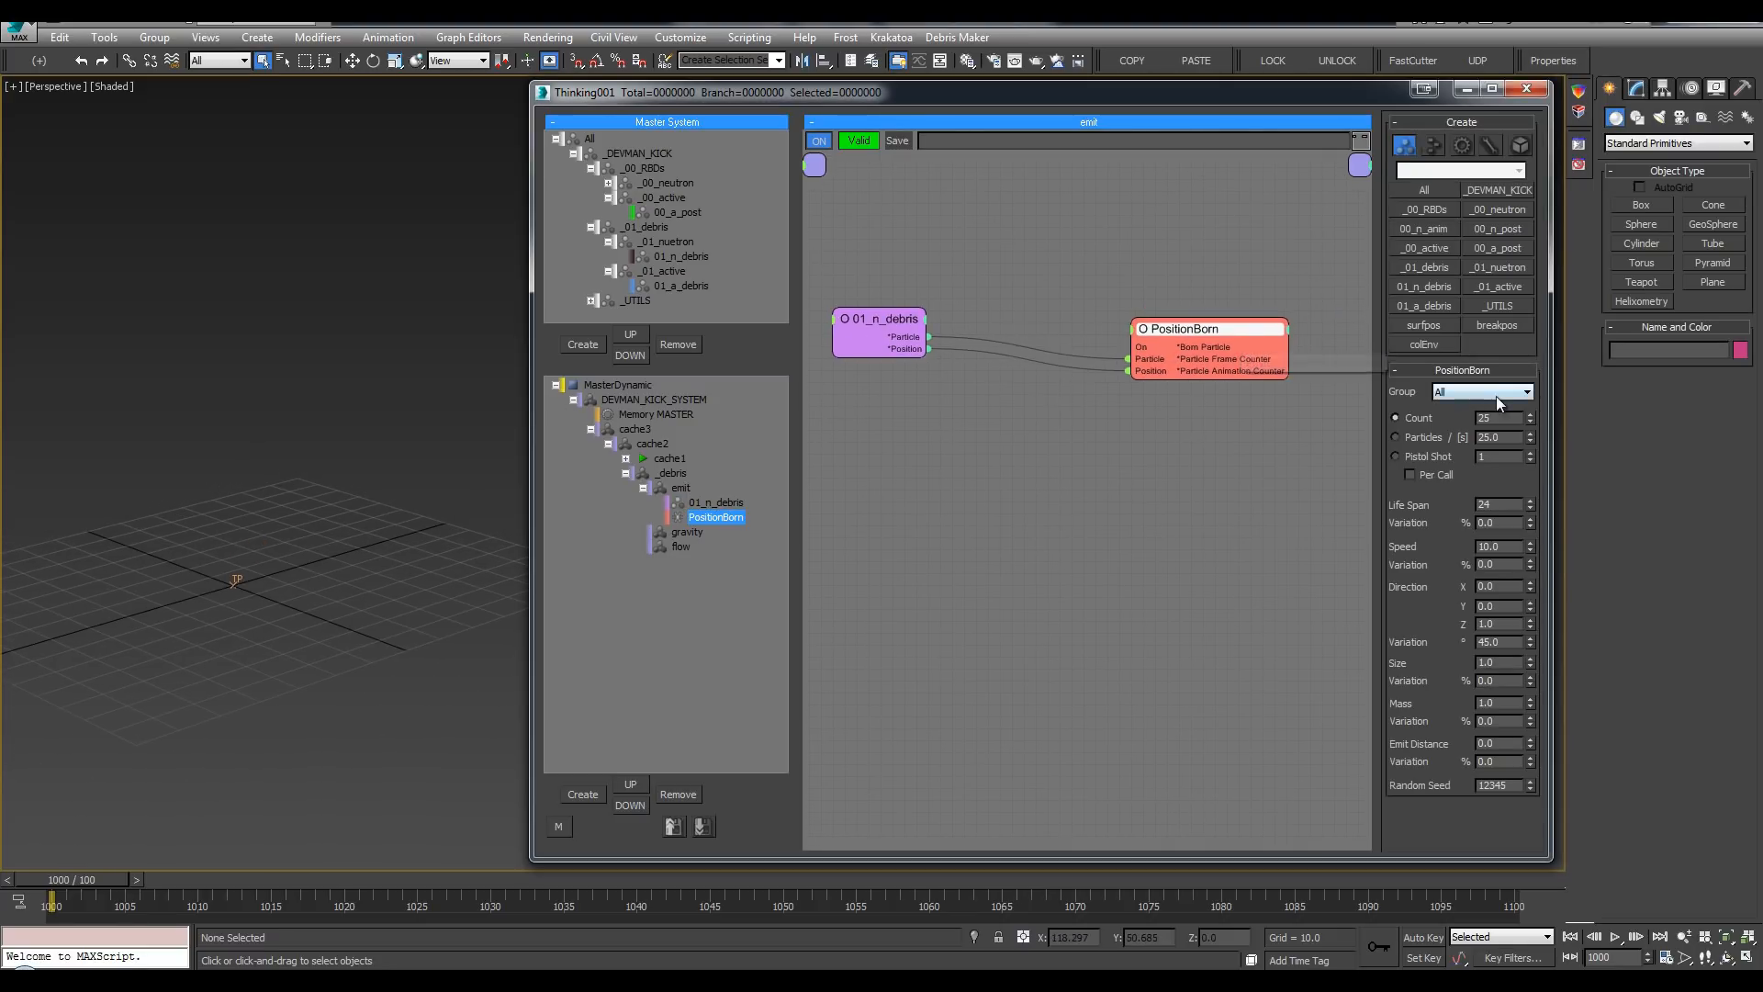
pyautogui.click(1504, 392)
pyautogui.click(1485, 552)
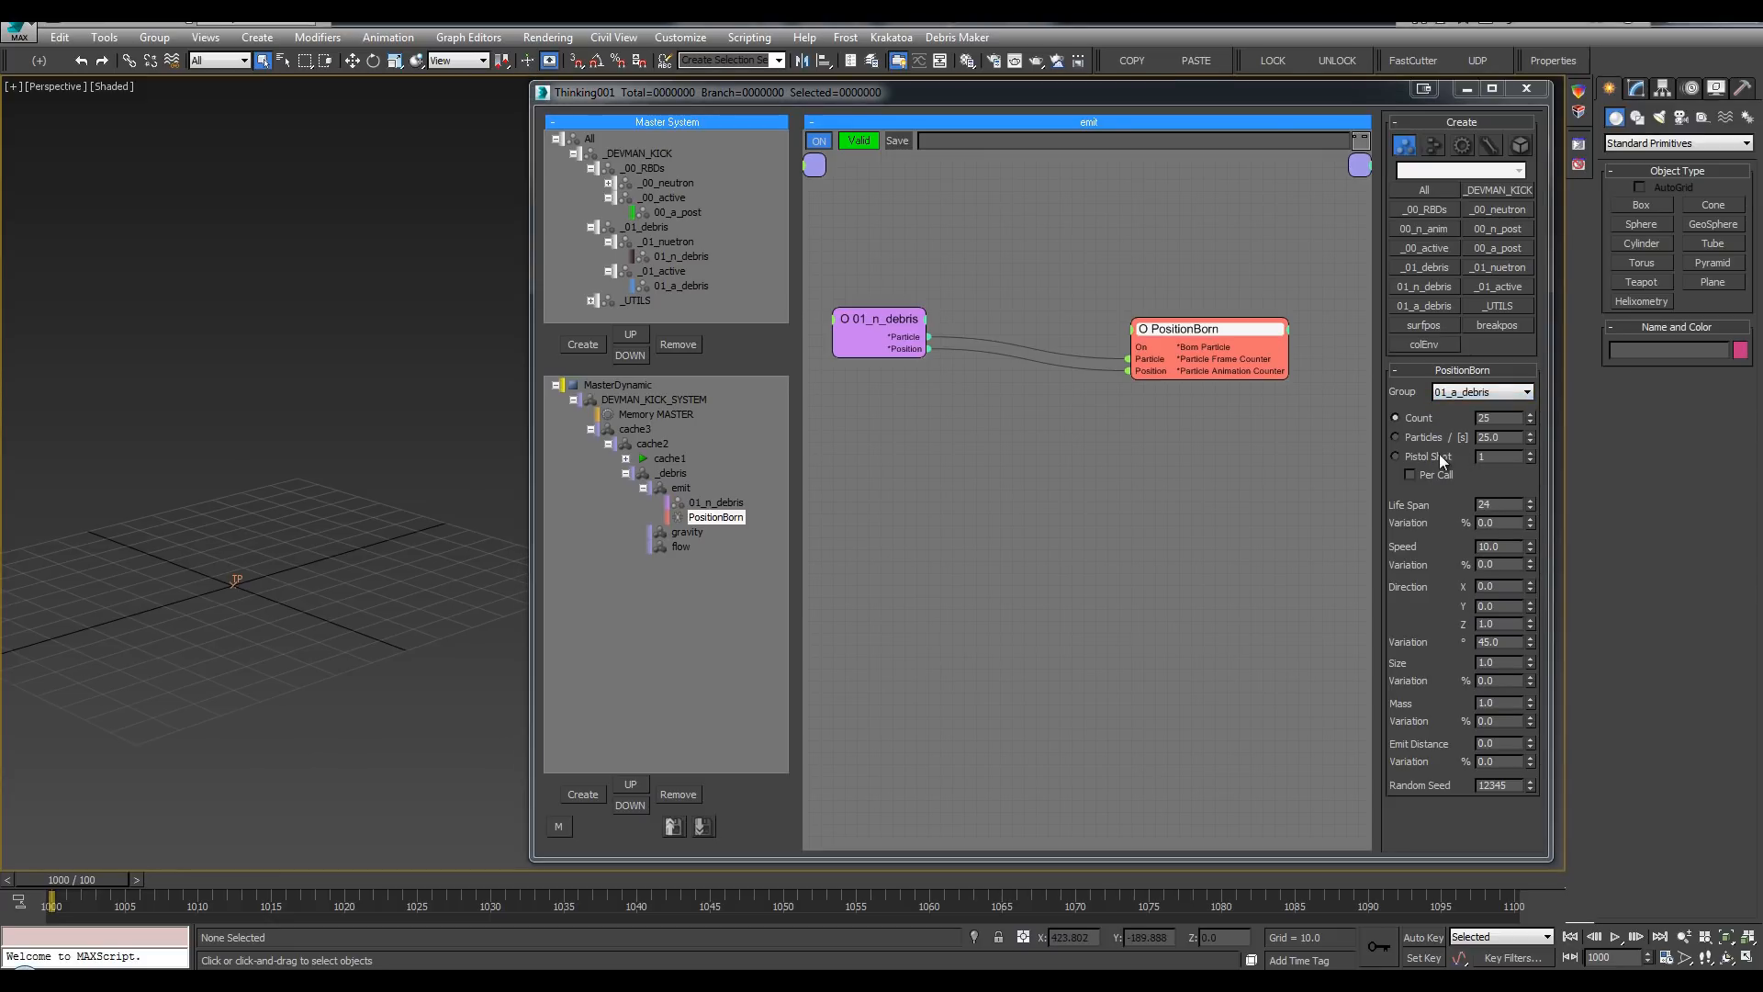
# Step: Set PositionBorn to Pistol Shot emission with a life span of 9999 and a speed of 0
pyautogui.click(1429, 458)
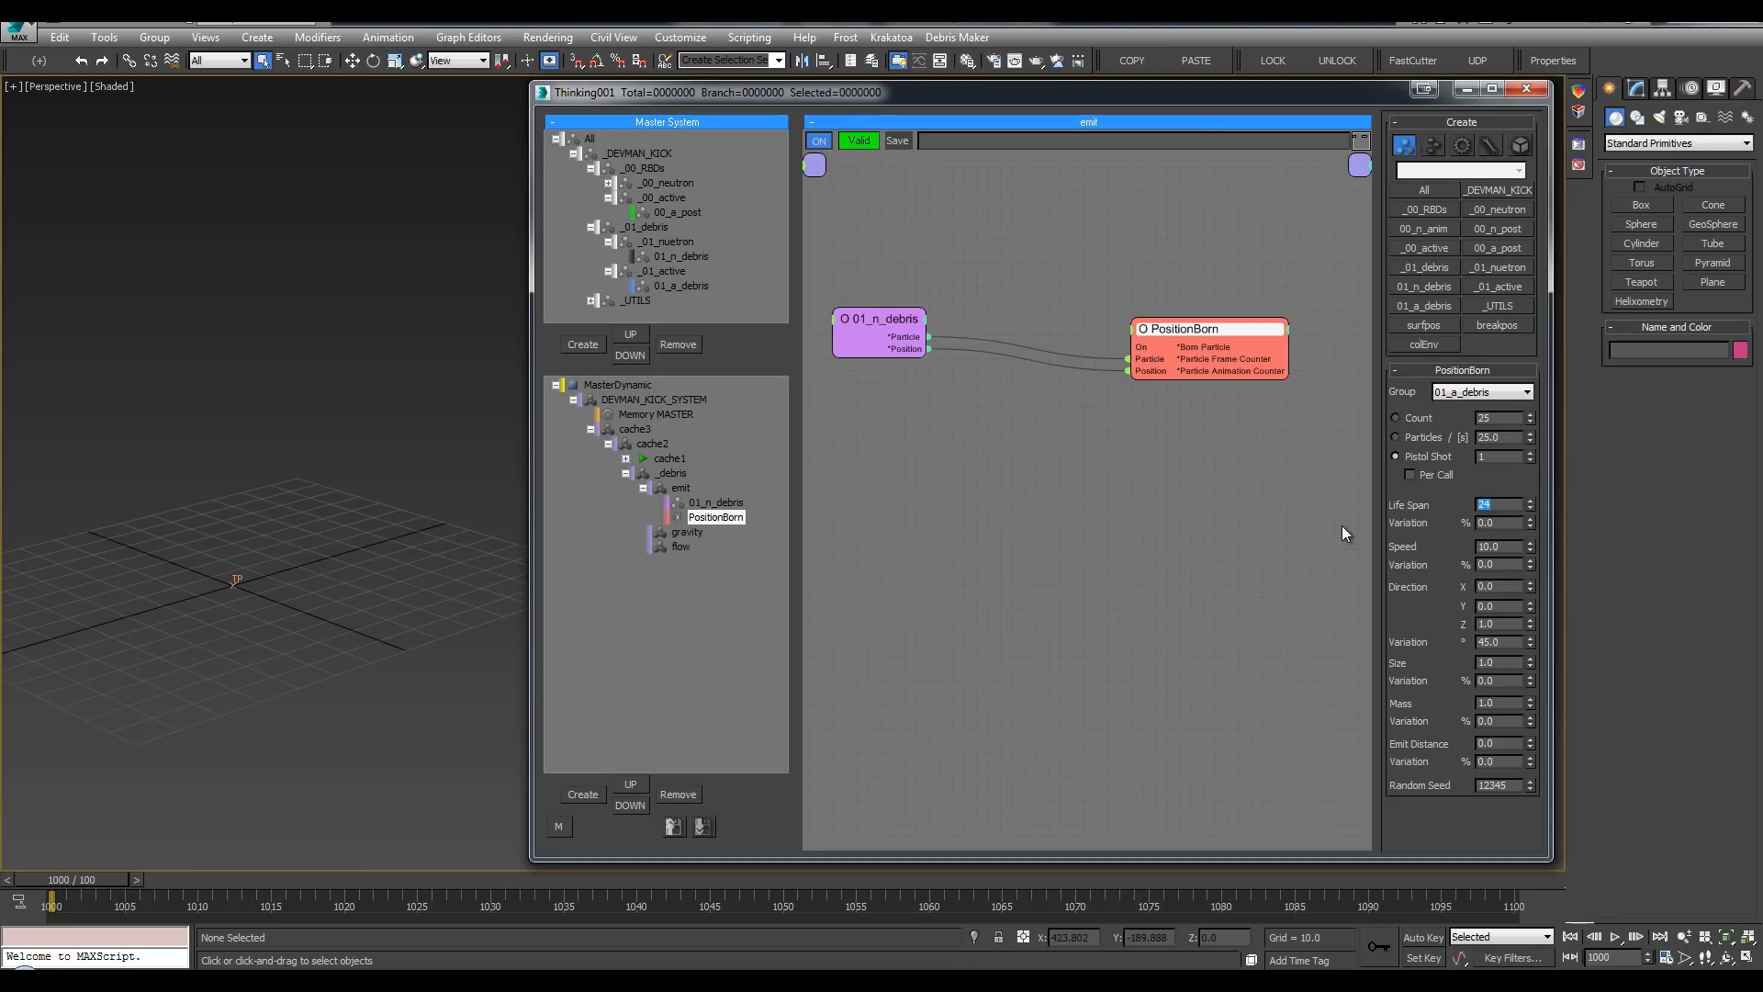
pyautogui.write('9999')
pyautogui.press('Tab')
pyautogui.press('Tab')
pyautogui.write('0')
pyautogui.press('Return')
pyautogui.click(1222, 455)
# Step: Expose the Speed and Direction inputs on the PositionBorn node
pyautogui.moveTo(1139, 384); pyautogui.dragTo(1172, 360, button='middle')
pyautogui.click(1167, 307)
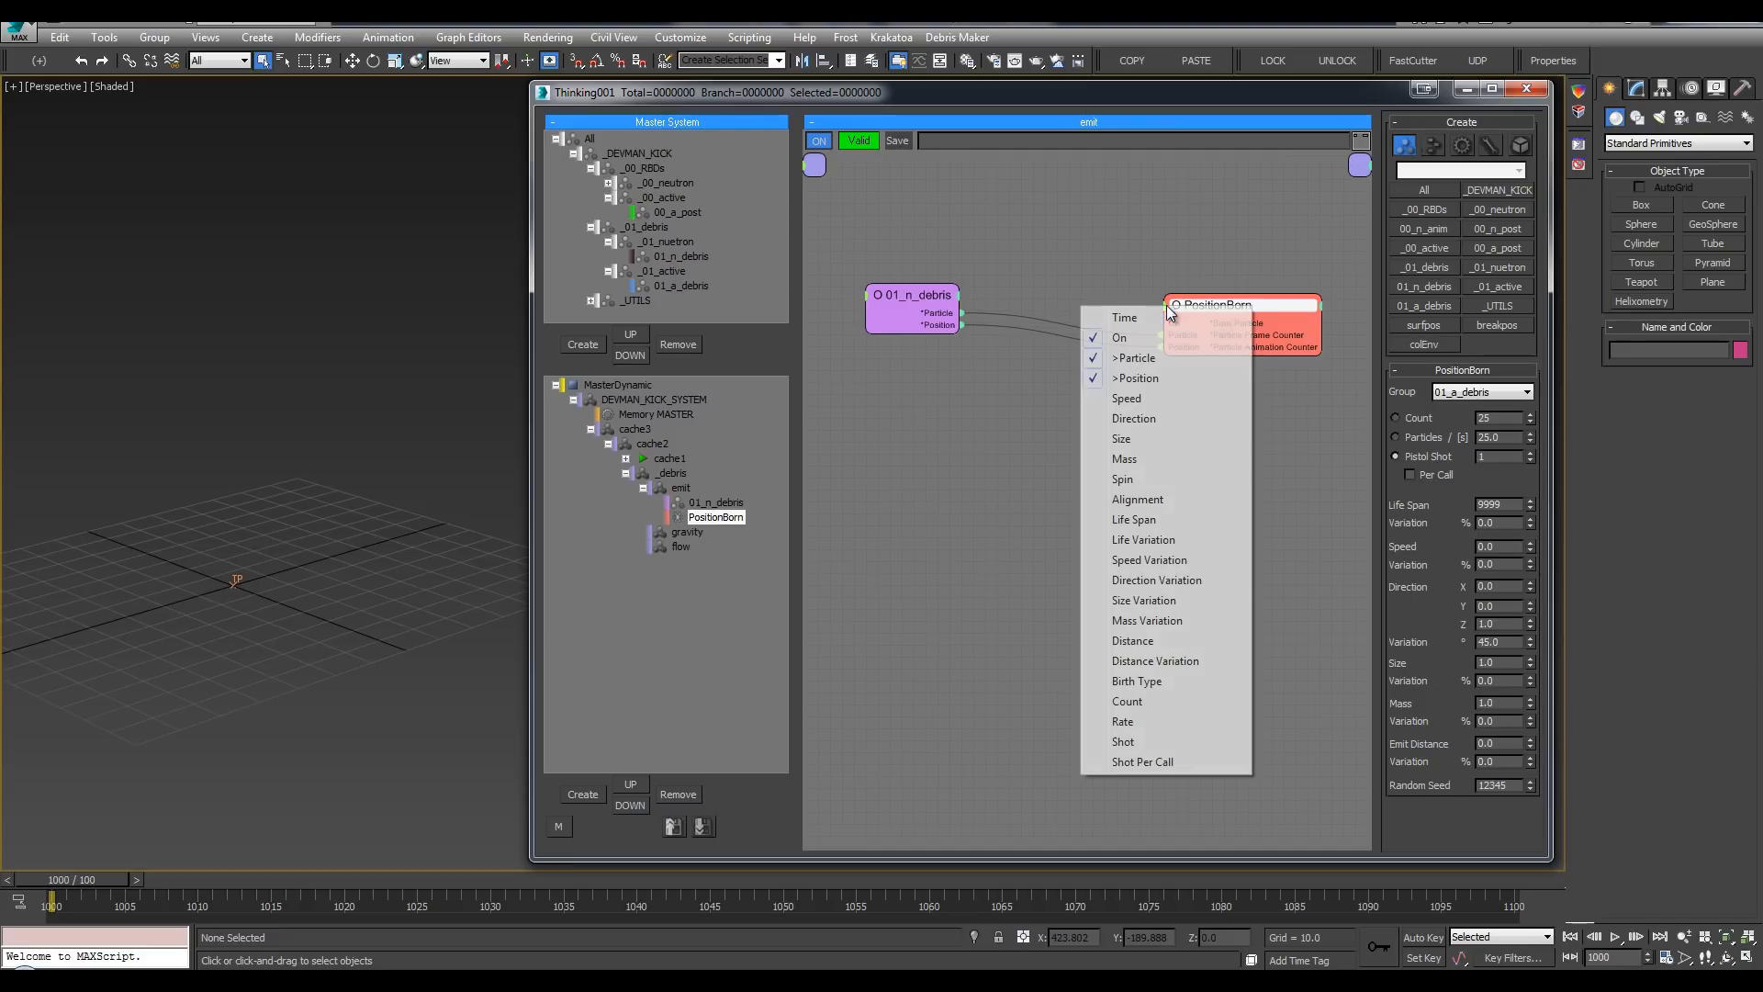
pyautogui.click(1164, 402)
pyautogui.click(1168, 308)
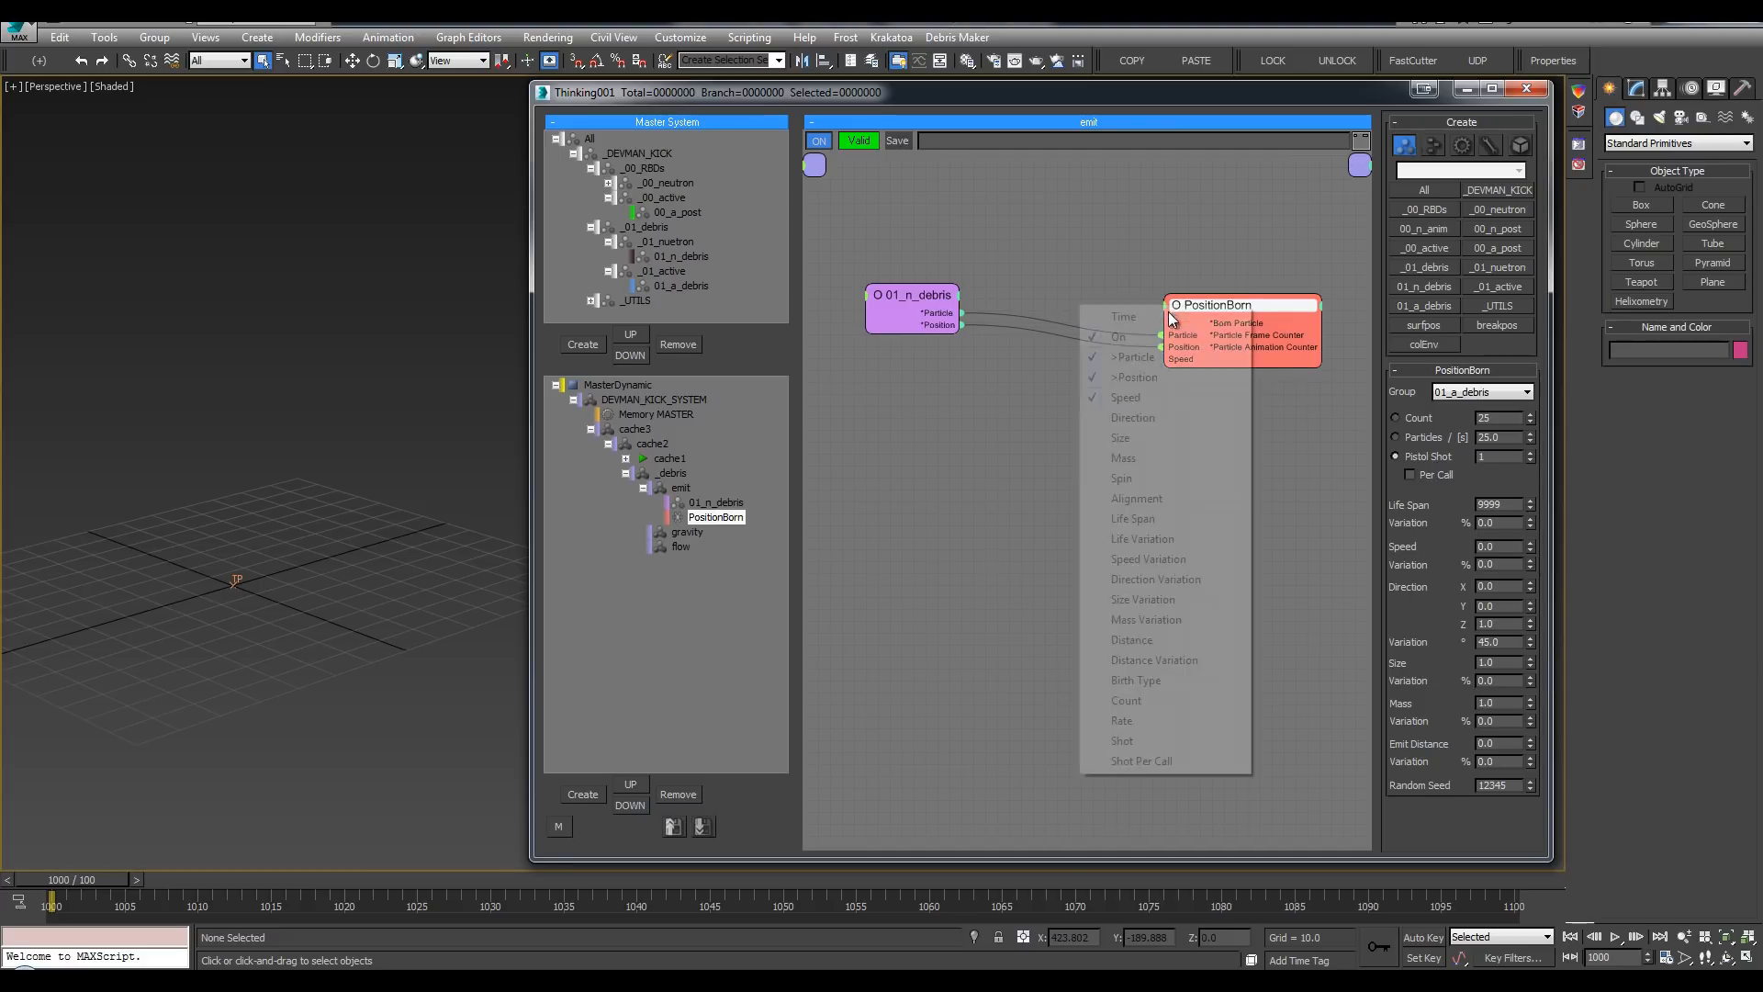
pyautogui.click(1156, 410)
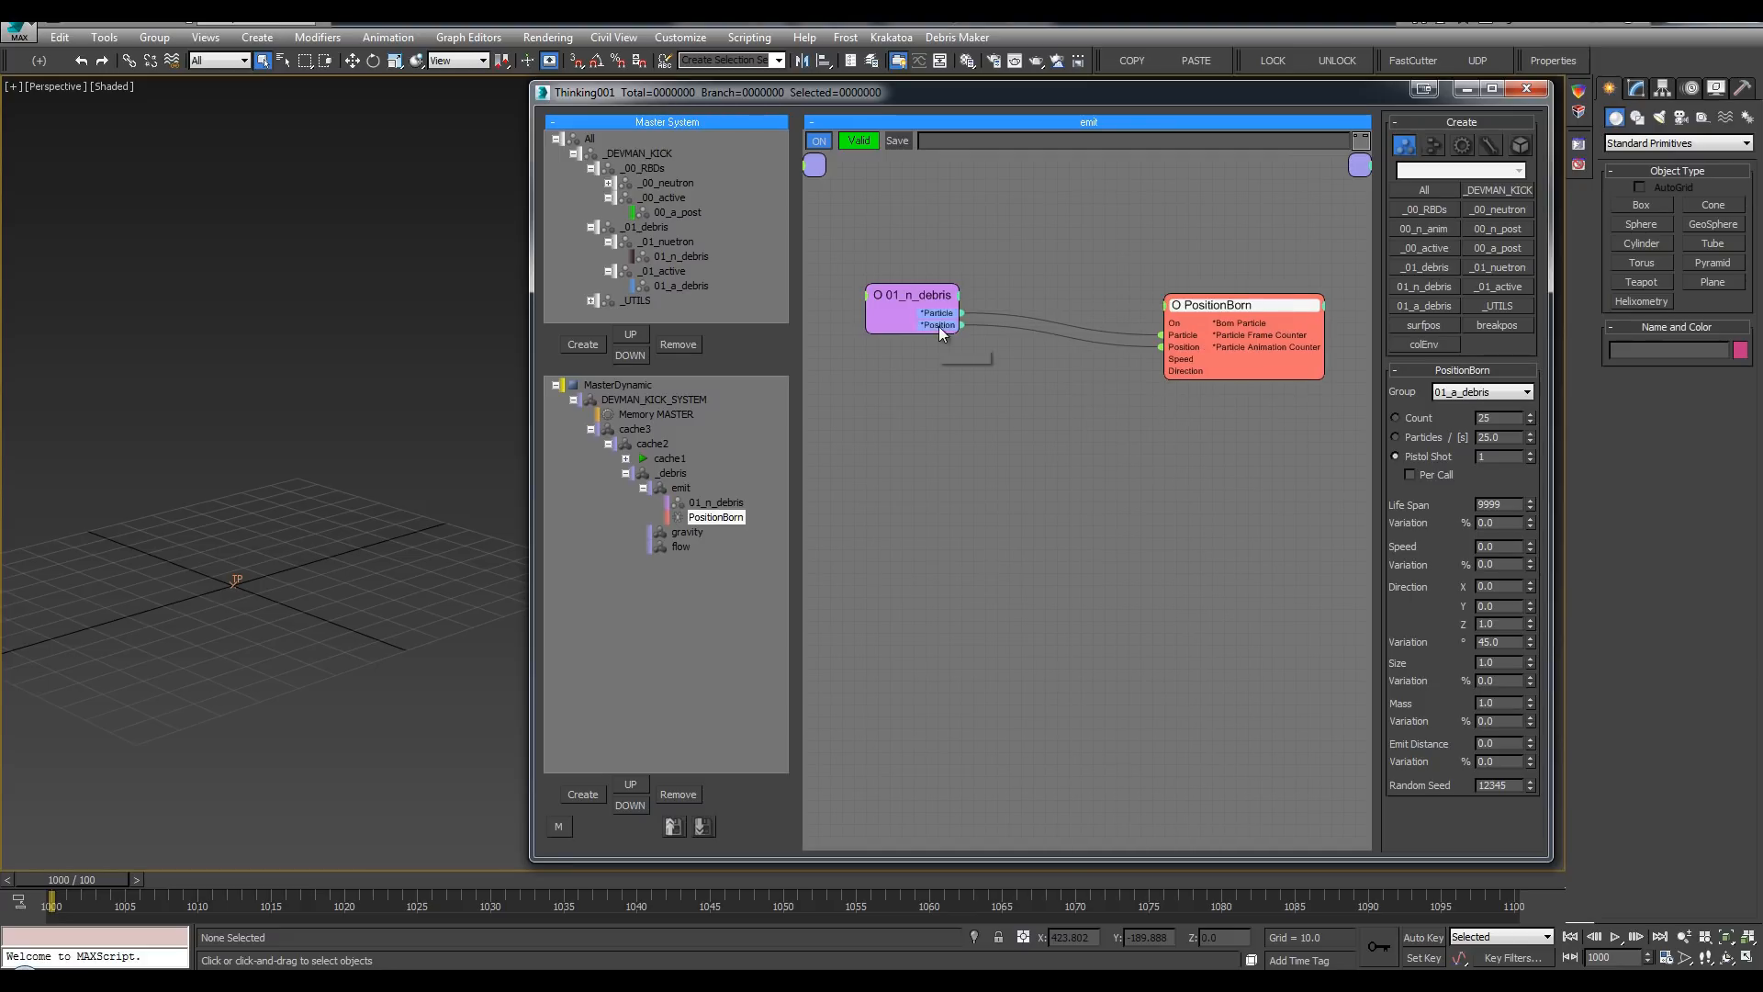
# Step: Expose the Velocity output on 01_n_debris and wire it to PositionBorn's Direction input
pyautogui.click(958, 303)
pyautogui.click(932, 346)
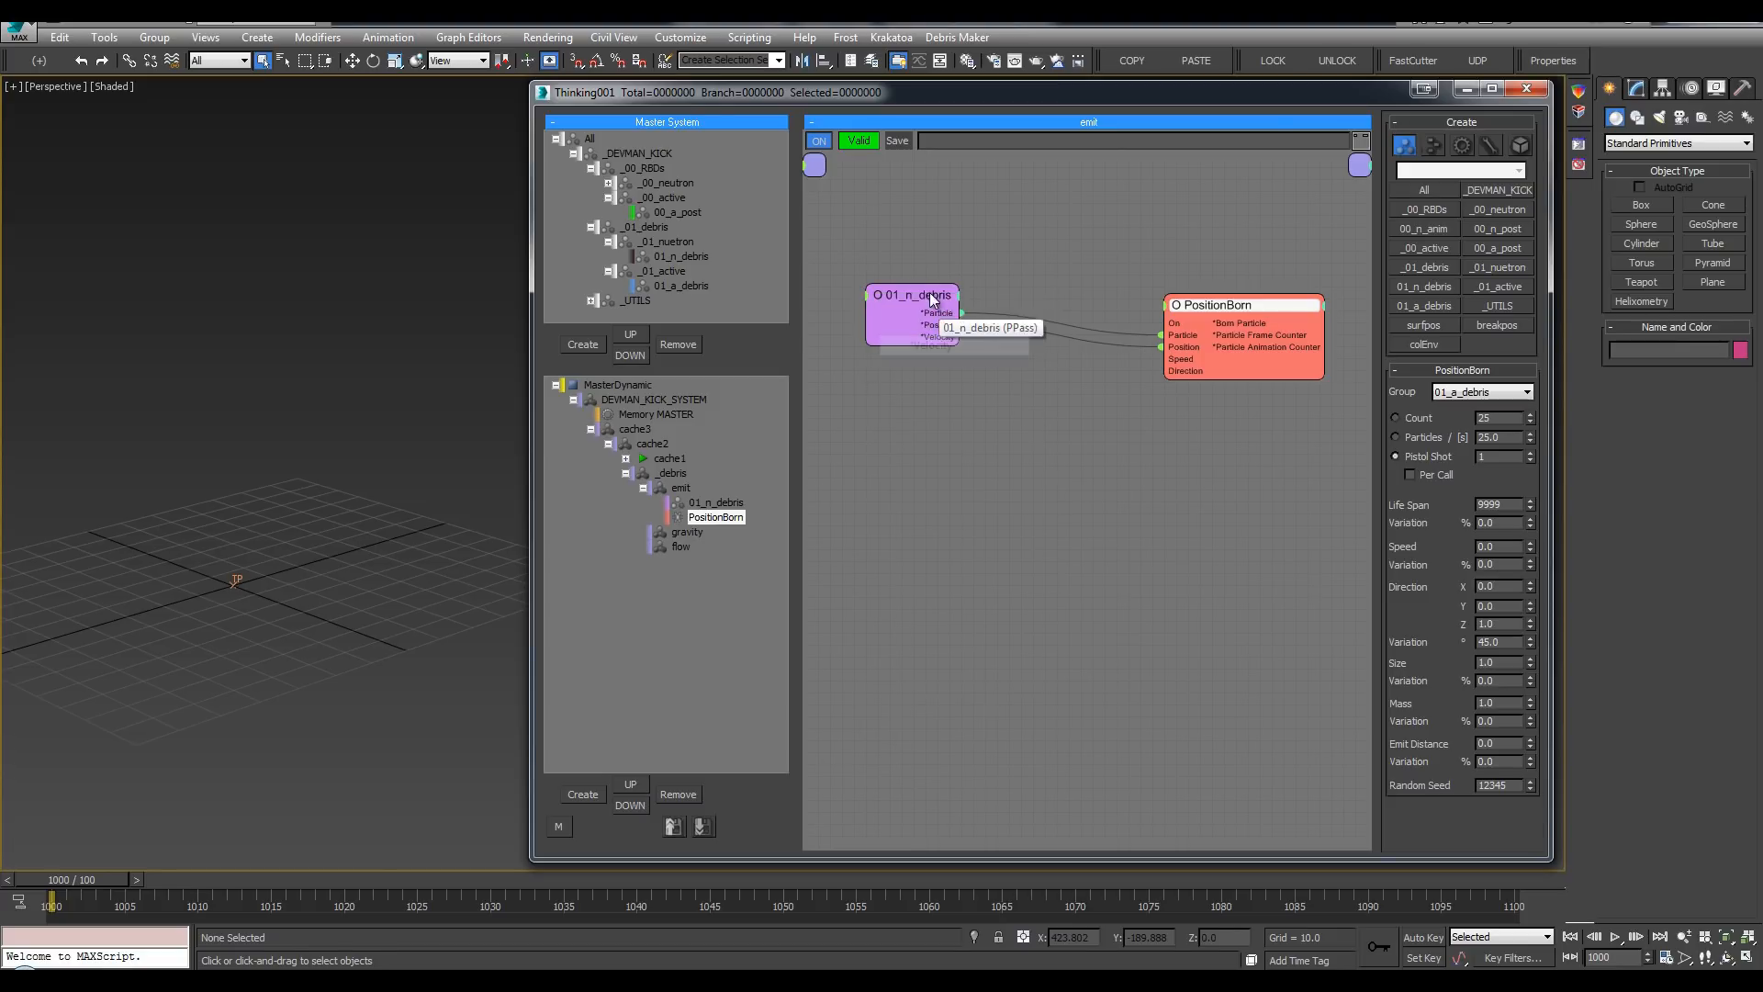
pyautogui.moveTo(932, 299); pyautogui.dragTo(884, 274)
pyautogui.click(909, 278)
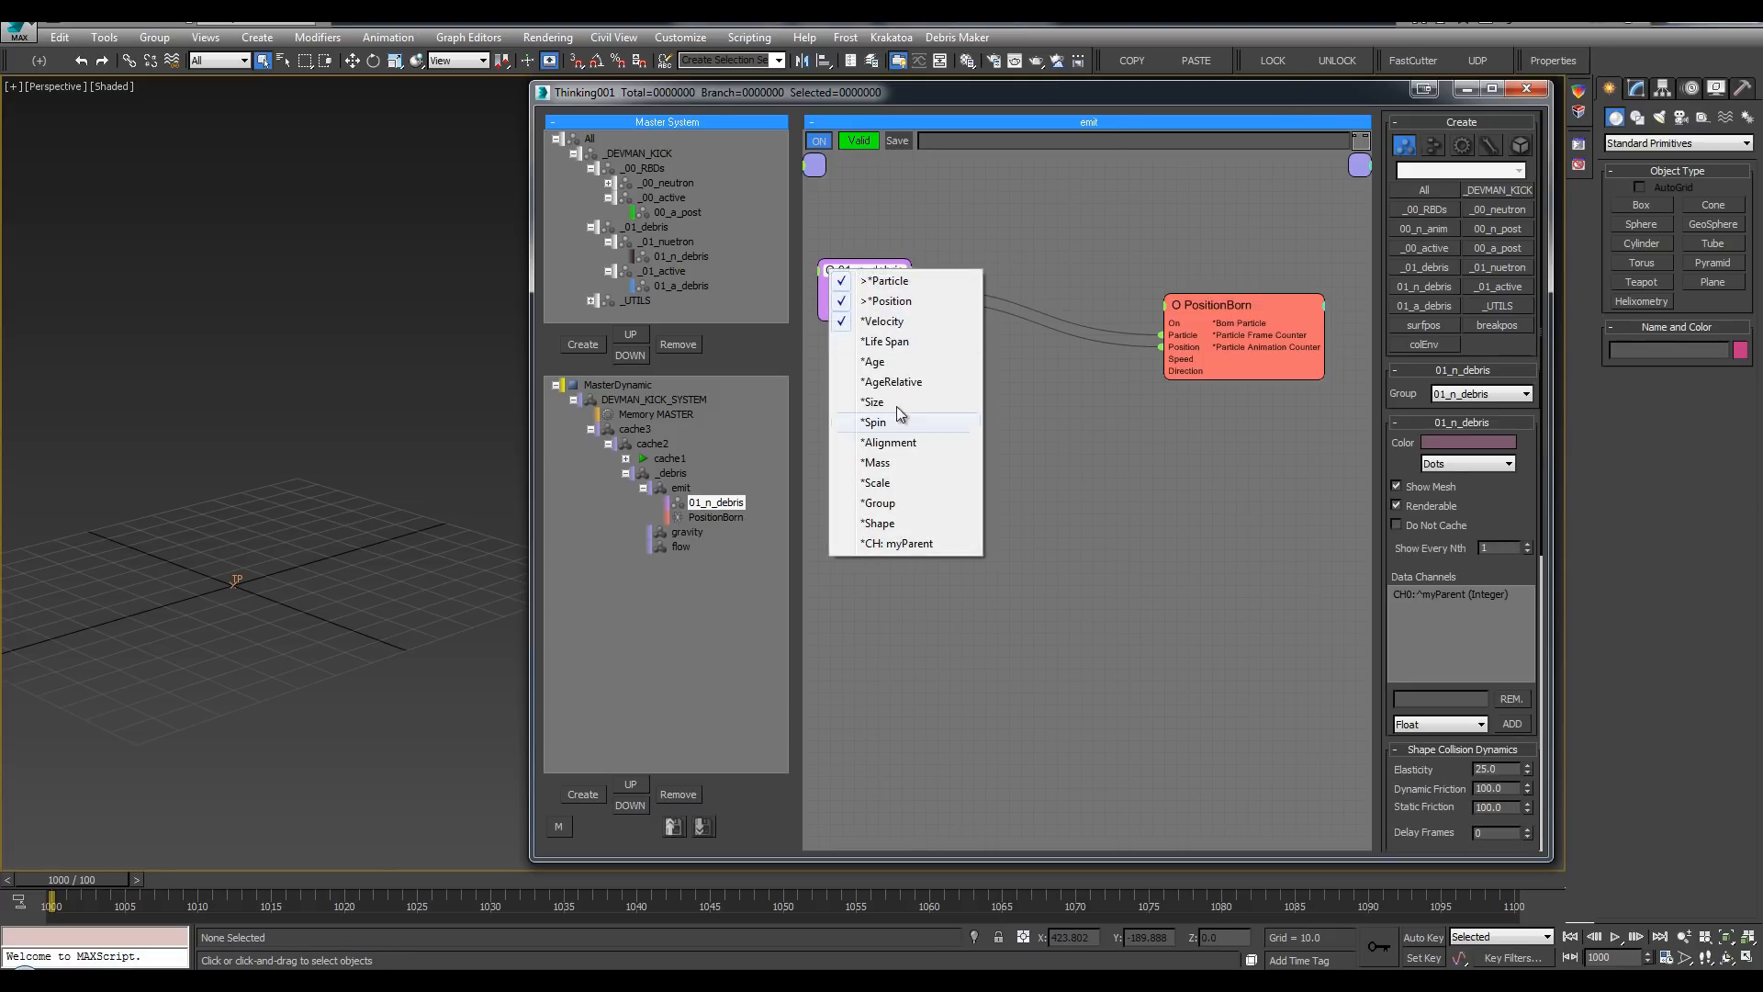
pyautogui.click(942, 247)
pyautogui.moveTo(889, 312); pyautogui.dragTo(1171, 372)
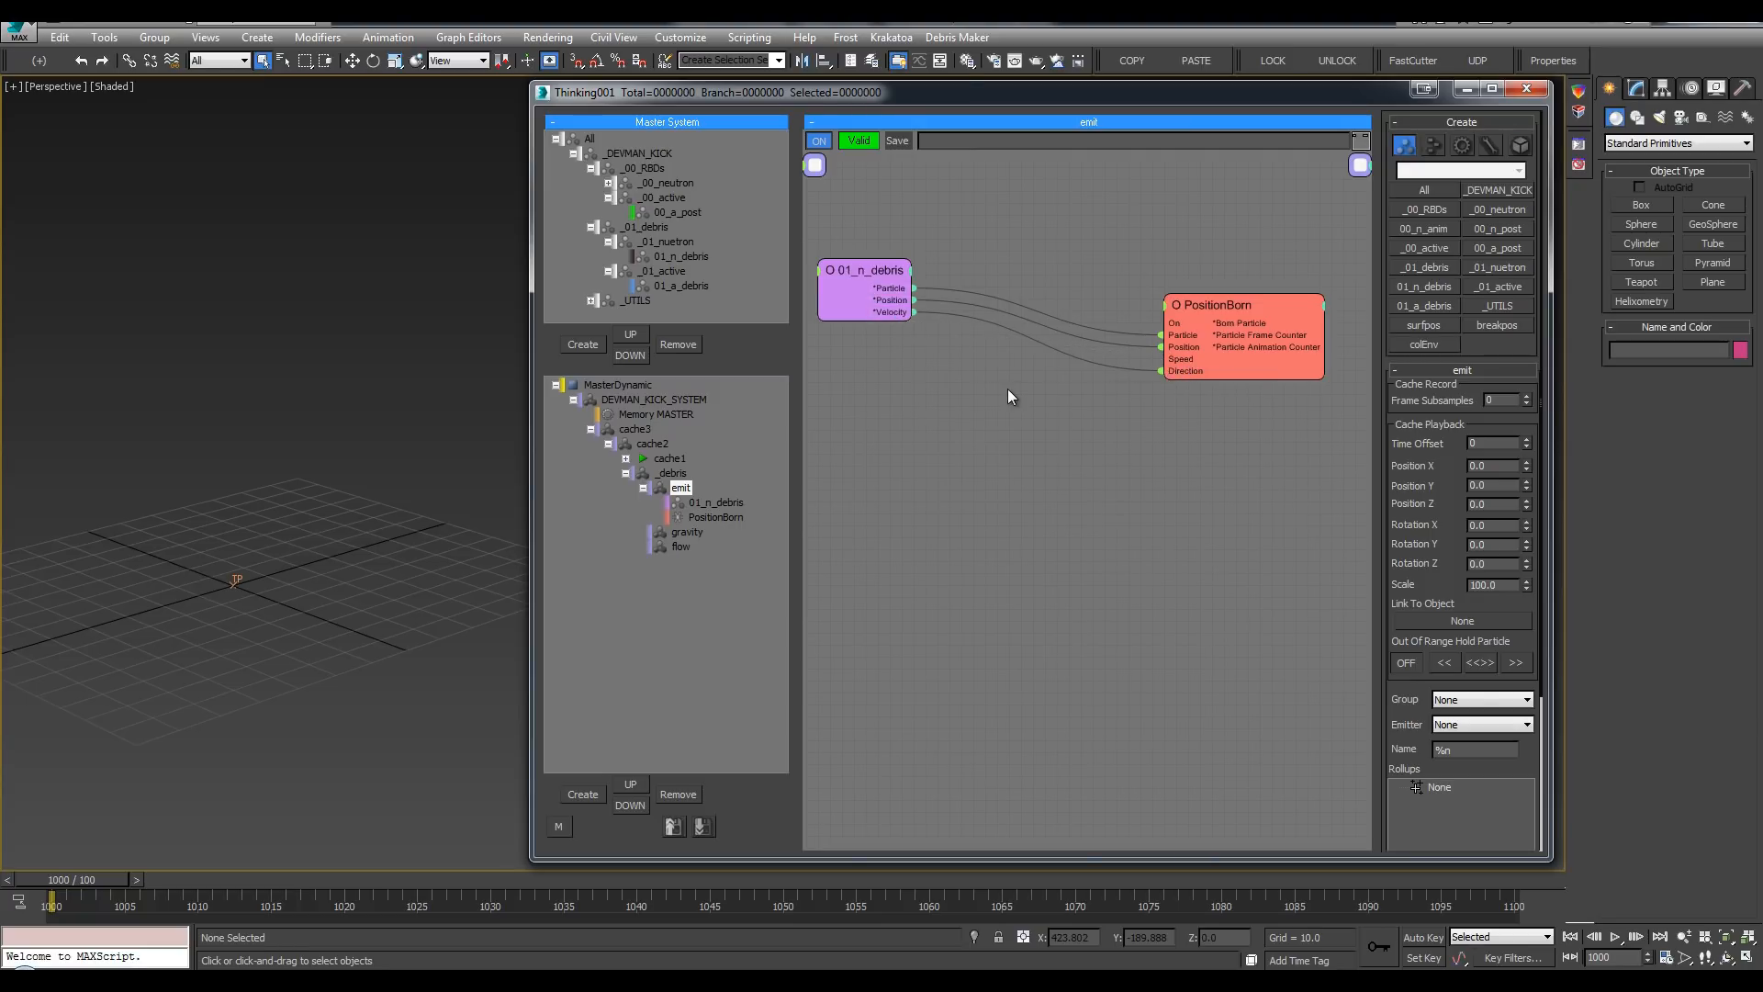
# Step: Add a Math helper below the wires and set its second input type to Float
pyautogui.moveTo(1024, 389); pyautogui.dragTo(1026, 388, button='middle')
pyautogui.press('Tab')
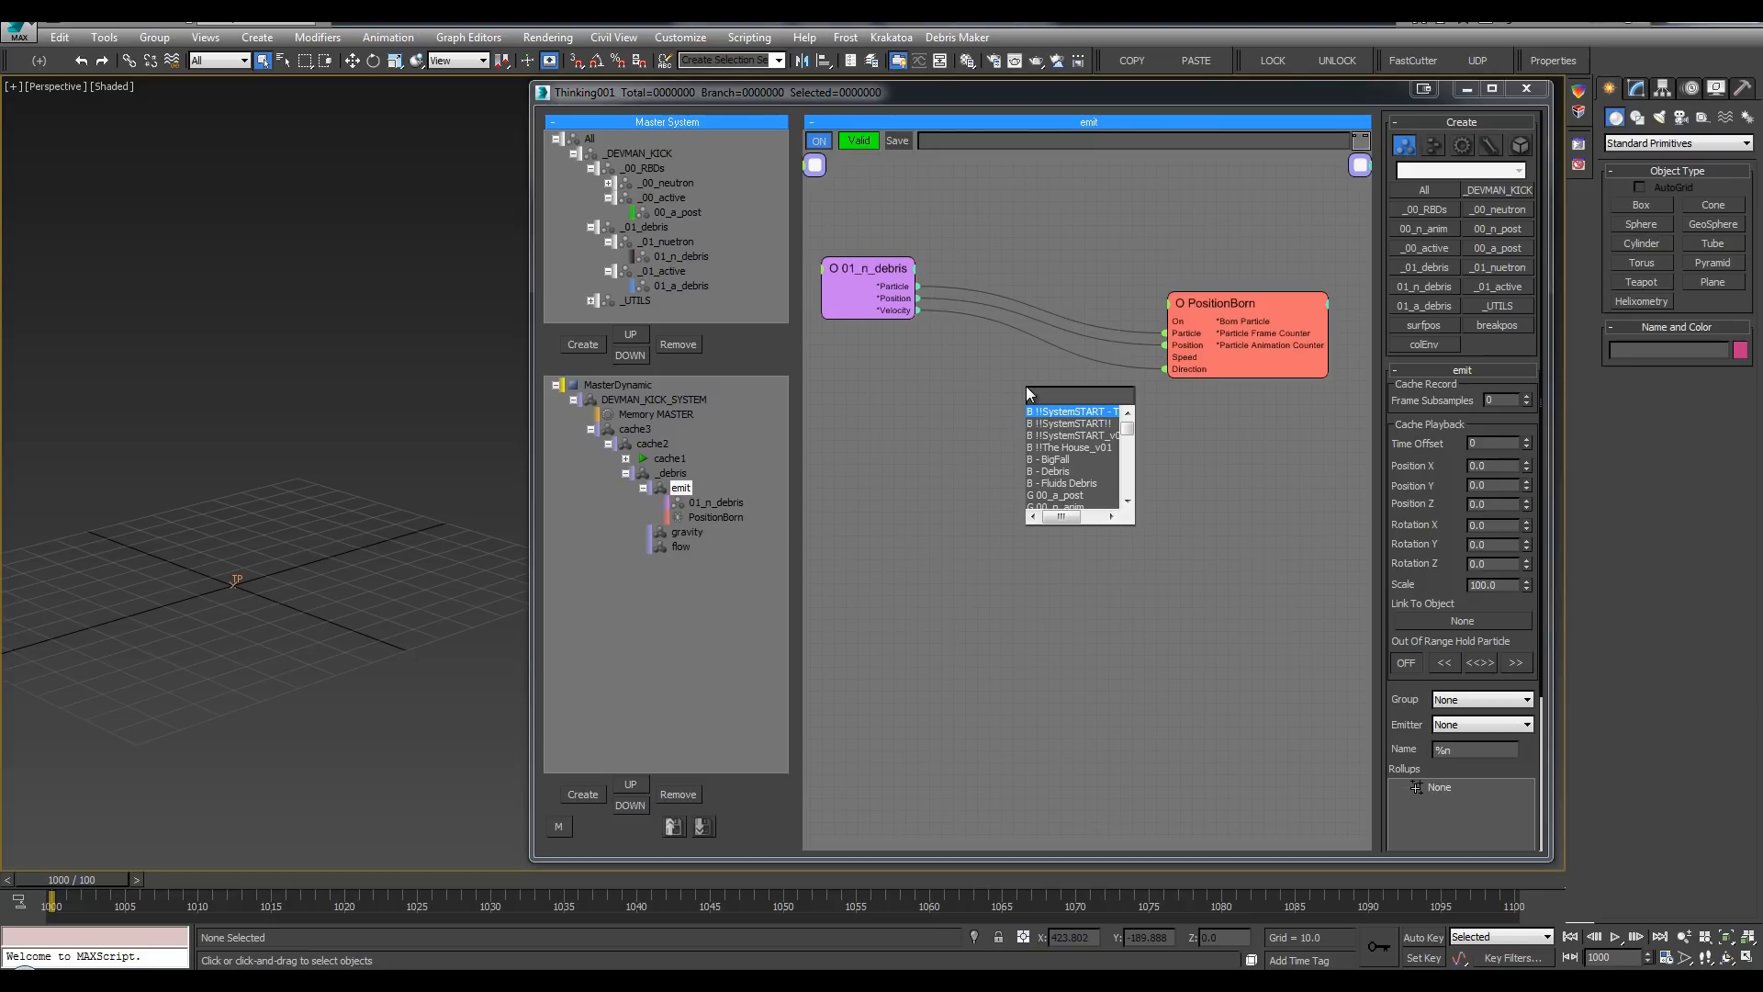
pyautogui.write('ma')
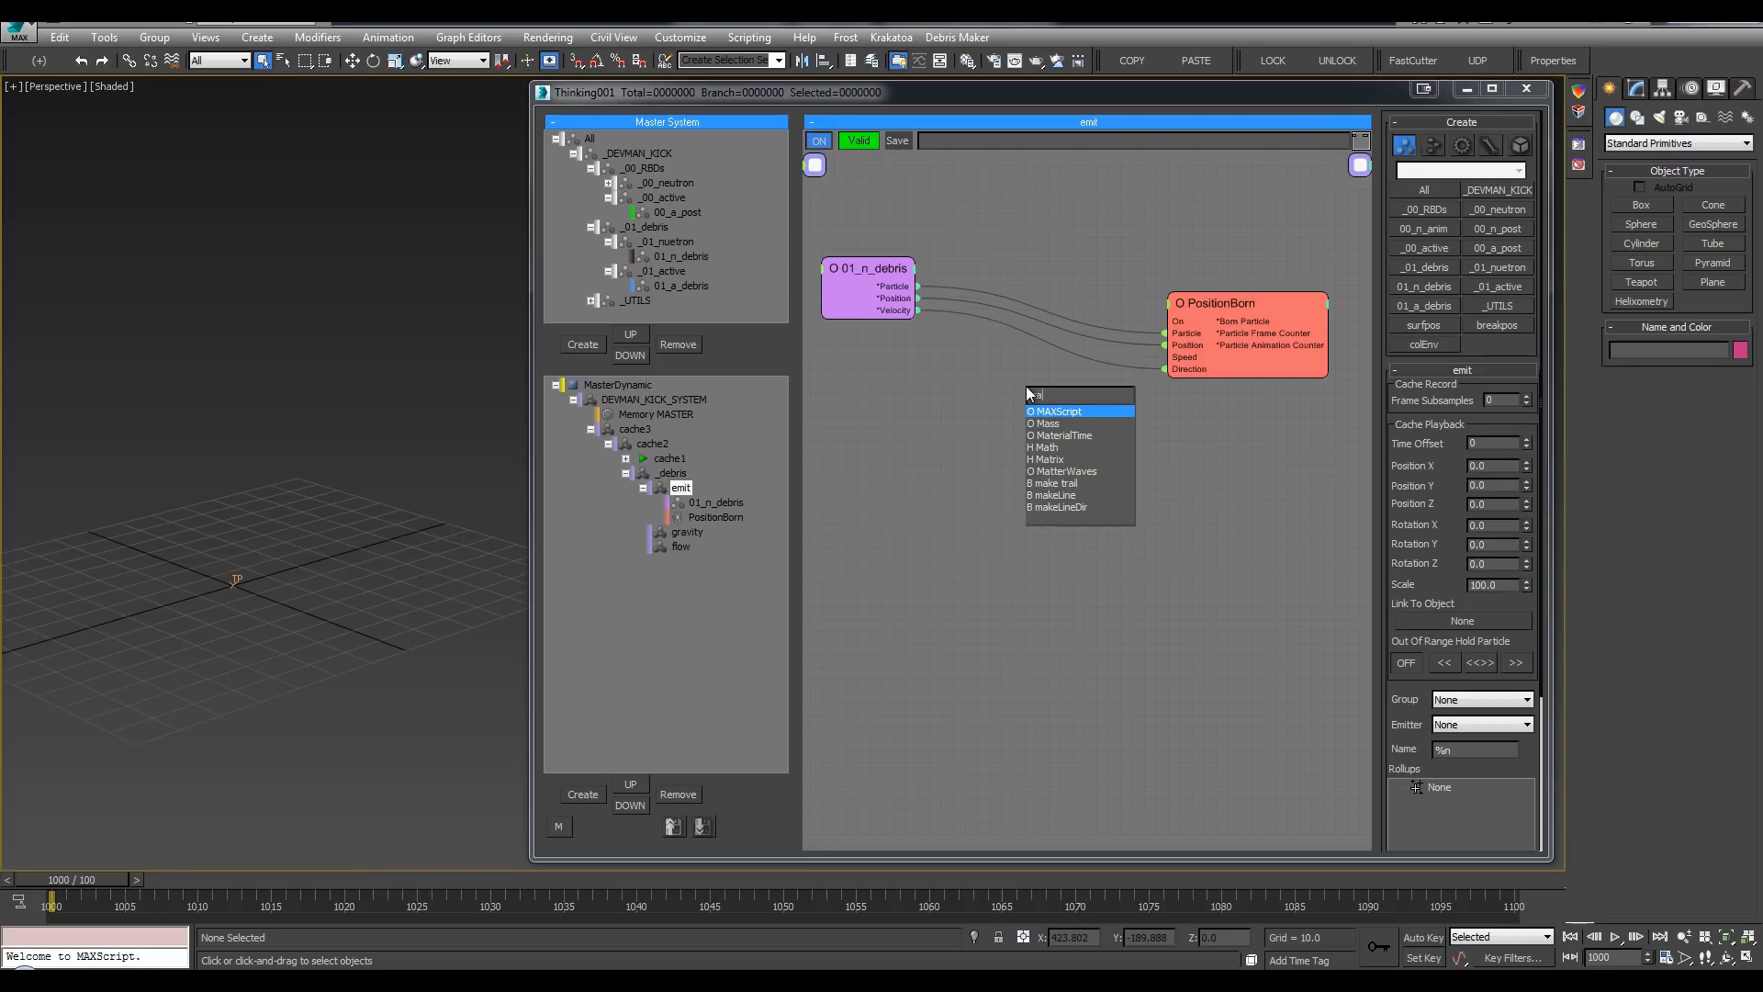
pyautogui.write('th')
pyautogui.press('Return')
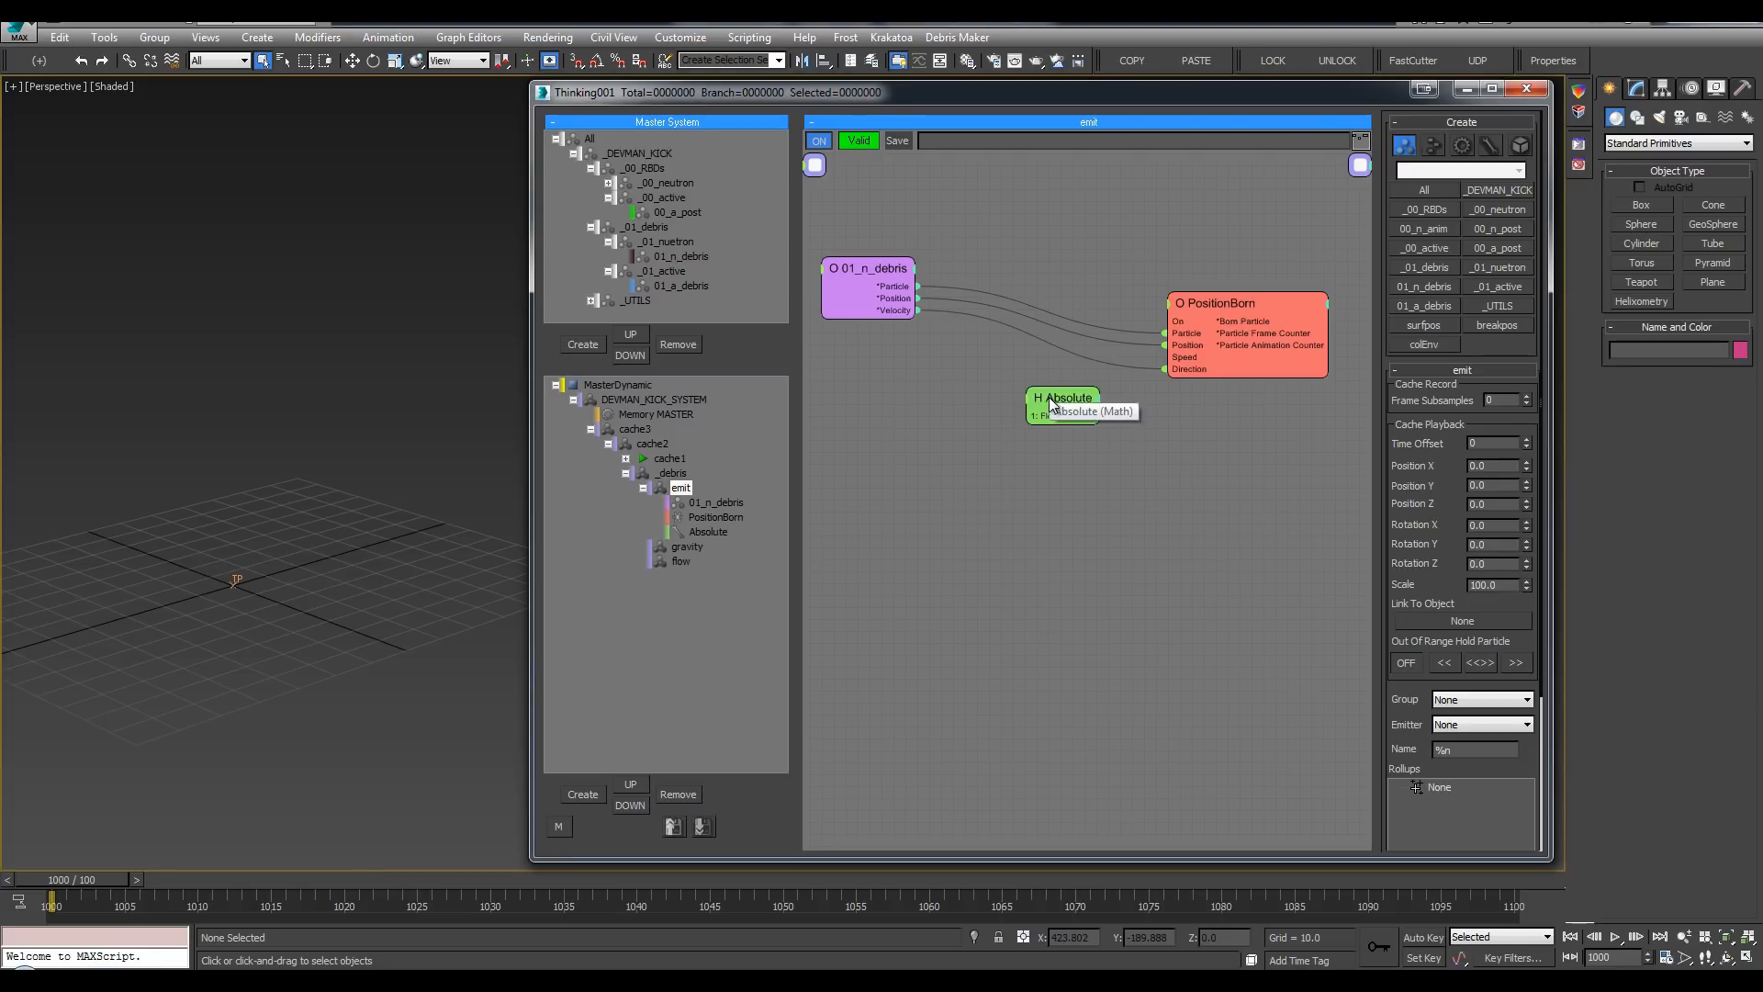
pyautogui.click(1064, 399)
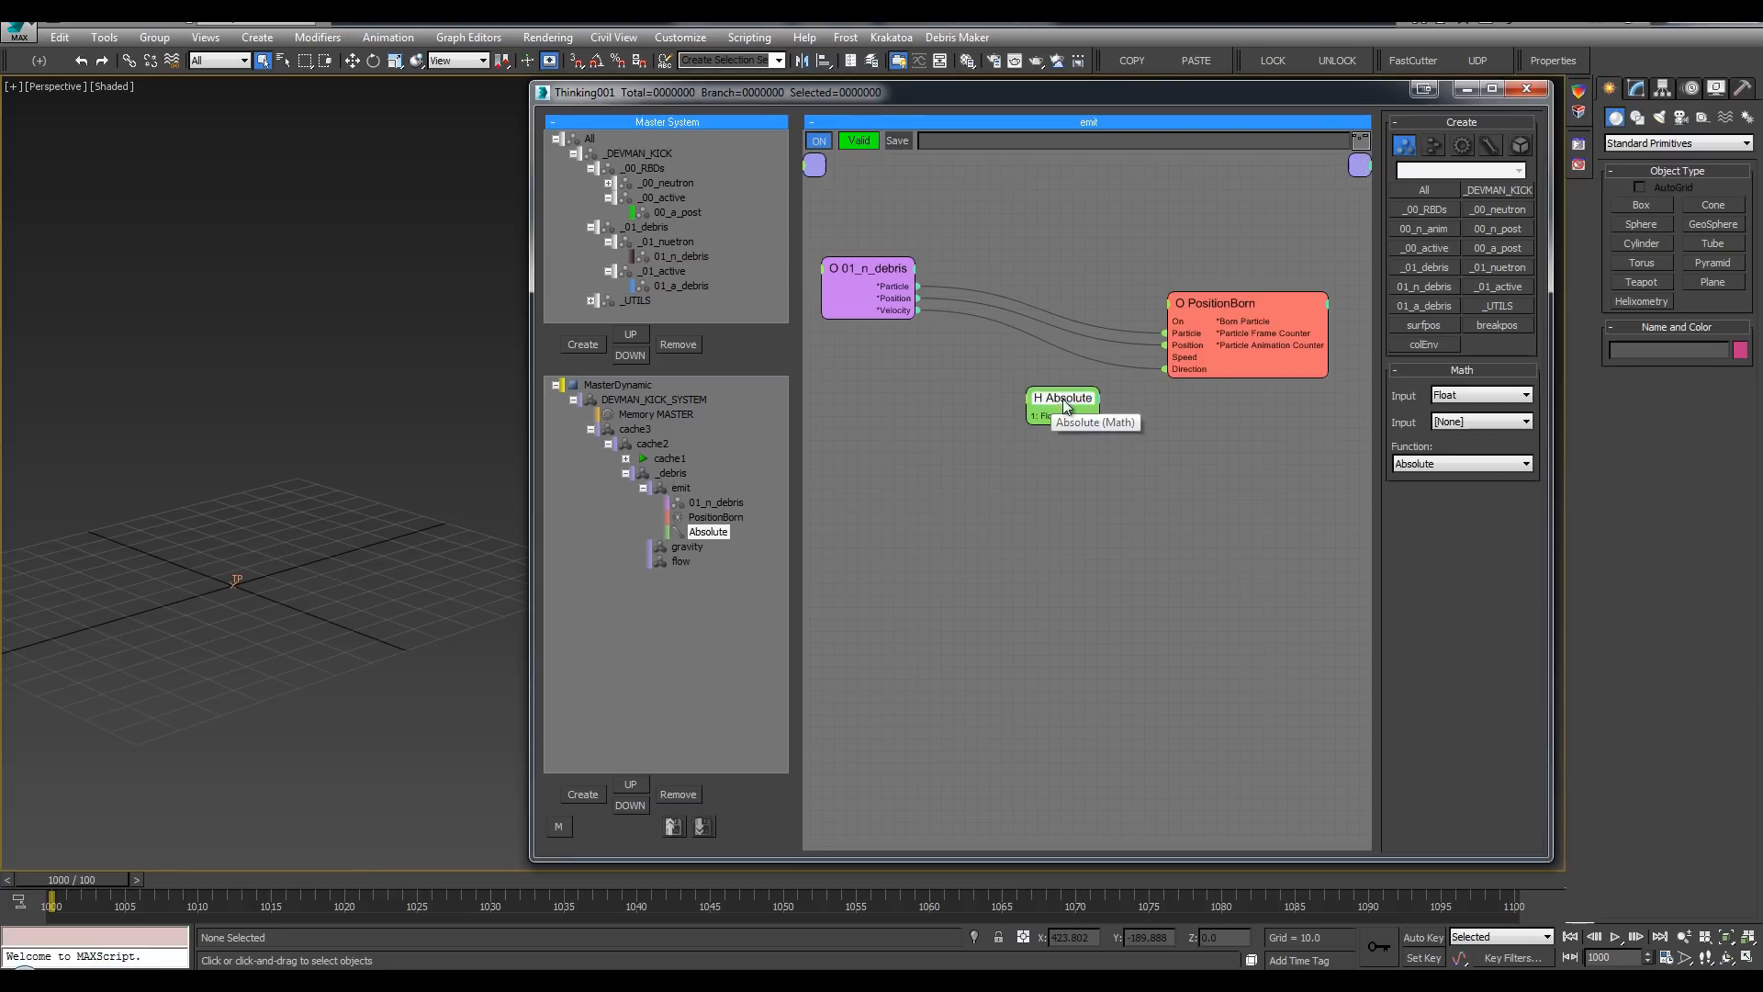
pyautogui.click(1448, 427)
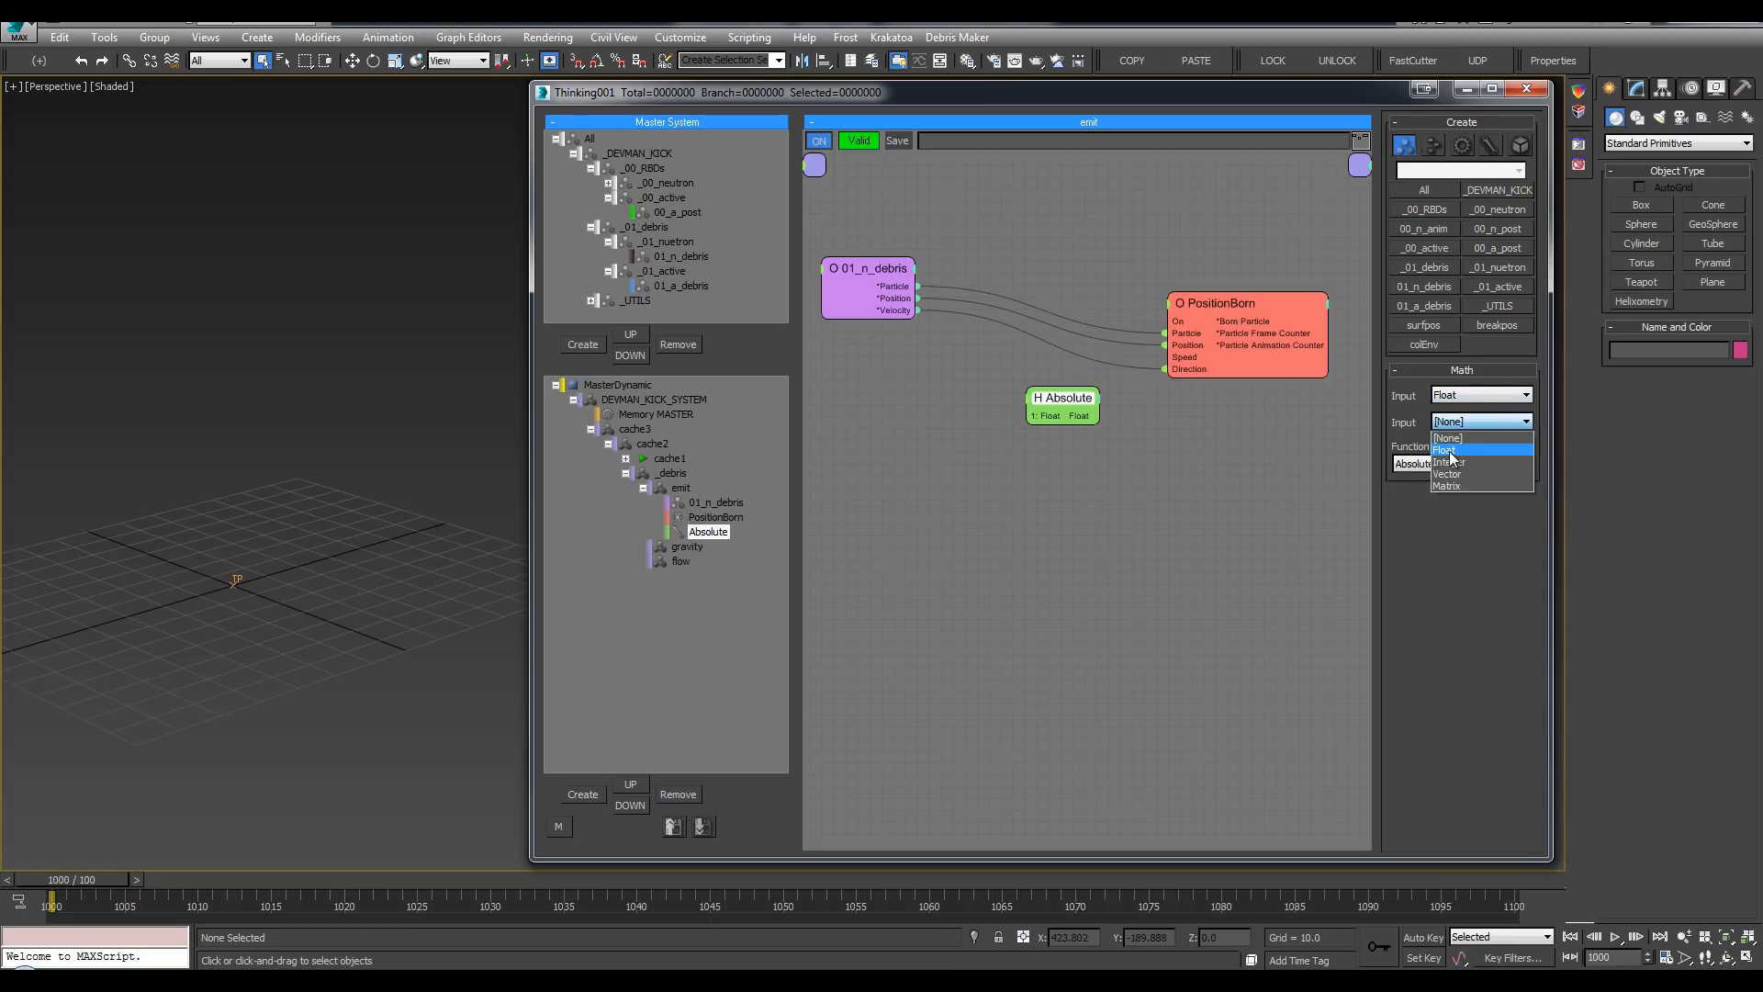
pyautogui.click(1456, 449)
pyautogui.moveTo(1055, 422); pyautogui.dragTo(1065, 428)
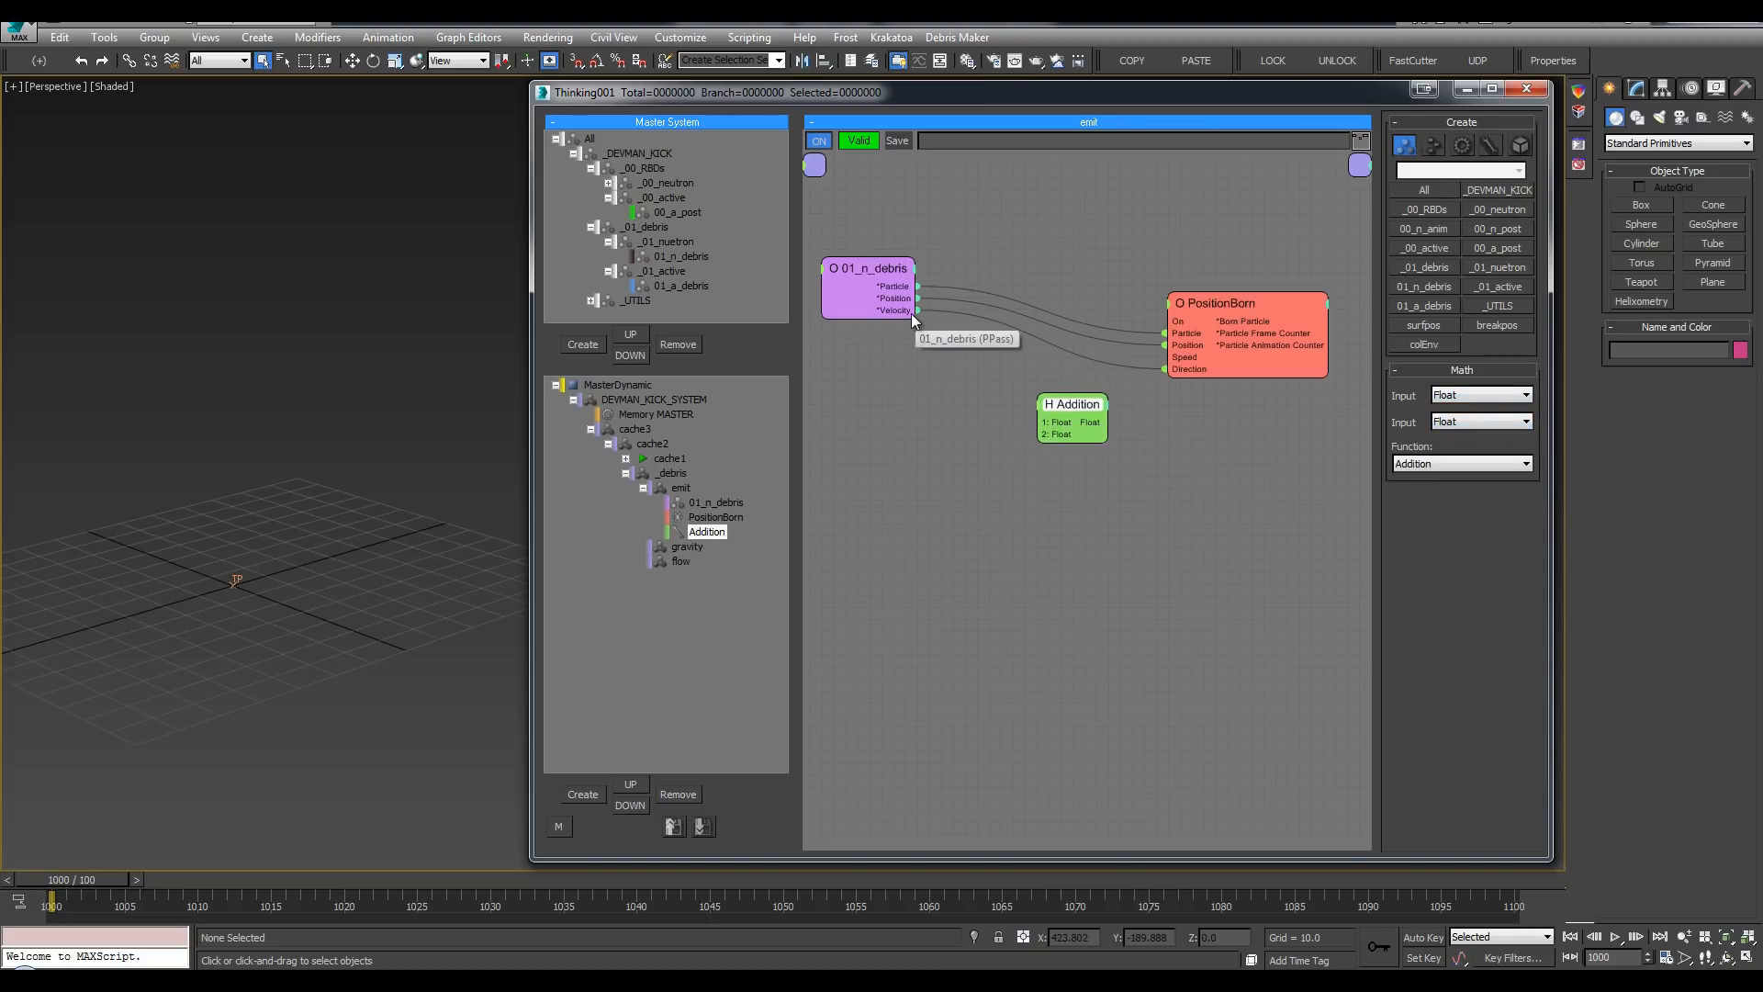
# Step: Wire the Math helper between the Velocity output and PositionBorn's Speed input, and set its function to Division
pyautogui.moveTo(912, 312); pyautogui.dragTo(1051, 406)
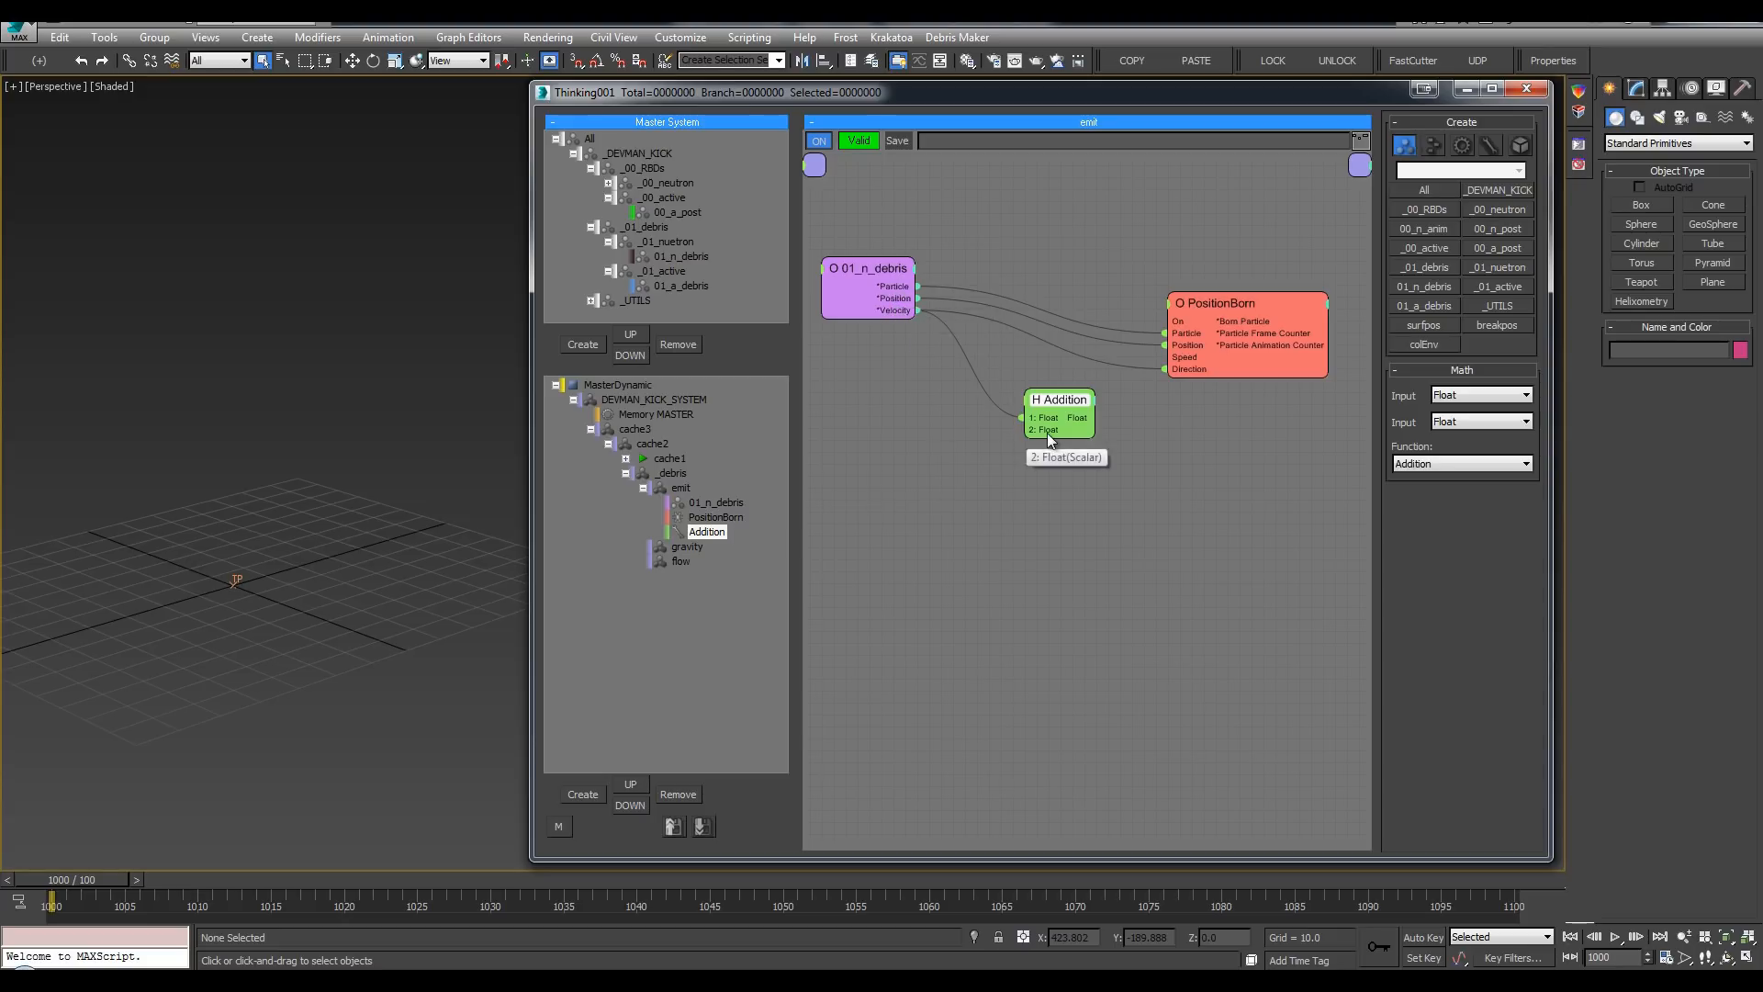
pyautogui.moveTo(1050, 439); pyautogui.dragTo(1039, 432)
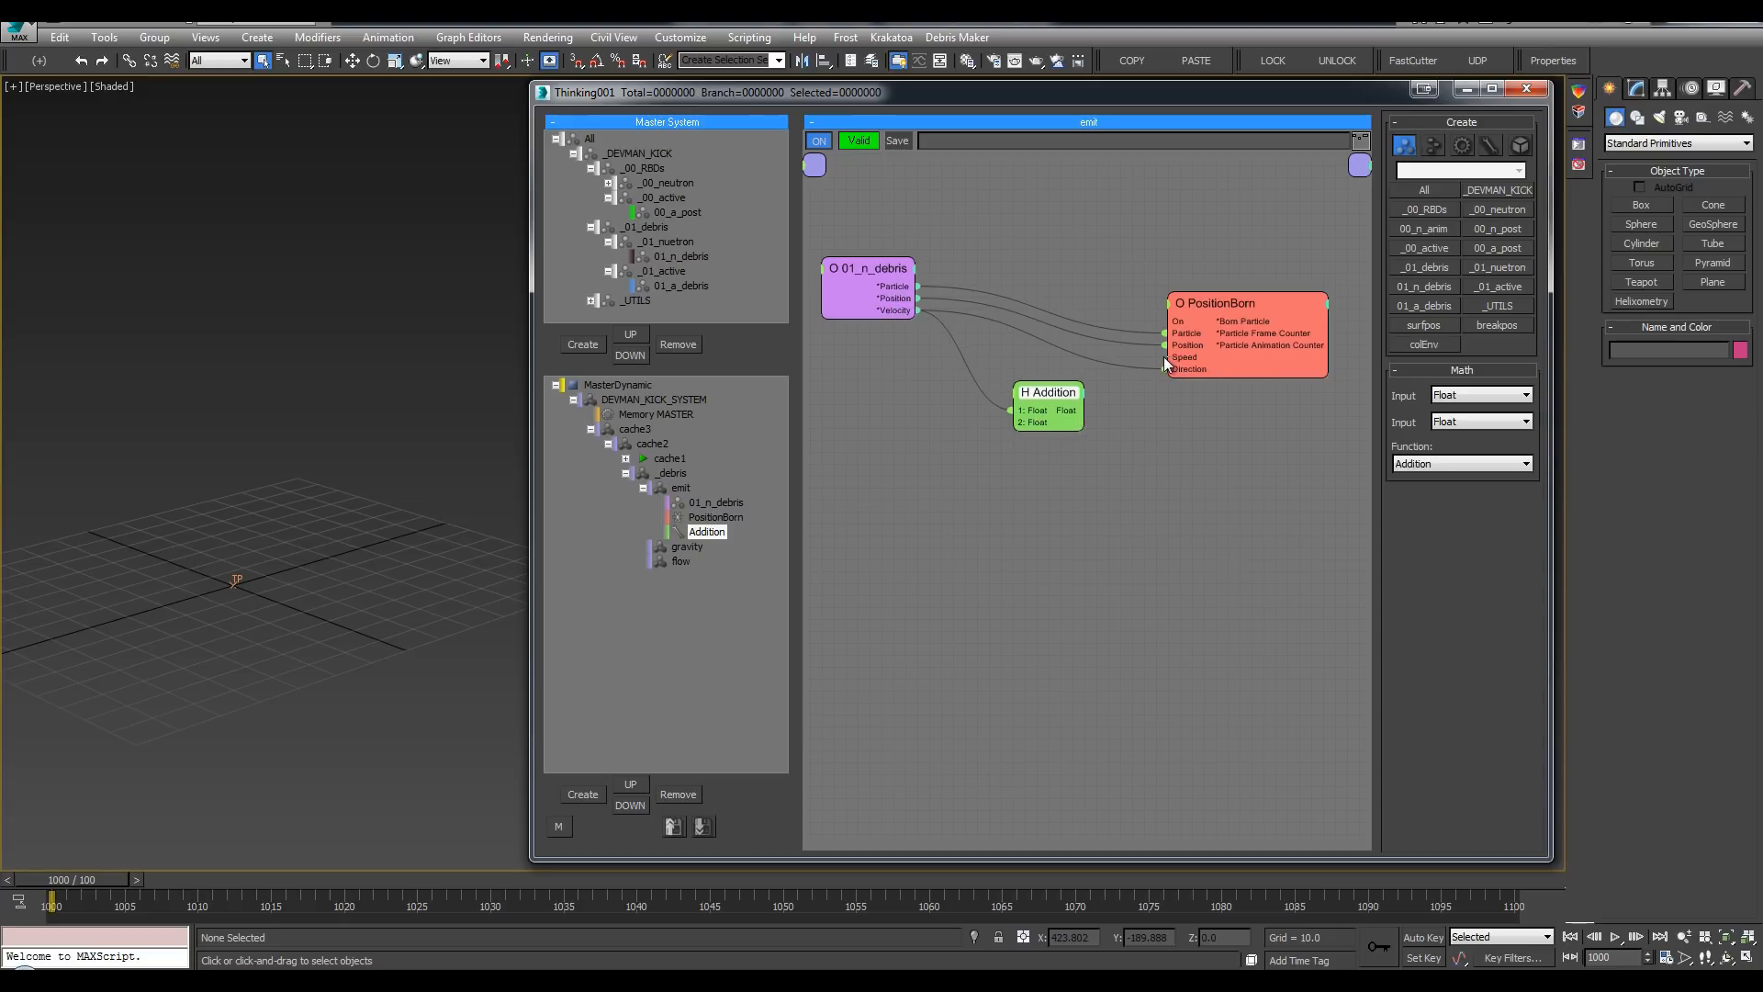
pyautogui.moveTo(1078, 410); pyautogui.dragTo(1169, 357)
pyautogui.moveTo(1066, 392); pyautogui.dragTo(1102, 391)
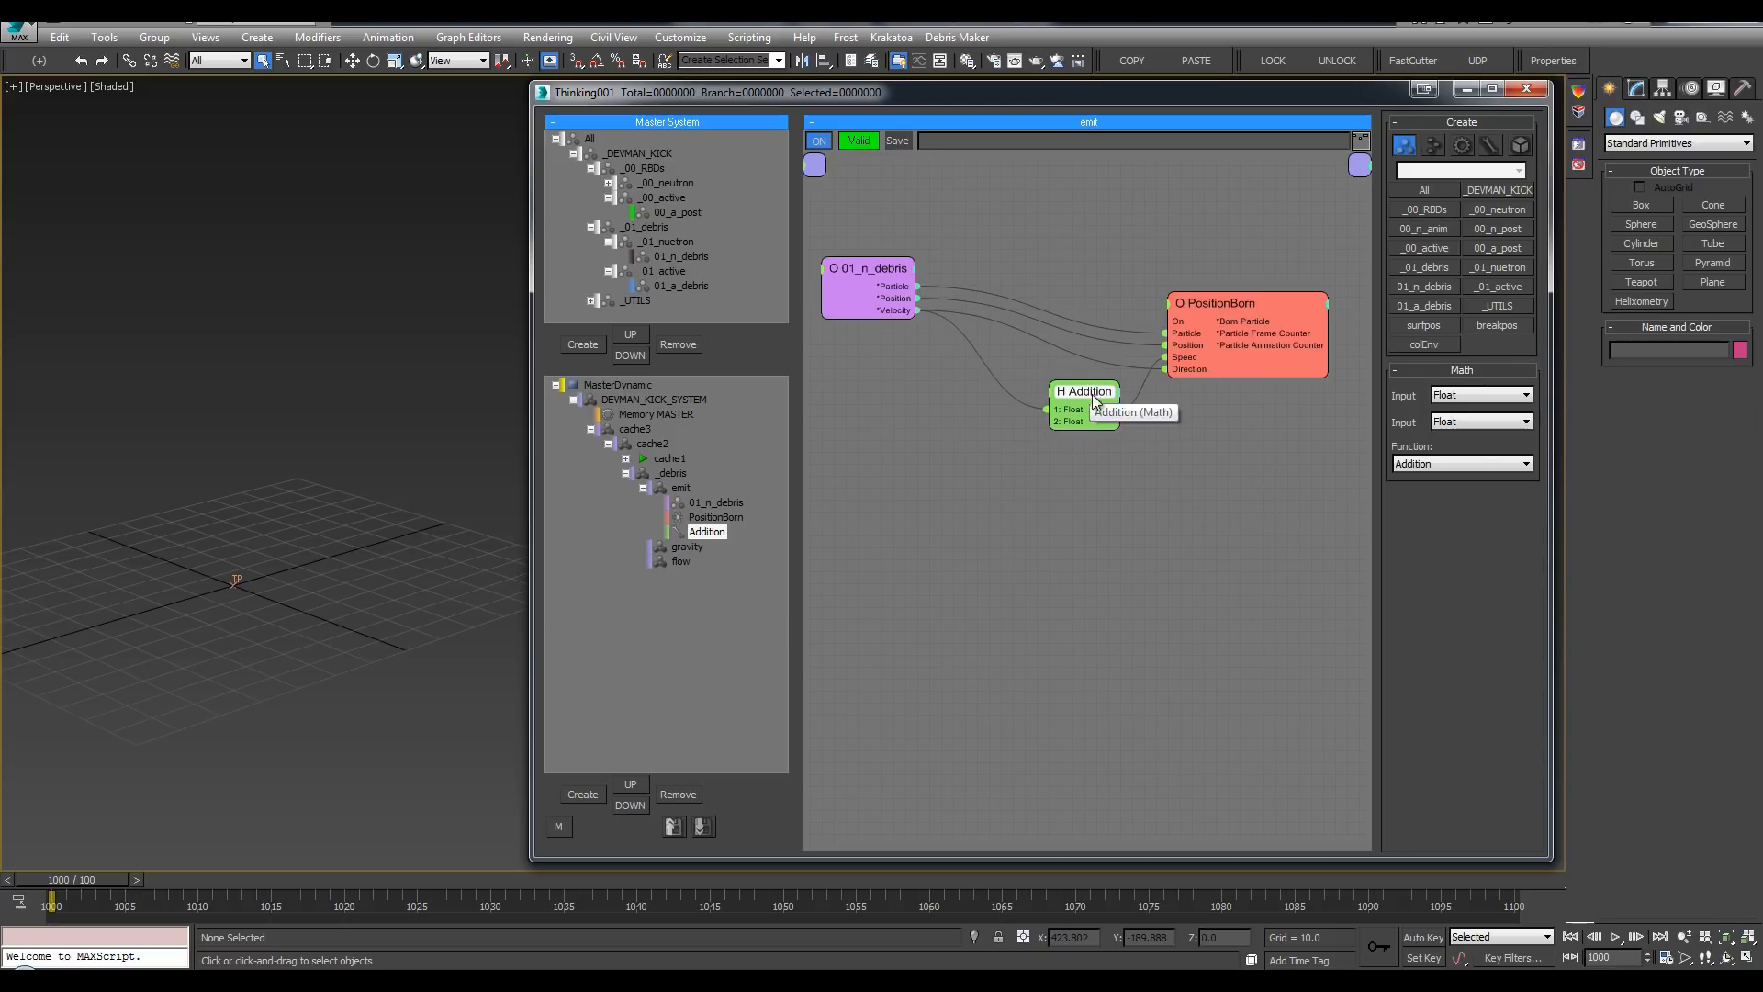
pyautogui.click(1452, 462)
pyautogui.click(1425, 504)
# Step: Add a Float helper with a value of 1.0 and wire it to the Division node's second input
pyautogui.doubleClick(936, 438)
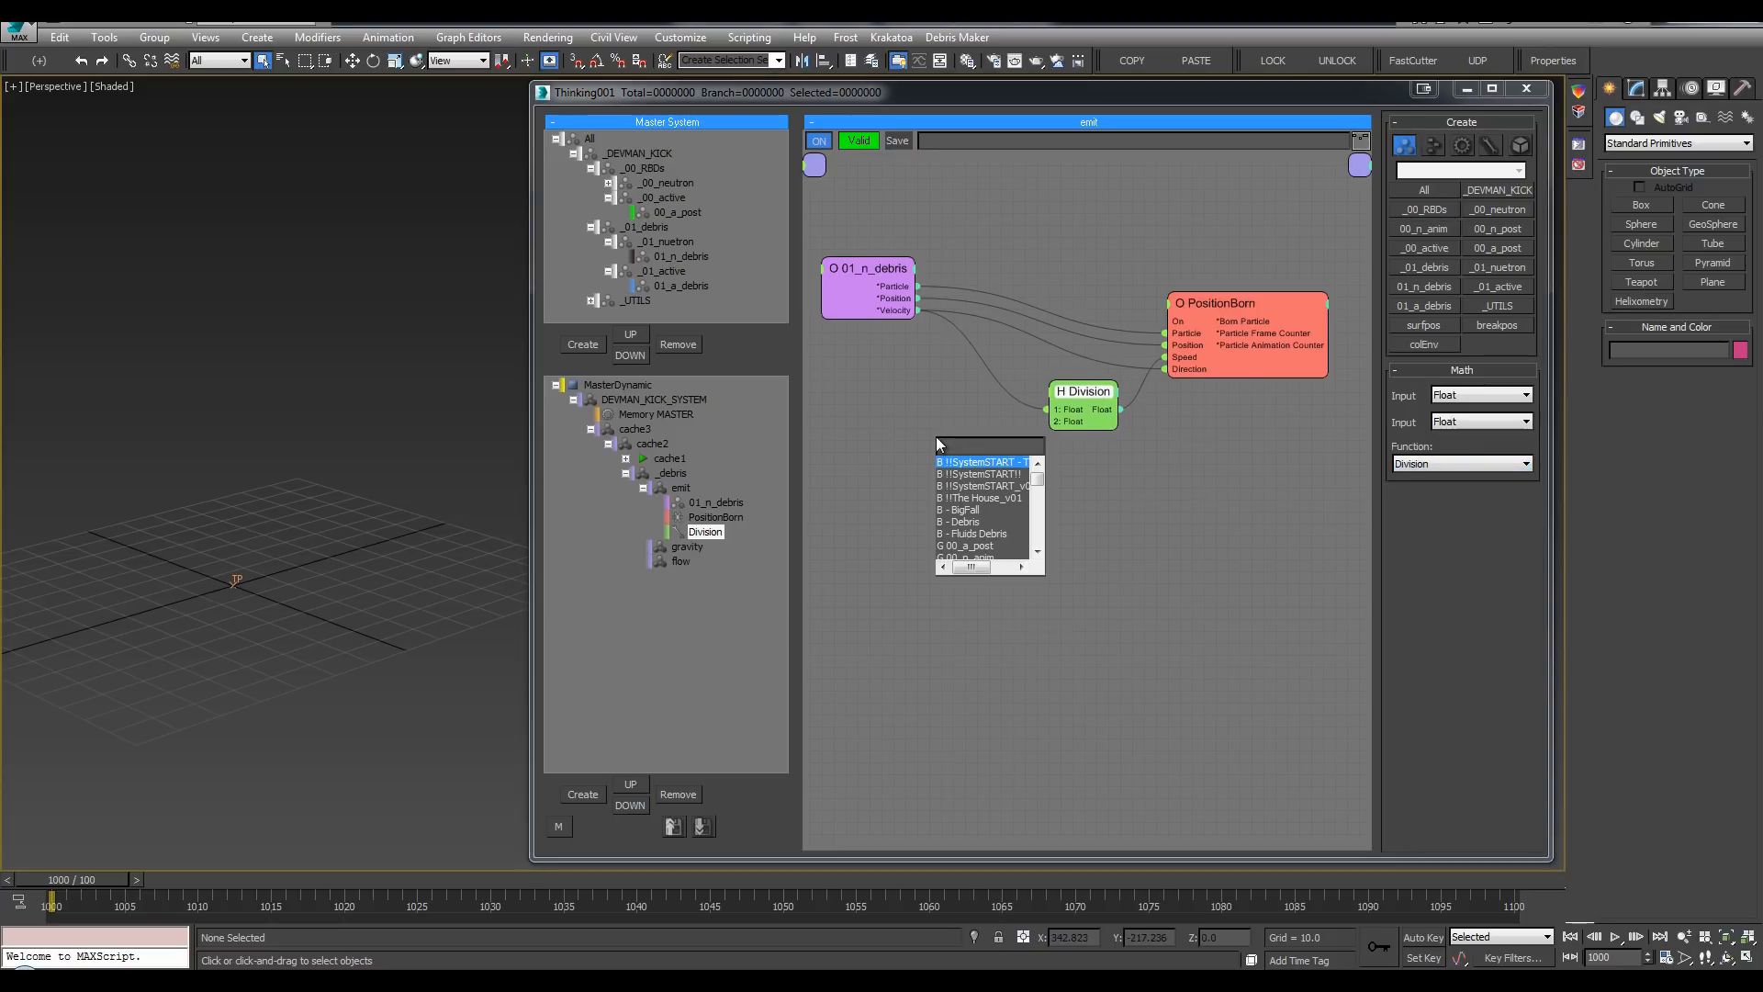
pyautogui.write('float')
pyautogui.press('Return')
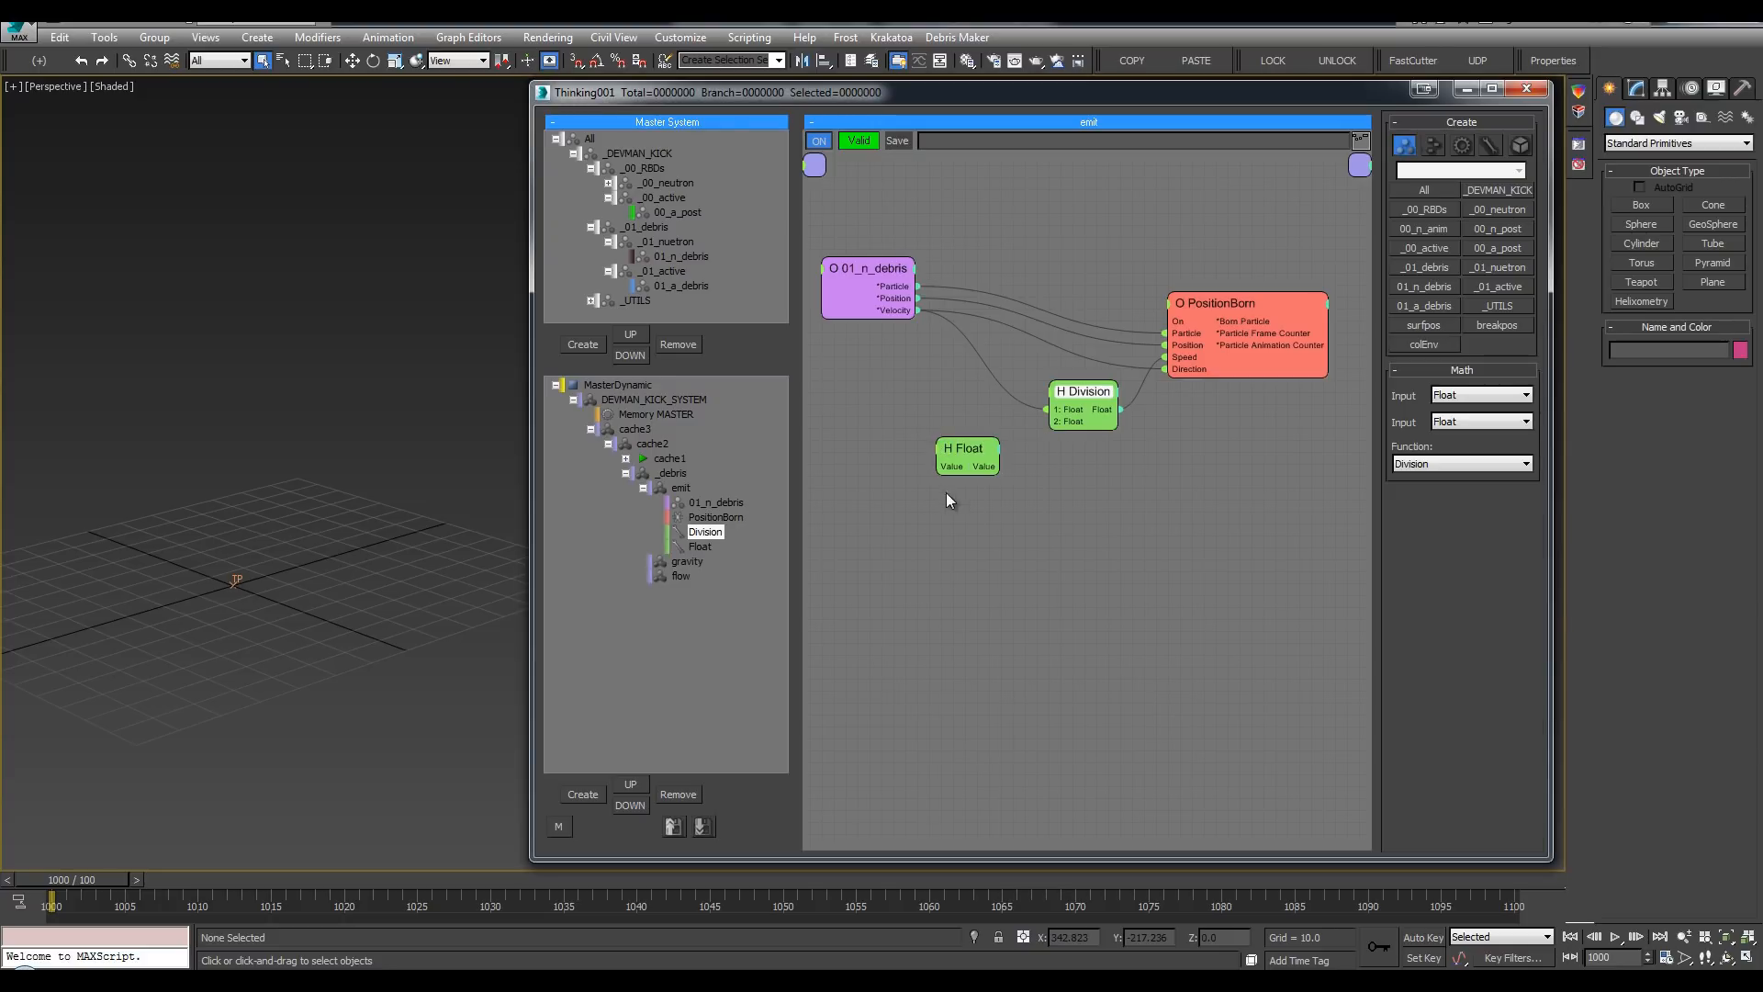
pyautogui.moveTo(985, 466)
pyautogui.mouseDown()
pyautogui.moveTo(1050, 421)
pyautogui.moveTo(980, 462)
pyautogui.mouseUp()
pyautogui.doubleClick(972, 447)
pyautogui.doubleClick(974, 447)
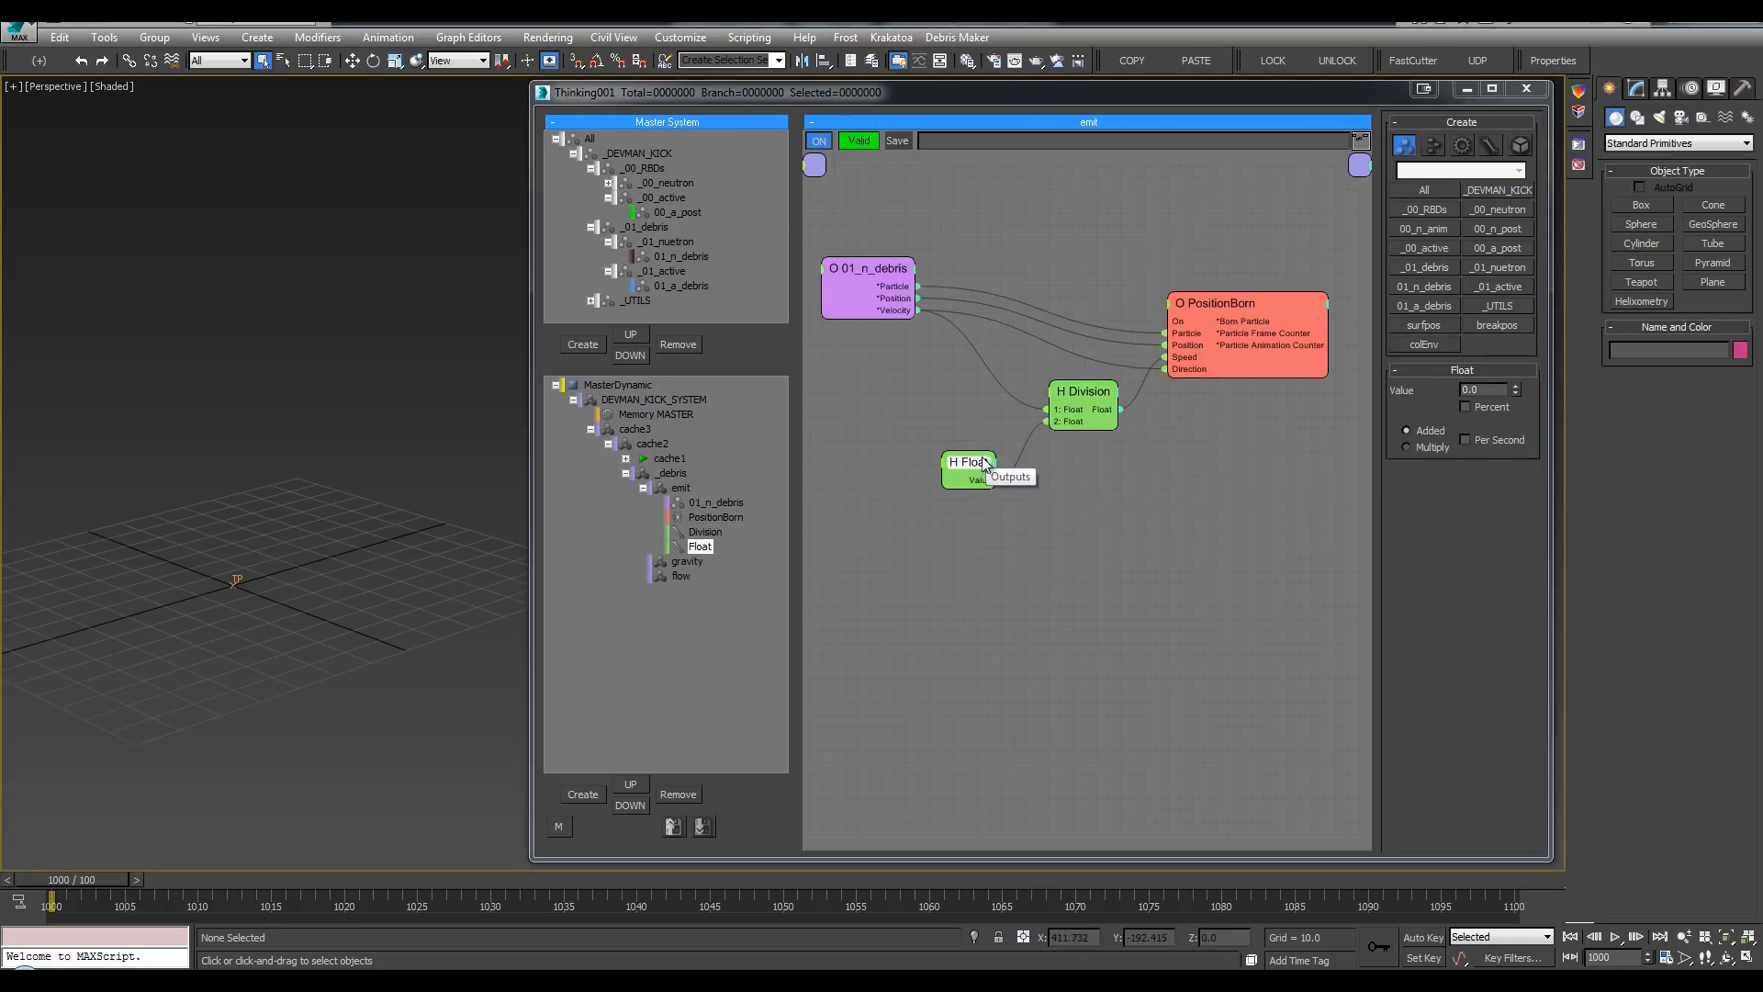
pyautogui.moveTo(1498, 390); pyautogui.dragTo(1311, 405)
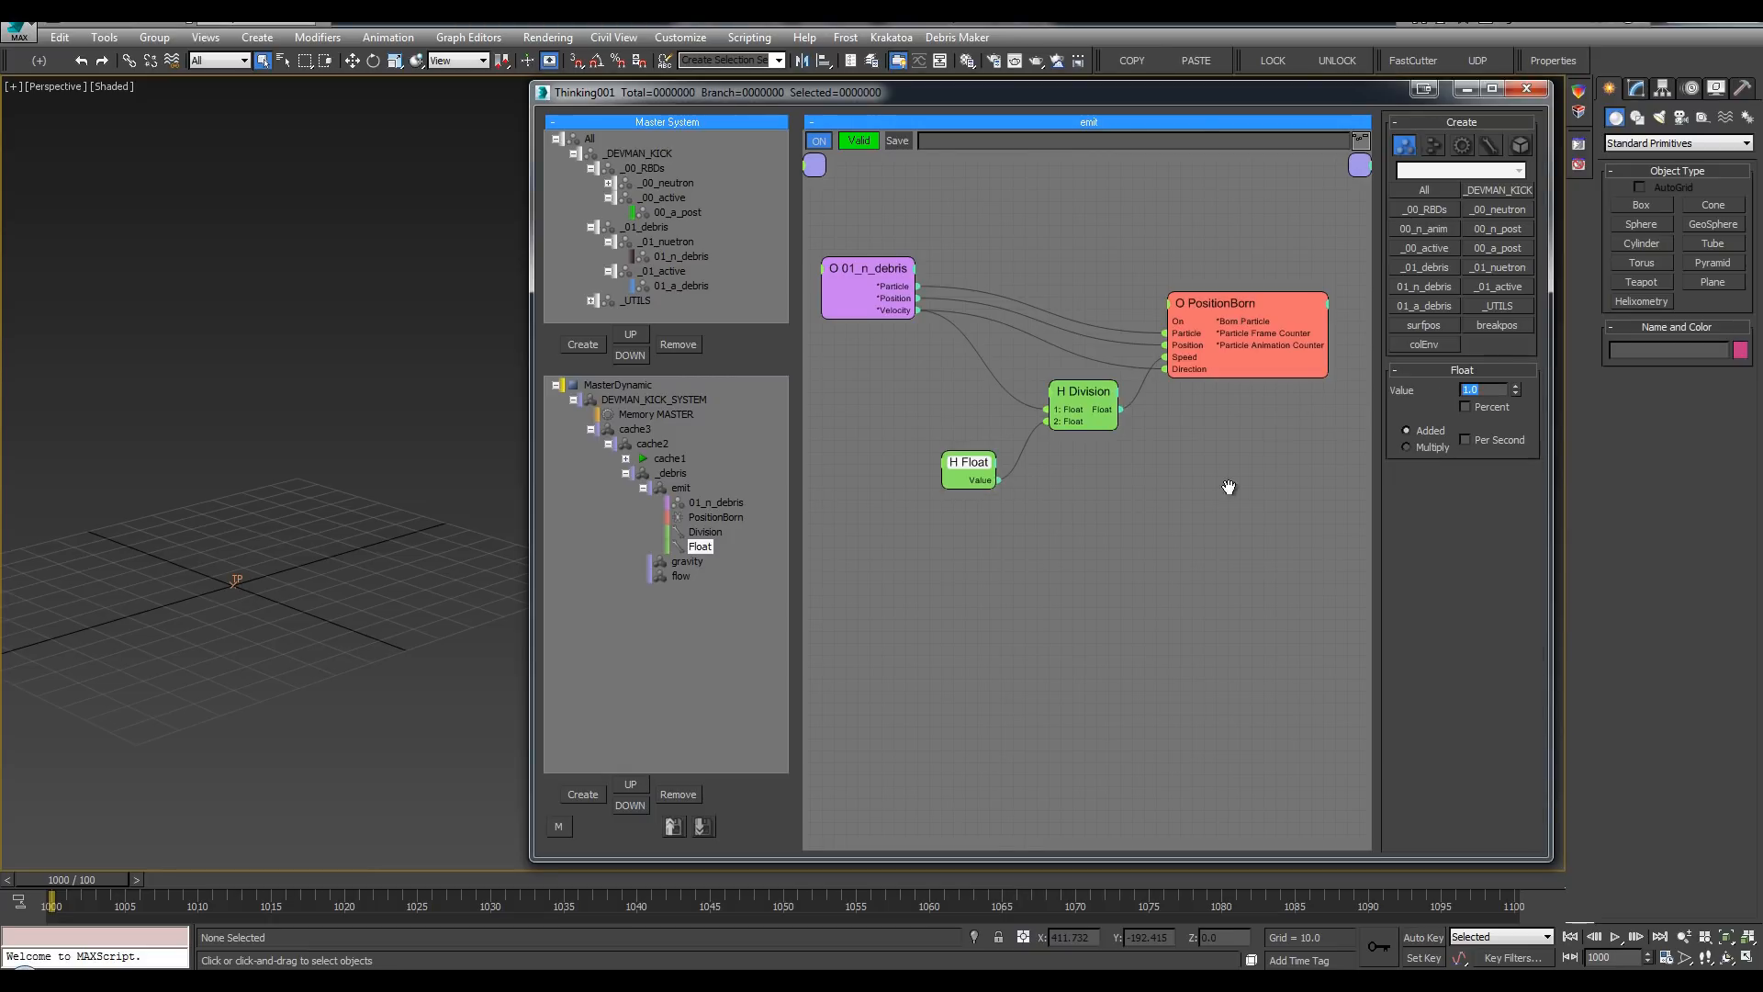
# Step: Set the Float helper's value to 0.18 and shift the Division and Float nodes slightly
pyautogui.click(280, 517)
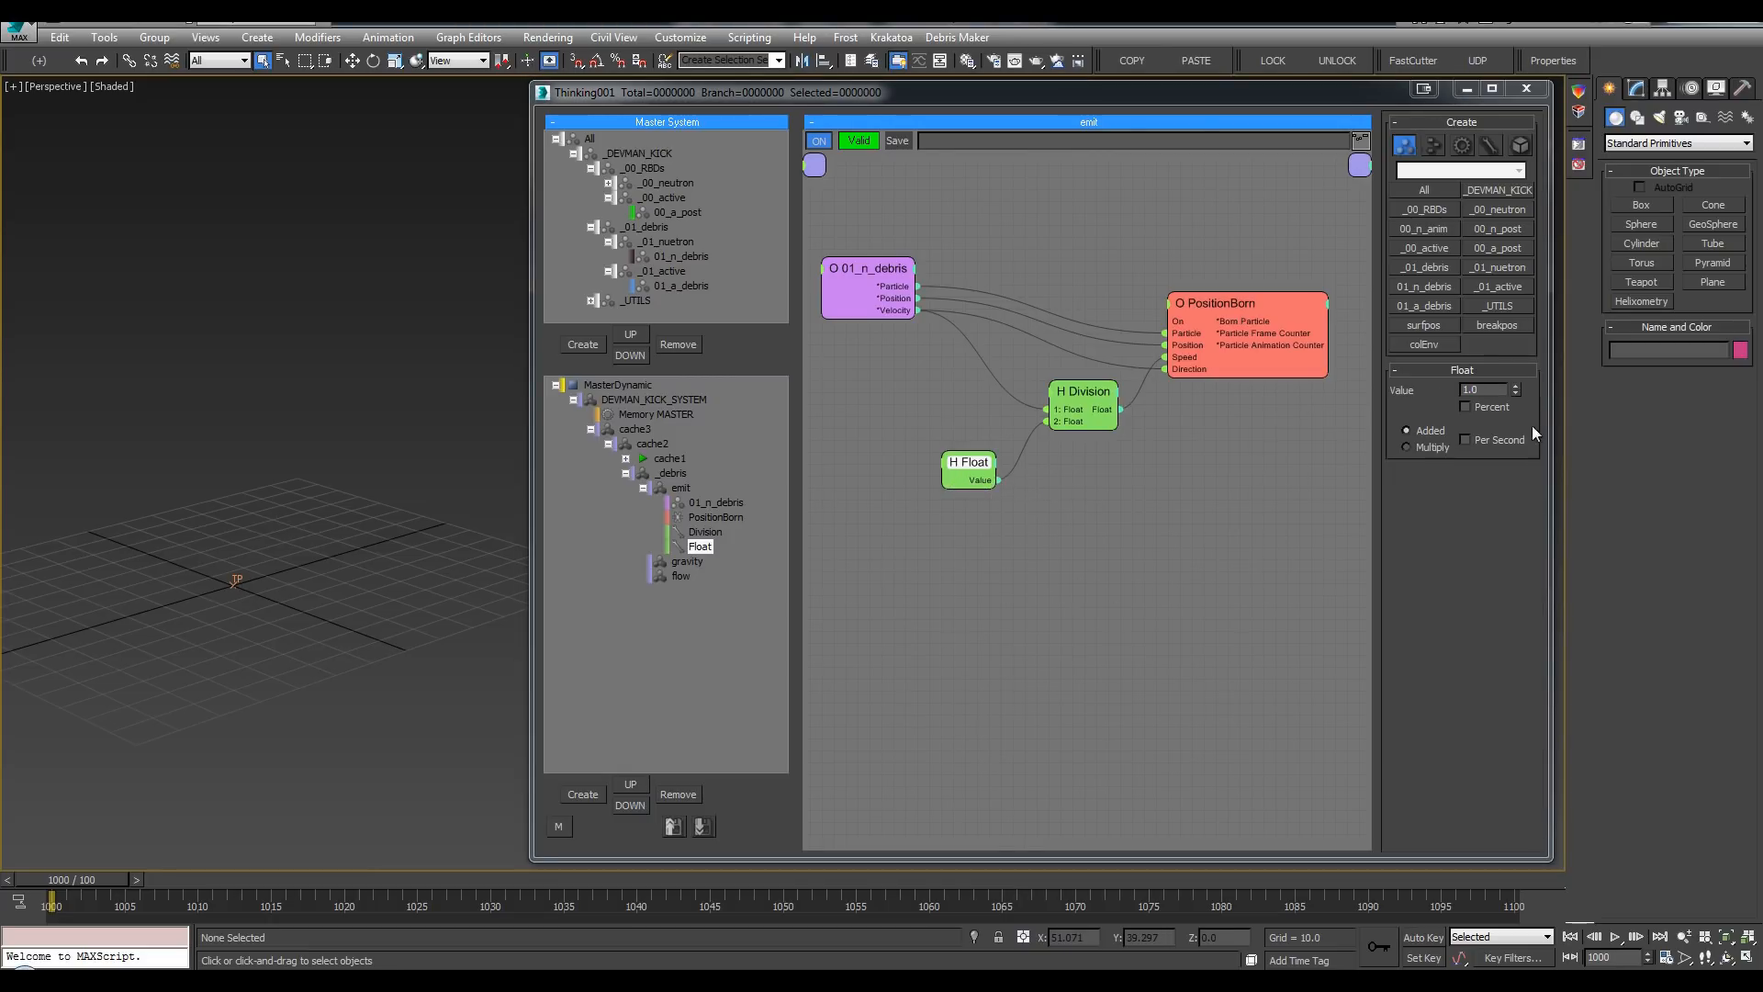
pyautogui.moveTo(315, 516); pyautogui.dragTo(359, 476, button='middle')
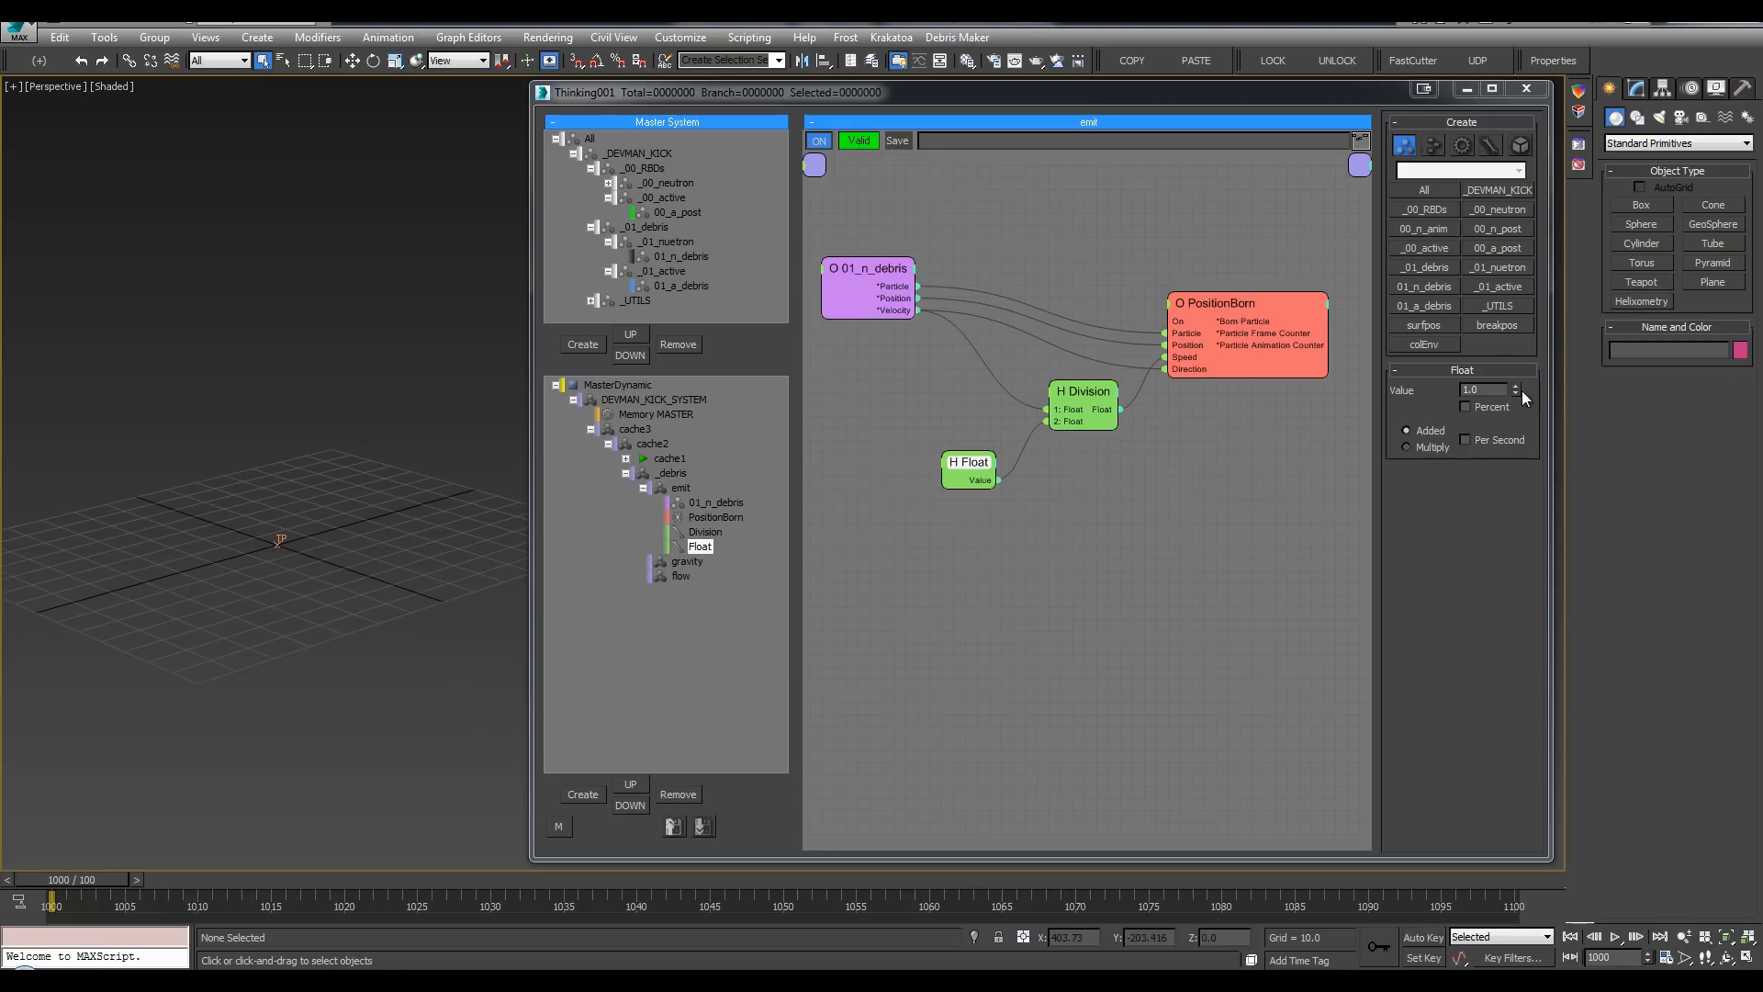
pyautogui.moveTo(1517, 395); pyautogui.dragTo(1517, 420)
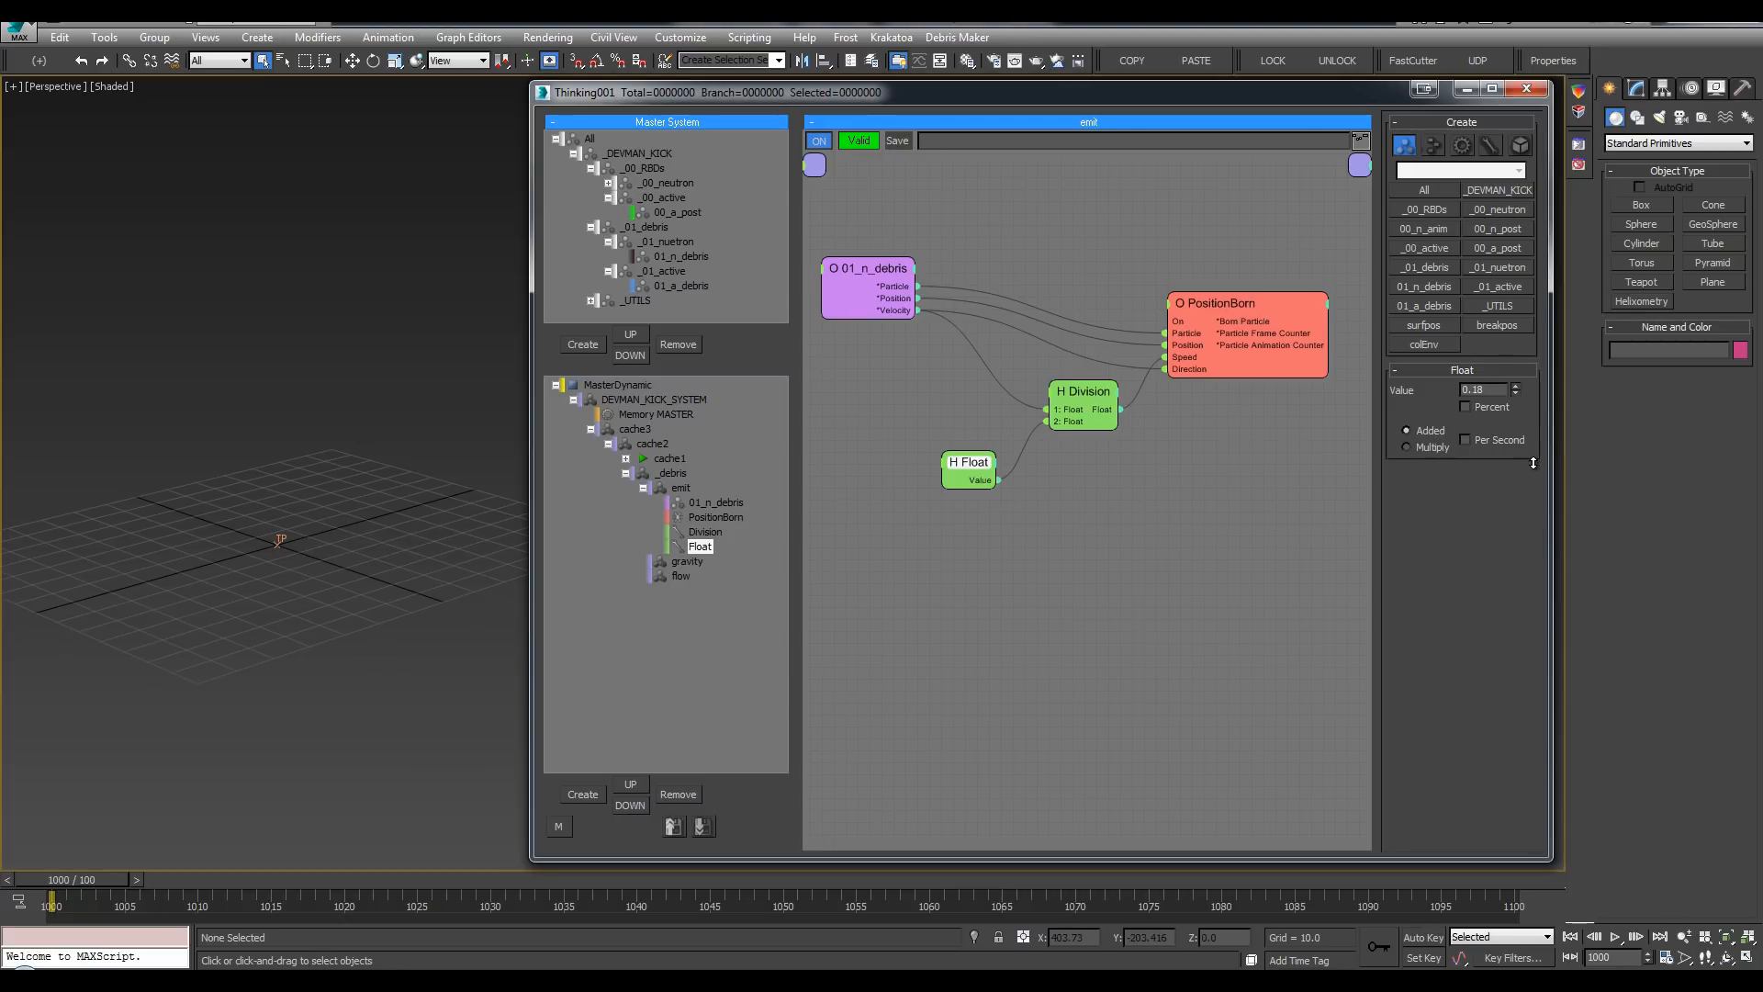
pyautogui.moveTo(1071, 401); pyautogui.dragTo(1064, 407)
pyautogui.moveTo(978, 461); pyautogui.dragTo(971, 452)
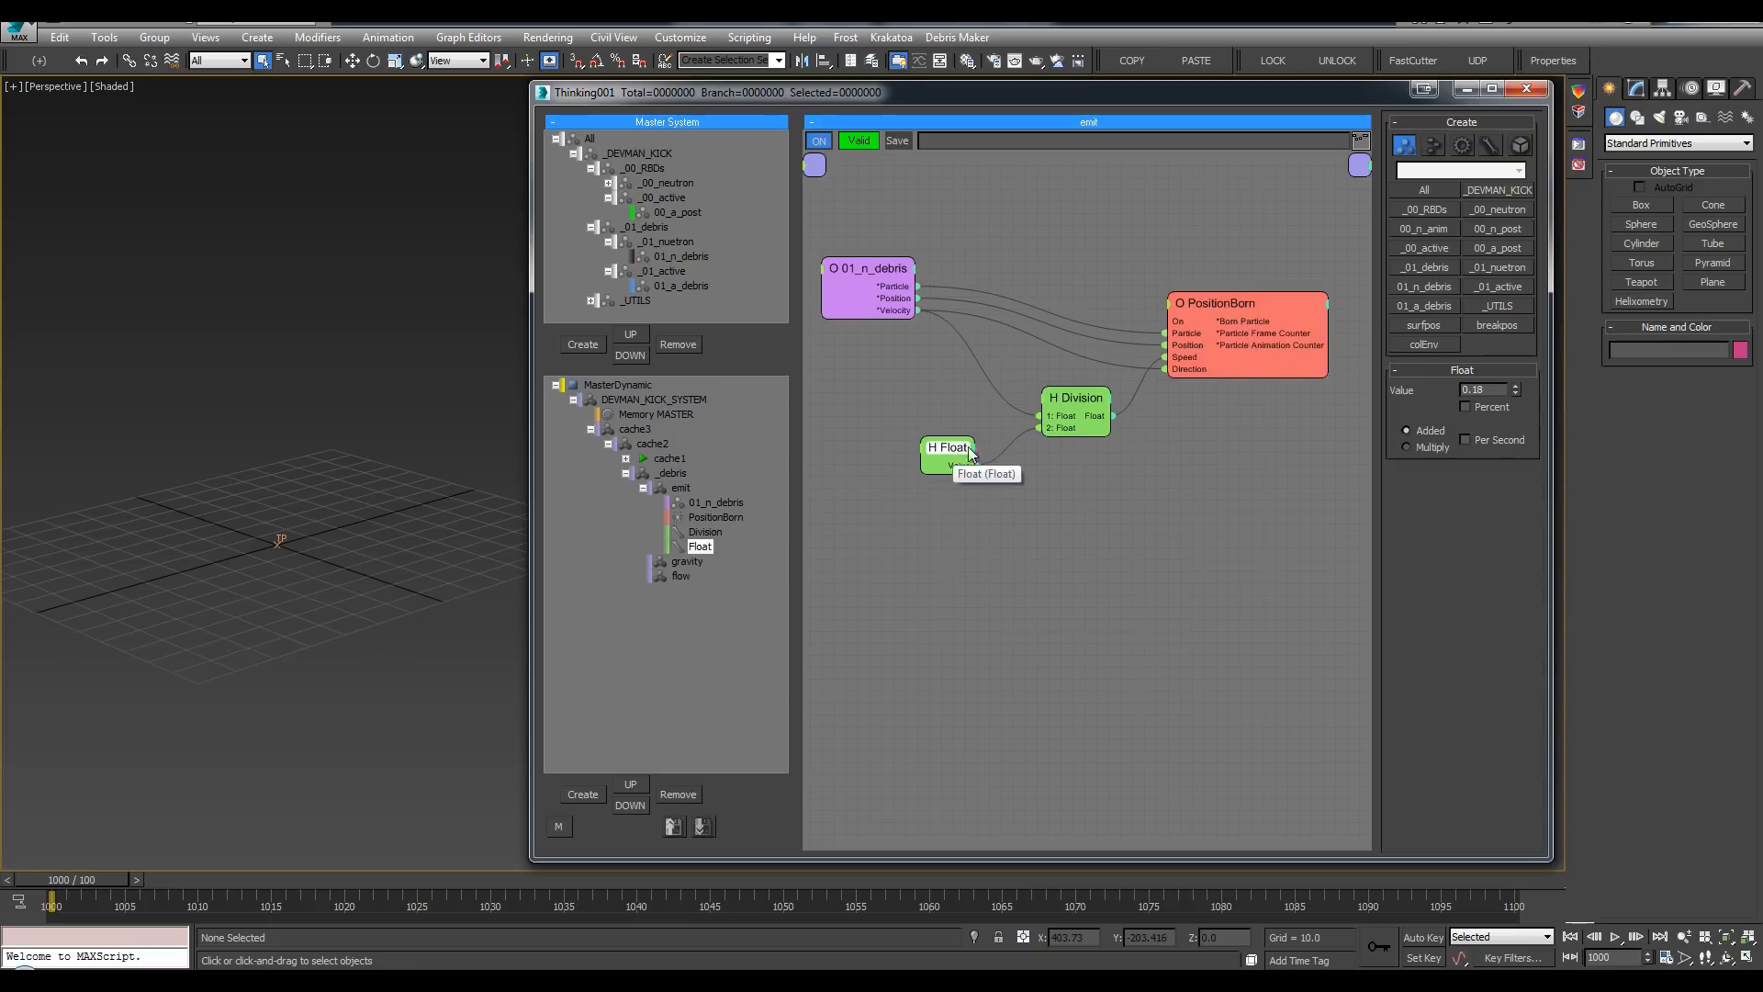
# Step: Examine the existing forces network under cache0's _system set and reopen the gravity set
pyautogui.click(643, 488)
pyautogui.click(687, 502)
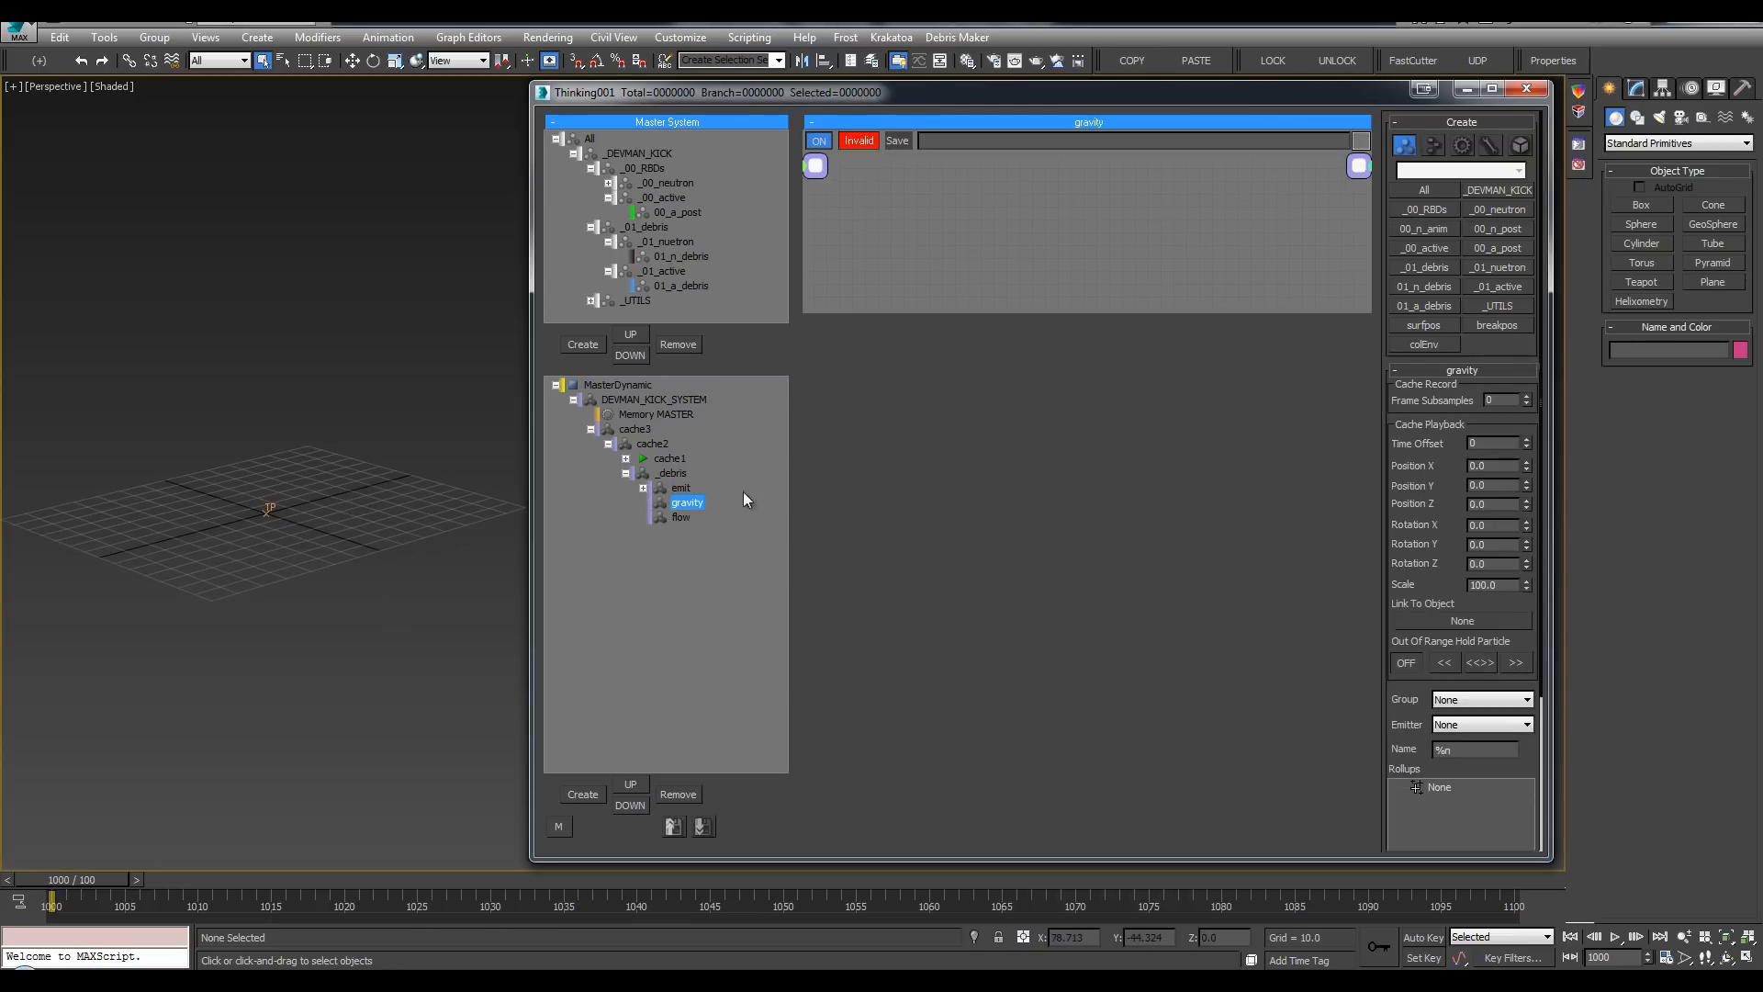
pyautogui.click(625, 458)
pyautogui.click(643, 488)
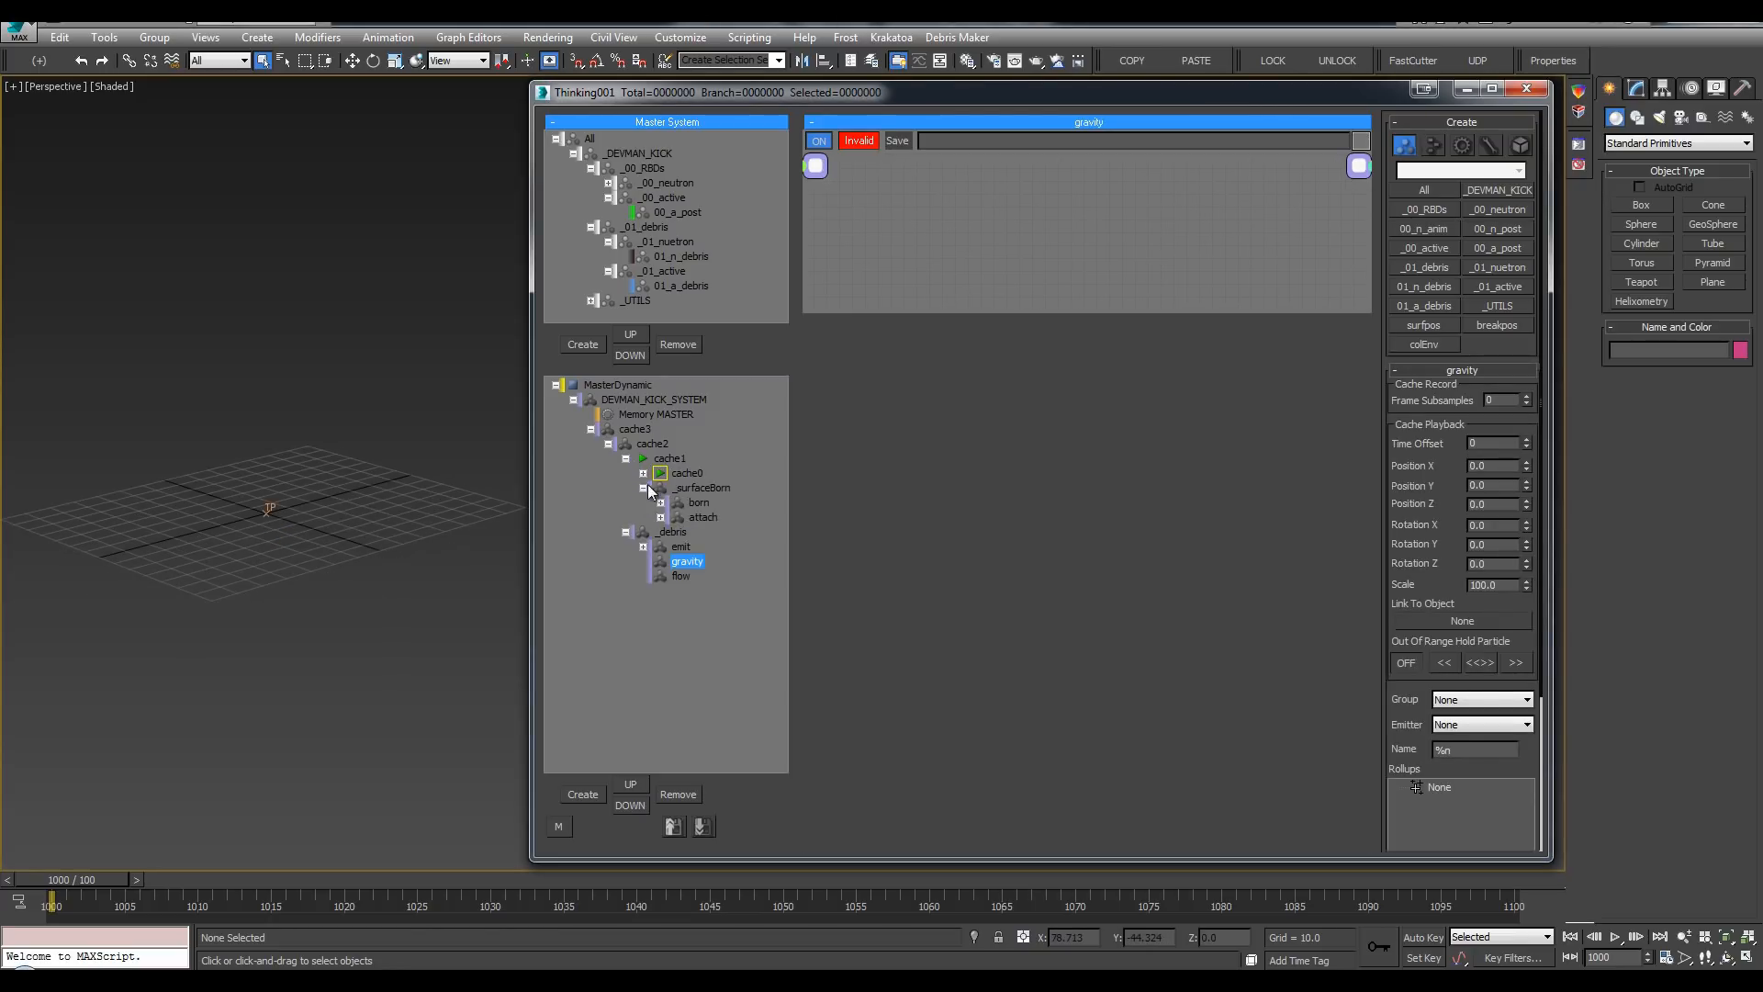
pyautogui.click(643, 473)
pyautogui.click(726, 561)
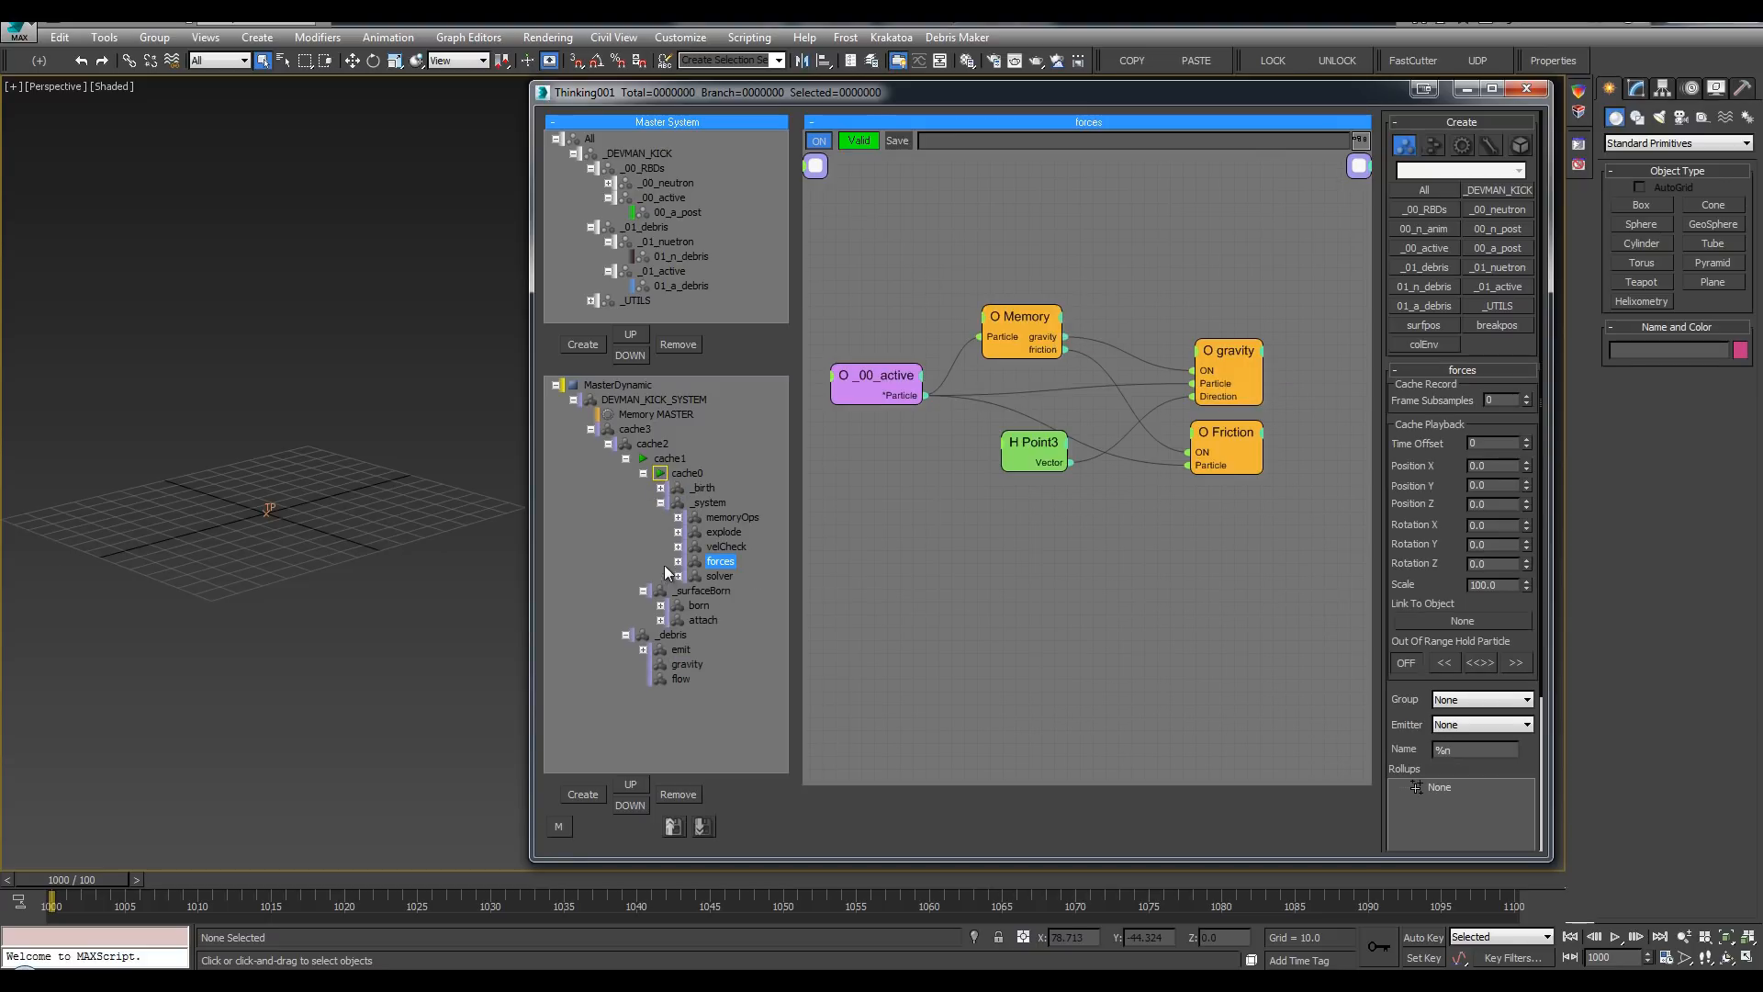
pyautogui.click(661, 502)
pyautogui.click(643, 473)
pyautogui.click(625, 458)
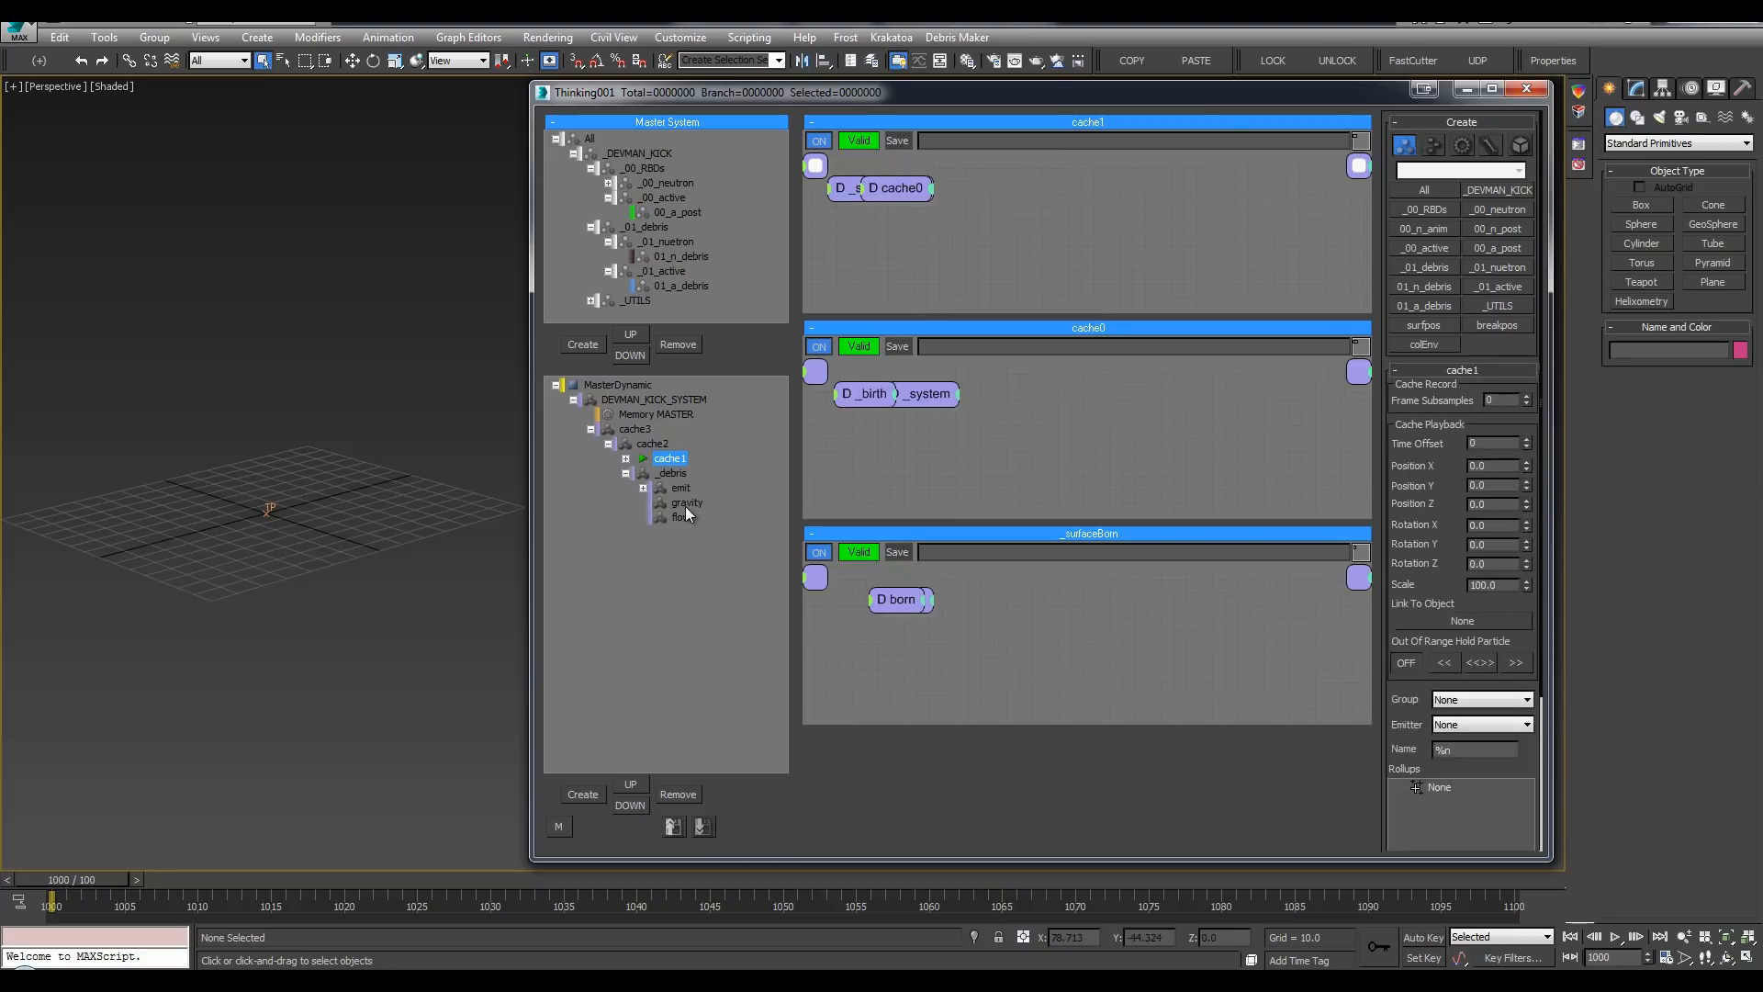
pyautogui.click(686, 505)
pyautogui.rightClick(923, 261)
pyautogui.moveTo(923, 263)
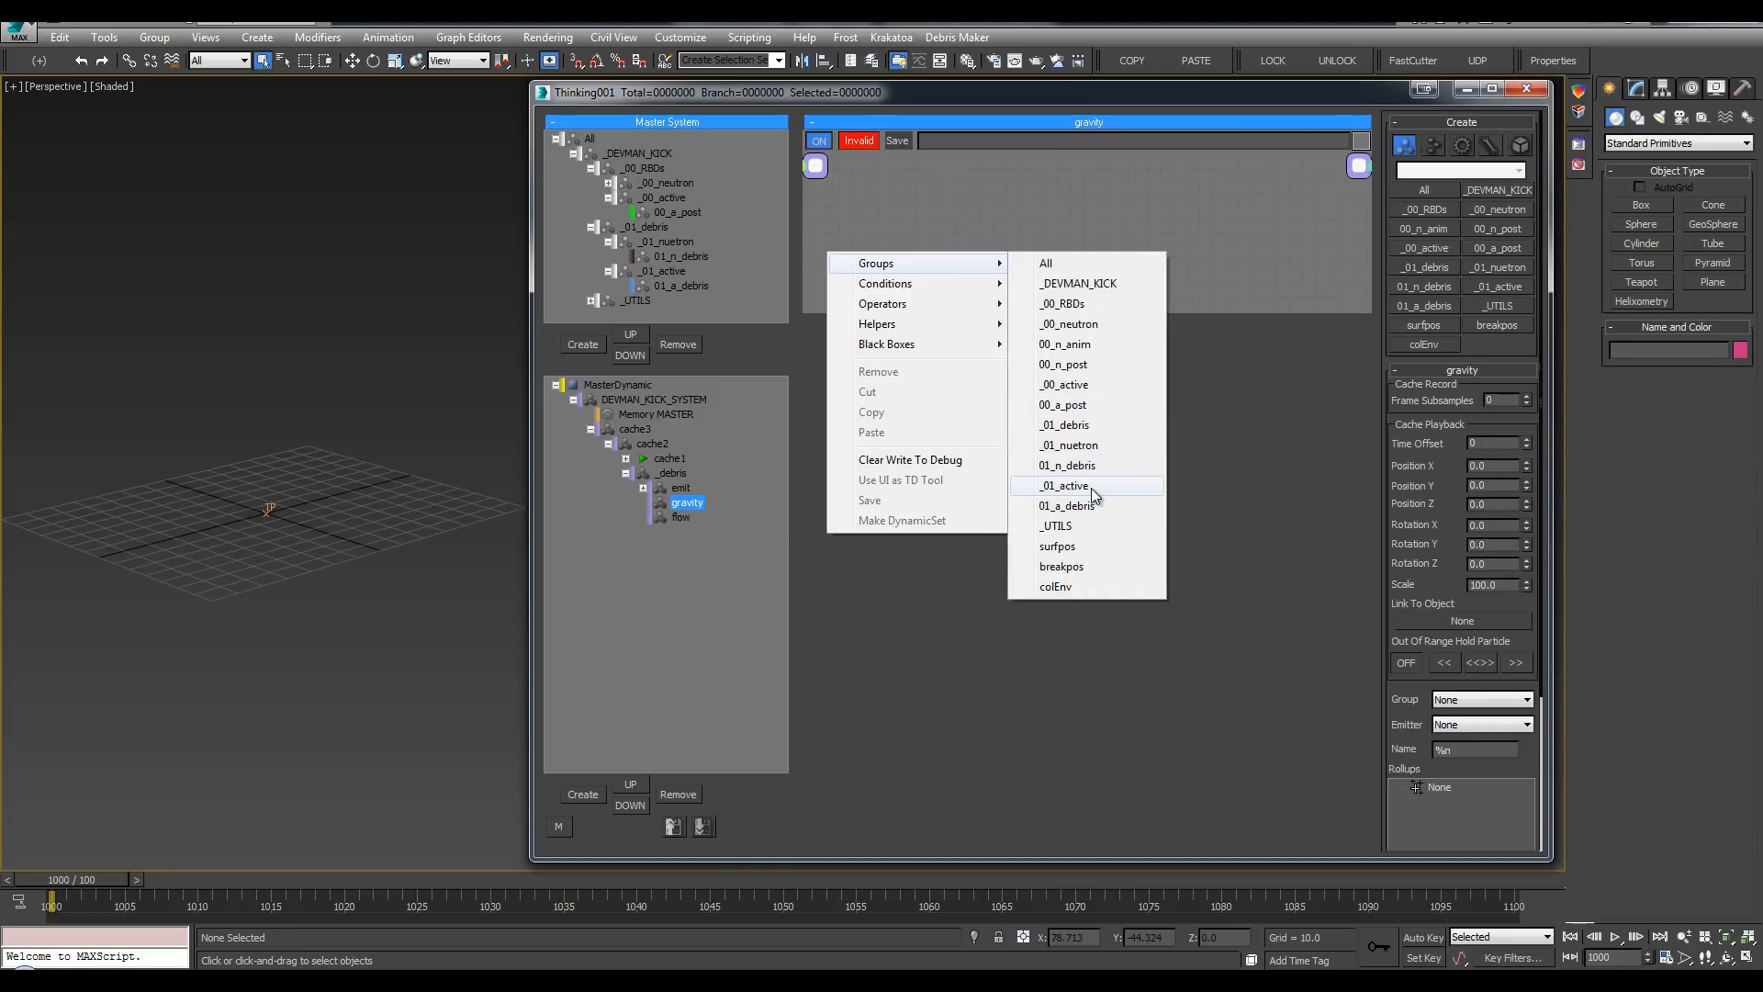
pyautogui.click(1065, 506)
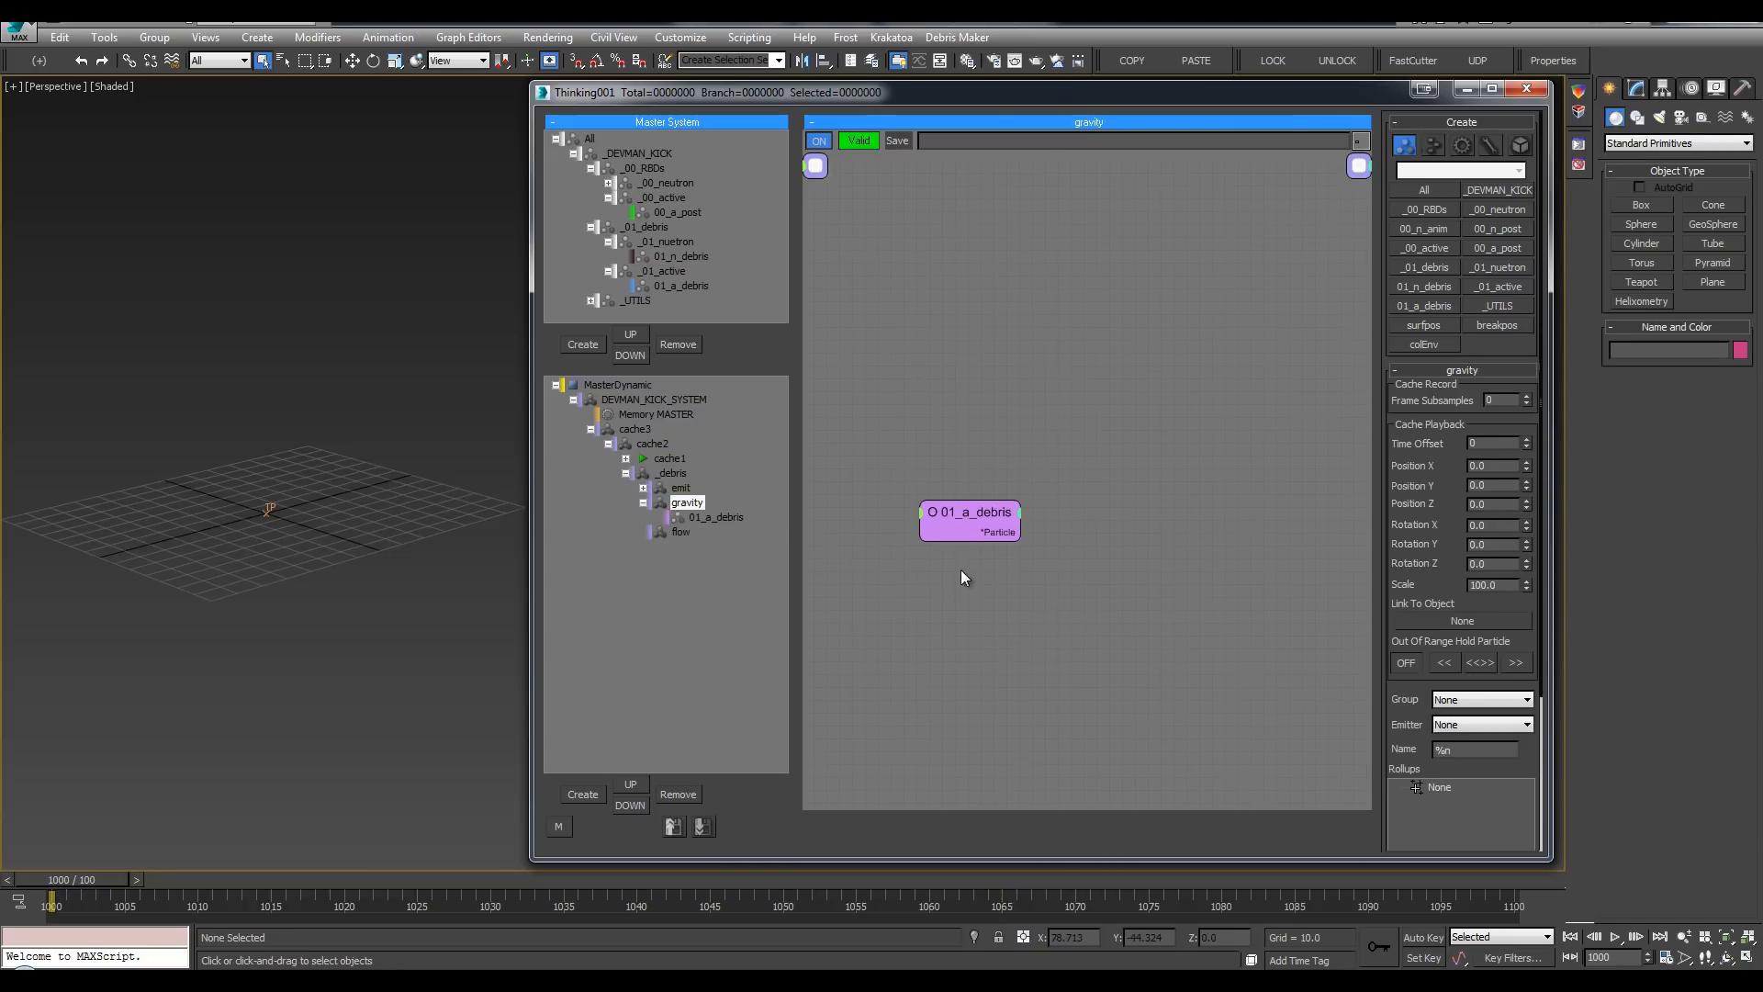
# Step: Add the _01_active group node to the gravity network and place it near the network's upper left
pyautogui.rightClick(812, 294)
pyautogui.moveTo(913, 306)
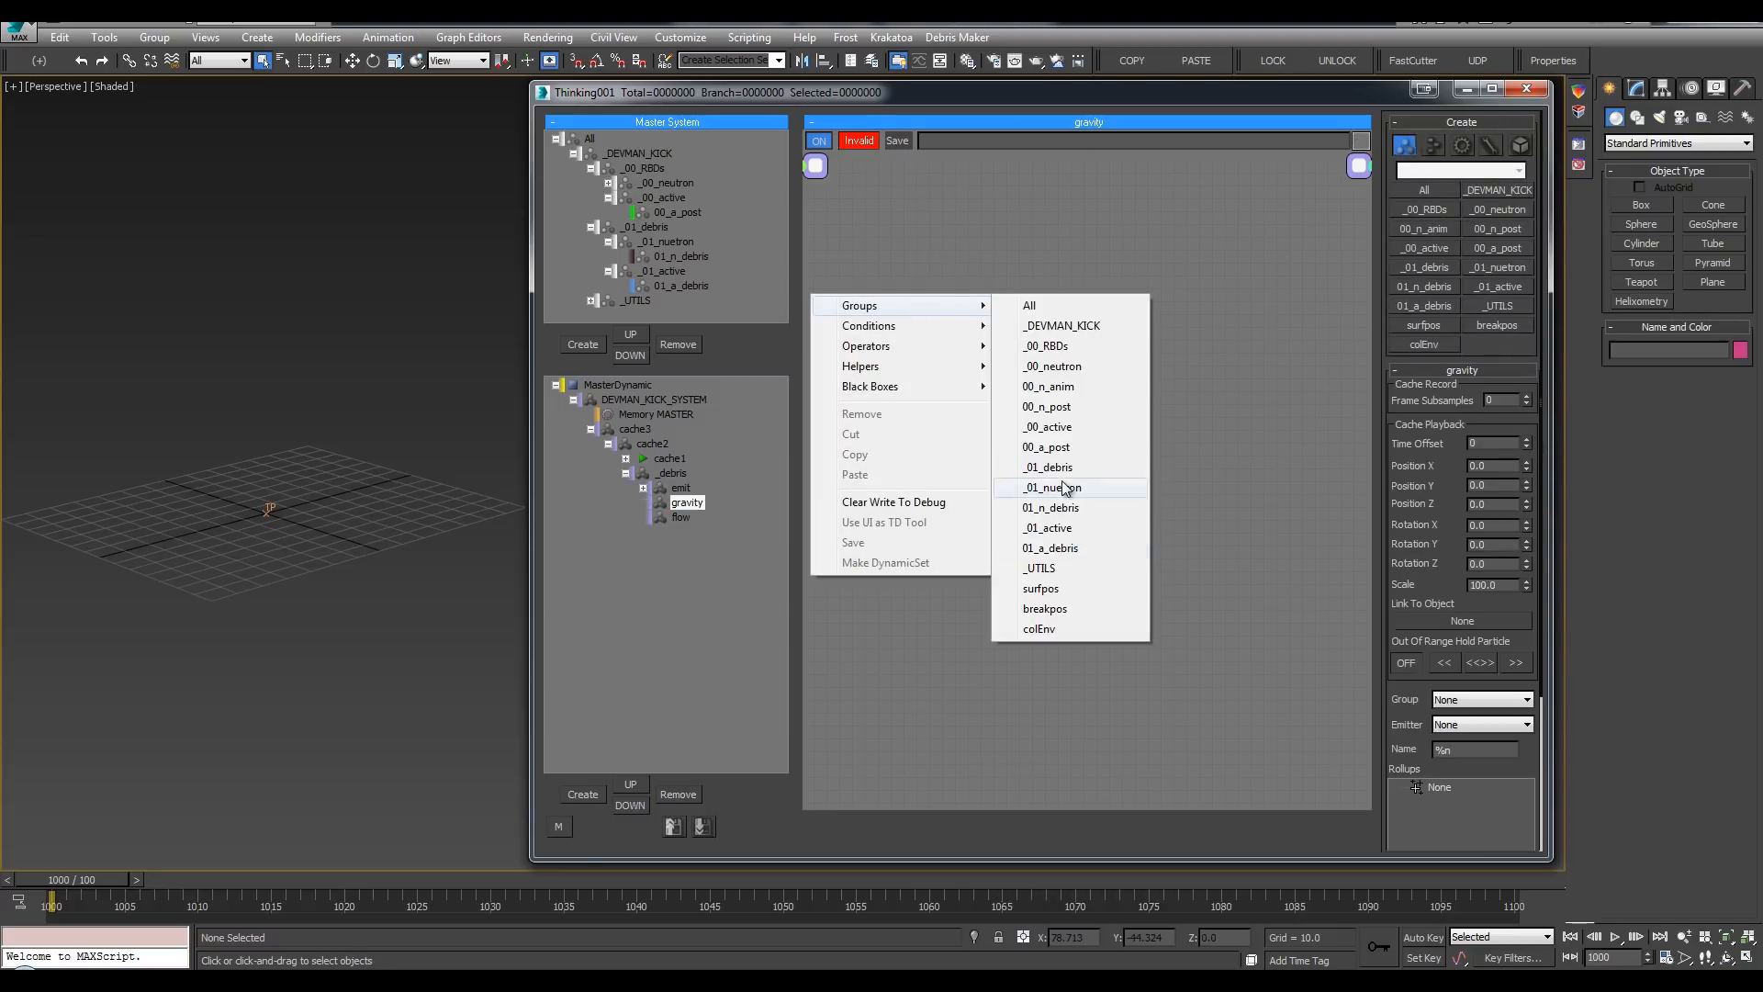
pyautogui.click(1045, 531)
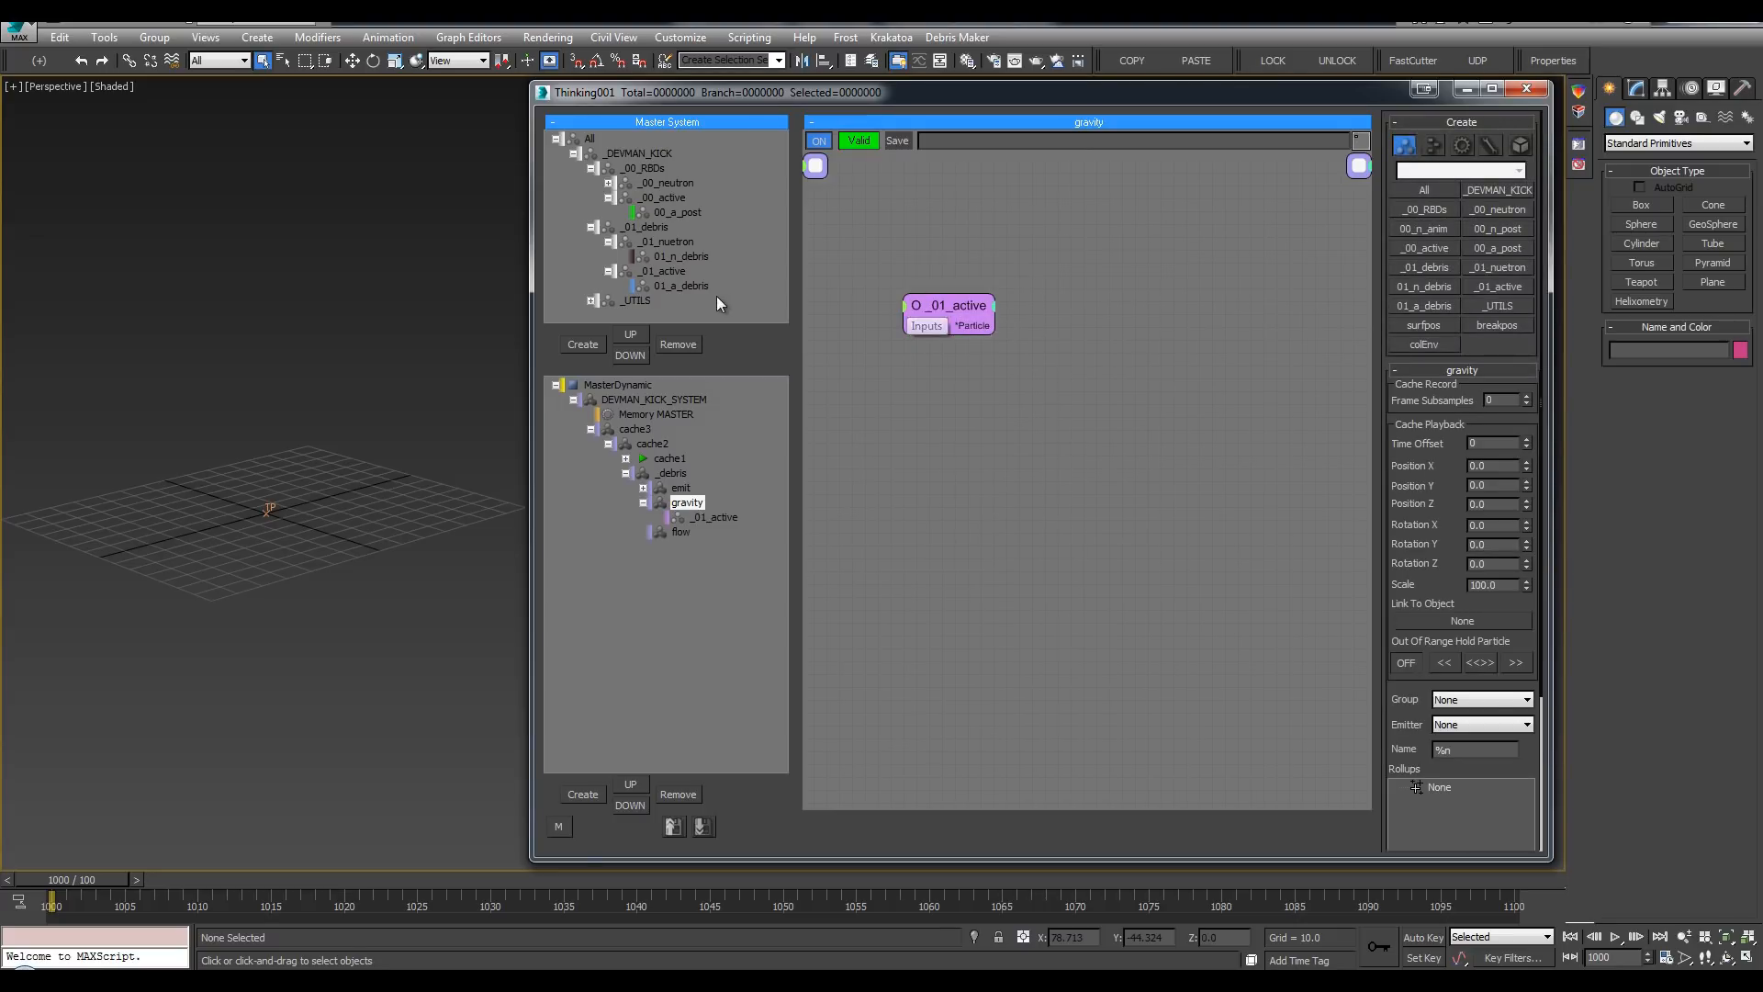
pyautogui.click(669, 282)
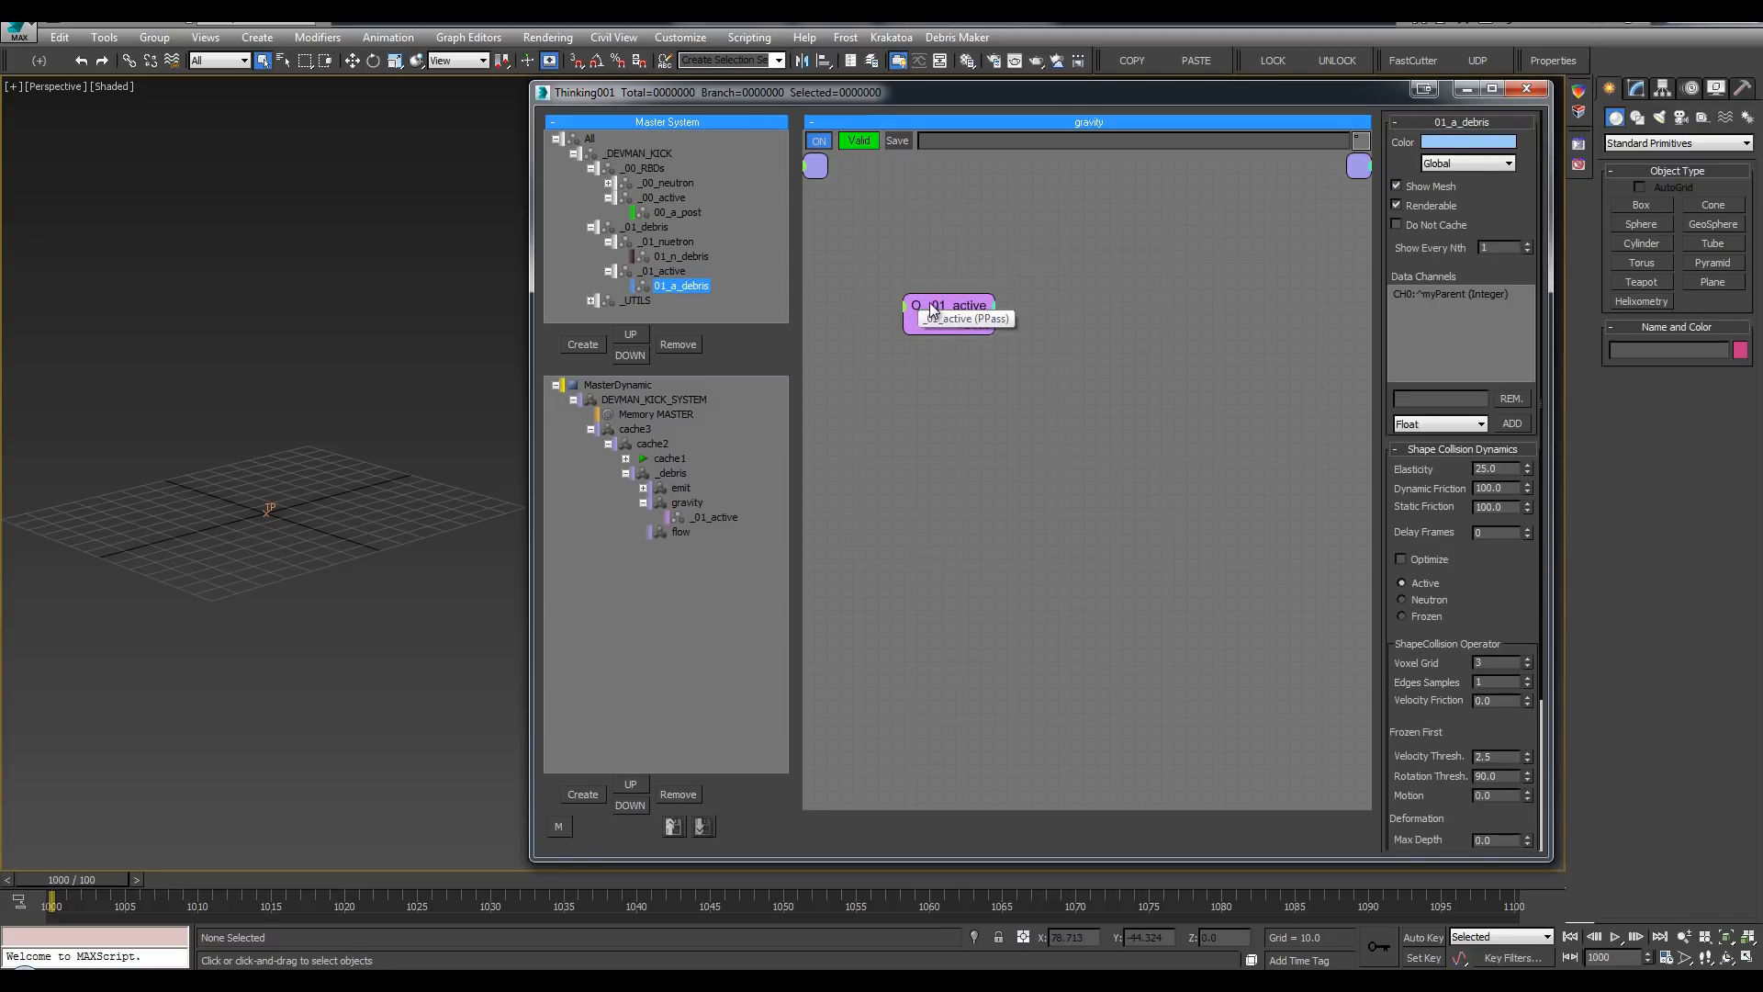
pyautogui.moveTo(918, 298); pyautogui.dragTo(888, 278)
# Step: Add a Force operator with strength 144 and wire _01_active's Particle output to its Particle input
pyautogui.doubleClick(1089, 272)
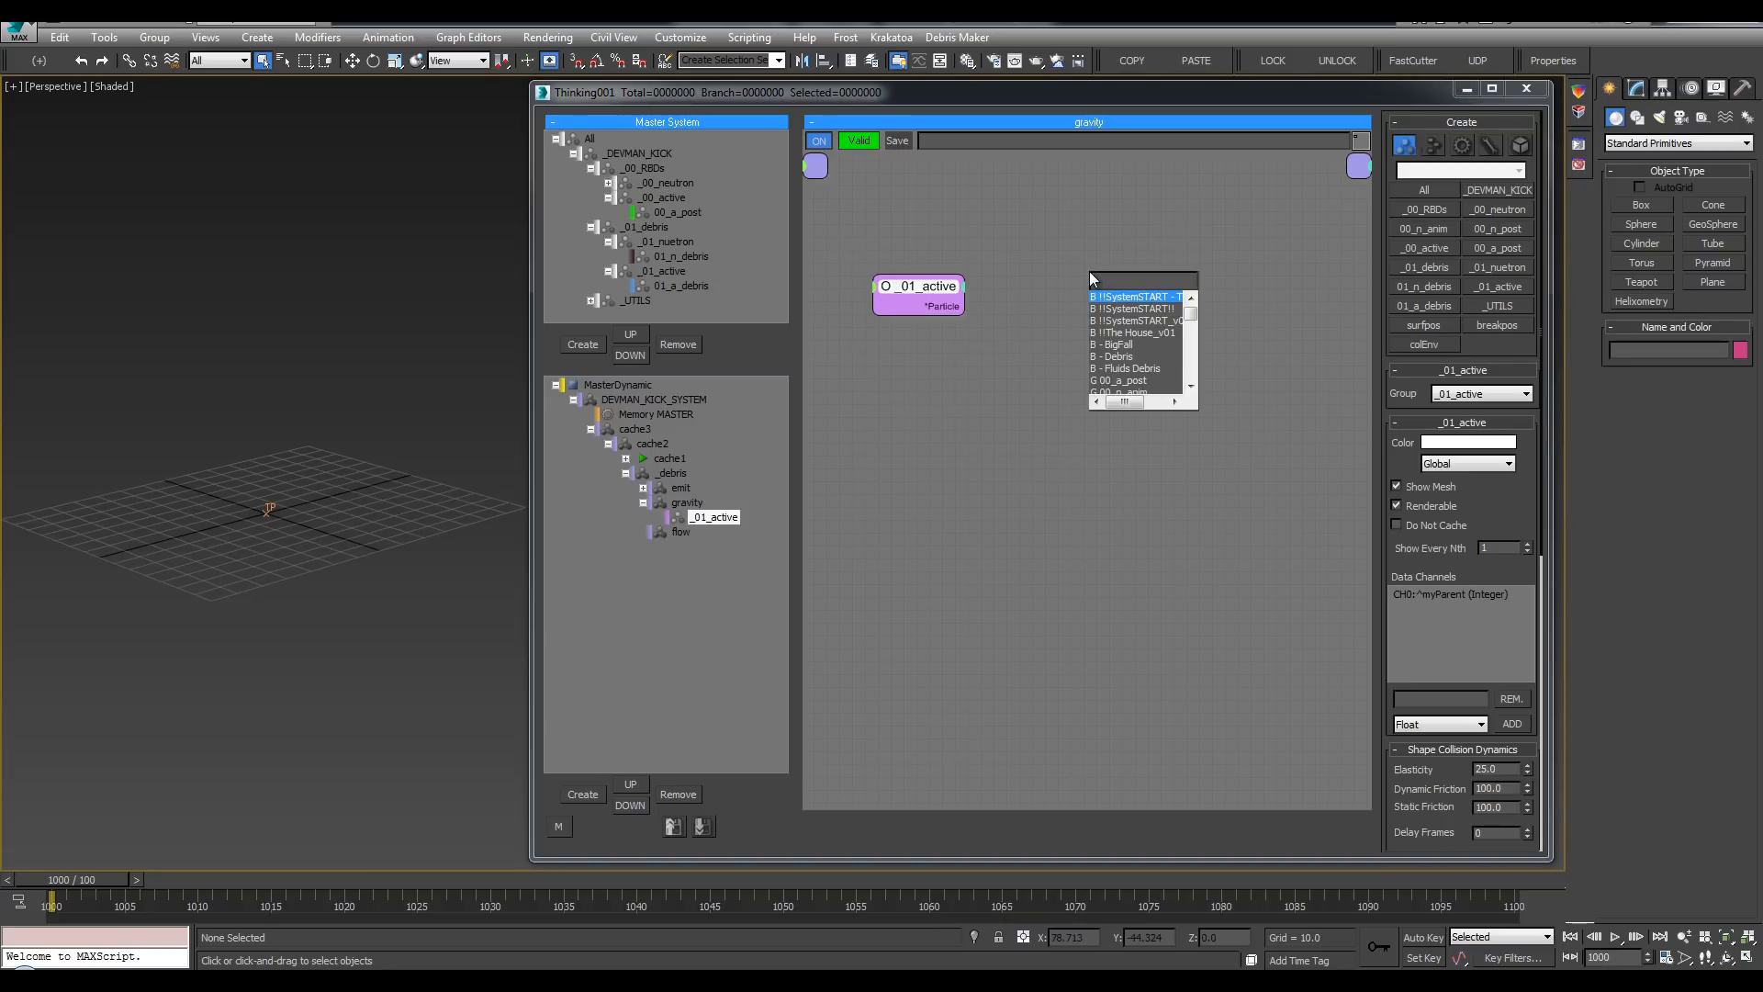
pyautogui.write('for')
pyautogui.press('Return')
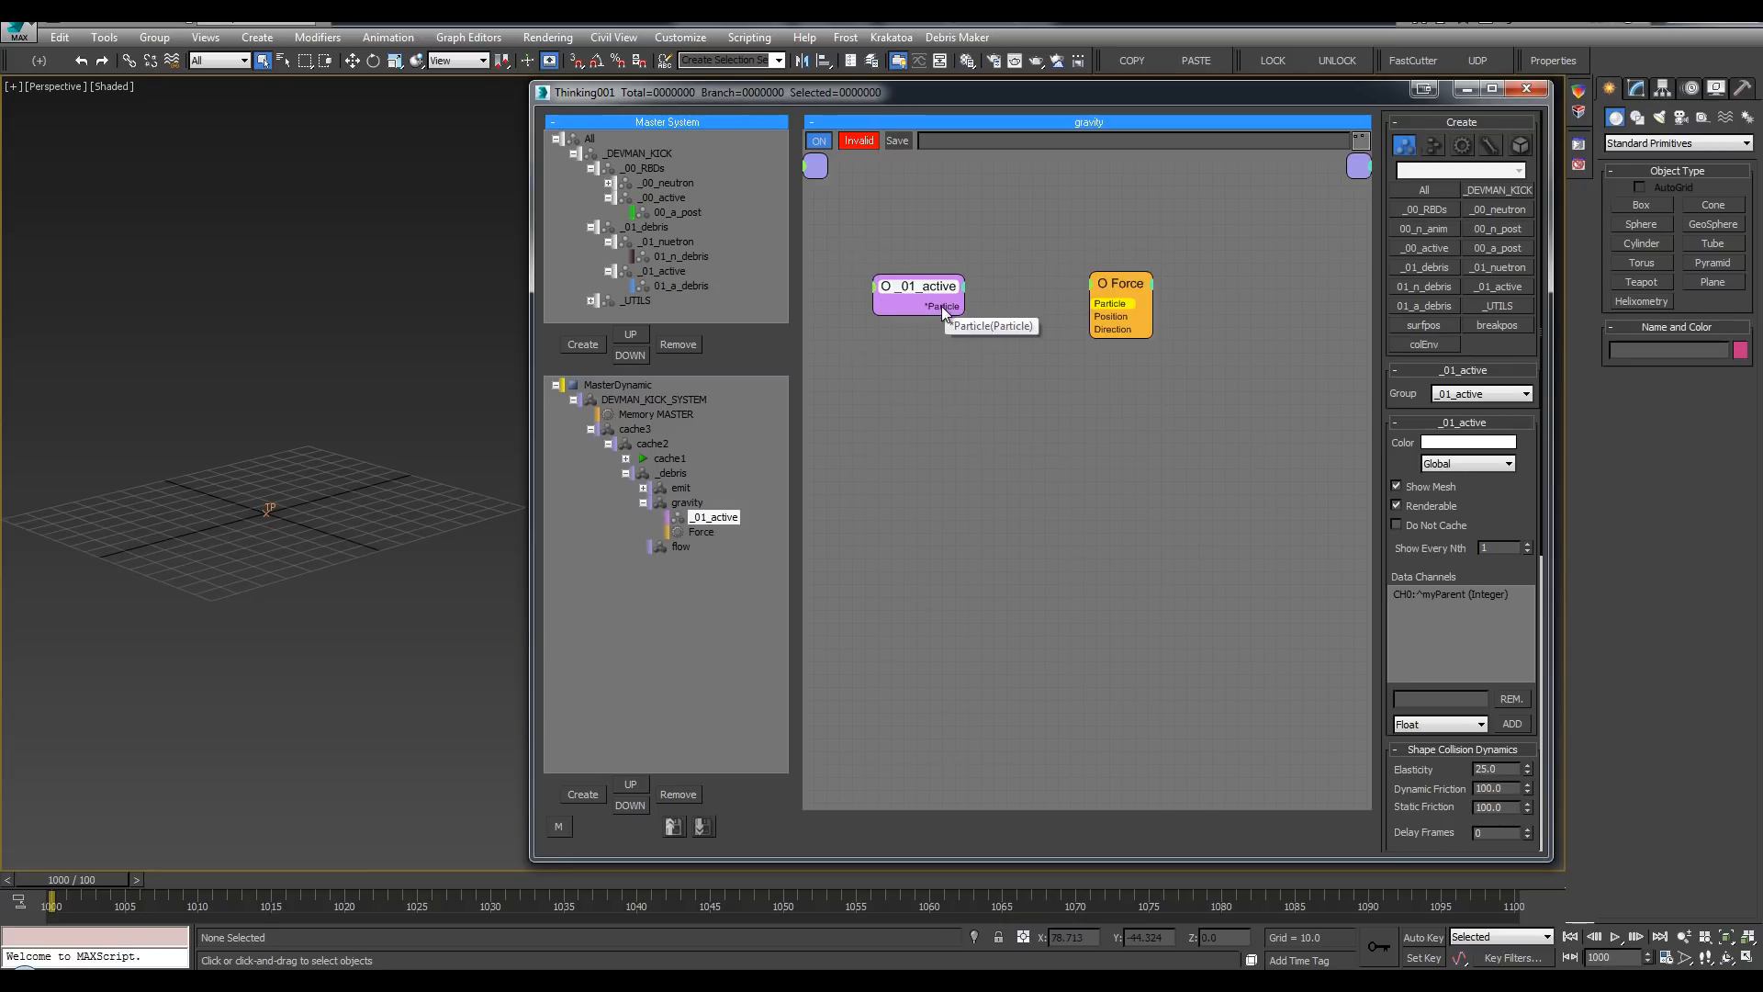
pyautogui.moveTo(944, 310); pyautogui.dragTo(1257, 311)
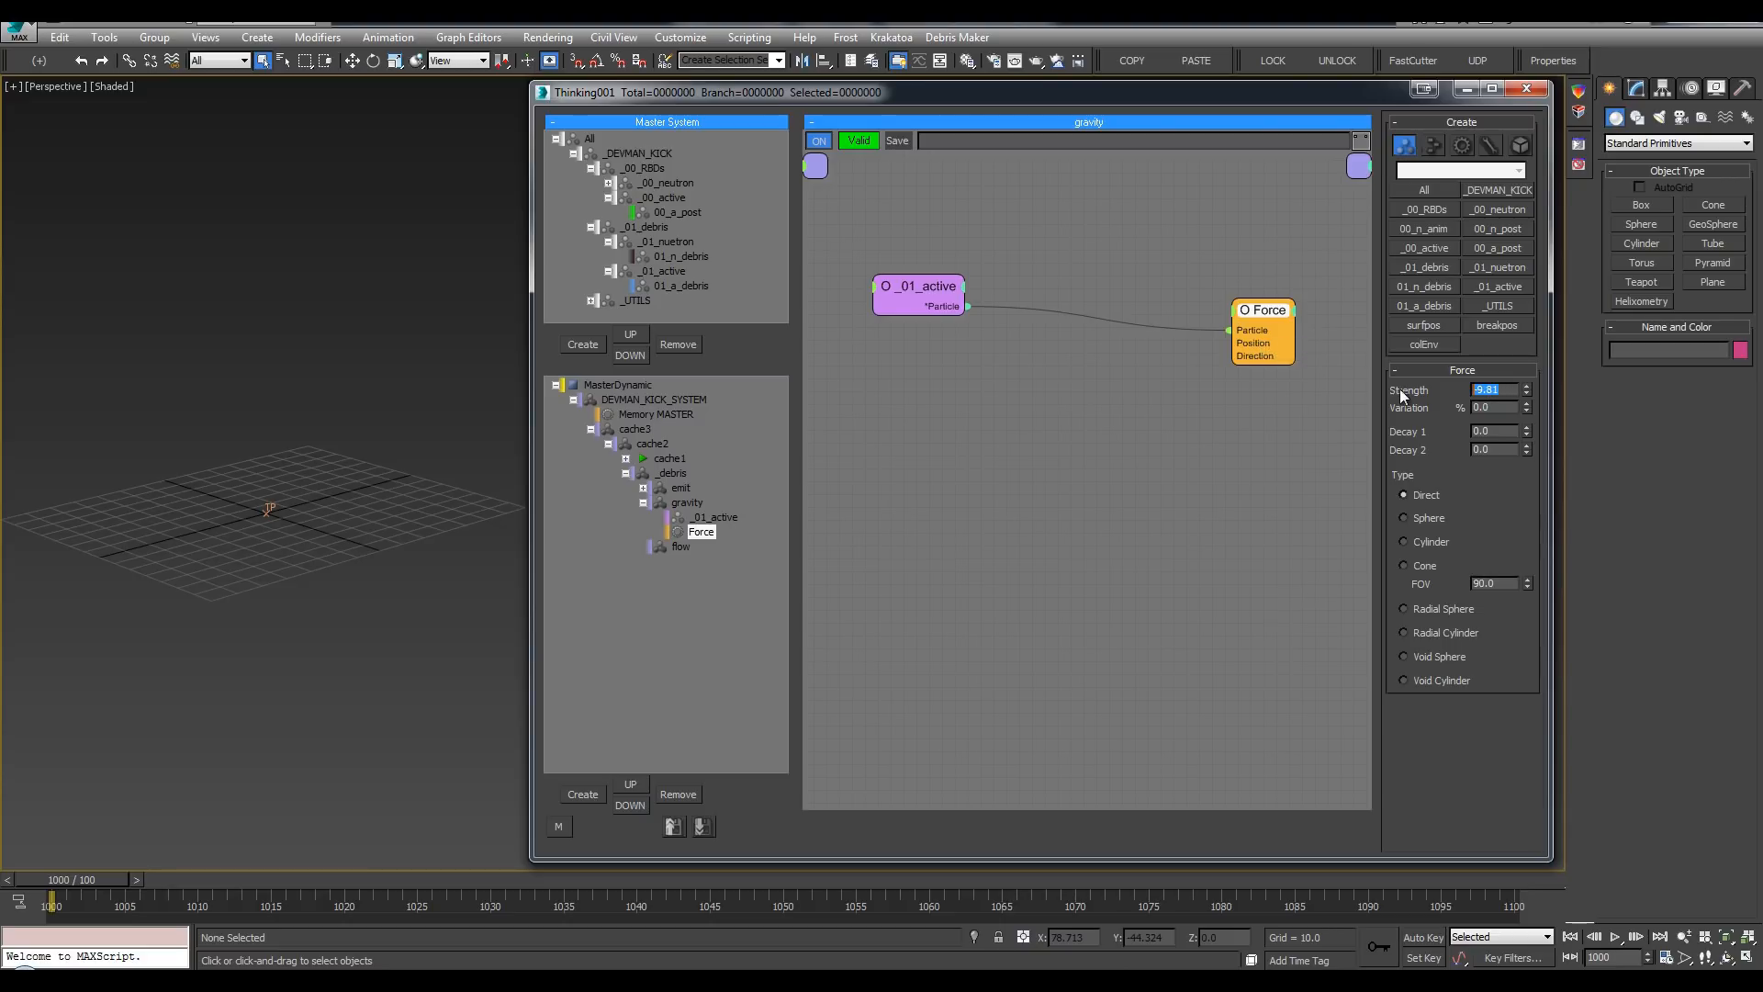
# Step: Add a Point3 helper with a Z-Value of -1 and wire its Vector output to the Force operator's Direction input
pyautogui.doubleClick(941, 371)
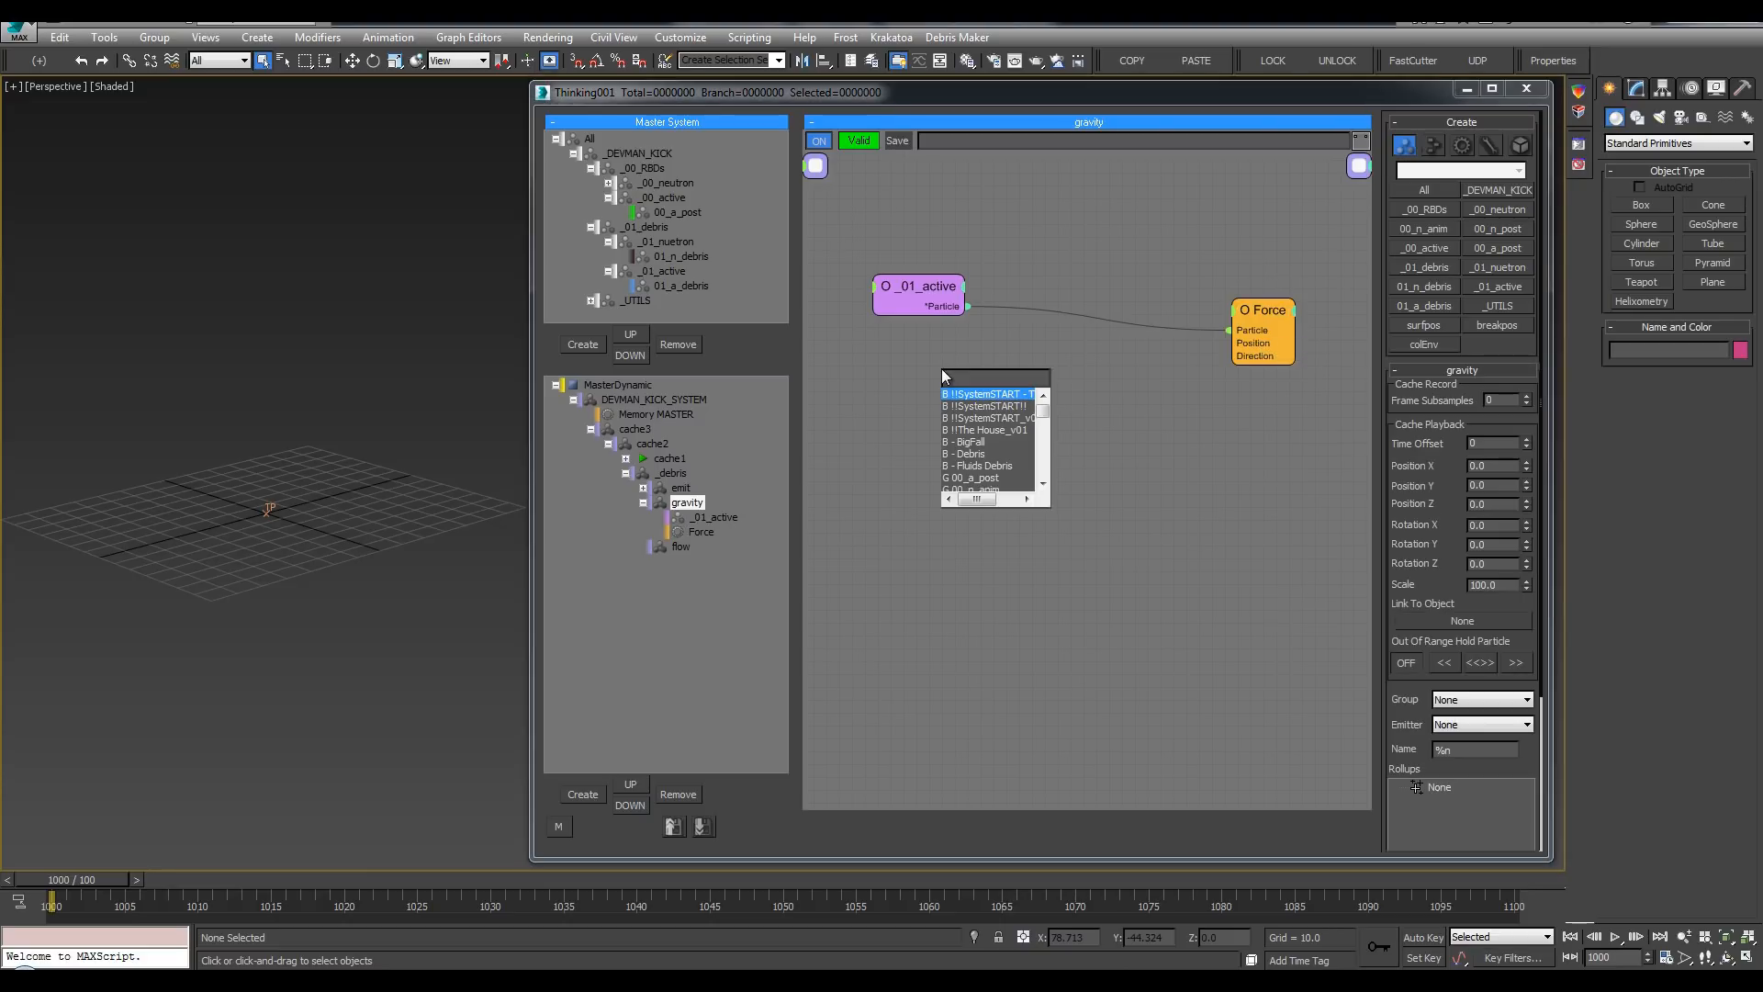
pyautogui.write('poi')
pyautogui.click(997, 392)
pyautogui.moveTo(1025, 402)
pyautogui.mouseDown()
pyautogui.moveTo(1264, 354)
pyautogui.moveTo(1080, 377)
pyautogui.moveTo(1034, 402)
pyautogui.mouseUp()
pyautogui.click(1001, 382)
pyautogui.doubleClick(1485, 426)
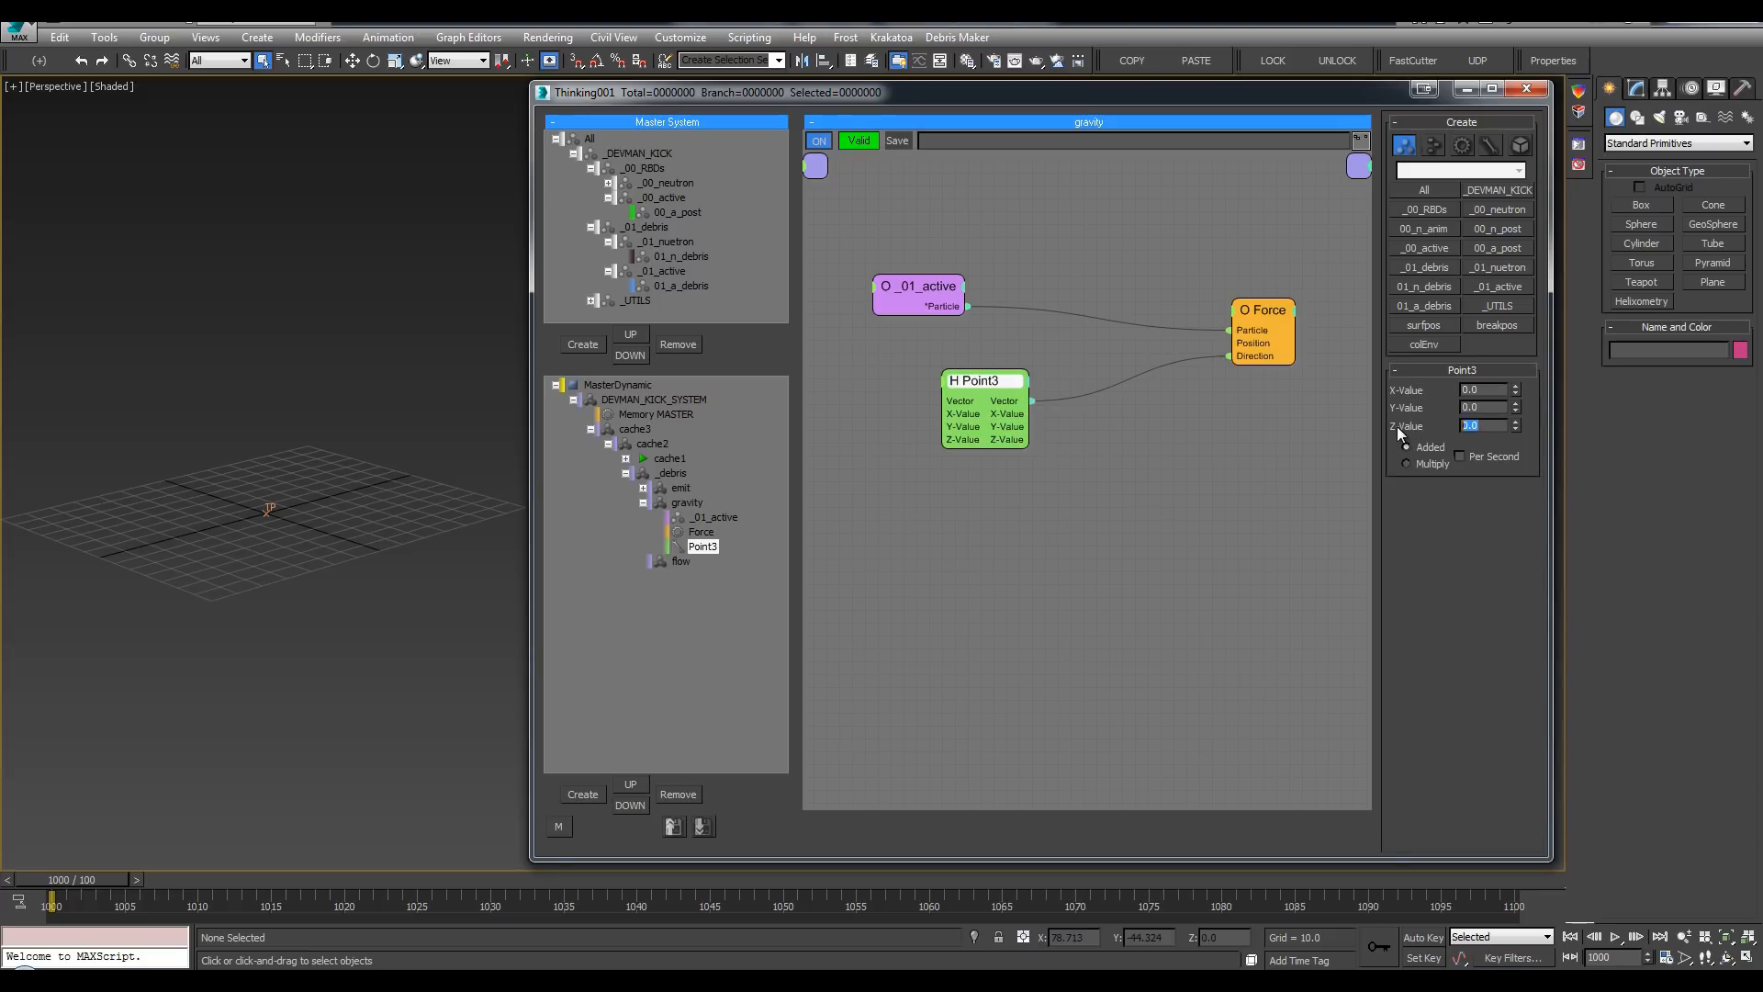
pyautogui.write('-1')
pyautogui.press('Return')
# Step: Line up the Point3 helper beneath _01_active and move the Force operator closer to both
pyautogui.click(1262, 311)
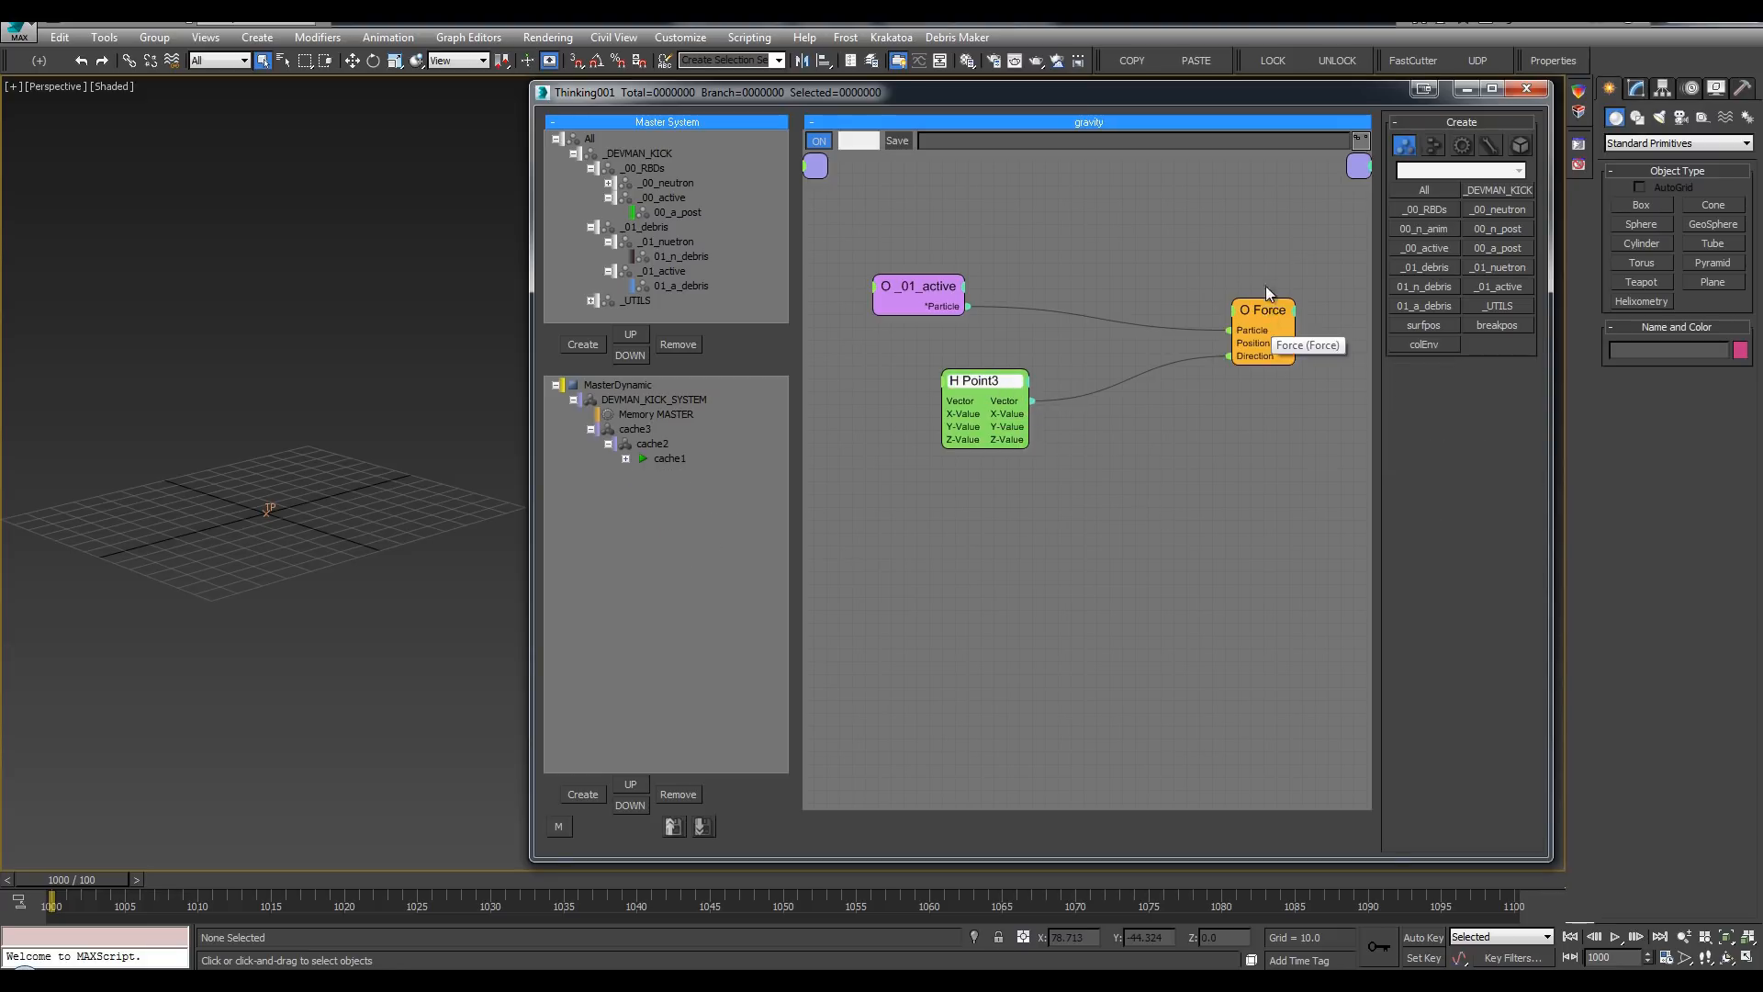
pyautogui.moveTo(992, 393); pyautogui.dragTo(943, 400)
pyautogui.moveTo(1272, 285); pyautogui.dragTo(1228, 335)
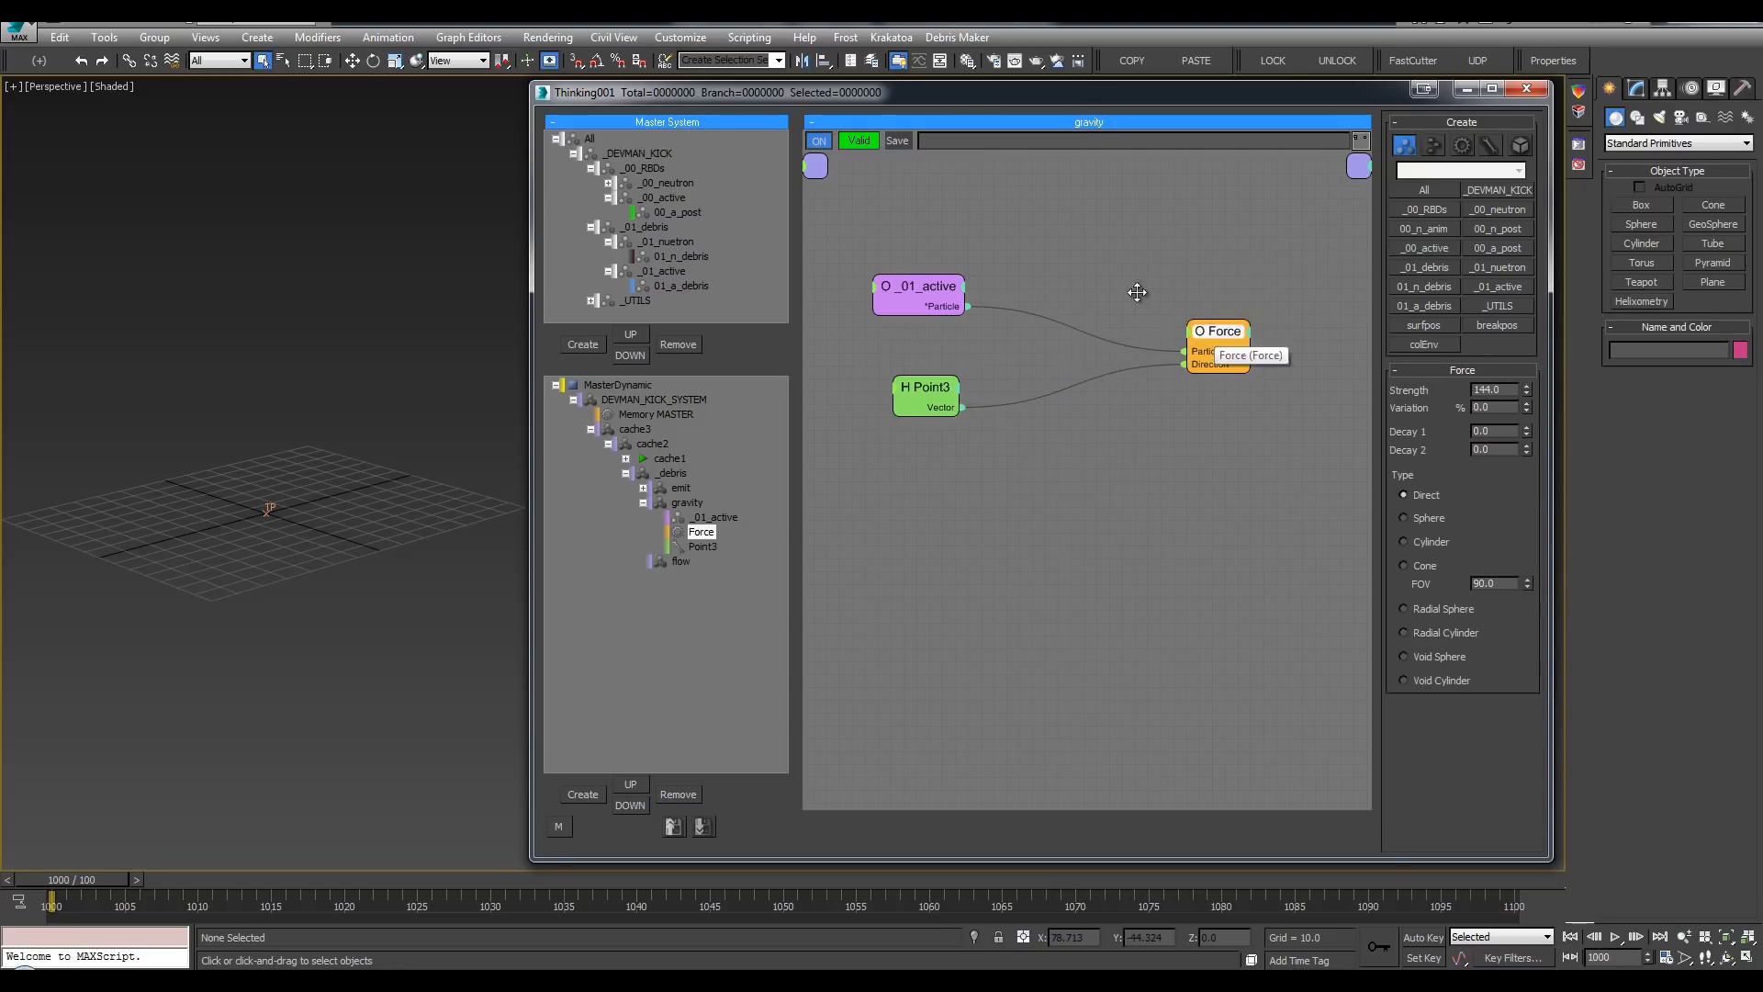
# Step: Open the flow set under _debris, enlarge its network area, and narrow the Thinking Particles window to show more viewport
pyautogui.click(643, 503)
pyautogui.click(680, 517)
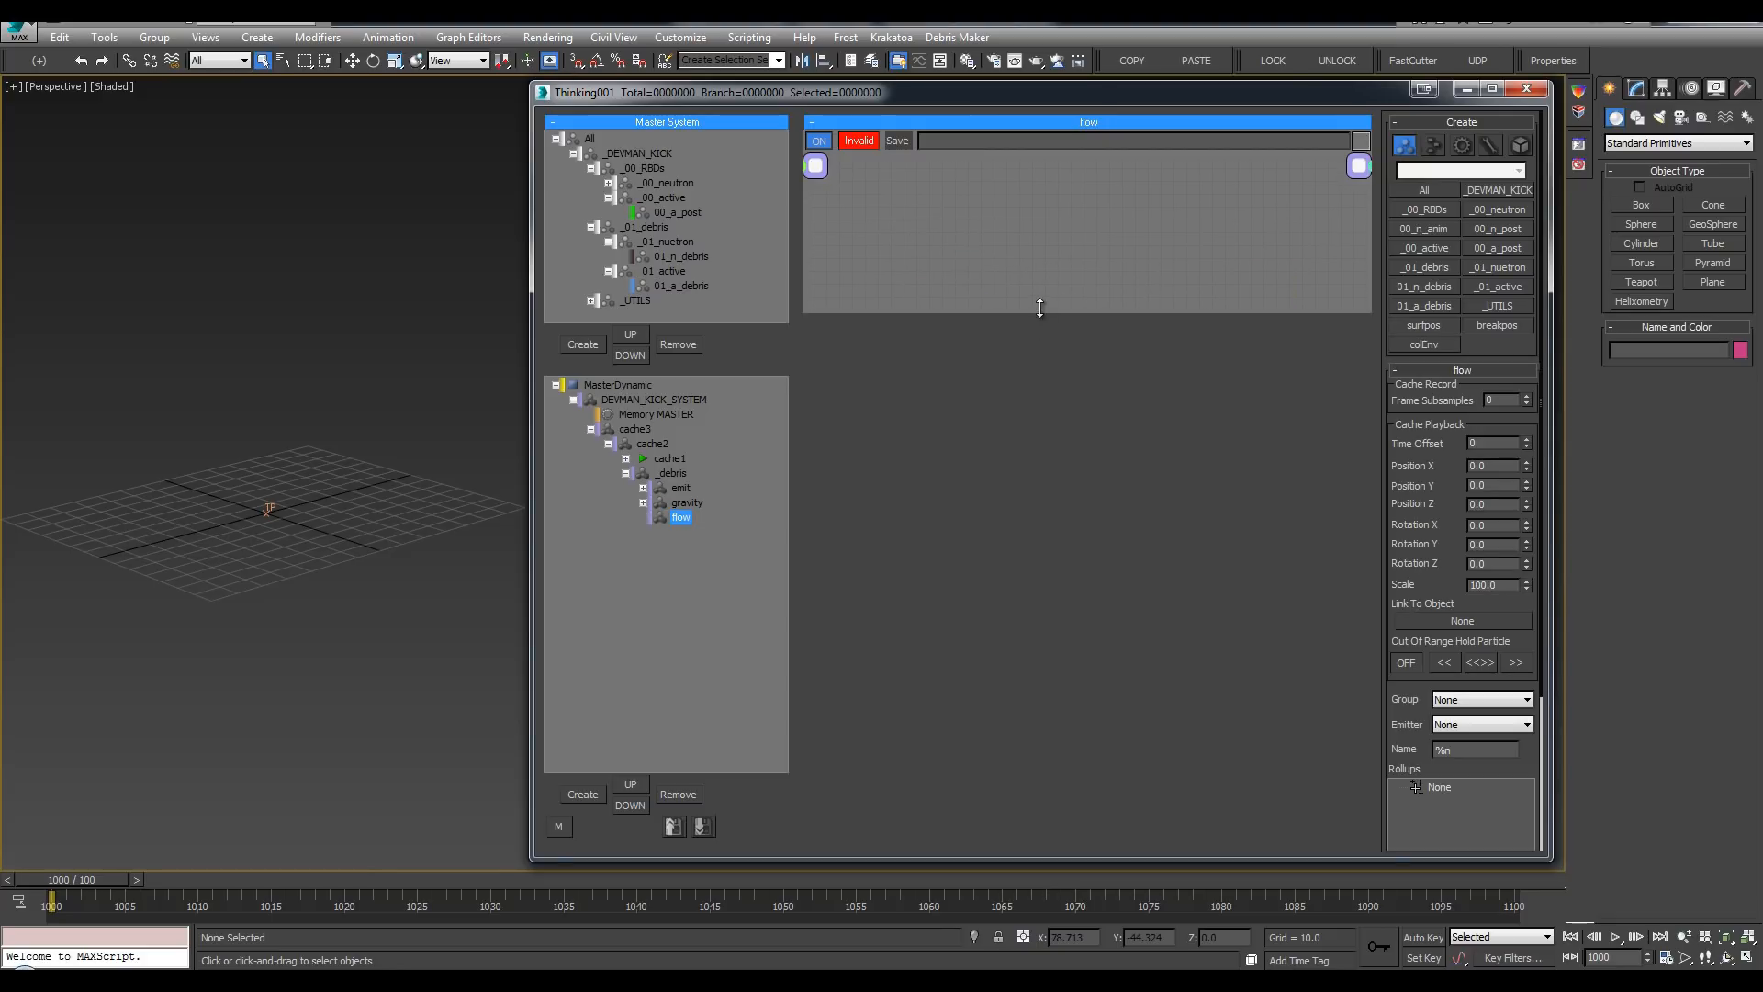
pyautogui.moveTo(1040, 307); pyautogui.dragTo(1039, 850)
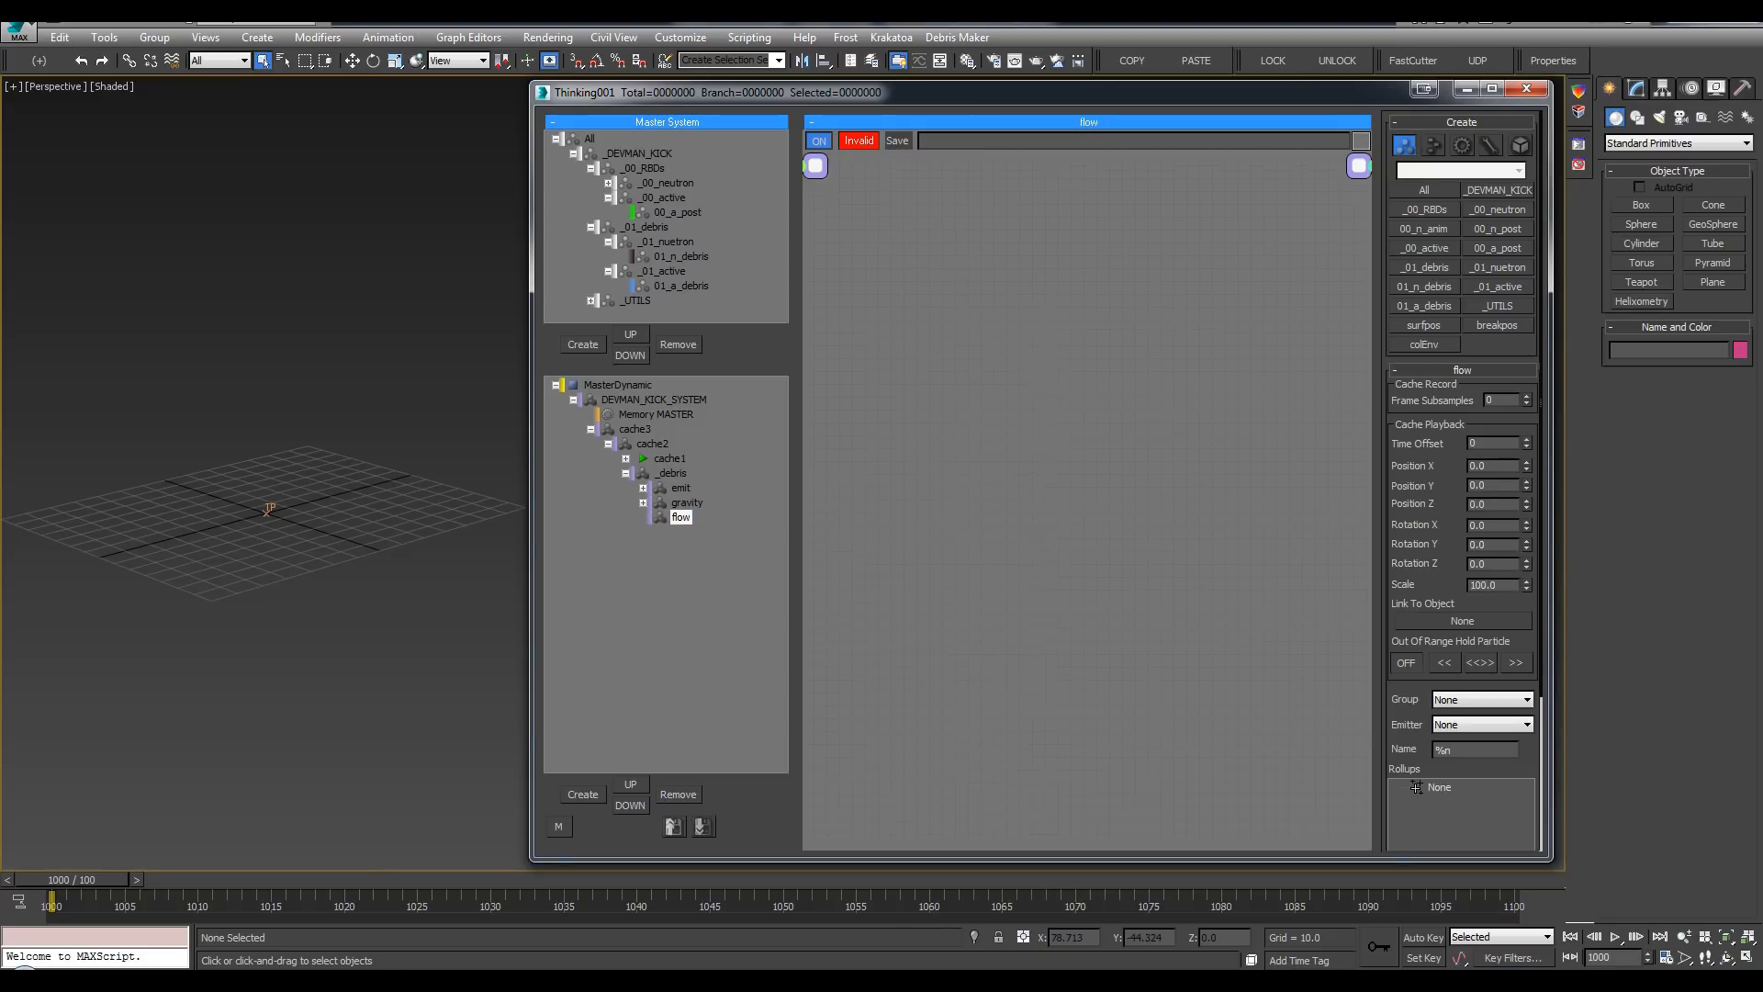
pyautogui.click(658, 491)
pyautogui.click(681, 520)
pyautogui.moveTo(377, 492); pyautogui.dragTo(418, 540, button='middle')
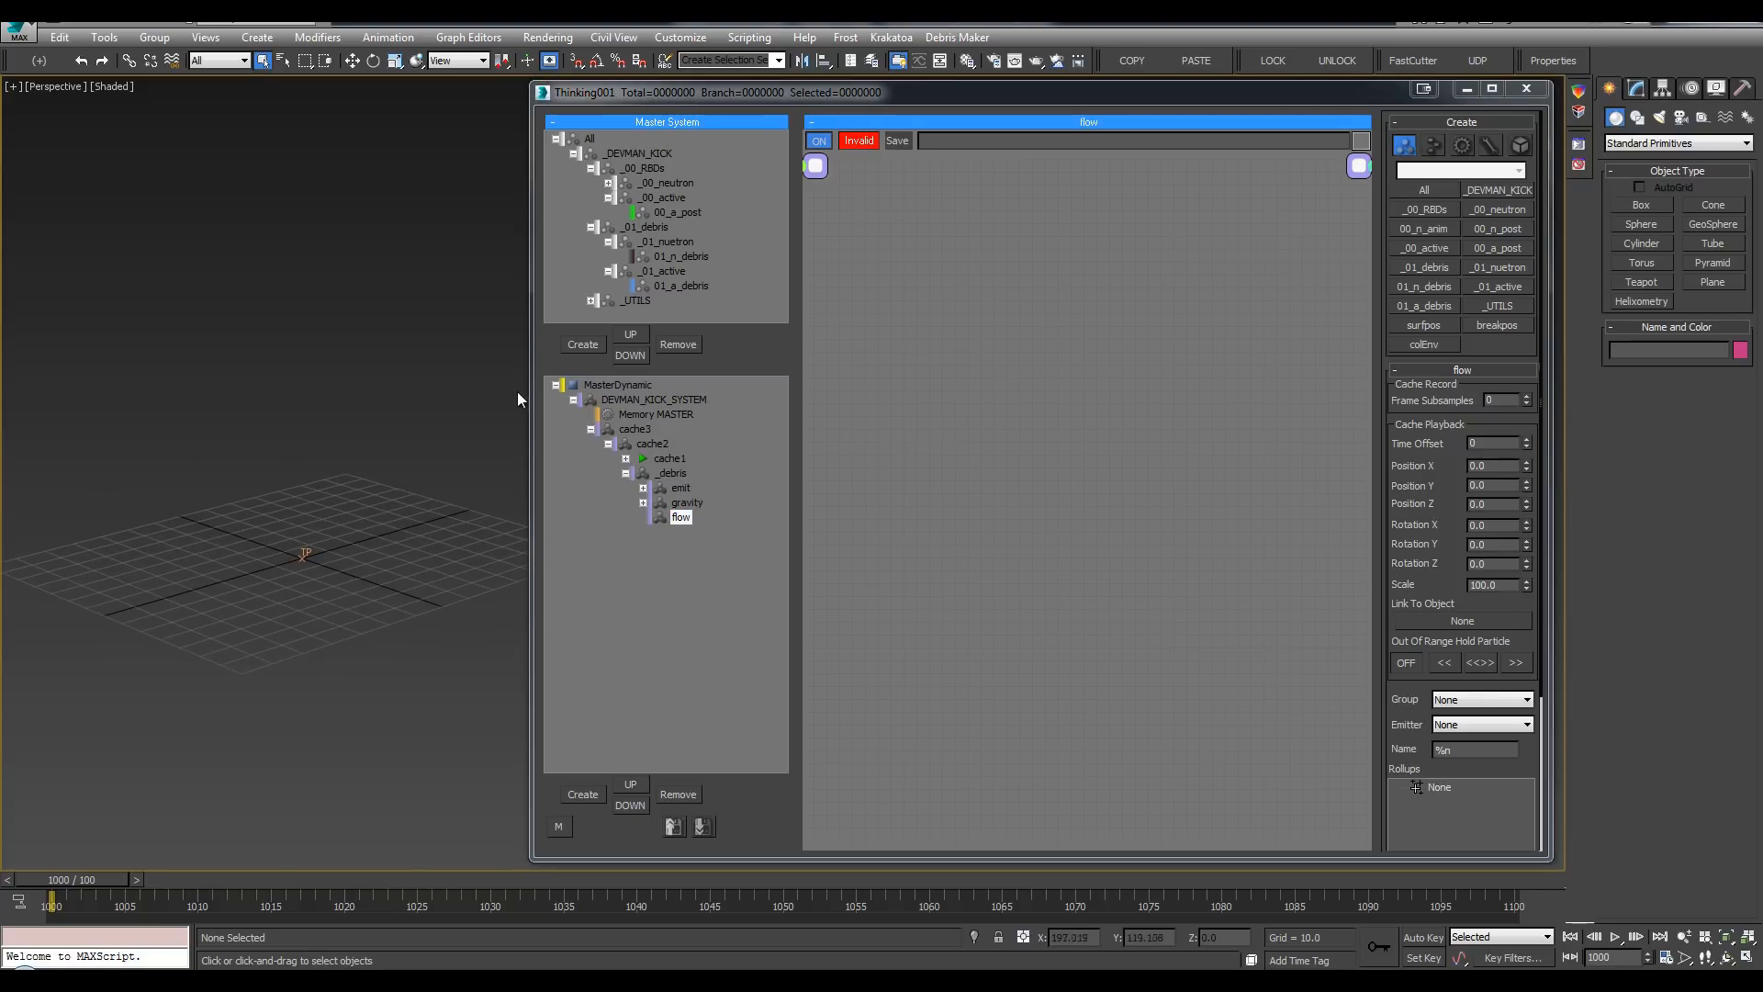
pyautogui.moveTo(533, 376); pyautogui.dragTo(612, 377)
pyautogui.keyDown('alt'); pyautogui.moveTo(372, 605); pyautogui.dragTo(364, 620, button='middle'); pyautogui.keyUp('alt')
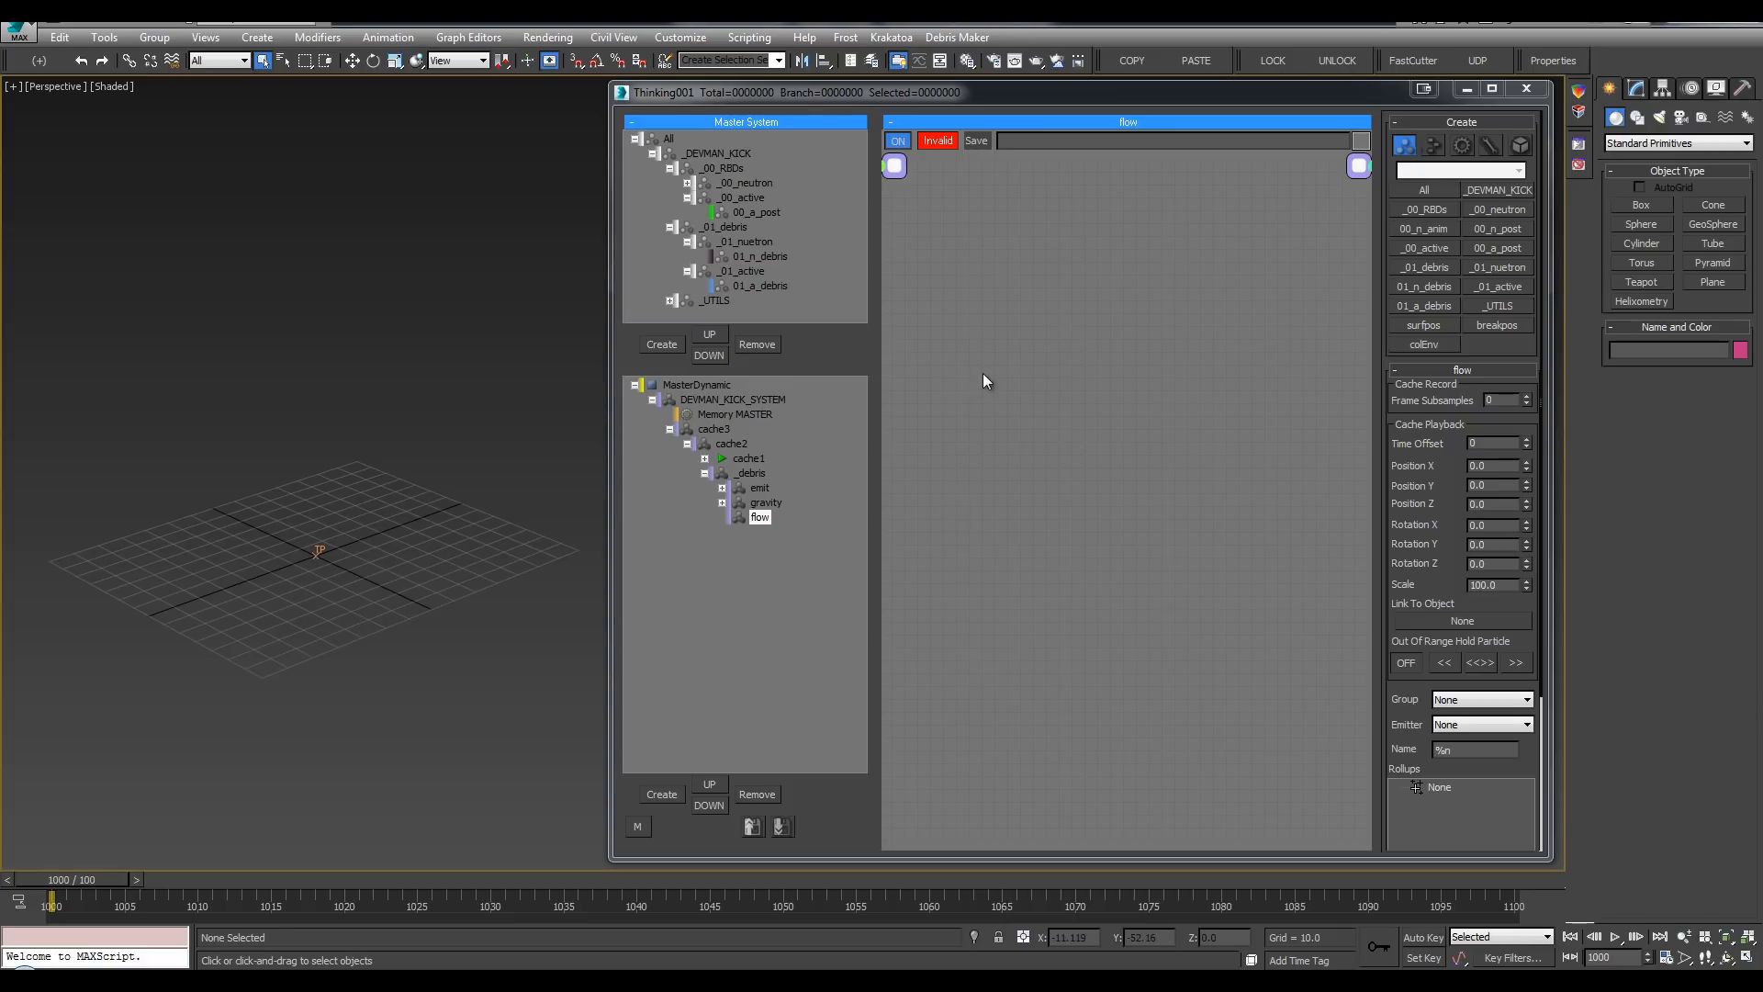
# Step: Add a FlowGroup operator to the flow network and place it in the upper right area
pyautogui.rightClick(924, 348)
pyautogui.click(1005, 314)
pyautogui.write('flow')
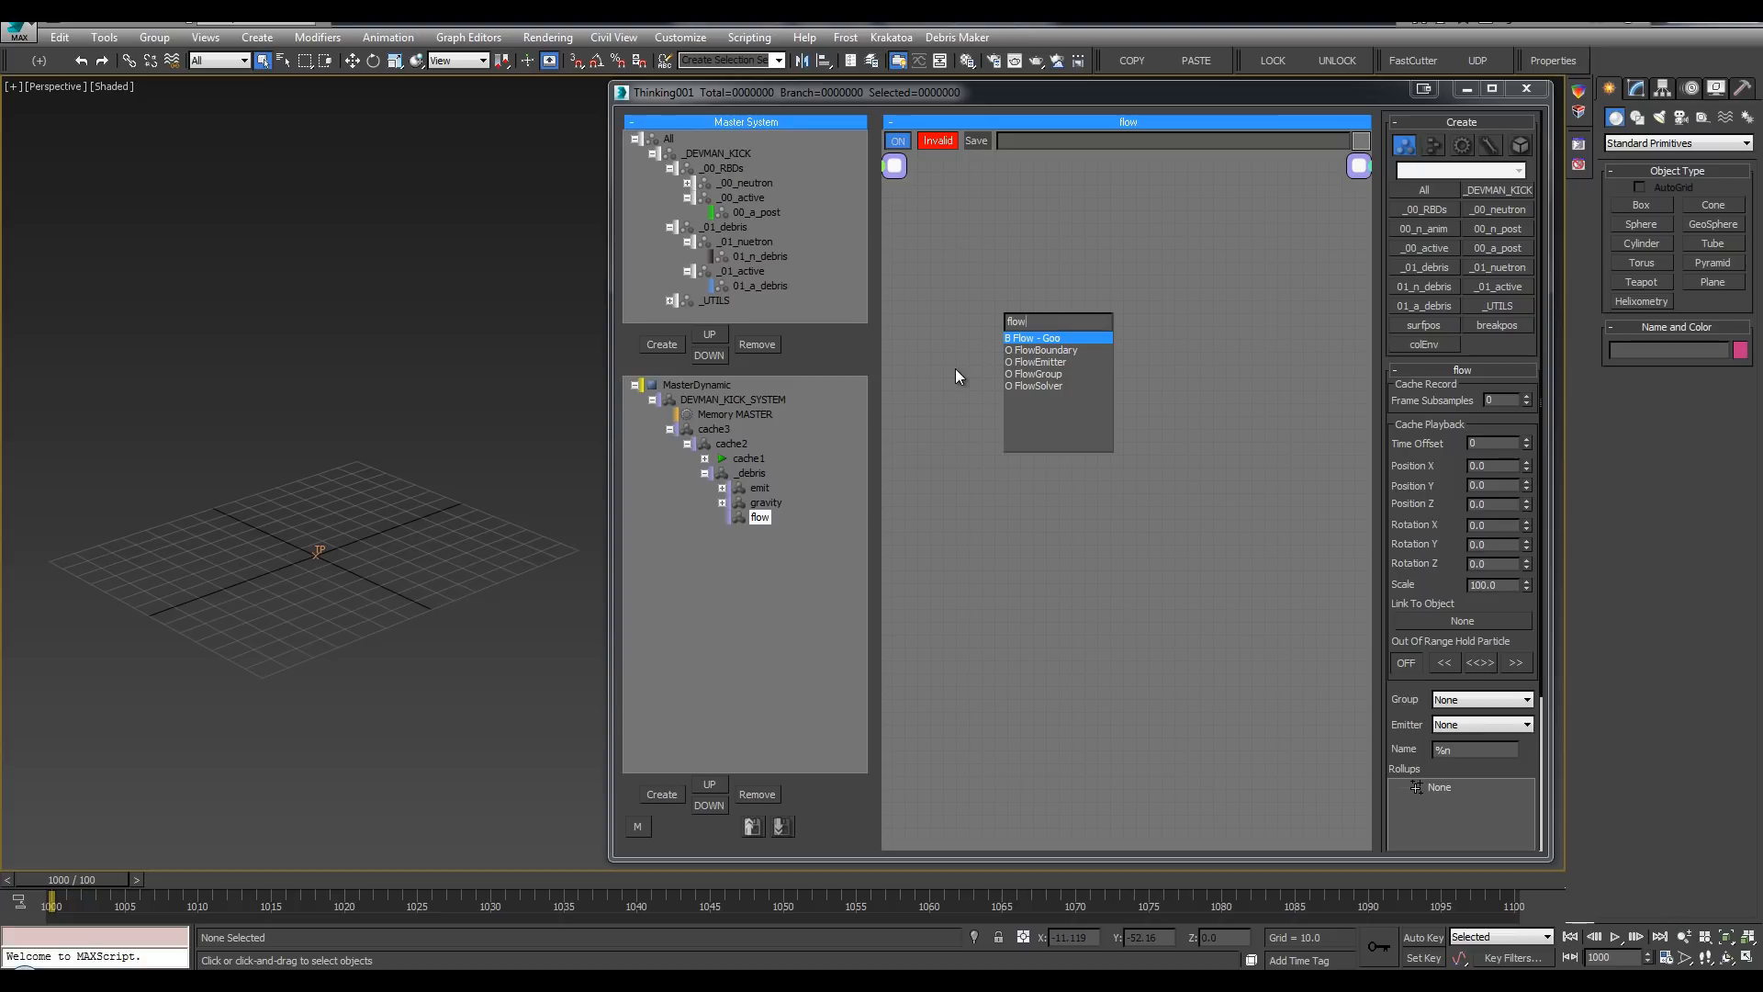
pyautogui.click(1055, 376)
pyautogui.moveTo(1056, 324); pyautogui.dragTo(1271, 187)
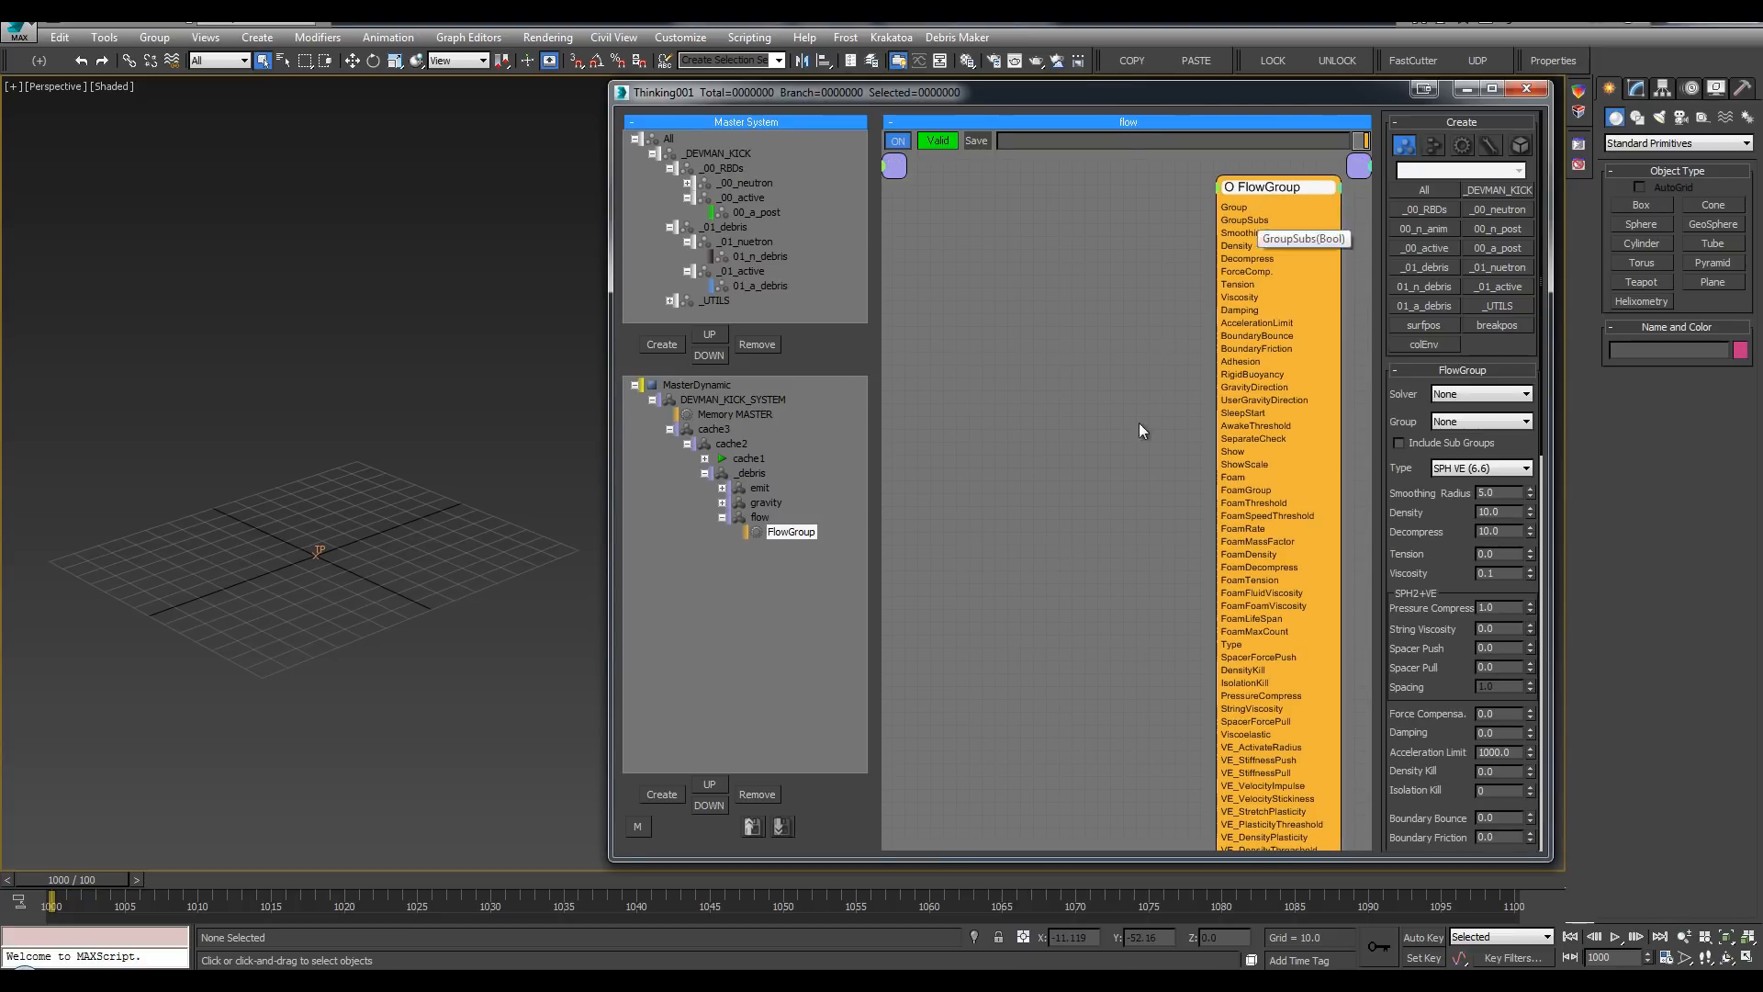
# Step: Add a FlowSolver operator and place it low in the flow network, beside FlowGroup
pyautogui.doubleClick(1033, 360)
pyautogui.write('flow')
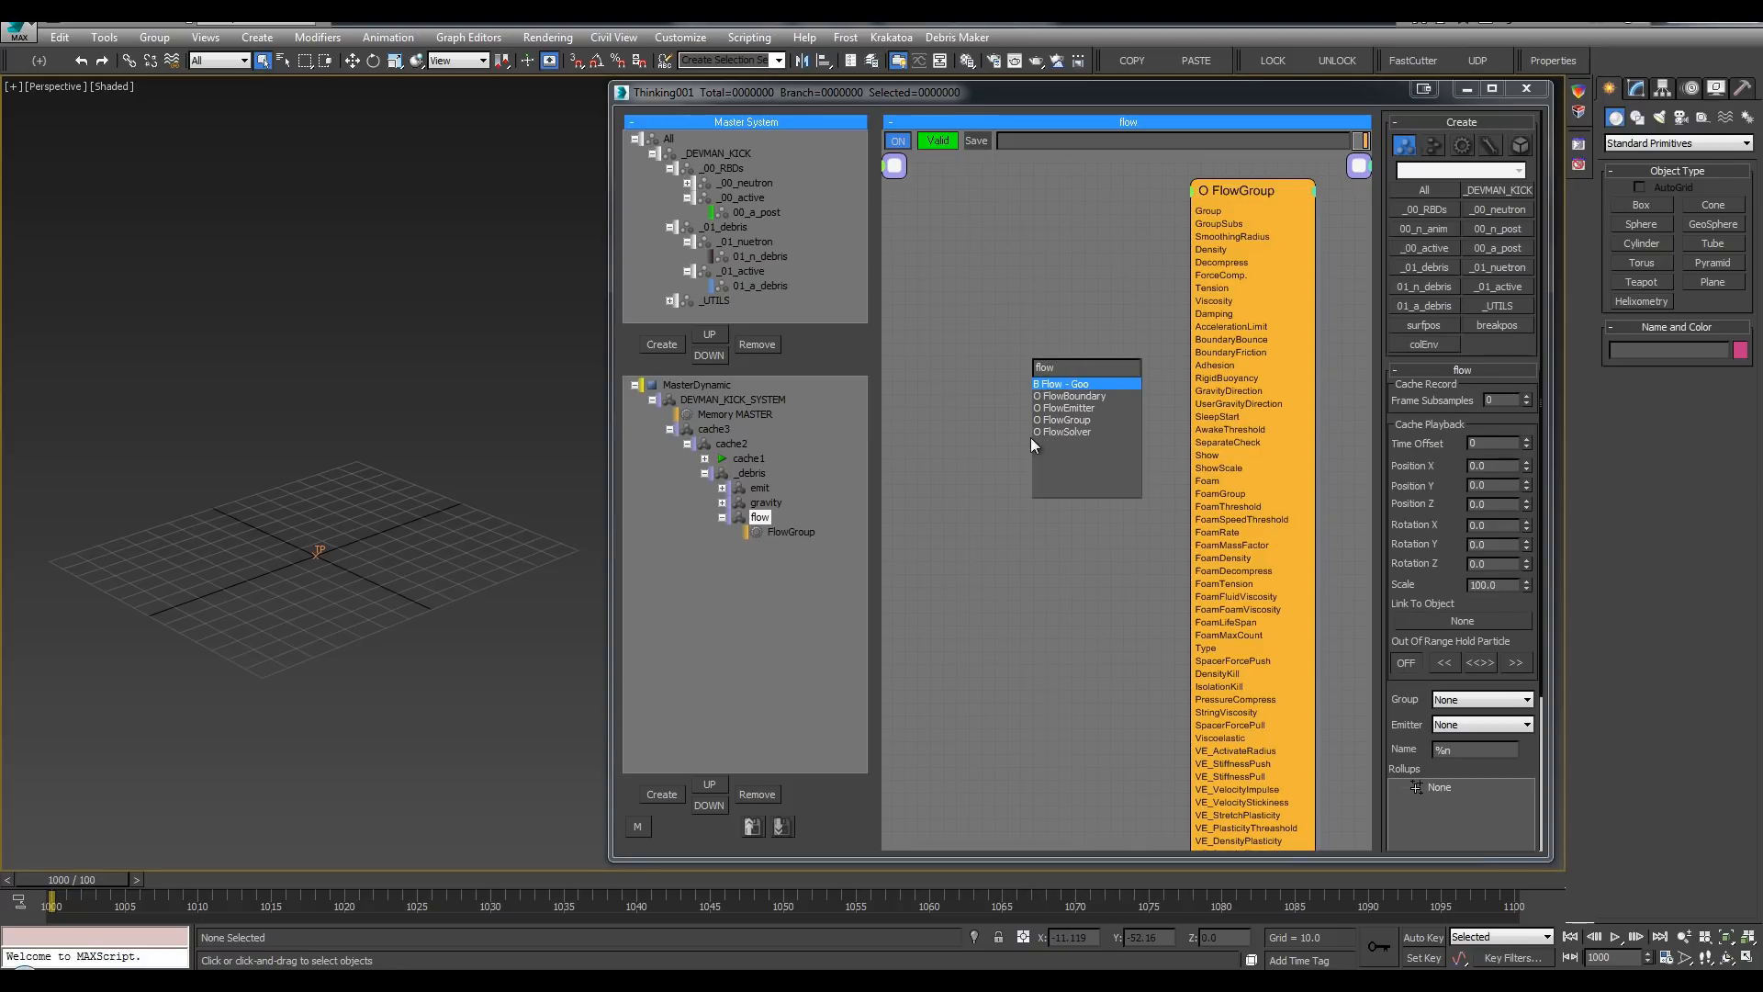
pyautogui.click(1057, 431)
pyautogui.moveTo(1071, 378); pyautogui.dragTo(990, 544)
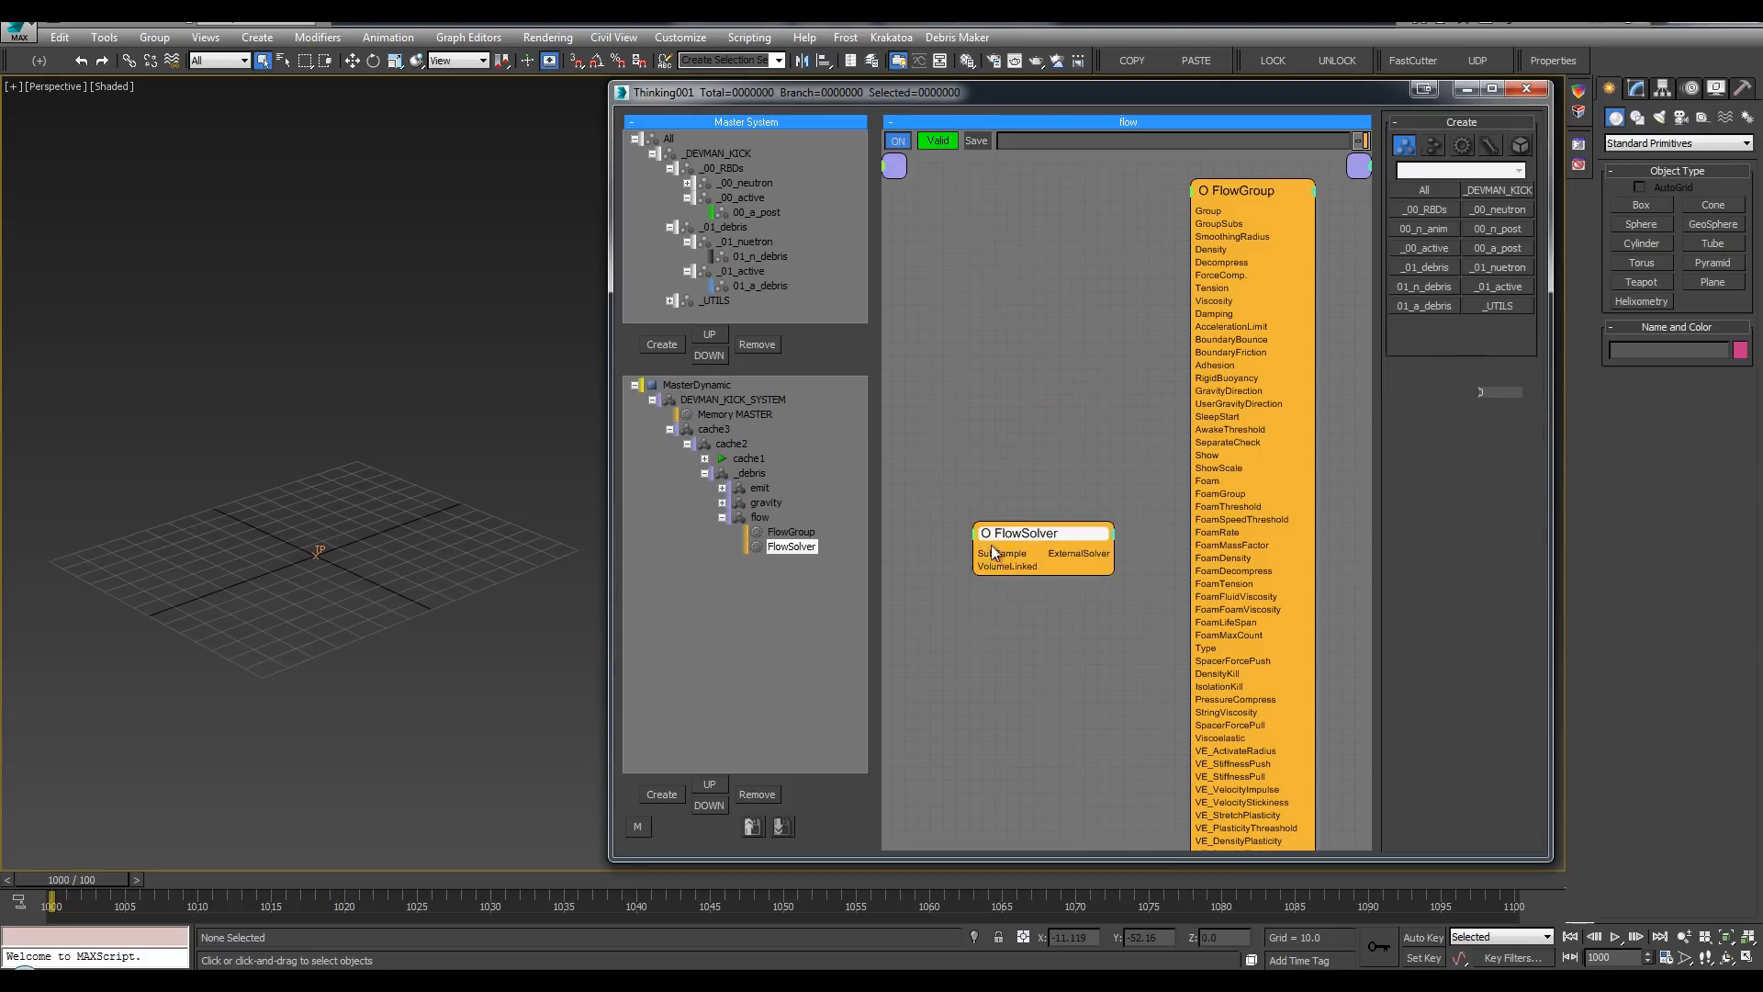
# Step: Add a FlowBoundary operator and place it in the upper left area of the flow network
pyautogui.doubleClick(1022, 291)
pyautogui.write('flow')
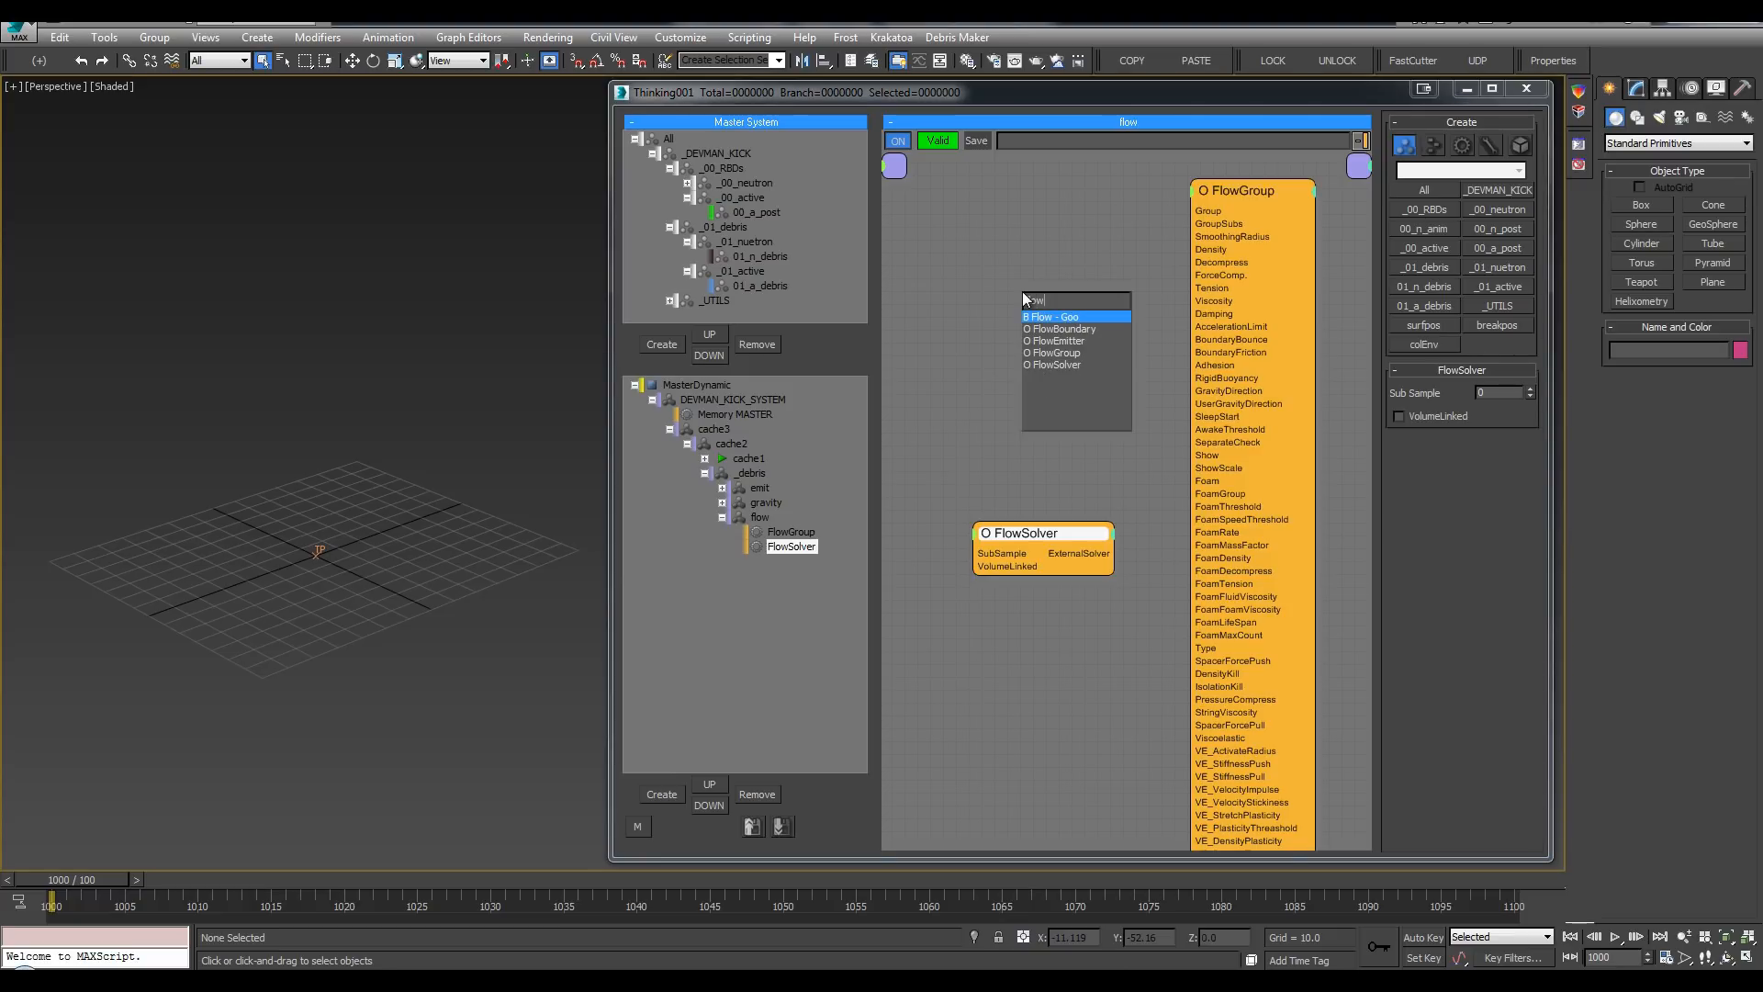
pyautogui.click(1059, 328)
pyautogui.moveTo(1071, 315); pyautogui.dragTo(966, 252)
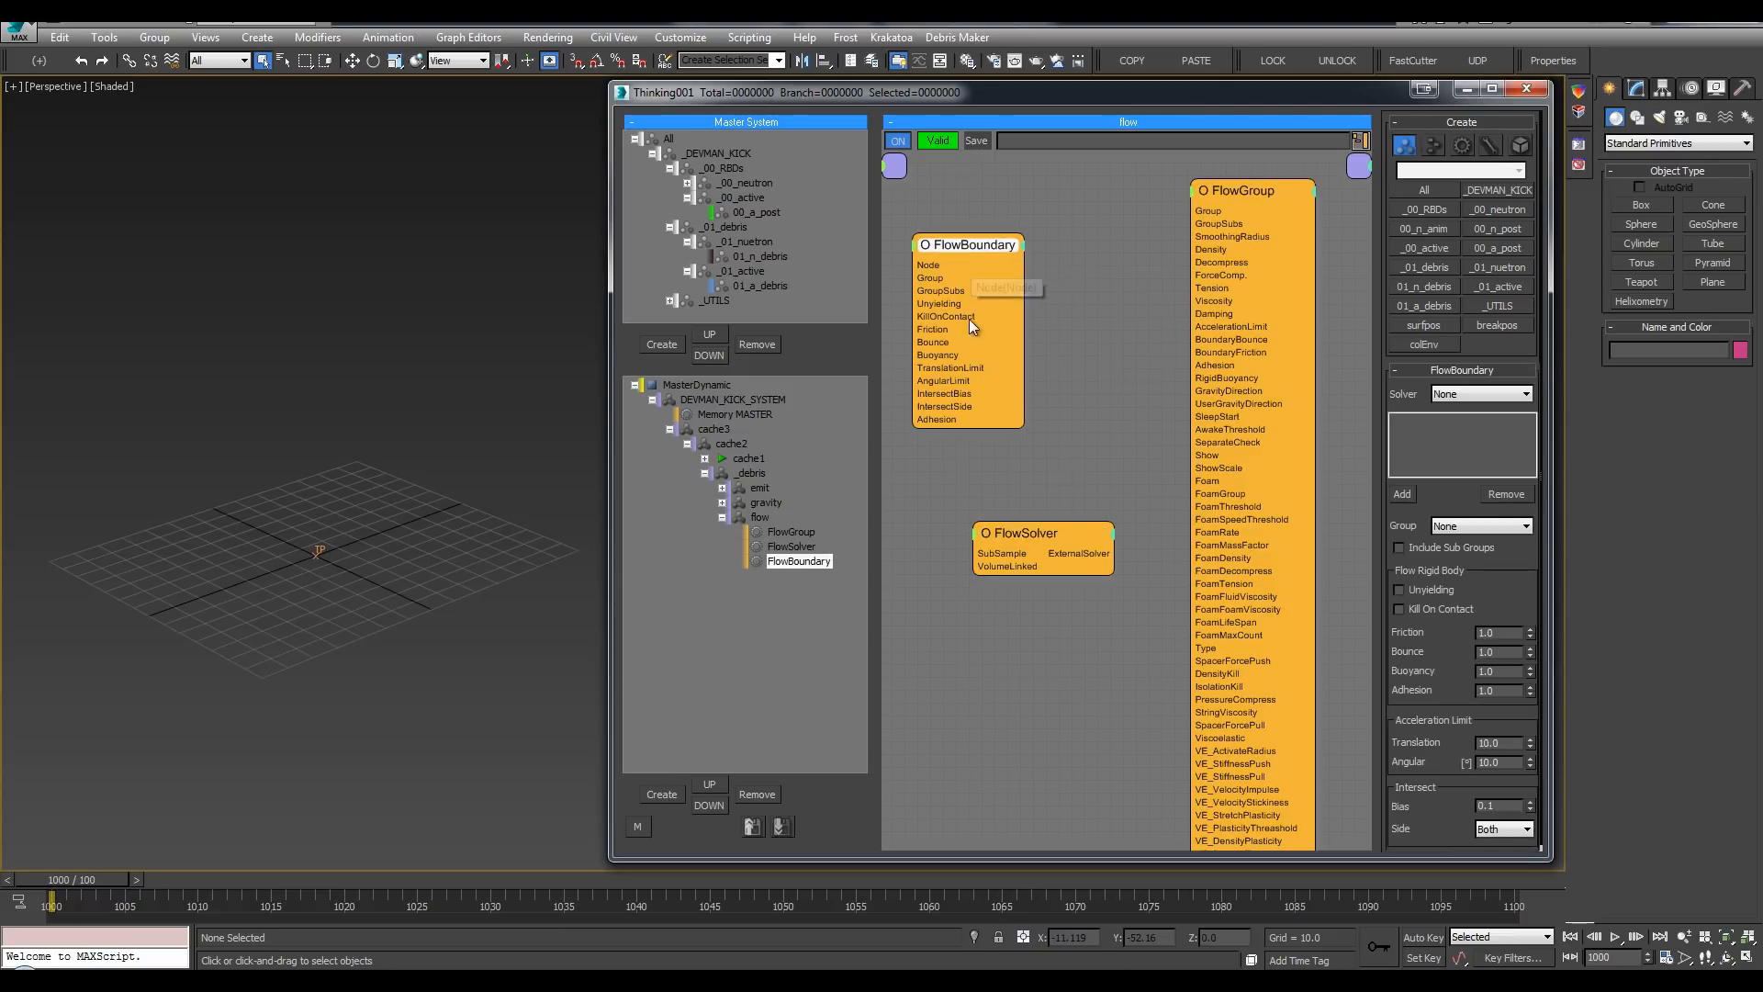
# Step: Collapse the FlowGroup node's input list and move FlowSolver below the other two nodes
pyautogui.moveTo(1236, 190); pyautogui.dragTo(1251, 268)
pyautogui.doubleClick(1249, 199)
pyautogui.moveTo(1040, 317); pyautogui.dragTo(1070, 302, button='middle')
pyautogui.moveTo(1072, 553); pyautogui.dragTo(1145, 609)
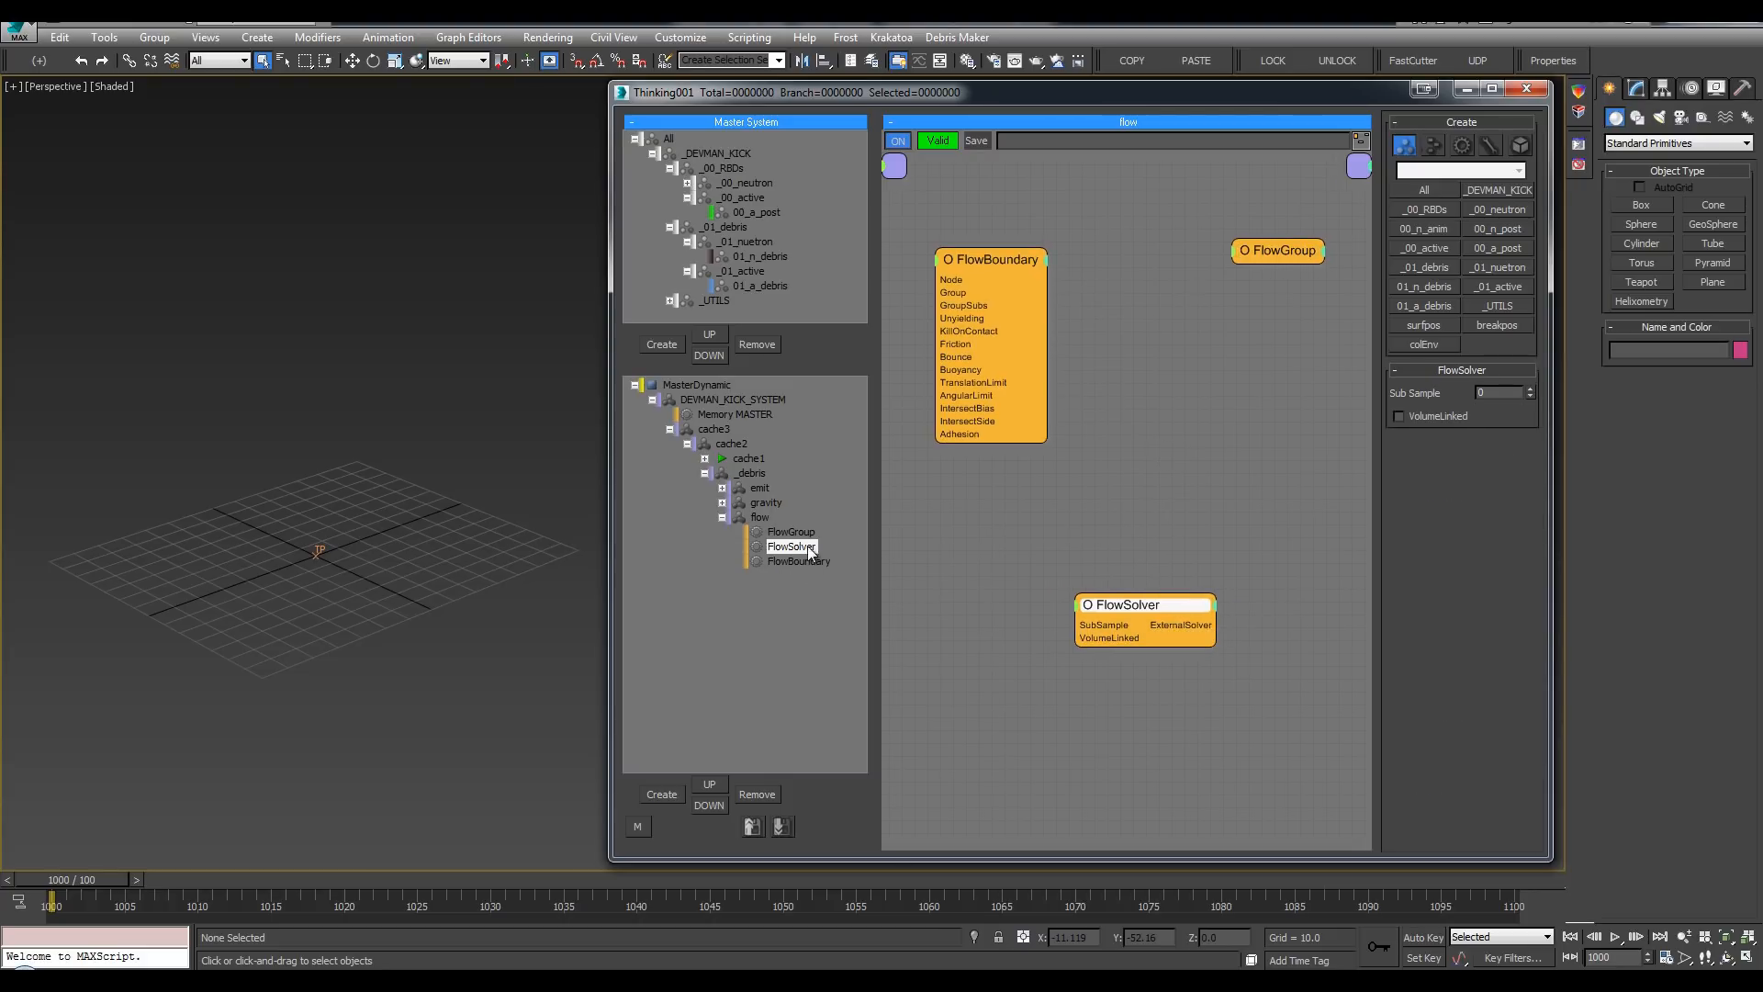
# Step: Reorder FlowSolver to come after FlowBoundary in the flow set and adjust the spacing of the three flow nodes
pyautogui.moveTo(811, 549); pyautogui.dragTo(809, 582)
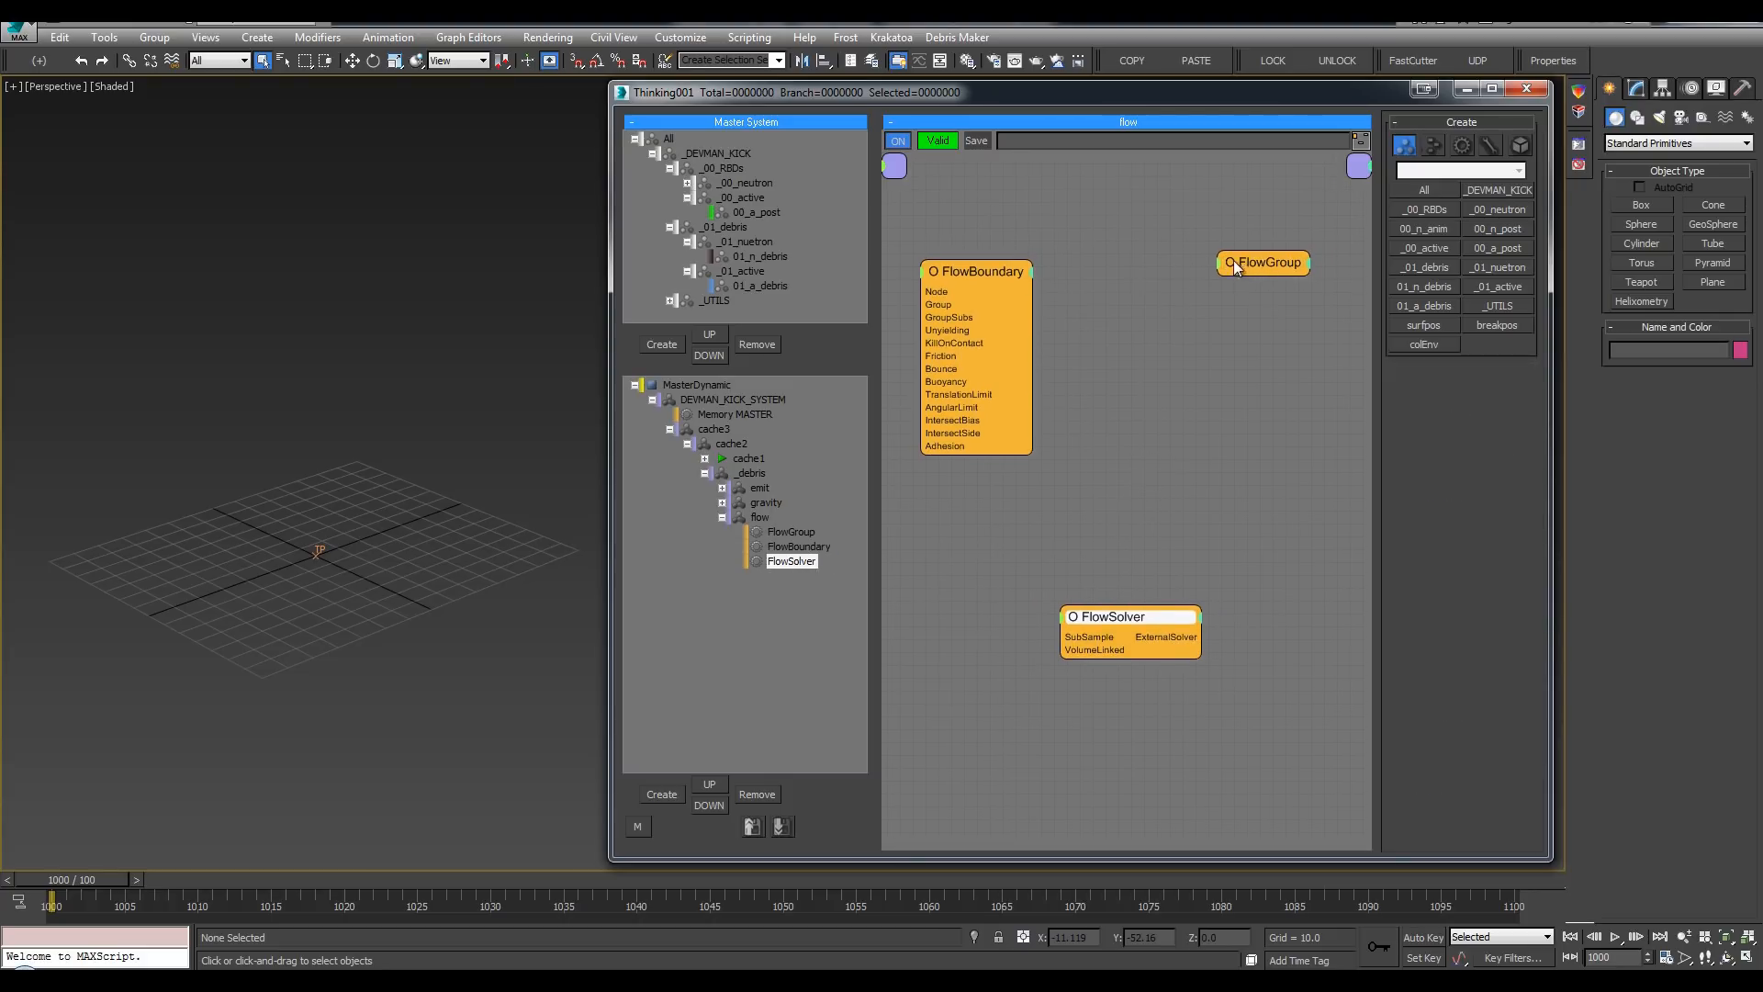
pyautogui.moveTo(1232, 261); pyautogui.dragTo(1199, 250)
pyautogui.click(1434, 145)
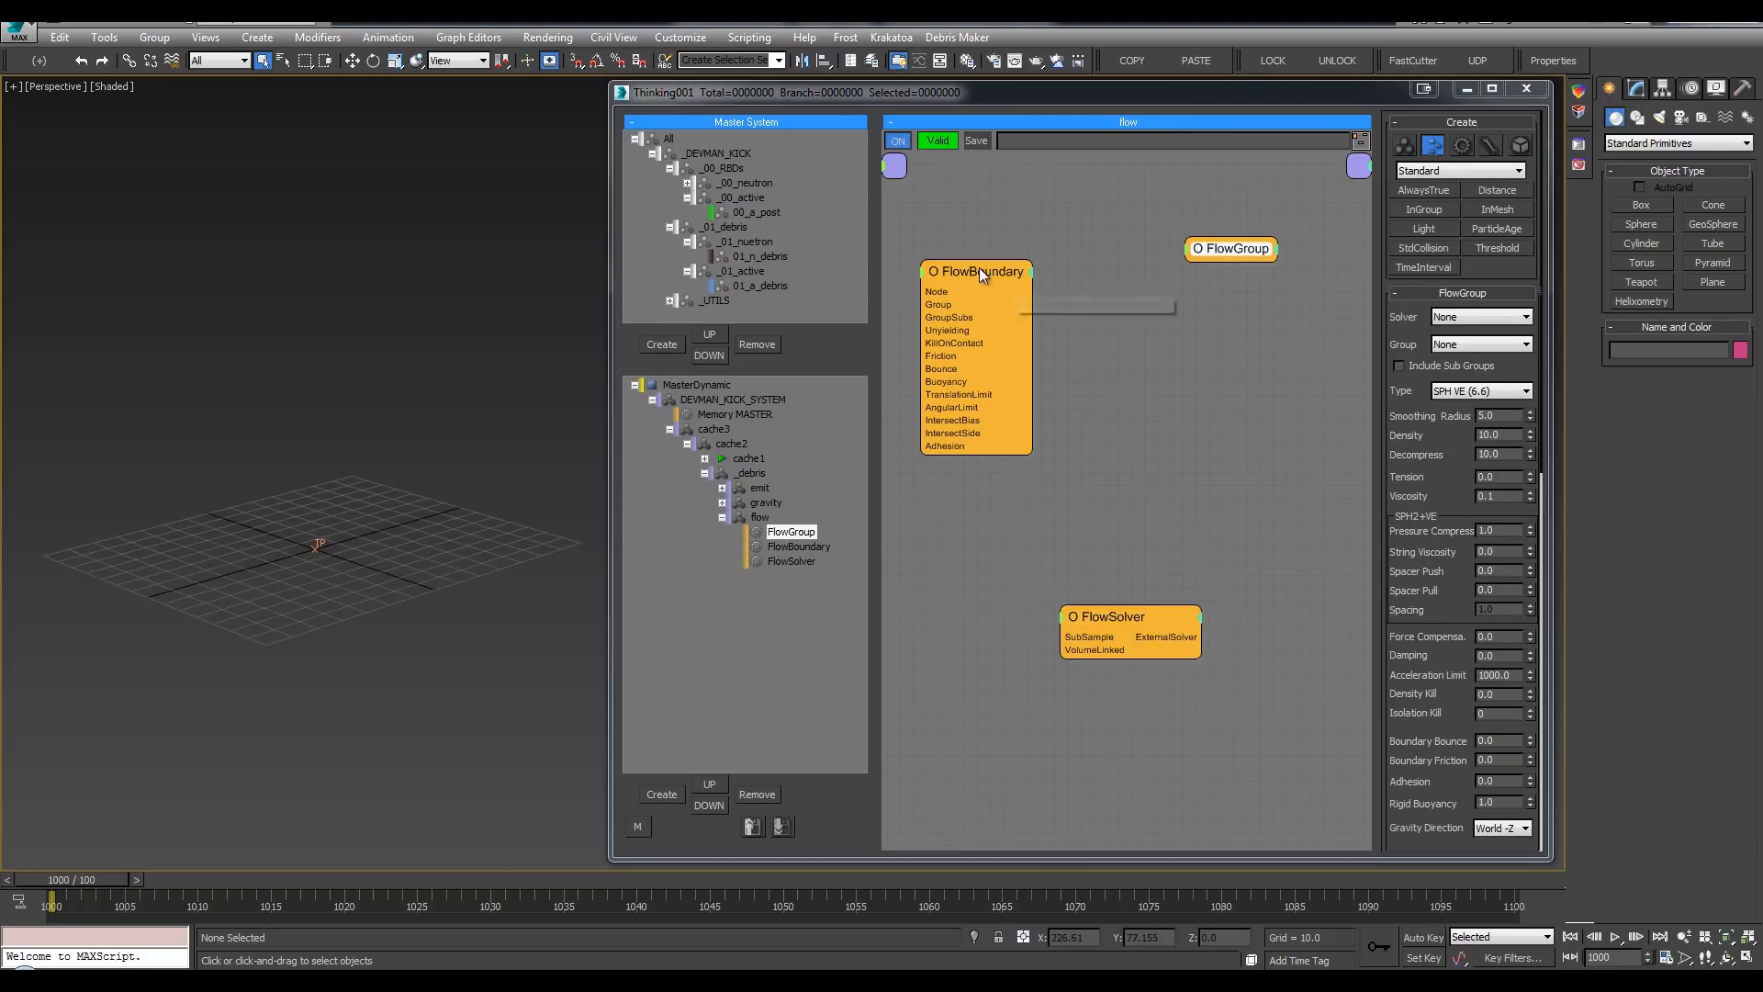
pyautogui.moveTo(979, 267); pyautogui.dragTo(987, 271)
pyautogui.moveTo(1117, 619); pyautogui.dragTo(1151, 608)
pyautogui.click(962, 295)
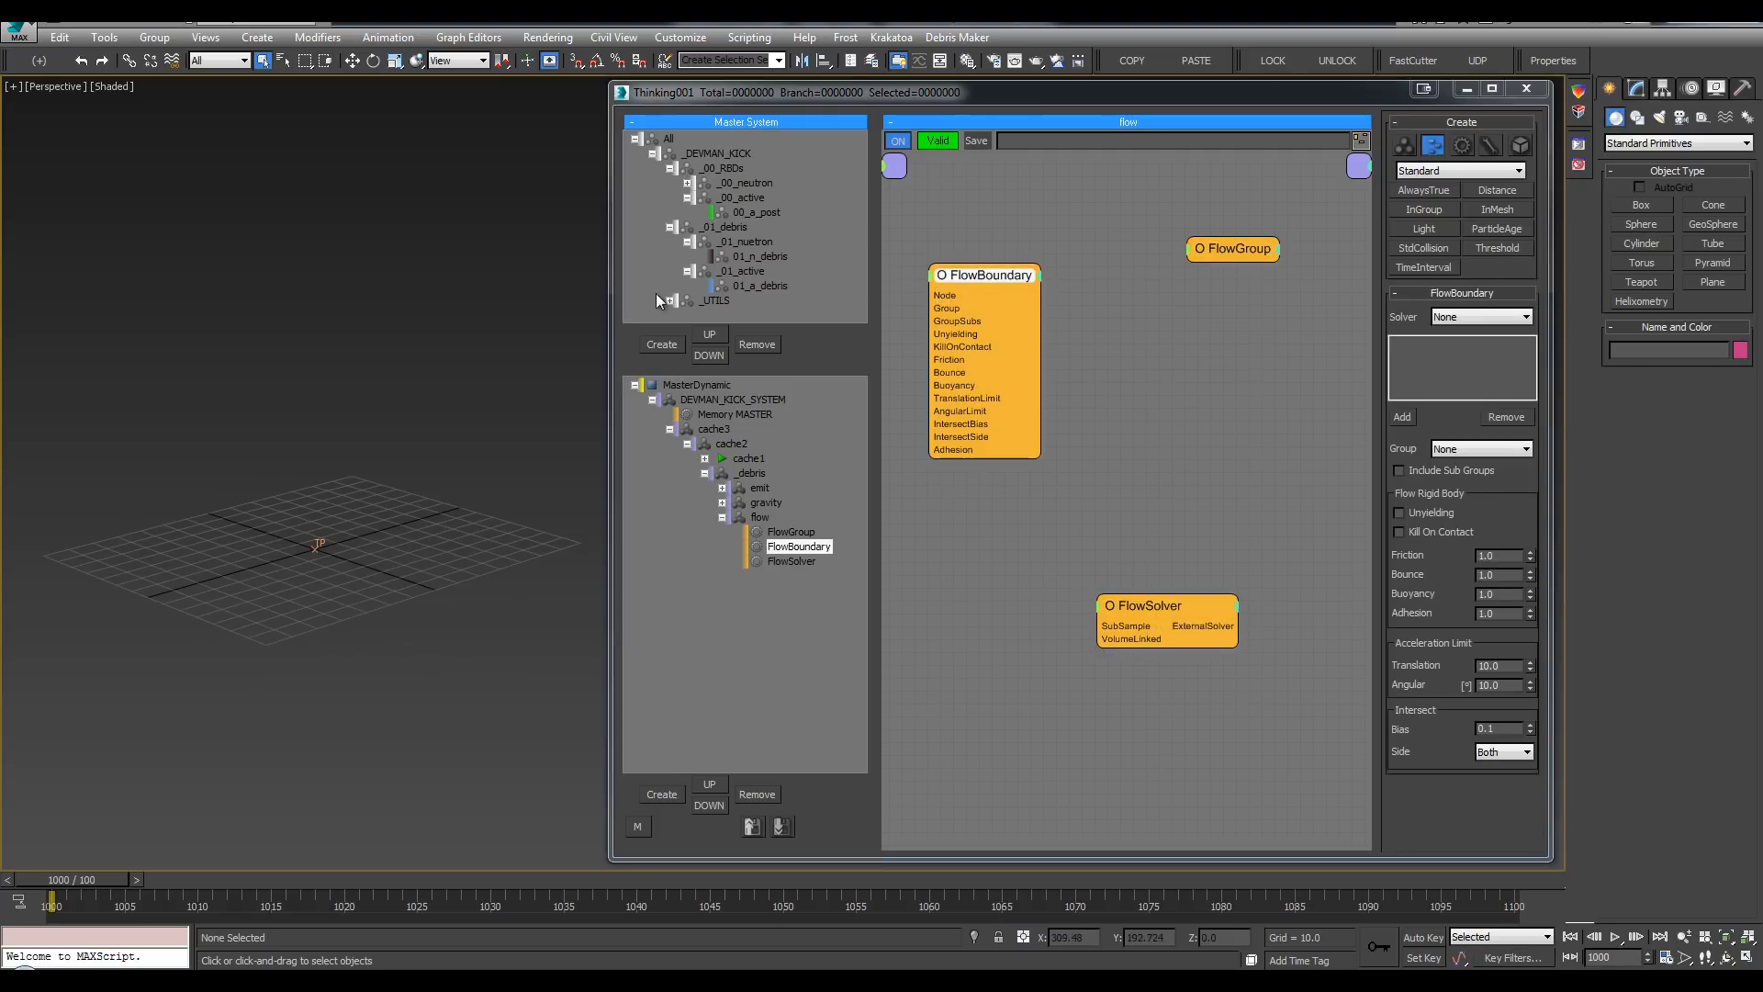
# Step: Set the 00_a_post group's display type to None
pyautogui.click(757, 212)
pyautogui.click(1481, 163)
pyautogui.click(1457, 178)
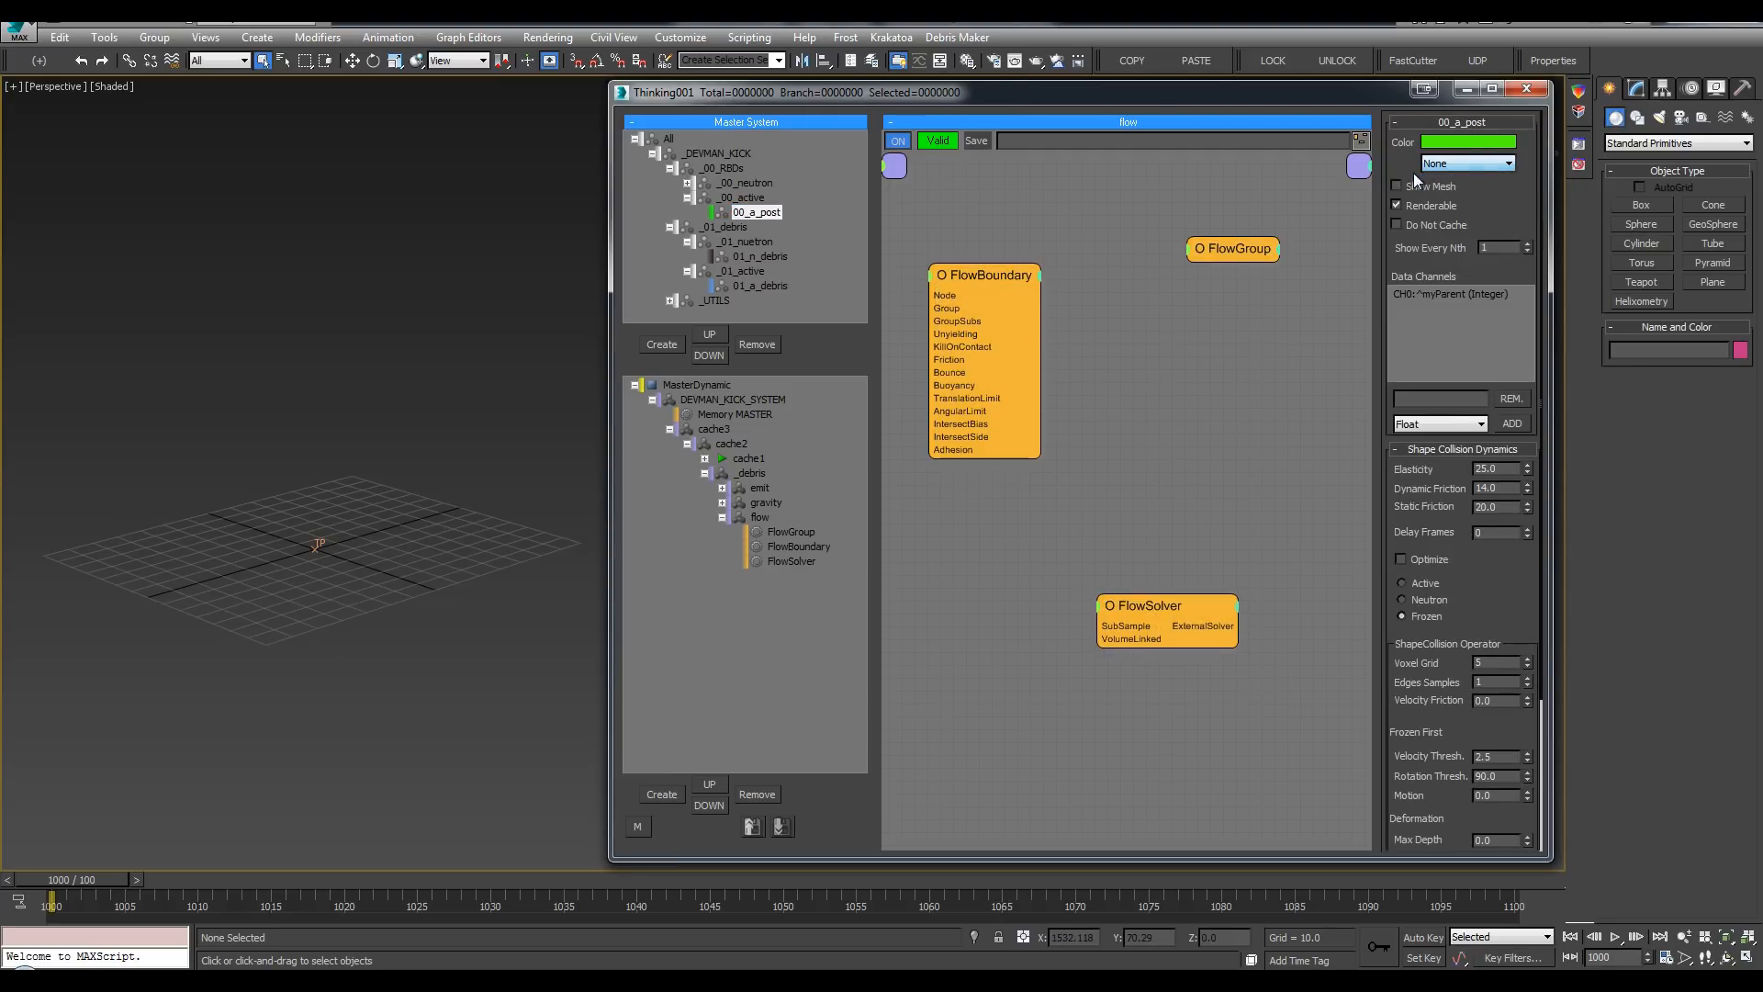
# Step: Turn on Show Mesh for the 00_a_post group and advance the timeline to frame 1001
pyautogui.click(1397, 187)
pyautogui.click(322, 296)
pyautogui.press('.')
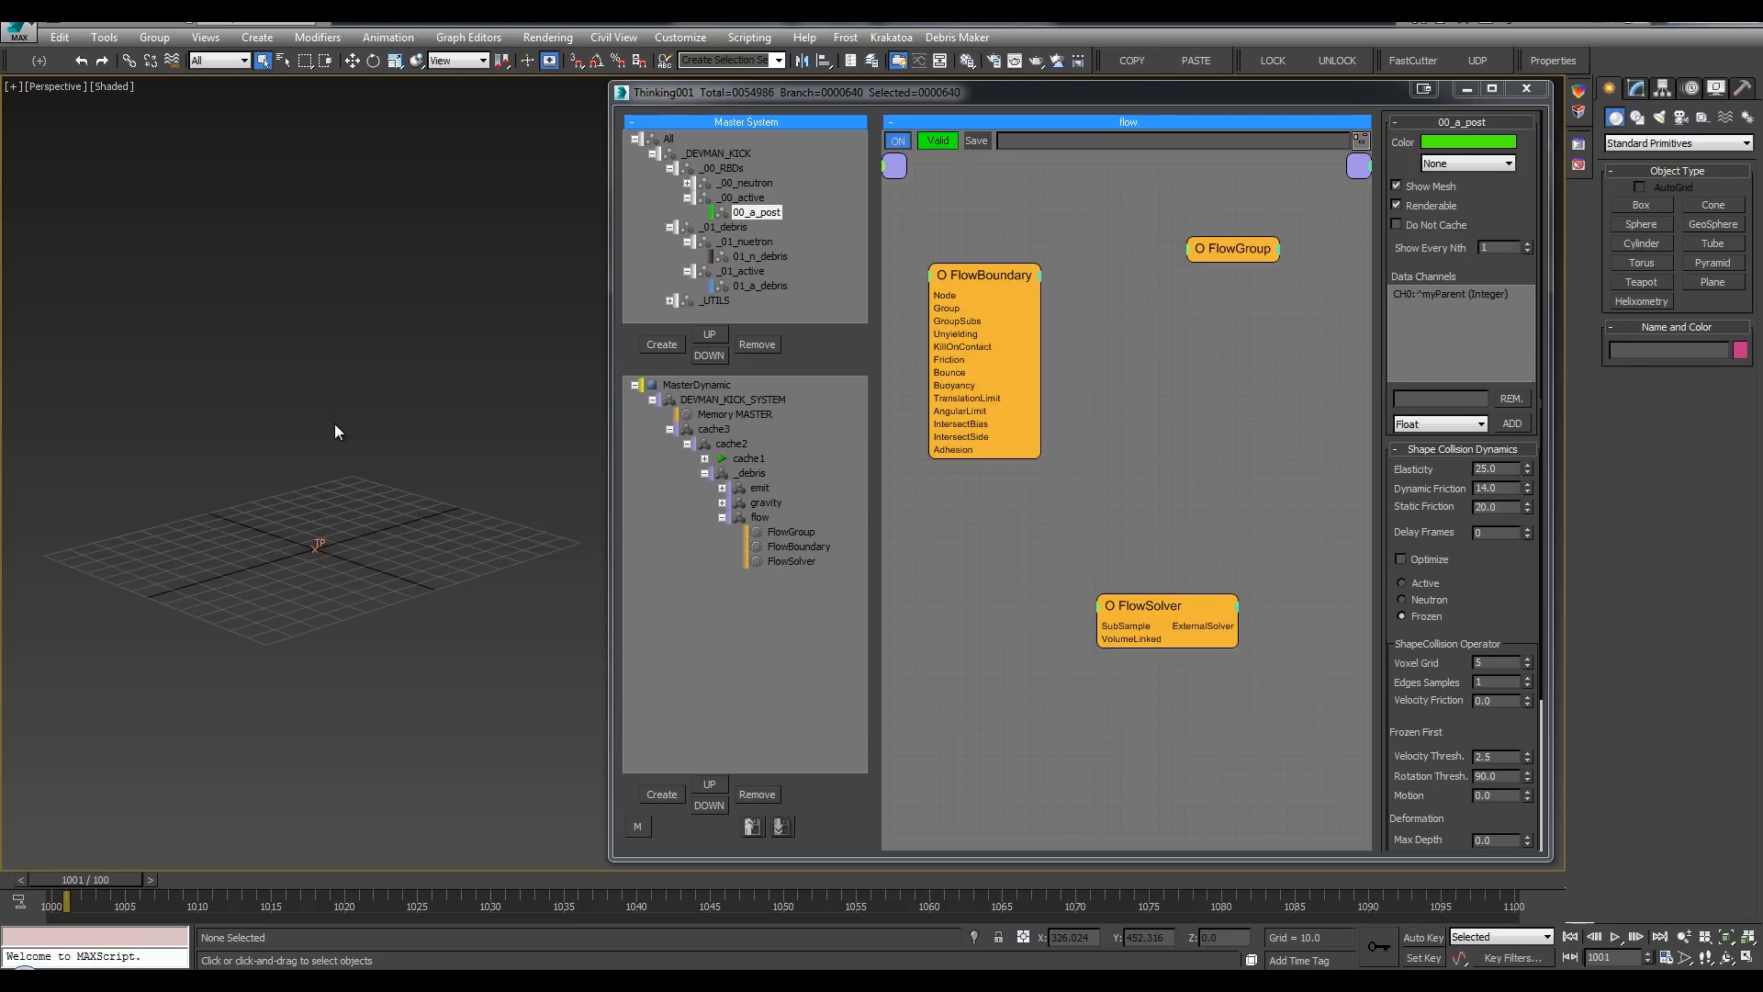
pyautogui.scroll(2, 336, 426)
pyautogui.scroll(5, 416, 400)
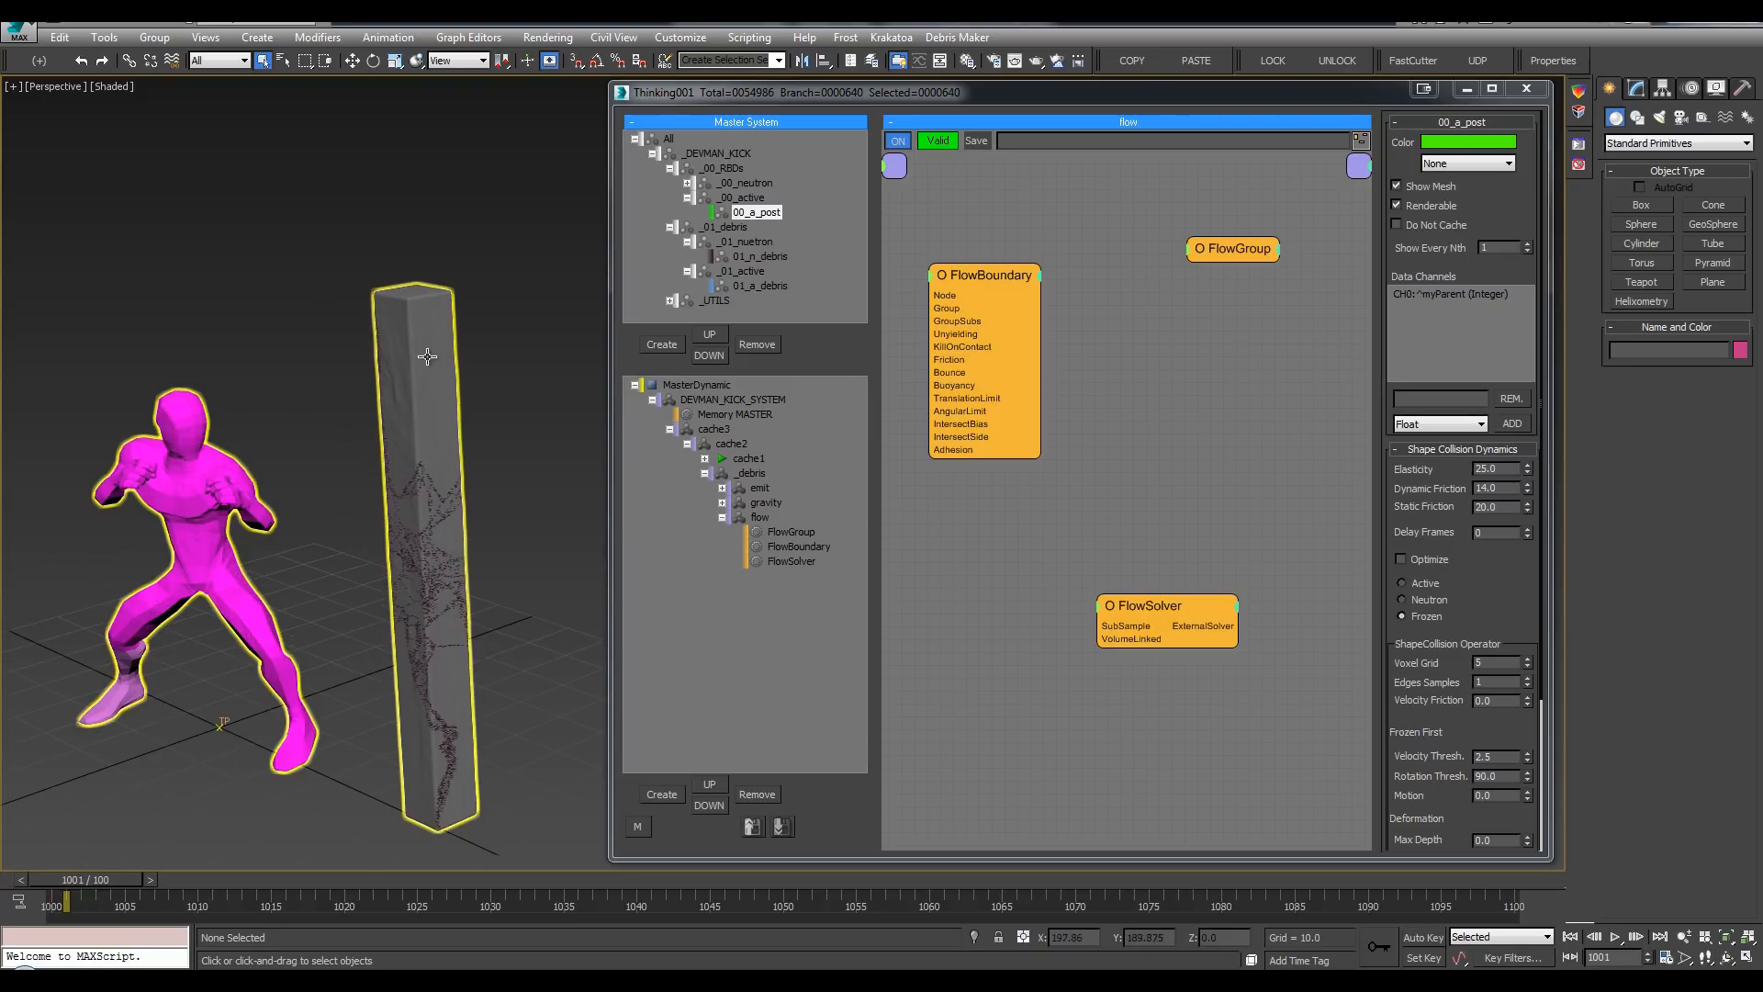
pyautogui.moveTo(427, 356); pyautogui.dragTo(414, 308, button='middle')
pyautogui.scroll(-1, 414, 309)
pyautogui.press('F4')
pyautogui.press('F4')
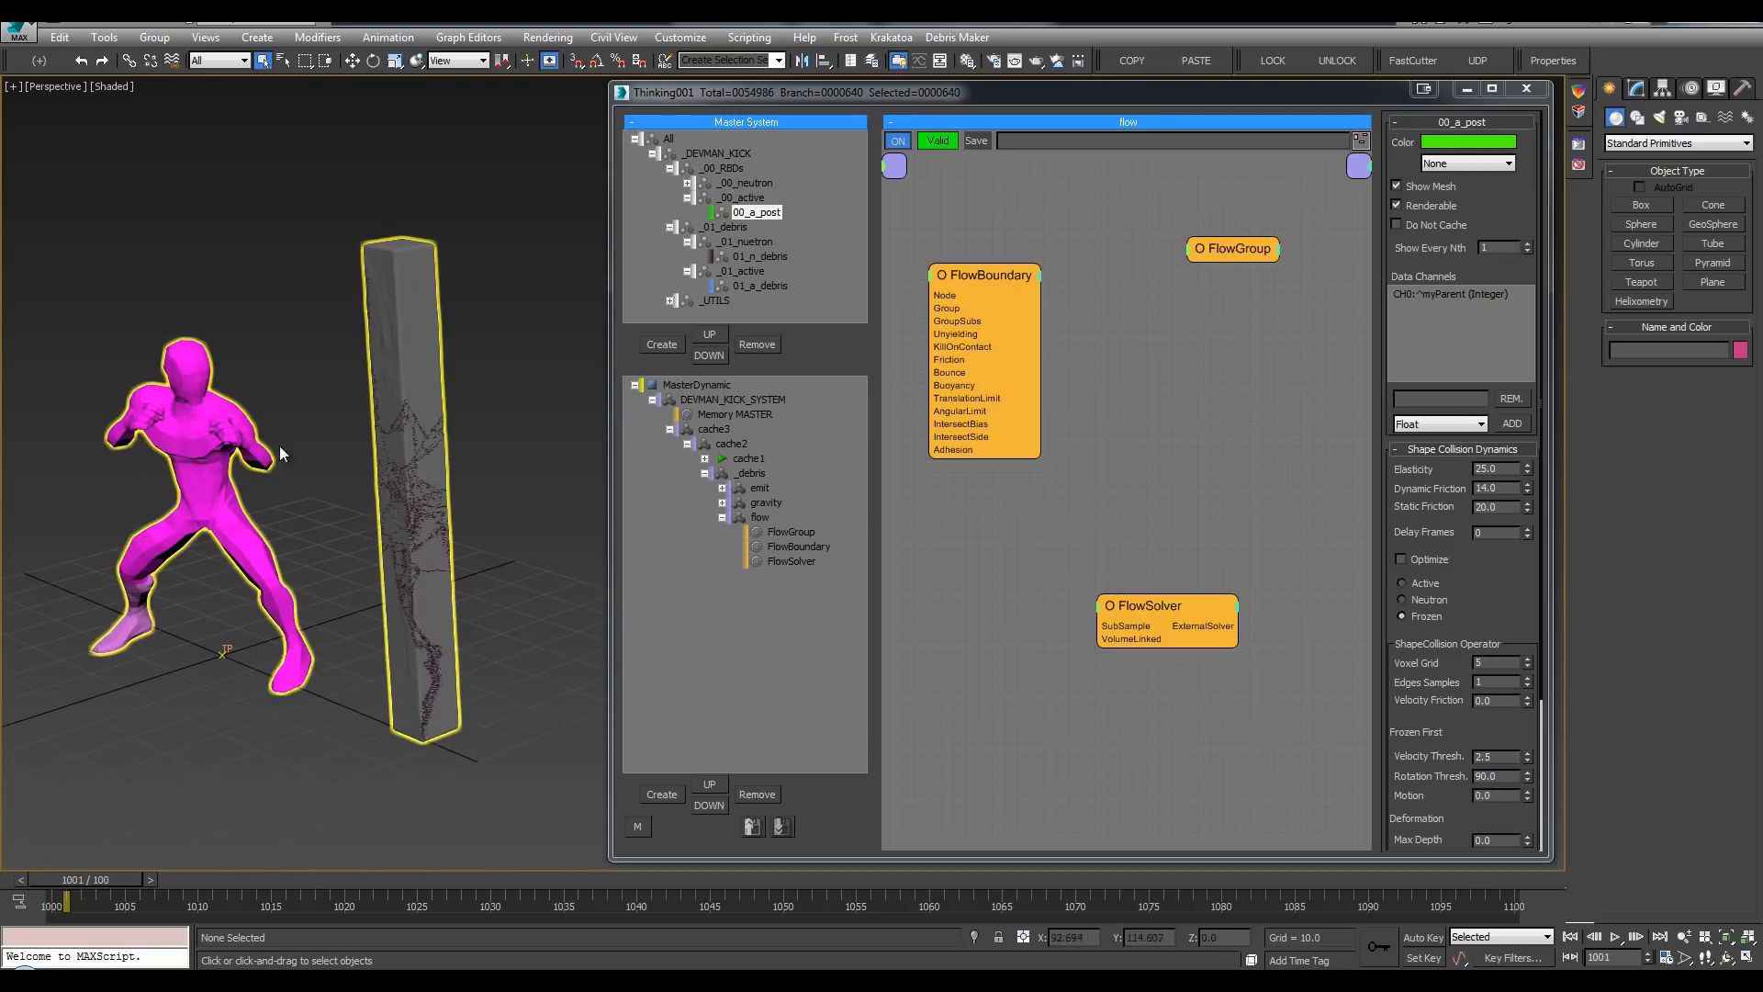
pyautogui.keyDown('alt'); pyautogui.moveTo(279, 445); pyautogui.dragTo(359, 382, button='middle'); pyautogui.keyUp('alt')
# Step: Assign FlowSolver as the solver of the FlowBoundary node and move the node slightly down
pyautogui.click(982, 275)
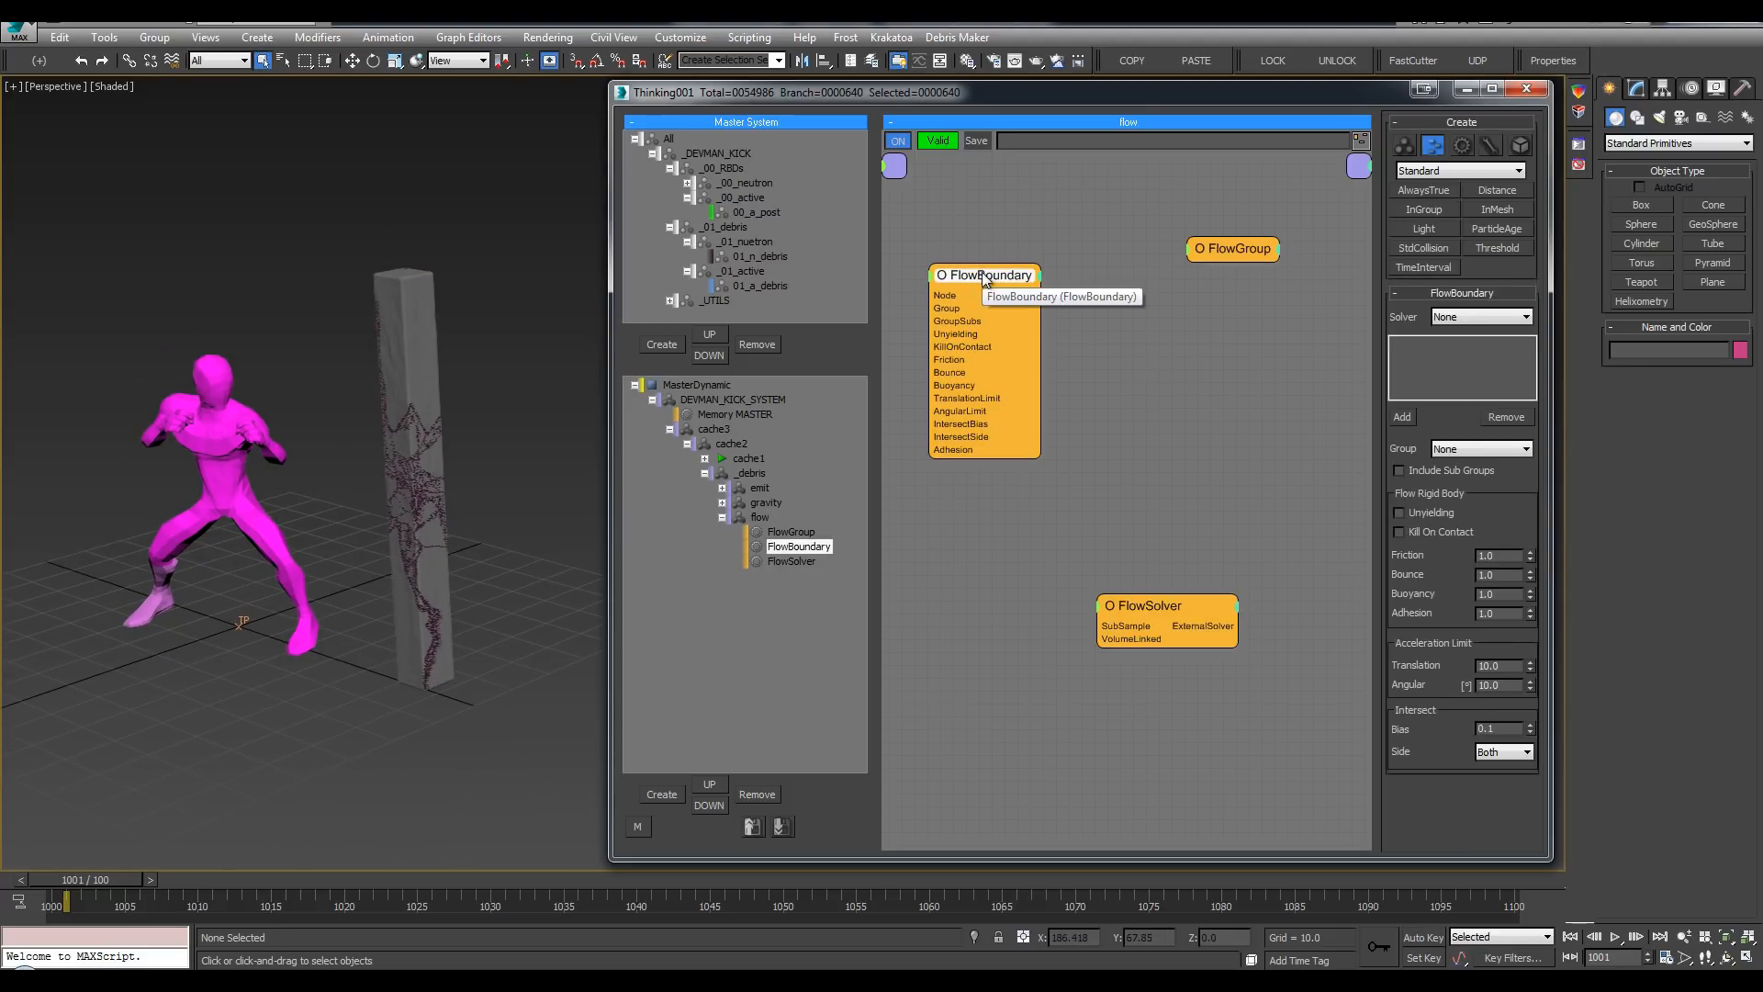
pyautogui.moveTo(973, 278); pyautogui.dragTo(979, 299)
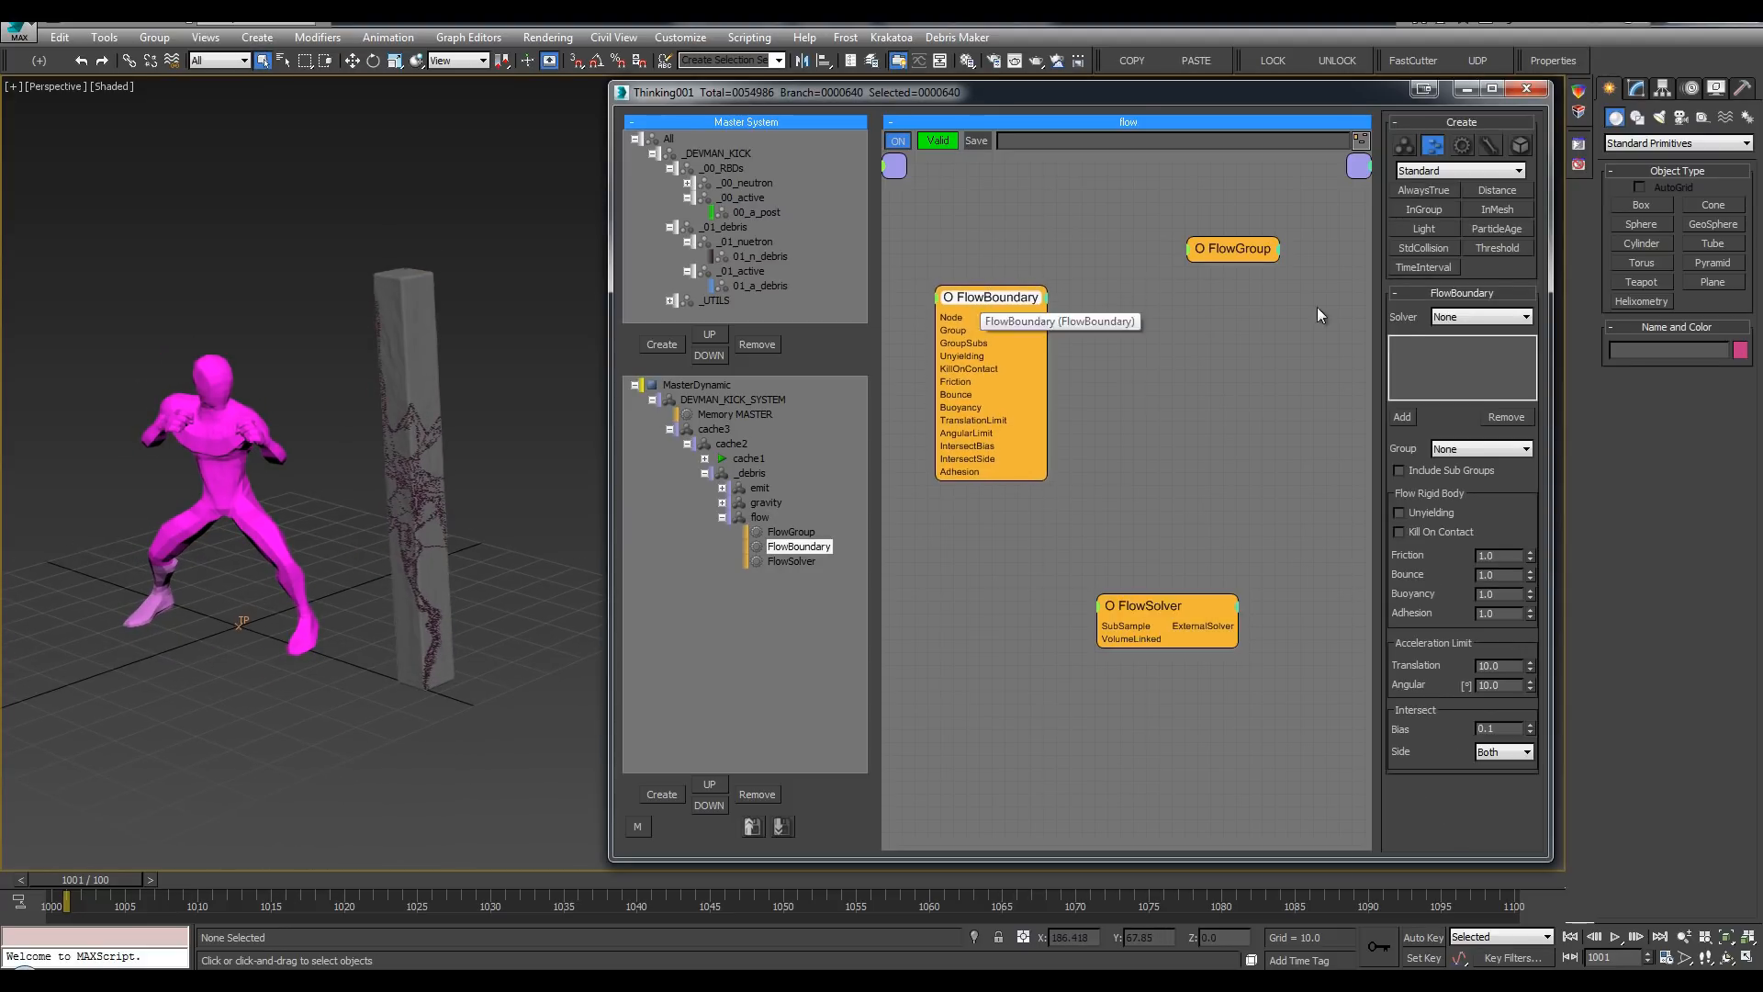
pyautogui.click(1452, 317)
pyautogui.click(1469, 342)
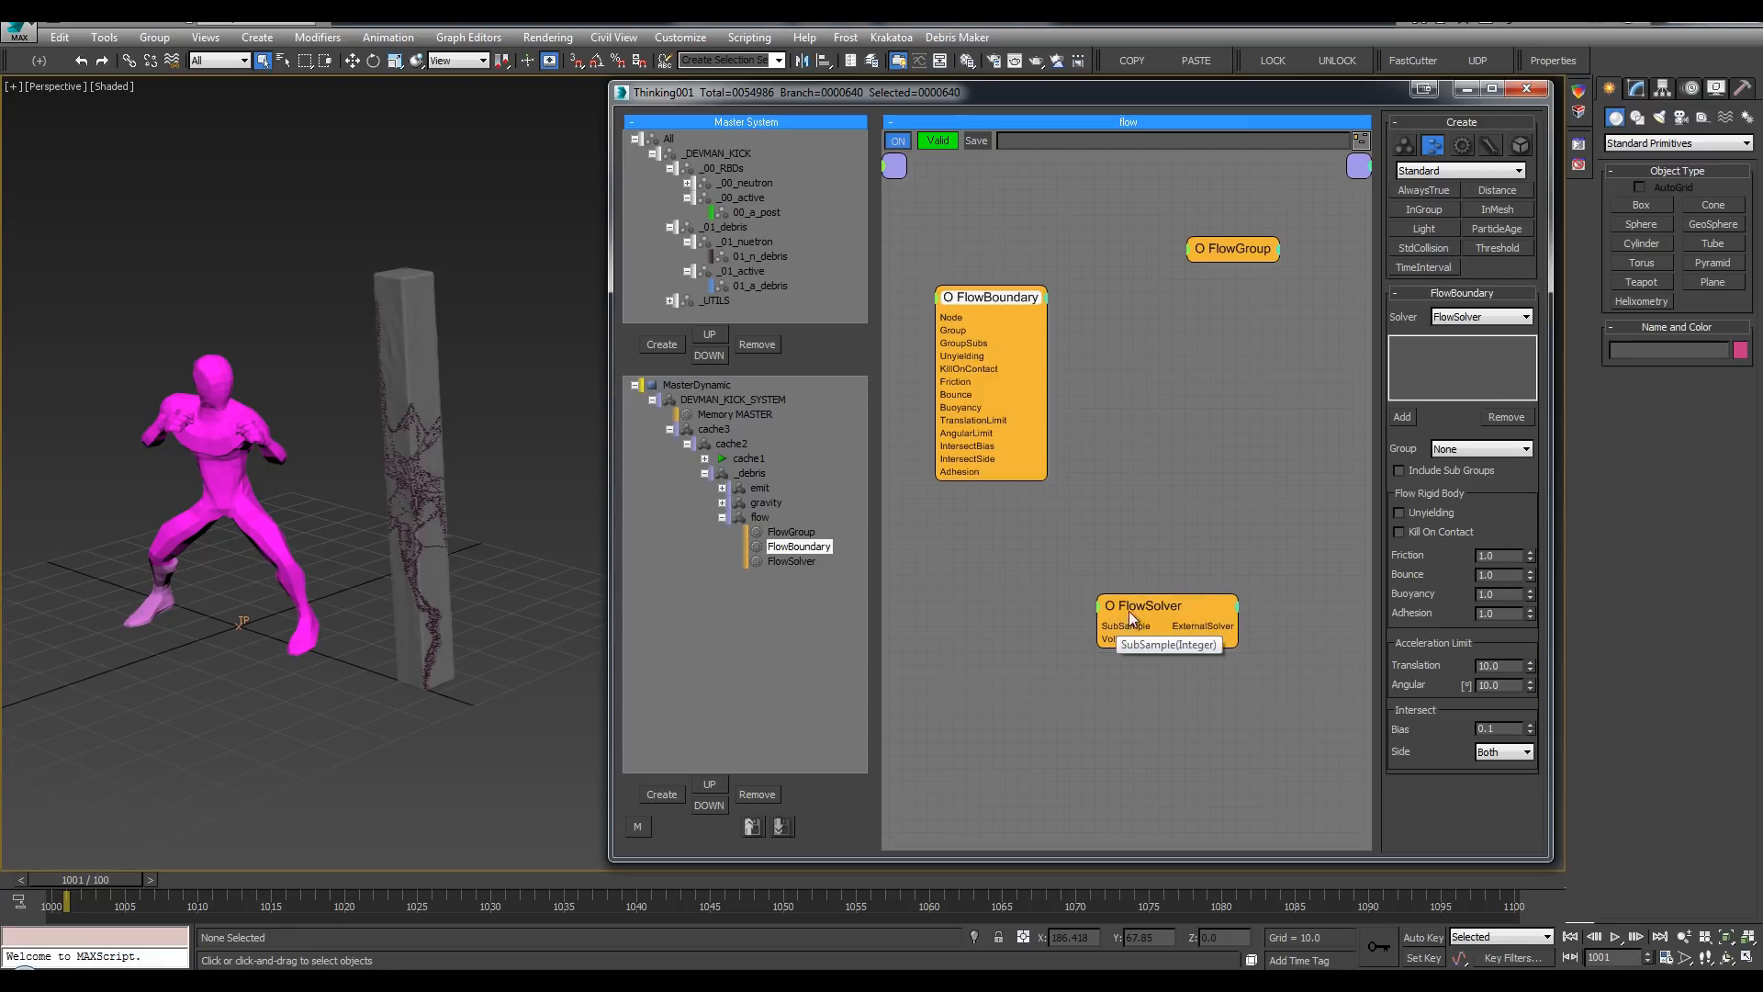
# Step: Rename the FlowSolver node as FlowSolver - debris
pyautogui.doubleClick(1192, 605)
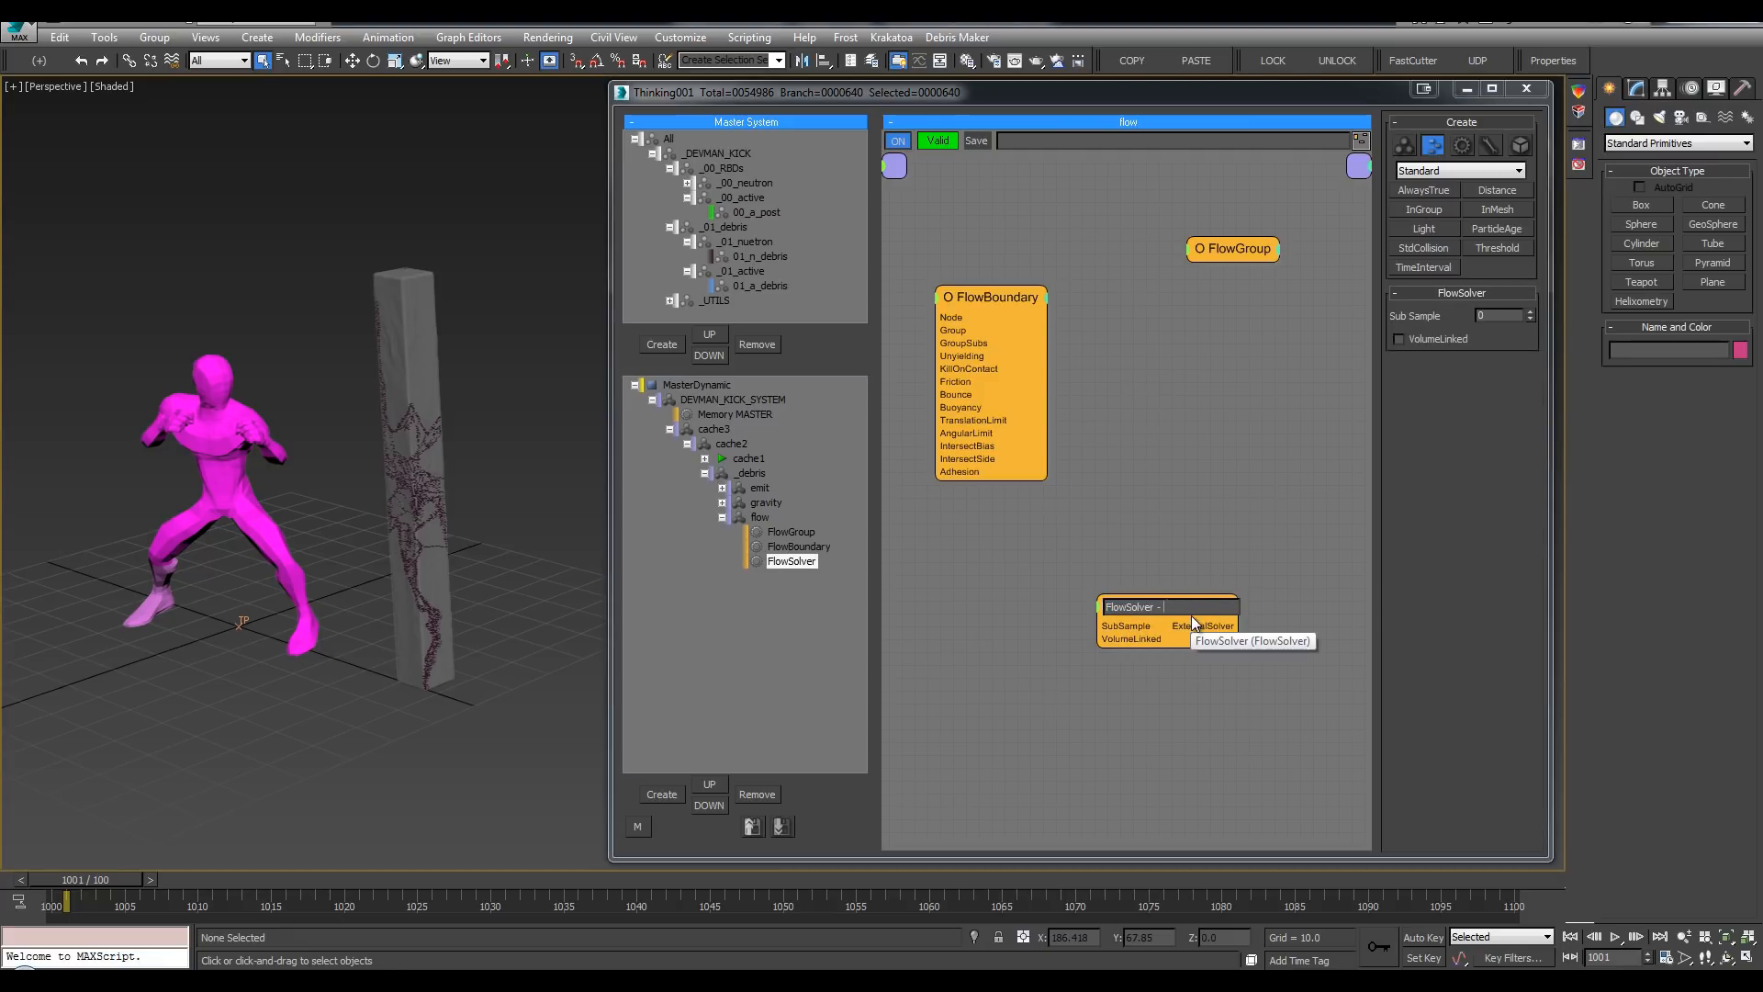
pyautogui.write('debris')
pyautogui.press('Return')
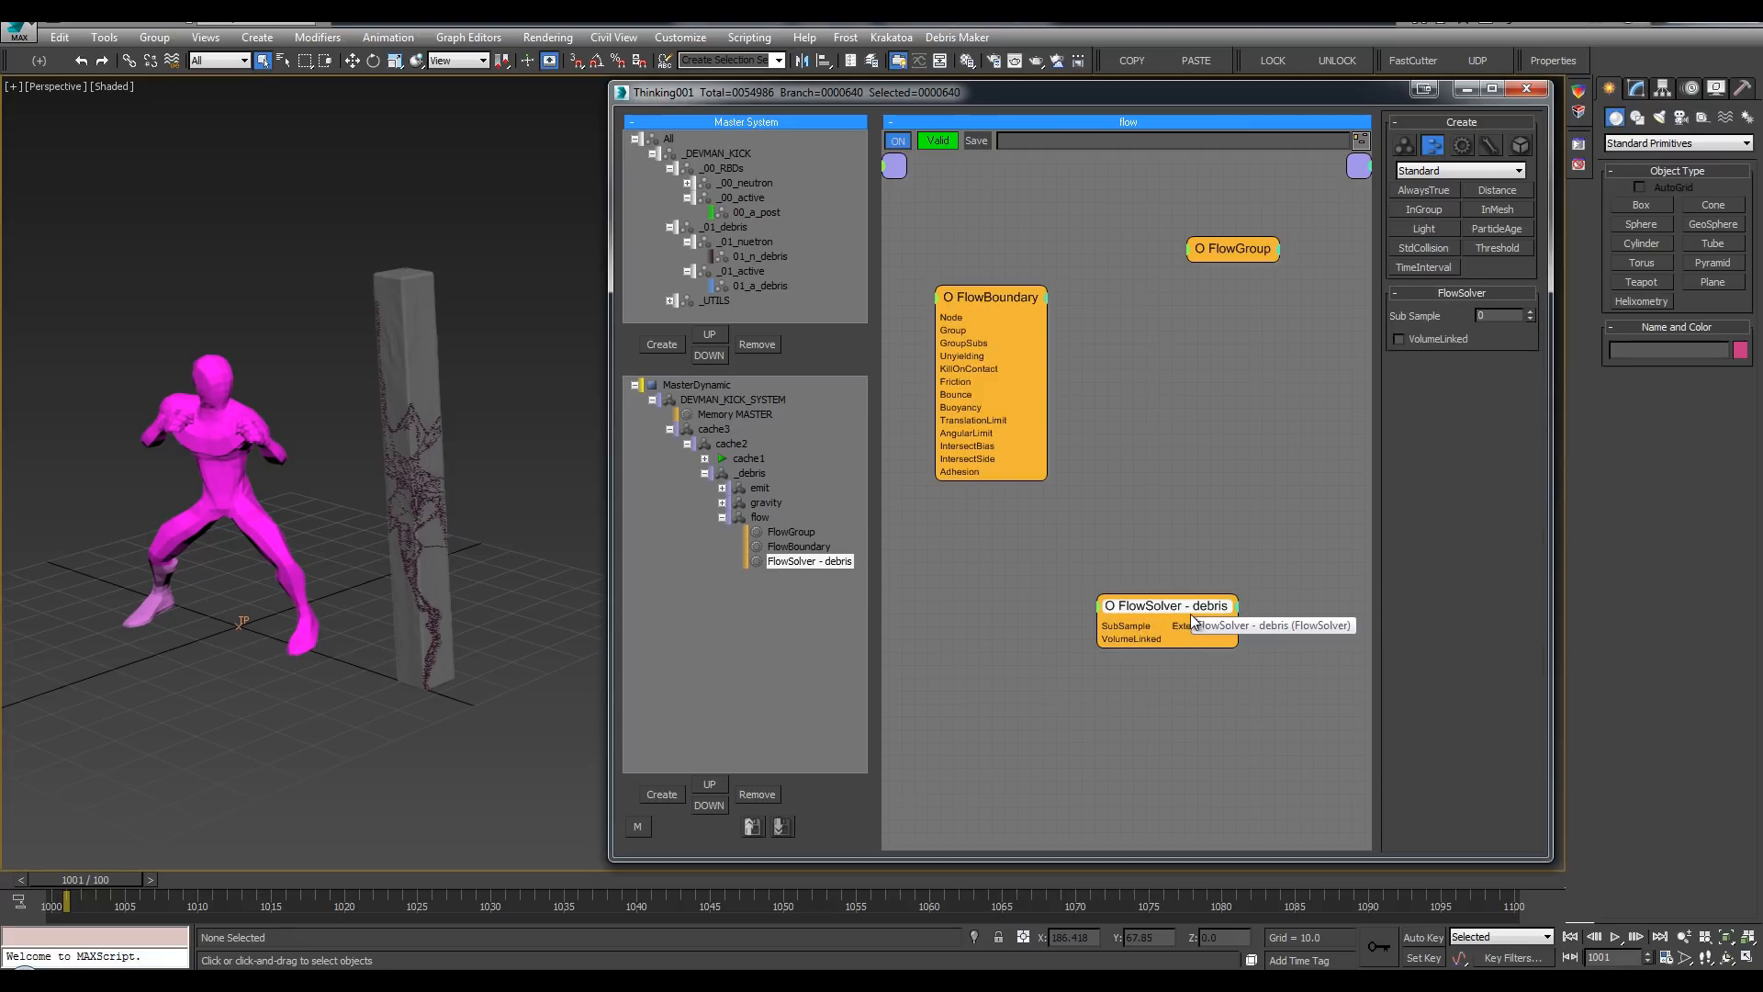
# Step: Set FlowBoundary's solver to FlowSolver - debris and its group to 00_a_post with Unyielding enabled
pyautogui.click(1042, 289)
pyautogui.click(1483, 317)
pyautogui.click(1479, 345)
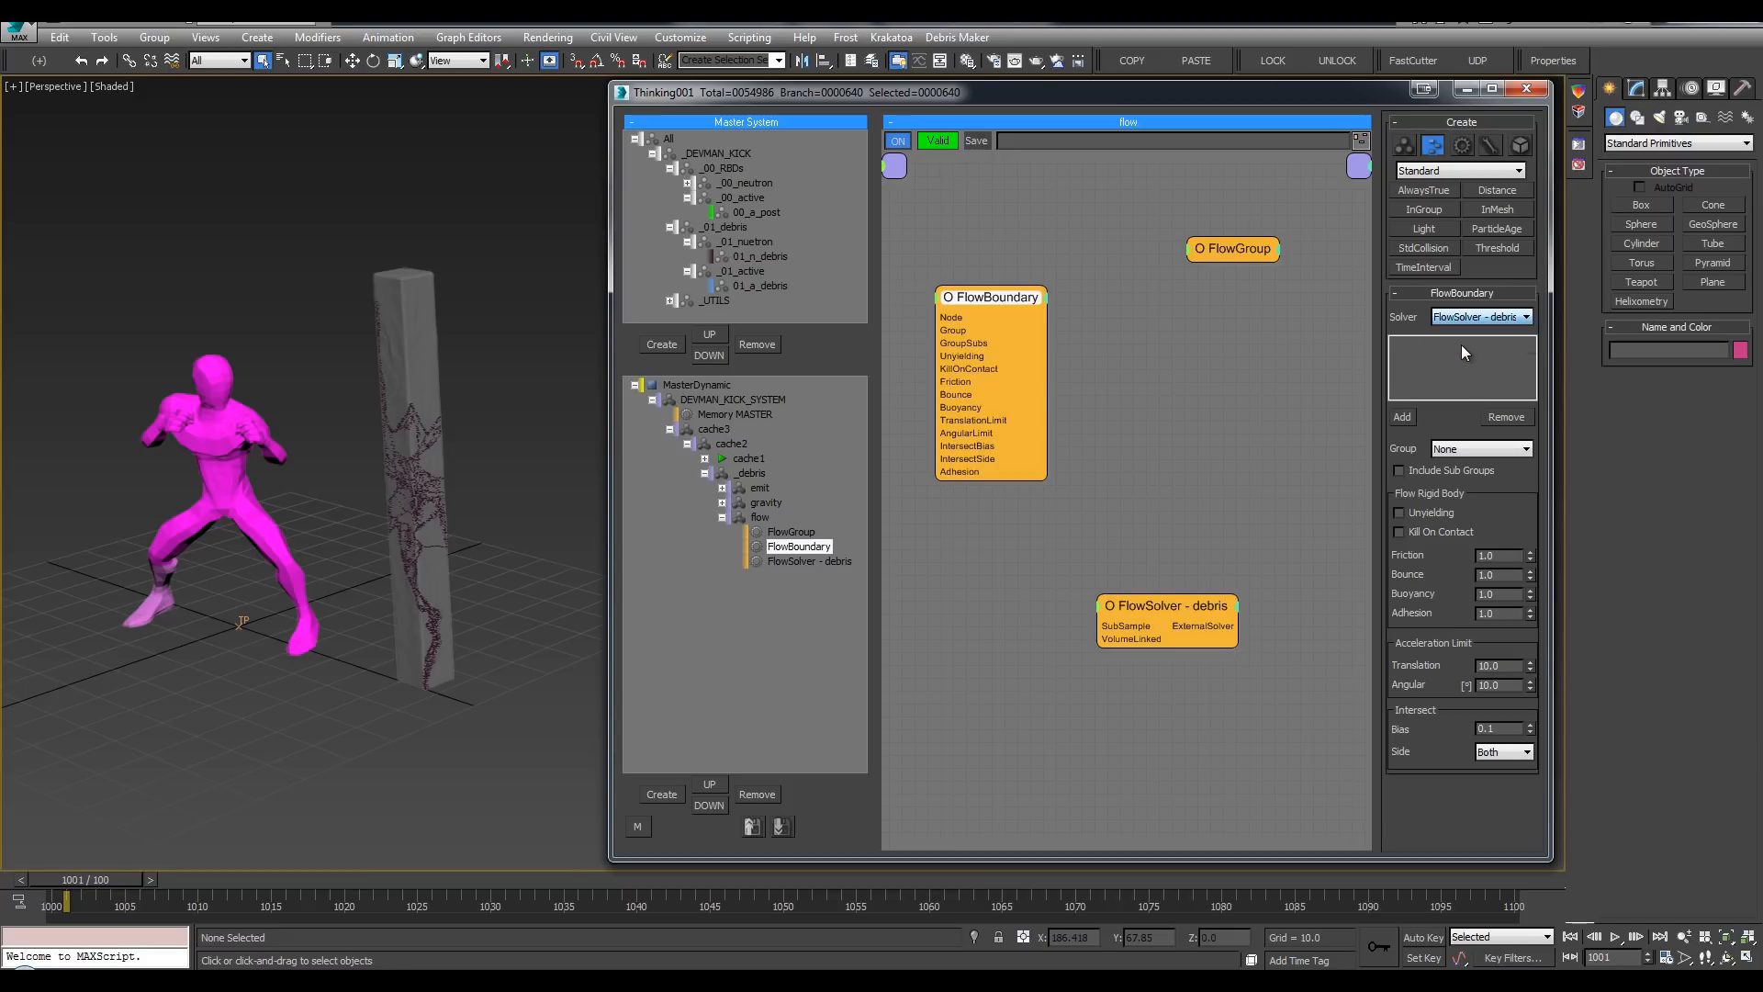
pyautogui.click(1401, 420)
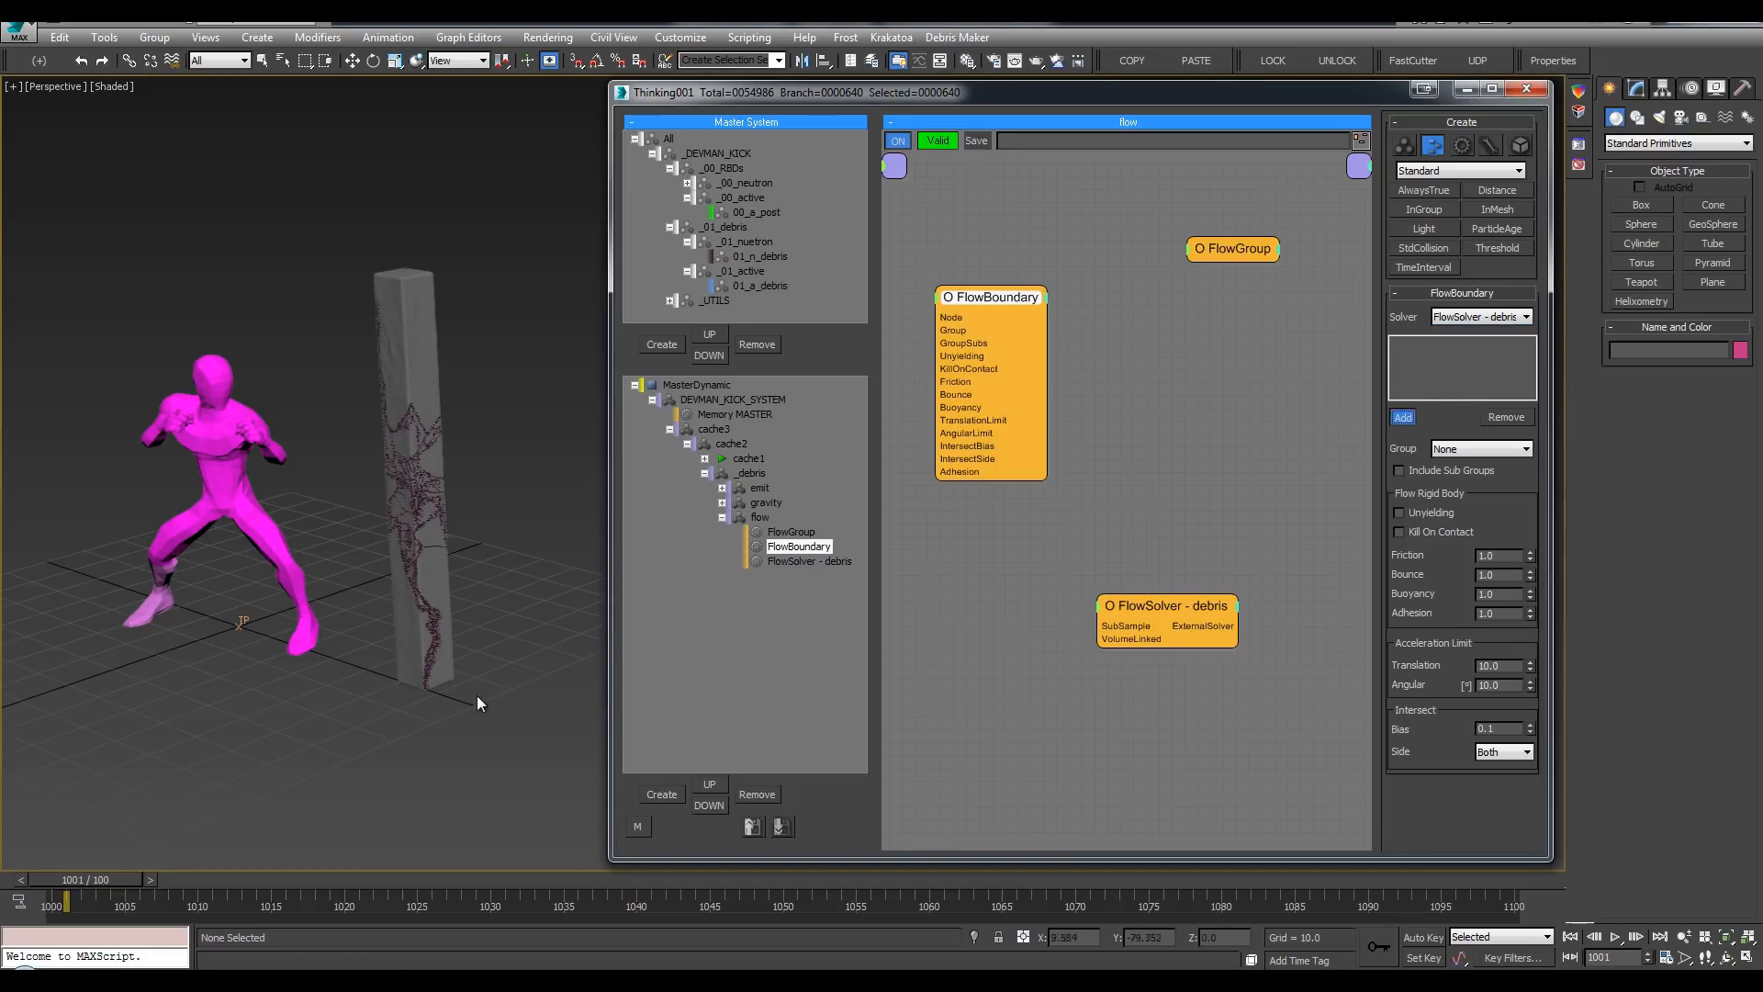
pyautogui.click(1403, 419)
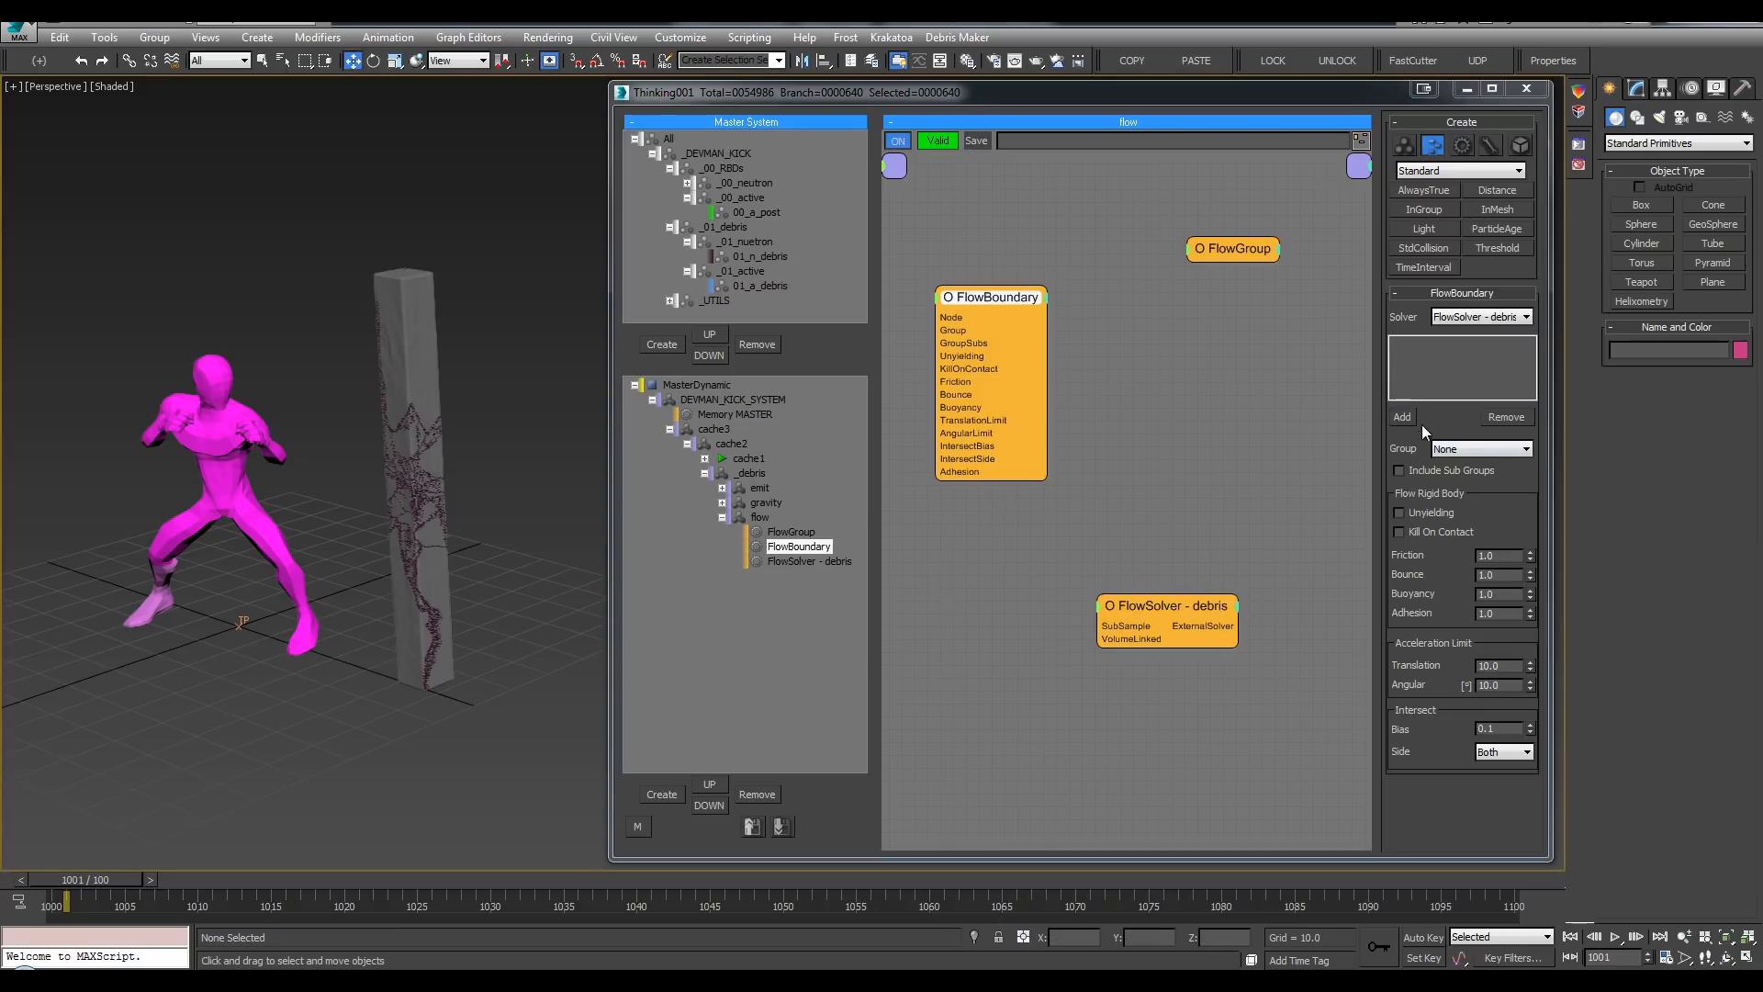
pyautogui.click(1466, 449)
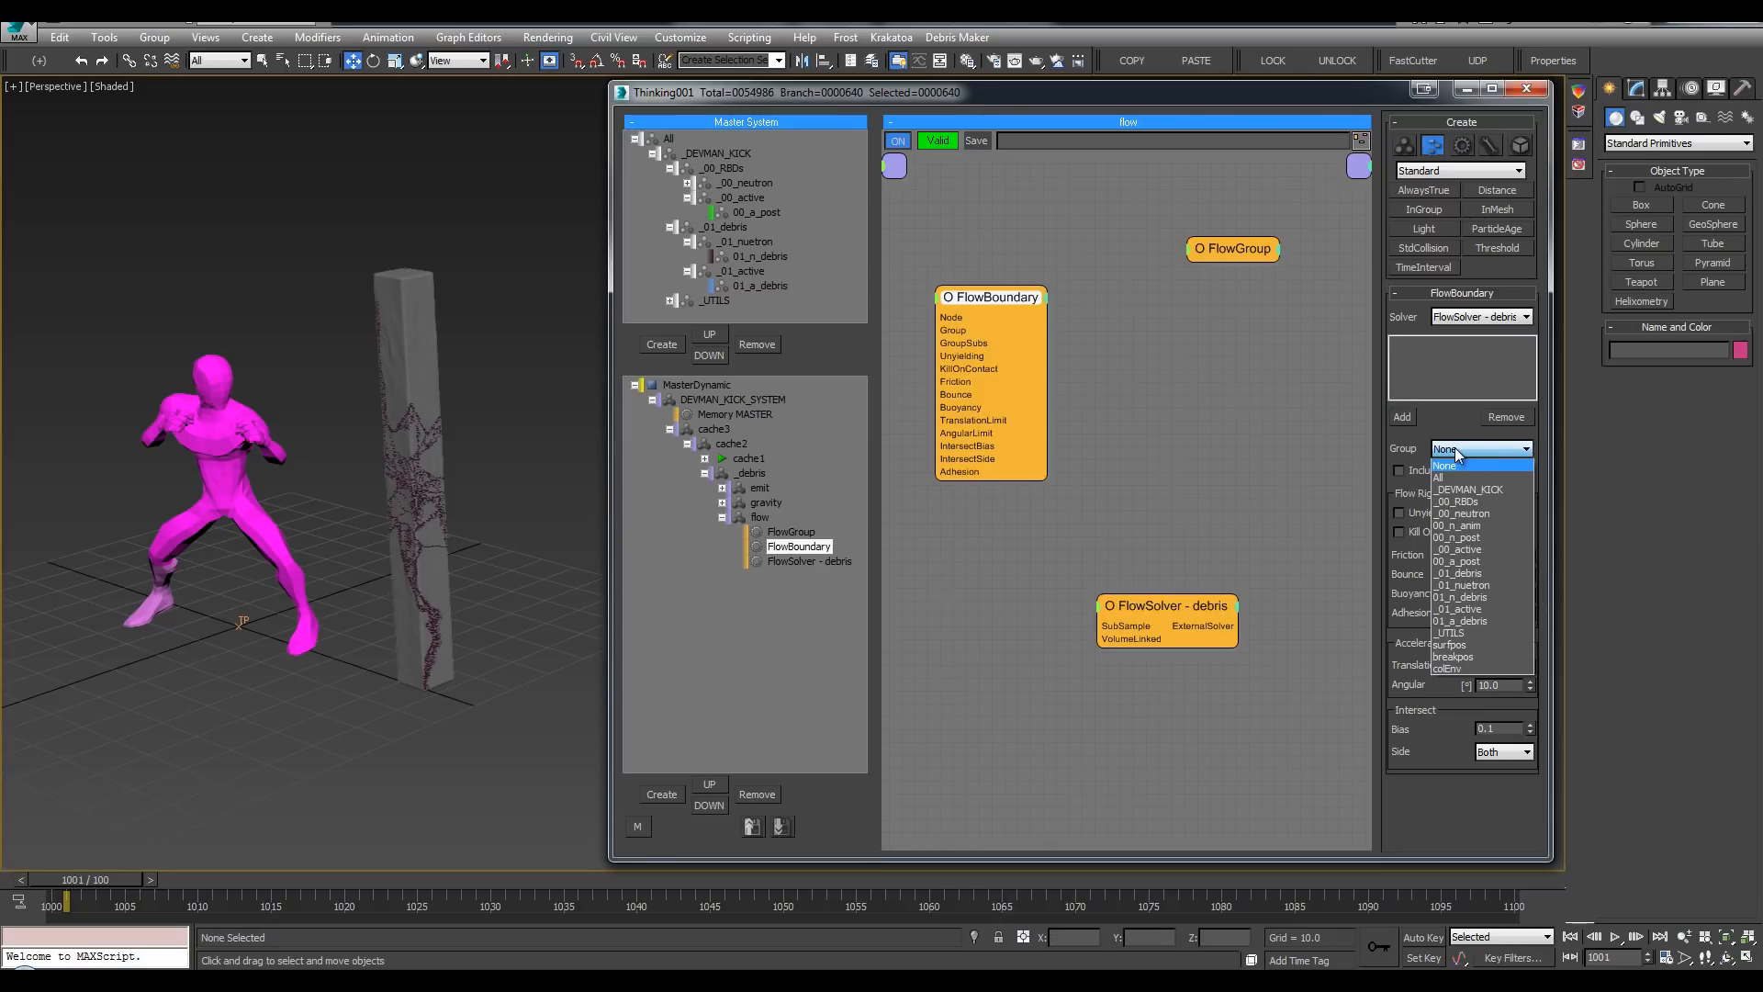
pyautogui.click(1478, 562)
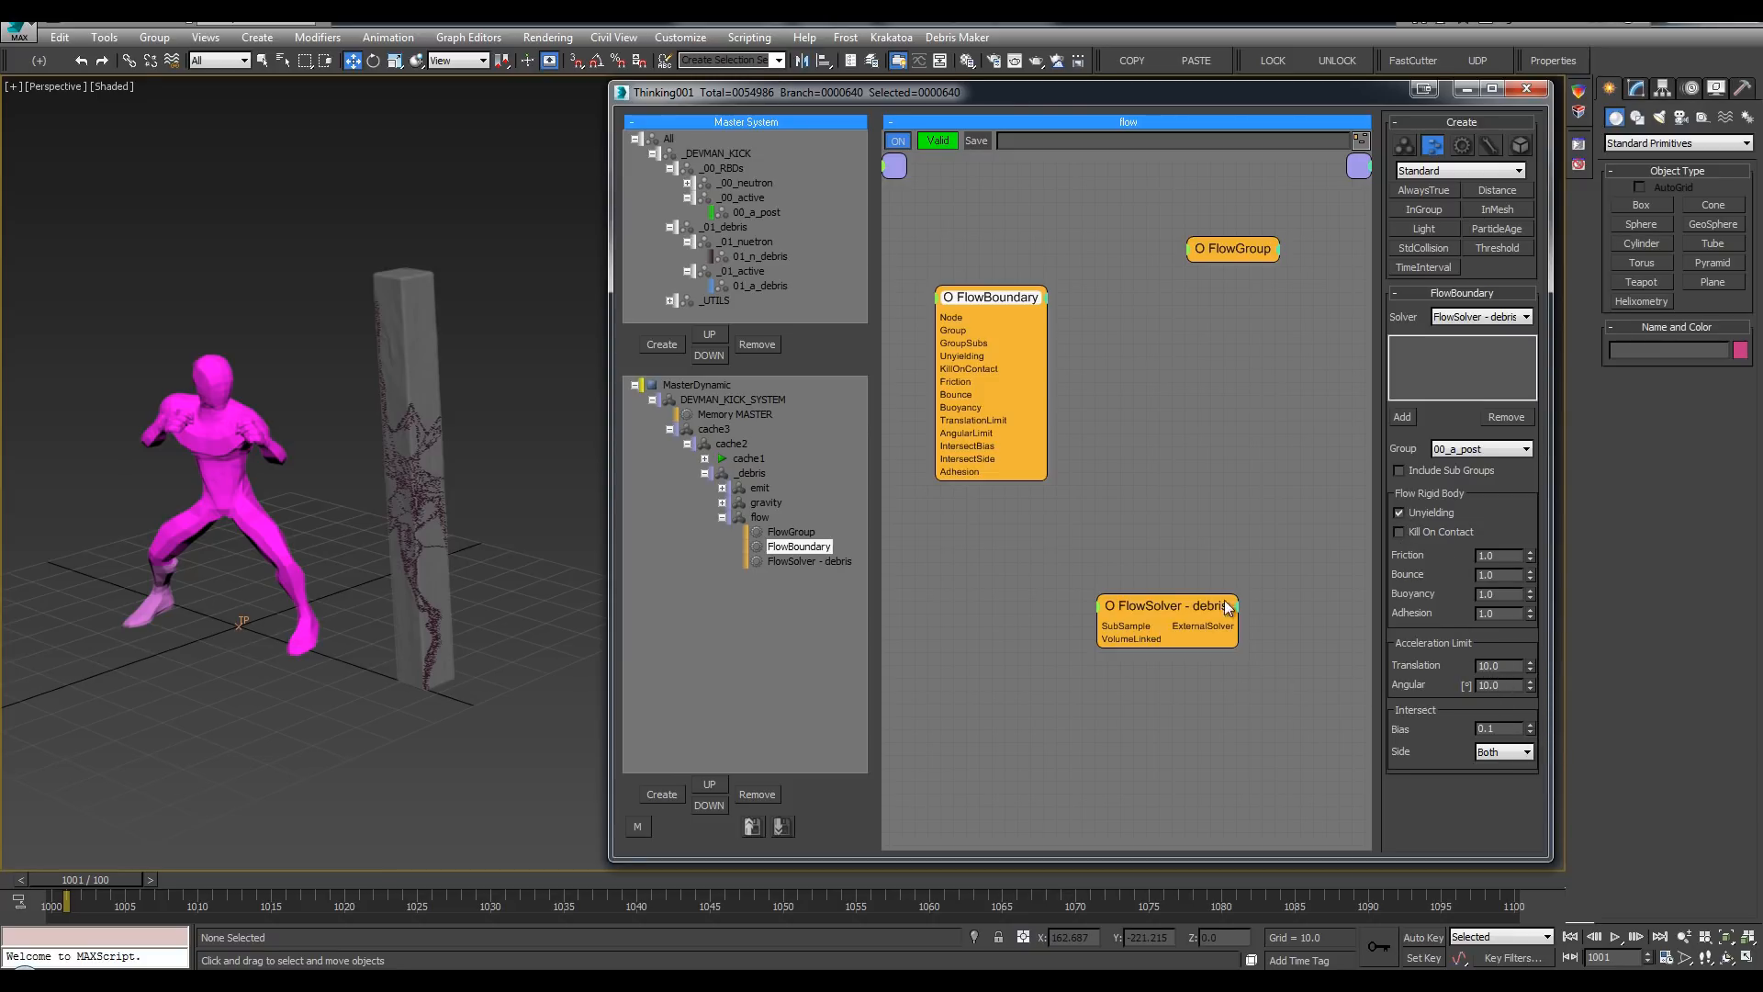
# Step: Set FlowGroup's solver to FlowSolver - debris, its group to 01_a_debris and its Smoothing Radius to 1.0
pyautogui.click(1232, 252)
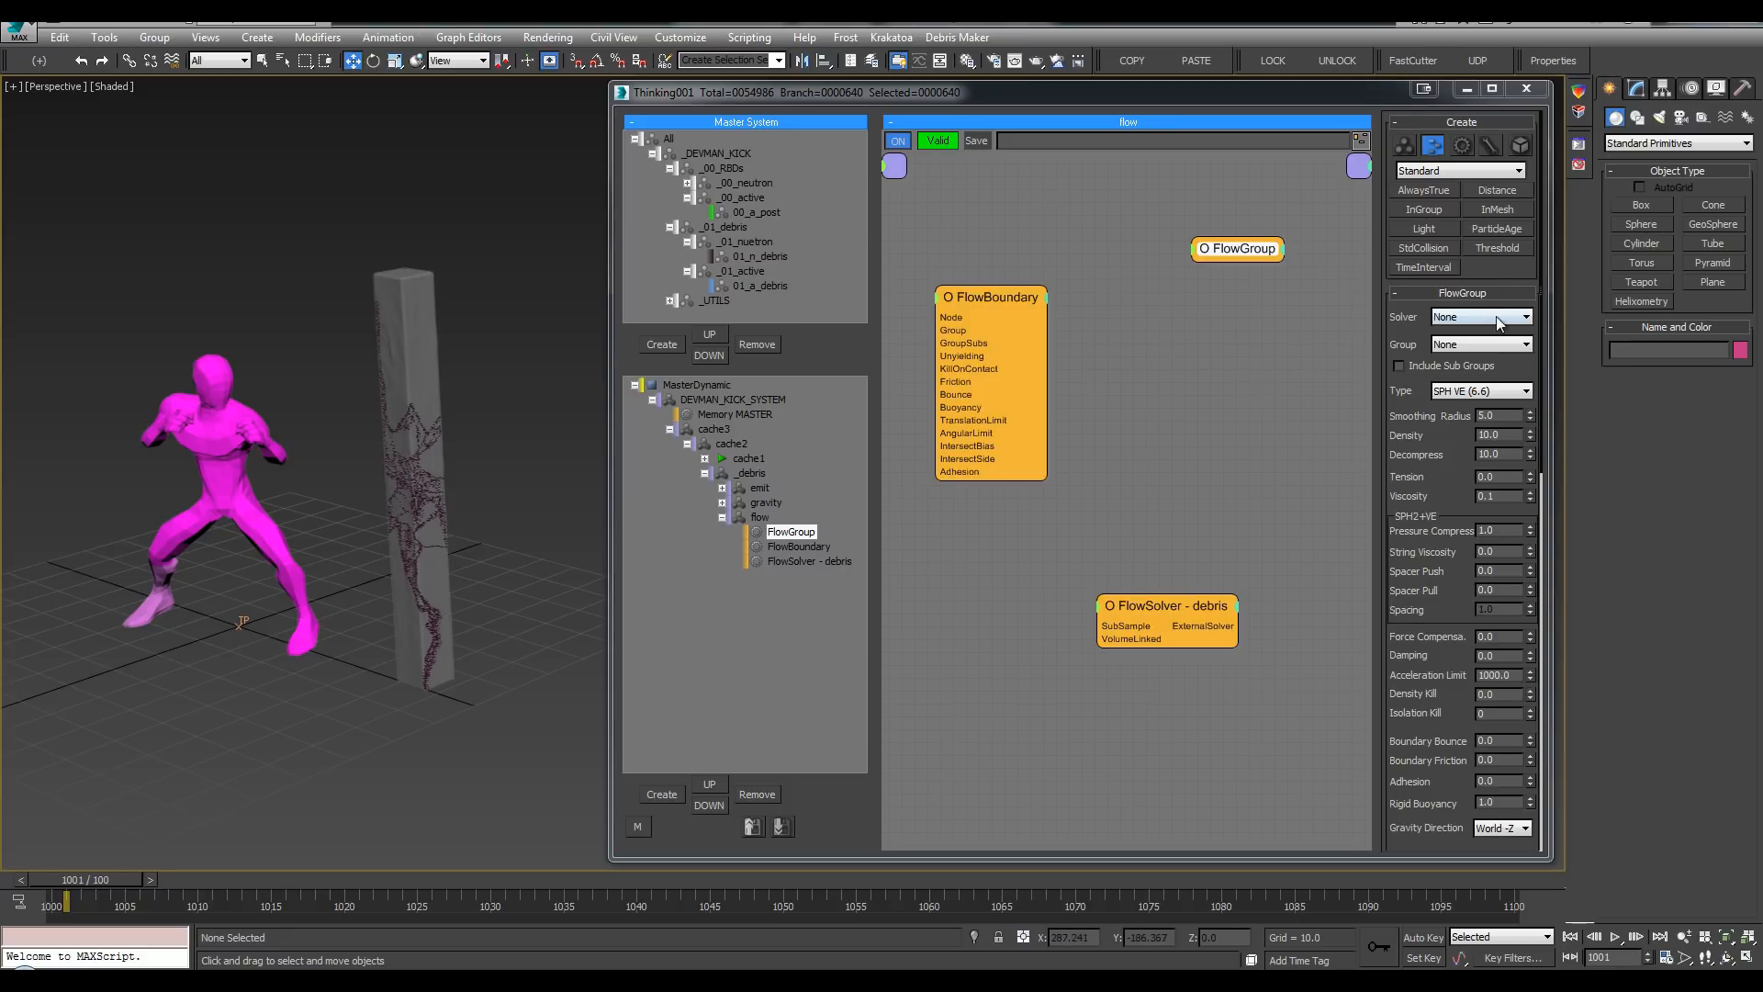
pyautogui.click(1458, 317)
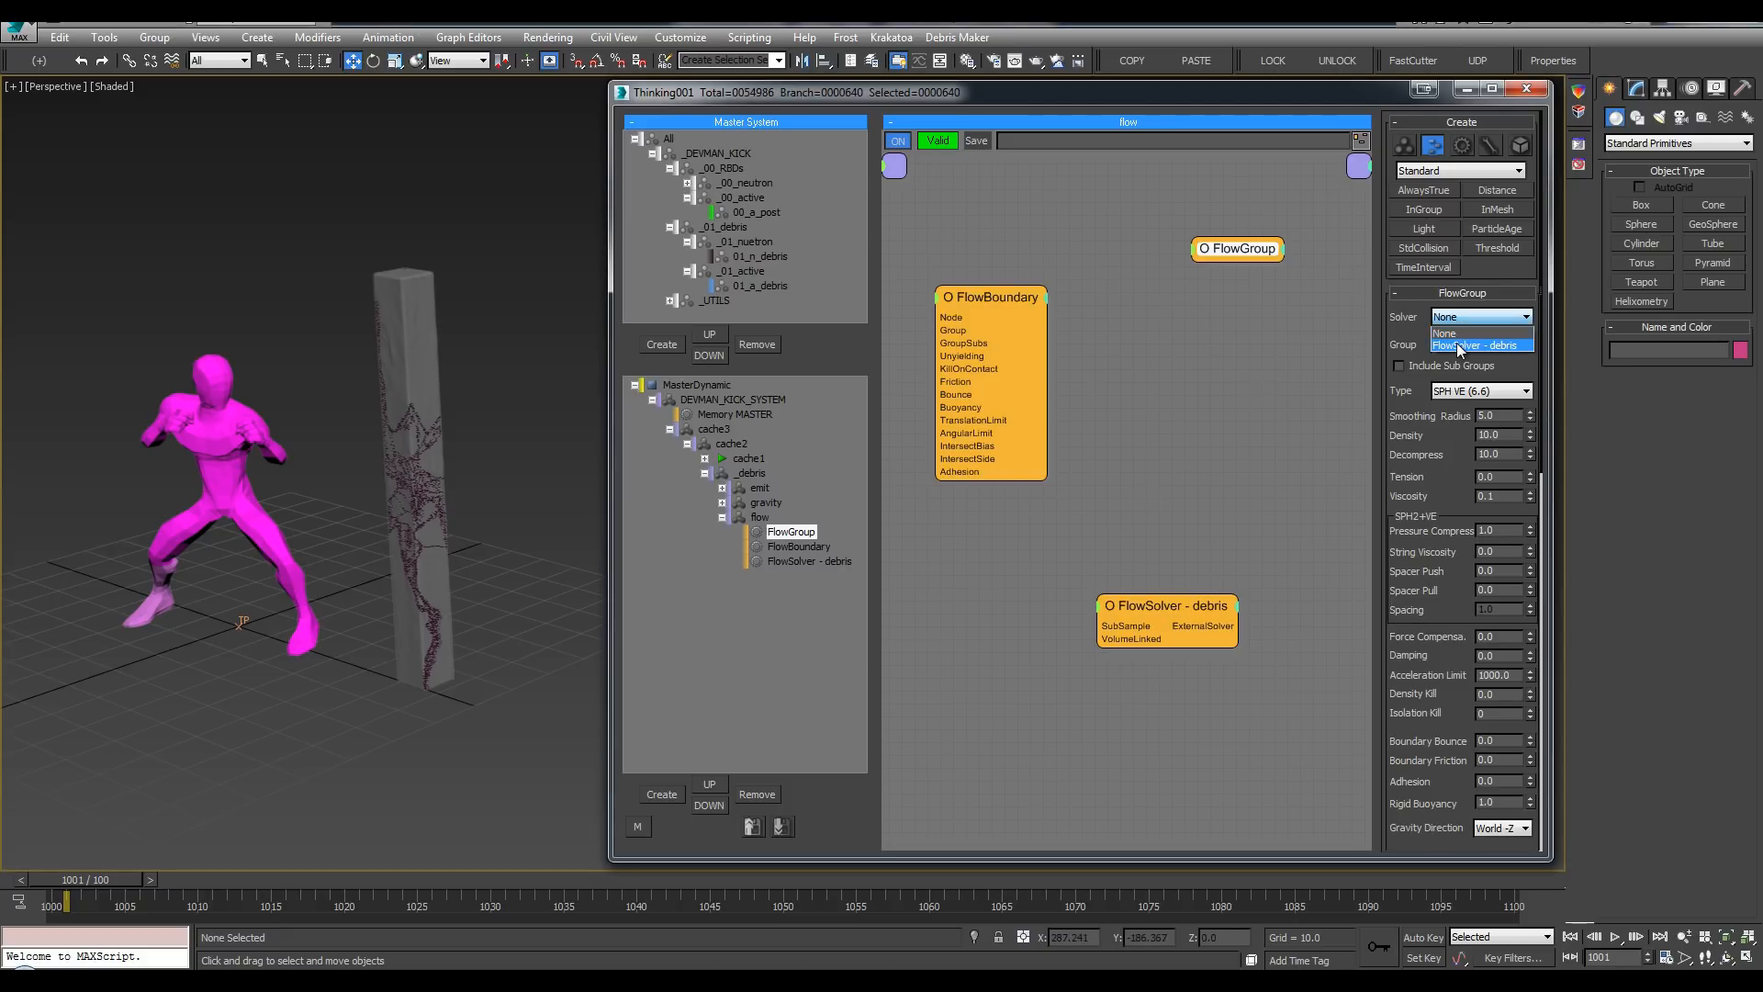
pyautogui.click(1459, 346)
pyautogui.click(1457, 345)
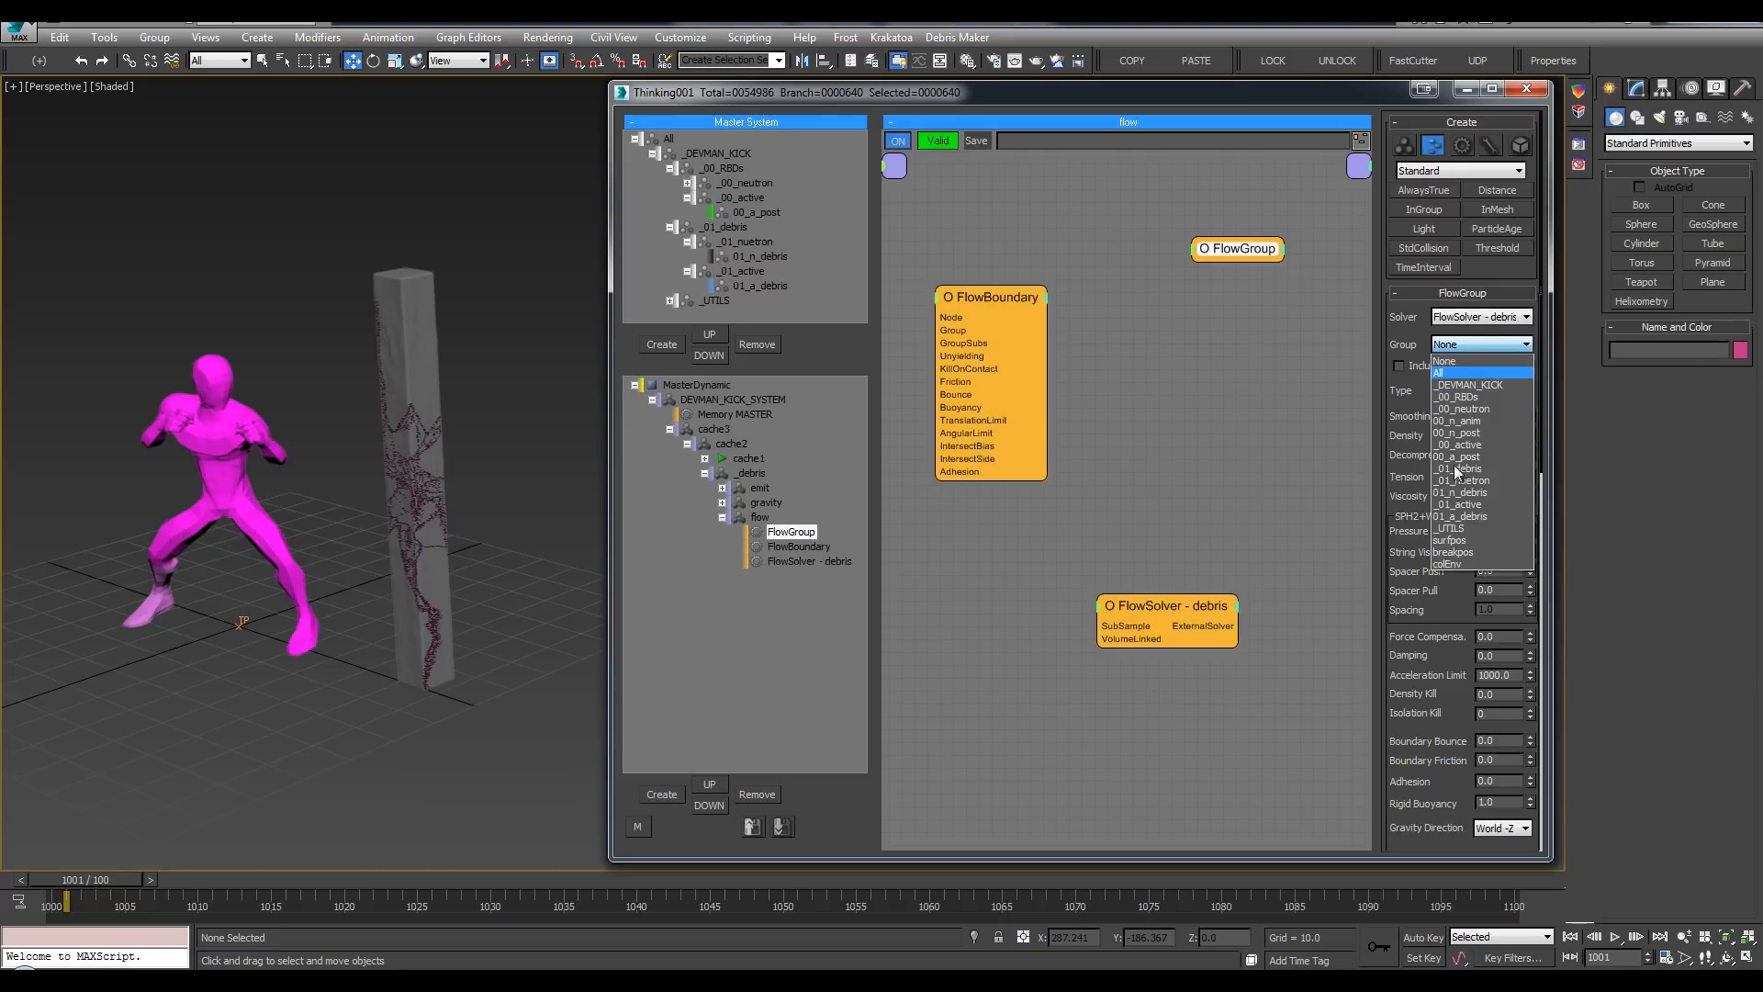
pyautogui.click(1474, 517)
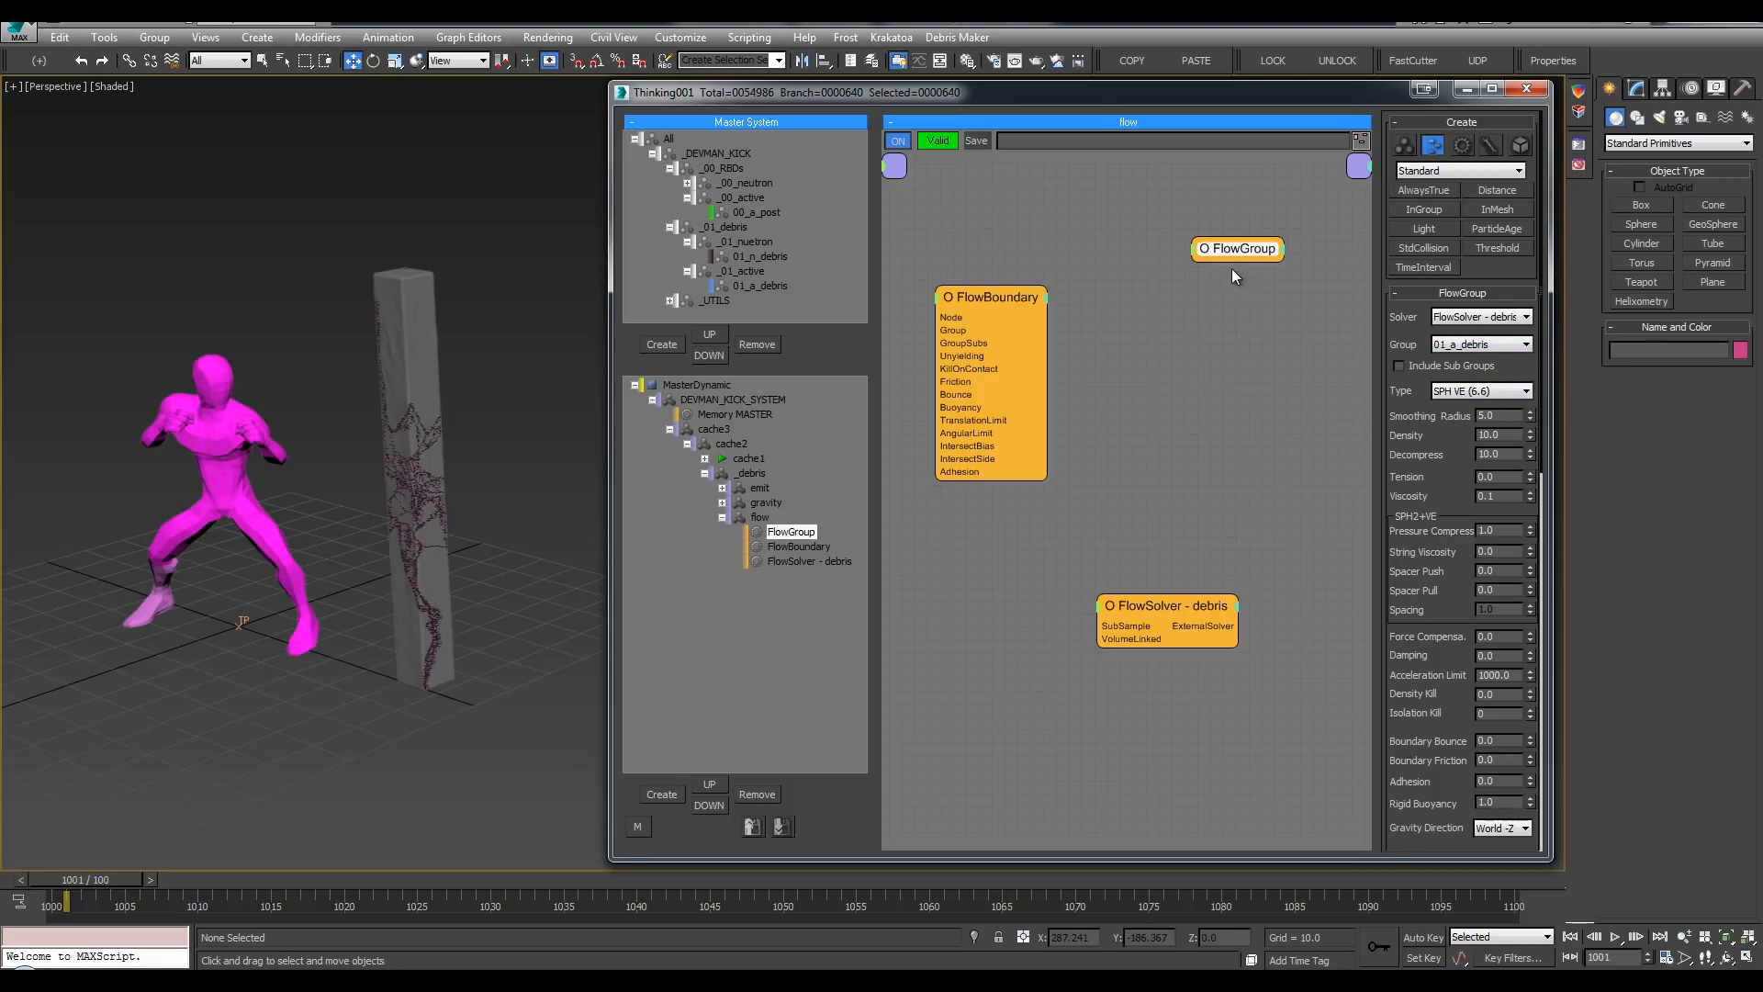
pyautogui.moveTo(1205, 245); pyautogui.dragTo(1229, 235)
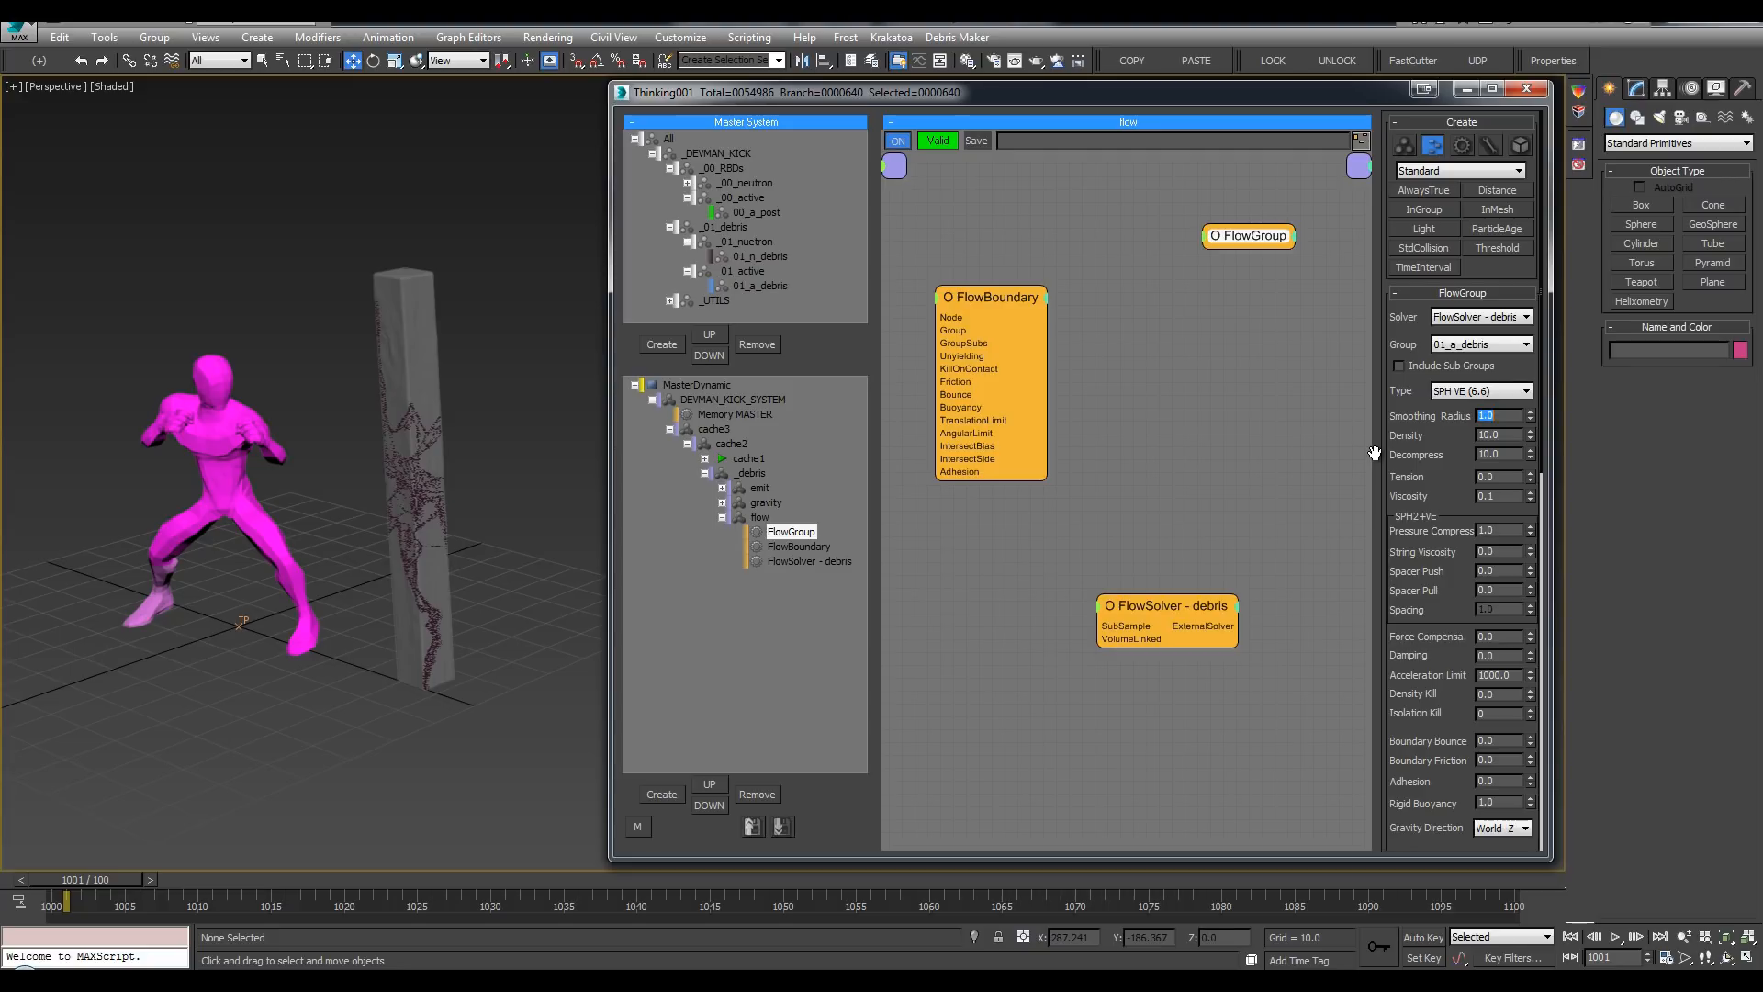
# Step: Examine FlowGroup's SPH type options and its density and viscosity parameters
pyautogui.scroll(-3, 1433, 402)
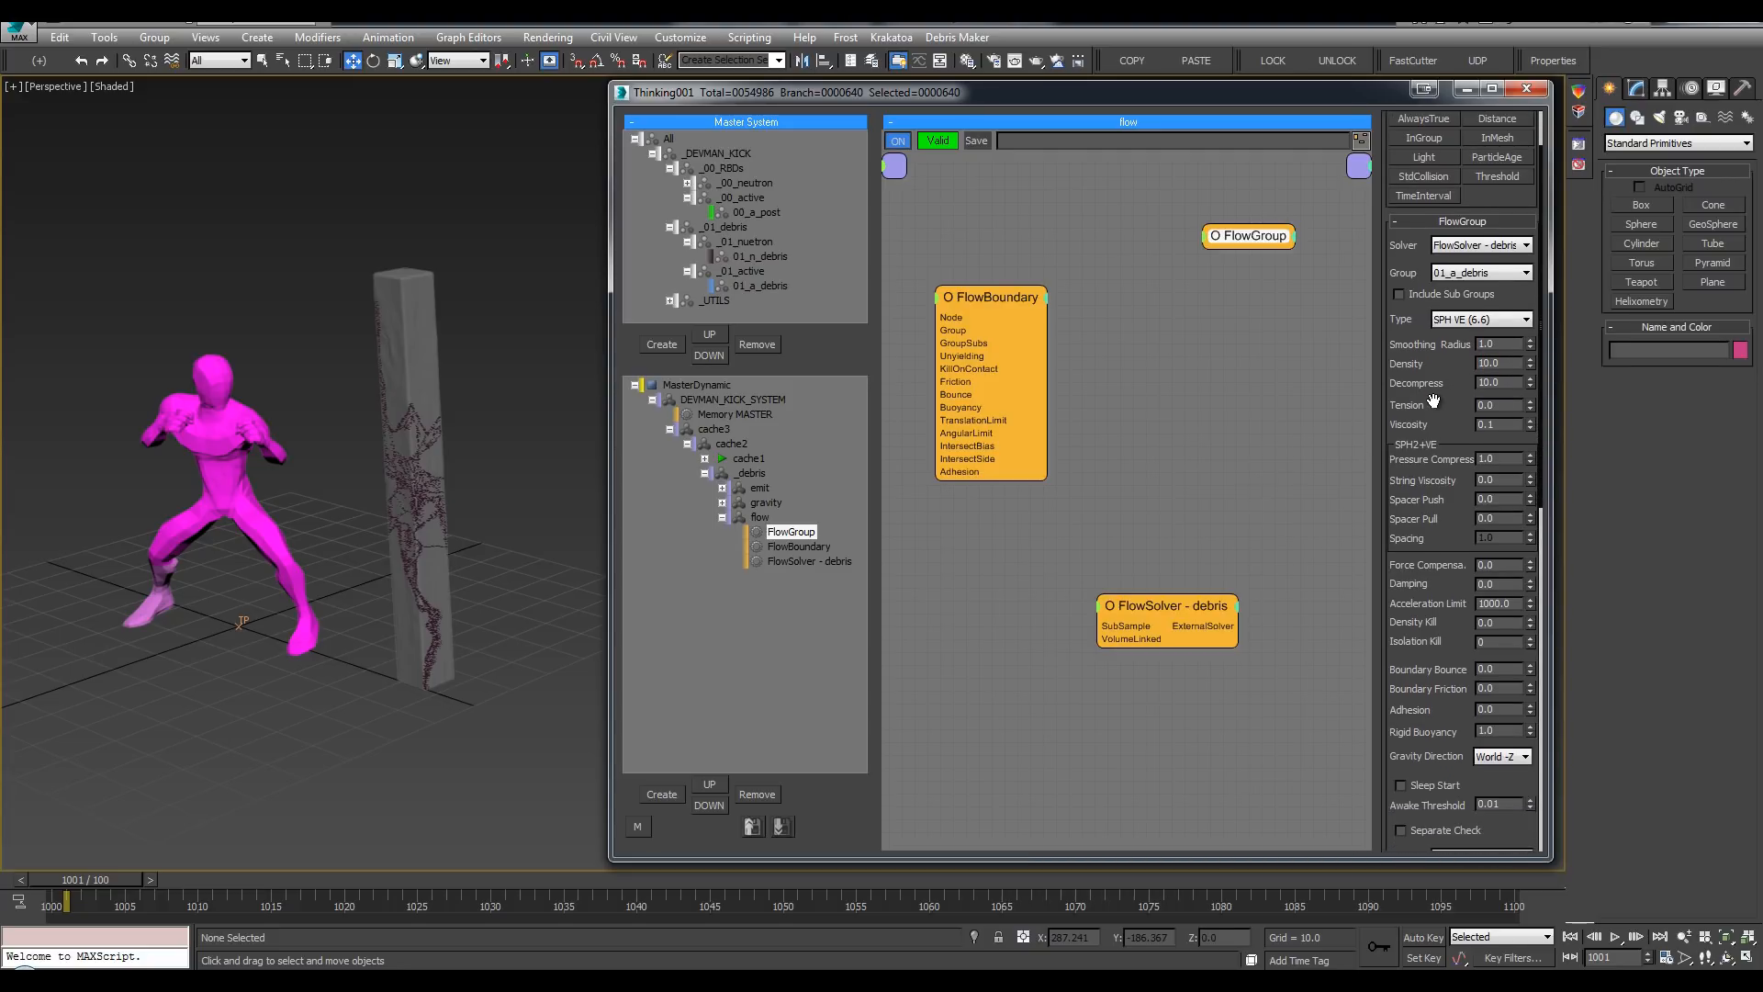
pyautogui.click(1482, 326)
pyautogui.click(1457, 317)
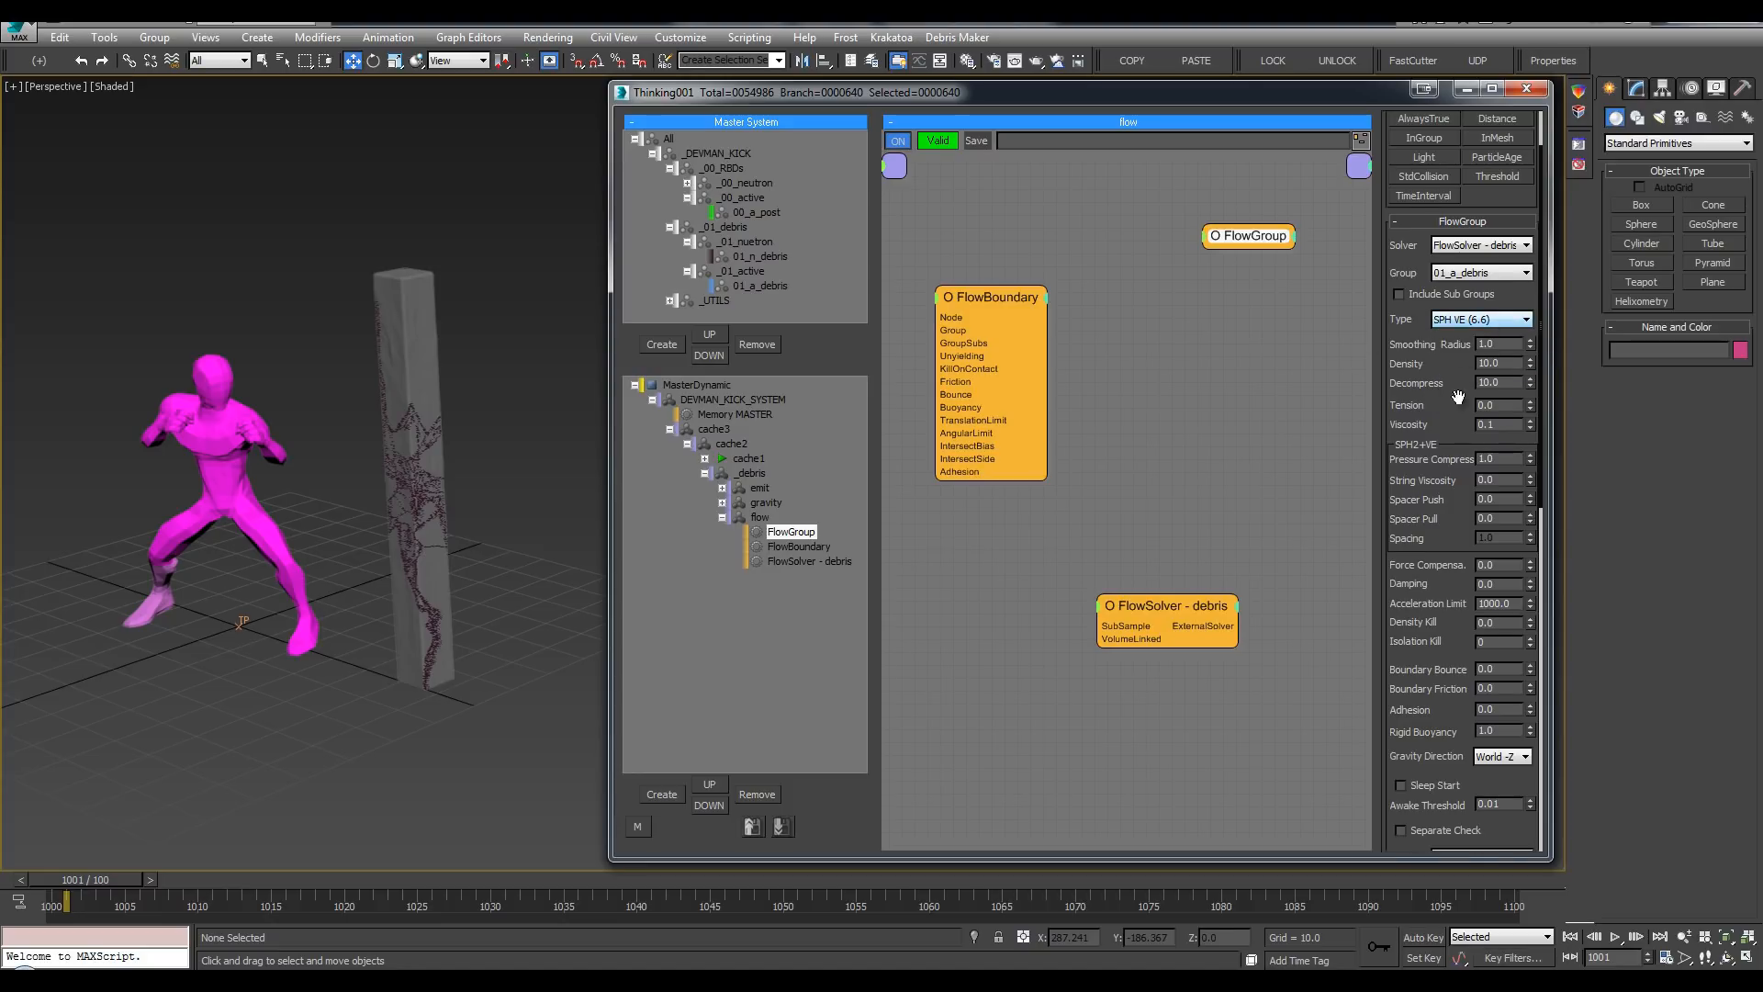
pyautogui.scroll(-2, 1487, 294)
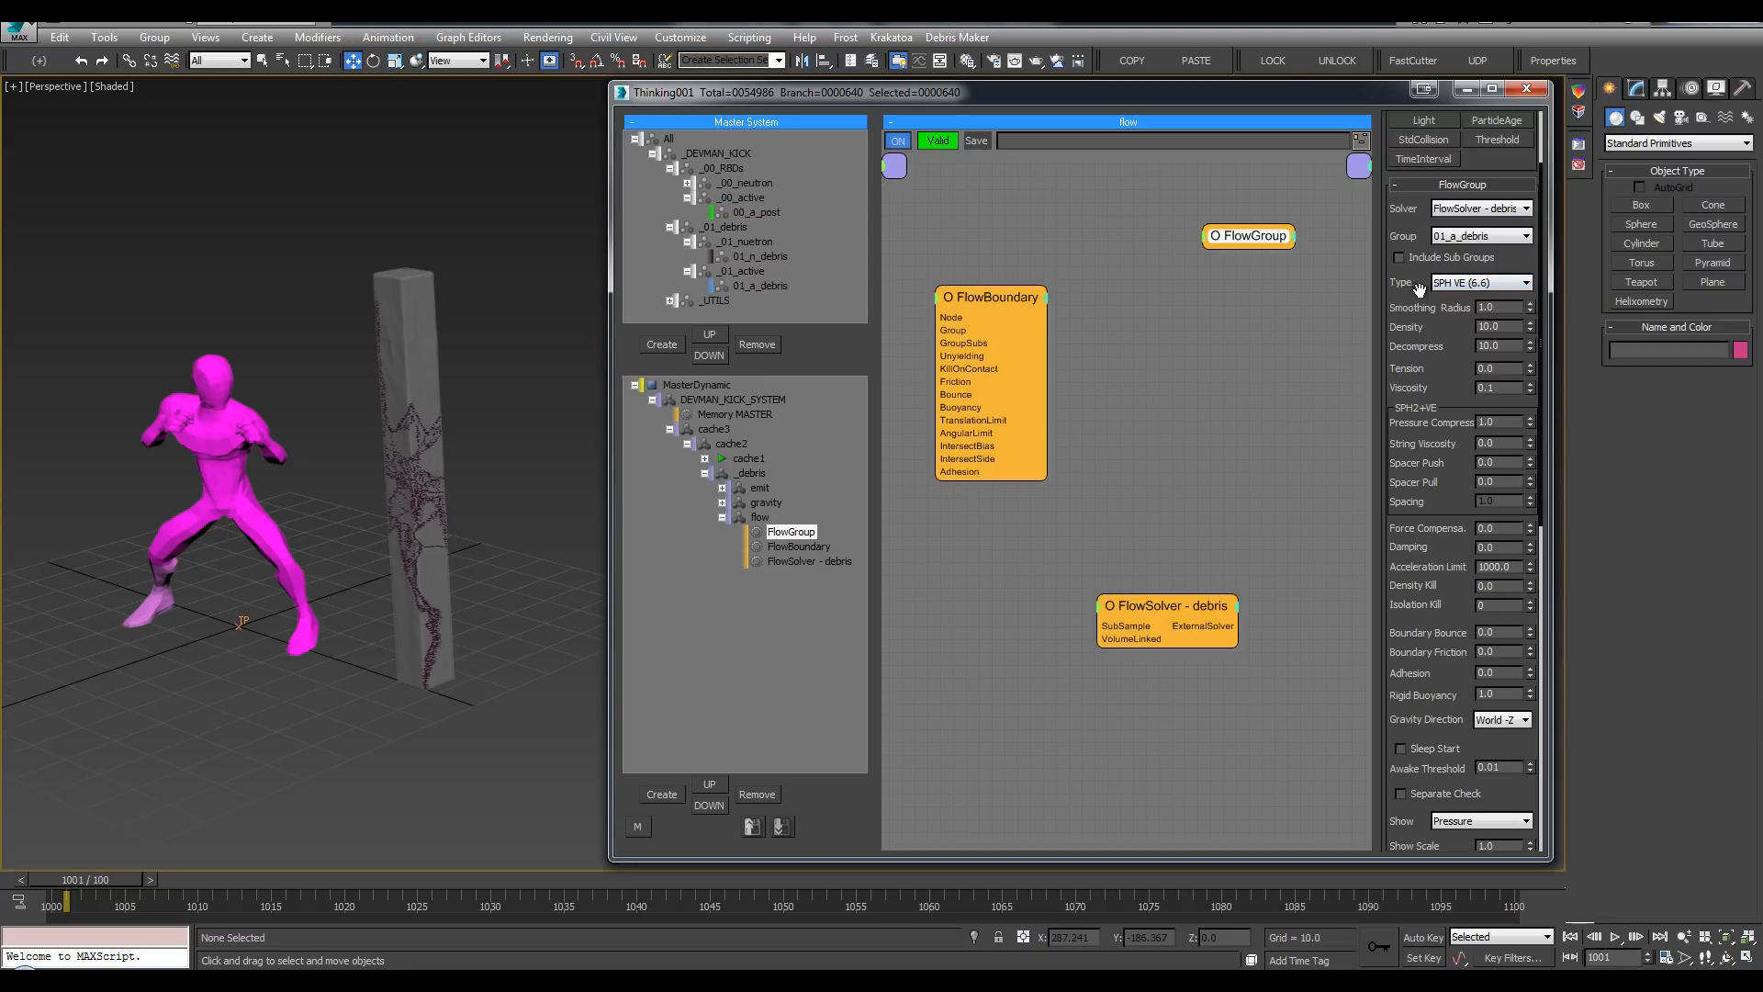
pyautogui.click(1481, 283)
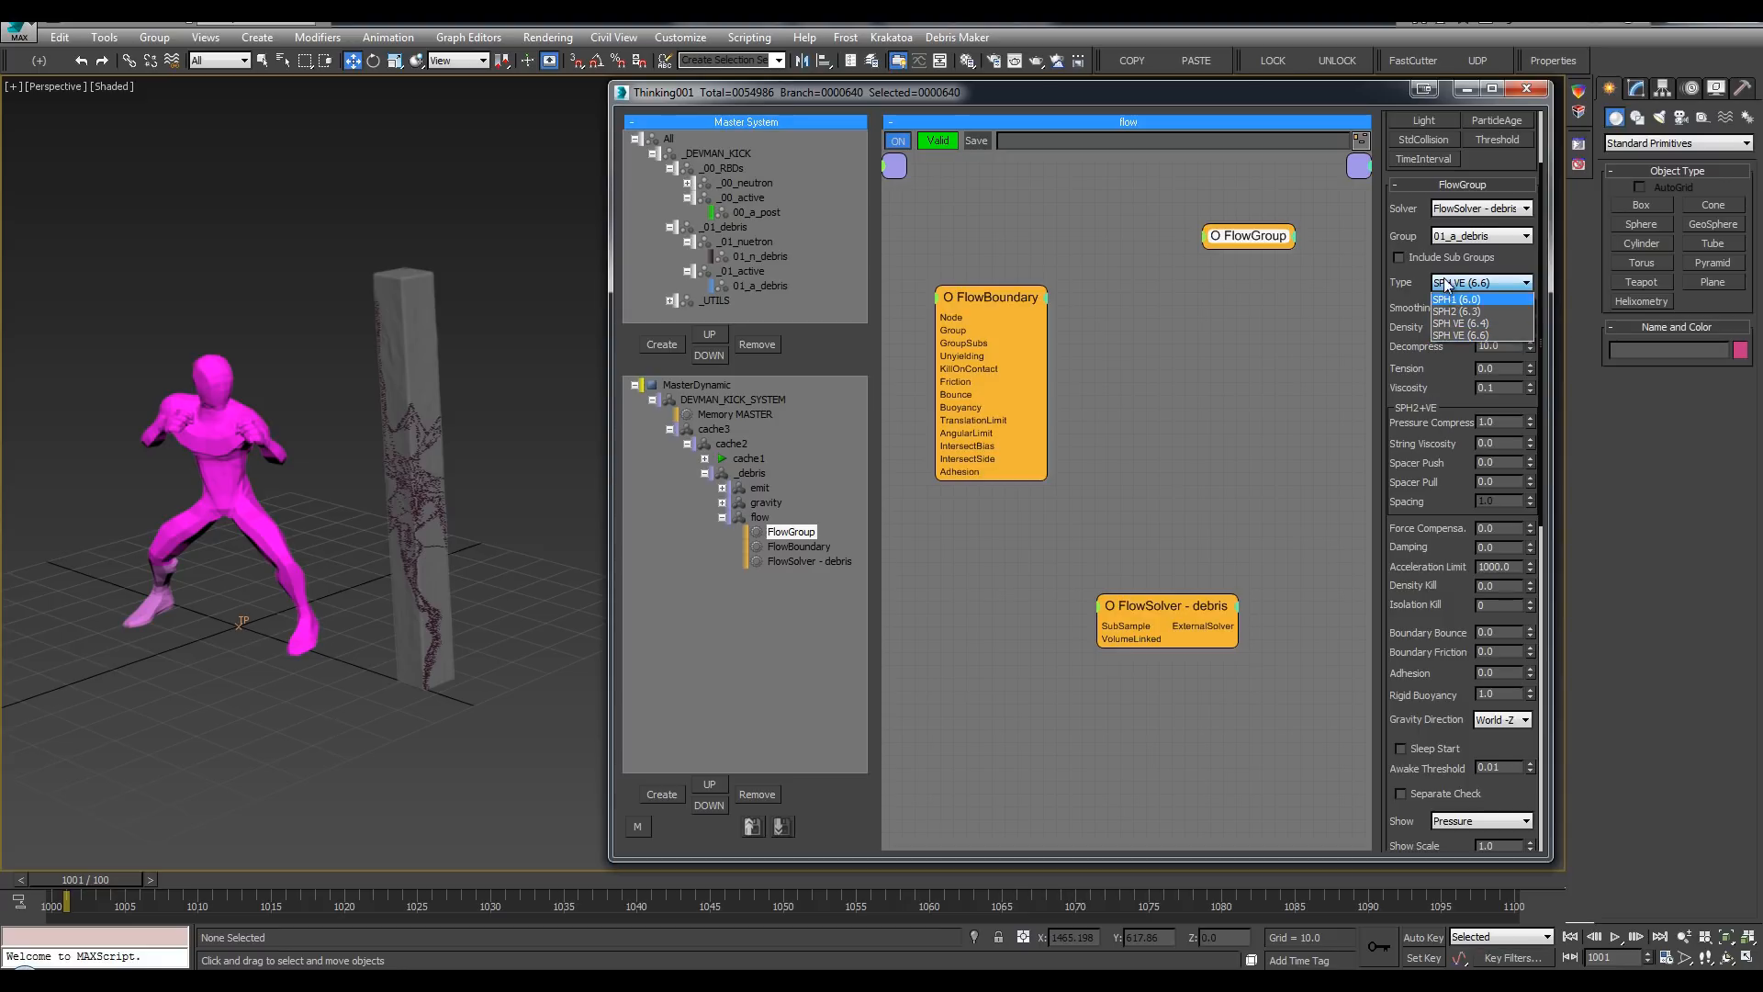
pyautogui.click(1446, 388)
pyautogui.moveTo(1435, 315); pyautogui.dragTo(1477, 307)
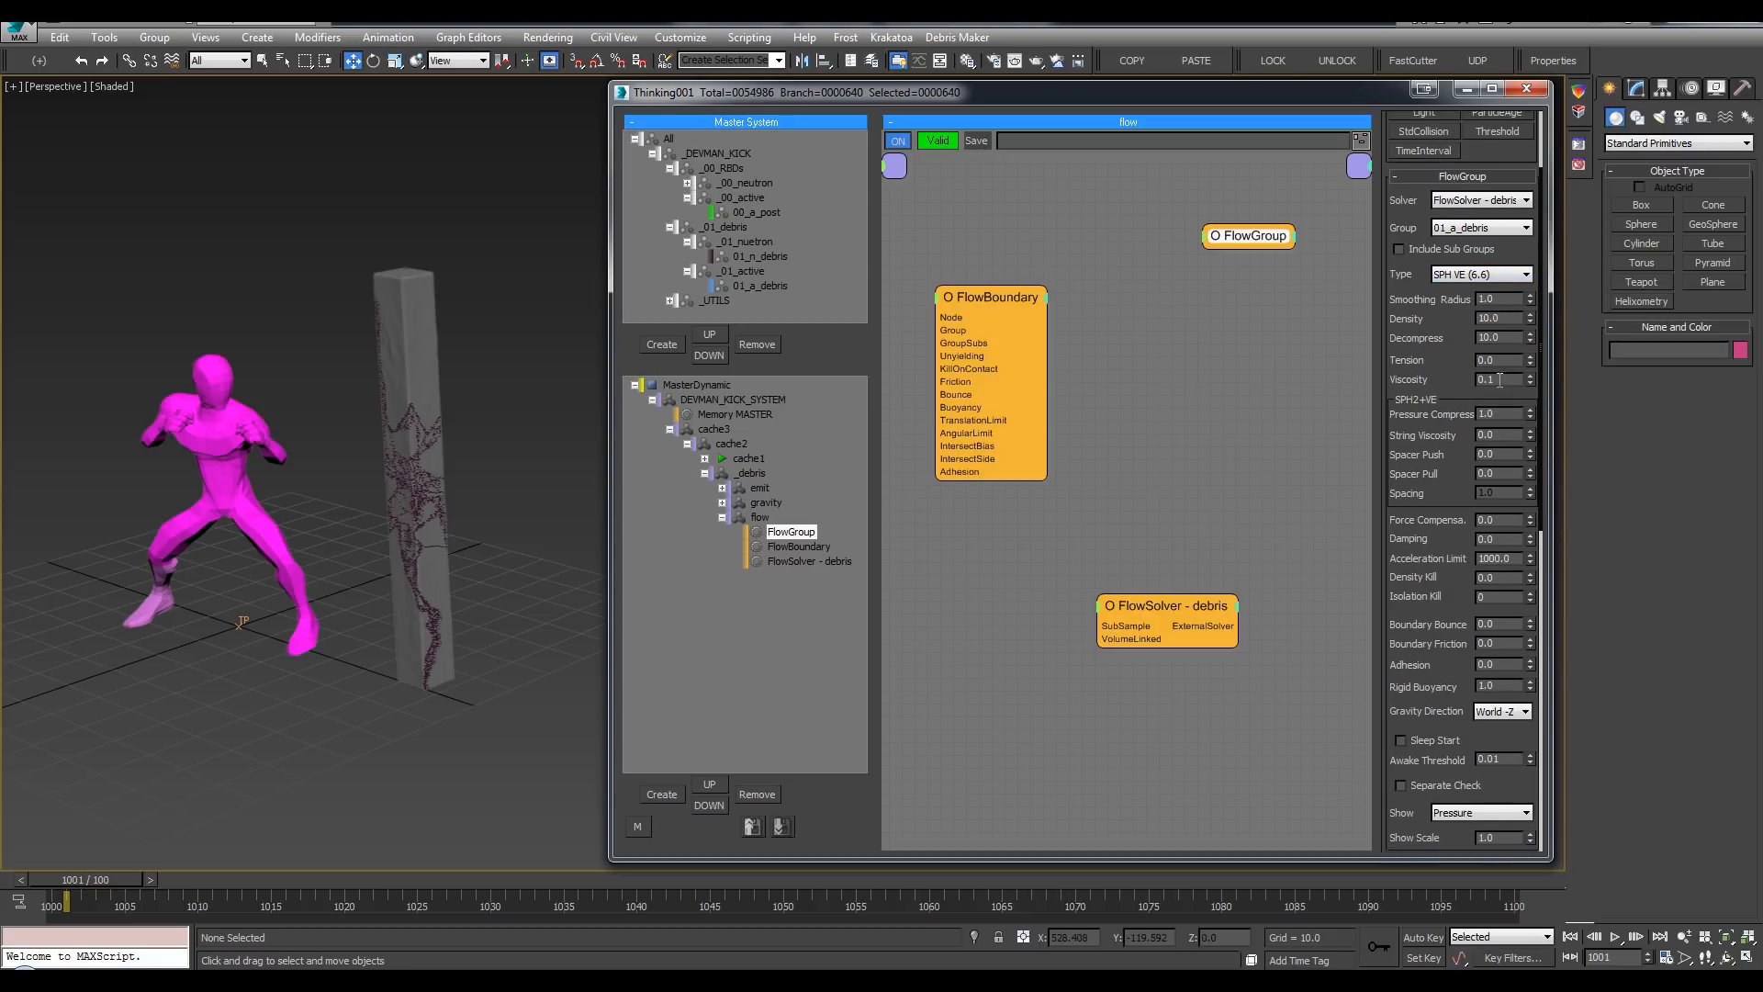
pyautogui.moveTo(1427, 378)
pyautogui.mouseDown()
pyautogui.moveTo(1428, 360)
pyautogui.moveTo(1405, 361)
pyautogui.mouseUp()
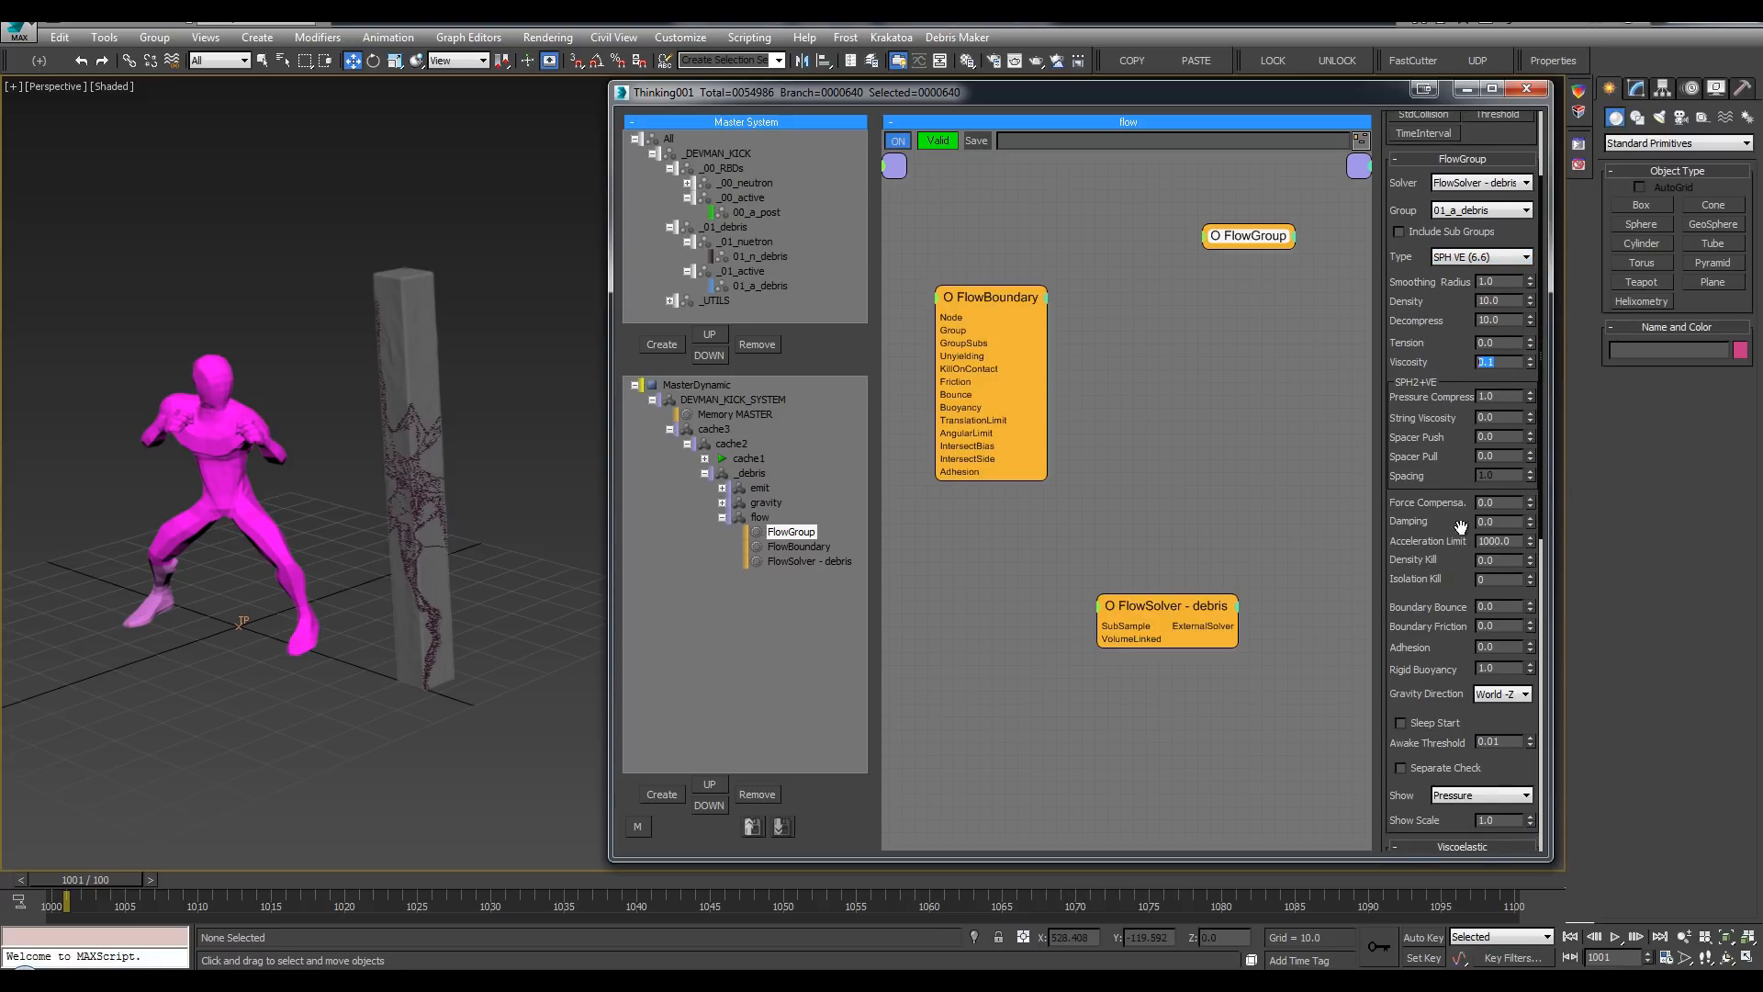
# Step: Set FlowGroup's Boundary Bounce to 0.02, Boundary Friction to 0.77 and Adhesion to 0.29
pyautogui.scroll(-3, 1460, 525)
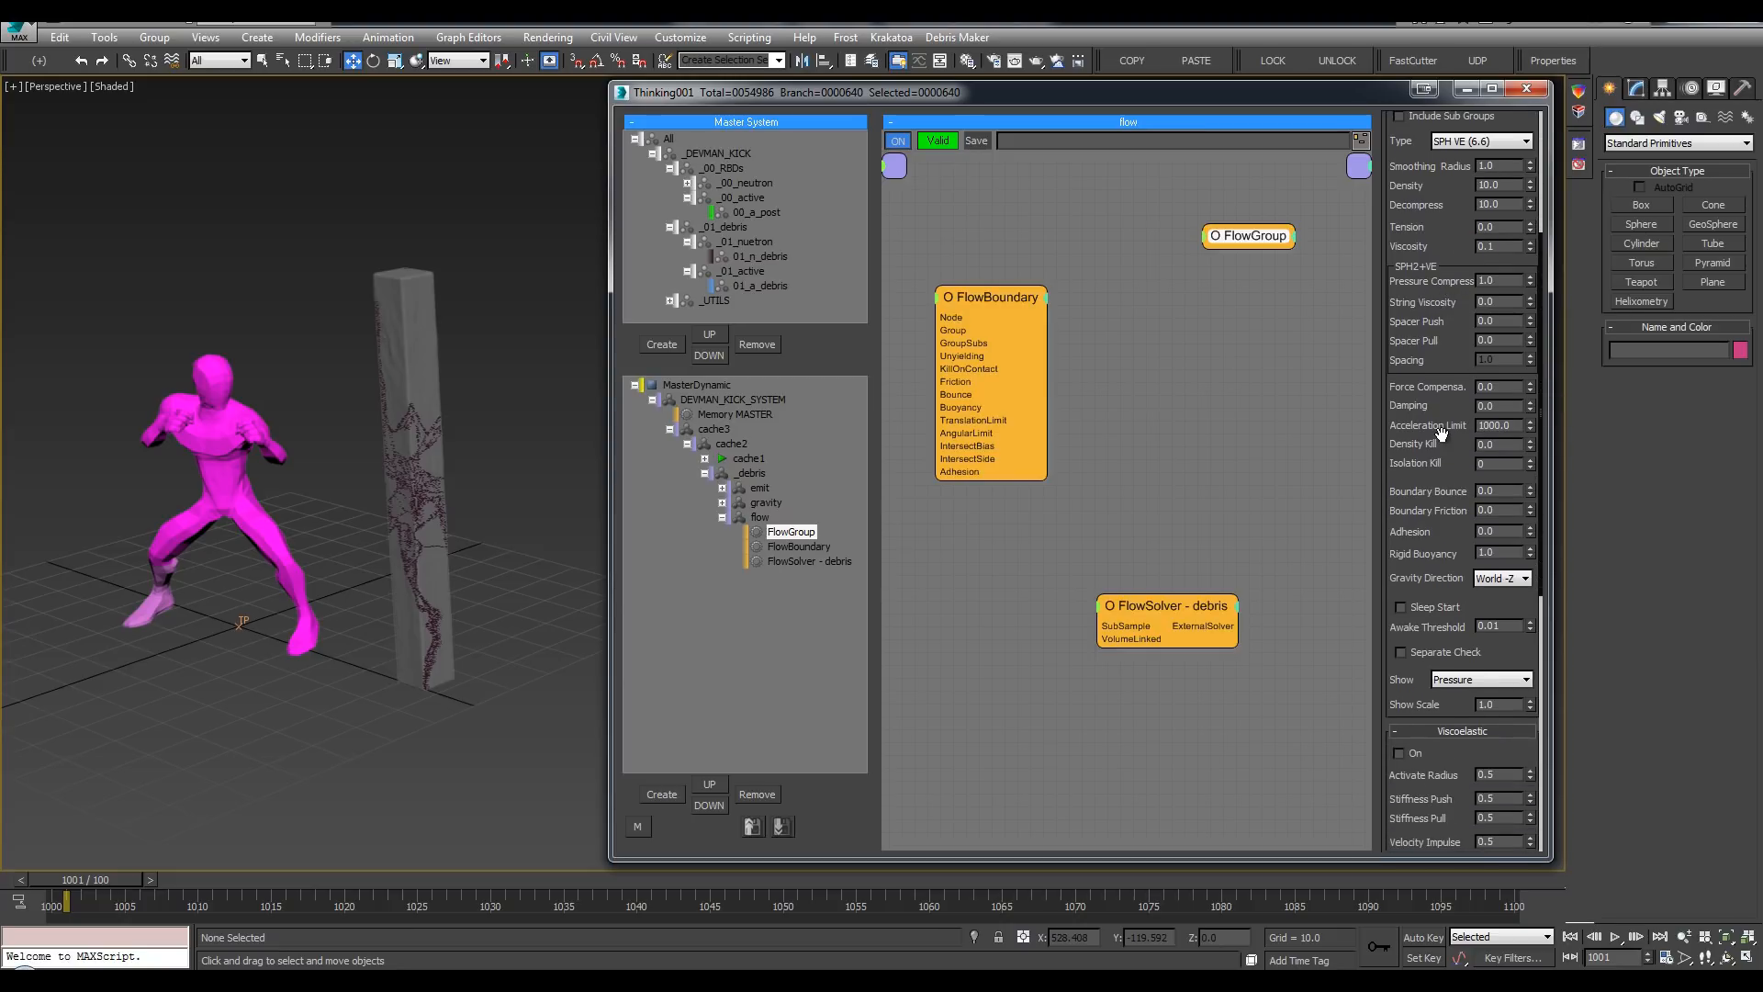
pyautogui.moveTo(1440, 433); pyautogui.dragTo(1430, 334)
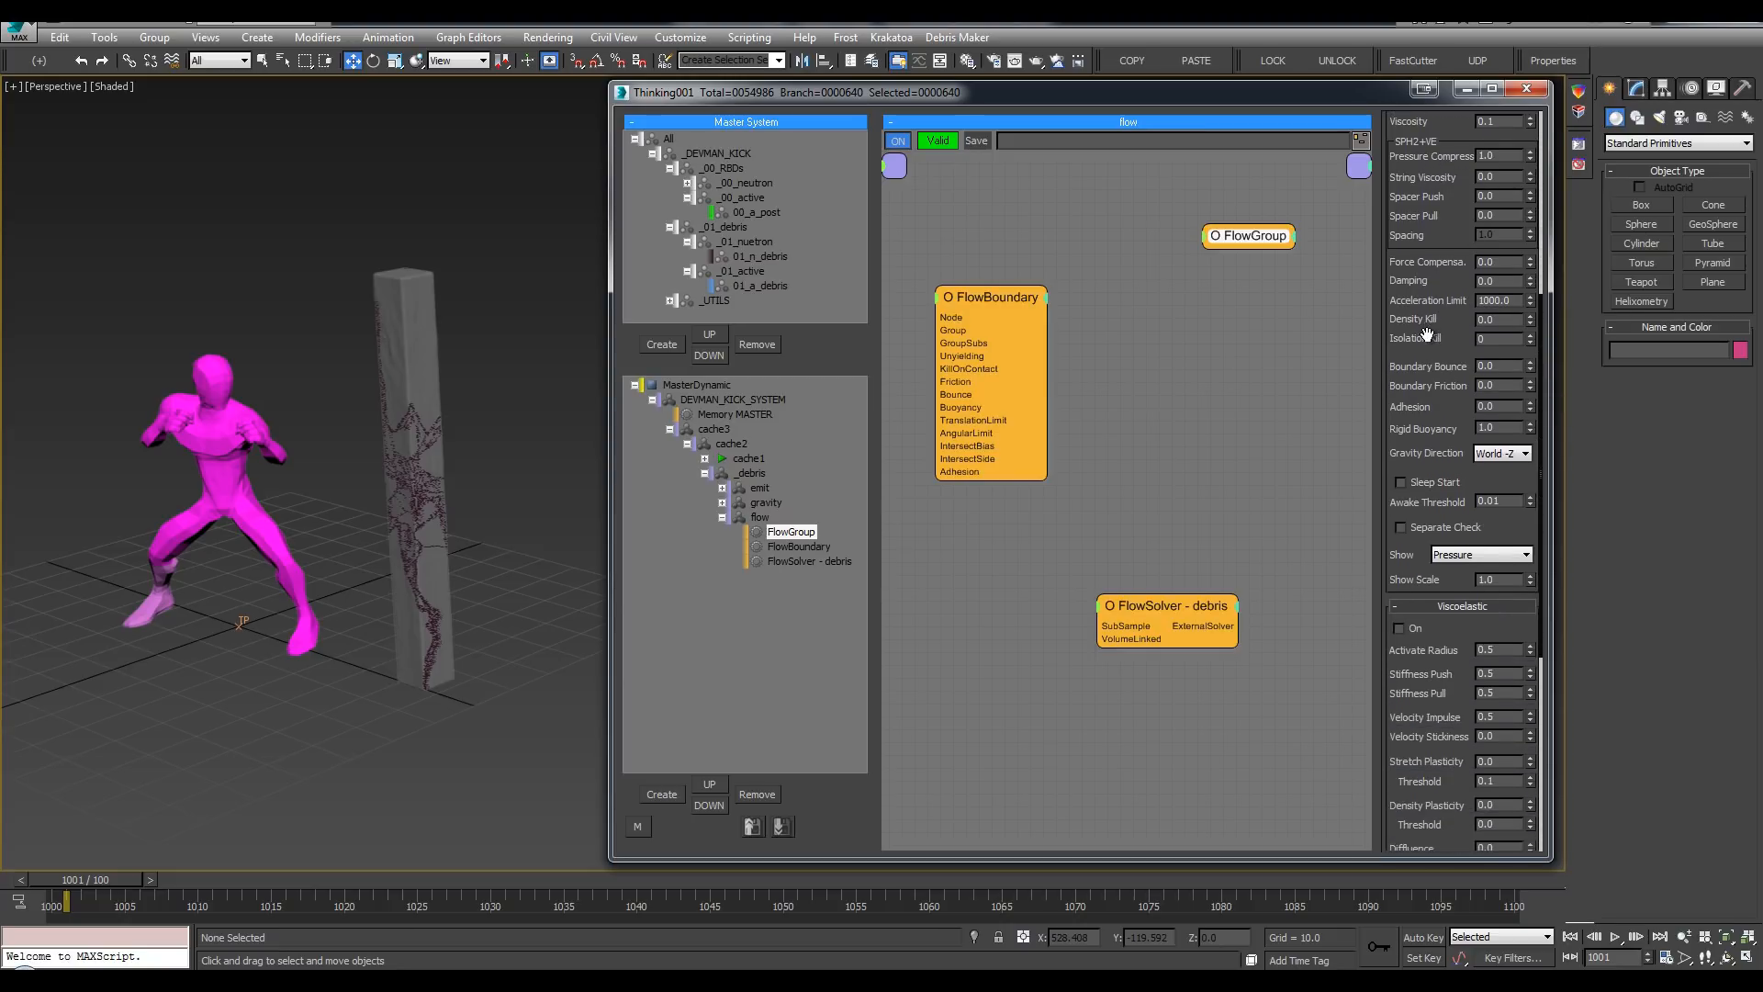
pyautogui.click(1512, 363)
pyautogui.moveTo(1528, 383); pyautogui.dragTo(1515, 340)
pyautogui.moveTo(1529, 405); pyautogui.dragTo(1530, 382)
pyautogui.scroll(-1, 1438, 387)
pyautogui.moveTo(1438, 387); pyautogui.dragTo(1434, 729)
pyautogui.keyDown('alt'); pyautogui.moveTo(392, 431); pyautogui.dragTo(357, 439, button='middle'); pyautogui.keyUp('alt')
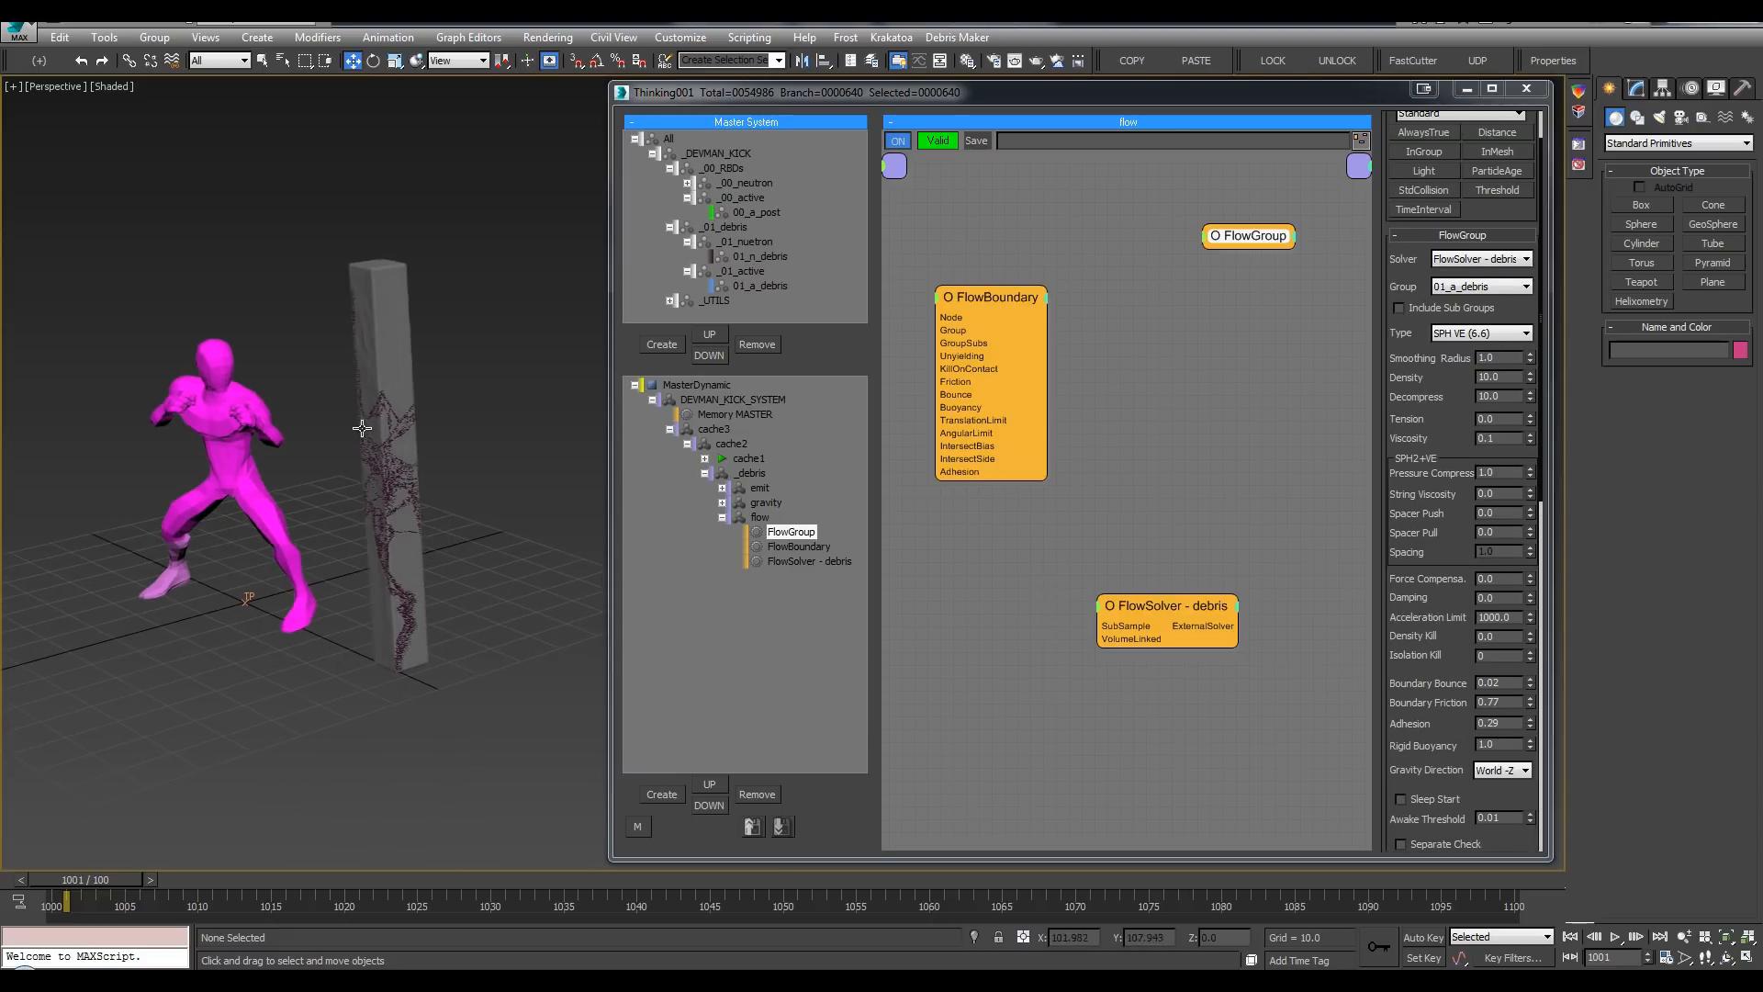
# Step: Open the emit network of _debris and move the PositionBorn node to the right to make room
pyautogui.press('q')
pyautogui.doubleClick(761, 488)
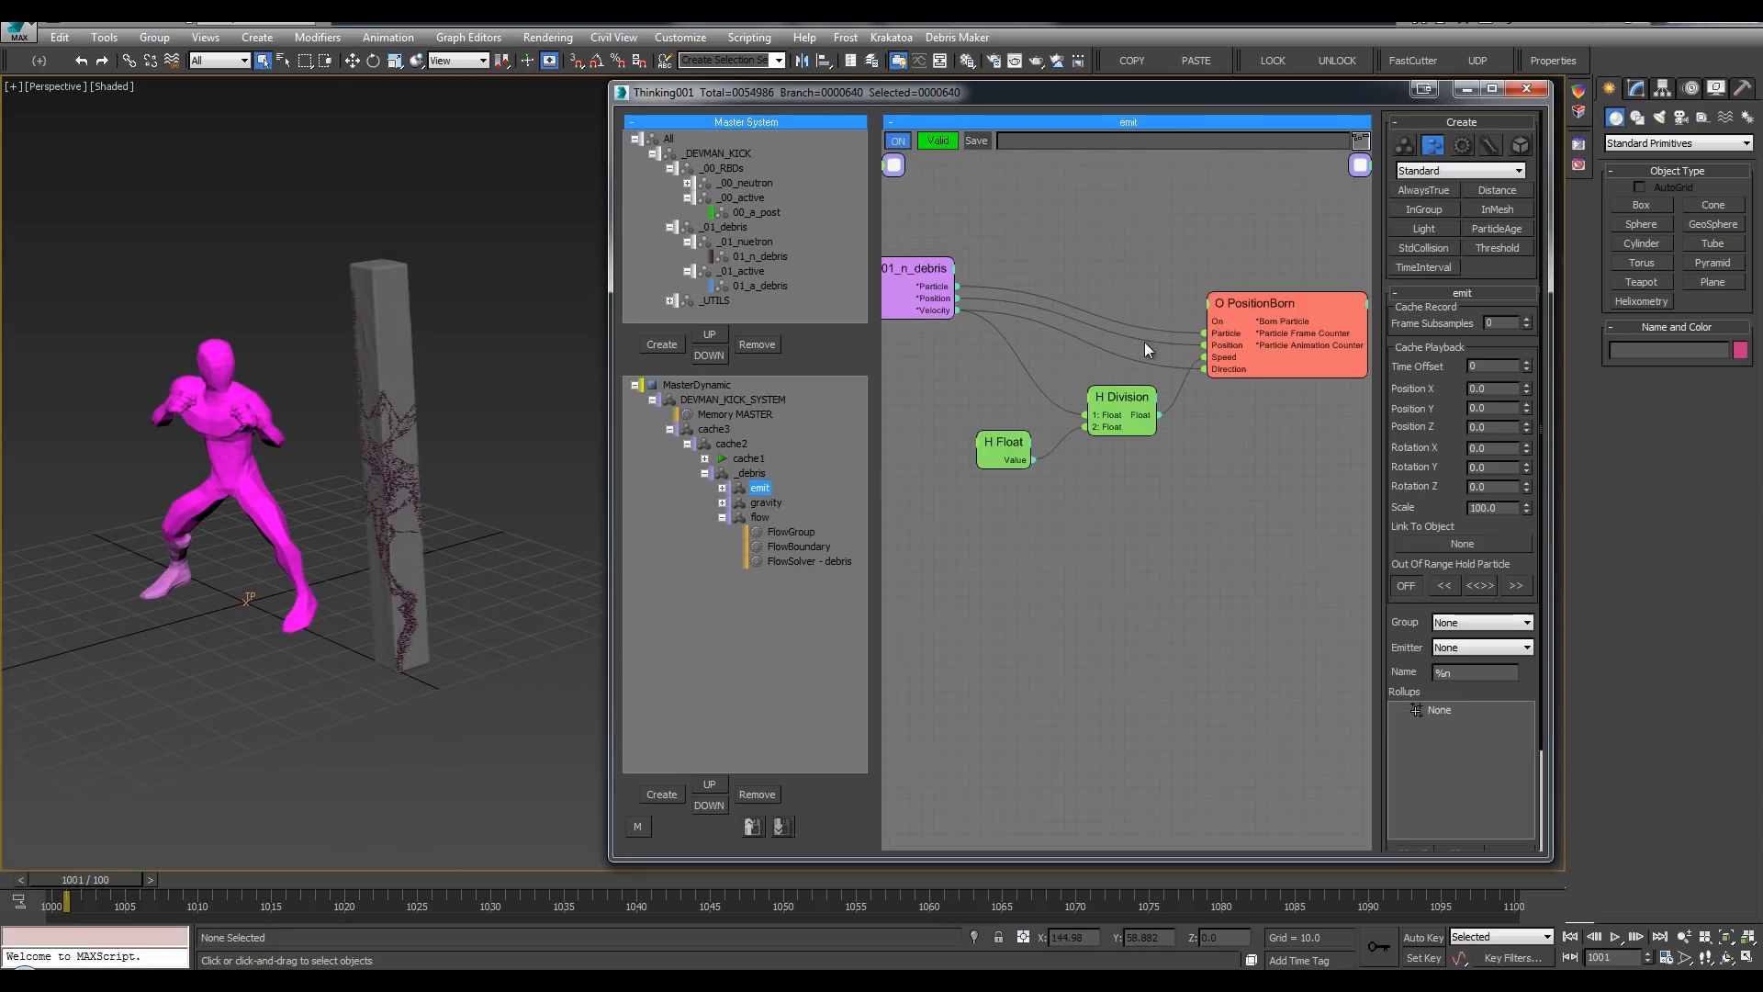
pyautogui.click(1250, 286)
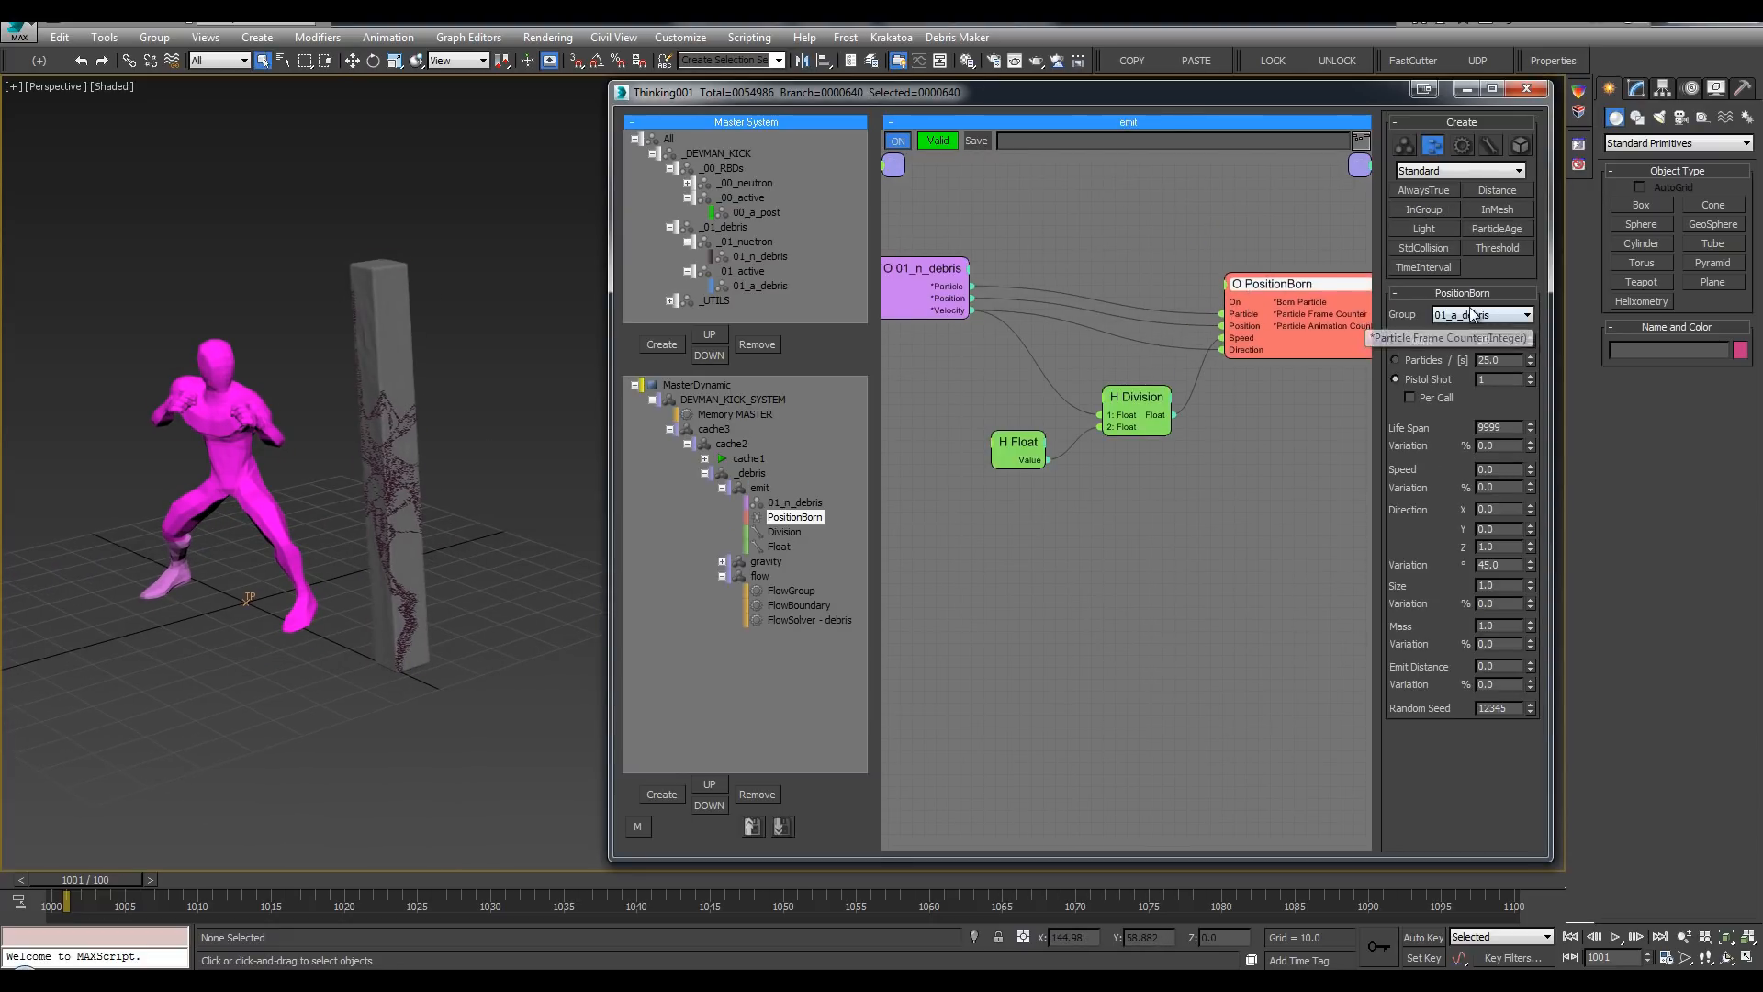
pyautogui.moveTo(1251, 285); pyautogui.dragTo(1297, 297)
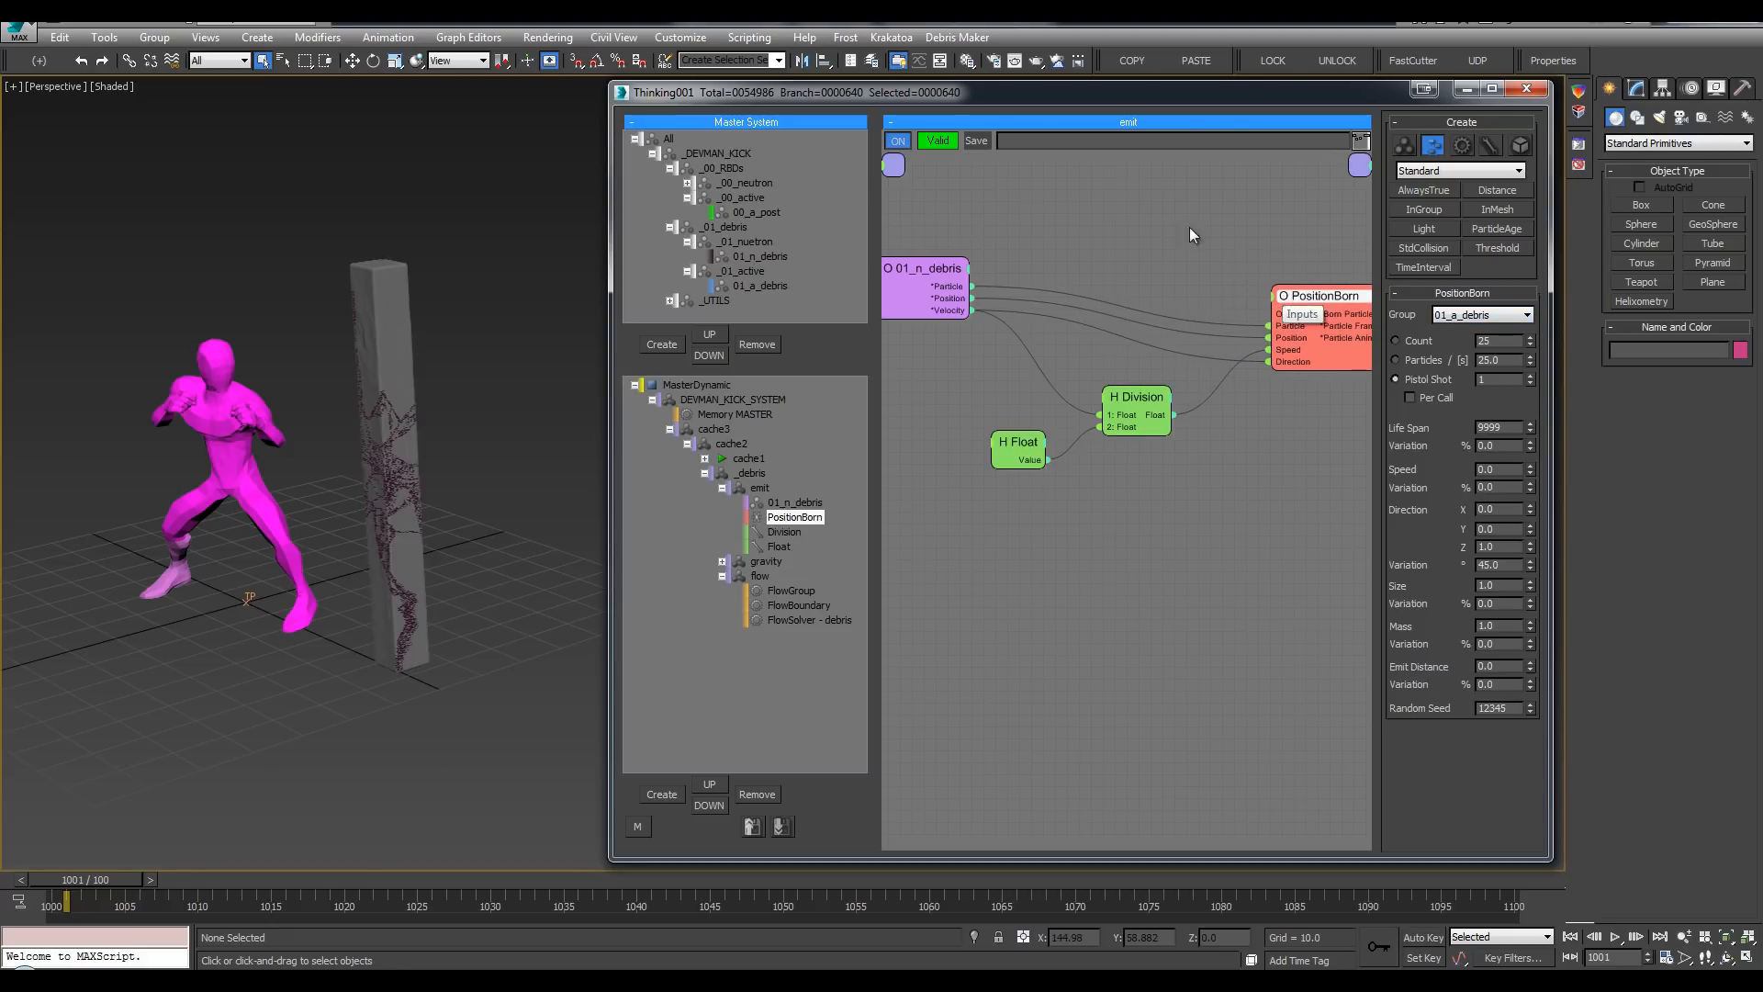
# Step: Add an EggTimer helper above PositionBorn and connect its Reached output to PositionBorn's On input
pyautogui.doubleClick(1100, 197)
pyautogui.write('eg')
pyautogui.click(1117, 224)
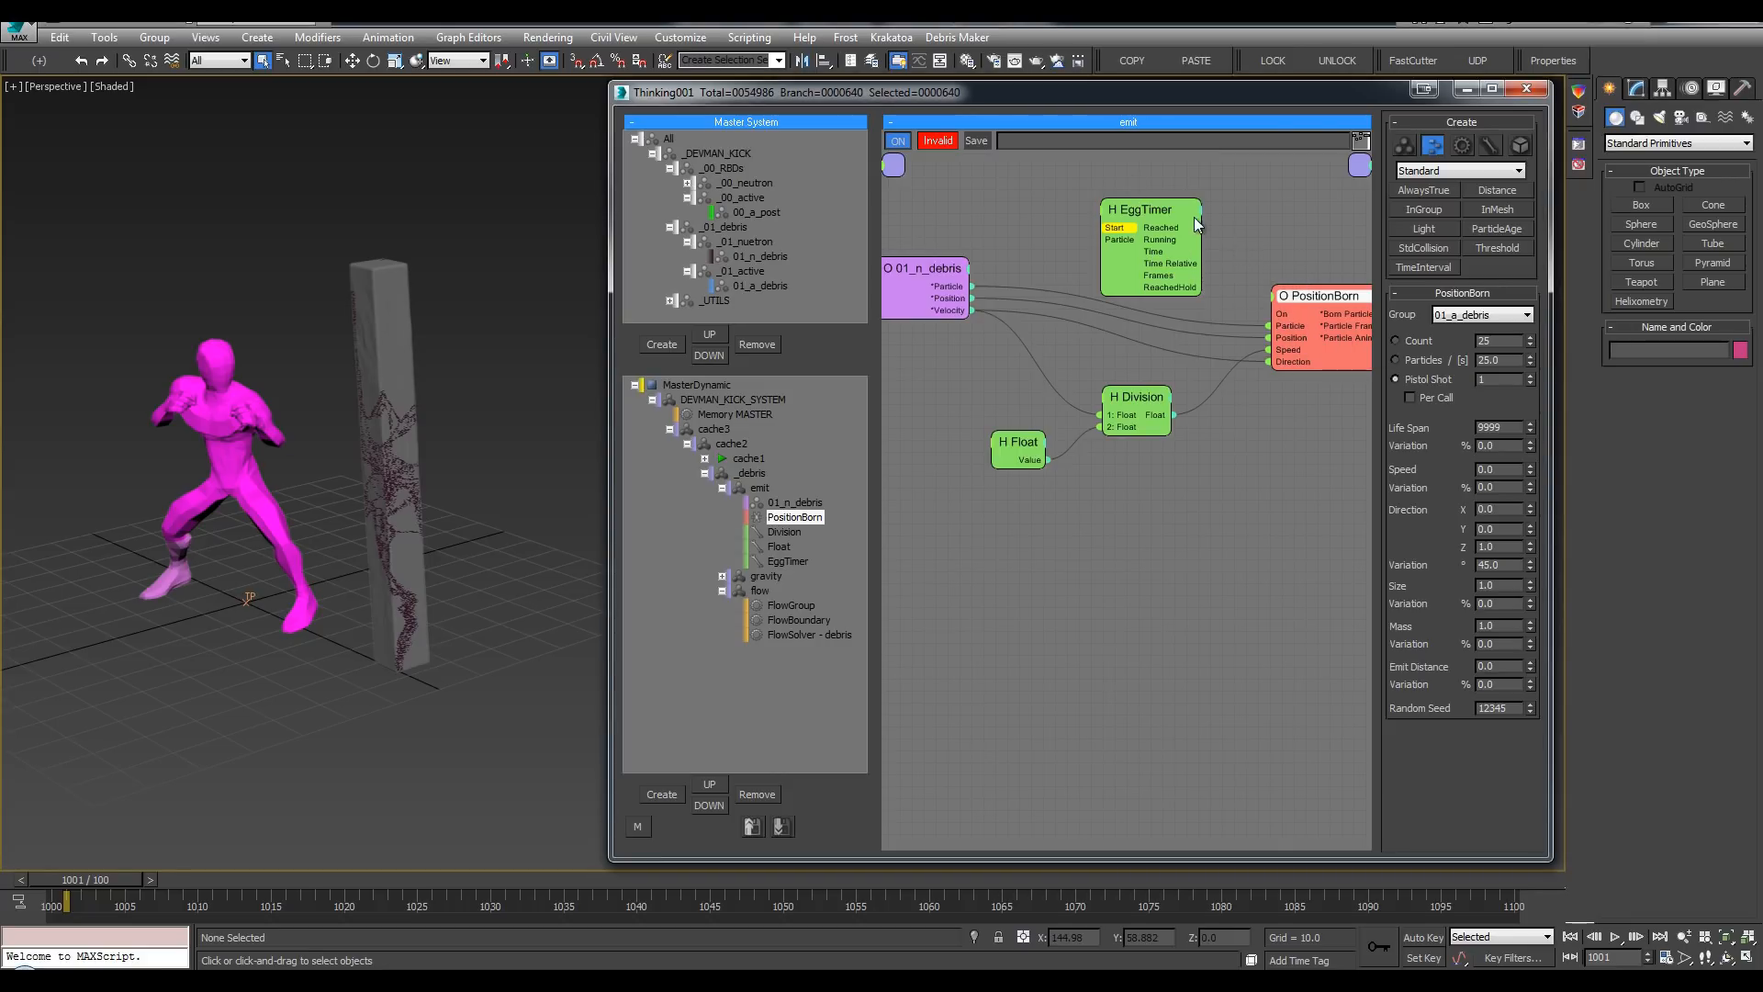
pyautogui.moveTo(1190, 226); pyautogui.dragTo(1275, 314)
pyautogui.moveTo(1148, 209); pyautogui.dragTo(1201, 207)
# Step: Add a Random helper between 01_n_debris and EggTimer and connect the debris group's Particle output to it
pyautogui.press('Tab')
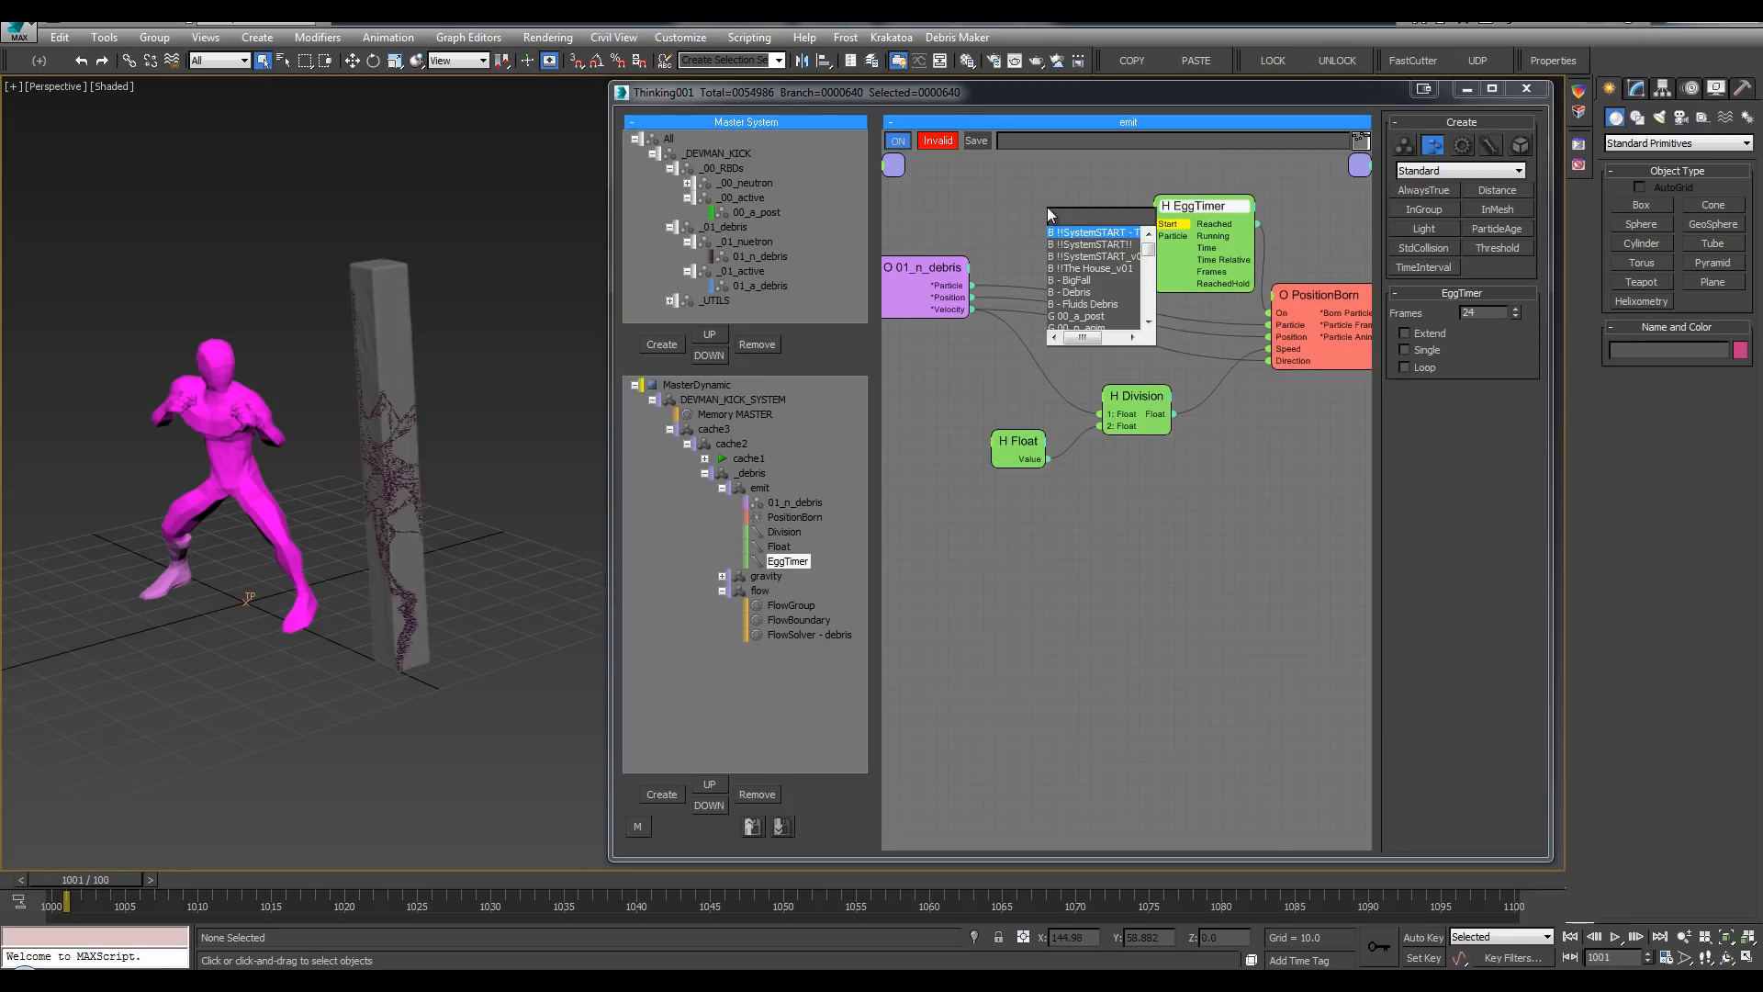
pyautogui.write('ran')
pyautogui.click(1085, 239)
pyautogui.moveTo(1063, 229); pyautogui.dragTo(1029, 261)
# Step: Expose EggTimer's Frames input and connect the Random helper's Value output to it
pyautogui.click(1156, 206)
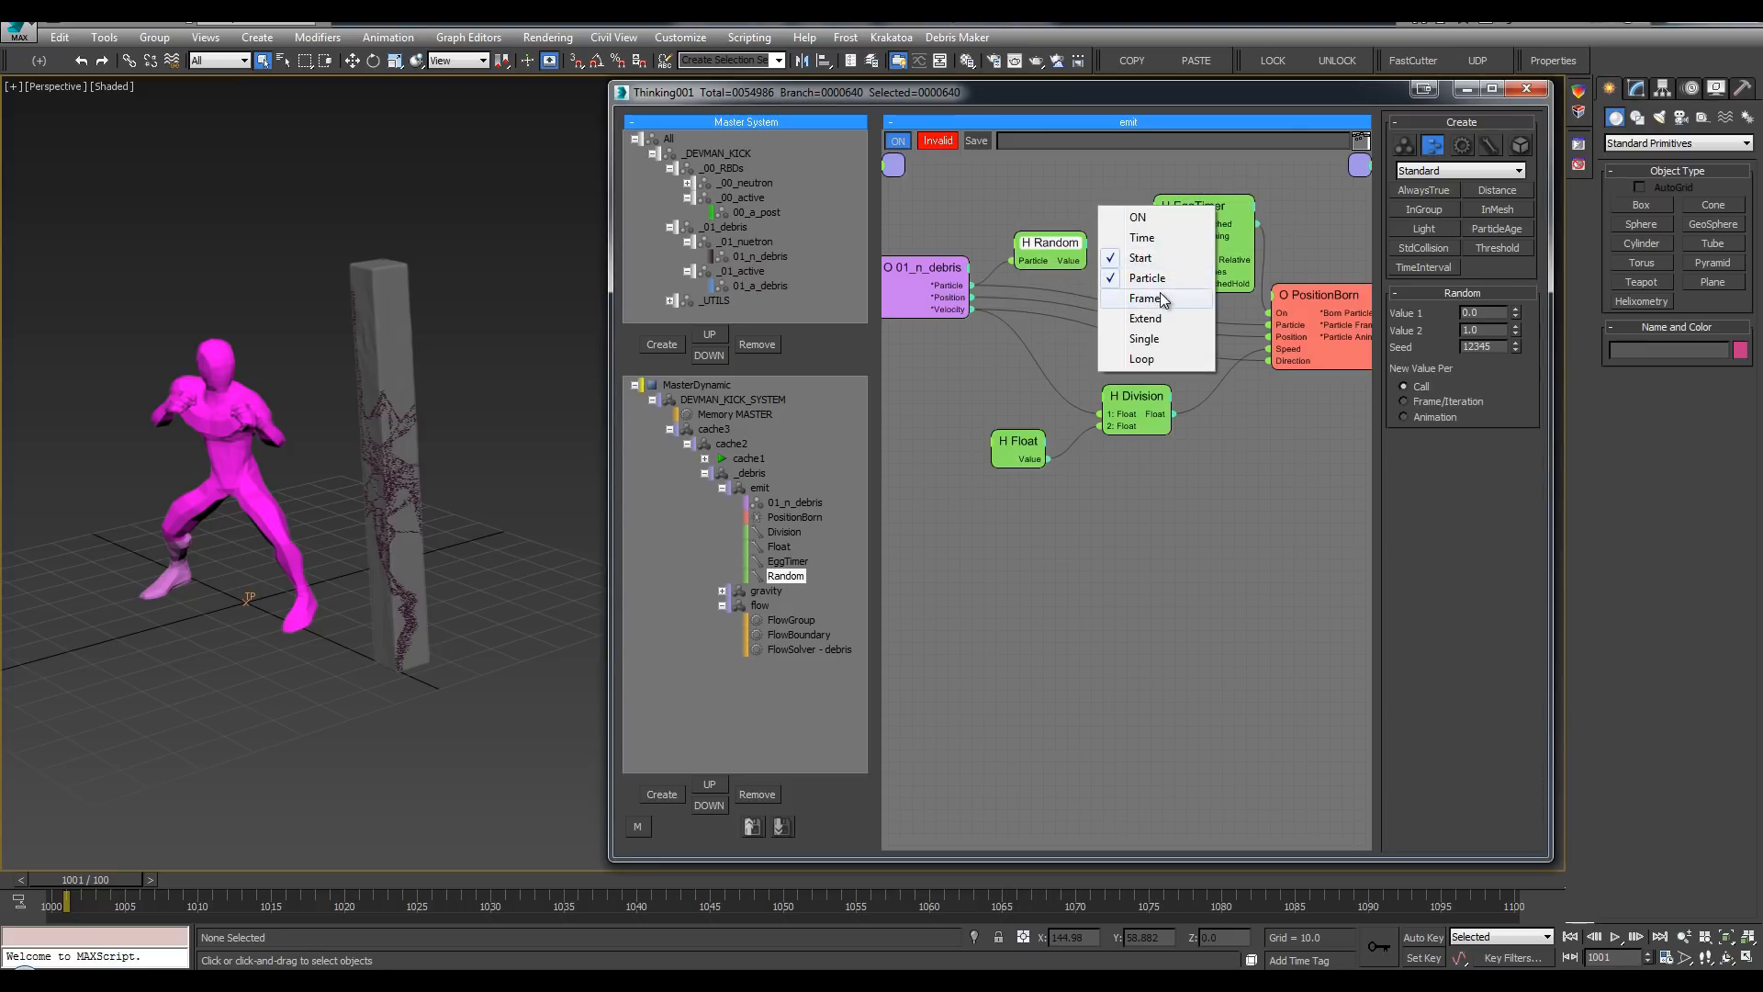
pyautogui.click(1163, 299)
pyautogui.moveTo(1177, 248); pyautogui.dragTo(1072, 262)
pyautogui.moveTo(1050, 243); pyautogui.dragTo(1064, 276)
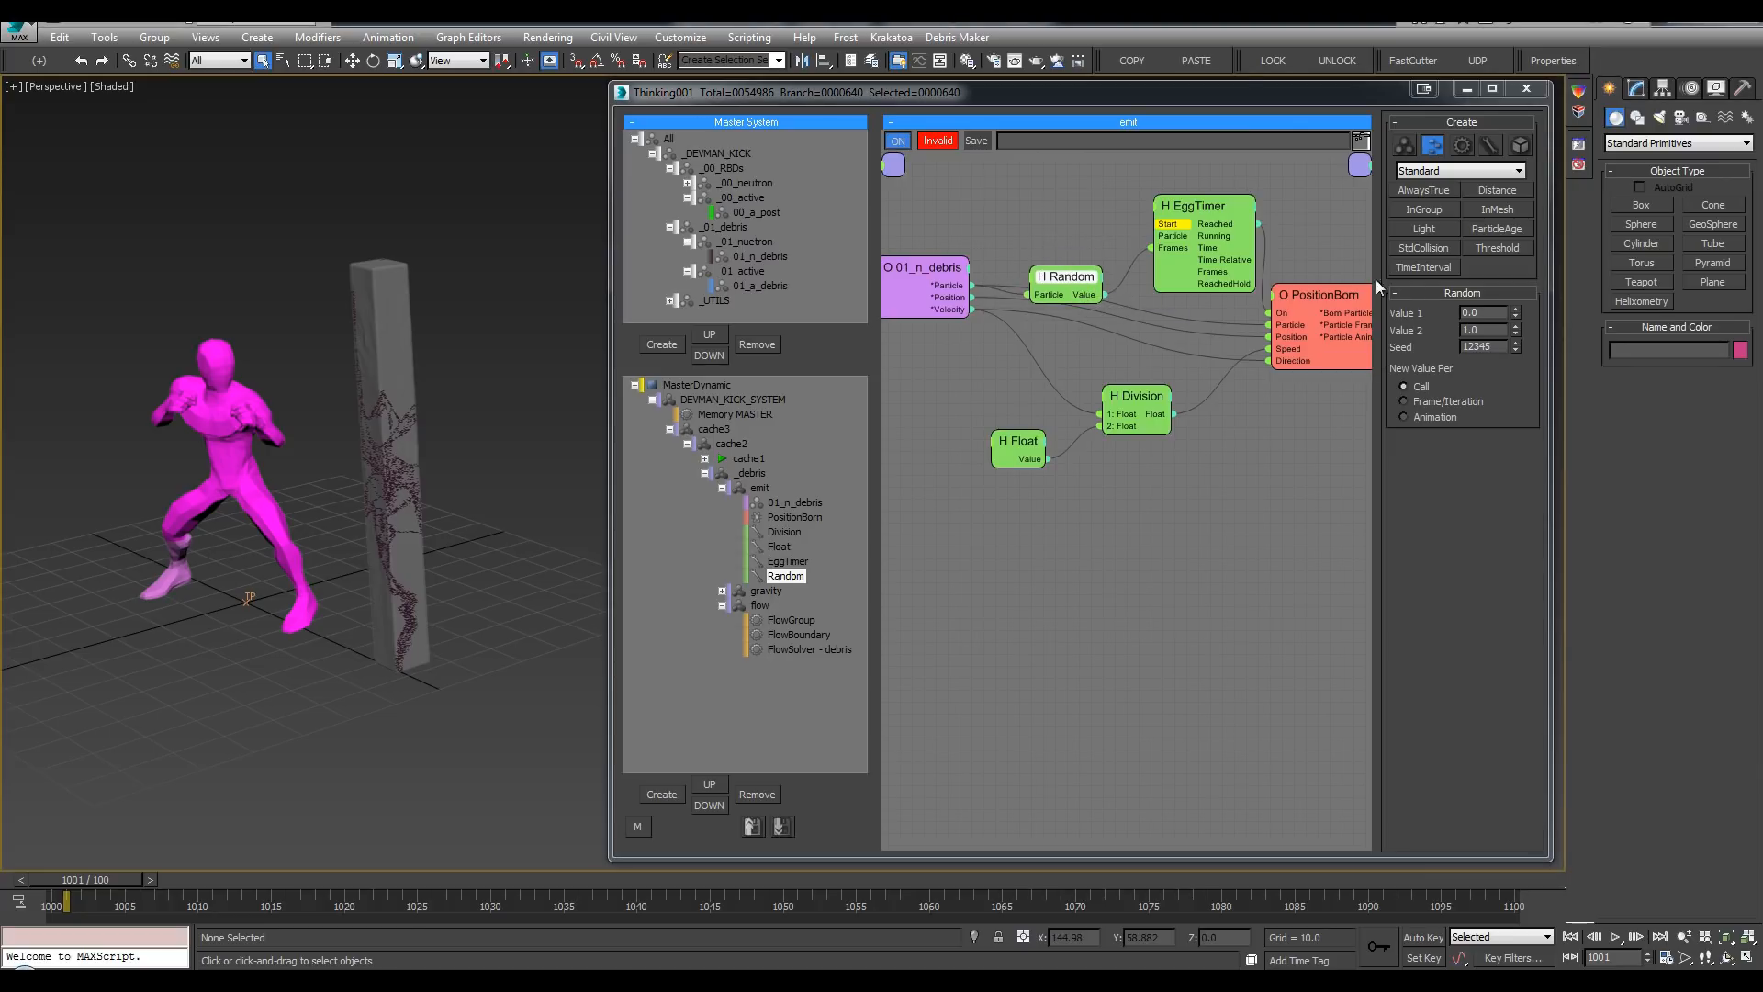
# Step: Set the Random helper's Value 2 to 15.0 and move PositionBorn further right, away from EggTimer
pyautogui.doubleClick(1472, 313)
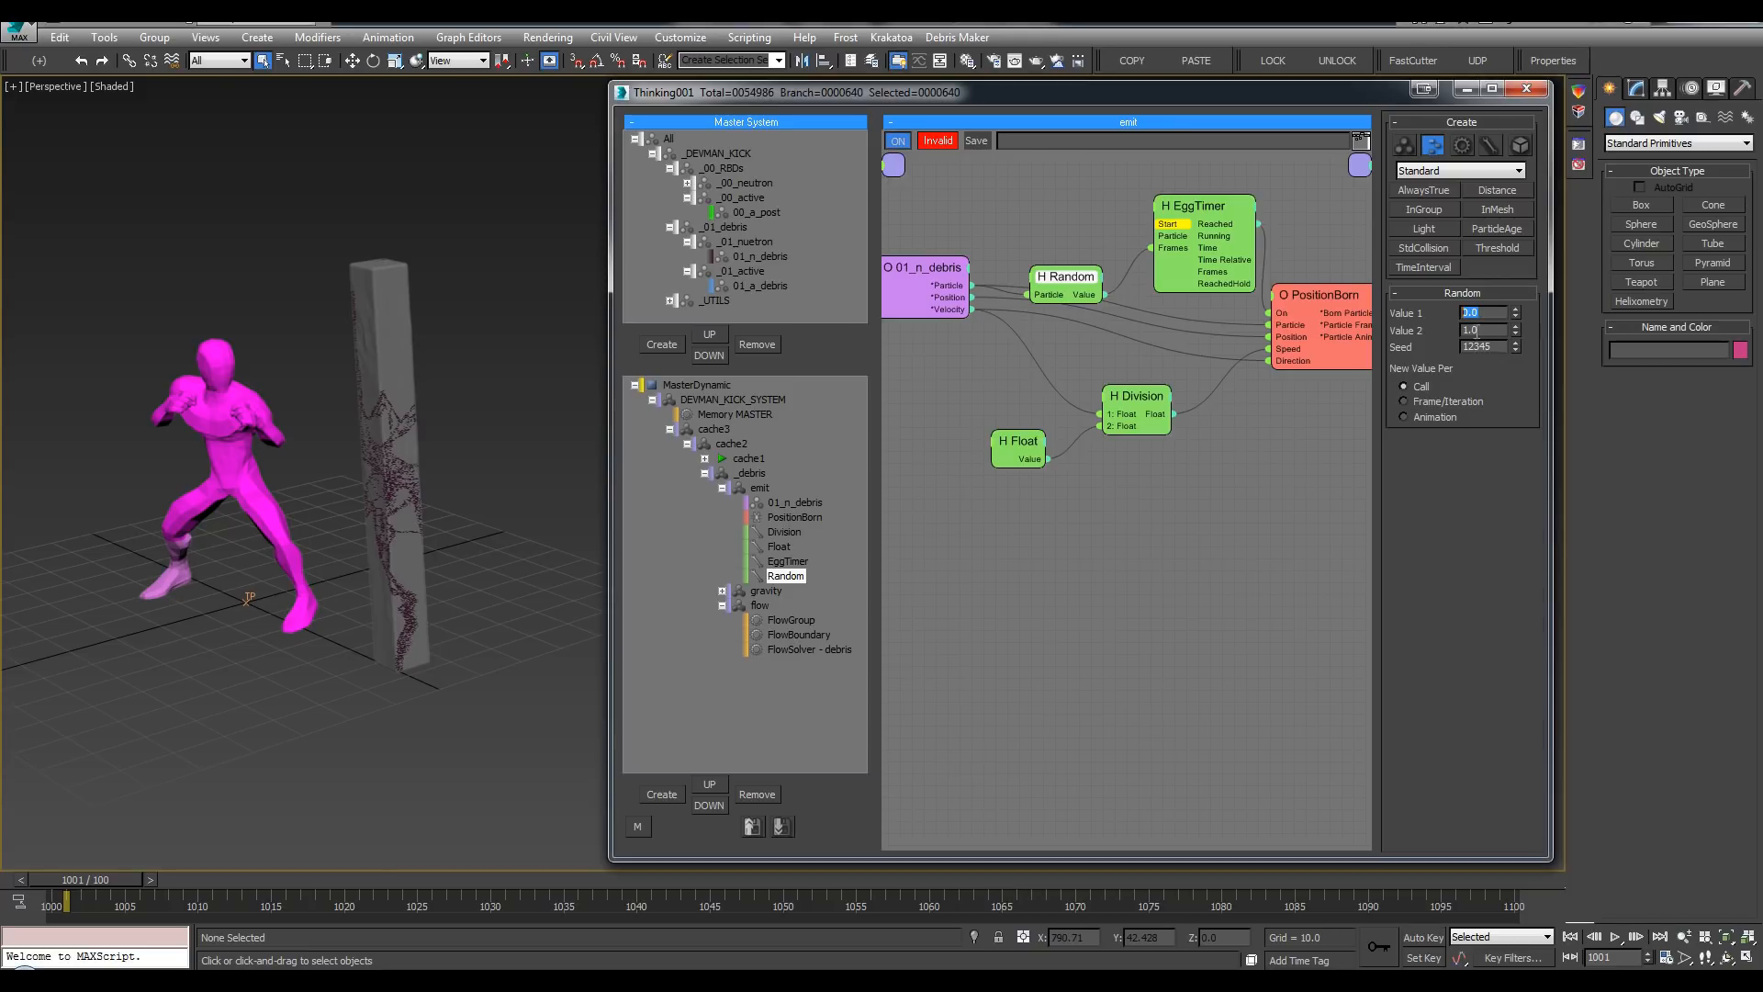
pyautogui.click(1343, 289)
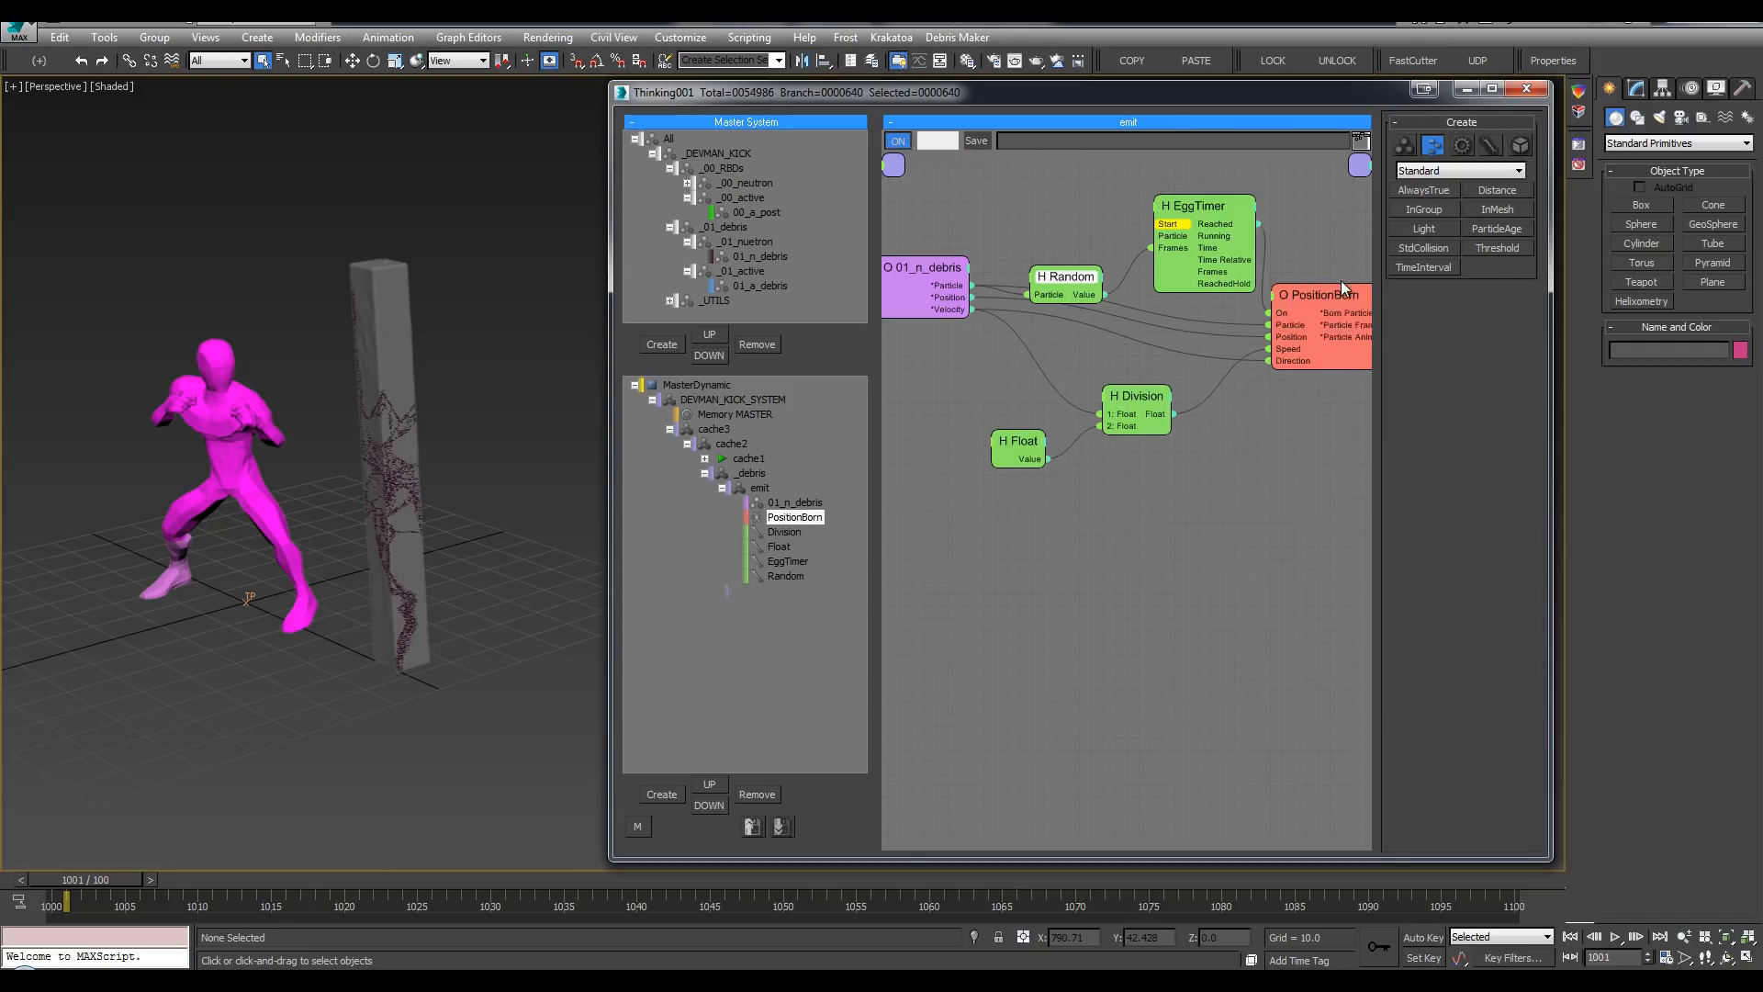
pyautogui.moveTo(1342, 289); pyautogui.dragTo(1391, 274)
pyautogui.click(1080, 276)
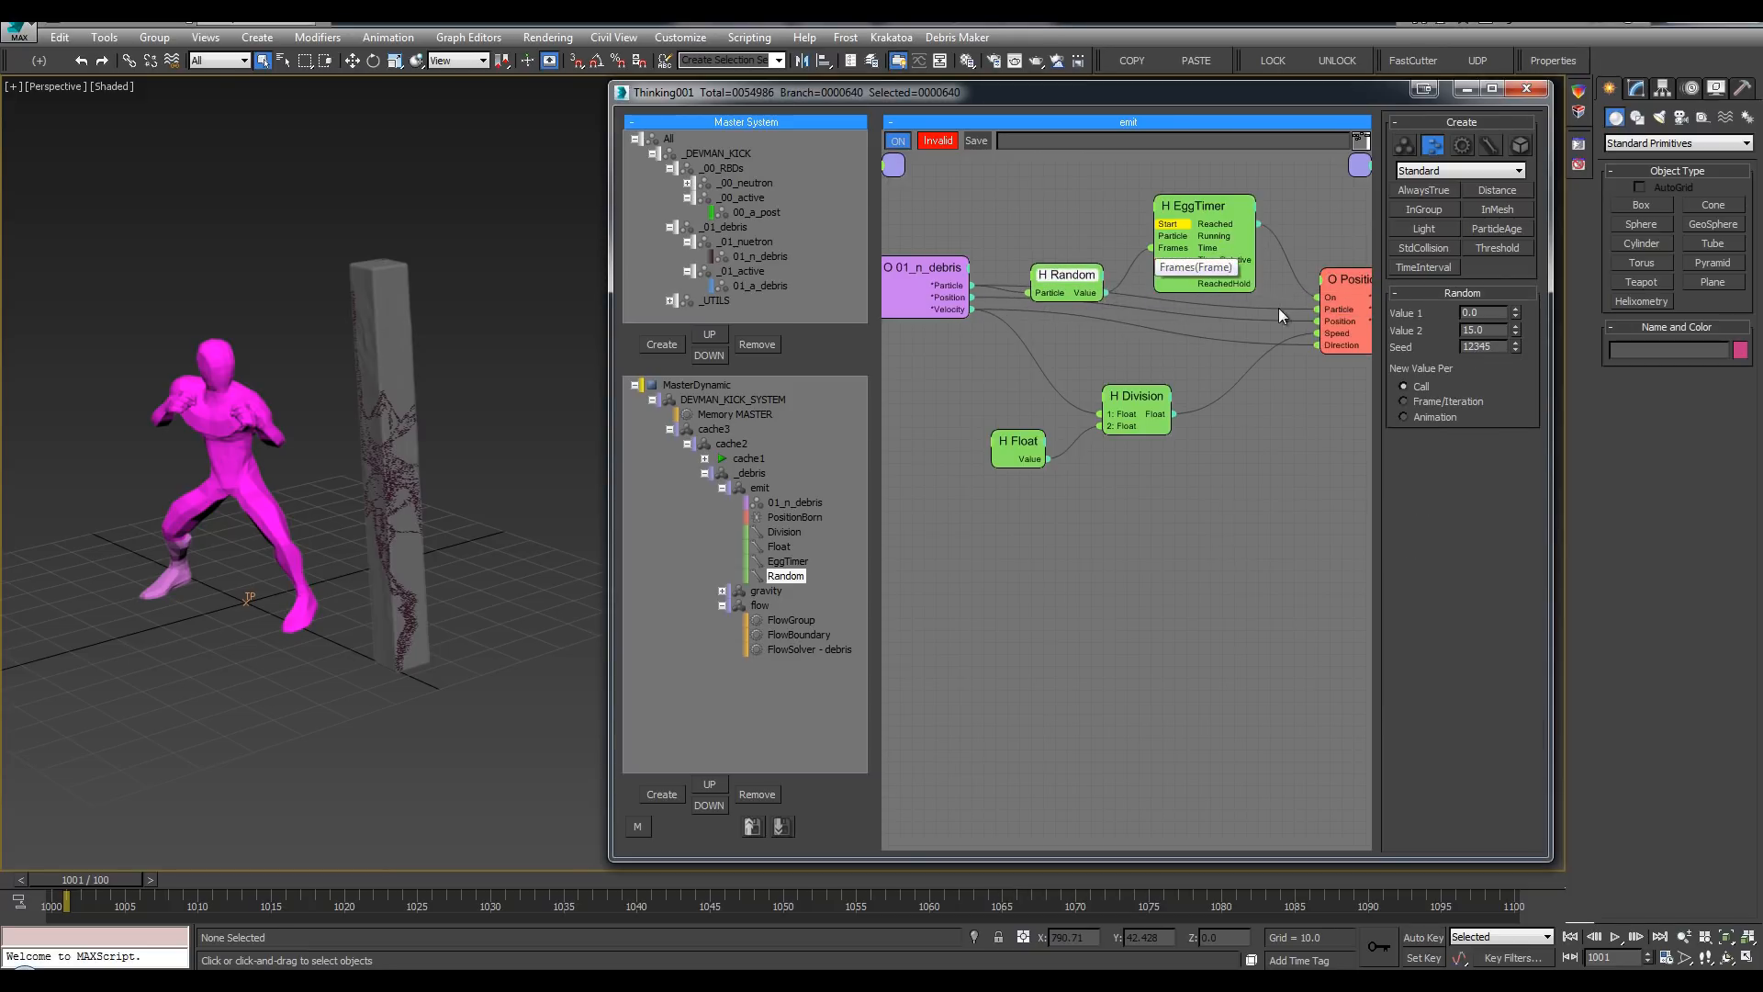
# Step: Space out the emit network by shifting 01_n_debris and PositionBorn slightly left and raising the Random node
pyautogui.moveTo(933, 267)
pyautogui.mouseDown()
pyautogui.moveTo(947, 241)
pyautogui.moveTo(918, 263)
pyautogui.mouseUp()
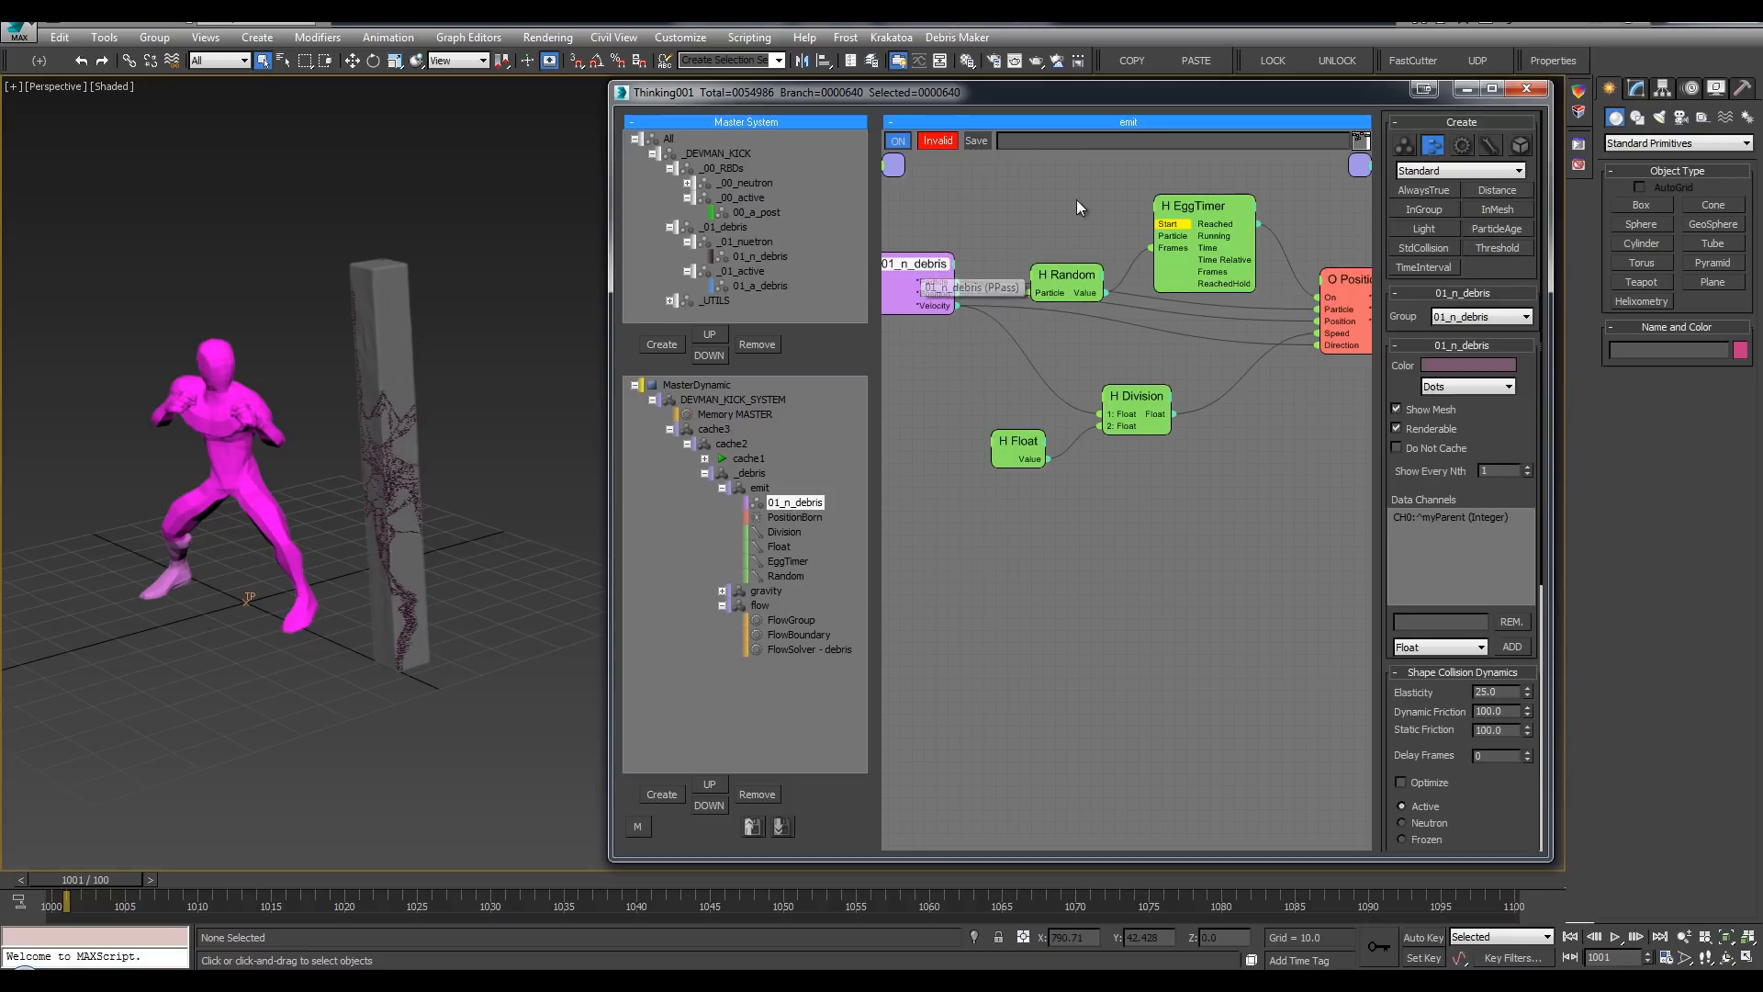
pyautogui.moveTo(1347, 271); pyautogui.dragTo(1337, 266)
pyautogui.moveTo(1338, 271); pyautogui.dragTo(1251, 264, button='middle')
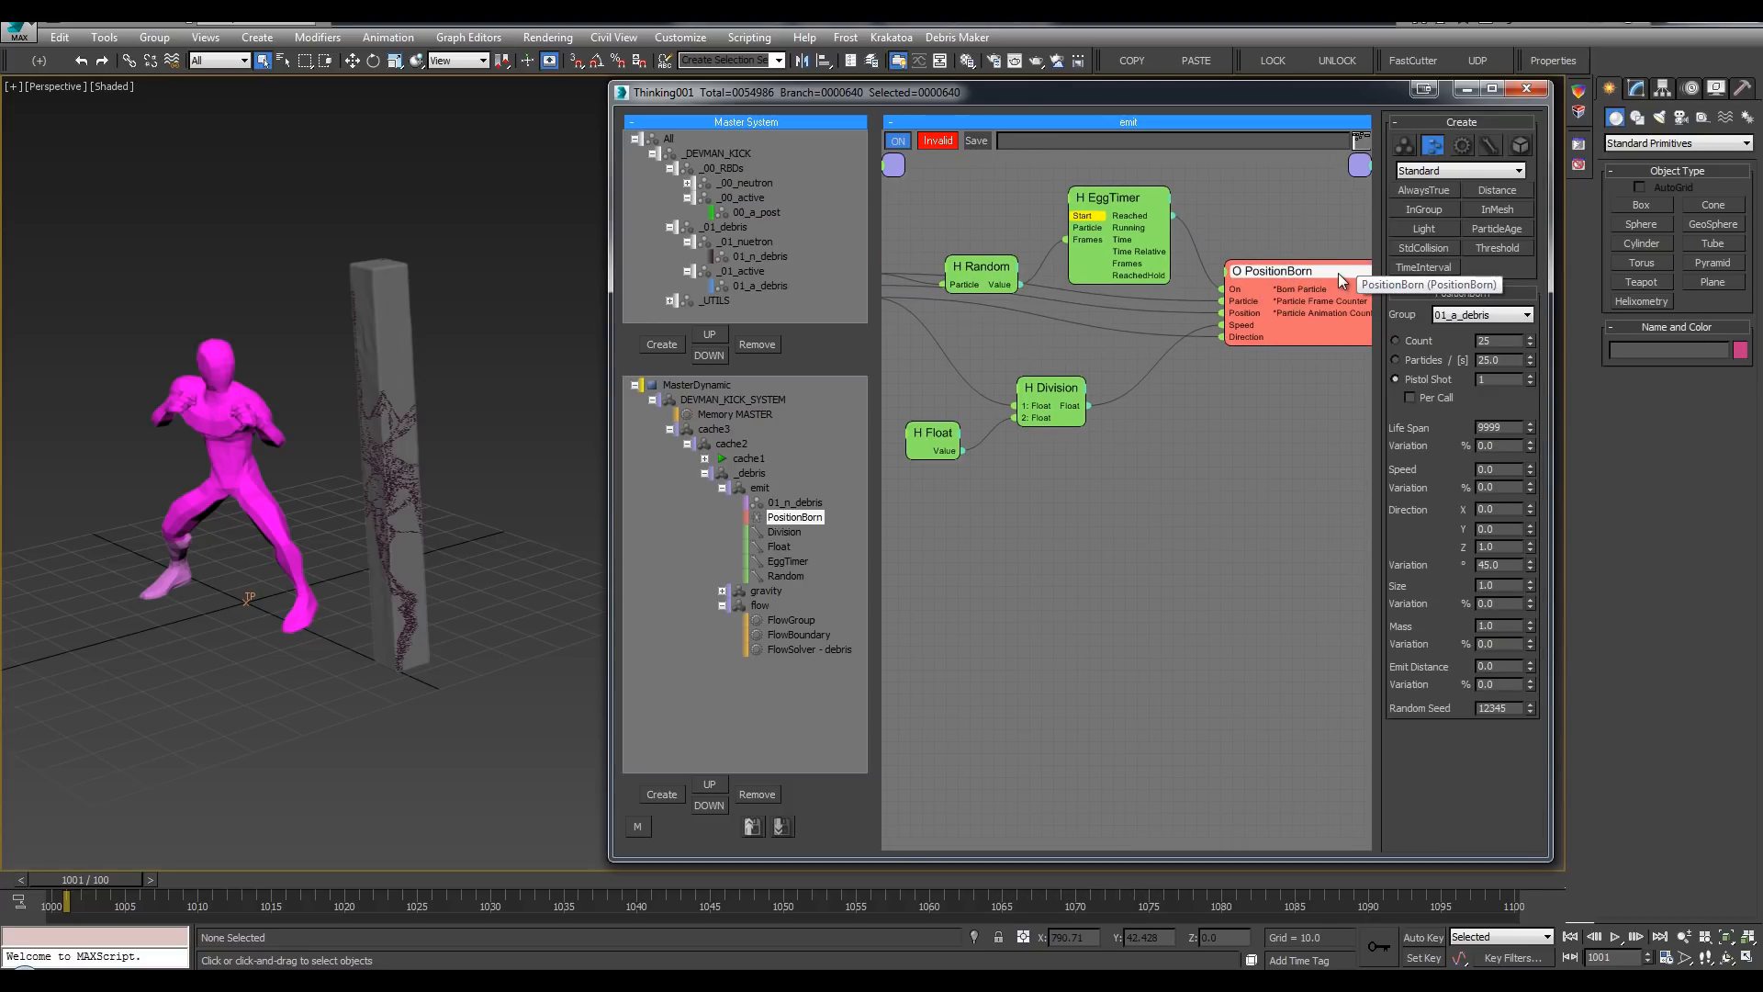
pyautogui.moveTo(1138, 332); pyautogui.dragTo(1155, 334, button='middle')
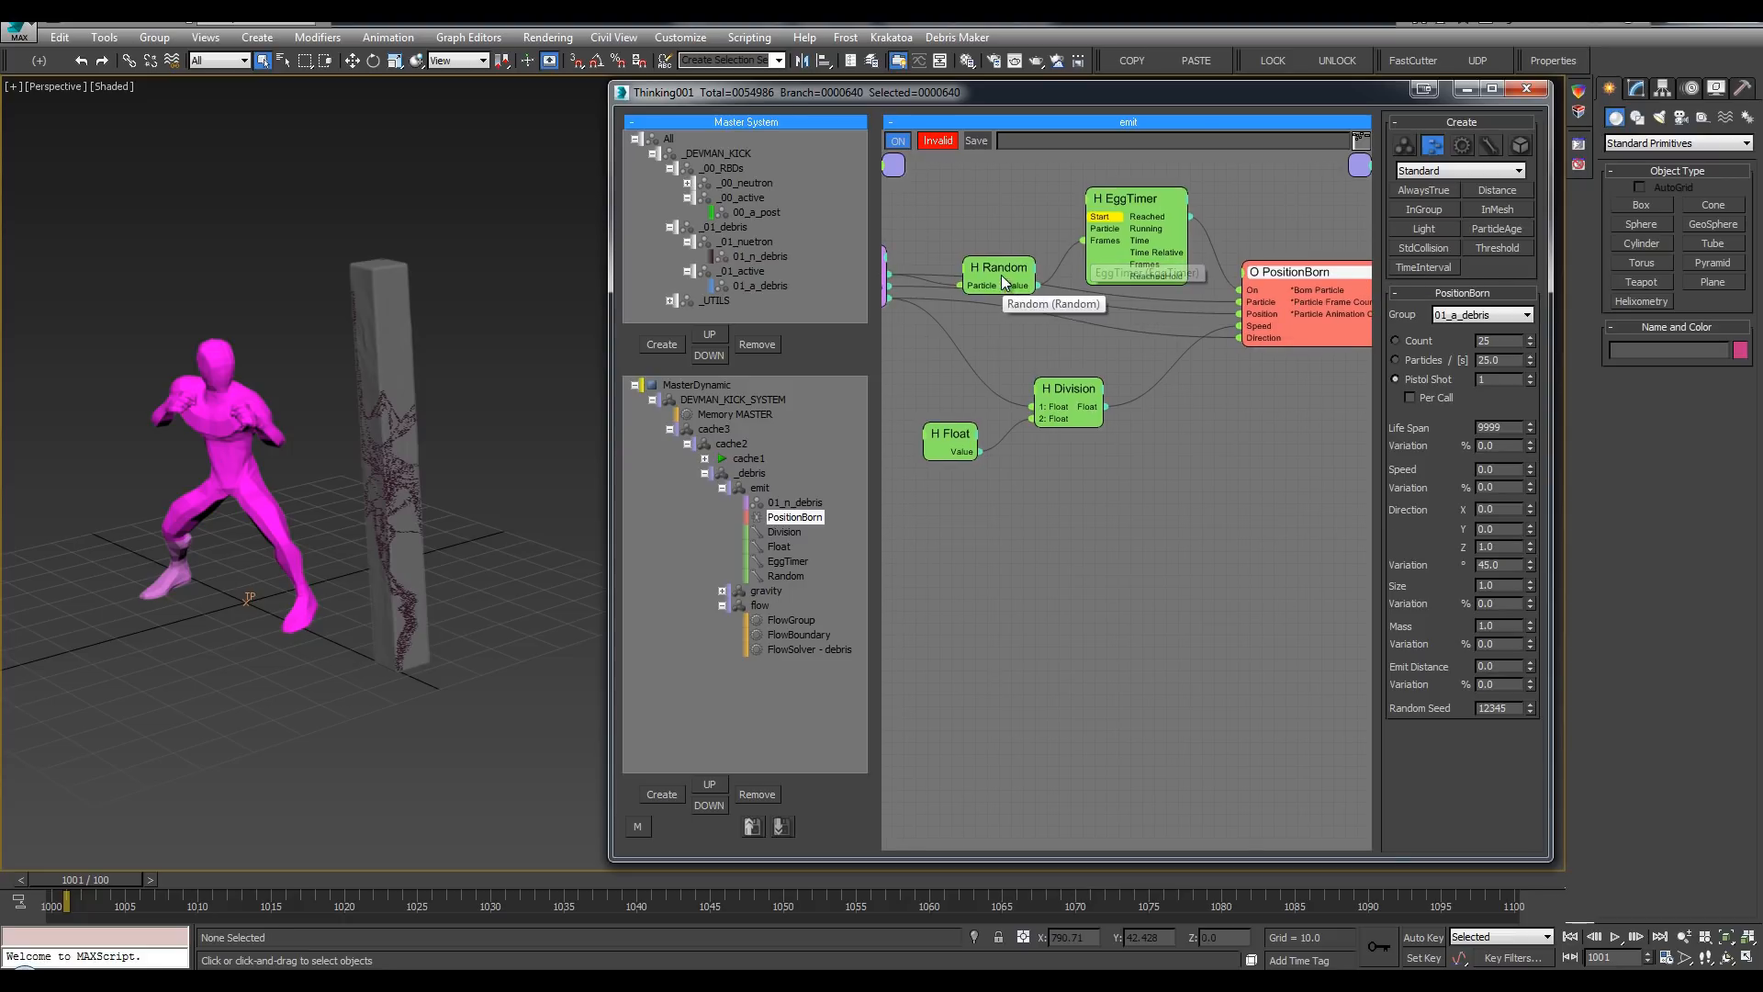
pyautogui.moveTo(1000, 276); pyautogui.dragTo(1007, 253)
# Step: Make the Random helper generate a new value per Animation
pyautogui.moveTo(1169, 264); pyautogui.dragTo(1197, 268, button='middle')
pyautogui.moveTo(1485, 313); pyautogui.dragTo(1373, 324)
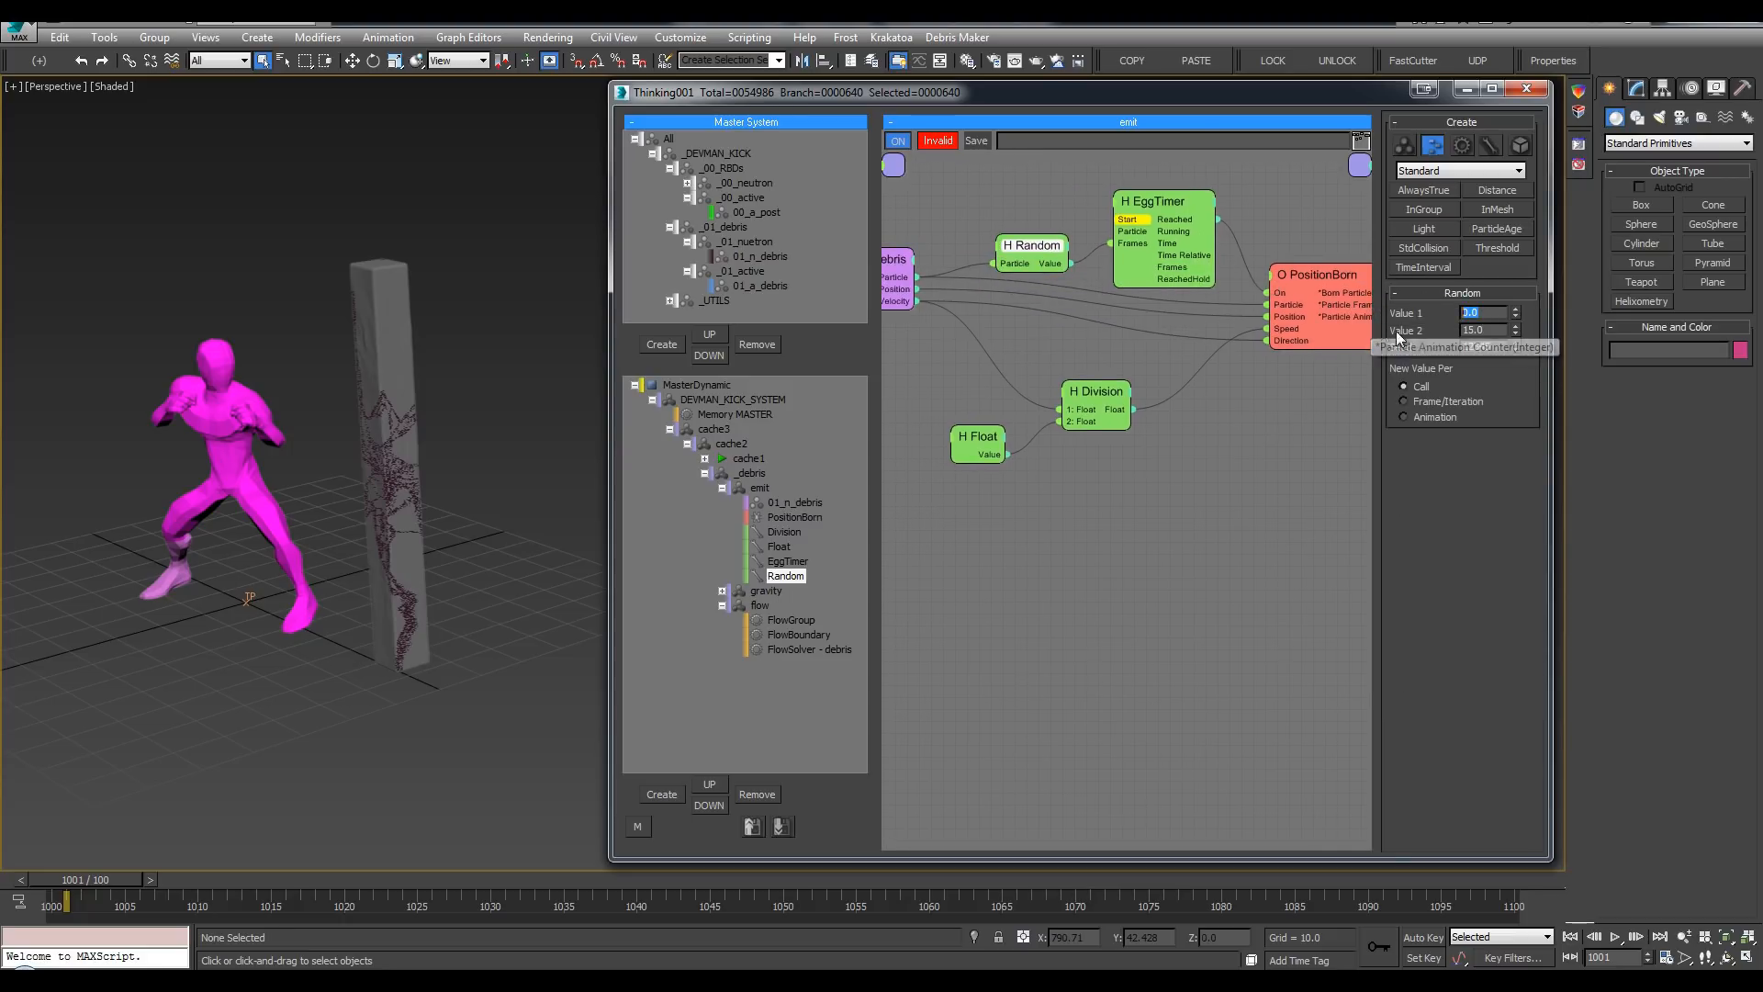
pyautogui.click(1419, 418)
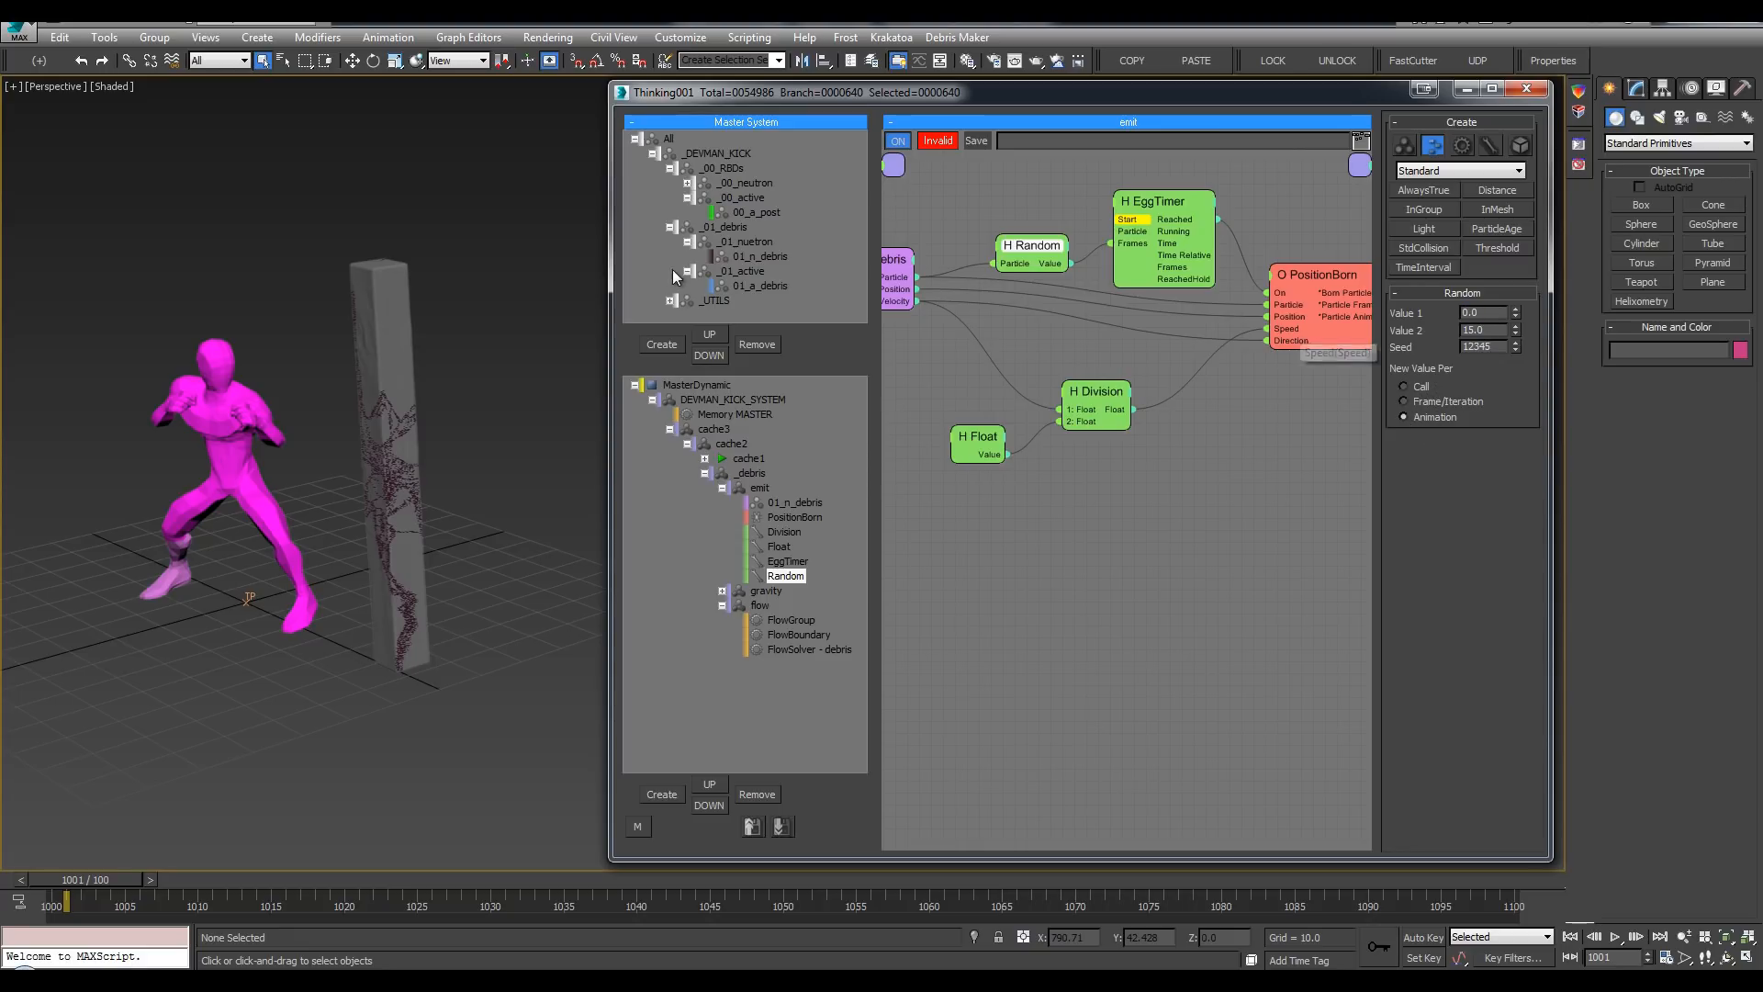
# Step: Lower the Random node and add a Threshold condition above it in the emit network
pyautogui.moveTo(1050, 205); pyautogui.dragTo(1094, 206, button='middle')
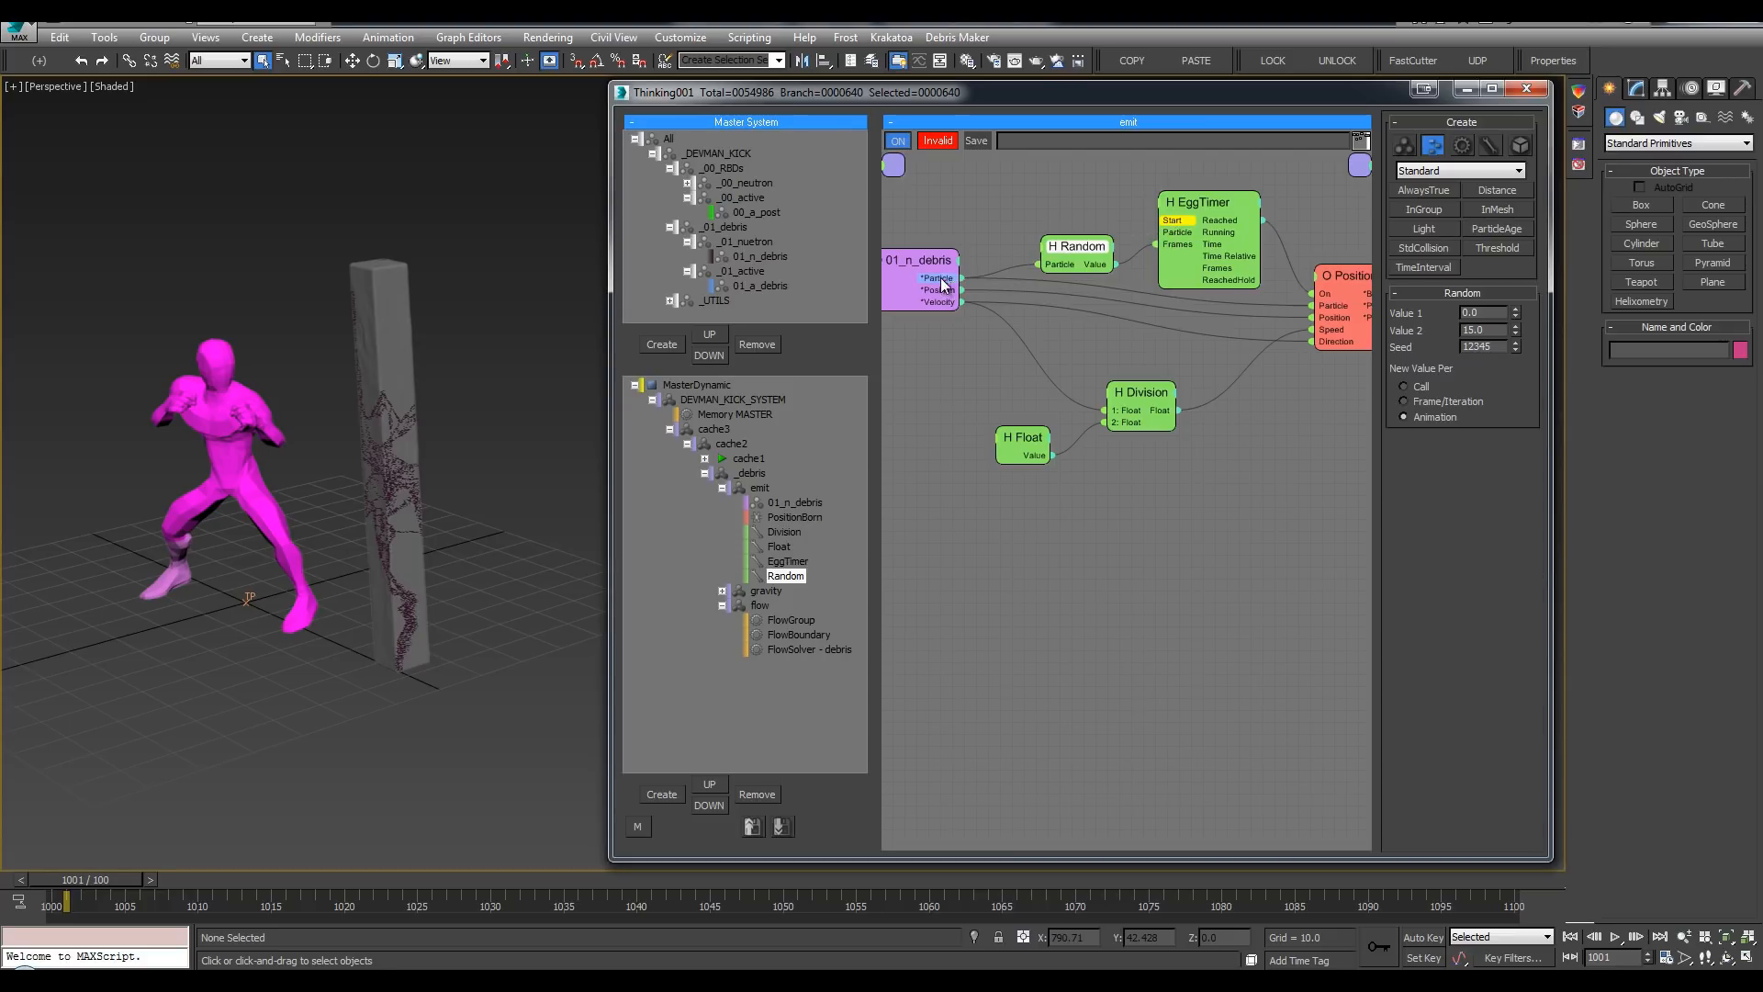
pyautogui.moveTo(1065, 237); pyautogui.dragTo(1059, 263)
pyautogui.doubleClick(1045, 208)
pyautogui.write('tiem')
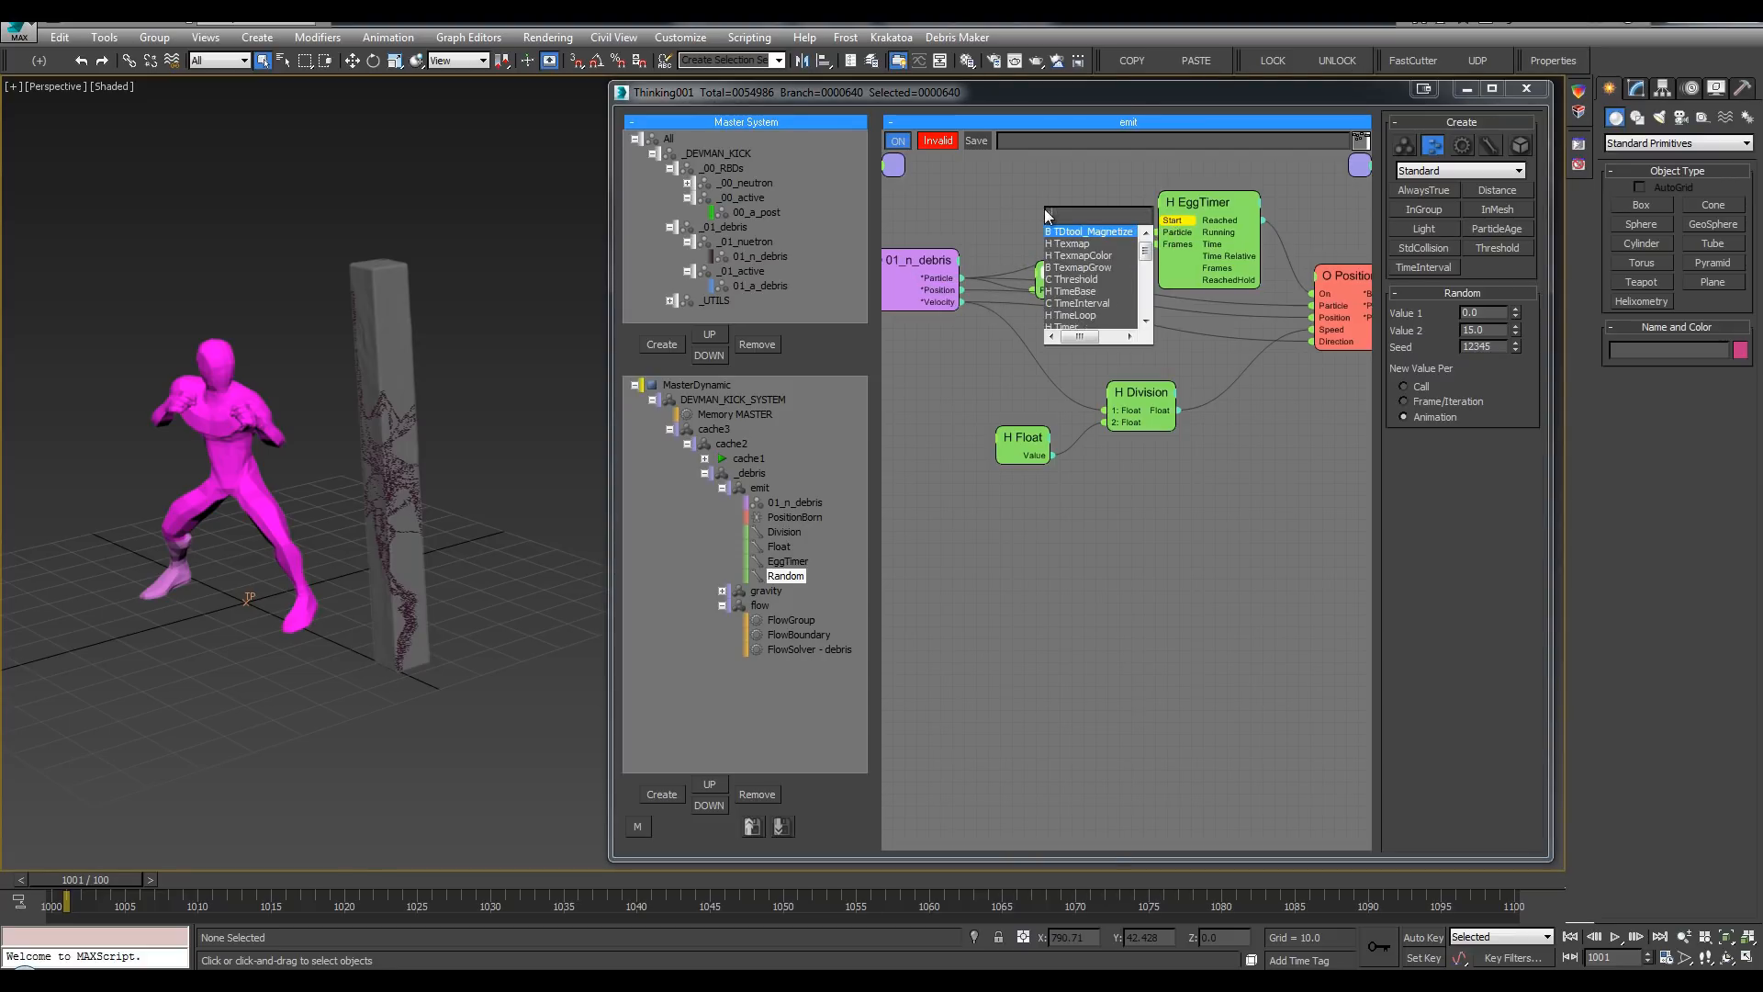
pyautogui.doubleClick(1048, 196)
pyautogui.write('thr')
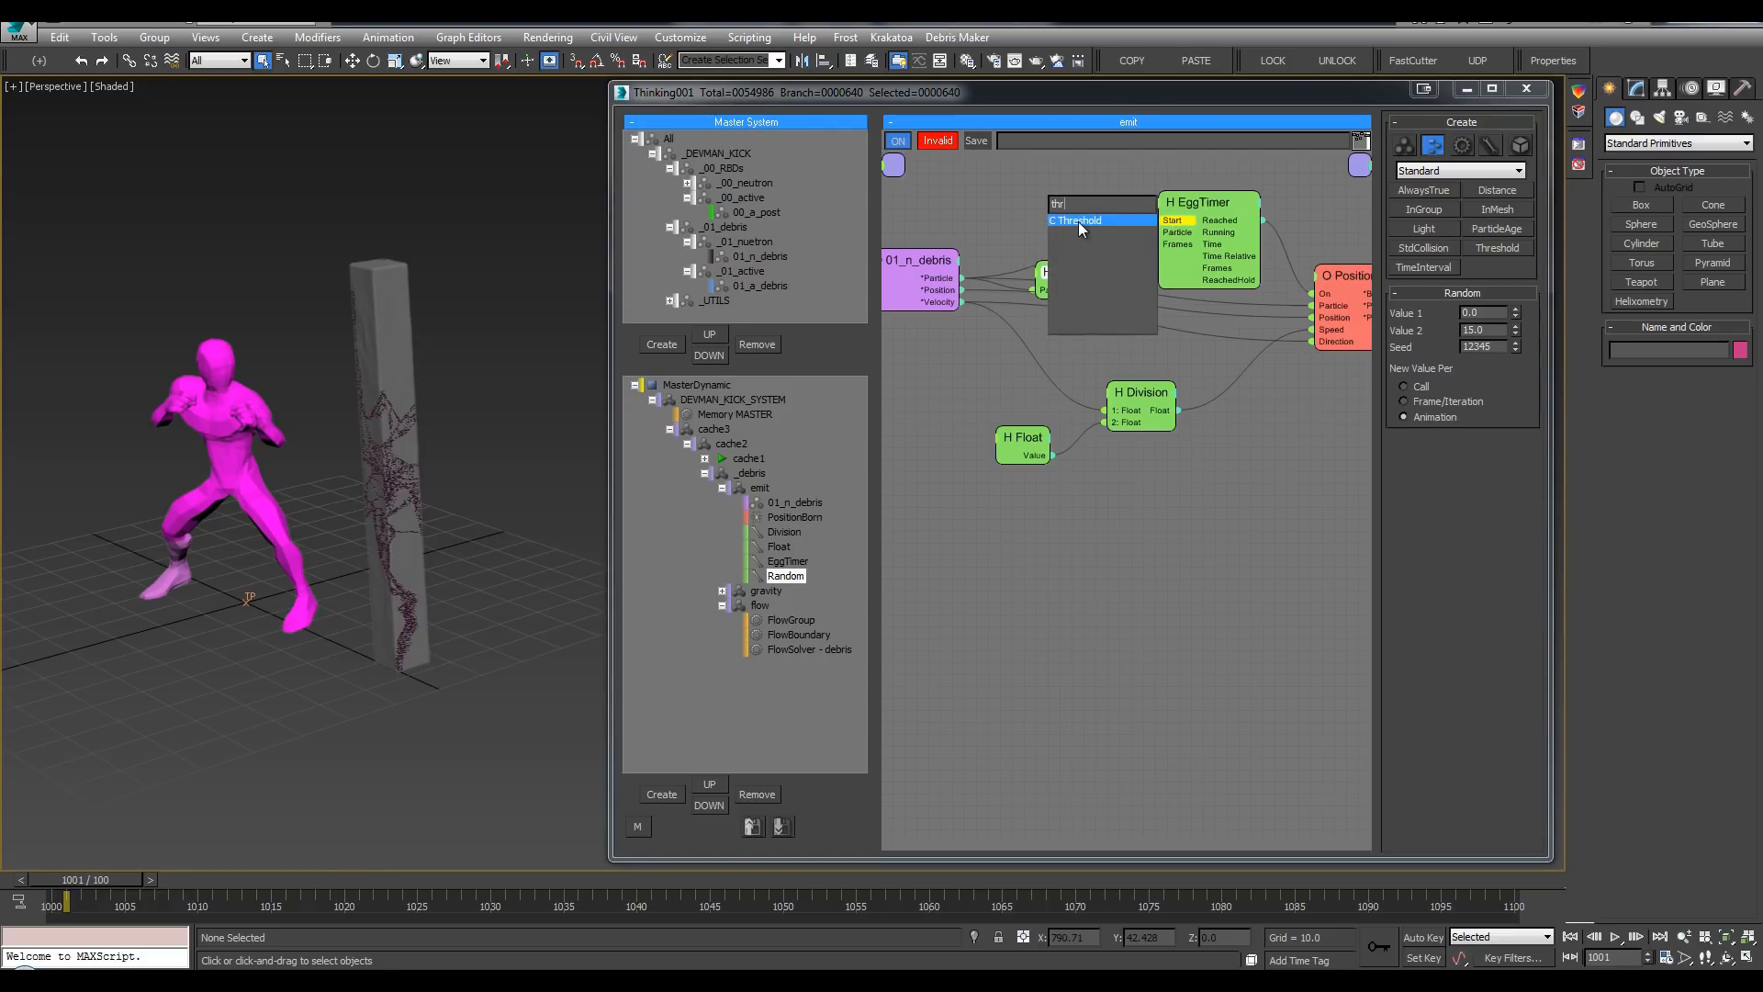
pyautogui.click(1080, 221)
# Step: Connect the debris Velocity to Threshold's Value and its Out to EggTimer's Start, with Threshold 1 set to 2.0
pyautogui.moveTo(962, 302); pyautogui.dragTo(1052, 188)
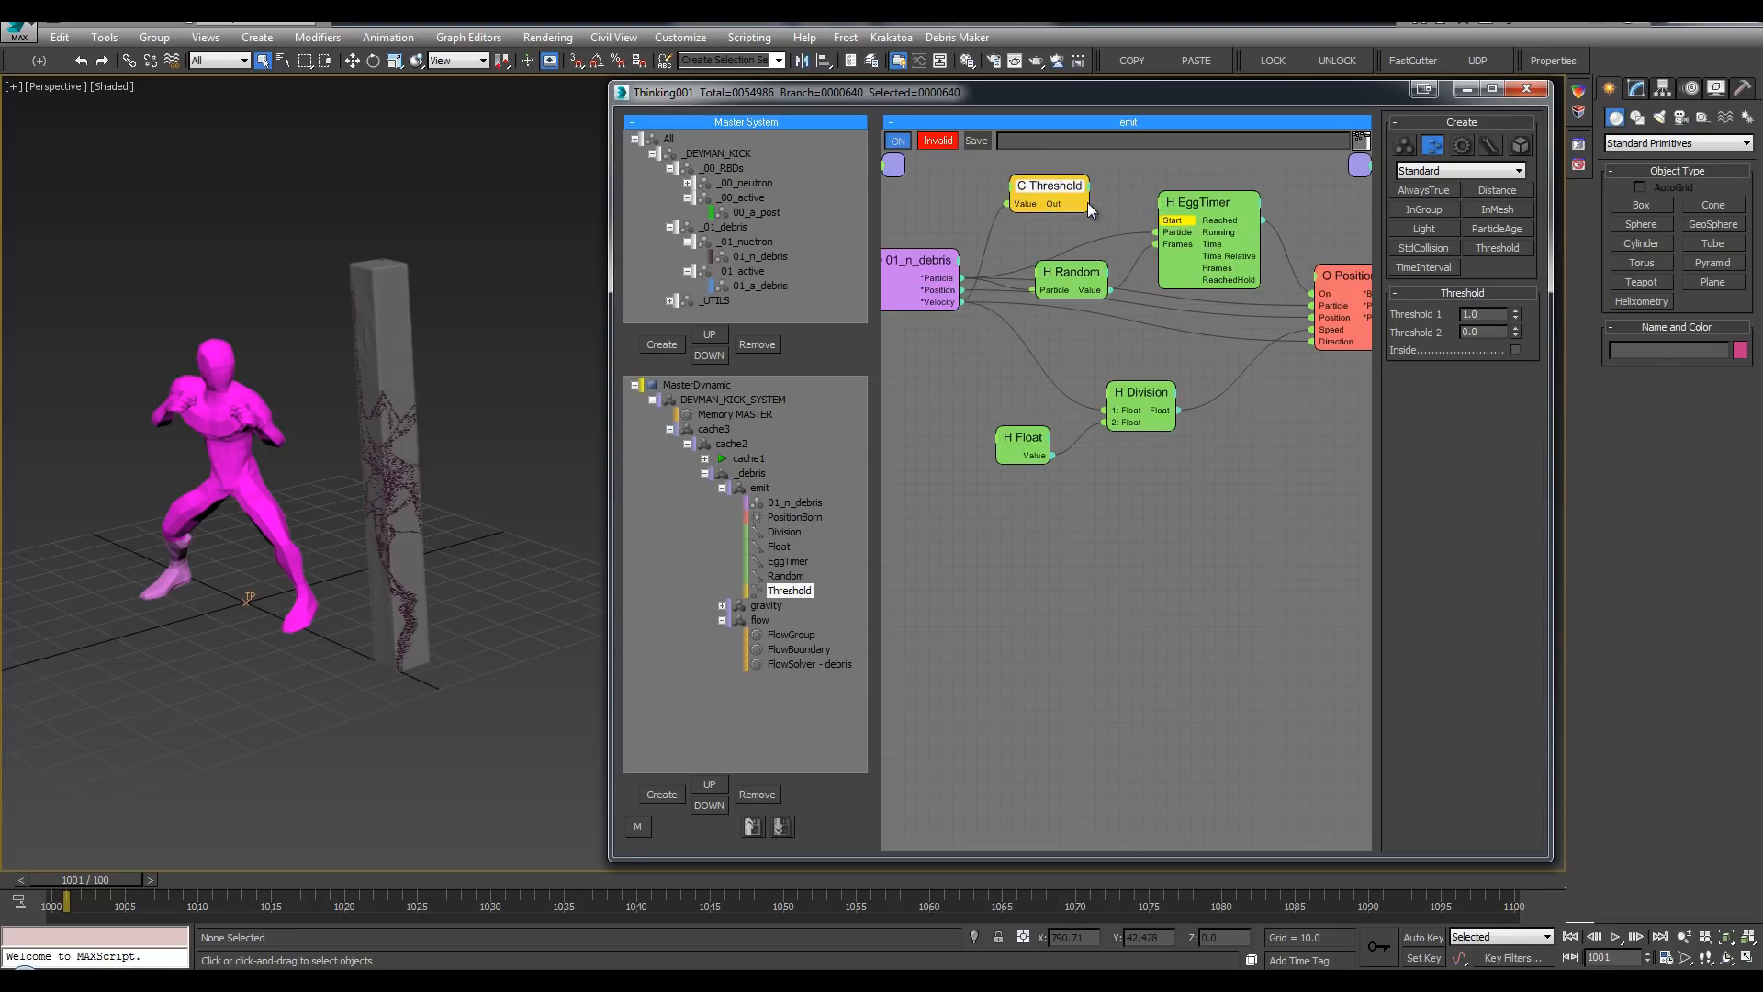
pyautogui.moveTo(1092, 203); pyautogui.dragTo(1156, 220)
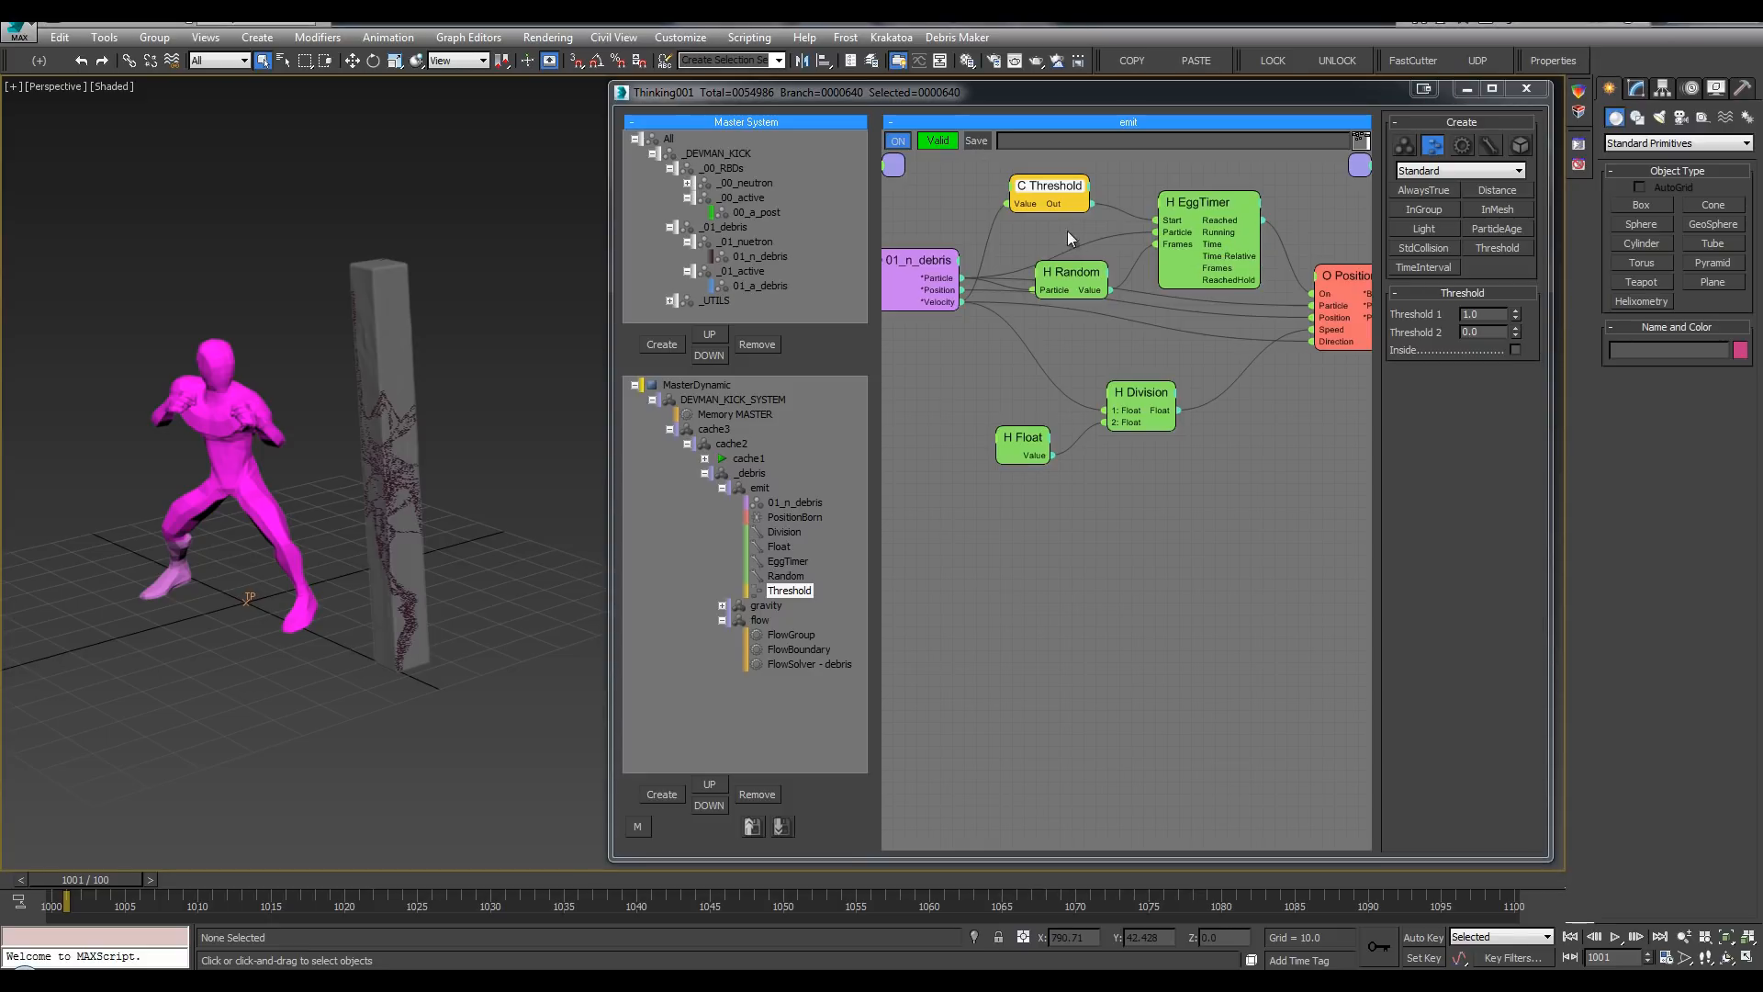
pyautogui.moveTo(1493, 315); pyautogui.dragTo(1444, 325)
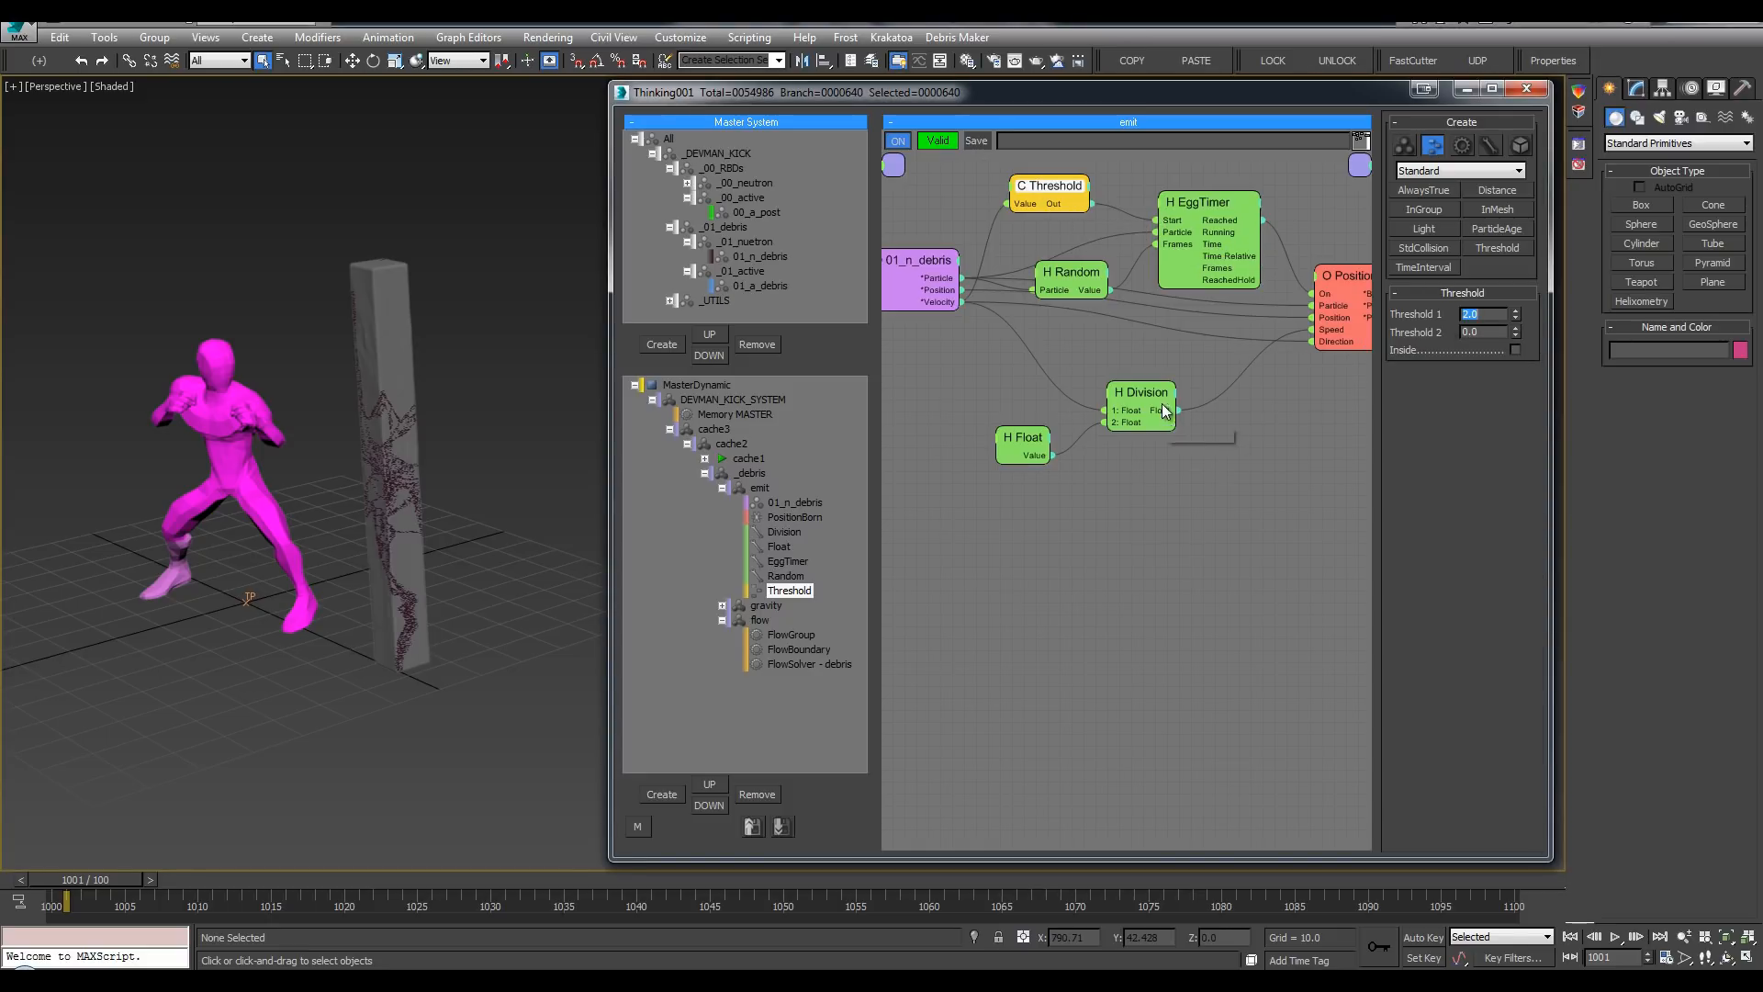
pyautogui.moveTo(1157, 402); pyautogui.dragTo(1199, 370)
pyautogui.moveTo(1195, 395)
pyautogui.mouseDown(button='middle')
pyautogui.moveTo(1283, 401)
pyautogui.moveTo(1203, 401)
pyautogui.mouseUp(button='middle')
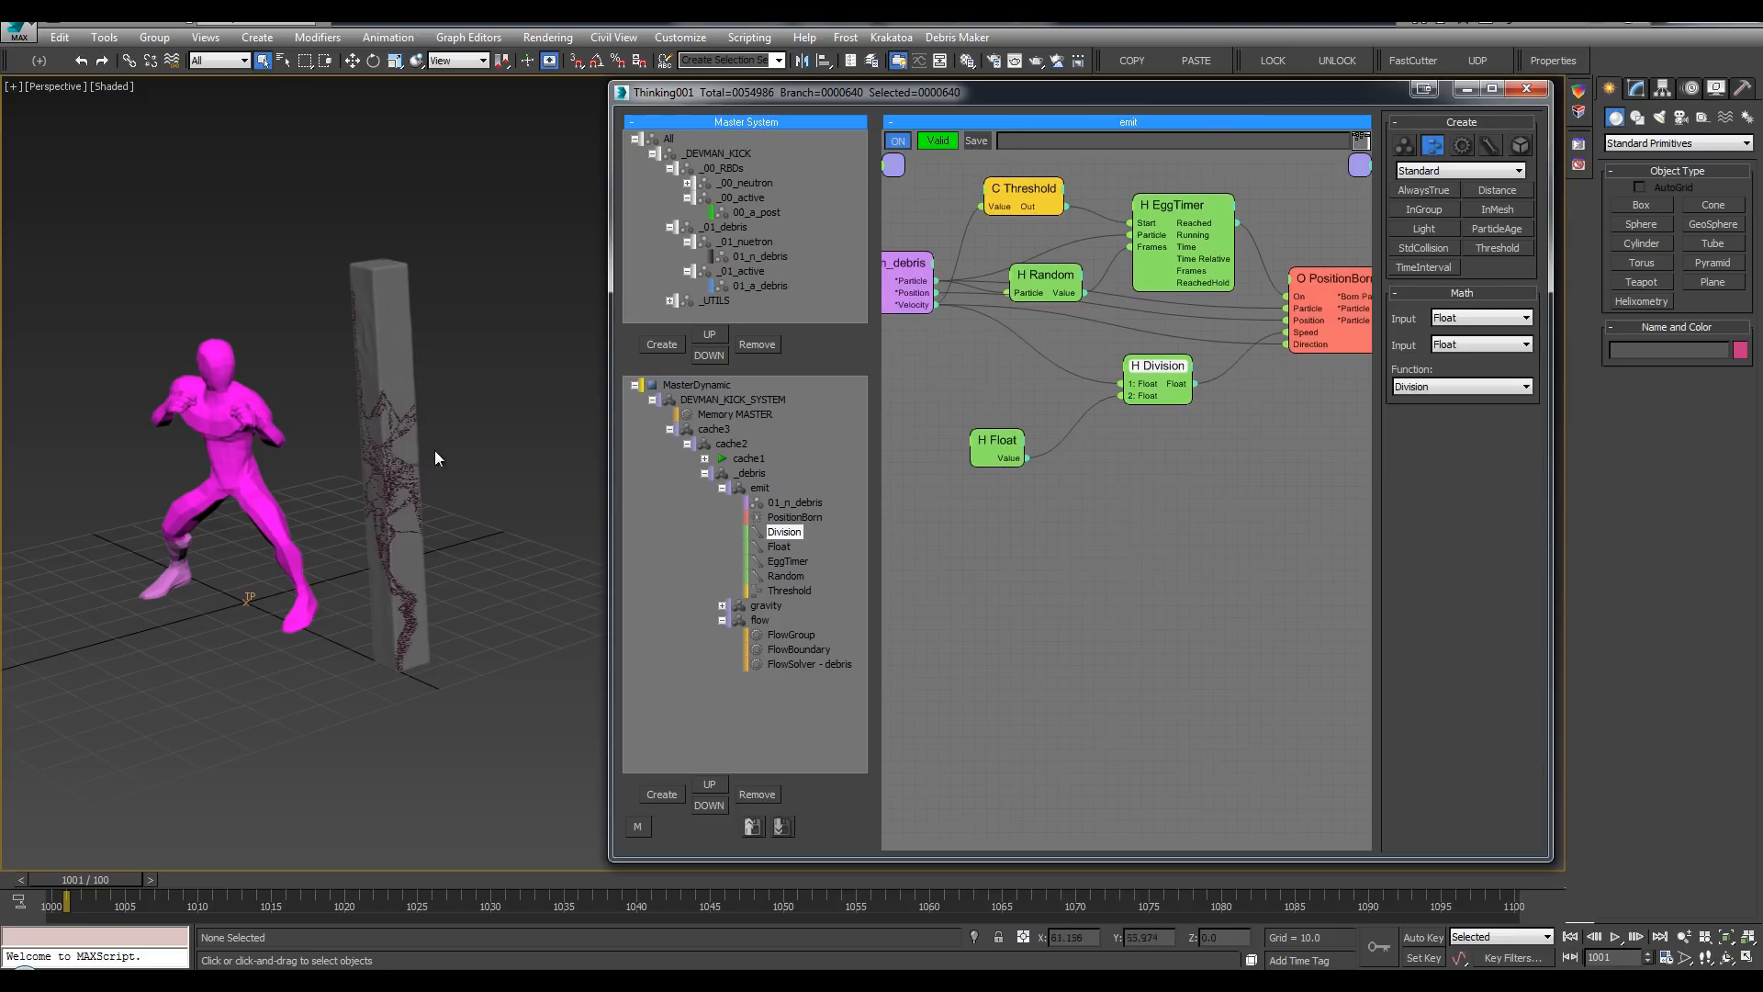
# Step: Turn off Show Mesh for the 00_a_post group and save the scene
pyautogui.scroll(-5, 434, 451)
pyautogui.scroll(-2, 449, 532)
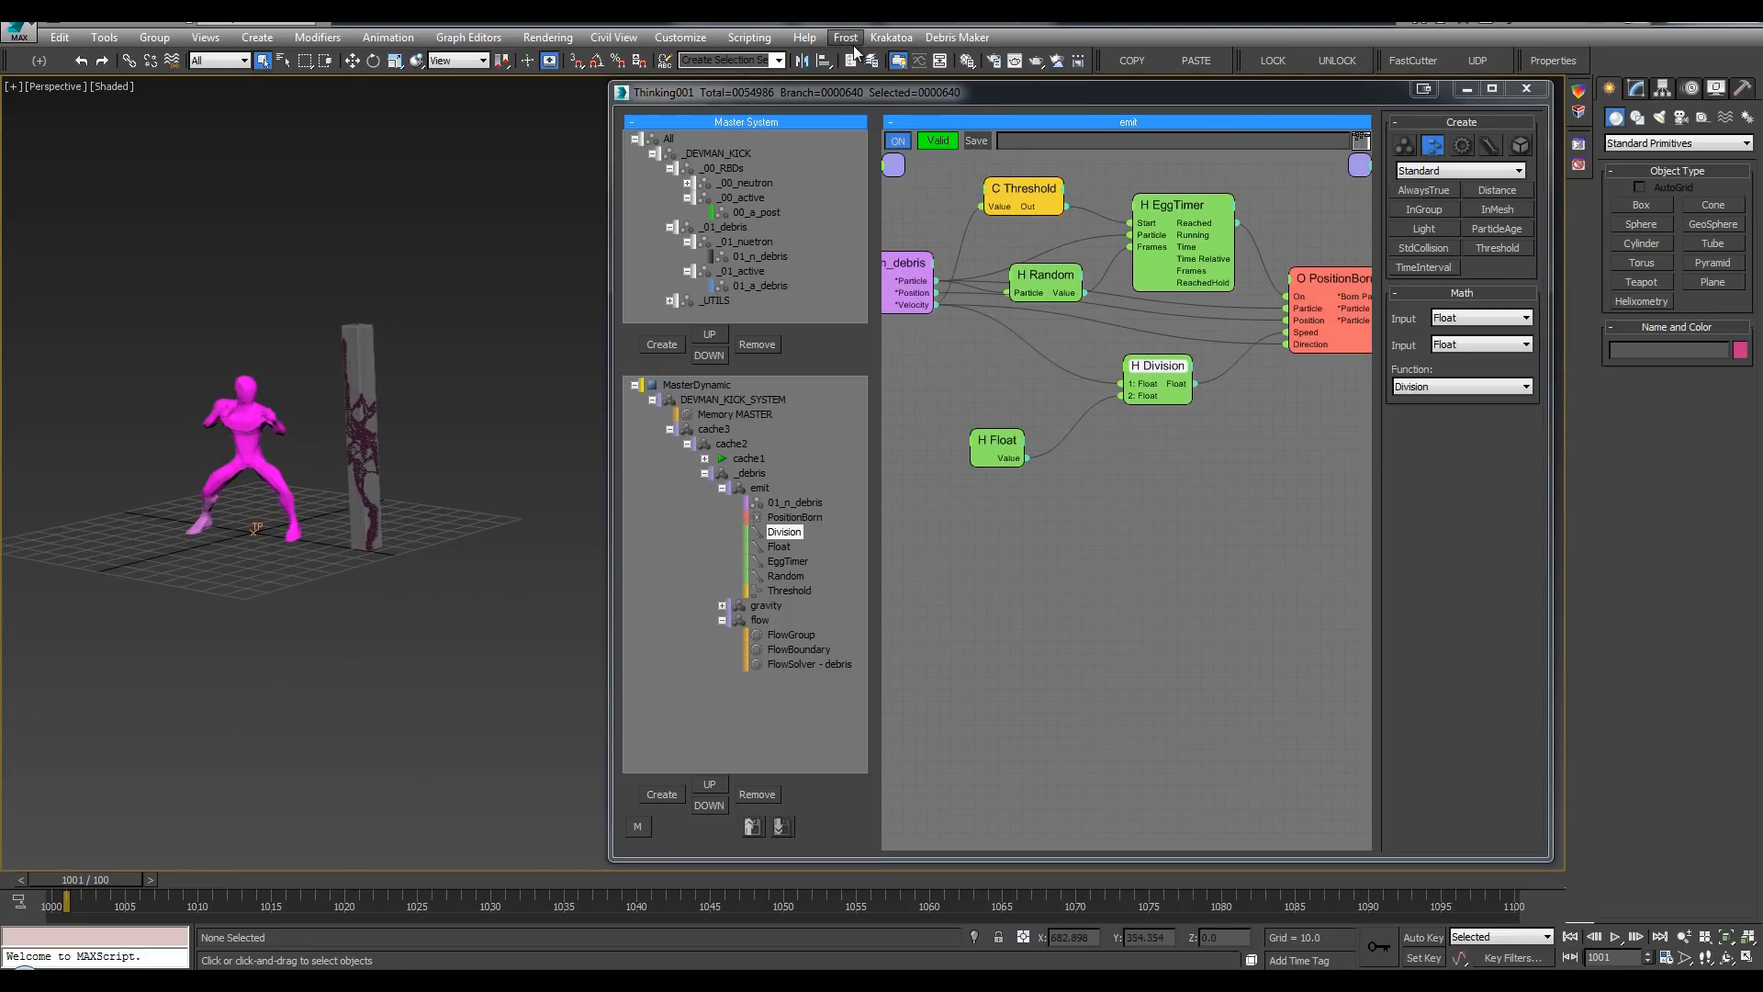
pyautogui.click(759, 212)
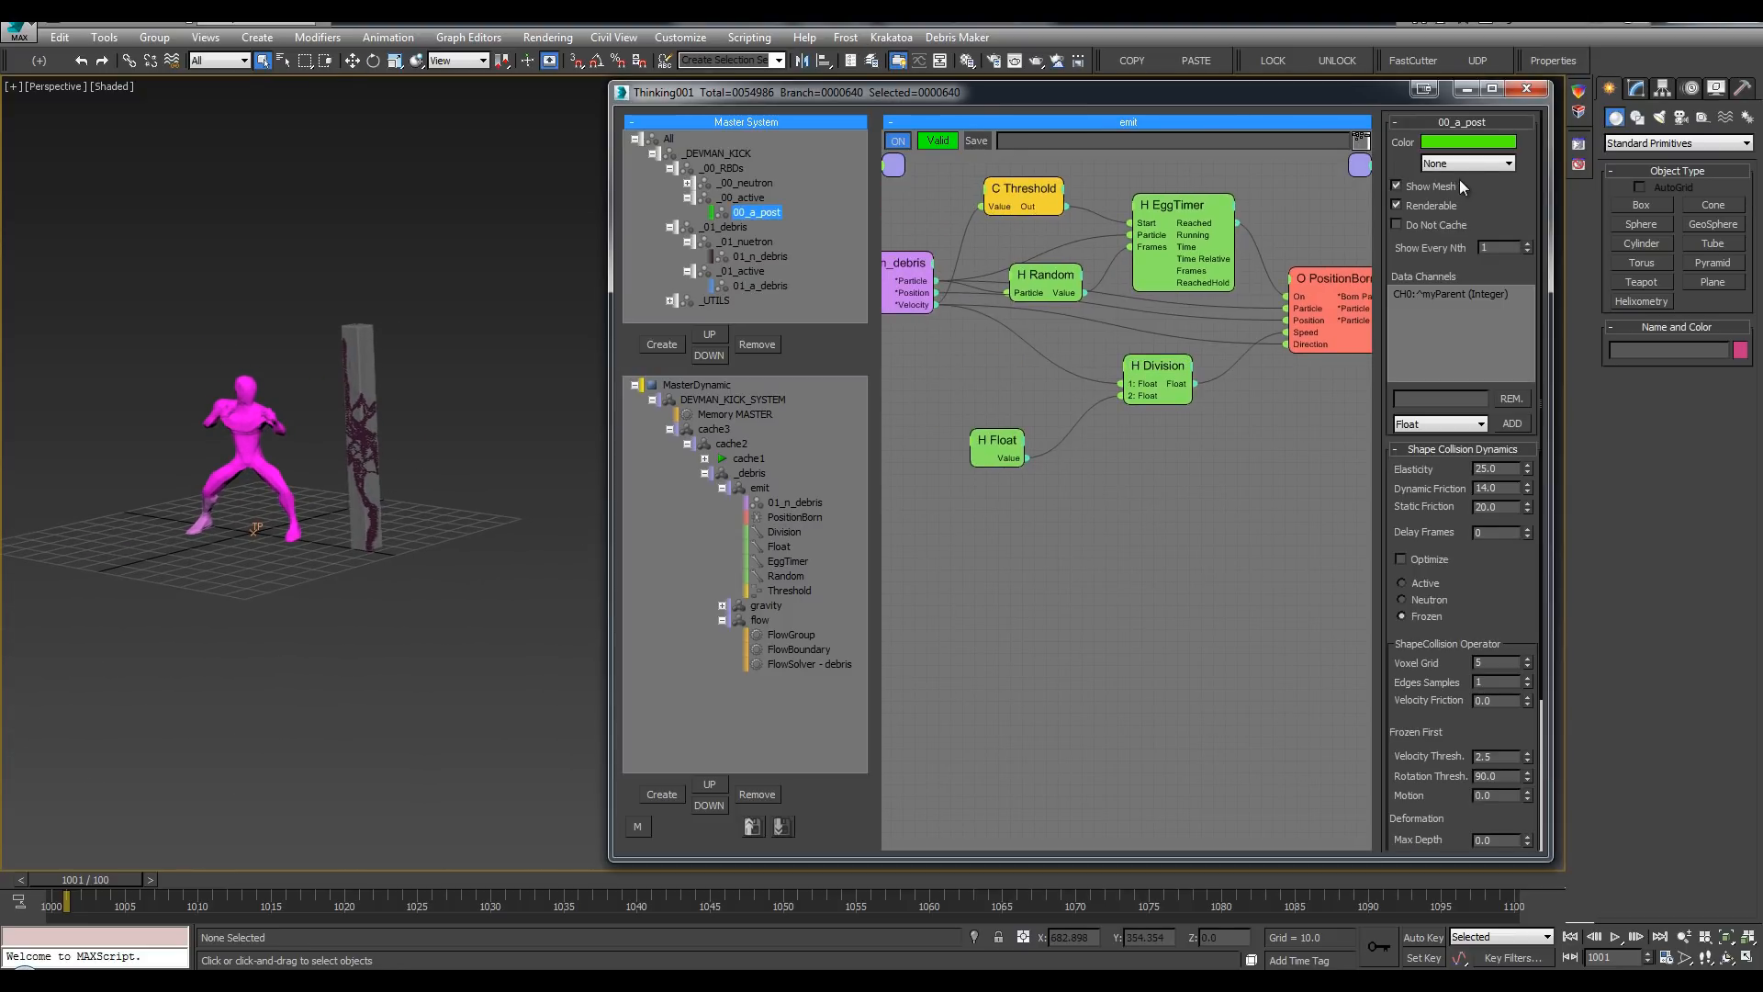
pyautogui.click(1460, 187)
pyautogui.scroll(2, 322, 332)
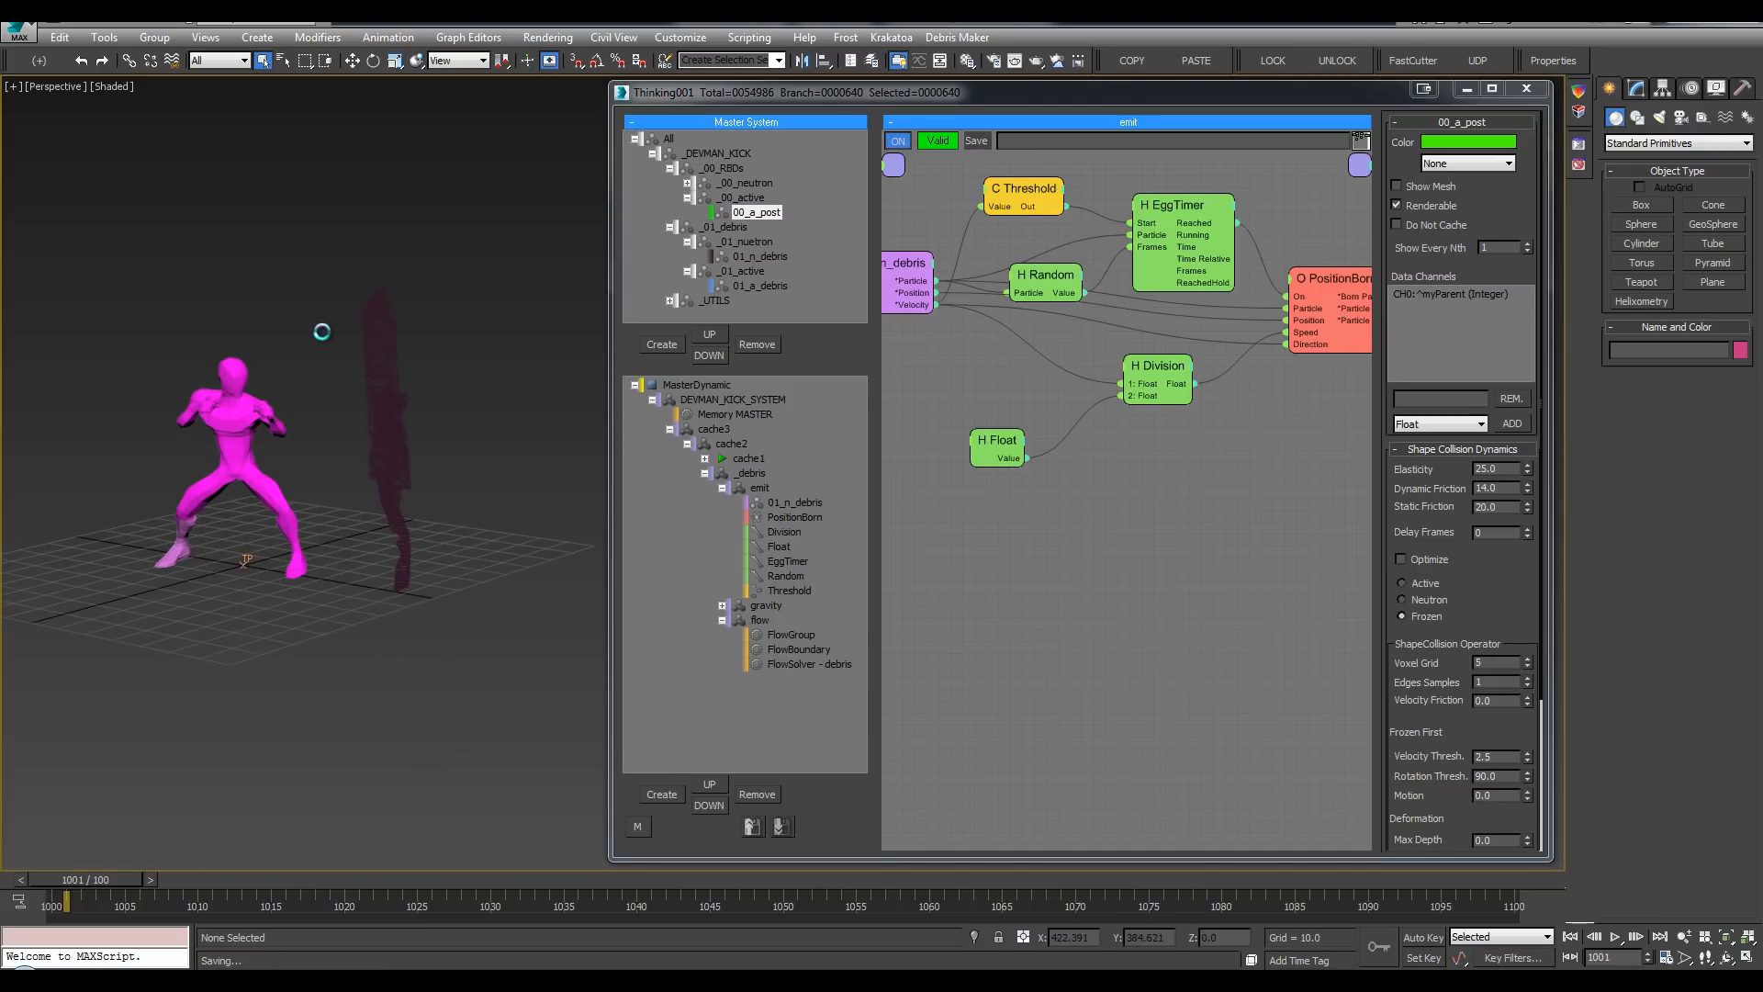
# Step: Collapse the emit and flow networks, return to frame 1000 and disable the flow network
pyautogui.click(723, 488)
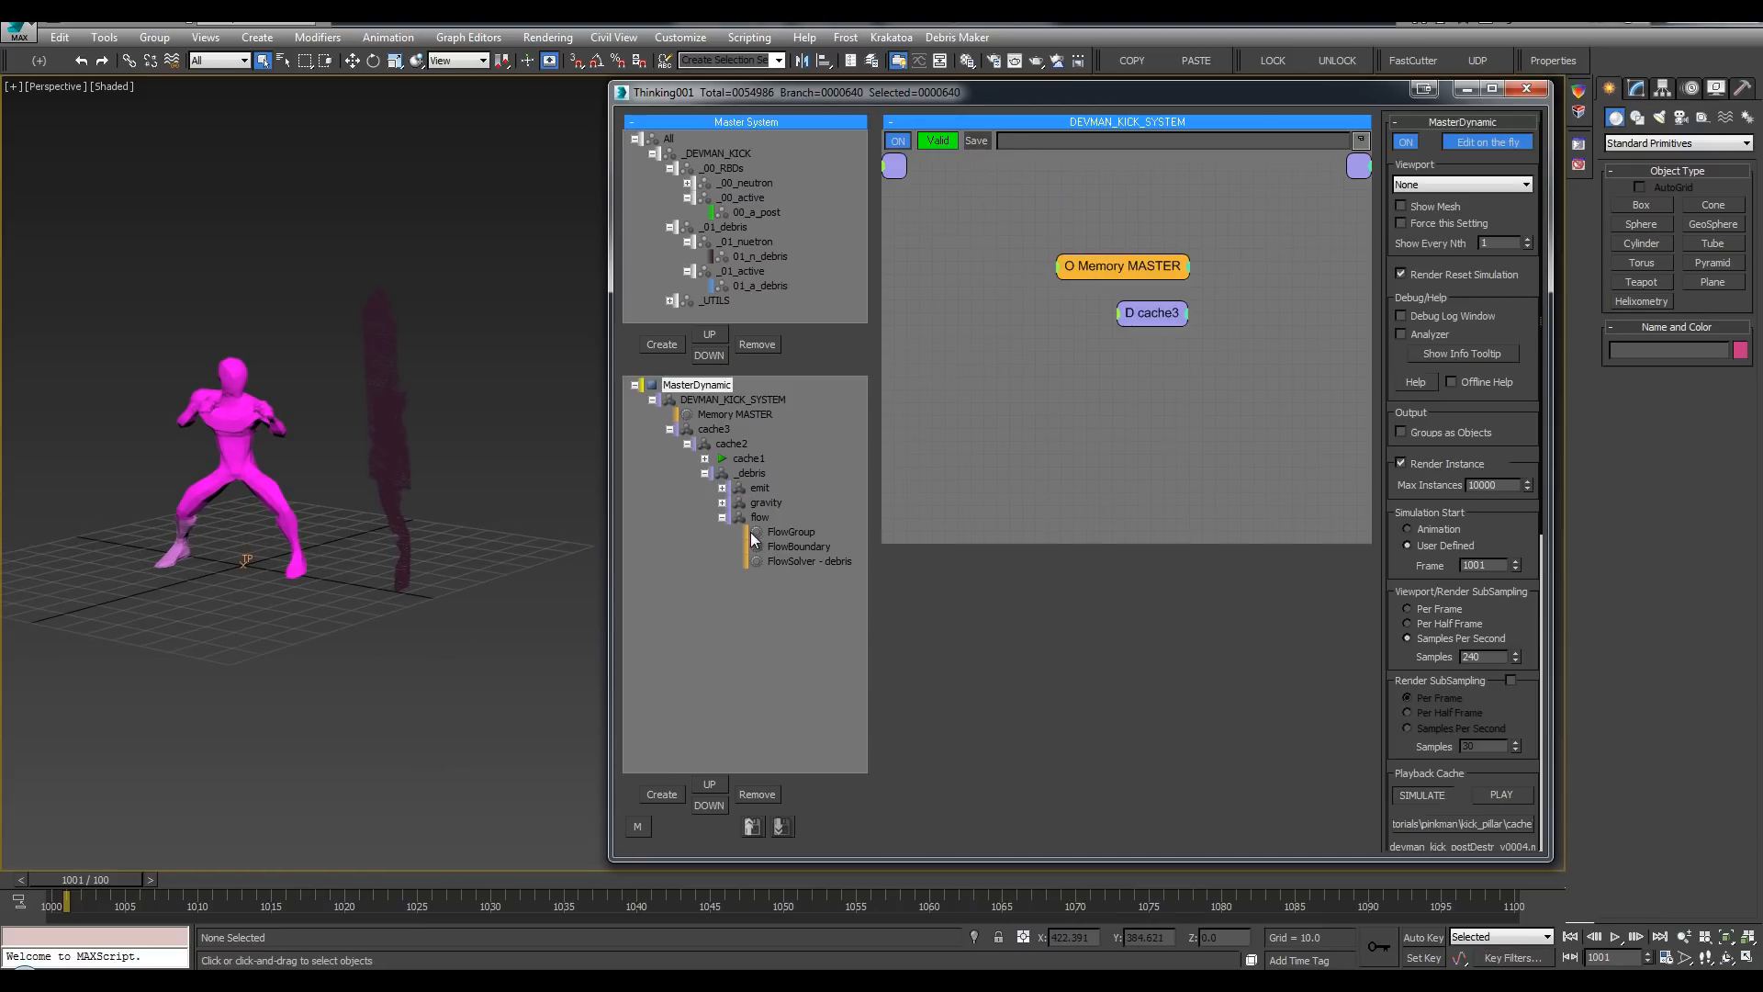
pyautogui.click(723, 517)
pyautogui.click(441, 511)
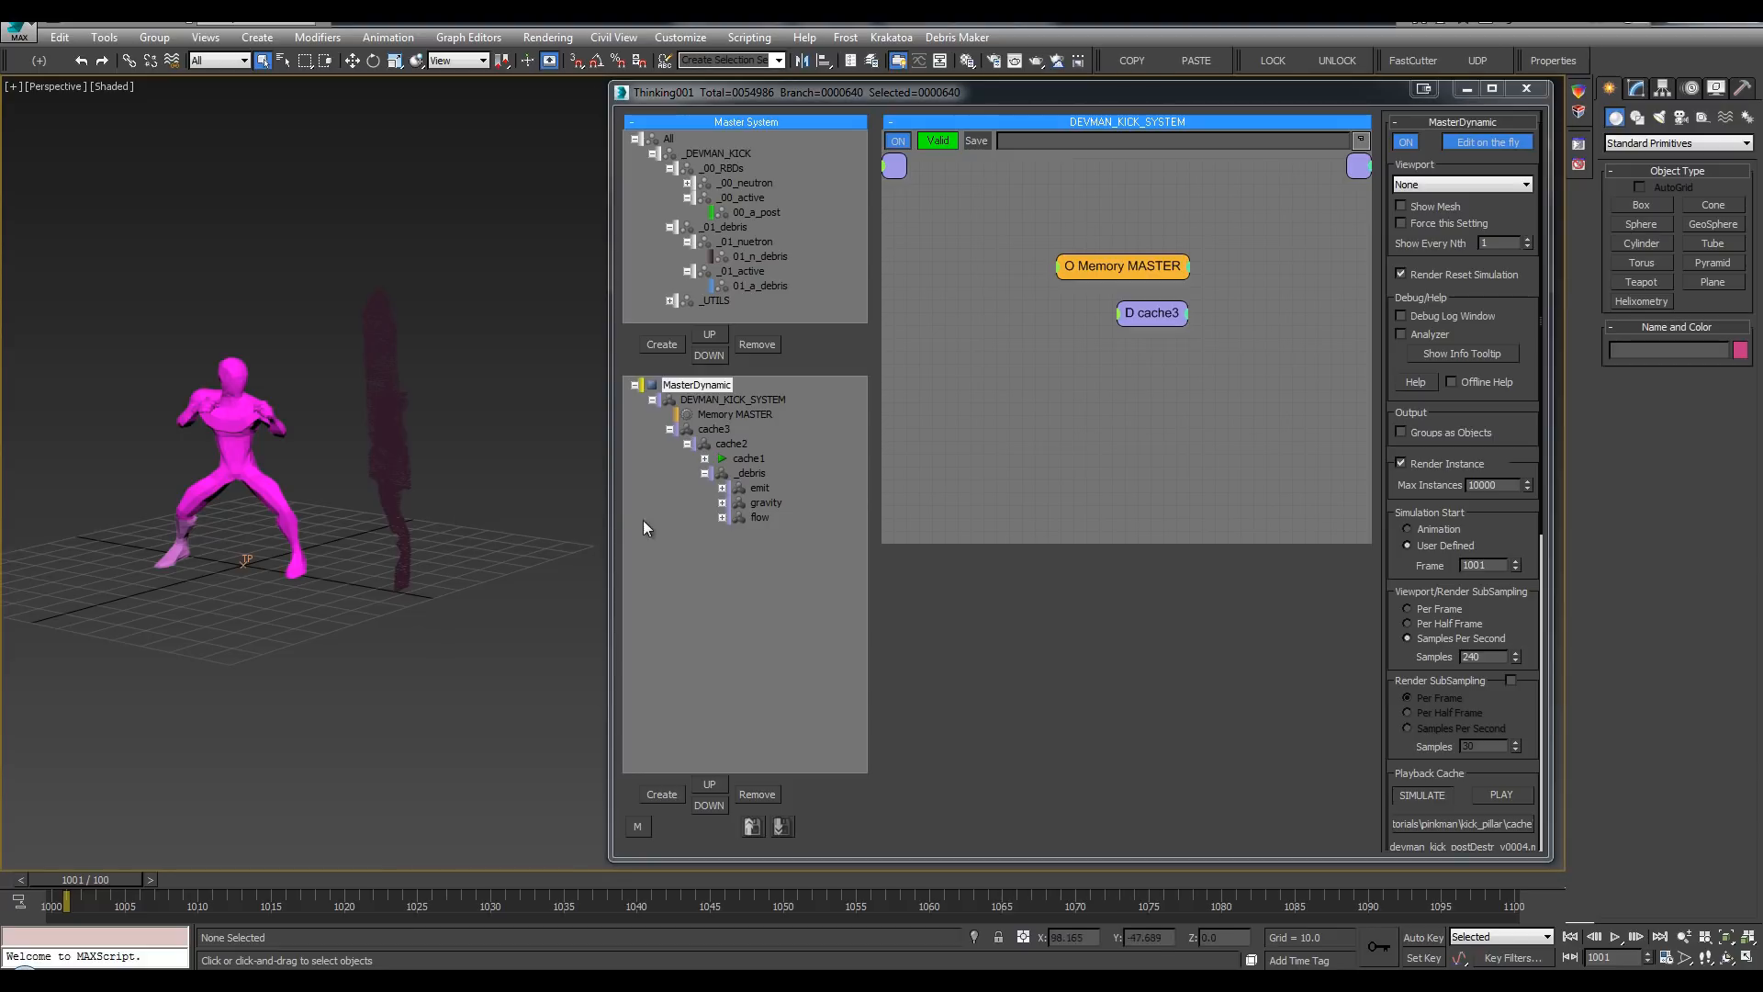
pyautogui.press('Home')
pyautogui.keyDown('ctrl'); pyautogui.click(764, 518); pyautogui.keyUp('ctrl')
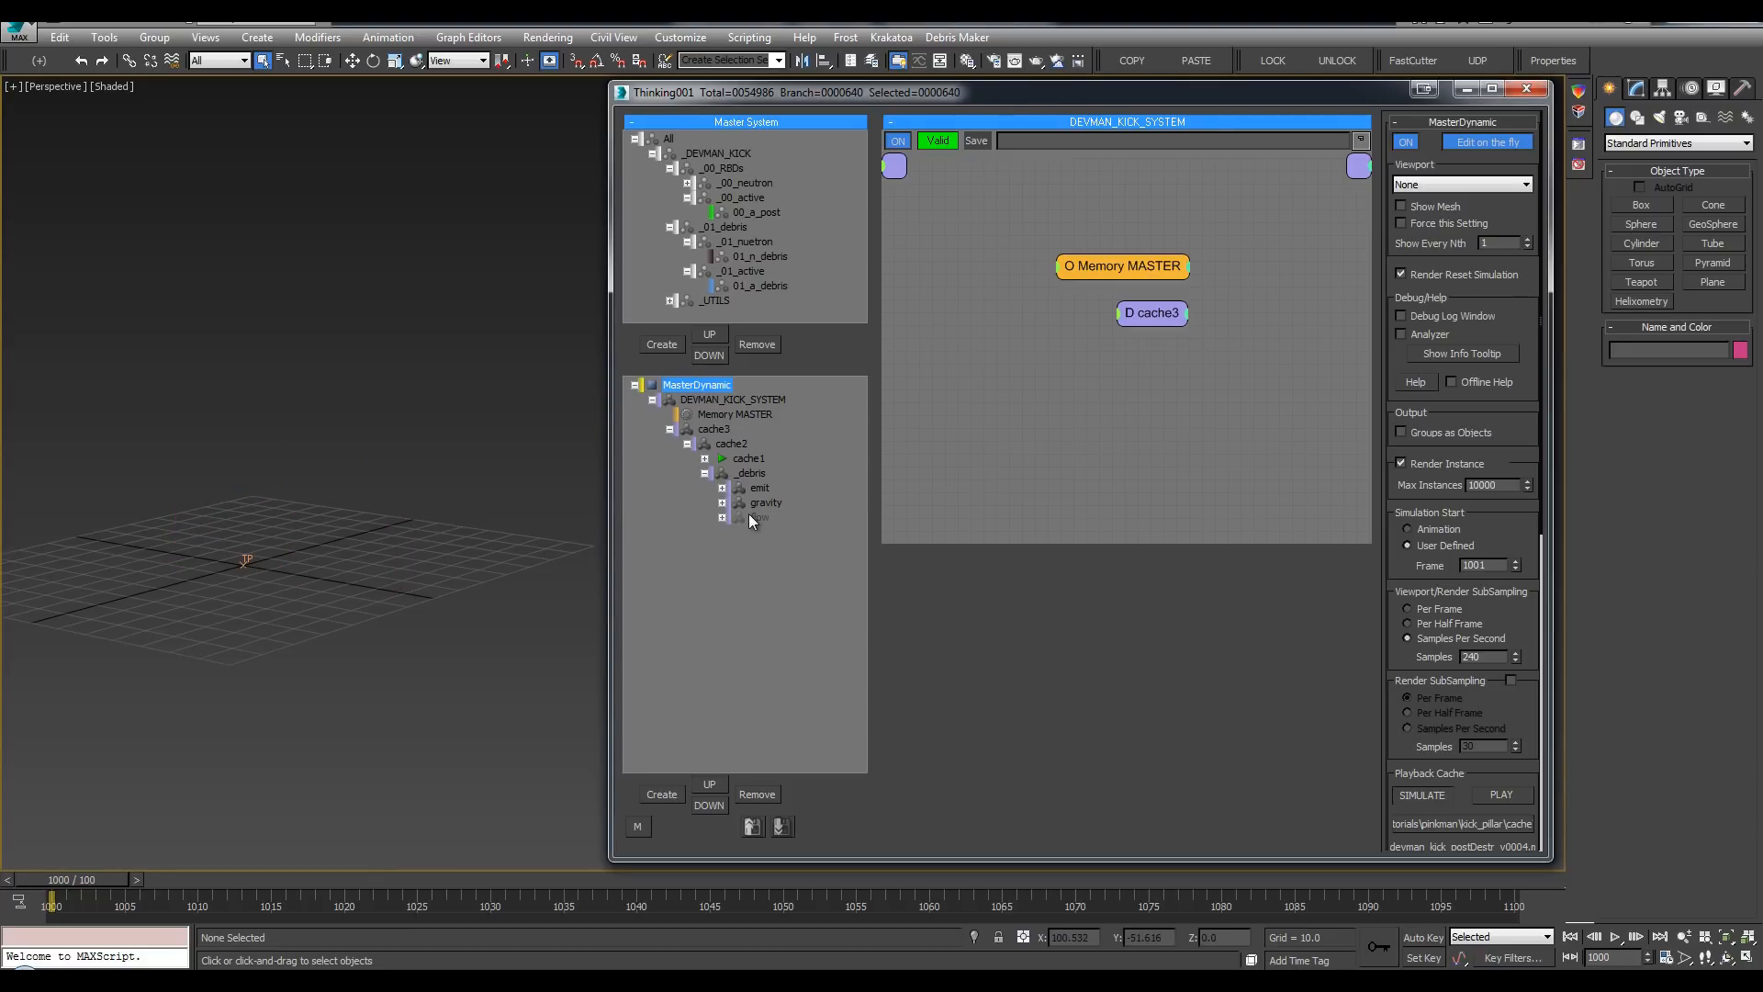
pyautogui.click(748, 515)
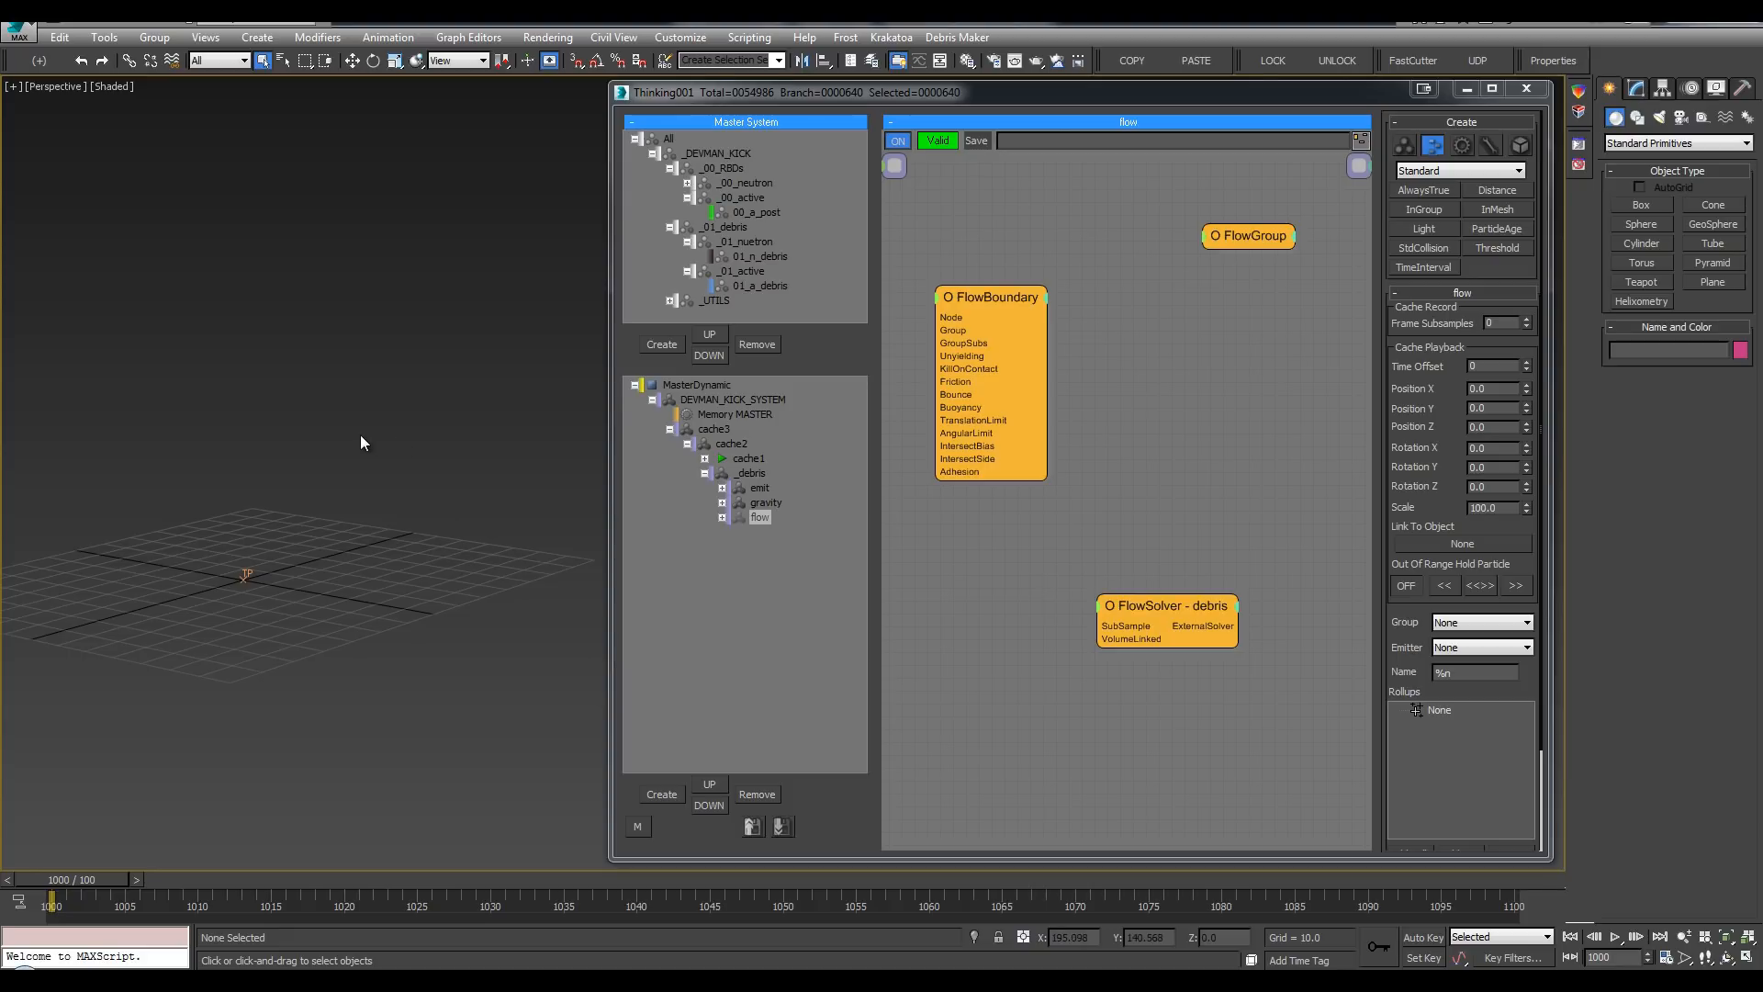
# Step: Play the simulation to check the debris emission, and rewind to frame 1000
pyautogui.press('/')
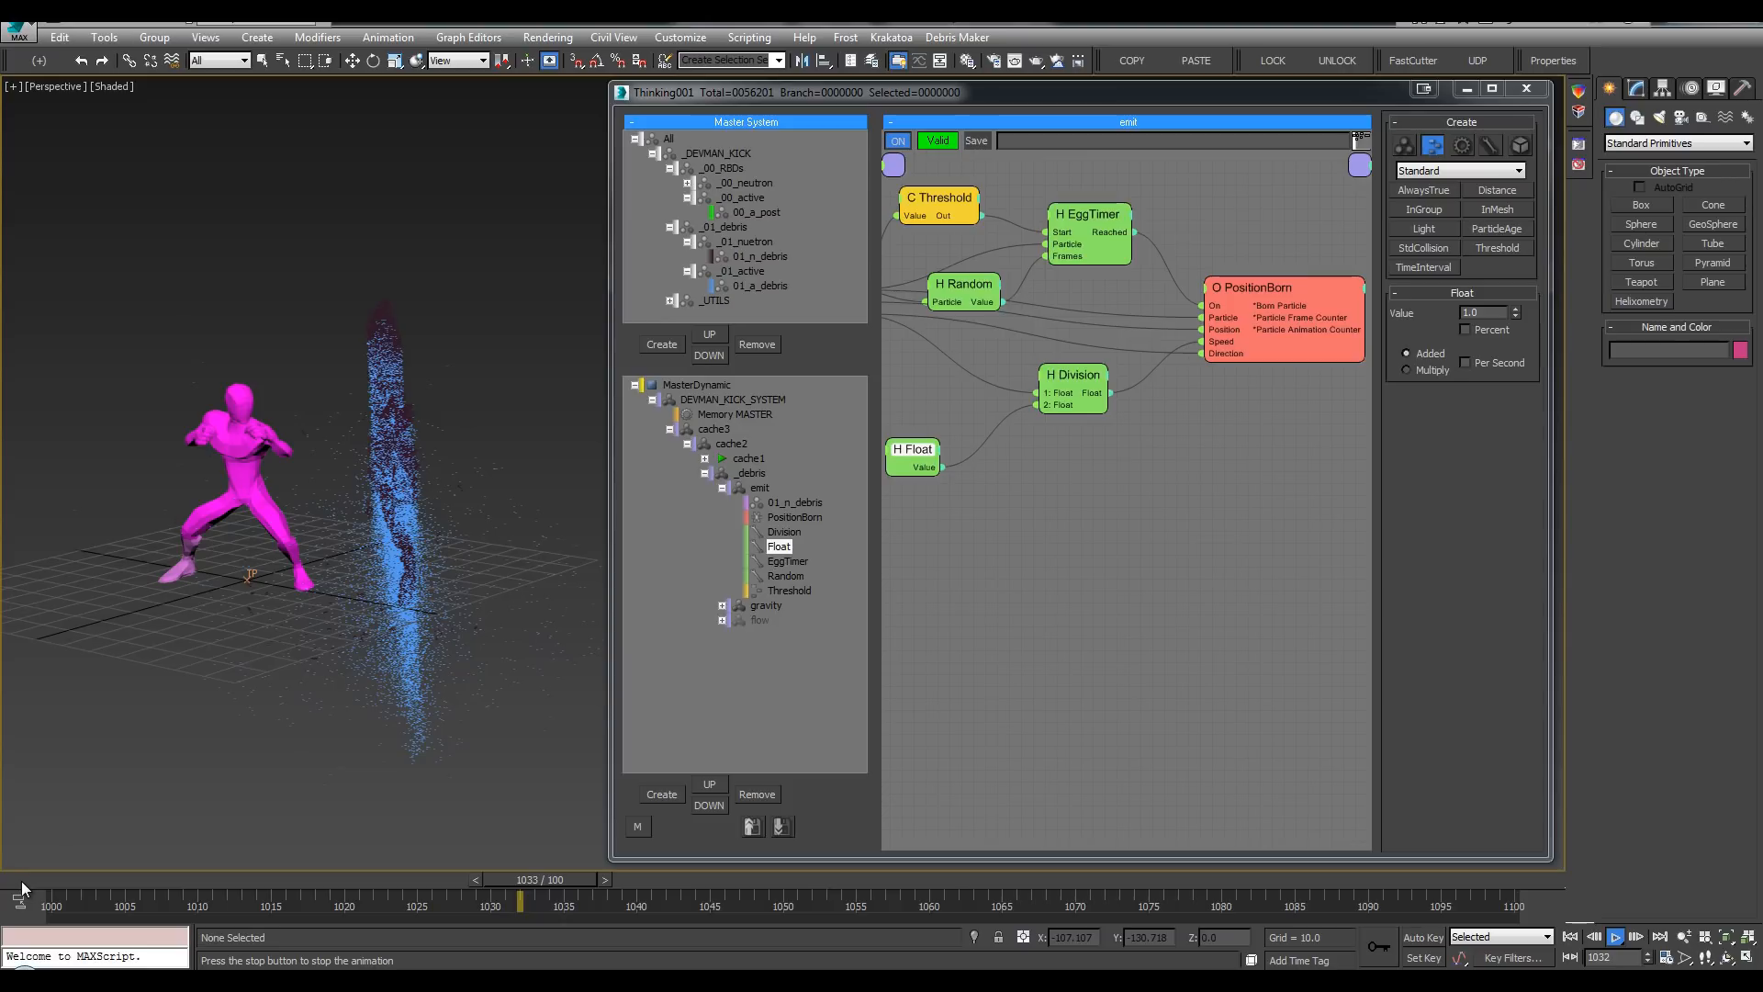
pyautogui.moveTo(21, 883)
pyautogui.mouseDown()
pyautogui.moveTo(301, 700)
pyautogui.moveTo(719, 585)
pyautogui.moveTo(37, 906)
pyautogui.moveTo(16, 883)
pyautogui.mouseUp()
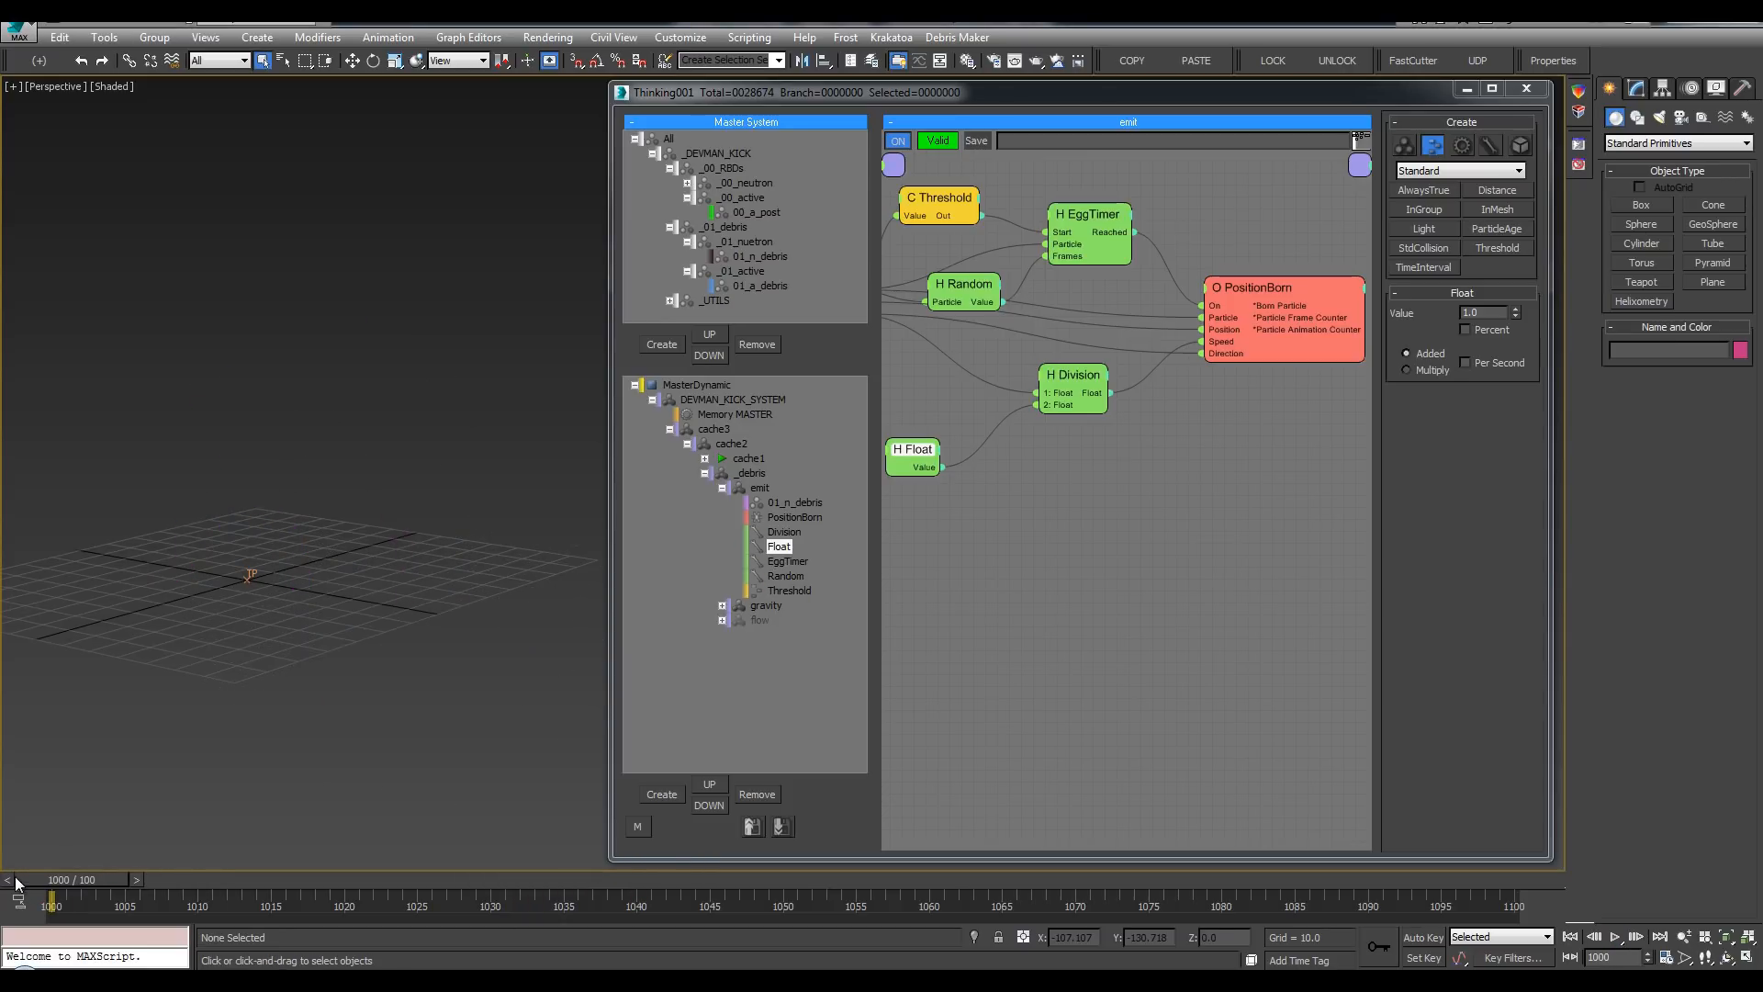
# Step: Open the flow network's FlowBoundary settings and keep 00_a_post as its group
pyautogui.click(759, 621)
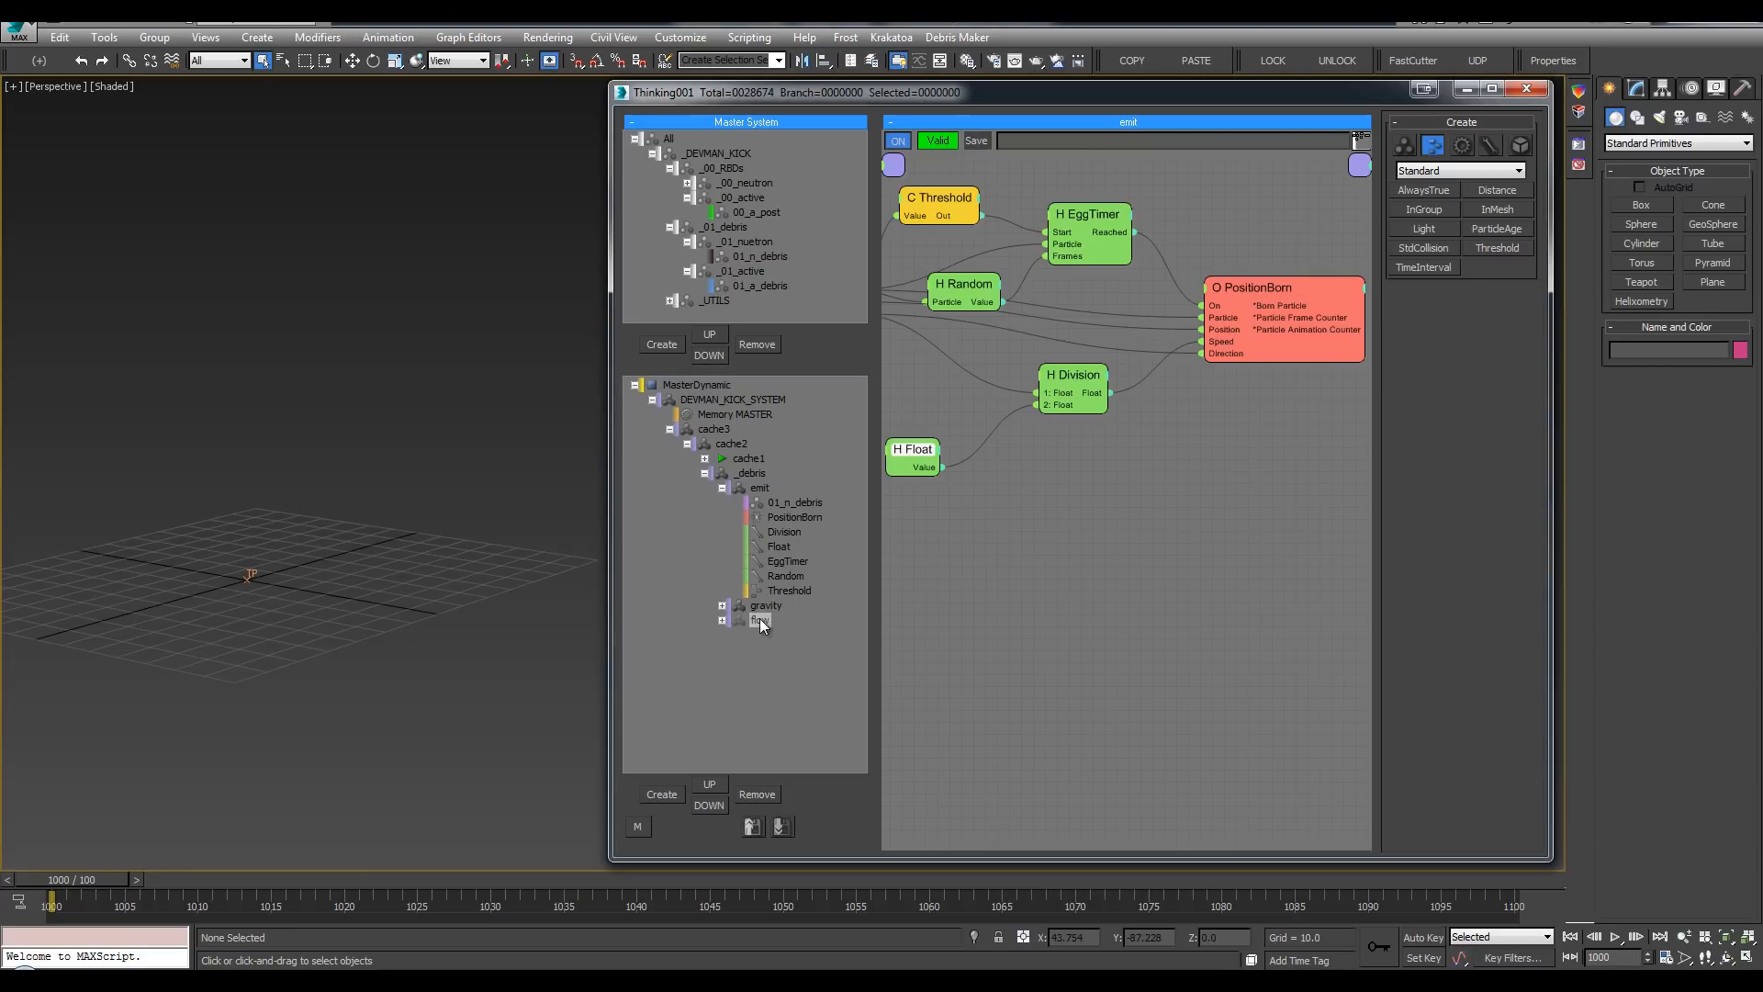
pyautogui.moveTo(1052, 275); pyautogui.dragTo(1093, 277, button='middle')
pyautogui.click(1041, 290)
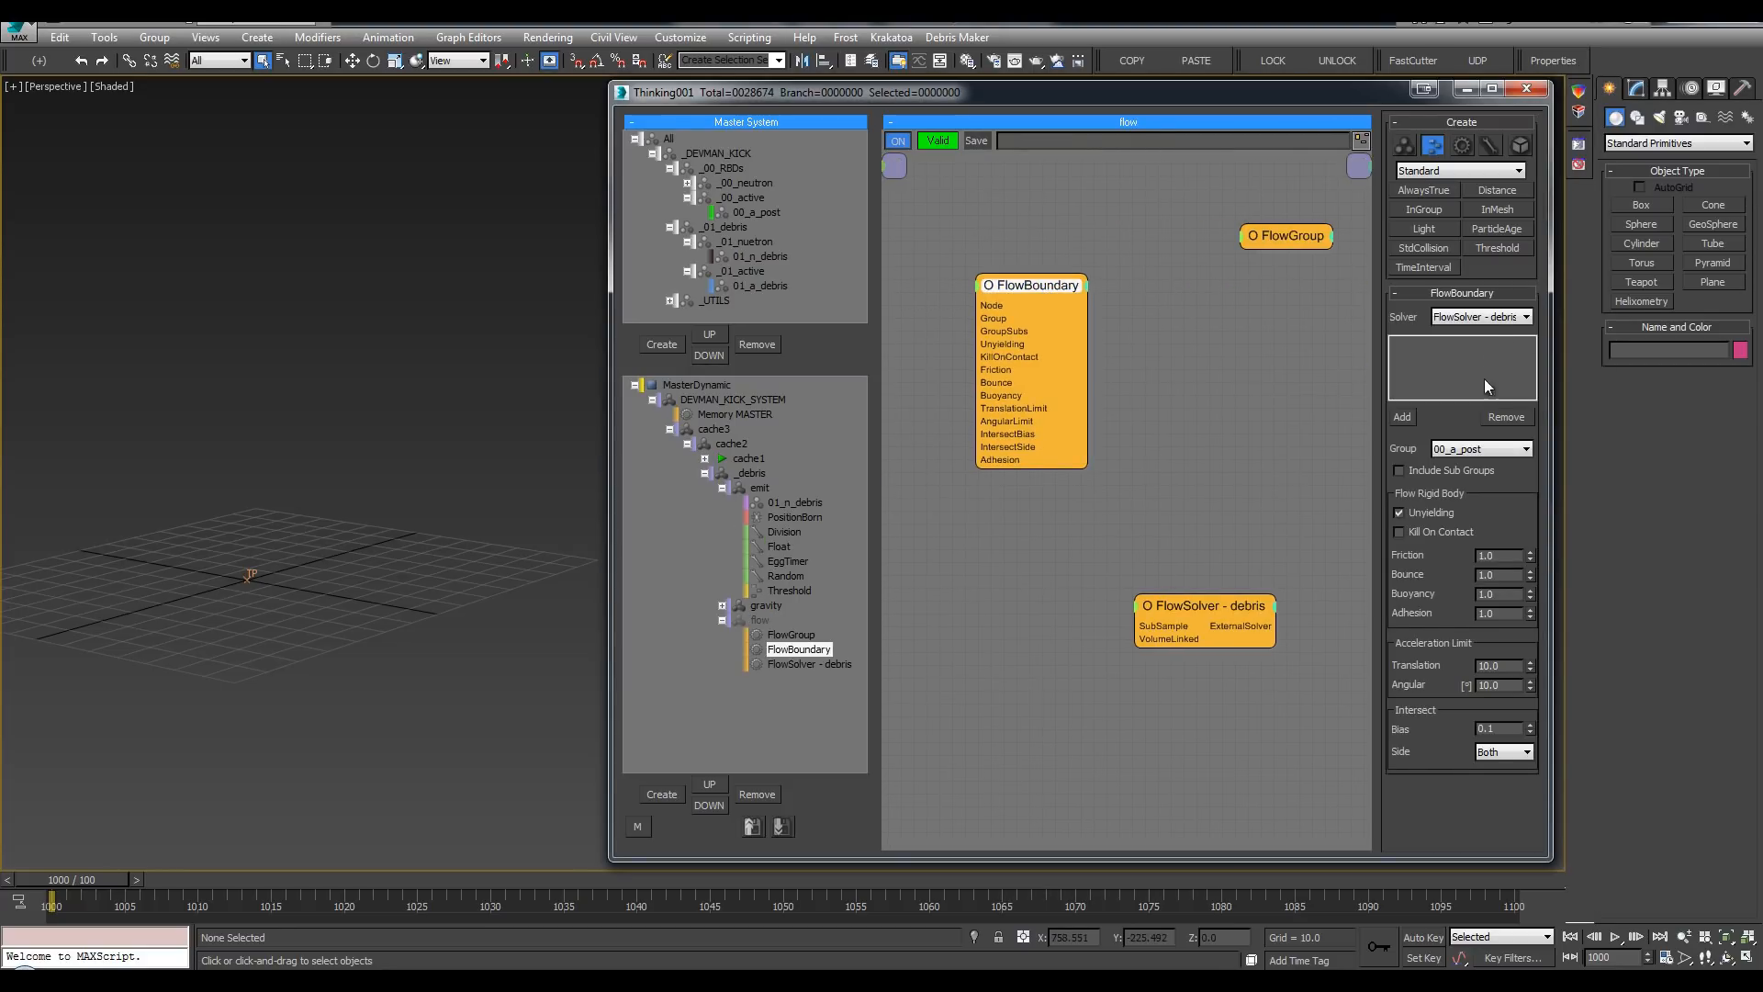
pyautogui.click(1480, 450)
pyautogui.click(1474, 459)
# Step: Dock the Layer Explorer, unhide the 05_collEnv layer and show edged faces in the viewport
pyautogui.keyDown('alt'); pyautogui.moveTo(369, 457); pyautogui.dragTo(322, 429, button='middle'); pyautogui.keyUp('alt')
pyautogui.press('l')
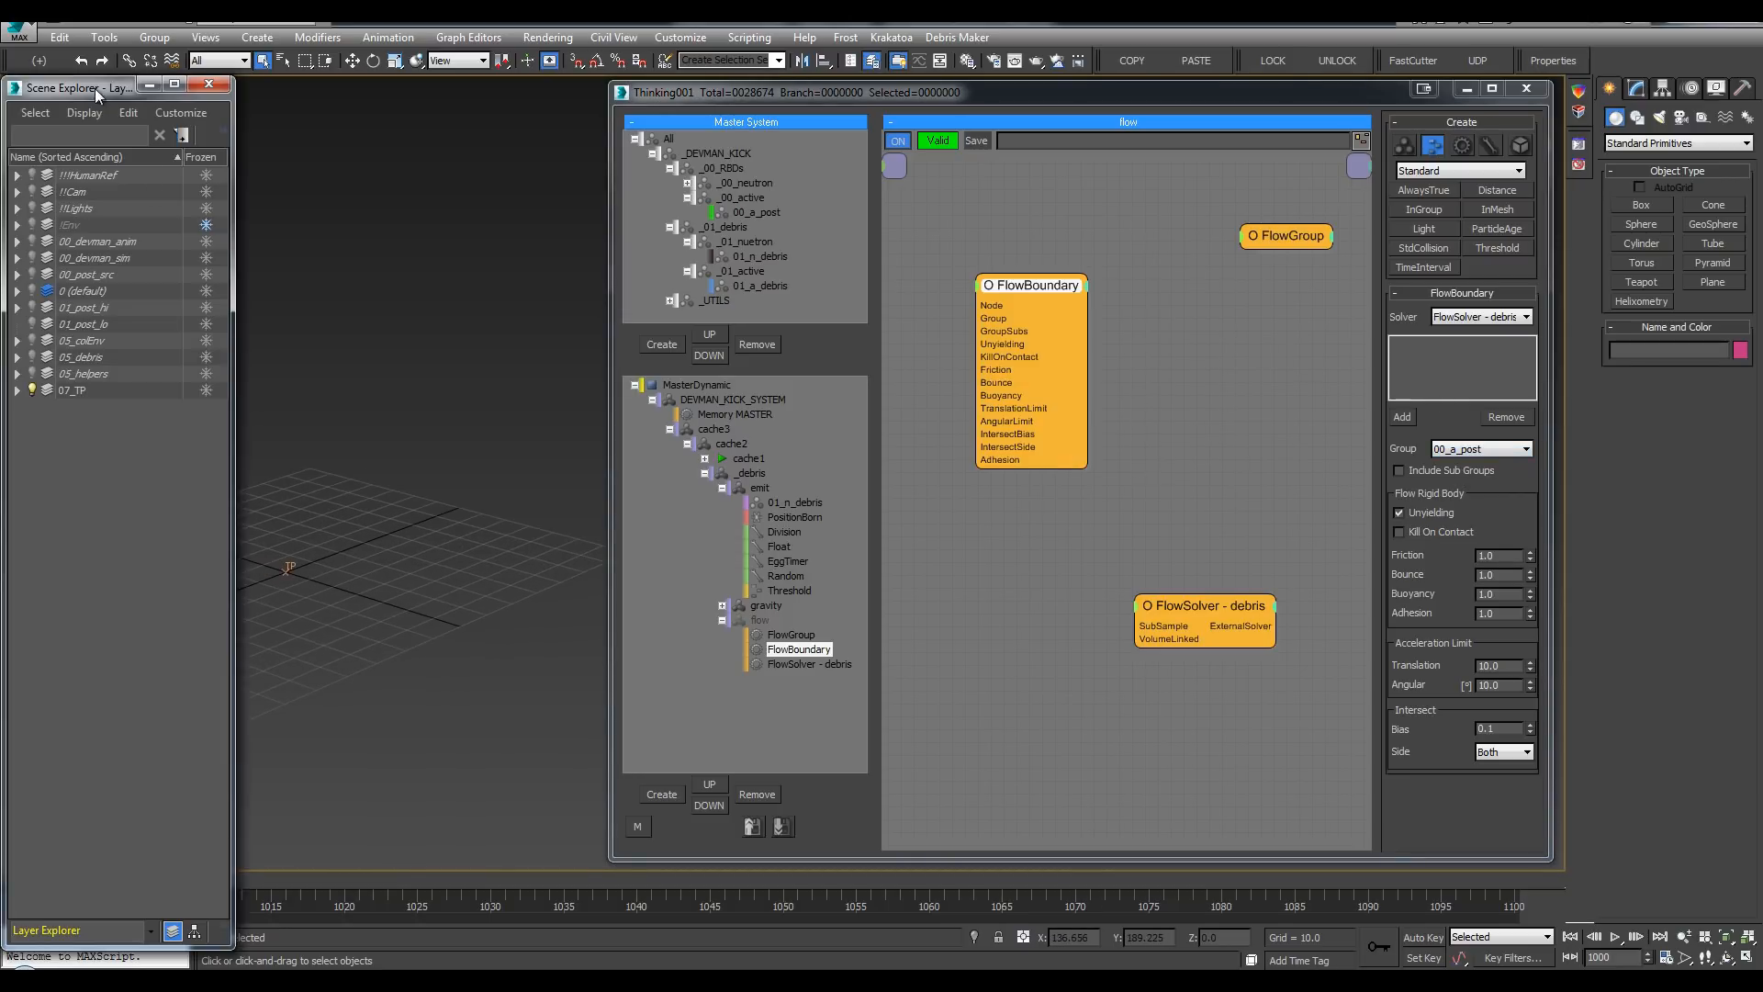
pyautogui.moveTo(96, 95); pyautogui.dragTo(17, 122)
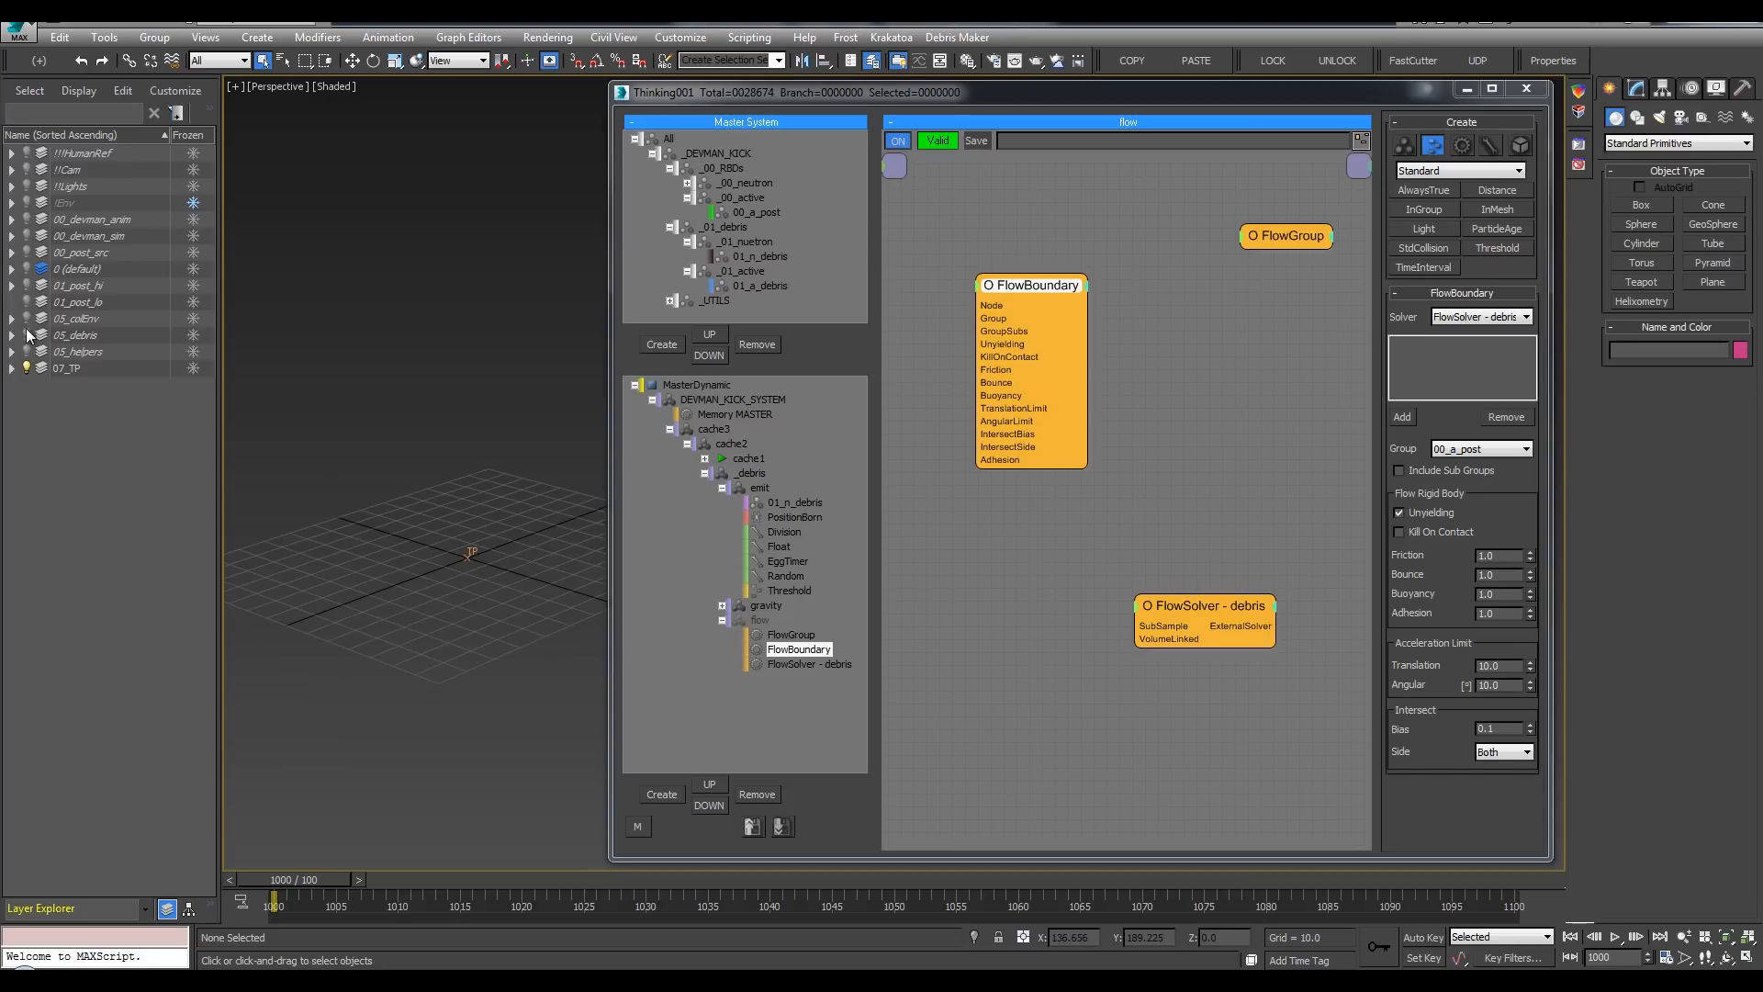
pyautogui.click(27, 319)
pyautogui.moveTo(407, 383)
pyautogui.keyDown('alt'); pyautogui.mouseDown(button='middle')
pyautogui.moveTo(382, 382)
pyautogui.moveTo(410, 327)
pyautogui.mouseUp(button='middle'); pyautogui.keyUp('alt')
pyautogui.press('F4')
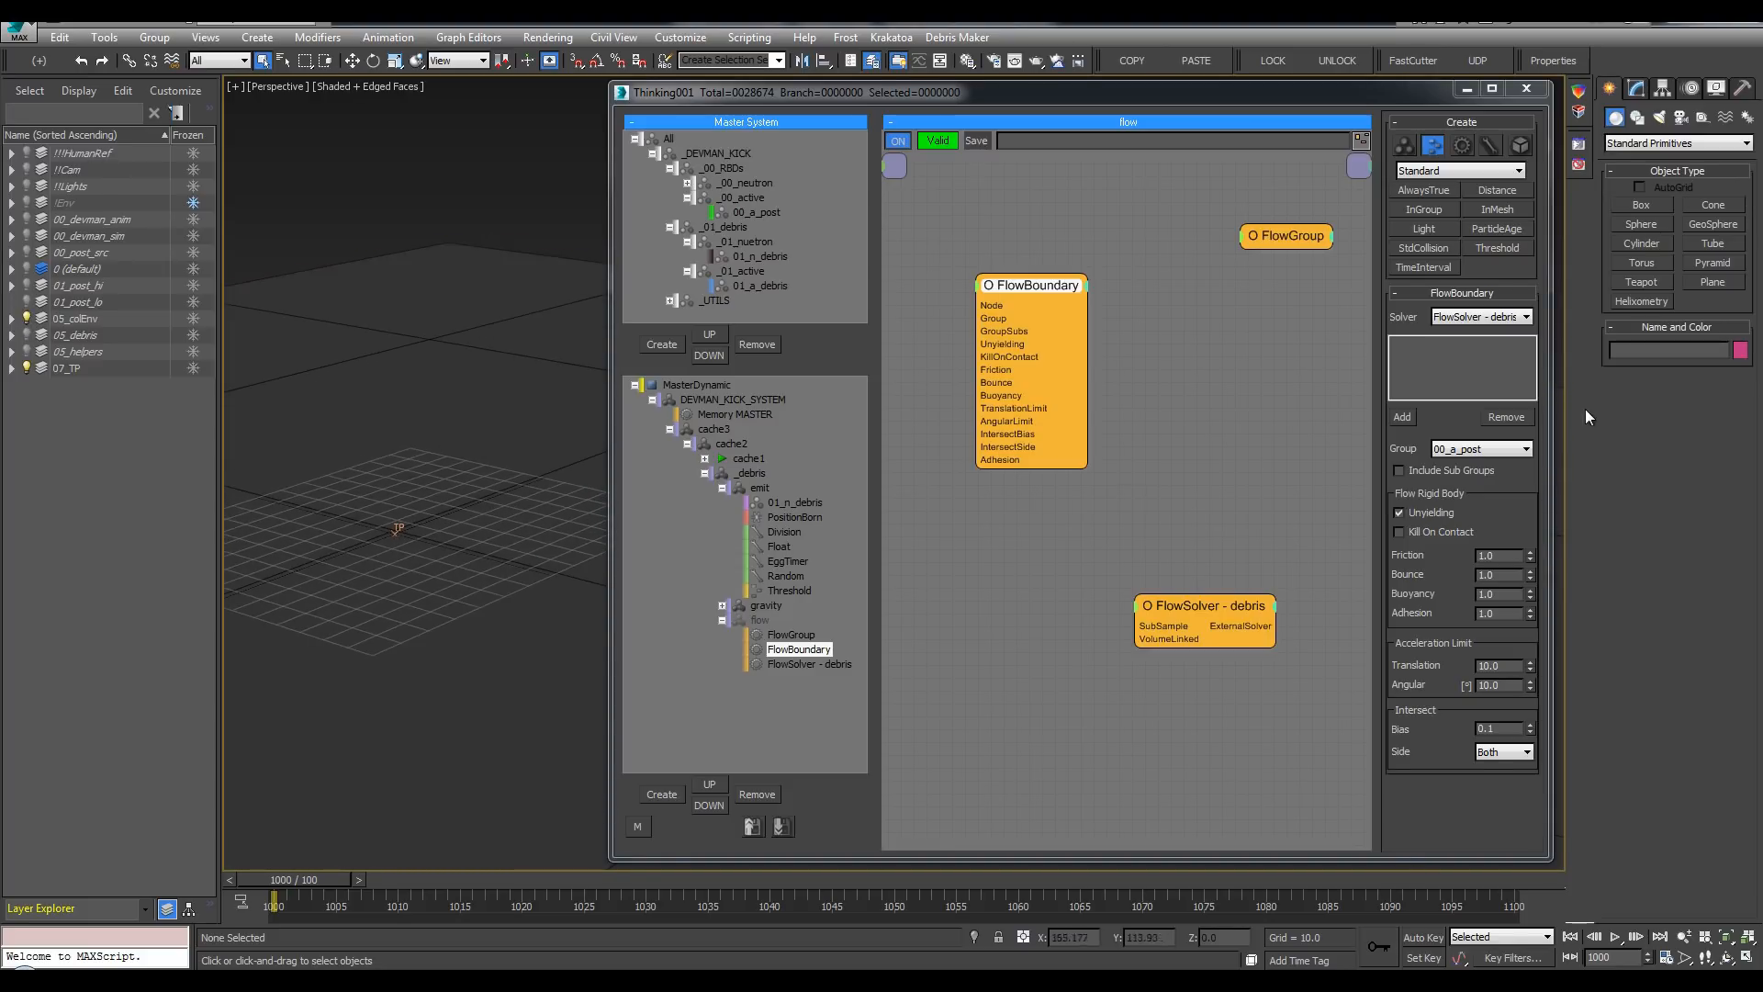
# Step: Add the large ground box Box001 to FlowBoundary's collision objects
pyautogui.click(1402, 417)
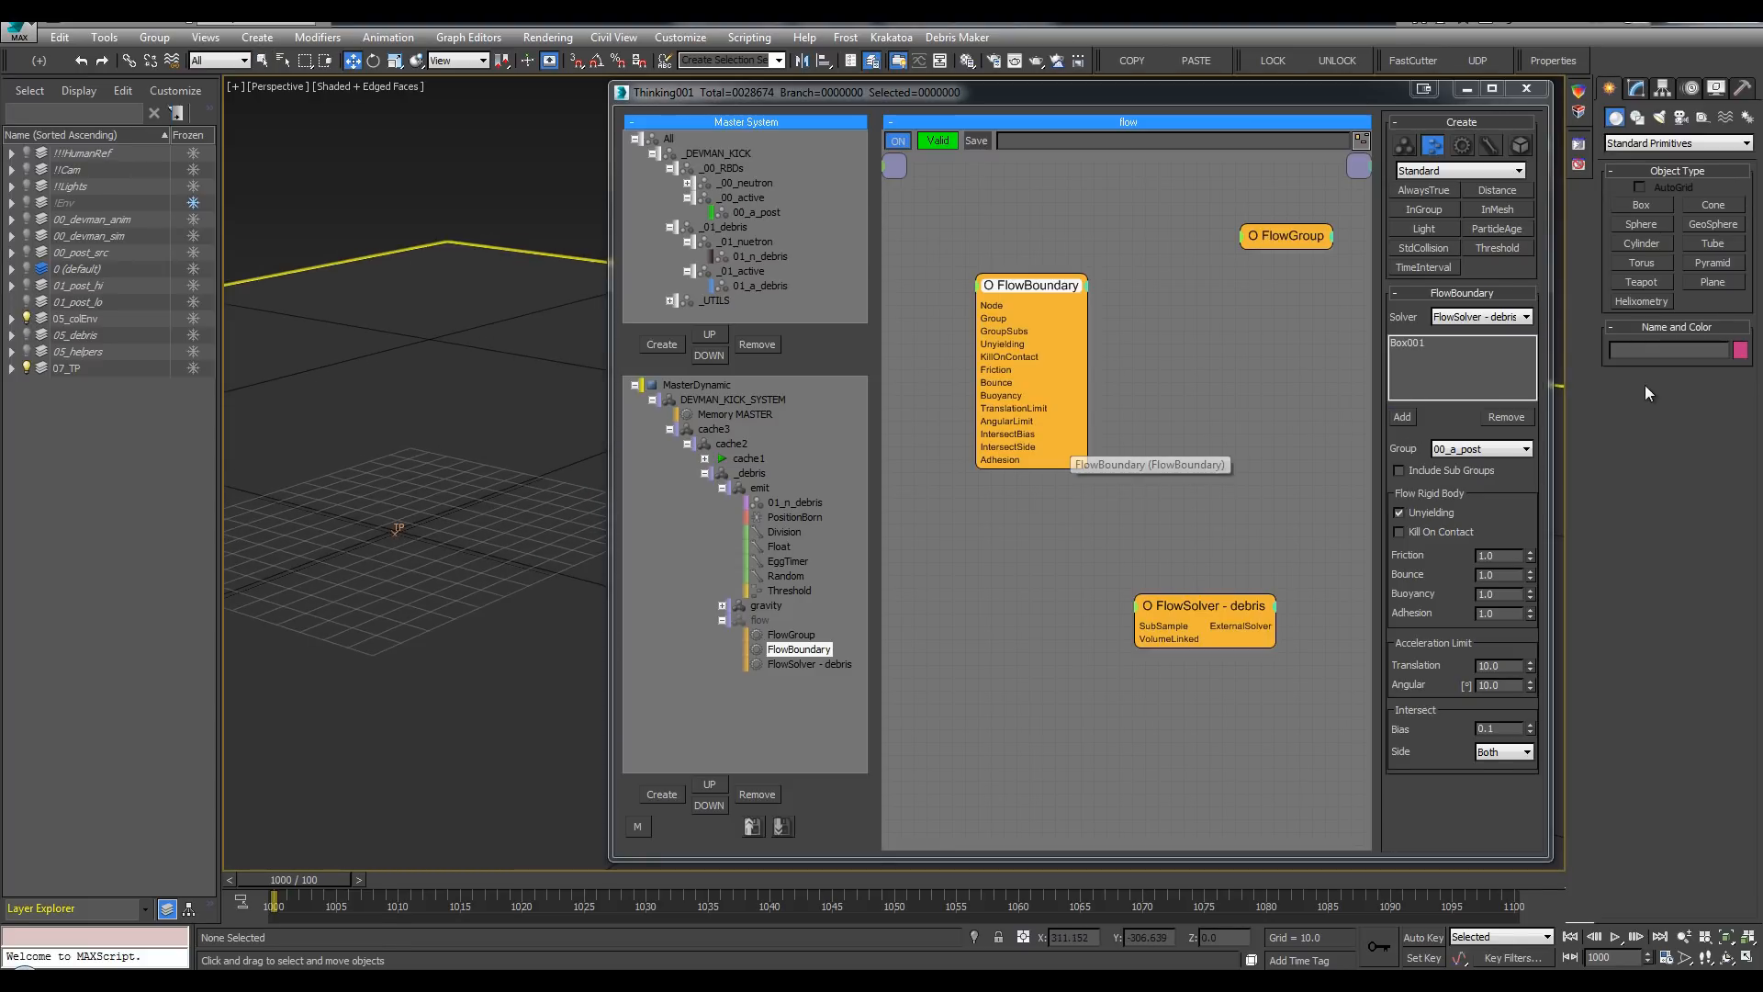
pyautogui.click(440, 278)
pyautogui.keyDown('alt'); pyautogui.moveTo(454, 225); pyautogui.dragTo(483, 279, button='middle'); pyautogui.keyUp('alt')
pyautogui.press('q')
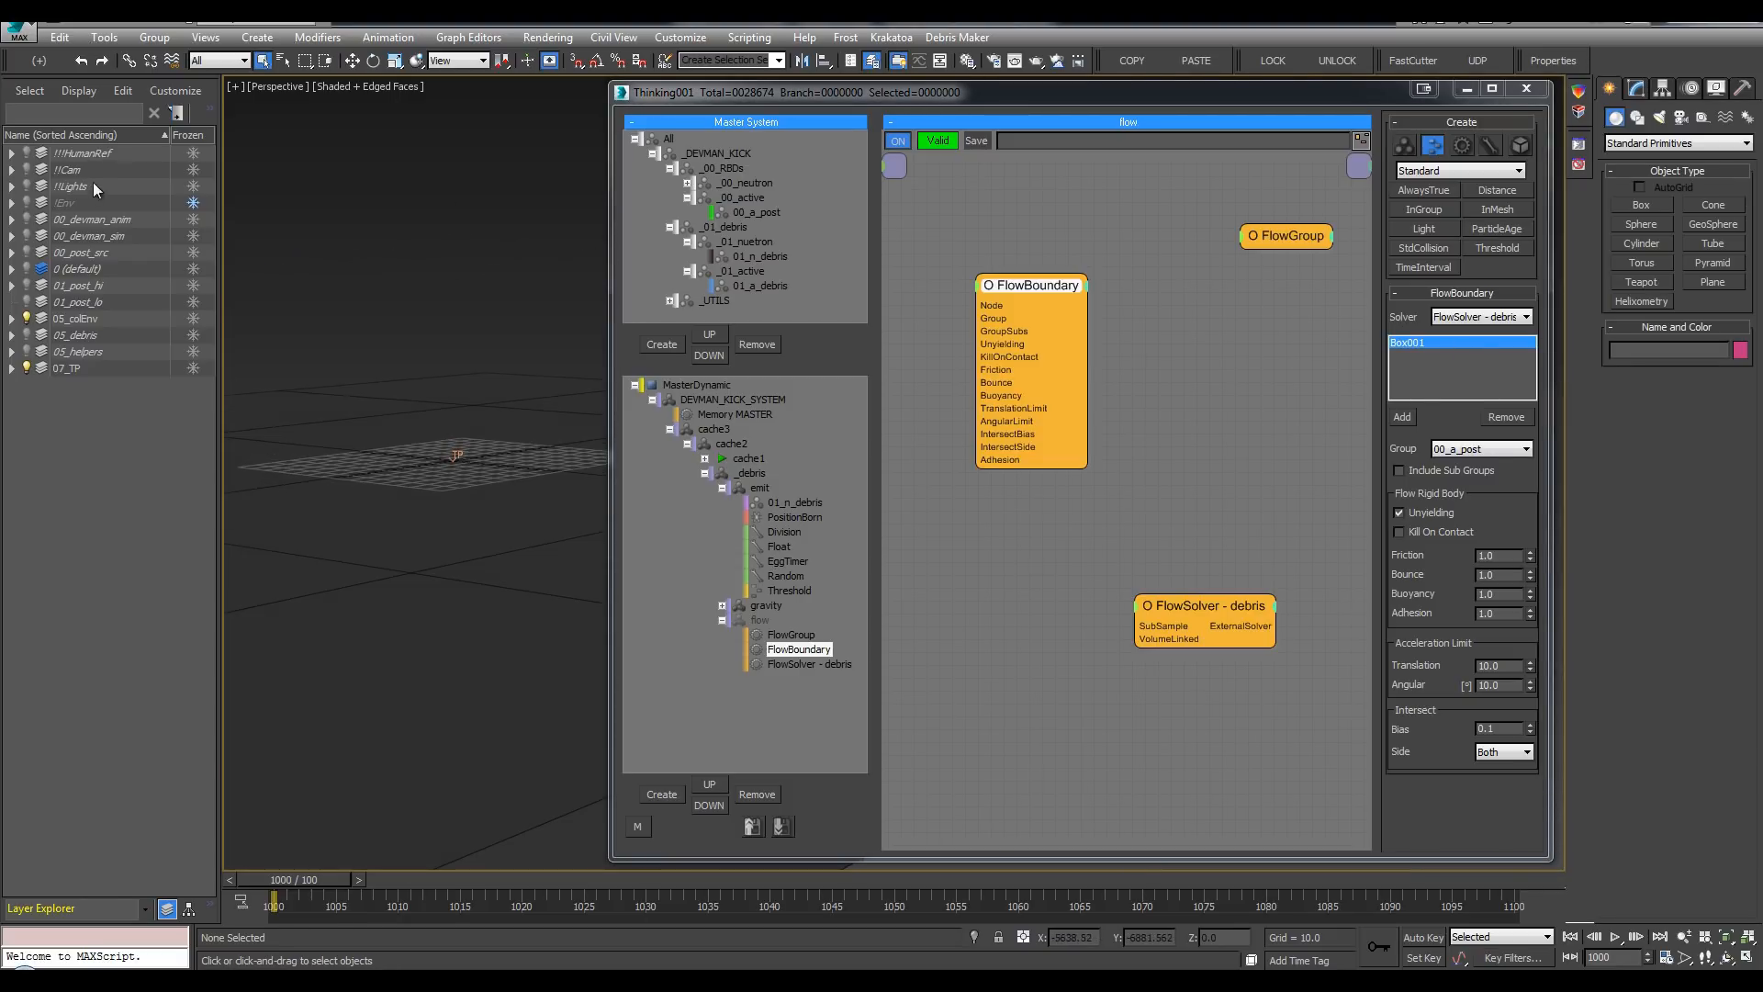
# Step: Hide the 05_collEnv layer again, close the Layer Explorer and save the scene
pyautogui.click(29, 318)
pyautogui.keyDown('alt'); pyautogui.moveTo(407, 354); pyautogui.dragTo(417, 421, button='middle'); pyautogui.keyUp('alt')
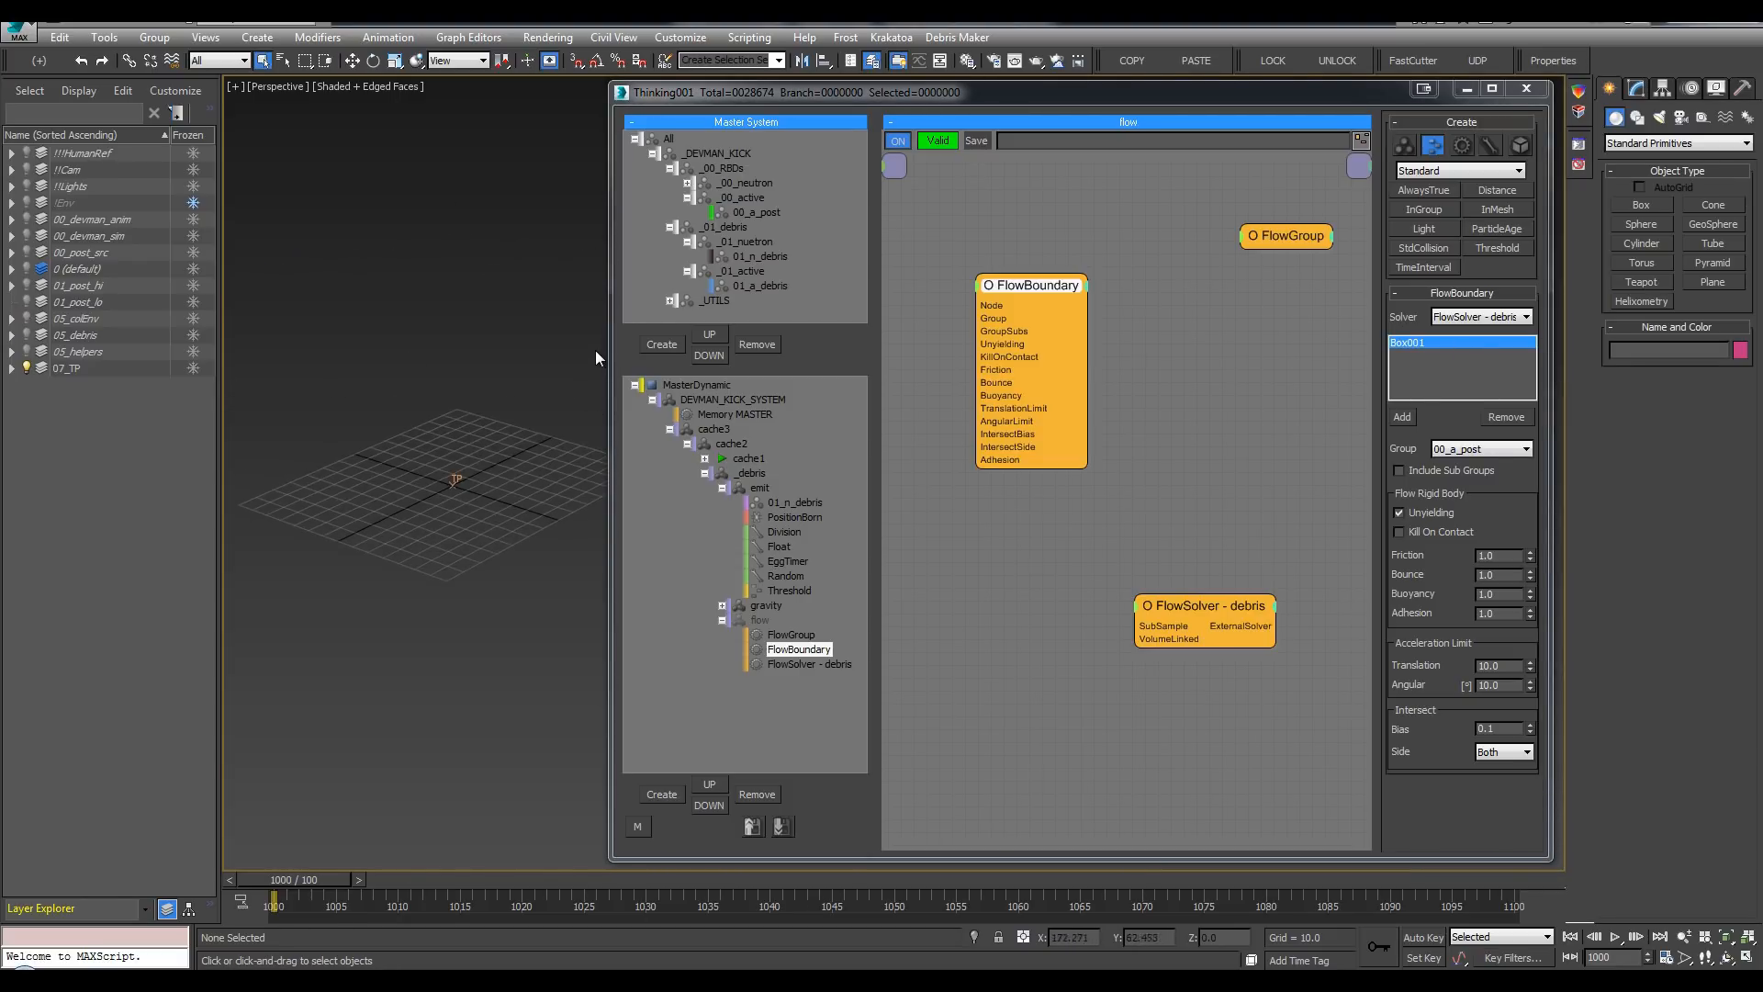
pyautogui.press('l')
pyautogui.scroll(2, 316, 382)
pyautogui.moveTo(310, 350); pyautogui.dragTo(405, 338, button='middle')
pyautogui.hotkey('ctrl', 's')
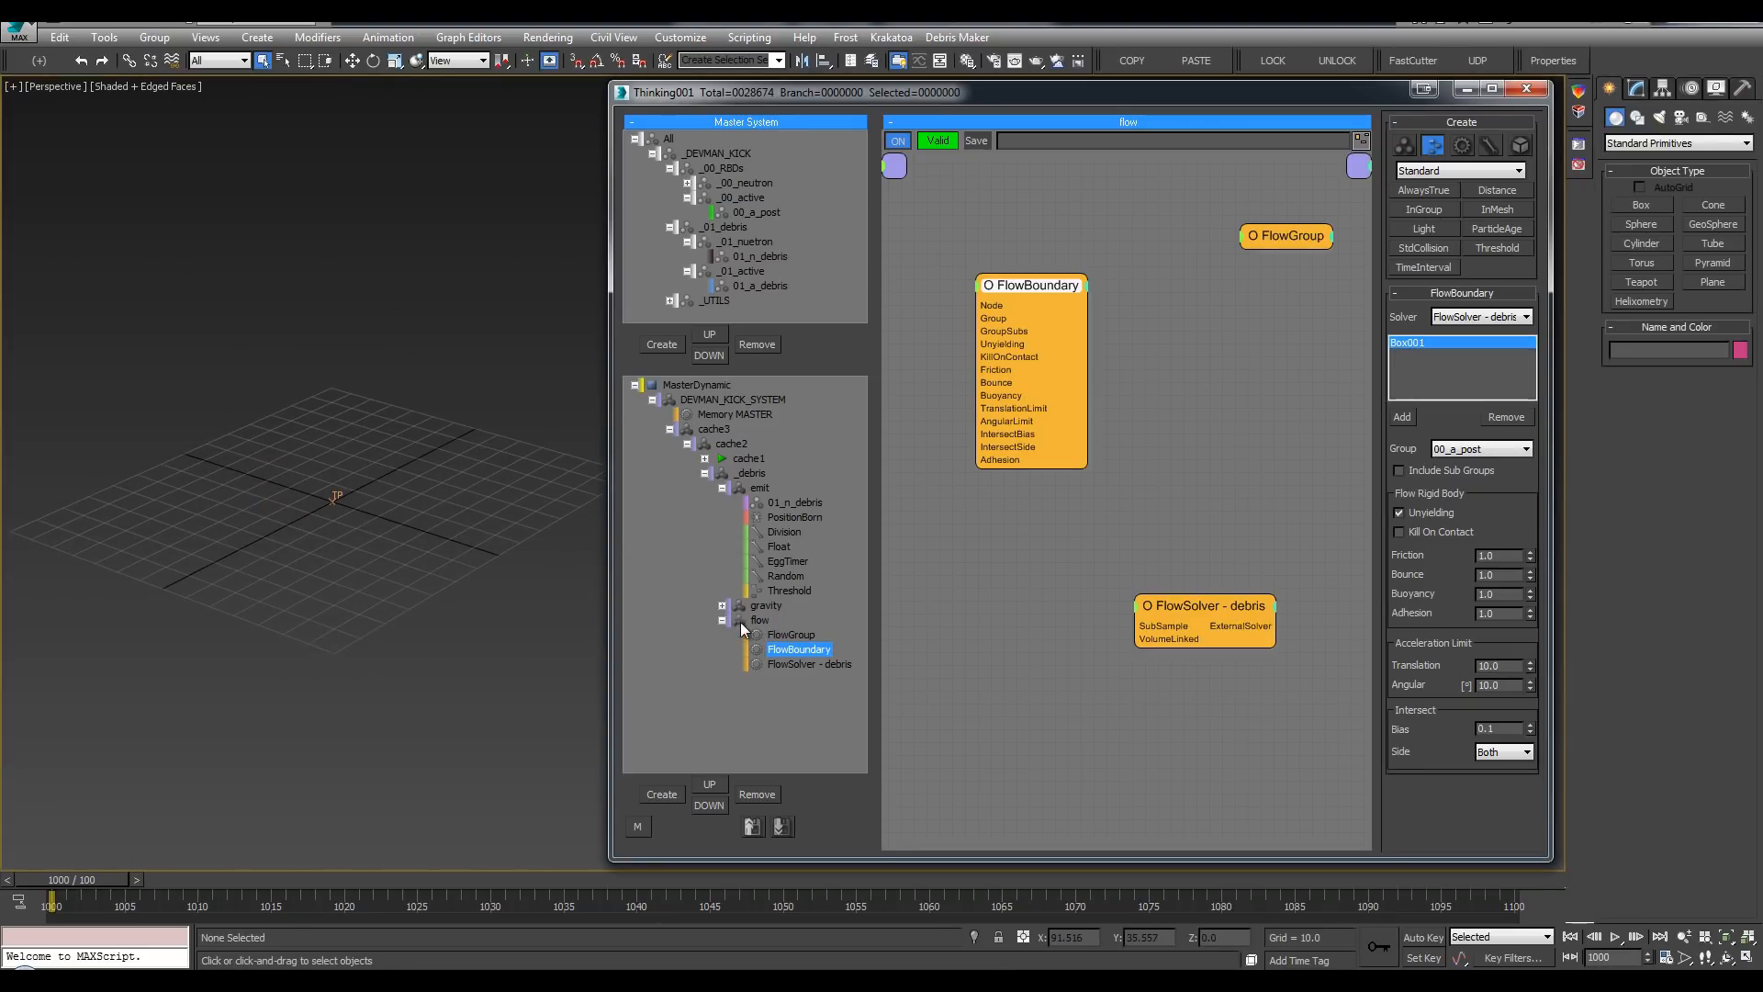
# Step: Collapse the flow and emit branches in the dynamics tree and open the gravity network
pyautogui.click(720, 620)
pyautogui.click(765, 605)
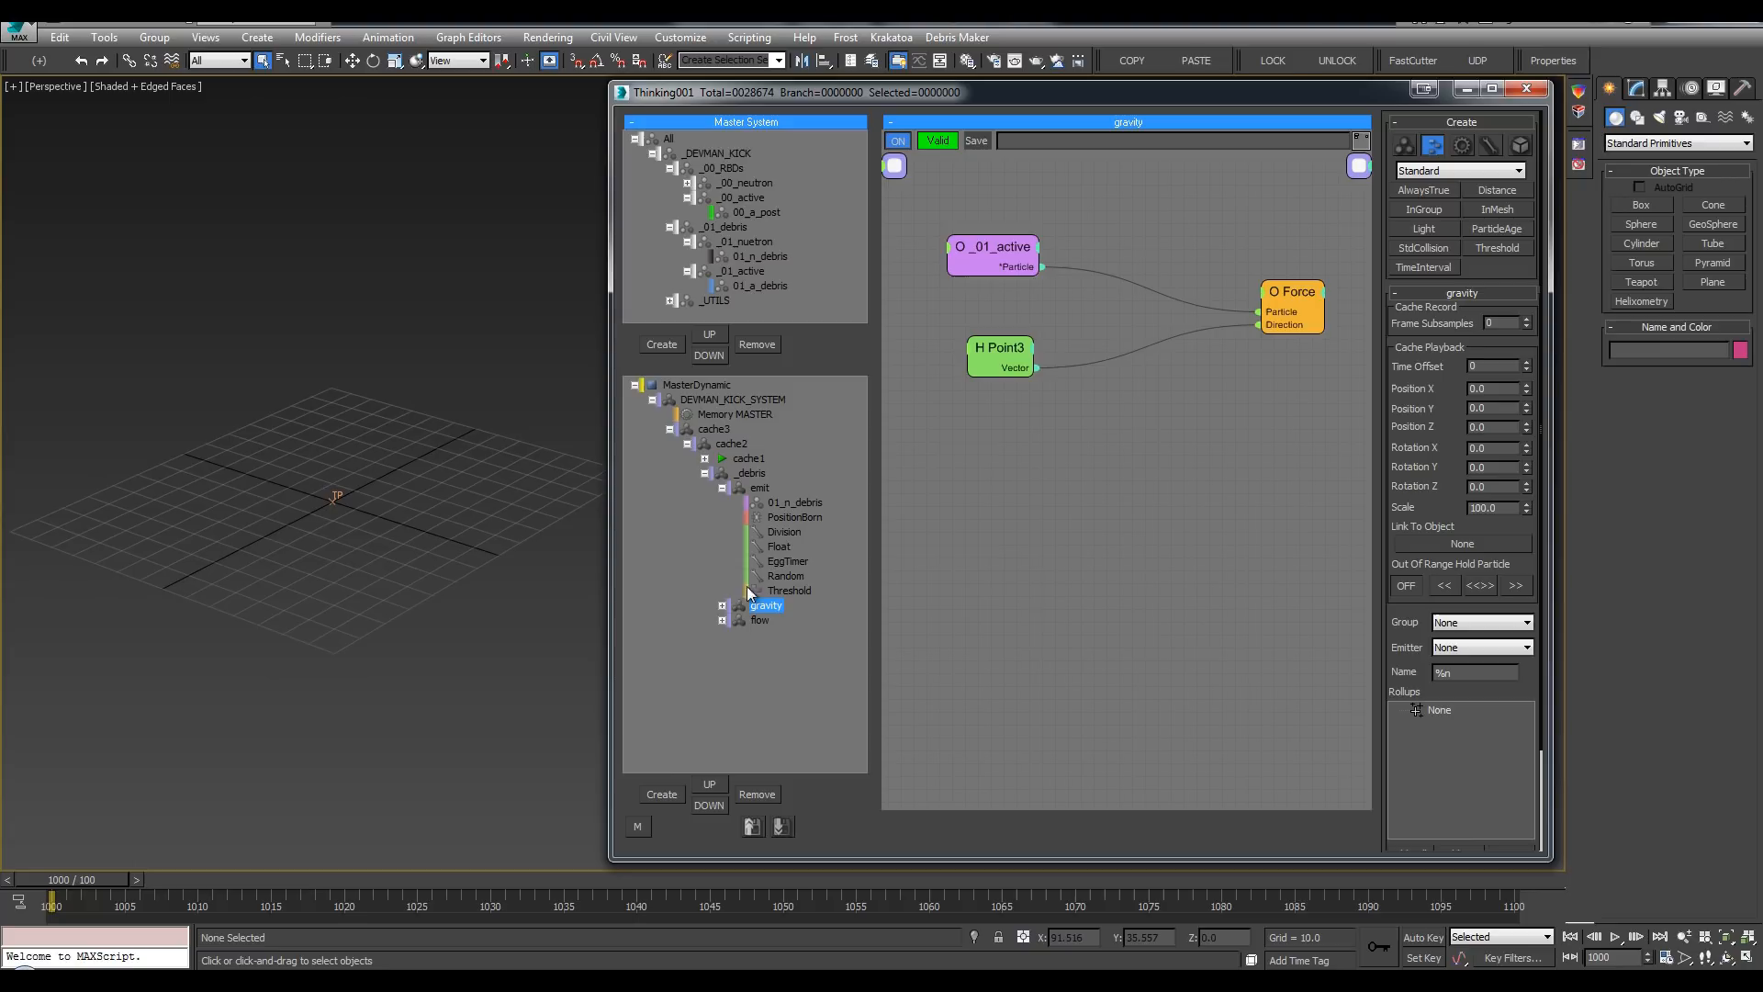
pyautogui.click(723, 487)
pyautogui.rightClick(703, 450)
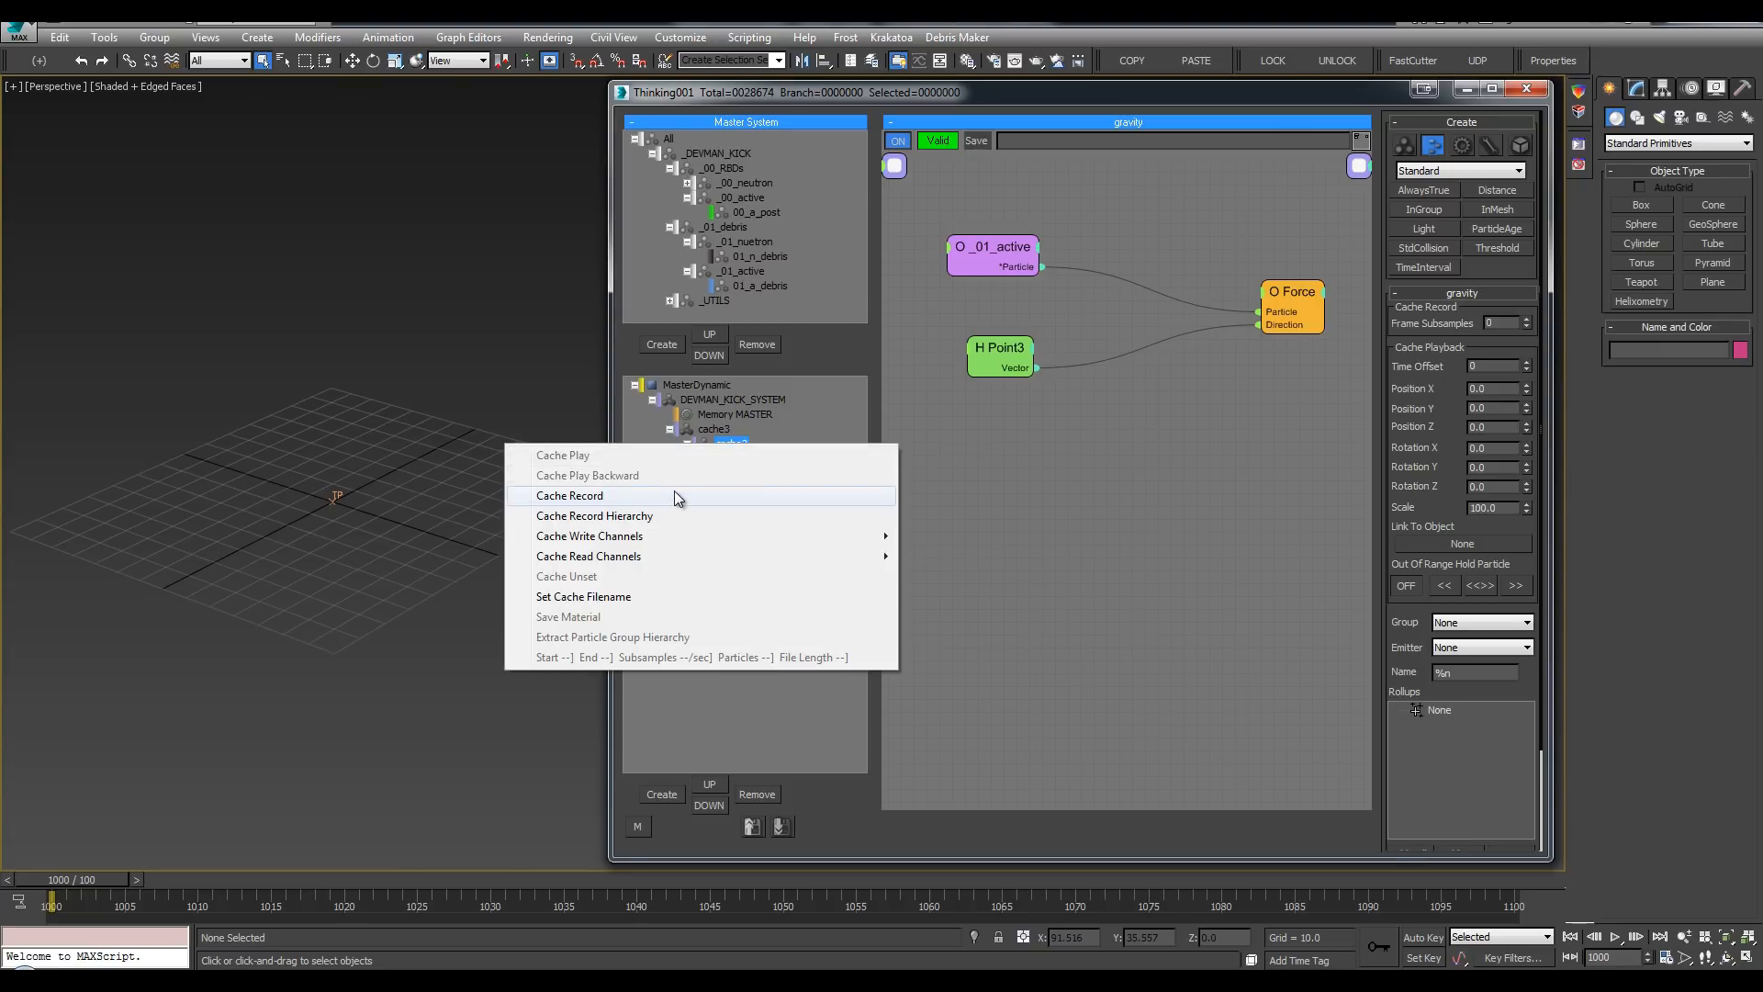
pyautogui.click(674, 493)
pyautogui.moveTo(807, 119); pyautogui.dragTo(623, 120)
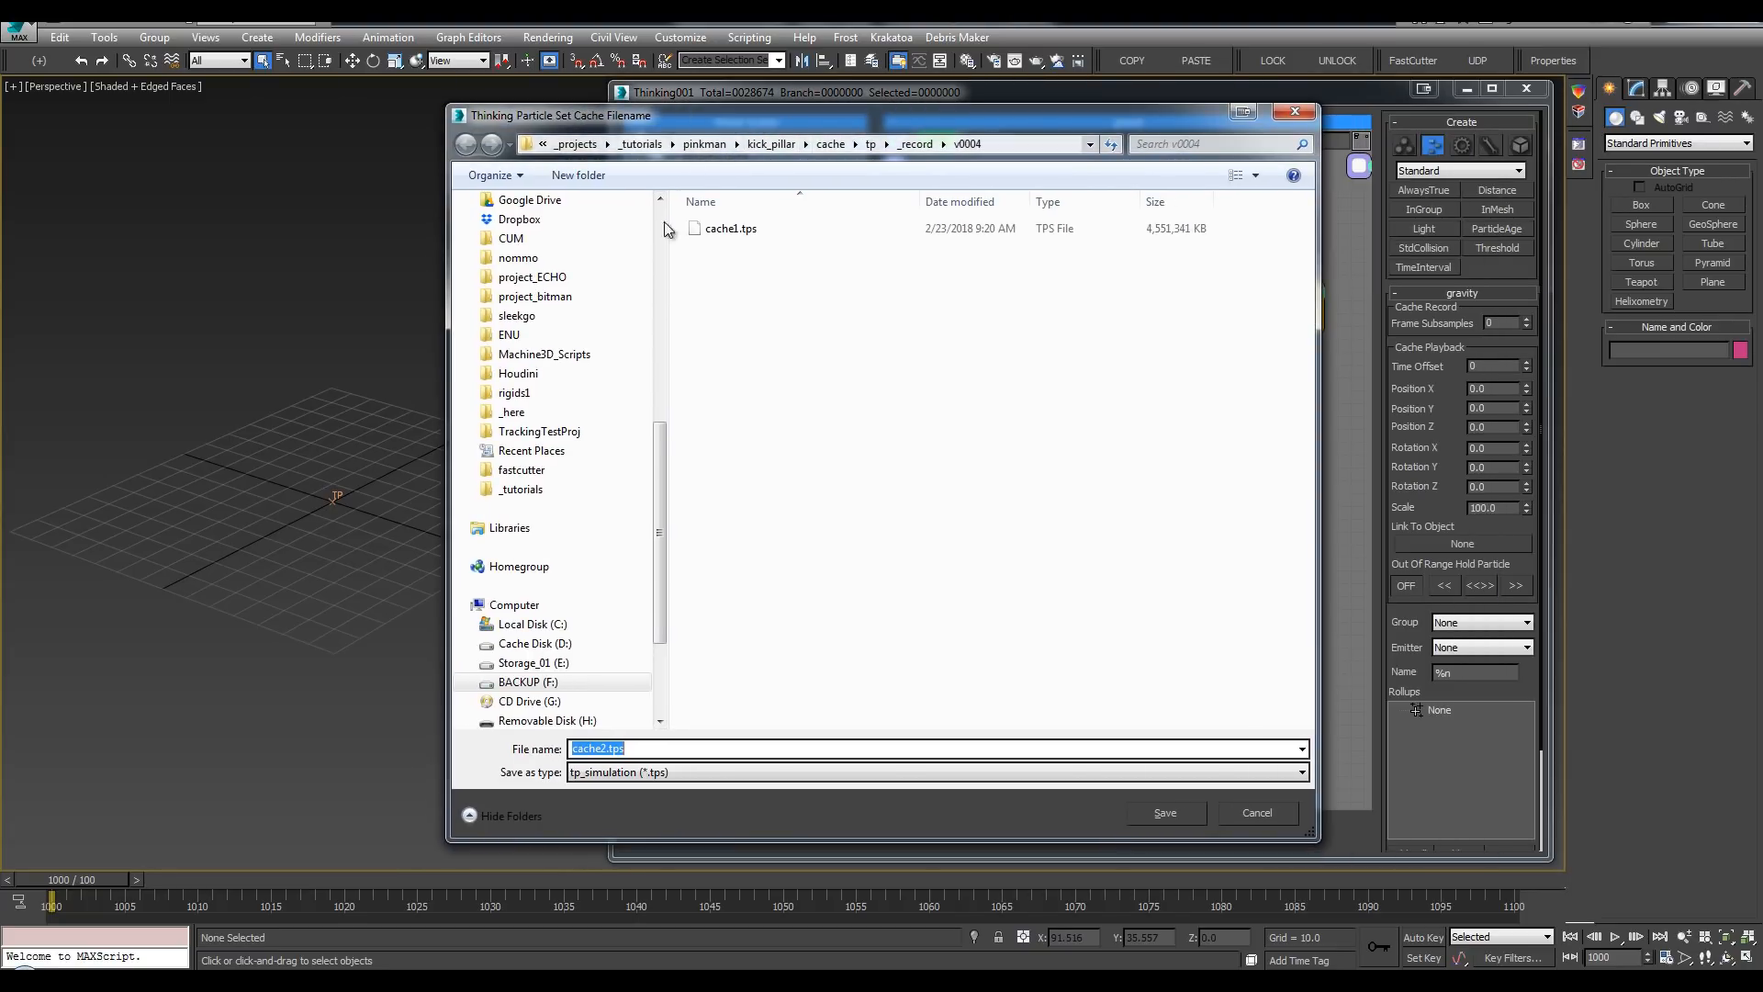
pyautogui.click(1257, 813)
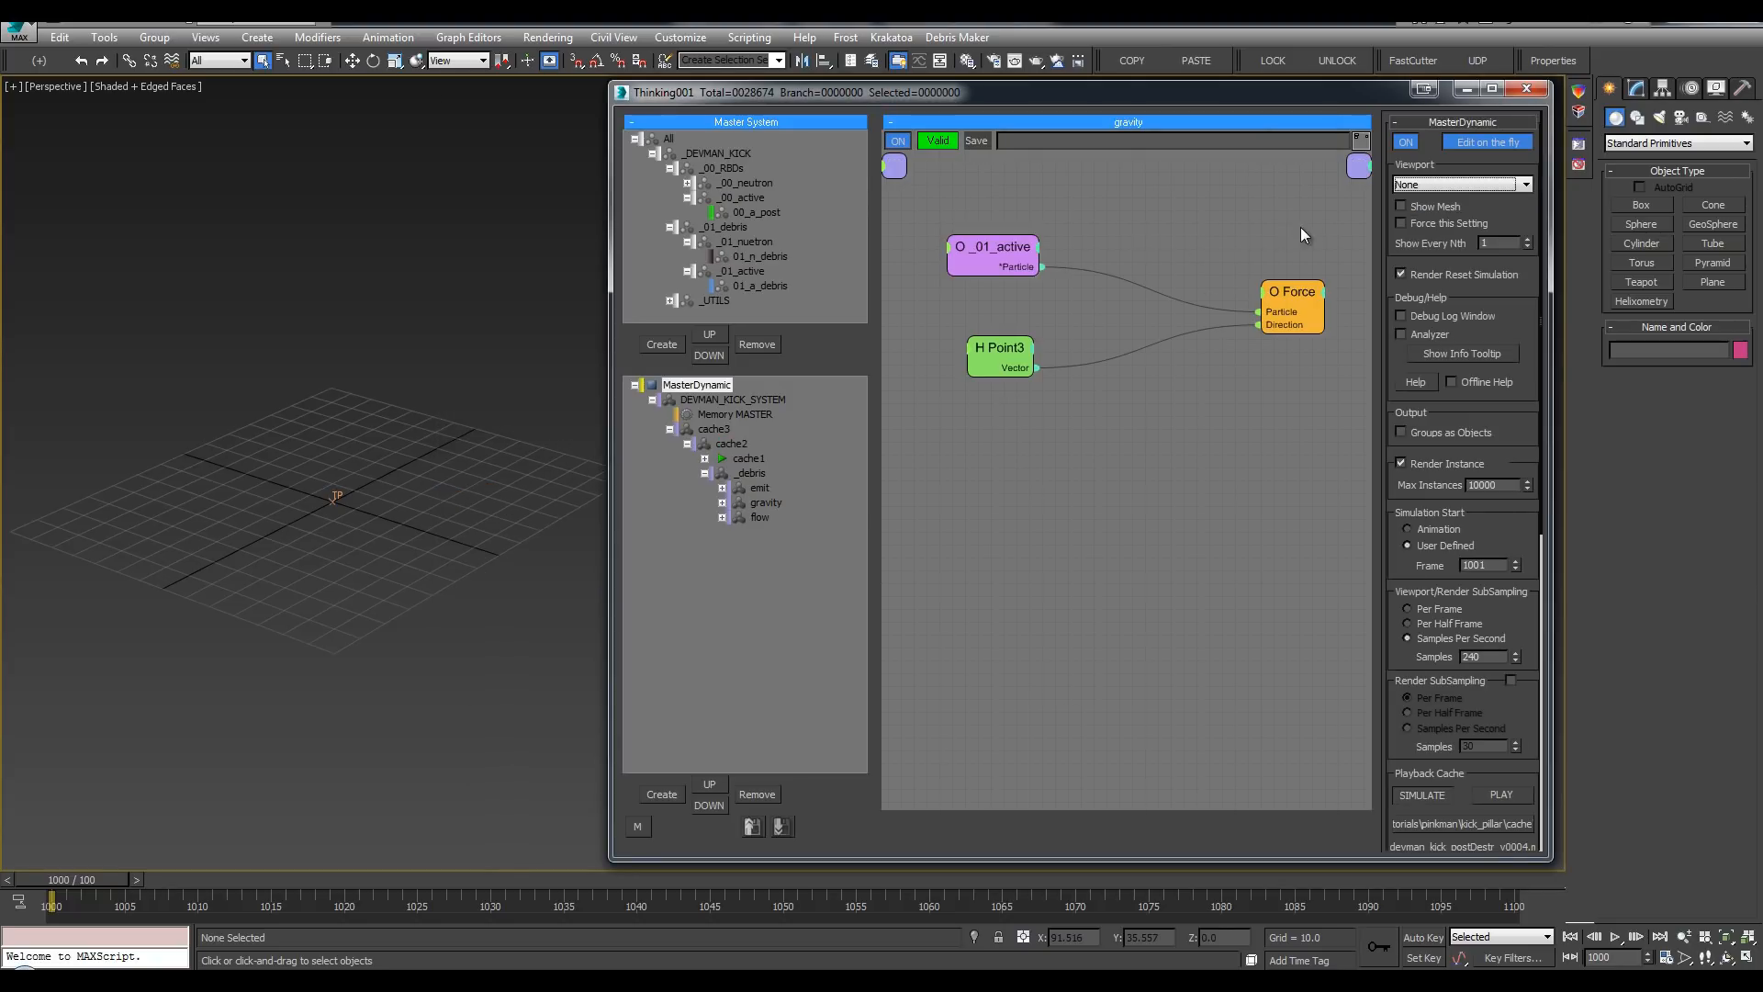
# Step: Keep MasterDynamic's viewport display at None and enable Force this Setting
pyautogui.click(1429, 190)
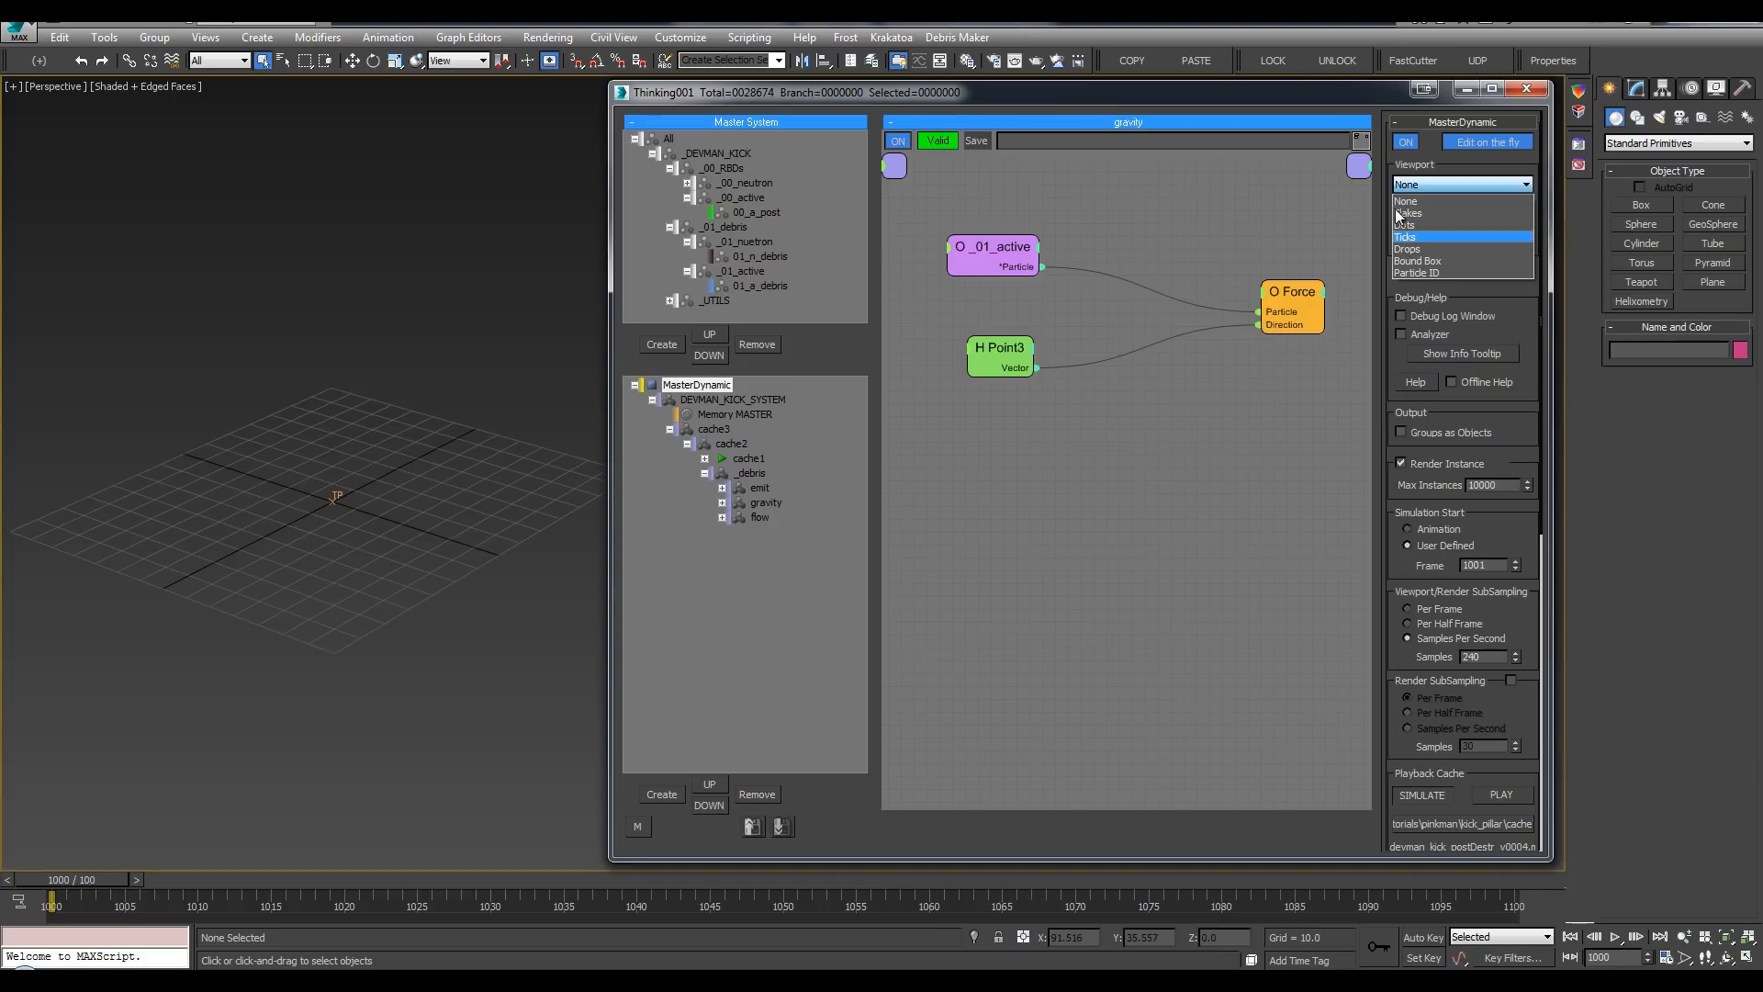
pyautogui.click(1410, 201)
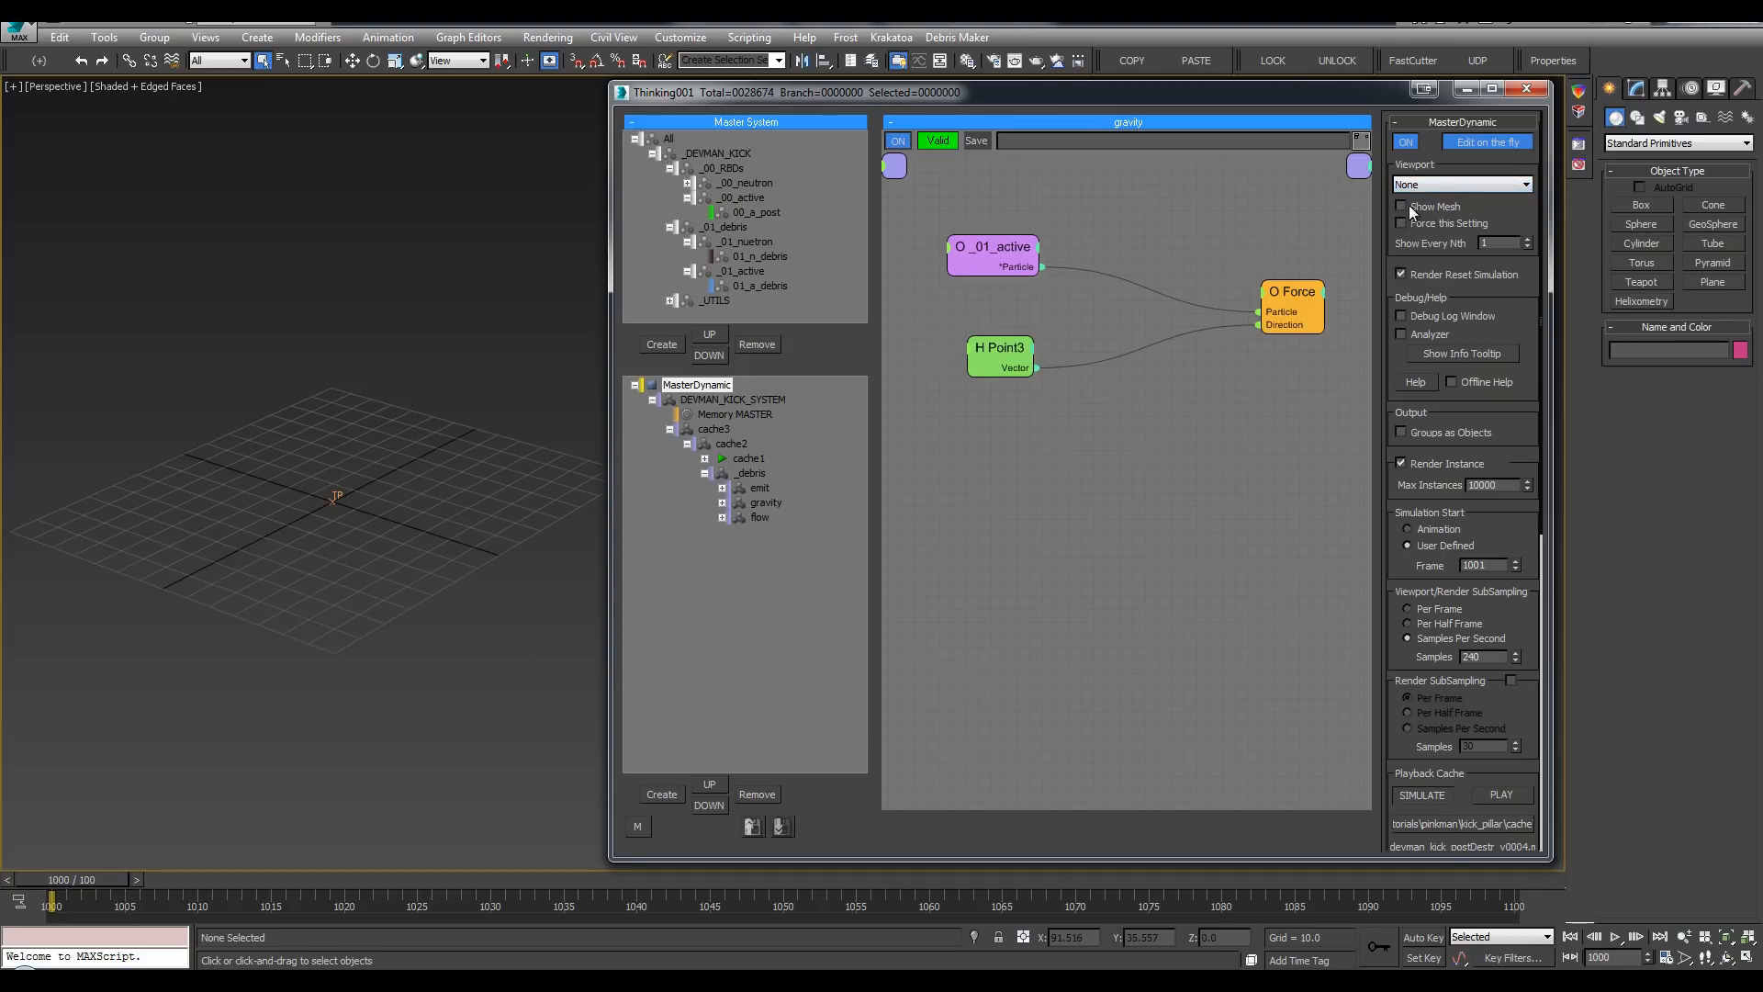
pyautogui.click(1409, 190)
pyautogui.click(1415, 208)
# Step: Record the cache2 dynamic set to cache2.tps in the v0004 record folder
pyautogui.rightClick(709, 443)
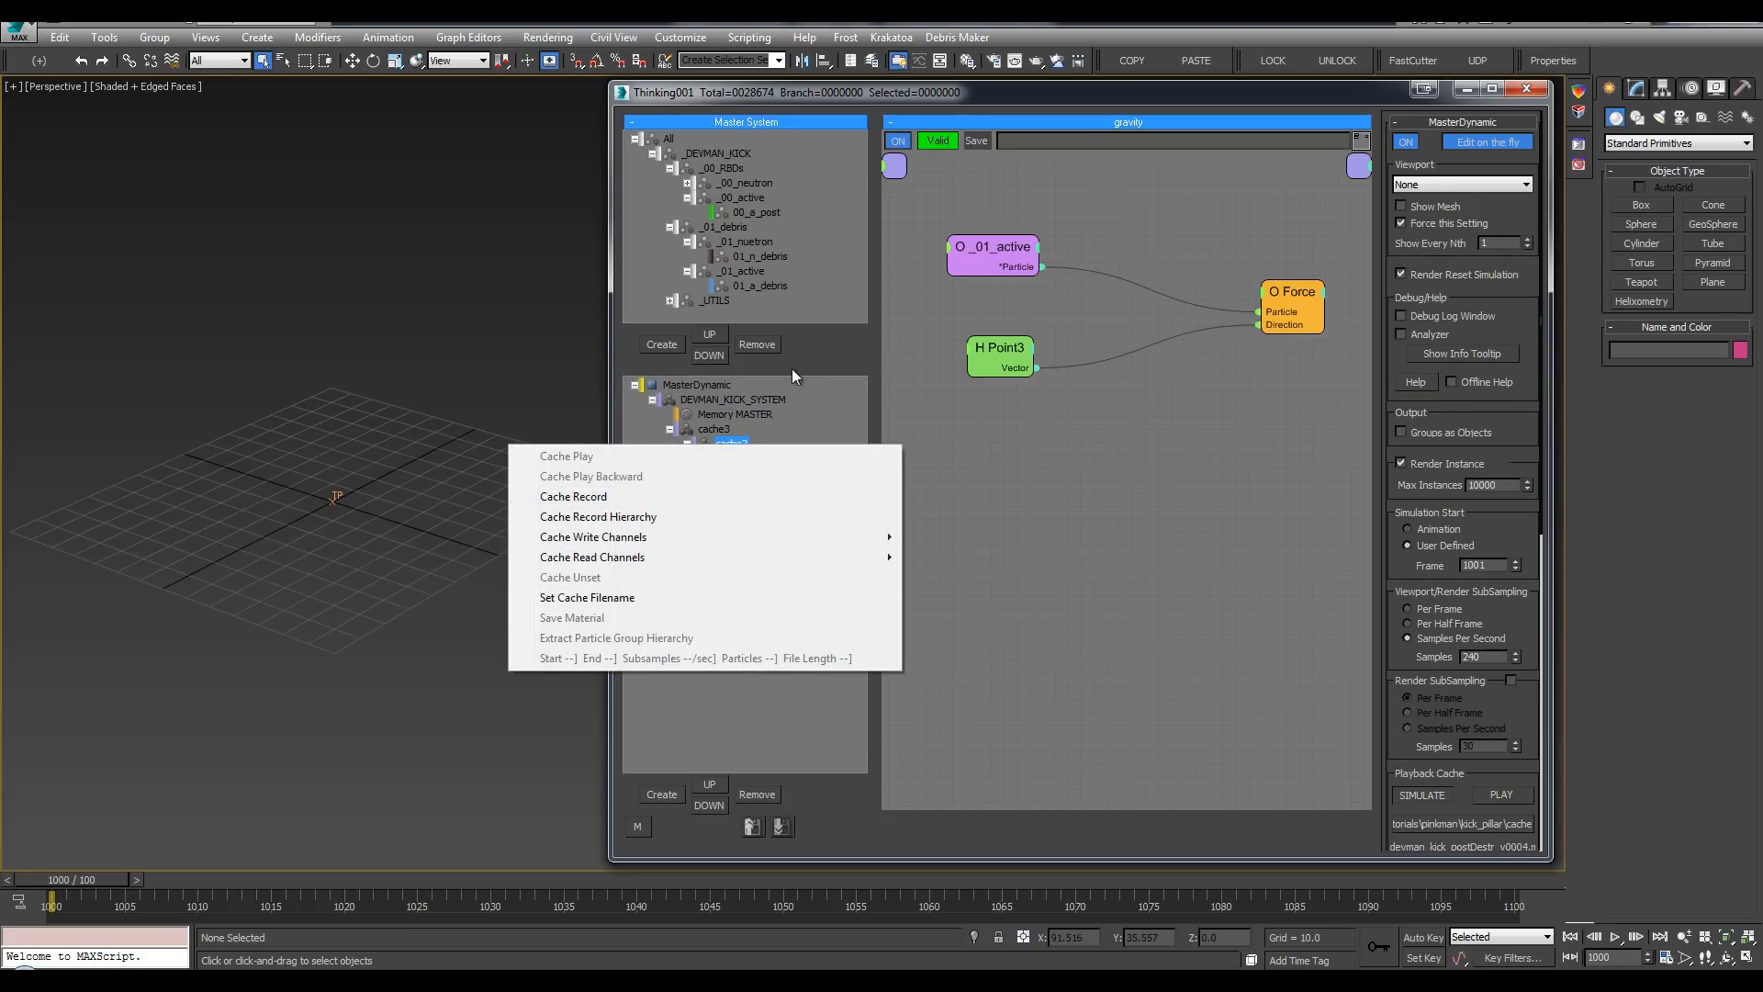
pyautogui.click(267, 295)
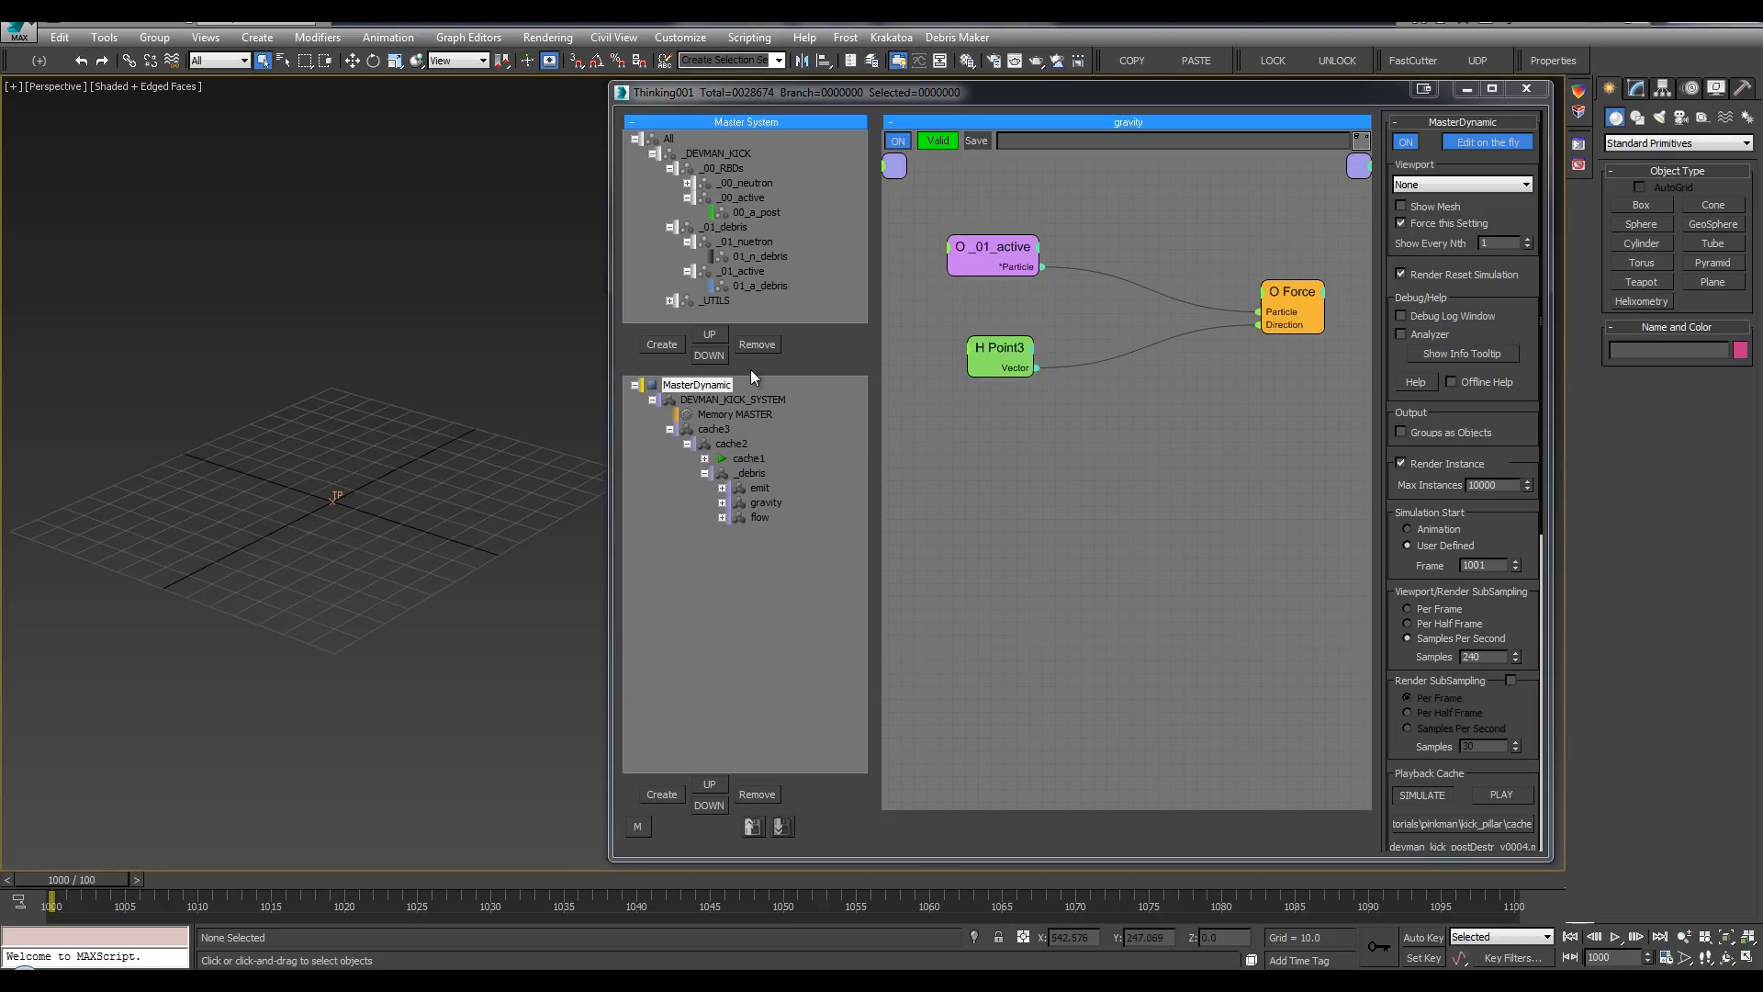
pyautogui.click(702, 445)
pyautogui.rightClick(707, 445)
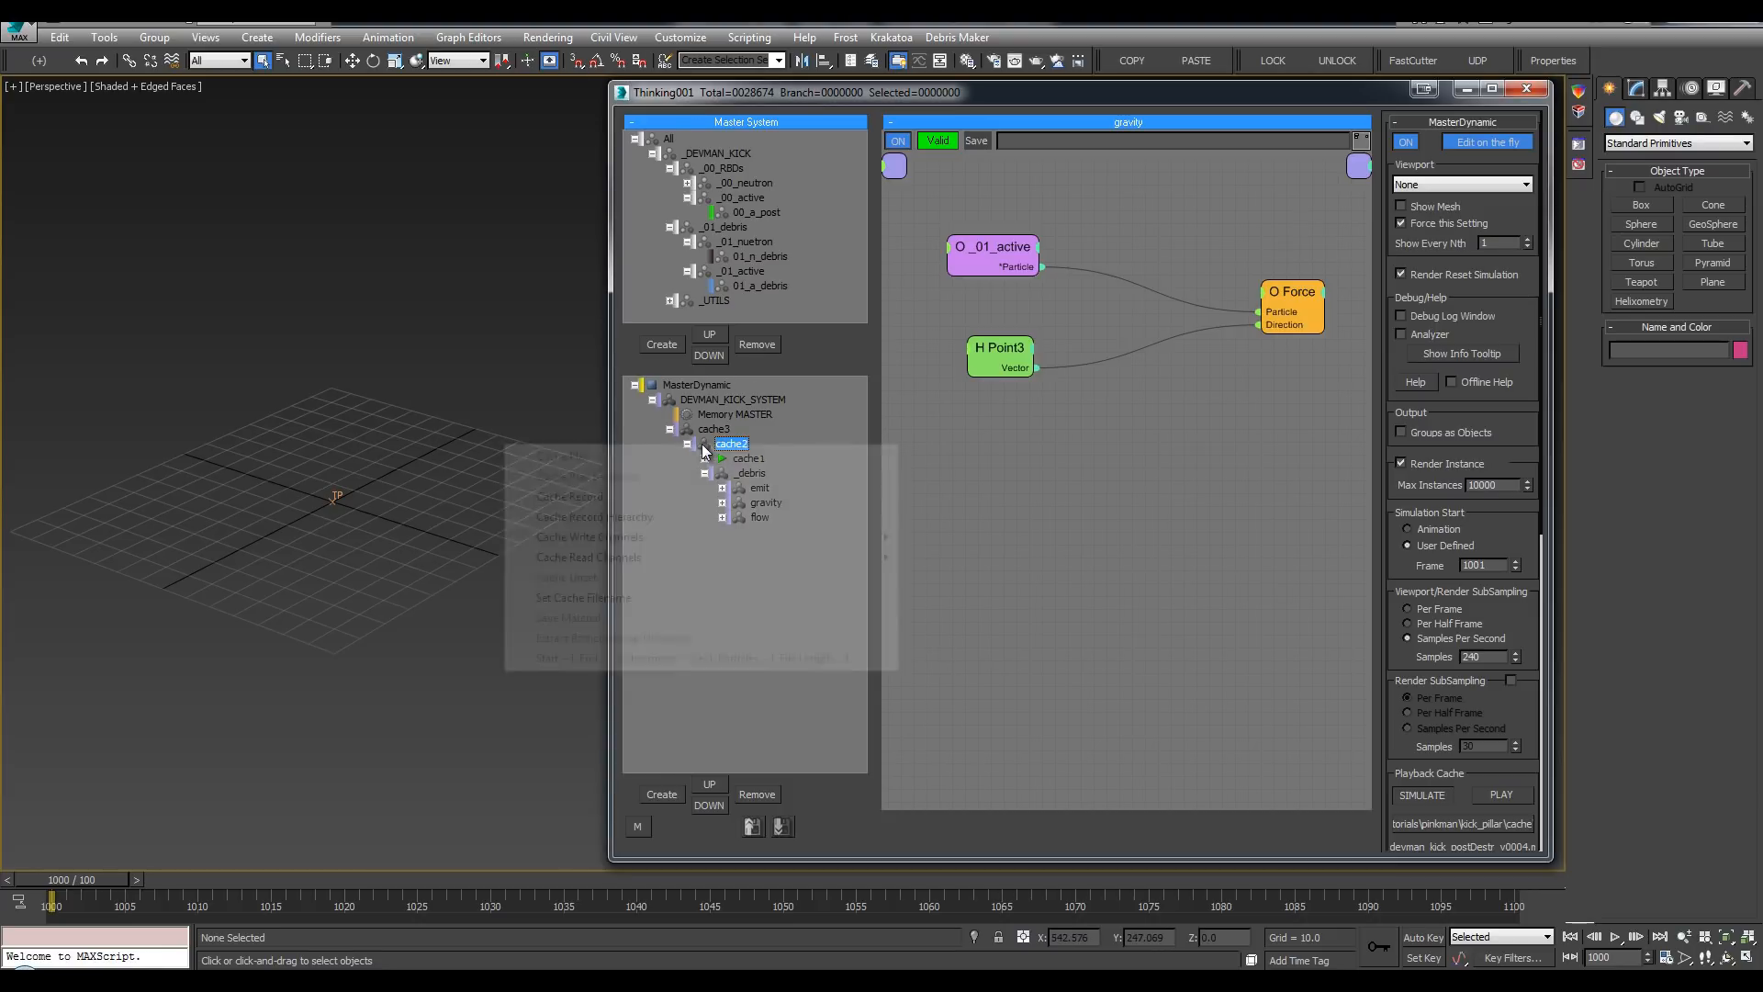
pyautogui.click(574, 497)
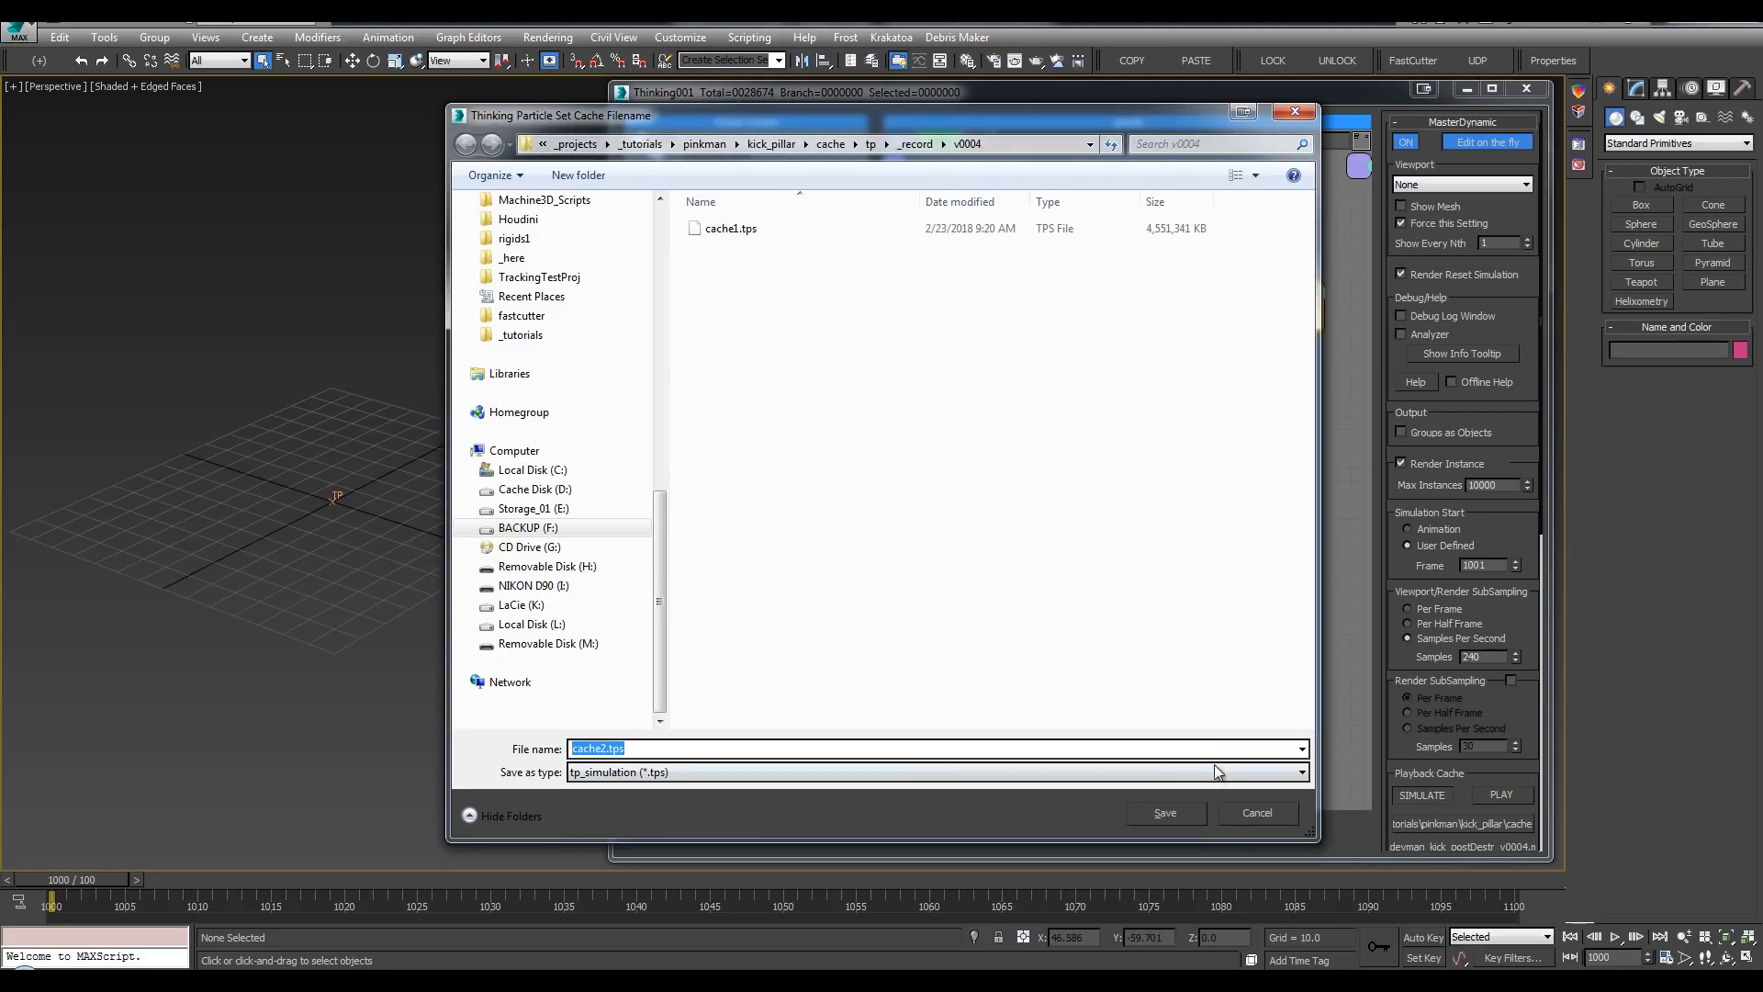
pyautogui.click(1165, 813)
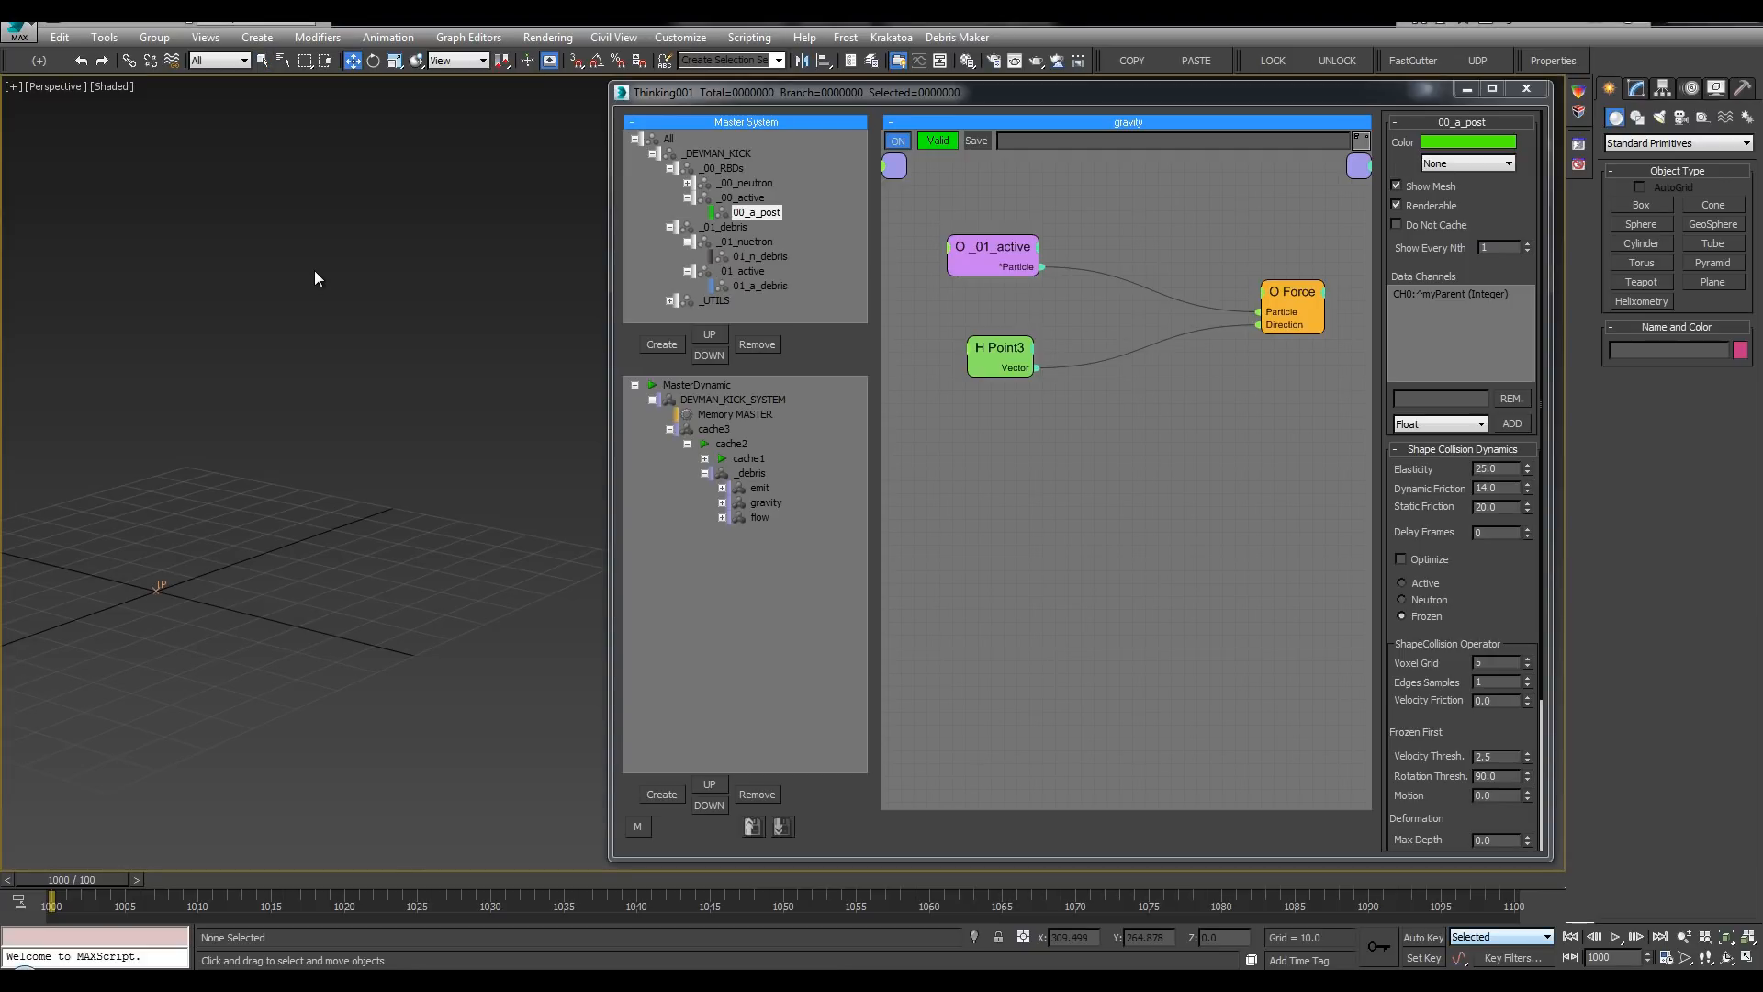
# Step: Check cache2's recording details and play back the cached debris simulation in the perspective view
pyautogui.rightClick(703, 450)
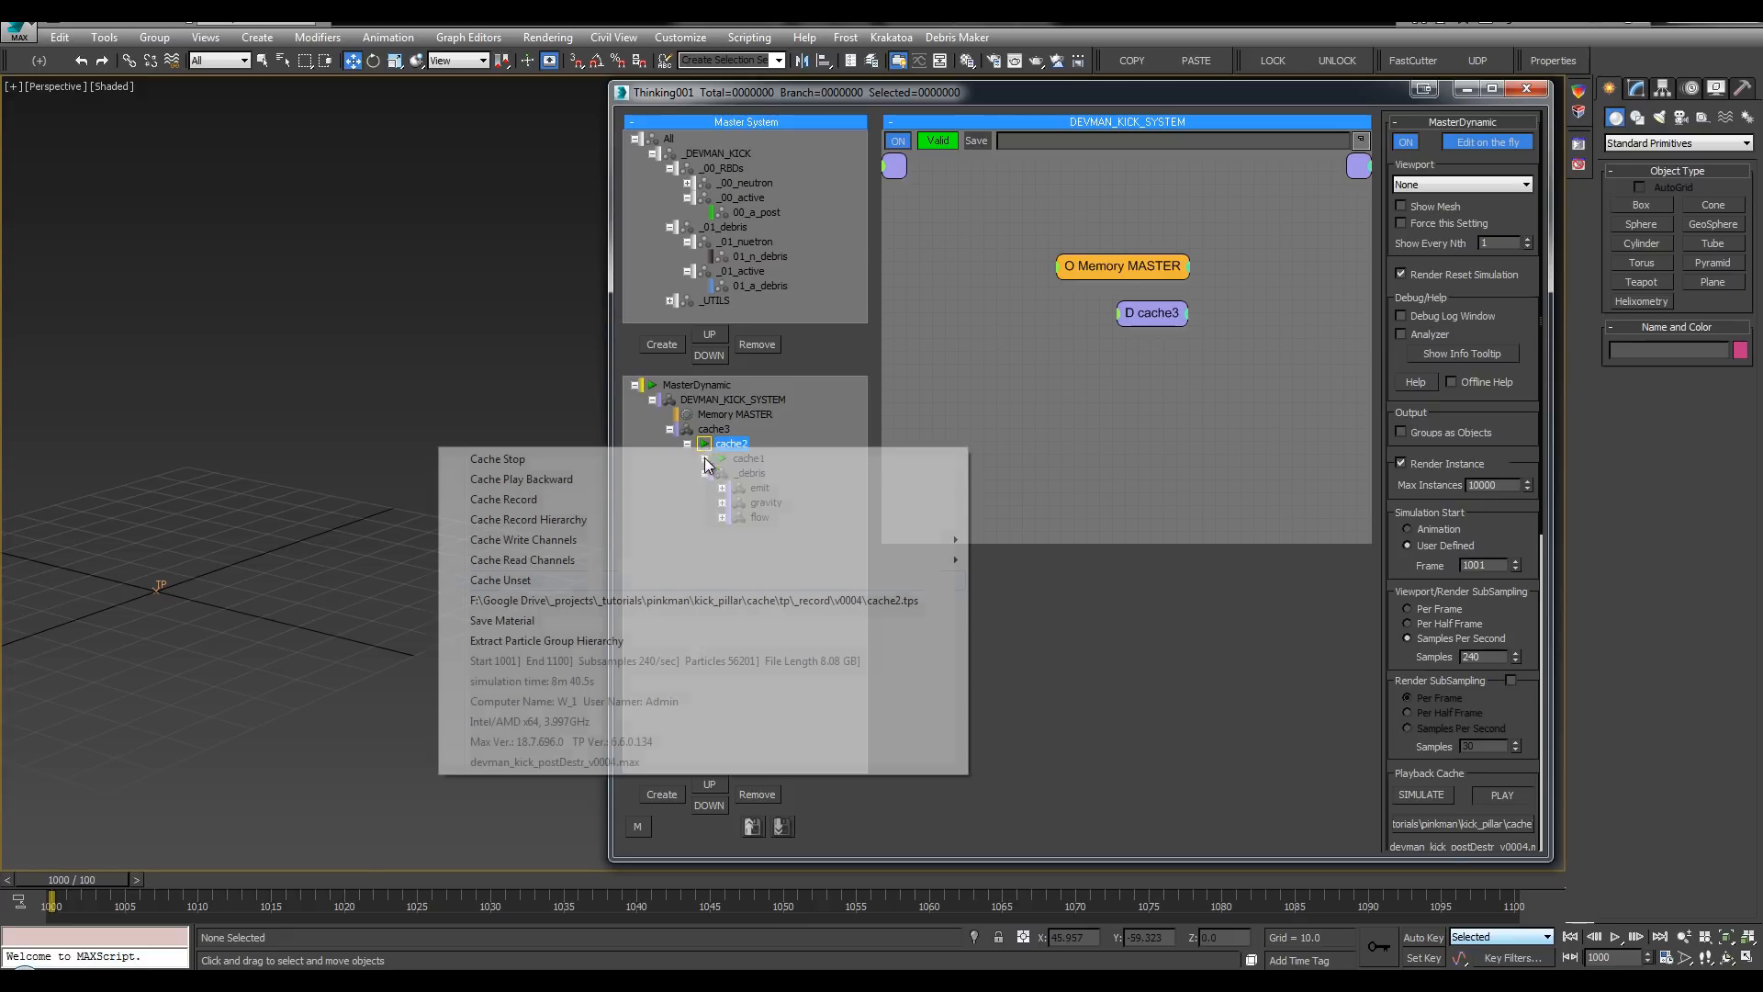
pyautogui.click(1008, 661)
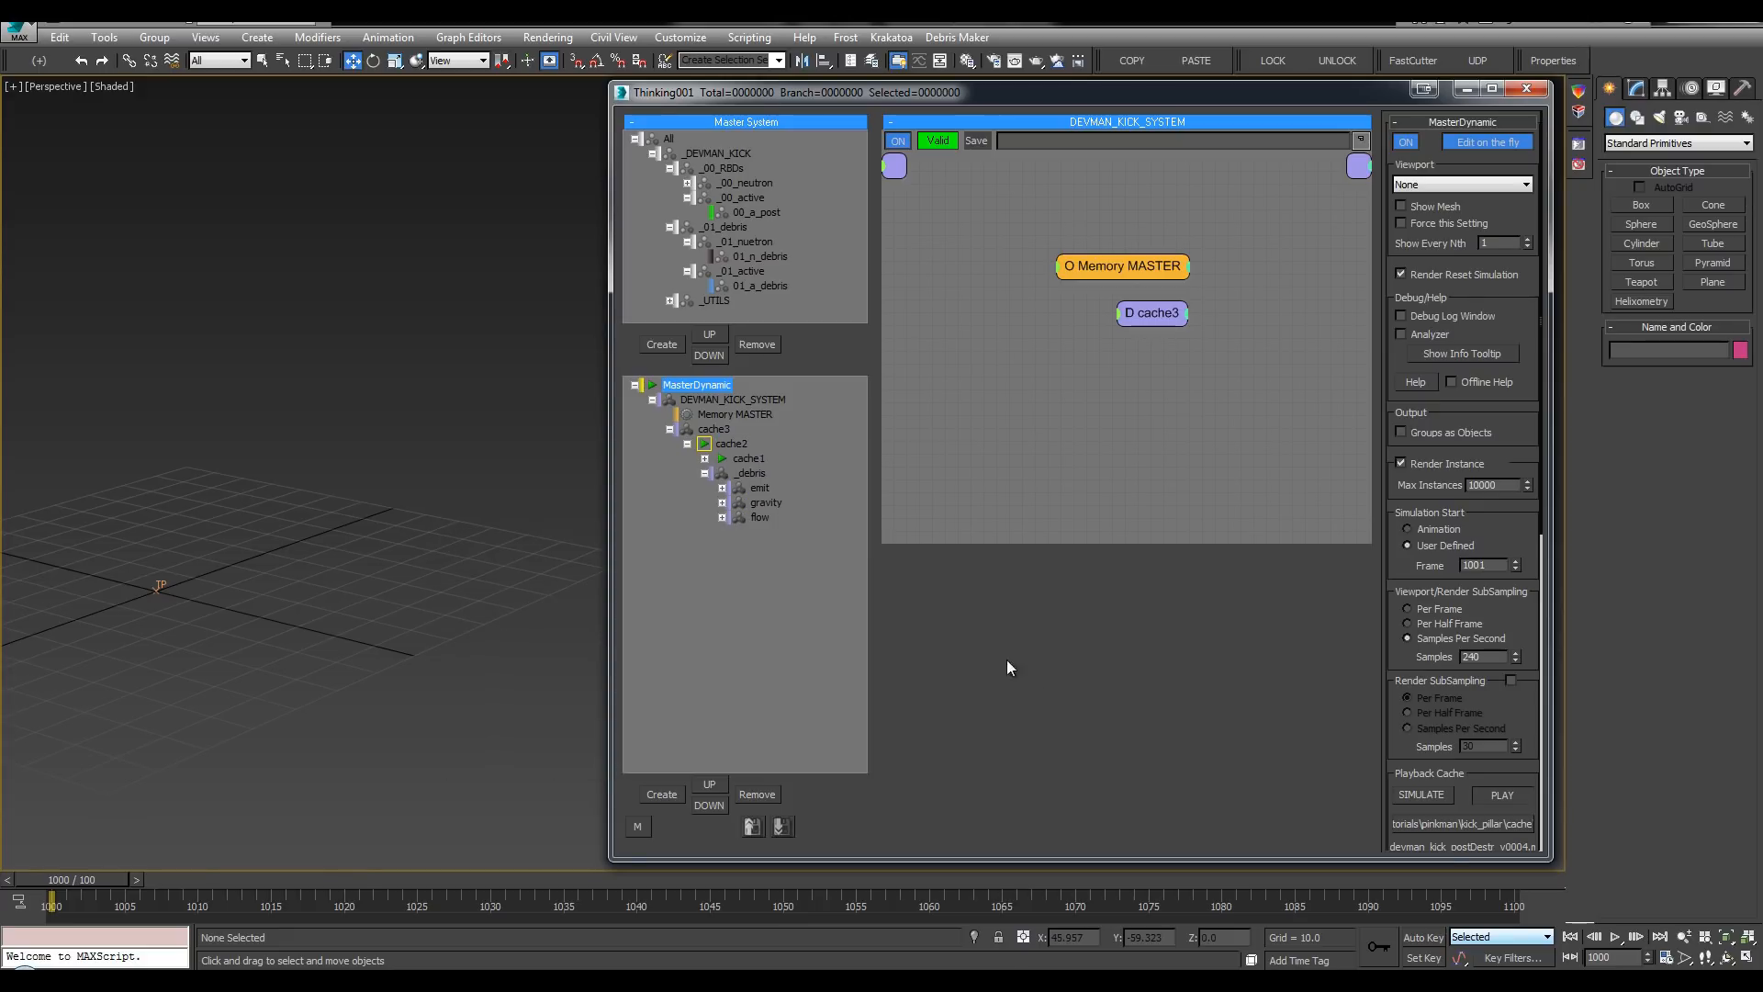
pyautogui.click(411, 414)
pyautogui.press('.')
pyautogui.moveTo(418, 371)
pyautogui.keyDown('alt'); pyautogui.mouseDown(button='middle')
pyautogui.moveTo(450, 333)
pyautogui.moveTo(460, 395)
pyautogui.moveTo(419, 352)
pyautogui.moveTo(434, 367)
pyautogui.mouseUp(button='middle'); pyautogui.keyUp('alt')
pyautogui.press('q')
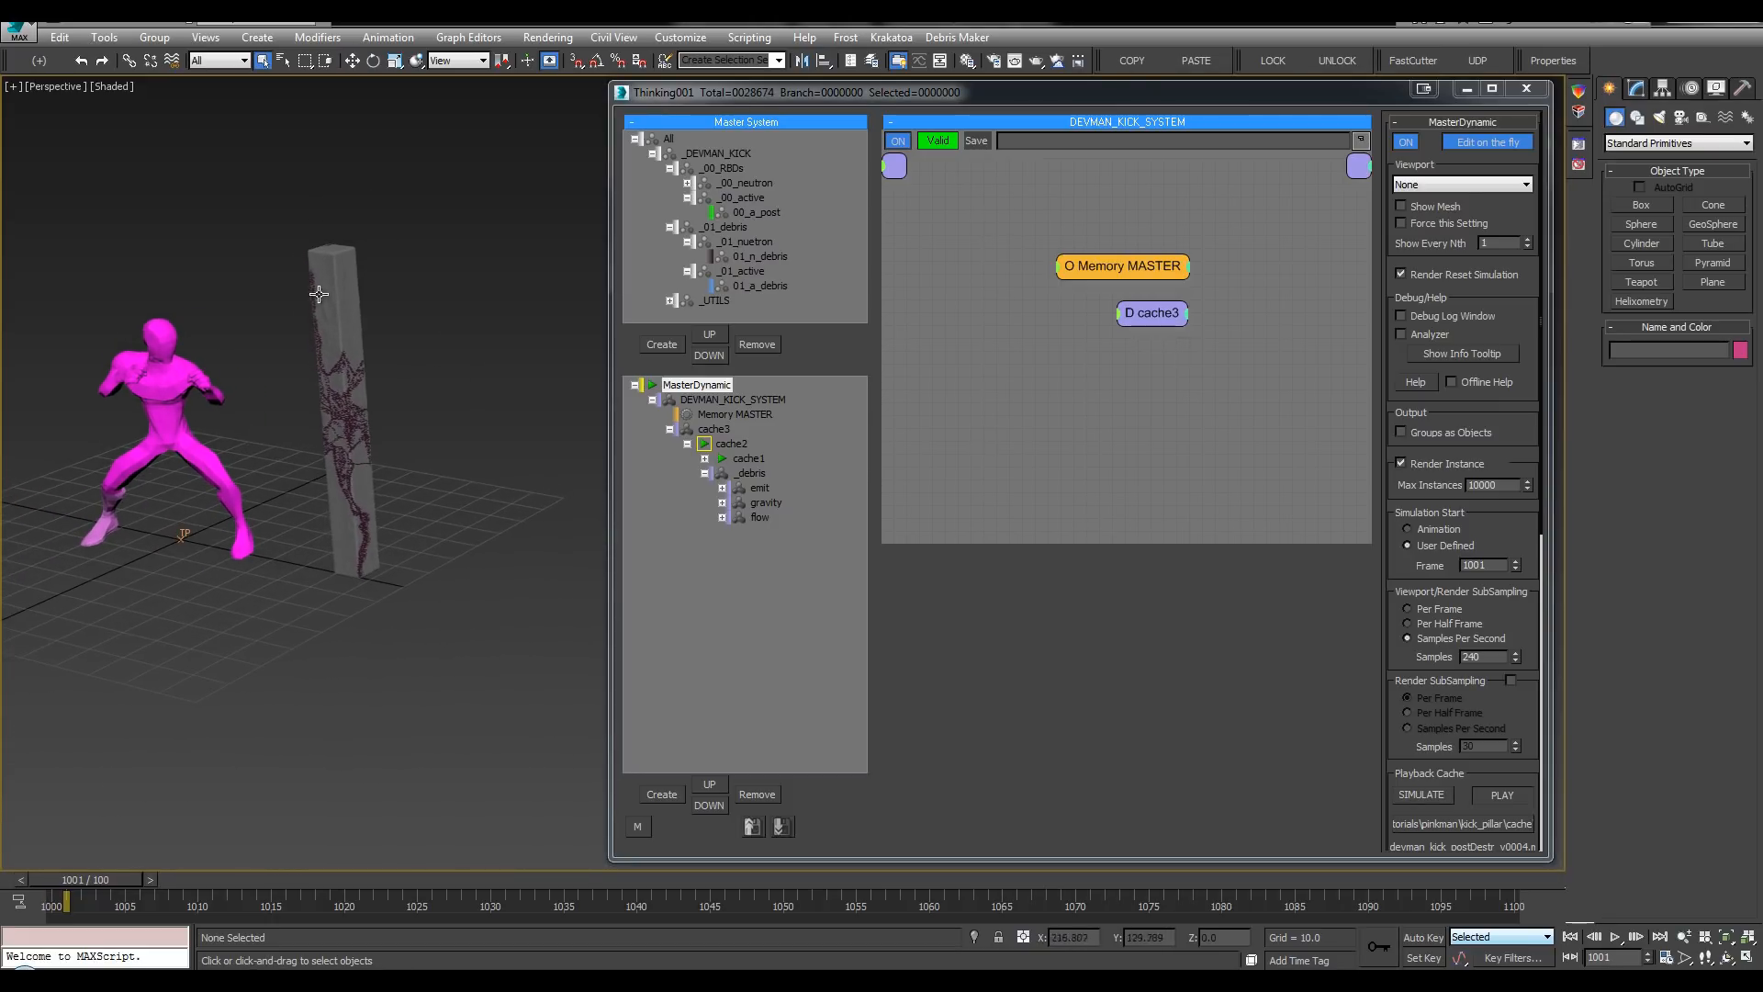
pyautogui.scroll(3, 349, 373)
pyautogui.scroll(-4, 394, 425)
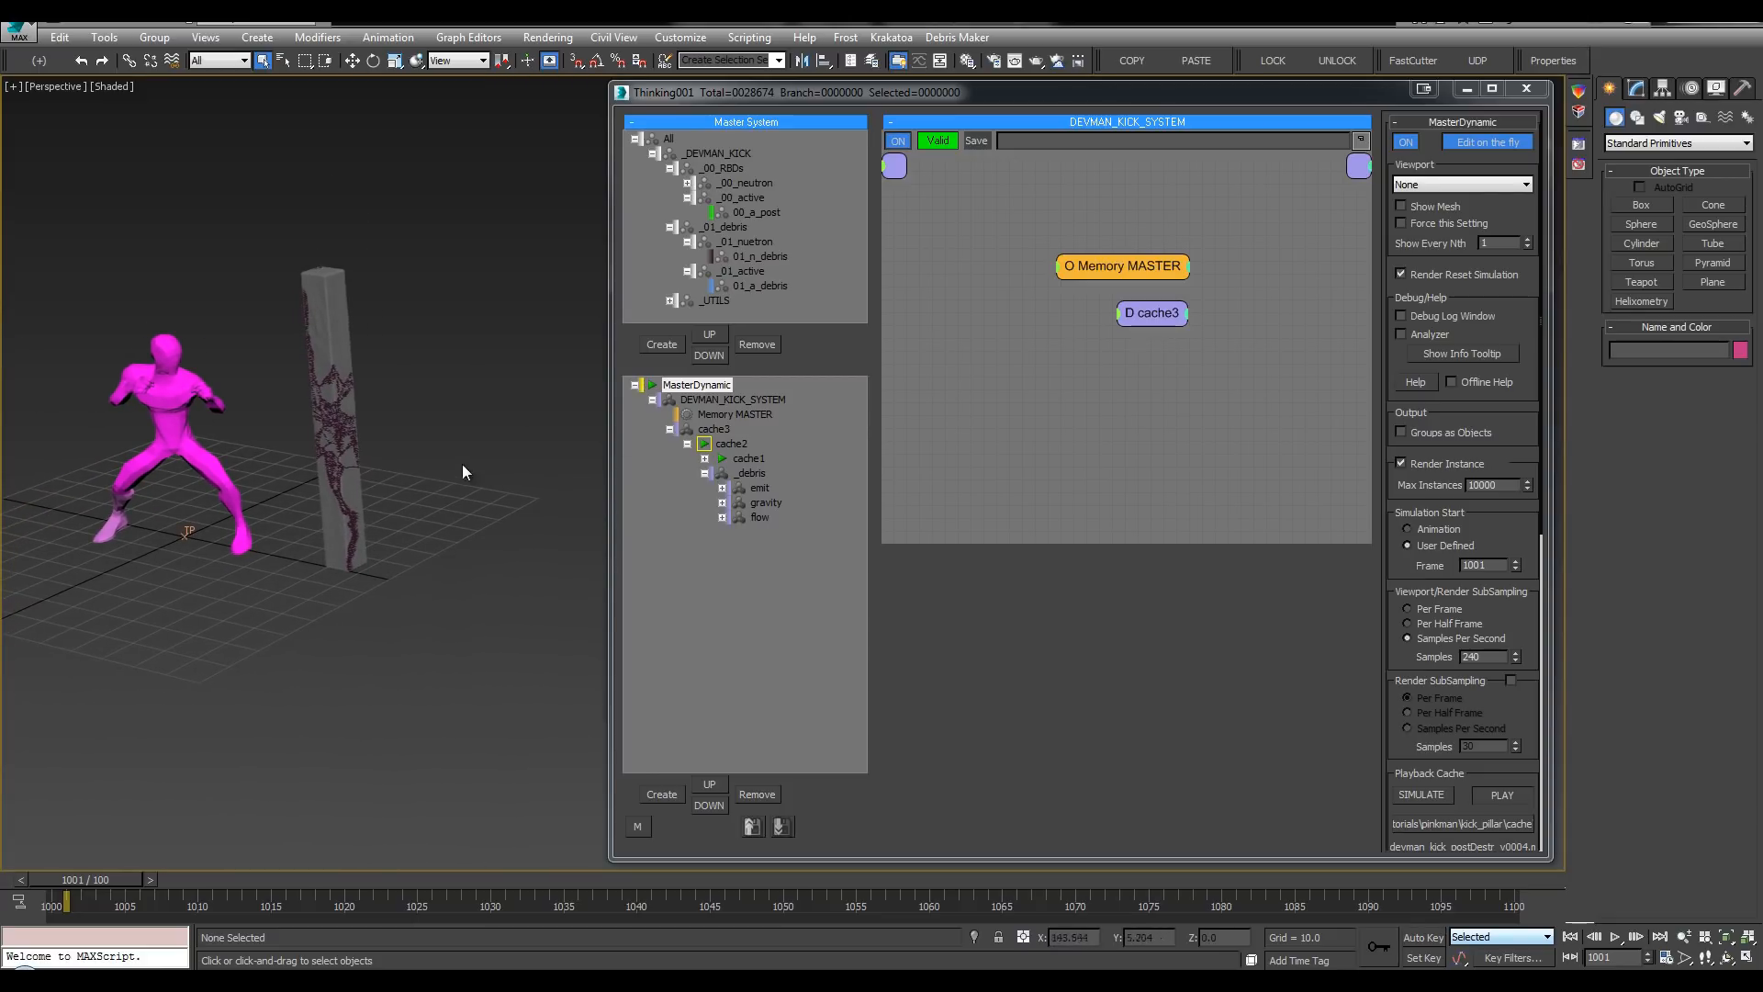
pyautogui.press('/')
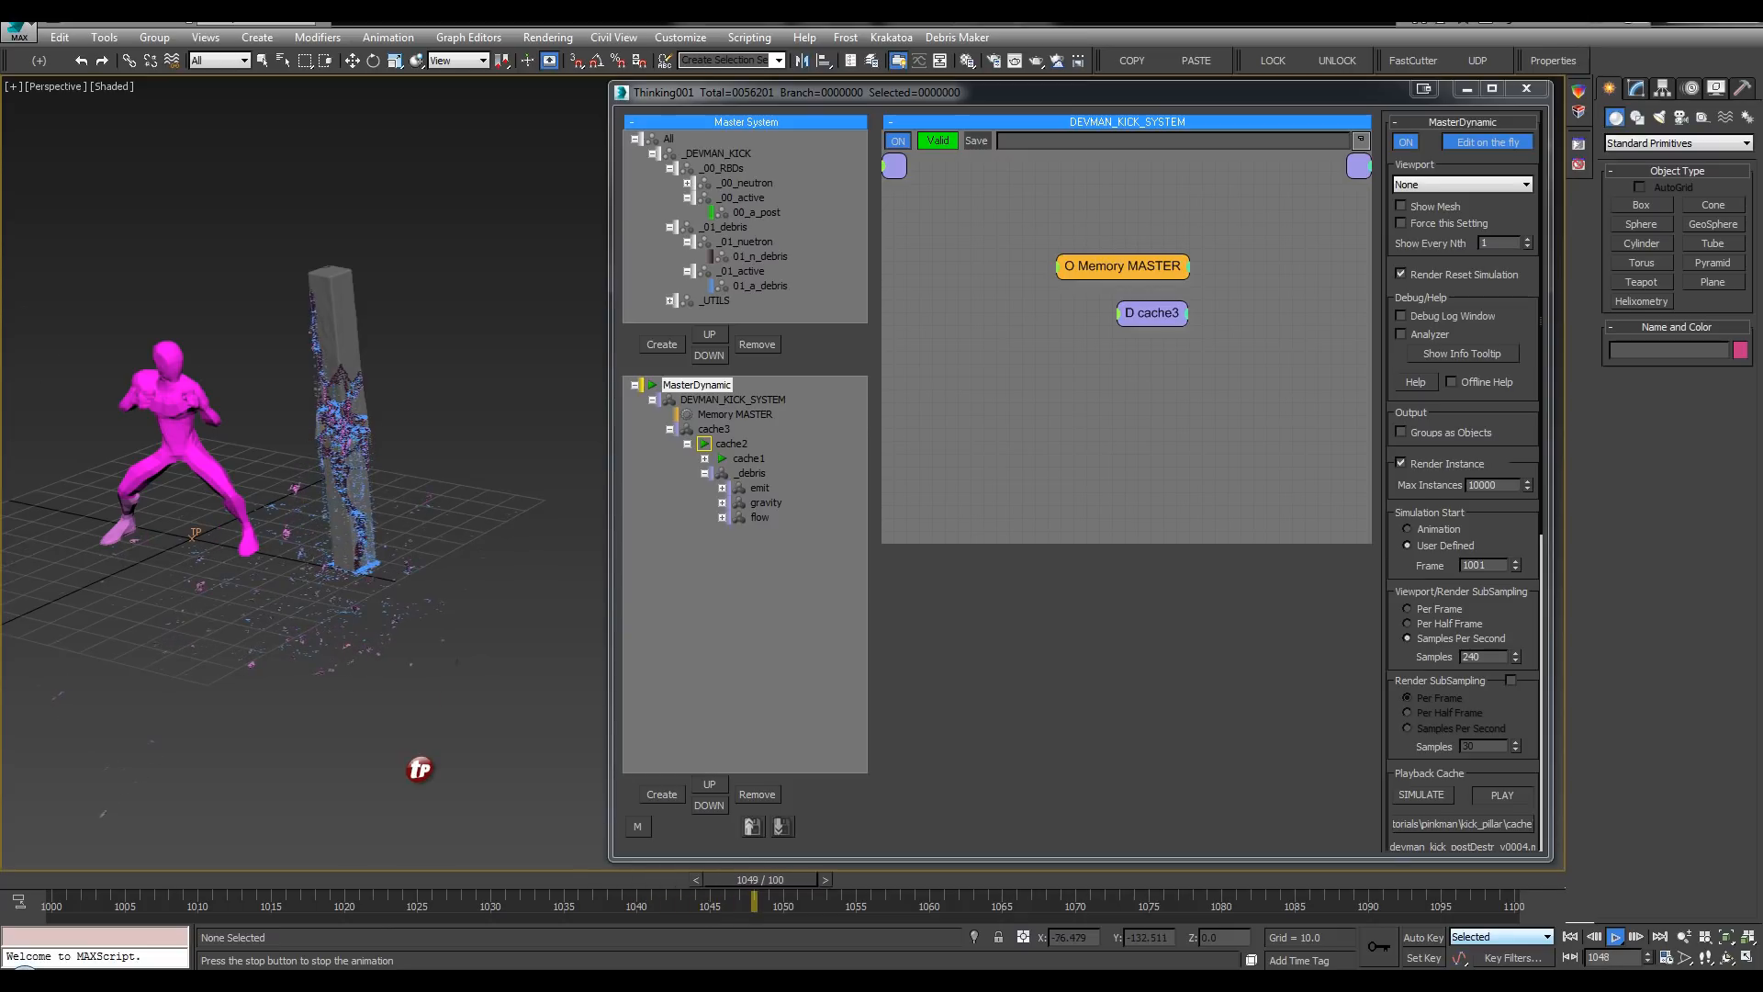
pyautogui.moveTo(281, 886); pyautogui.dragTo(173, 878)
pyautogui.moveTo(361, 879); pyautogui.dragTo(128, 879)
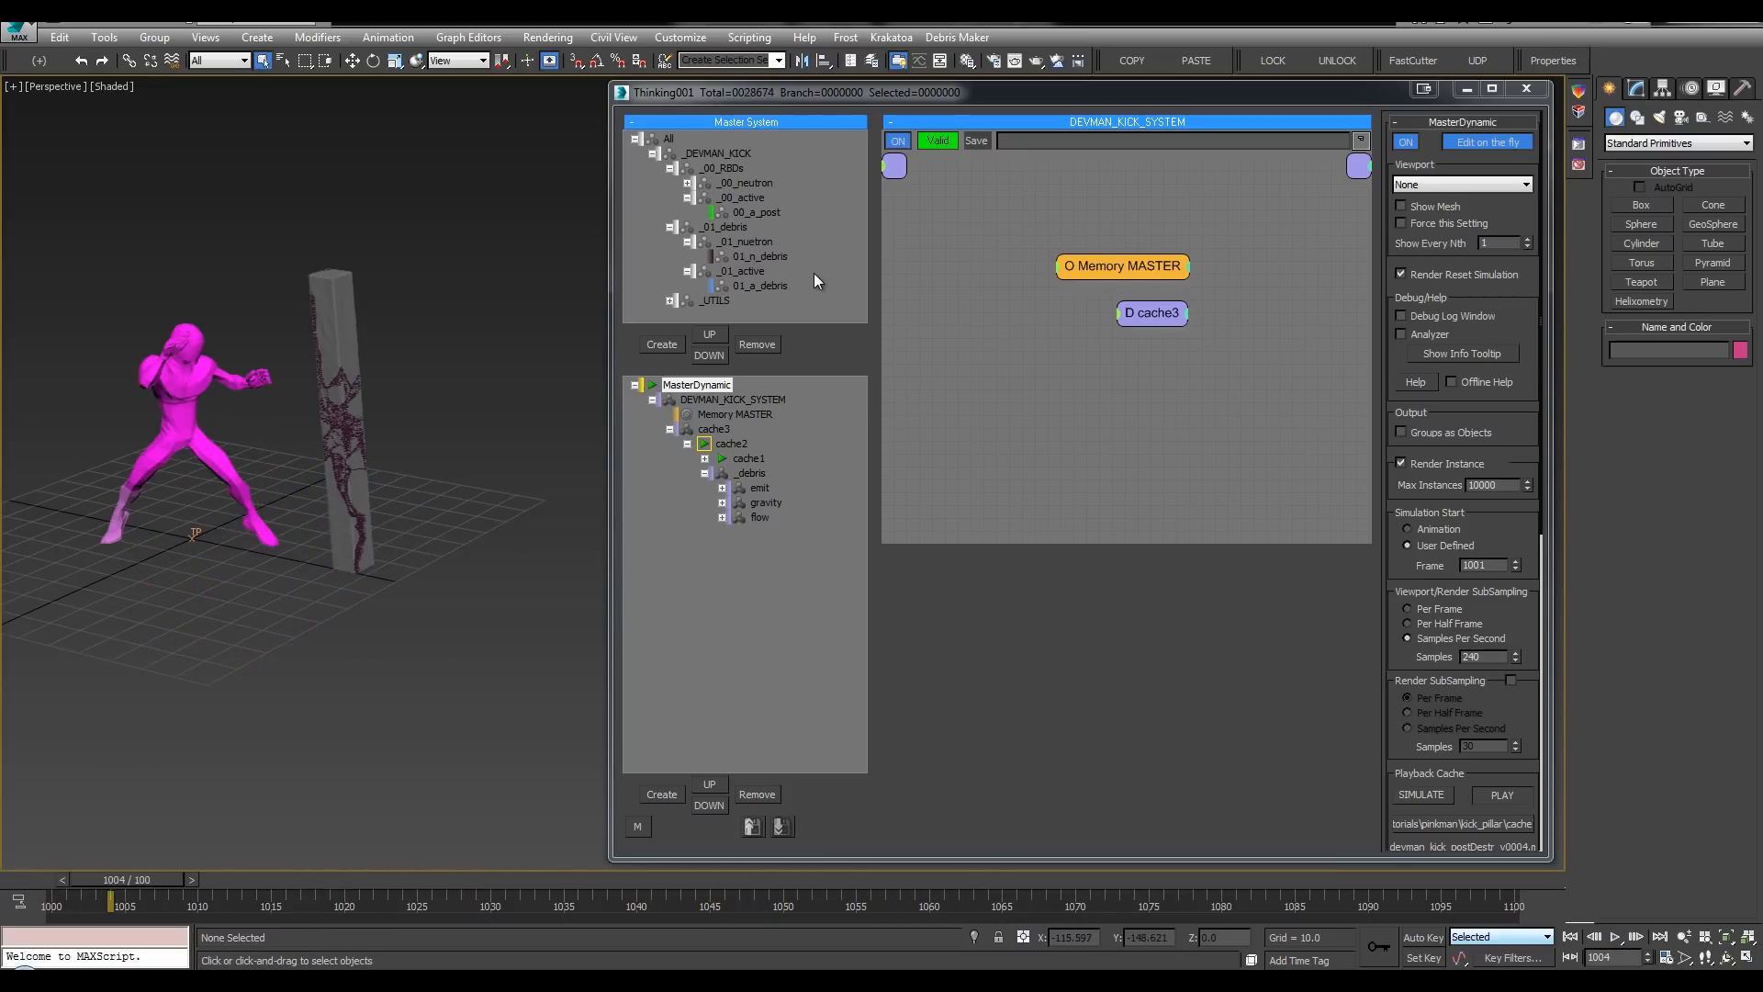
# Step: Turn off Show Mesh and Renderable for the 01_n_debris group, keeping its display type at None
pyautogui.click(761, 256)
pyautogui.click(1446, 165)
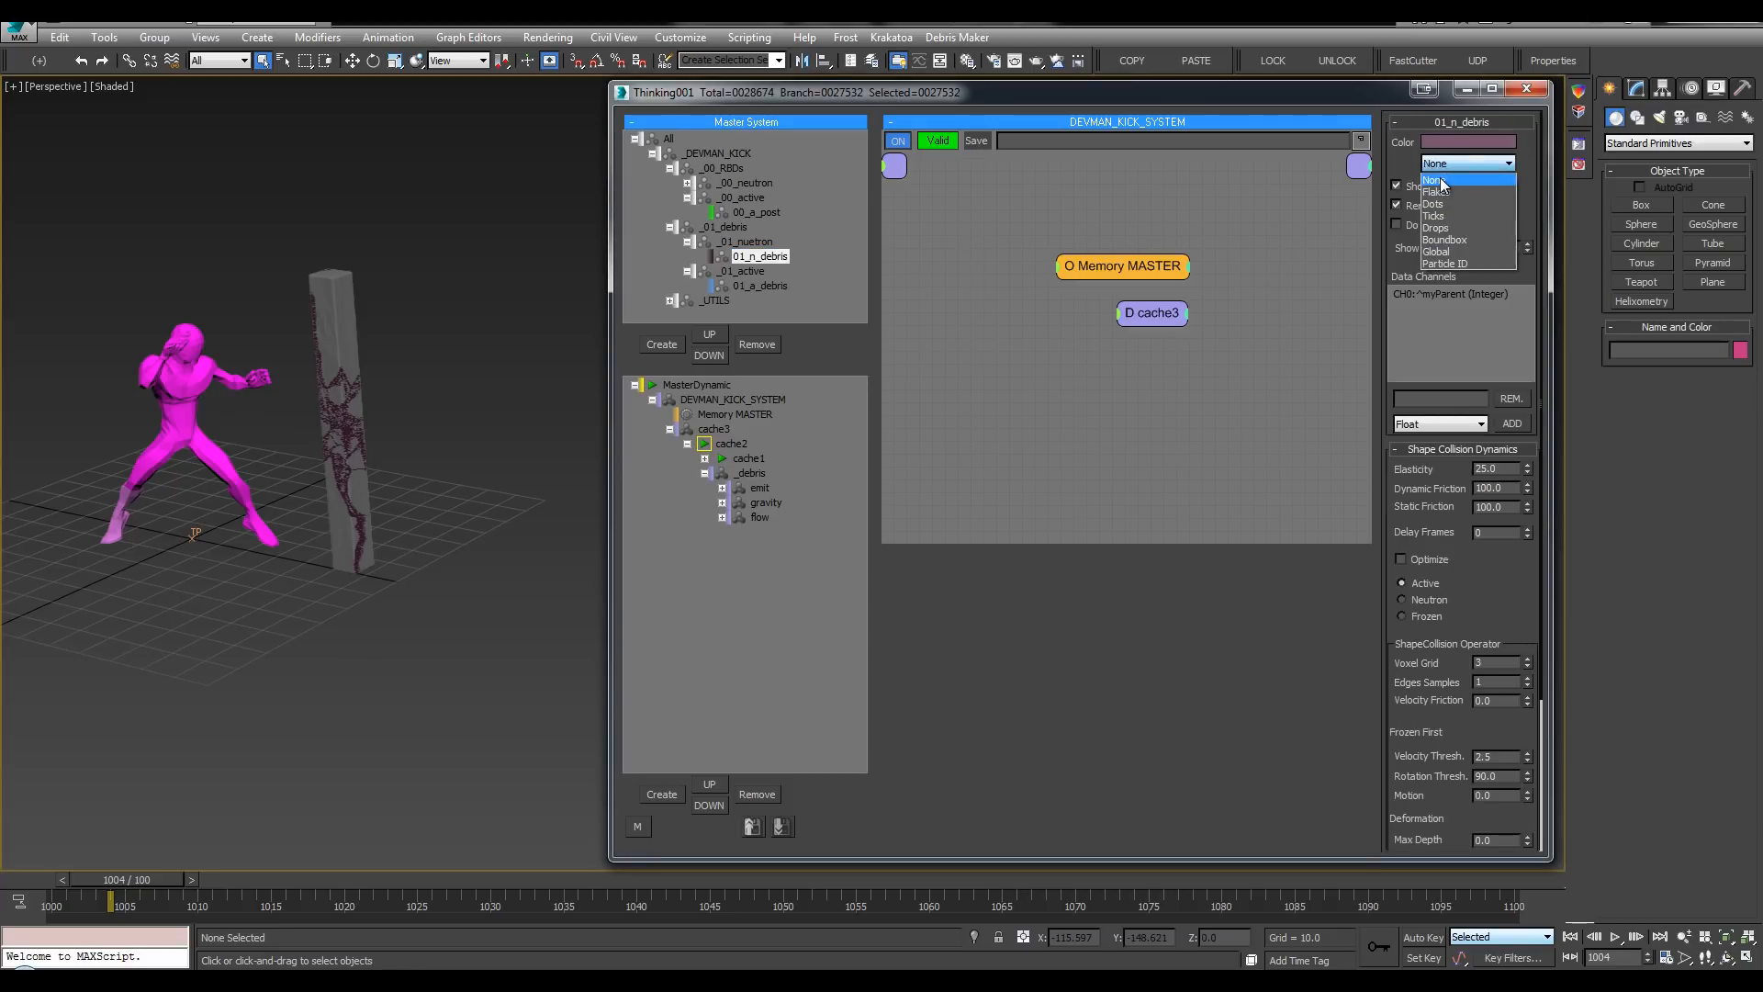
pyautogui.click(1440, 178)
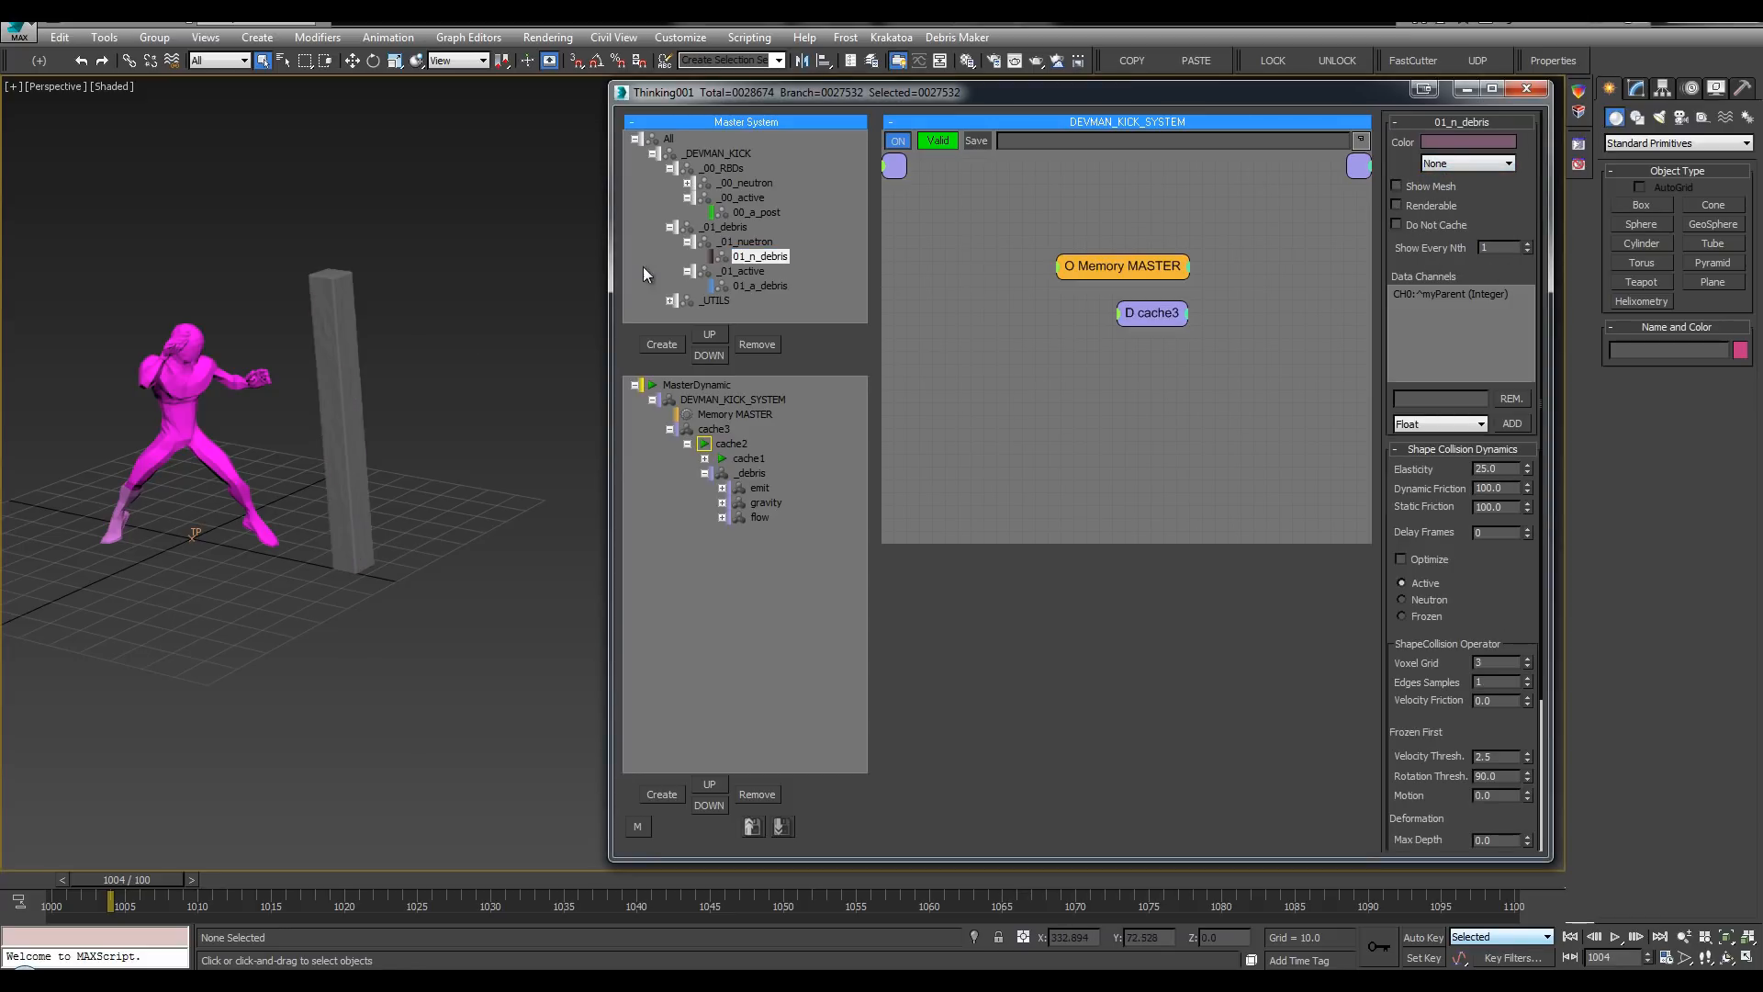
pyautogui.scroll(-1, 446, 391)
pyautogui.moveTo(446, 391); pyautogui.dragTo(472, 398, button='middle')
pyautogui.hotkey('shift', 'v')
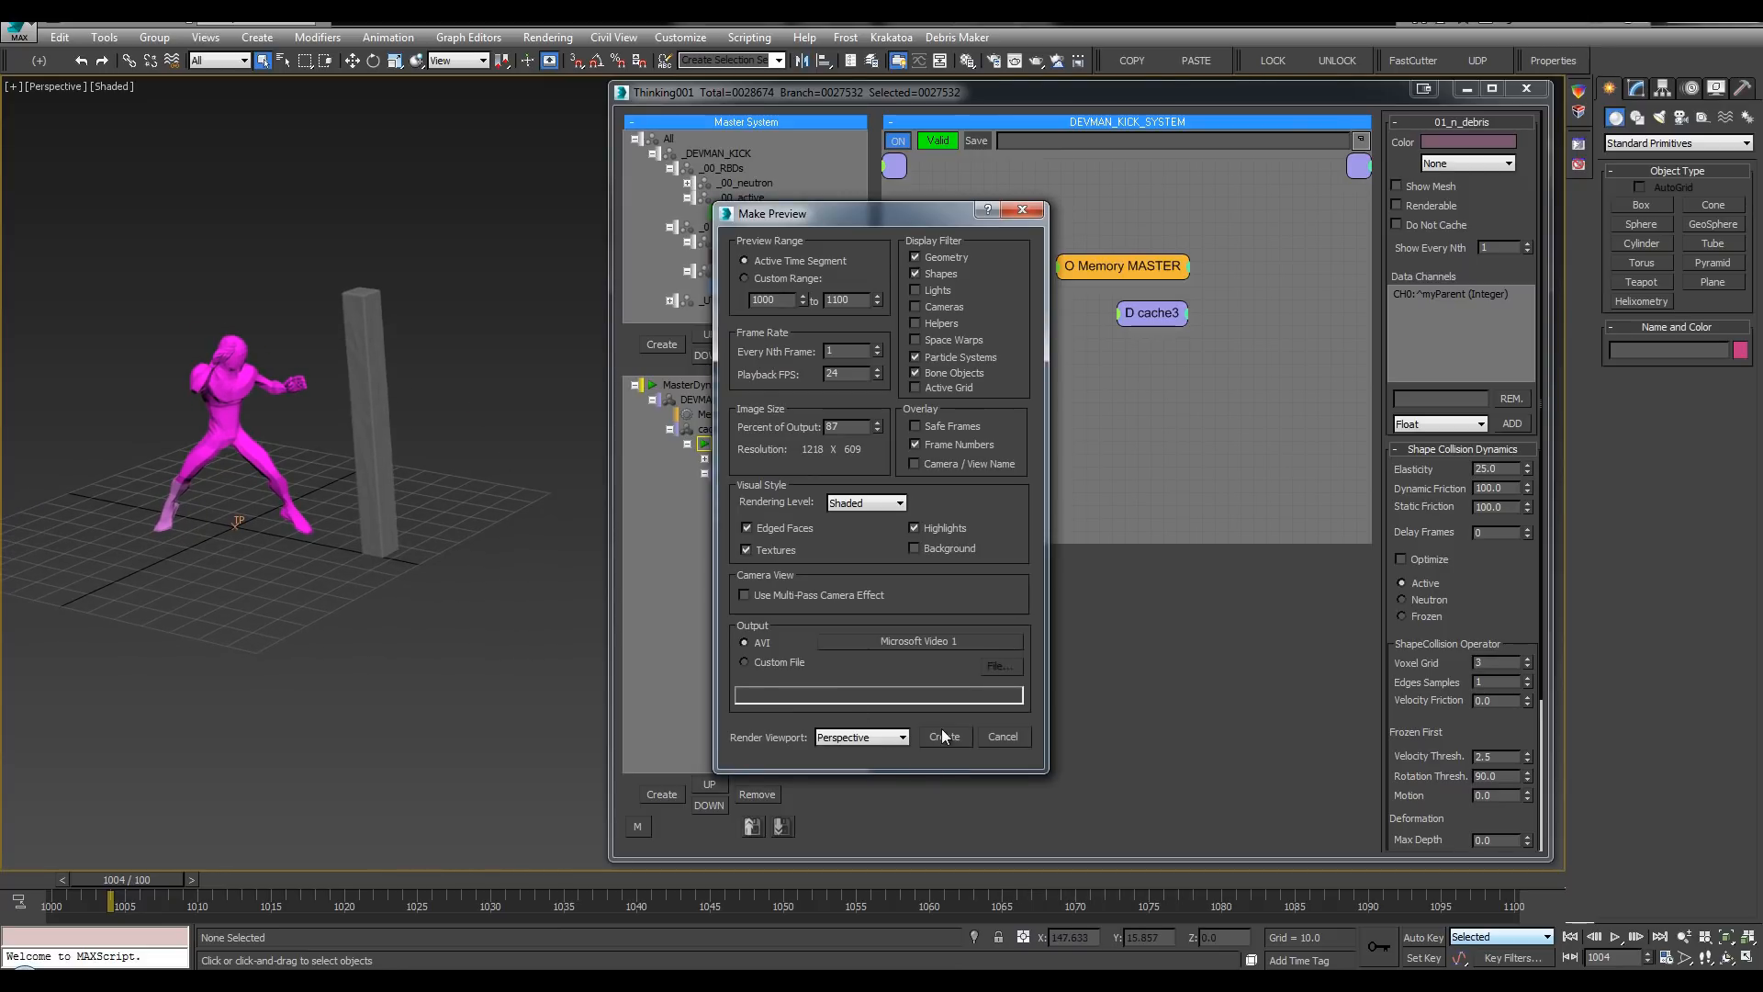
pyautogui.click(944, 734)
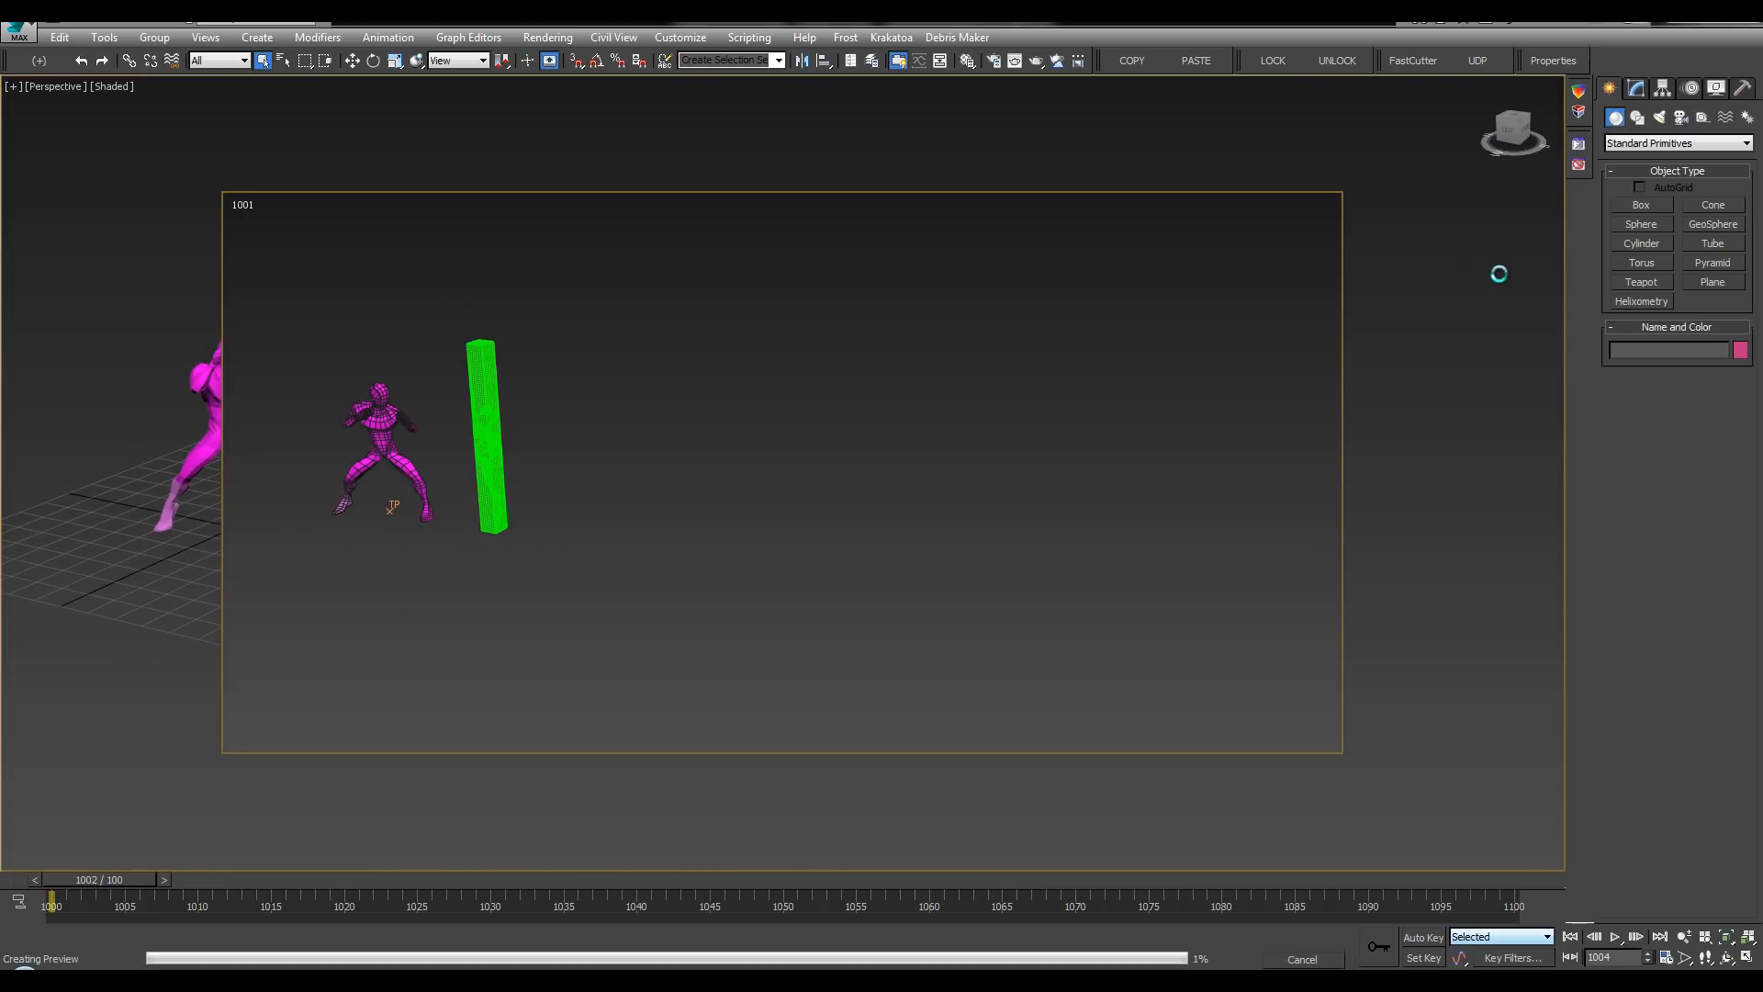
pyautogui.press('Escape')
pyautogui.click(879, 521)
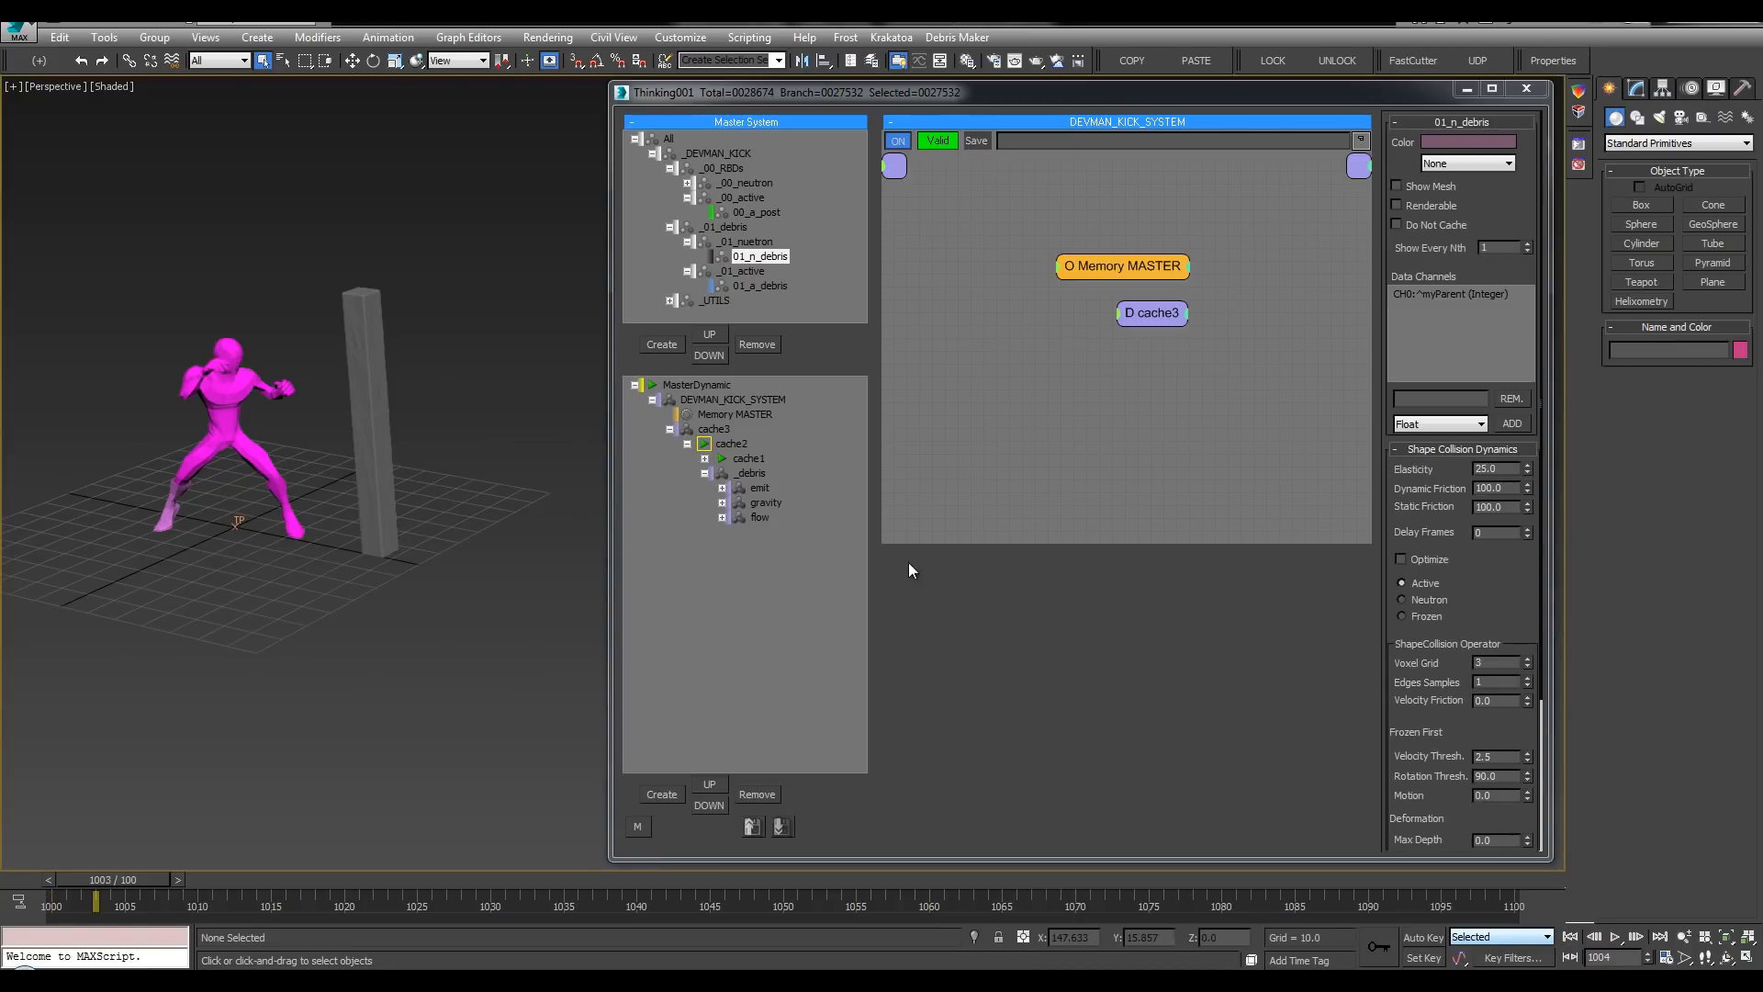
# Step: Create a shaded perspective preview of frames 1000 to 1100 without edged faces and watch the falling debris
pyautogui.hotkey('shift', 'v')
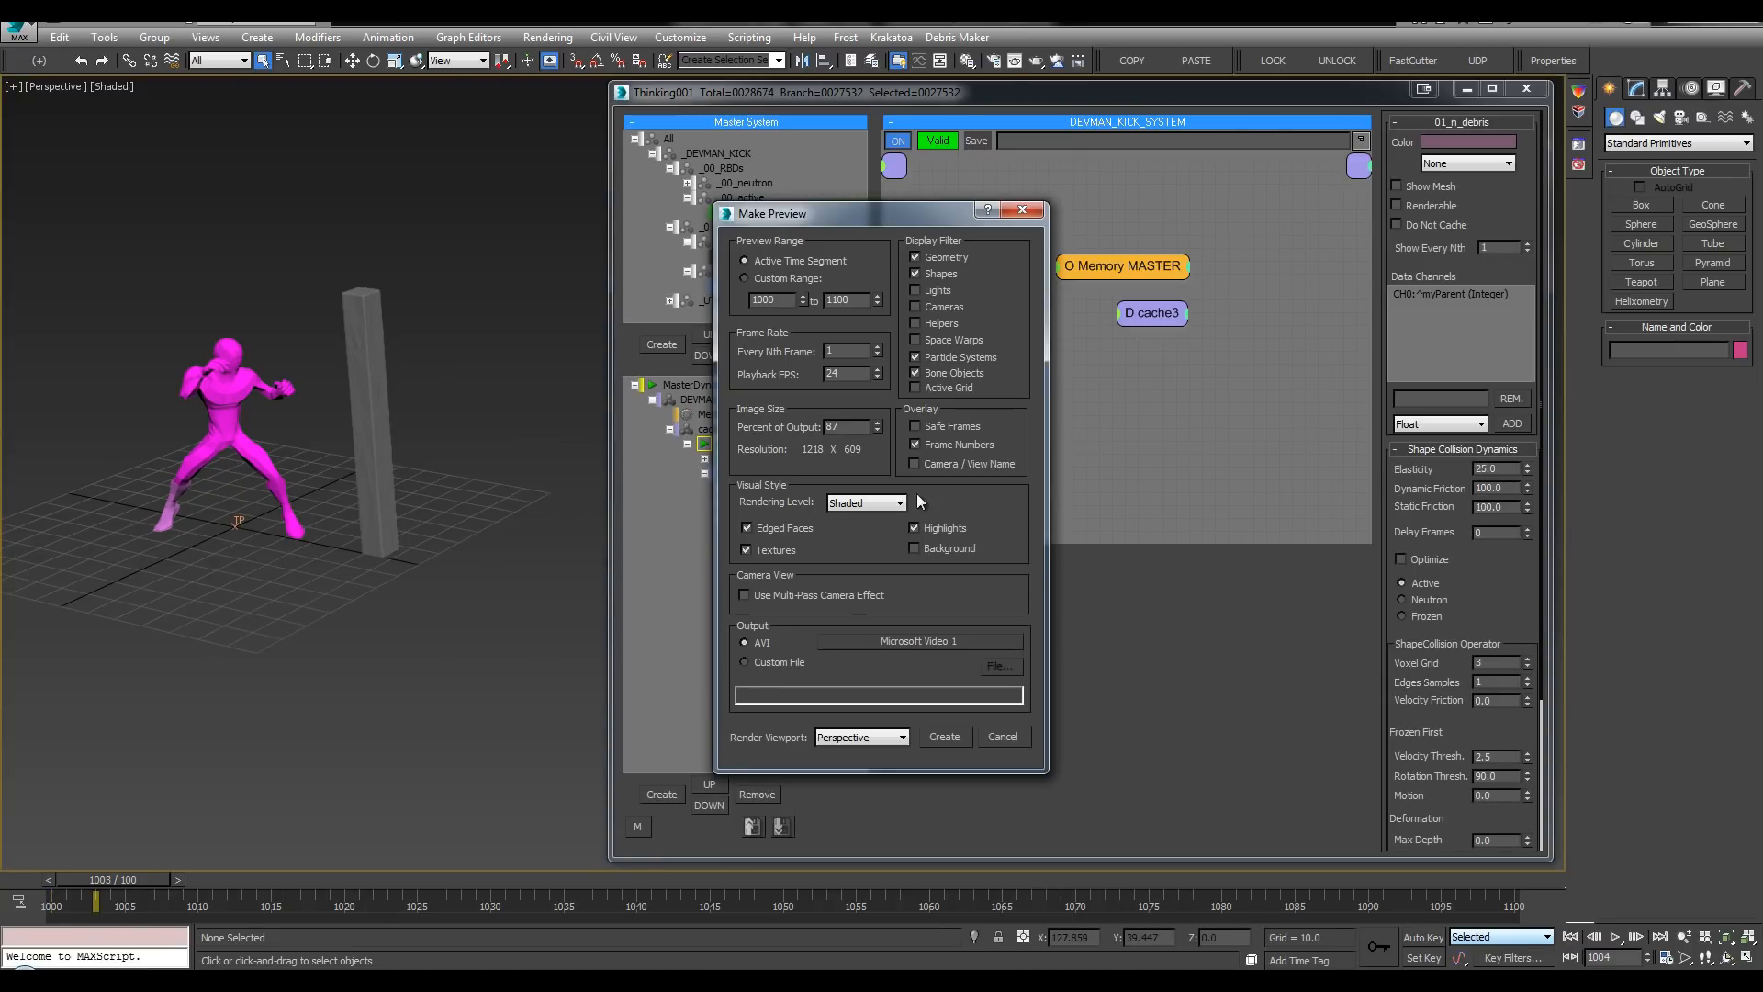
pyautogui.click(945, 736)
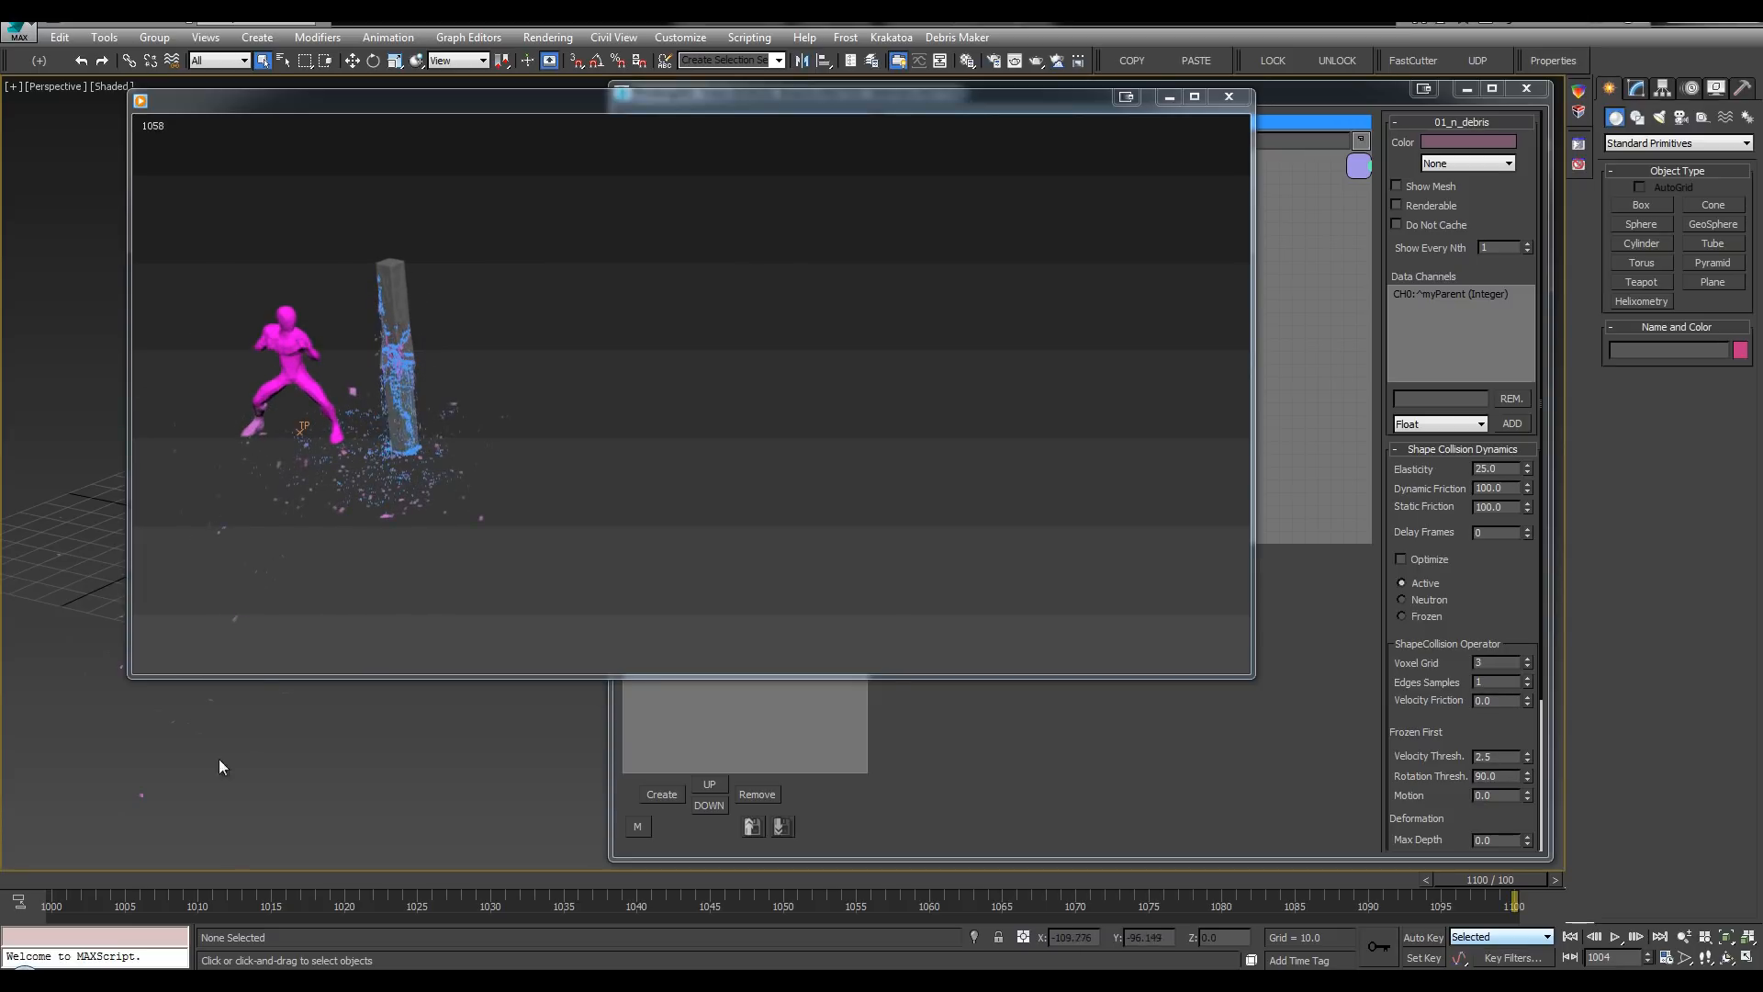
pyautogui.moveTo(323, 481)
pyautogui.moveTo(421, 455)
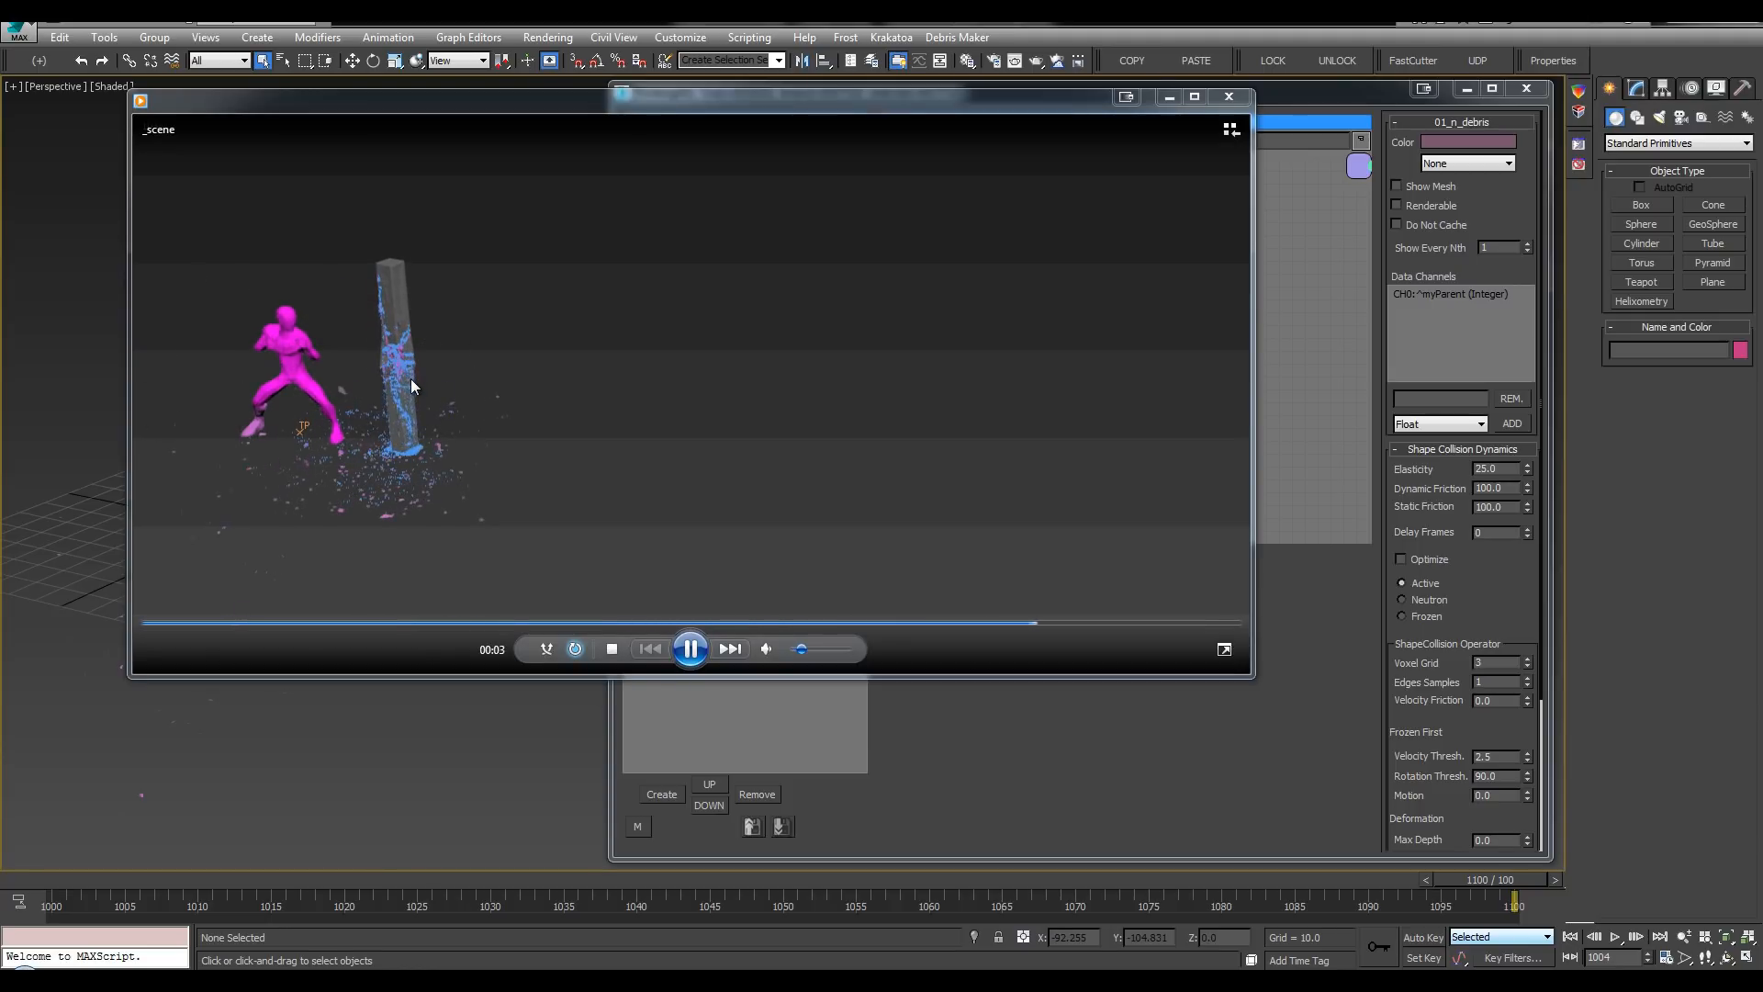
pyautogui.click(1229, 96)
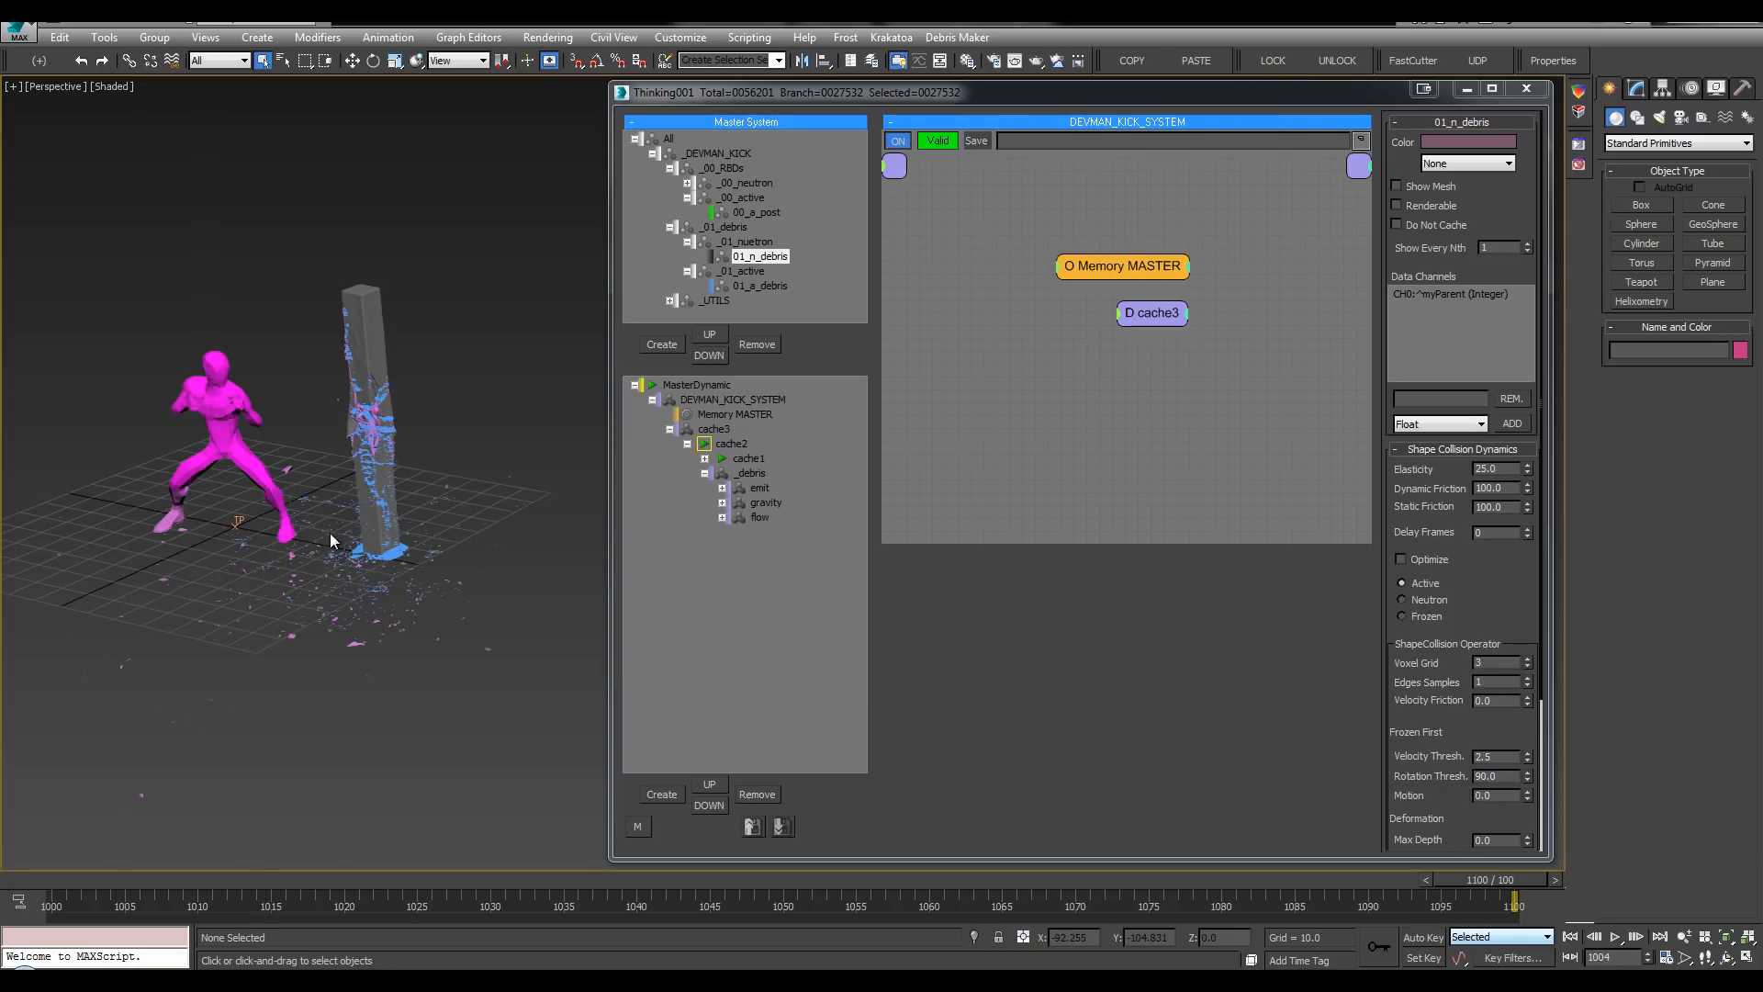
# Step: Scrub through the simulation to examine the debris around the pillar's base up close
pyautogui.scroll(5, 314, 445)
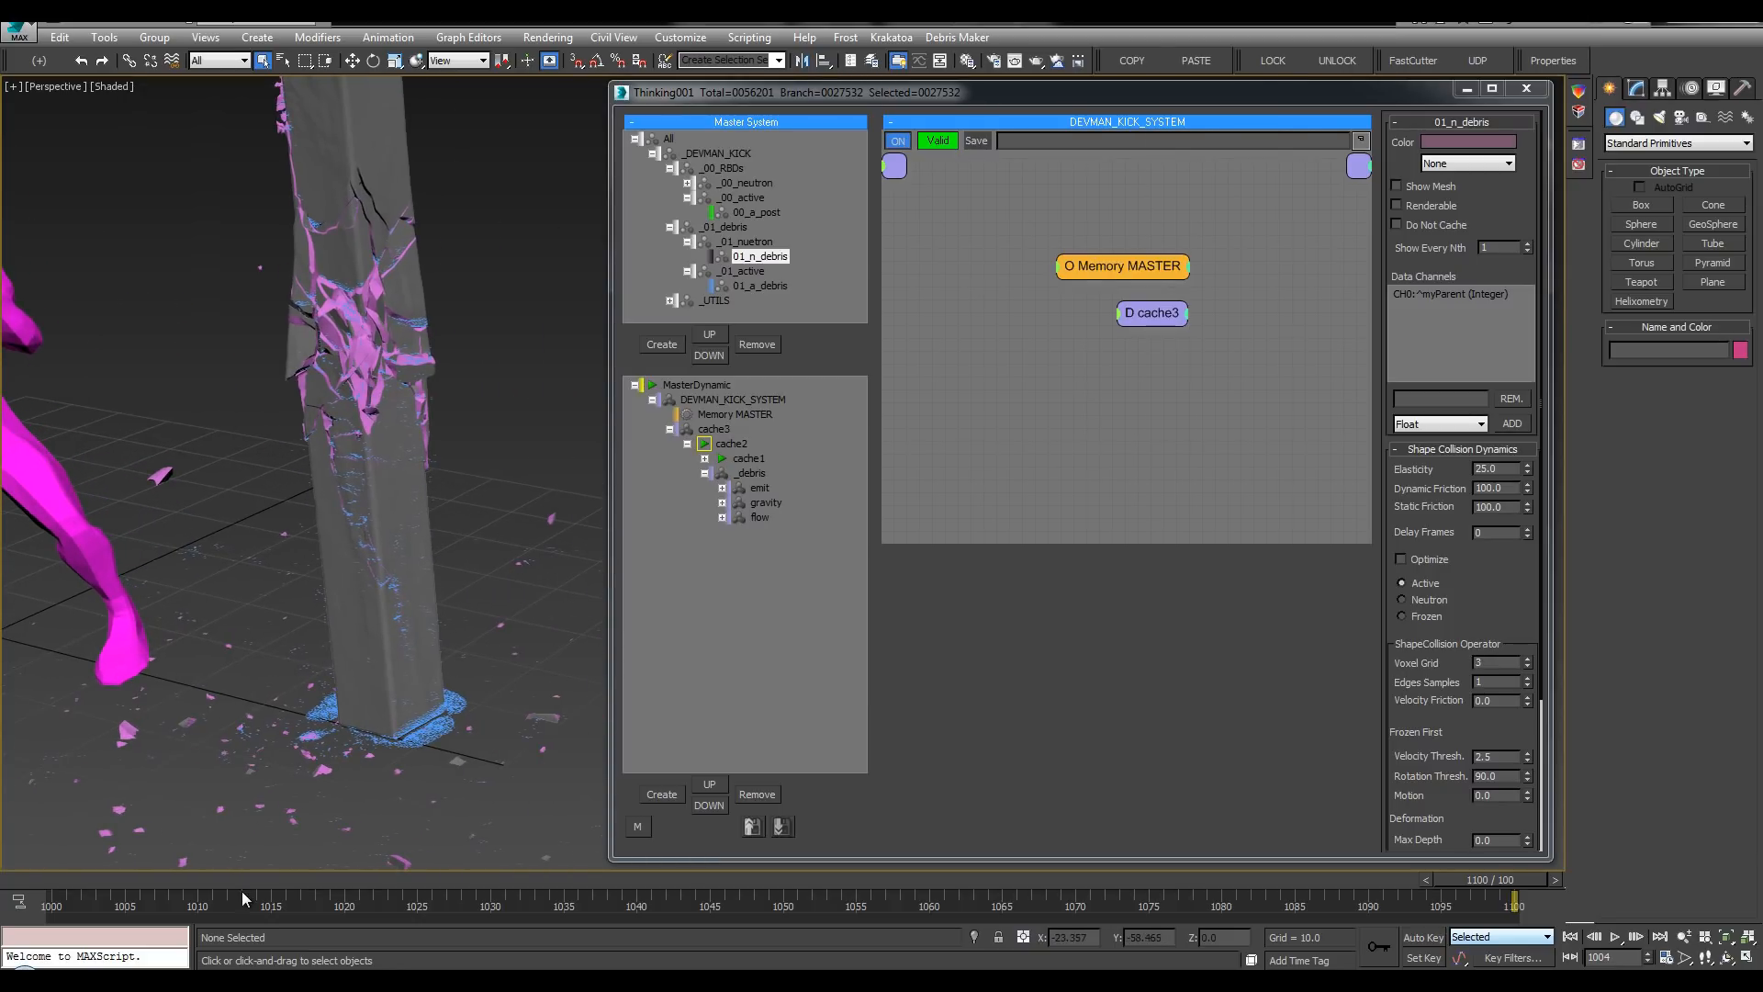
pyautogui.moveTo(252, 879); pyautogui.dragTo(788, 891)
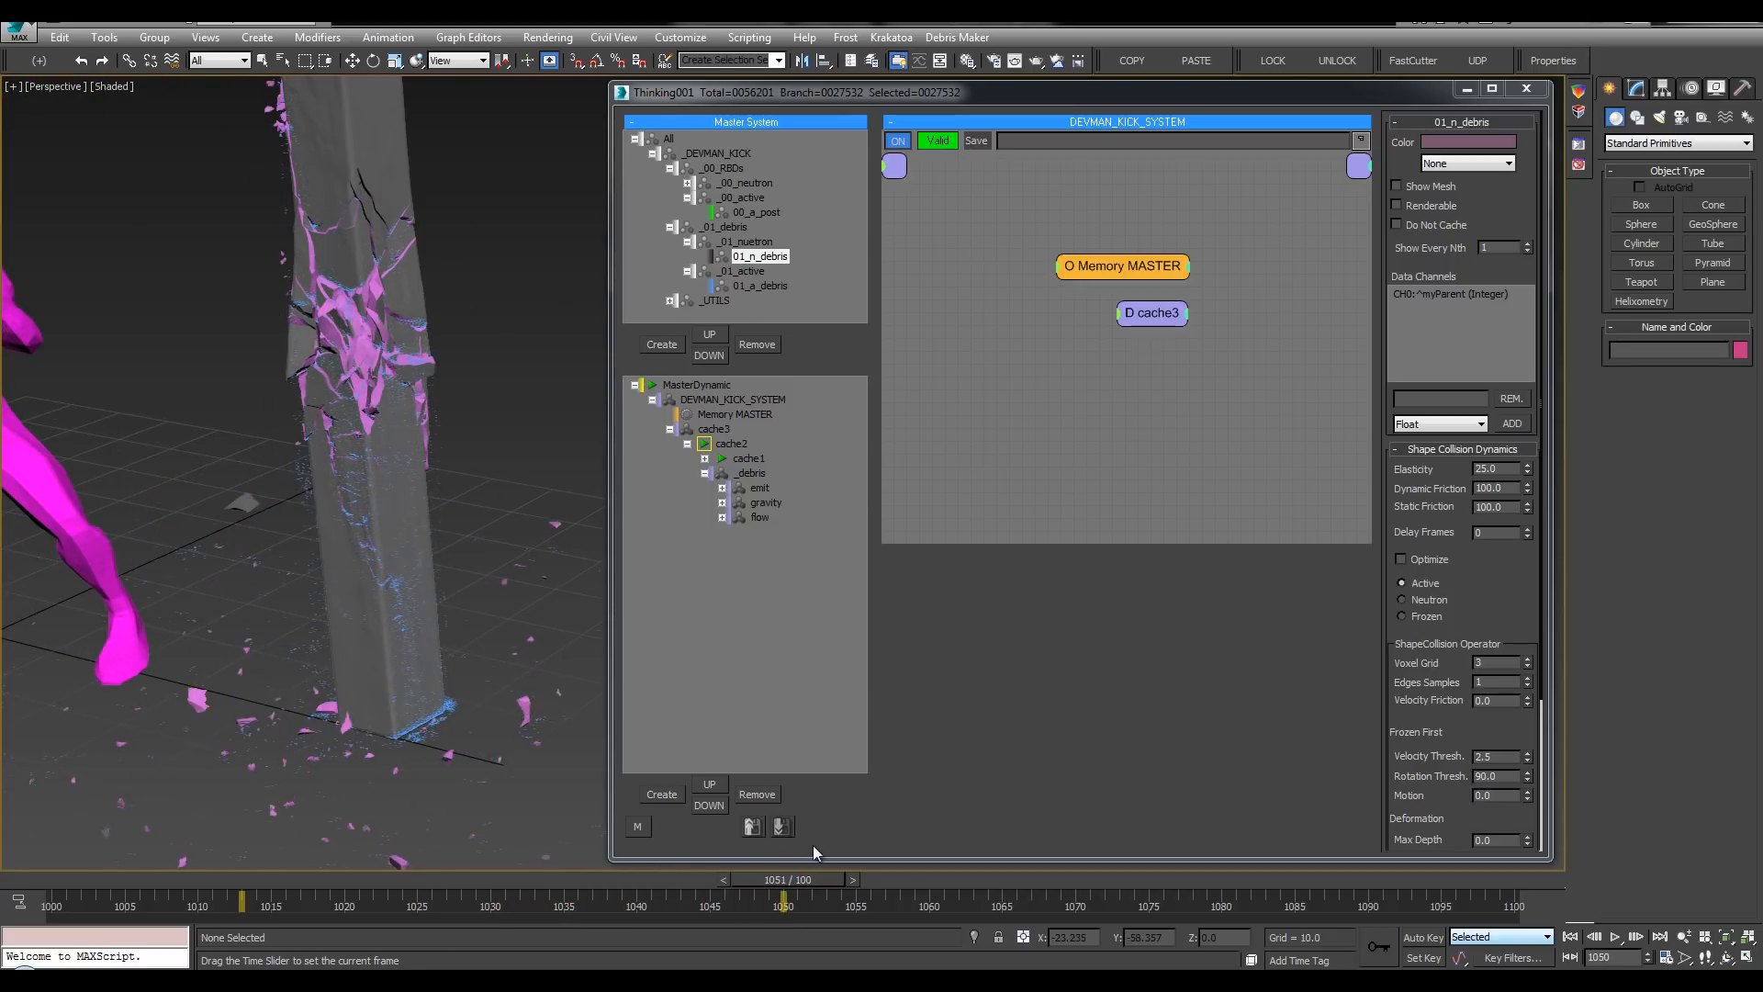
pyautogui.moveTo(1001, 880)
pyautogui.mouseDown()
pyautogui.moveTo(1056, 847)
pyautogui.moveTo(1193, 854)
pyautogui.mouseUp()
# Step: Examine the debris contact with the ground in a wireframe front view across frames, and return to the shaded perspective view
pyautogui.press('f')
pyautogui.press('F3')
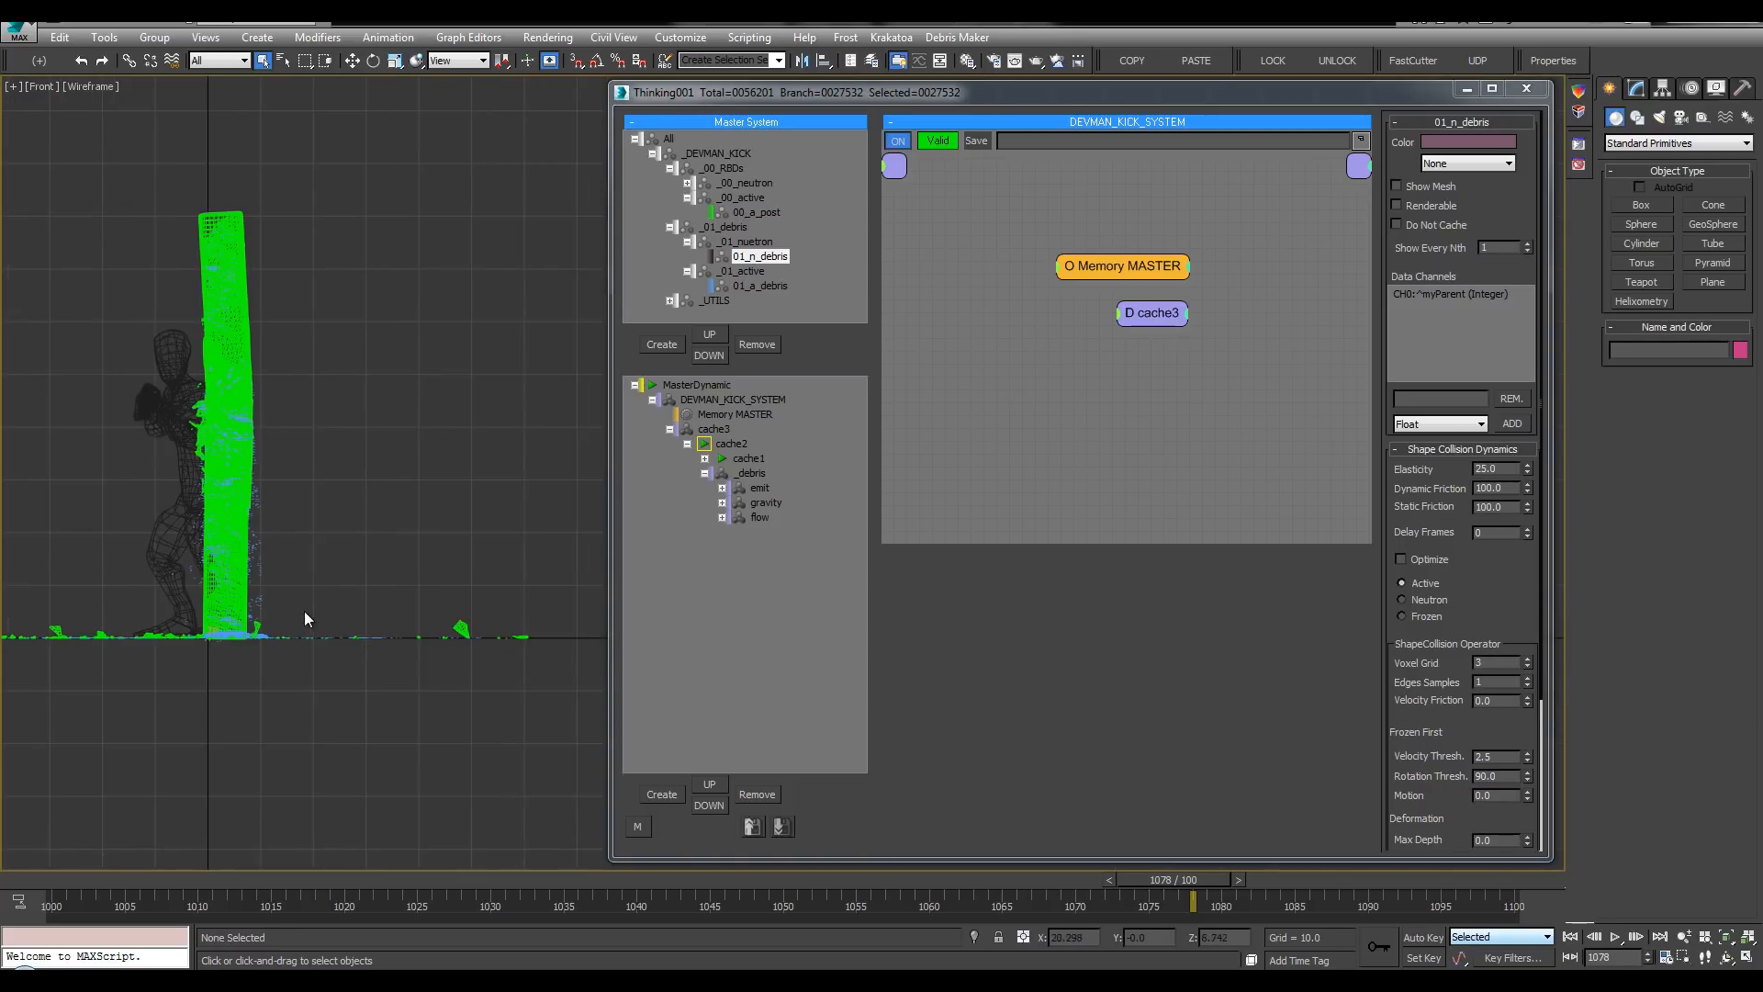
pyautogui.scroll(5, 305, 619)
pyautogui.moveTo(316, 884); pyautogui.dragTo(950, 868)
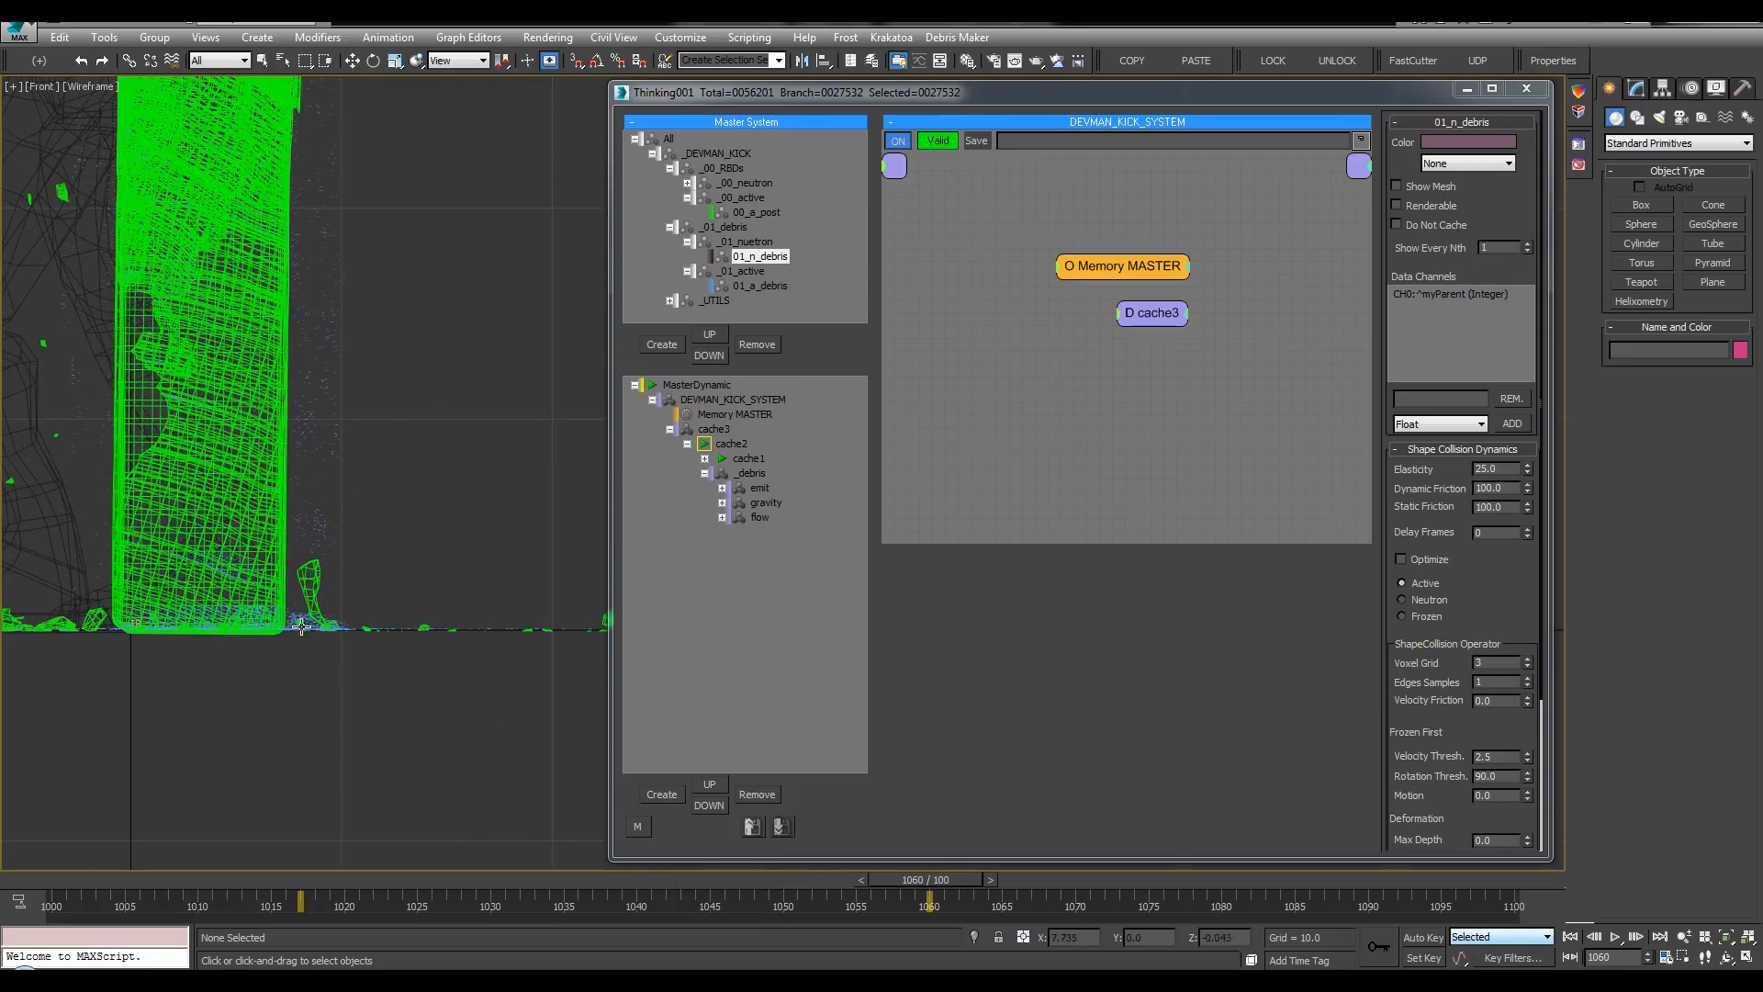
pyautogui.scroll(5, 317, 615)
pyautogui.moveTo(318, 489); pyautogui.dragTo(321, 413, button='middle')
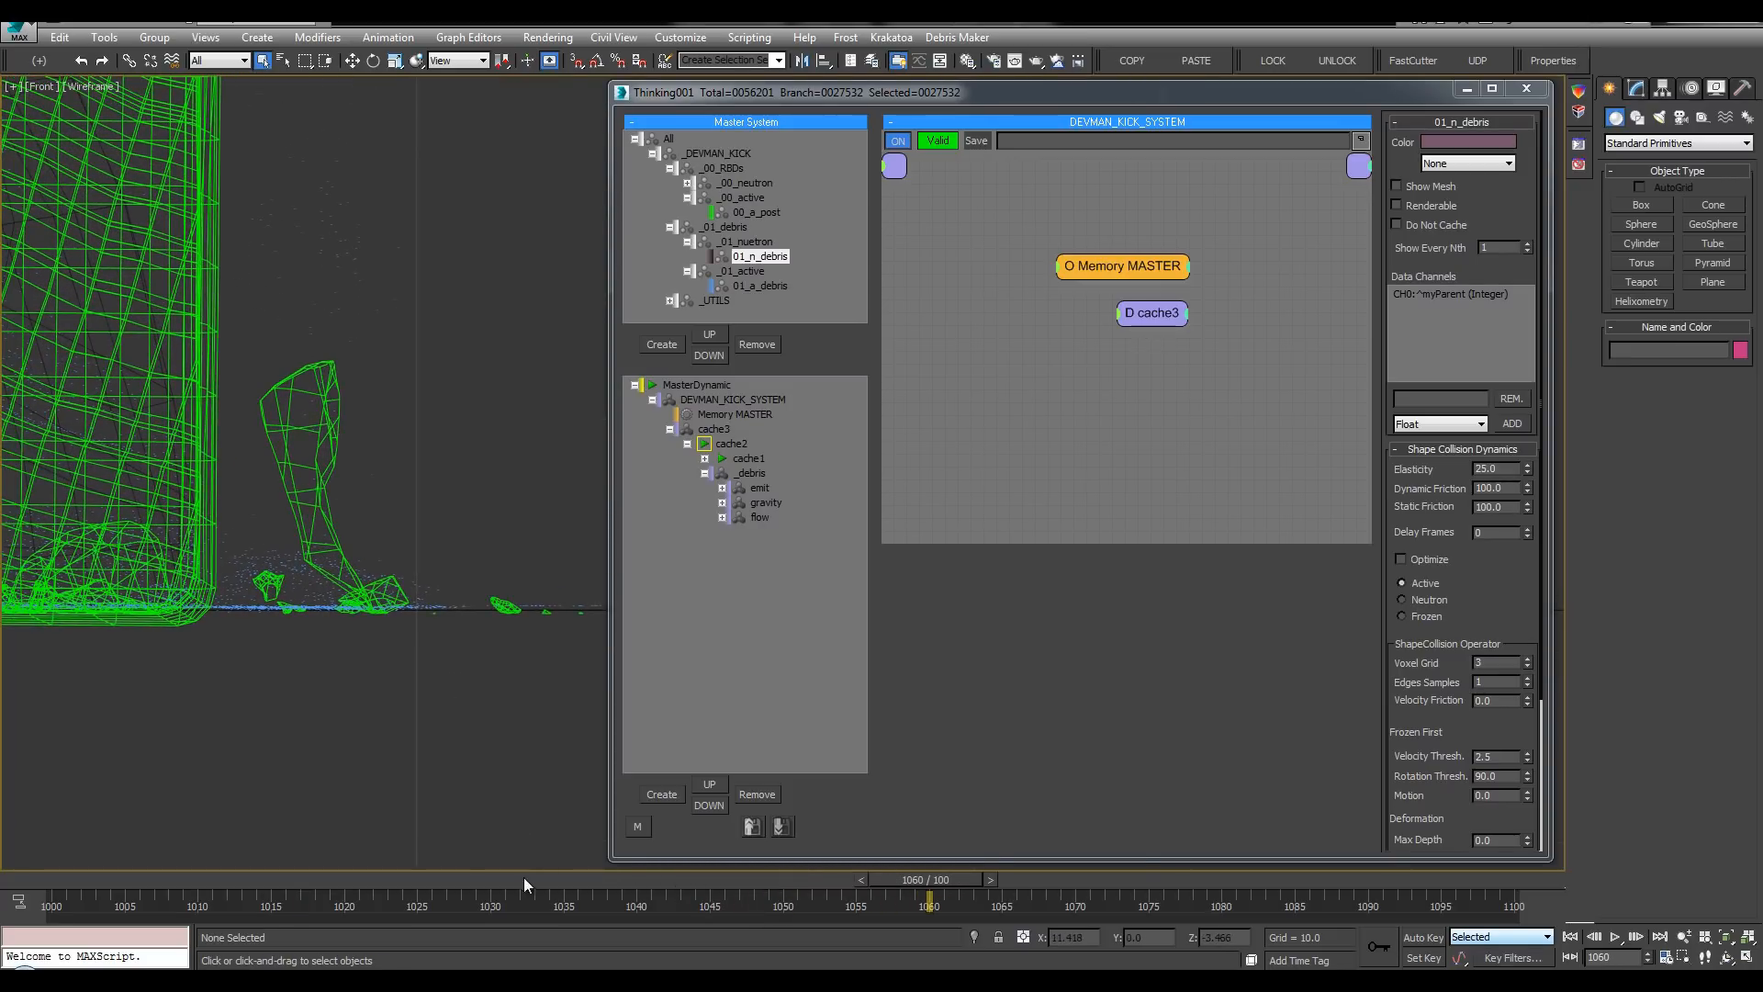
pyautogui.moveTo(524, 878); pyautogui.dragTo(980, 869)
pyautogui.scroll(-6, 356, 395)
pyautogui.moveTo(324, 595); pyautogui.dragTo(201, 721, button='middle')
pyautogui.hotkey('alt', 'w')
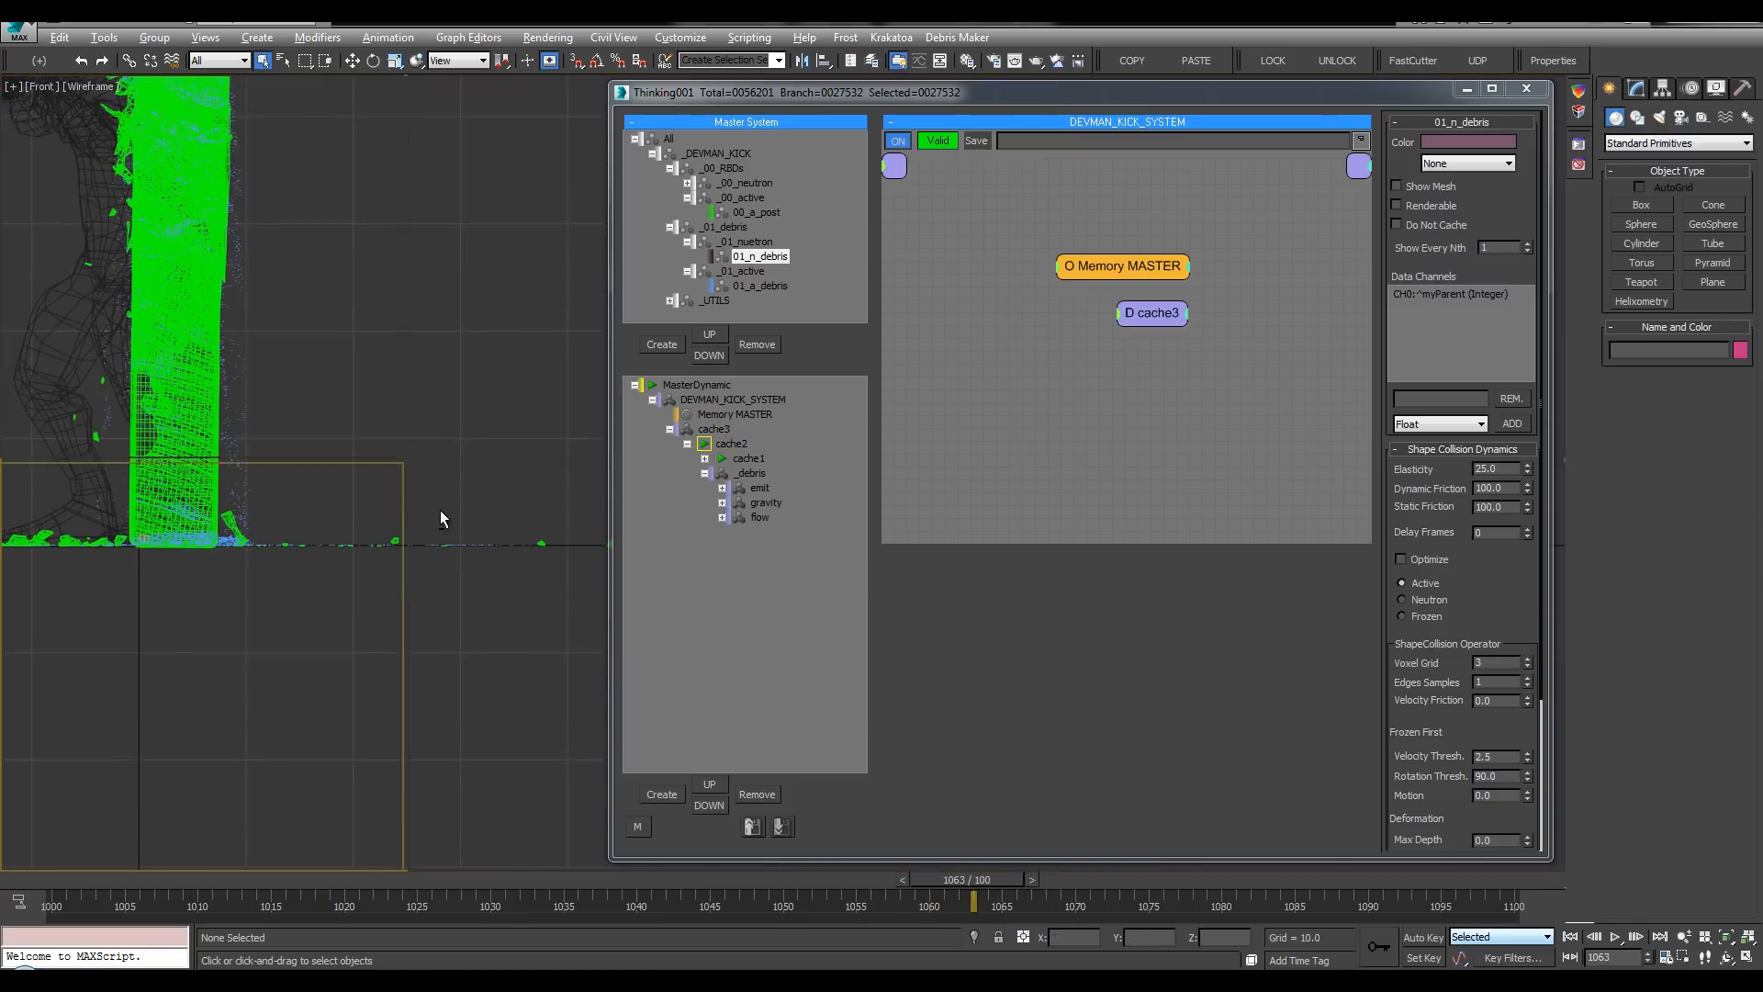
pyautogui.click(492, 583)
pyautogui.hotkey('alt', 'w')
pyautogui.moveTo(505, 597); pyautogui.dragTo(370, 519, button='middle')
# Step: Open the flow network and set the FlowGroup operator's Tension to 0.02 and Smoothing Radius to 0.75
pyautogui.click(753, 518)
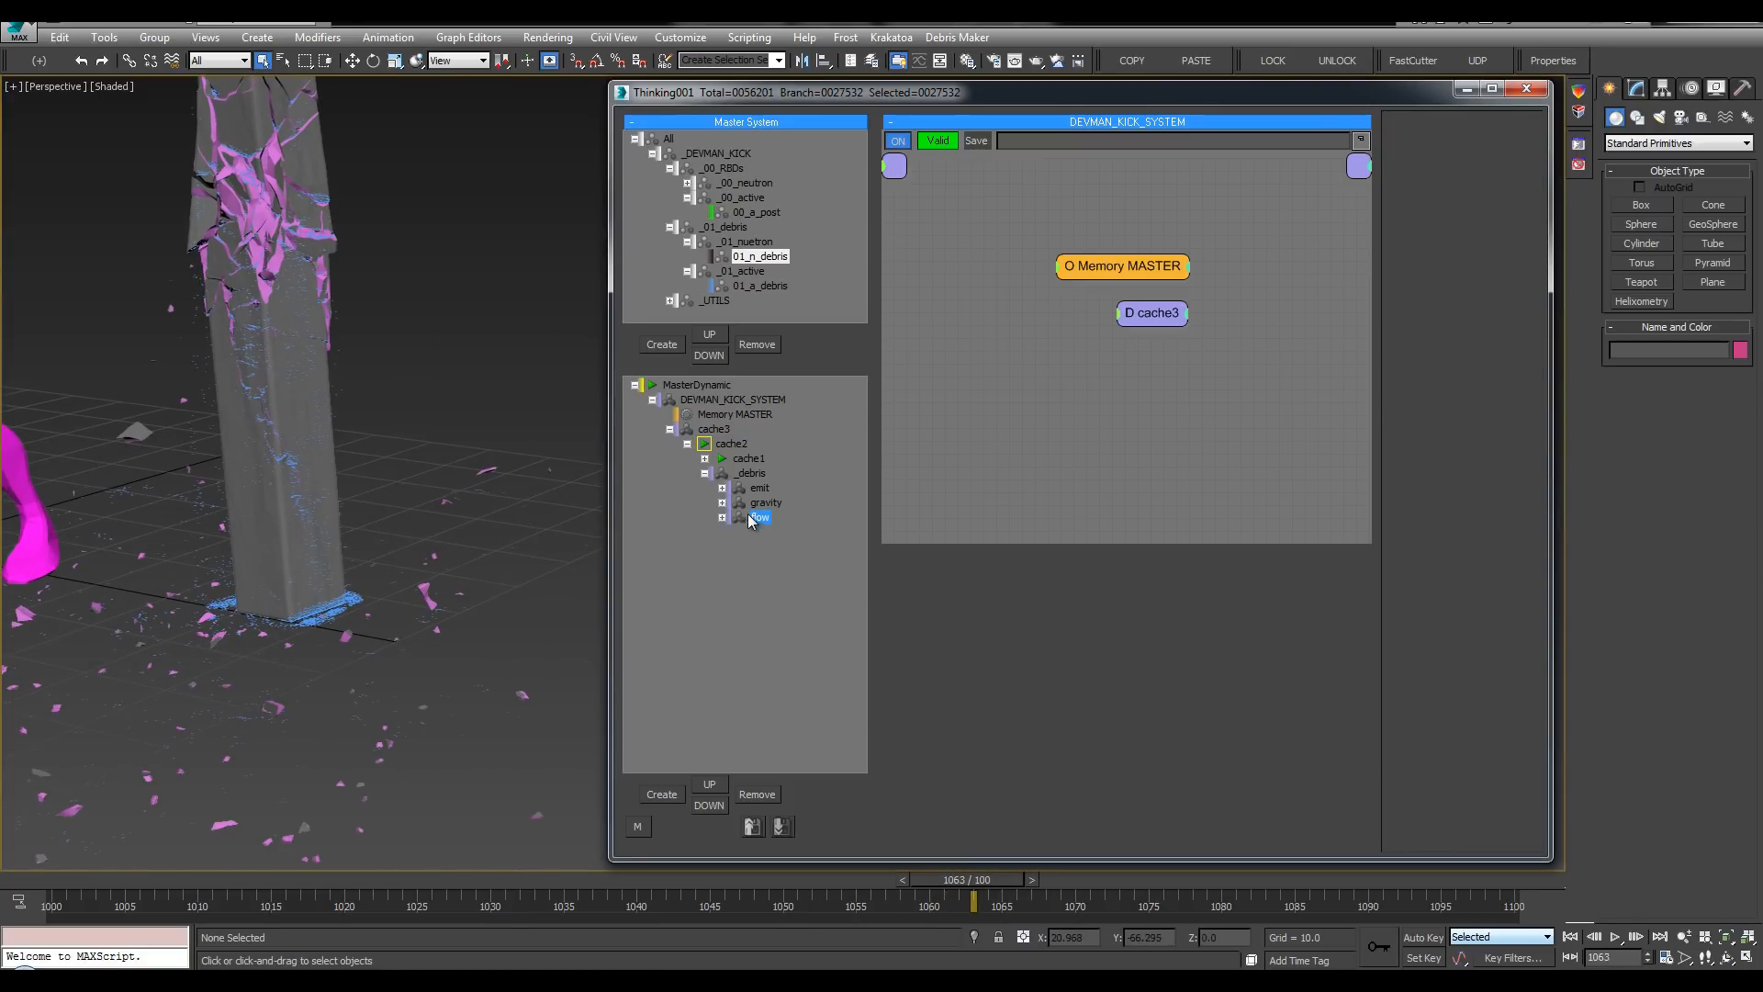
pyautogui.moveTo(1245, 232); pyautogui.dragTo(1143, 287)
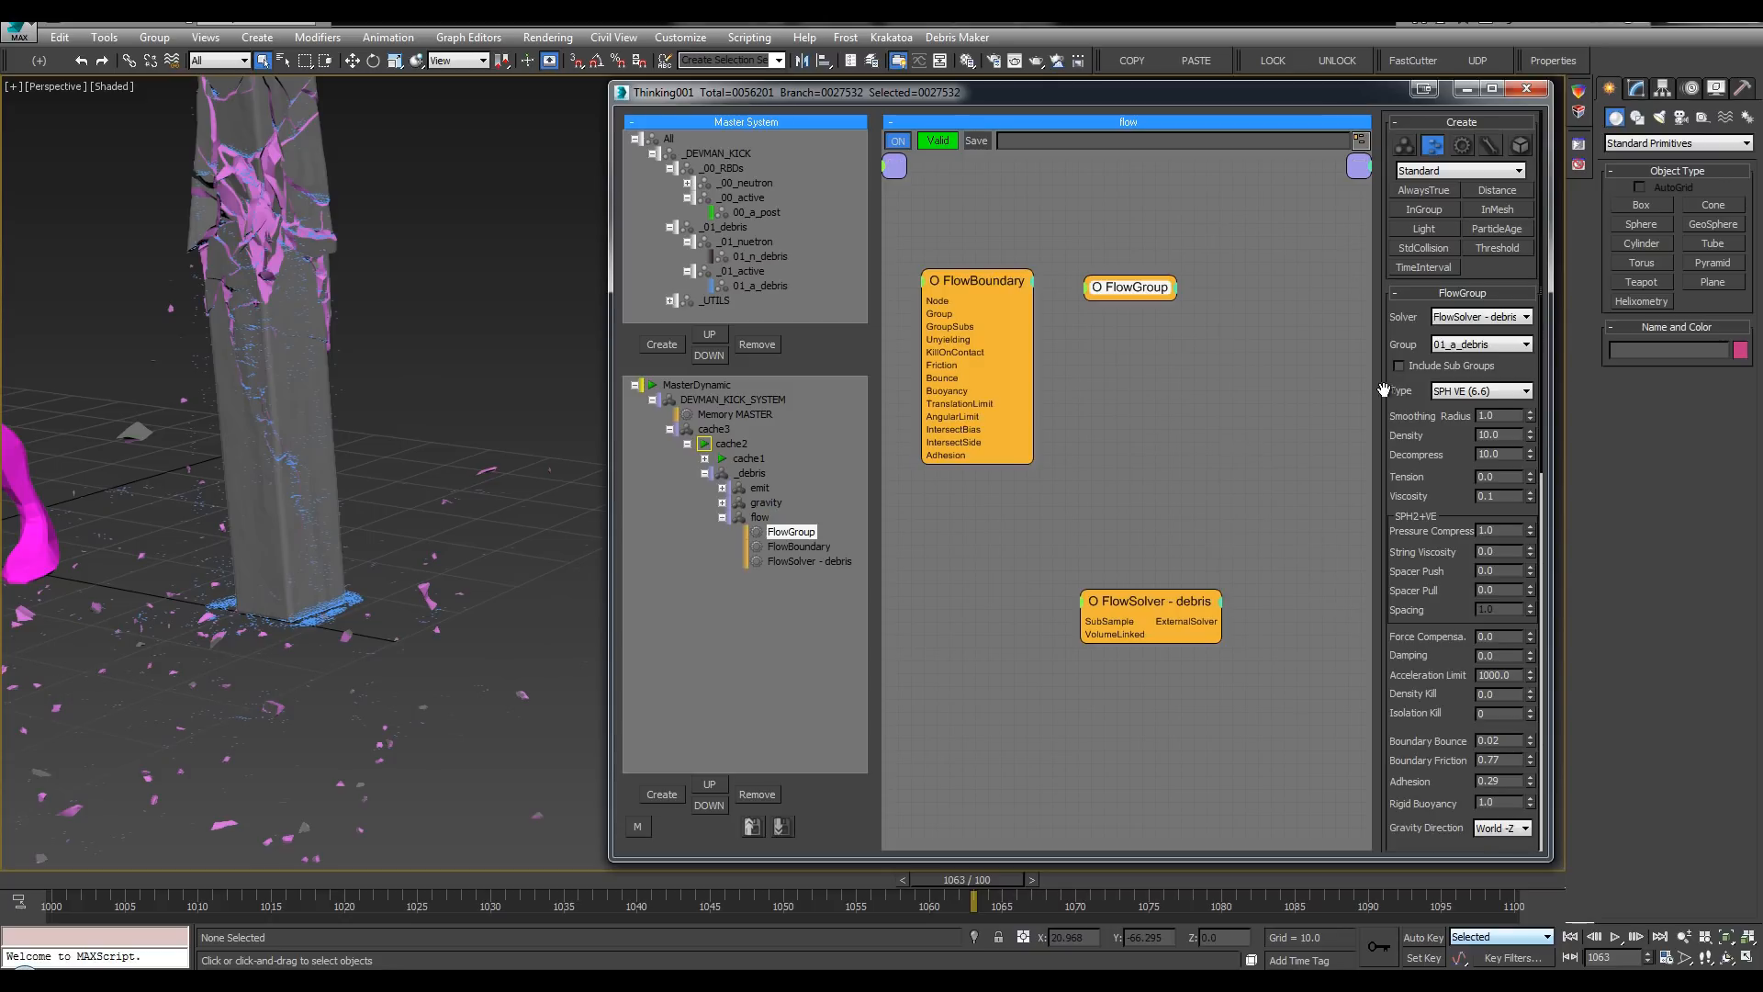
pyautogui.moveTo(1427, 447); pyautogui.dragTo(1411, 409)
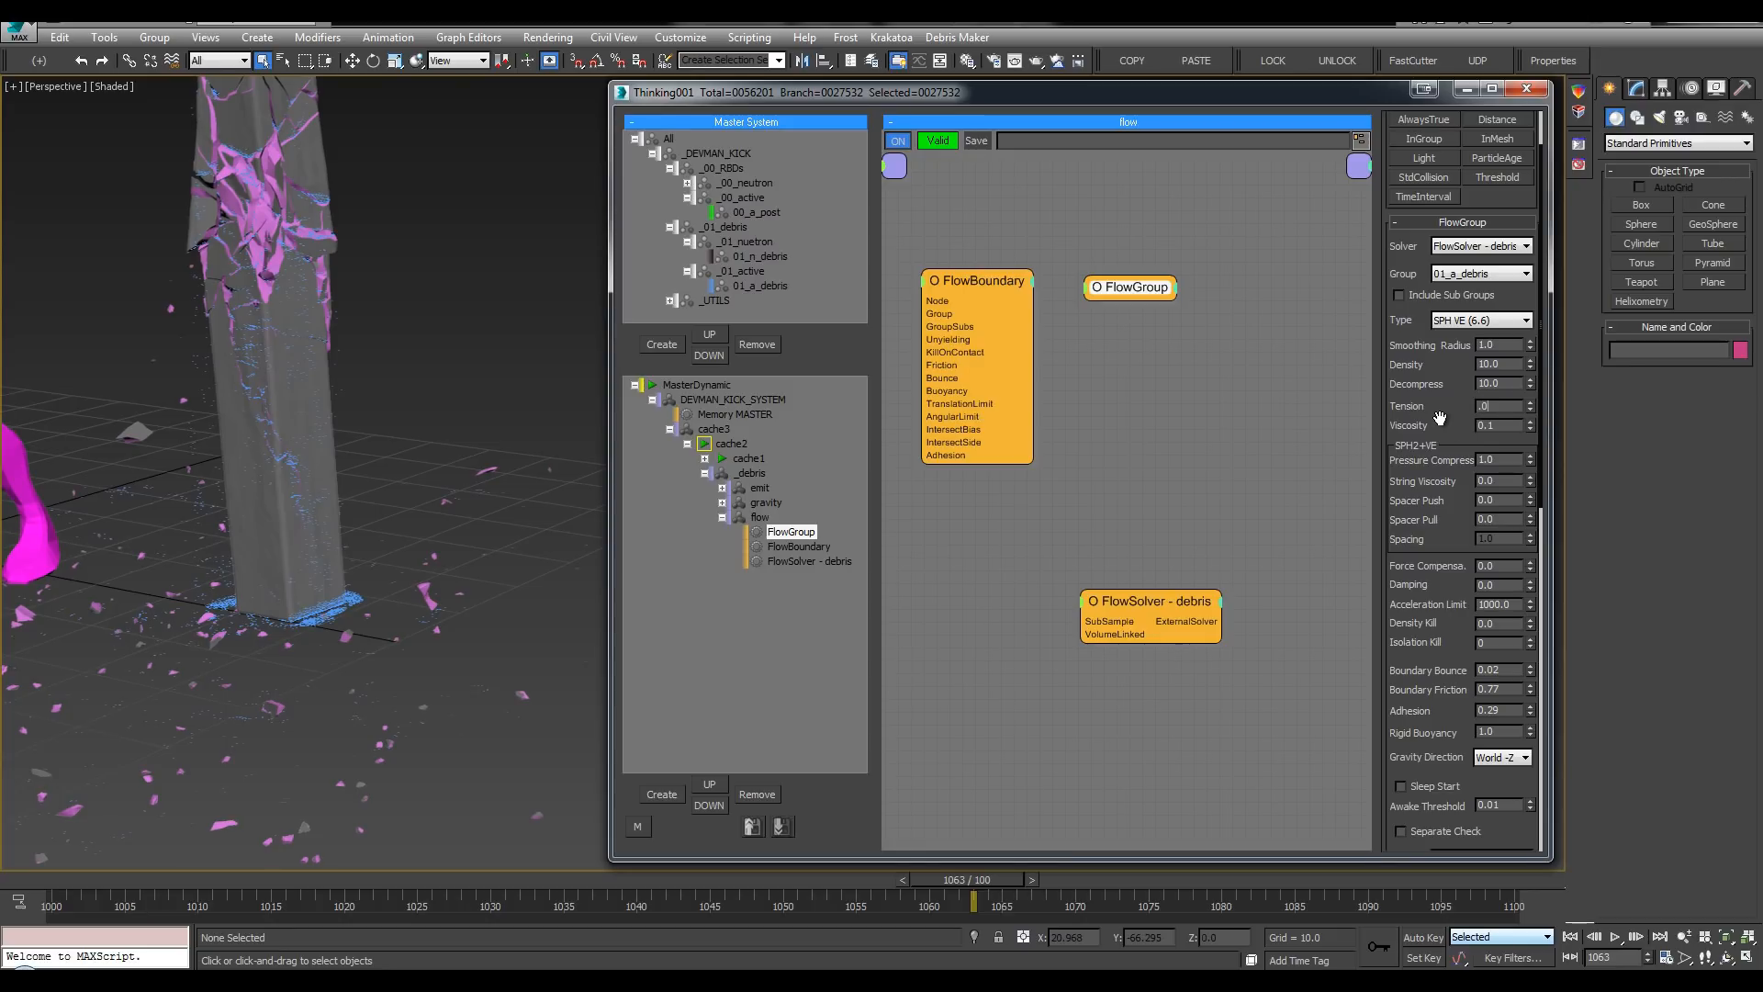
pyautogui.moveTo(1377, 398); pyautogui.dragTo(1389, 408)
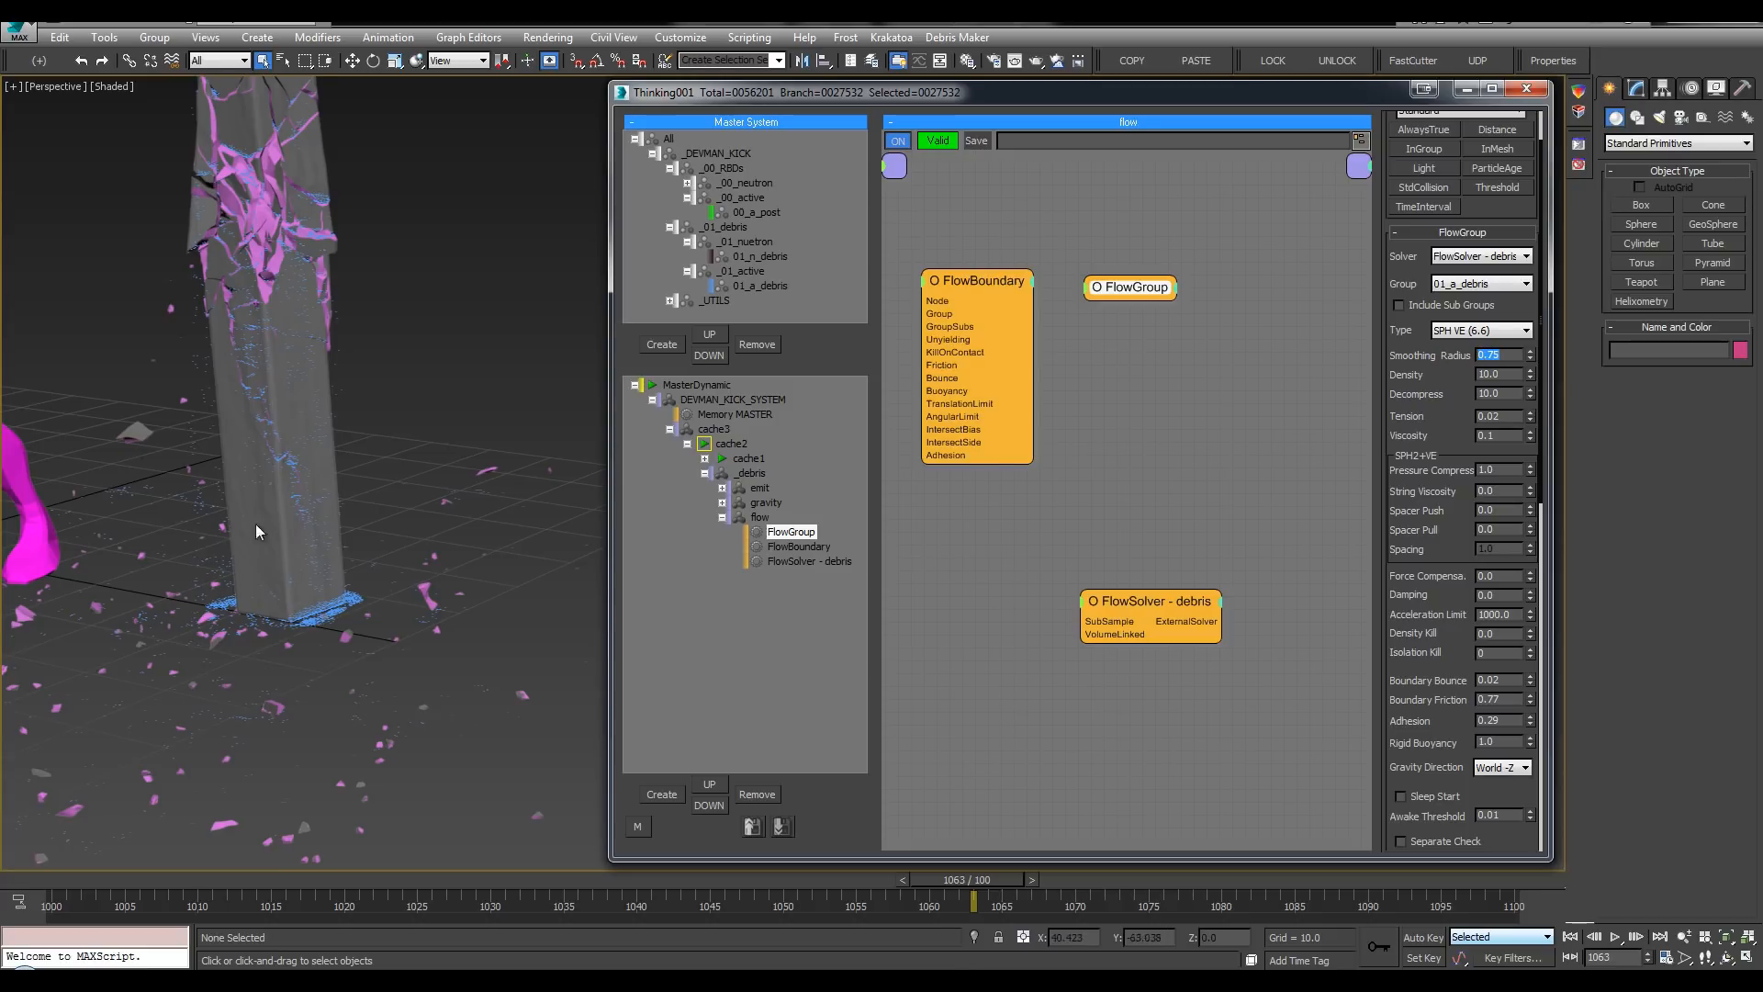
pyautogui.scroll(-5, 255, 523)
pyautogui.moveTo(382, 498); pyautogui.dragTo(410, 456, button='middle')
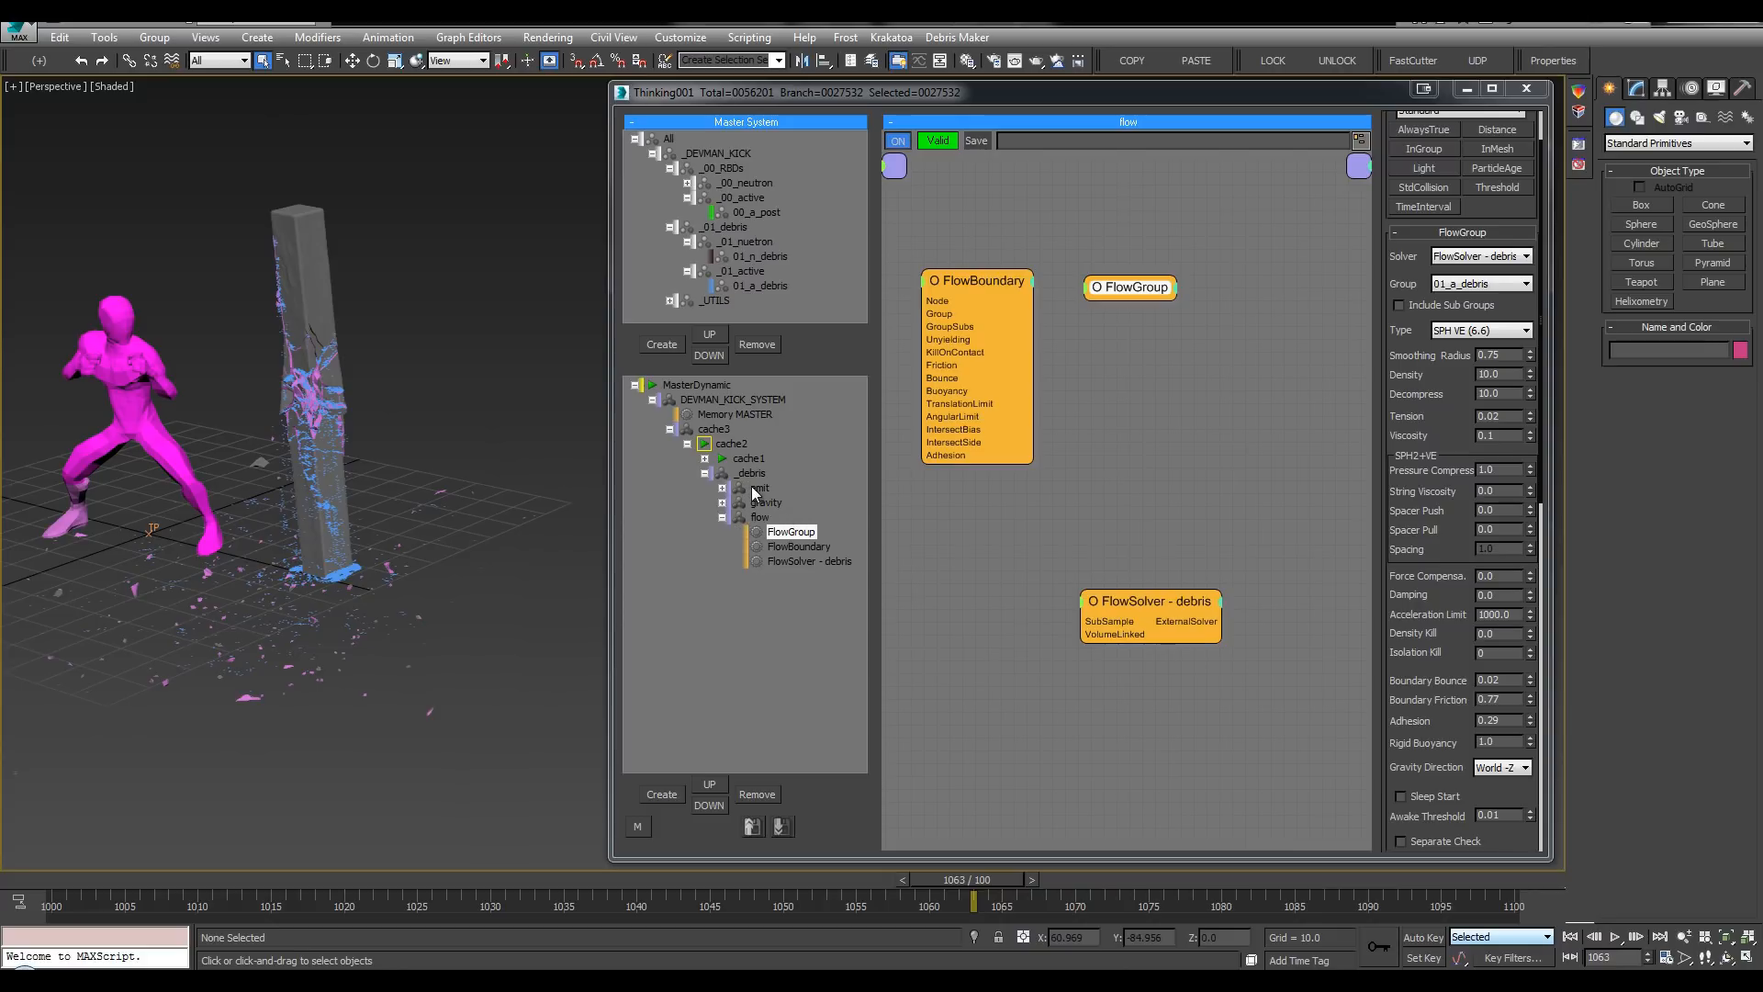
# Step: Rename the Random helper in the emit network to frames and set its Value 2 to 12
pyautogui.doubleClick(747, 487)
pyautogui.click(990, 217)
pyautogui.moveTo(990, 217); pyautogui.dragTo(990, 230)
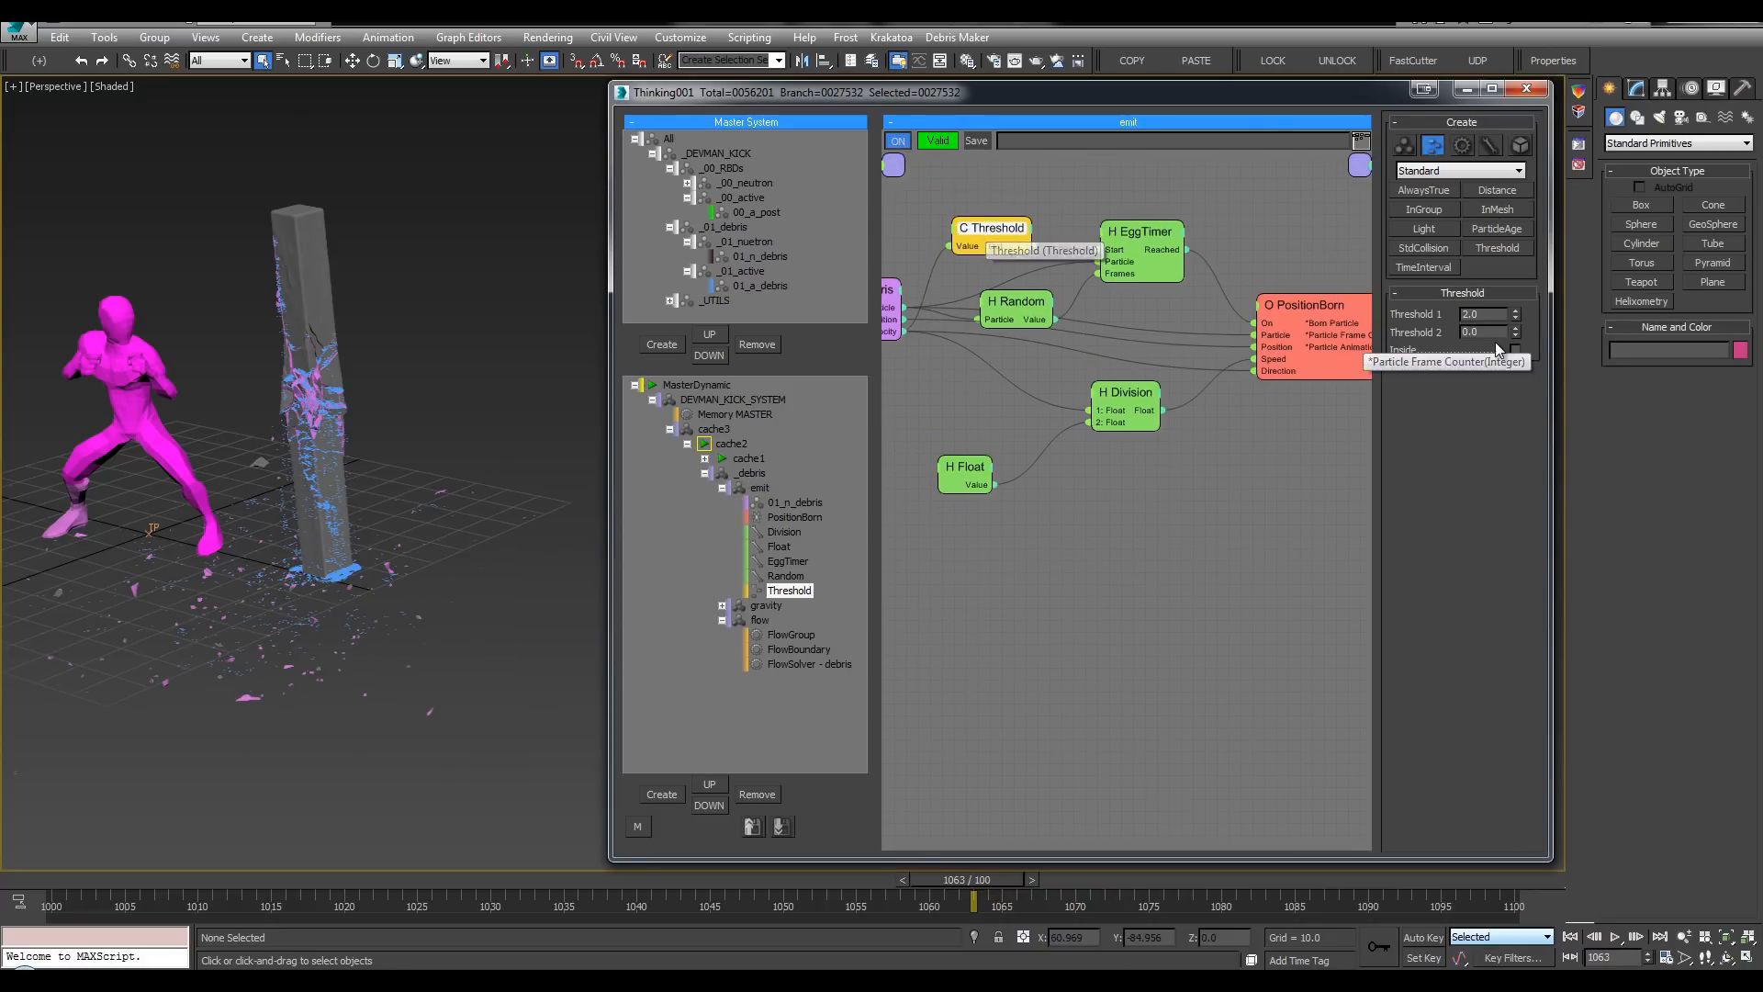
pyautogui.moveTo(1018, 303); pyautogui.dragTo(1032, 307)
pyautogui.doubleClick(1041, 327)
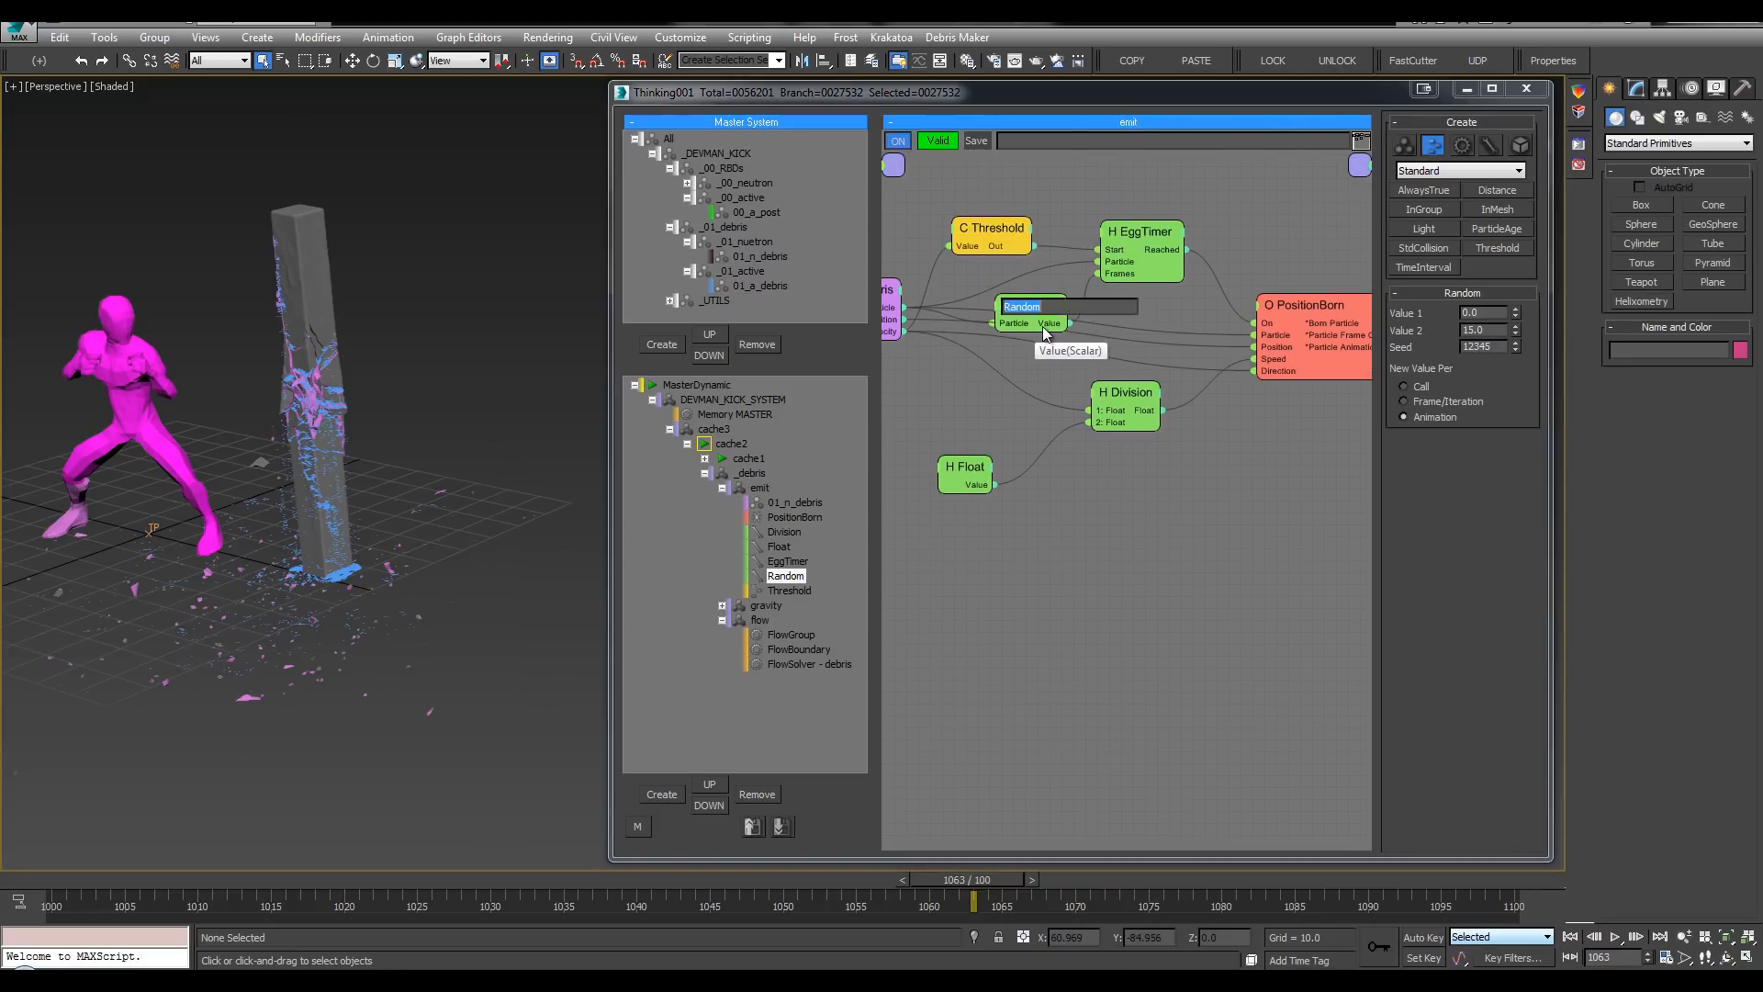
pyautogui.write('frame')
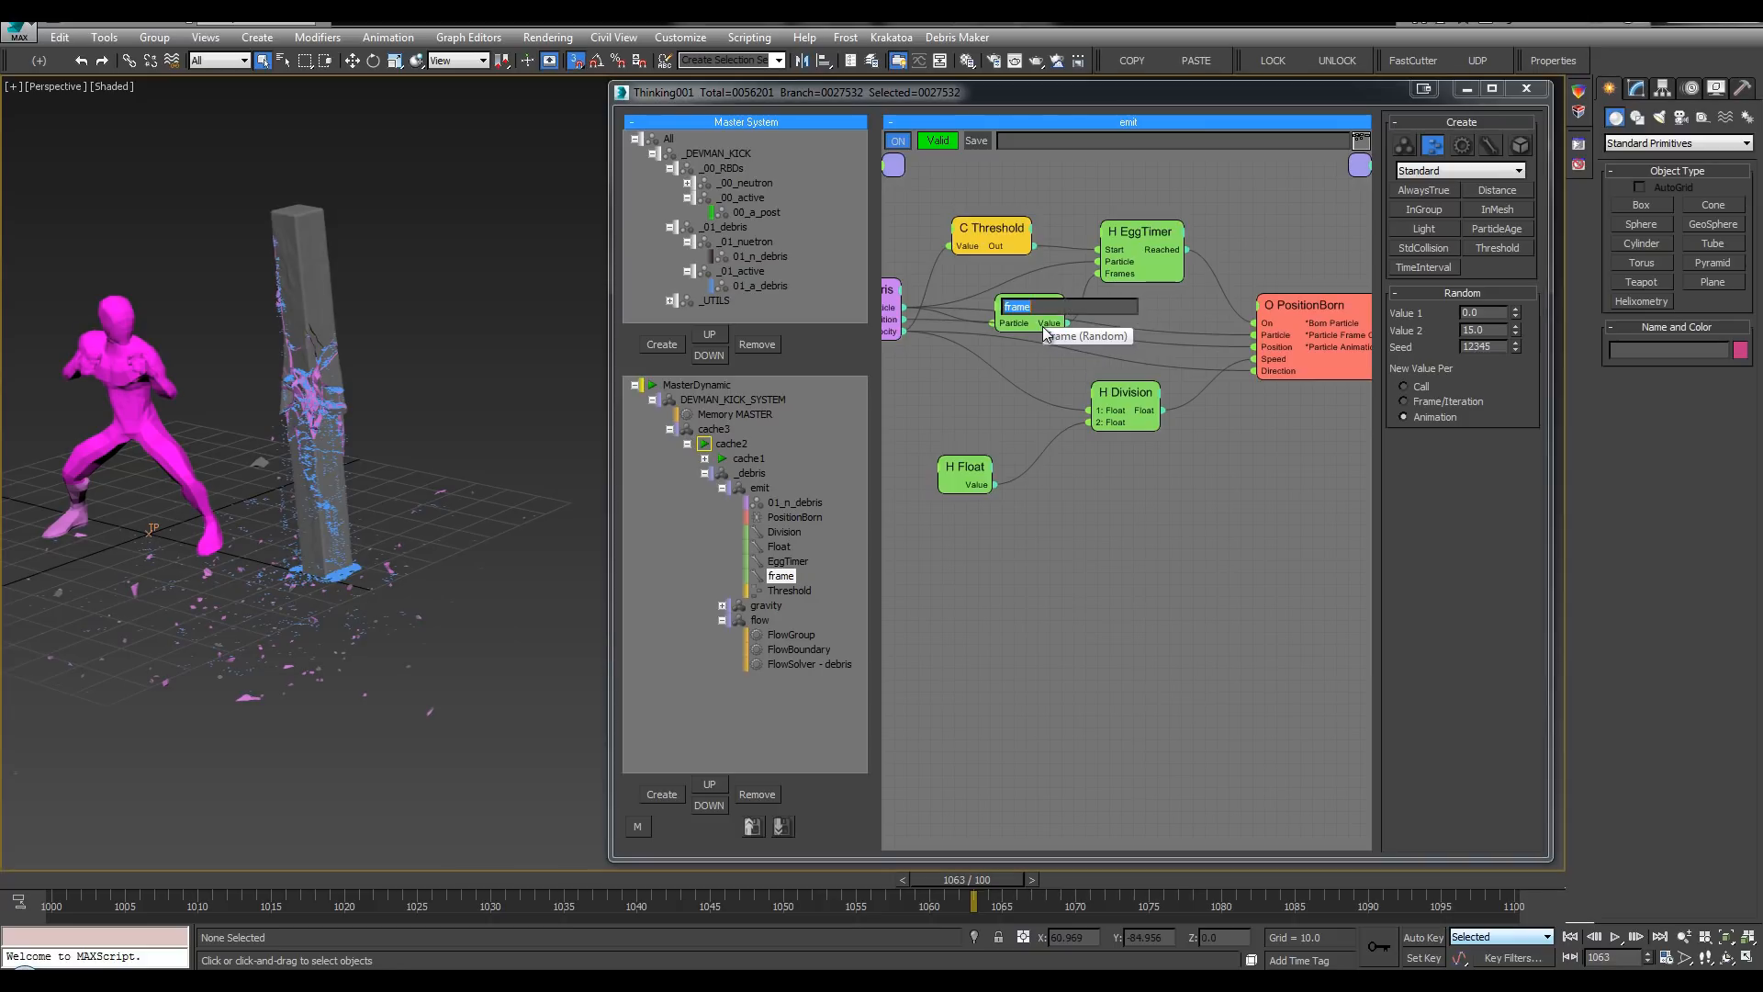
pyautogui.write('s')
pyautogui.press('Return')
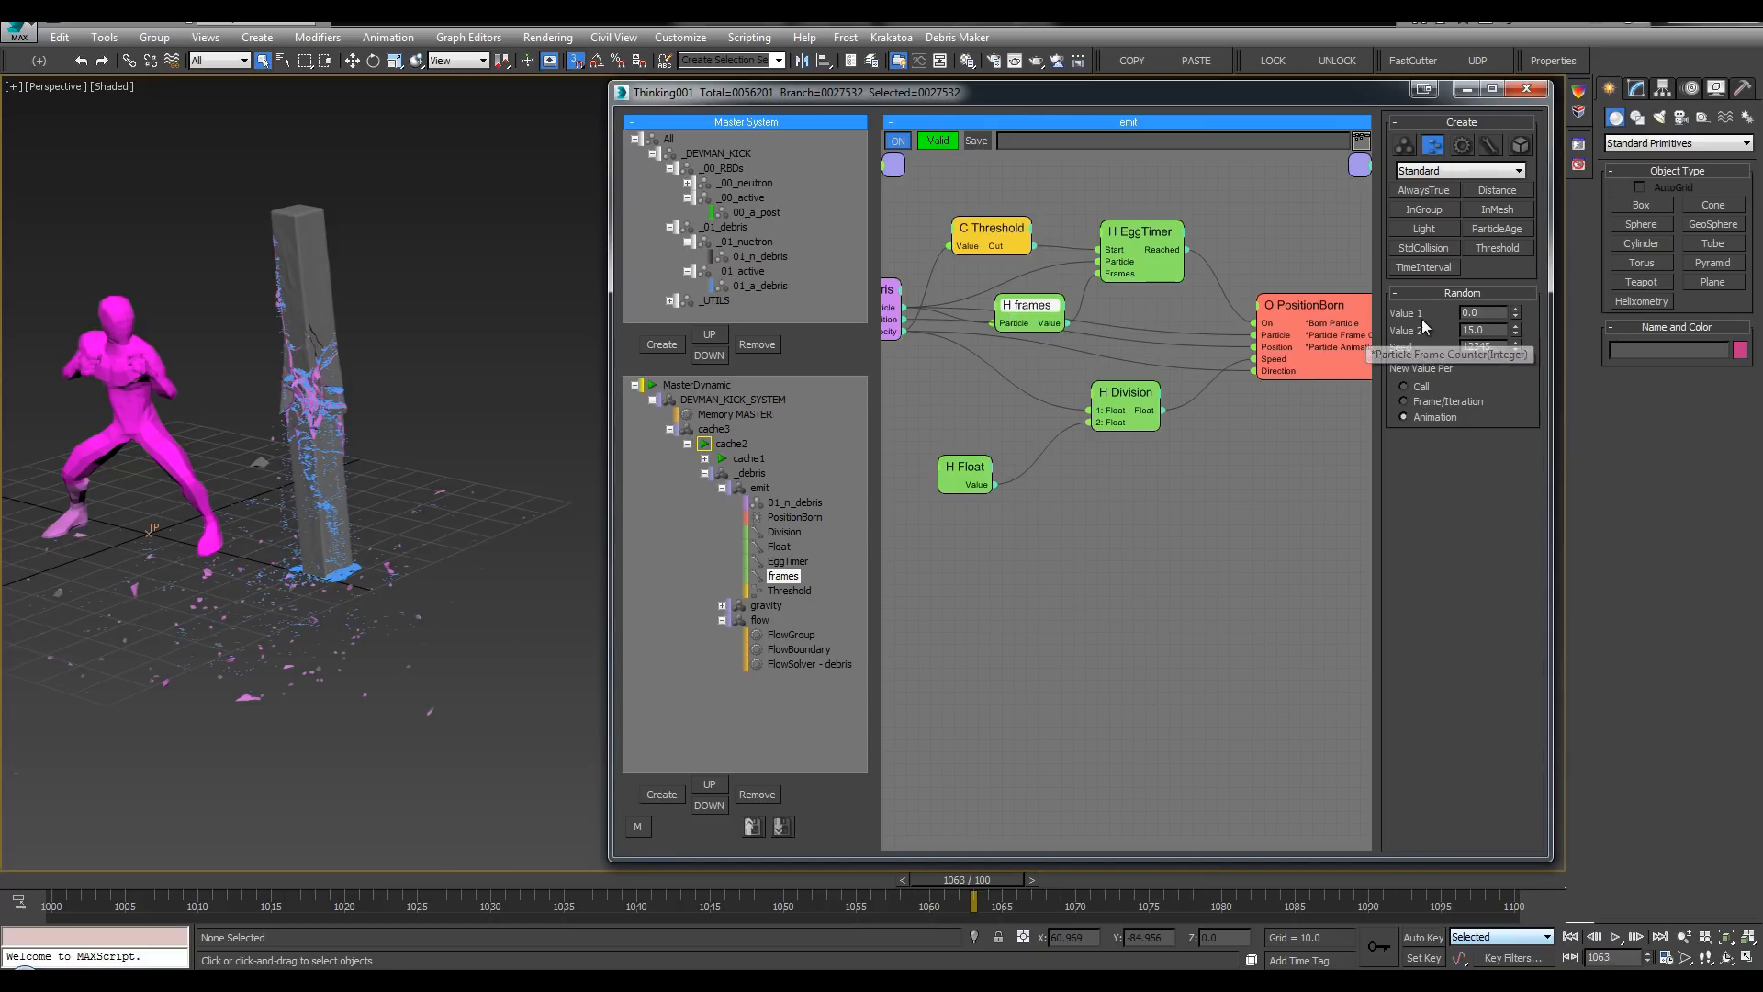
pyautogui.write('12')
pyautogui.press('Return')
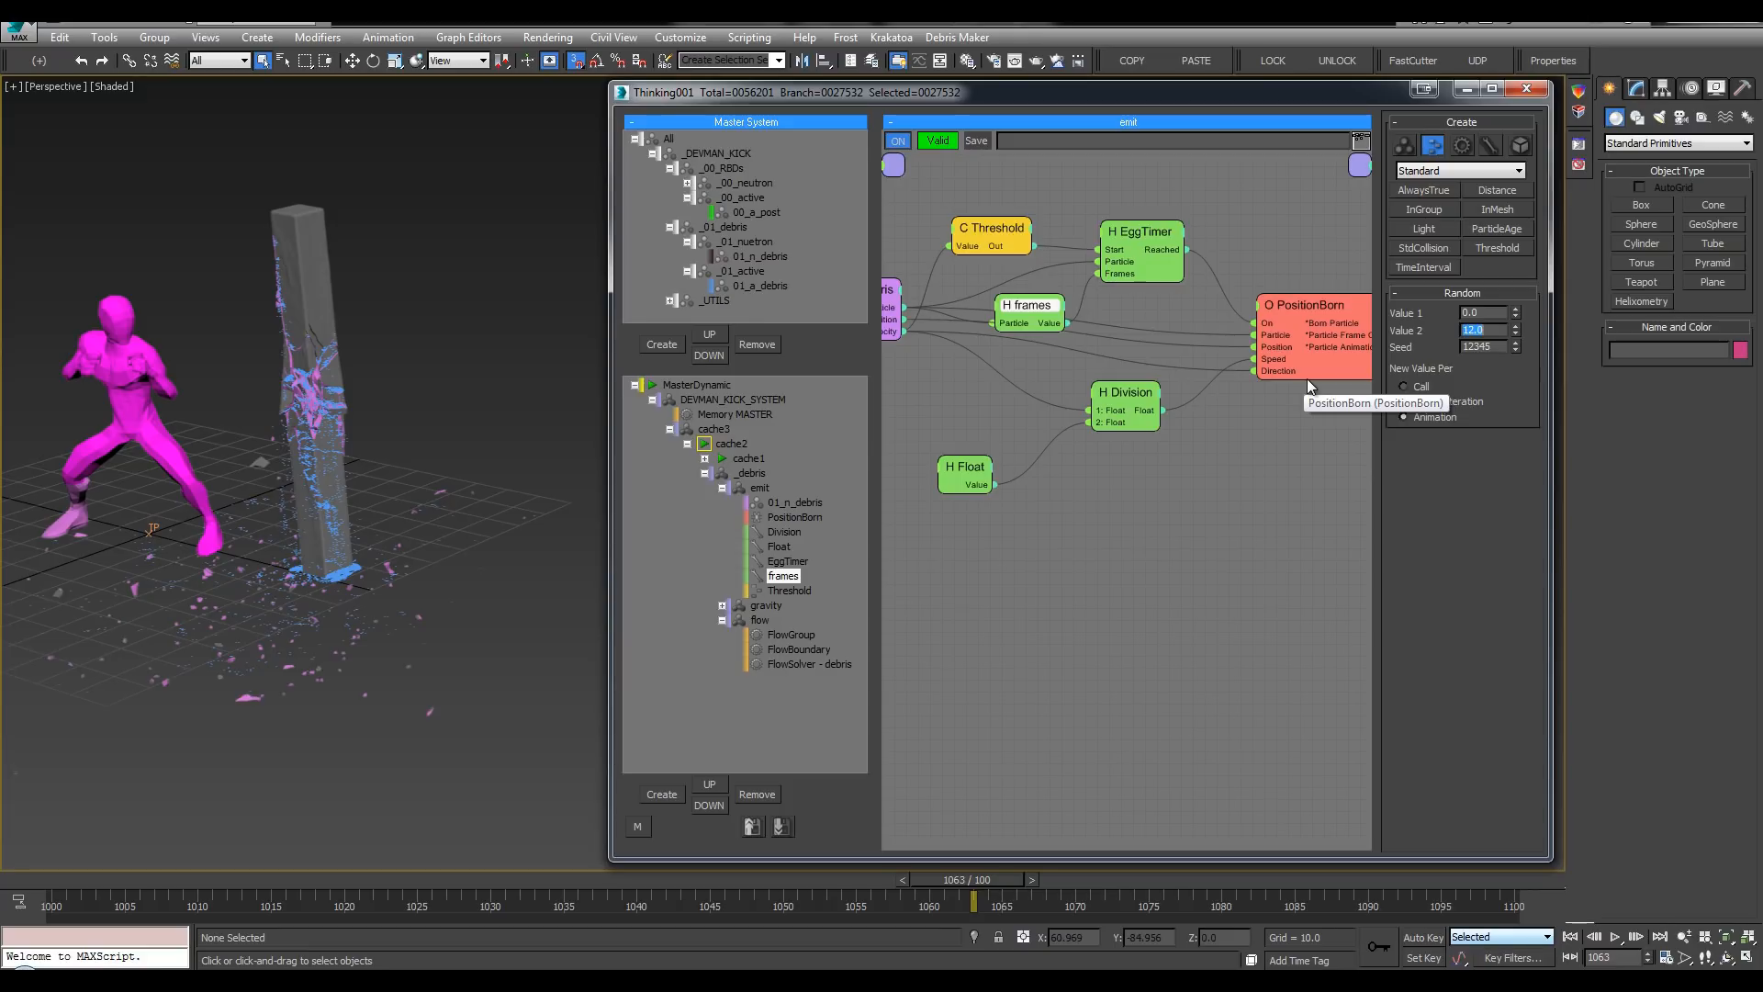
# Step: Inspect the debris around the pillar in the perspective view, and go back to frame 1001
pyautogui.moveTo(1082, 349); pyautogui.dragTo(1093, 349, button='middle')
pyautogui.keyDown('alt'); pyautogui.moveTo(382, 397); pyautogui.dragTo(399, 413, button='middle'); pyautogui.keyUp('alt')
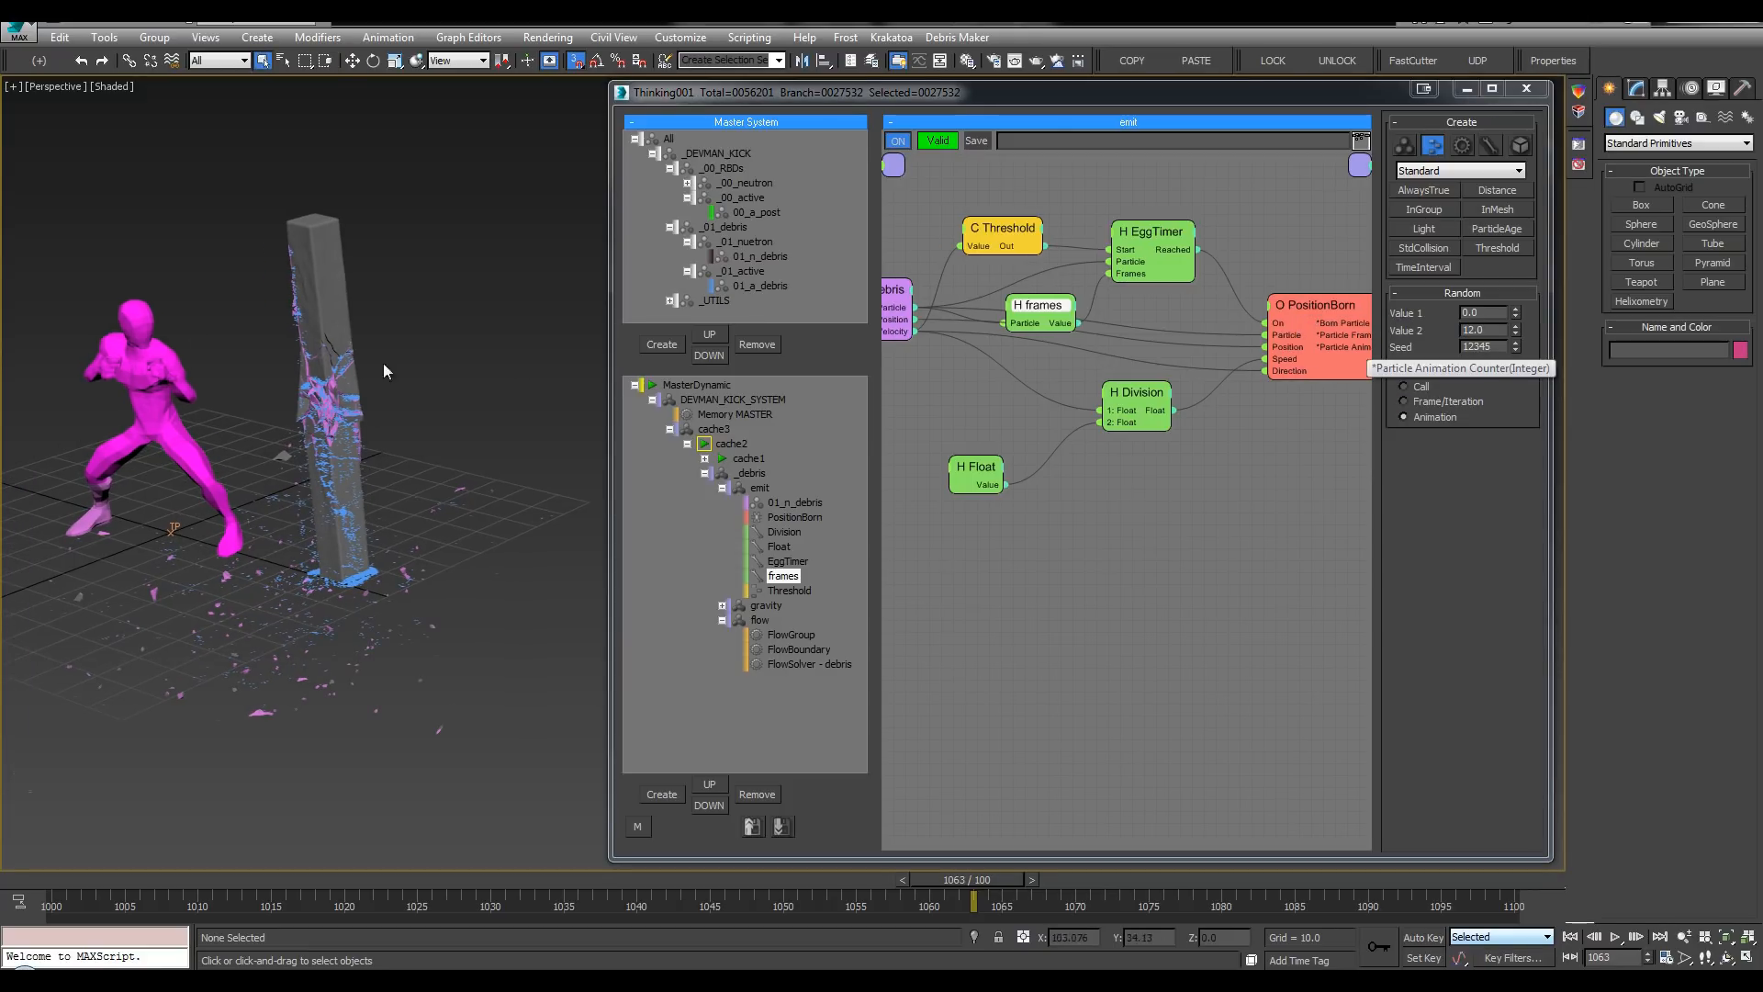
pyautogui.keyDown('alt'); pyautogui.moveTo(372, 417); pyautogui.dragTo(223, 881, button='middle'); pyautogui.keyUp('alt')
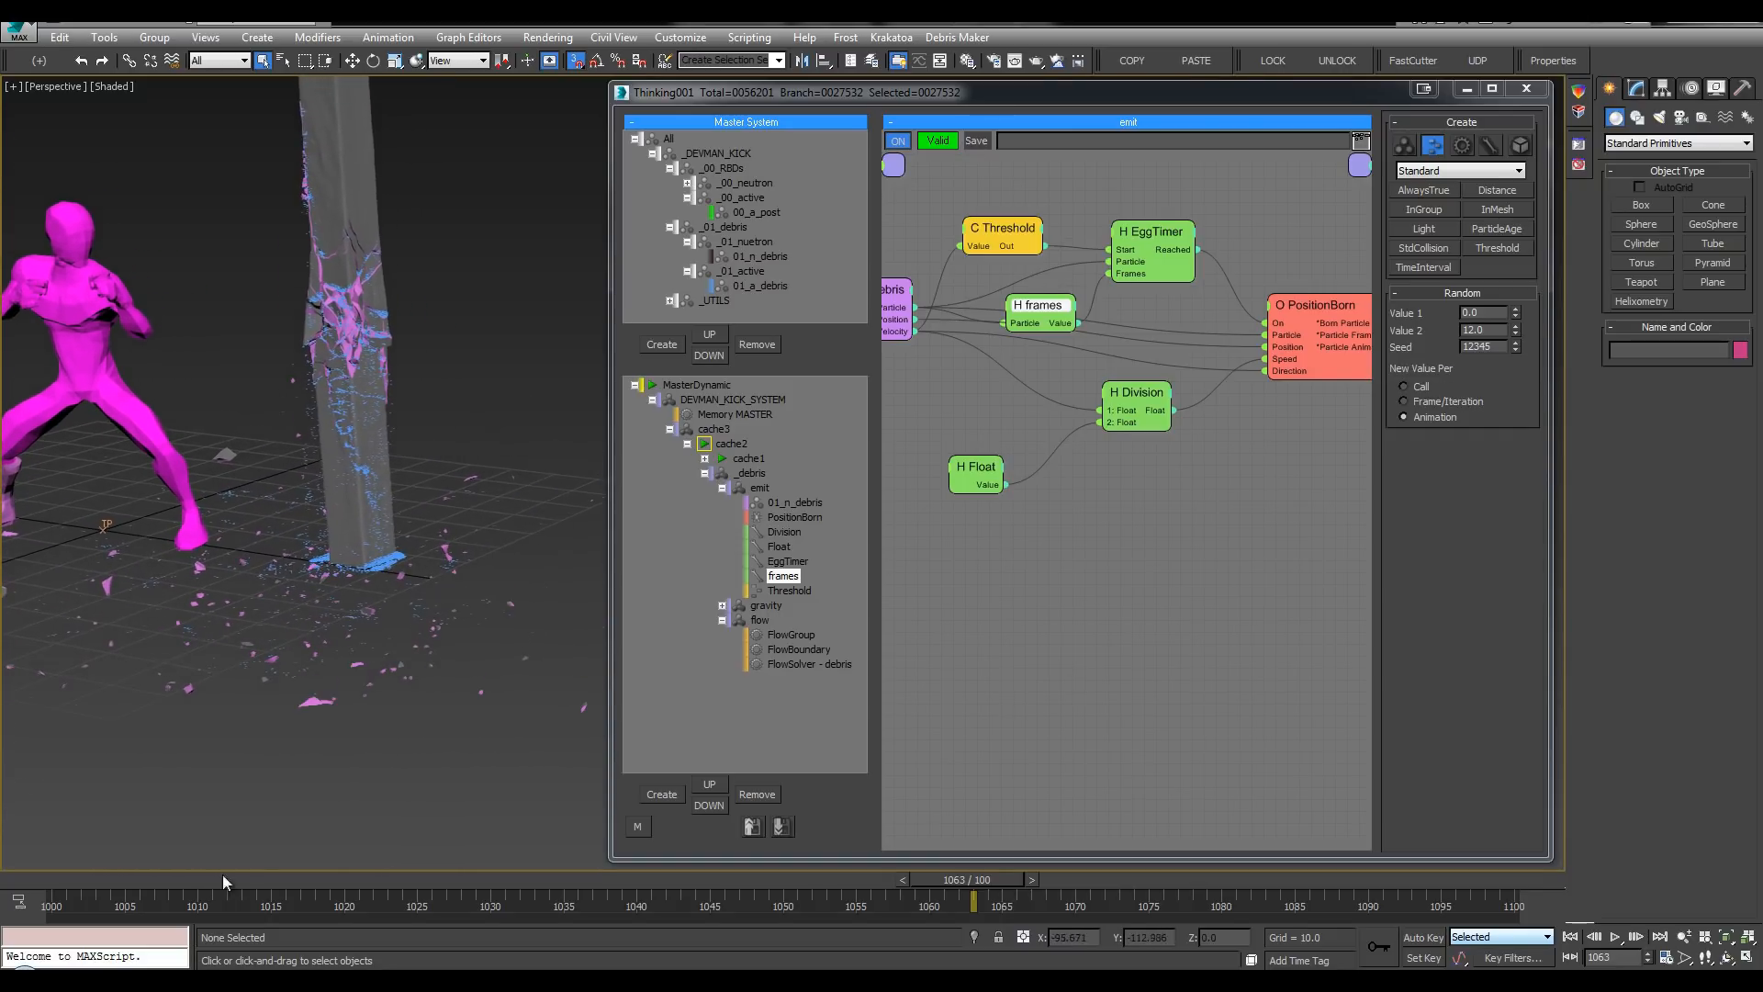
pyautogui.moveTo(231, 878); pyautogui.dragTo(70, 878)
pyautogui.scroll(-5, 518, 298)
pyautogui.moveTo(525, 371); pyautogui.dragTo(424, 438, button='middle')
pyautogui.press('.')
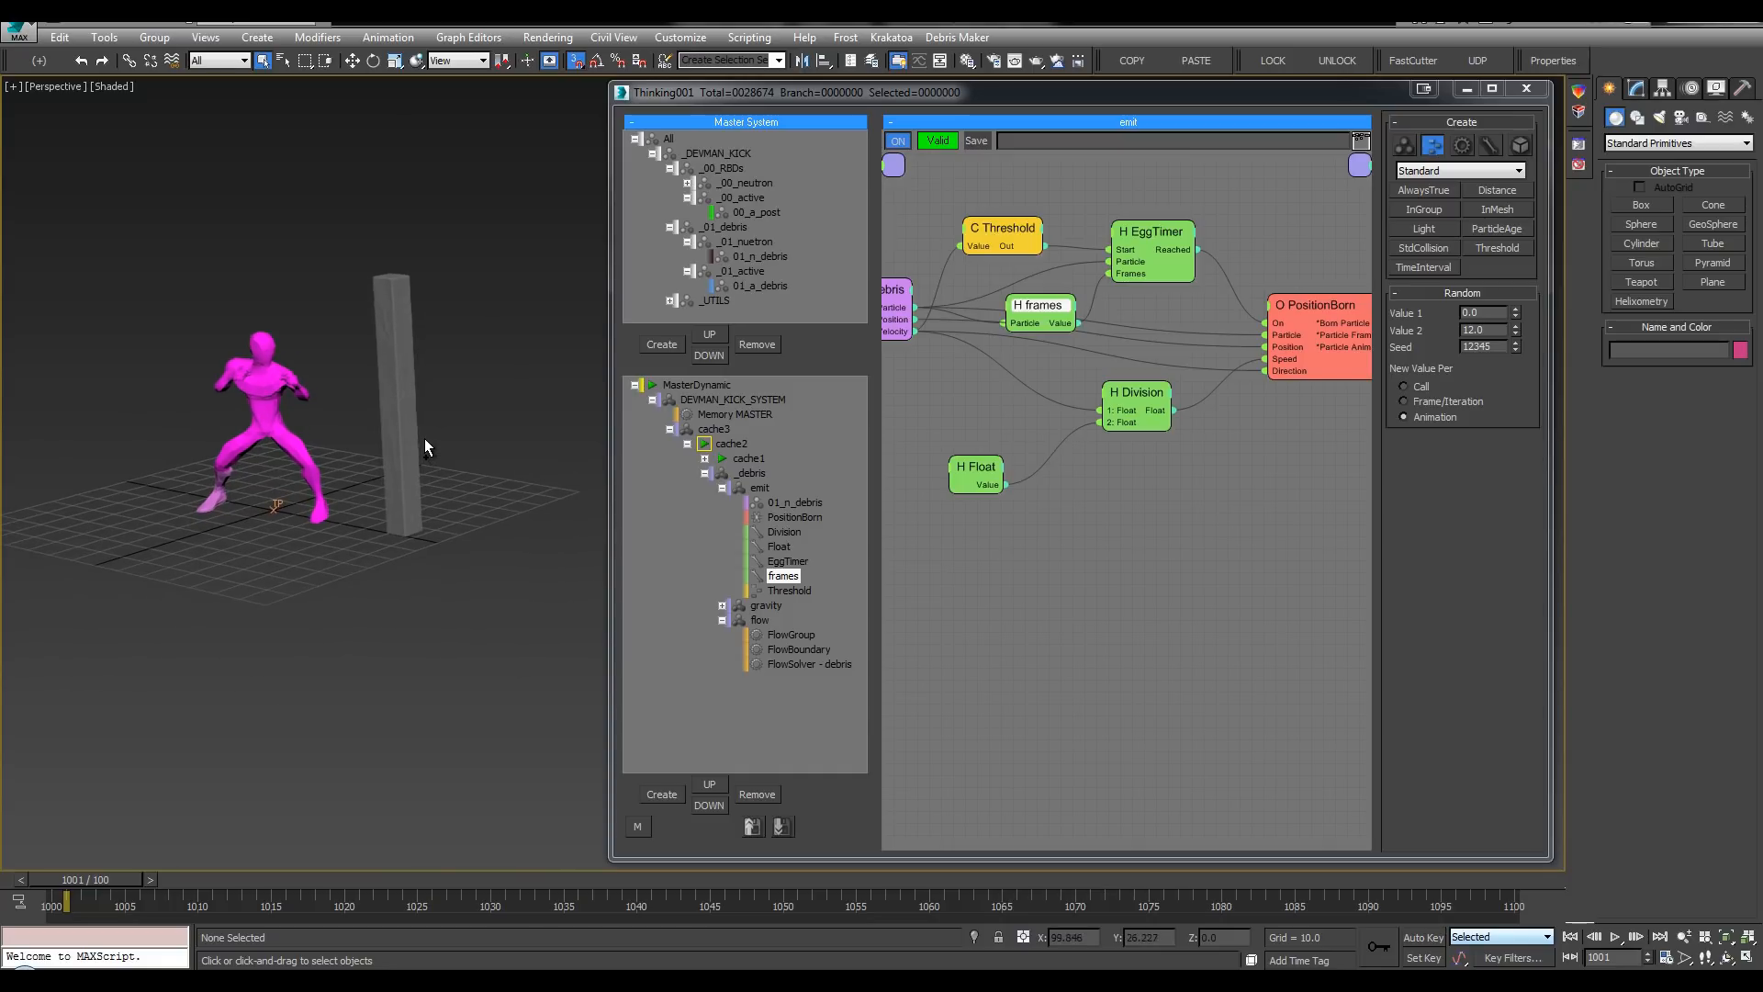
# Step: Collapse the emit, flow and _debris branches in the dynamic set tree, keeping _debris selected
pyautogui.click(722, 488)
pyautogui.click(721, 517)
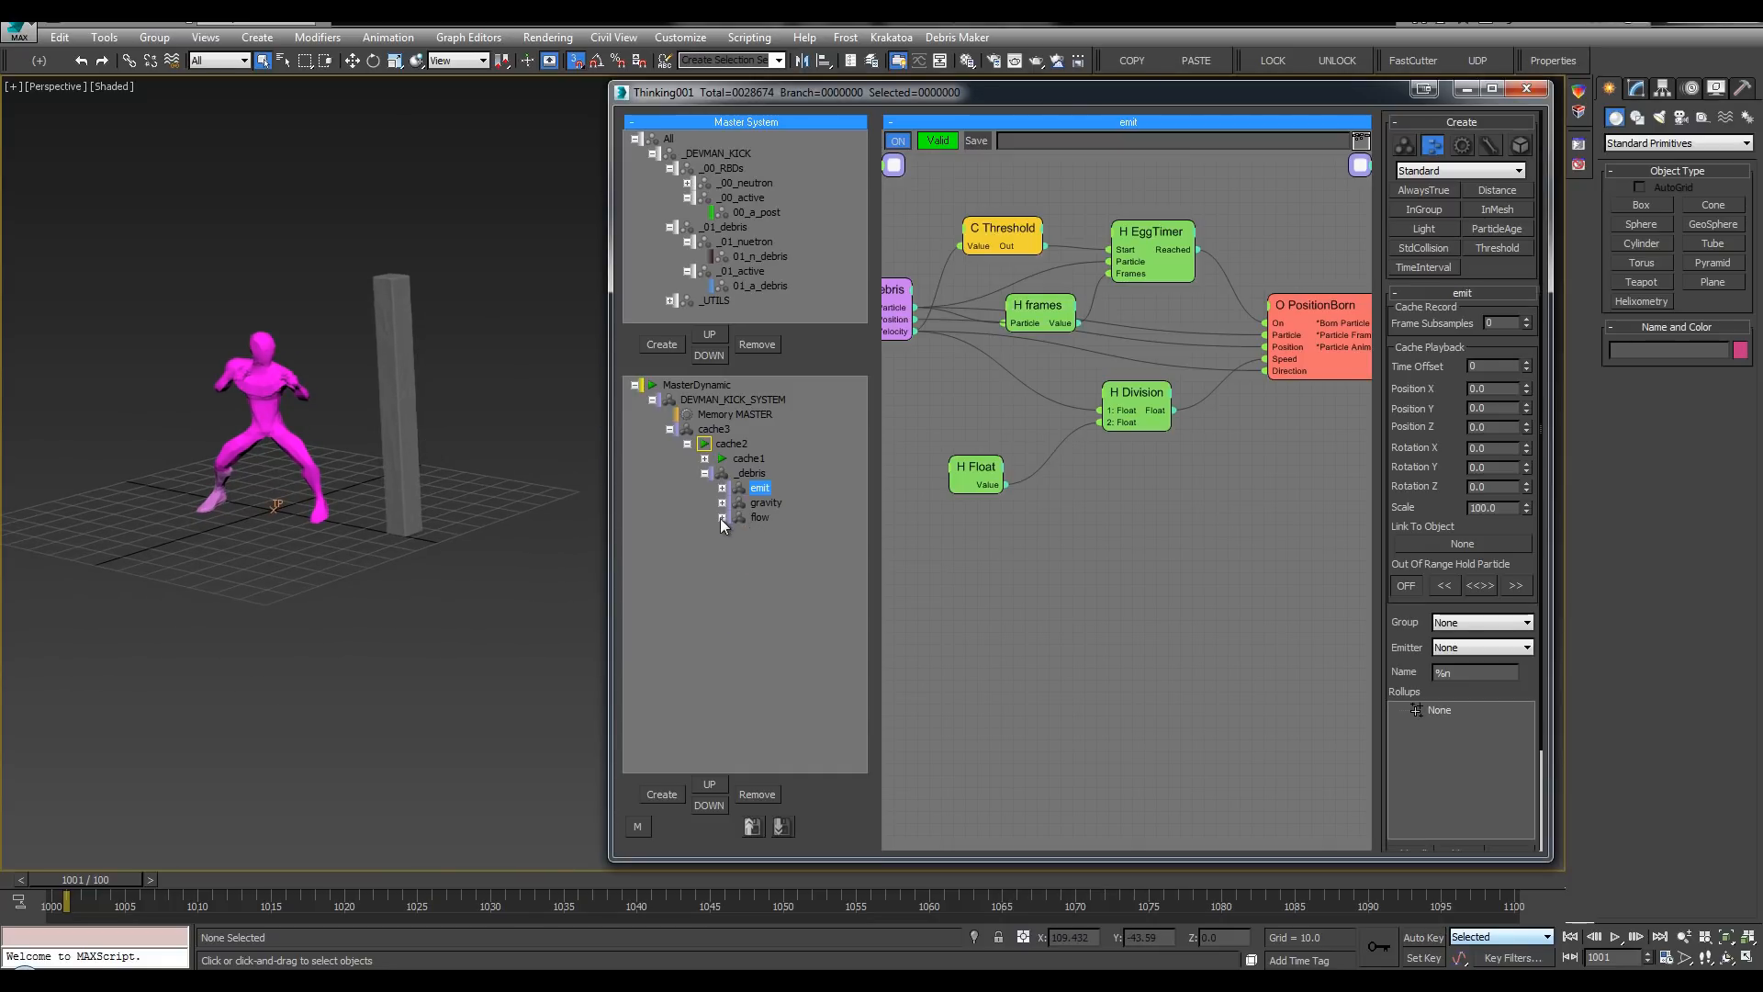
pyautogui.click(705, 473)
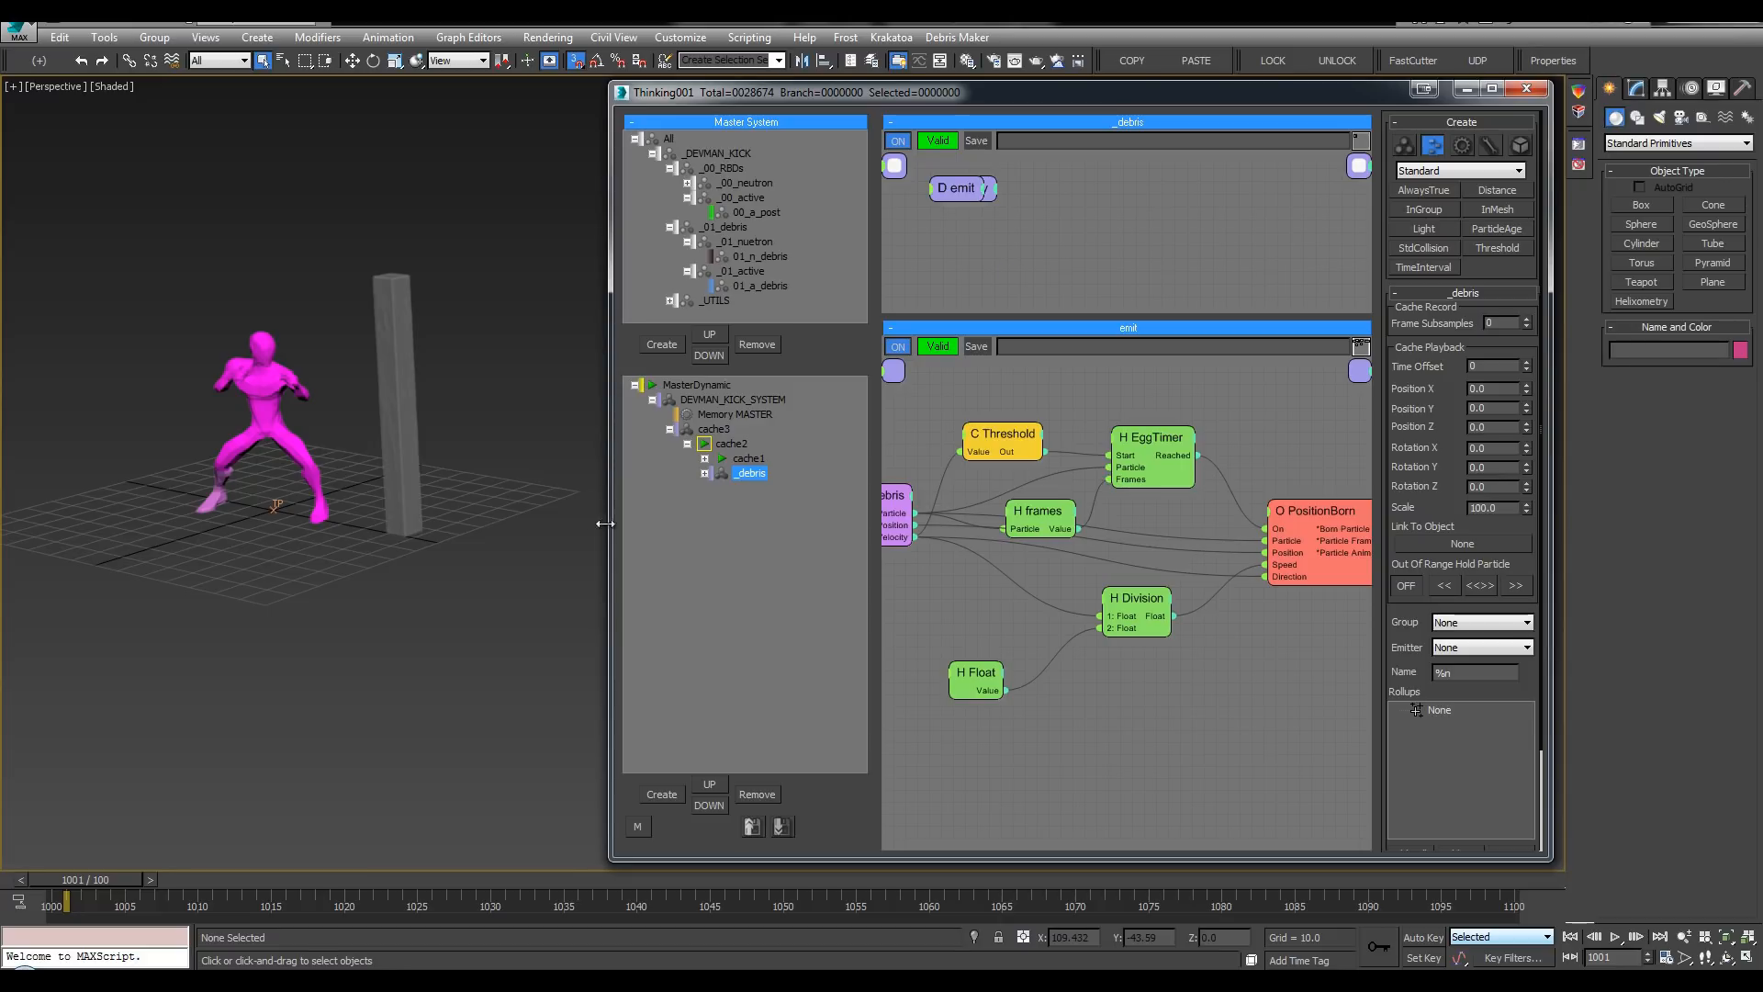
pyautogui.scroll(3, 367, 415)
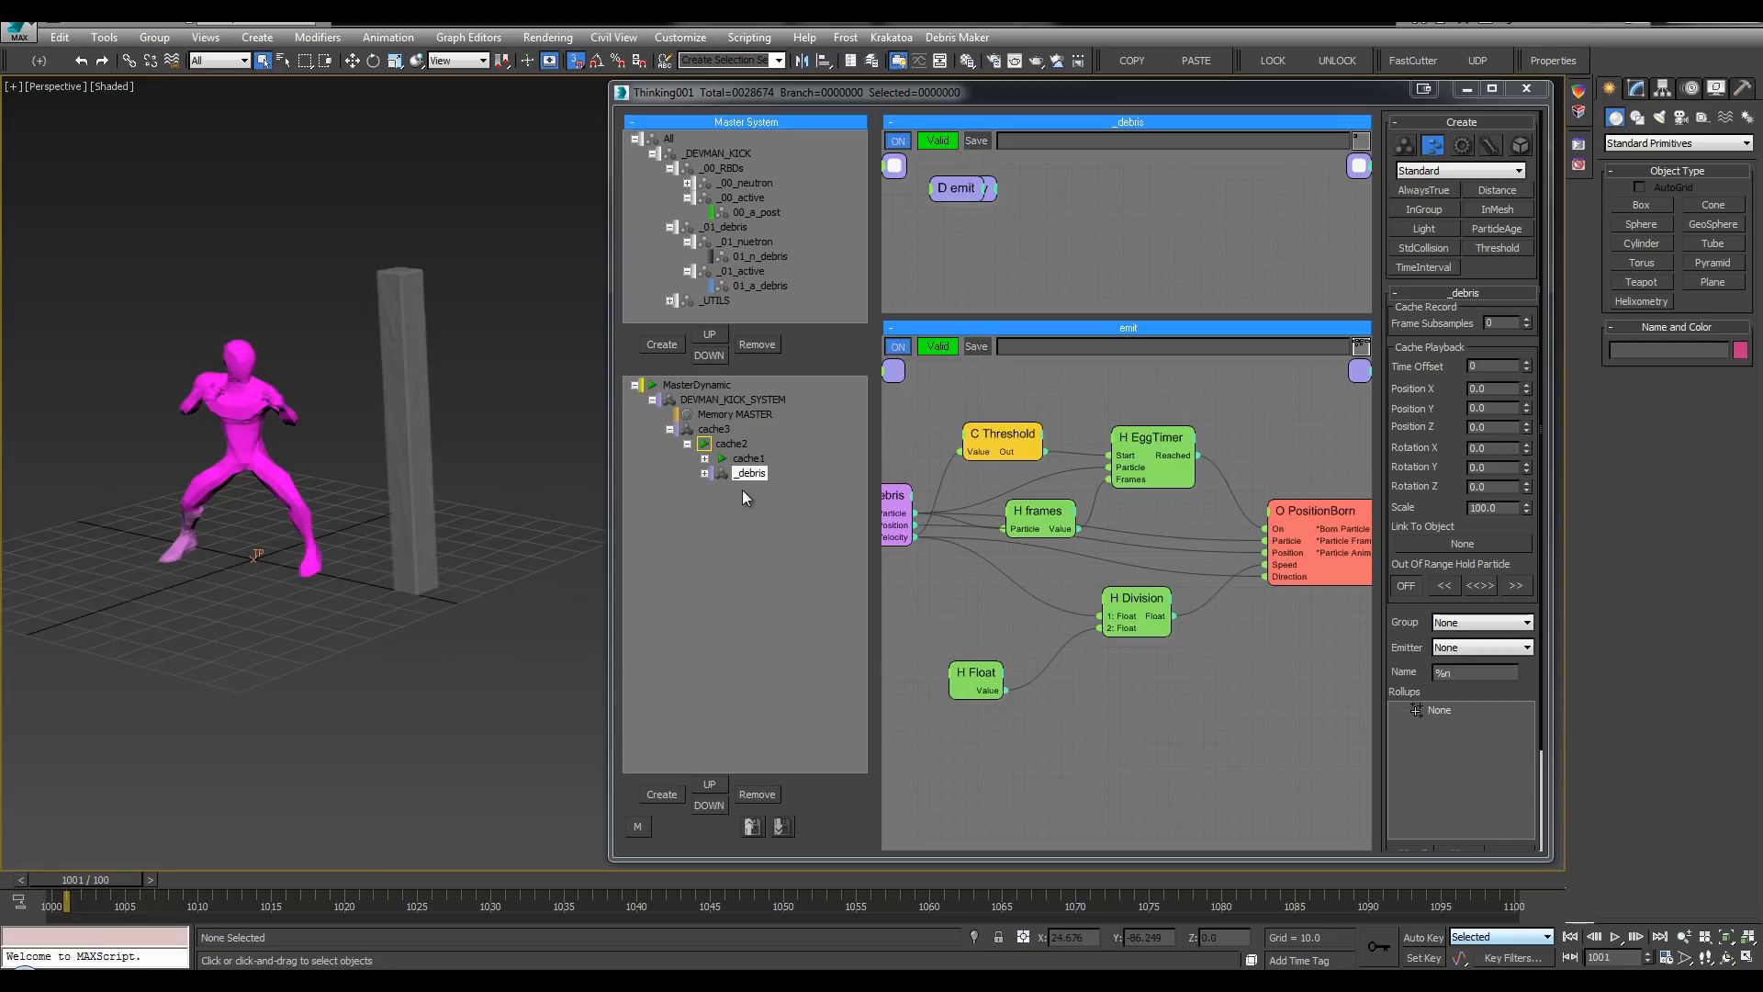
pyautogui.click(708, 476)
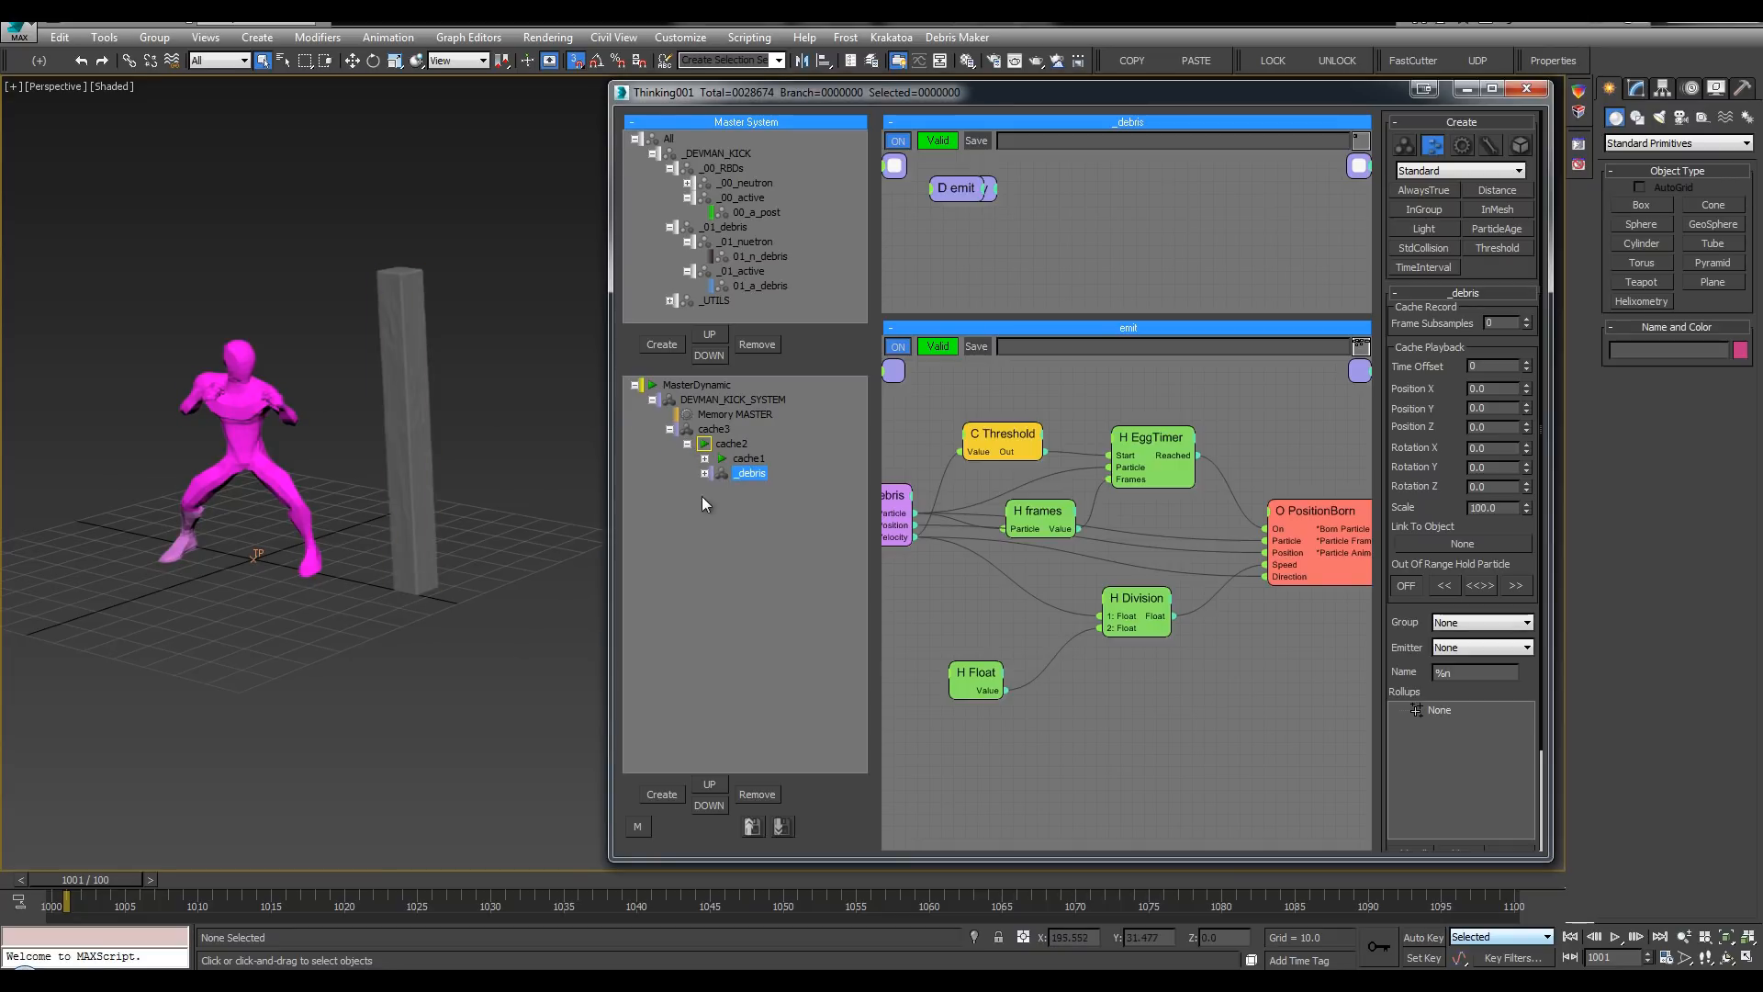
# Step: Return to frame 1000 and save the scene
pyautogui.moveTo(526, 430); pyautogui.dragTo(520, 428, button='middle')
pyautogui.press('Home')
pyautogui.hotkey('ctrl', 's')
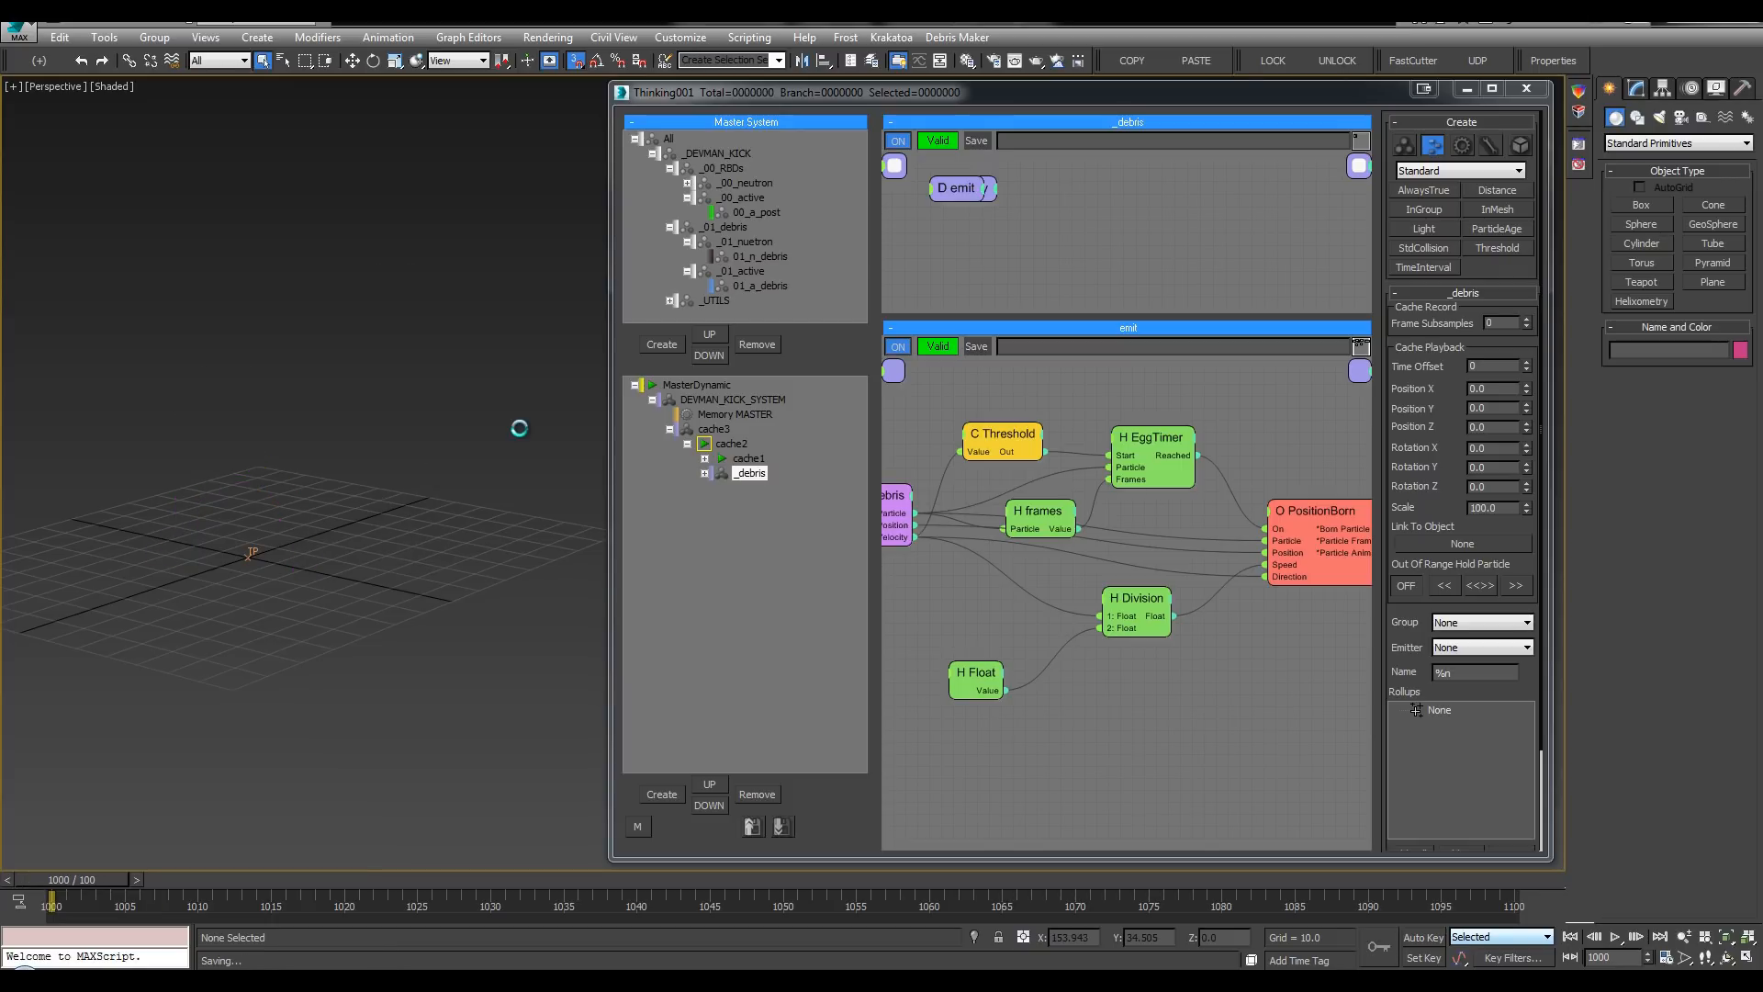
# Step: Create a v0005 folder inside _record and set the cache file of cache2 to cache2.tps in it
pyautogui.rightClick(701, 448)
pyautogui.click(698, 601)
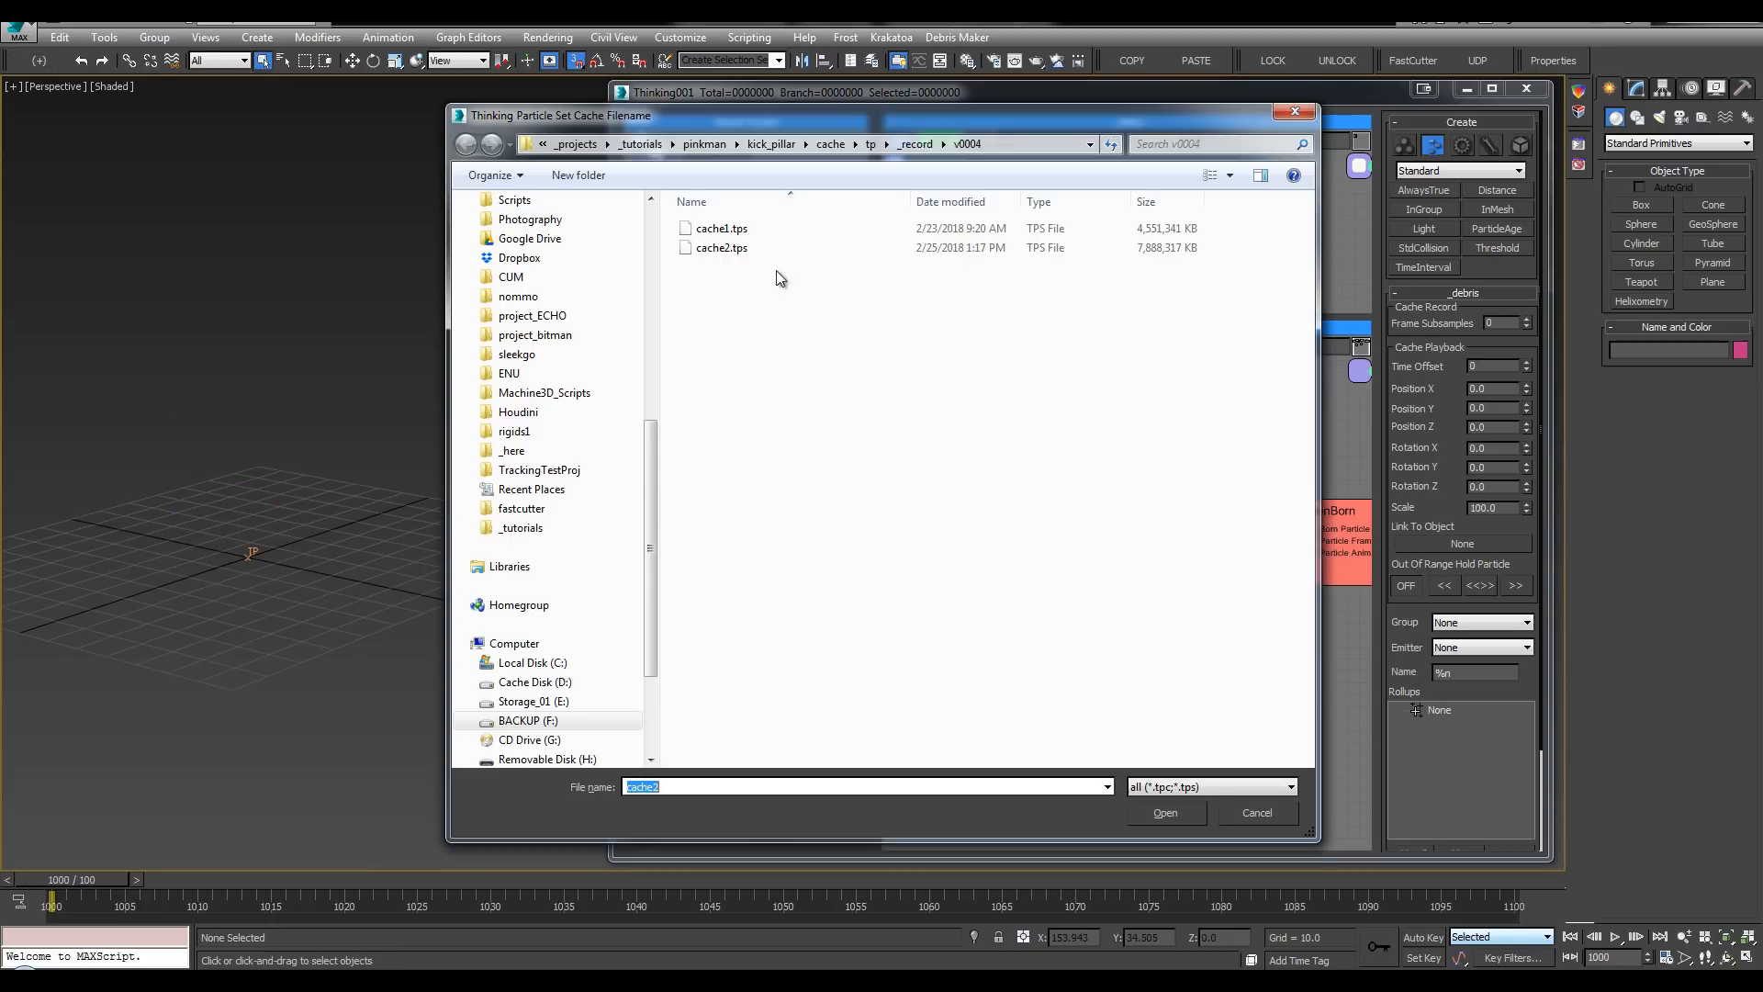
pyautogui.click(732, 249)
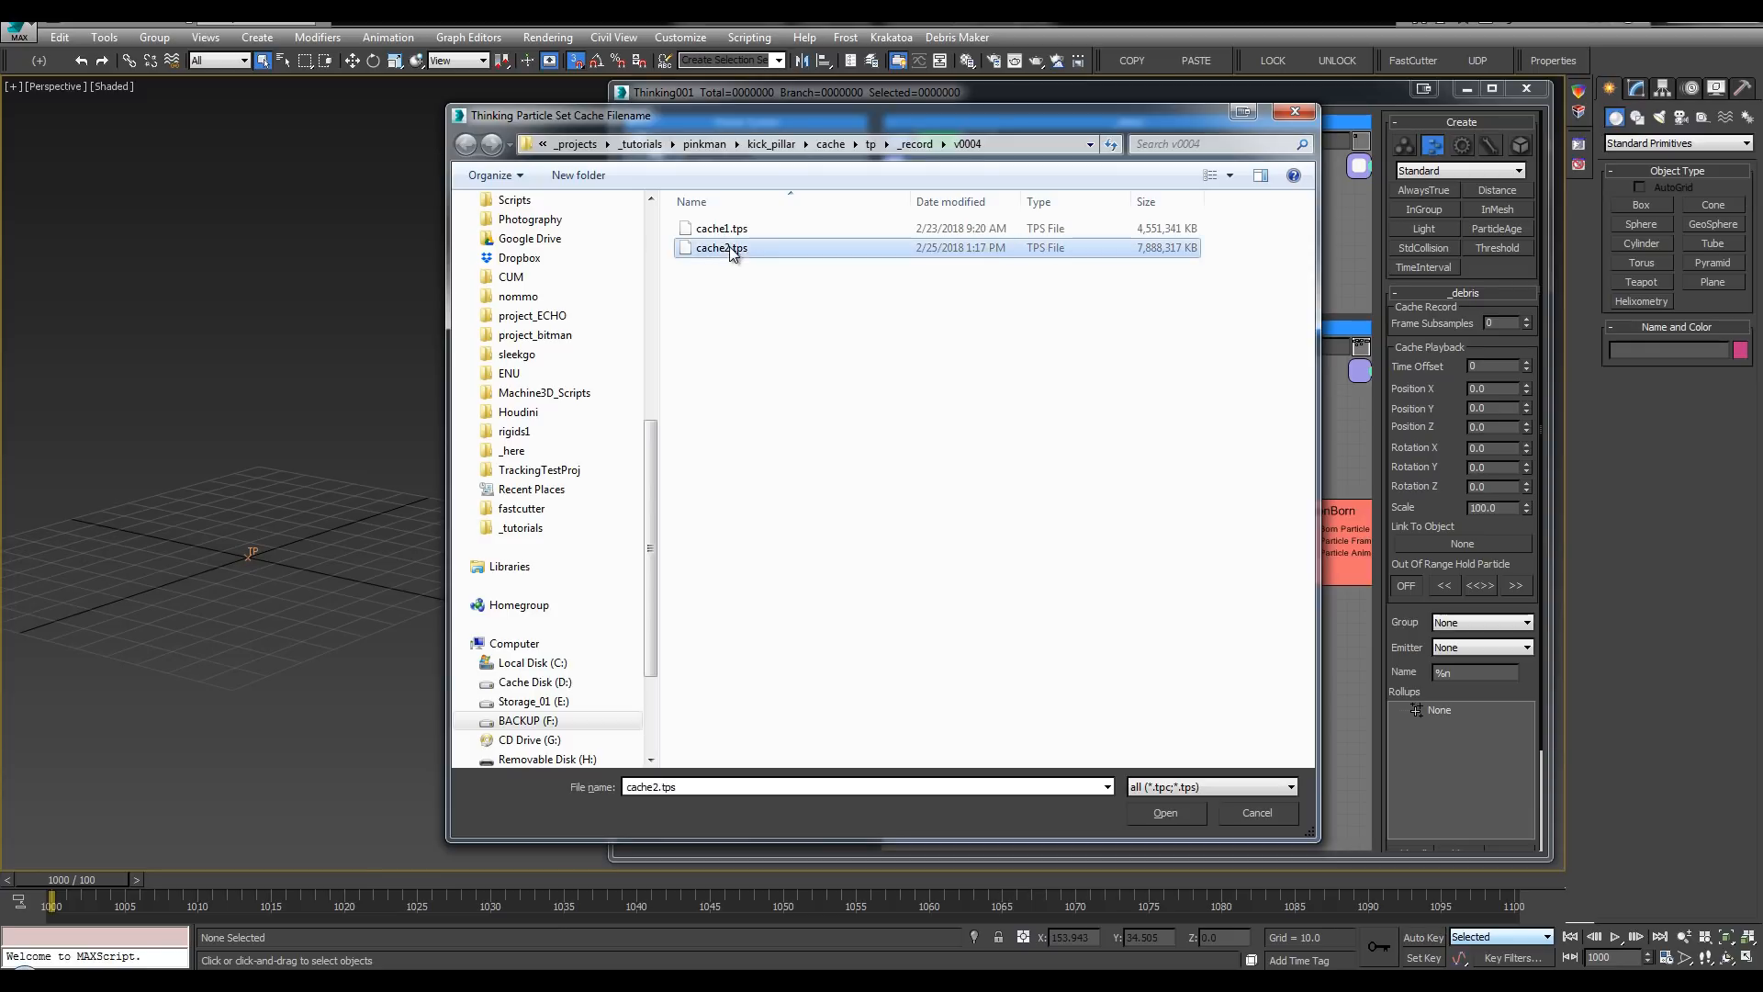
pyautogui.click(924, 145)
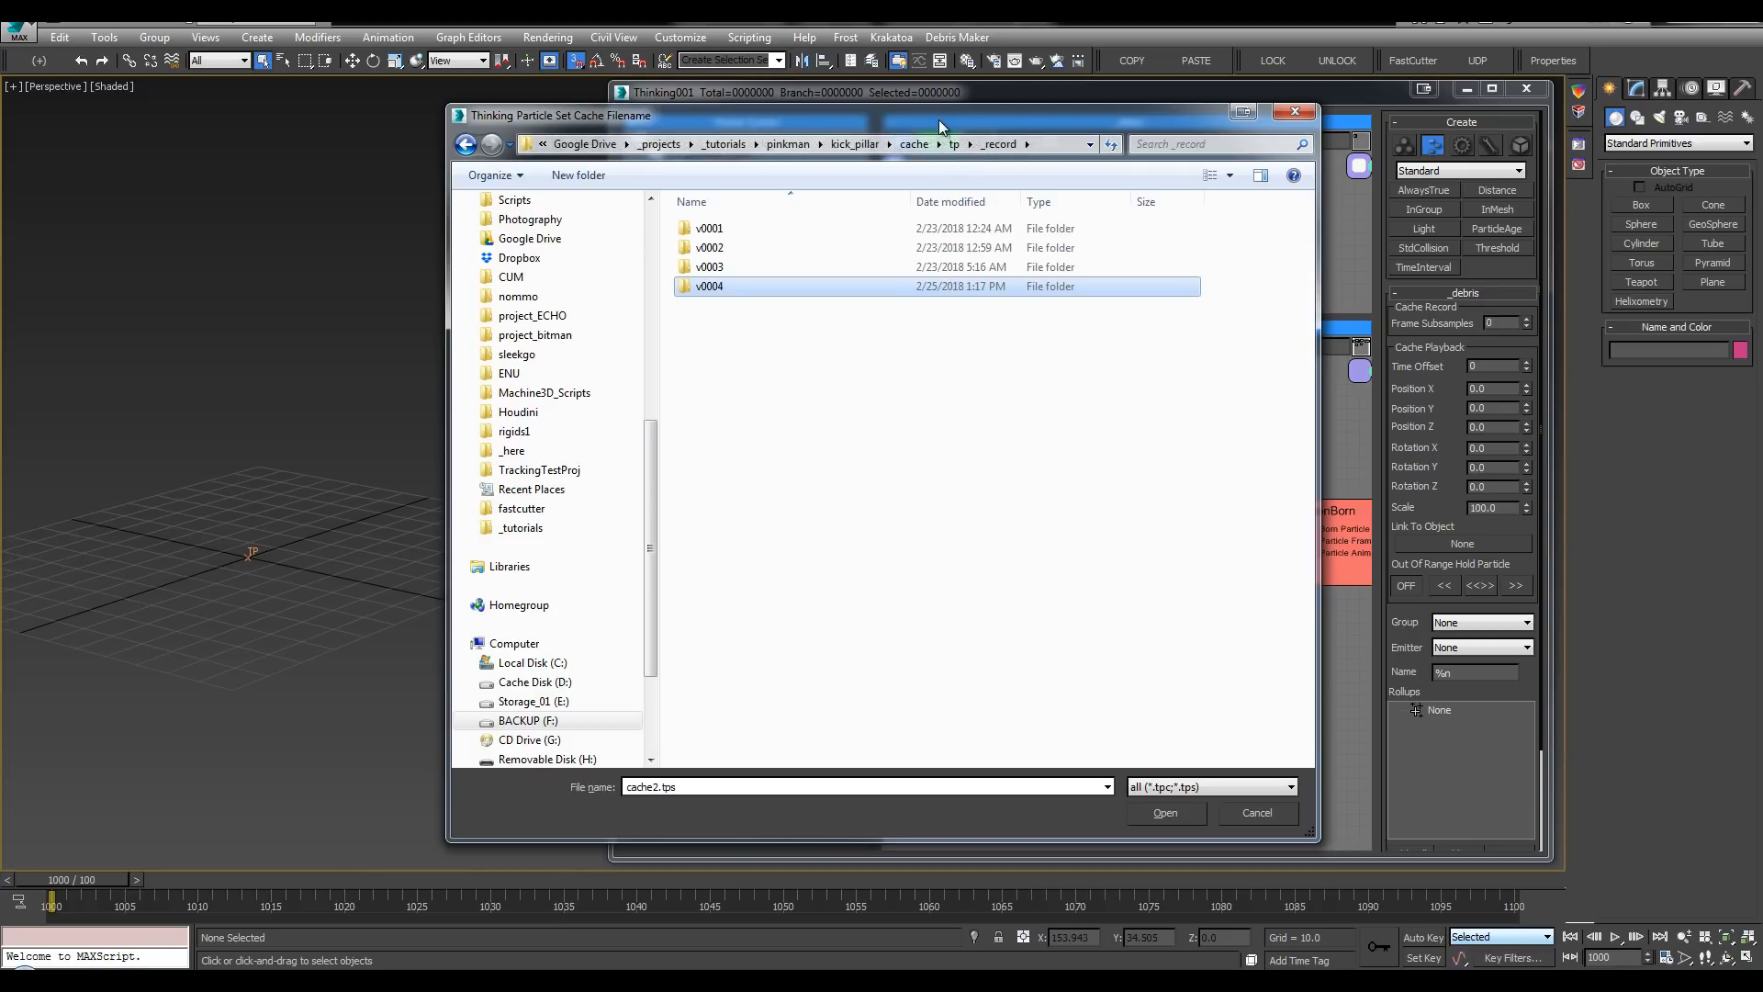
pyautogui.click(746, 338)
pyautogui.hotkey('ctrl', 'shift', 'n')
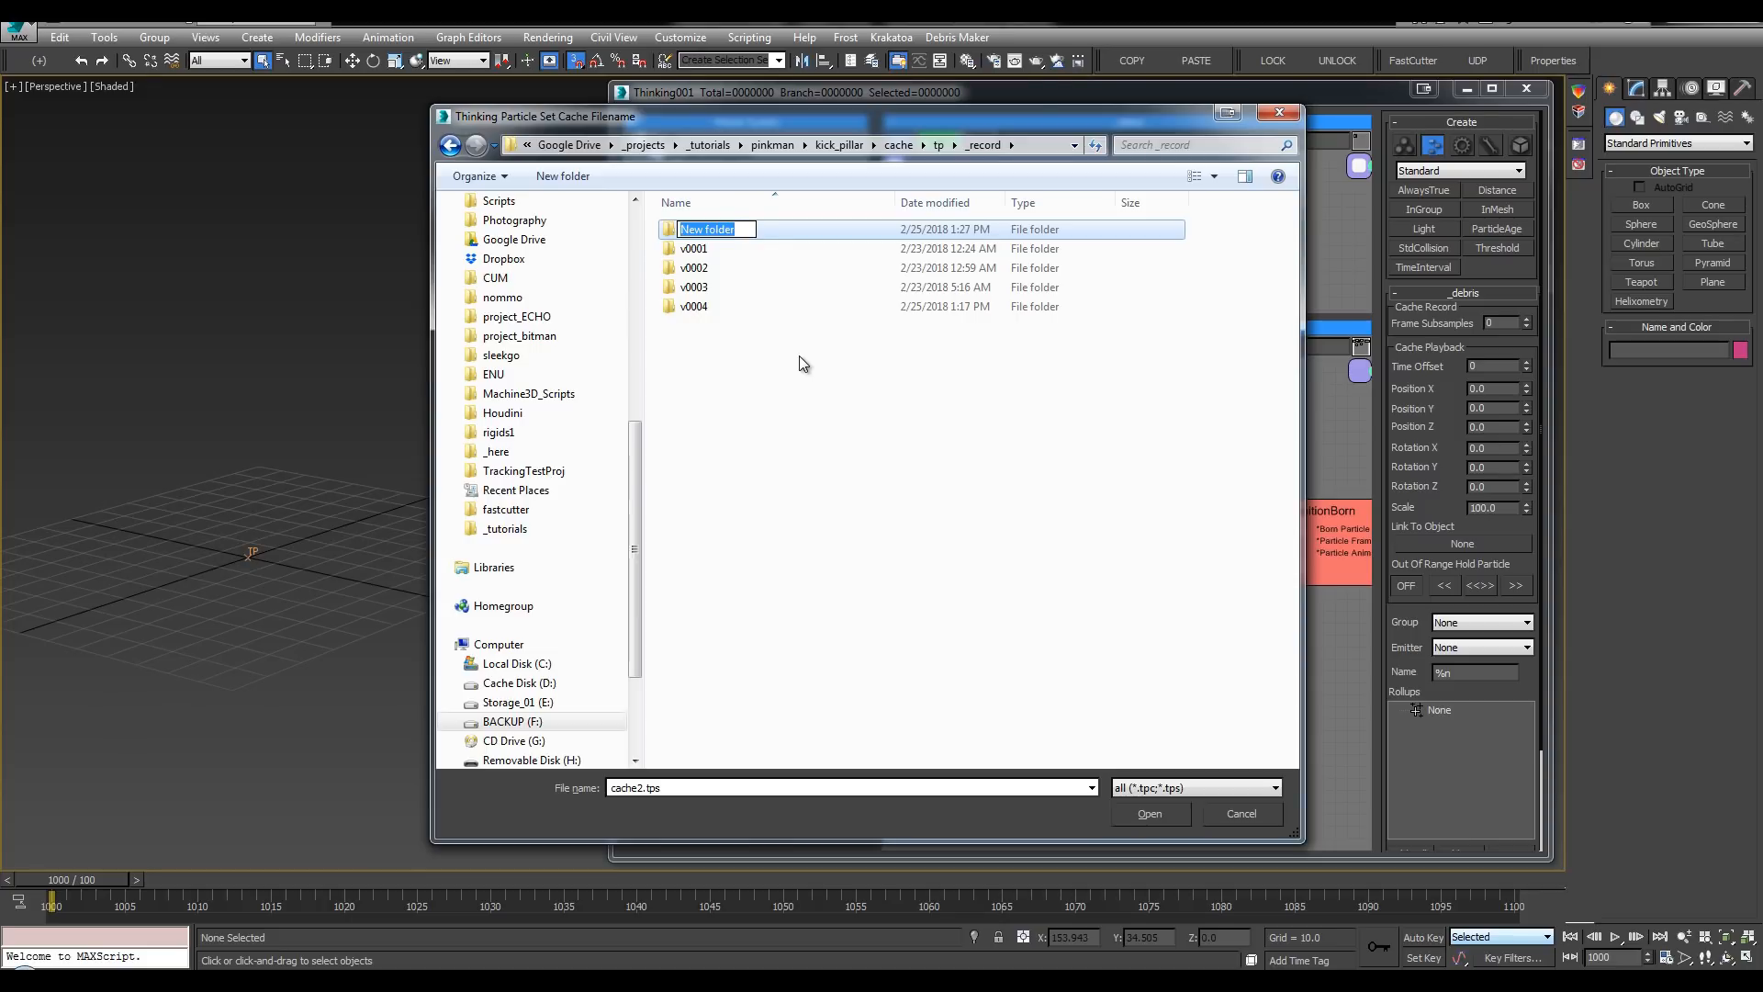
pyautogui.write('v0005')
pyautogui.press('Return')
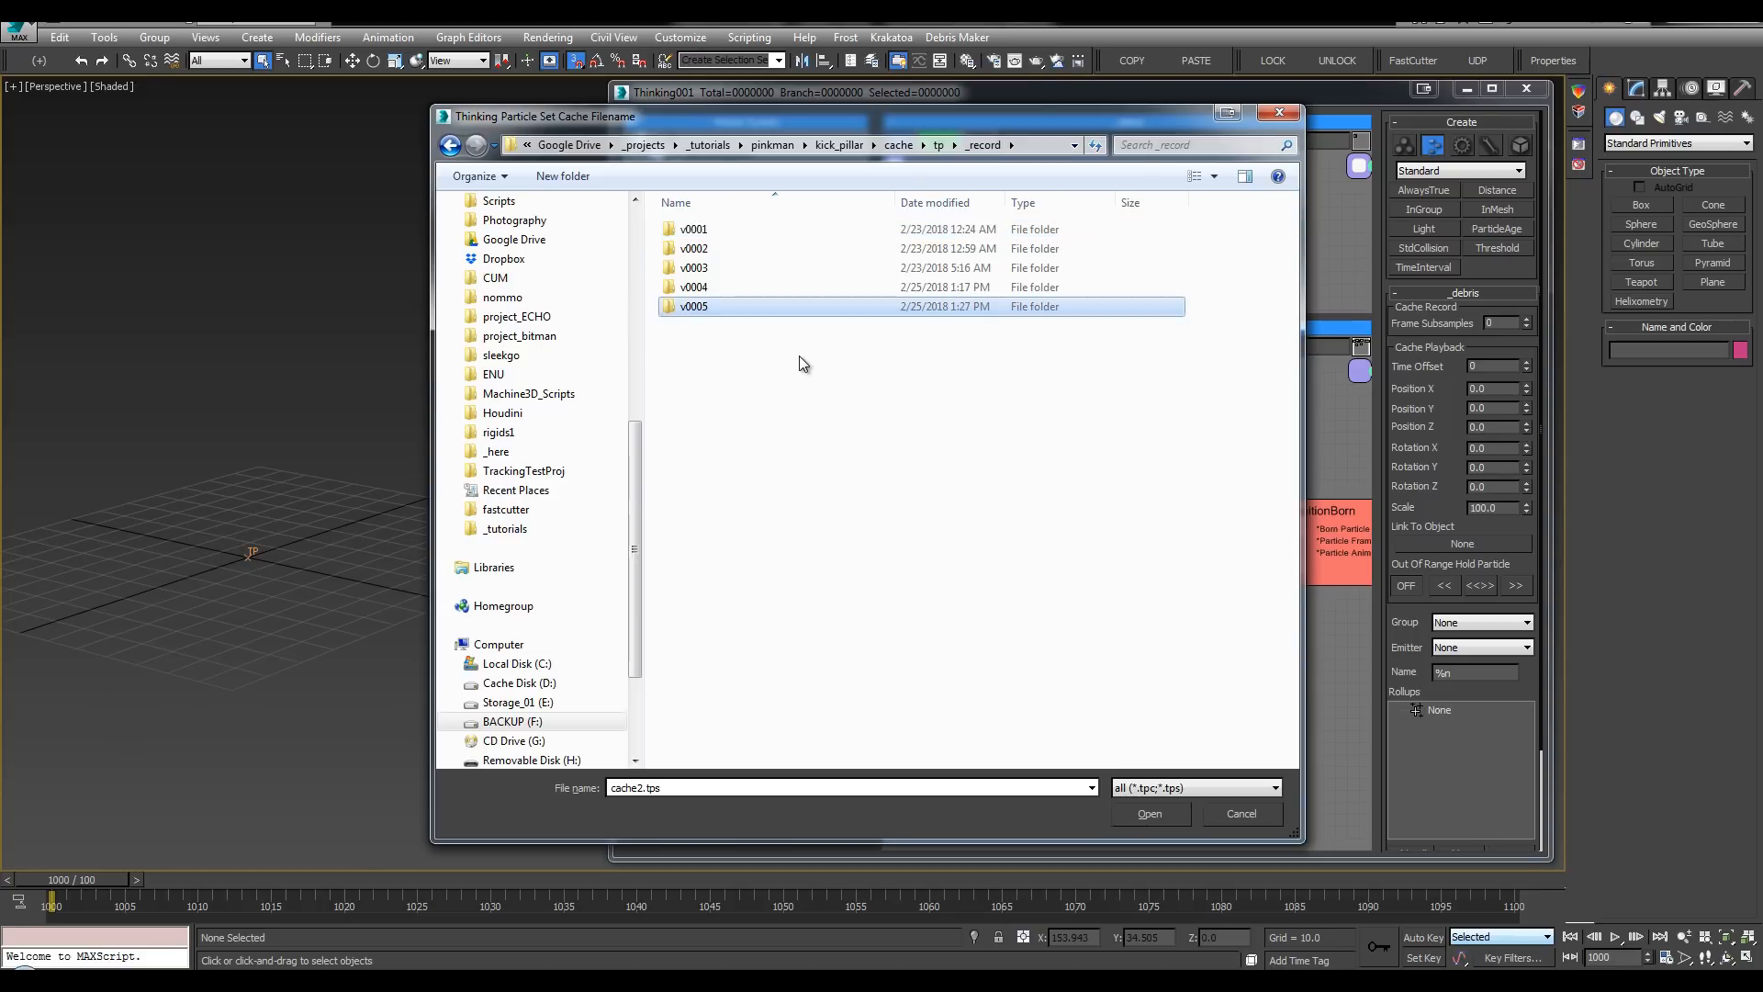
pyautogui.press('Return')
pyautogui.click(1132, 803)
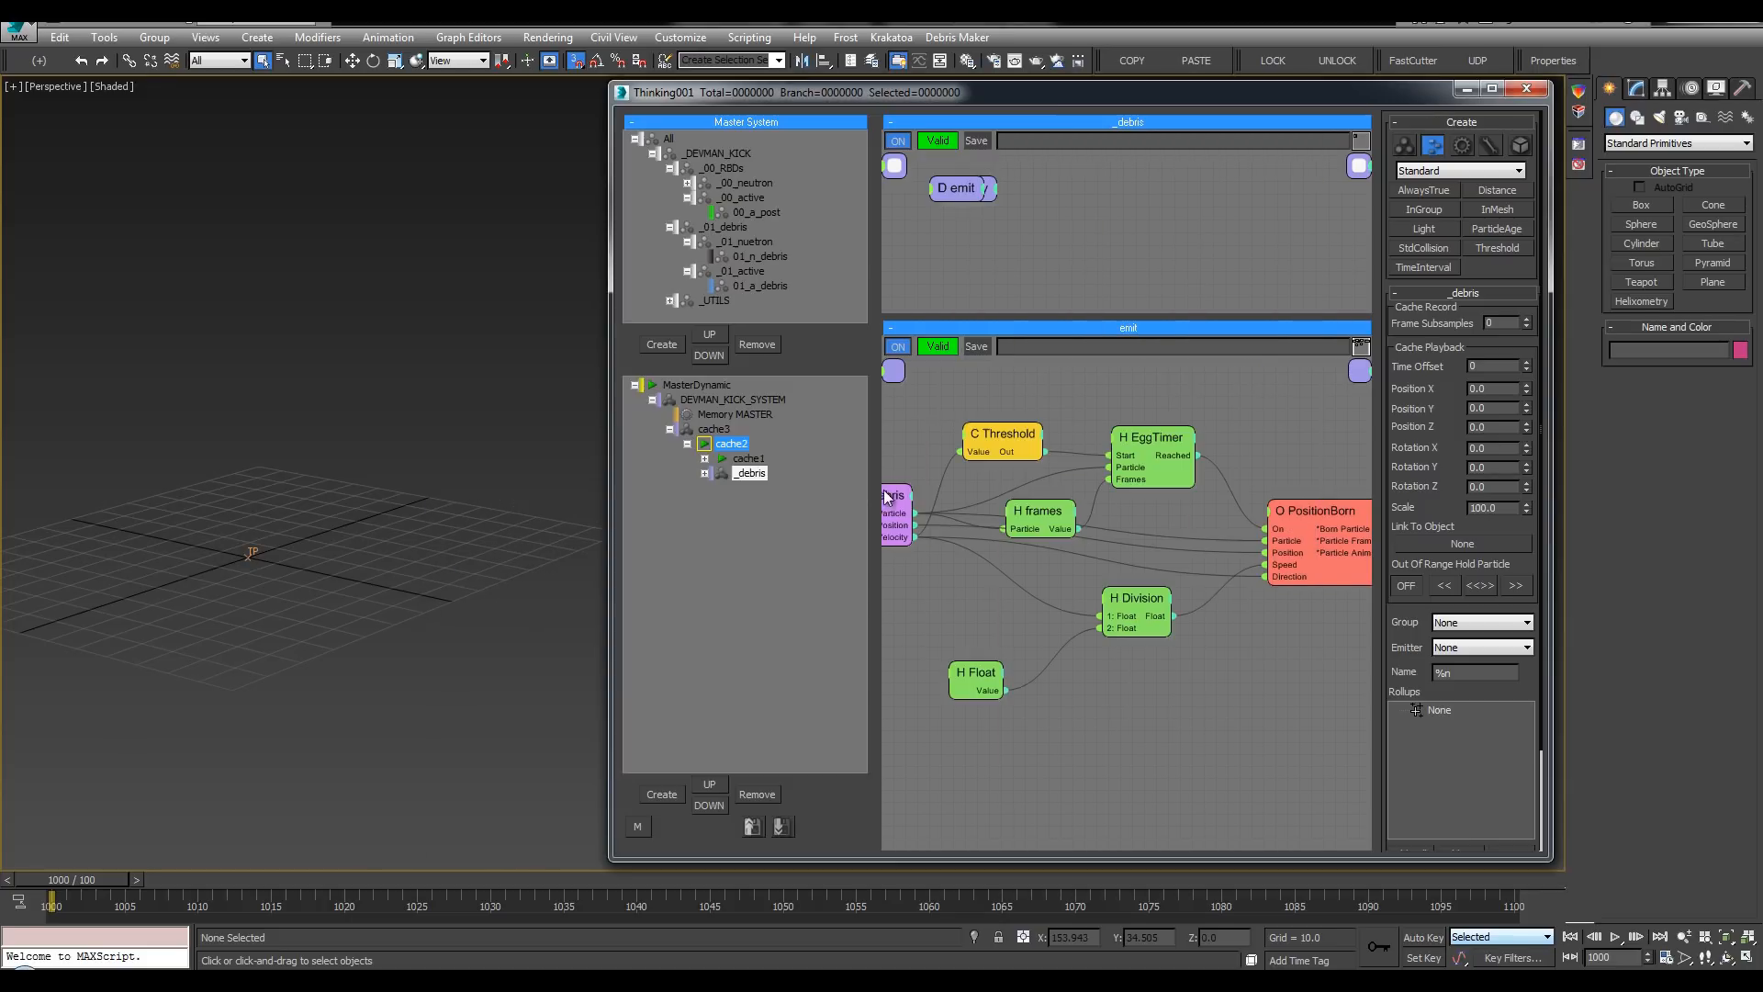
# Step: Unset the MasterDynamic cache and record cache2 to its v0005 cache file
pyautogui.rightClick(656, 393)
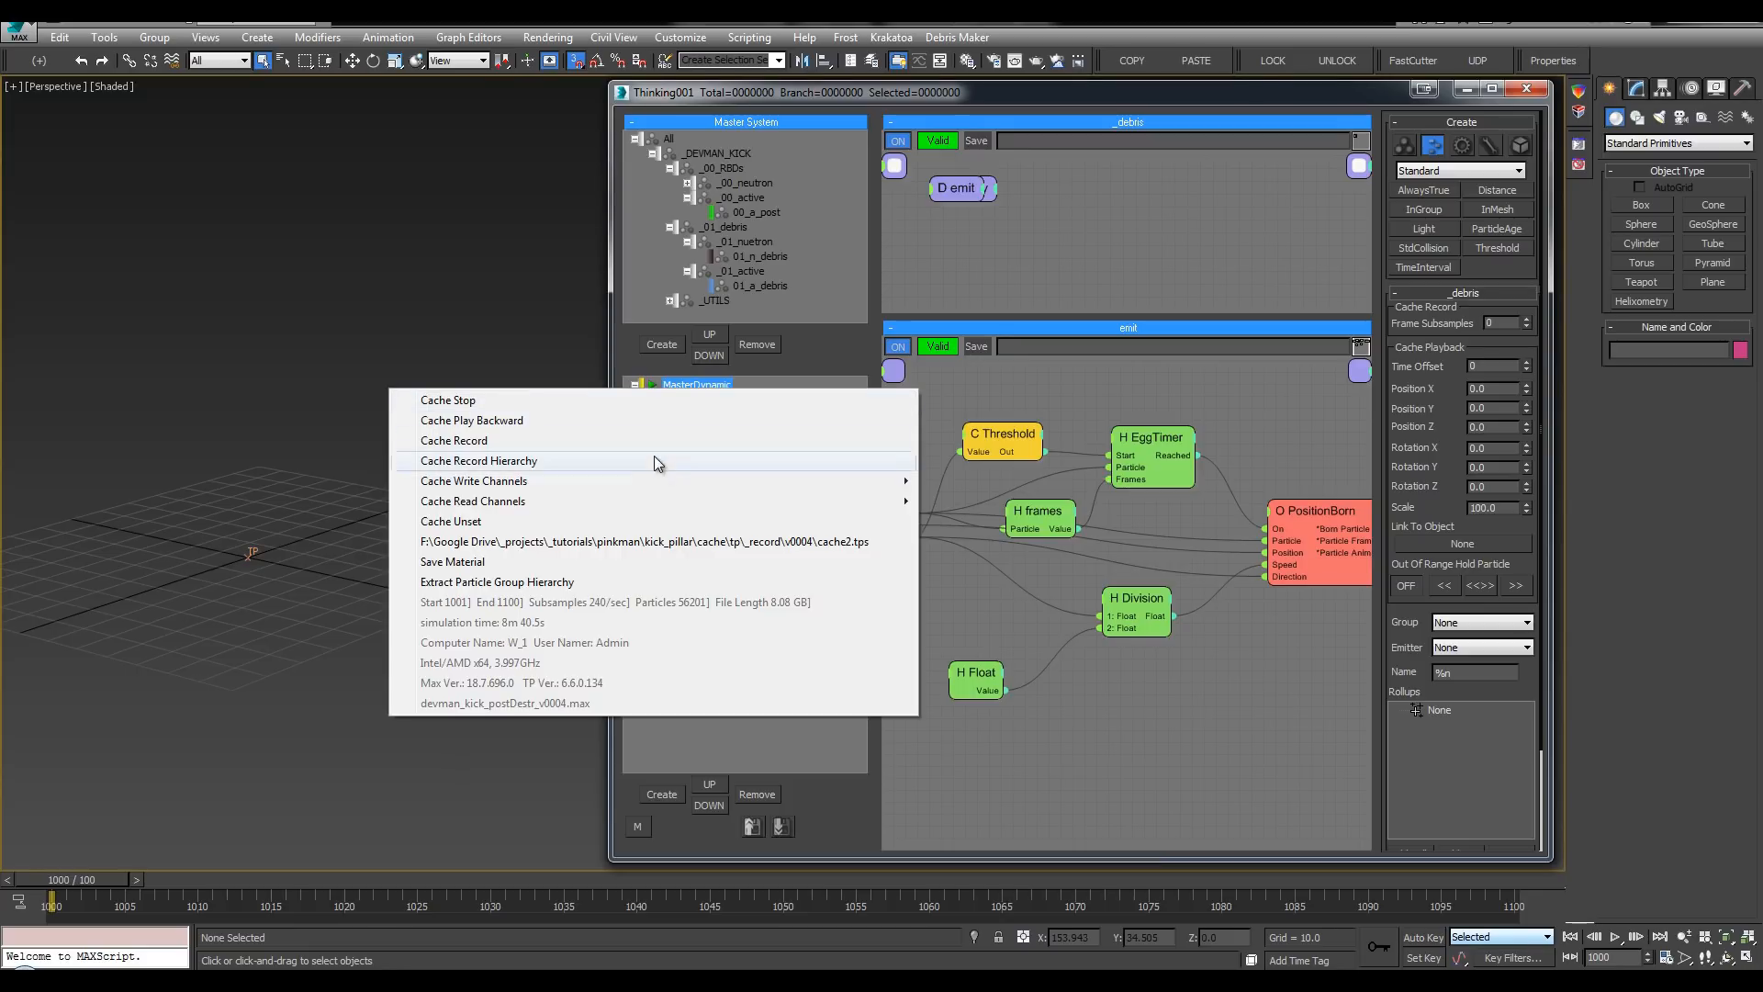
pyautogui.click(626, 516)
pyautogui.rightClick(705, 447)
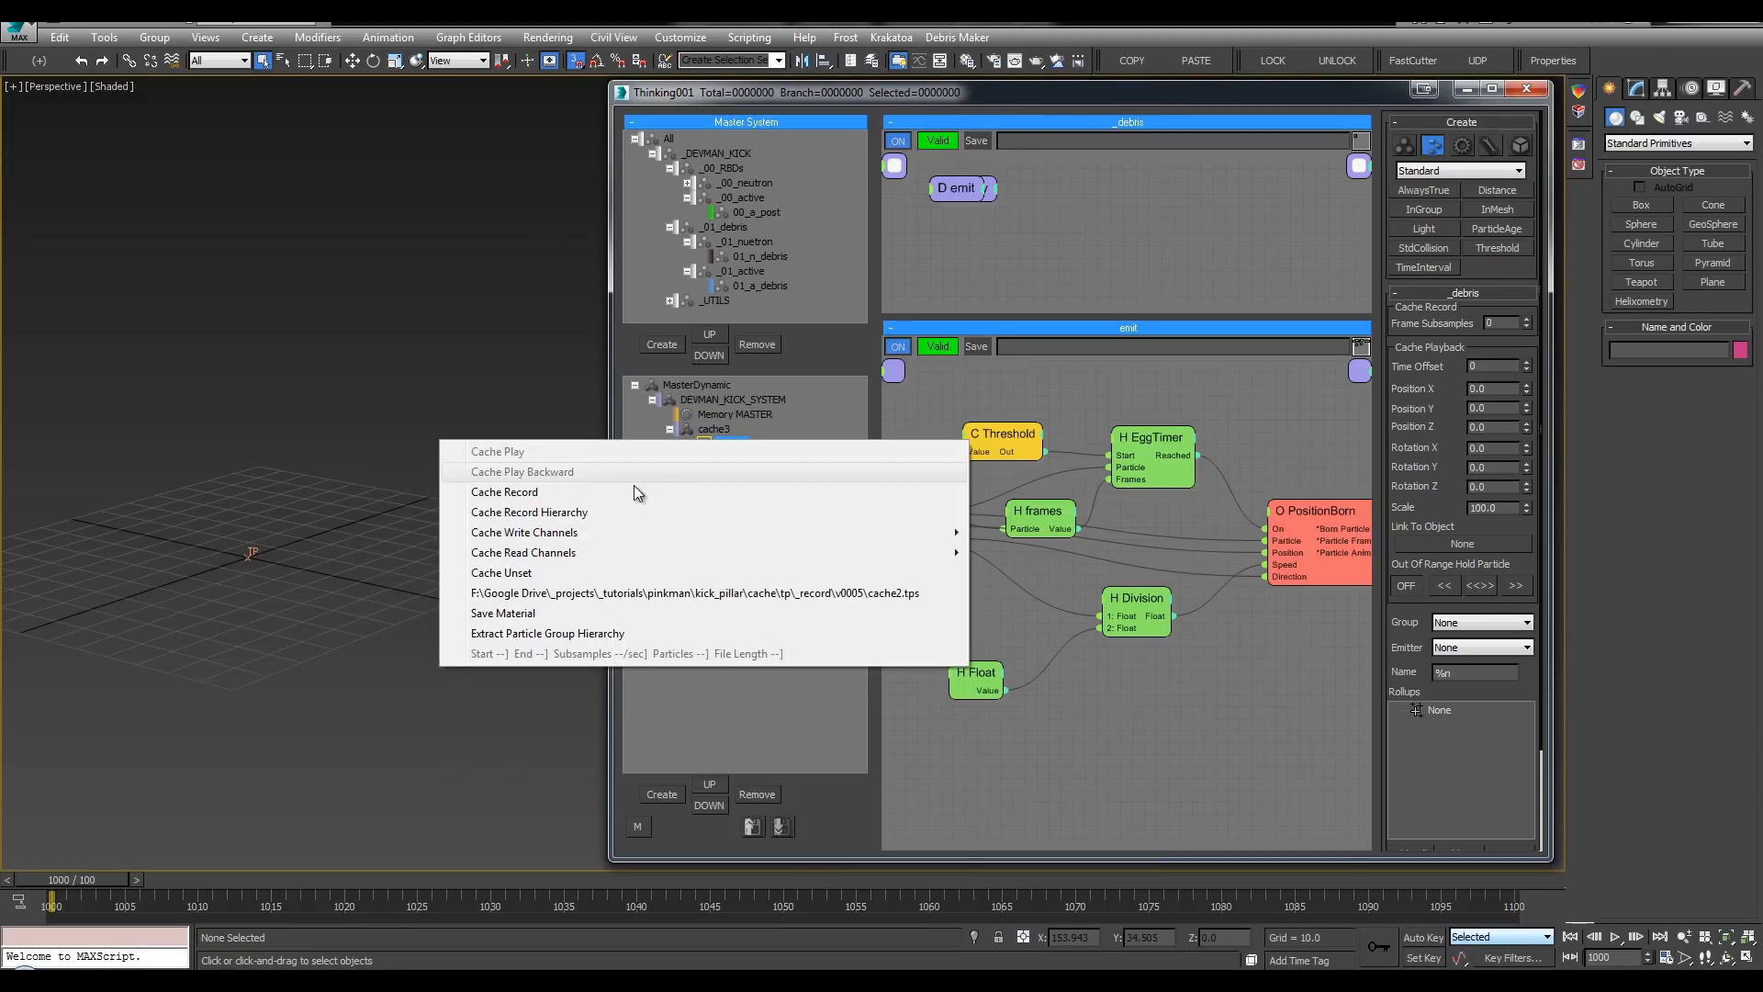
pyautogui.click(518, 497)
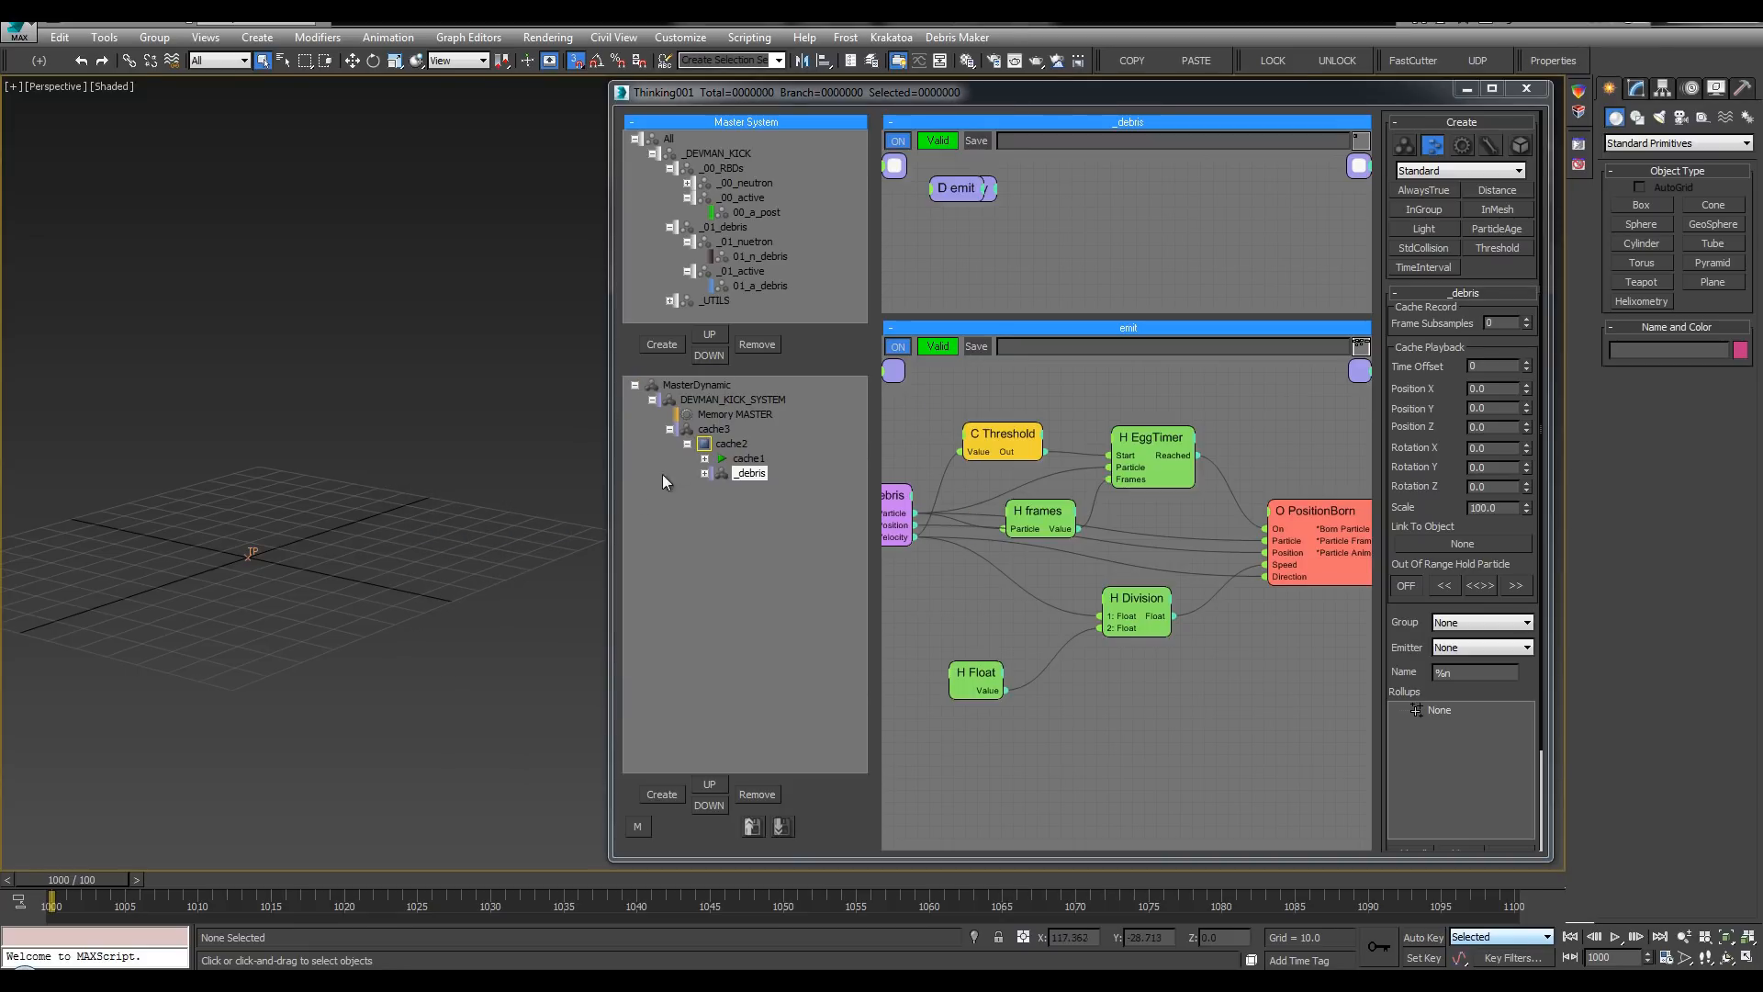
pyautogui.rightClick(709, 450)
pyautogui.click(631, 504)
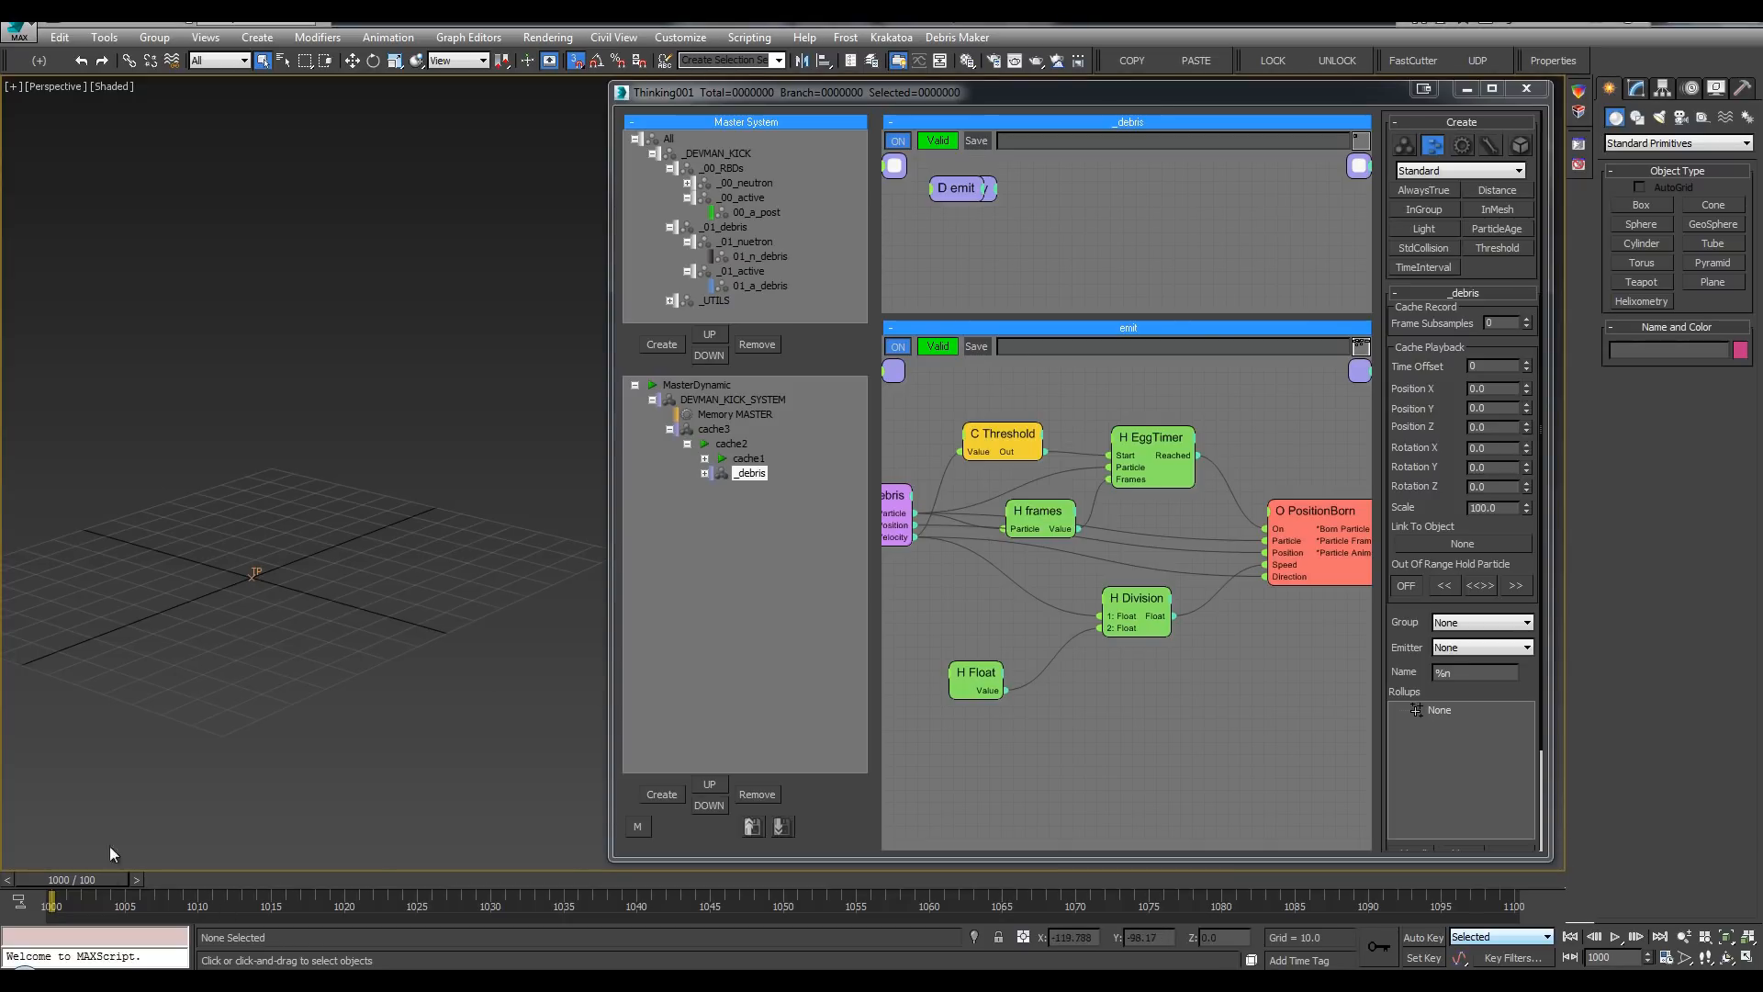
# Step: Play back the new cache, create a shaded perspective preview of frames 1000 to 1100 and watch it
pyautogui.press('/')
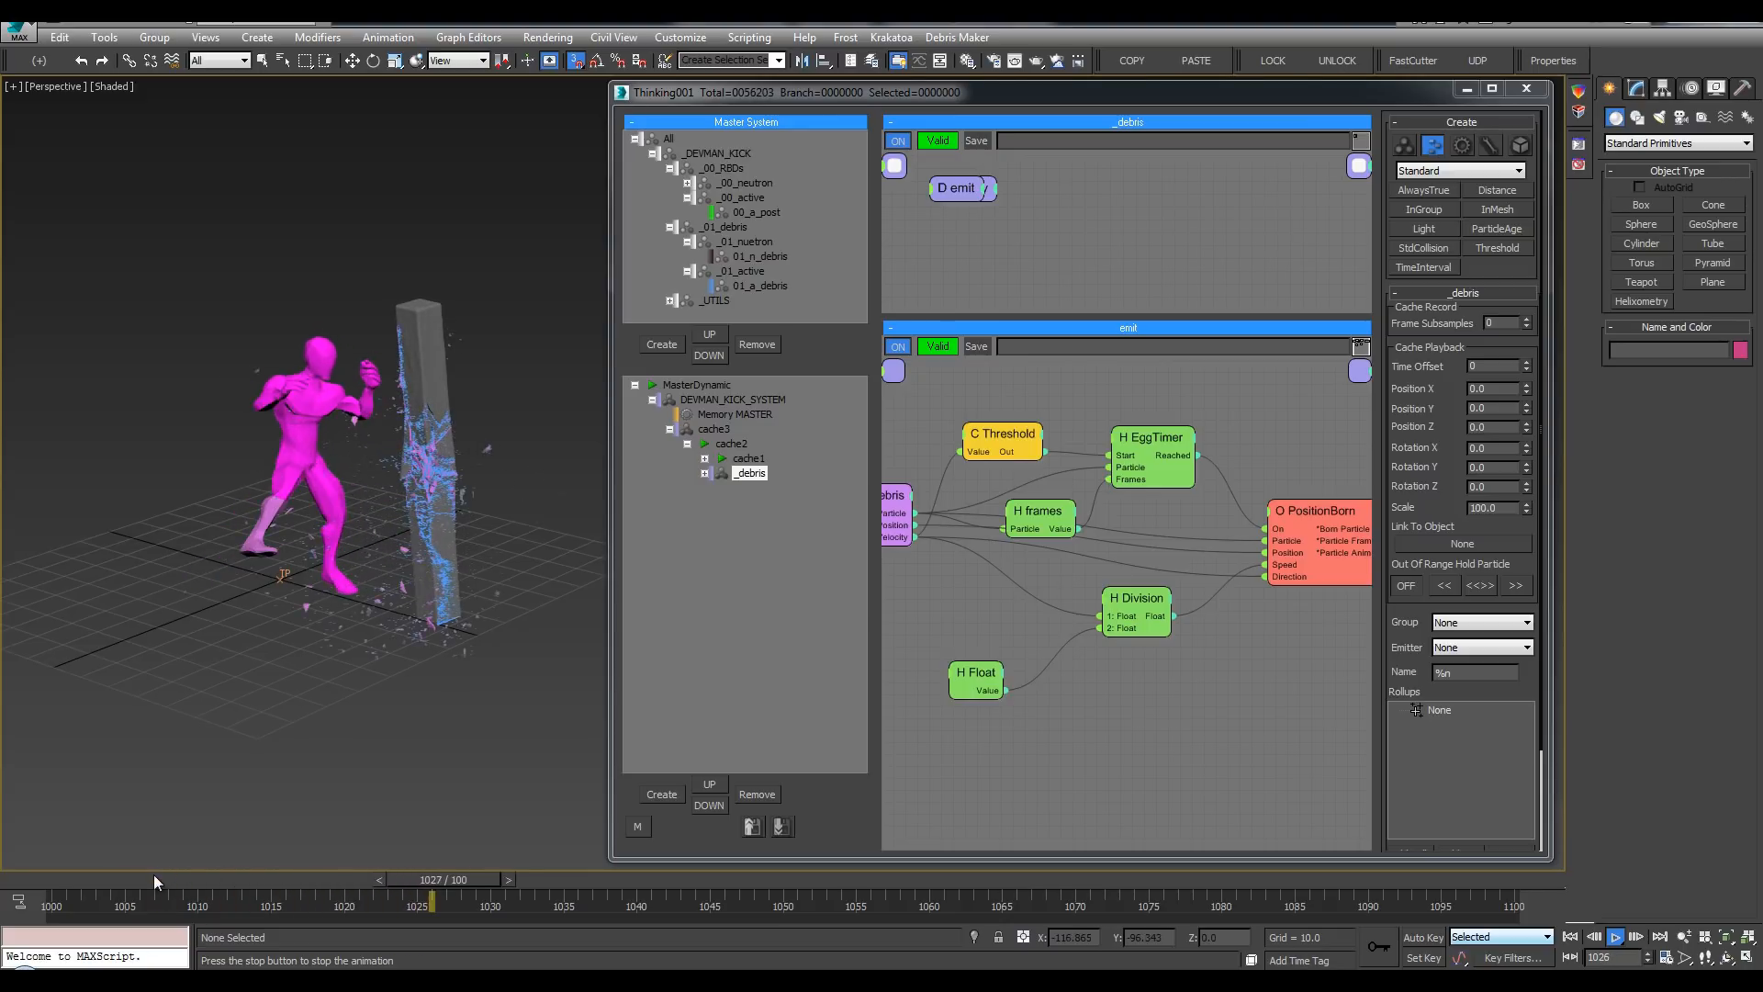
pyautogui.moveTo(152, 879); pyautogui.dragTo(340, 884)
pyautogui.hotkey('shift', 'v')
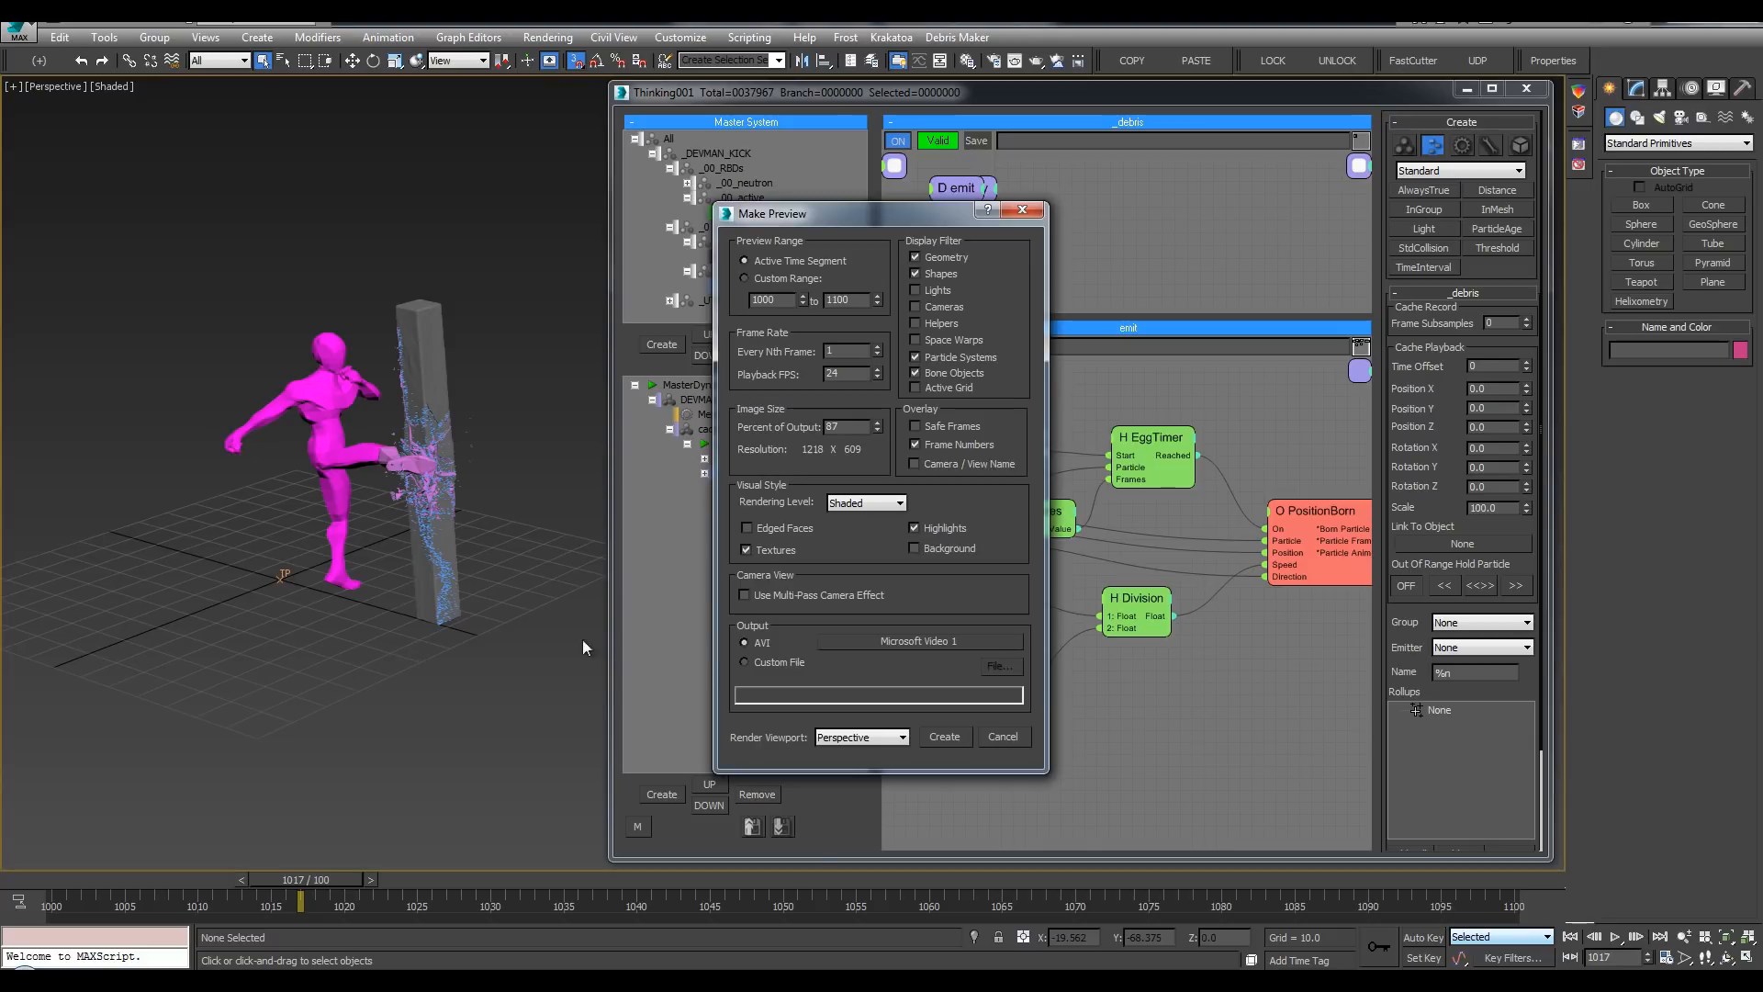
pyautogui.click(942, 735)
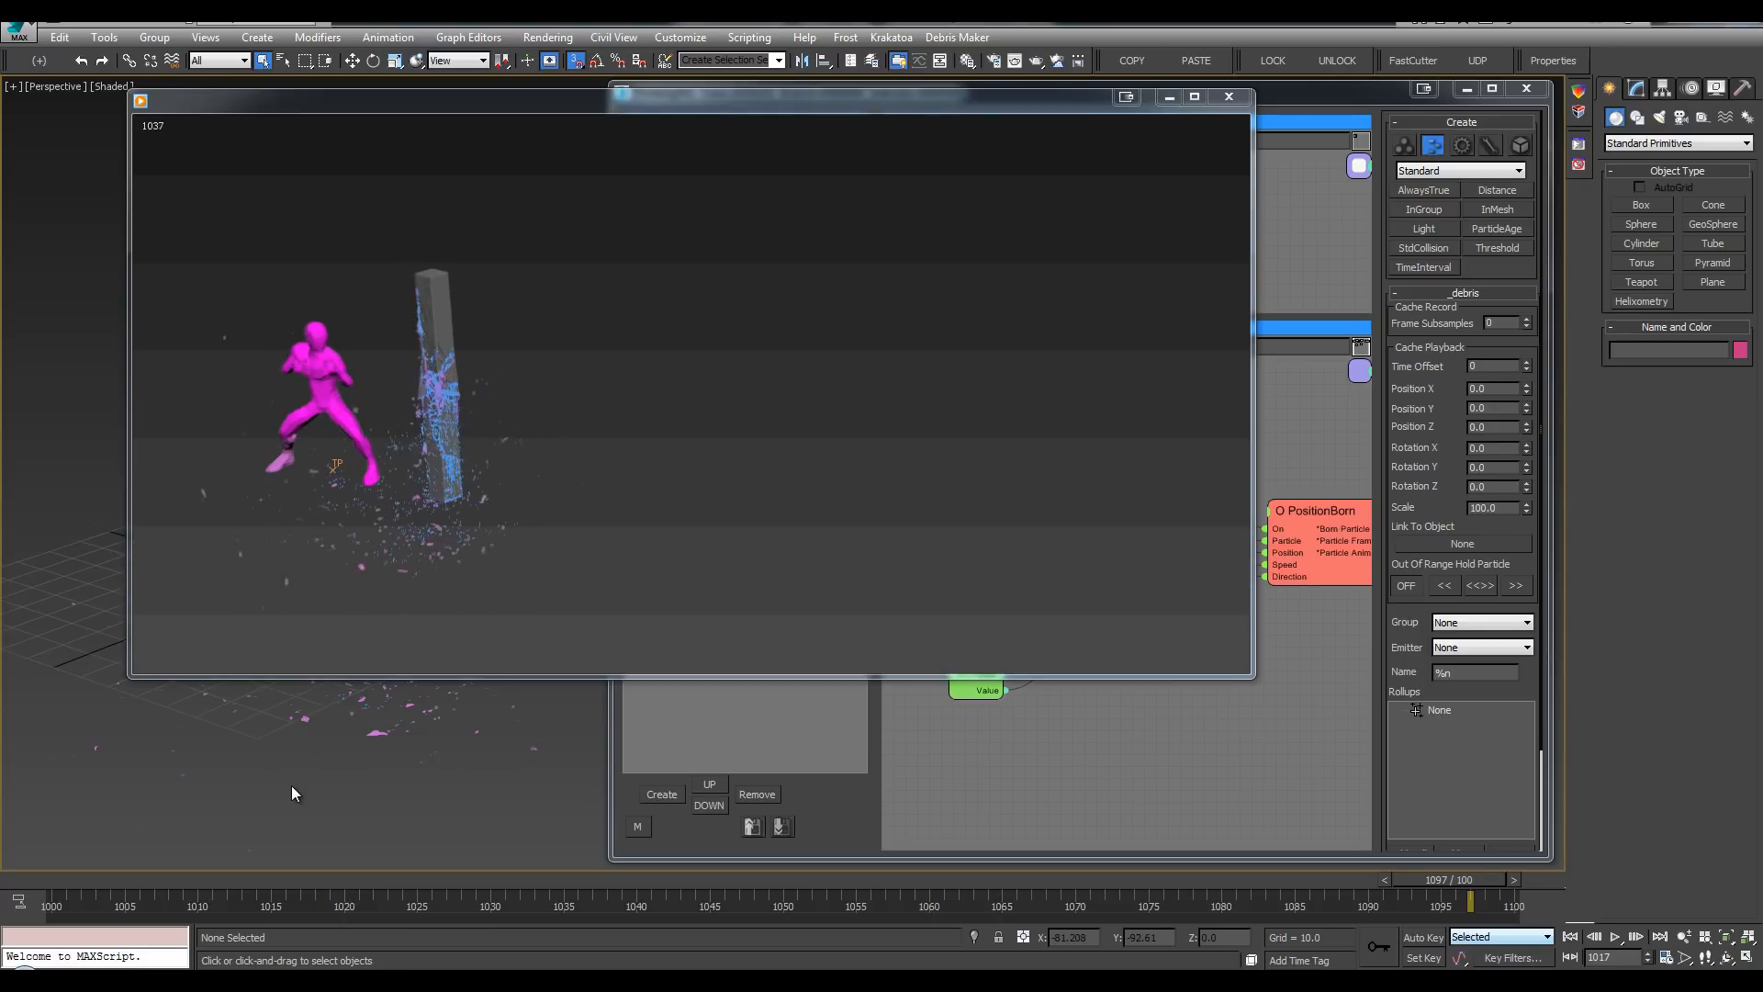
pyautogui.click(1228, 97)
# Step: Examine the debris contact around the pillar's base in the wireframe front view, scrubbing to frame 1047
pyautogui.hotkey('alt', 'w')
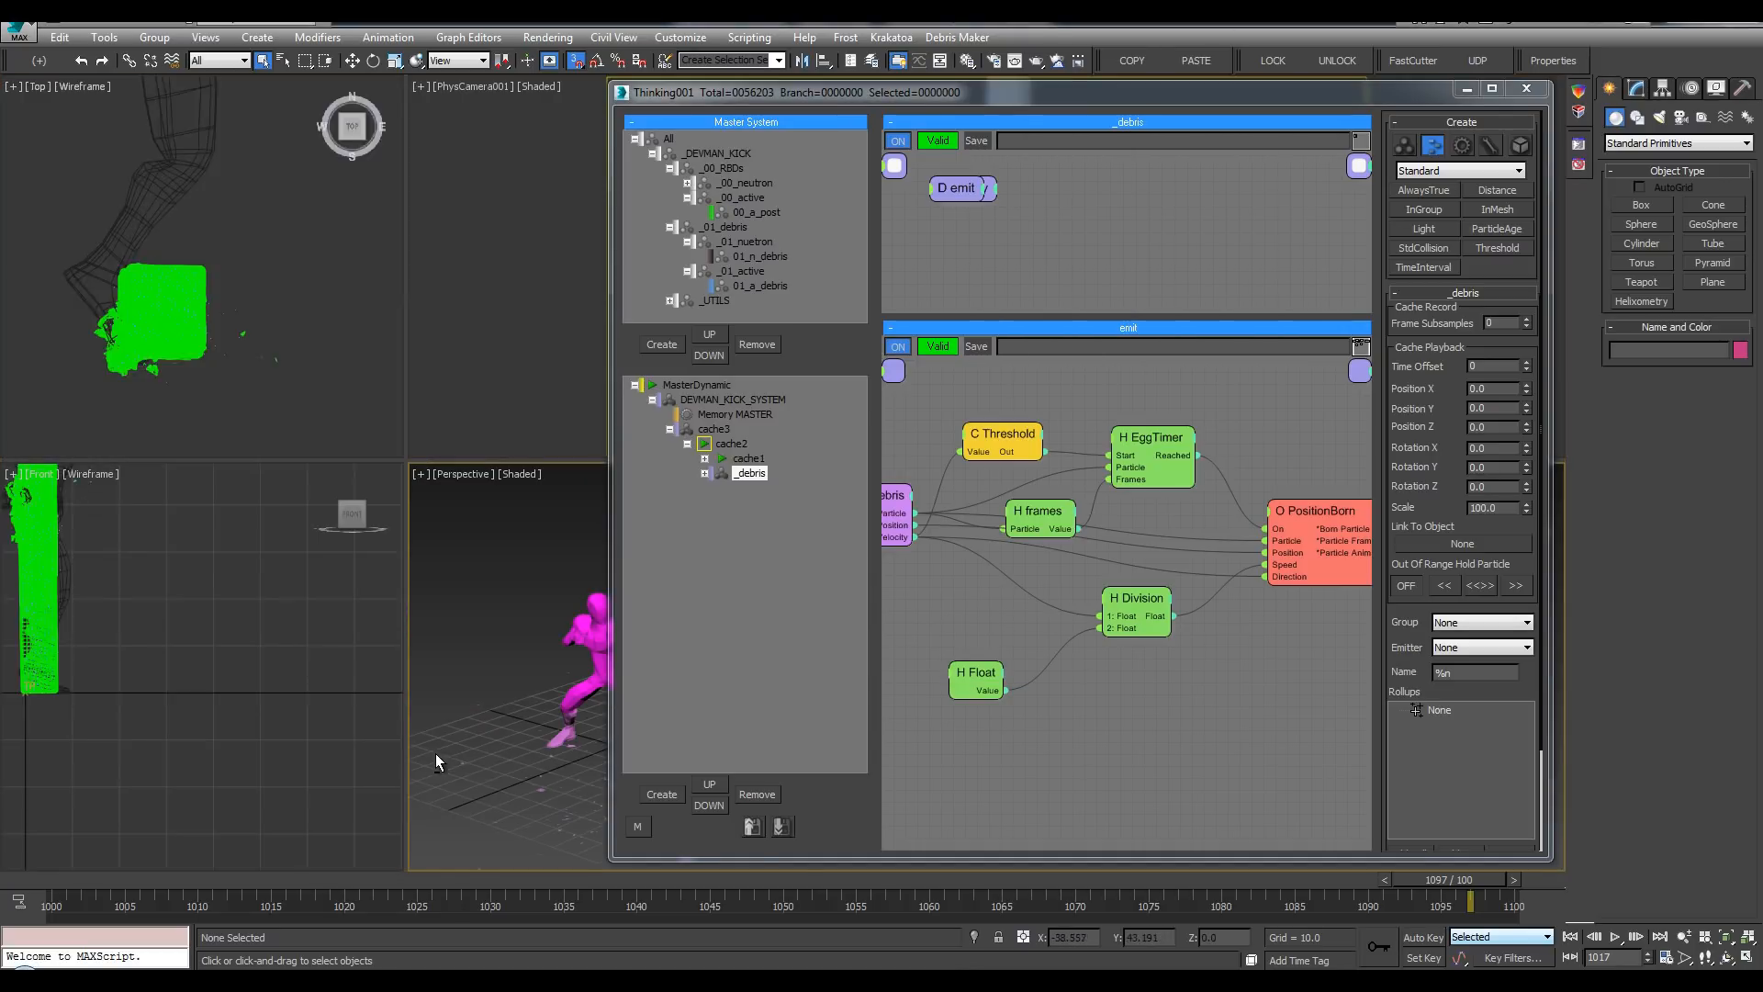
pyautogui.click(331, 676)
pyautogui.hotkey('alt', 'w')
pyautogui.moveTo(358, 574); pyautogui.dragTo(496, 590, button='middle')
pyautogui.scroll(3, 401, 594)
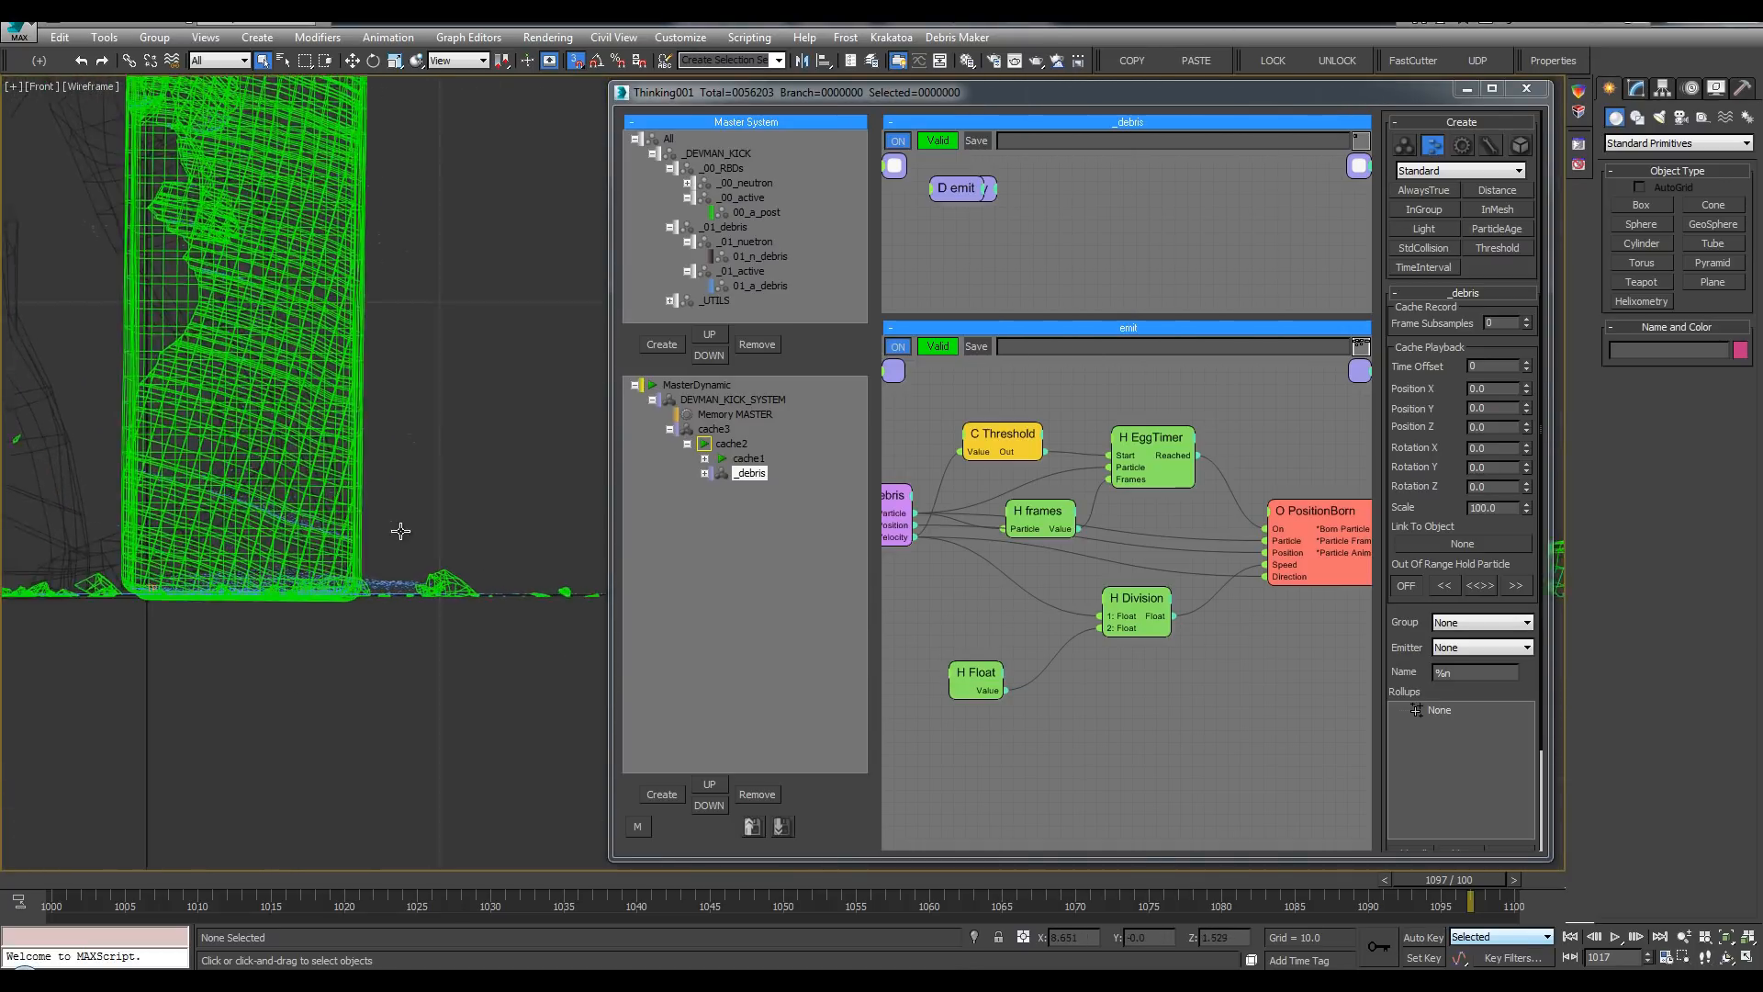
pyautogui.scroll(2, 393, 580)
pyautogui.scroll(-7, 378, 562)
pyautogui.scroll(-2, 377, 770)
pyautogui.moveTo(380, 753); pyautogui.dragTo(378, 696, button='middle')
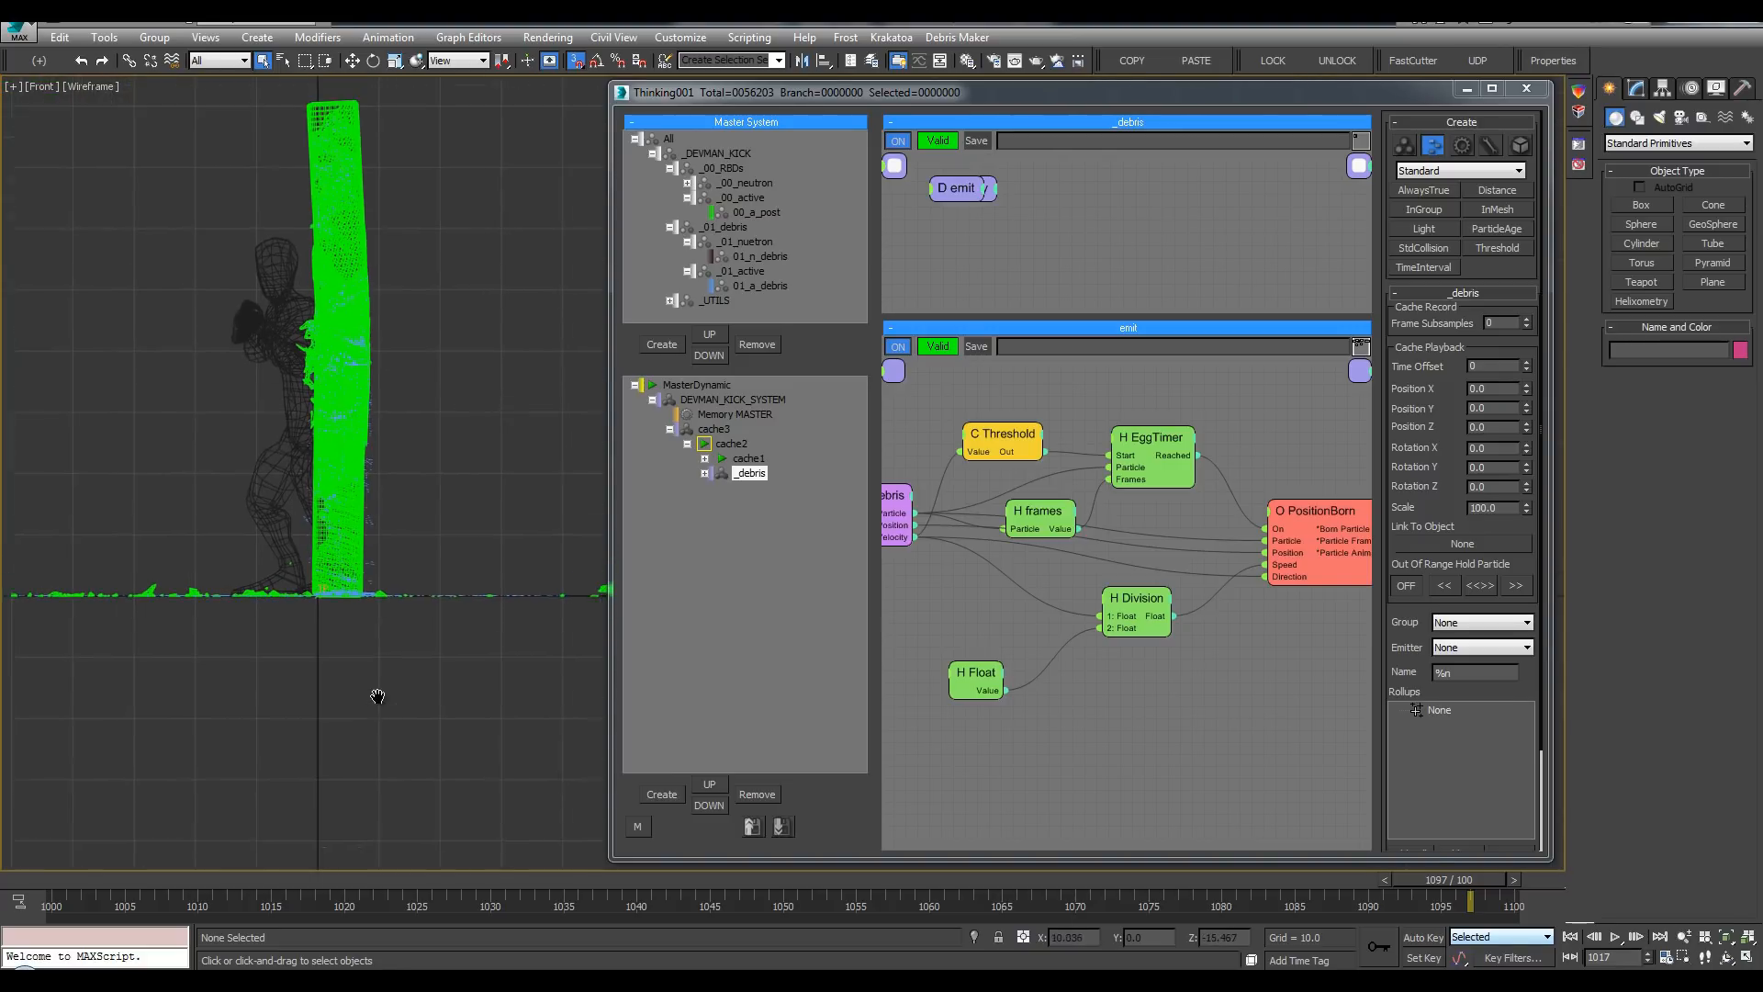
pyautogui.moveTo(130, 878); pyautogui.dragTo(740, 884)
pyautogui.scroll(3, 360, 643)
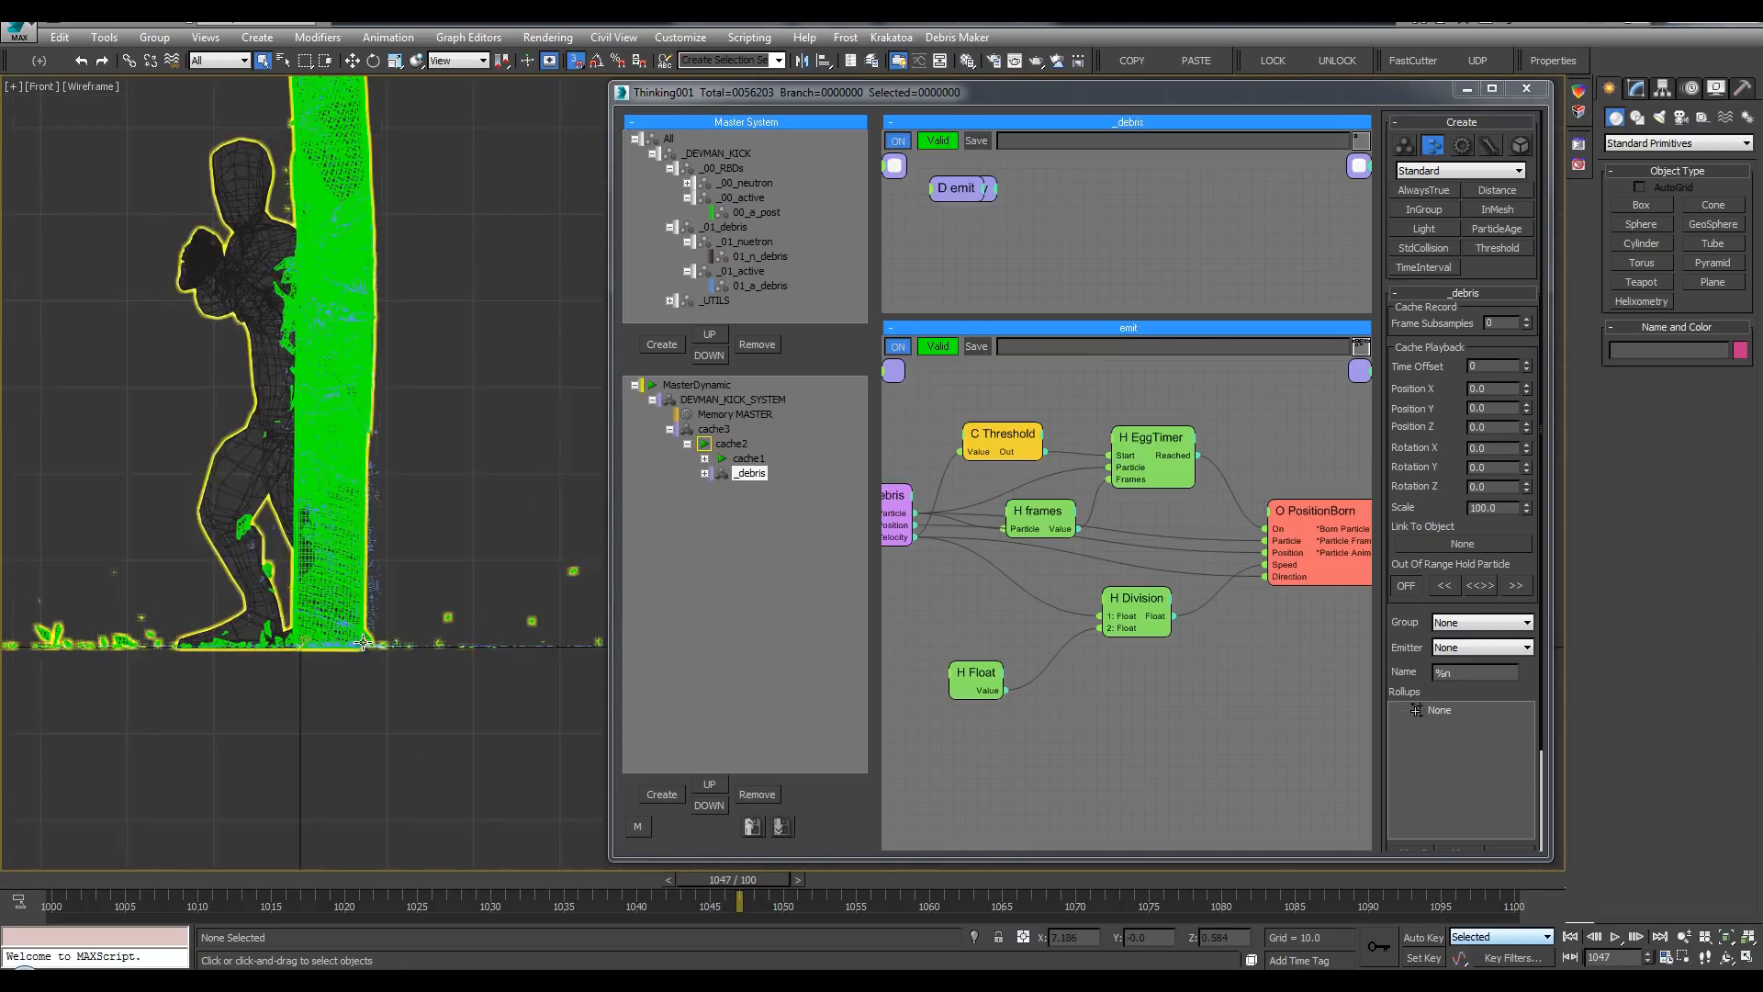
# Step: Examine the debris falling around the pillar in the shaded perspective view from several angles, and return to frame 1000
pyautogui.scroll(4, 363, 643)
pyautogui.hotkey('alt', 'w')
pyautogui.click(518, 643)
pyautogui.hotkey('alt', 'w')
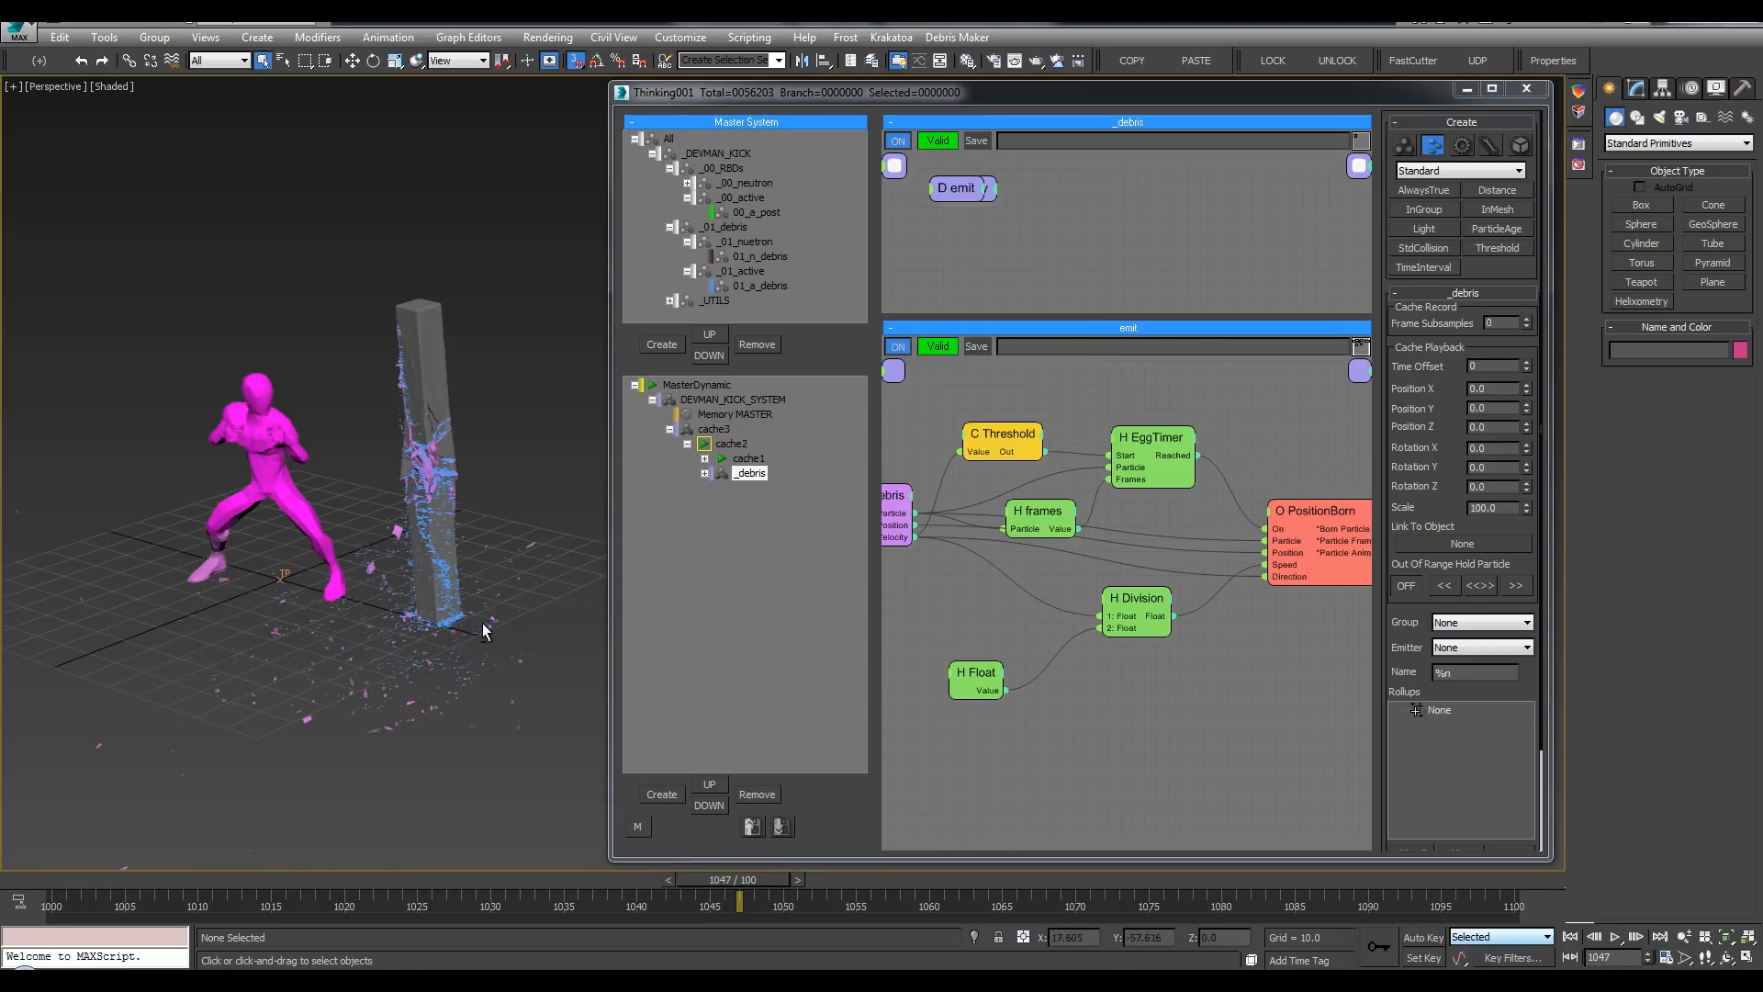
pyautogui.keyDown('alt'); pyautogui.moveTo(482, 624); pyautogui.dragTo(444, 498, button='middle'); pyautogui.keyUp('alt')
pyautogui.scroll(6, 411, 591)
pyautogui.scroll(-8, 451, 620)
pyautogui.scroll(1, 444, 562)
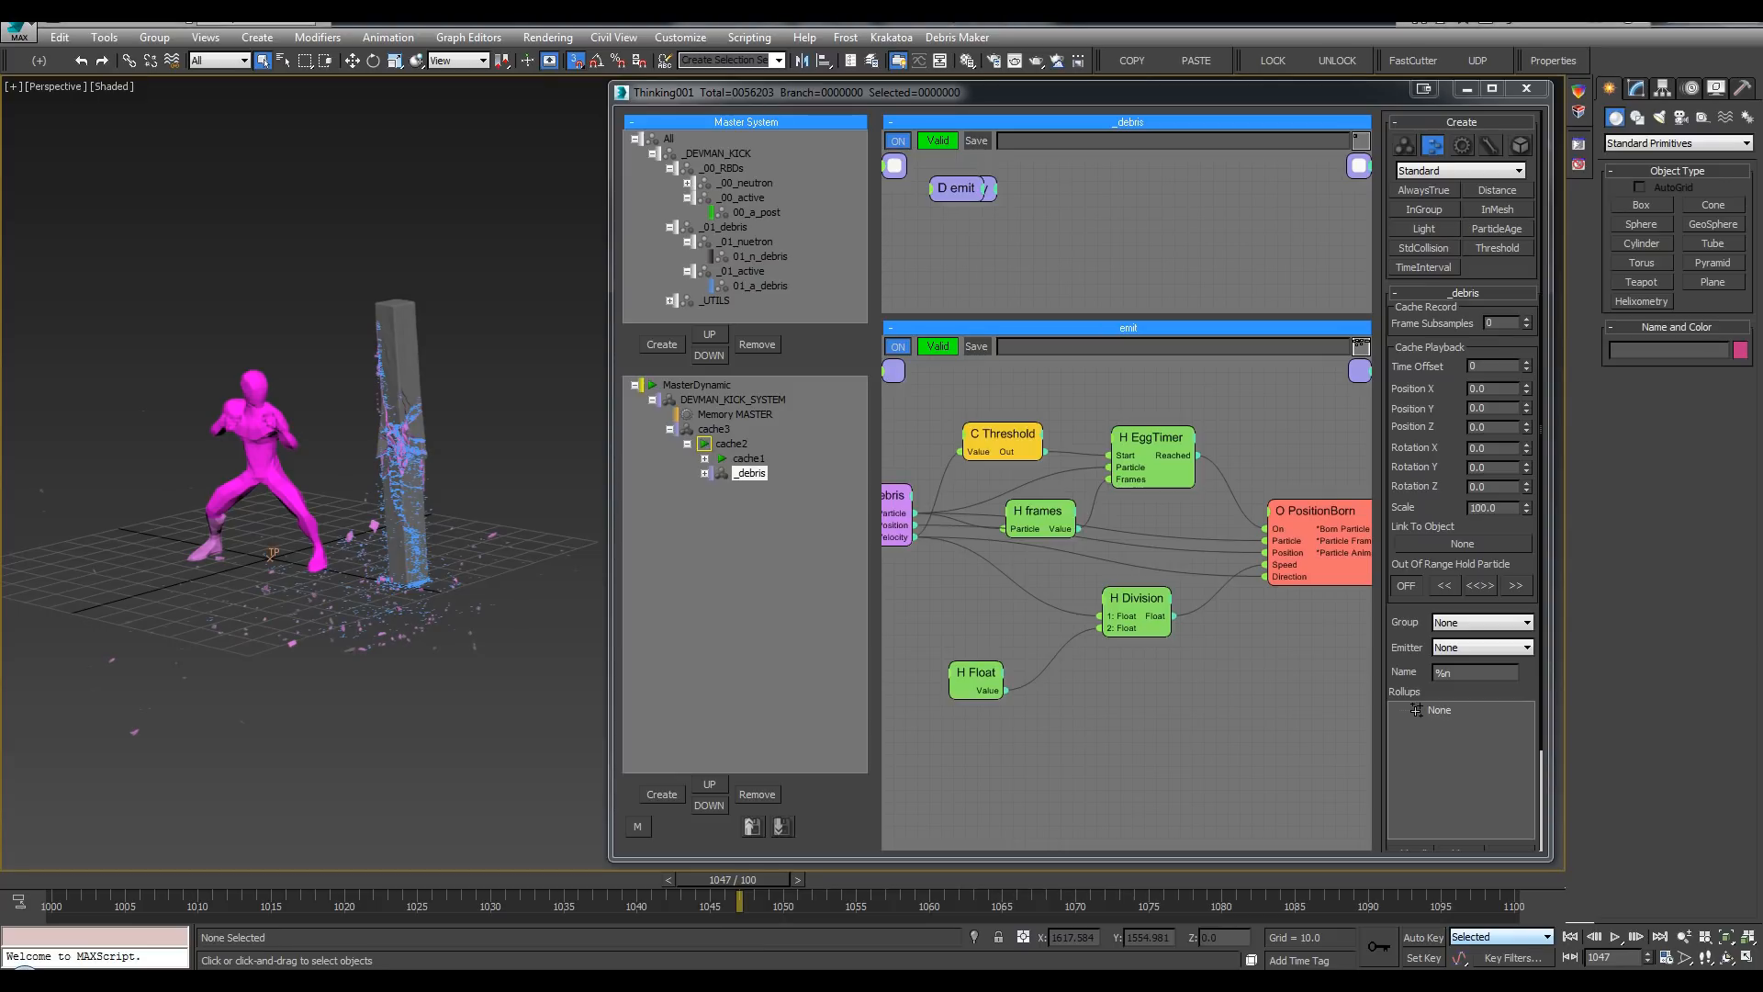
pyautogui.keyDown('alt'); pyautogui.moveTo(591, 476); pyautogui.dragTo(647, 471, button='middle'); pyautogui.keyUp('alt')
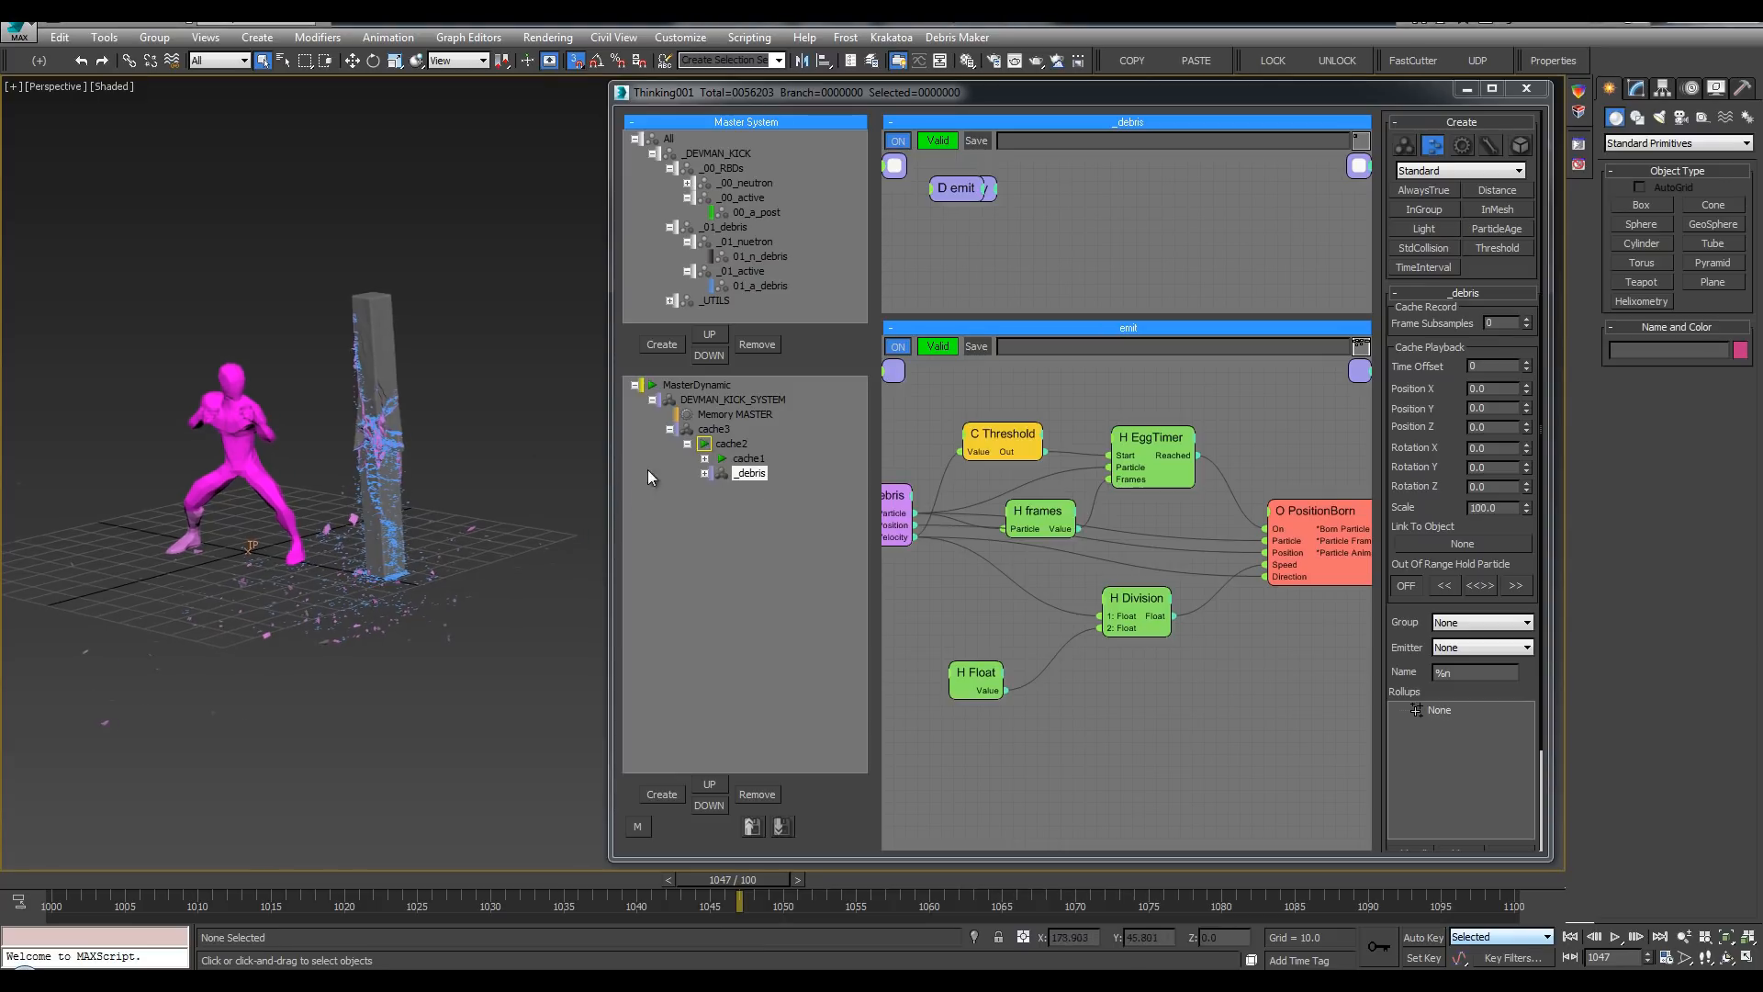
pyautogui.click(36, 880)
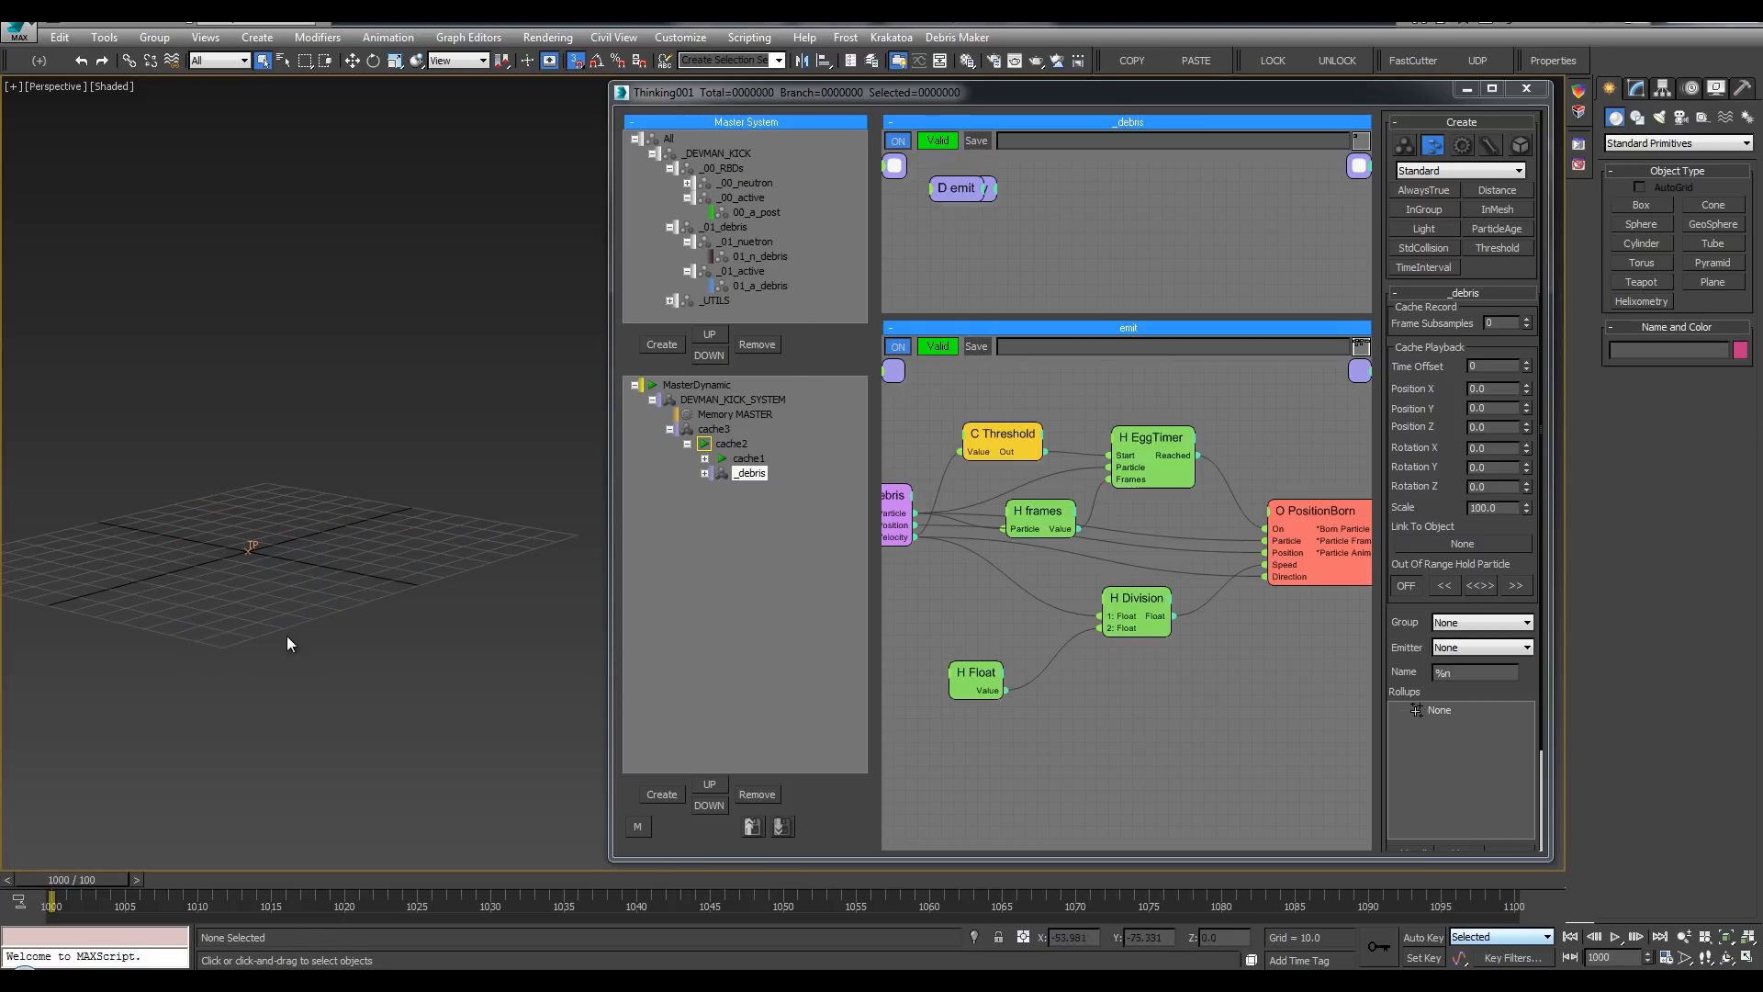
# Step: Unset the MasterDynamic cache and add a new dynamic set under cache3
pyautogui.rightClick(652, 386)
pyautogui.click(681, 399)
pyautogui.click(714, 429)
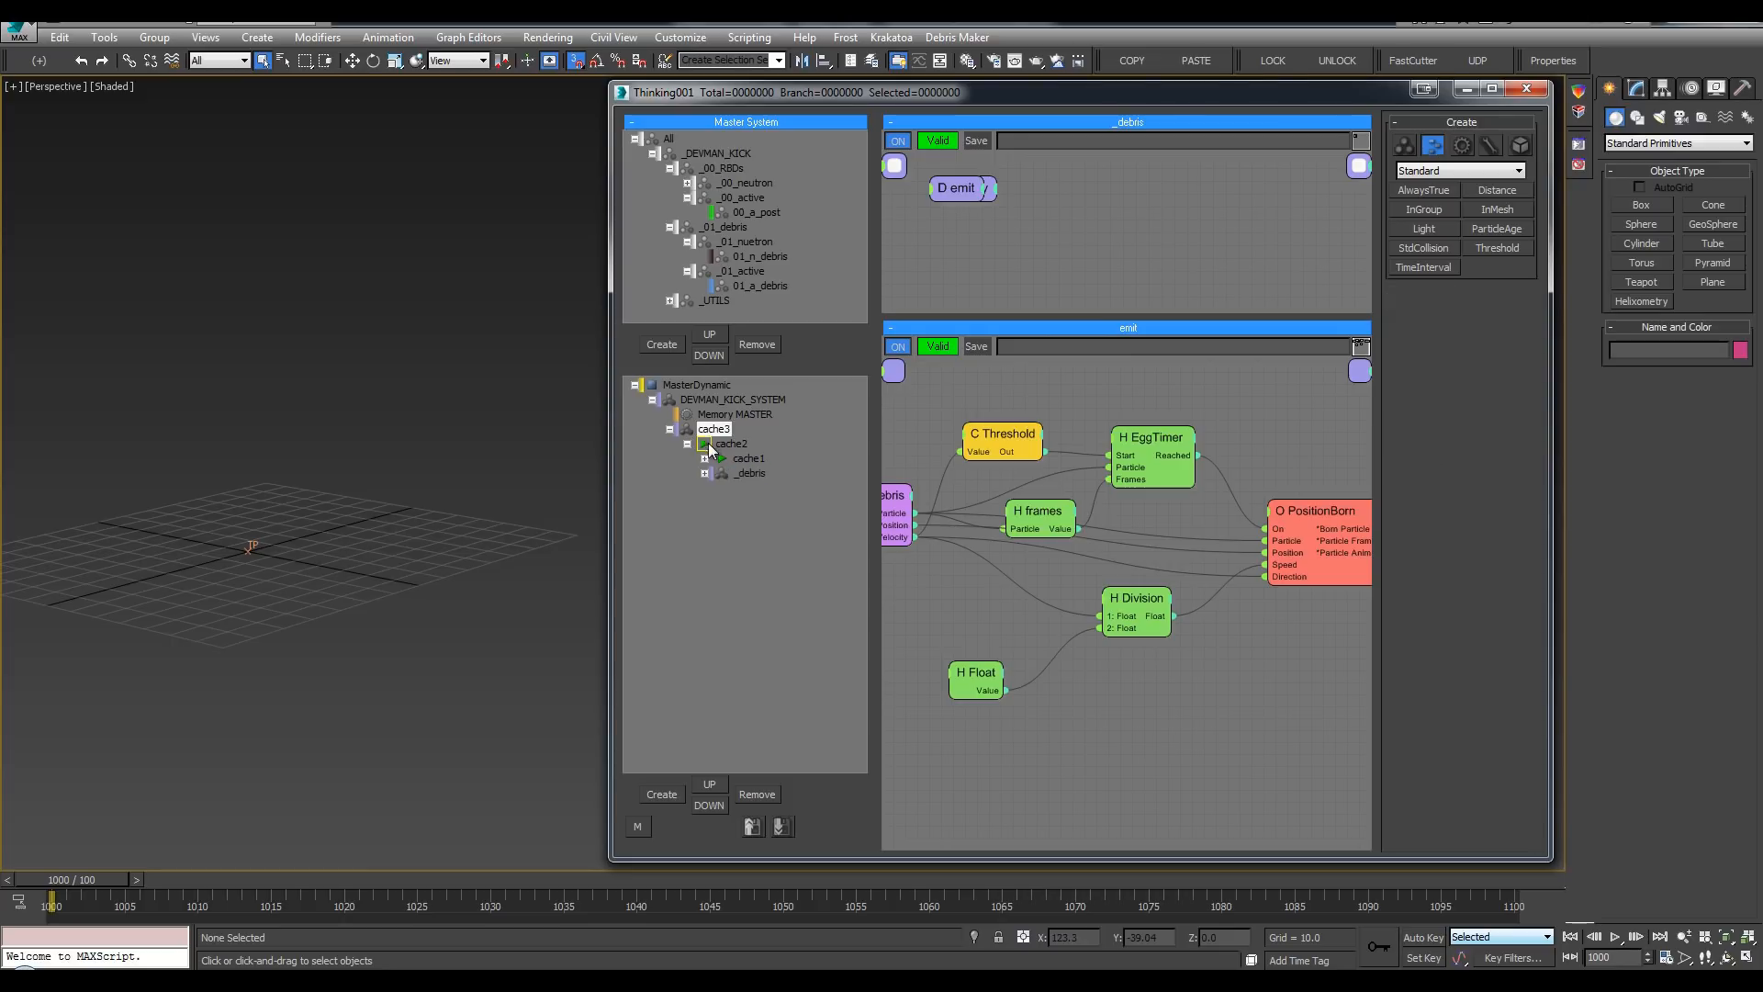
pyautogui.click(687, 443)
pyautogui.click(688, 443)
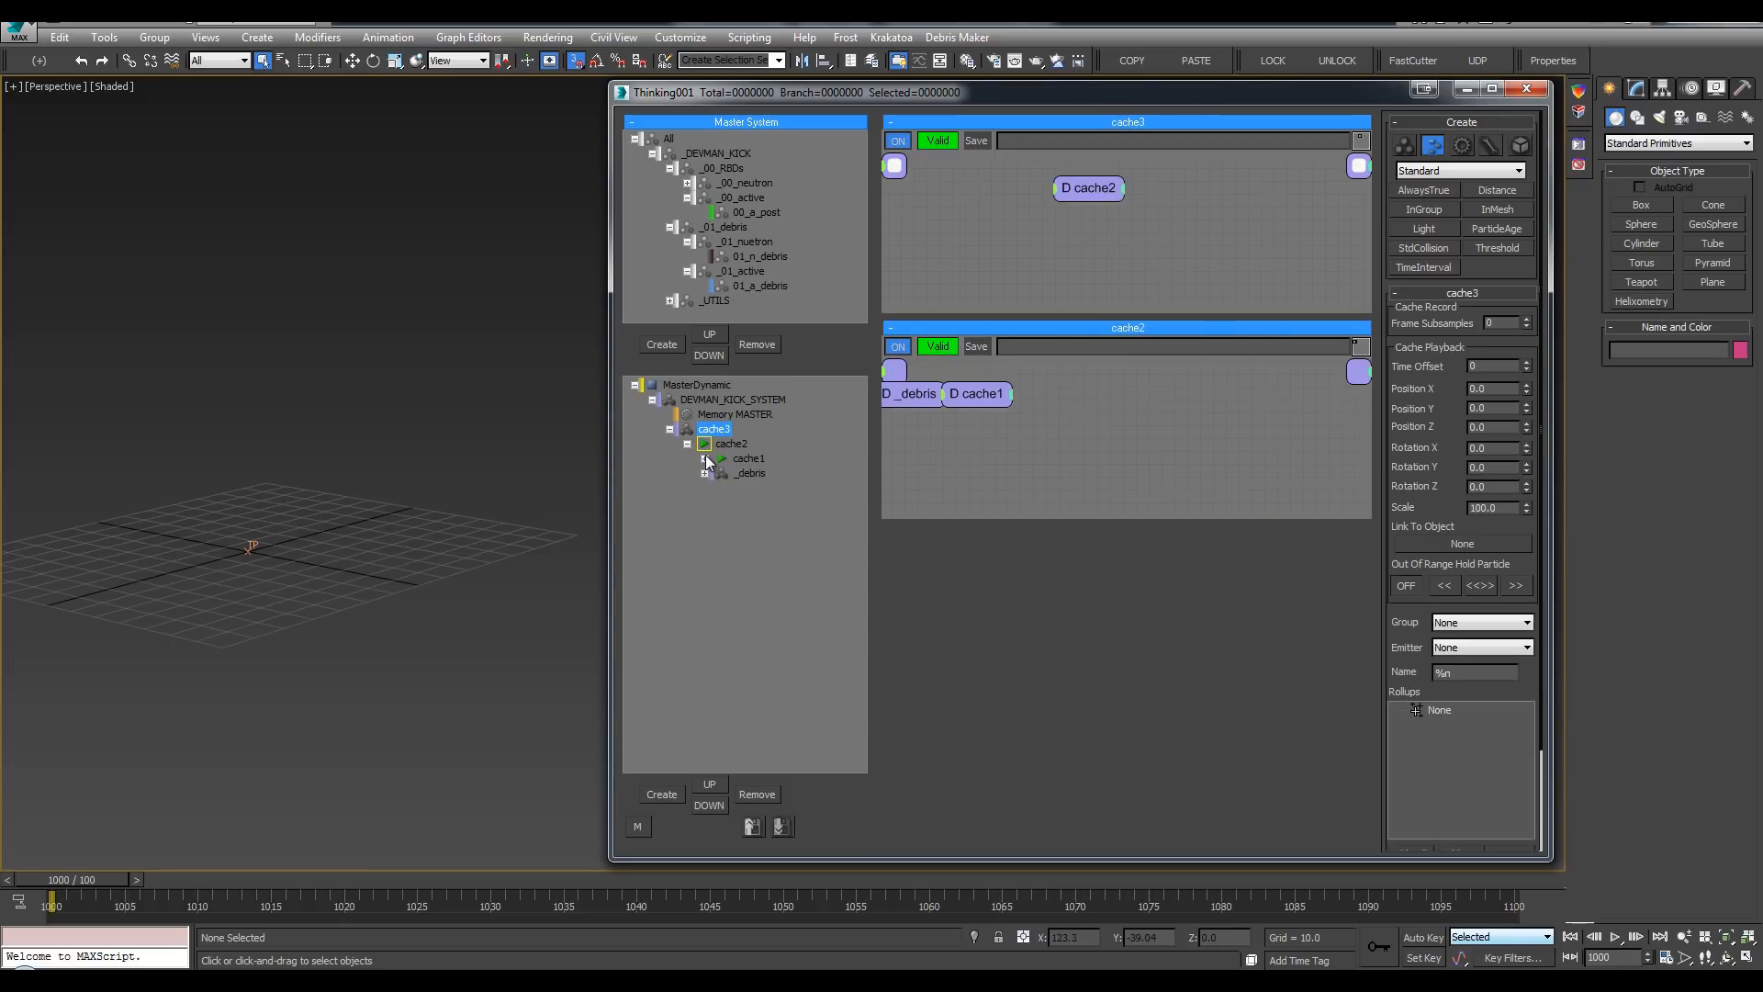
pyautogui.click(687, 444)
pyautogui.keyDown('ctrl'); pyautogui.click(712, 429); pyautogui.keyUp('ctrl')
pyautogui.doubleClick(727, 461)
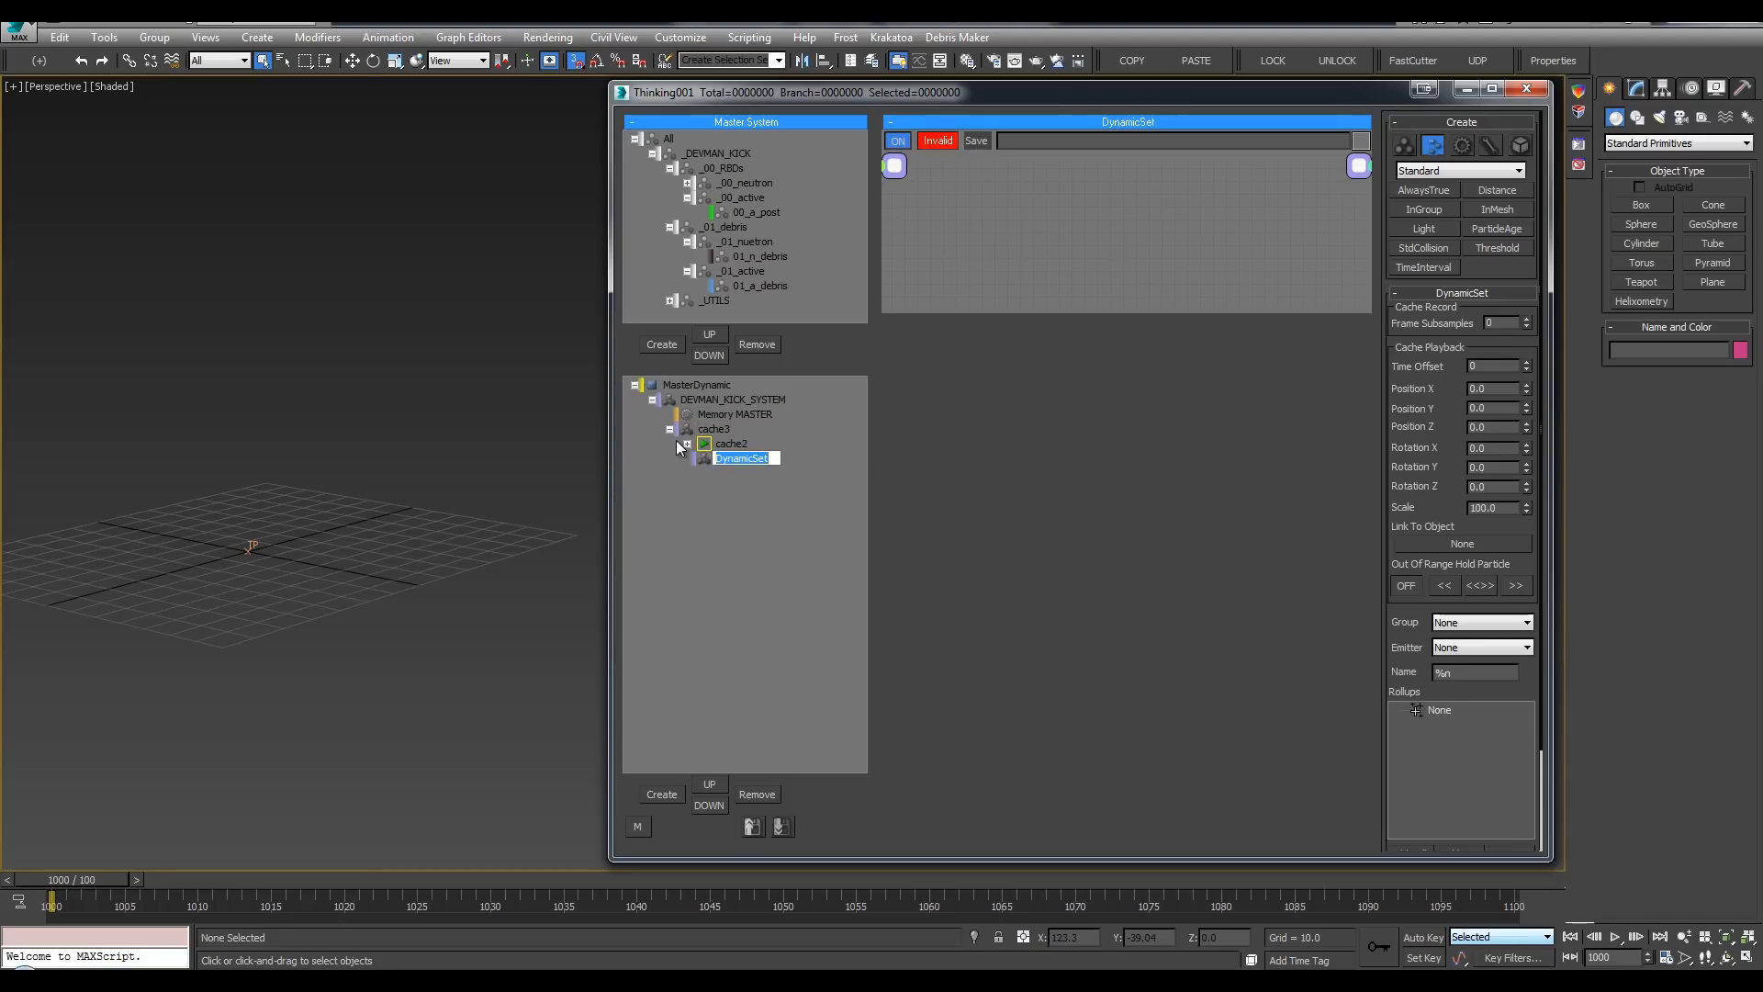
# Step: Review the nested caches and sets inside cache2 and the networks that make up cache3
pyautogui.click(688, 444)
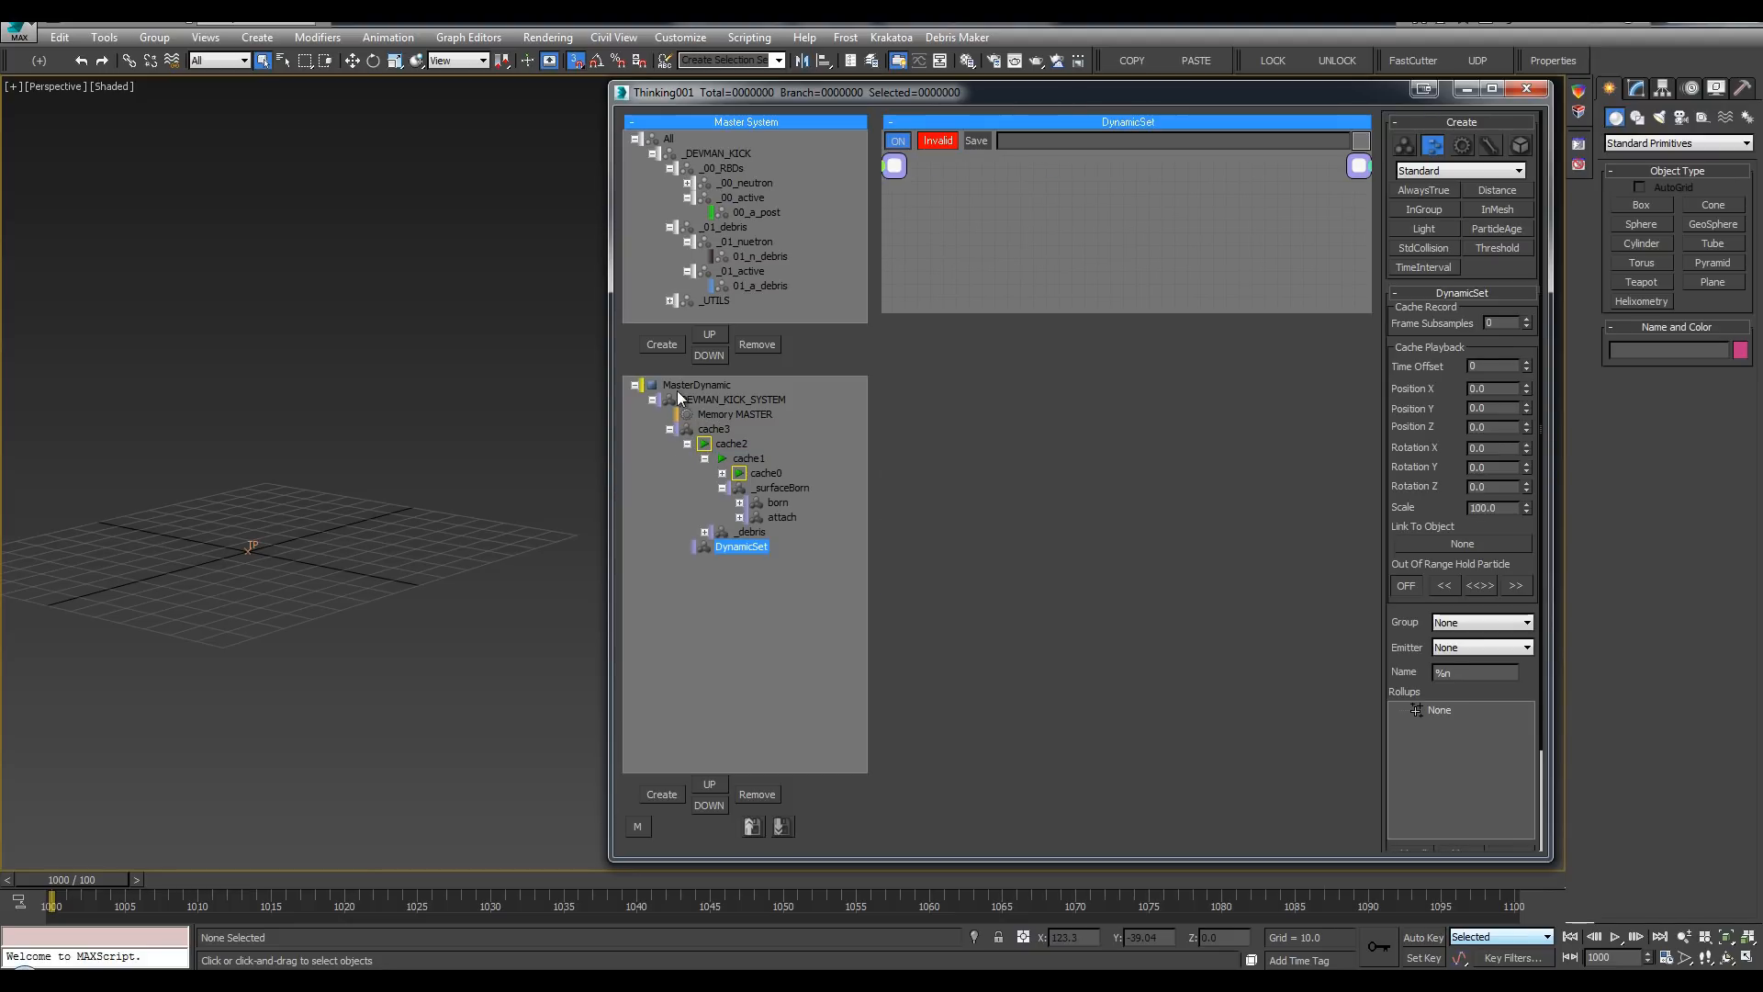
pyautogui.click(723, 473)
pyautogui.click(723, 473)
pyautogui.click(722, 488)
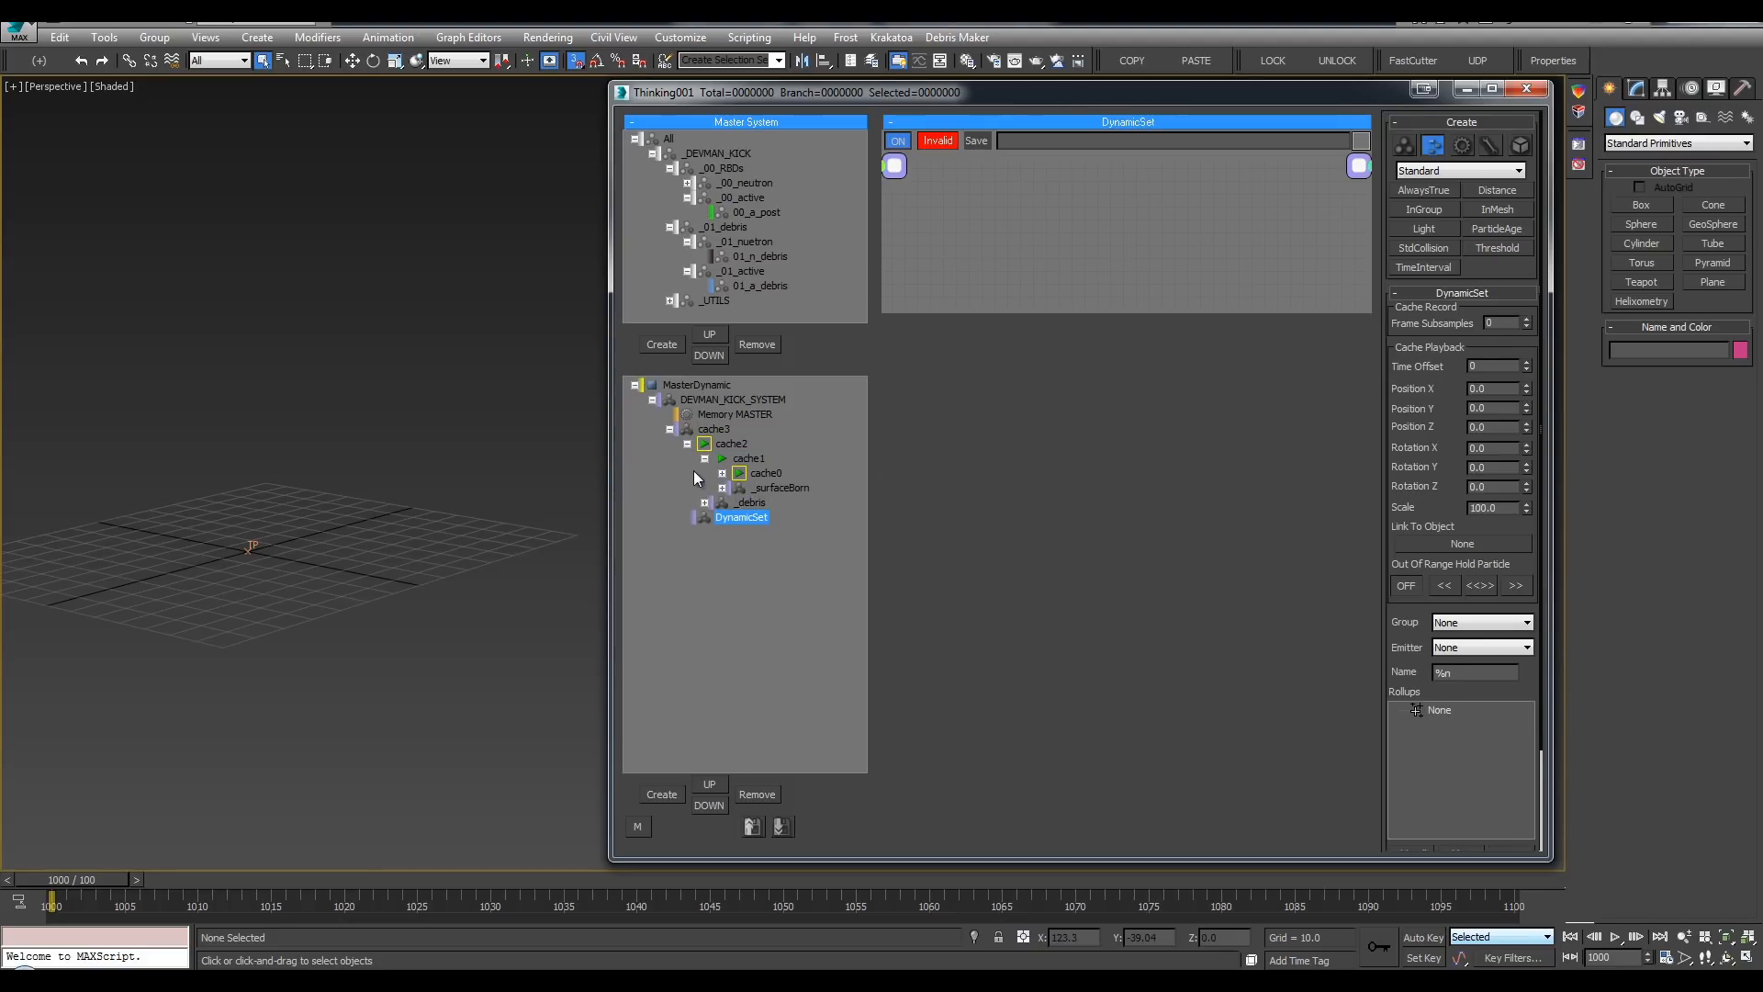
pyautogui.click(704, 459)
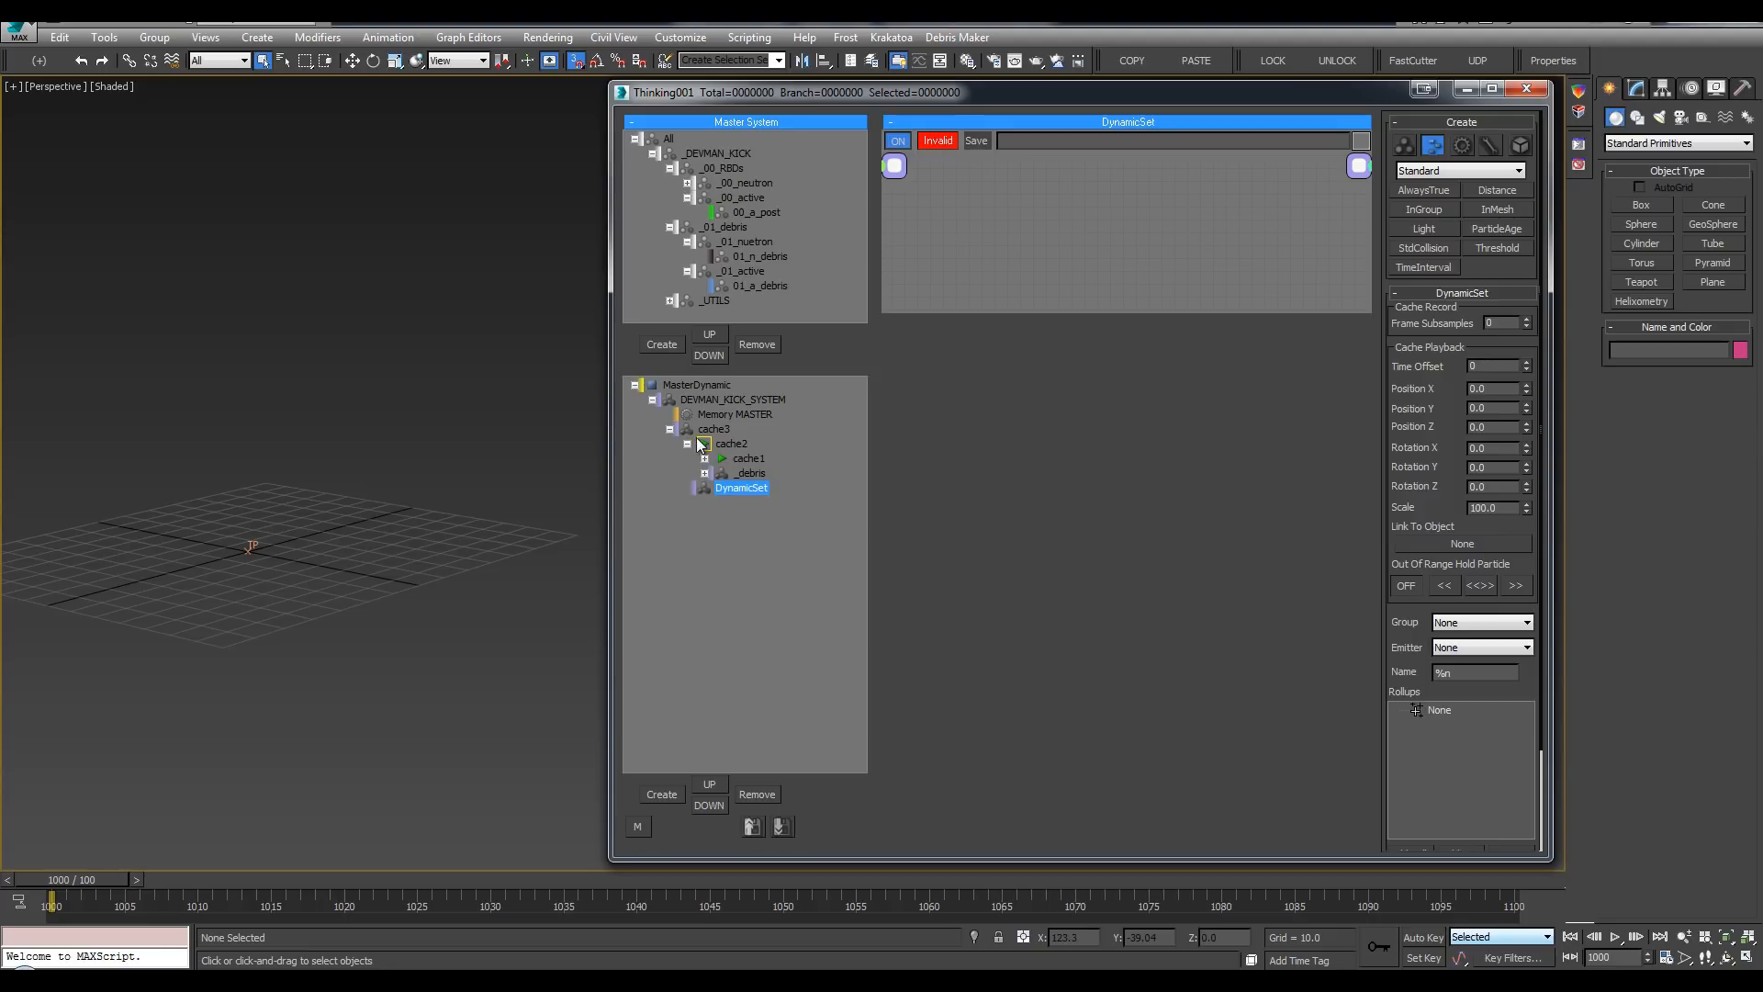
pyautogui.click(703, 430)
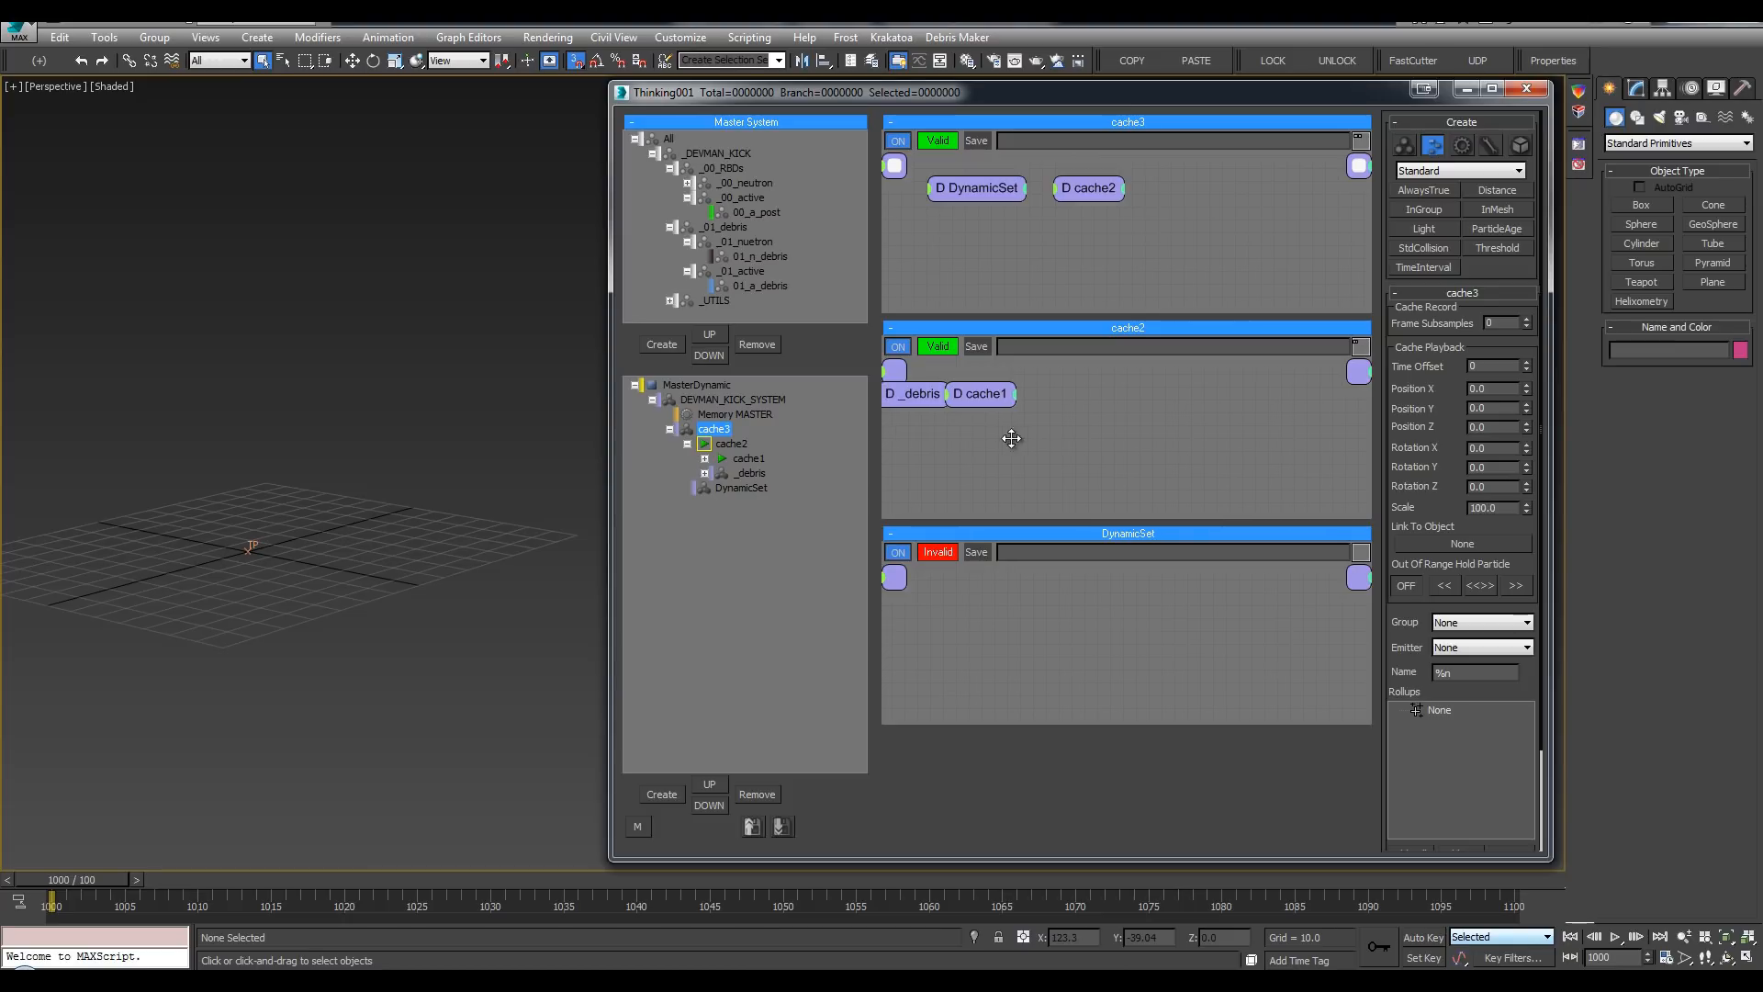
pyautogui.moveTo(1006, 439); pyautogui.dragTo(1161, 479, button='middle')
pyautogui.moveTo(1084, 221); pyautogui.dragTo(1161, 264, button='middle')
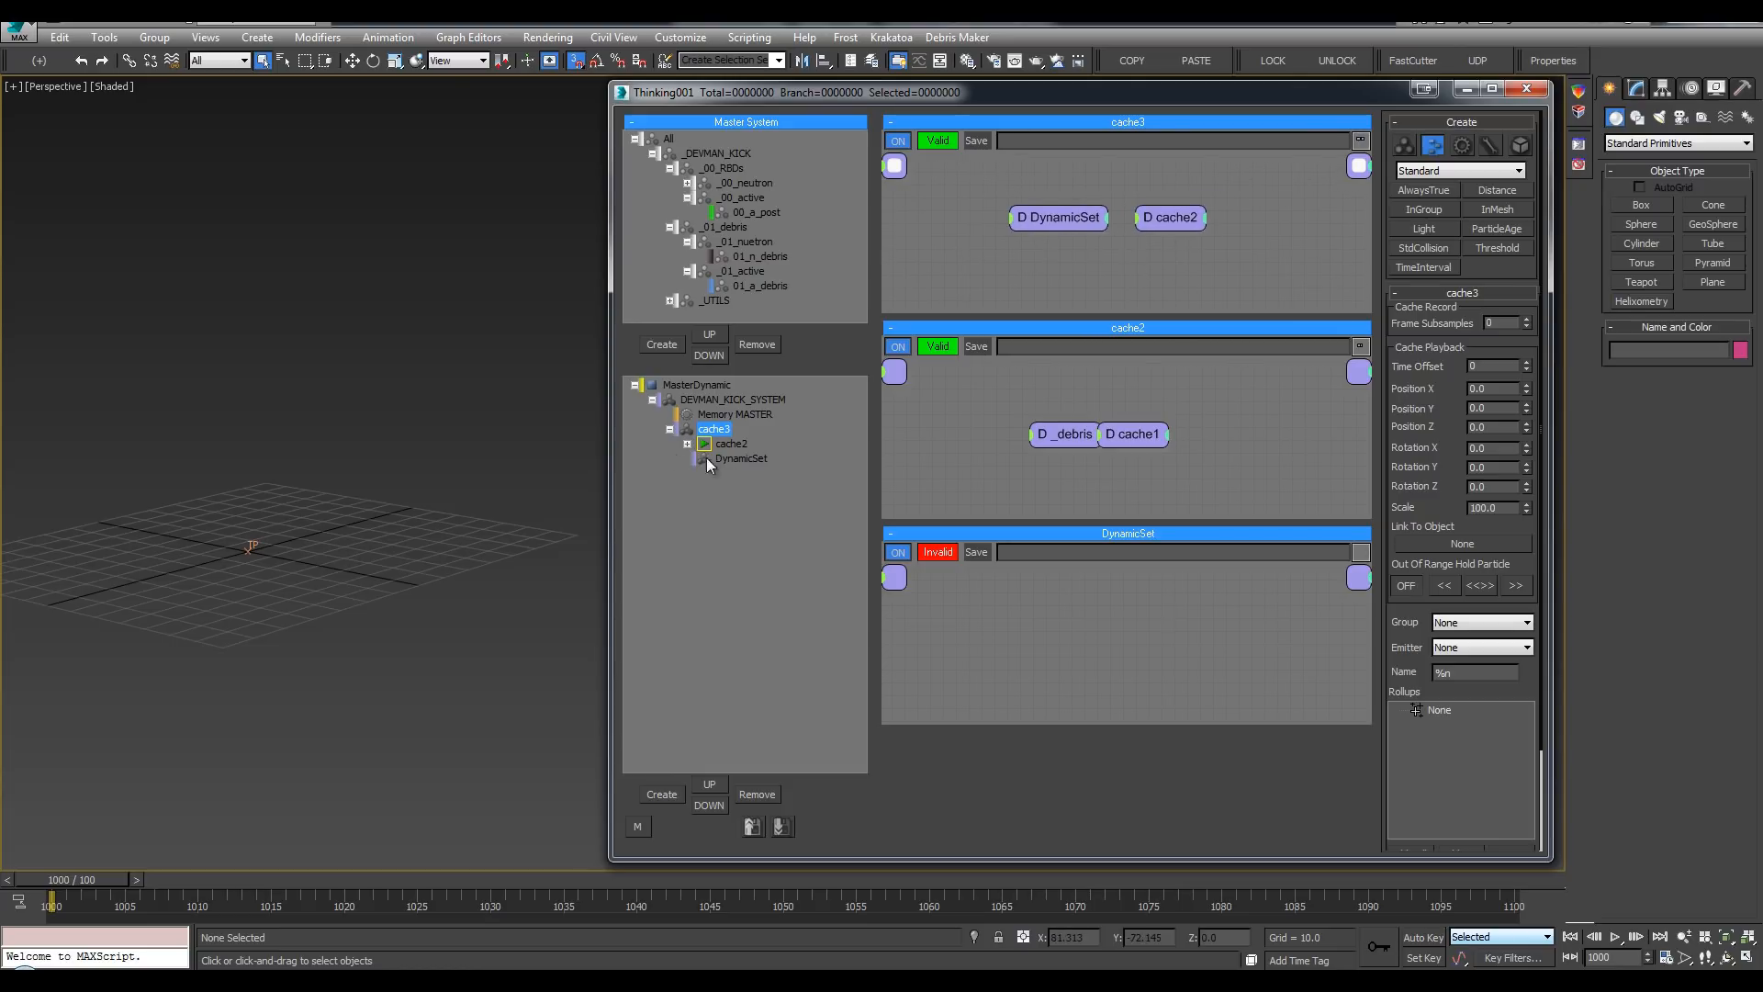
# Step: Rename the new dynamic set under cache3 to shape
pyautogui.click(707, 457)
pyautogui.click(722, 459)
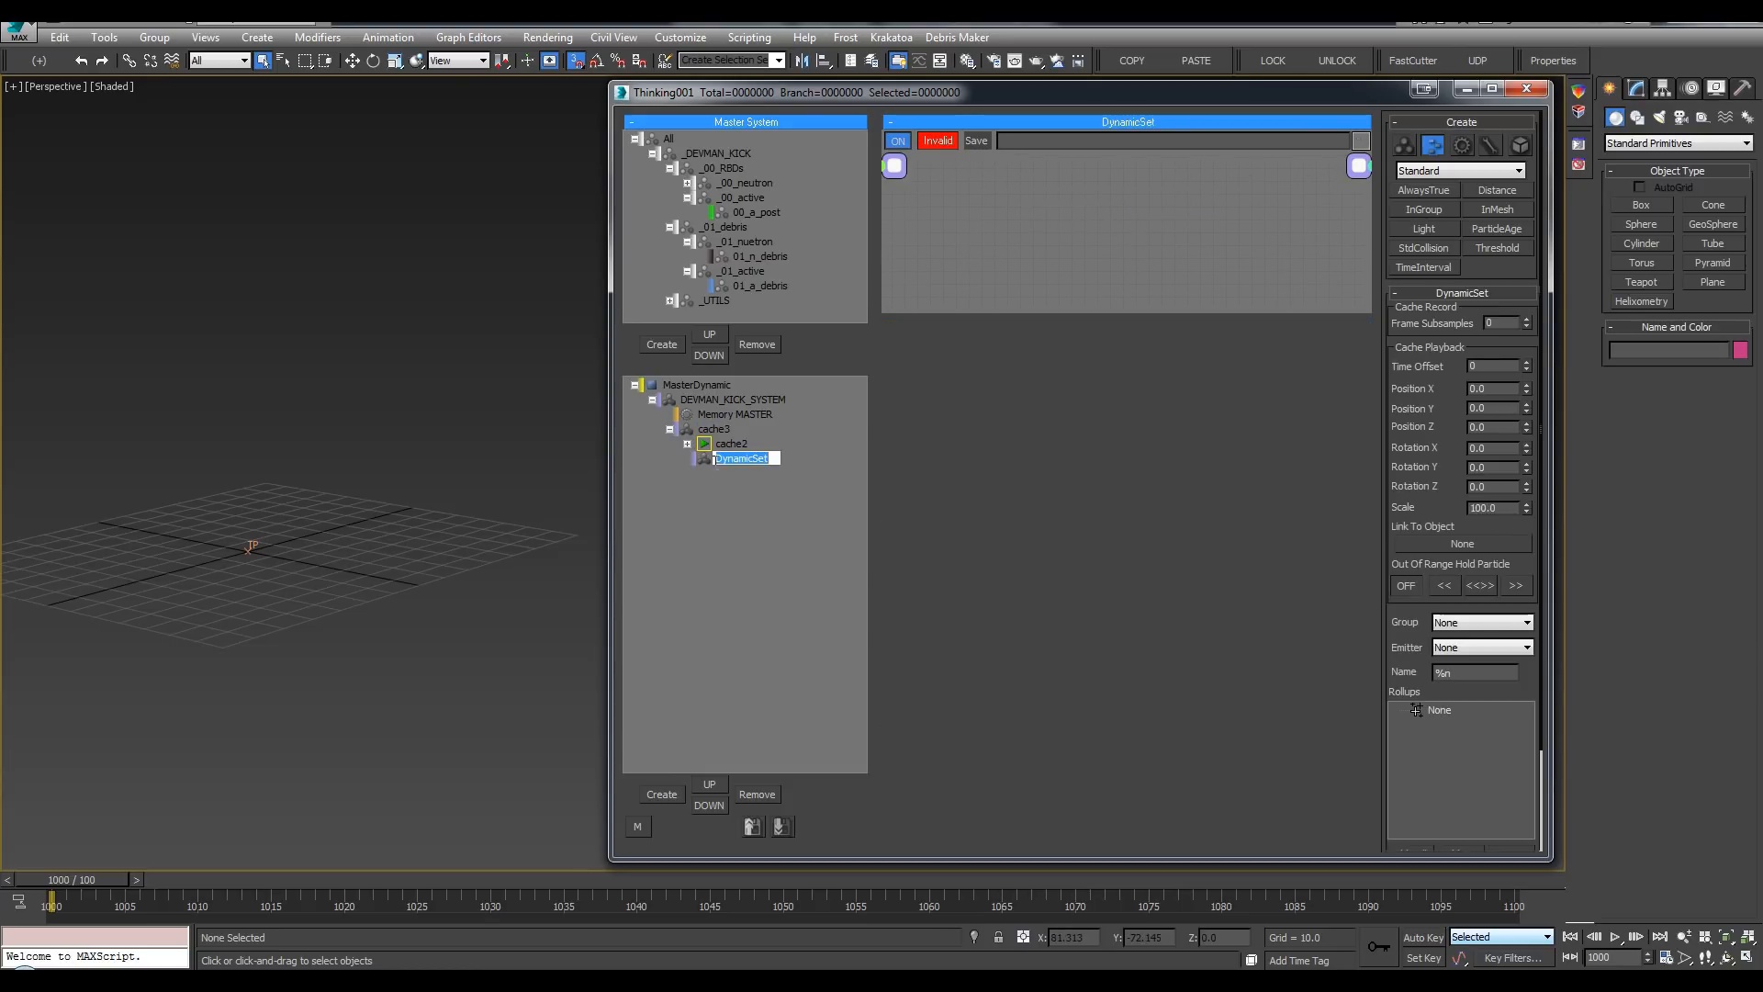
pyautogui.write('n')
pyautogui.write('e')
pyautogui.press('Return')
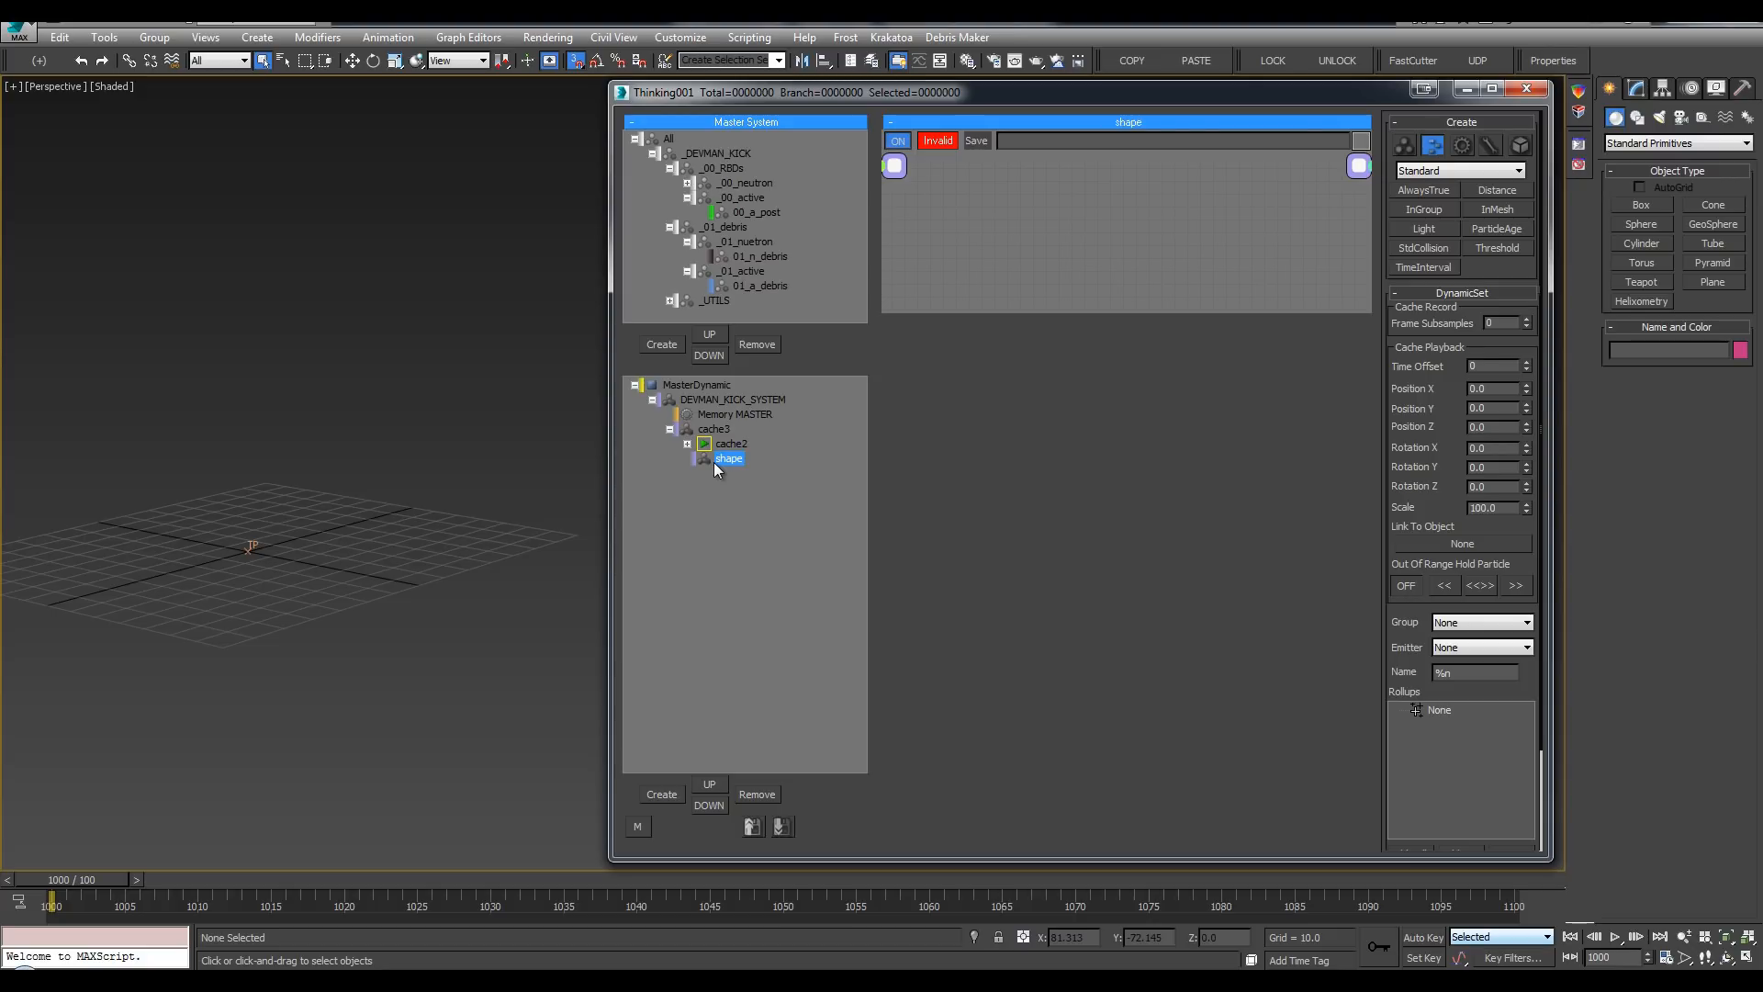
pyautogui.click(688, 445)
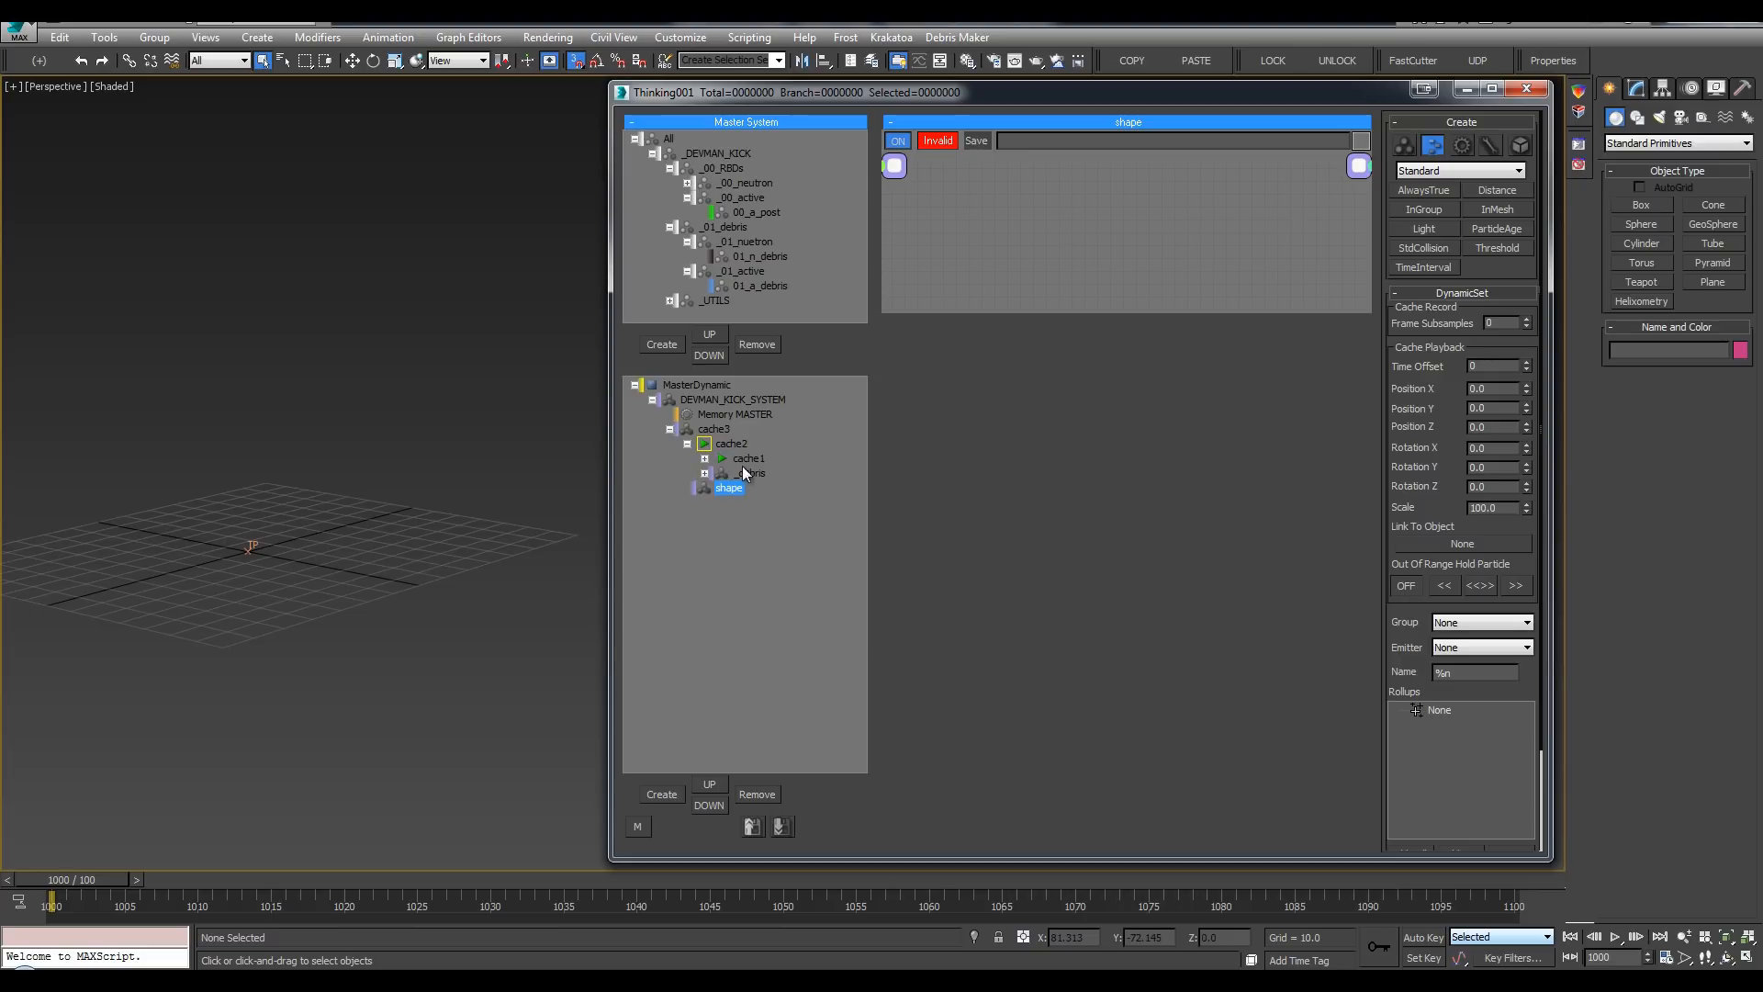
pyautogui.click(704, 460)
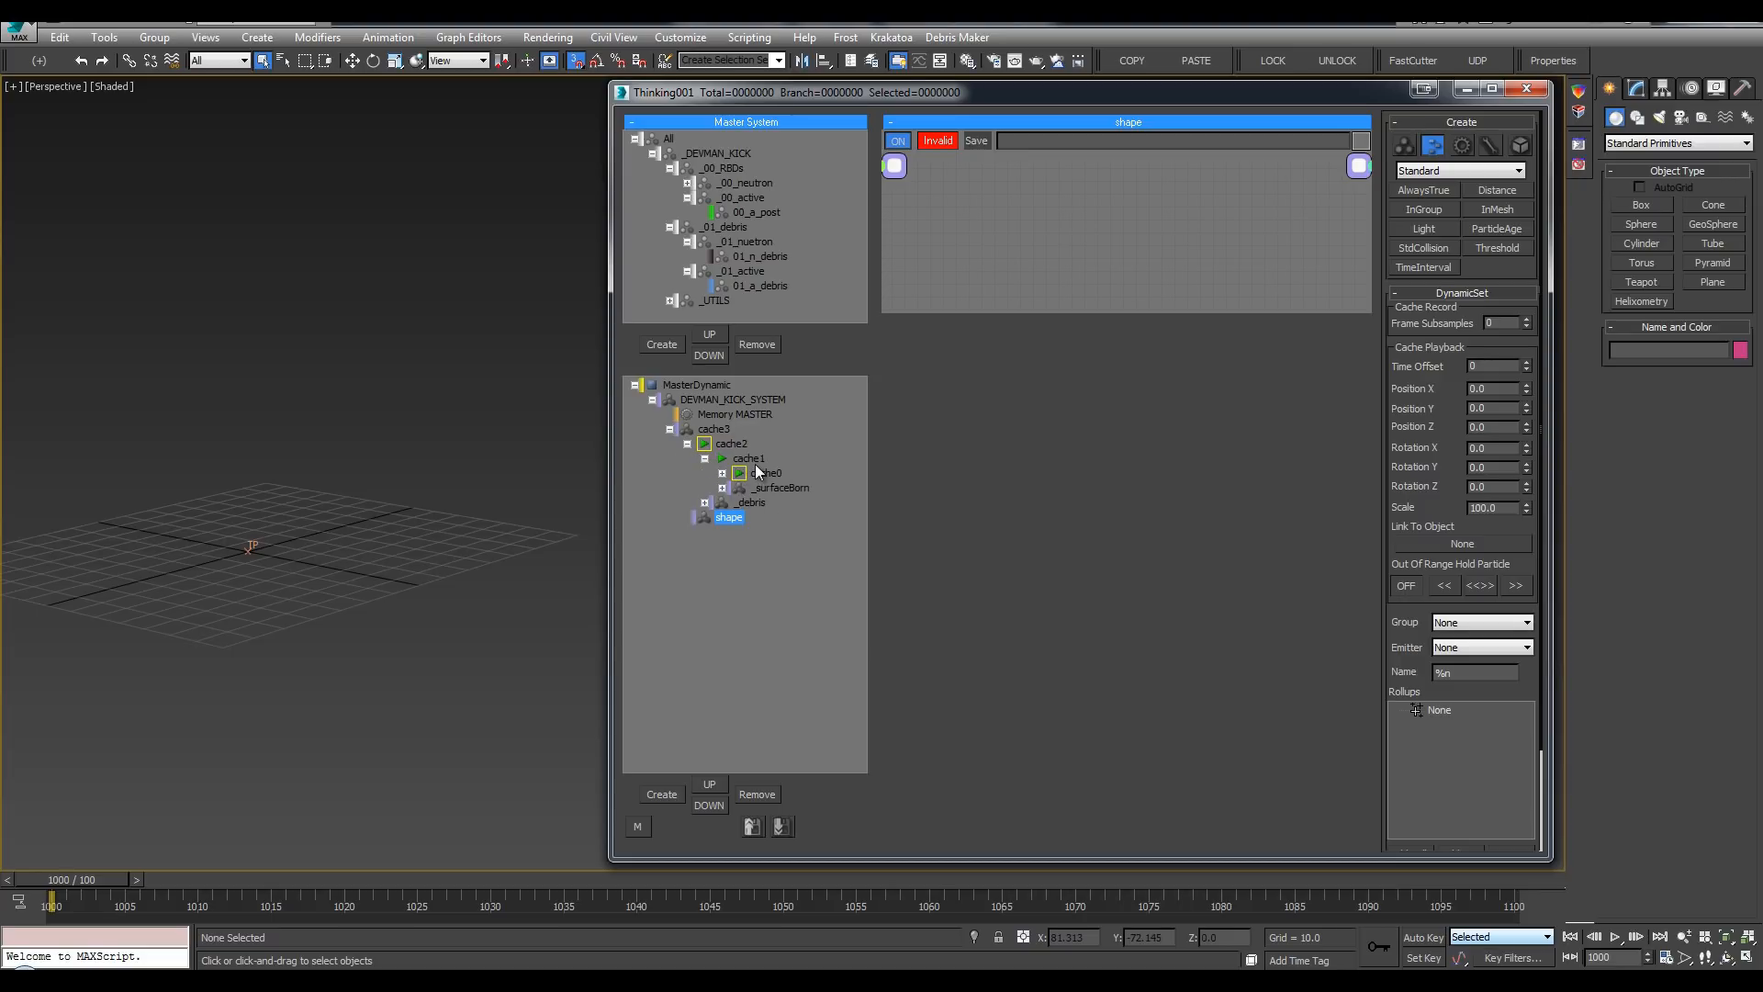
pyautogui.click(704, 459)
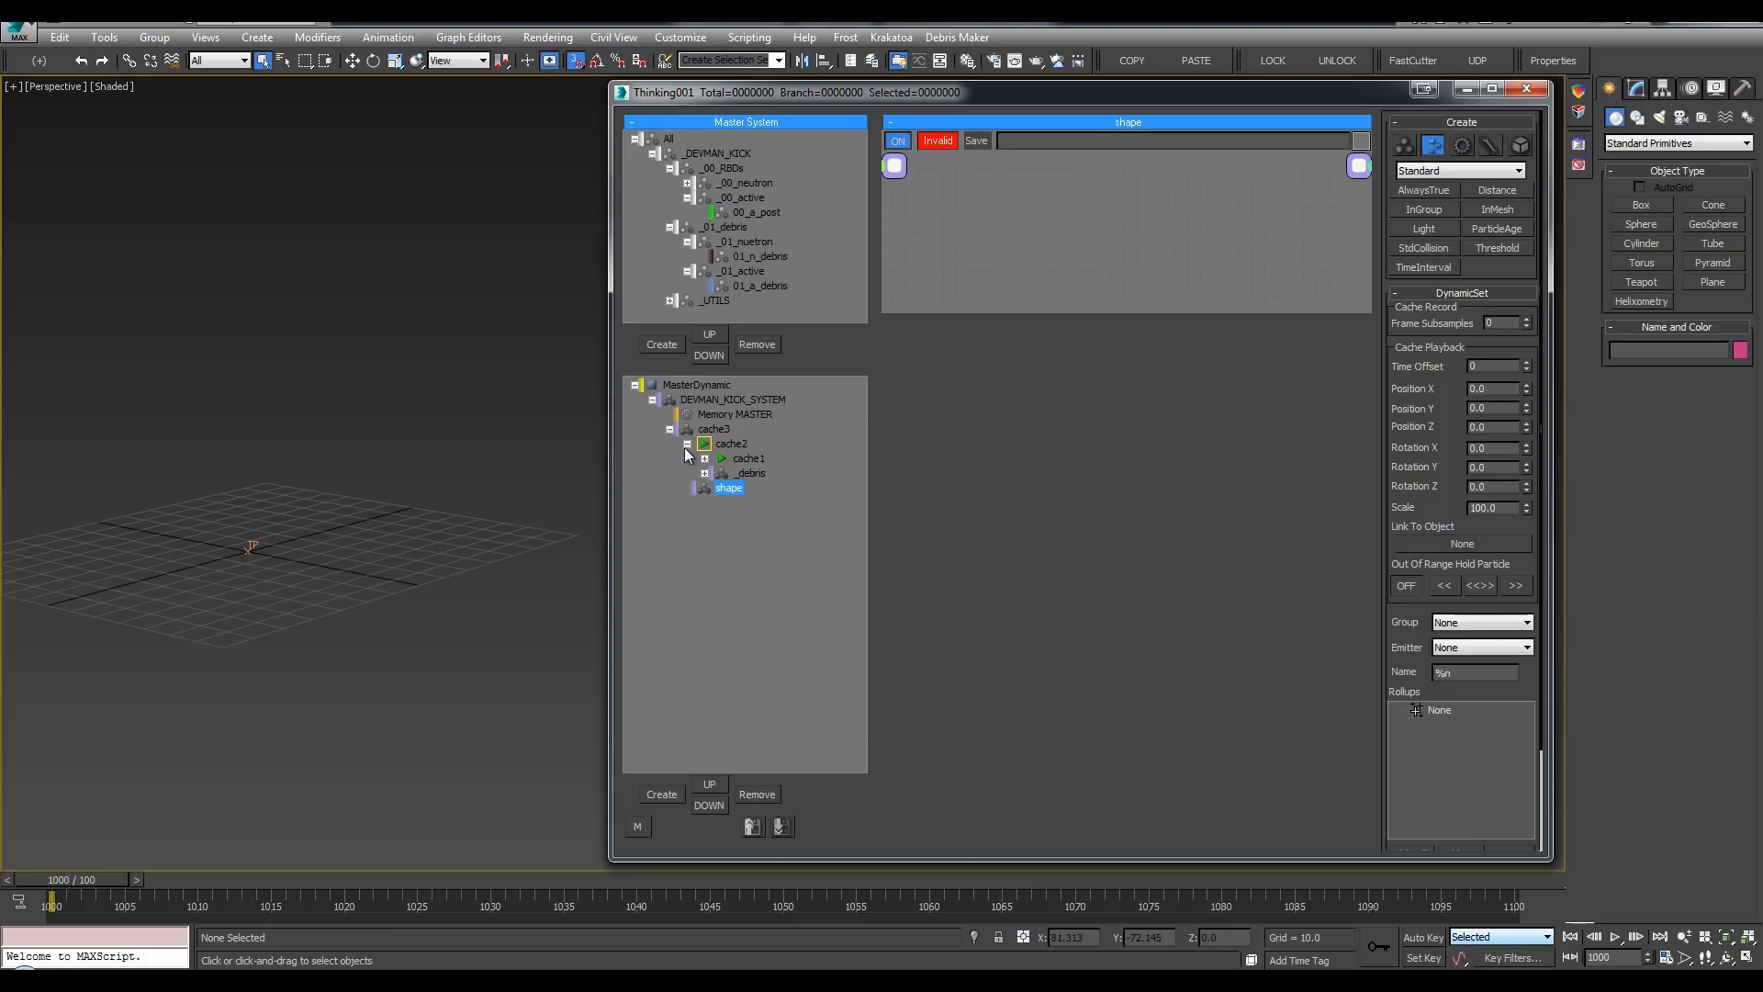
pyautogui.click(688, 444)
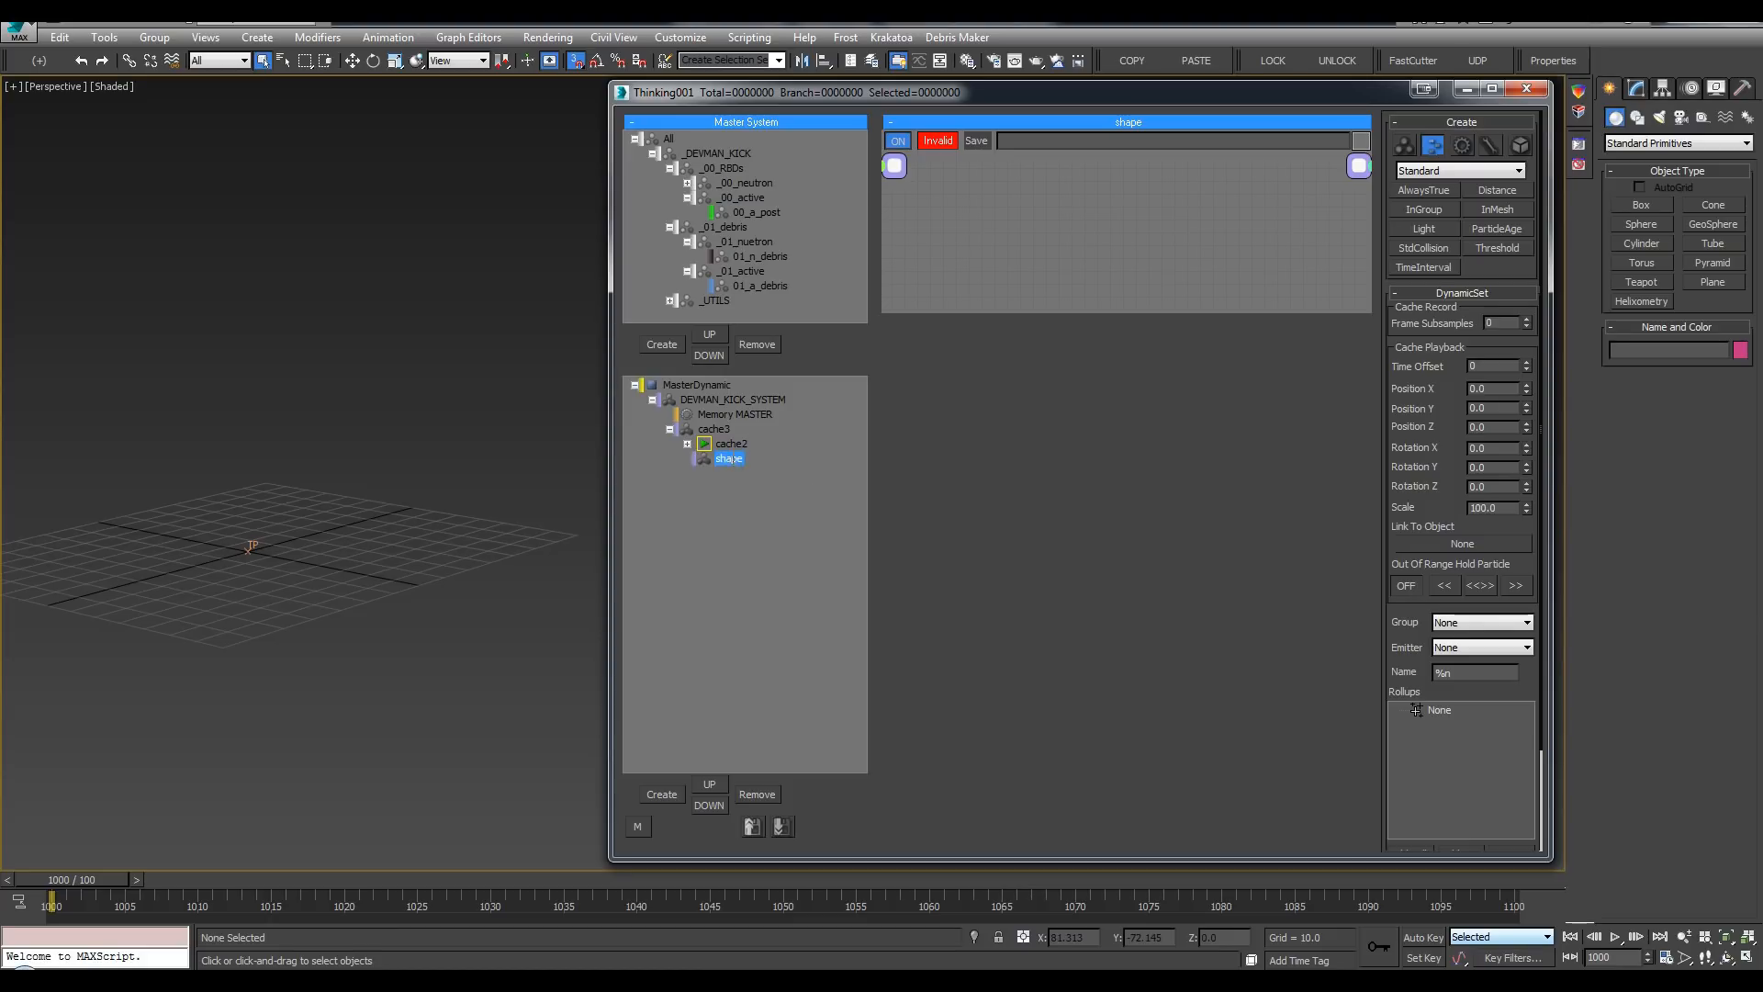
pyautogui.press('Return')
pyautogui.press('F2')
pyautogui.press('Right')
pyautogui.press('Return')
# Step: Enlarge the shape network's workspace and add the 01_a_debris group node to it
pyautogui.moveTo(982, 313); pyautogui.dragTo(975, 792)
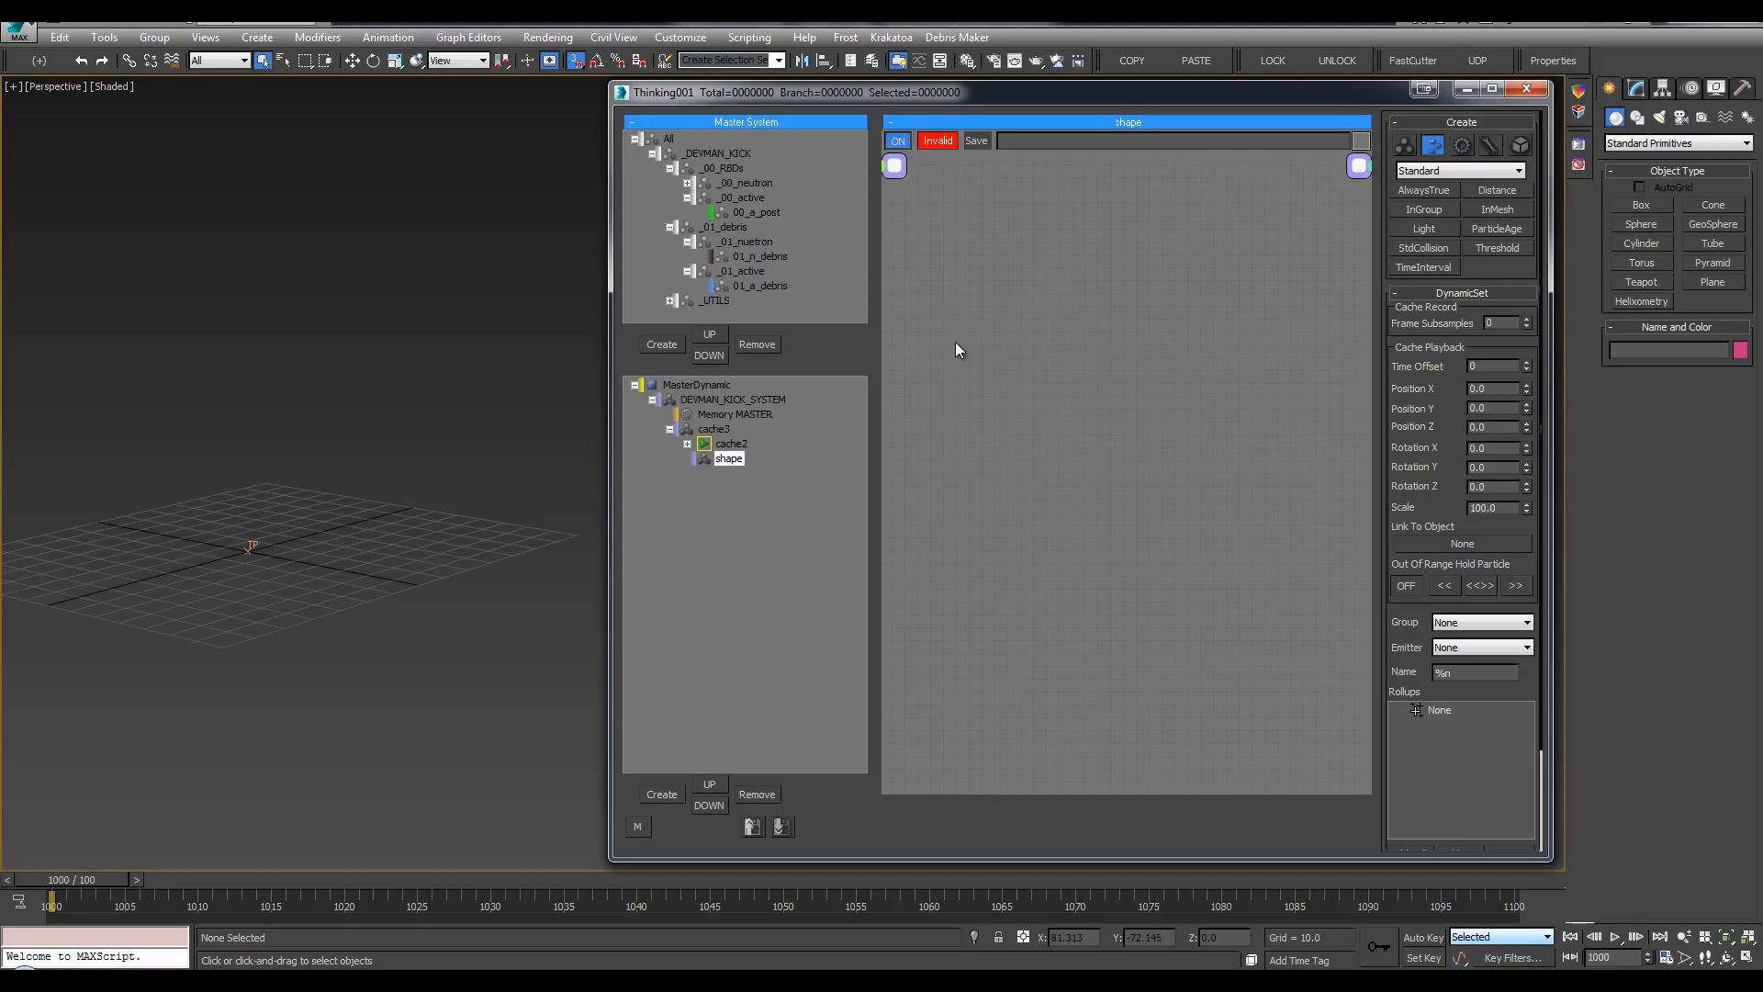
pyautogui.rightClick(957, 300)
pyautogui.moveTo(957, 308)
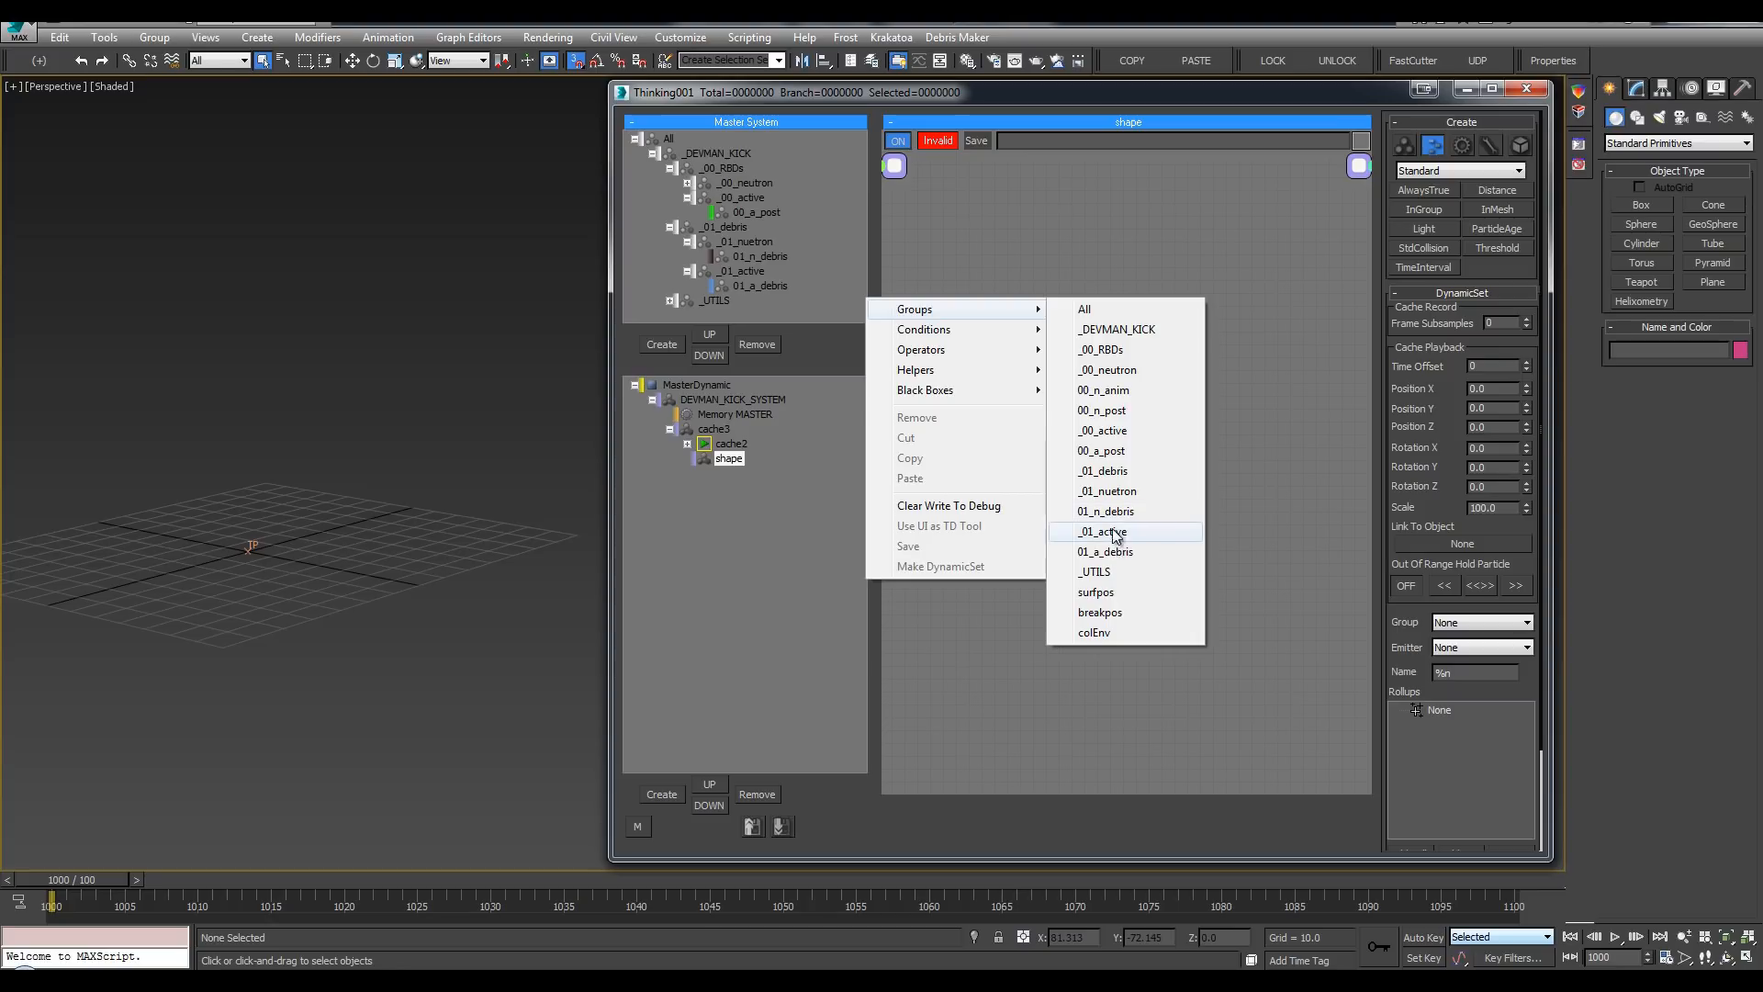
pyautogui.click(1105, 552)
pyautogui.click(1038, 325)
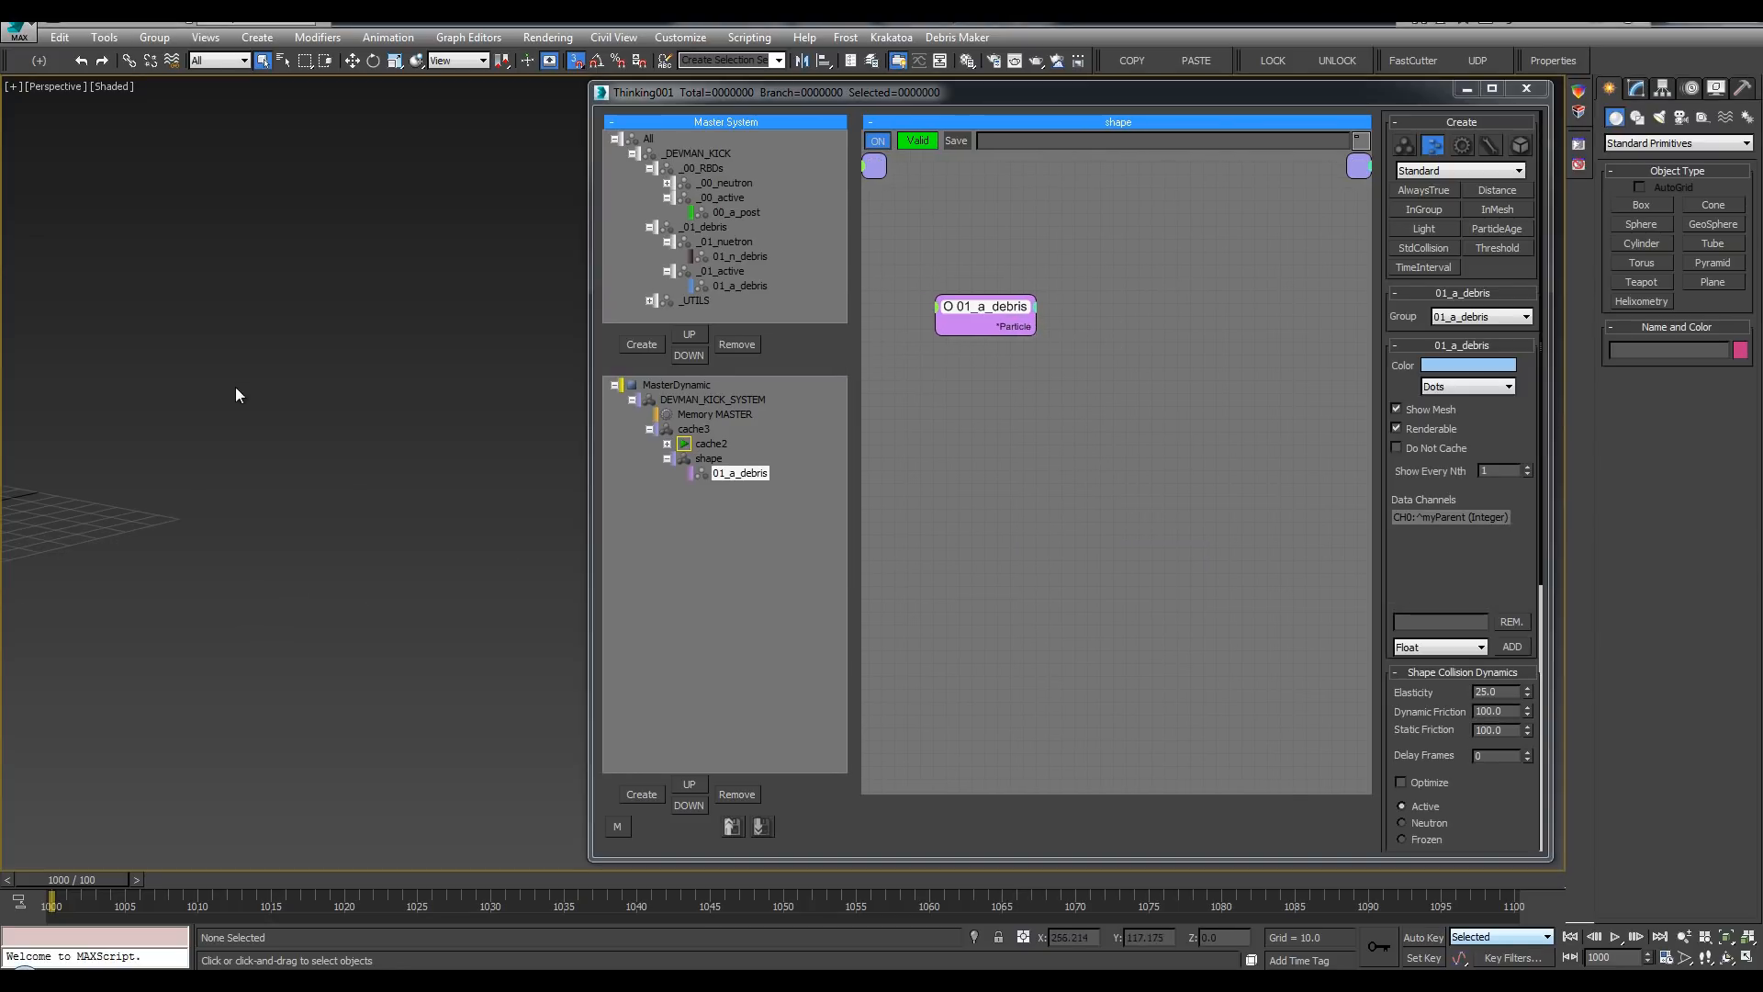
pyautogui.moveTo(241, 394); pyautogui.dragTo(687, 415, button='middle')
pyautogui.rightClick(1118, 309)
pyautogui.click(1095, 272)
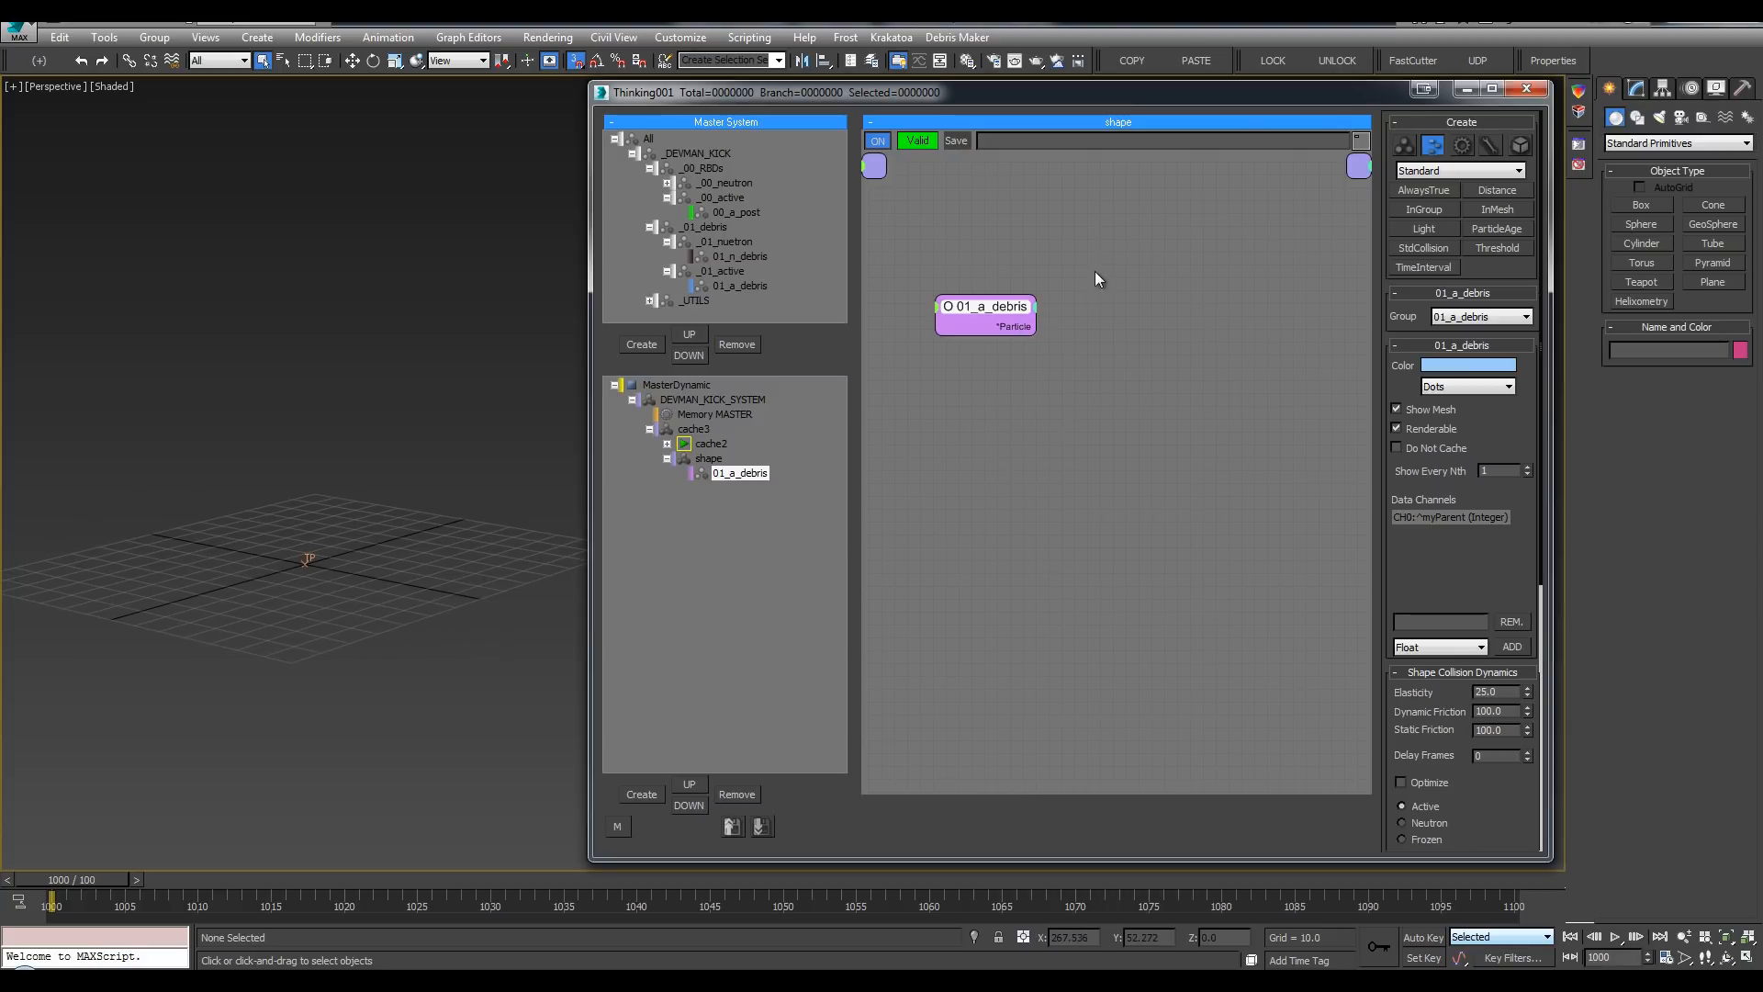
# Step: Add a GeomInstance operator to the shape network and feed it the particles of 01_a_debris
pyautogui.rightClick(1118, 291)
pyautogui.click(1242, 394)
pyautogui.press('Tab')
pyautogui.write('geom')
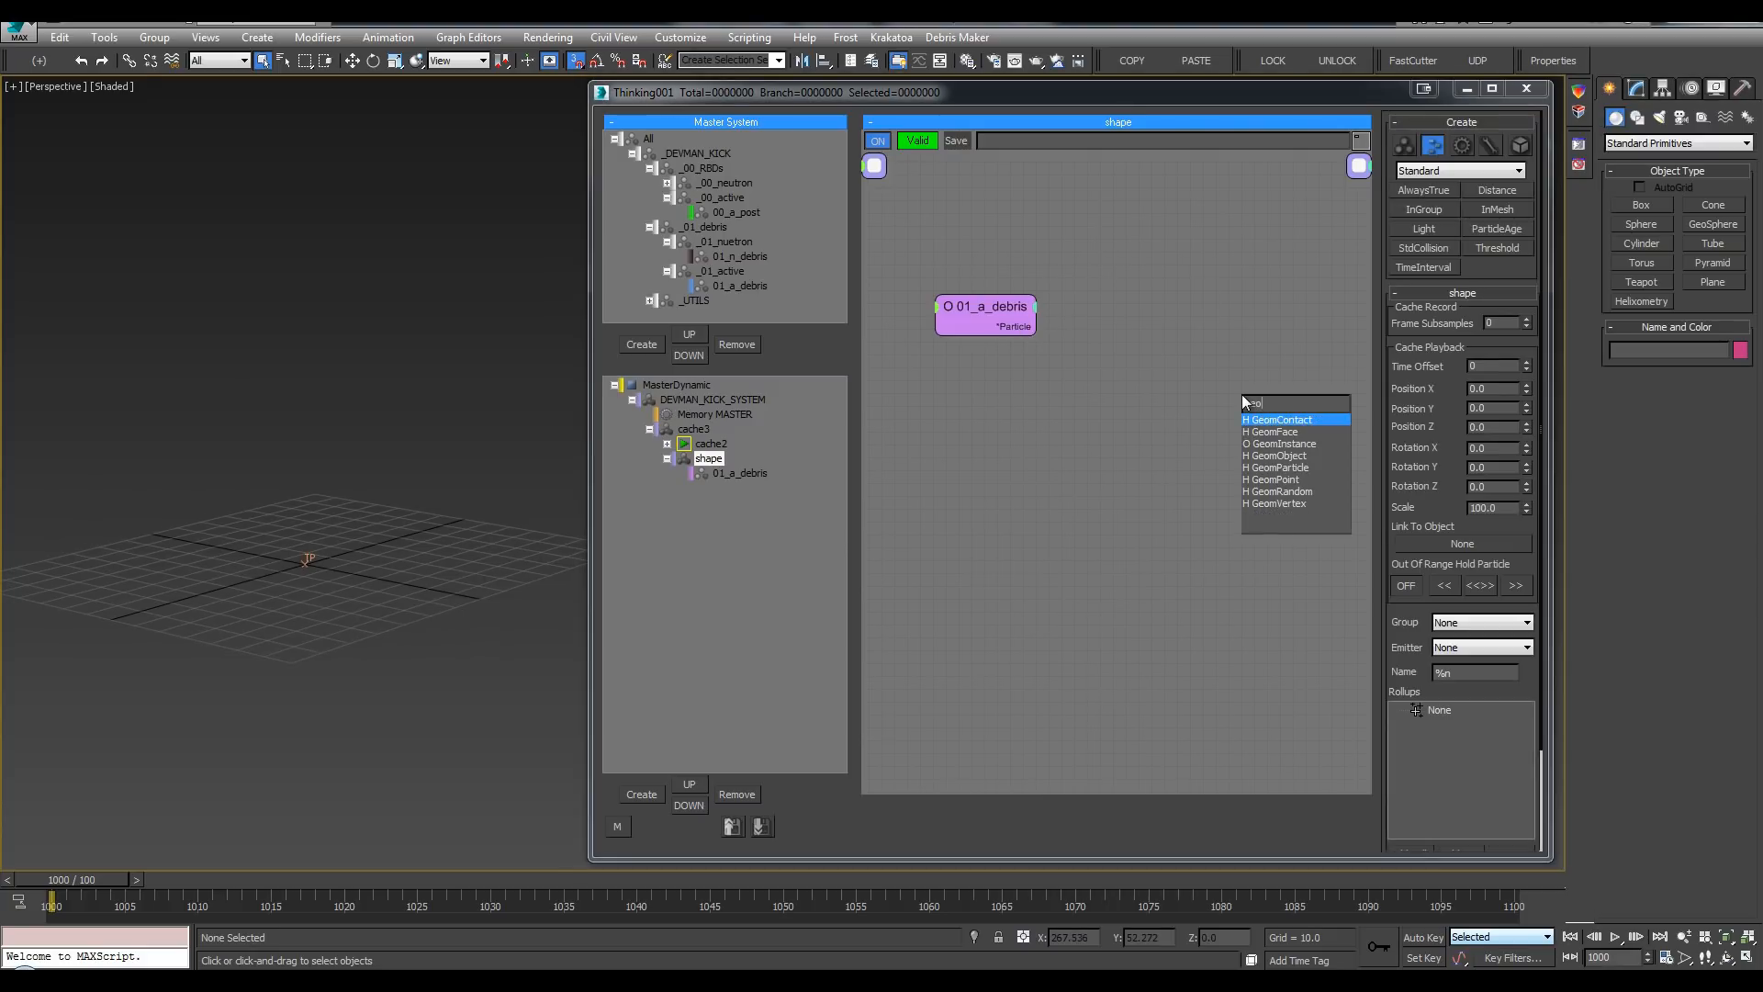
pyautogui.click(1291, 444)
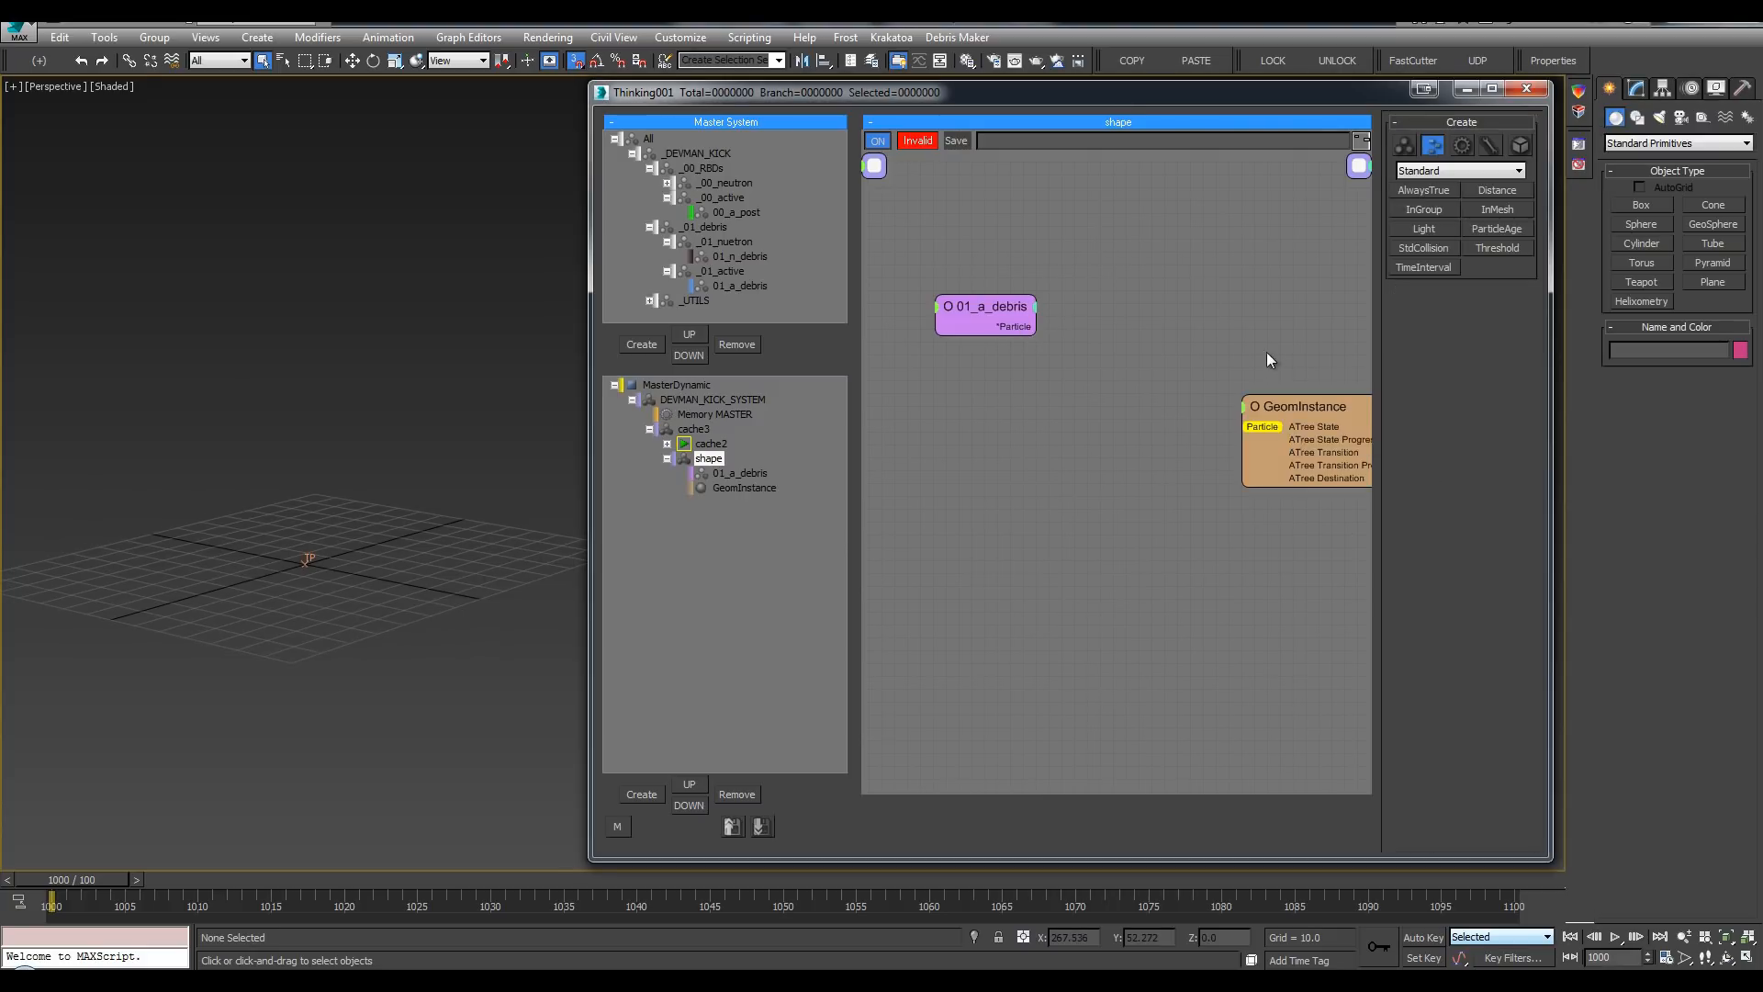
pyautogui.moveTo(1269, 405); pyautogui.dragTo(945, 384)
pyautogui.doubleClick(1255, 290)
pyautogui.doubleClick(1253, 285)
pyautogui.moveTo(1253, 288); pyautogui.dragTo(1250, 271)
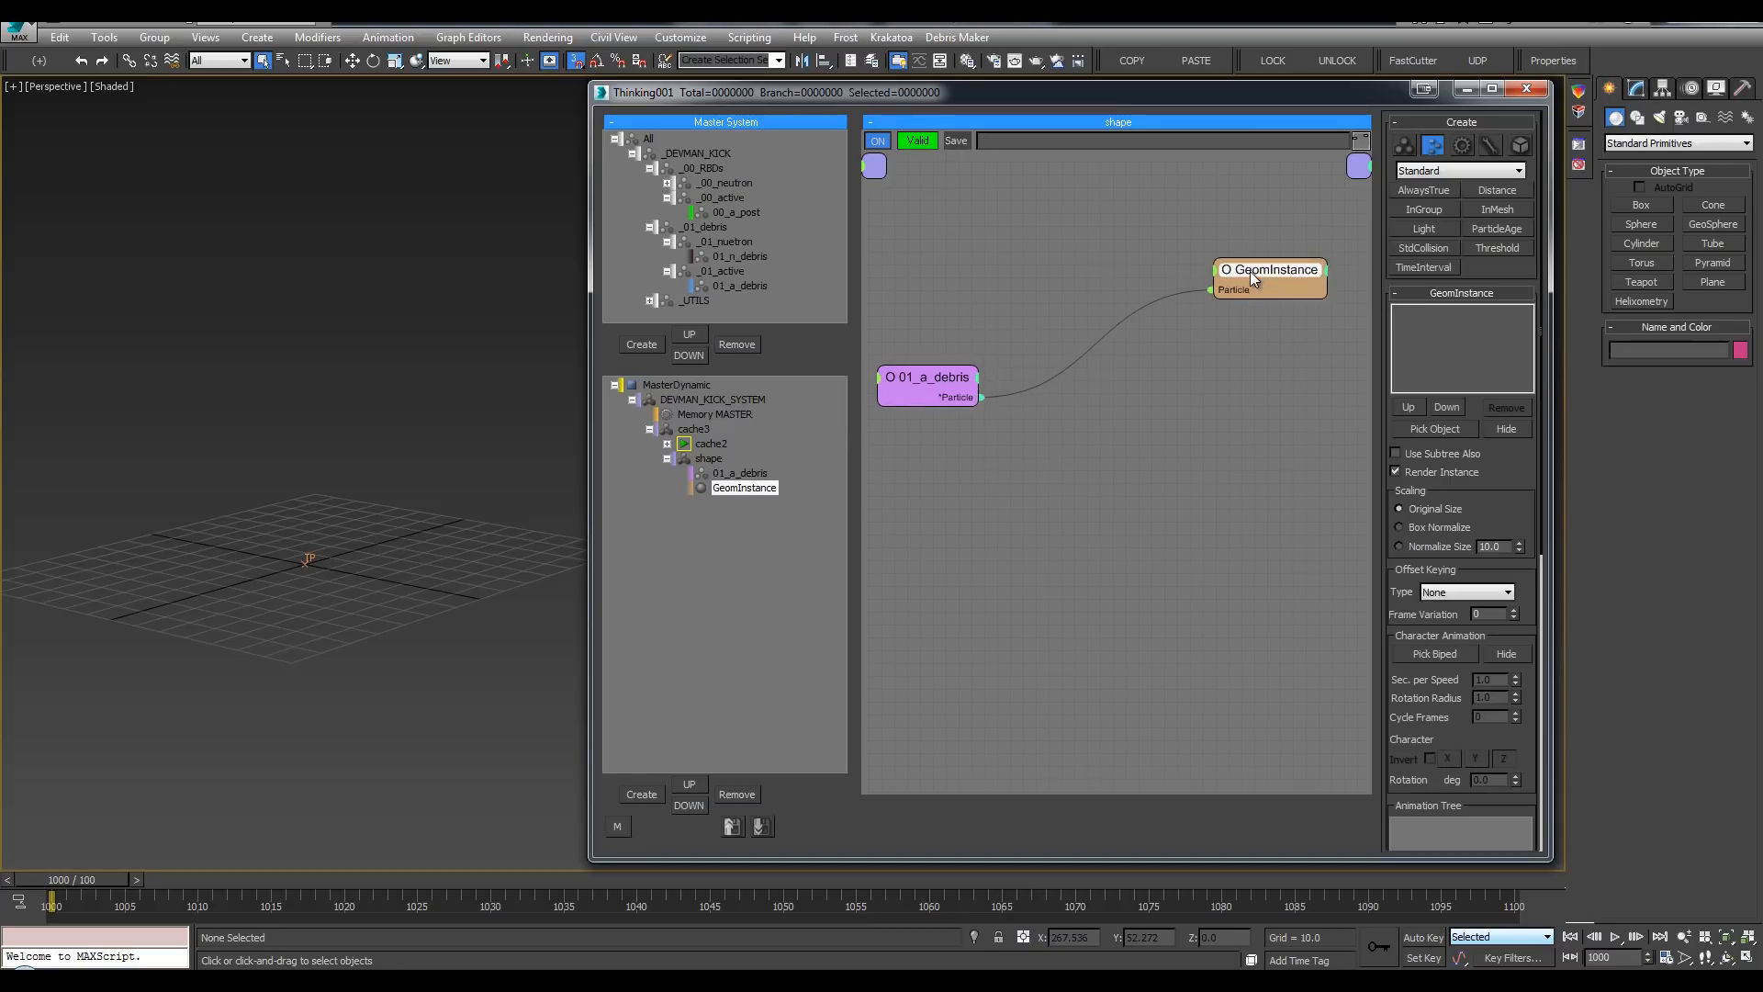
# Step: Add a Size operator below GeomInstance and connect the 01_a_debris particle output to it
pyautogui.doubleClick(1242, 372)
pyautogui.write('maze')
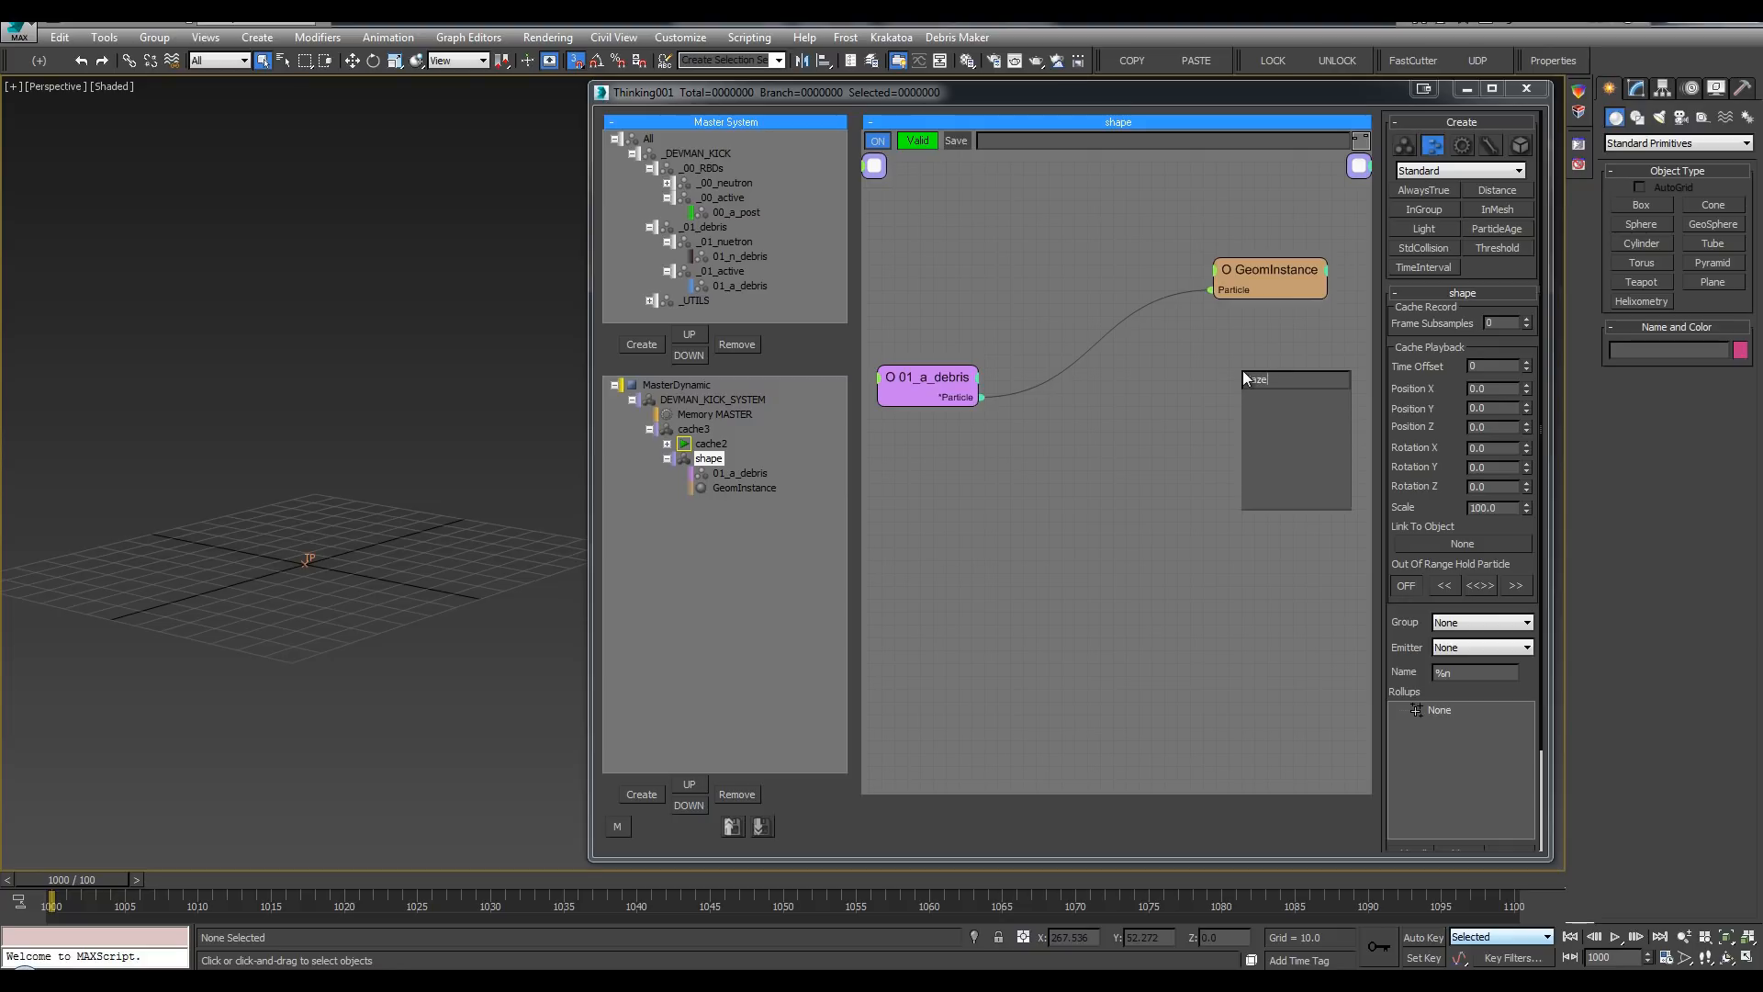
pyautogui.press('BackSpace')
pyautogui.press('BackSpace')
pyautogui.press('BackSpace')
pyautogui.press('BackSpace')
pyautogui.write('siz')
pyautogui.press('Return')
pyautogui.moveTo(1192, 396); pyautogui.dragTo(1289, 359)
pyautogui.doubleClick(1269, 357)
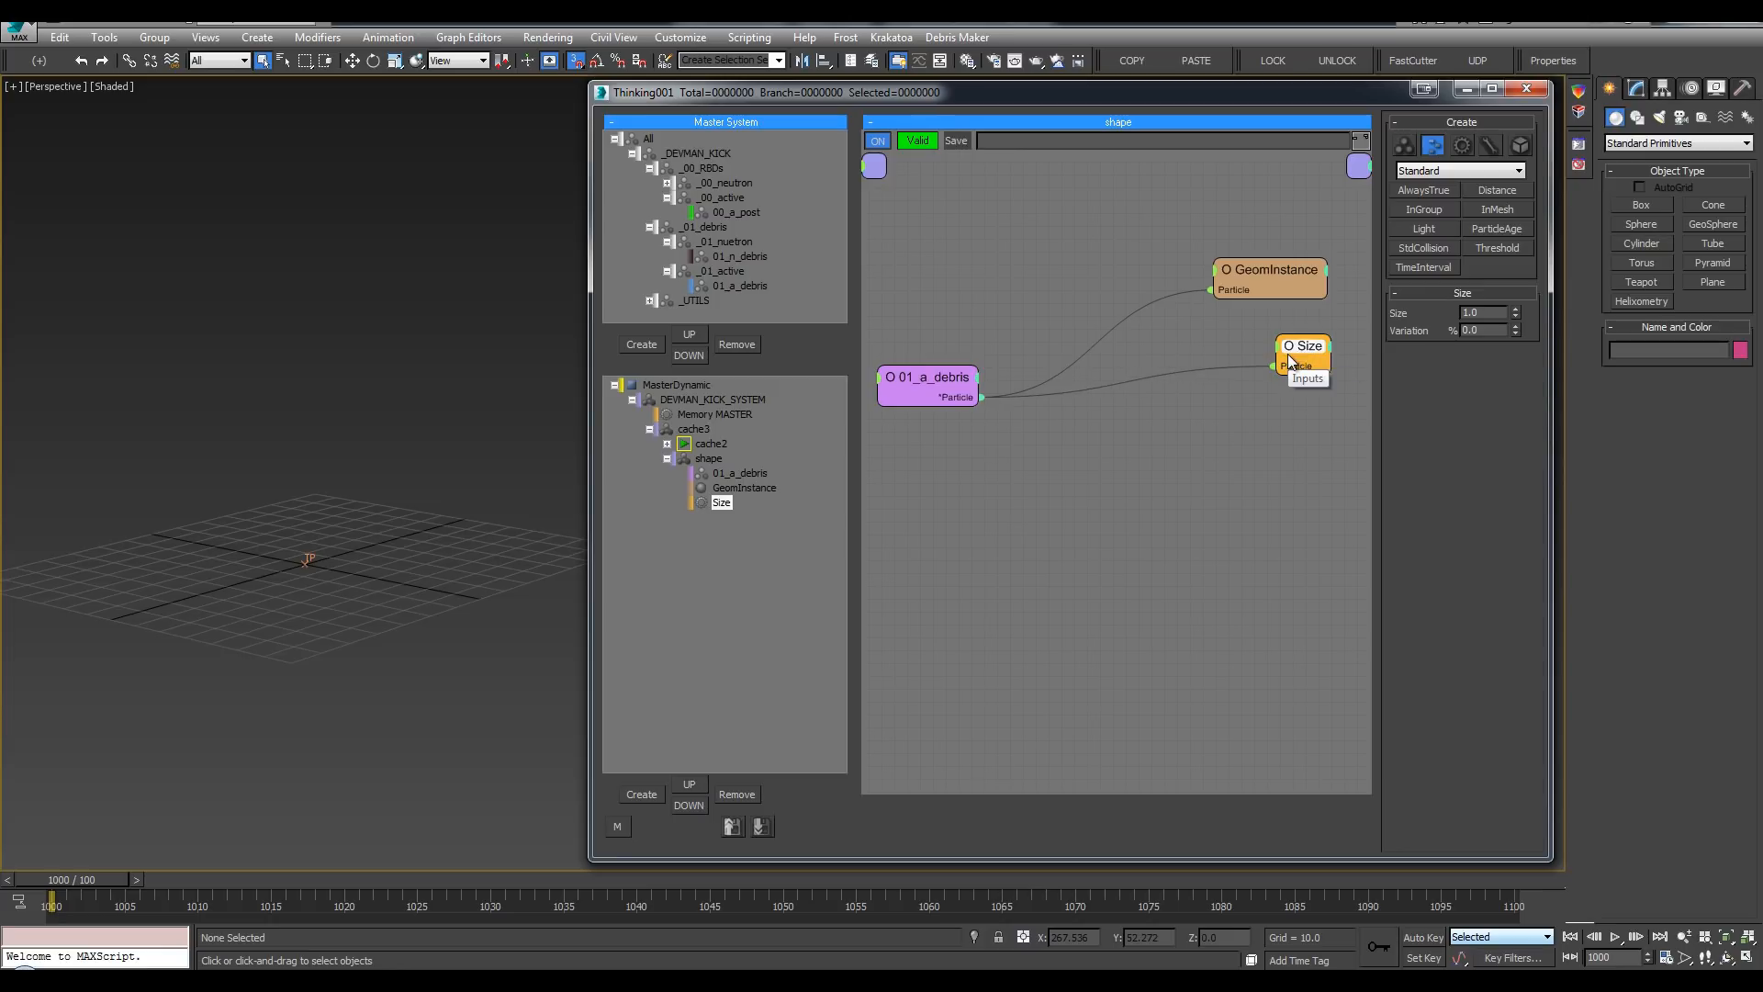
# Step: Add an Alignment operator below Size, connect the 01_a_debris particles to it and expose its ON input
pyautogui.doubleClick(1238, 461)
pyautogui.write('ali')
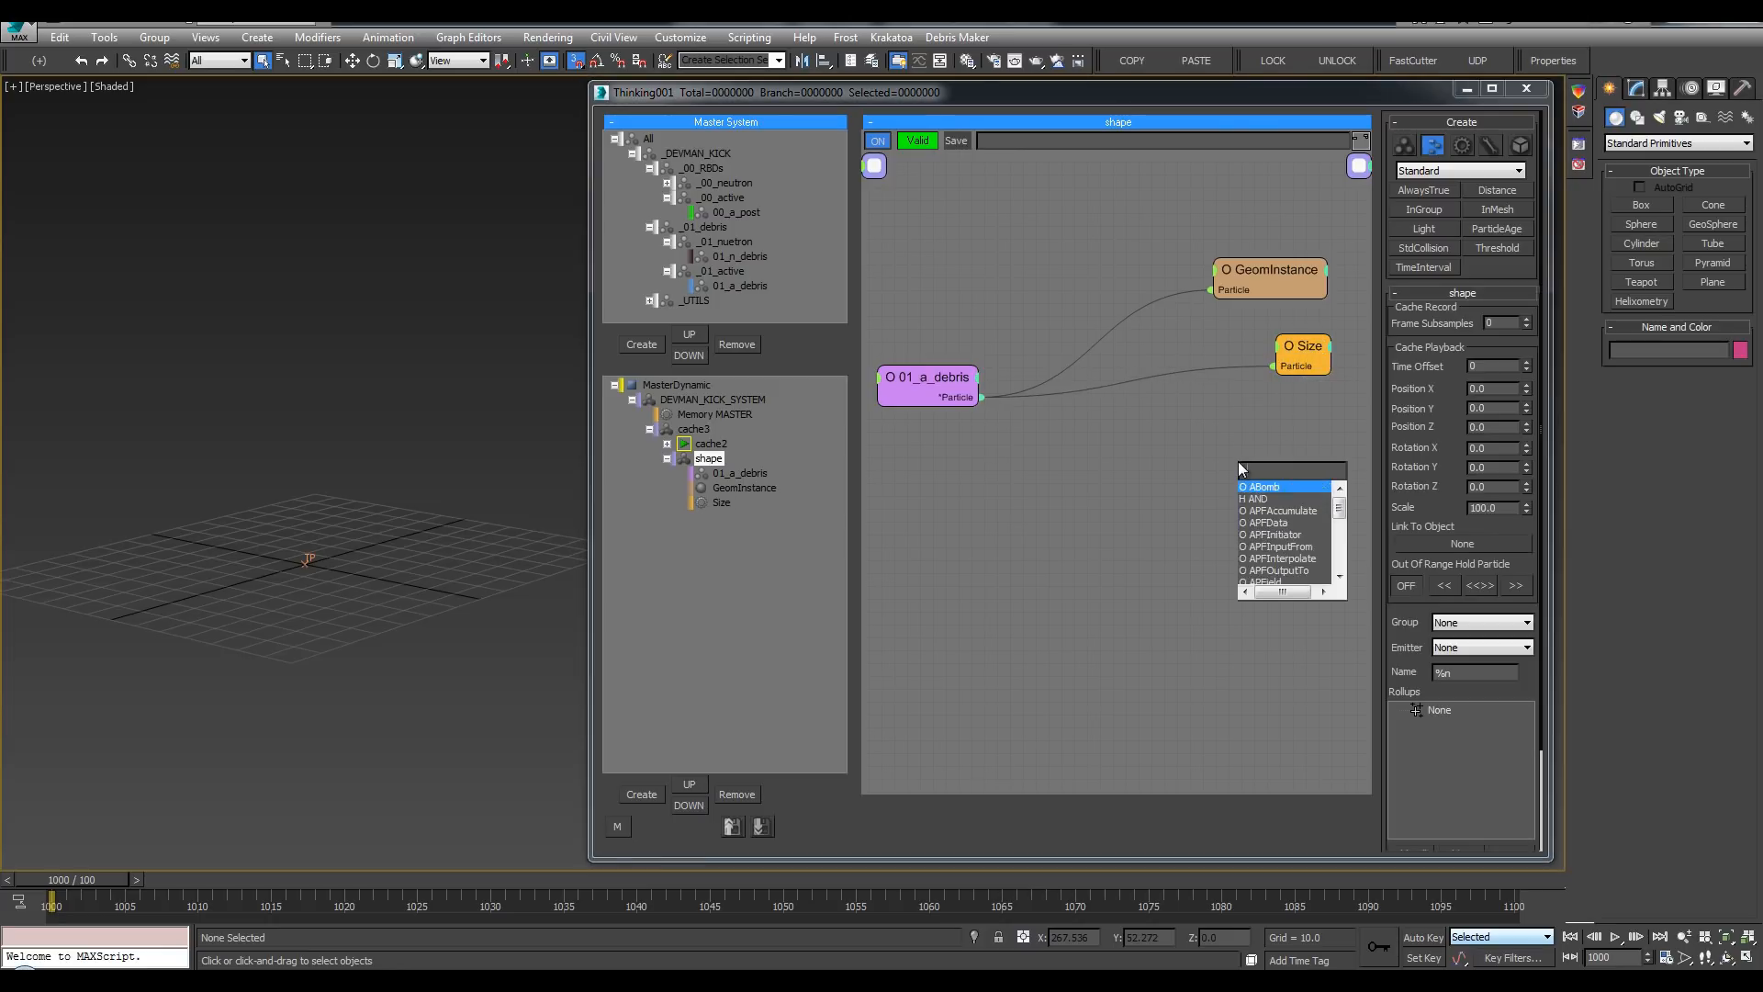
pyautogui.click(1264, 489)
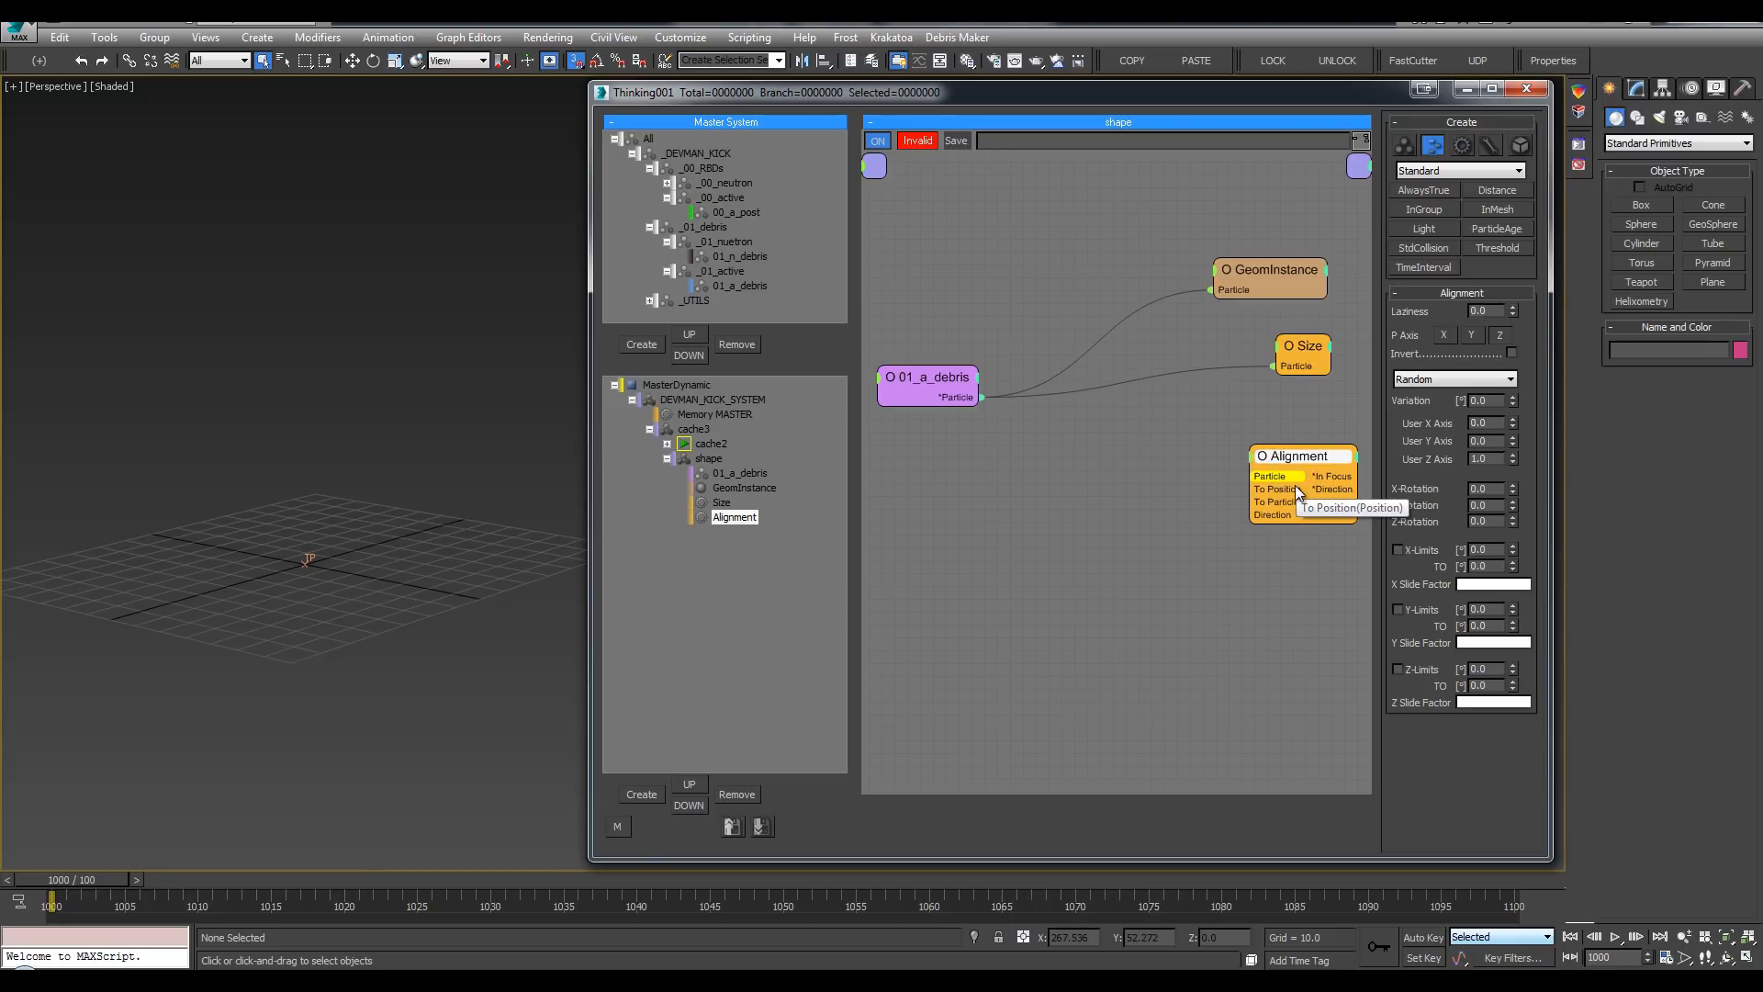
pyautogui.moveTo(1247, 476); pyautogui.dragTo(982, 396)
pyautogui.click(1251, 458)
pyautogui.click(1252, 473)
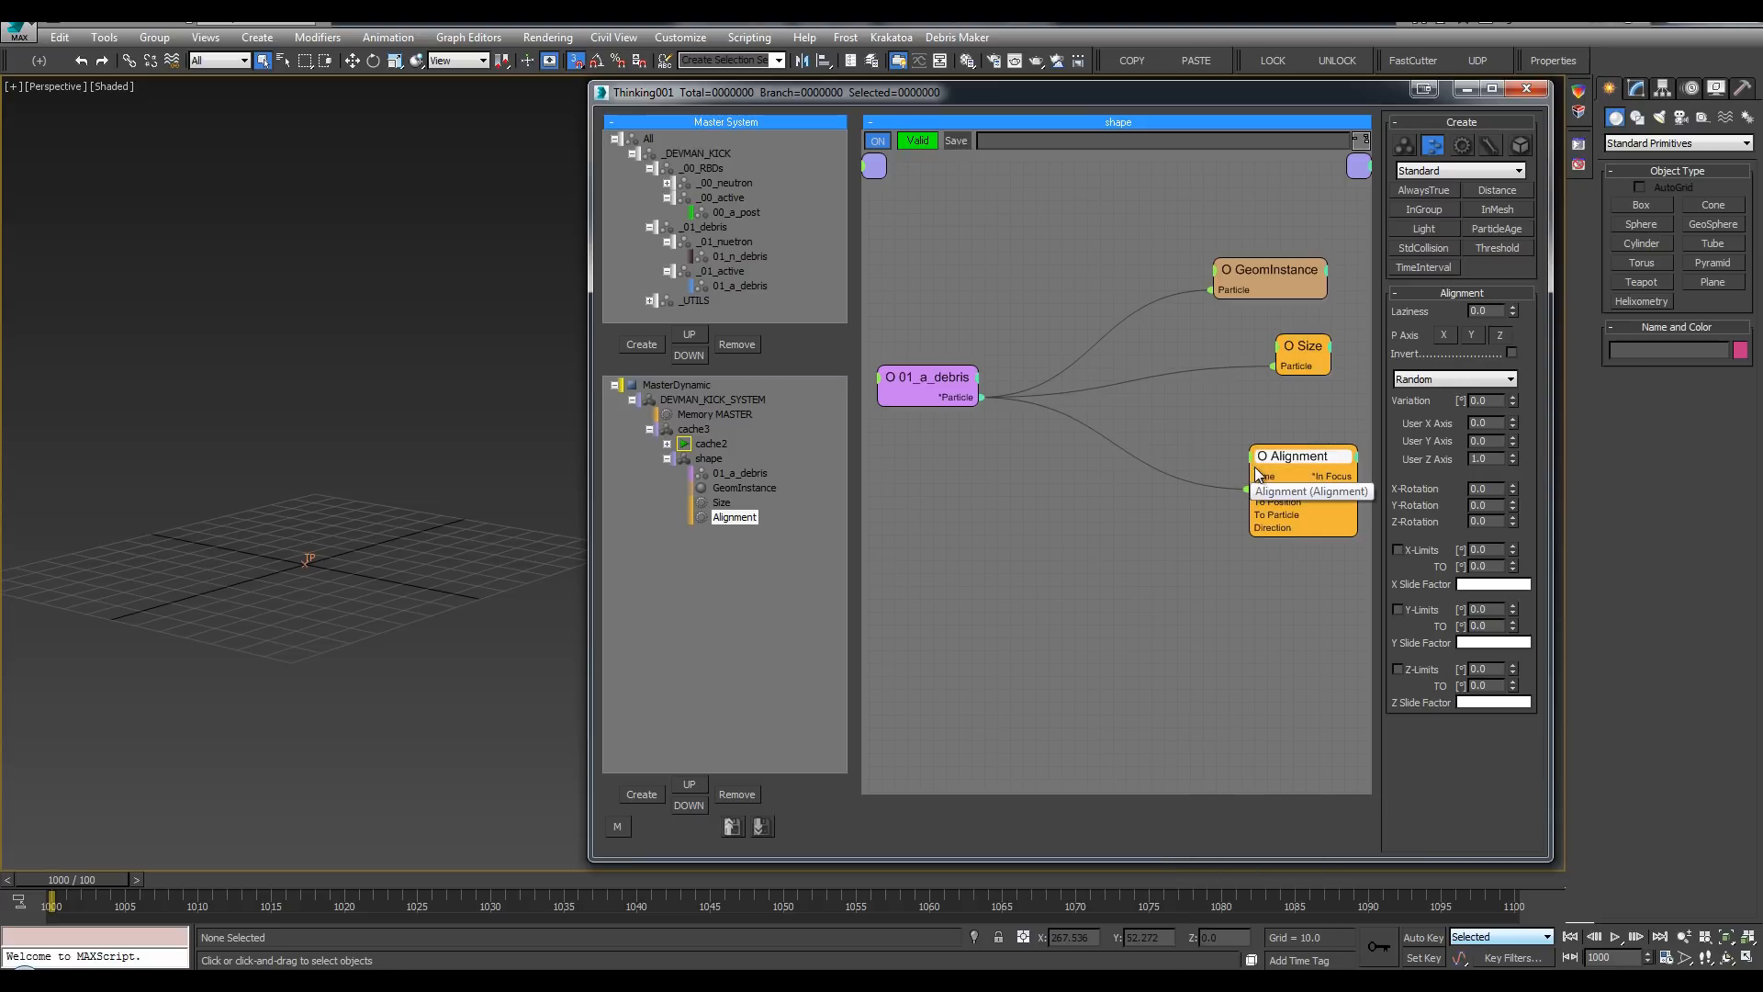
pyautogui.click(1256, 459)
pyautogui.click(1257, 472)
pyautogui.moveTo(1258, 459); pyautogui.dragTo(1281, 444)
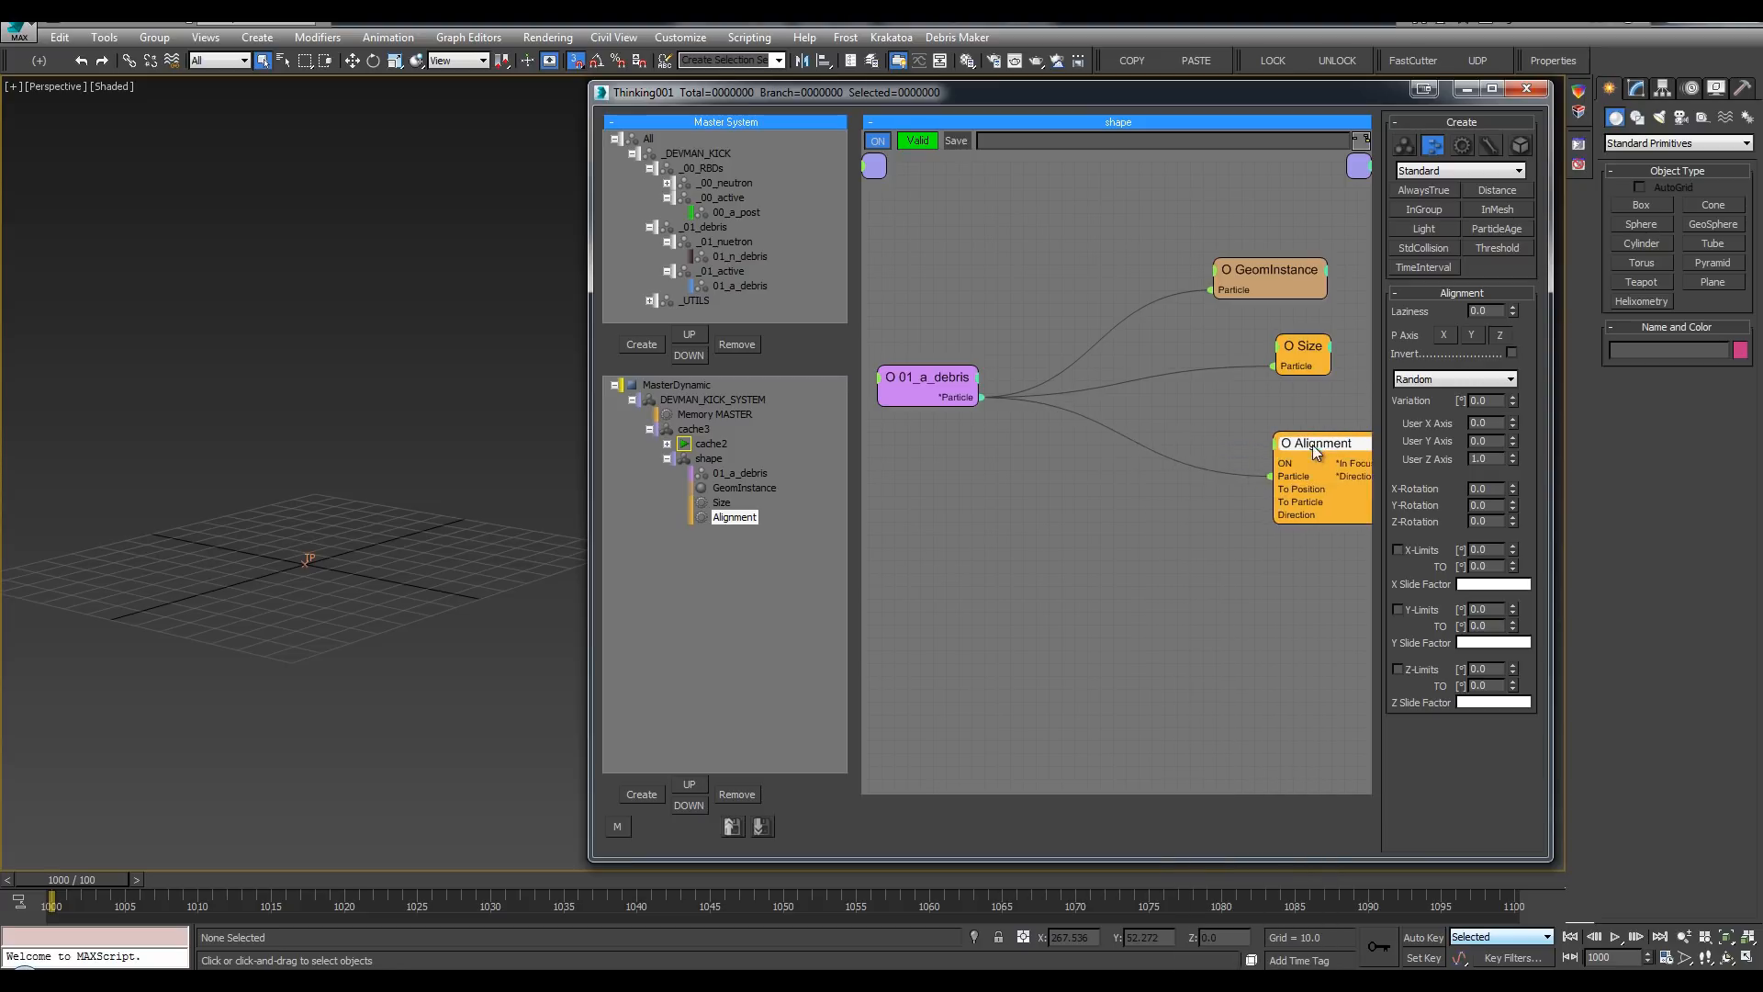
# Step: Add a ParticleAge condition fed by 01_a_debris, connect its output to Alignment's ON input and tidy the node layout
pyautogui.rightClick(994, 347)
pyautogui.moveTo(1088, 384)
pyautogui.moveTo(1231, 377)
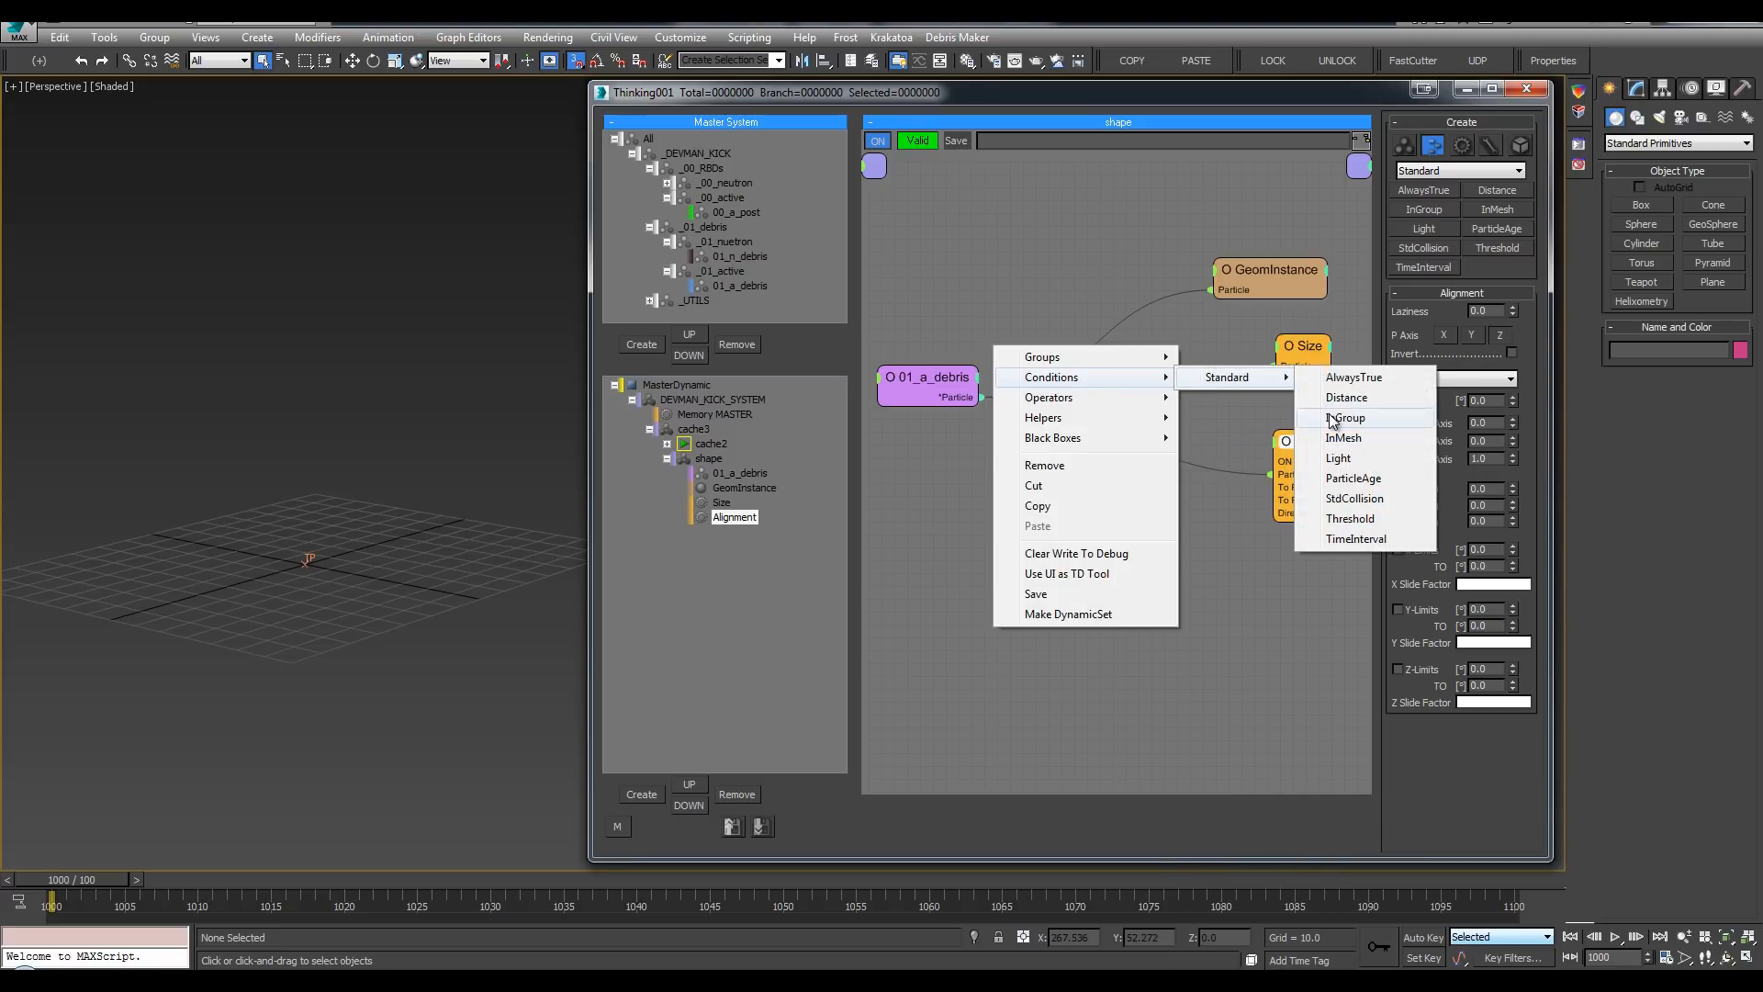
pyautogui.click(1341, 479)
pyautogui.moveTo(1165, 375); pyautogui.dragTo(1118, 319)
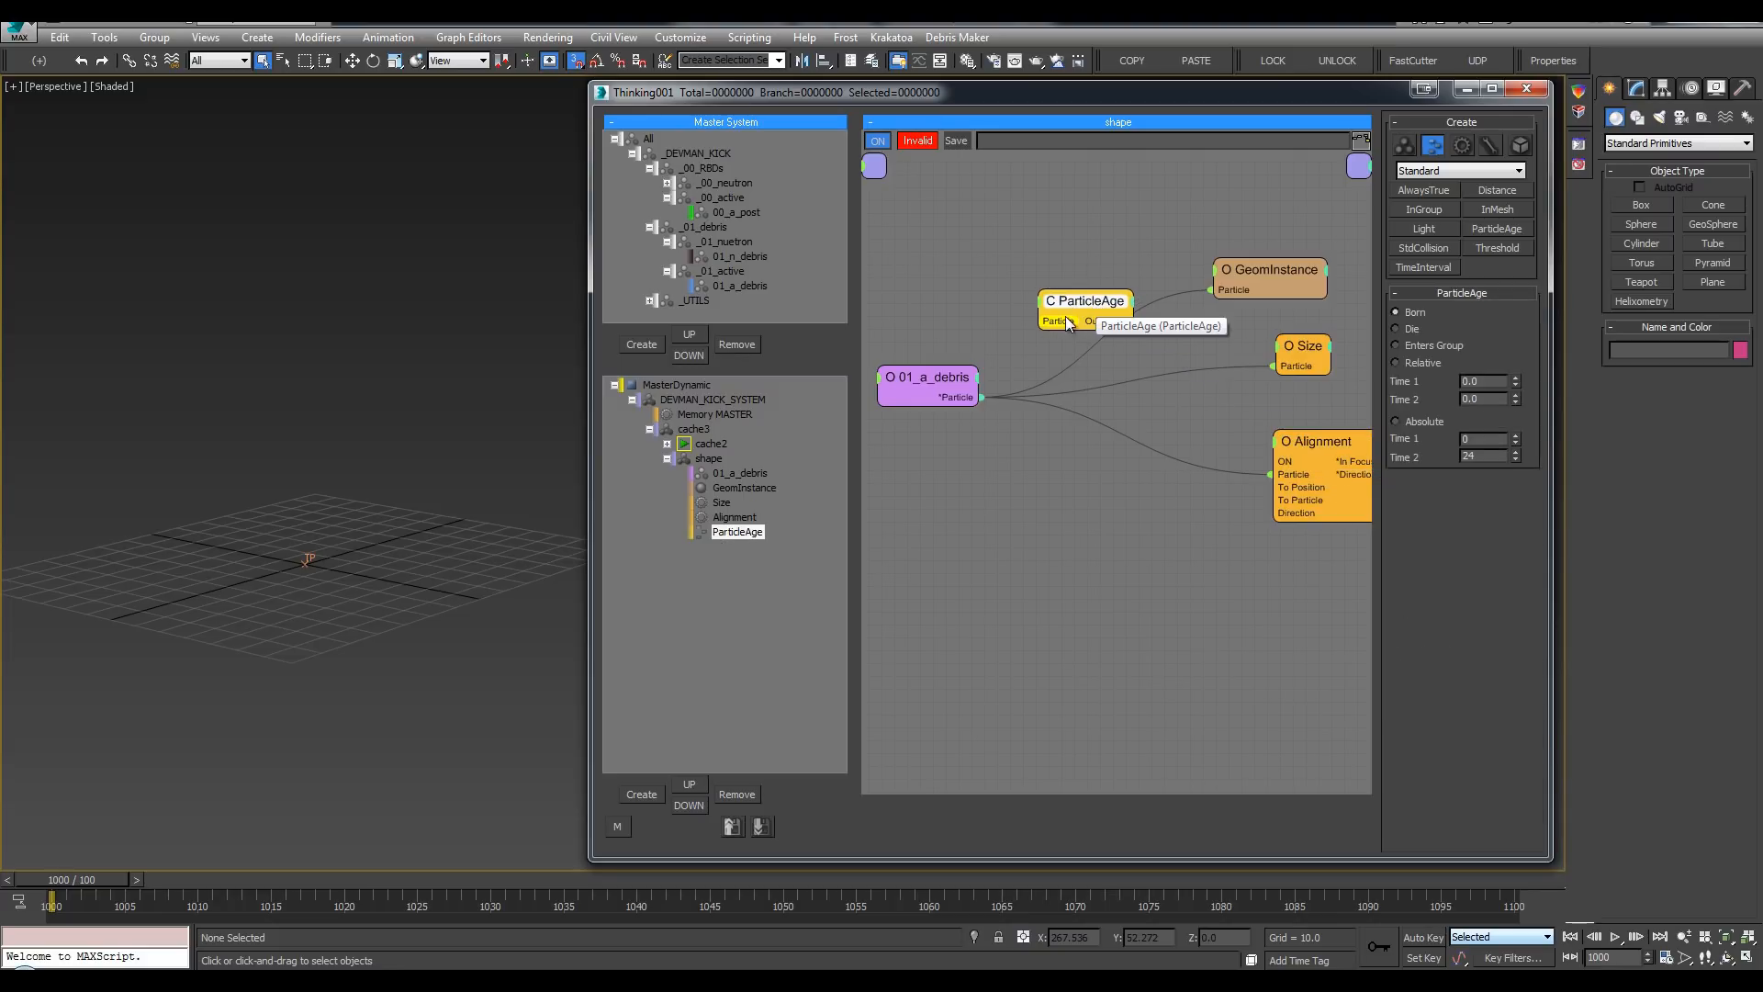
pyautogui.moveTo(955, 400); pyautogui.dragTo(1268, 423)
pyautogui.moveTo(1300, 223); pyautogui.dragTo(1283, 229, button='middle')
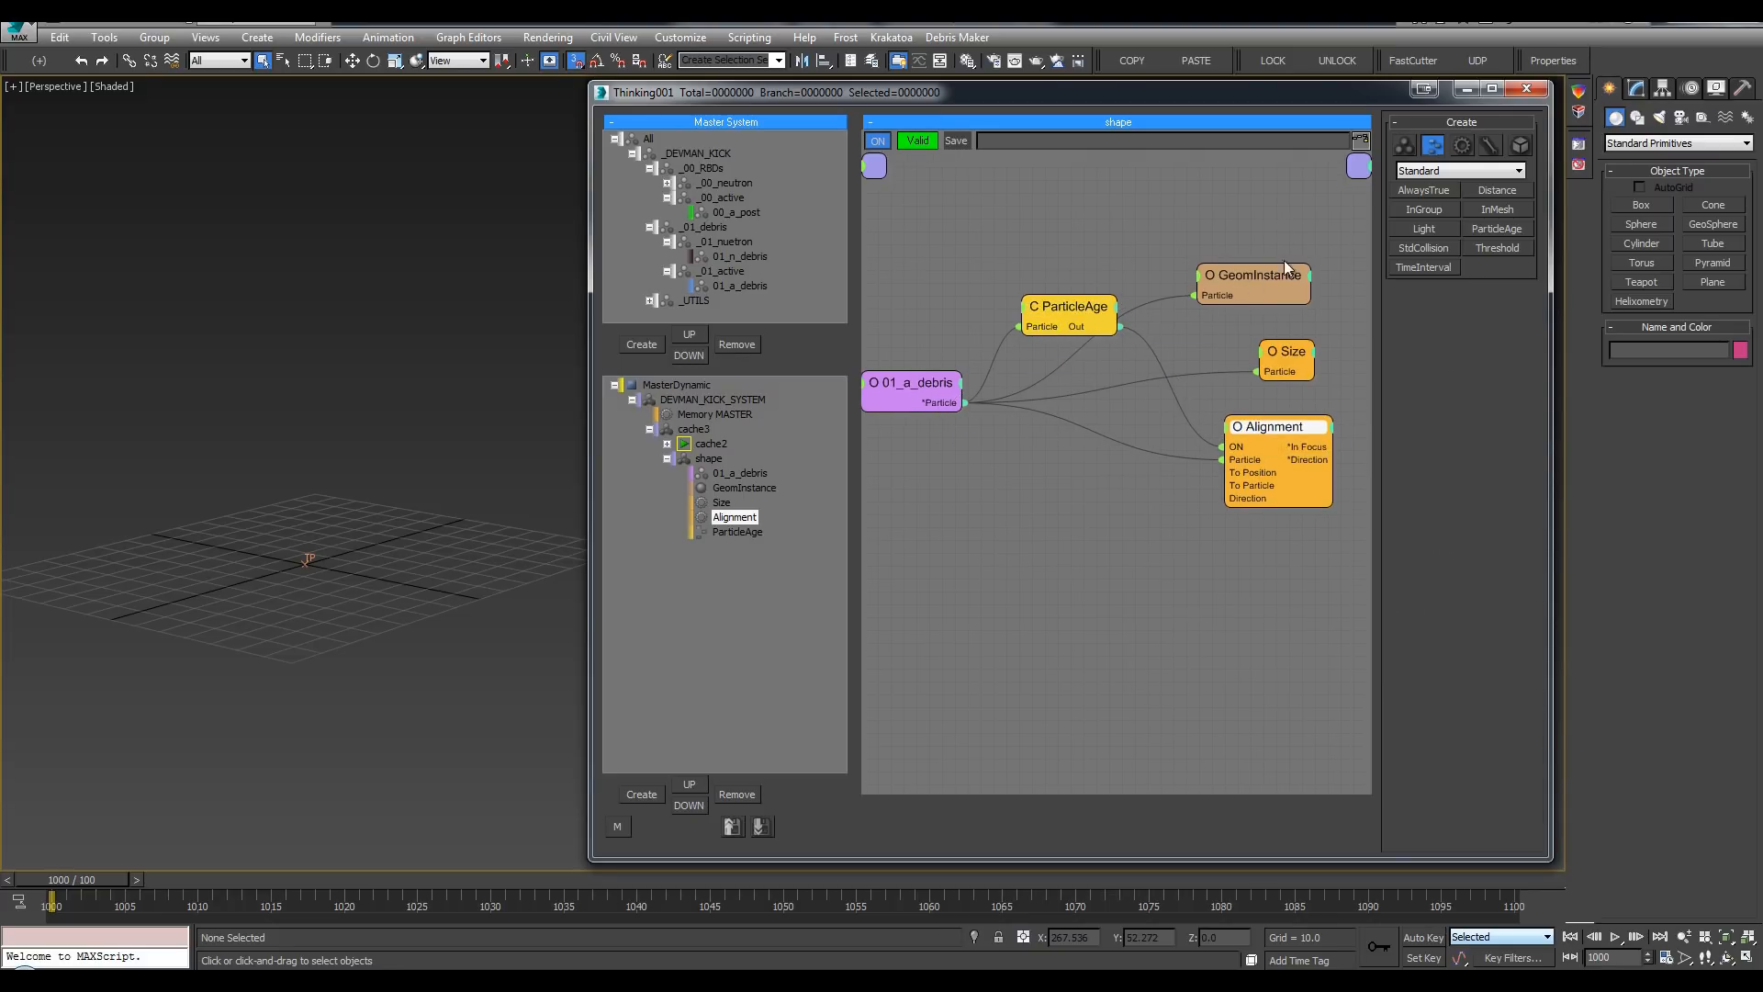
pyautogui.moveTo(1297, 269); pyautogui.dragTo(1350, 245)
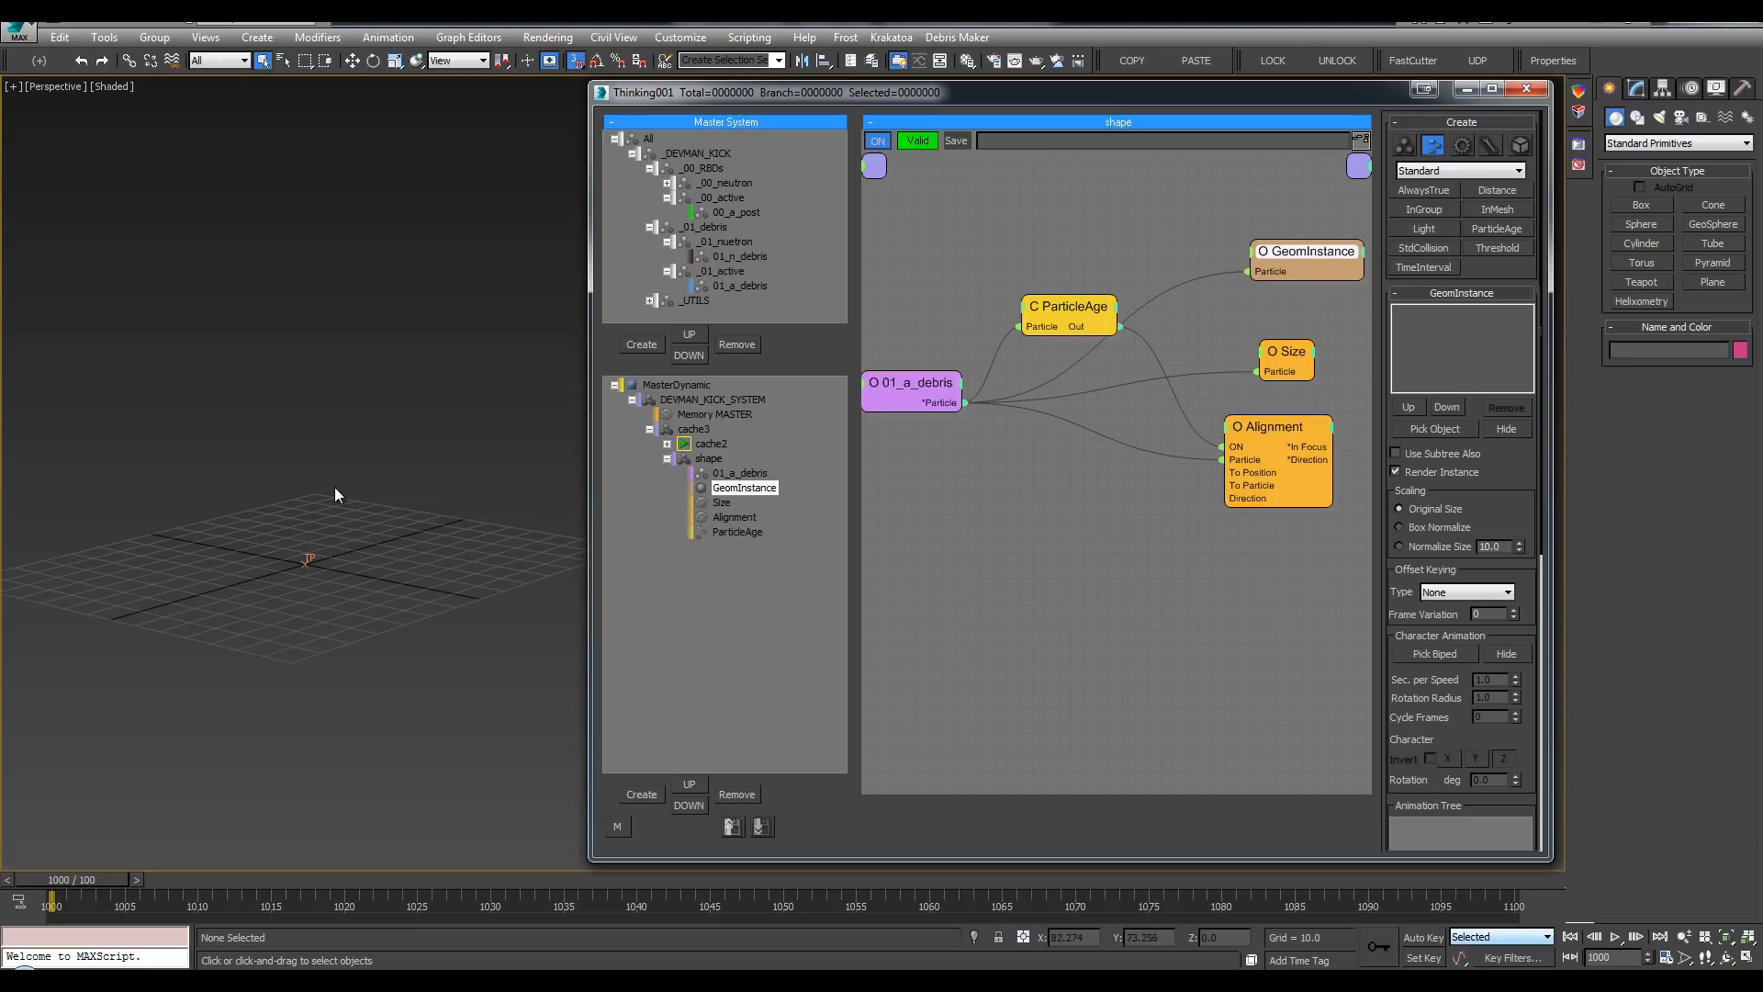
# Step: Keep the Alignment operator on Random, collapse its unused ports and align the node beneath Size
pyautogui.click(1271, 431)
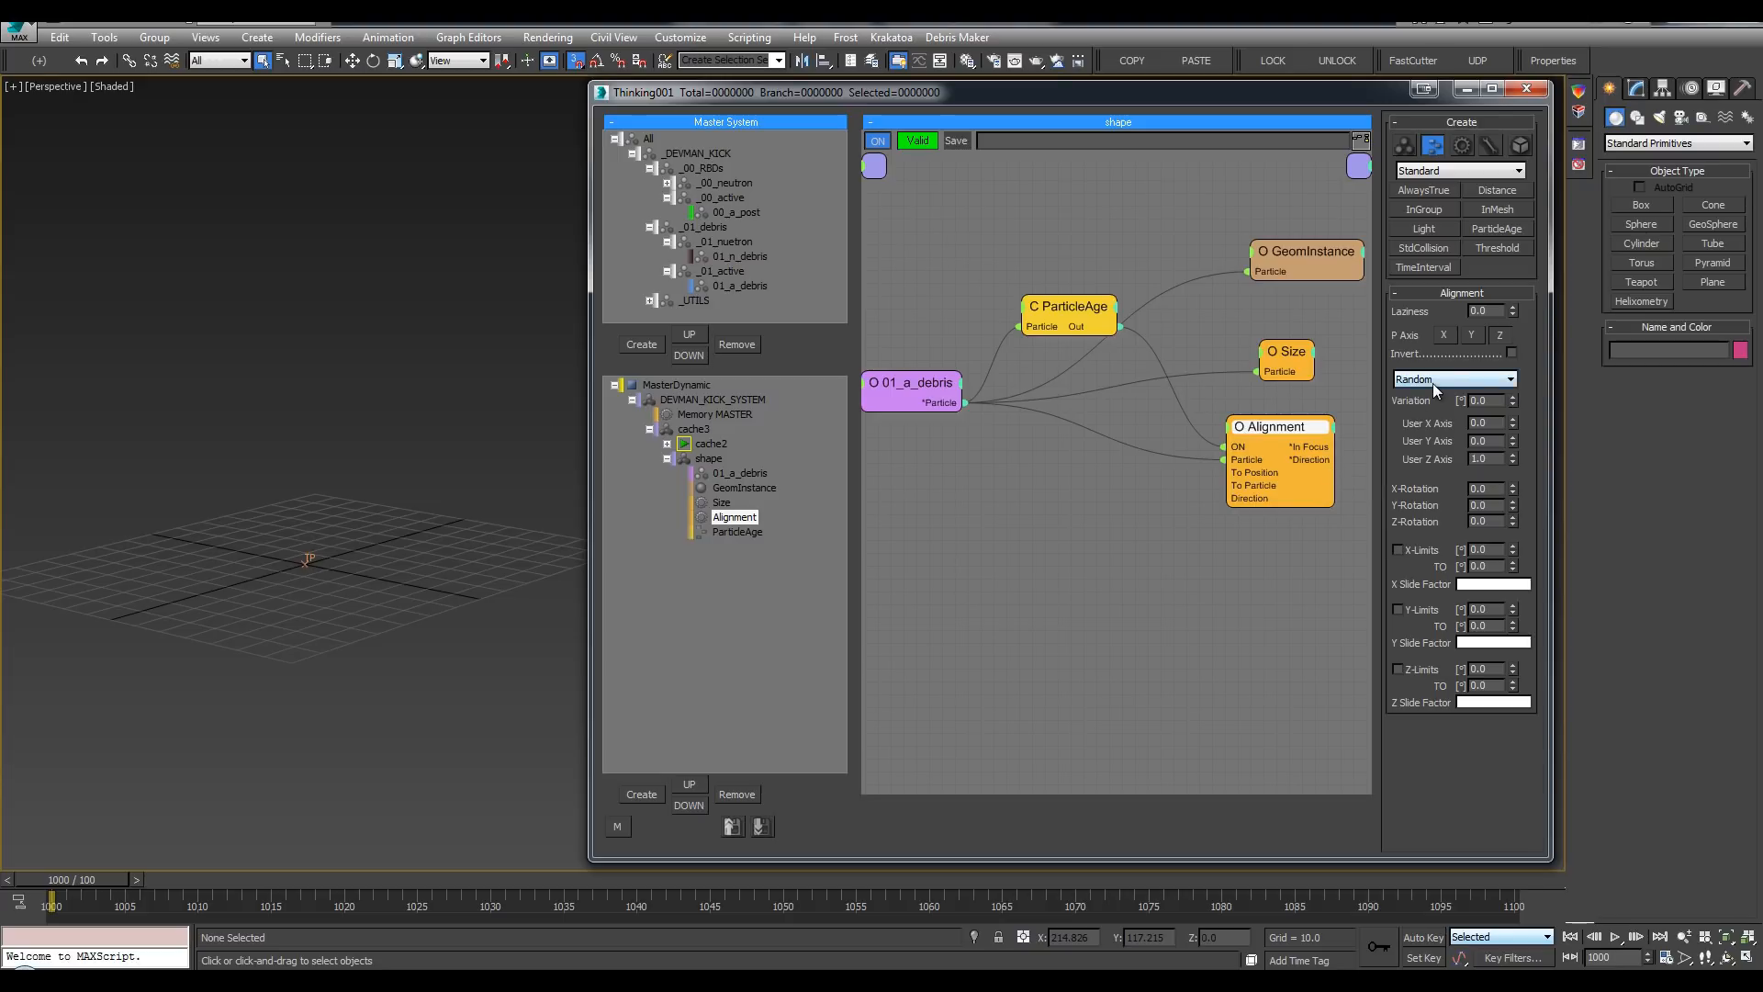
pyautogui.click(1433, 382)
pyautogui.click(1411, 381)
pyautogui.doubleClick(1246, 432)
pyautogui.doubleClick(1246, 432)
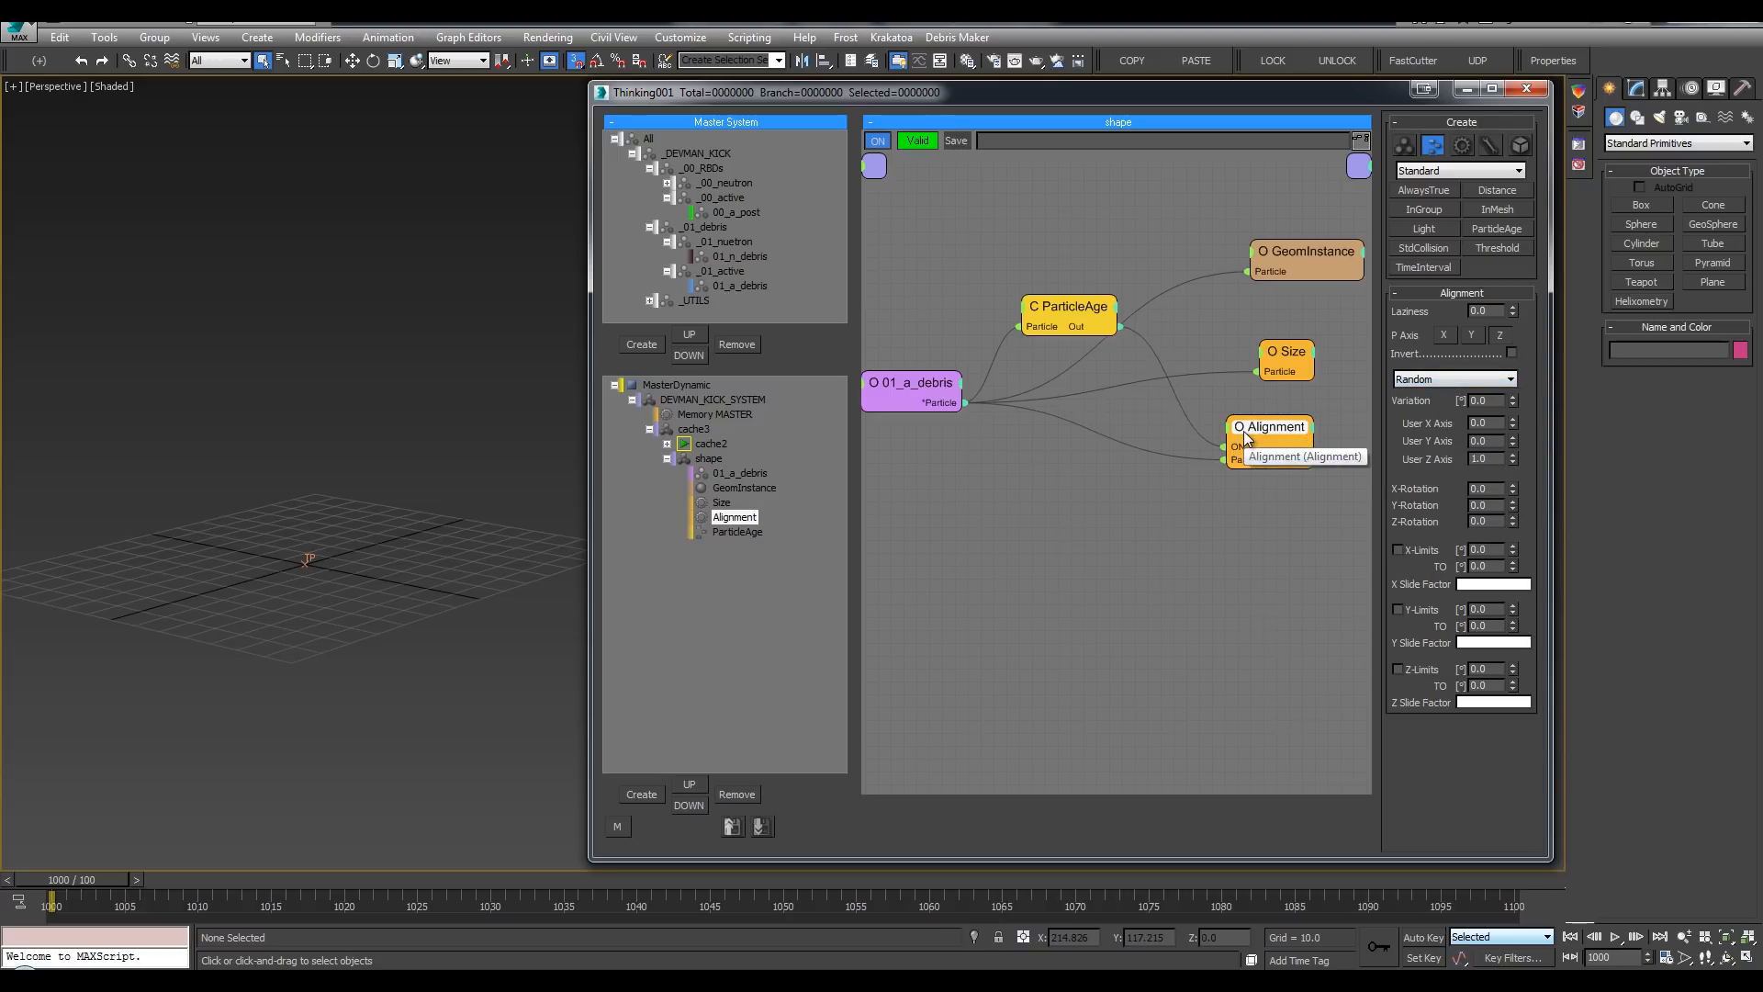
pyautogui.moveTo(1255, 426); pyautogui.dragTo(1298, 436)
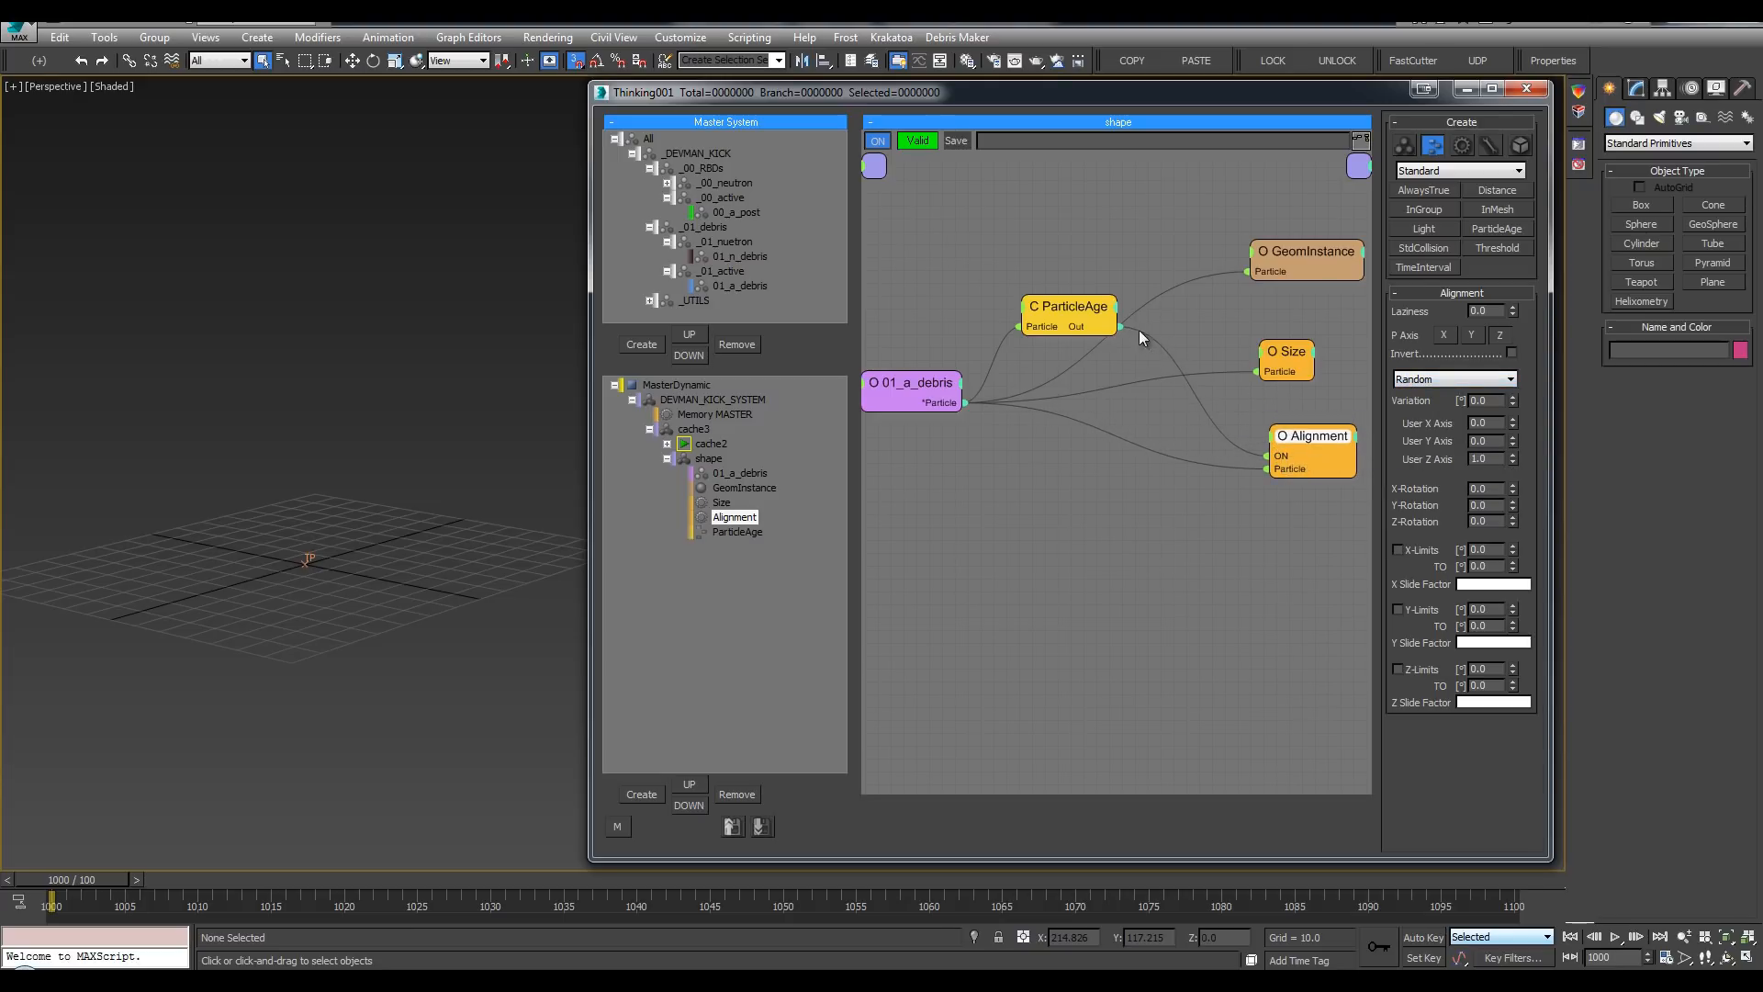
# Step: Widen the Thinking Particles window and place the ParticleAge node below the 01_a_debris connections
pyautogui.moveTo(1075, 317); pyautogui.dragTo(1068, 315)
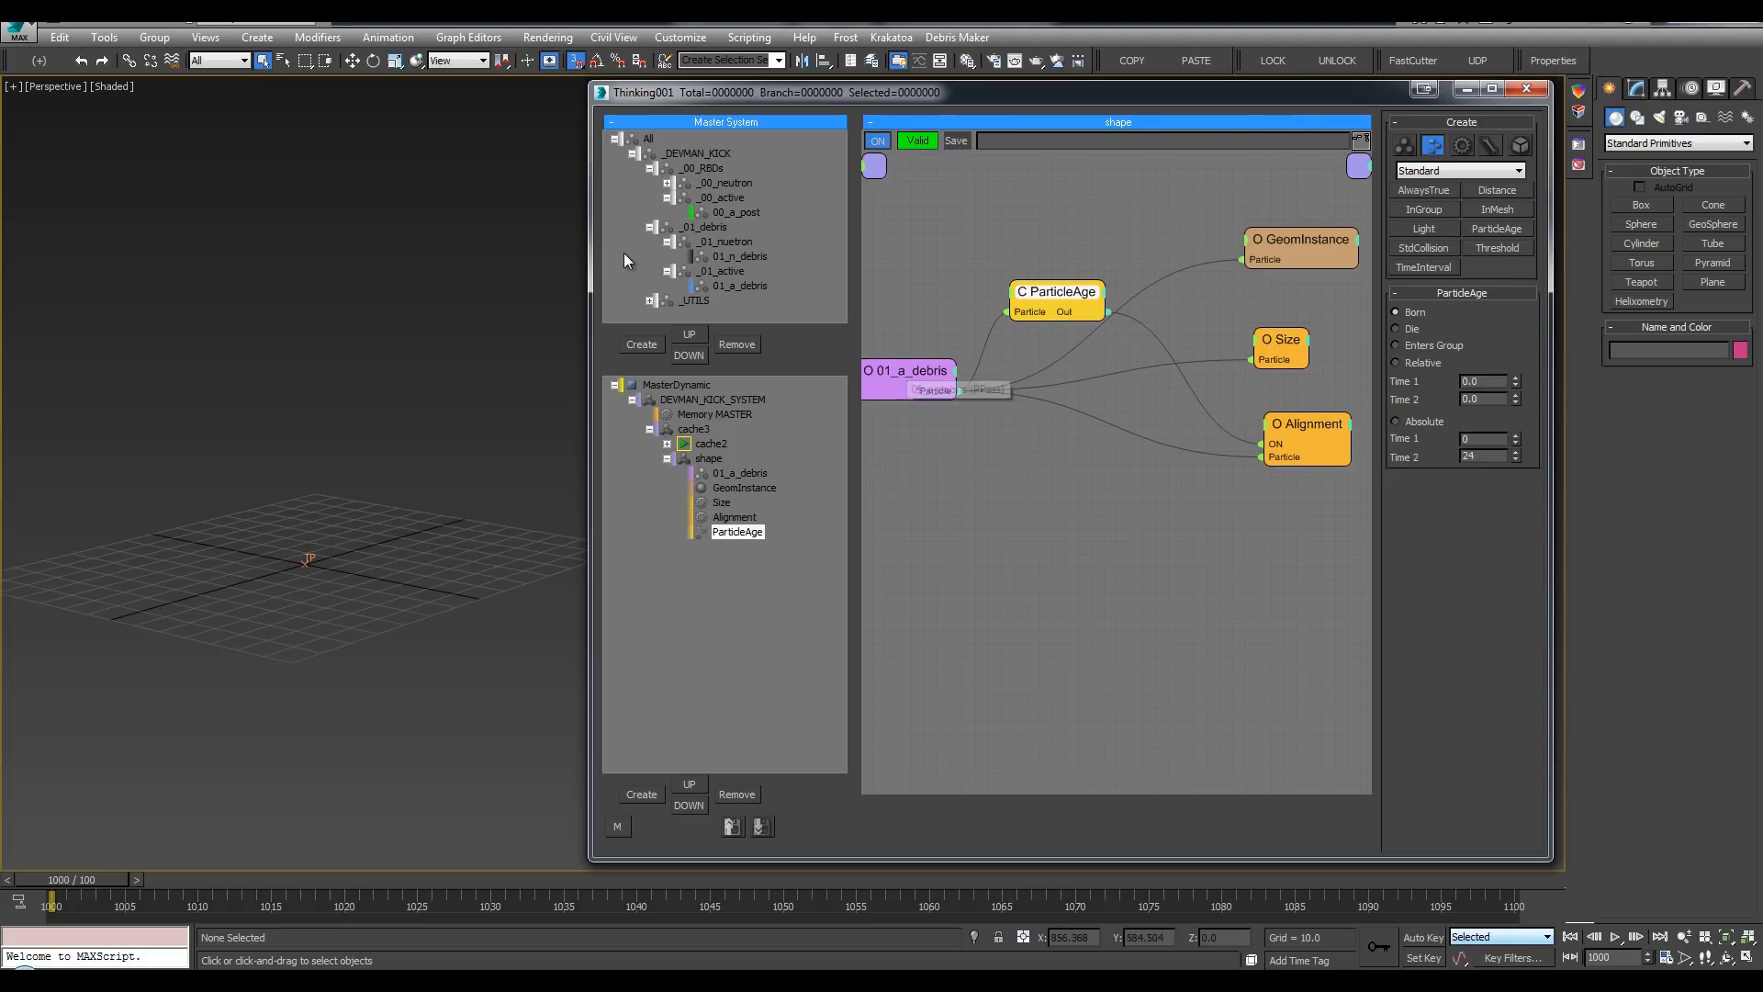
pyautogui.moveTo(591, 250); pyautogui.dragTo(507, 250)
pyautogui.moveTo(1098, 559); pyautogui.dragTo(1104, 514, button='middle')
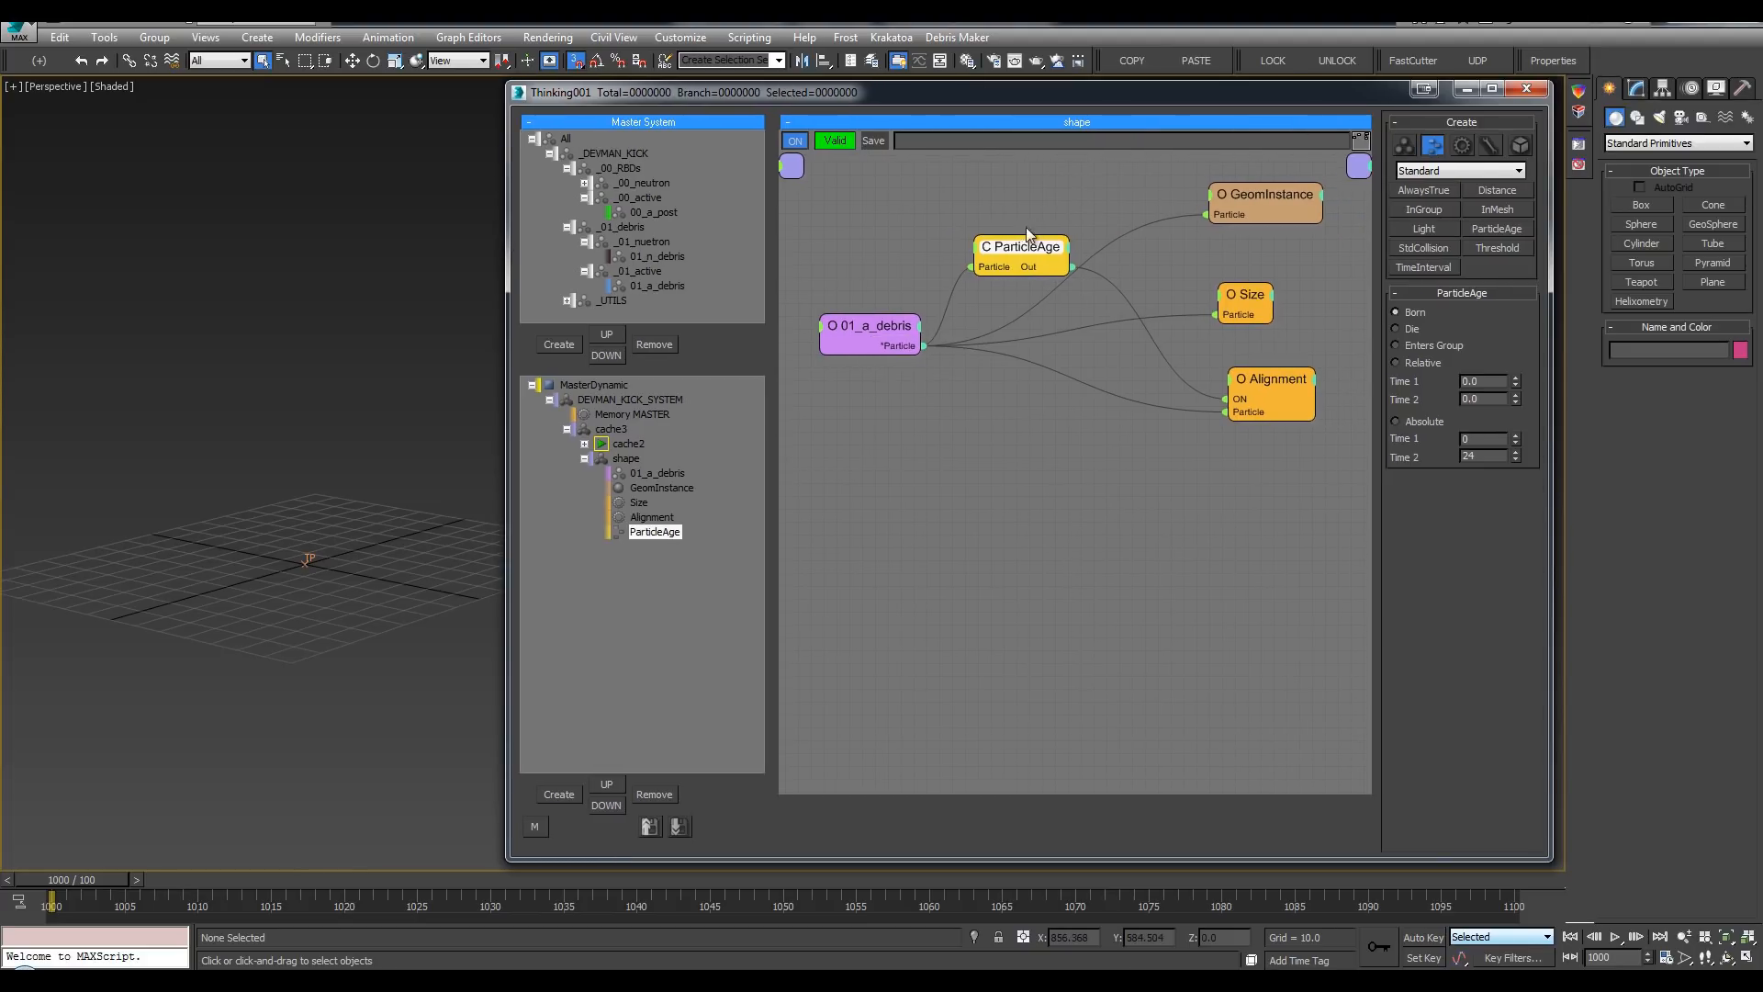
pyautogui.moveTo(1027, 241); pyautogui.dragTo(1043, 471)
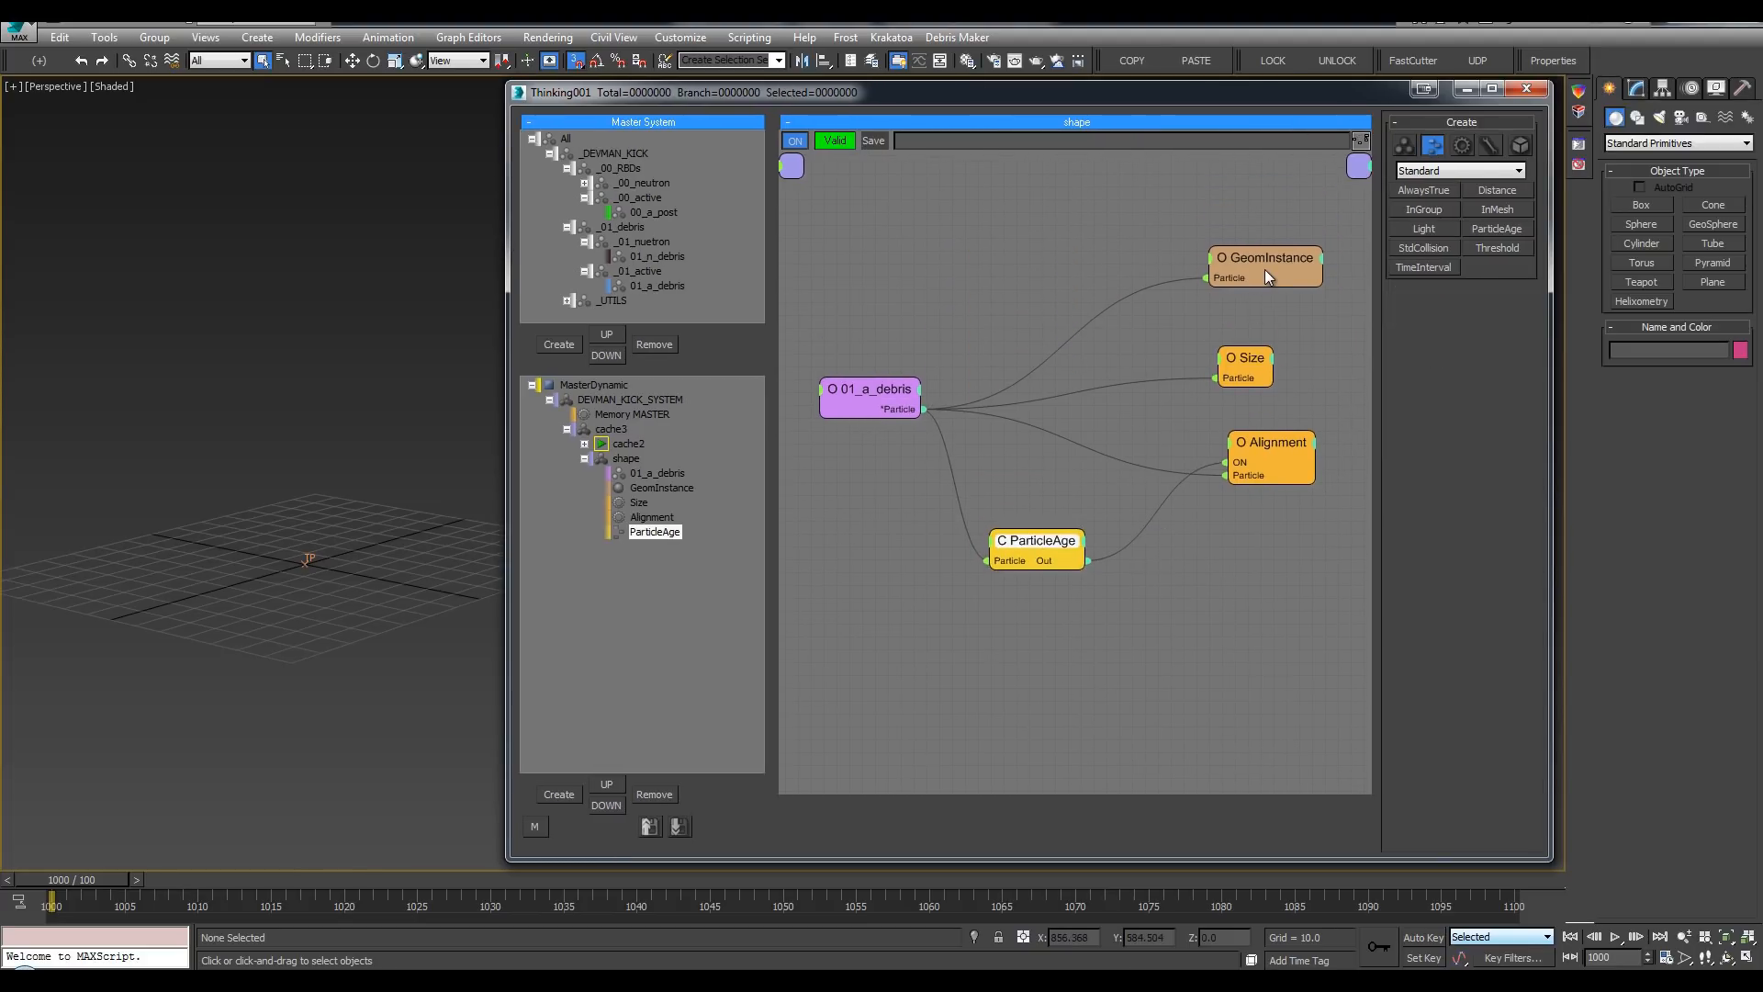
# Step: Show the 05_shape layer, select its ChamferBox002 shards and frame them in the Perspective view
pyautogui.click(1264, 268)
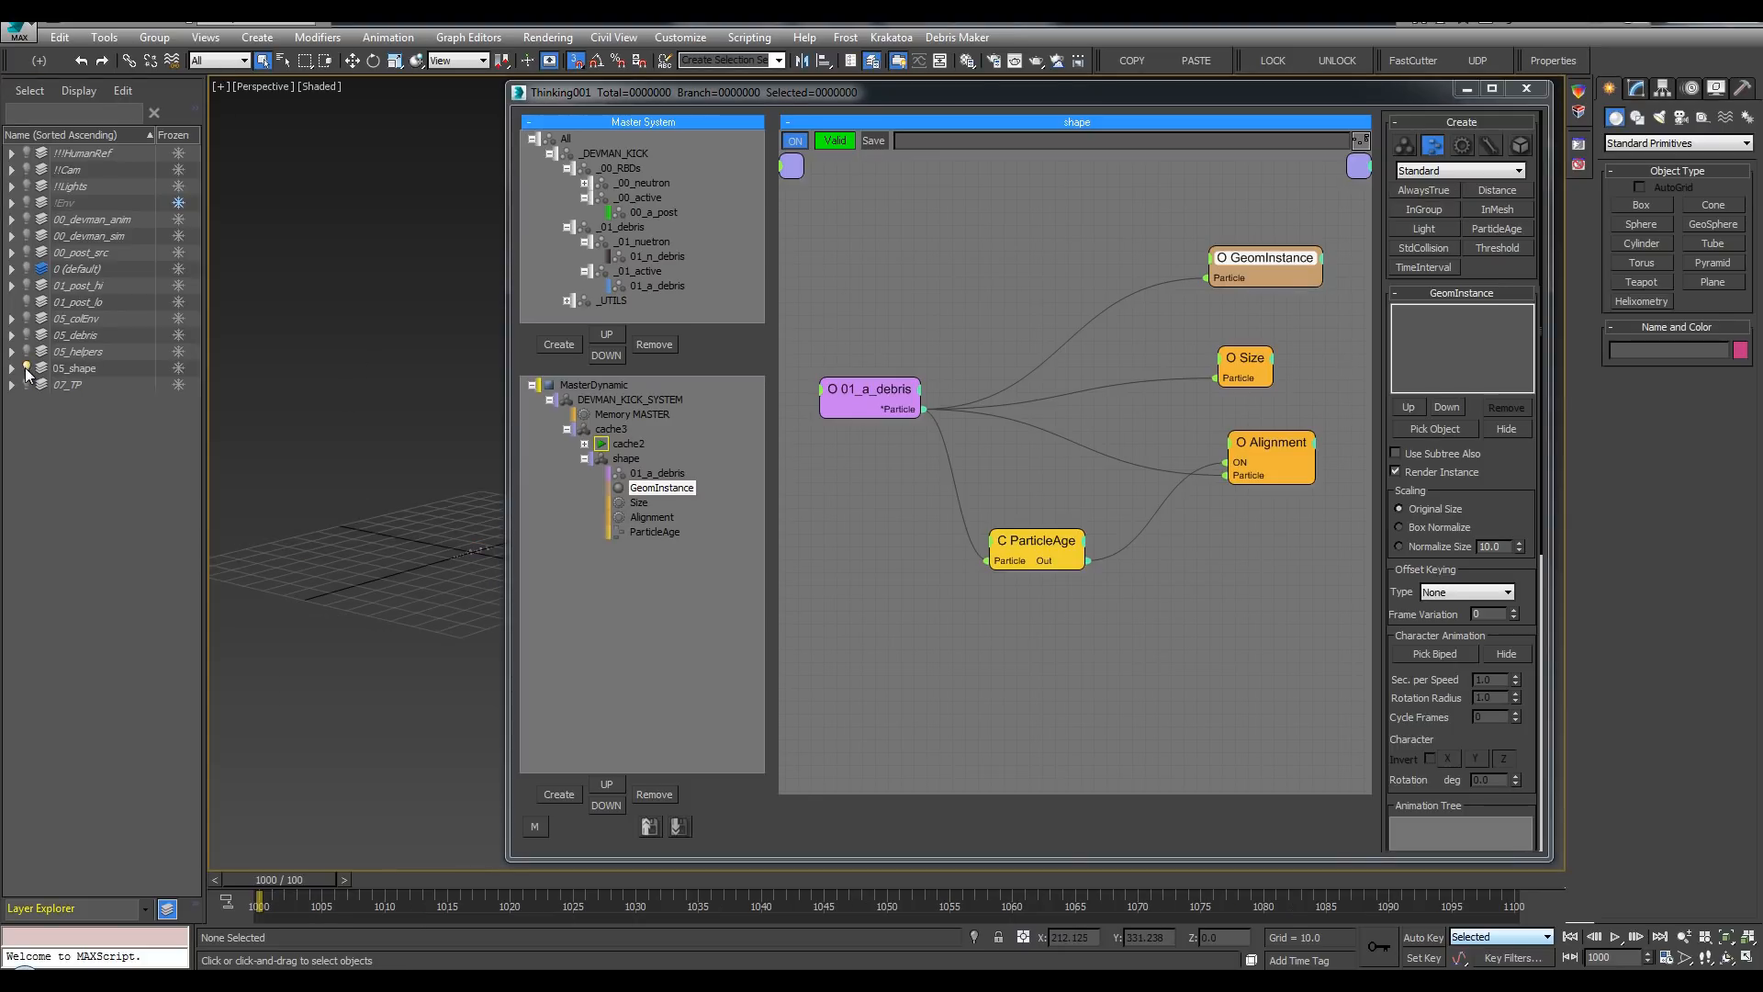
pyautogui.moveTo(292, 468); pyautogui.dragTo(496, 640)
pyautogui.press('z')
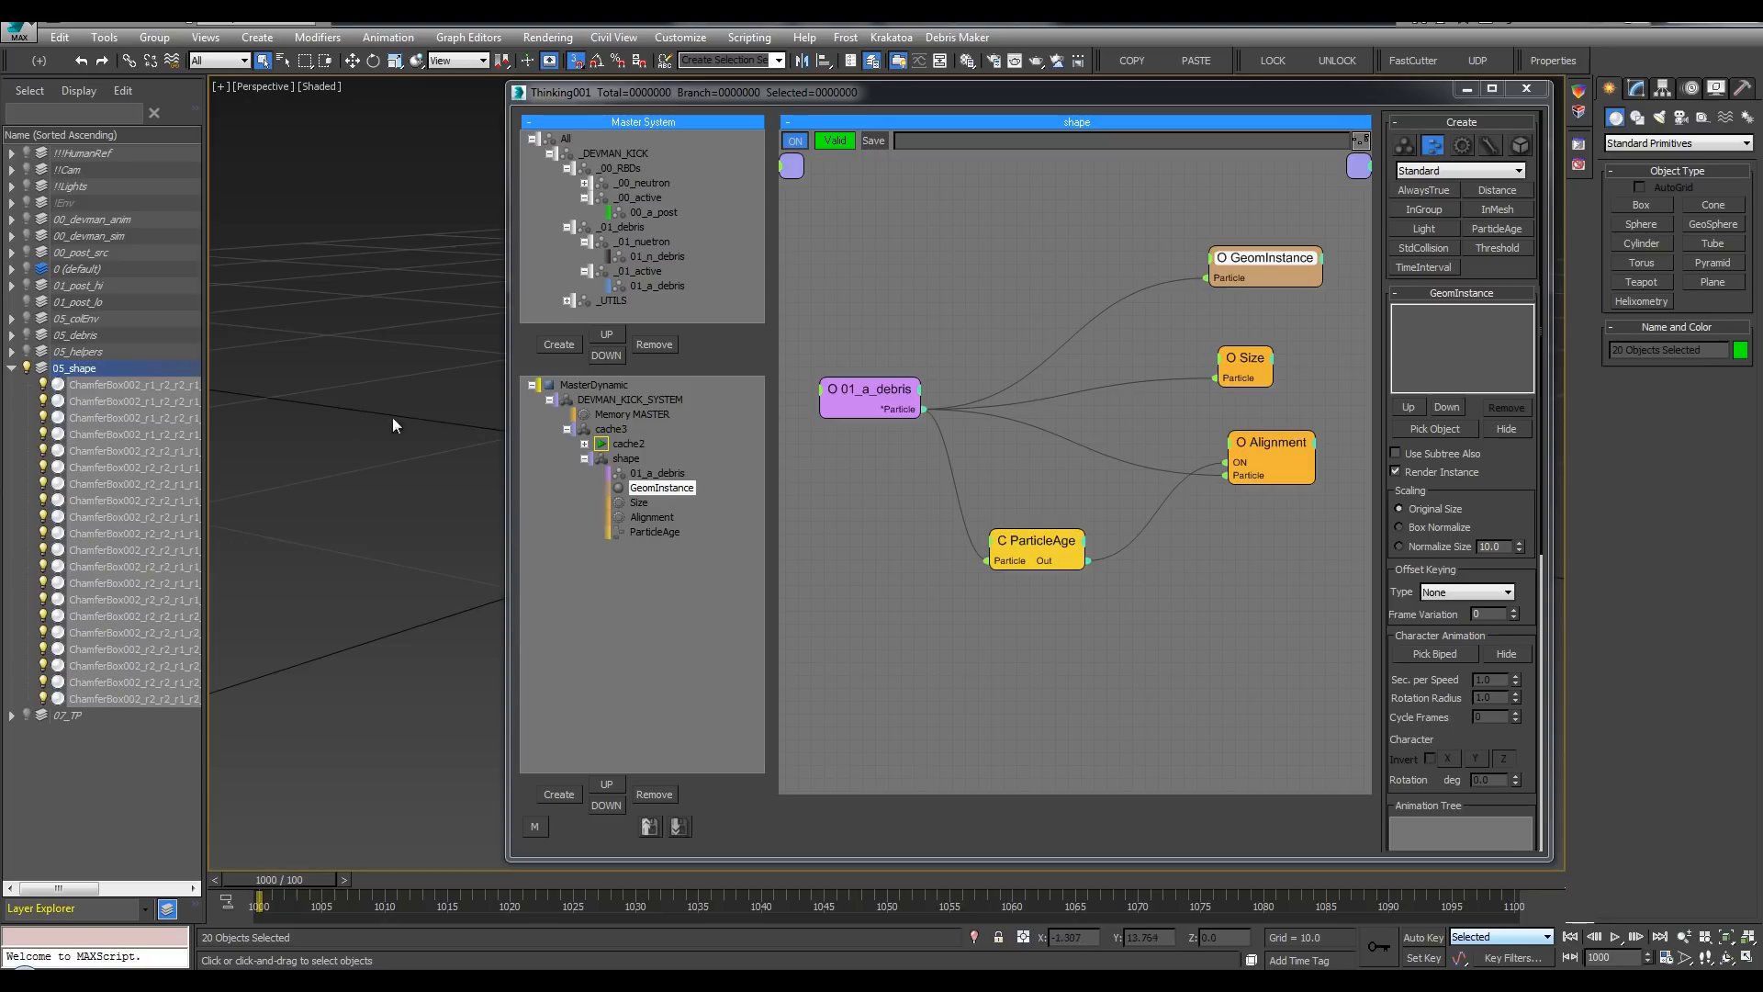
pyautogui.click(1535, 90)
pyautogui.moveTo(1005, 465)
pyautogui.keyDown('alt'); pyautogui.mouseDown(button='middle')
pyautogui.moveTo(928, 432)
pyautogui.moveTo(974, 459)
pyautogui.mouseUp(button='middle'); pyautogui.keyUp('alt')
pyautogui.hotkey('alt', 'w')
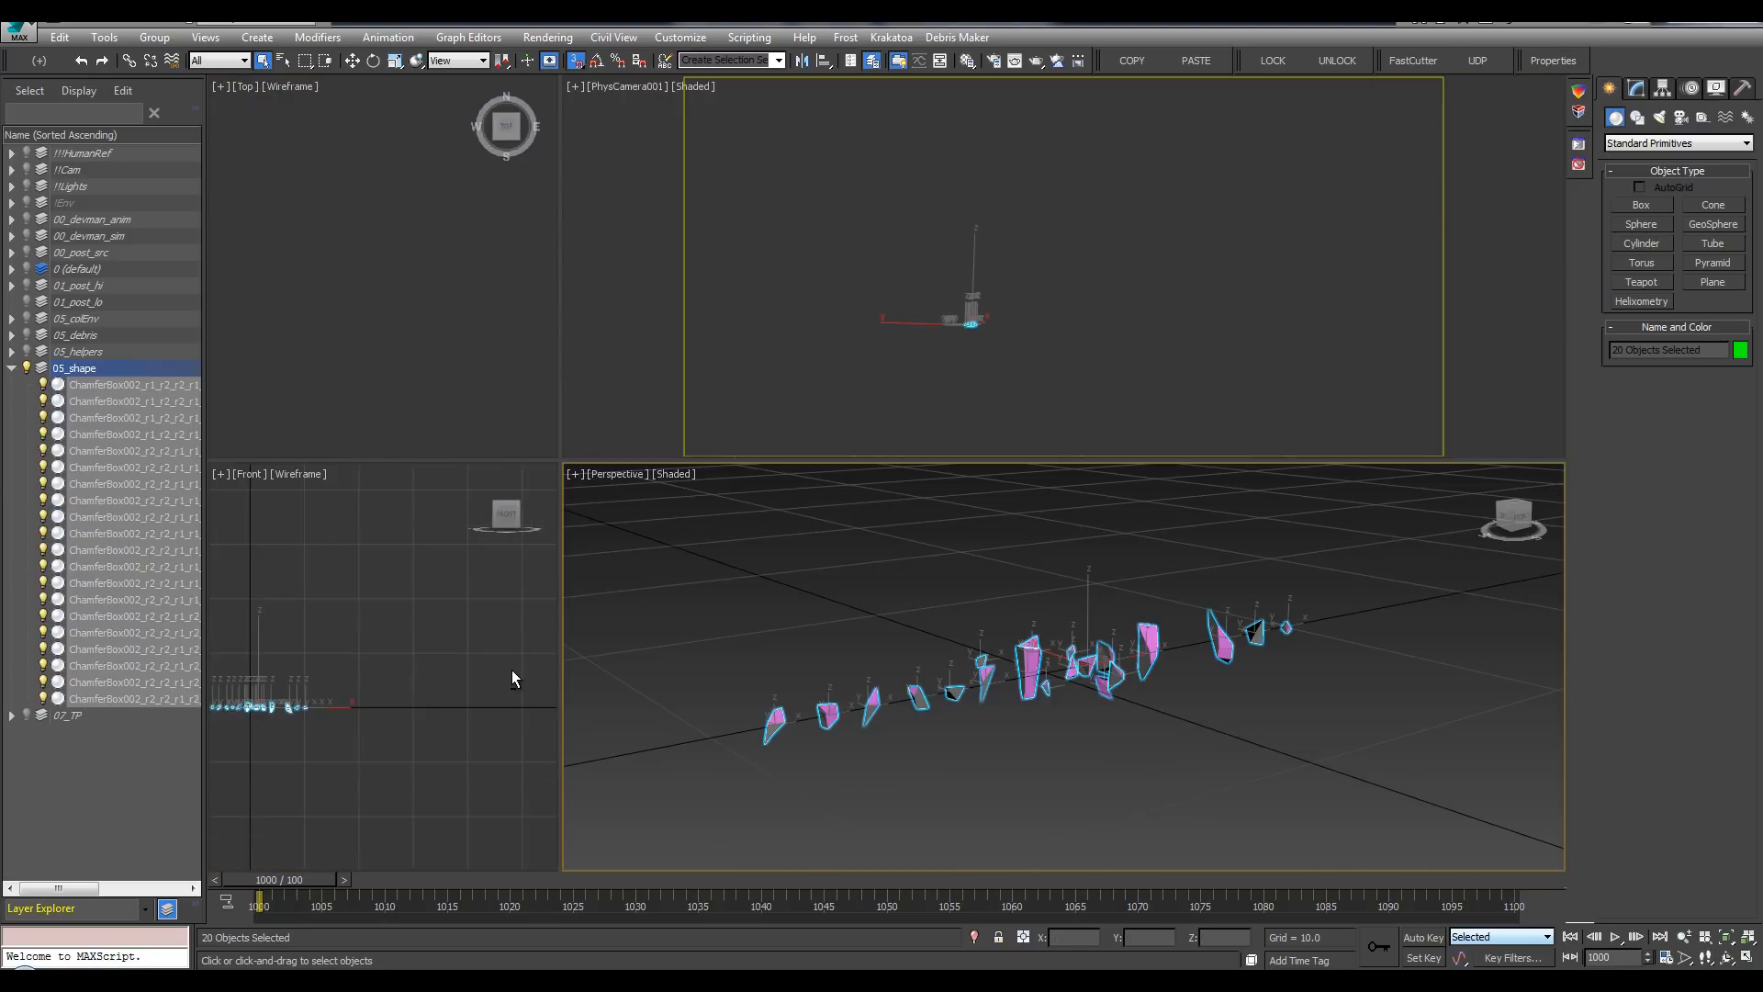
# Step: Frame the shards in a maximized, shaded Front view and clear the selection
pyautogui.rightClick(511, 669)
pyautogui.hotkey('alt', 'w')
pyautogui.press('z')
pyautogui.press('F3')
pyautogui.click(1041, 371)
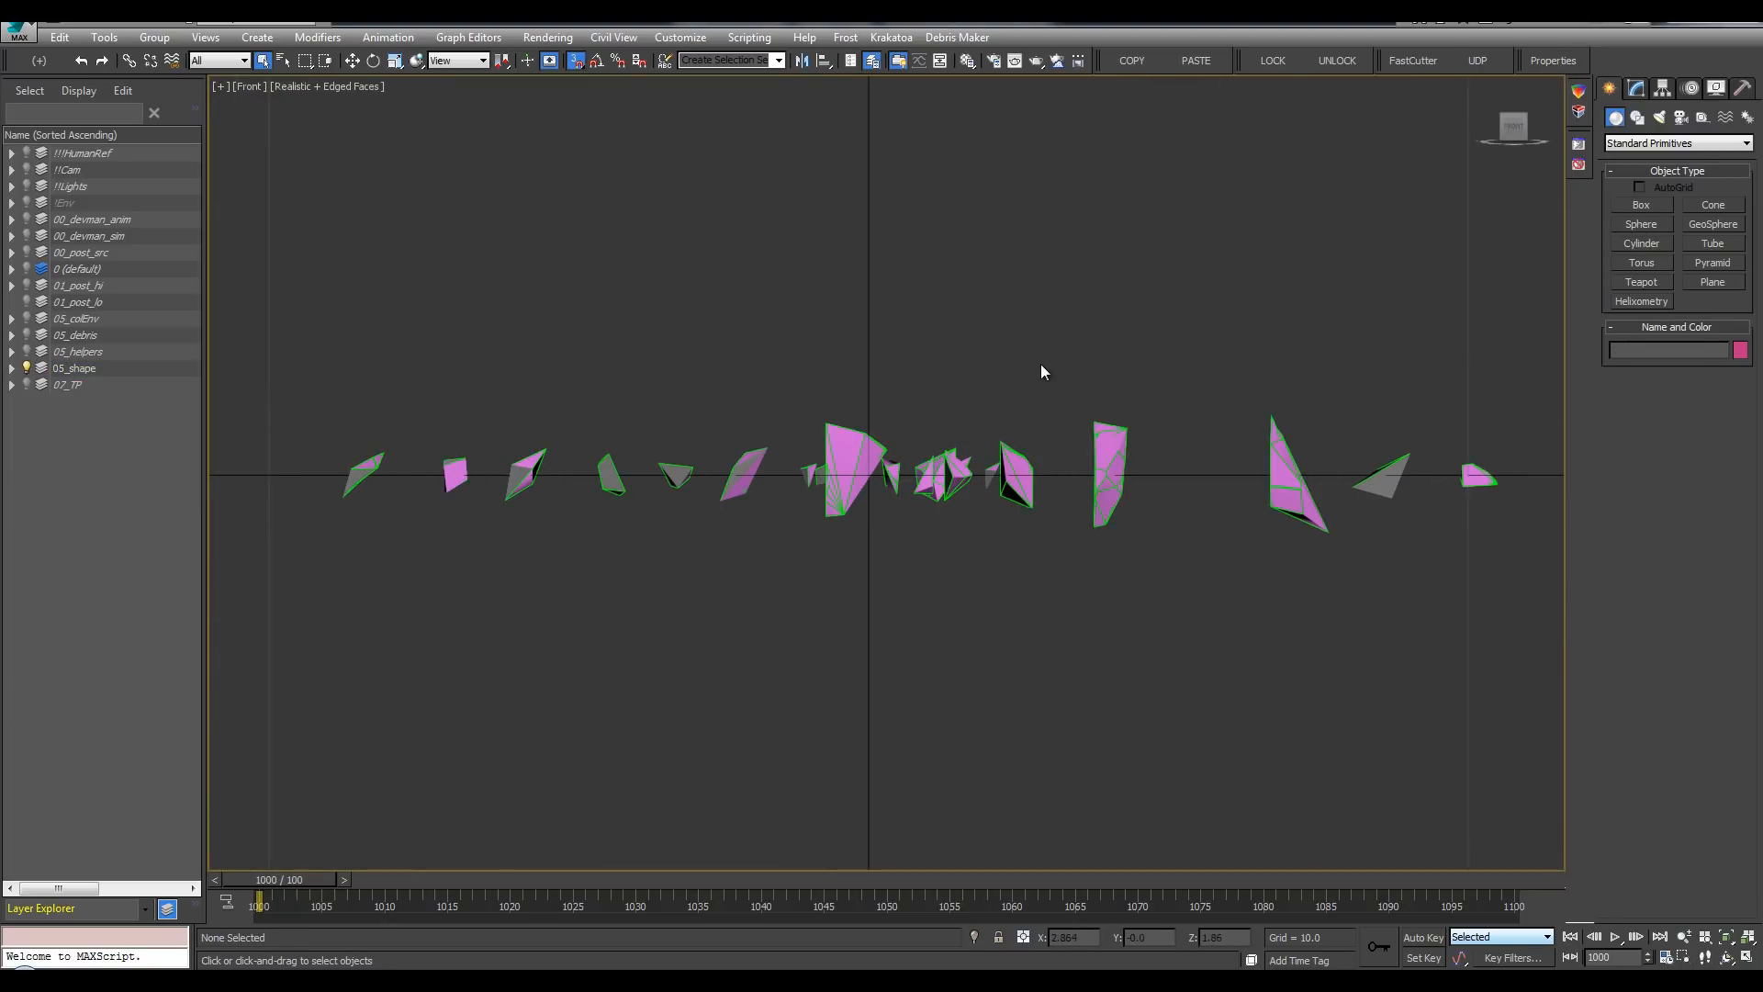
# Step: Select one tall shard and toggle its Optimize modifier off and on to compare the mesh density
pyautogui.moveTo(1183, 479); pyautogui.dragTo(1190, 486)
pyautogui.click(1190, 487)
pyautogui.click(1113, 475)
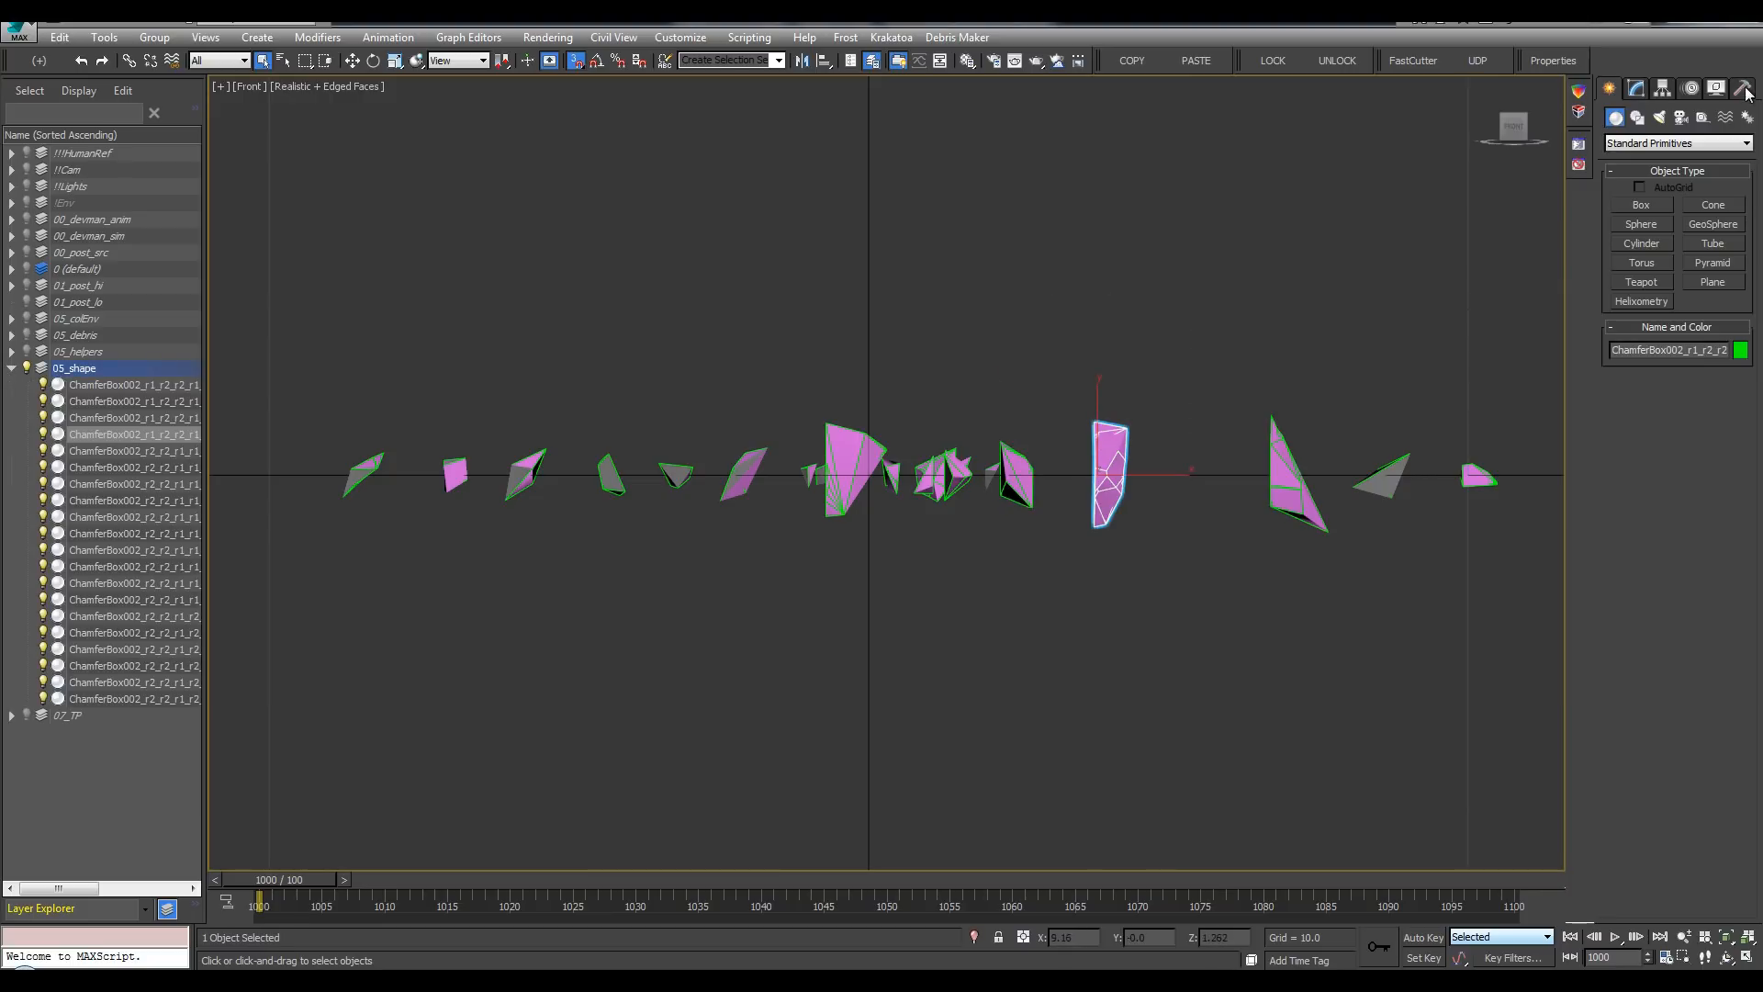
pyautogui.click(1636, 90)
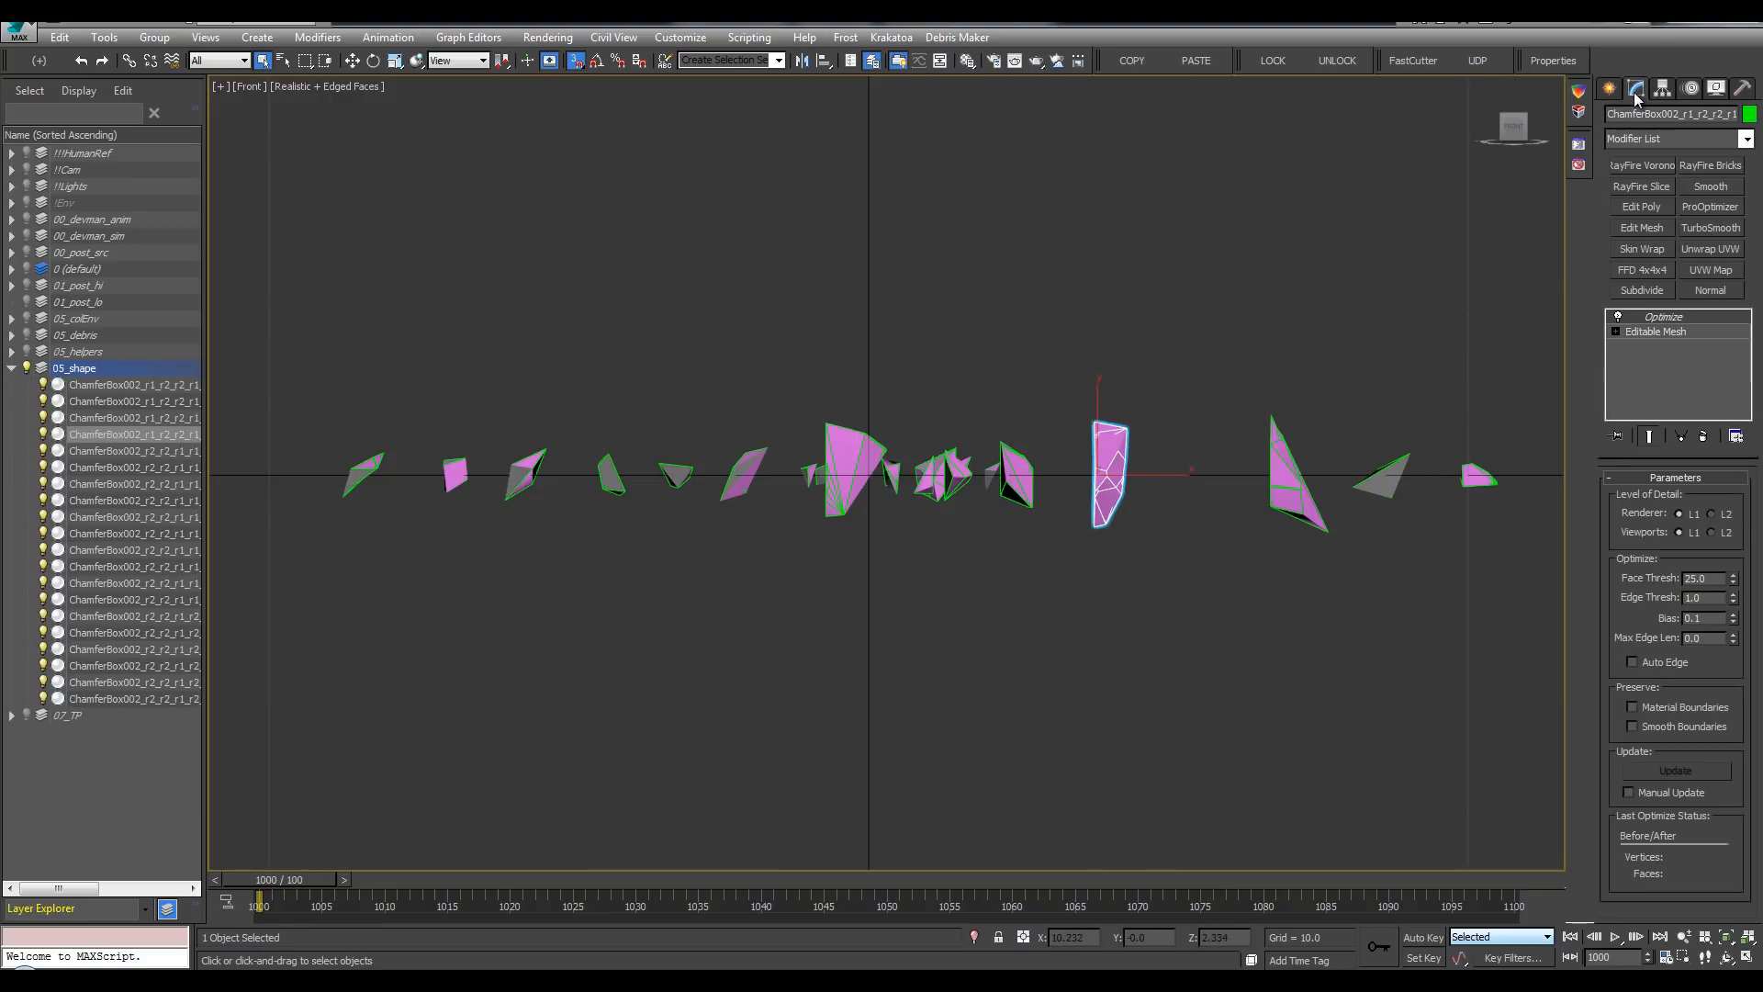
pyautogui.click(1618, 315)
pyautogui.click(1618, 315)
pyautogui.click(1618, 315)
pyautogui.click(1618, 315)
pyautogui.click(1618, 315)
pyautogui.click(1619, 315)
pyautogui.scroll(-2, 1344, 356)
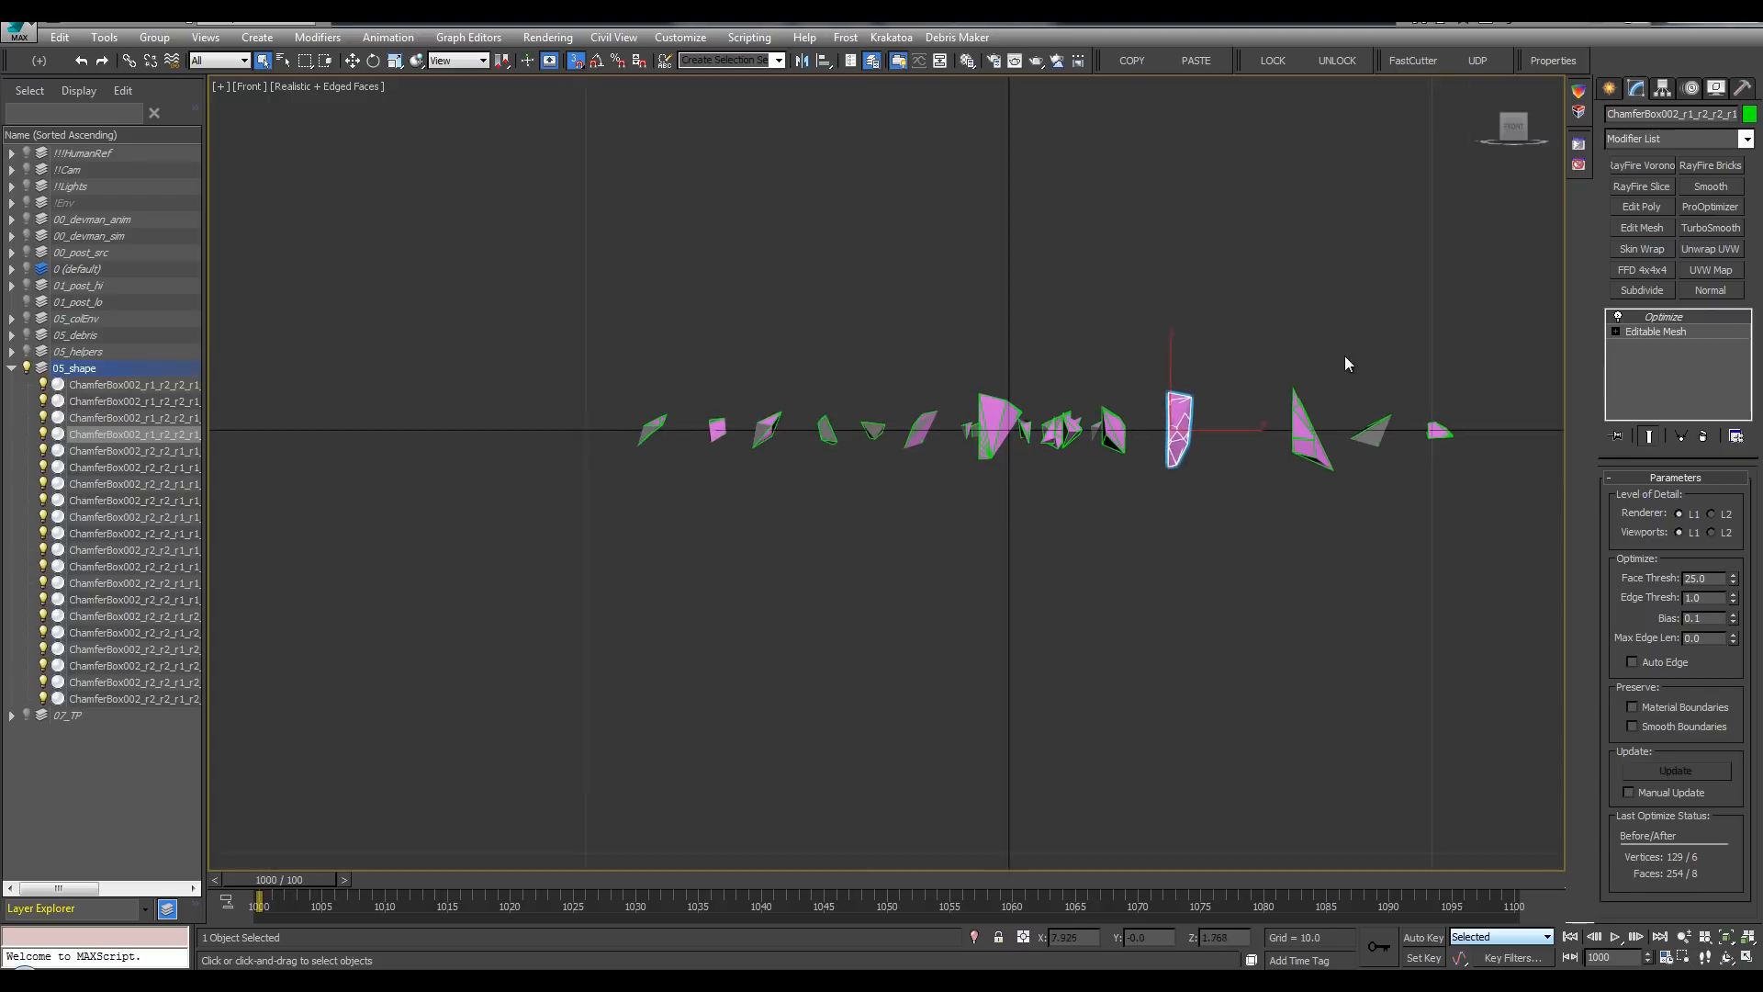
# Step: Convert all the shards in the 05_shape layer to Editable Poly
pyautogui.moveTo(1486, 331); pyautogui.dragTo(496, 544)
pyautogui.rightClick(653, 224)
pyautogui.moveTo(670, 410)
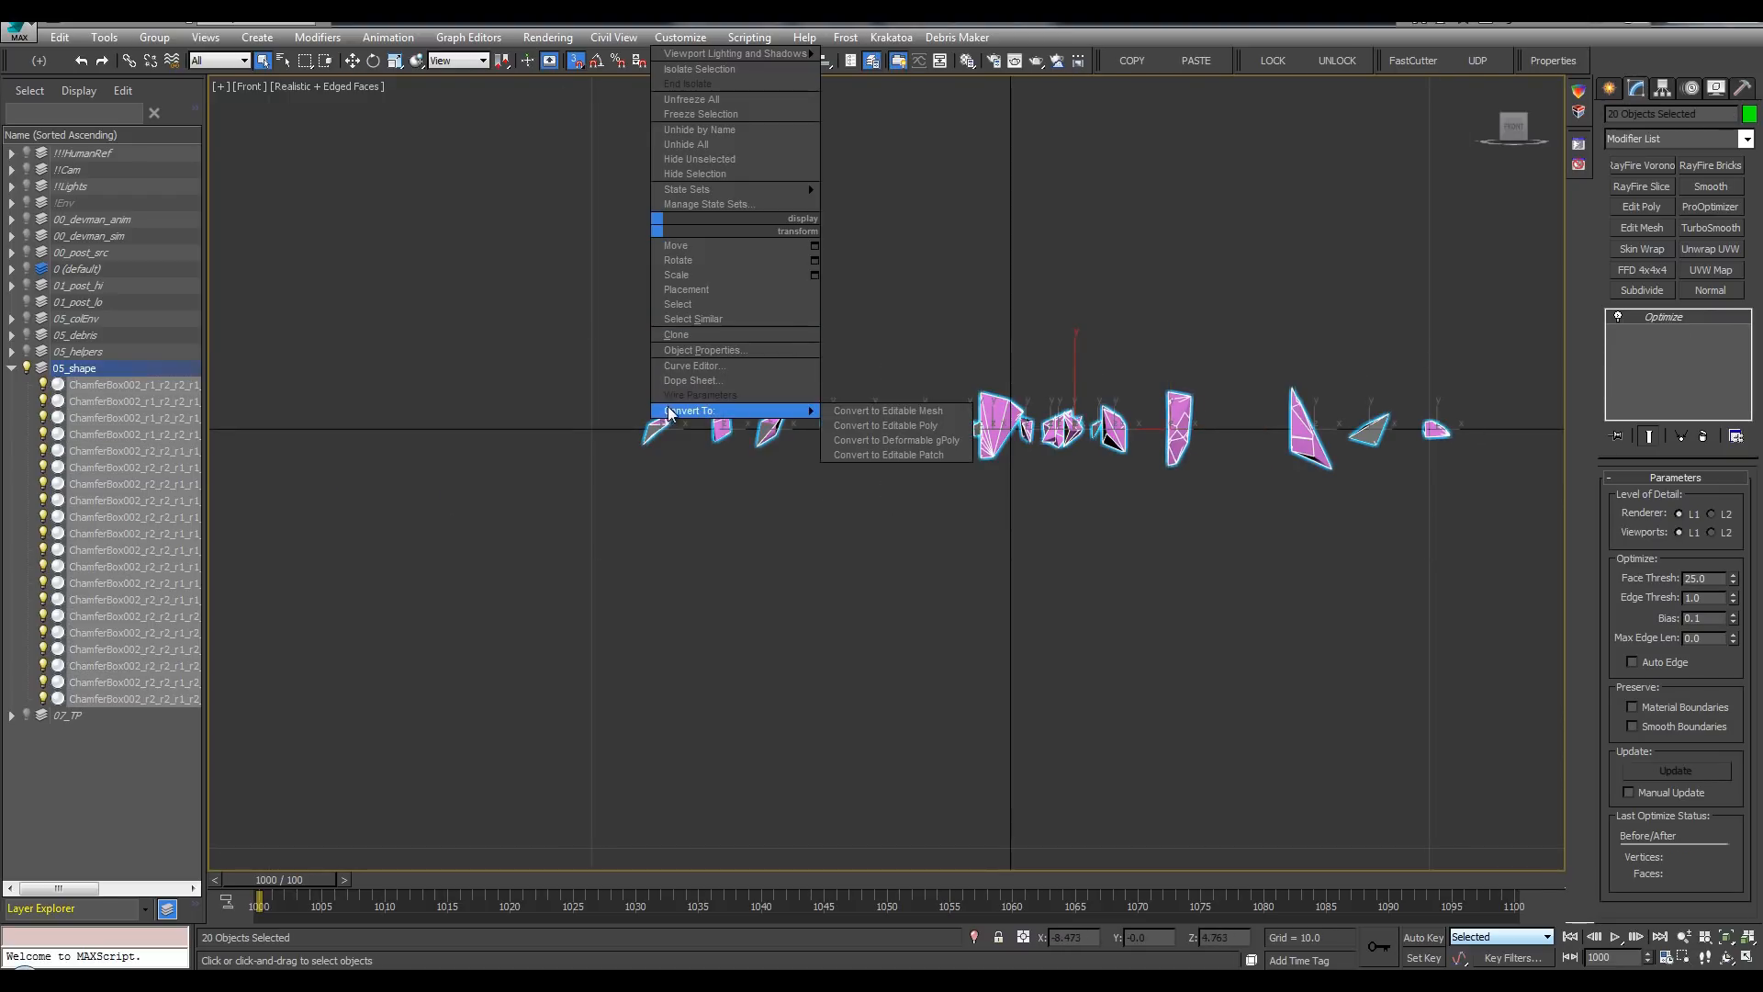
pyautogui.click(913, 428)
# Step: Examine the converted shards from several angles in the Perspective view
pyautogui.moveTo(995, 323); pyautogui.dragTo(956, 325, button='middle')
pyautogui.press('p')
pyautogui.keyDown('alt'); pyautogui.moveTo(820, 503); pyautogui.dragTo(1015, 495, button='middle'); pyautogui.keyUp('alt')
pyautogui.scroll(6, 875, 482)
pyautogui.keyDown('alt'); pyautogui.moveTo(875, 483); pyautogui.dragTo(1008, 478, button='middle'); pyautogui.keyUp('alt')
pyautogui.scroll(-4, 818, 482)
pyautogui.scroll(-3, 1059, 530)
pyautogui.click(895, 526)
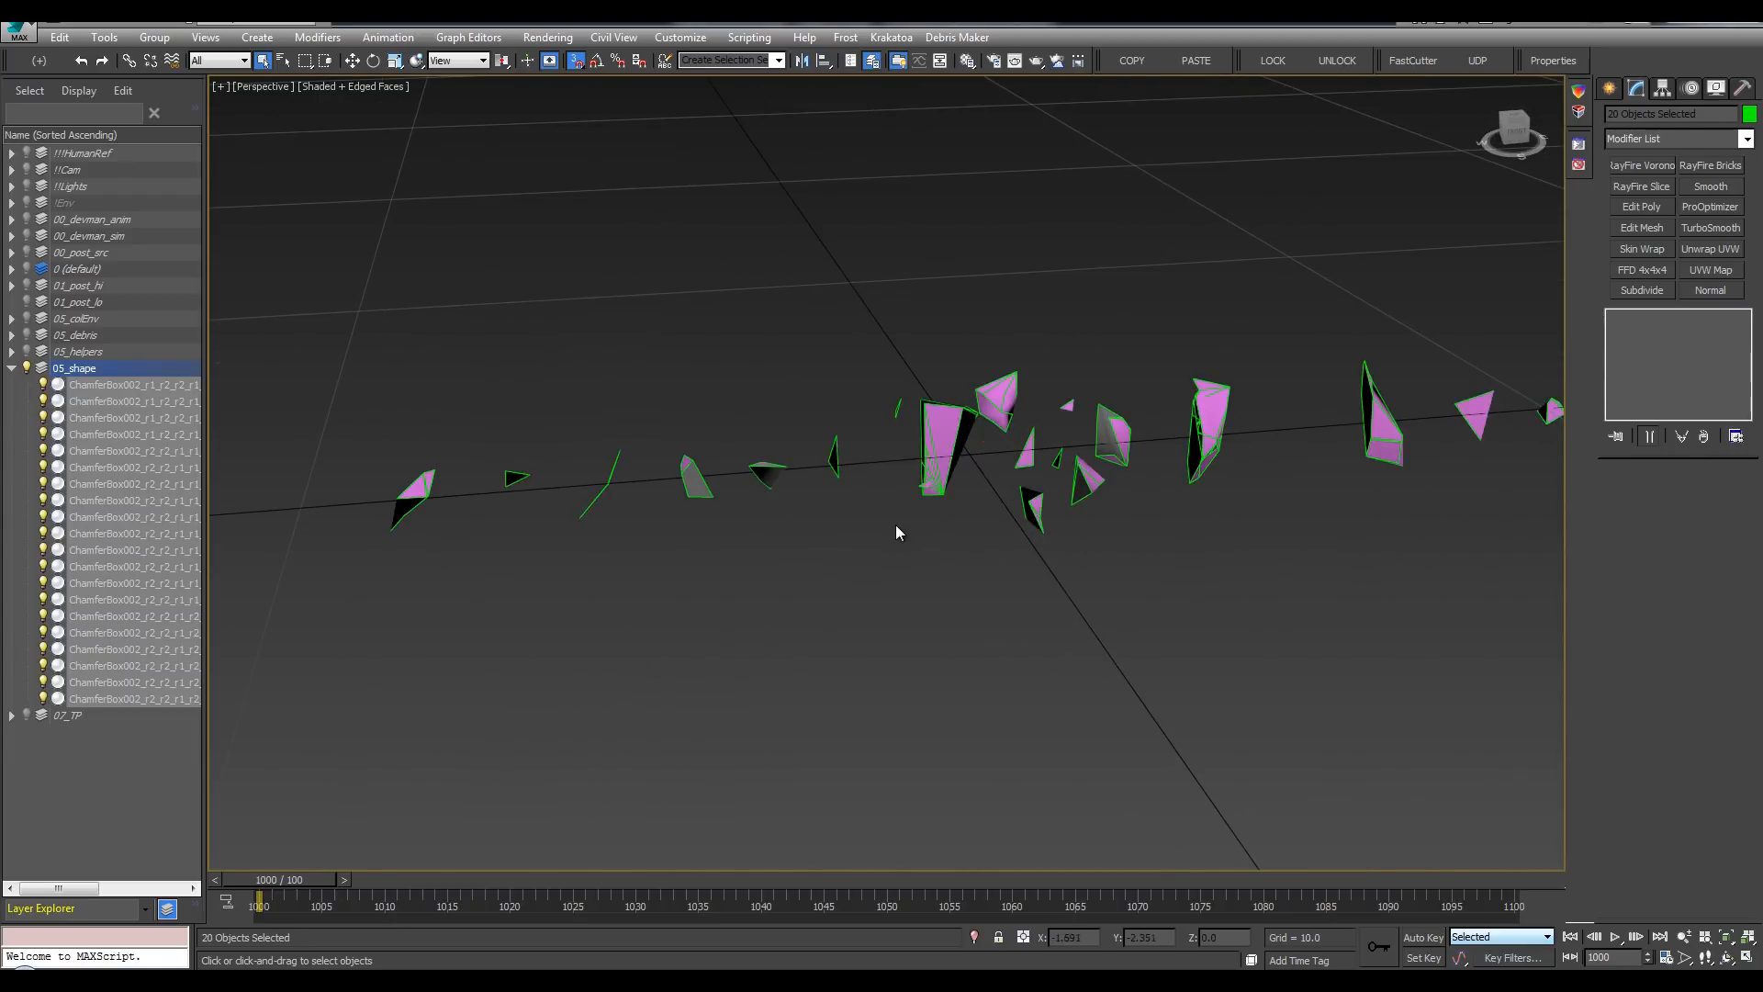
# Step: Turn off edged faces in the Perspective view and select all the shards
pyautogui.keyDown('alt'); pyautogui.moveTo(653, 485); pyautogui.dragTo(796, 503, button='middle'); pyautogui.keyUp('alt')
pyautogui.scroll(-3, 691, 459)
pyautogui.press('F4')
pyautogui.moveTo(504, 332); pyautogui.dragTo(1622, 792)
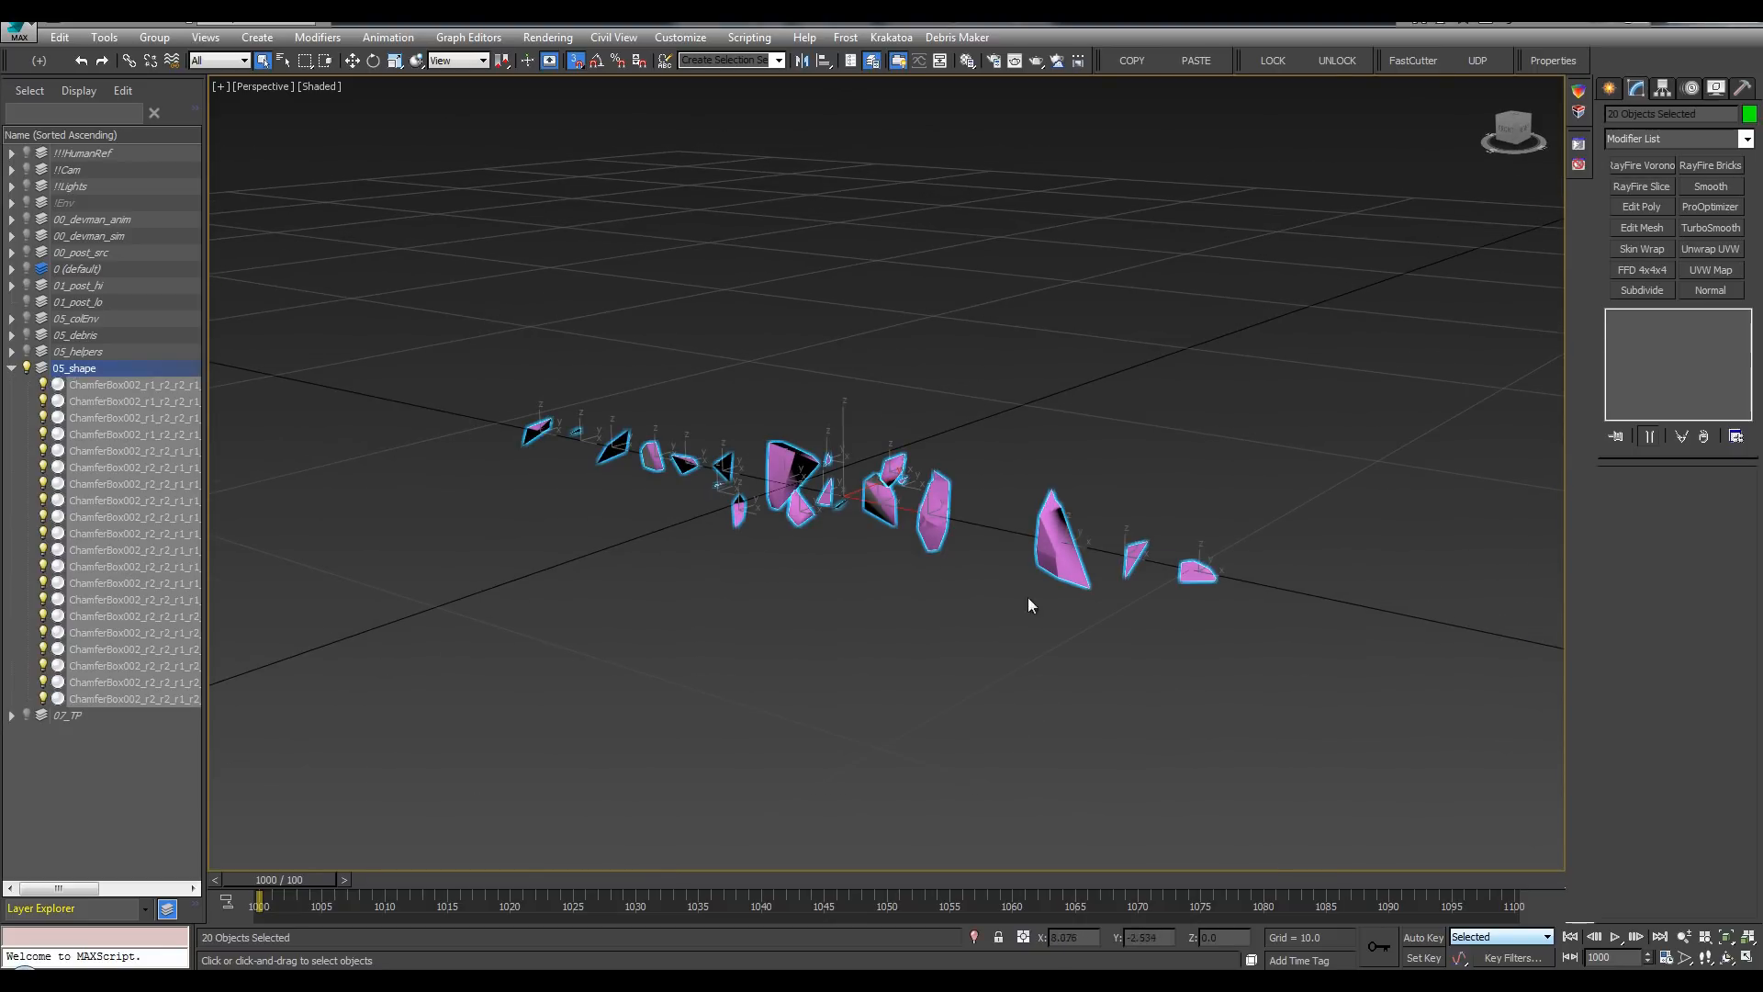
pyautogui.keyDown('alt'); pyautogui.moveTo(1028, 599); pyautogui.dragTo(1132, 554, button='middle'); pyautogui.keyUp('alt')
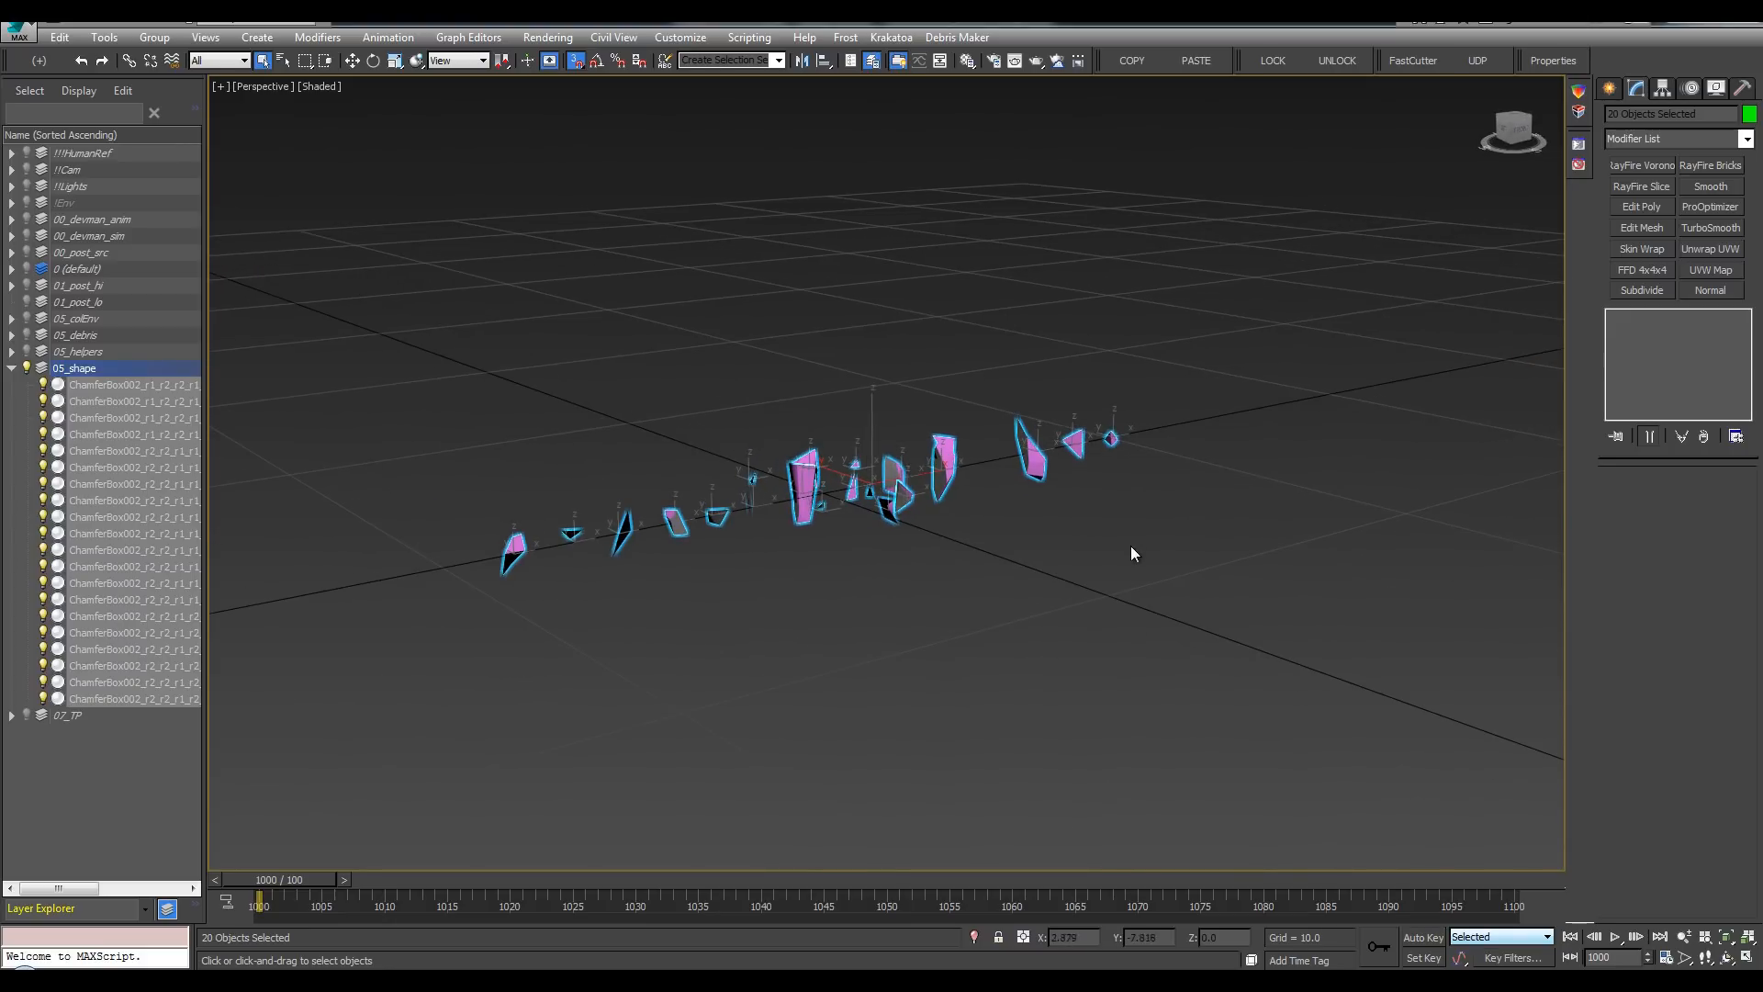
# Step: Reopen the shape network and pick all the ChamferBox002 shards by name as GeomInstance's source objects
pyautogui.click(1553, 61)
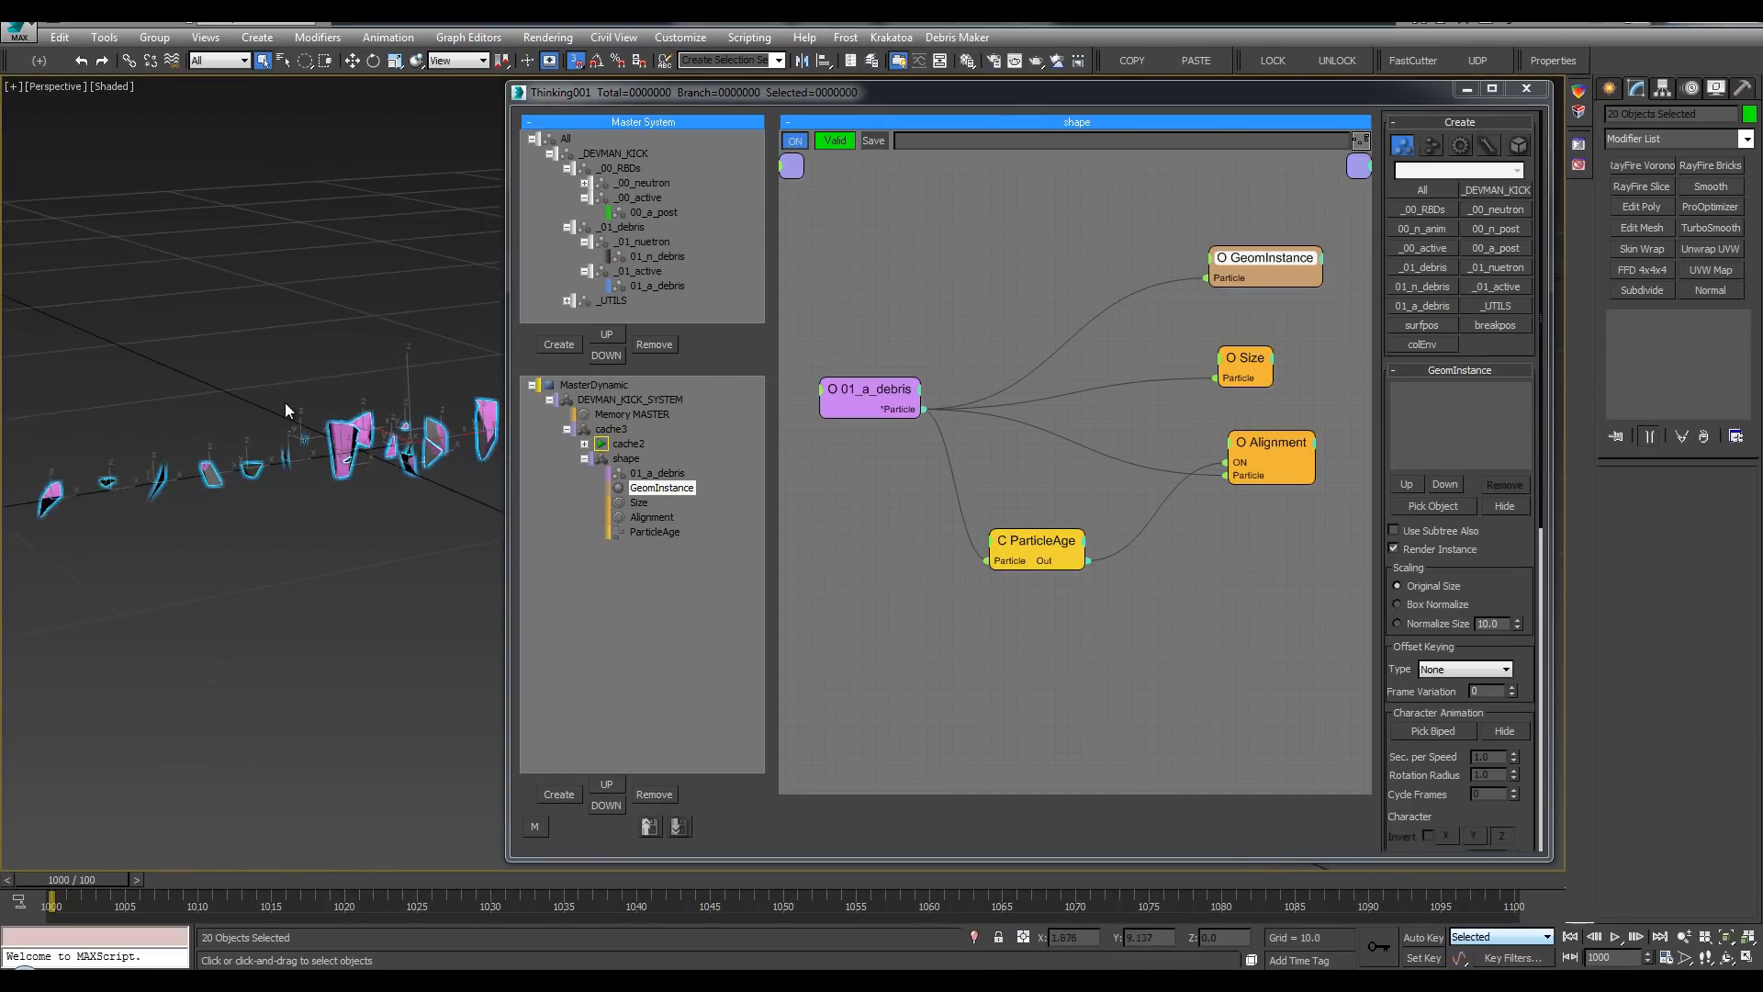
pyautogui.click(1433, 506)
pyautogui.press('h')
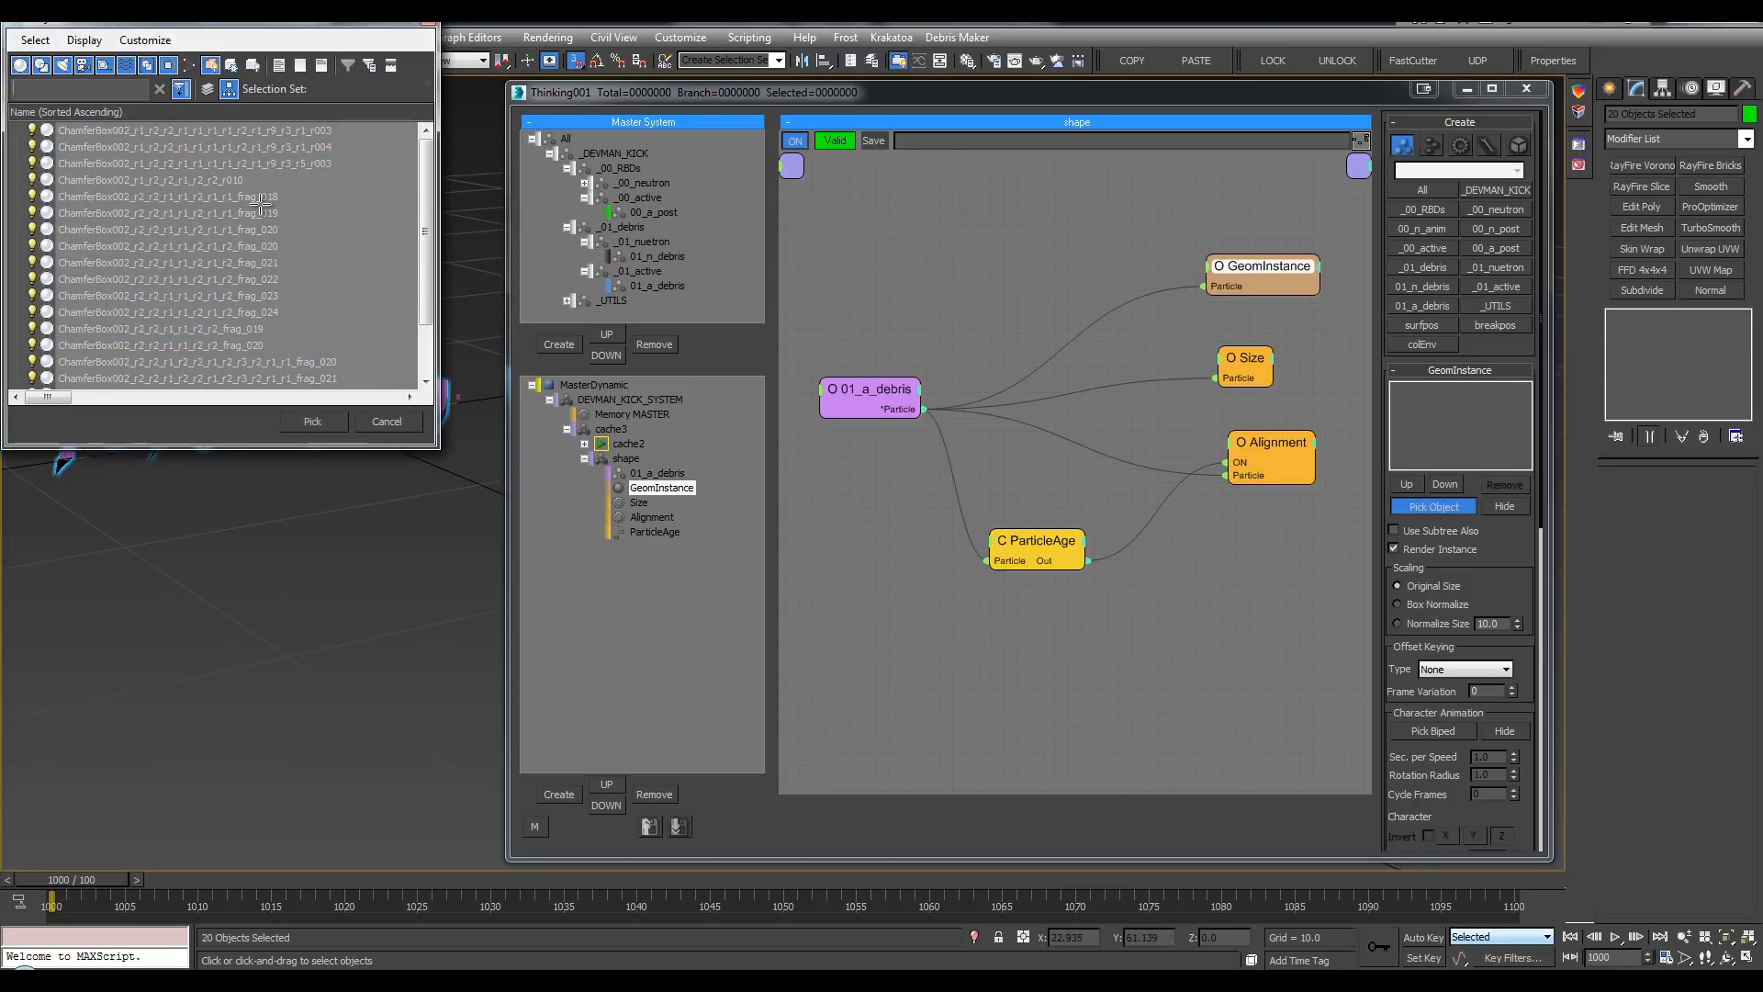
pyautogui.press('Return')
pyautogui.scroll(-1, 267, 250)
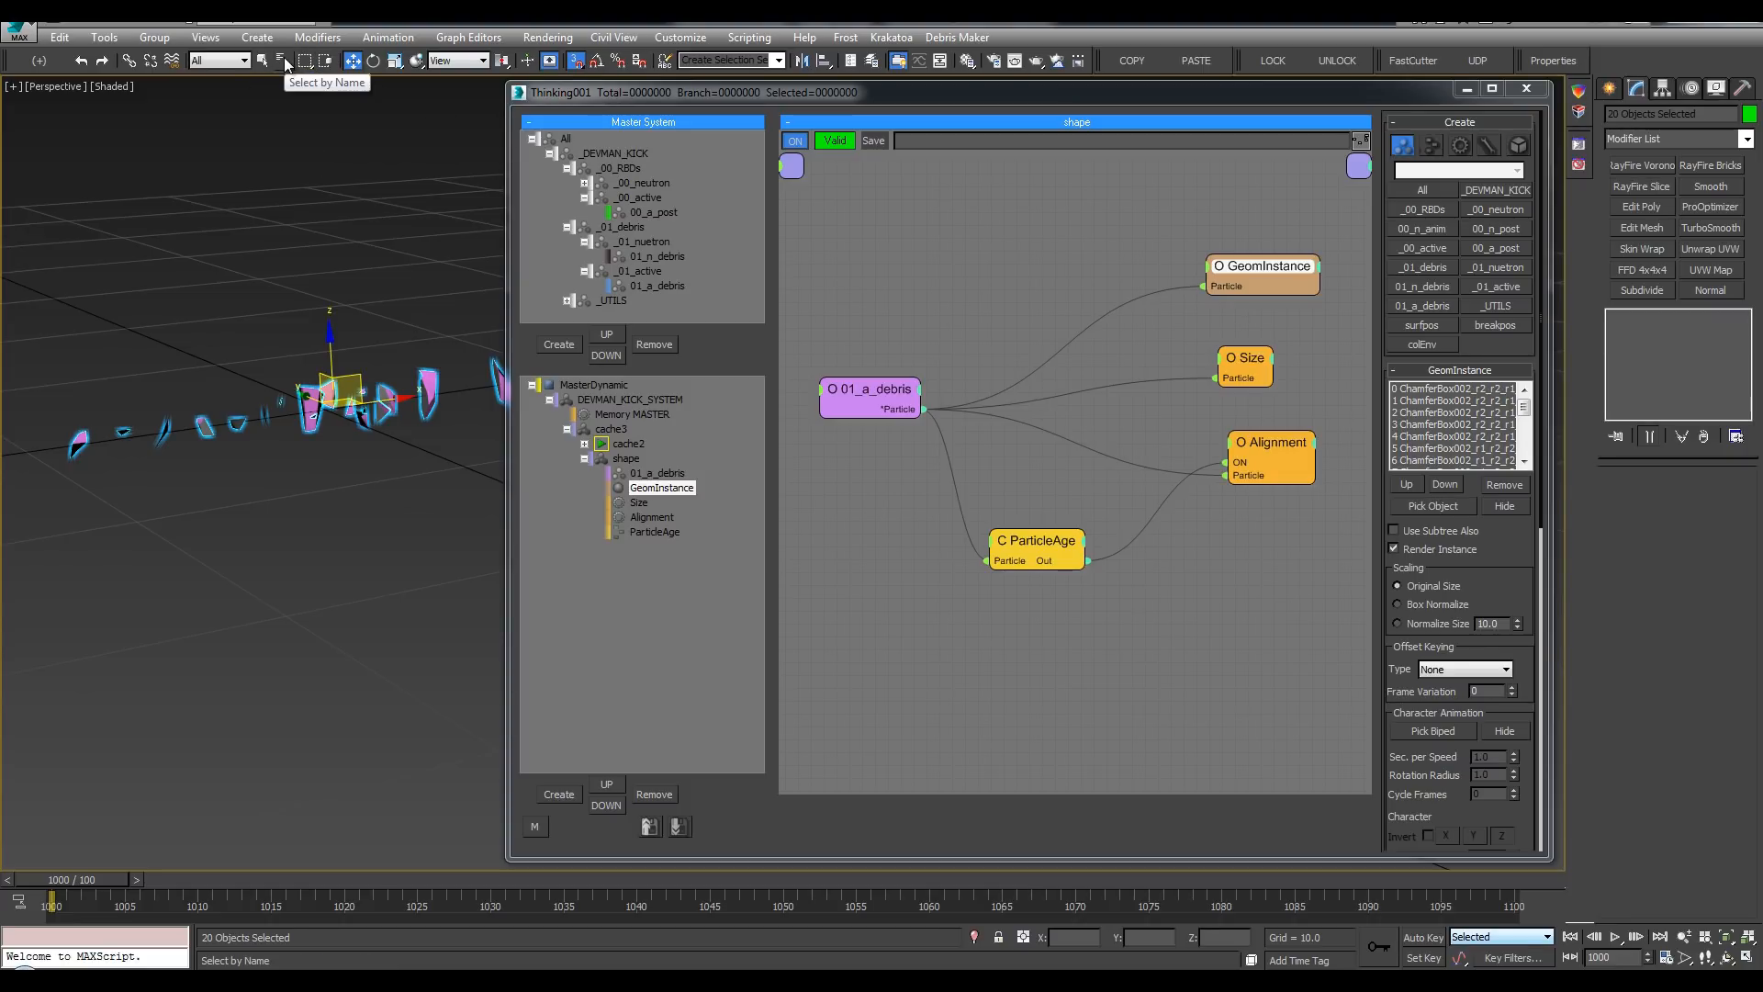
# Step: Check the by-name pick dialog for shards not yet assigned to GeomInstance
pyautogui.click(1434, 506)
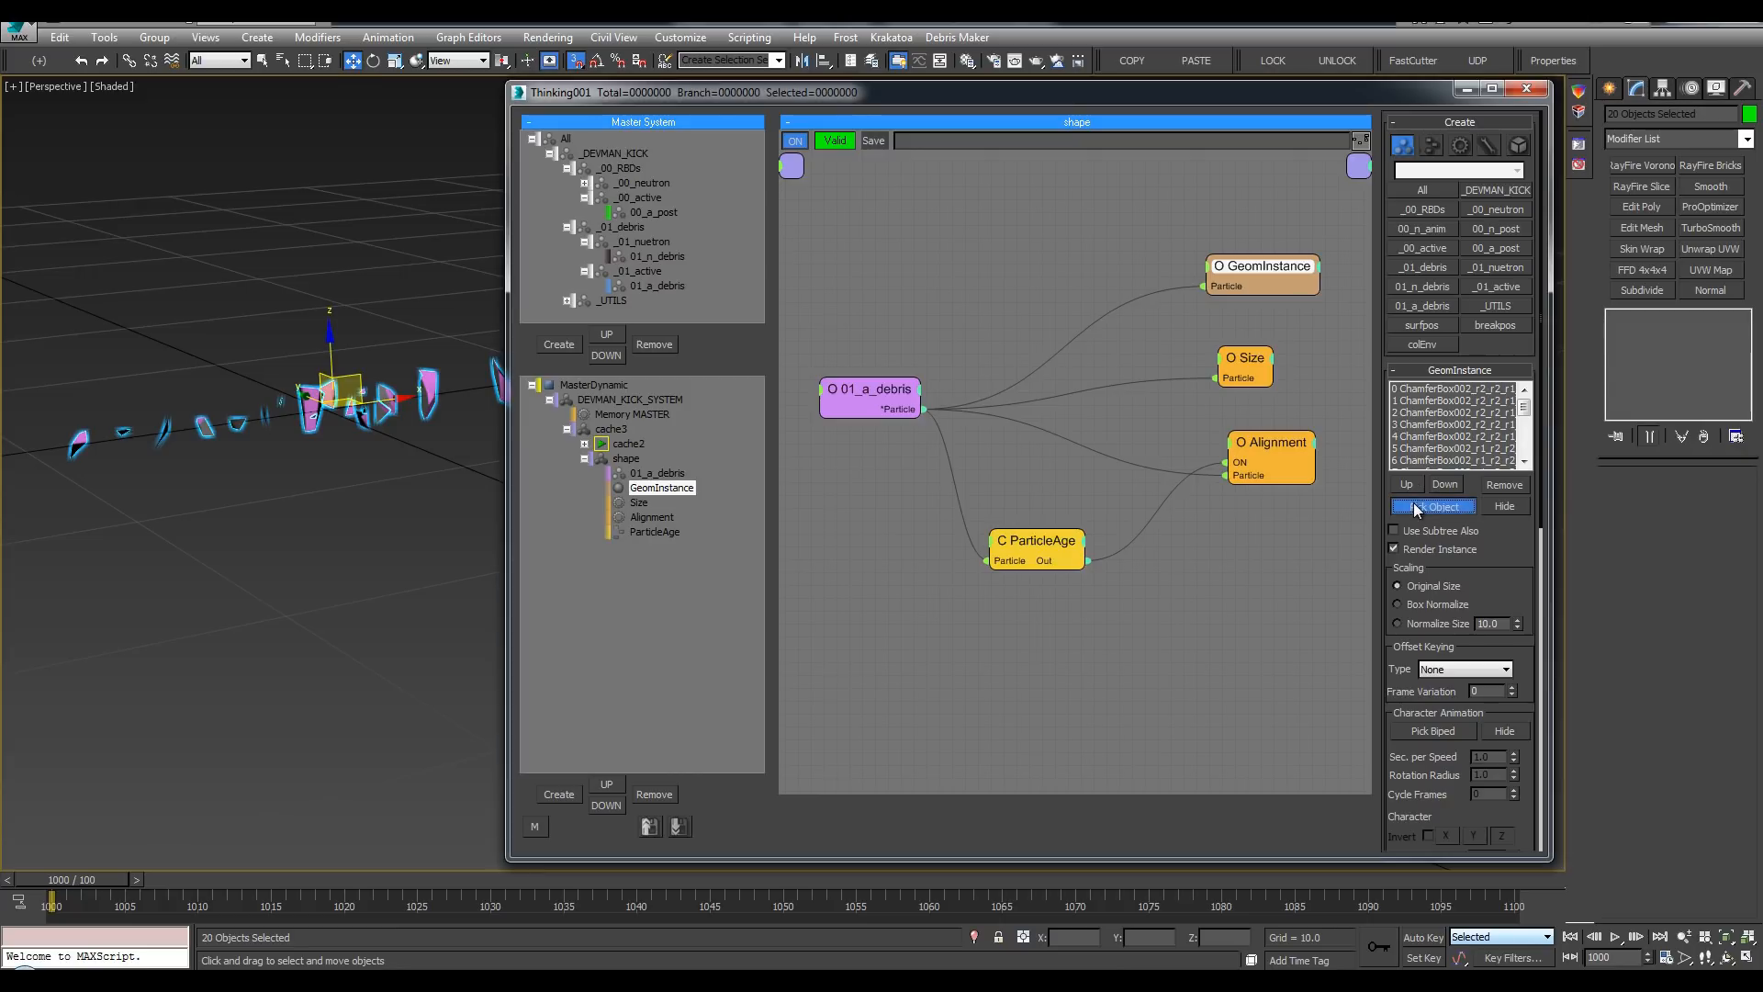
pyautogui.click(283, 61)
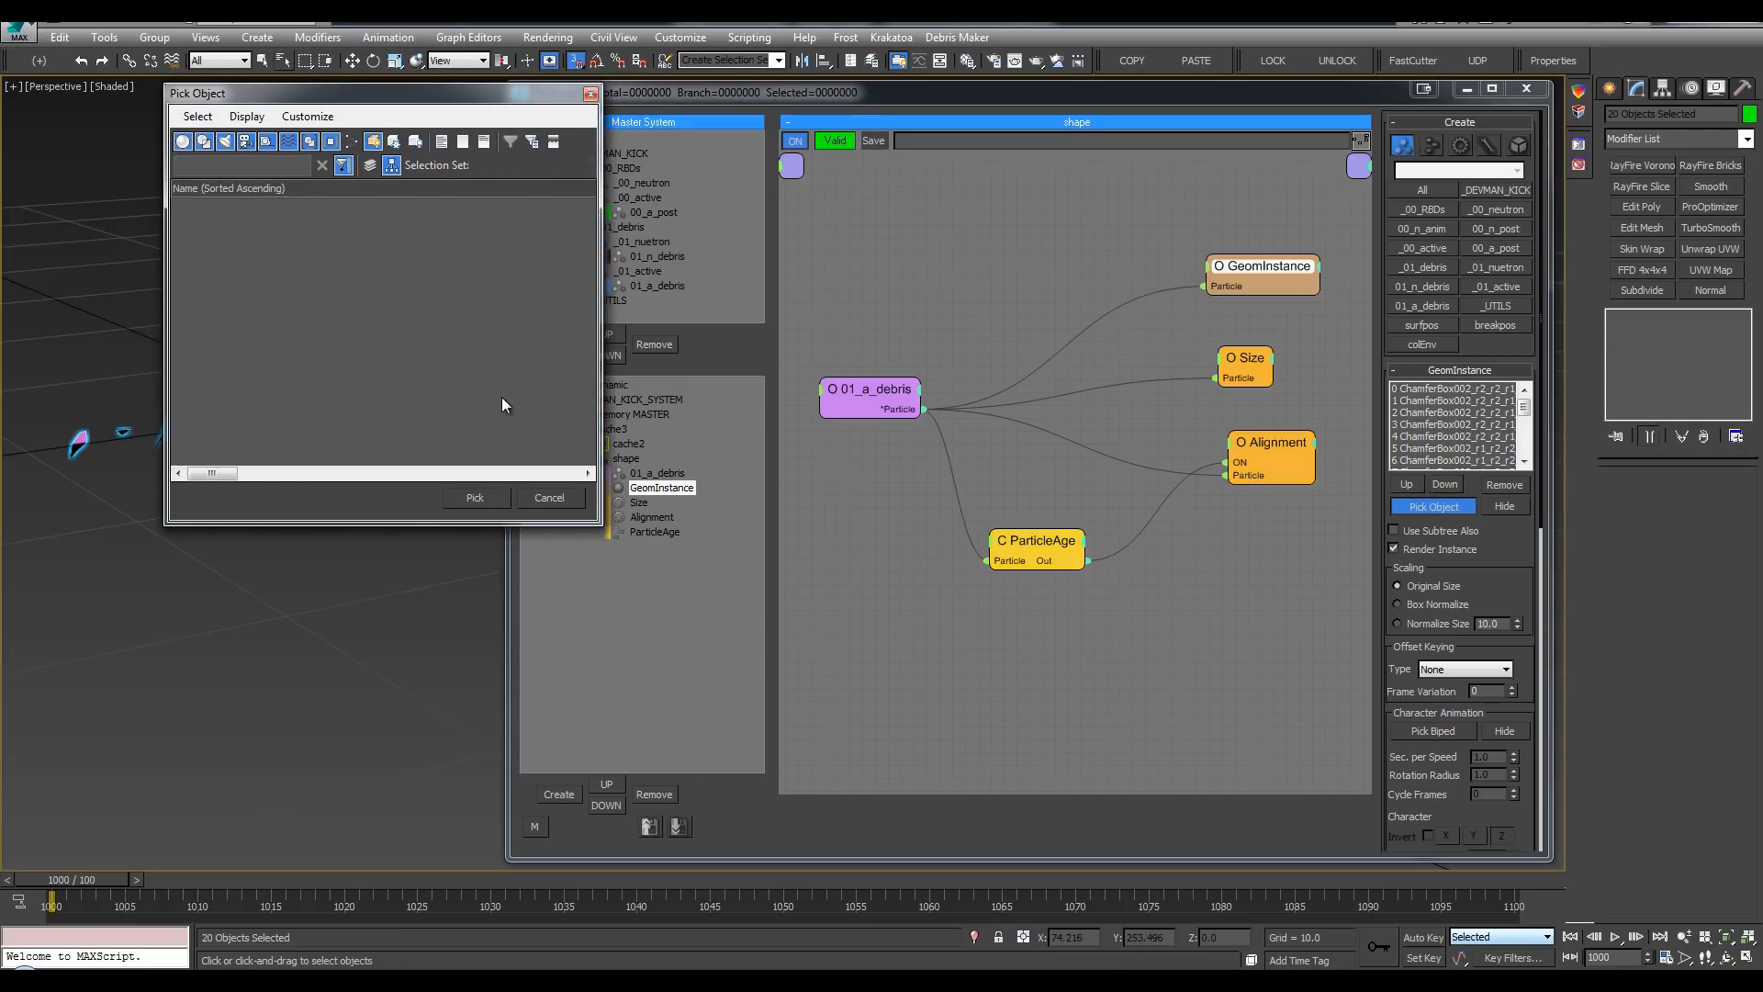
pyautogui.click(475, 498)
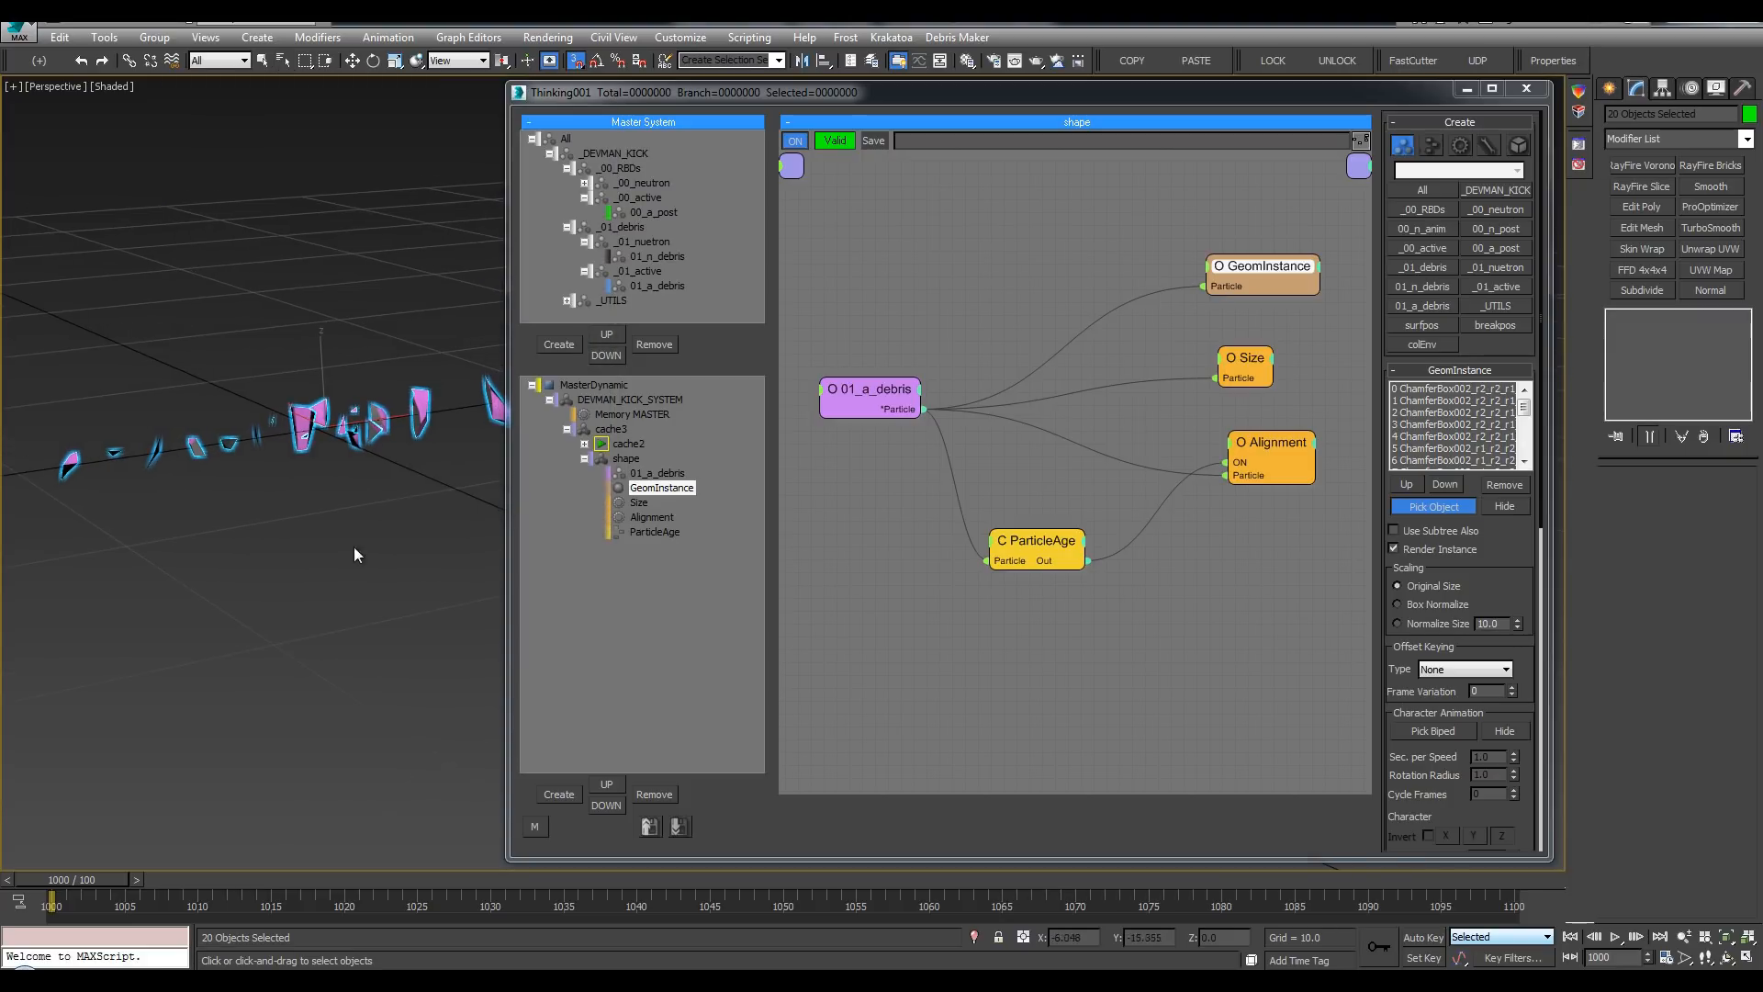
# Step: Hide the 05_shape layer, show the 07_TP layer and close the Thinking Particles window
pyautogui.click(1235, 347)
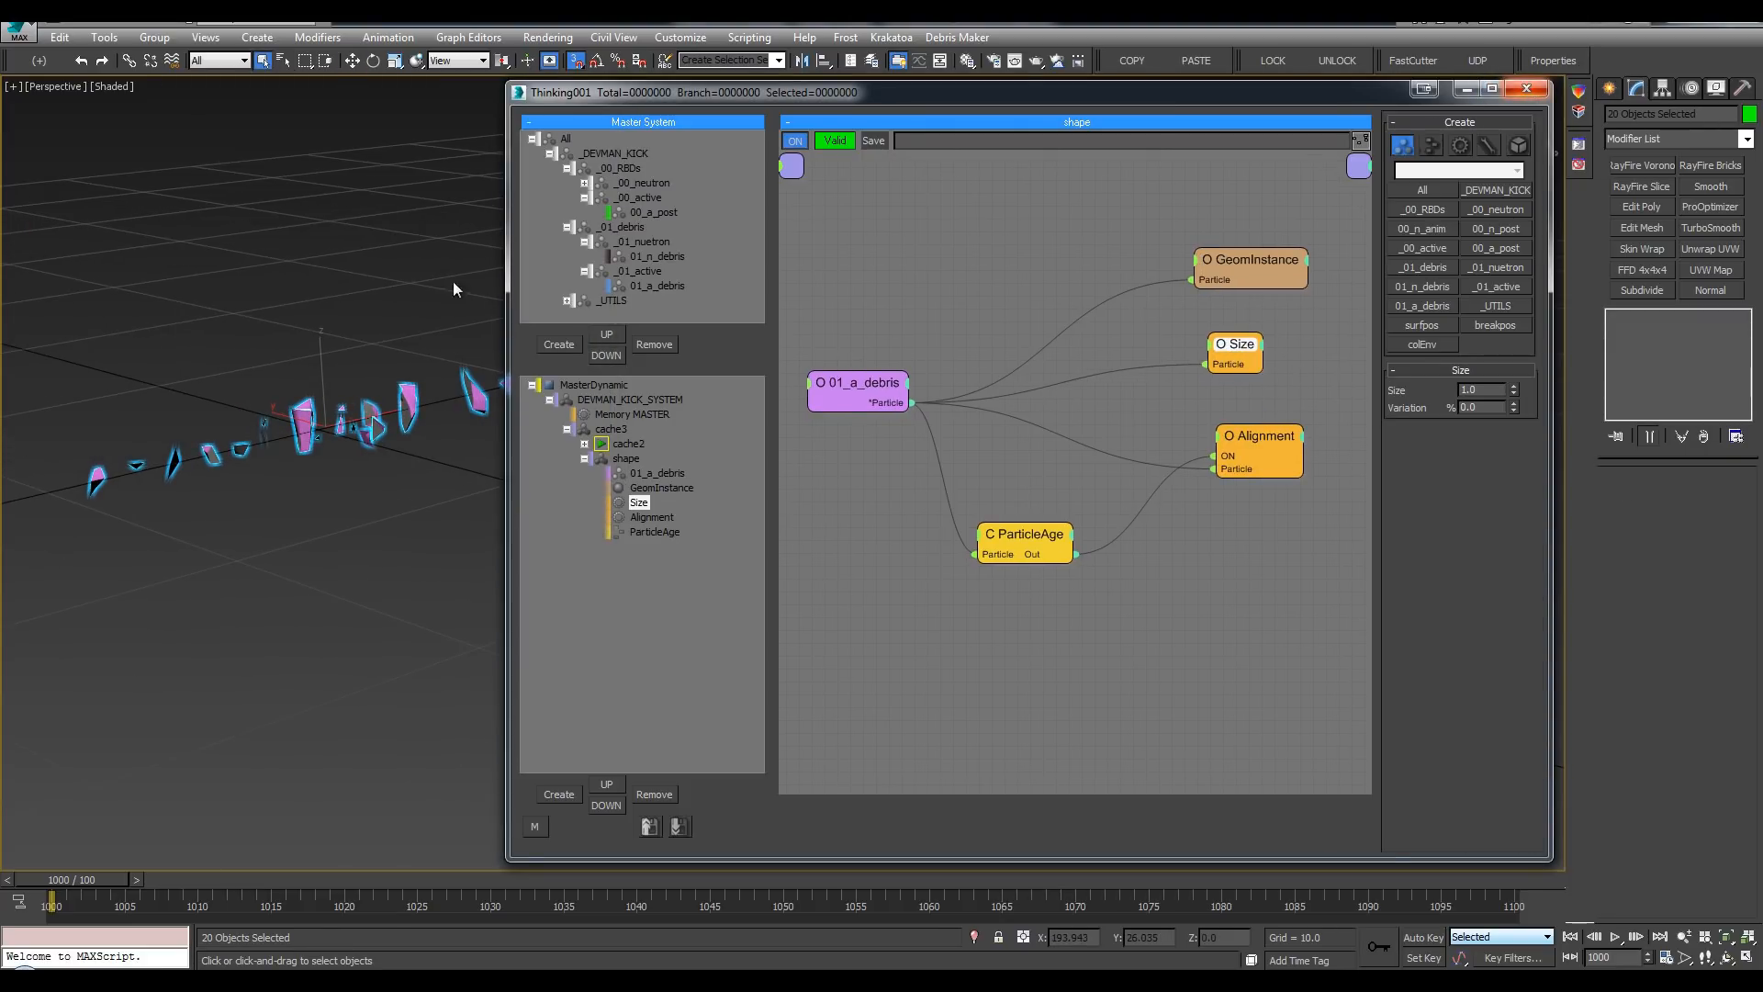
pyautogui.moveTo(507, 214); pyautogui.dragTo(637, 215)
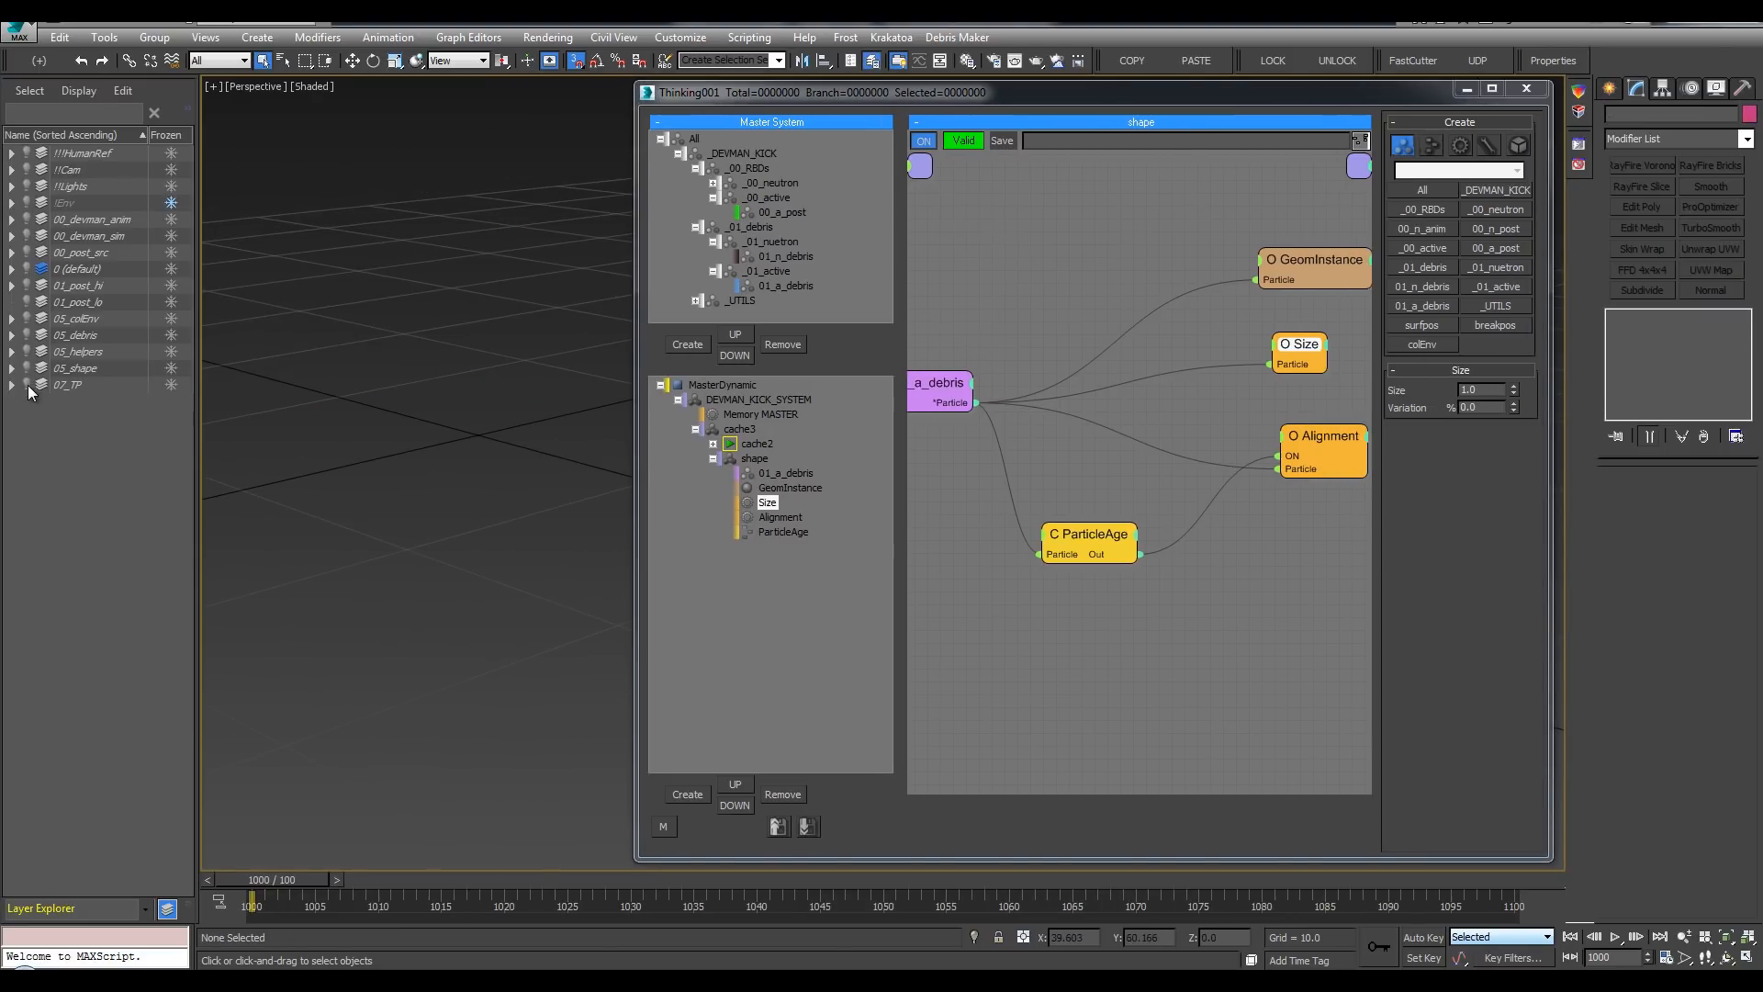
pyautogui.click(28, 385)
pyautogui.click(1527, 89)
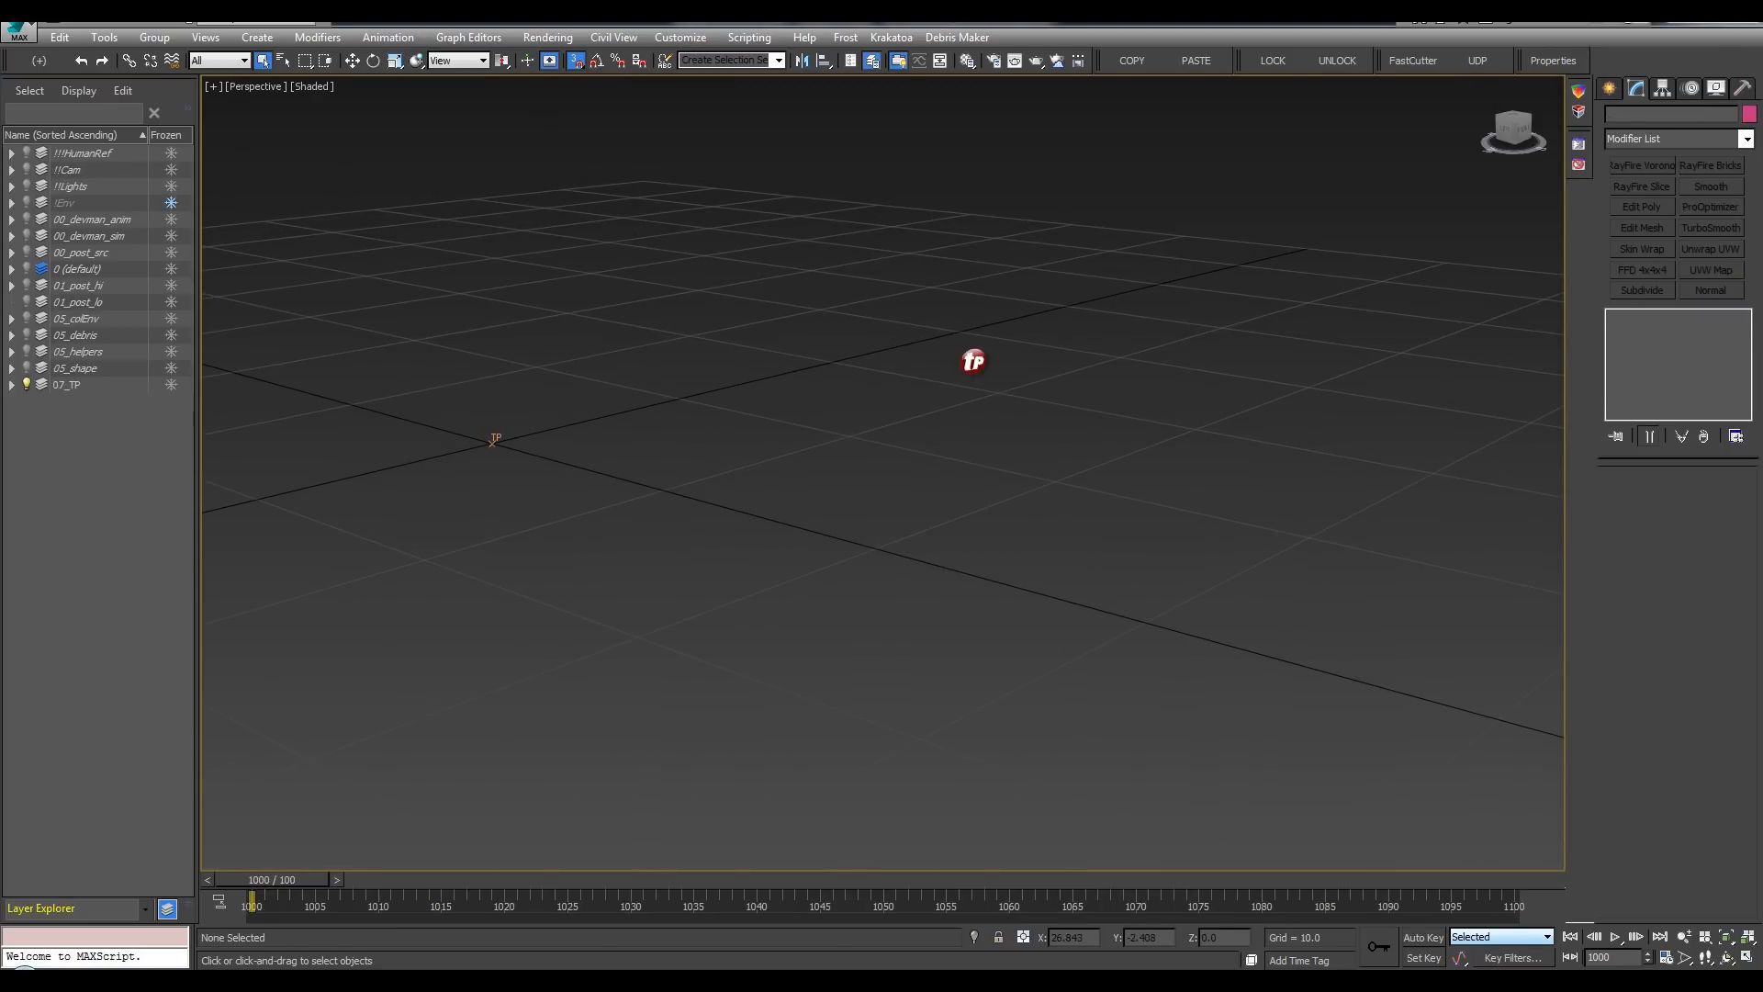
# Step: Frame the figure and post in the Perspective view and play the animation up to frame 1008
pyautogui.scroll(-6, 808, 496)
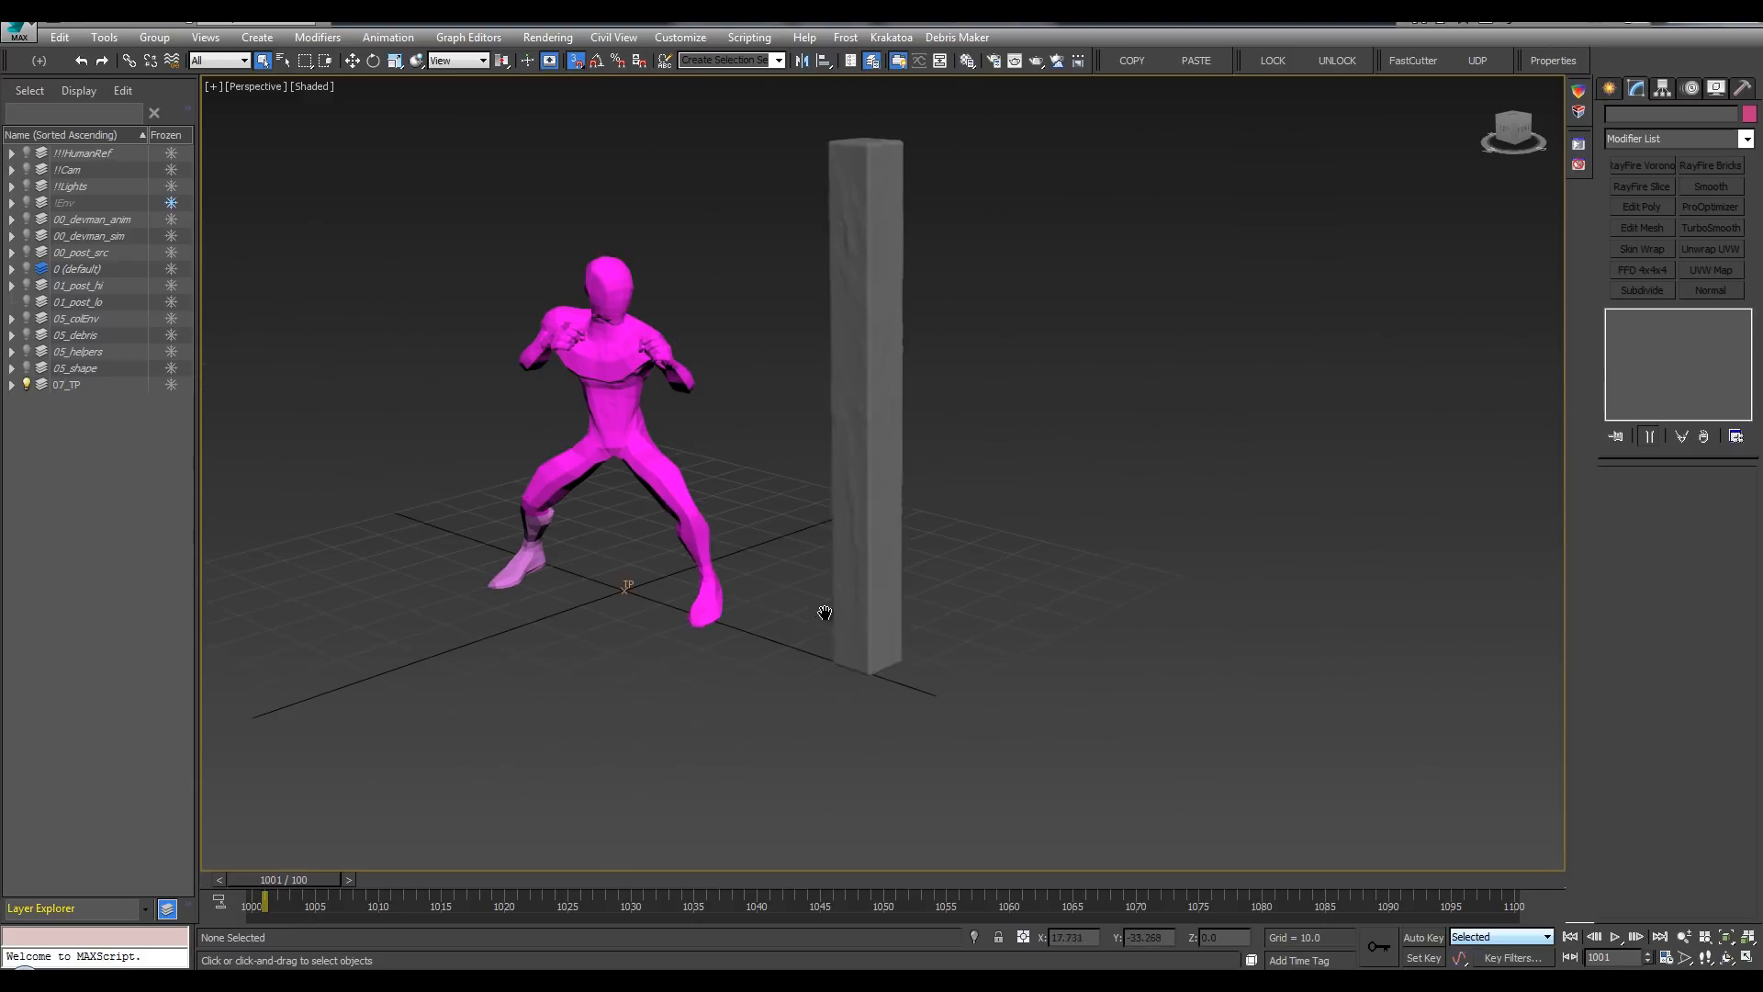
pyautogui.press('l')
pyautogui.moveTo(728, 300); pyautogui.dragTo(614, 347, button='middle')
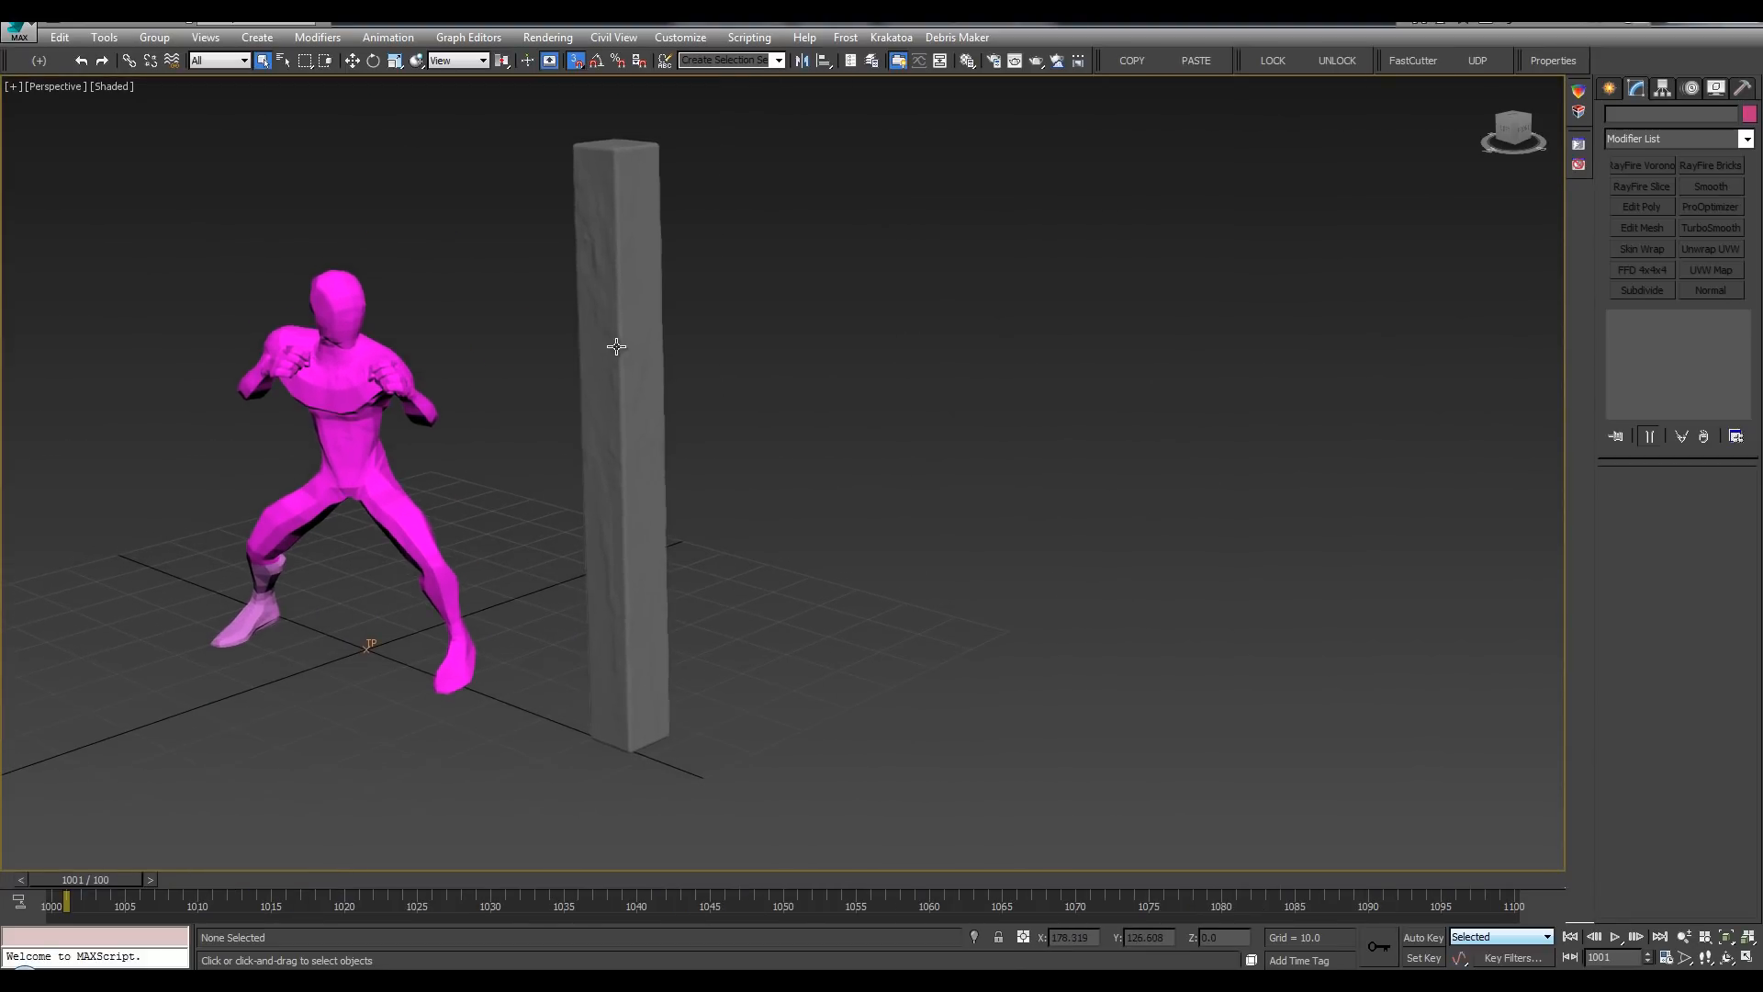
pyautogui.press('/')
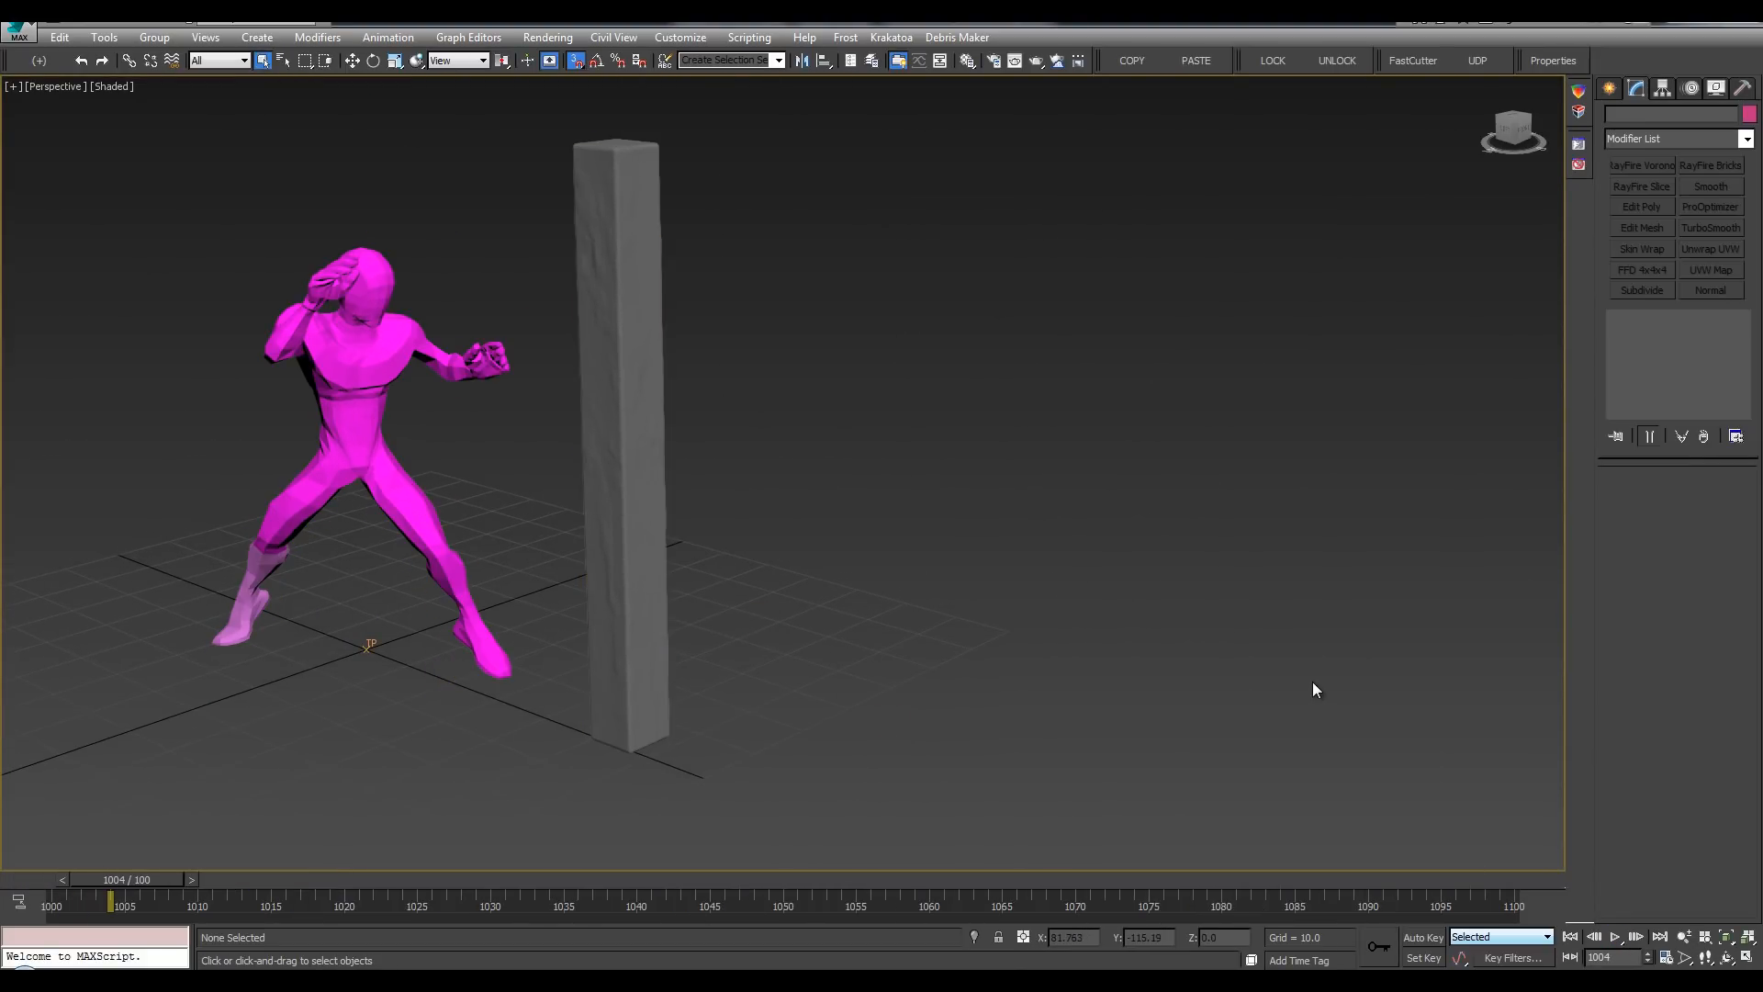
pyautogui.click(1613, 936)
# Step: Play the animation through the kick to frame 1021 and inspect the debris shards around the post up close
pyautogui.click(1552, 61)
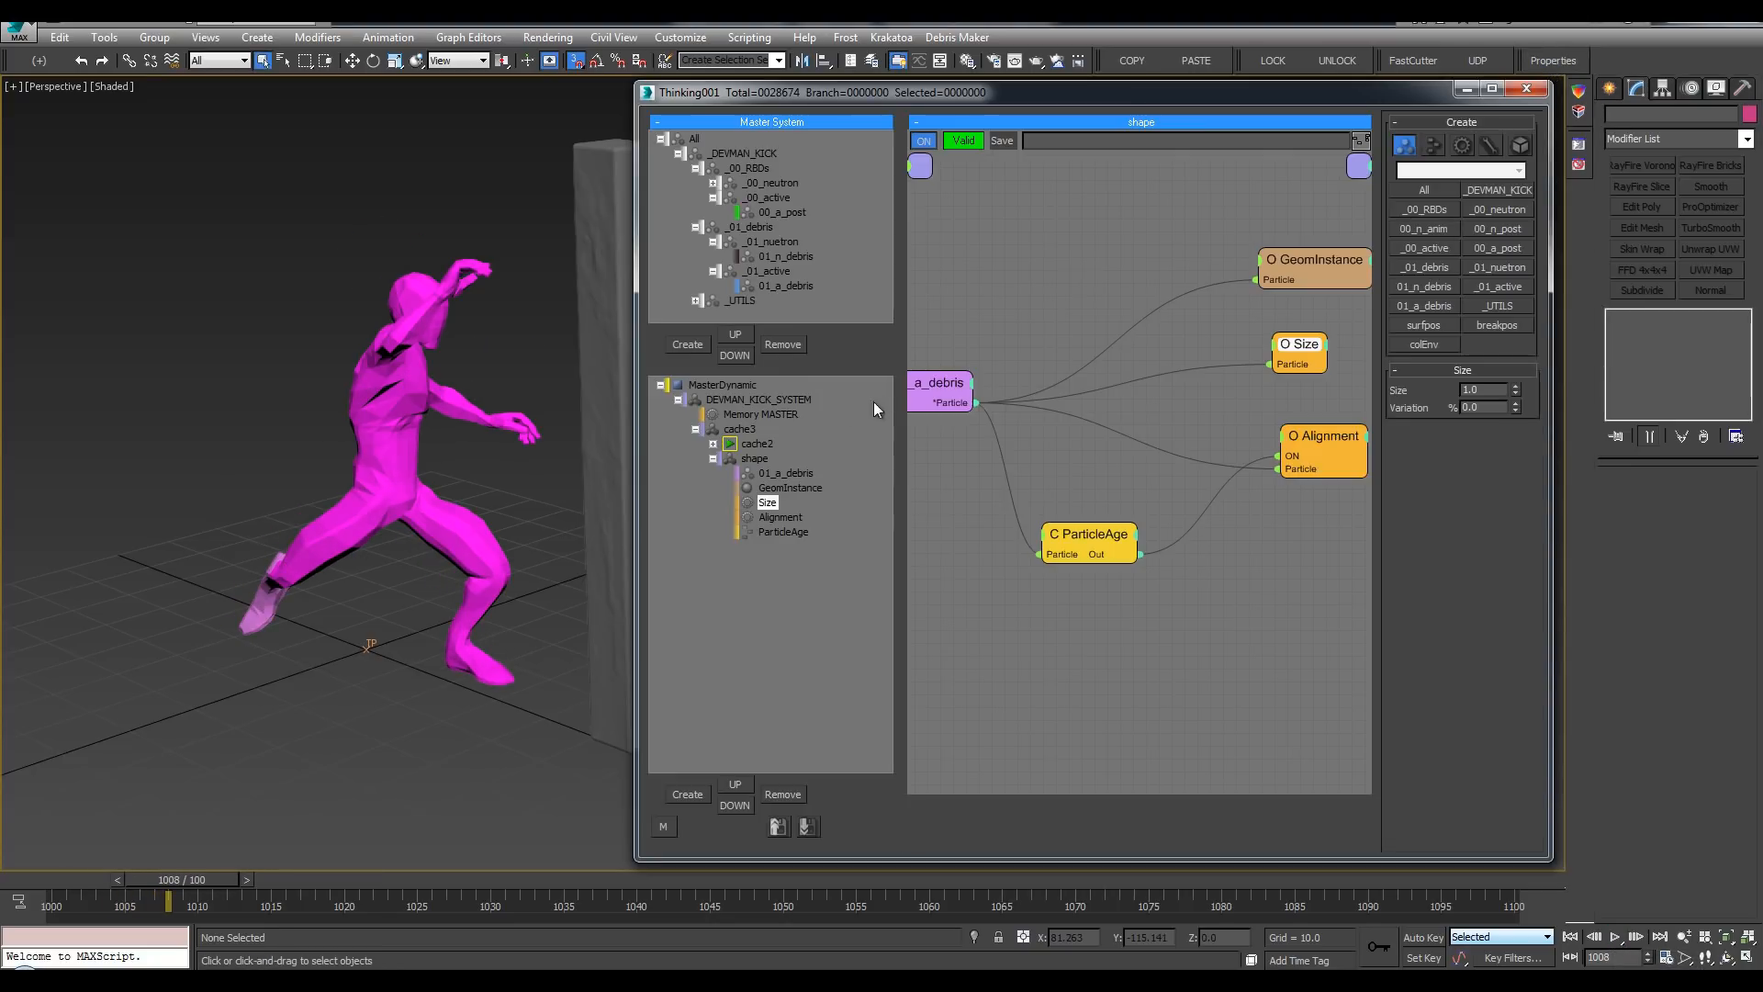
pyautogui.click(1527, 89)
pyautogui.moveTo(862, 338); pyautogui.dragTo(872, 341, button='middle')
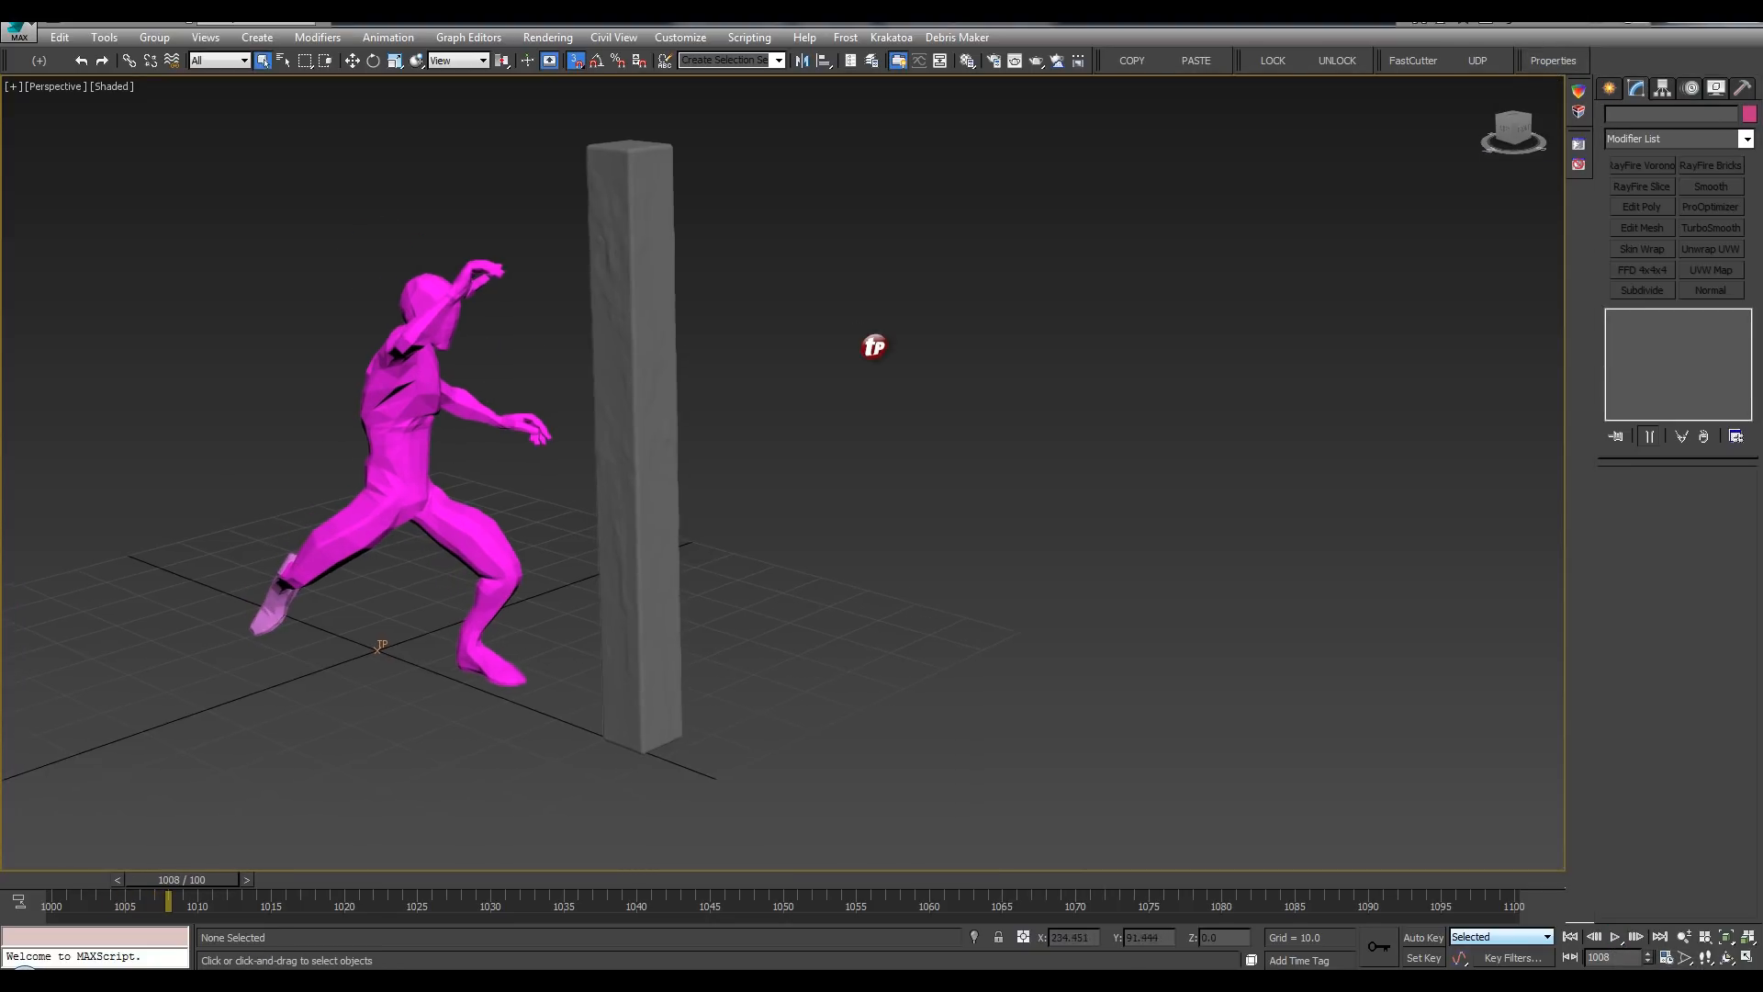
pyautogui.press('/')
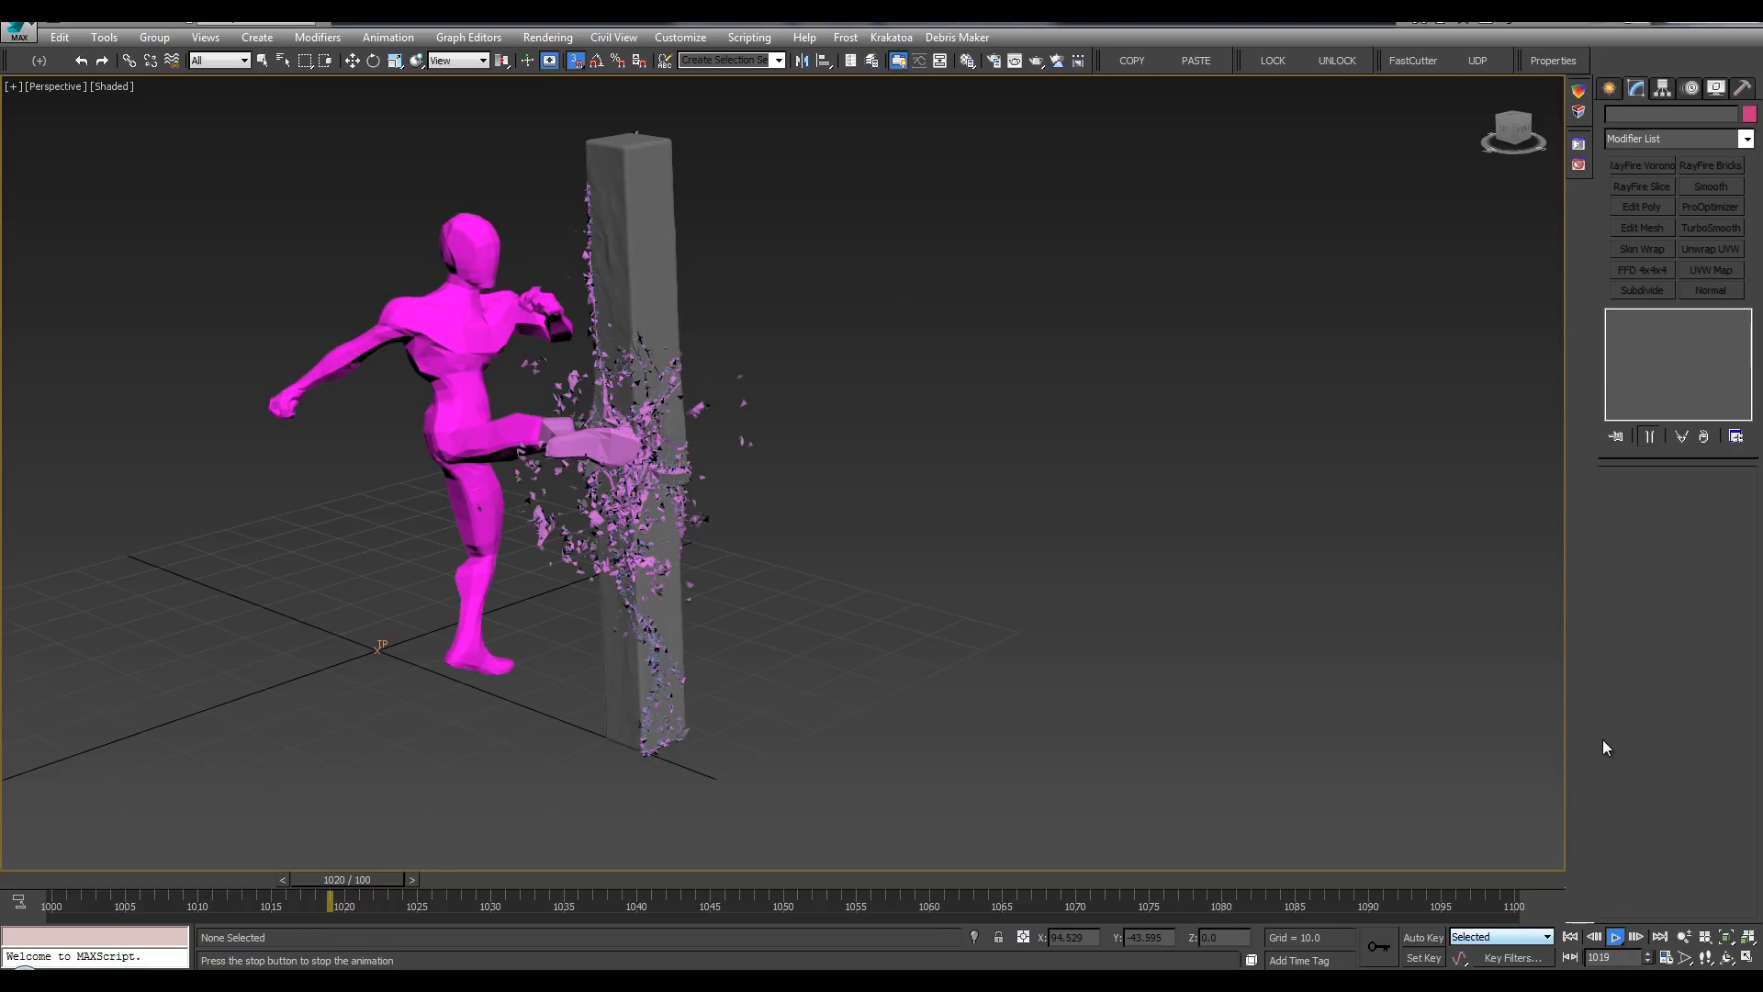
pyautogui.click(1615, 936)
pyautogui.scroll(5, 683, 512)
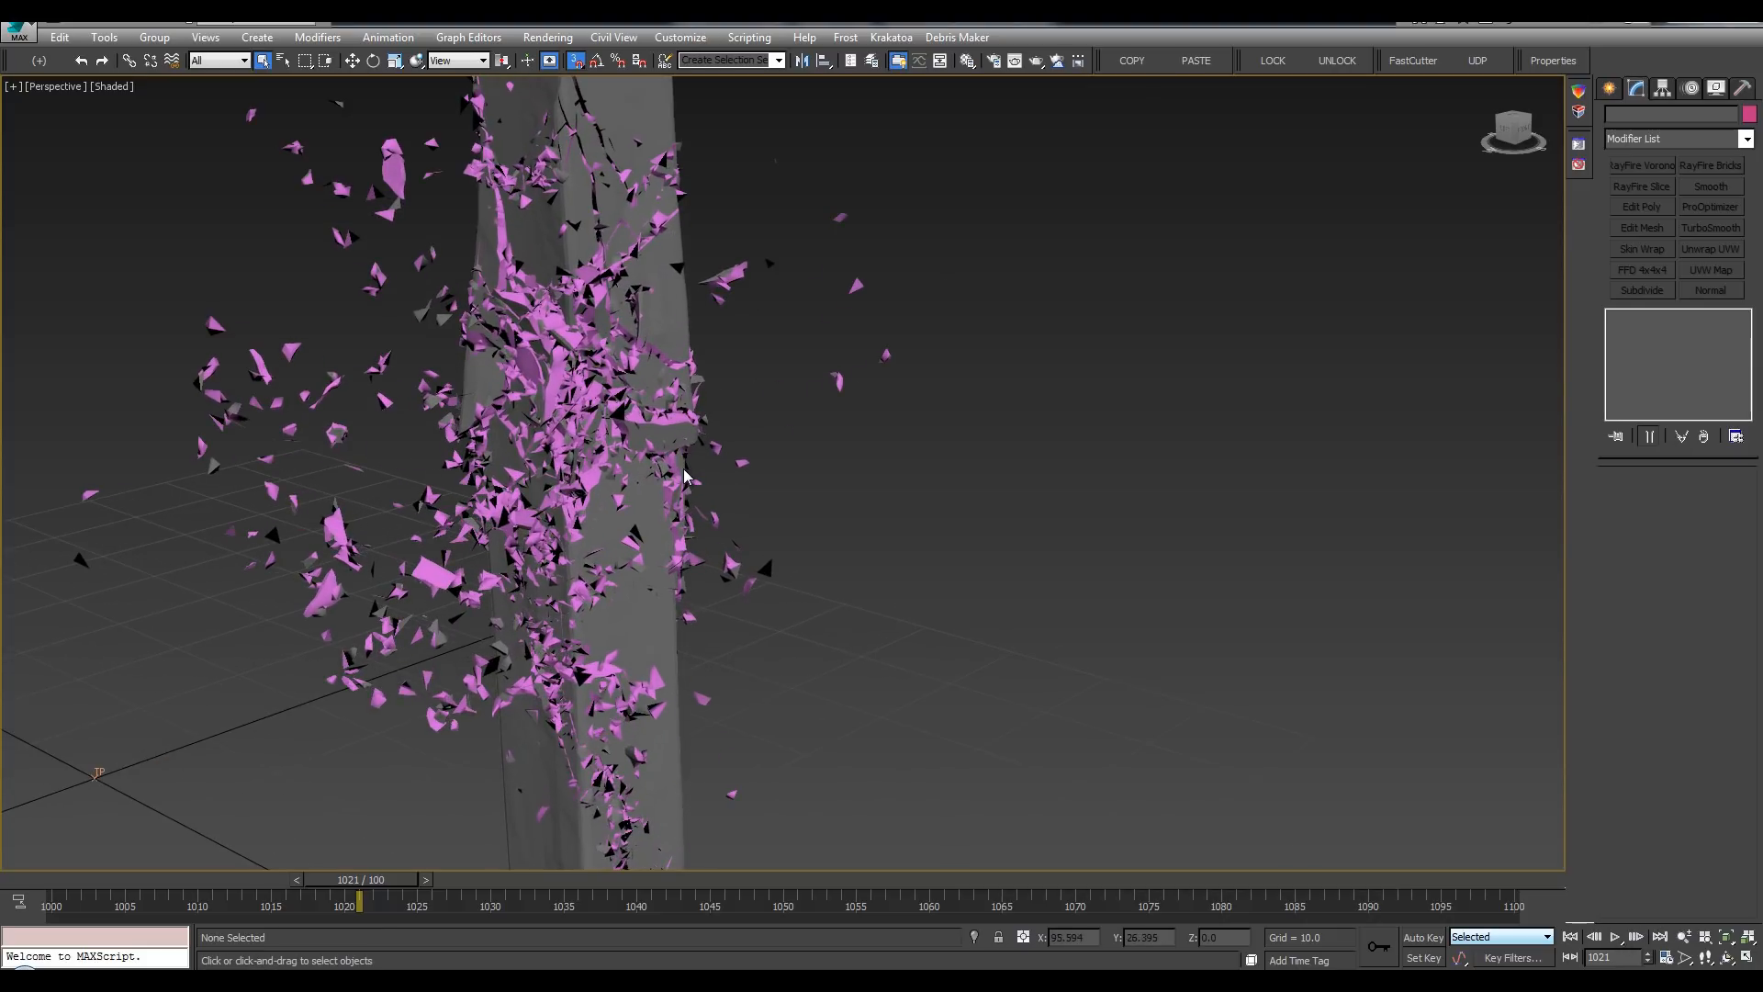
# Step: Return the animation to frame 1000 and reopen the shape network
pyautogui.press('w')
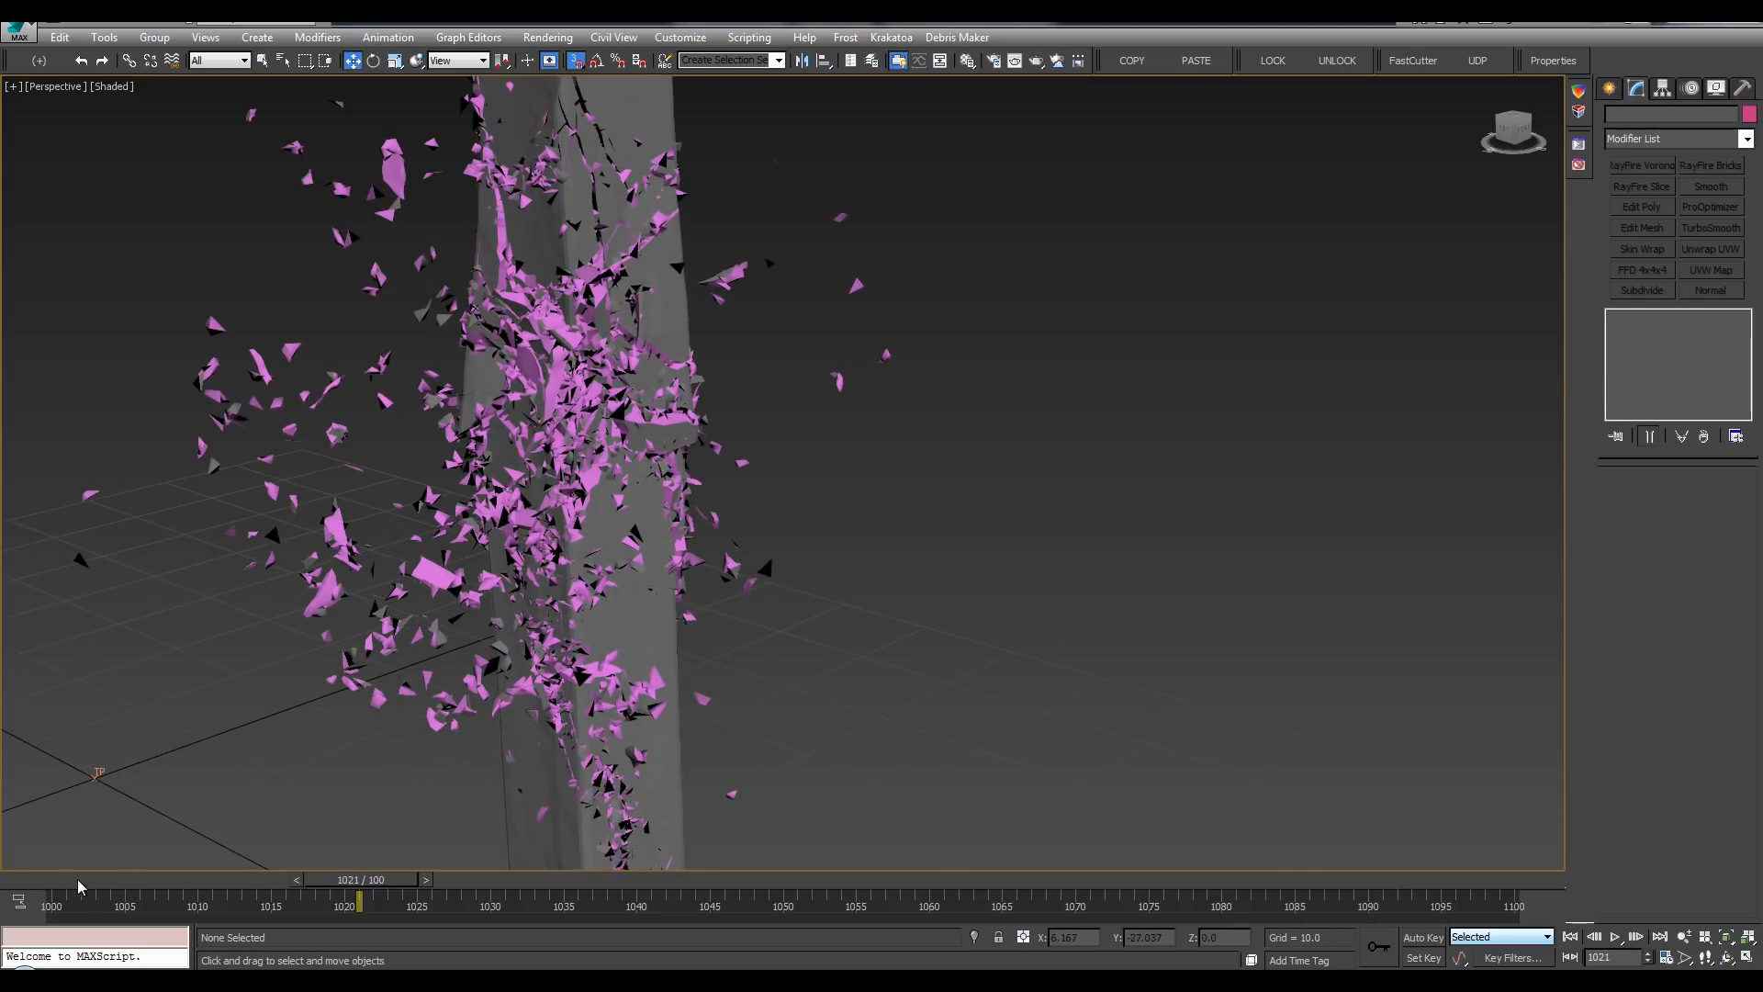
pyautogui.moveTo(361, 879); pyautogui.dragTo(77, 879)
pyautogui.click(1553, 60)
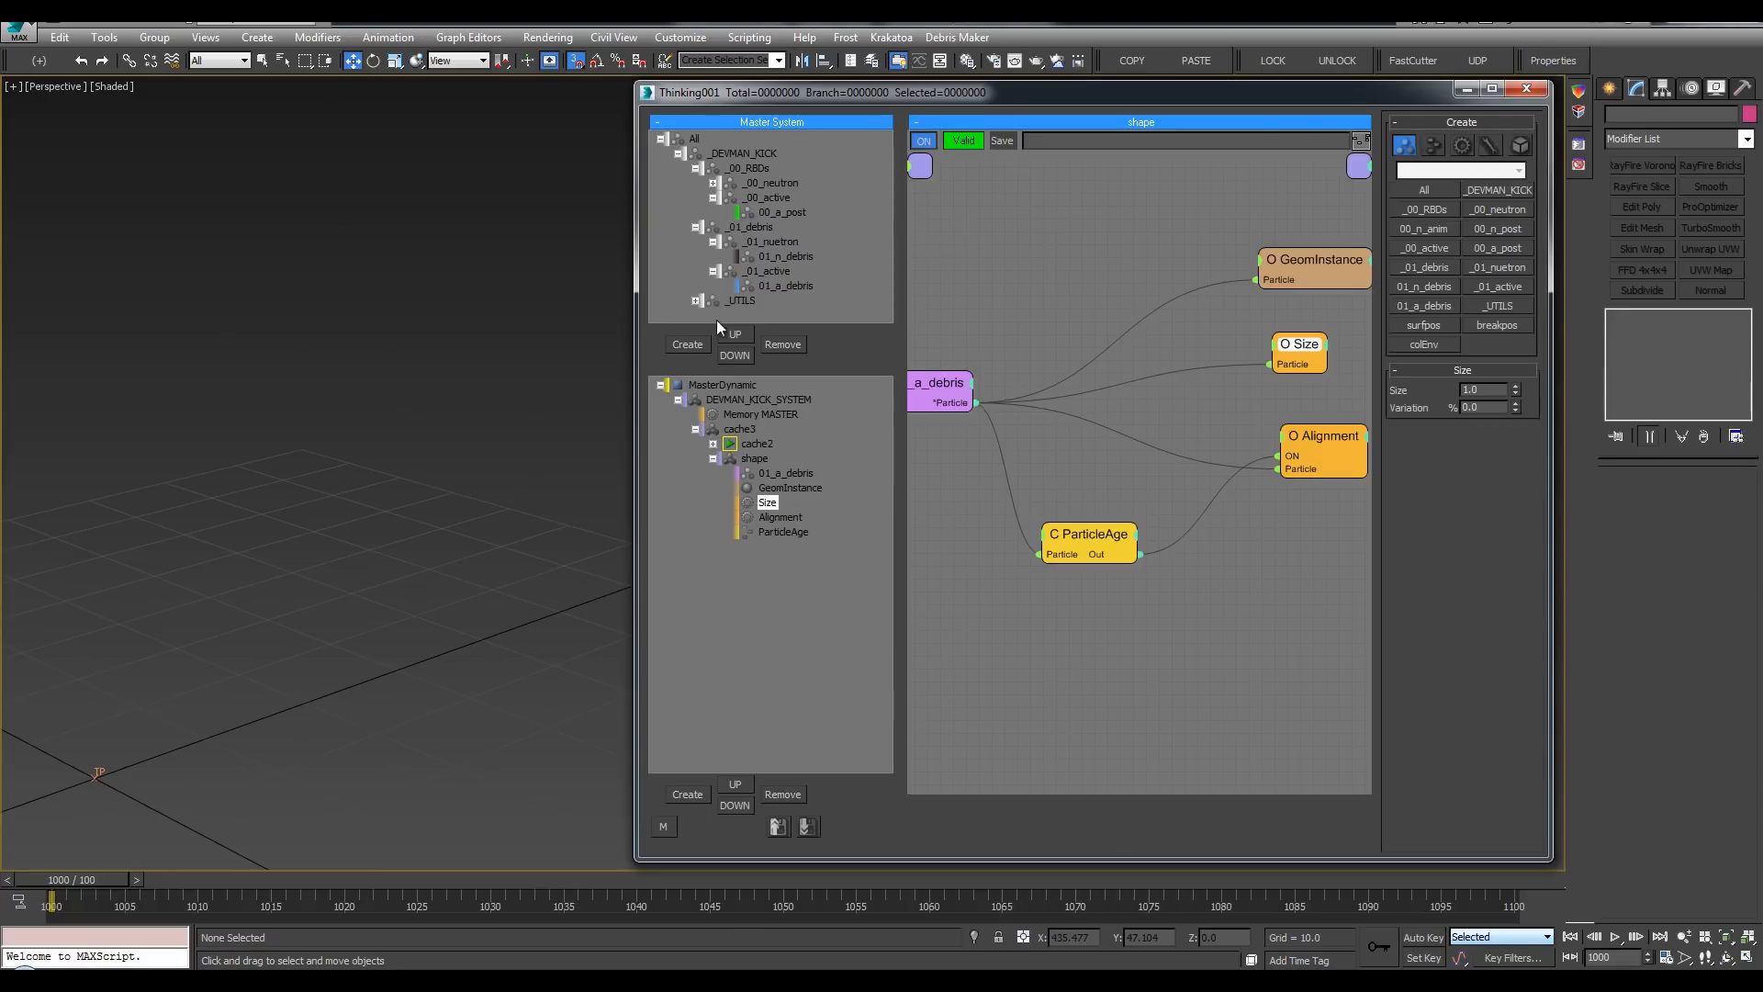
# Step: Check the particle display settings of the 00_a_post and 01_a_debris groups and the MasterDynamic settings
pyautogui.doubleClick(756, 212)
pyautogui.click(1151, 219)
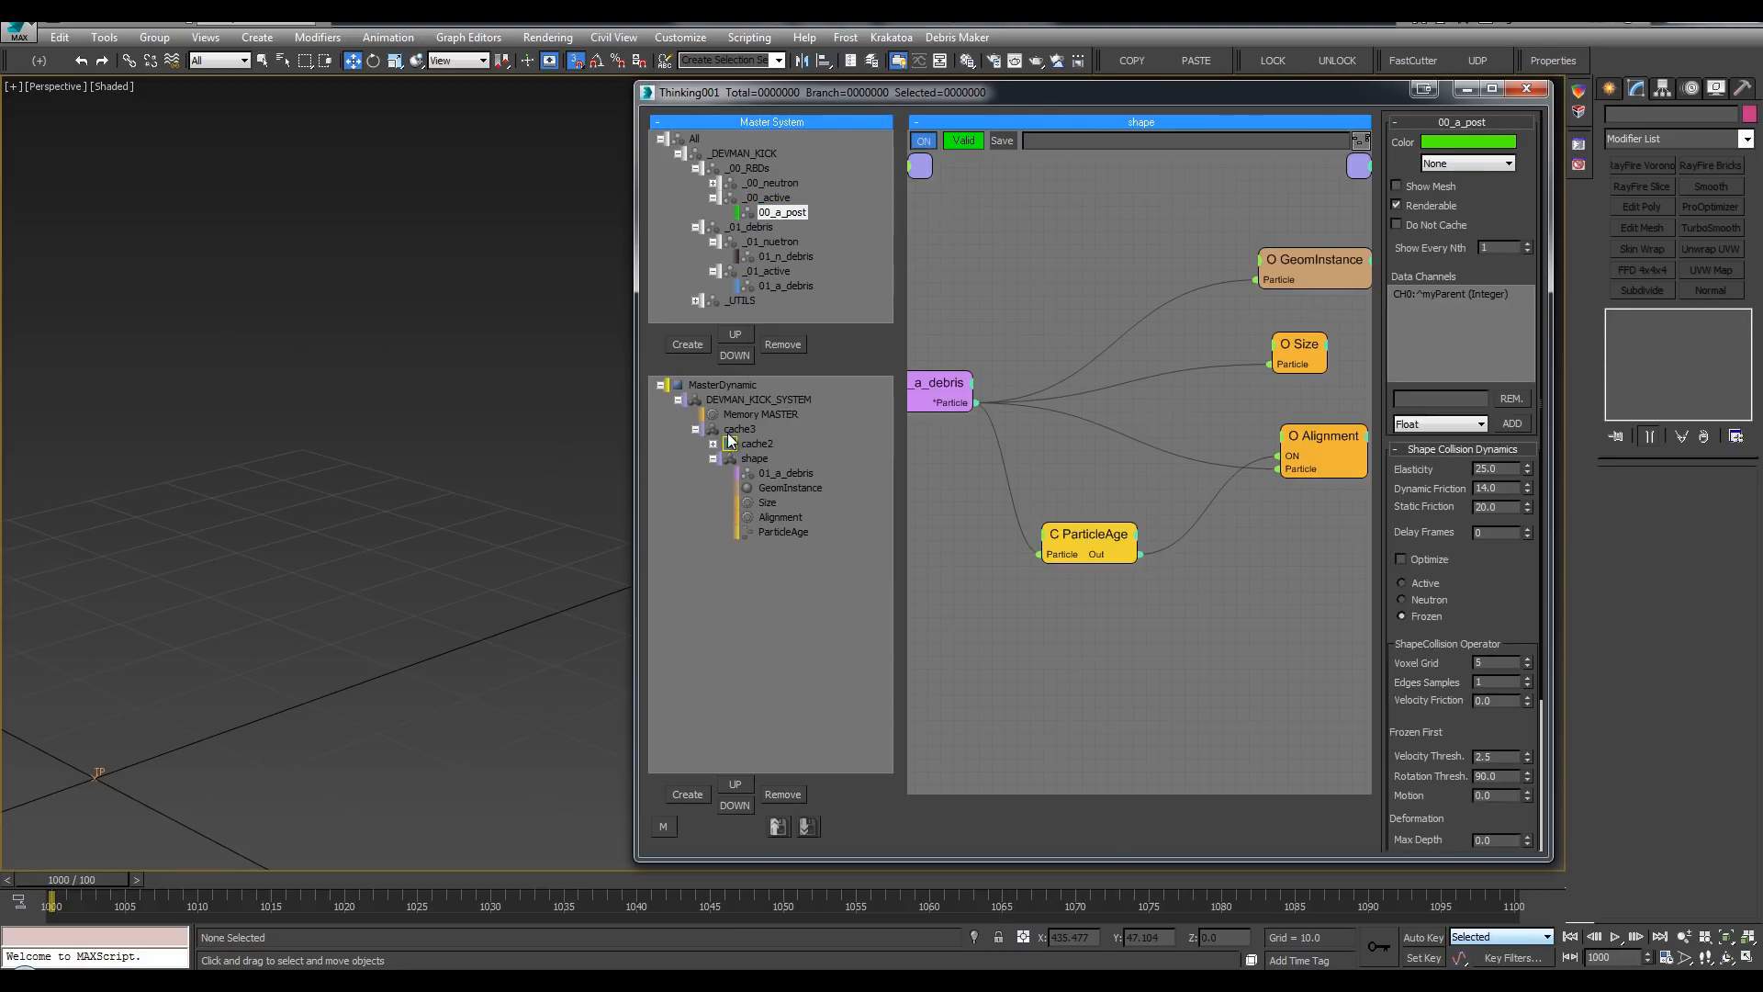
pyautogui.click(714, 459)
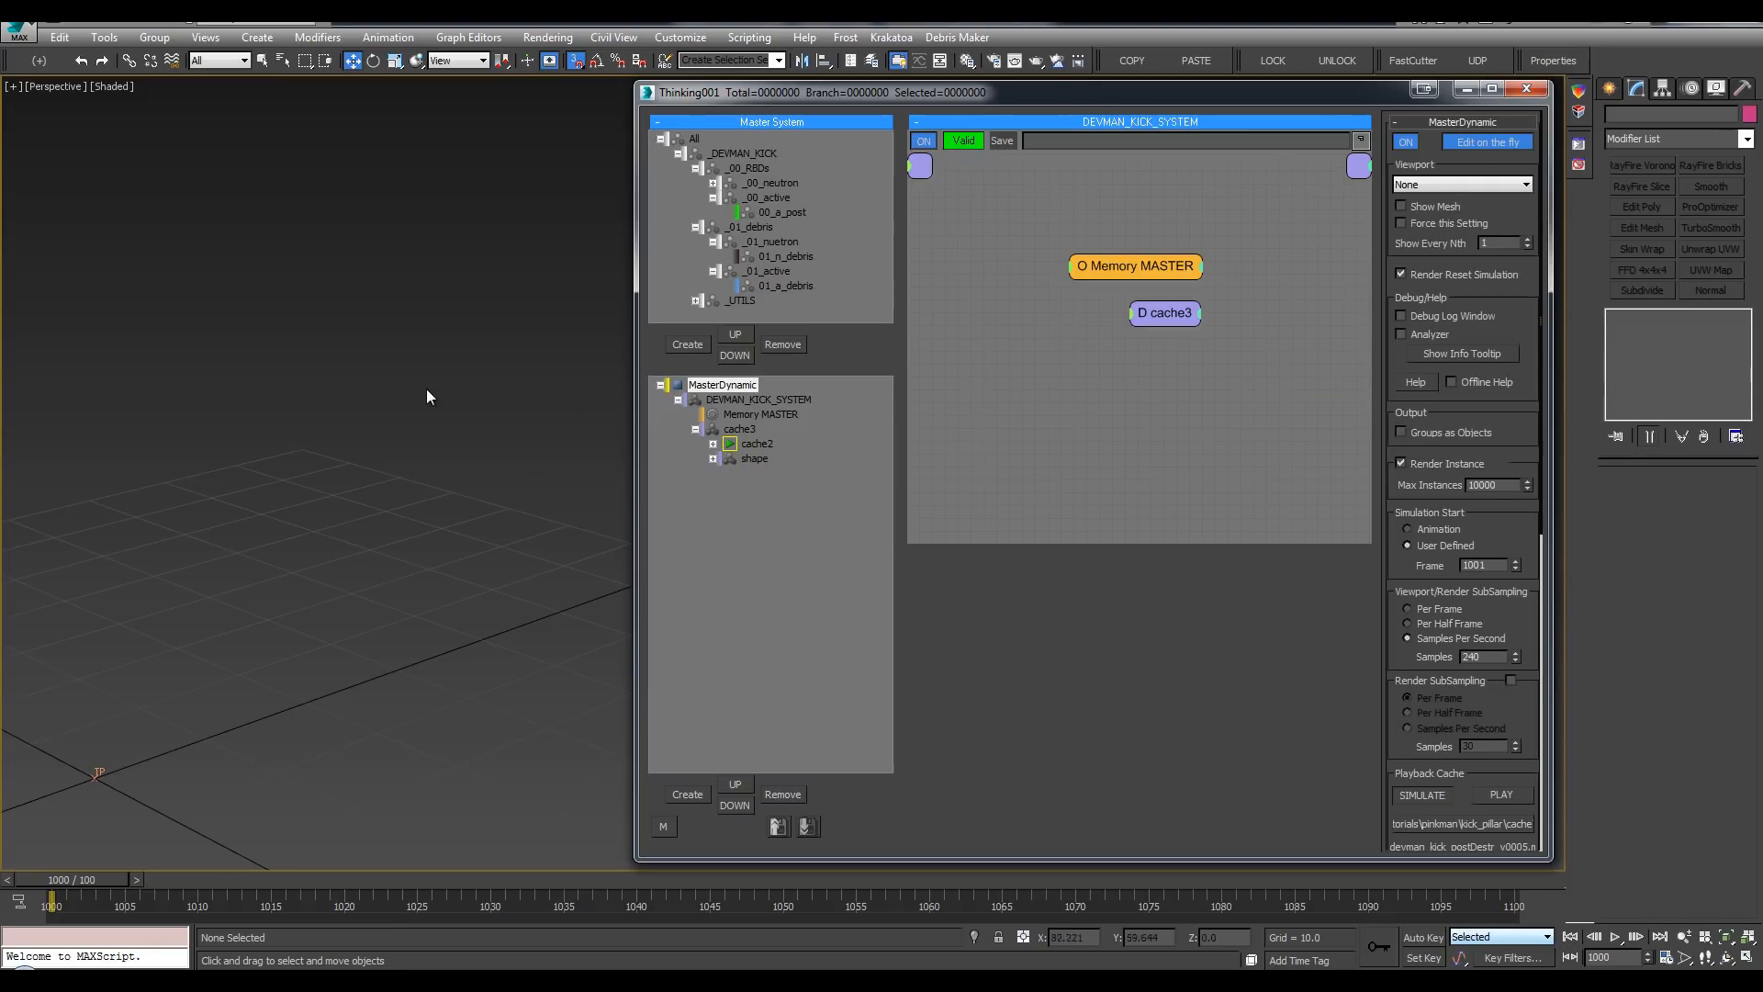
pyautogui.scroll(-3, 430, 462)
pyautogui.click(774, 287)
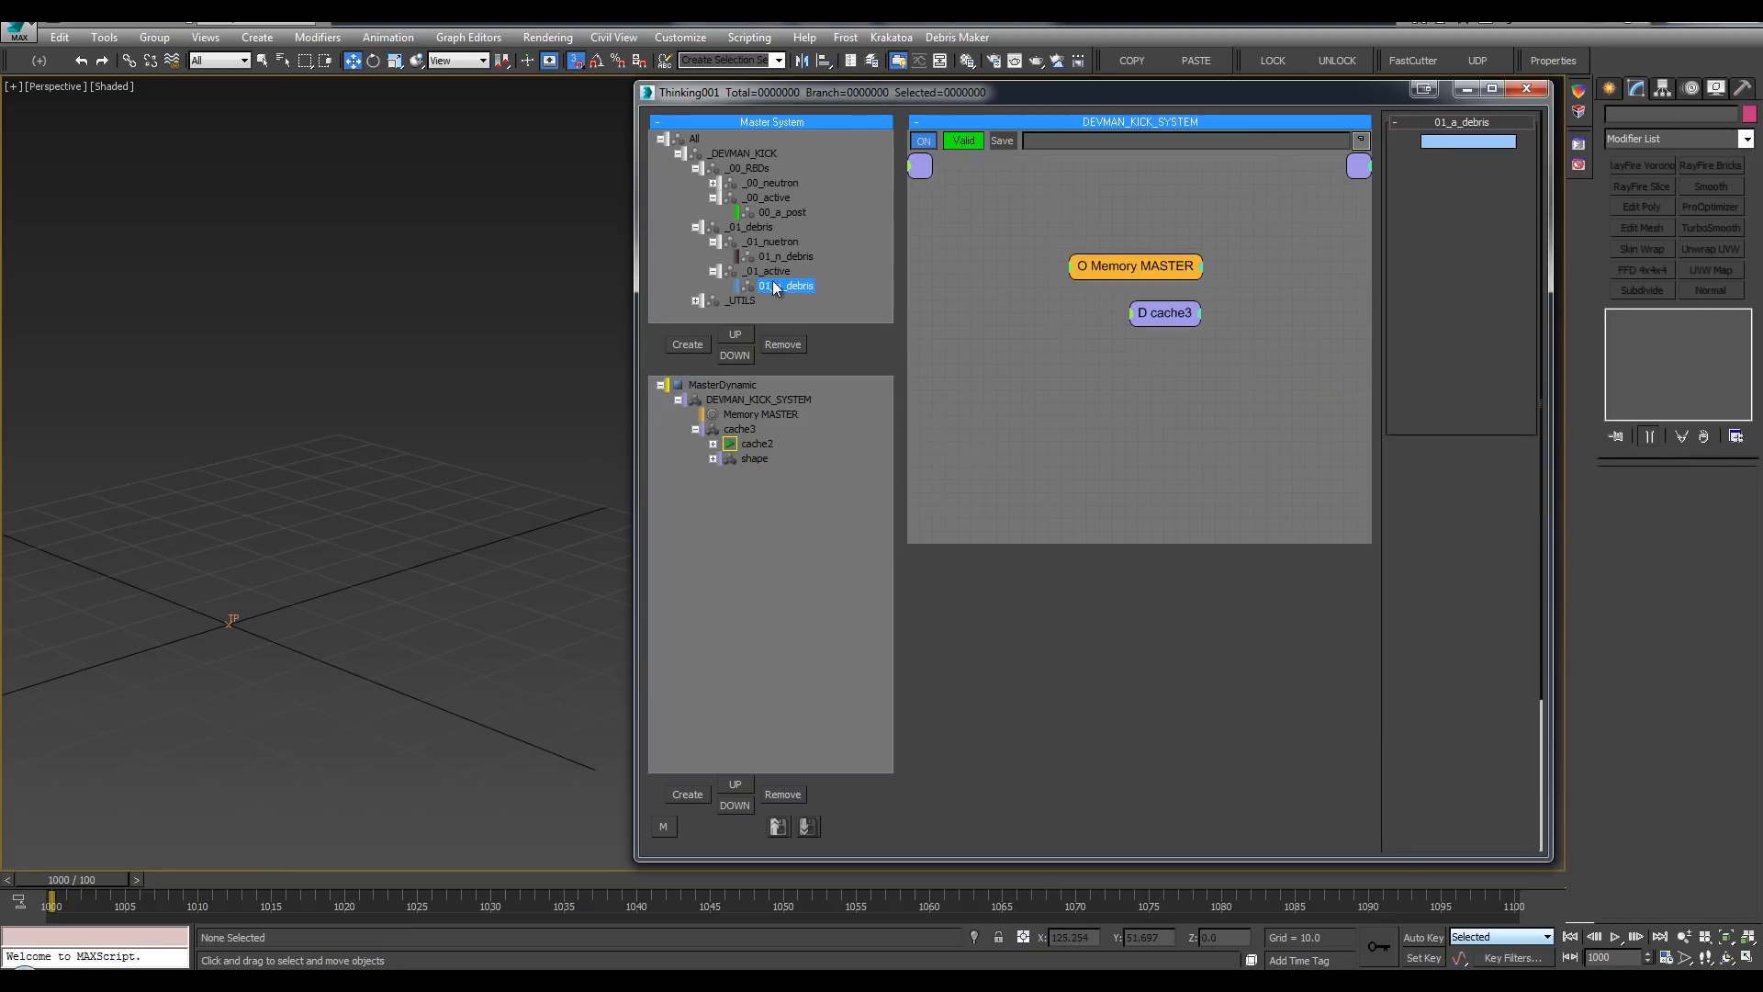
pyautogui.click(1426, 166)
pyautogui.click(1451, 177)
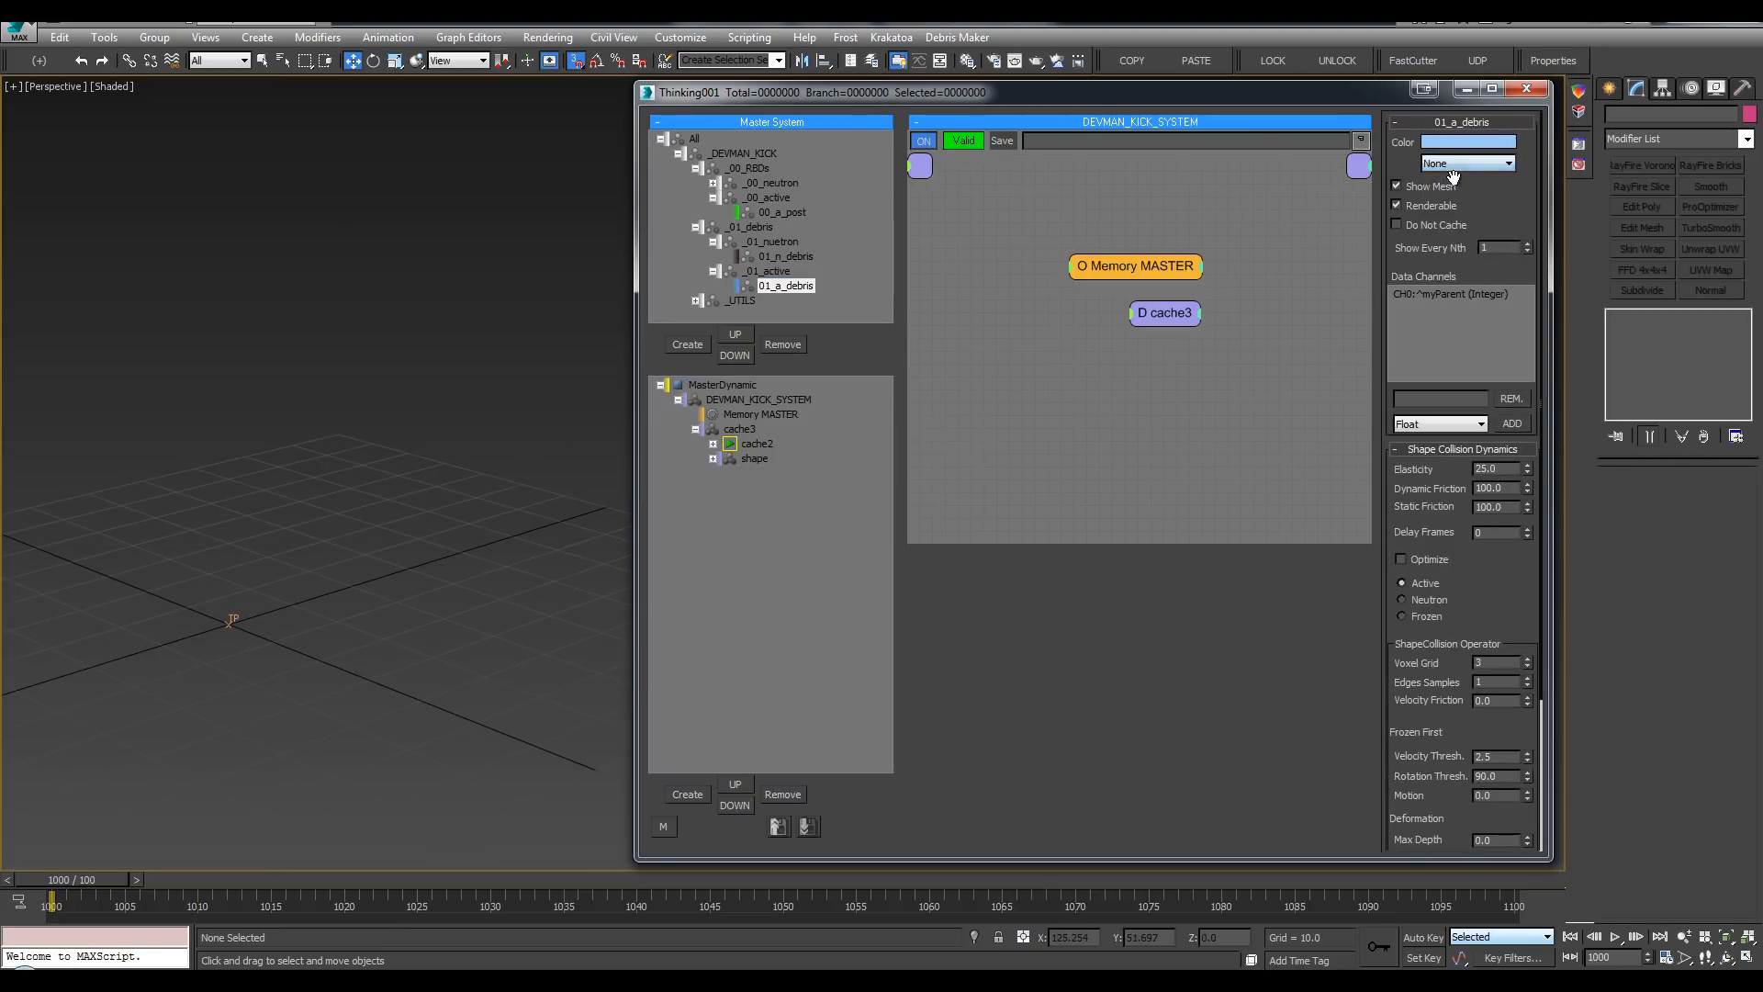
# Step: Play the animation to frame 1015 and examine the debris shards along the post from near and far
pyautogui.scroll(-1, 422, 461)
pyautogui.press('.')
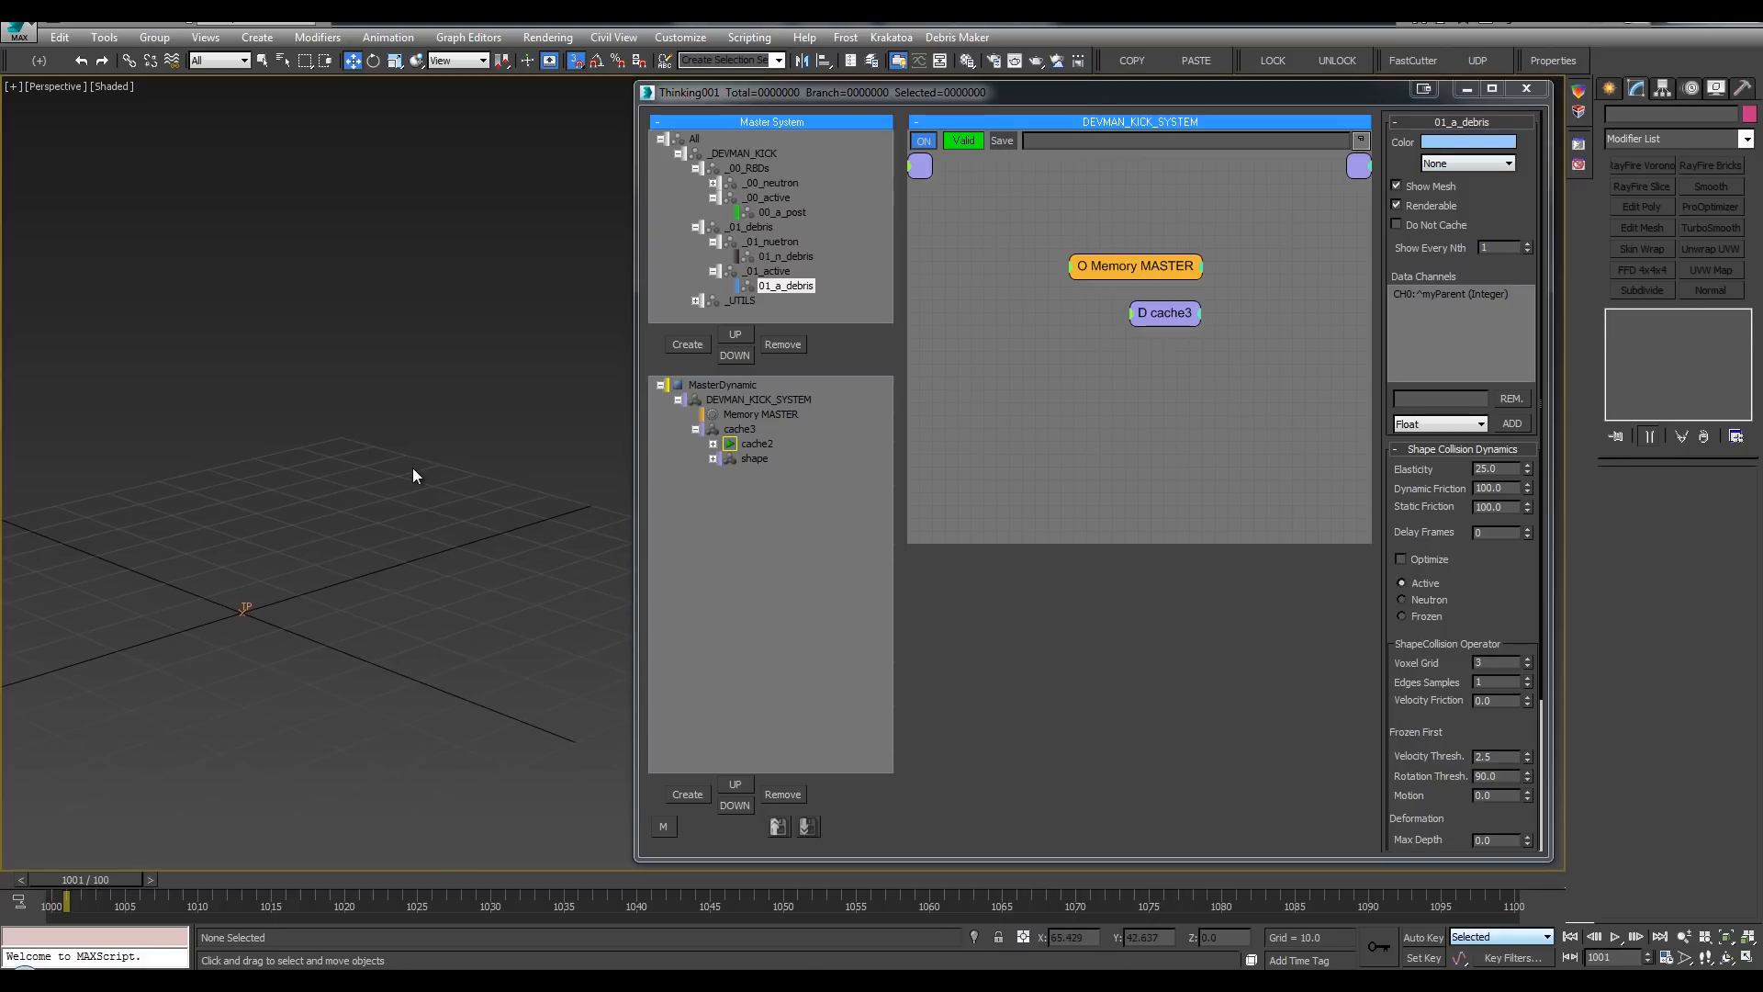
pyautogui.moveTo(421, 473); pyautogui.dragTo(344, 467, button='middle')
pyautogui.press('.')
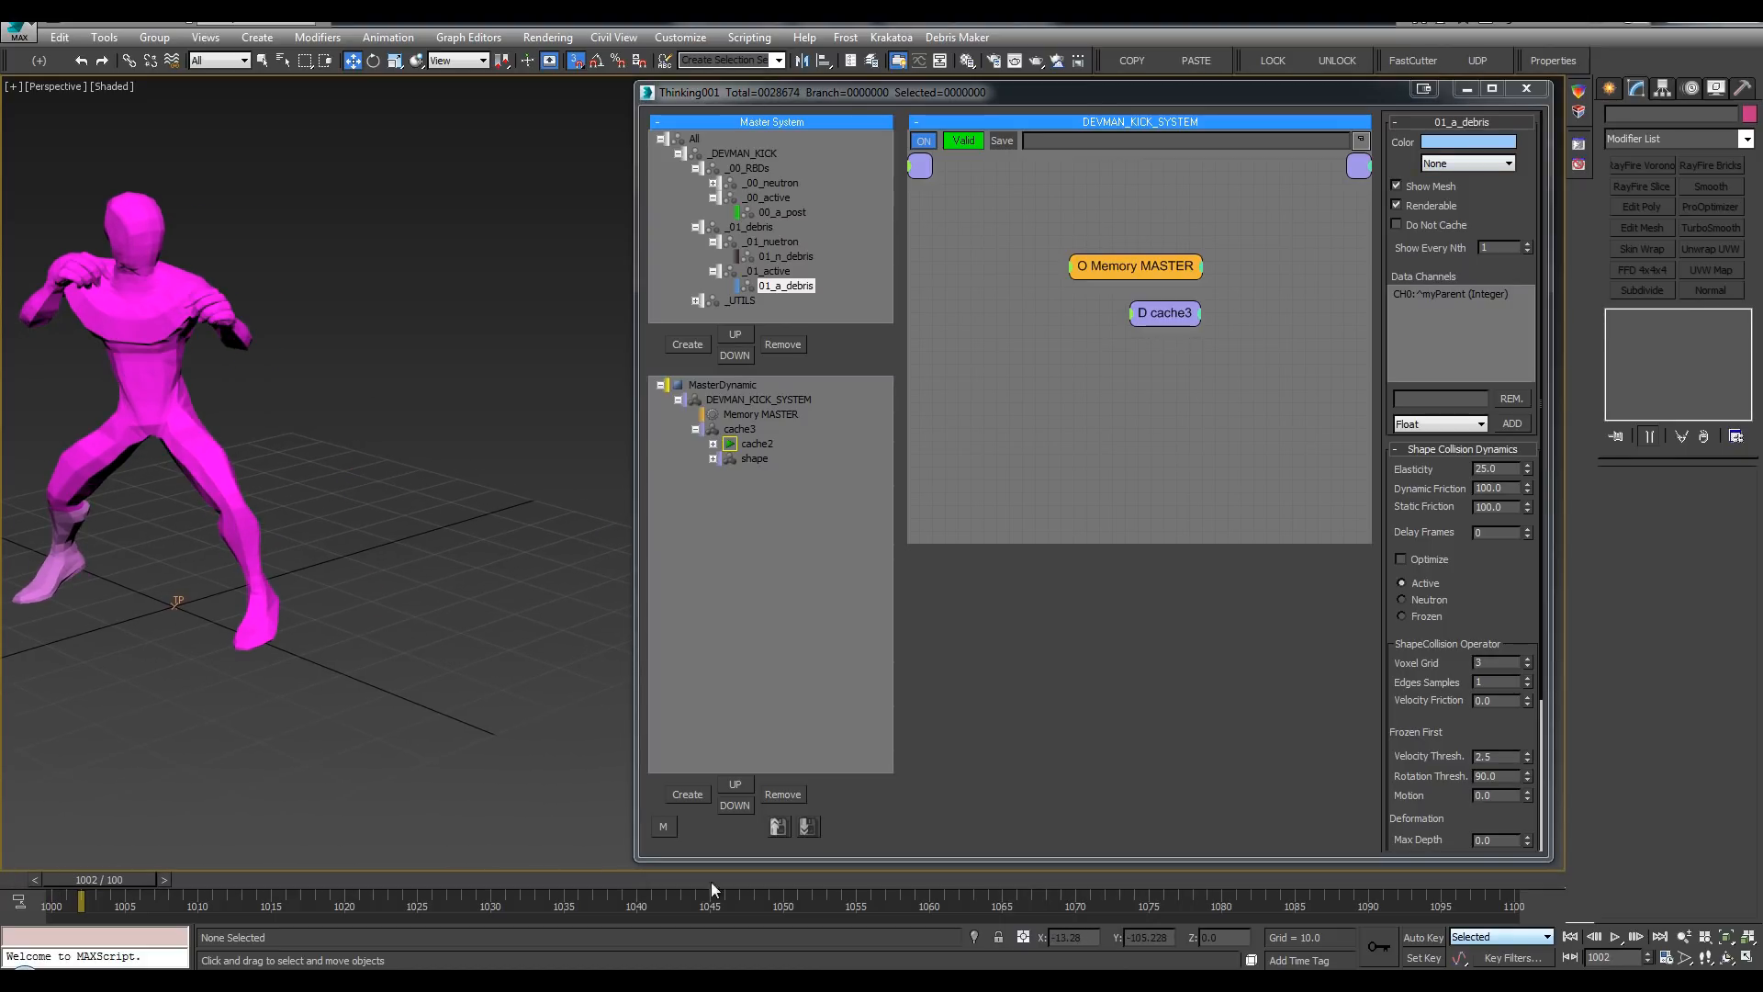
pyautogui.click(1616, 936)
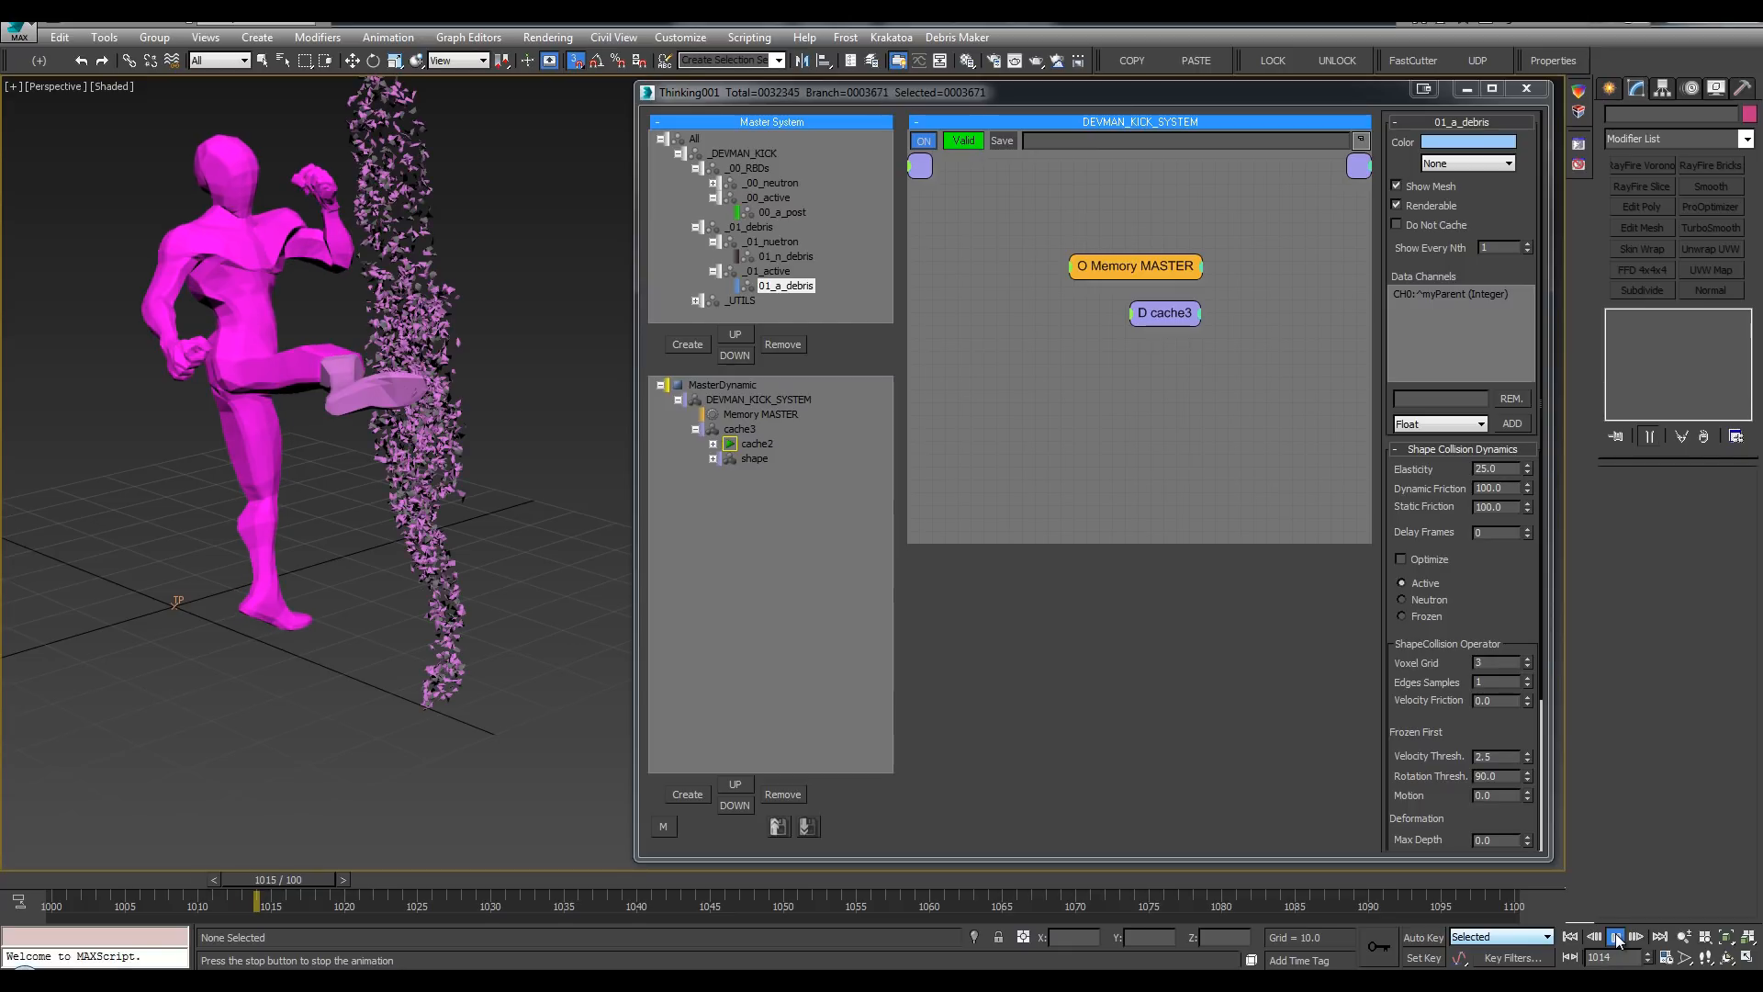
pyautogui.click(1615, 938)
pyautogui.moveTo(548, 427); pyautogui.dragTo(544, 503, button='middle')
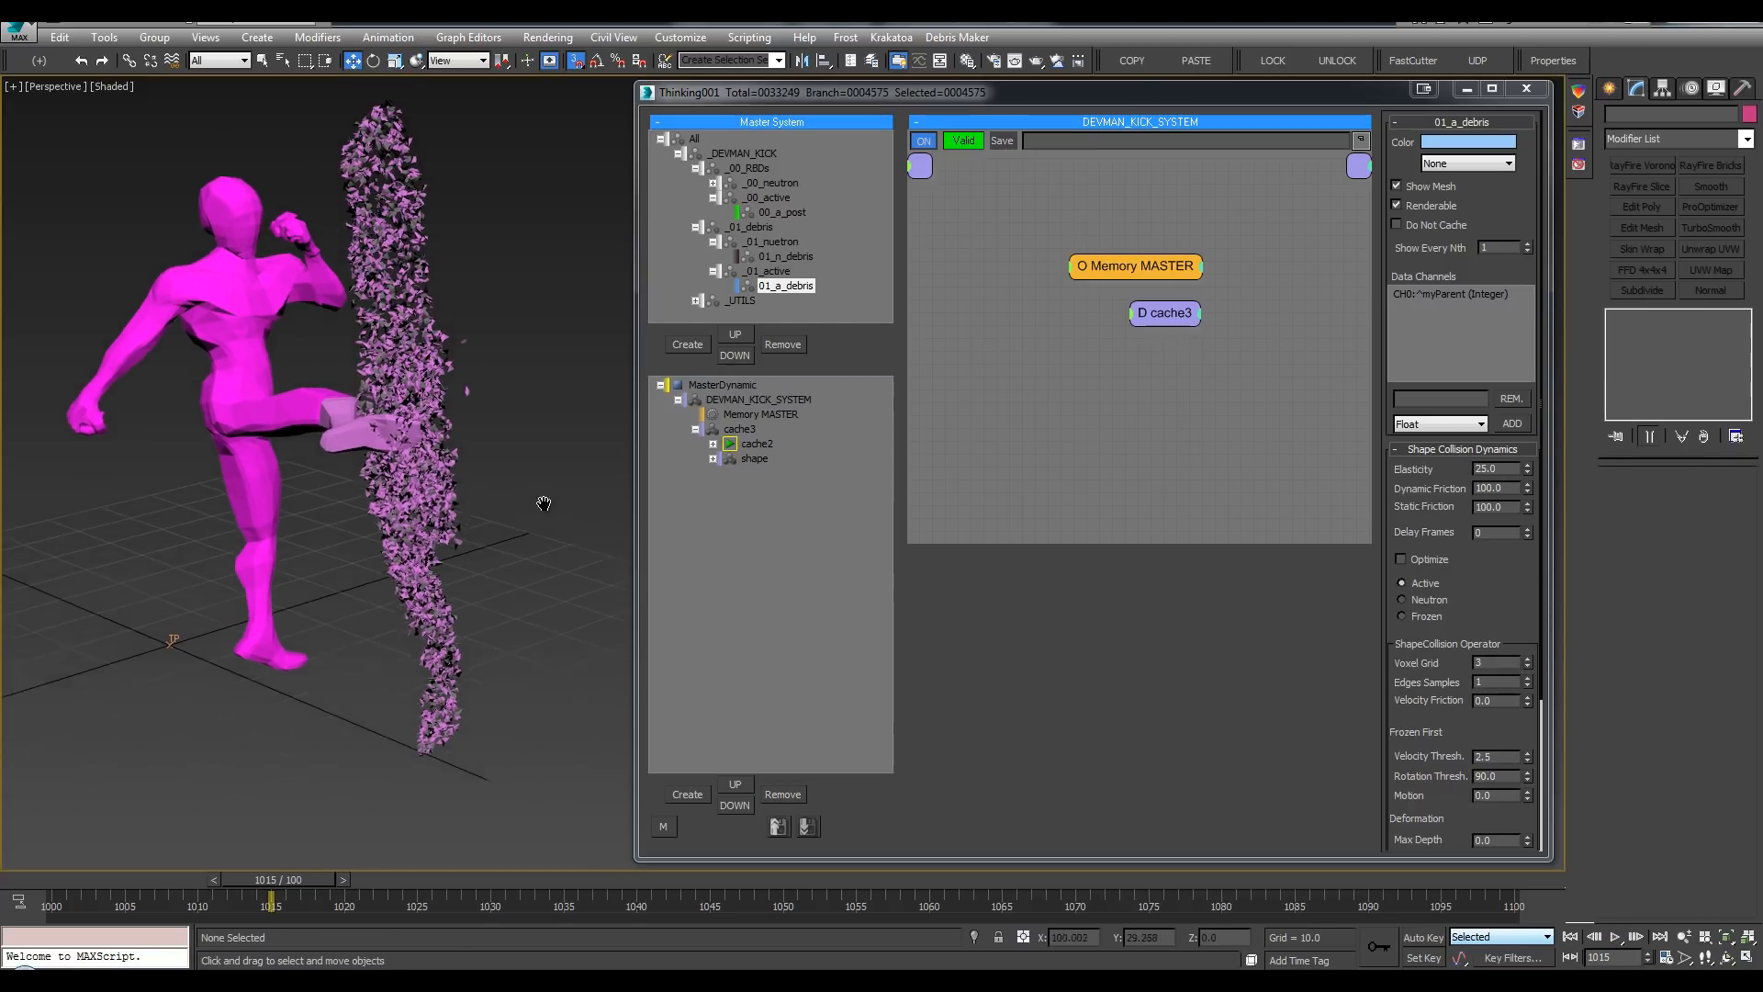
pyautogui.scroll(-4, 551, 514)
pyautogui.press('q')
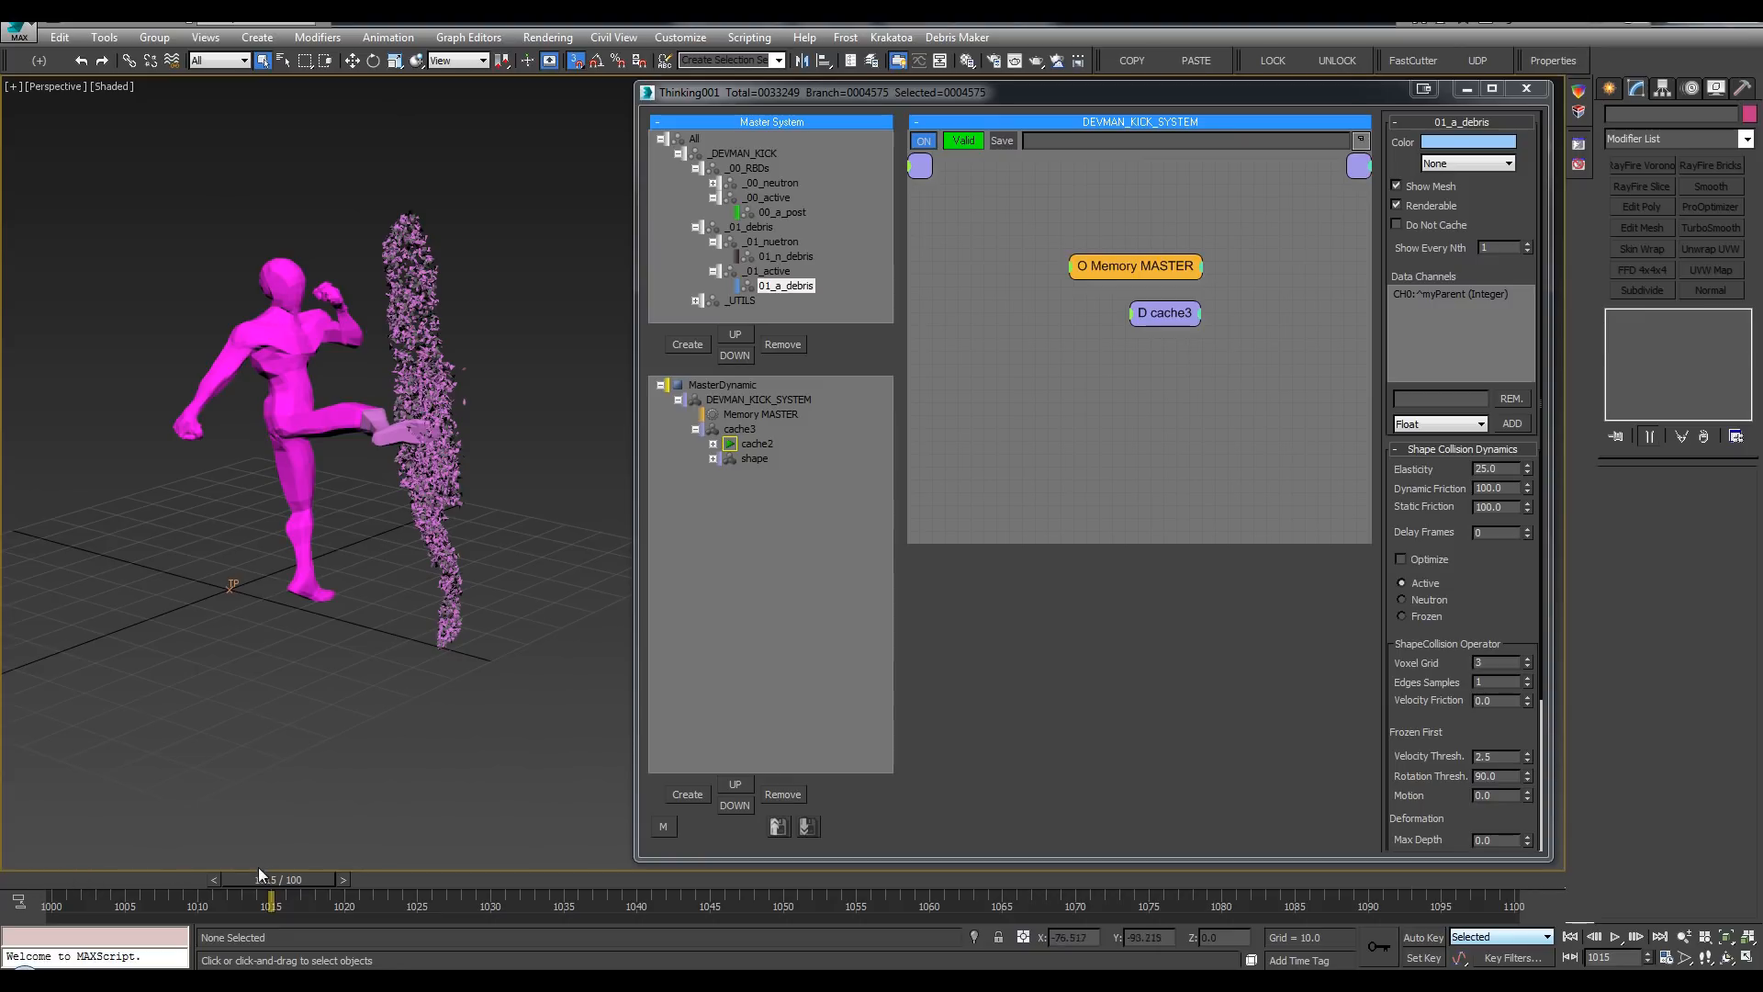
pyautogui.scroll(6, 520, 422)
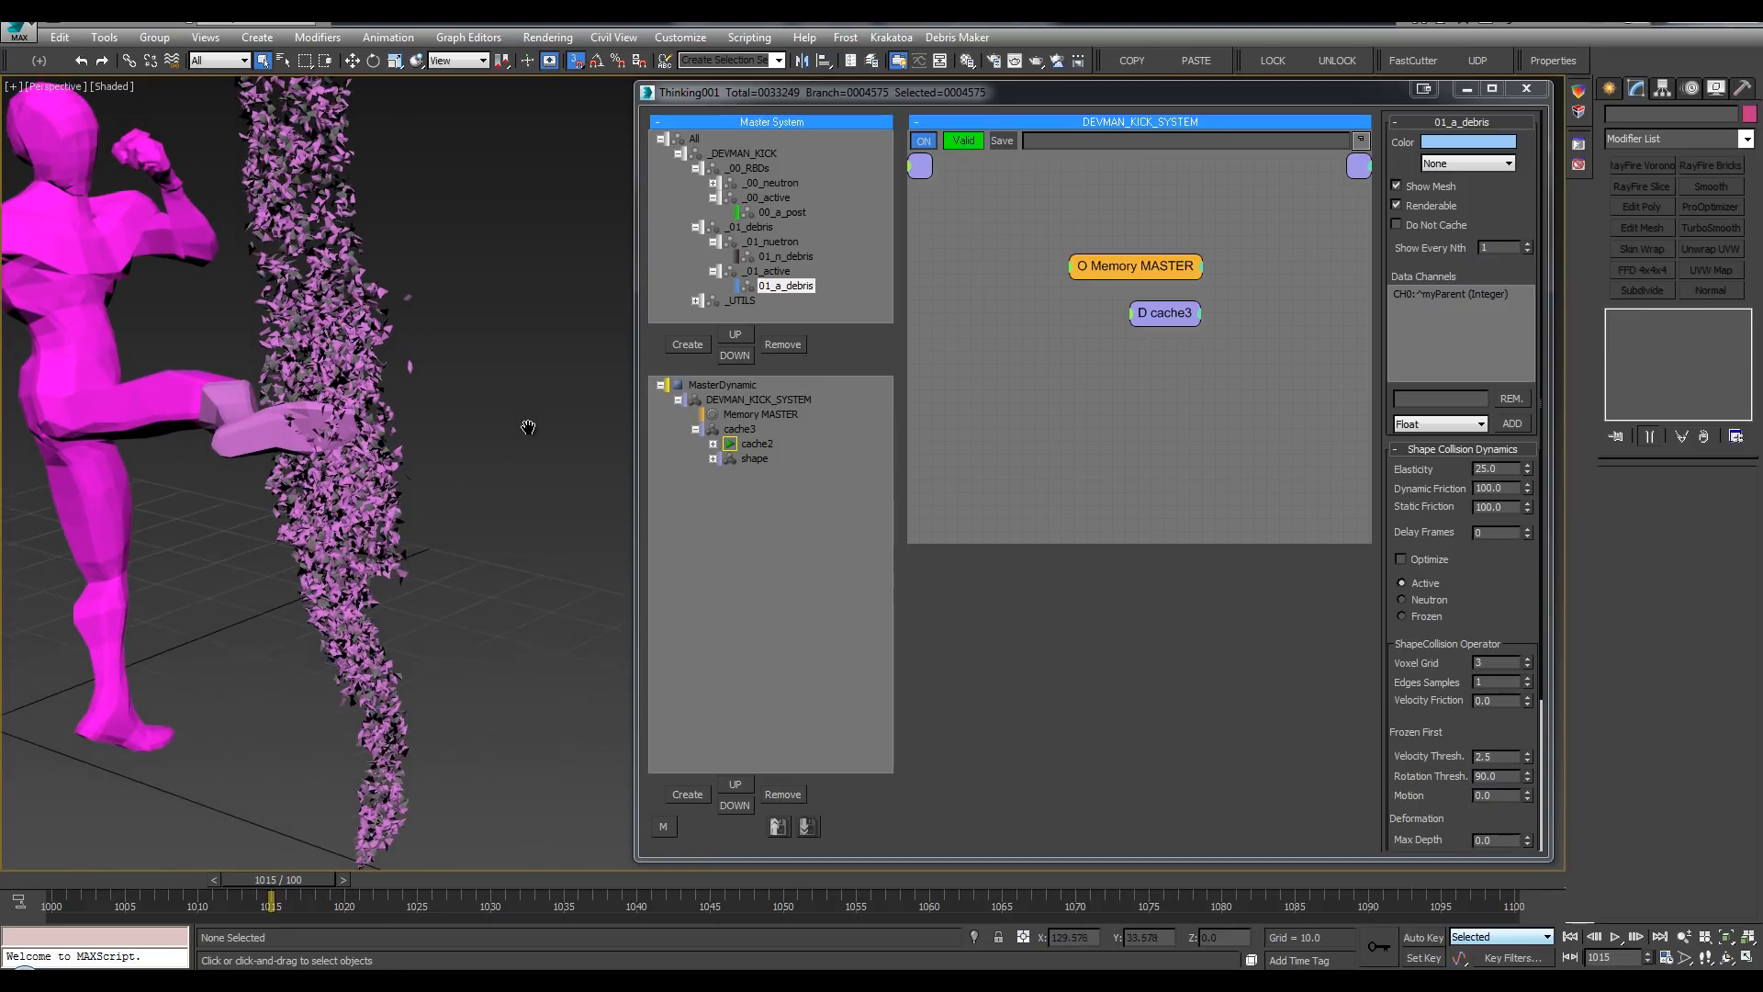
pyautogui.moveTo(528, 427); pyautogui.dragTo(530, 457, button='middle')
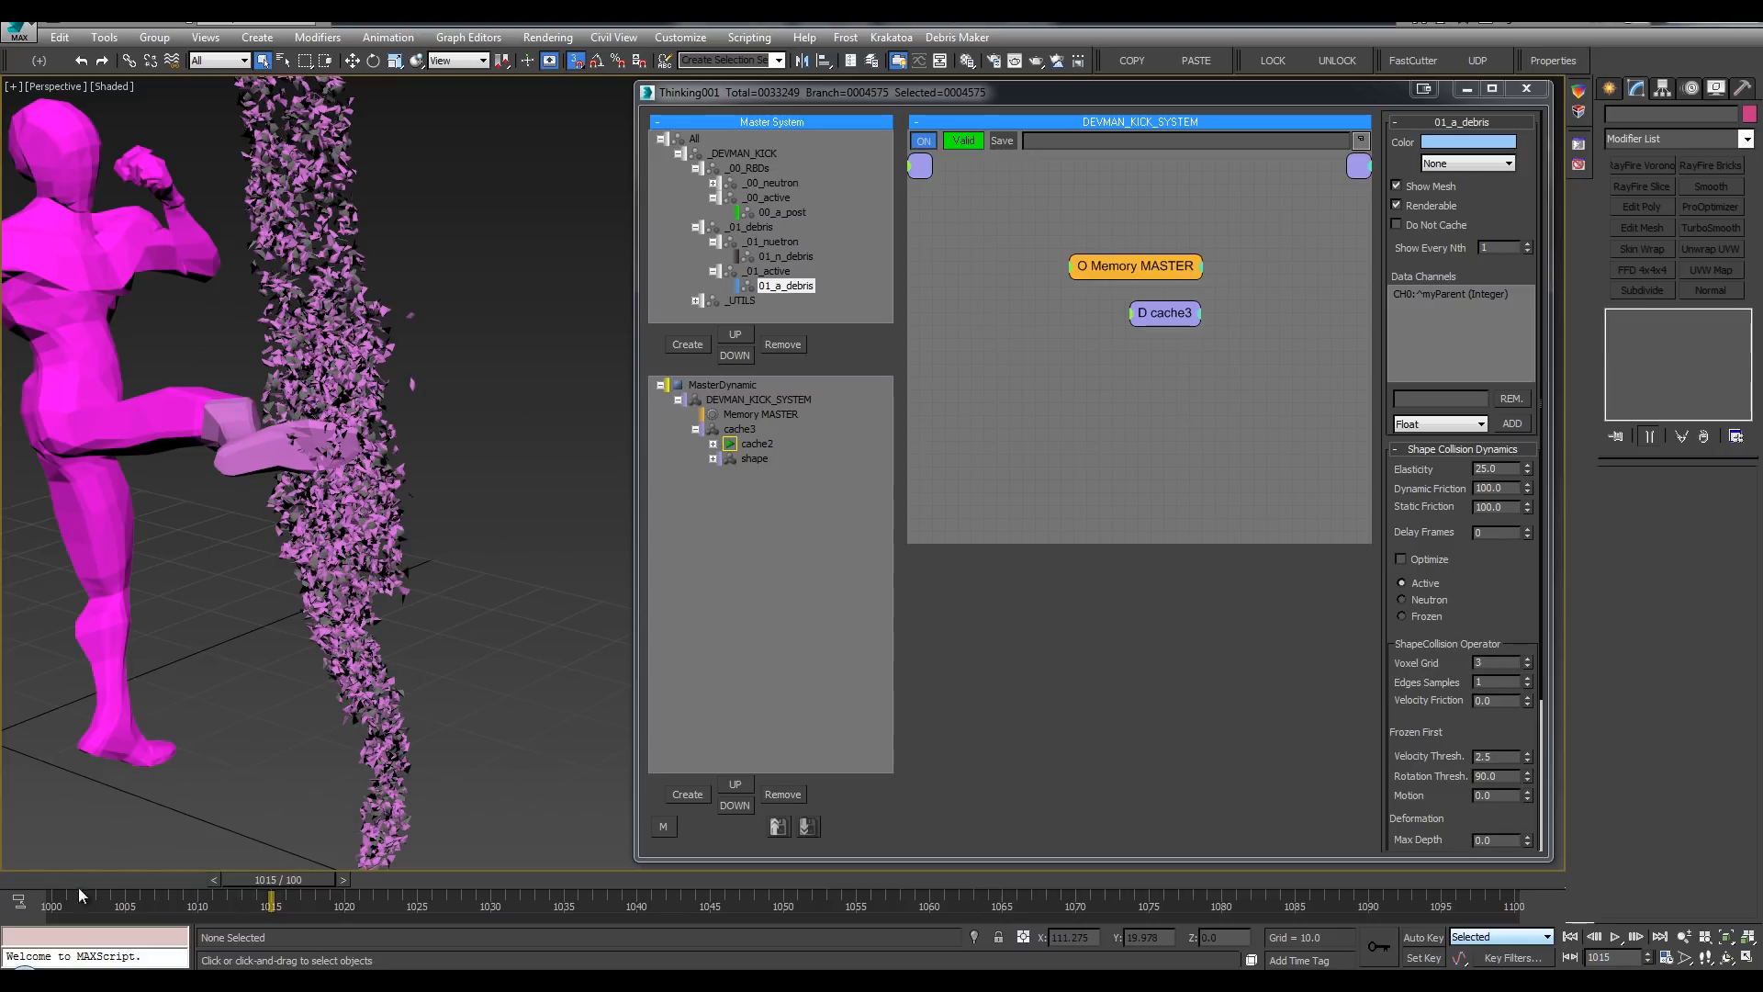
# Step: Return to frame 1000, look through the _debris emit network inside cache2 and reopen the shape network
pyautogui.click(33, 877)
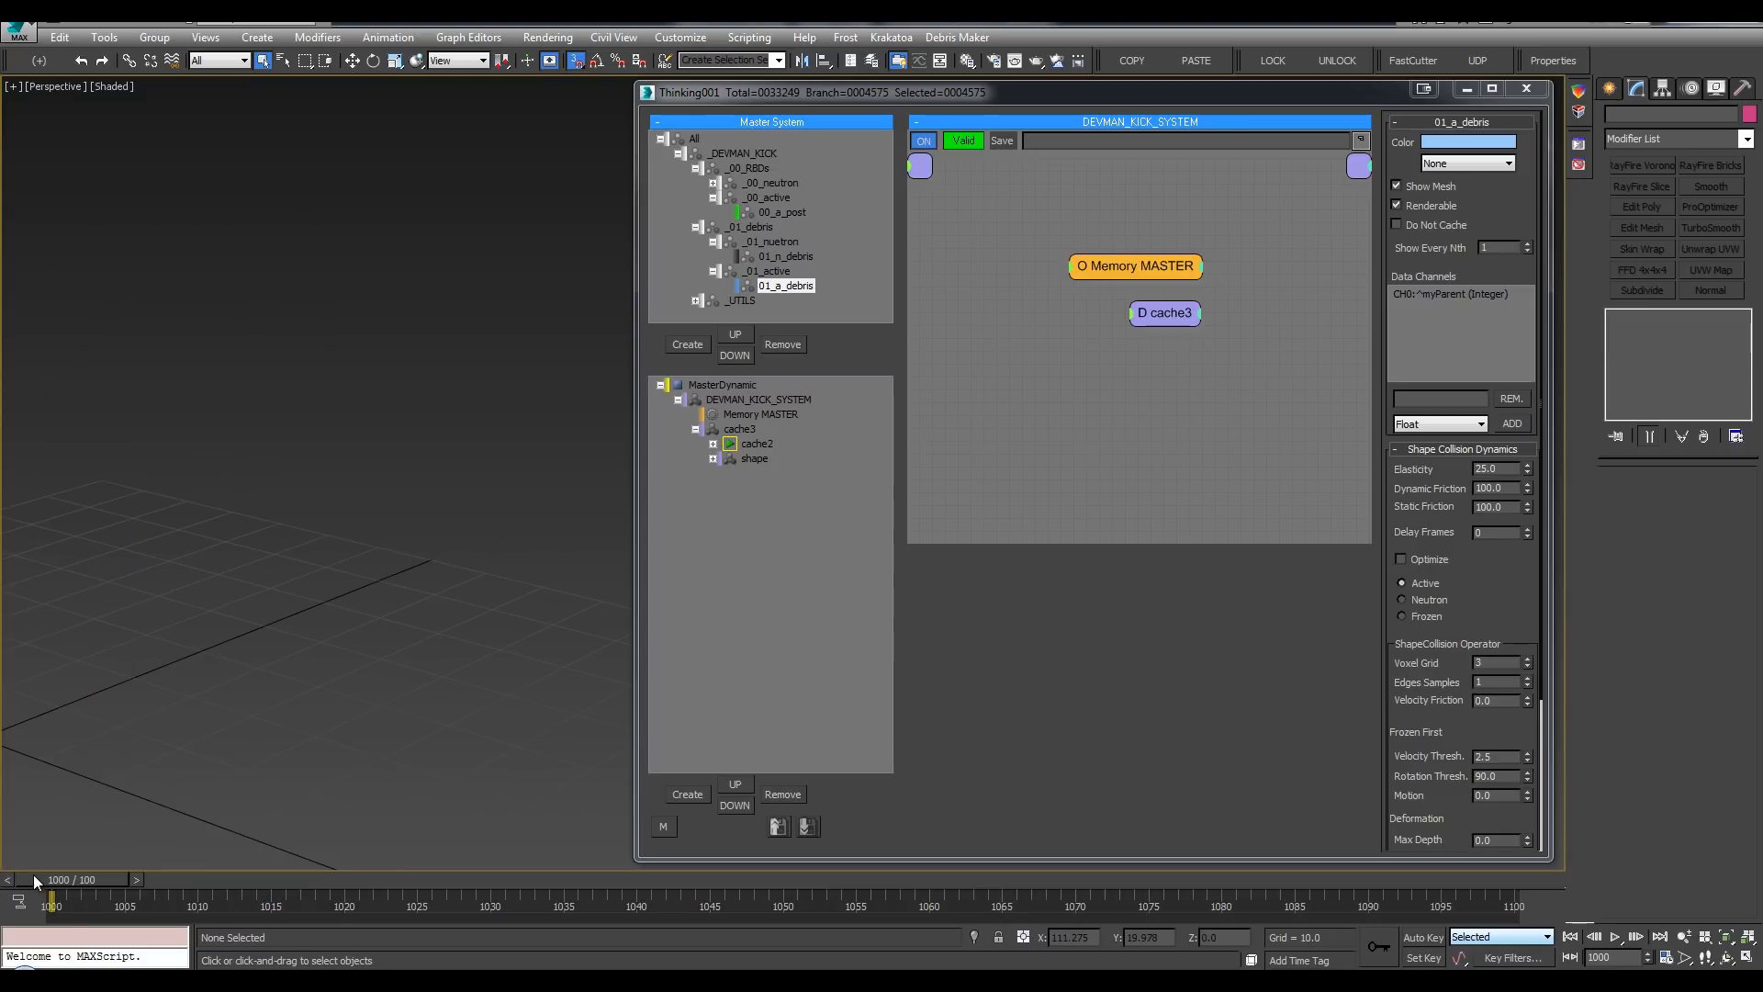
pyautogui.click(714, 445)
pyautogui.click(765, 466)
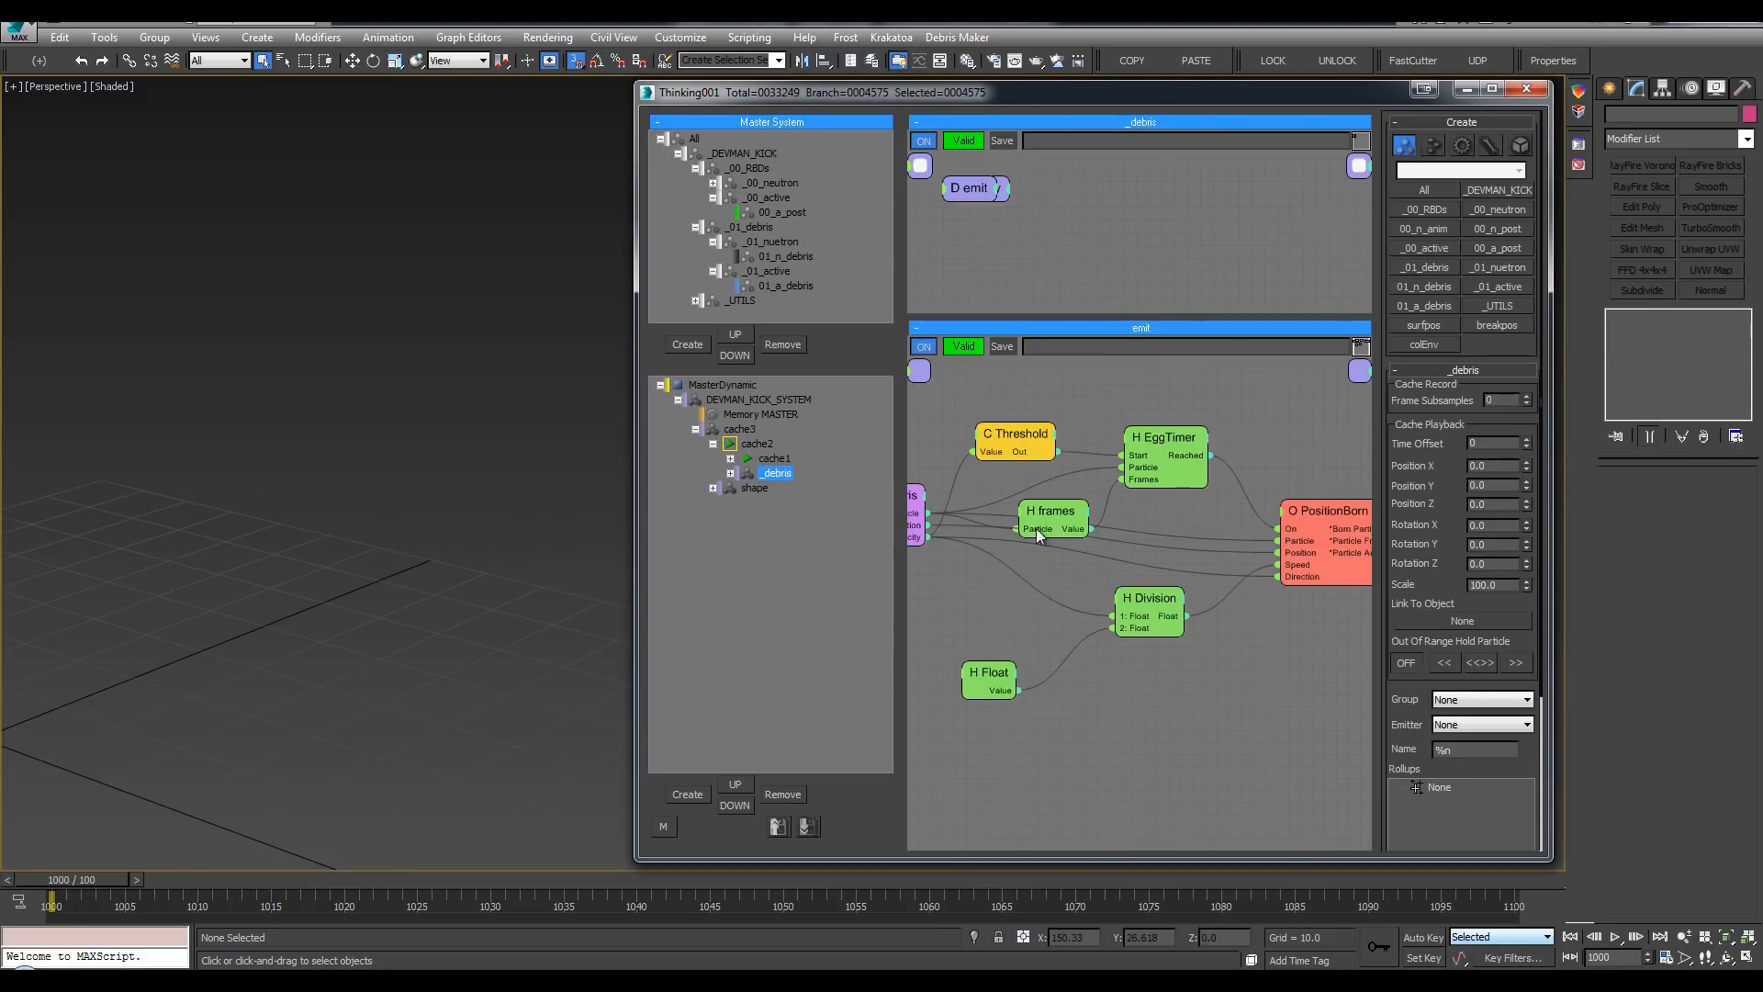
pyautogui.click(713, 444)
pyautogui.click(714, 458)
pyautogui.click(752, 459)
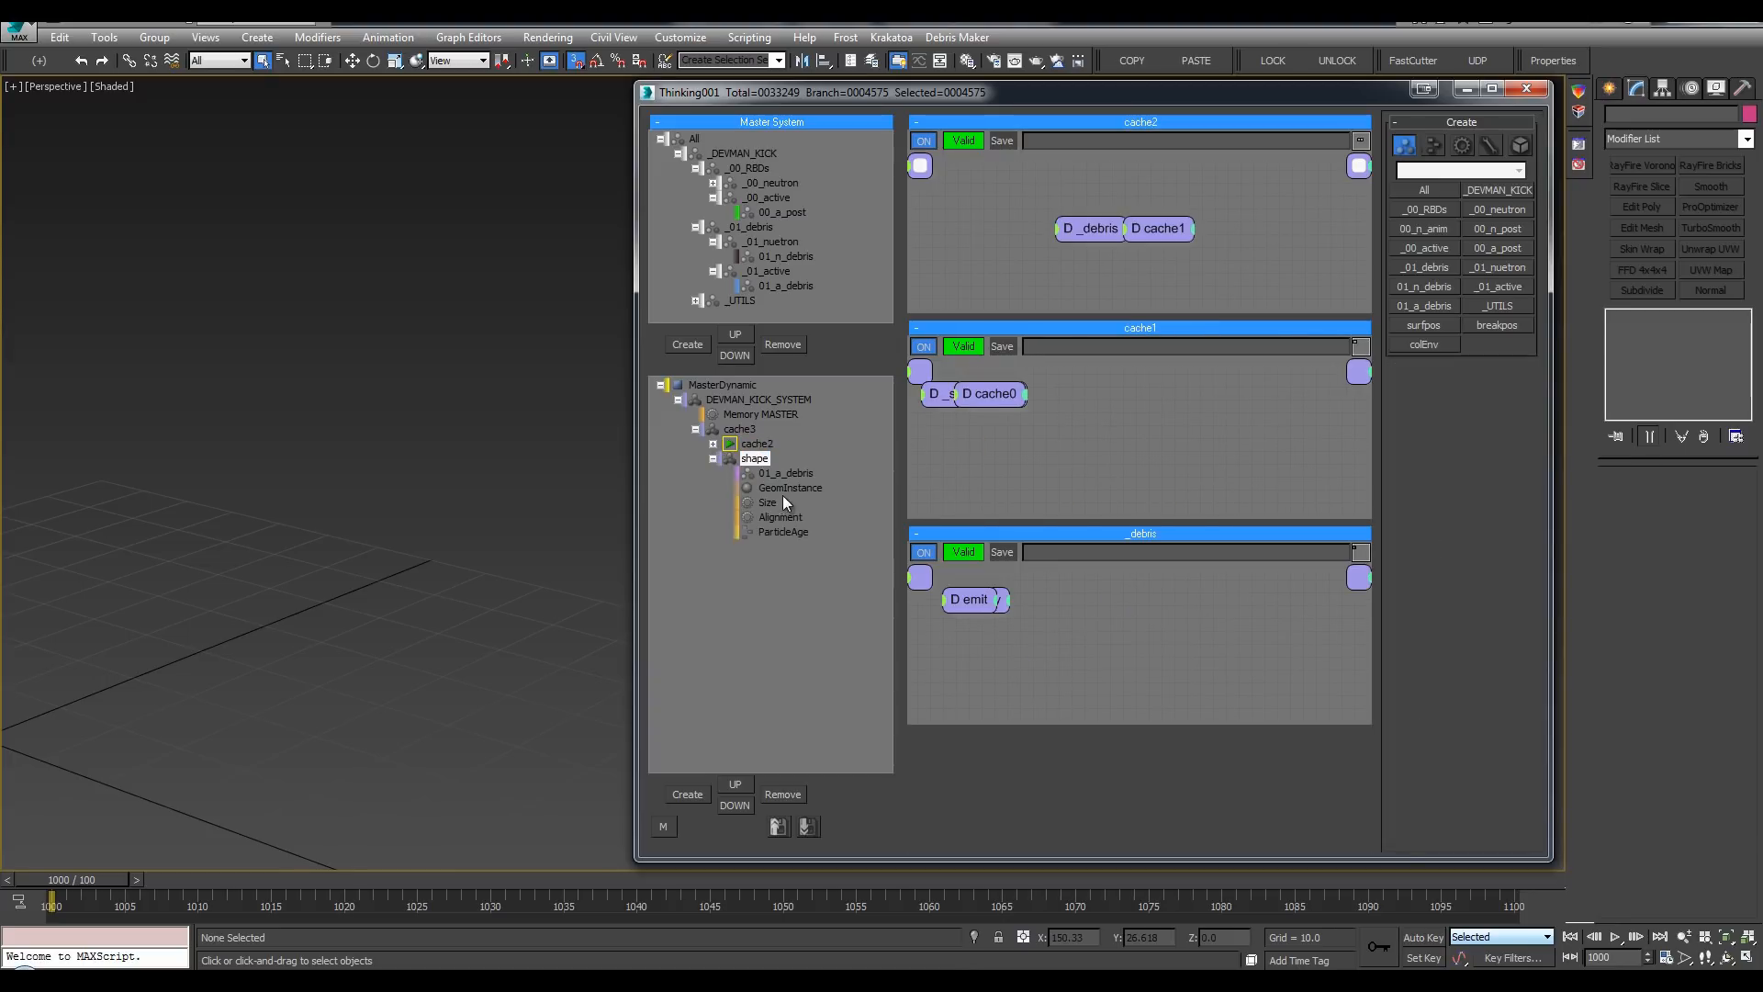
# Step: Move the shape network's group node clear of the operators and switch its group to 01_n_debris
pyautogui.click(785, 473)
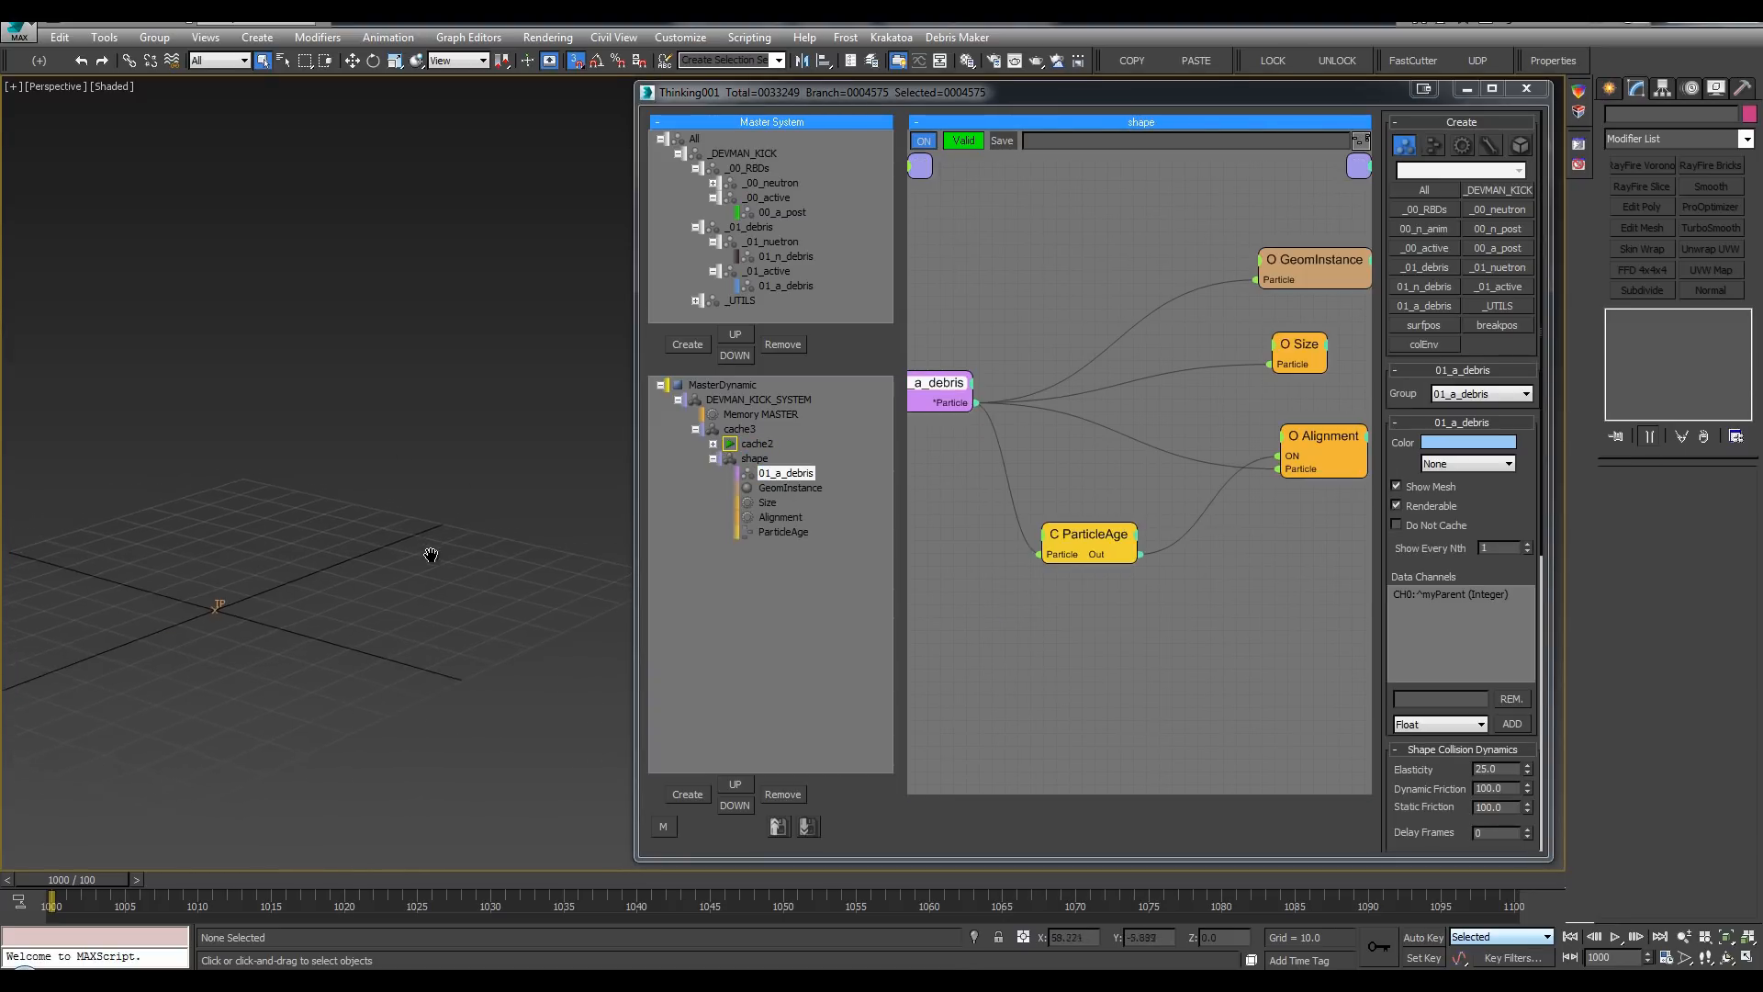
pyautogui.moveTo(430, 555); pyautogui.dragTo(437, 570, button='middle')
pyautogui.moveTo(1126, 274)
pyautogui.mouseDown(button='middle')
pyautogui.moveTo(1204, 276)
pyautogui.moveTo(1157, 275)
pyautogui.mouseUp(button='middle')
pyautogui.moveTo(961, 386); pyautogui.dragTo(991, 329)
pyautogui.click(1479, 393)
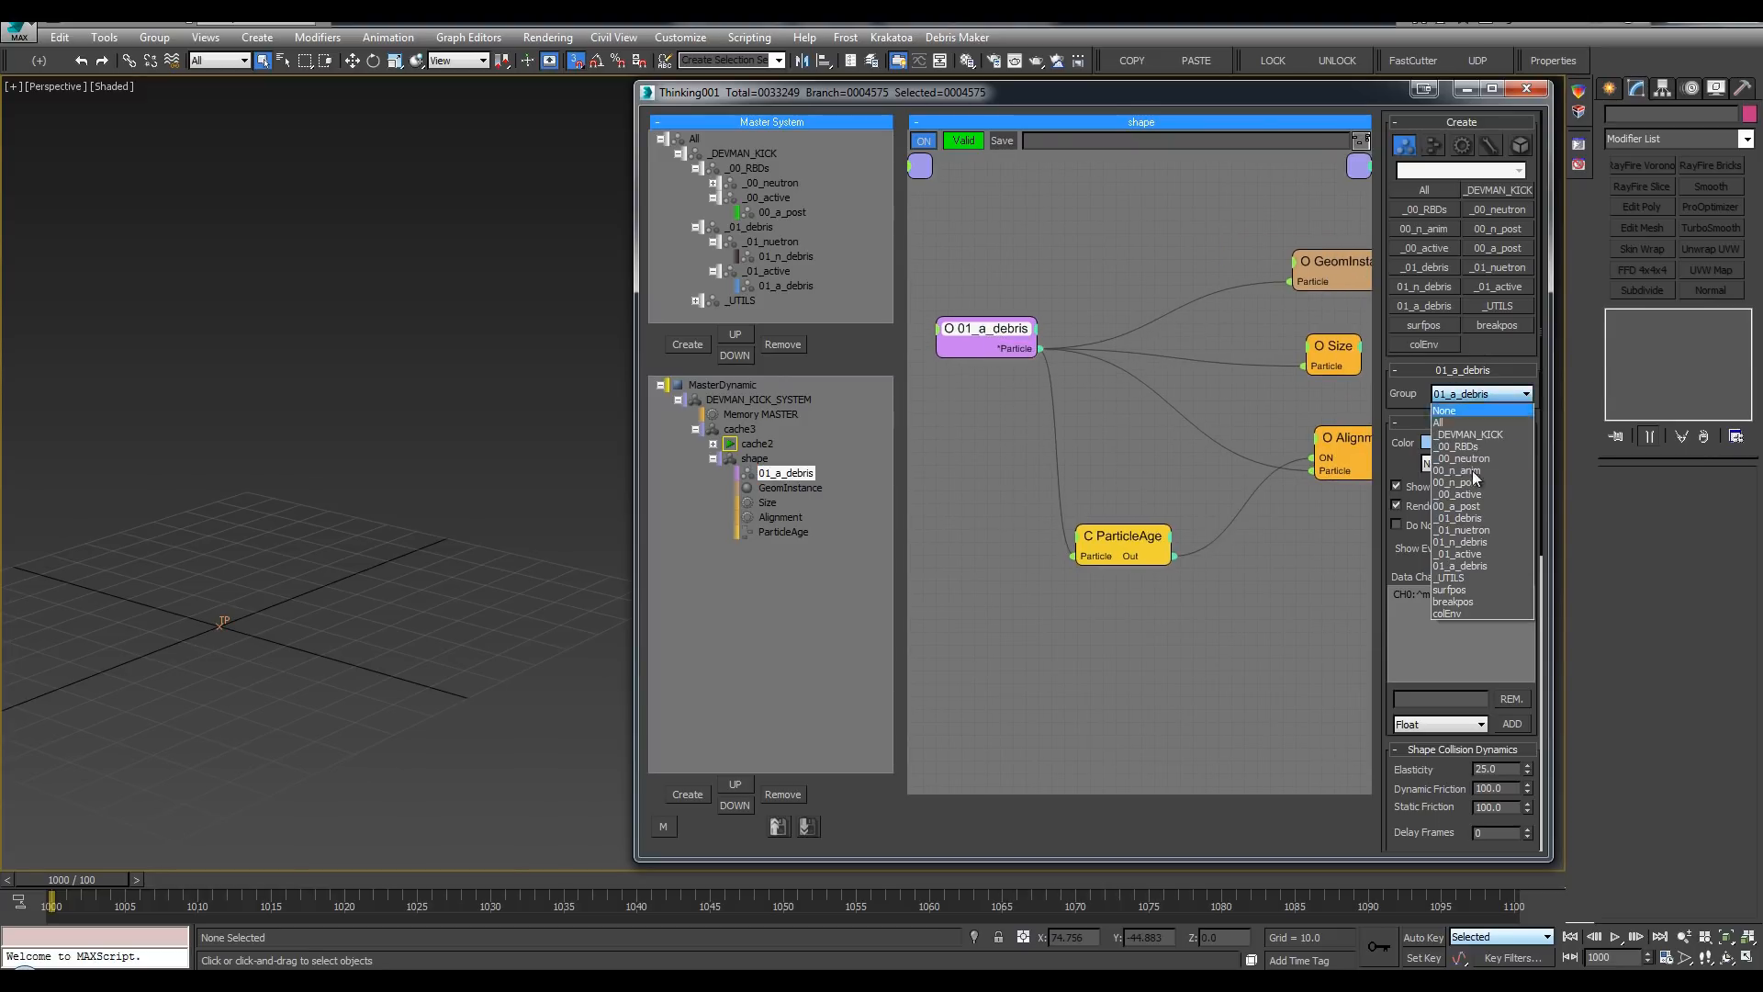
pyautogui.click(1482, 543)
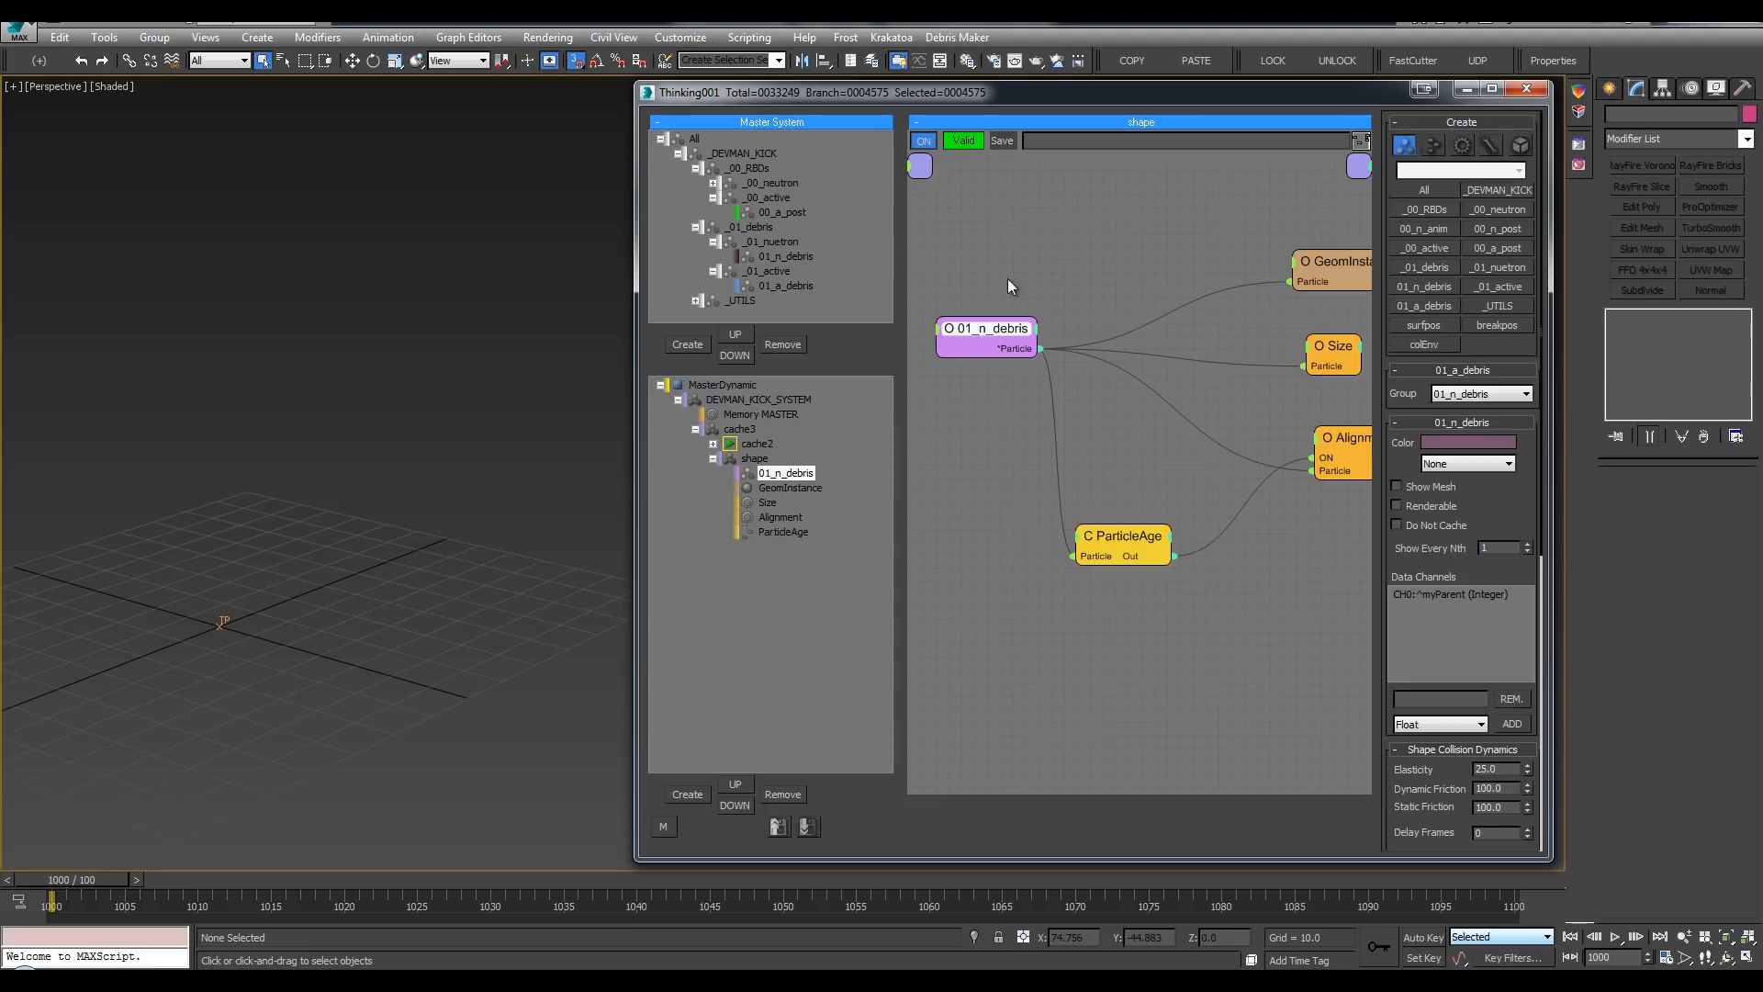
pyautogui.moveTo(990, 273); pyautogui.dragTo(1067, 268, button='middle')
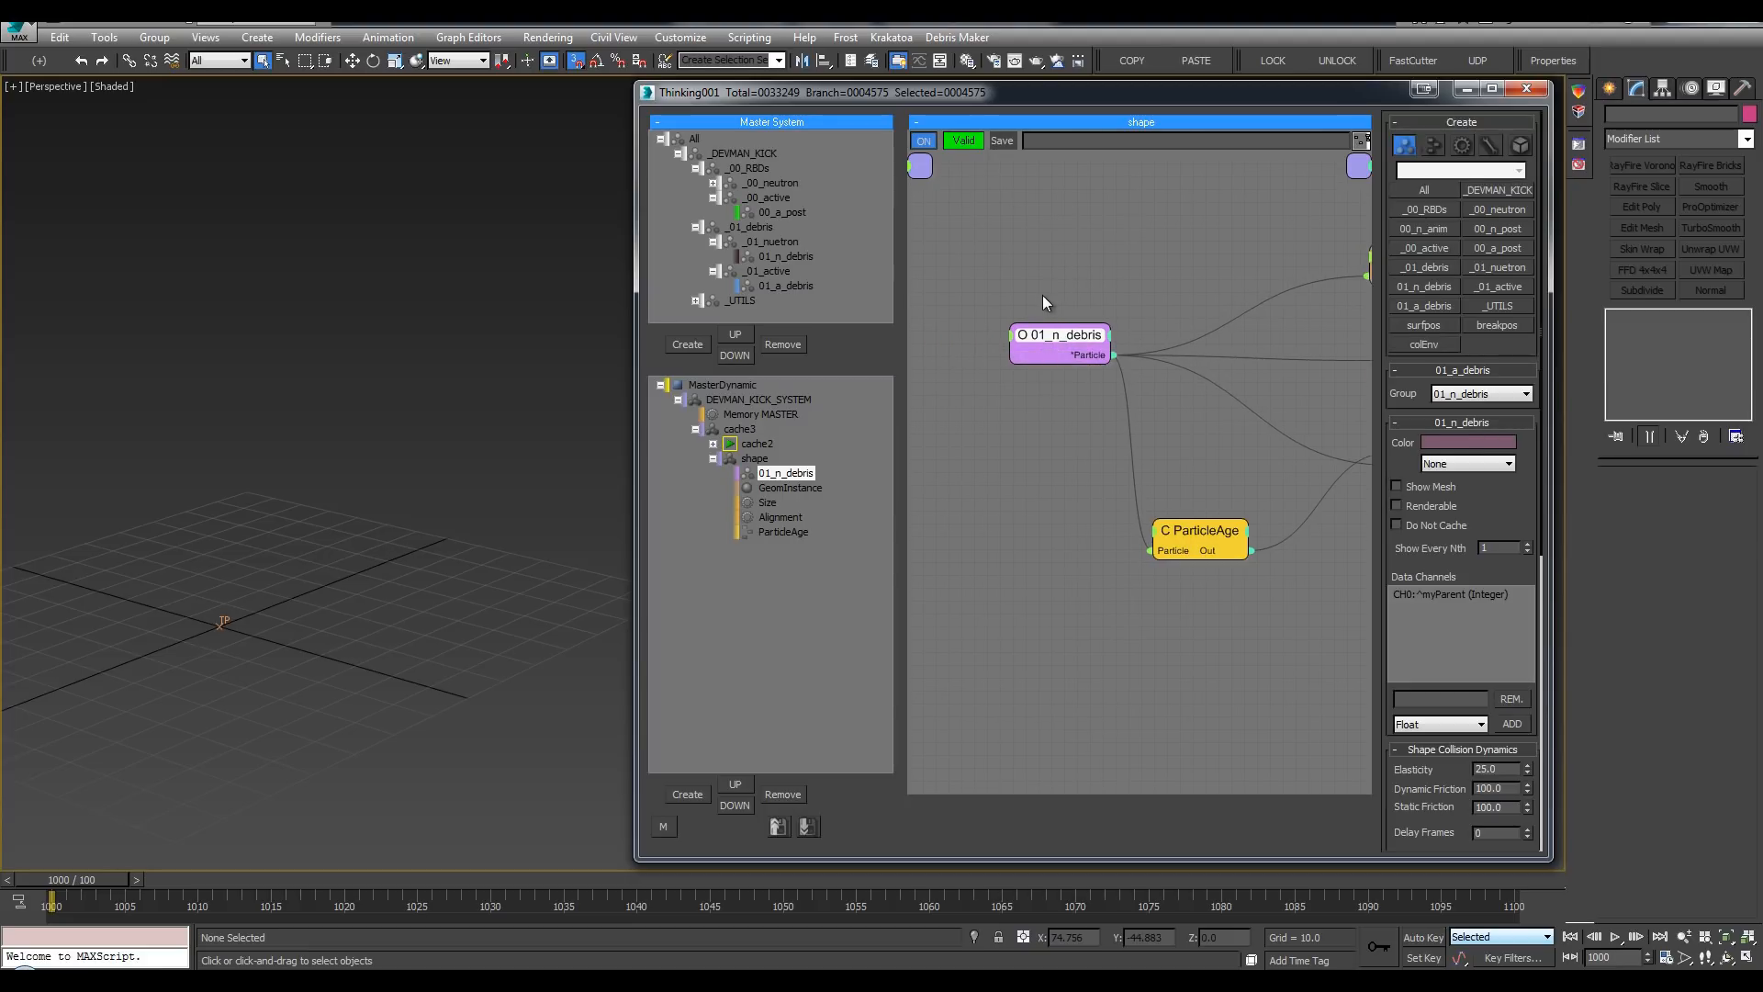
# Step: Advance to frame 1001, enable mesh display for the 01_n_debris group and inspect the shards covering the post
pyautogui.click(744, 257)
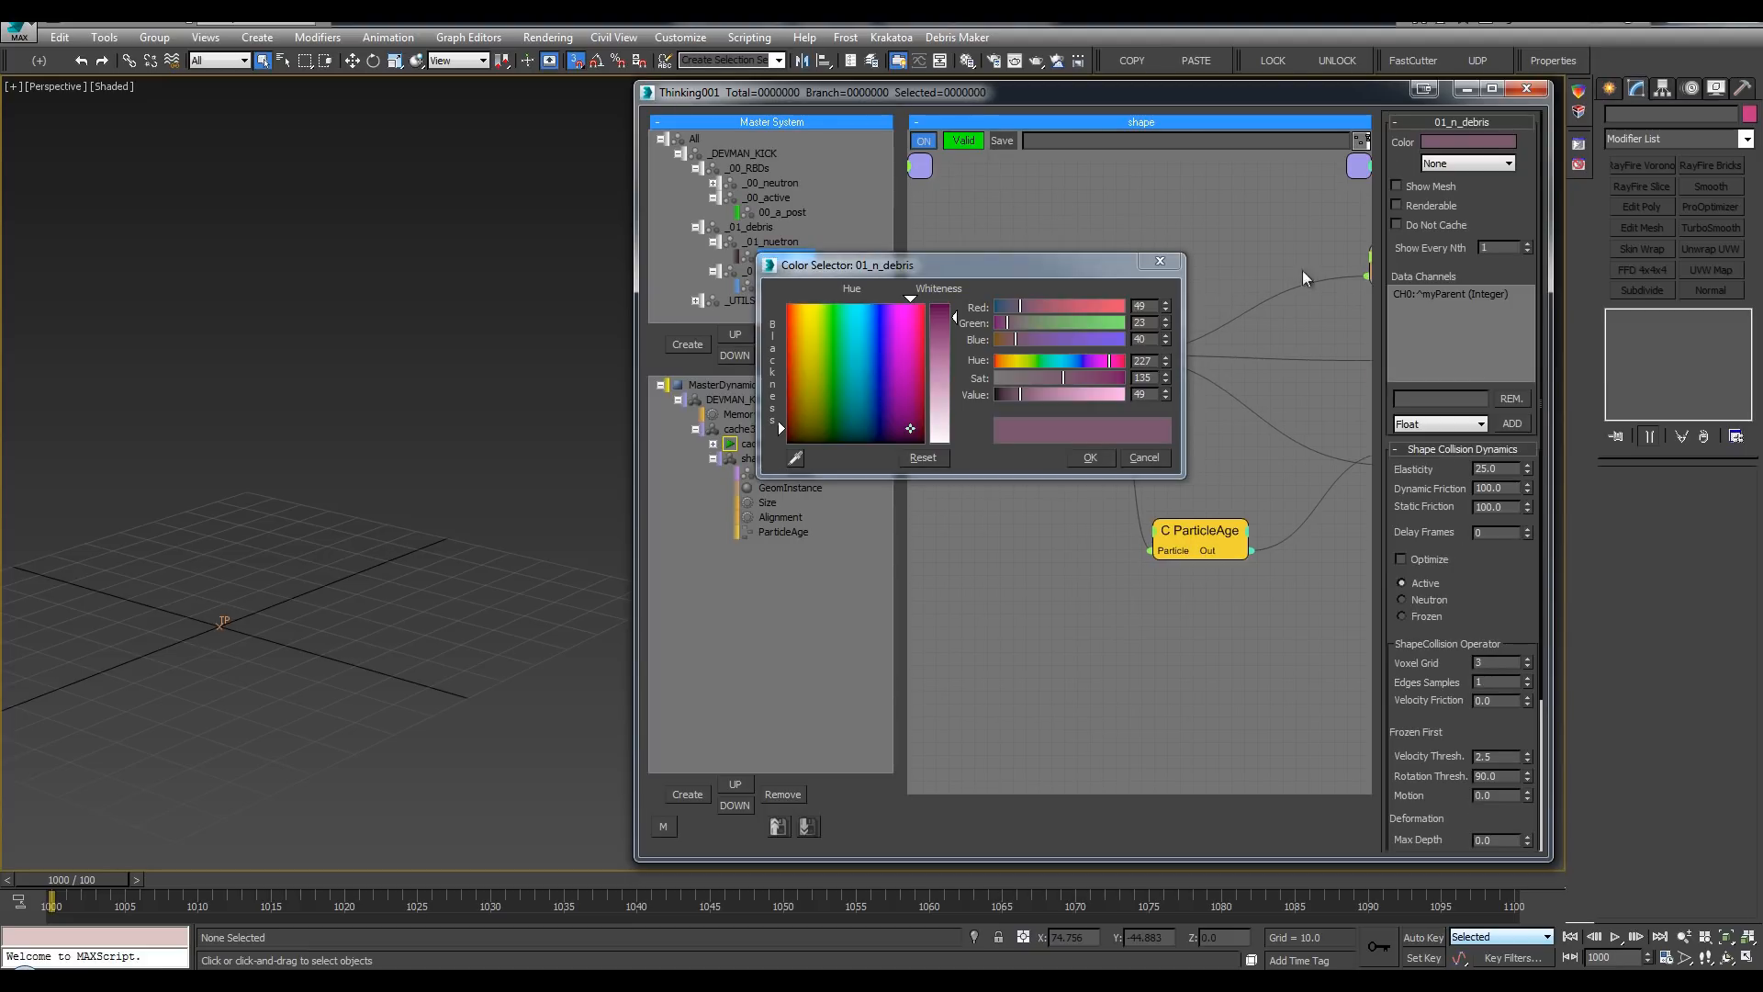
pyautogui.click(1166, 261)
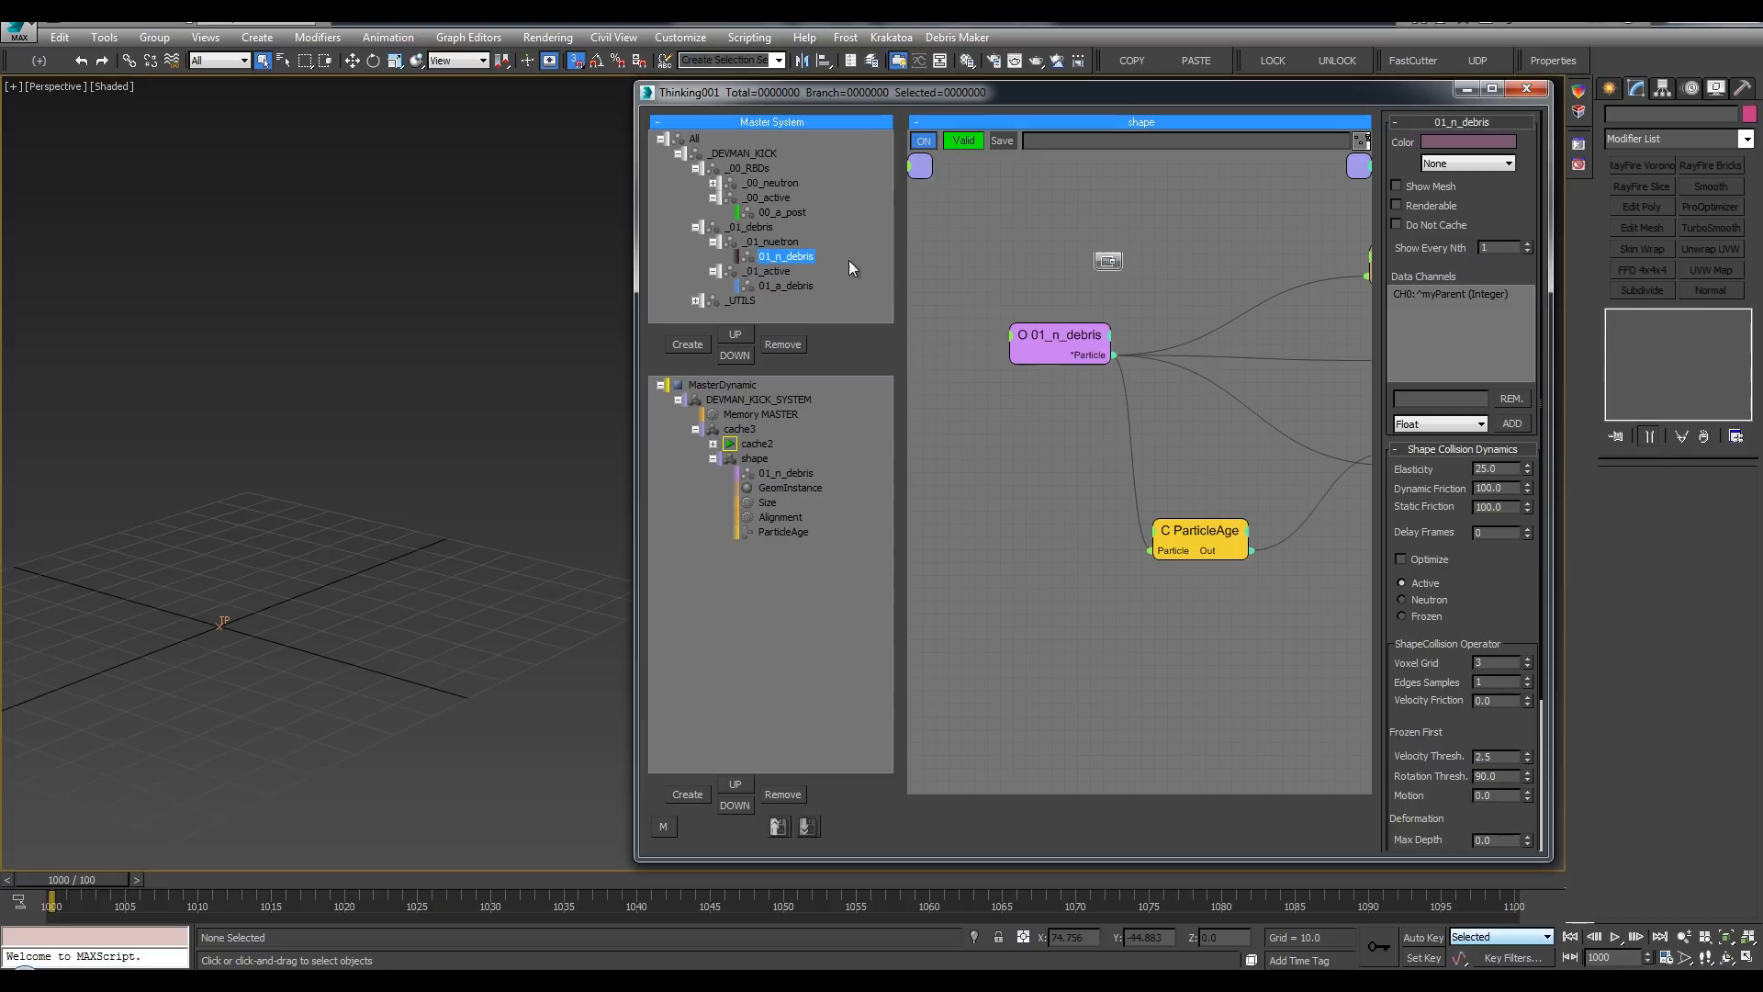
pyautogui.click(516, 274)
pyautogui.press('.')
pyautogui.moveTo(401, 466); pyautogui.dragTo(386, 456, button='middle')
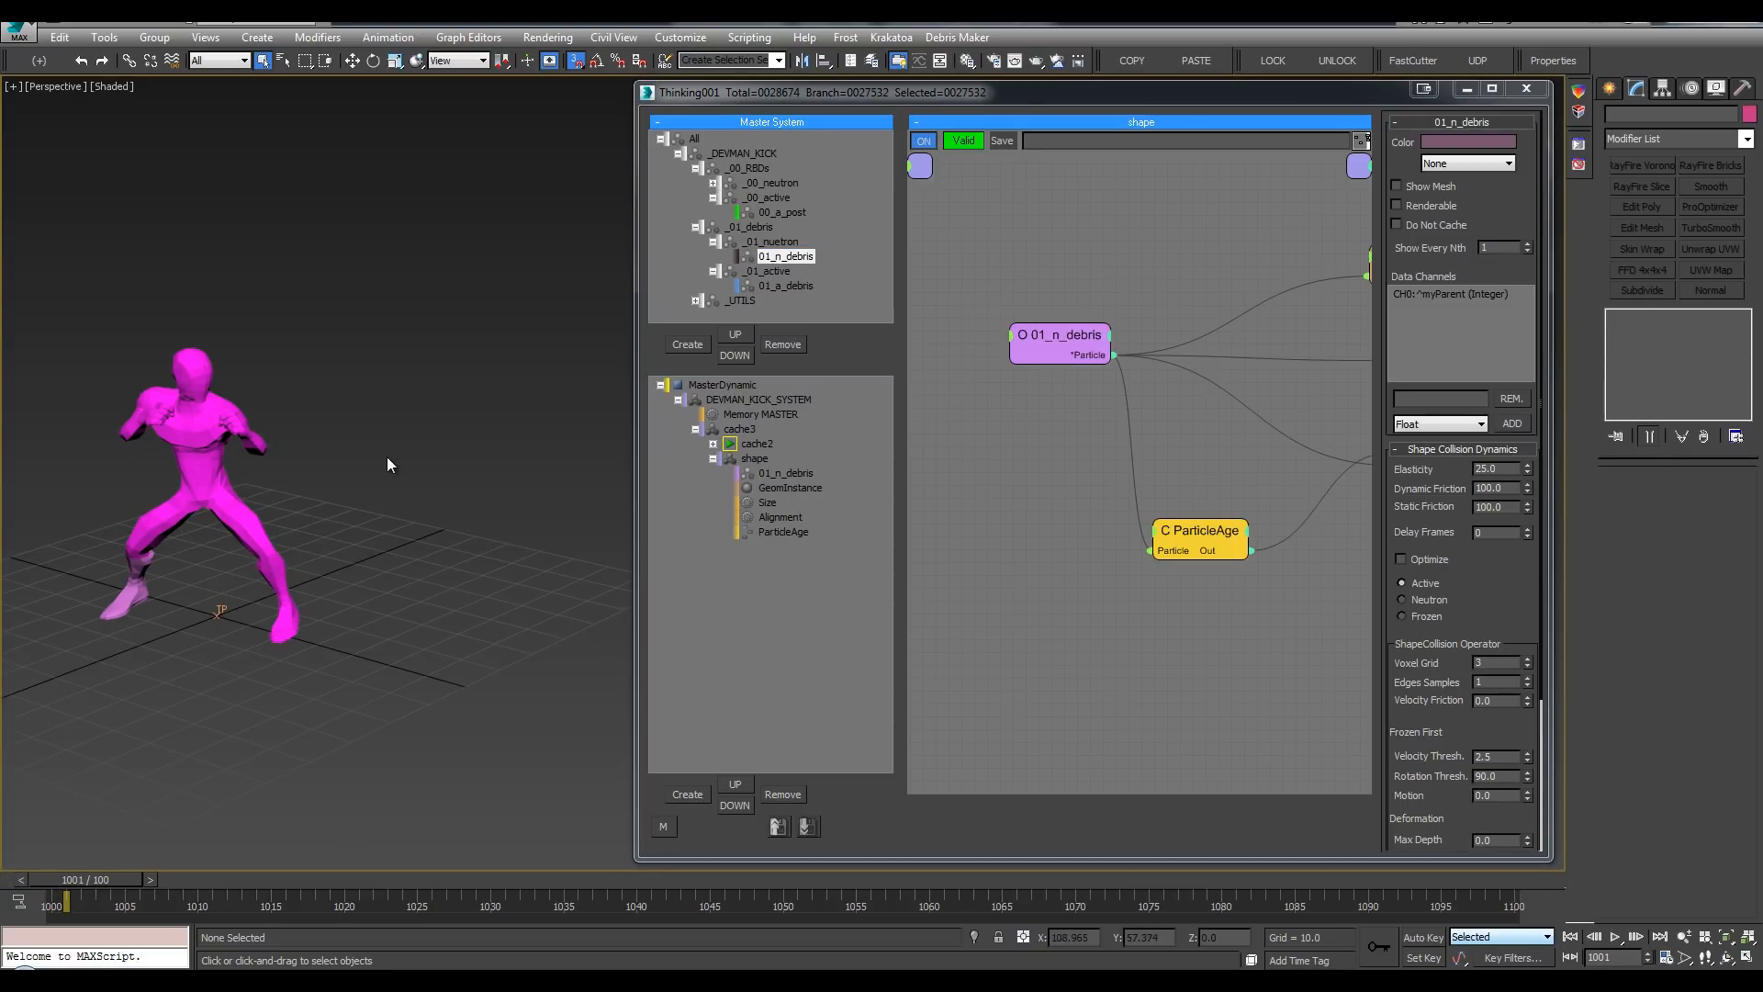
pyautogui.click(1440, 189)
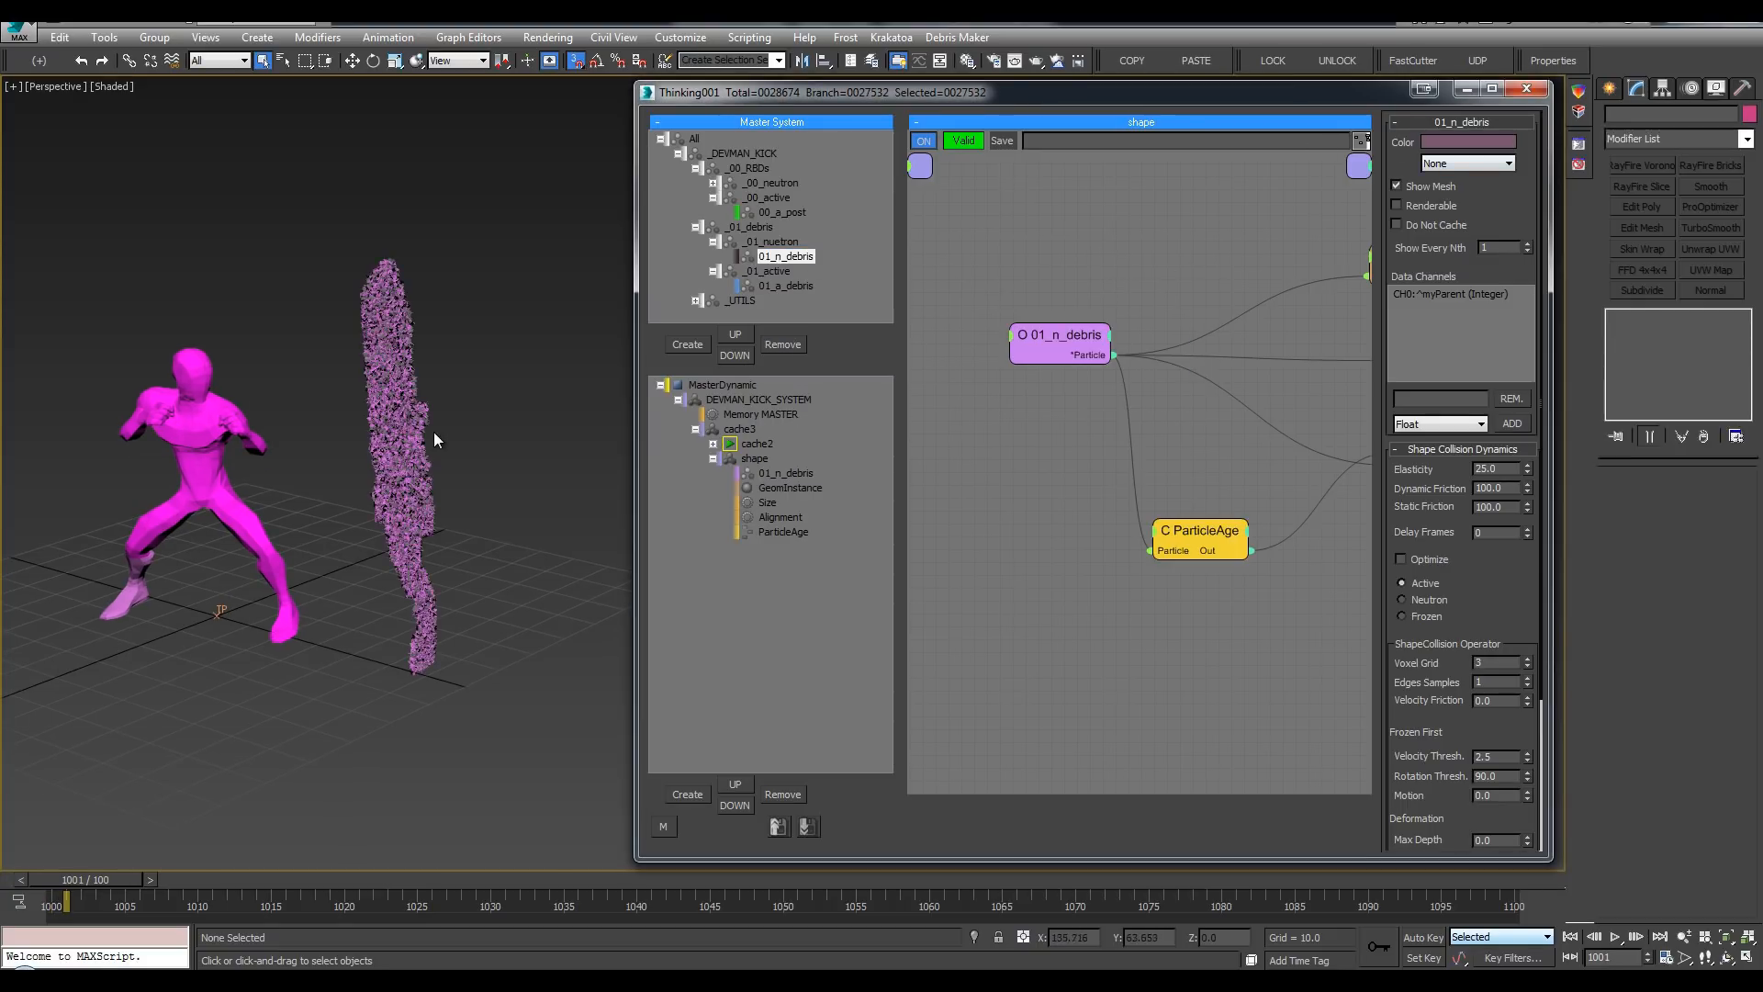
pyautogui.scroll(8, 384, 380)
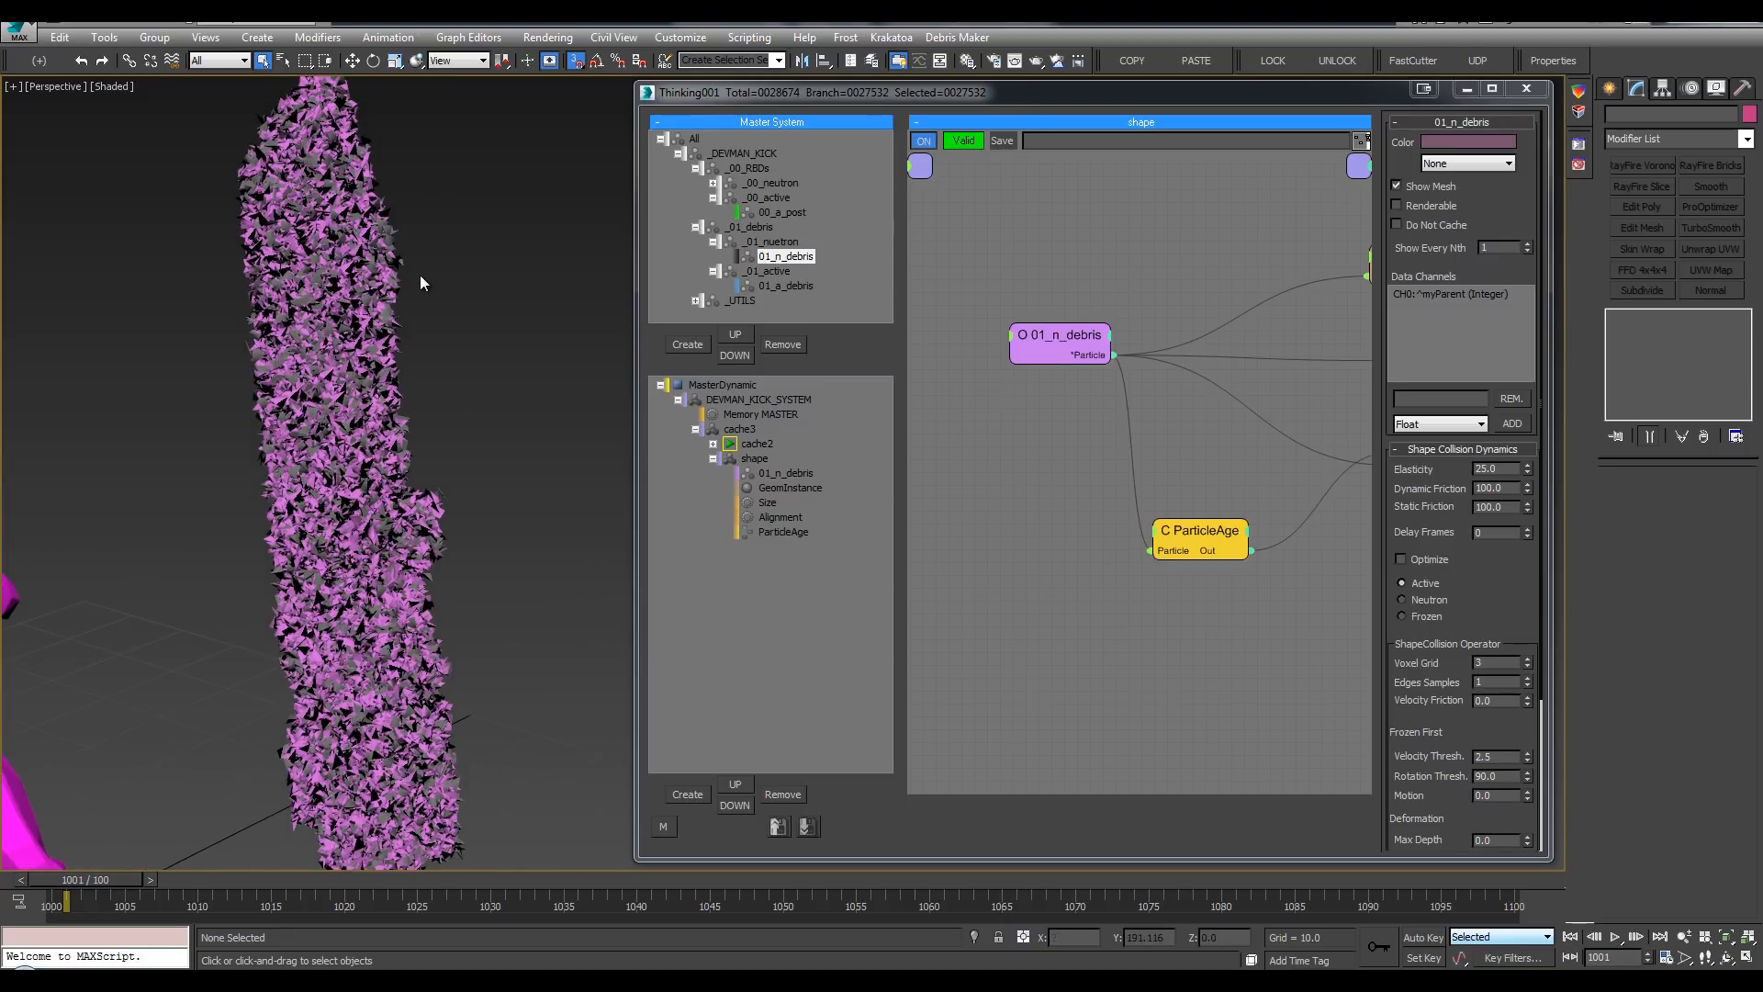
pyautogui.scroll(1, 425, 251)
# Step: Move the 01_n_debris node away from the operators and expose the Size input on the Size operator
pyautogui.moveTo(1108, 435); pyautogui.dragTo(936, 430, button='middle')
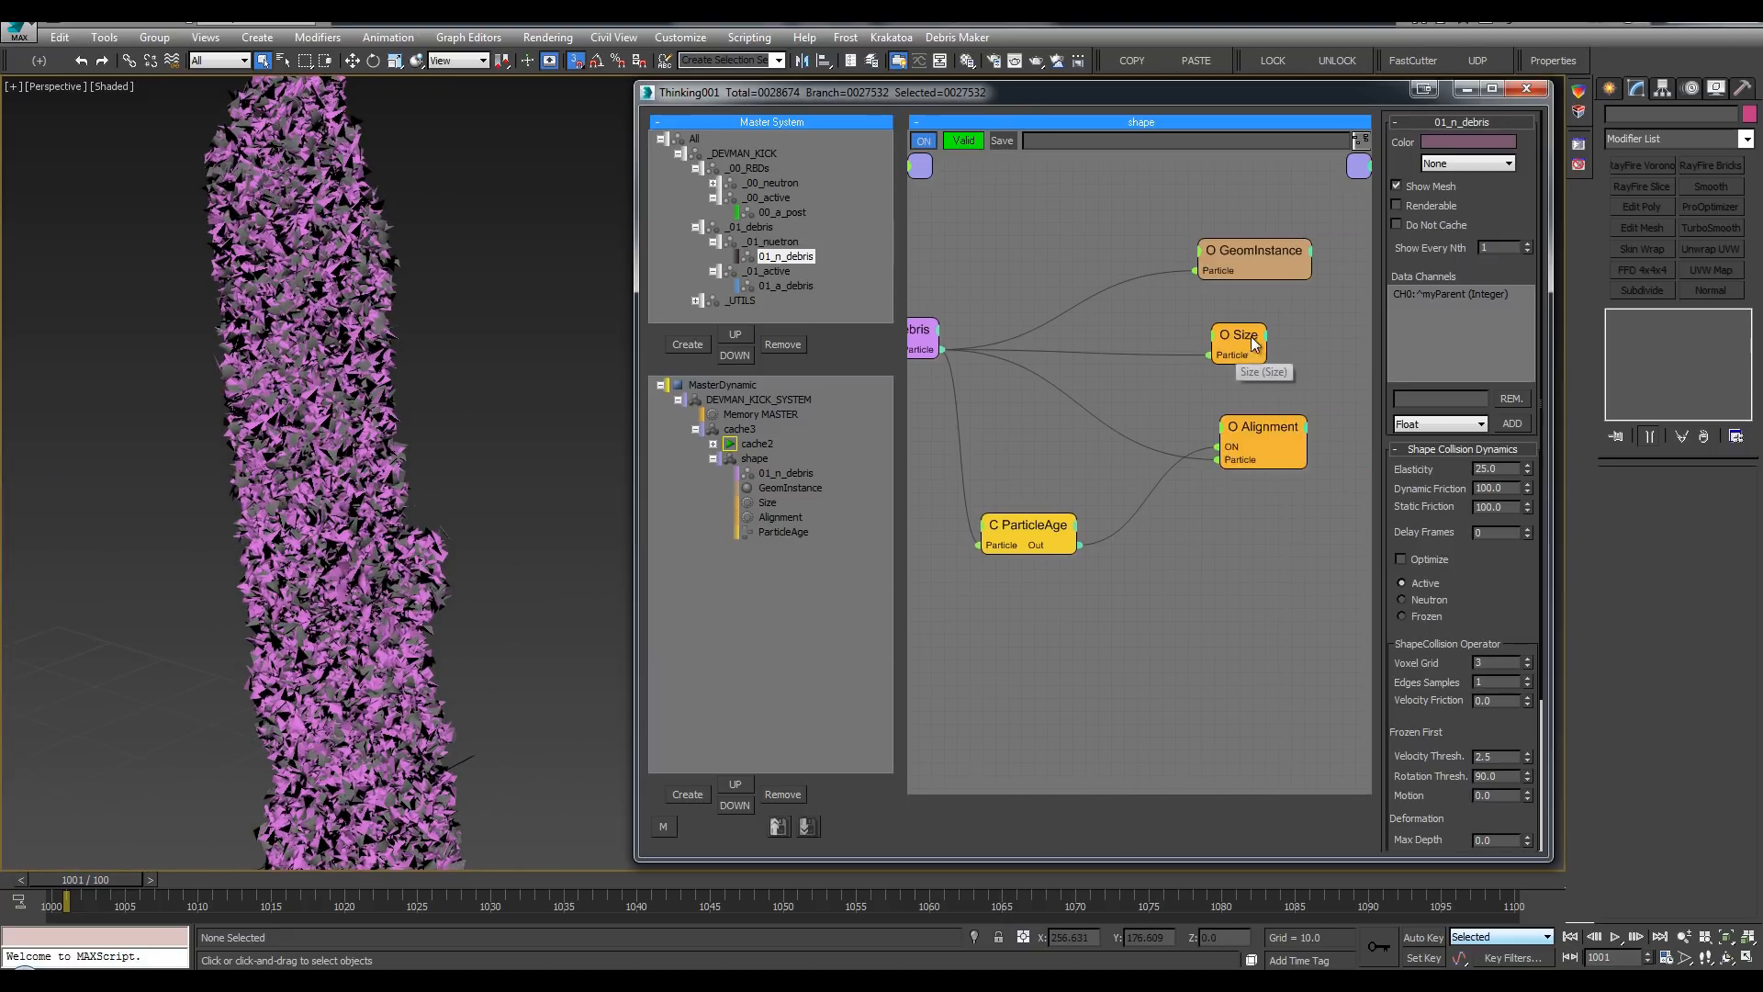
pyautogui.click(1268, 332)
pyautogui.moveTo(1160, 343); pyautogui.dragTo(1109, 280, button='middle')
pyautogui.scroll(-2, 1063, 335)
pyautogui.click(757, 595)
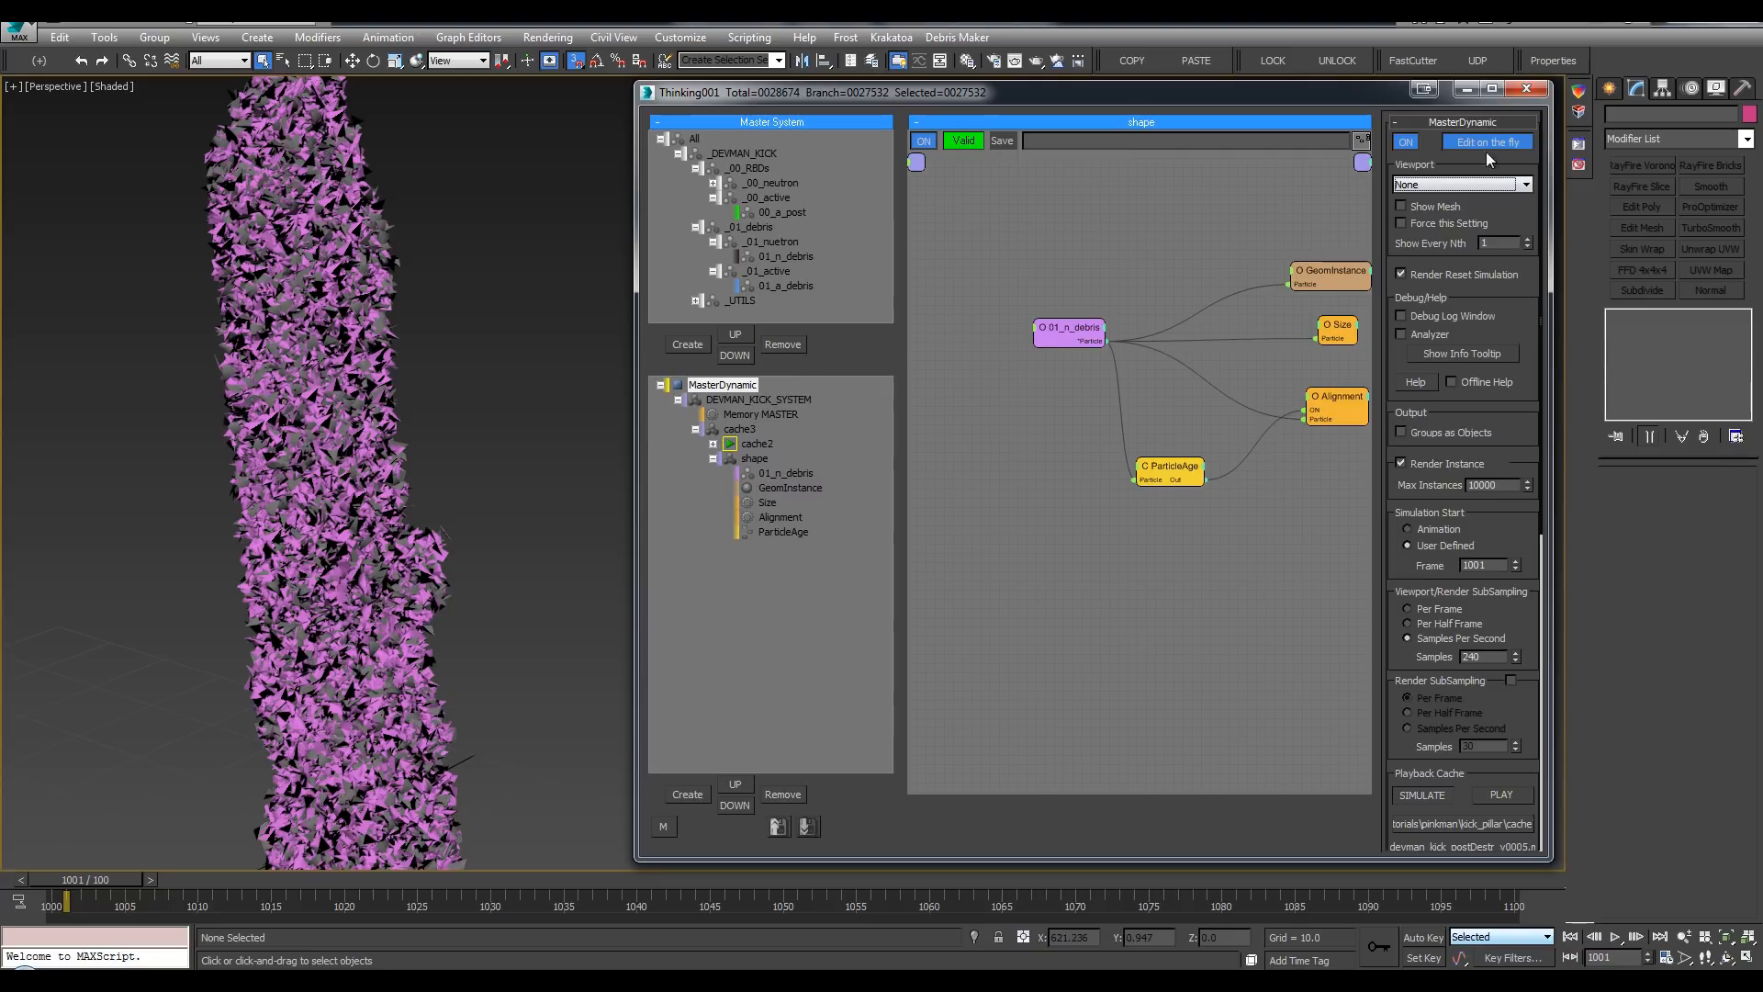
pyautogui.moveTo(1218, 515); pyautogui.dragTo(1178, 512, button='middle')
pyautogui.moveTo(1071, 322); pyautogui.dragTo(1111, 319, button='middle')
pyautogui.moveTo(1084, 330); pyautogui.dragTo(953, 352)
pyautogui.click(1324, 334)
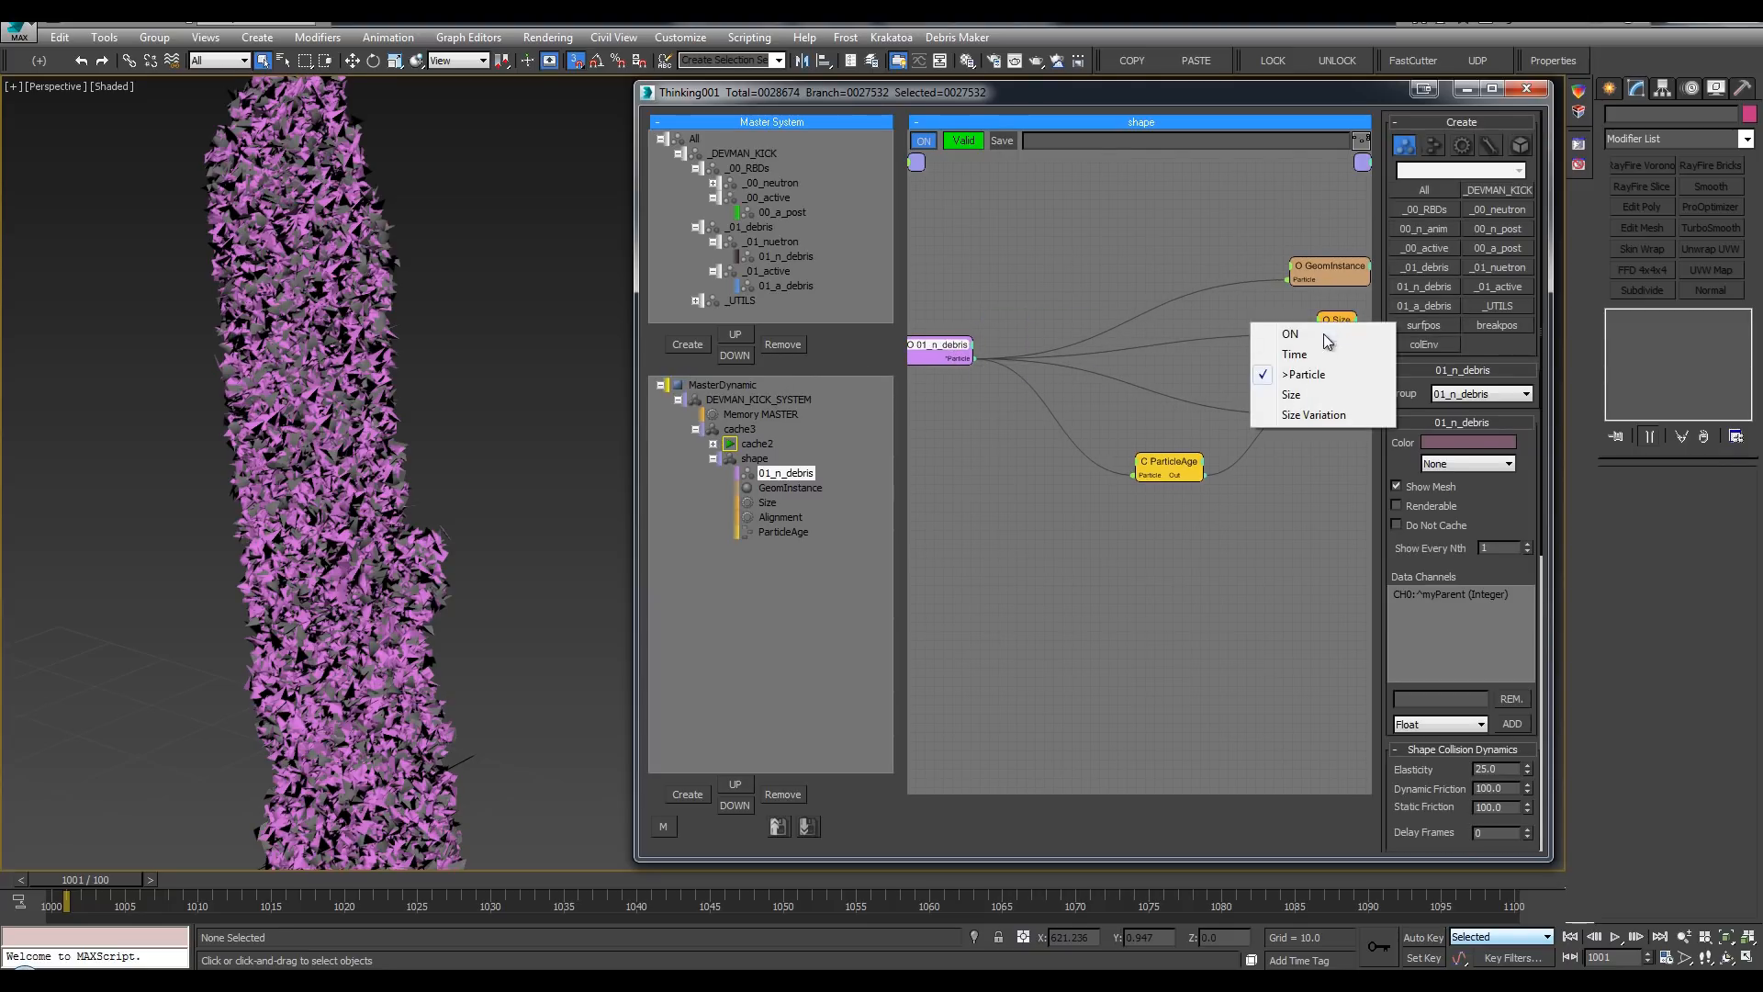
pyautogui.click(1297, 415)
pyautogui.click(1330, 336)
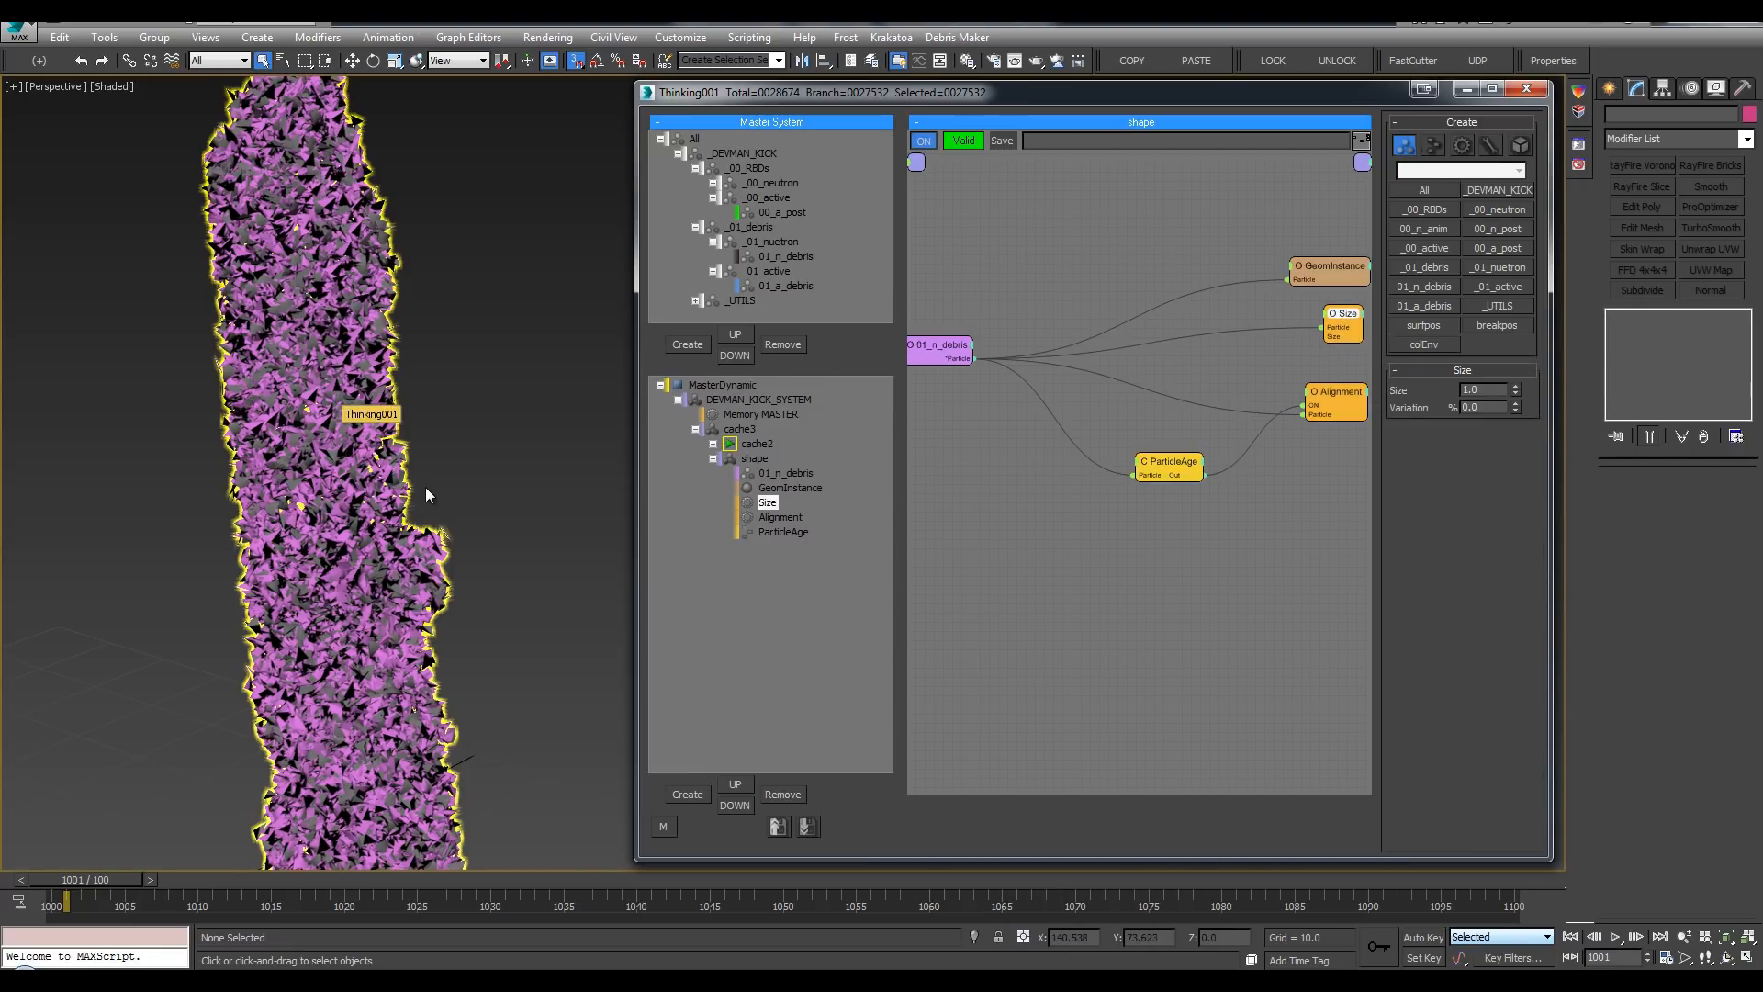
# Step: Return the animation to frame 1000 and add a Random helper to the shape network
pyautogui.click(497, 325)
pyautogui.press(',')
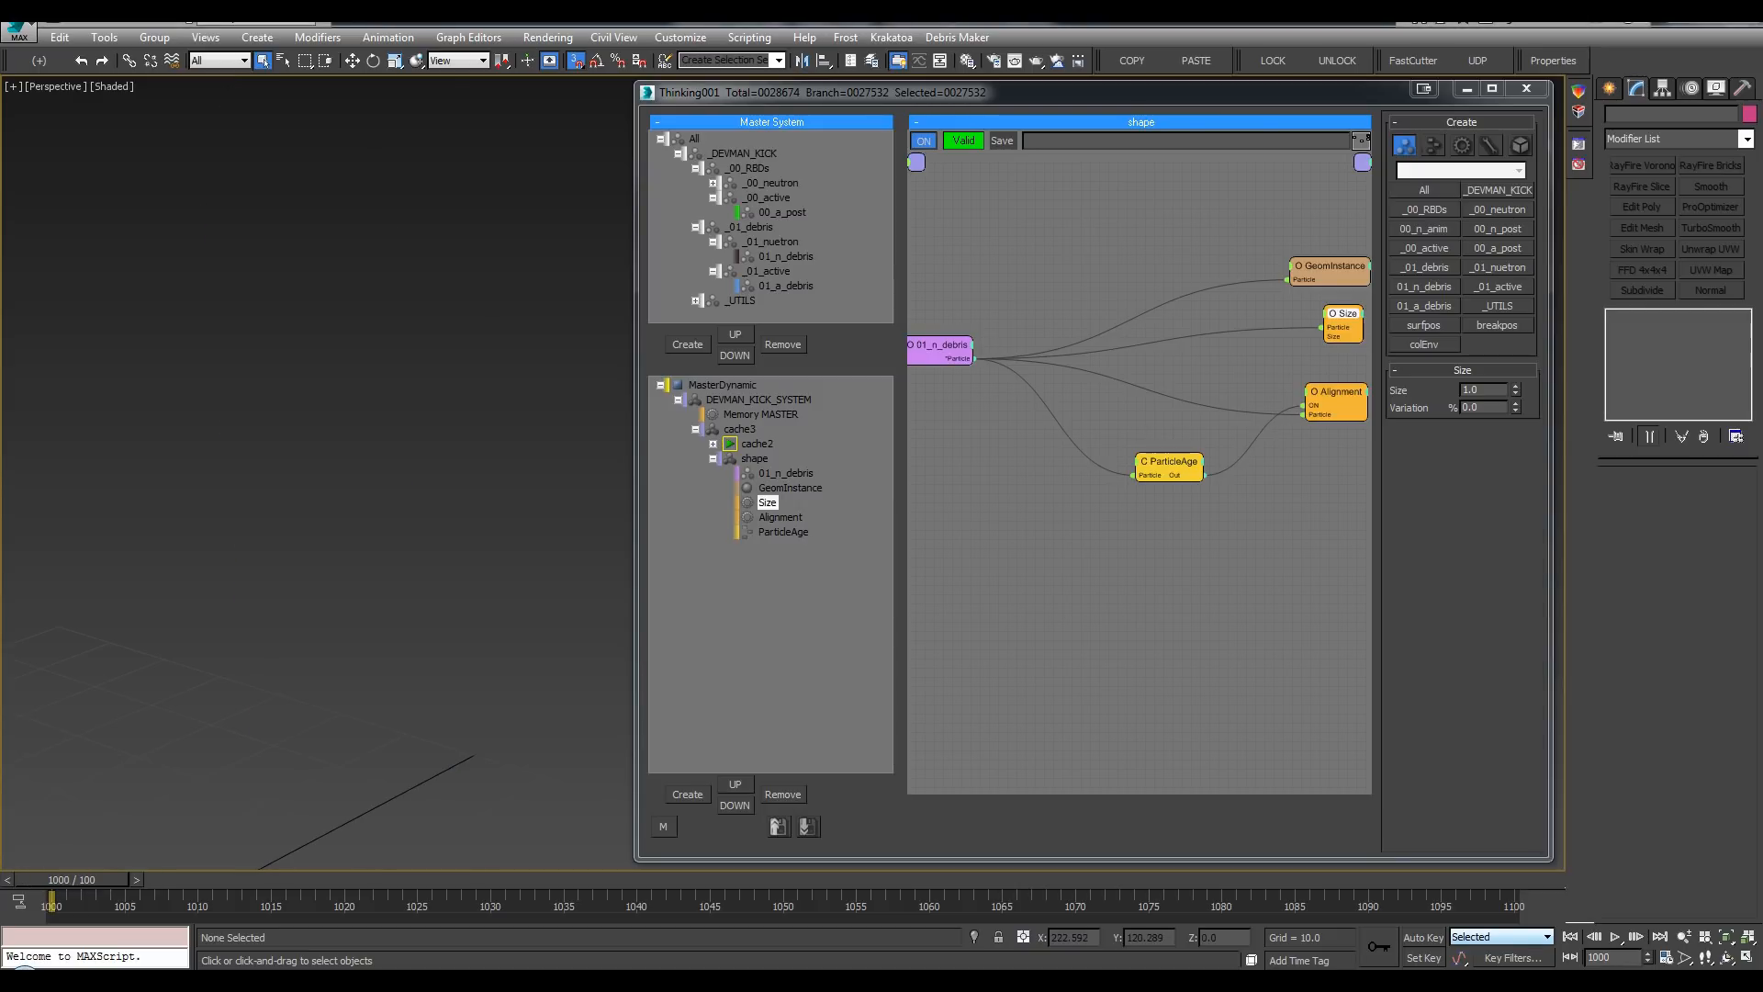
pyautogui.doubleClick(1071, 272)
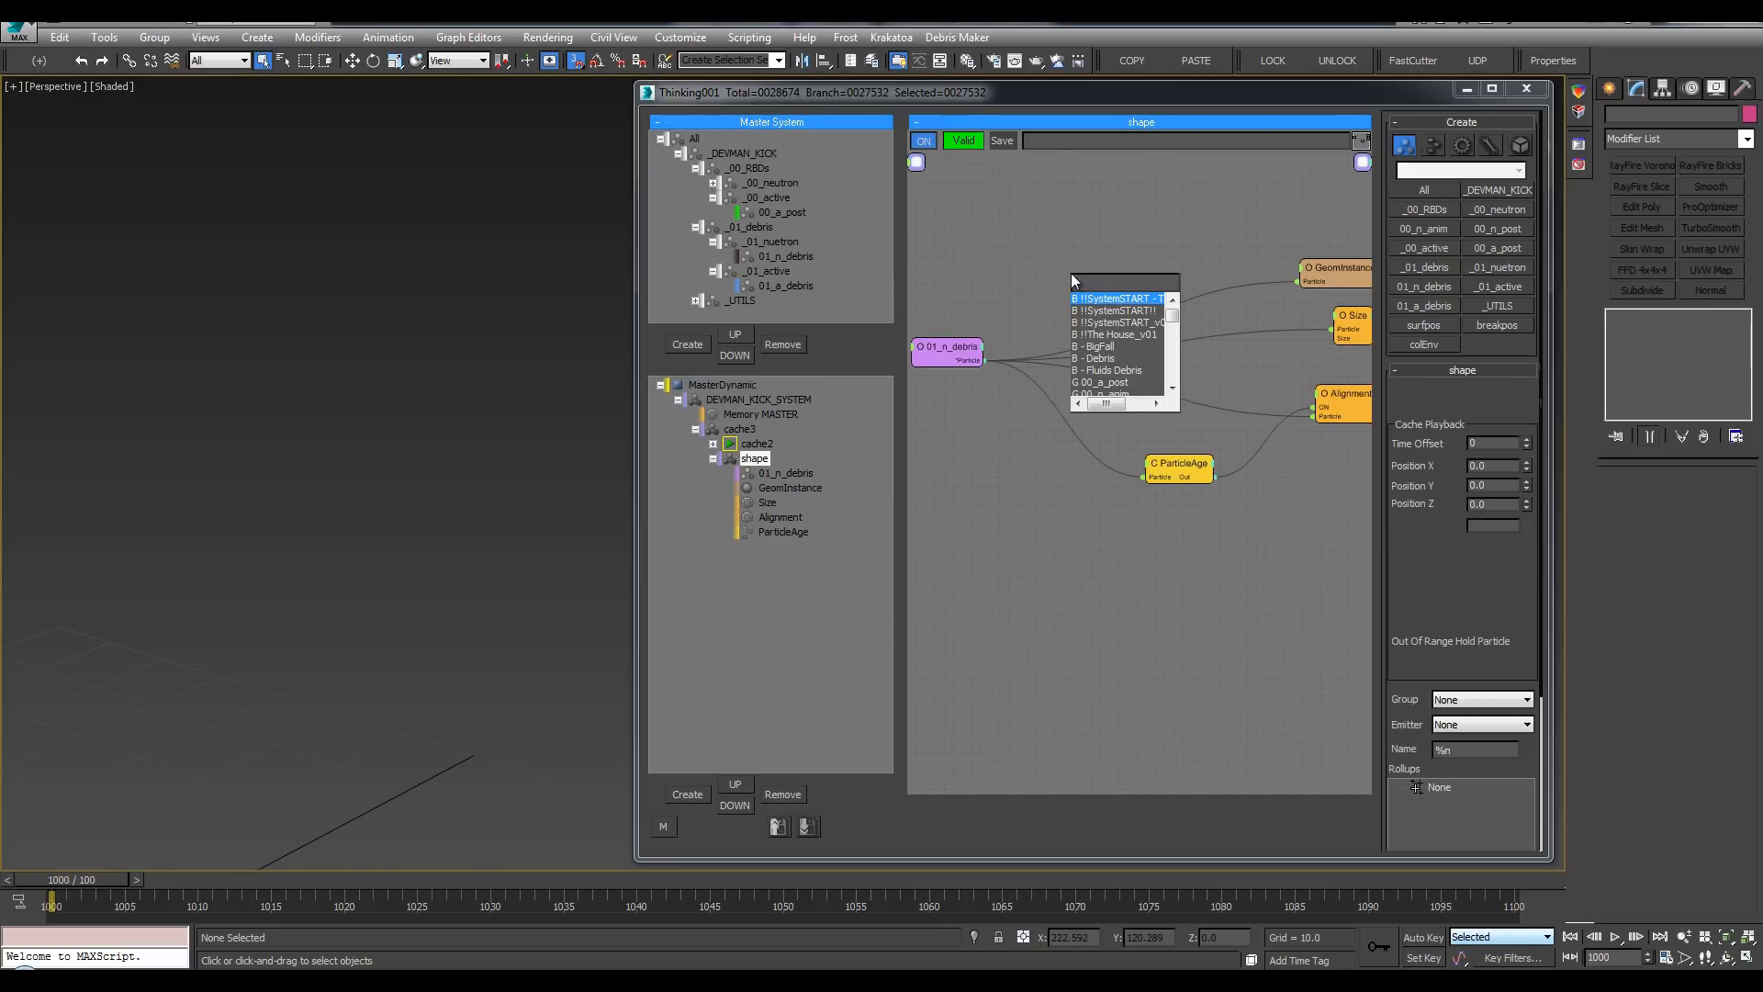
pyautogui.write('ra')
pyautogui.click(1093, 310)
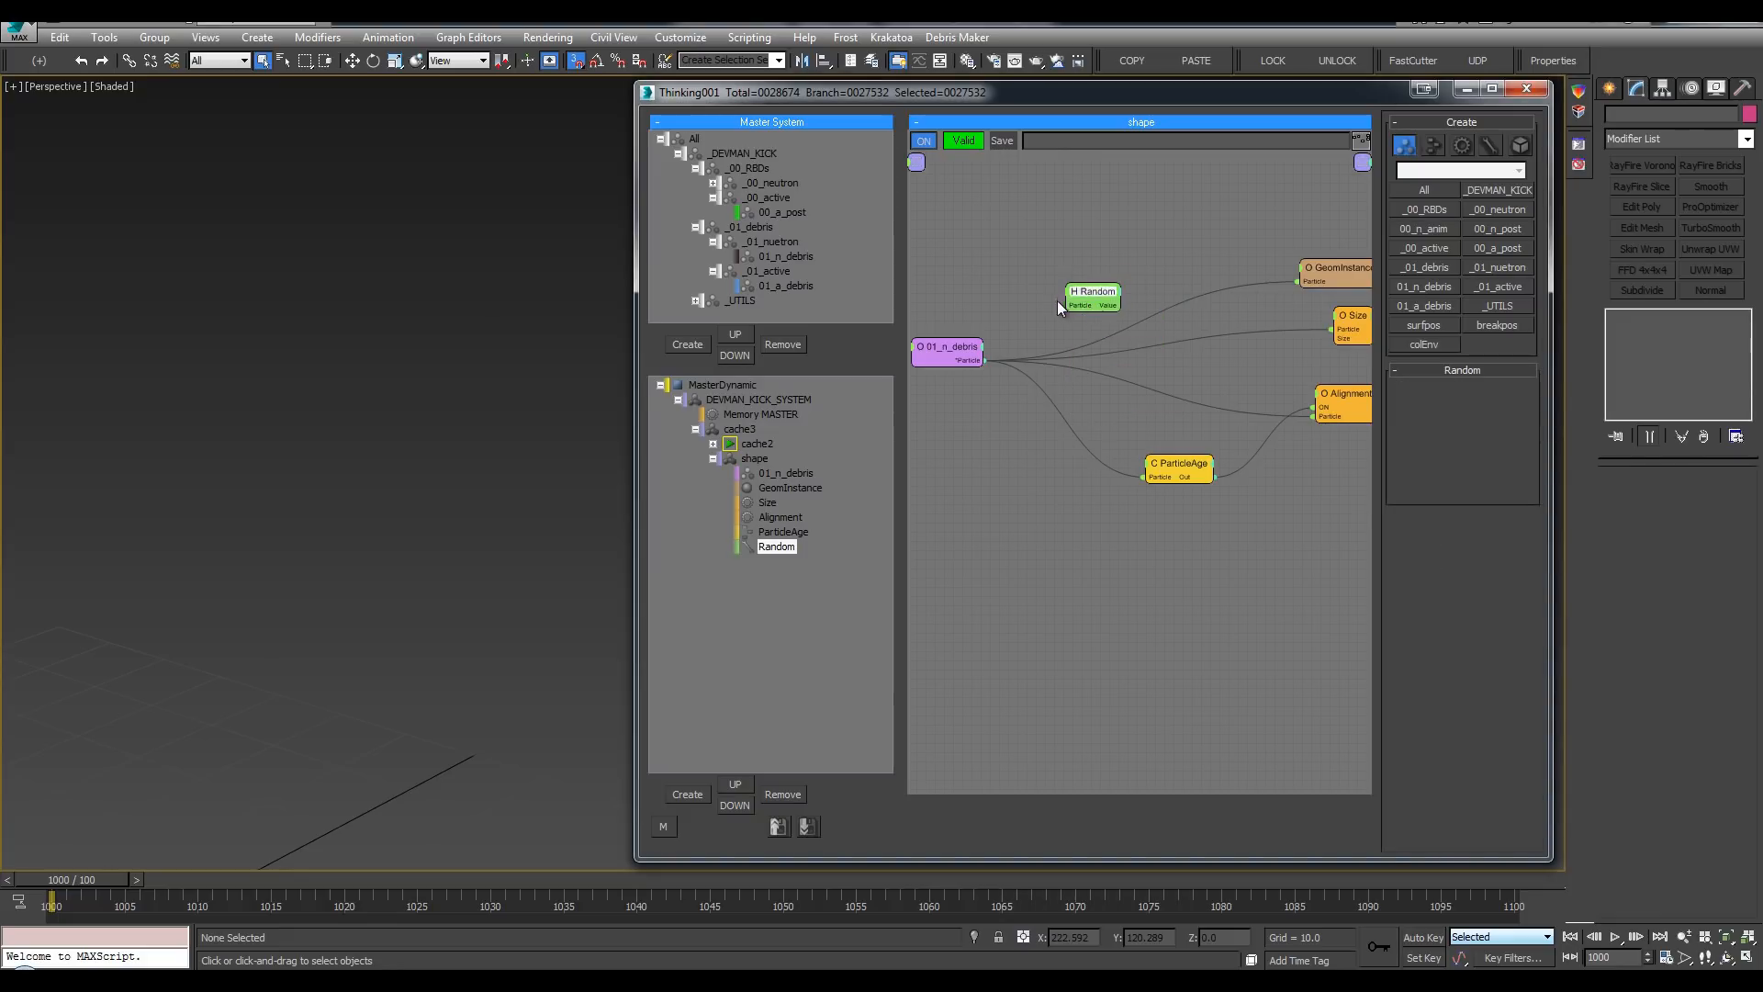
# Step: Add a Curve2D helper and place it beside the Random helper
pyautogui.doubleClick(1149, 272)
pyautogui.write('cu')
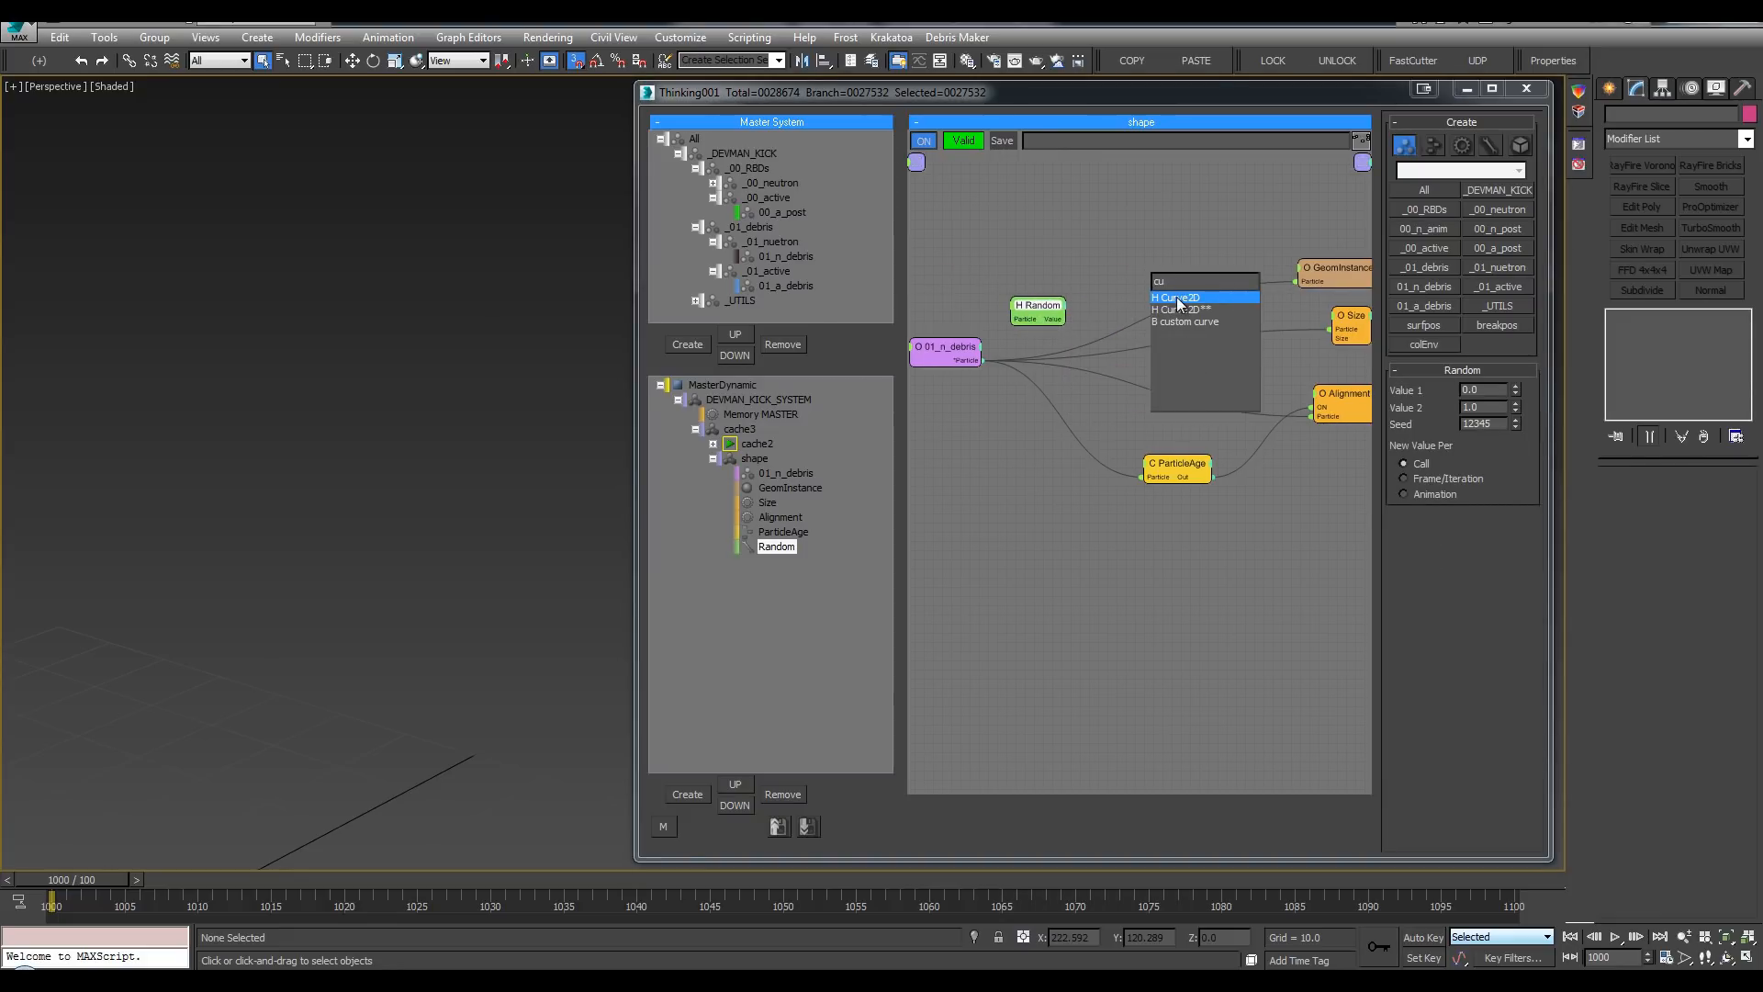
pyautogui.click(1182, 301)
pyautogui.moveTo(1179, 284); pyautogui.dragTo(1133, 319)
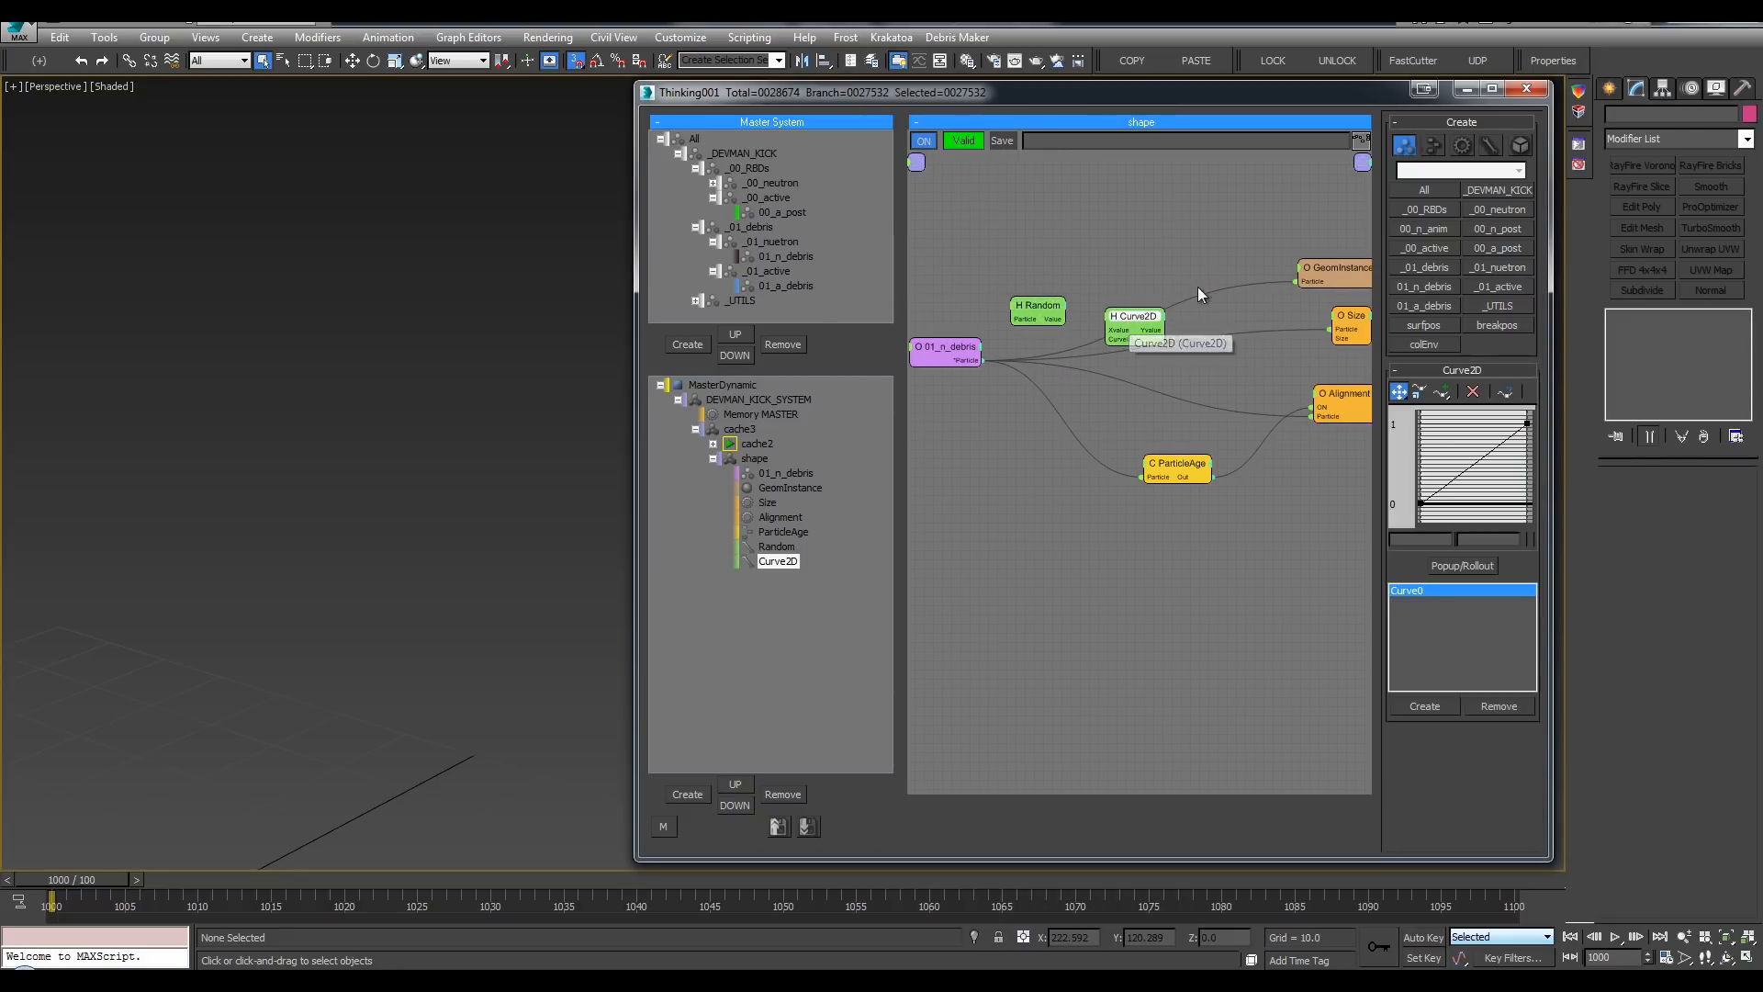
# Step: Add a Float helper before the Size operator and wire its value into the Size input
pyautogui.doubleClick(1236, 310)
pyautogui.write('float')
pyautogui.press('Return')
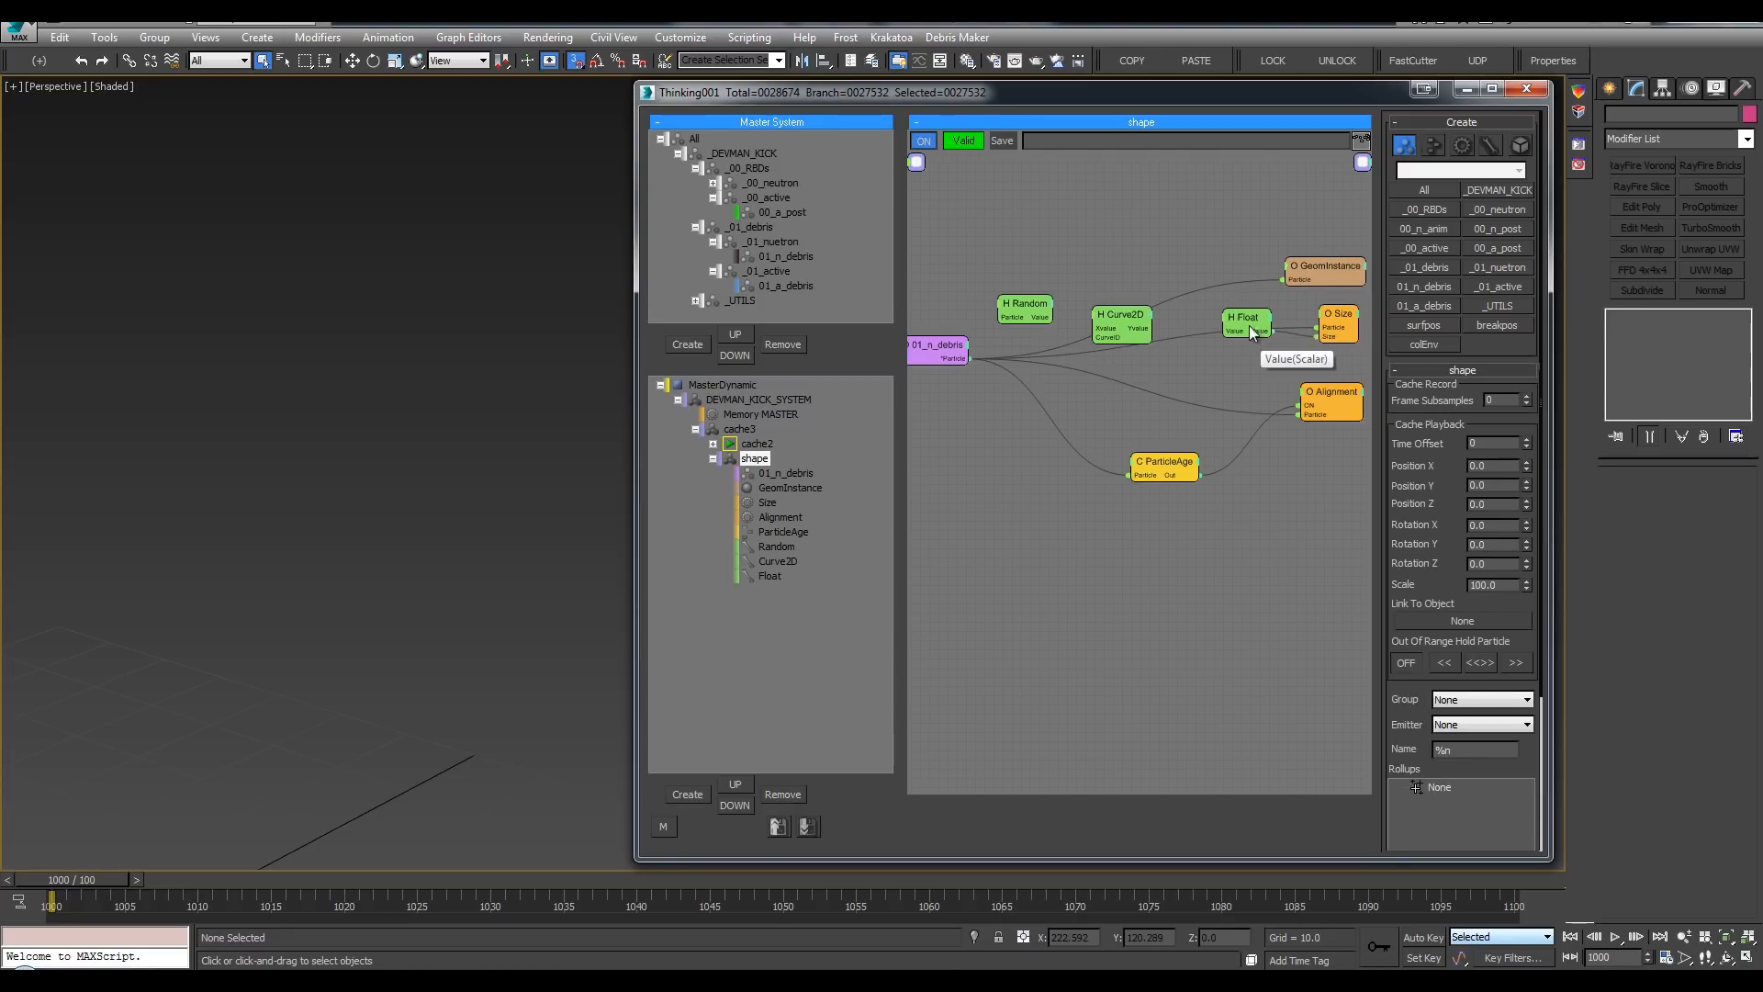
pyautogui.moveTo(1249, 325); pyautogui.dragTo(1206, 350)
# Step: Remove the CurveID input from Curve2D and chain Random's value through Curve2D into the Float helper
pyautogui.scroll(2, 1186, 380)
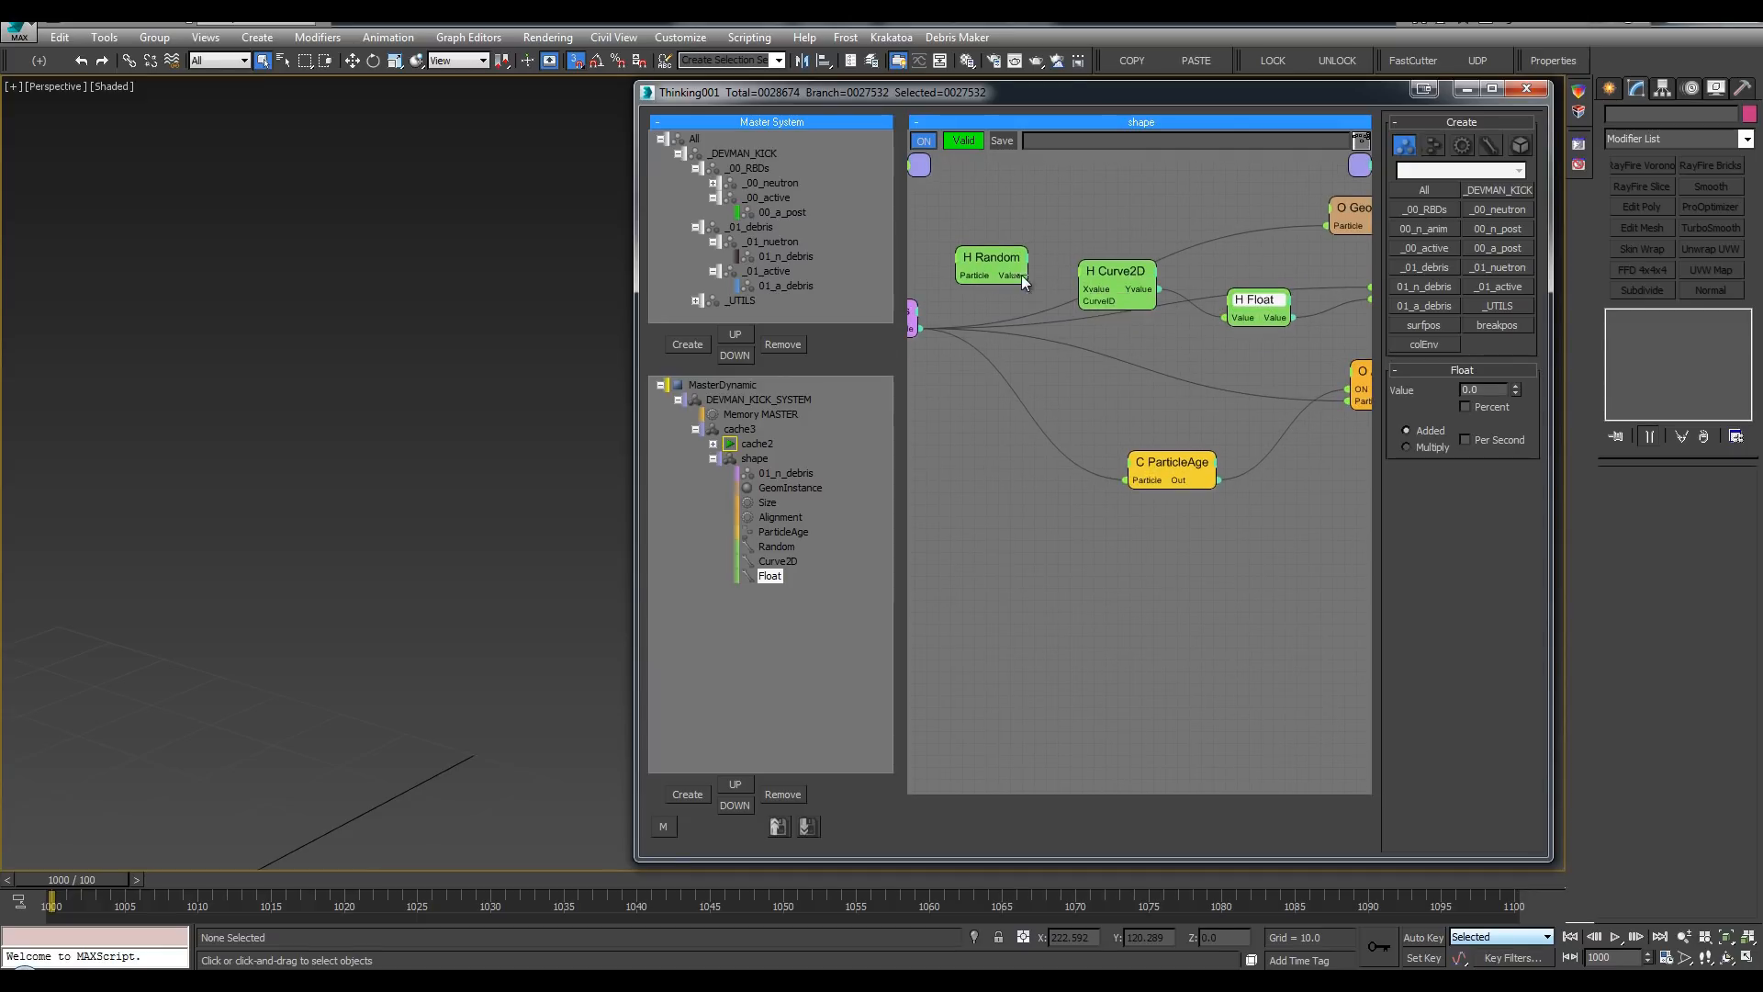
pyautogui.rightClick(1085, 292)
pyautogui.click(1085, 340)
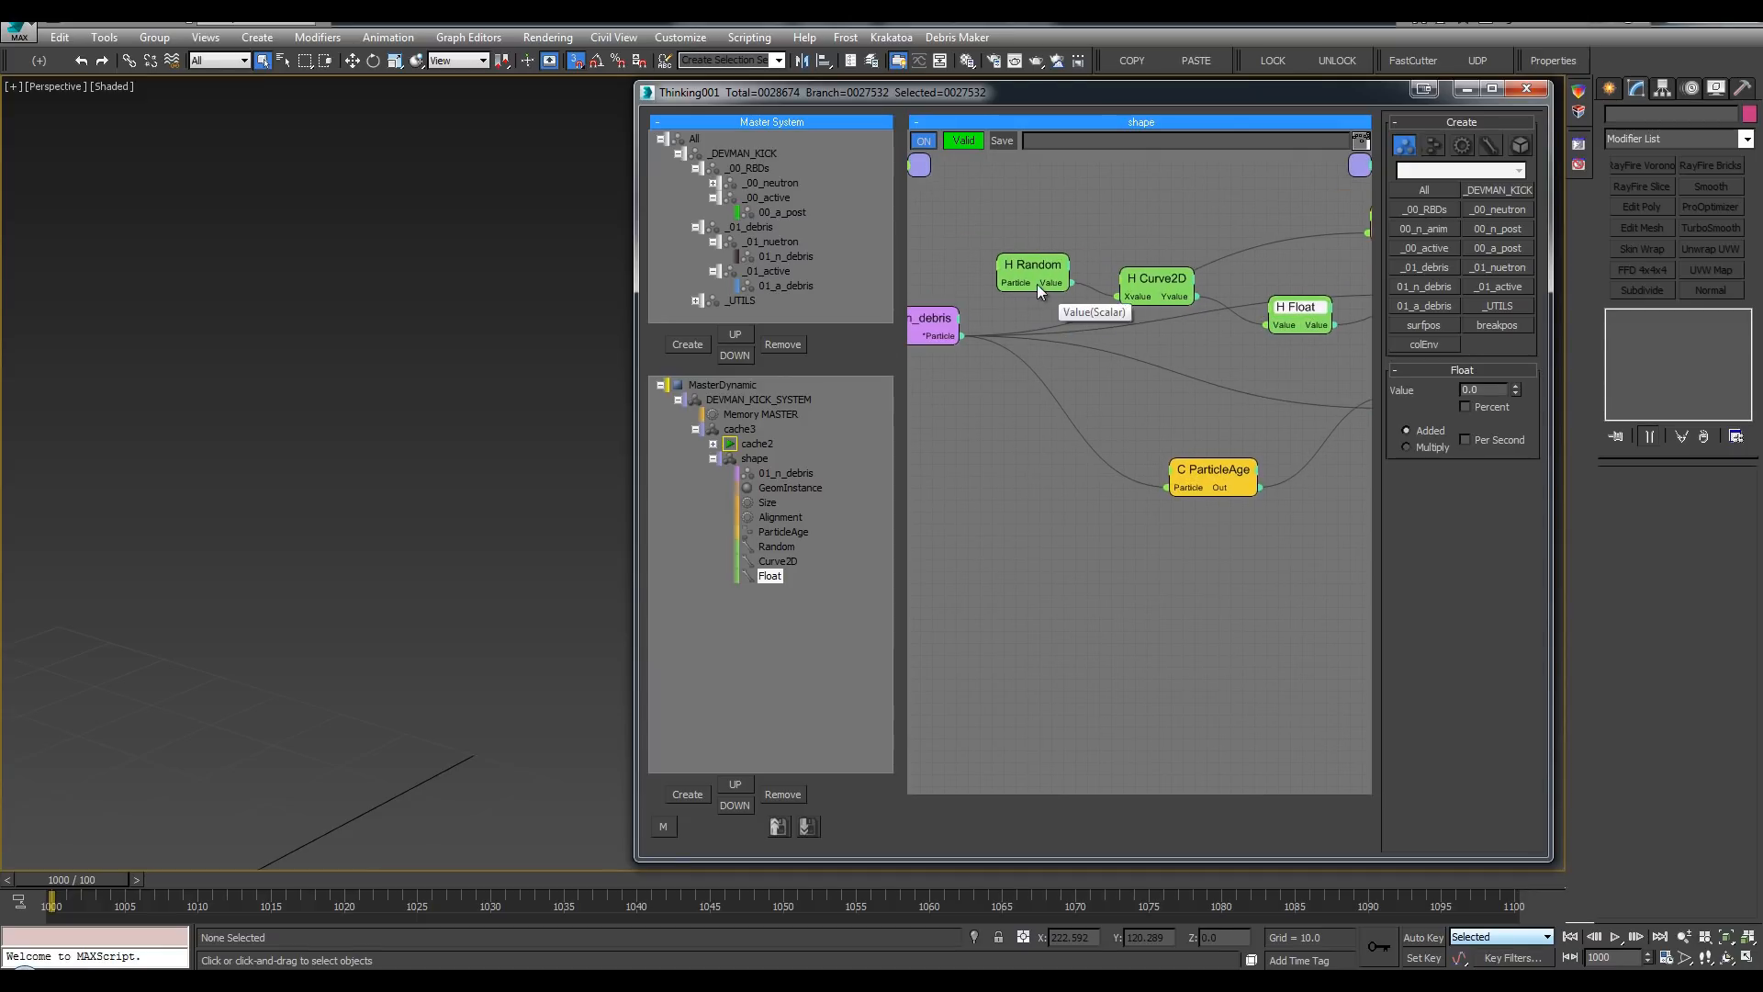
# Step: Reposition the Curve2D helper and open its curve in an enlarged floating editor
pyautogui.click(1034, 267)
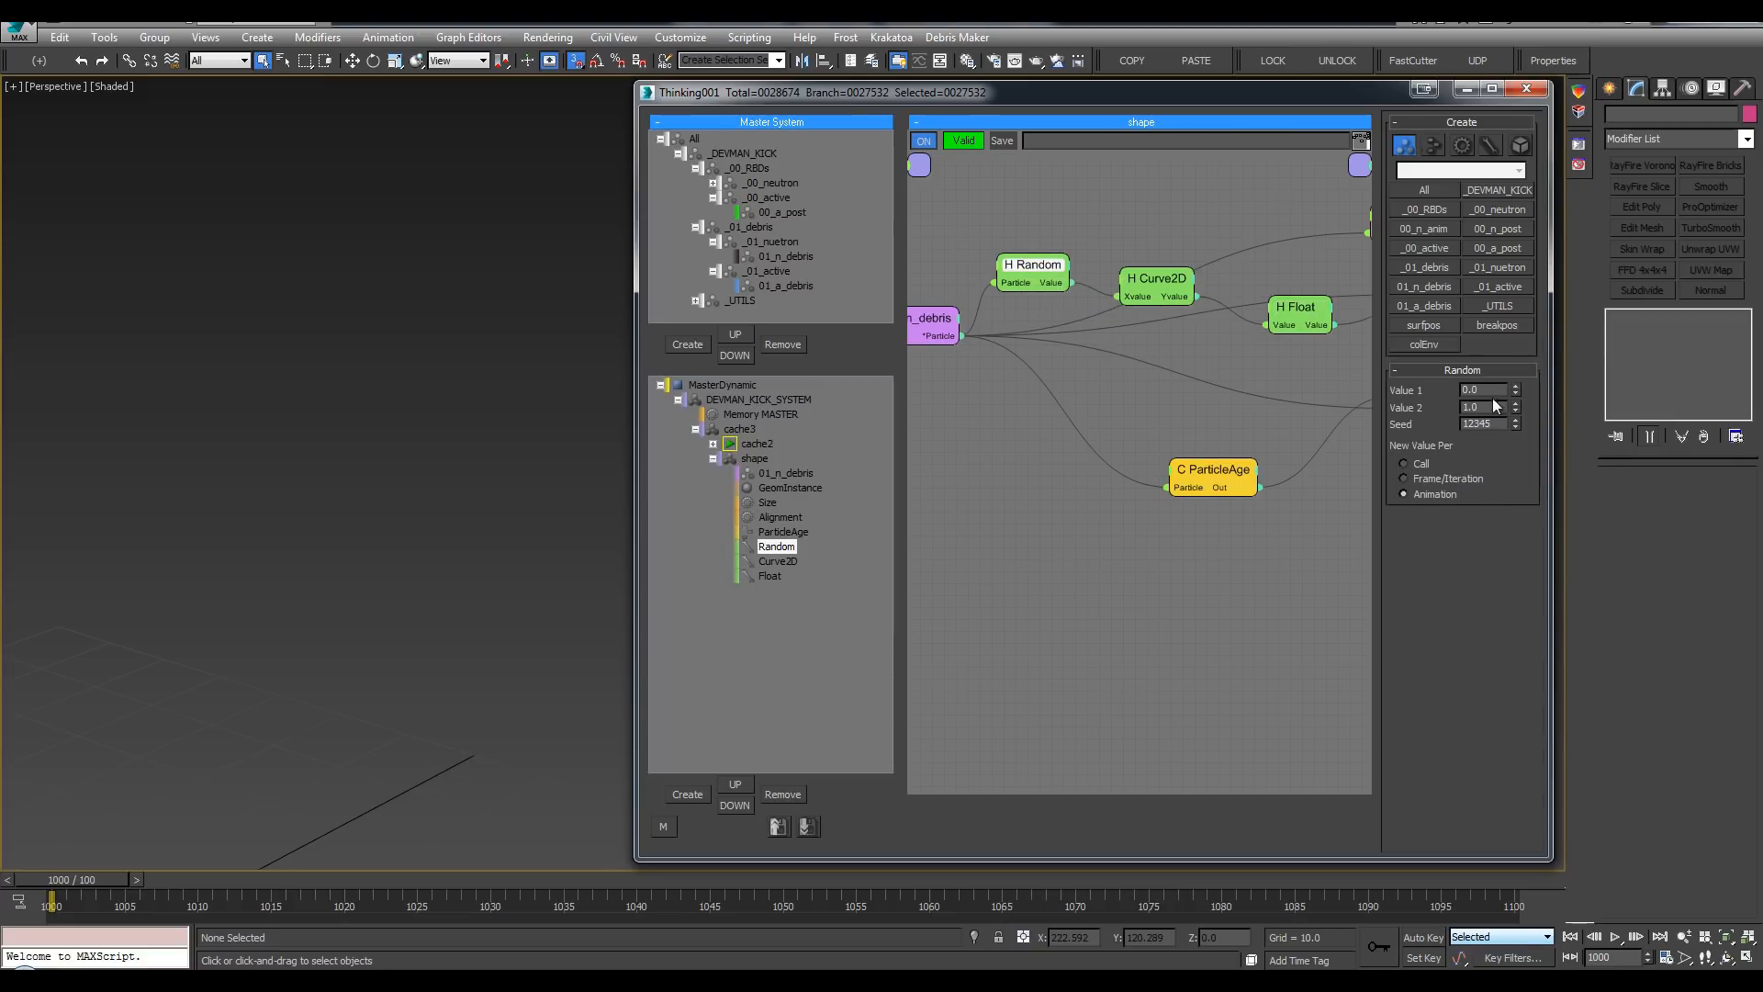
pyautogui.click(1148, 285)
pyautogui.click(1285, 313)
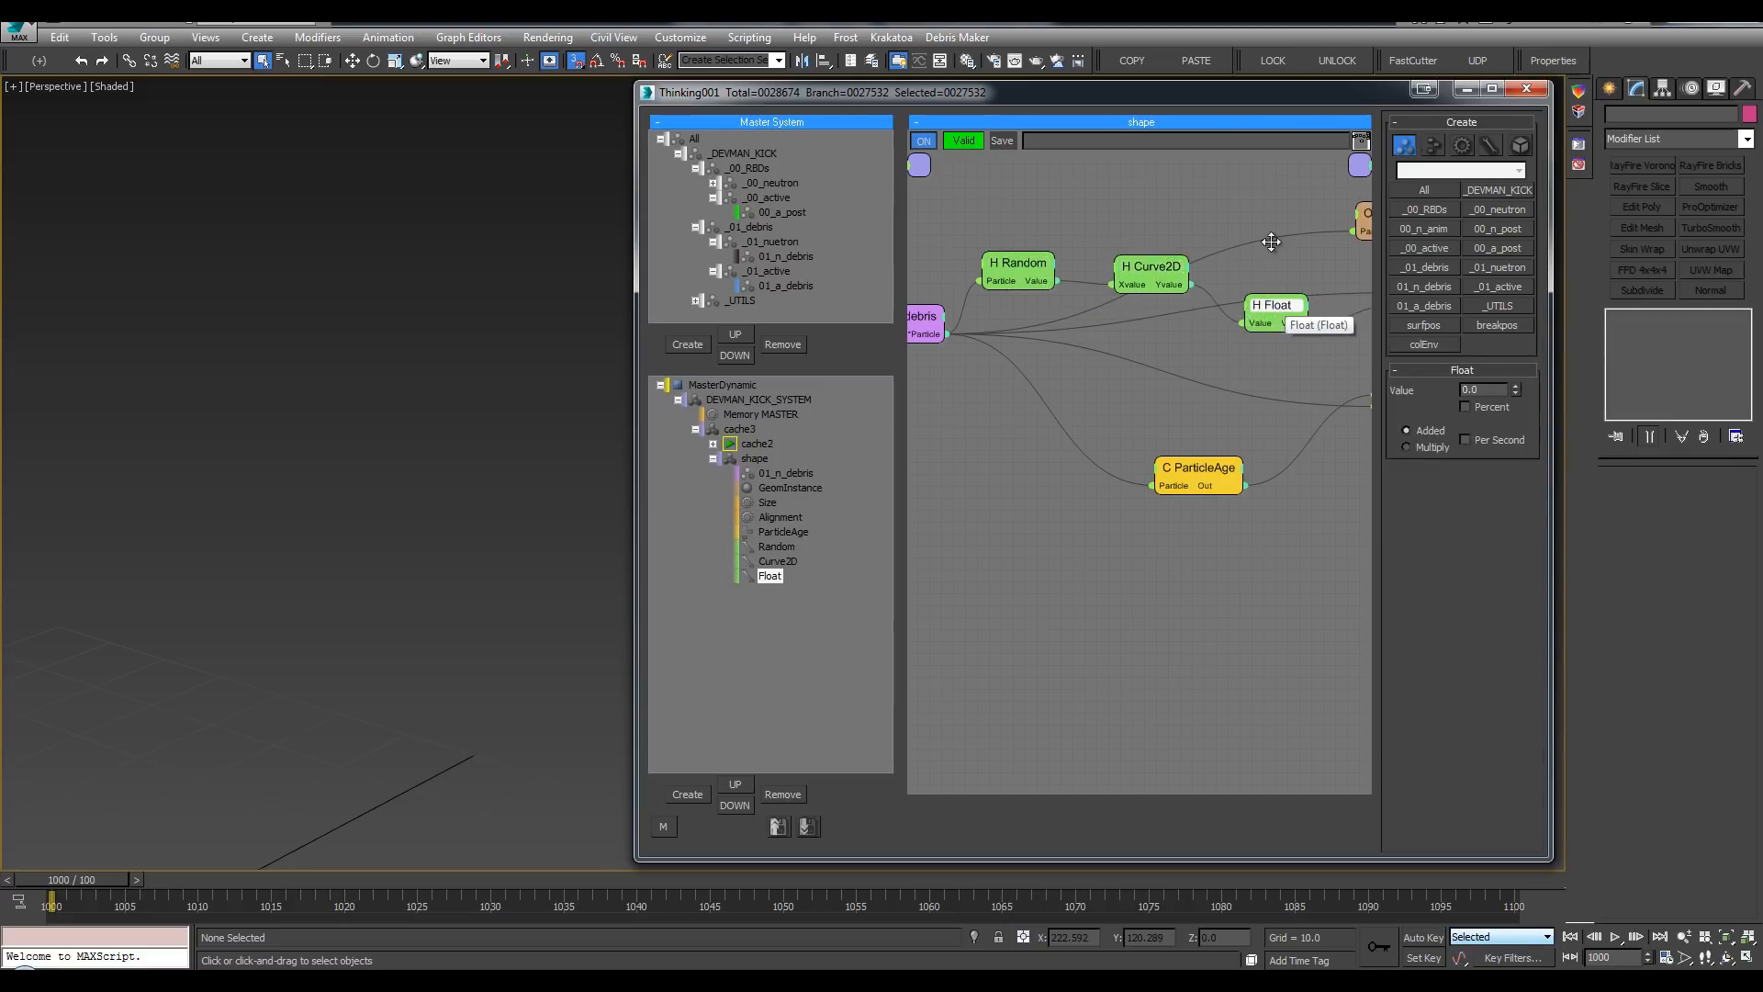
pyautogui.click(1207, 299)
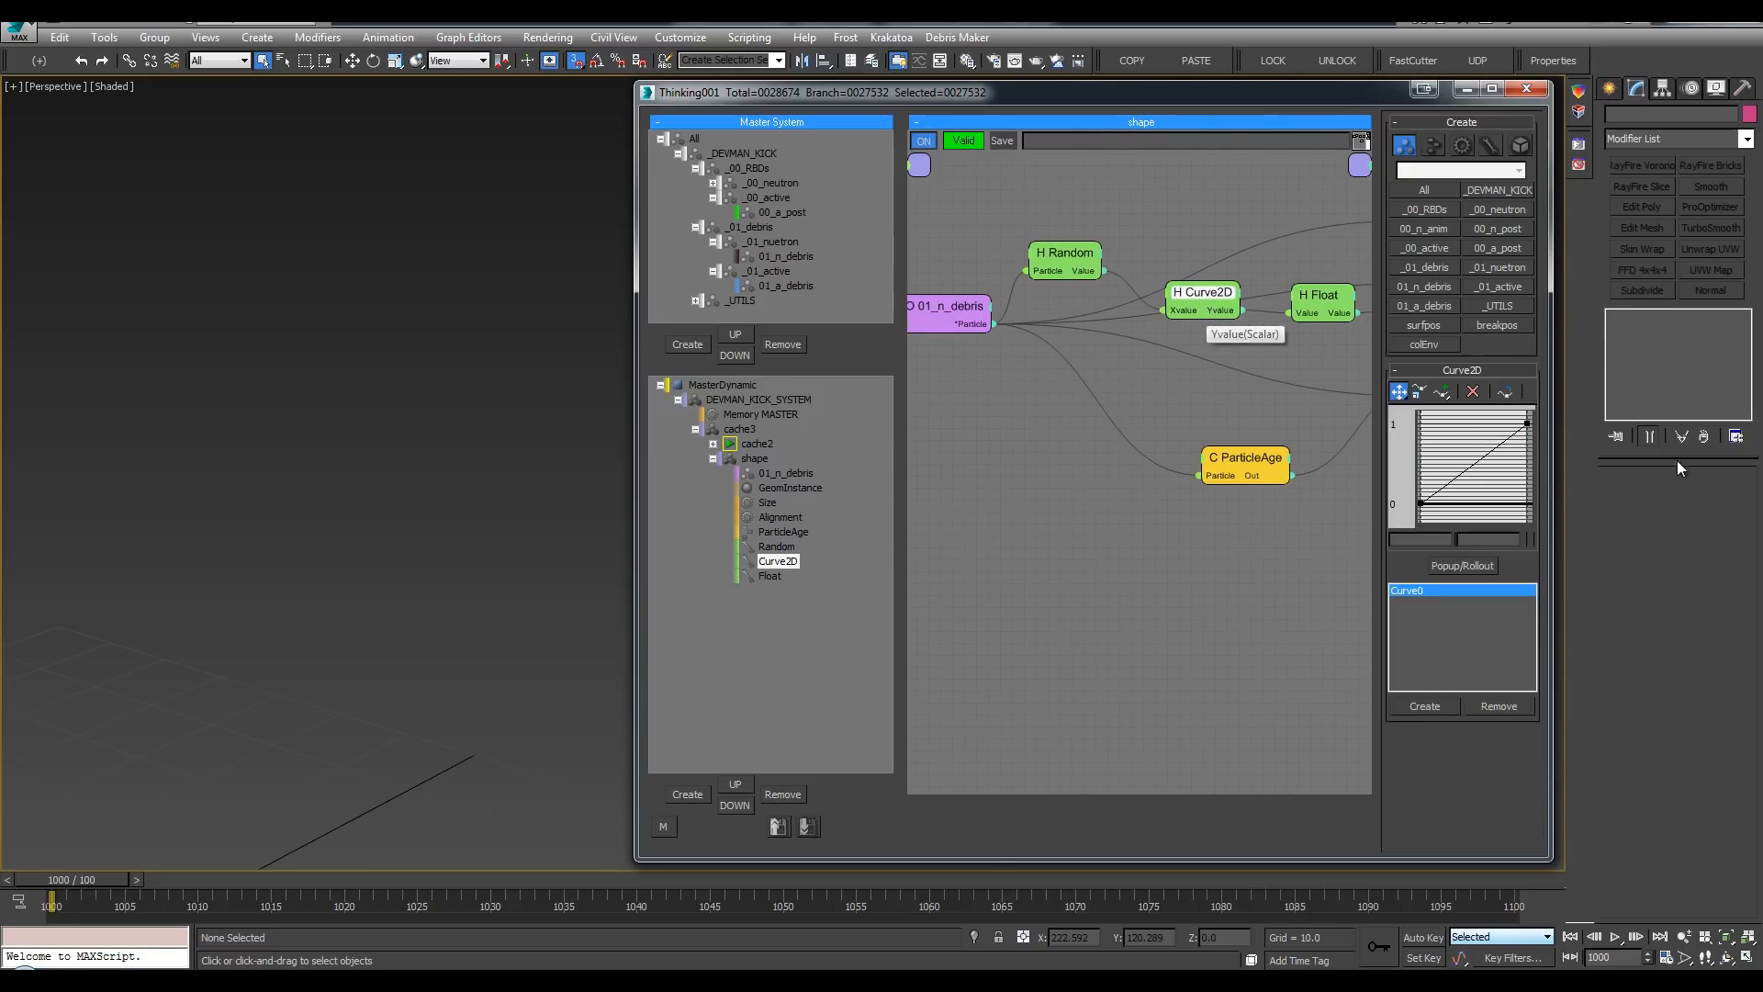
pyautogui.click(1492, 568)
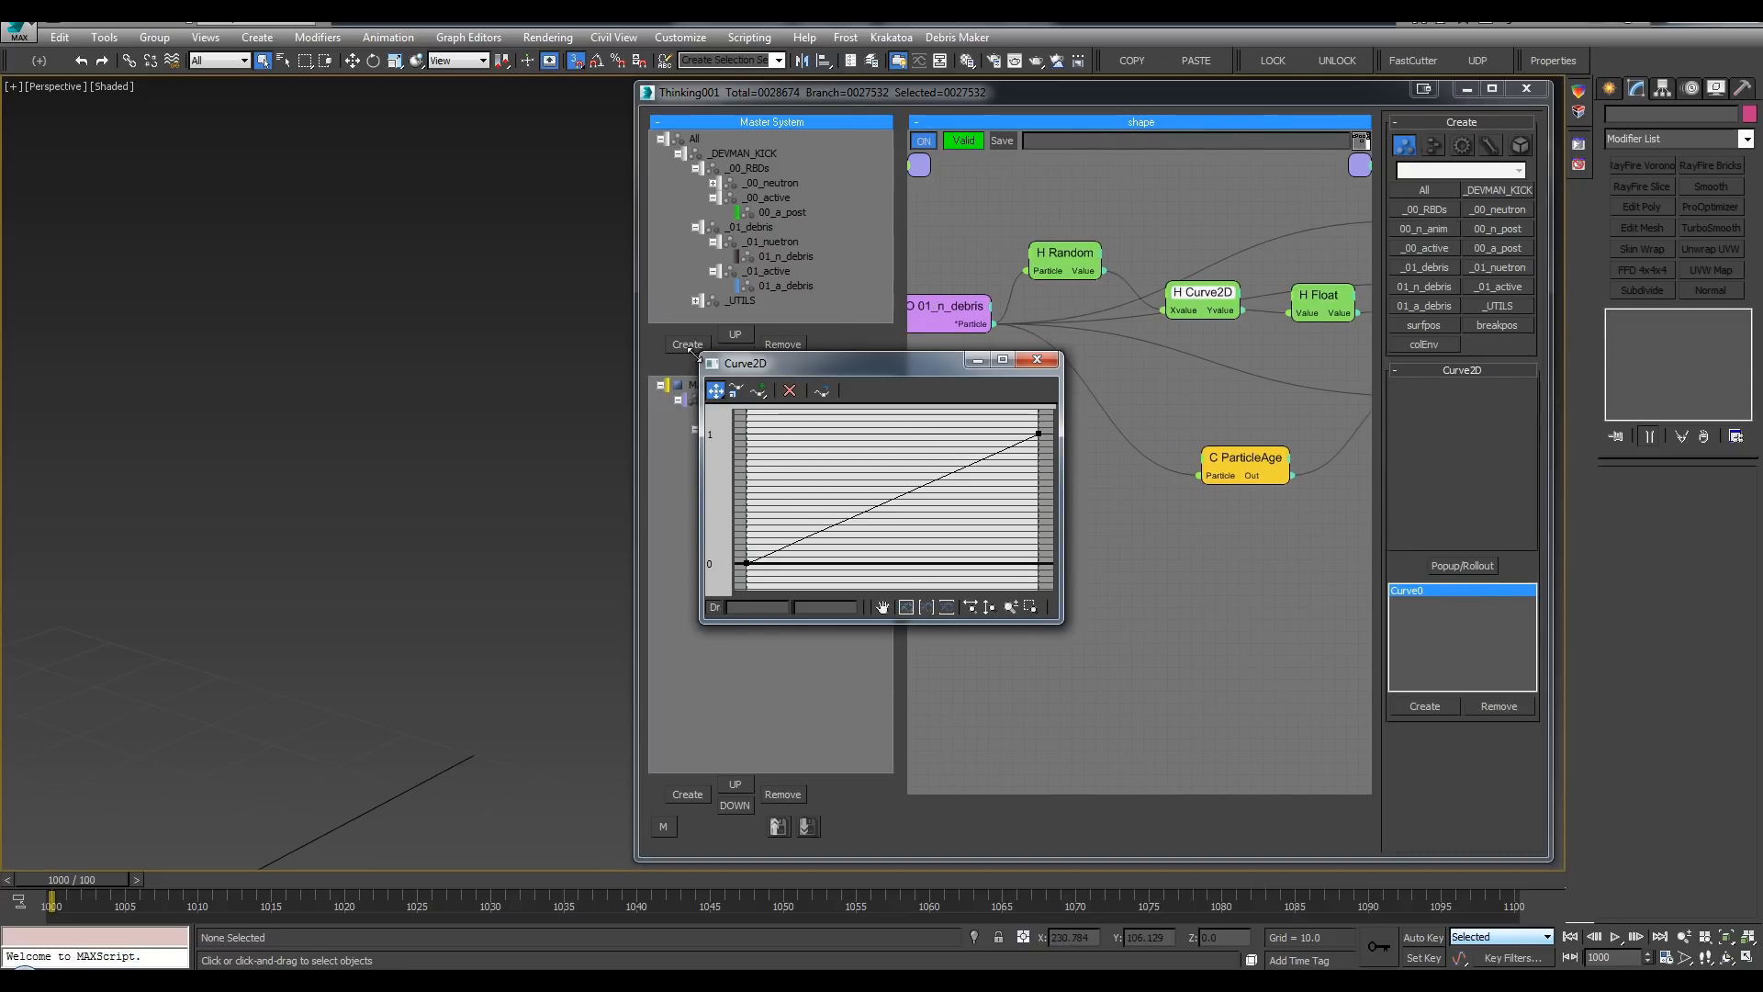
pyautogui.moveTo(650, 318); pyautogui.dragTo(485, 275)
pyautogui.moveTo(610, 281); pyautogui.dragTo(628, 281)
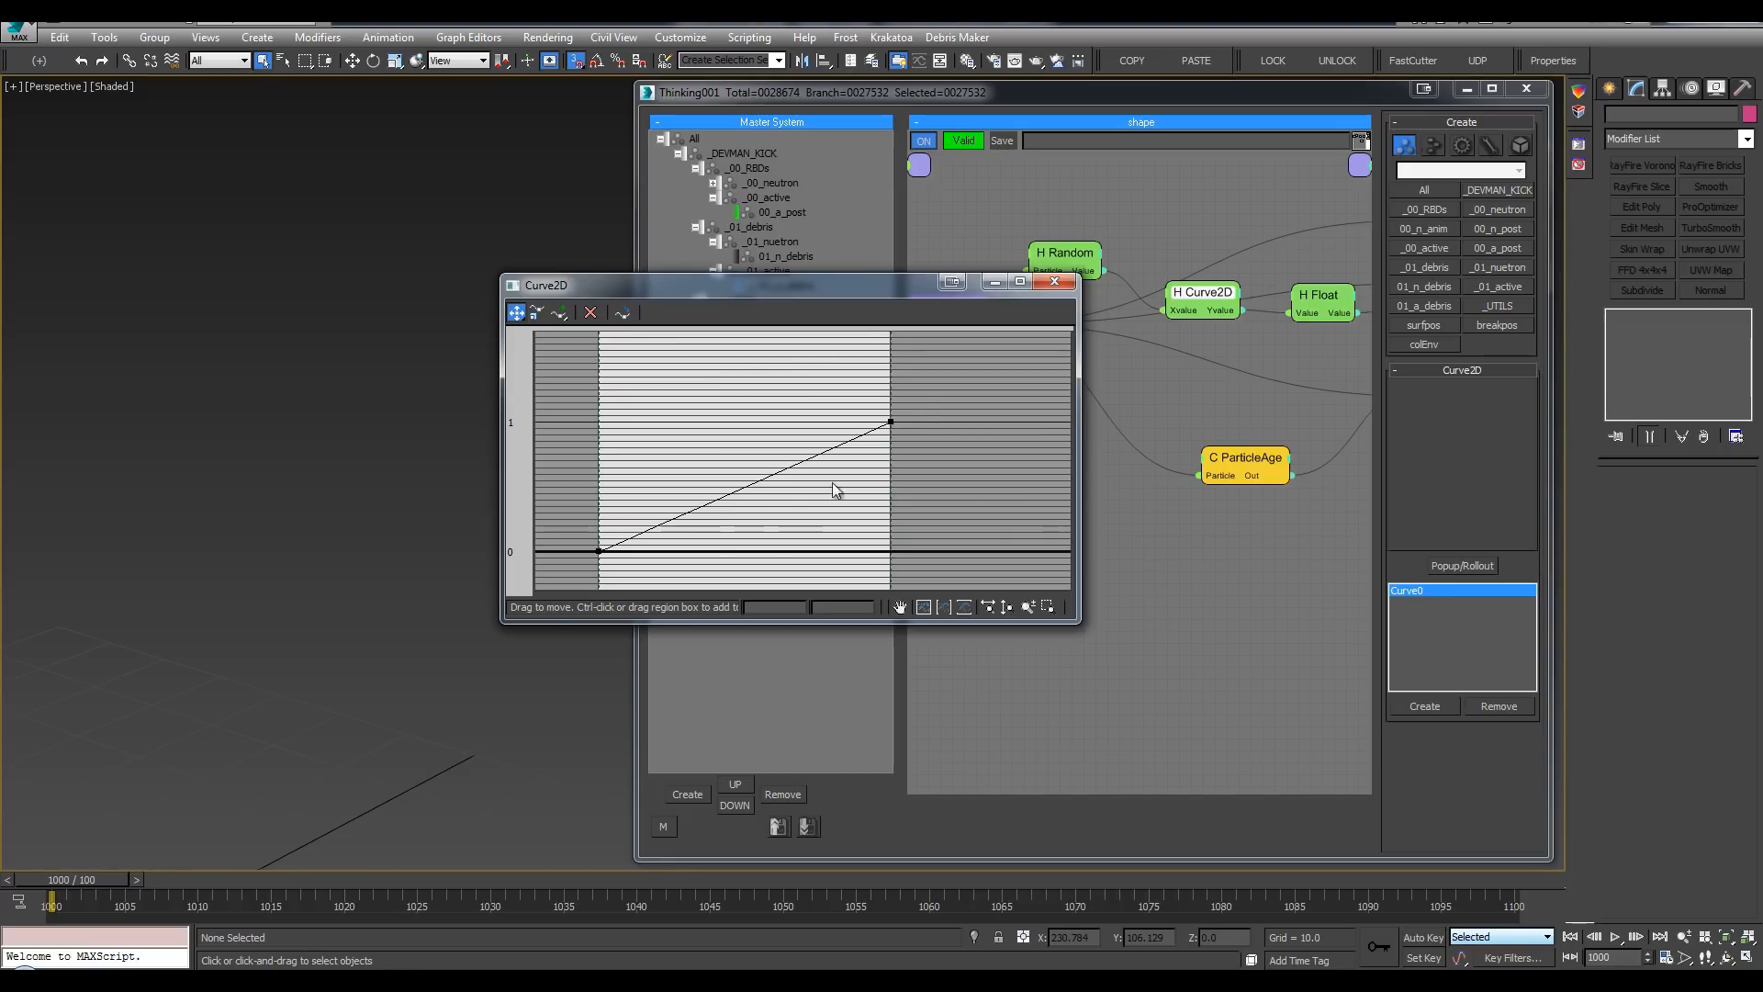
# Step: Insert a point on the Curve2D curve and move it to about 0.974, 0.1, near the curve's end
pyautogui.click(888, 419)
pyautogui.click(891, 422)
pyautogui.click(556, 313)
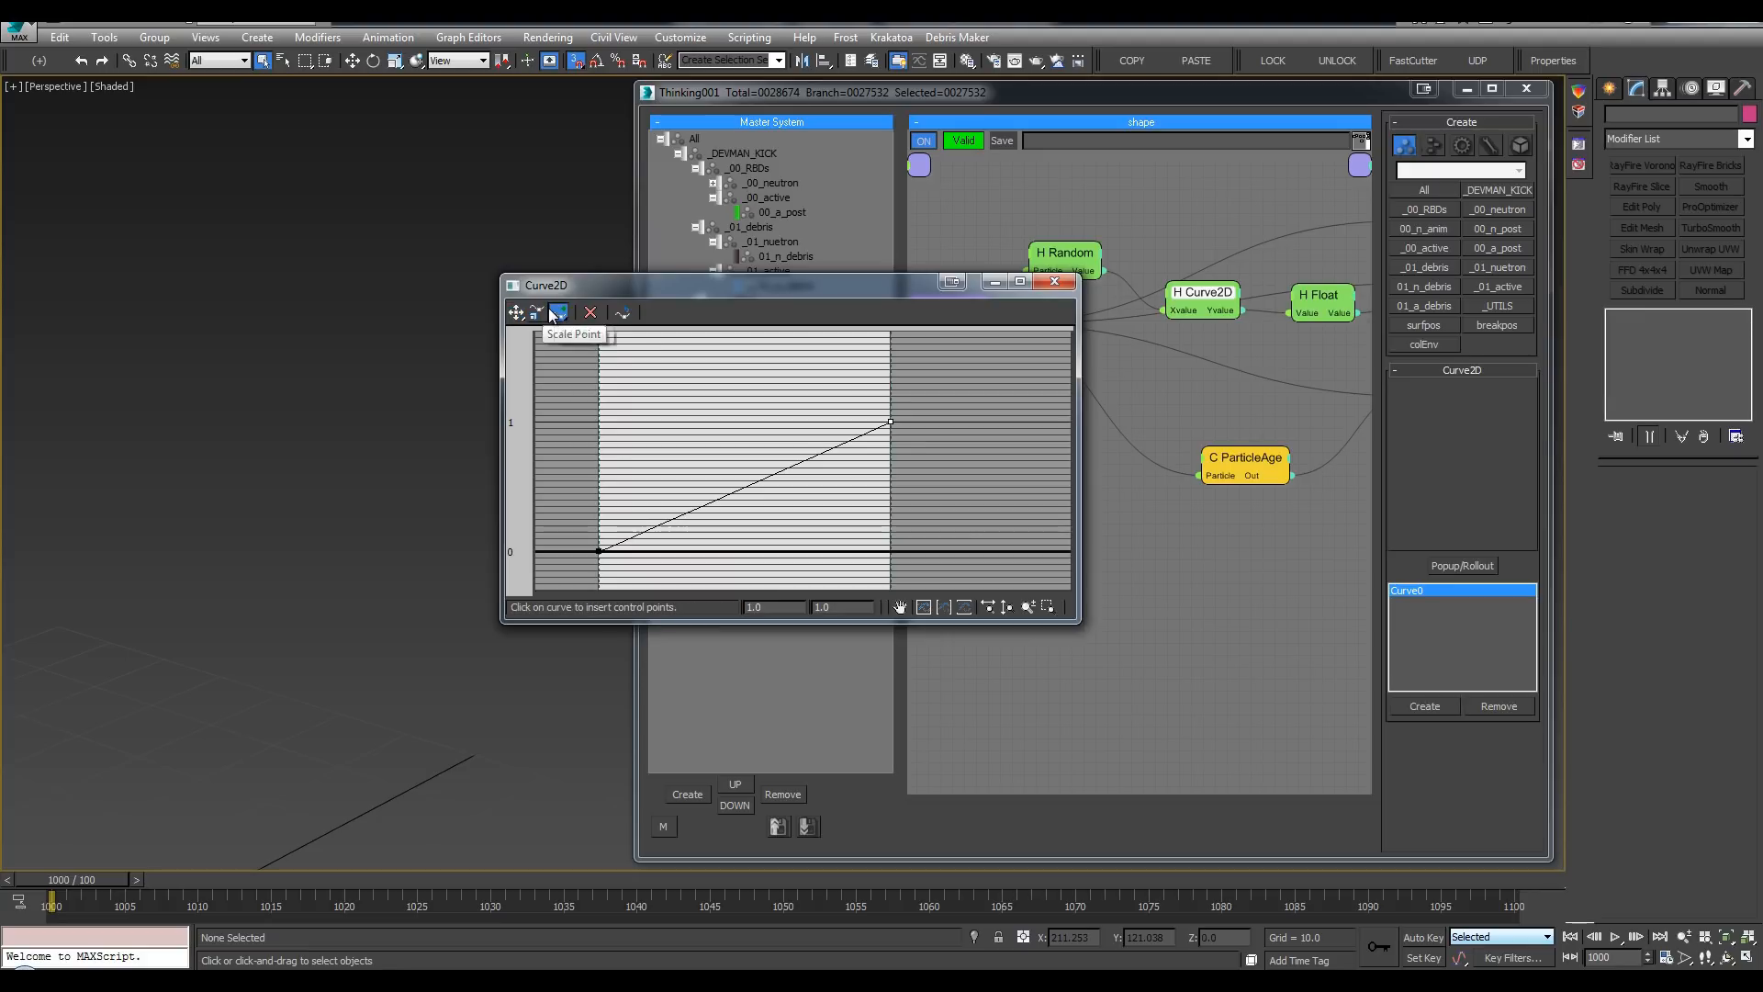
pyautogui.click(797, 462)
pyautogui.click(517, 313)
pyautogui.moveTo(797, 464); pyautogui.dragTo(880, 541)
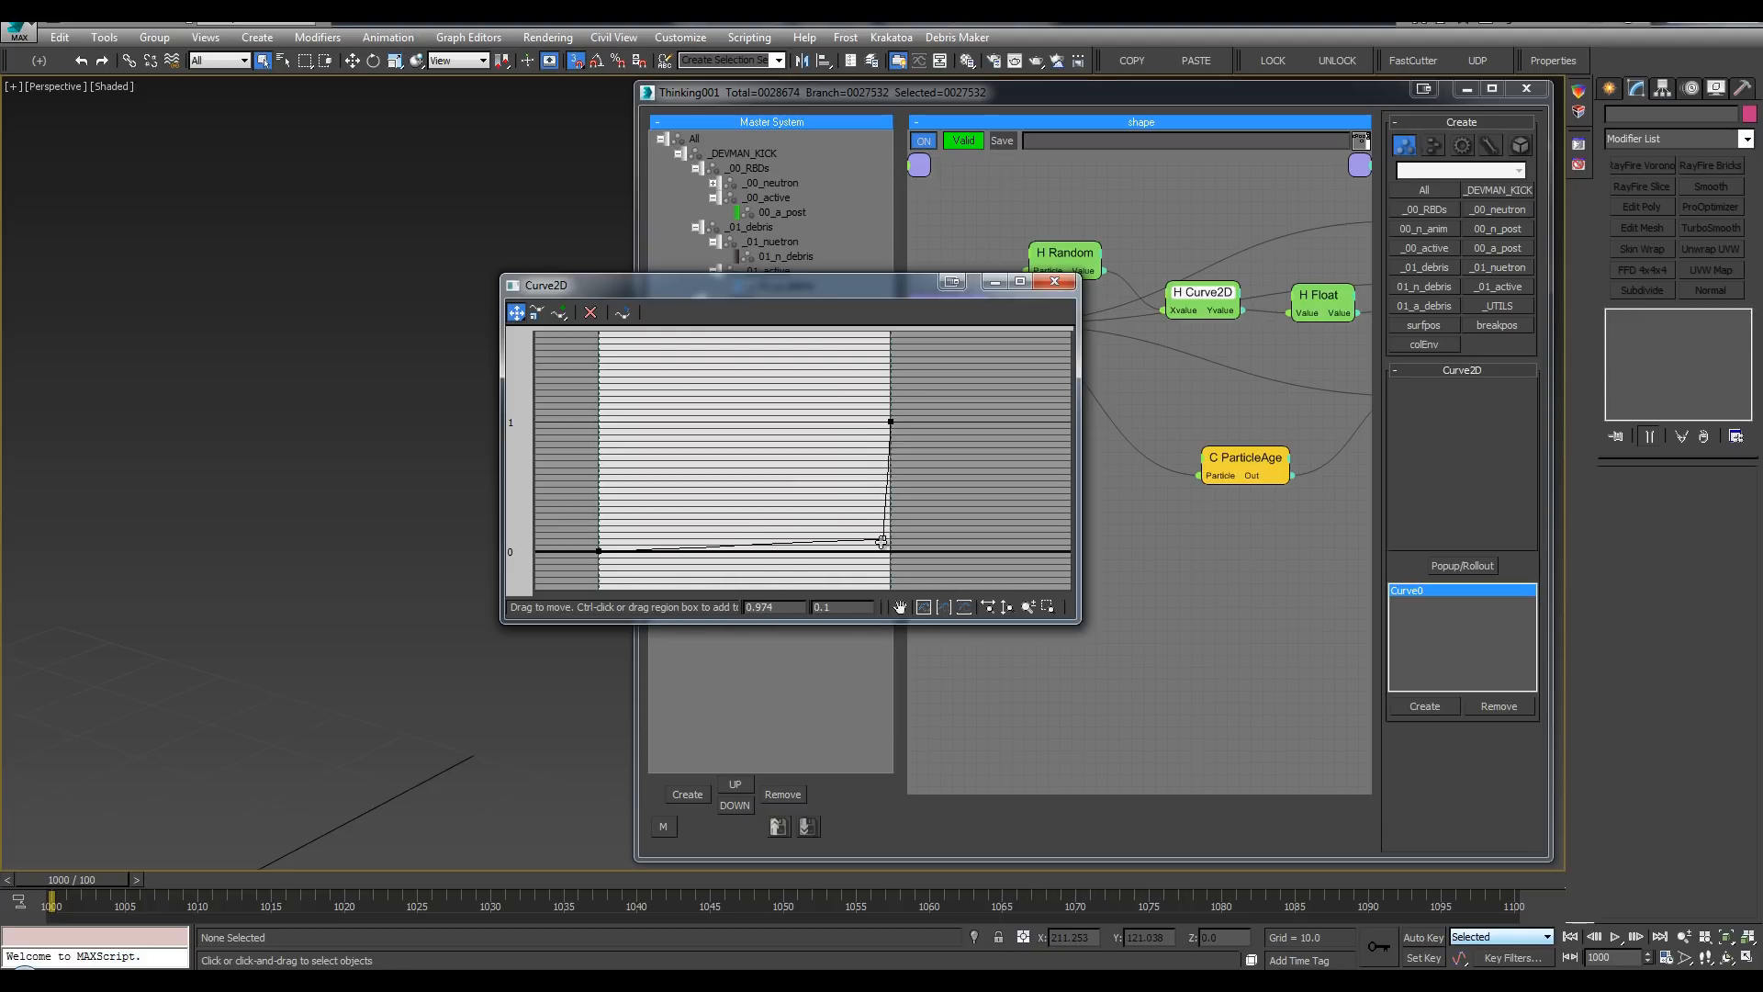
pyautogui.click(598, 545)
pyautogui.moveTo(916, 289); pyautogui.dragTo(878, 349)
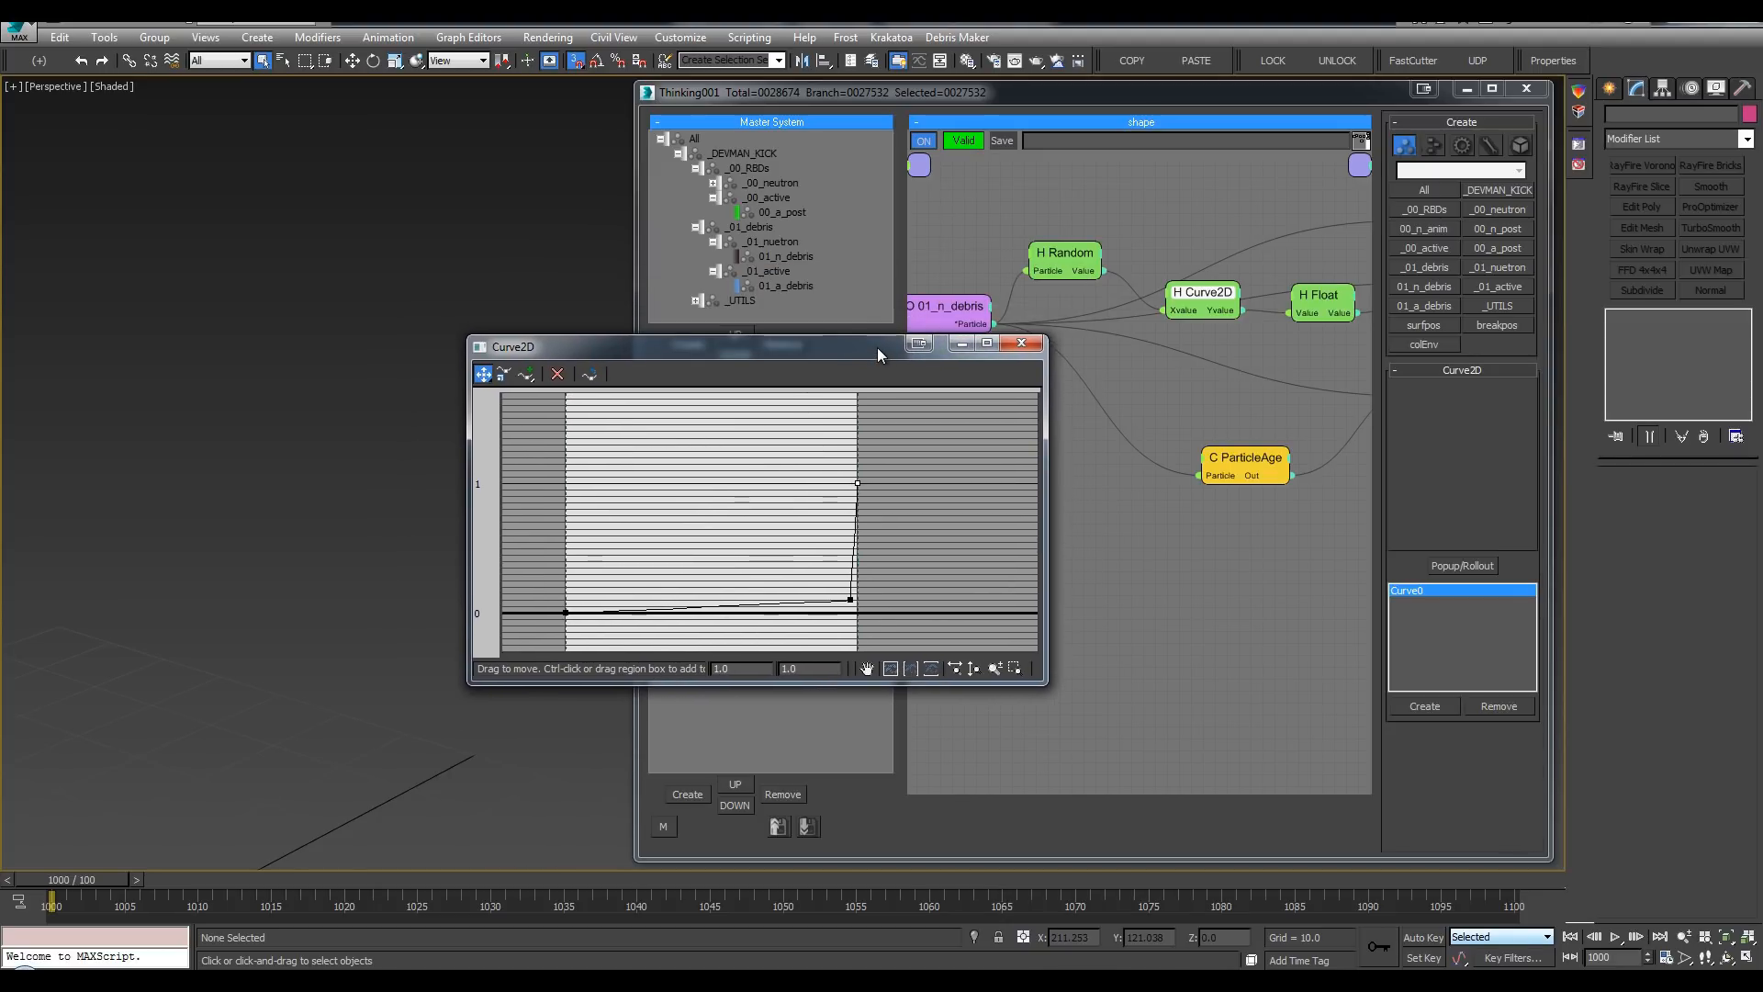
pyautogui.moveTo(775, 349); pyautogui.dragTo(621, 344)
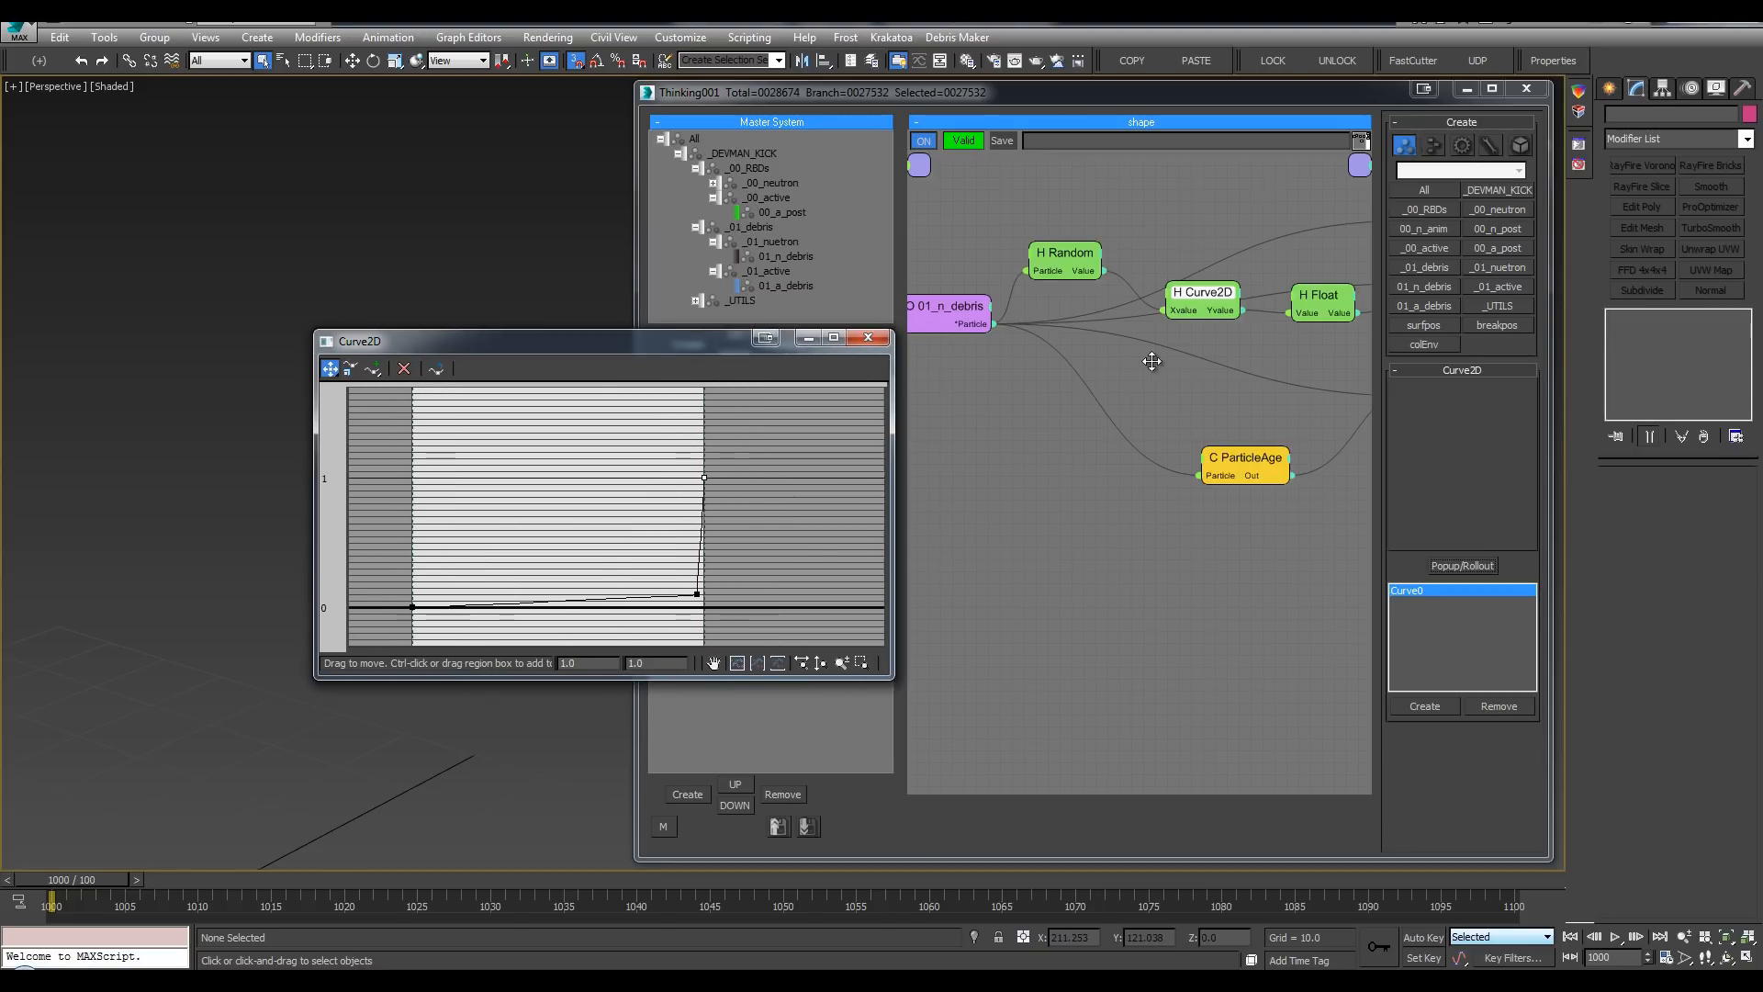
# Step: Adjust the percentage variation of the Size operator
pyautogui.moveTo(1092, 361); pyautogui.dragTo(831, 350)
pyautogui.click(1217, 257)
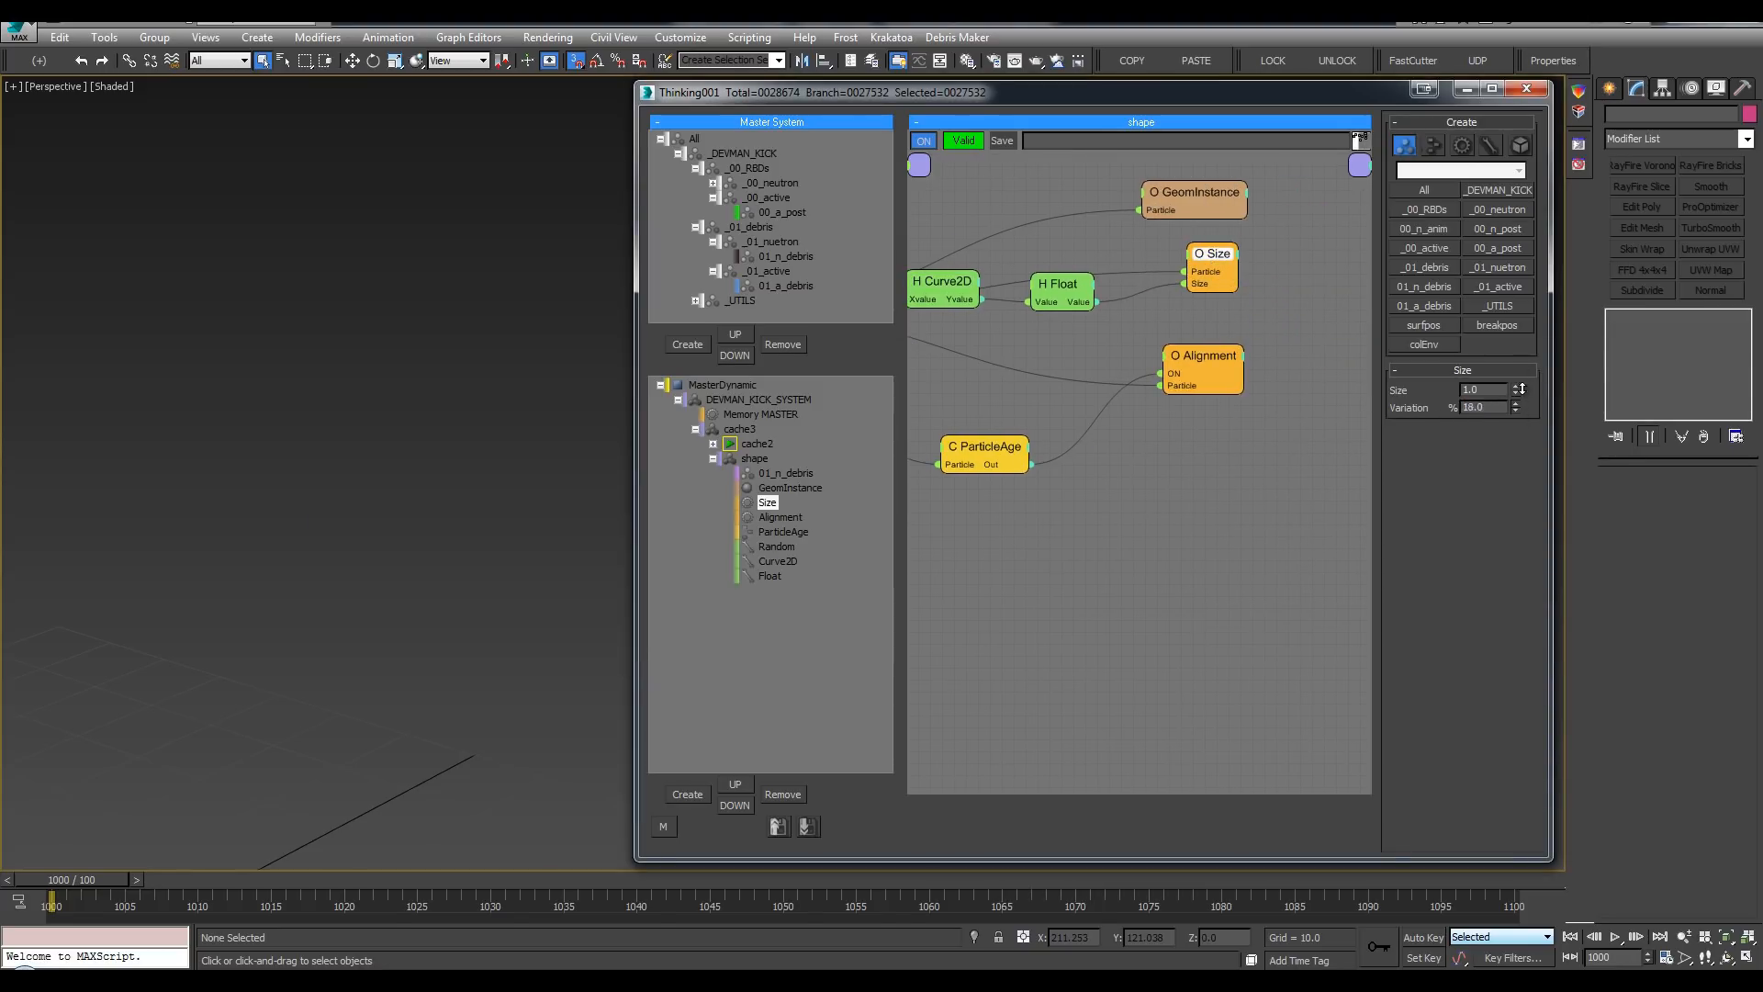
pyautogui.moveTo(1517, 407); pyautogui.dragTo(1521, 372)
# Step: Reopen the Curve2D curve in an enlarged floating editor and move its middle point to about 0.949, 0.1
pyautogui.moveTo(985, 322); pyautogui.dragTo(1171, 356, button='middle')
pyautogui.click(1137, 318)
pyautogui.click(1450, 562)
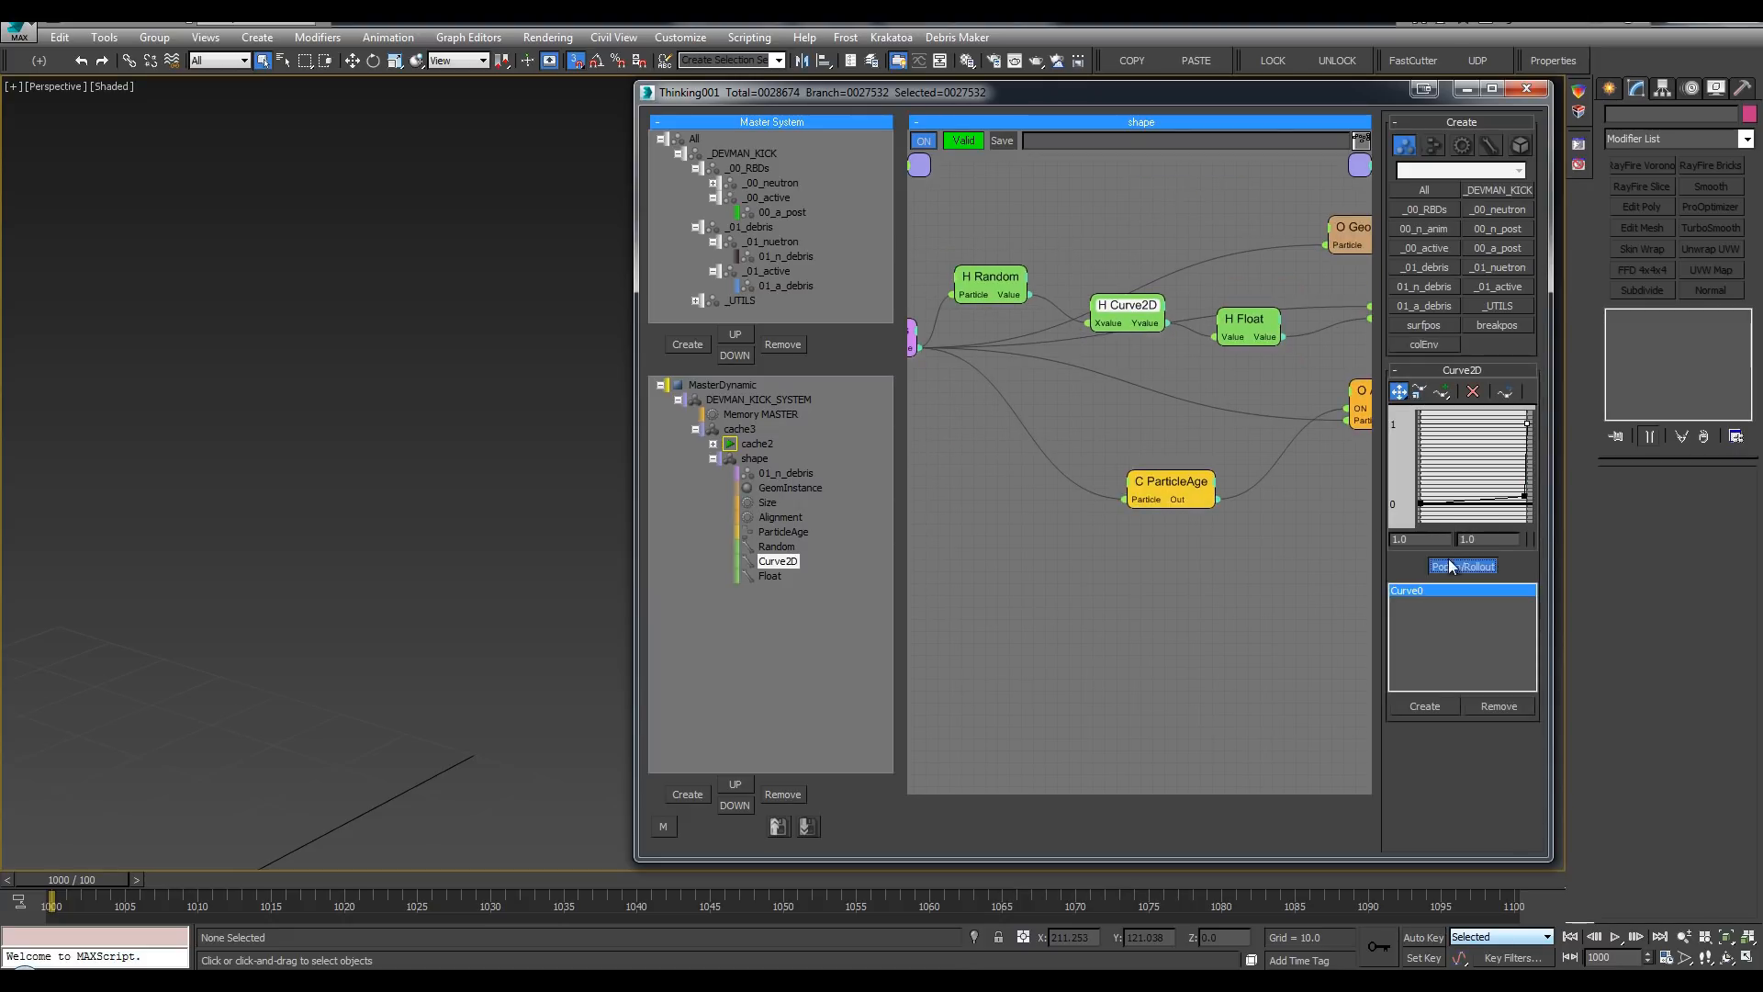
pyautogui.moveTo(700, 360); pyautogui.dragTo(388, 208)
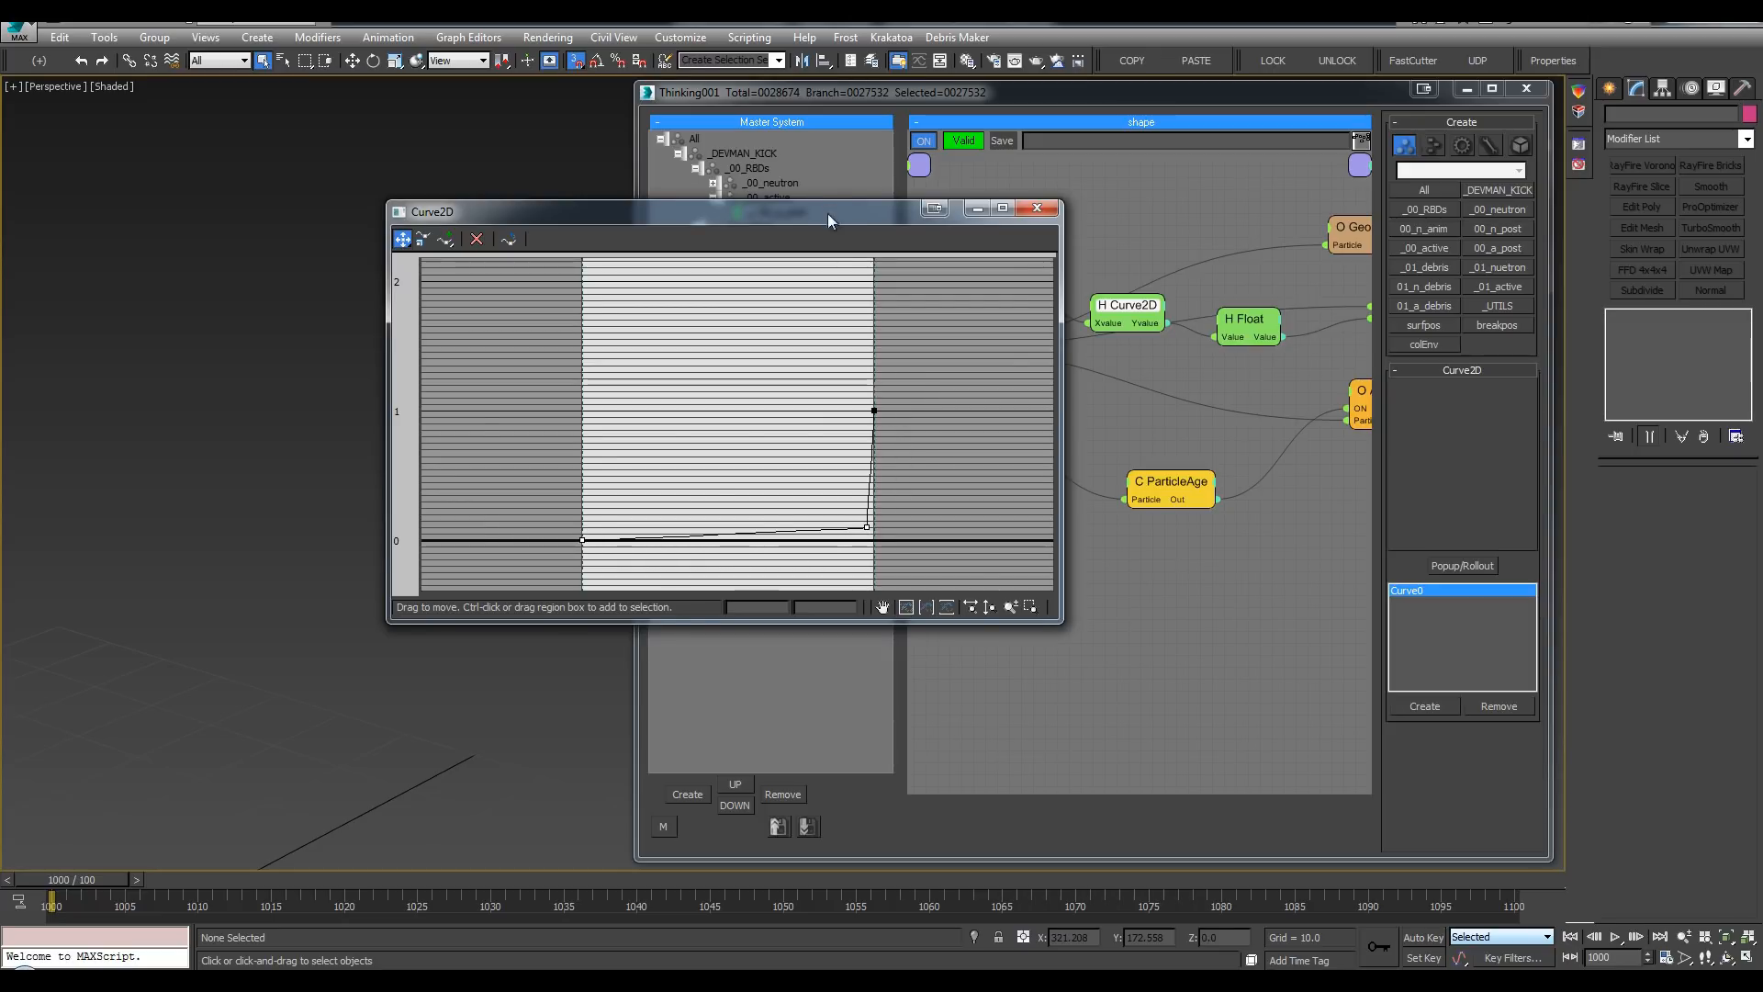
pyautogui.moveTo(828, 213); pyautogui.dragTo(887, 223)
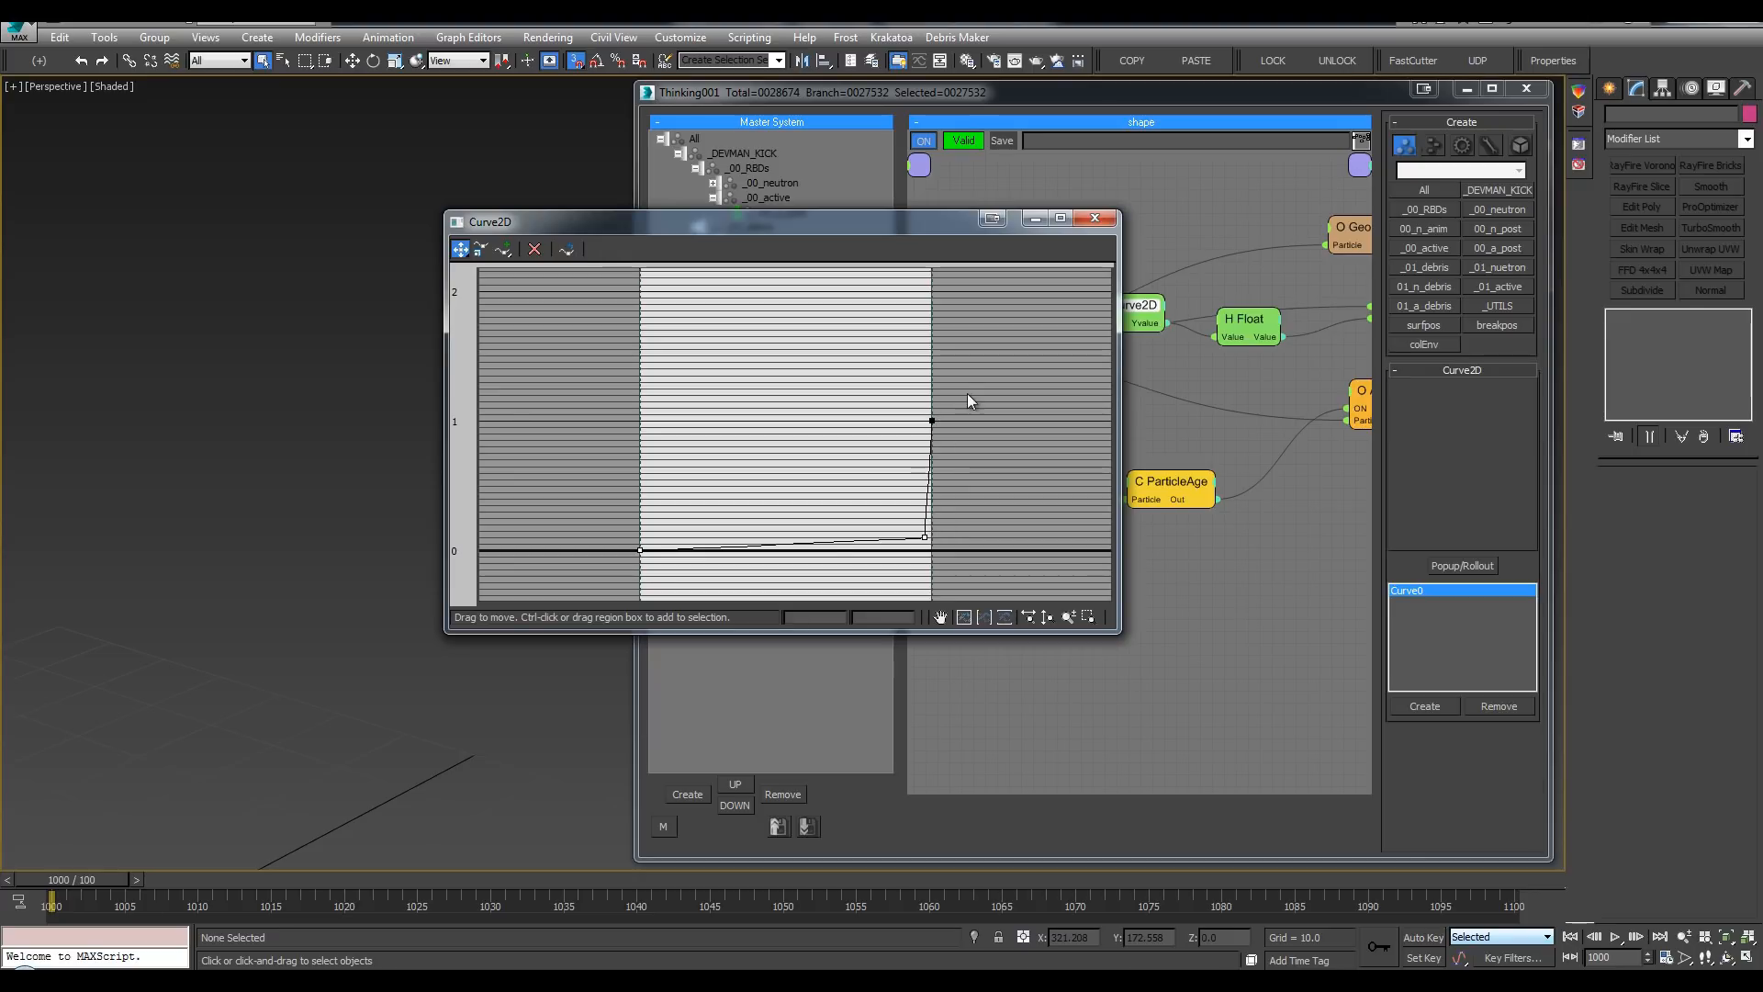
pyautogui.click(924, 534)
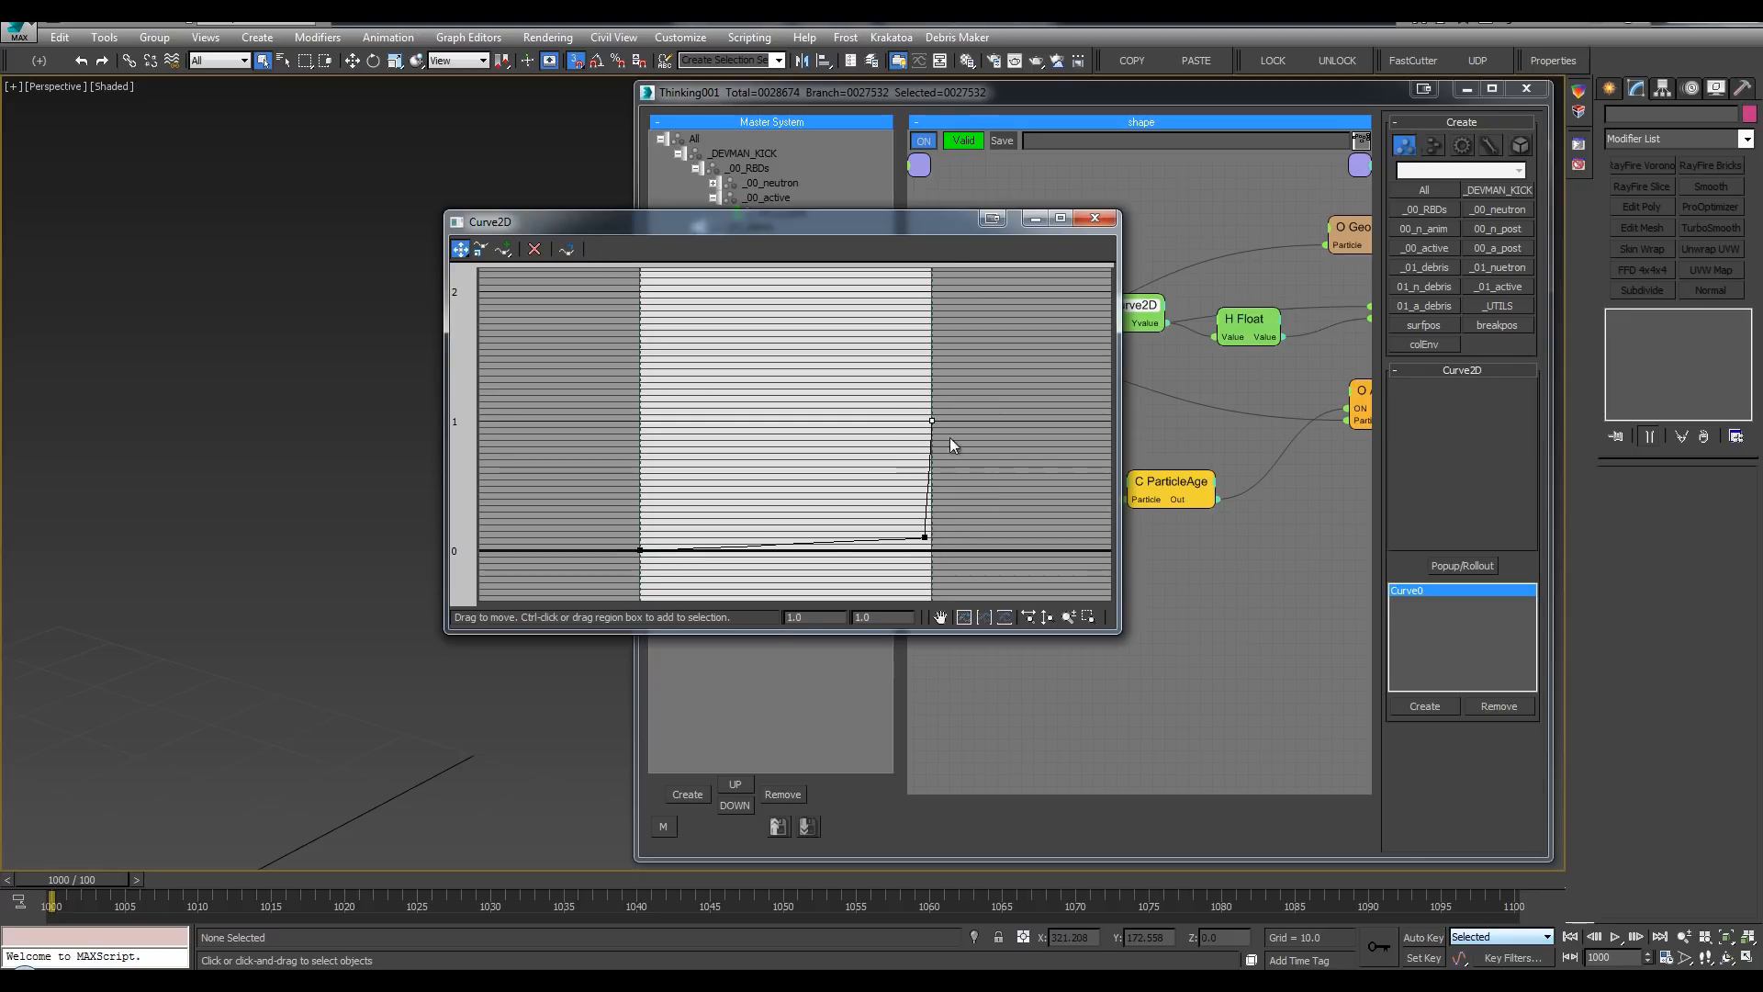
pyautogui.moveTo(935, 223); pyautogui.dragTo(778, 288)
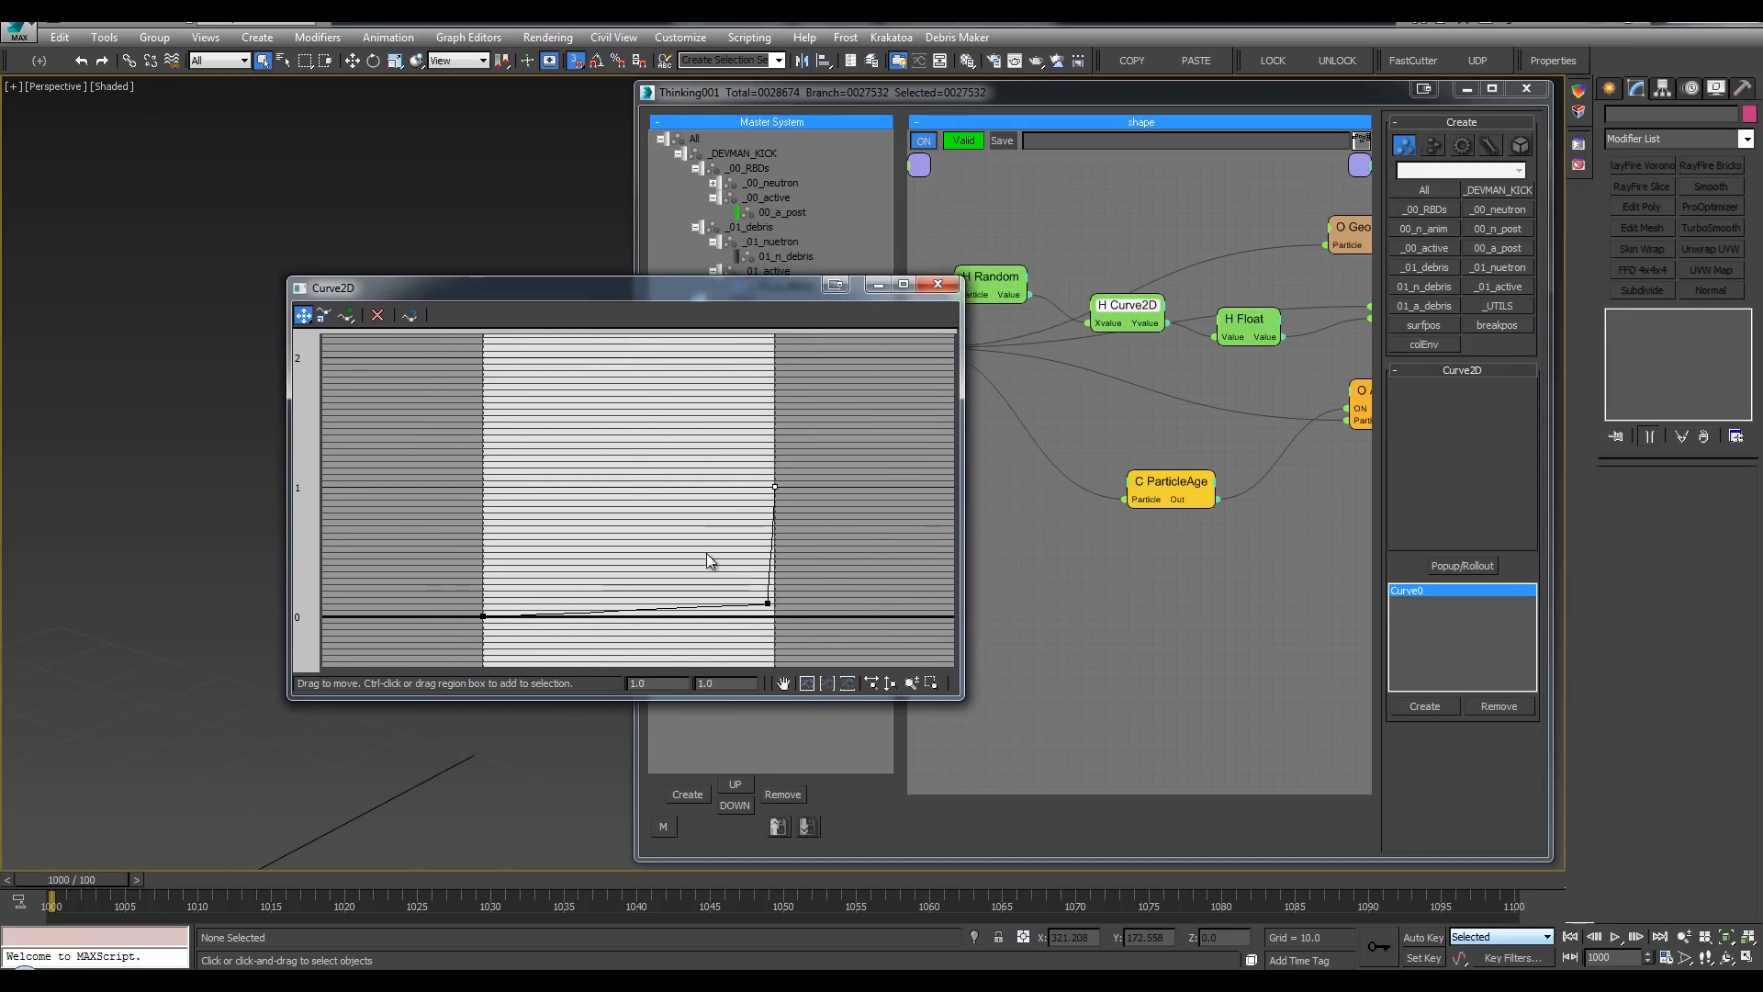
pyautogui.click(764, 606)
pyautogui.moveTo(764, 606); pyautogui.dragTo(760, 603)
# Step: Convert the curve's middle point to Bezier-Smooth
pyautogui.rightClick(761, 606)
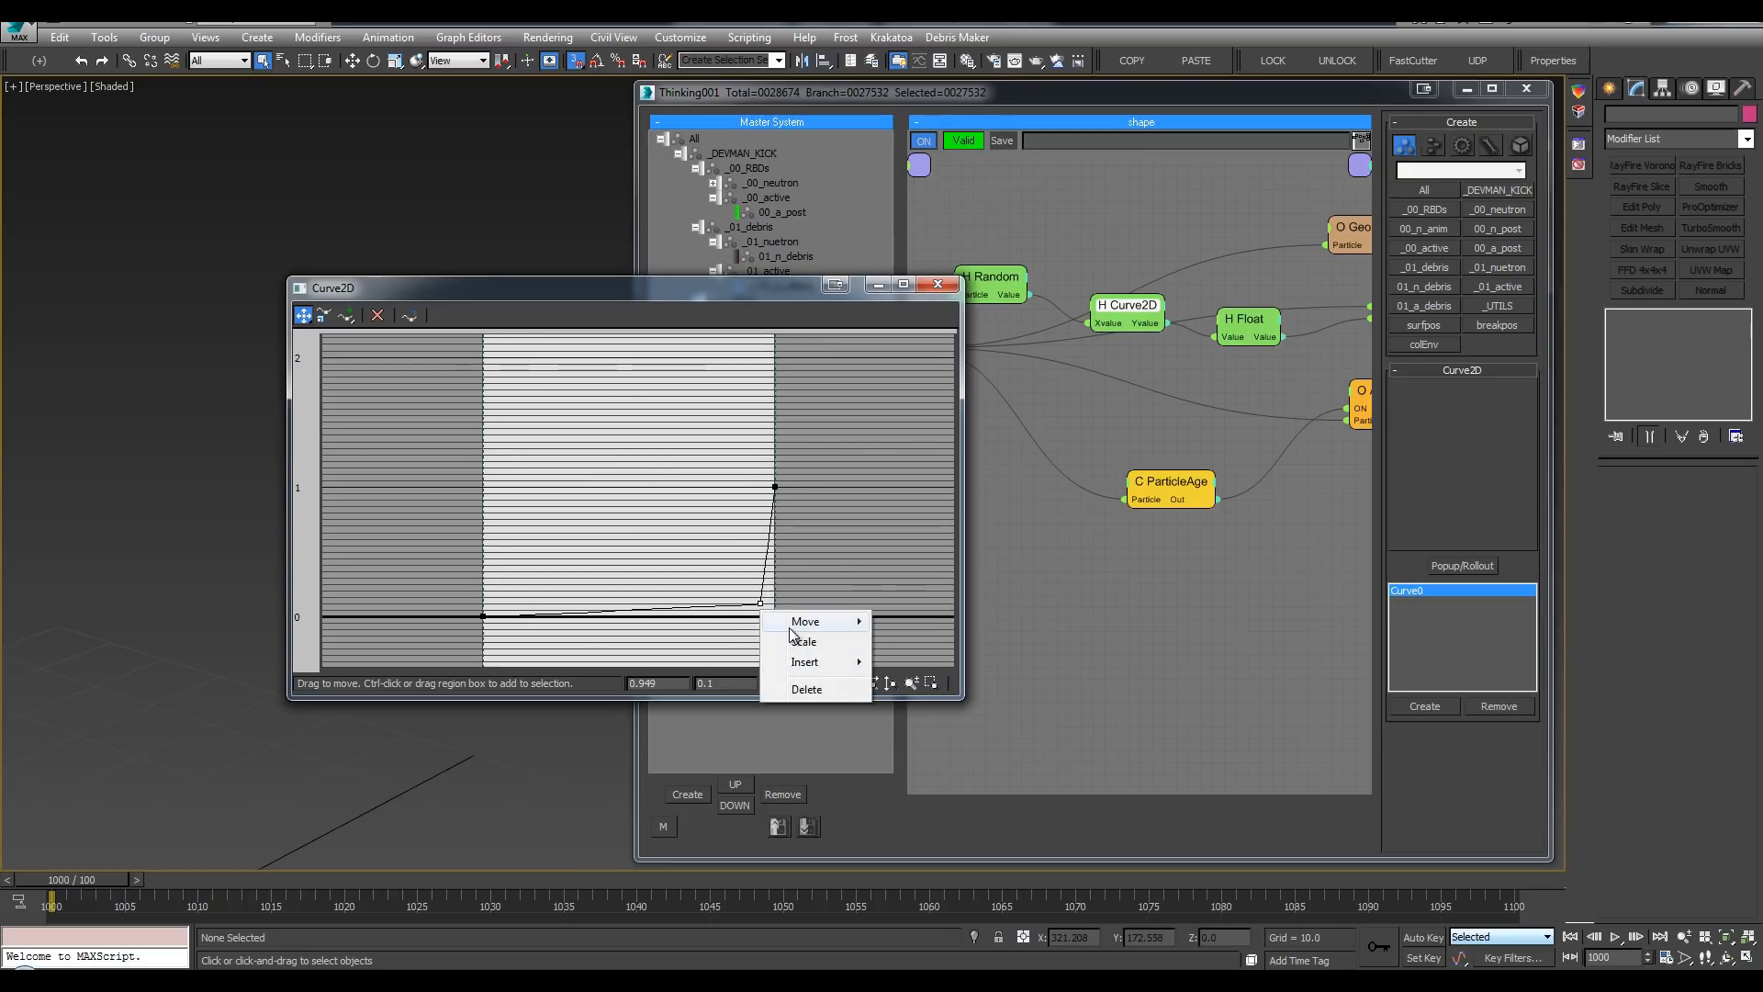
pyautogui.moveTo(791, 632)
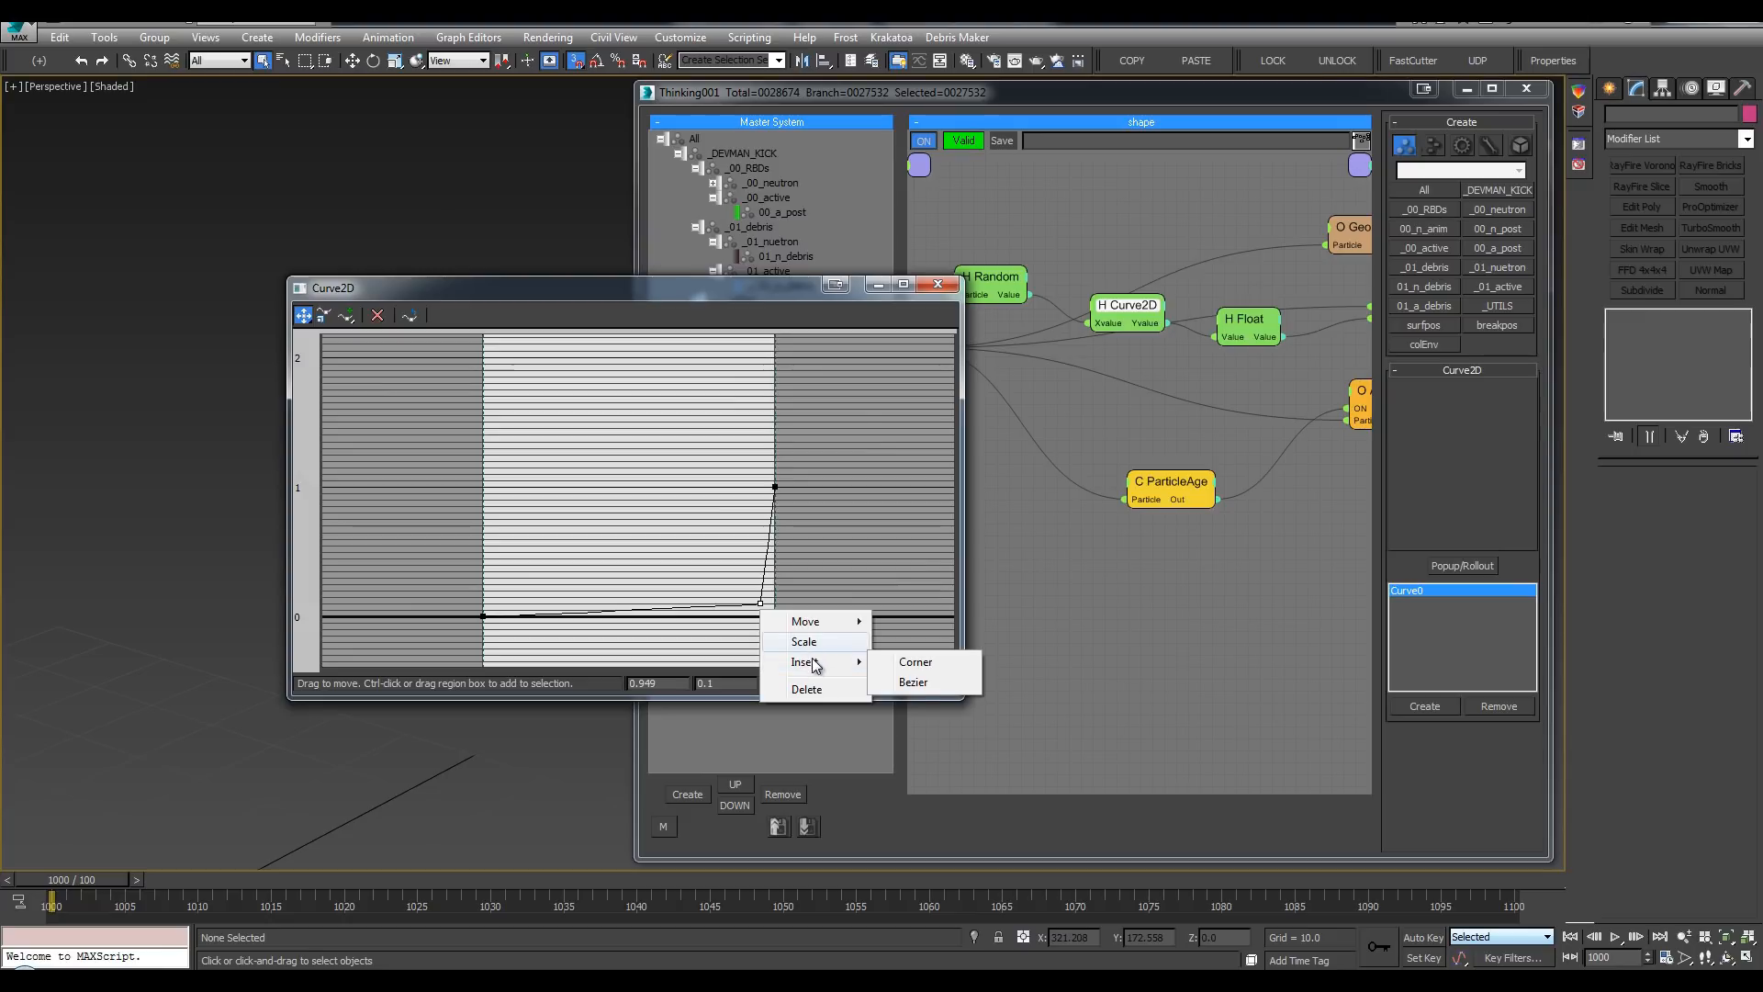
pyautogui.click(944, 673)
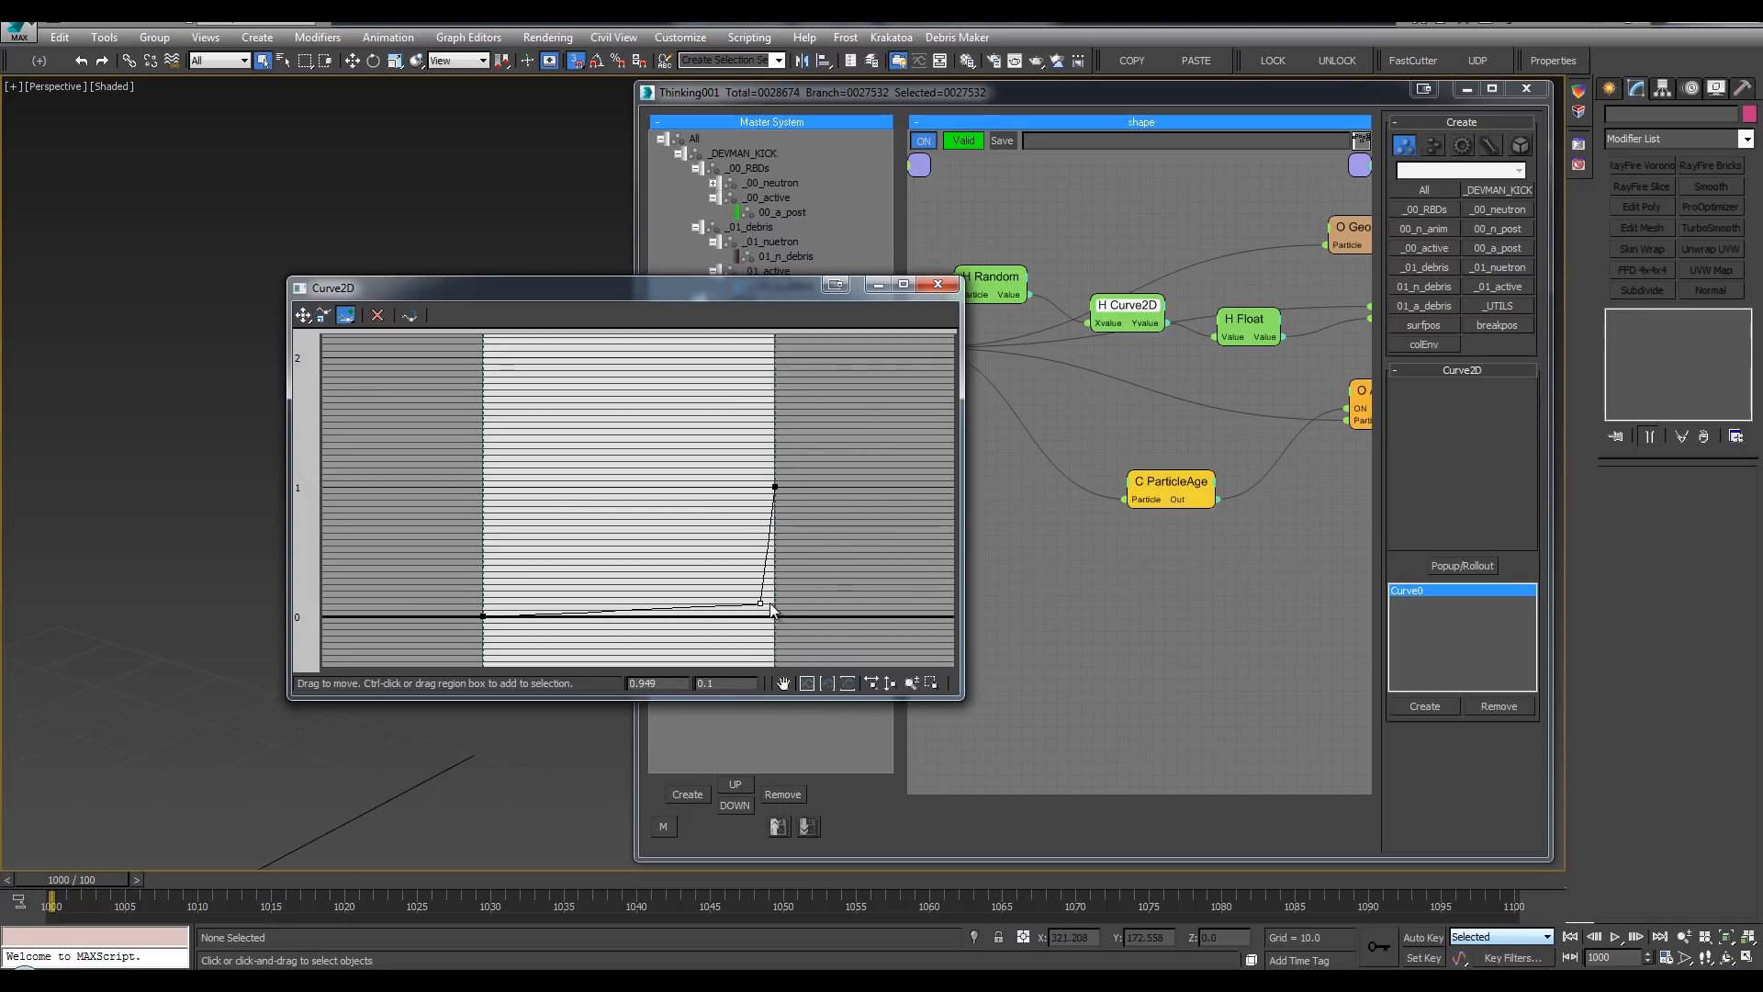
pyautogui.rightClick(763, 608)
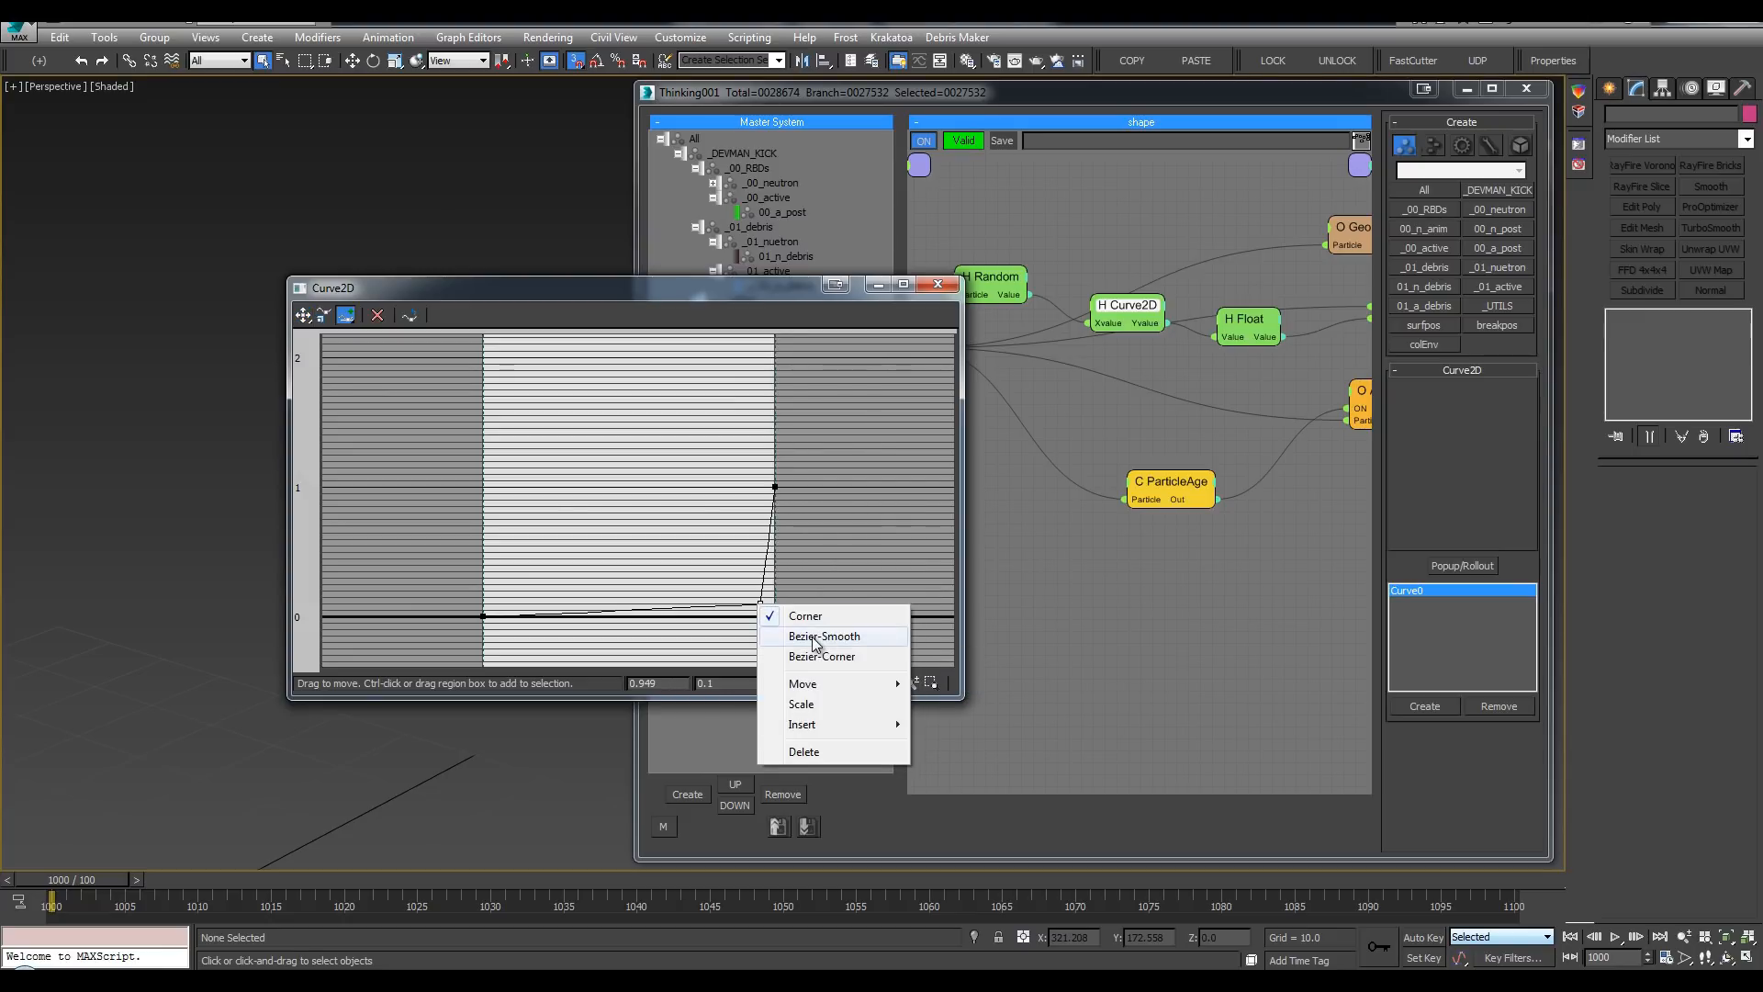
pyautogui.click(822, 637)
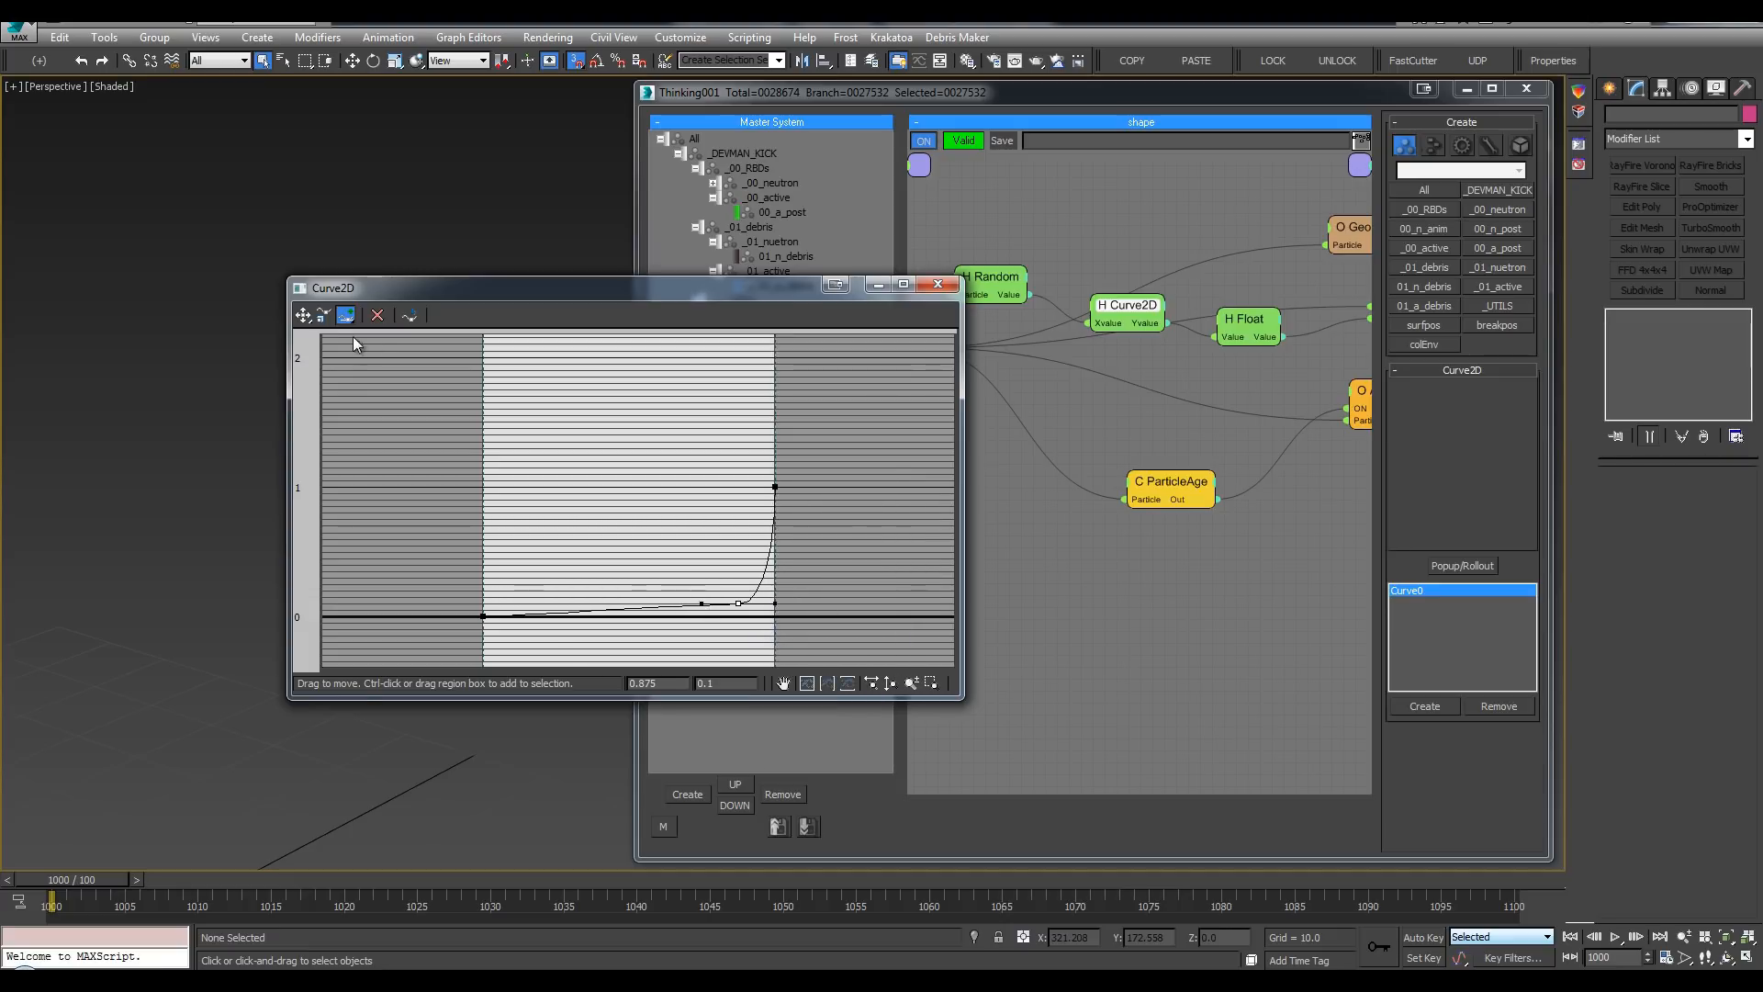
# Step: Adjust the smooth point's tangent and position it at about 0.916, 0.1, then close the curve editor
pyautogui.click(303, 315)
pyautogui.moveTo(700, 608); pyautogui.dragTo(710, 611)
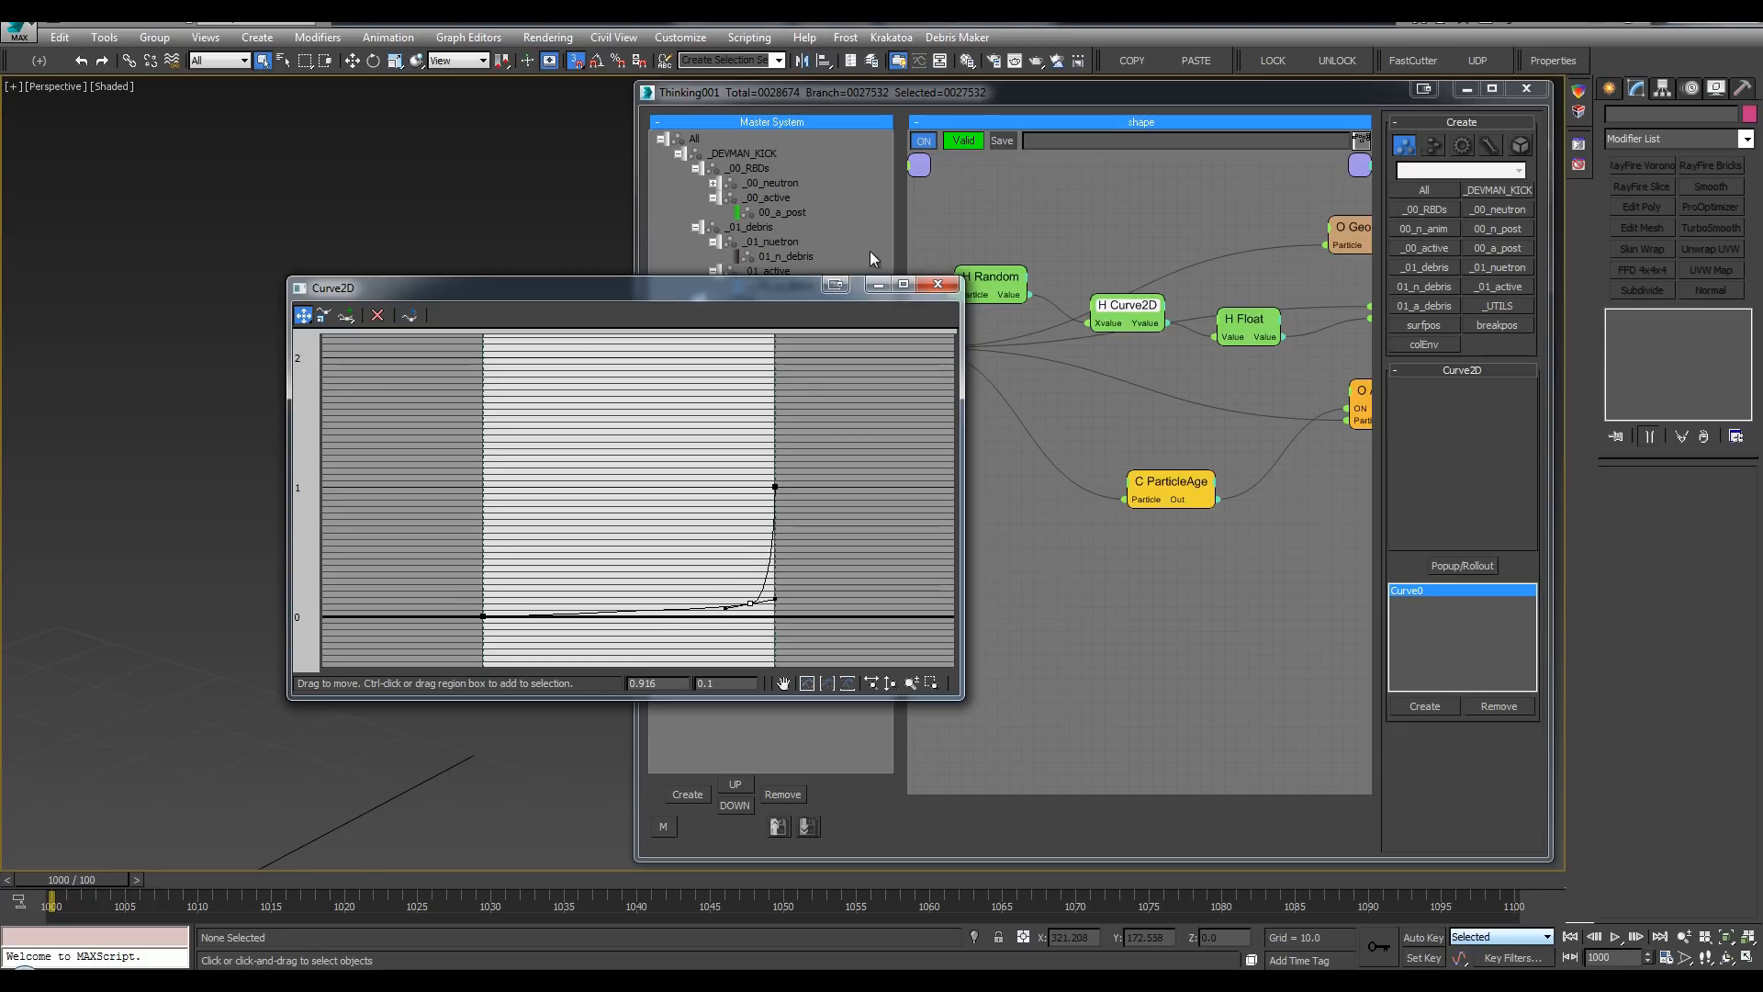
pyautogui.click(937, 284)
# Step: Set the Random helper's Value 1 to 0.36 and Value 2 to 1, checking them against the Curve2D curve
pyautogui.click(1011, 292)
pyautogui.moveTo(1011, 292); pyautogui.dragTo(1011, 299)
pyautogui.moveTo(992, 229); pyautogui.dragTo(1028, 232, button='middle')
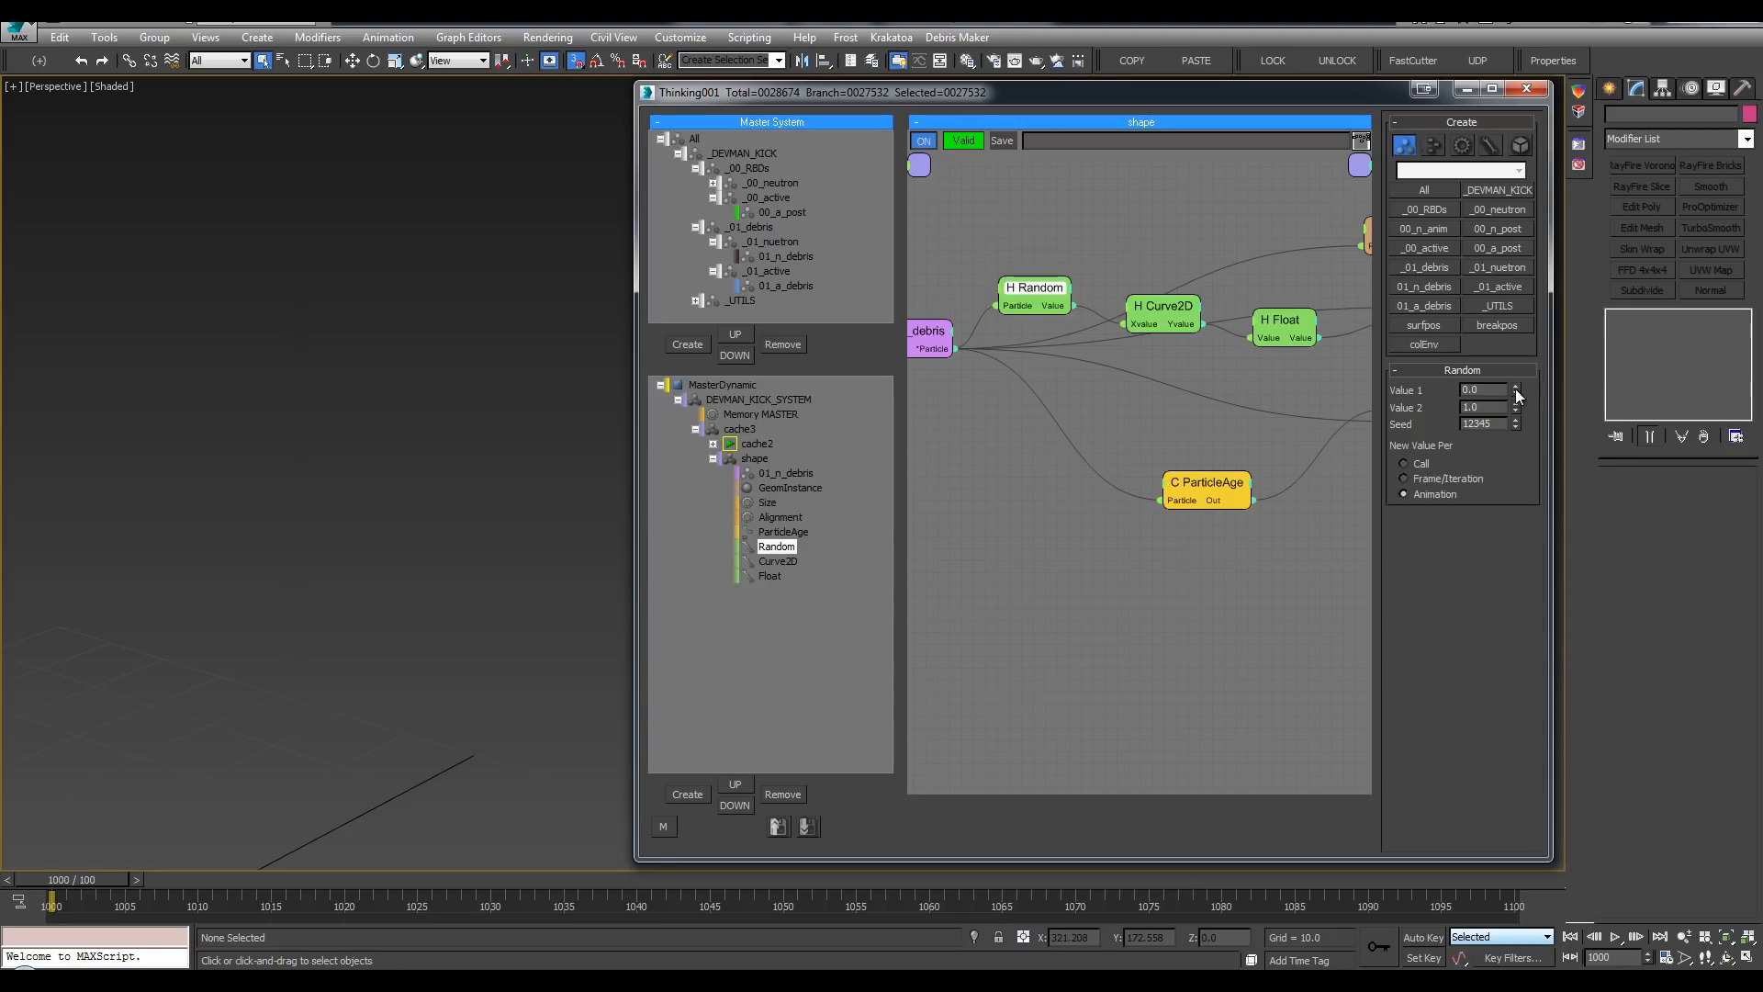
pyautogui.click(1189, 312)
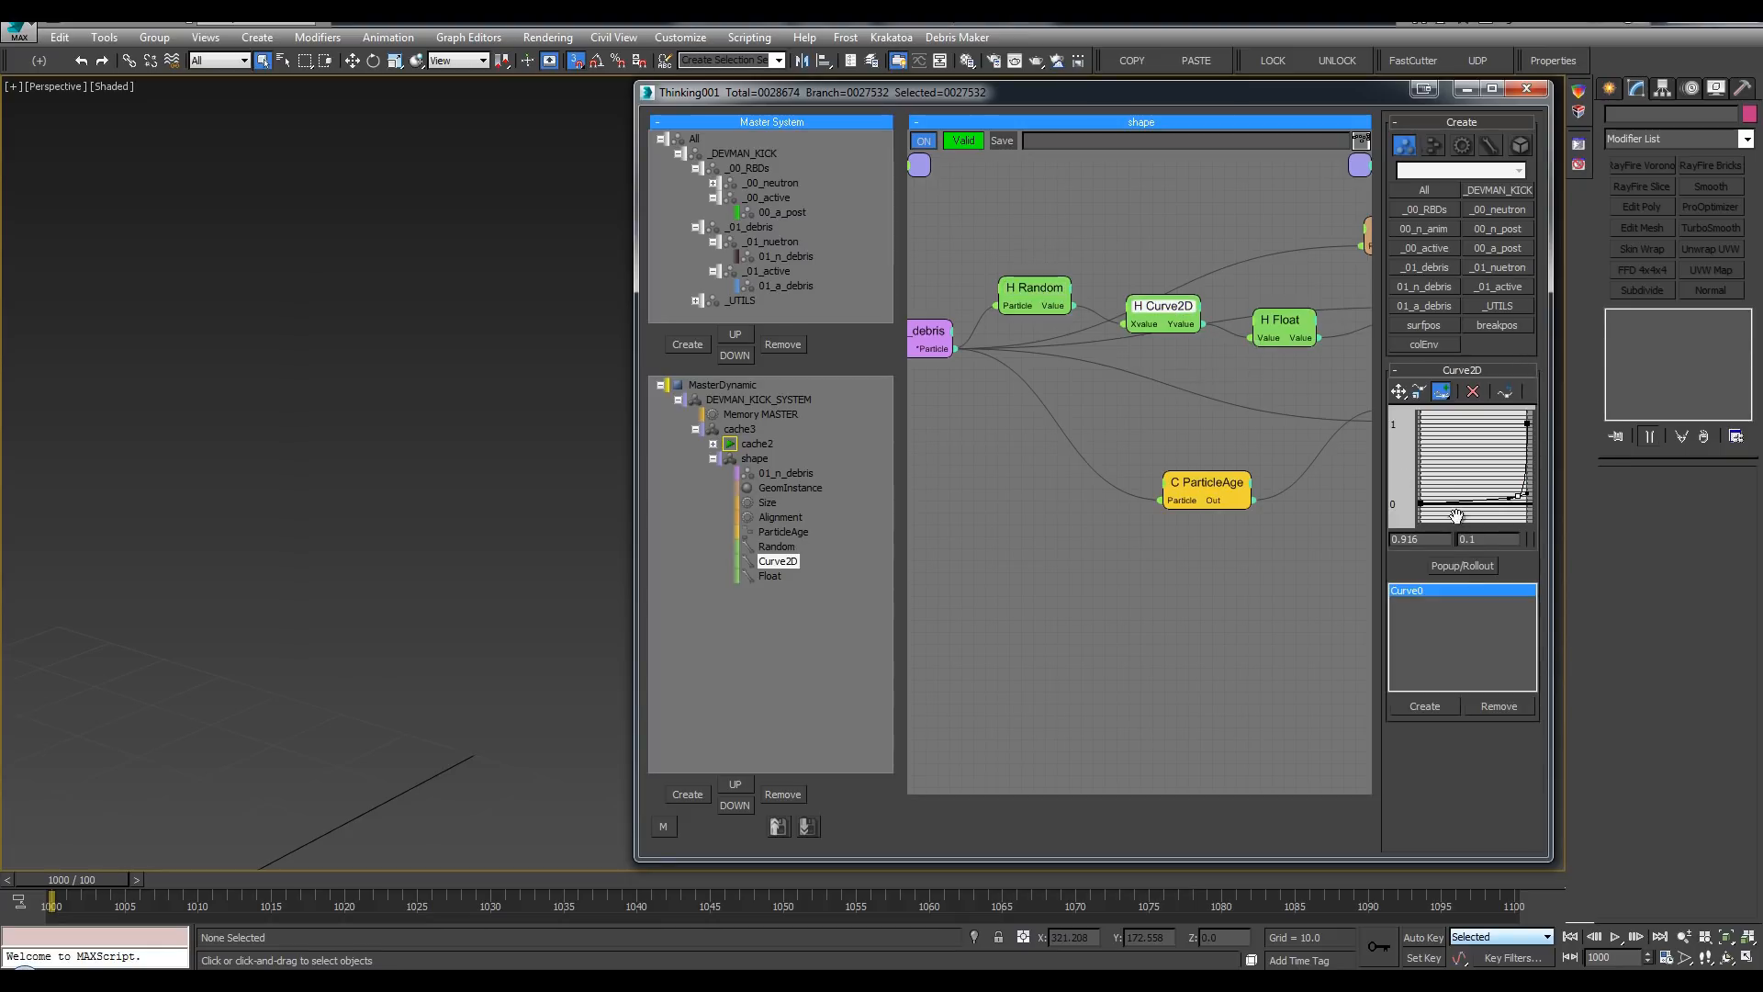
pyautogui.click(1456, 568)
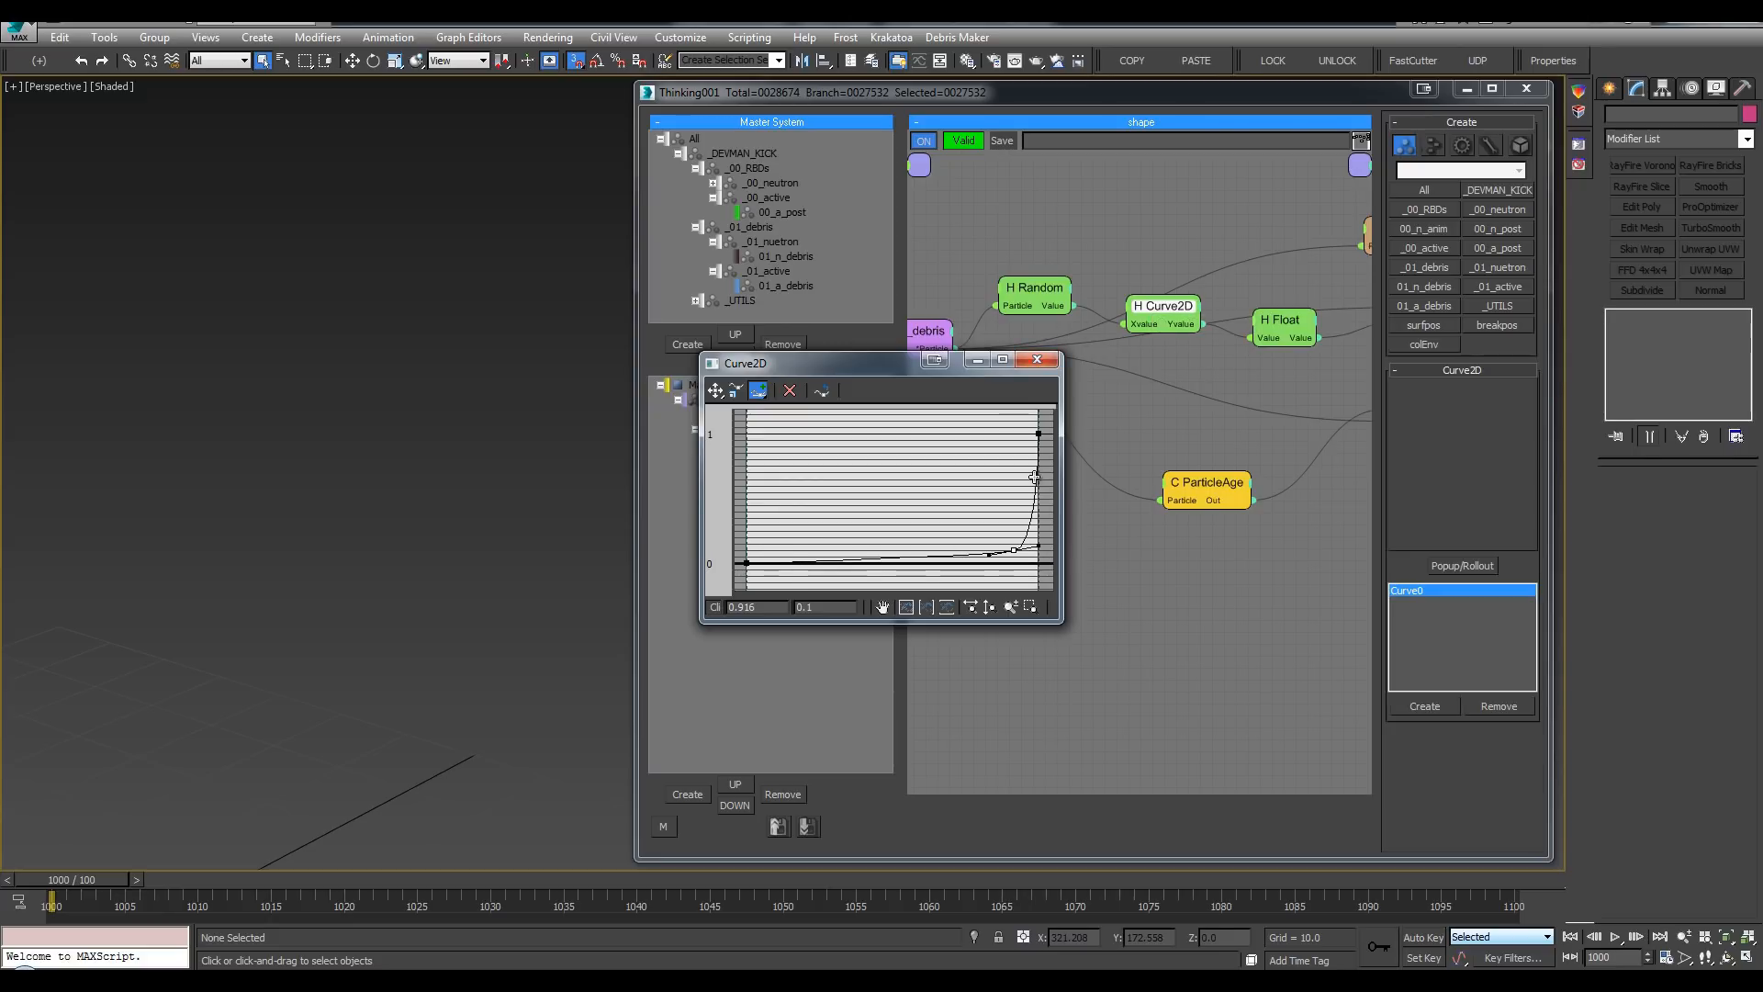
pyautogui.click(1037, 360)
pyautogui.click(1035, 287)
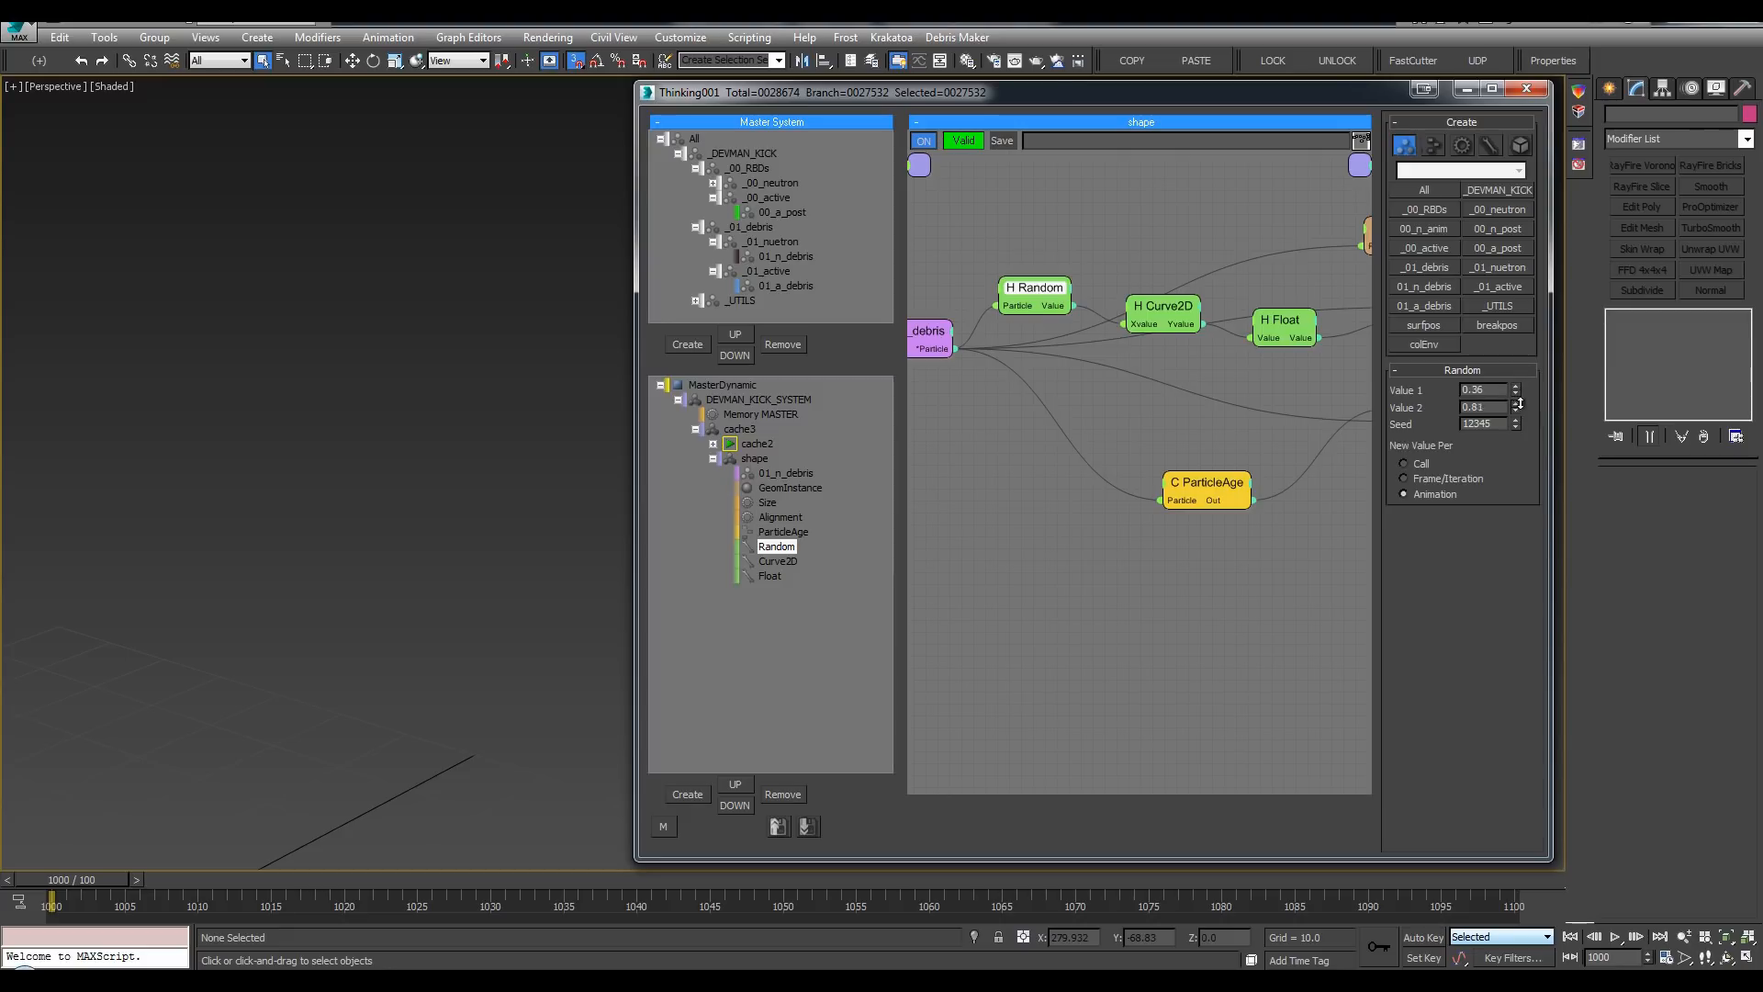
pyautogui.write('1')
# Step: Review the Curve2D curve and tidy the positions of the Random and Curve2D helpers
pyautogui.click(1162, 306)
pyautogui.click(1470, 565)
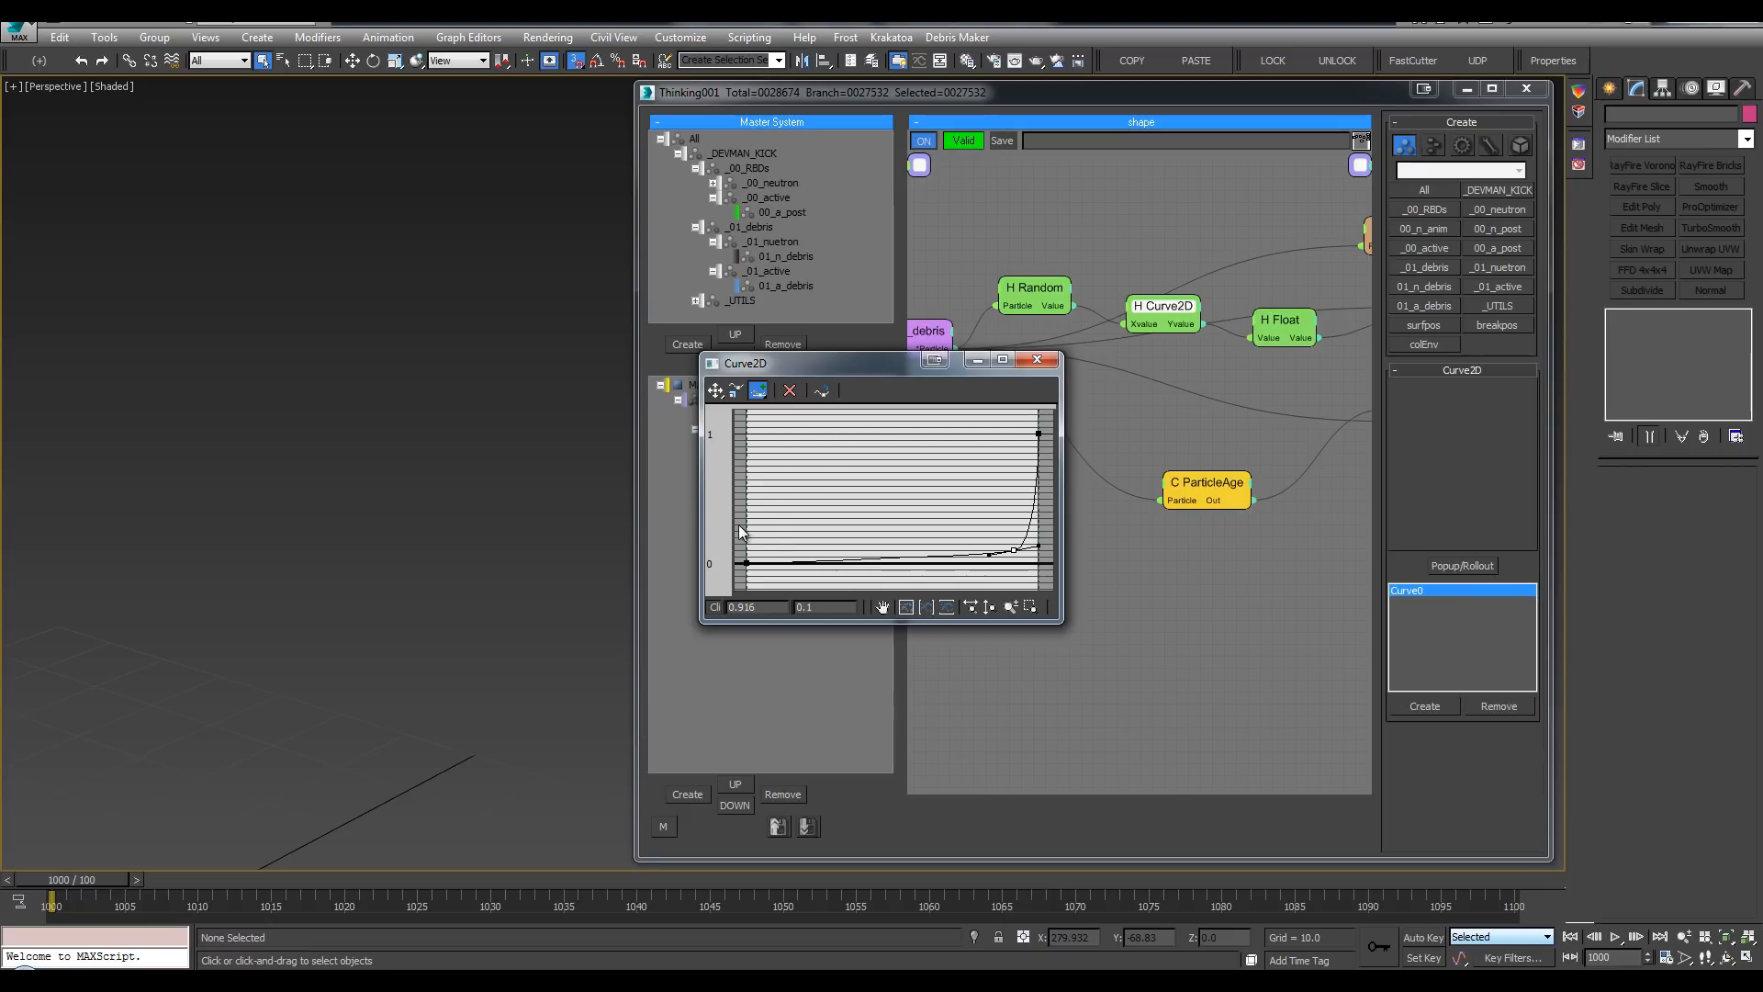
pyautogui.click(1036, 362)
pyautogui.moveTo(1048, 291); pyautogui.dragTo(1051, 271)
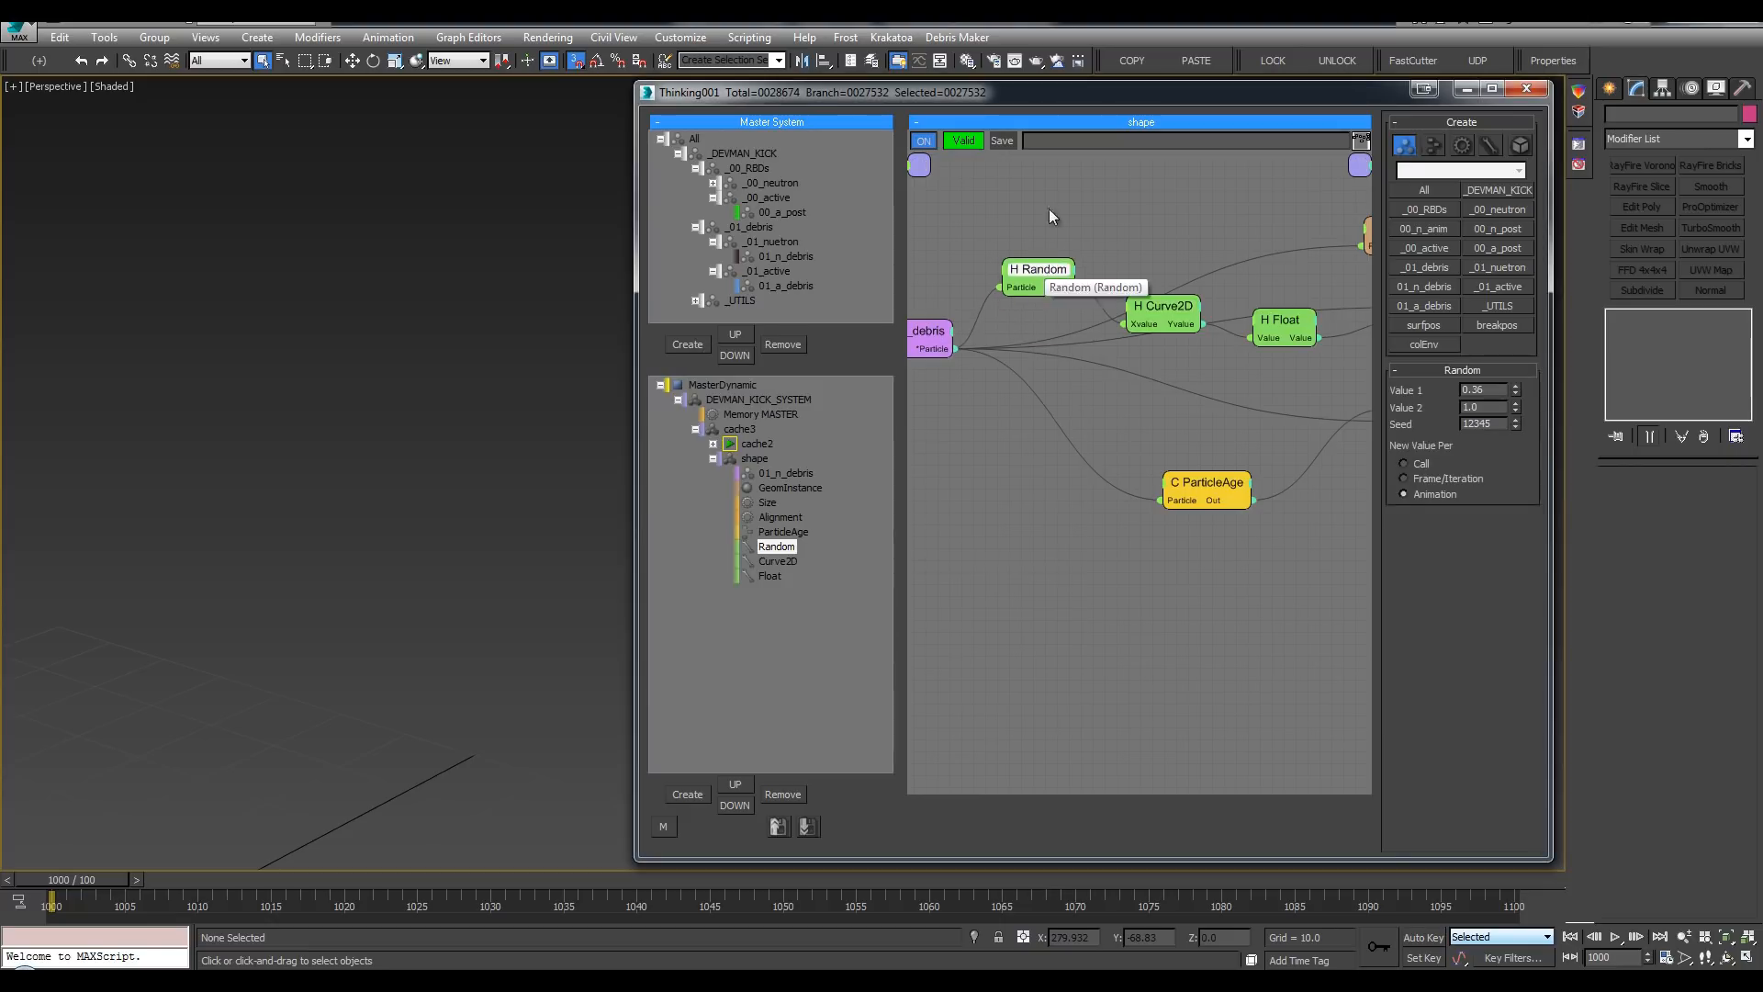
pyautogui.moveTo(1052, 214); pyautogui.dragTo(1136, 213, button='middle')
pyautogui.moveTo(1249, 309); pyautogui.dragTo(1241, 313)
pyautogui.moveTo(1121, 273); pyautogui.dragTo(1111, 272)
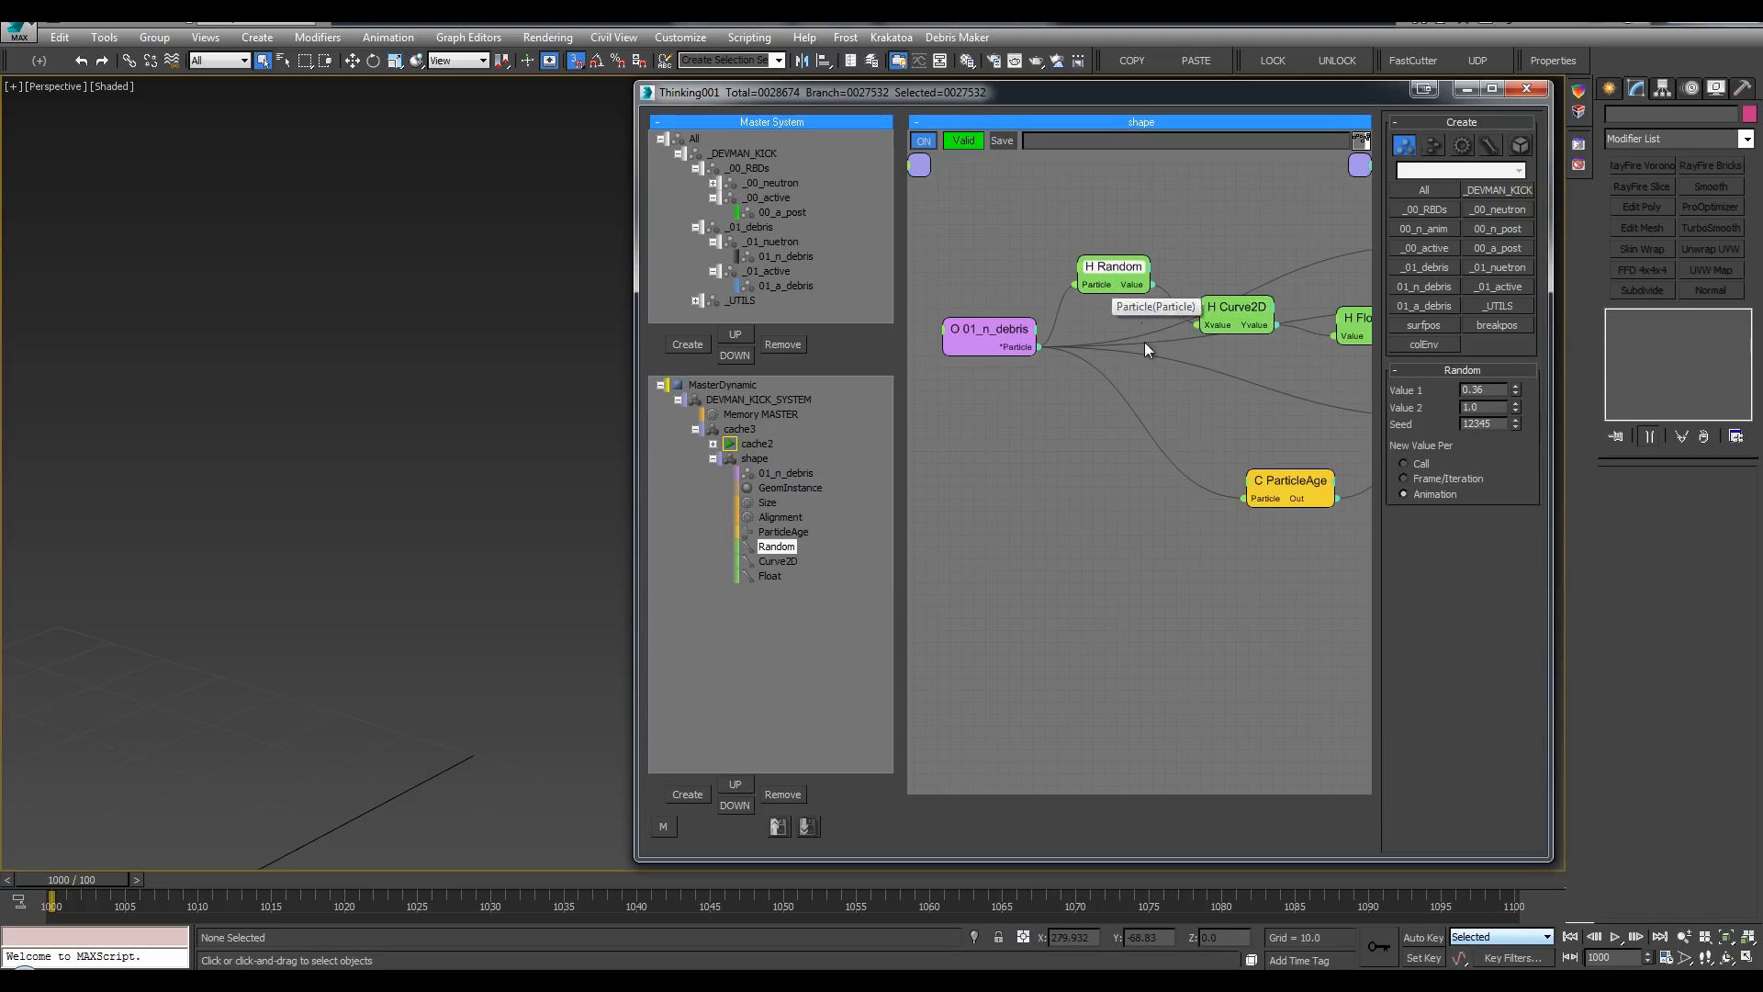
# Step: Try a Random Value 1 of 0.41 and Value 2 of 1.051, and preview the debris at frame 1001
pyautogui.click(1517, 410)
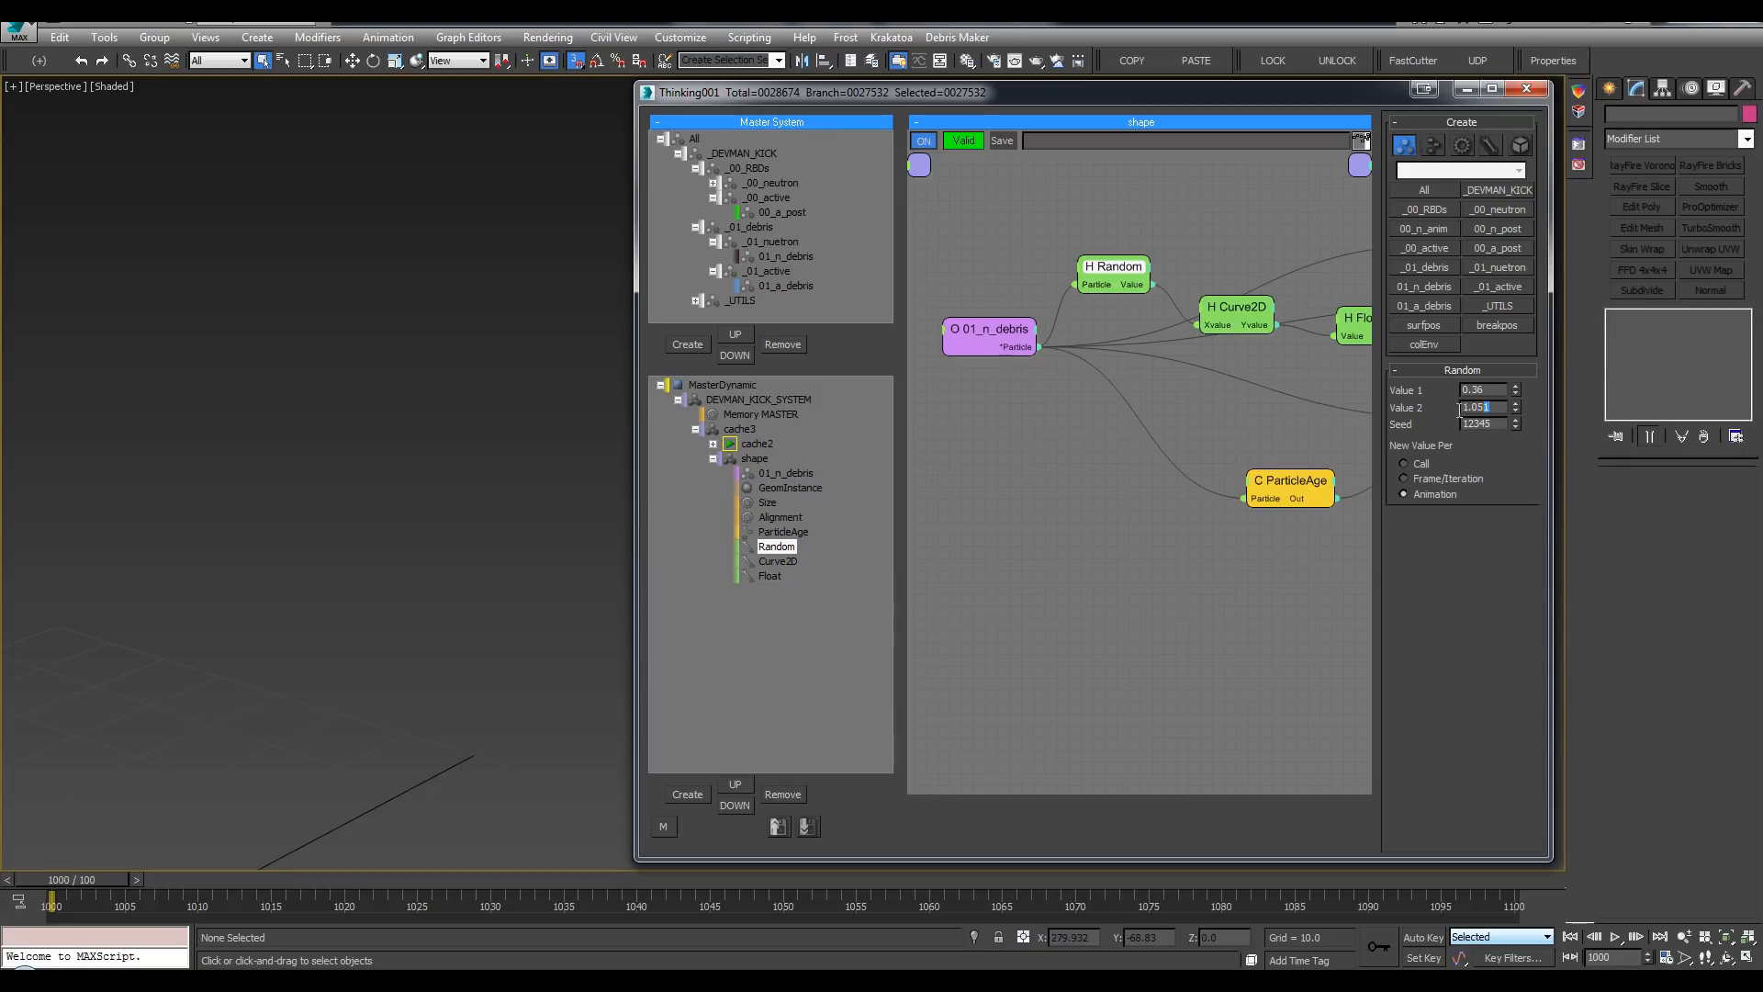
pyautogui.moveTo(1487, 407); pyautogui.dragTo(1516, 377)
pyautogui.moveTo(450, 431); pyautogui.dragTo(448, 428, button='middle')
pyautogui.press('.')
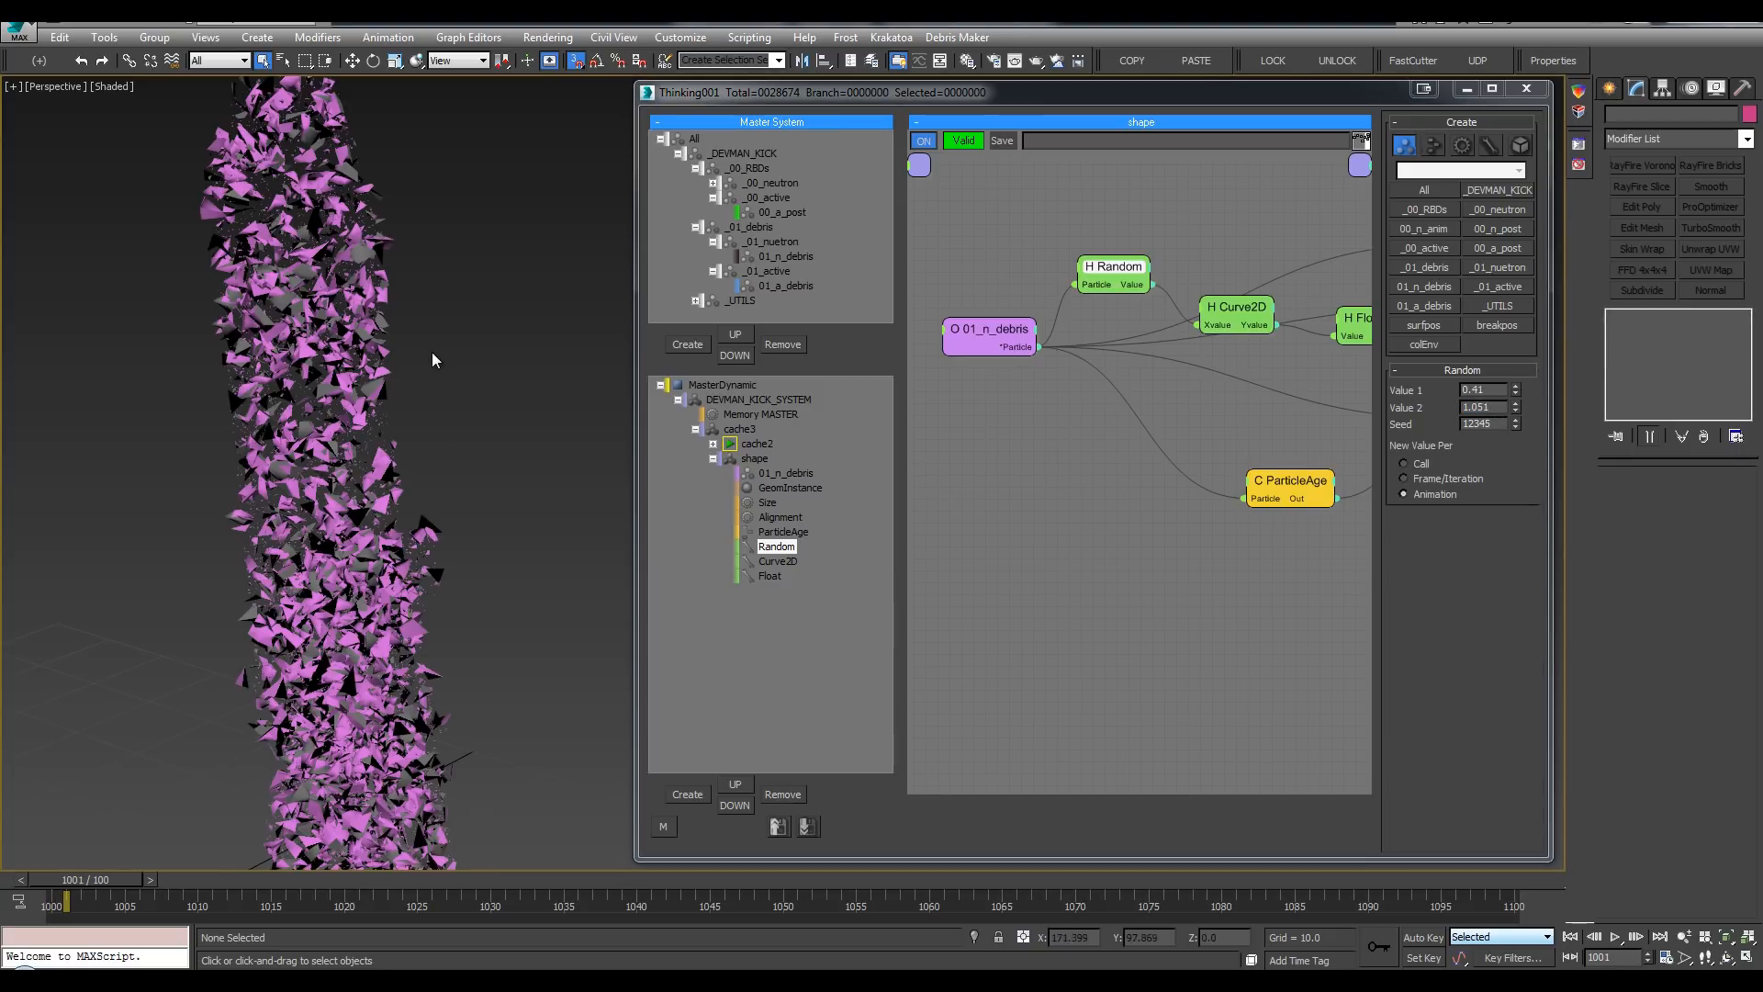
pyautogui.scroll(-3, 431, 358)
pyautogui.scroll(5, 432, 353)
pyautogui.moveTo(443, 325); pyautogui.dragTo(571, 292, button='middle')
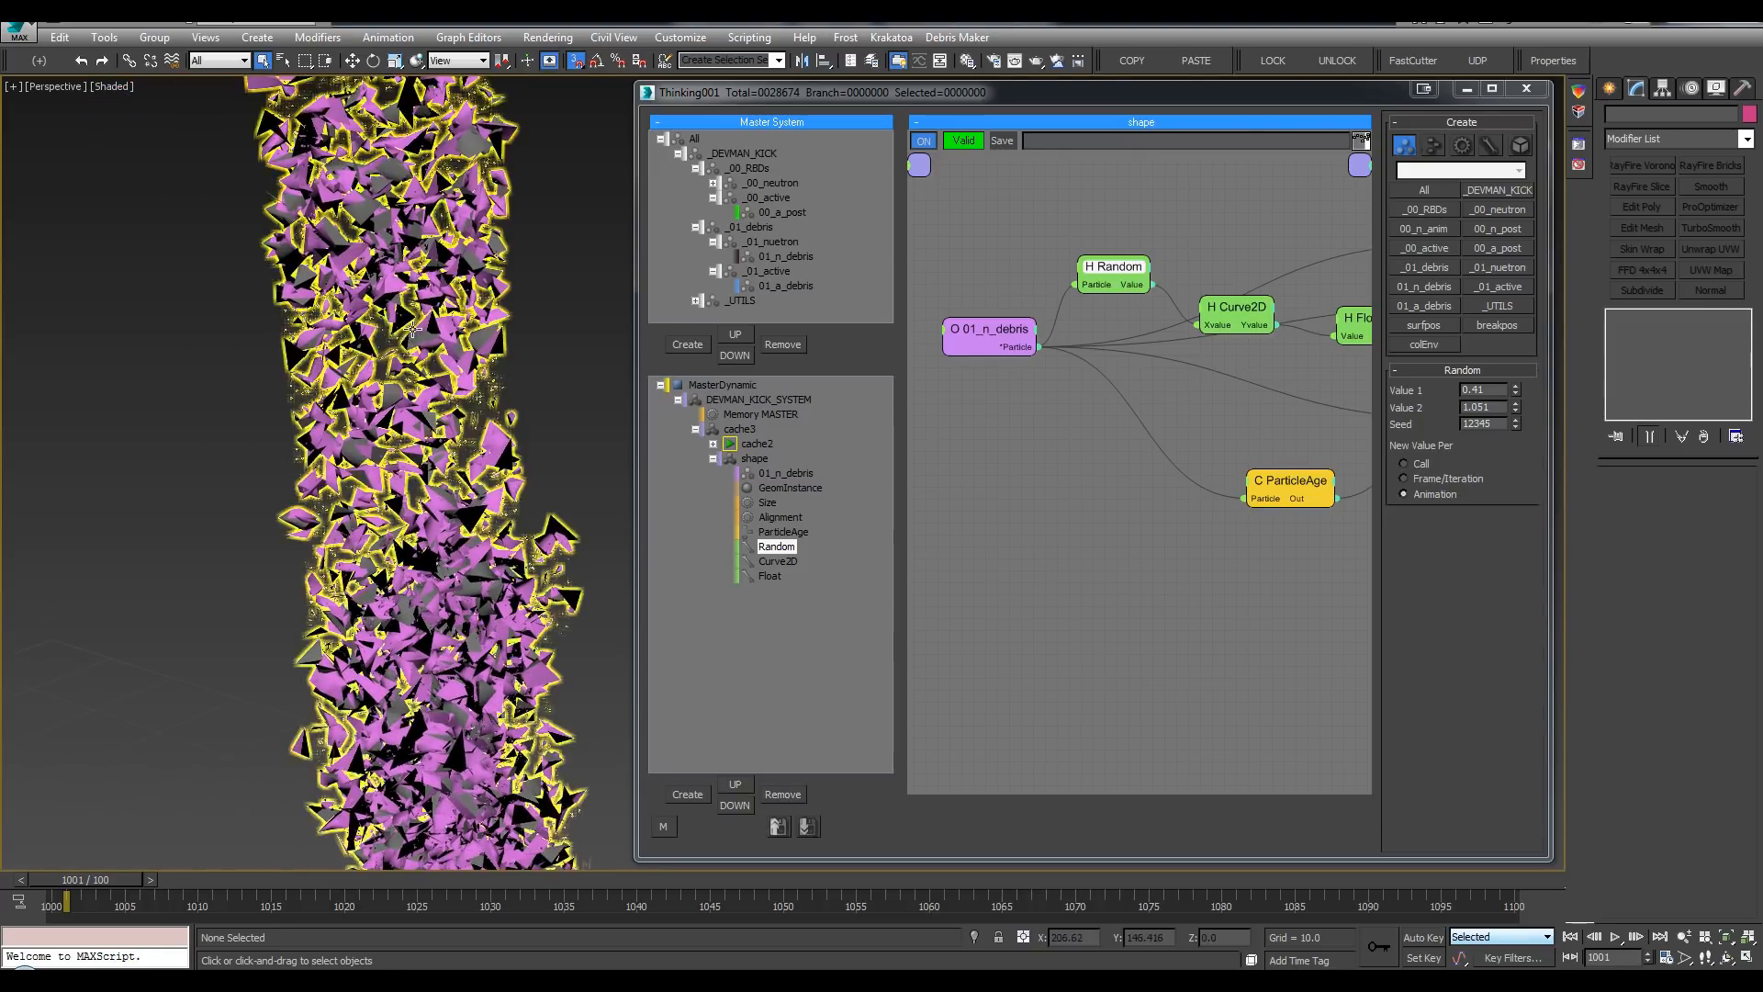
pyautogui.scroll(5, 349, 351)
# Step: Set the Random helper's Value 1 to 0.2 and Value 2 to 1
pyautogui.moveTo(1497, 390); pyautogui.dragTo(1265, 402)
pyautogui.write('.')
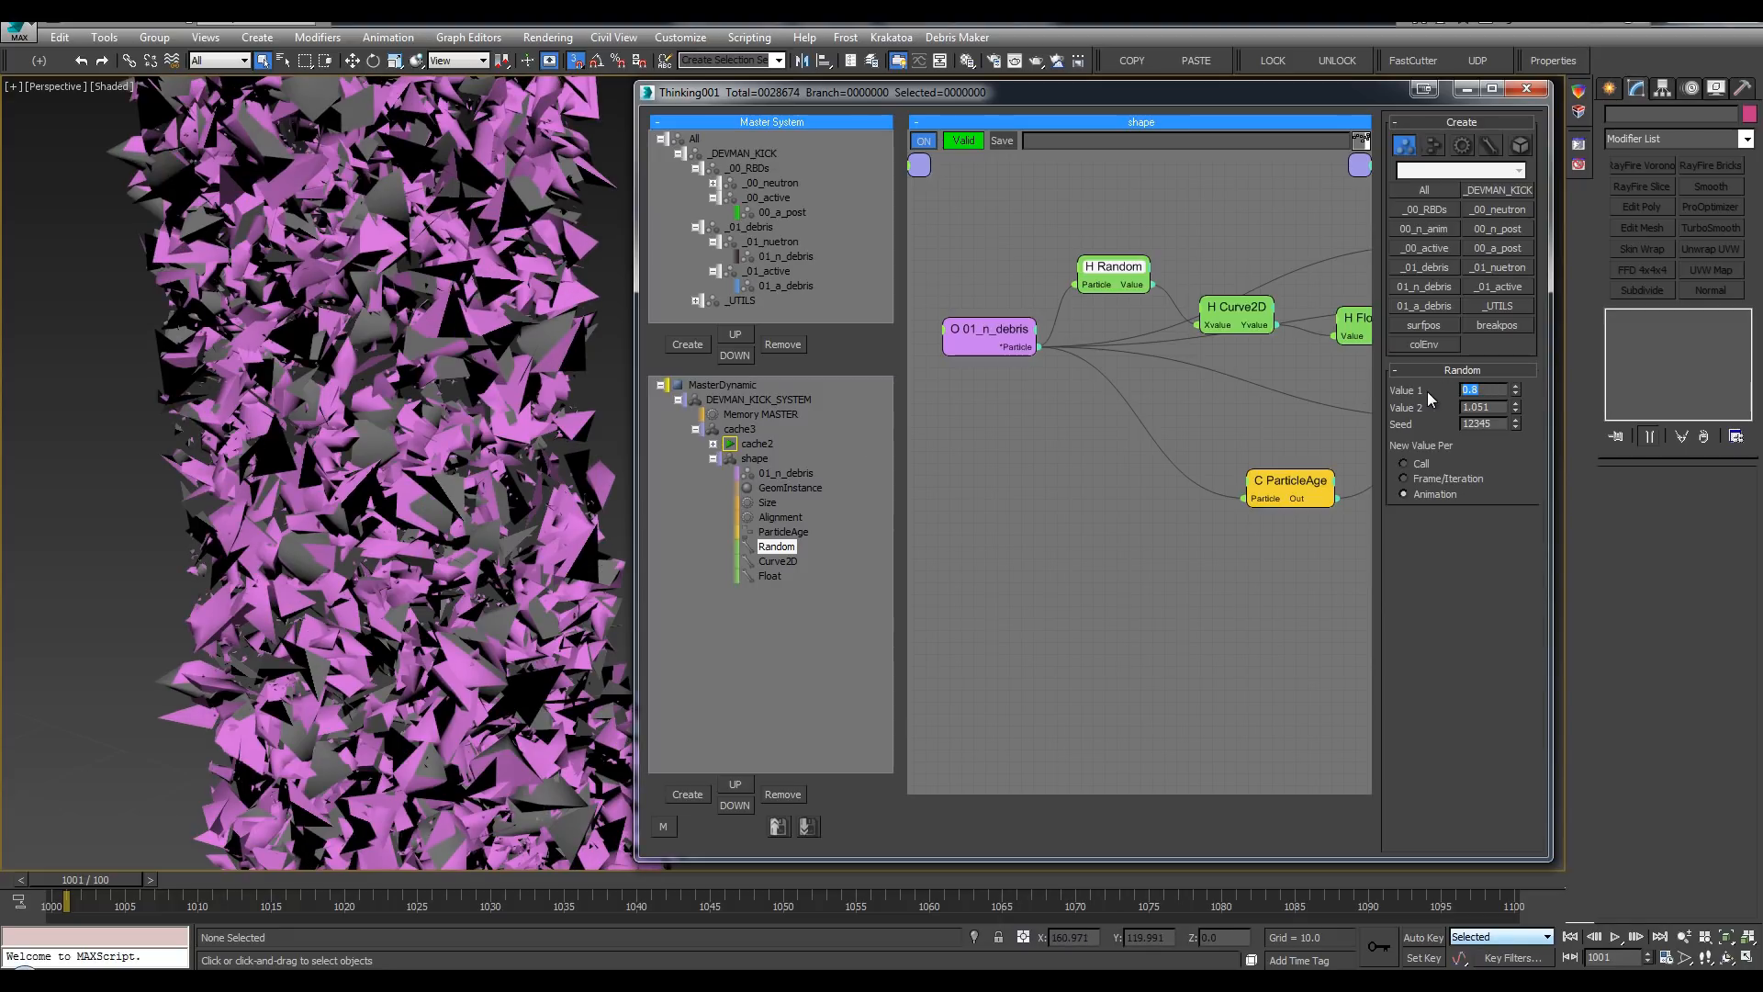
pyautogui.write('.2')
pyautogui.press('Return')
pyautogui.press('Tab')
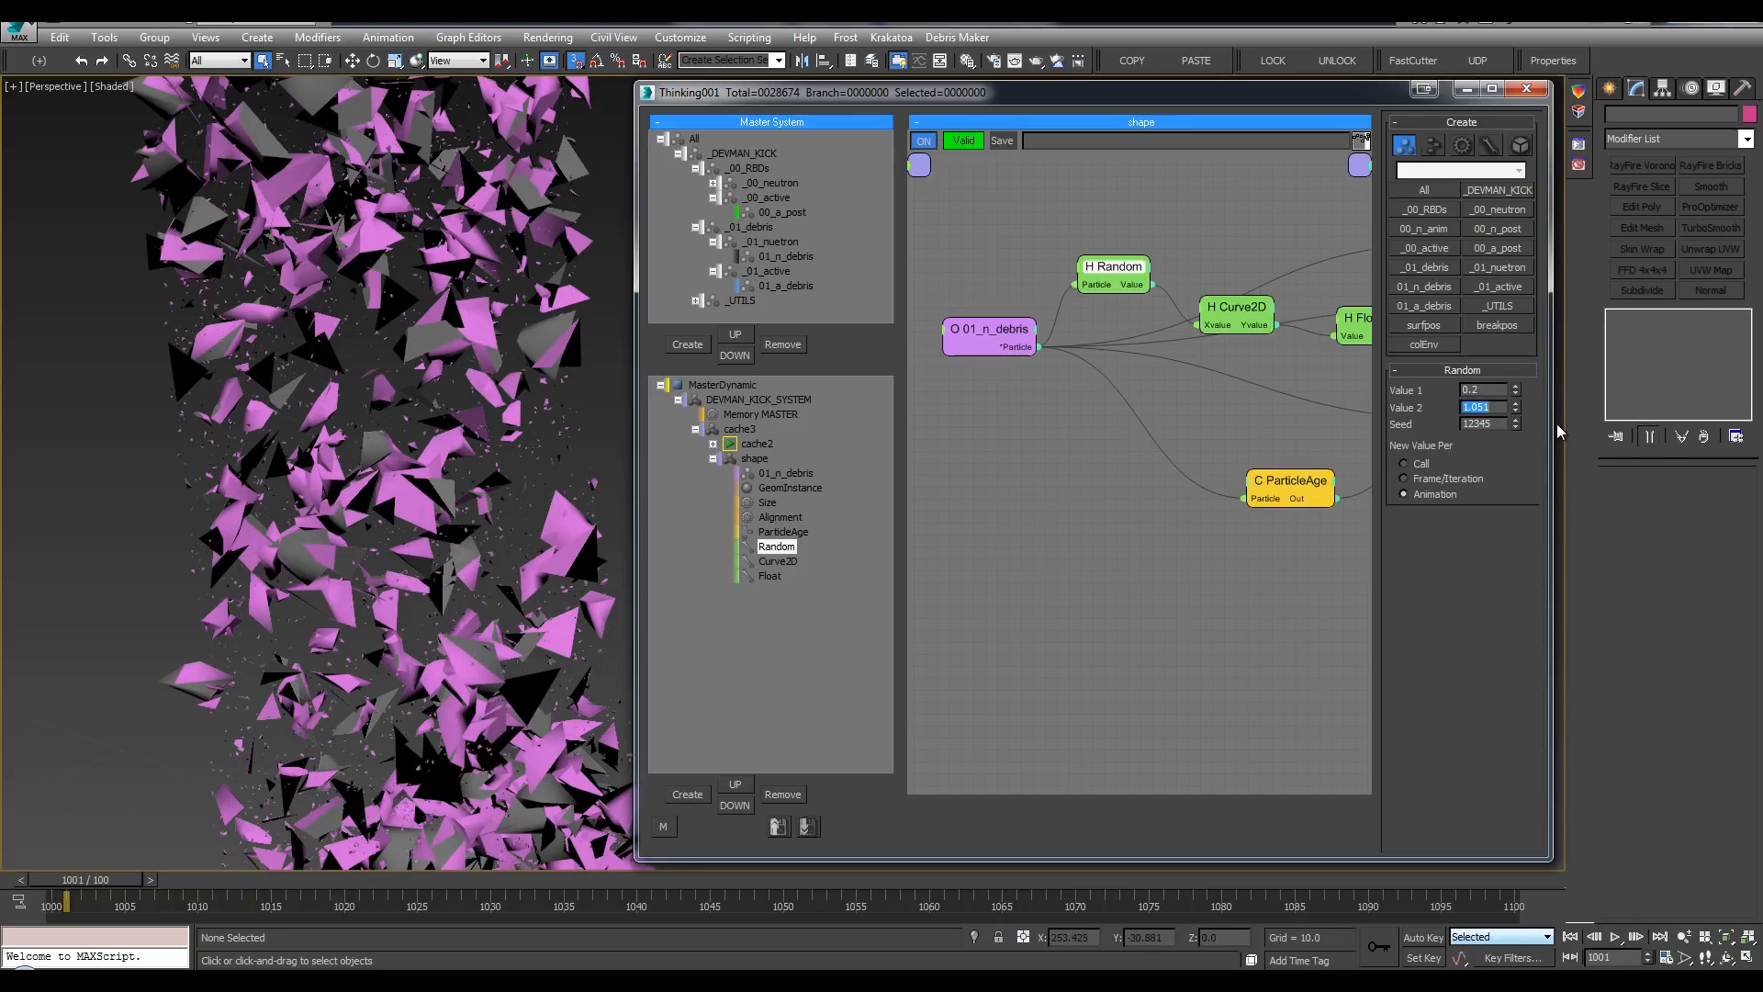
pyautogui.write('1')
pyautogui.press('Return')
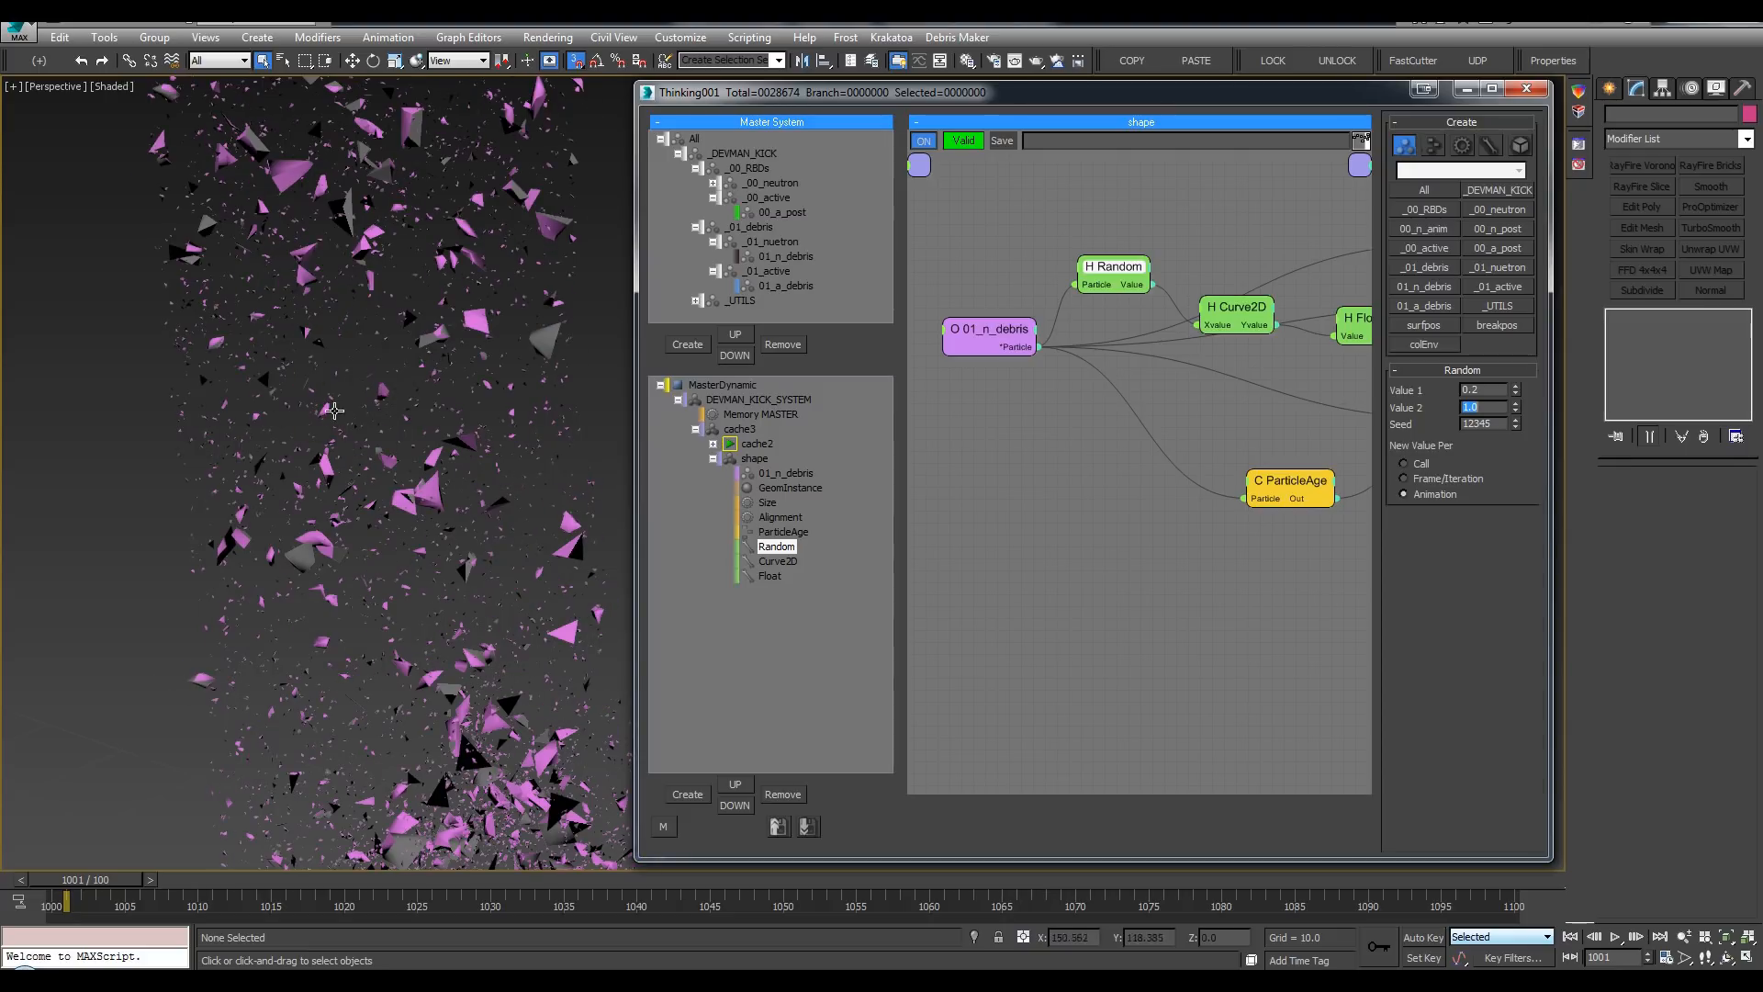
# Step: Inspect the debris sizes, return to frame 1000 and reopen the Curve2D curve in an enlarged floating editor
pyautogui.keyDown('alt'); pyautogui.moveTo(580, 358); pyautogui.dragTo(472, 297); pyautogui.keyUp('alt')
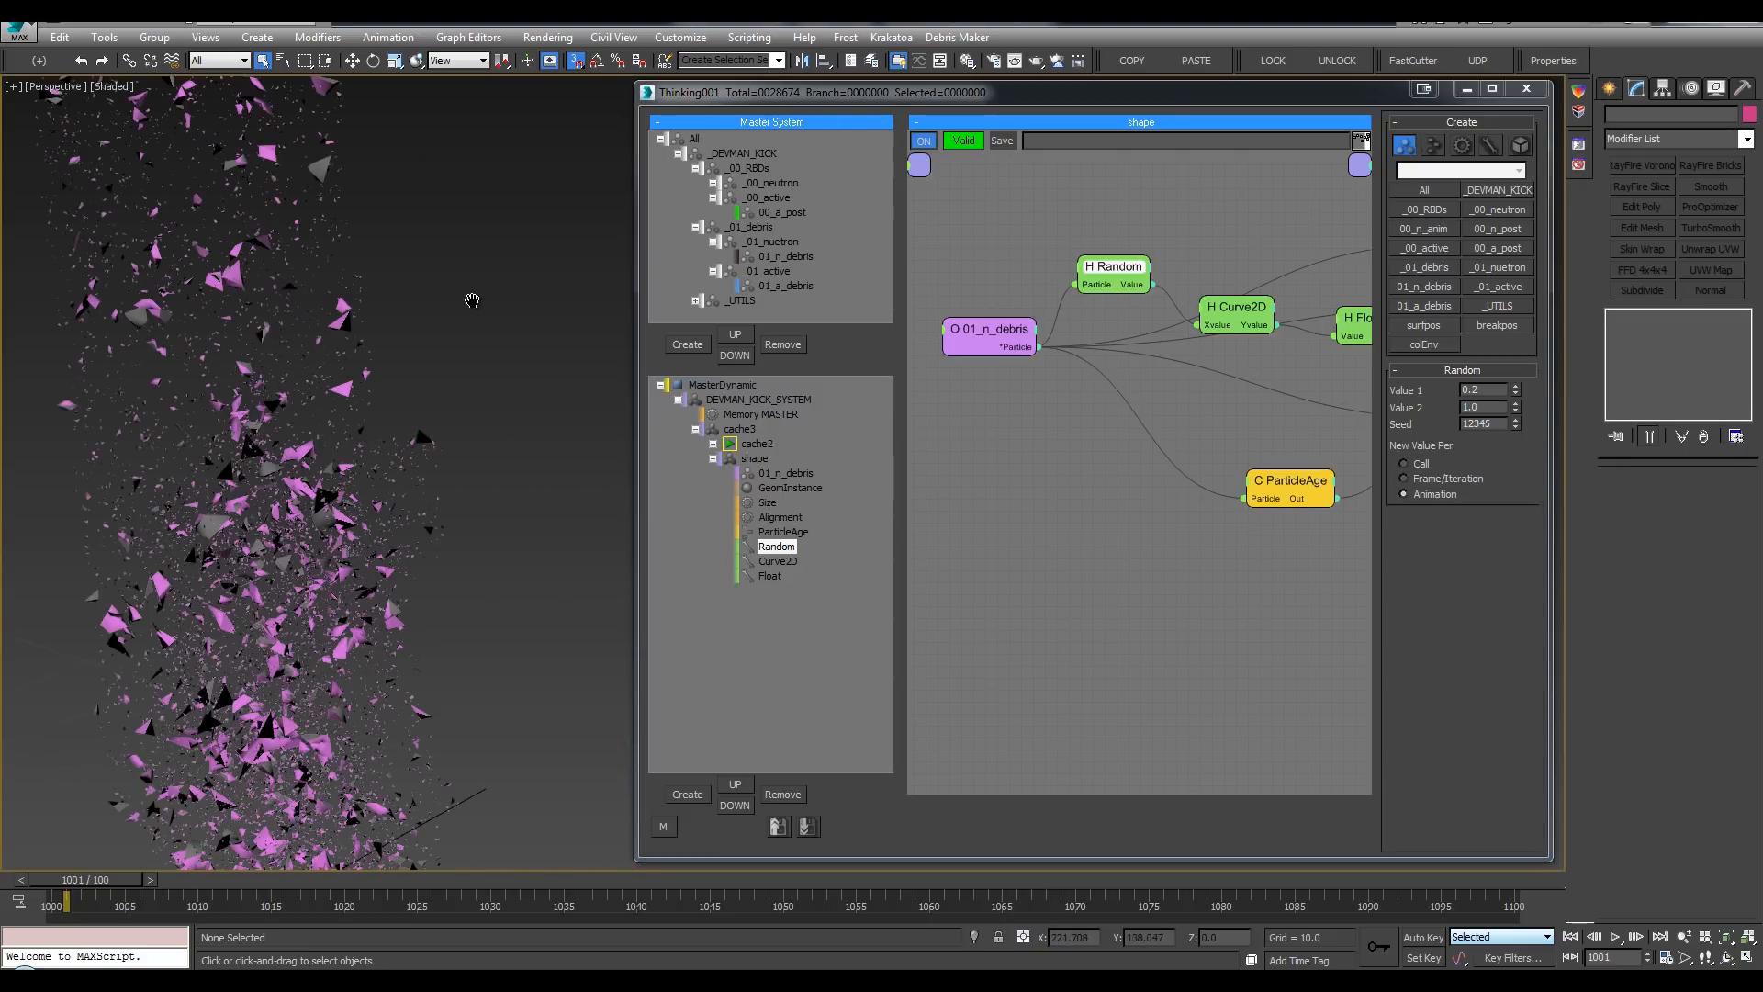
pyautogui.keyDown('alt'); pyautogui.moveTo(560, 346); pyautogui.dragTo(356, 278, button='middle'); pyautogui.keyUp('alt')
pyautogui.scroll(8, 313, 331)
pyautogui.scroll(-8, 314, 337)
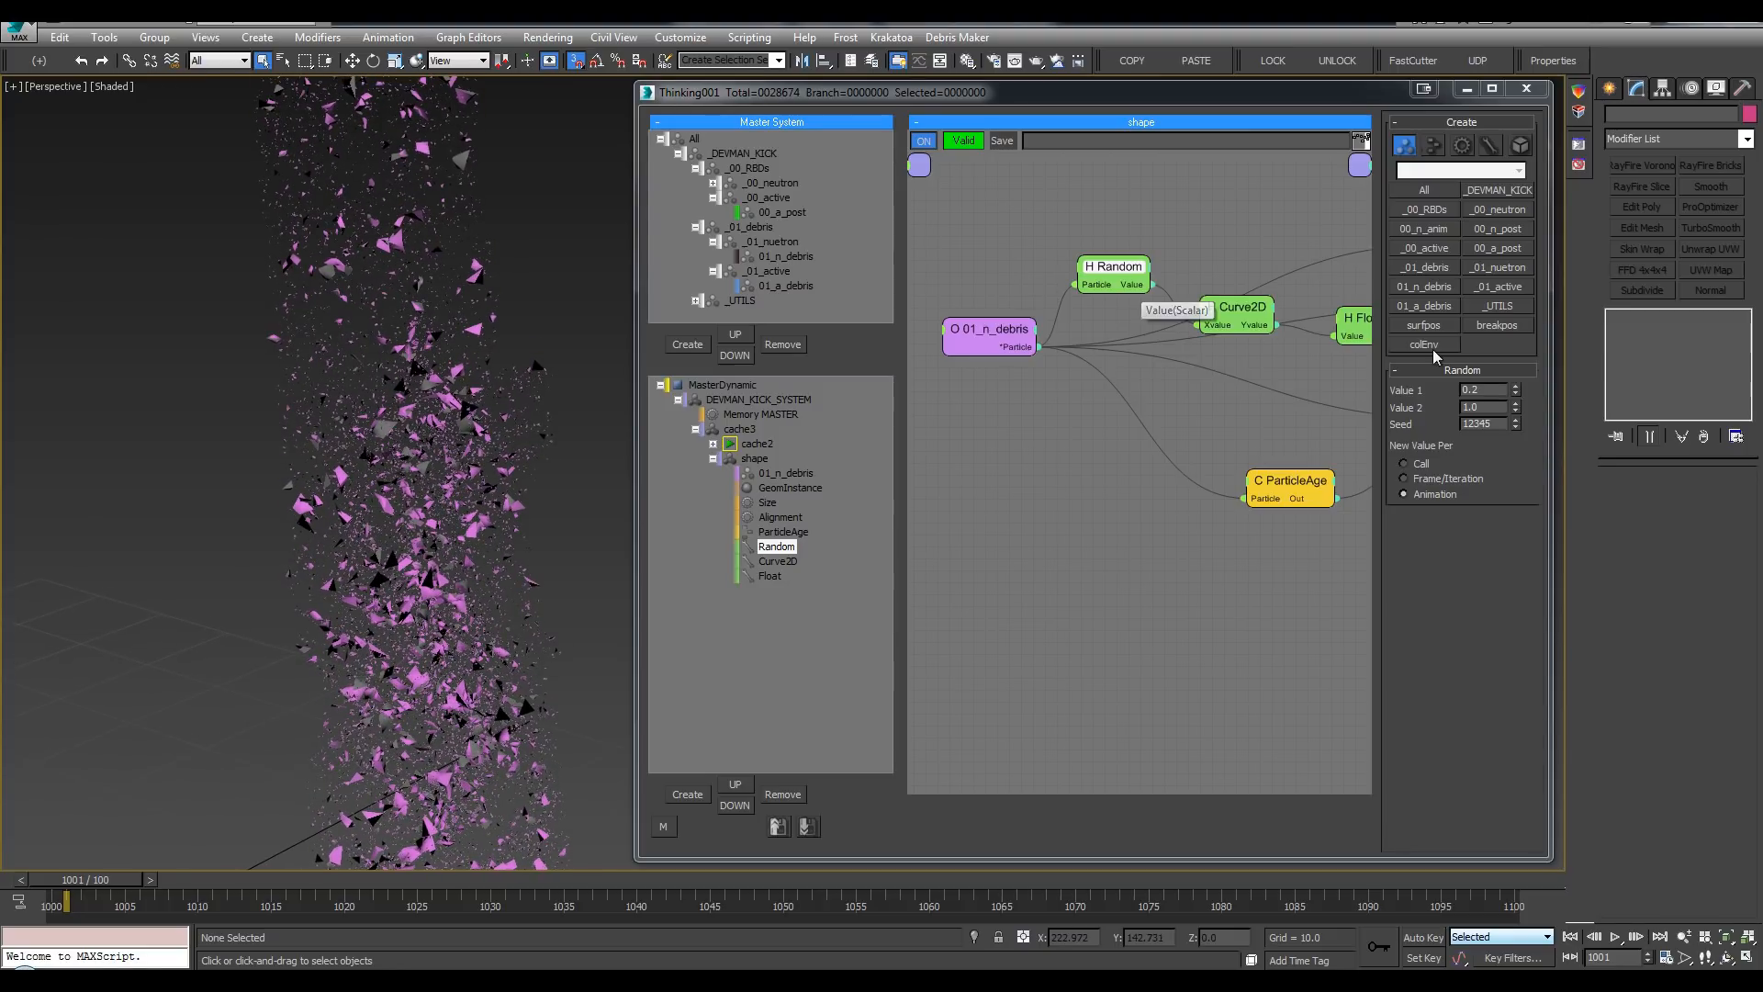
pyautogui.click(1217, 318)
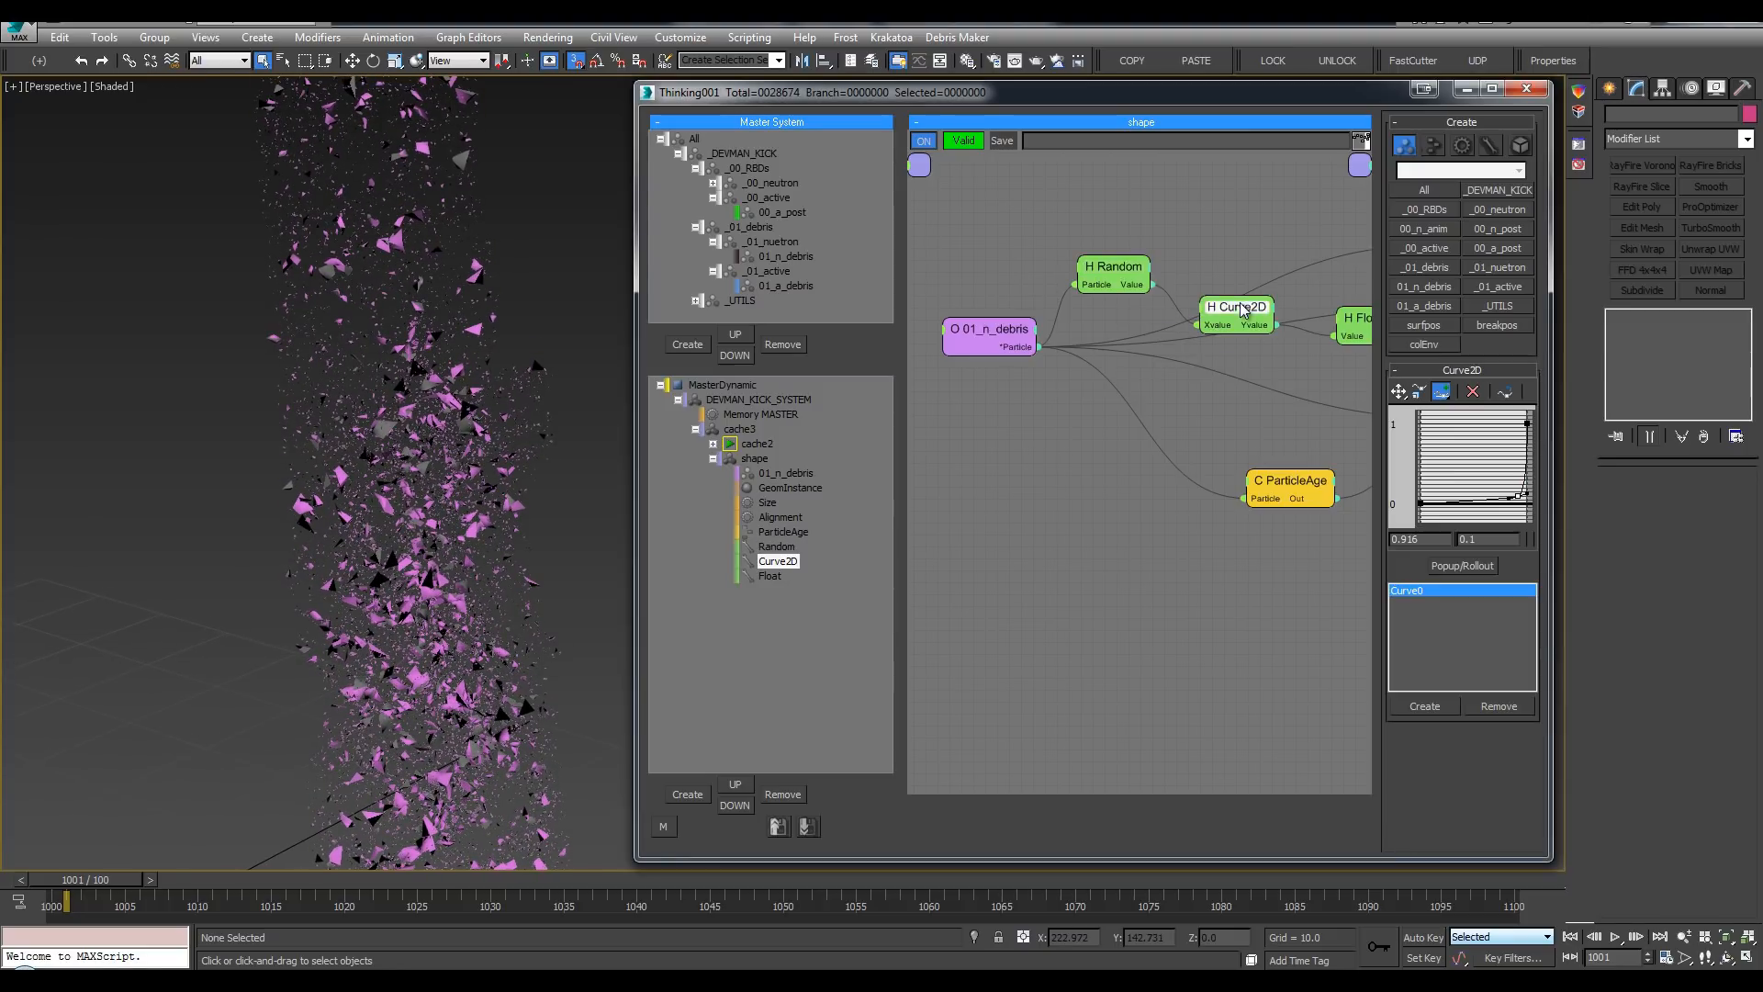
pyautogui.click(1442, 567)
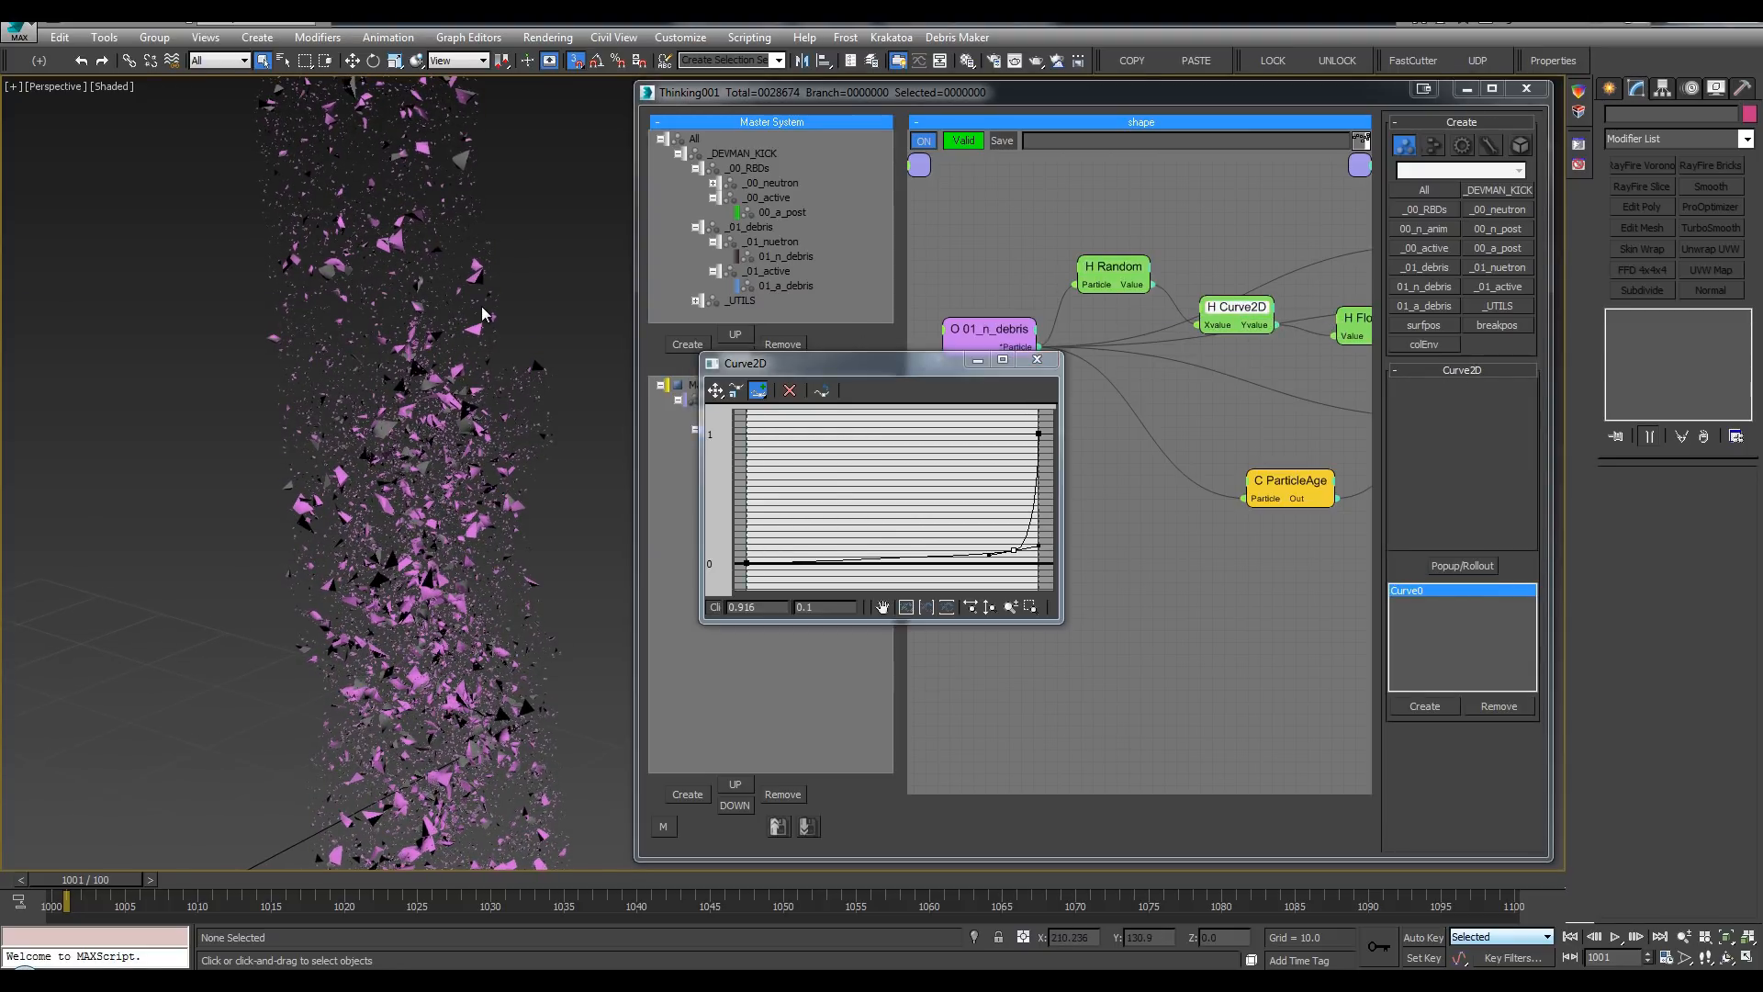
pyautogui.press('Home')
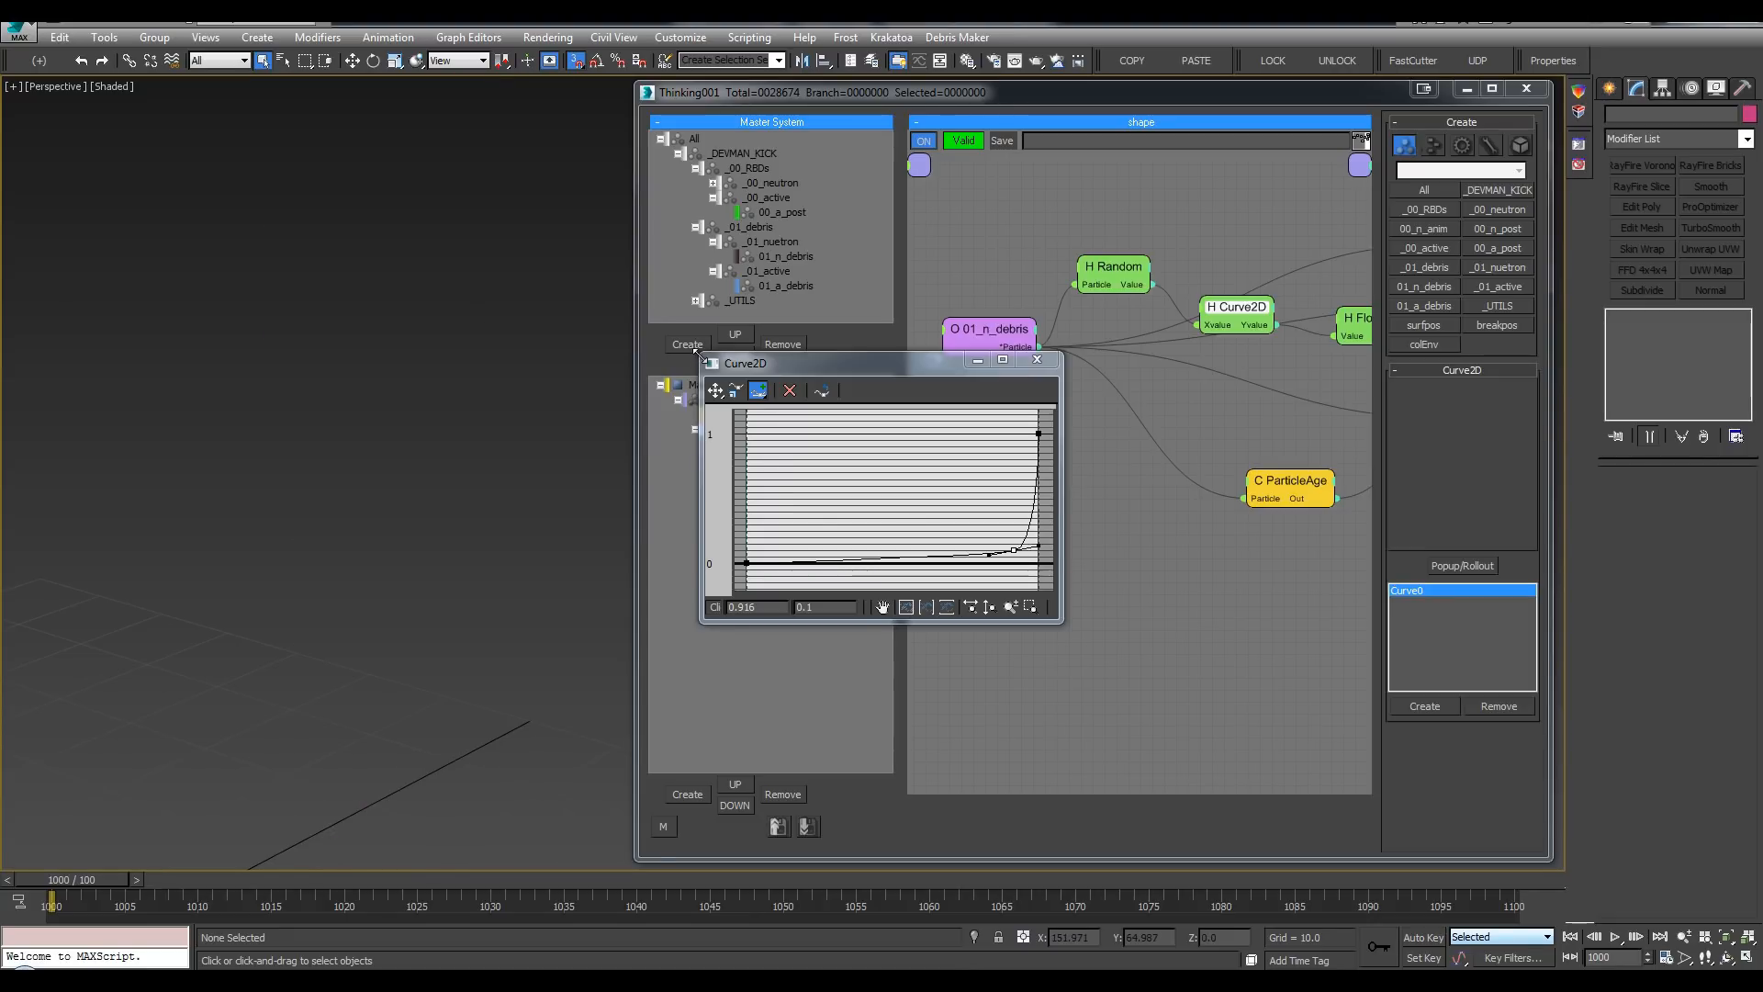
pyautogui.moveTo(693, 351); pyautogui.dragTo(172, 163)
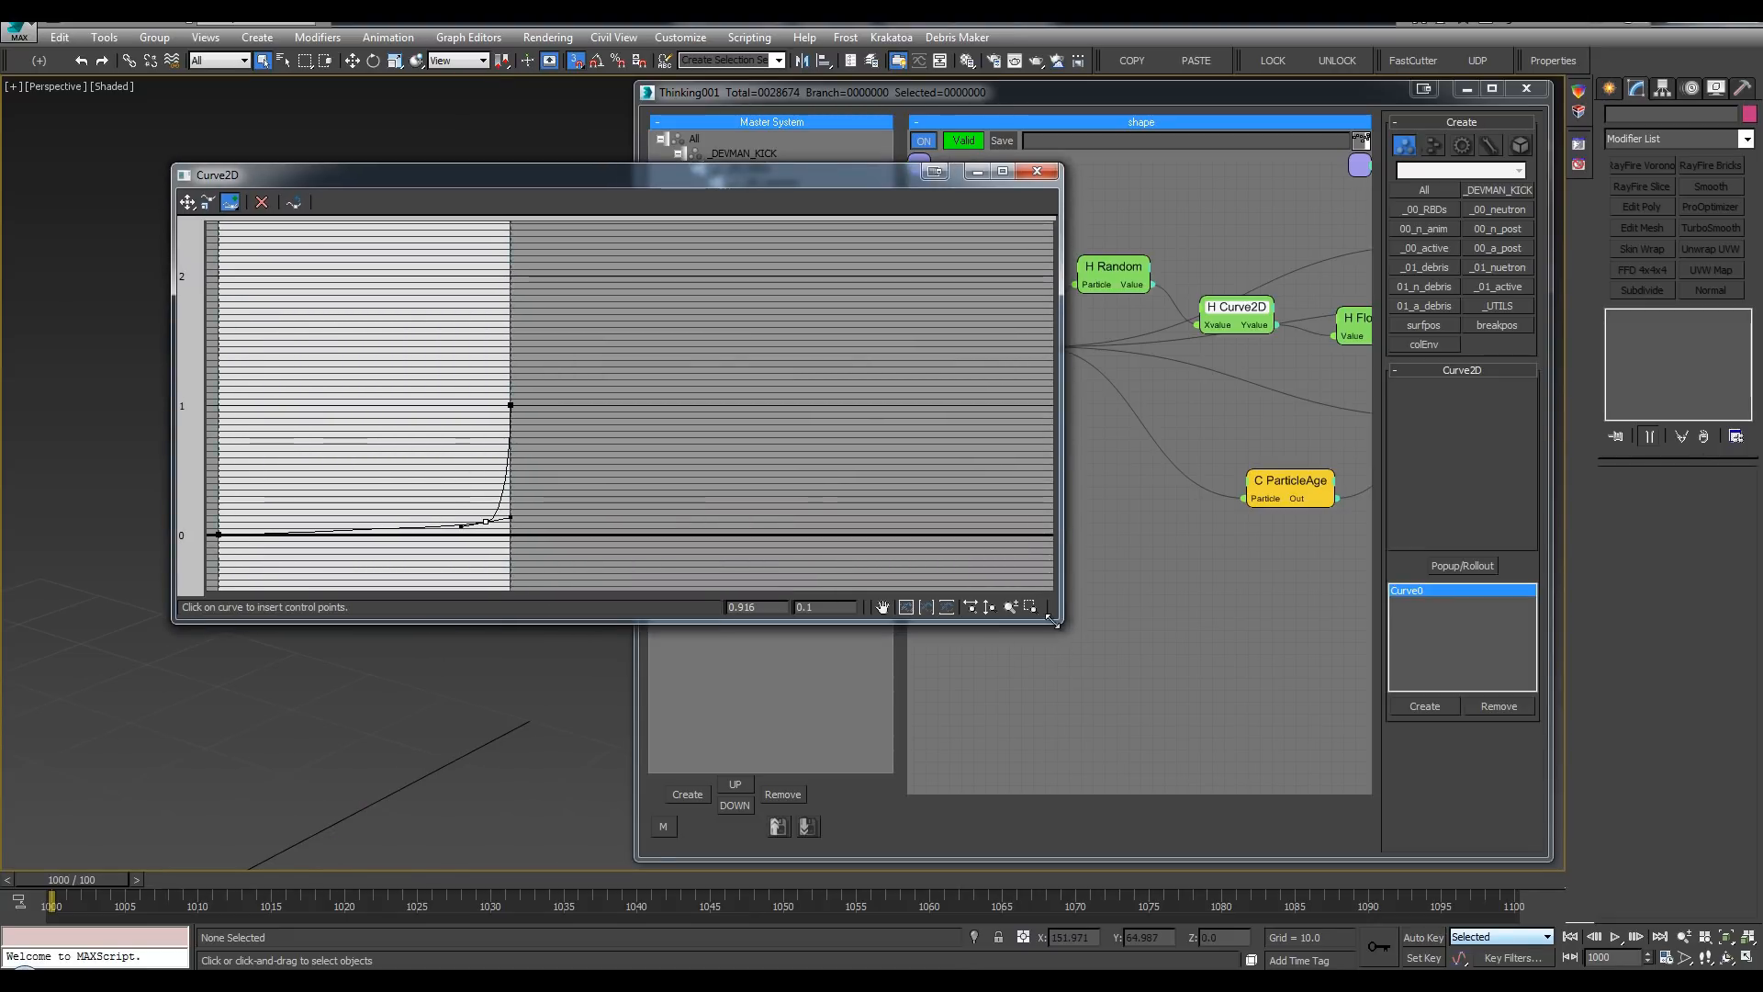
# Step: Enlarge the Curve2D graph and move its middle control point to about 0.982, 0.1
pyautogui.moveTo(1062, 622); pyautogui.dragTo(1159, 648)
pyautogui.click(1014, 634)
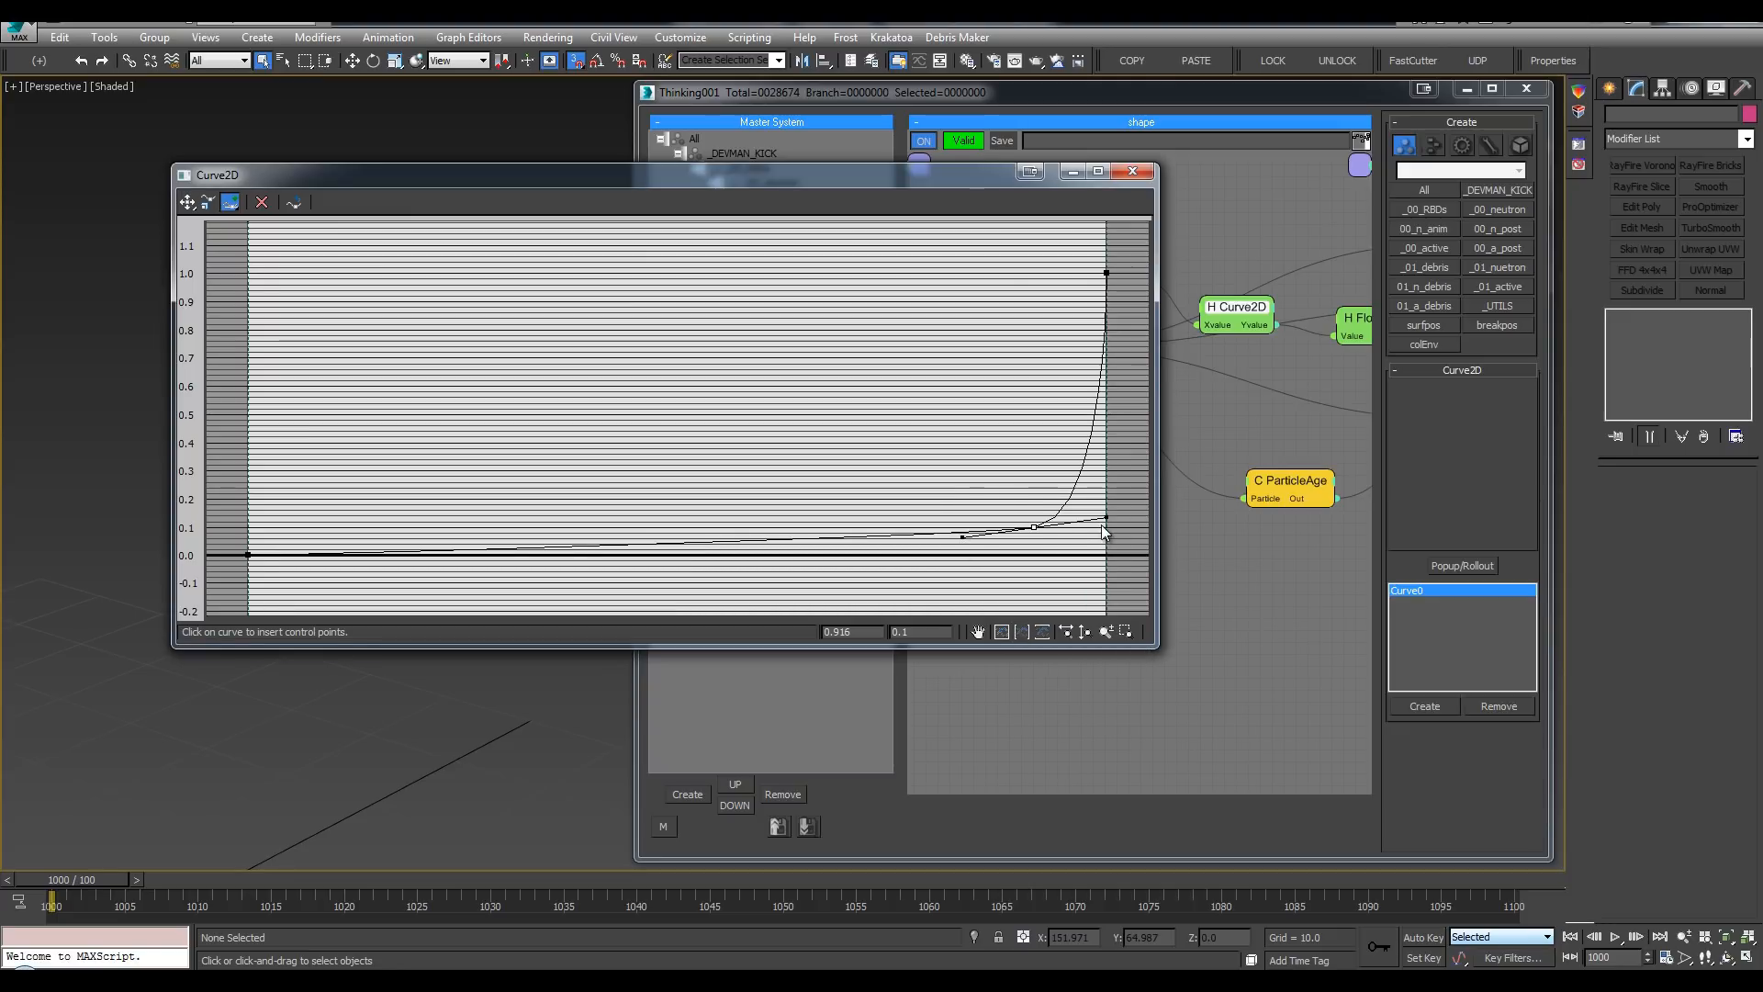
pyautogui.moveTo(255, 176); pyautogui.dragTo(264, 180)
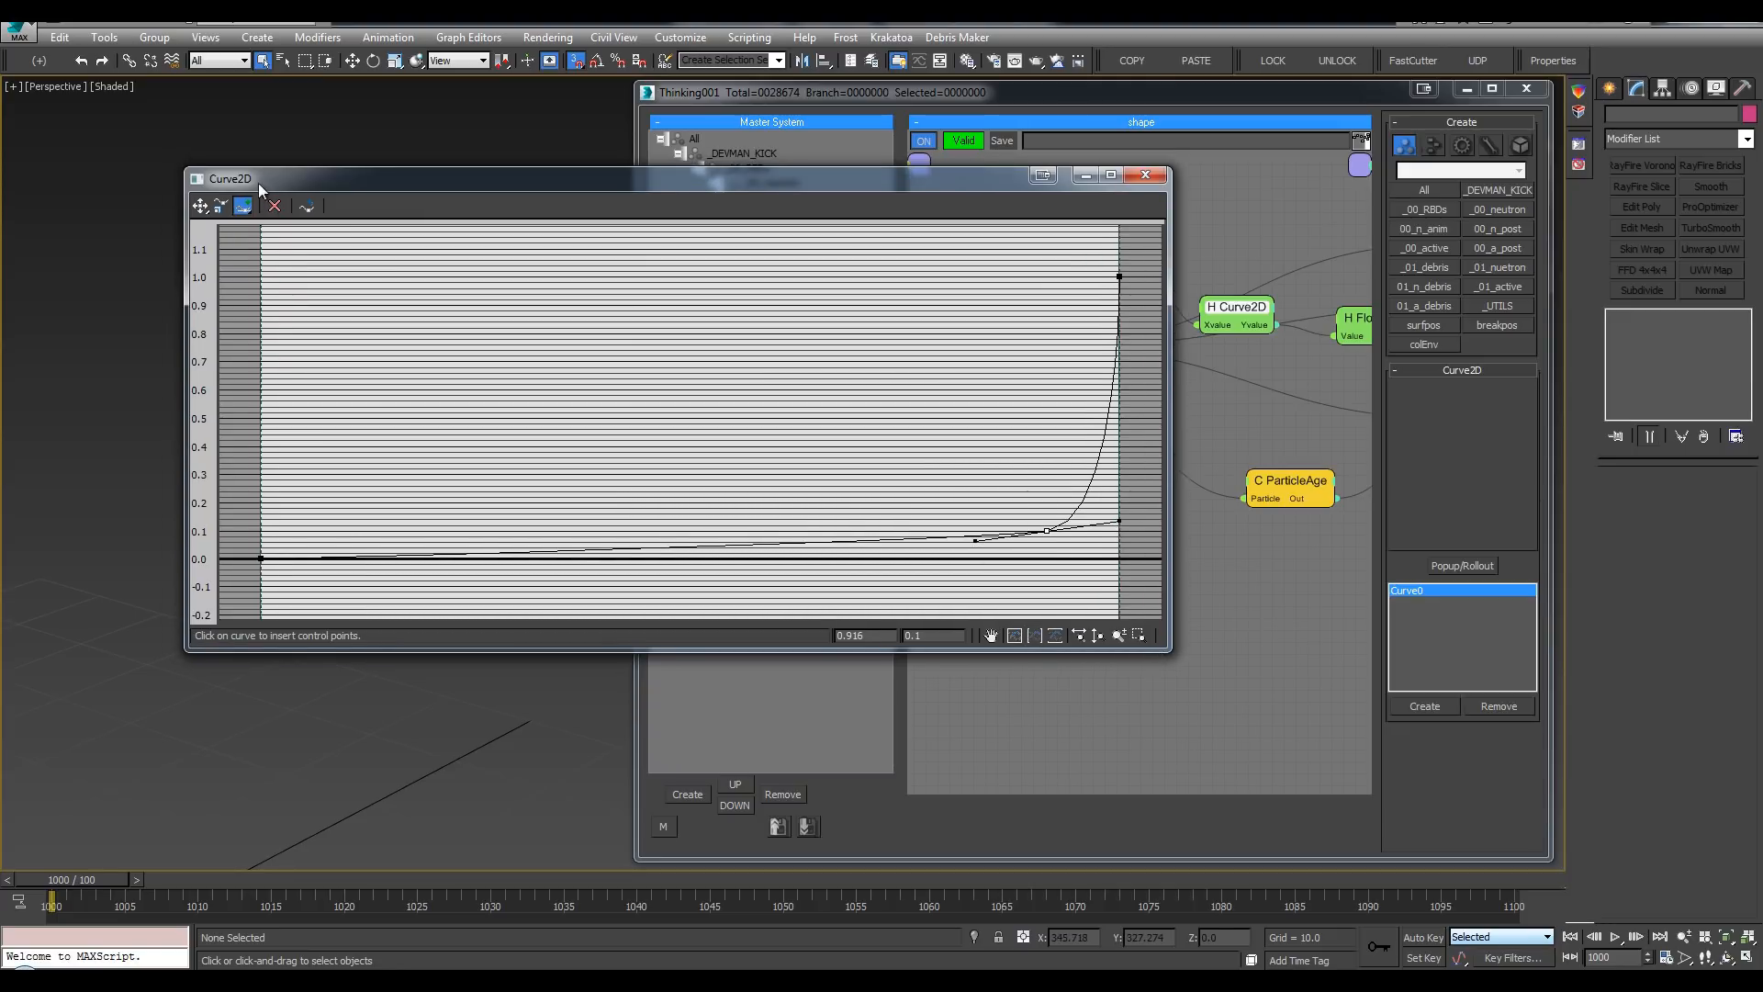
pyautogui.click(198, 207)
pyautogui.moveTo(1115, 521)
pyautogui.mouseDown()
pyautogui.moveTo(1059, 540)
pyautogui.moveTo(1101, 530)
pyautogui.mouseUp()
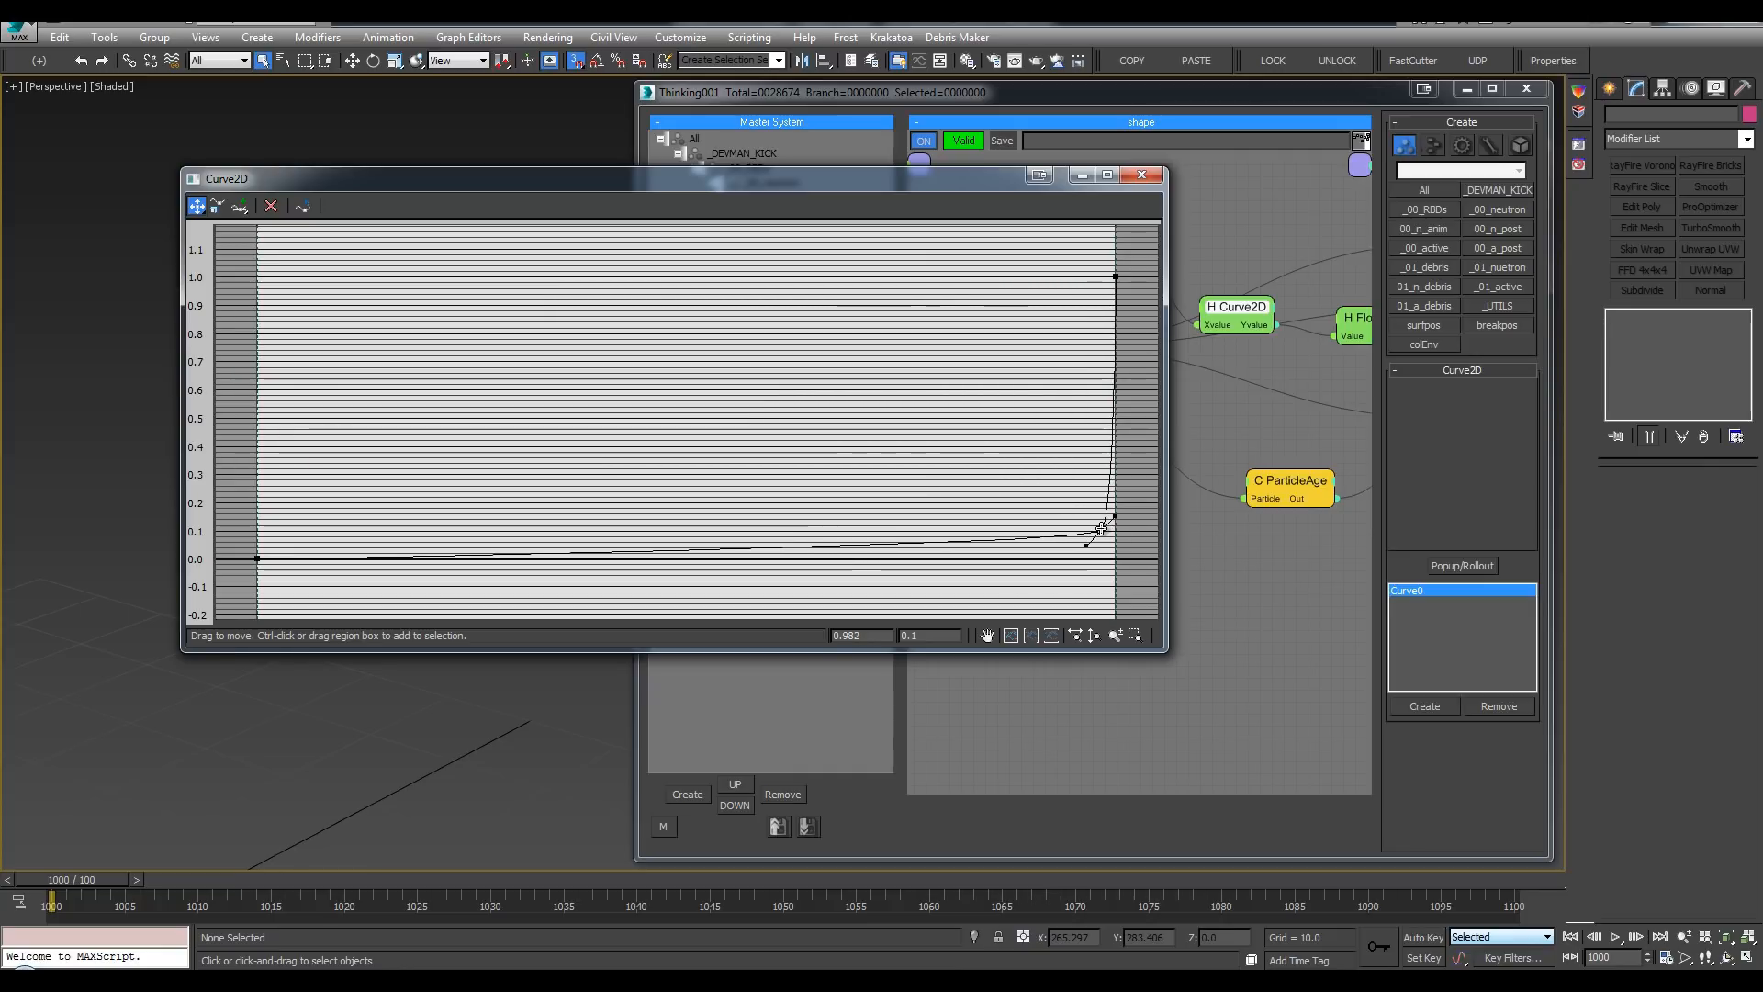
pyautogui.click(1141, 175)
# Step: Advance to frame 1001 and examine the debris size distribution up close and from farther away
pyautogui.press('.')
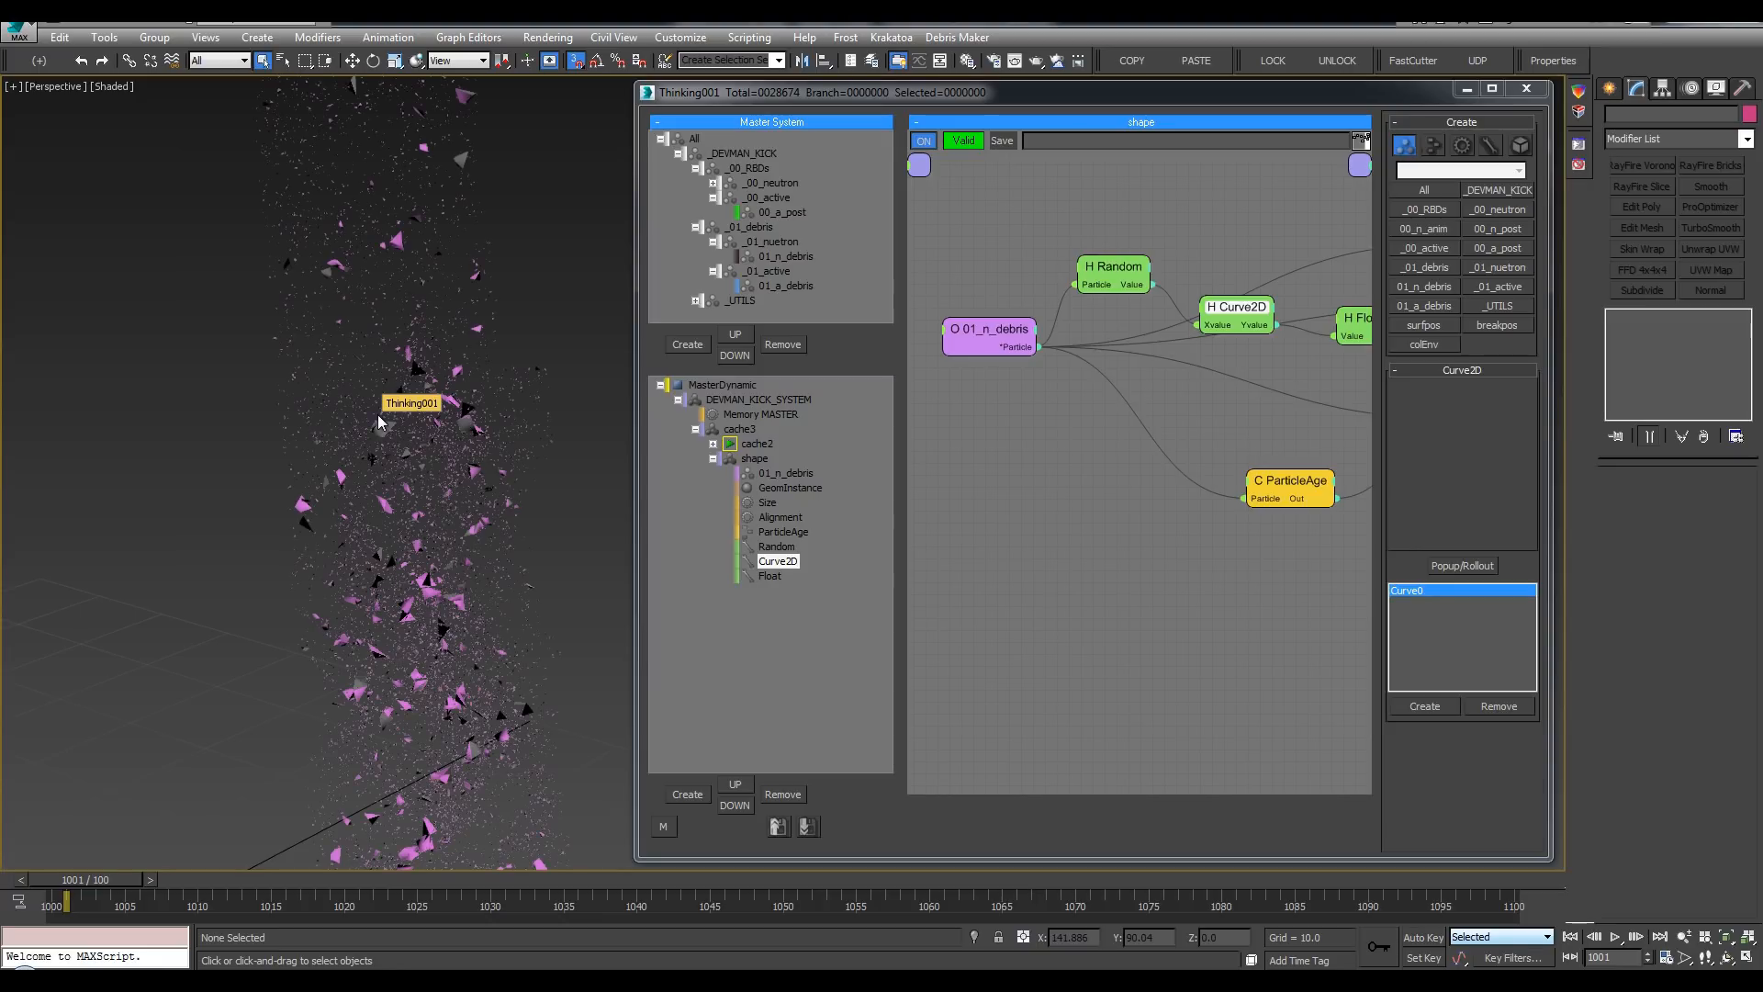
pyautogui.scroll(-3, 541, 321)
pyautogui.keyDown('alt'); pyautogui.moveTo(542, 322); pyautogui.dragTo(514, 535, button='middle'); pyautogui.keyUp('alt')
pyautogui.scroll(-1, 528, 463)
pyautogui.scroll(7, 455, 448)
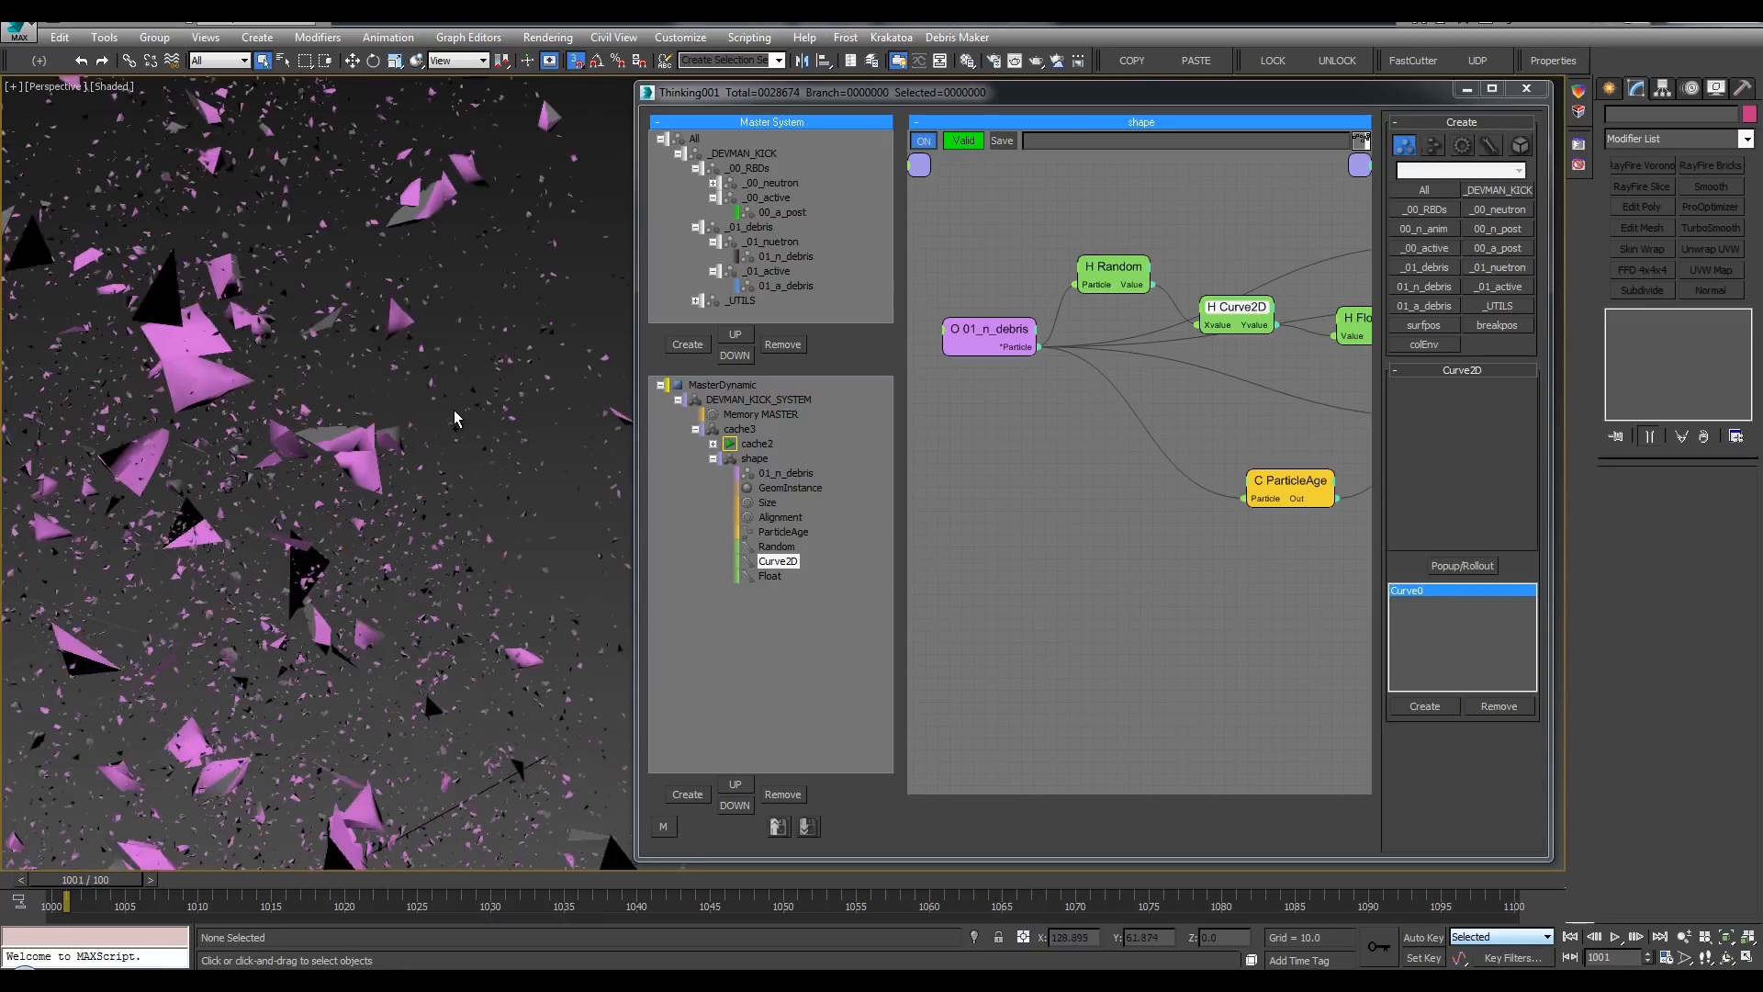
pyautogui.scroll(-4, 454, 409)
pyautogui.moveTo(445, 397); pyautogui.dragTo(418, 481, button='middle')
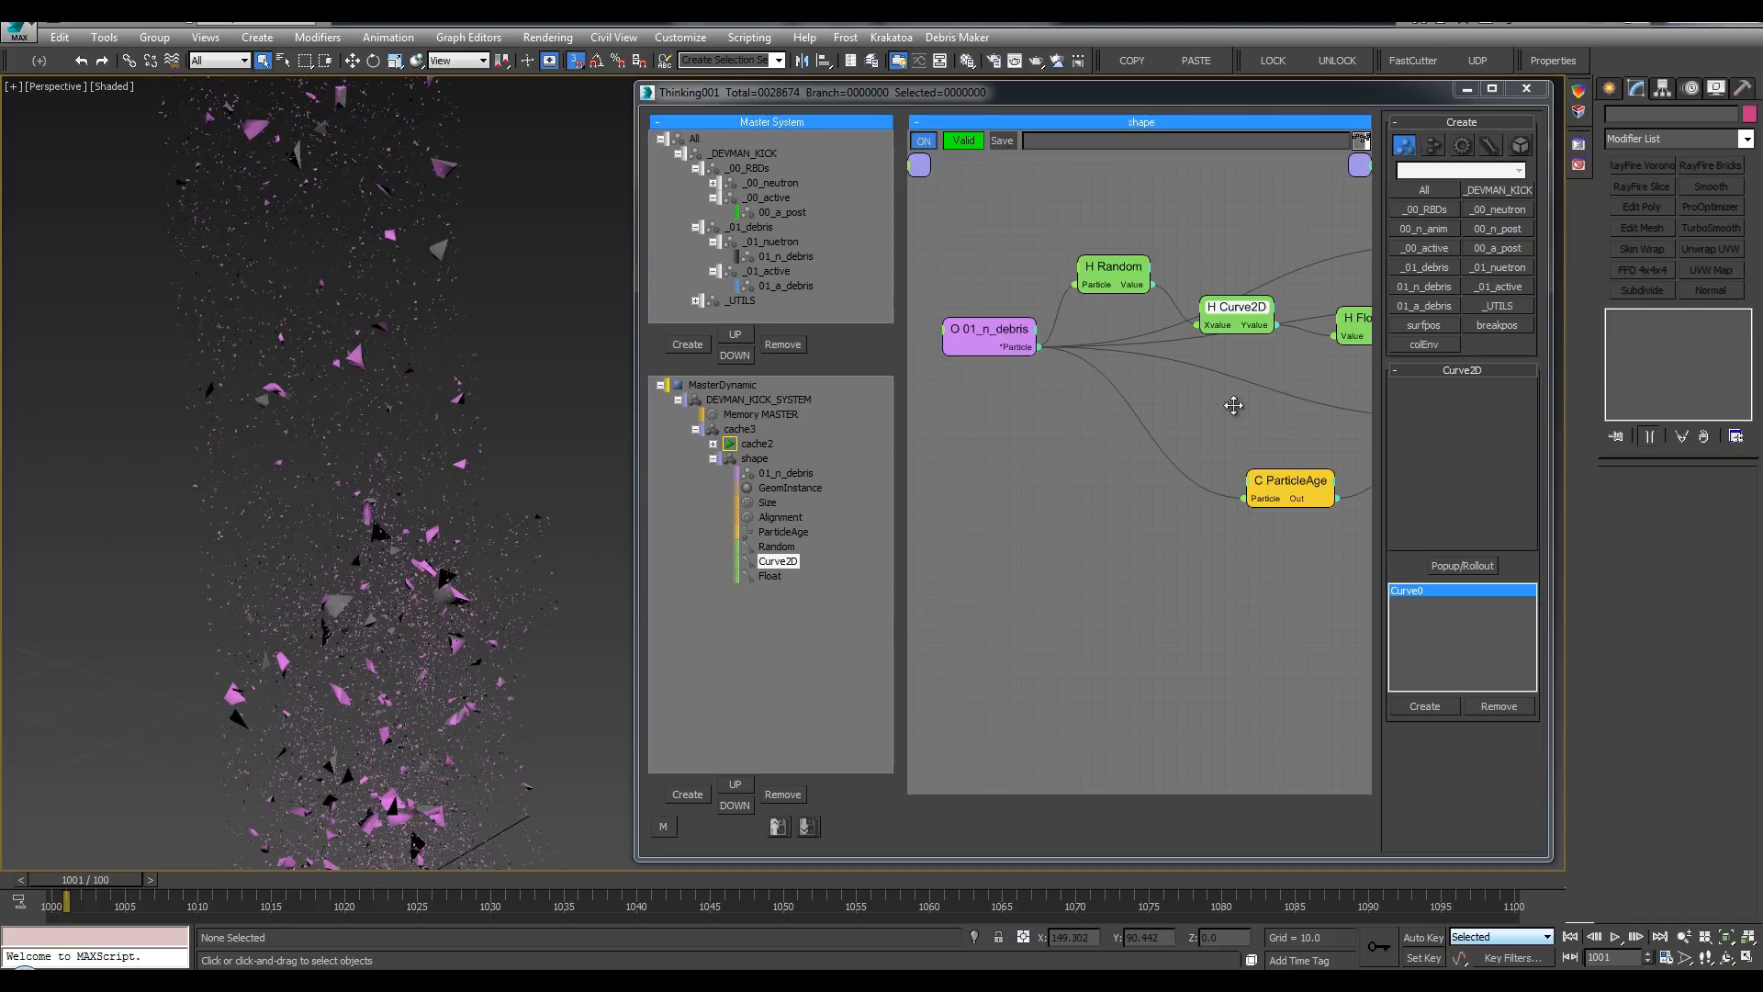
# Step: Set the Size operator's variation to 35%
pyautogui.moveTo(1232, 398); pyautogui.dragTo(1041, 411, button='middle')
pyautogui.click(1327, 301)
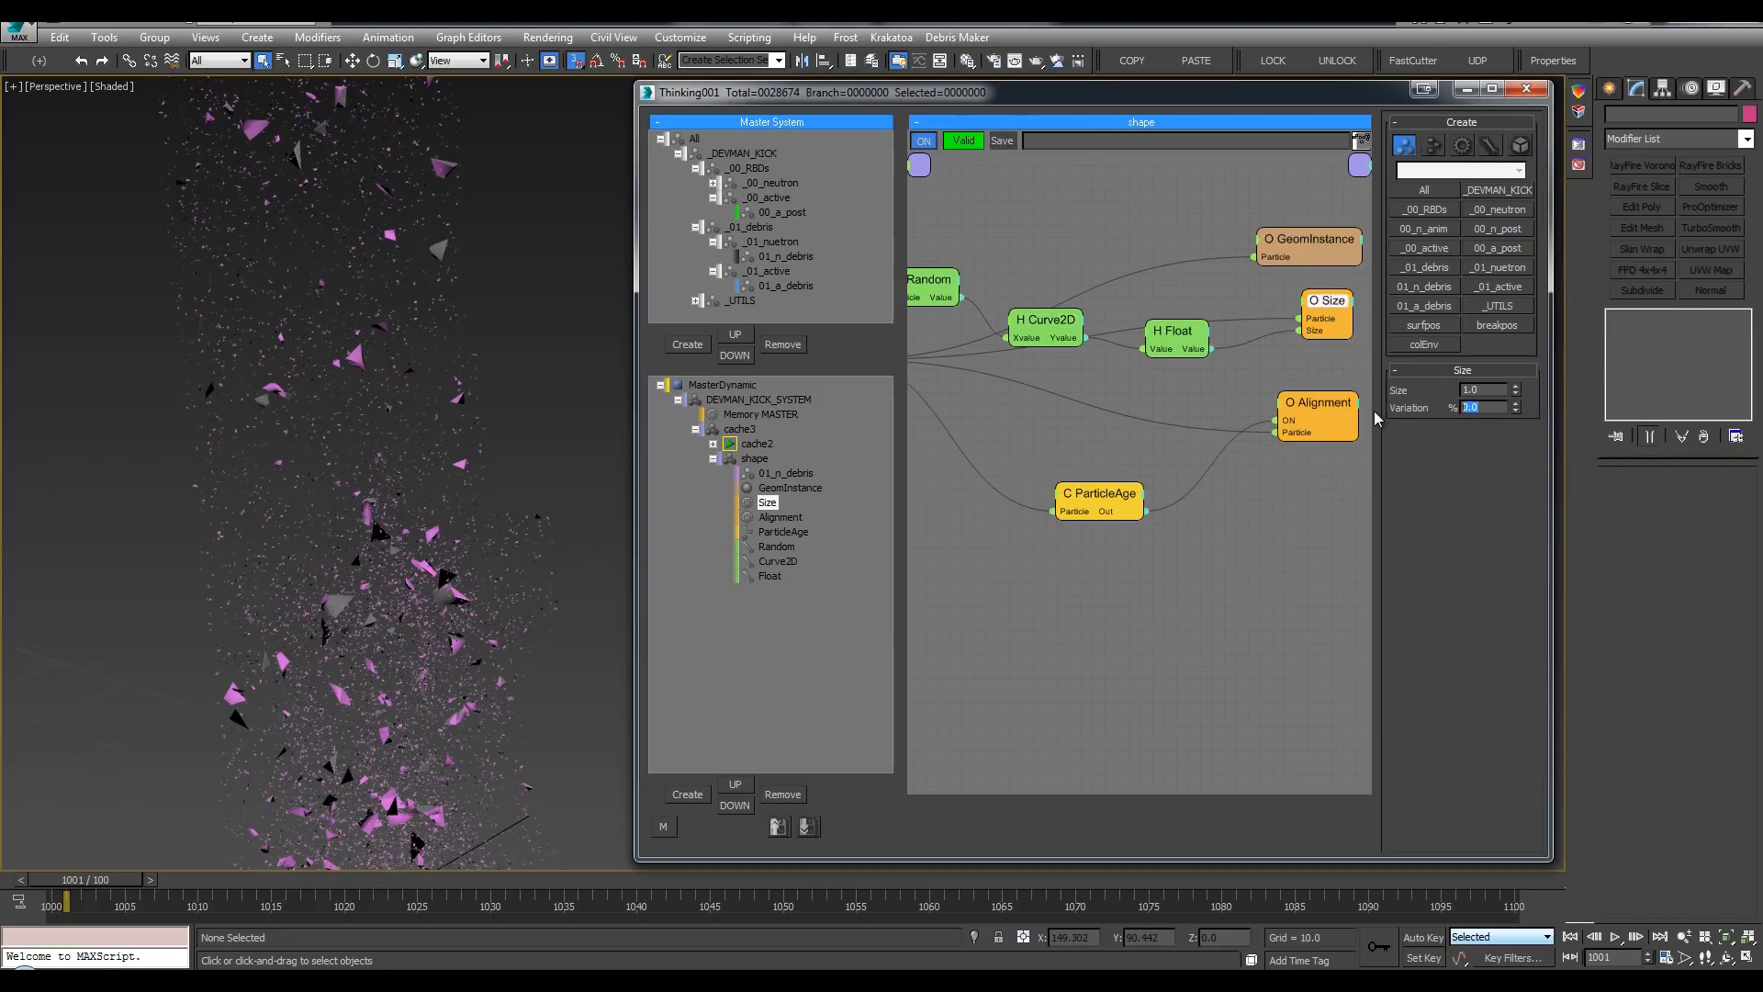
pyautogui.write('35')
pyautogui.press('Return')
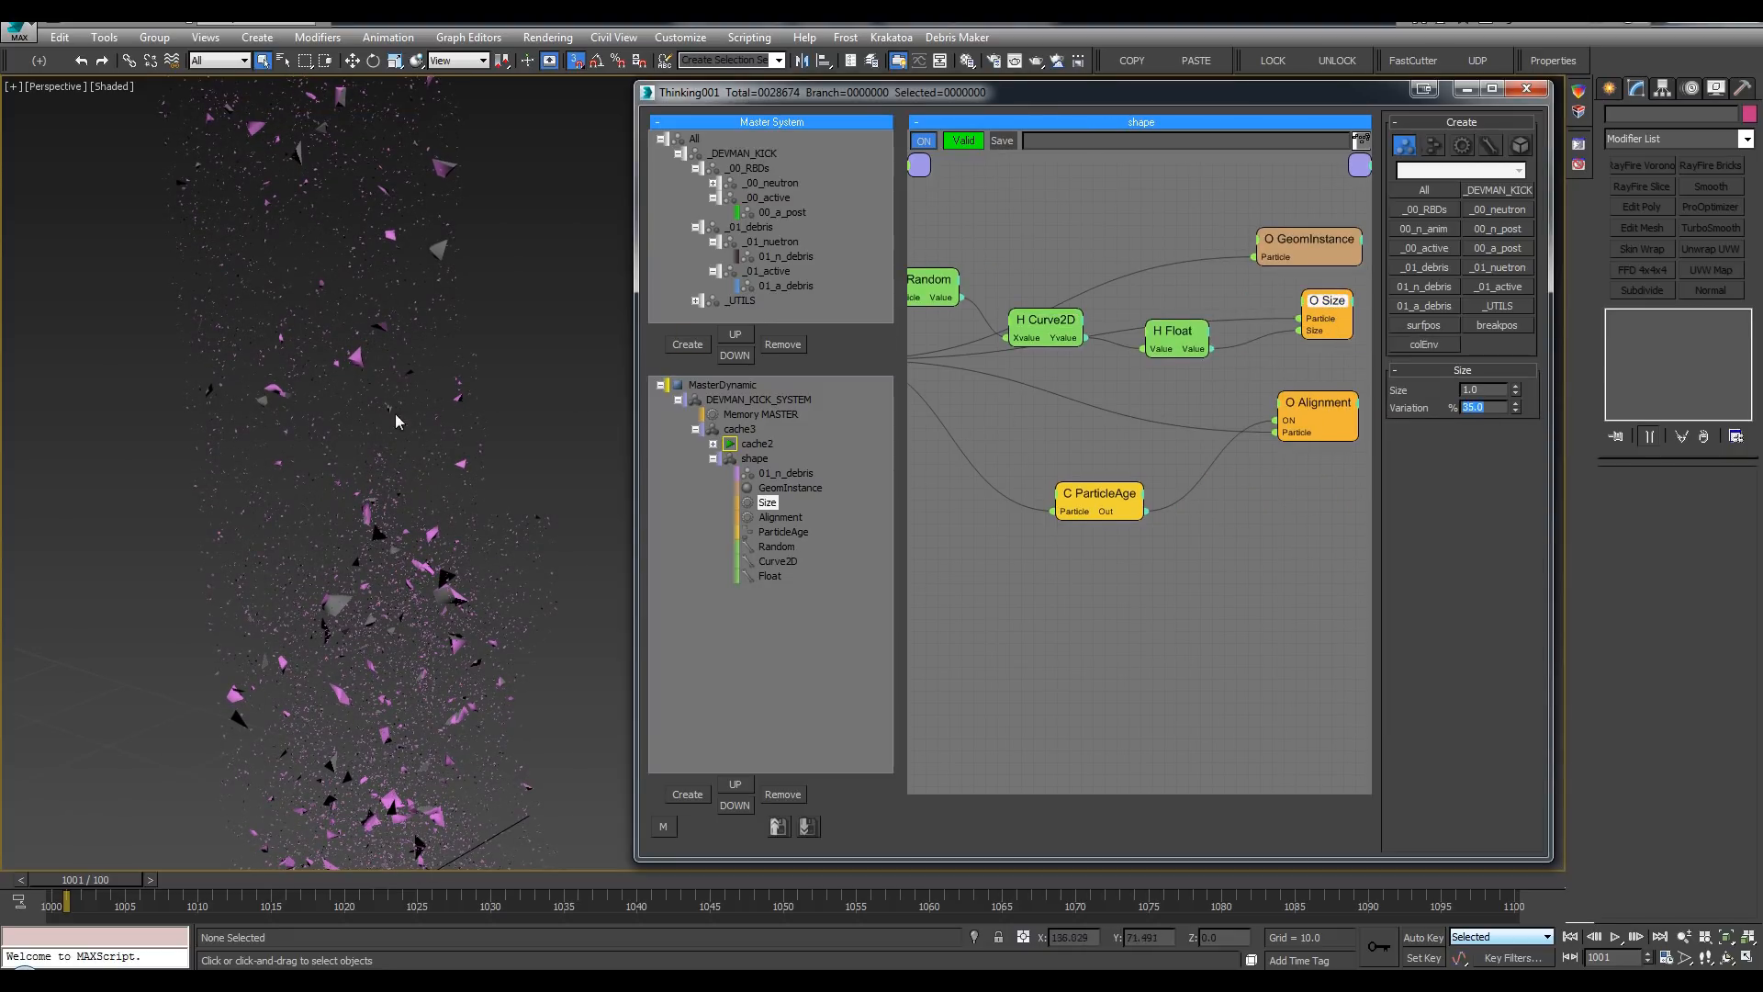
# Step: Set Value 1 of the Random helper to 0.3
pyautogui.moveTo(1078, 405); pyautogui.dragTo(1184, 411, button='middle')
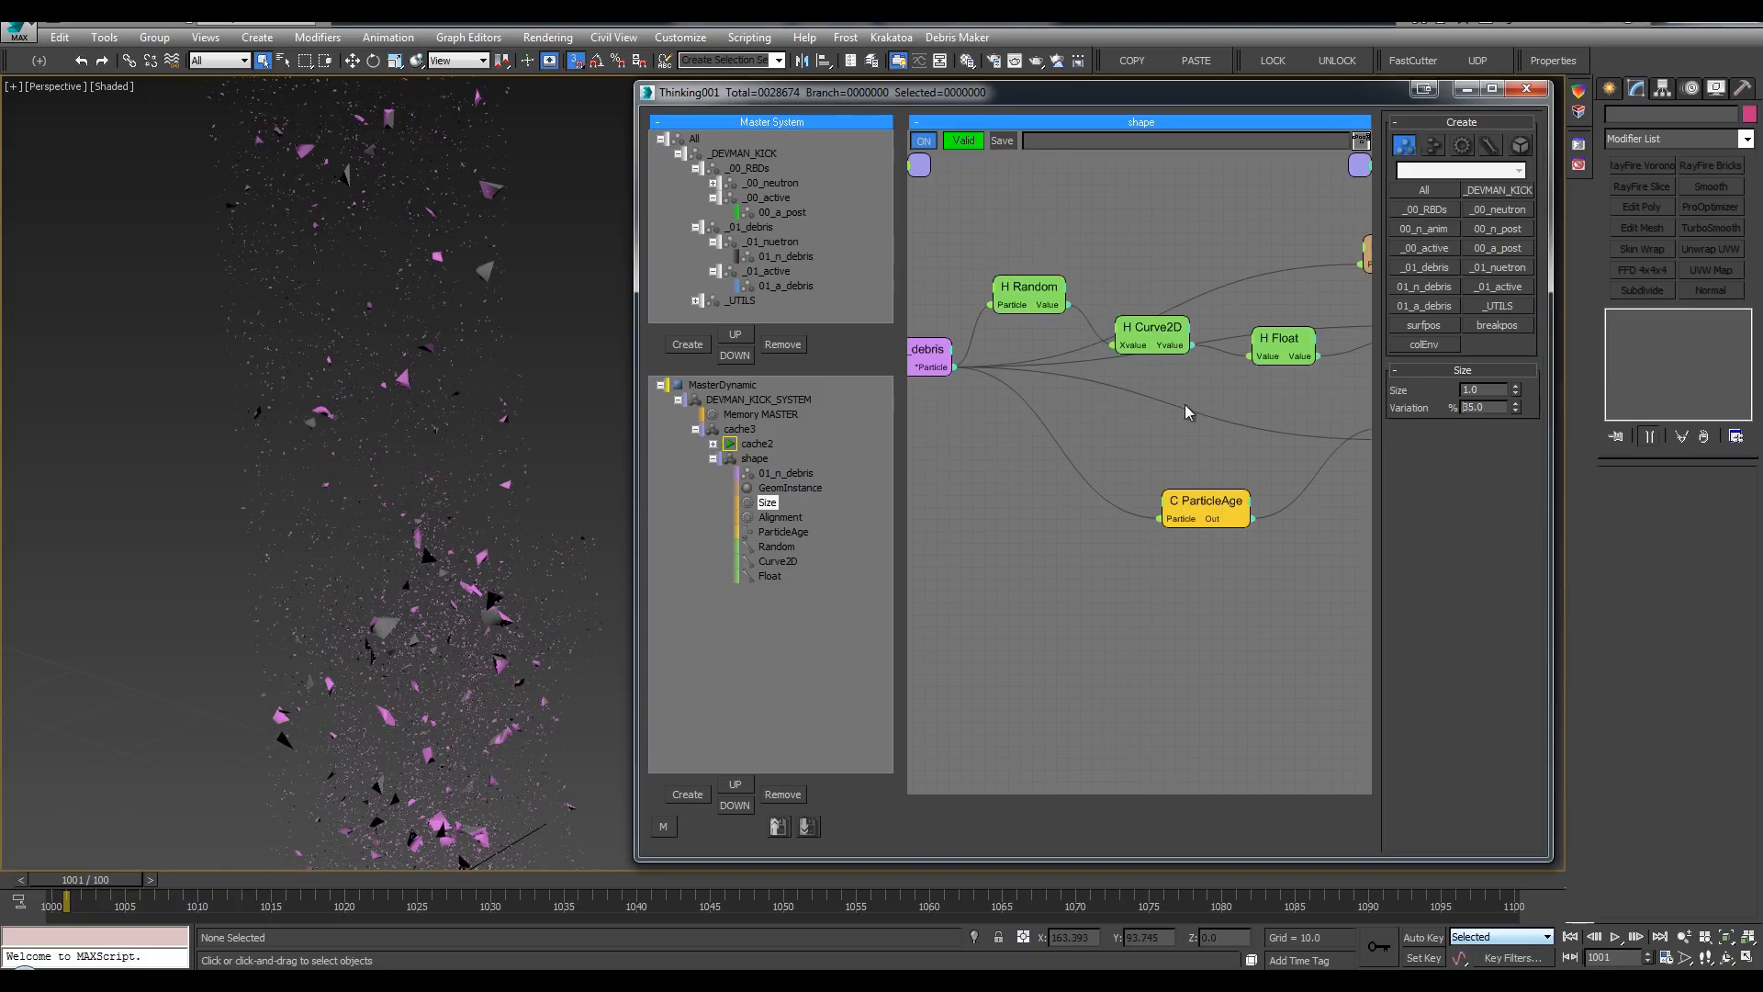
pyautogui.click(1016, 294)
pyautogui.click(1483, 390)
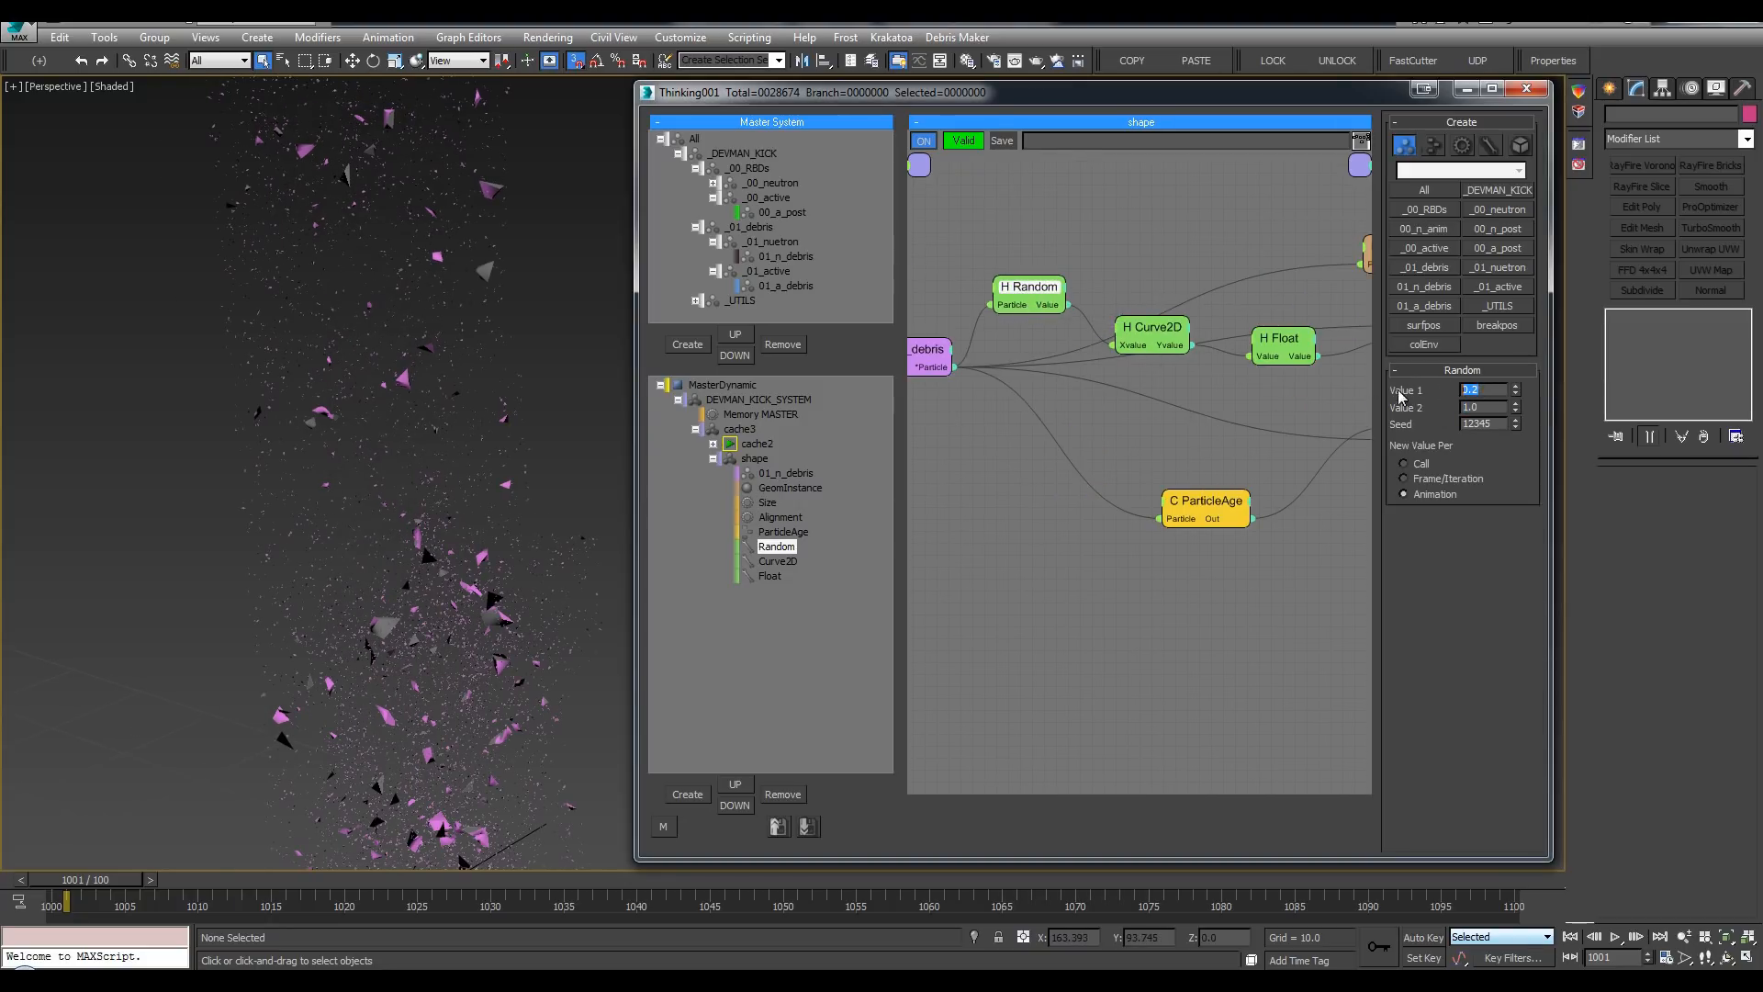
pyautogui.write('.')
# Step: Raise the Float and Curve2D nodes in the shape network to line them up with the Random node
pyautogui.moveTo(1287, 347); pyautogui.dragTo(1287, 317)
pyautogui.moveTo(1230, 329); pyautogui.dragTo(1189, 331, button='middle')
pyautogui.moveTo(1131, 328); pyautogui.dragTo(1129, 313)
pyautogui.moveTo(1262, 309); pyautogui.dragTo(1262, 299)
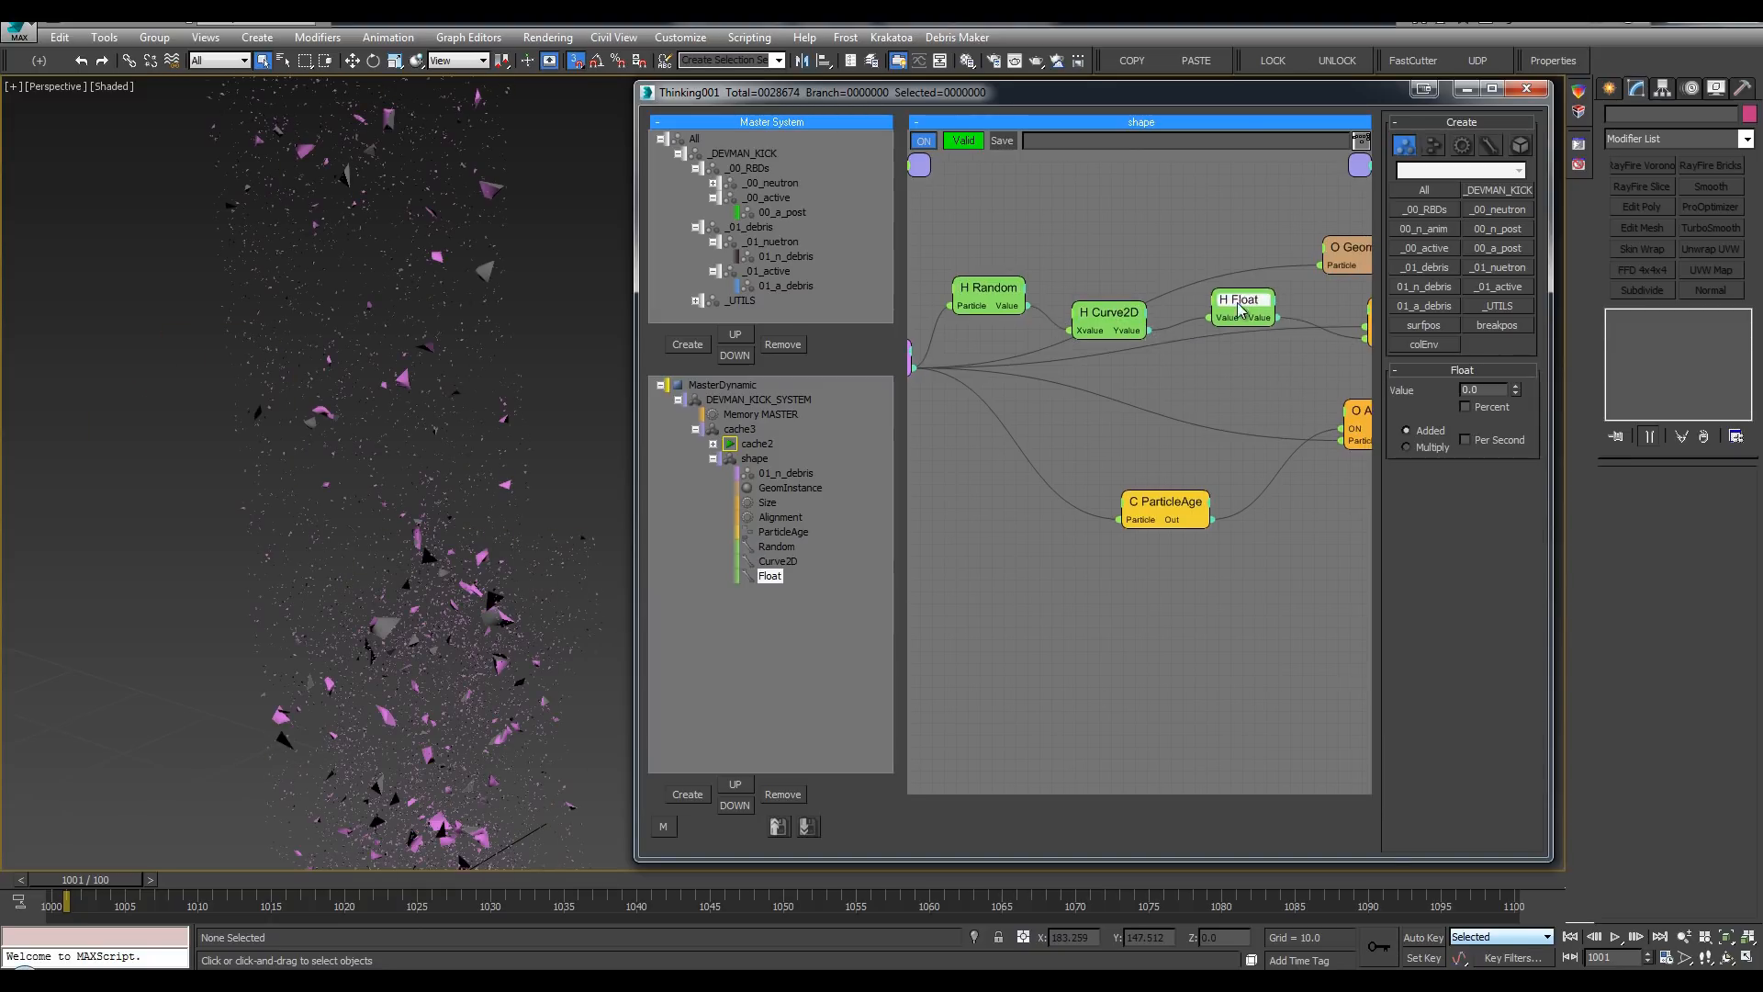
pyautogui.moveTo(1262, 299); pyautogui.dragTo(1243, 302, button='middle')
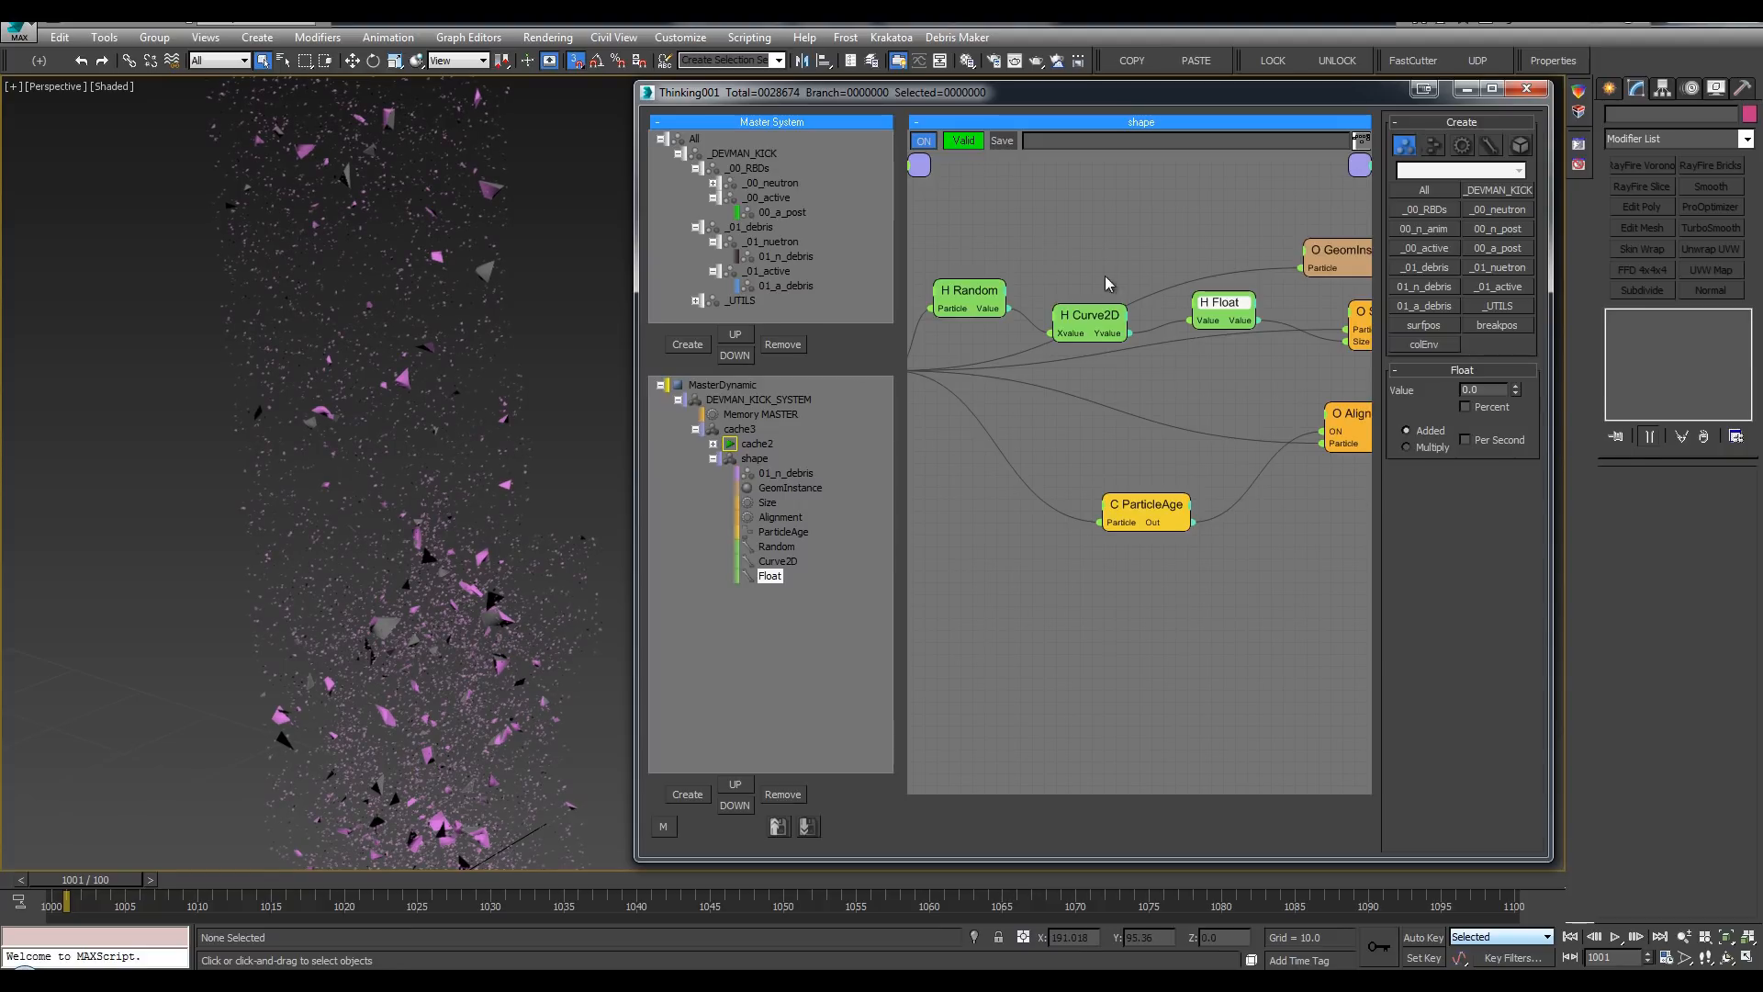
pyautogui.moveTo(1075, 345); pyautogui.dragTo(1277, 327)
# Step: Try added values of 1 and 0.1 in the Float helper and check the debris sizes
pyautogui.click(1231, 305)
pyautogui.moveTo(1504, 393); pyautogui.dragTo(1394, 393)
pyautogui.write('1')
pyautogui.press('Return')
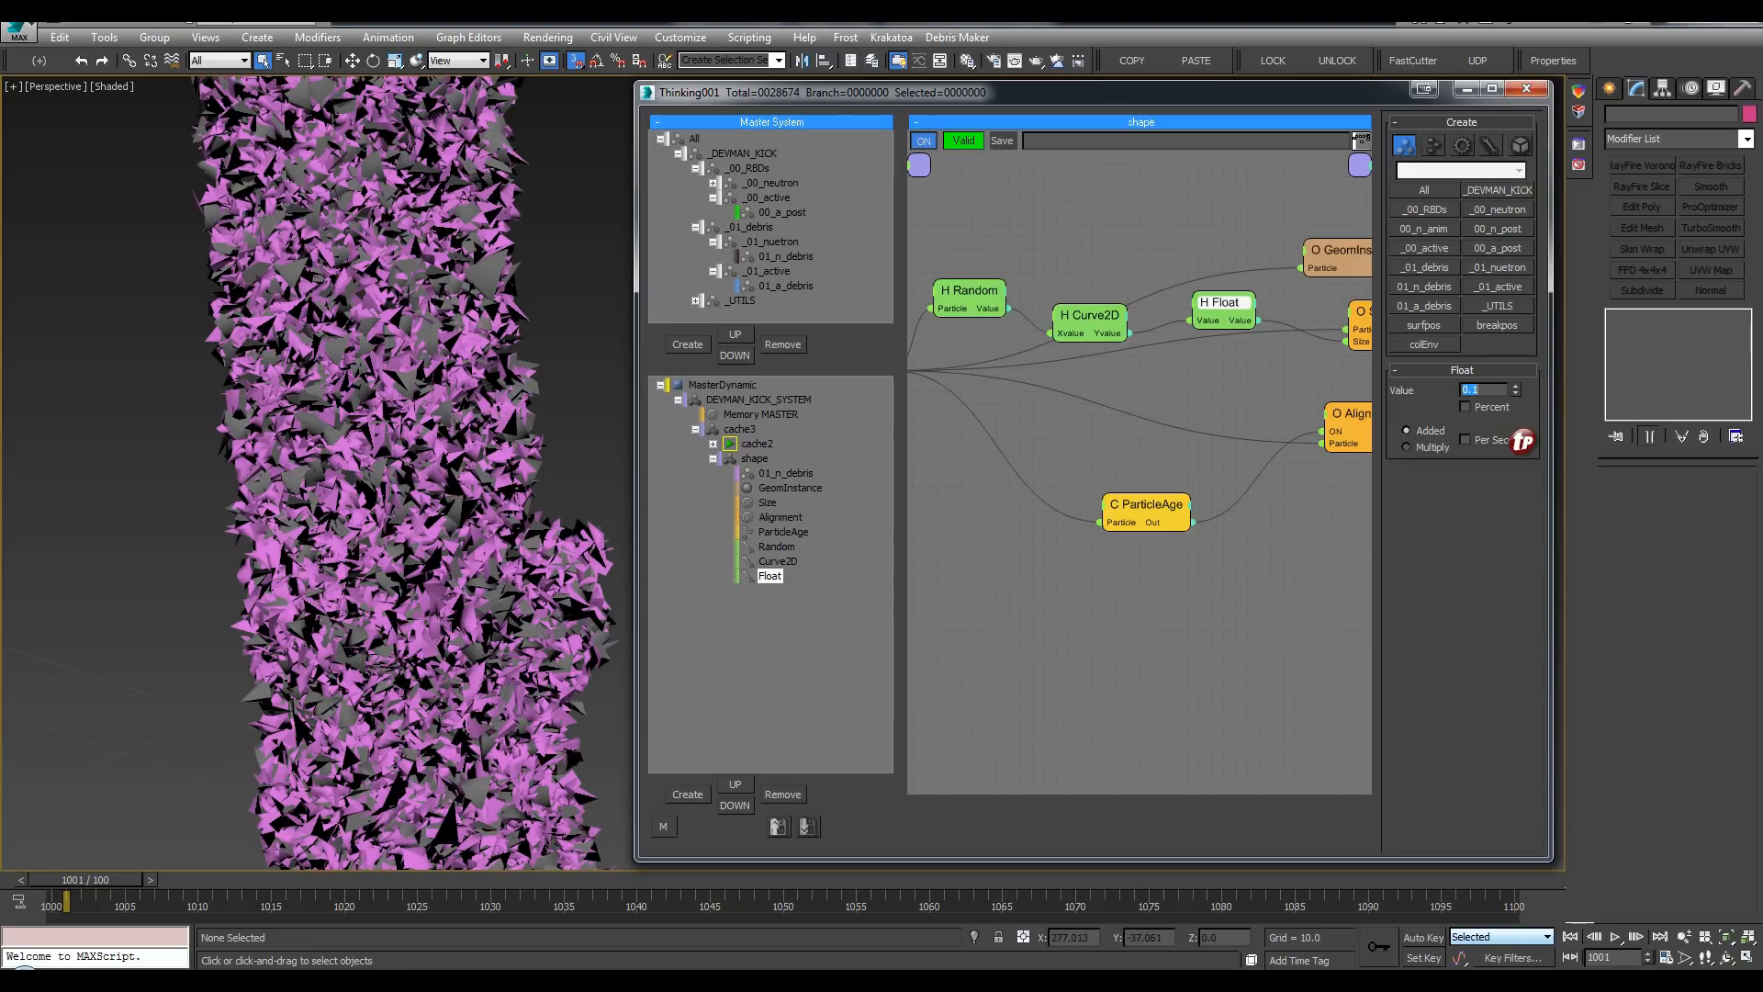
pyautogui.write('0.1')
pyautogui.press('Return')
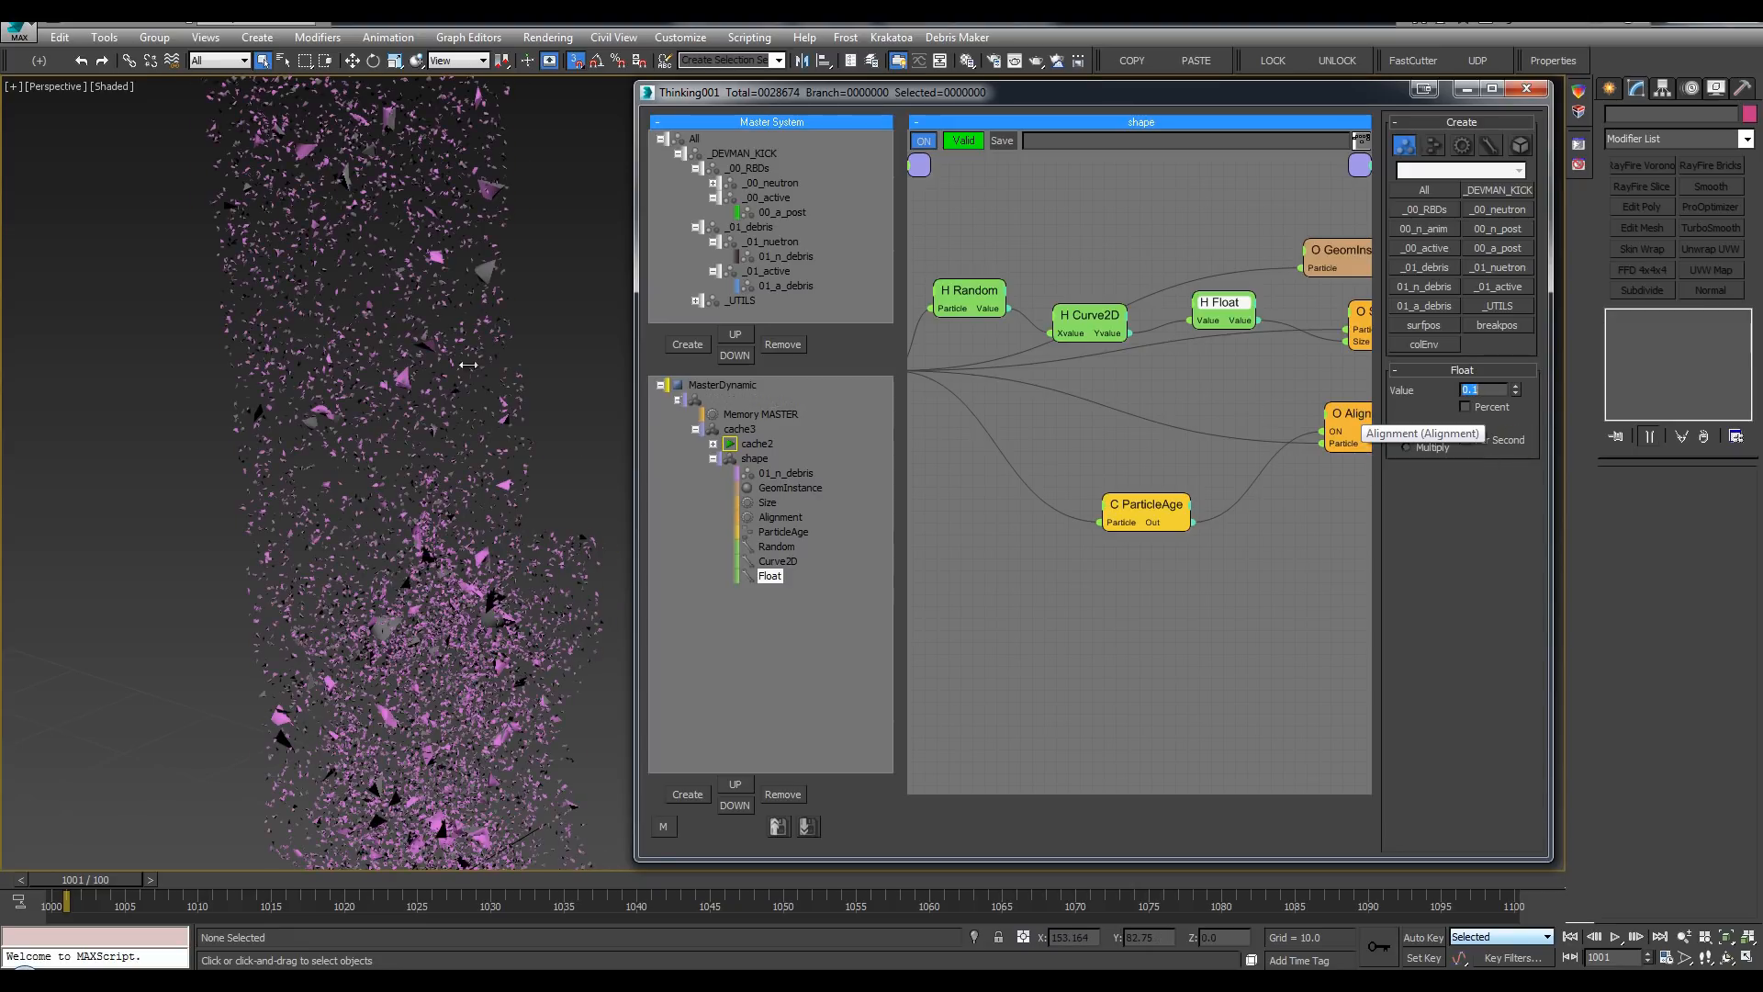
pyautogui.keyDown('alt'); pyautogui.moveTo(598, 275); pyautogui.dragTo(531, 350, button='middle'); pyautogui.keyUp('alt')
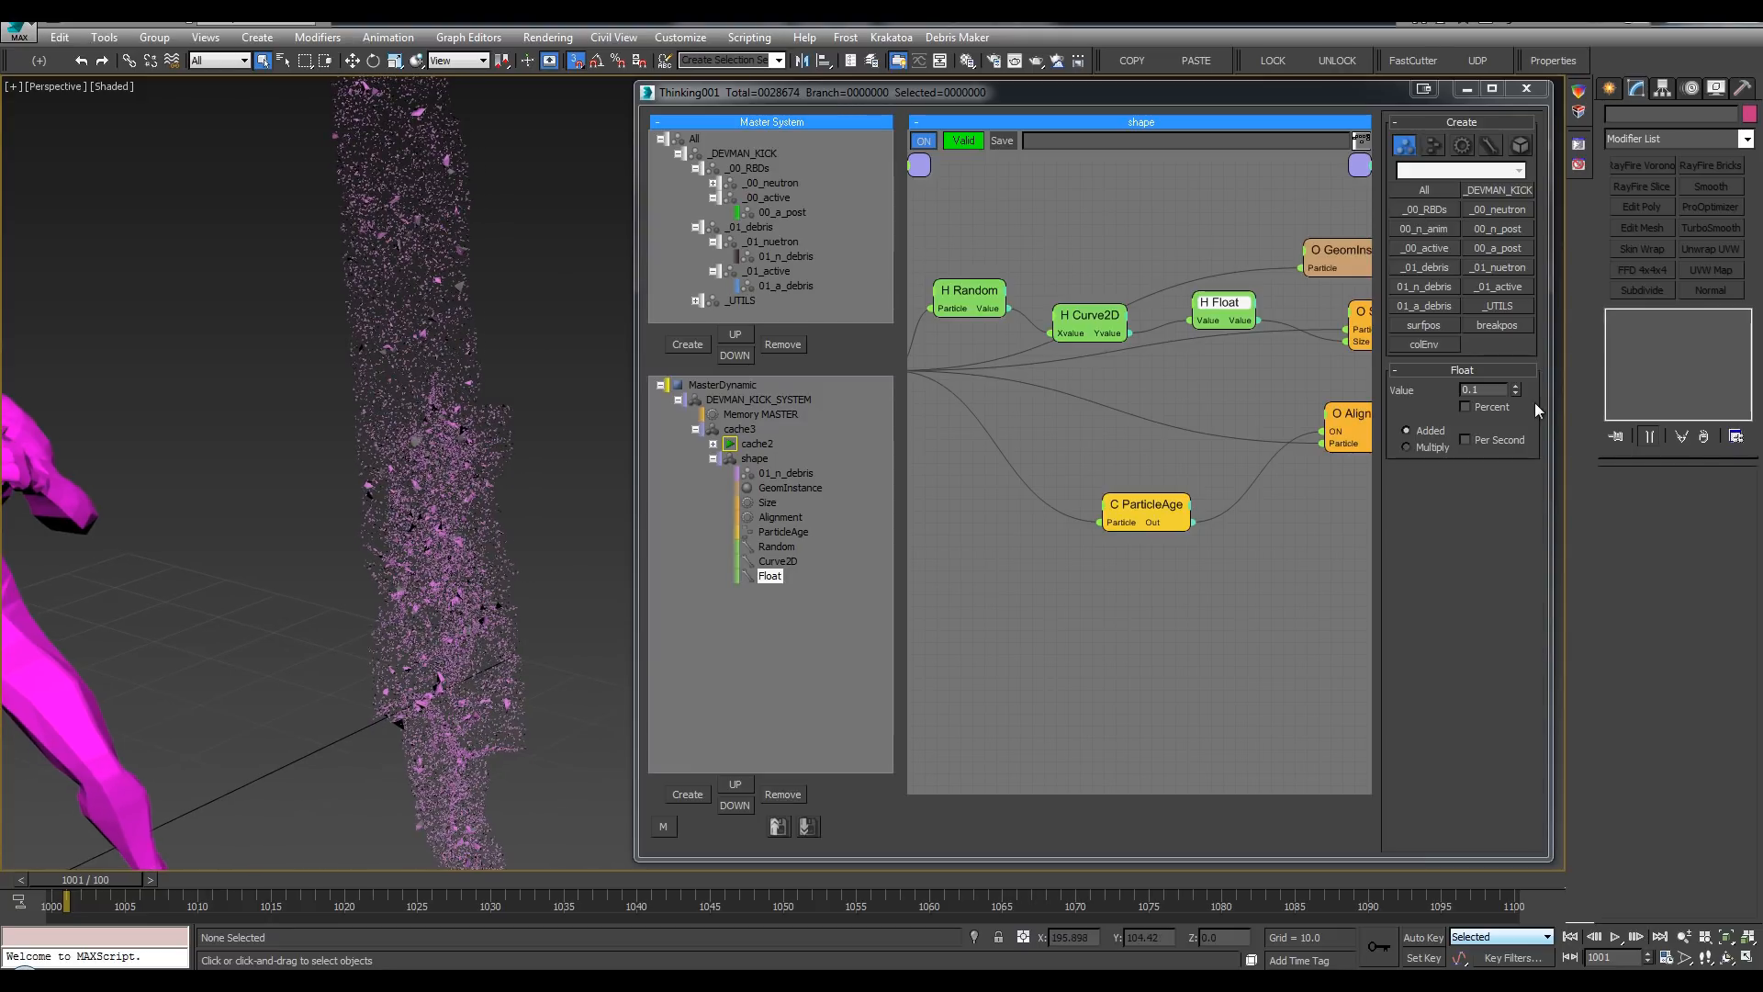
# Step: Set the Float helper's added value to 0.03 and check the debris up close
pyautogui.click(1481, 390)
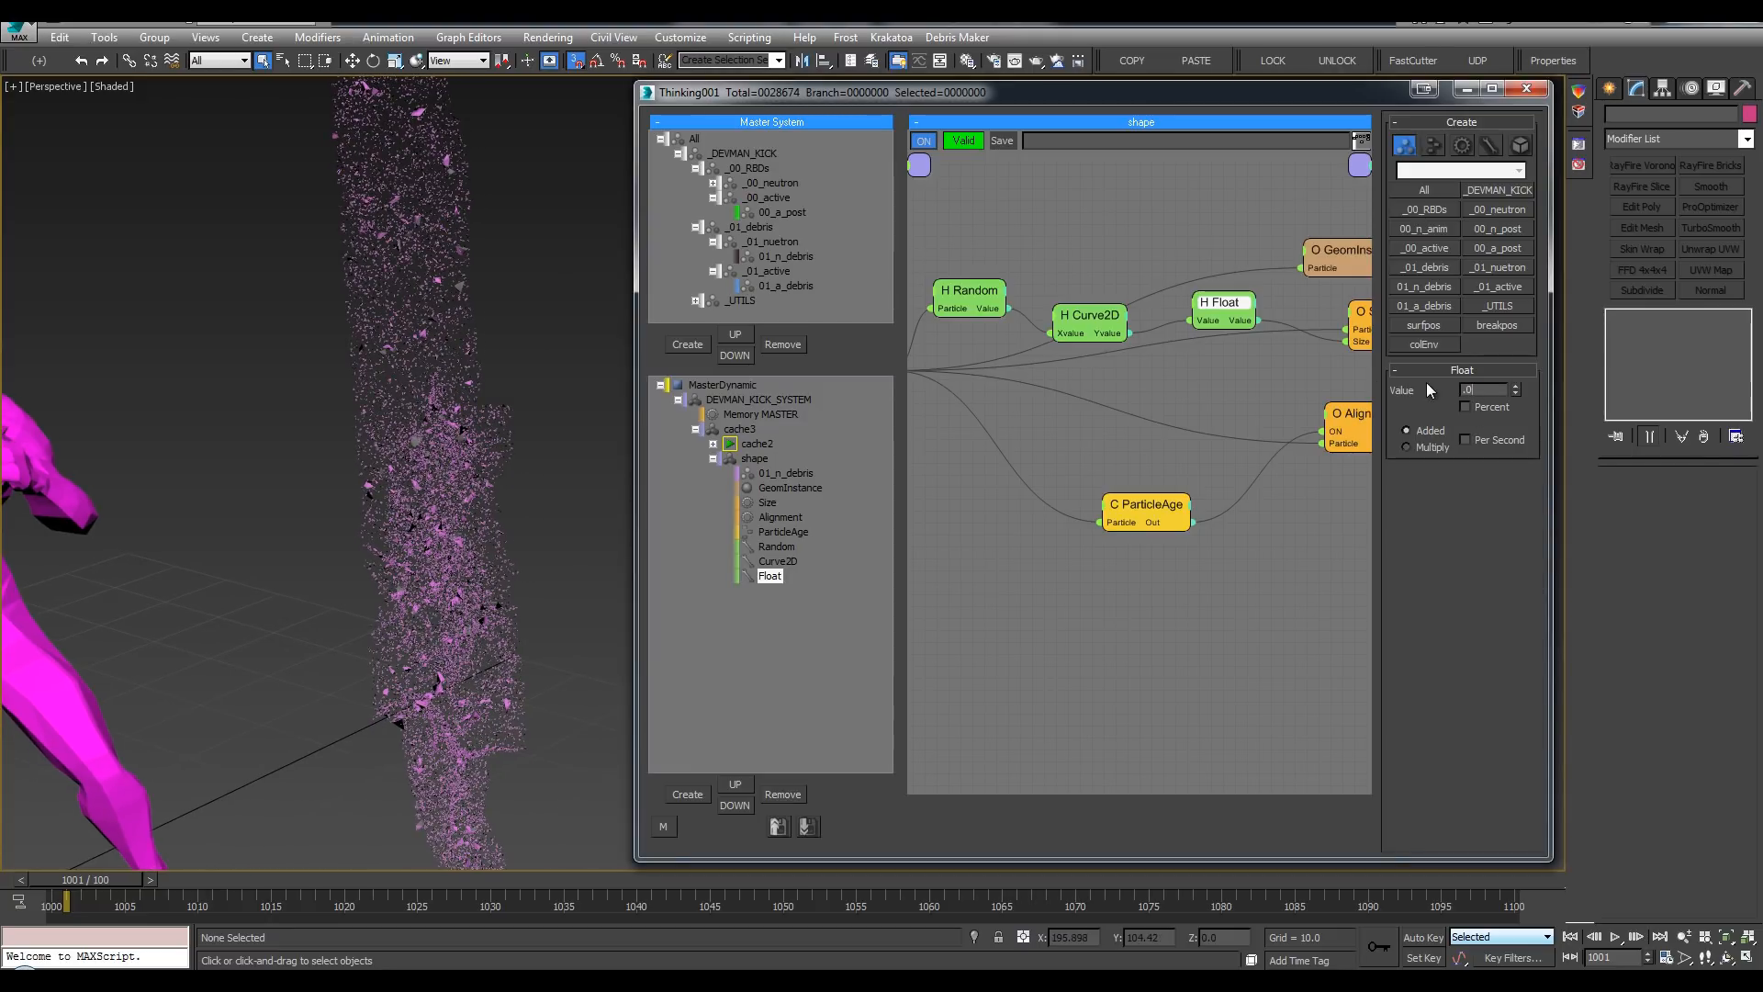
pyautogui.write('0.03')
pyautogui.press('Return')
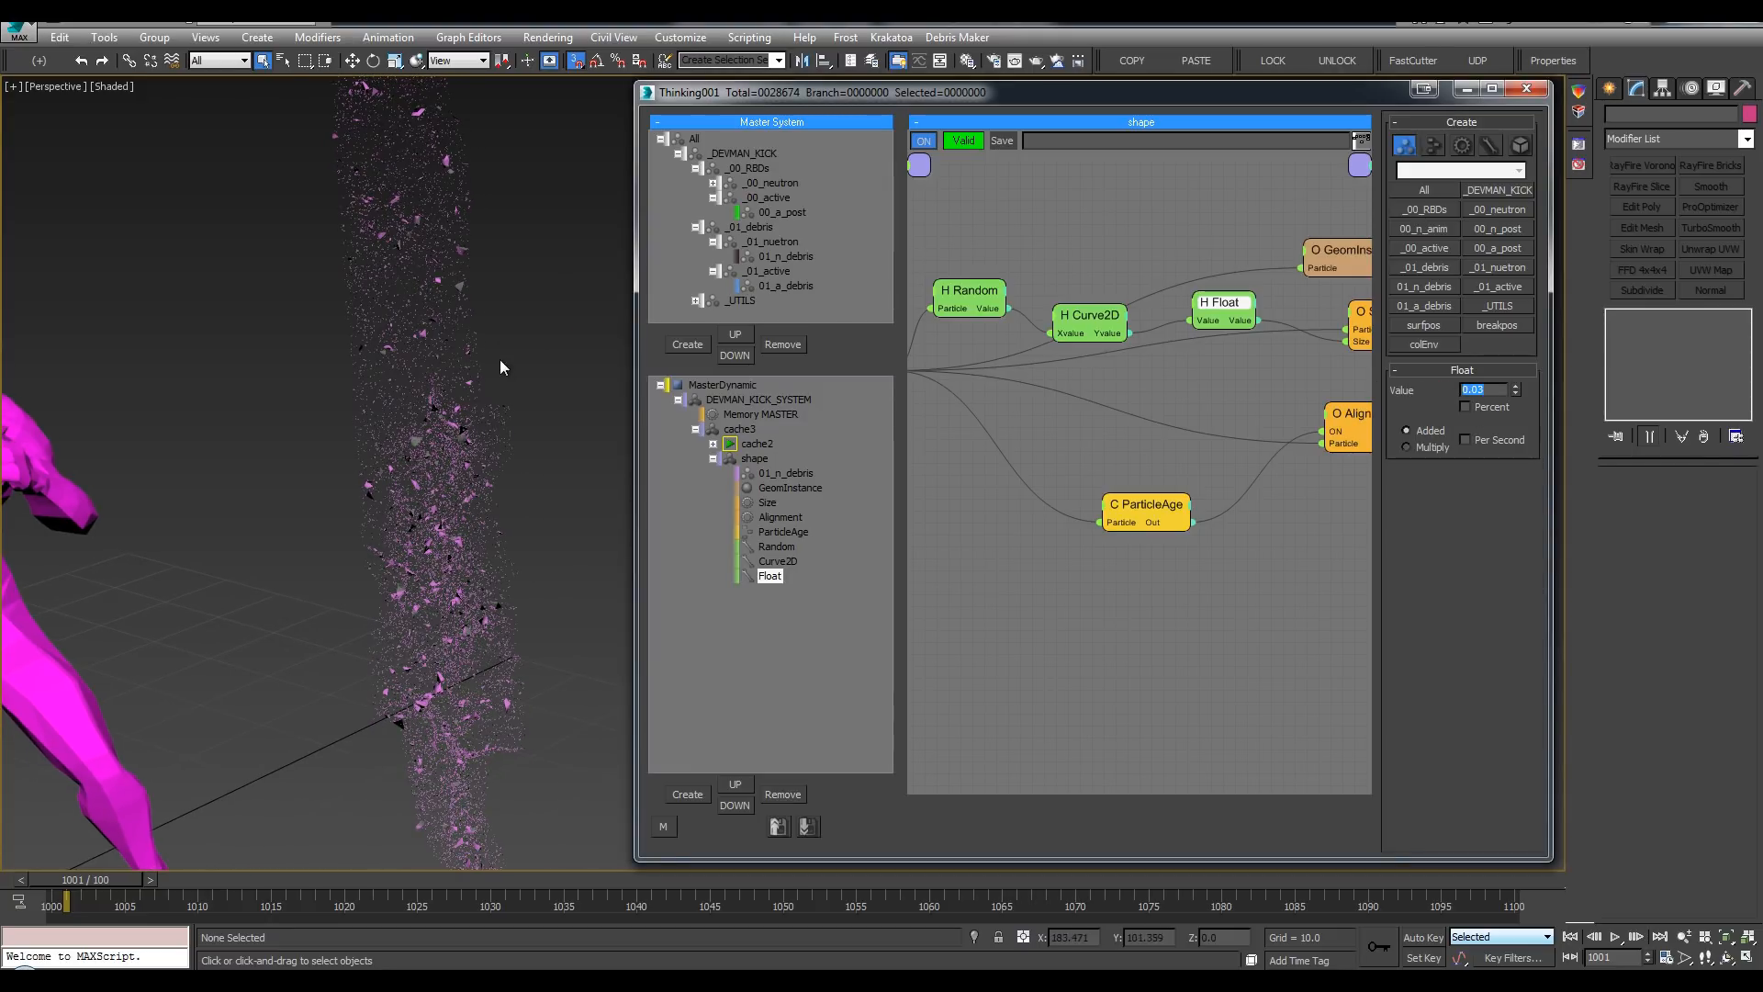
pyautogui.scroll(5, 506, 295)
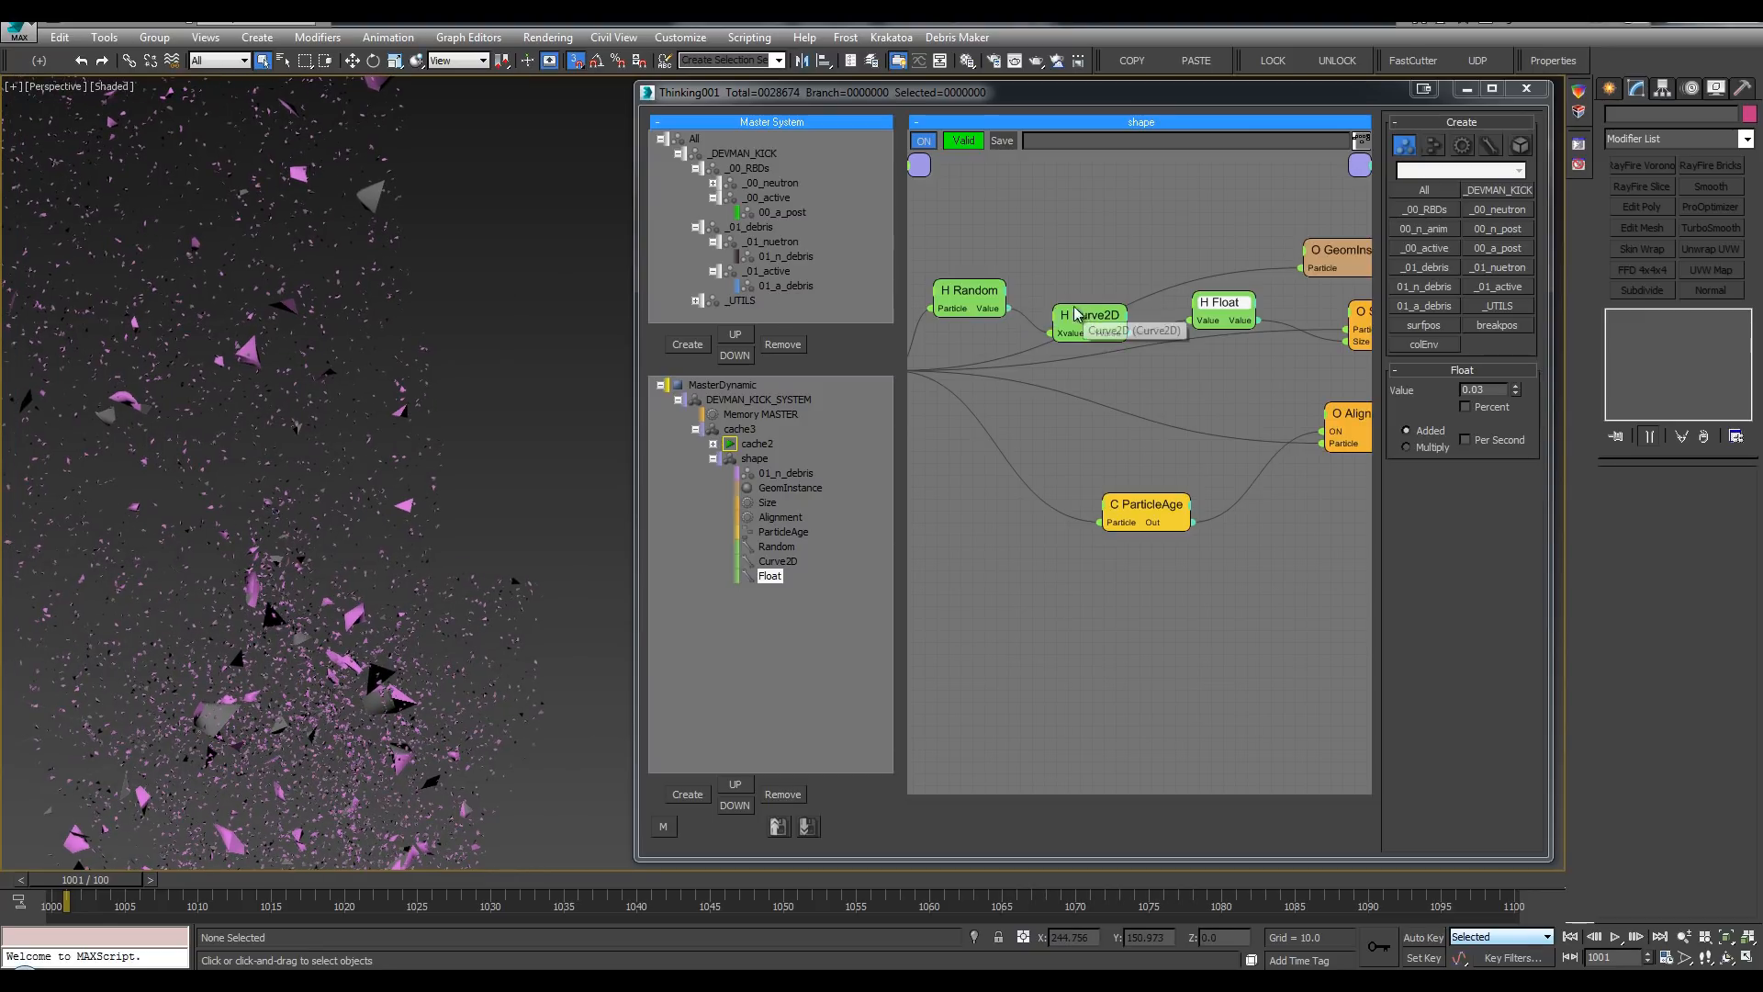
# Step: Try 0.99 and 0.995 as Value 2 of the Random helper and compare the debris sizes
pyautogui.click(969, 290)
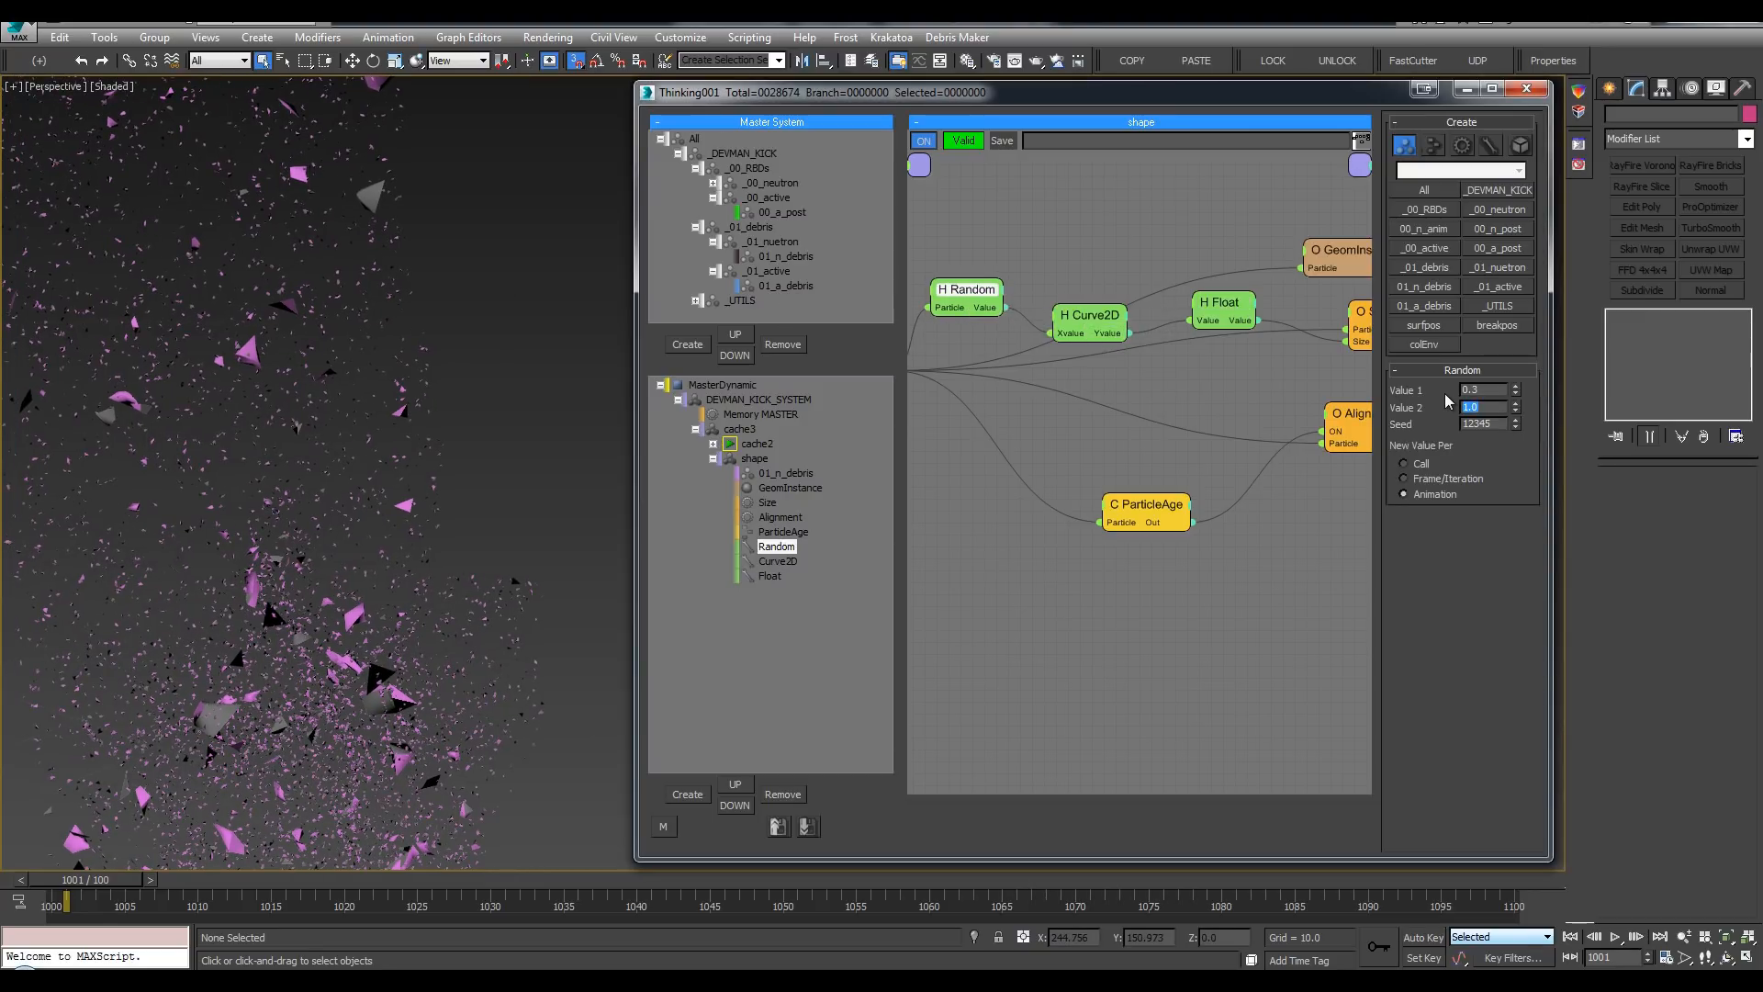
pyautogui.write('0.99')
pyautogui.press('Return')
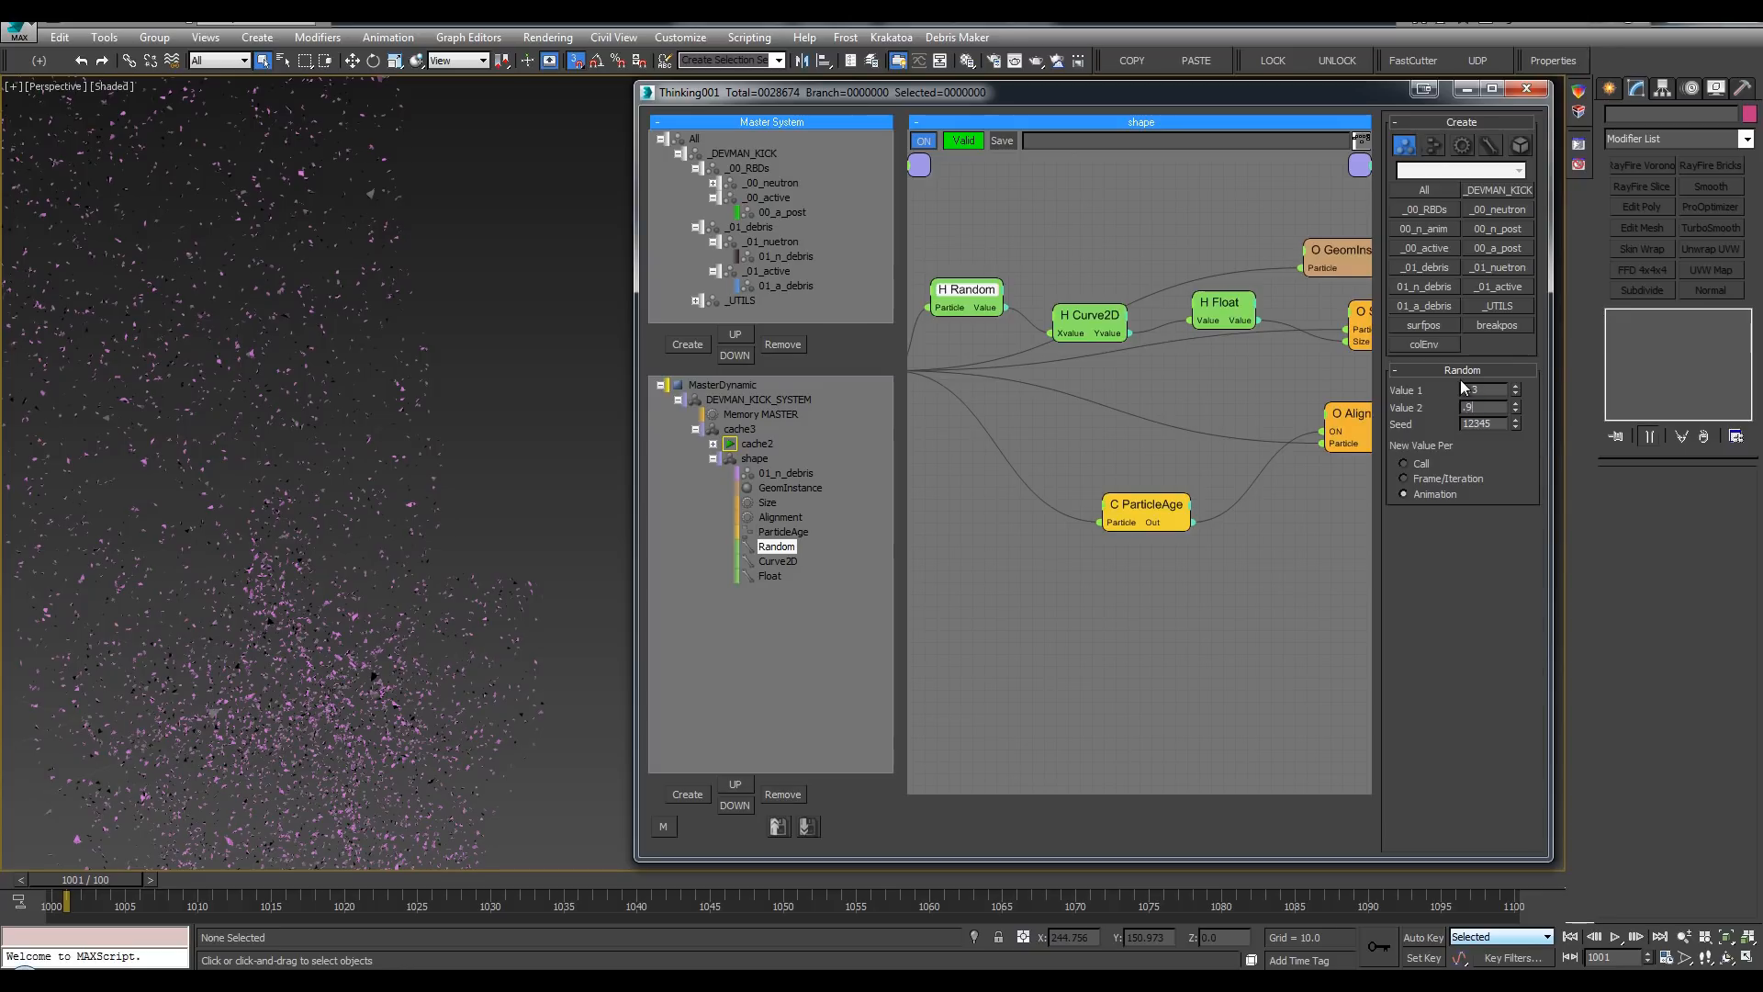
pyautogui.write('5')
pyautogui.press('Return')
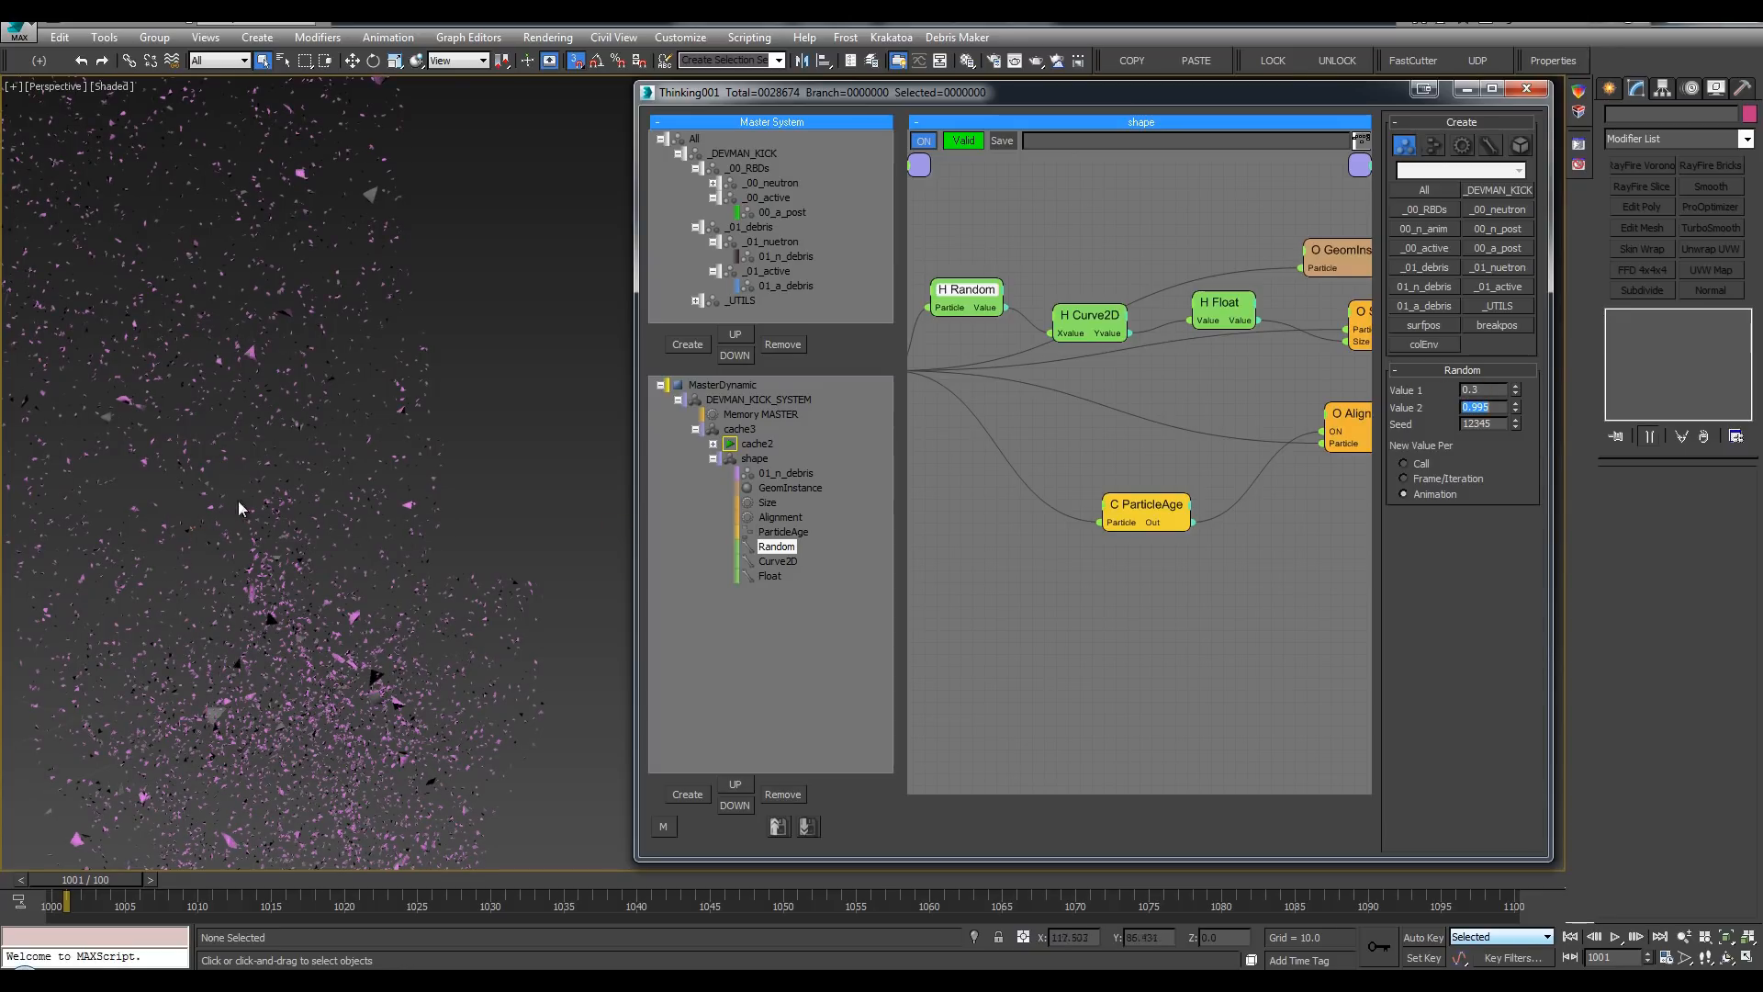
pyautogui.click(500, 431)
pyautogui.scroll(-6, 500, 432)
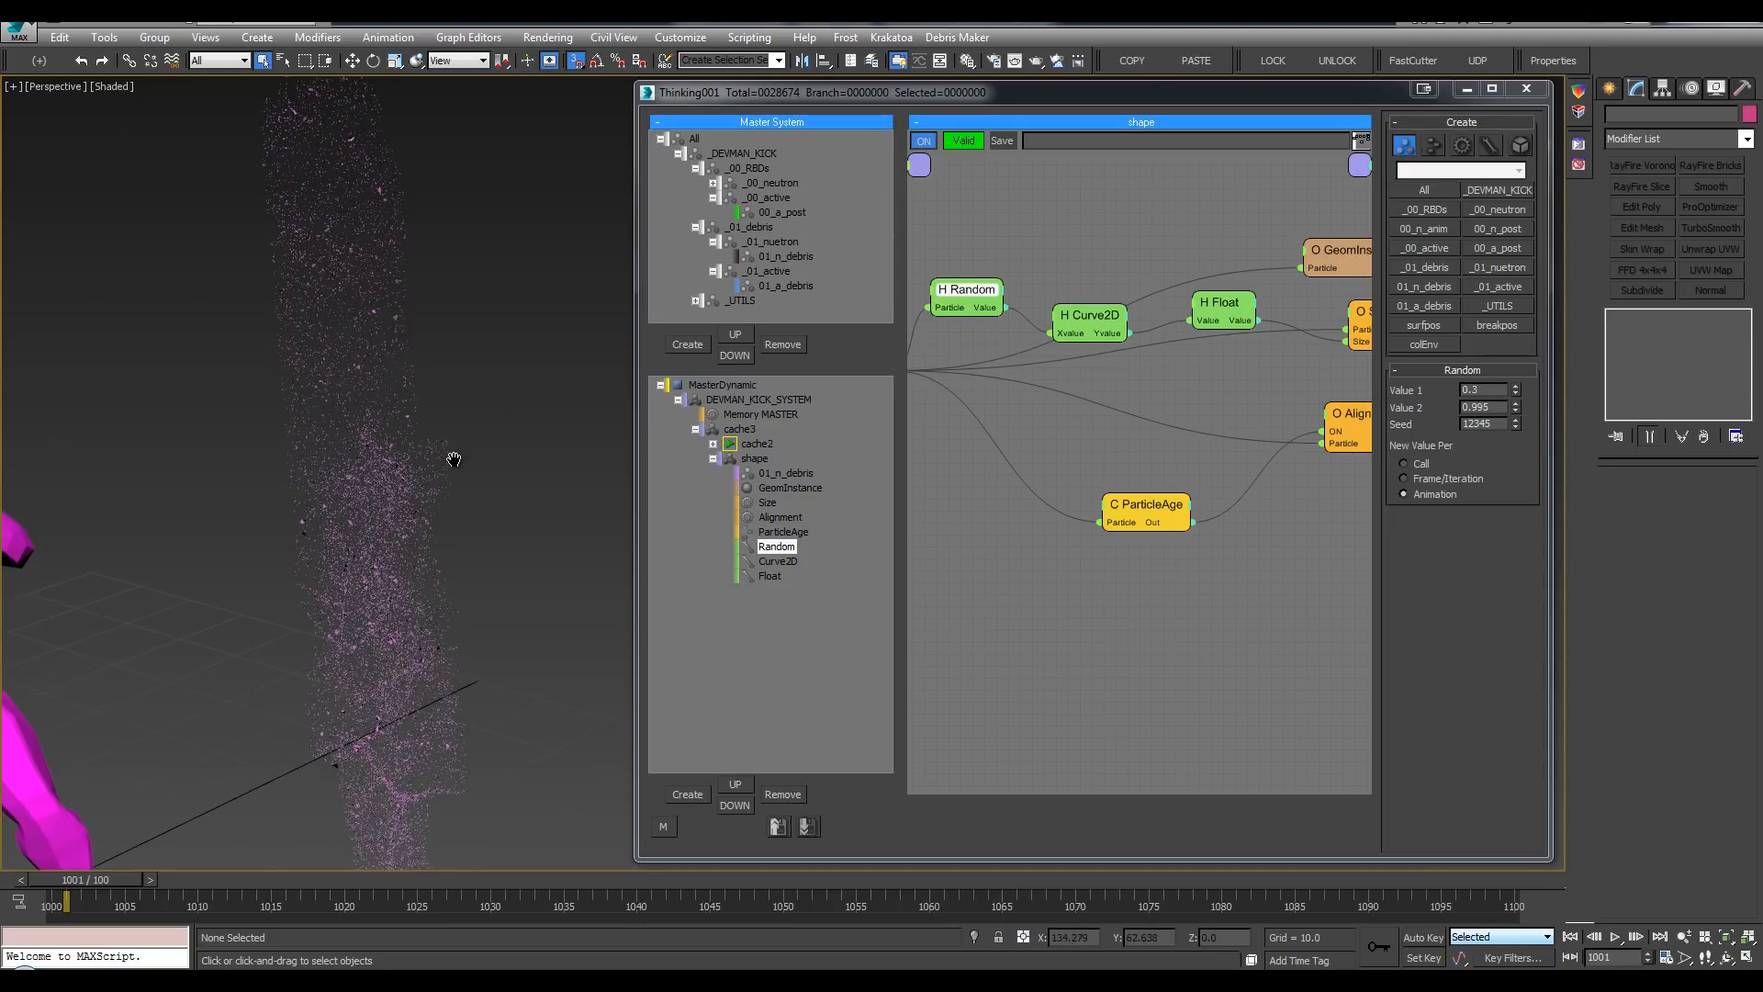
pyautogui.moveTo(453, 459); pyautogui.dragTo(512, 386, button='middle')
# Step: Set Value 2 of the Random helper to 0.997
pyautogui.moveTo(1495, 407); pyautogui.dragTo(1431, 412)
pyautogui.write('.')
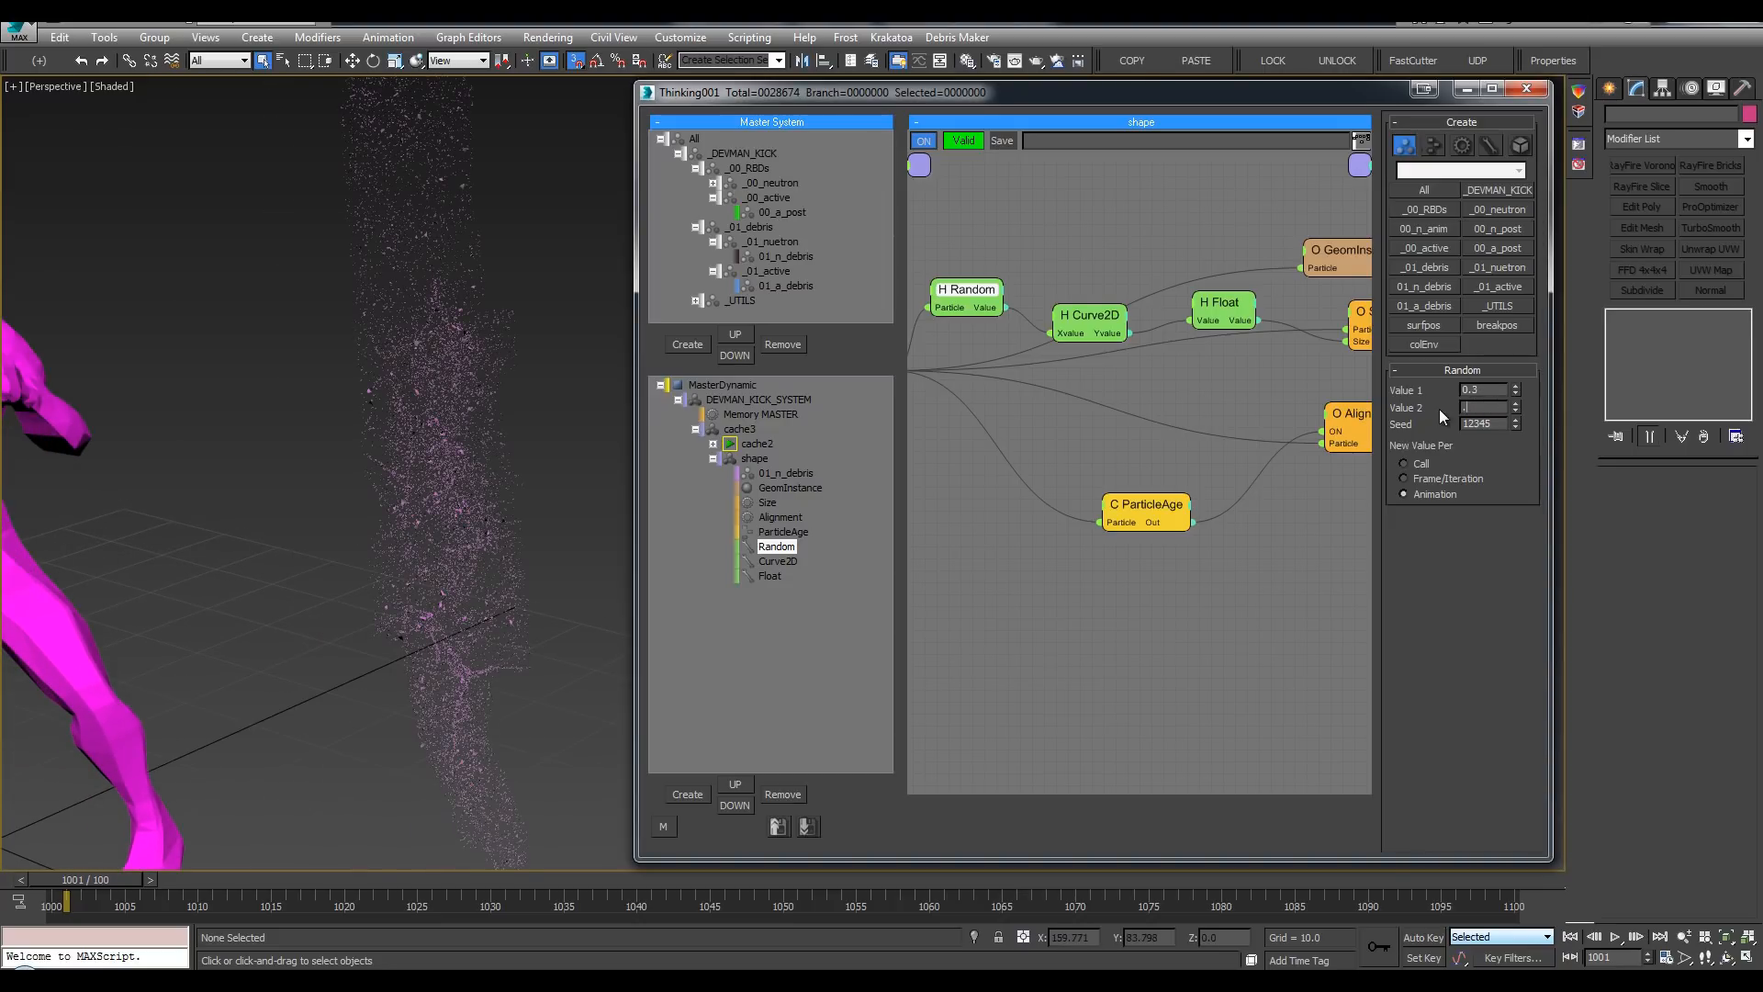
pyautogui.write('997')
pyautogui.press('Return')
pyautogui.click(489, 365)
pyautogui.scroll(-5, 496, 386)
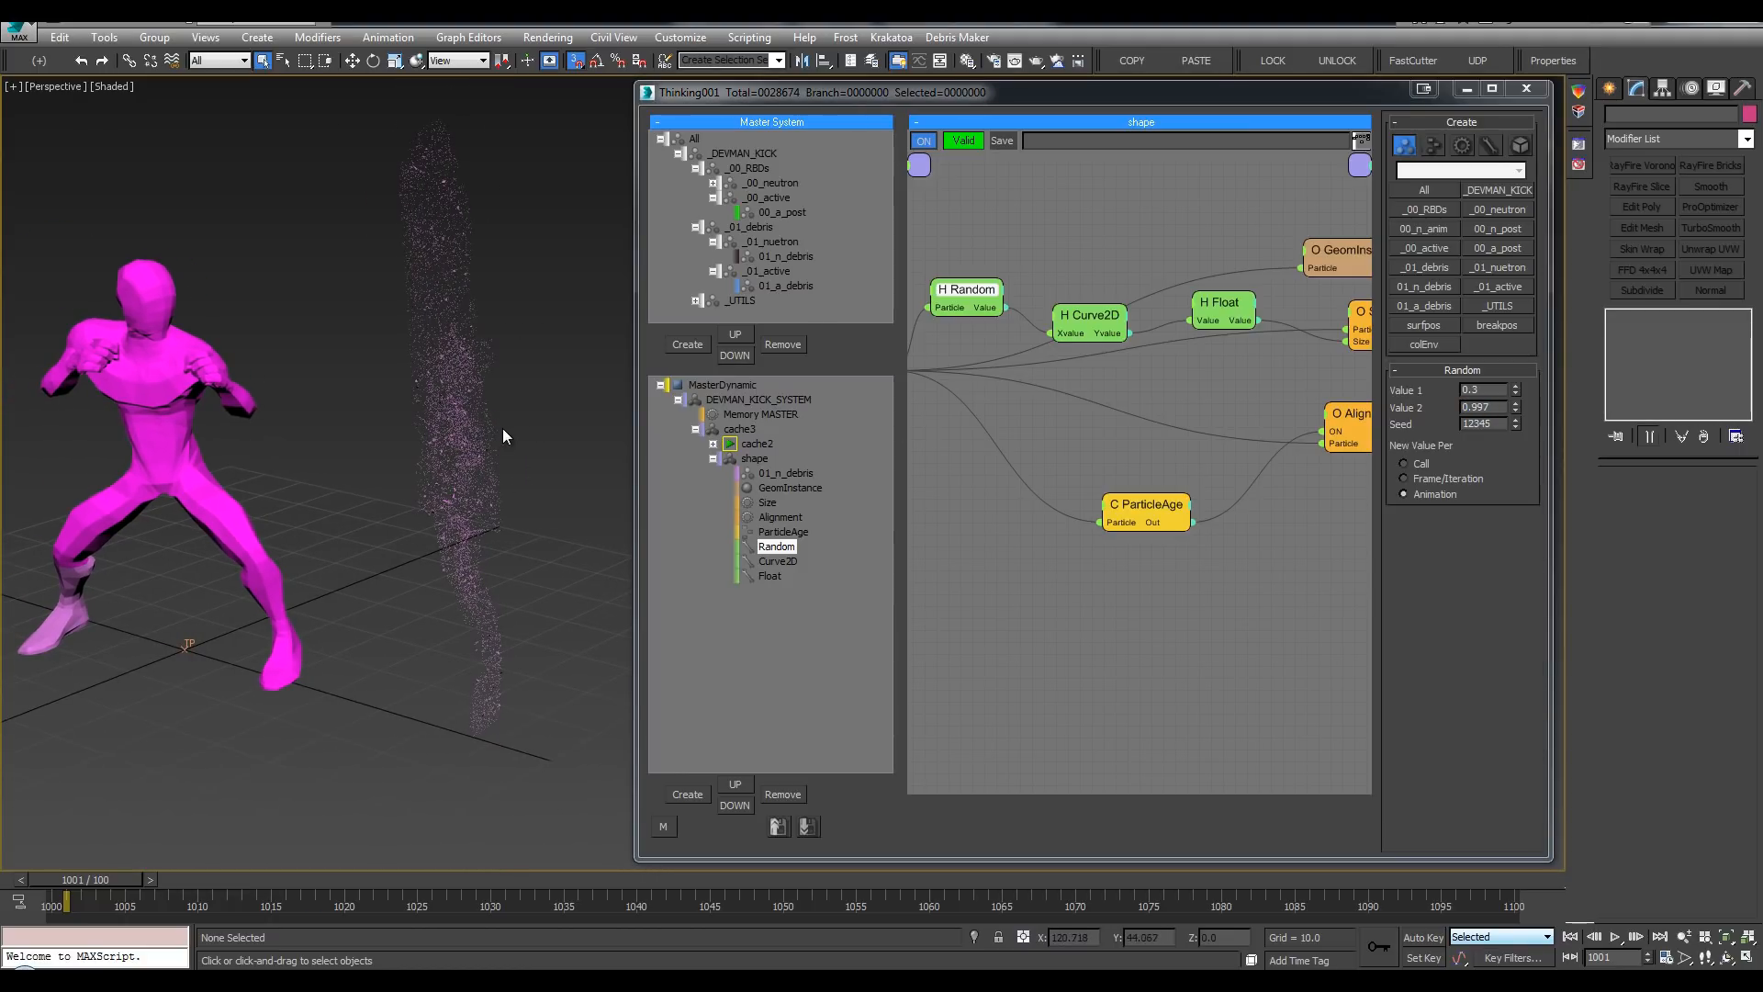
# Step: Examine the debris column up close and at full height beside the character to judge its size variation
pyautogui.press('w')
pyautogui.scroll(10, 515, 410)
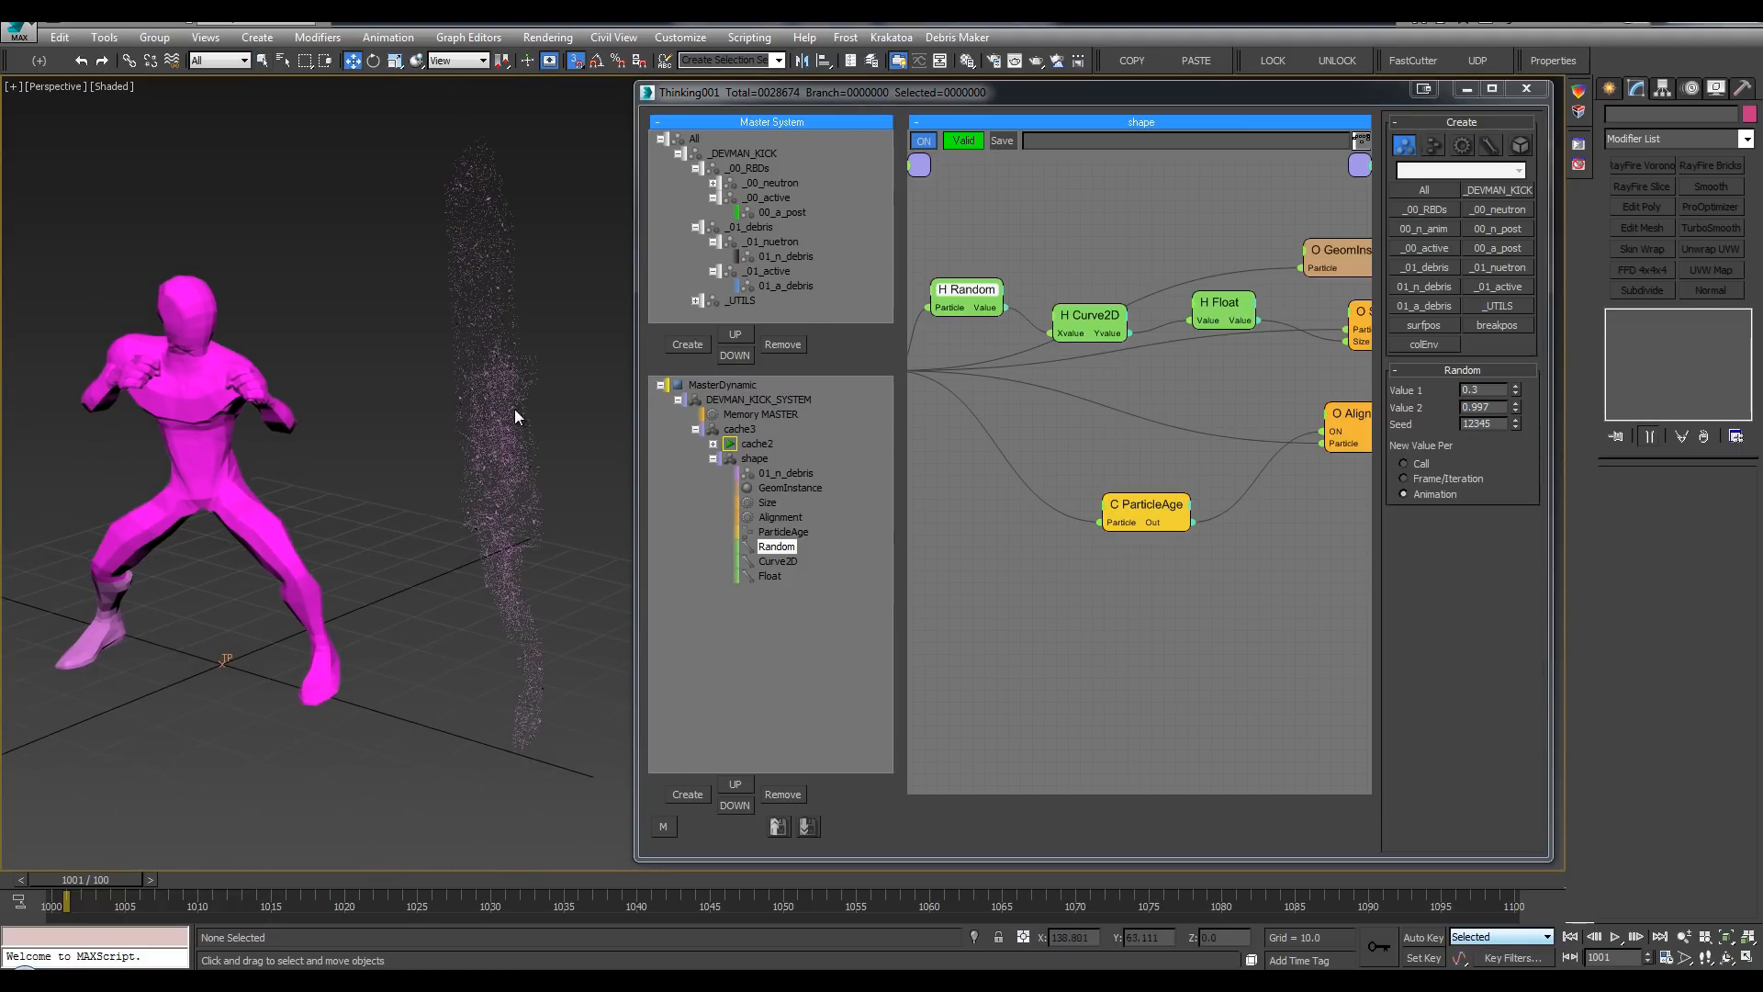
pyautogui.moveTo(514, 410); pyautogui.dragTo(511, 420, button='middle')
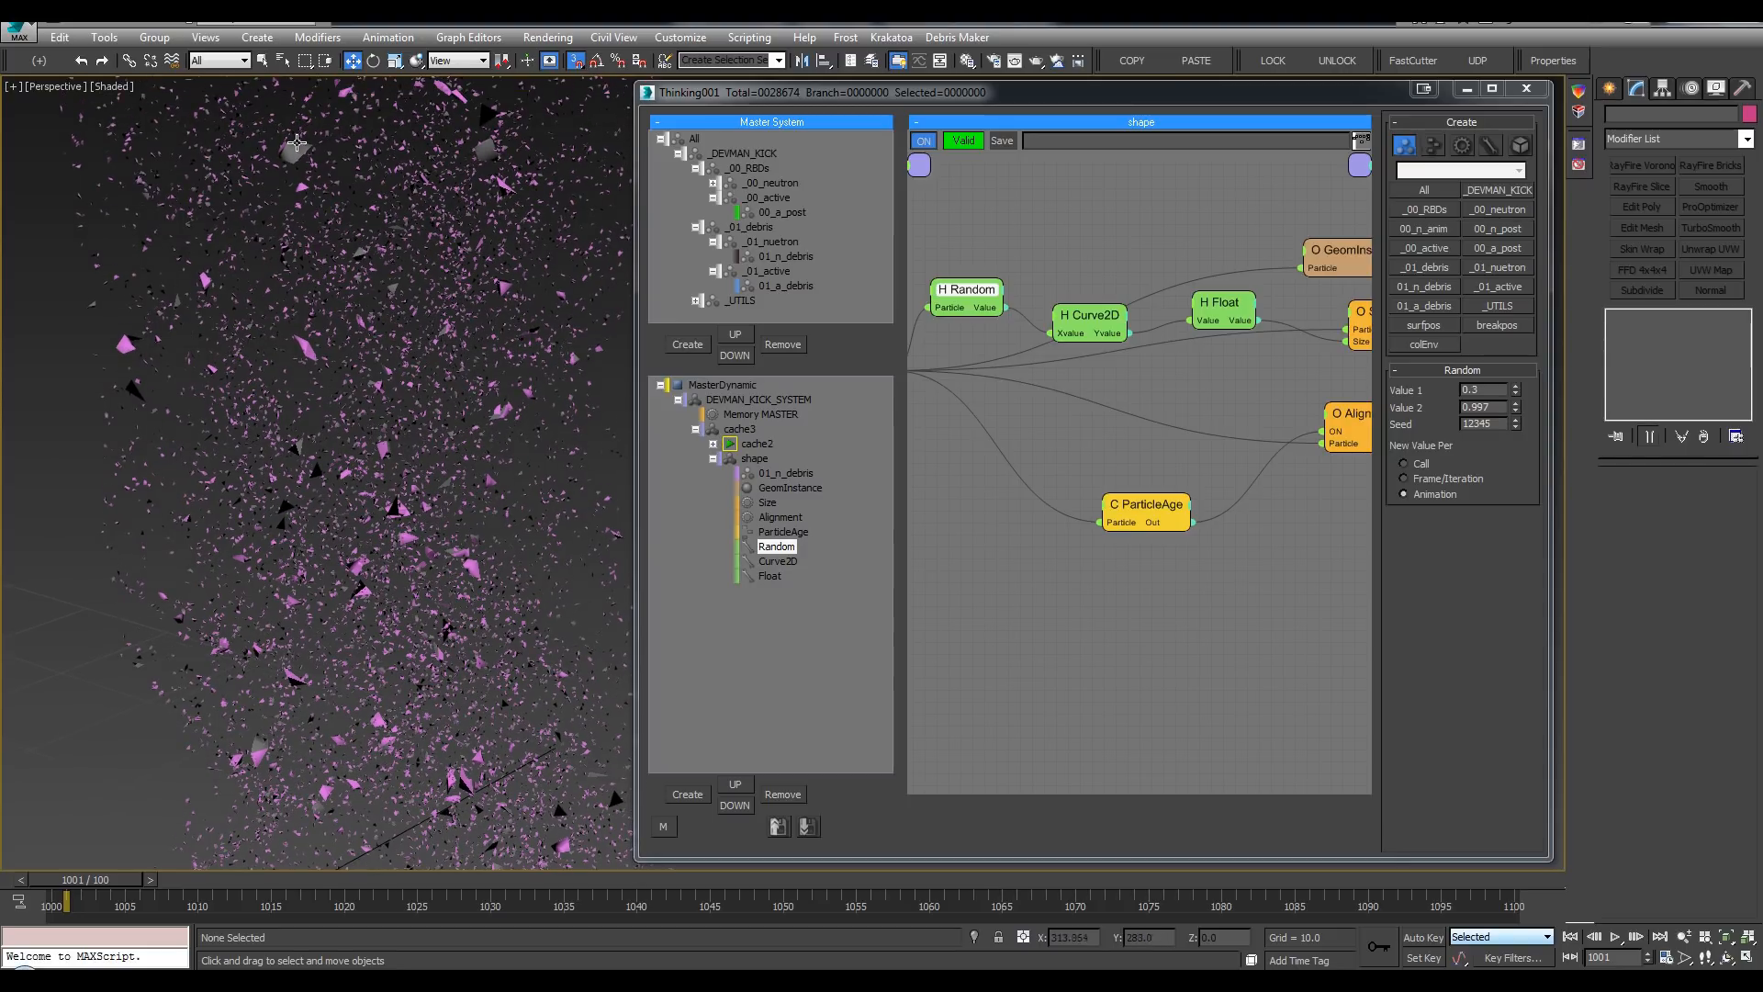
pyautogui.scroll(-10, 543, 338)
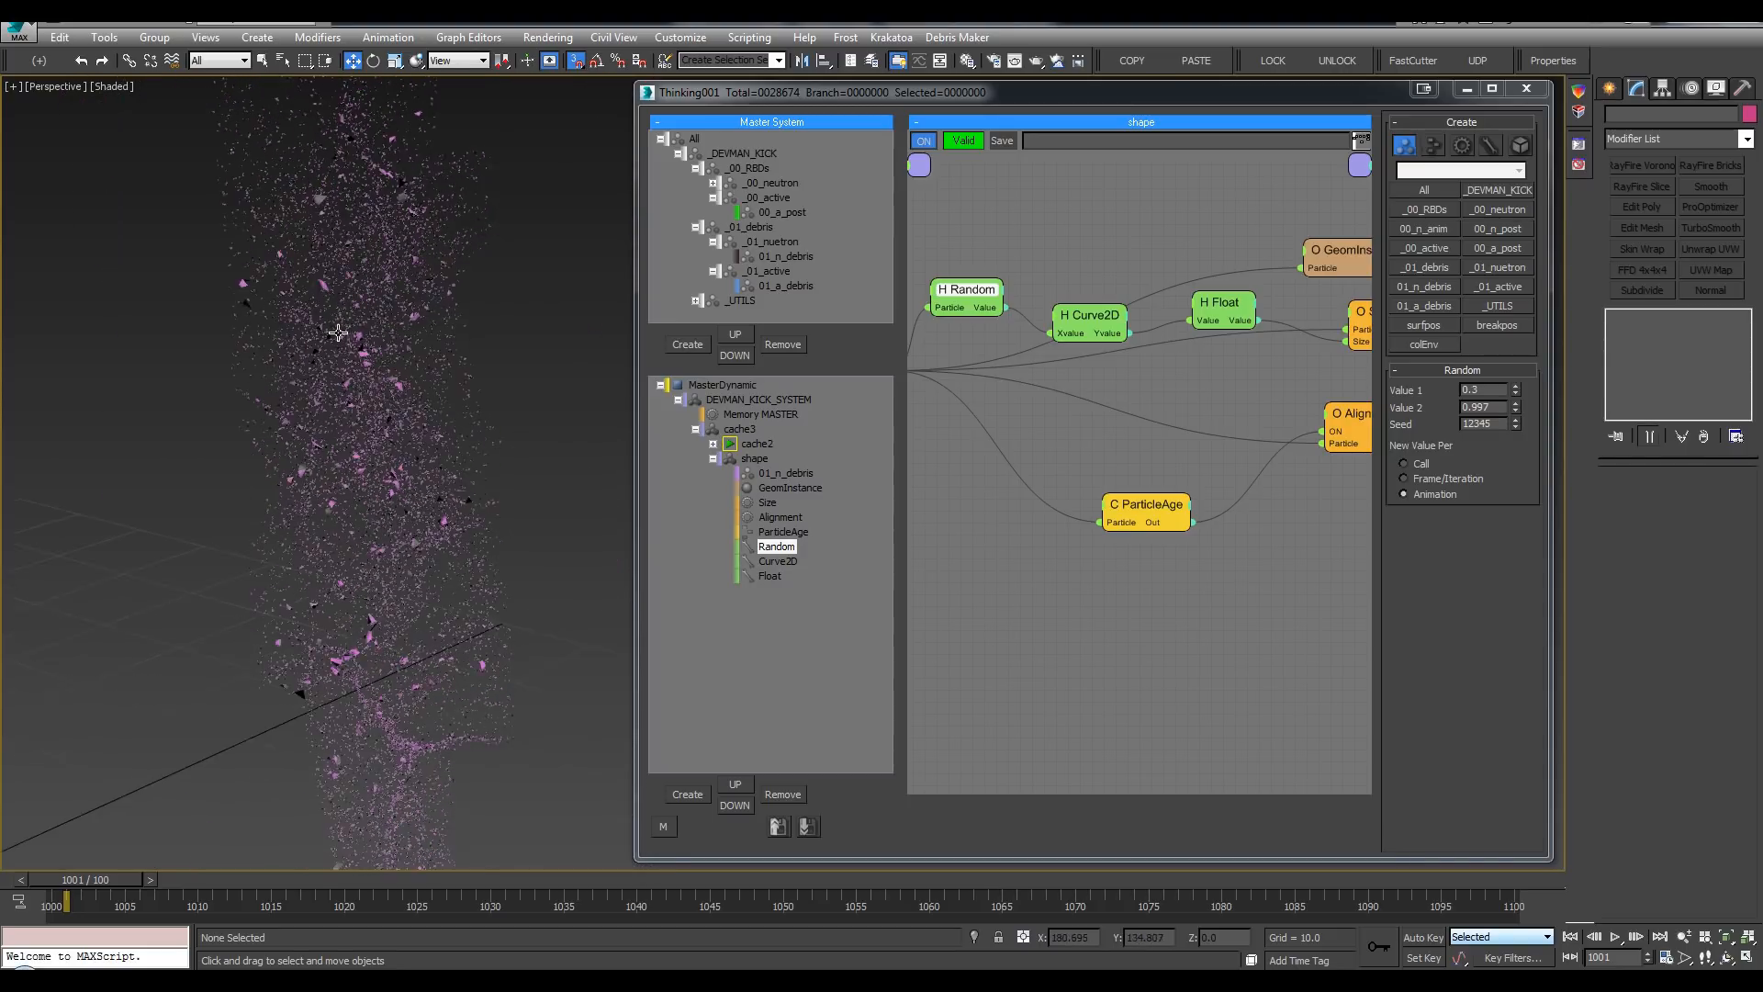
pyautogui.scroll(-3, 543, 338)
pyautogui.moveTo(543, 338); pyautogui.dragTo(460, 579, button='middle')
pyautogui.scroll(3, 571, 353)
pyautogui.moveTo(572, 347); pyautogui.dragTo(578, 365, button='middle')
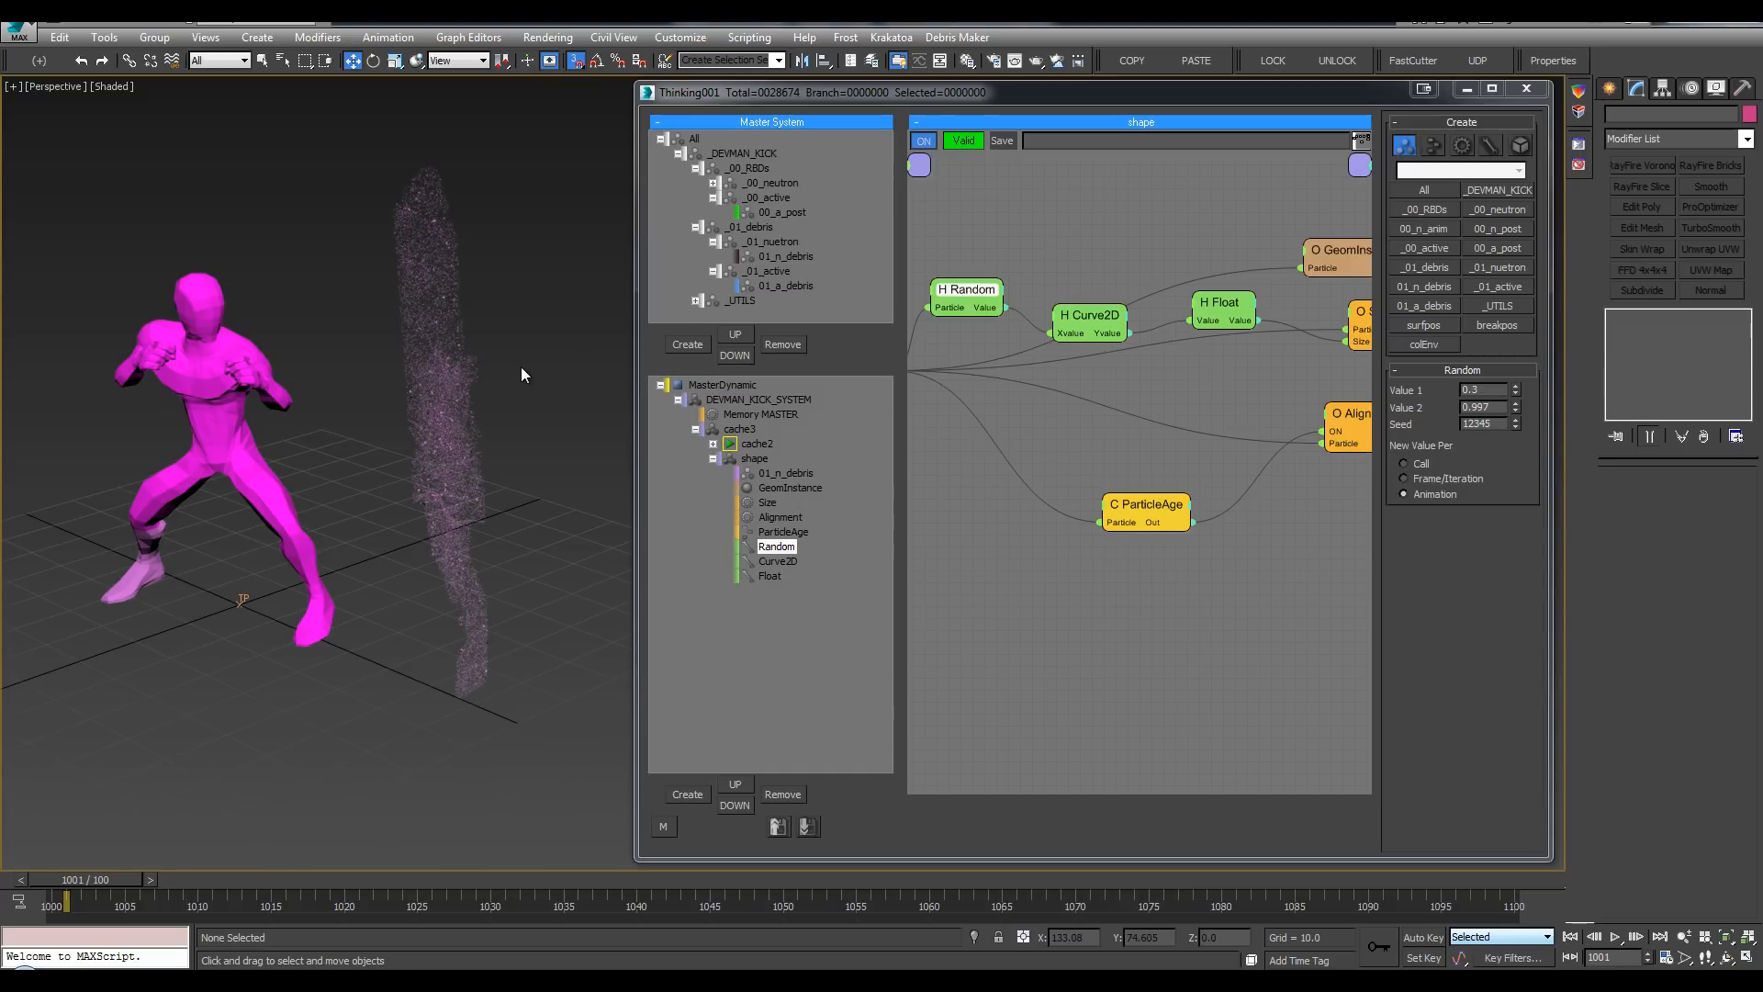
# Step: Return to frame 1000 and save the scene
pyautogui.press('Home')
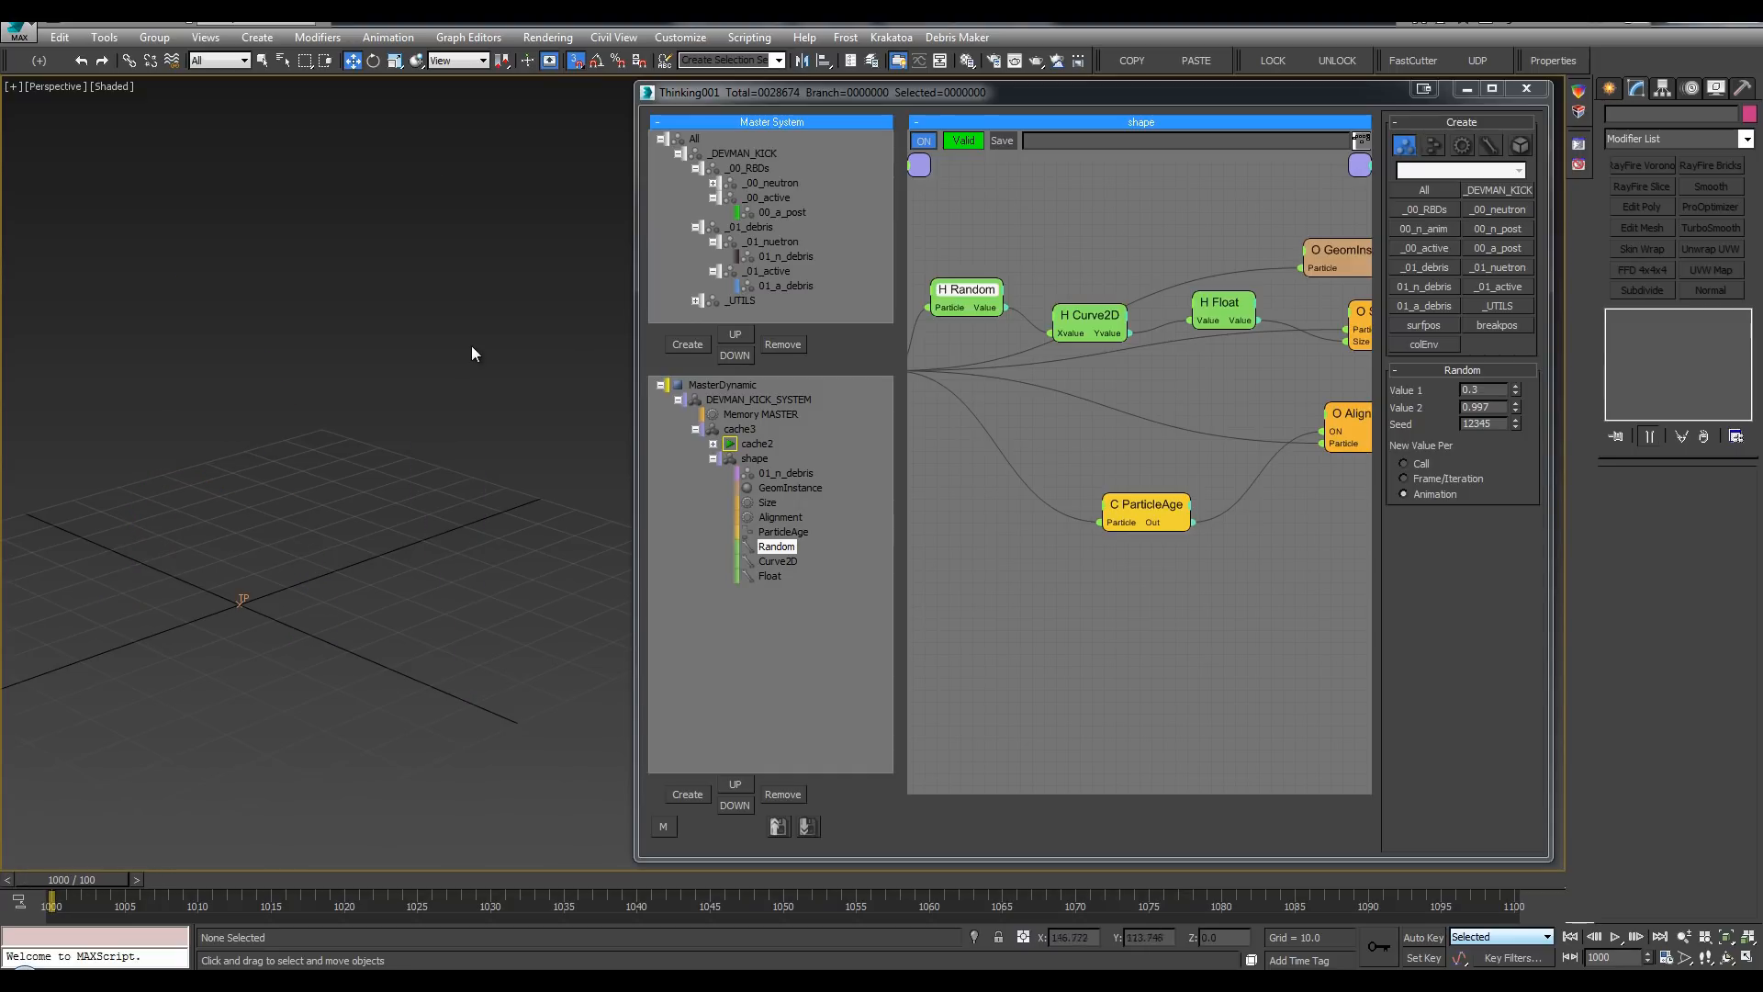
pyautogui.hotkey('ctrl', 's')
# Step: Assign the group 01_a_debris to the shape set's particle group node and collapse the shape set in the tree
pyautogui.moveTo(1080, 246); pyautogui.dragTo(1178, 218, button='middle')
pyautogui.click(954, 322)
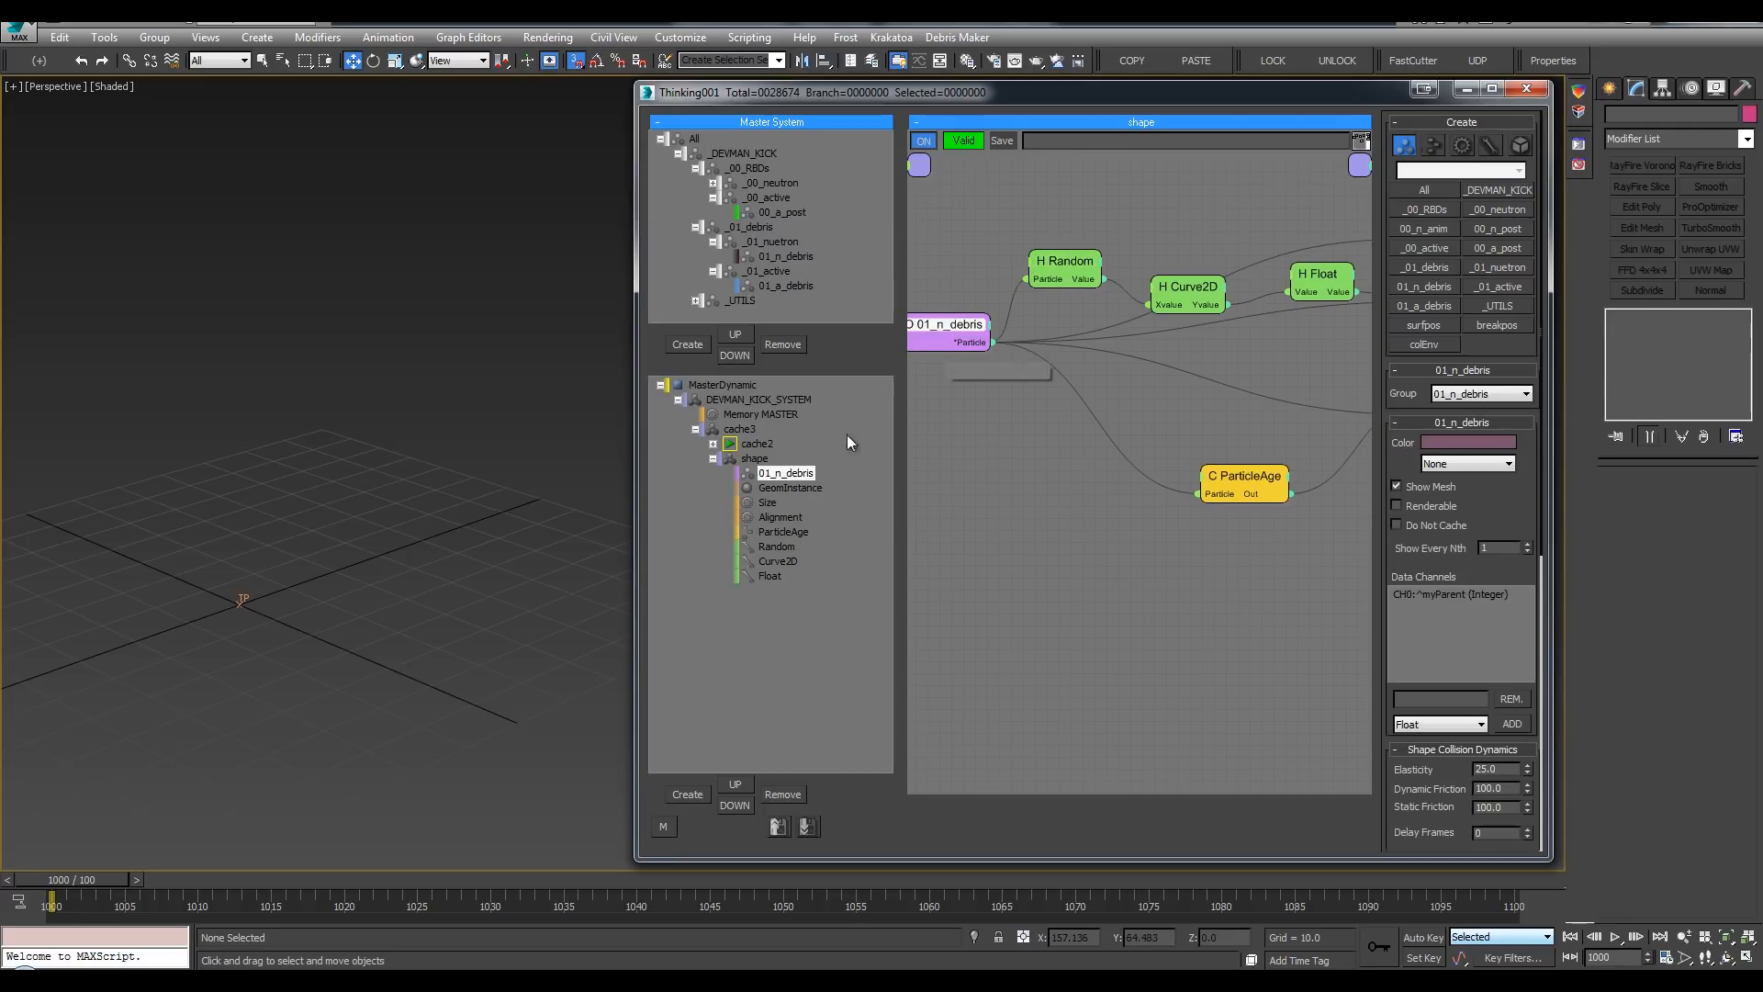
pyautogui.click(1484, 395)
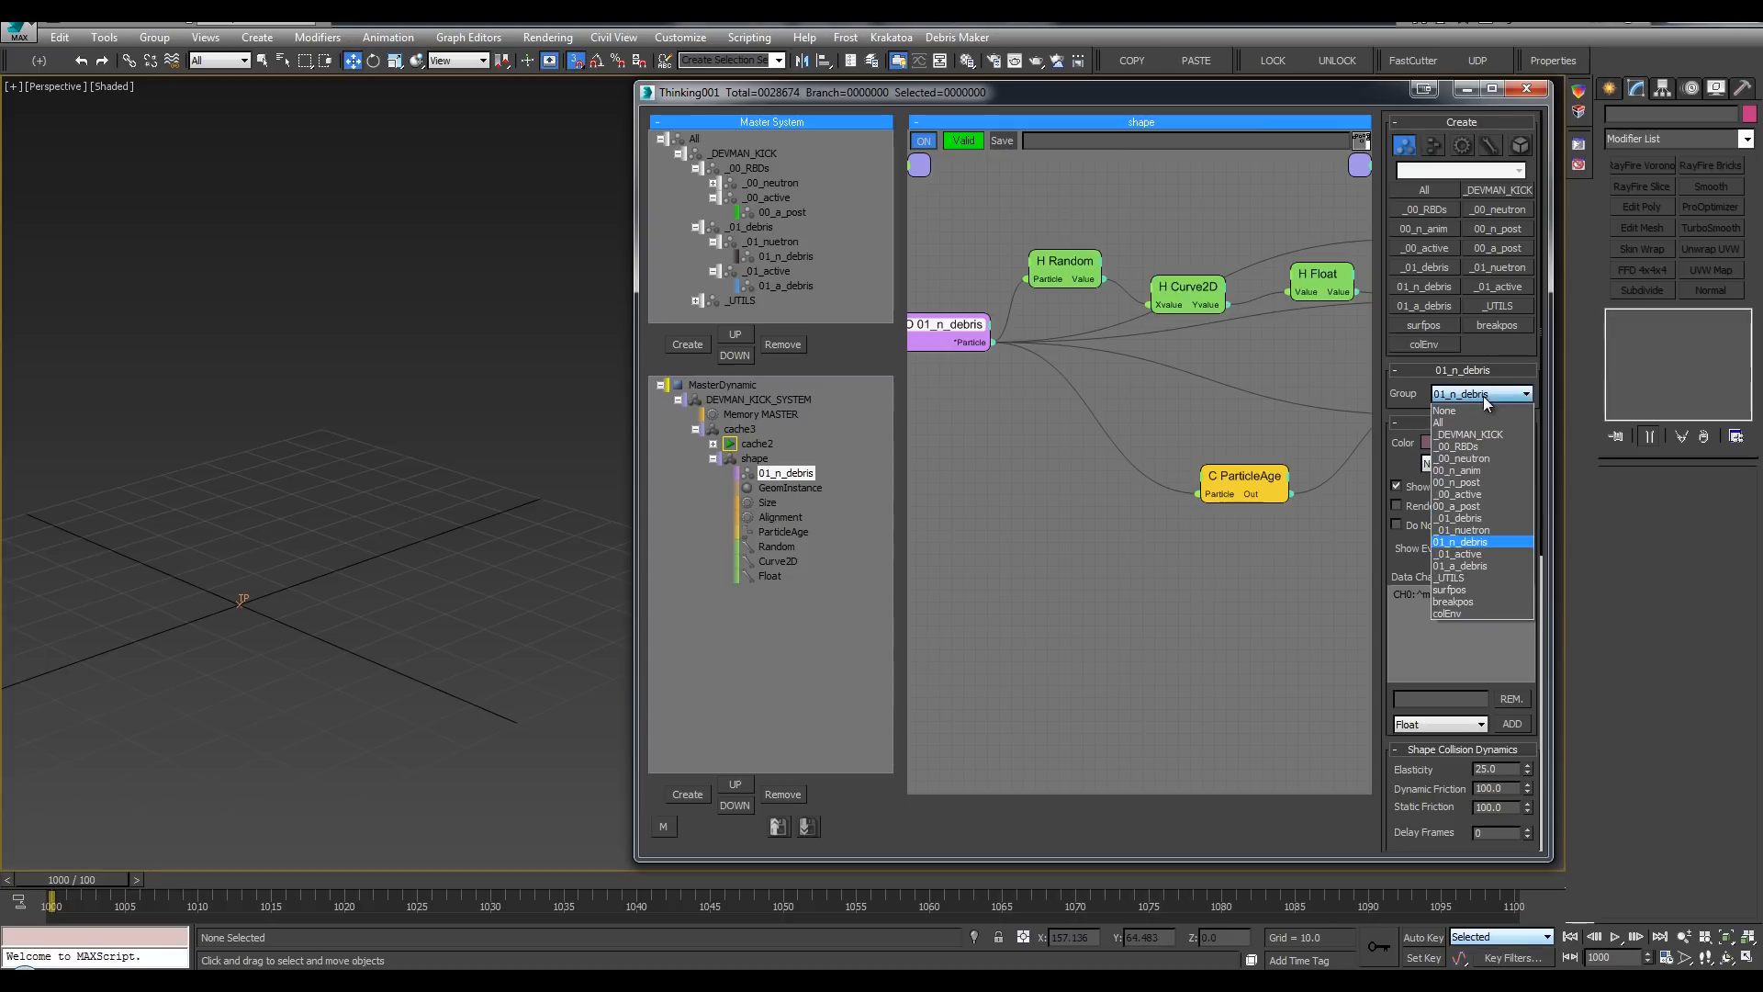
pyautogui.click(1477, 567)
pyautogui.moveTo(952, 319); pyautogui.dragTo(962, 313)
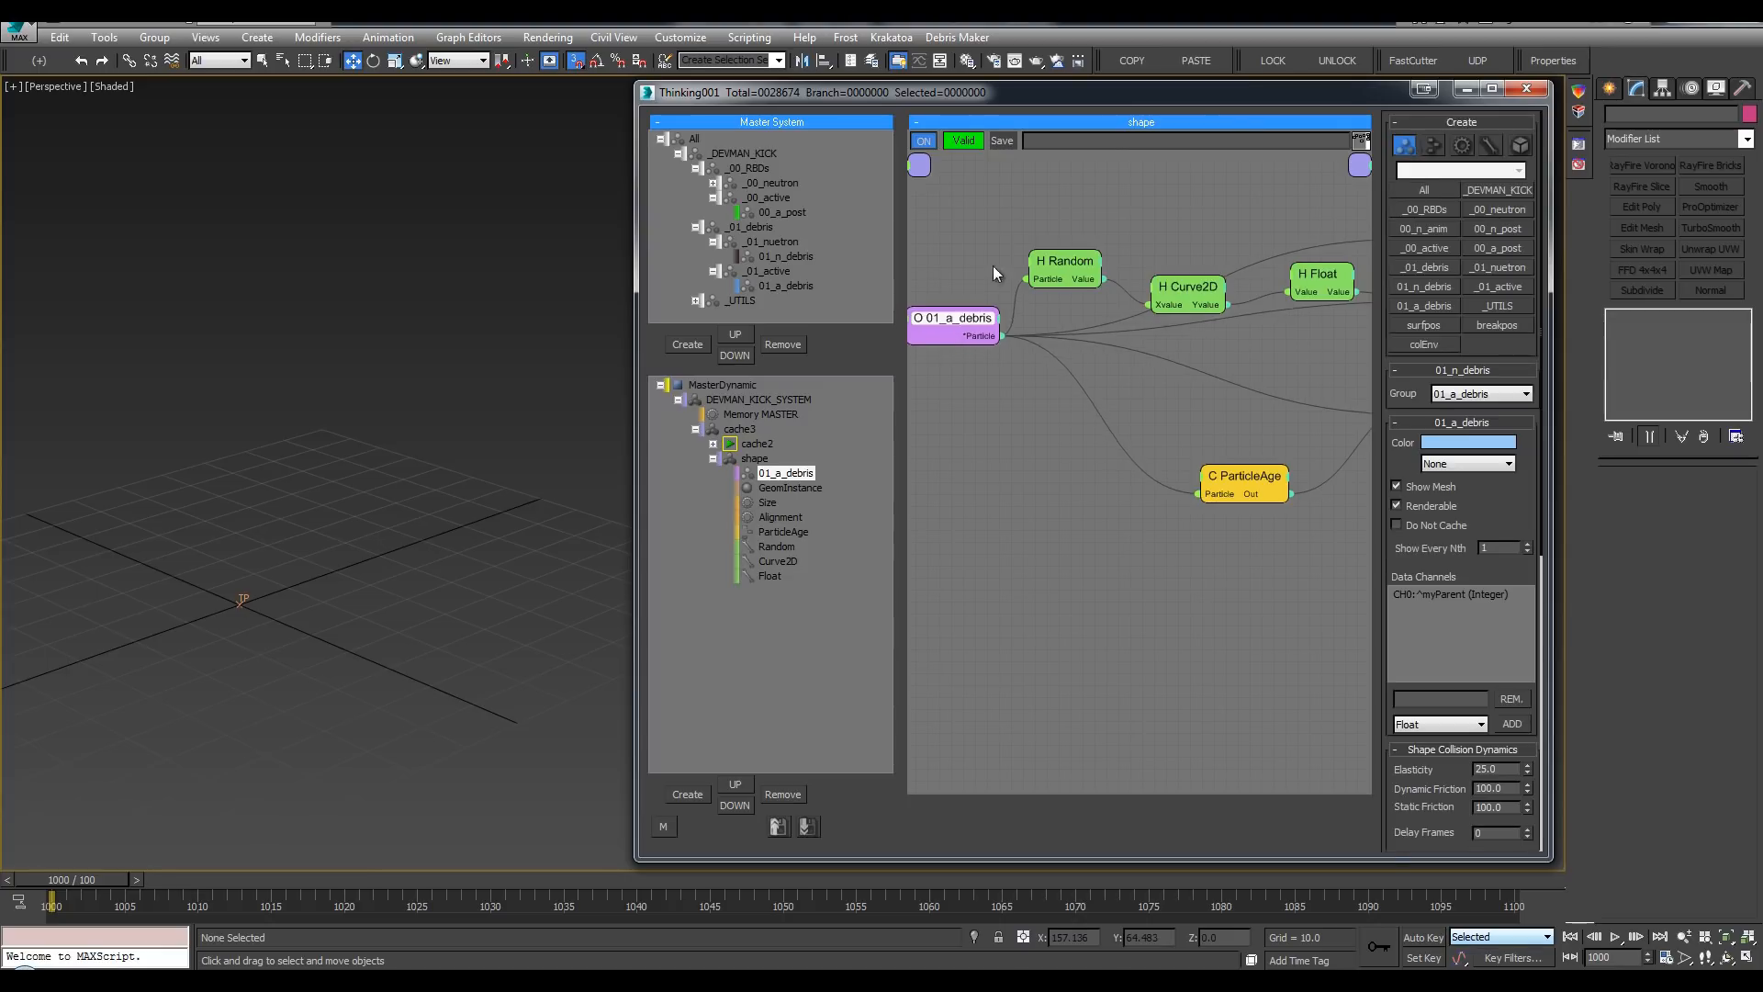
pyautogui.moveTo(994, 266); pyautogui.dragTo(1013, 260, button='middle')
pyautogui.click(716, 458)
pyautogui.click(733, 458)
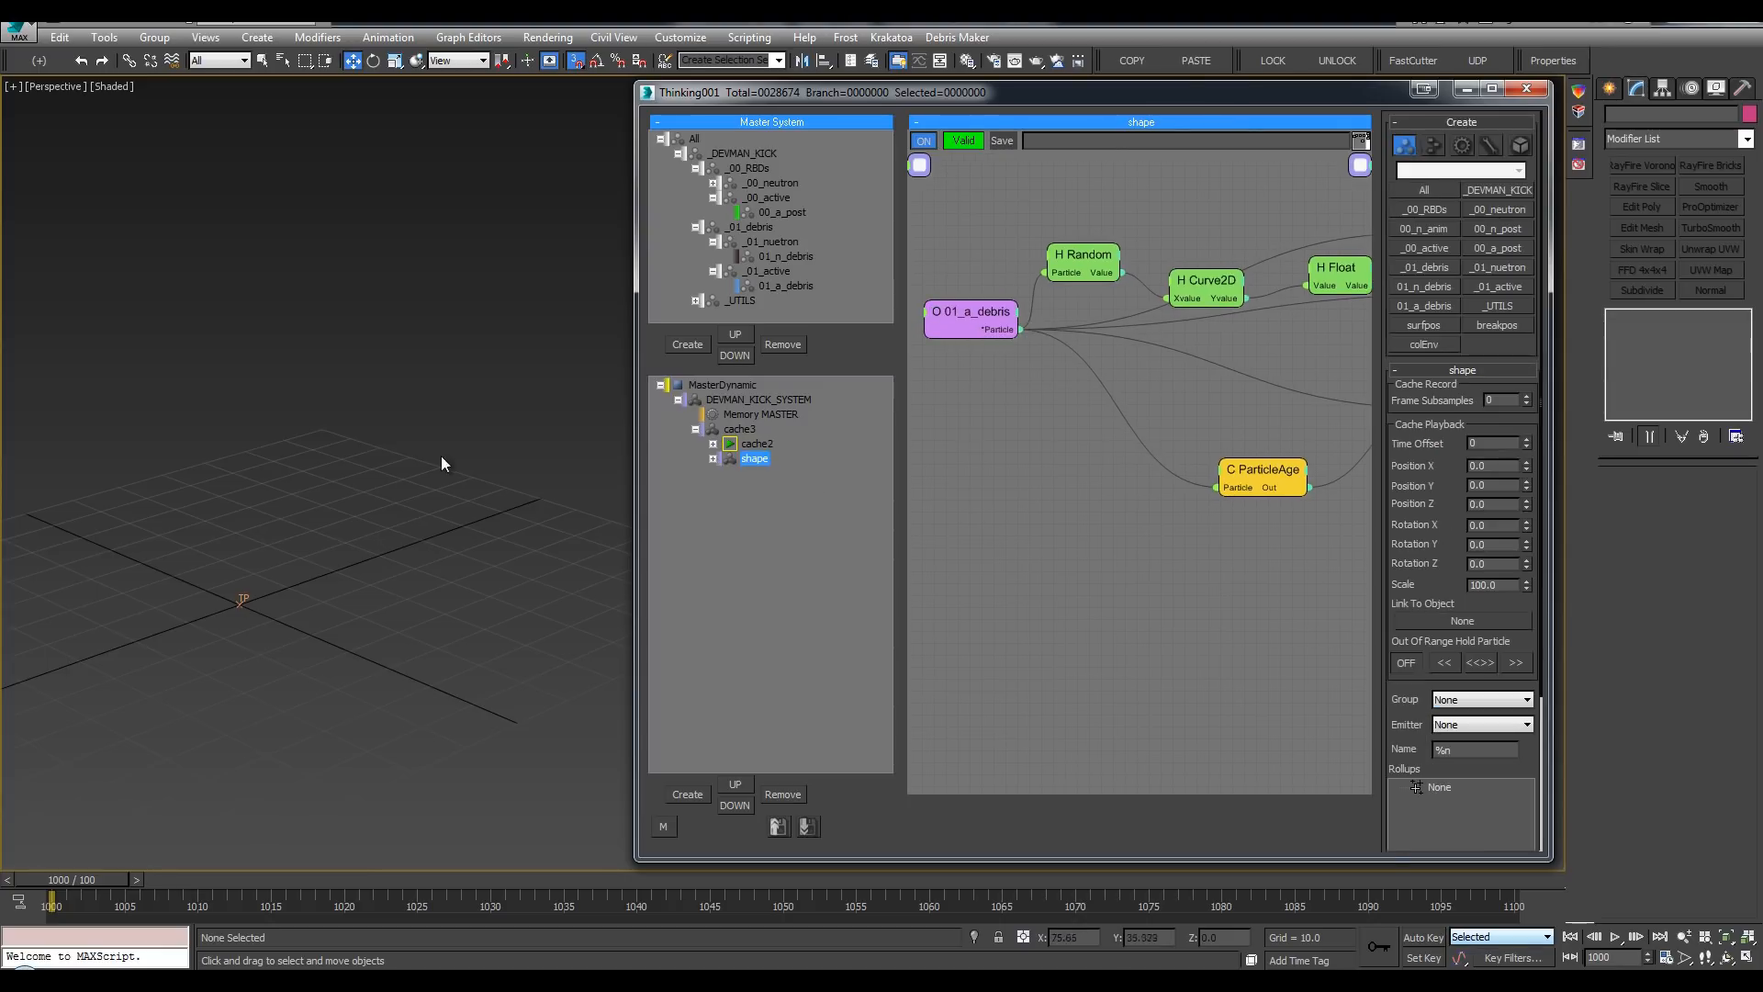
# Step: Turn on Show Mesh for the 00_a_post and 01_a_debris groups and save the scene
pyautogui.click(792, 212)
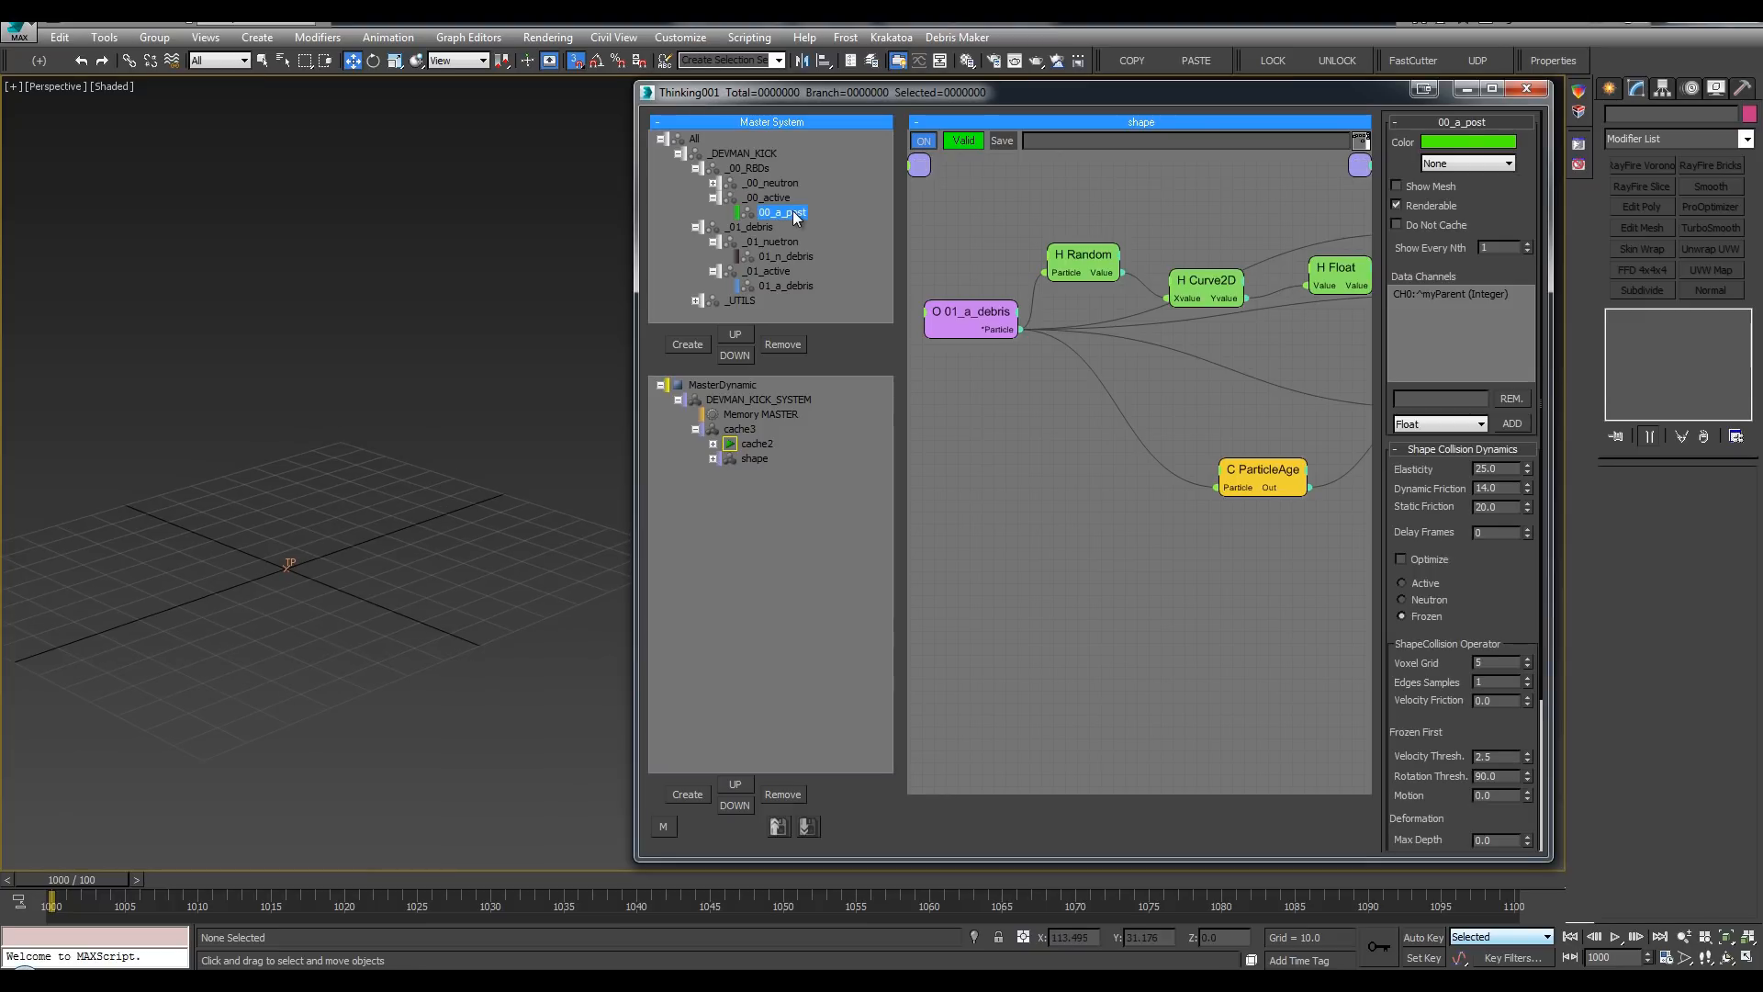
pyautogui.press('Down')
pyautogui.press('Down')
pyautogui.press('Down')
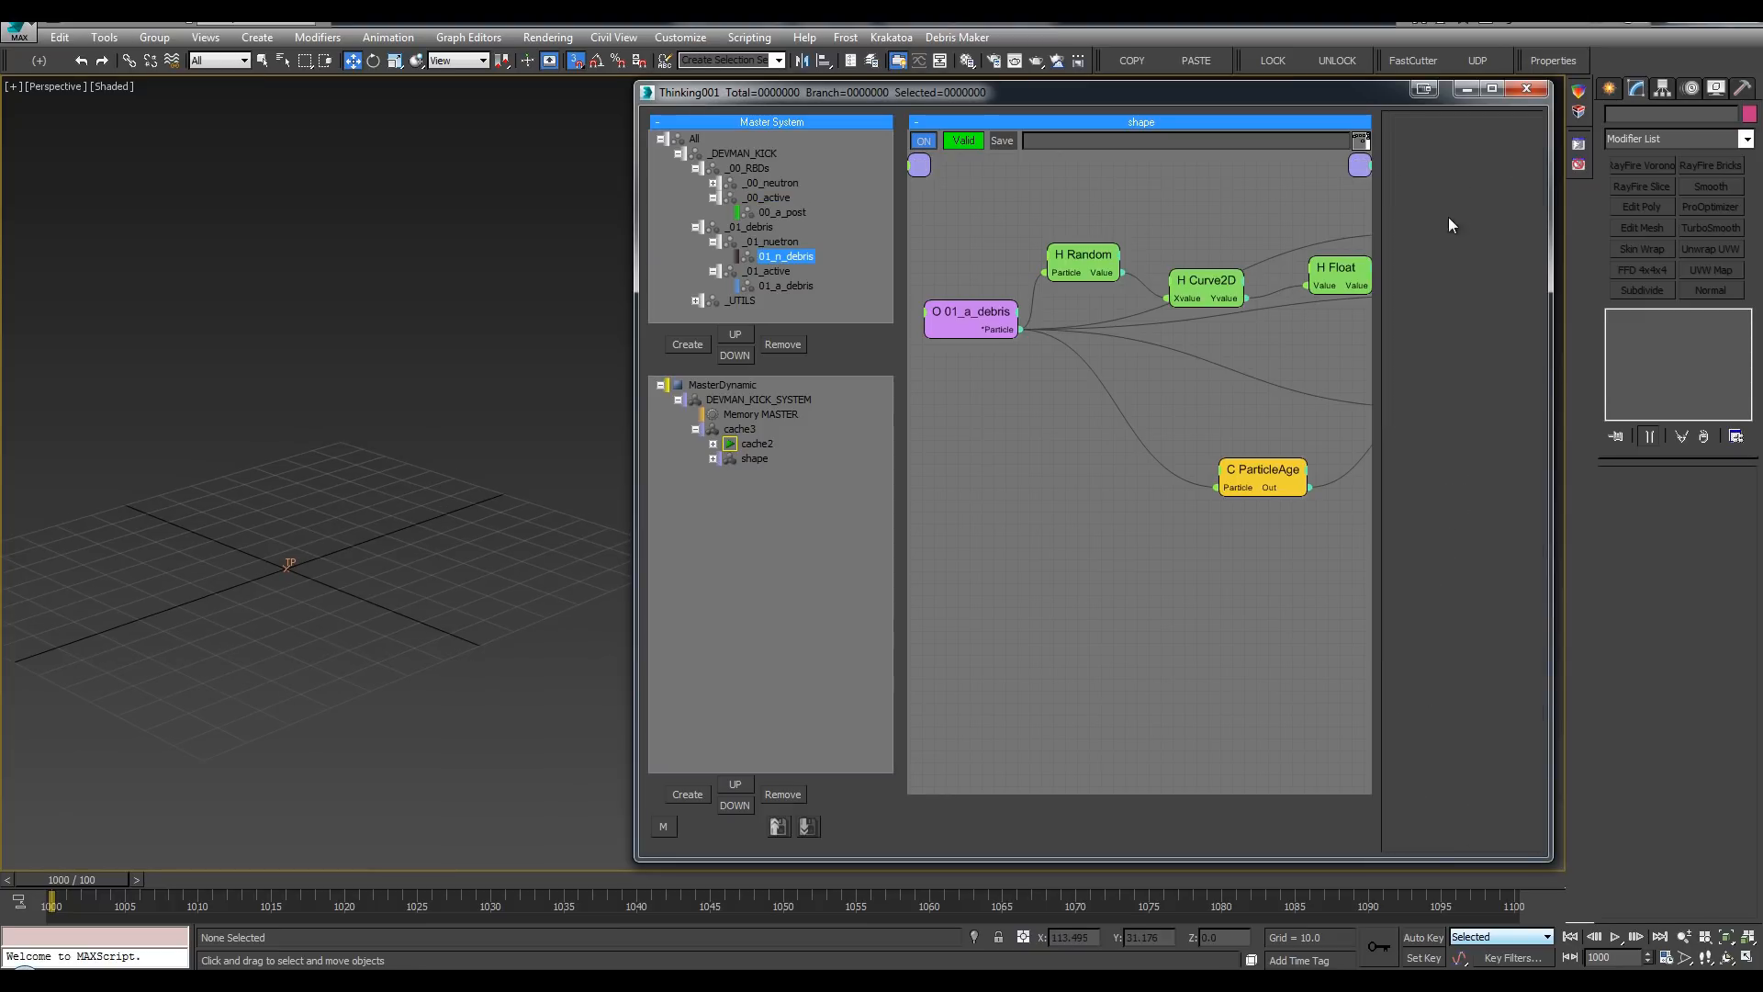
pyautogui.click(776, 287)
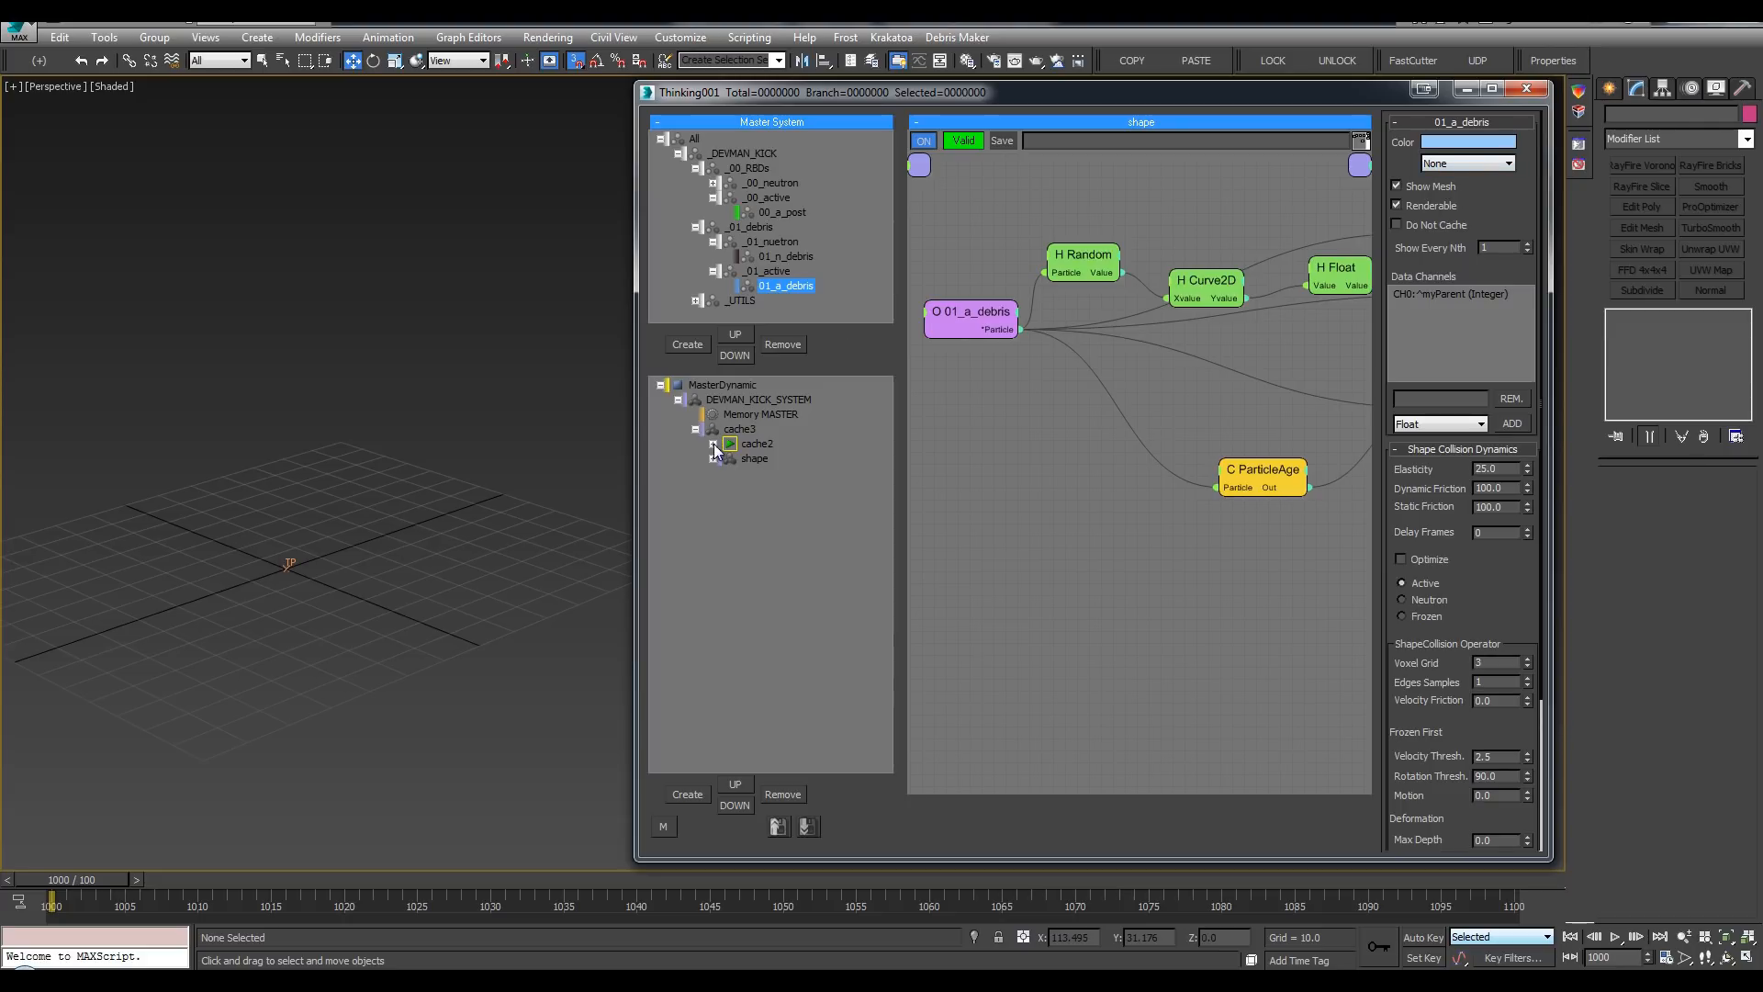
pyautogui.click(449, 372)
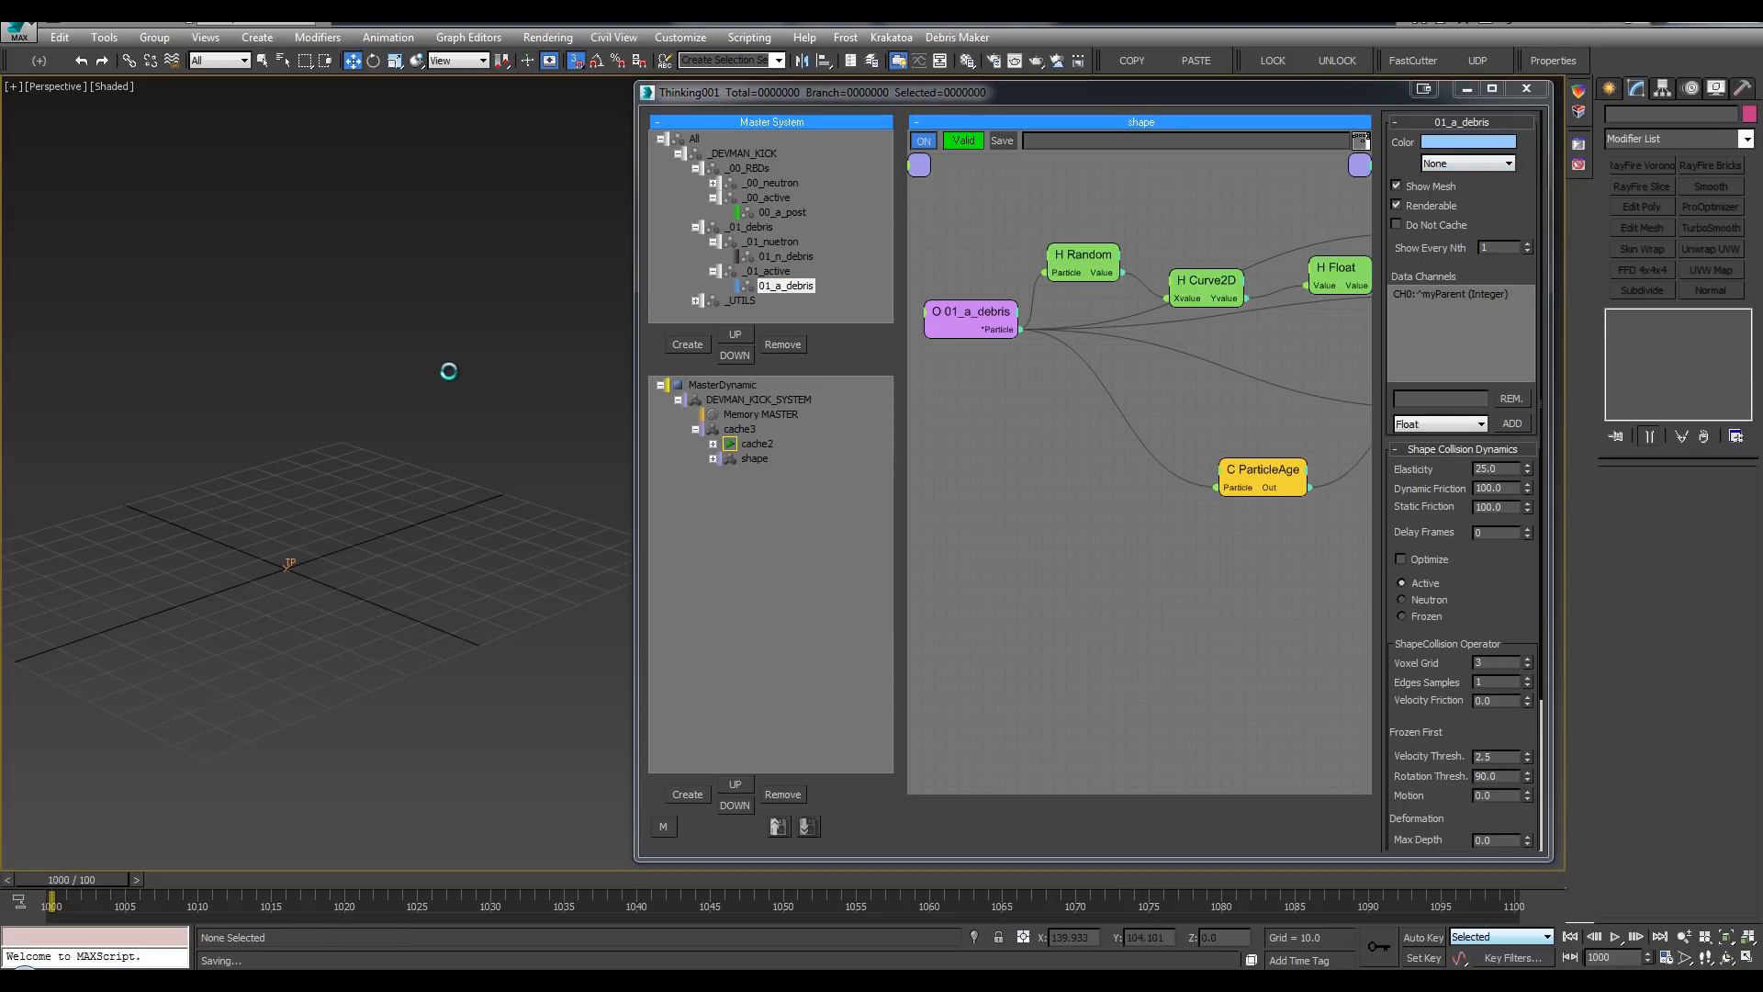
# Step: Record the cache of the cache3 dynamic set to cache3.tps in the v0005 folder
pyautogui.click(713, 439)
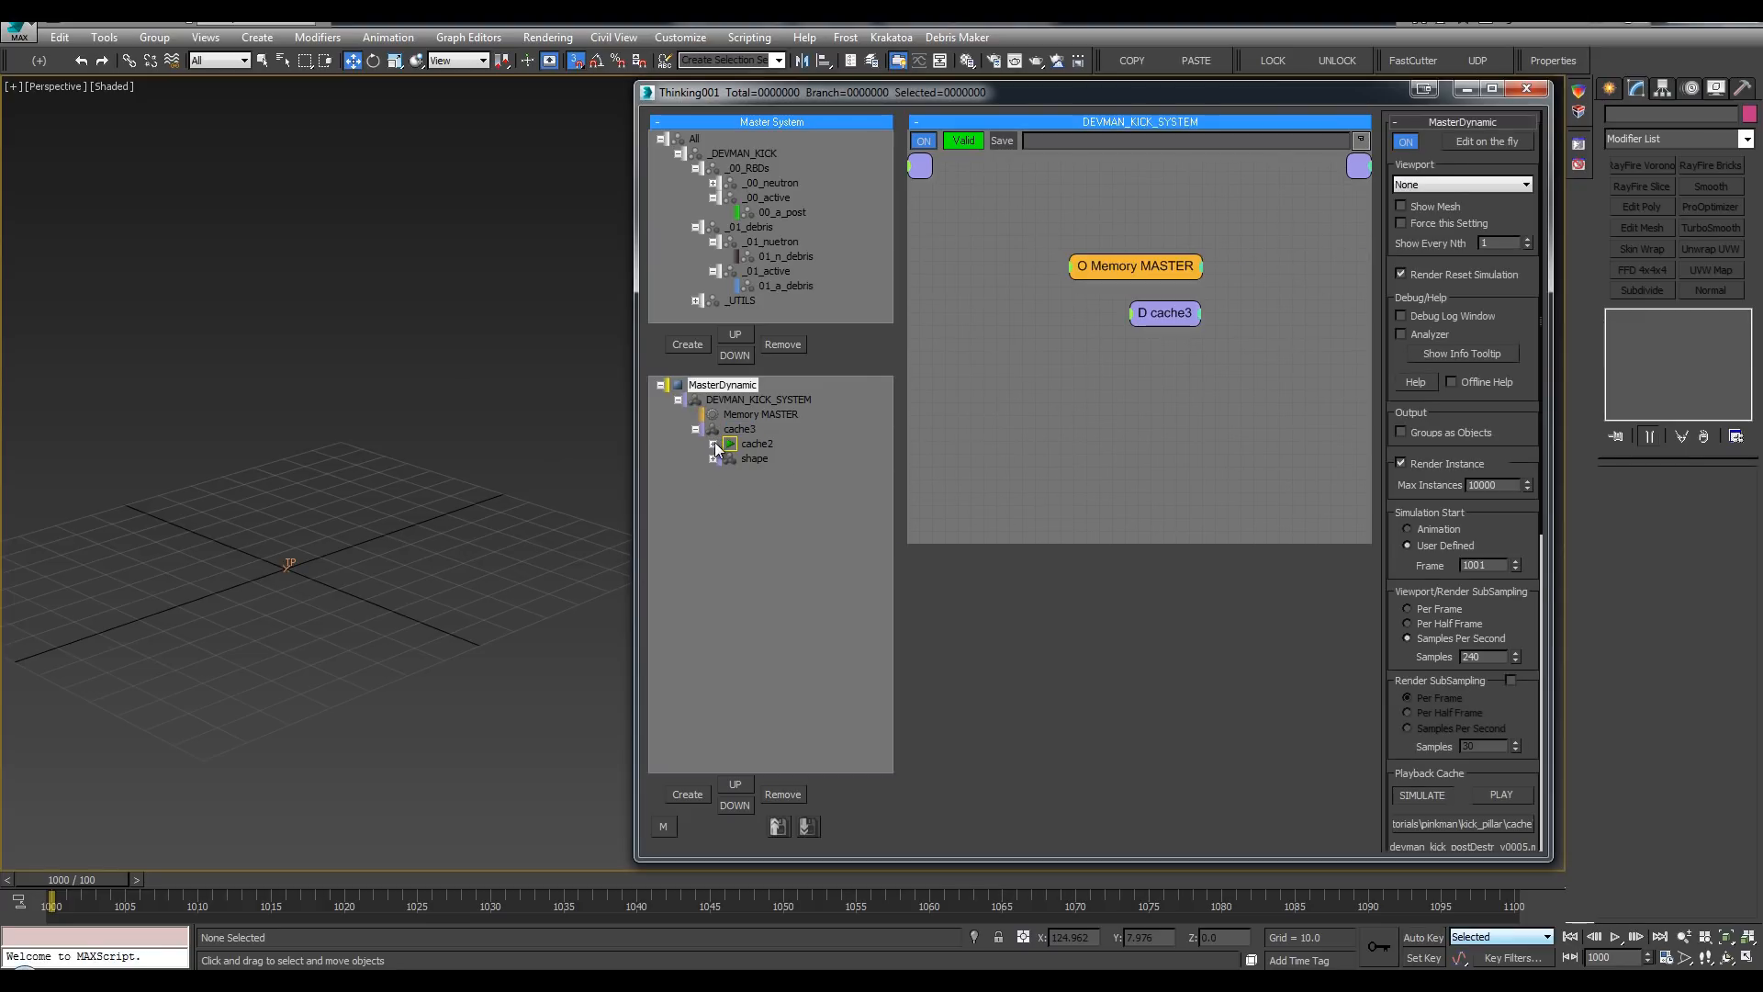
pyautogui.click(714, 444)
pyautogui.click(714, 486)
pyautogui.click(714, 487)
pyautogui.click(713, 444)
pyautogui.click(714, 430)
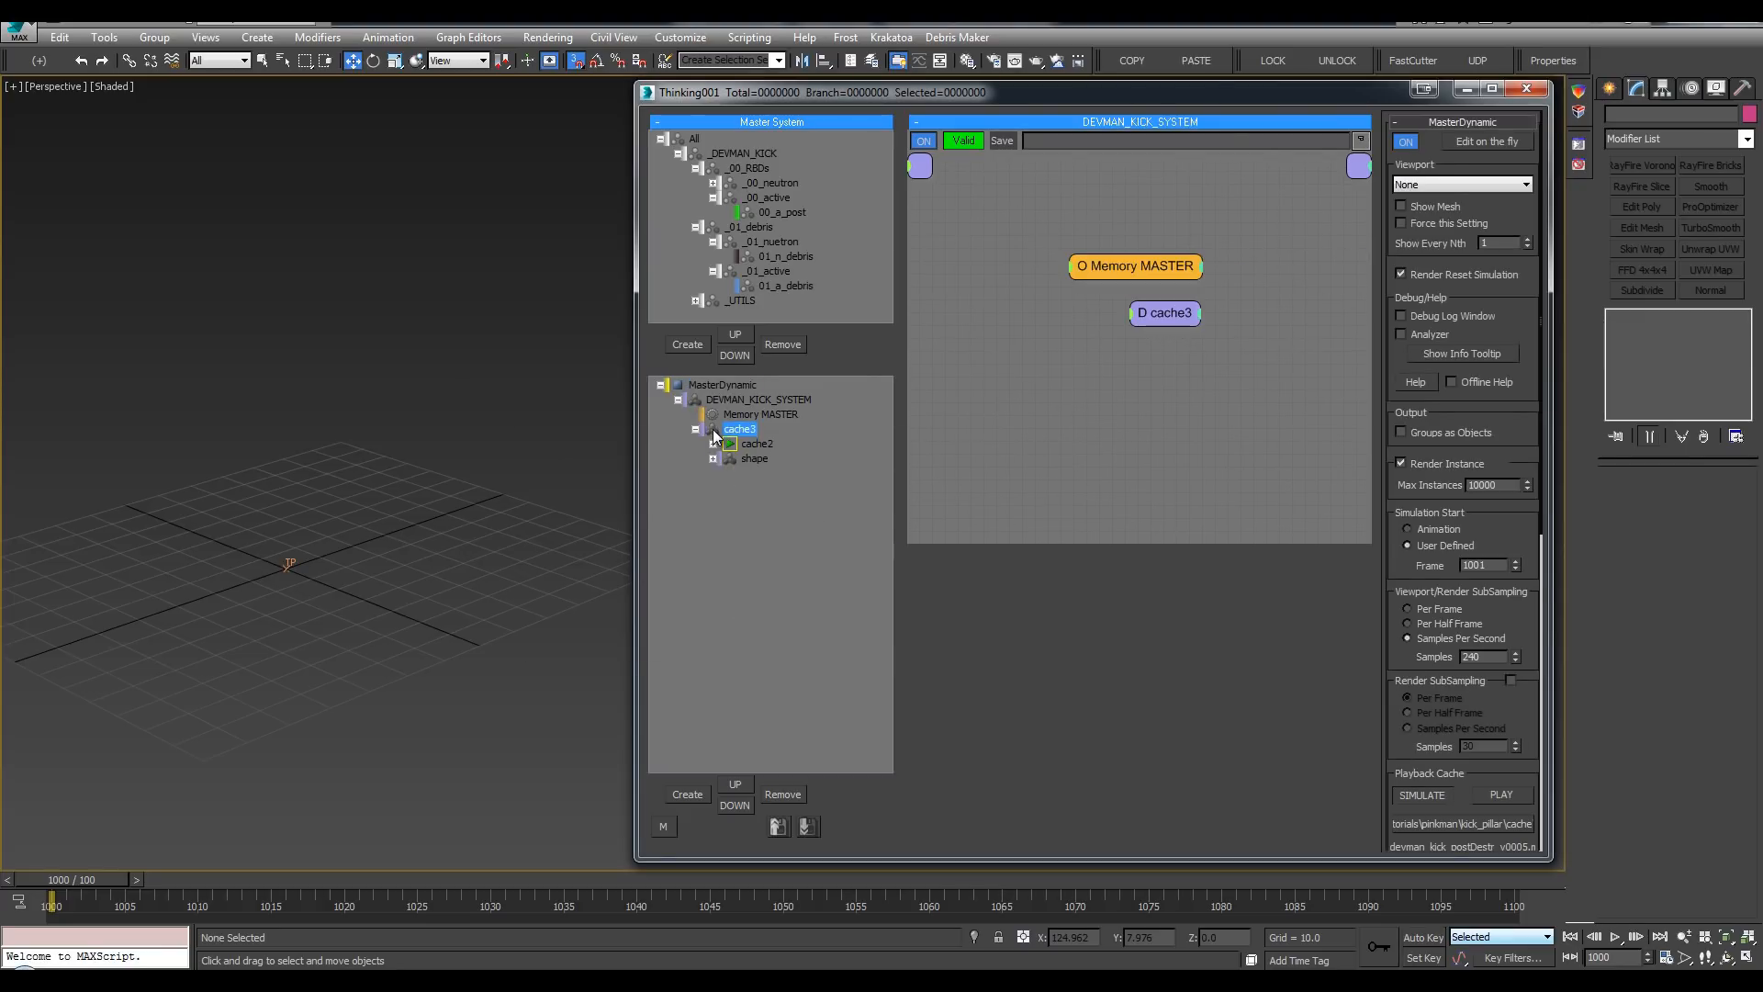
pyautogui.rightClick(713, 429)
pyautogui.click(686, 479)
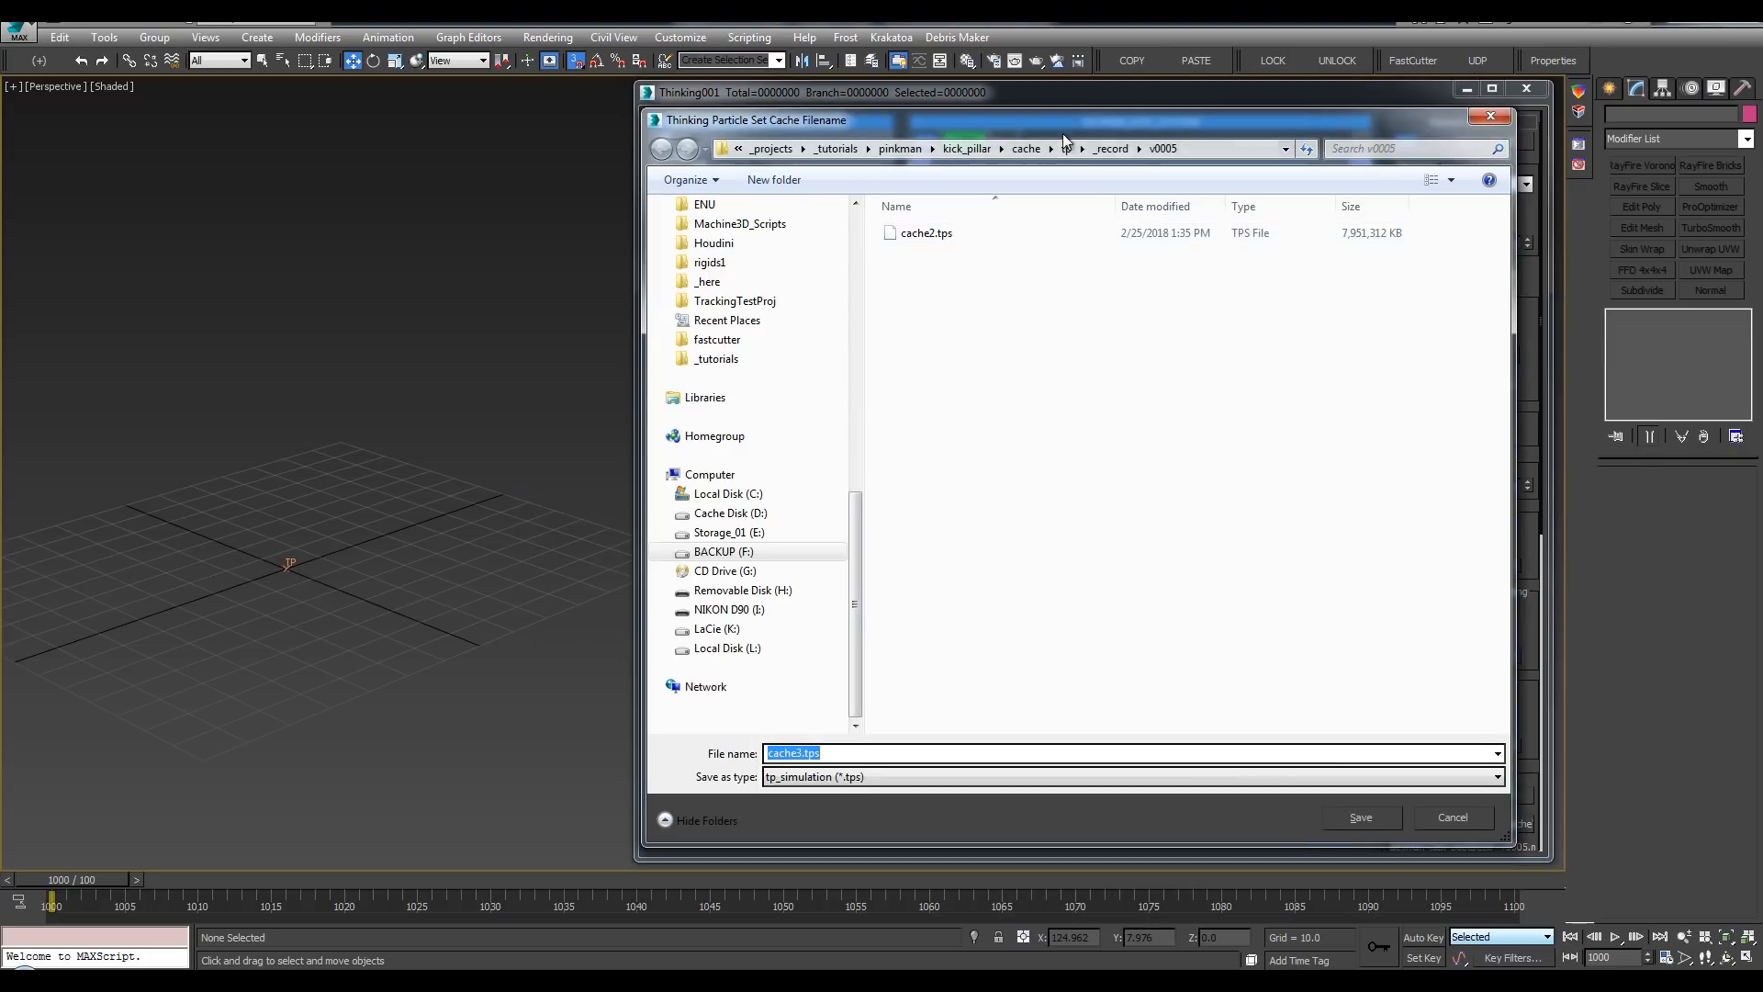
pyautogui.moveTo(1061, 123); pyautogui.dragTo(930, 117)
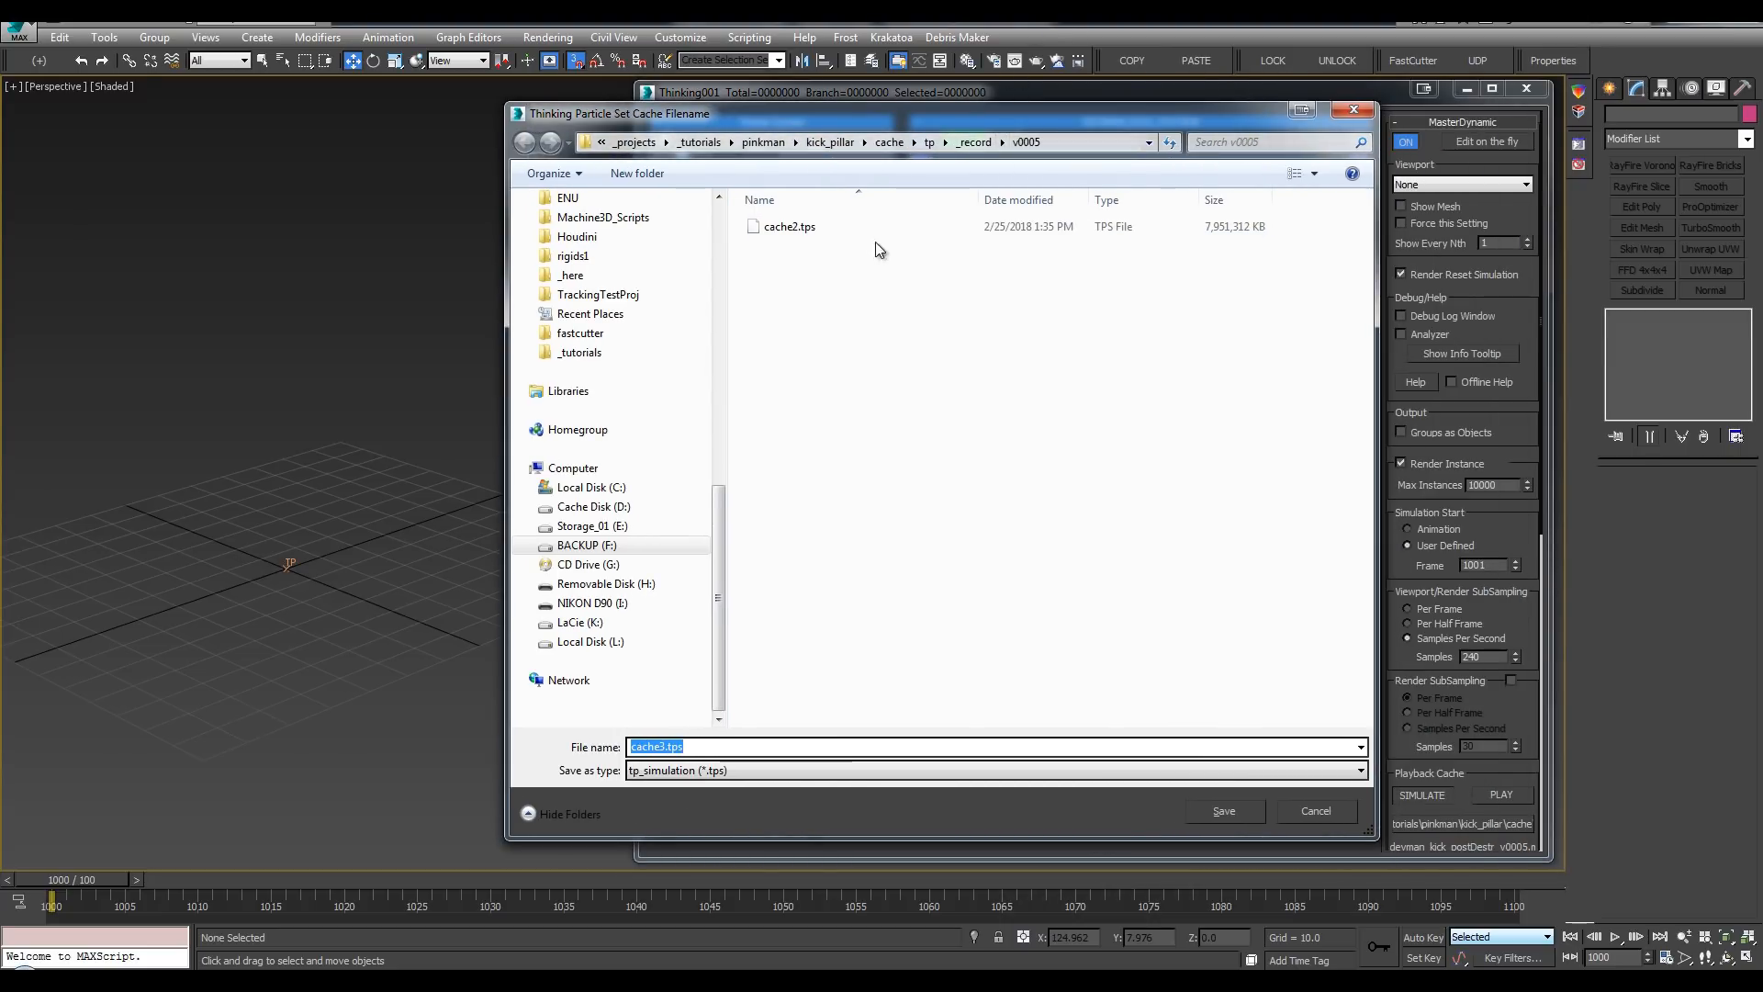
pyautogui.click(1219, 816)
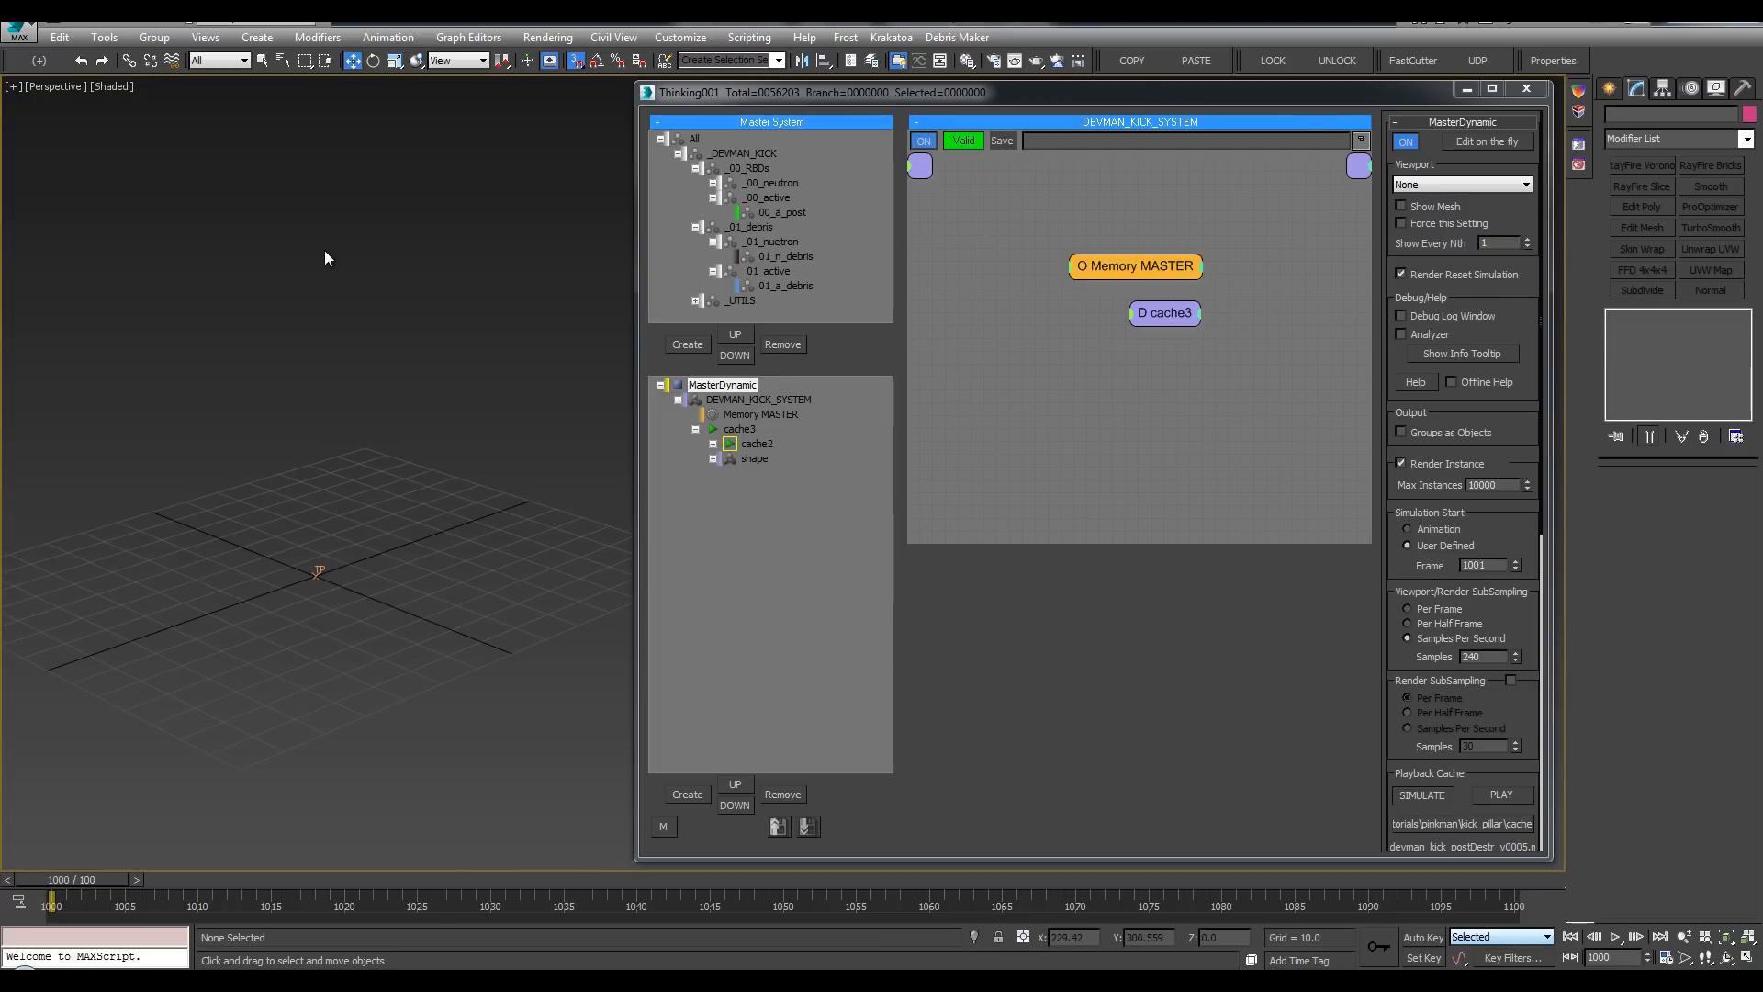
# Step: Play the recorded kick simulation from the start through the impact on the post
pyautogui.press('.')
pyautogui.press('.')
pyautogui.press('.')
pyautogui.press('.')
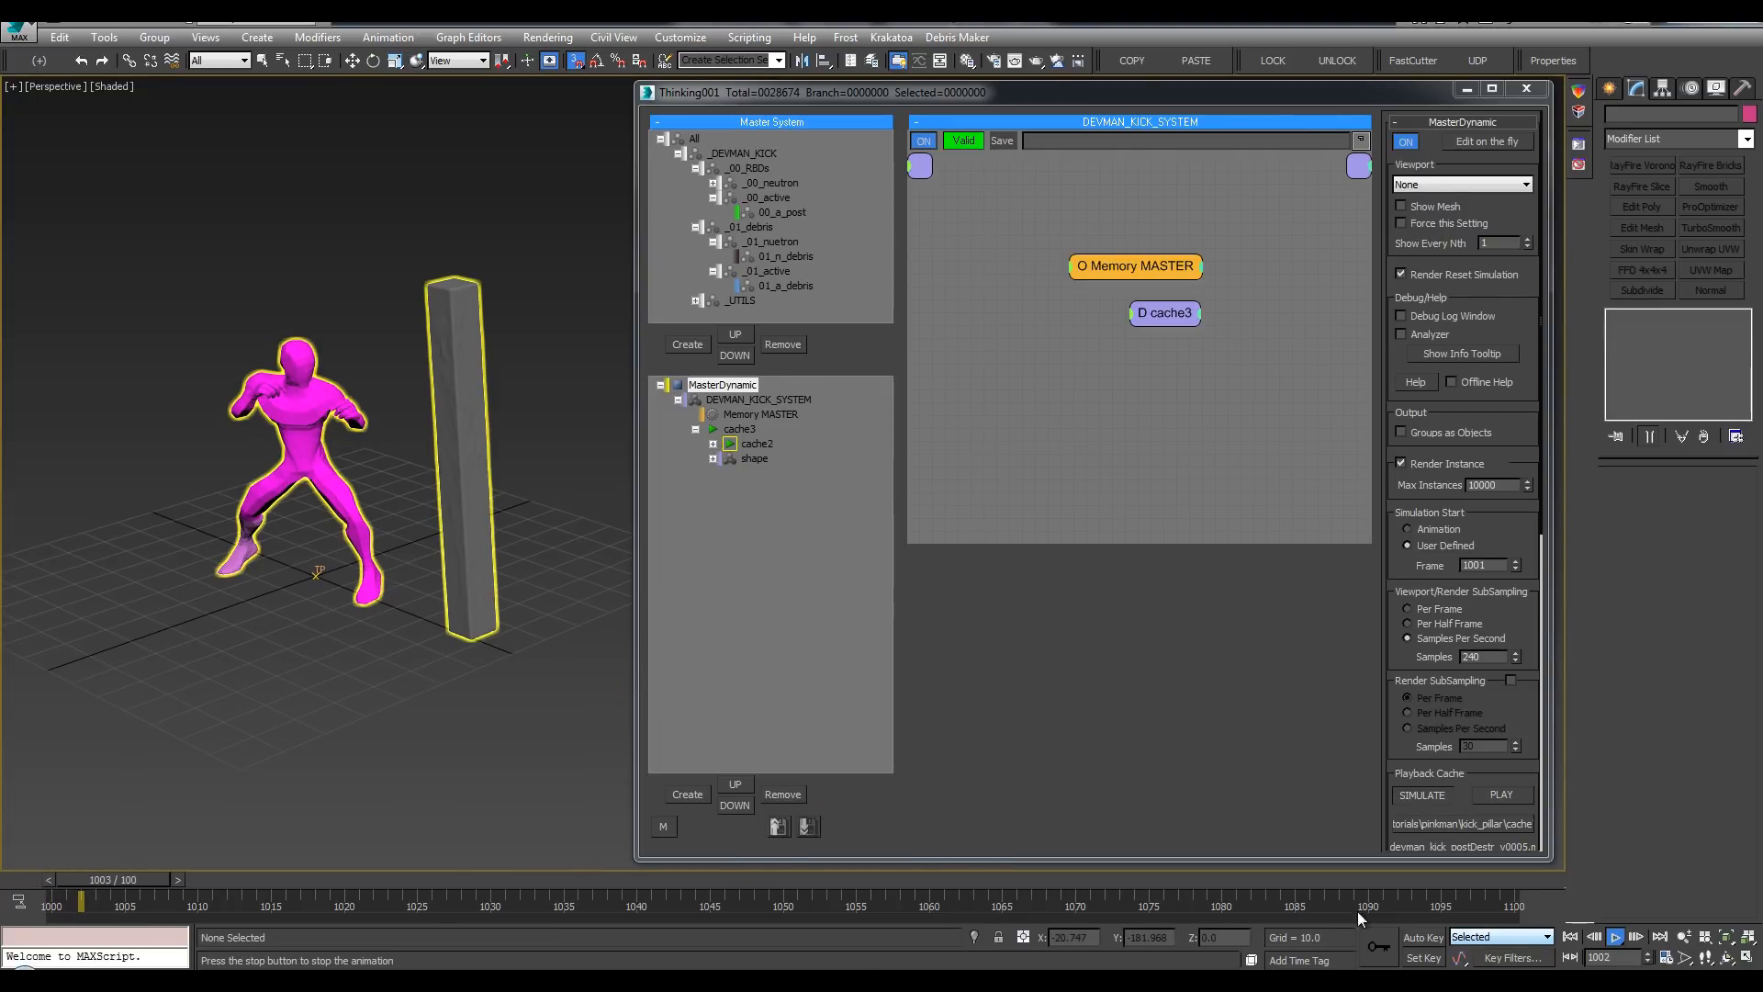
pyautogui.click(1615, 936)
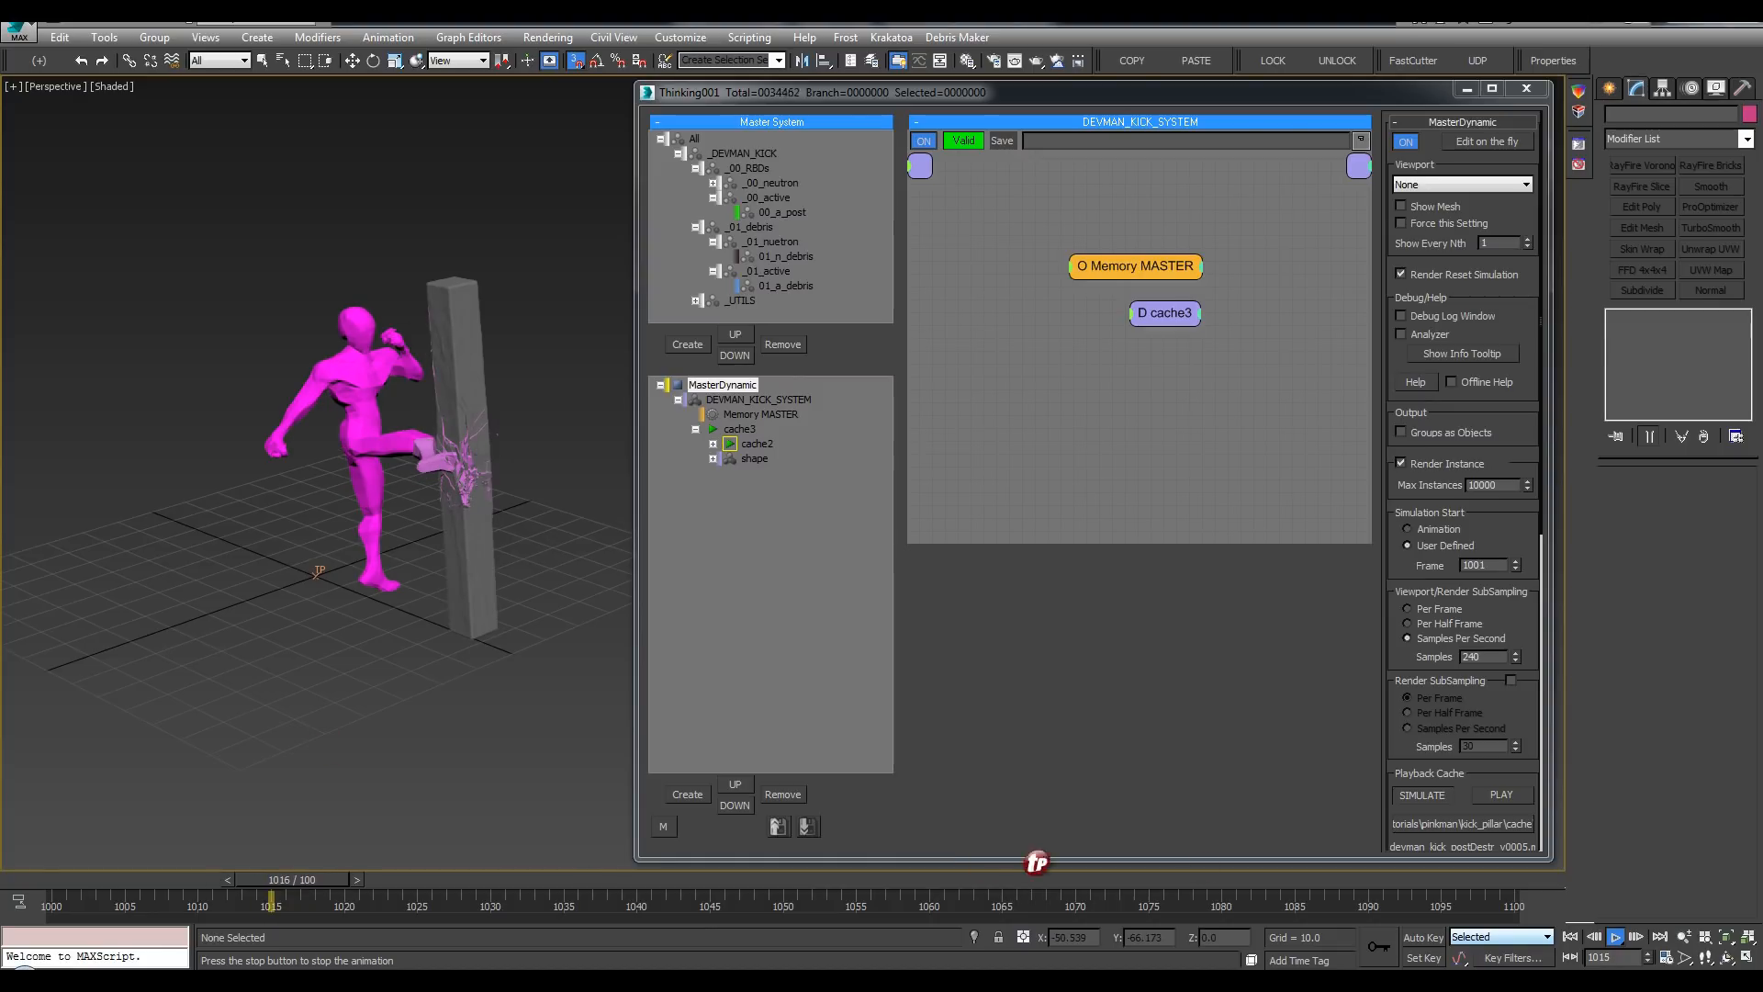
pyautogui.click(1616, 936)
# Step: Examine the debris around the kicked post up close and at full height, at frame 1019 and after further playback
pyautogui.press('w')
pyautogui.scroll(6, 427, 448)
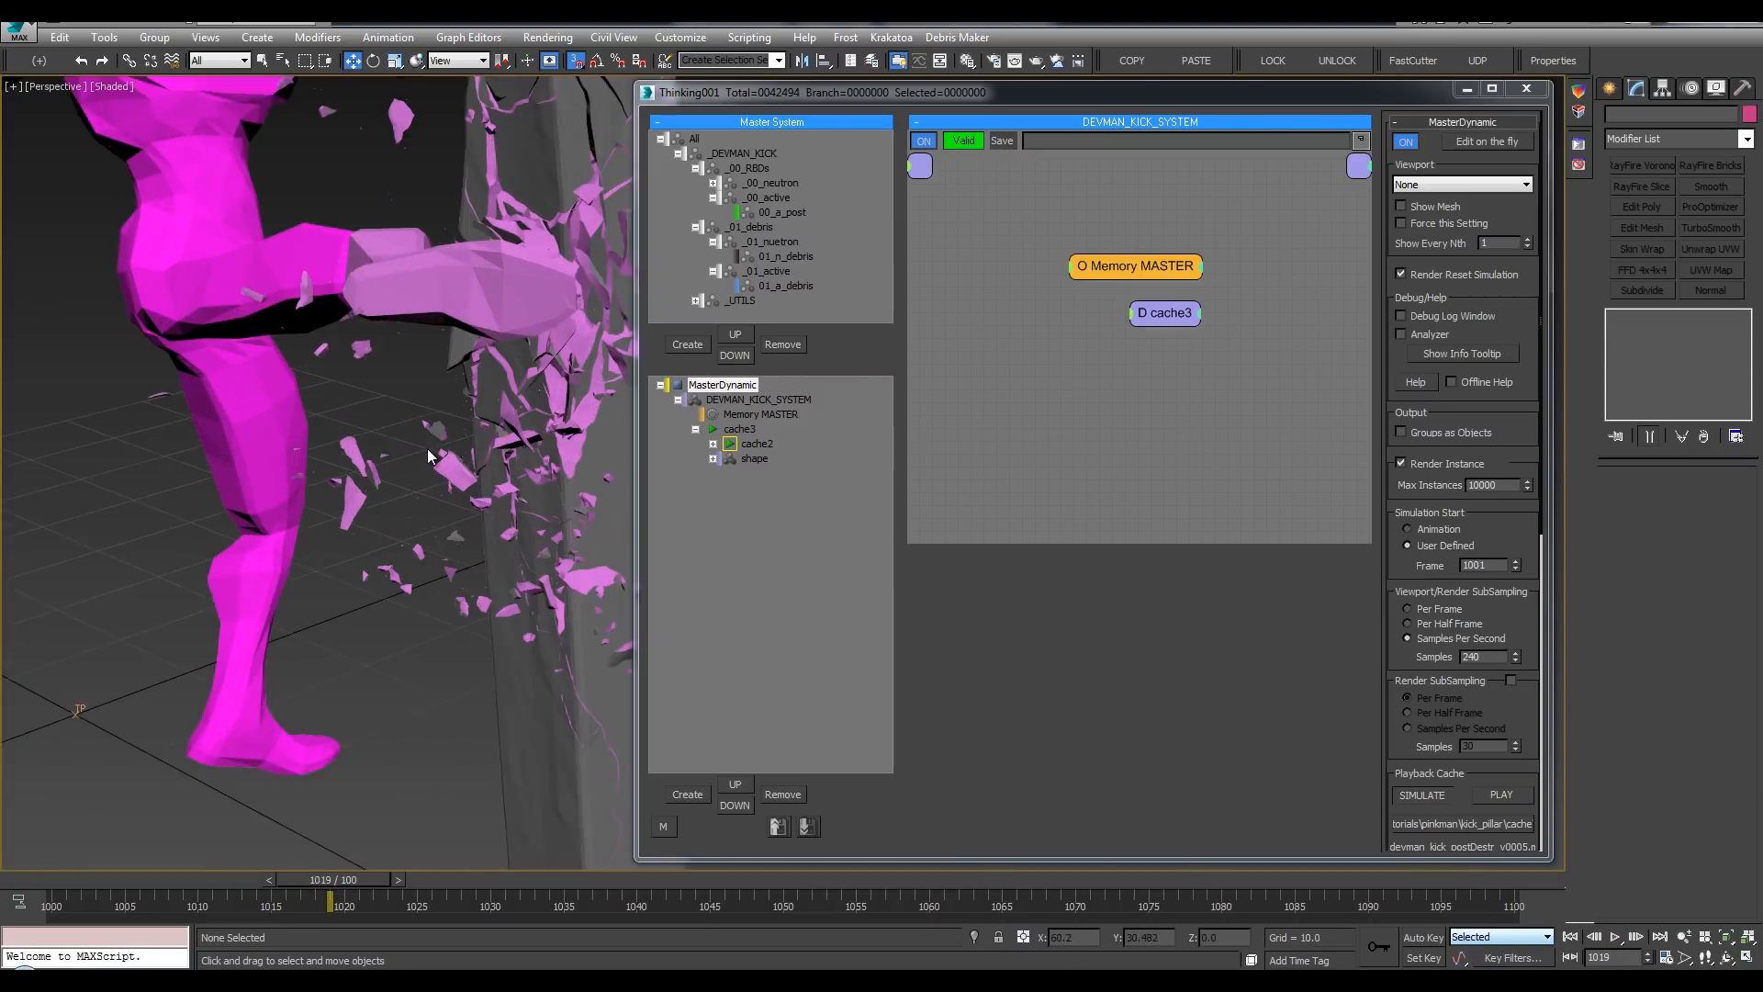
pyautogui.scroll(6, 427, 449)
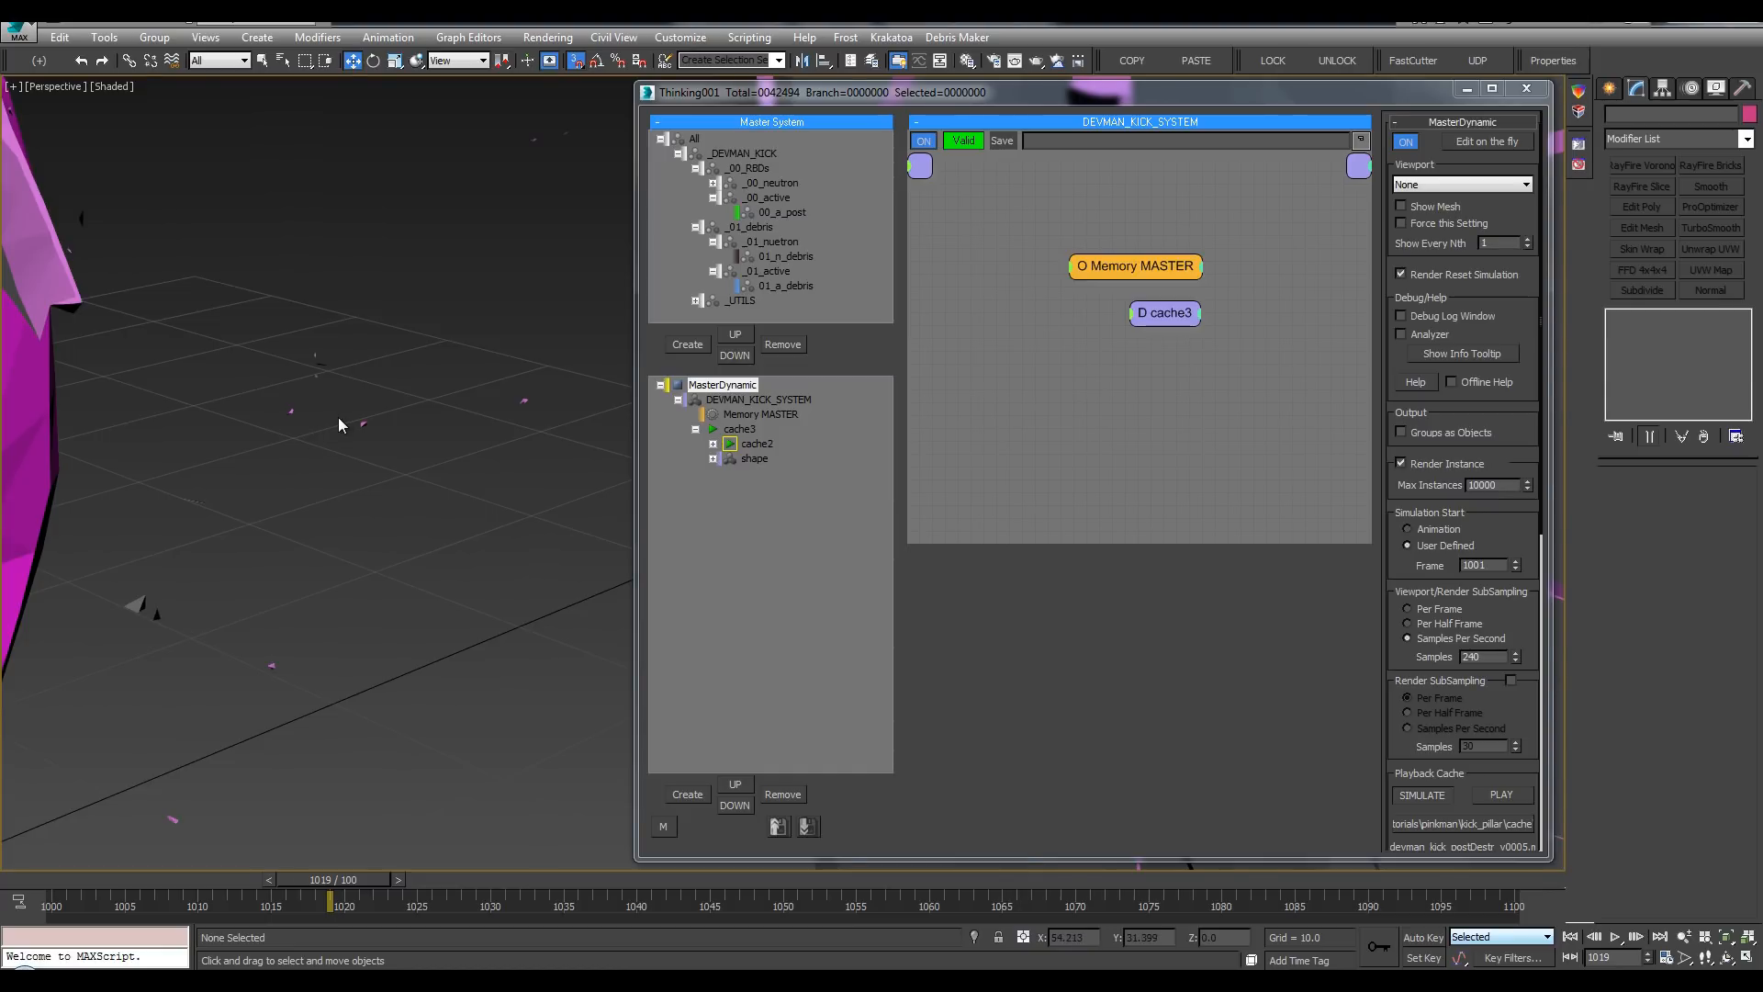
pyautogui.scroll(-8, 432, 552)
pyautogui.scroll(-5, 423, 698)
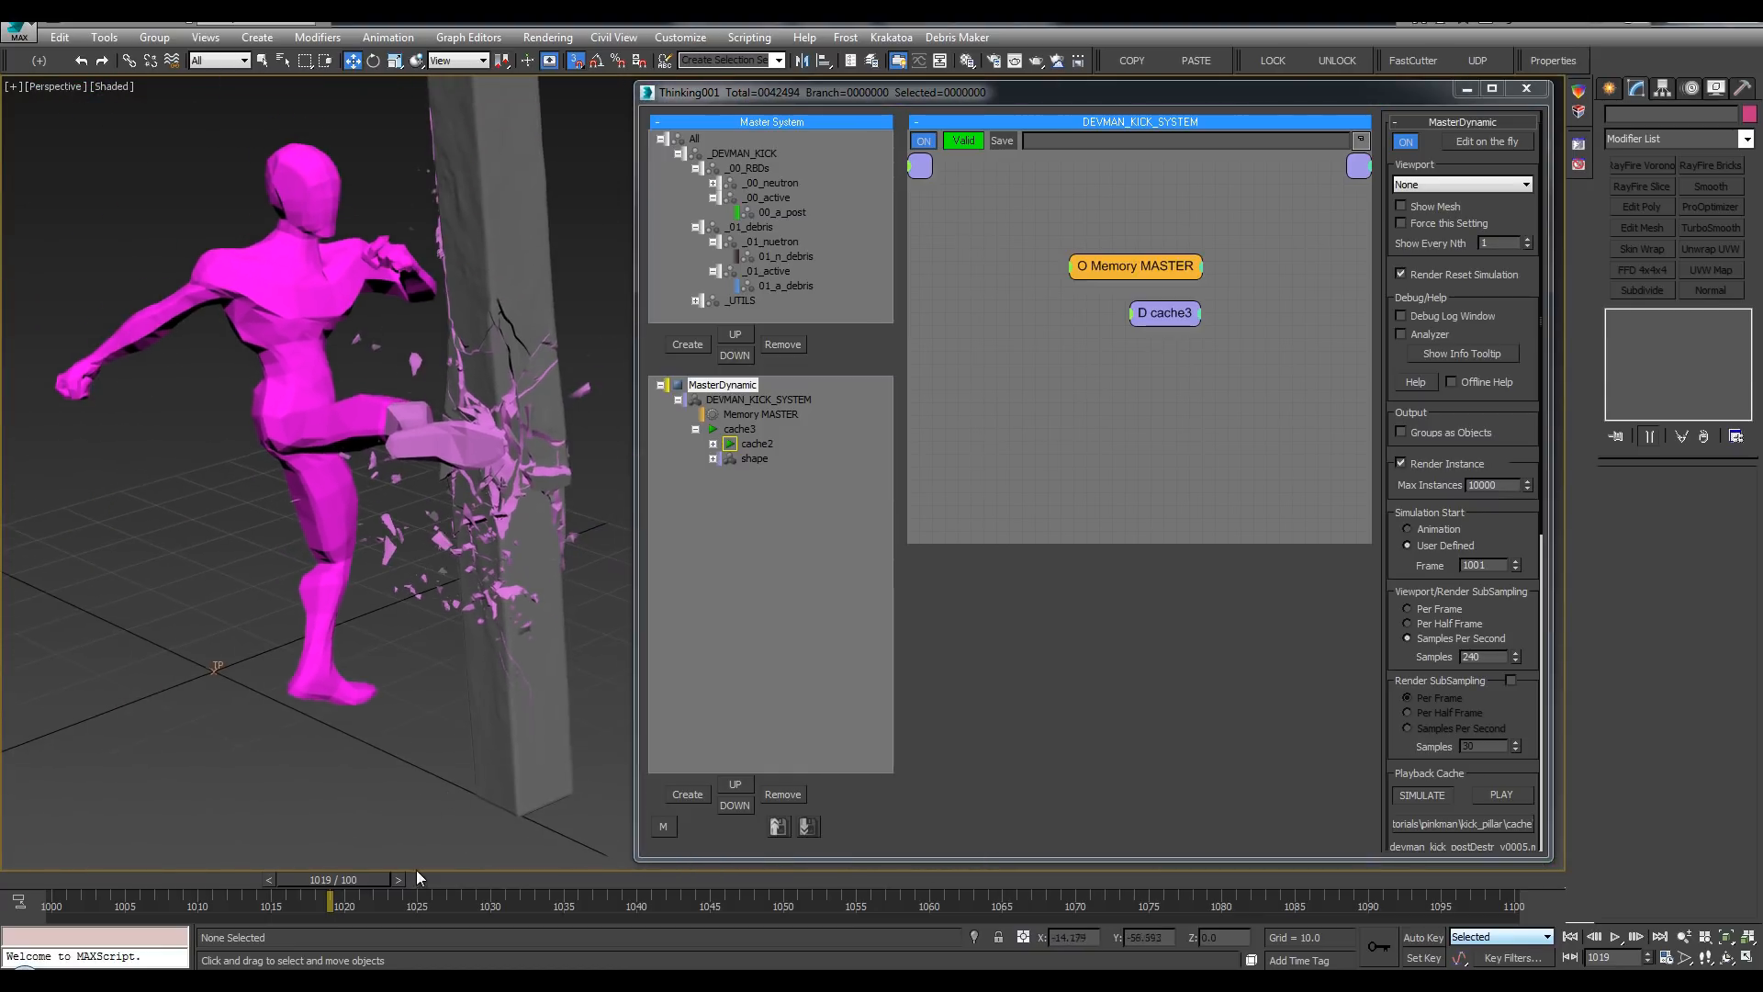
pyautogui.keyDown('alt'); pyautogui.moveTo(560, 542); pyautogui.dragTo(512, 650, button='middle'); pyautogui.keyUp('alt')
pyautogui.scroll(-4, 440, 514)
pyautogui.press('/')
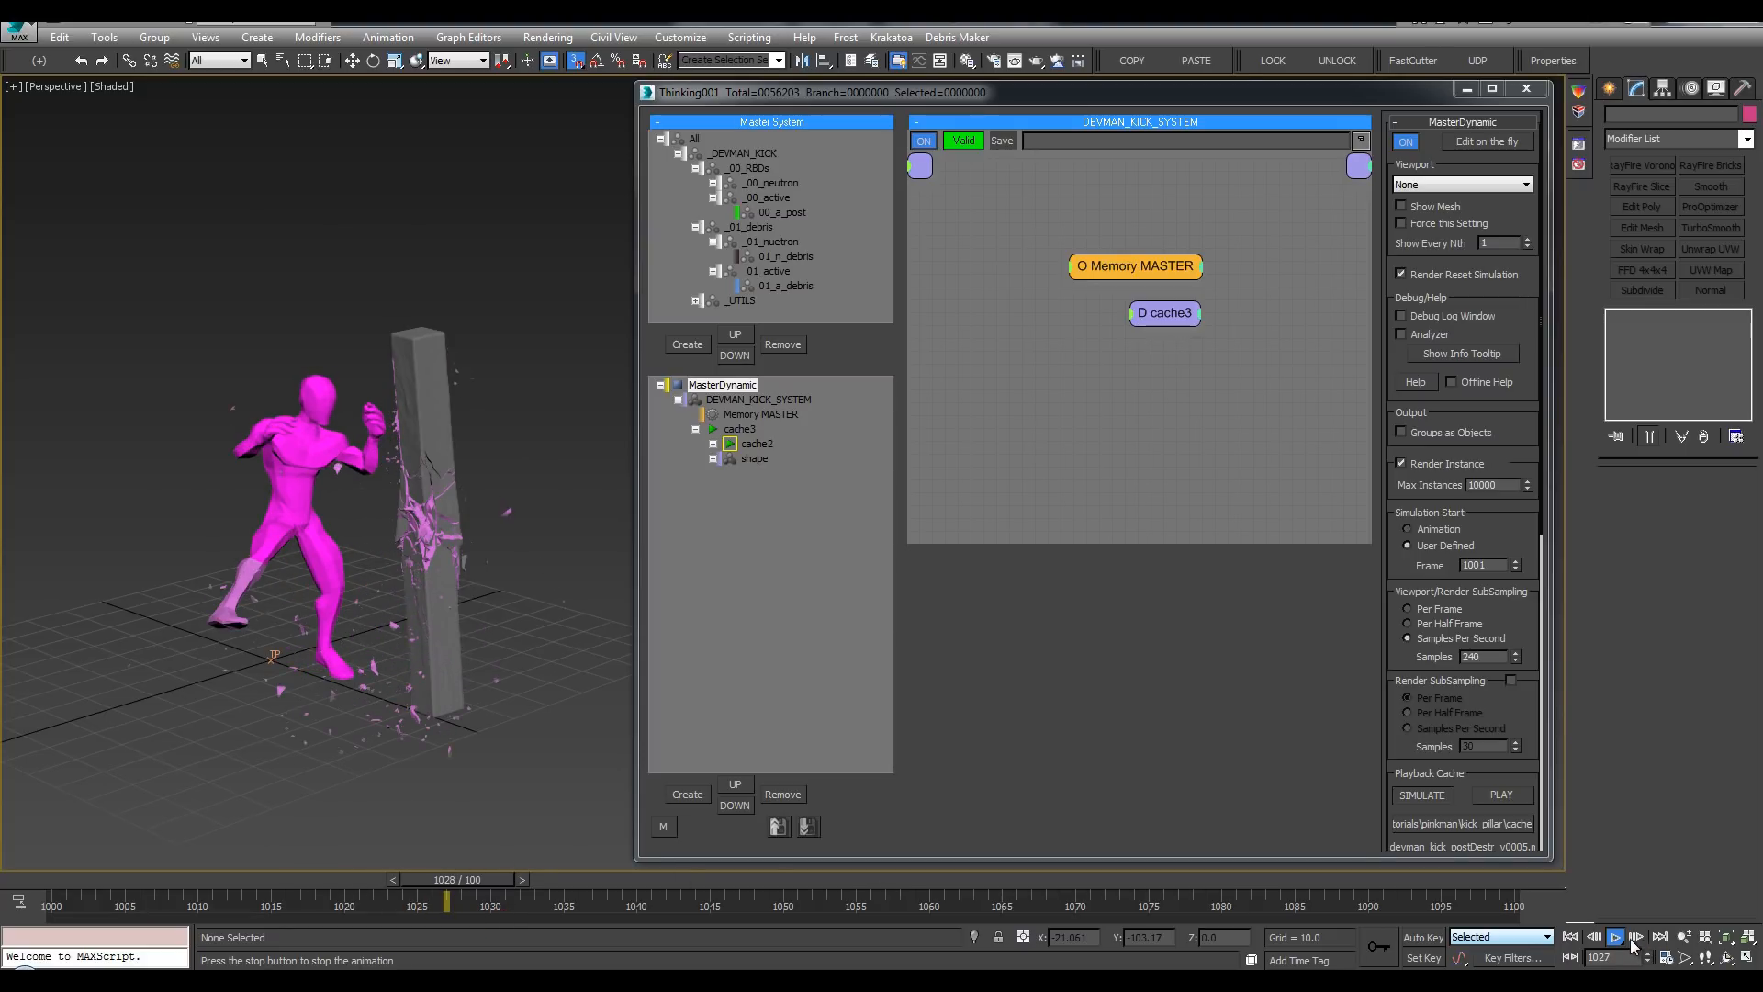
pyautogui.moveTo(500, 395); pyautogui.dragTo(517, 395, button='middle')
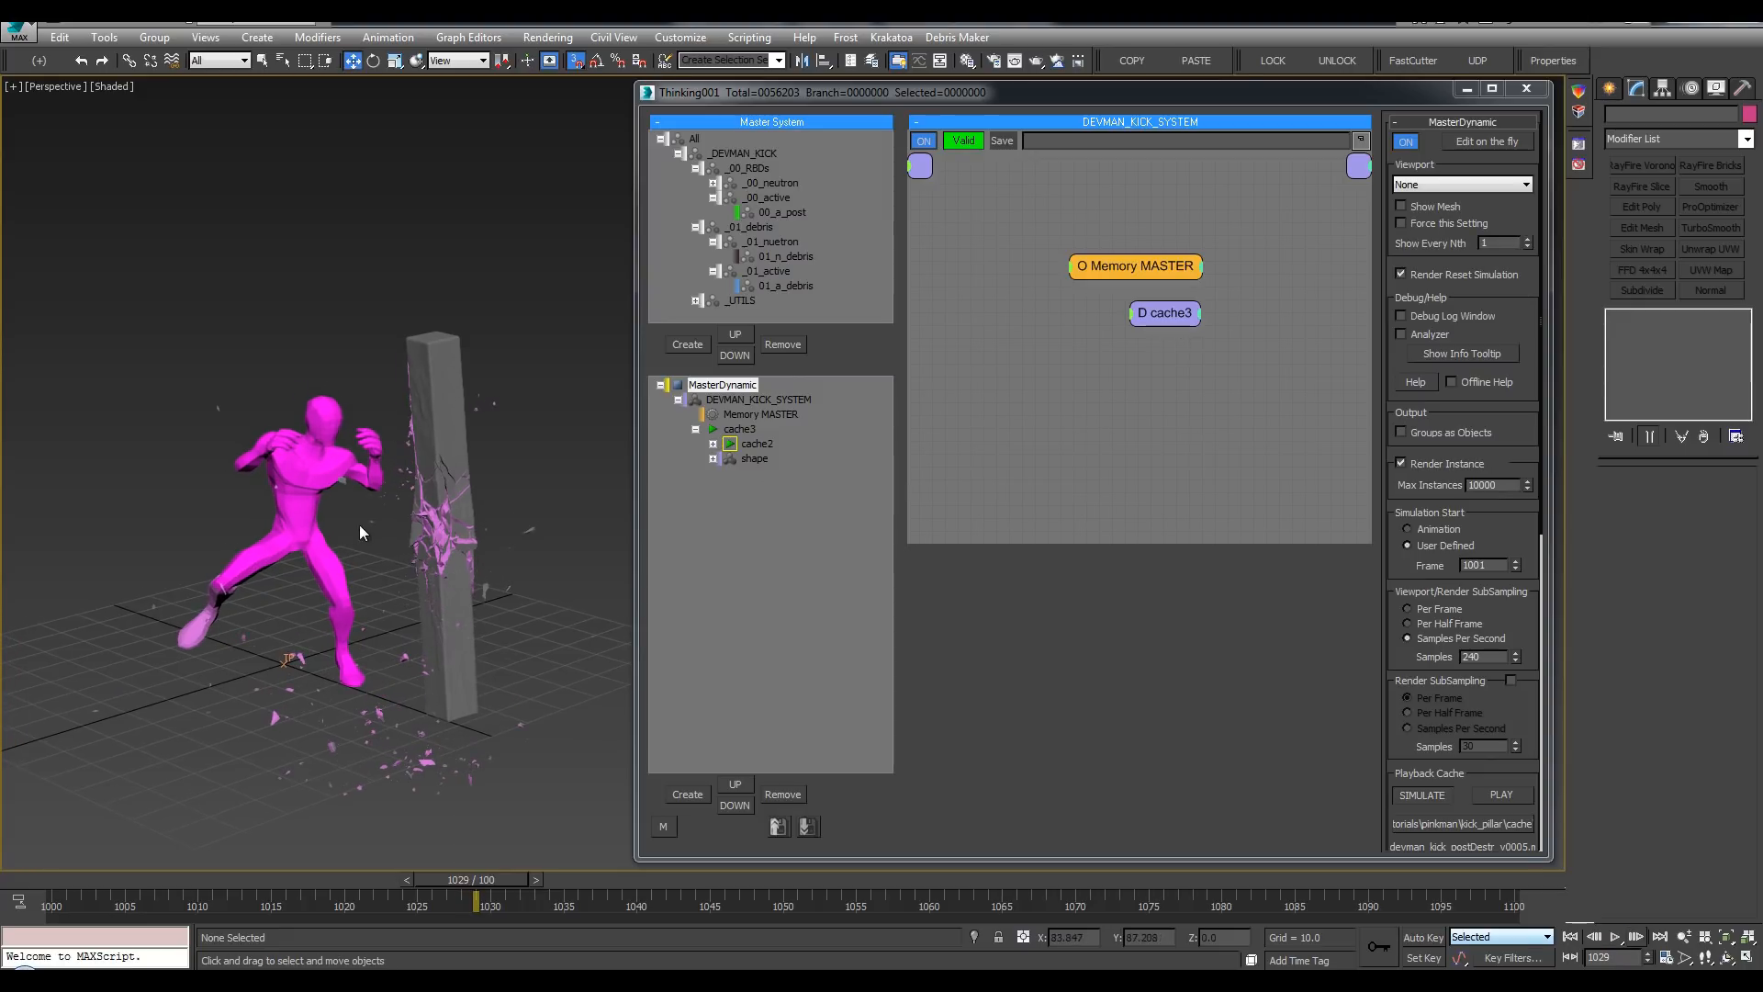
pyautogui.scroll(6, 408, 453)
pyautogui.scroll(-4, 410, 453)
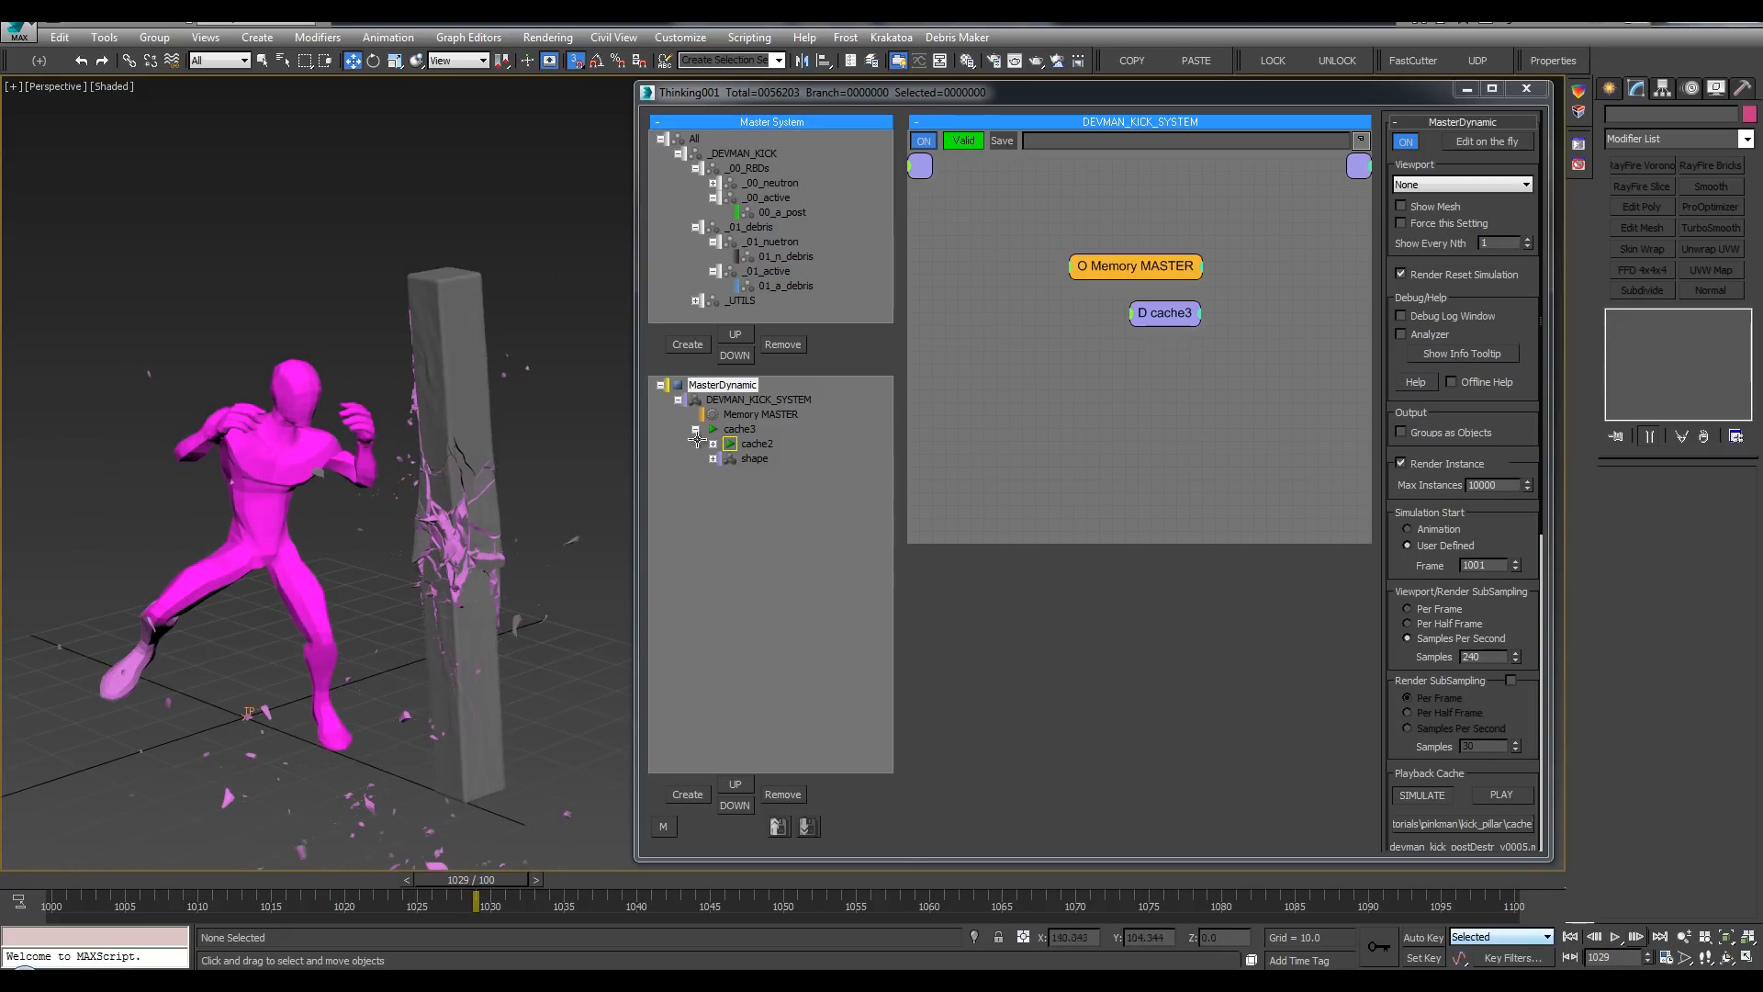
# Step: Add a new dynamic set under DEVMAN_KICK_SYSTEM, name it Sizemult, and return to frame 1000
pyautogui.click(744, 430)
pyautogui.click(731, 415)
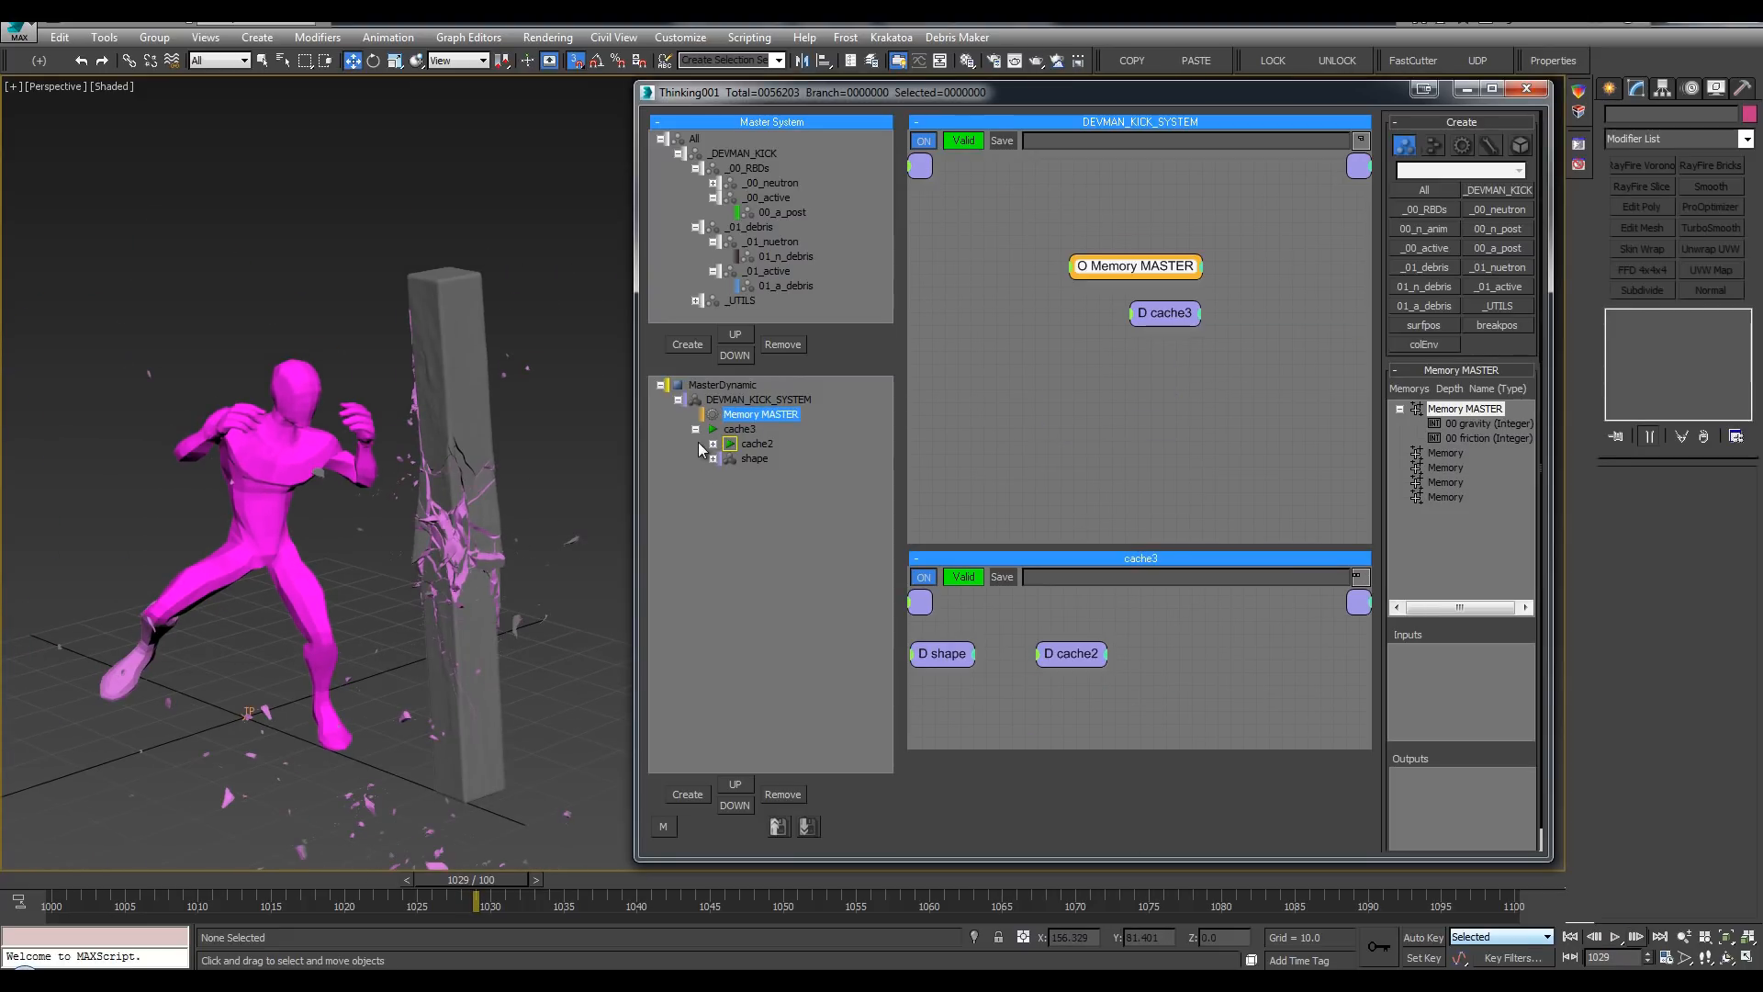
pyautogui.click(695, 428)
pyautogui.click(735, 432)
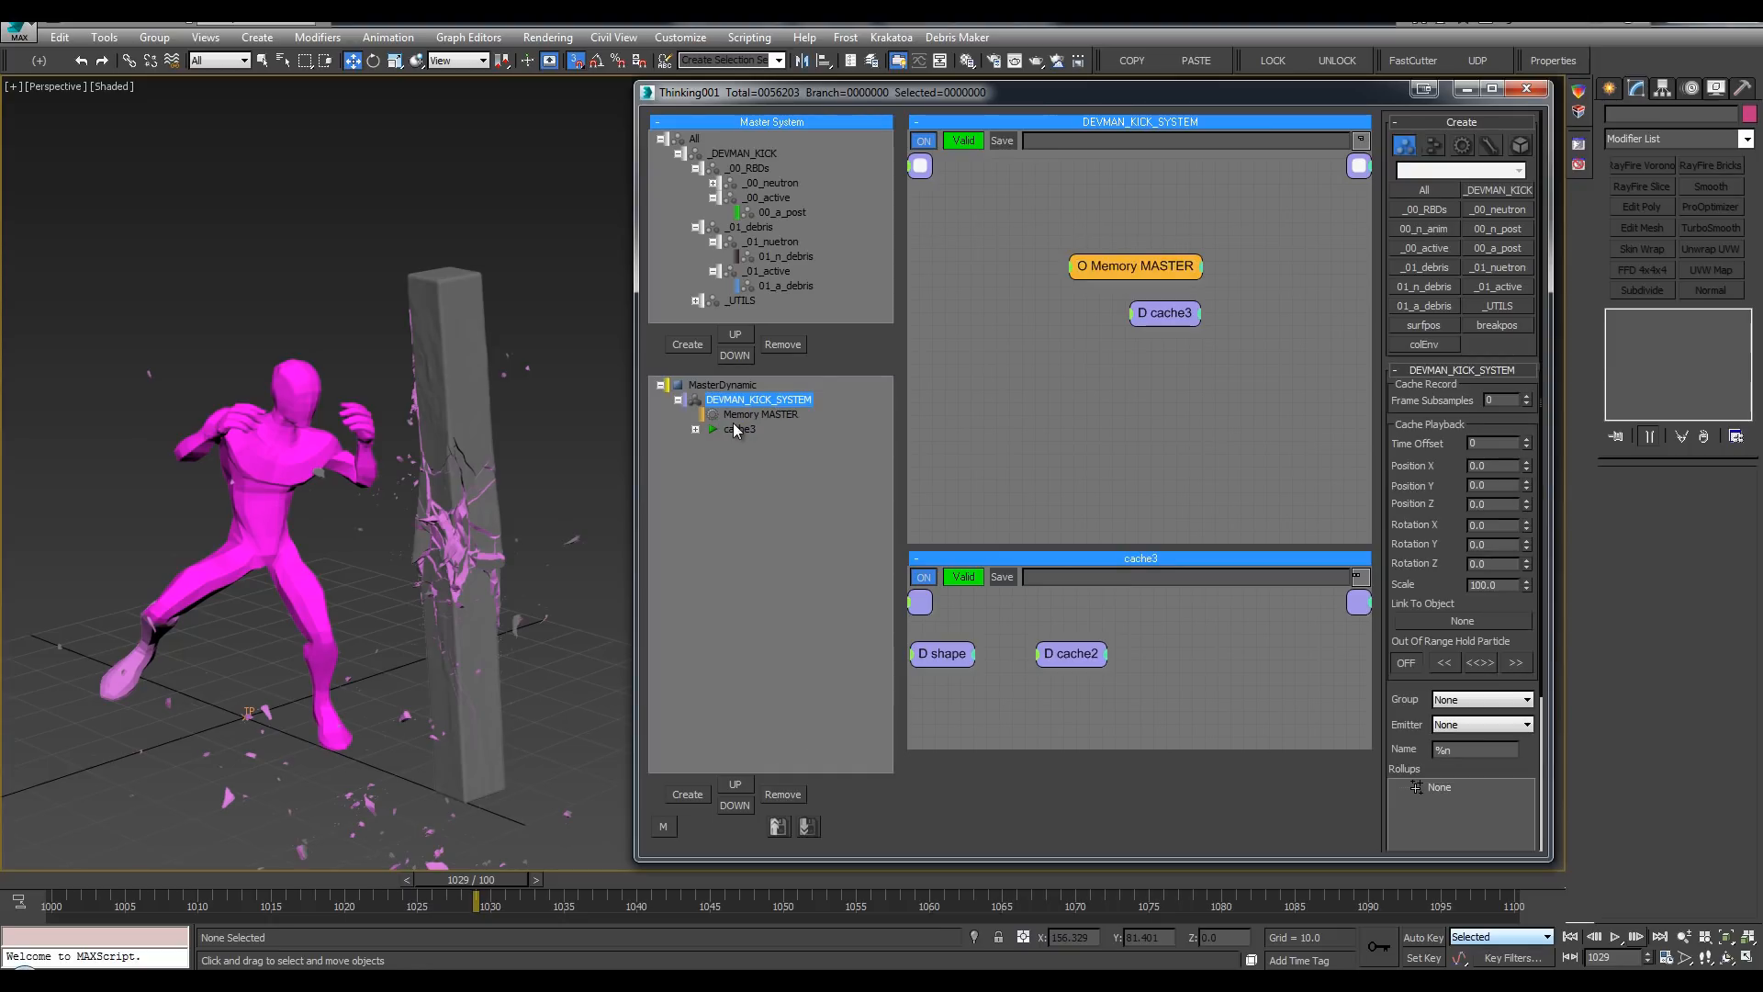
pyautogui.press('Insert')
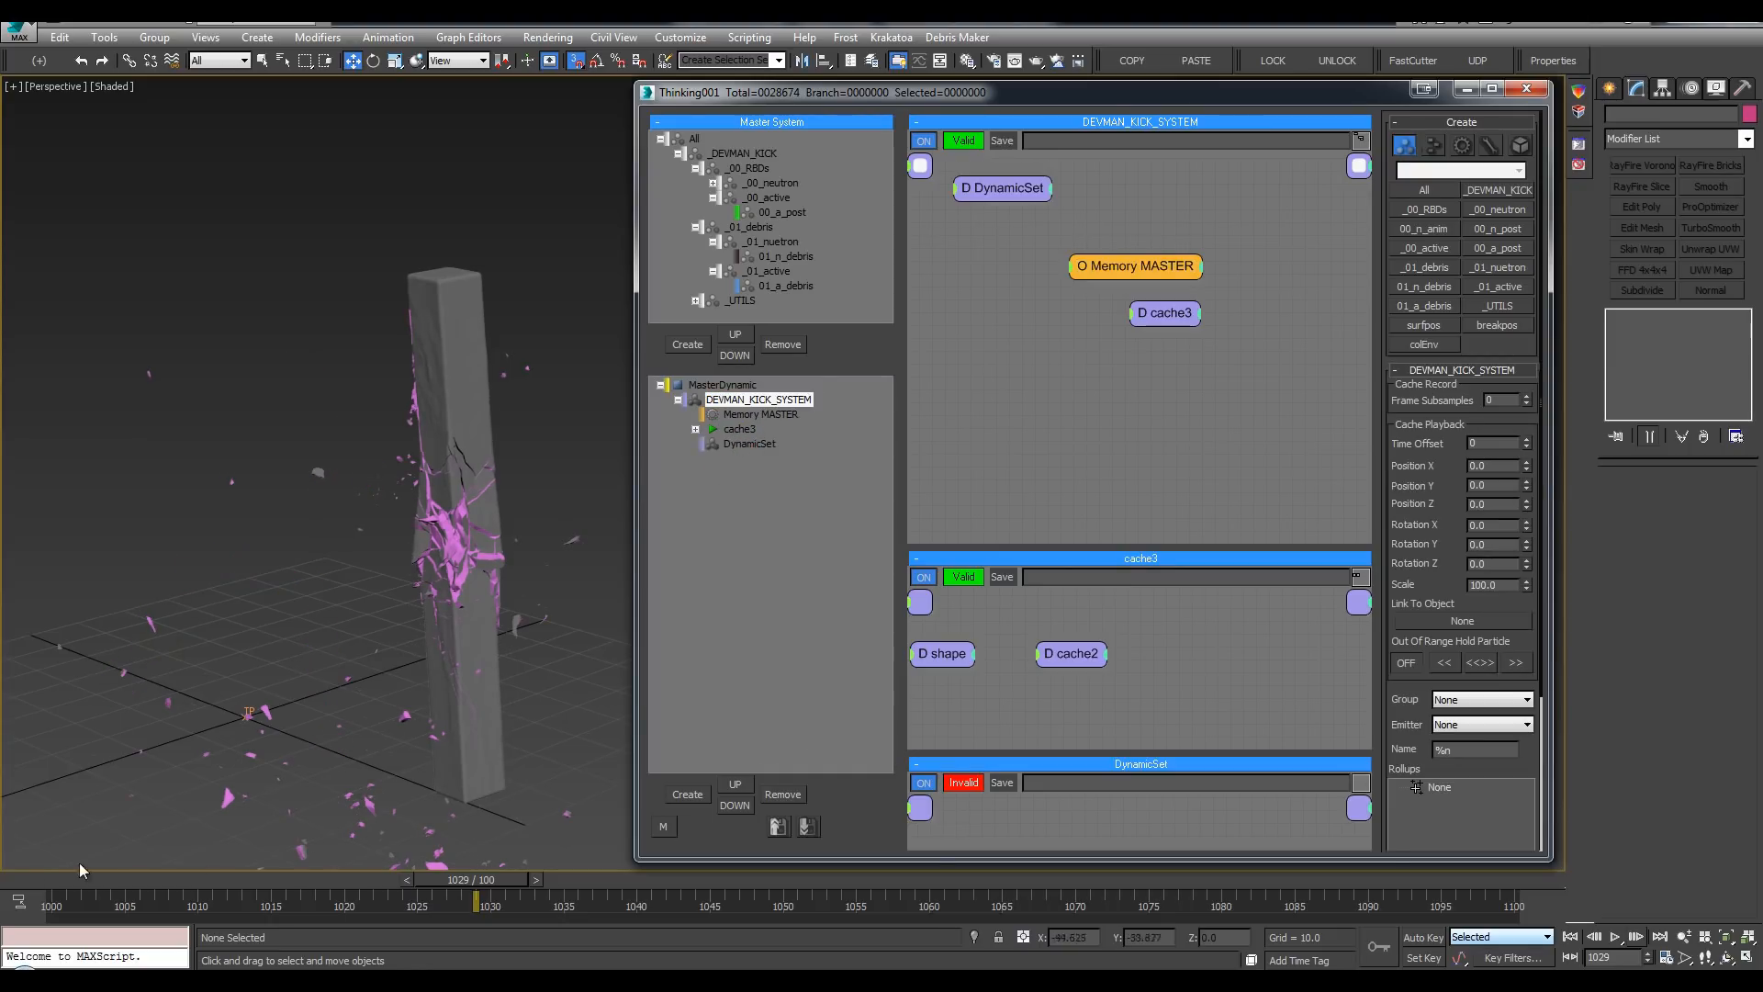
pyautogui.click(26, 878)
pyautogui.doubleClick(735, 447)
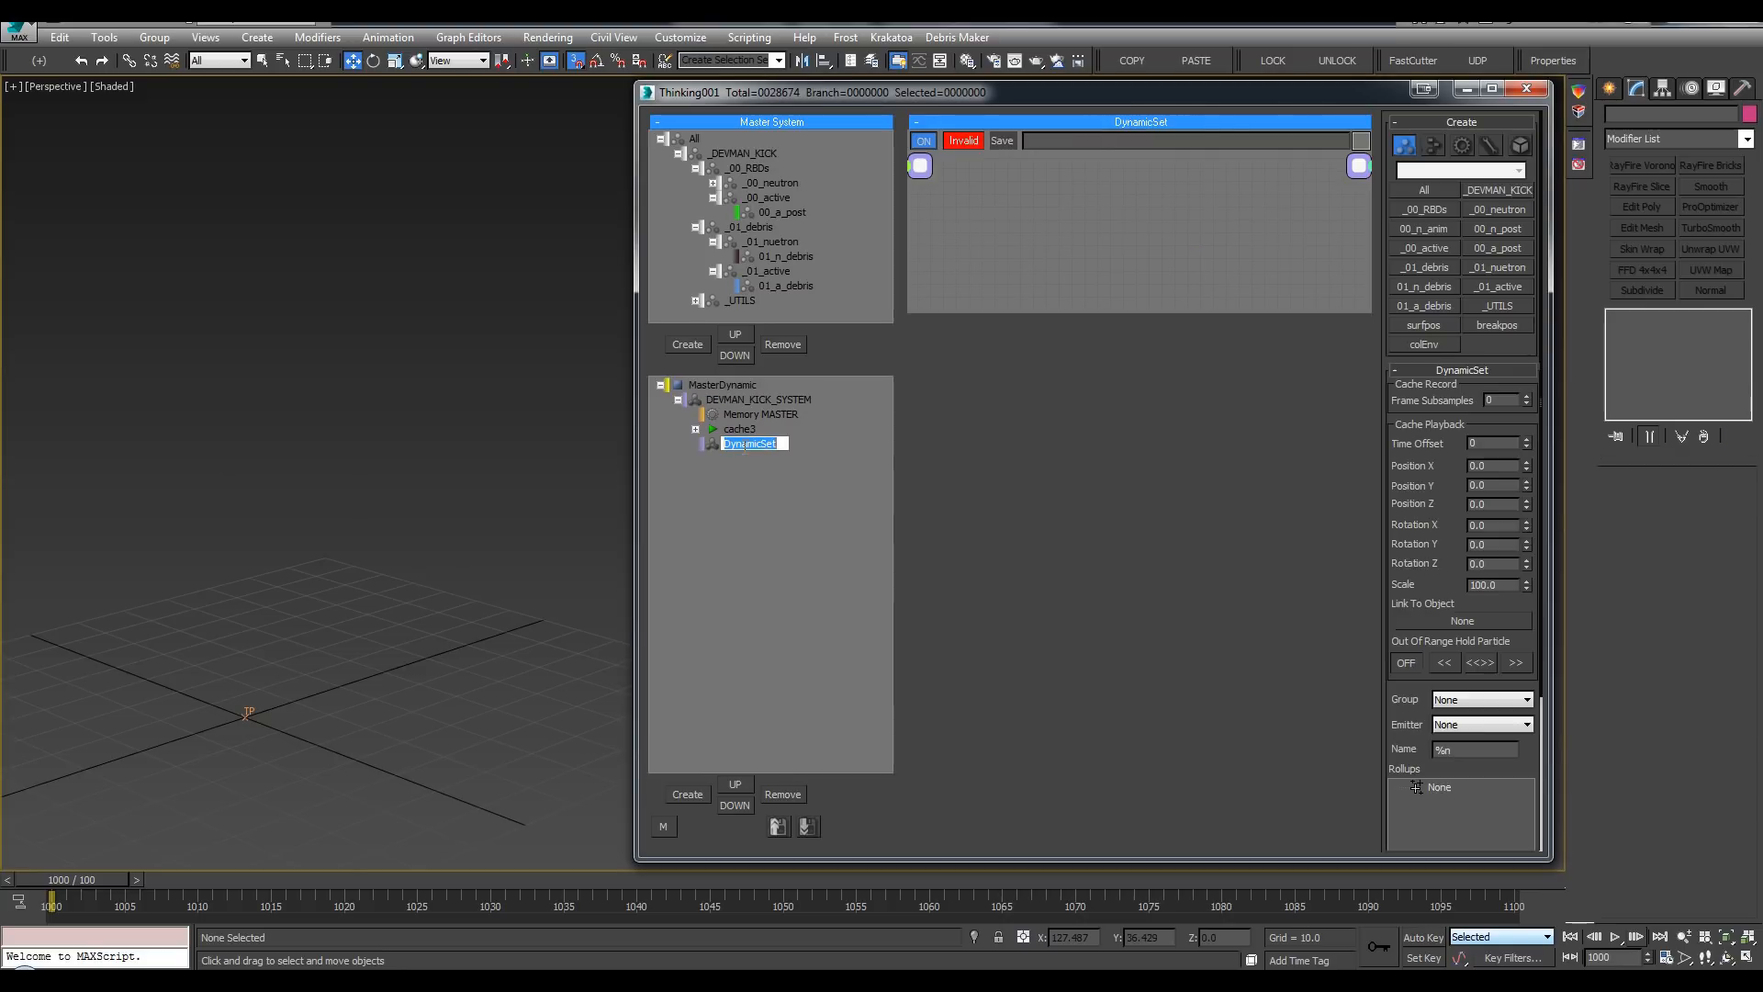
pyautogui.write('a')
pyautogui.press('Return')
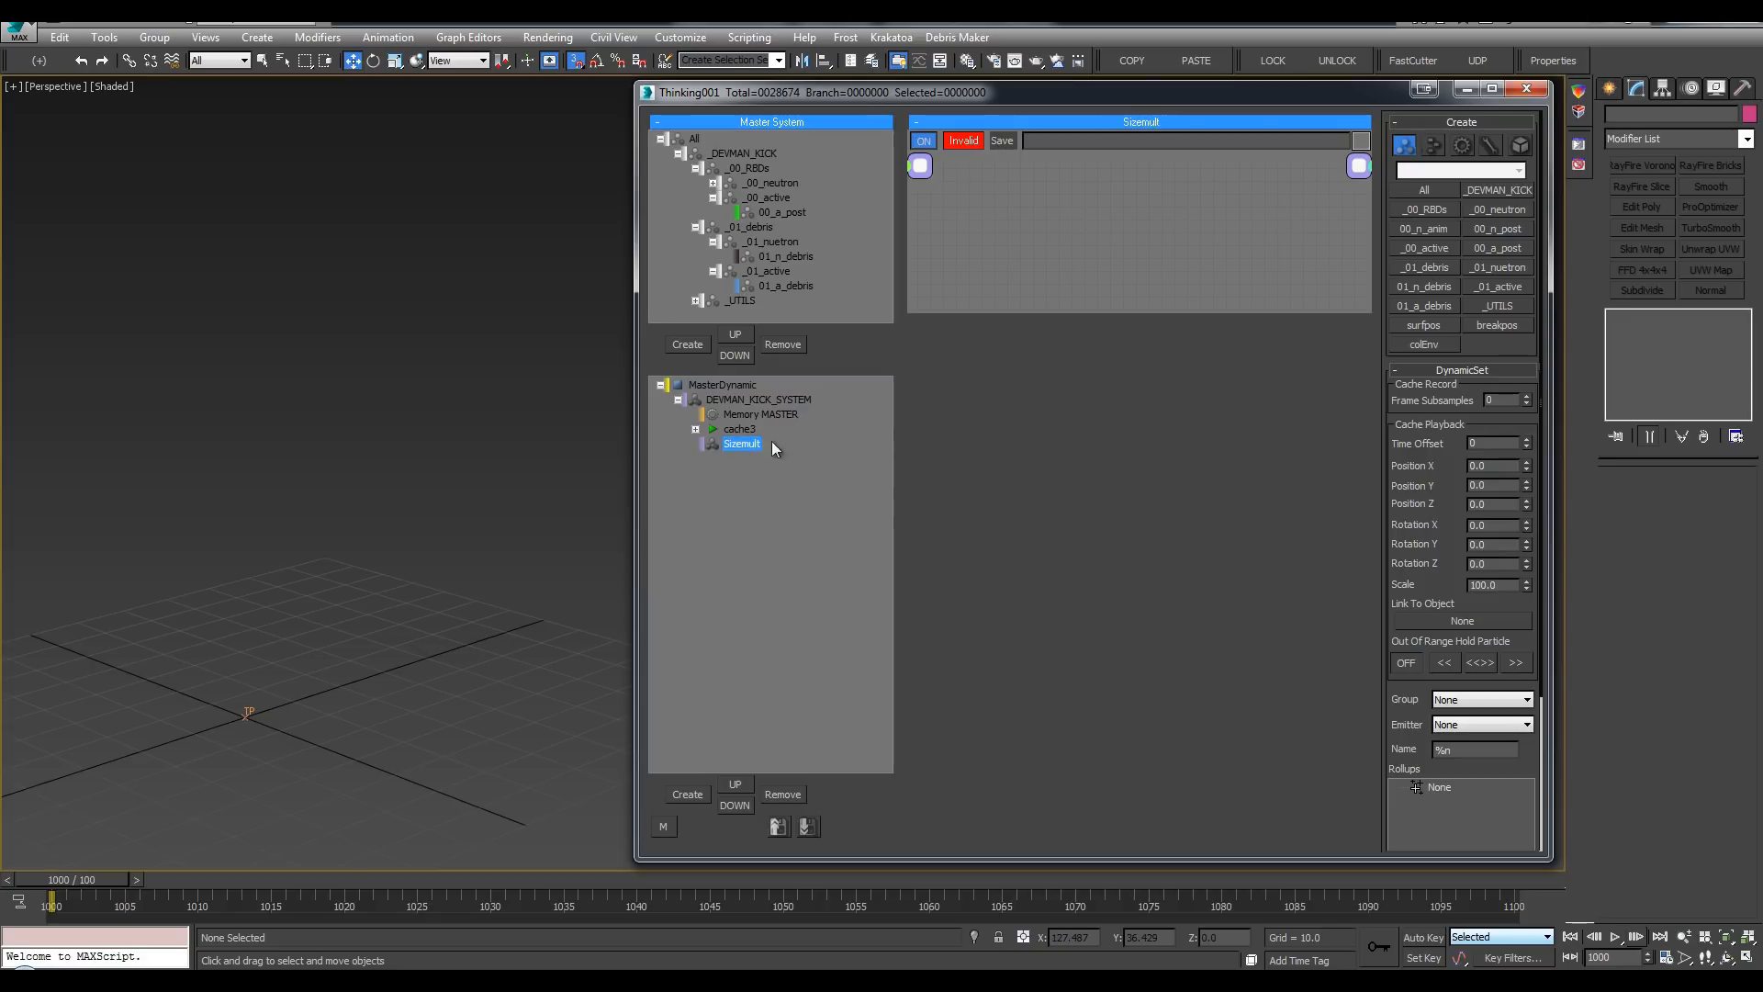
# Step: Place a 01_a_debris particle group node in the Sizemult set
pyautogui.rightClick(1012, 364)
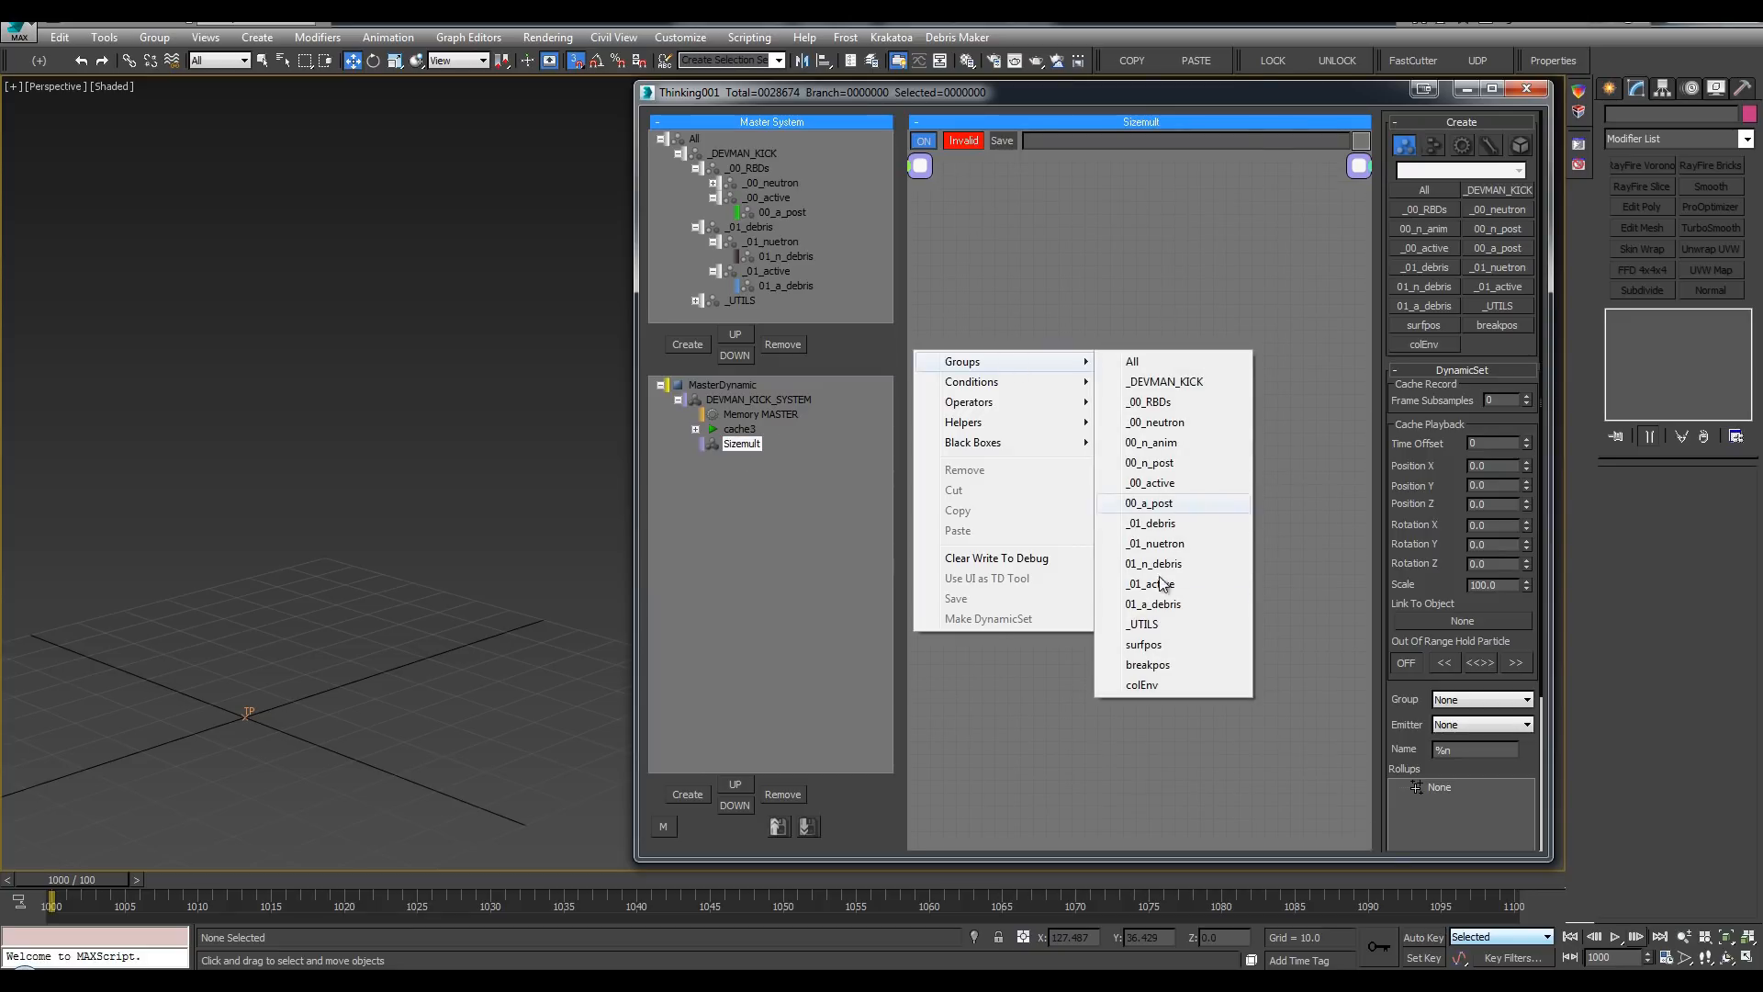
pyautogui.click(1173, 604)
pyautogui.moveTo(1202, 403); pyautogui.dragTo(1047, 353)
pyautogui.press('Delete')
pyautogui.rightClick(939, 341)
pyautogui.moveTo(1095, 360)
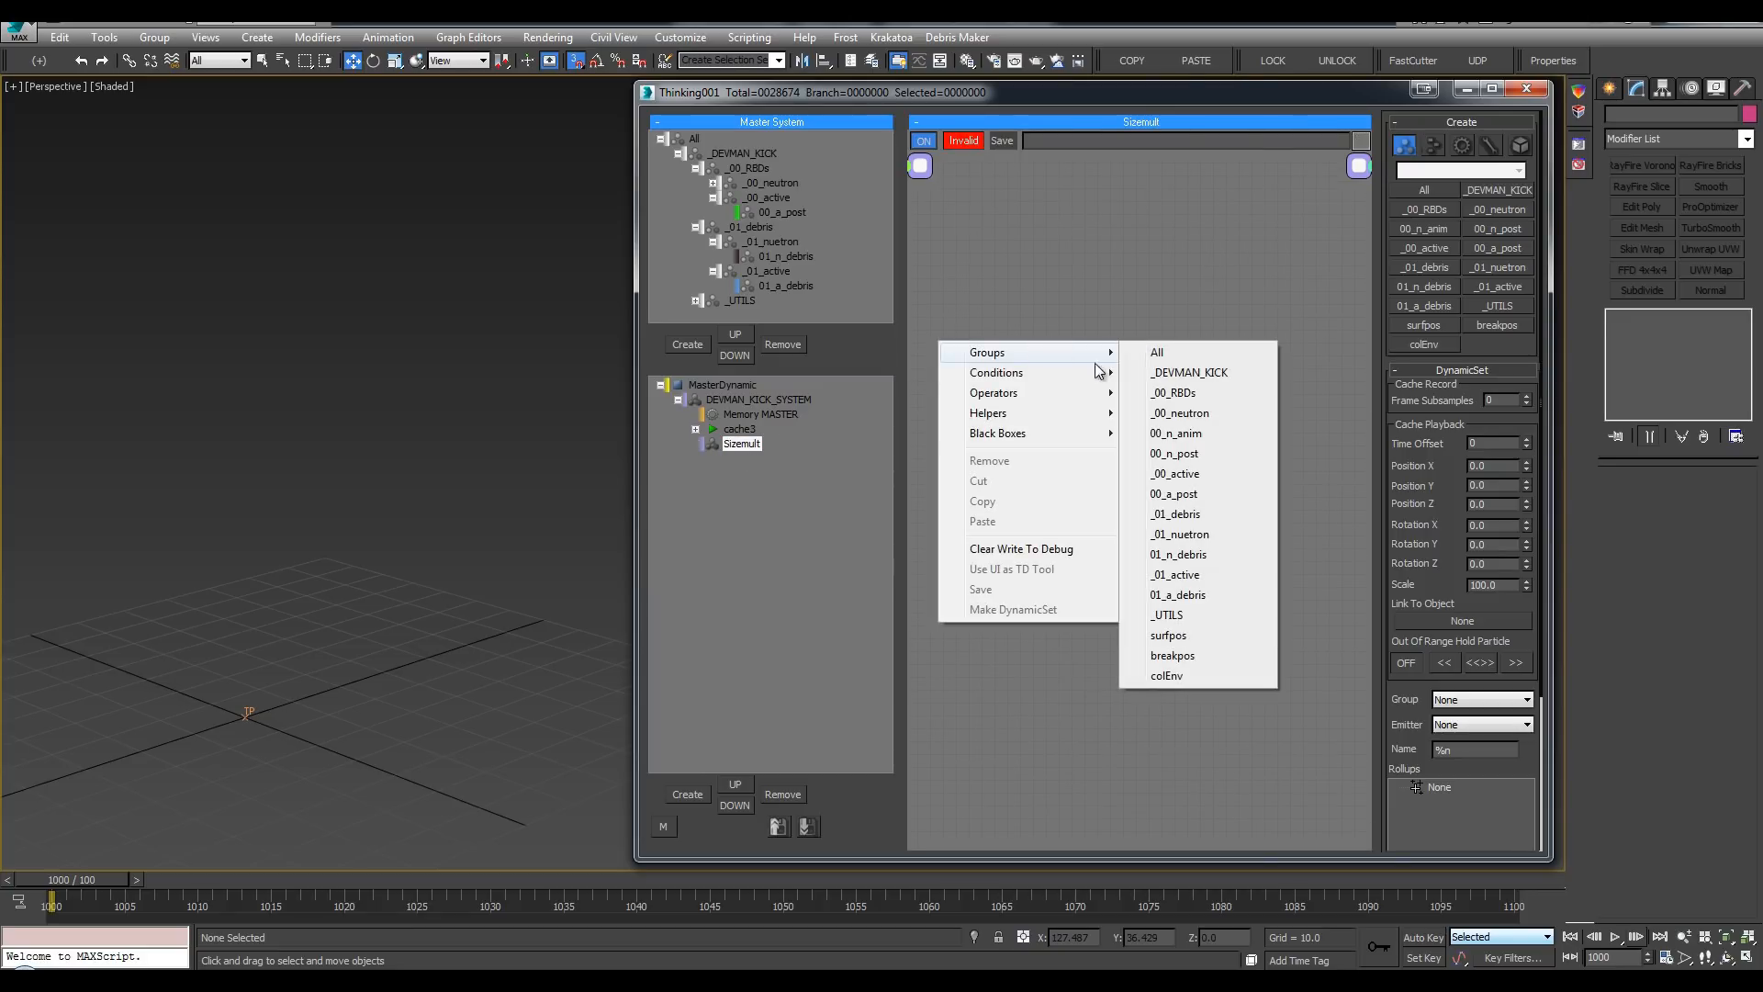
pyautogui.click(1176, 591)
# Step: Add a Size operator to Sizemult and feed it with the 01_a_debris particle output
pyautogui.doubleClick(1150, 336)
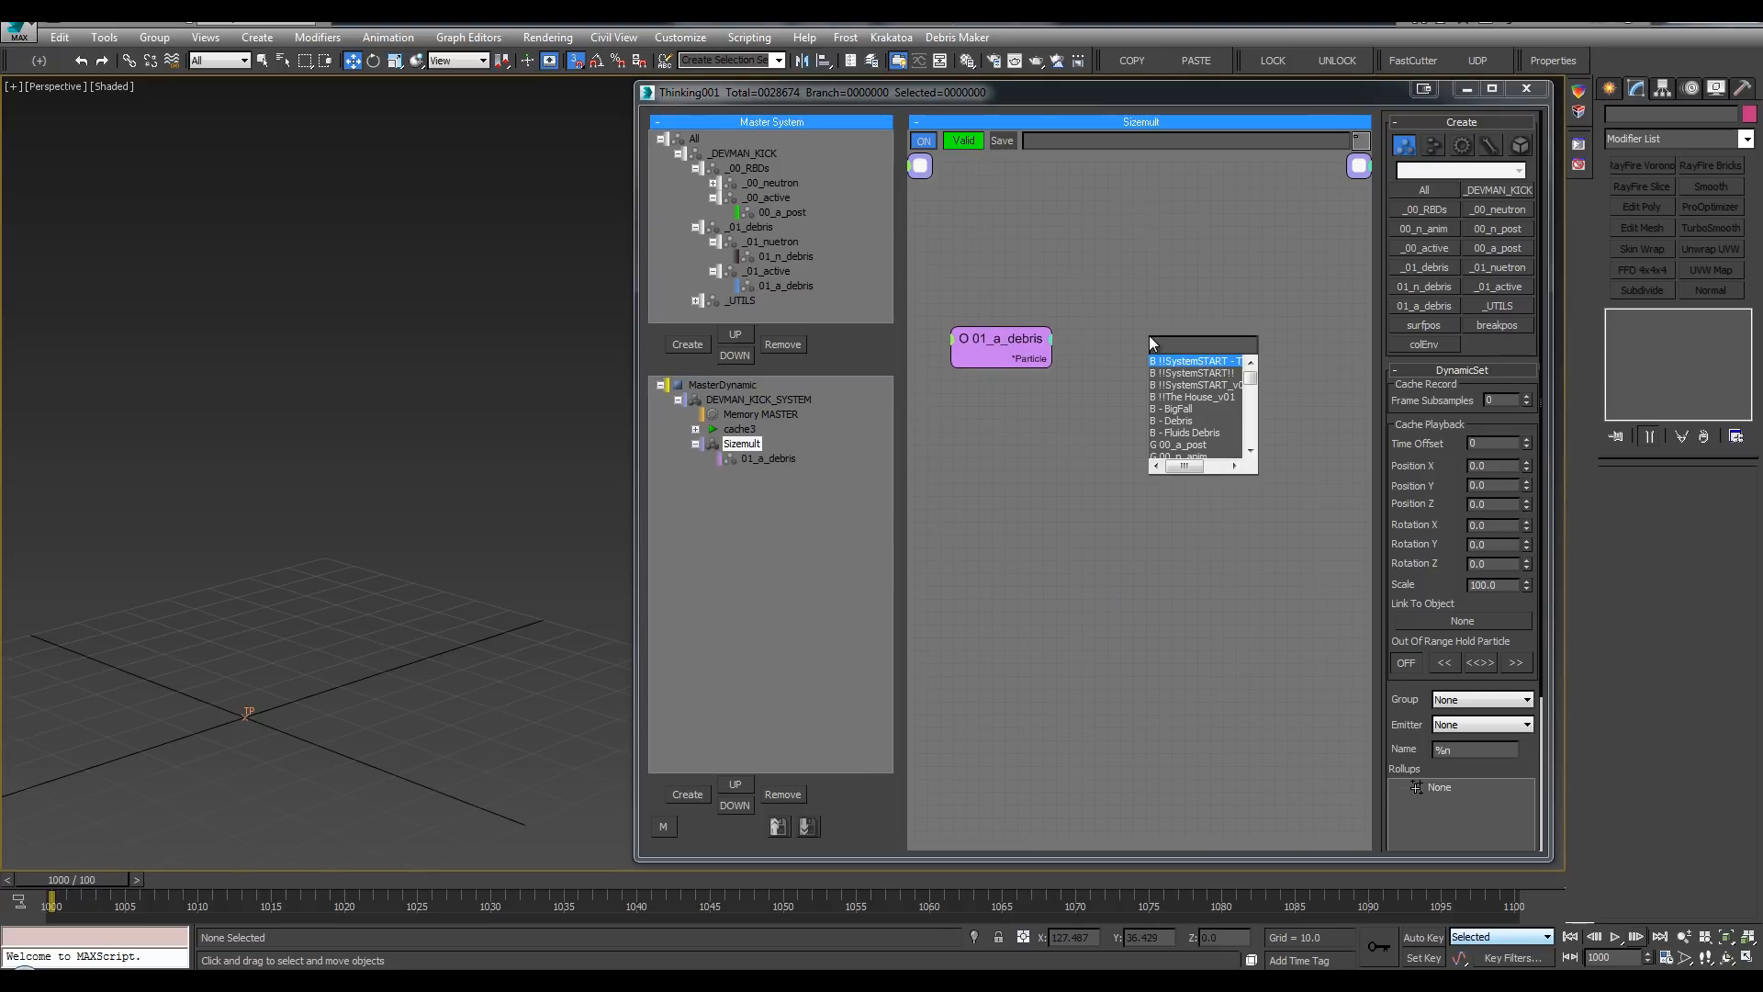
pyautogui.write('size')
pyautogui.press('Return')
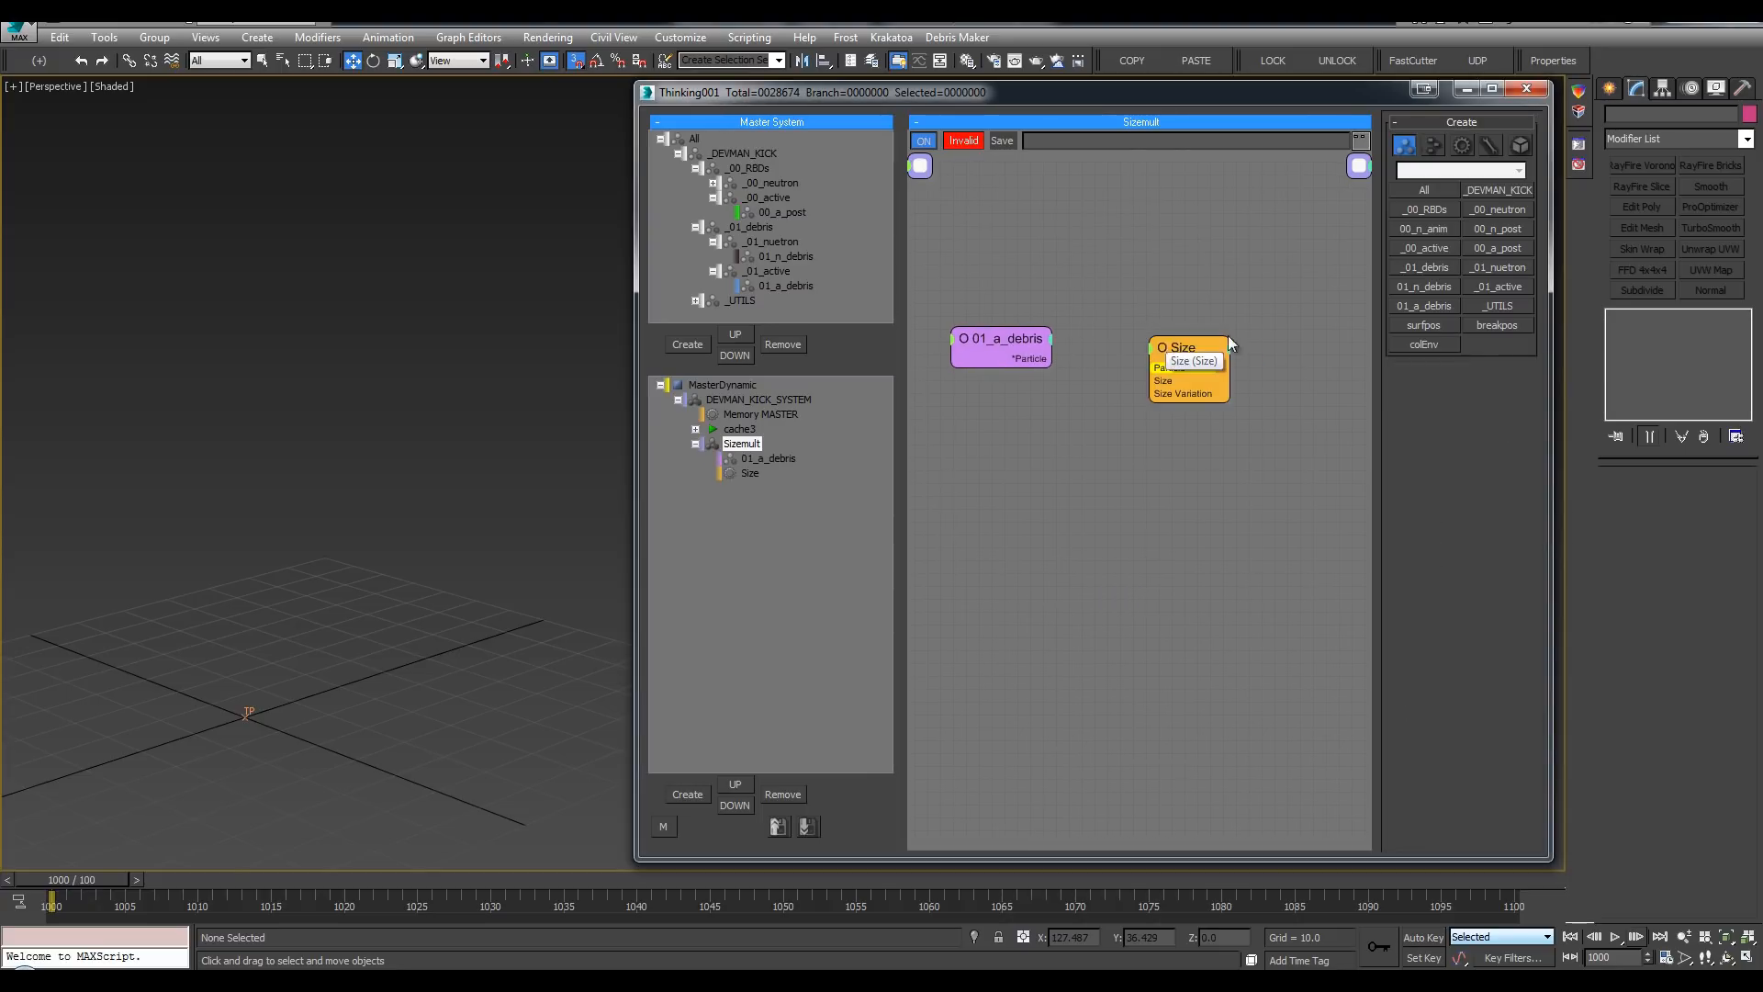
pyautogui.moveTo(1245, 363); pyautogui.dragTo(1032, 356)
# Step: Expose the Size output on the 01_a_debris node
pyautogui.rightClick(1027, 340)
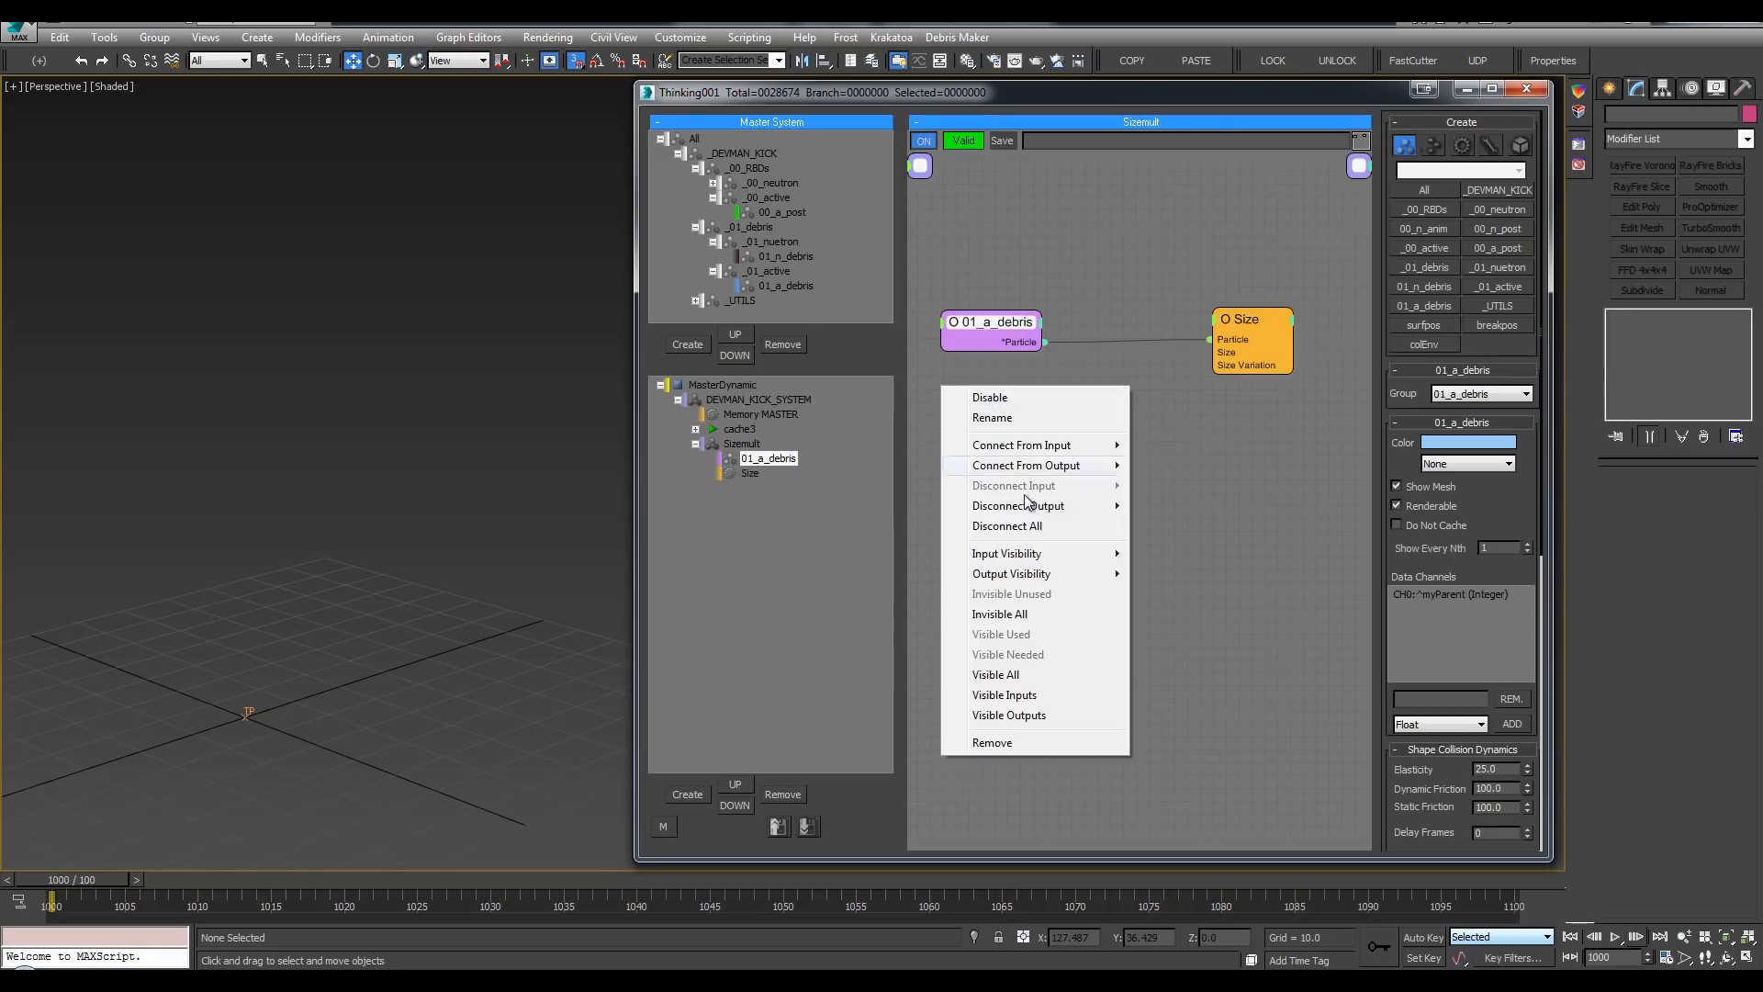
pyautogui.click(1032, 418)
pyautogui.click(1040, 323)
pyautogui.click(1029, 459)
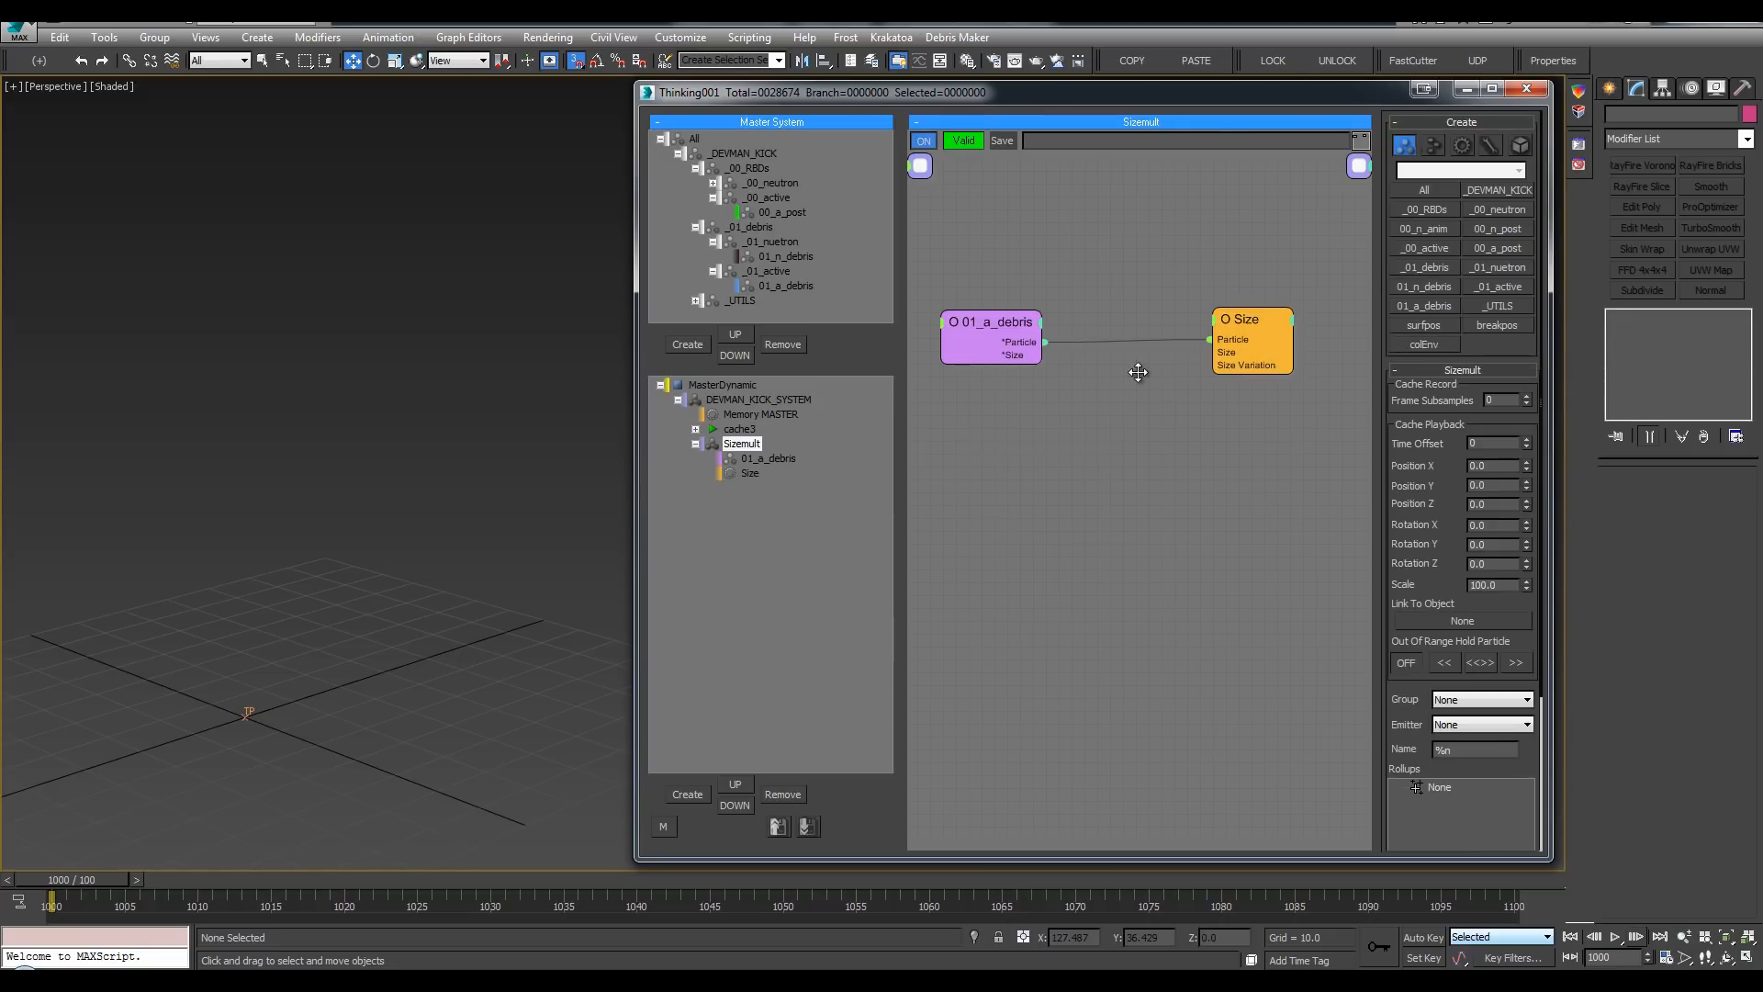
# Step: Insert a Float helper between the group's Size output and the Size operator's Size input, and space out the nodes
pyautogui.doubleClick(1138, 372)
pyautogui.write('float')
pyautogui.press('Return')
pyautogui.moveTo(1214, 355); pyautogui.dragTo(1131, 370)
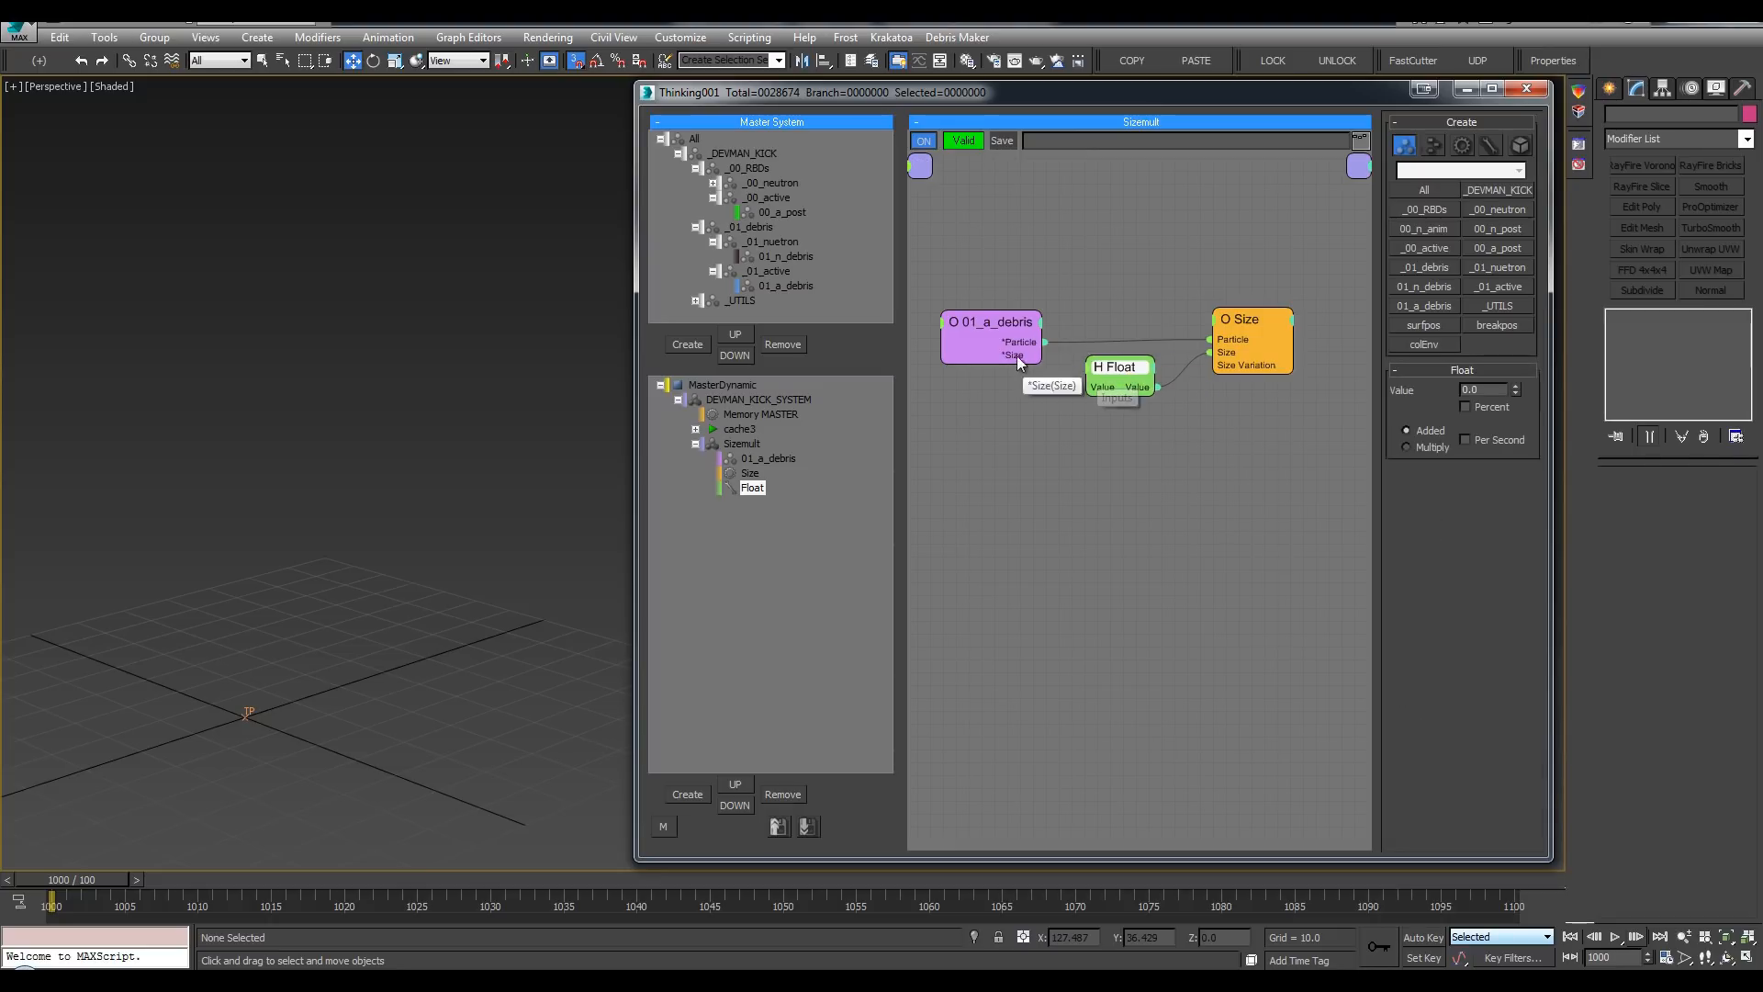
pyautogui.moveTo(1023, 356); pyautogui.dragTo(1094, 386)
pyautogui.moveTo(1264, 328); pyautogui.dragTo(1316, 308)
pyautogui.moveTo(1142, 370); pyautogui.dragTo(1163, 372)
pyautogui.moveTo(1234, 317); pyautogui.dragTo(1229, 300, button='middle')
pyautogui.moveTo(1309, 308); pyautogui.dragTo(1314, 321)
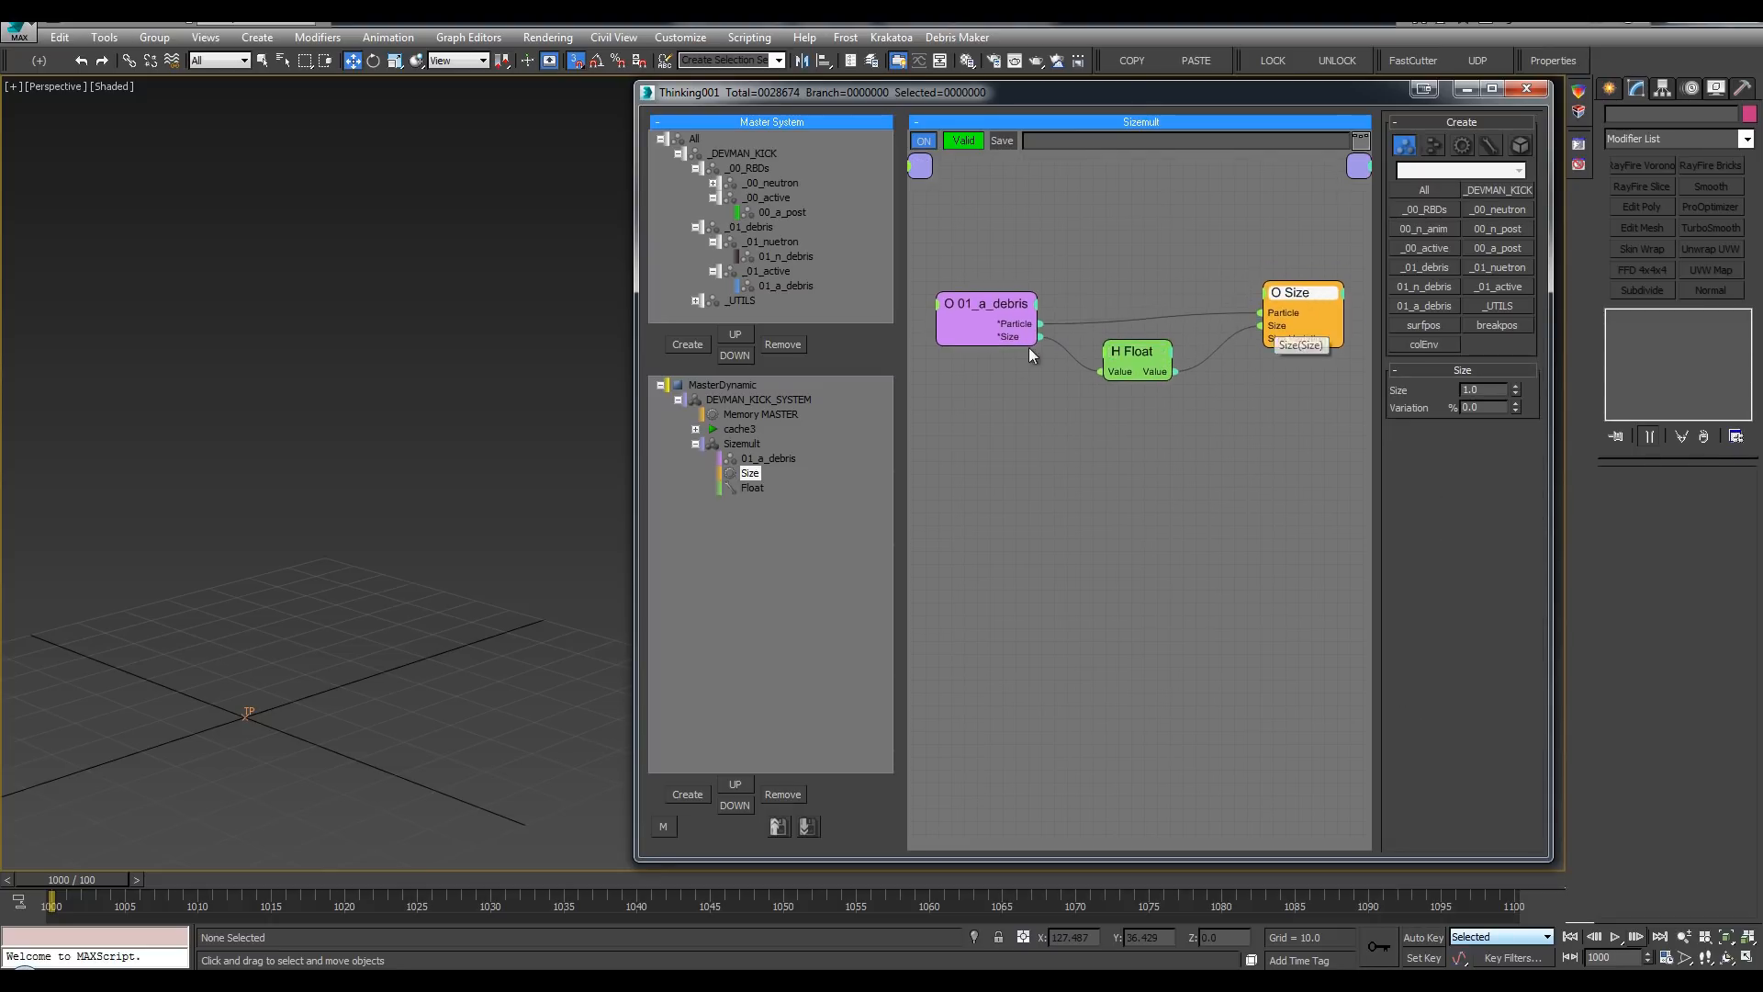
# Step: Turn off Show Mesh for the 00_a_post group and move to frame 1019 to view the debris
pyautogui.click(385, 382)
pyautogui.press('.')
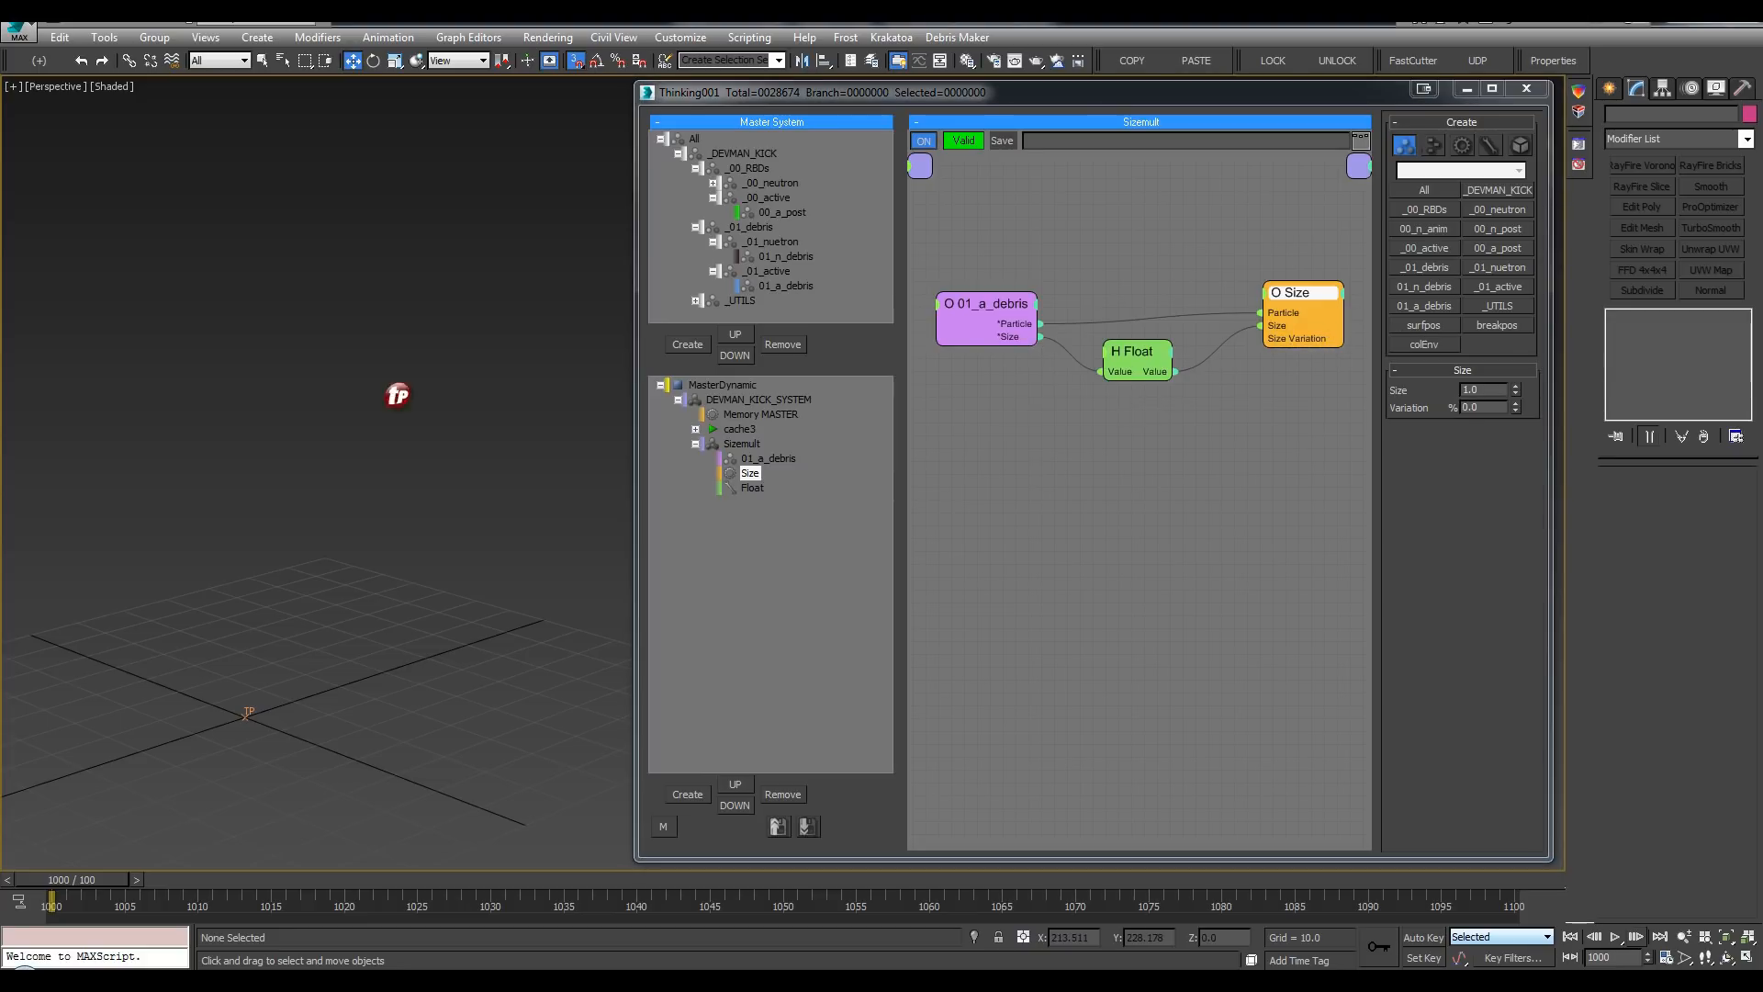
pyautogui.scroll(5, 432, 551)
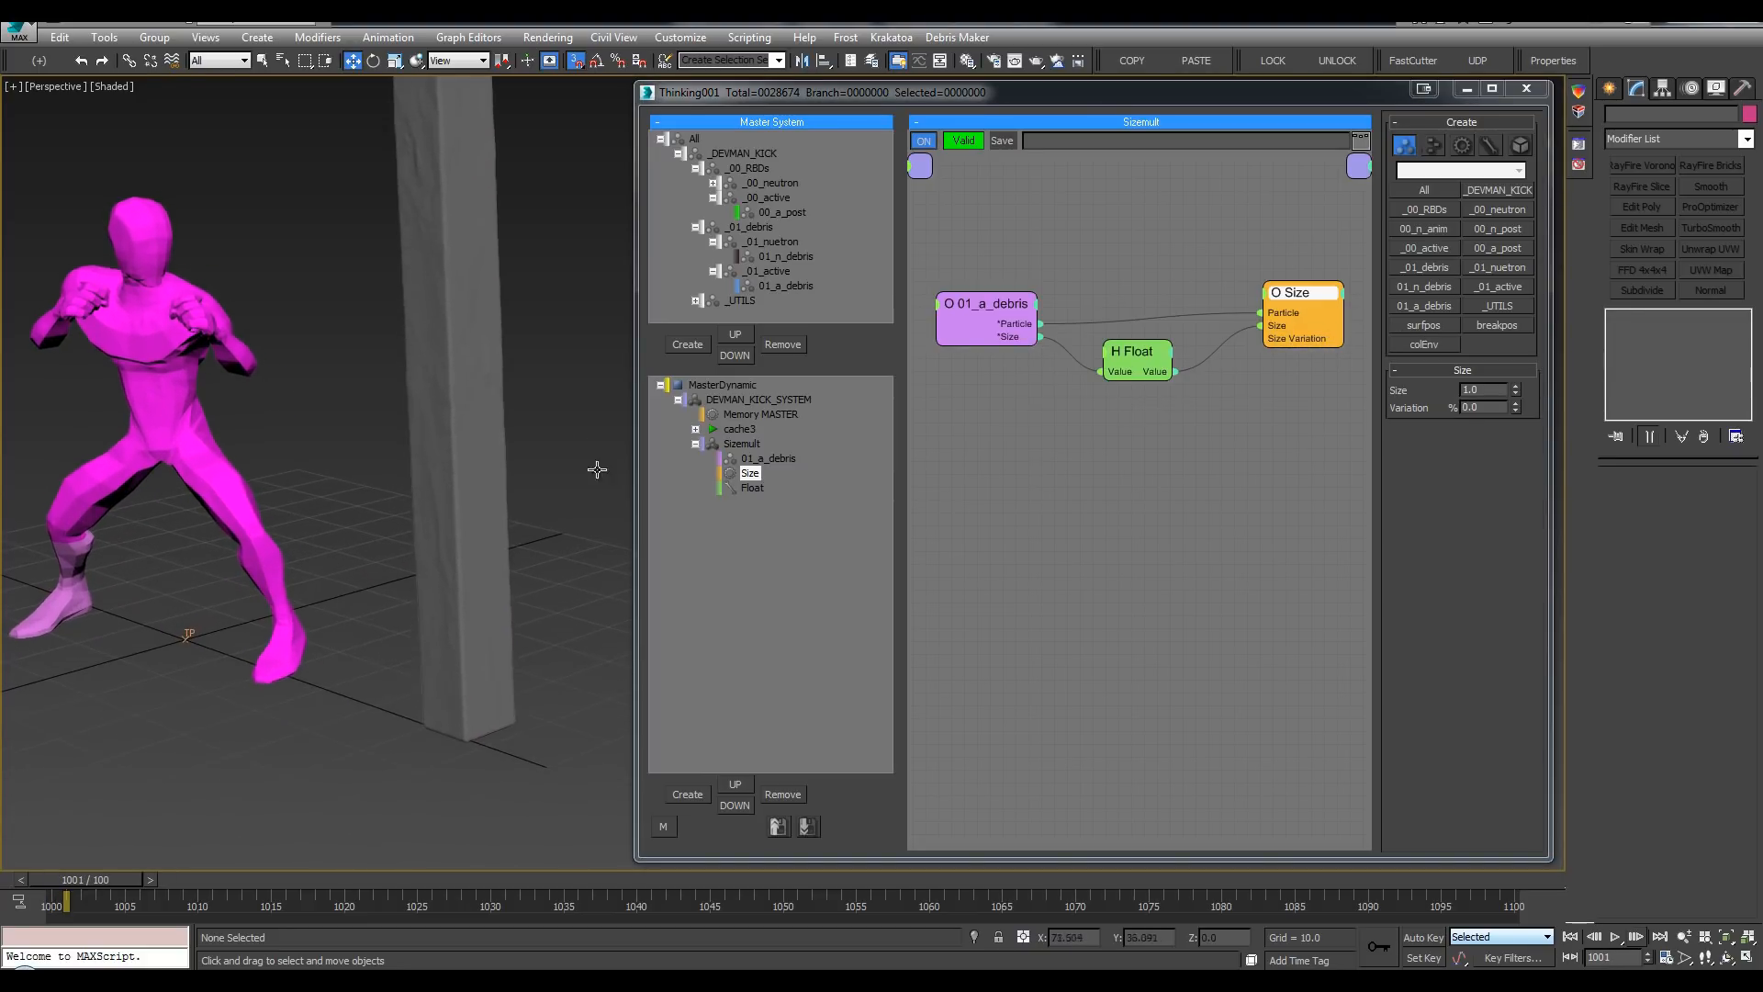
pyautogui.click(781, 212)
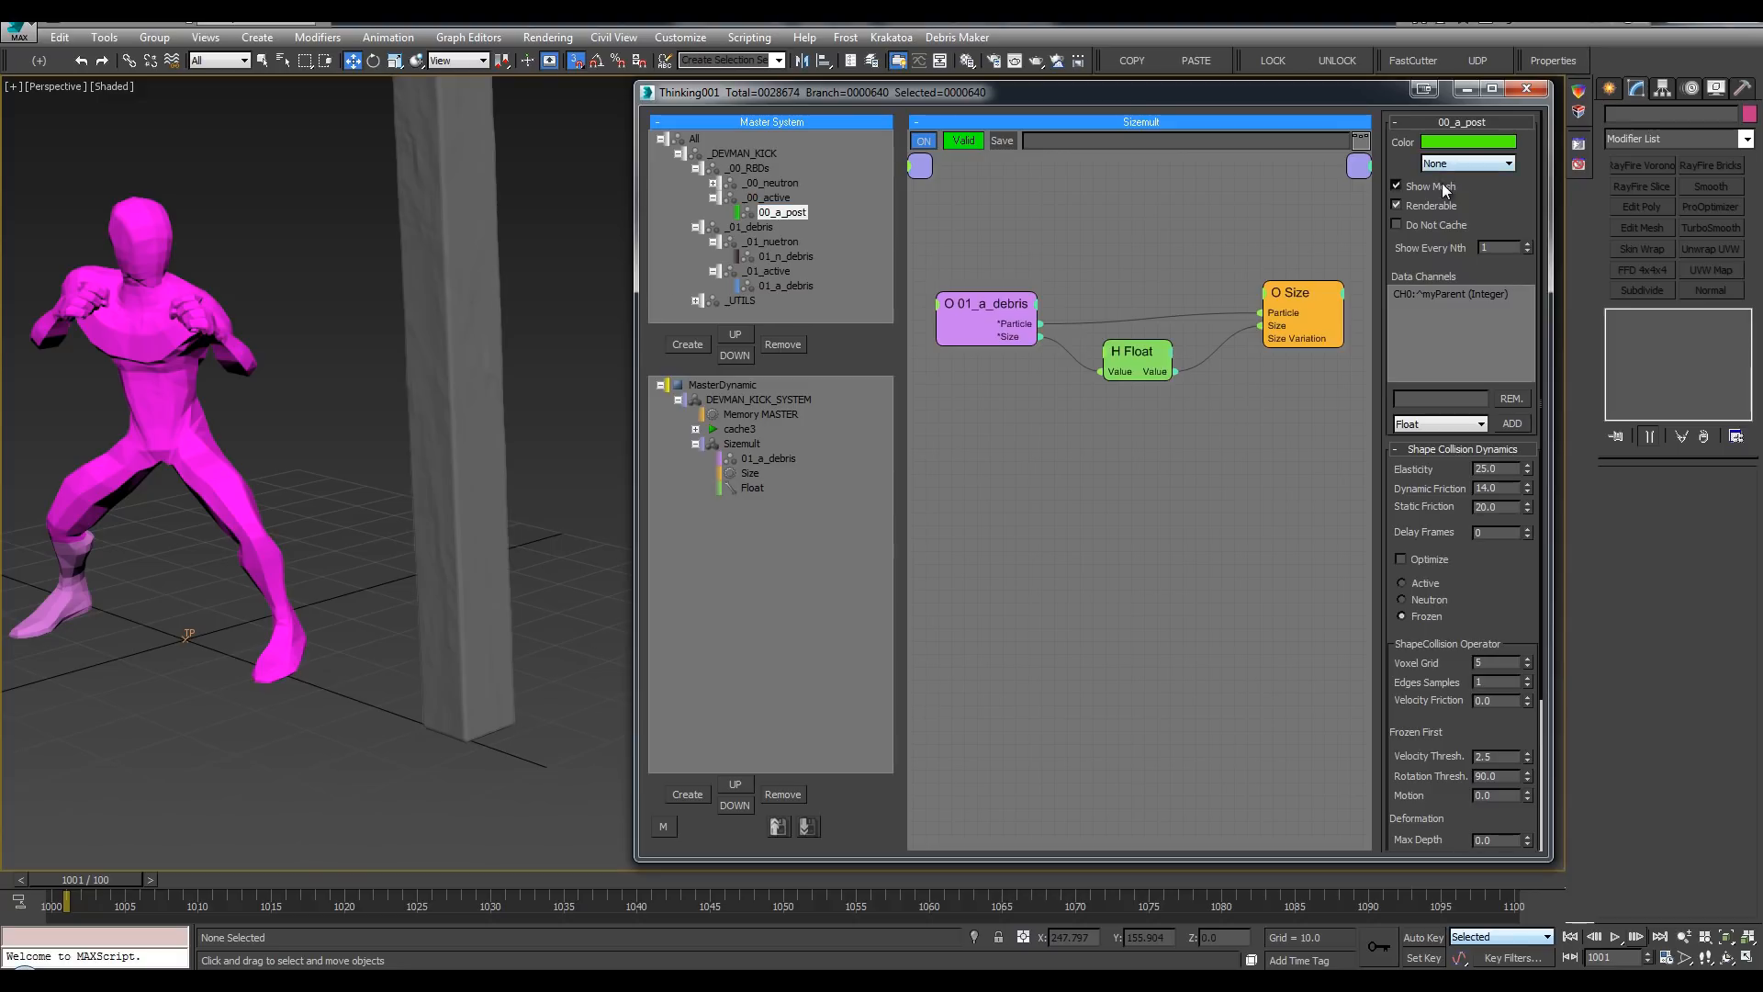
pyautogui.moveTo(301, 496); pyautogui.dragTo(278, 525, button='middle')
pyautogui.click(337, 891)
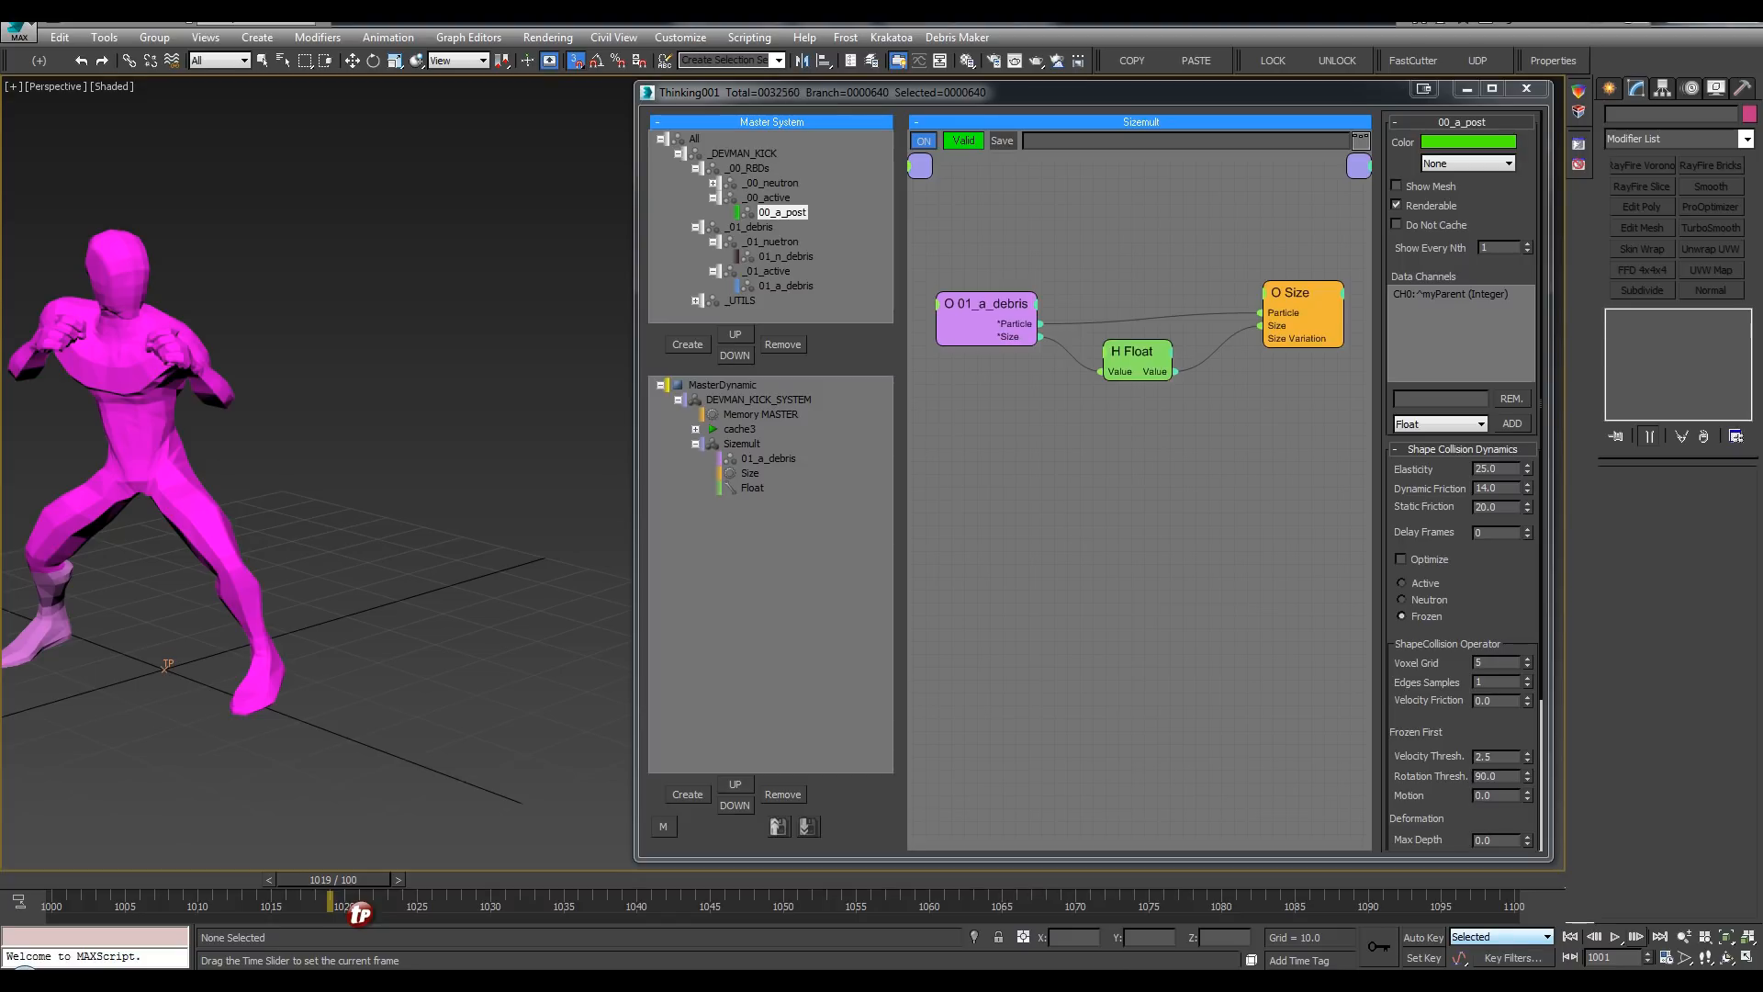
# Step: Select the Float helper in the Sizemult set and set its value to 0.1
pyautogui.click(769, 452)
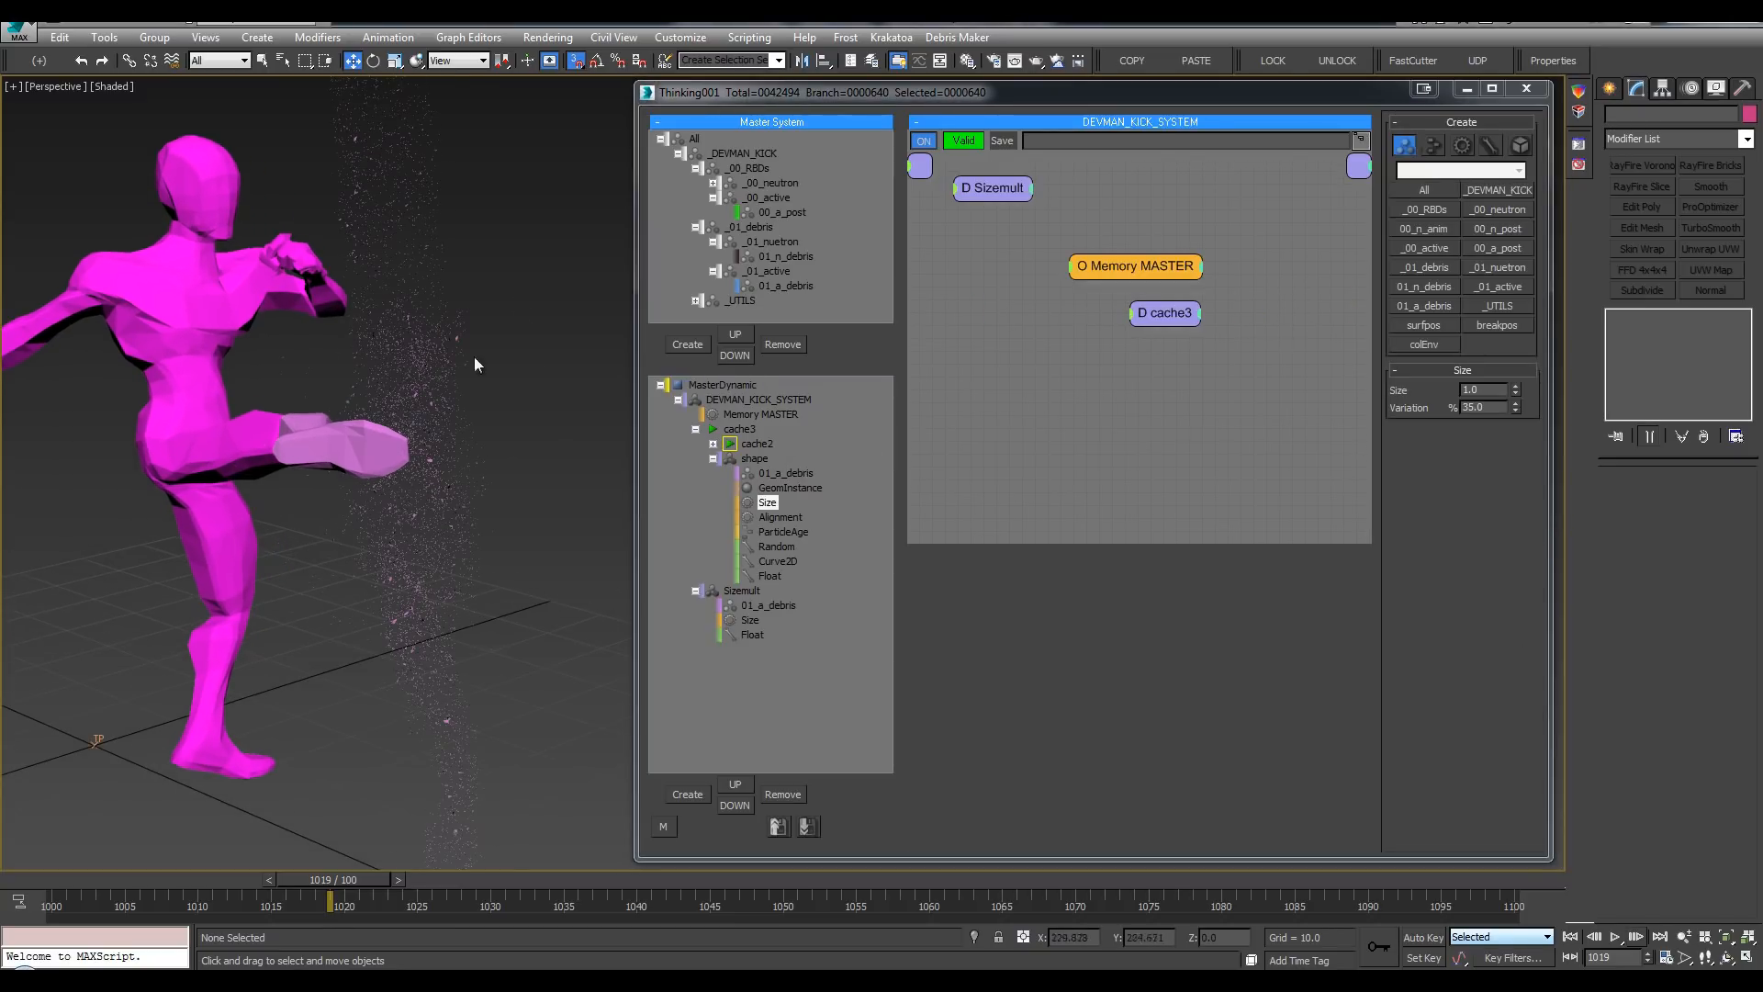
pyautogui.scroll(2, 454, 313)
pyautogui.click(751, 622)
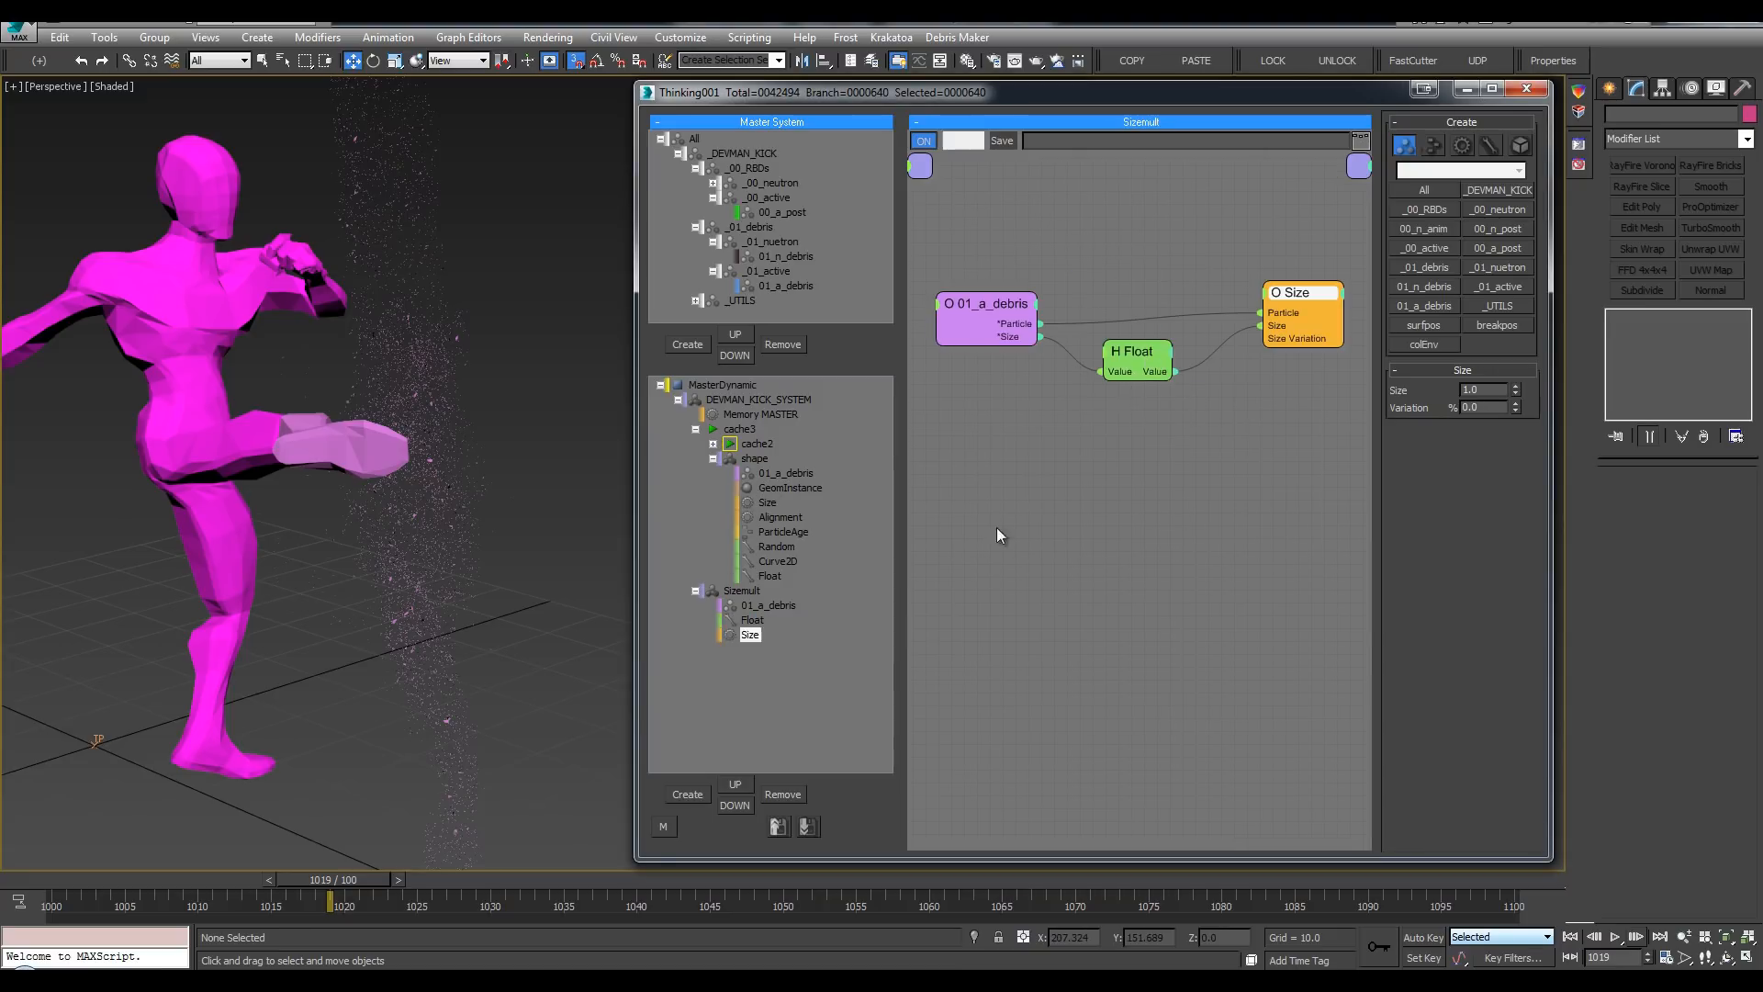
pyautogui.moveTo(1139, 354); pyautogui.dragTo(1131, 357)
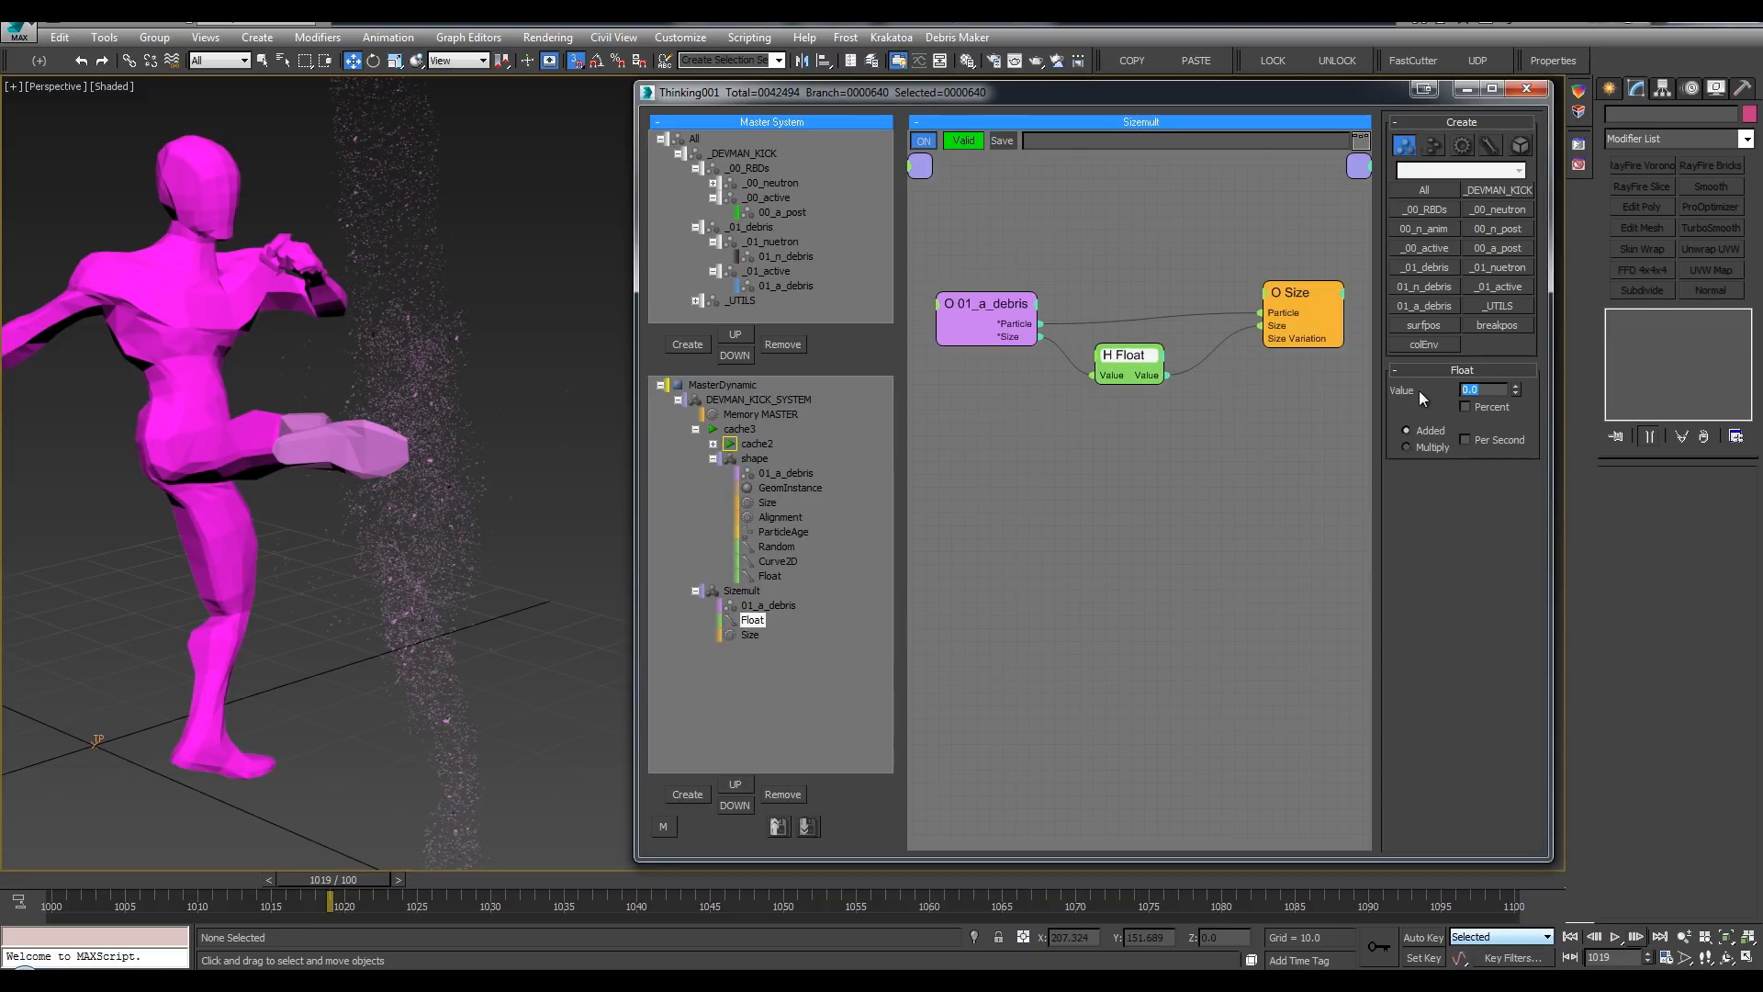
pyautogui.write('.1')
pyautogui.press('Return')
pyautogui.click(548, 402)
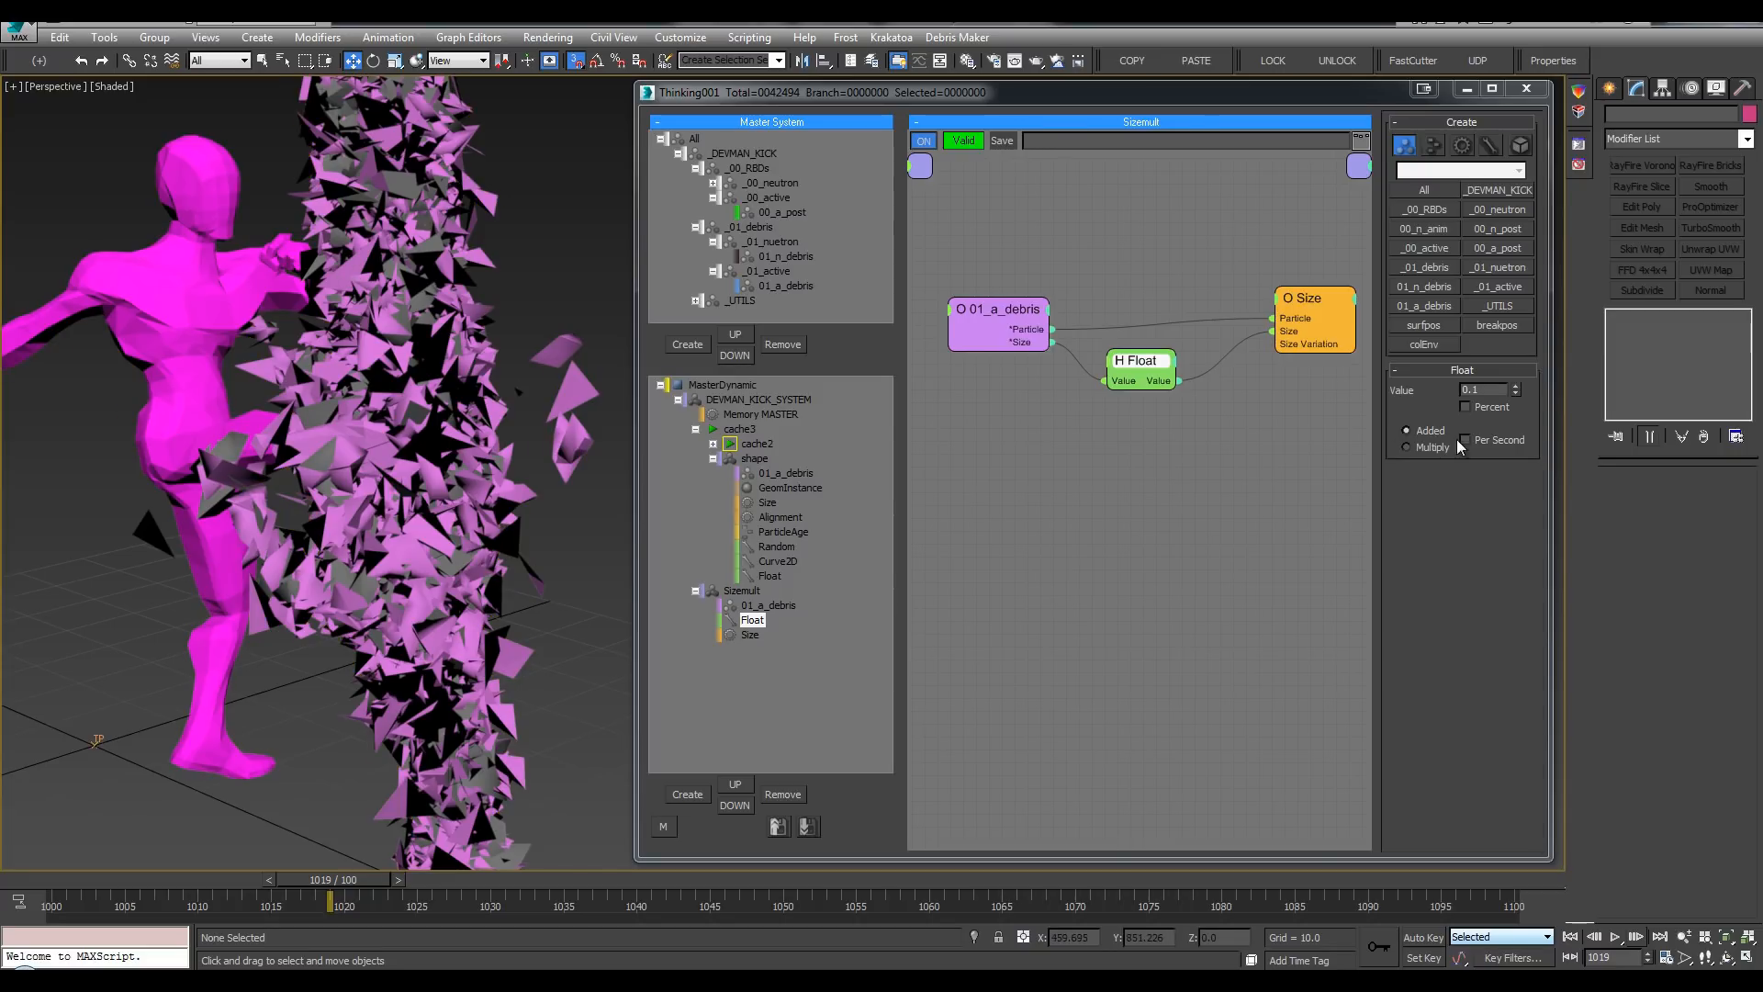
# Step: Lower the Sizemult Float helper's value to 0.005, and then to 0.002
pyautogui.click(1477, 388)
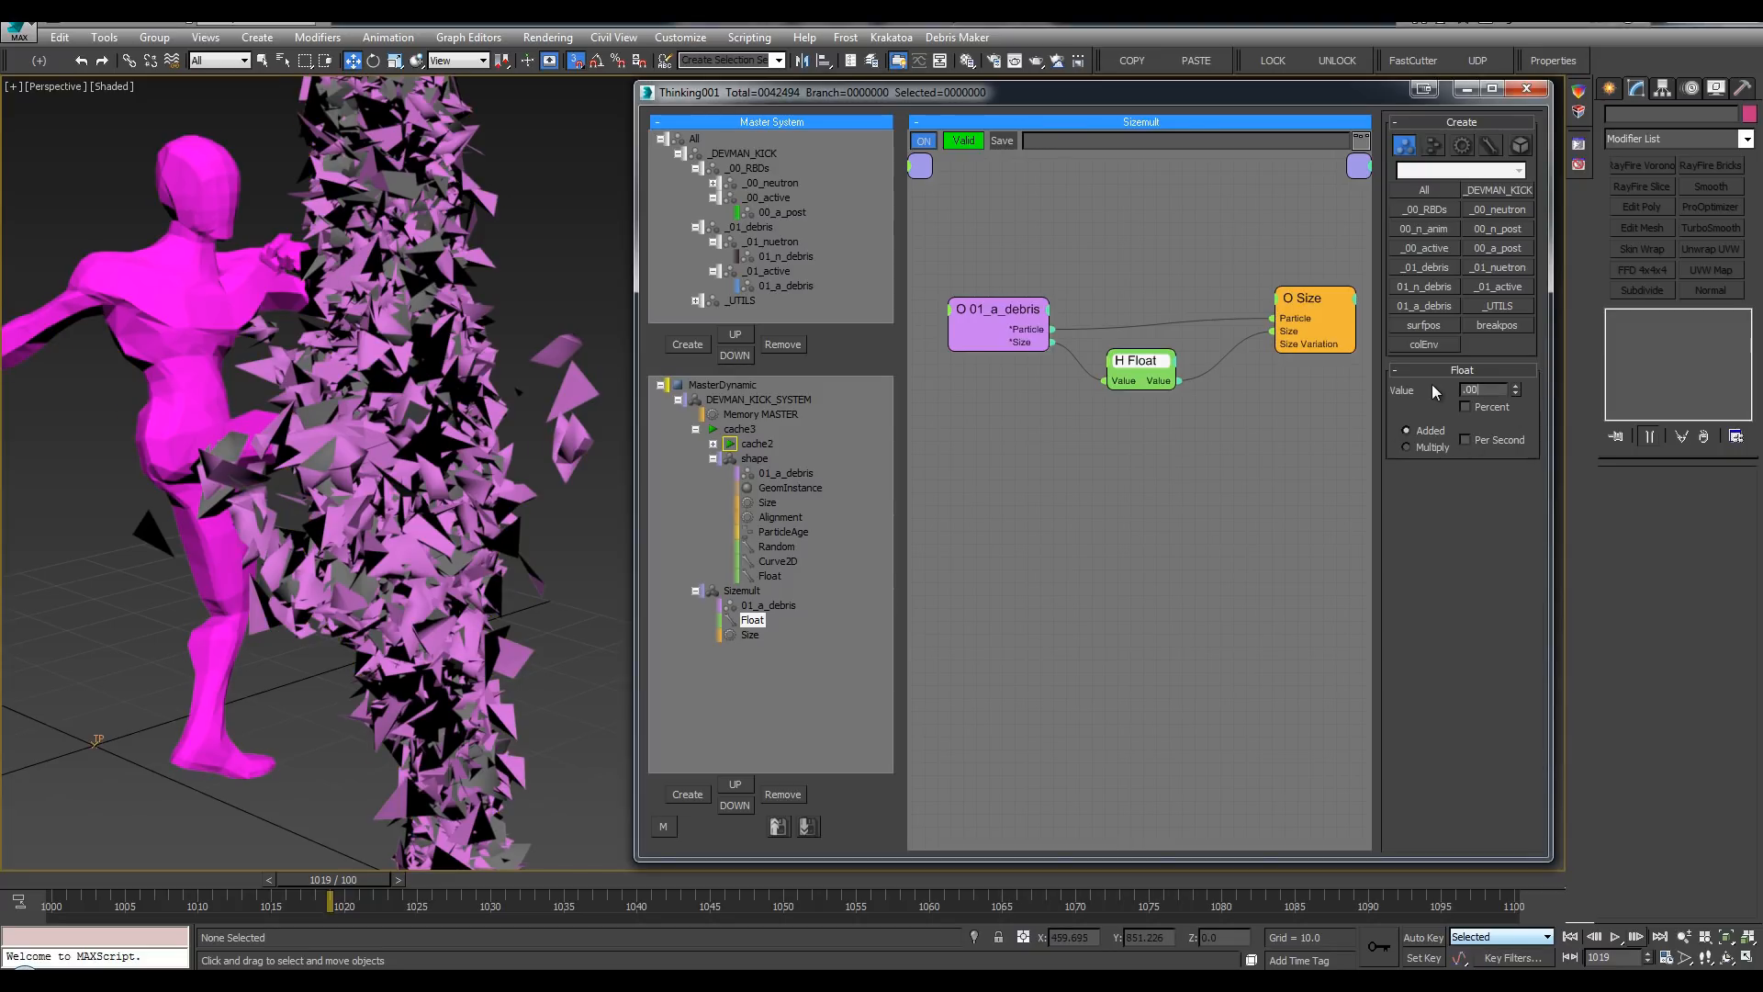
pyautogui.press('Return')
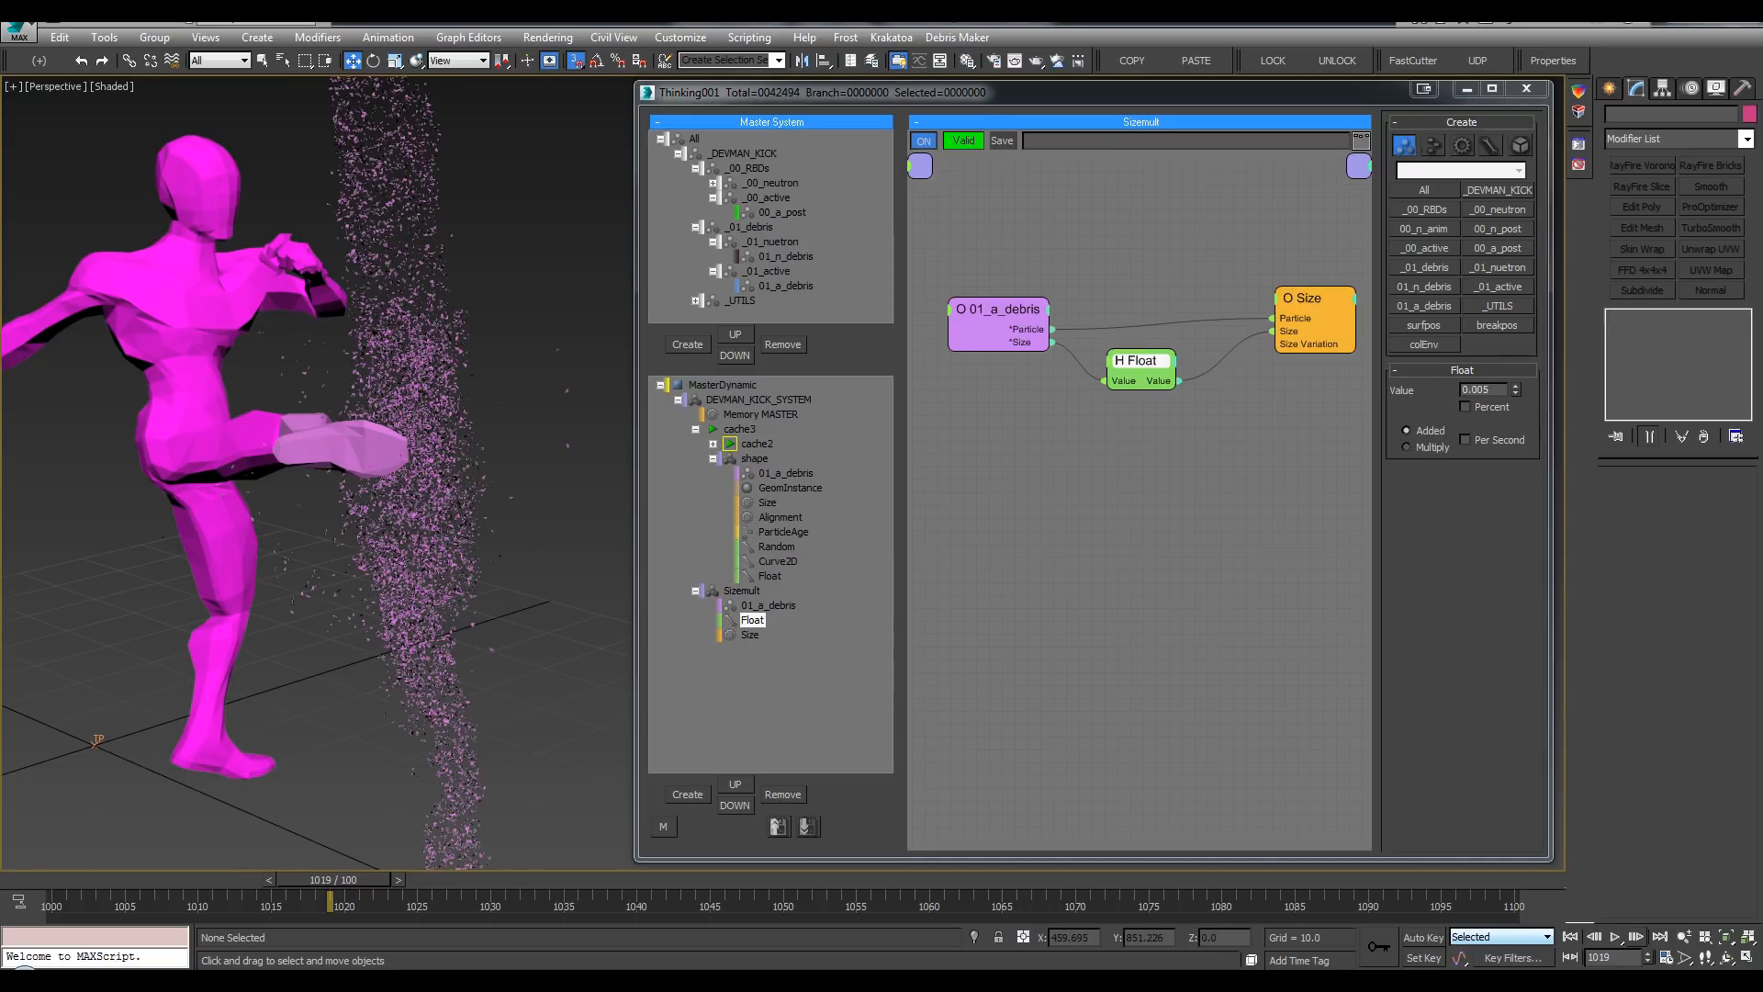
pyautogui.click(1499, 390)
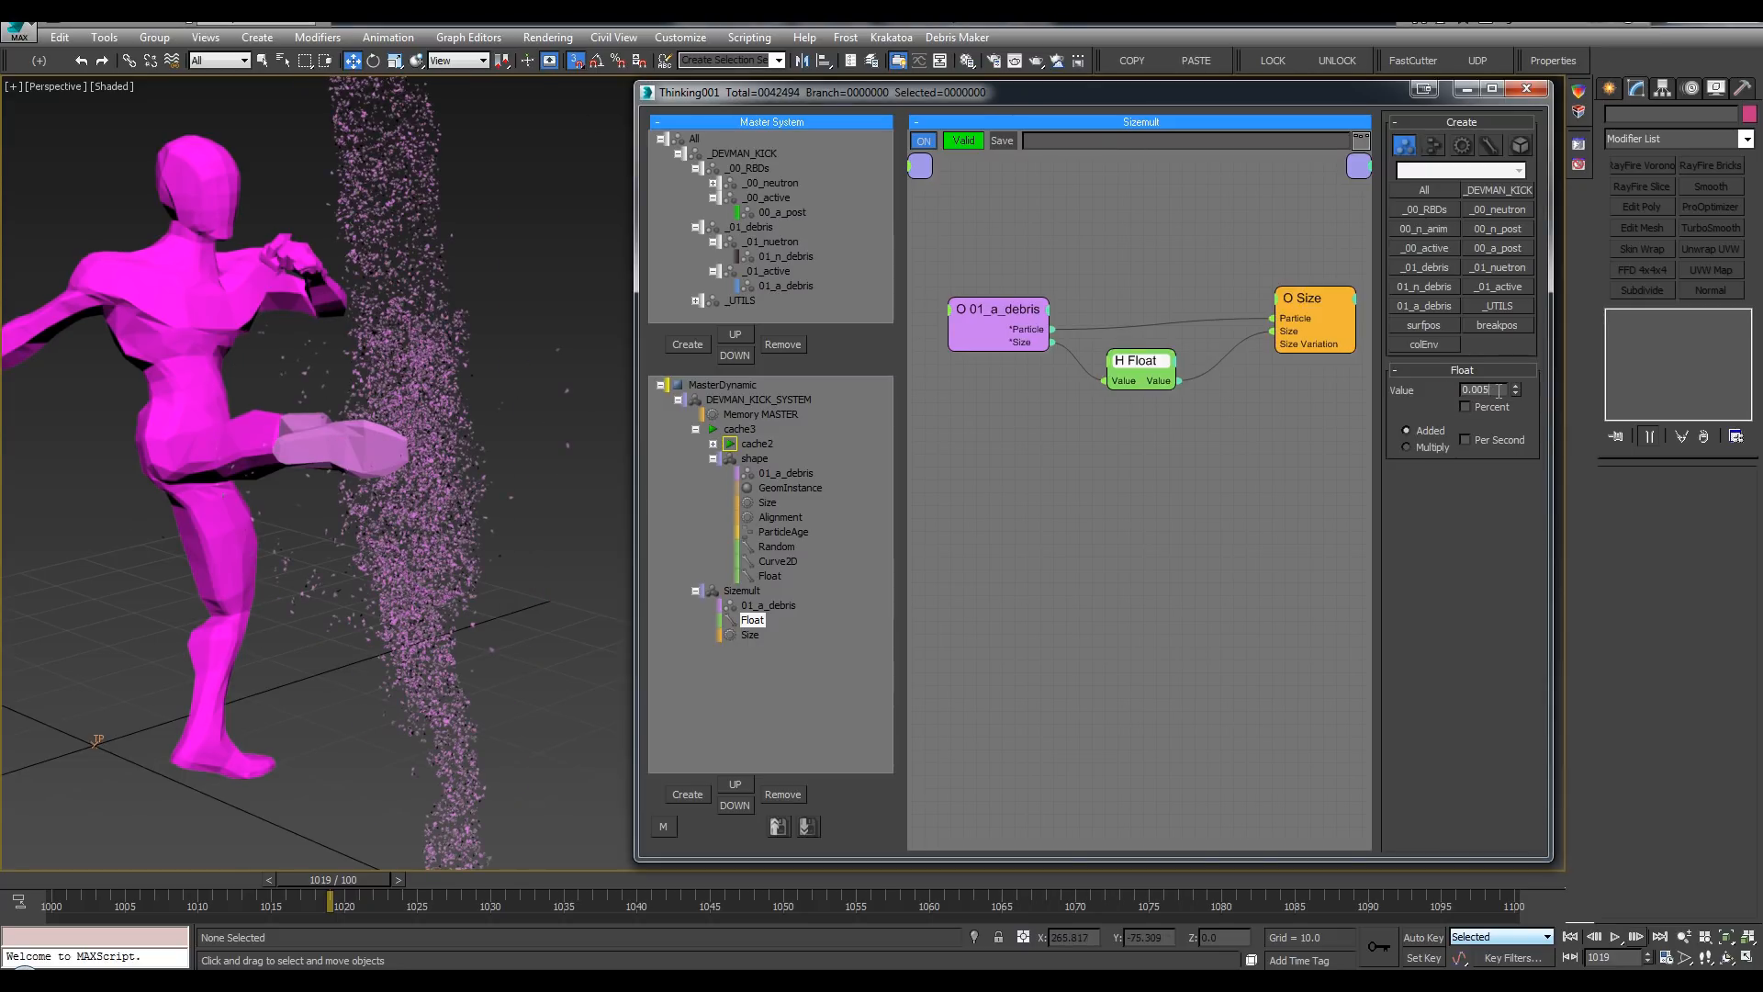
pyautogui.press('BackSpace')
pyautogui.write('2')
pyautogui.press('Return')
pyautogui.scroll(-1, 536, 355)
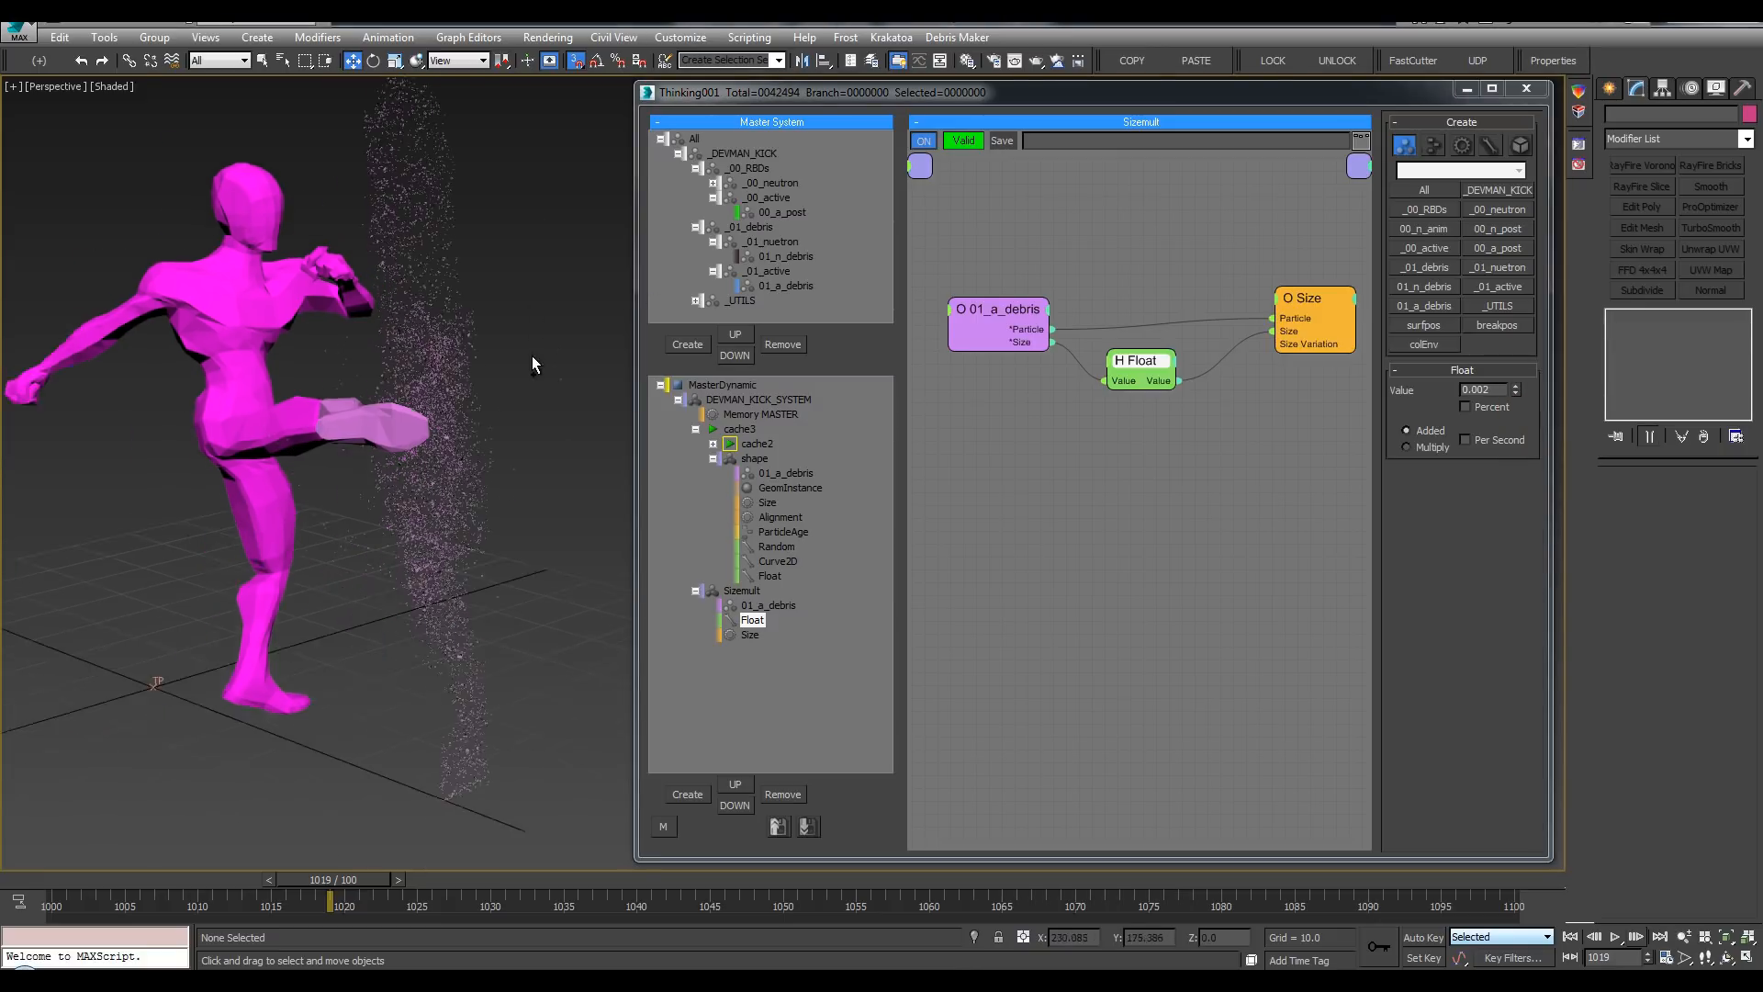
pyautogui.scroll(-1, 496, 376)
# Step: Turn Show Mesh back on for the 00_a_post group
pyautogui.click(781, 213)
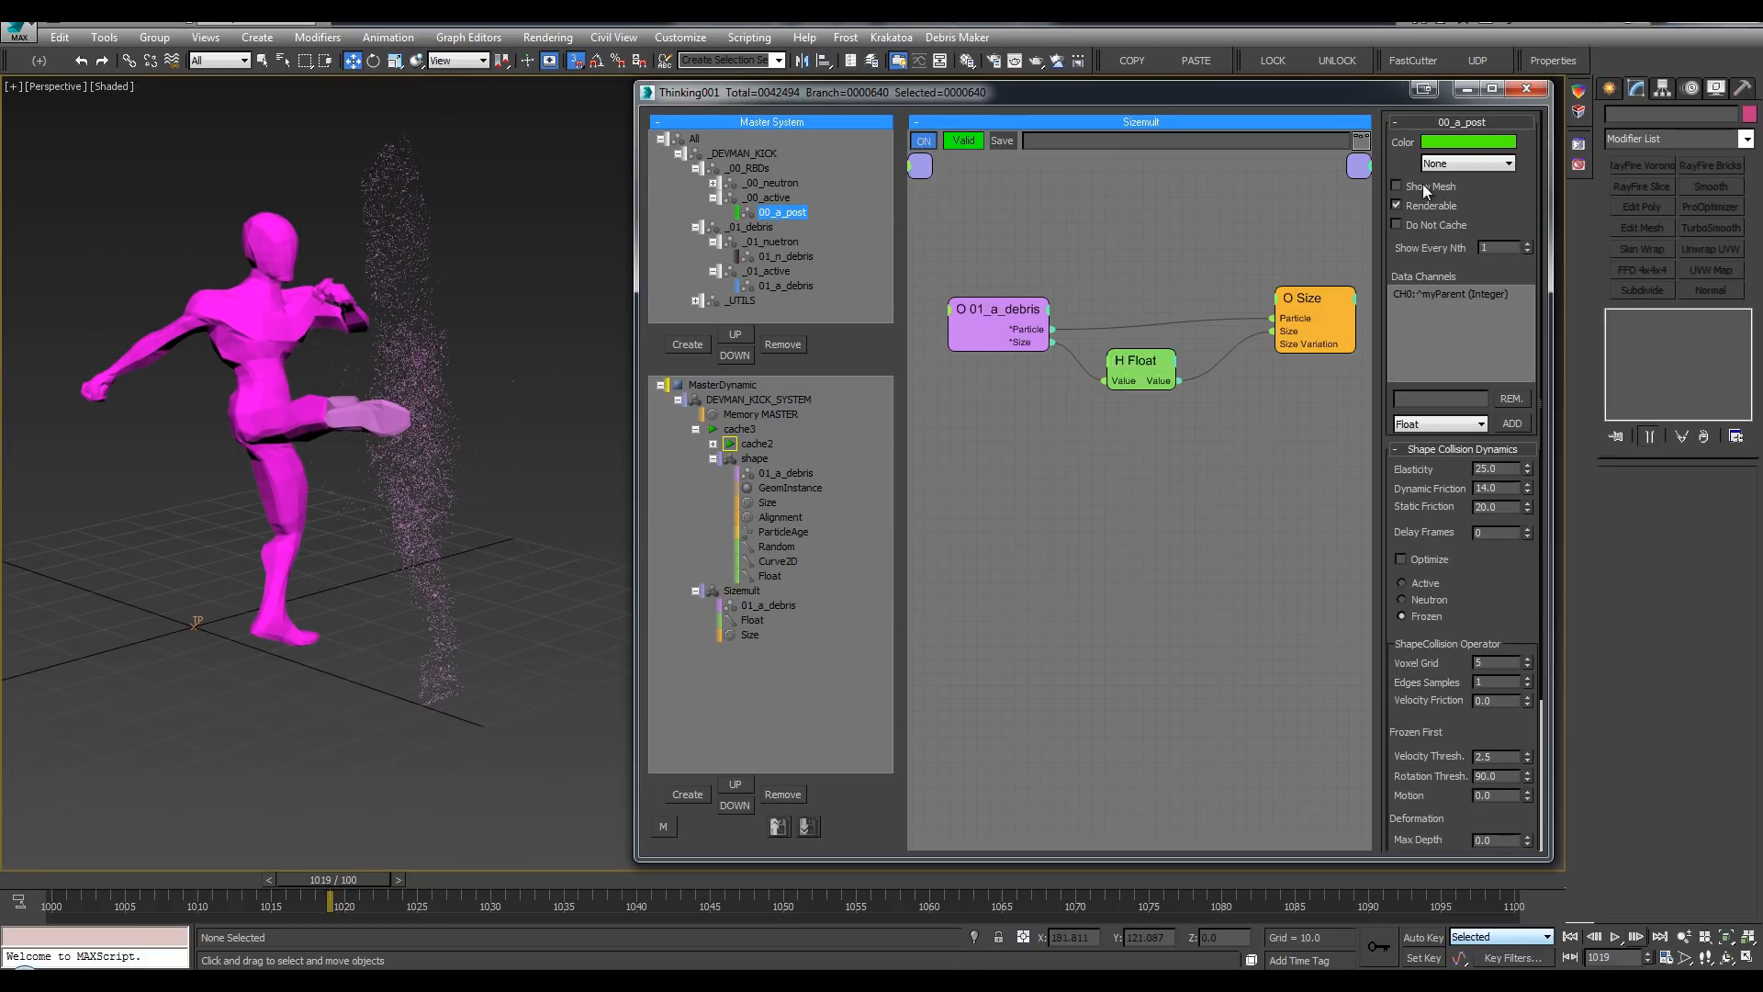
pyautogui.click(1426, 189)
pyautogui.scroll(4, 510, 296)
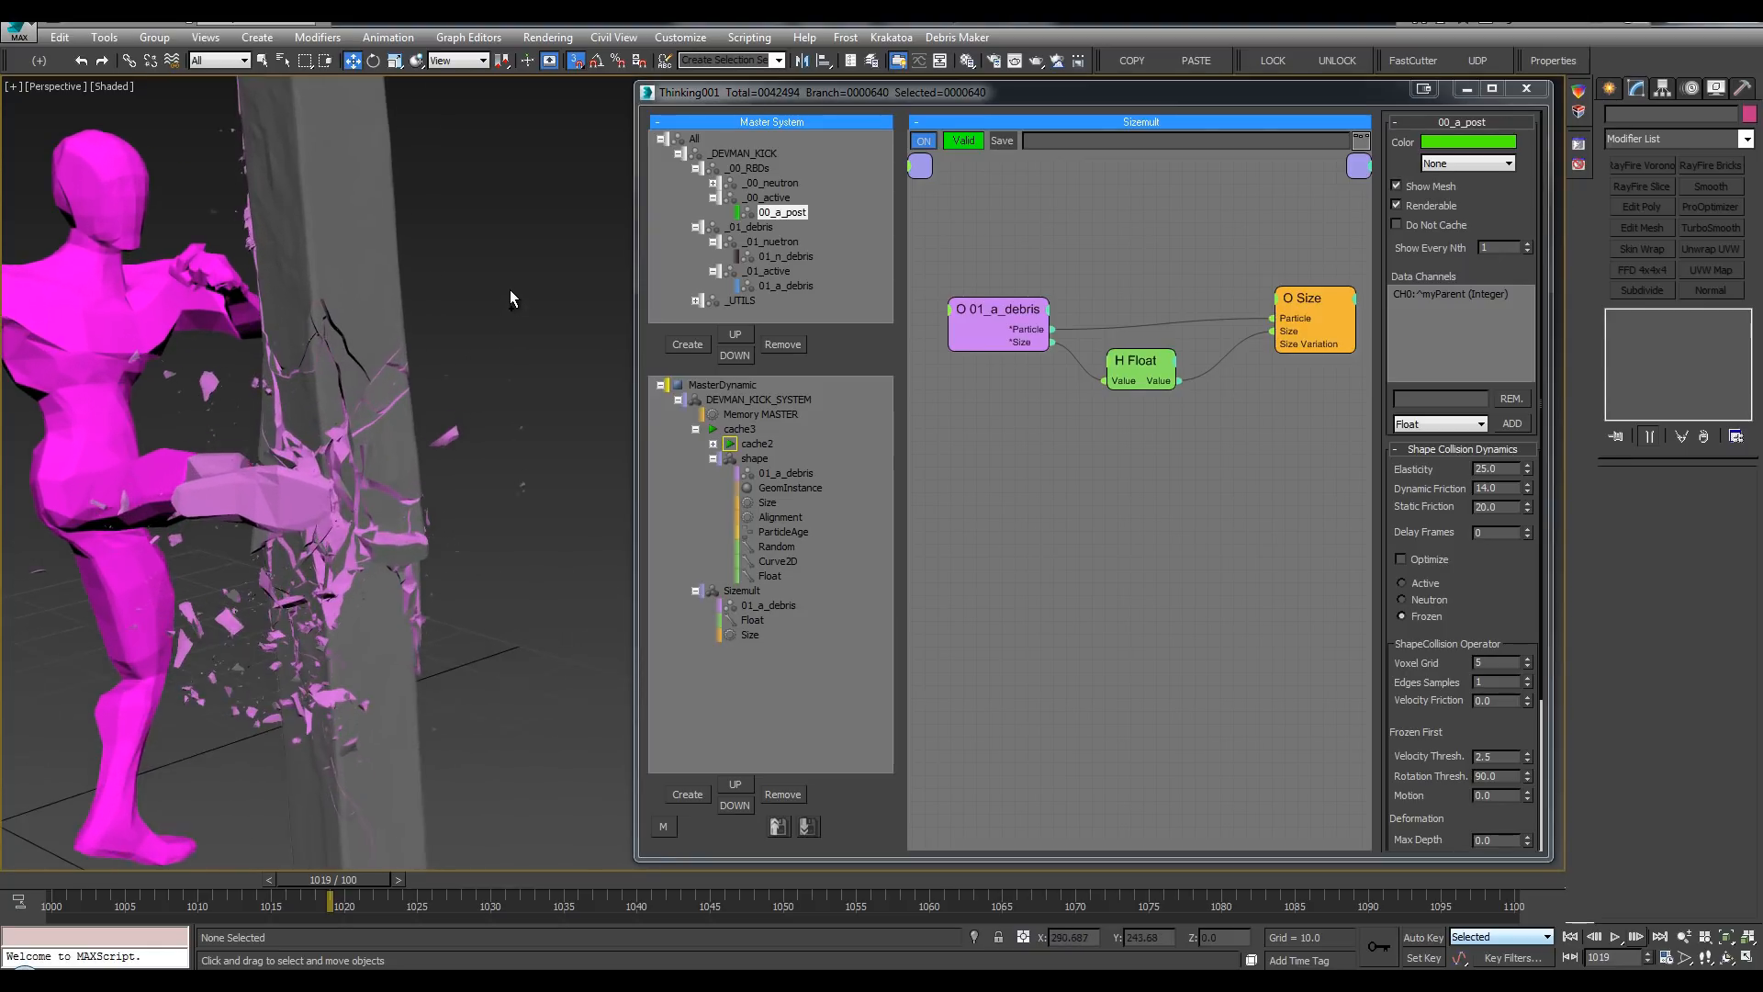
pyautogui.scroll(2, 510, 289)
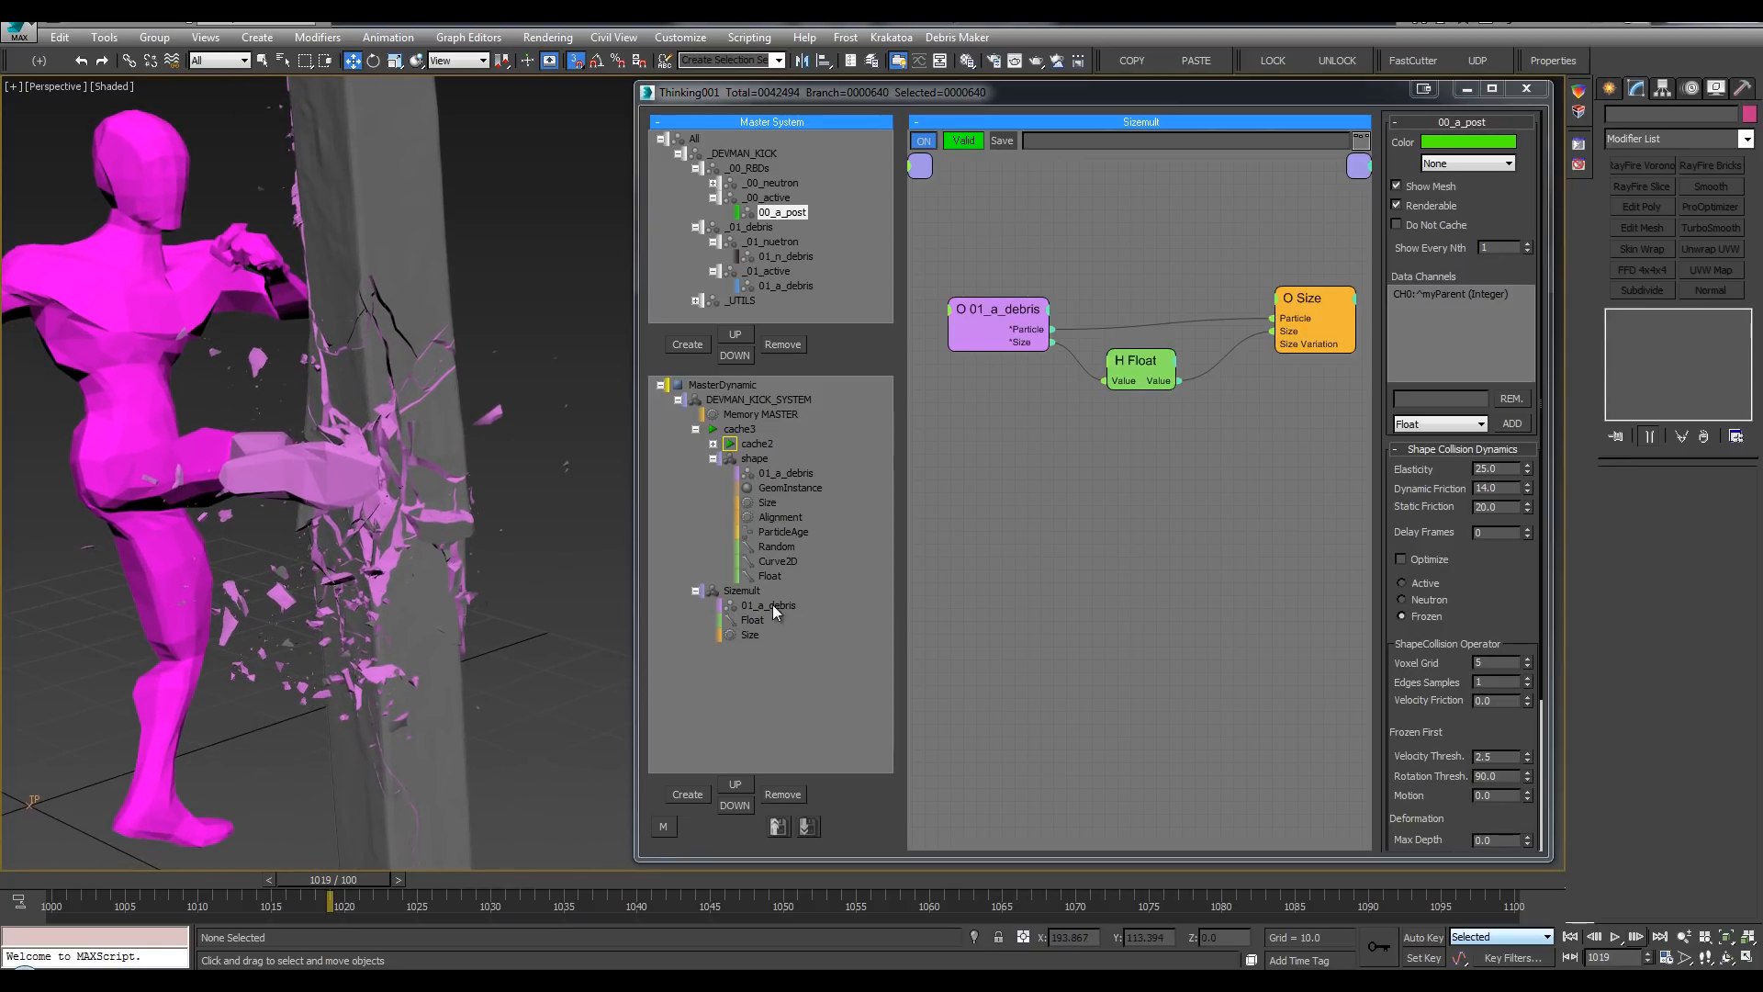
# Step: Raise the Sizemult Float helper's value to 0.004 and then to 0.008 to compare the debris size against the post
pyautogui.click(753, 620)
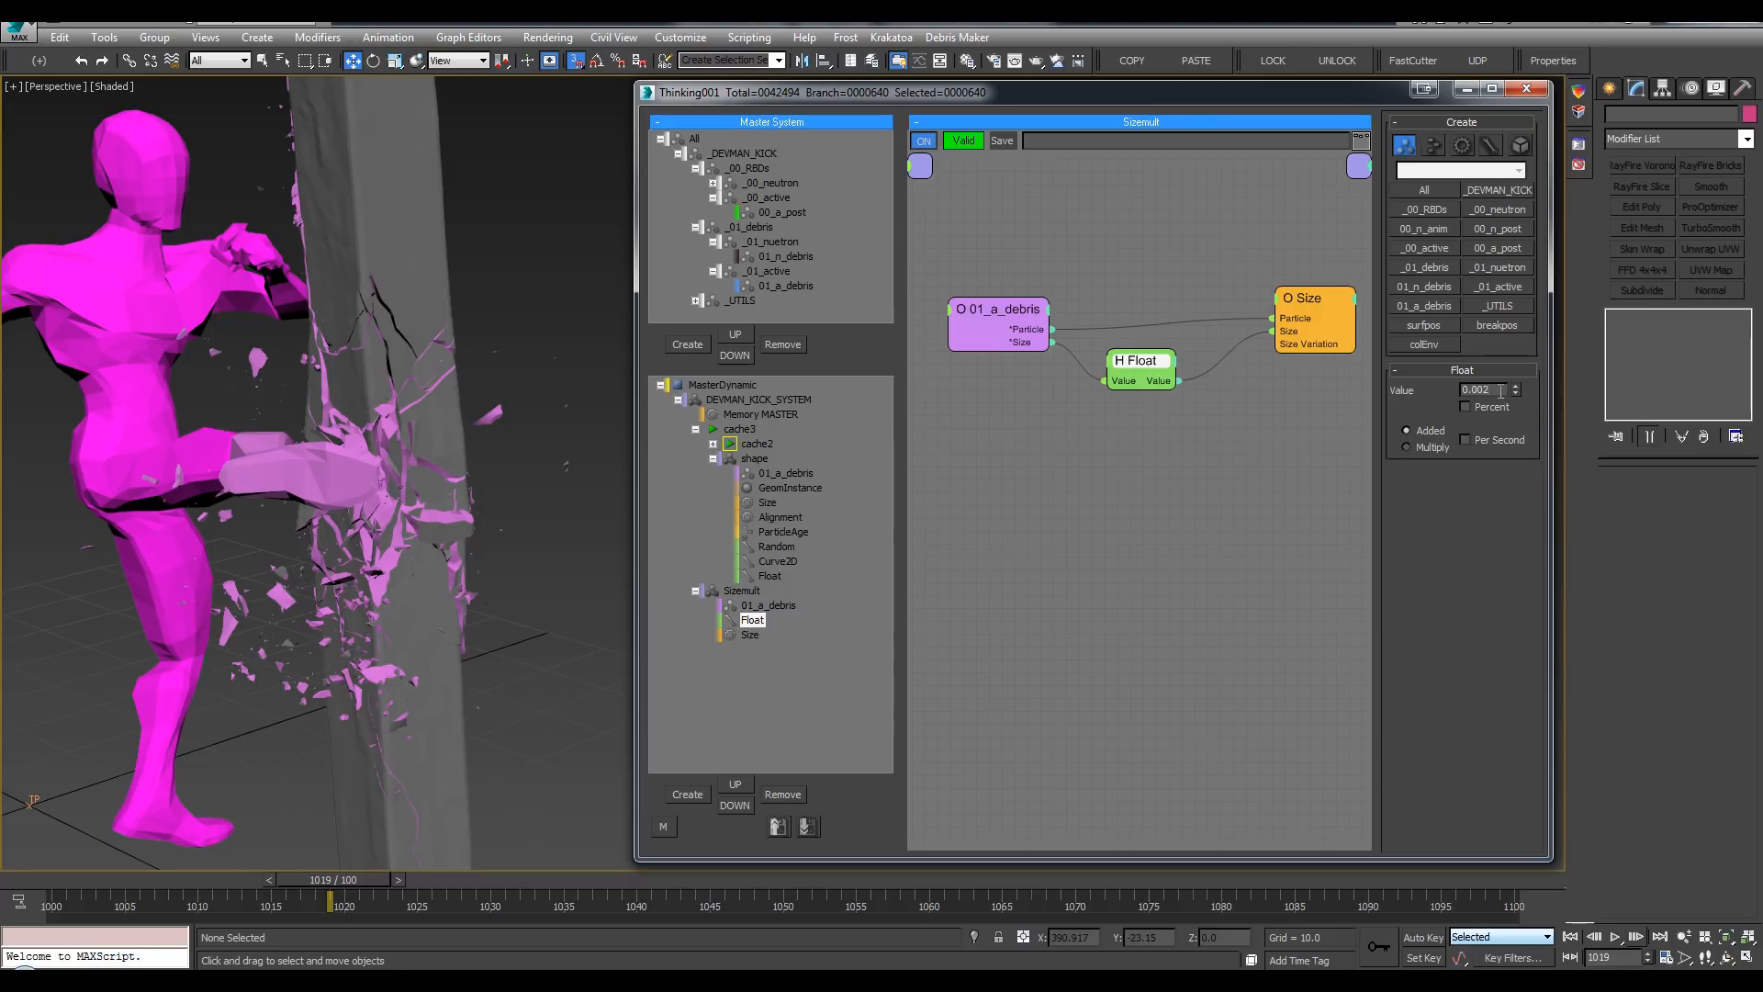
pyautogui.press('Return')
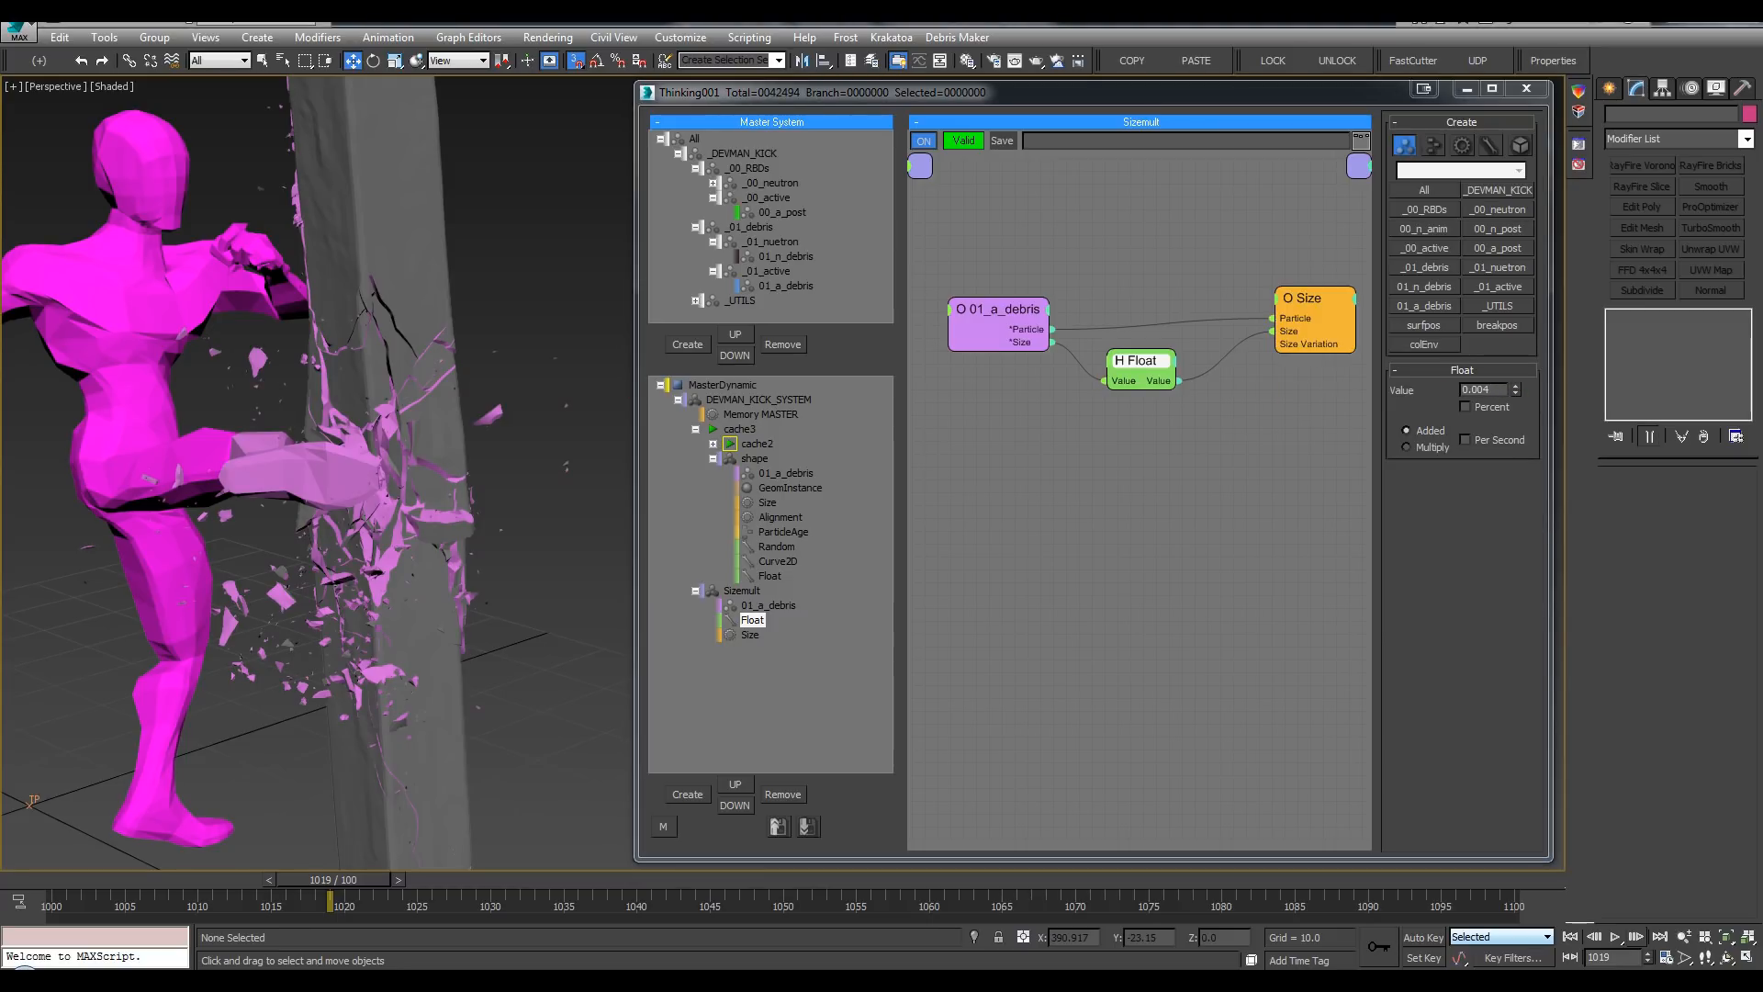
pyautogui.click(1493, 391)
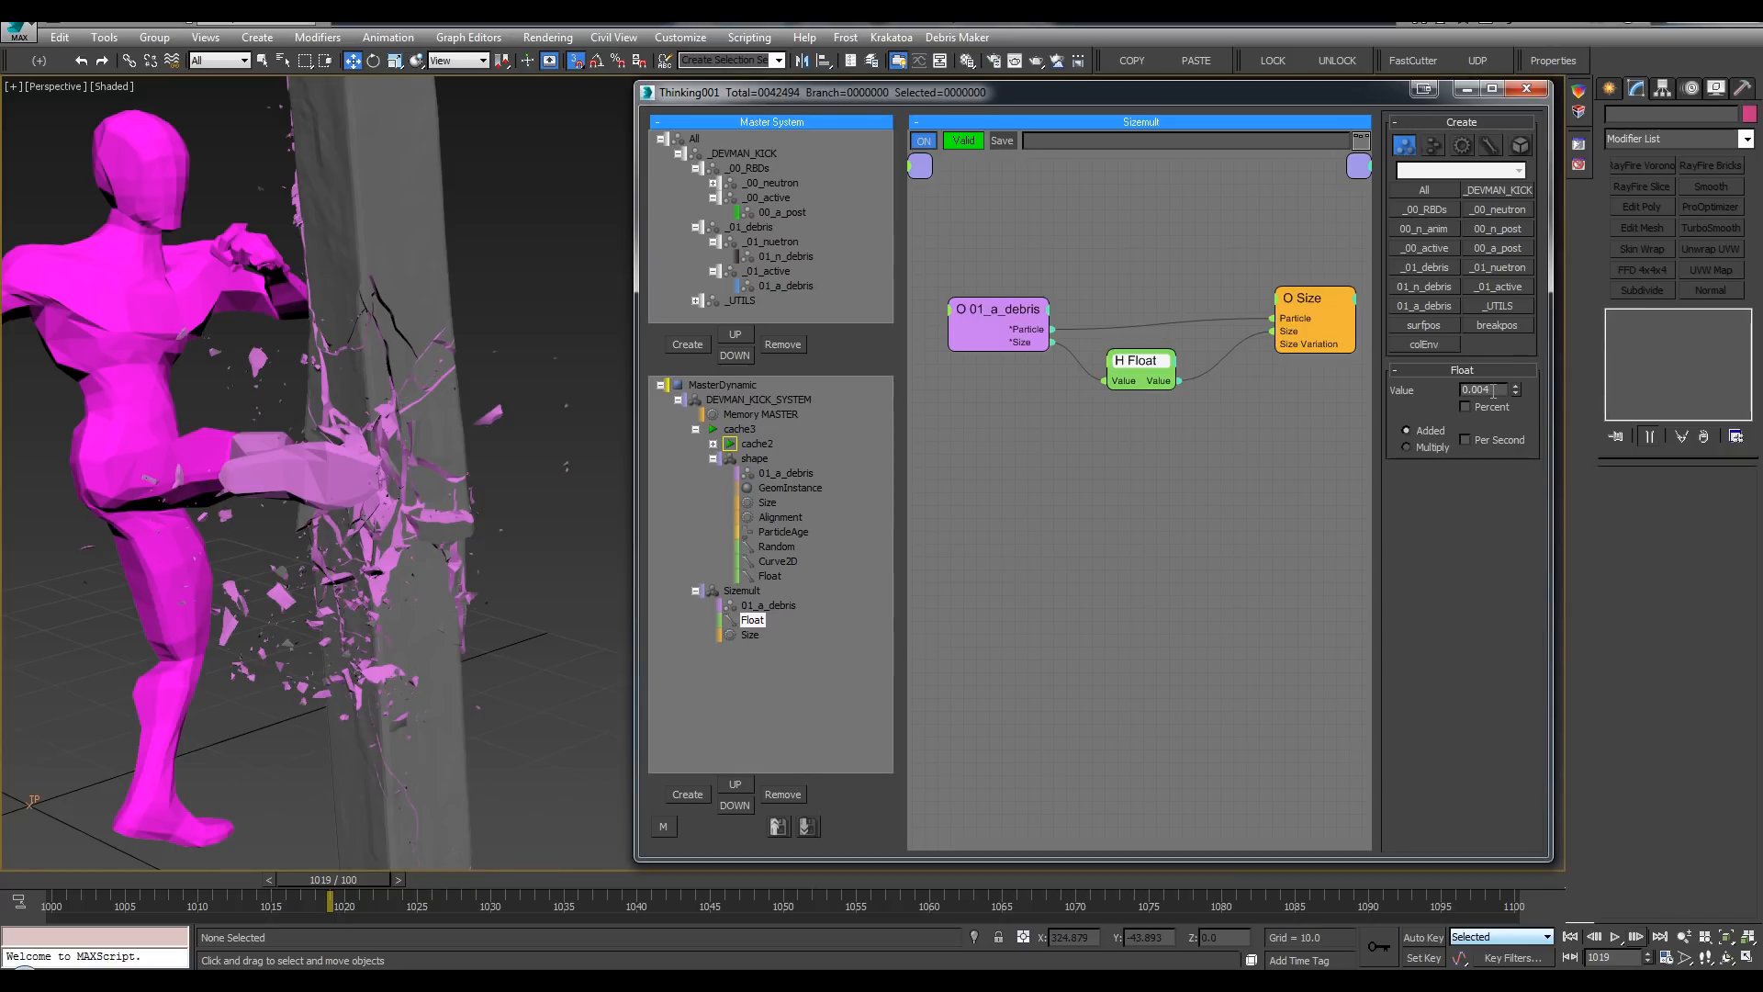
pyautogui.press('BackSpace')
pyautogui.write('8')
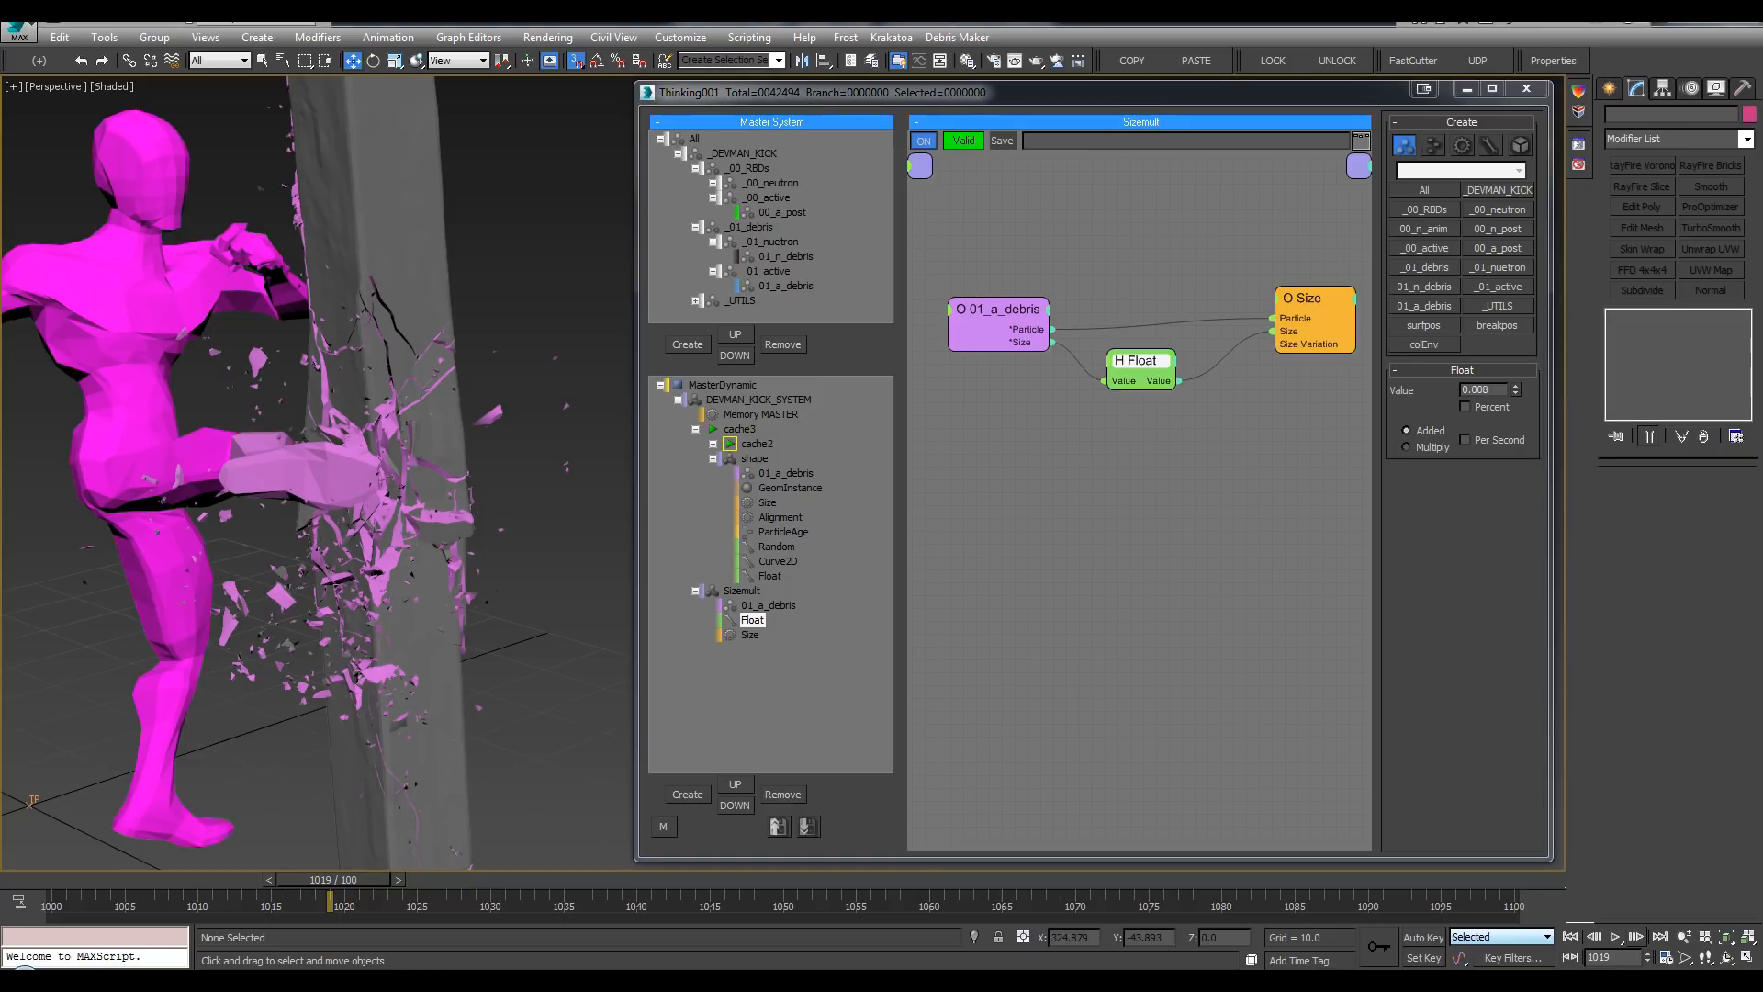
pyautogui.scroll(-5, 588, 689)
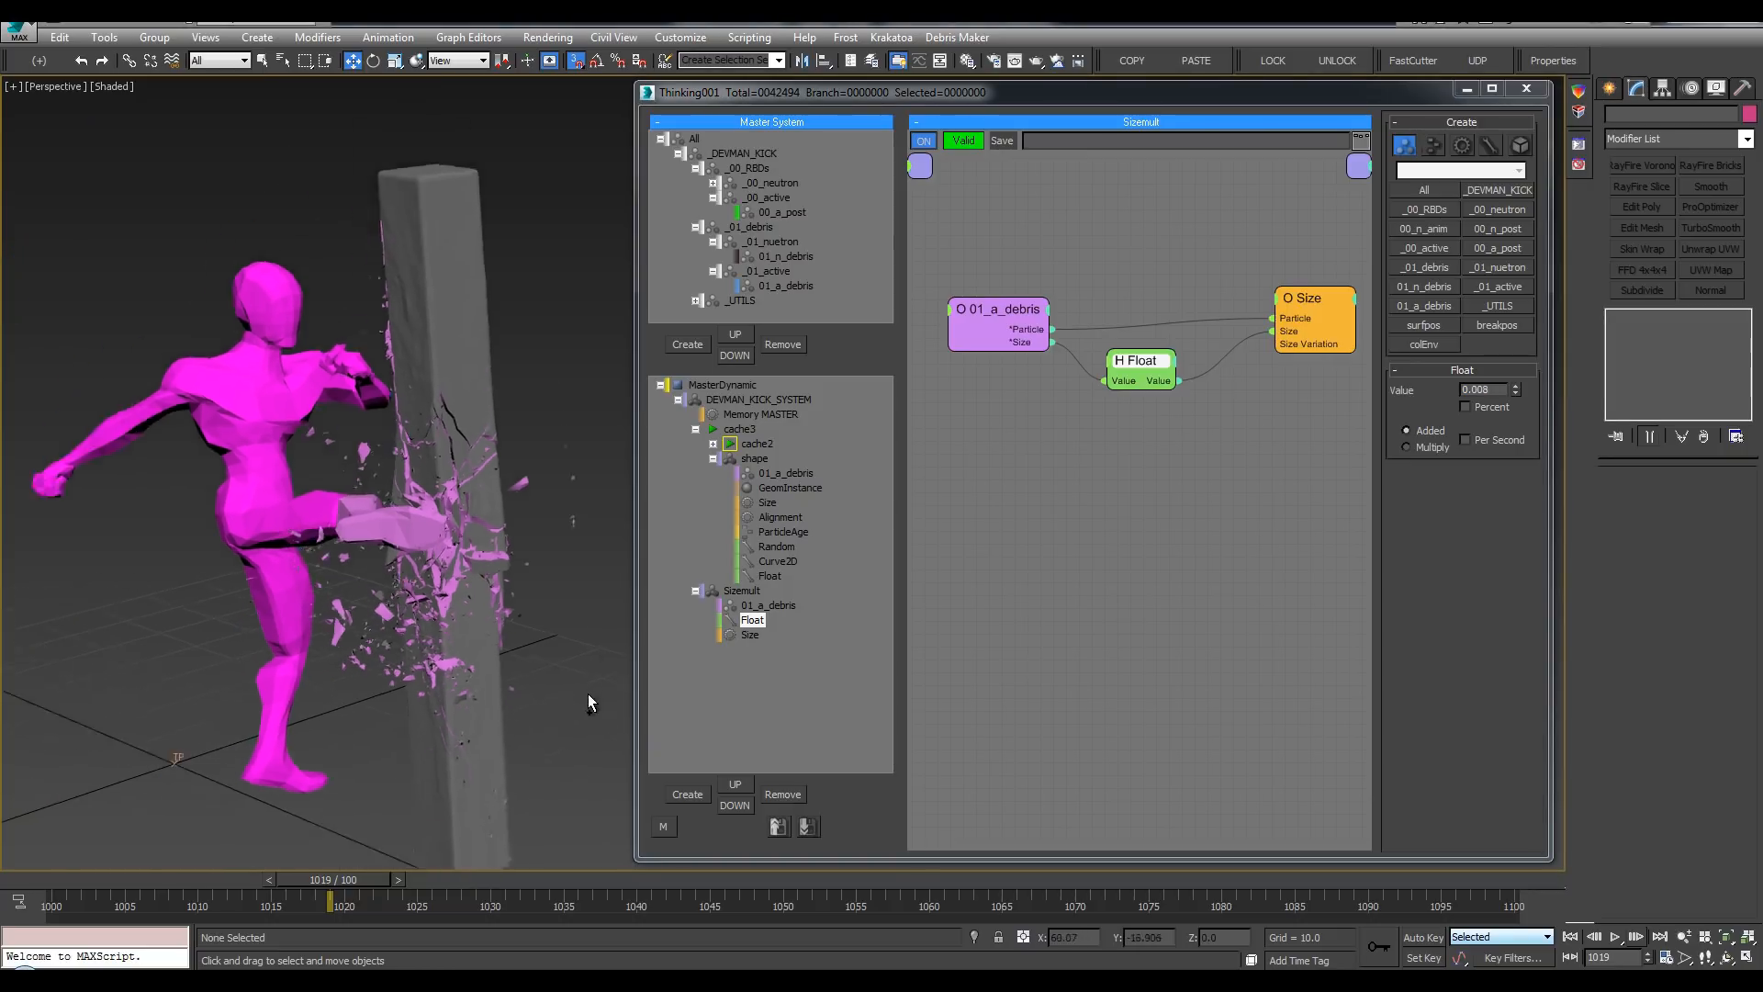
pyautogui.moveTo(588, 692); pyautogui.dragTo(515, 630, button='middle')
pyautogui.press('q')
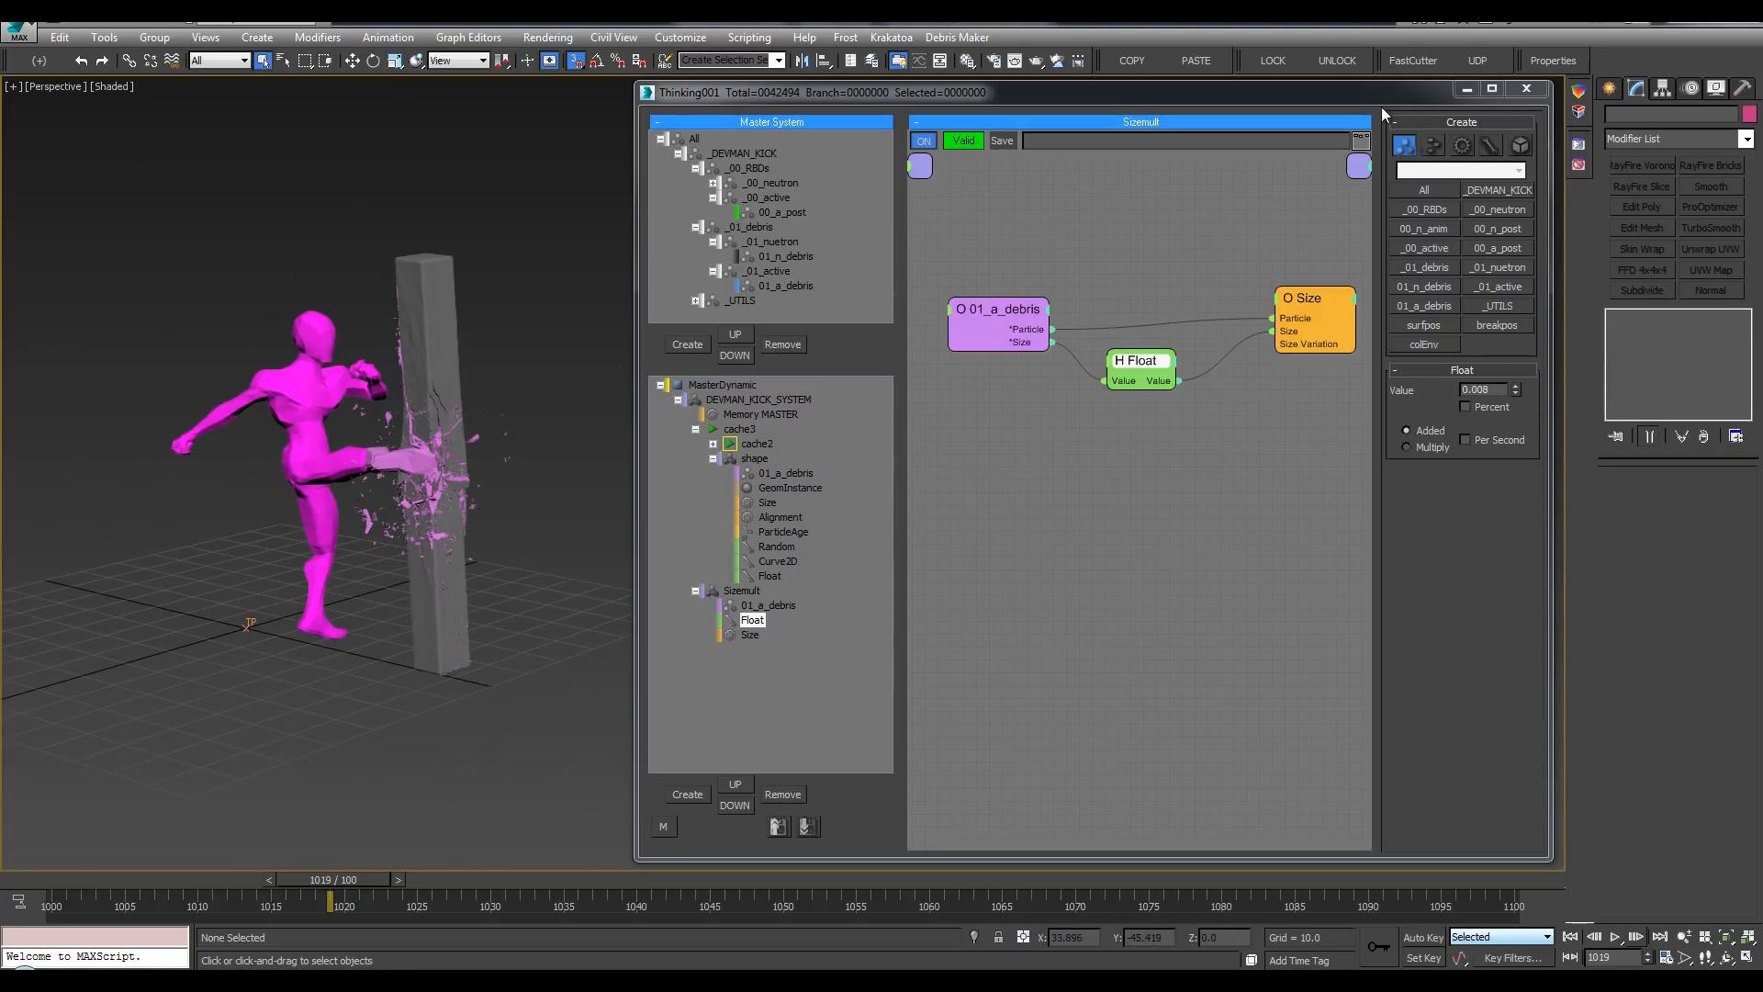
# Step: Scrub to frame 1026 and play the kick on to frame 1043, examining the debris around the fractured post
pyautogui.click(1526, 88)
pyautogui.moveTo(725, 386); pyautogui.dragTo(1013, 375, button='middle')
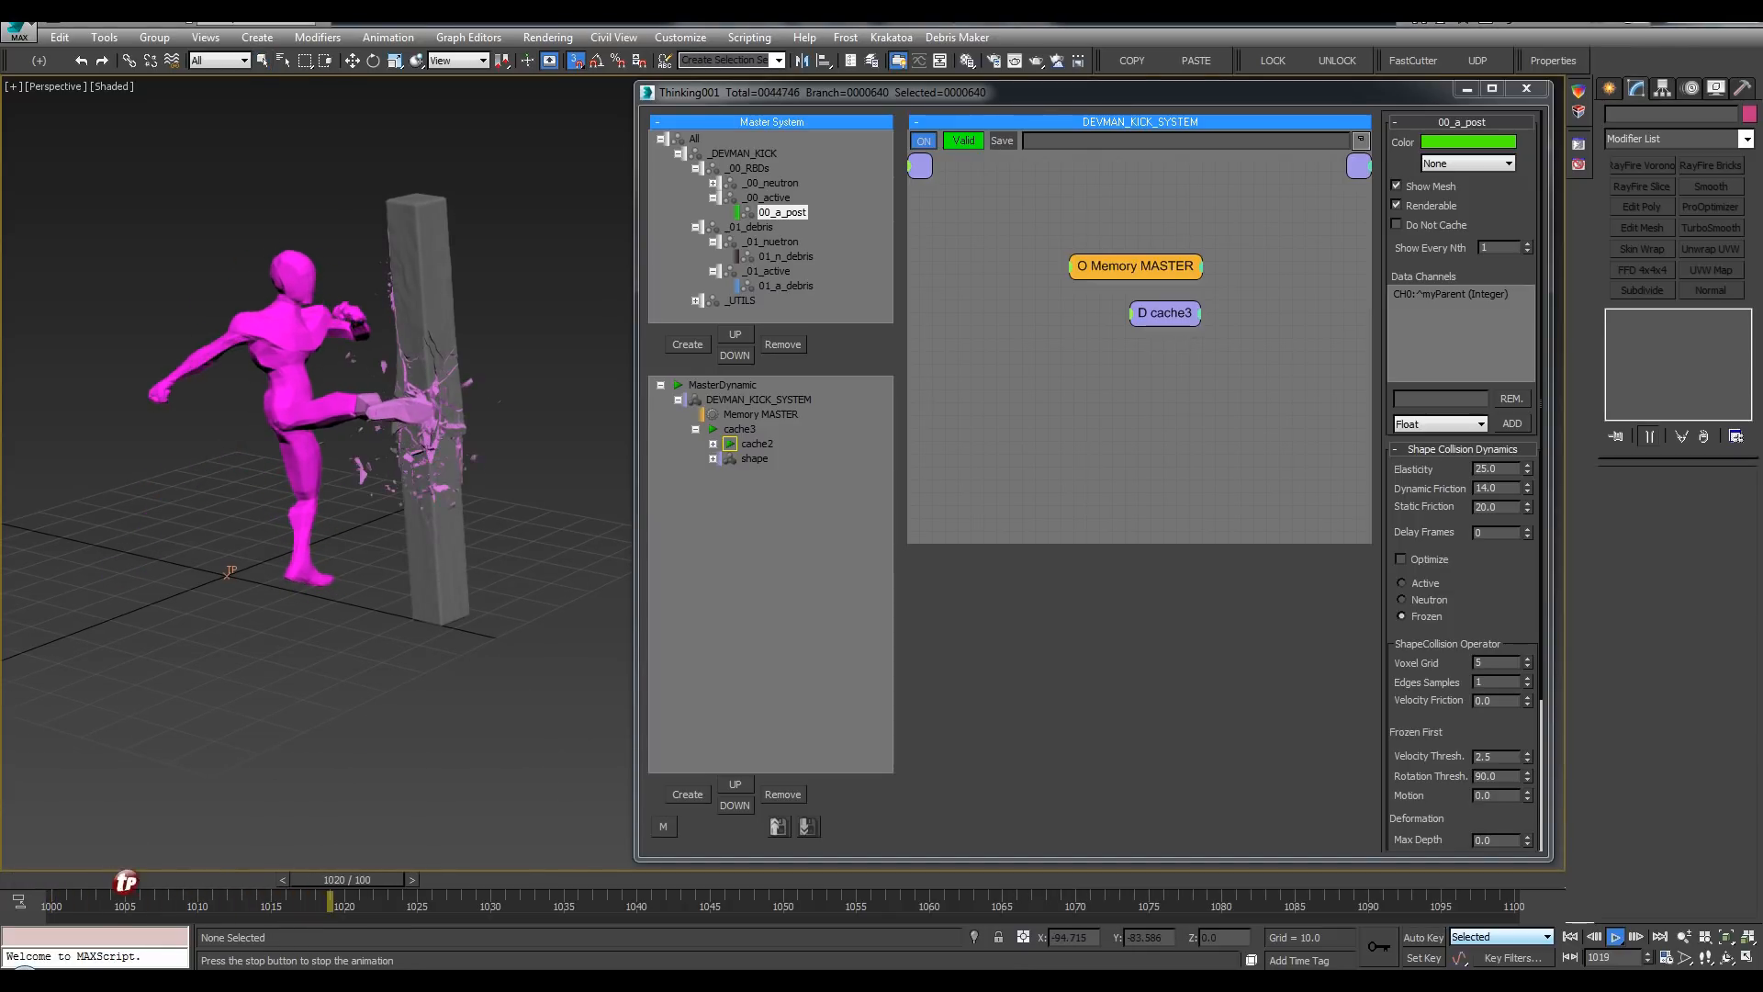
pyautogui.moveTo(247, 877); pyautogui.dragTo(471, 886)
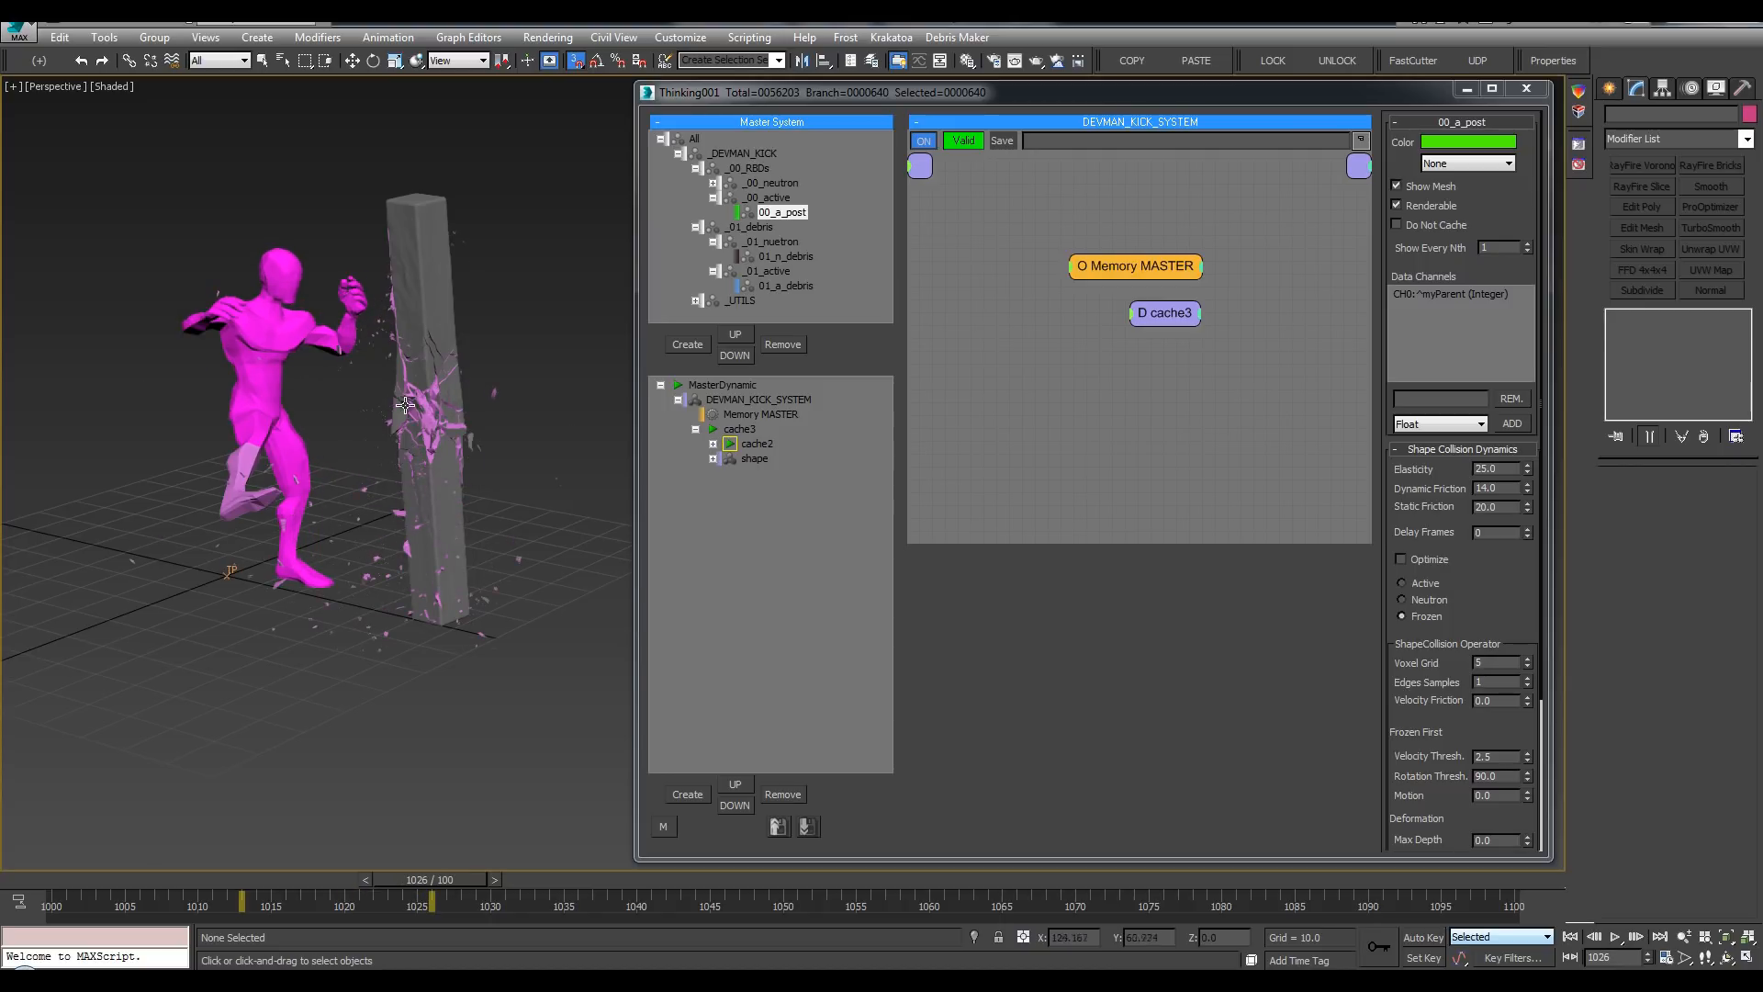
pyautogui.scroll(8, 404, 354)
pyautogui.scroll(-3, 402, 329)
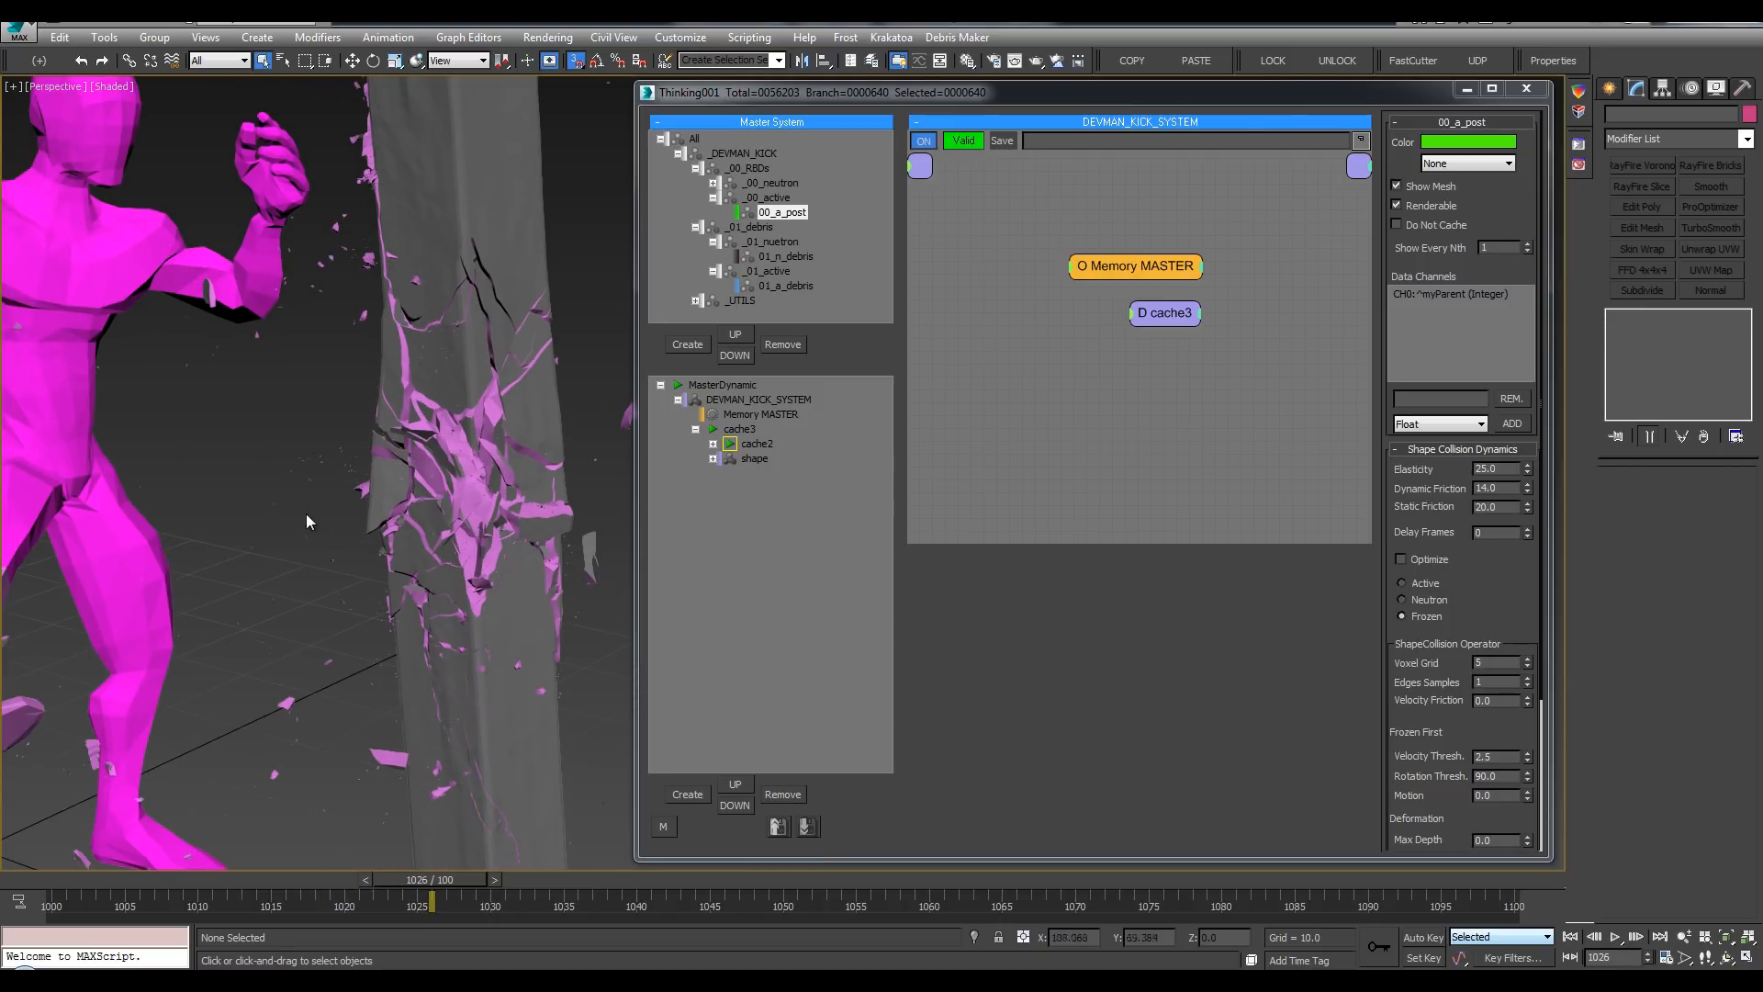
pyautogui.press('/')
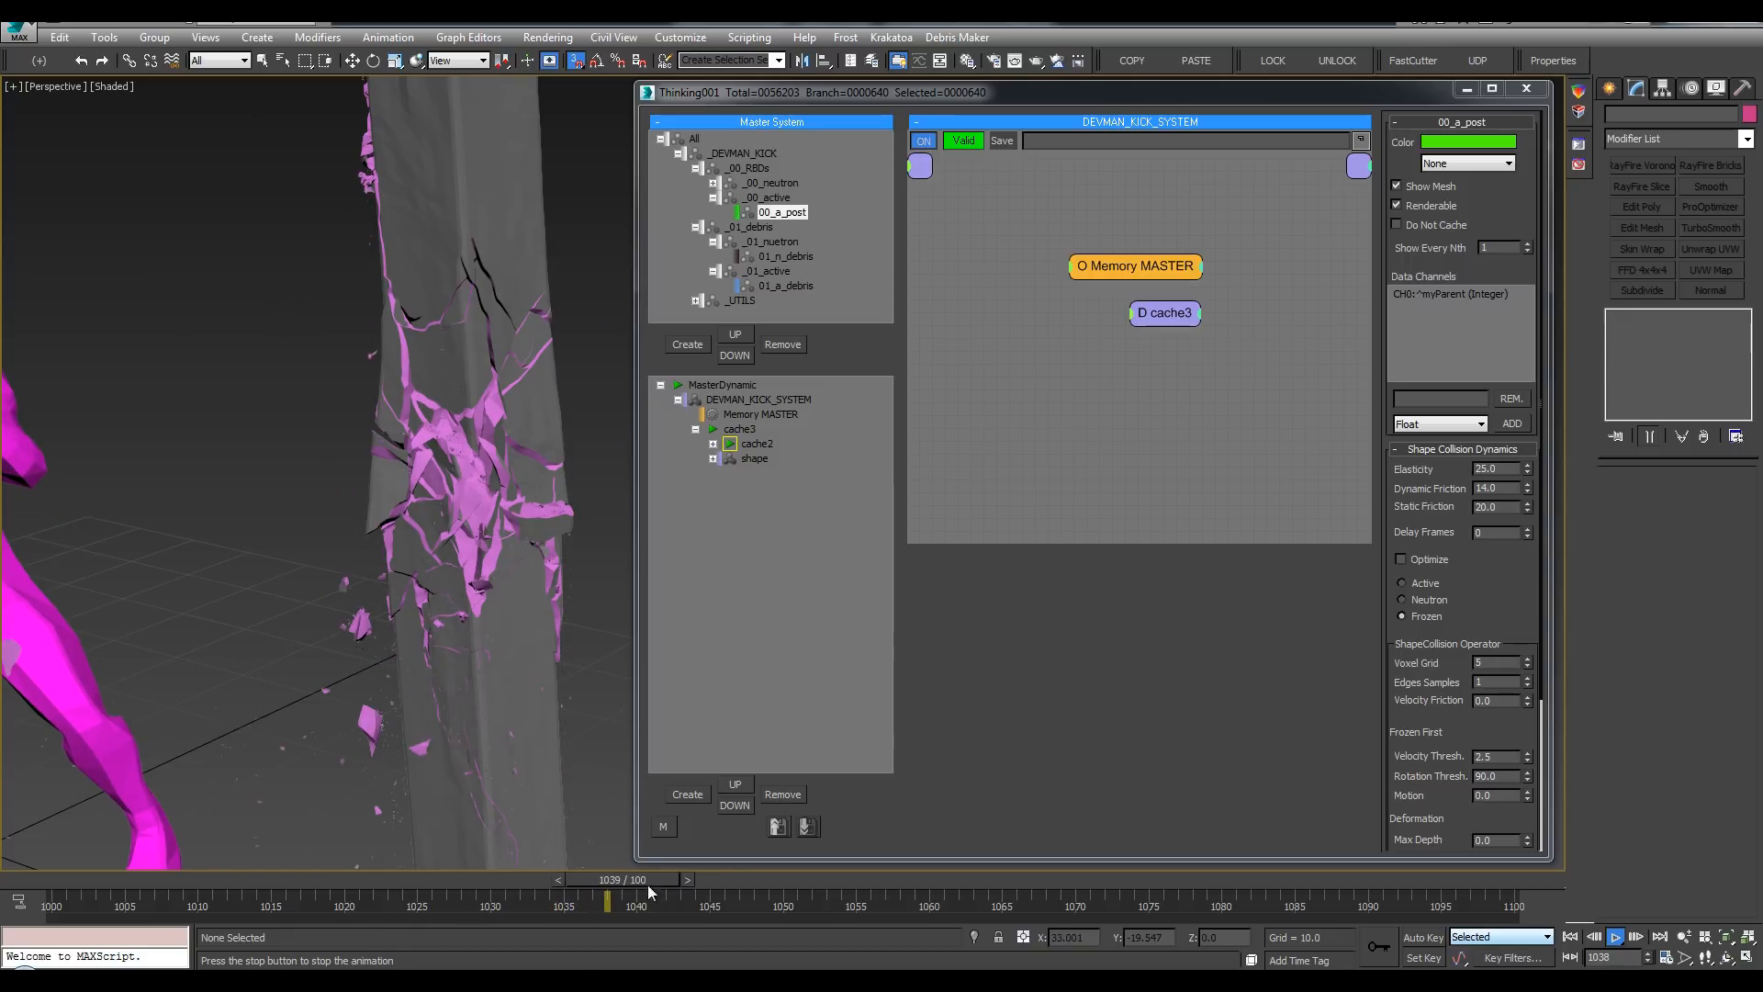
pyautogui.press('/')
# Step: Expand the shape set inside cache3 and inspect its Float helper's settings
pyautogui.click(714, 458)
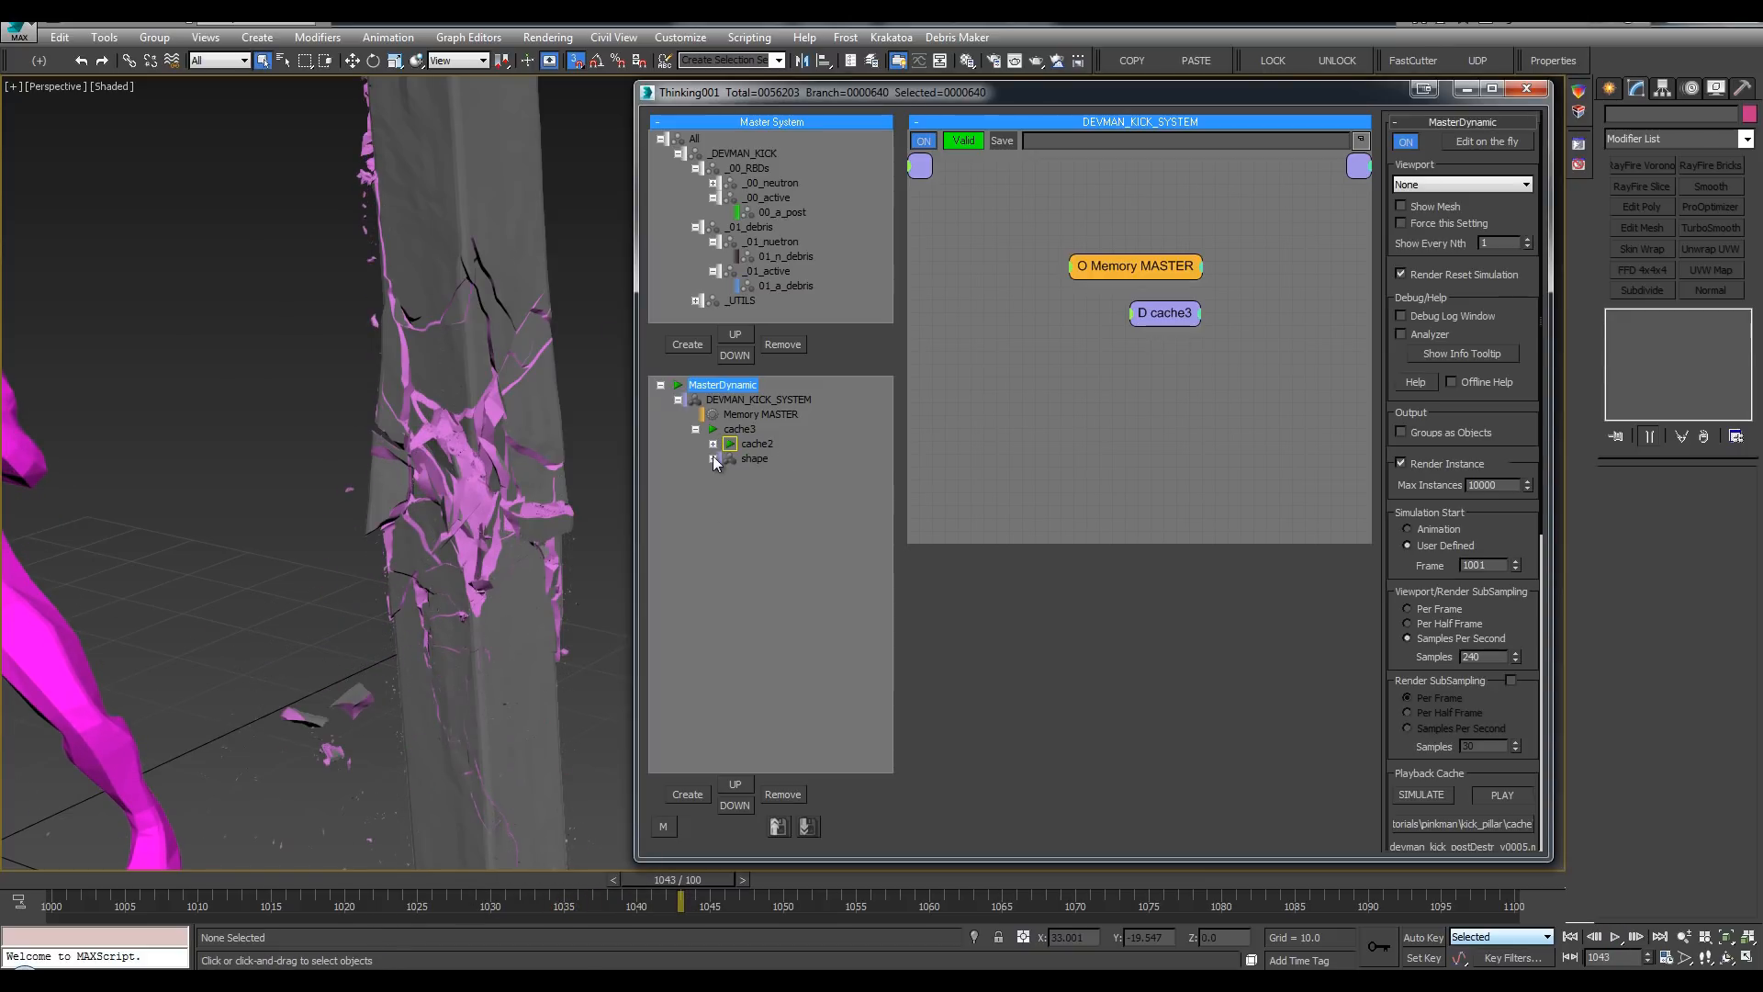
pyautogui.click(763, 490)
pyautogui.click(1339, 329)
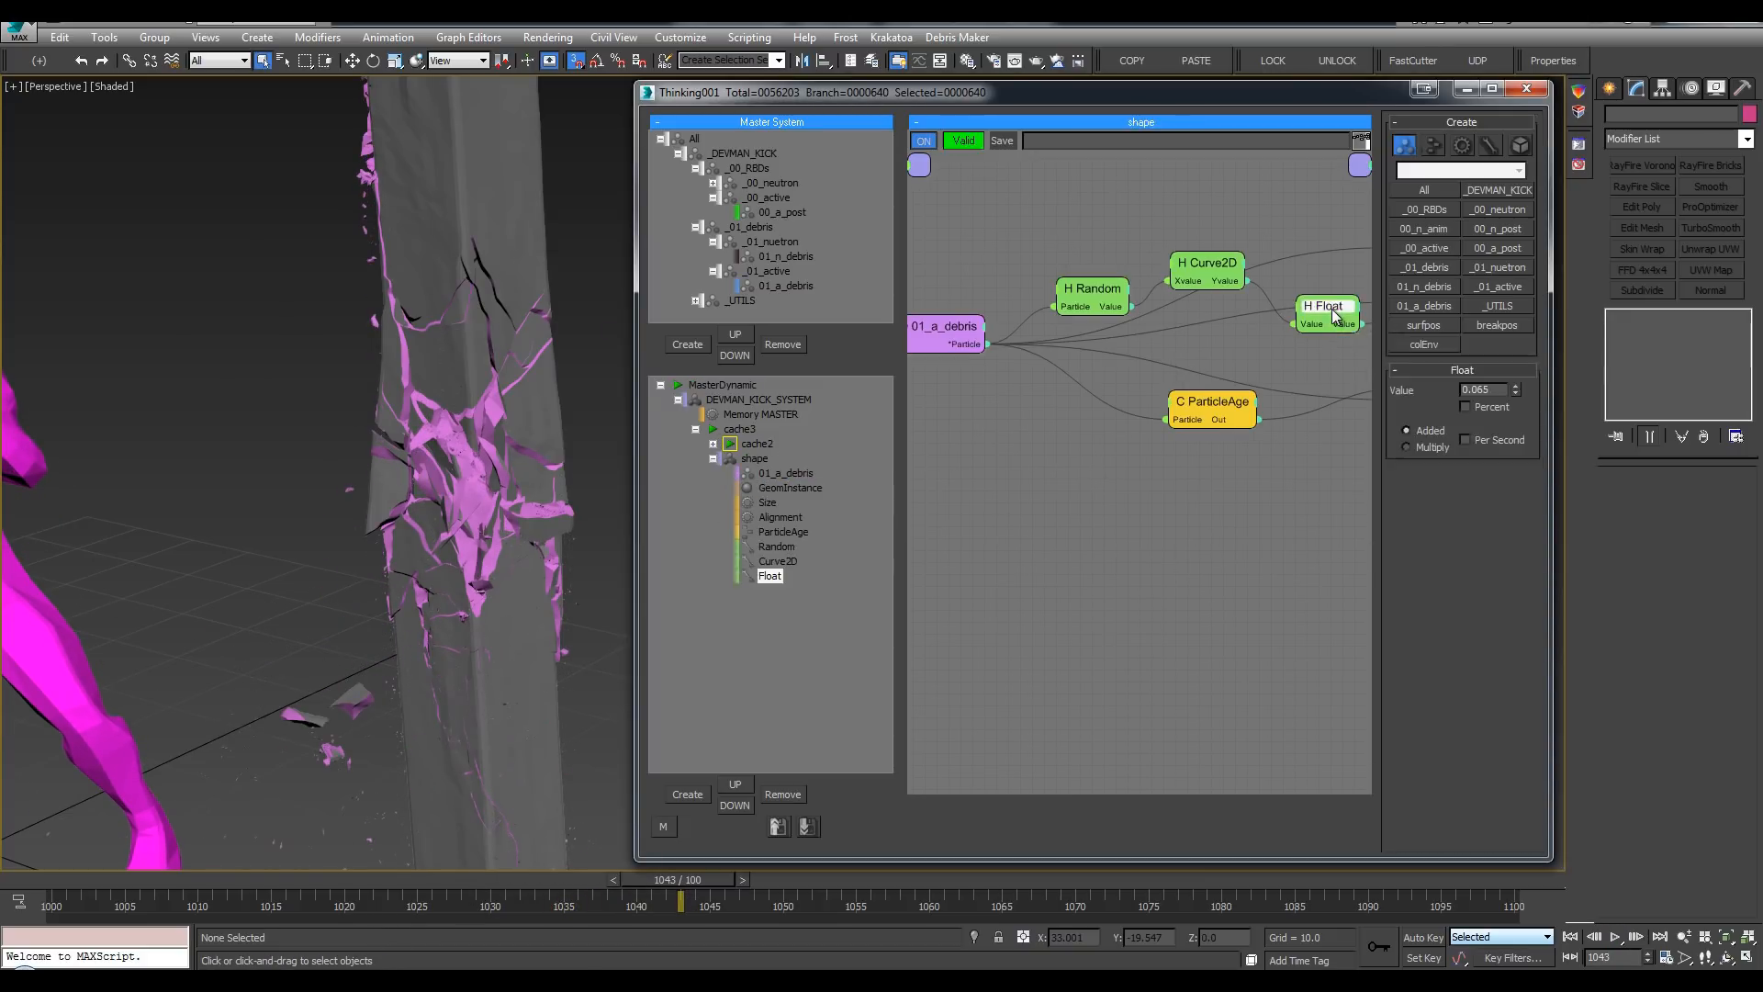
pyautogui.click(325, 421)
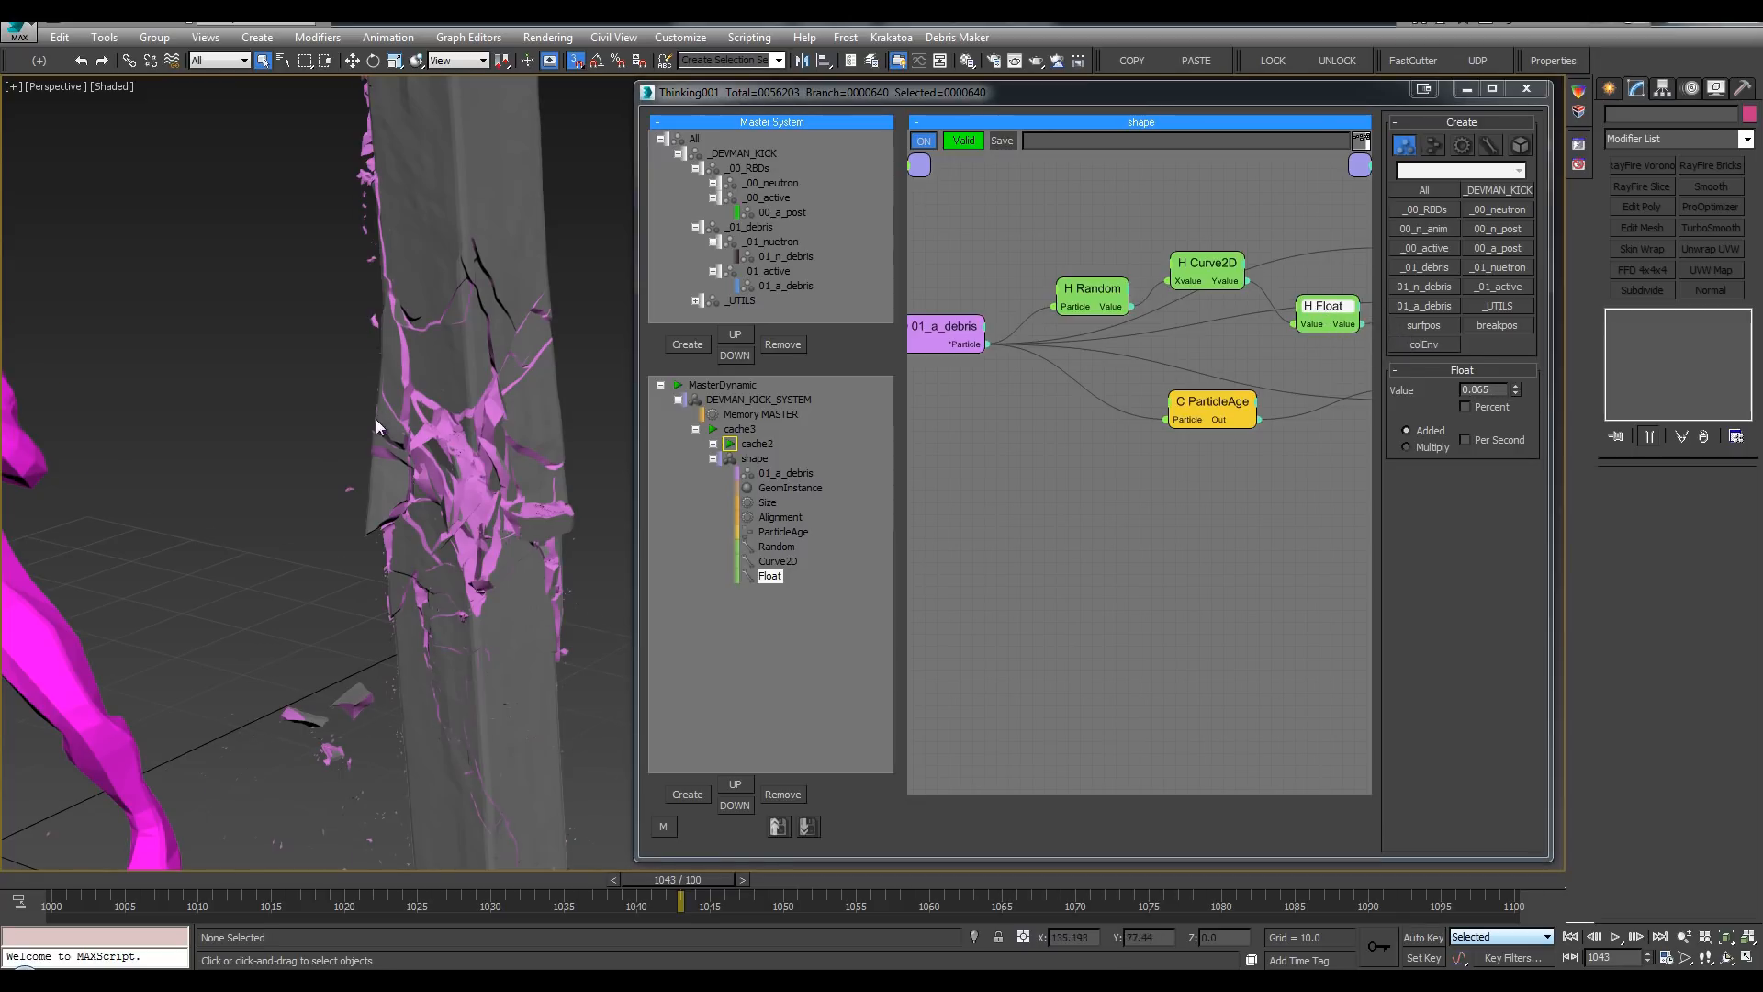
# Step: Close the thinkingParticles editor, return to frame 1000 and create a shaded AVI preview of the Perspective view for the active time segment
pyautogui.scroll(-5, 382, 430)
pyautogui.moveTo(382, 474); pyautogui.dragTo(466, 442, button='middle')
pyautogui.scroll(-1, 287, 407)
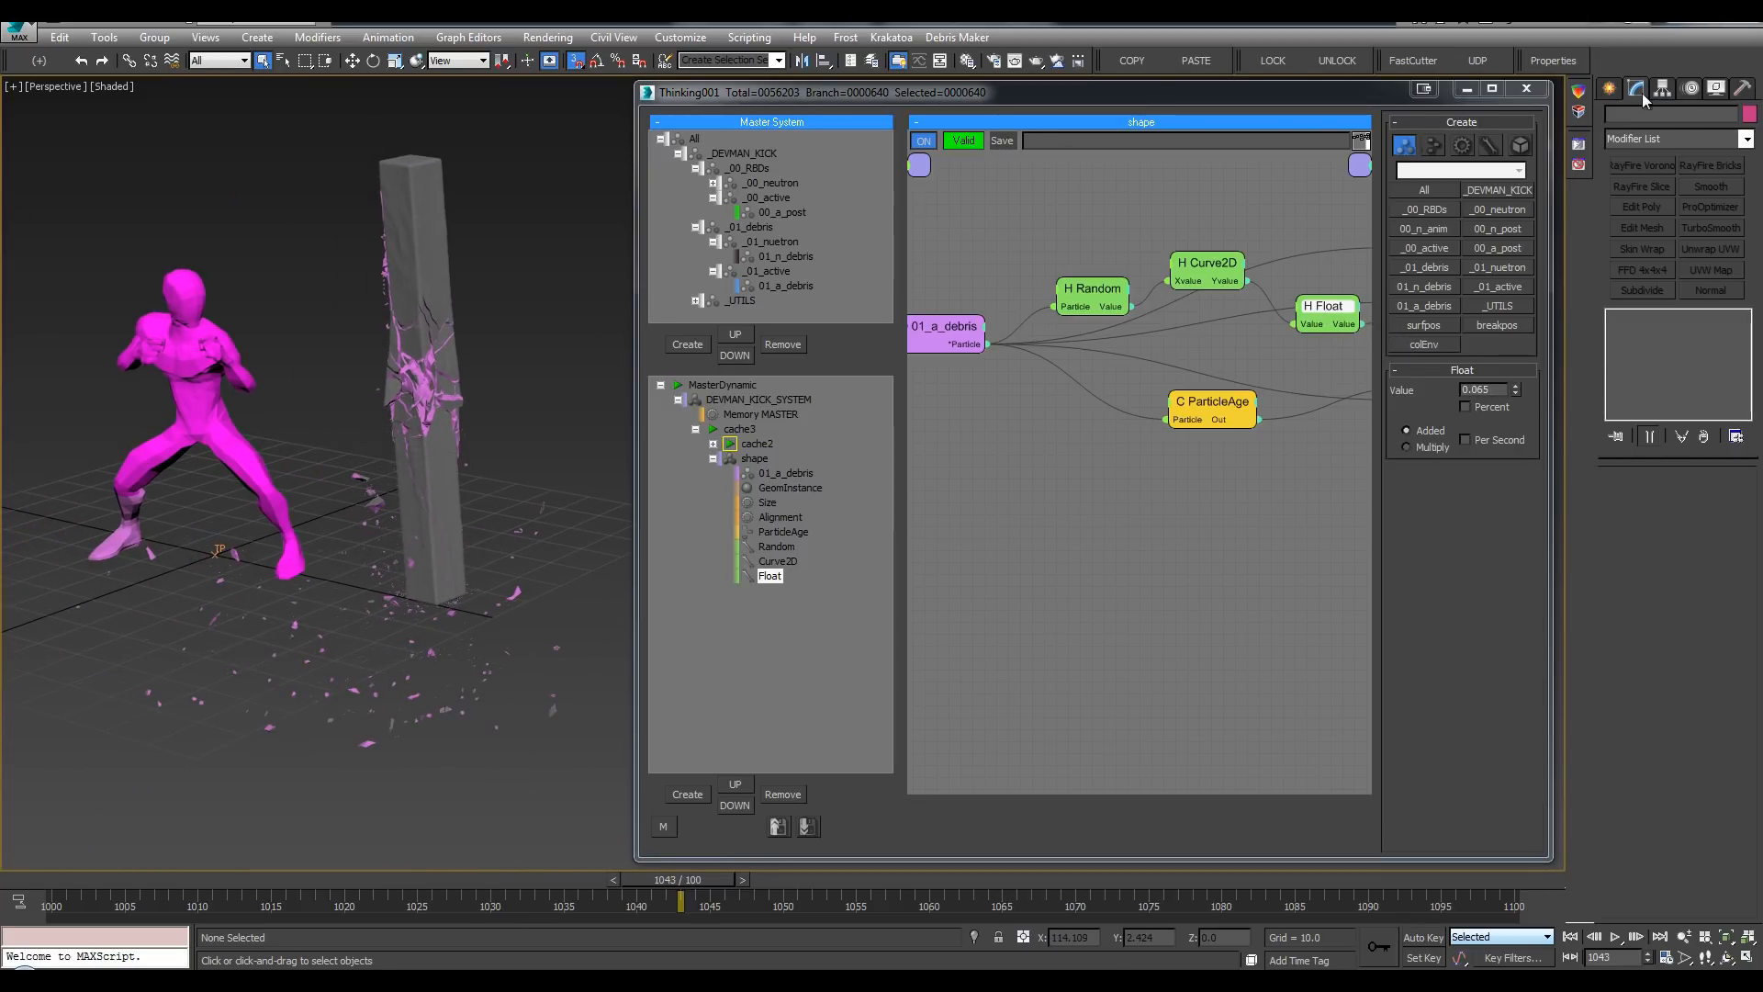
pyautogui.click(1527, 89)
pyautogui.moveTo(773, 430); pyautogui.dragTo(1173, 455, button='middle')
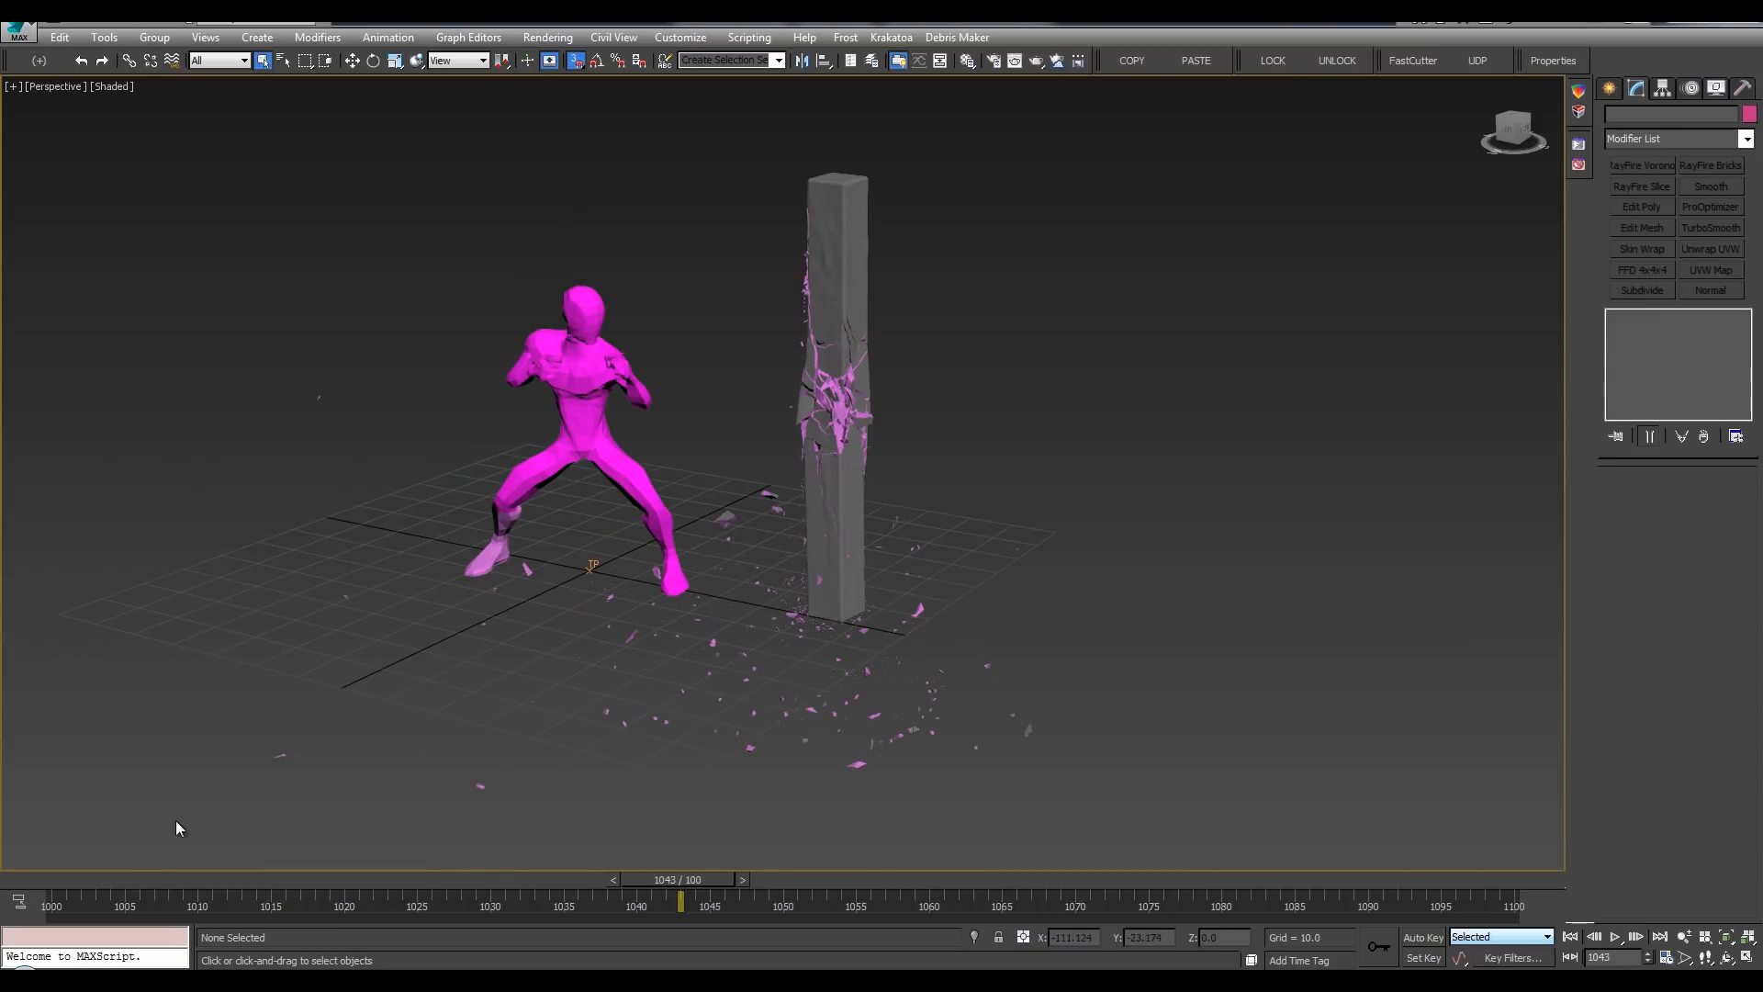
pyautogui.click(46, 877)
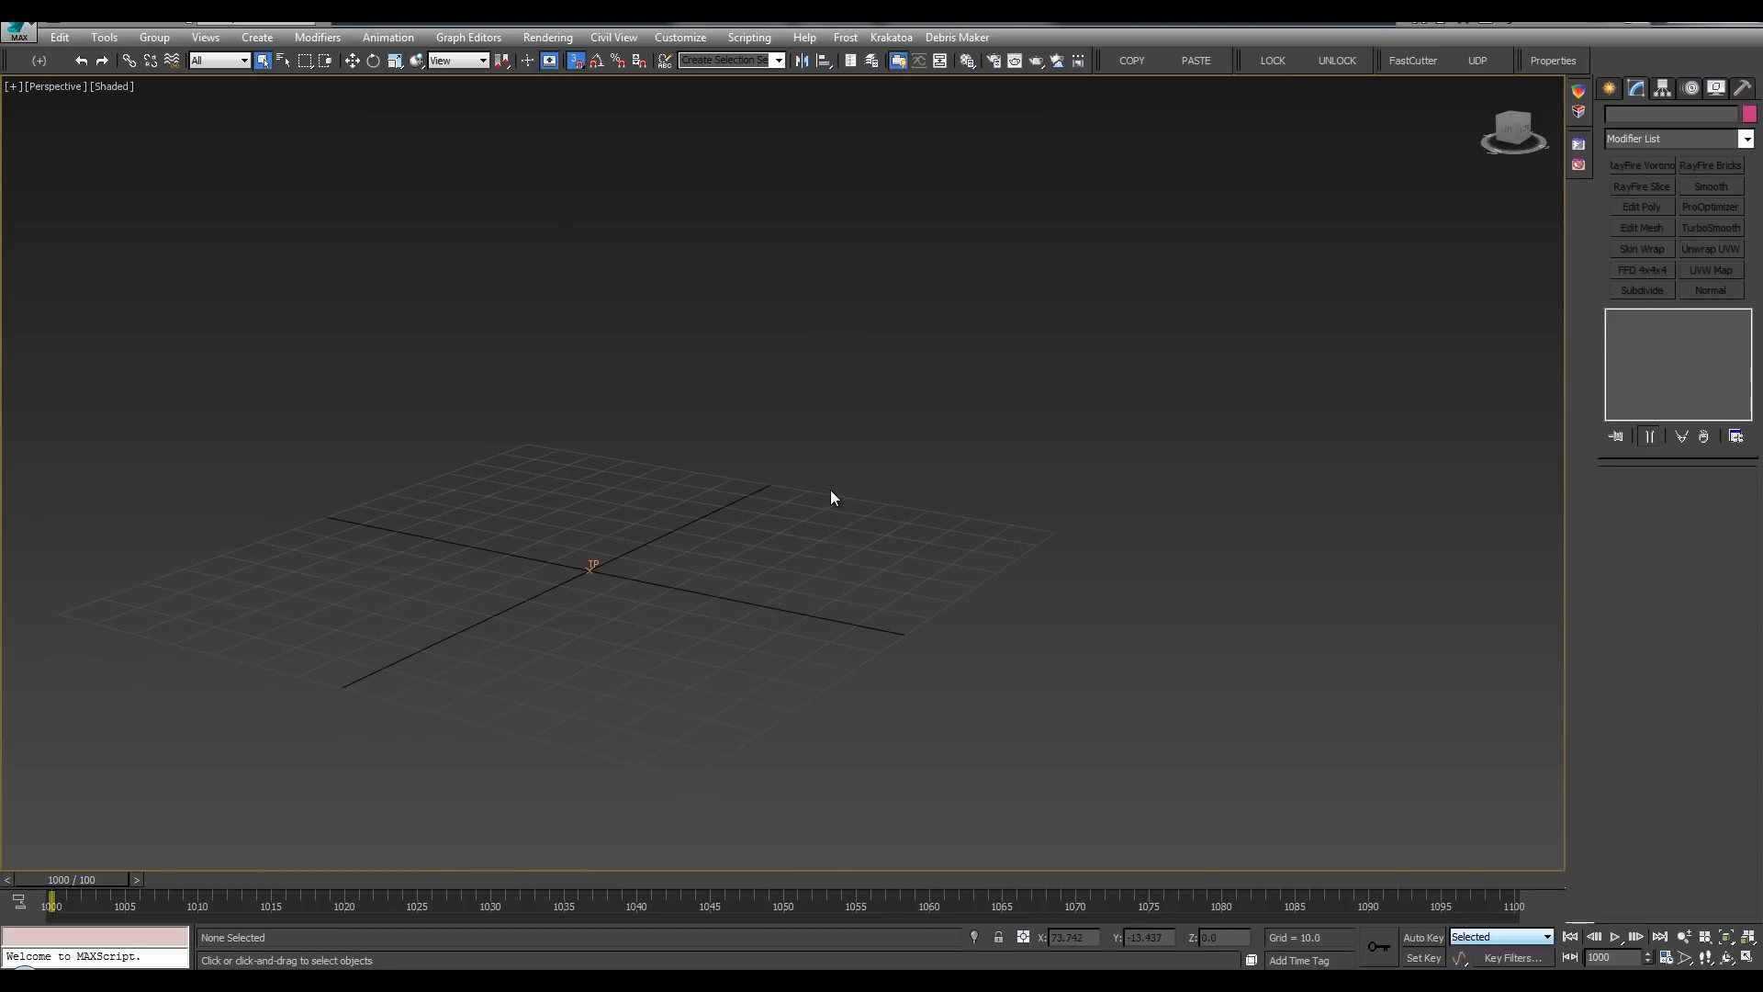
pyautogui.hotkey('shift', 'v')
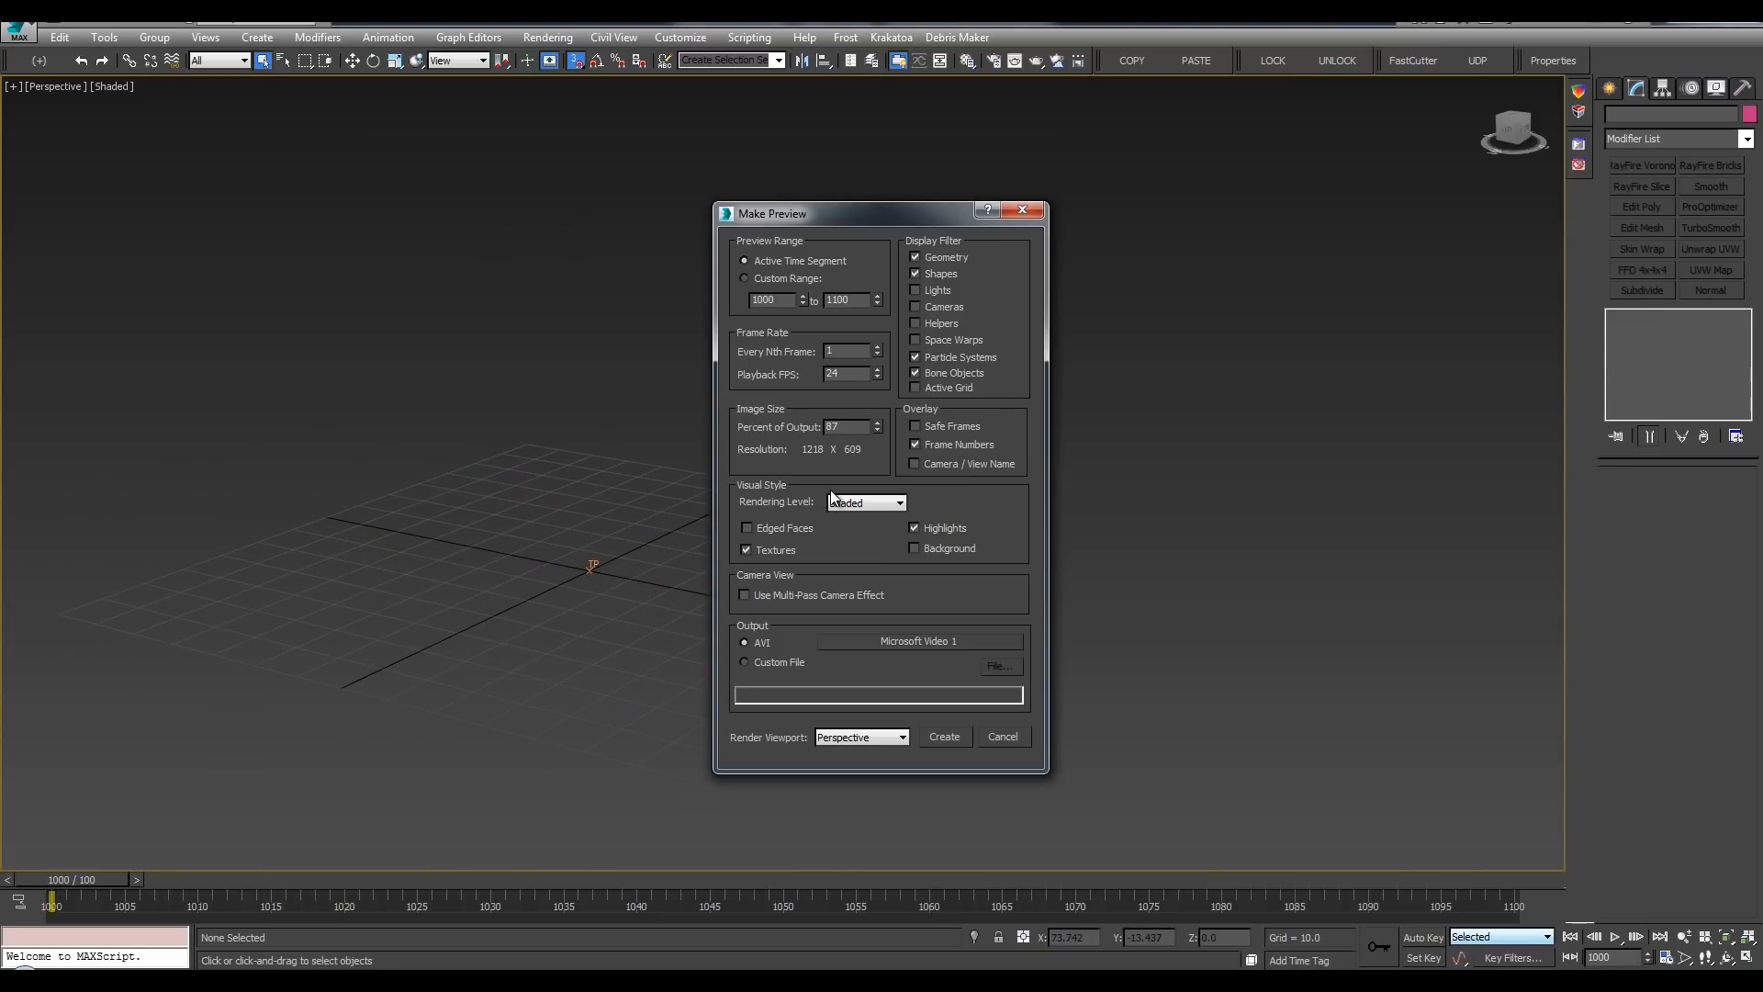
pyautogui.click(947, 736)
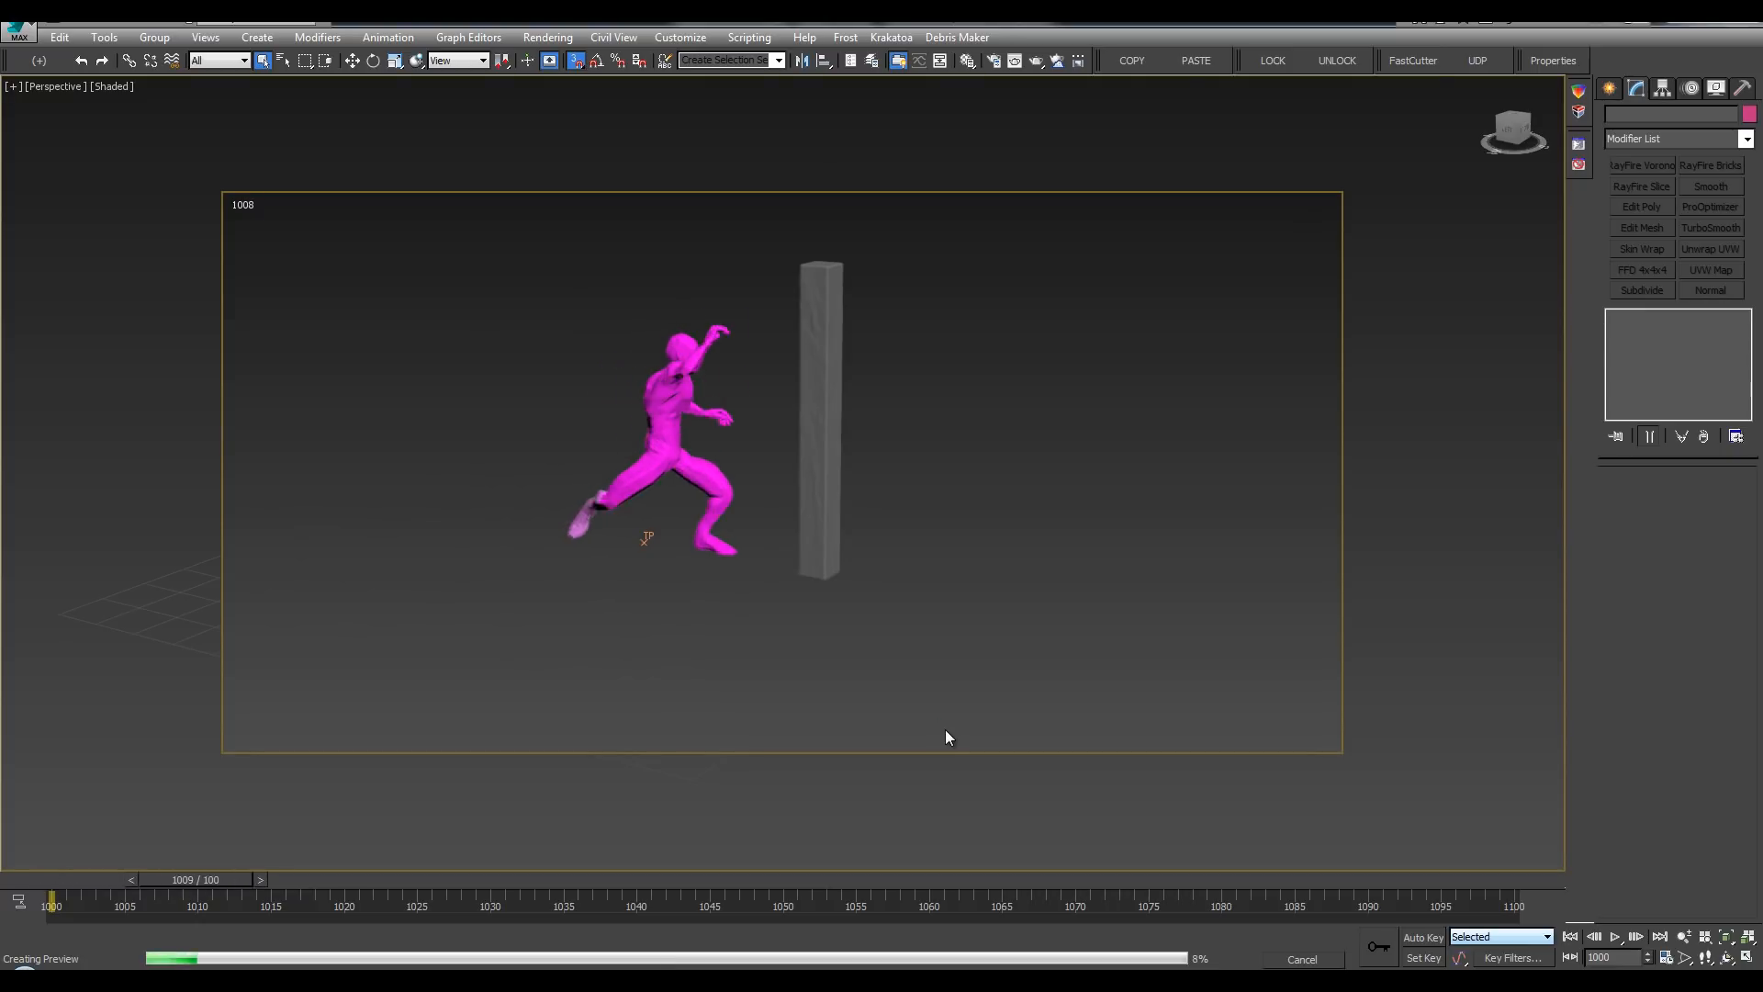
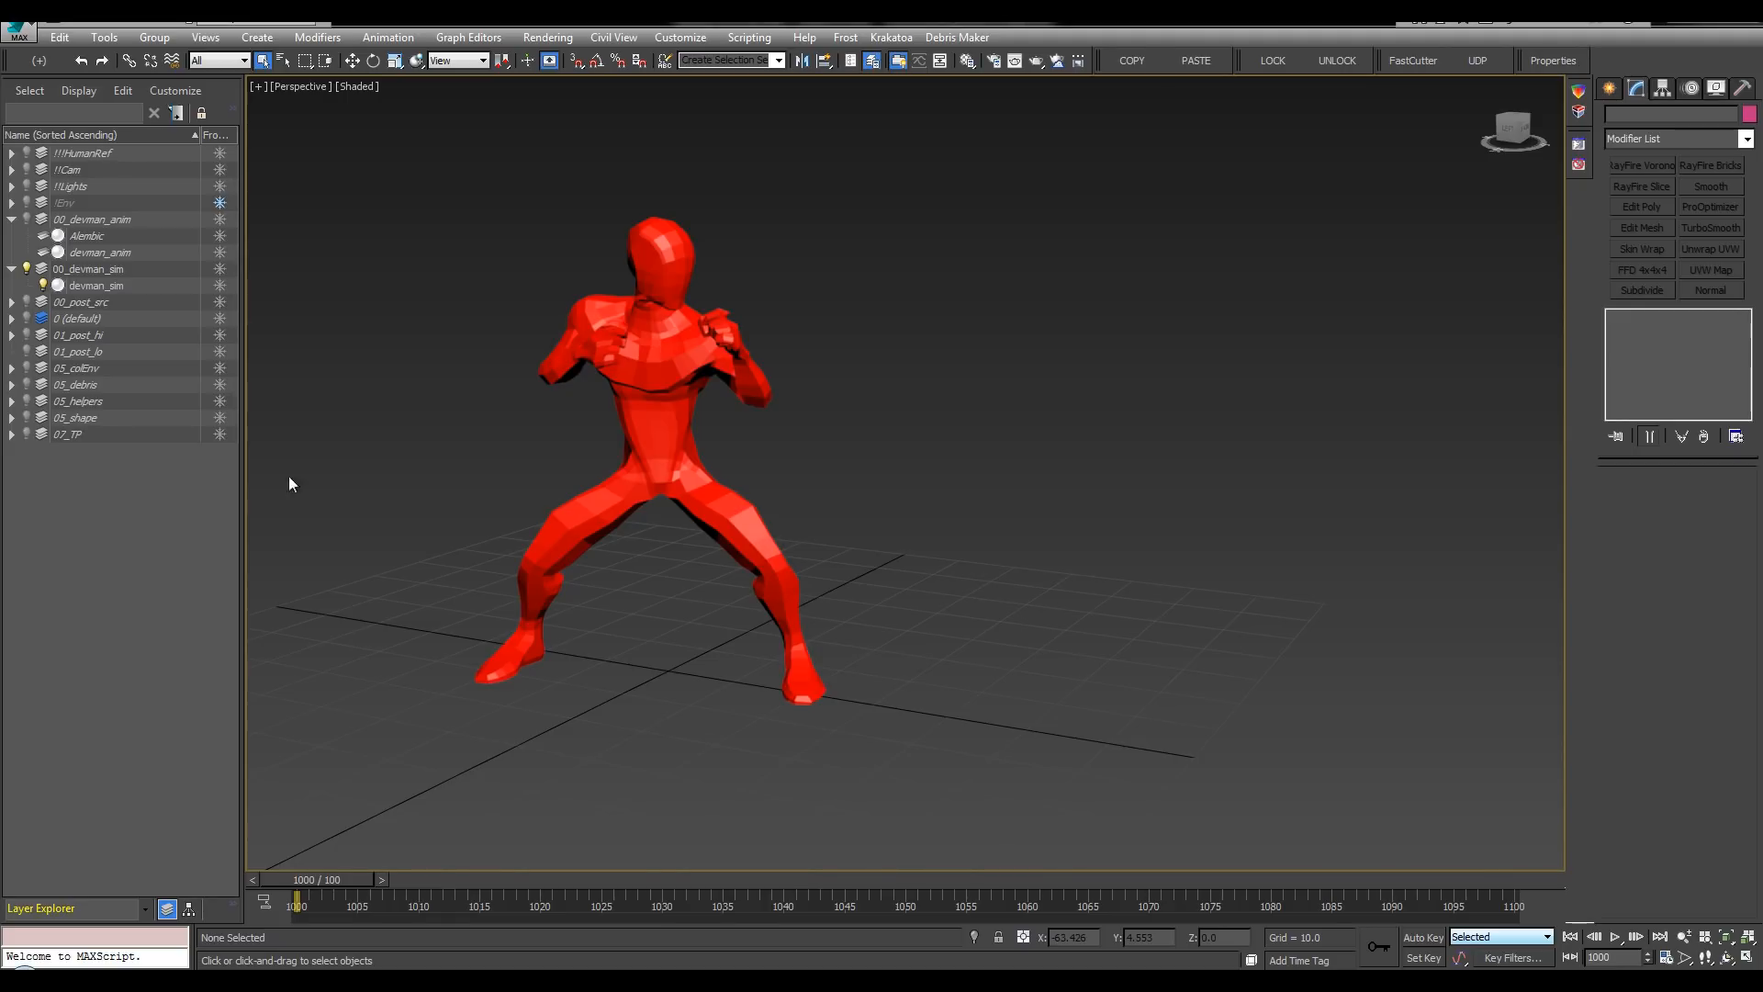
# Step: Reopen the thinkingParticles editor and add a Cache Time input to cache3 in DEVMAN_KICK_SYSTEM
pyautogui.moveTo(454, 289); pyautogui.dragTo(473, 293, button='middle')
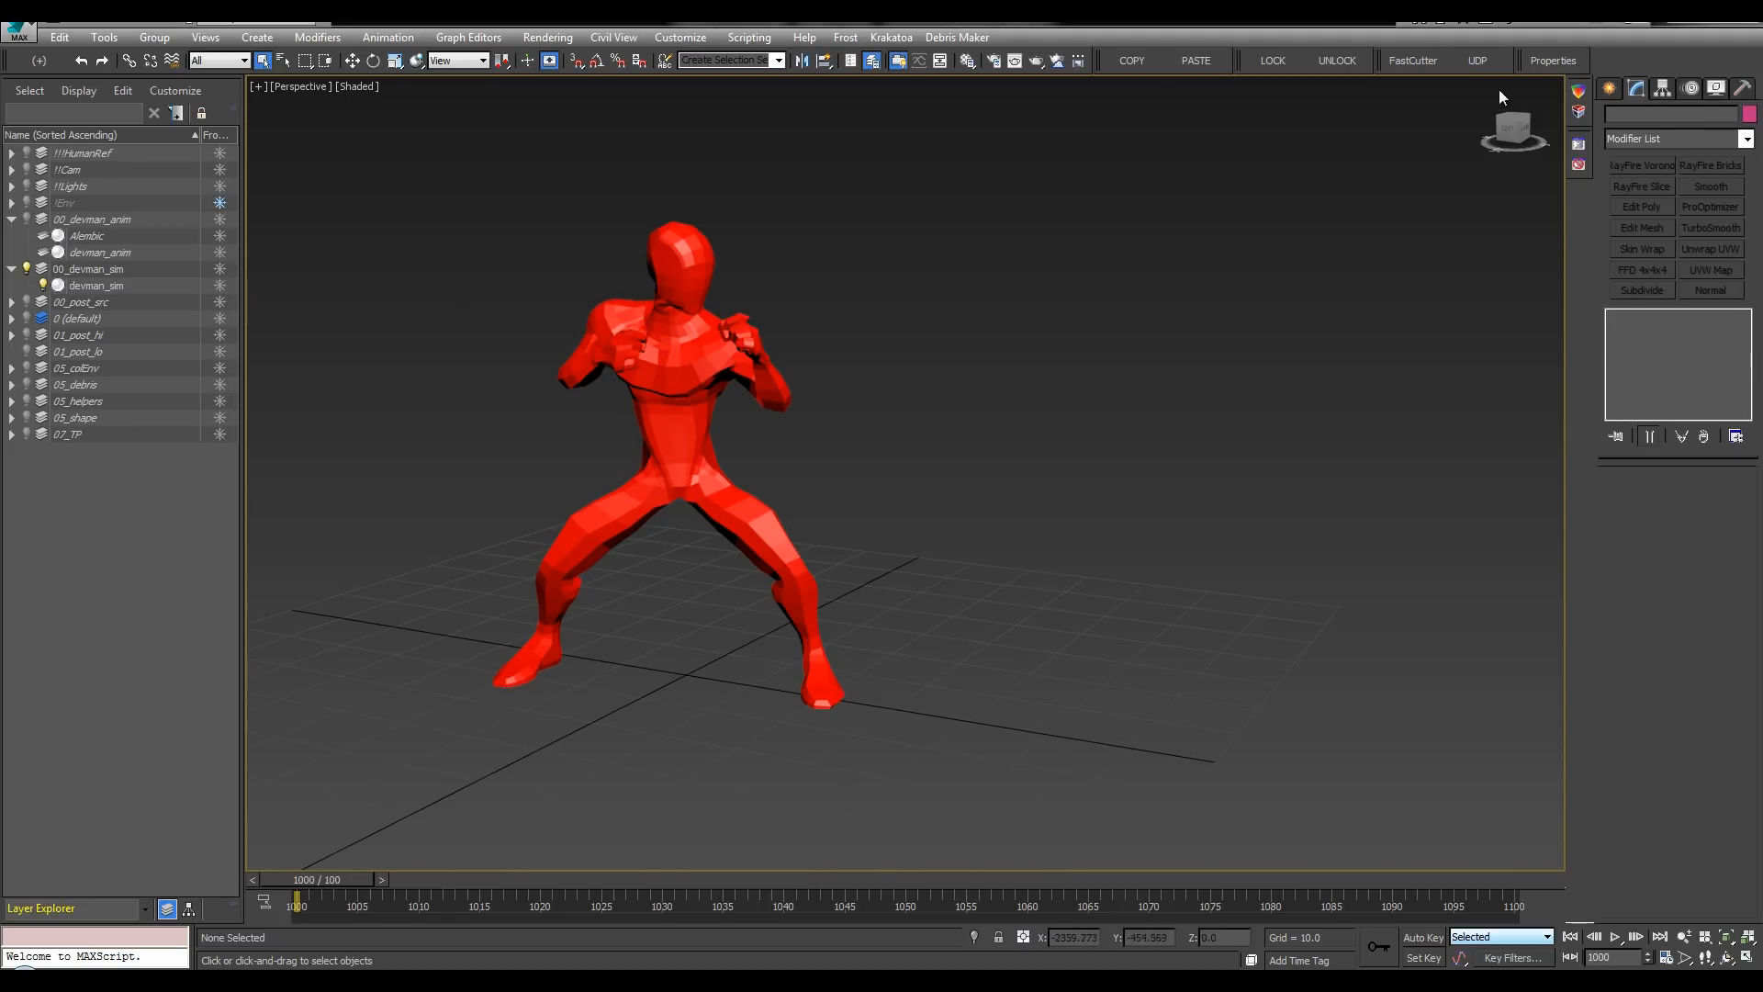
pyautogui.click(1543, 60)
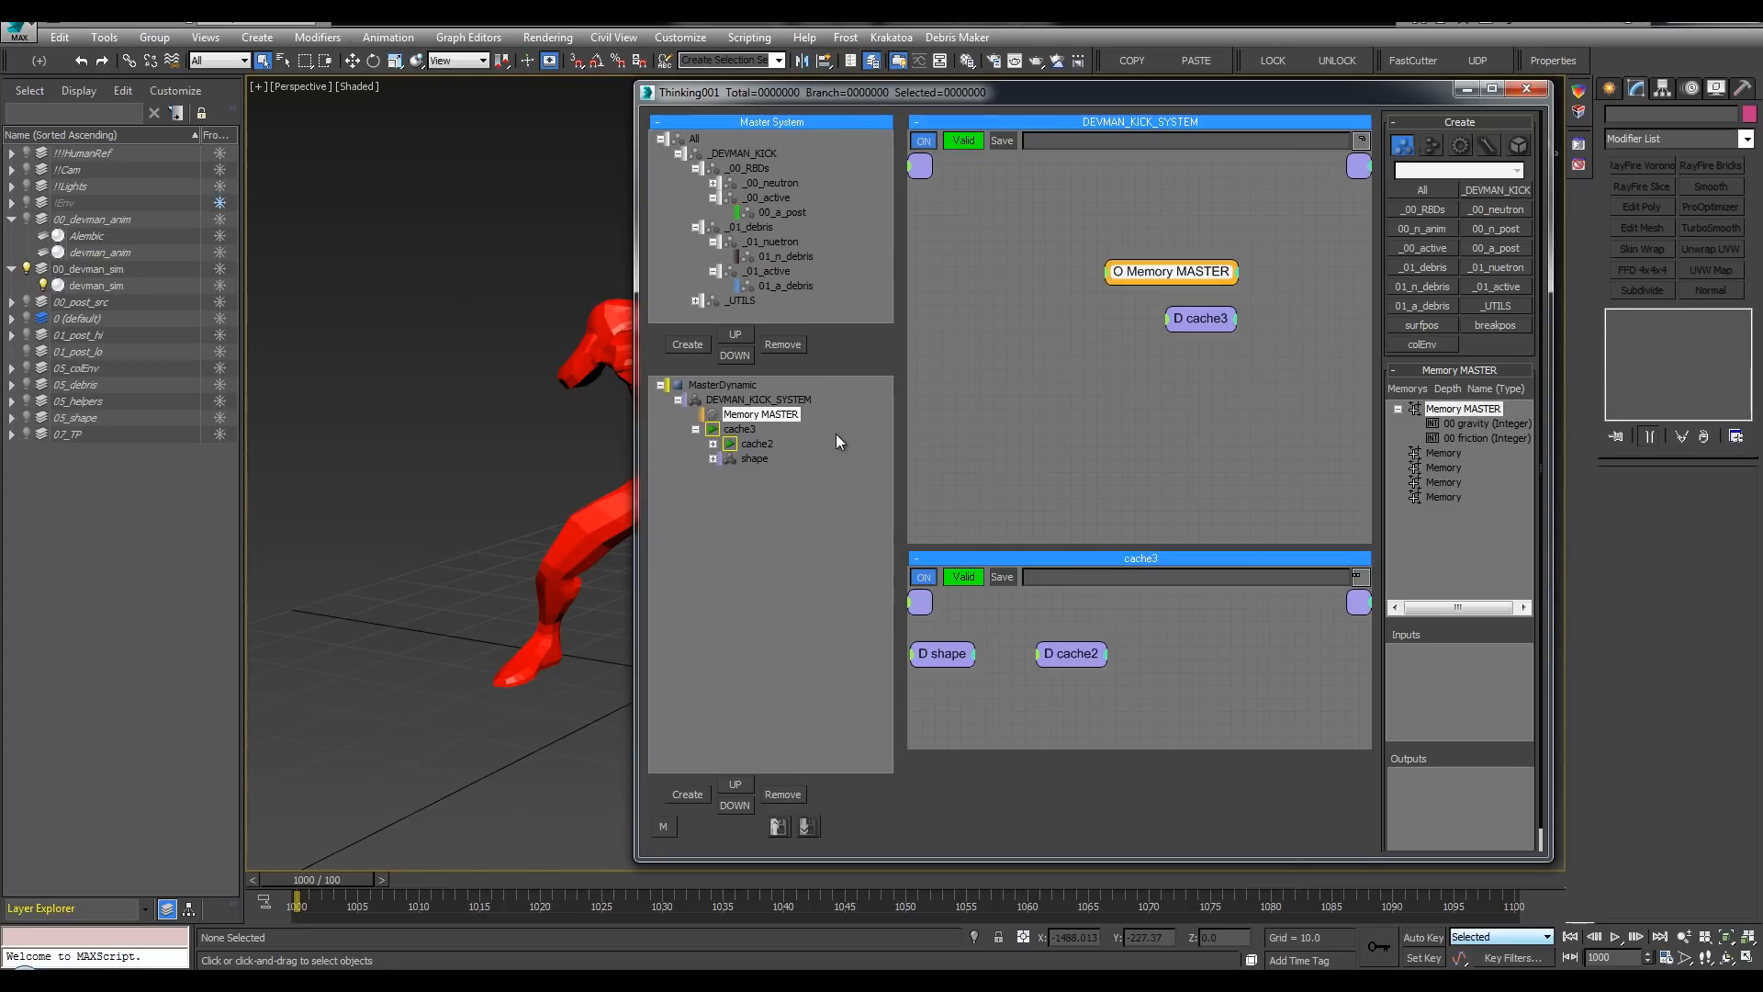
pyautogui.click(740, 429)
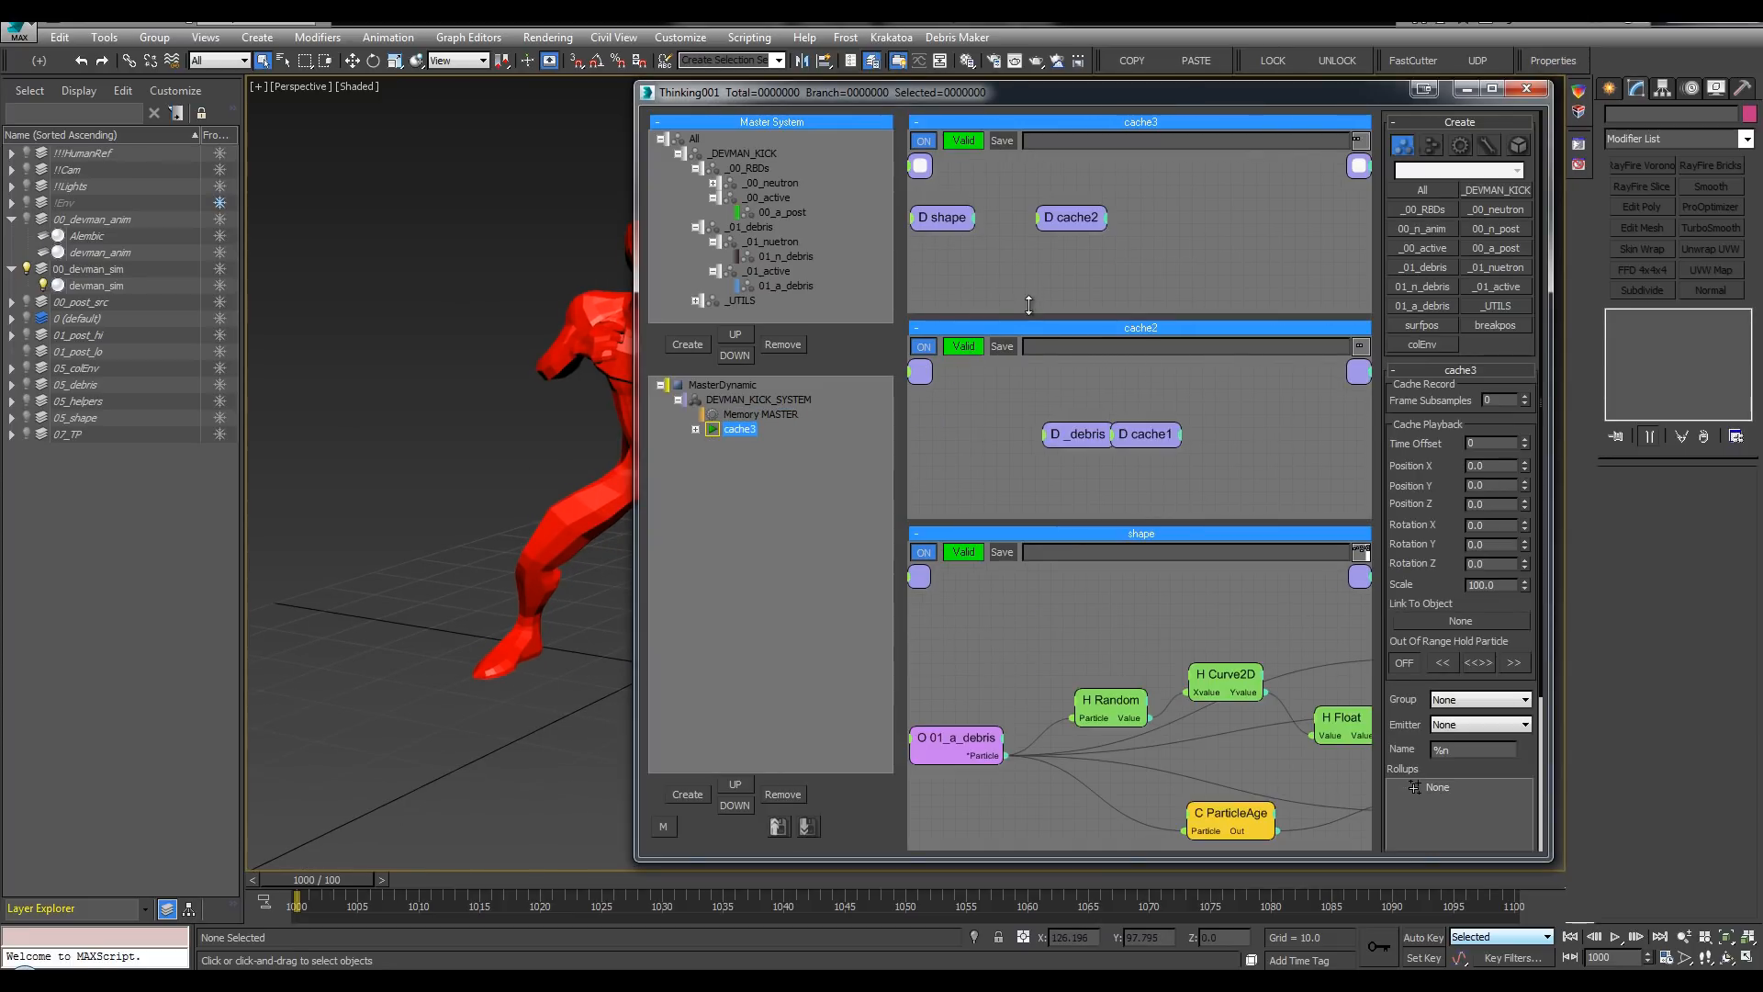
pyautogui.moveTo(1029, 305); pyautogui.dragTo(1028, 758)
pyautogui.click(743, 417)
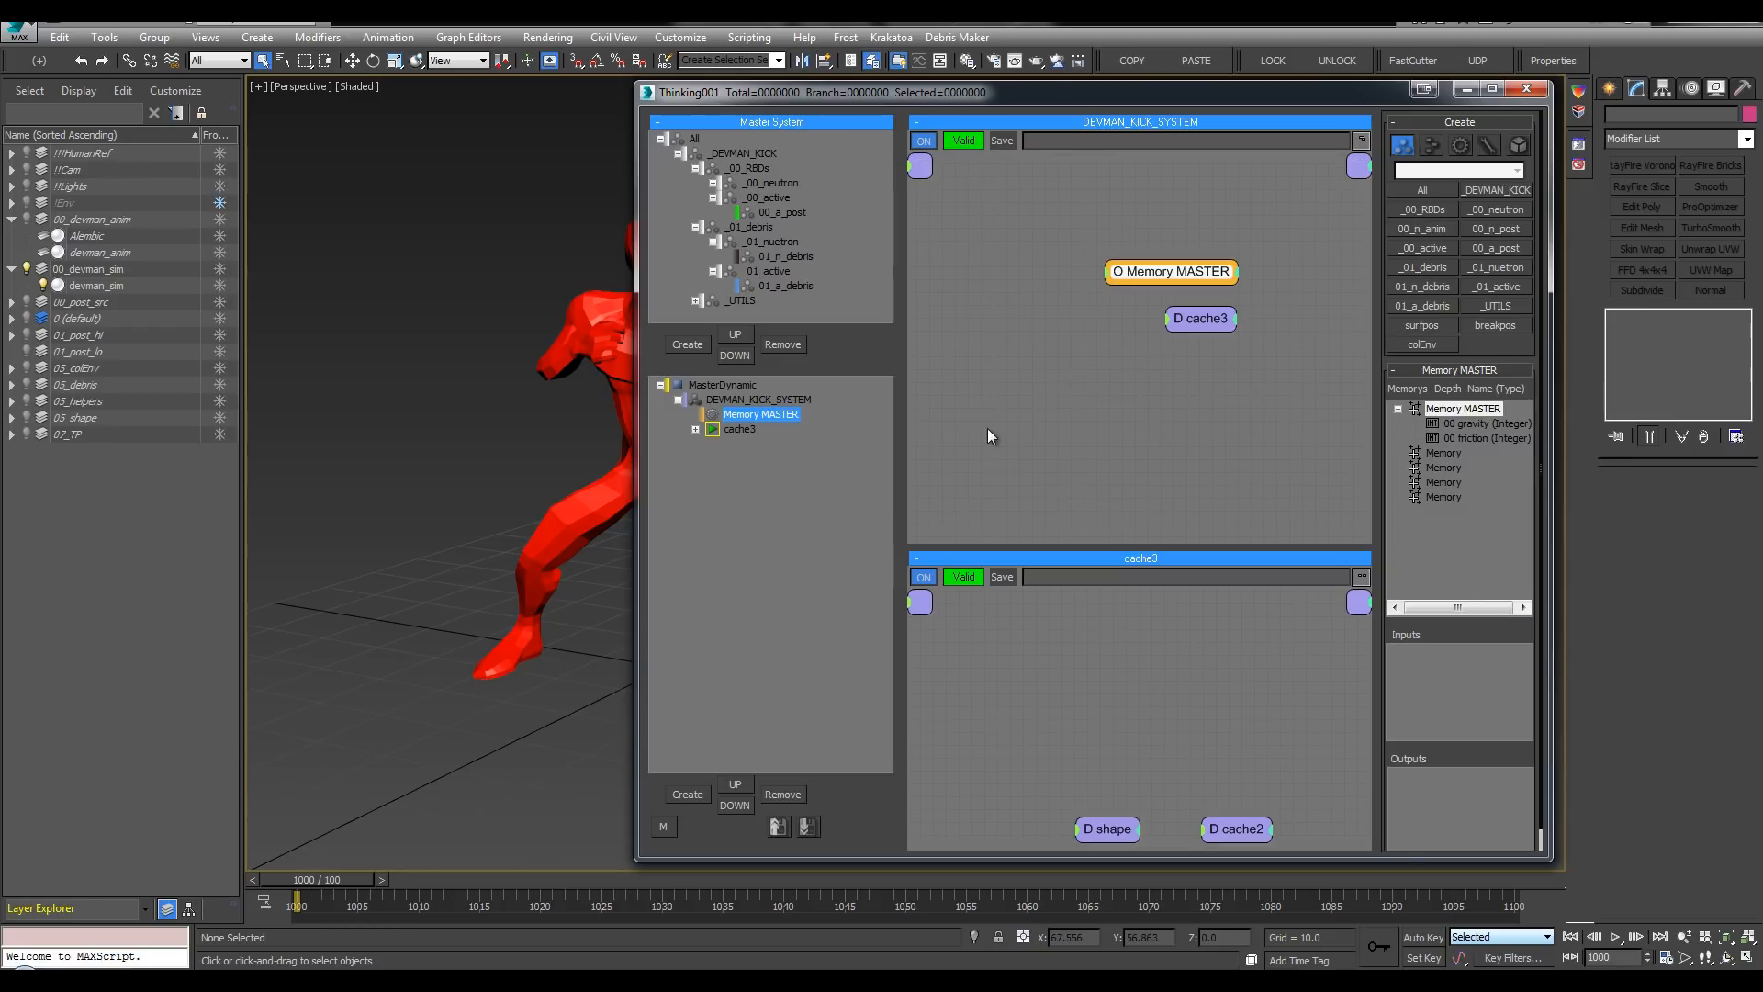
pyautogui.rightClick(1185, 314)
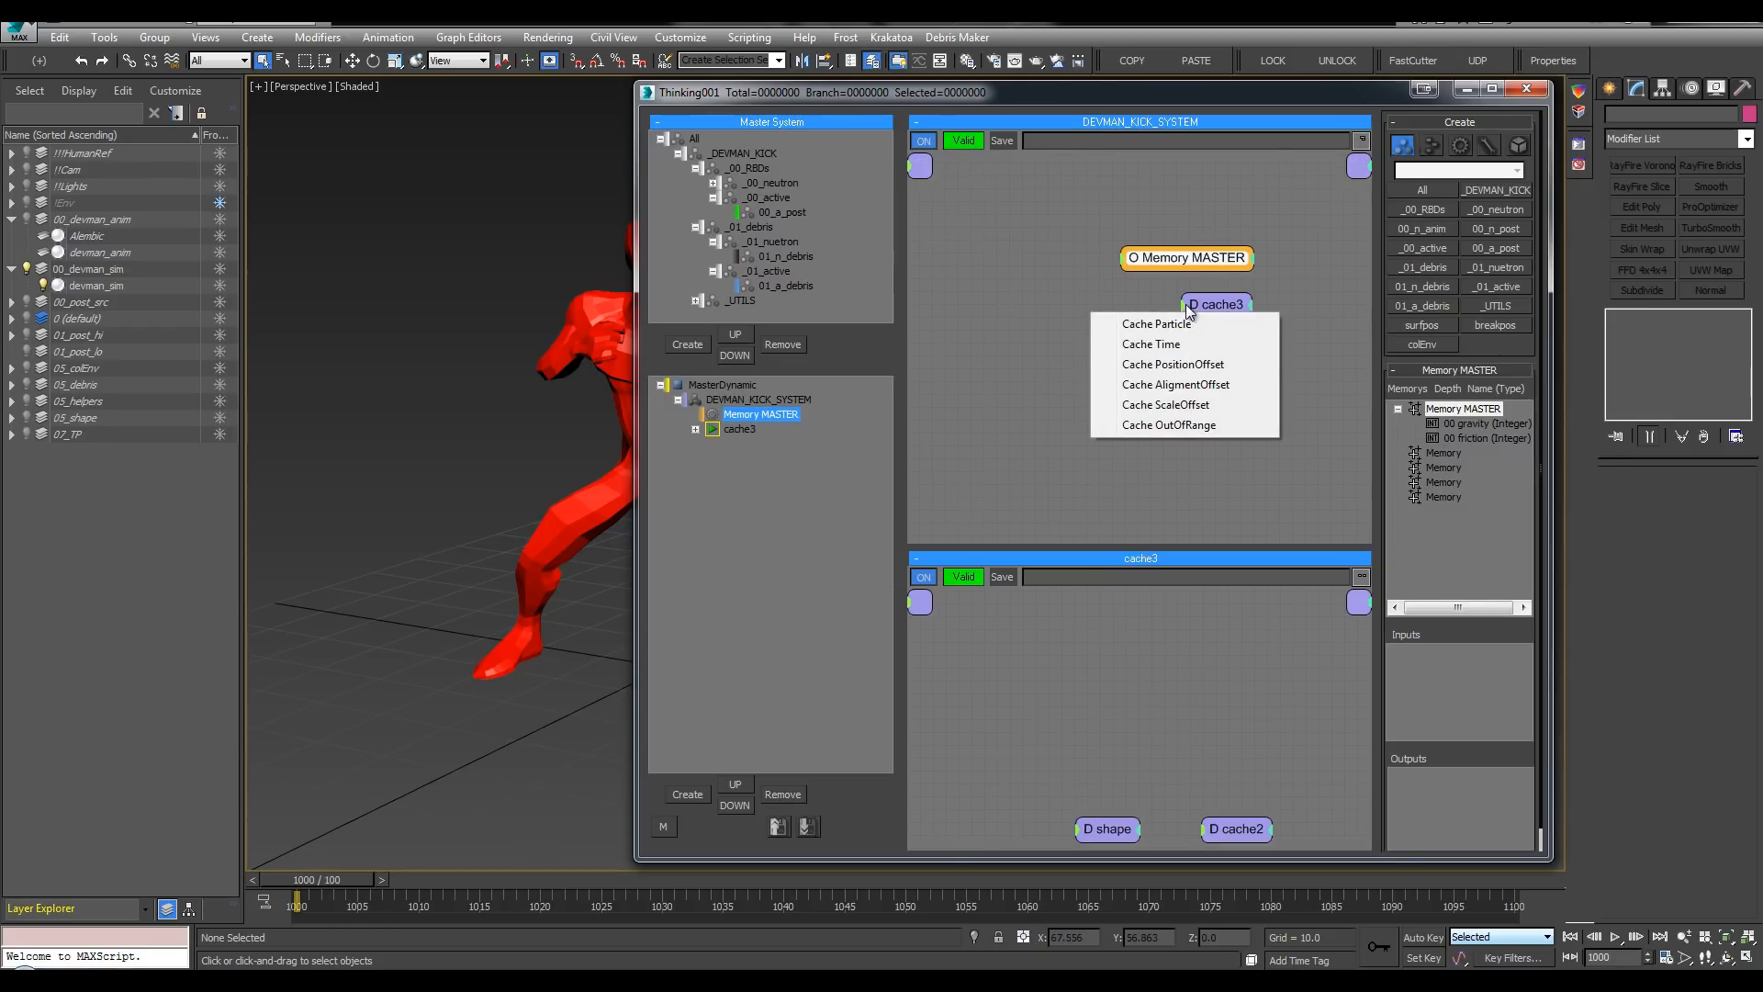
pyautogui.click(1148, 345)
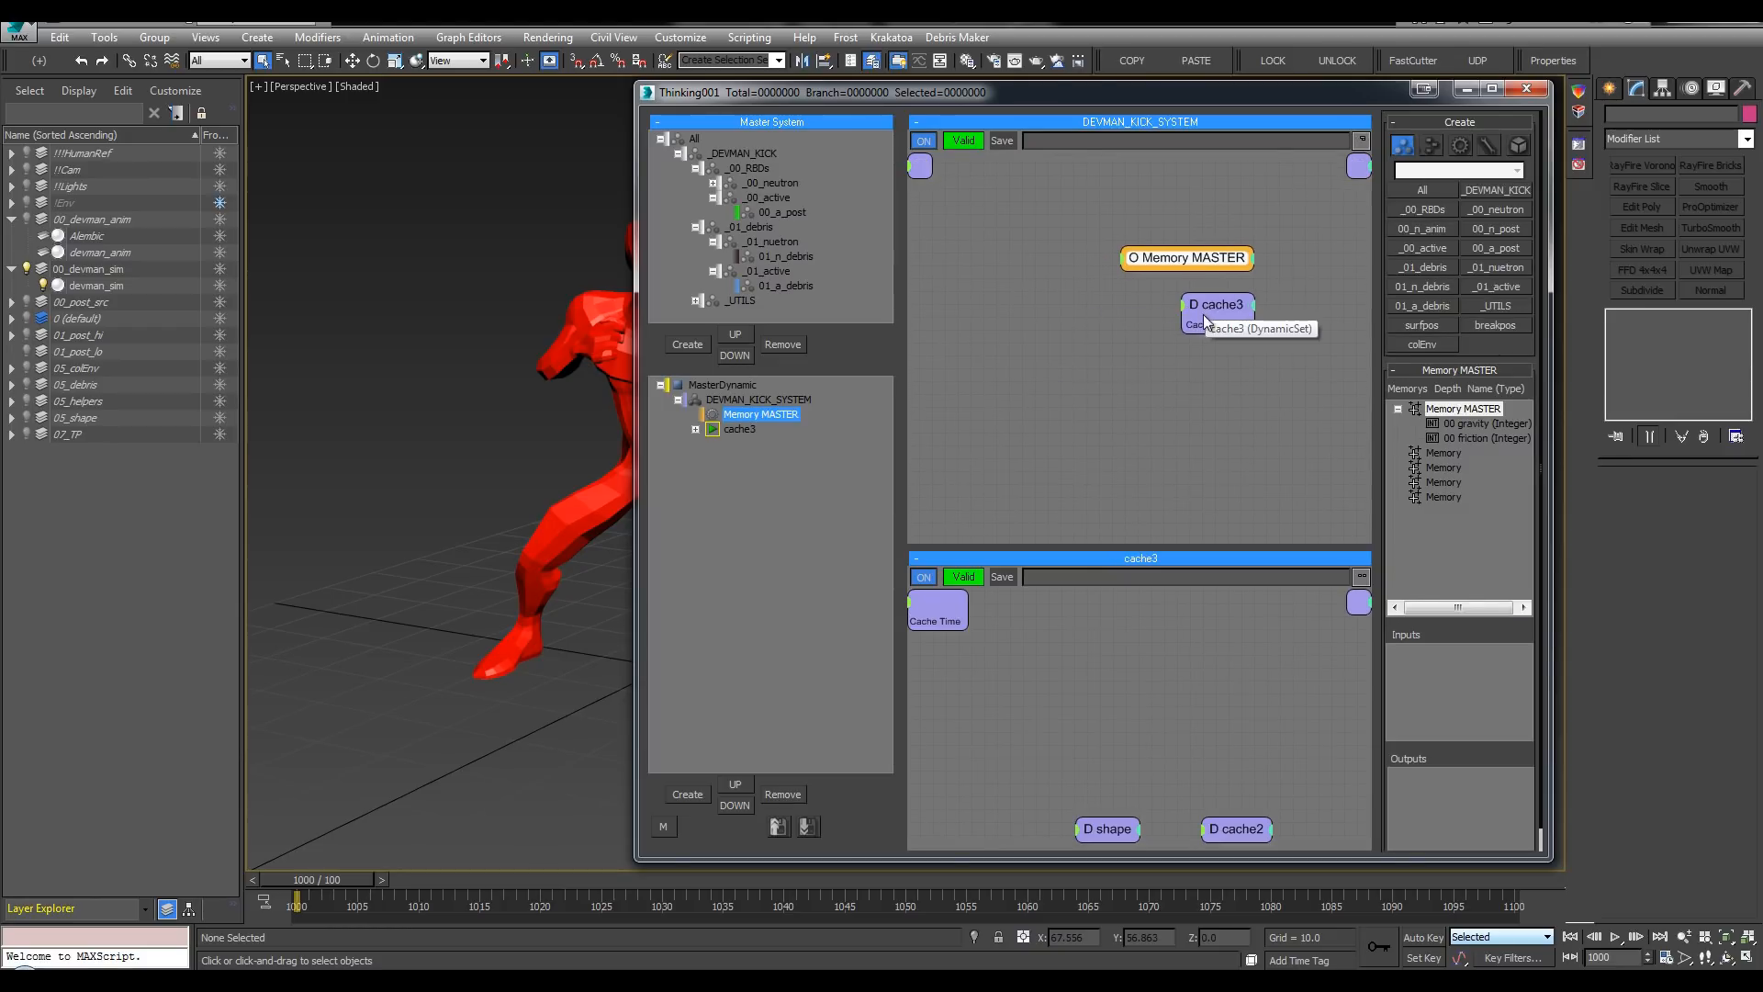
pyautogui.click(1209, 322)
pyautogui.moveTo(1213, 307)
pyautogui.mouseDown()
pyautogui.moveTo(1220, 288)
pyautogui.moveTo(1213, 301)
pyautogui.mouseUp()
pyautogui.moveTo(1134, 317); pyautogui.dragTo(1149, 323, button='middle')
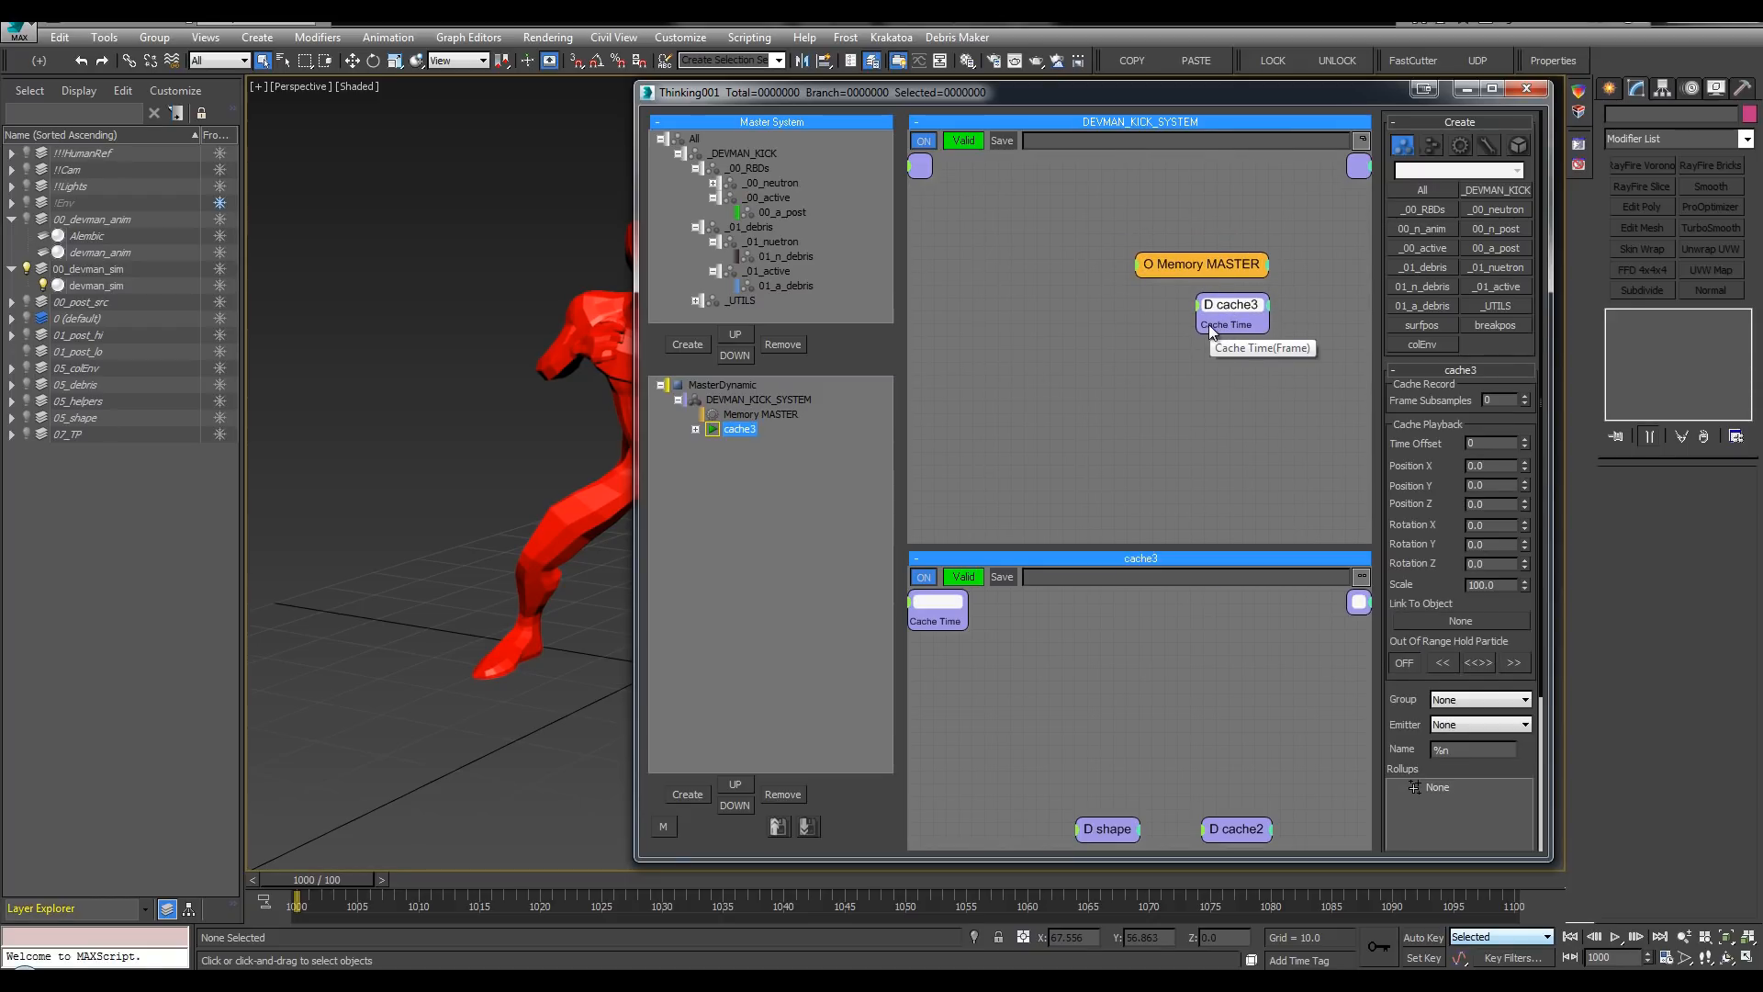
pyautogui.moveTo(1169, 329); pyautogui.dragTo(1196, 340, button='middle')
pyautogui.click(1072, 324)
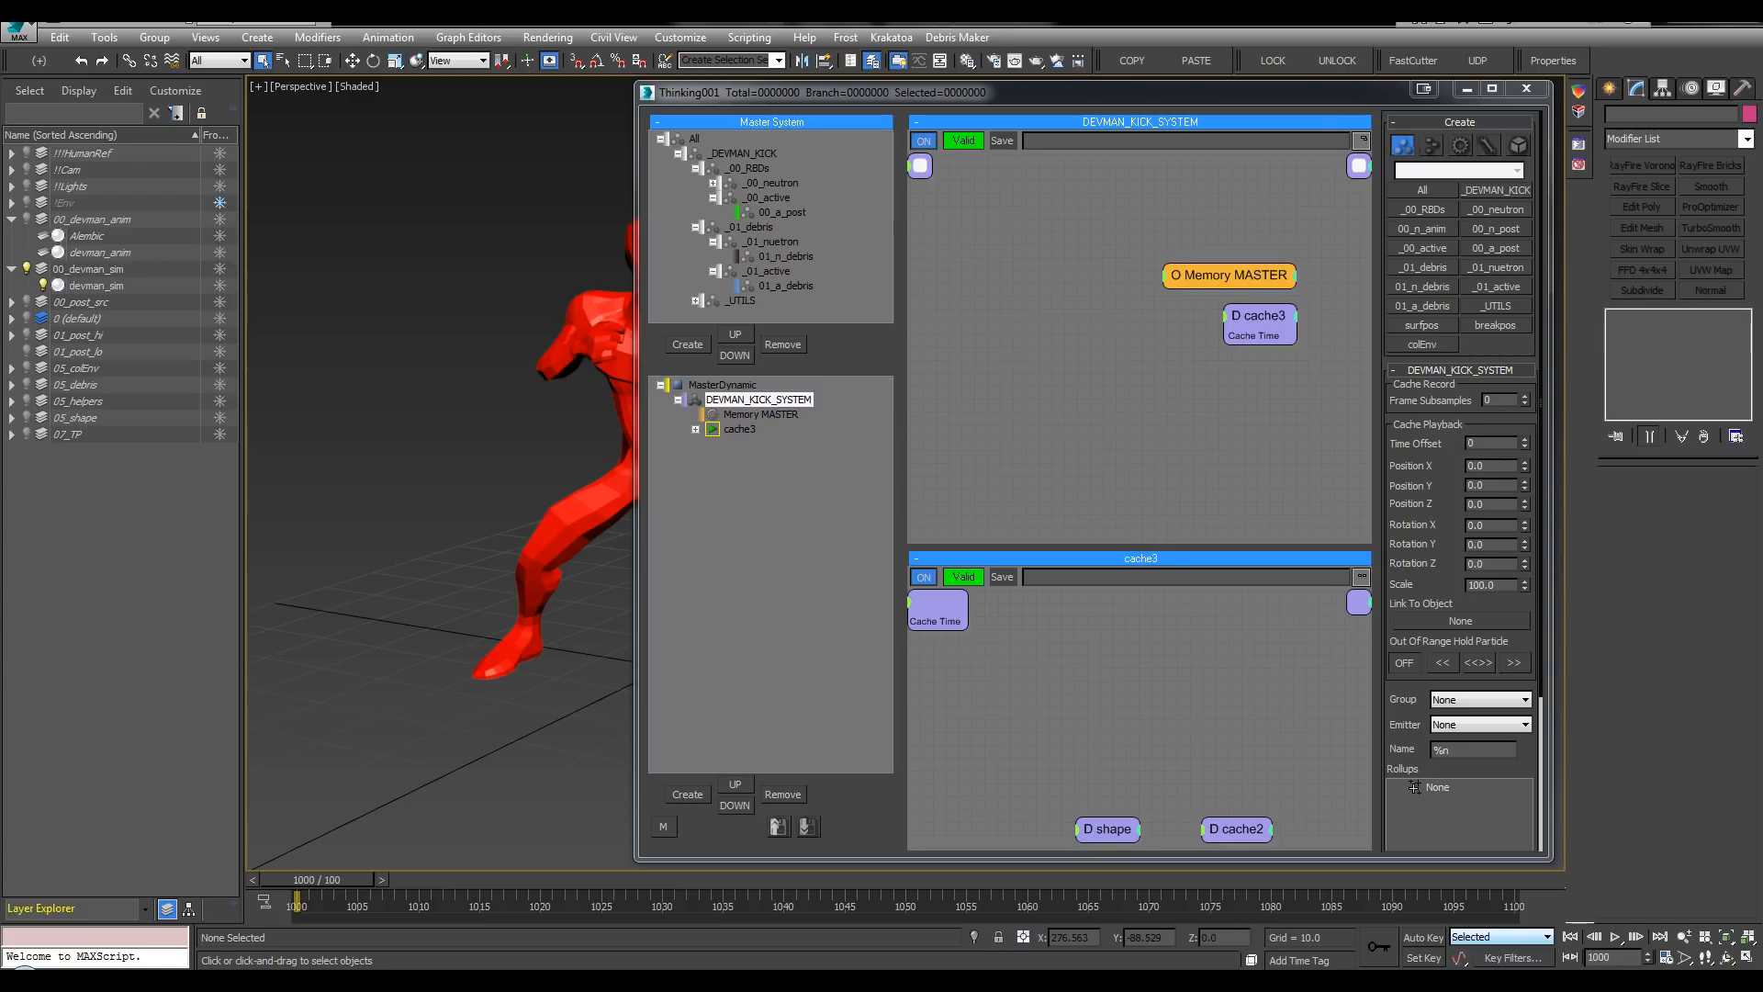
pyautogui.moveTo(556, 398); pyautogui.dragTo(413, 396, button='middle')
pyautogui.scroll(-2, 413, 396)
pyautogui.moveTo(1038, 325); pyautogui.dragTo(1048, 326, button='middle')
pyautogui.press('Tab')
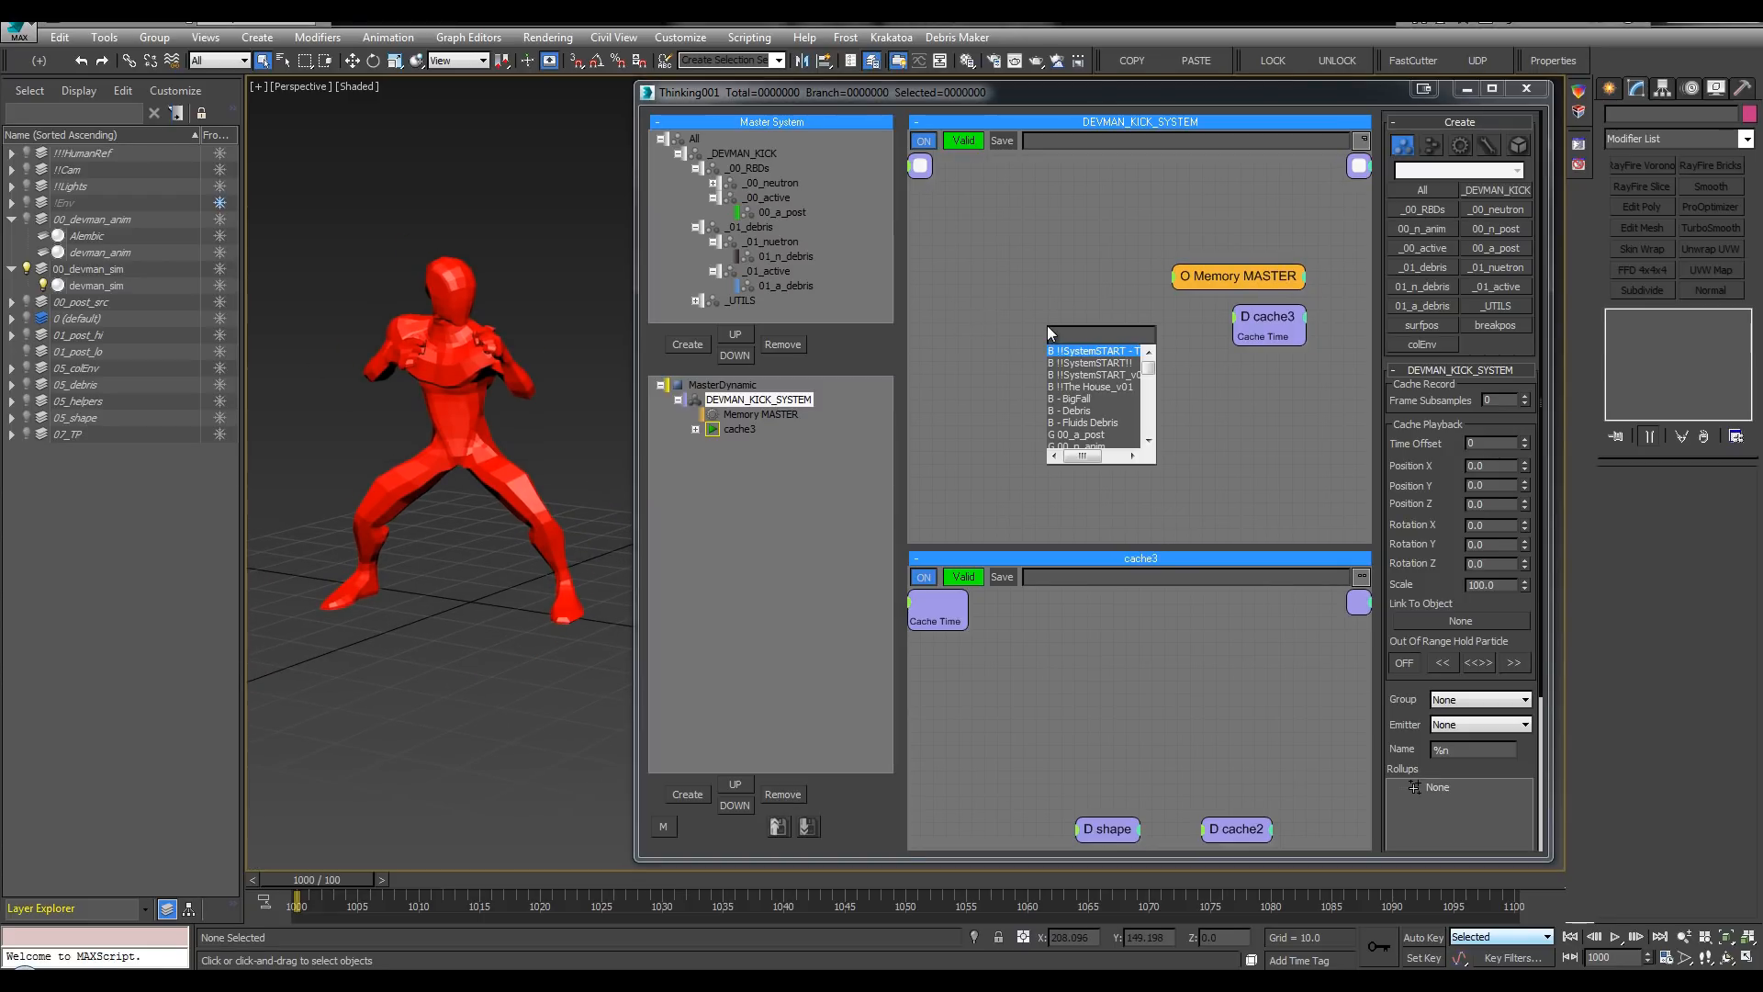
pyautogui.write('floor')
pyautogui.press('Return')
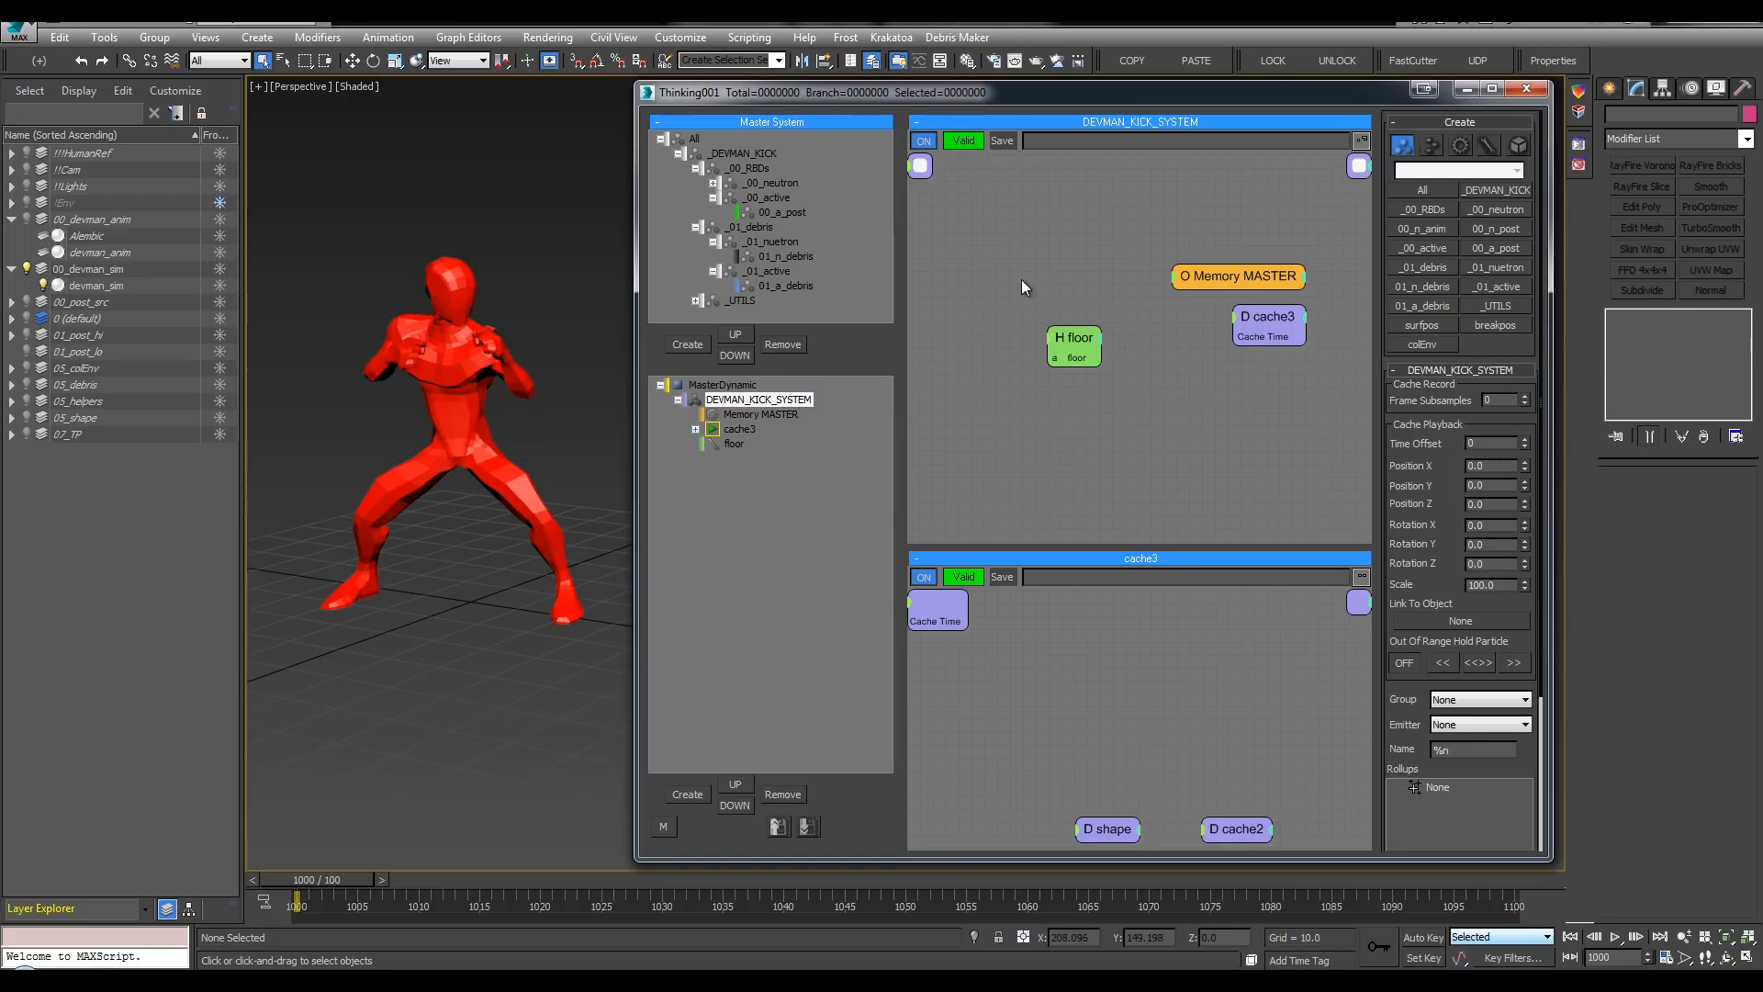
pyautogui.click(1066, 338)
pyautogui.press('Delete')
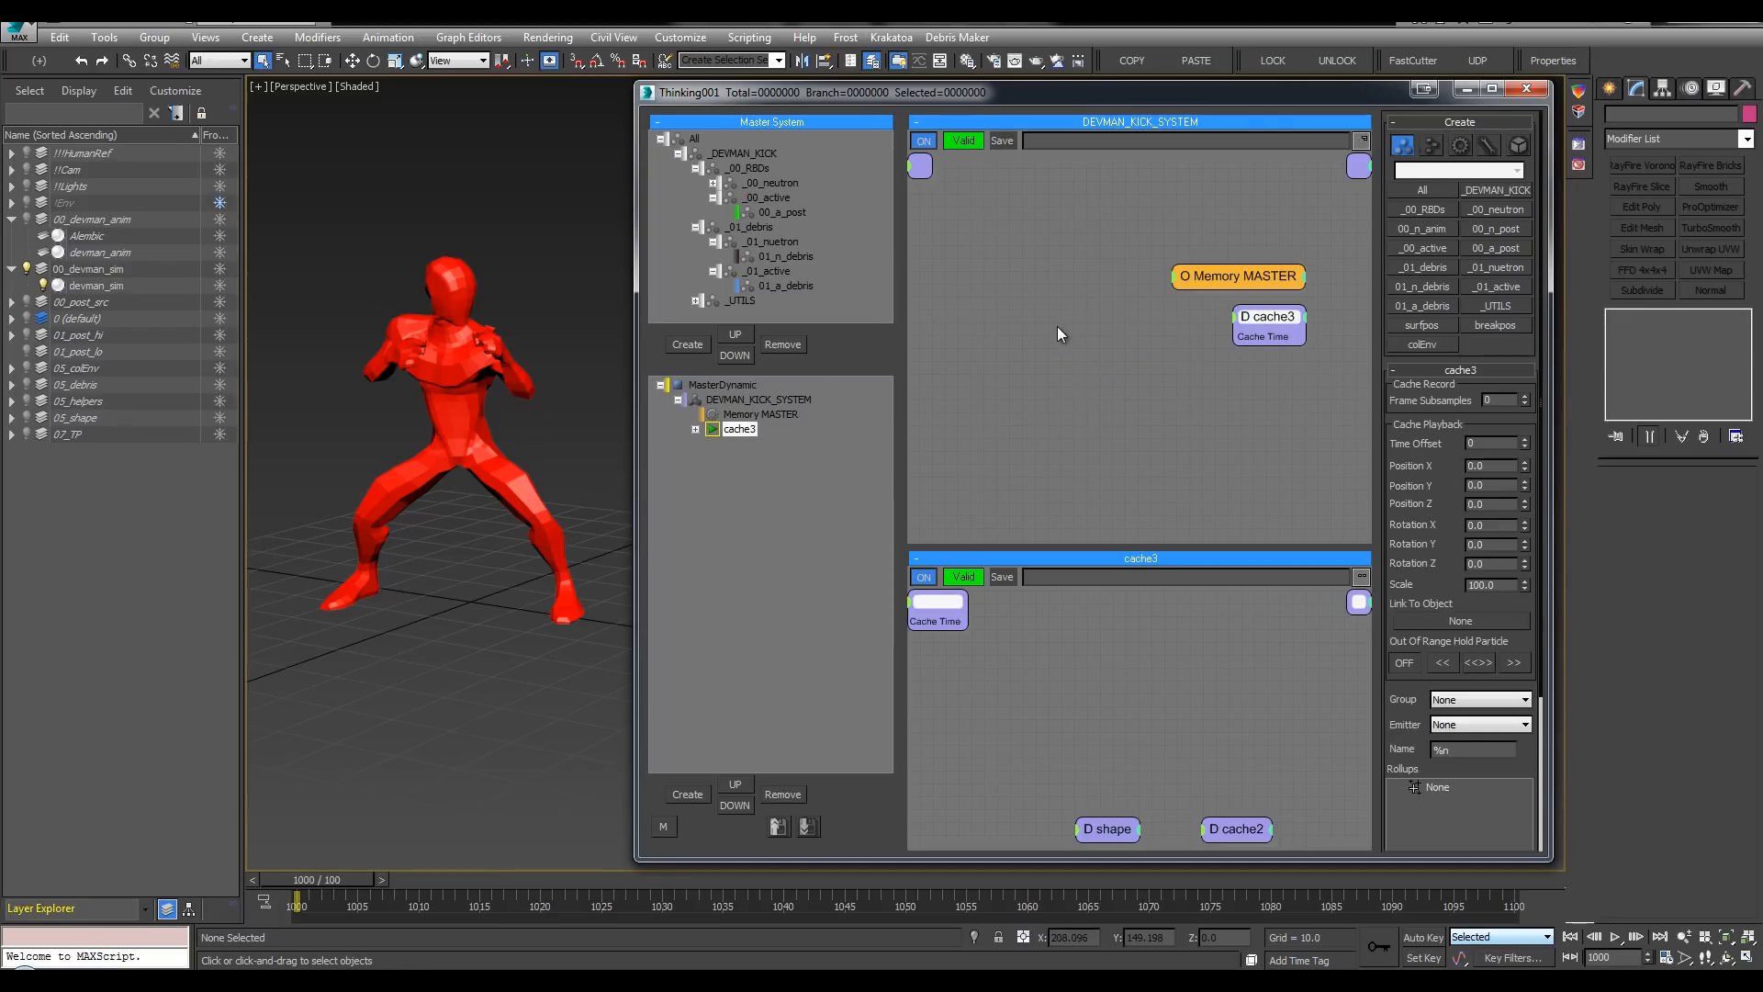
# Step: Add a Float helper to DEVMAN_KICK_SYSTEM, order it above cache3 and wire its Value output to cache3's Cache Time
pyautogui.press('Tab')
pyautogui.write('floa')
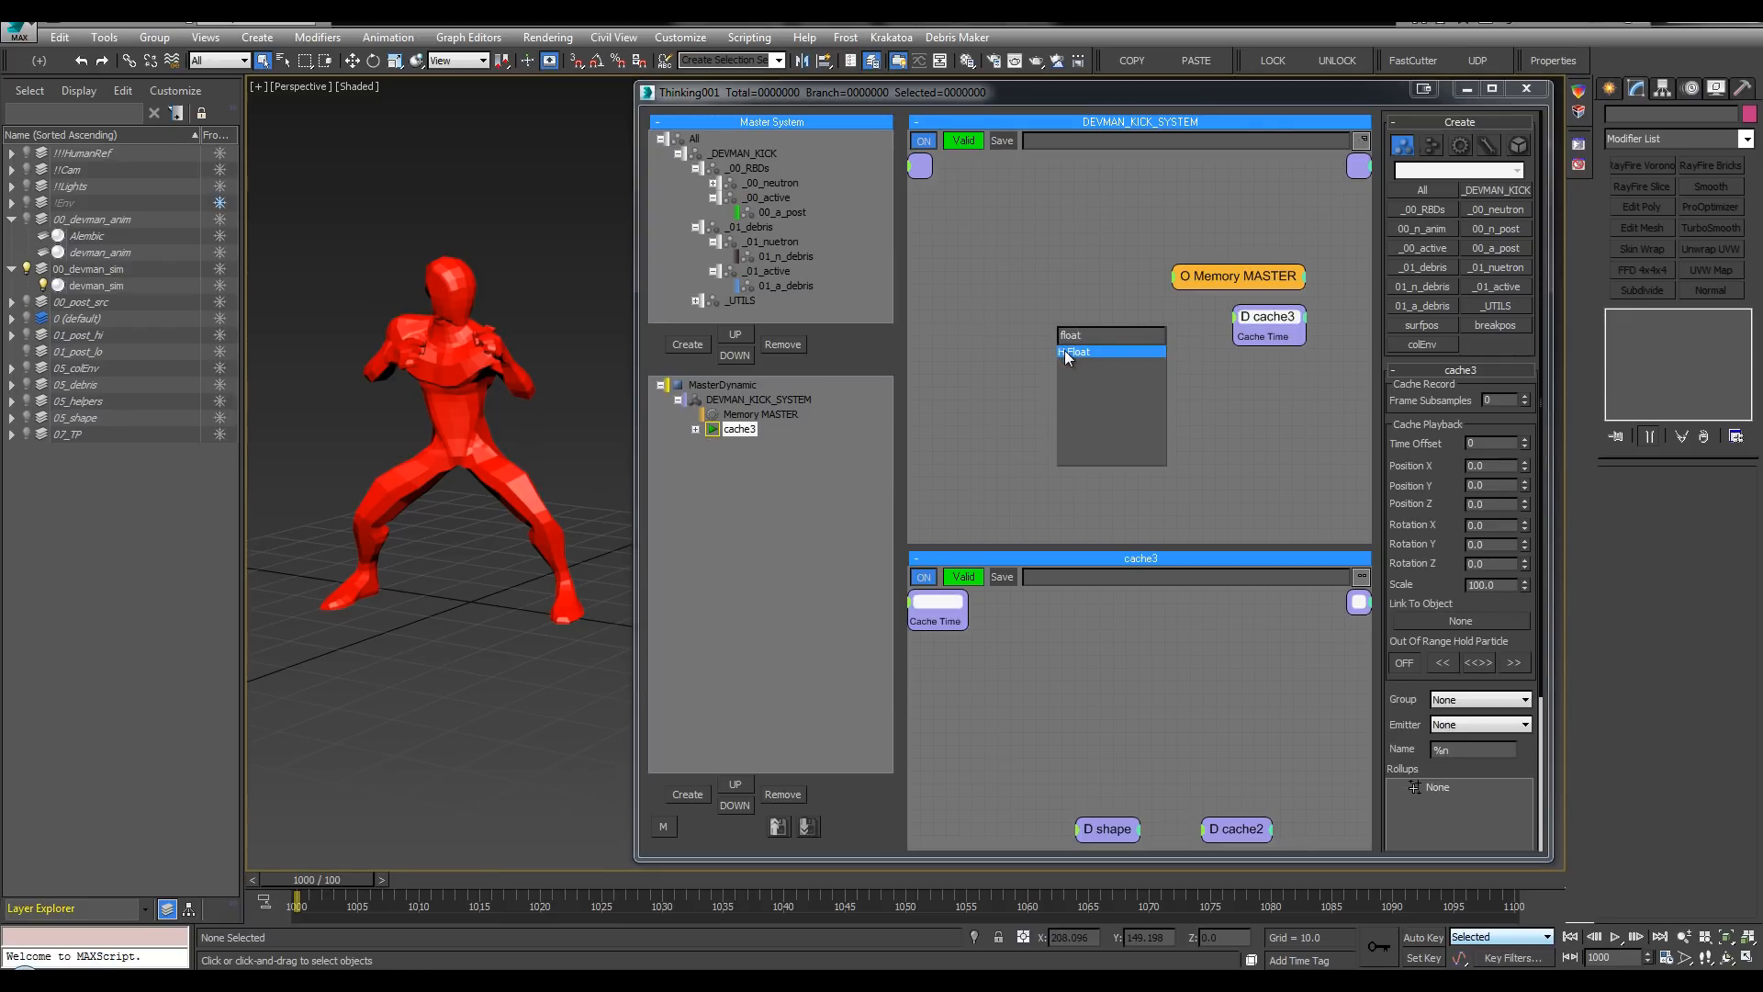
pyautogui.click(1065, 350)
pyautogui.moveTo(1066, 350); pyautogui.dragTo(1033, 329)
pyautogui.moveTo(733, 445); pyautogui.dragTo(735, 425)
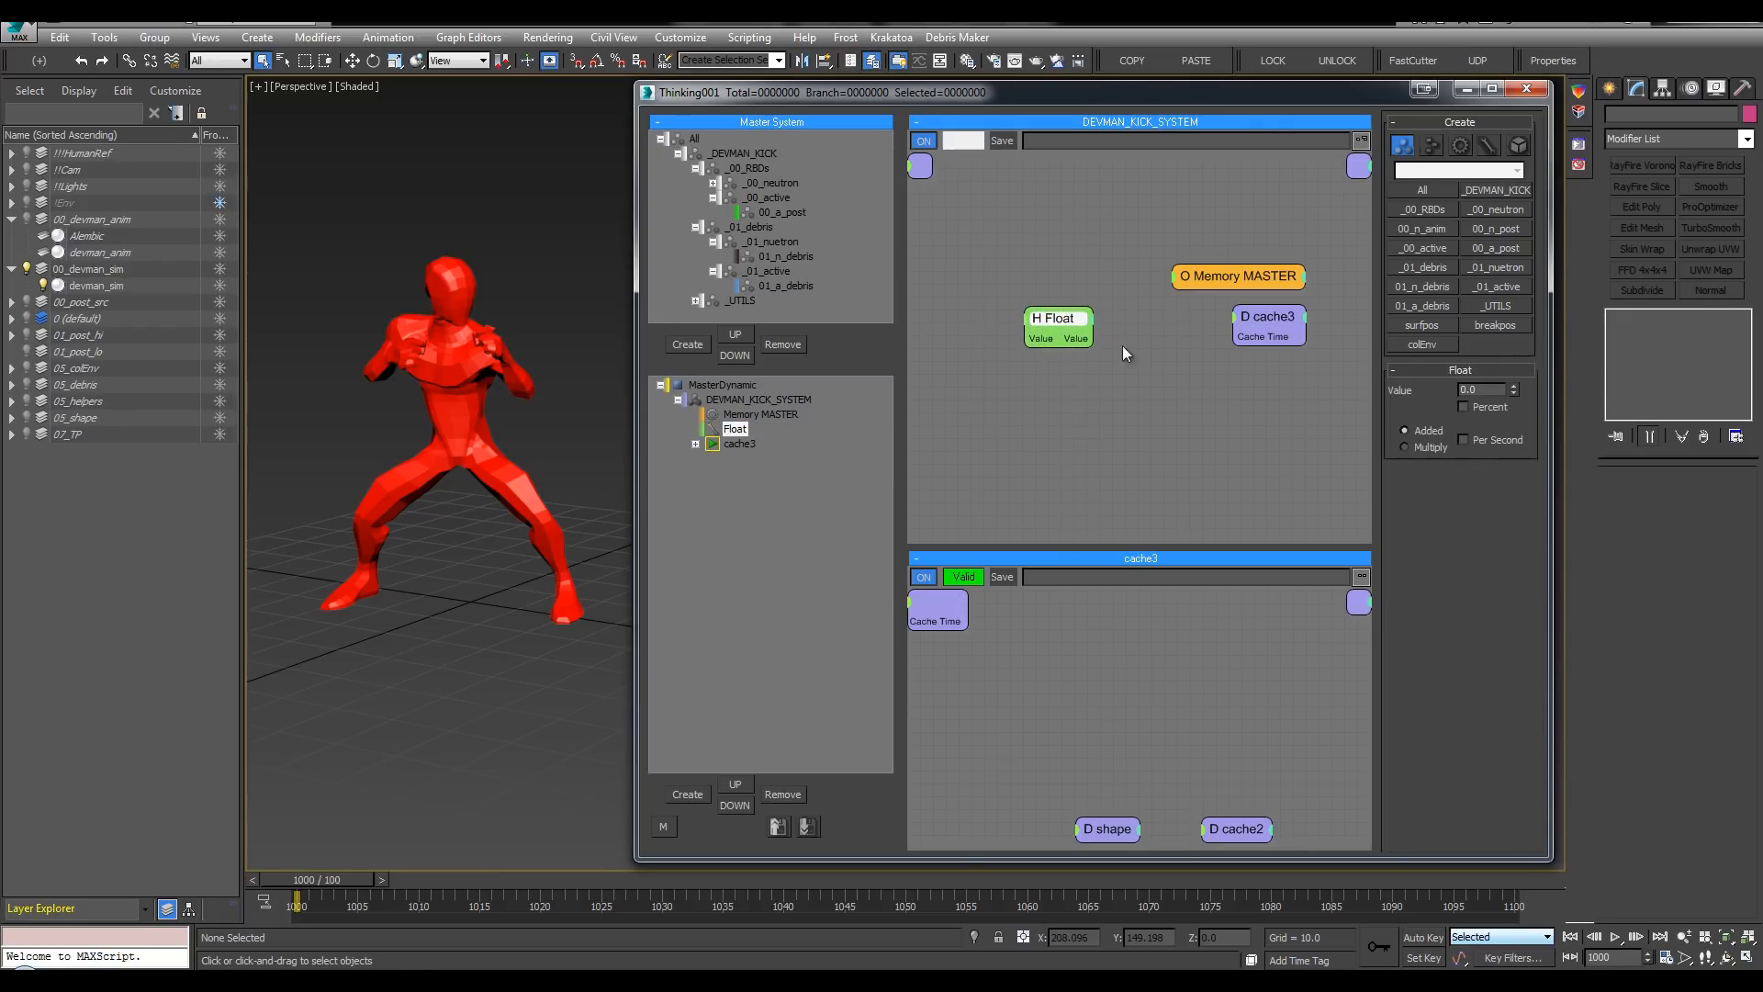
pyautogui.moveTo(1234, 336); pyautogui.dragTo(1028, 323)
# Step: Rename the Float helper as time_remap and remove its Value input
pyautogui.doubleClick(1039, 314)
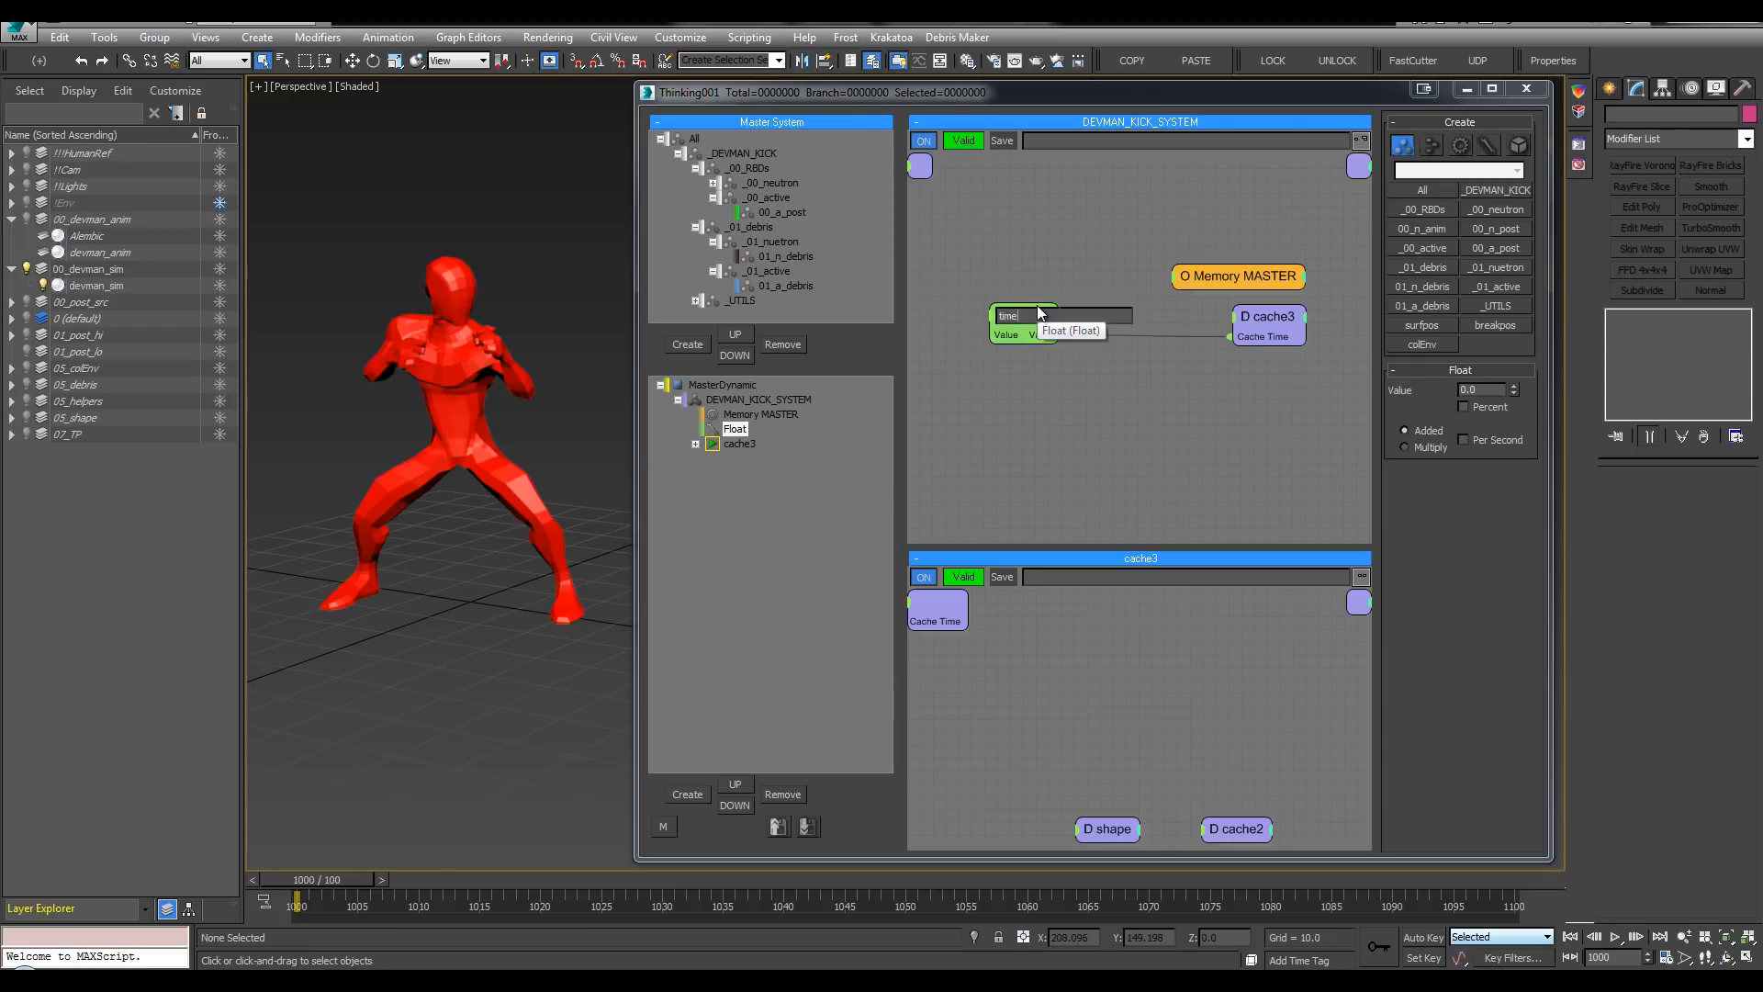
pyautogui.write('time_remap')
pyautogui.press('Return')
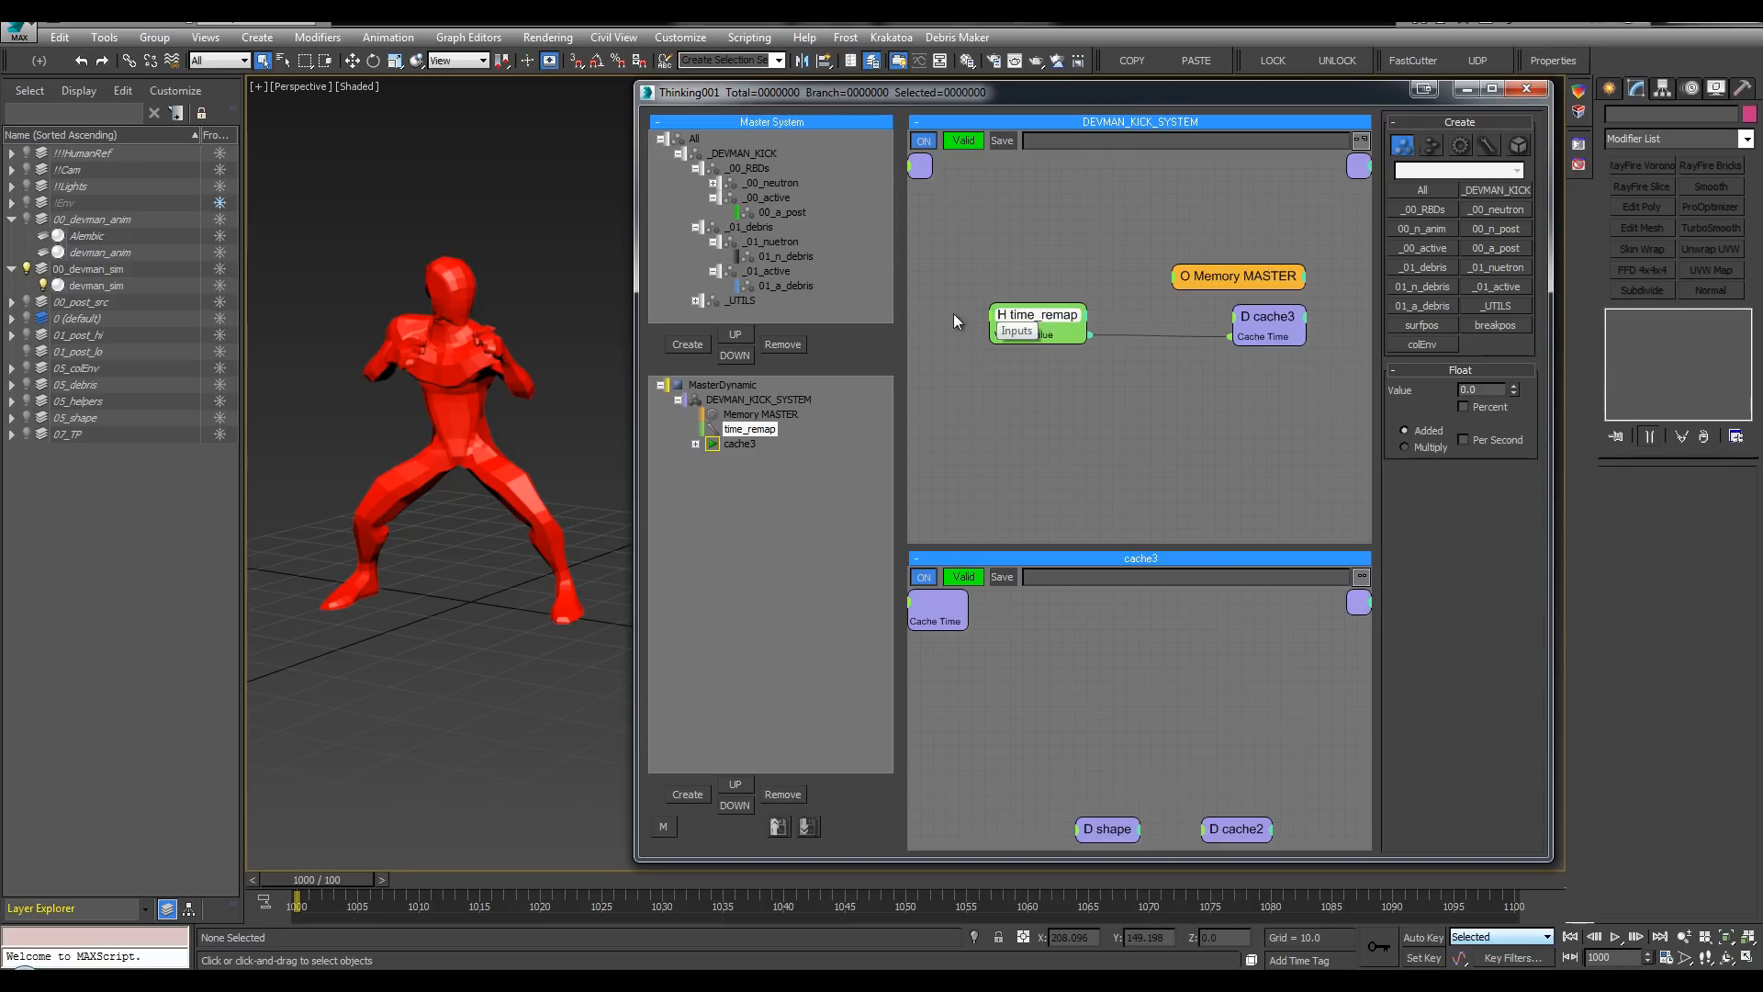
pyautogui.click(989, 318)
pyautogui.click(988, 371)
pyautogui.moveTo(1033, 323); pyautogui.dragTo(984, 334)
pyautogui.moveTo(995, 273); pyautogui.dragTo(1016, 279, button='middle')
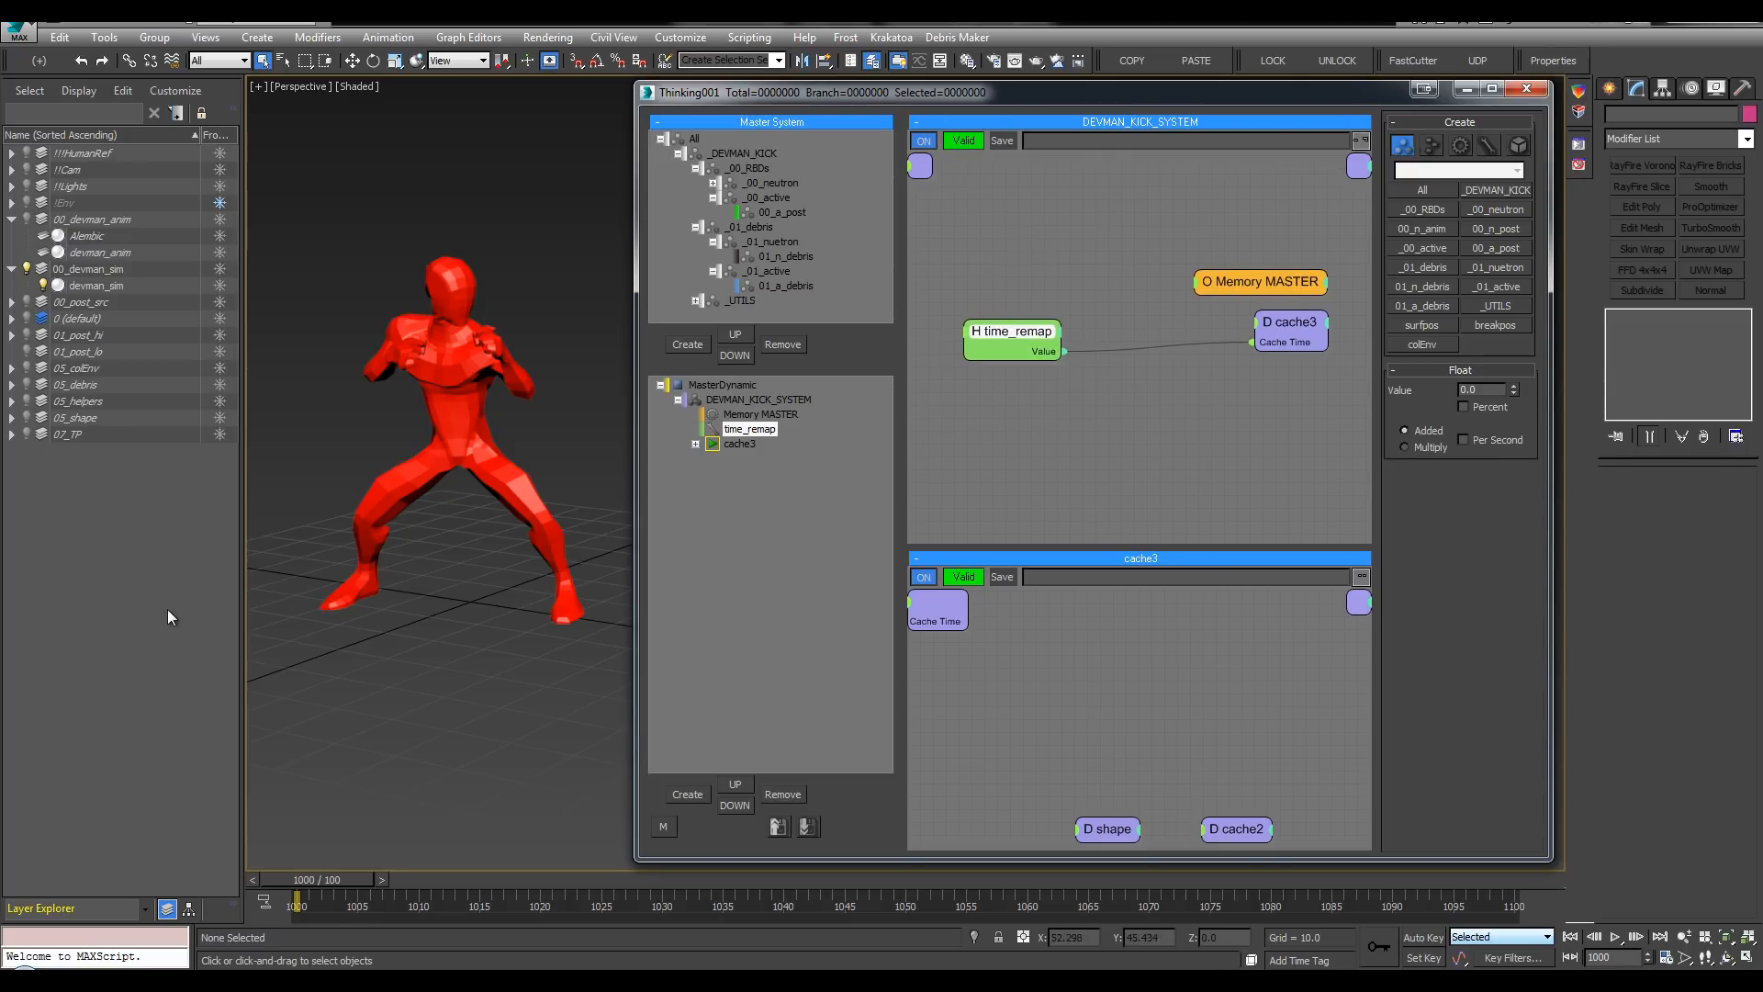
# Step: Re-enable the DeleteMesh, upper Edit Poly and Cap Holes modifiers on devman_sim to isolate the kicking foot
pyautogui.click(107, 274)
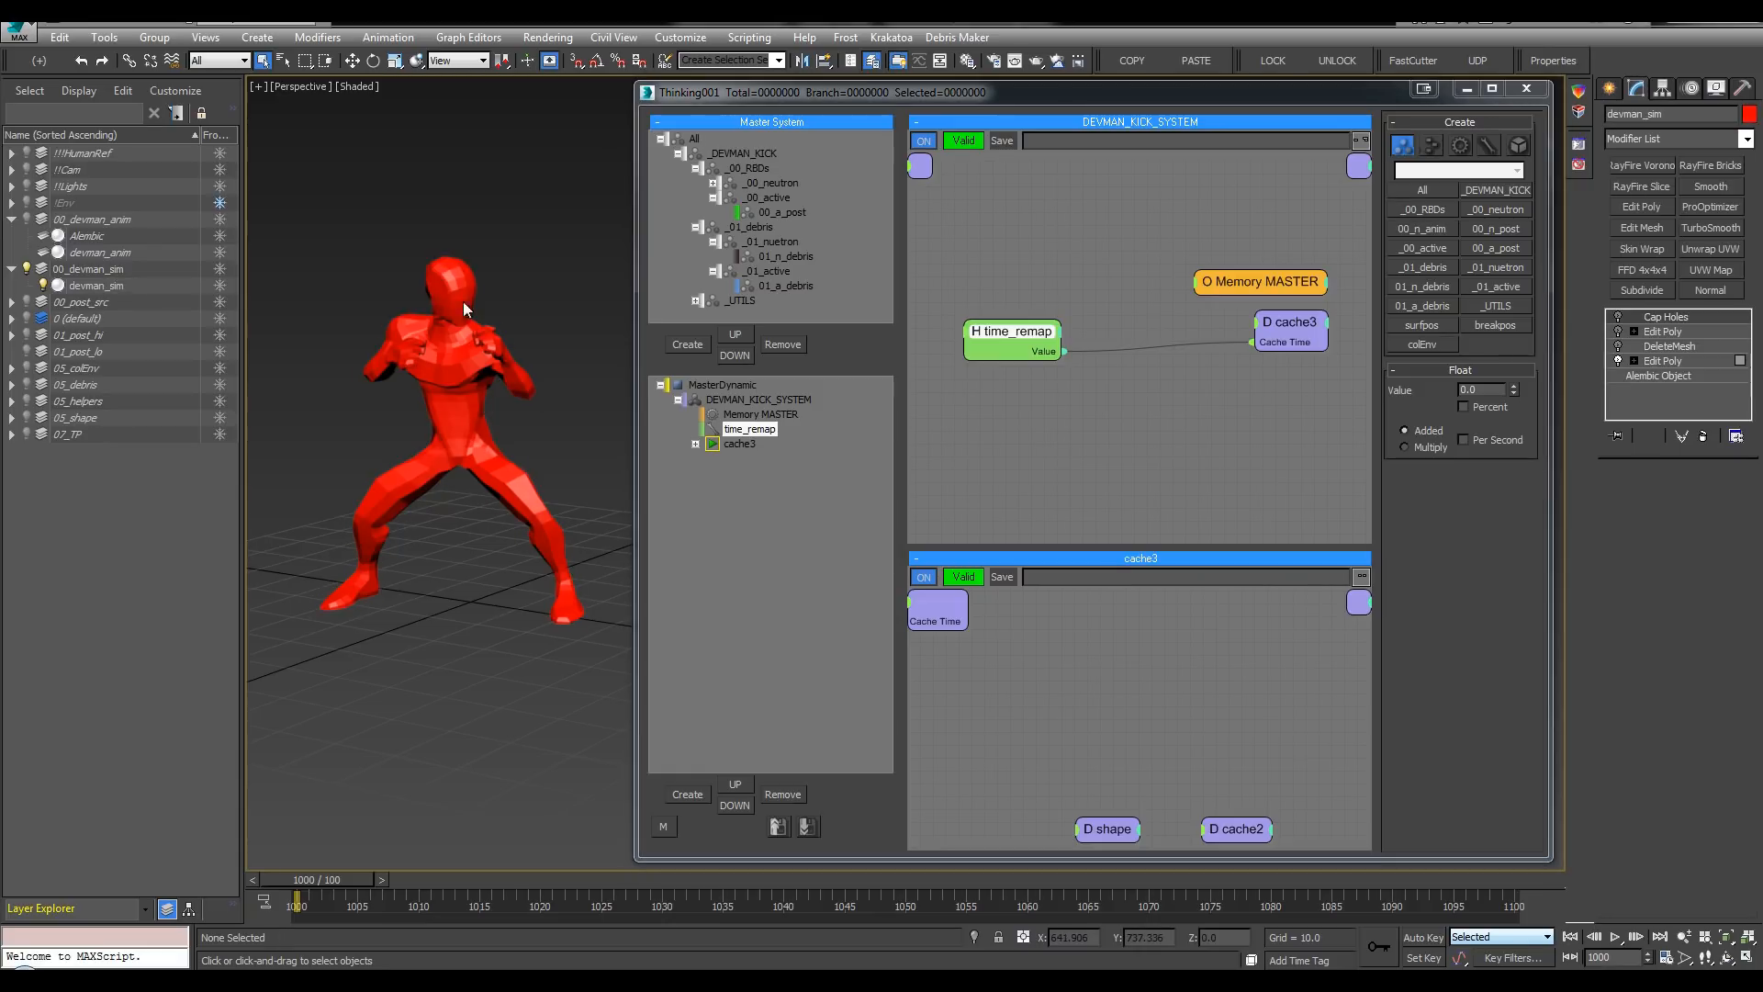
pyautogui.click(1619, 346)
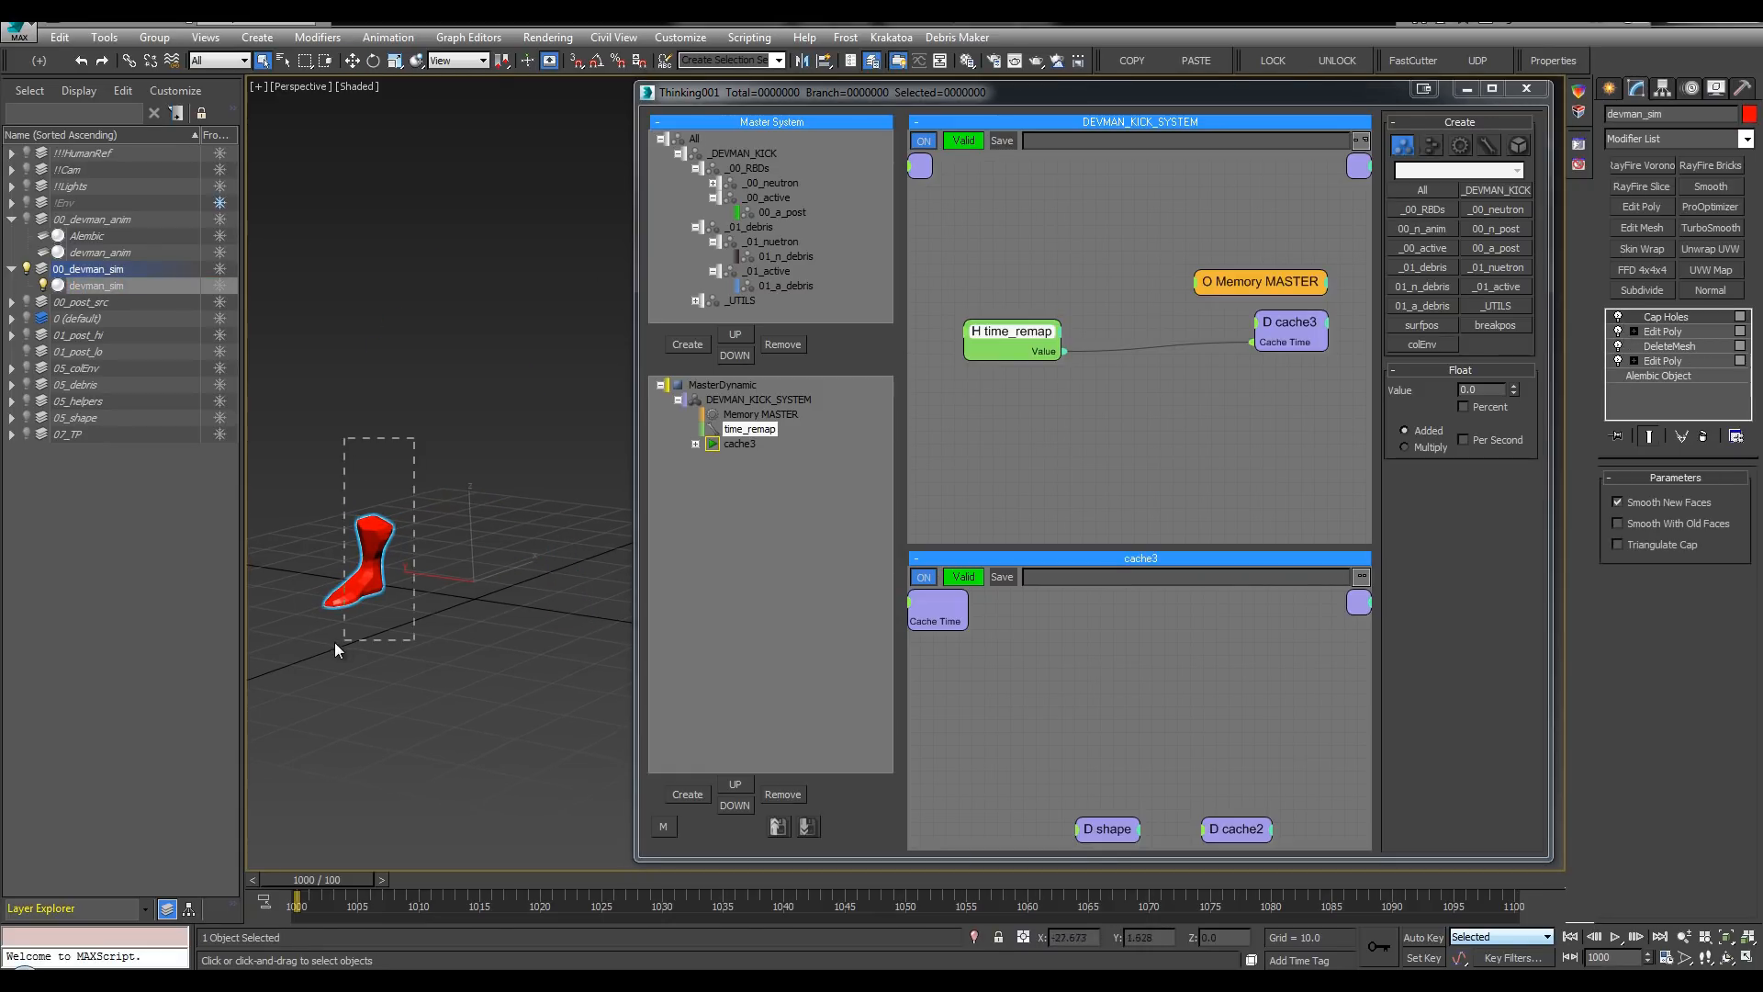
pyautogui.moveTo(334, 642); pyautogui.dragTo(334, 642)
pyautogui.click(696, 443)
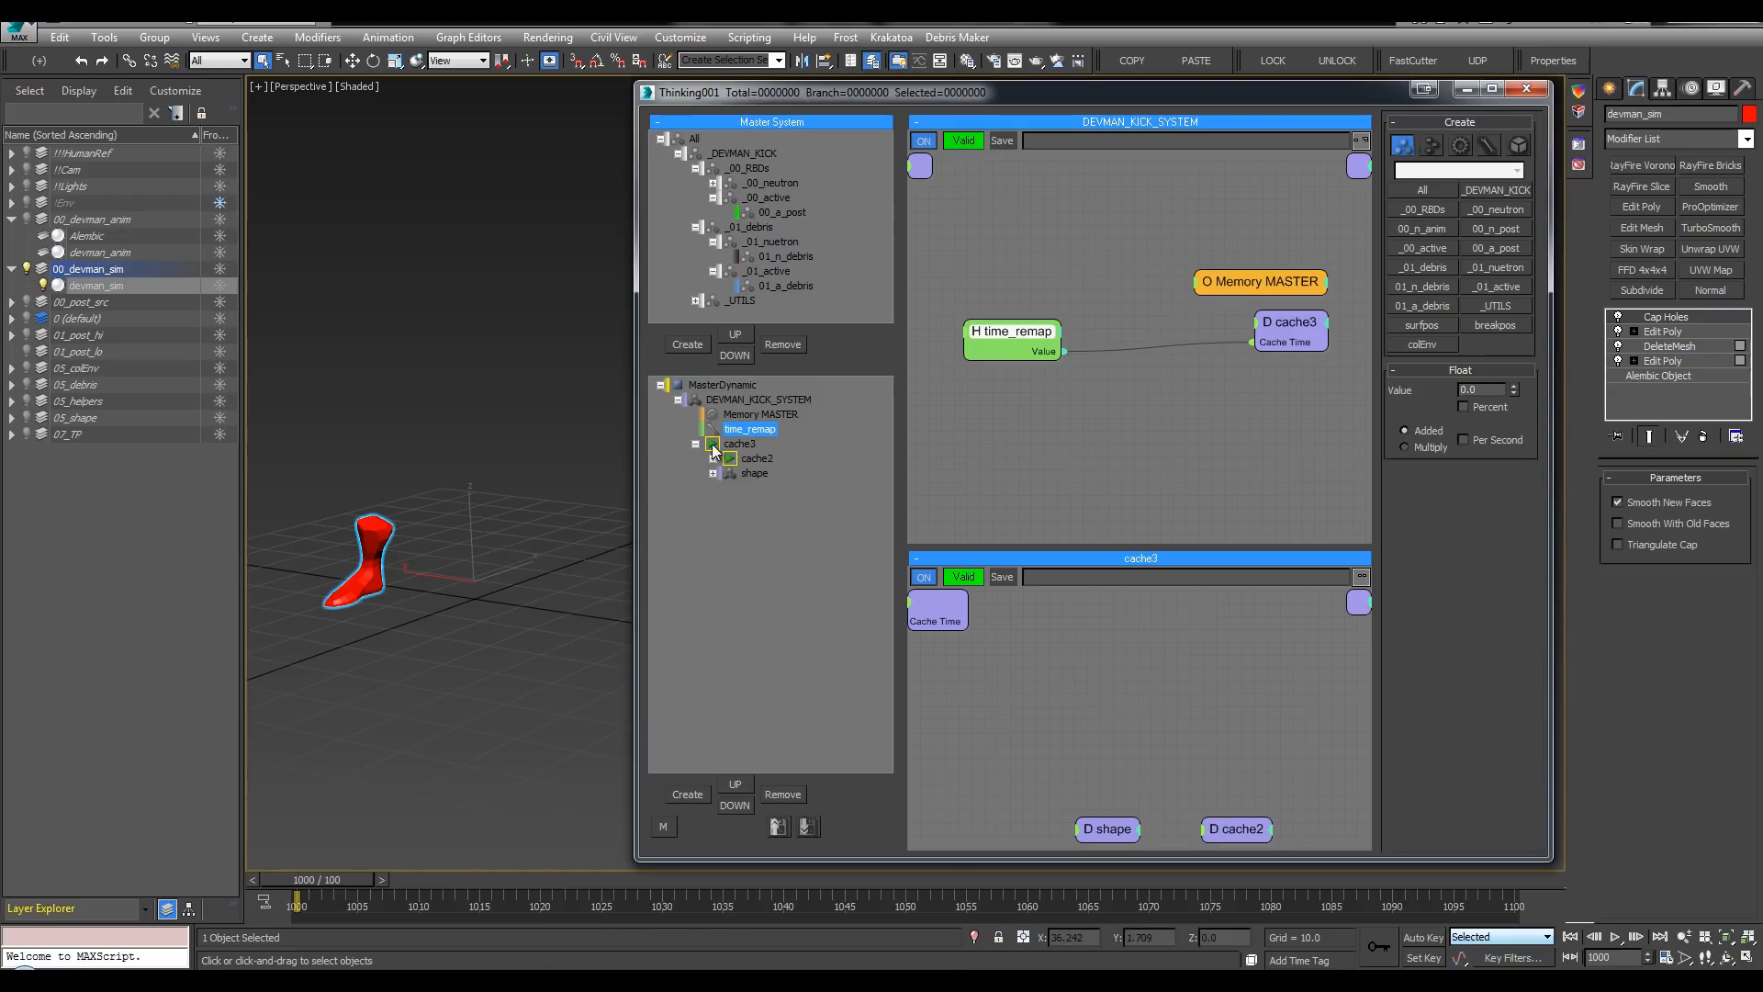
pyautogui.click(696, 443)
pyautogui.moveTo(461, 455); pyautogui.dragTo(458, 457, button='middle')
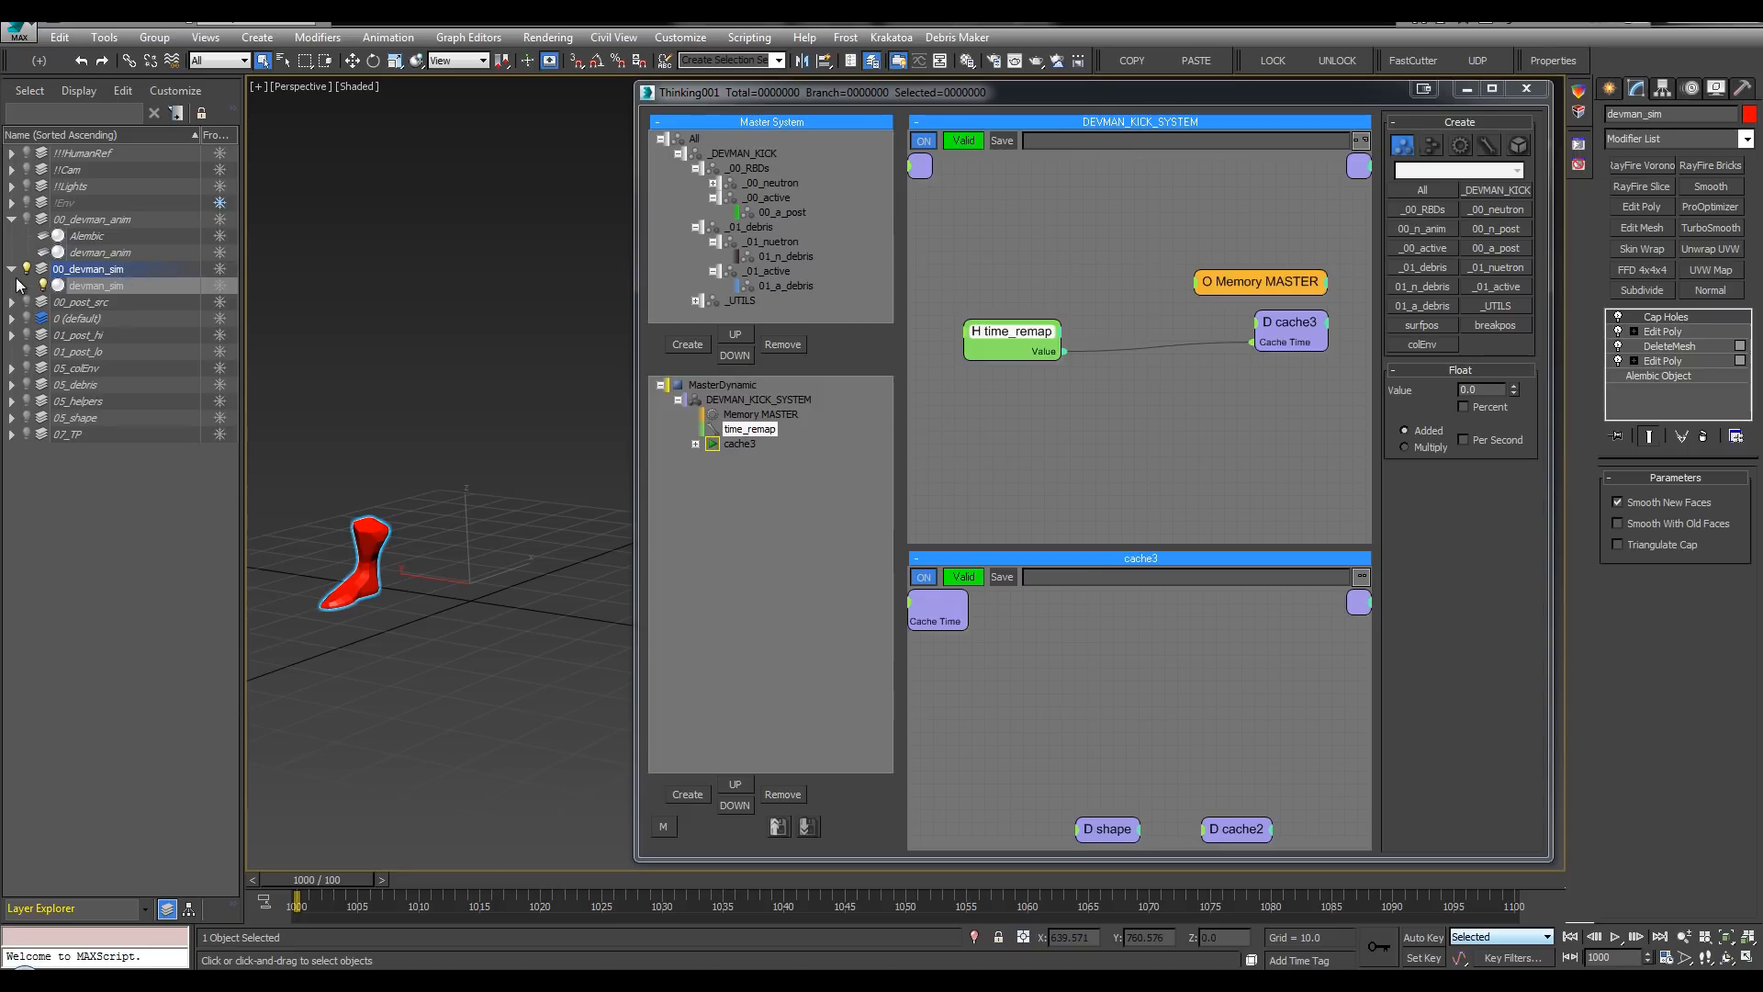
# Step: Unhide the 00_devman_anim layer and hide the 00_devman_sim layer
pyautogui.click(27, 219)
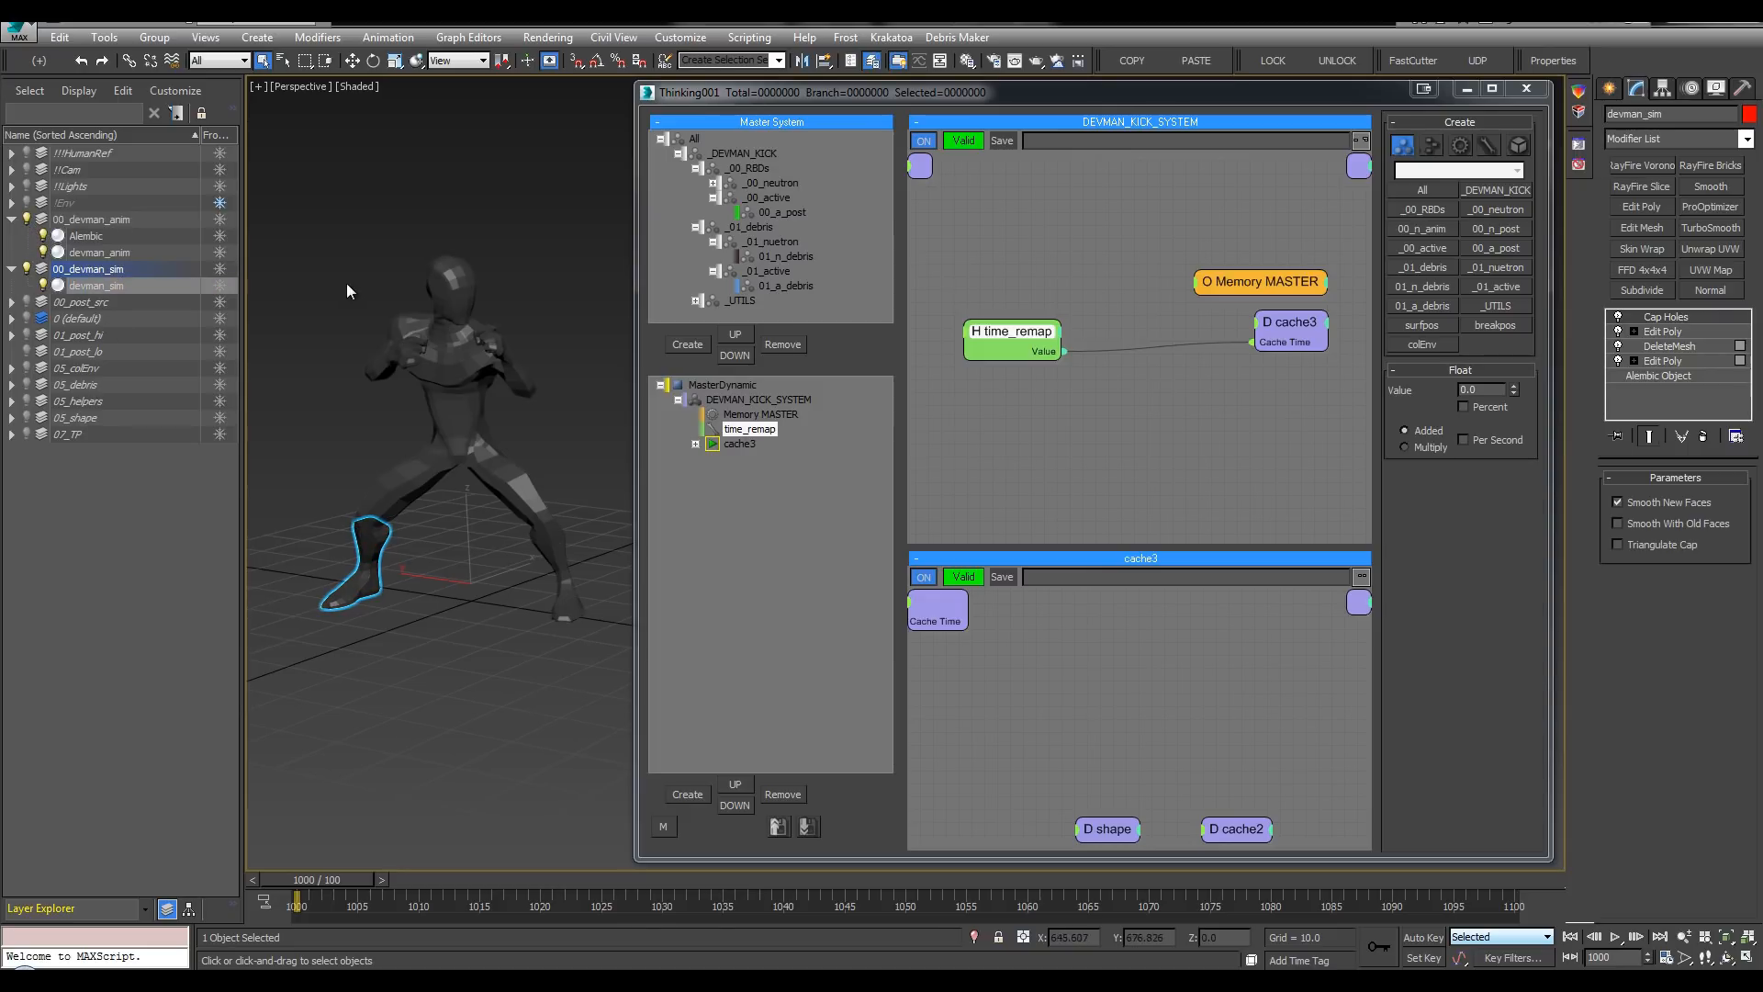
pyautogui.click(439, 330)
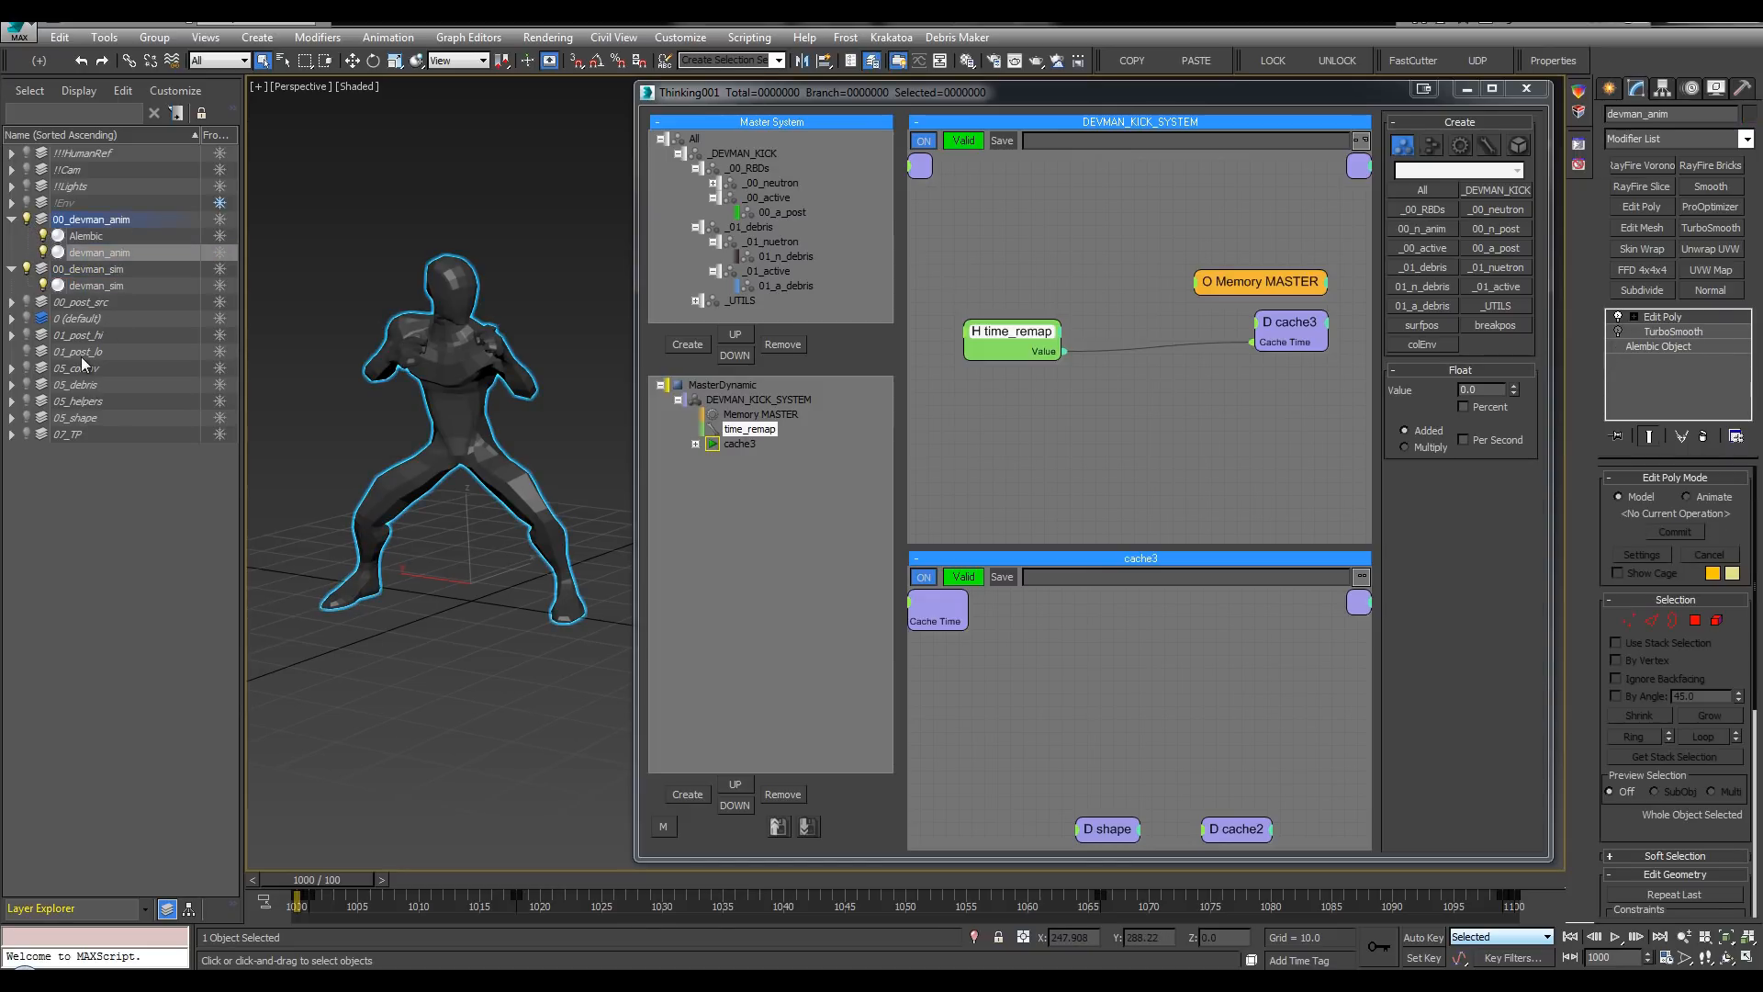
pyautogui.click(396, 287)
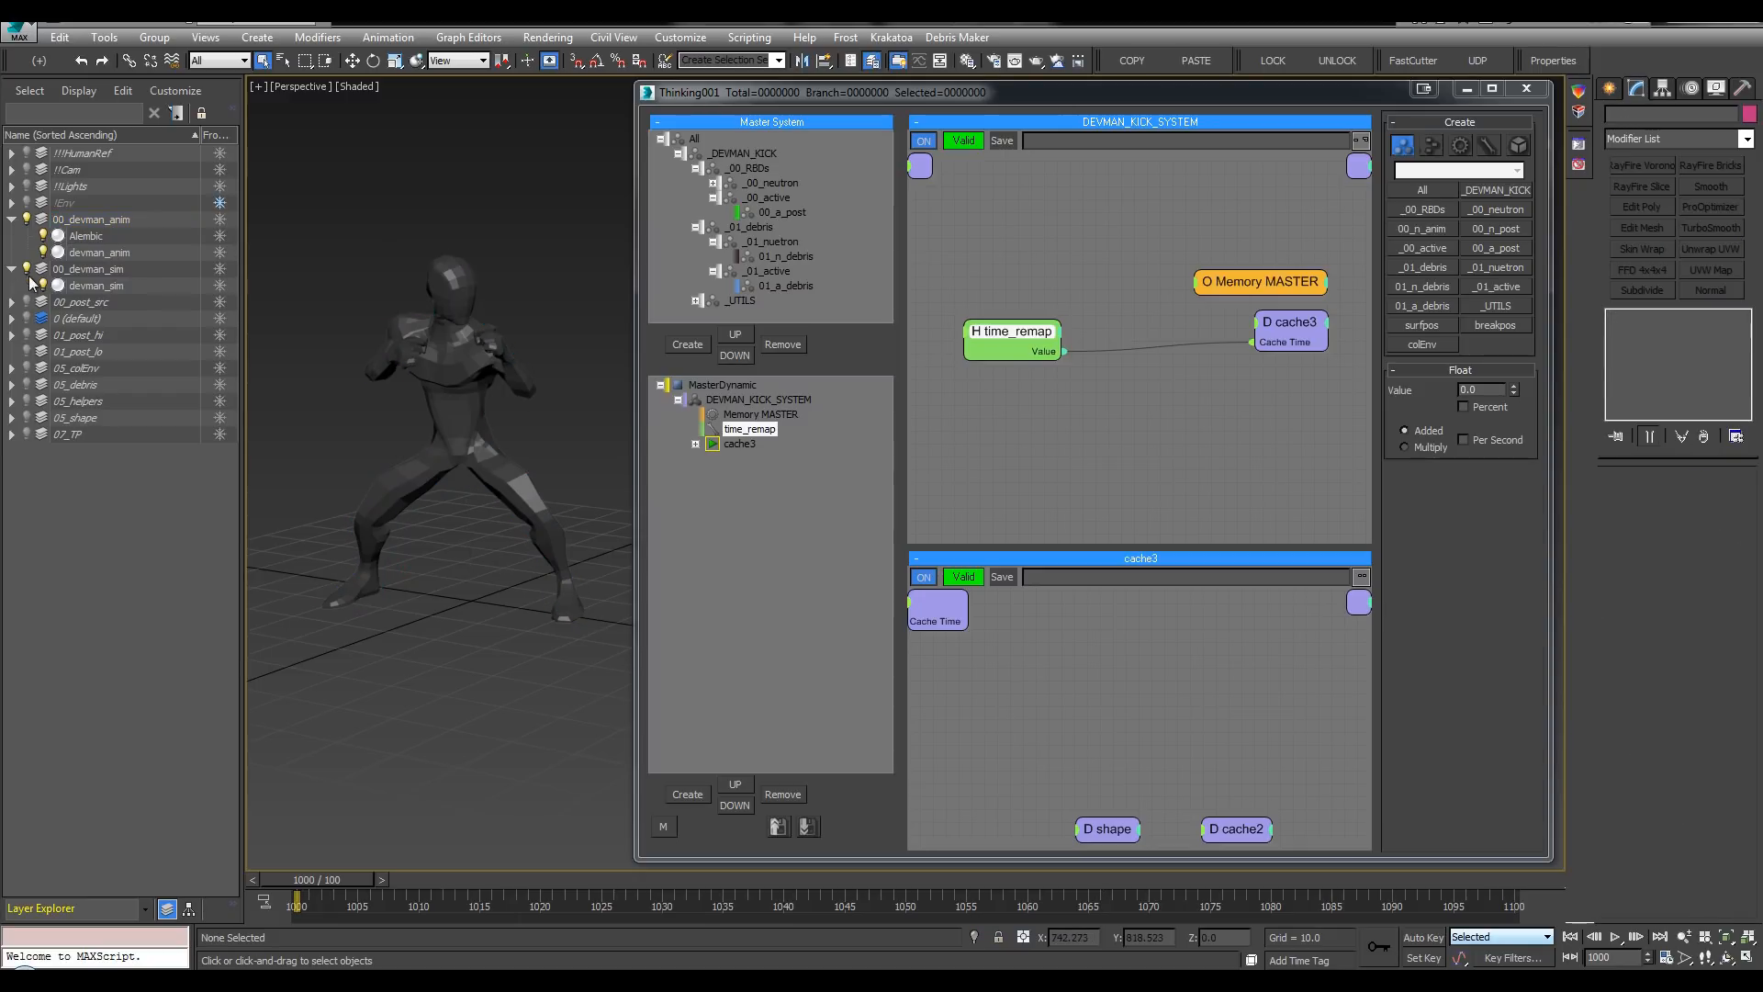
pyautogui.click(11, 269)
# Step: Inspect the devman_anim mesh with edged faces temporarily turned on
pyautogui.click(117, 248)
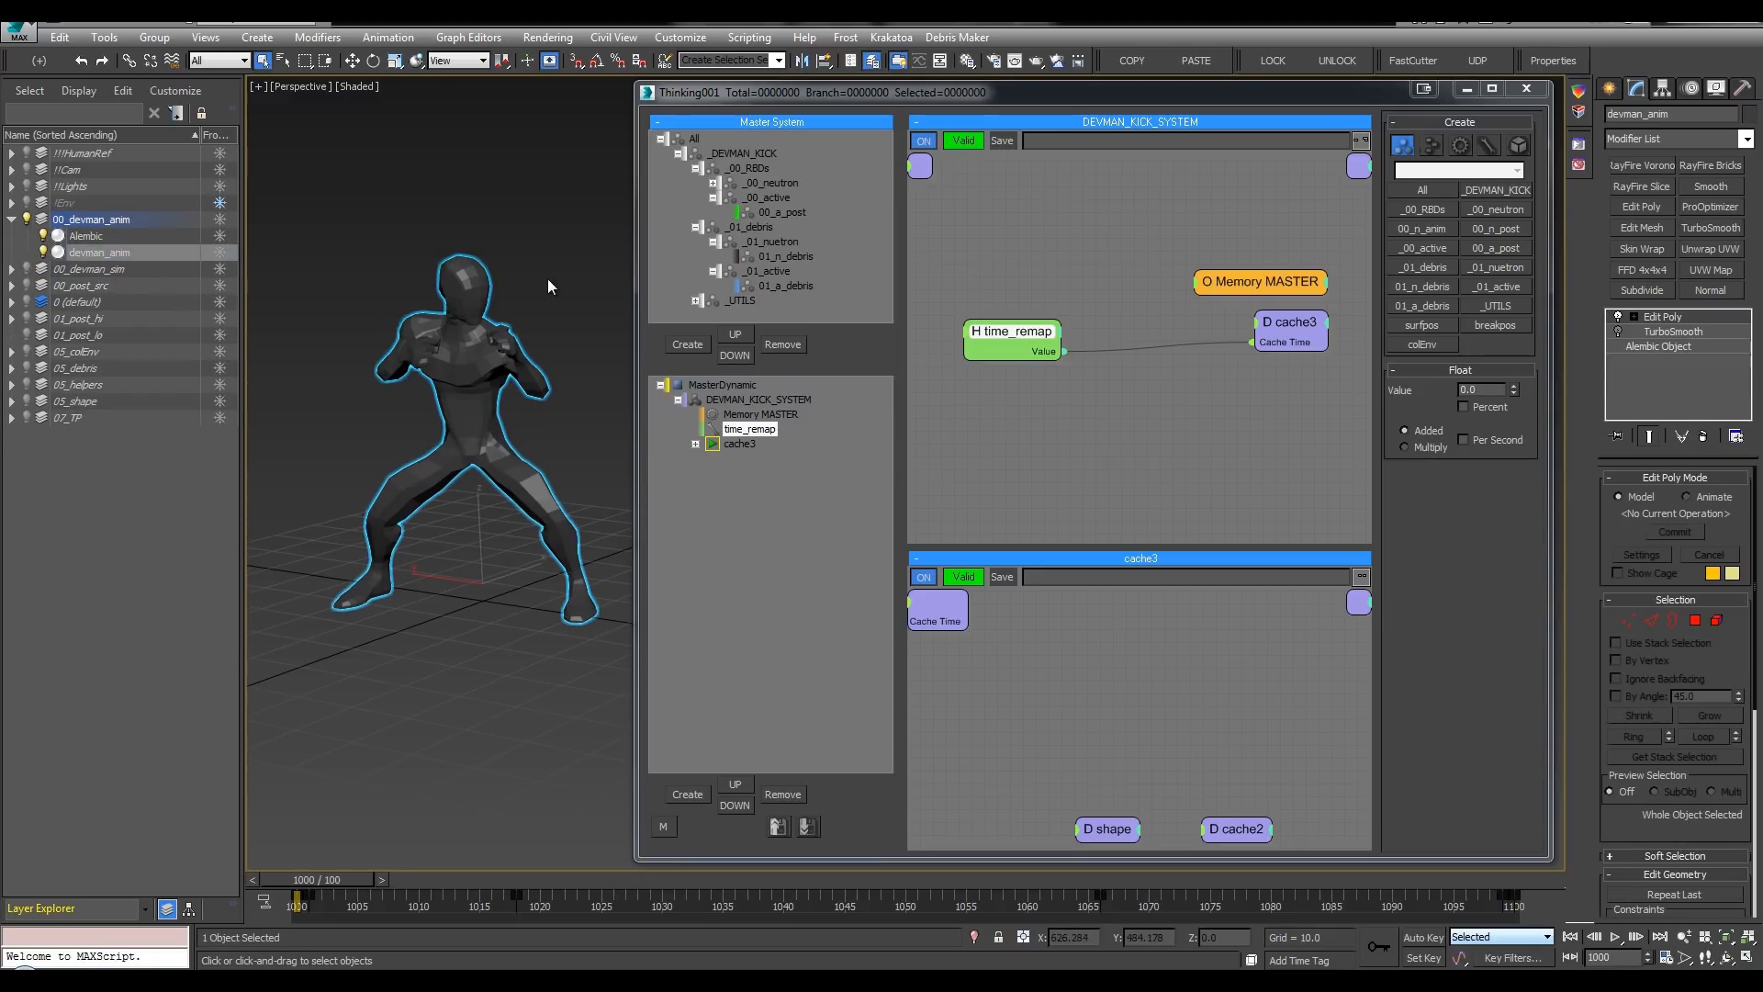
pyautogui.press('F4')
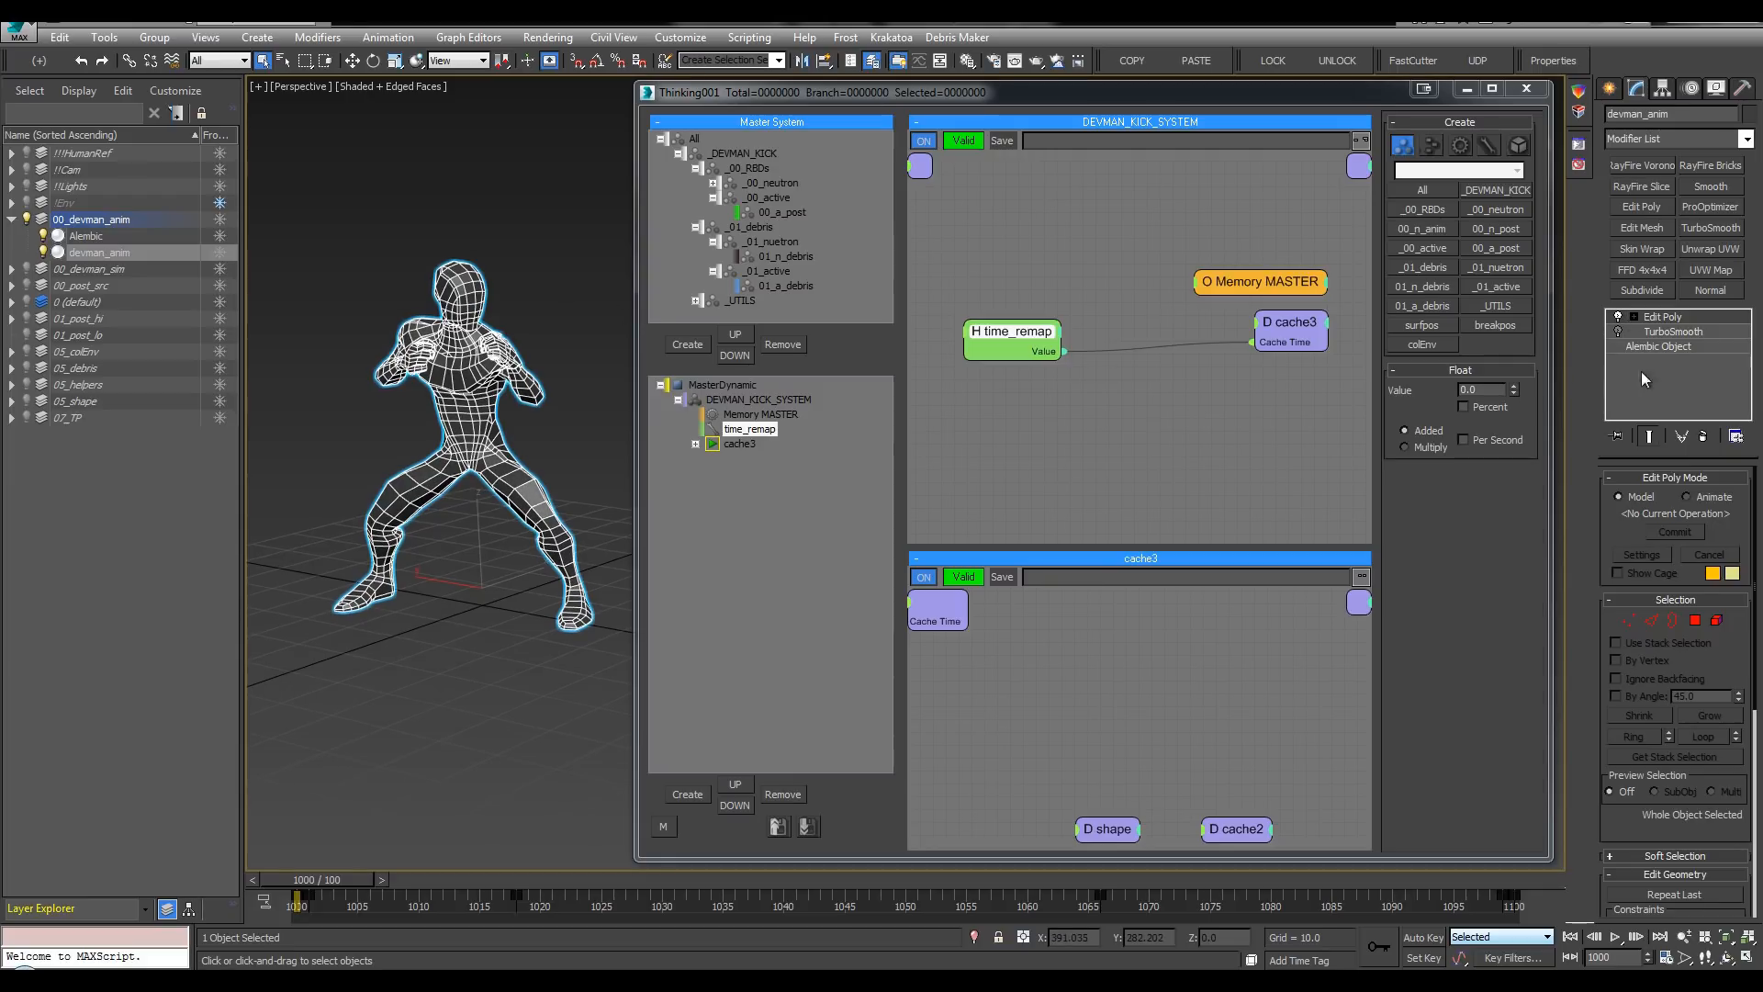
pyautogui.click(413, 246)
pyautogui.press('F4')
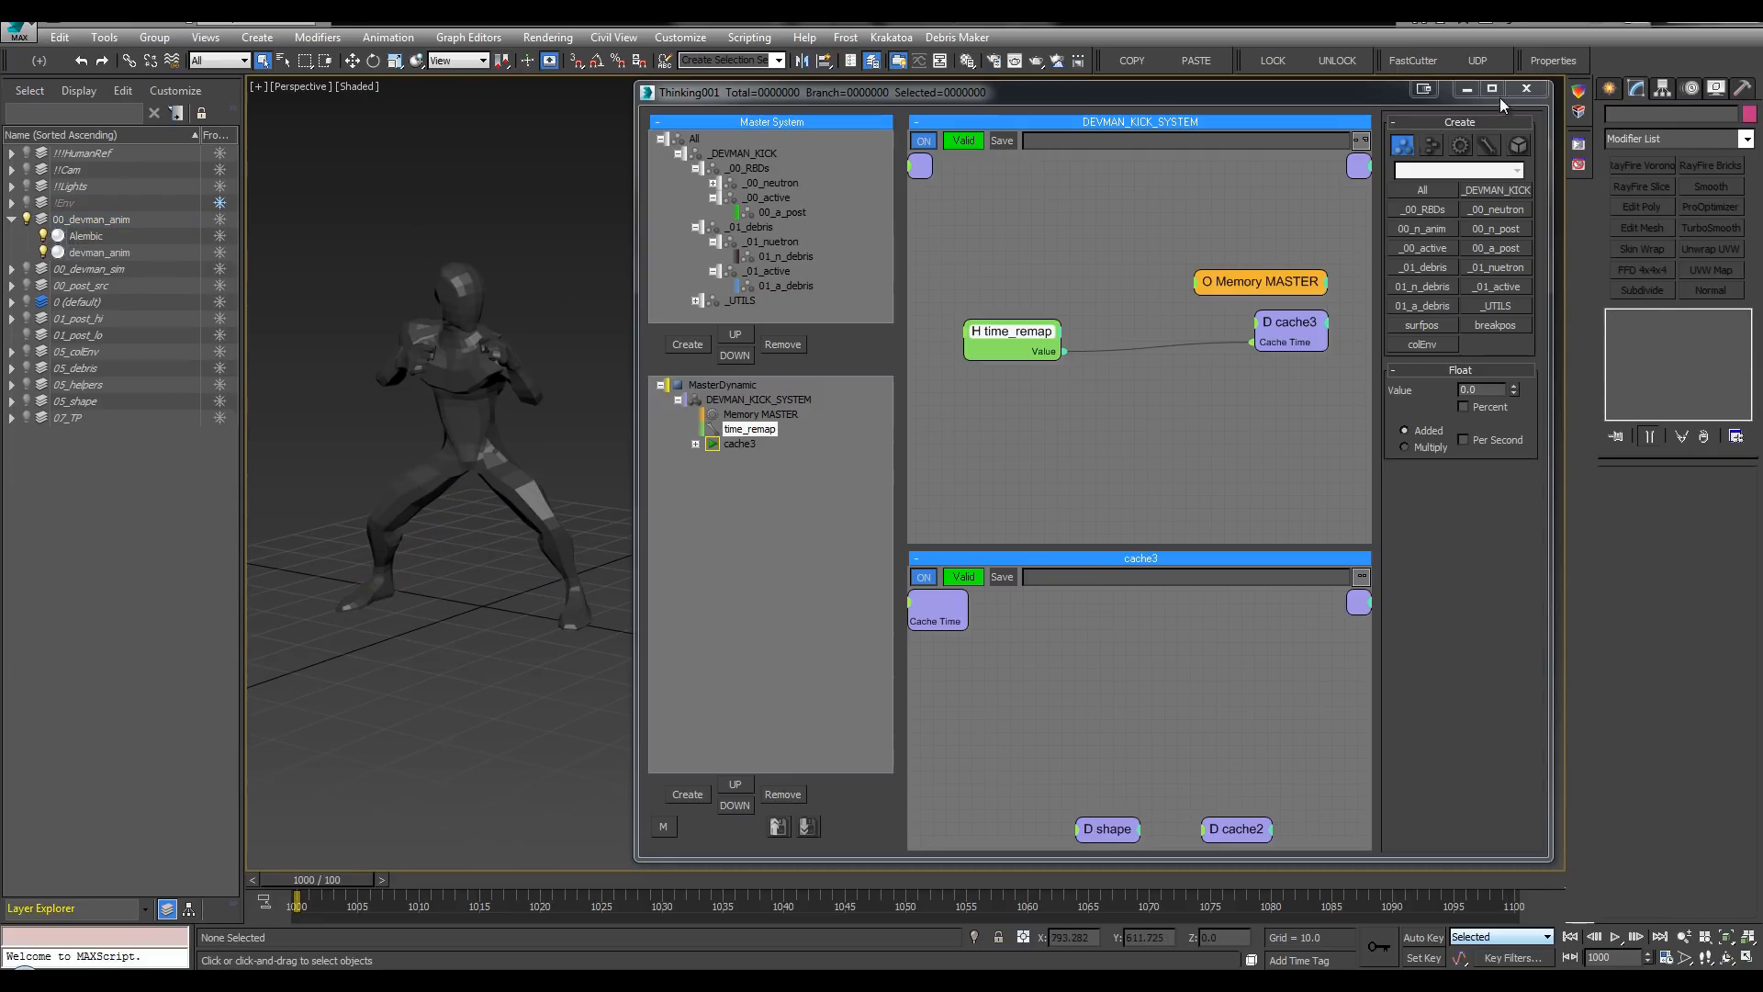
# Step: Close the thinkingParticles editor, play the character animation and return to frame 1000
pyautogui.click(1526, 89)
pyautogui.moveTo(526, 246); pyautogui.dragTo(646, 197, button='middle')
pyautogui.scroll(1, 594, 244)
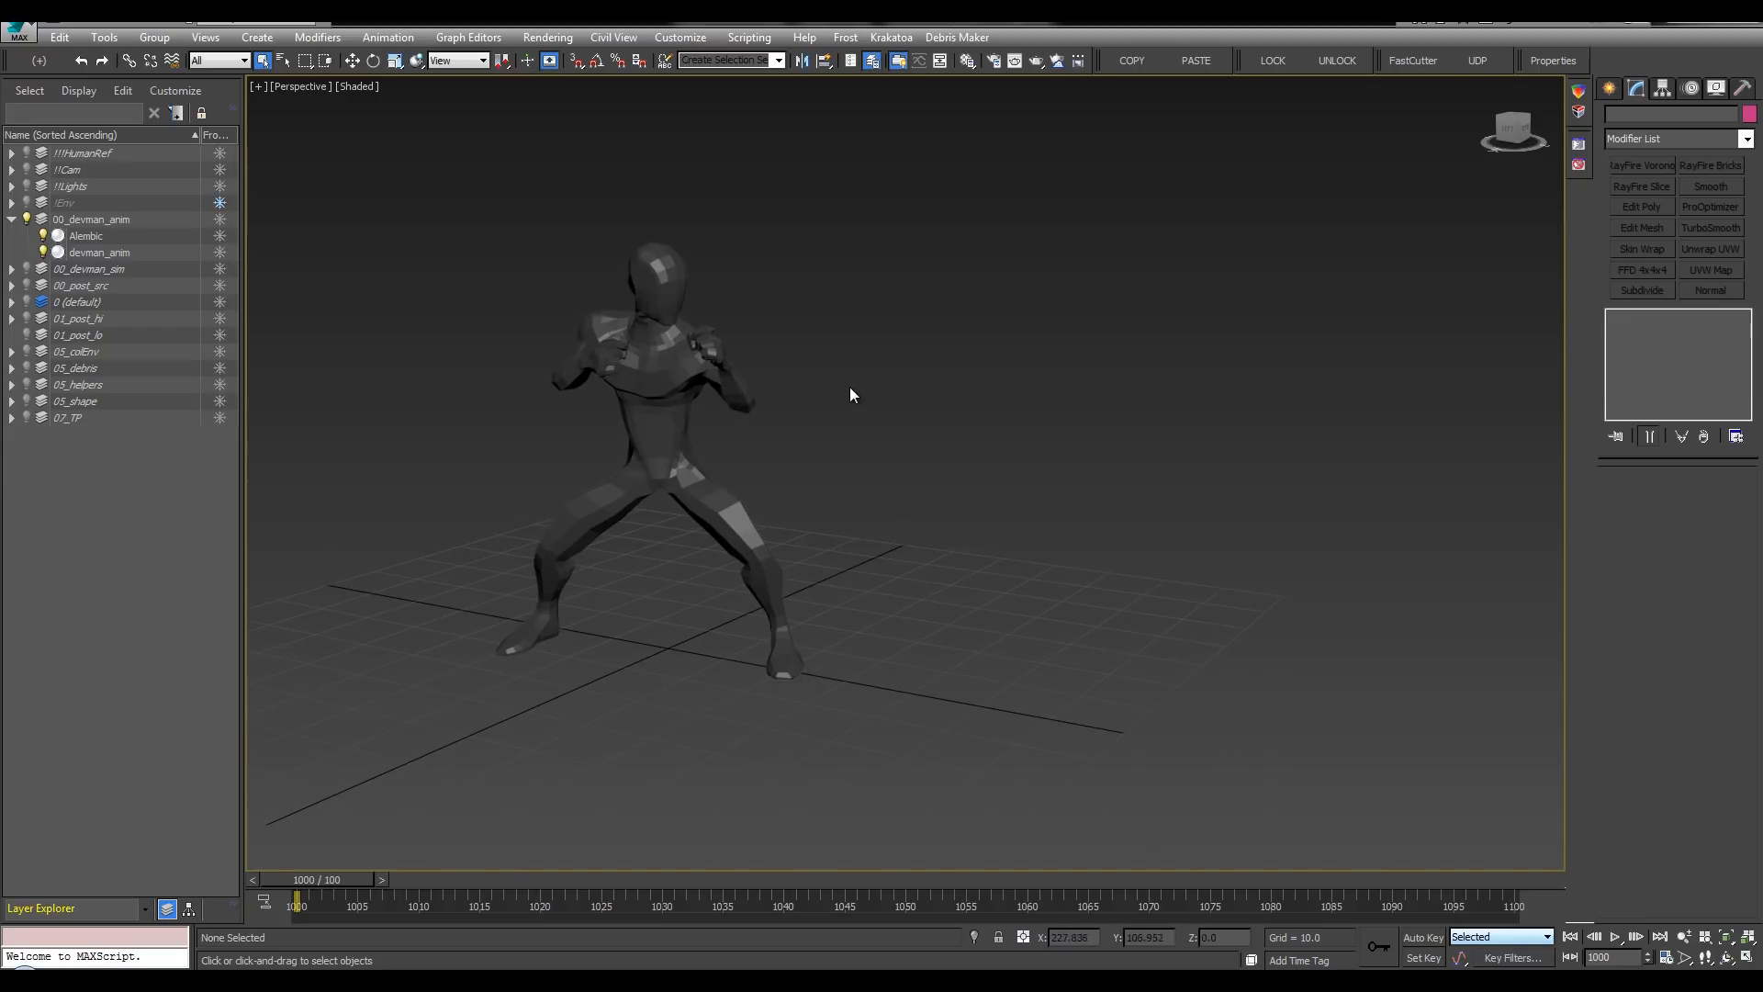
pyautogui.press('/')
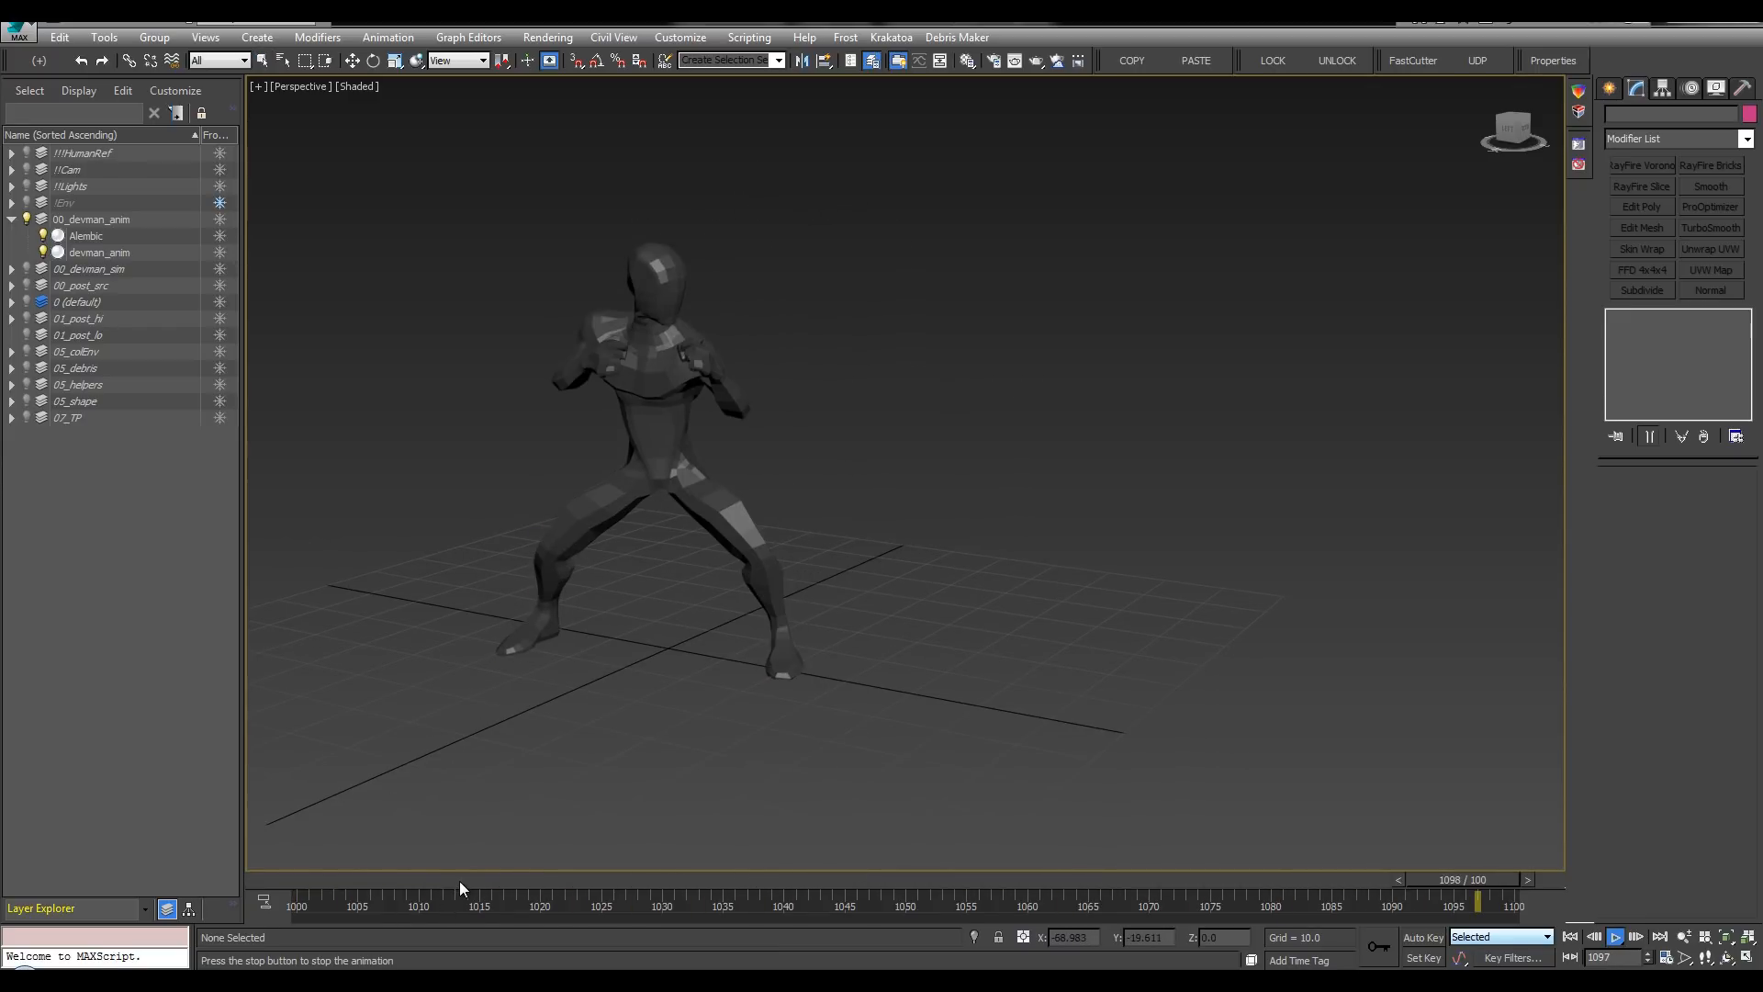
pyautogui.moveTo(459, 880); pyautogui.dragTo(274, 880)
# Step: Set the playback type of devman_anim's Alembic Object to Original Range
pyautogui.click(703, 424)
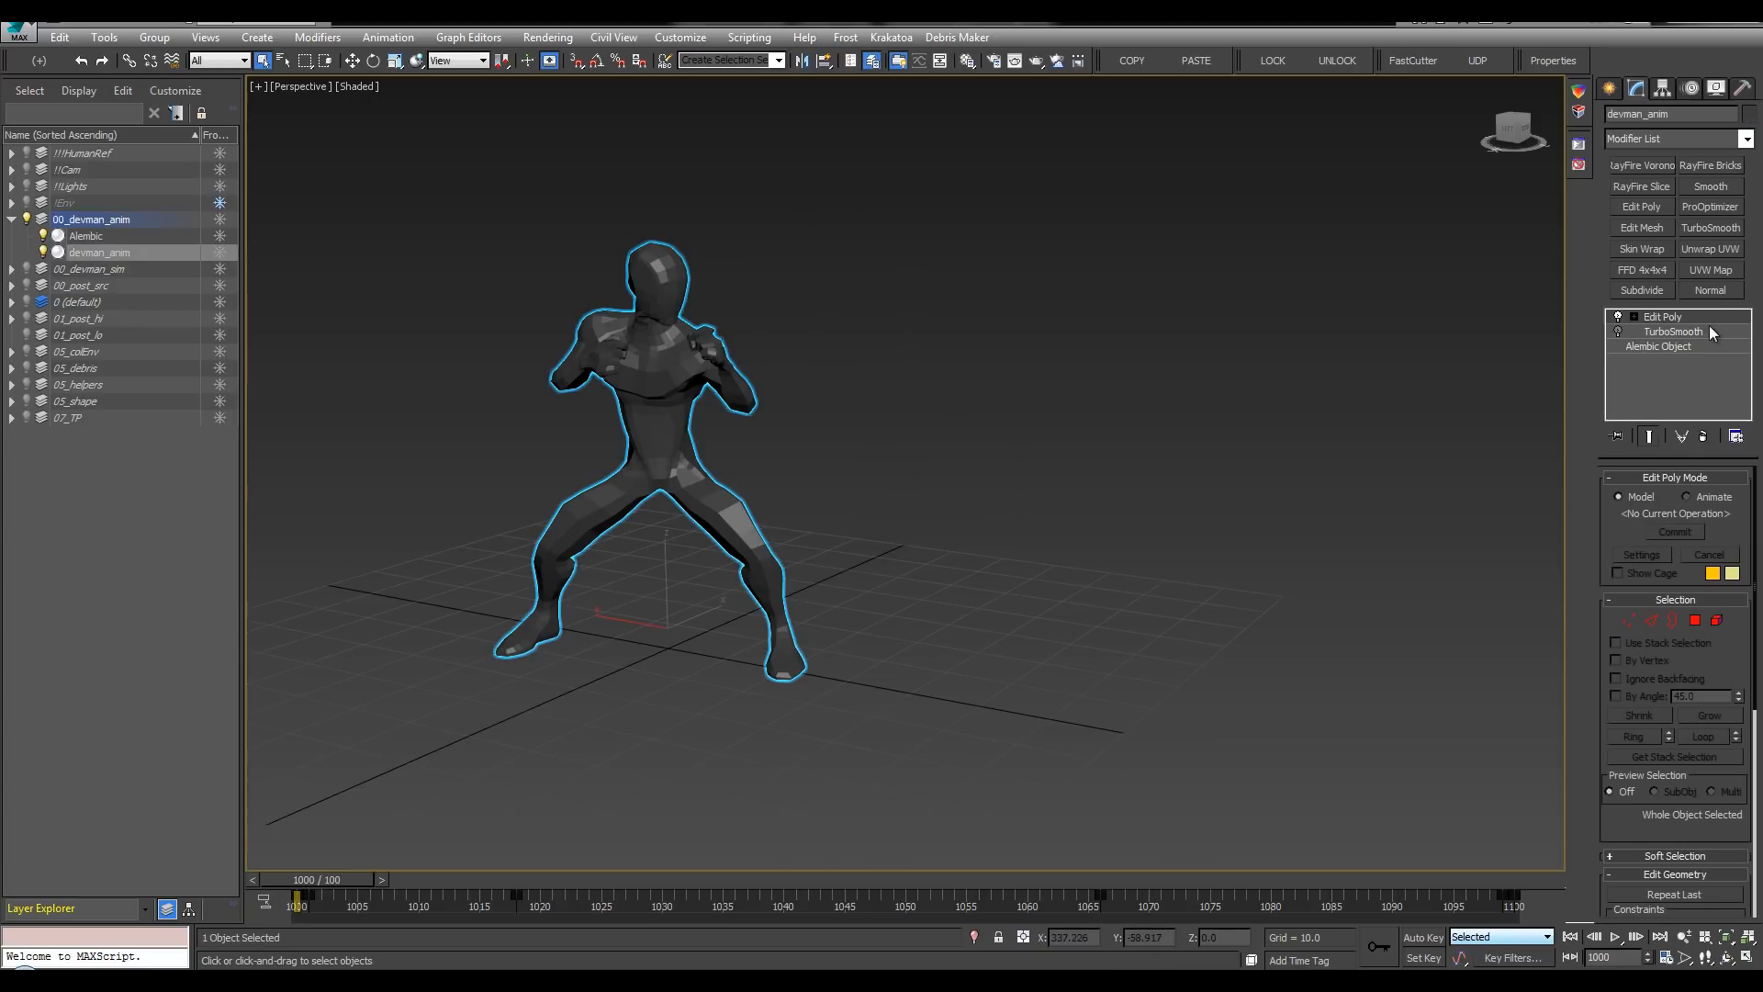
pyautogui.click(1685, 346)
pyautogui.moveTo(1519, 256); pyautogui.dragTo(1443, 256)
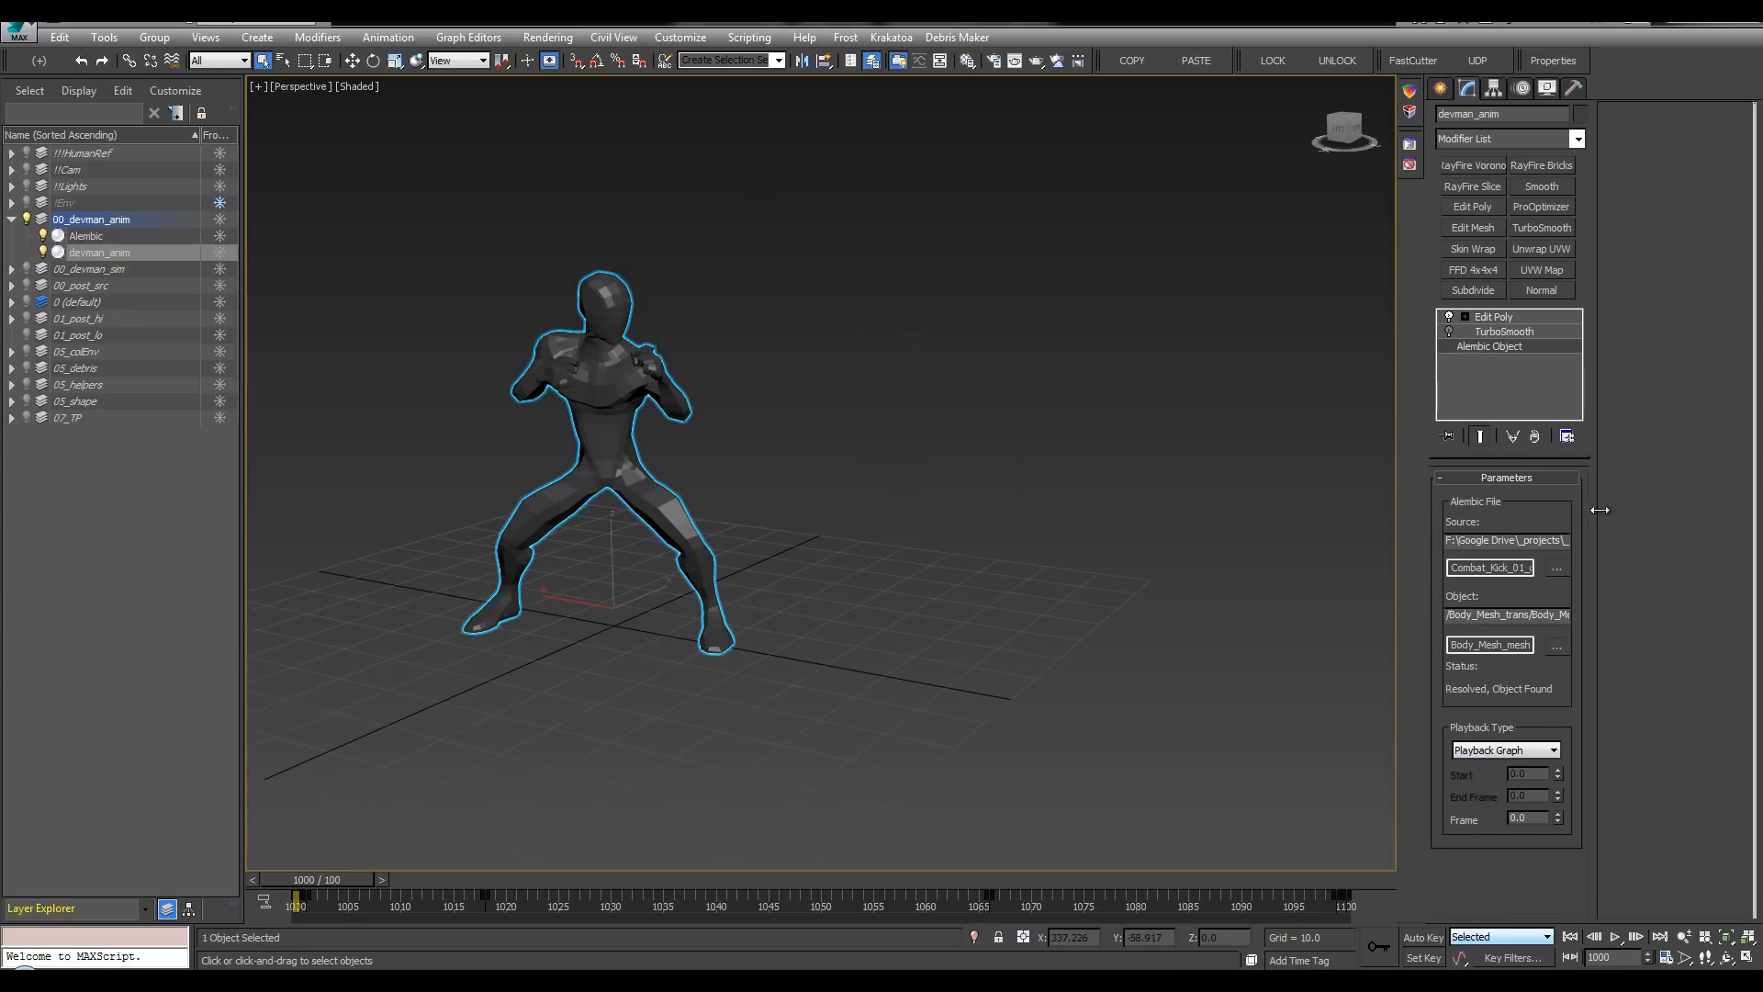
pyautogui.moveTo(1601, 510); pyautogui.dragTo(1618, 515)
pyautogui.click(1664, 753)
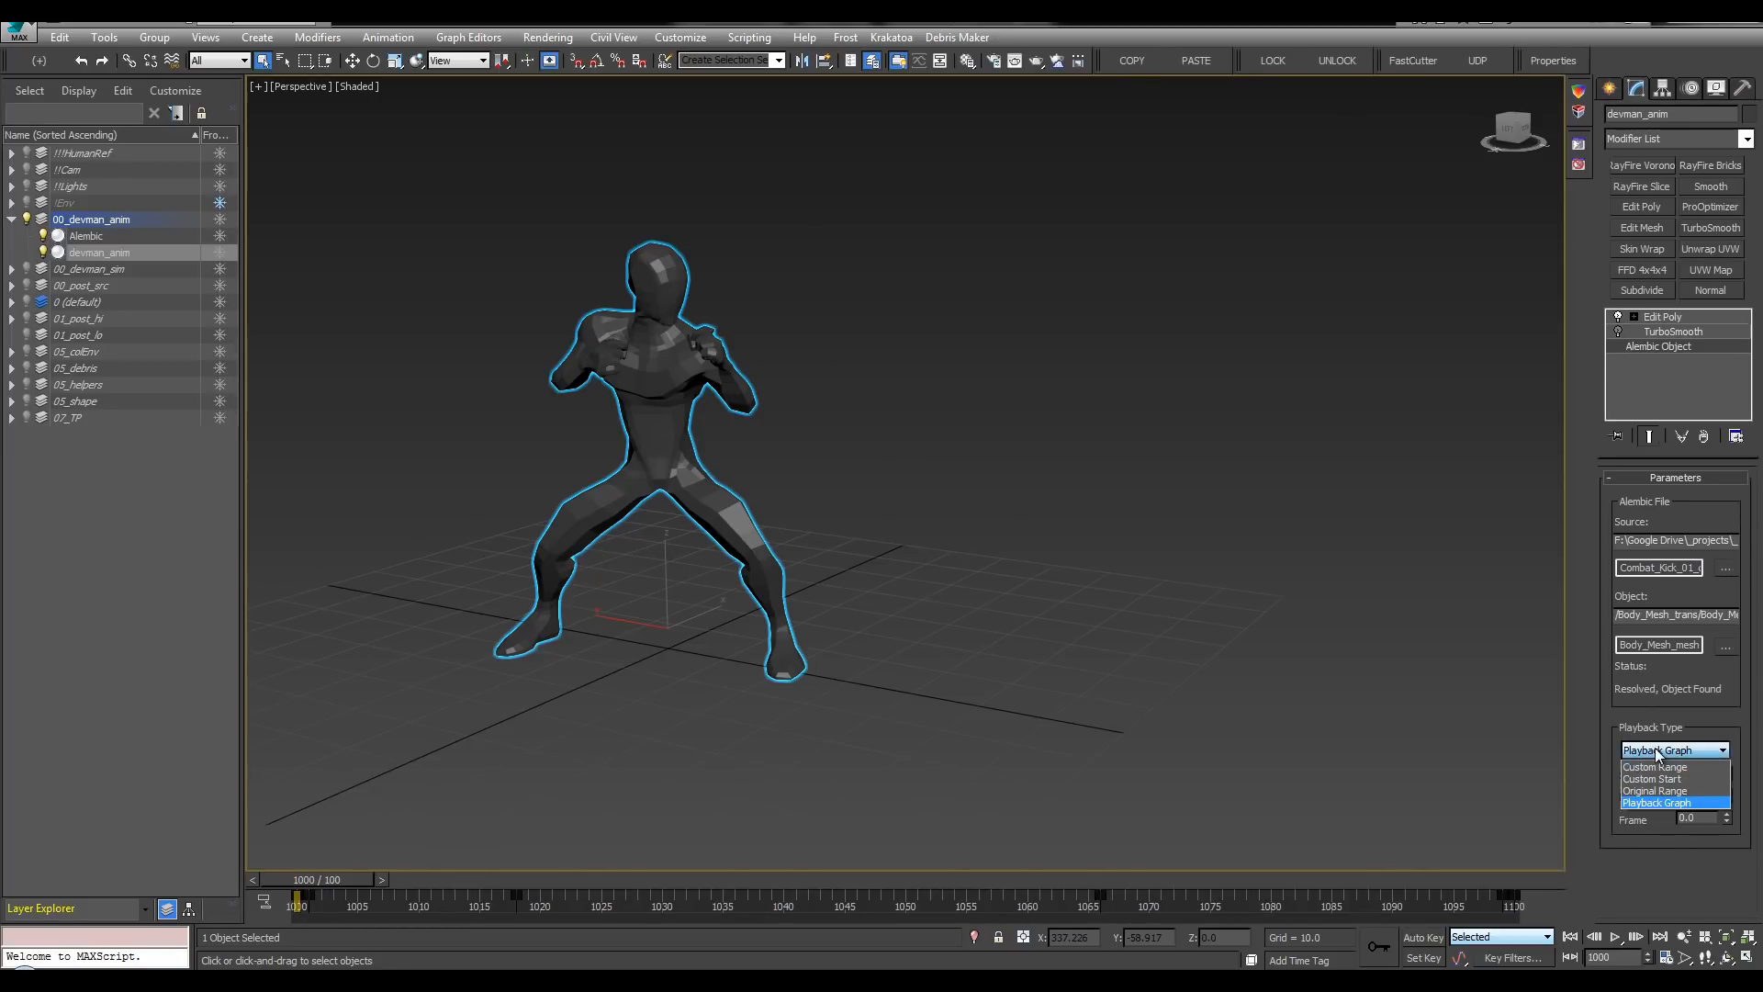
pyautogui.click(1662, 753)
pyautogui.click(1660, 753)
pyautogui.click(1659, 791)
# Step: Extend the active time range back to frame -622 and scrub devman_anim's original animation to frame 36
pyautogui.moveTo(317, 886); pyautogui.dragTo(1742, 887)
pyautogui.rightClick(1742, 888)
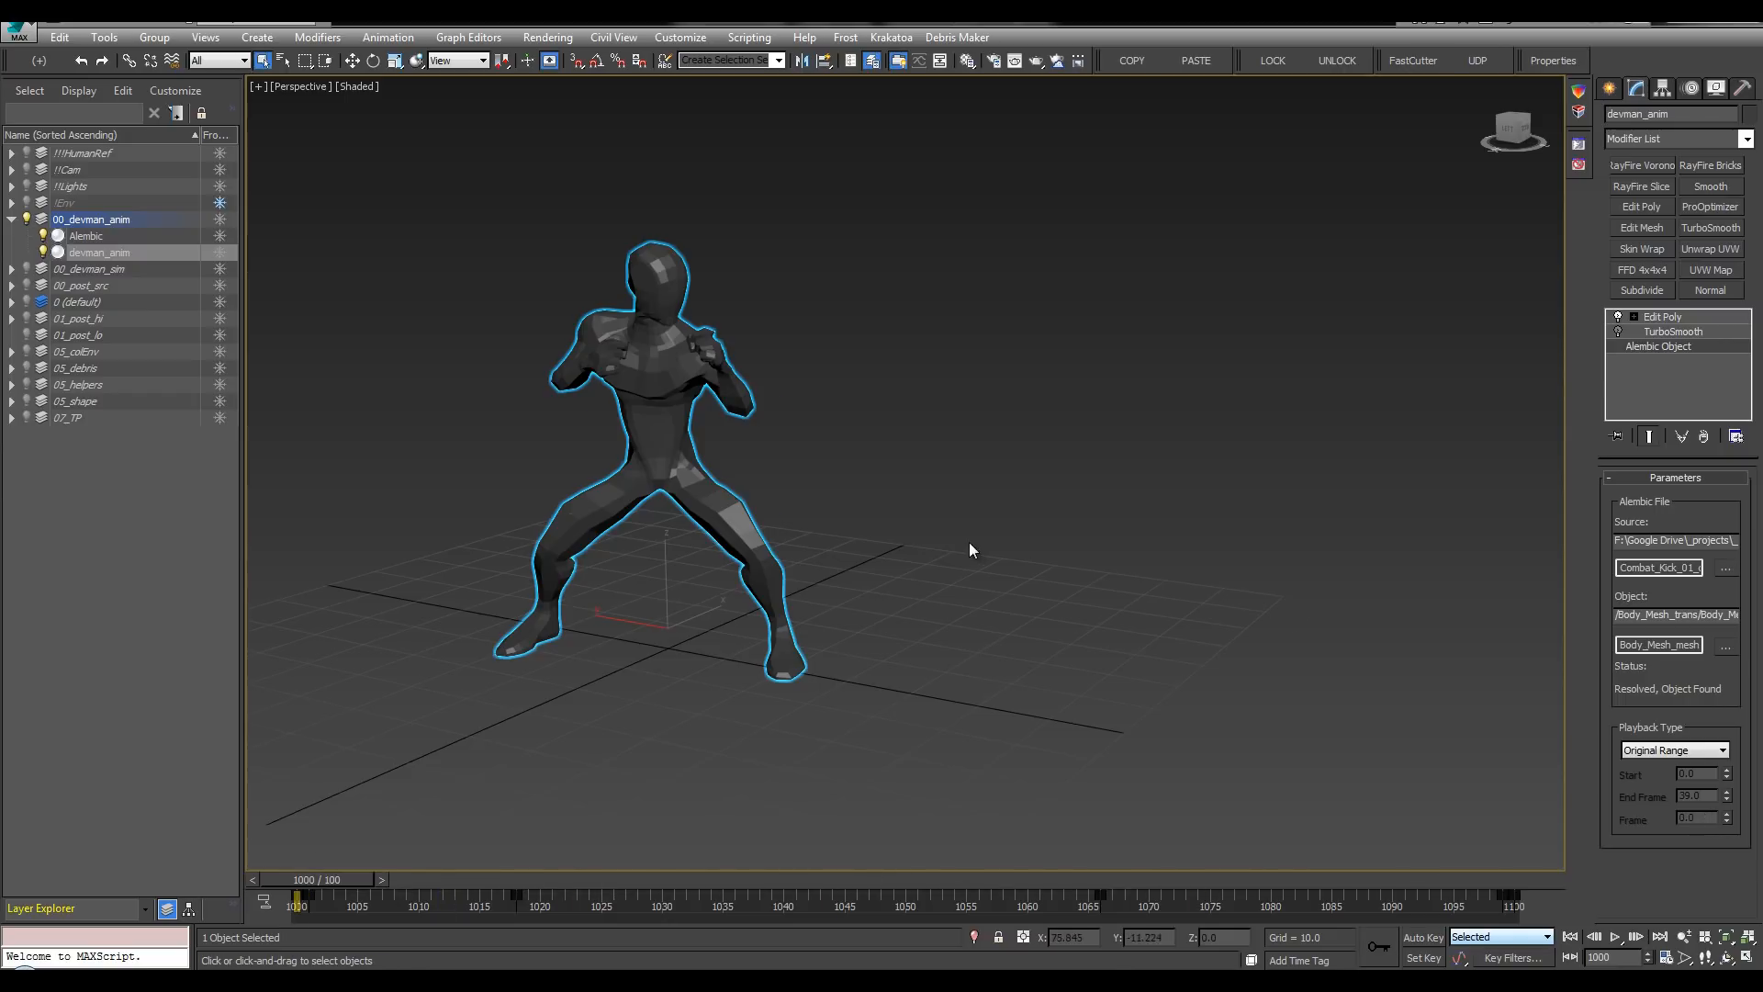
pyautogui.moveTo(972, 551); pyautogui.dragTo(1035, 570, button='middle')
pyautogui.keyDown('ctrl'); pyautogui.keyDown('alt'); pyautogui.moveTo(374, 908); pyautogui.dragTo(1396, 891); pyautogui.keyUp('alt'); pyautogui.keyUp('ctrl')
pyautogui.moveTo(1417, 878); pyautogui.dragTo(770, 874)
# Step: Set the animation start time to 1000 in the time configuration
pyautogui.rightClick(1569, 958)
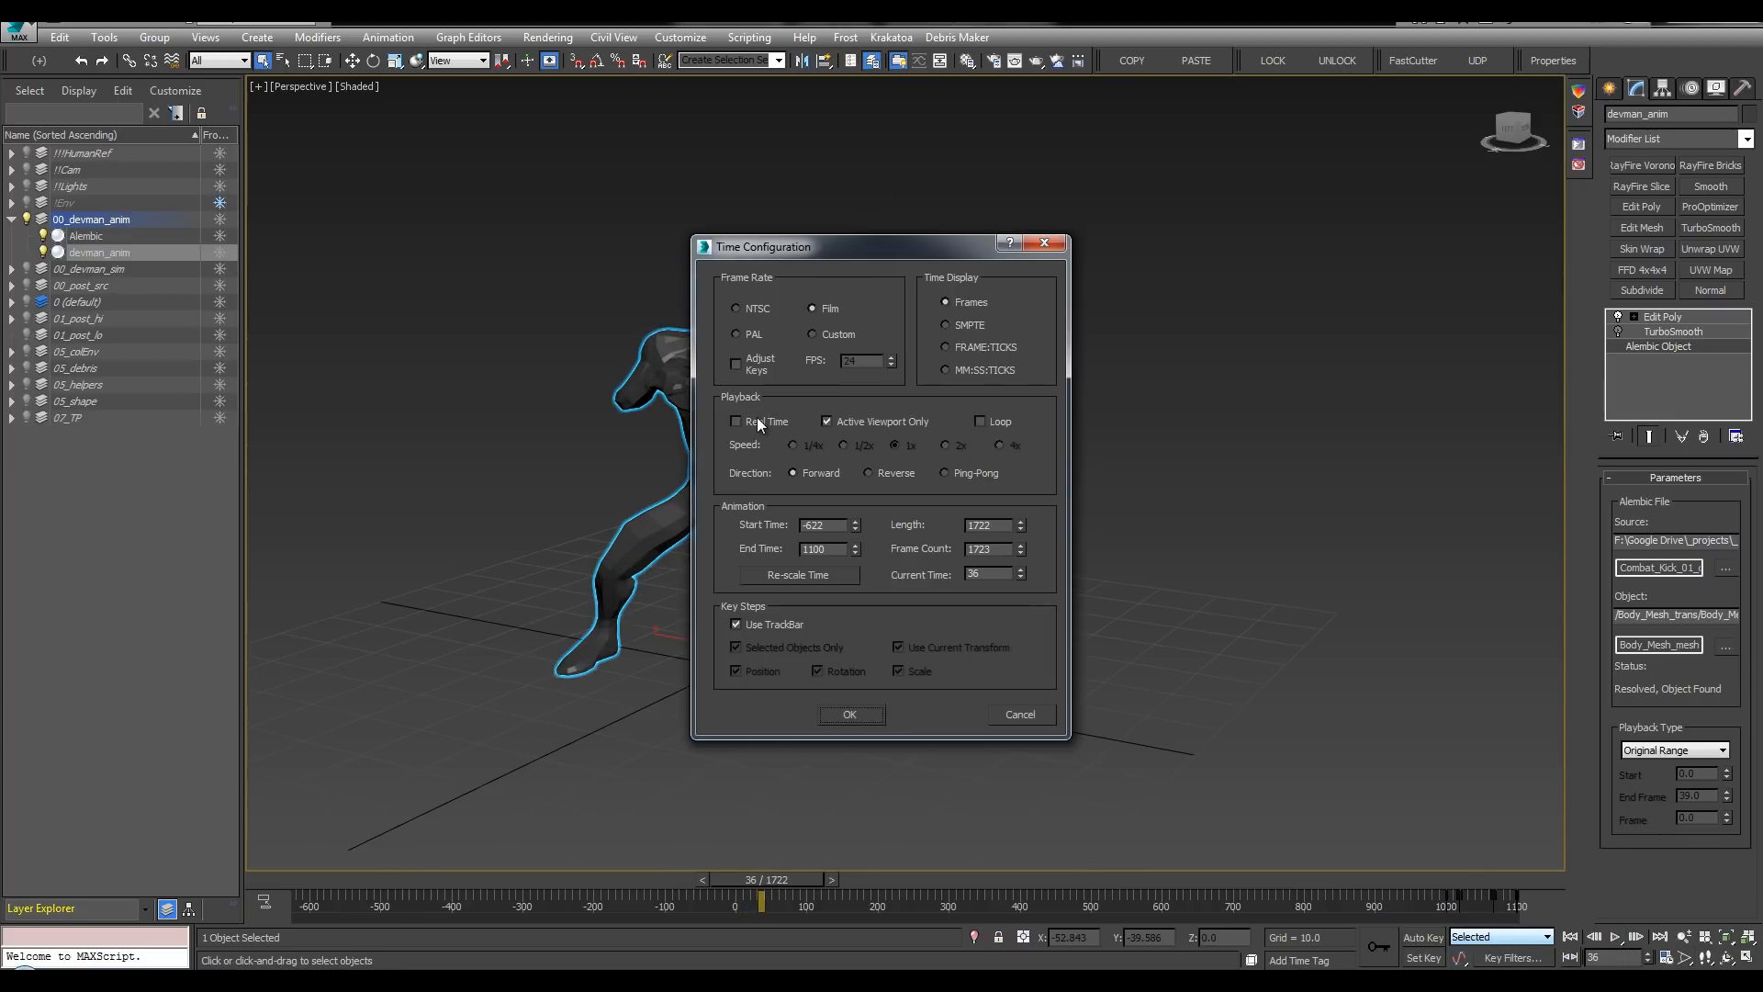
pyautogui.write('1000')
pyautogui.press('Return')
pyautogui.click(845, 715)
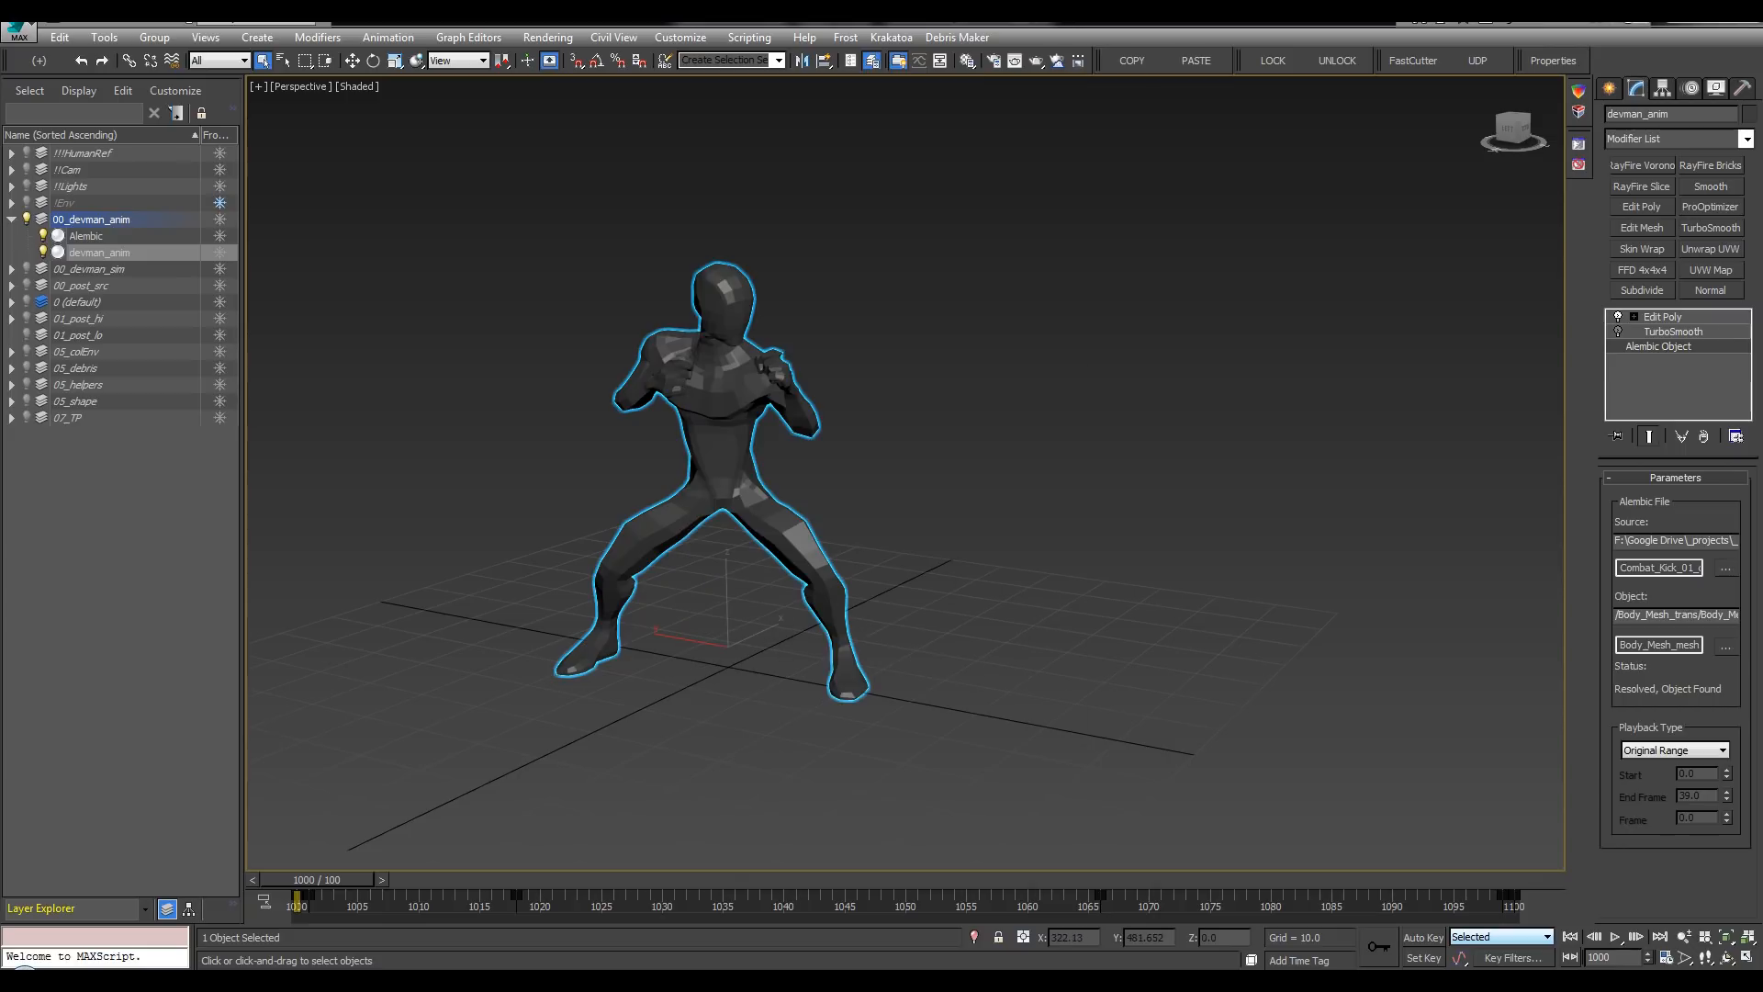
pyautogui.moveTo(697, 549); pyautogui.dragTo(643, 436, button='middle')
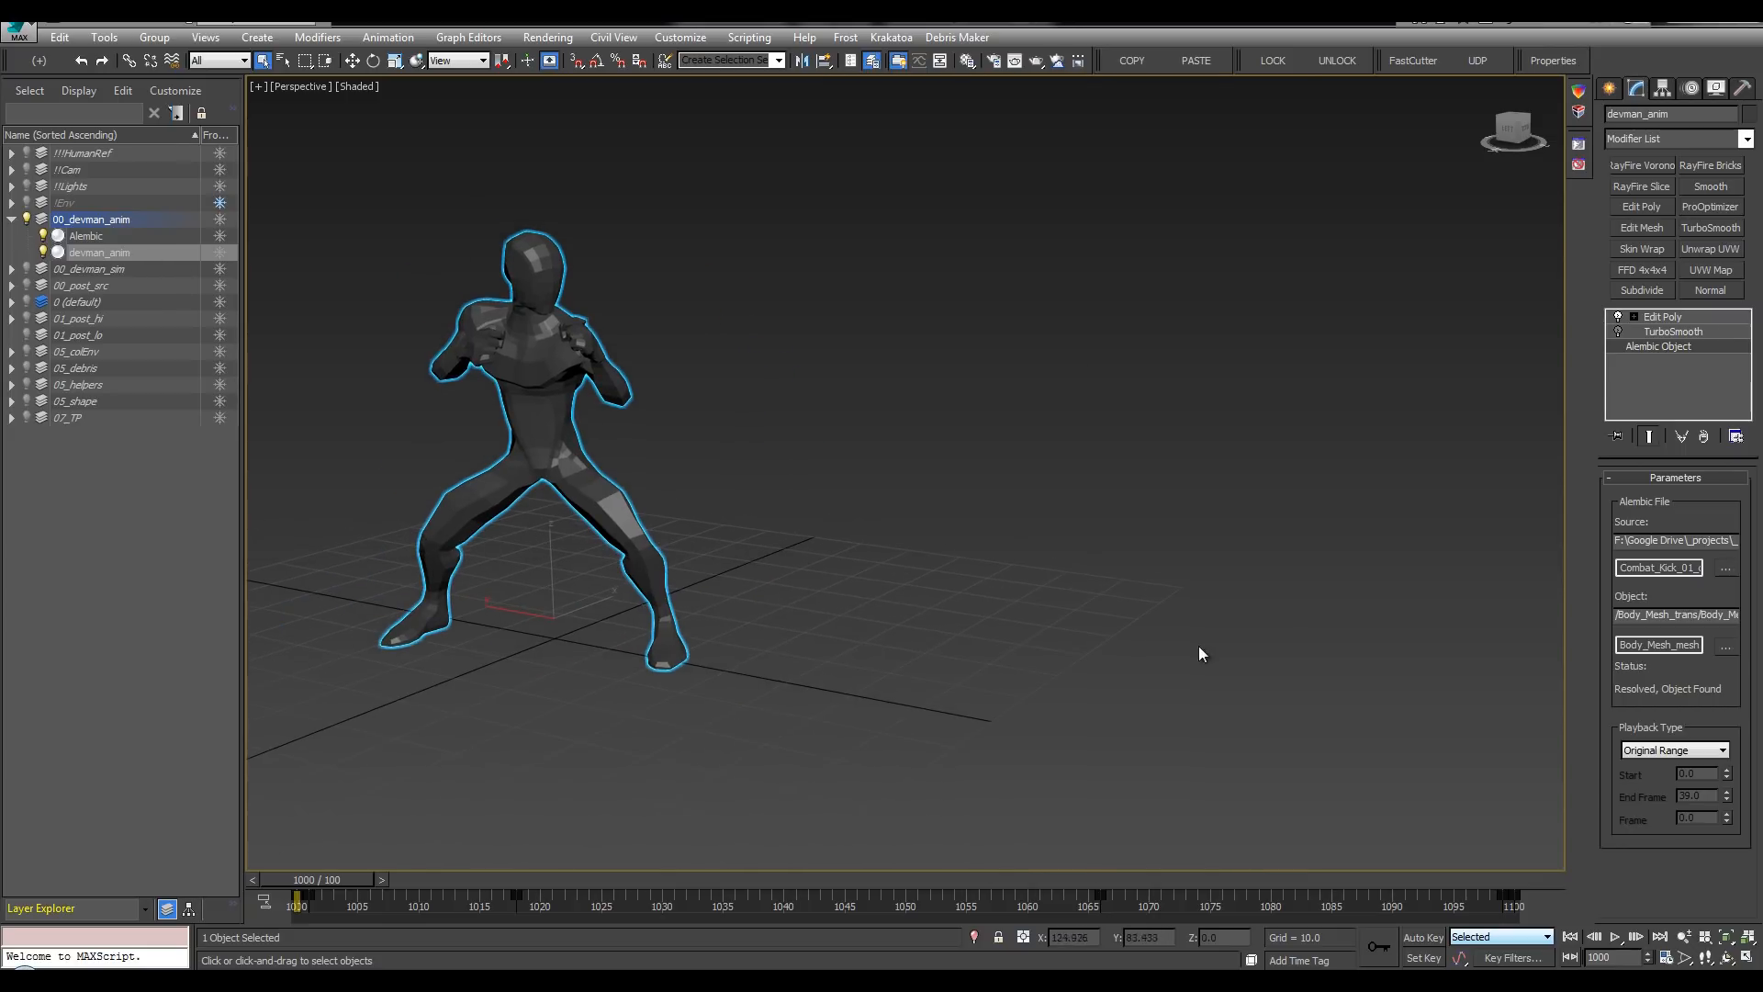
# Step: Show the 00_devman_sim layer, select its devman_sim object and hide the 00_devman_anim layer
pyautogui.click(11, 269)
pyautogui.click(27, 270)
pyautogui.click(95, 286)
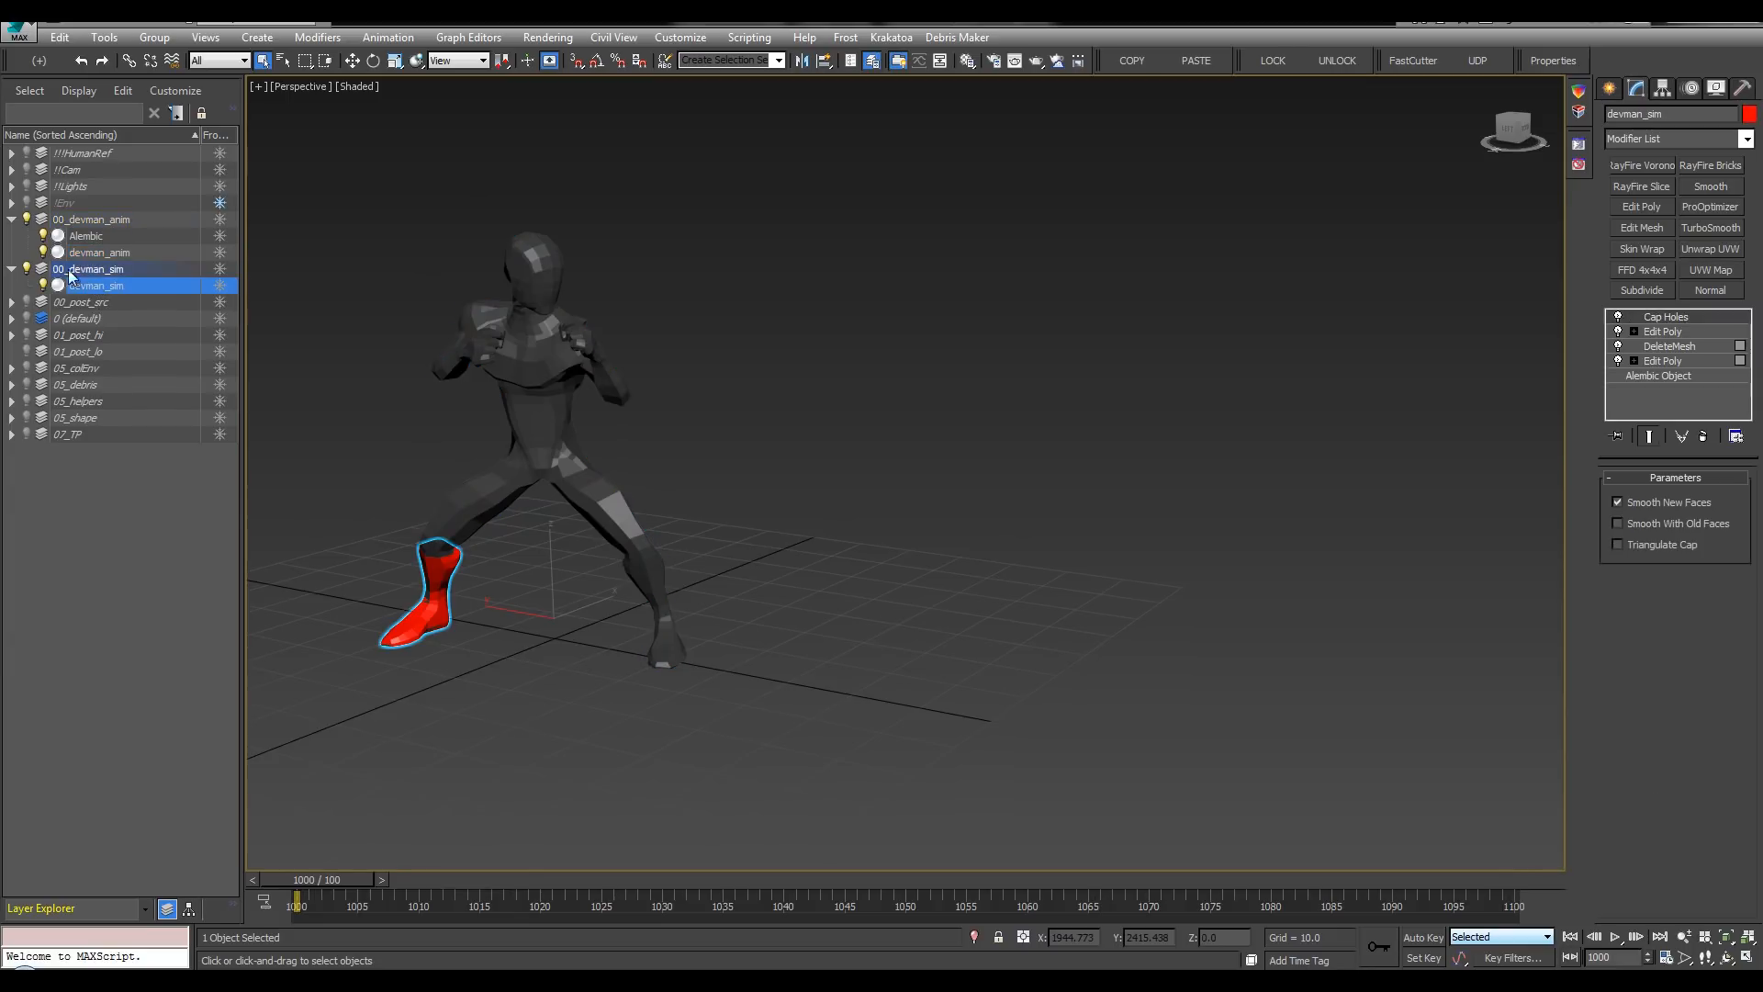
pyautogui.click(27, 220)
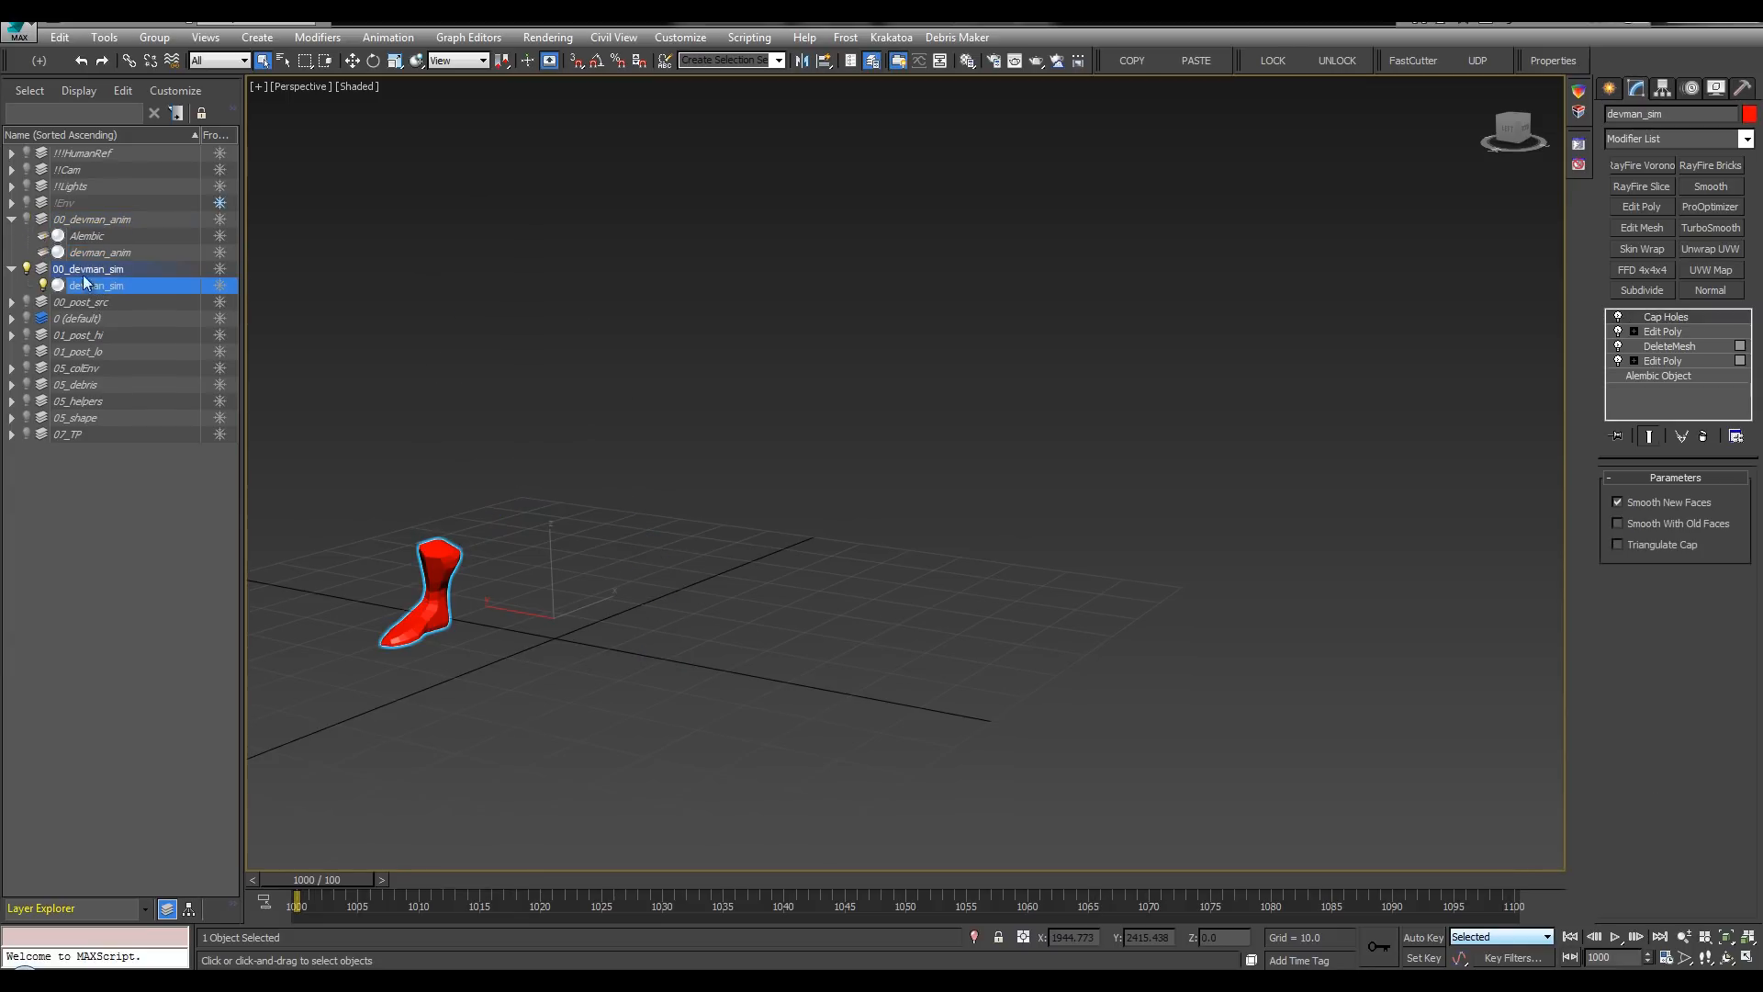
# Step: Set the playback type of devman_sim's Alembic Object to Custom Start
pyautogui.click(1701, 375)
pyautogui.click(1660, 750)
pyautogui.click(1661, 776)
pyautogui.moveTo(1712, 774); pyautogui.dragTo(1633, 785)
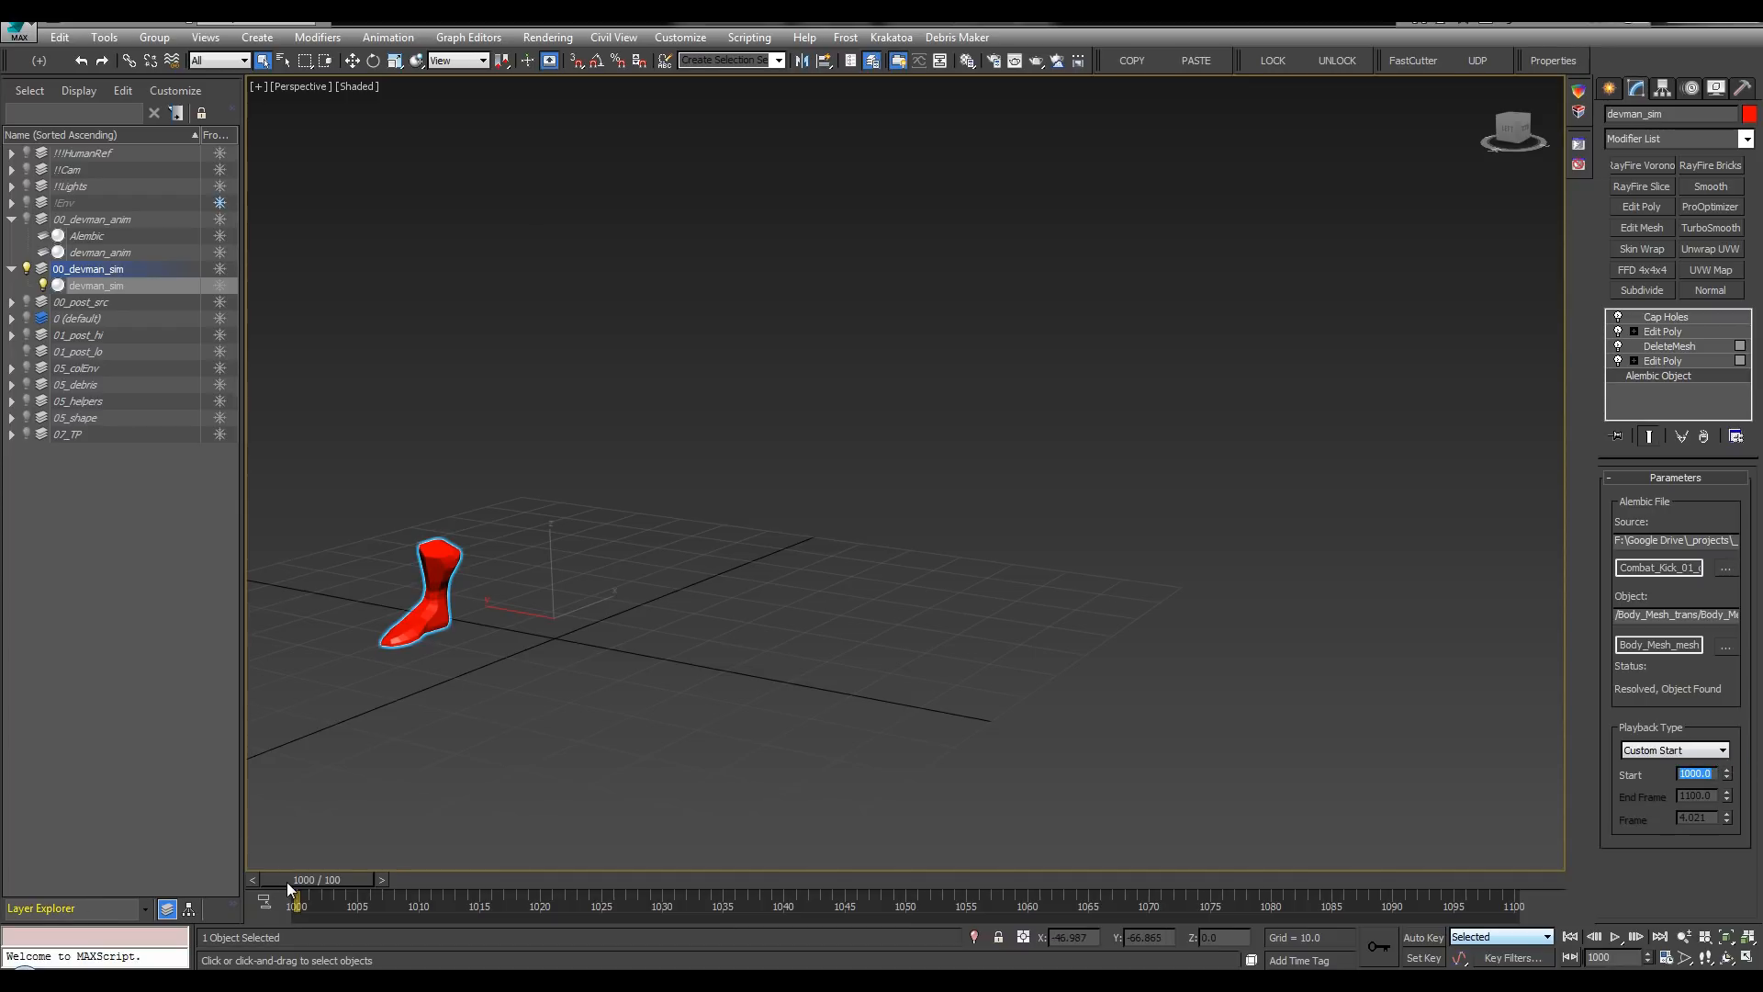
# Step: Set the playback type of devman_anim's Alembic Object to Playback Graph
pyautogui.click(92, 250)
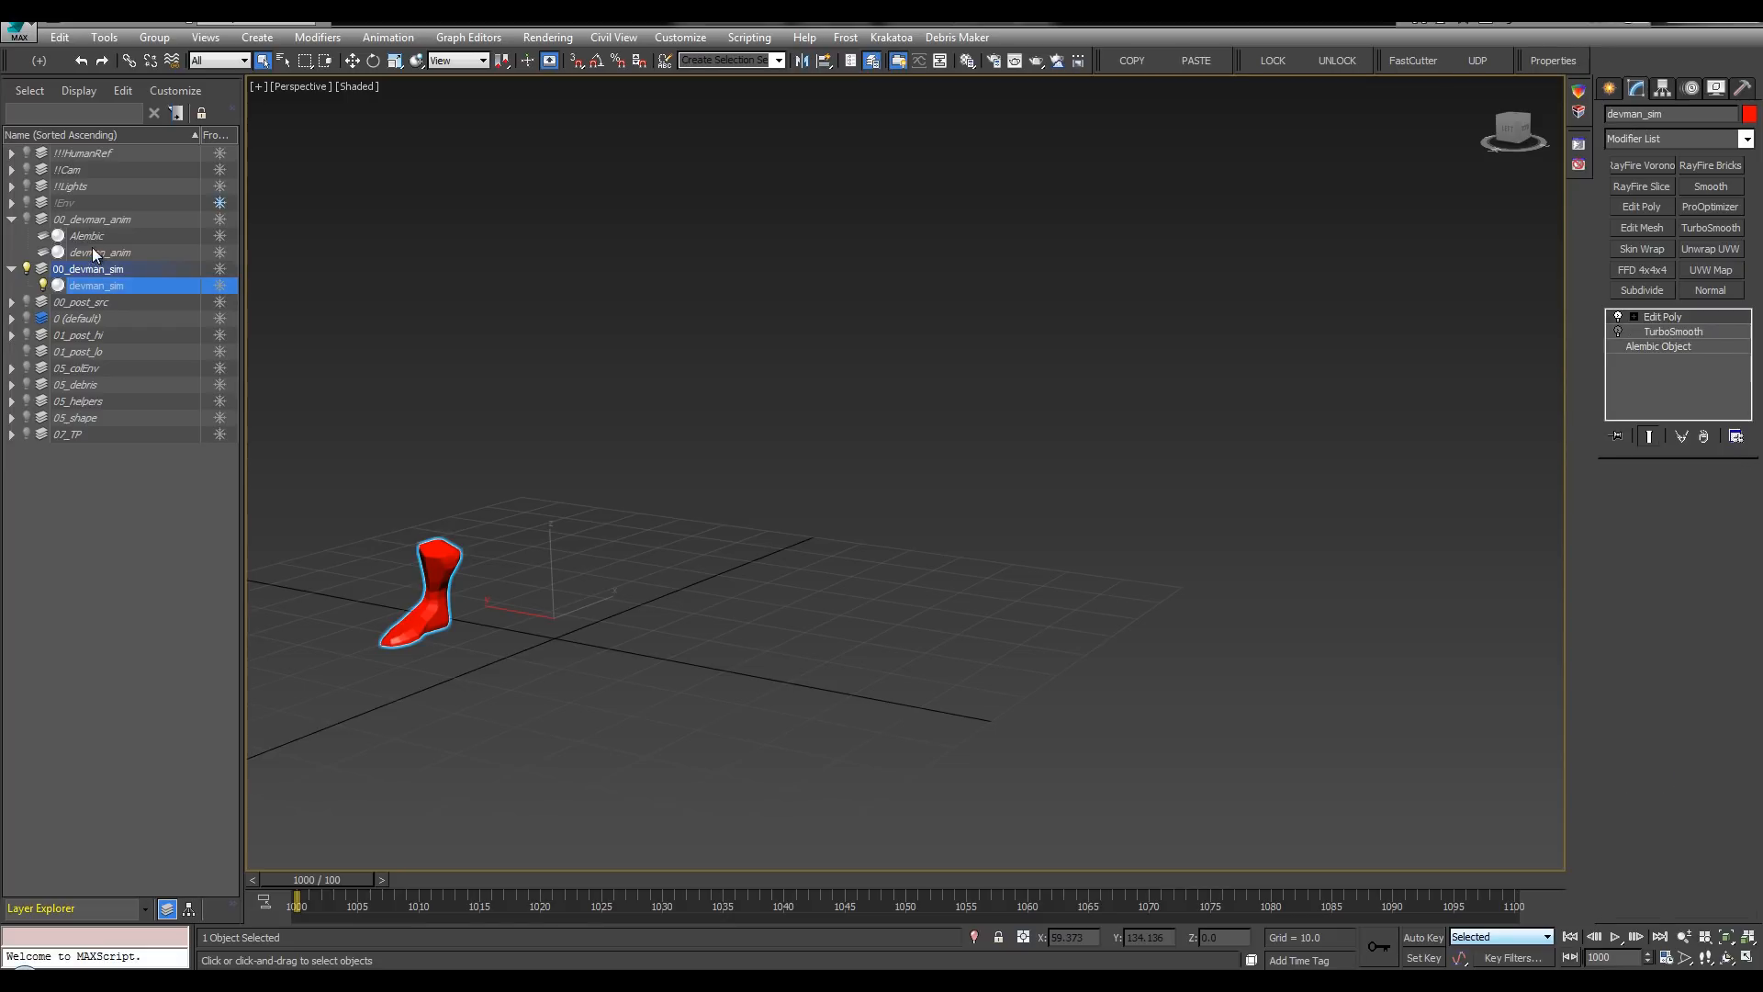
pyautogui.click(1656, 346)
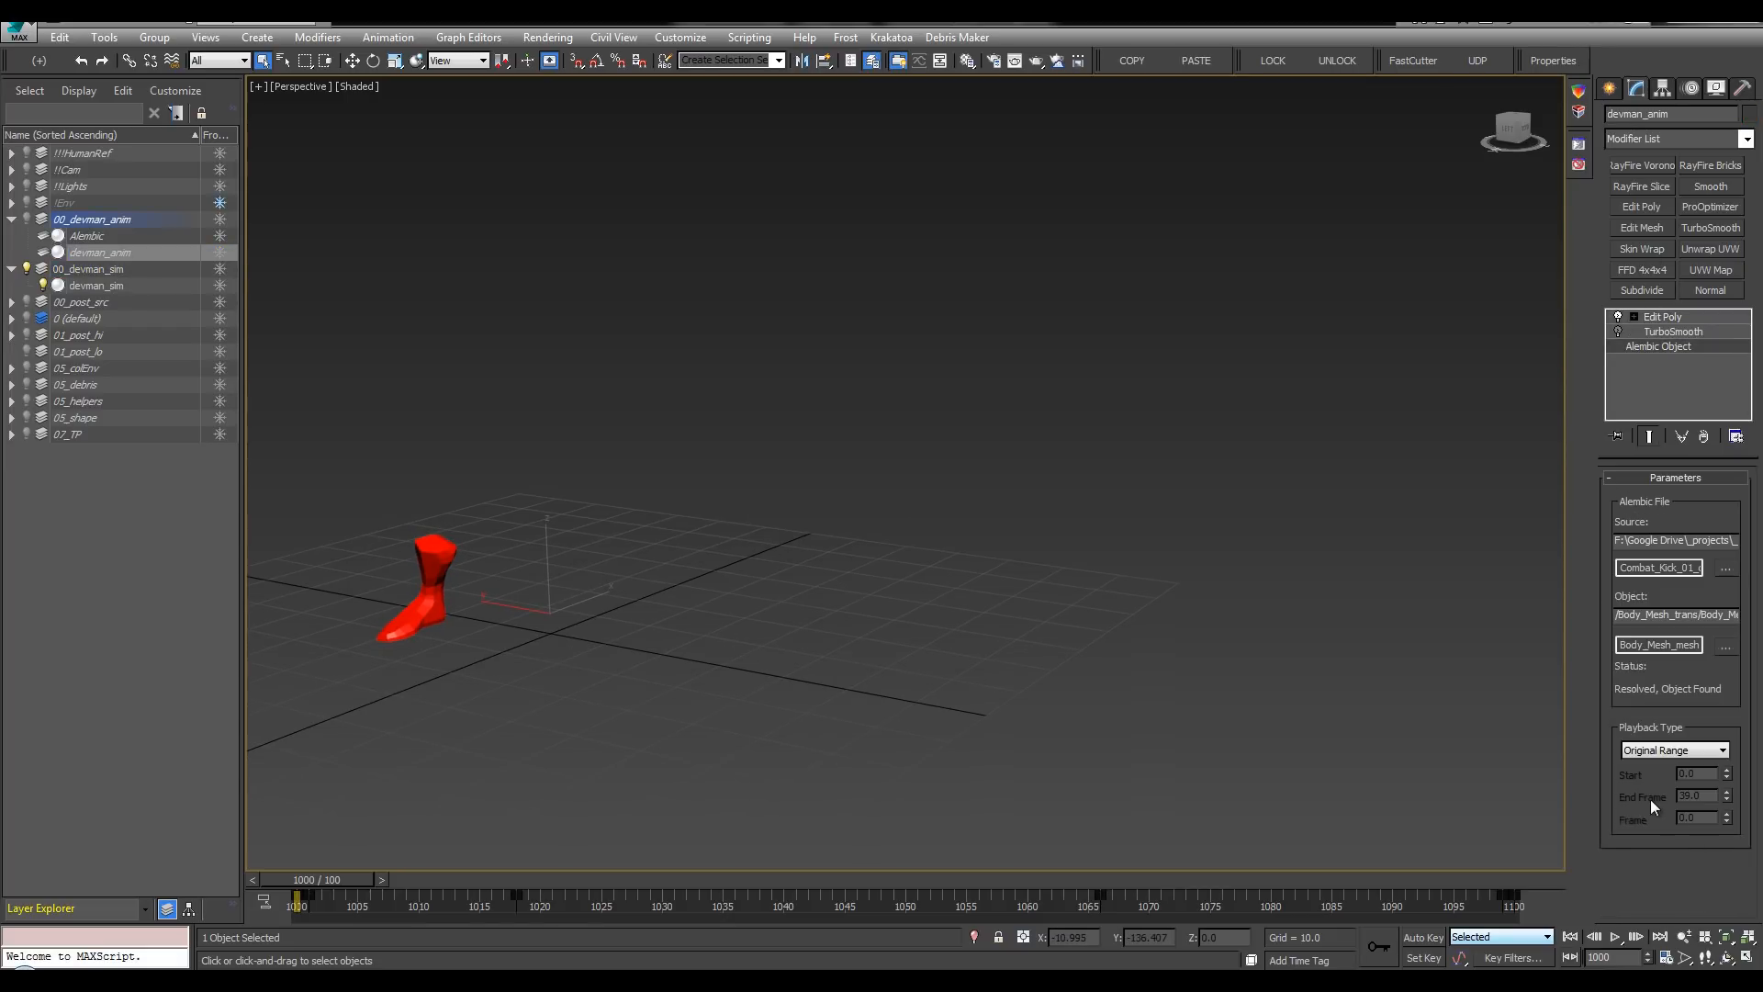
pyautogui.click(1660, 750)
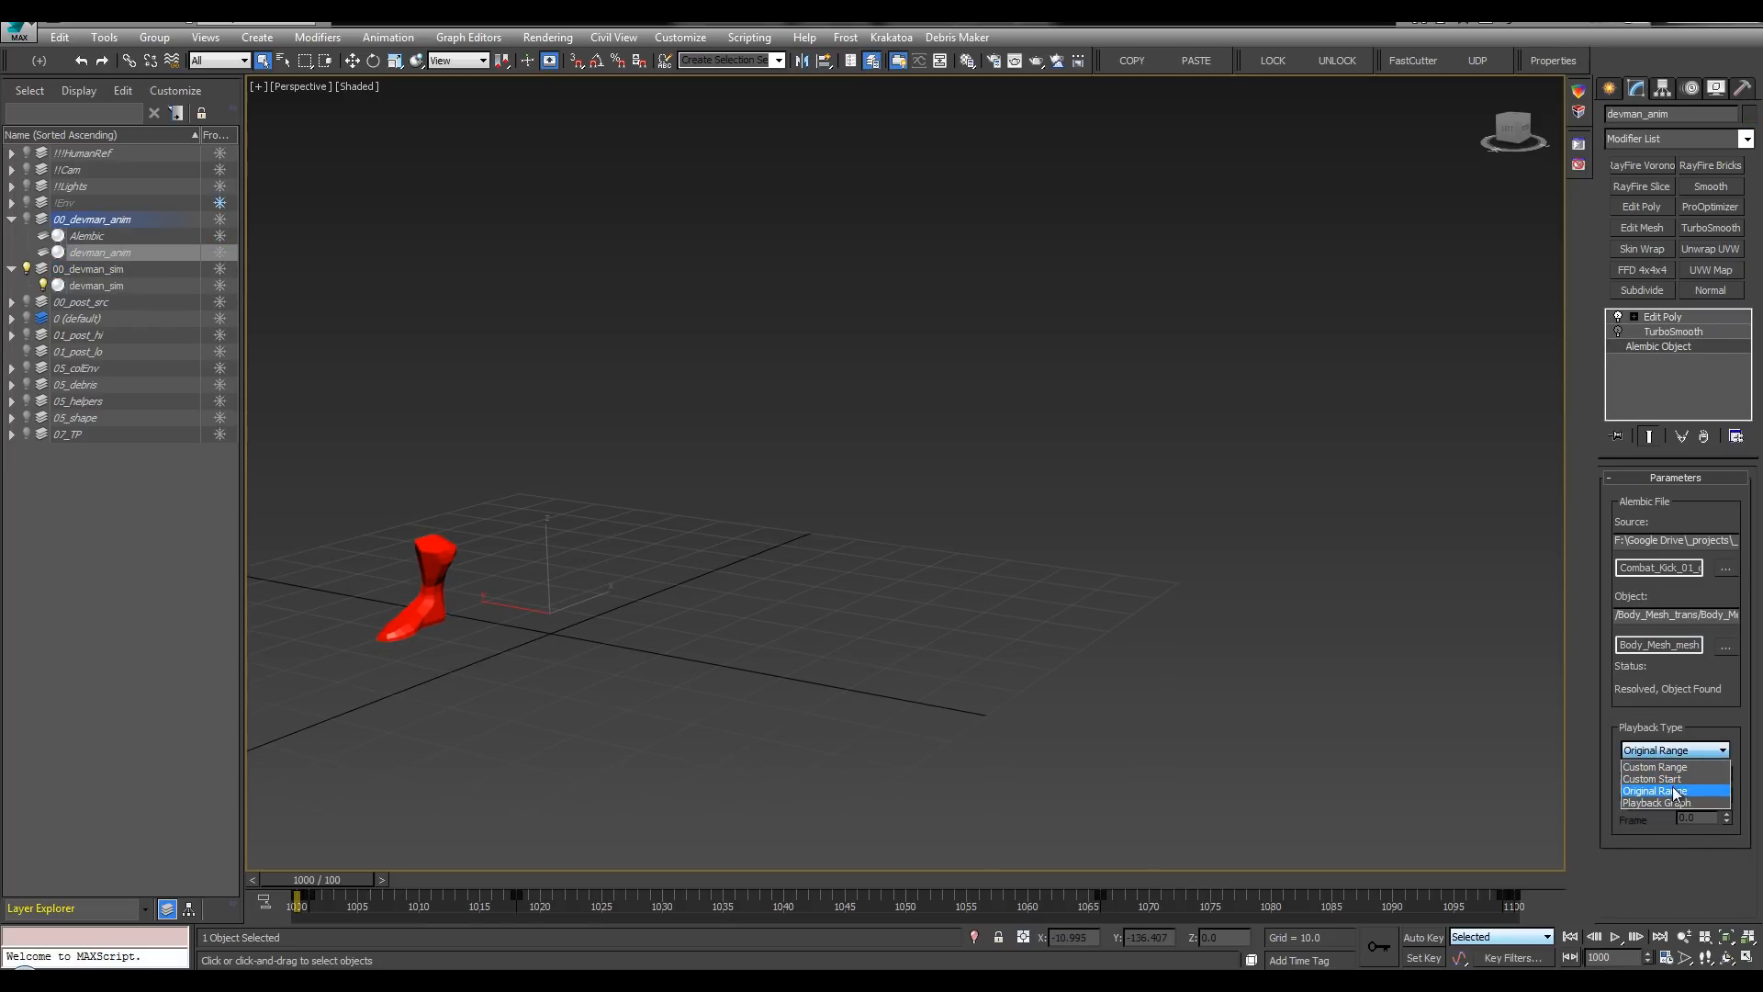
pyautogui.click(1675, 804)
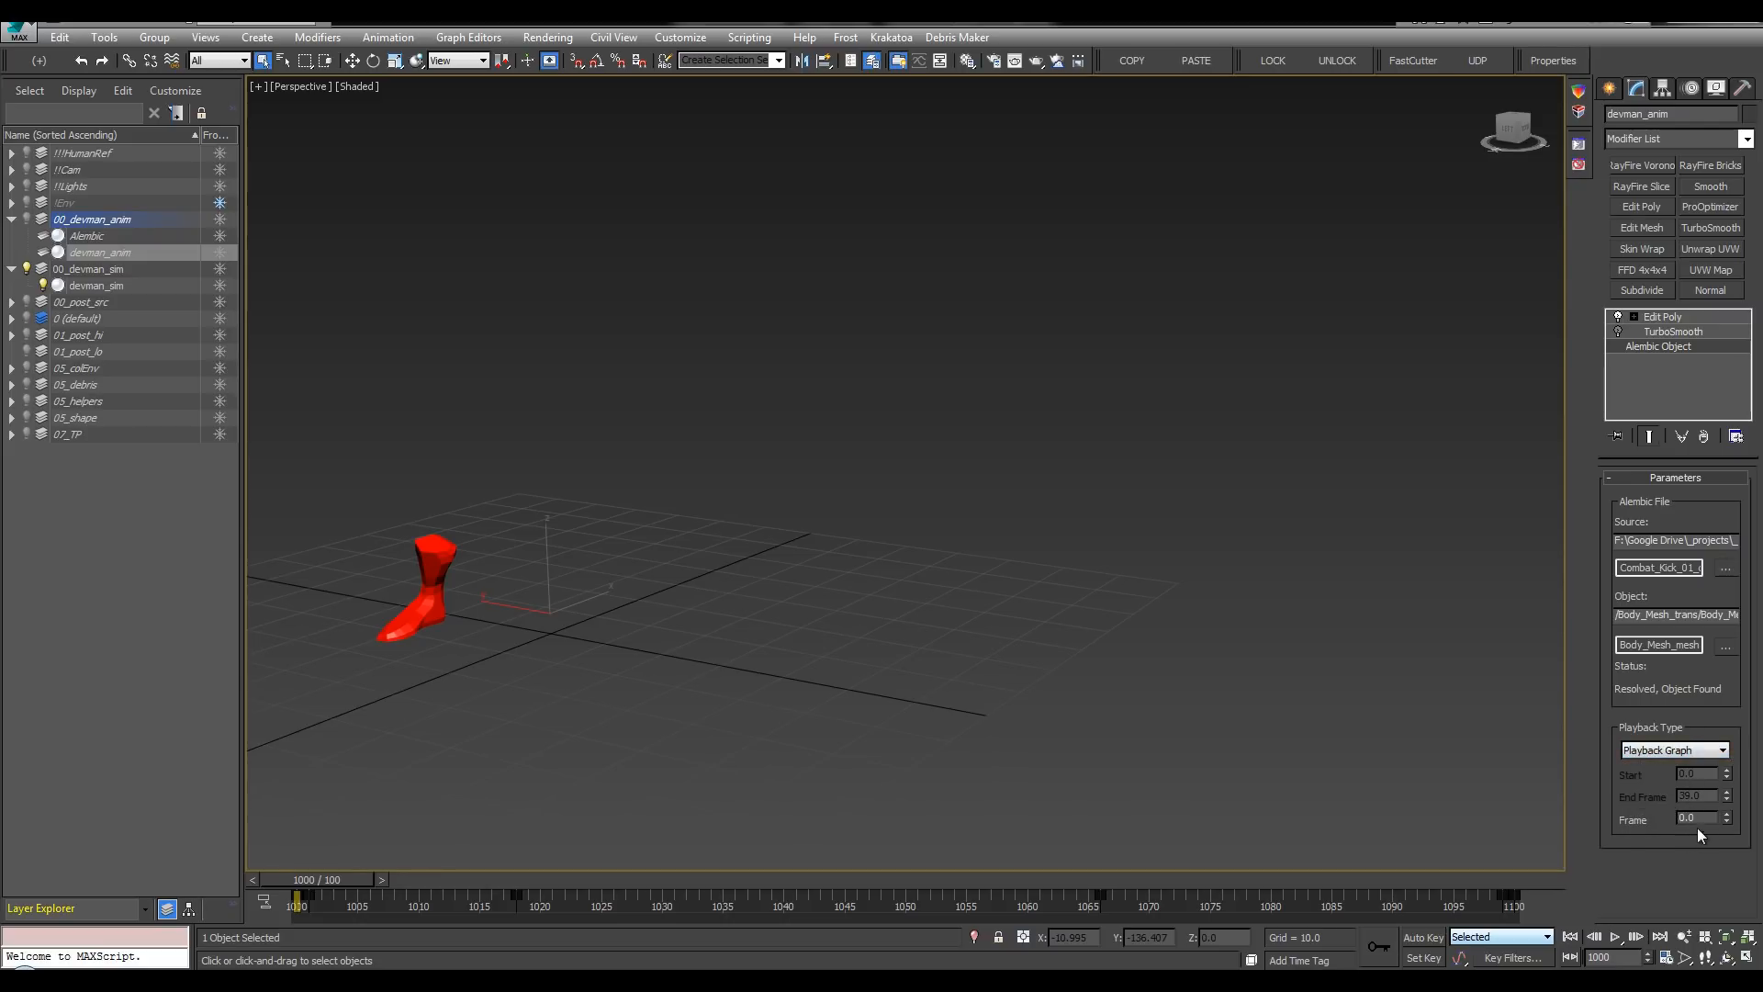
pyautogui.click(1695, 818)
# Step: Show the 00_devman_anim layer, hide 00_devman_sim and select devman_anim's Alembic Object playback frame value
pyautogui.click(26, 220)
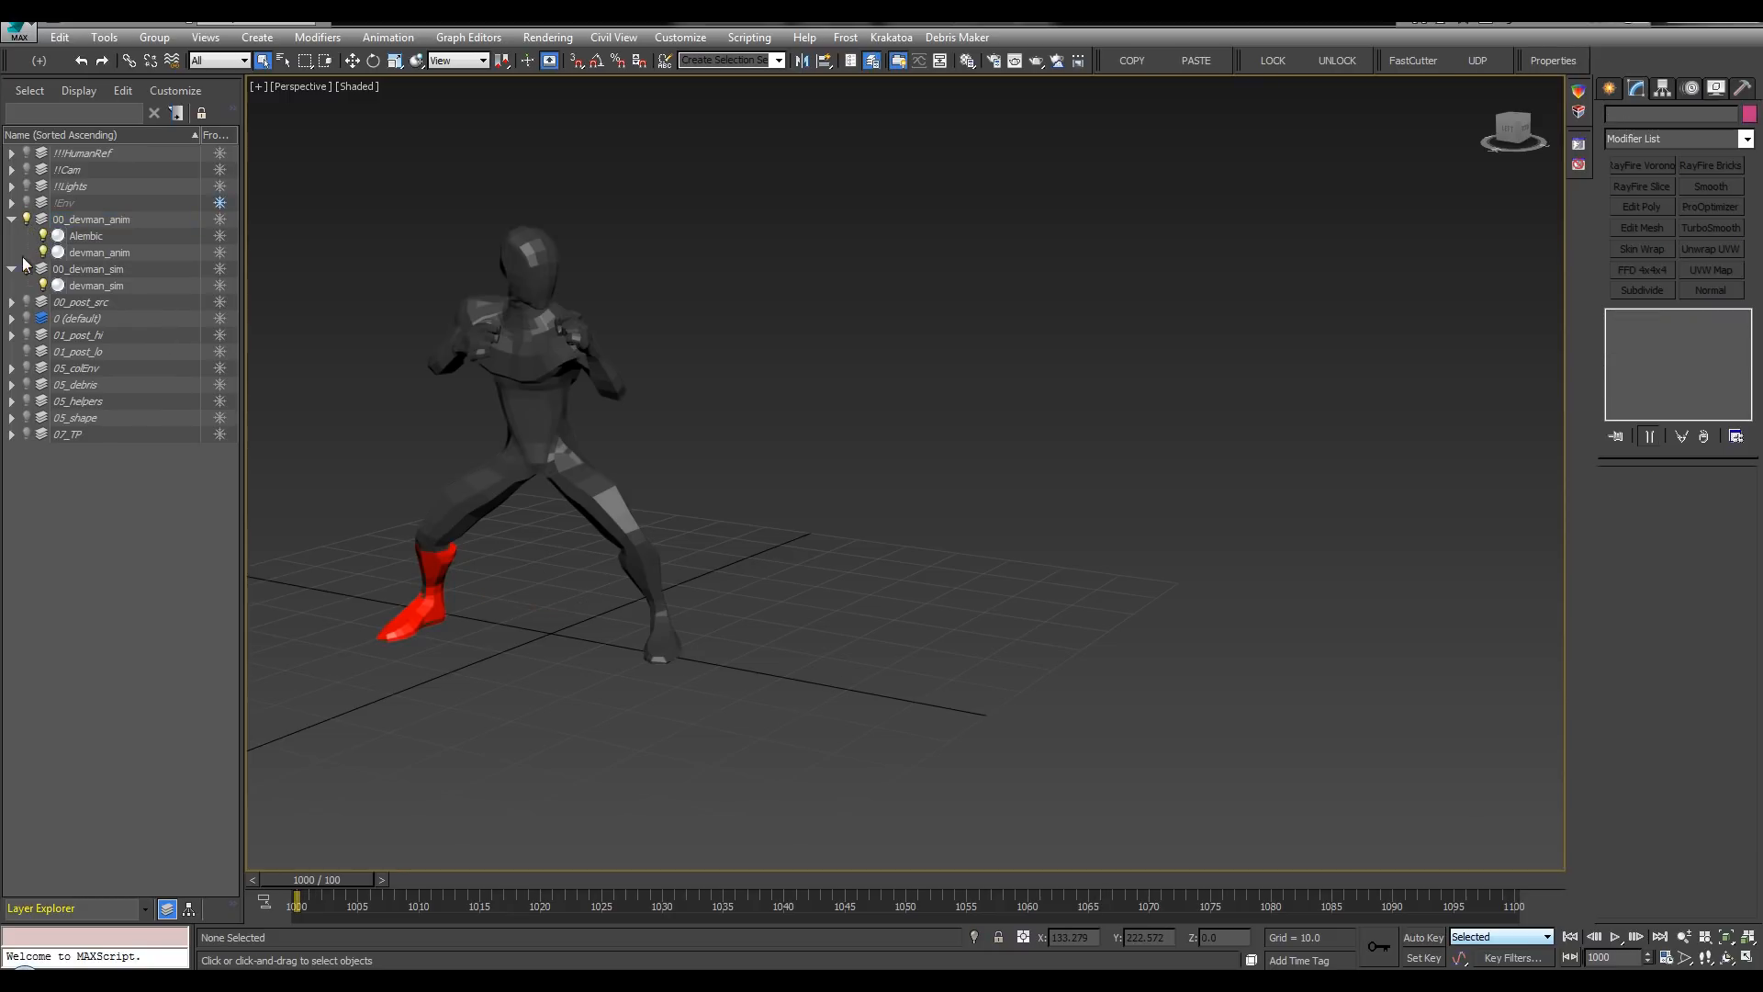
pyautogui.click(26, 269)
pyautogui.click(488, 293)
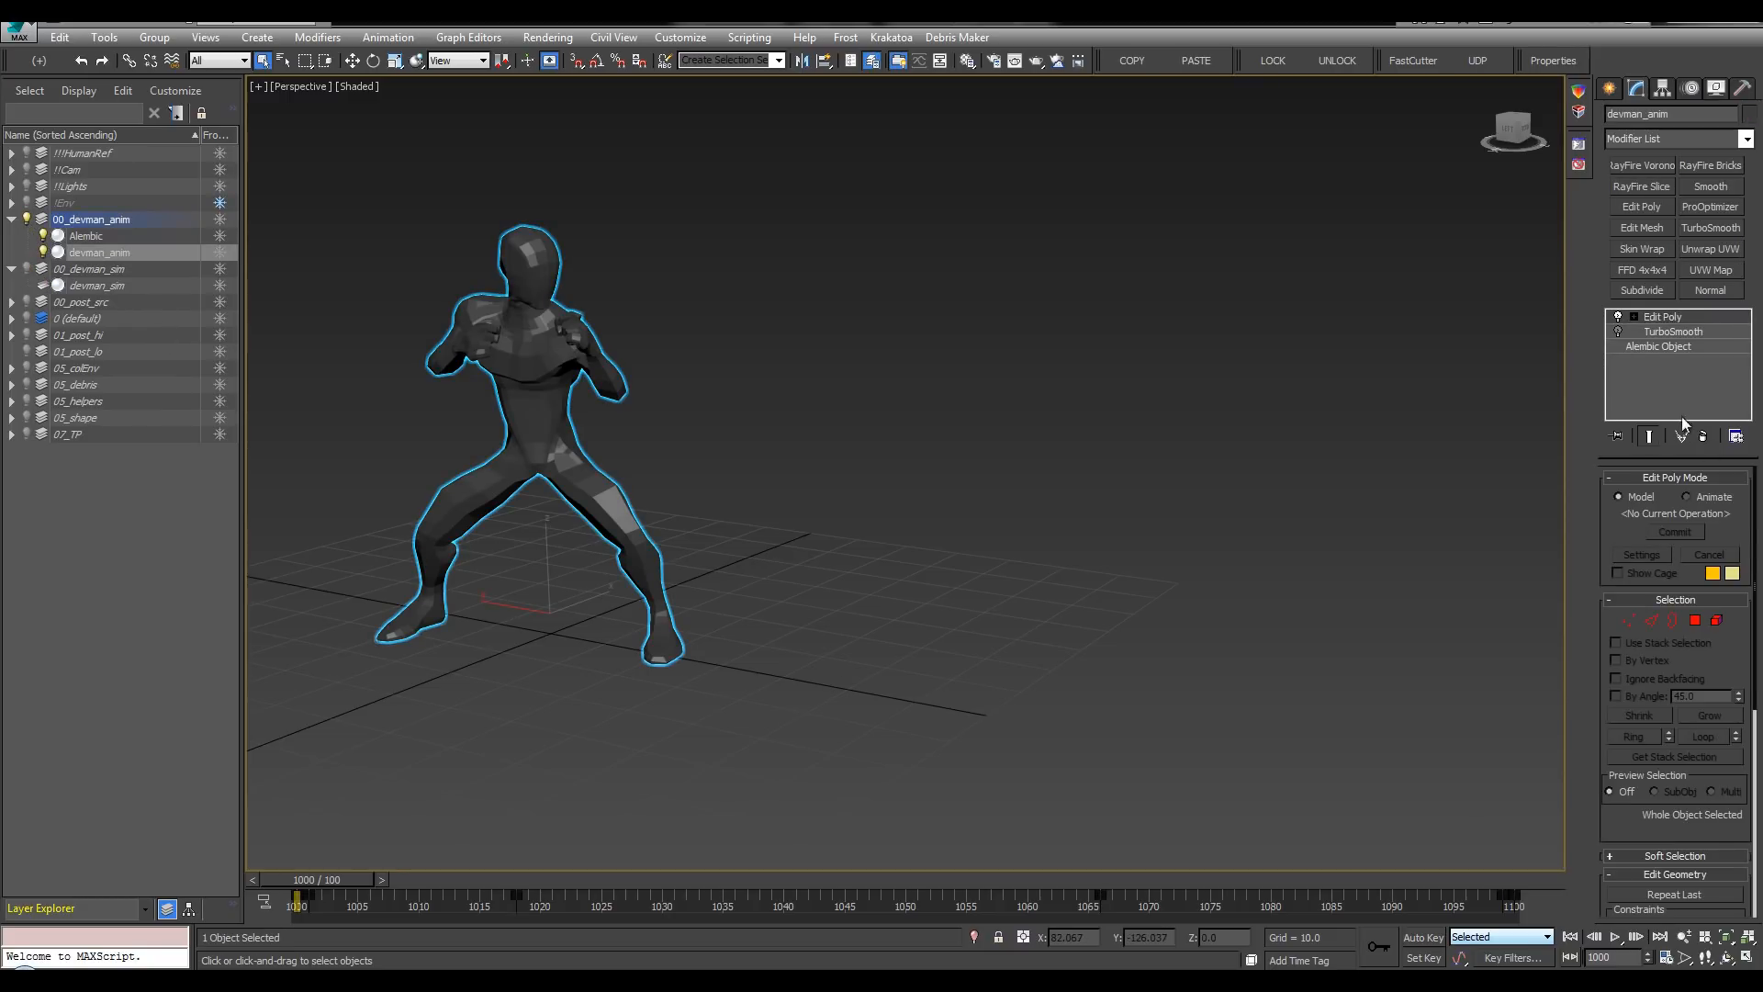
pyautogui.click(1660, 347)
pyautogui.doubleClick(1708, 819)
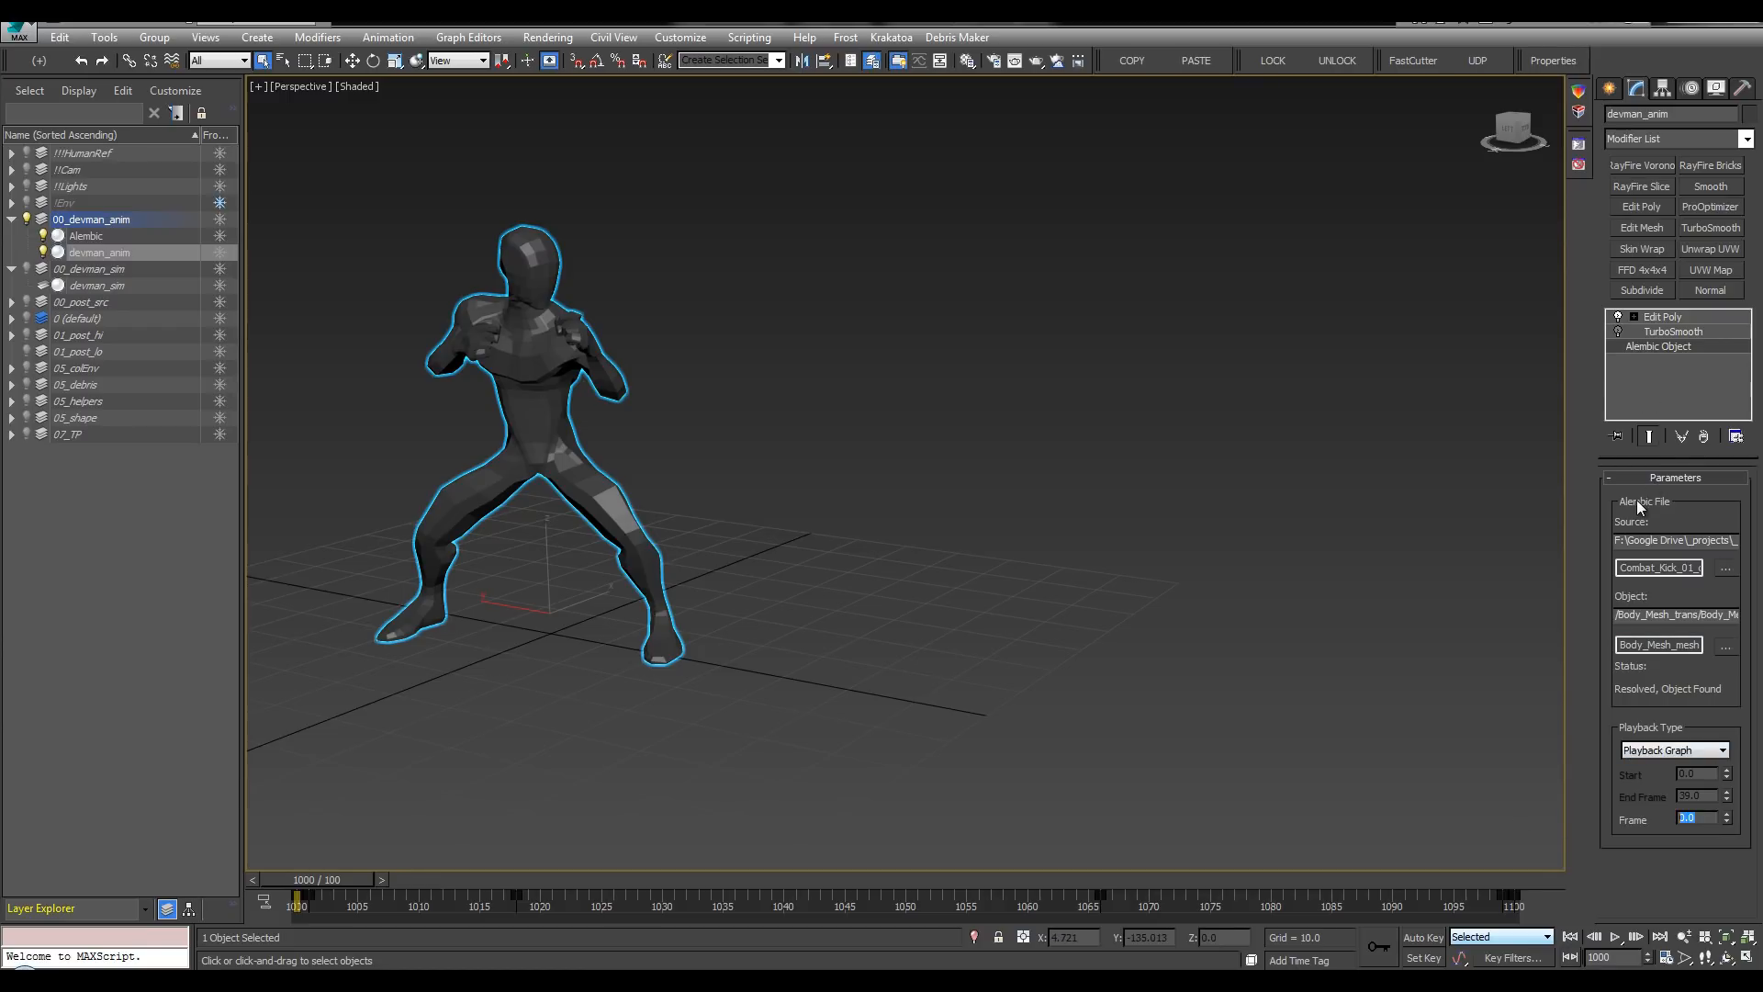
# Step: Turn on Auto Key, then play and scrub devman_anim's keyed playback, returning to frame 1000
pyautogui.press('n')
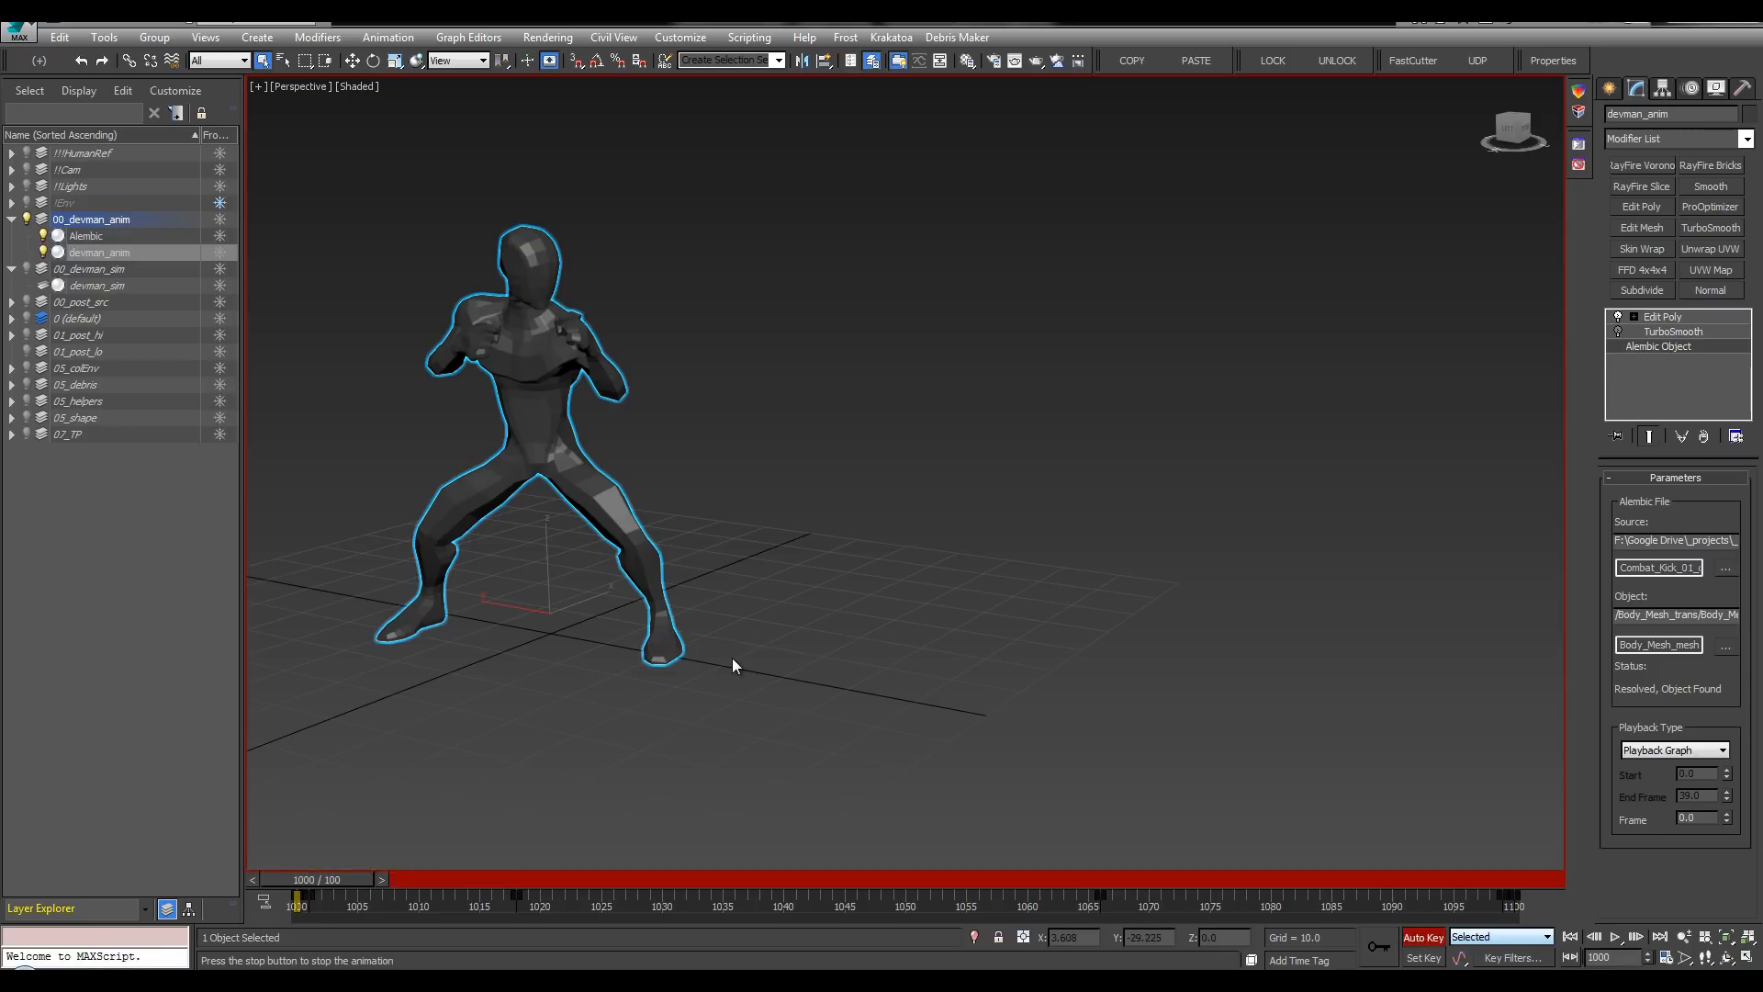
pyautogui.press('/')
pyautogui.moveTo(384, 880); pyautogui.dragTo(266, 883)
pyautogui.press('q')
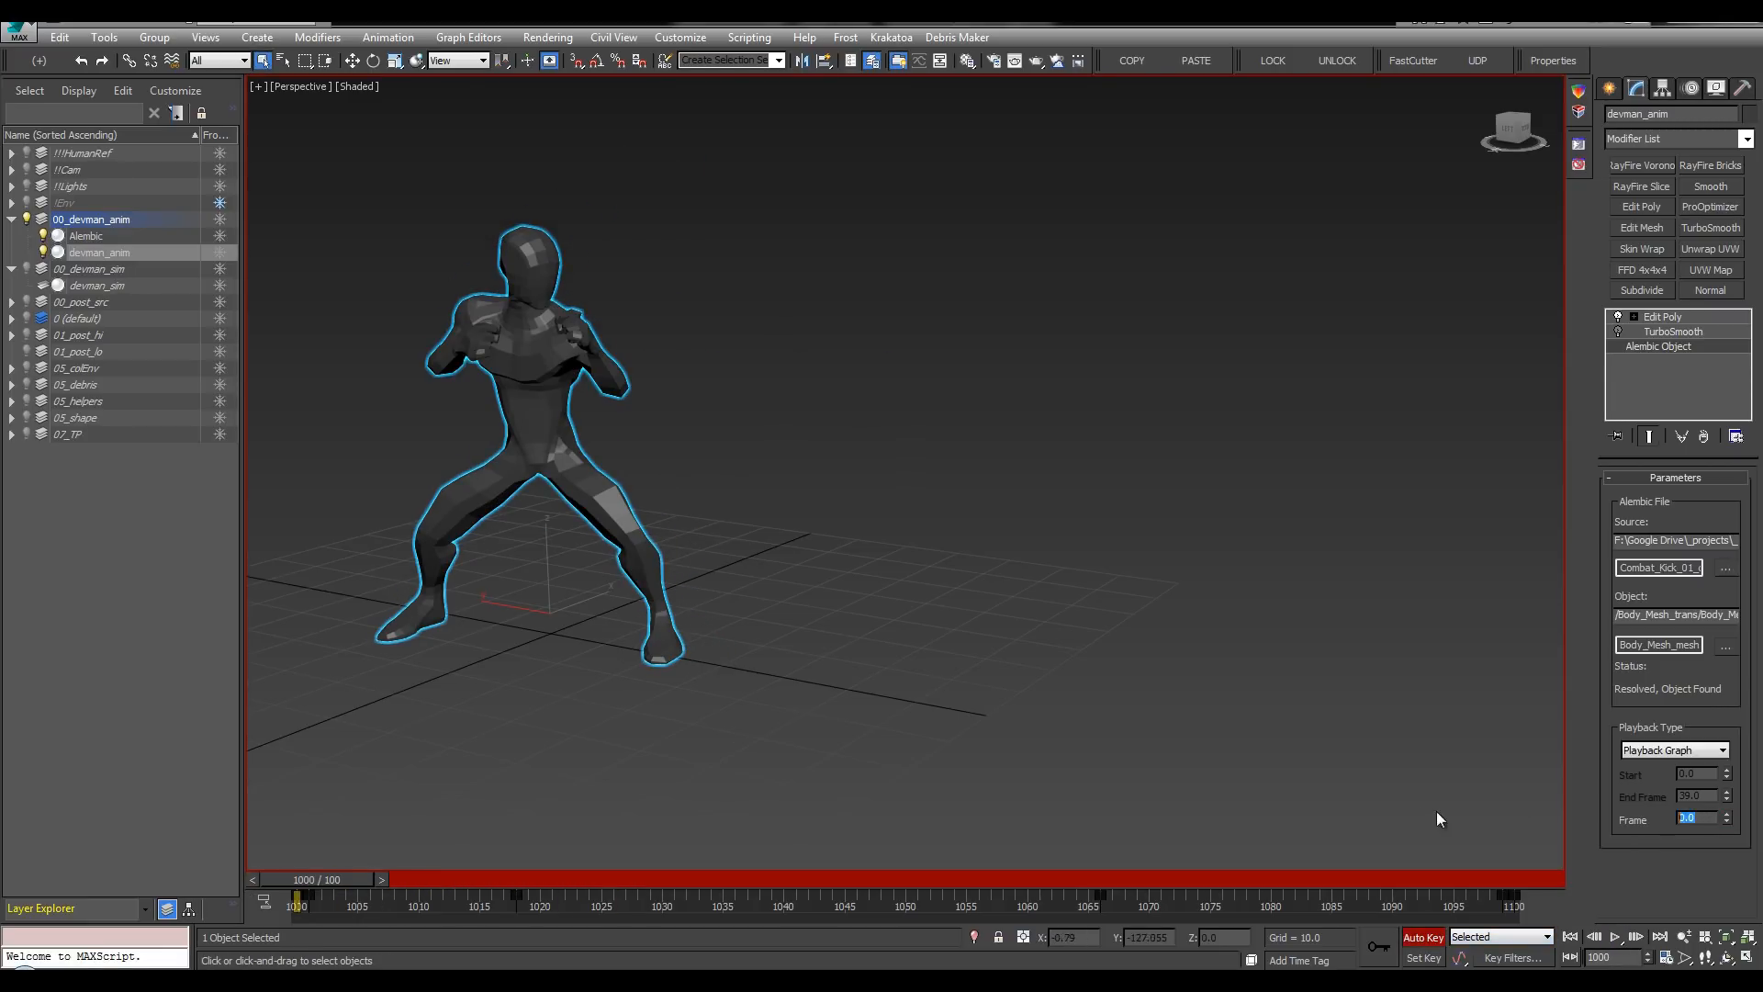
# Step: Turn off Auto Key and clone devman_anim as a copy about 54.5 units along the X axis
pyautogui.keyDown('alt'); pyautogui.moveTo(760, 430); pyautogui.dragTo(717, 474, button='middle'); pyautogui.keyUp('alt')
pyautogui.press('w')
pyautogui.press('n')
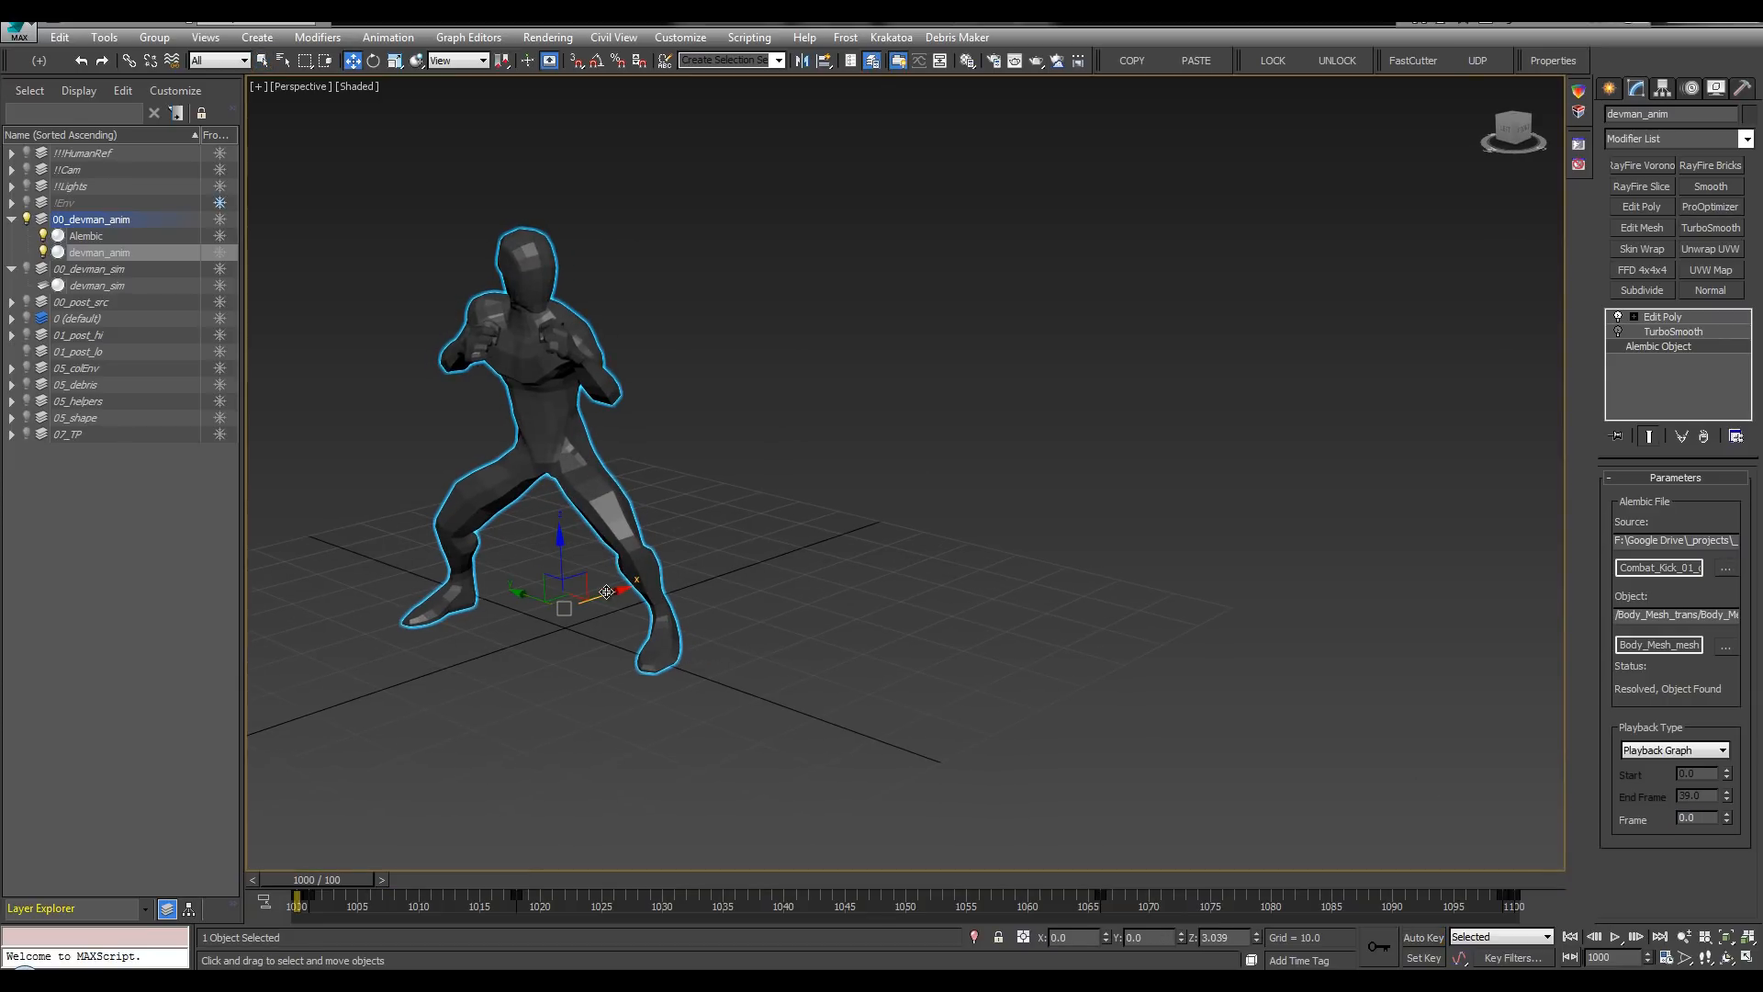
pyautogui.keyDown('shift'); pyautogui.moveTo(613, 570); pyautogui.dragTo(896, 534); pyautogui.keyUp('shift')
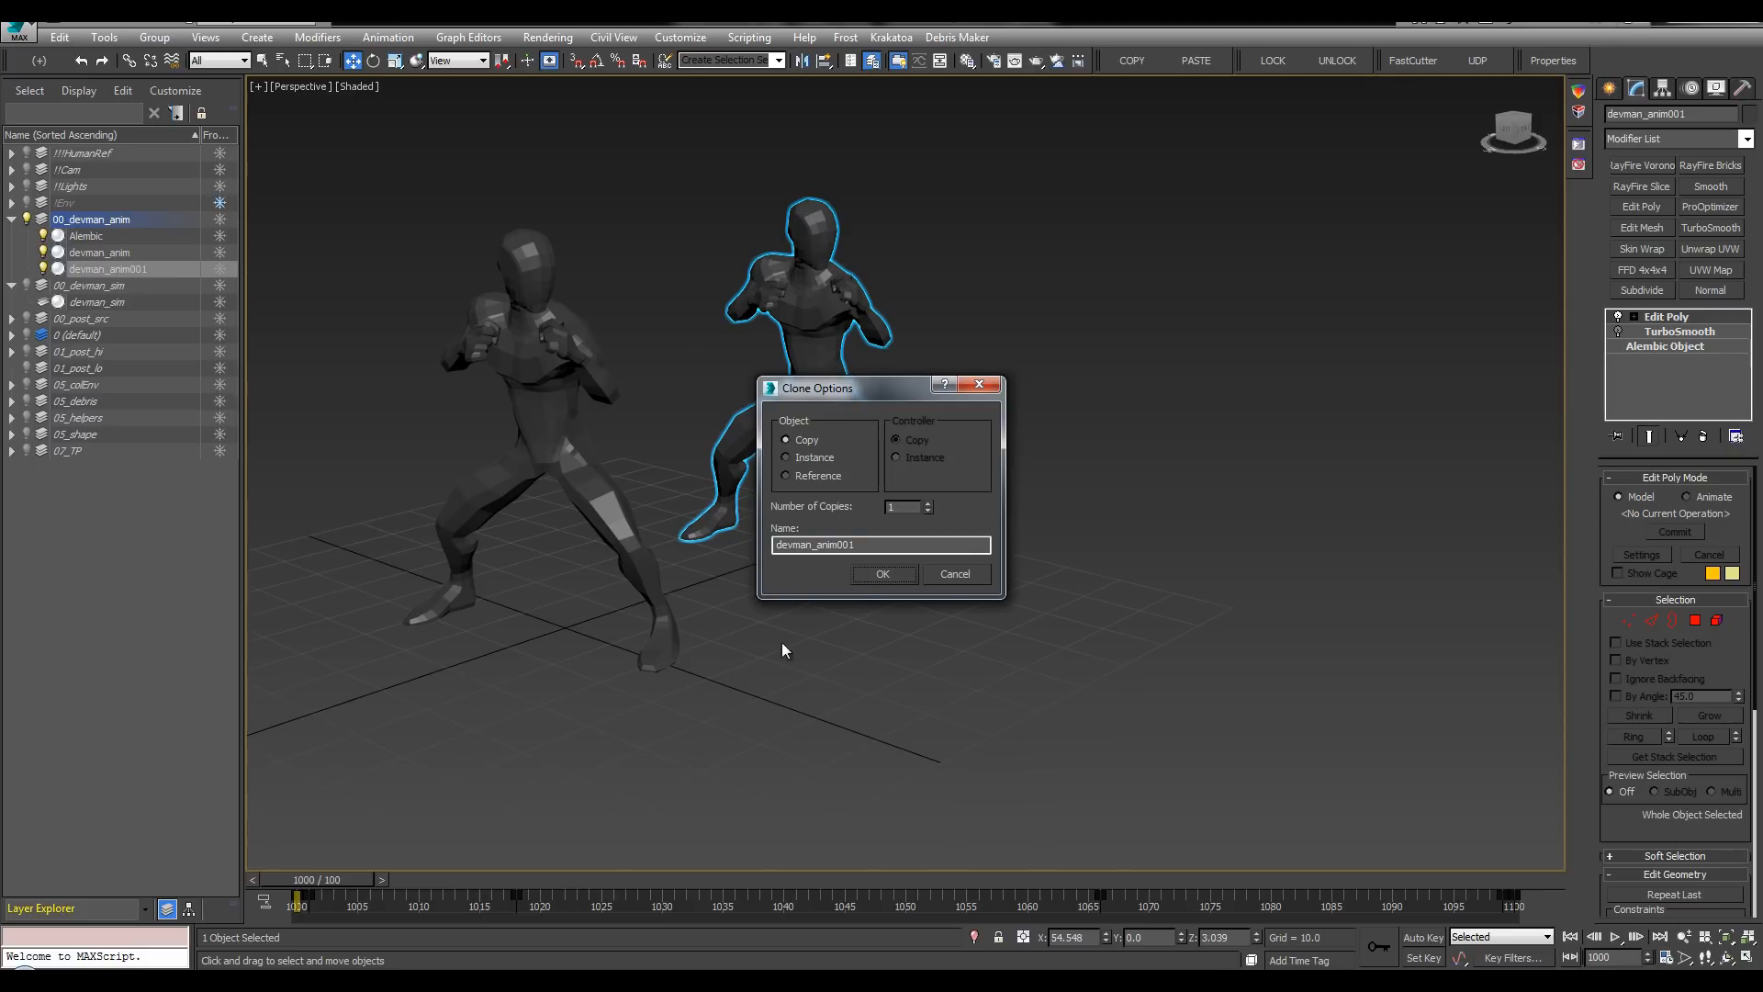
pyautogui.click(880, 575)
# Step: Color the cloned character blue, strip its modifiers down to the Alembic Object and display edged faces
pyautogui.click(1578, 114)
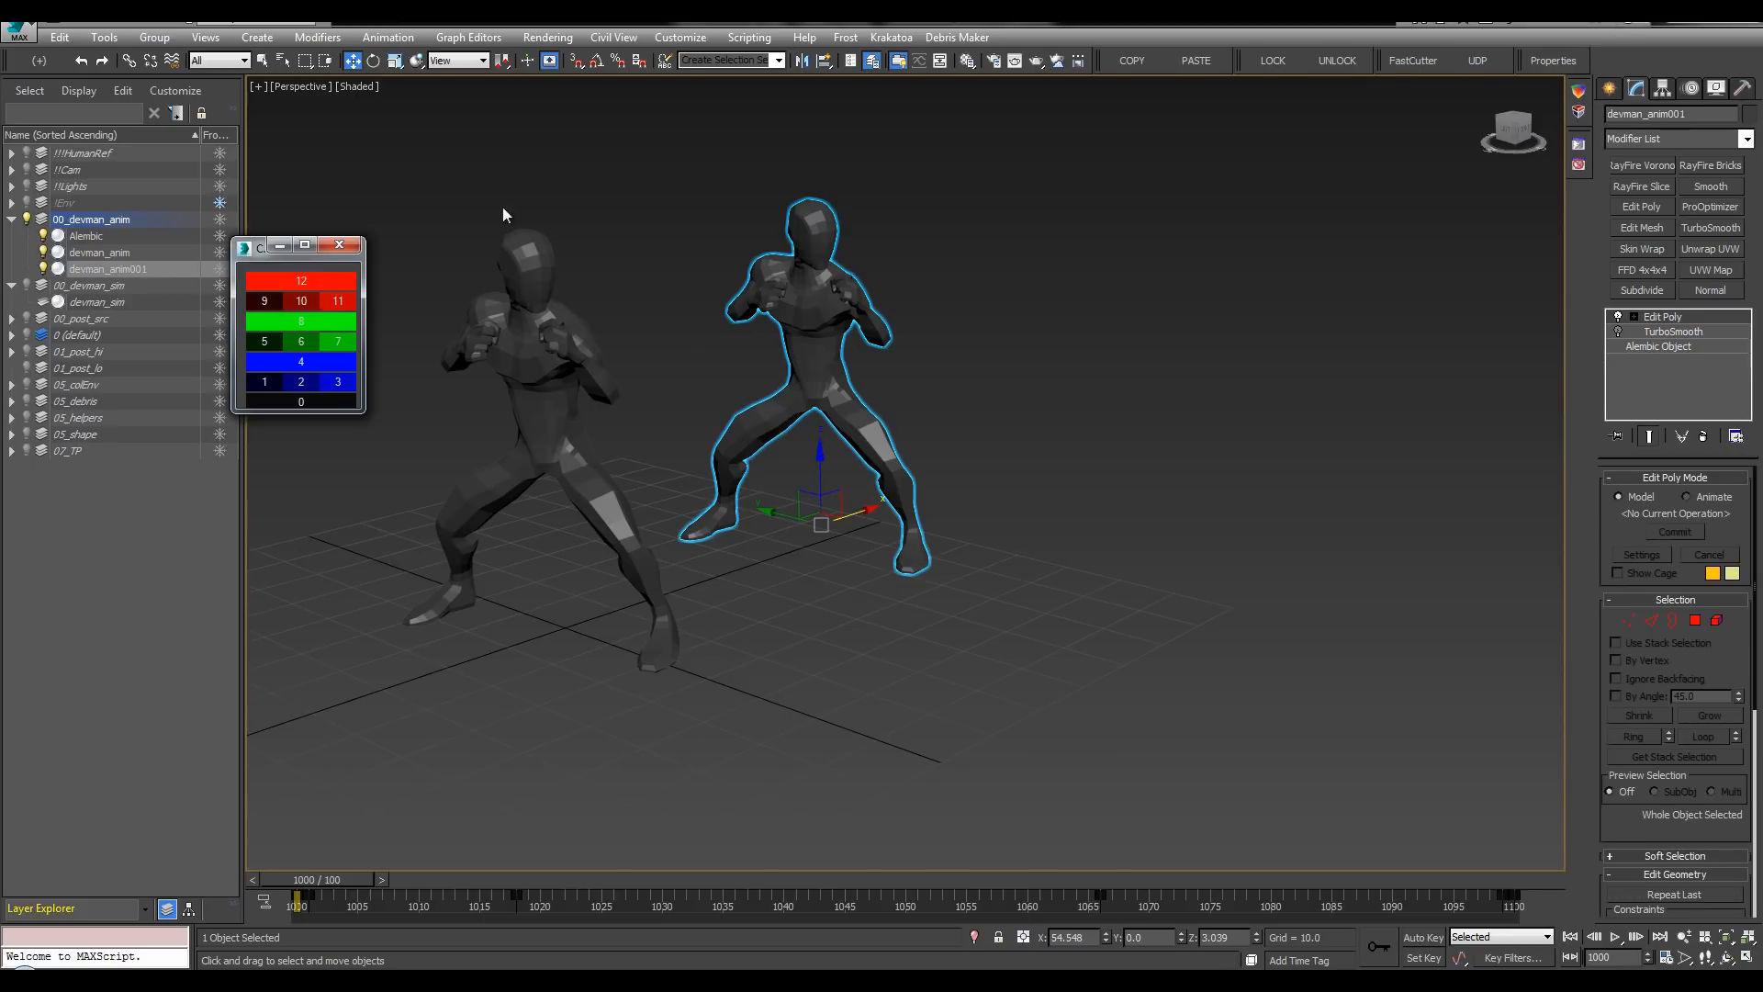
pyautogui.click(327, 325)
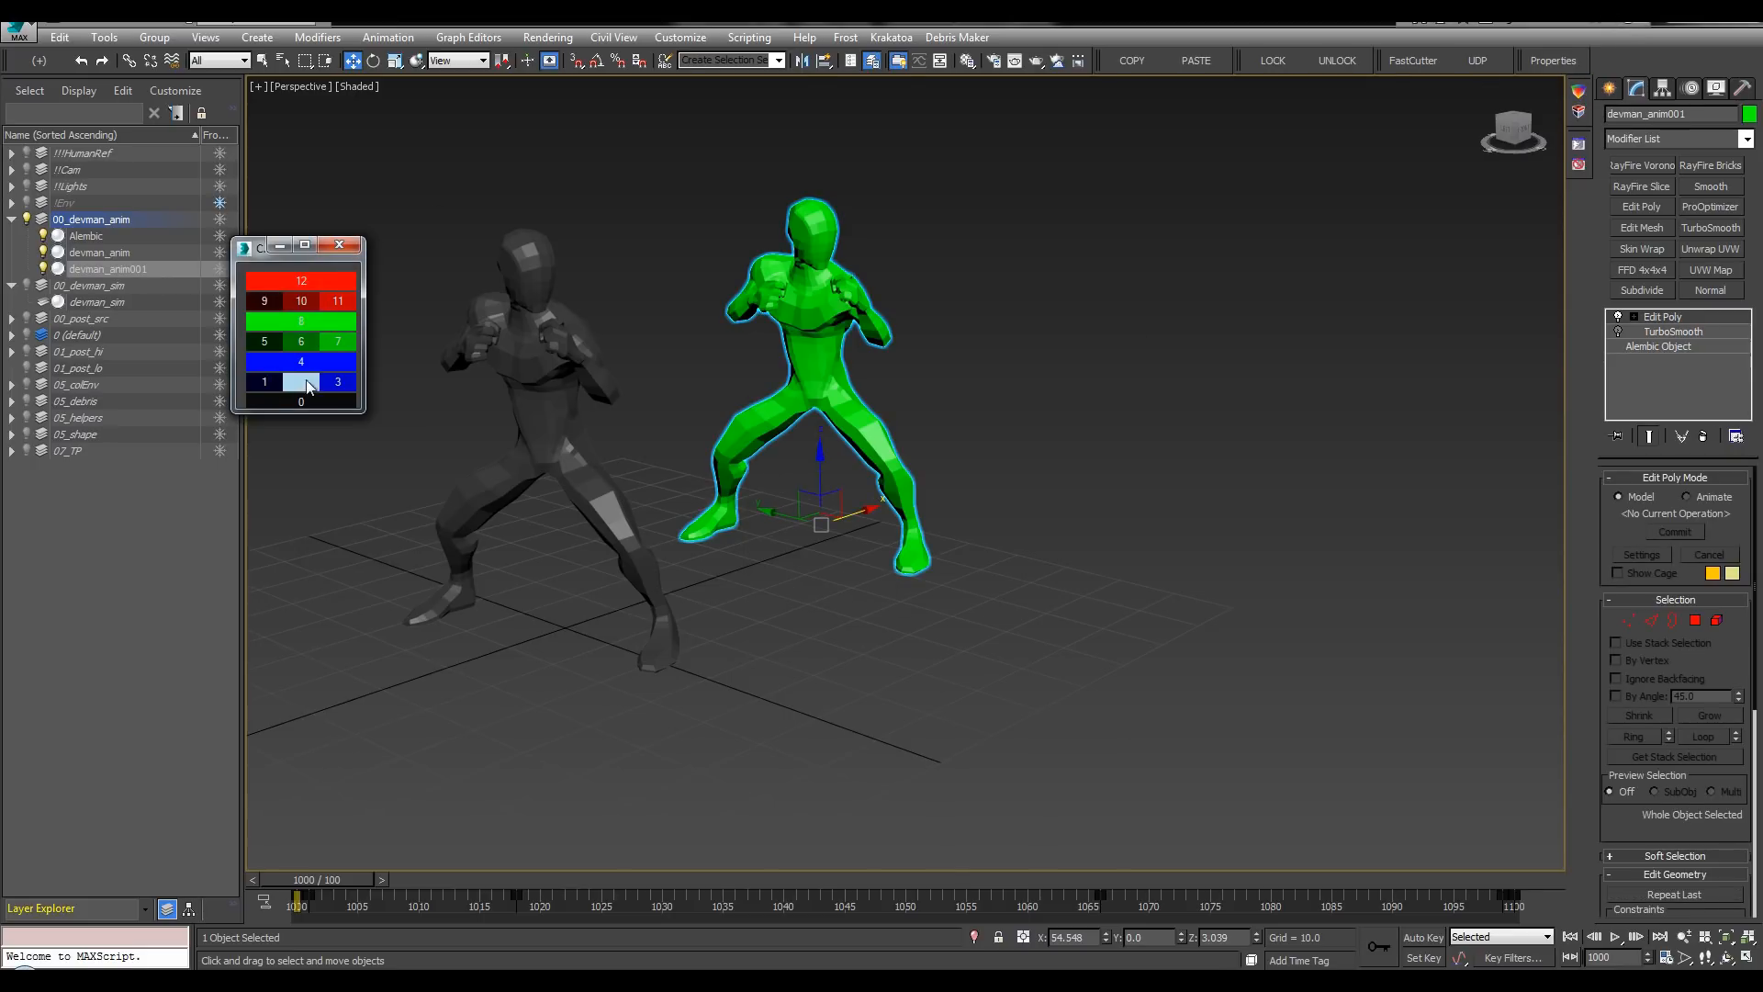
pyautogui.click(322, 362)
pyautogui.click(339, 244)
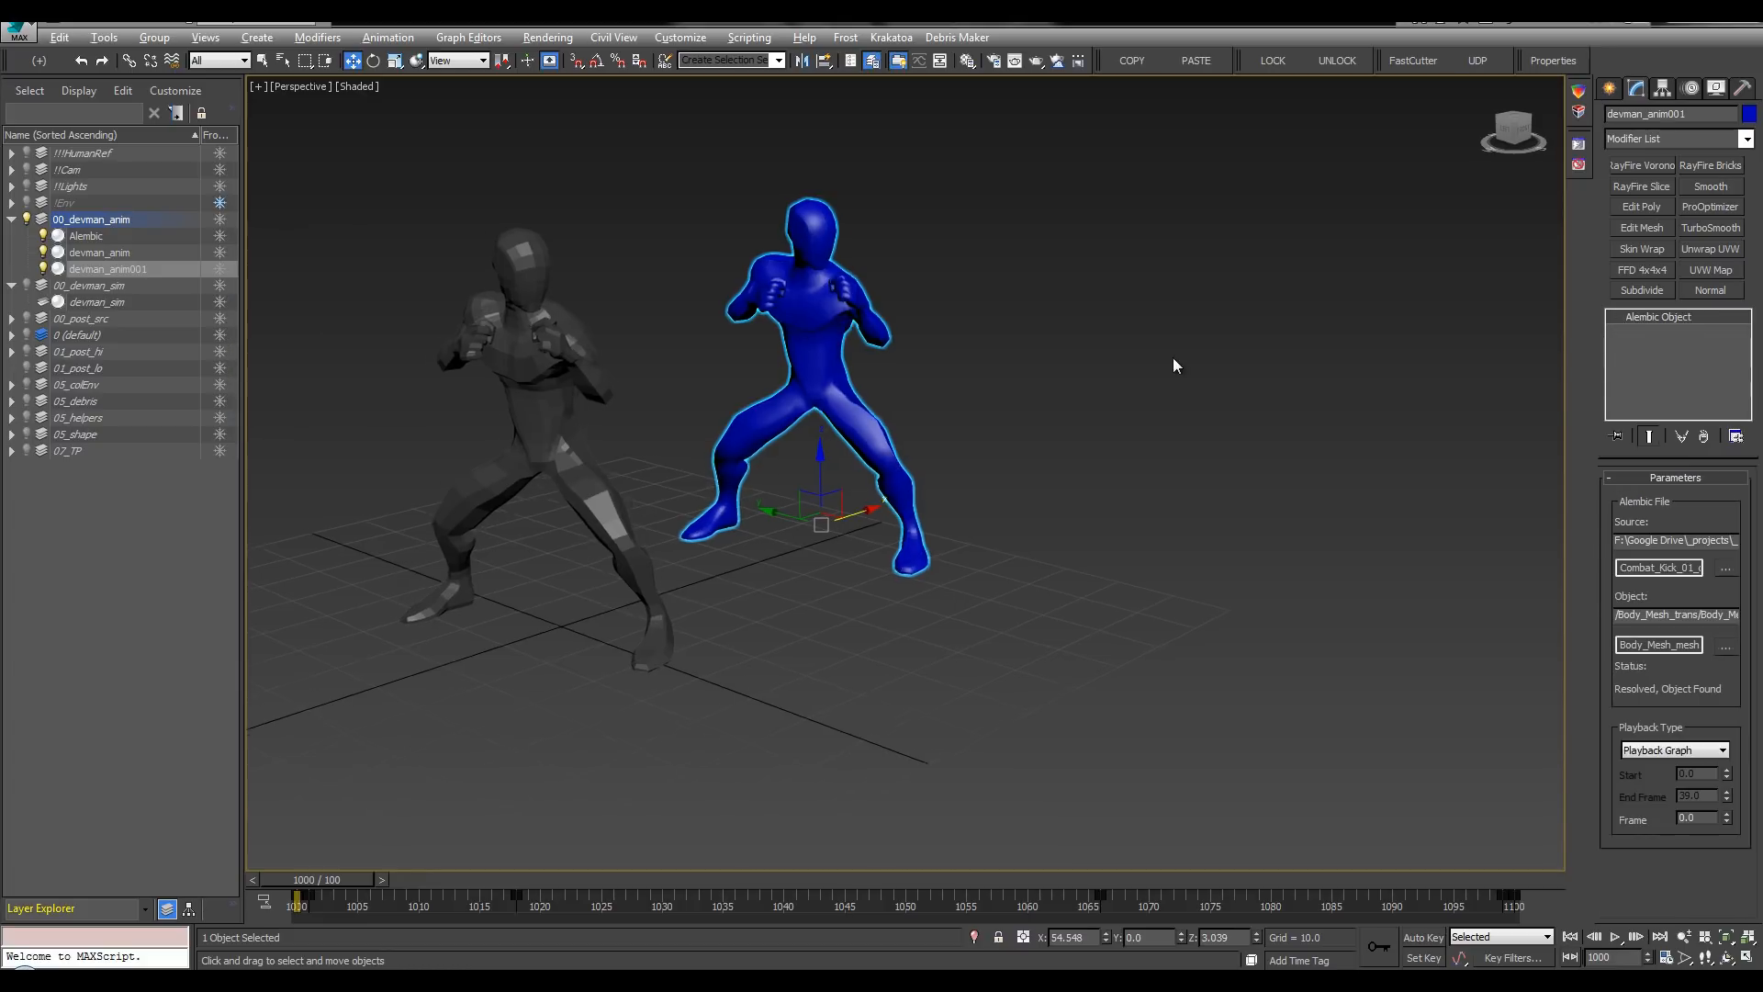
pyautogui.press('F4')
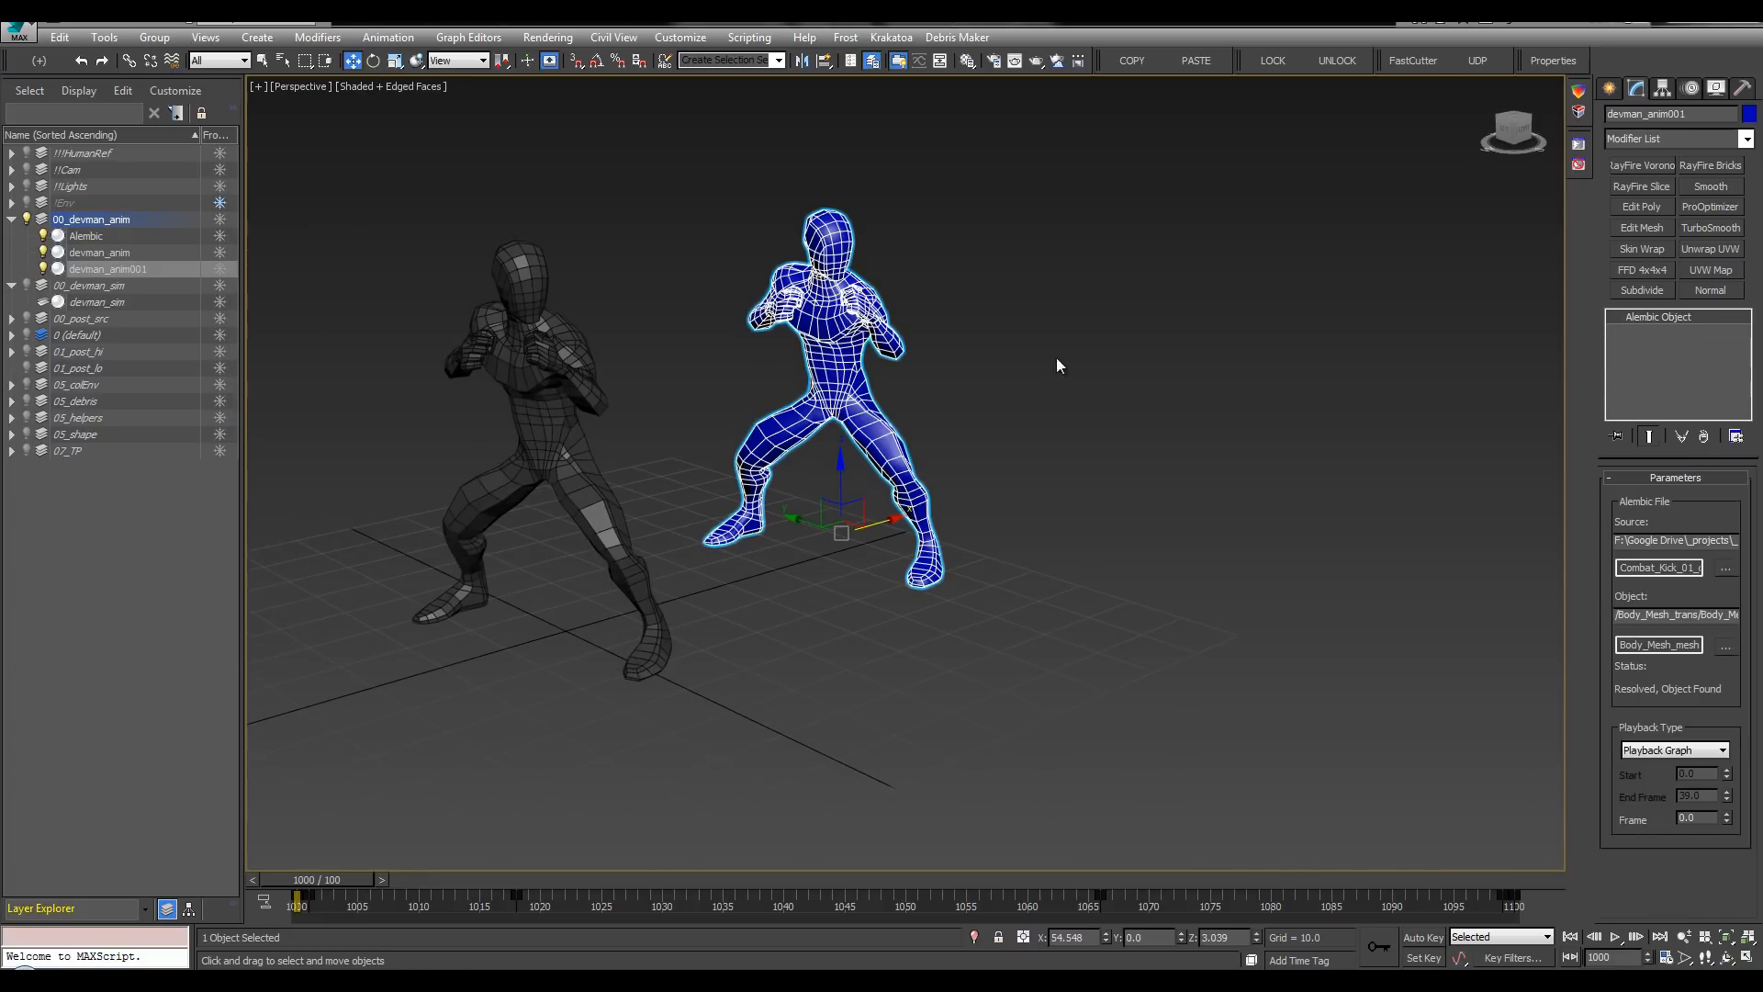
# Step: Keep the cloned character on Playback Graph and delete its existing playback keys, staying at frame 1000
pyautogui.click(1660, 752)
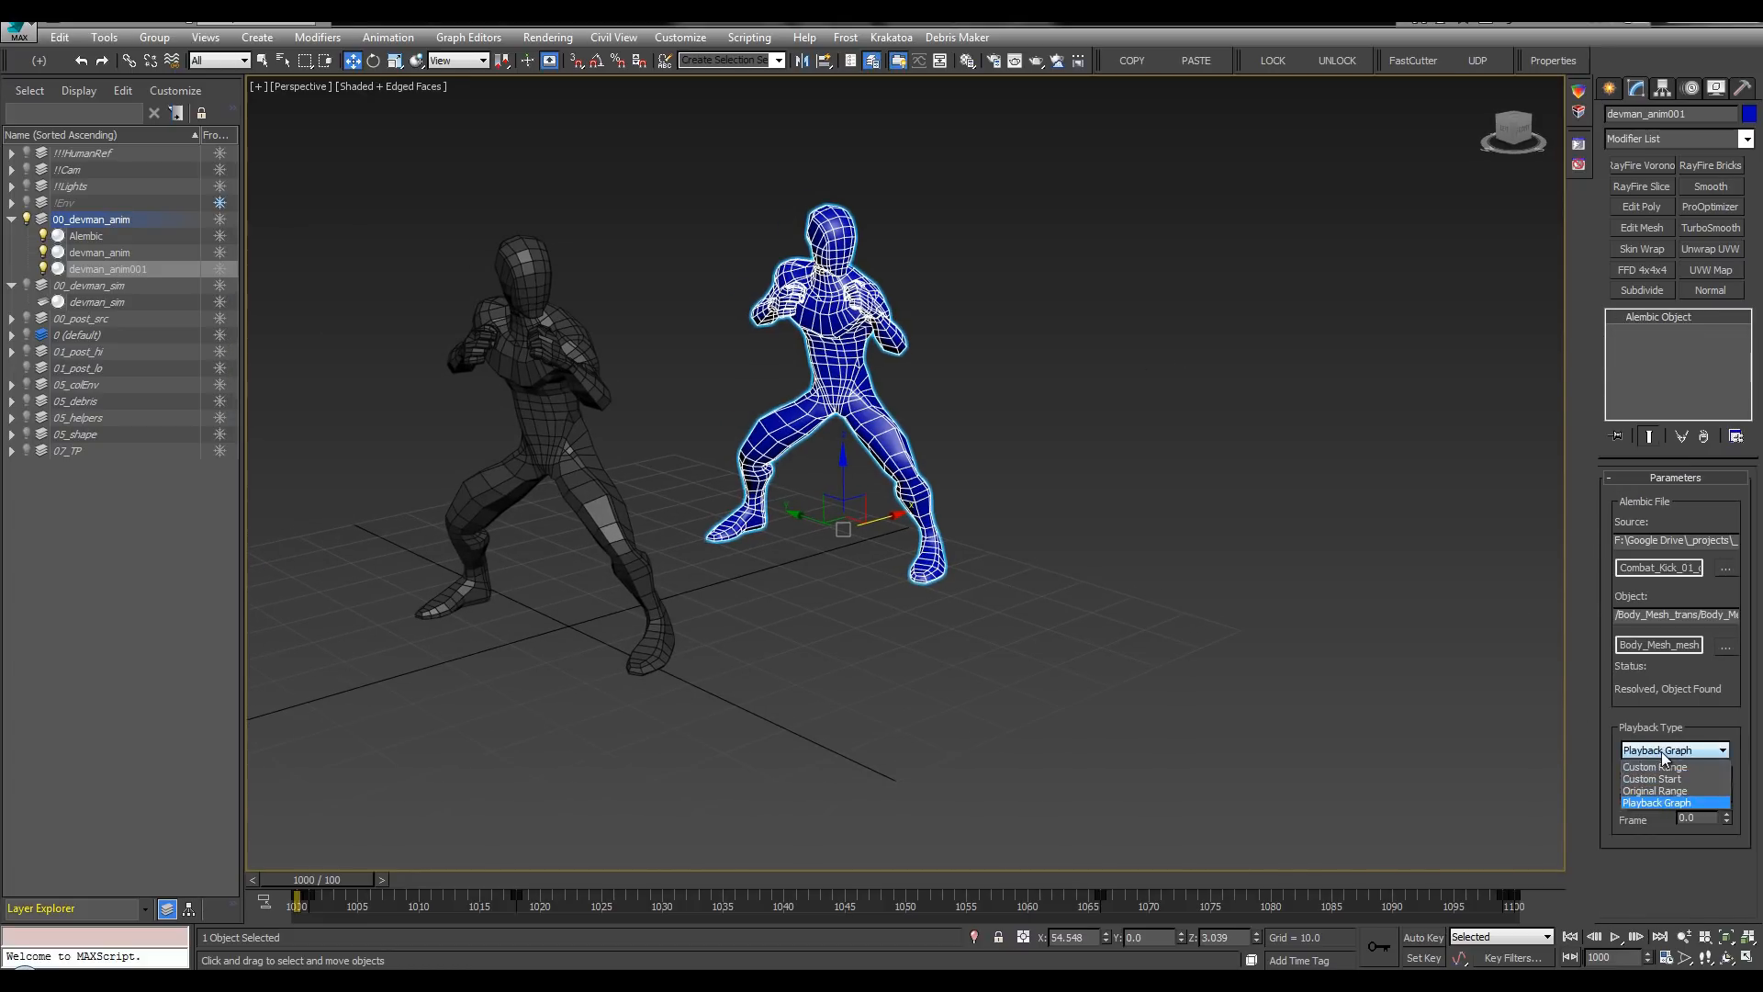
pyautogui.click(1661, 752)
pyautogui.moveTo(324, 889); pyautogui.dragTo(279, 886)
pyautogui.click(987, 367)
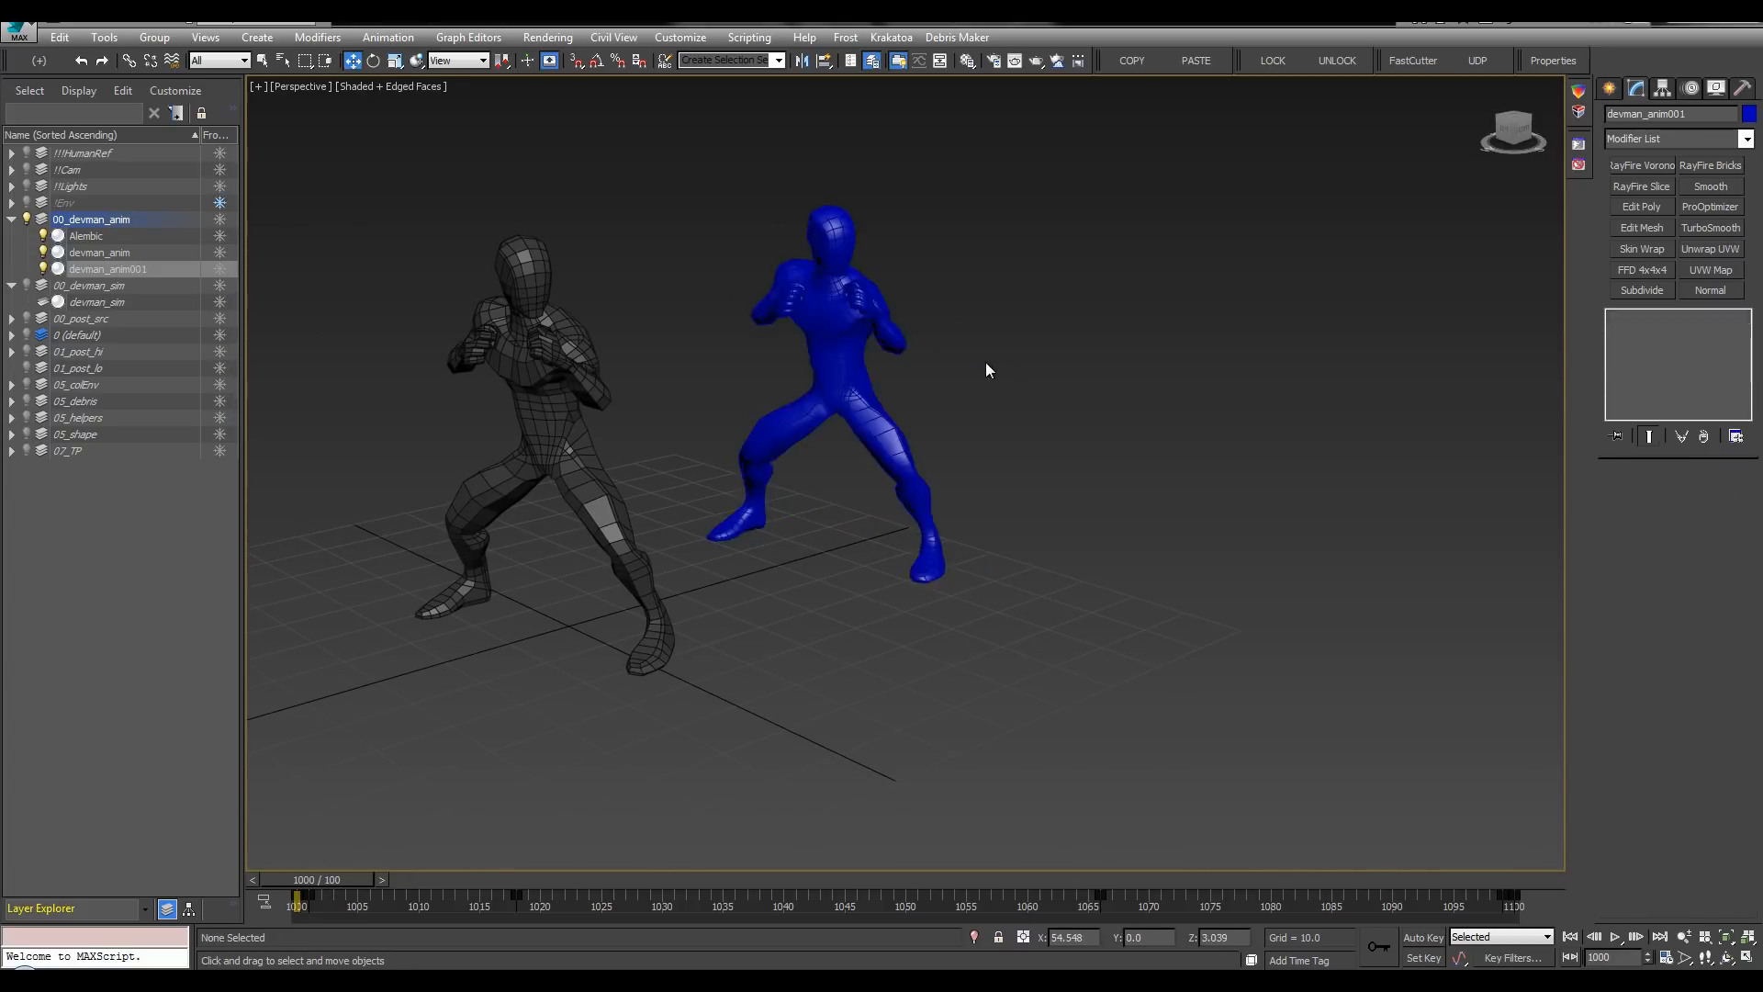
pyautogui.click(854, 367)
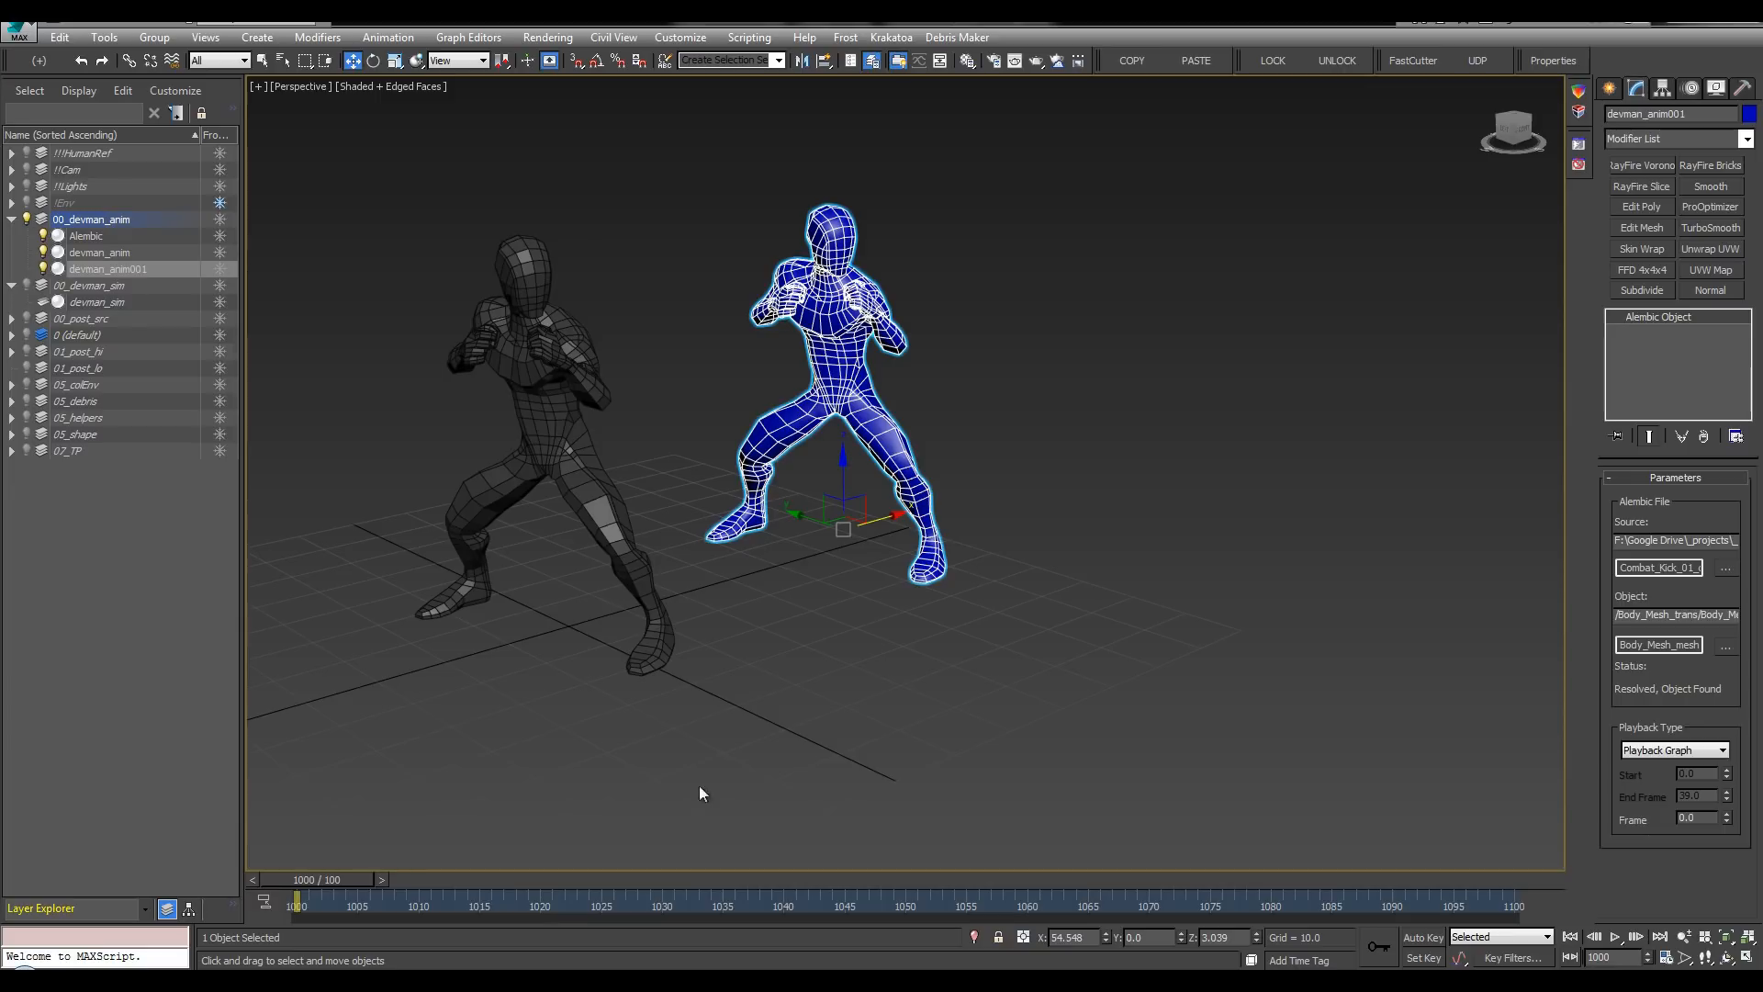
pyautogui.moveTo(343, 880)
pyautogui.mouseDown()
pyautogui.moveTo(559, 868)
pyautogui.moveTo(344, 880)
pyautogui.mouseUp()
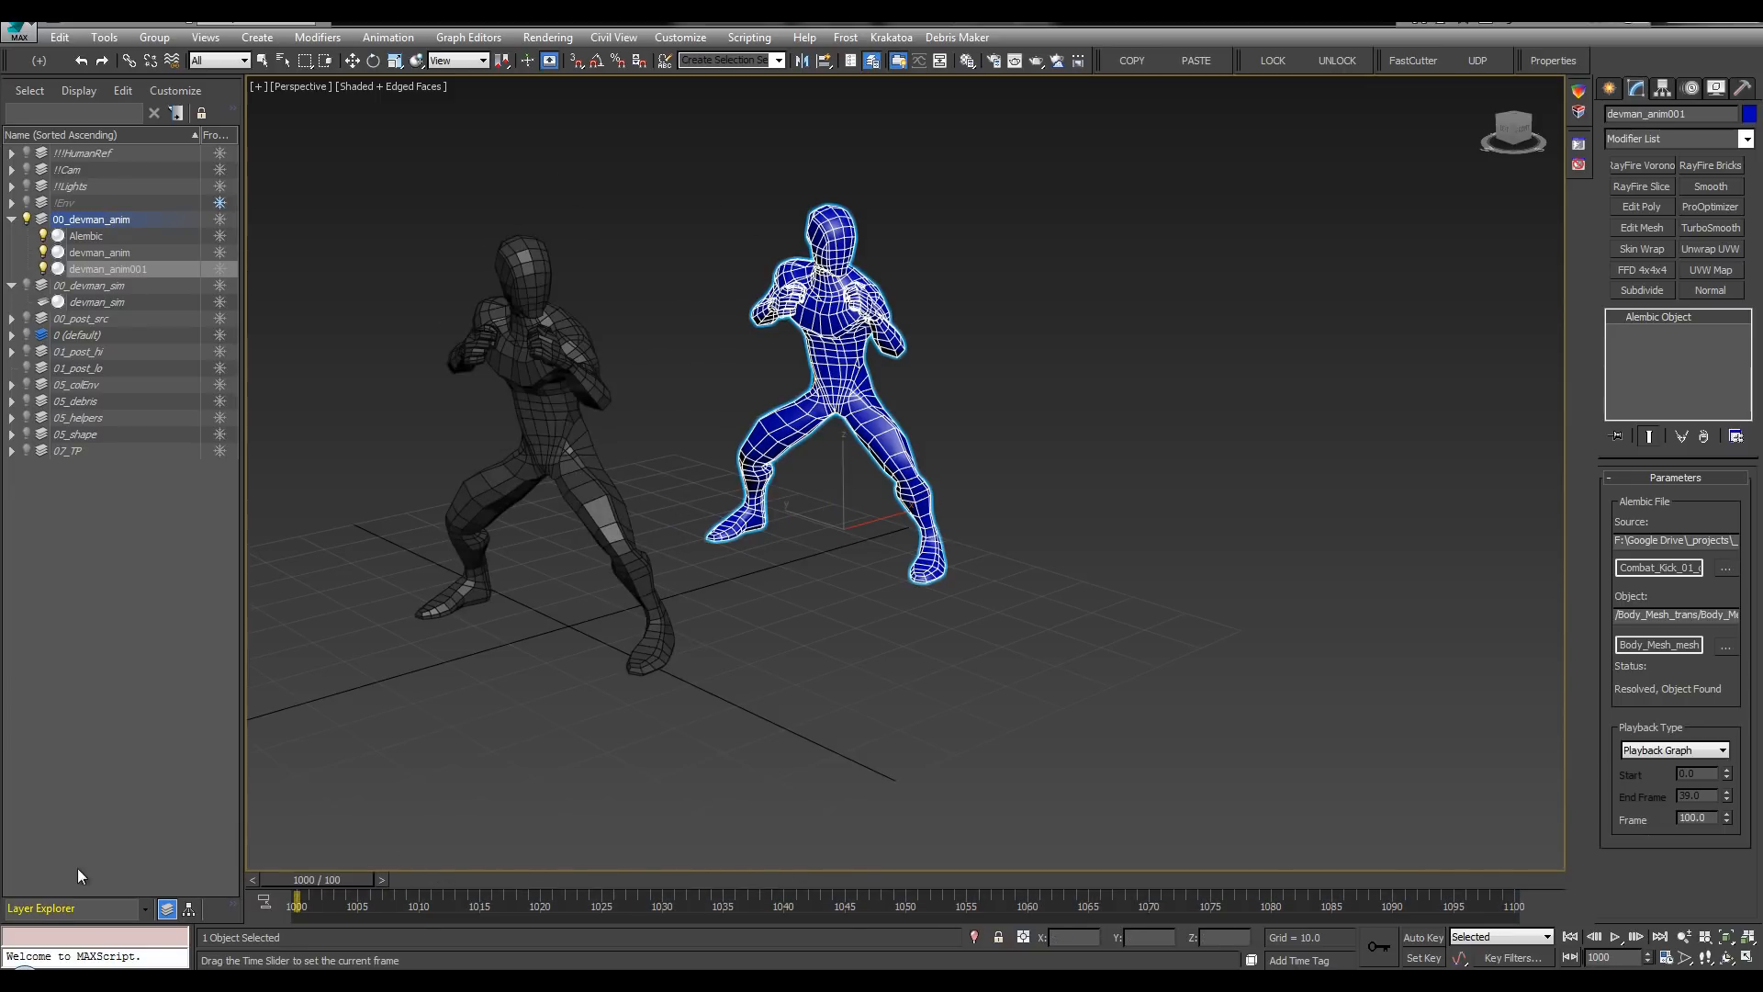
# Step: Turn on Auto Key, key the clone's playback Frame to 0 at frame 1000 and check devman_anim's Alembic settings
pyautogui.press('n')
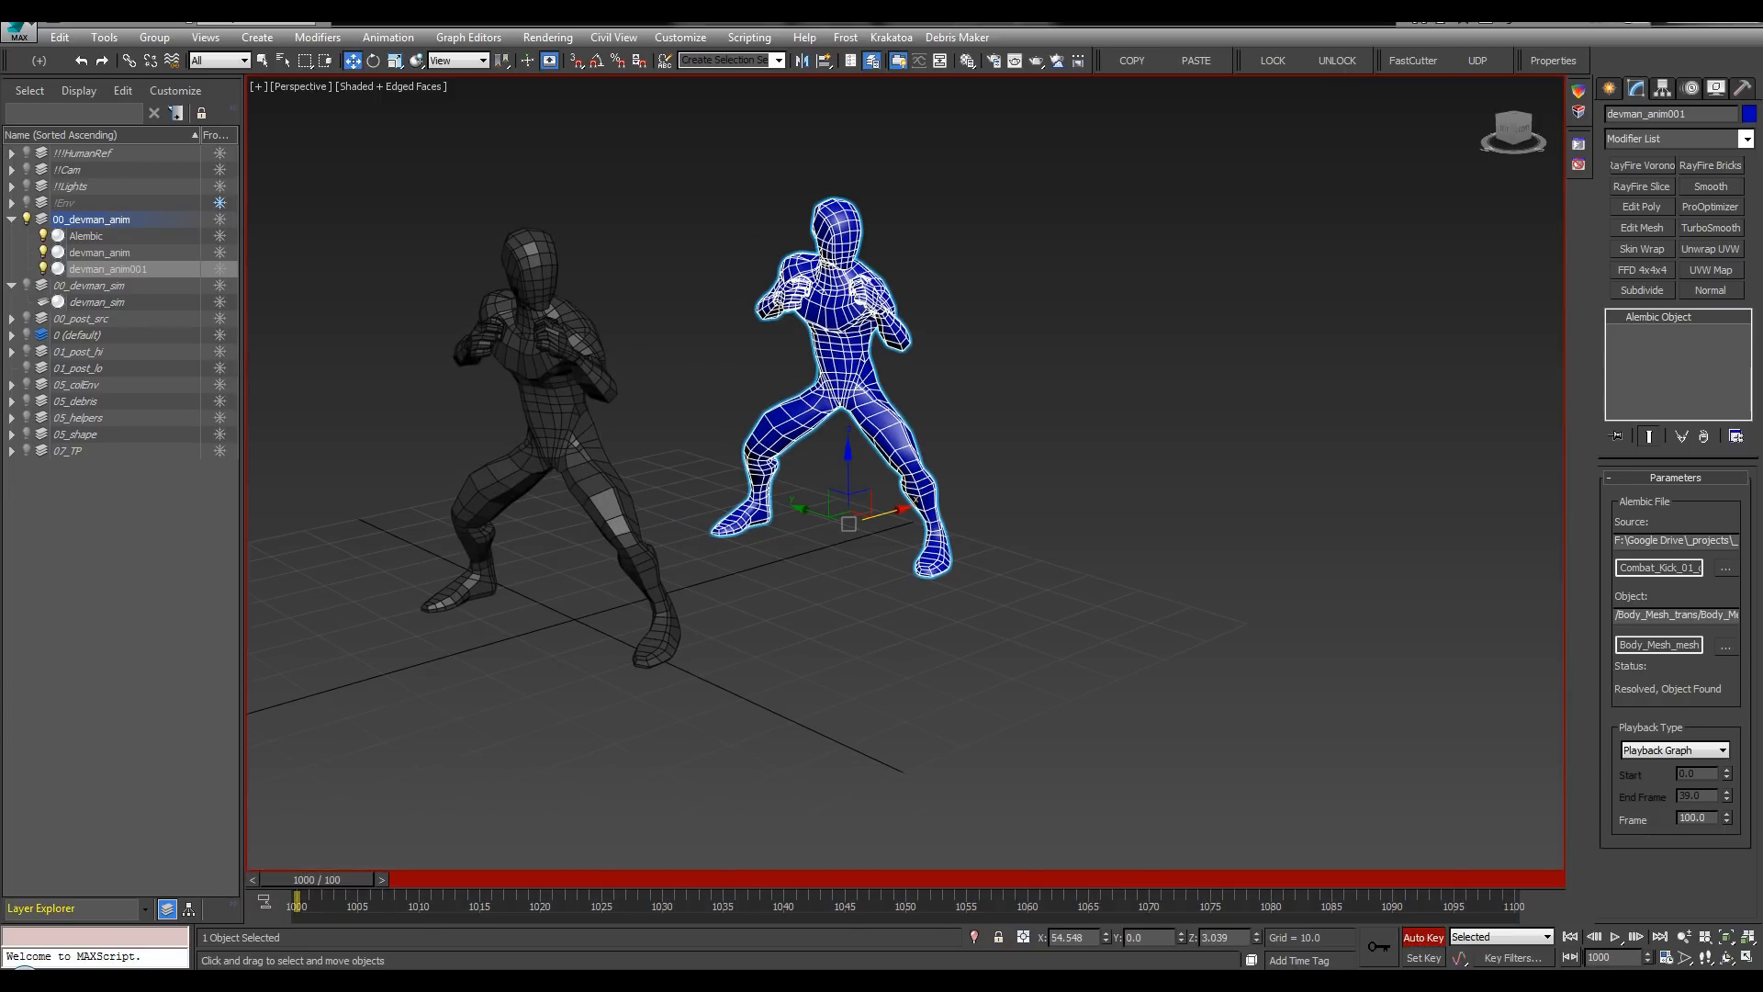
pyautogui.doubleClick(1708, 818)
pyautogui.click(597, 406)
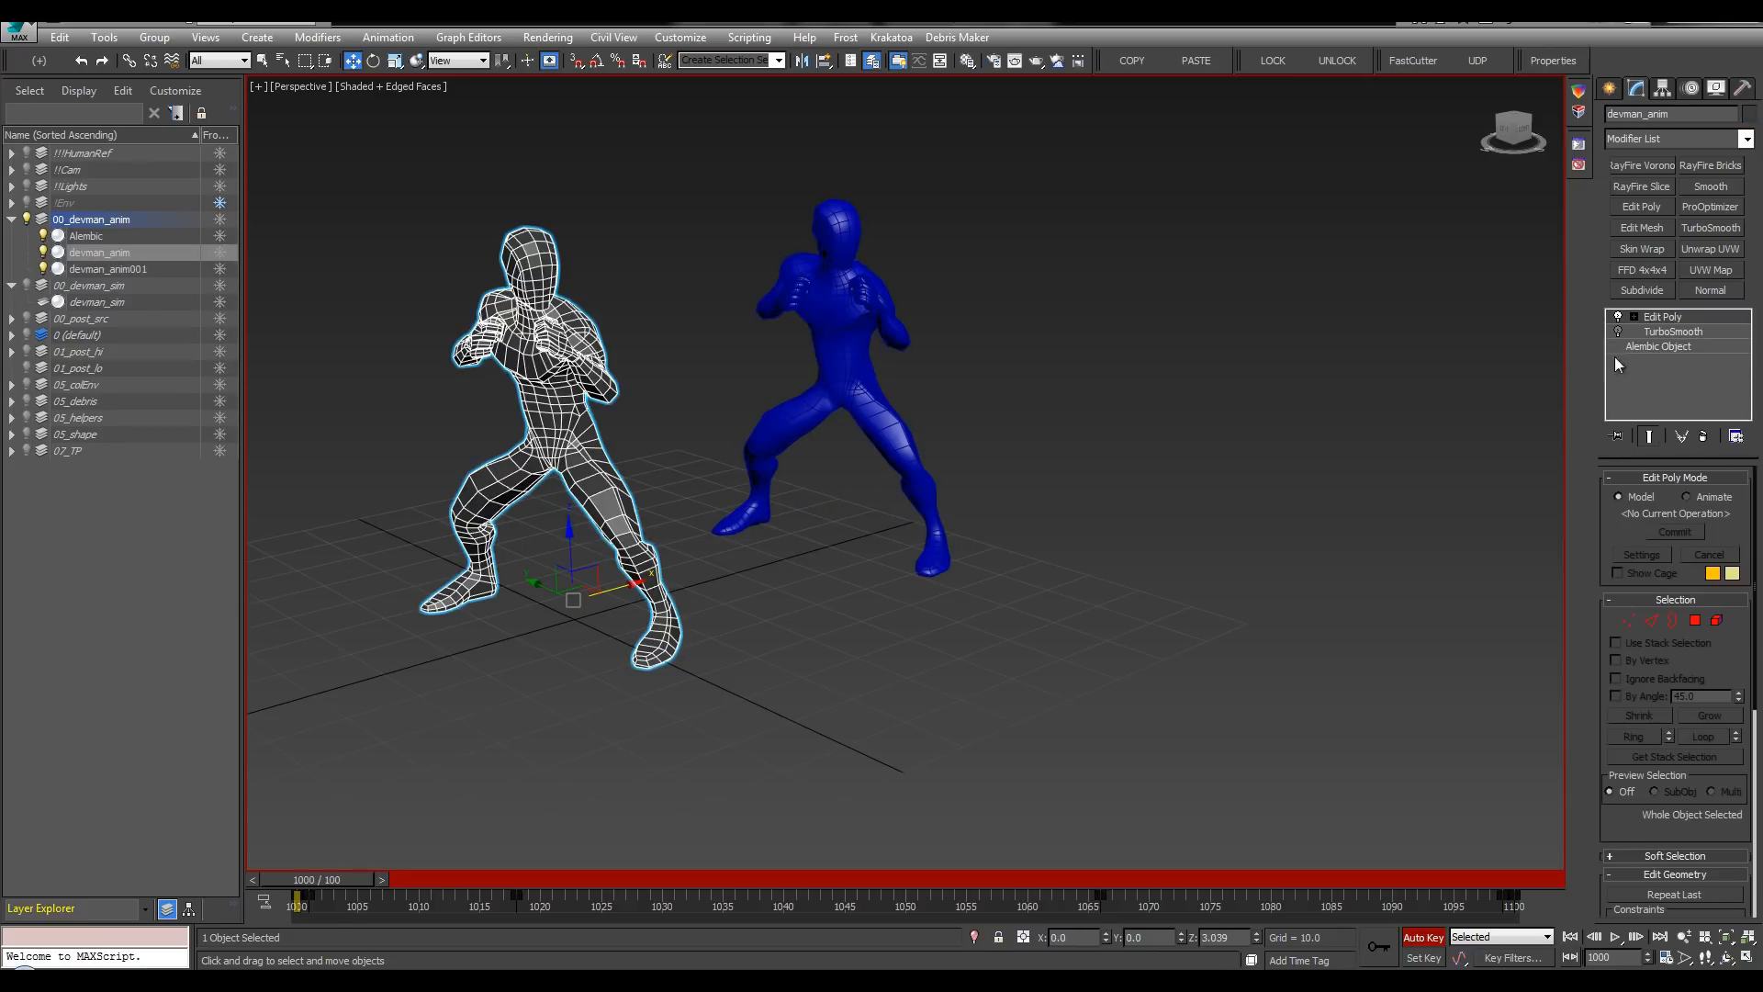
pyautogui.click(1664, 348)
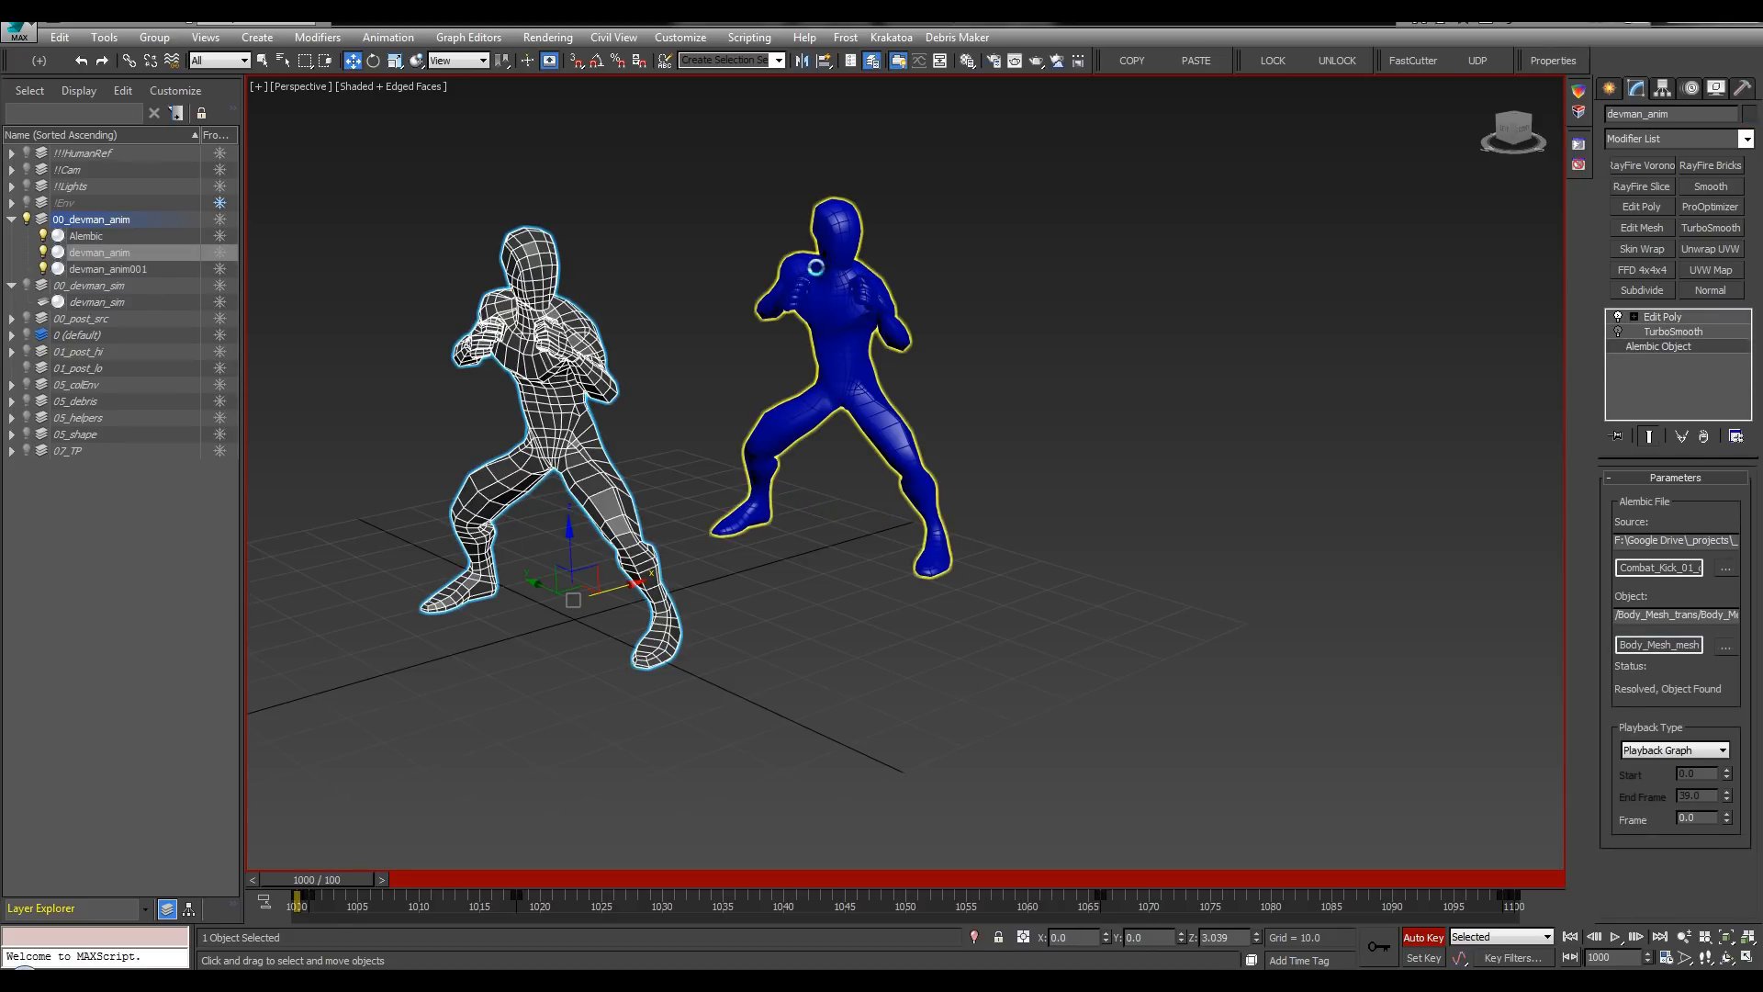
# Step: Scrub the blue clone to frame 1072 and examine its playback frame curve in the Curve Editor
pyautogui.click(813, 270)
pyautogui.moveTo(335, 879); pyautogui.dragTo(1176, 872)
pyautogui.press('w')
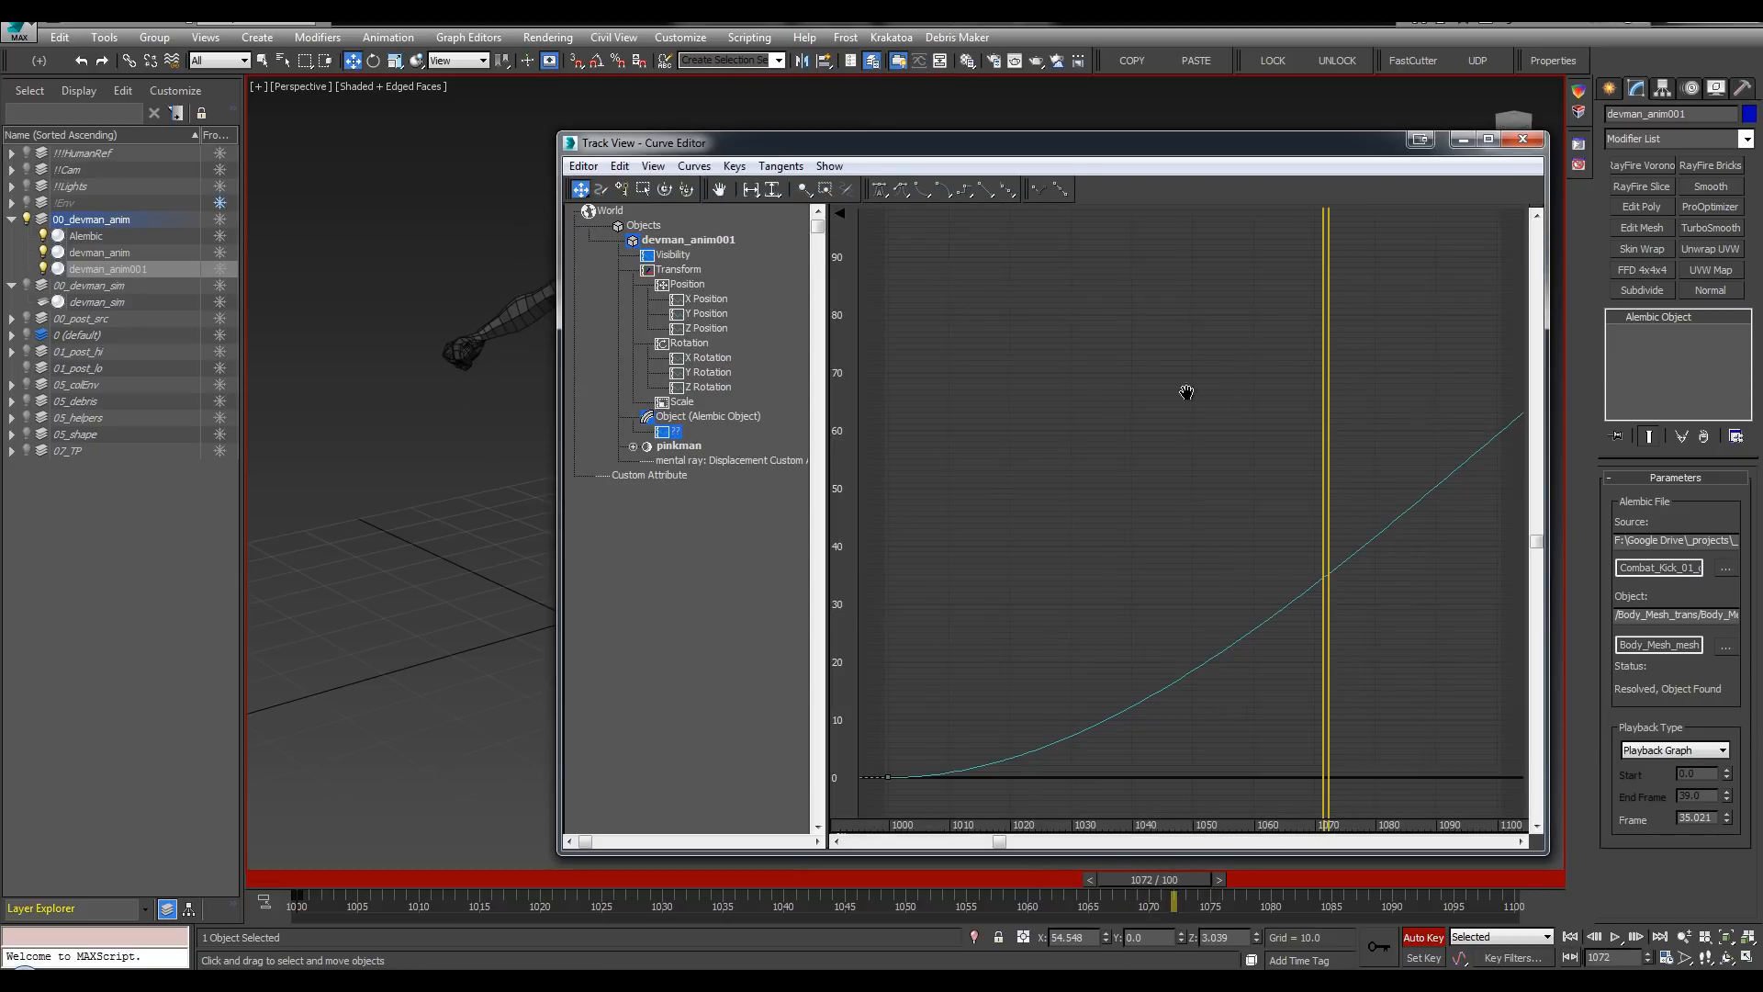
pyautogui.keyDown('ctrl'); pyautogui.keyDown('alt'); pyautogui.moveTo(1185, 390); pyautogui.dragTo(1187, 437, button='middle'); pyautogui.keyUp('alt'); pyautogui.keyUp('ctrl')
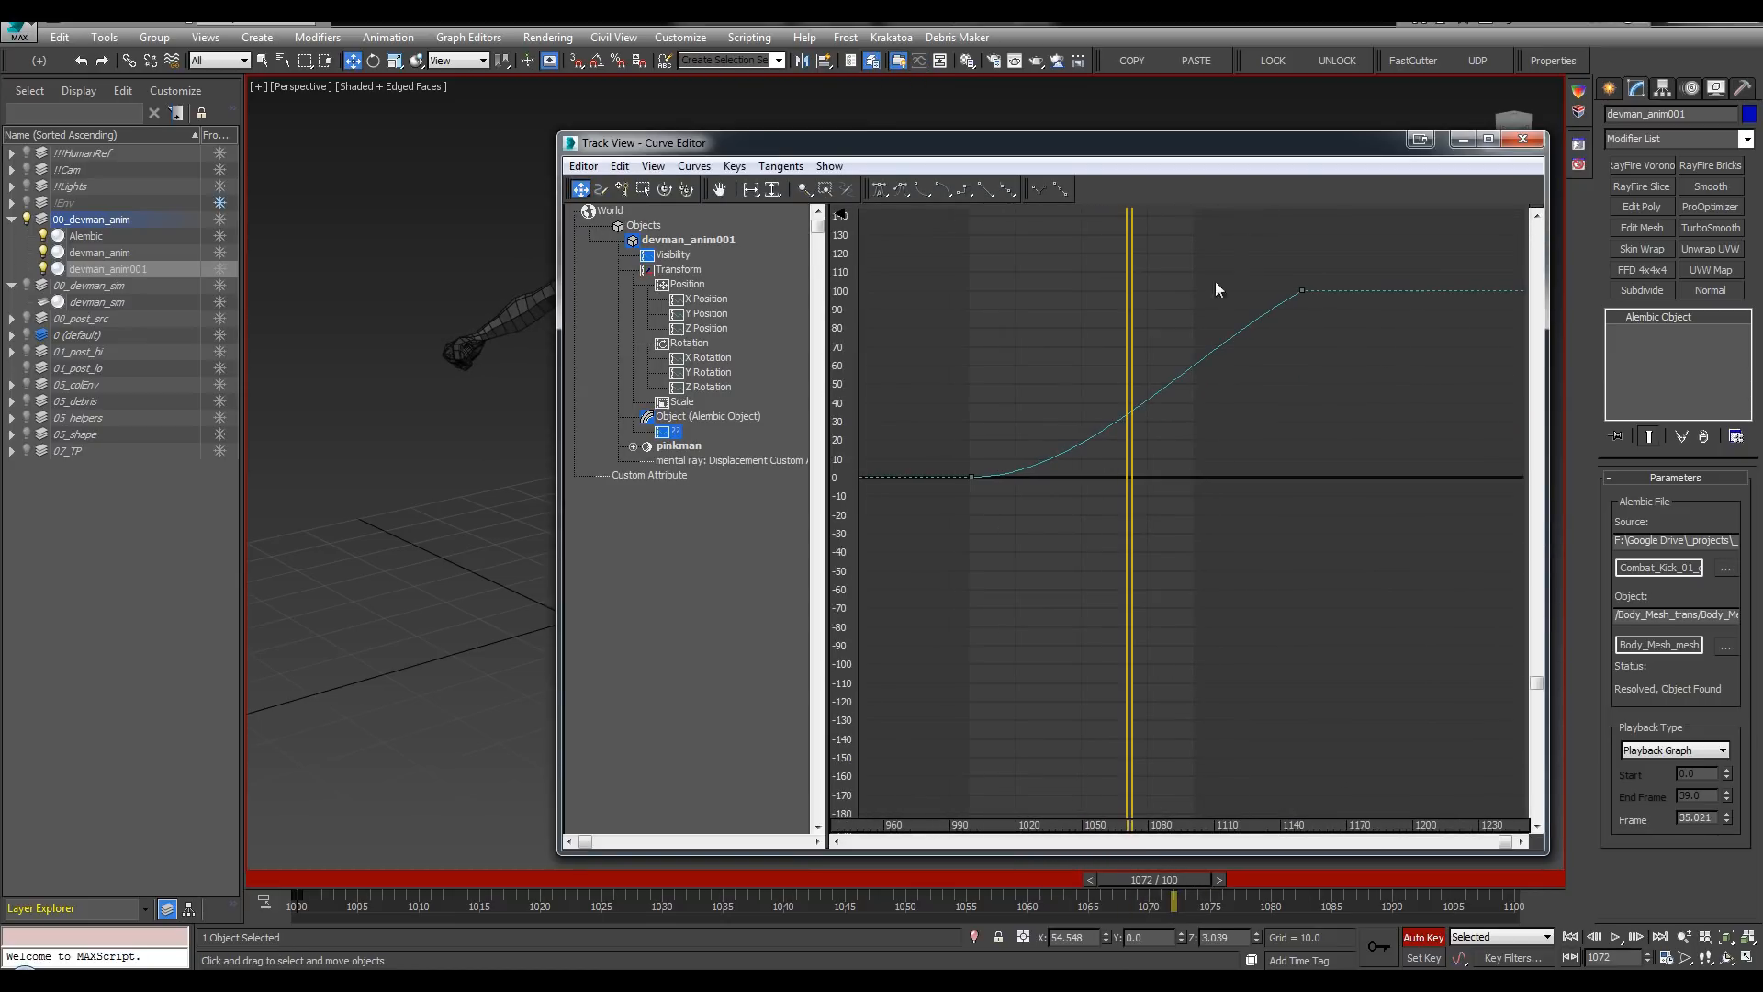
pyautogui.click(1523, 139)
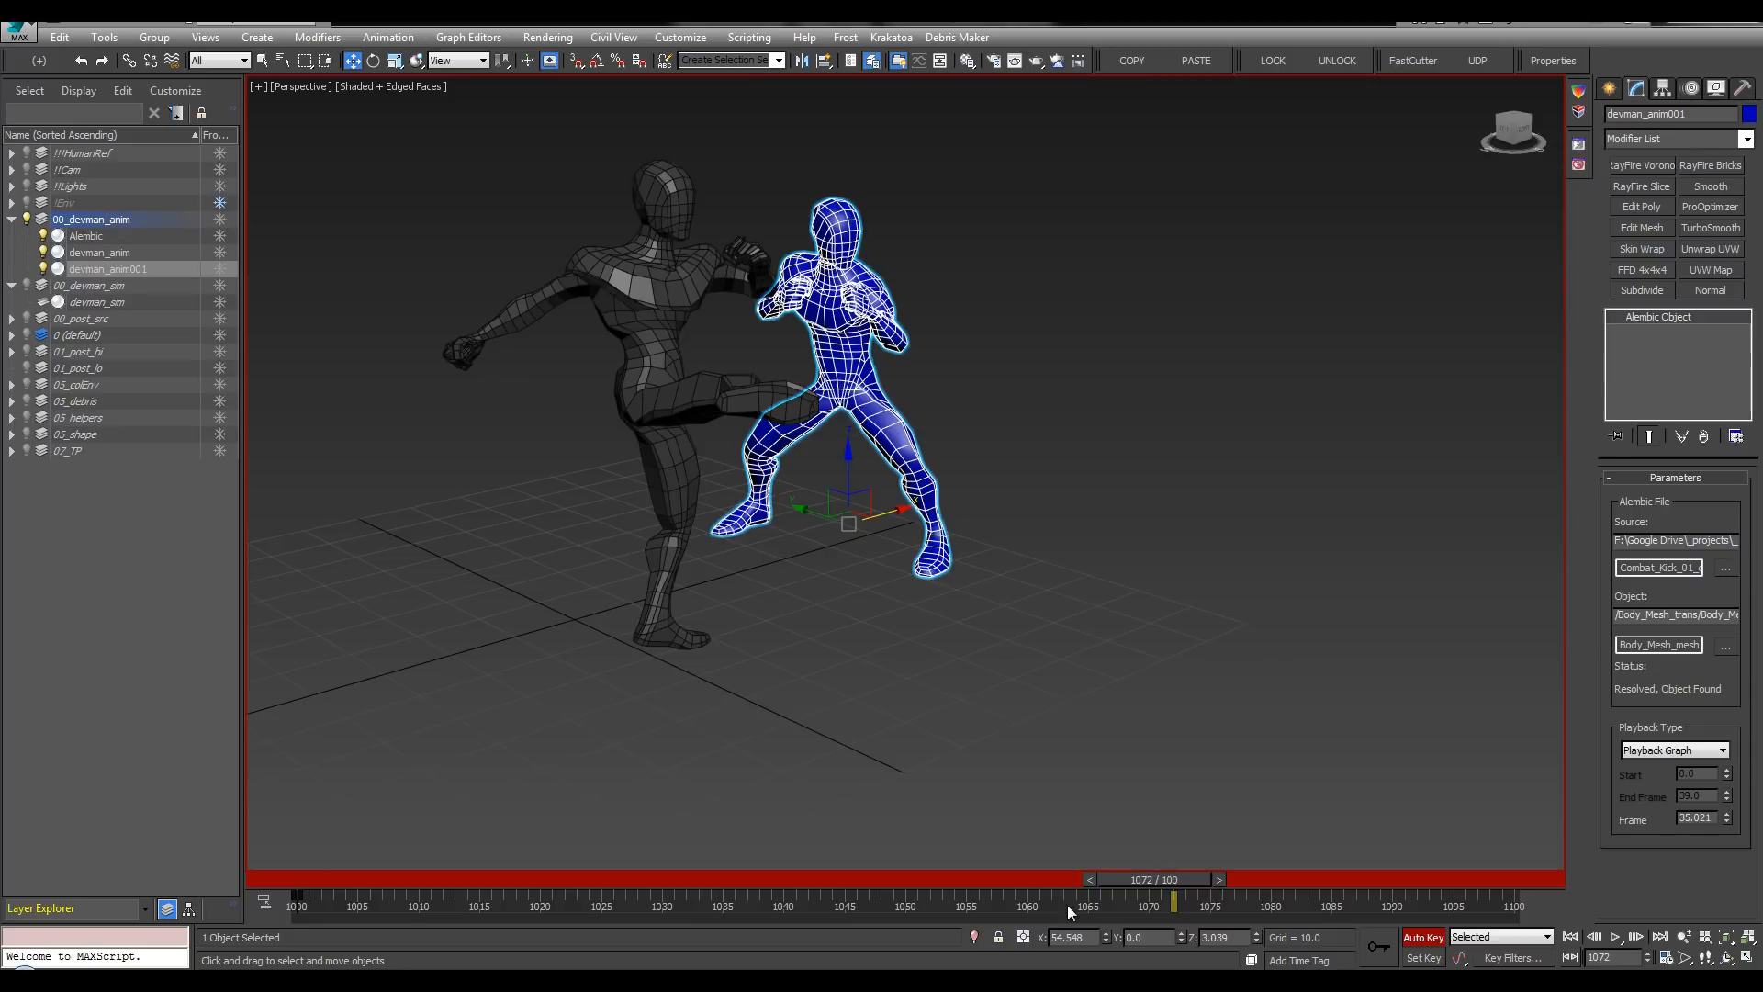
# Step: Replace the clone's 100 key by keying its playback Frame to 39 at frame 1039, and scrub to frame 1019
pyautogui.moveTo(1169, 880); pyautogui.dragTo(785, 865)
pyautogui.press('w')
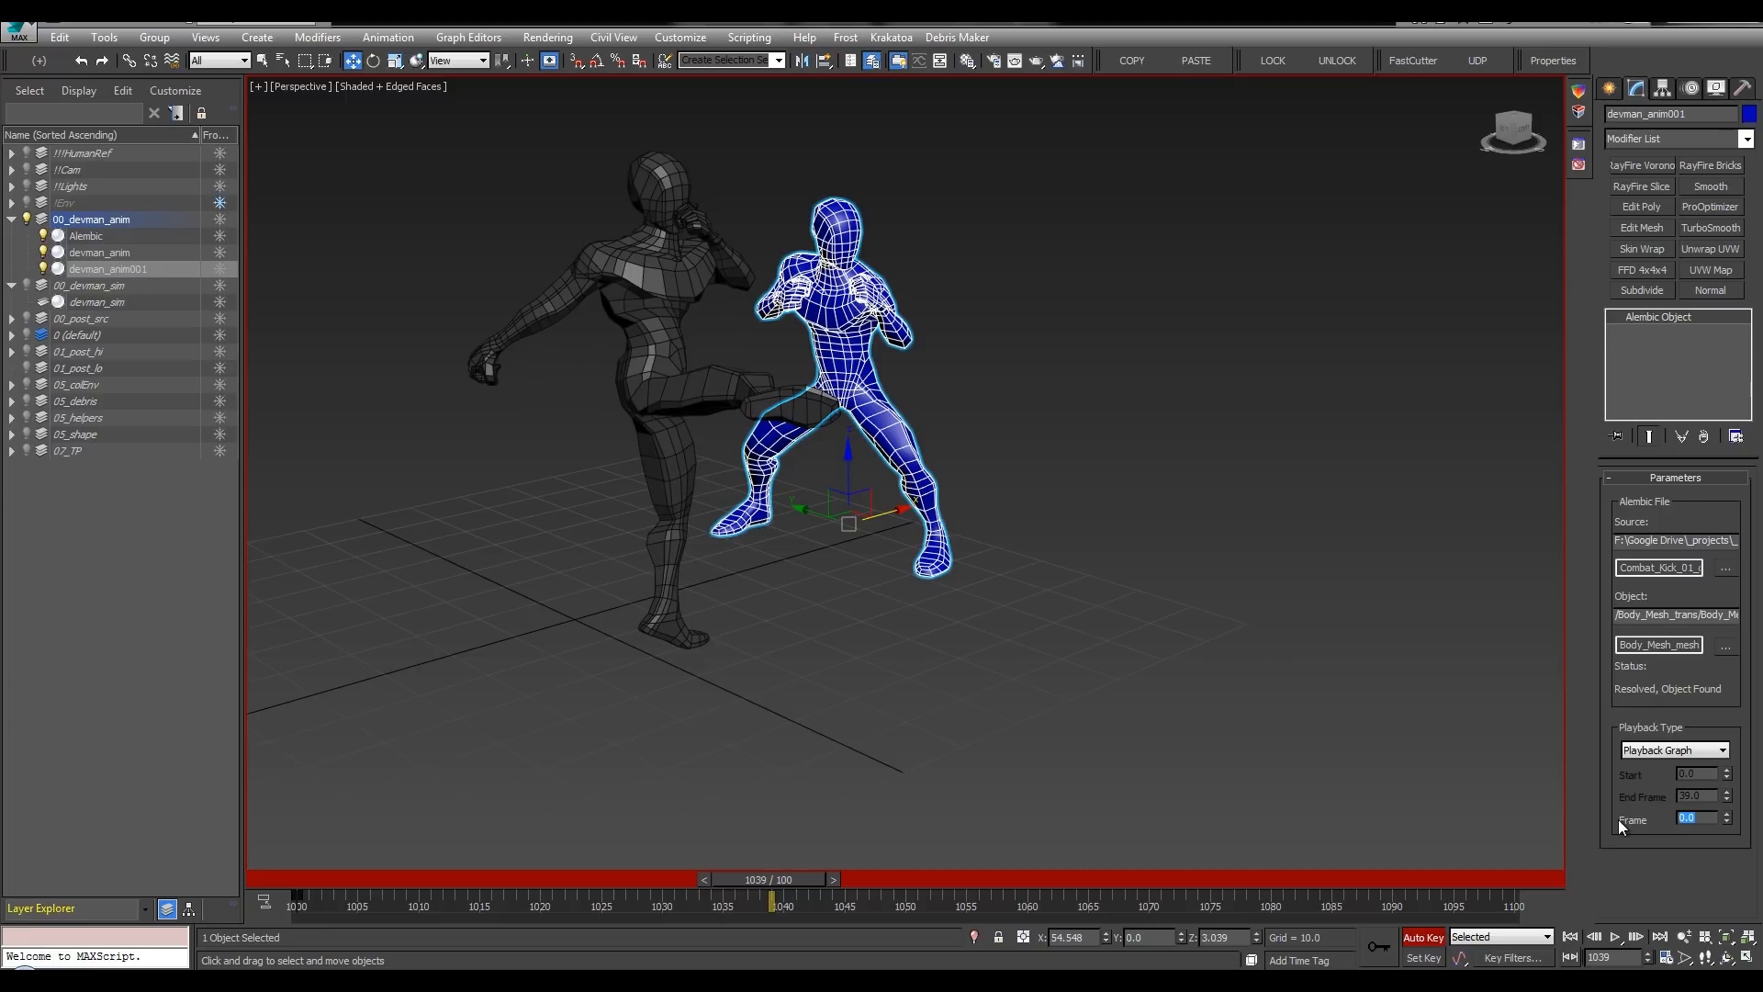
pyautogui.write('39')
pyautogui.press('Return')
pyautogui.moveTo(806, 867); pyautogui.dragTo(549, 869)
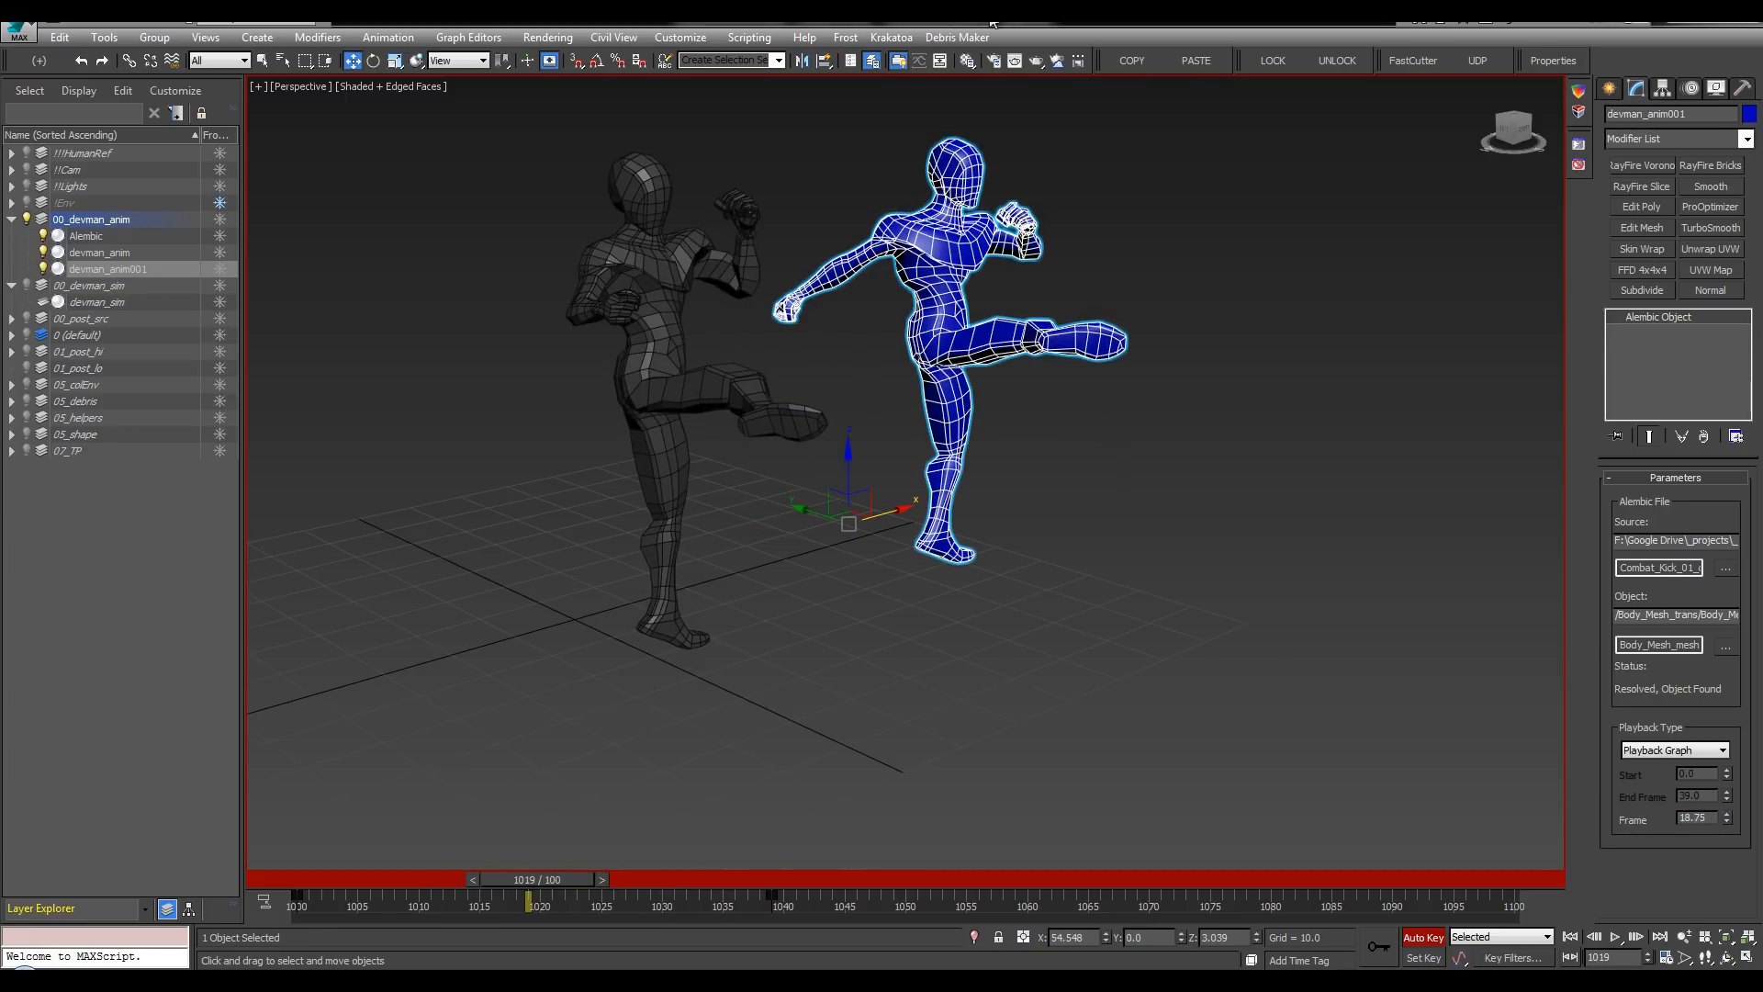
# Step: Set both keys of the clone's playback frame curve to linear tangents in the Curve Editor and turn off Auto Key
pyautogui.click(918, 61)
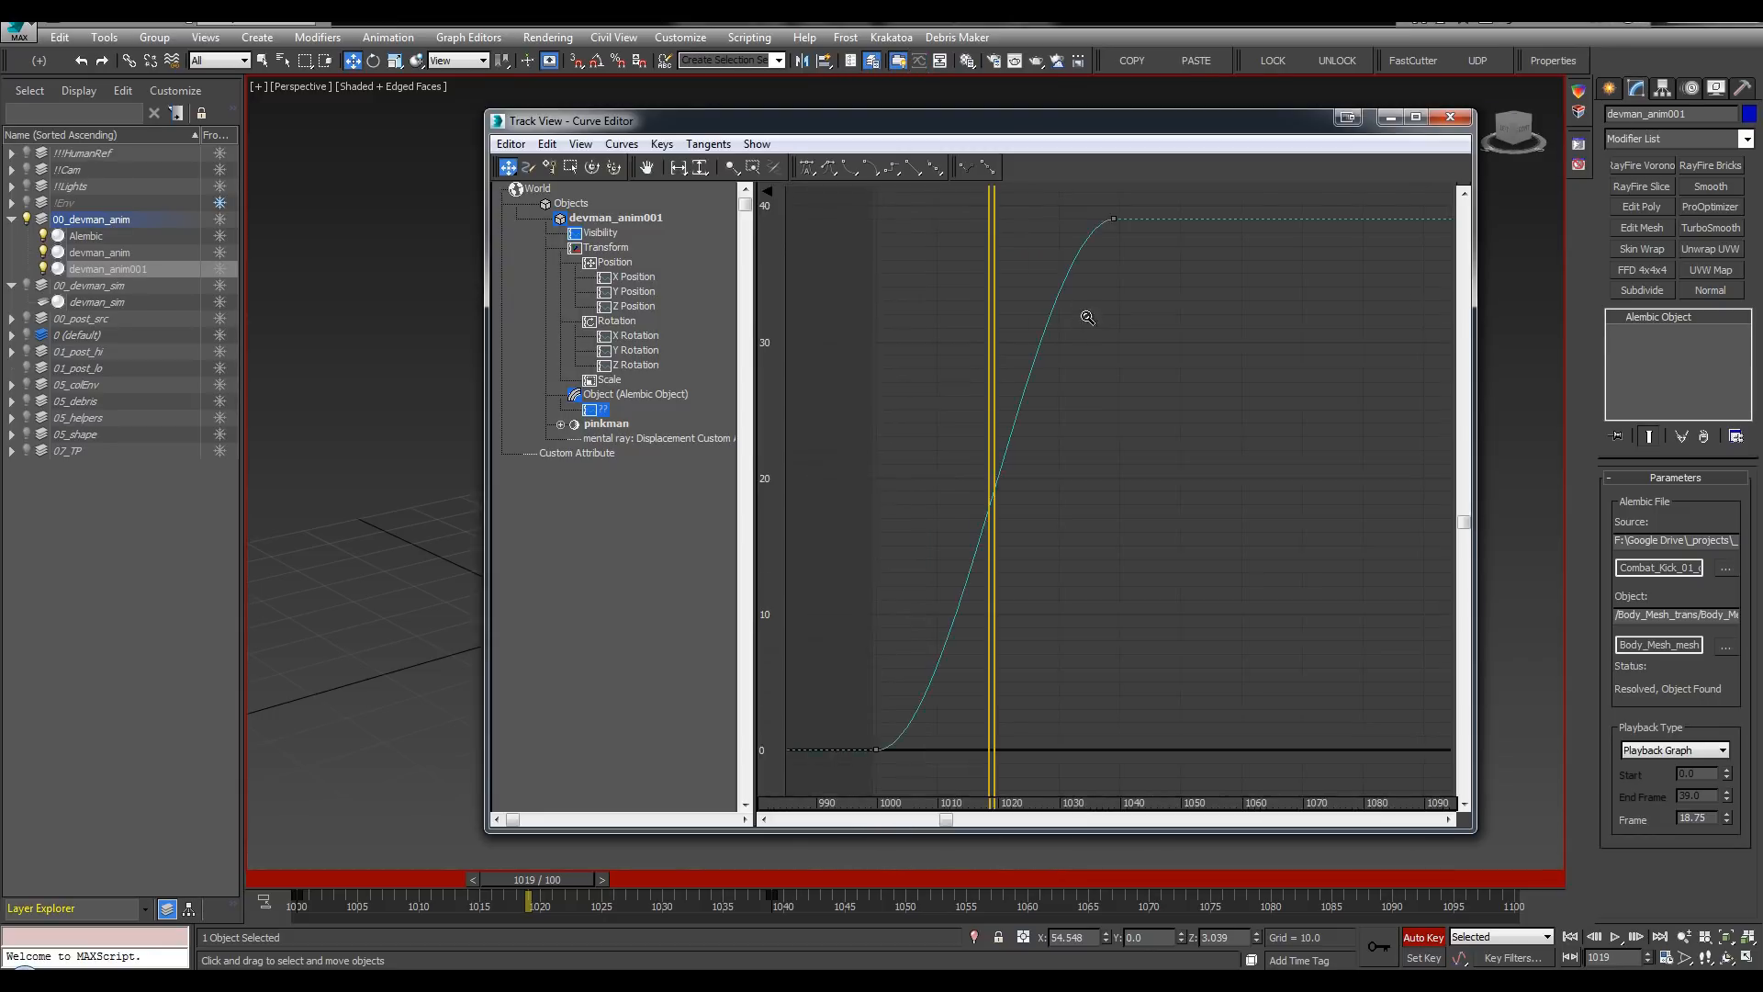
pyautogui.moveTo(1088, 318); pyautogui.dragTo(1086, 385)
pyautogui.click(455, 36)
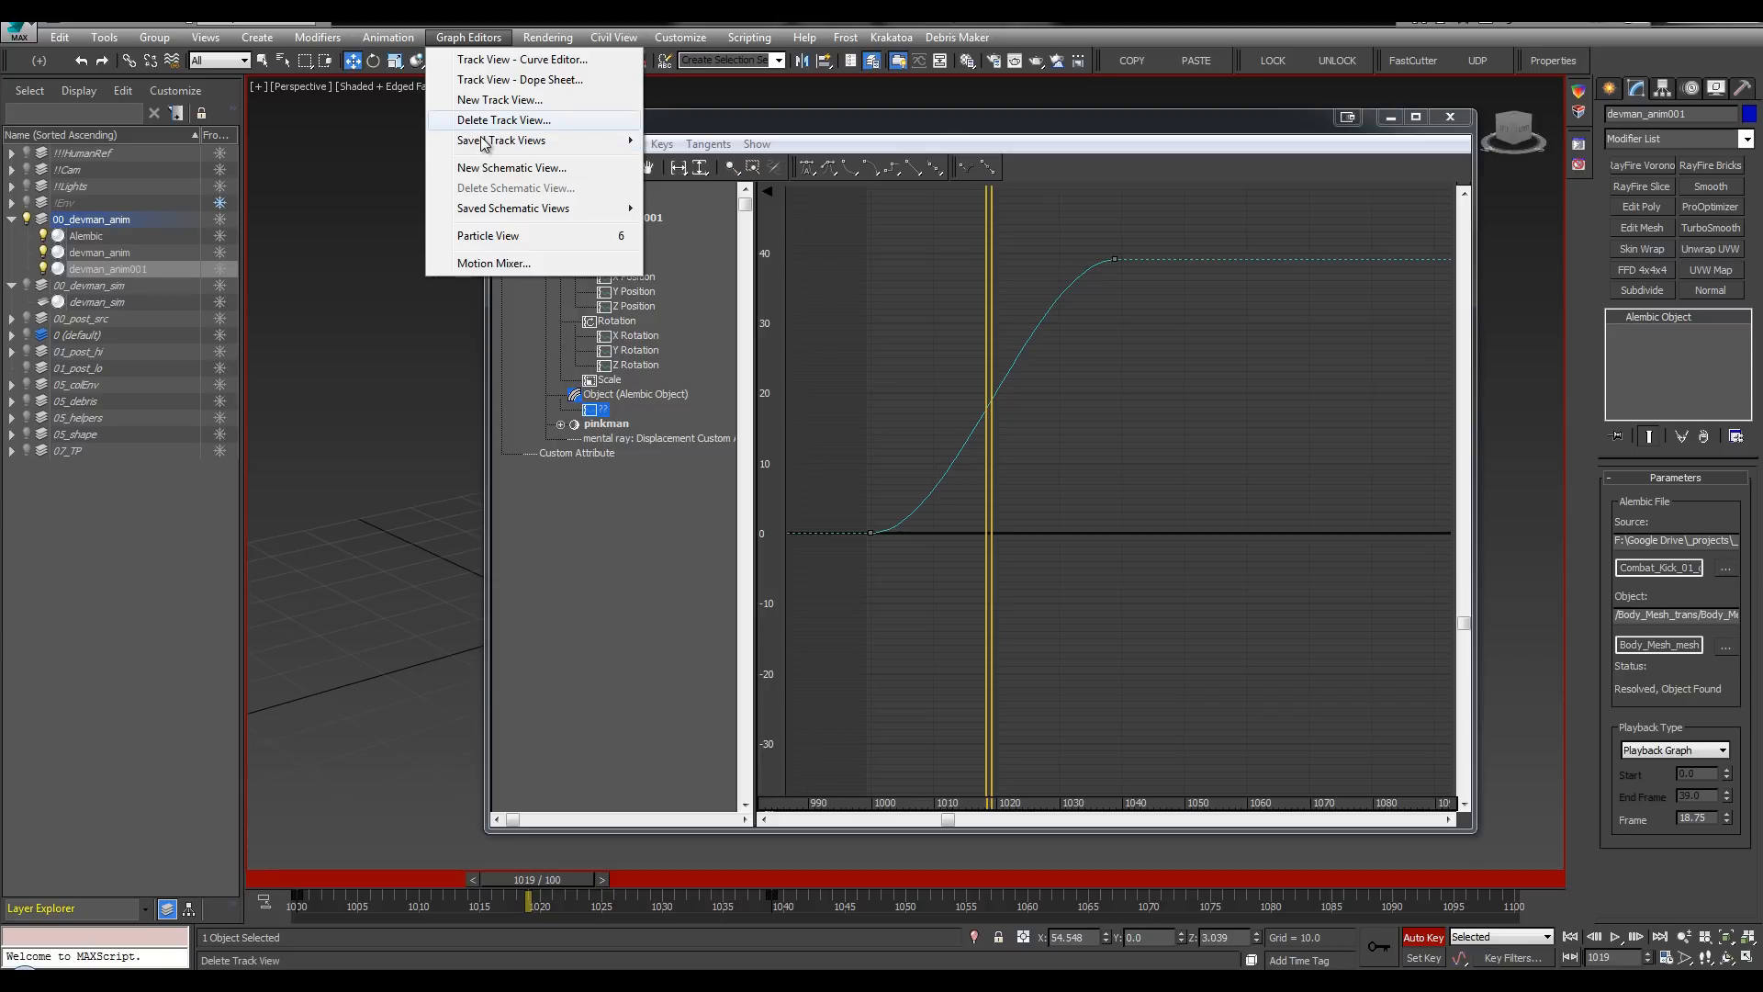
pyautogui.click(821, 117)
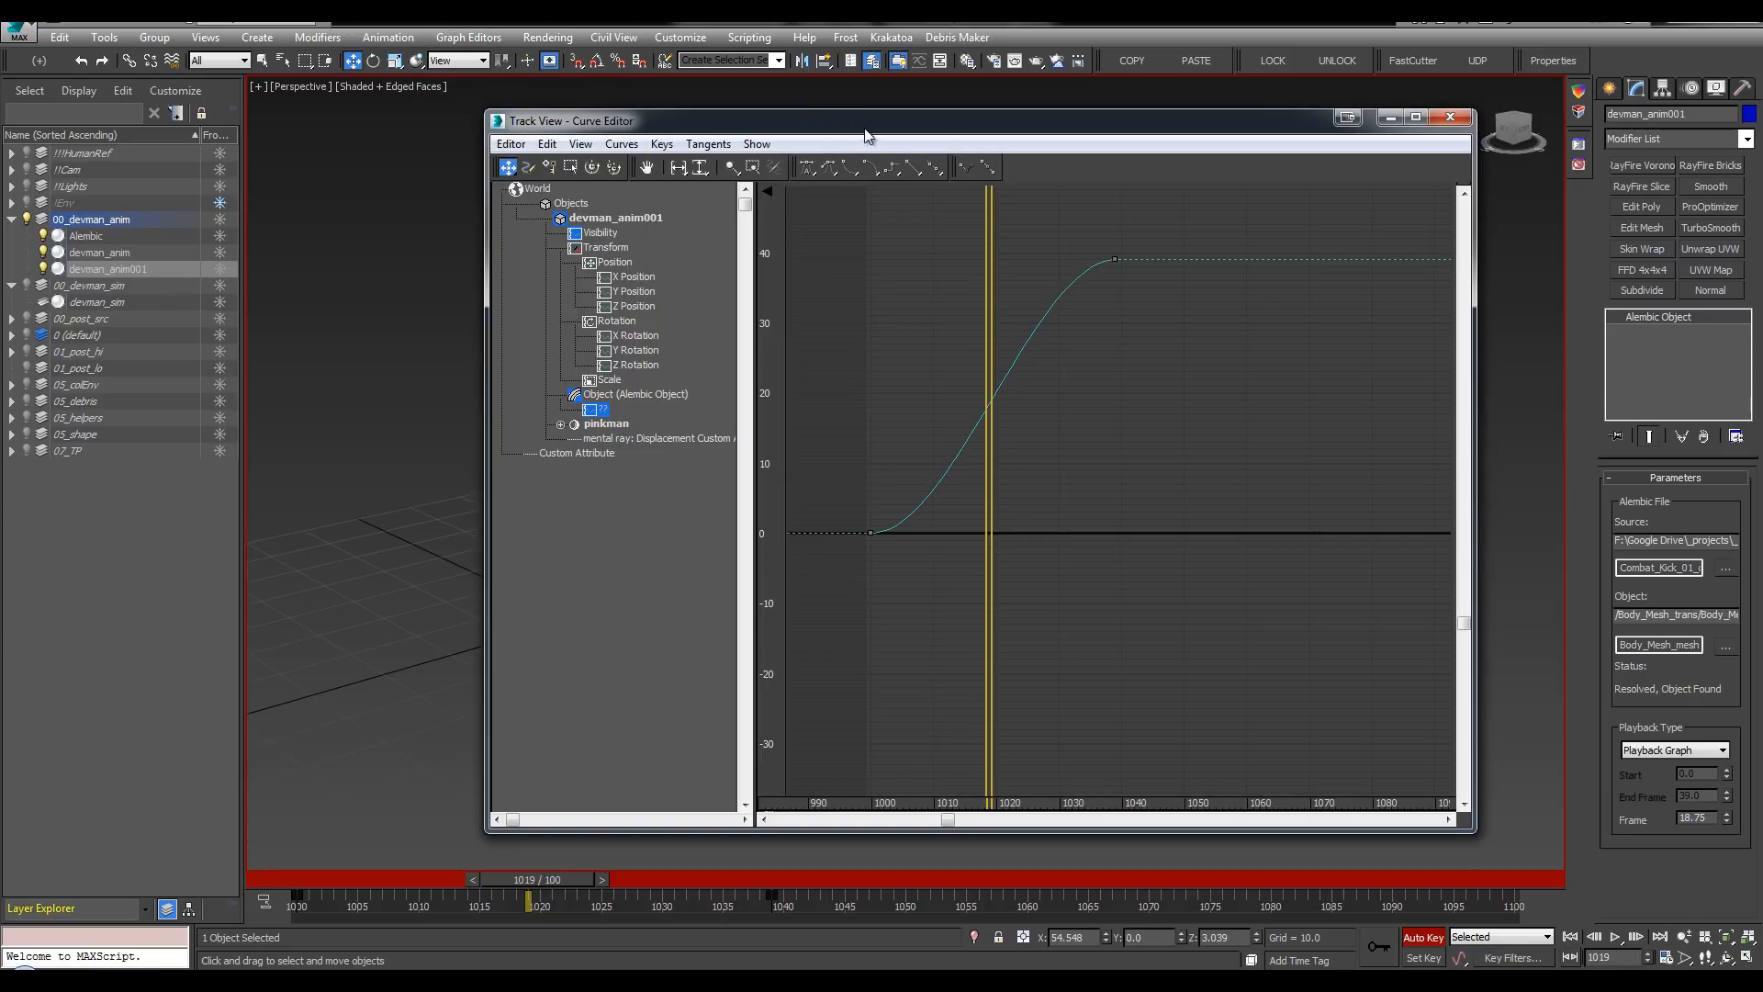
pyautogui.rightClick(1057, 164)
pyautogui.click(1175, 125)
pyautogui.keyDown('ctrl'); pyautogui.keyDown('alt'); pyautogui.moveTo(1090, 235); pyautogui.dragTo(1088, 246, button='middle'); pyautogui.keyUp('alt'); pyautogui.keyUp('ctrl')
pyautogui.moveTo(1152, 219); pyautogui.dragTo(748, 672)
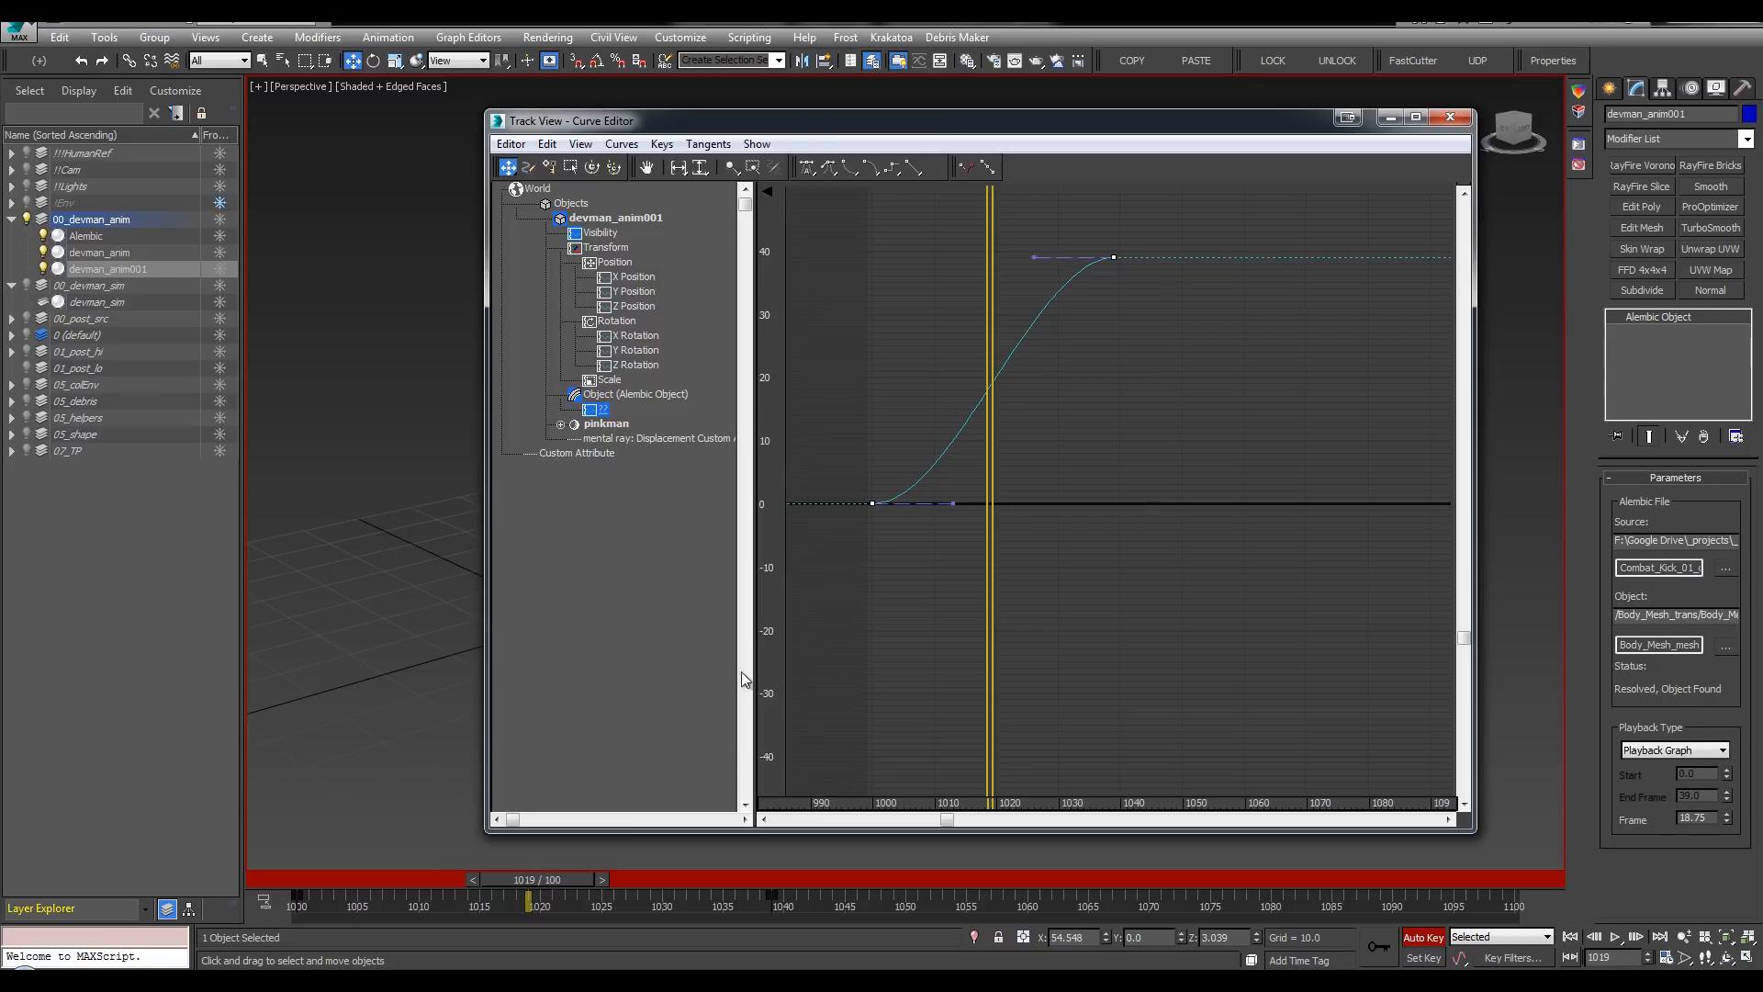
pyautogui.click(916, 169)
pyautogui.click(1450, 117)
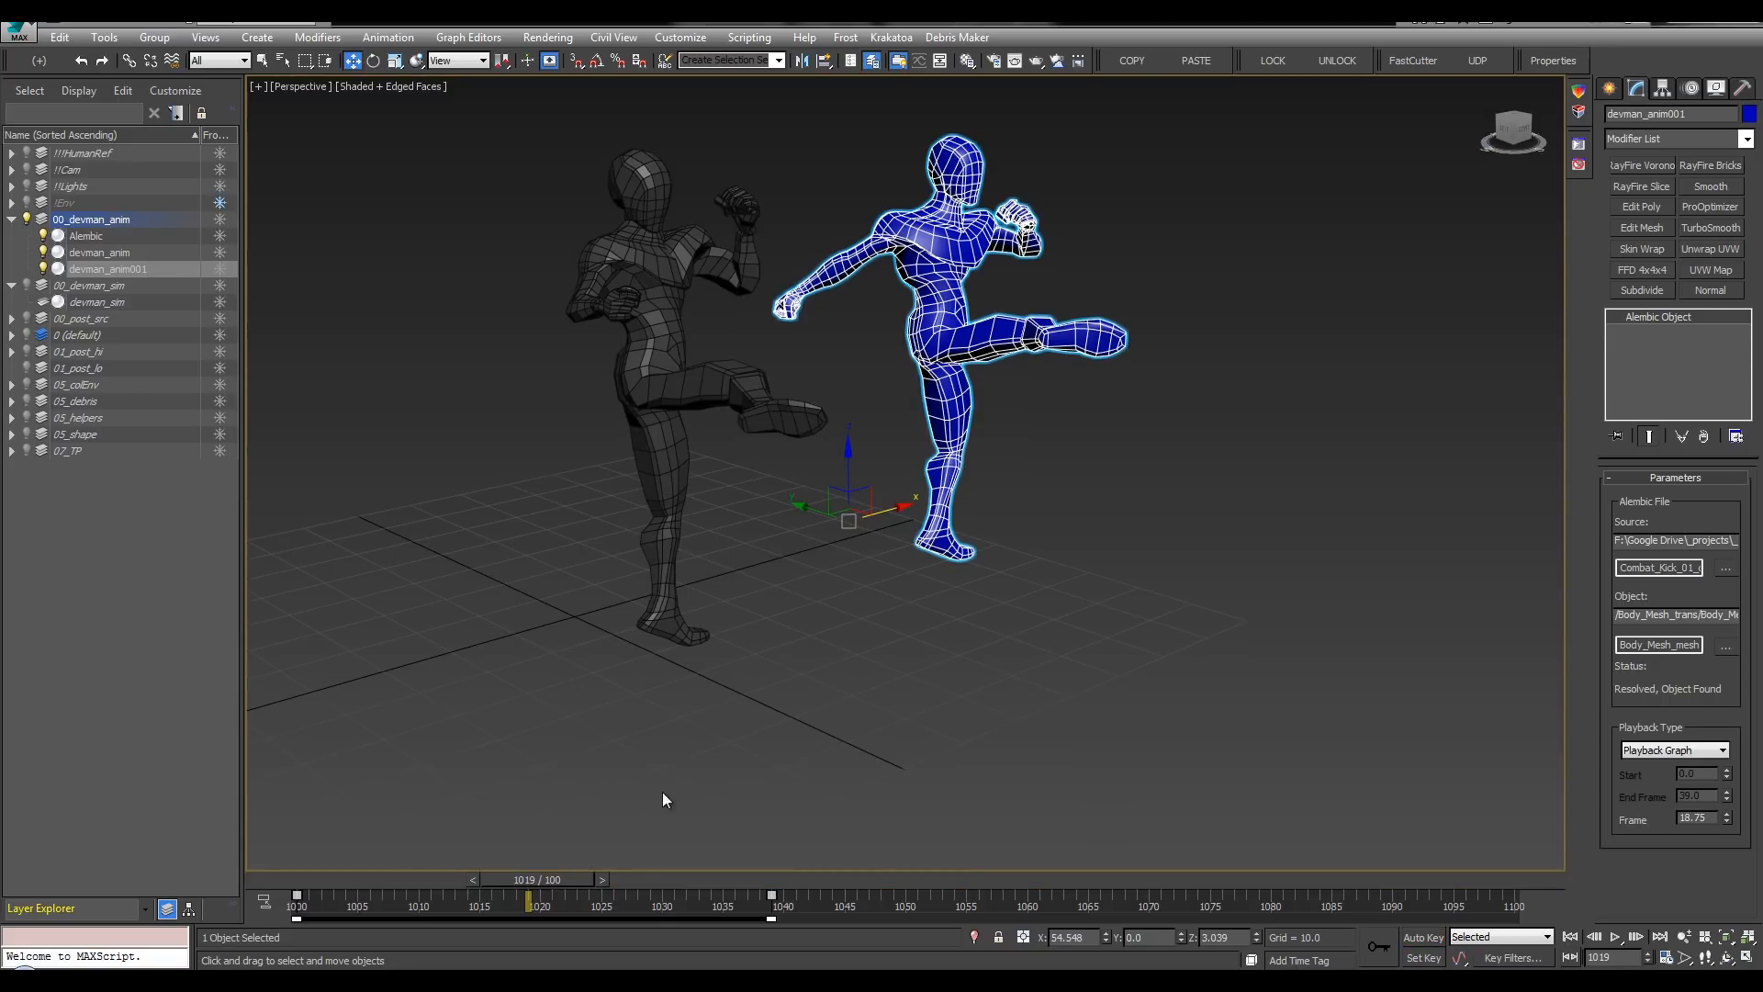
# Step: Play back and scrub both characters to compare the remapped clone's motion with the original devman_anim
pyautogui.moveTo(568, 880); pyautogui.dragTo(245, 876)
pyautogui.click(1038, 641)
pyautogui.press('/')
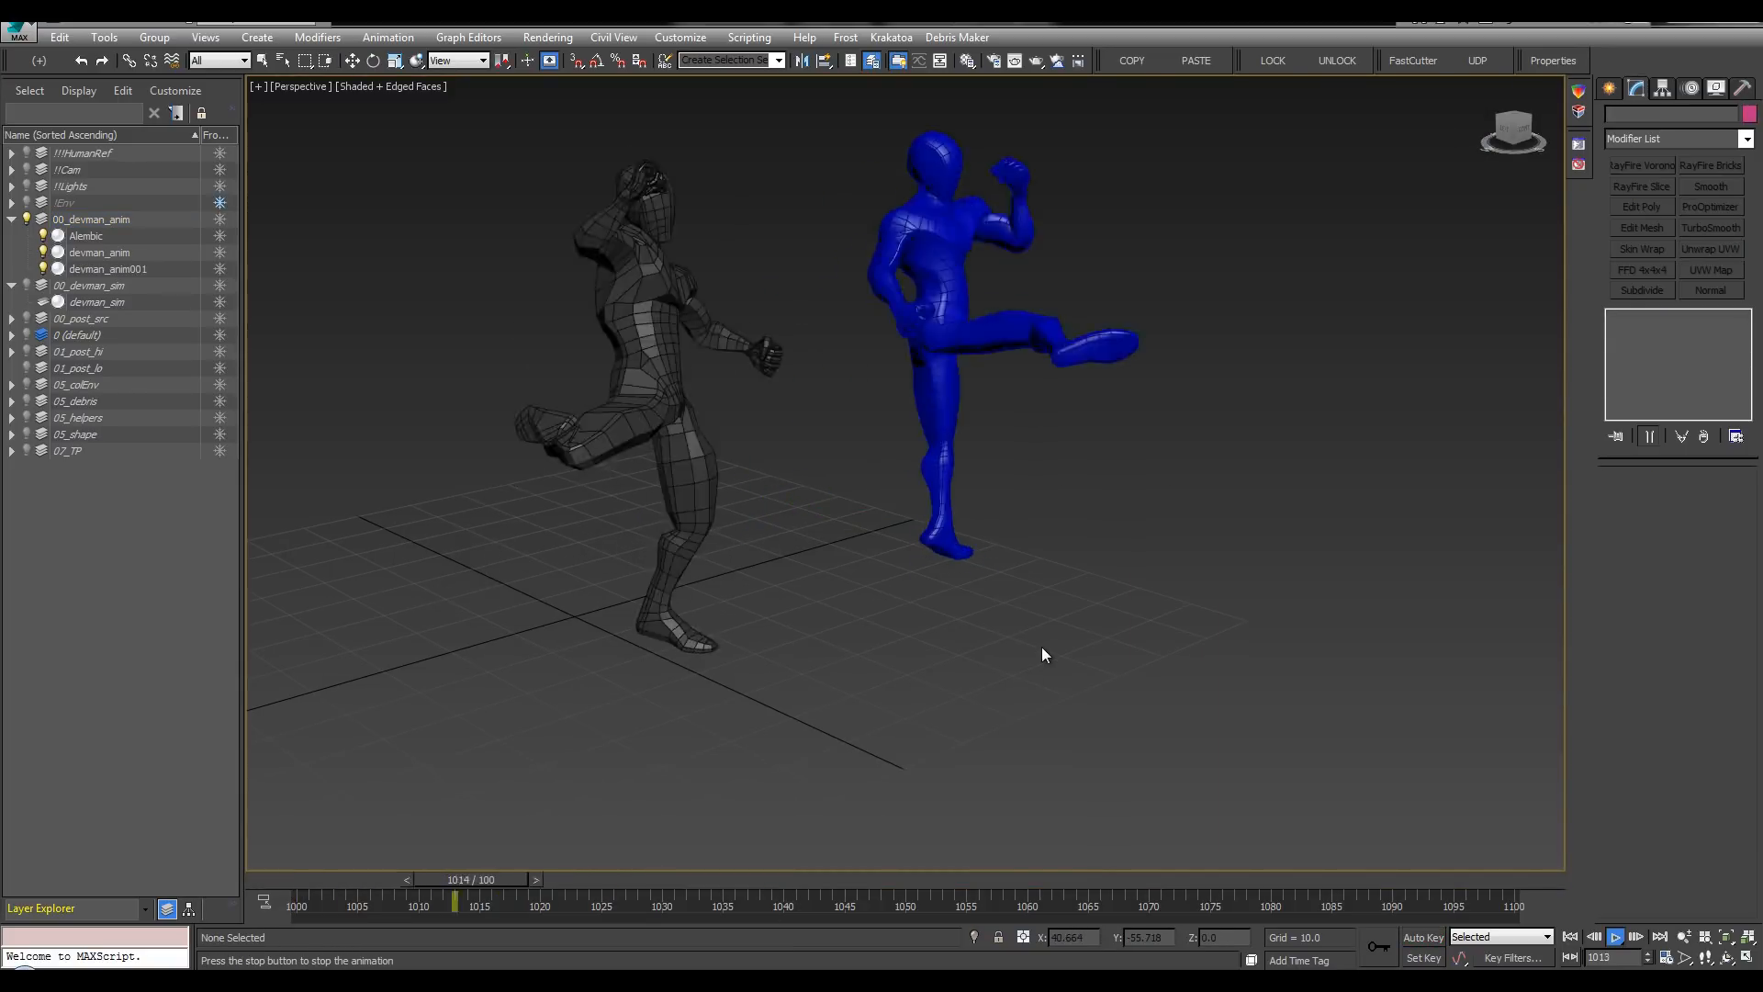
pyautogui.moveTo(421, 880)
pyautogui.mouseDown()
pyautogui.moveTo(515, 880)
pyautogui.moveTo(430, 880)
pyautogui.mouseUp()
pyautogui.press('w')
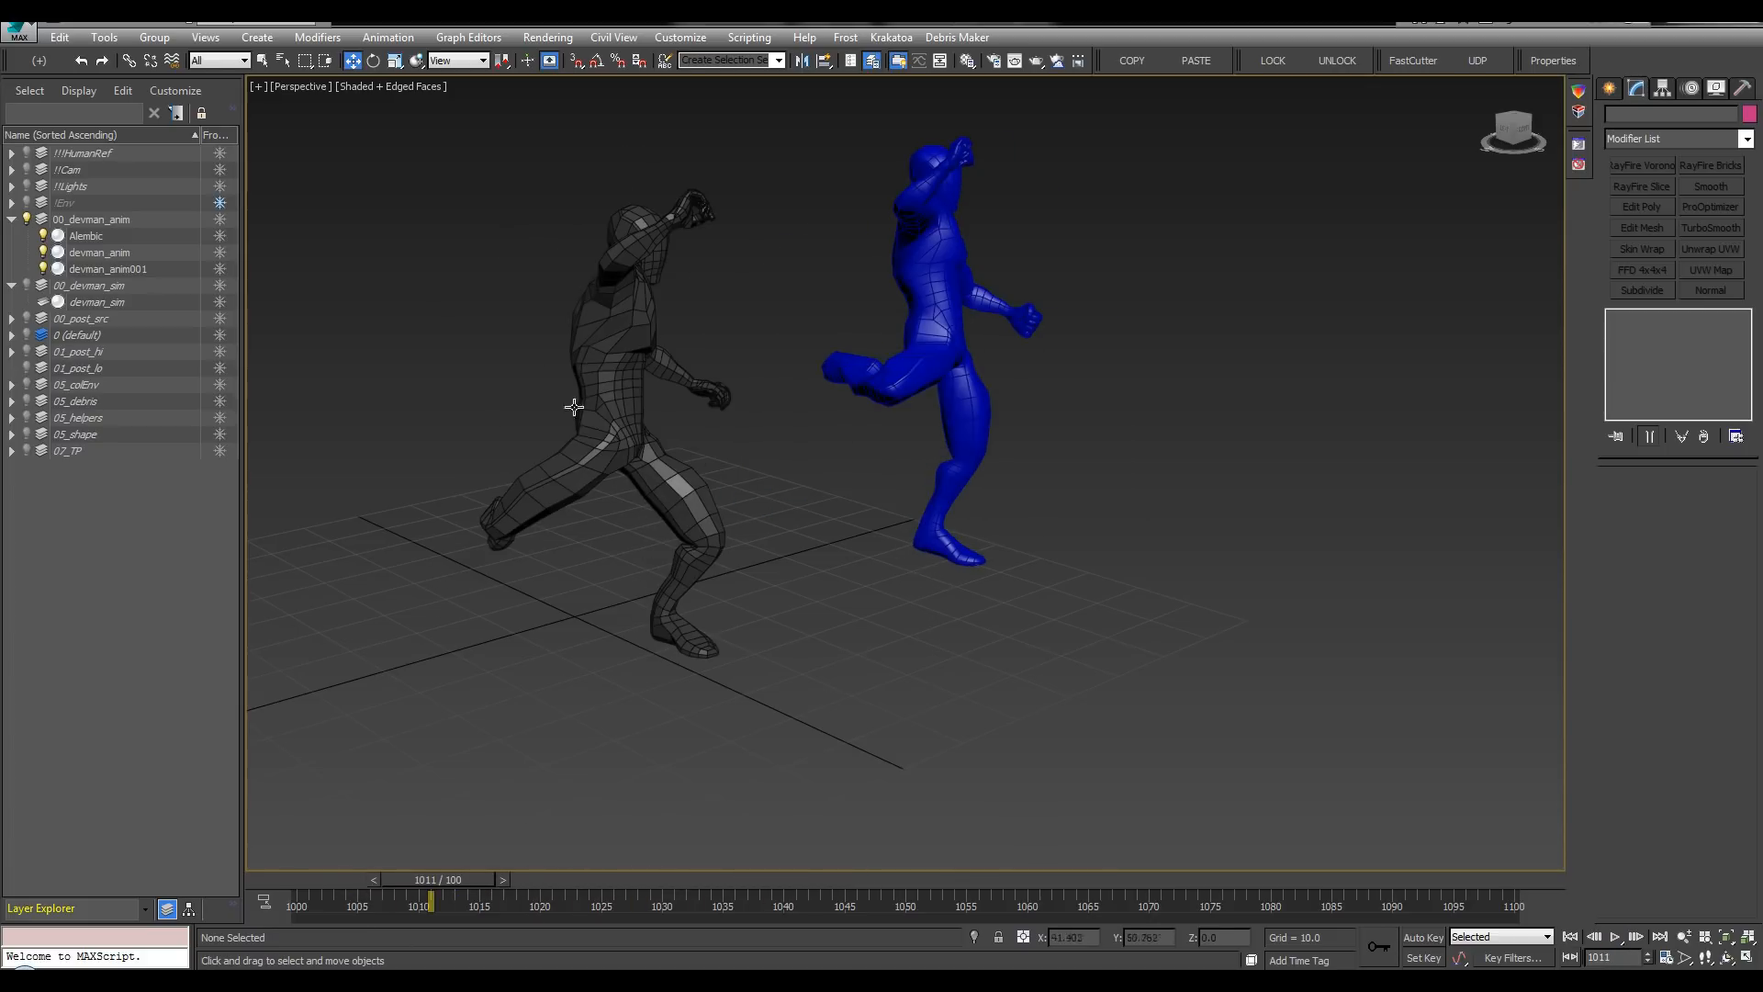
pyautogui.keyDown('alt'); pyautogui.moveTo(872, 381); pyautogui.dragTo(815, 303, button='middle'); pyautogui.keyUp('alt')
# Step: Hide devman_anim, play back the selected devman_anim001 on its own and scrub to frame 1010
pyautogui.click(63, 268)
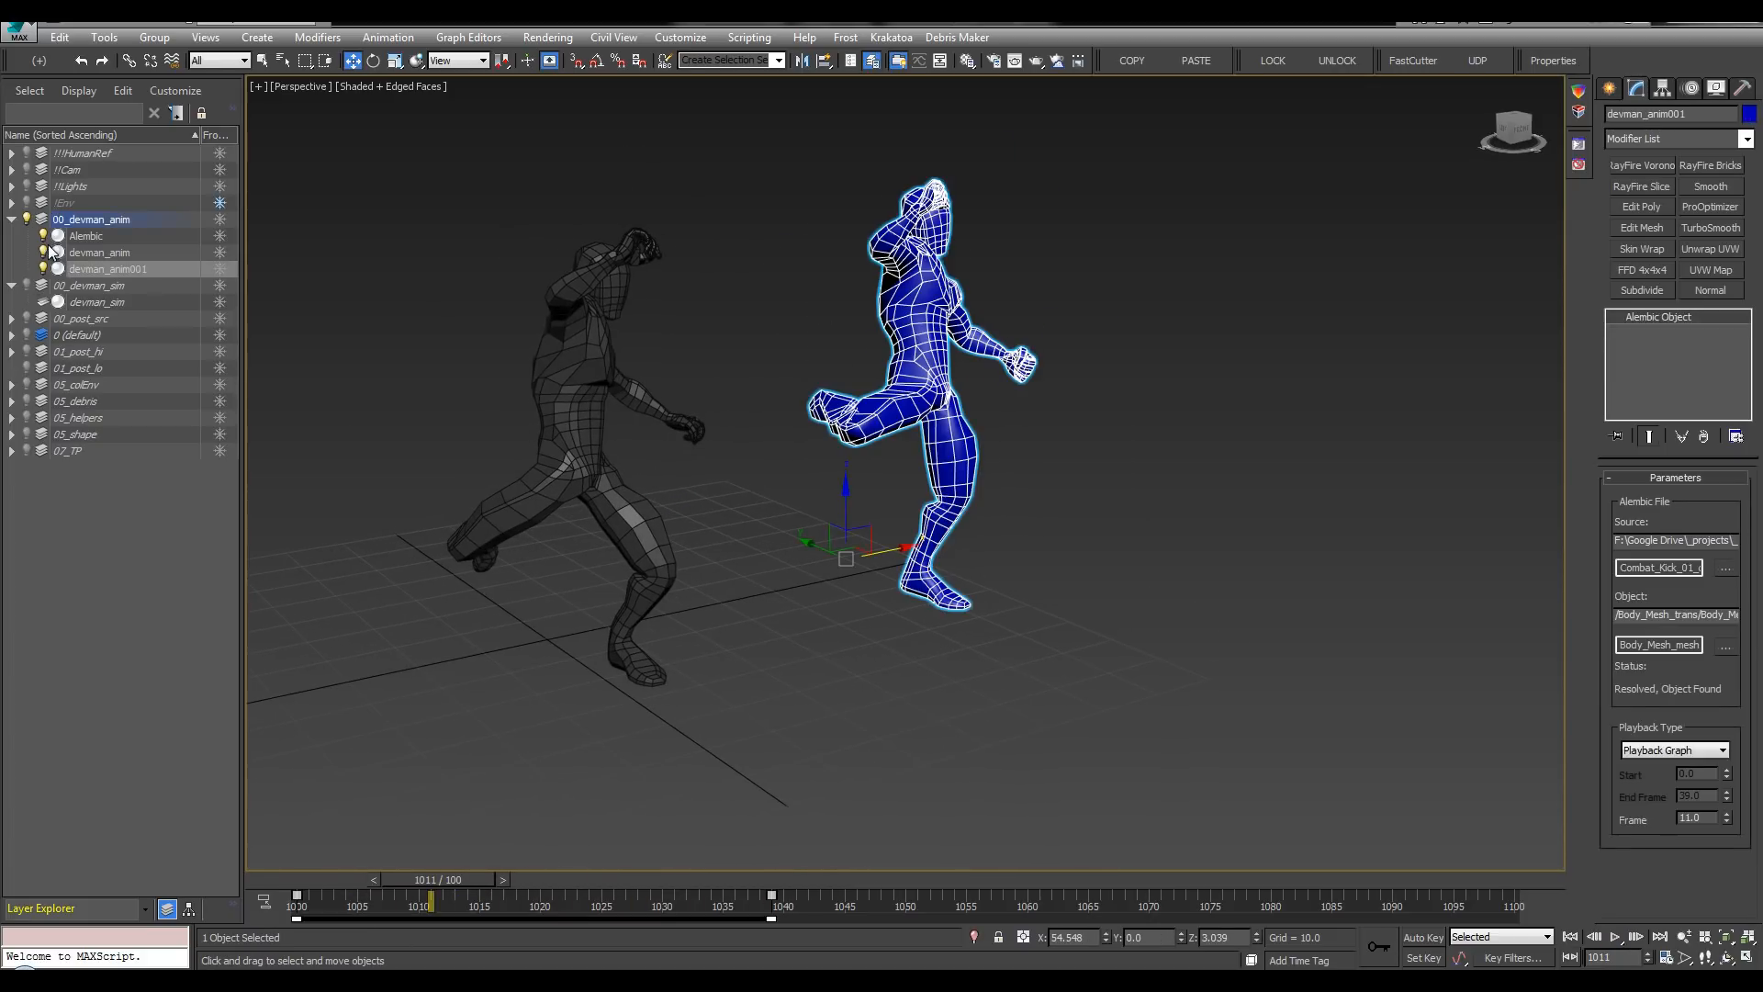
pyautogui.click(44, 251)
pyautogui.moveTo(673, 405); pyautogui.dragTo(670, 404, button='middle')
pyautogui.press('/')
pyautogui.moveTo(516, 878); pyautogui.dragTo(308, 864)
pyautogui.click(821, 914)
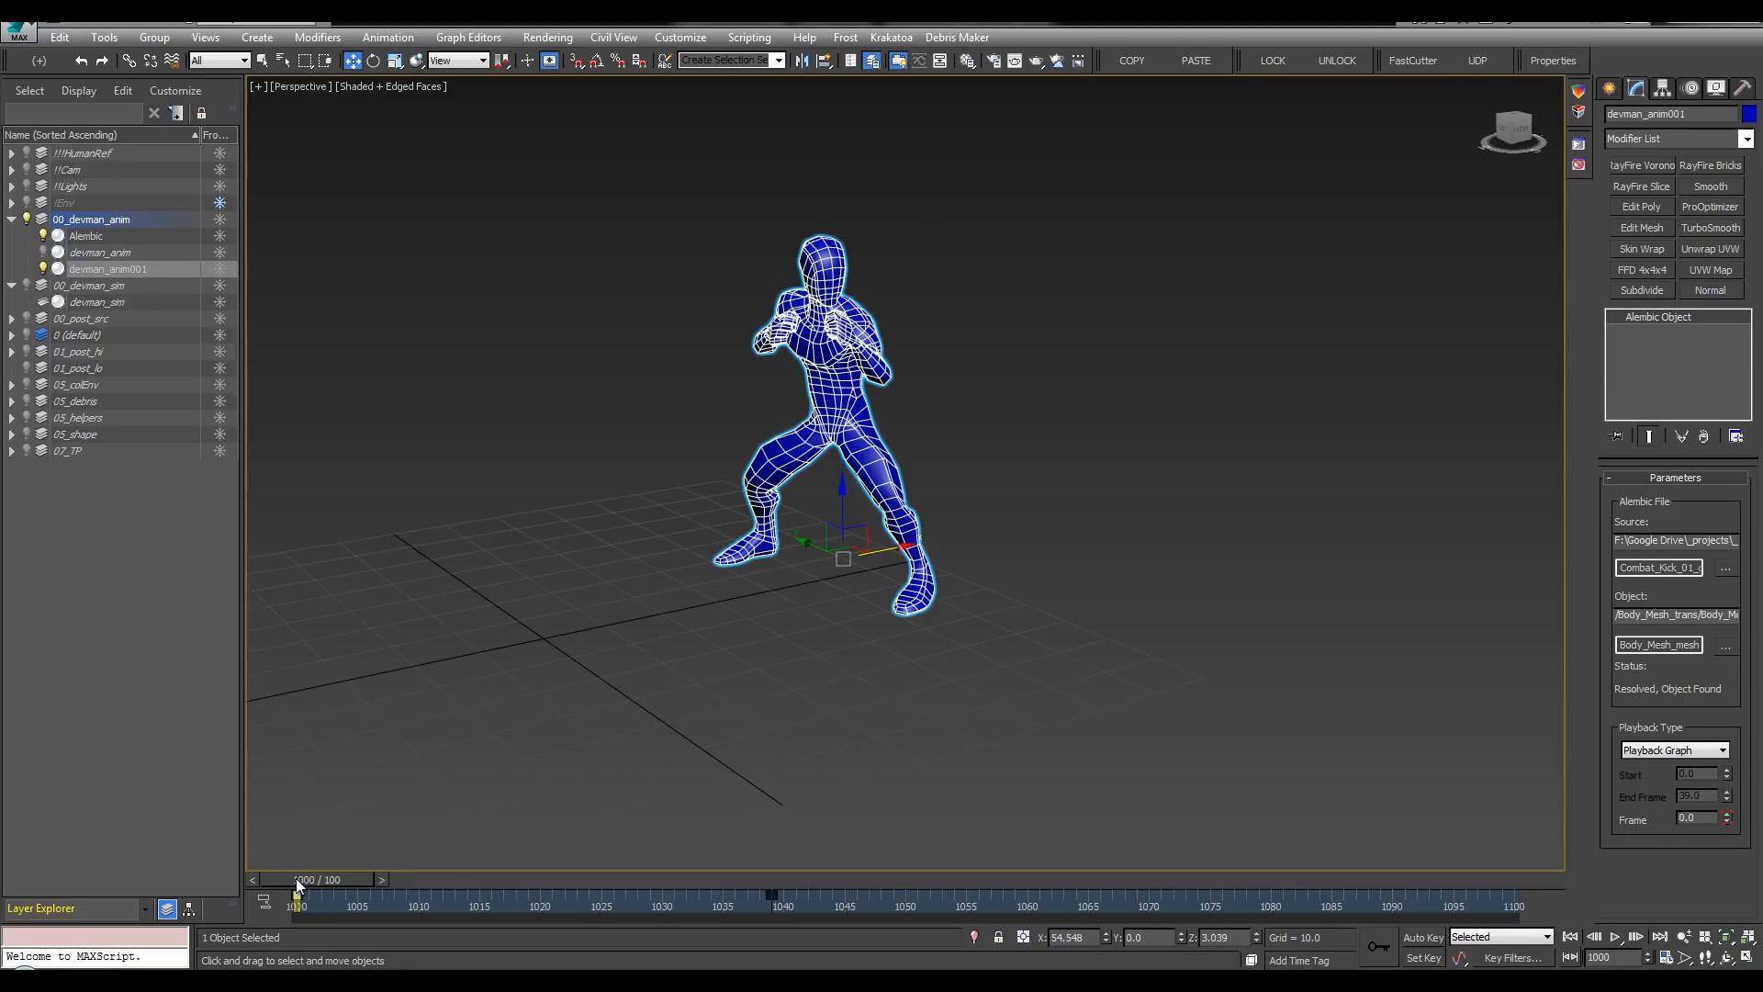
pyautogui.moveTo(298, 878); pyautogui.dragTo(417, 859)
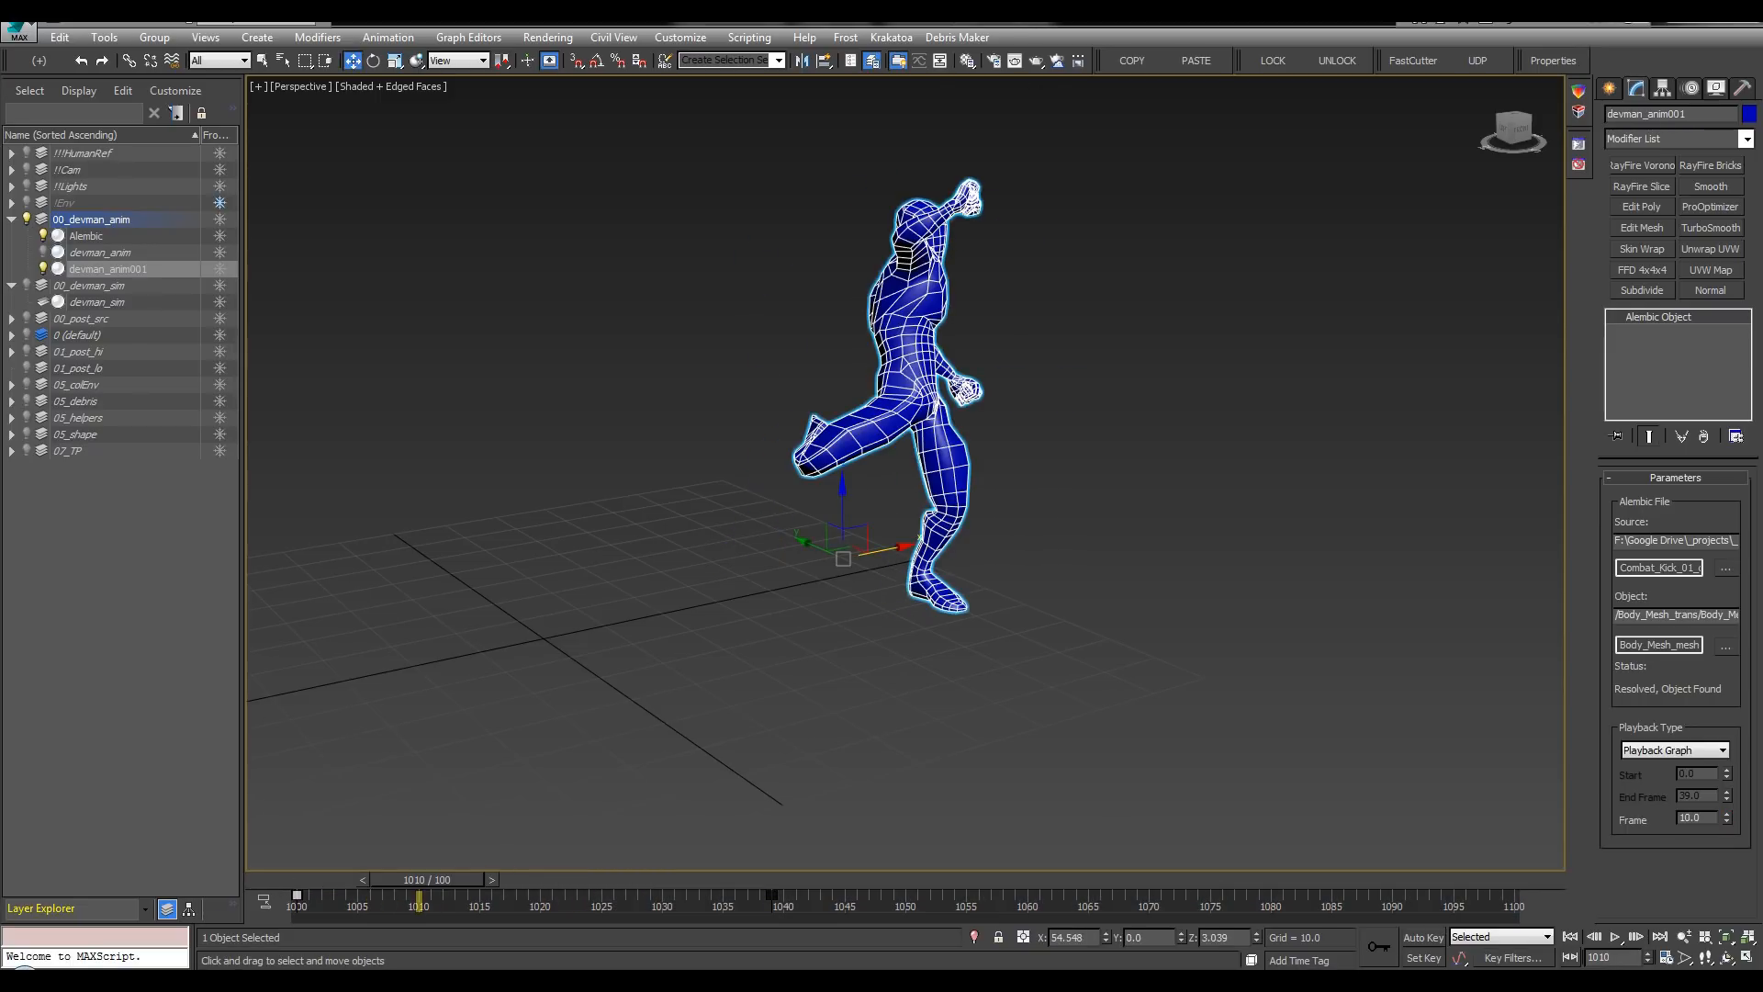
# Step: Examine devman_anim001's mesh at frame 1010 from several angles, including in wireframe display
pyautogui.keyDown('alt'); pyautogui.moveTo(1067, 182); pyautogui.dragTo(1029, 211, button='middle'); pyautogui.keyUp('alt')
pyautogui.press('q')
pyautogui.hotkey('alt', 'w')
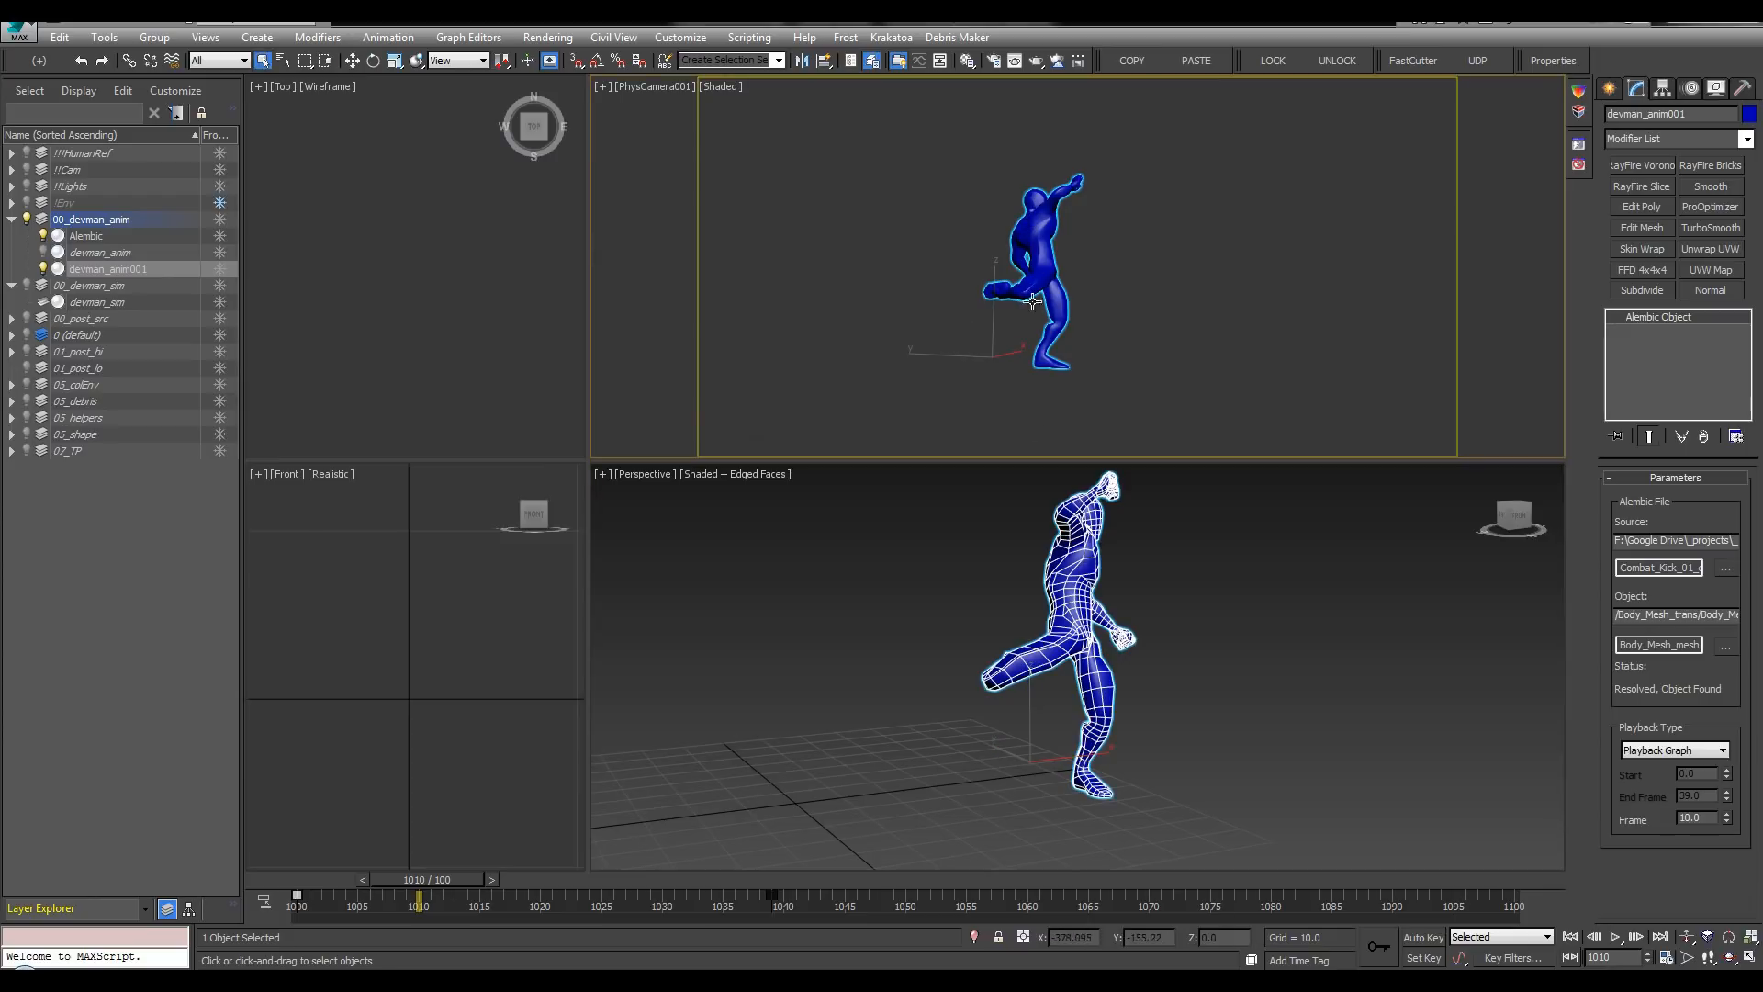
pyautogui.hotkey('alt', 'w')
pyautogui.keyDown('alt'); pyautogui.moveTo(1031, 560); pyautogui.dragTo(942, 529, button='middle'); pyautogui.keyUp('alt')
pyautogui.scroll(2, 906, 482)
pyautogui.press('F3')
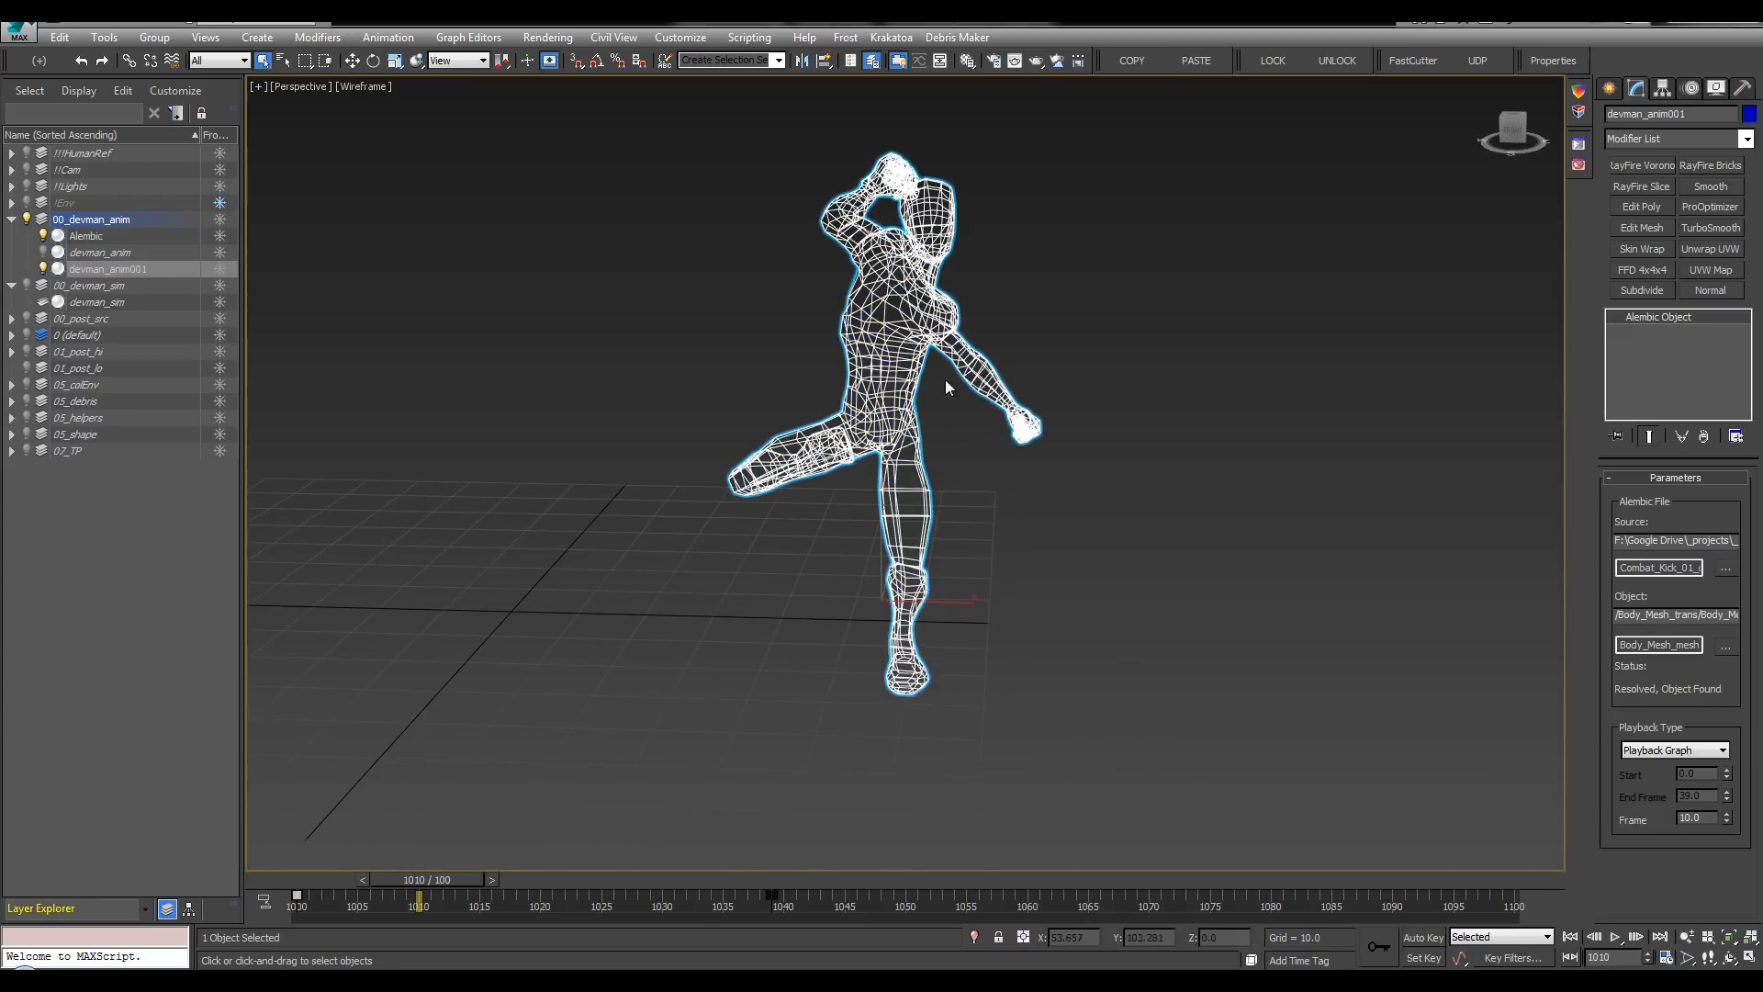
pyautogui.moveTo(945, 378); pyautogui.dragTo(944, 456, button='middle')
pyautogui.press('F3')
pyautogui.moveTo(1069, 345)
pyautogui.mouseDown(button='middle')
pyautogui.moveTo(685, 336)
pyautogui.moveTo(728, 339)
pyautogui.mouseUp(button='middle')
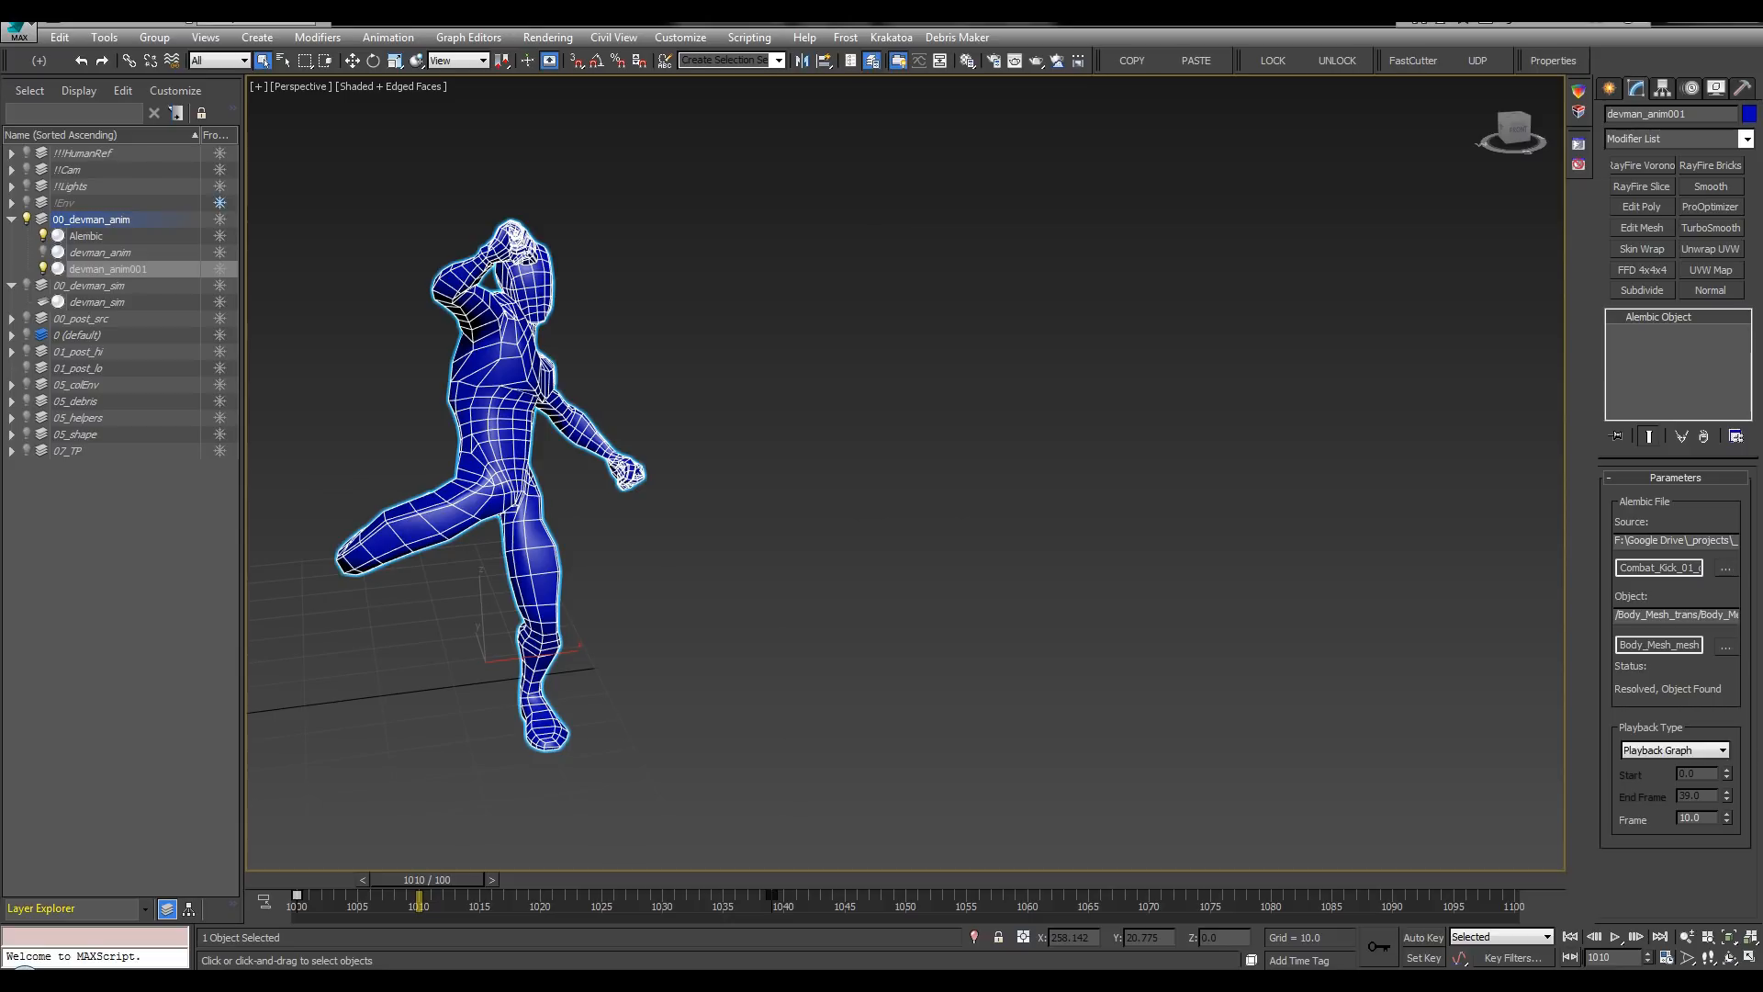
# Step: Switch to Sketchpad in the browser and handwrite "ALEMBIC CACHE" in red across the upper part of the blank canvas
pyautogui.moveTo(1754, 129); pyautogui.dragTo(905, 118)
pyautogui.click(358, 257)
pyautogui.scroll(-1, 358, 256)
pyautogui.hotkey('alt', 'Tab')
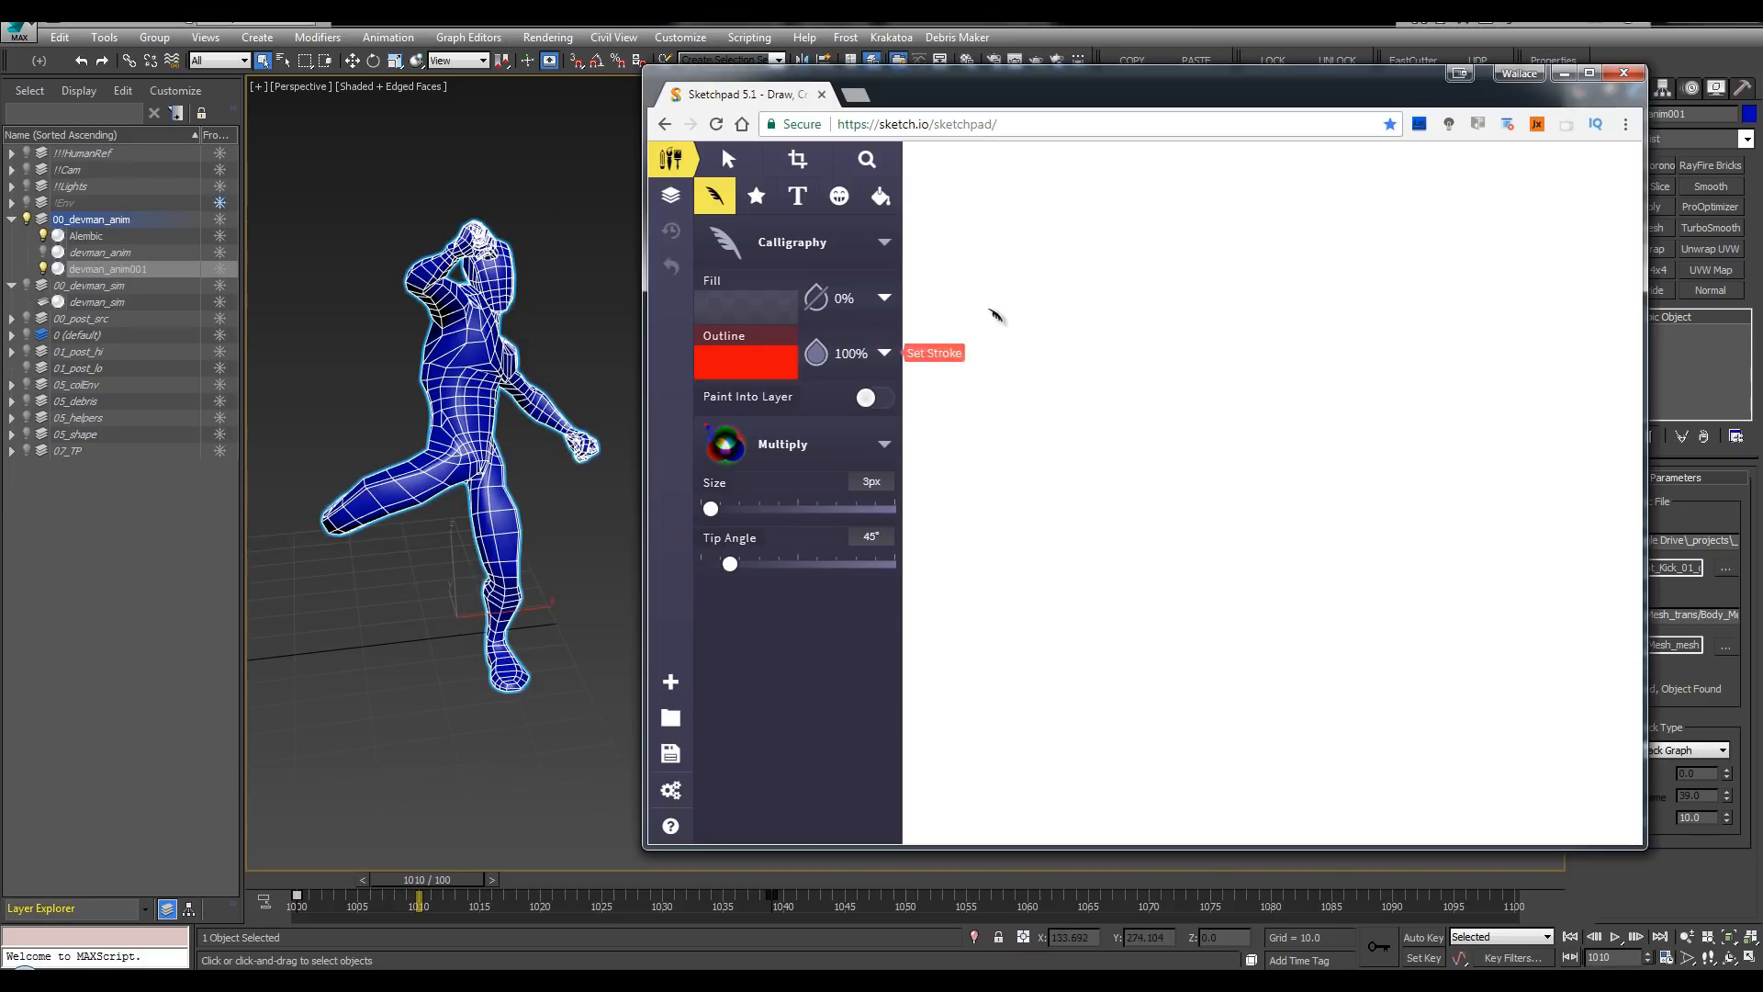
pyautogui.hotkey('ctrl', 'z')
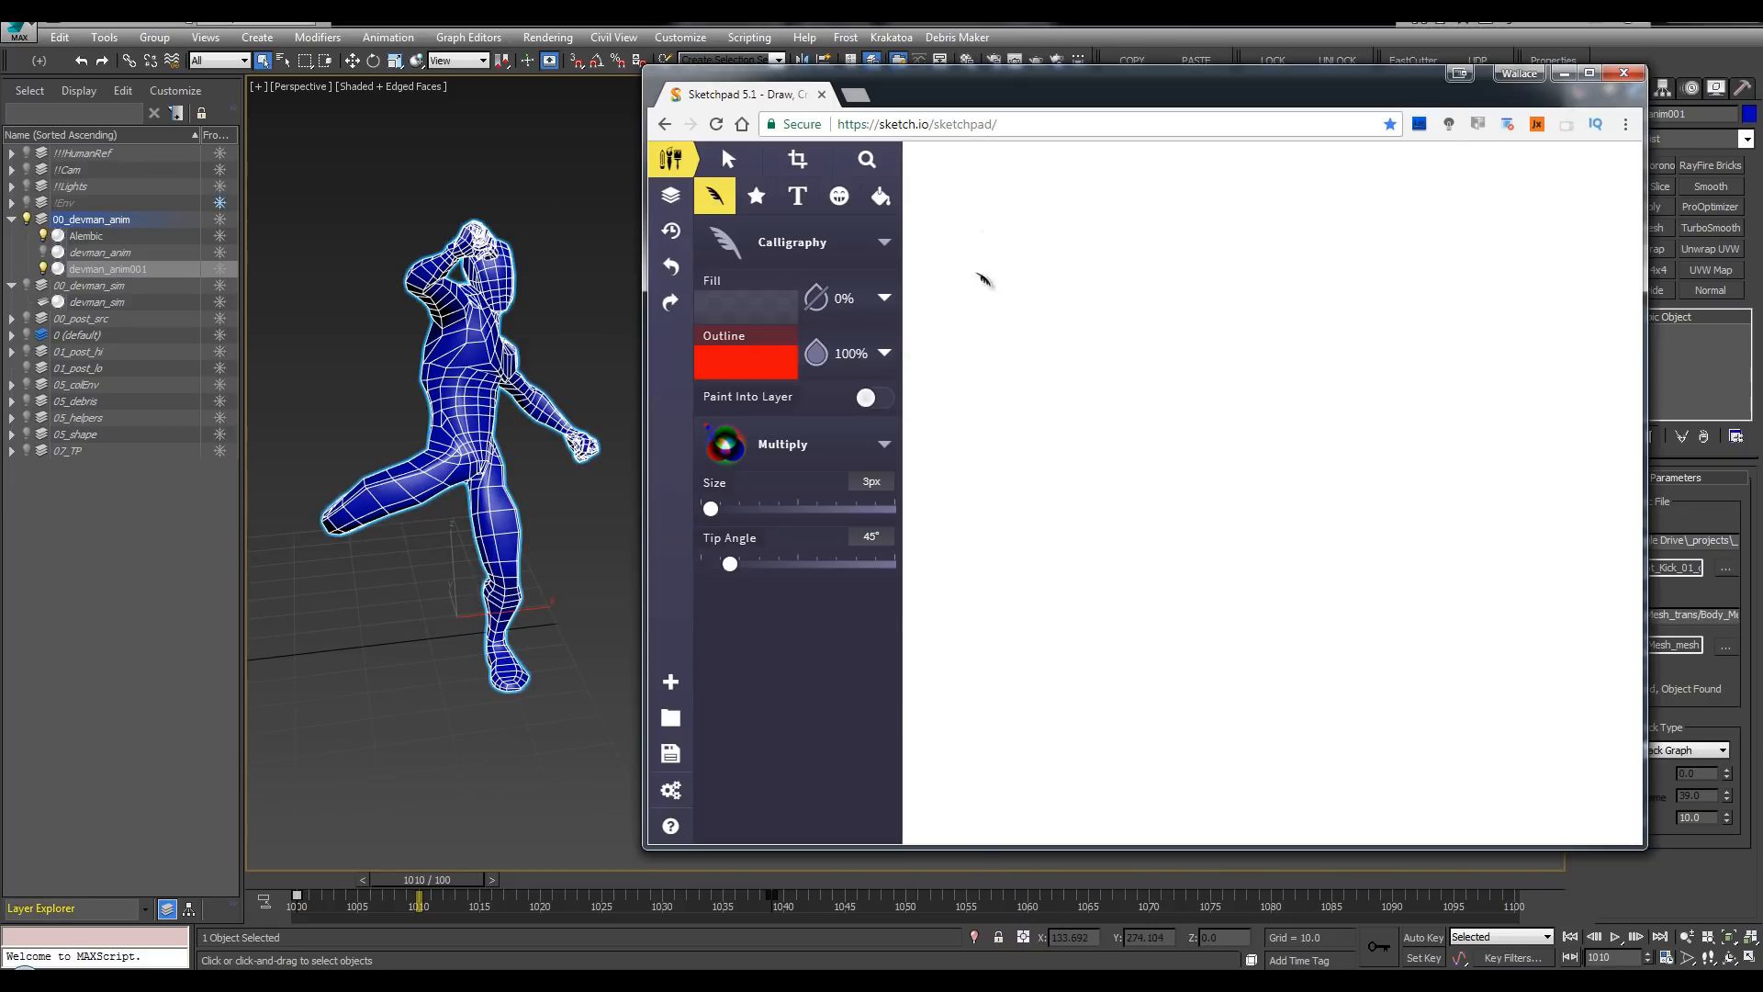
pyautogui.moveTo(976, 278)
pyautogui.mouseDown()
pyautogui.moveTo(1005, 244)
pyautogui.moveTo(1011, 278)
pyautogui.moveTo(1063, 233)
pyautogui.mouseUp()
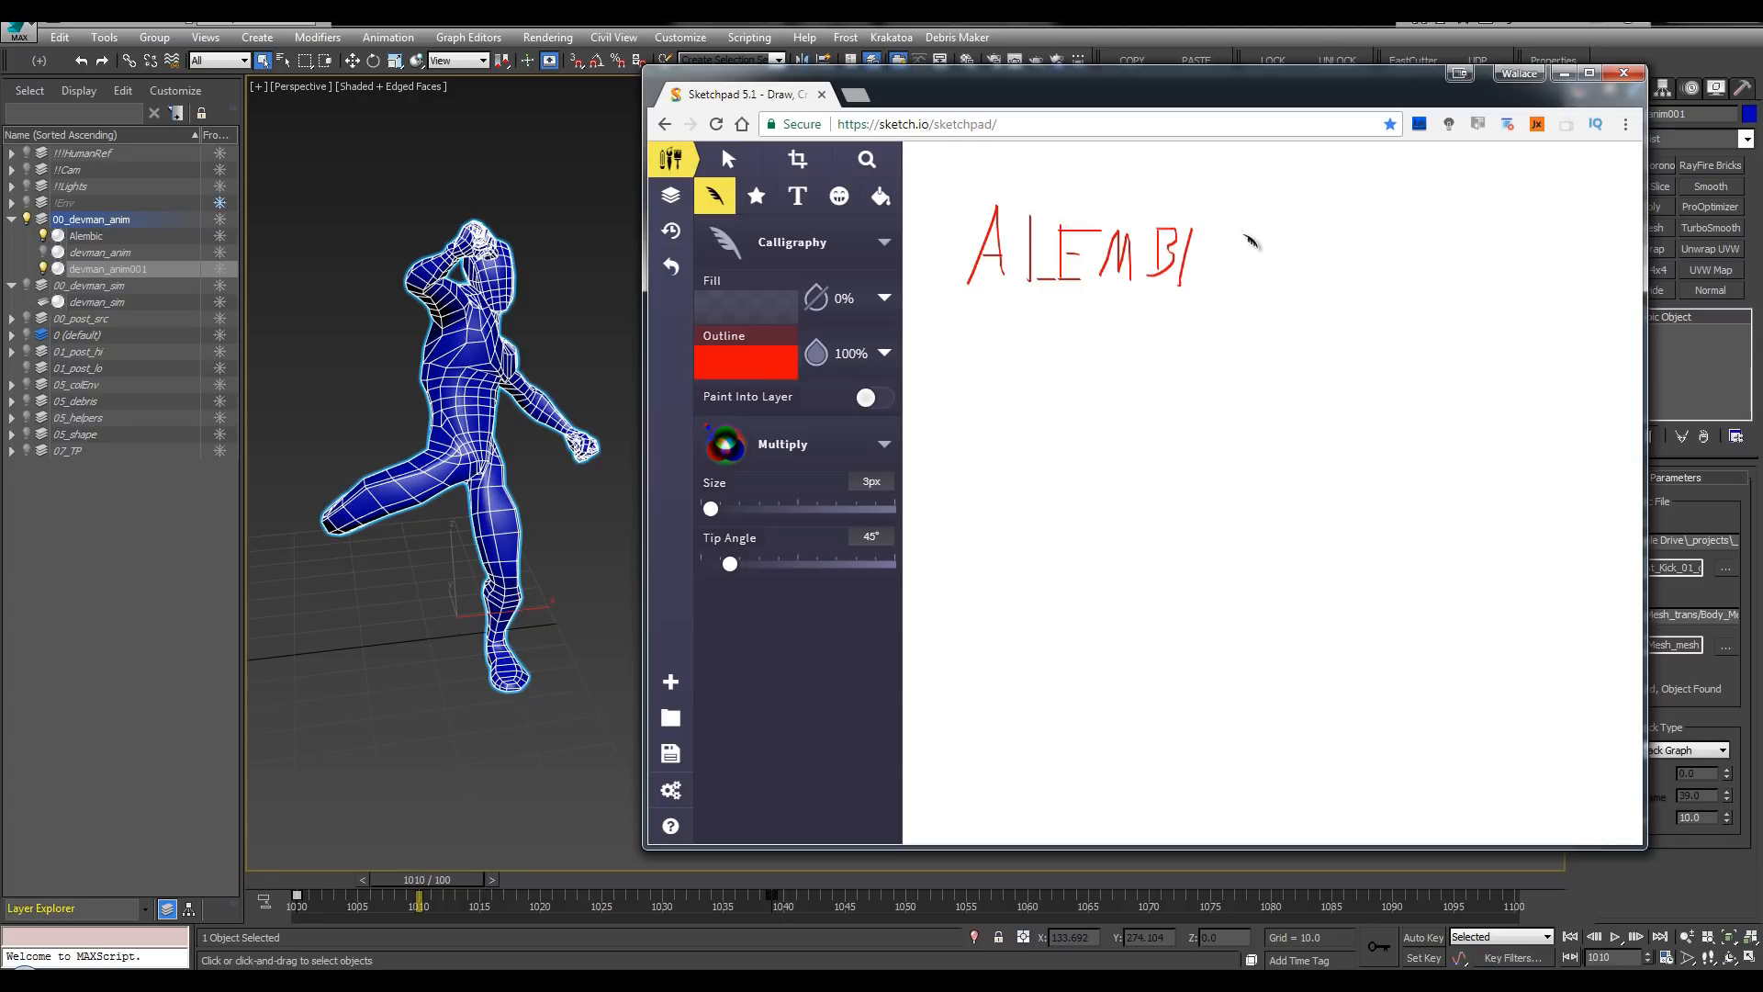
pyautogui.moveTo(1236, 233); pyautogui.dragTo(1238, 287)
pyautogui.moveTo(1411, 242)
pyautogui.mouseDown()
pyautogui.moveTo(1368, 294)
pyautogui.moveTo(1483, 310)
pyautogui.mouseUp()
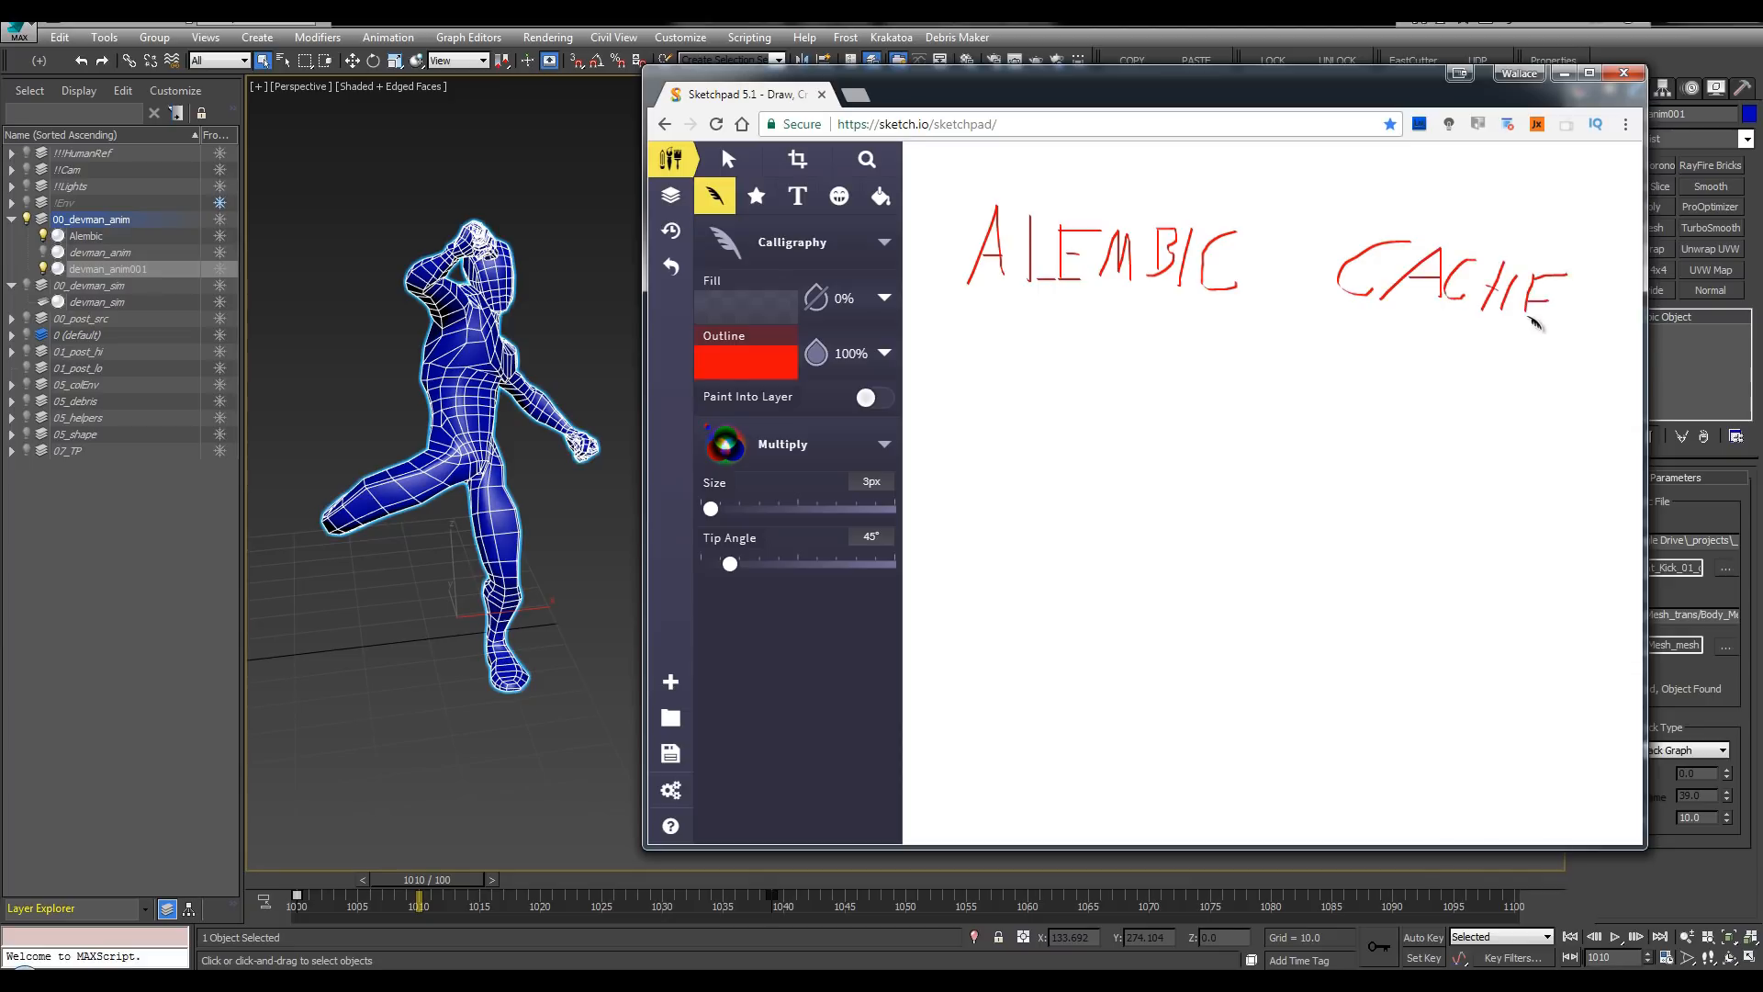
# Step: Handwrite "NEED's" in large letters below "ALEMBIC CACHE" and underline it several times
pyautogui.moveTo(1005, 487)
pyautogui.mouseDown()
pyautogui.moveTo(1023, 336)
pyautogui.moveTo(1065, 459)
pyautogui.moveTo(1099, 333)
pyautogui.moveTo(1148, 487)
pyautogui.mouseUp()
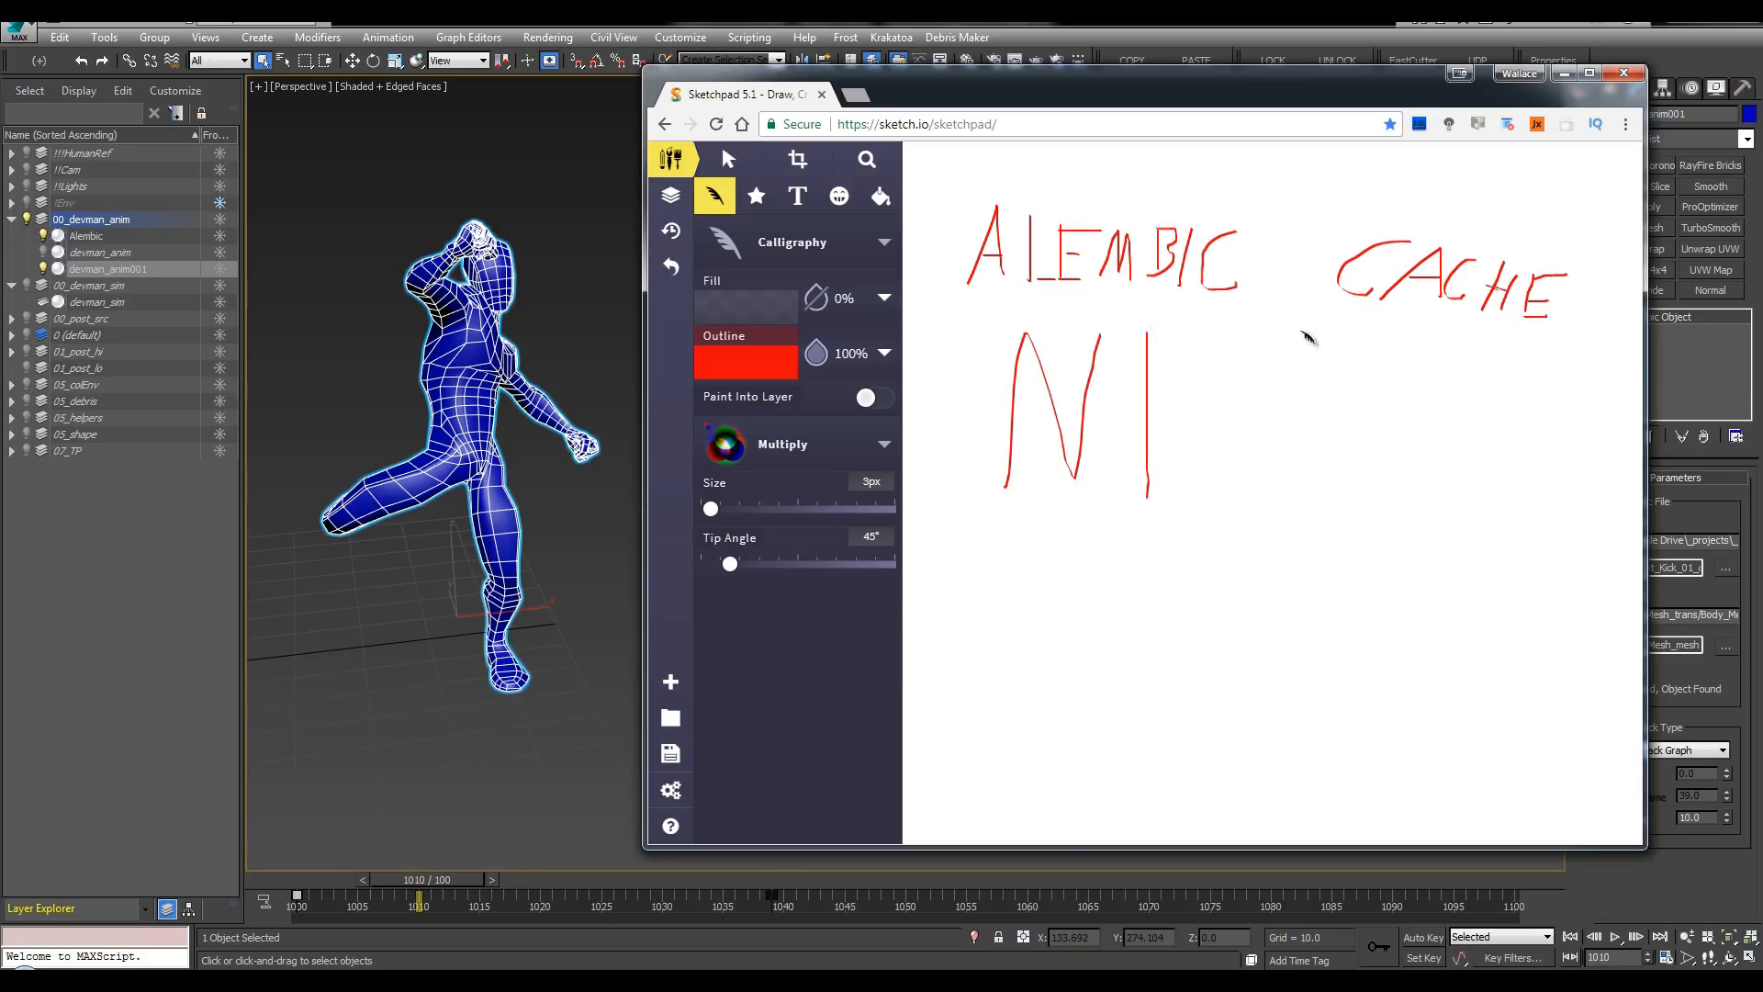
pyautogui.moveTo(1299, 327); pyautogui.dragTo(1149, 327)
pyautogui.moveTo(1150, 376); pyautogui.dragTo(1298, 376)
pyautogui.moveTo(1149, 474); pyautogui.dragTo(1277, 467)
pyautogui.moveTo(1350, 346)
pyautogui.mouseDown()
pyautogui.moveTo(1340, 487)
pyautogui.moveTo(1449, 336)
pyautogui.mouseUp()
pyautogui.moveTo(1357, 402); pyautogui.dragTo(1458, 402)
pyautogui.moveTo(1358, 474); pyautogui.dragTo(1469, 471)
pyautogui.moveTo(1499, 348)
pyautogui.mouseDown()
pyautogui.moveTo(1499, 487)
pyautogui.moveTo(1621, 441)
pyautogui.moveTo(1471, 487)
pyautogui.mouseUp()
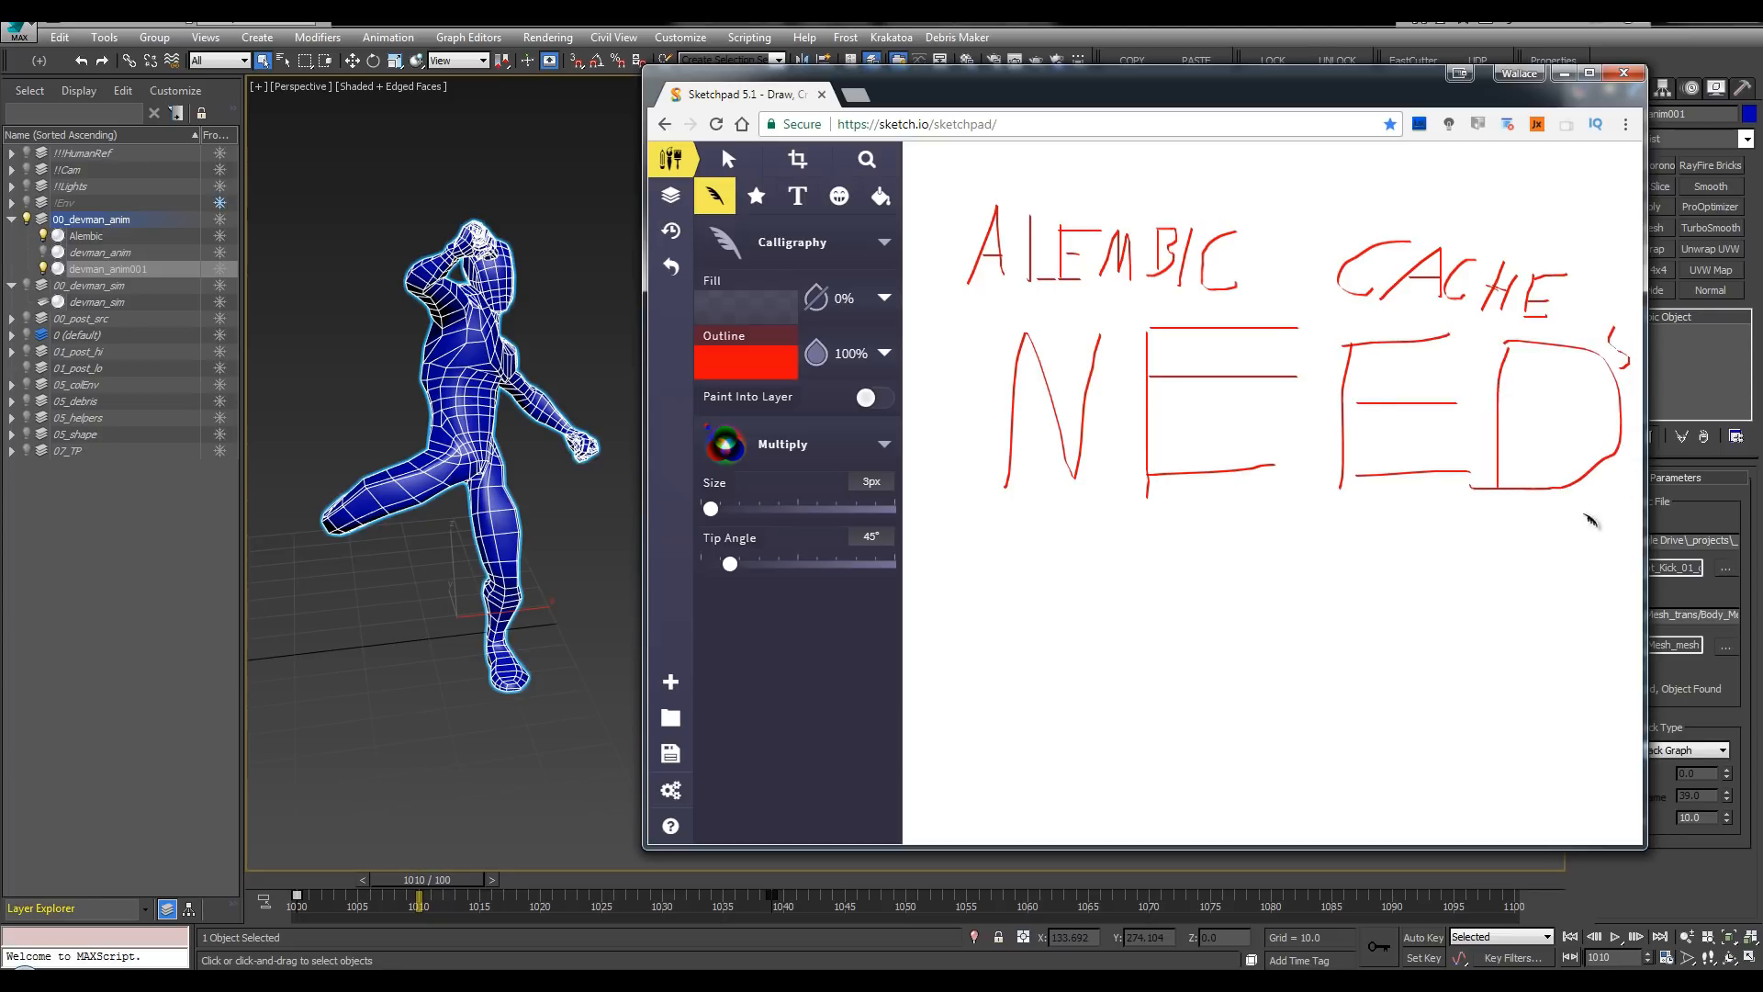
pyautogui.moveTo(1059, 520); pyautogui.dragTo(1503, 519)
pyautogui.moveTo(1222, 540)
pyautogui.mouseDown()
pyautogui.moveTo(1505, 537)
pyautogui.moveTo(1199, 557)
pyautogui.mouseUp()
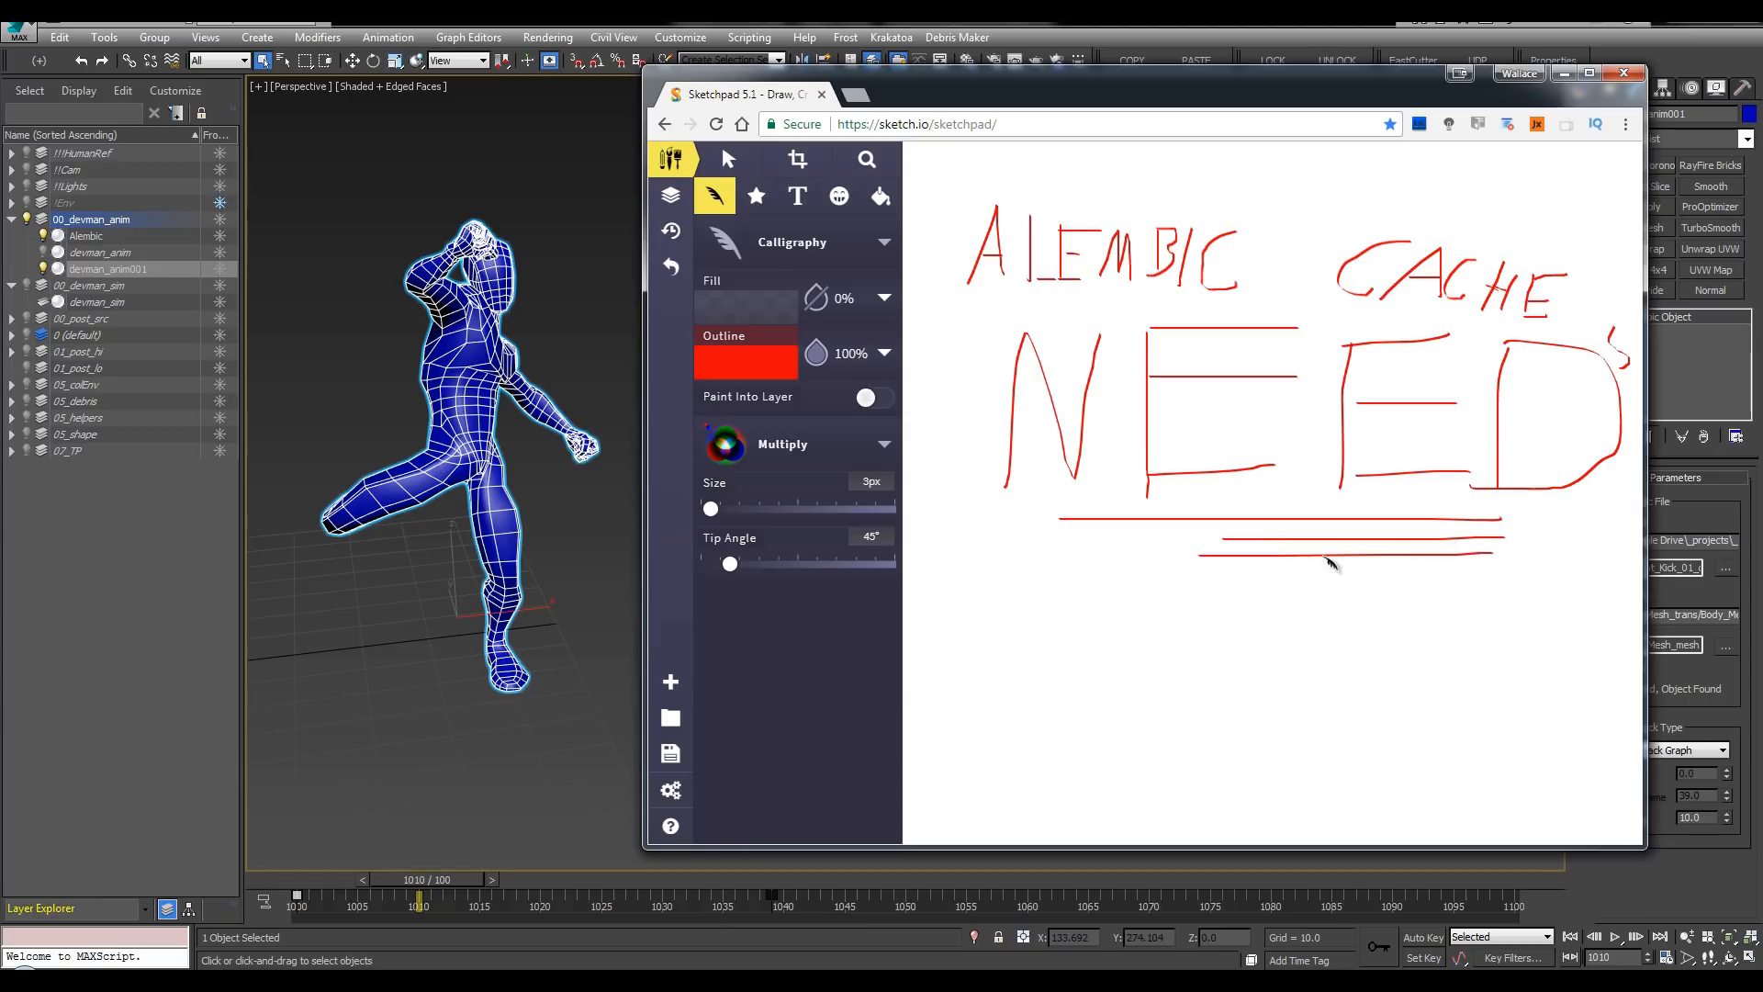
pyautogui.moveTo(1451, 554)
pyautogui.mouseDown()
pyautogui.moveTo(1146, 556)
pyautogui.moveTo(1531, 539)
pyautogui.mouseUp()
# Step: Handwrite "subframe Data" on two lines beneath the underlined word
pyautogui.moveTo(981, 637); pyautogui.dragTo(1012, 655)
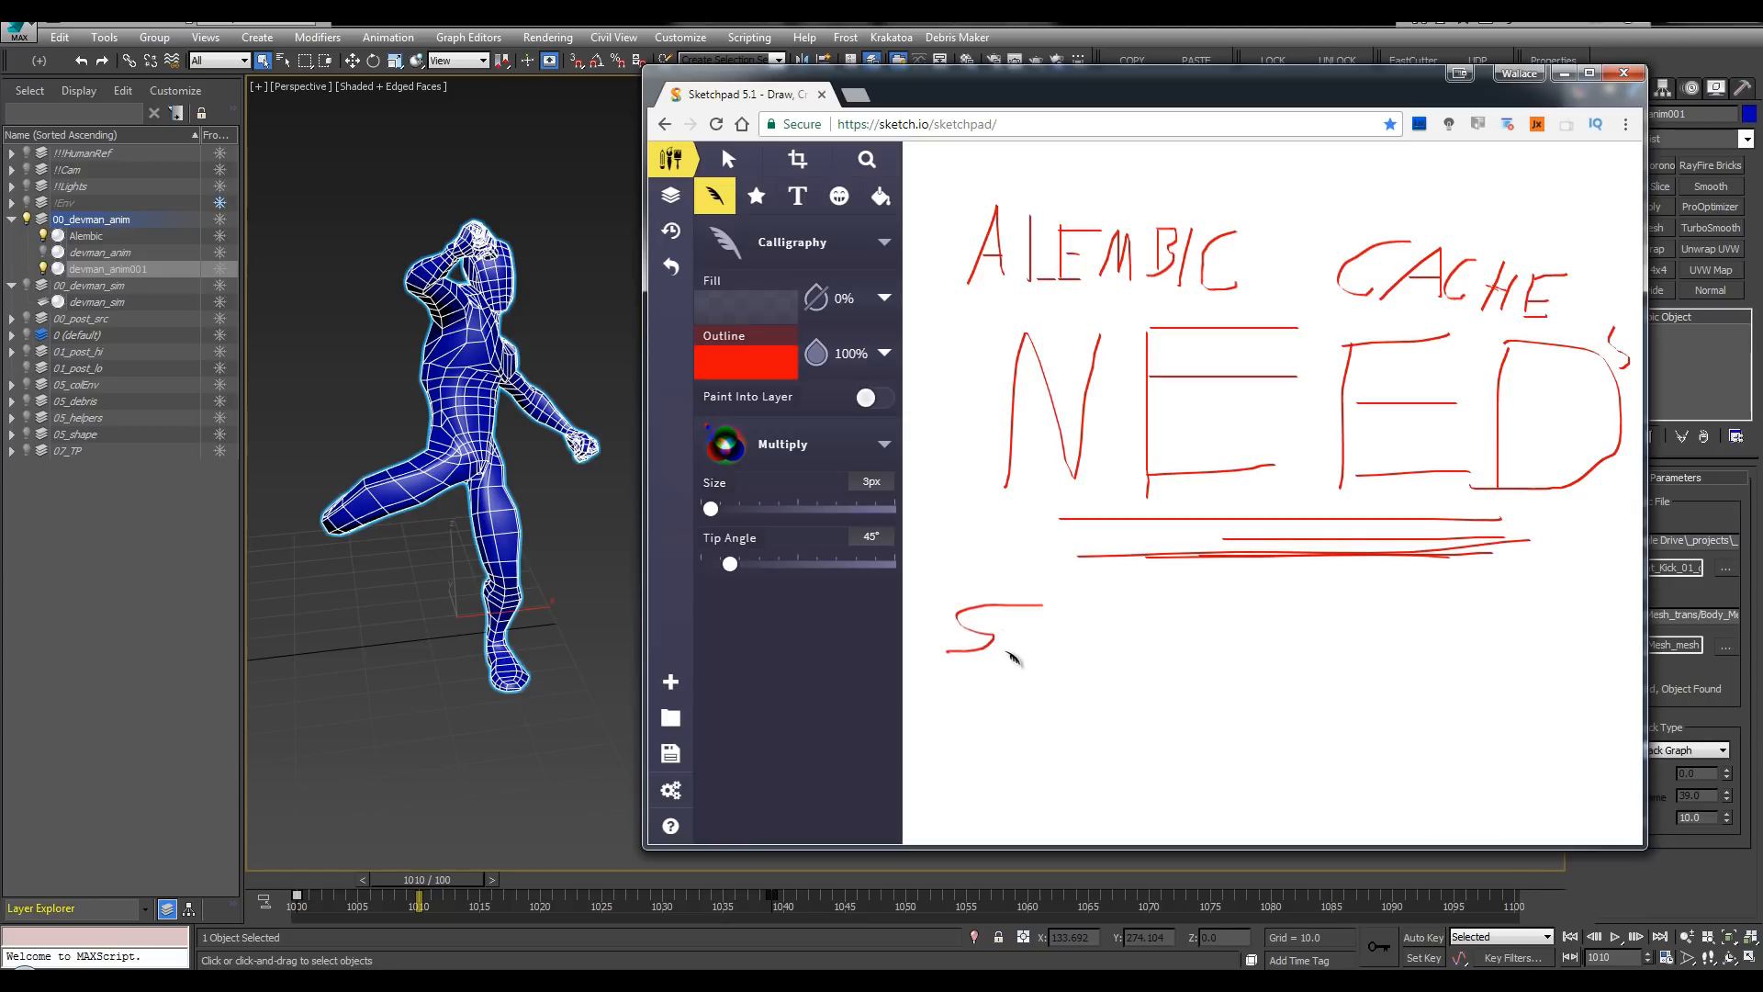
pyautogui.moveTo(1089, 592)
pyautogui.mouseDown()
pyautogui.moveTo(1130, 633)
pyautogui.moveTo(1212, 581)
pyautogui.mouseUp()
pyautogui.moveTo(1199, 650)
pyautogui.mouseDown()
pyautogui.moveTo(1290, 610)
pyautogui.moveTo(1437, 649)
pyautogui.mouseUp()
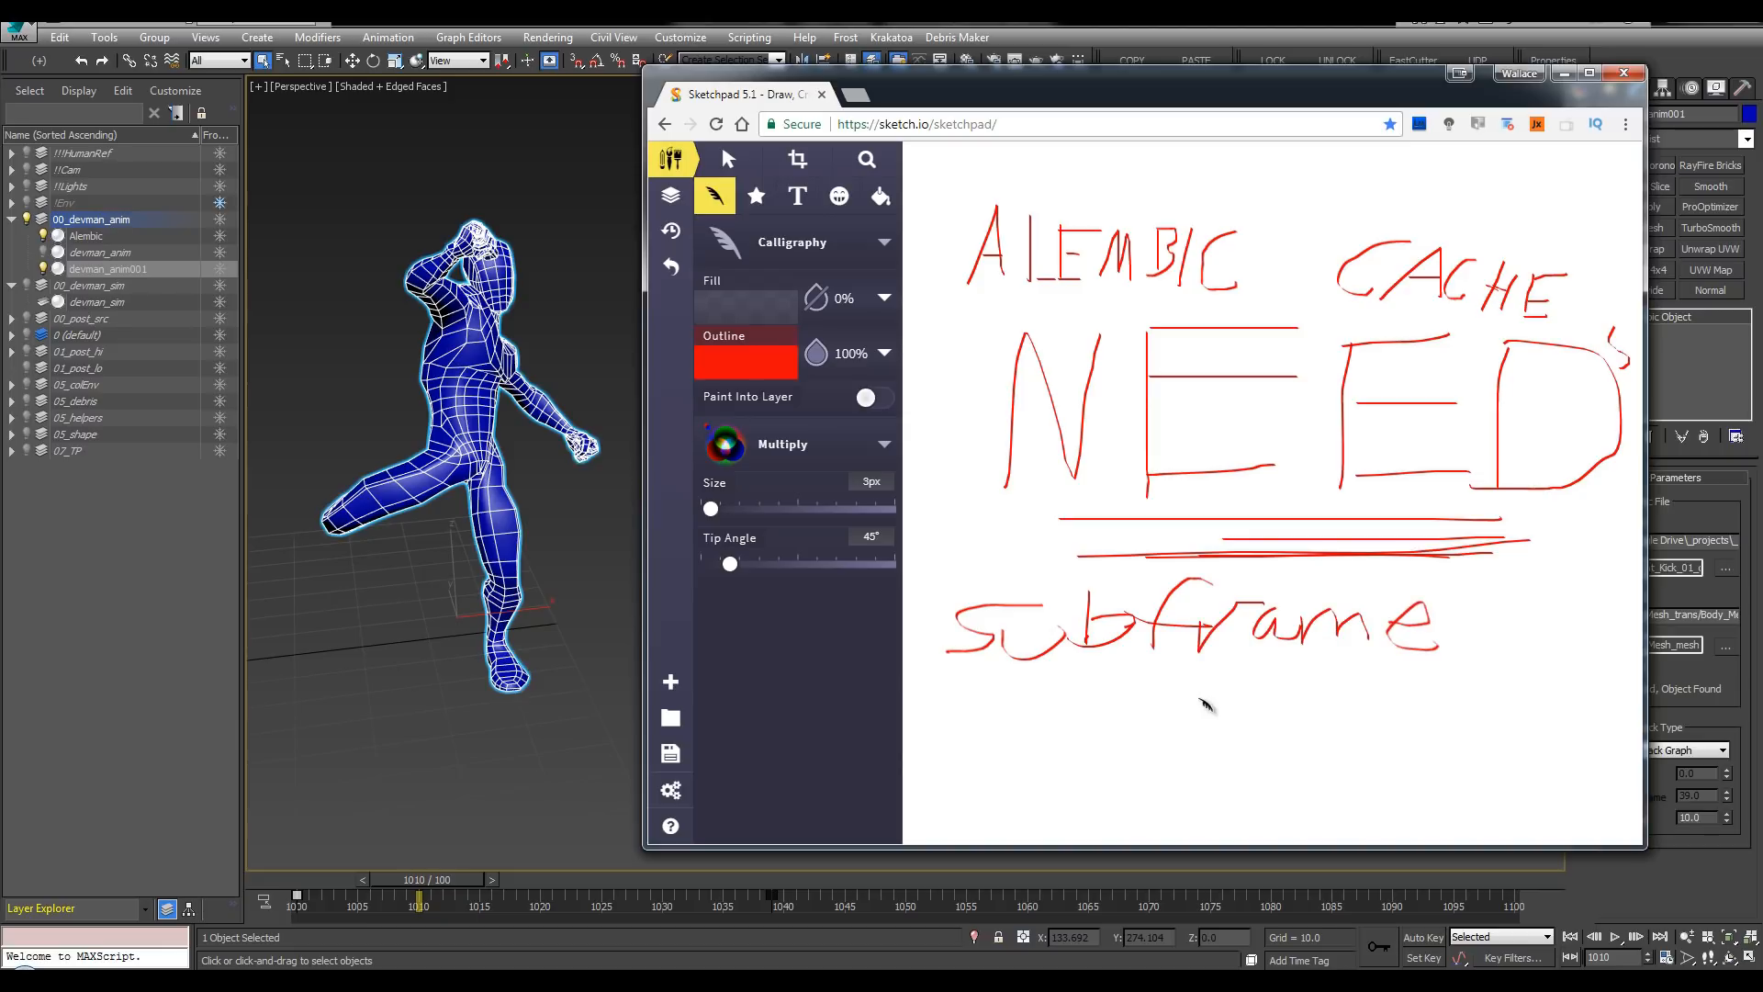
pyautogui.moveTo(1124, 691); pyautogui.dragTo(1132, 753)
pyautogui.moveTo(1219, 717); pyautogui.dragTo(1235, 746)
pyautogui.moveTo(1260, 703)
pyautogui.mouseDown()
pyautogui.moveTo(1255, 744)
pyautogui.moveTo(1291, 717)
pyautogui.mouseUp()
pyautogui.moveTo(1290, 712); pyautogui.dragTo(1315, 716)
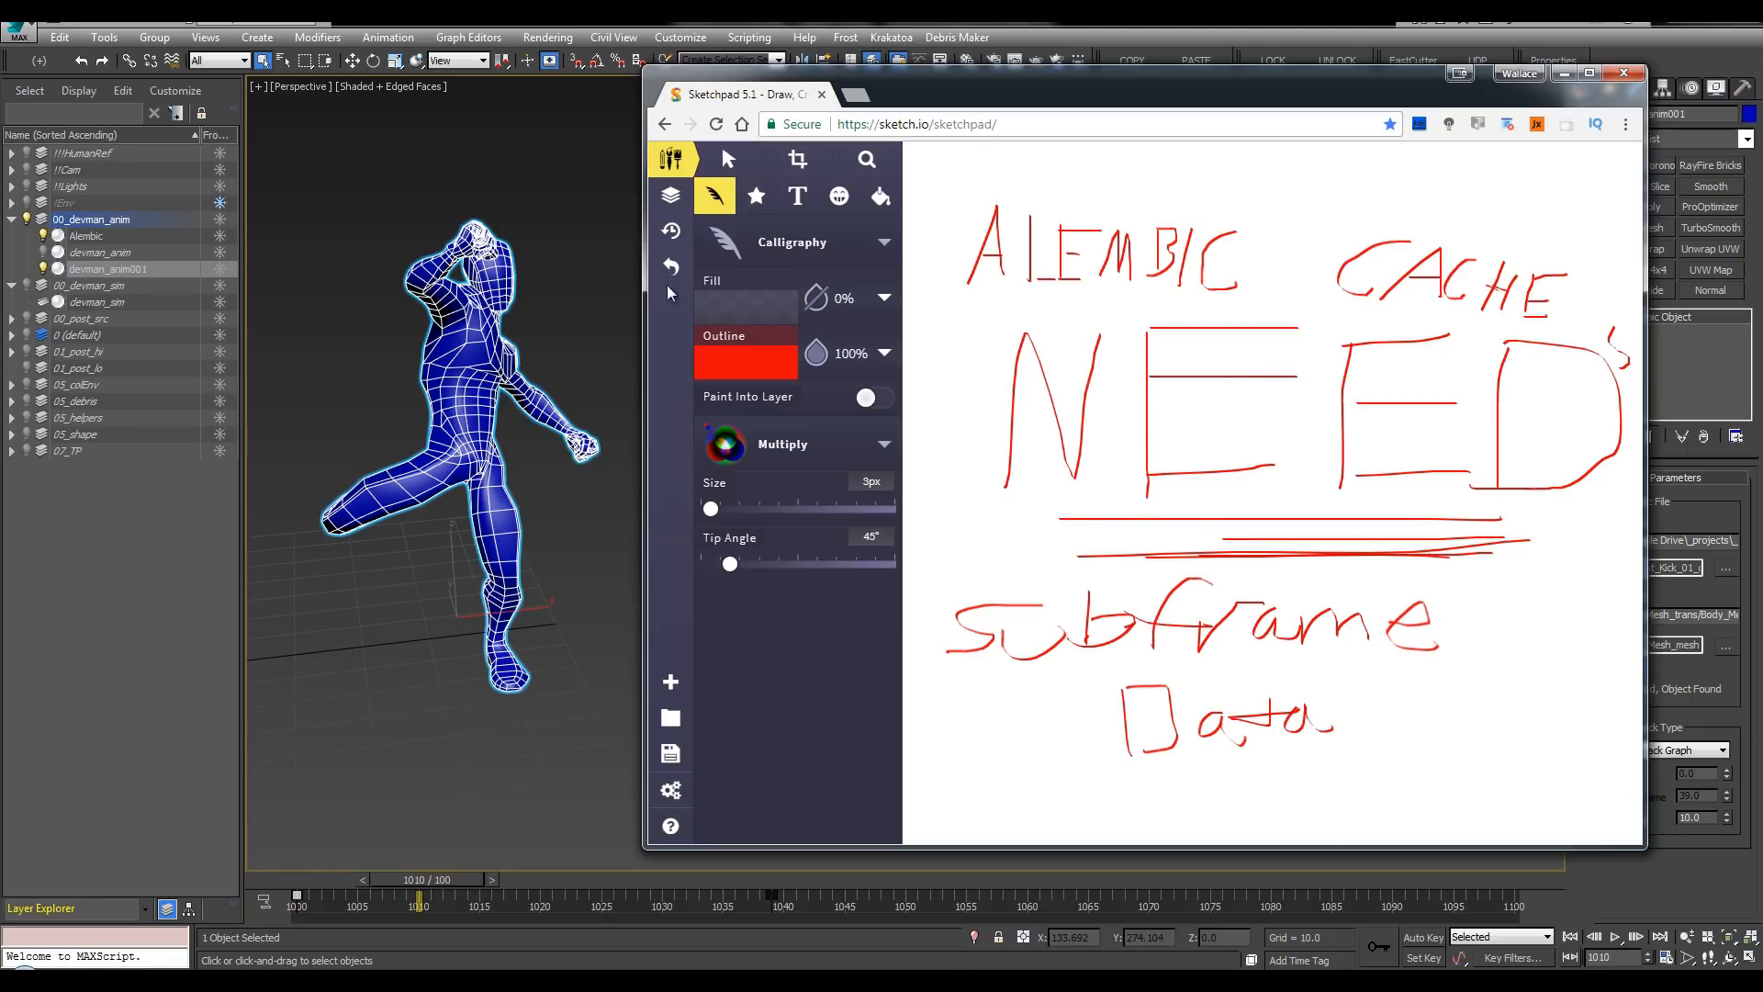
# Step: Switch back to 3ds Max and try slowing the clone by moving its 1039 key to frame 1091 and playing it back
pyautogui.moveTo(436, 225)
pyautogui.keyDown('alt'); pyautogui.mouseDown(button='middle')
pyautogui.moveTo(316, 217)
pyautogui.moveTo(469, 221)
pyautogui.mouseUp(button='middle'); pyautogui.keyUp('alt')
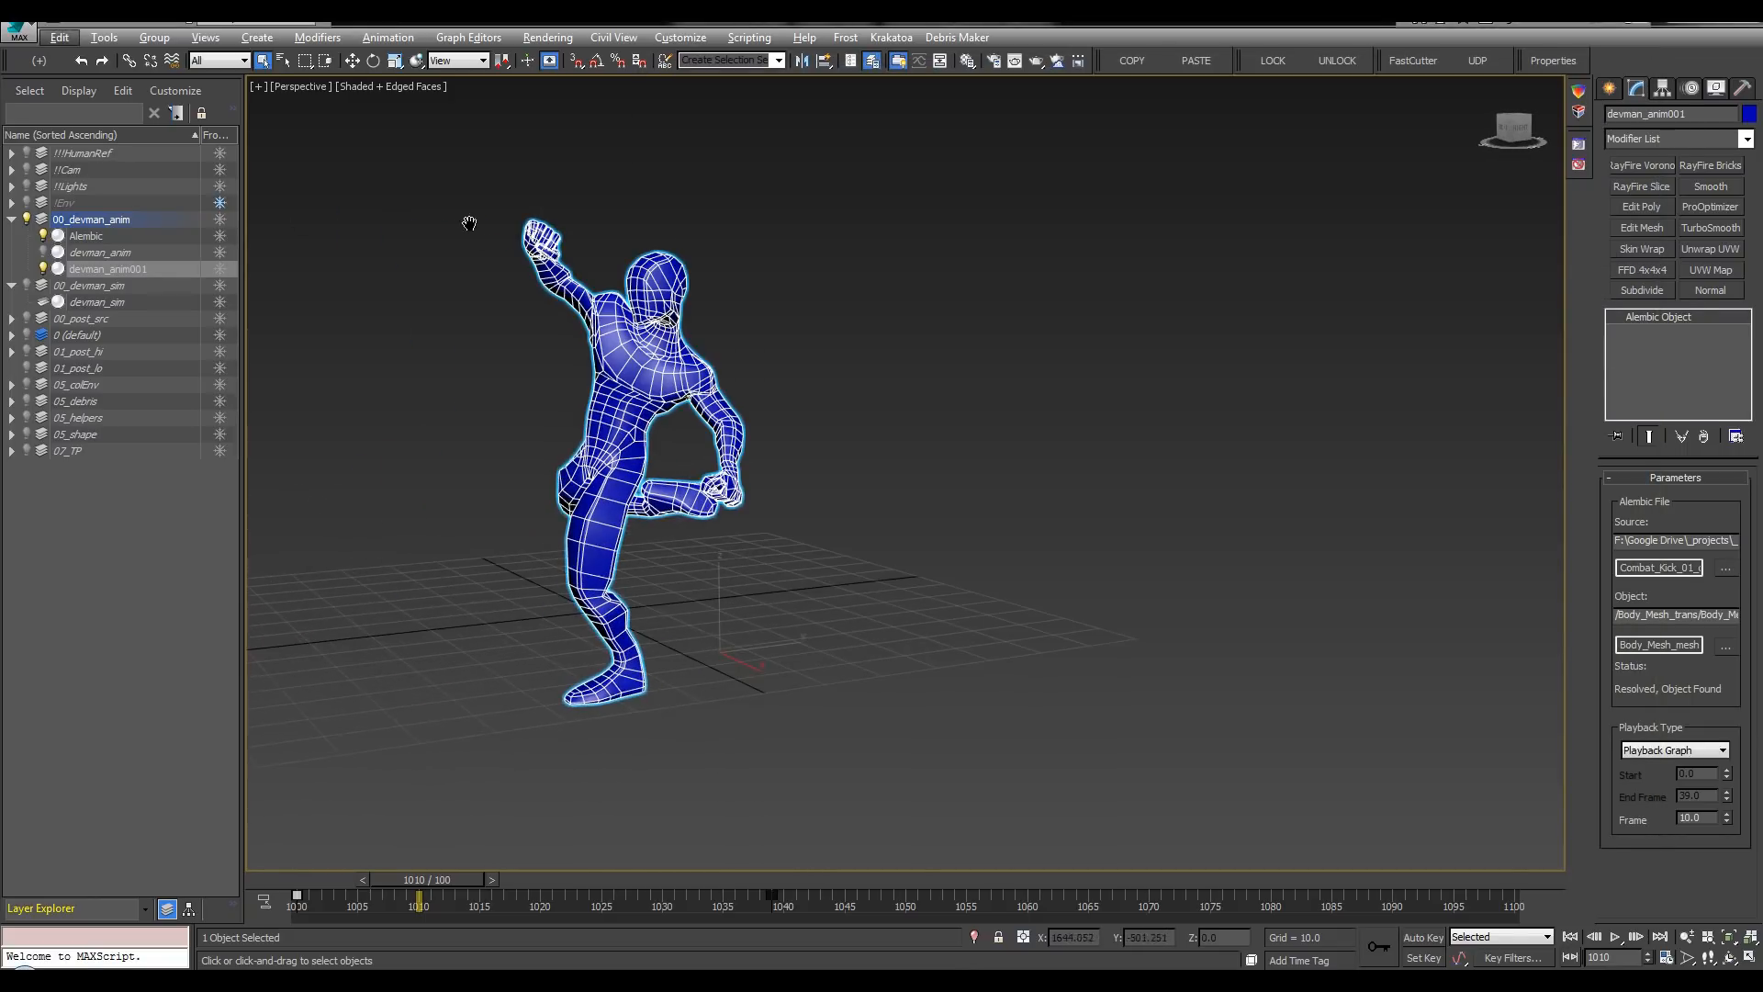
pyautogui.keyDown('alt'); pyautogui.moveTo(653, 281); pyautogui.dragTo(810, 358, button='middle'); pyautogui.keyUp('alt')
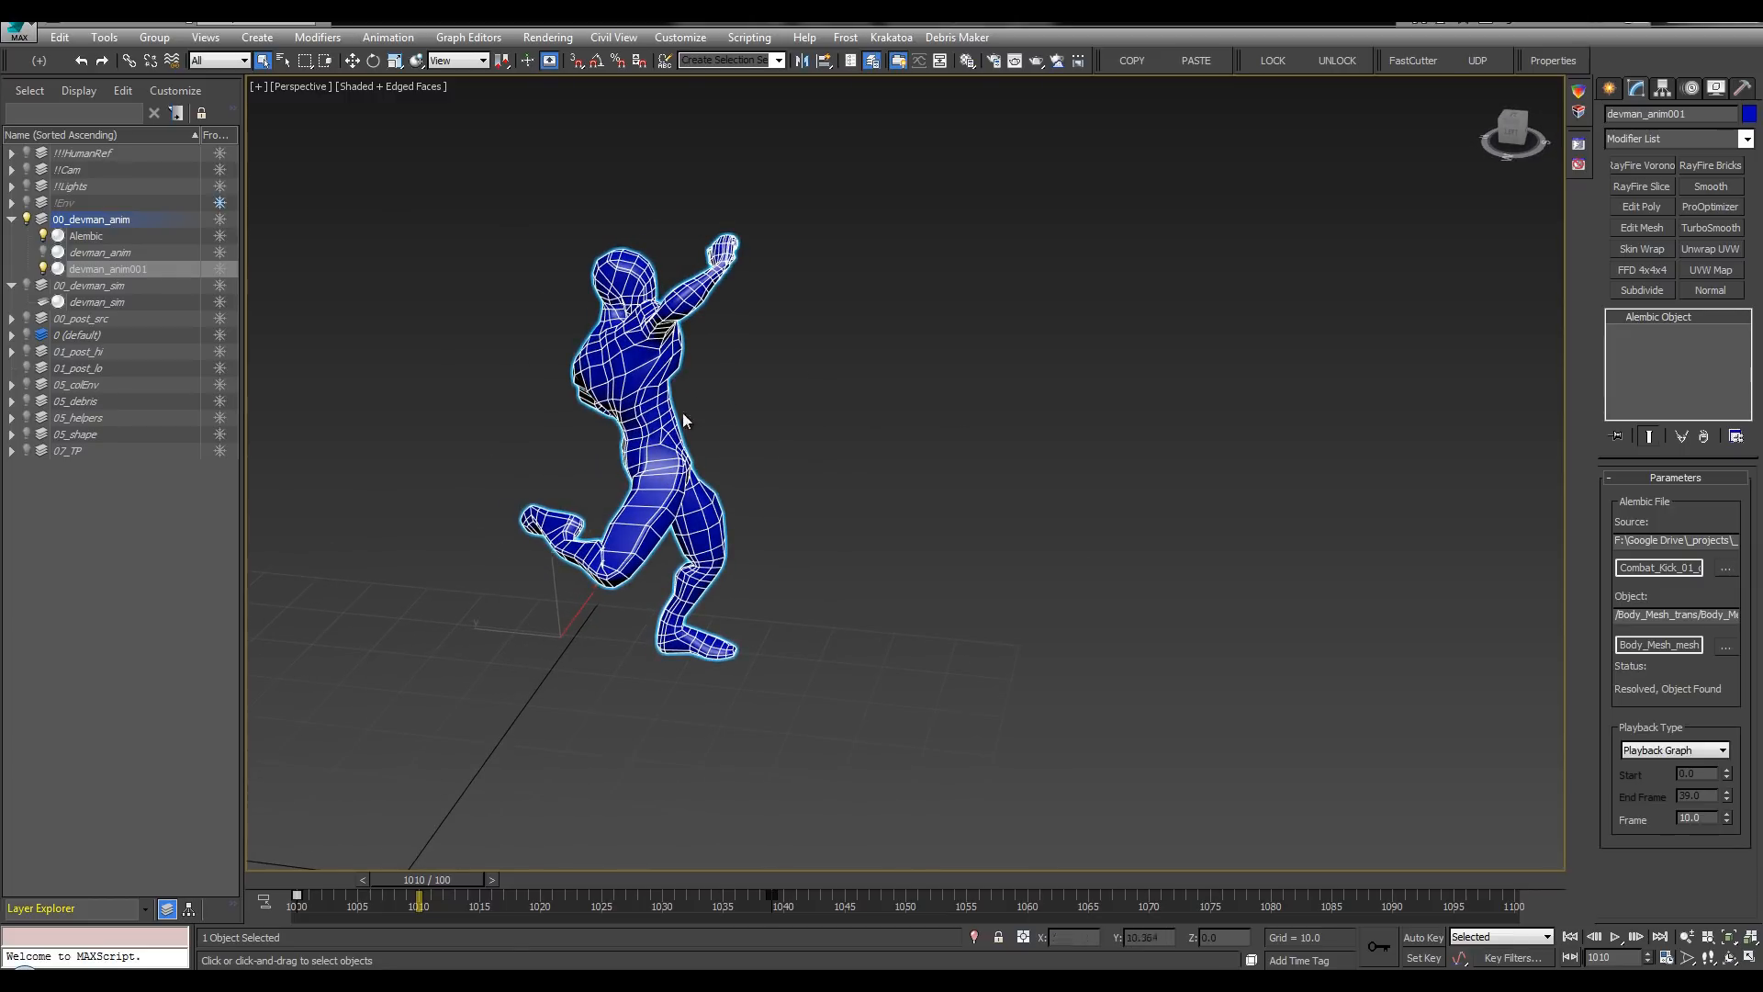
pyautogui.moveTo(773, 896); pyautogui.dragTo(1405, 898)
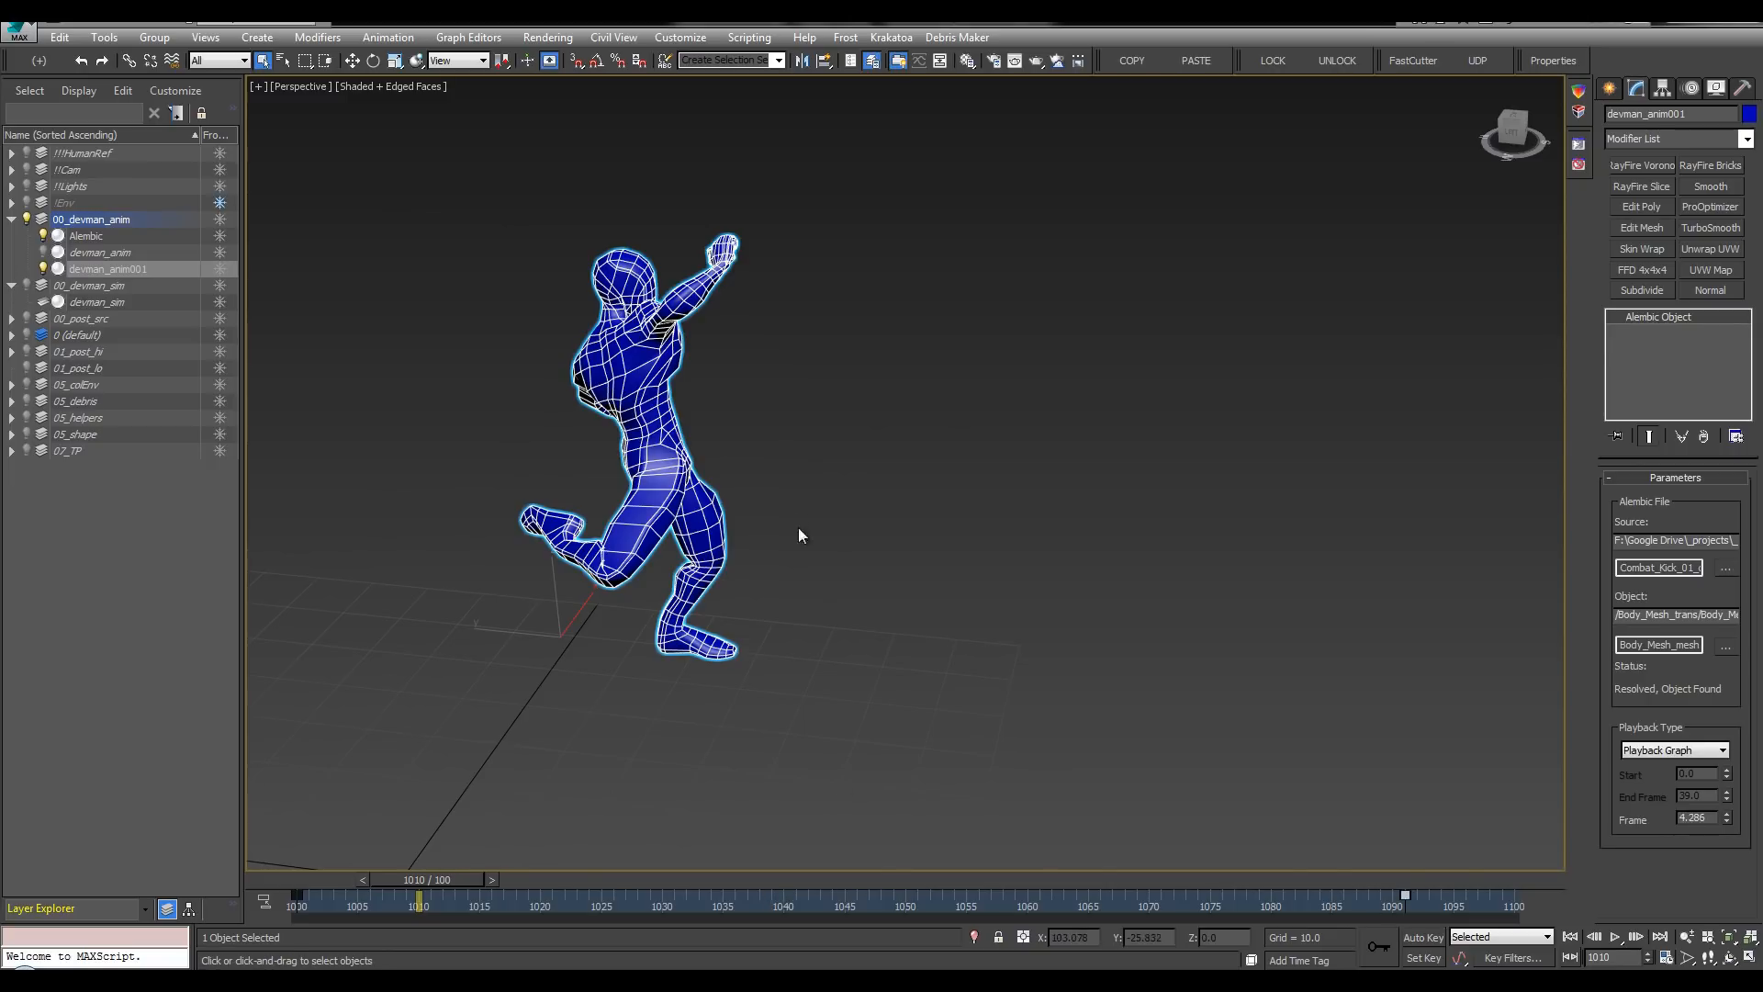
pyautogui.press('/')
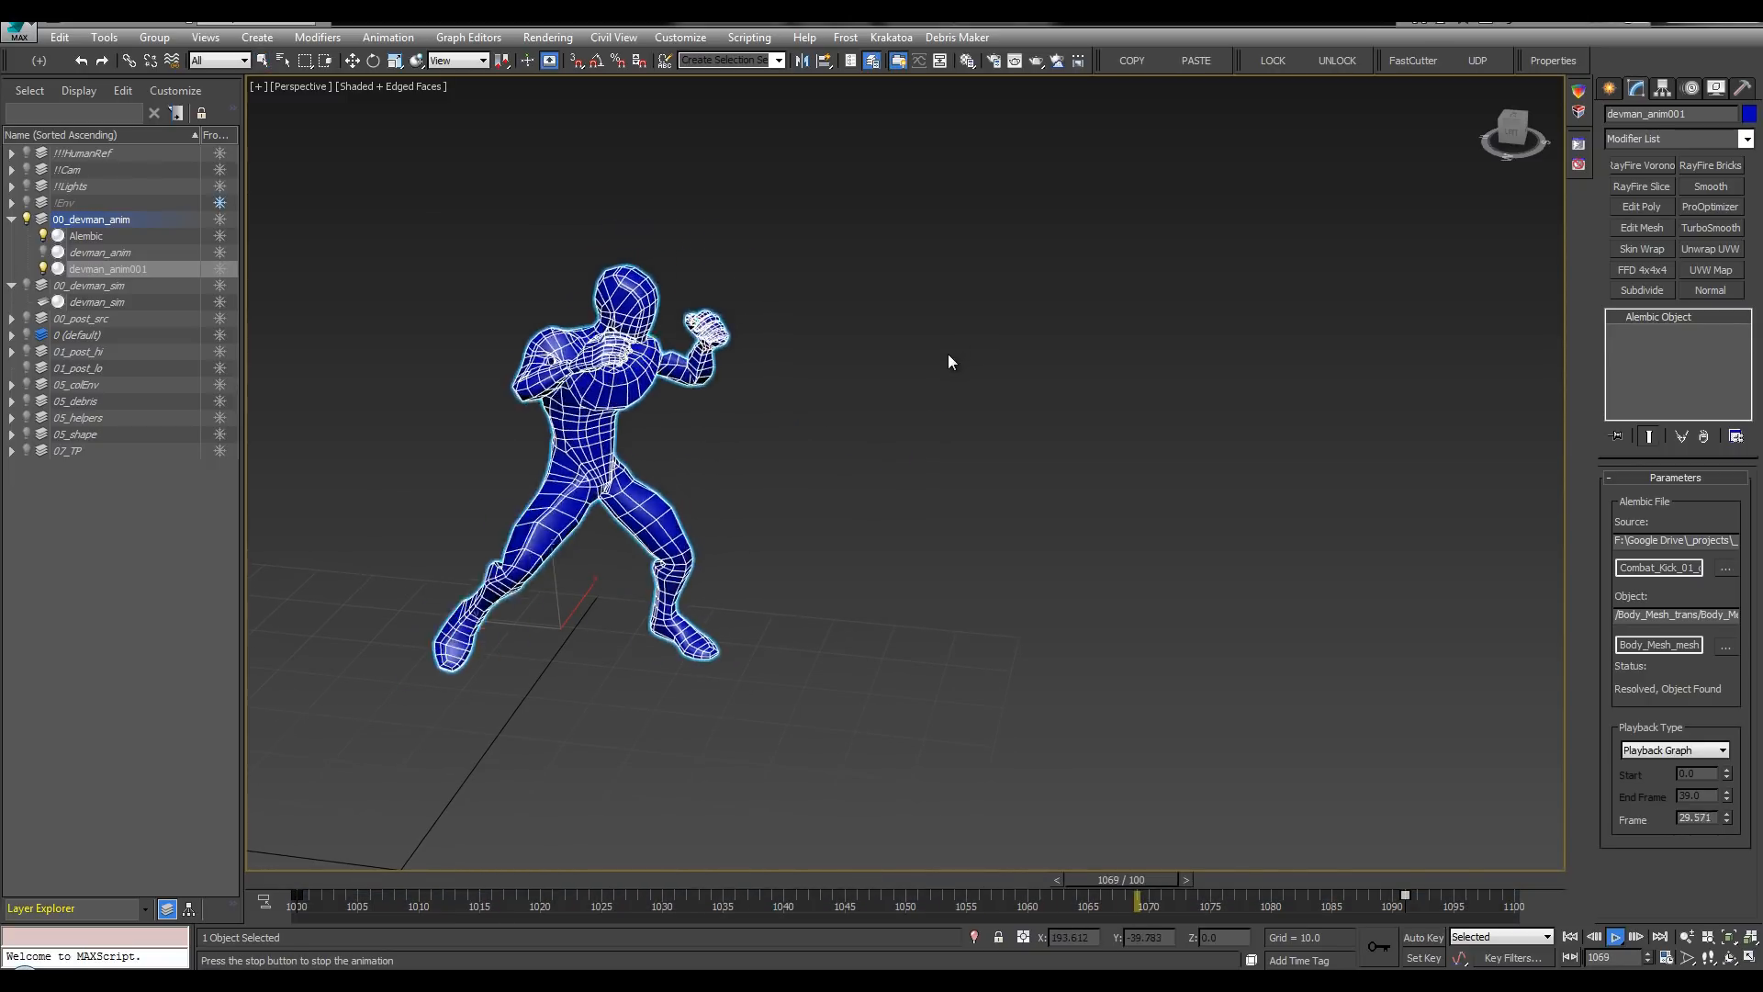
pyautogui.press('/')
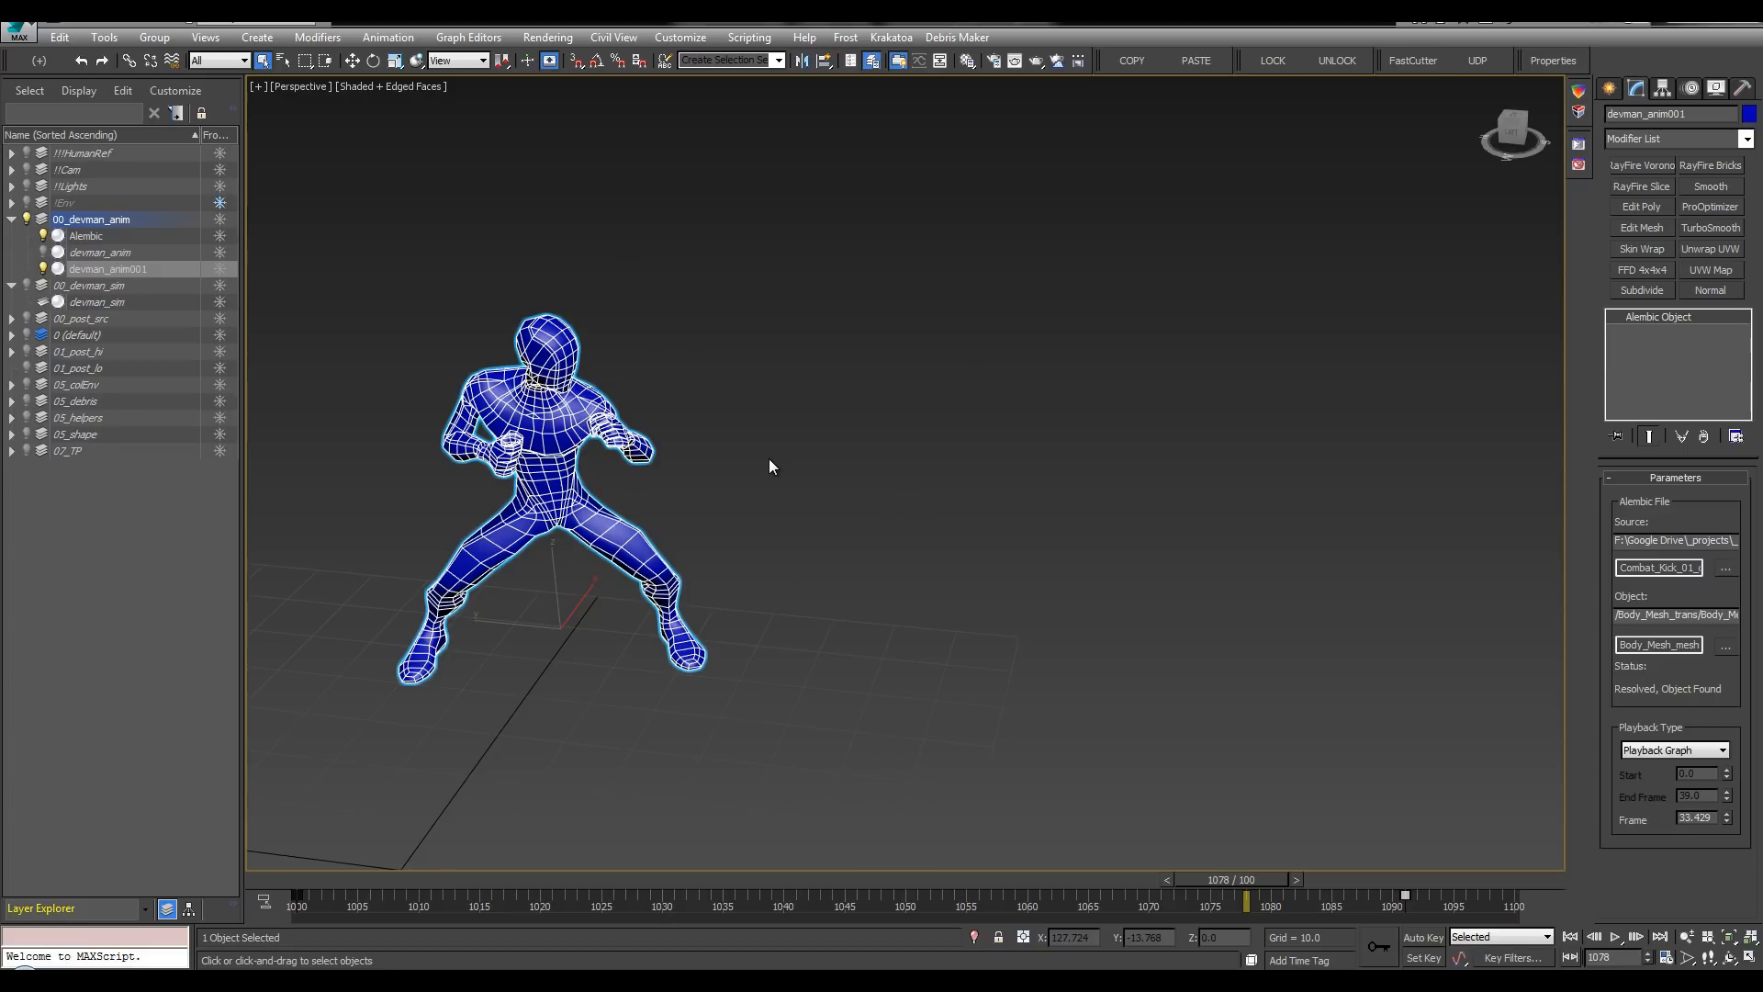
pyautogui.hotkey('ctrl', 'z')
# Step: Scrub to frame 1012, check the time_remap operator in the thinkingParticles setup and close that window
pyautogui.moveTo(643, 879); pyautogui.dragTo(450, 877)
pyautogui.moveTo(819, 522); pyautogui.dragTo(742, 367, button='middle')
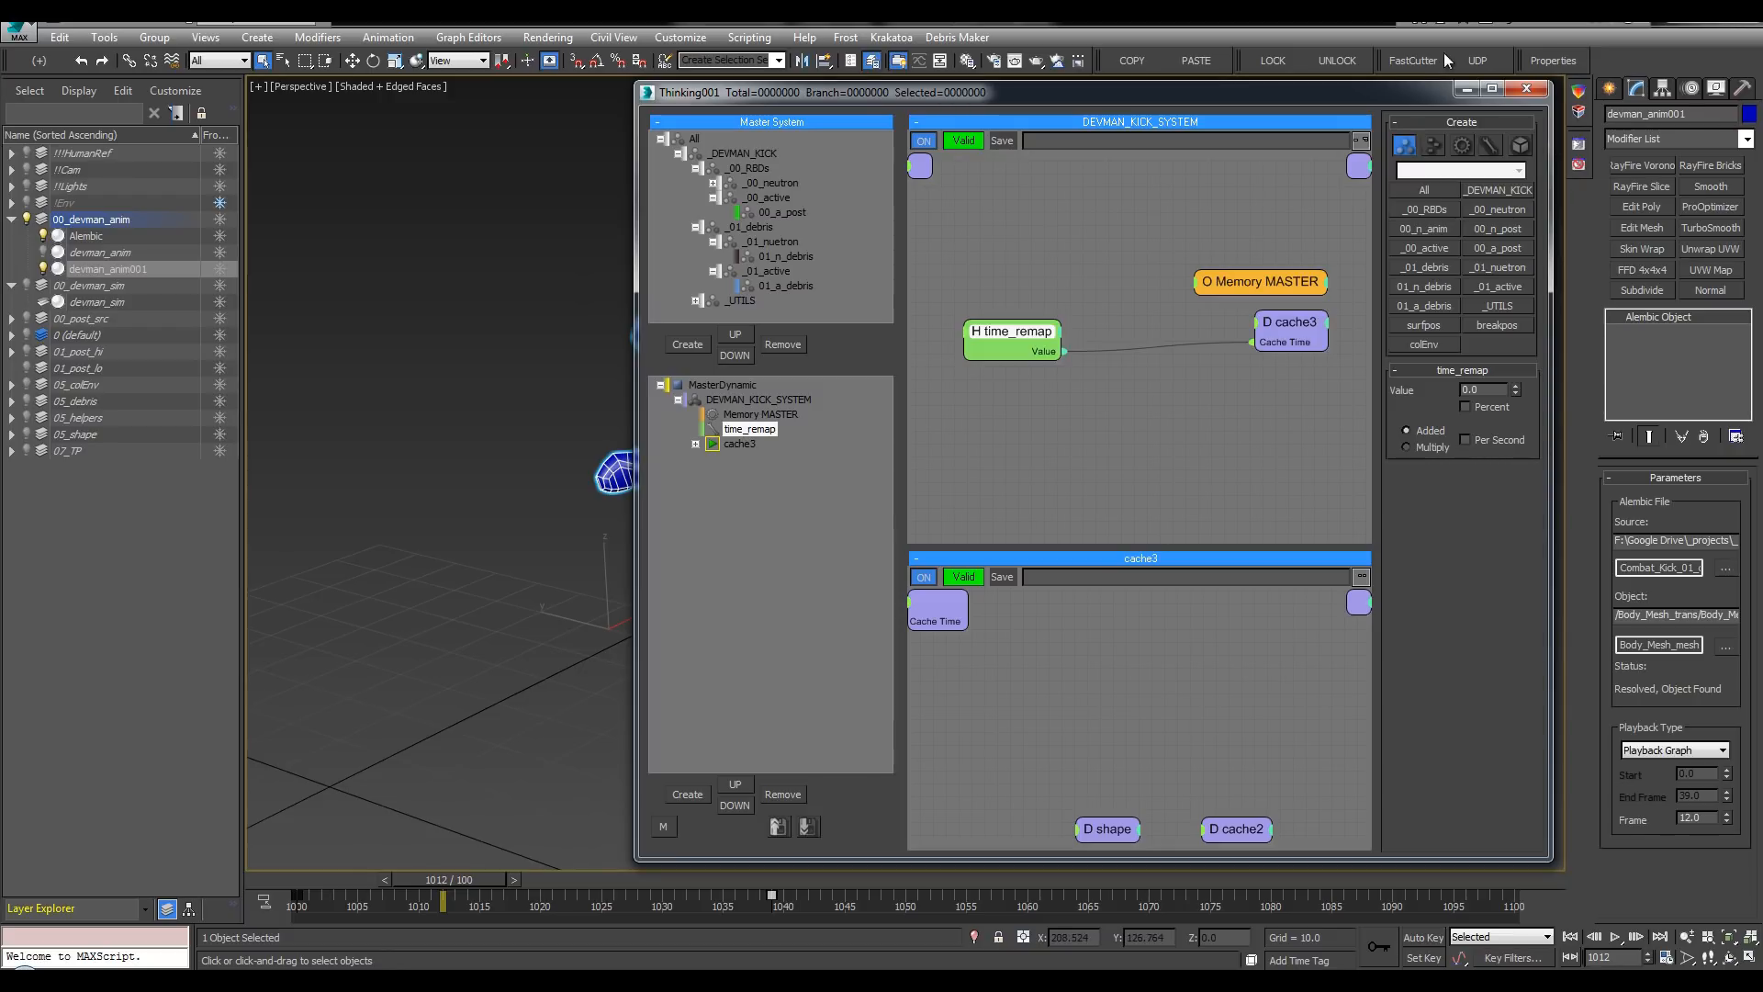
pyautogui.click(1527, 88)
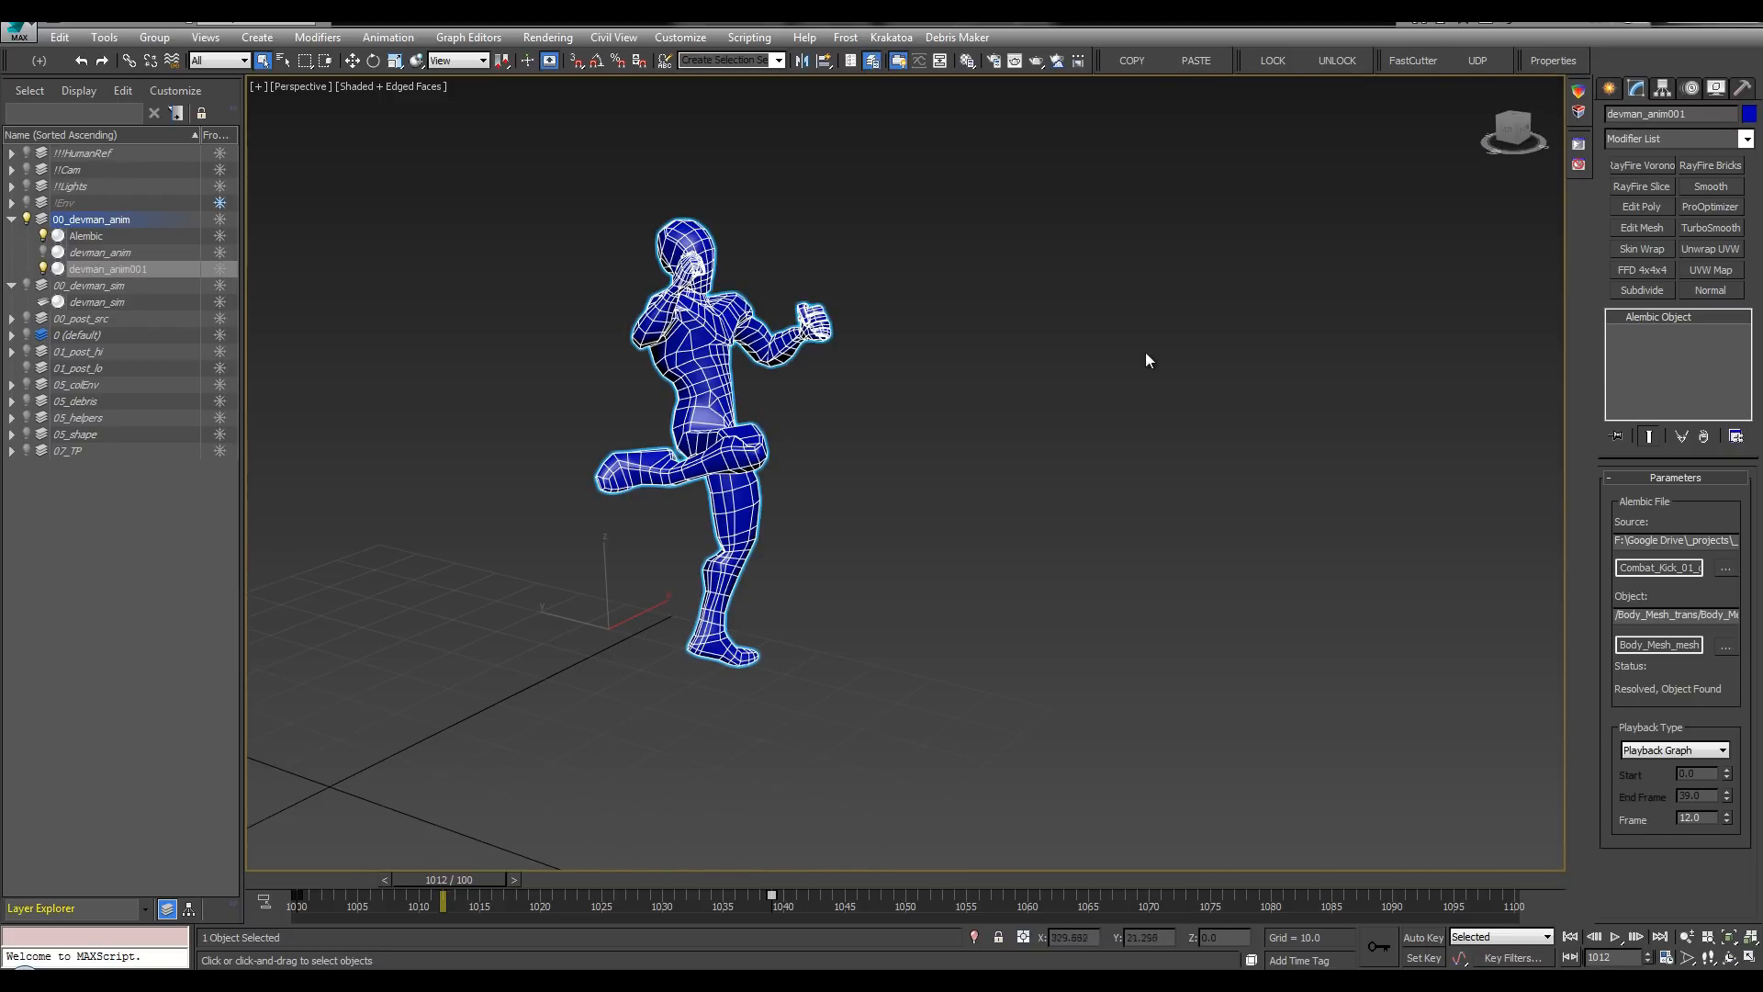
pyautogui.moveTo(966, 402); pyautogui.dragTo(849, 379, button='middle')
pyautogui.press('alt')
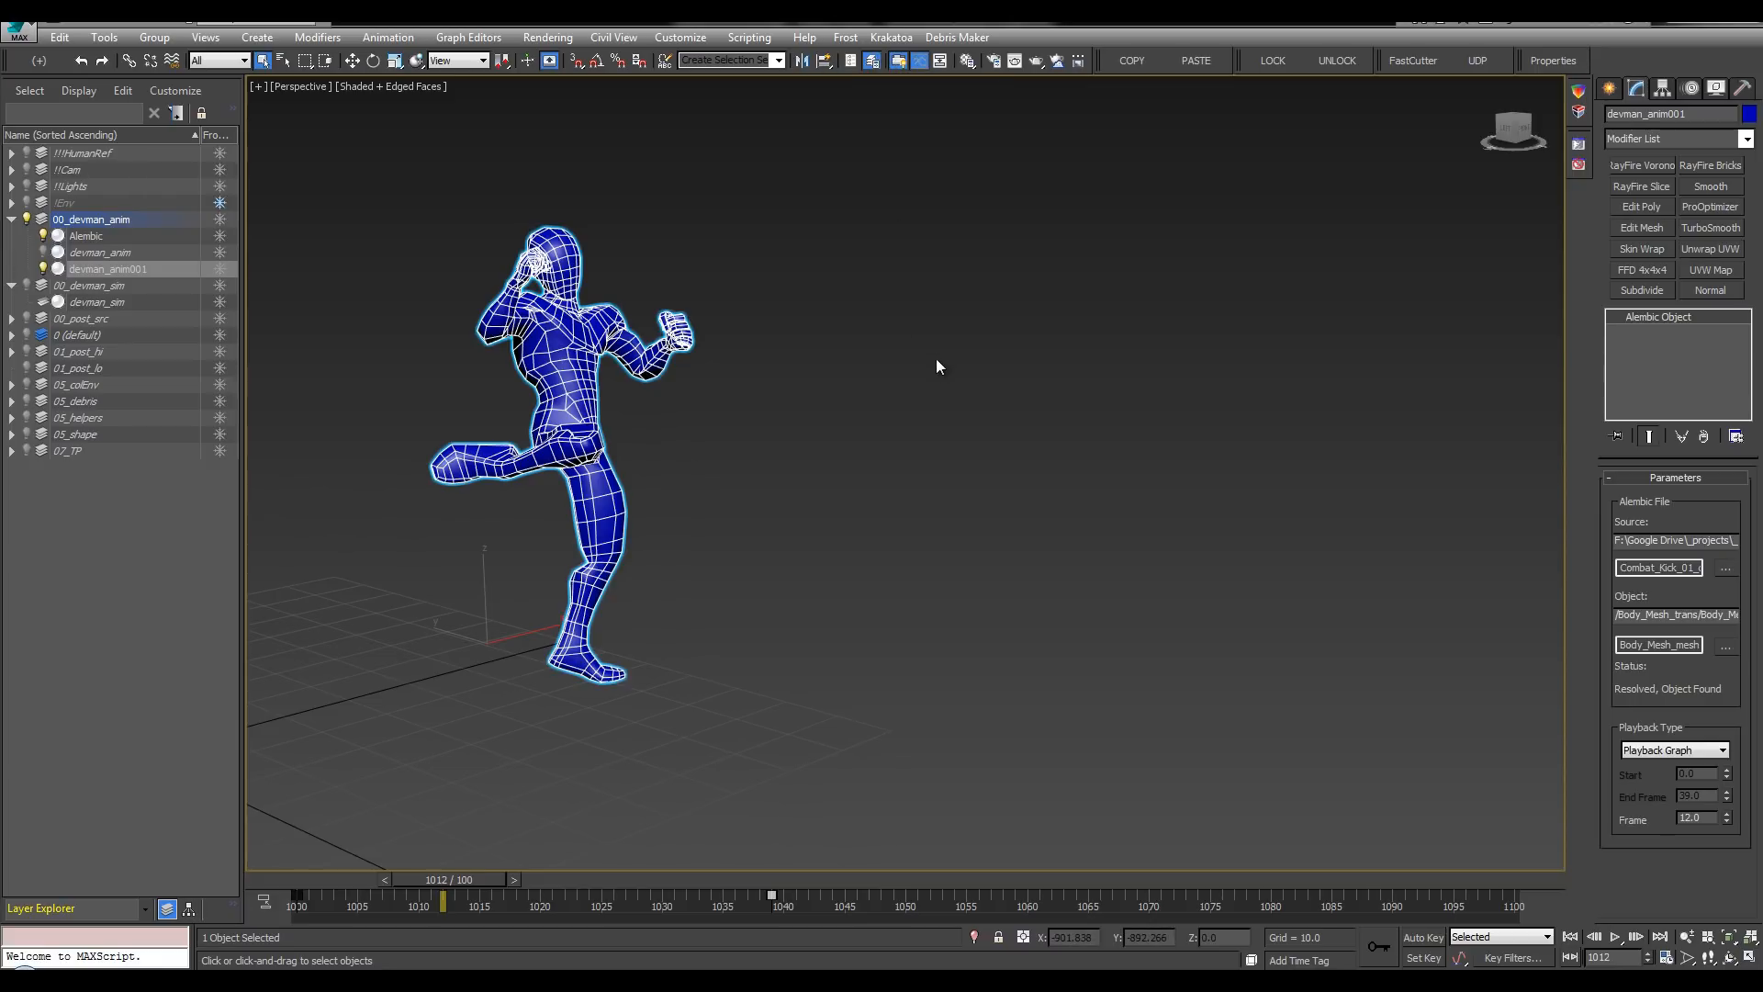
pyautogui.middleClick(278, 152)
# Step: Open devman_anim001's playback frame curve in the Curve Editor and bring both of its keys into view
pyautogui.press('l')
pyautogui.moveTo(361, 250); pyautogui.dragTo(239, 243, button='middle')
pyautogui.scroll(-3, 248, 229)
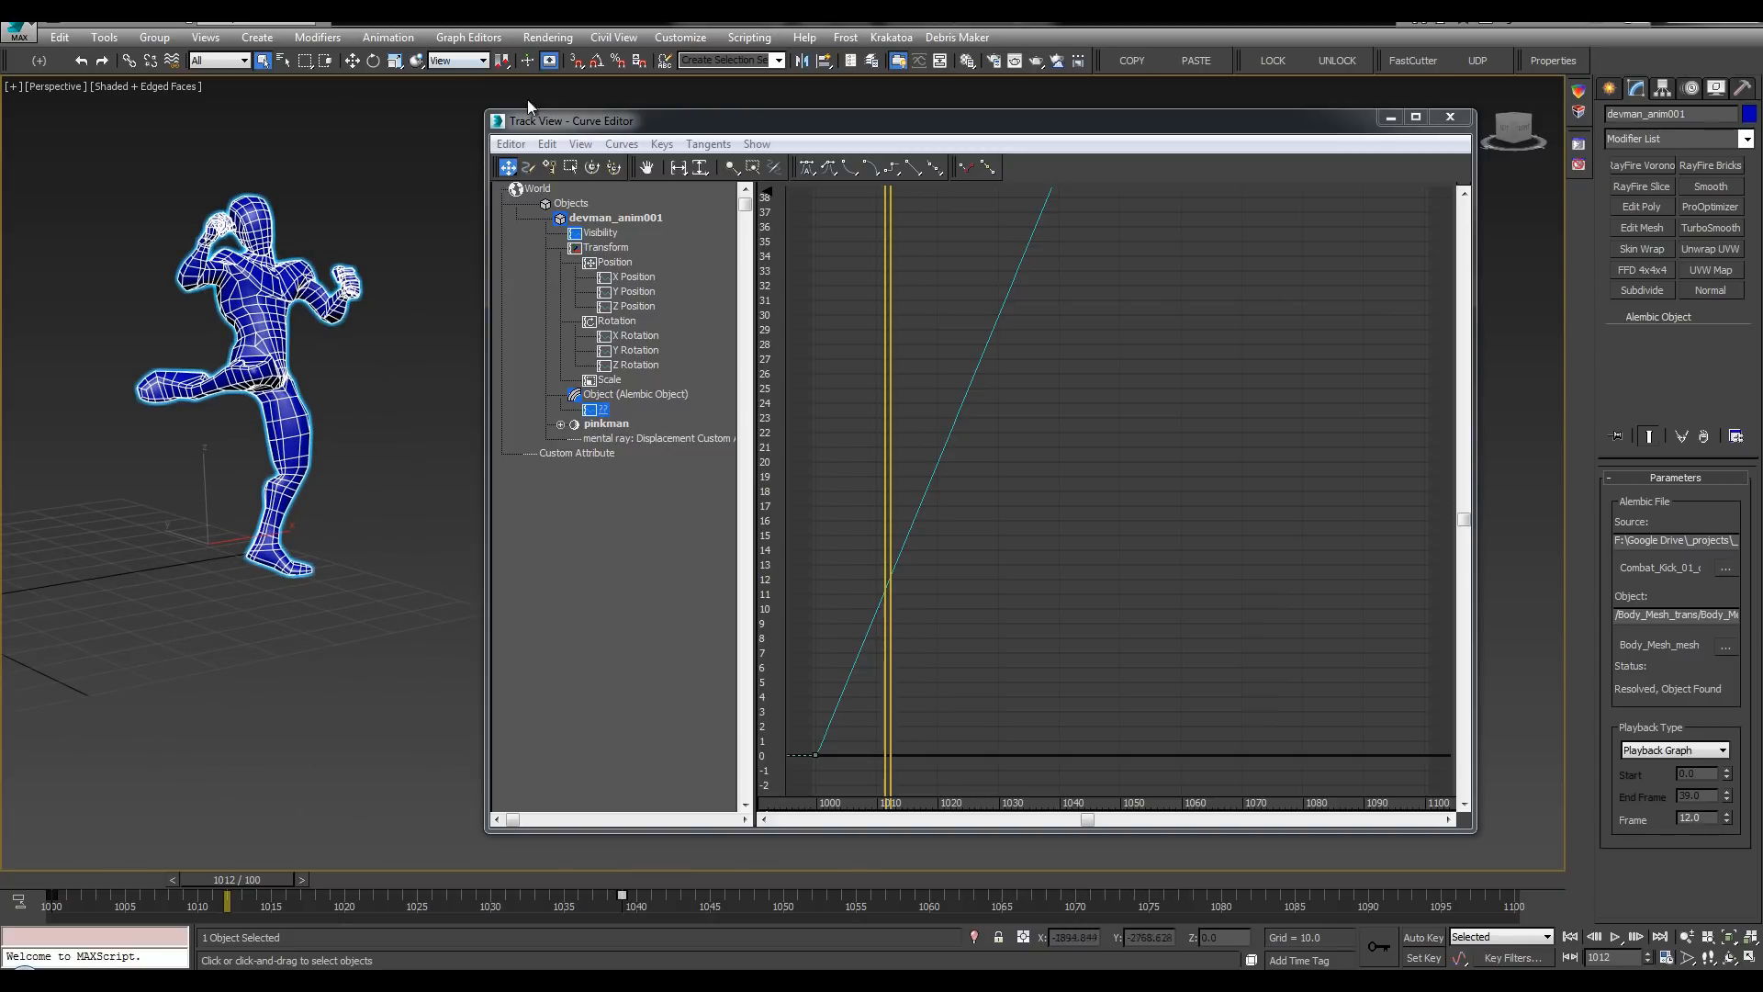
pyautogui.moveTo(552, 121); pyautogui.dragTo(606, 114)
pyautogui.moveTo(1087, 267); pyautogui.dragTo(1035, 499, button='middle')
pyautogui.moveTo(873, 394); pyautogui.dragTo(1115, 366, button='middle')
# Step: Add two keys to the clone's playback frame curve, at frames 1015 and 1024
pyautogui.press('a')
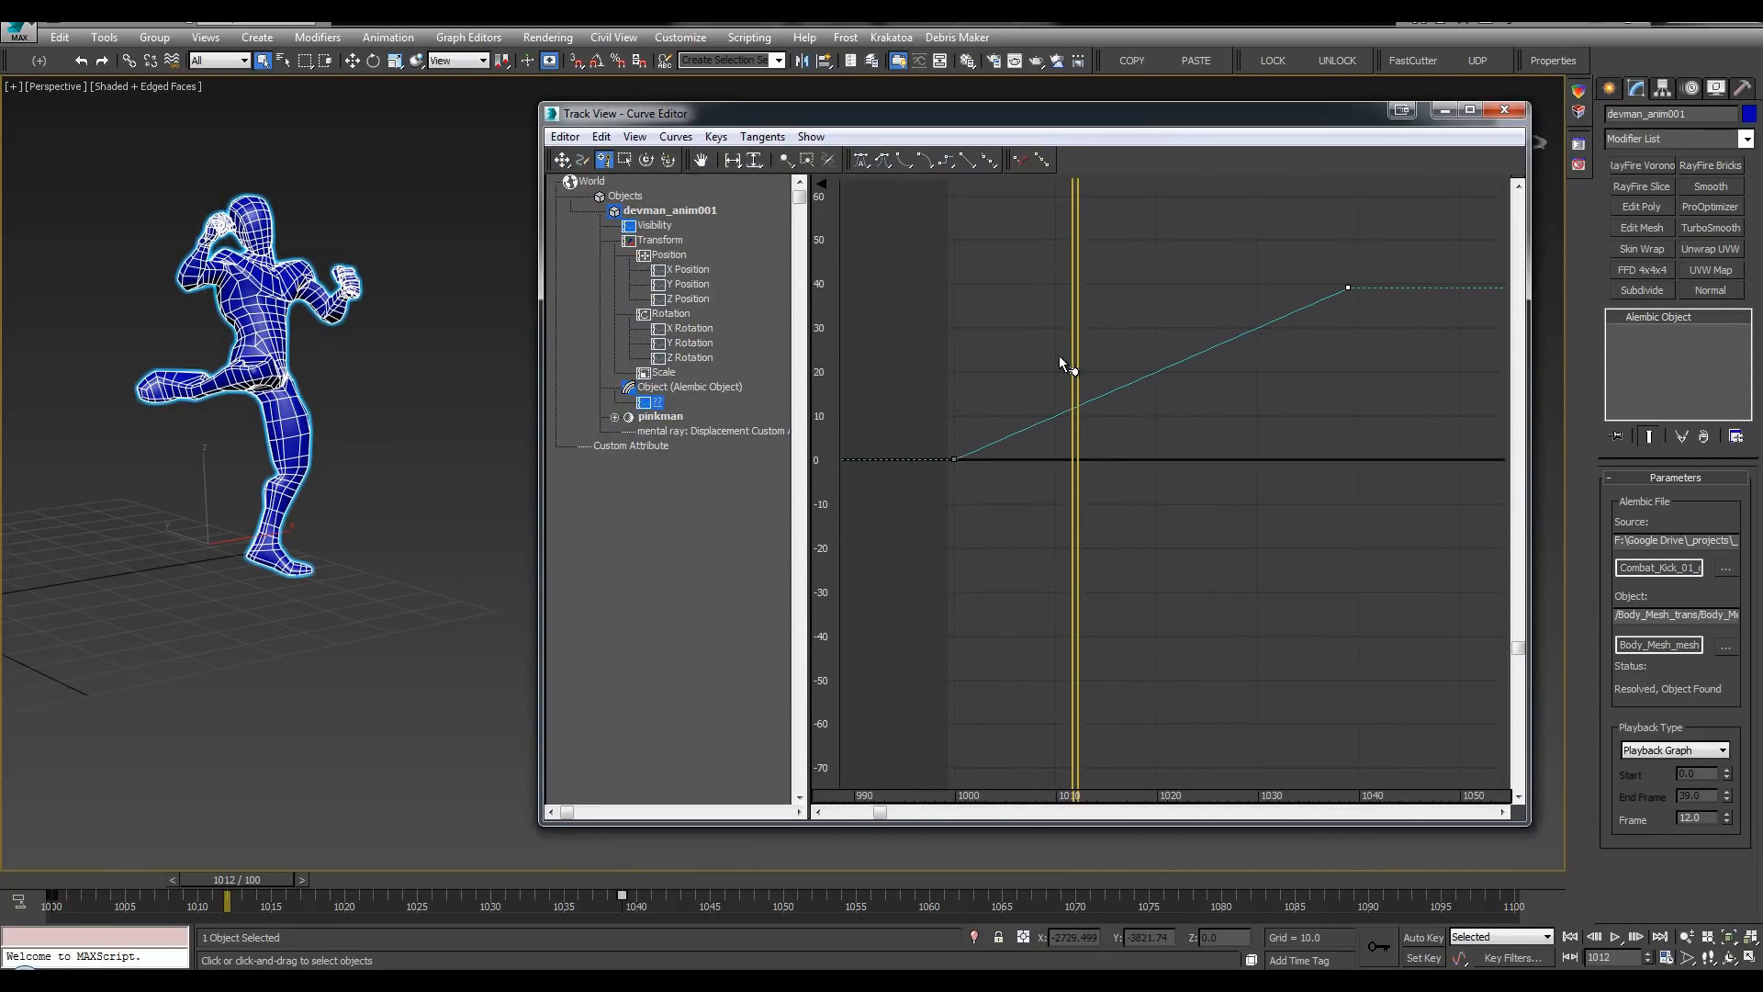
pyautogui.moveTo(1070, 383)
pyautogui.mouseDown()
pyautogui.moveTo(987, 384)
pyautogui.moveTo(1104, 393)
pyautogui.moveTo(1197, 369)
pyautogui.mouseUp()
pyautogui.click(1107, 393)
pyautogui.moveTo(257, 353)
pyautogui.keyDown('alt'); pyautogui.mouseDown(button='middle')
pyautogui.moveTo(137, 358)
pyautogui.moveTo(554, 485)
pyautogui.mouseUp(button='middle'); pyautogui.keyUp('alt')
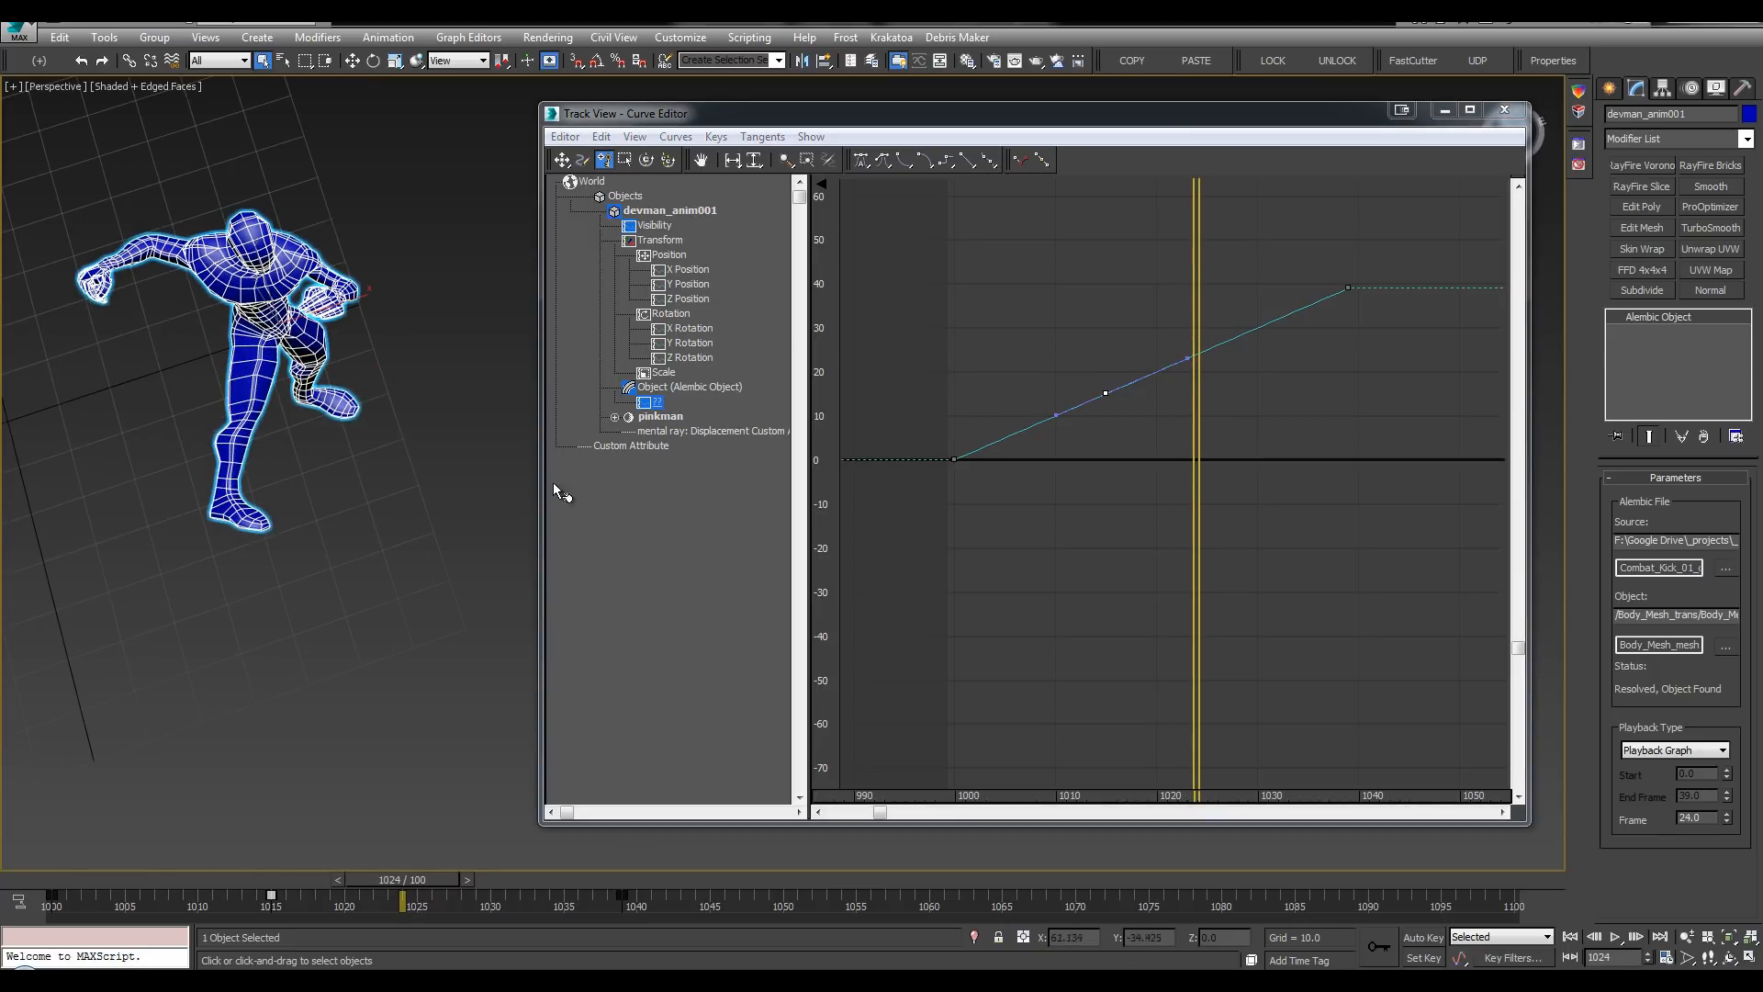
pyautogui.click(1199, 355)
pyautogui.moveTo(1284, 267); pyautogui.dragTo(1227, 277, button='middle')
pyautogui.moveTo(978, 303); pyautogui.dragTo(995, 324, button='middle')
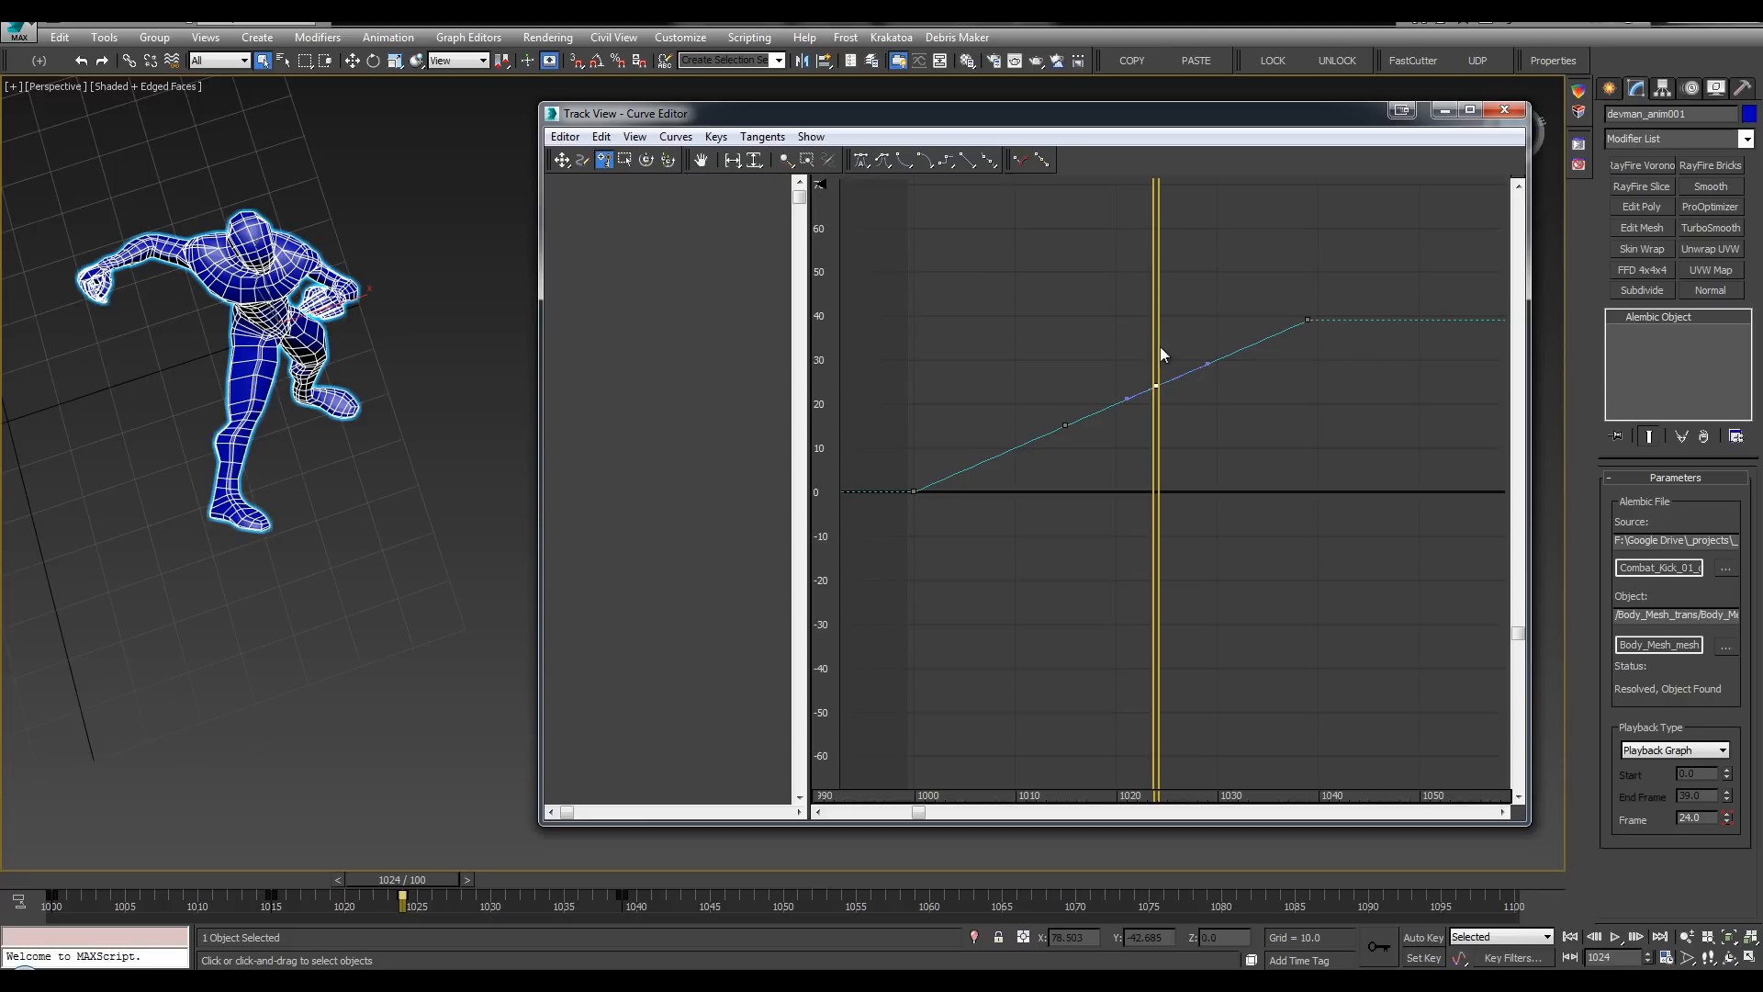
pyautogui.moveTo(1159, 360)
pyautogui.mouseDown()
pyautogui.moveTo(1104, 363)
pyautogui.moveTo(1170, 363)
pyautogui.moveTo(1153, 359)
pyautogui.mouseUp()
pyautogui.moveTo(1165, 320)
pyautogui.mouseDown(button='middle')
pyautogui.moveTo(1114, 401)
pyautogui.moveTo(1192, 412)
pyautogui.mouseUp(button='middle')
pyautogui.scroll(-3, 1135, 423)
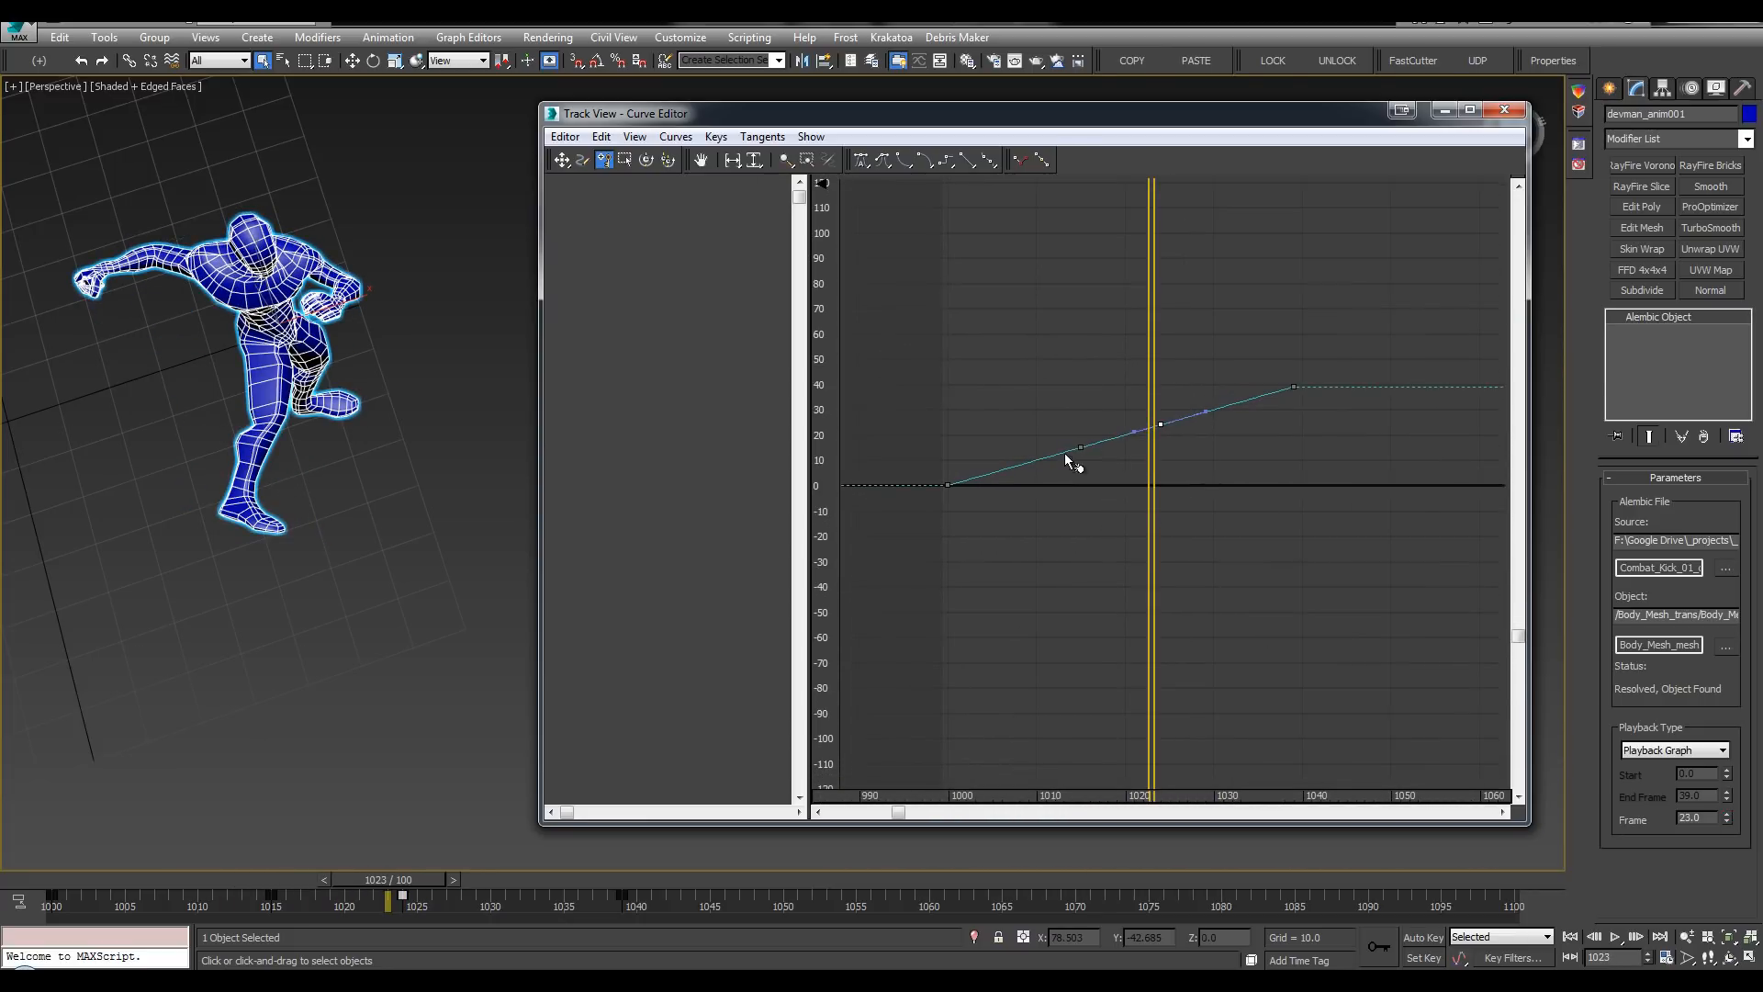
# Step: Move the last two keys of the playback frame curve 30 frames later, to frames 1054 and 1069
pyautogui.moveTo(1159, 338)
pyautogui.mouseDown()
pyautogui.moveTo(1075, 338)
pyautogui.moveTo(1152, 341)
pyautogui.mouseUp()
pyautogui.moveTo(1180, 391); pyautogui.dragTo(1146, 393, button='middle')
pyautogui.rightClick(1146, 393)
pyautogui.moveTo(1324, 332); pyautogui.dragTo(1078, 472)
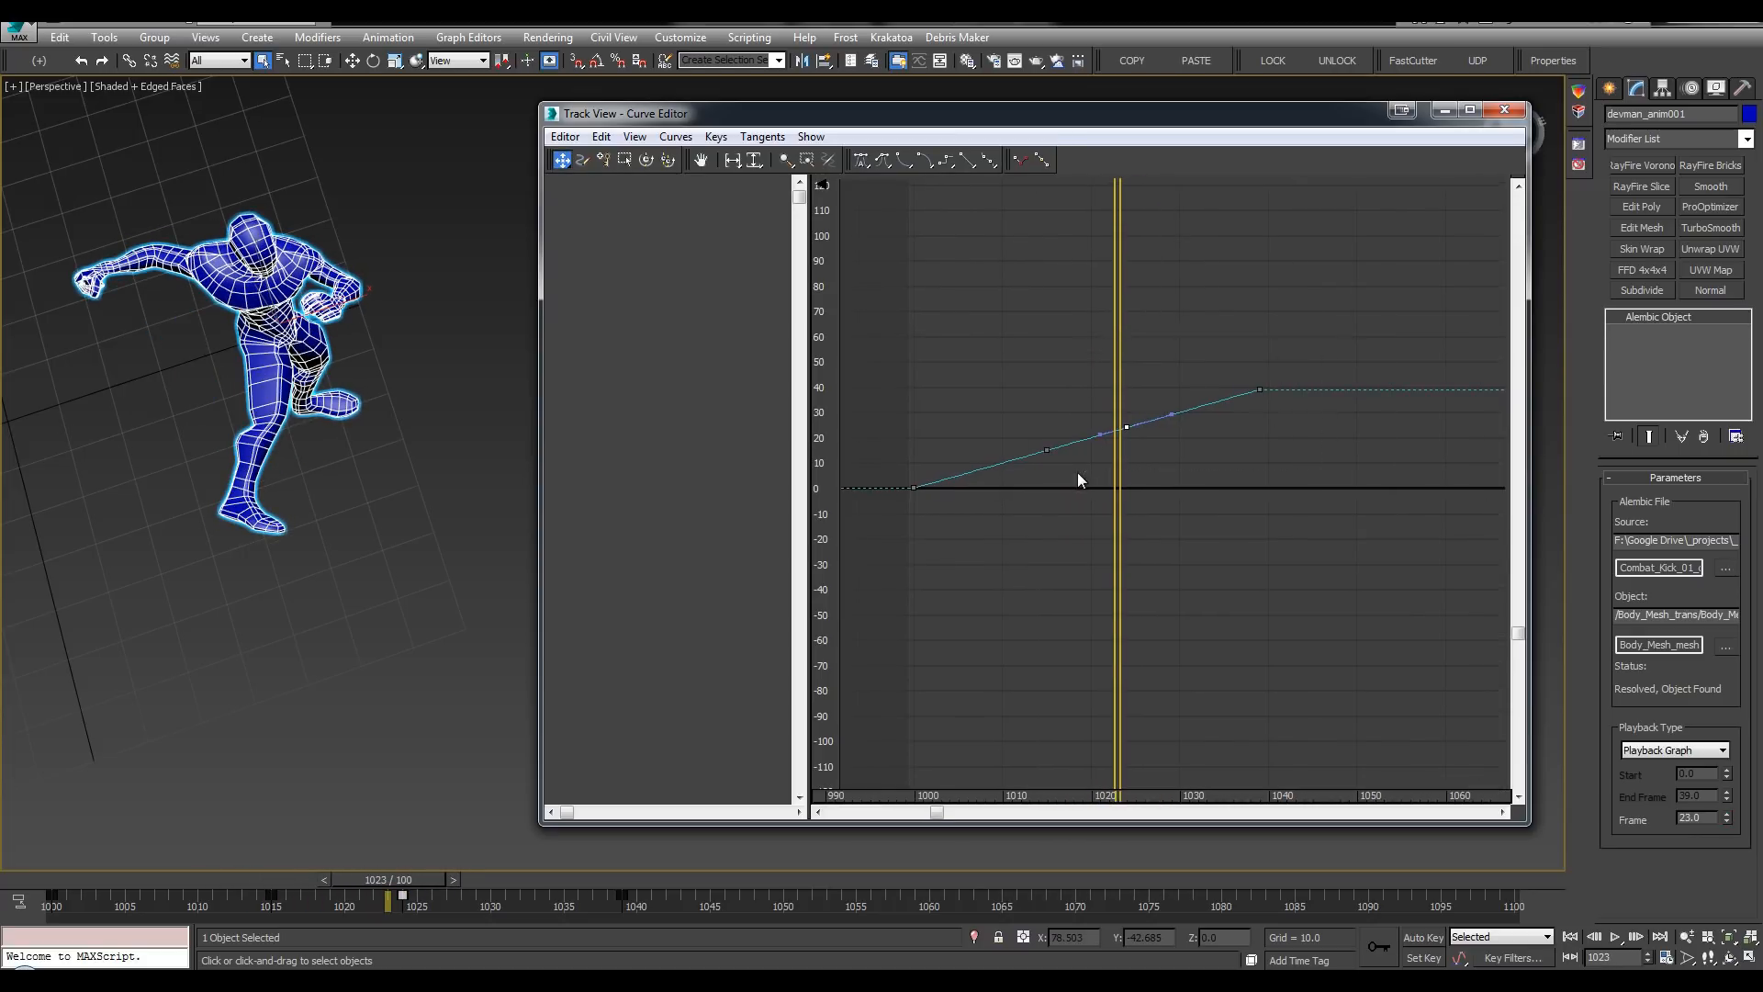
pyautogui.moveTo(1263, 391); pyautogui.dragTo(1516, 393)
pyautogui.keyDown('ctrl'); pyautogui.keyDown('alt'); pyautogui.moveTo(1087, 455); pyautogui.dragTo(1165, 183, button='middle'); pyautogui.keyUp('alt'); pyautogui.keyUp('ctrl')
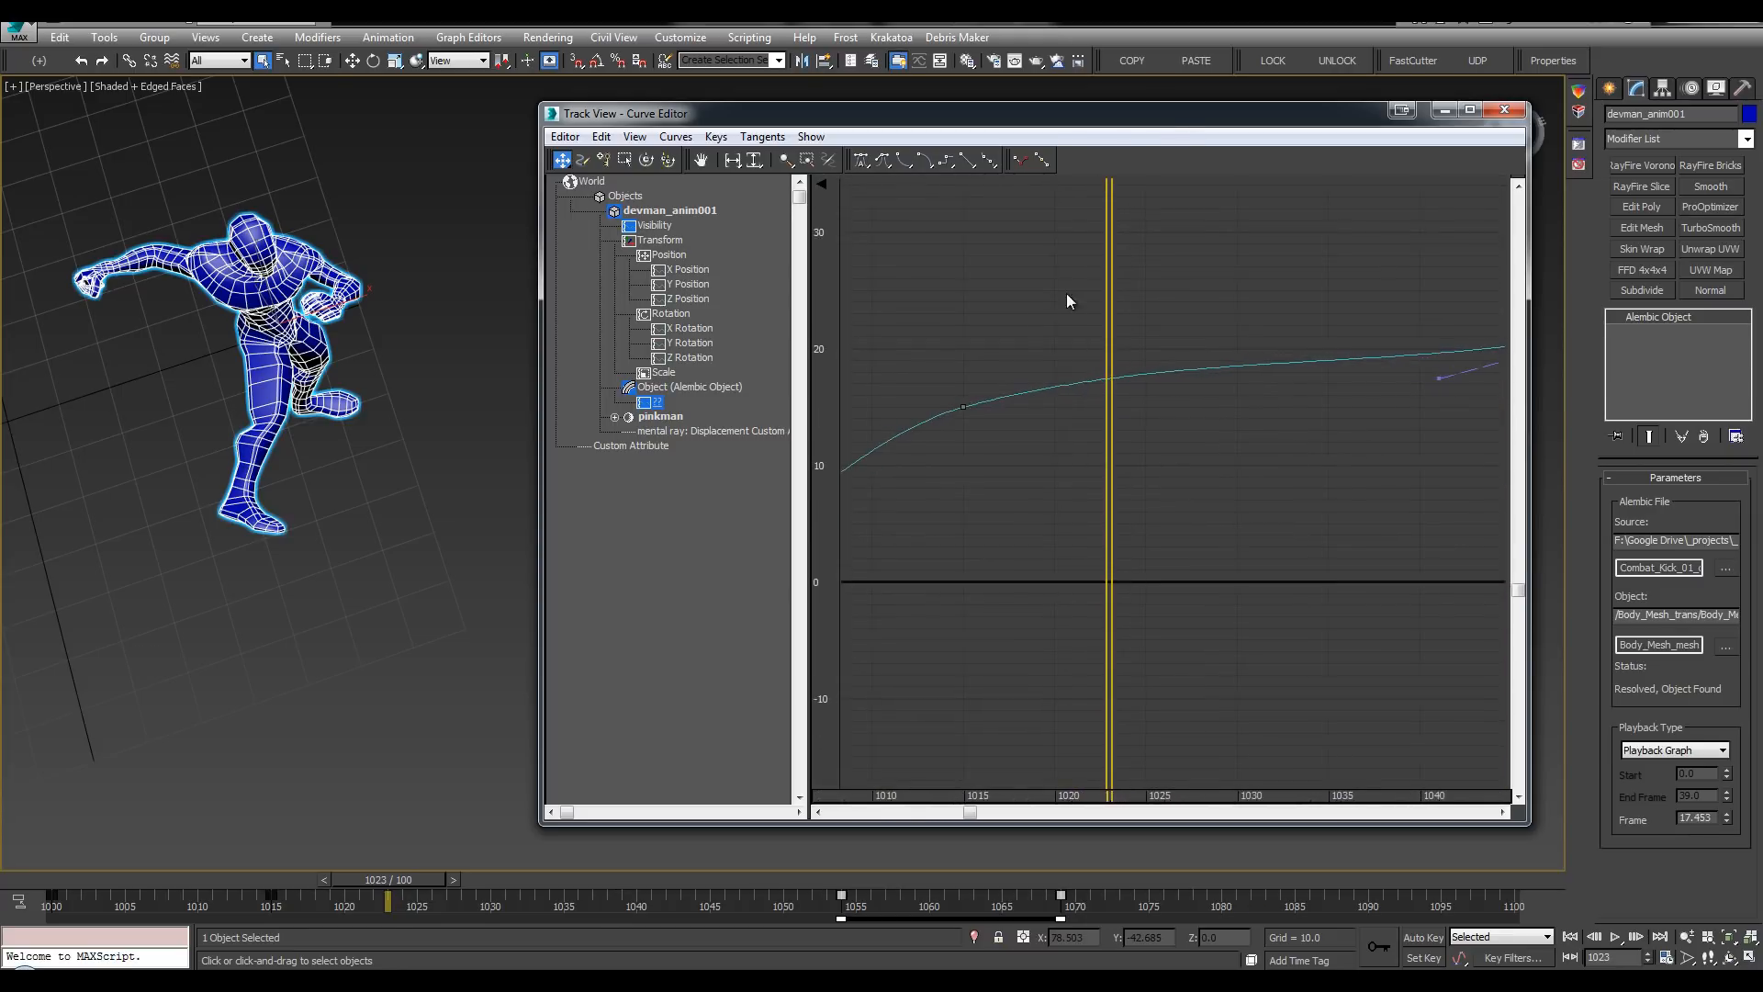
# Step: Straighten the slow-motion section of the clone's playback curve by adjusting the tangent handles of the keys at frames 1015 and 1054
pyautogui.moveTo(1033, 342); pyautogui.dragTo(1168, 351, button='middle')
pyautogui.moveTo(1167, 354); pyautogui.dragTo(1066, 473)
pyautogui.moveTo(1337, 349); pyautogui.dragTo(1134, 402)
pyautogui.moveTo(1011, 451); pyautogui.dragTo(1055, 433)
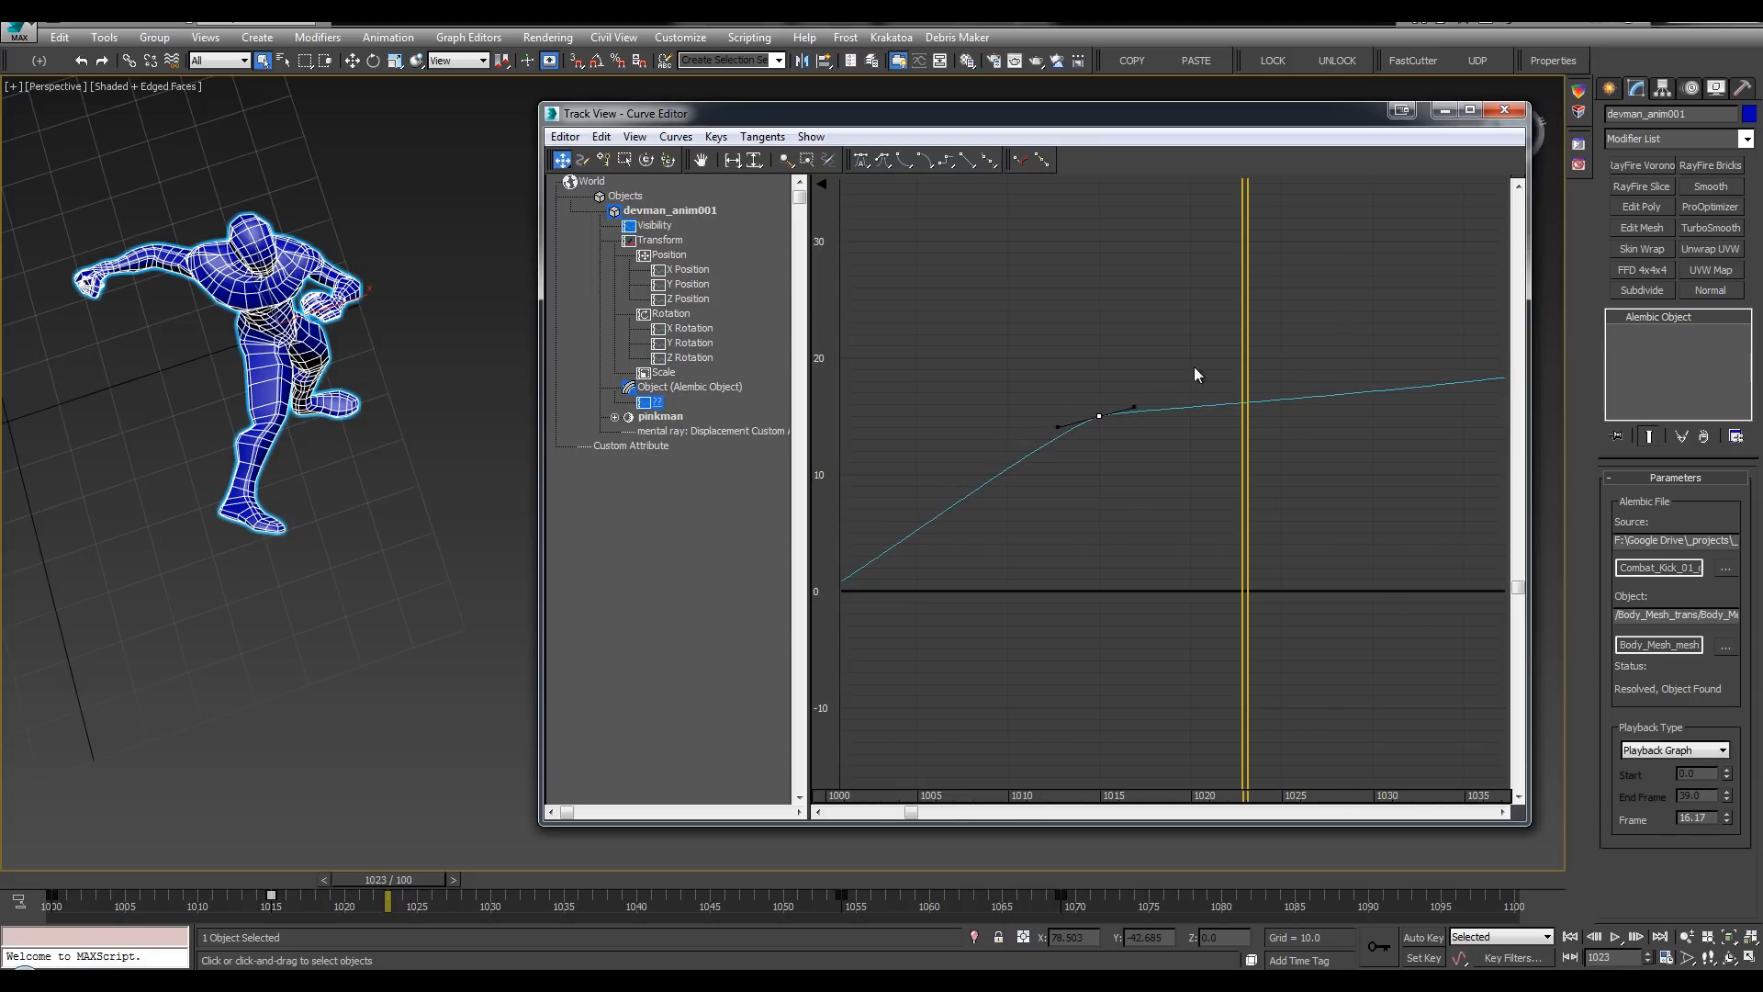
pyautogui.moveTo(1285, 402); pyautogui.dragTo(761, 552, button='middle')
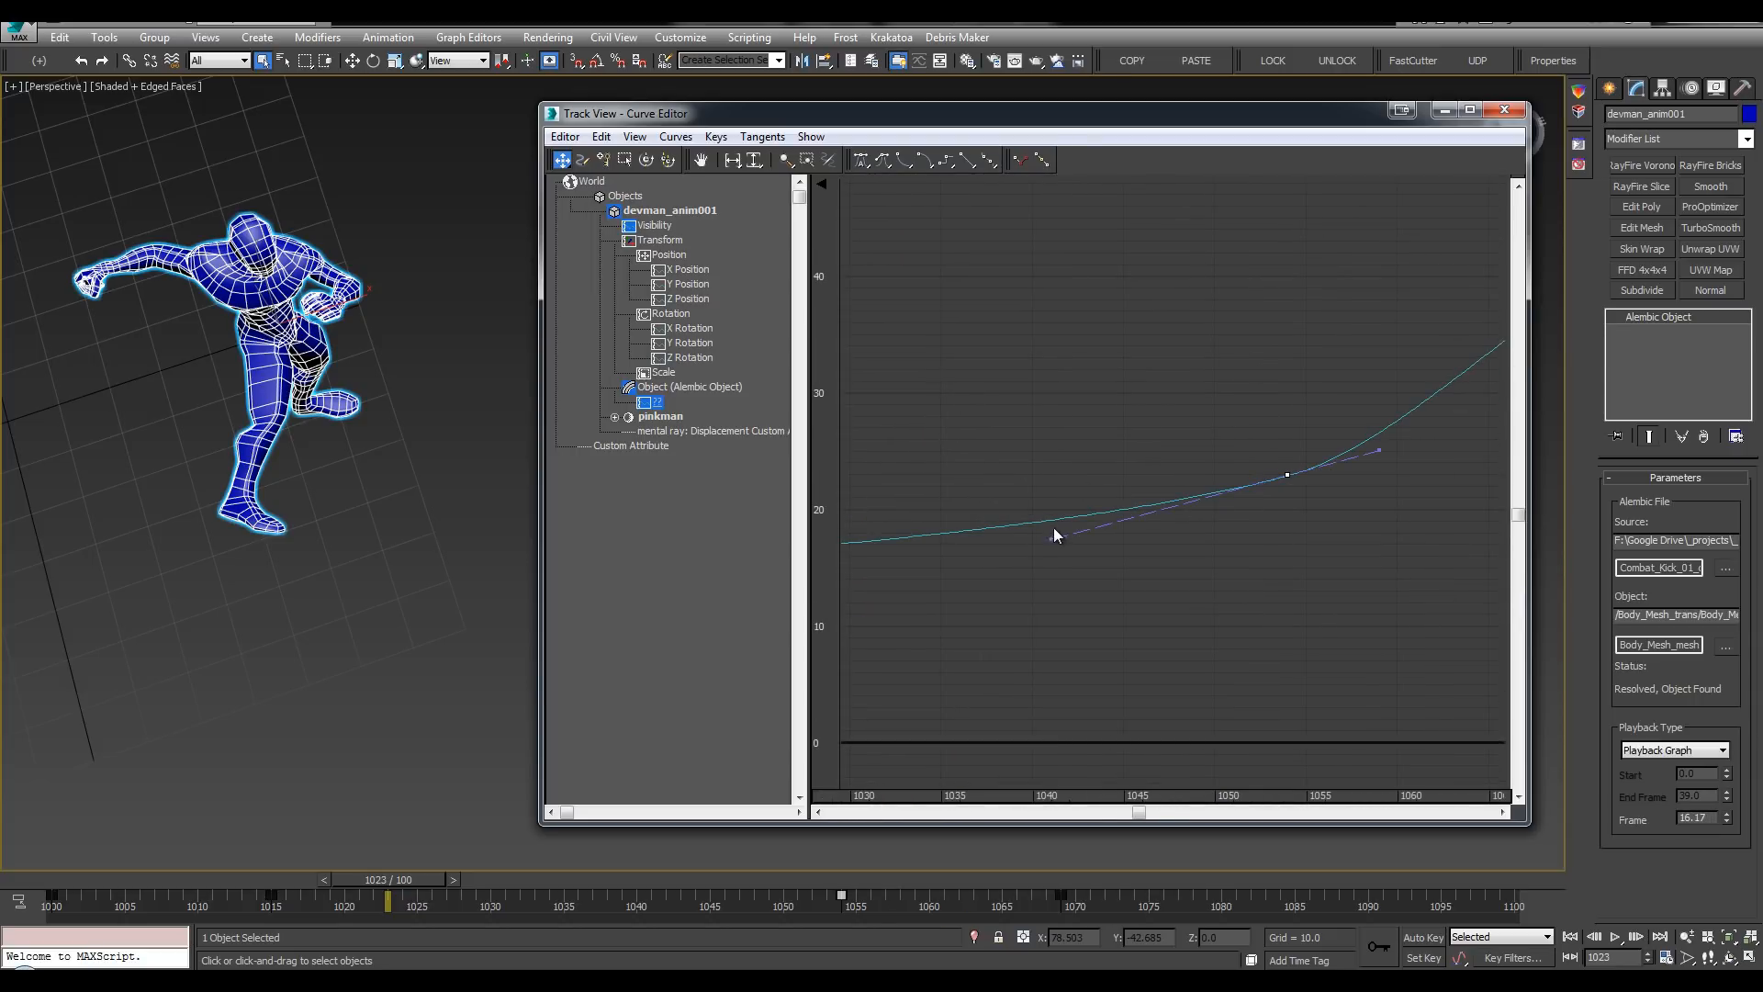
pyautogui.moveTo(1052, 536); pyautogui.dragTo(1255, 479)
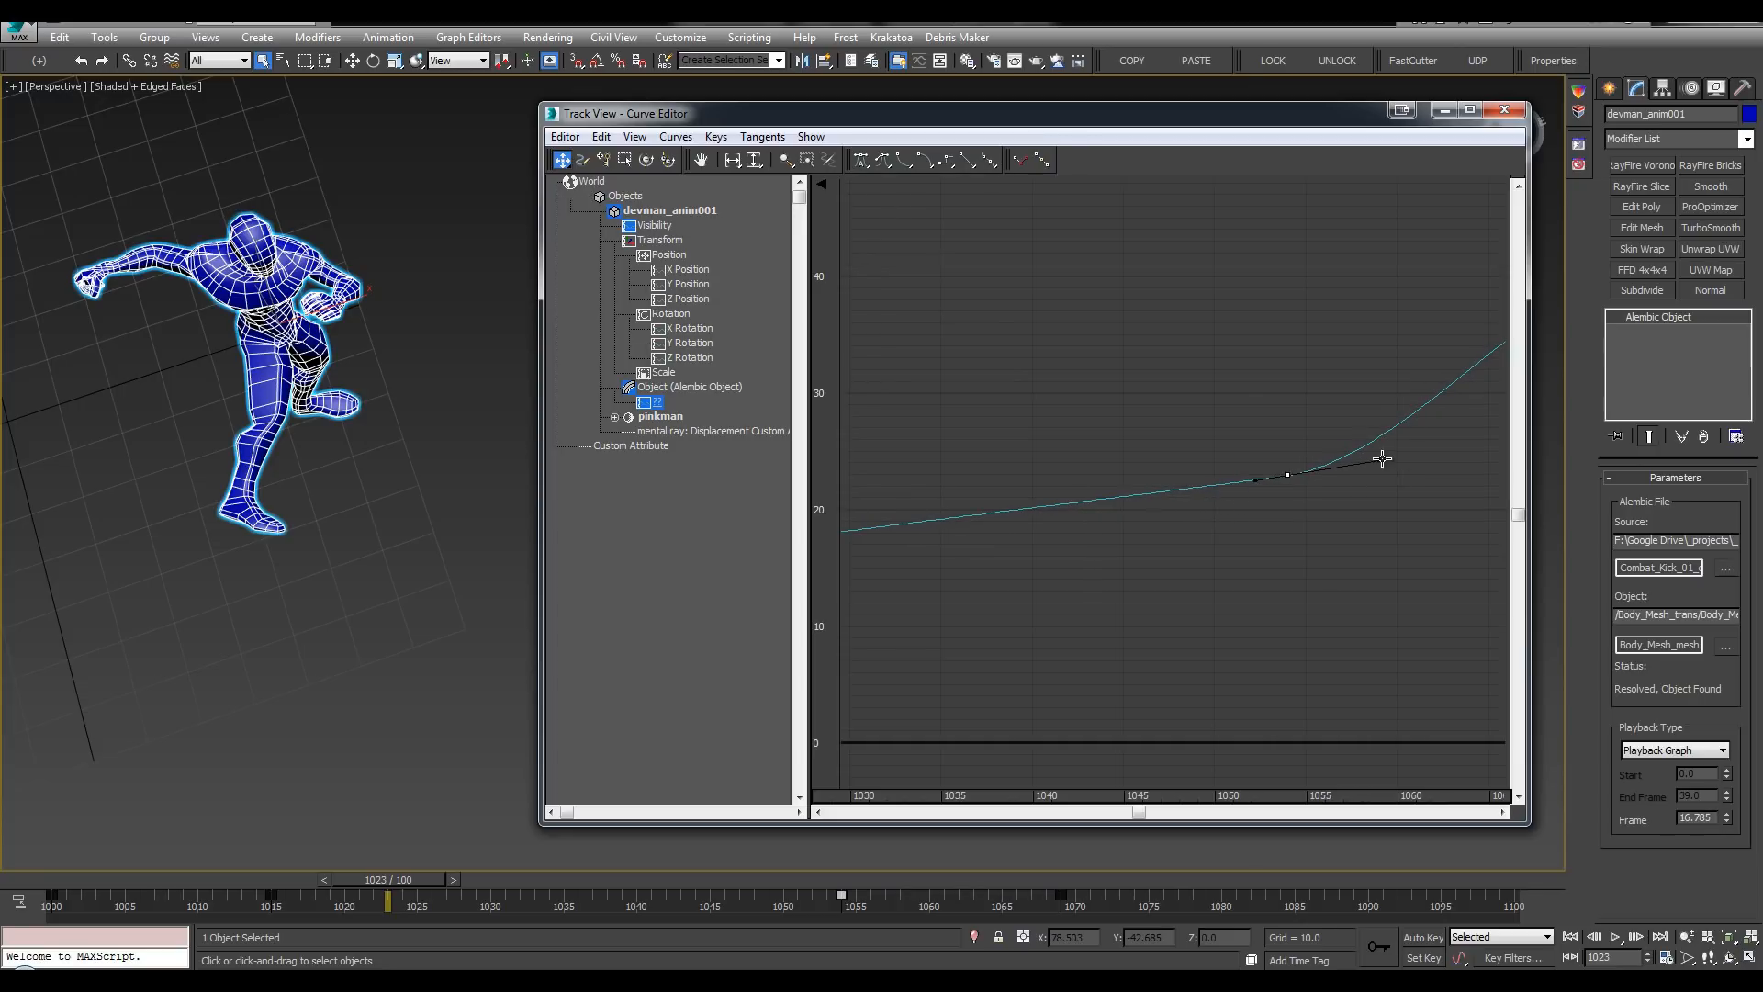
pyautogui.moveTo(1382, 458); pyautogui.dragTo(1371, 462)
pyautogui.scroll(-5, 1328, 442)
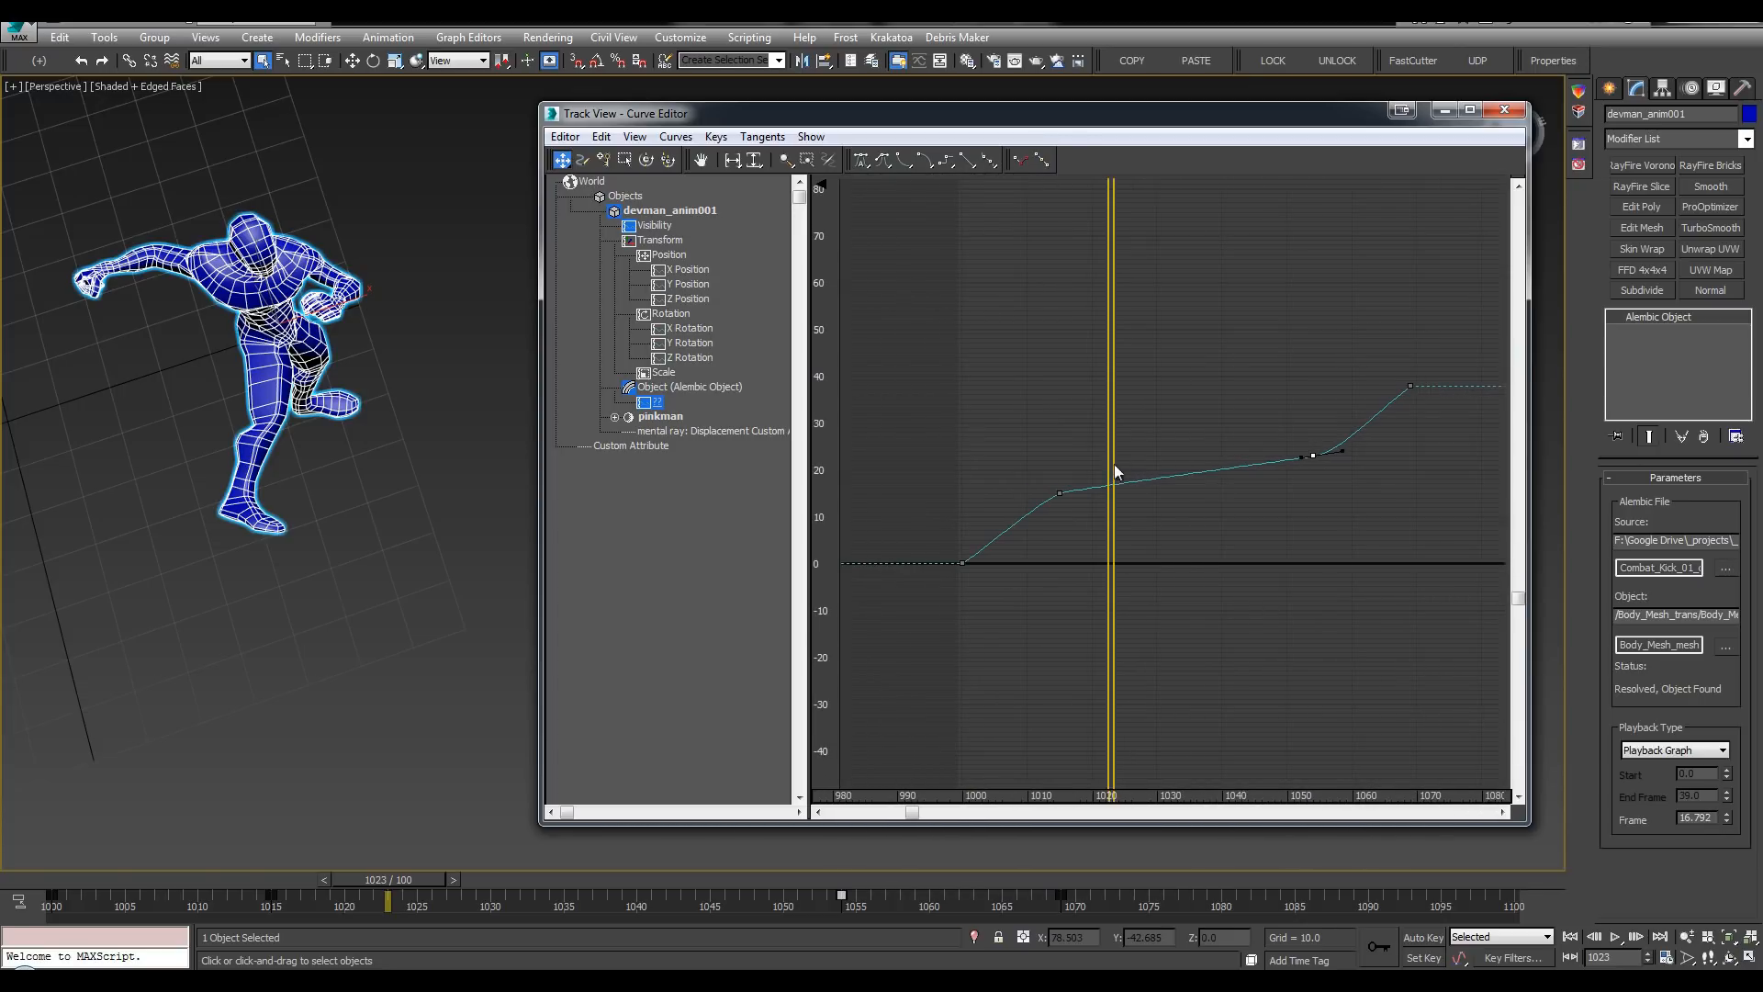
# Step: Play back the retimed clone, check the Time Configuration playback options, and replay the animation with the clone deselected
pyautogui.press('/')
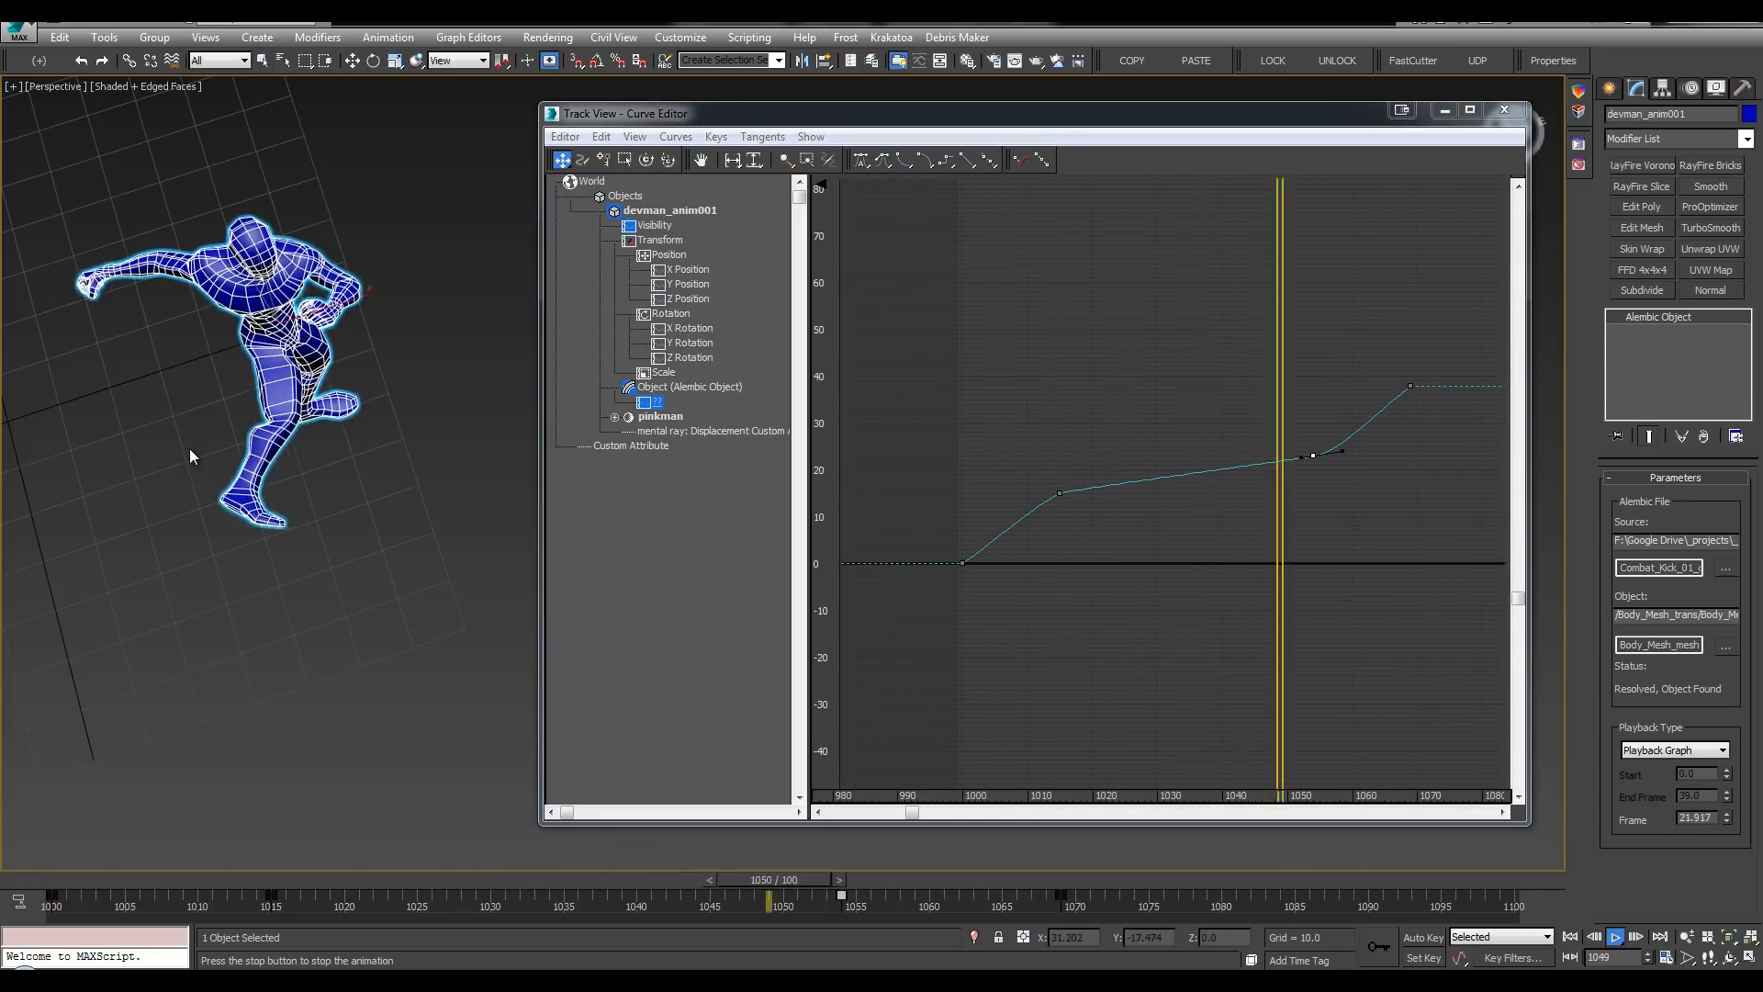
pyautogui.click(1667, 957)
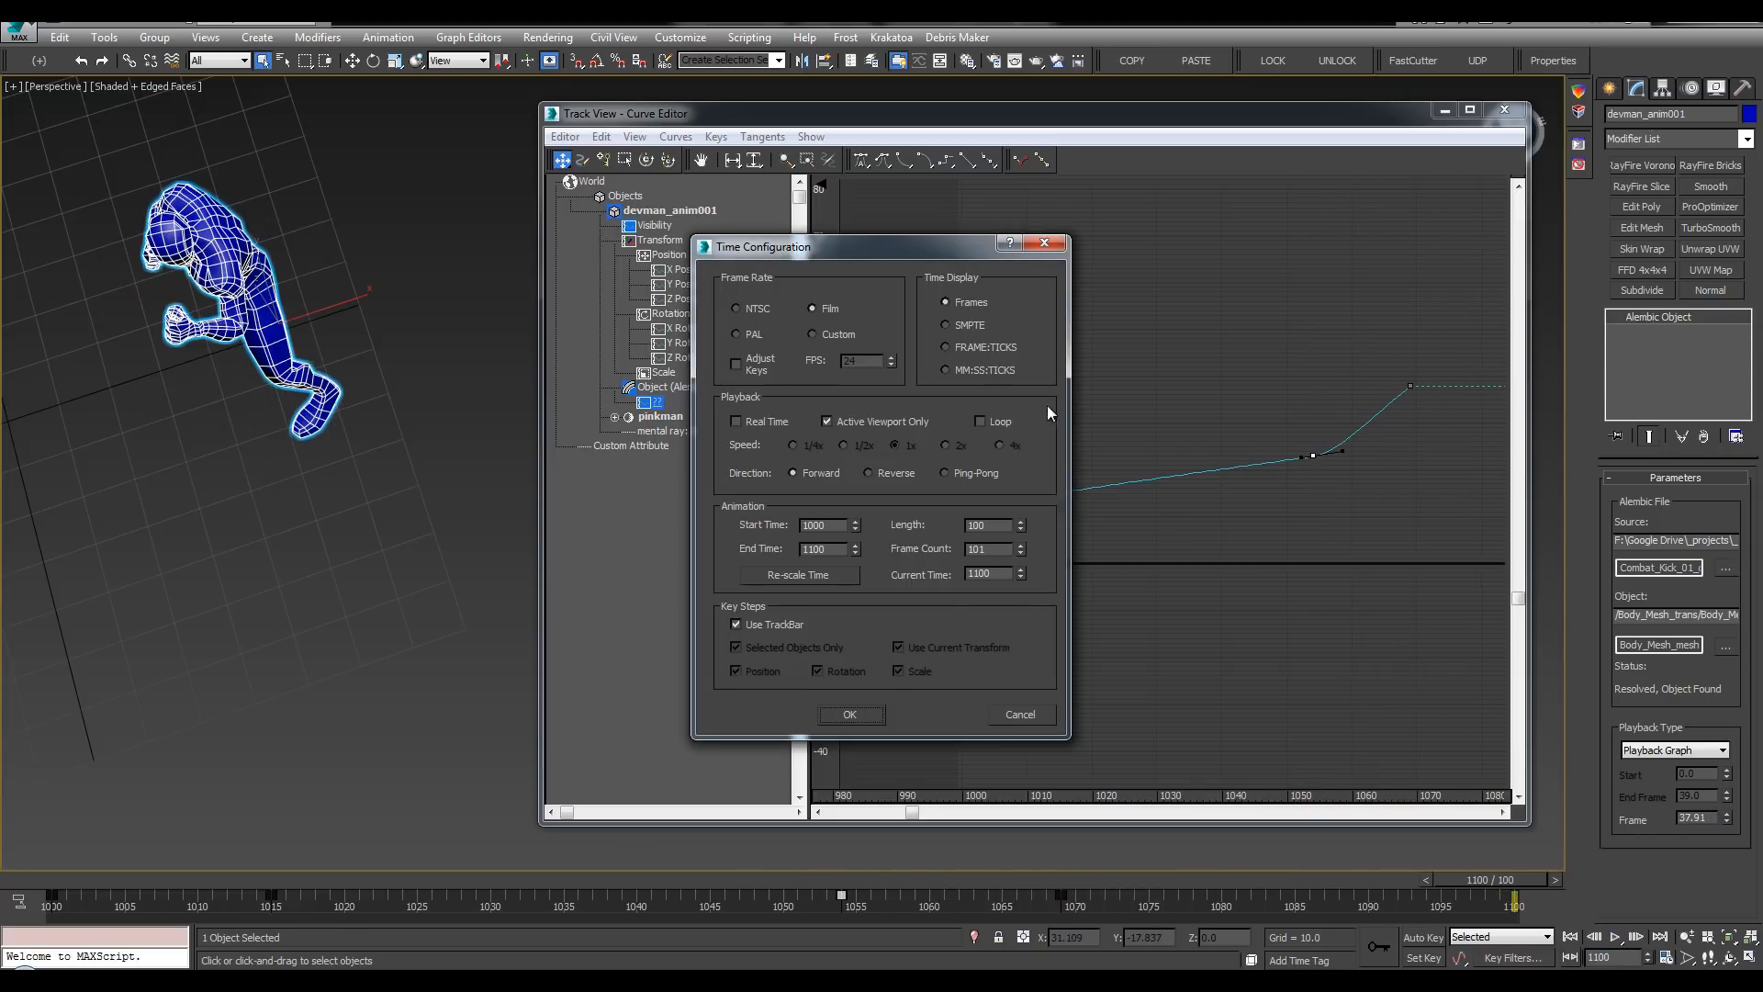
pyautogui.click(849, 713)
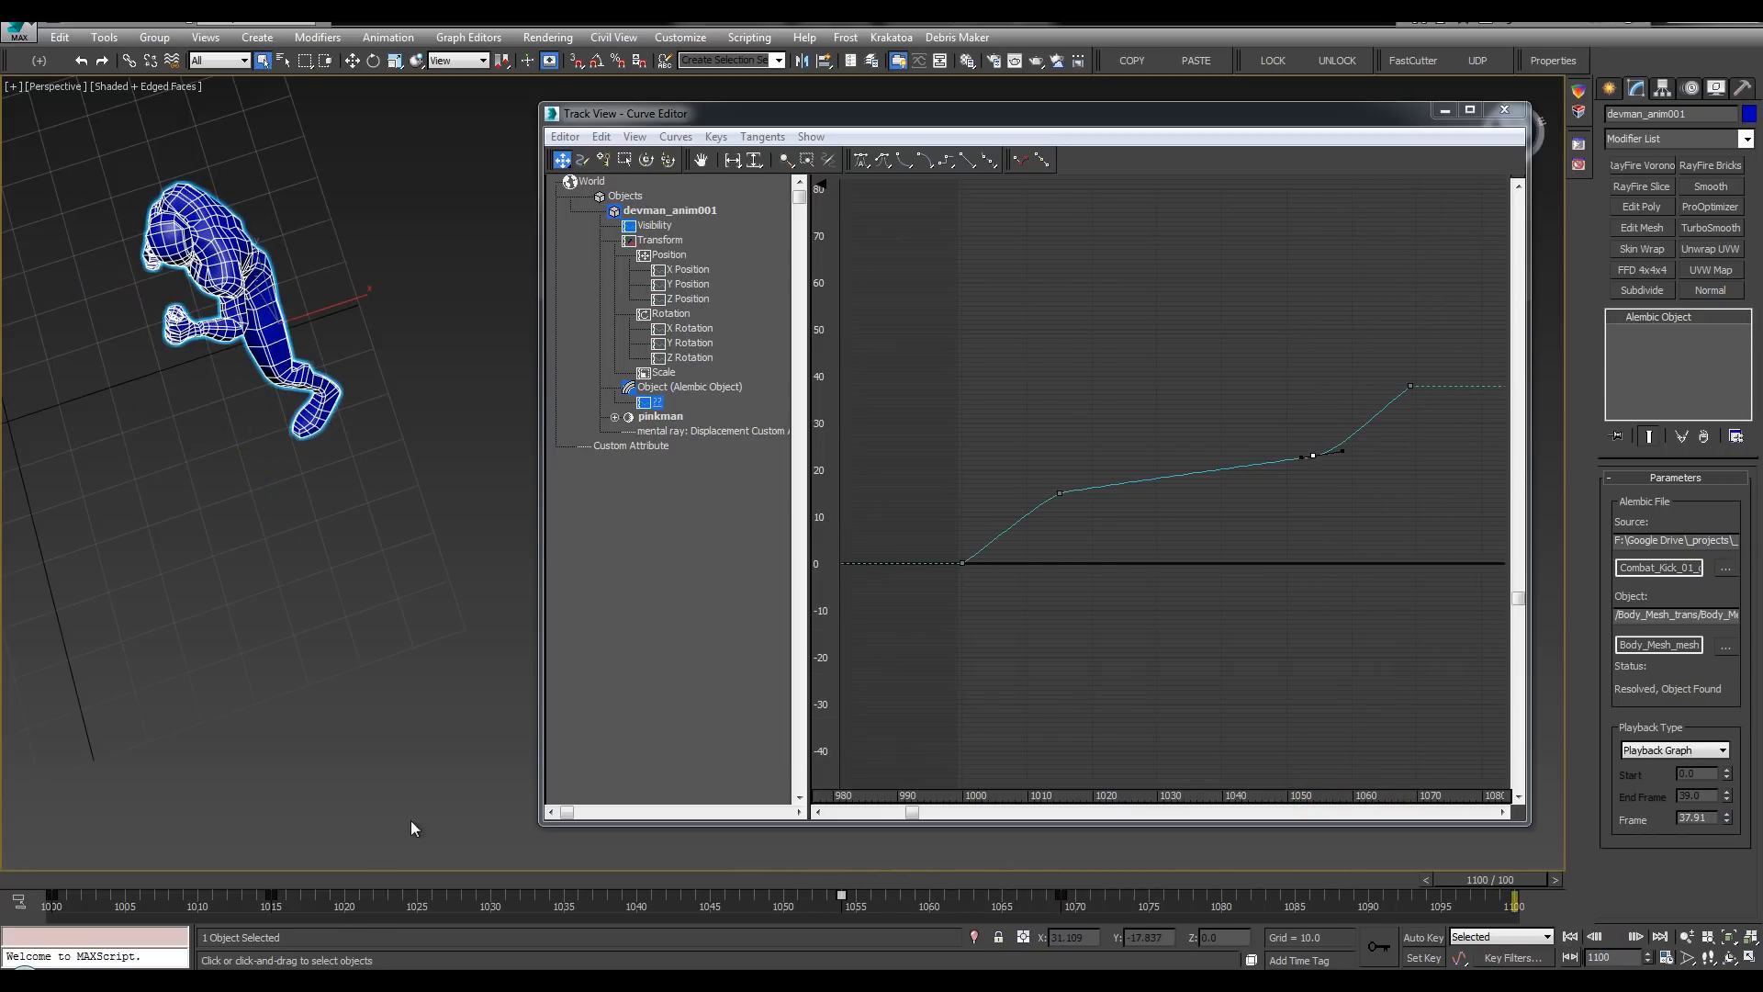
pyautogui.press('/')
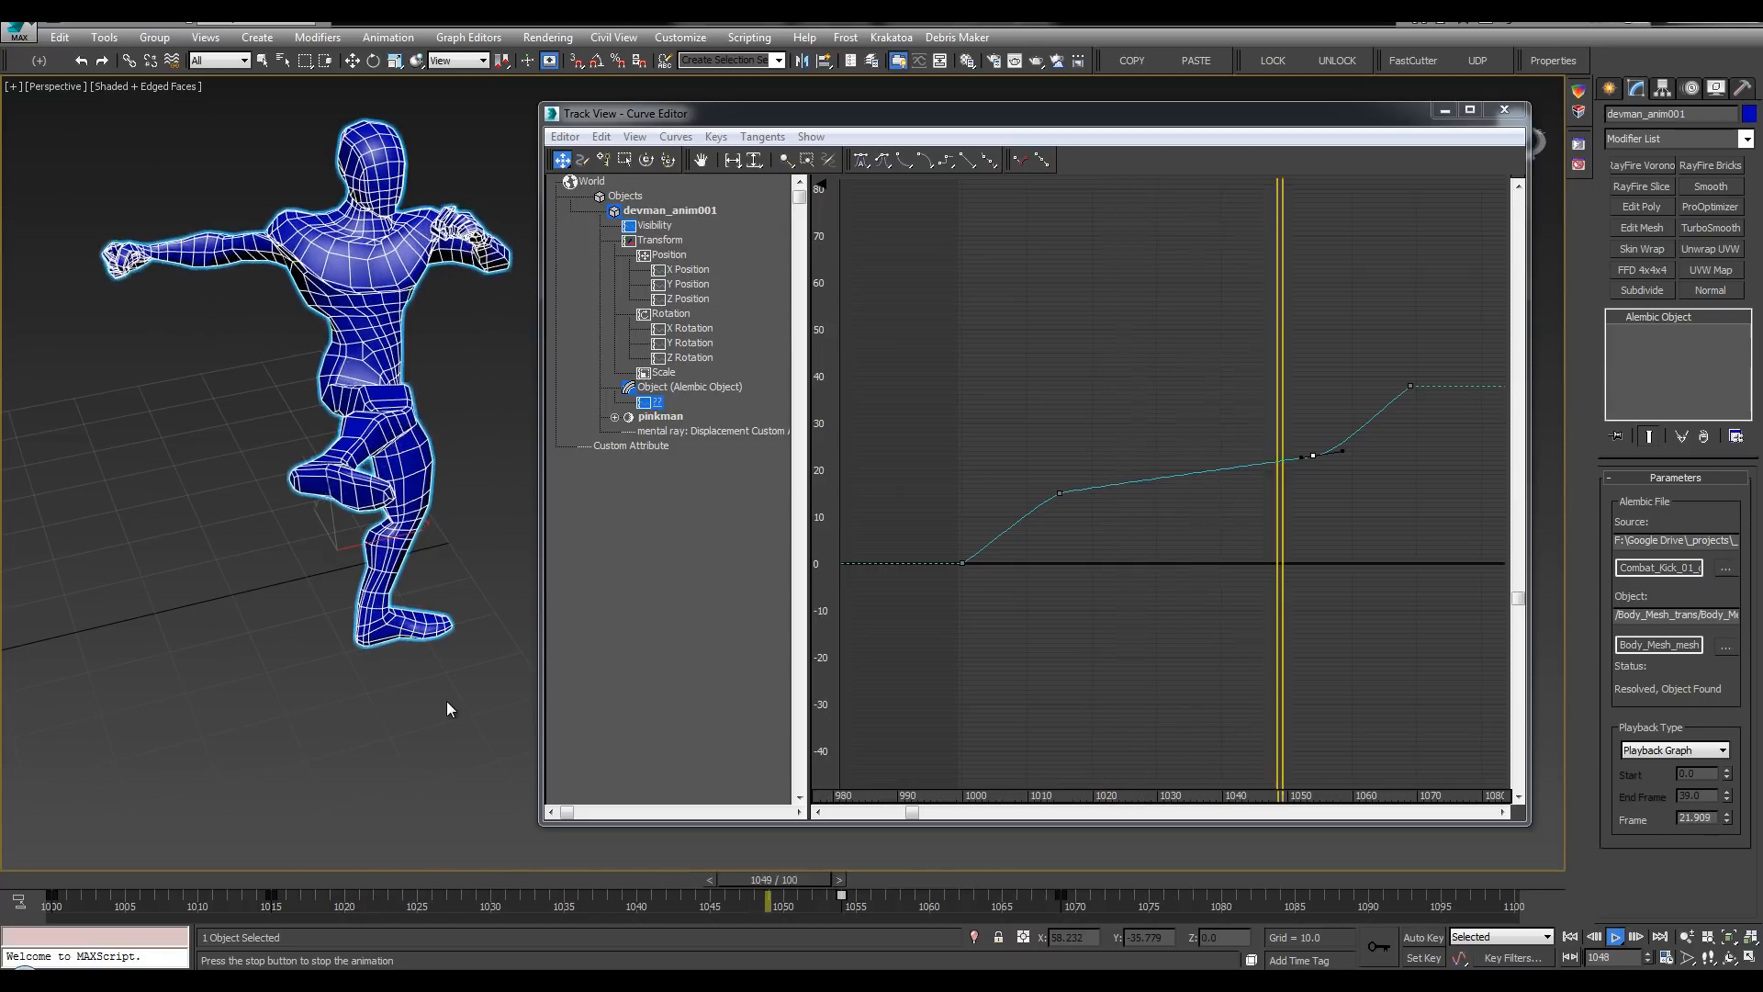
pyautogui.click(381, 712)
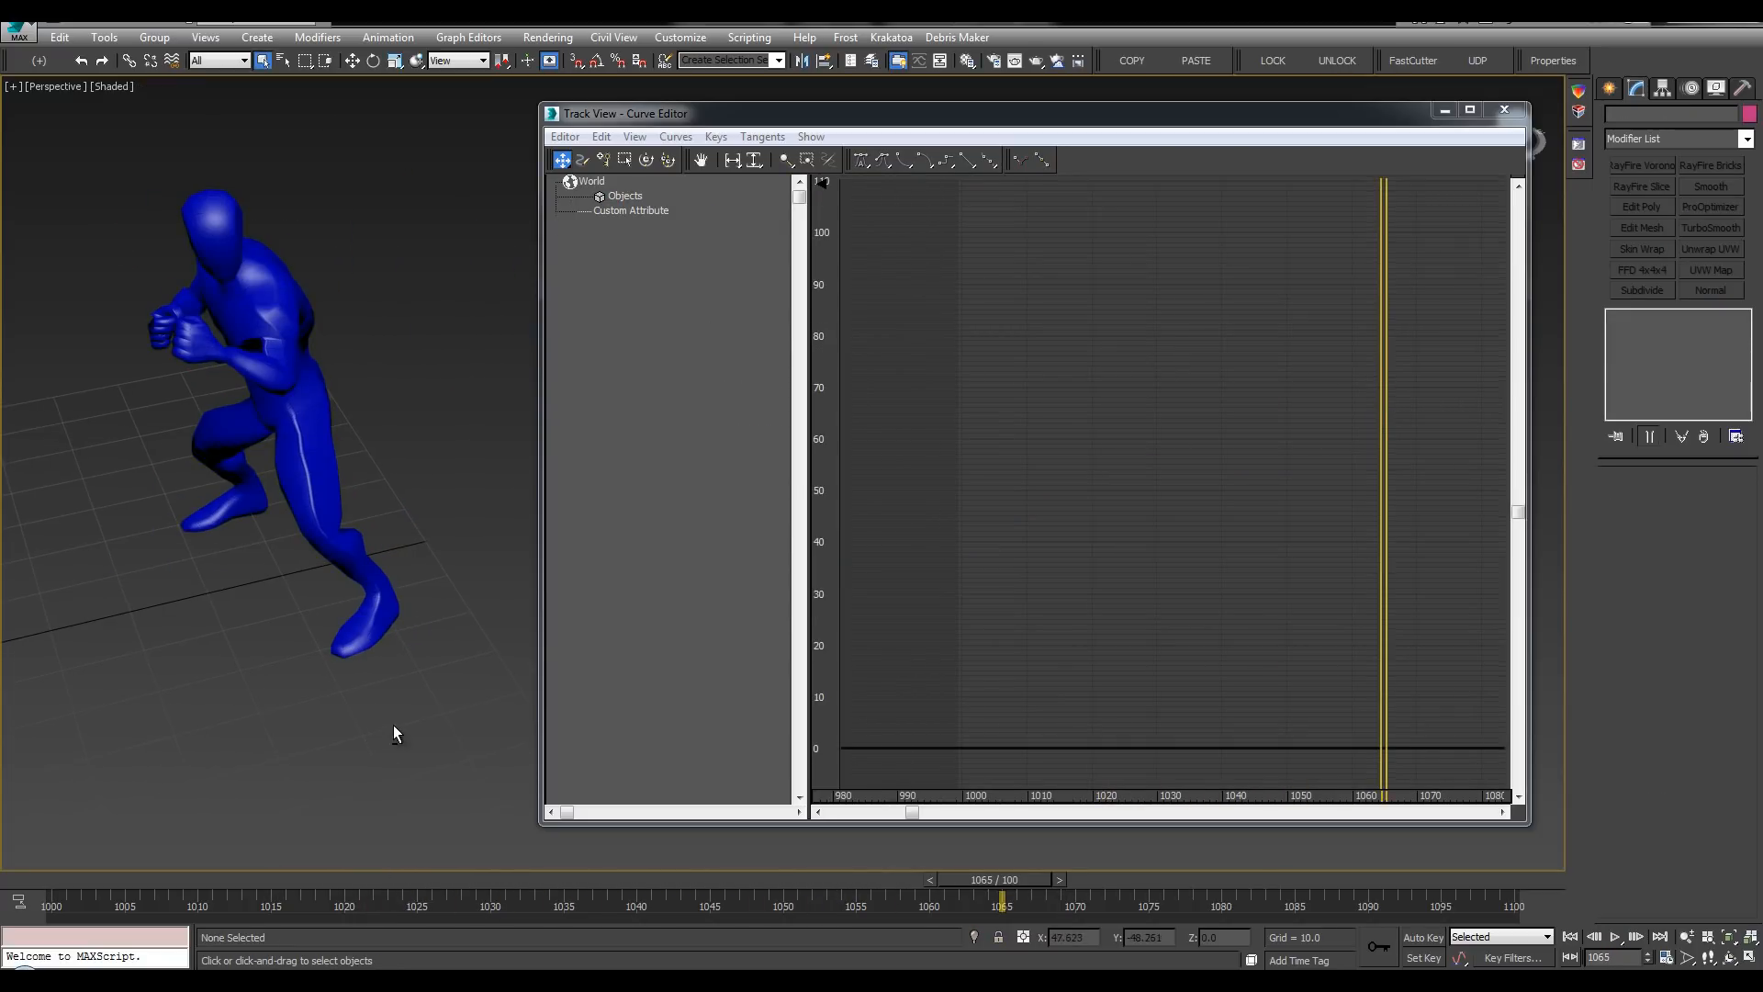
pyautogui.press('/')
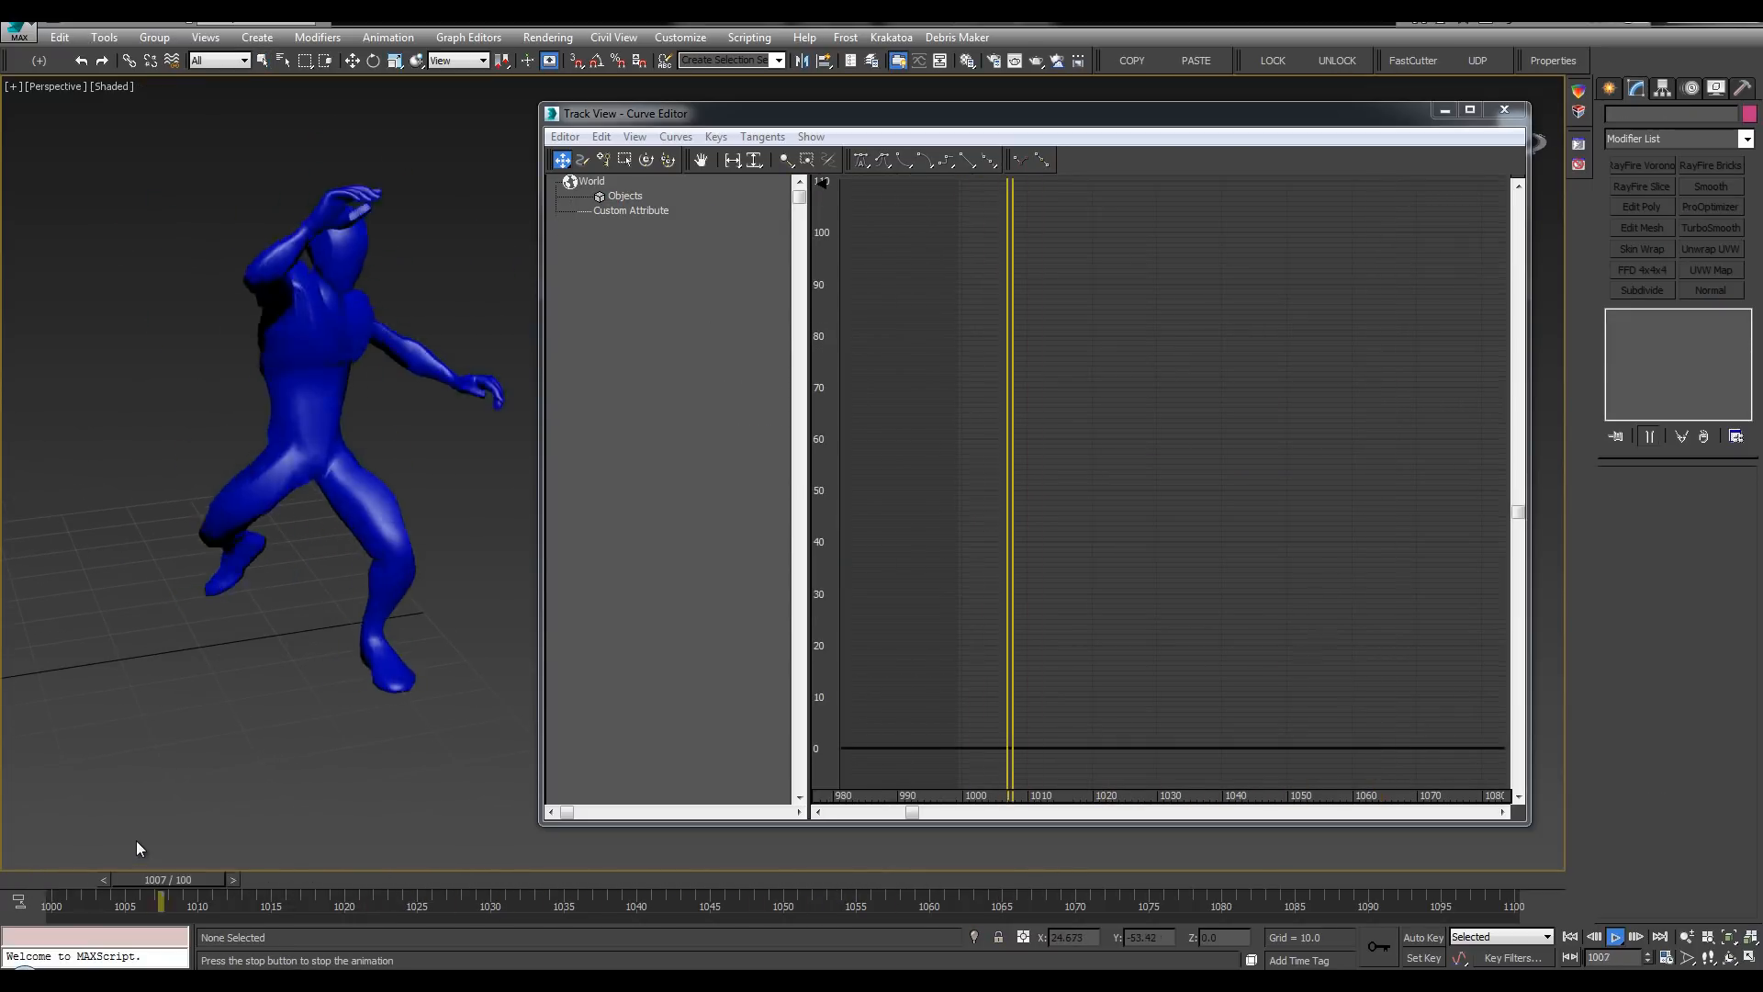
pyautogui.press('/')
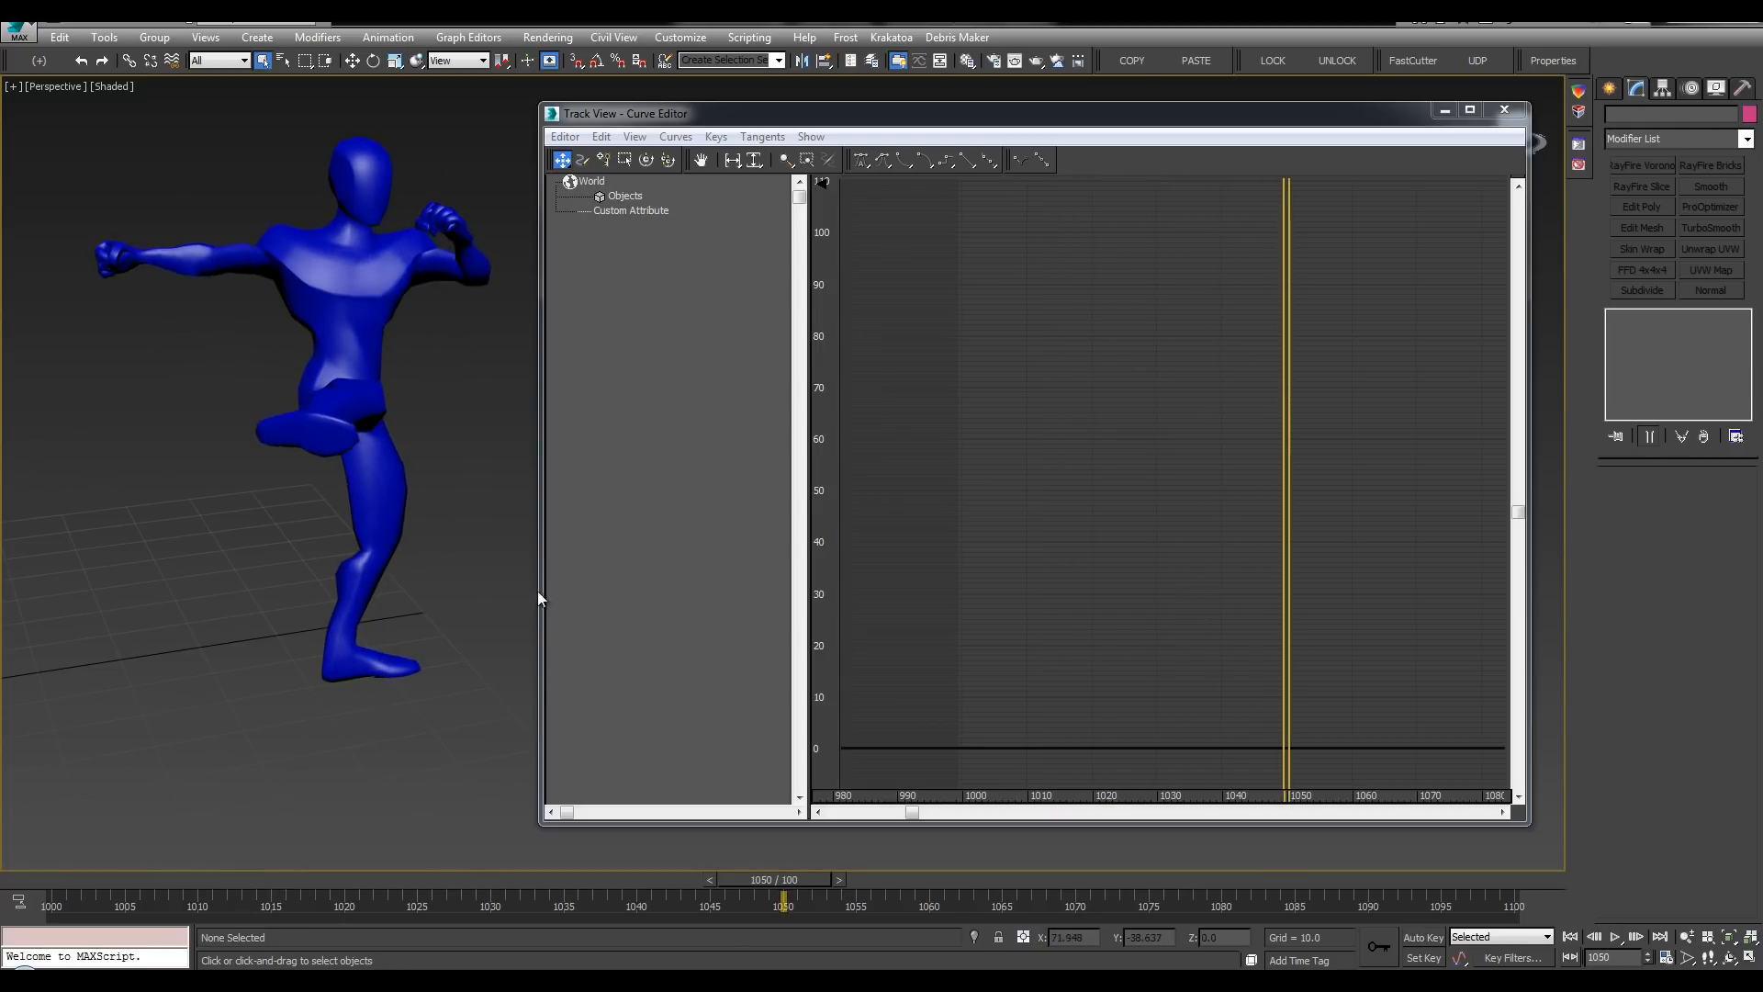
# Step: Reselect the clone and try to move the last two keys of its playback curve far later in time
pyautogui.moveTo(449, 426); pyautogui.dragTo(319, 448)
pyautogui.scroll(-5, 1194, 432)
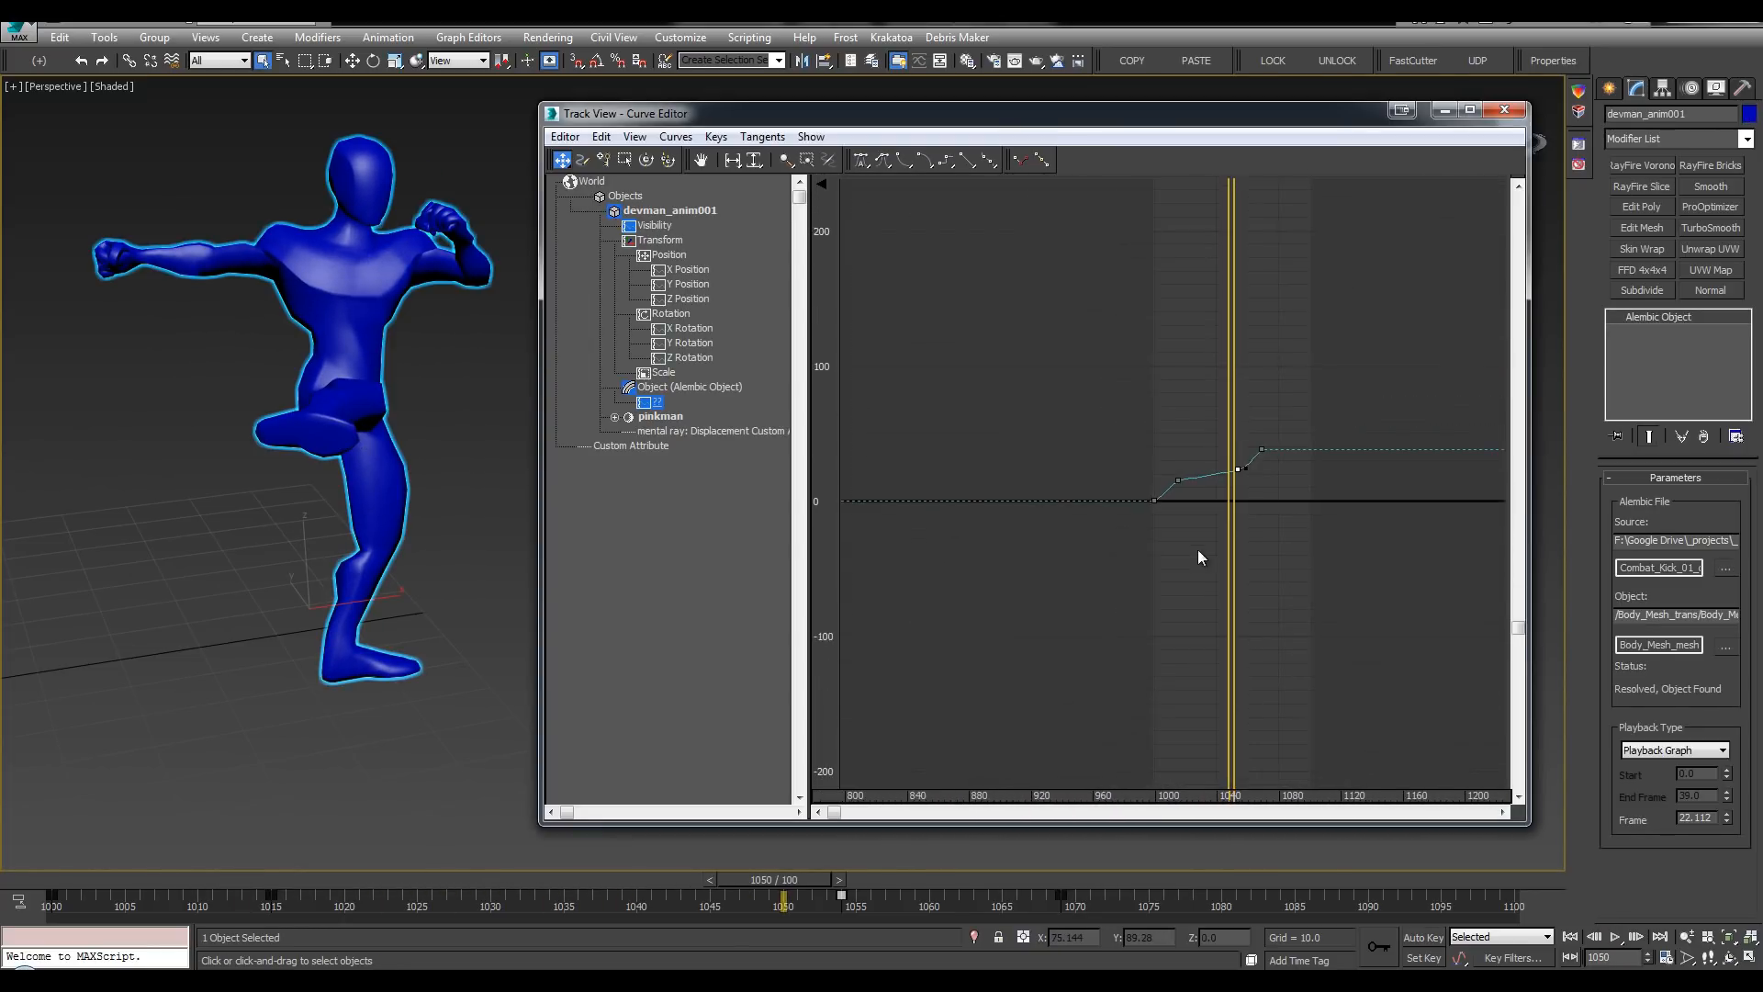
pyautogui.moveTo(1324, 405); pyautogui.dragTo(1163, 439, button='middle')
pyautogui.click(1100, 483)
pyautogui.moveTo(1101, 480); pyautogui.dragTo(1499, 478)
pyautogui.hotkey('ctrl', 'z')
pyautogui.moveTo(967, 519); pyautogui.dragTo(1056, 510, button='middle')
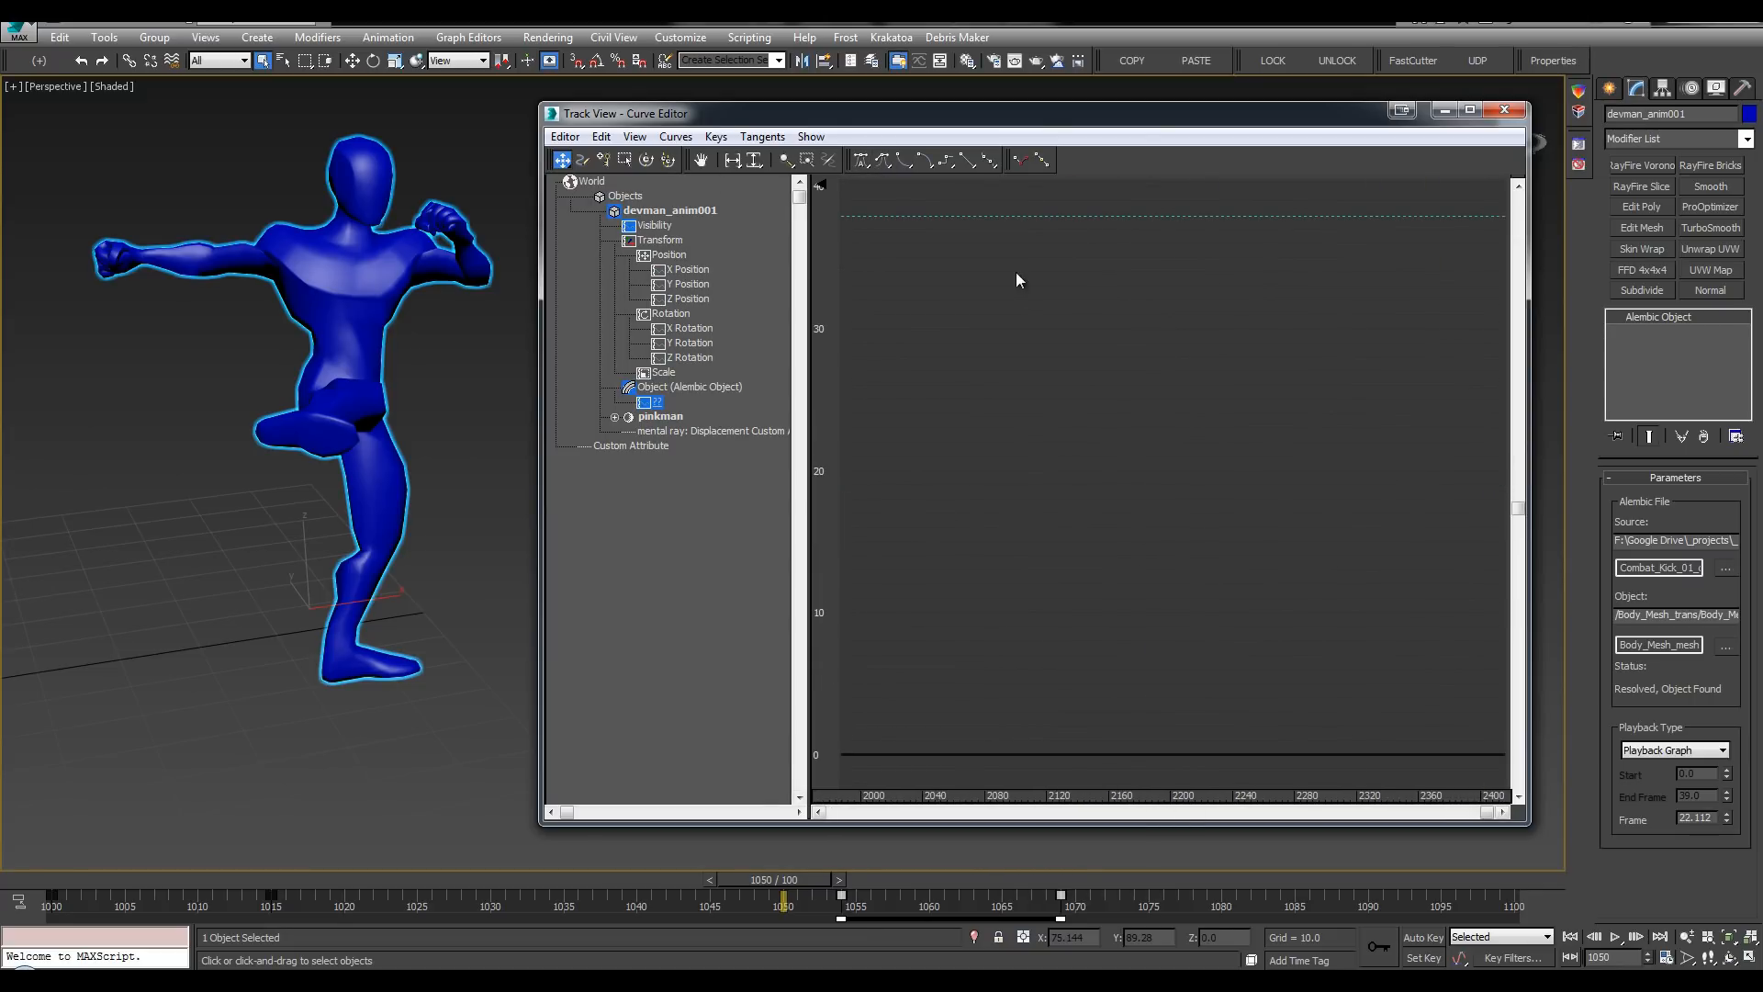
# Step: Load a fuller Track View layout for the Curve Editor and bring the whole playback frame curve into view
pyautogui.rightClick(1105, 167)
pyautogui.moveTo(1129, 189)
pyautogui.click(1258, 276)
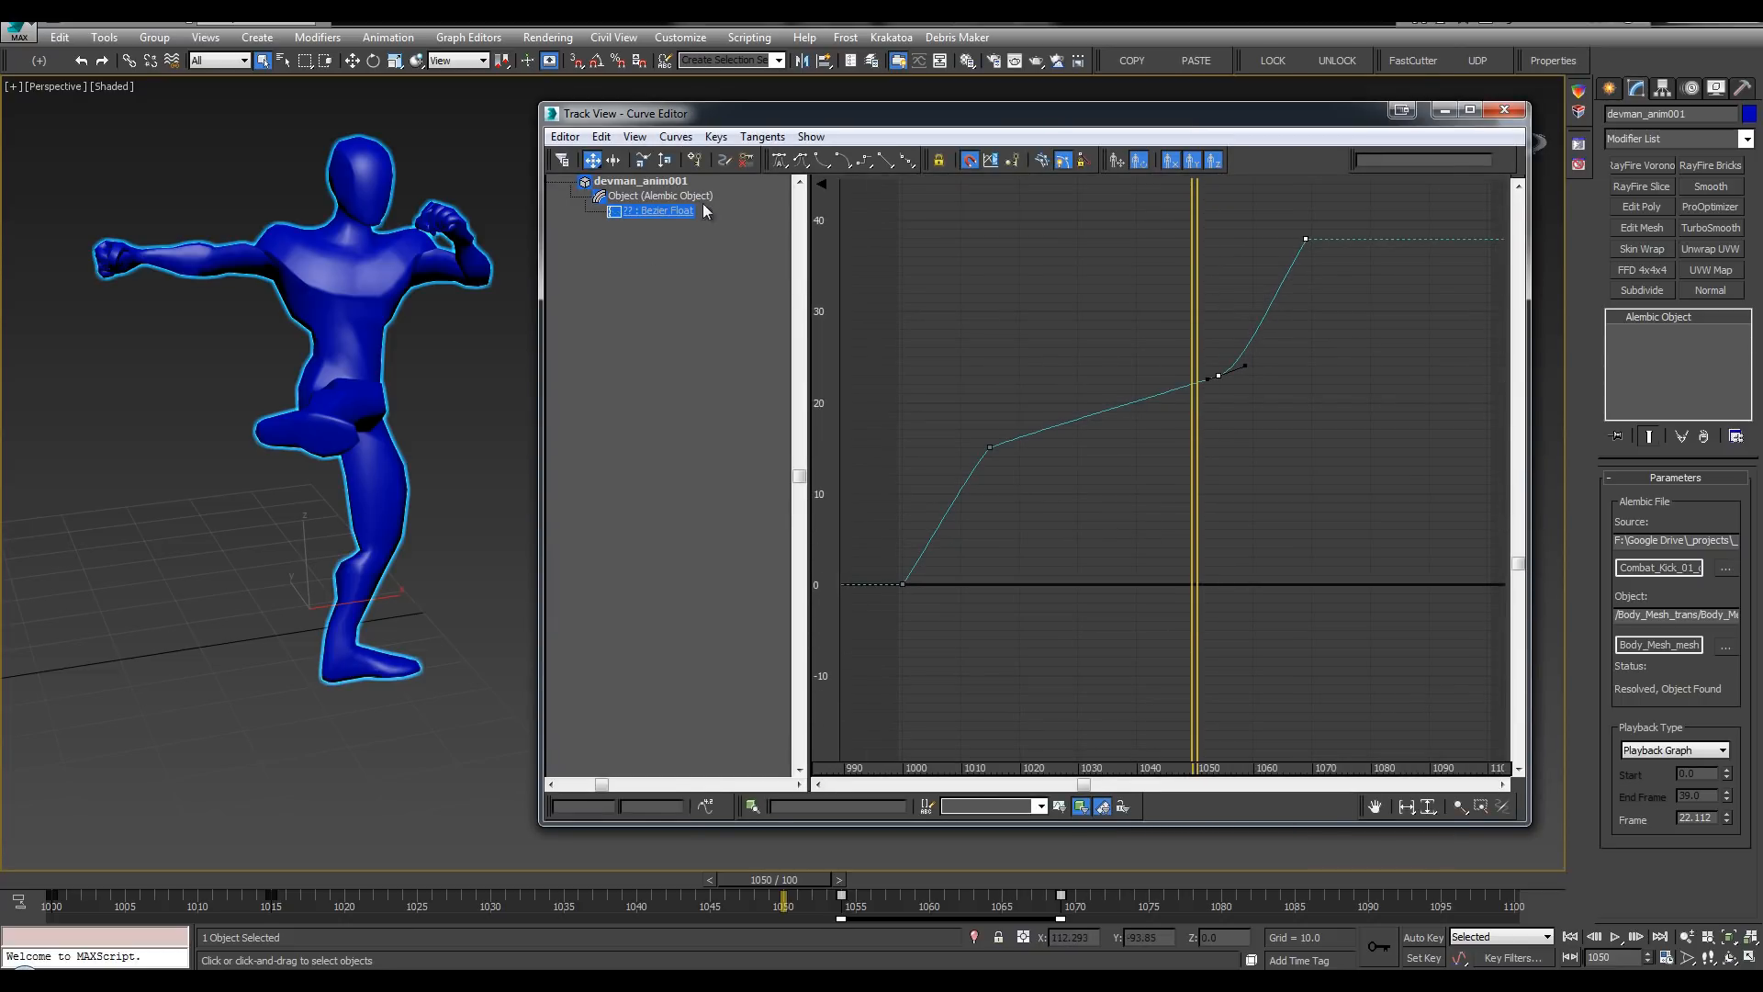
pyautogui.click(644, 161)
pyautogui.click(666, 161)
pyautogui.keyDown('ctrl'); pyautogui.keyDown('alt'); pyautogui.moveTo(1212, 298); pyautogui.dragTo(1173, 488, button='middle'); pyautogui.keyUp('alt'); pyautogui.keyUp('ctrl')
pyautogui.moveTo(1232, 351); pyautogui.dragTo(1101, 355, button='middle')
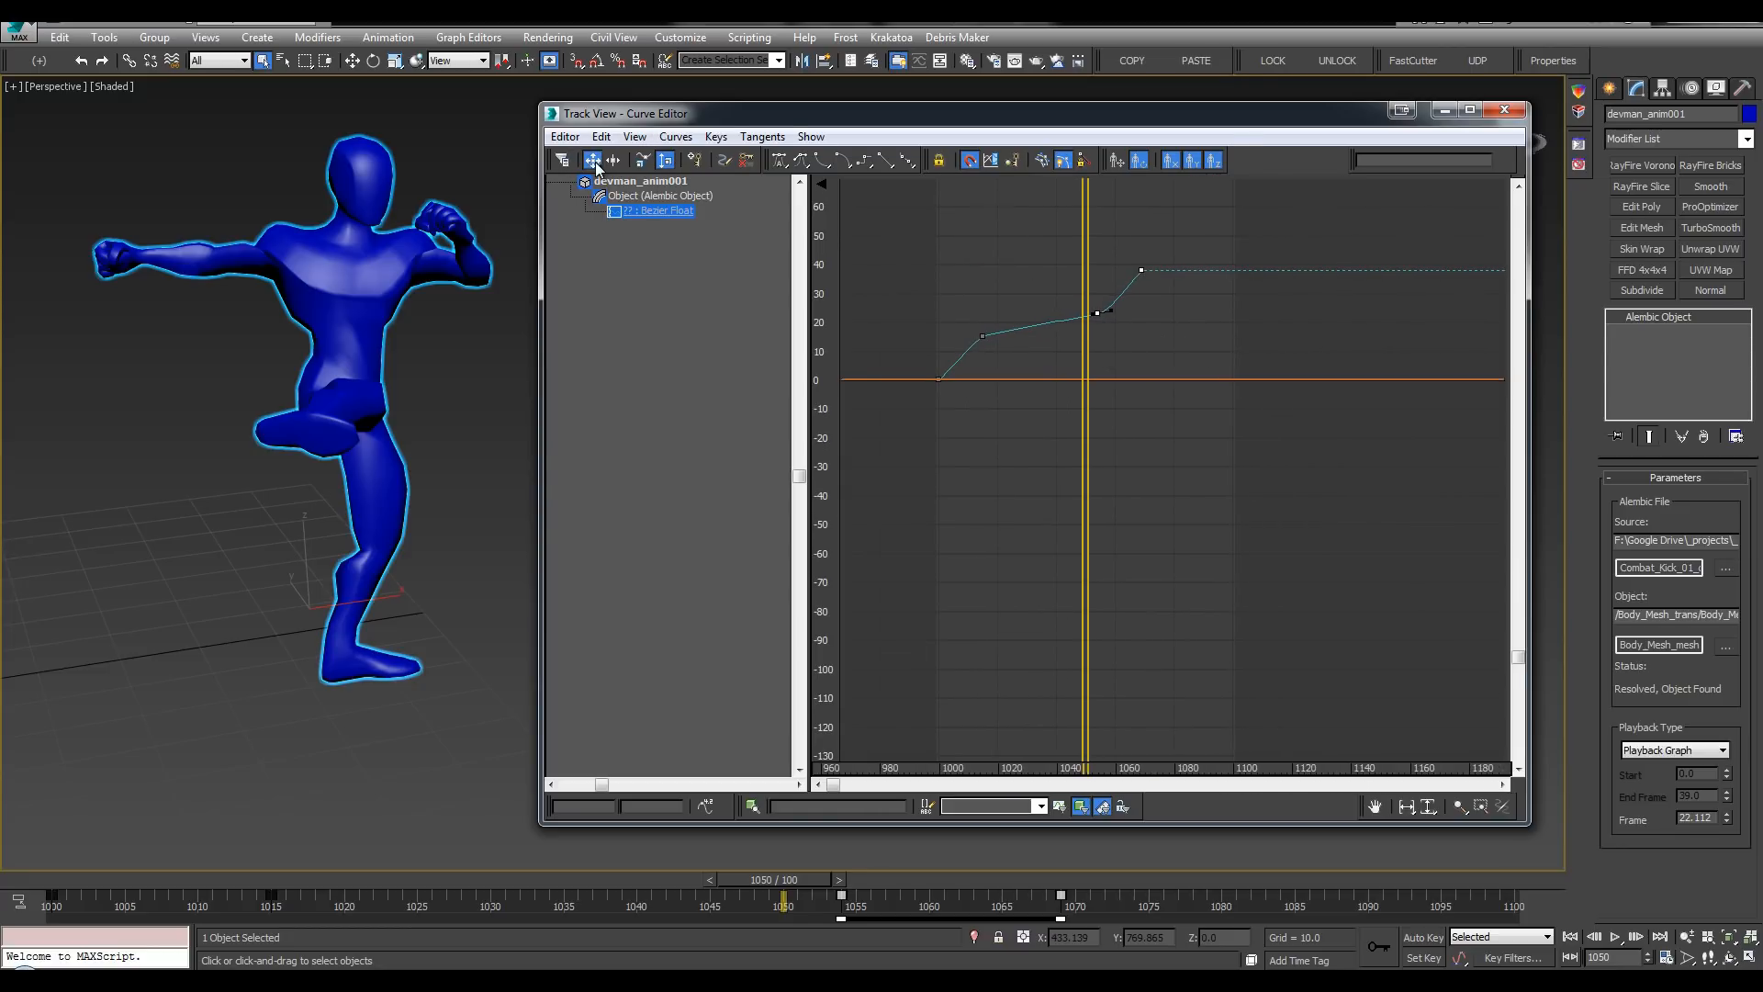
# Step: Move the last two playback keys much later and lower, placing the earlier one at frame 1160
pyautogui.click(592, 159)
pyautogui.moveTo(1177, 254); pyautogui.dragTo(1166, 258, button='middle')
pyautogui.moveTo(1132, 275); pyautogui.dragTo(1397, 346)
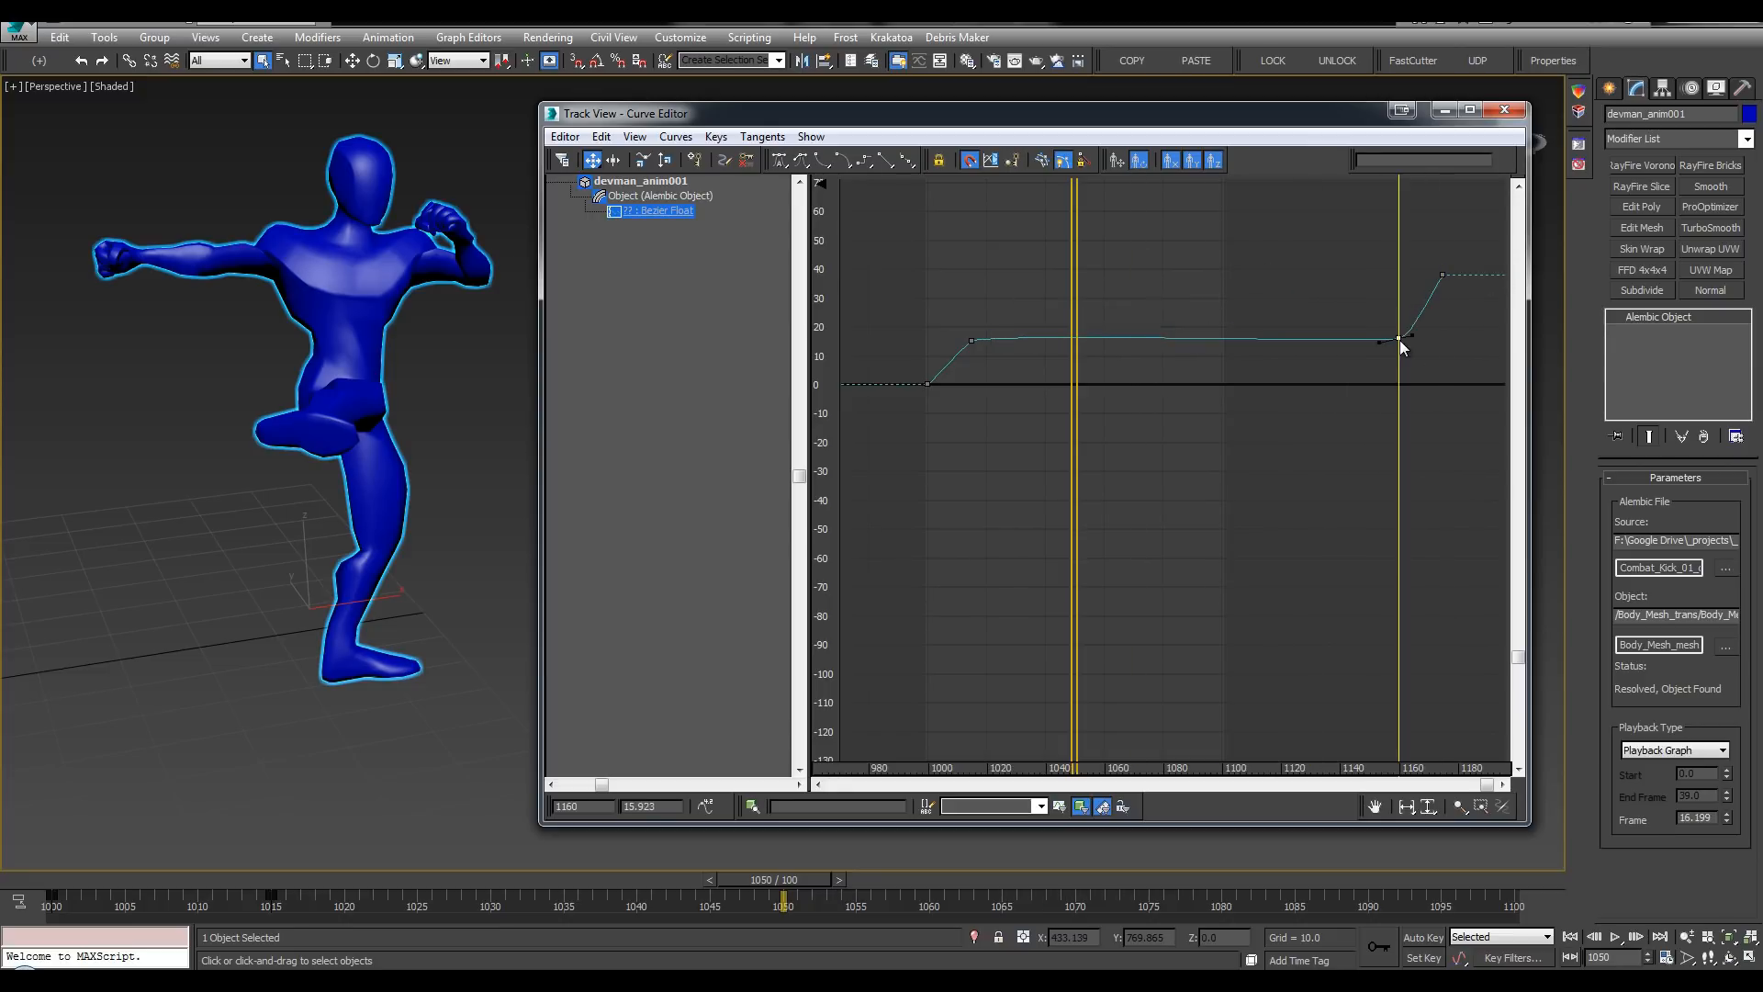
# Step: Play back the extremely slowed clone with nothing selected, inspect the pose up close, and return to frame 1000
pyautogui.click(329, 736)
pyautogui.press('/')
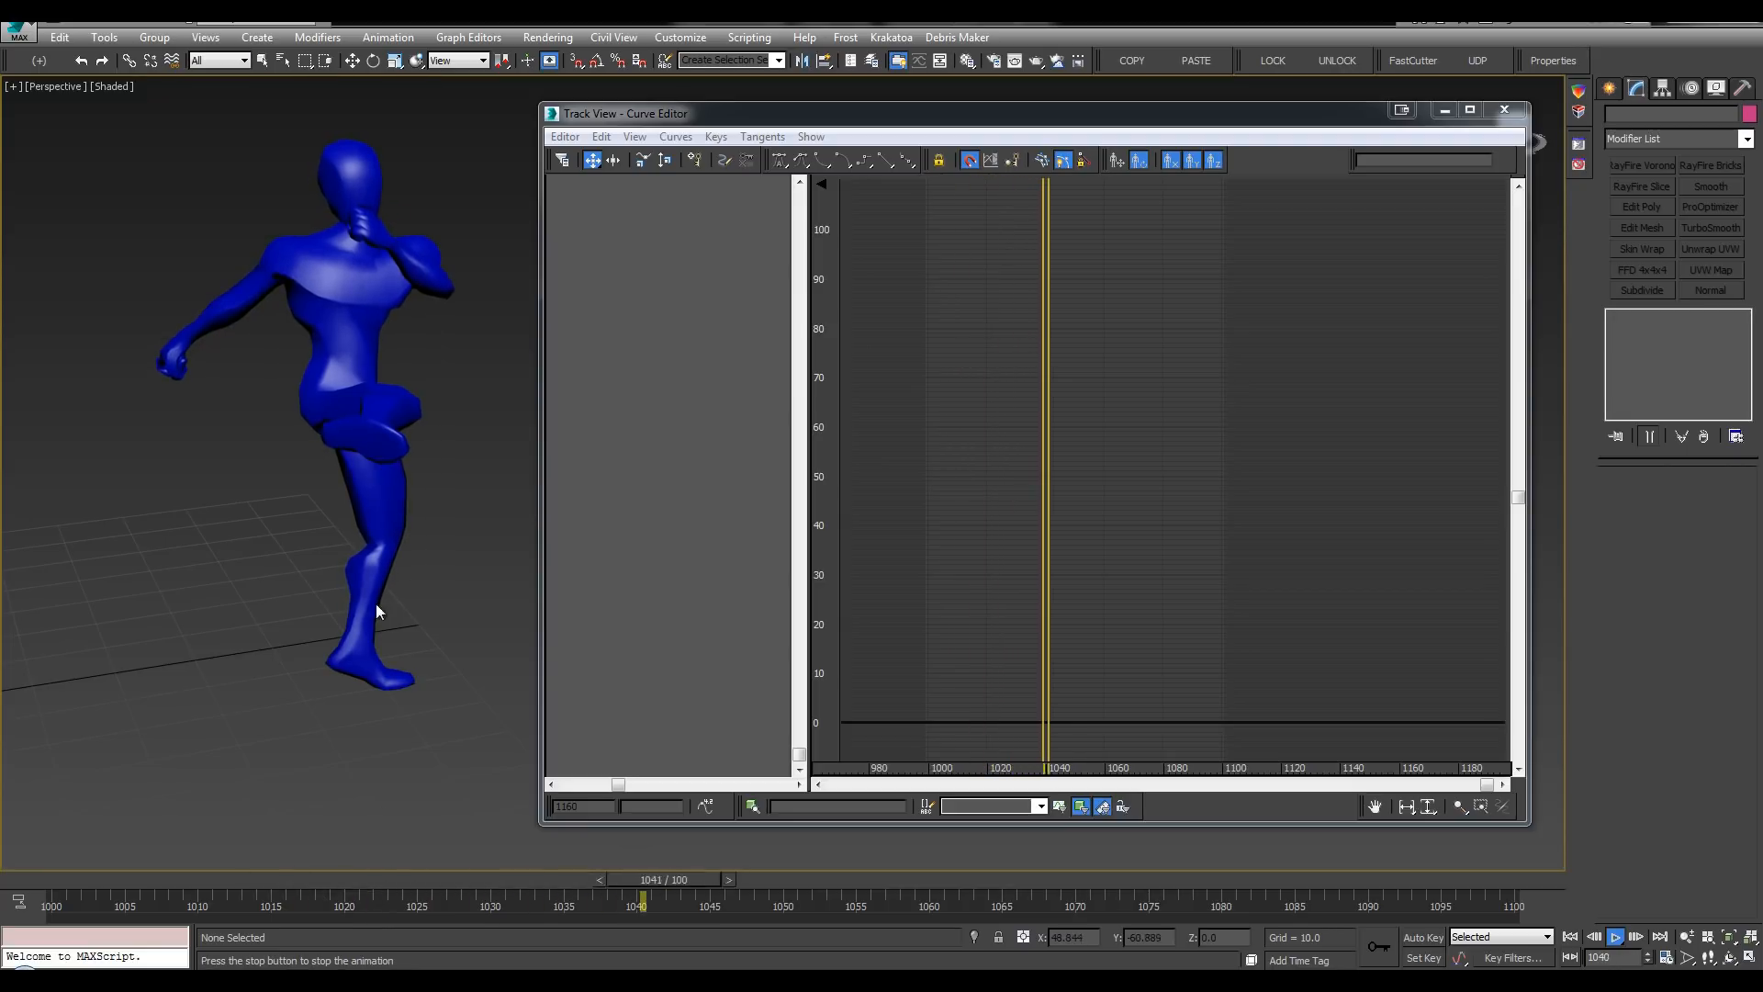
pyautogui.scroll(3, 409, 183)
pyautogui.scroll(2, 376, 202)
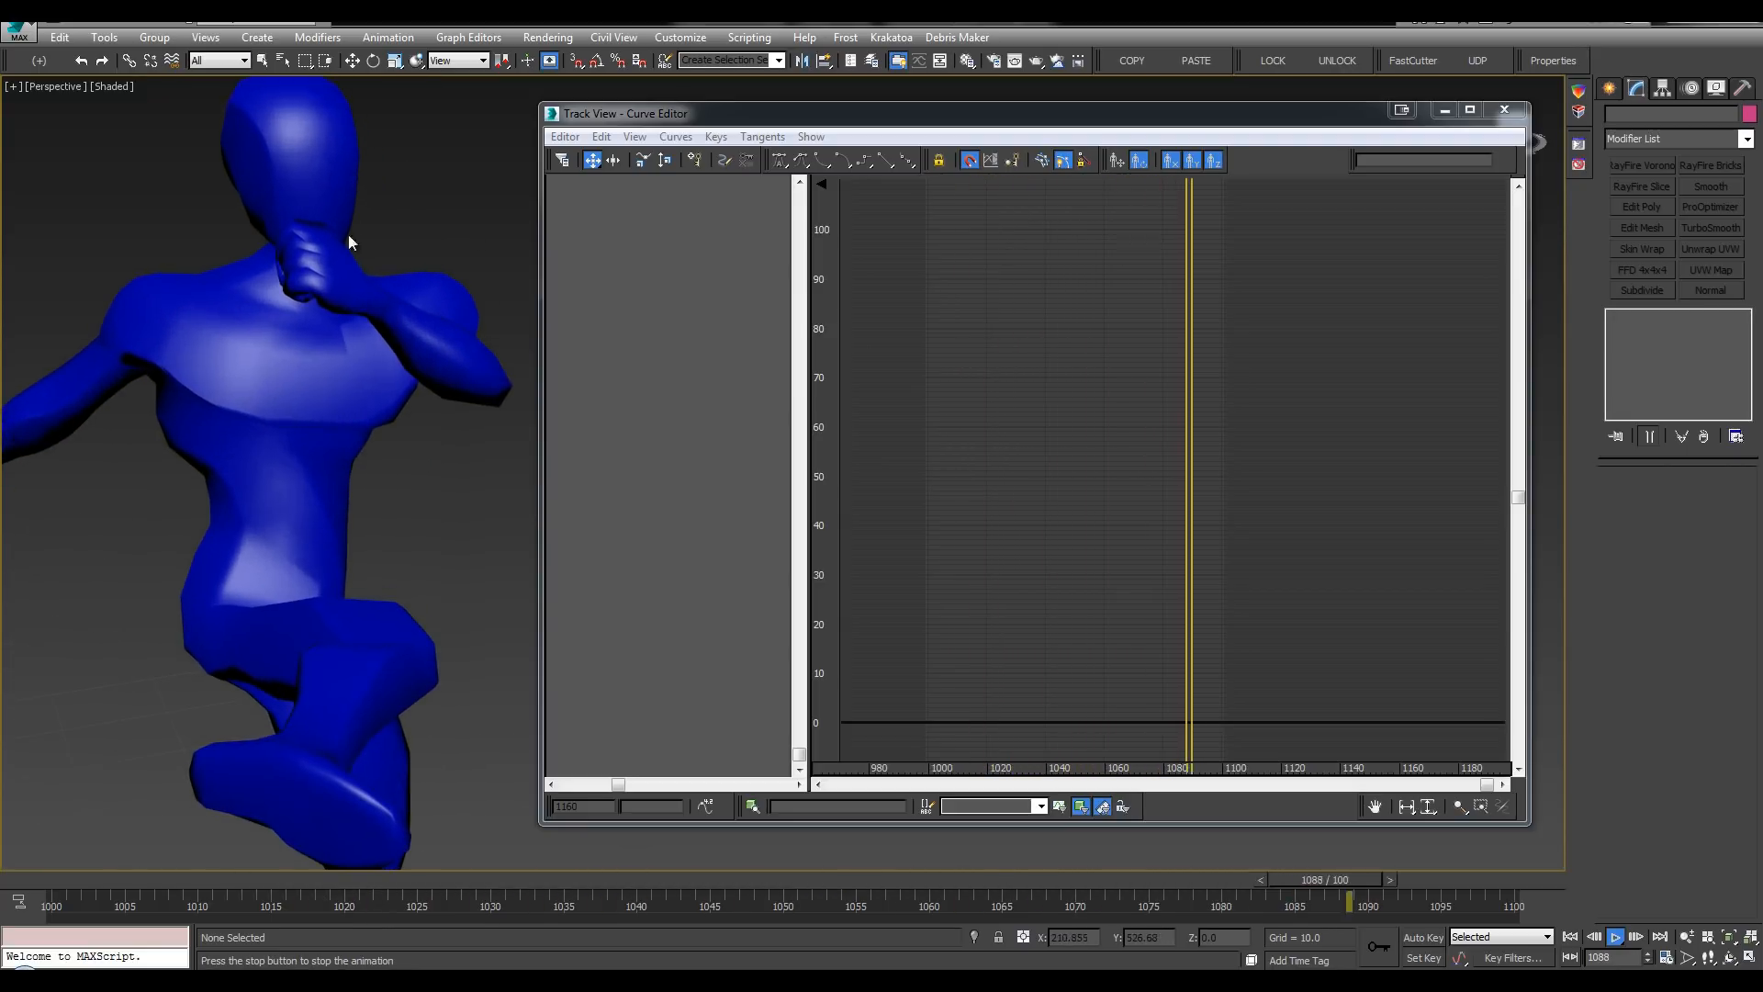
pyautogui.press('/')
pyautogui.click(338, 284)
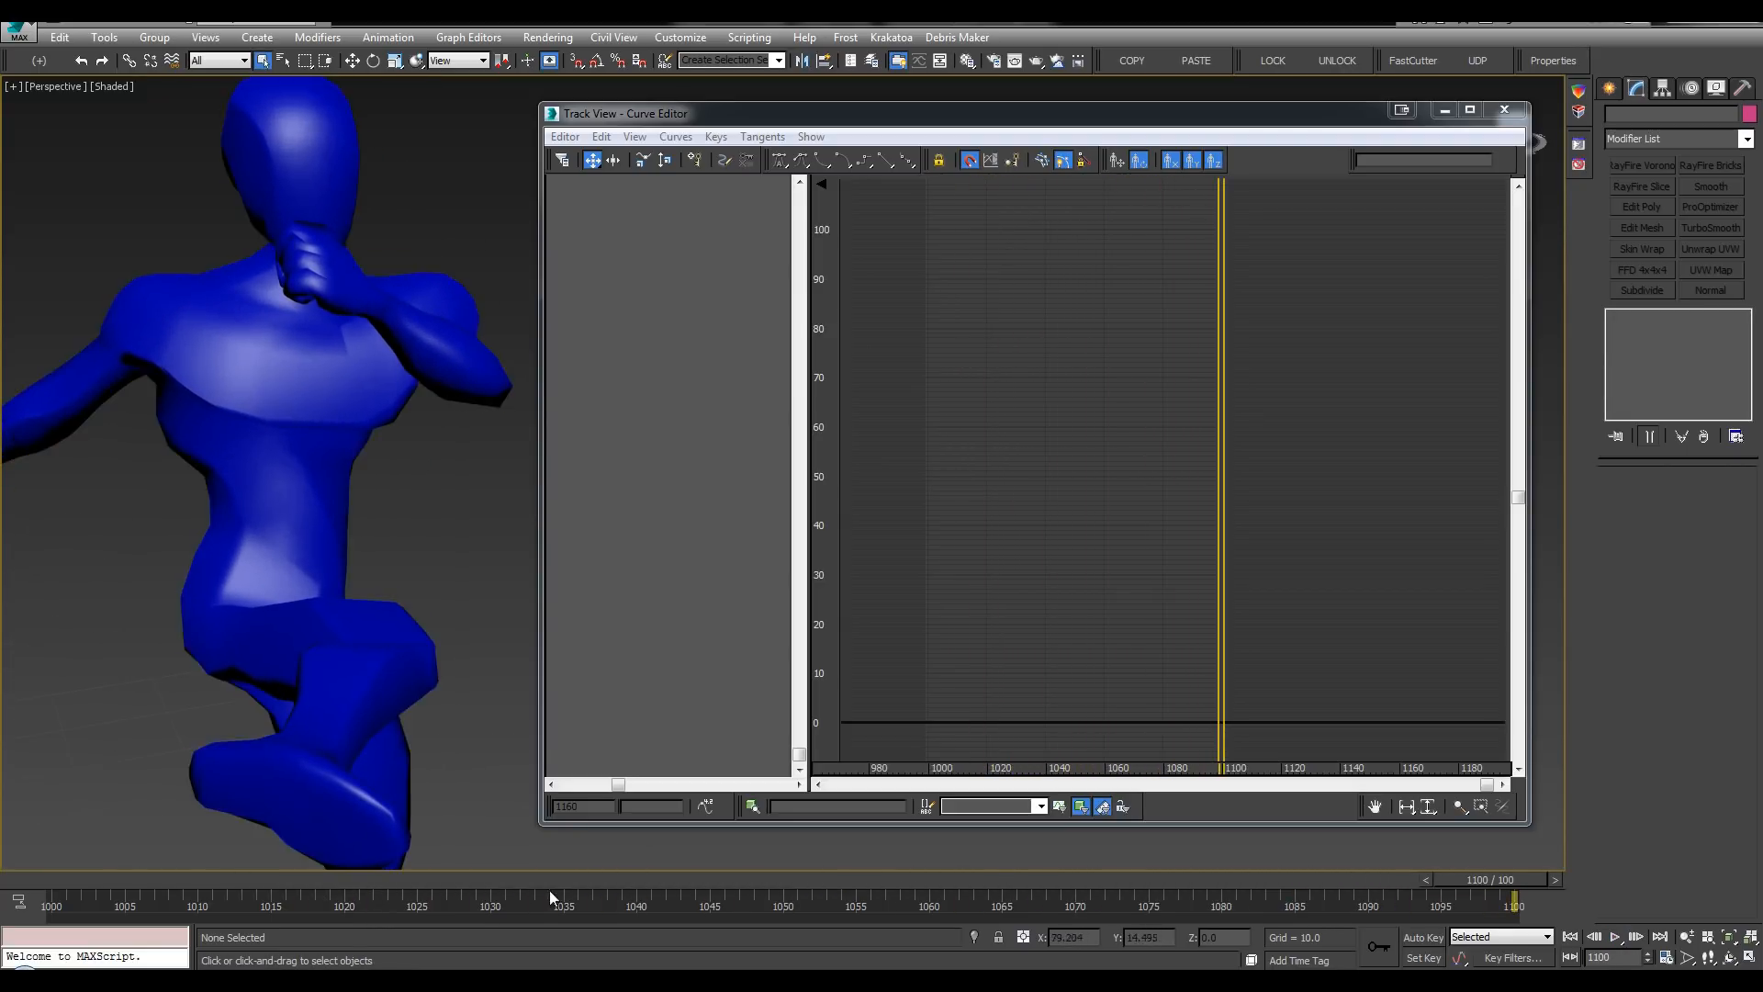
pyautogui.moveTo(568, 881); pyautogui.dragTo(55, 884)
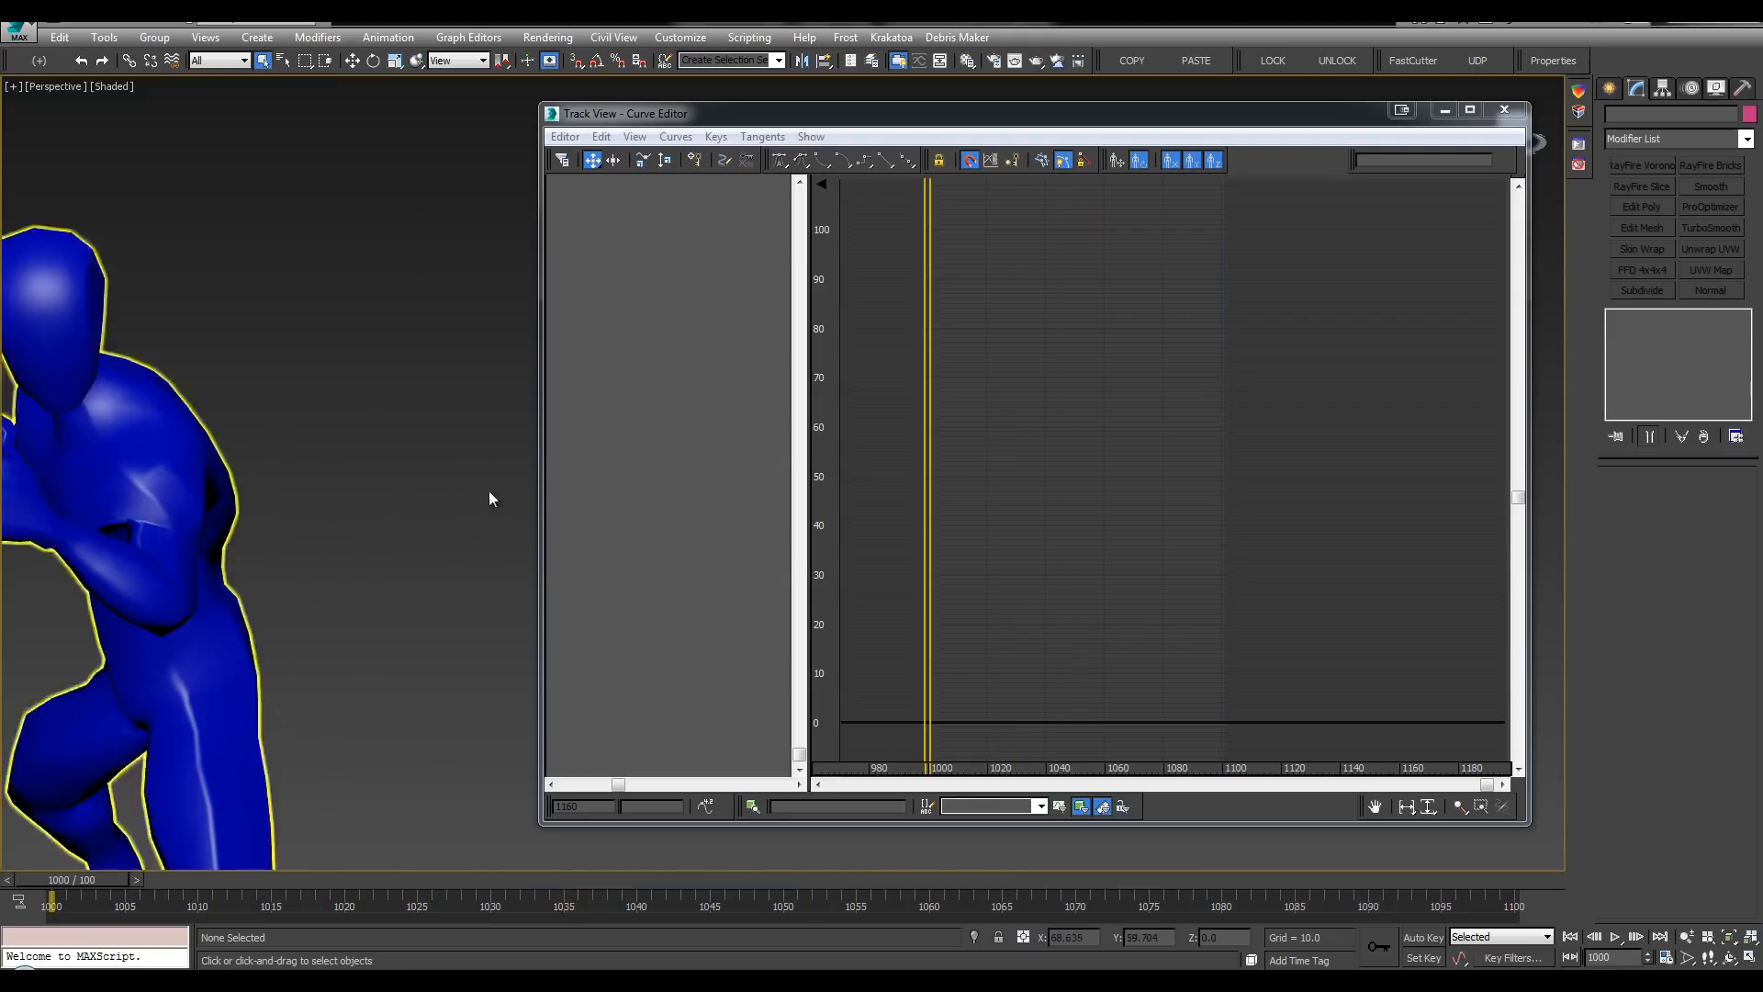
# Step: Reselect the clone and undo the long stretch applied to the last two keys of its playback curve
pyautogui.scroll(-4, 487, 504)
pyautogui.moveTo(455, 551); pyautogui.dragTo(432, 496, button='middle')
pyautogui.moveTo(429, 442); pyautogui.dragTo(346, 525)
pyautogui.moveTo(1354, 315); pyautogui.dragTo(1358, 315, button='middle')
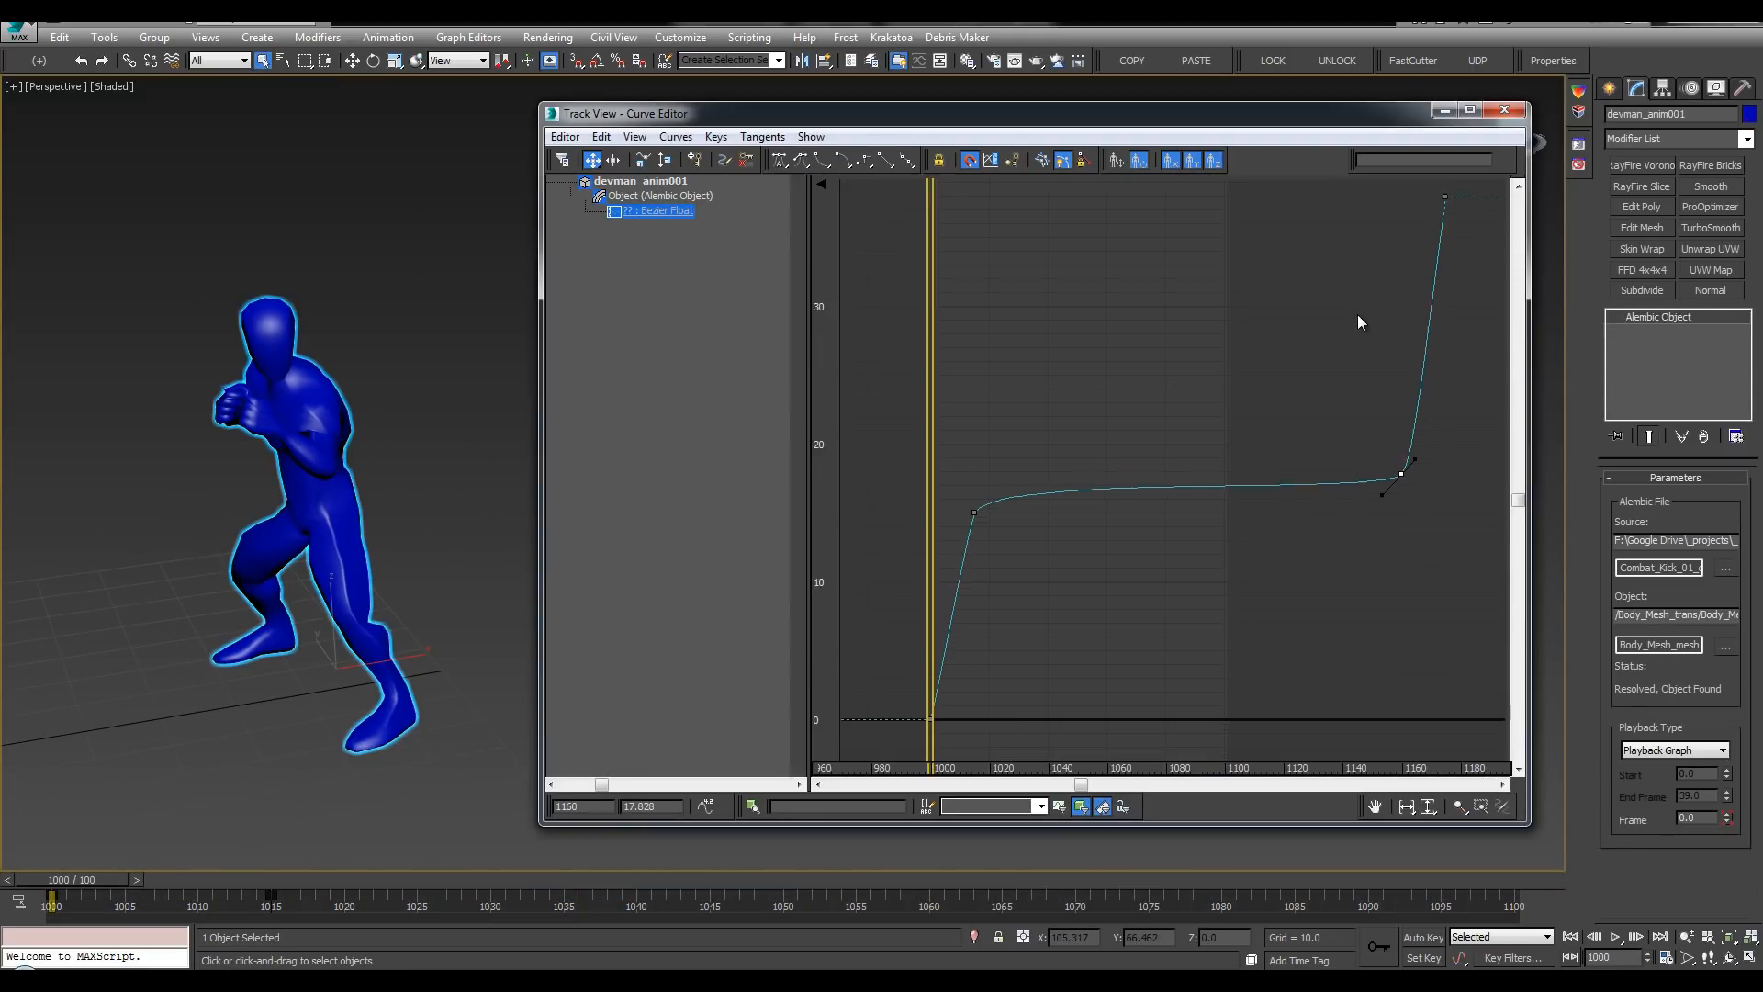
pyautogui.hotkey('ctrl', 'z')
pyautogui.hotkey('ctrl', 'z')
pyautogui.hotkey('ctrl', 'z')
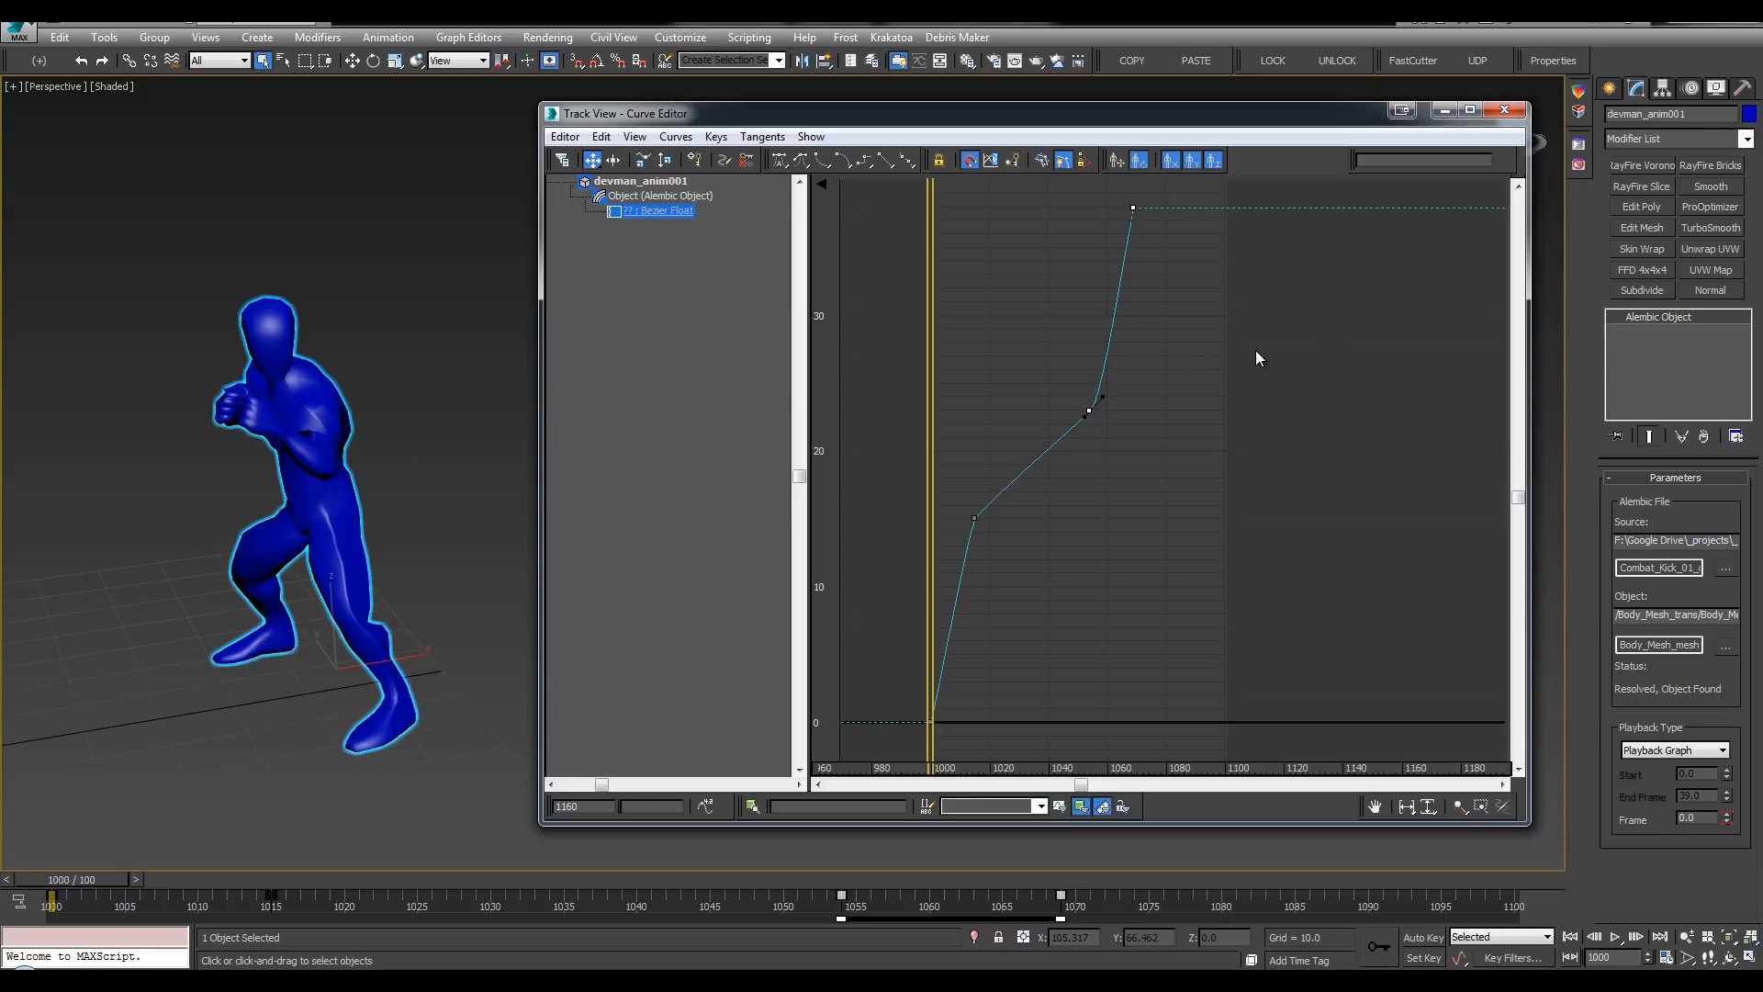
# Step: Open the thinkingParticles setup, examine the time_remap operator feeding cache3's Cache Time, and close that window
pyautogui.moveTo(1098, 369); pyautogui.dragTo(1217, 588, button='middle')
pyautogui.keyDown('alt'); pyautogui.moveTo(290, 487); pyautogui.dragTo(340, 363, button='middle'); pyautogui.keyUp('alt')
pyautogui.press('w')
pyautogui.press('q')
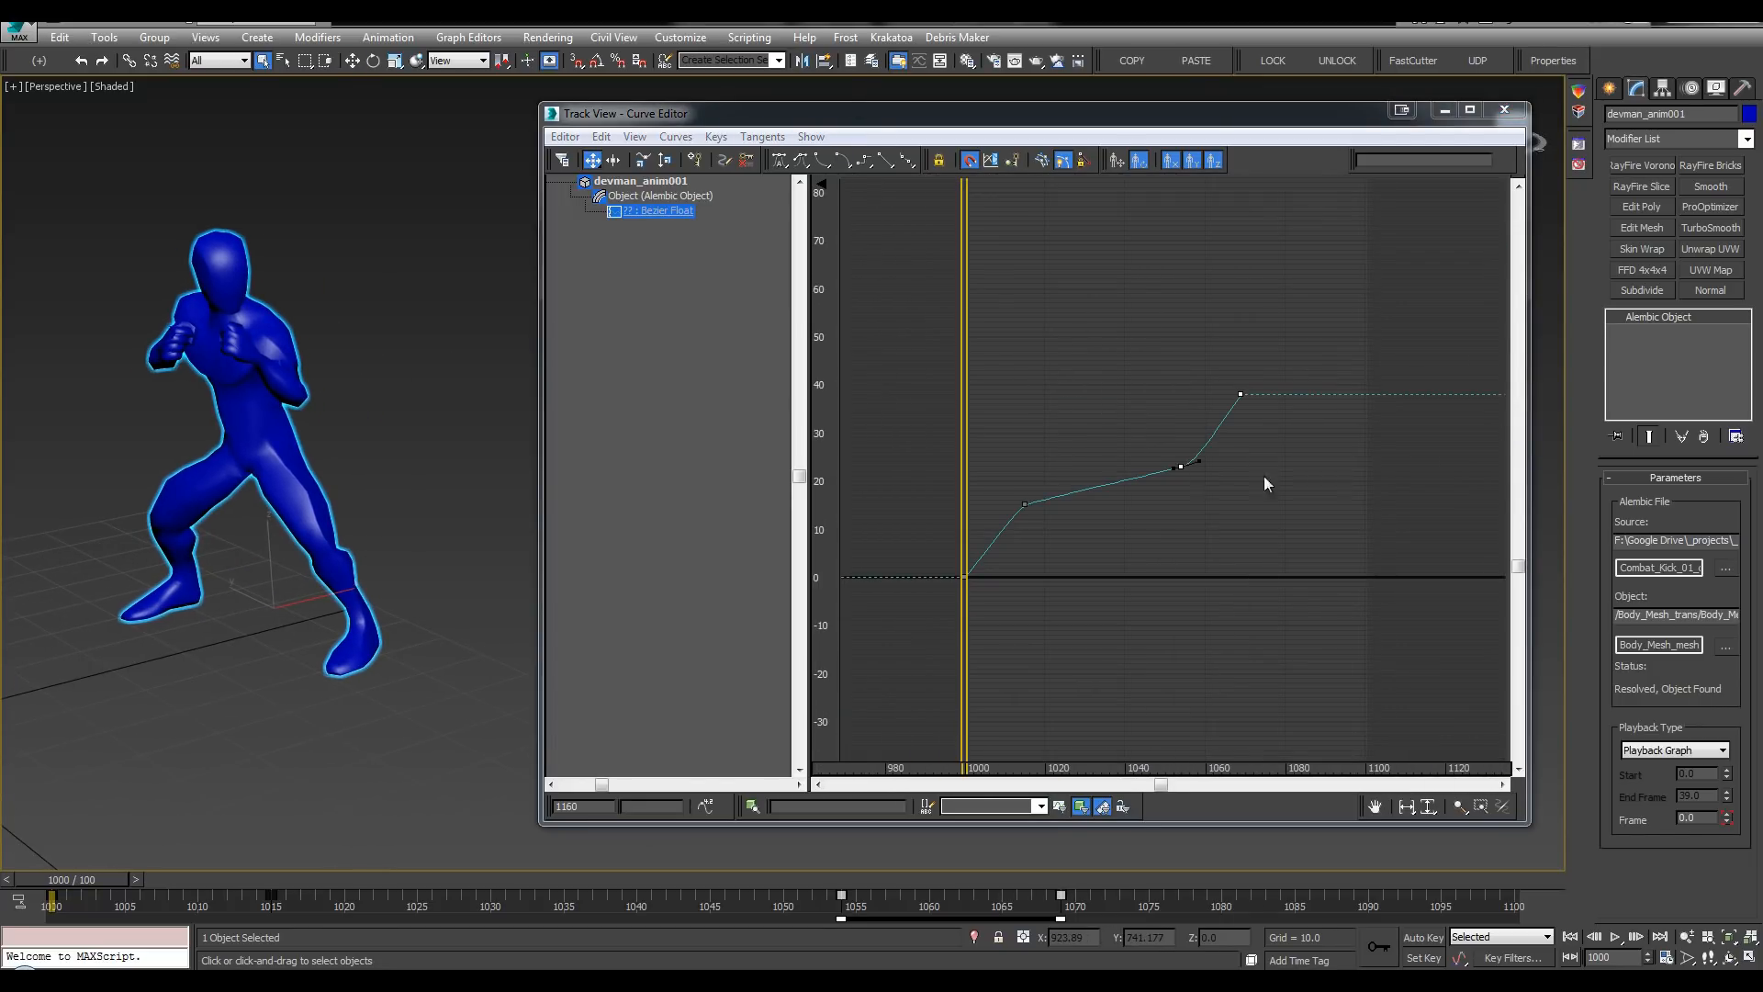
pyautogui.click(1560, 62)
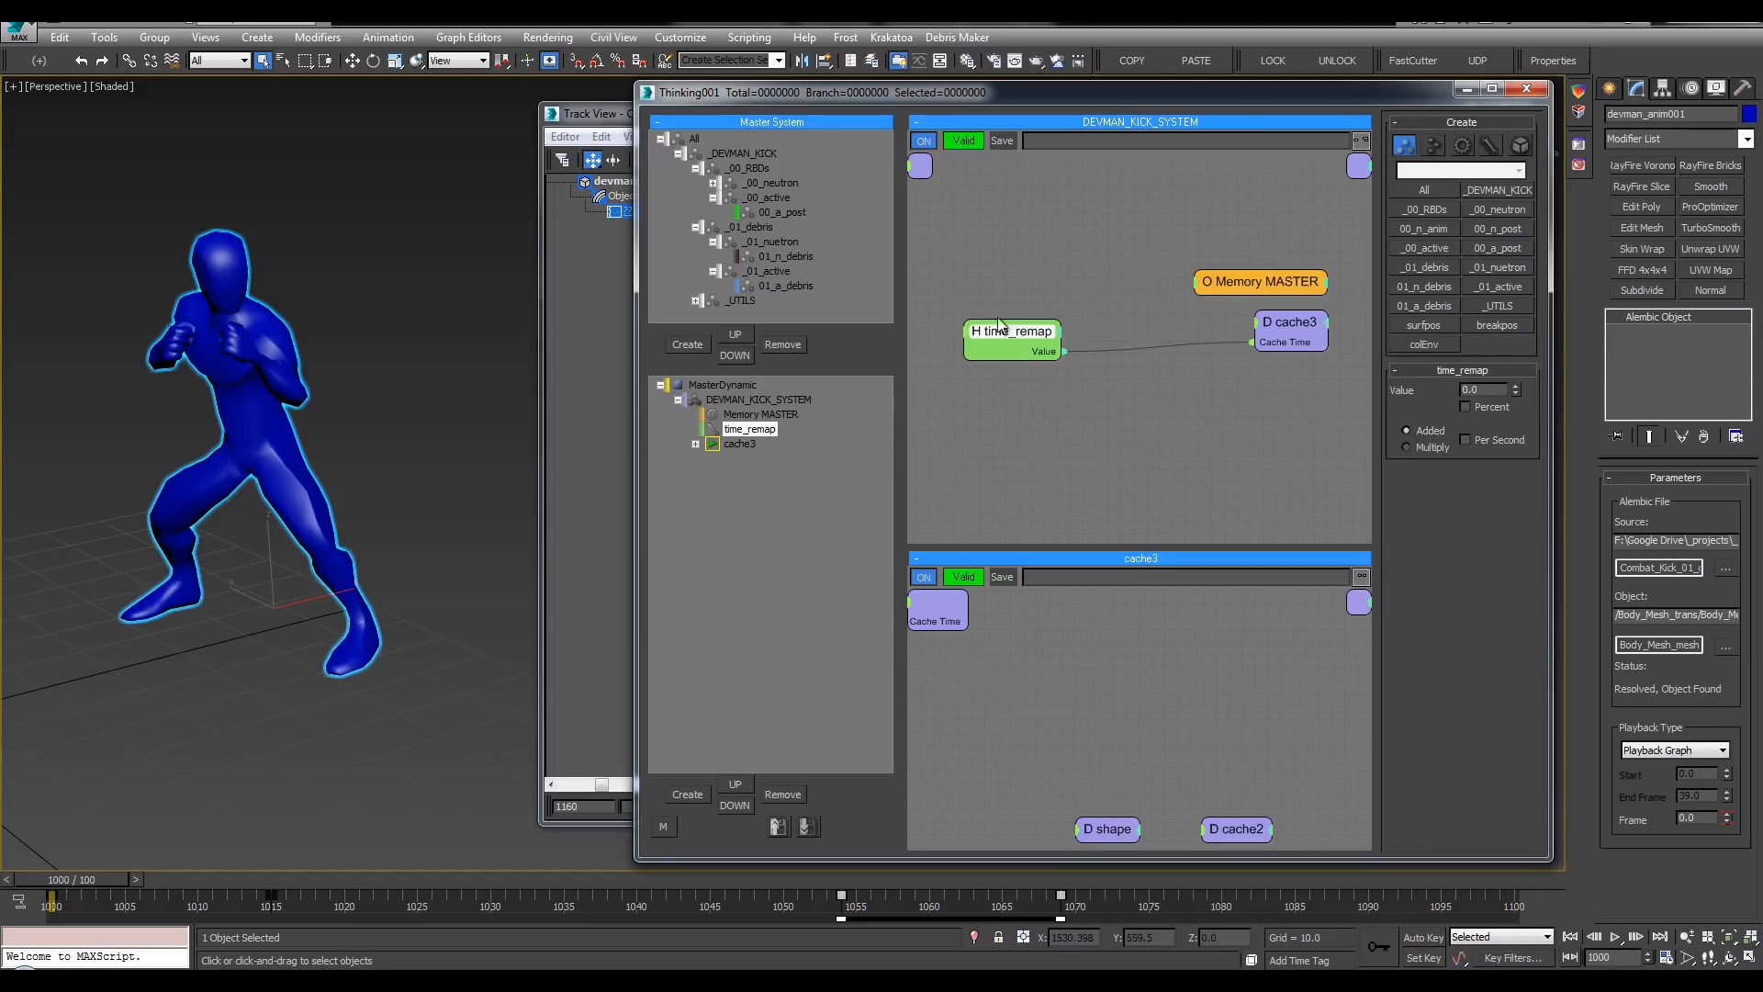
pyautogui.moveTo(1007, 327)
pyautogui.mouseDown()
pyautogui.moveTo(1036, 349)
pyautogui.moveTo(1014, 310)
pyautogui.mouseUp()
pyautogui.moveTo(1038, 303); pyautogui.dragTo(1376, 115, button='middle')
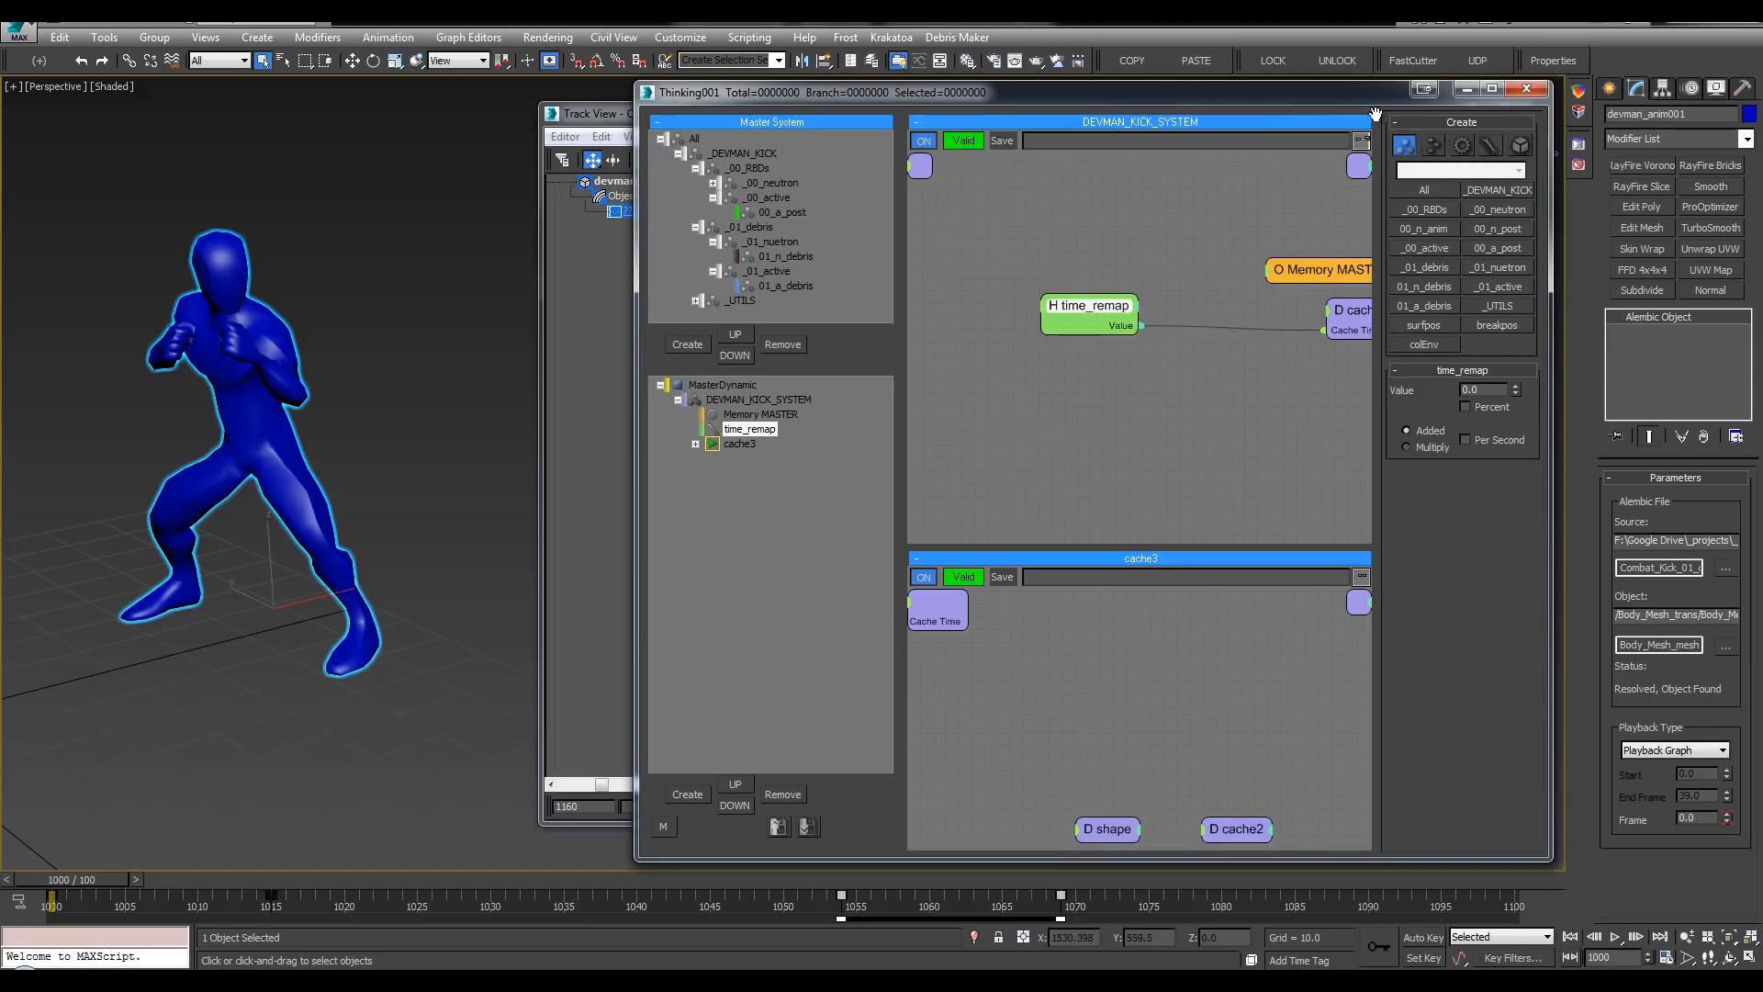
pyautogui.click(1523, 89)
# Step: Select all four keys of the clone's playback frame curve in the Curve Editor
pyautogui.keyDown('alt'); pyautogui.moveTo(299, 399); pyautogui.dragTo(410, 391, button='middle'); pyautogui.keyUp('alt')
pyautogui.moveTo(409, 391); pyautogui.dragTo(341, 451, button='middle')
pyautogui.scroll(-3, 377, 346)
pyautogui.click(123, 500)
pyautogui.click(230, 395)
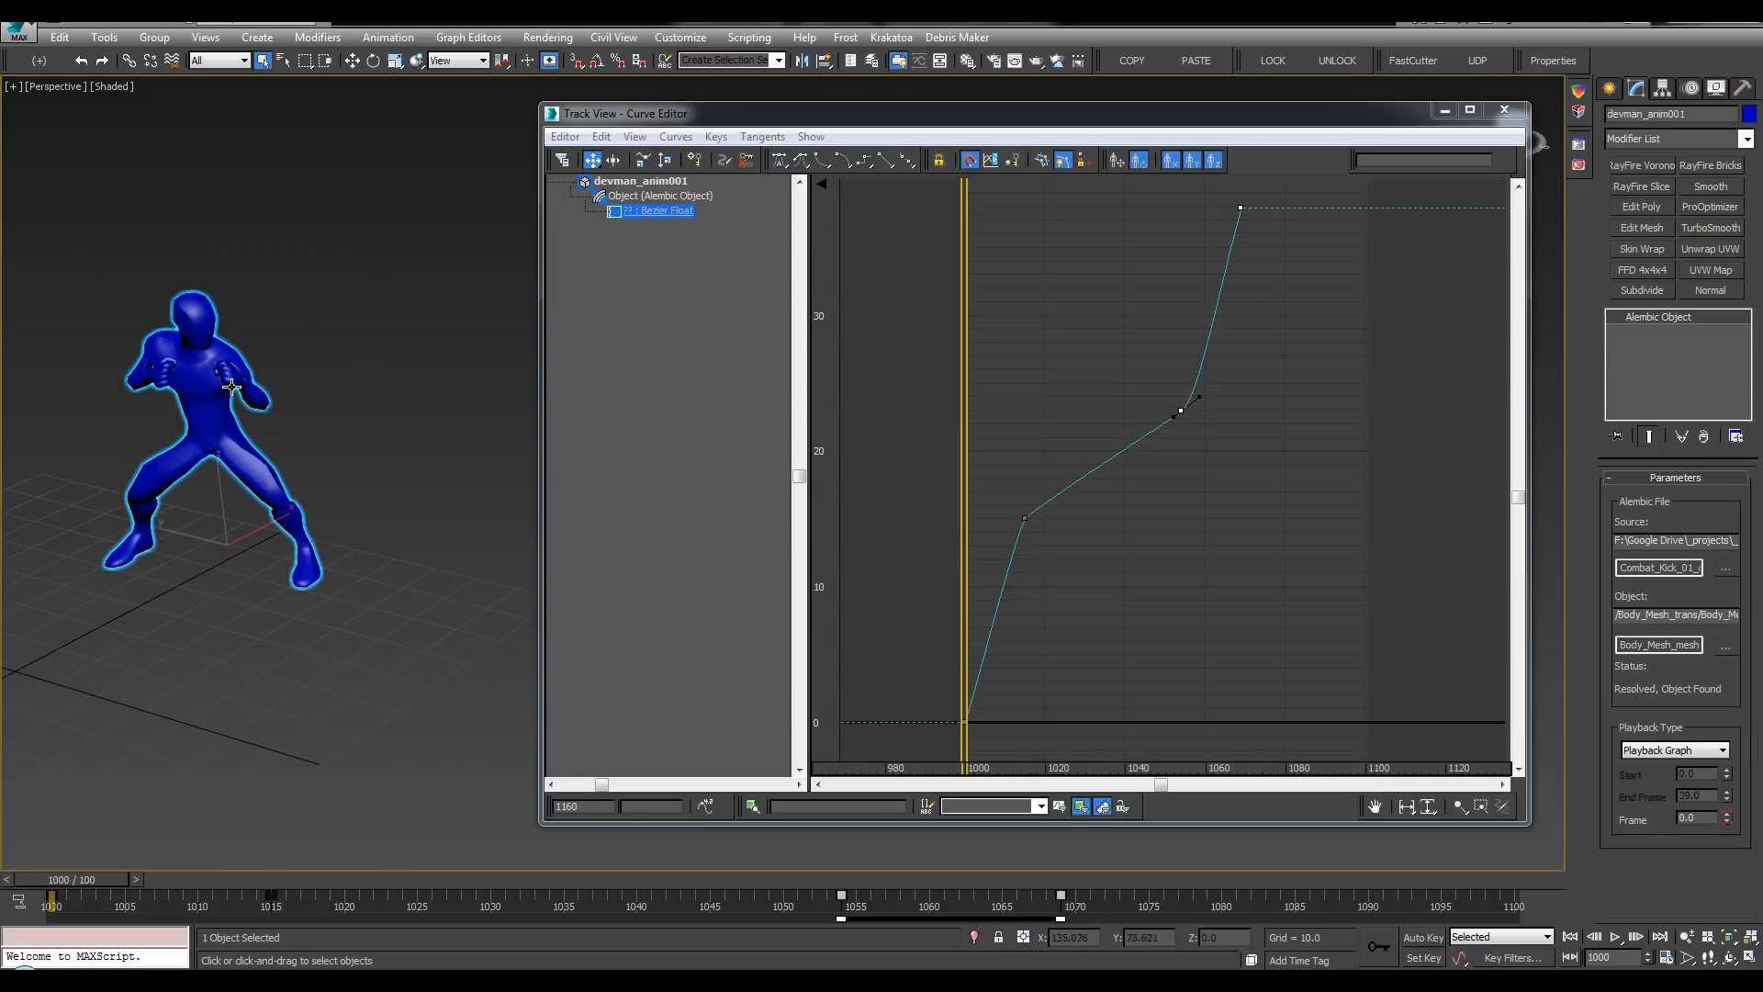
pyautogui.moveTo(314, 367); pyautogui.dragTo(311, 365, button='middle')
pyautogui.keyDown('ctrl'); pyautogui.keyDown('alt'); pyautogui.moveTo(1170, 263); pyautogui.dragTo(1153, 418, button='middle'); pyautogui.keyUp('alt'); pyautogui.keyUp('ctrl')
pyautogui.moveTo(1221, 258); pyautogui.dragTo(1218, 281, button='middle')
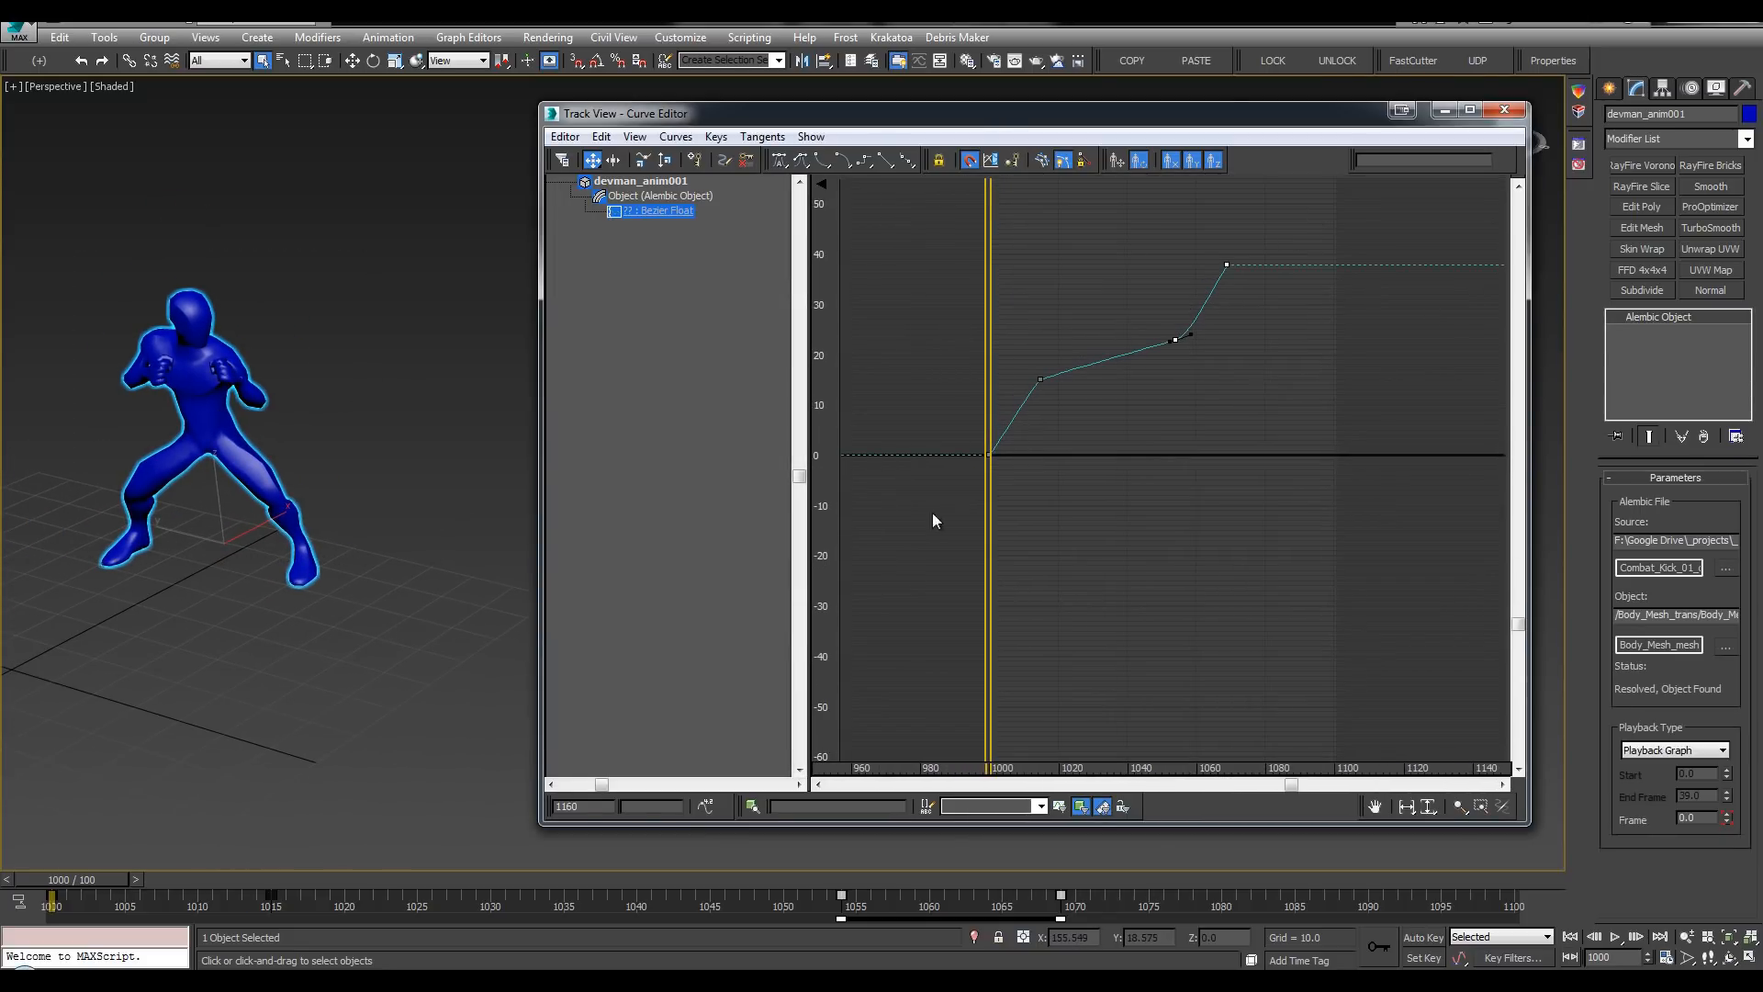
pyautogui.moveTo(933, 521); pyautogui.dragTo(925, 530)
pyautogui.moveTo(1050, 368); pyautogui.dragTo(1034, 457, button='middle')
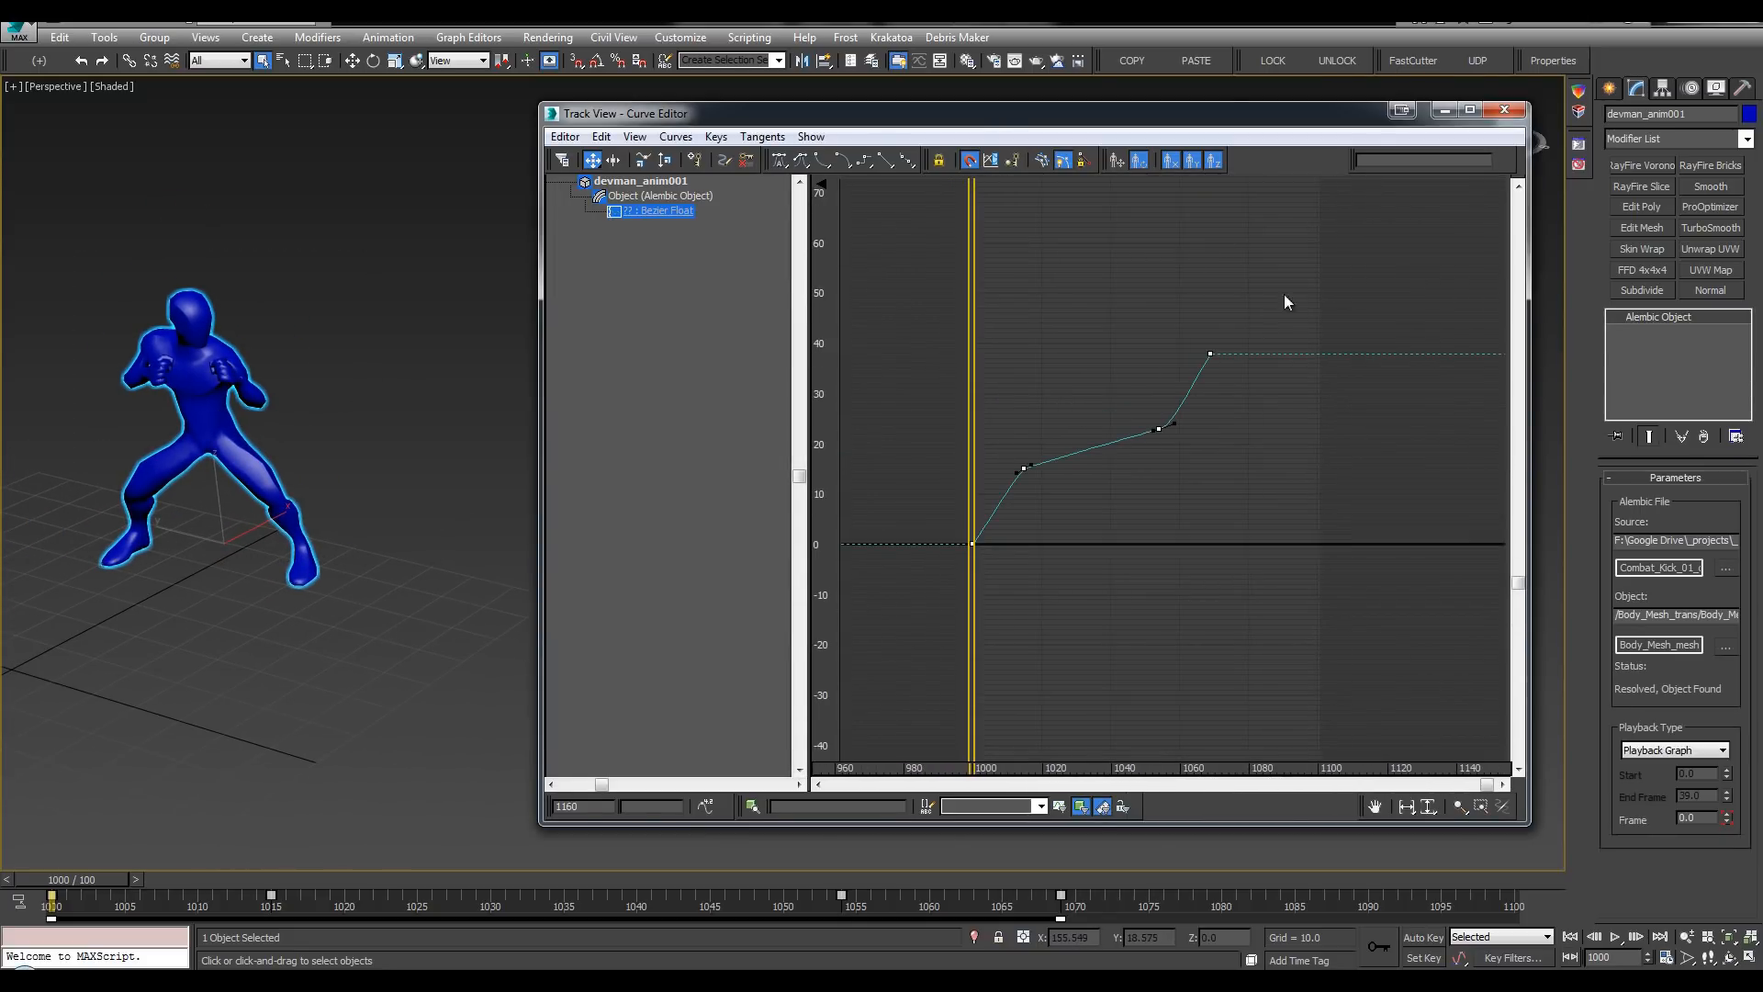
# Step: Close the Curve Editor
pyautogui.click(561, 140)
pyautogui.moveTo(599, 141)
pyautogui.click(650, 163)
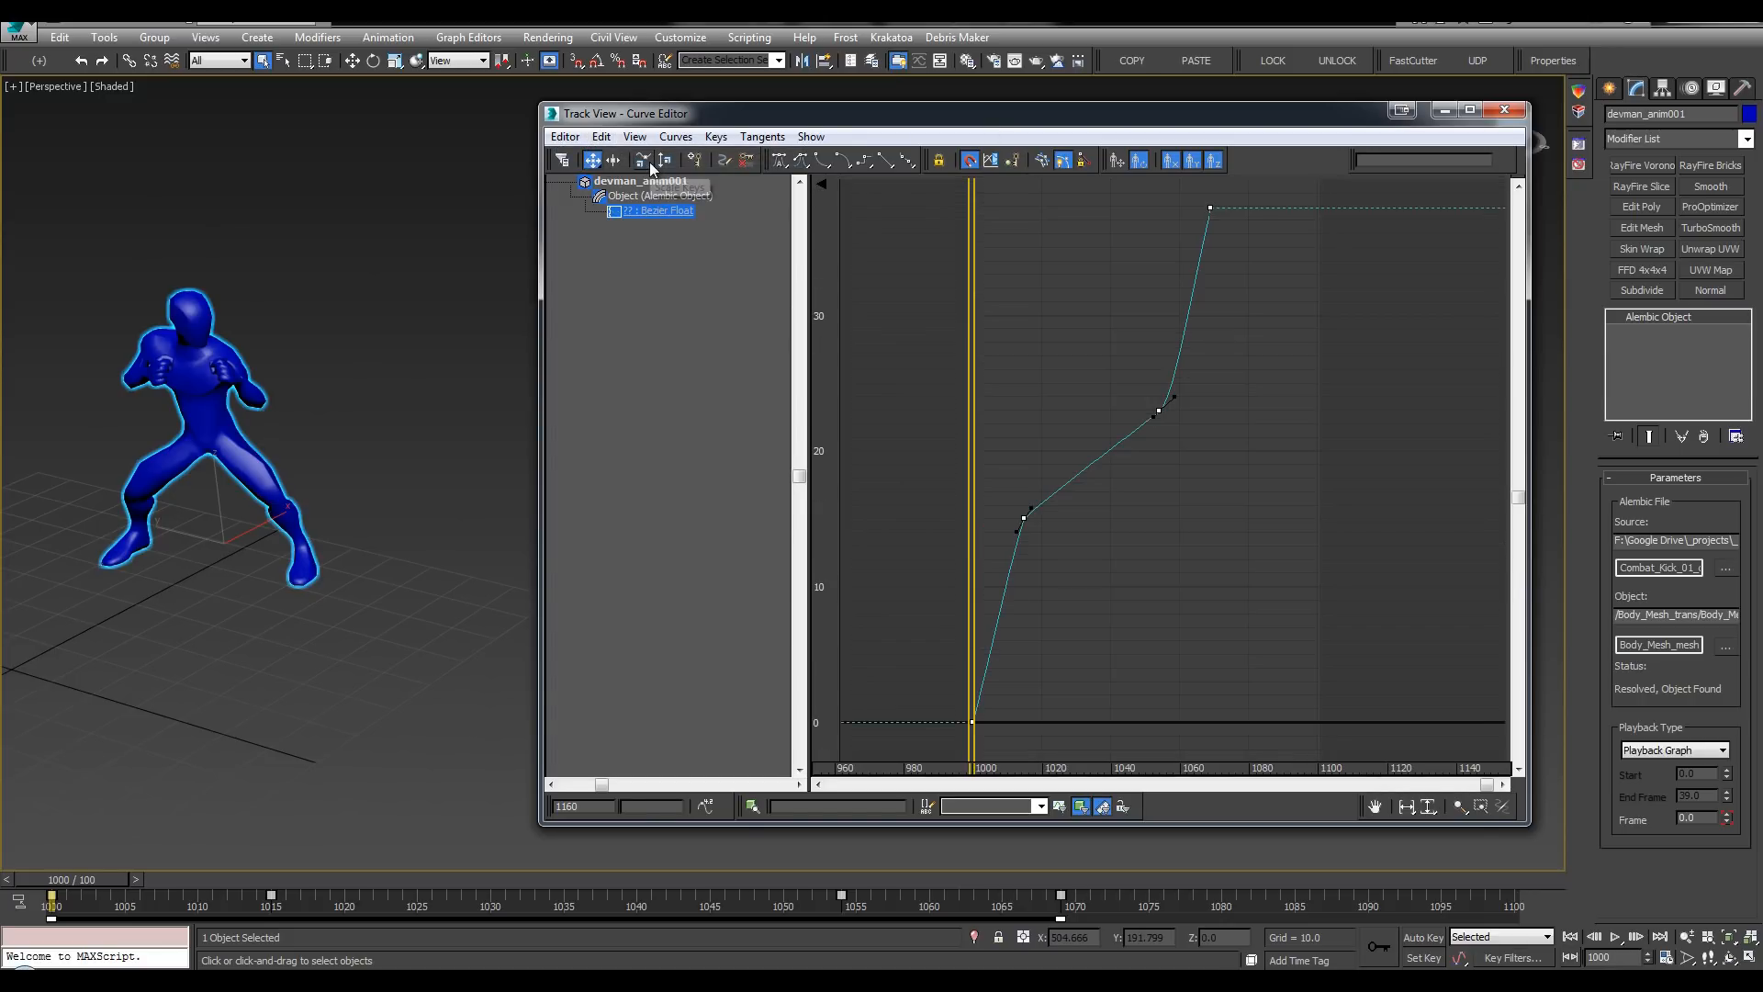
pyautogui.click(1502, 110)
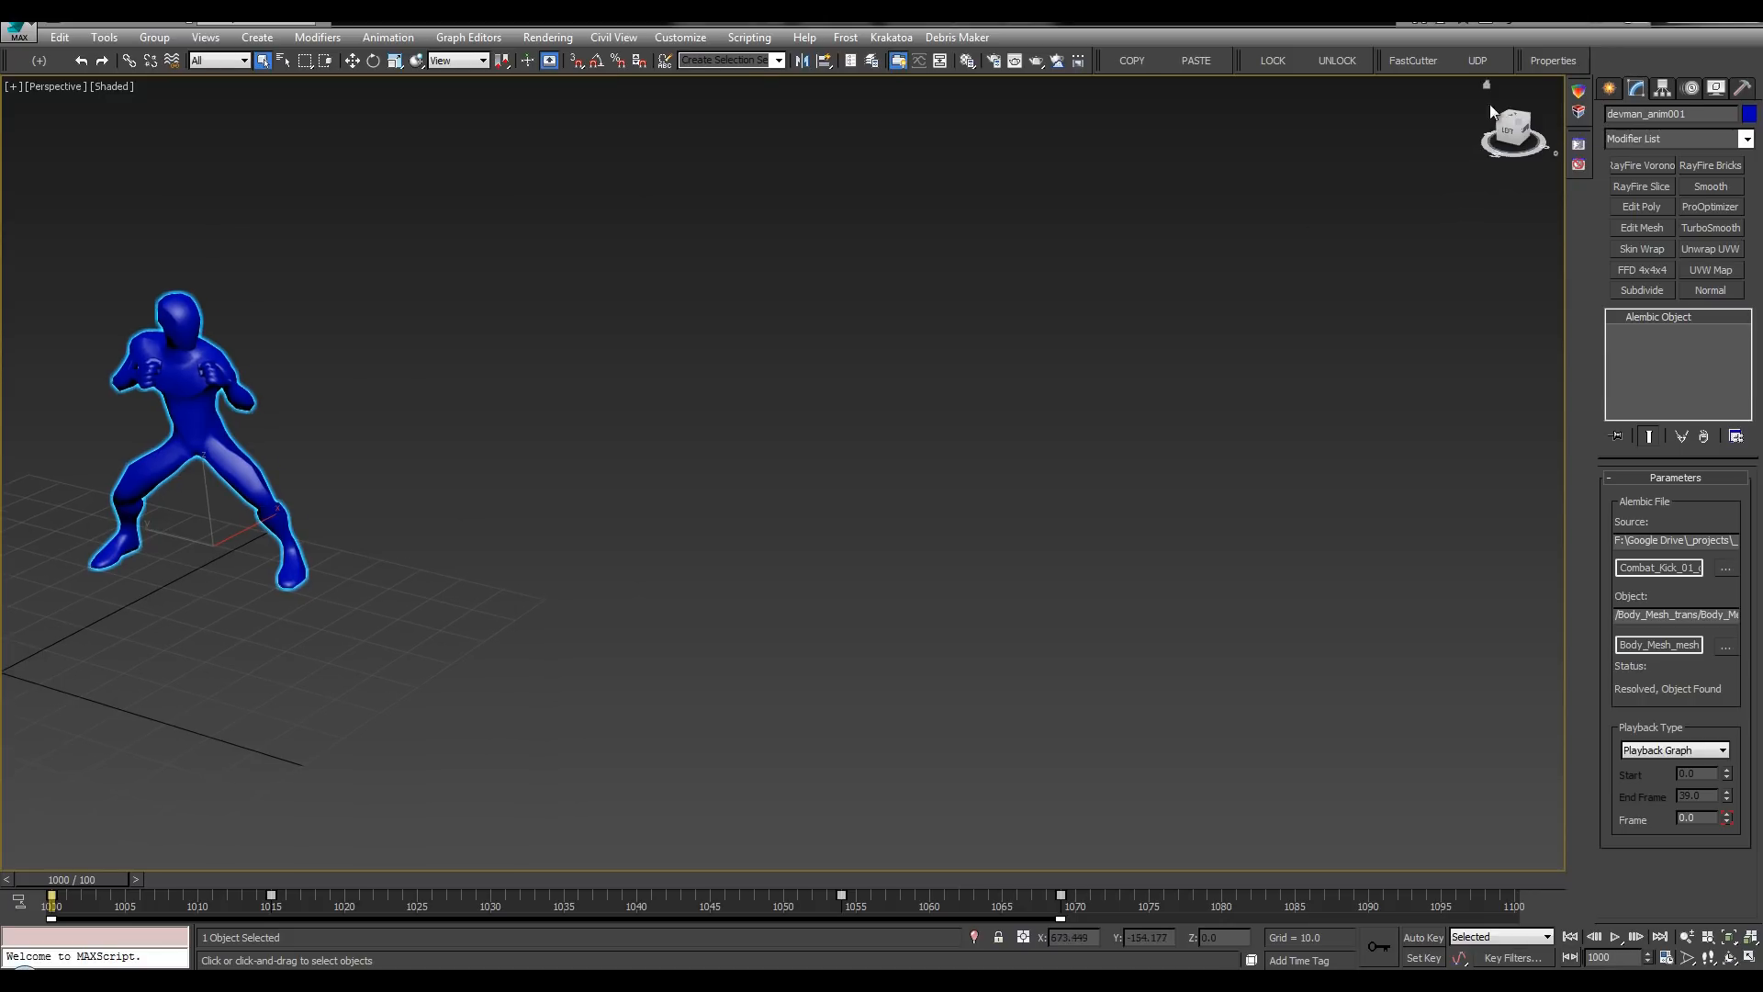
# Step: Reopen the thinkingParticles setup and examine the time_remap operator's value and its link to cache3 in DEVMAN_KICK_SYSTEM
pyautogui.click(1553, 60)
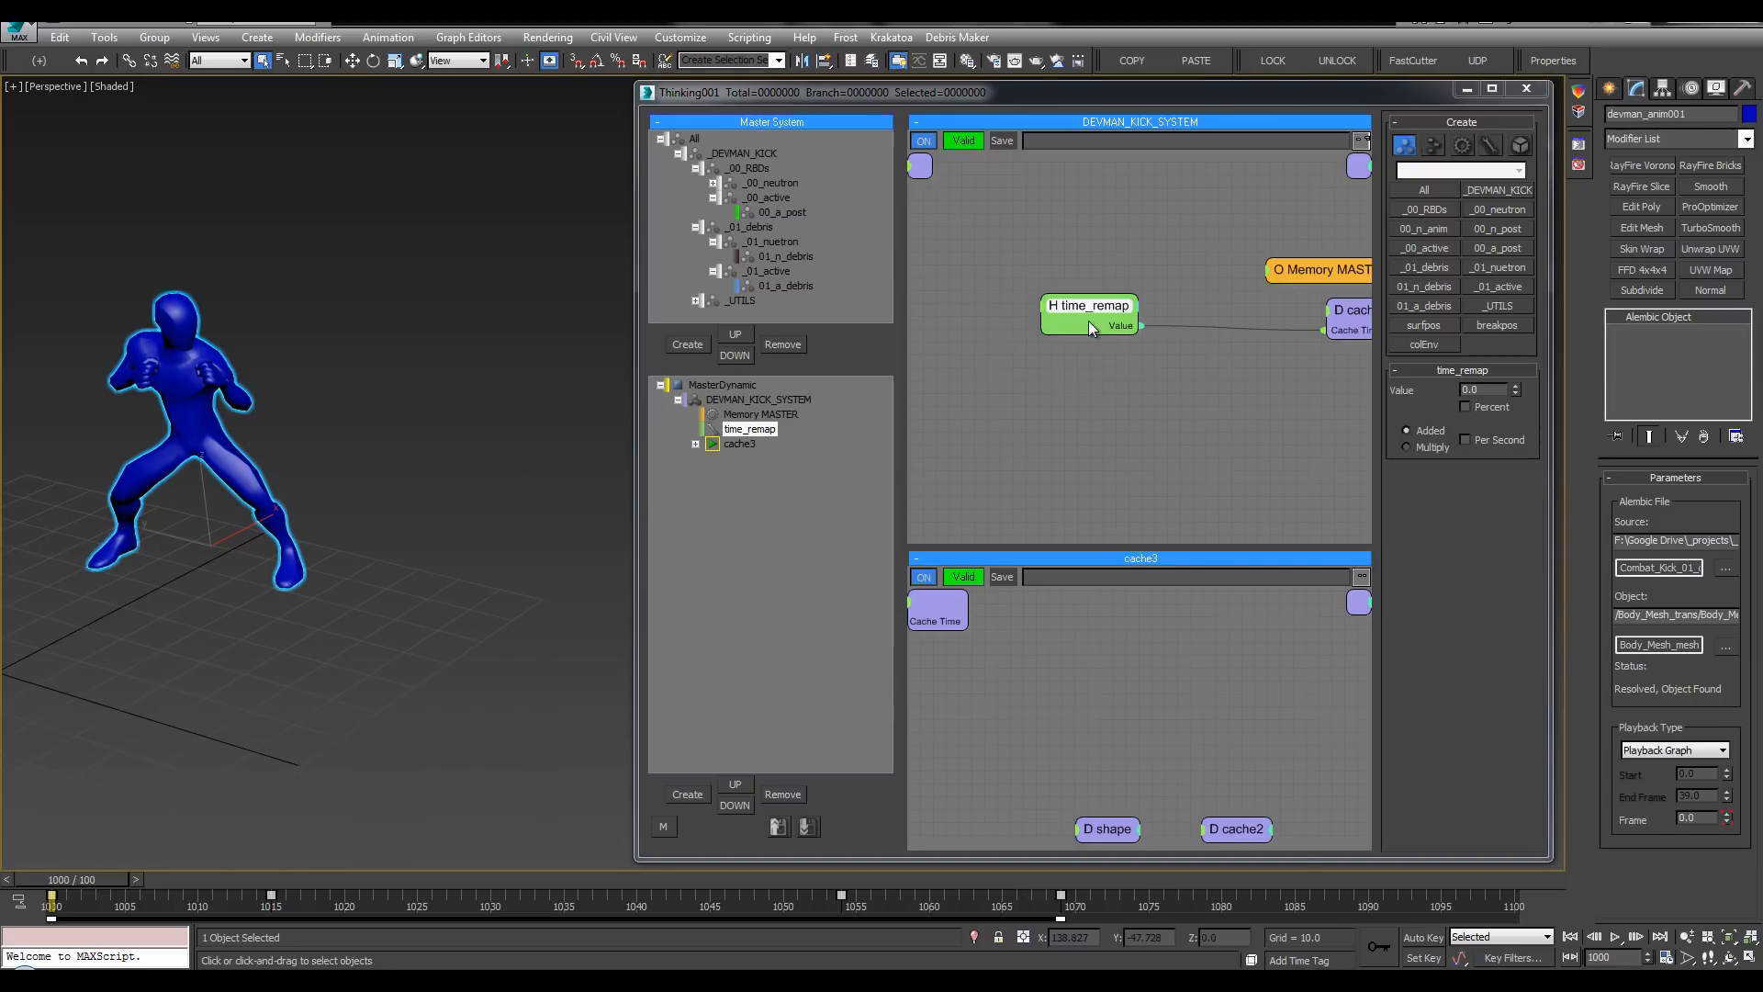
pyautogui.moveTo(1089, 323); pyautogui.dragTo(1090, 327)
pyautogui.moveTo(1120, 300); pyautogui.dragTo(1104, 299, button='middle')
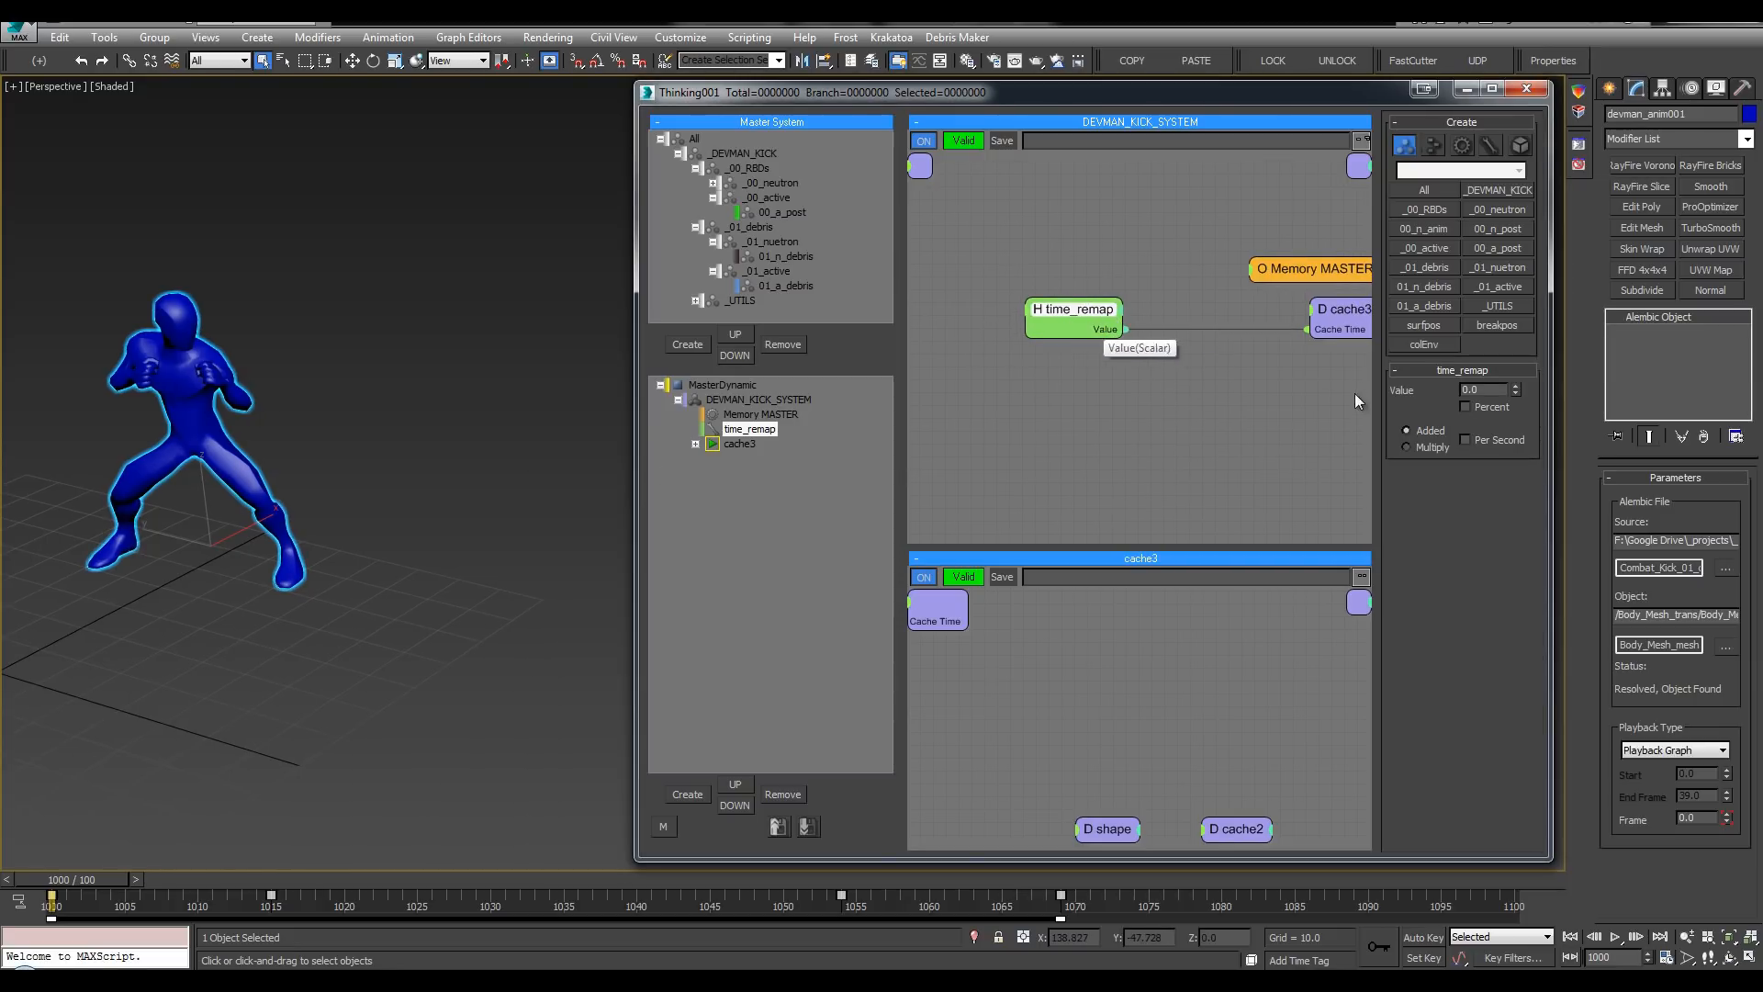
pyautogui.moveTo(1183, 421); pyautogui.dragTo(1146, 419, button='middle')
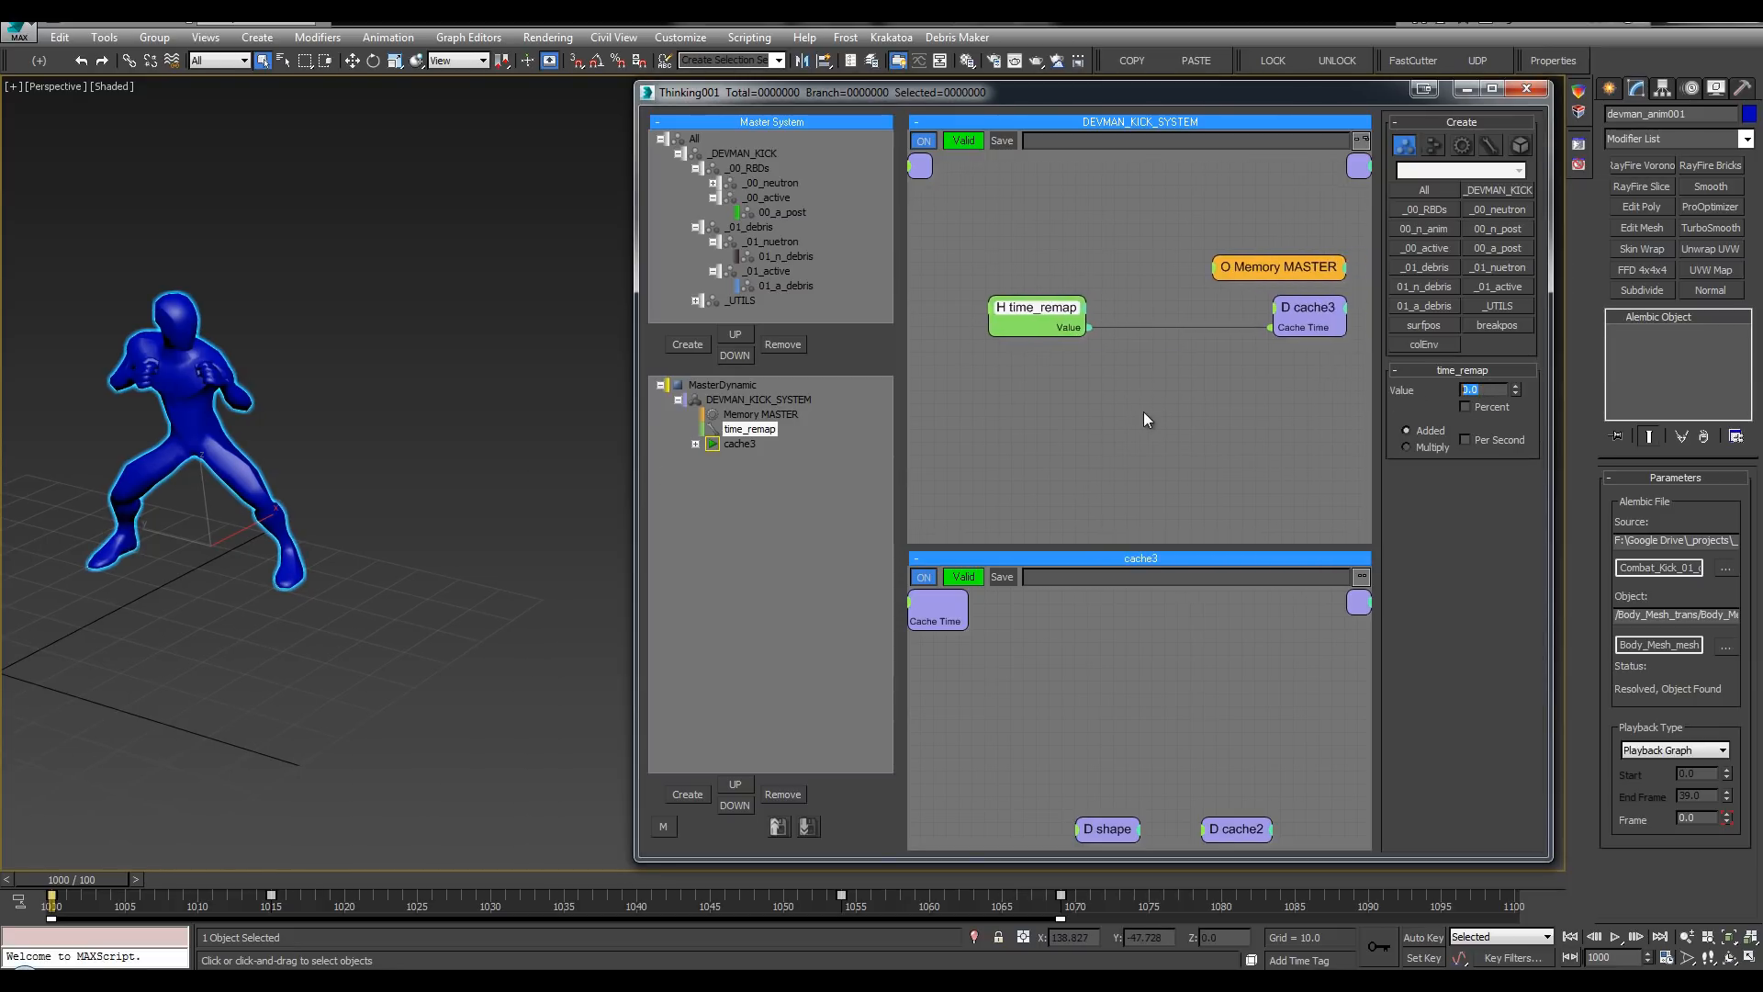
# Step: Deselect the clone, show the Layer Explorer, and select the time_remap operator in DEVMAN_KICK_SYSTEM
pyautogui.click(510, 473)
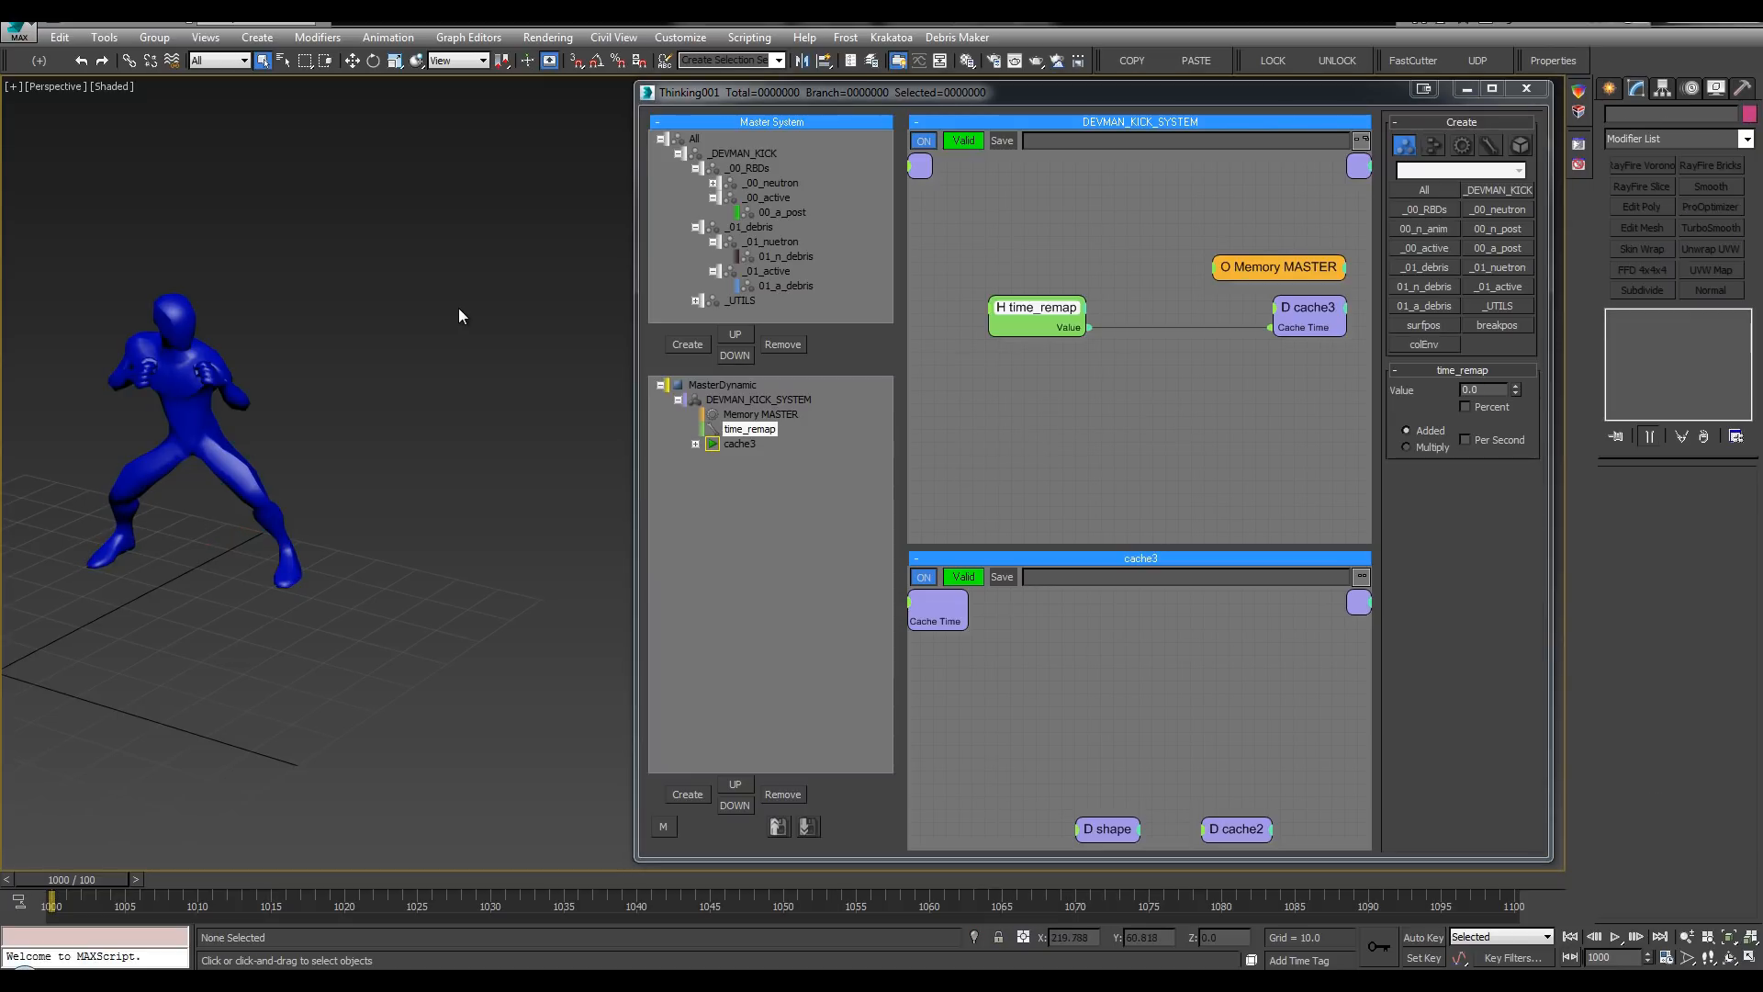
pyautogui.press('l')
pyautogui.click(1073, 303)
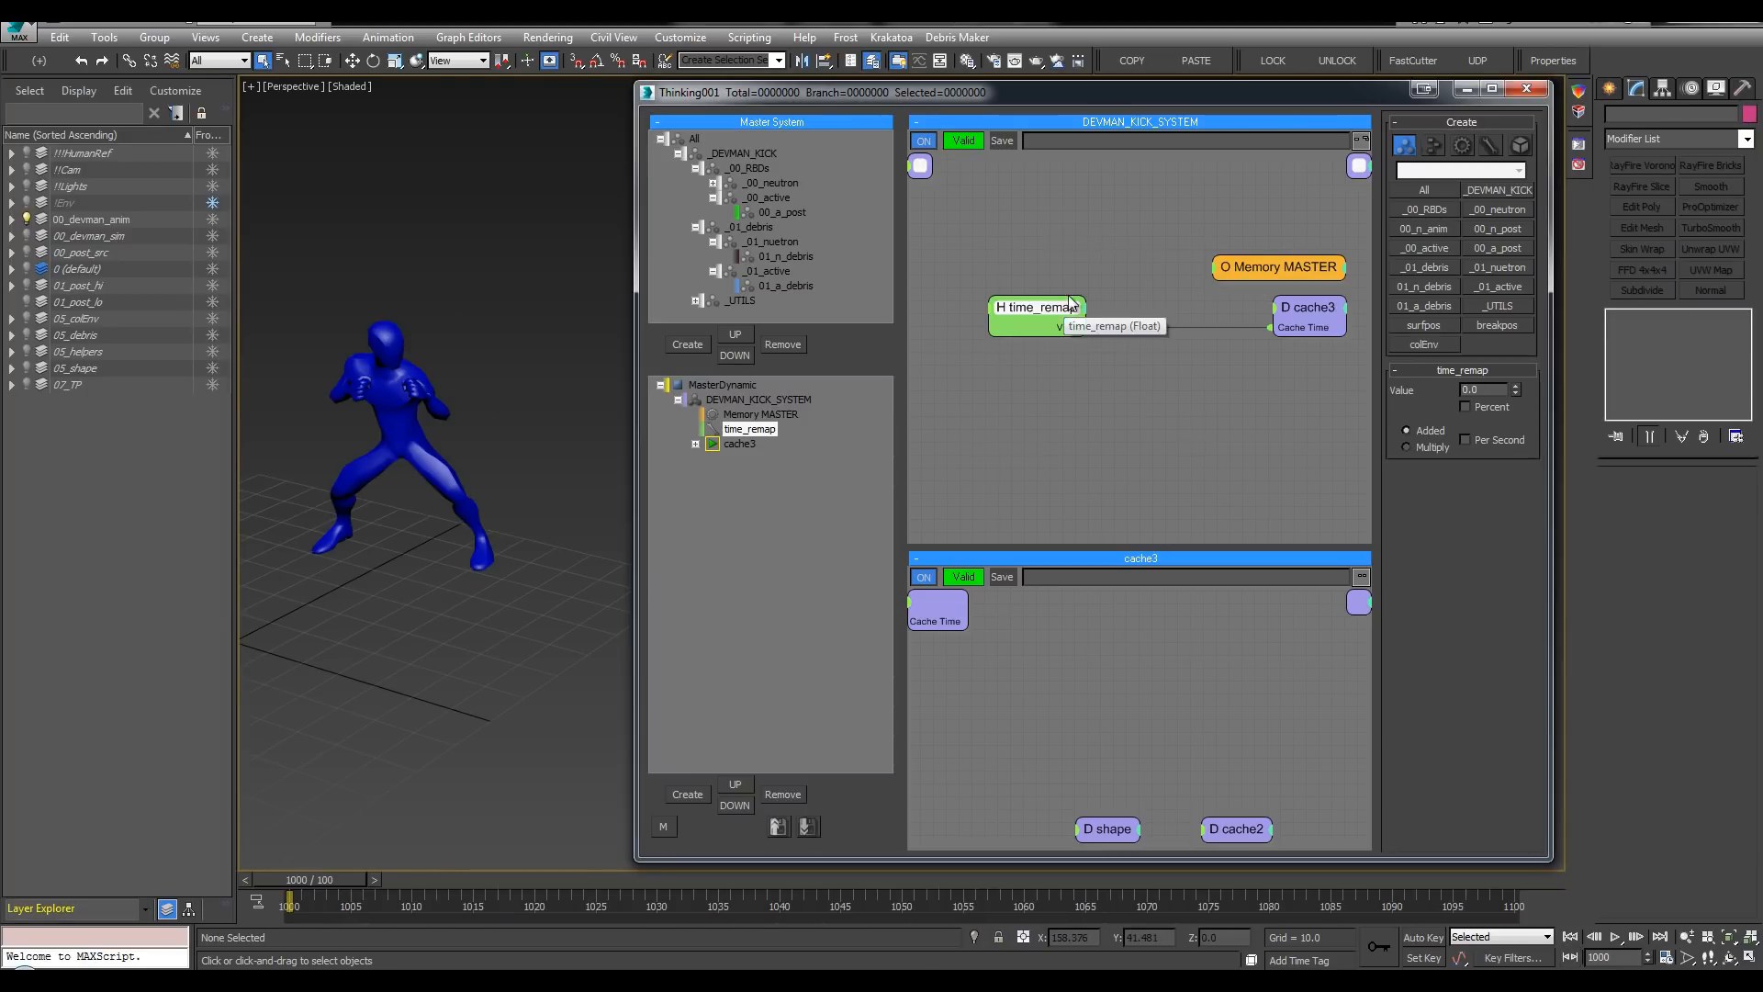
# Step: Turn on automatic keying and key the time_remap operator's Value at 0.0 on frame 1000
pyautogui.moveTo(1070, 303); pyautogui.dragTo(1063, 302)
pyautogui.press('n')
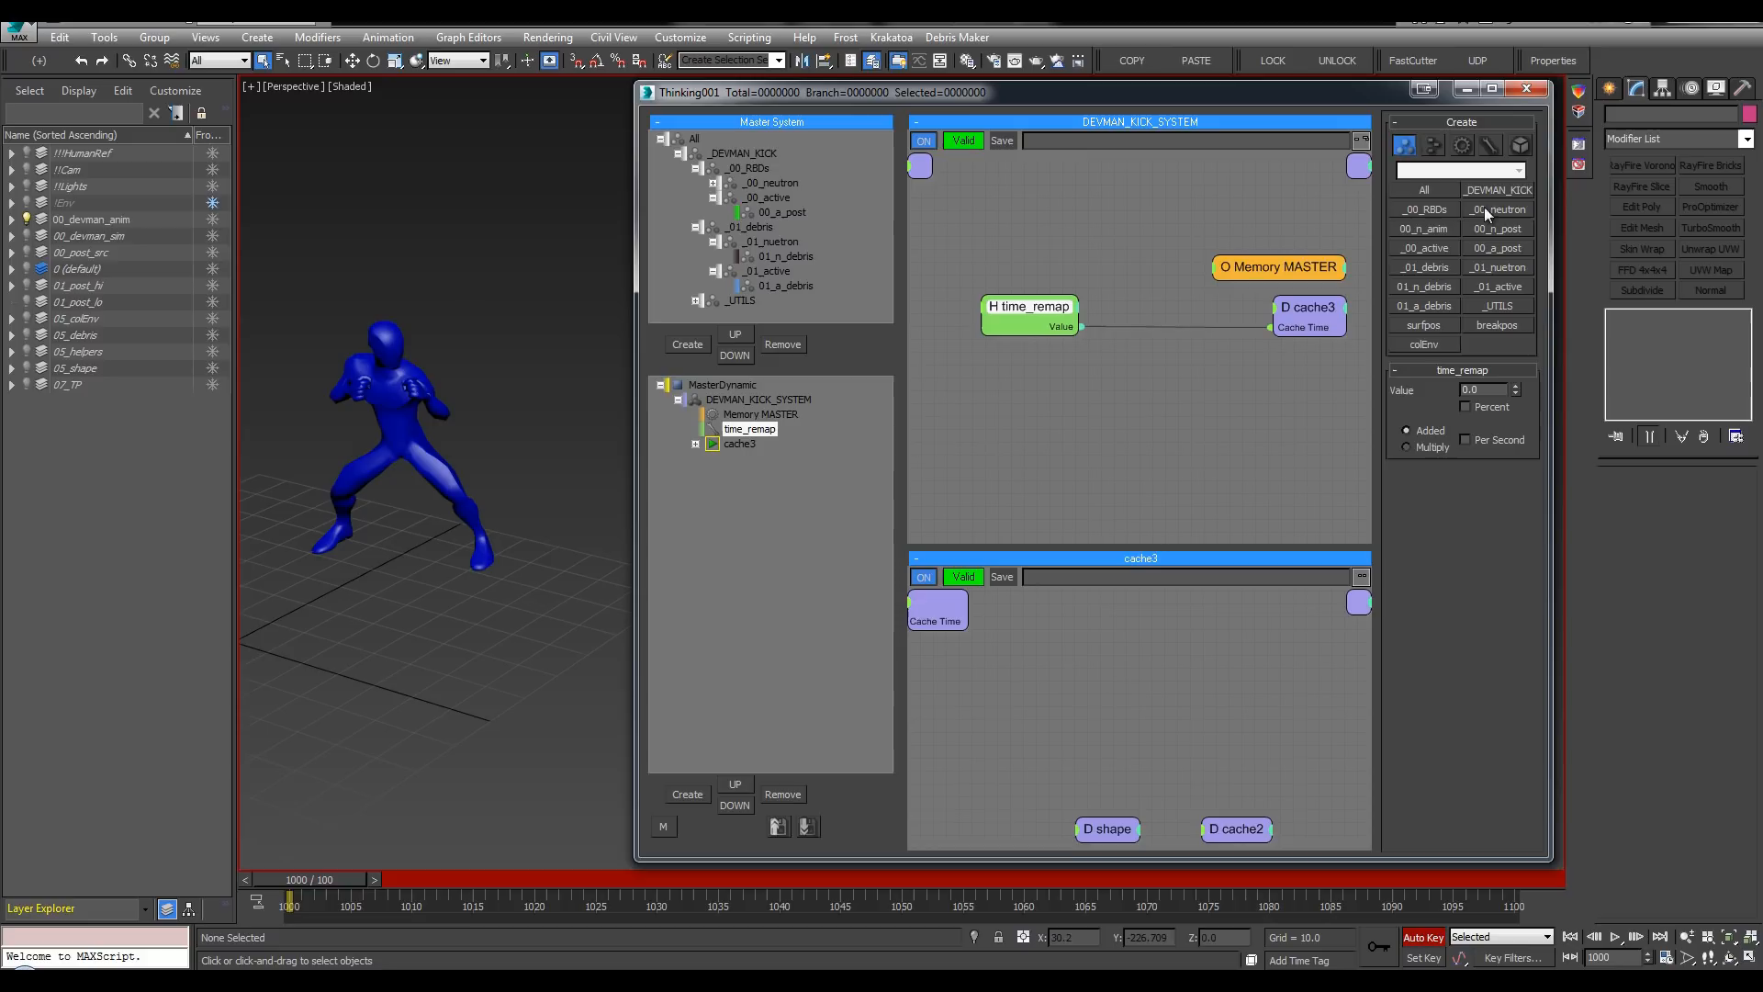
pyautogui.moveTo(1517, 391); pyautogui.dragTo(1514, 368)
pyautogui.rightClick(1515, 393)
# Step: Unhide the 07_TP layer, select Thinking001, and show its time_remap Value curve in the Curve Editor
pyautogui.click(11, 386)
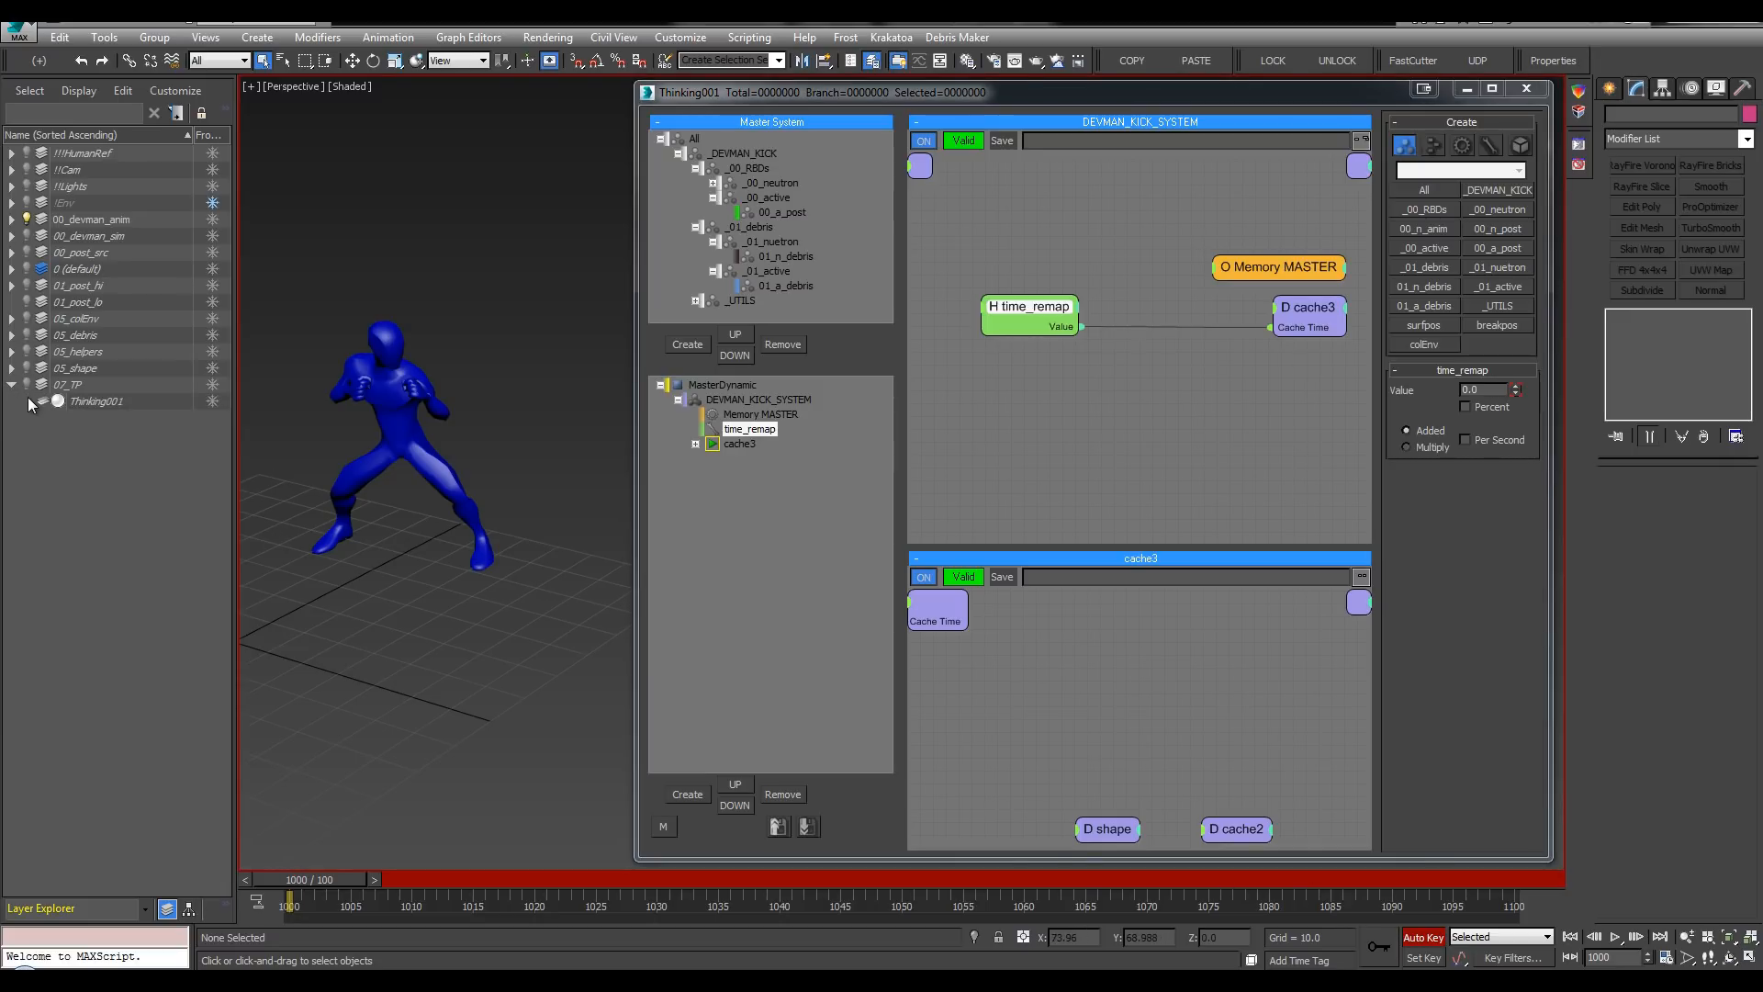
pyautogui.click(26, 386)
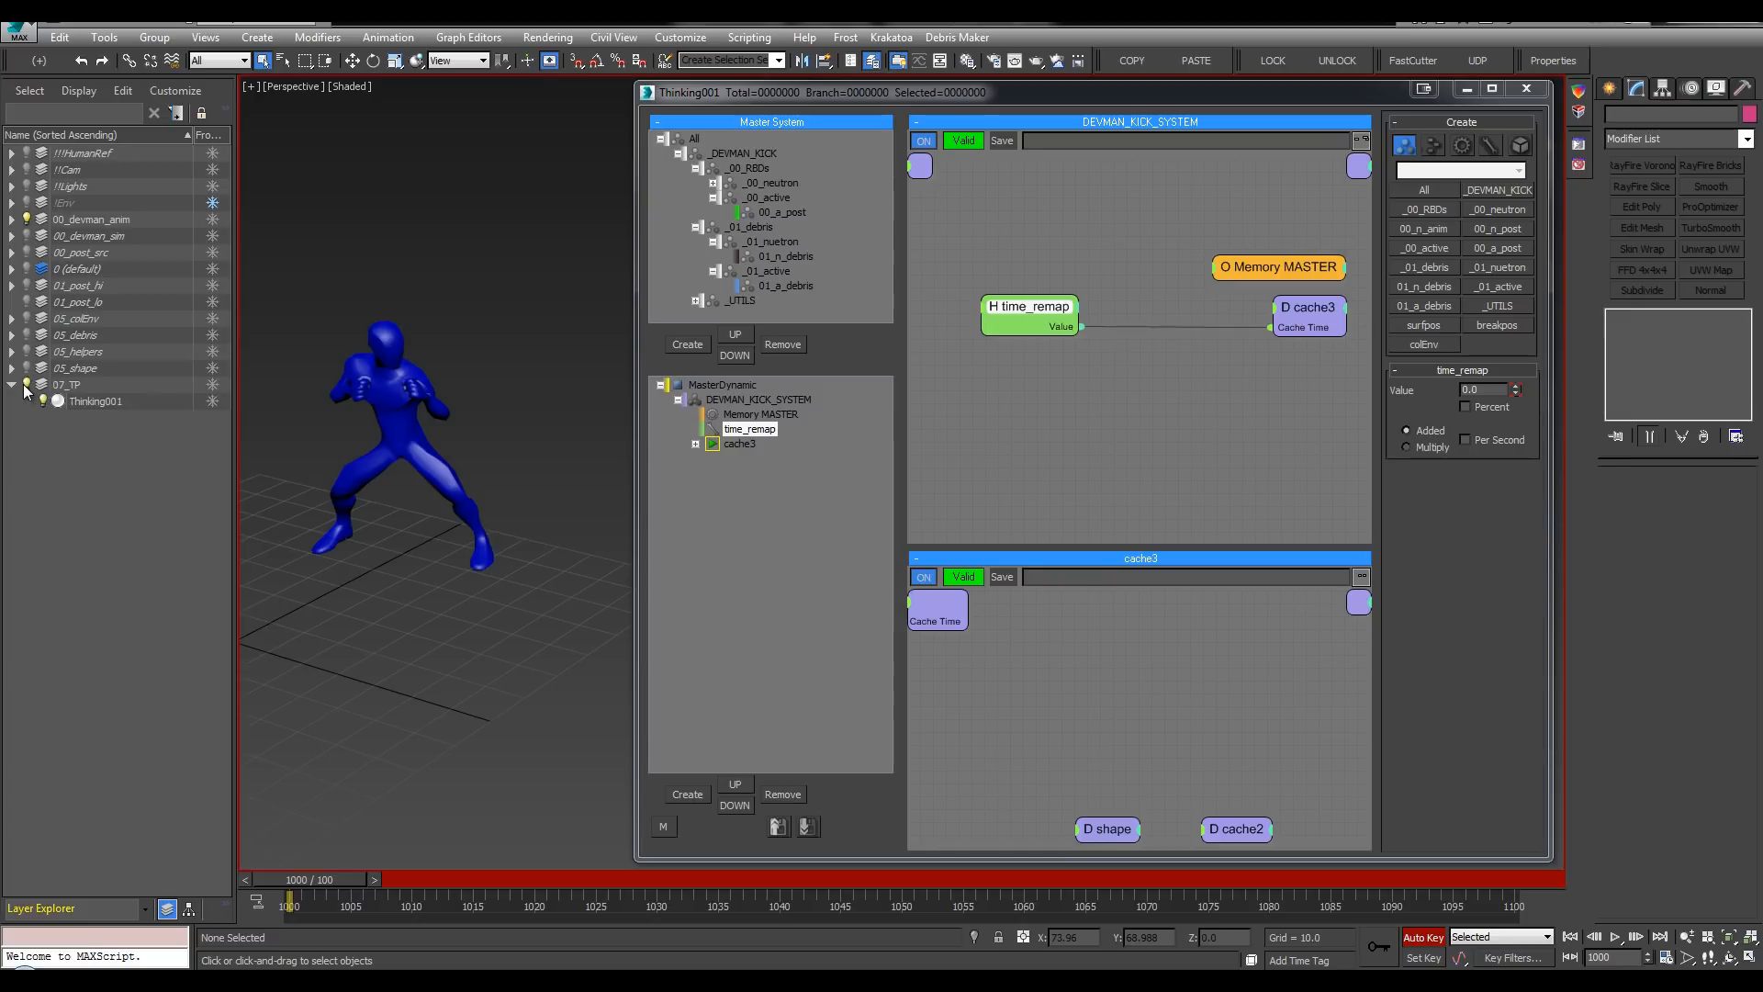
pyautogui.click(129, 403)
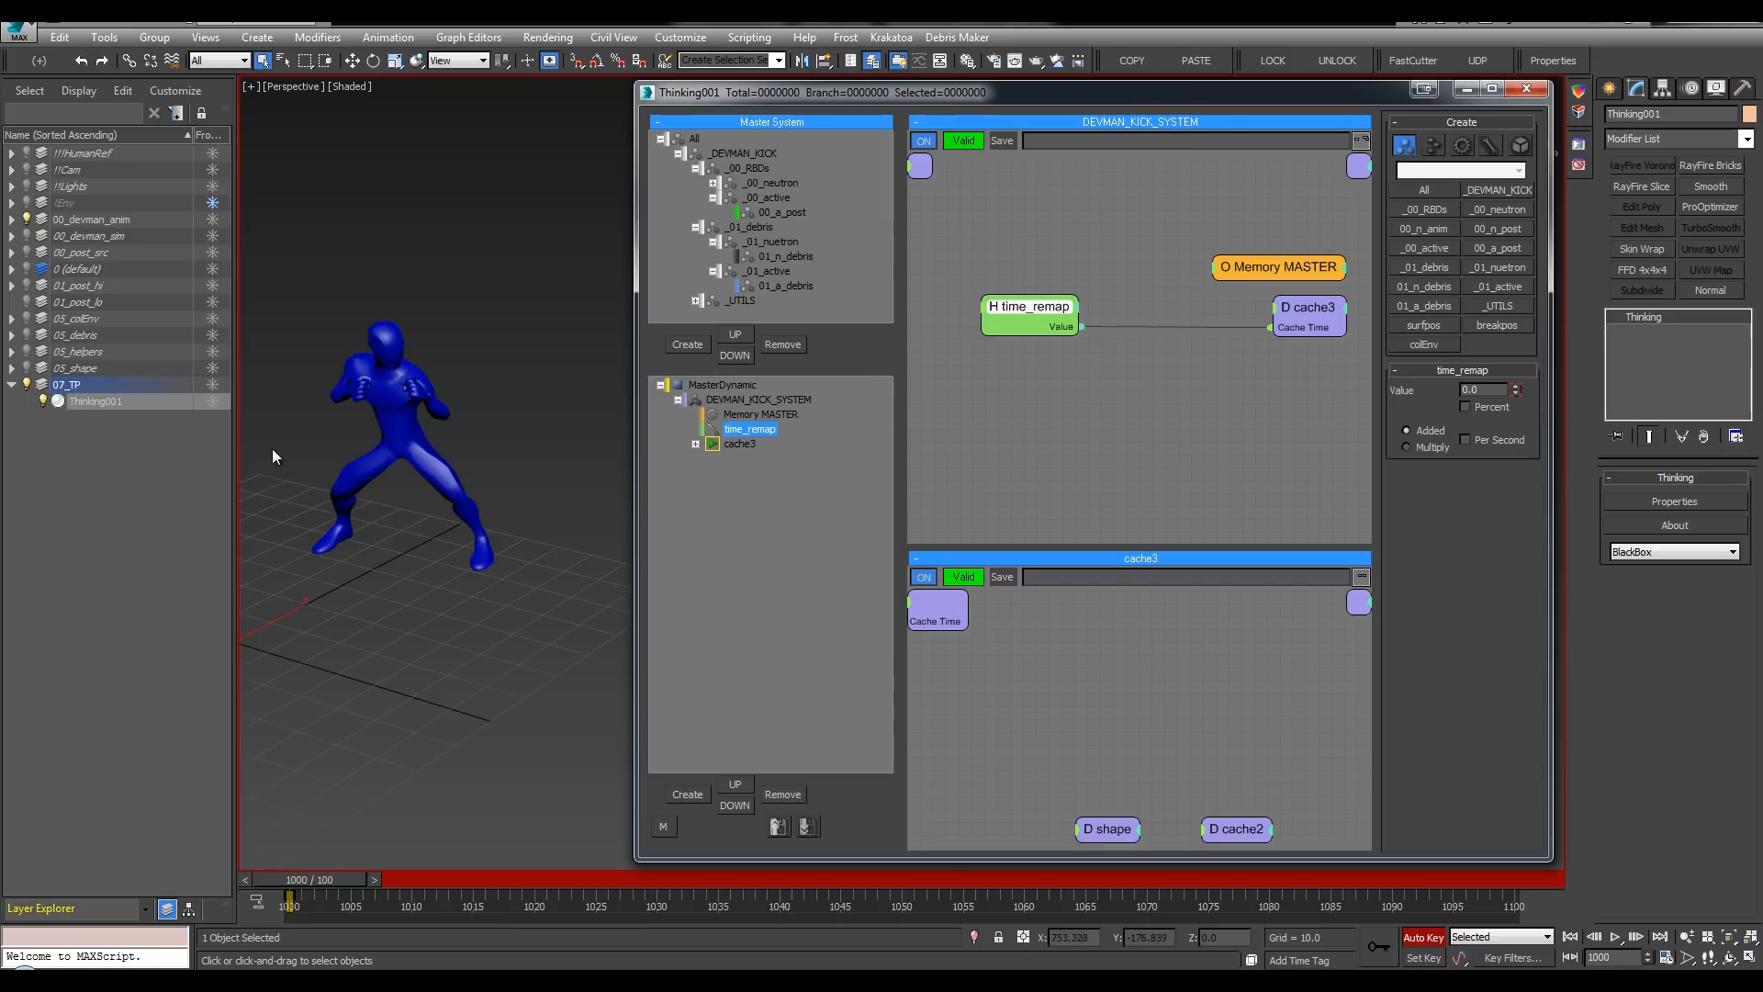
pyautogui.click(919, 61)
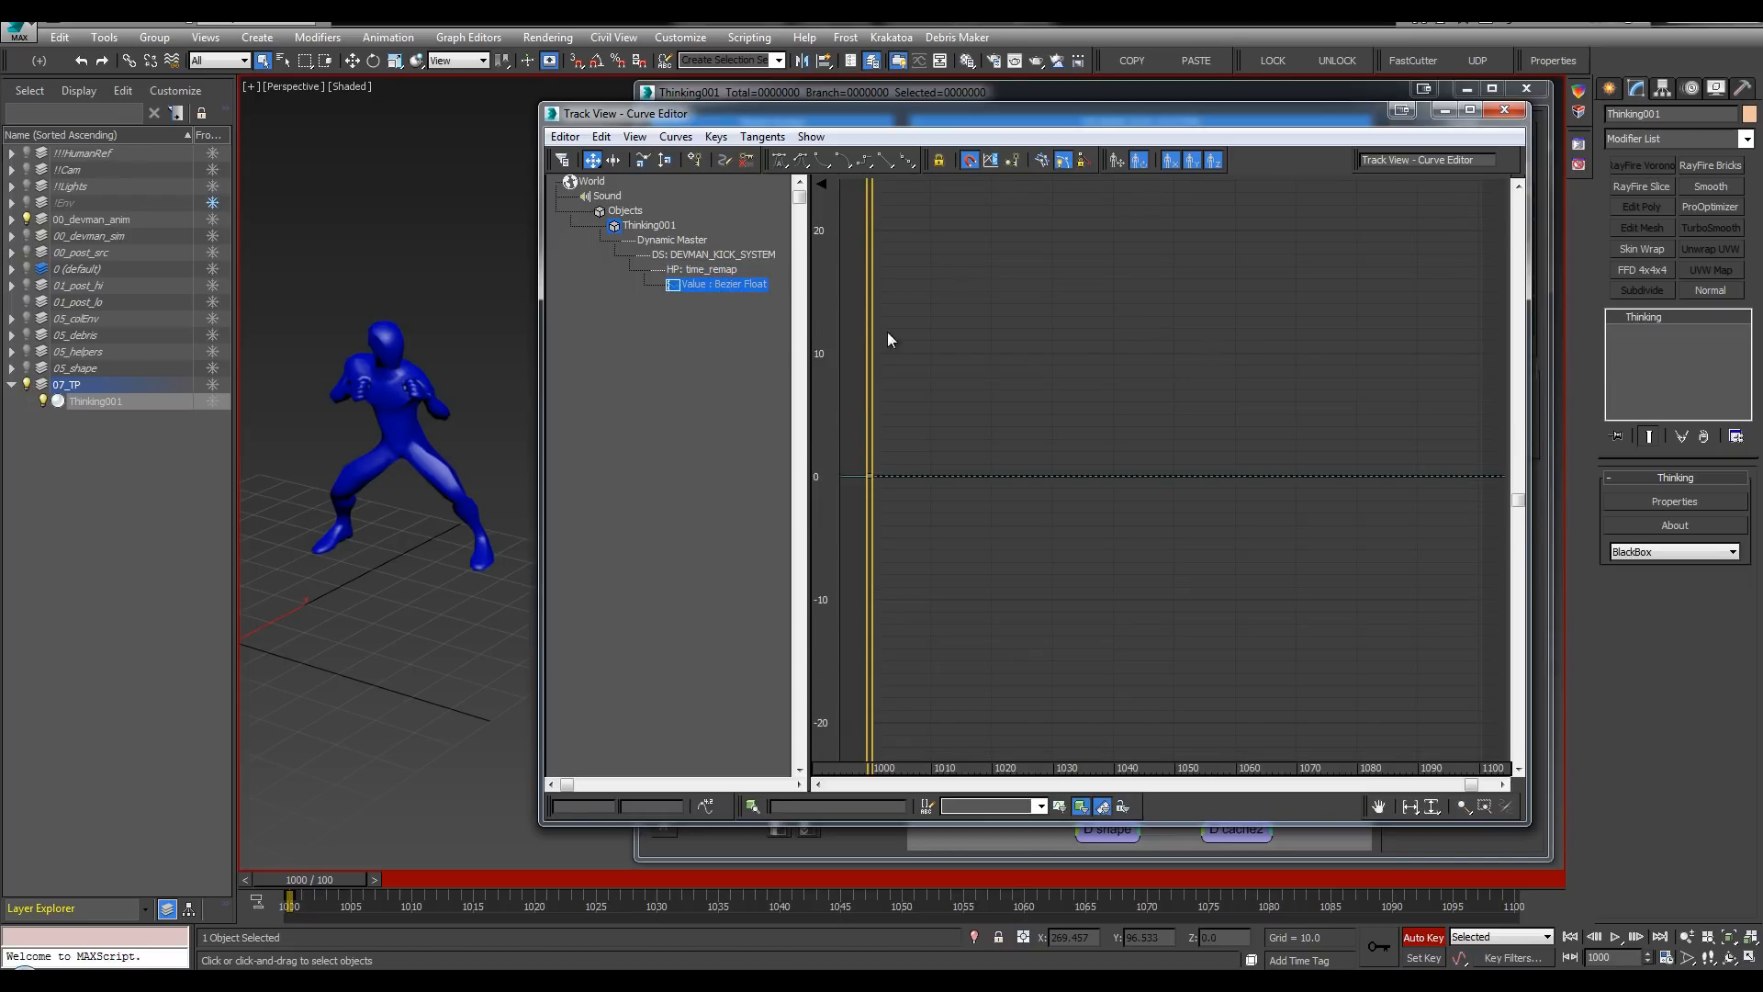
pyautogui.moveTo(925, 434)
pyautogui.mouseDown(button='middle')
pyautogui.moveTo(1141, 390)
pyautogui.moveTo(943, 422)
pyautogui.mouseUp(button='middle')
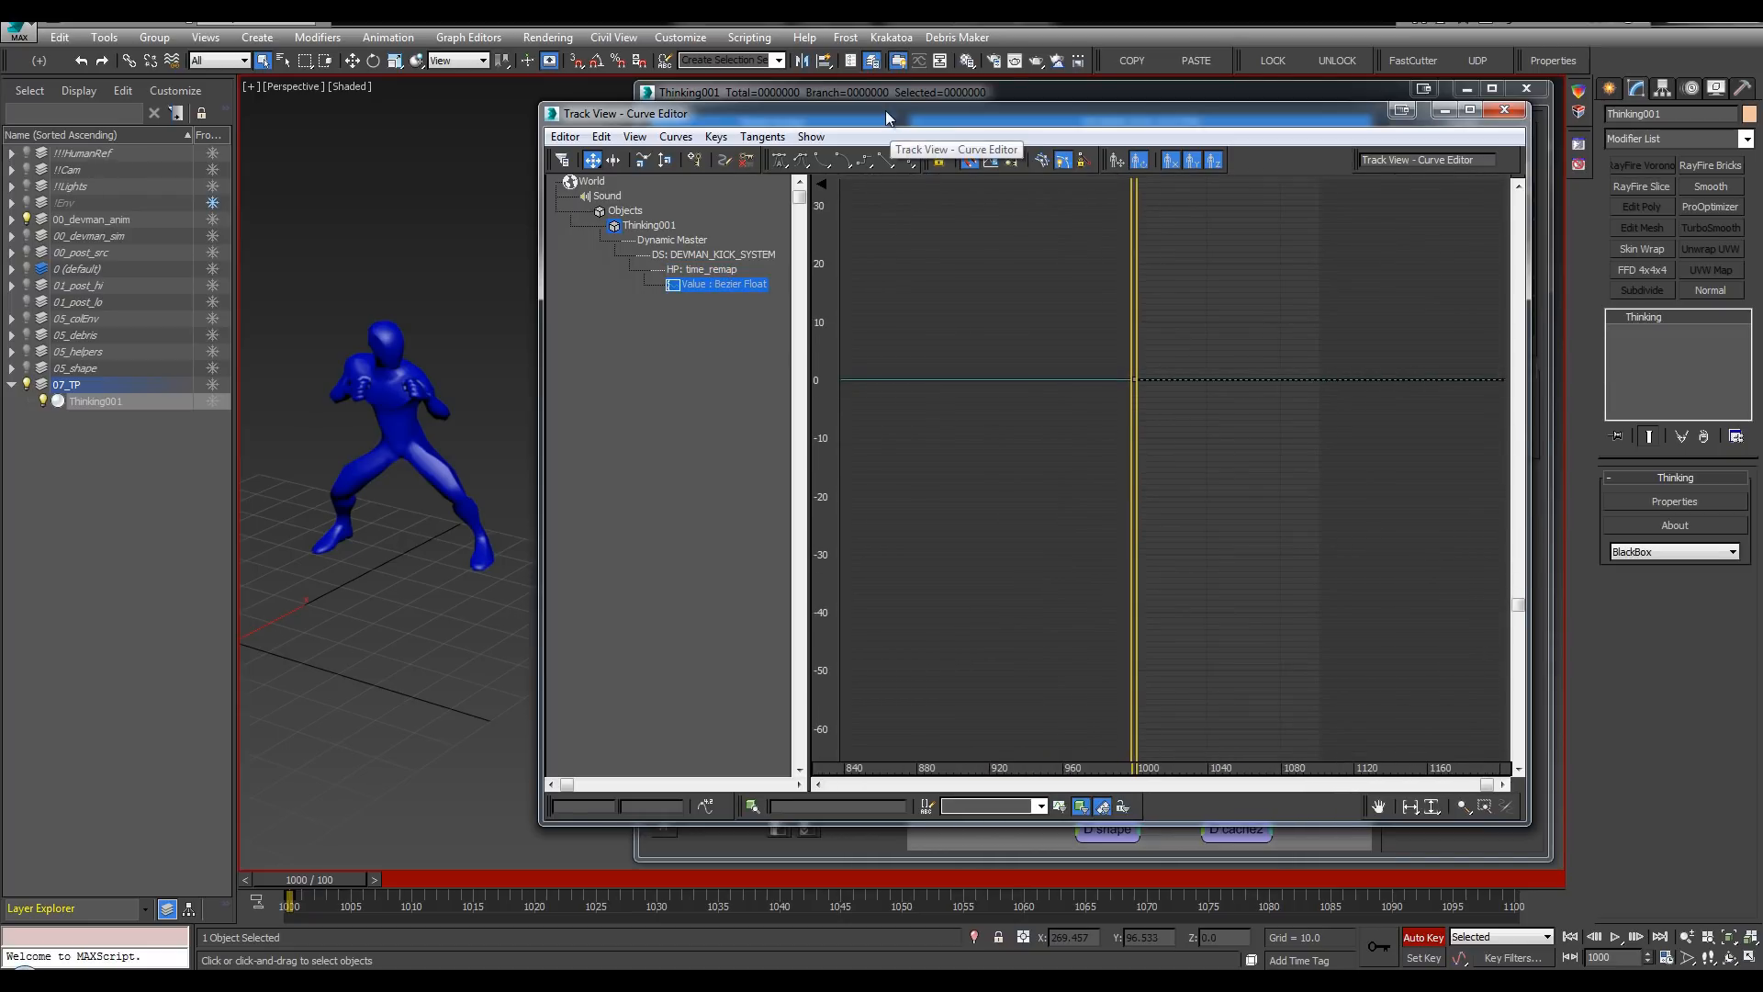
# Step: Delete the frame 0 key from the time_remap Value track and select the key at frame 1000
pyautogui.click(695, 272)
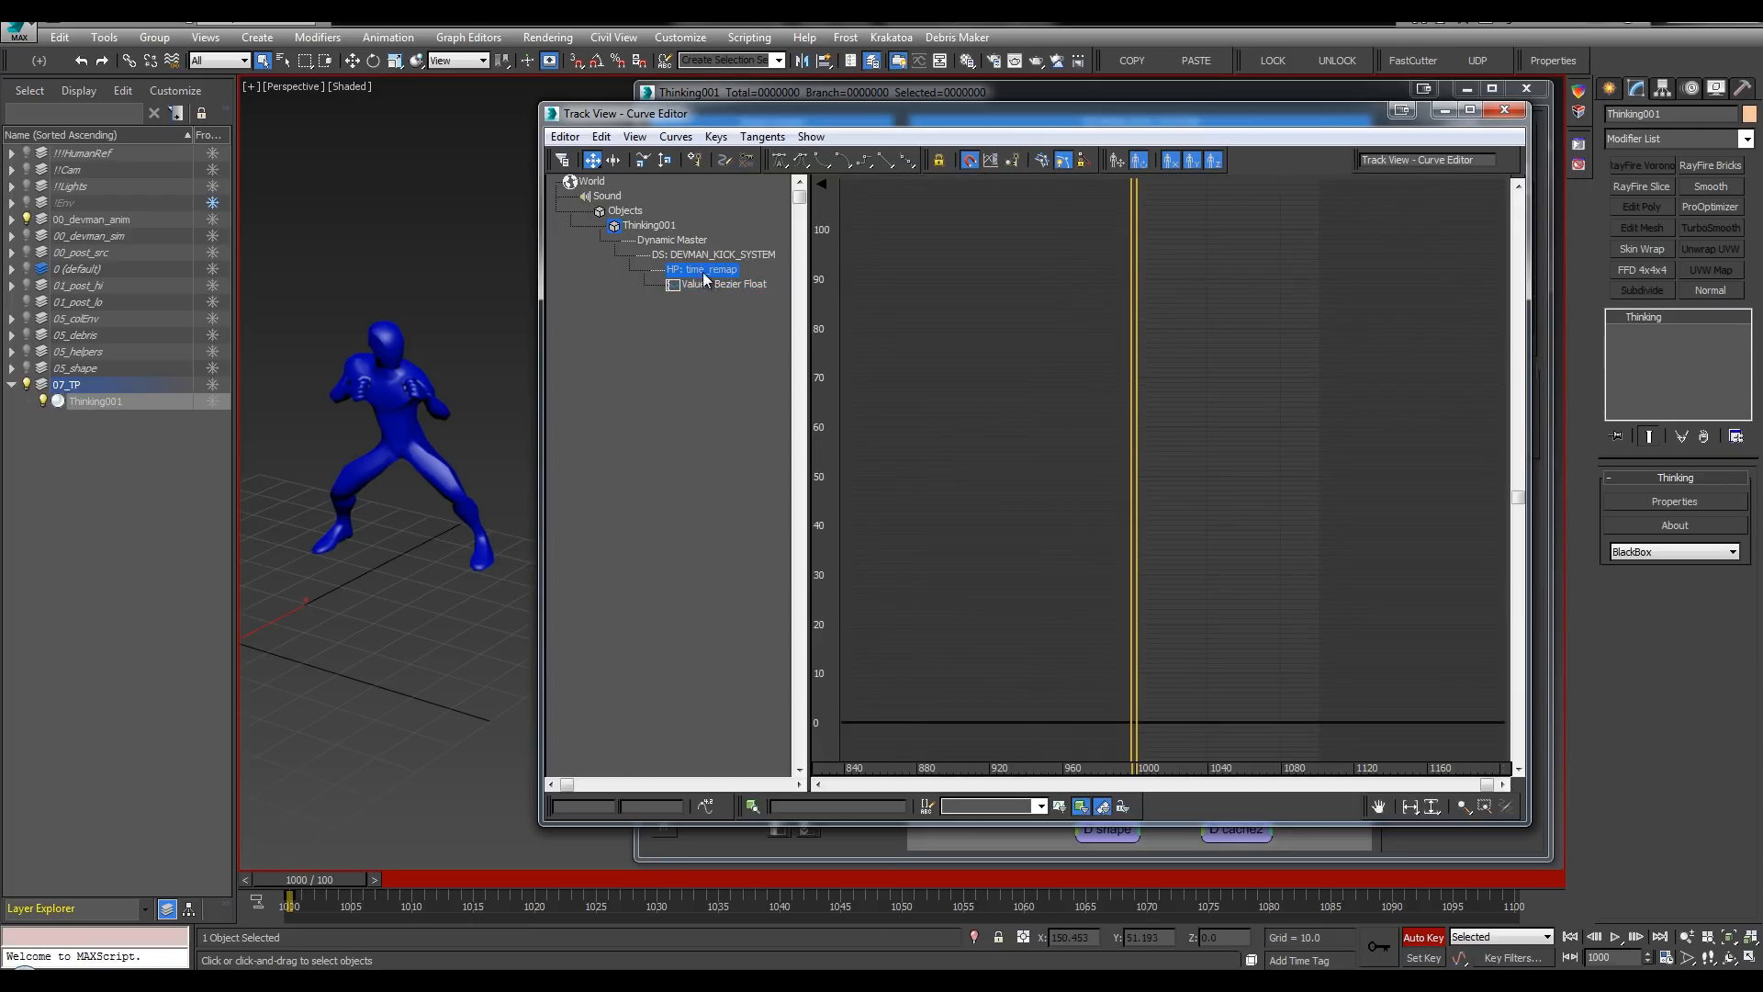
pyautogui.click(696, 284)
pyautogui.moveTo(1001, 360); pyautogui.dragTo(1313, 371, button='middle')
pyautogui.keyDown('ctrl'); pyautogui.keyDown('alt'); pyautogui.moveTo(1313, 371); pyautogui.dragTo(919, 372, button='middle'); pyautogui.keyUp('alt'); pyautogui.keyUp('ctrl')
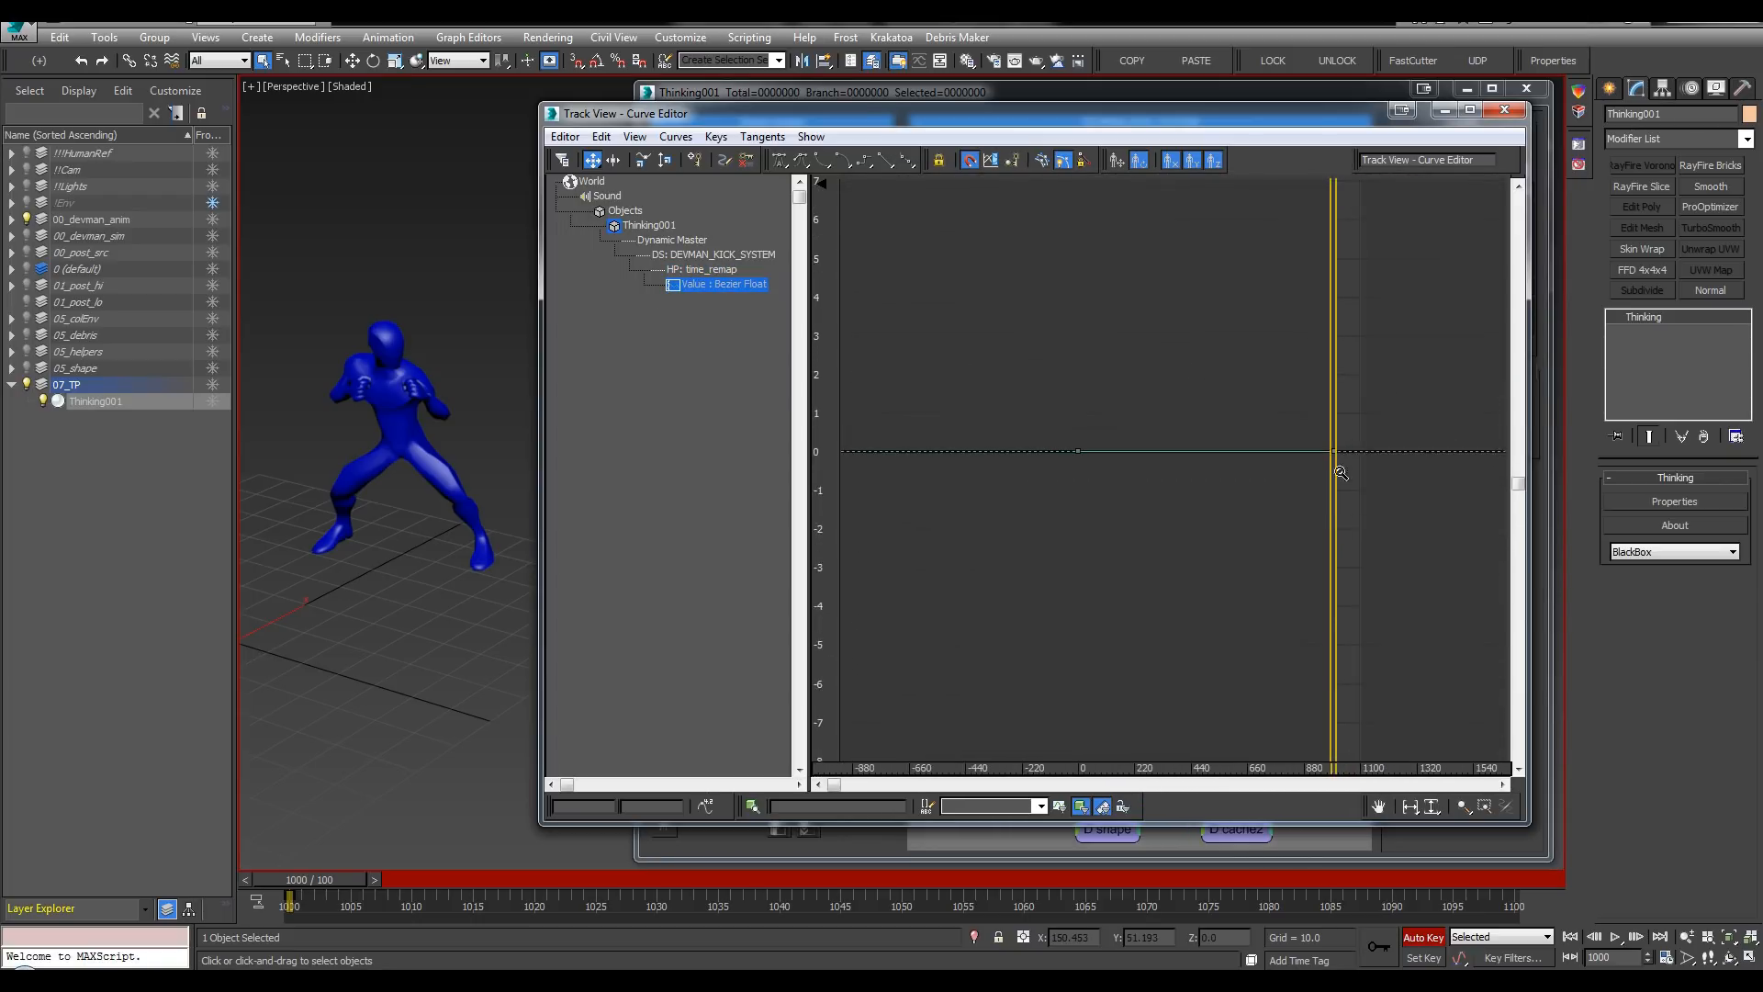
pyautogui.keyDown('ctrl'); pyautogui.keyDown('alt'); pyautogui.moveTo(1342, 472); pyautogui.dragTo(1333, 441, button='middle'); pyautogui.keyUp('alt'); pyautogui.keyUp('ctrl')
pyautogui.moveTo(1166, 372); pyautogui.dragTo(998, 486)
pyautogui.moveTo(1062, 428); pyautogui.dragTo(913, 436, button='middle')
pyautogui.press('Delete')
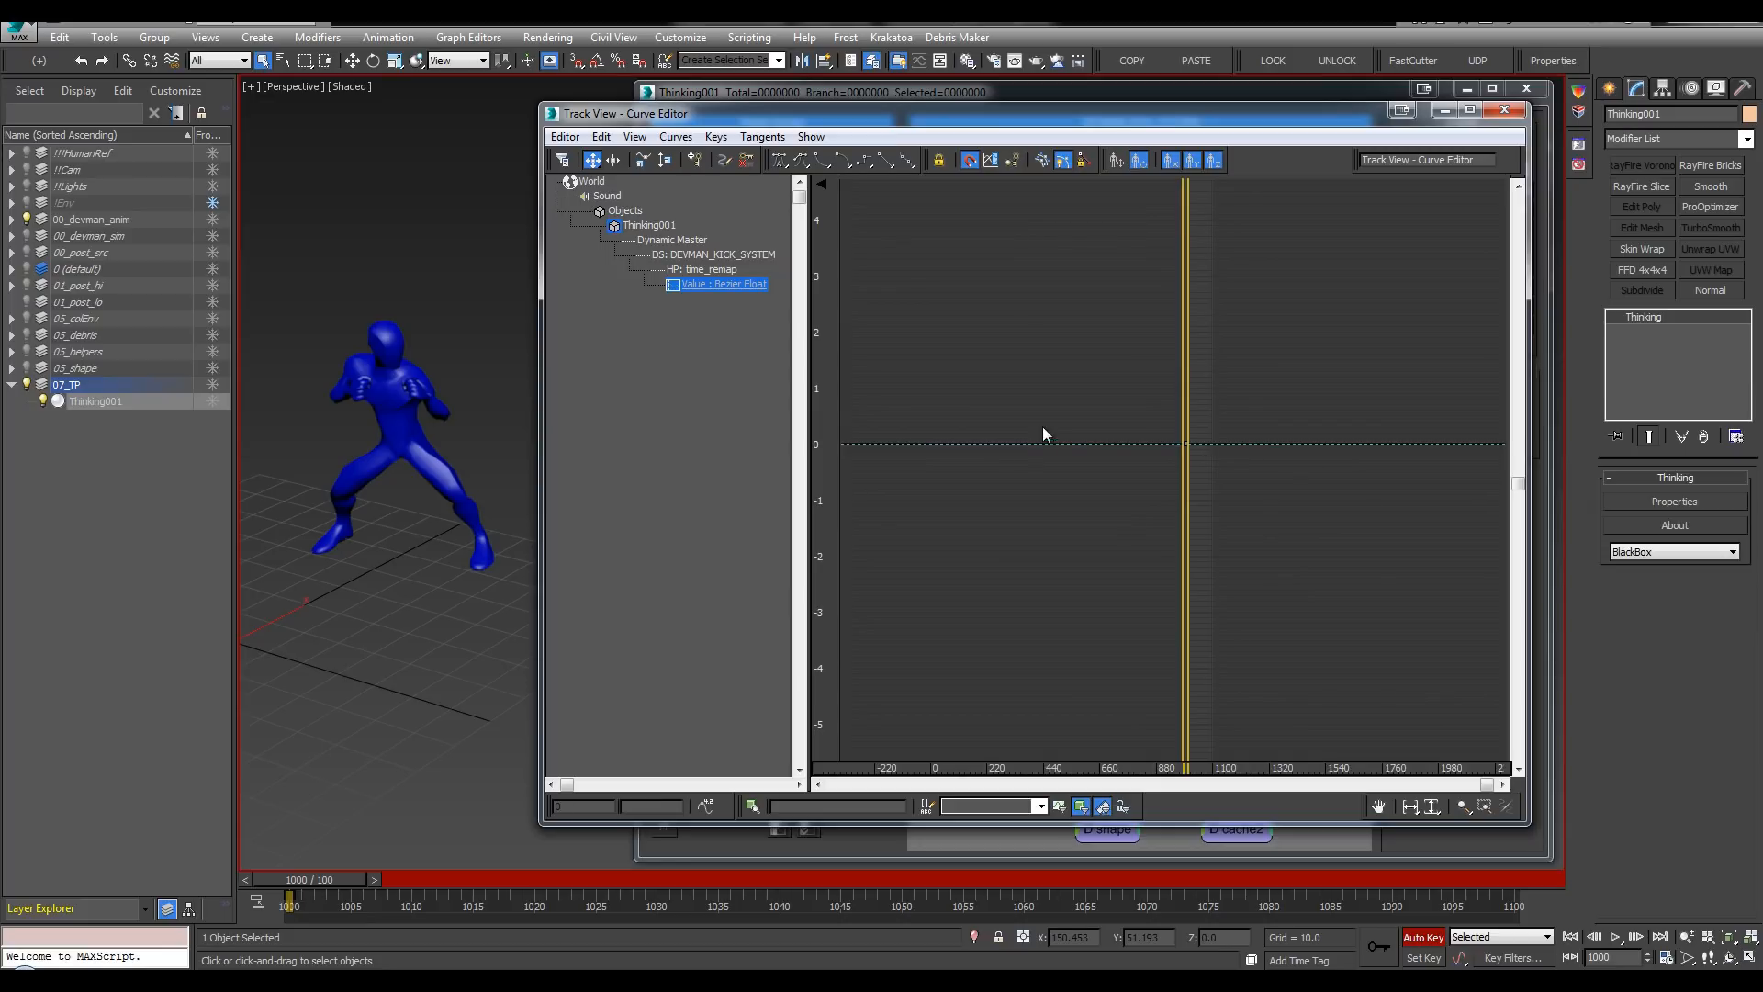
pyautogui.moveTo(1131, 394); pyautogui.dragTo(1260, 500)
pyautogui.keyDown('ctrl'); pyautogui.keyDown('alt'); pyautogui.moveTo(1265, 502); pyautogui.dragTo(1421, 251, button='middle'); pyautogui.keyUp('alt'); pyautogui.keyUp('ctrl')
pyautogui.moveTo(1141, 344); pyautogui.dragTo(1277, 352, button='middle')
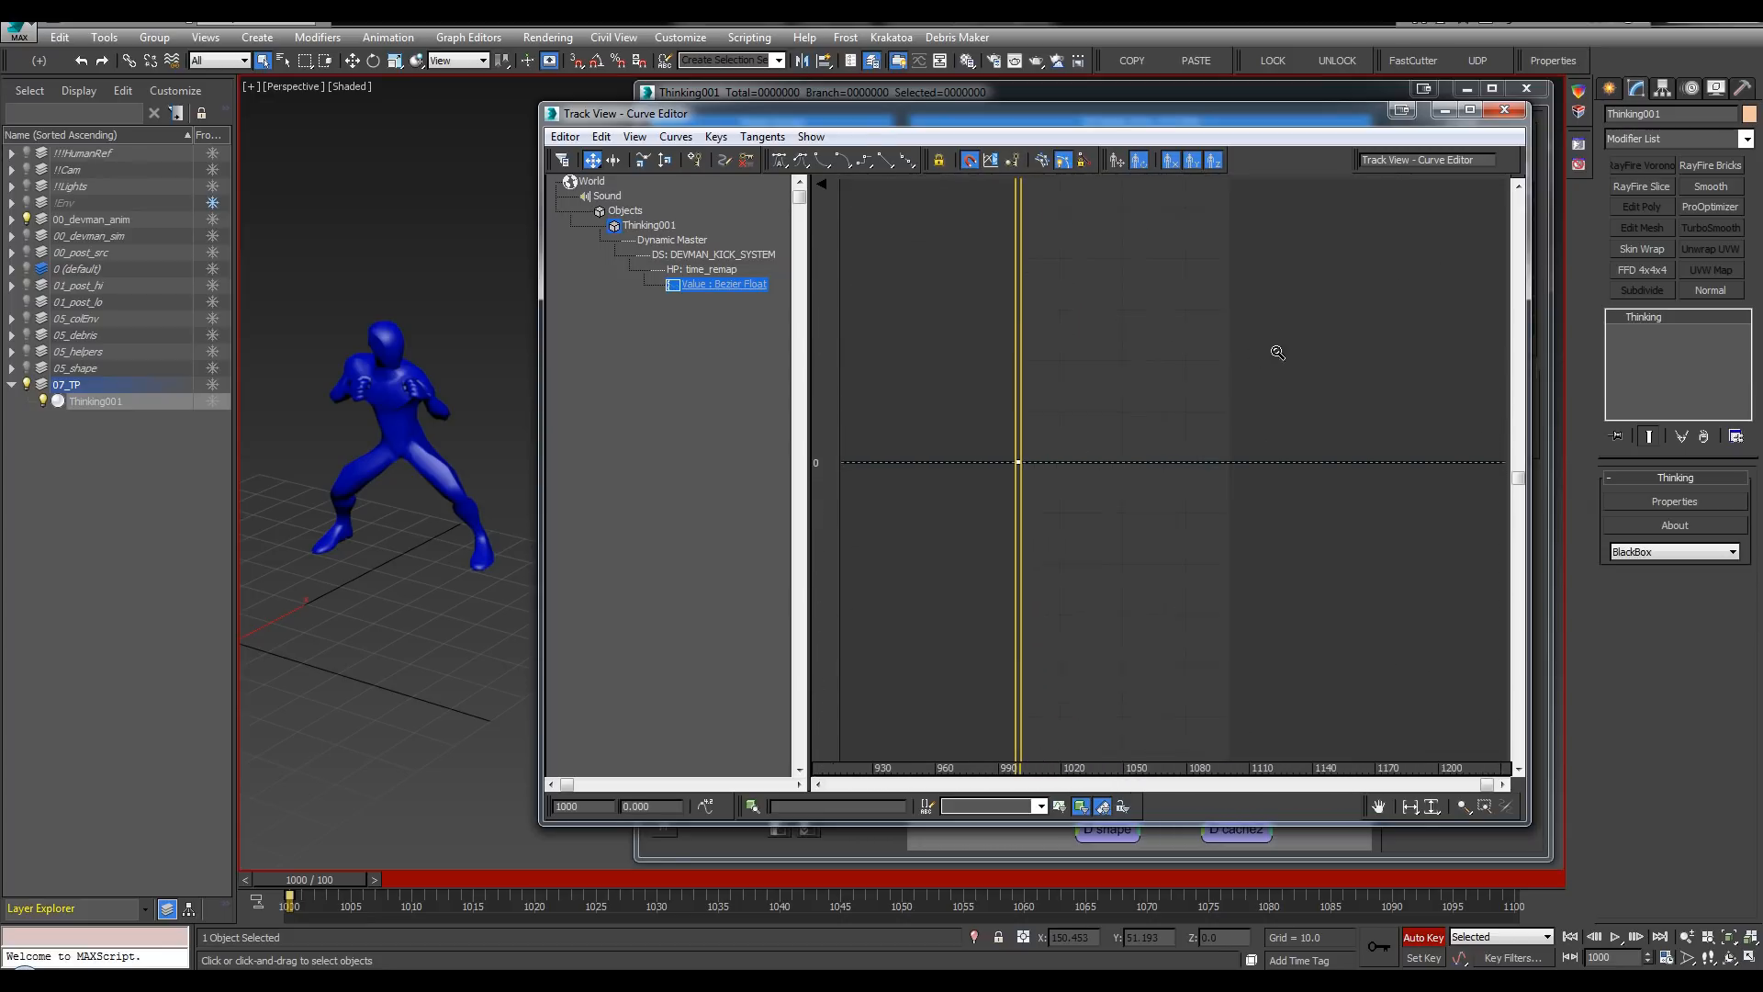
# Step: Paste the copied playback controller onto the time_remap Value track as an instance and view its curve
pyautogui.click(602, 136)
pyautogui.click(615, 176)
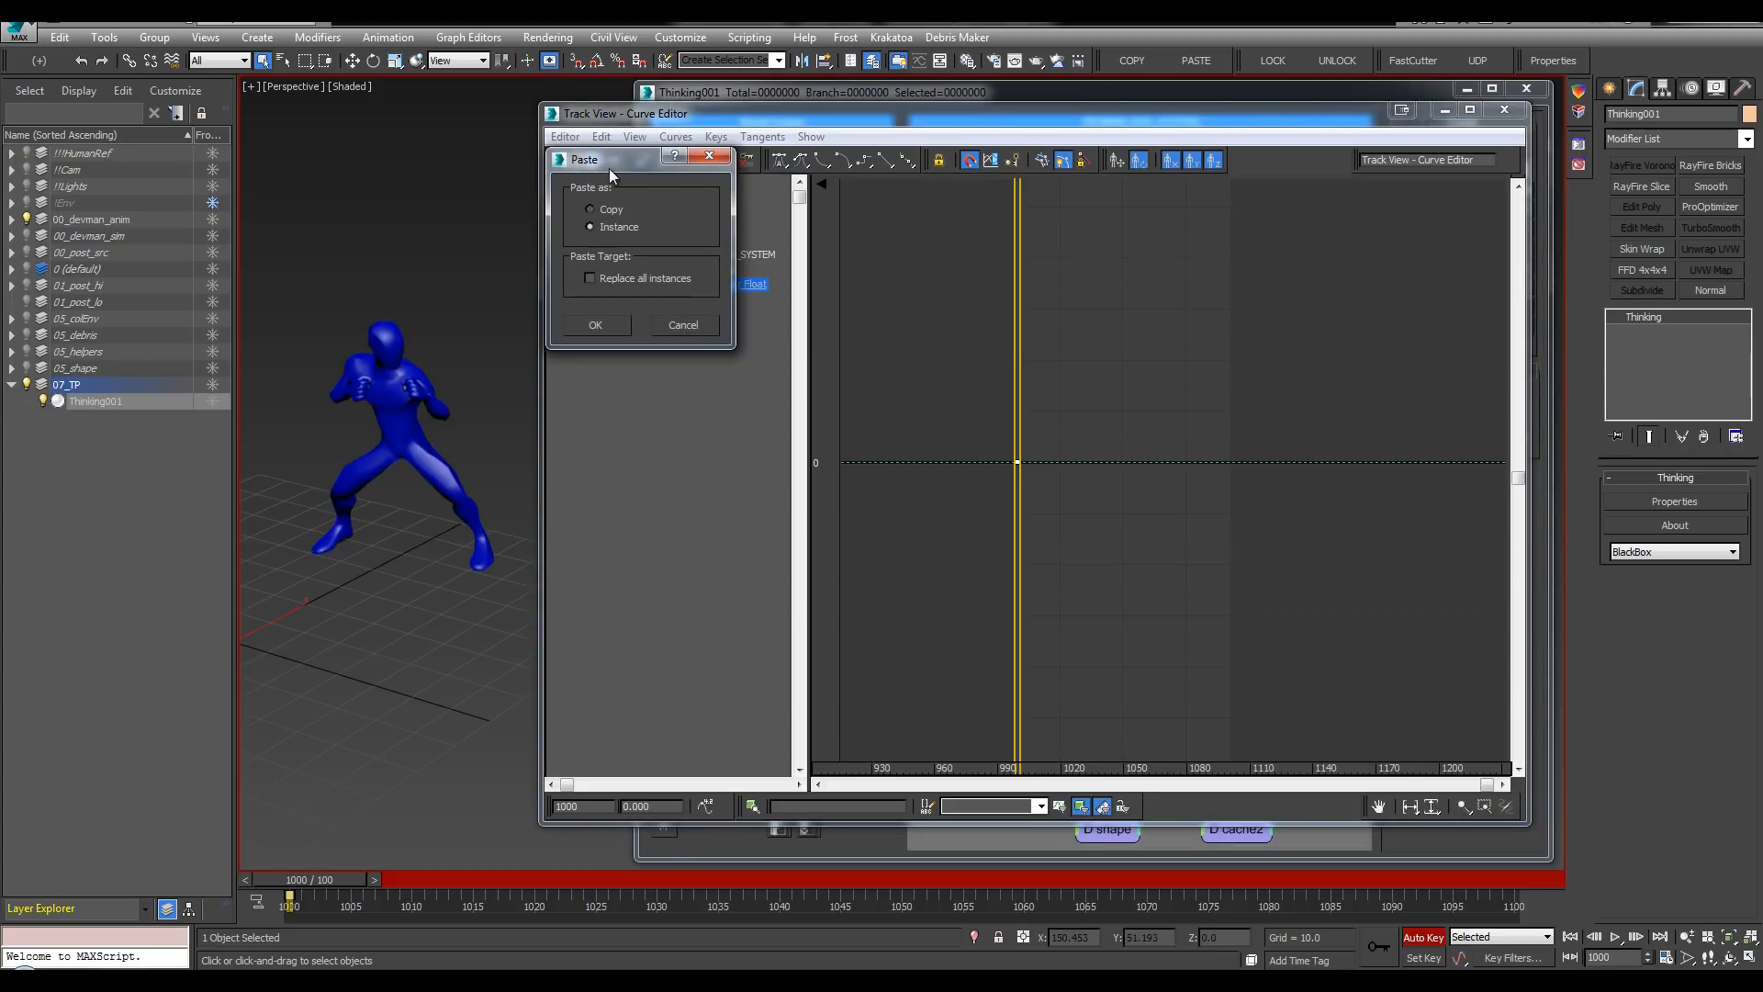
pyautogui.click(595, 327)
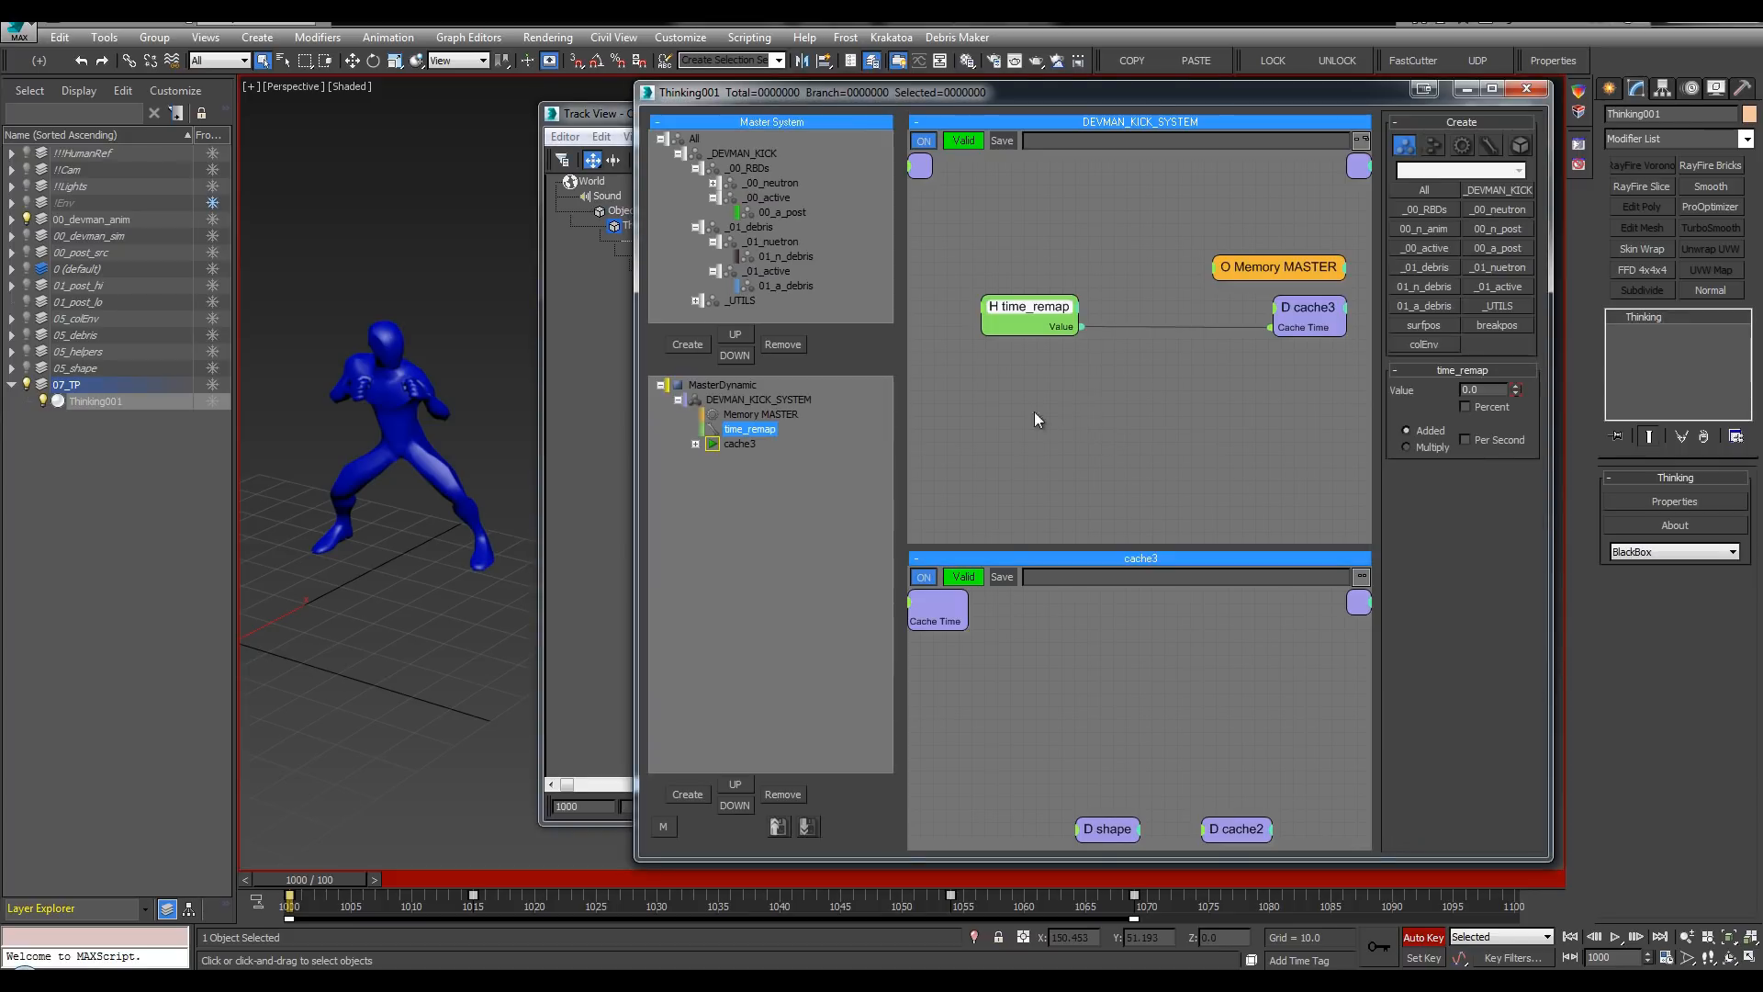
pyautogui.click(606, 108)
pyautogui.keyDown('ctrl'); pyautogui.keyDown('alt'); pyautogui.moveTo(1185, 461); pyautogui.dragTo(1314, 652, button='middle'); pyautogui.keyUp('alt'); pyautogui.keyUp('ctrl')
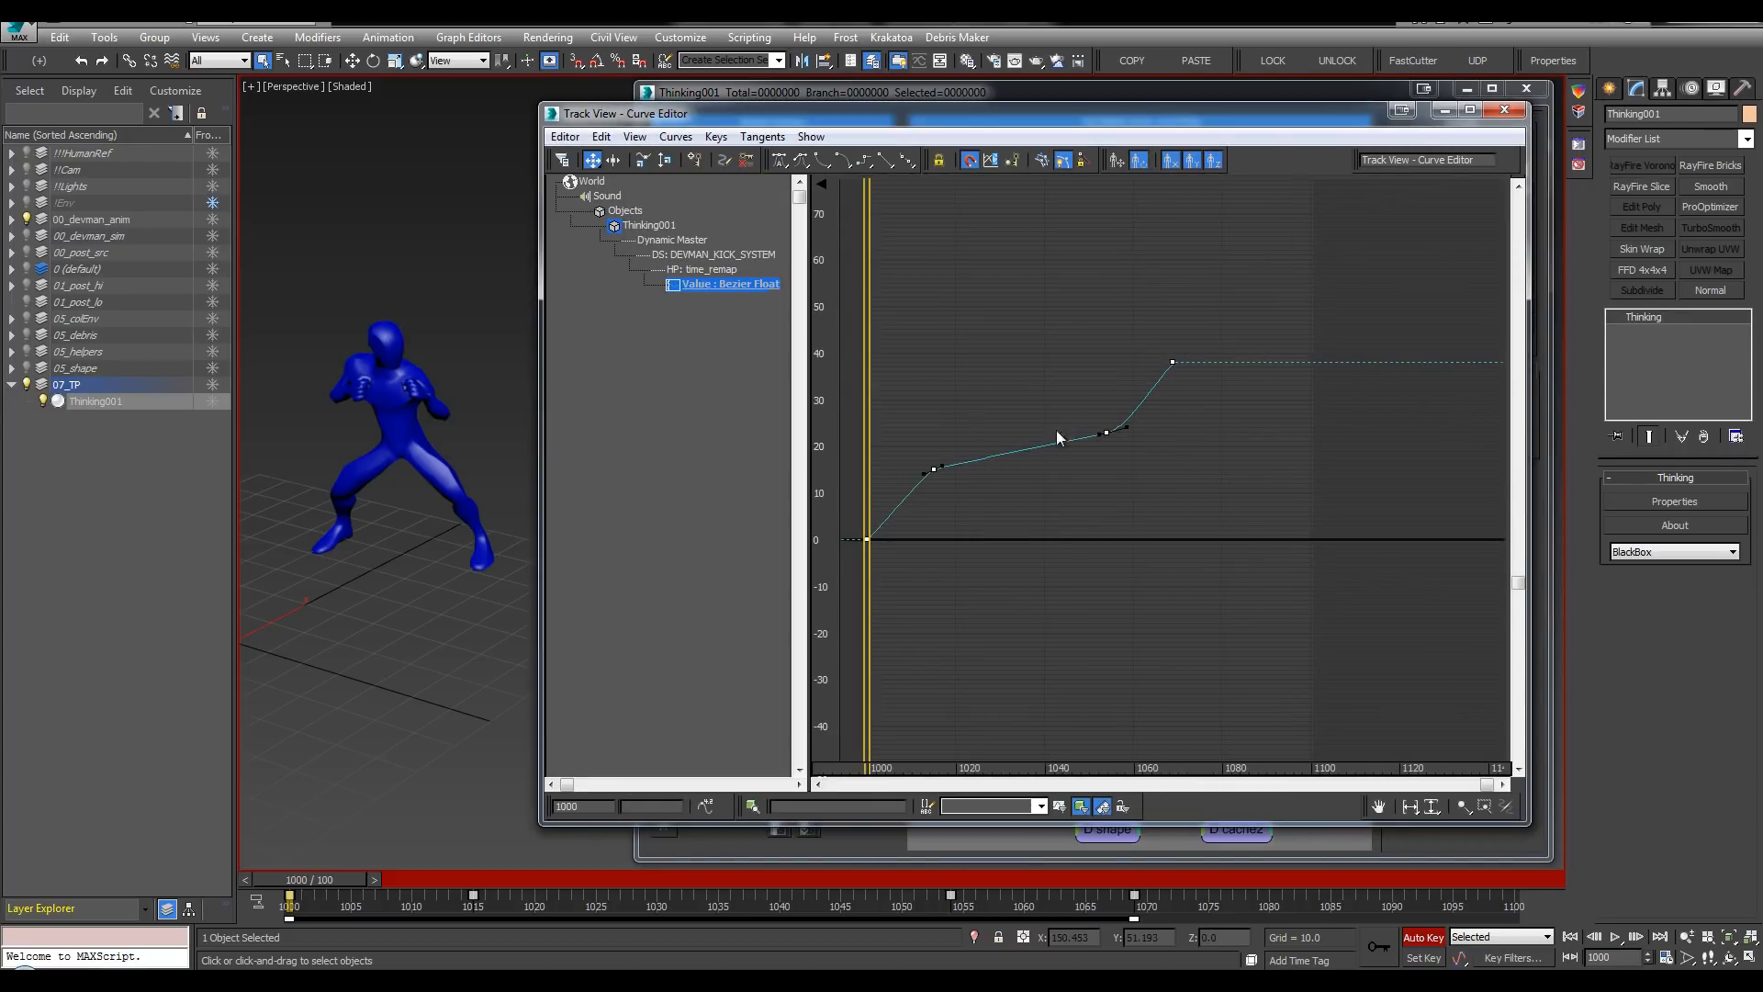
# Step: Select the devman_anim001 clone with its playback curve shown and turn off automatic keying
pyautogui.keyDown('alt'); pyautogui.moveTo(395, 367); pyautogui.dragTo(394, 315, button='middle'); pyautogui.keyUp('alt')
pyautogui.hotkey('ctrl', 'x')
pyautogui.hotkey('ctrl', 'x')
pyautogui.click(229, 470)
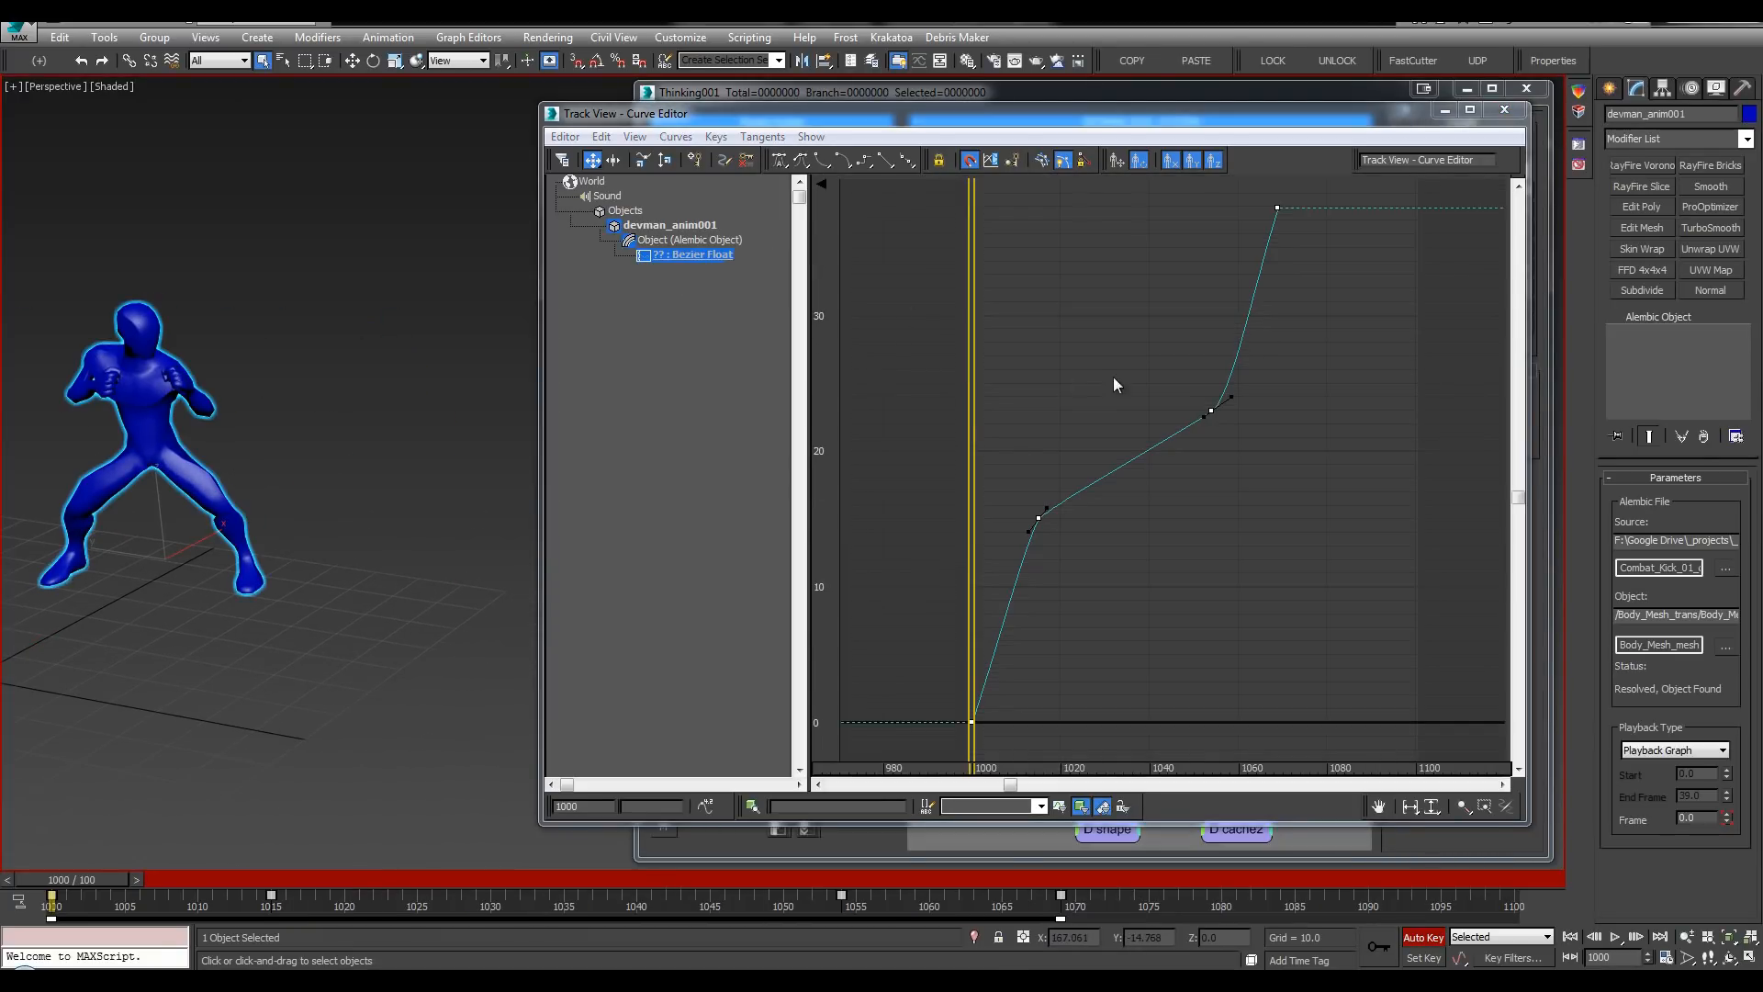
pyautogui.press('n')
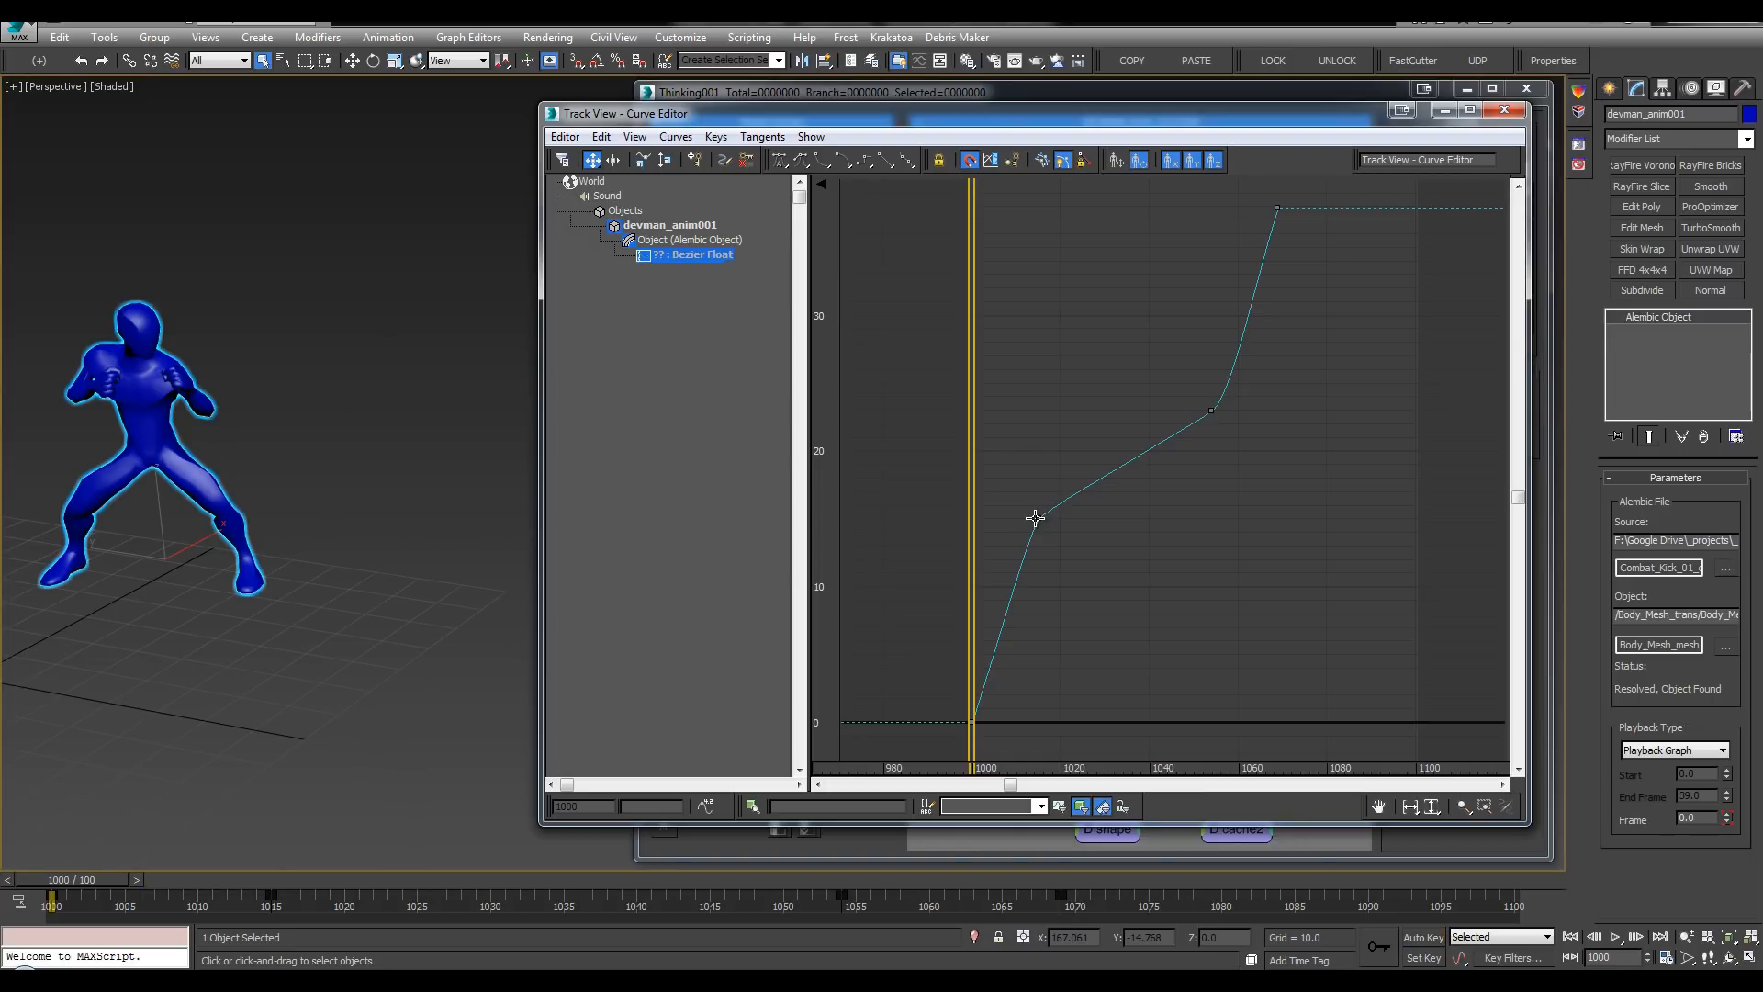
# Step: Try moving the second key of the clone's playback curve to about frame 1007 and value 22
pyautogui.moveTo(1037, 518); pyautogui.dragTo(1259, 657)
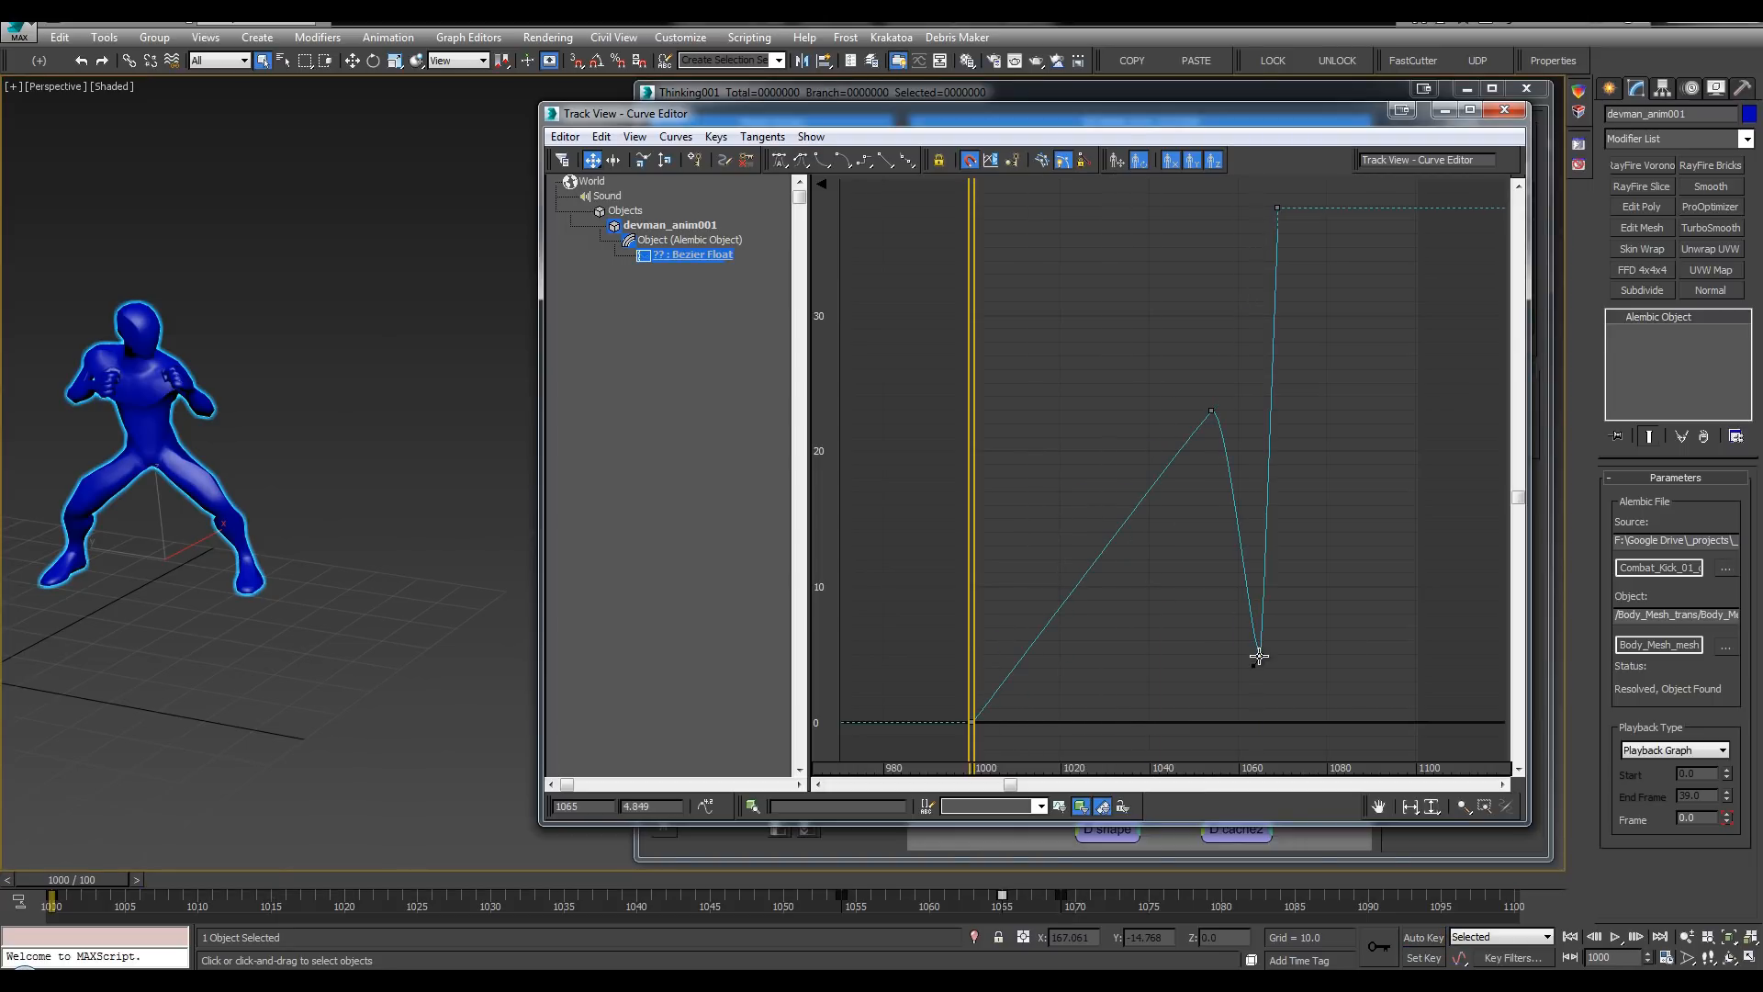
pyautogui.hotkey('ctrl', 'z')
pyautogui.moveTo(1038, 518); pyautogui.dragTo(1012, 418)
# Step: Select Thinking001 in the 07_TP layer and compare its time_remap Value curve with the clone's edited curve
pyautogui.click(1056, 92)
pyautogui.press('l')
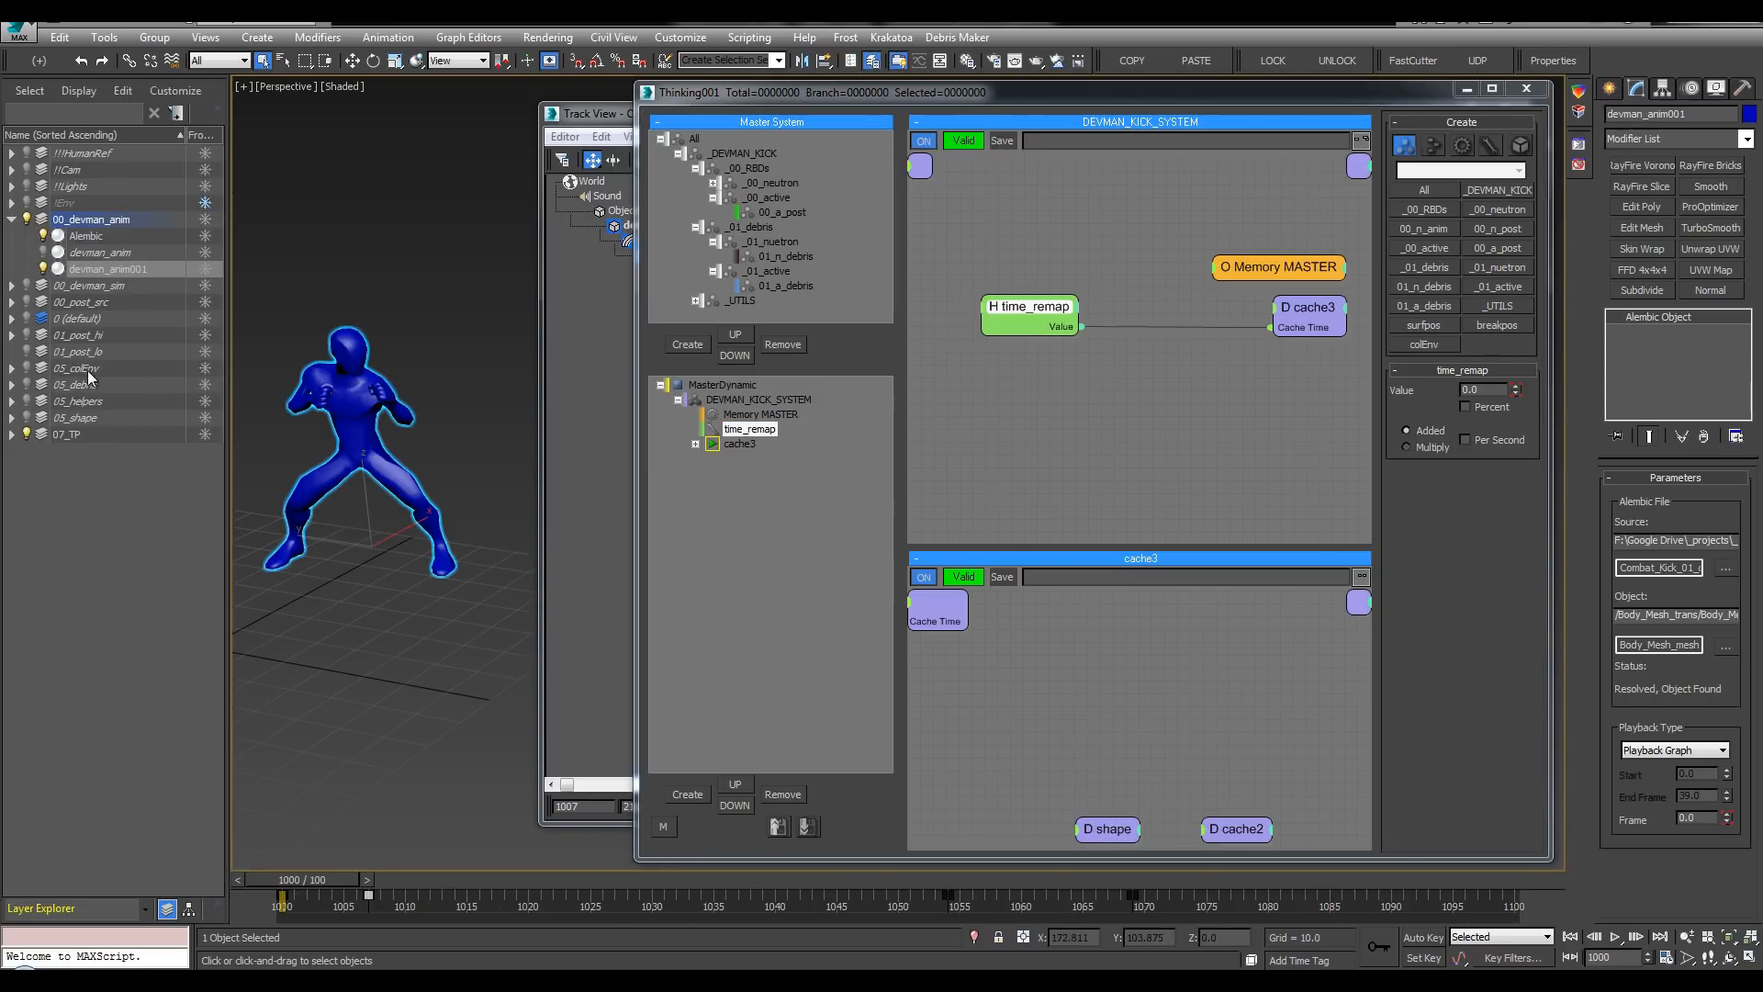
pyautogui.click(13, 436)
pyautogui.click(90, 448)
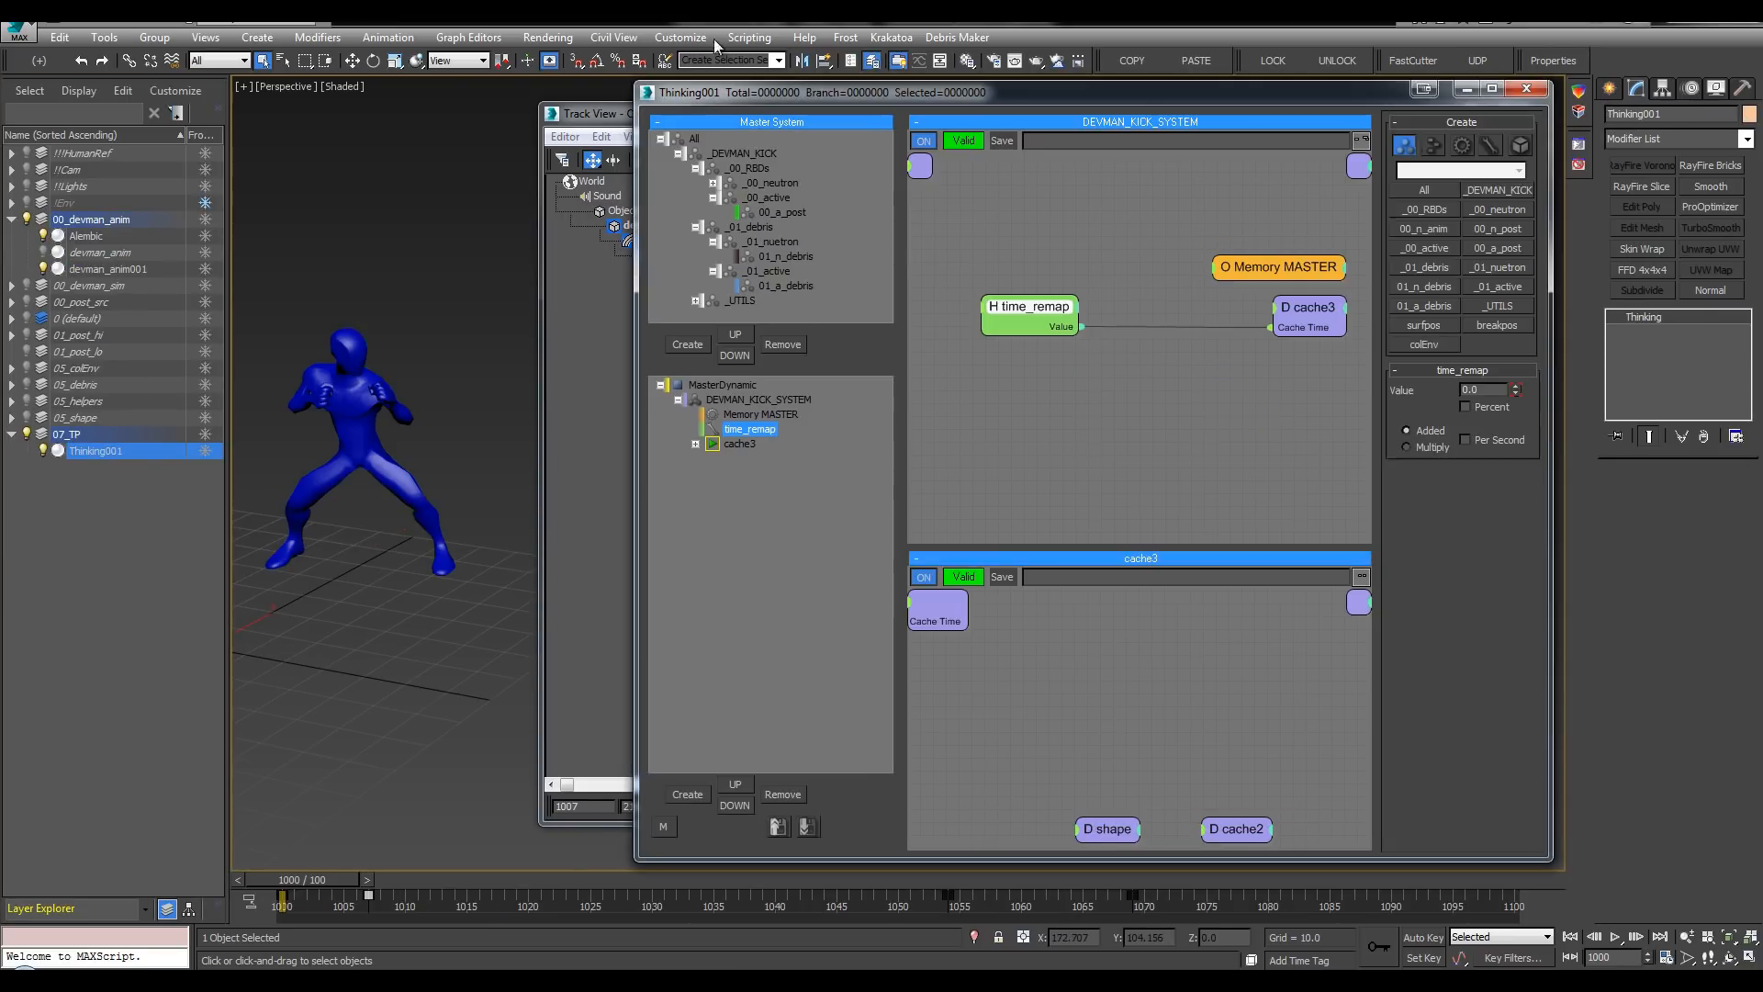
pyautogui.click(615, 117)
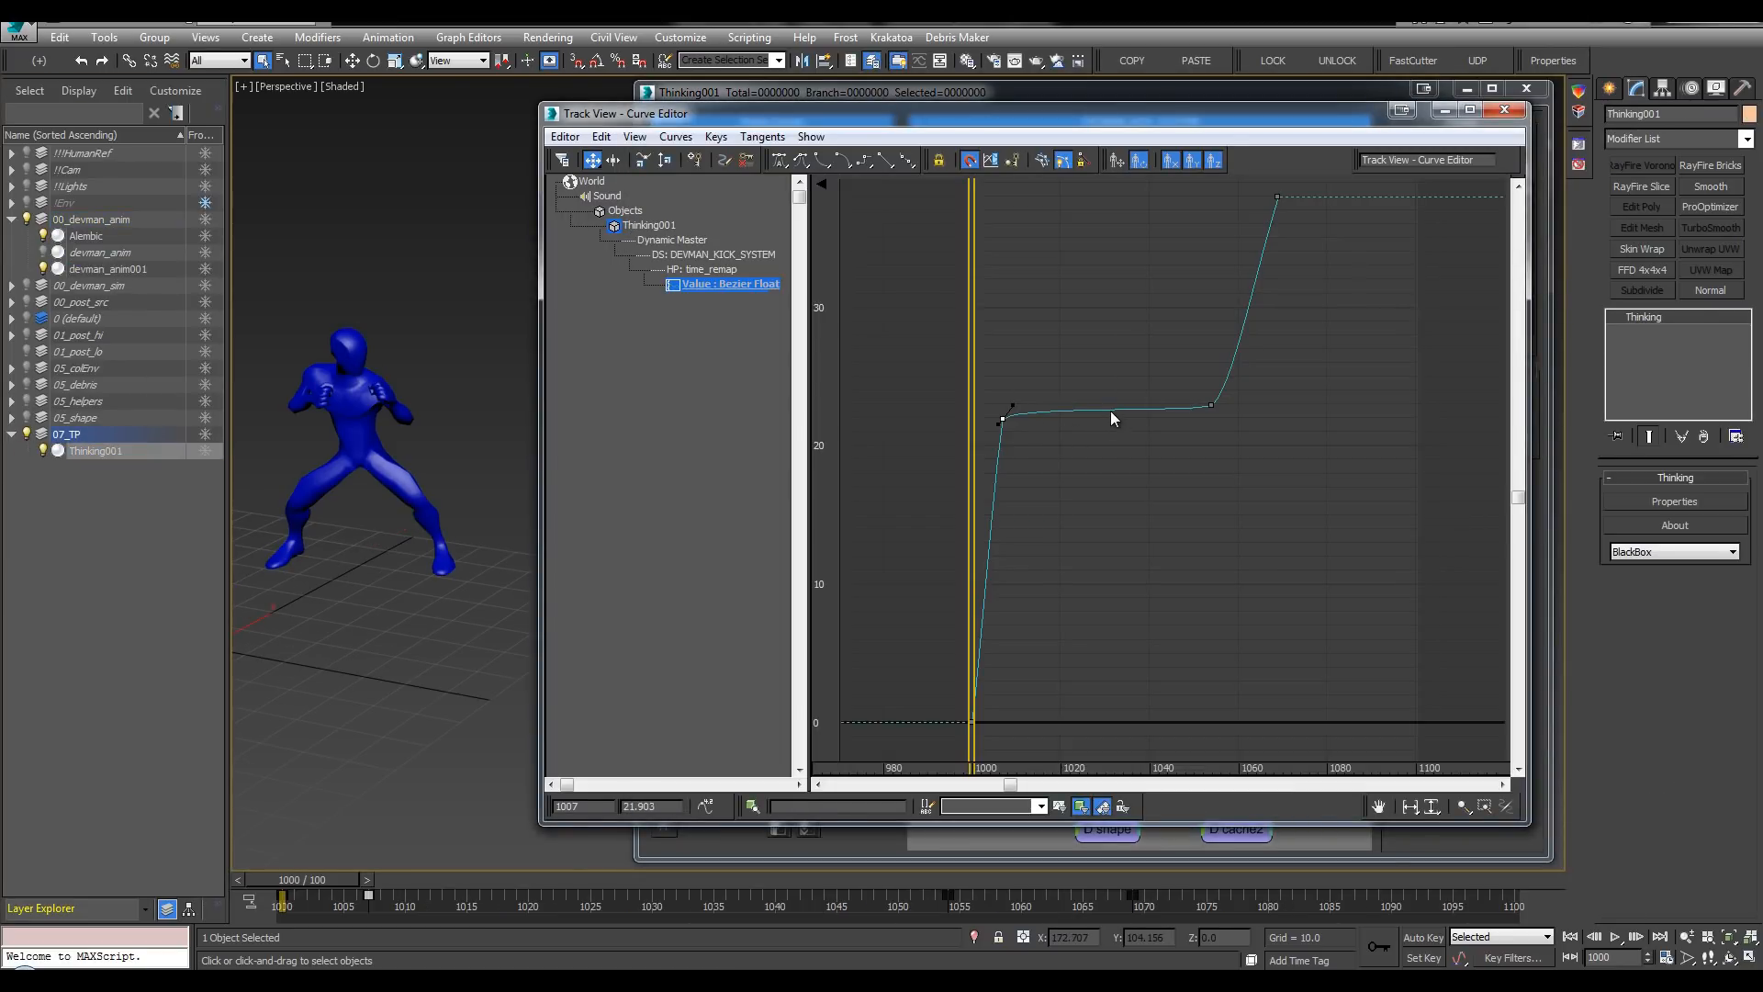
# Step: Undo the Thinking001 selection and the playback key move, and close the Curve Editor
pyautogui.hotkey('ctrl', 'z')
pyautogui.hotkey('ctrl', 'z')
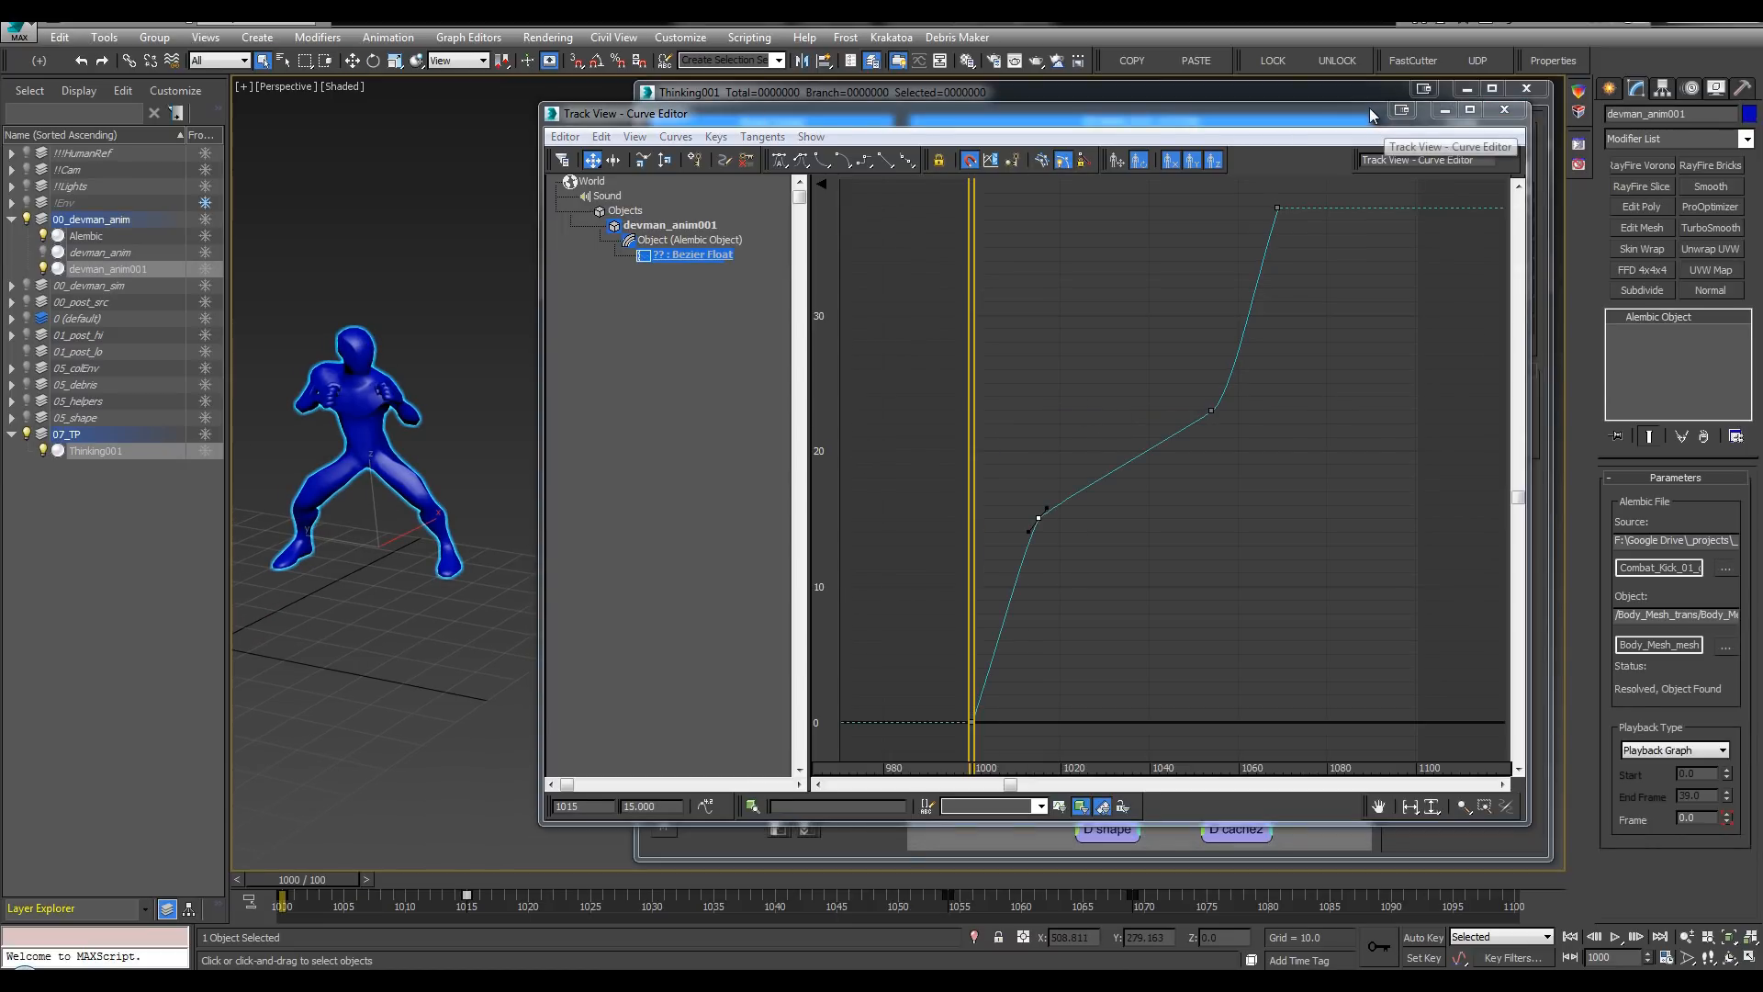
pyautogui.moveTo(1370, 107); pyautogui.dragTo(1368, 336)
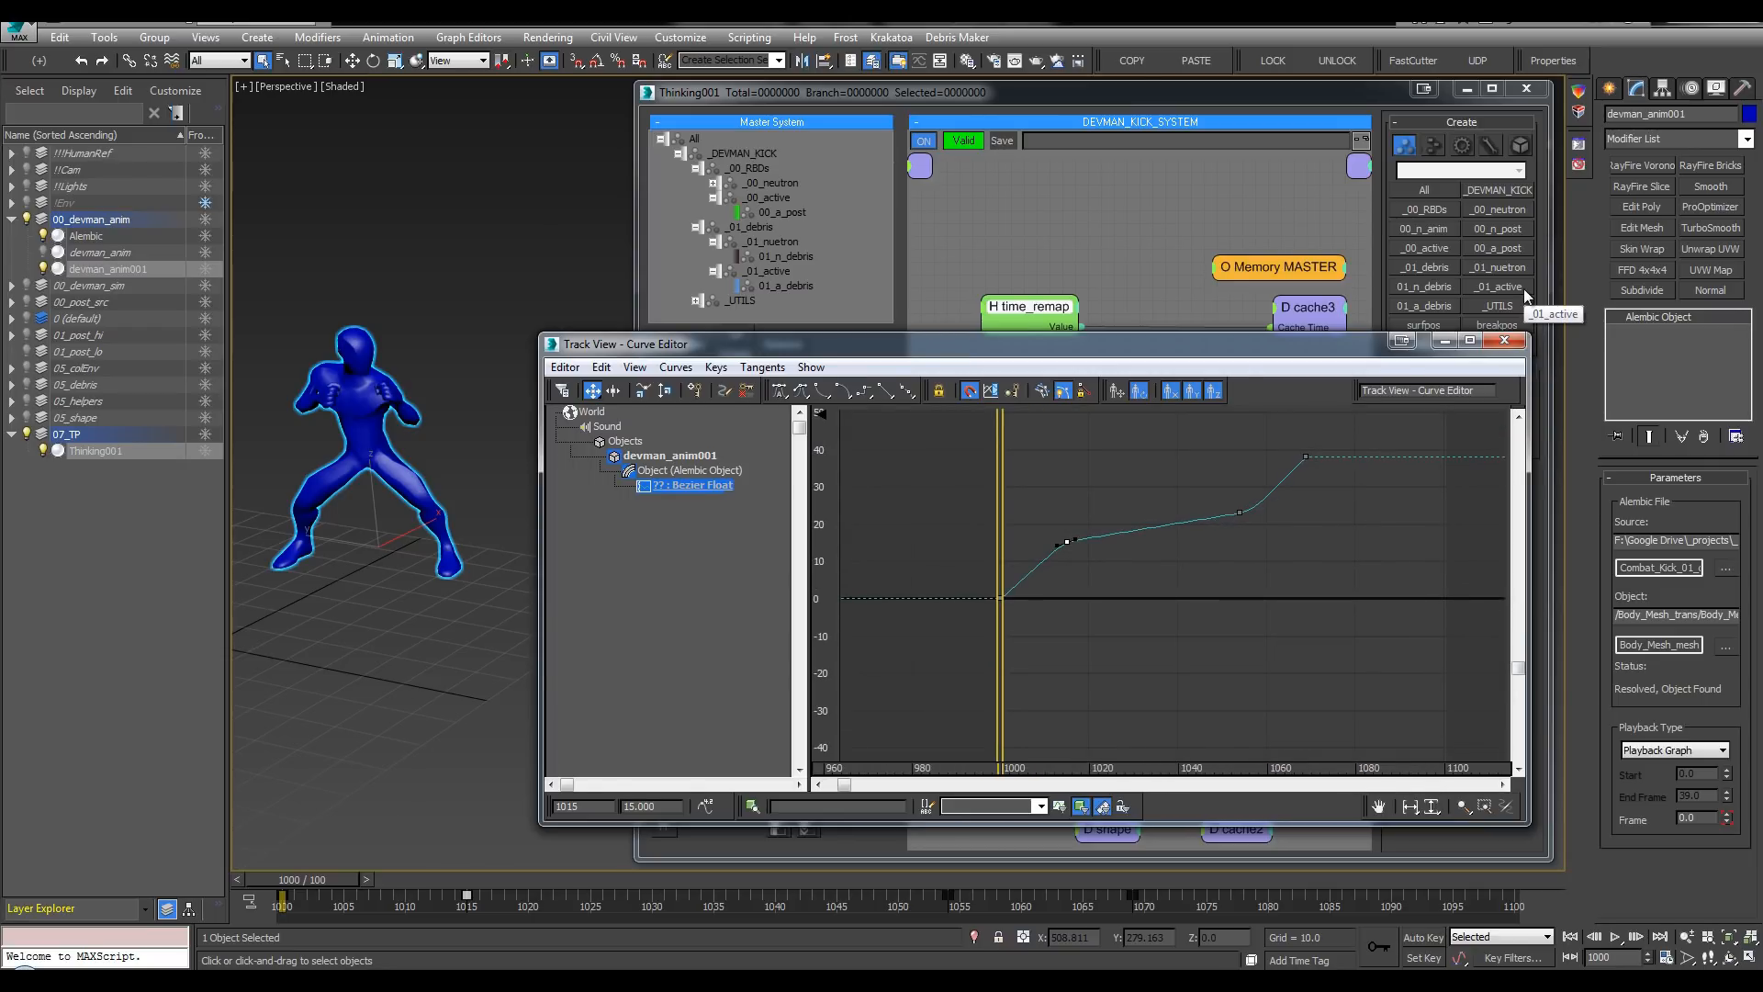
pyautogui.click(1505, 341)
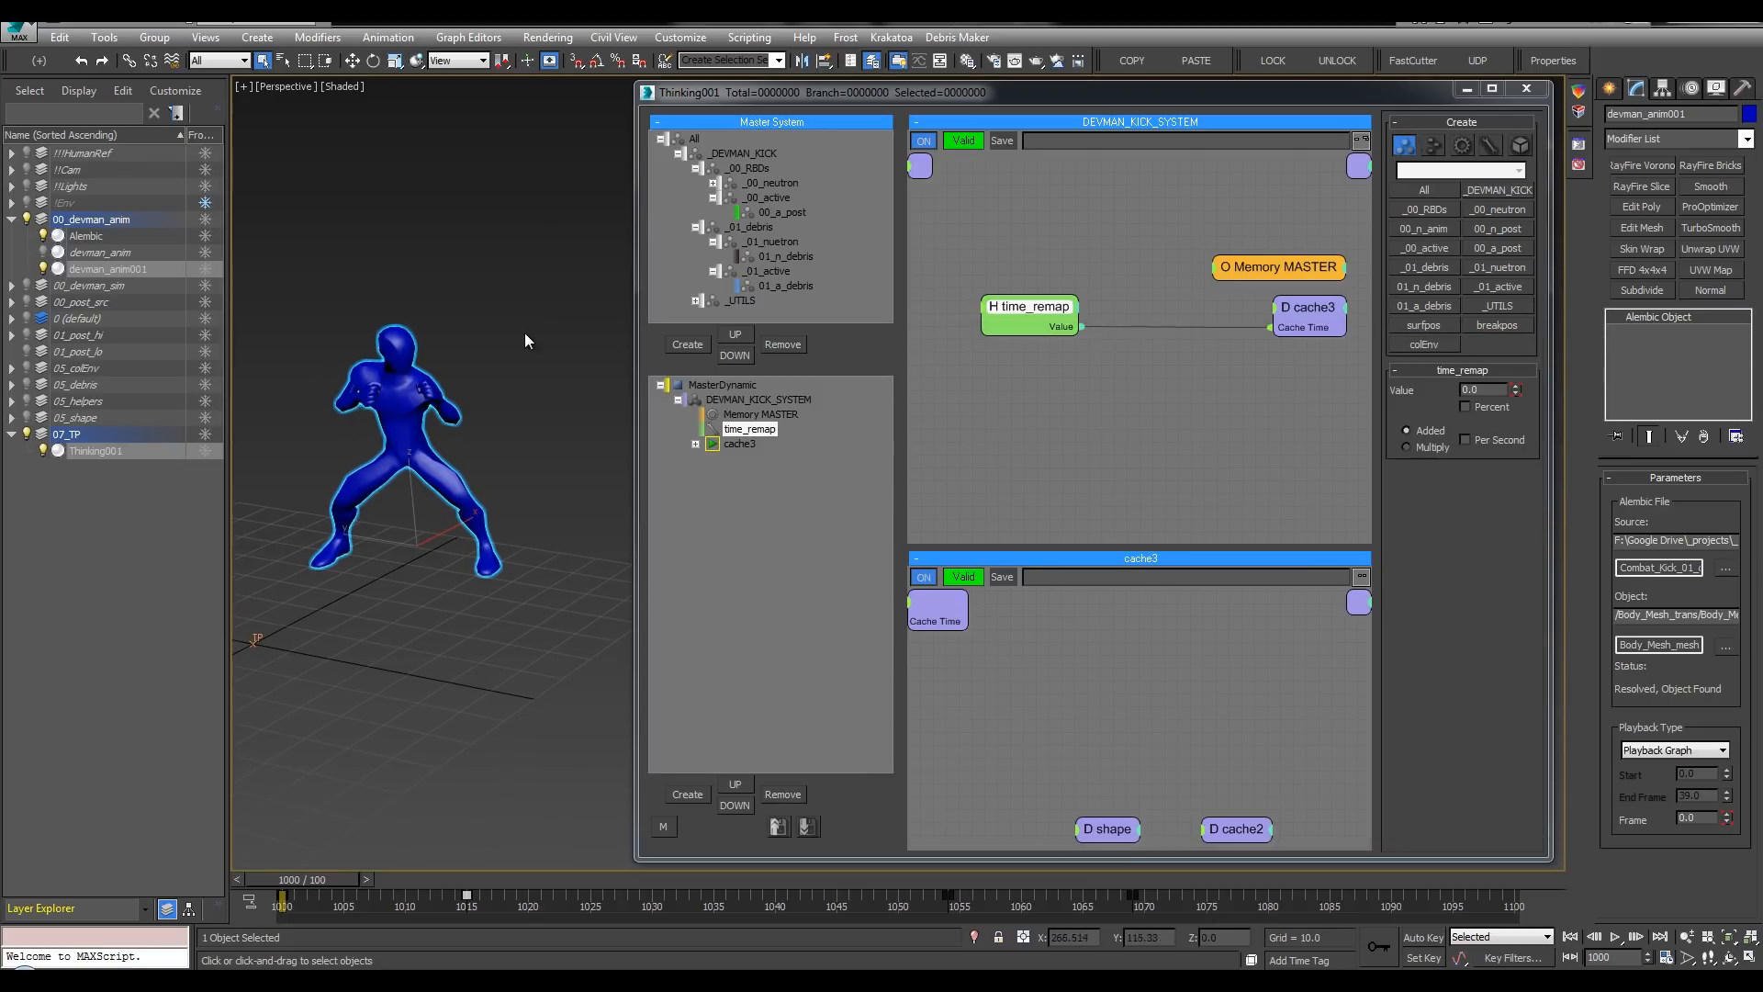
# Step: Deselect the character clone and move the time_remap operator farther away from cache3
pyautogui.press('n')
pyautogui.press('n')
pyautogui.keyDown('alt'); pyautogui.moveTo(520, 338); pyautogui.dragTo(588, 394, button='middle'); pyautogui.keyUp('alt')
pyautogui.click(340, 349)
pyautogui.keyDown('alt'); pyautogui.moveTo(340, 350); pyautogui.dragTo(373, 334, button='middle'); pyautogui.keyUp('alt')
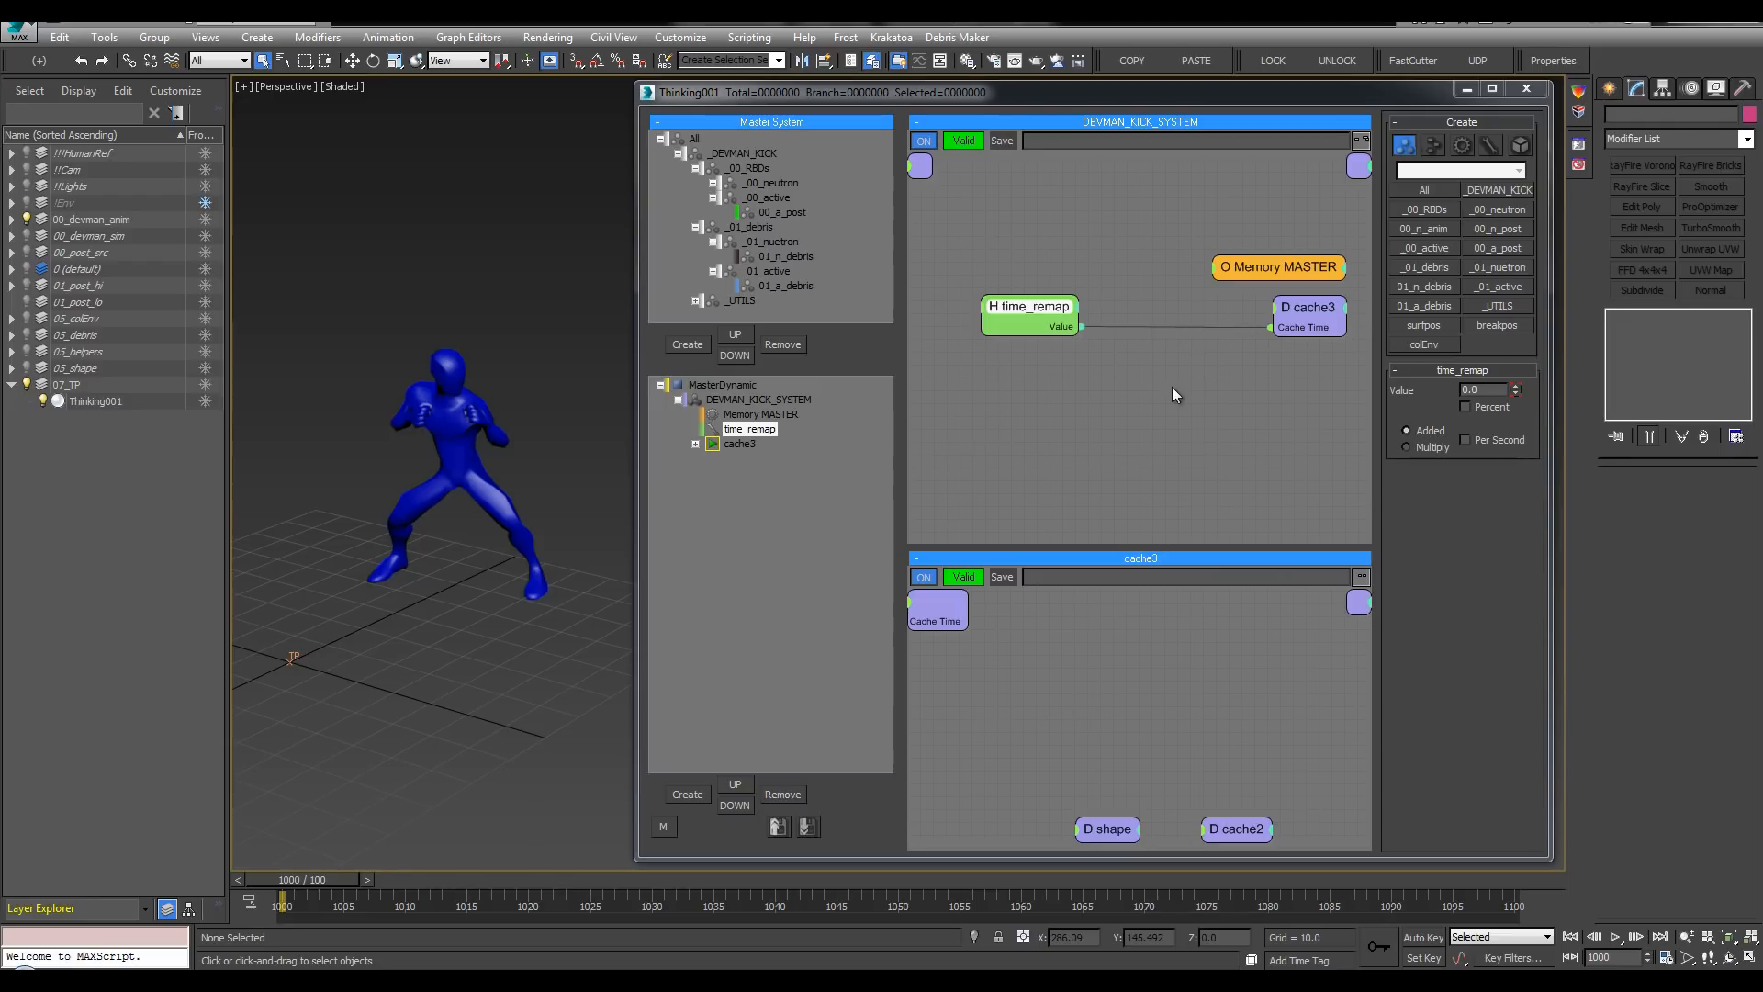
pyautogui.moveTo(1025, 311); pyautogui.dragTo(956, 309)
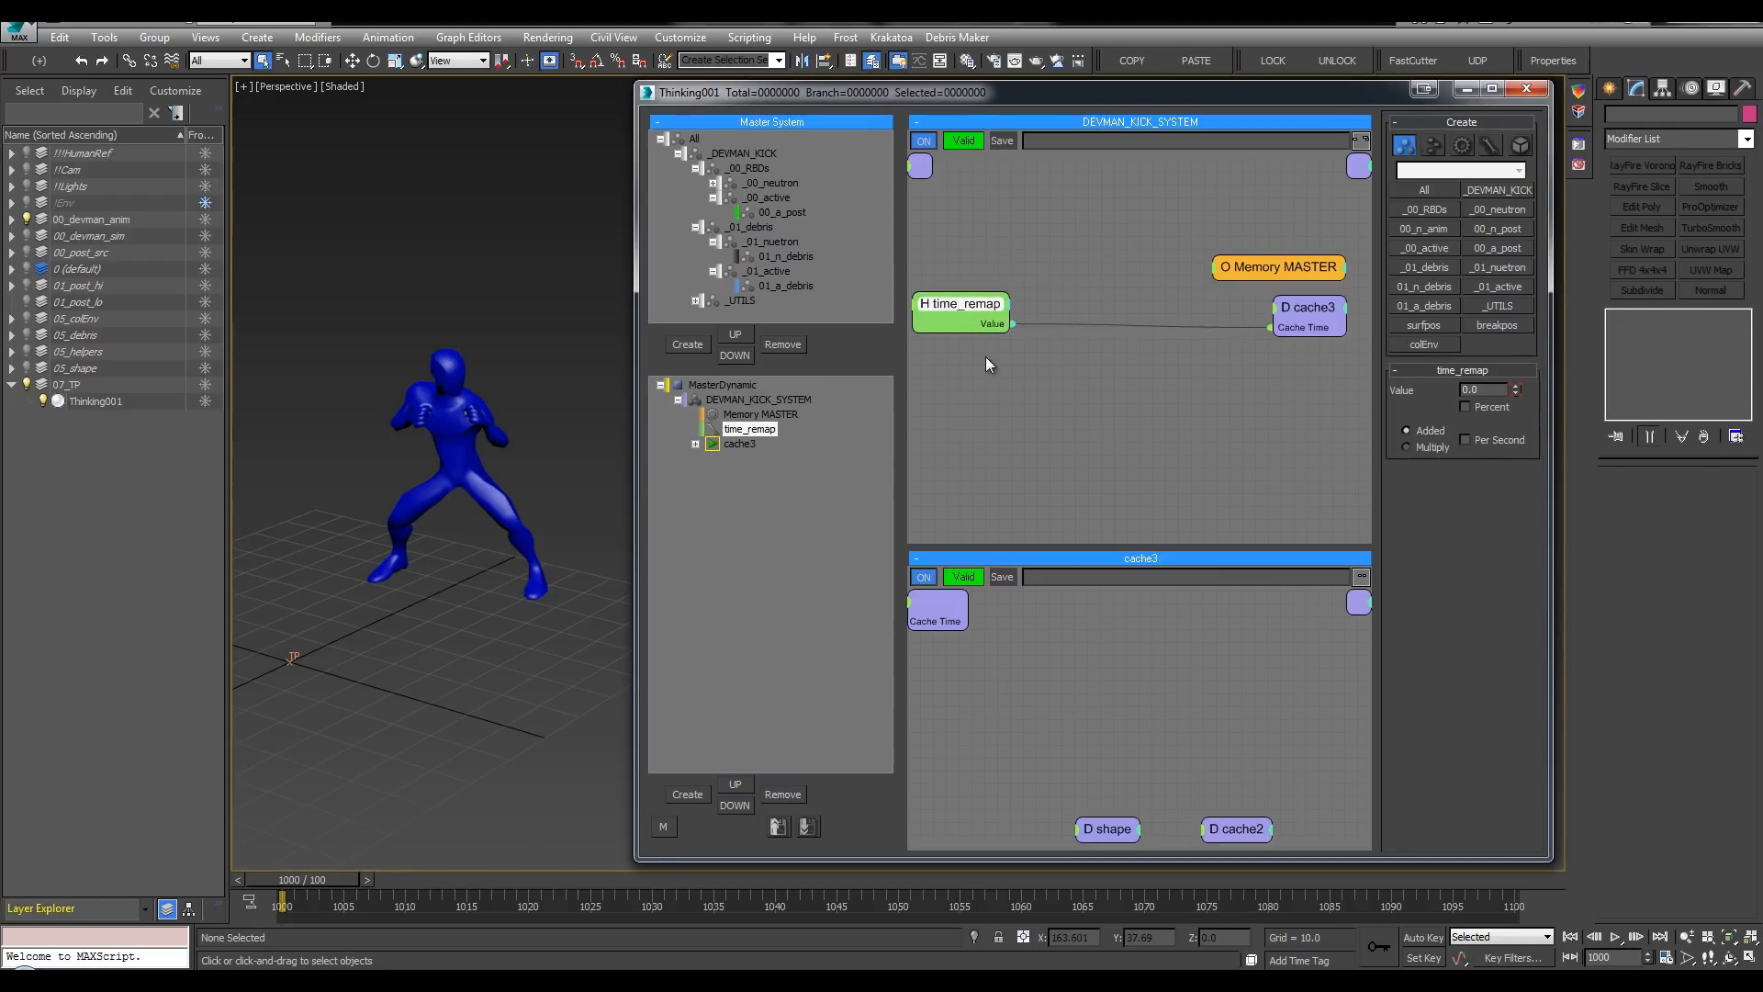
# Step: Show the MasterDynamic simulation settings and return the animation to frame 1000
pyautogui.click(383, 422)
pyautogui.press('l')
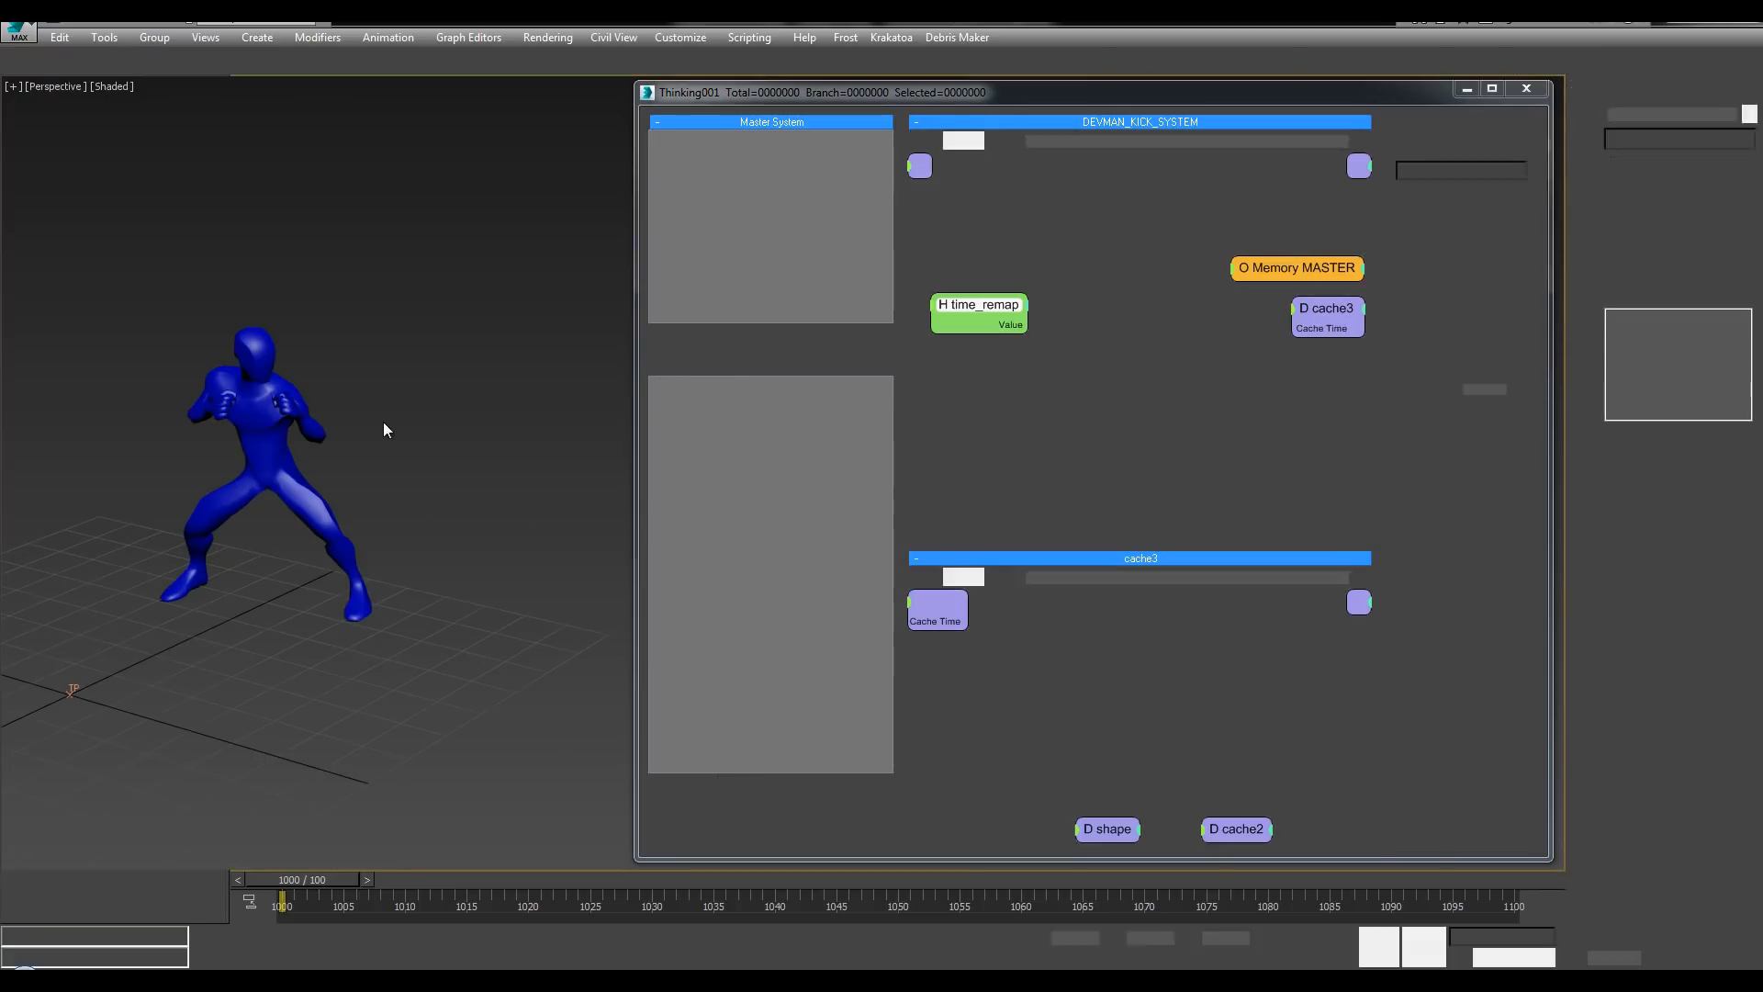
pyautogui.press('l')
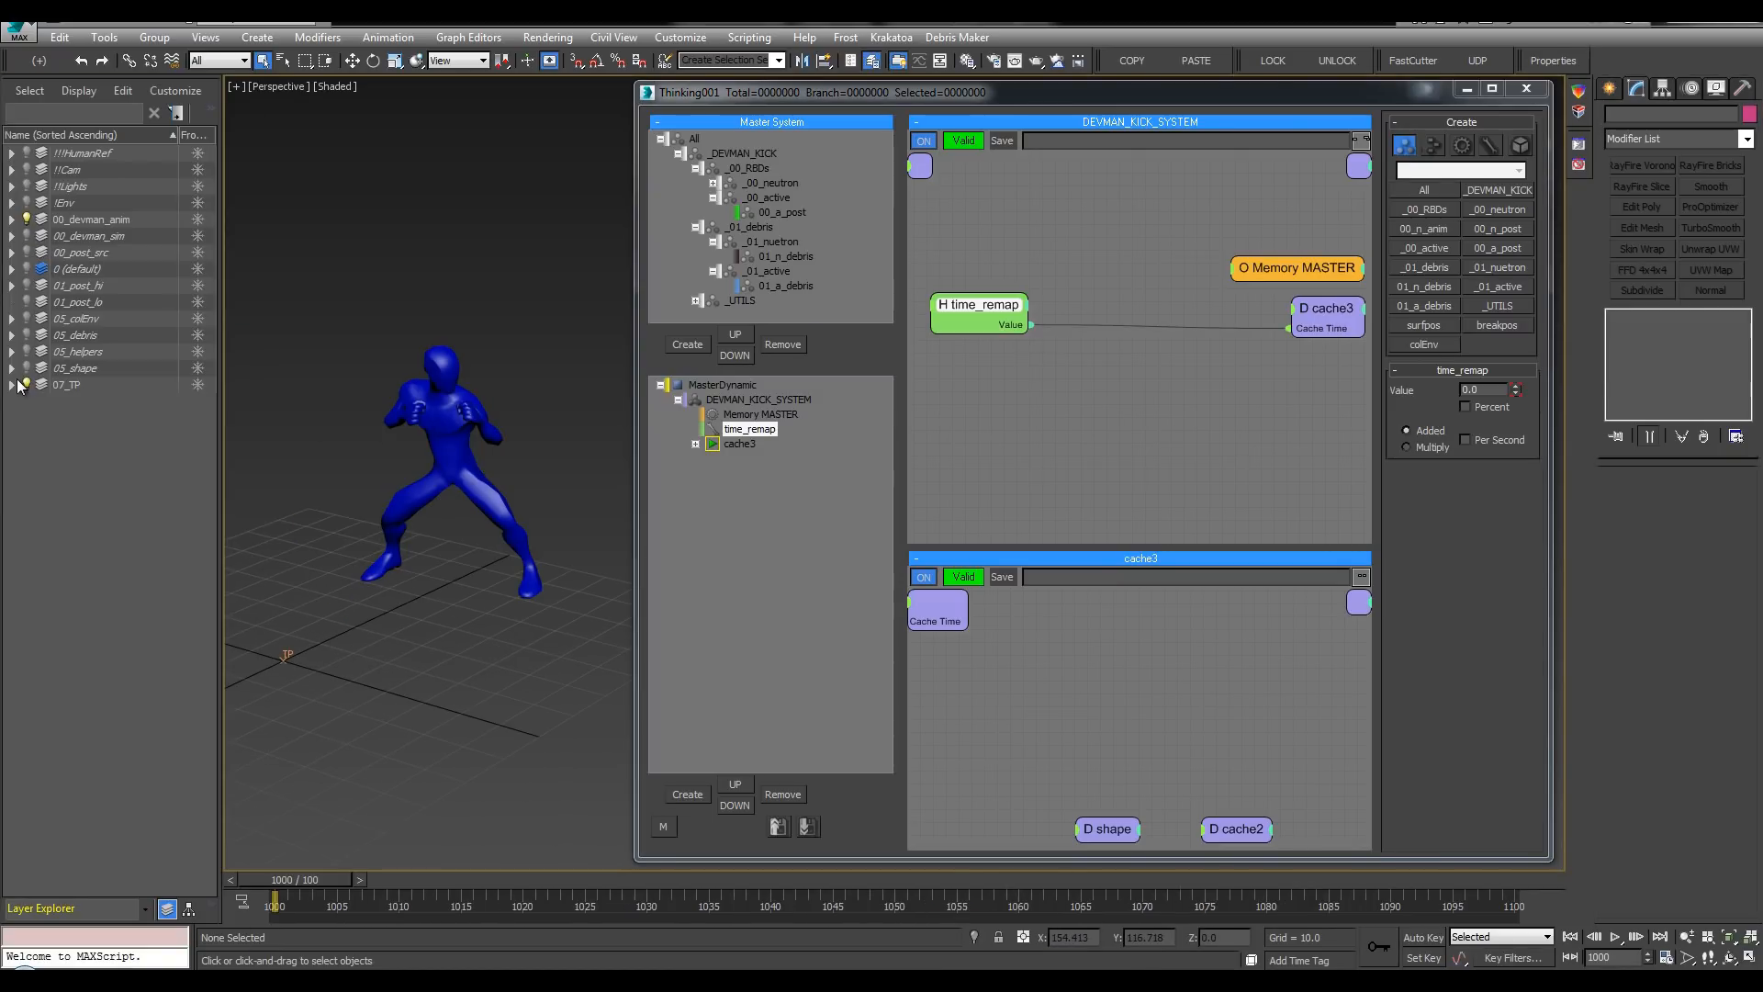
pyautogui.moveTo(280, 504); pyautogui.dragTo(287, 503, button='middle')
pyautogui.press('.')
pyautogui.keyDown('alt'); pyautogui.moveTo(486, 410); pyautogui.dragTo(633, 433, button='middle'); pyautogui.keyUp('alt')
pyautogui.click(722, 385)
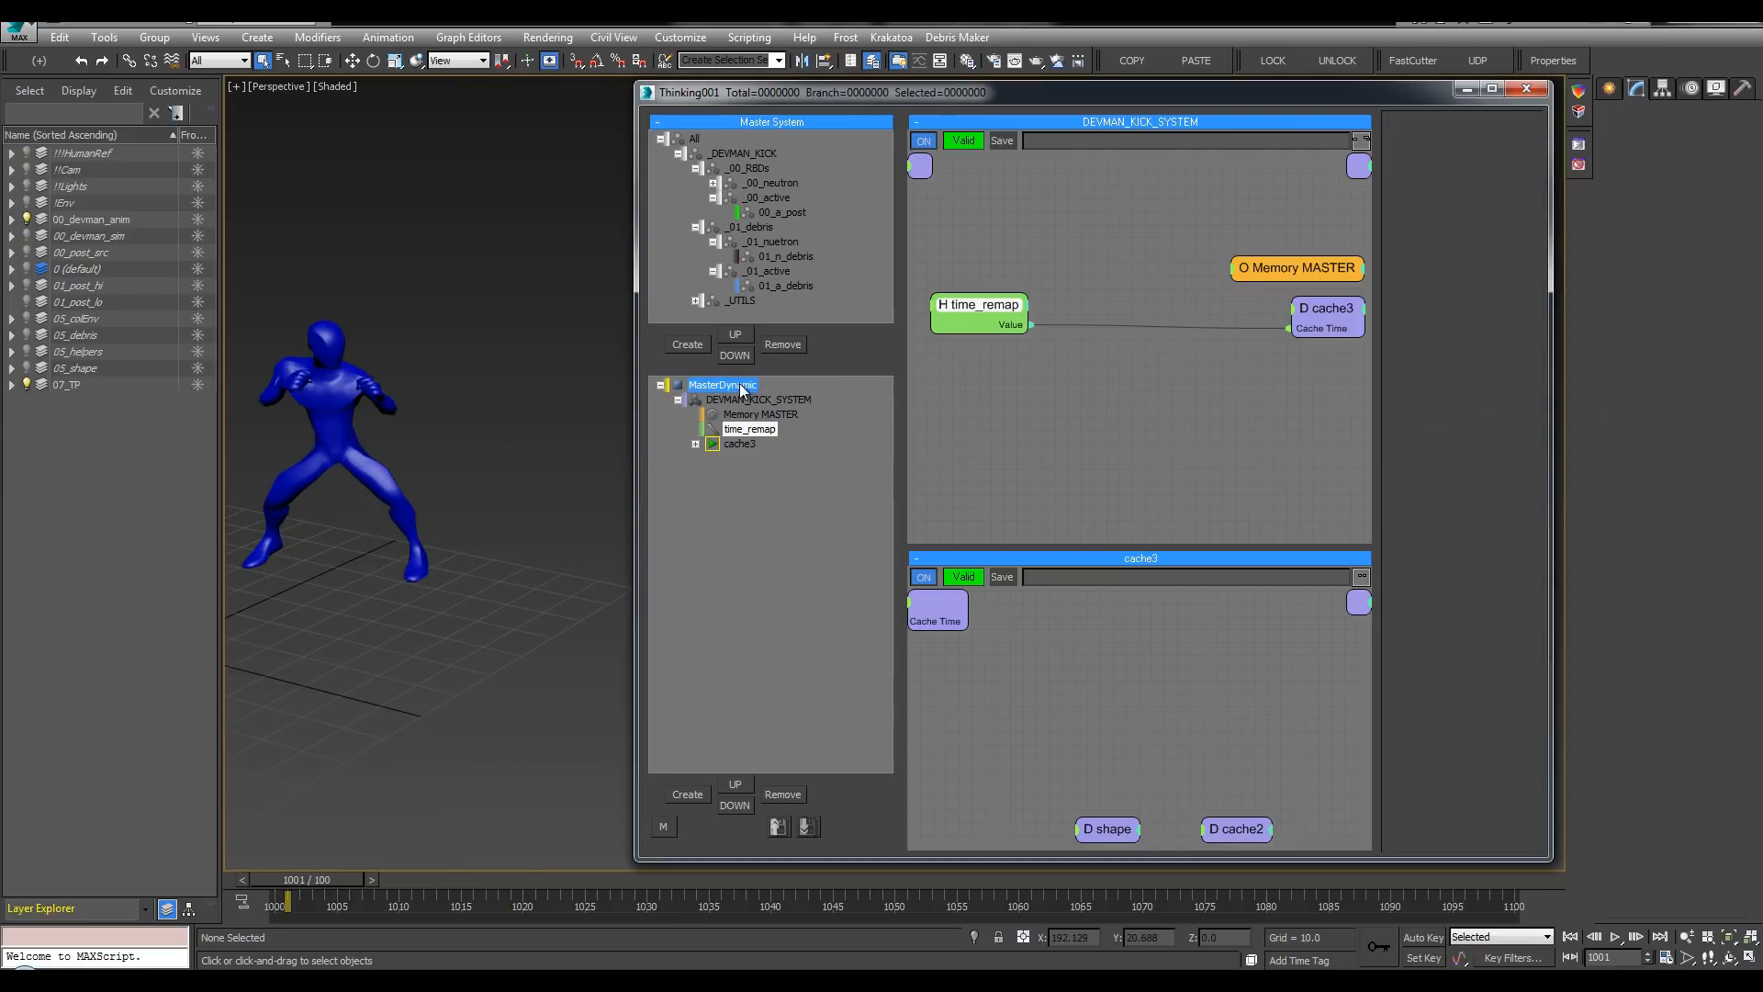
pyautogui.keyDown('alt'); pyautogui.moveTo(509, 479); pyautogui.dragTo(498, 479, button='middle'); pyautogui.keyUp('alt')
pyautogui.press('/')
pyautogui.moveTo(274, 879)
pyautogui.mouseDown()
pyautogui.moveTo(235, 876)
pyautogui.moveTo(622, 883)
pyautogui.moveTo(266, 873)
pyautogui.mouseUp()
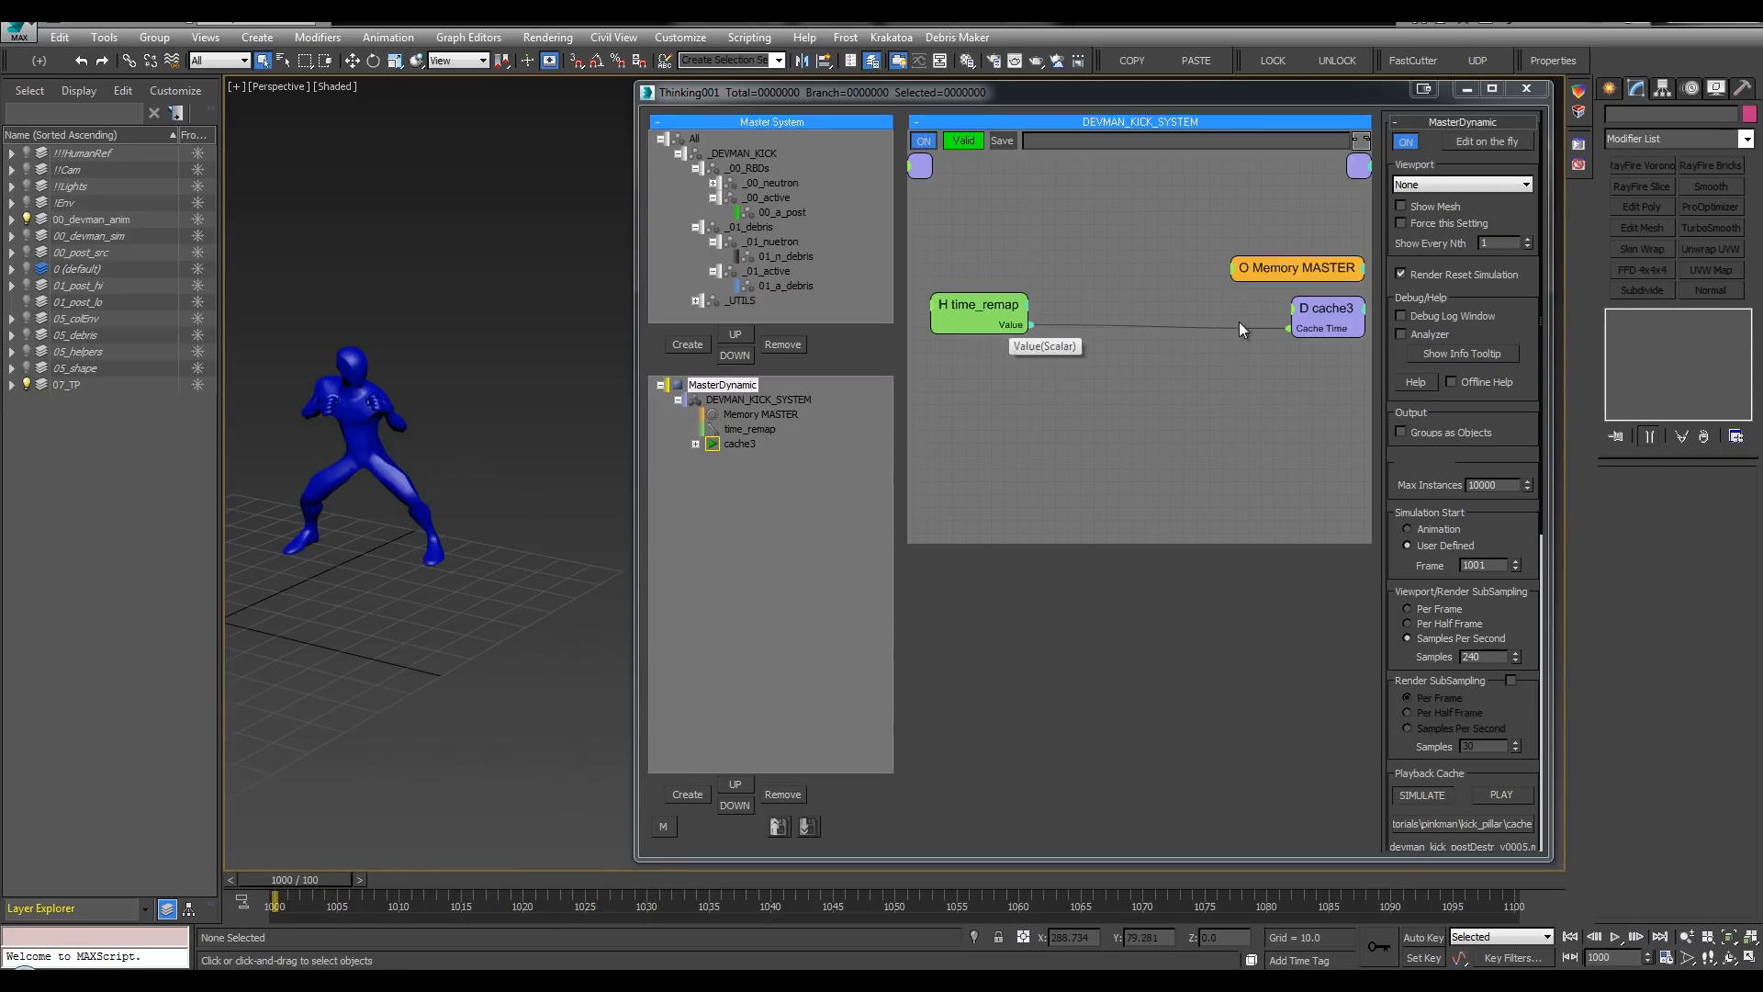
# Step: Disconnect time_remap from cache3's Cache Time input, and play the cached animation before returning to frame 1000
pyautogui.doubleClick(1293, 329)
pyautogui.click(523, 286)
pyautogui.press('/')
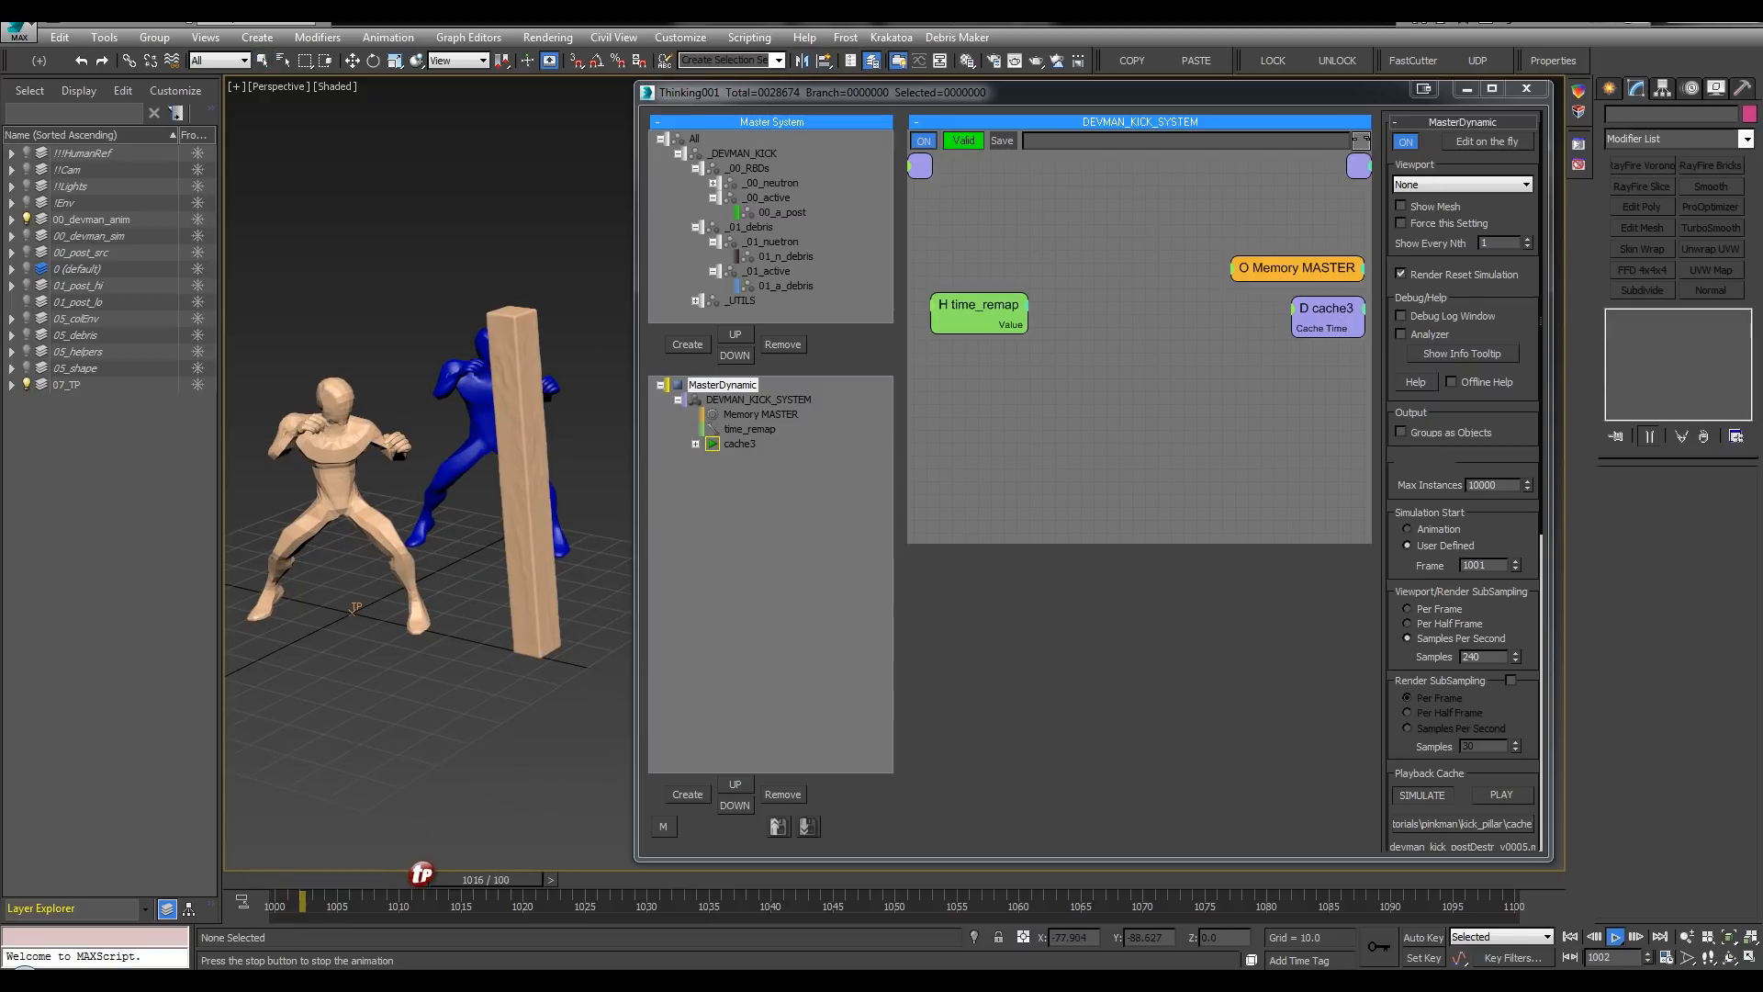
pyautogui.click(252, 879)
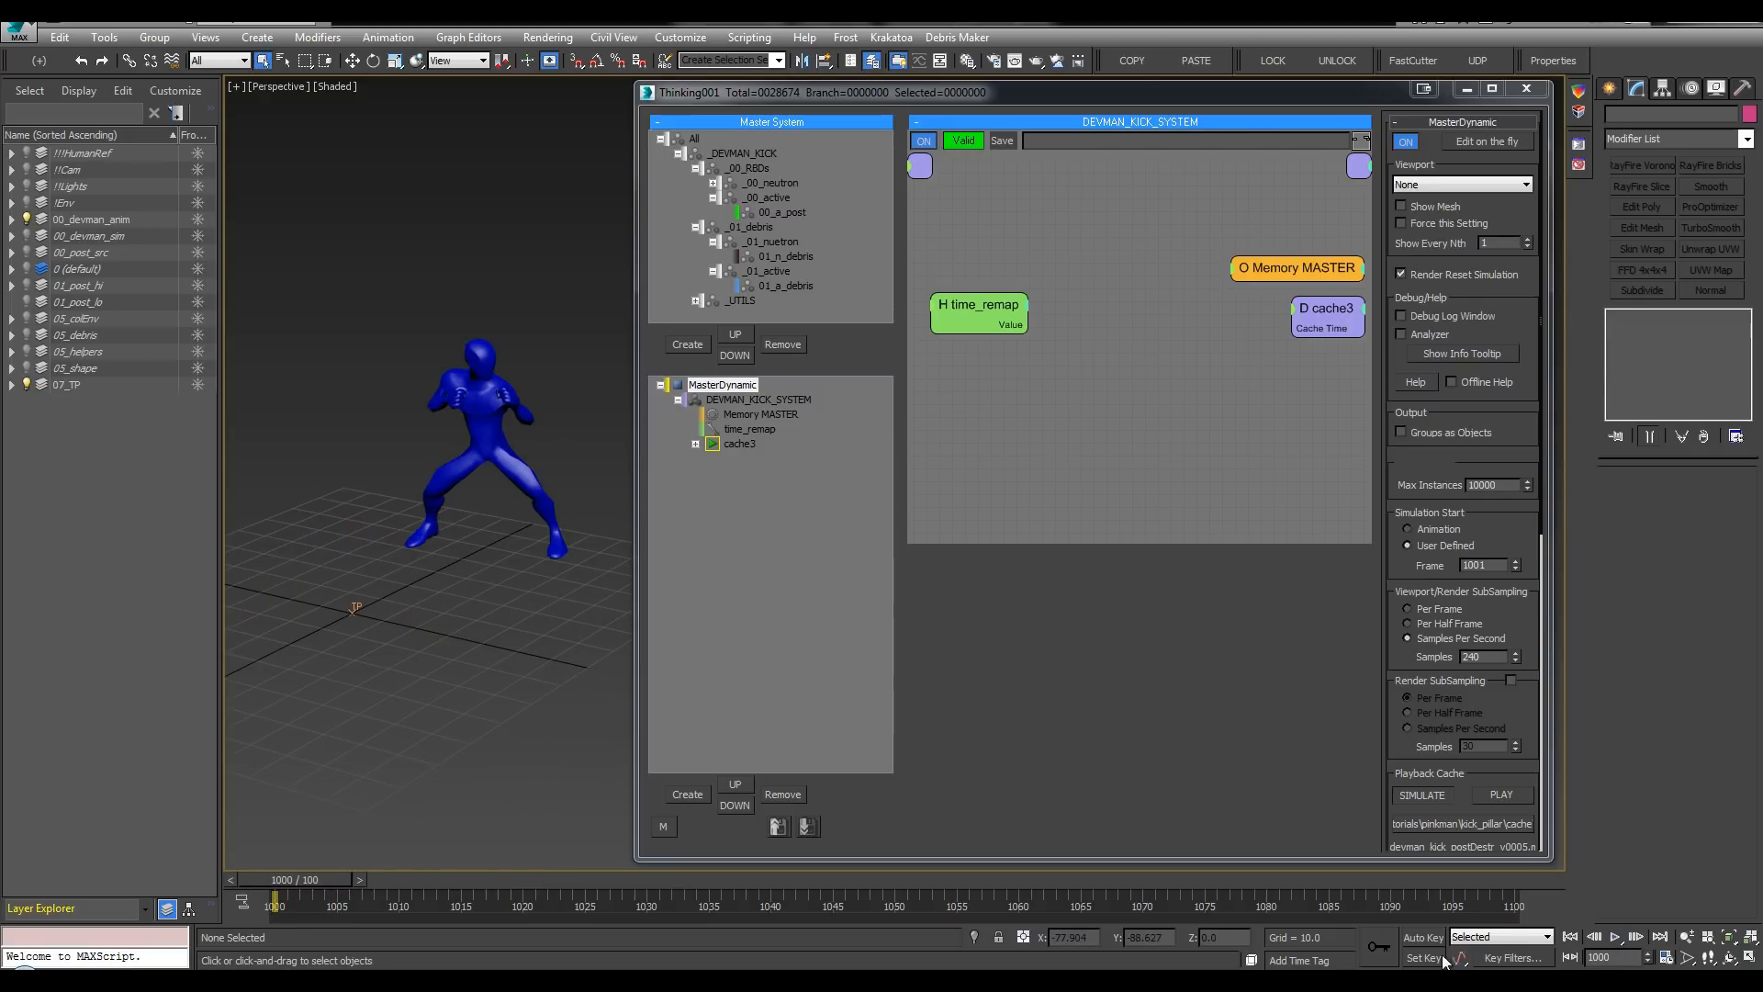
# Step: Check the time configuration, and select the character clone to scrub its motion and examine its playback curve
pyautogui.rightClick(1571, 956)
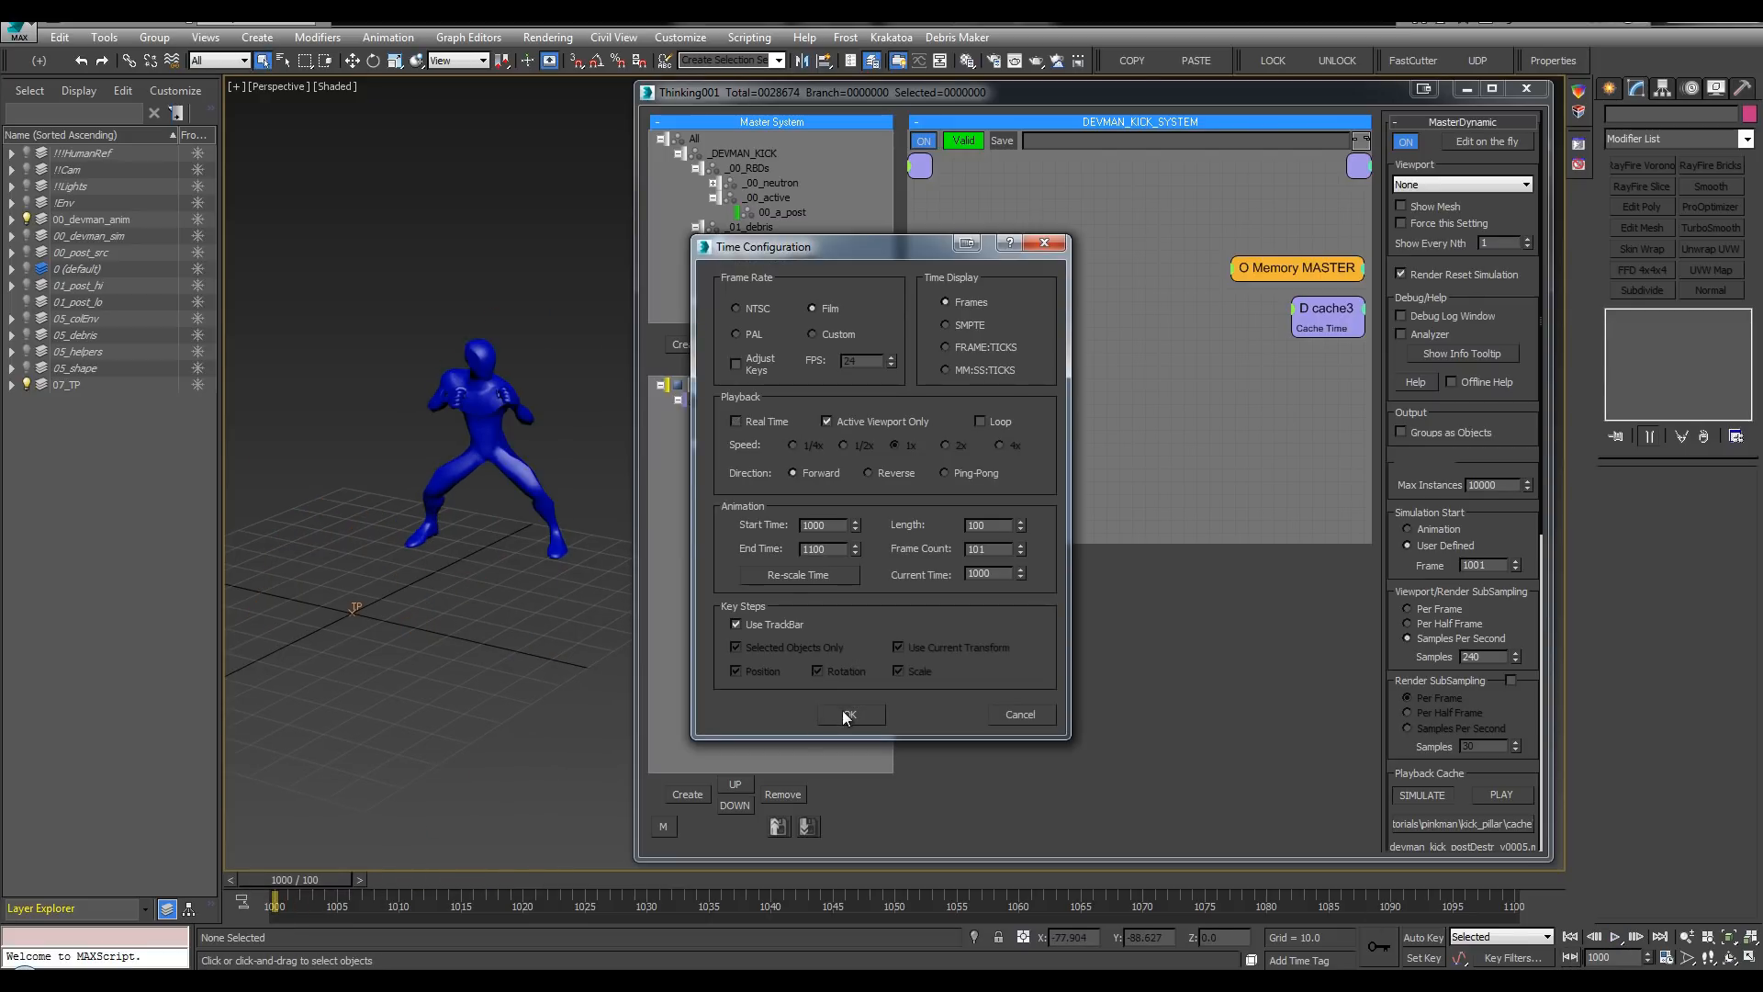
pyautogui.click(843, 714)
pyautogui.click(449, 397)
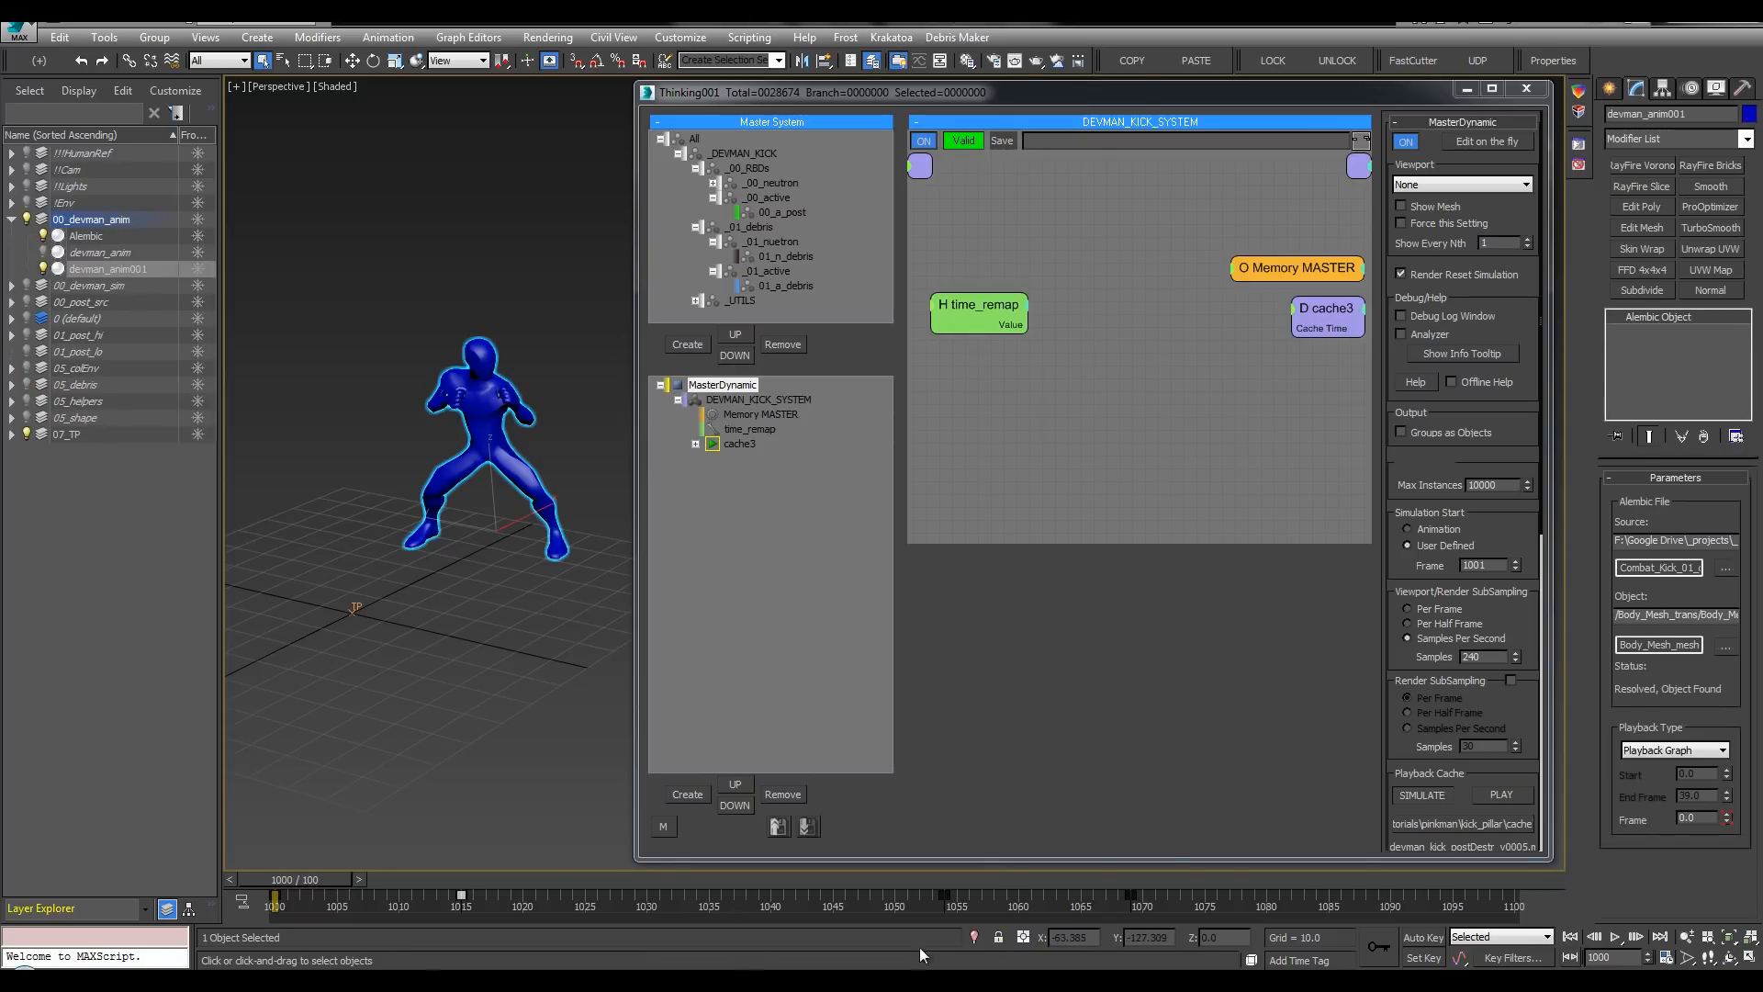
pyautogui.click(1171, 882)
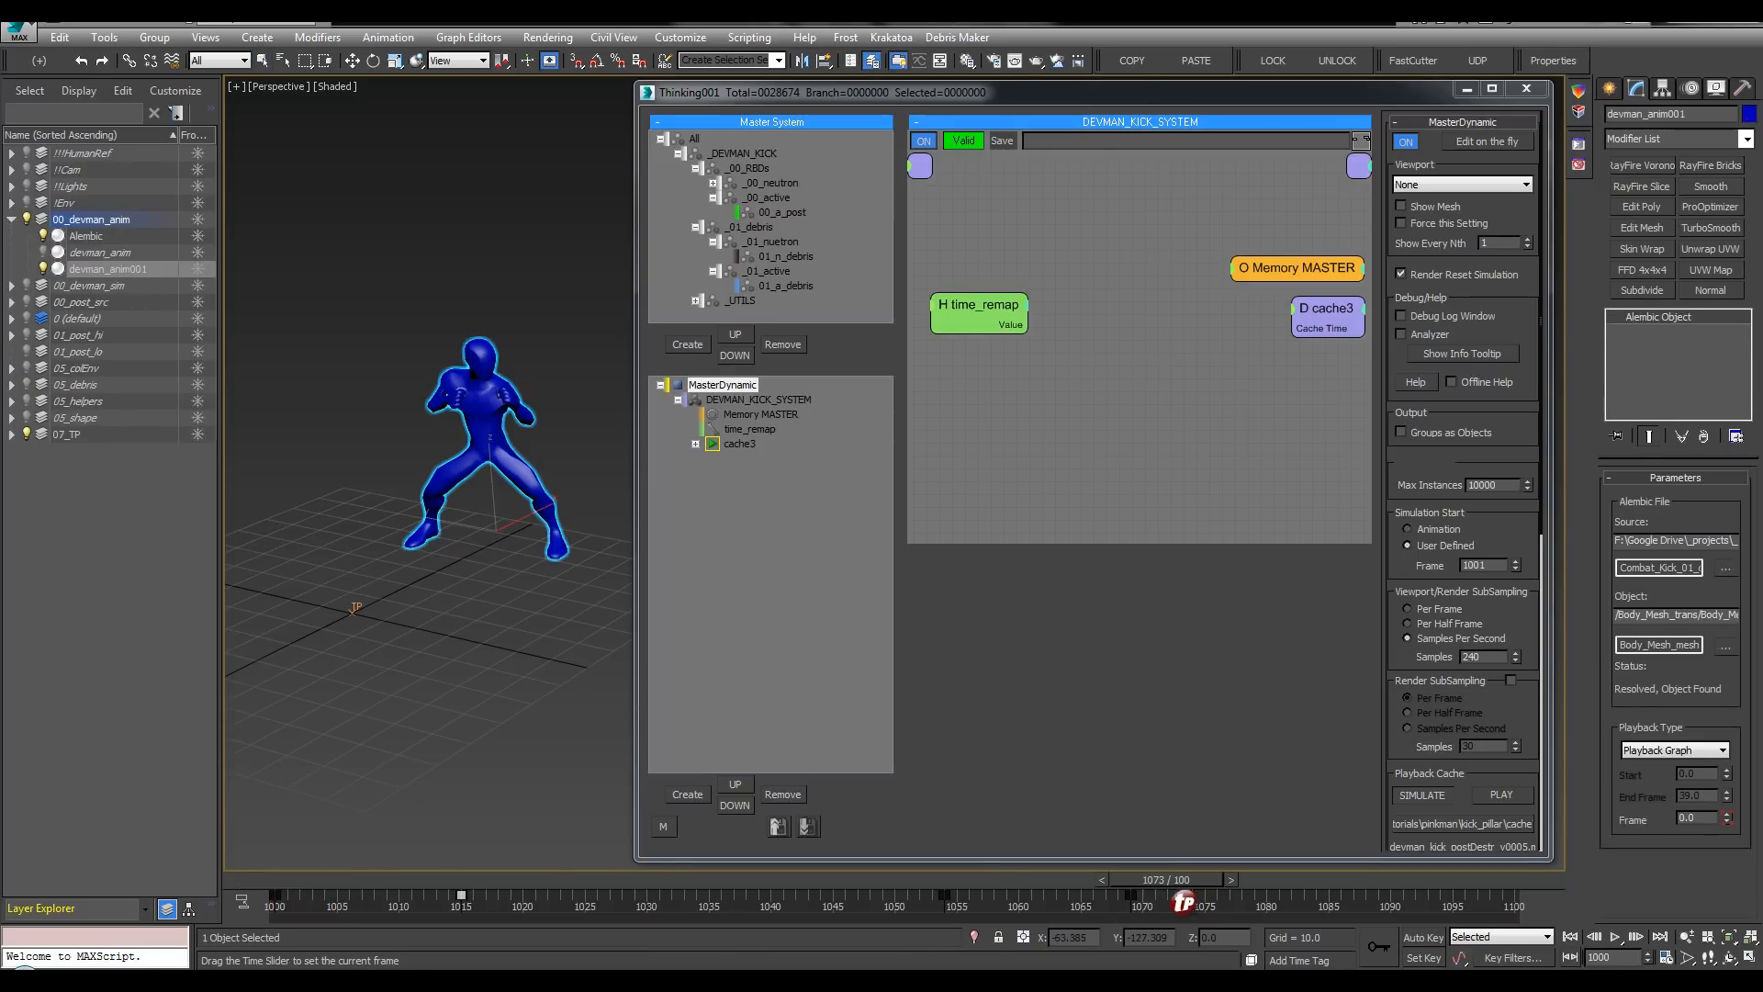
pyautogui.click(229, 879)
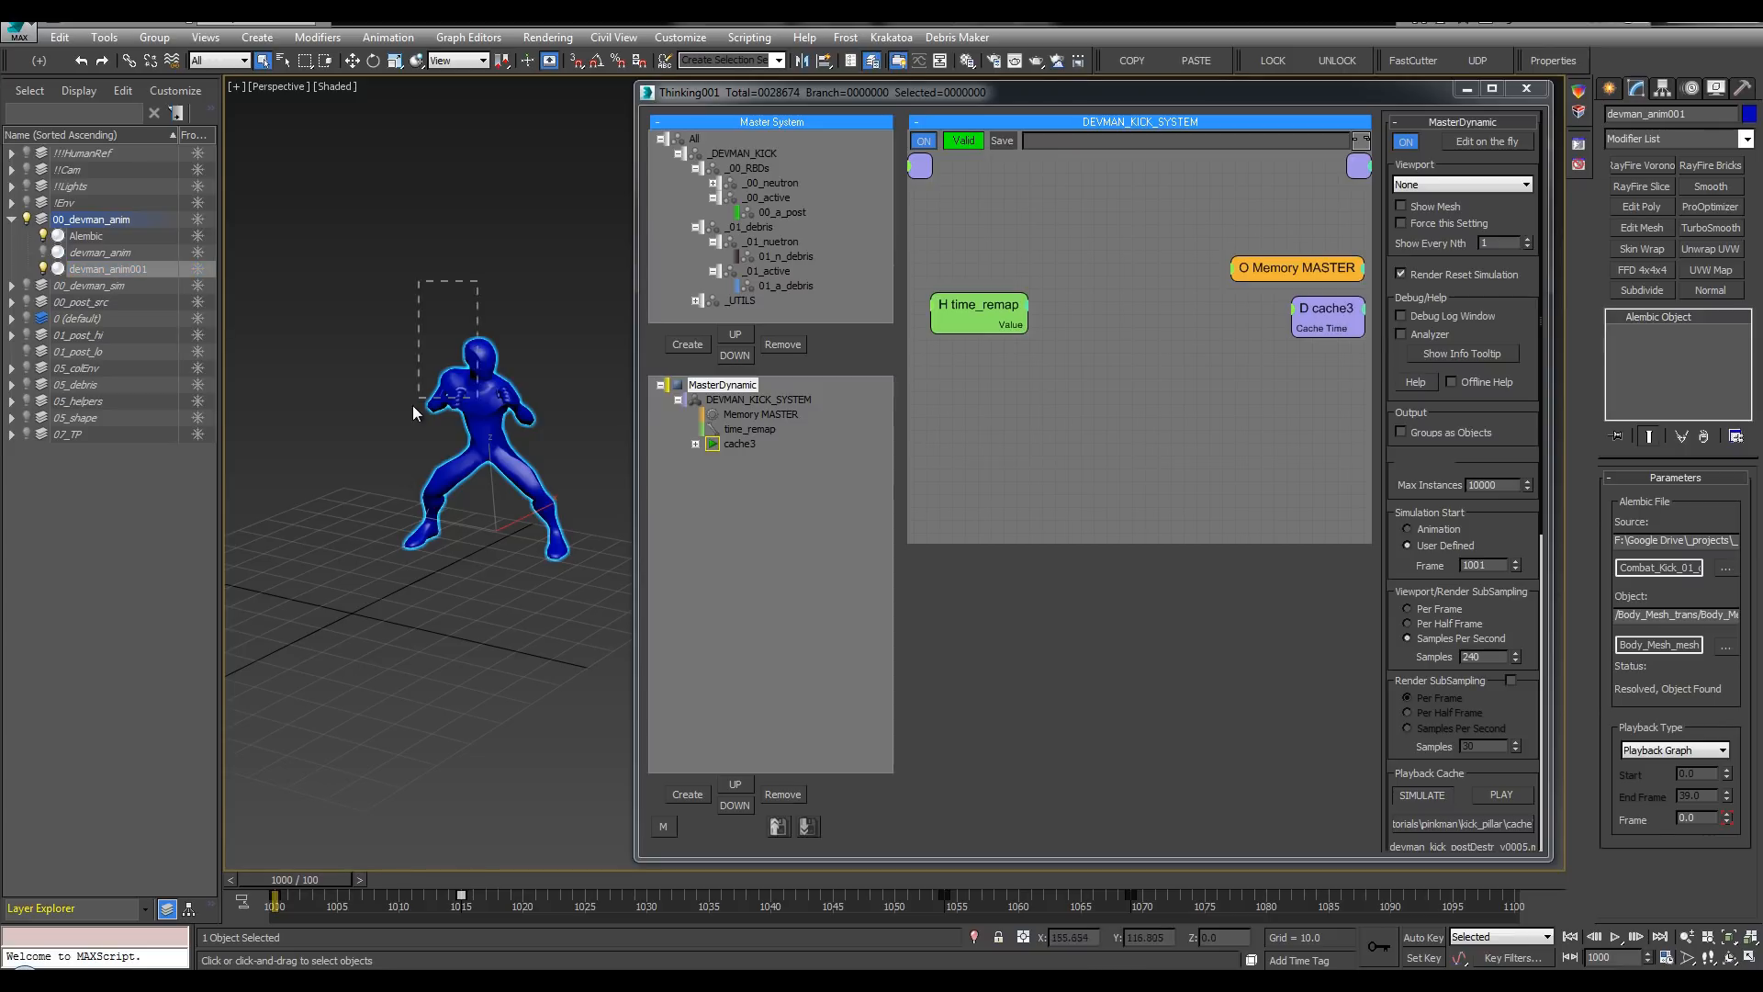
pyautogui.moveTo(413, 406); pyautogui.dragTo(410, 409)
pyautogui.moveTo(409, 409); pyautogui.dragTo(365, 391, button='middle')
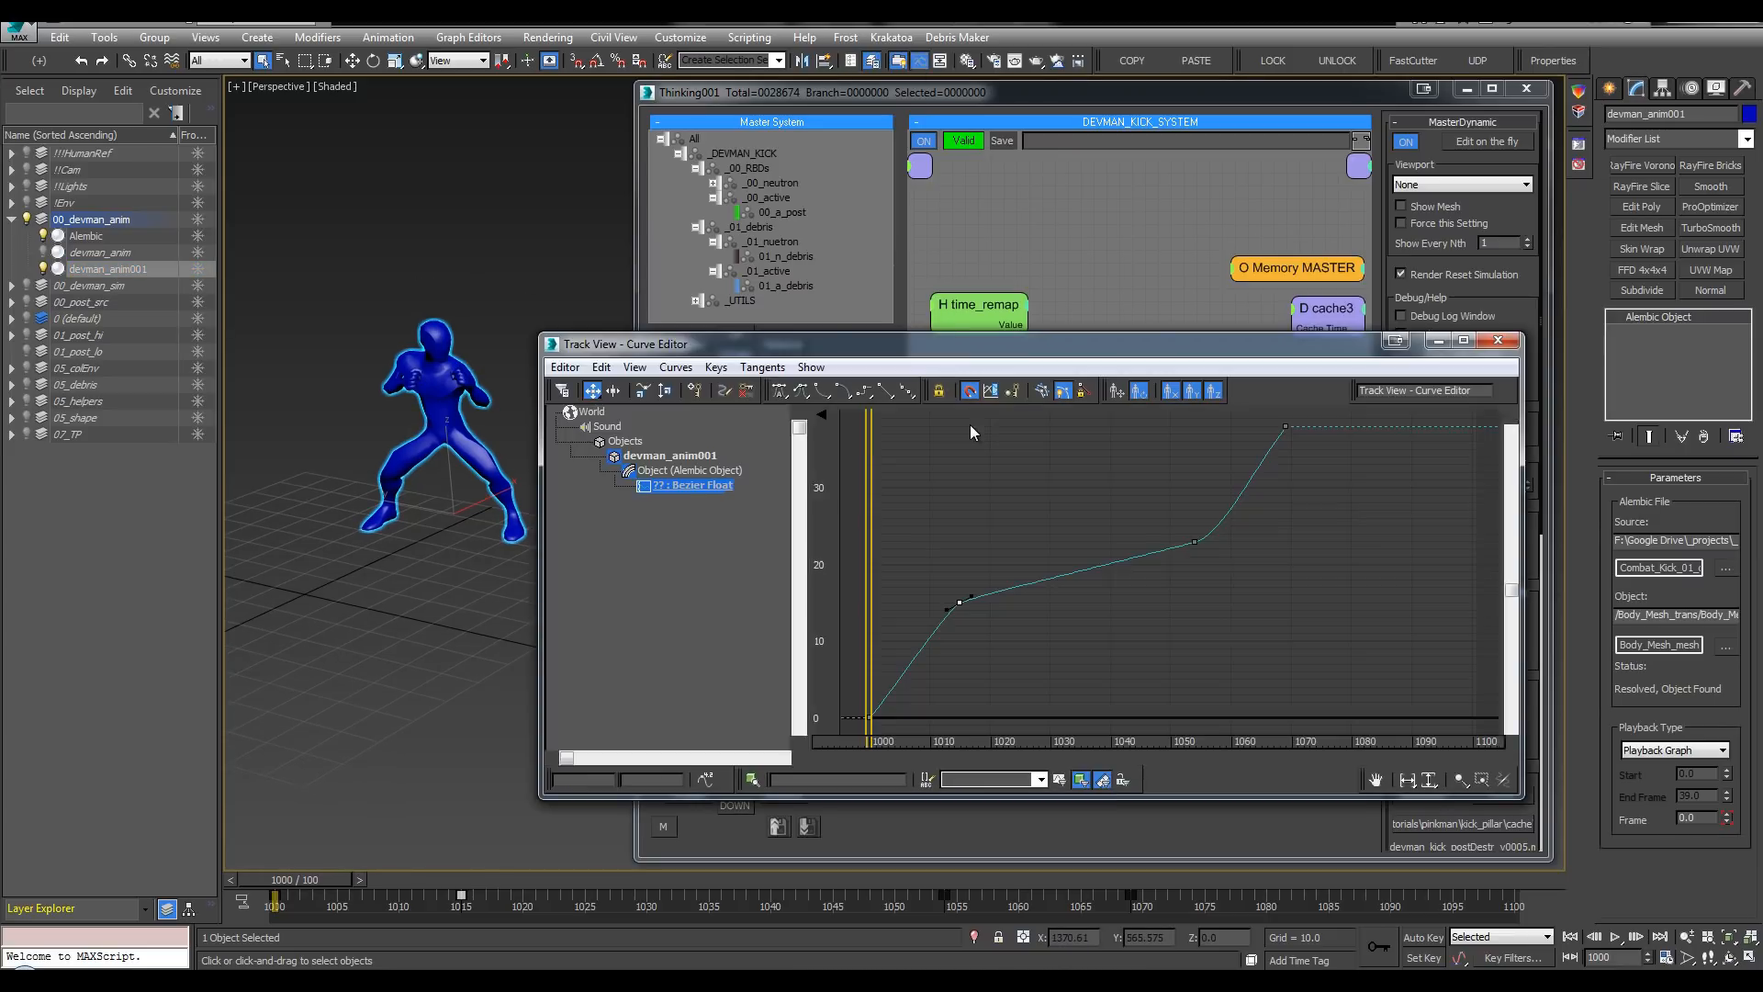
# Step: Examine the start and end keys of the character clone's playback curve and close the Curve Editor
pyautogui.click(883, 707)
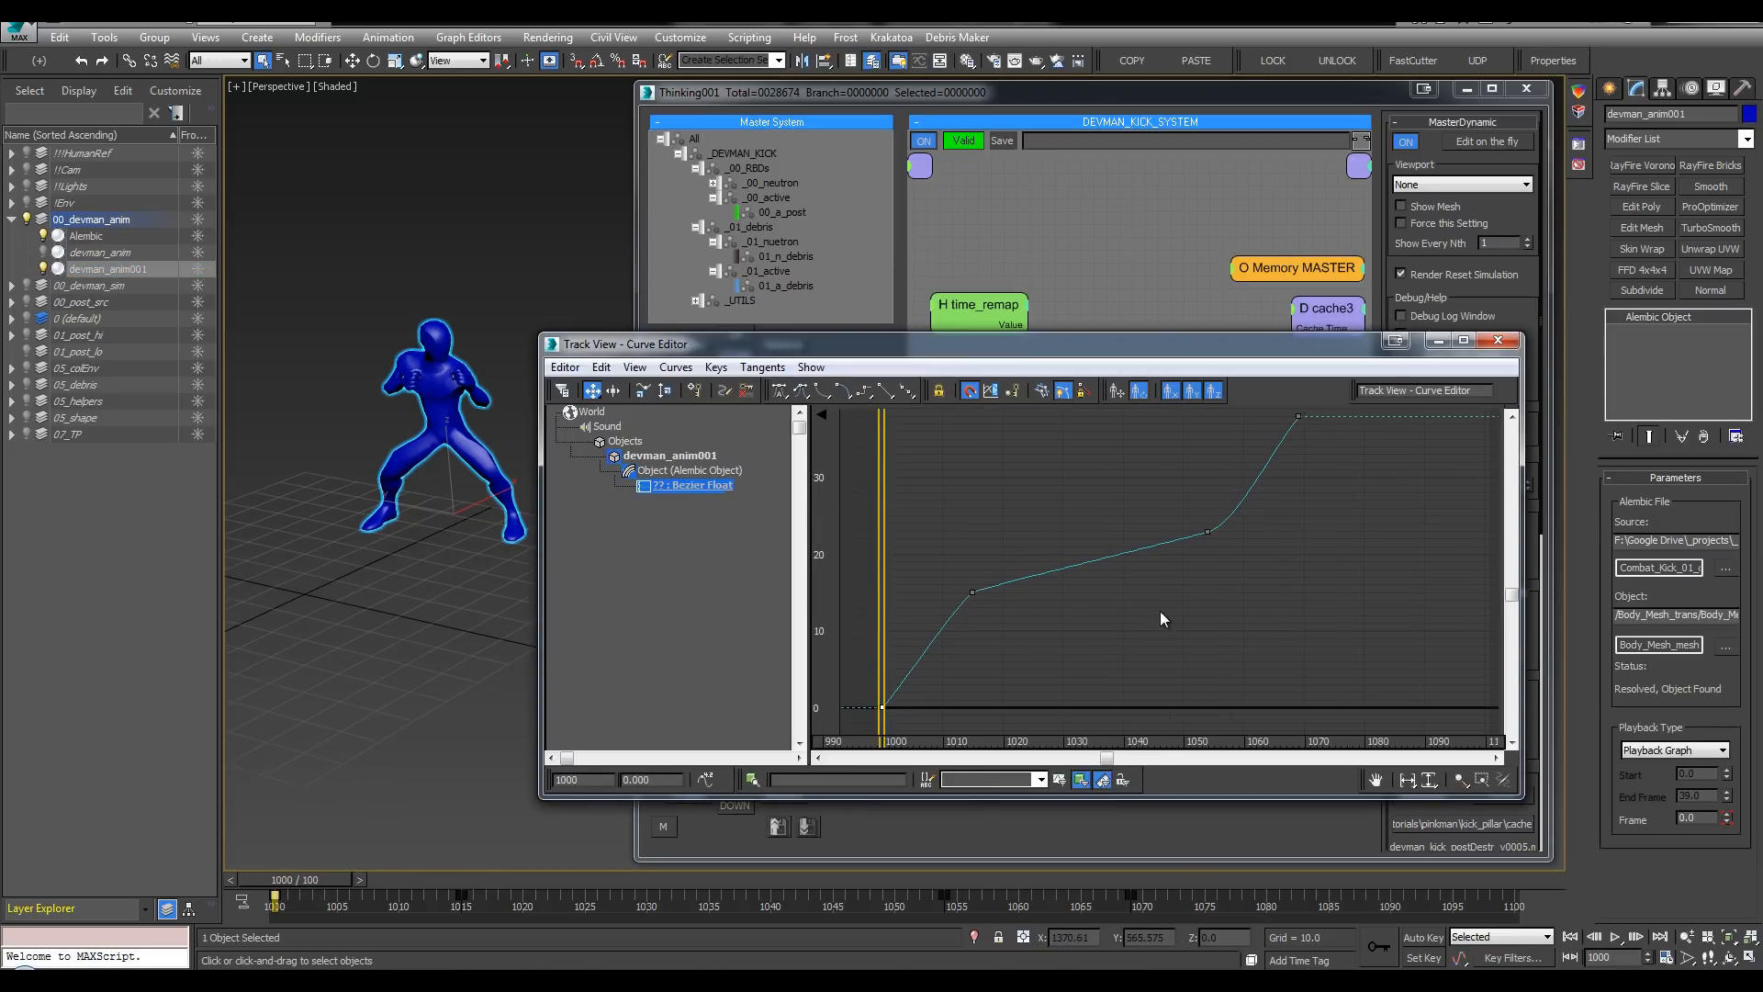
pyautogui.moveTo(1160, 610); pyautogui.dragTo(1159, 674, button='middle')
pyautogui.click(1298, 480)
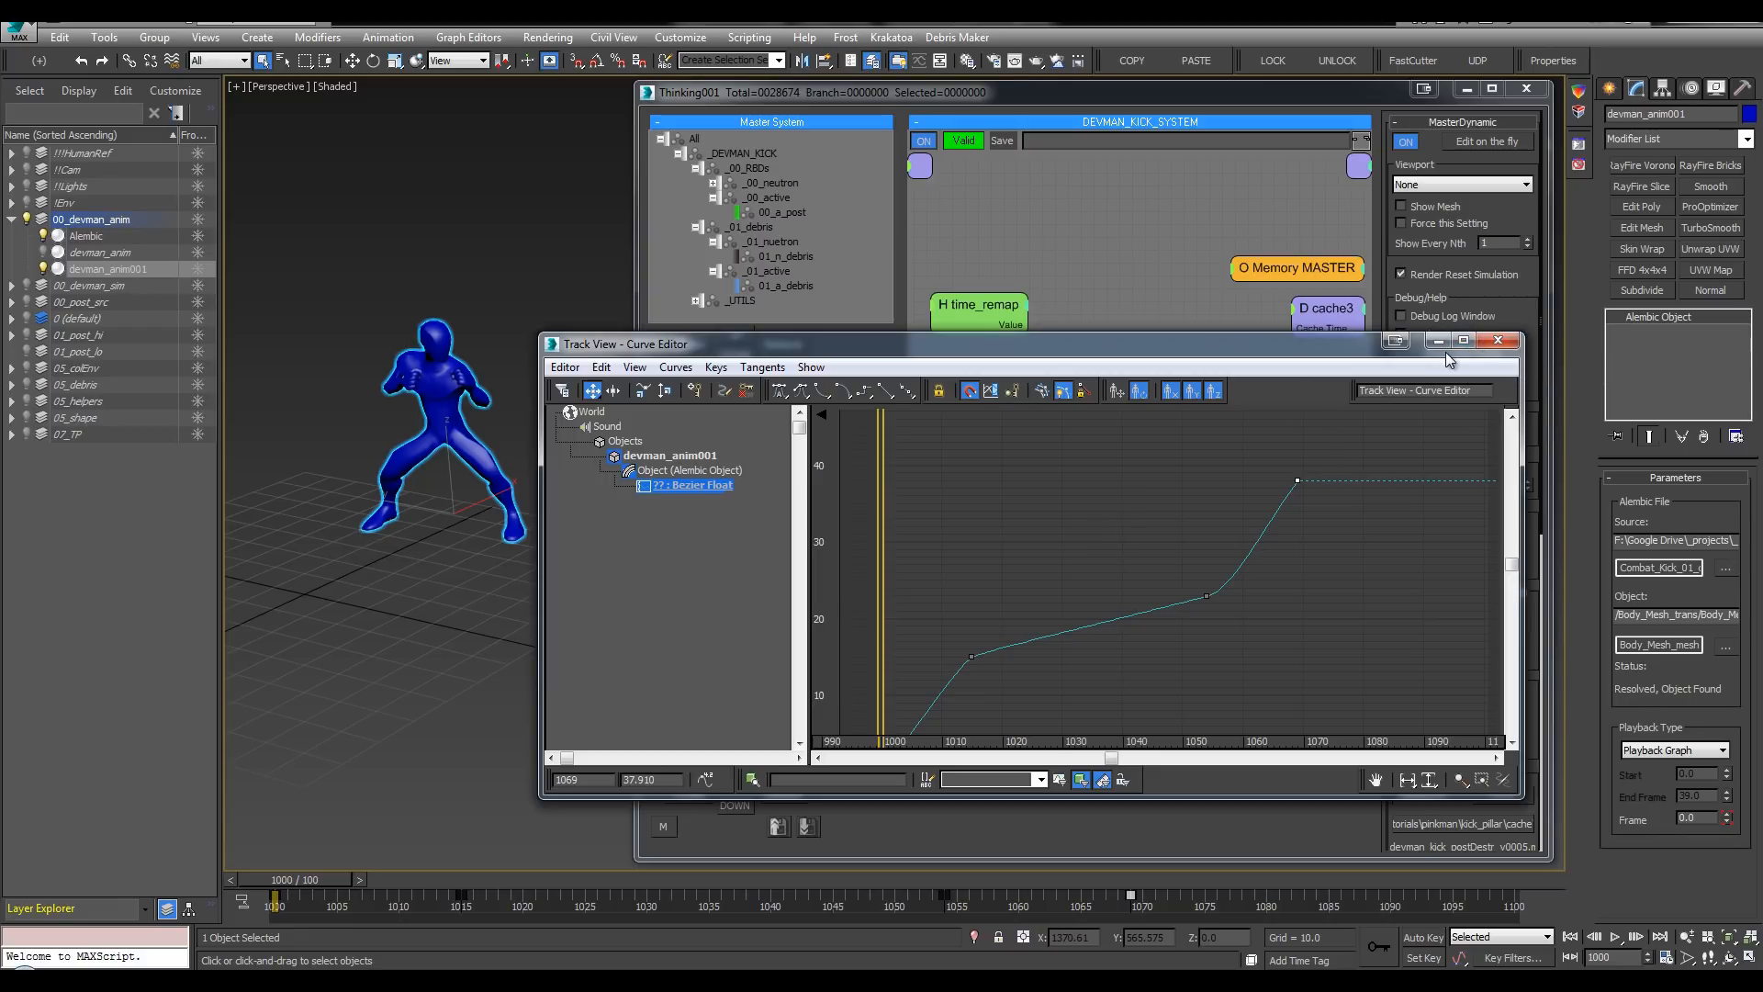
pyautogui.click(1499, 342)
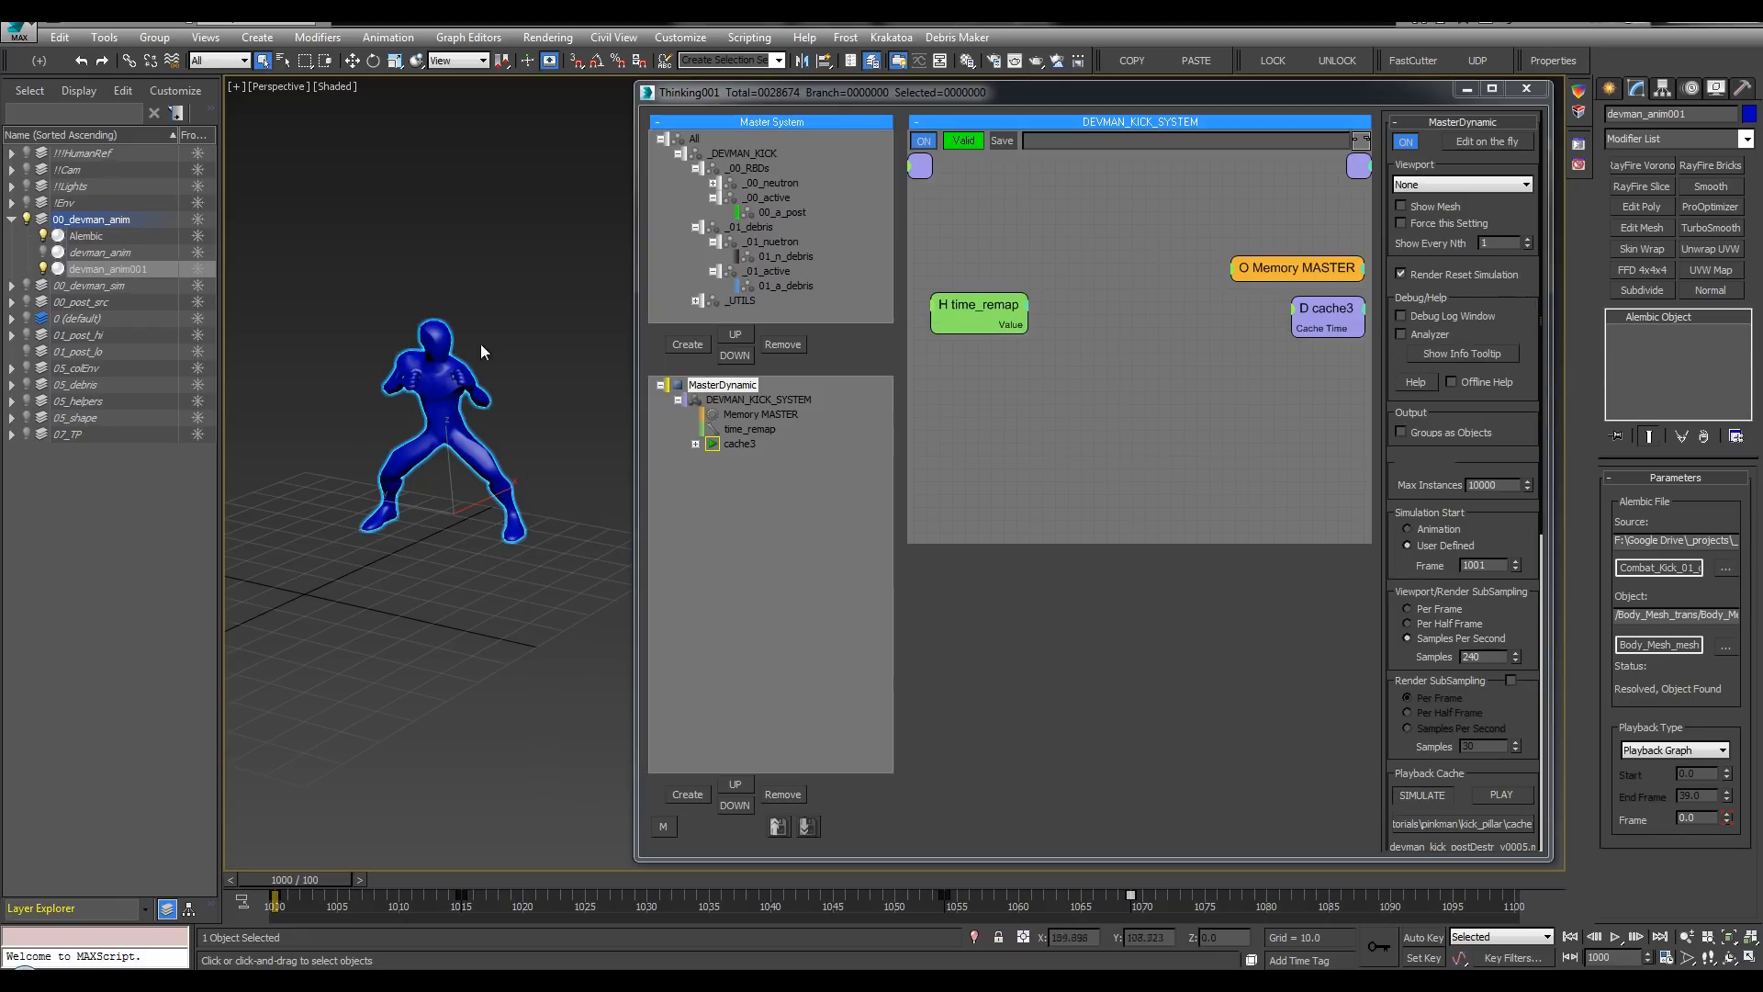
# Step: Reconnect time_remap's Value output to cache3's Cache Time input and review the settings of both operators
pyautogui.moveTo(506, 318); pyautogui.dragTo(397, 404)
pyautogui.moveTo(279, 879)
pyautogui.mouseDown()
pyautogui.moveTo(369, 880)
pyautogui.moveTo(268, 868)
pyautogui.mouseUp()
pyautogui.moveTo(1031, 325); pyautogui.dragTo(1291, 327)
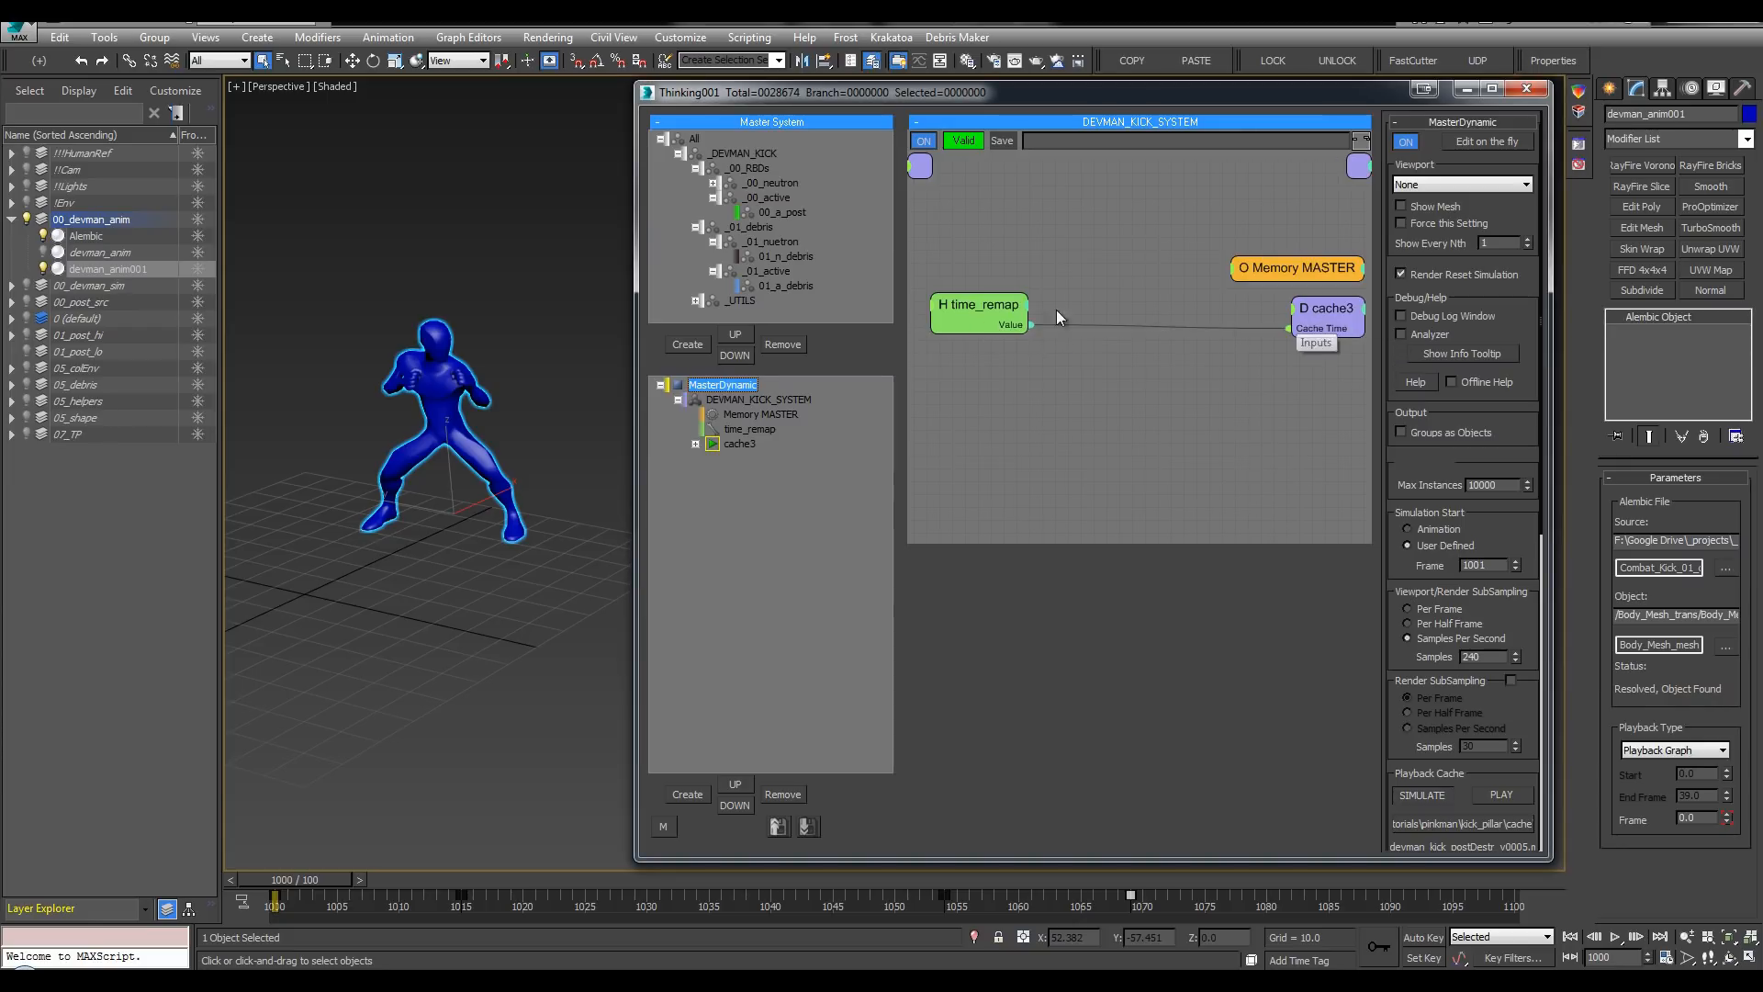
pyautogui.click(1326, 305)
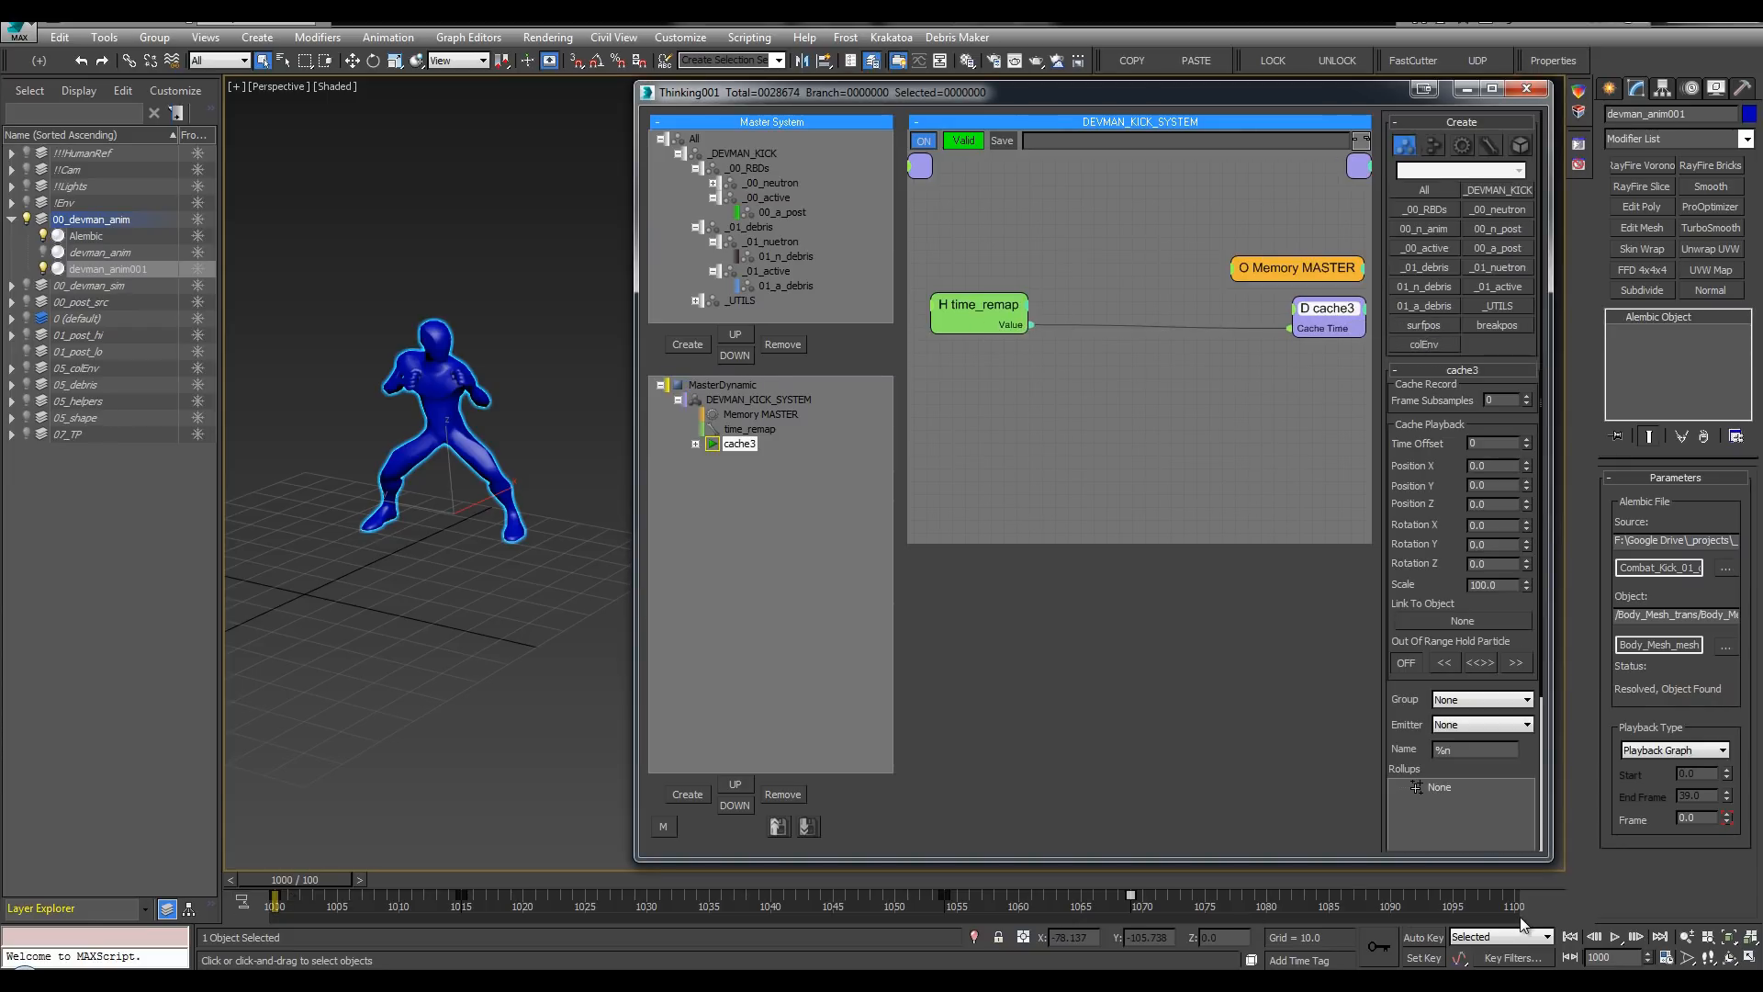
pyautogui.click(953, 304)
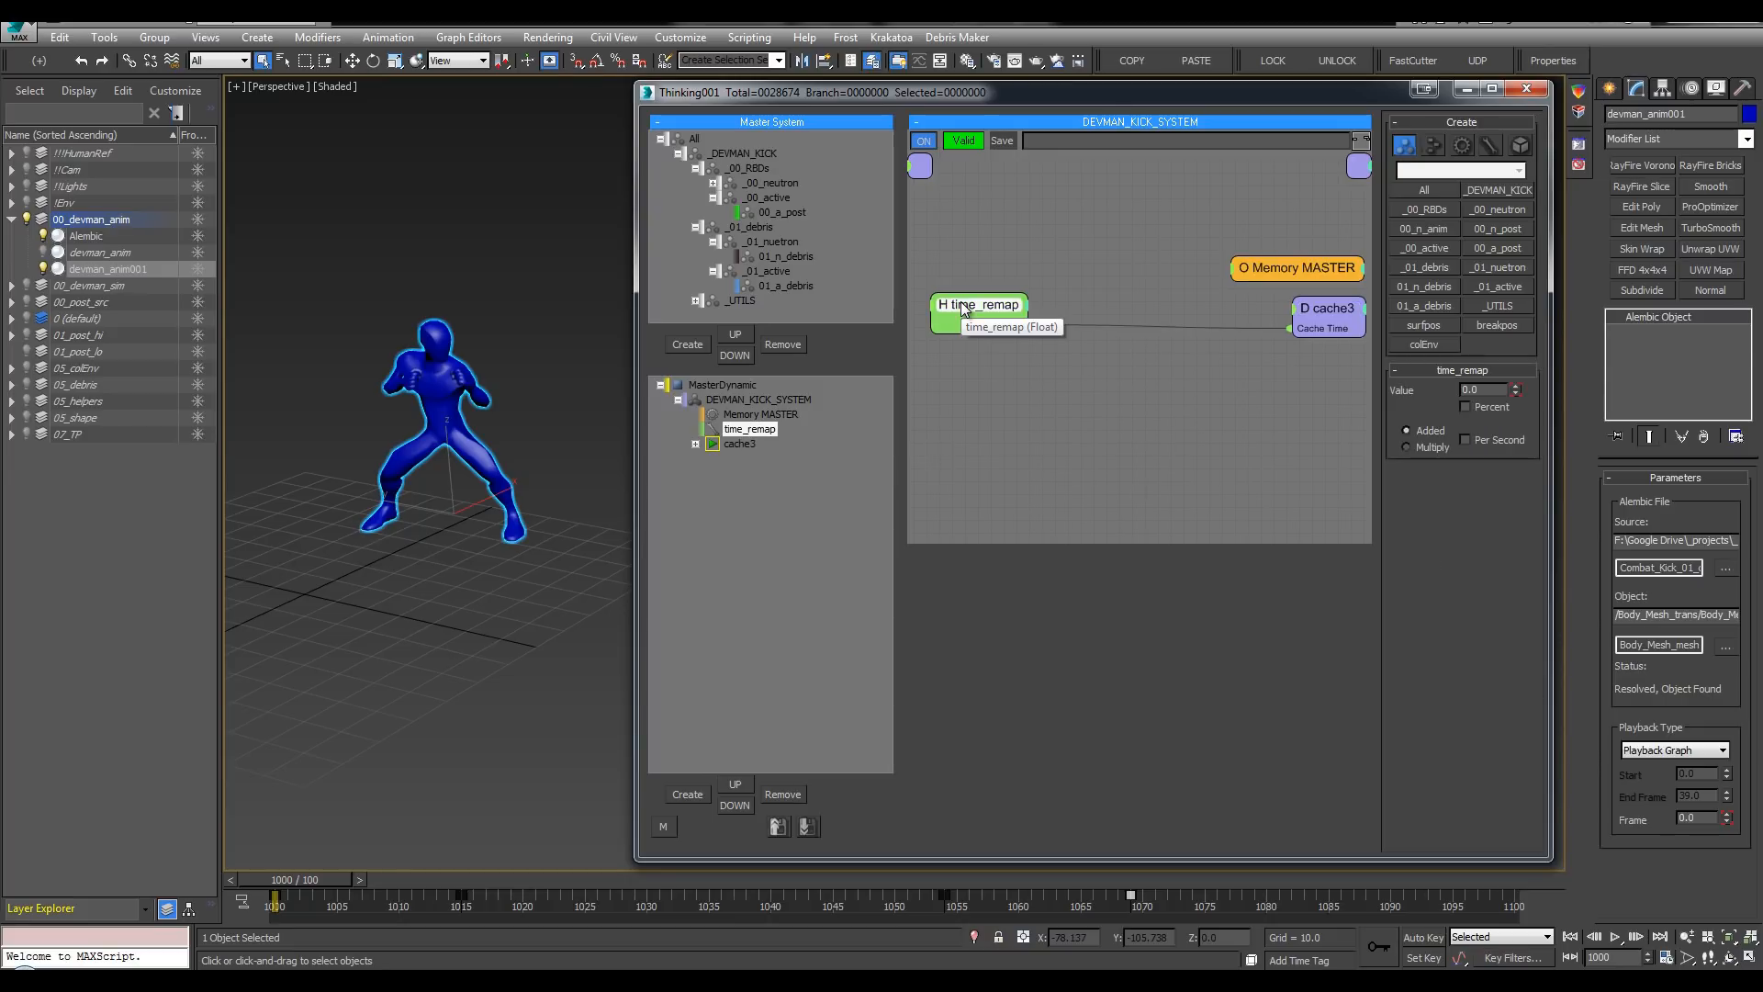
pyautogui.click(1497, 388)
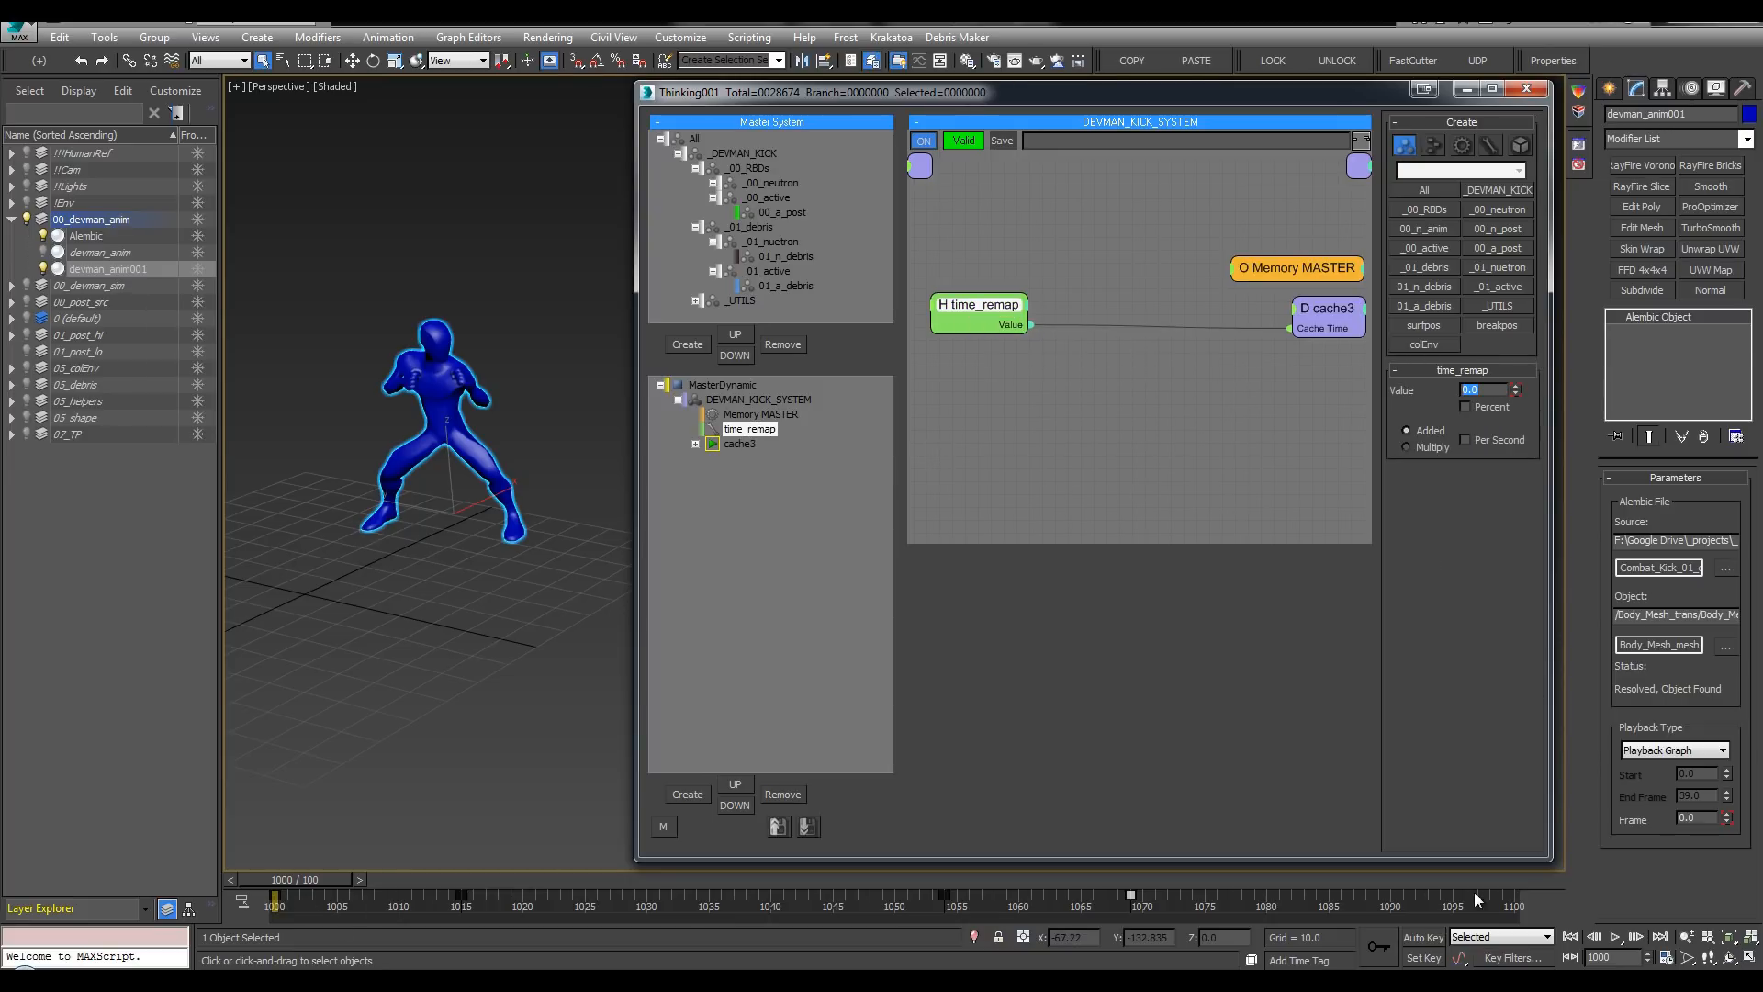
# Step: Add a Float operator between time_remap and cache3, routing time_remap's Value through it into Cache Time
pyautogui.doubleClick(1150, 335)
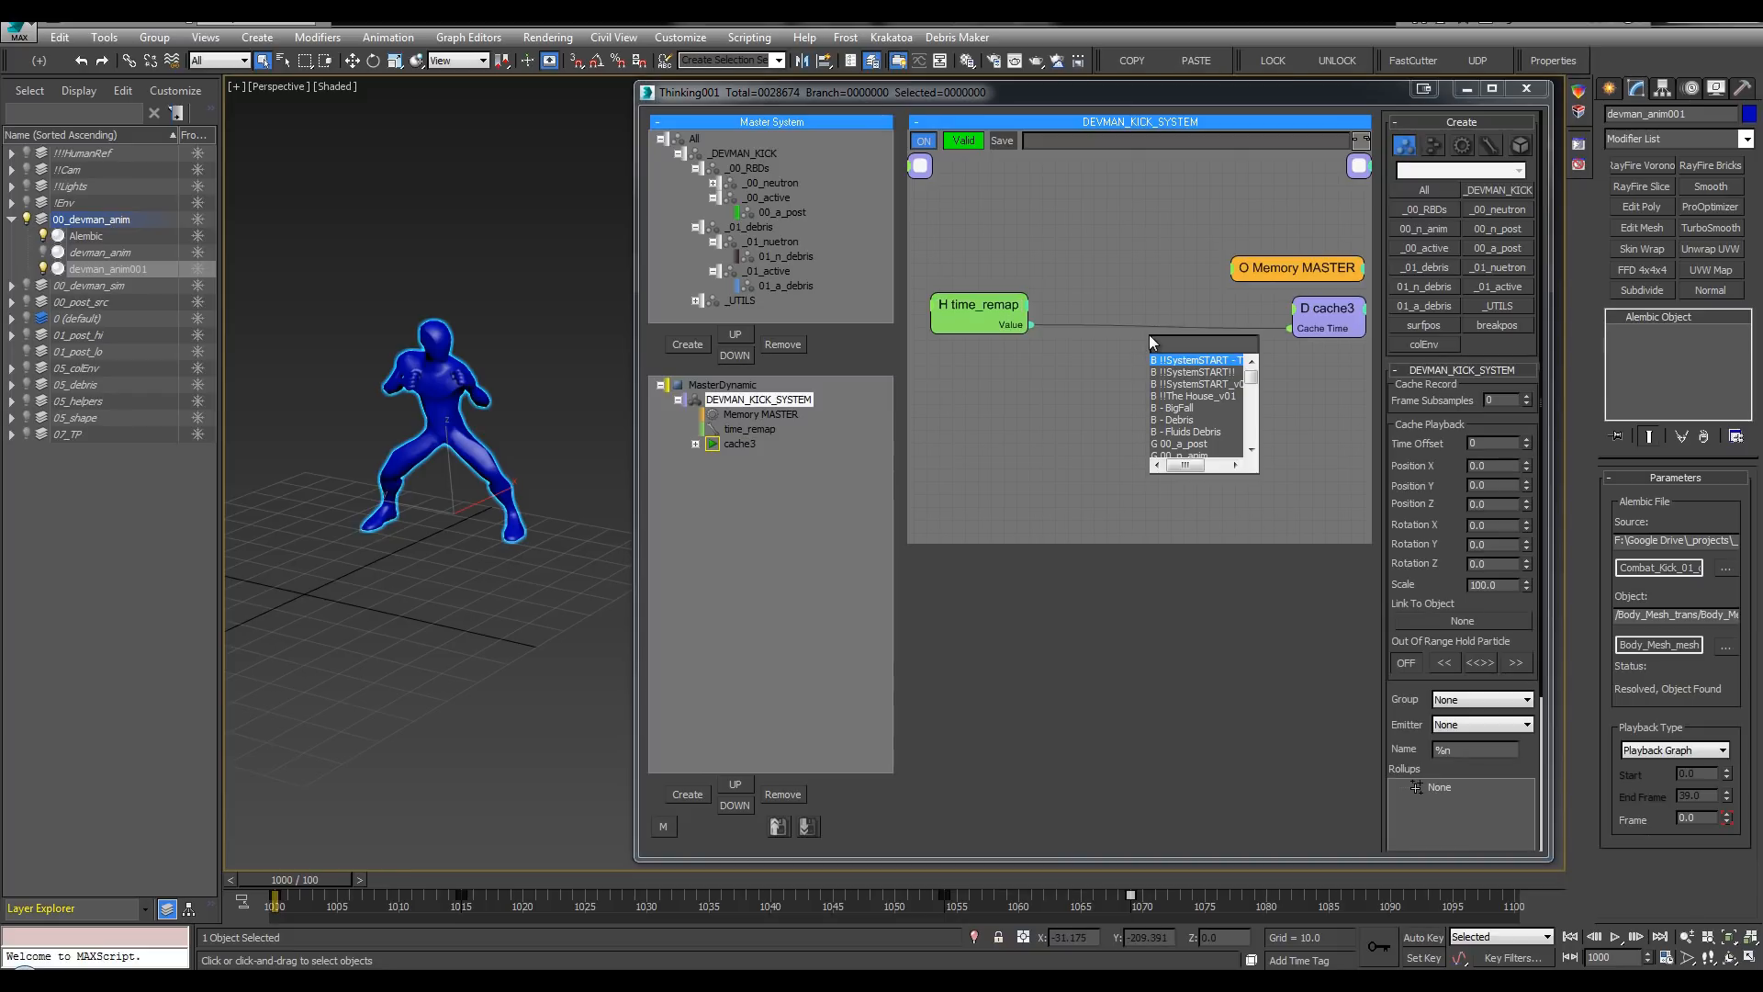
pyautogui.write('float')
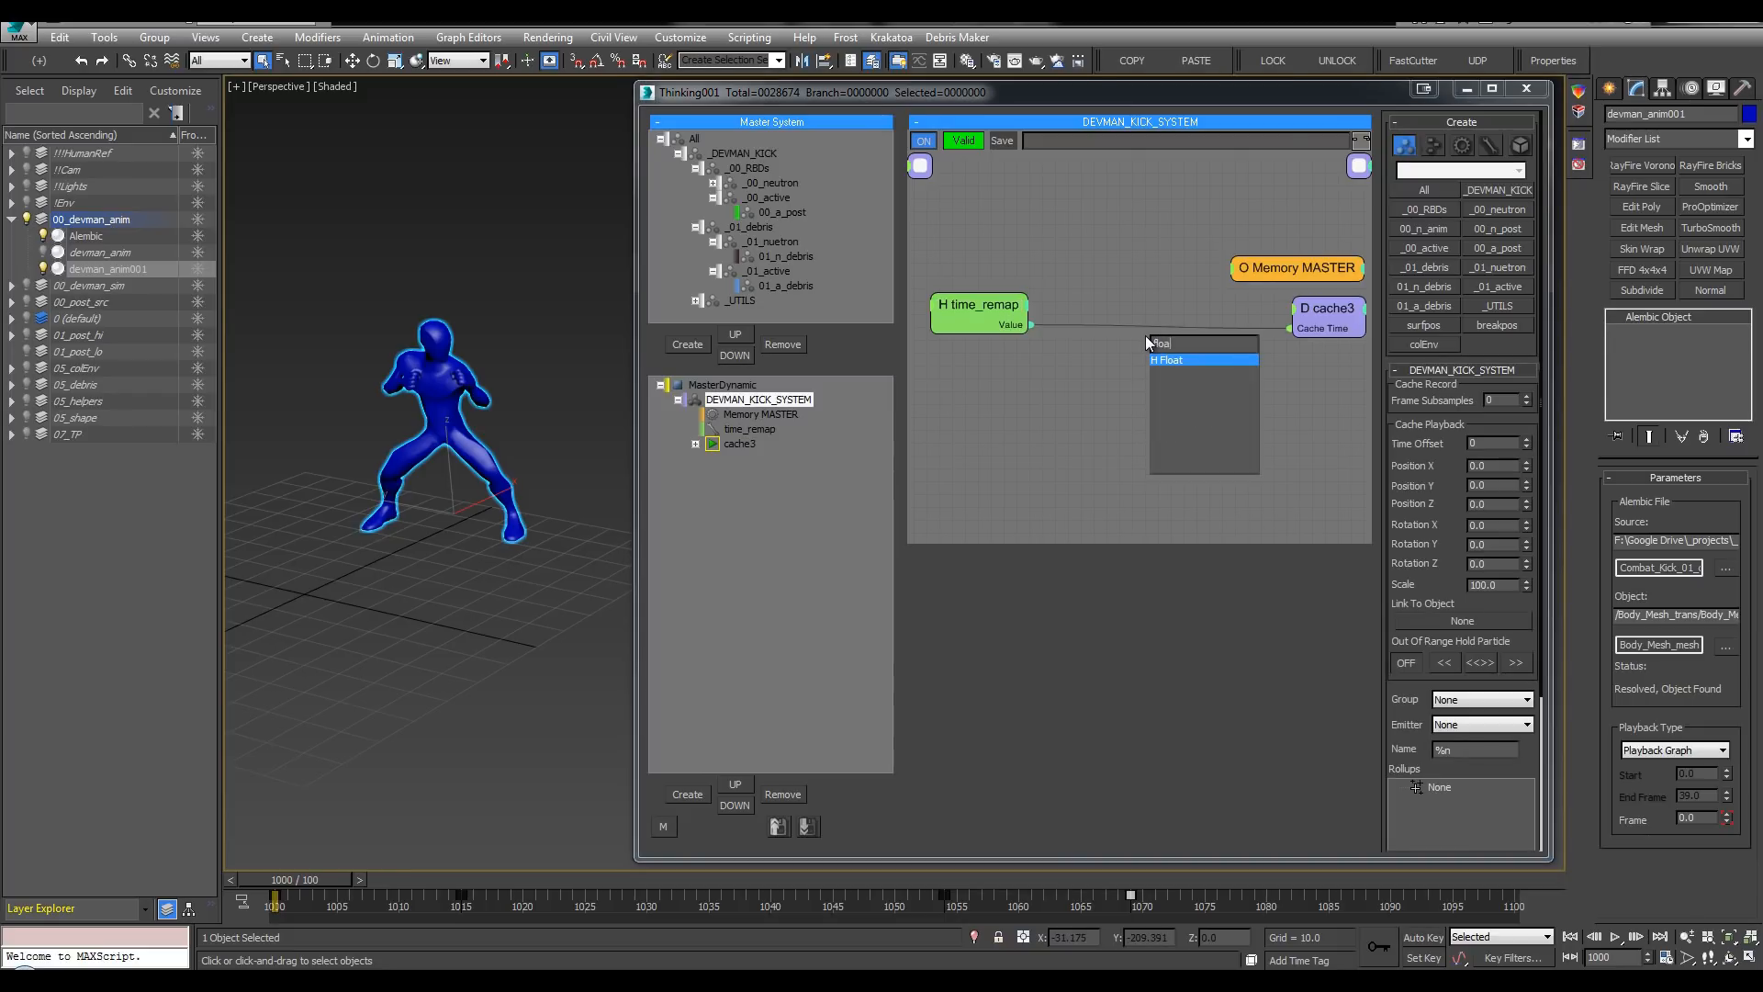
pyautogui.press('Return')
pyautogui.moveTo(1198, 342); pyautogui.dragTo(1194, 349)
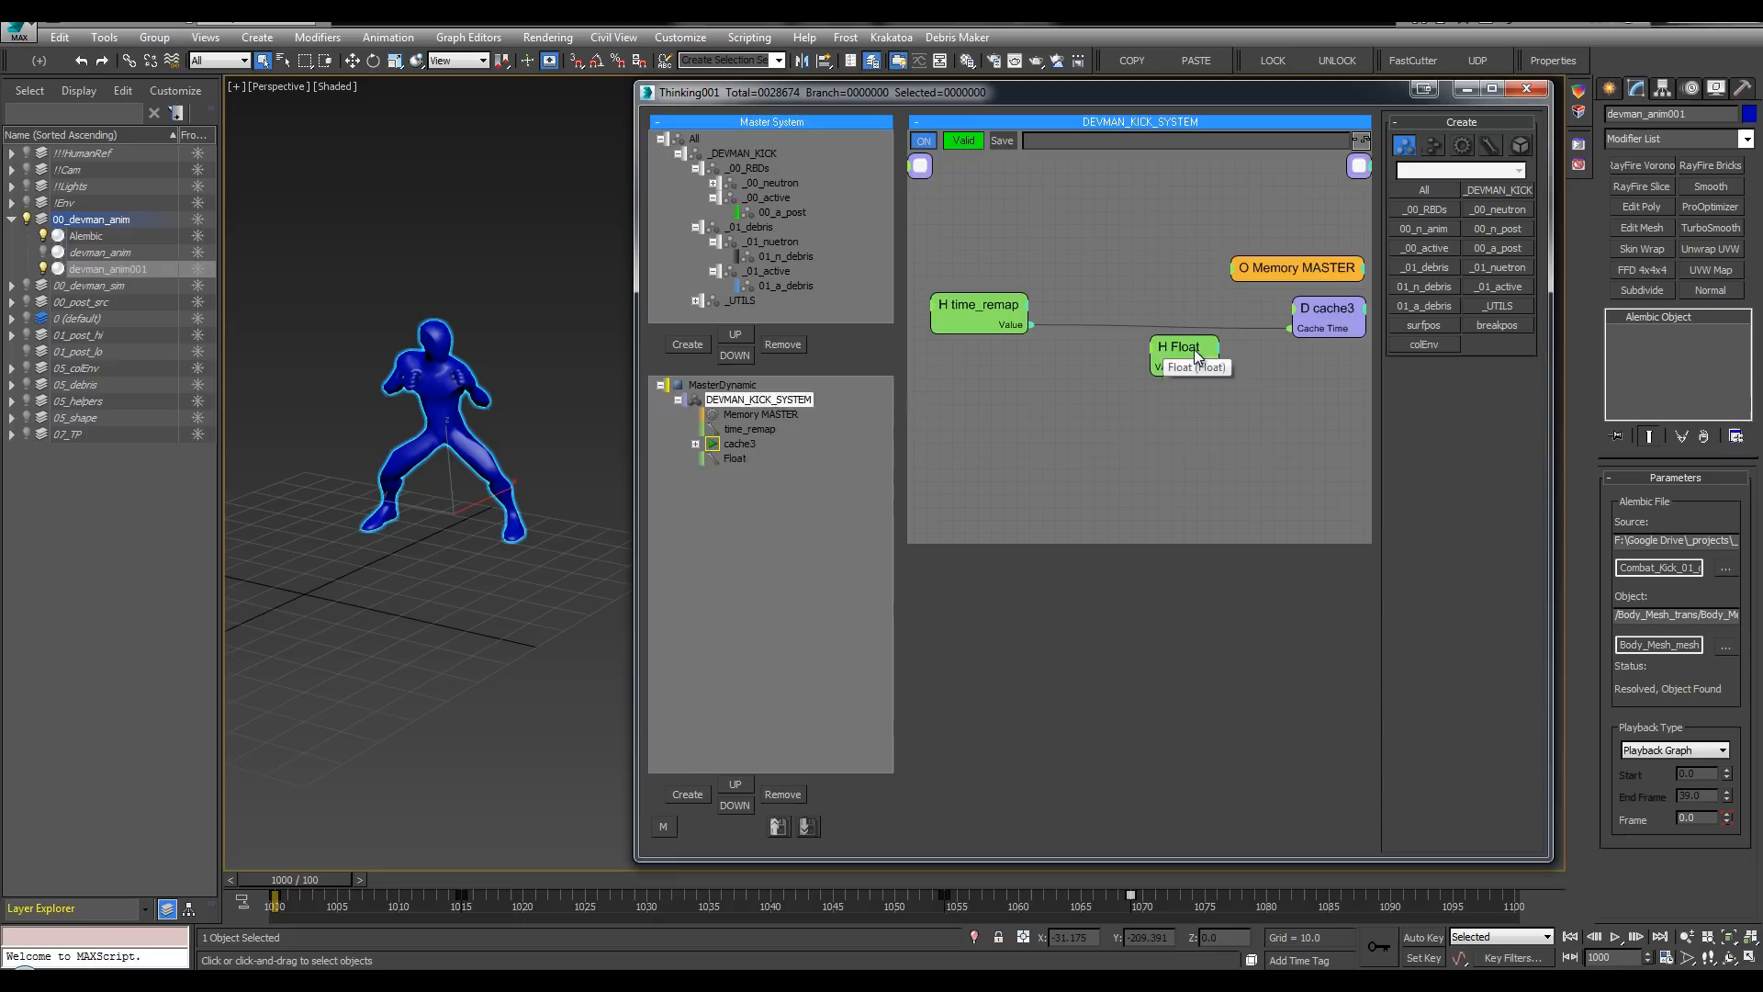
pyautogui.moveTo(1321, 329); pyautogui.dragTo(1021, 328)
pyautogui.doubleClick(1282, 350)
pyautogui.moveTo(1191, 350); pyautogui.dragTo(1178, 337)
# Step: Set the Float operator's value to 1000 in Added mode and tidy the time_remap and Float positions in the graph
pyautogui.moveTo(1484, 389); pyautogui.dragTo(1402, 388)
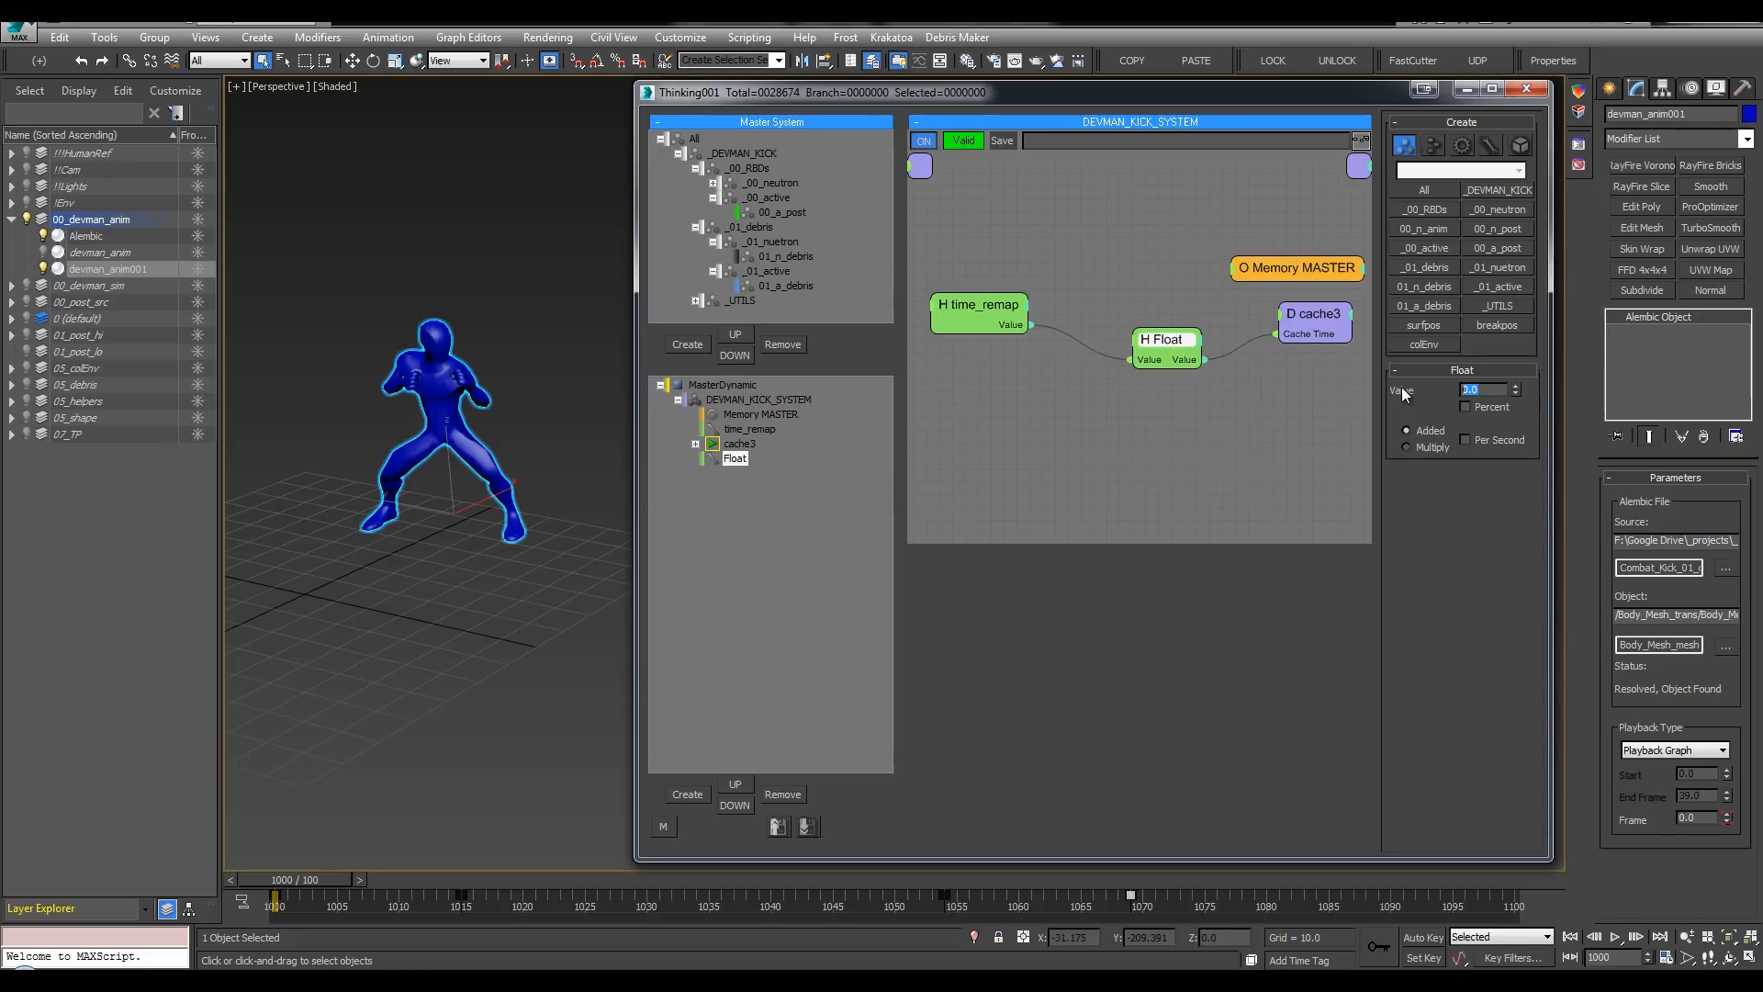
pyautogui.write('100')
pyautogui.press('Return')
pyautogui.click(981, 311)
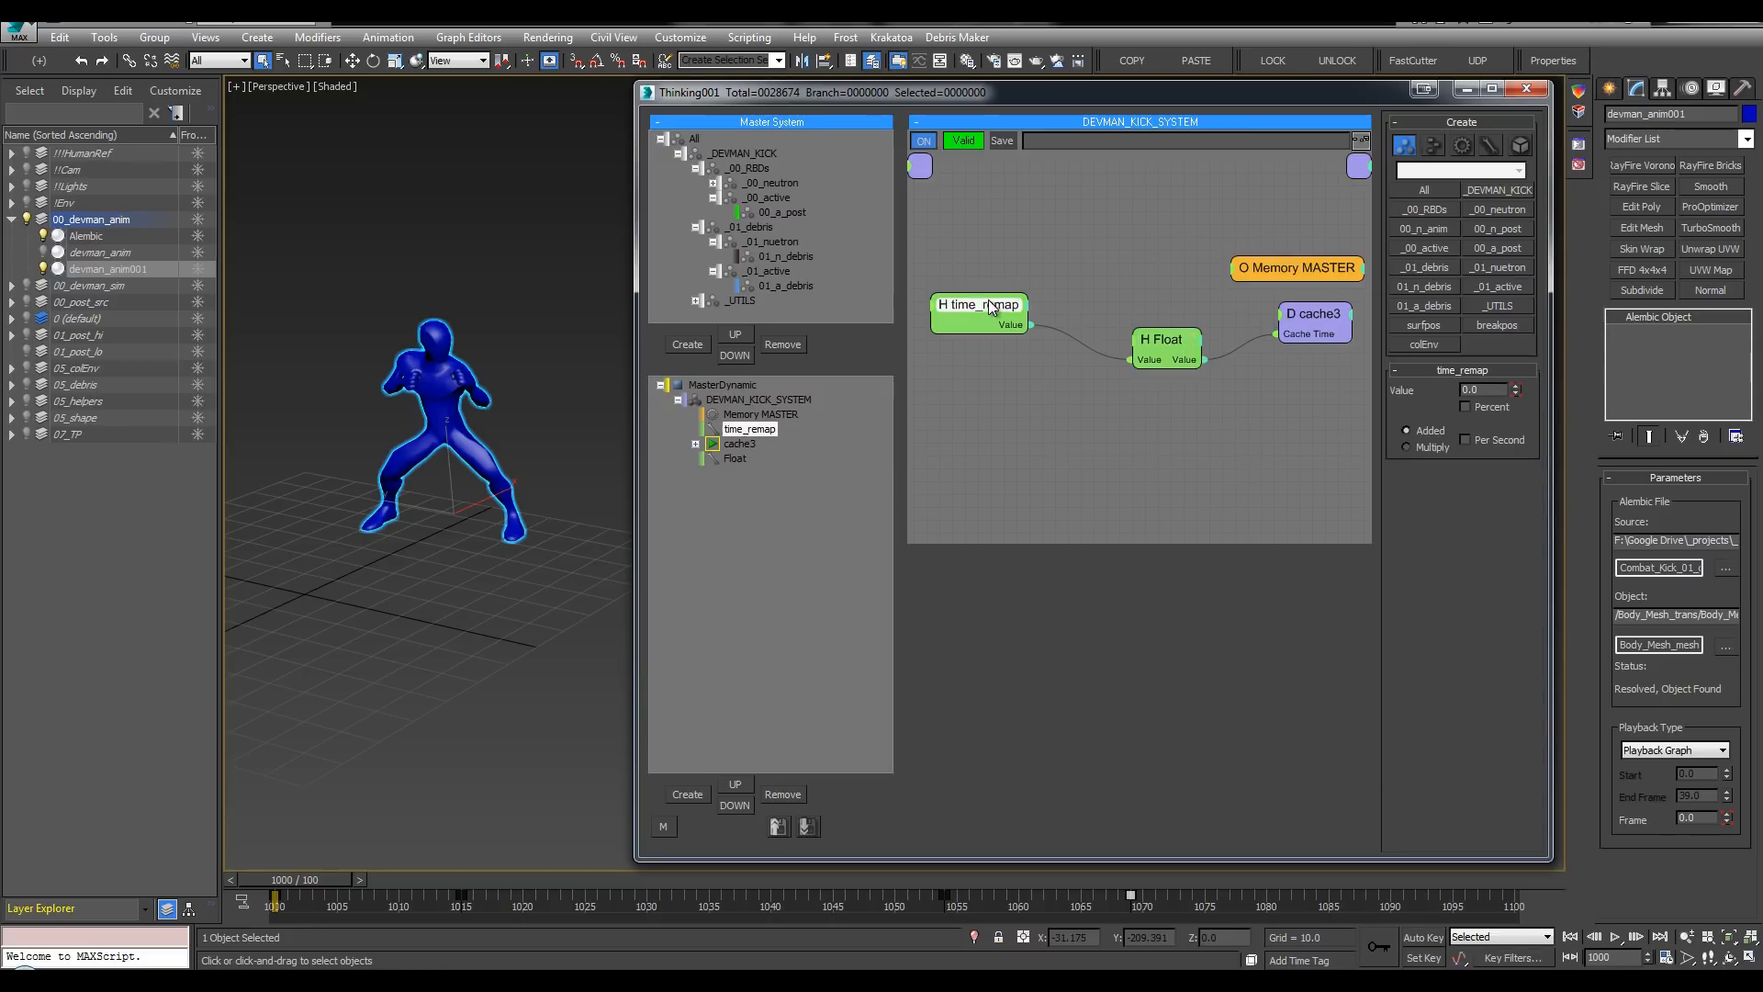
pyautogui.moveTo(981, 310); pyautogui.dragTo(997, 307)
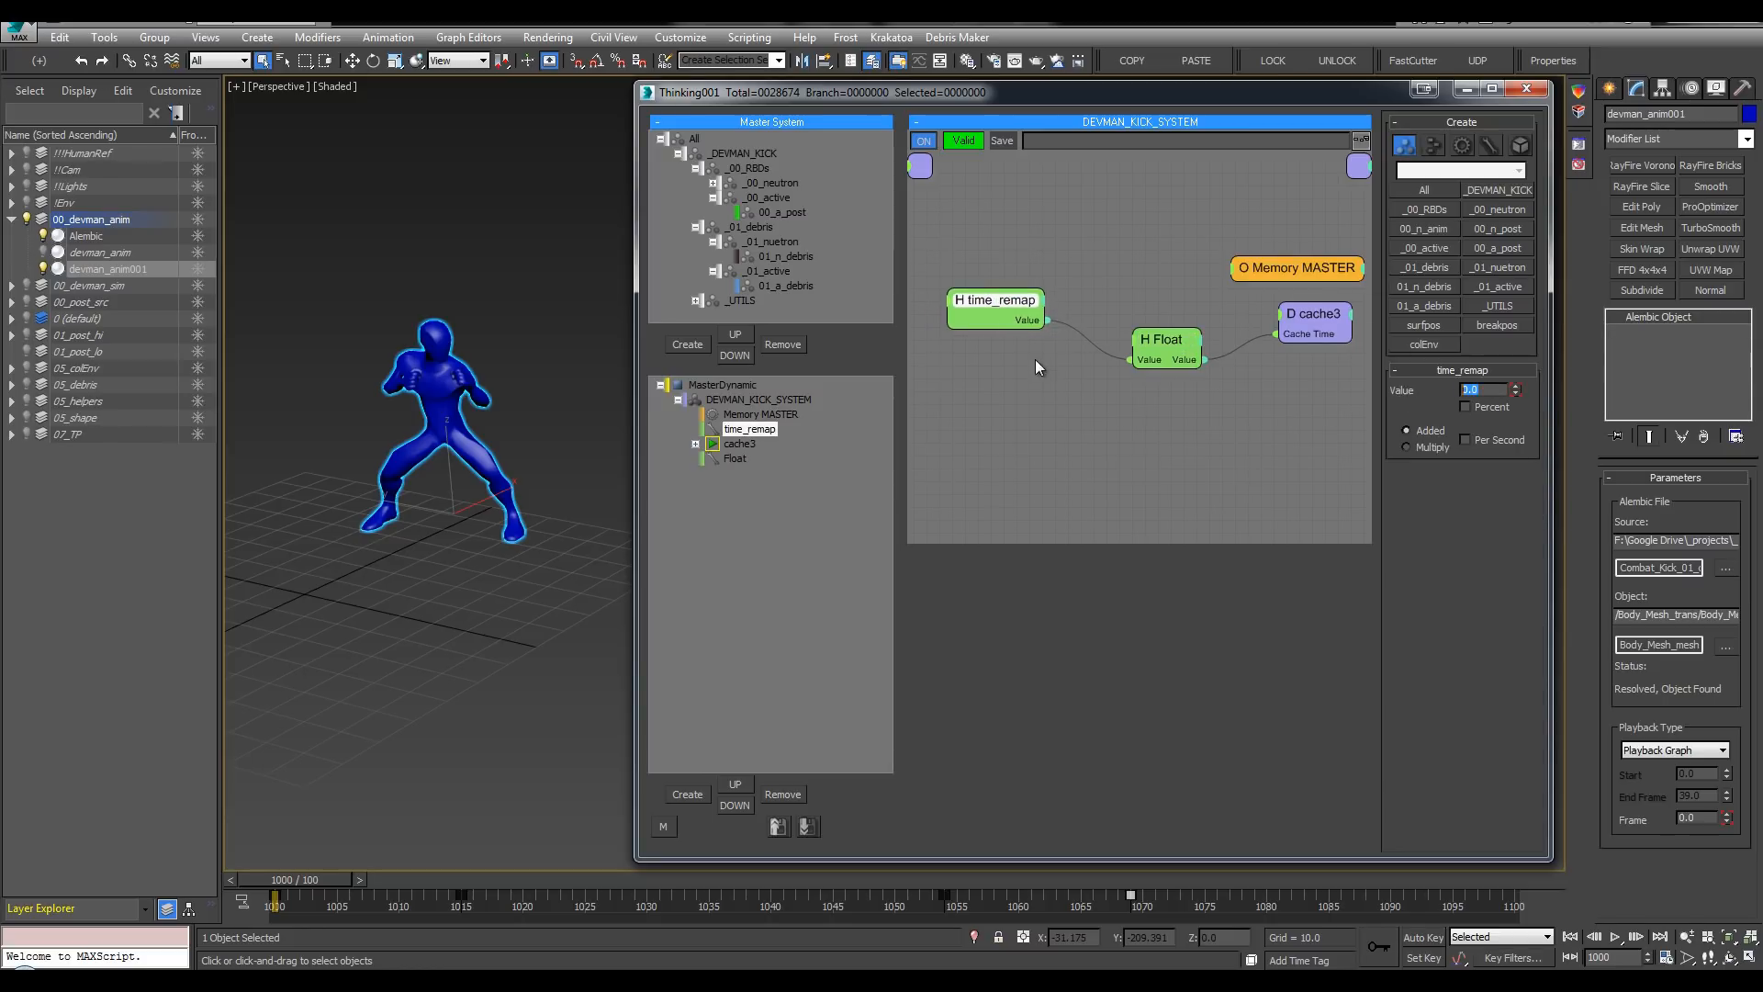
pyautogui.click(1164, 341)
pyautogui.moveTo(1164, 341); pyautogui.dragTo(1148, 338)
# Step: Deselect the clone, show the 07_TP layer, and play the remapped destruction to about frame 1032
pyautogui.click(487, 274)
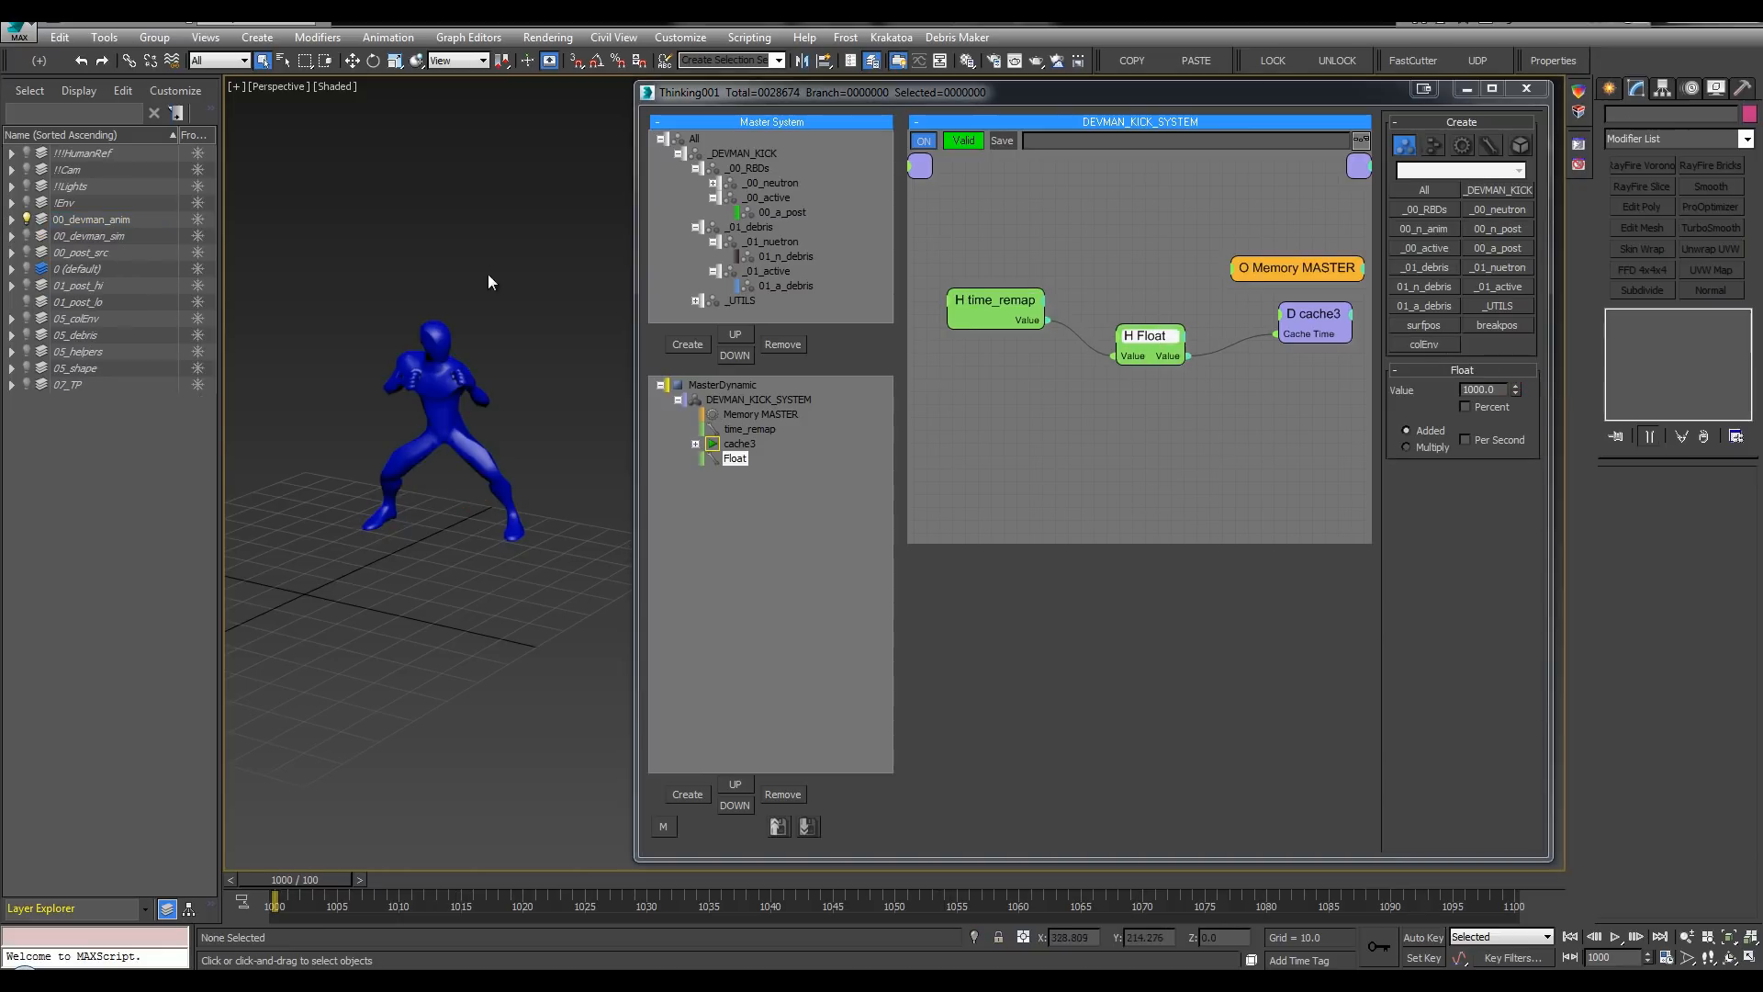
pyautogui.click(27, 385)
pyautogui.press('.')
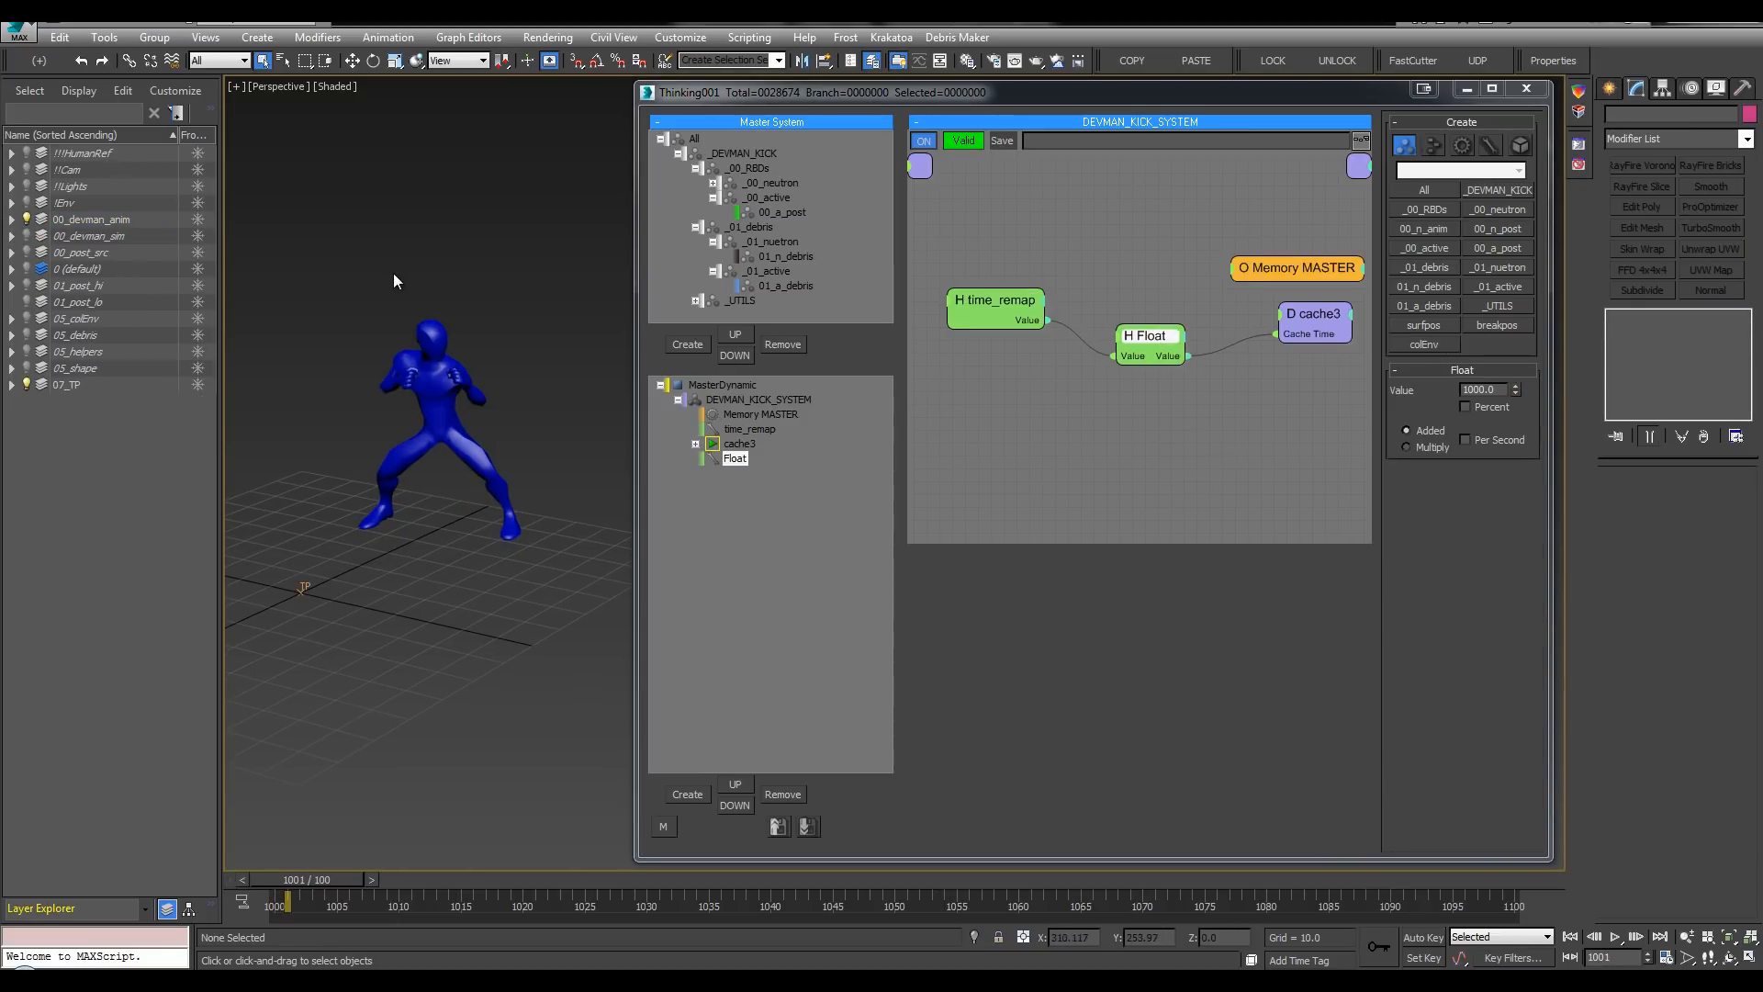
pyautogui.keyDown('alt'); pyautogui.moveTo(520, 284); pyautogui.dragTo(496, 290, button='middle'); pyautogui.keyUp('alt')
pyautogui.hotkey('ctrl', 'alt', 'o')
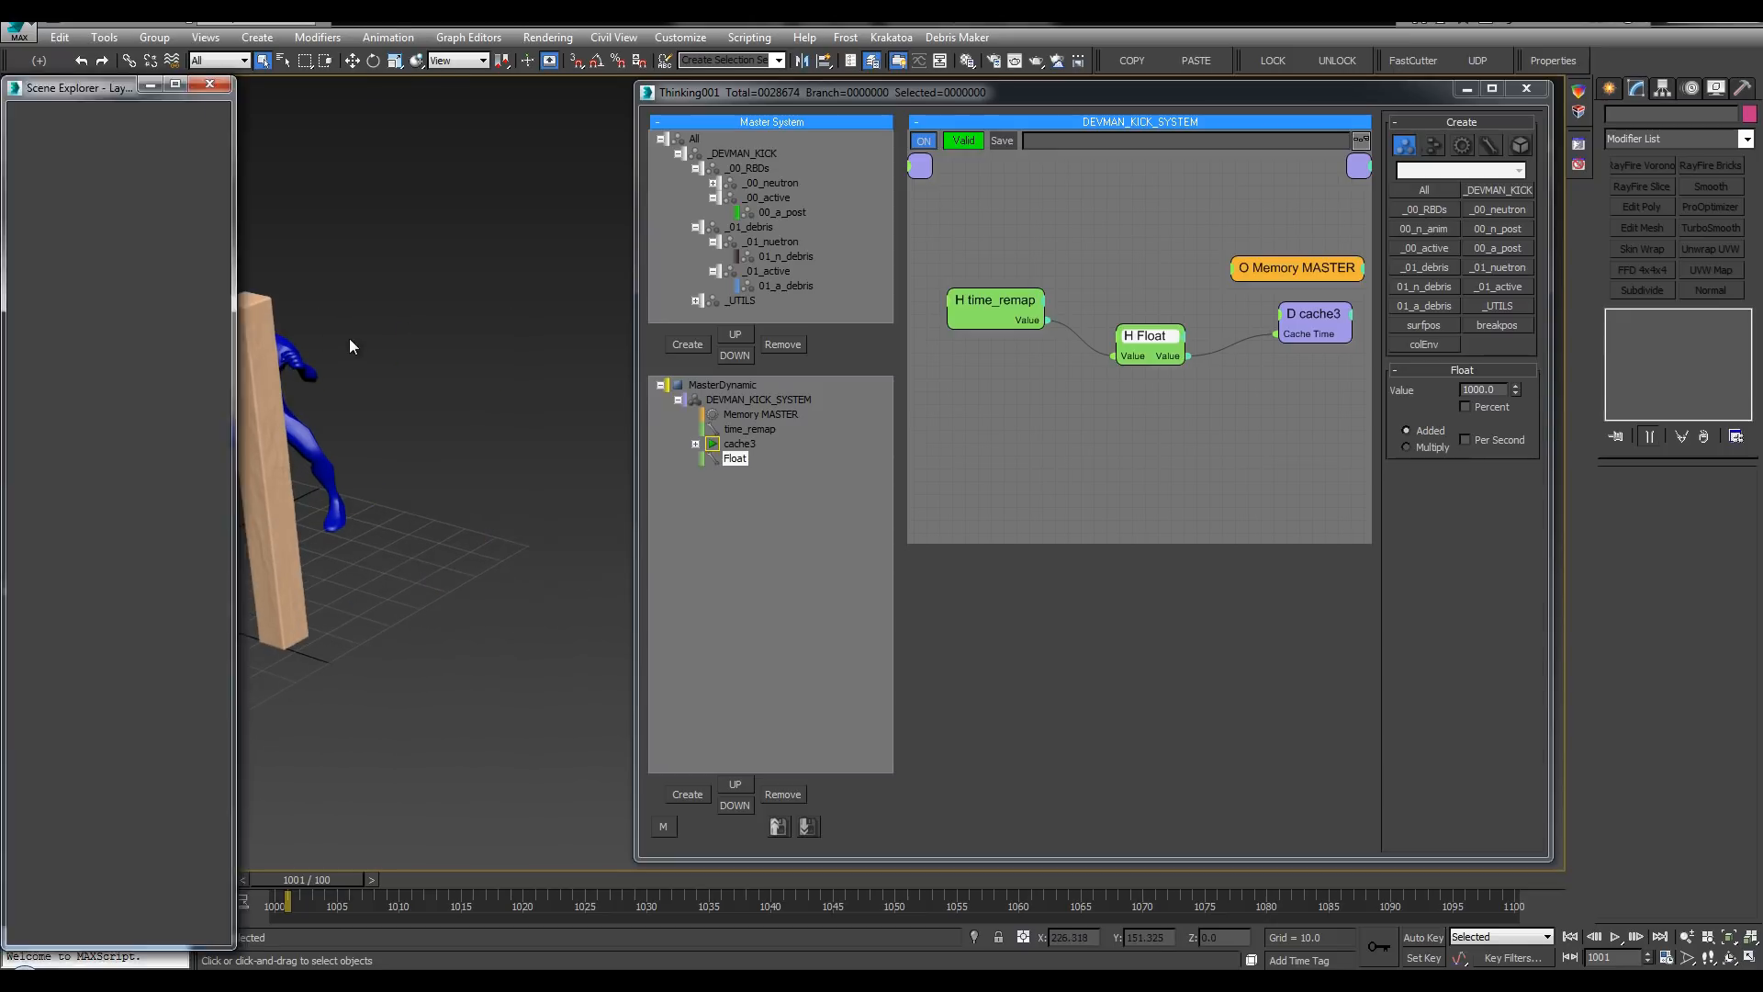
pyautogui.moveTo(349, 340); pyautogui.dragTo(496, 312, button='middle')
pyautogui.press('/')
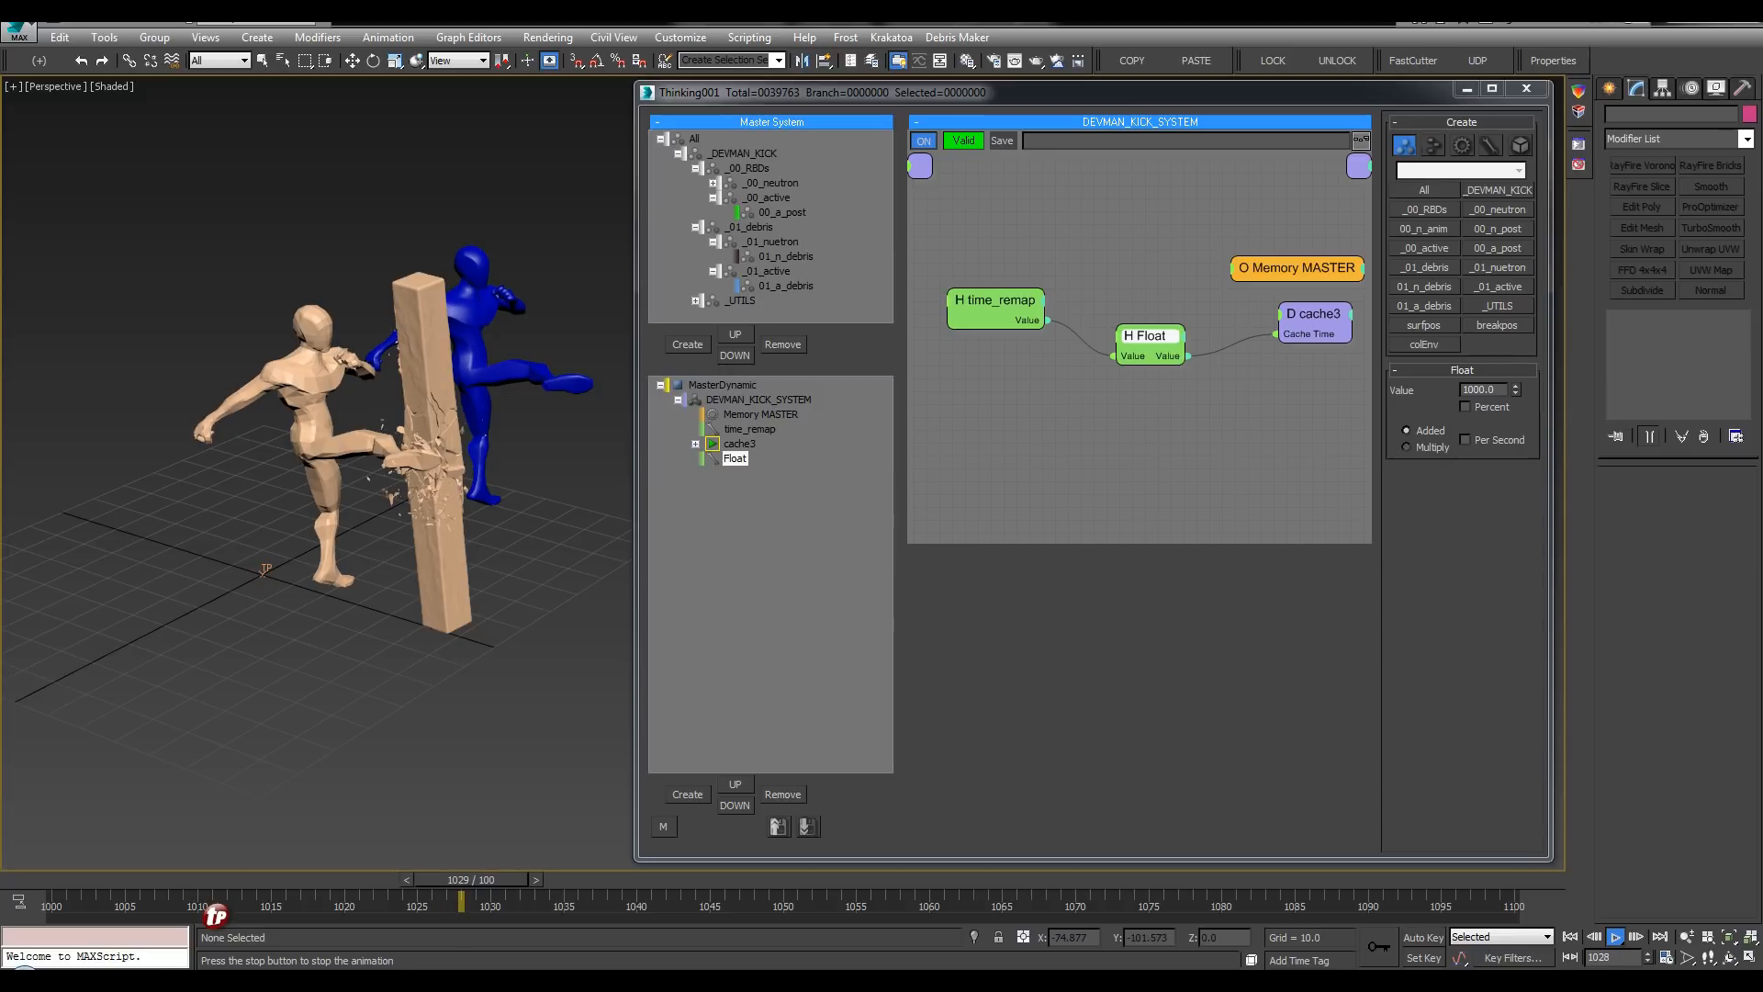
pyautogui.click(1616, 936)
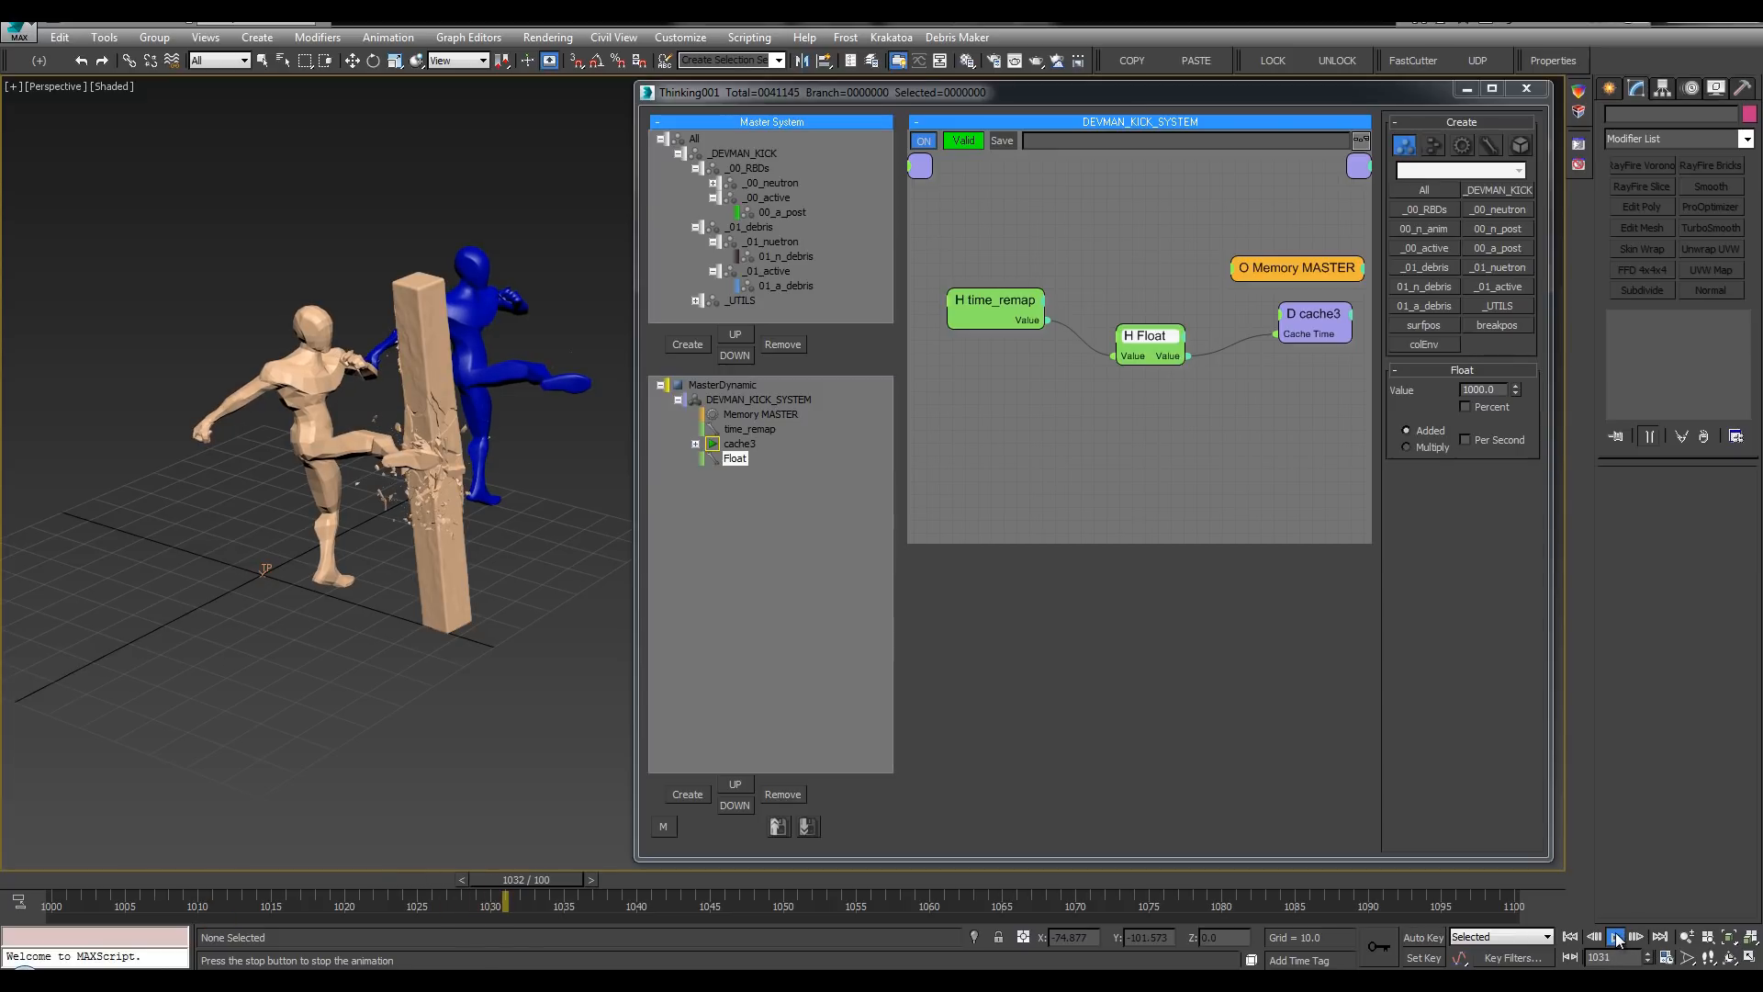
# Step: Set the shaded display color to Material Color and get a closer view of the kick impact
pyautogui.click(1714, 88)
pyautogui.click(1695, 215)
pyautogui.moveTo(523, 515)
pyautogui.keyDown('alt'); pyautogui.mouseDown(button='middle')
pyautogui.moveTo(576, 527)
pyautogui.moveTo(560, 471)
pyautogui.moveTo(488, 450)
pyautogui.mouseUp(button='middle'); pyautogui.keyUp('alt')
pyautogui.scroll(5, 575, 527)
pyautogui.scroll(-5, 560, 470)
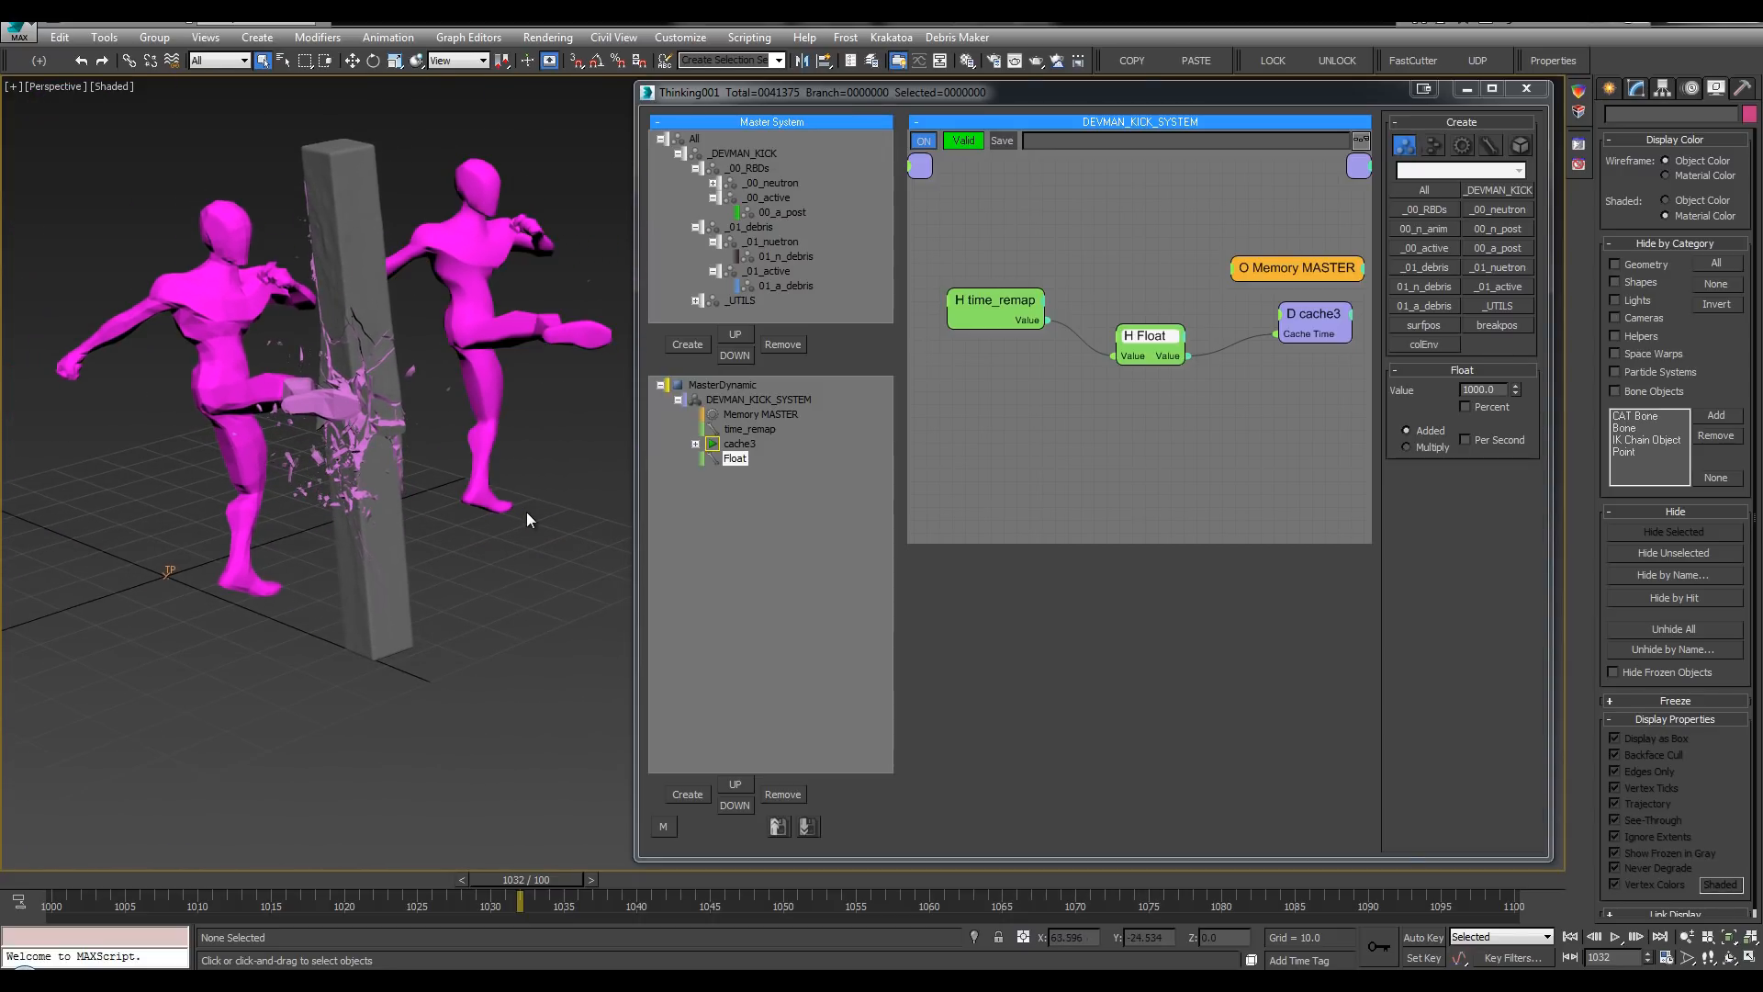
# Step: Create a preview animation of the perspective view, review it, and return to frame 1000
pyautogui.hotkey('shift', 'v')
pyautogui.press('Return')
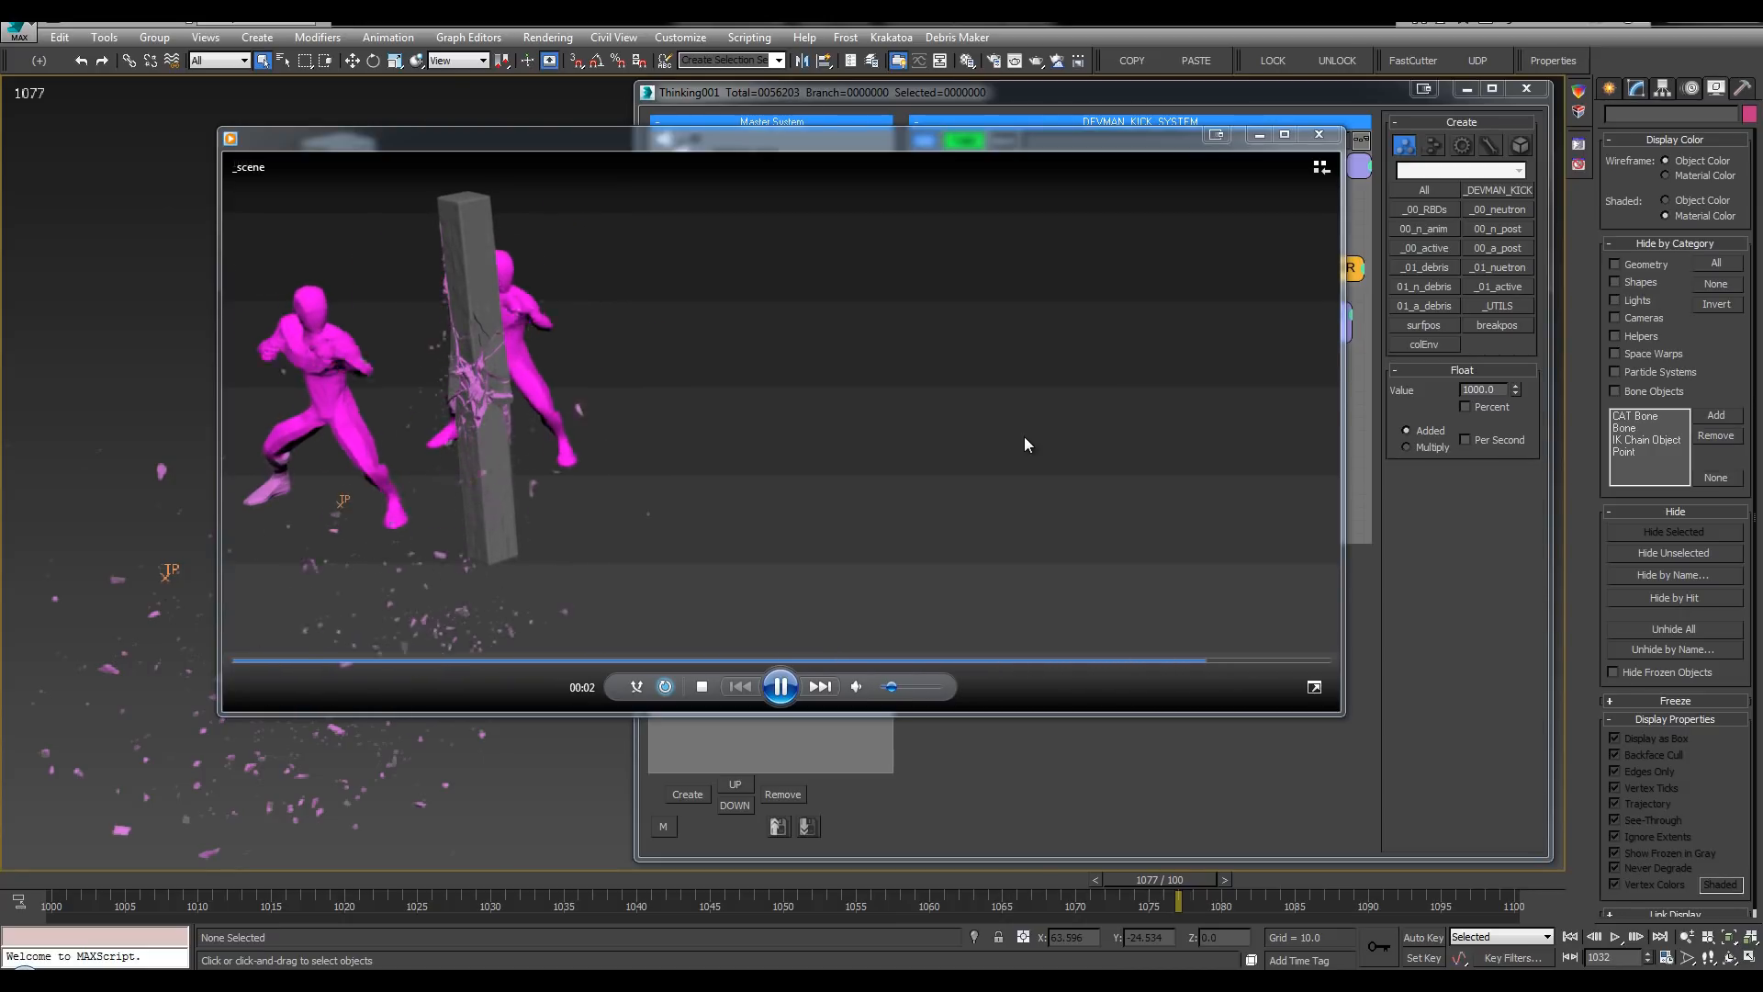
pyautogui.click(779, 699)
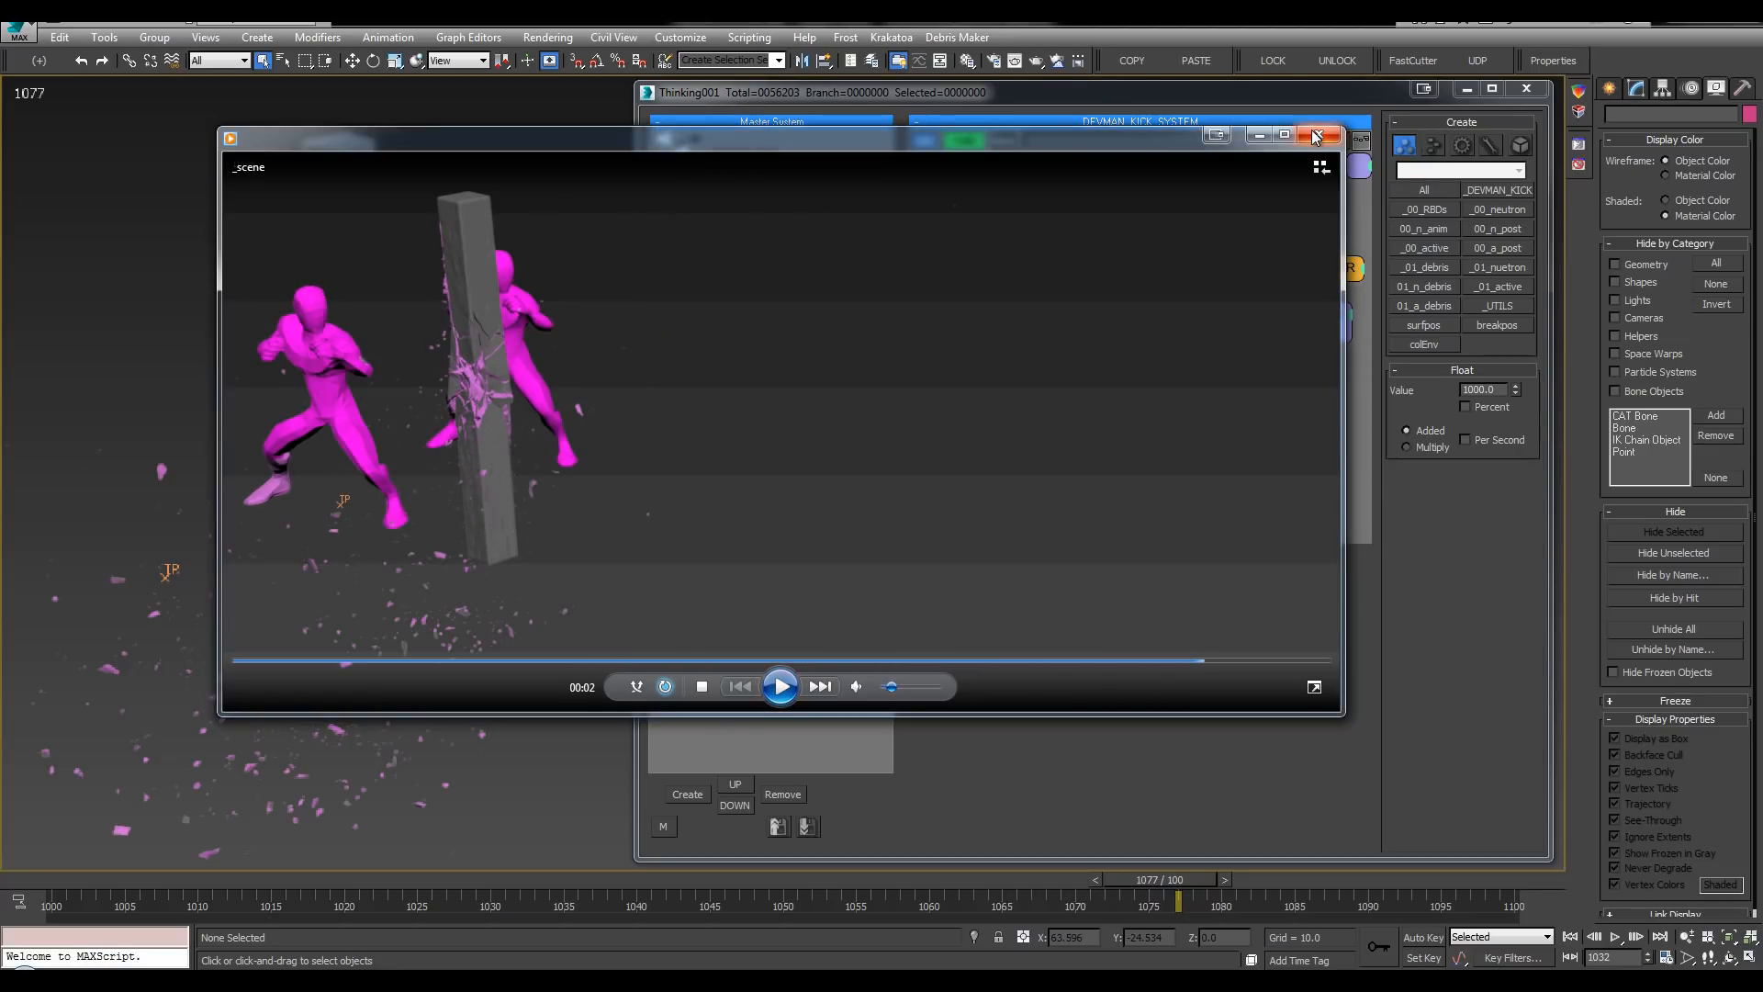
pyautogui.click(1319, 134)
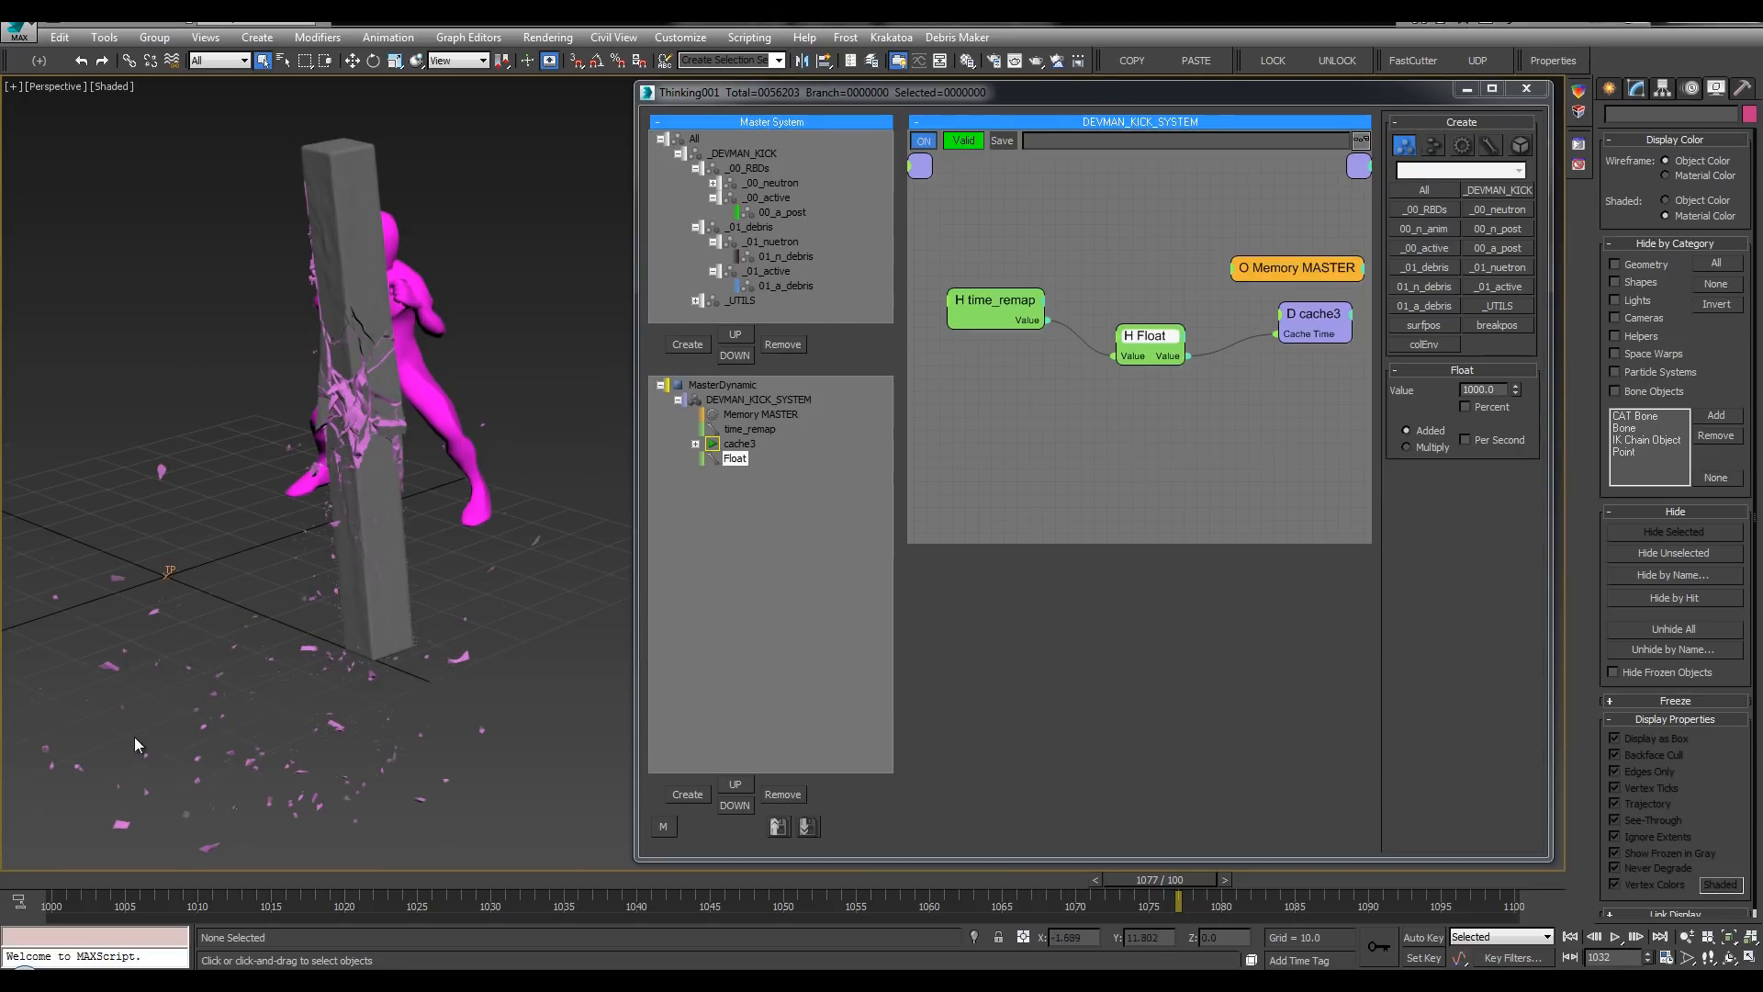
pyautogui.press('Home')
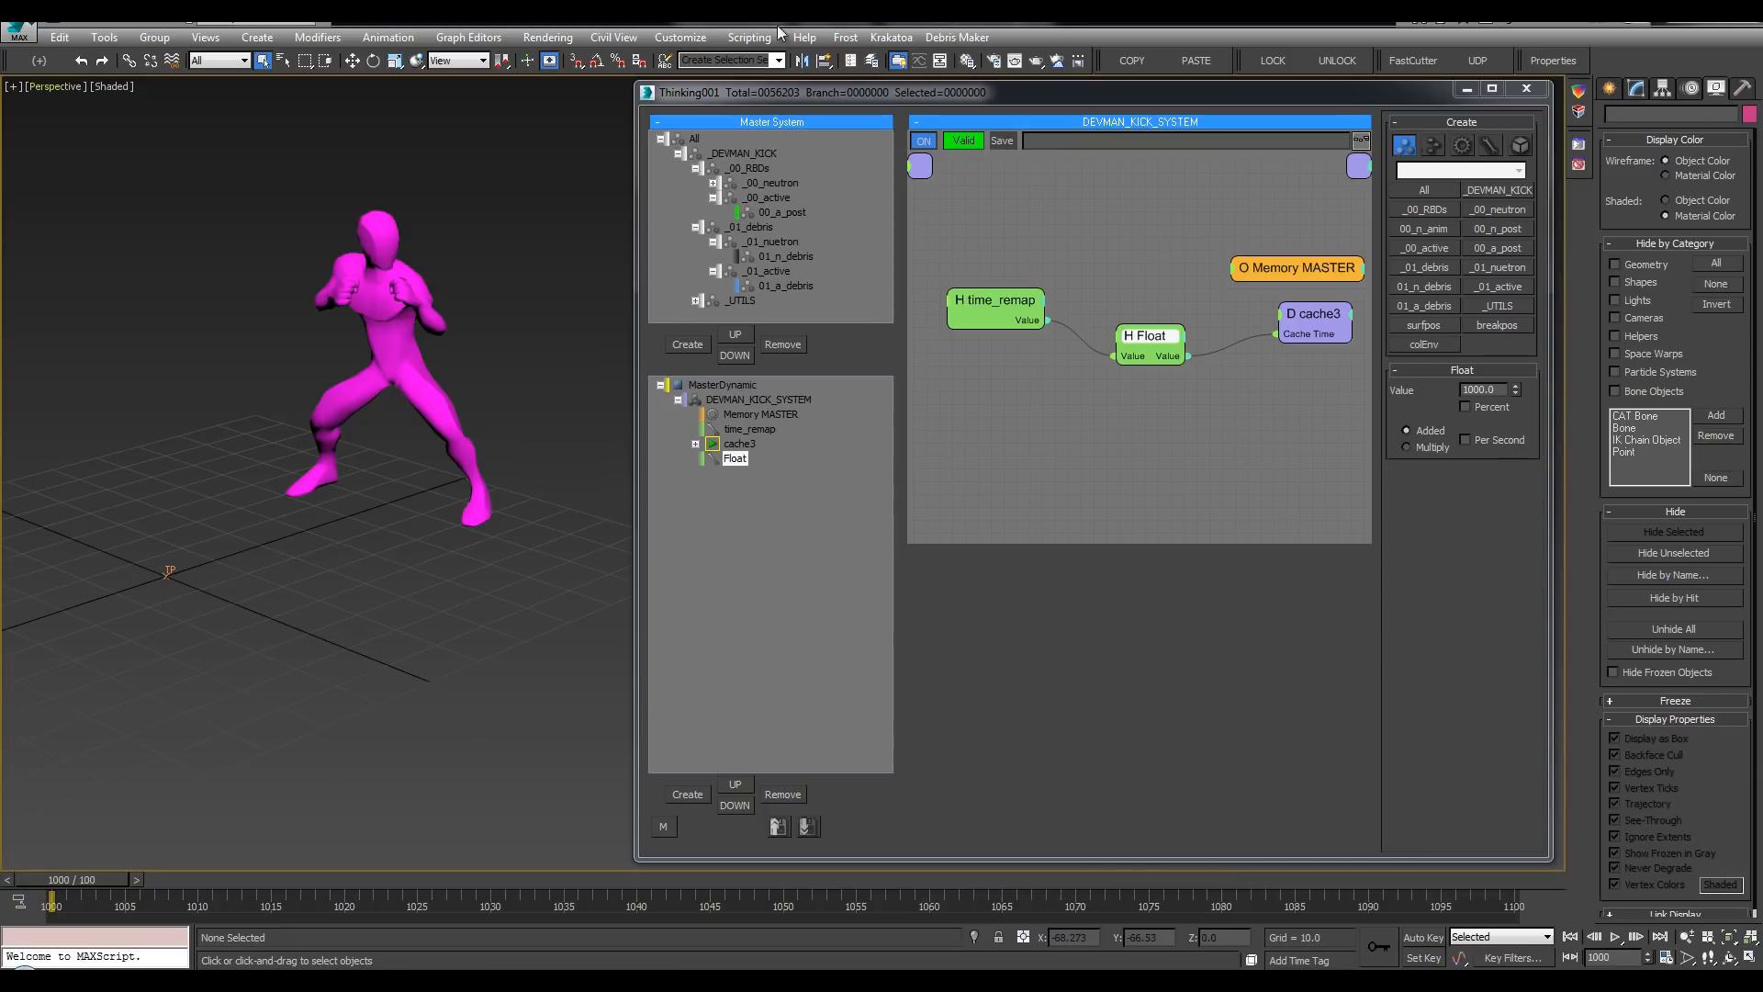
# Step: Select the devman_anim001 character clone and center it in the perspective view
pyautogui.click(922, 60)
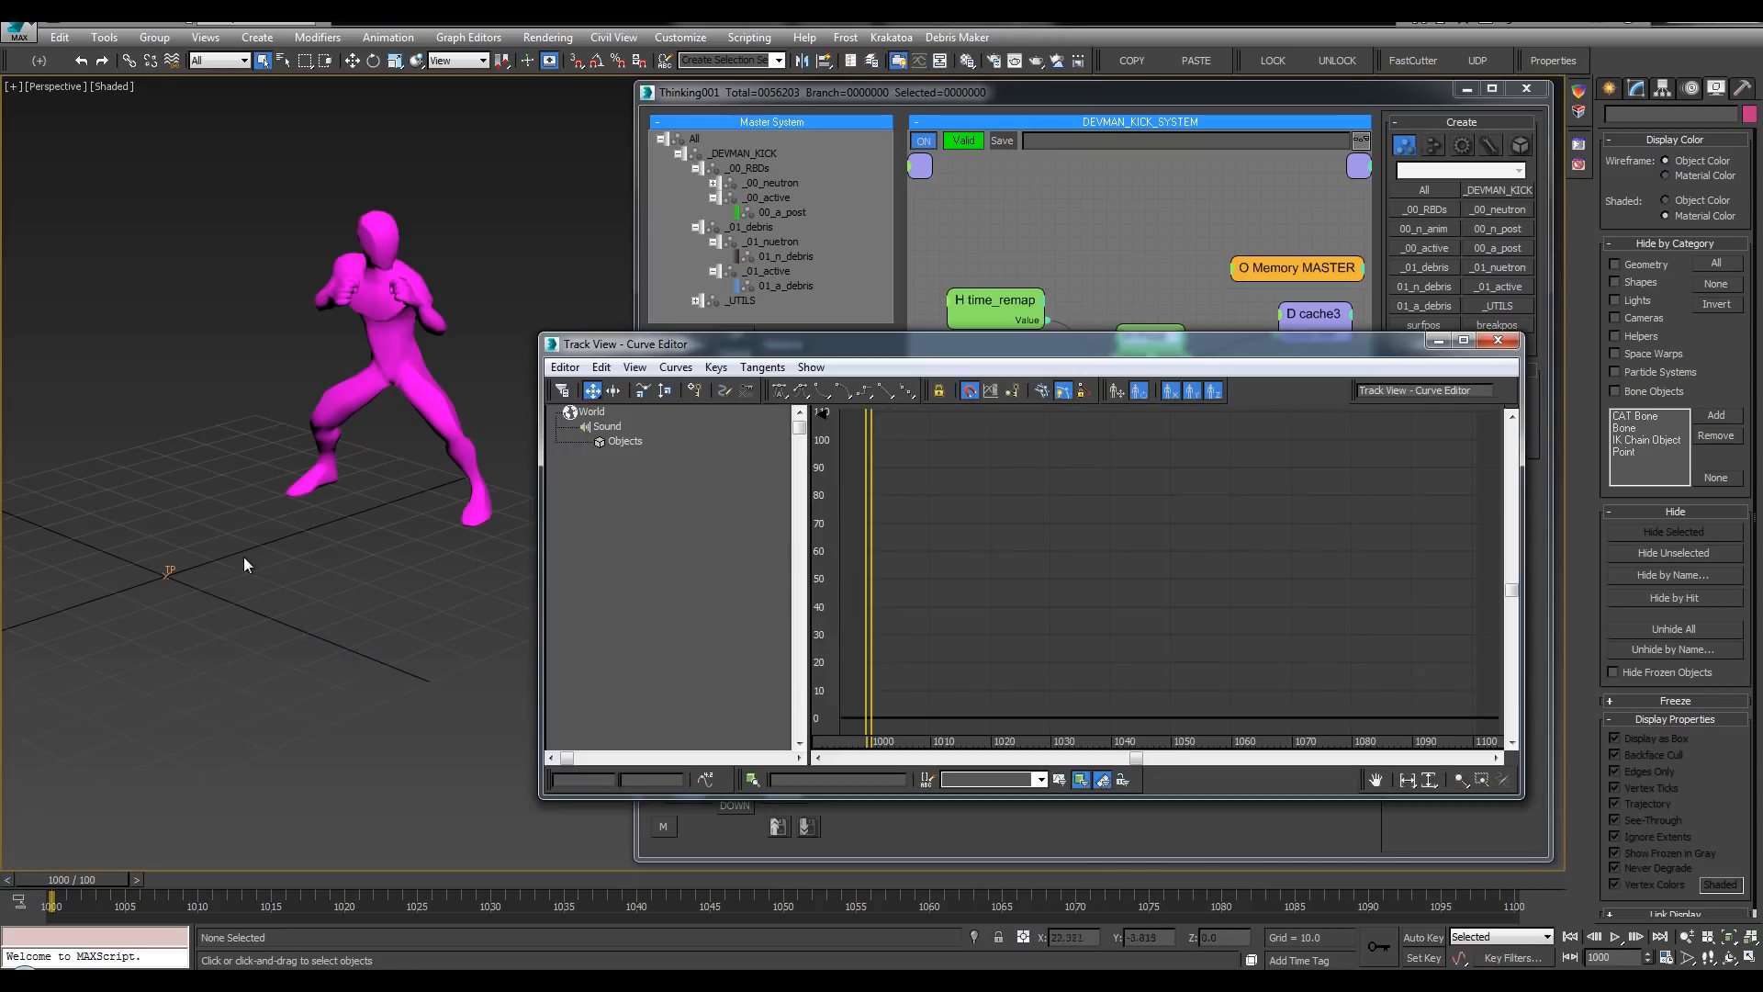
pyautogui.click(169, 571)
pyautogui.click(1464, 340)
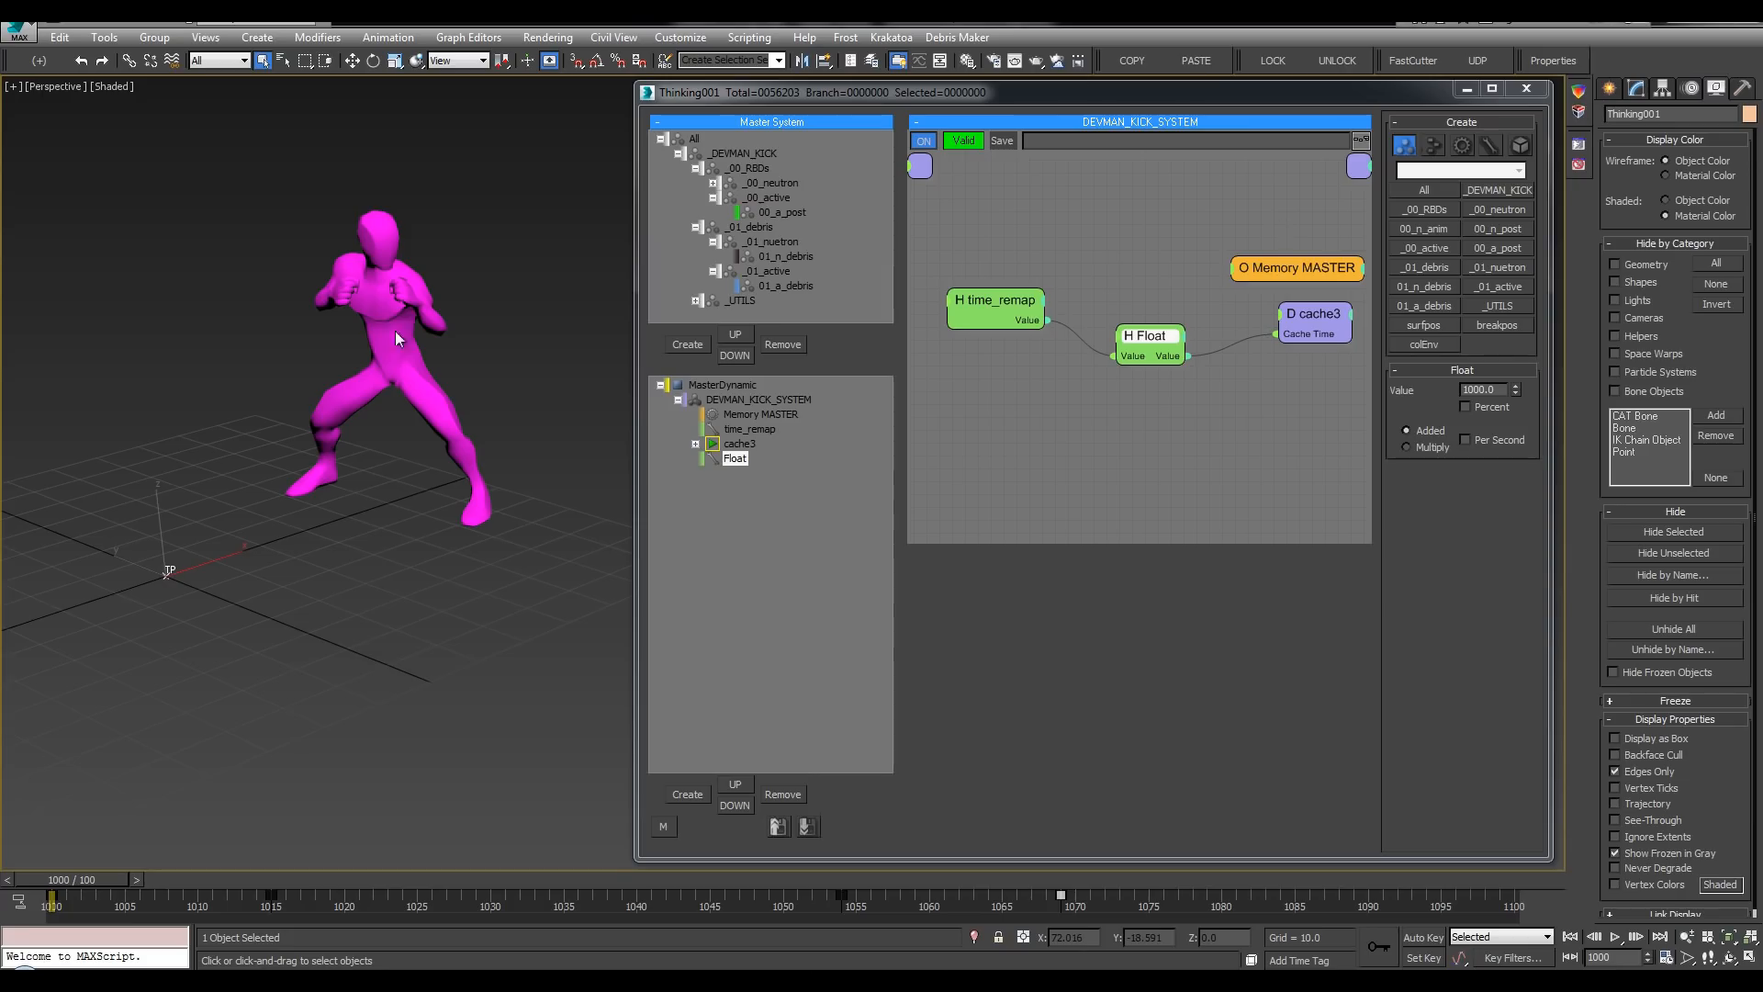
pyautogui.click(366, 240)
pyautogui.press('z')
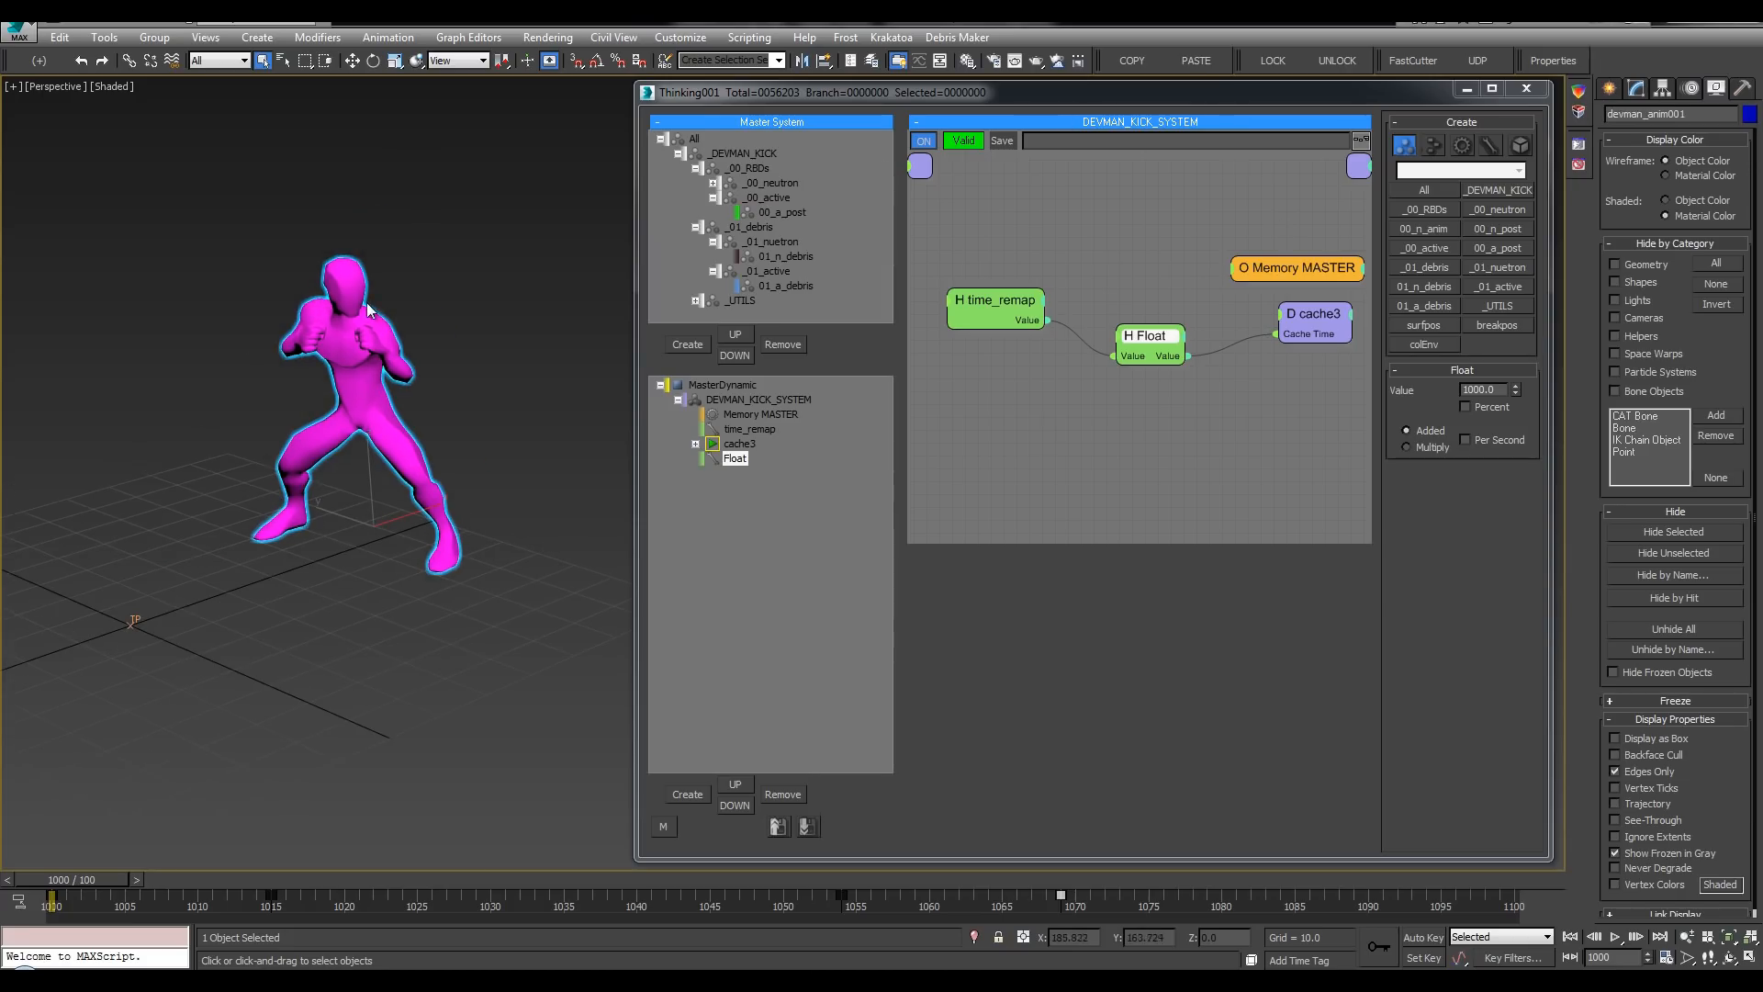
# Step: Open the clone's playback curve in an enlarged Curve Editor and hide the 07_TP layer
pyautogui.click(919, 62)
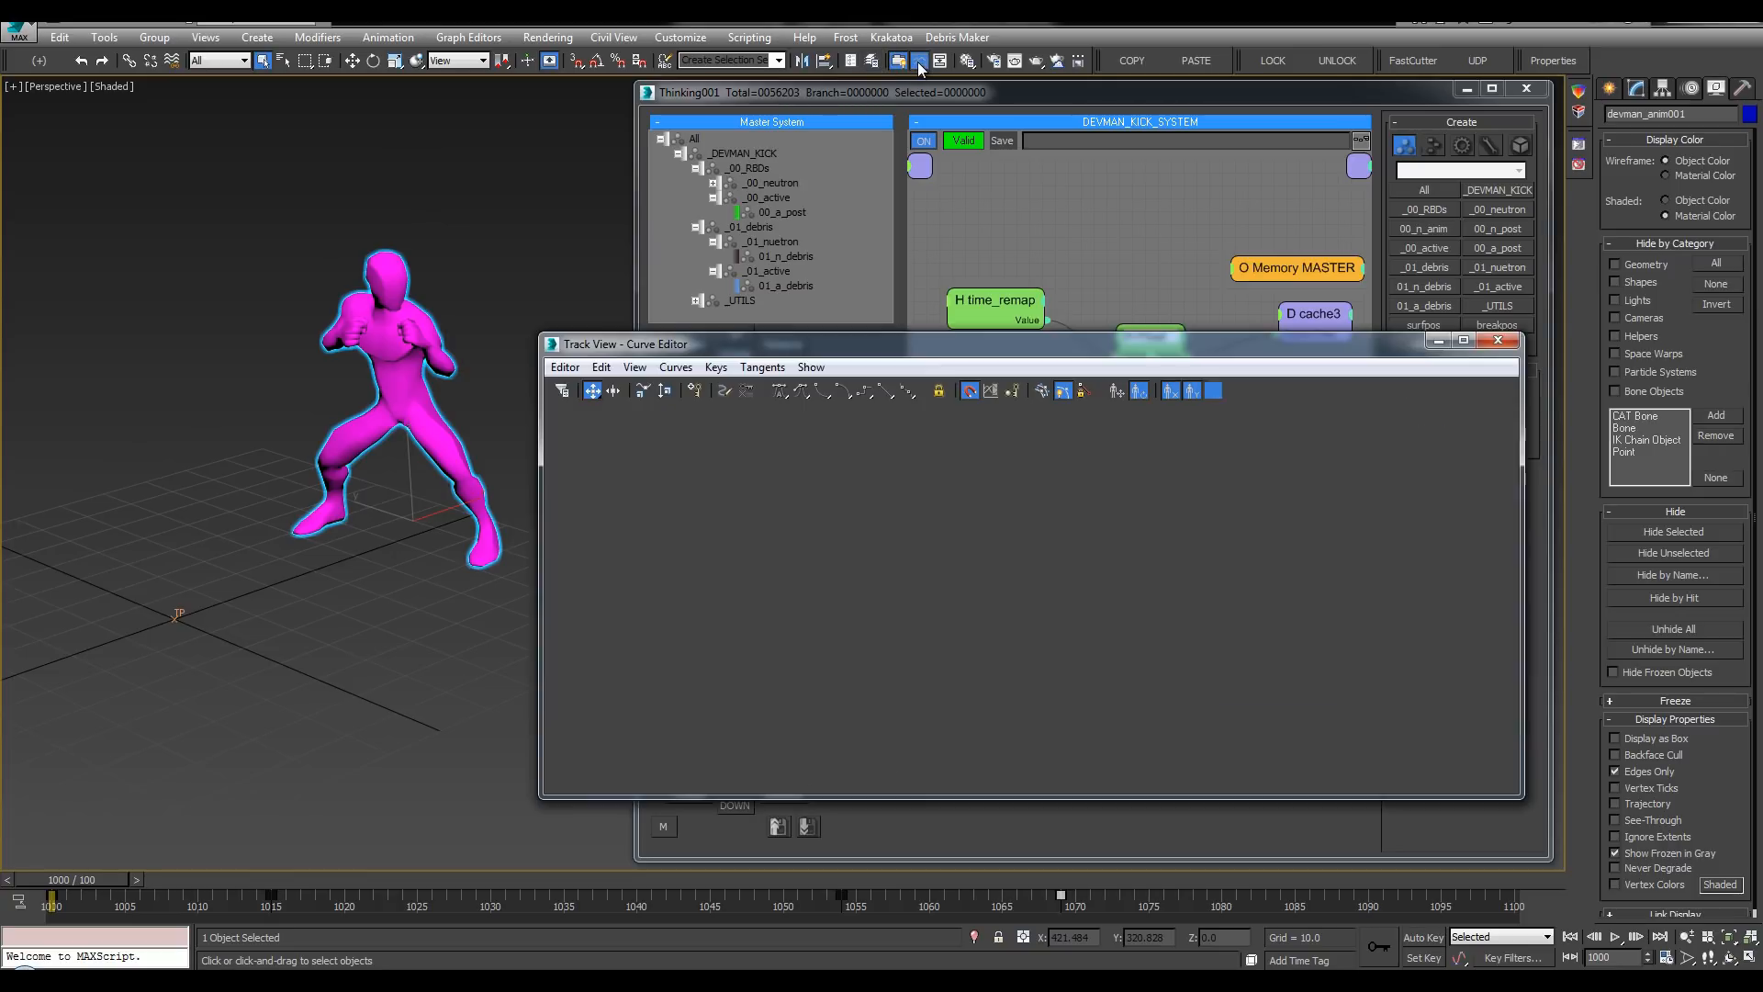
pyautogui.click(1493, 345)
pyautogui.moveTo(911, 331); pyautogui.dragTo(1021, 351, button='middle')
pyautogui.keyDown('ctrl'); pyautogui.keyDown('alt'); pyautogui.moveTo(1021, 352); pyautogui.dragTo(973, 391, button='middle'); pyautogui.keyUp('alt'); pyautogui.keyUp('ctrl')
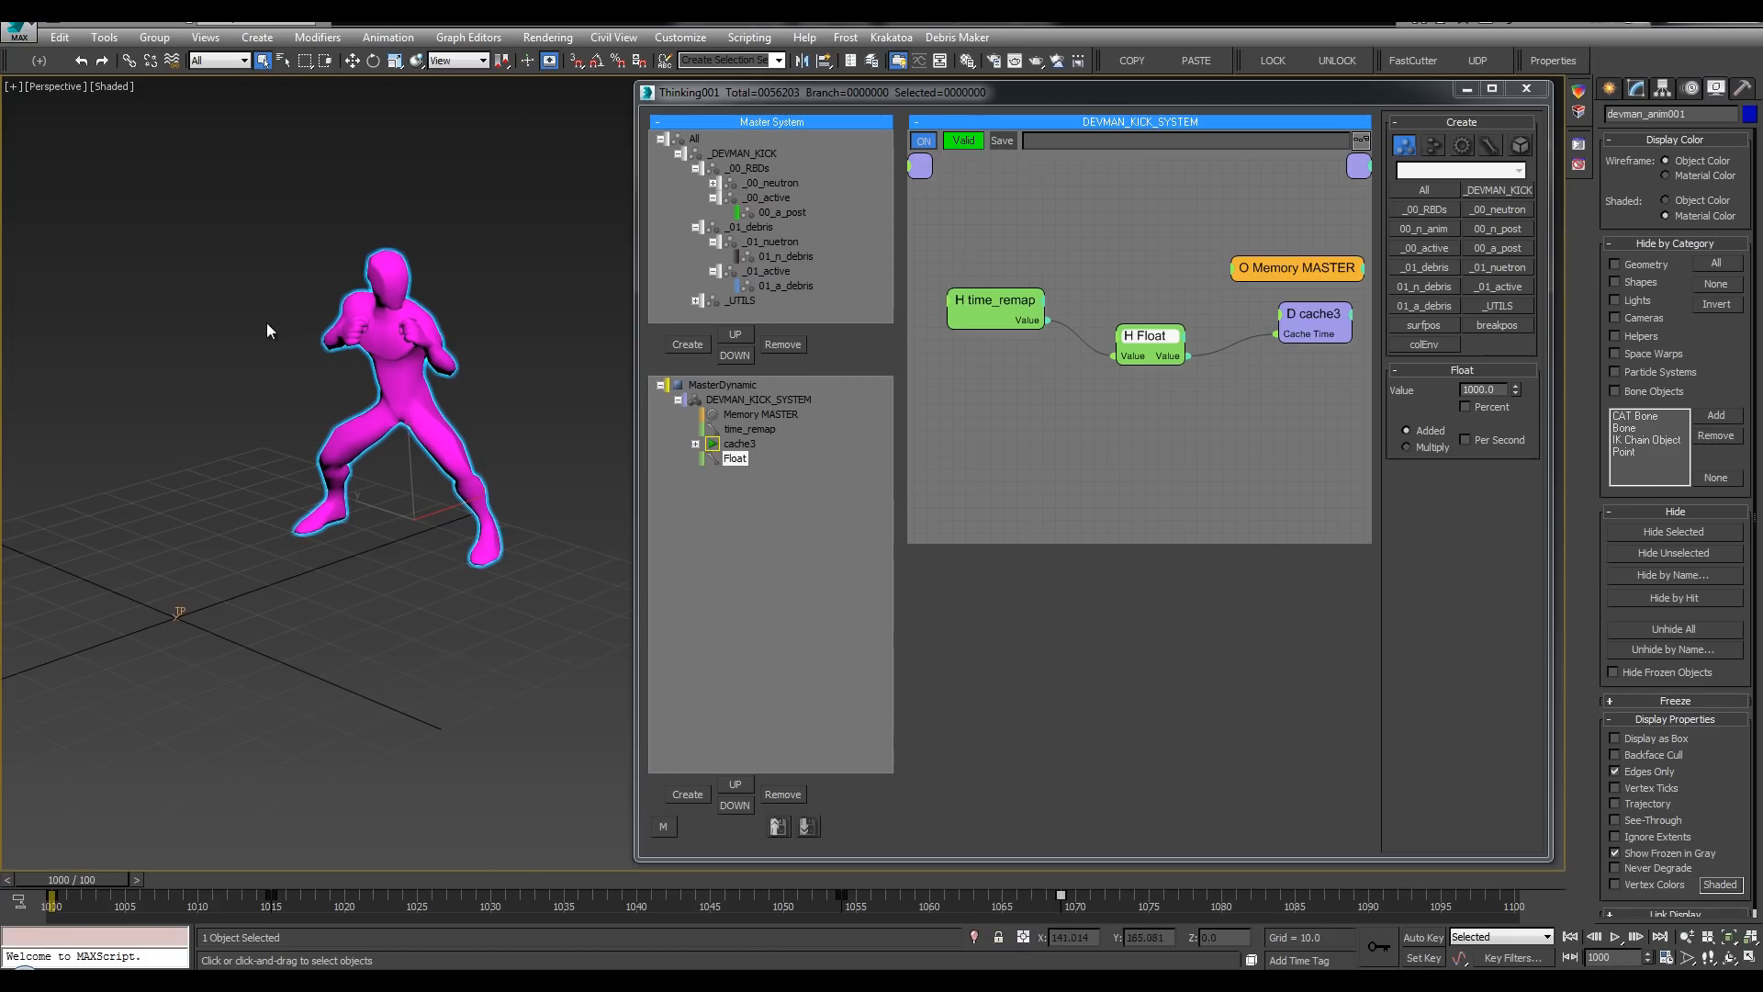
pyautogui.click(27, 434)
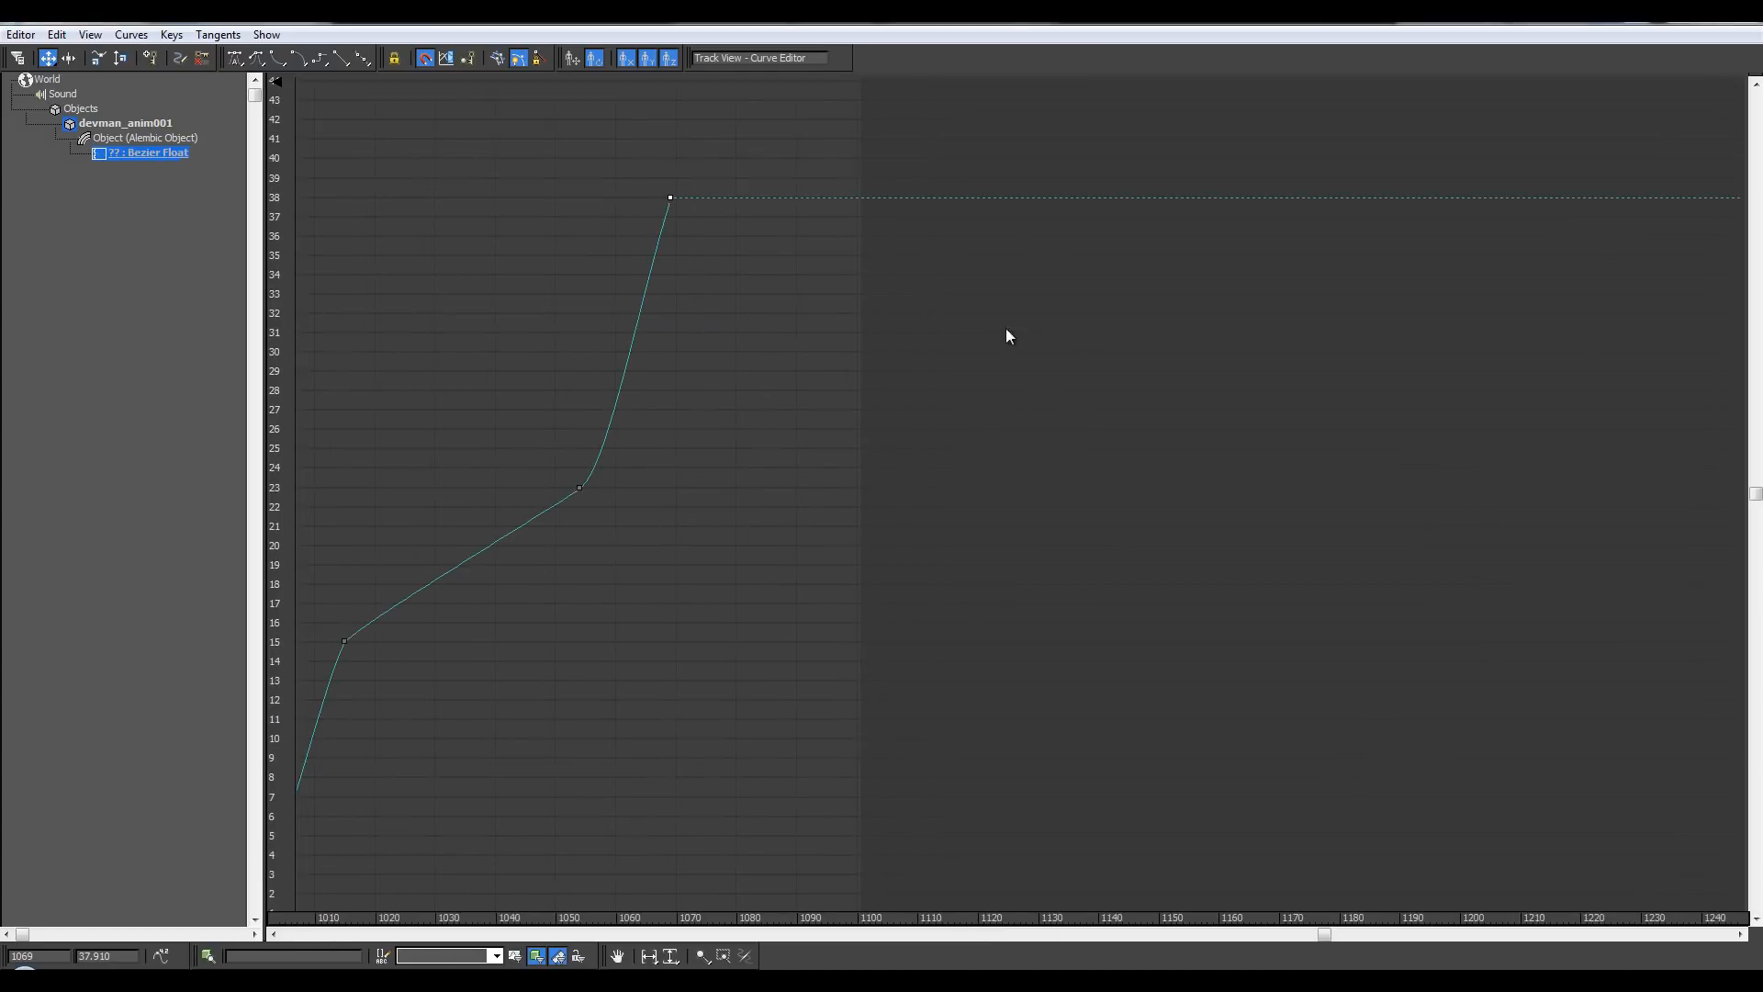
# Step: Move the current time to frame 1100 in the Curve Editor and examine the flat end of the playback curve
pyautogui.keyDown('ctrl'); pyautogui.keyDown('alt'); pyautogui.moveTo(1007, 334); pyautogui.dragTo(917, 415, button='middle'); pyautogui.keyUp('alt'); pyautogui.keyUp('ctrl')
pyautogui.moveTo(658, 429); pyautogui.dragTo(708, 444, button='middle')
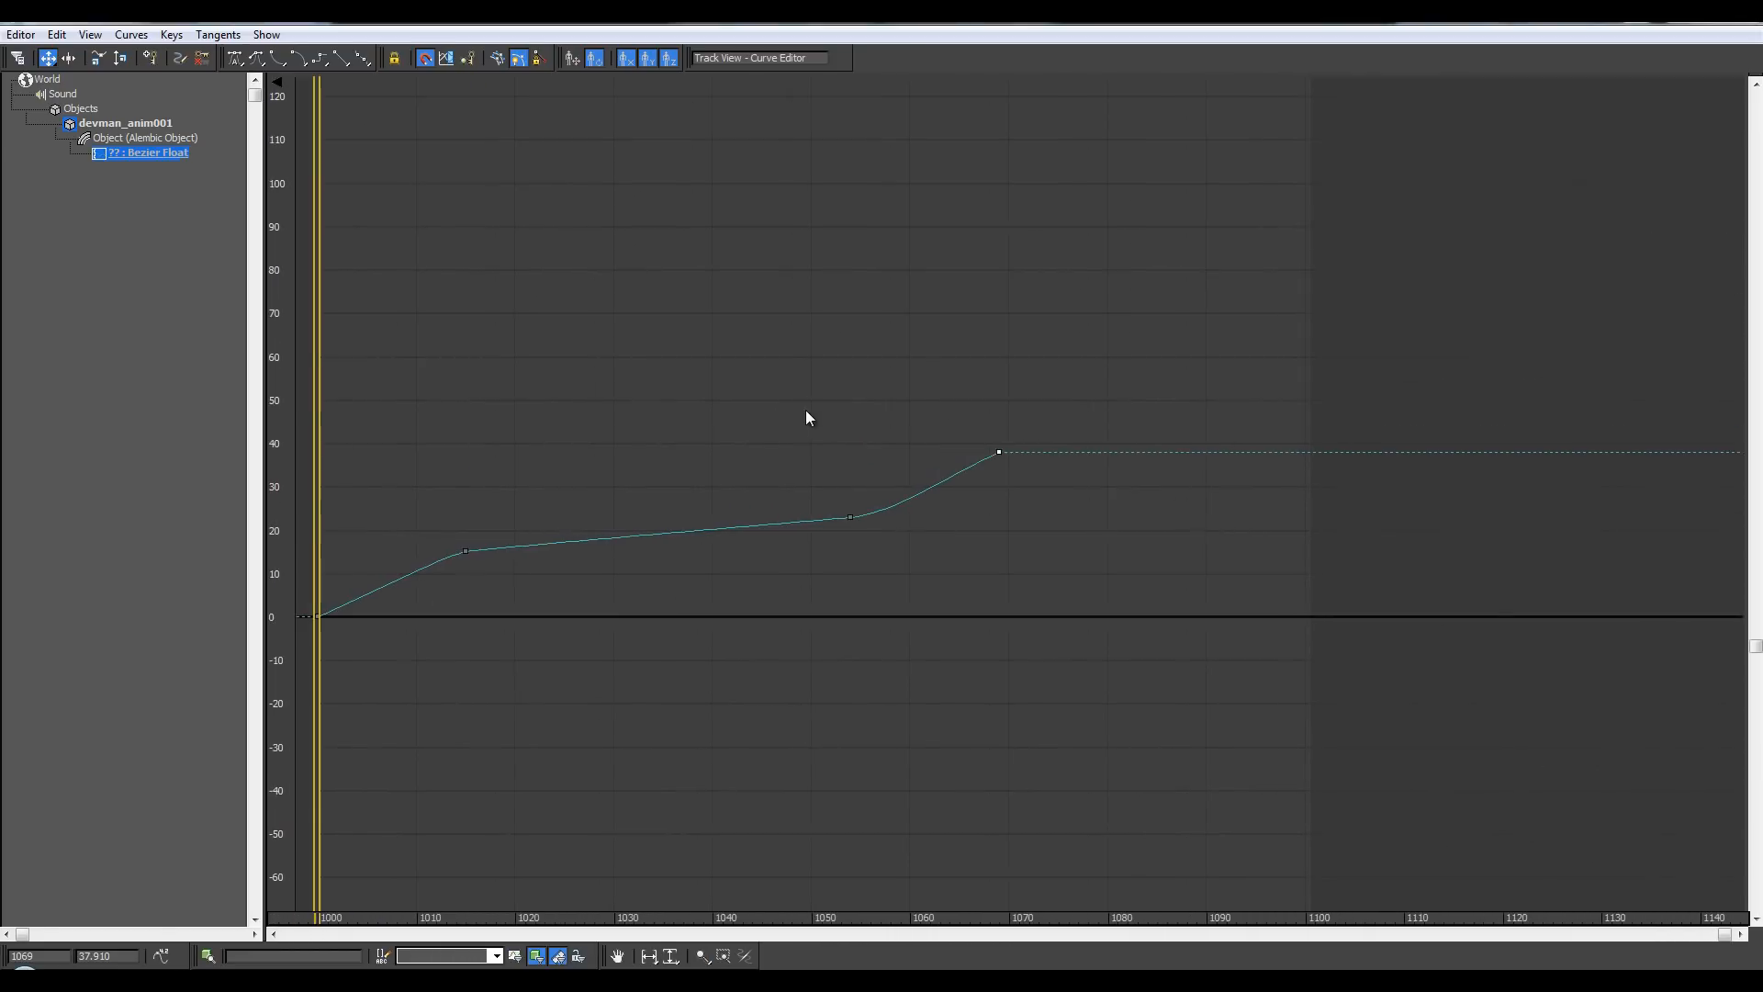
pyautogui.moveTo(806, 411); pyautogui.dragTo(806, 344, button='middle')
pyautogui.moveTo(872, 294); pyautogui.dragTo(927, 326, button='middle')
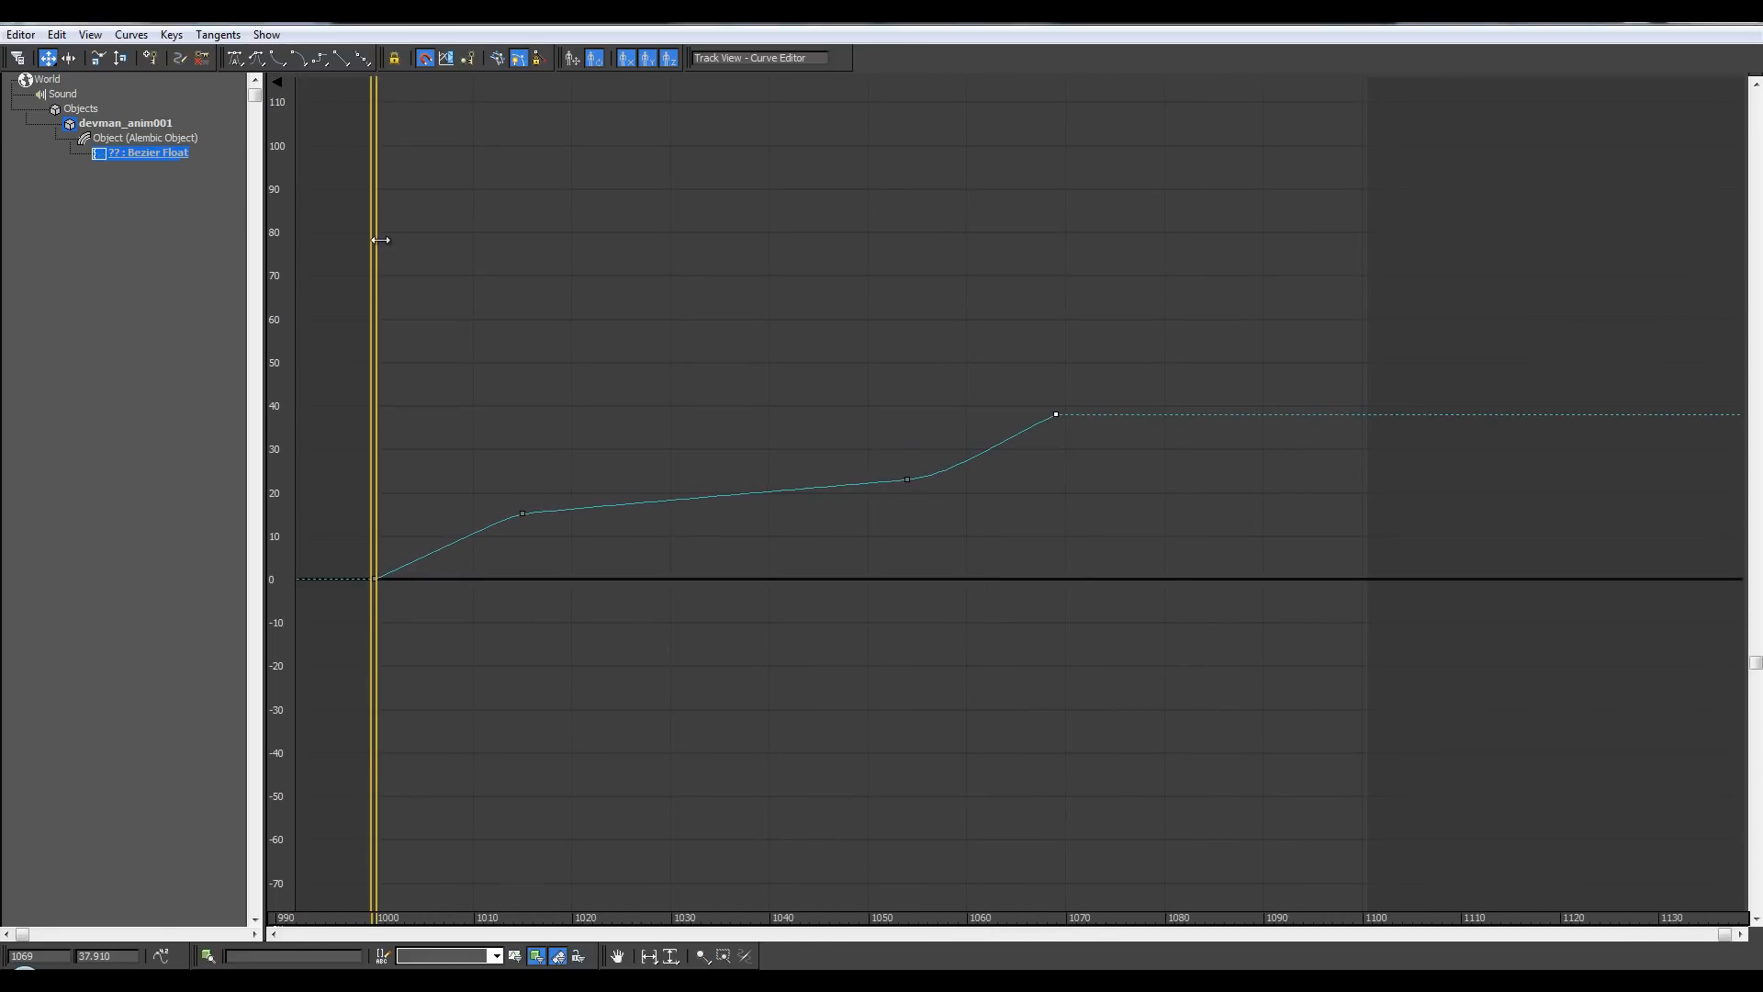
pyautogui.moveTo(380, 240); pyautogui.dragTo(1362, 257)
pyautogui.moveTo(907, 473); pyautogui.dragTo(850, 409, button='middle')
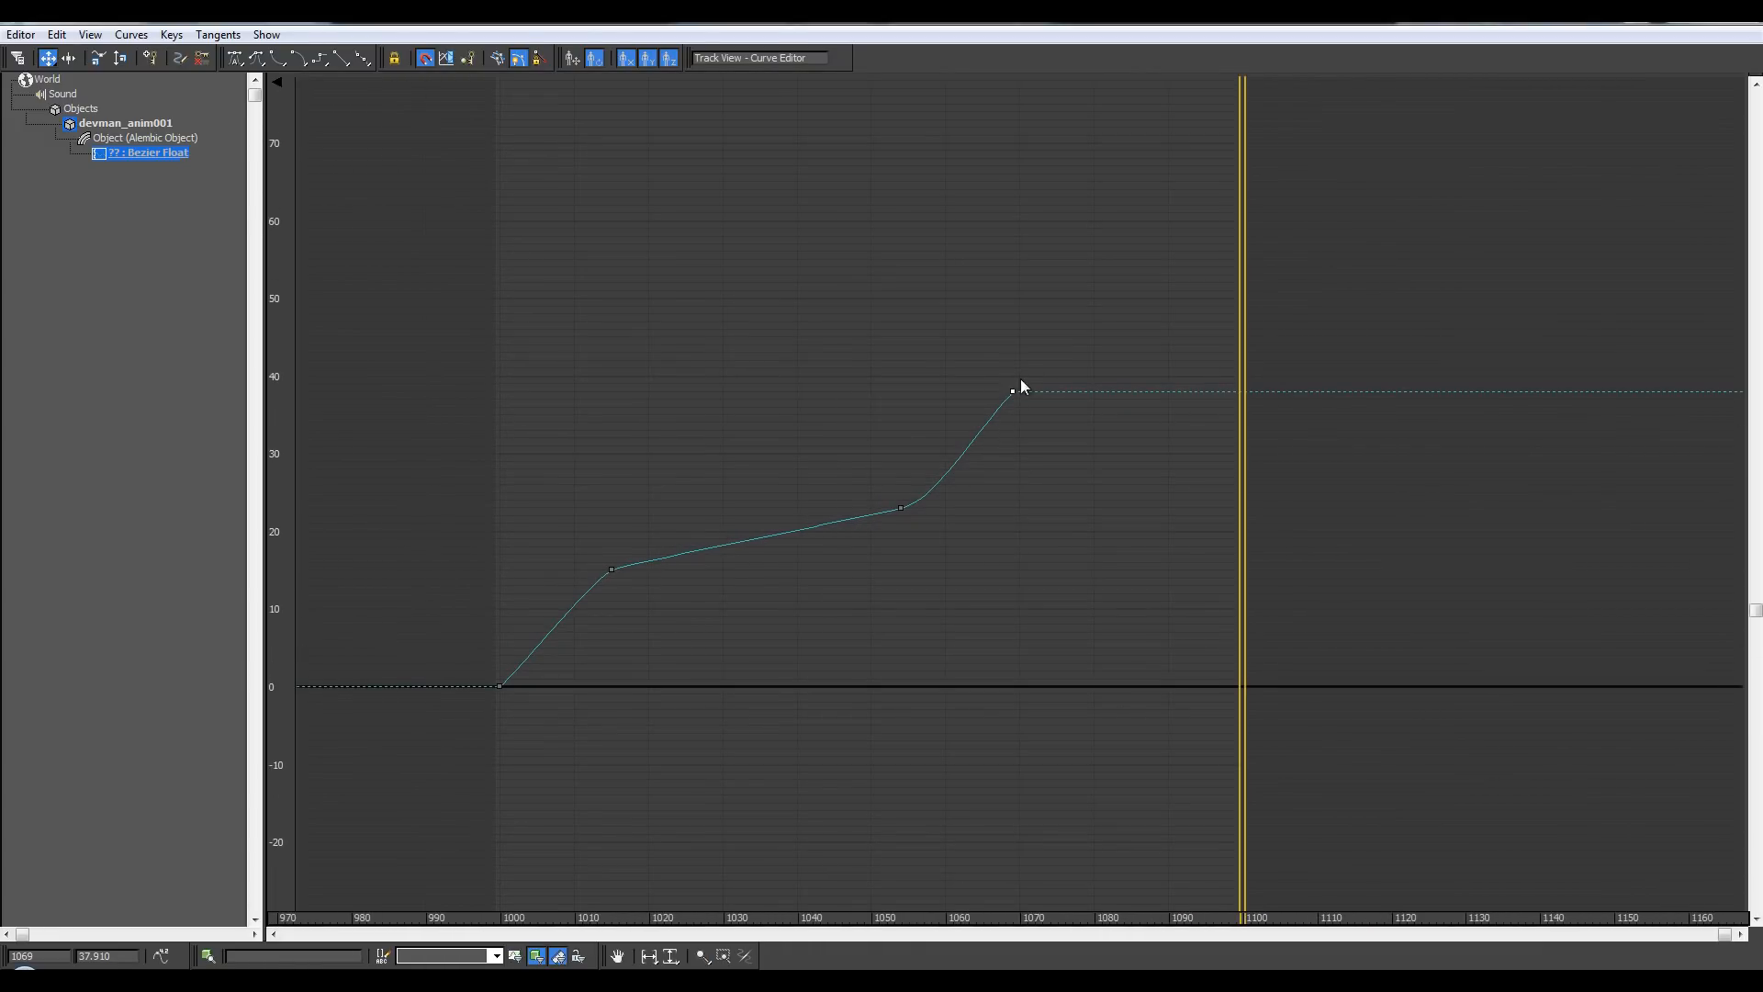
pyautogui.moveTo(1006, 443); pyautogui.dragTo(947, 489, button='middle')
pyautogui.keyDown('ctrl'); pyautogui.keyDown('alt'); pyautogui.moveTo(917, 319); pyautogui.dragTo(468, 223, button='middle'); pyautogui.keyUp('alt'); pyautogui.keyUp('ctrl')
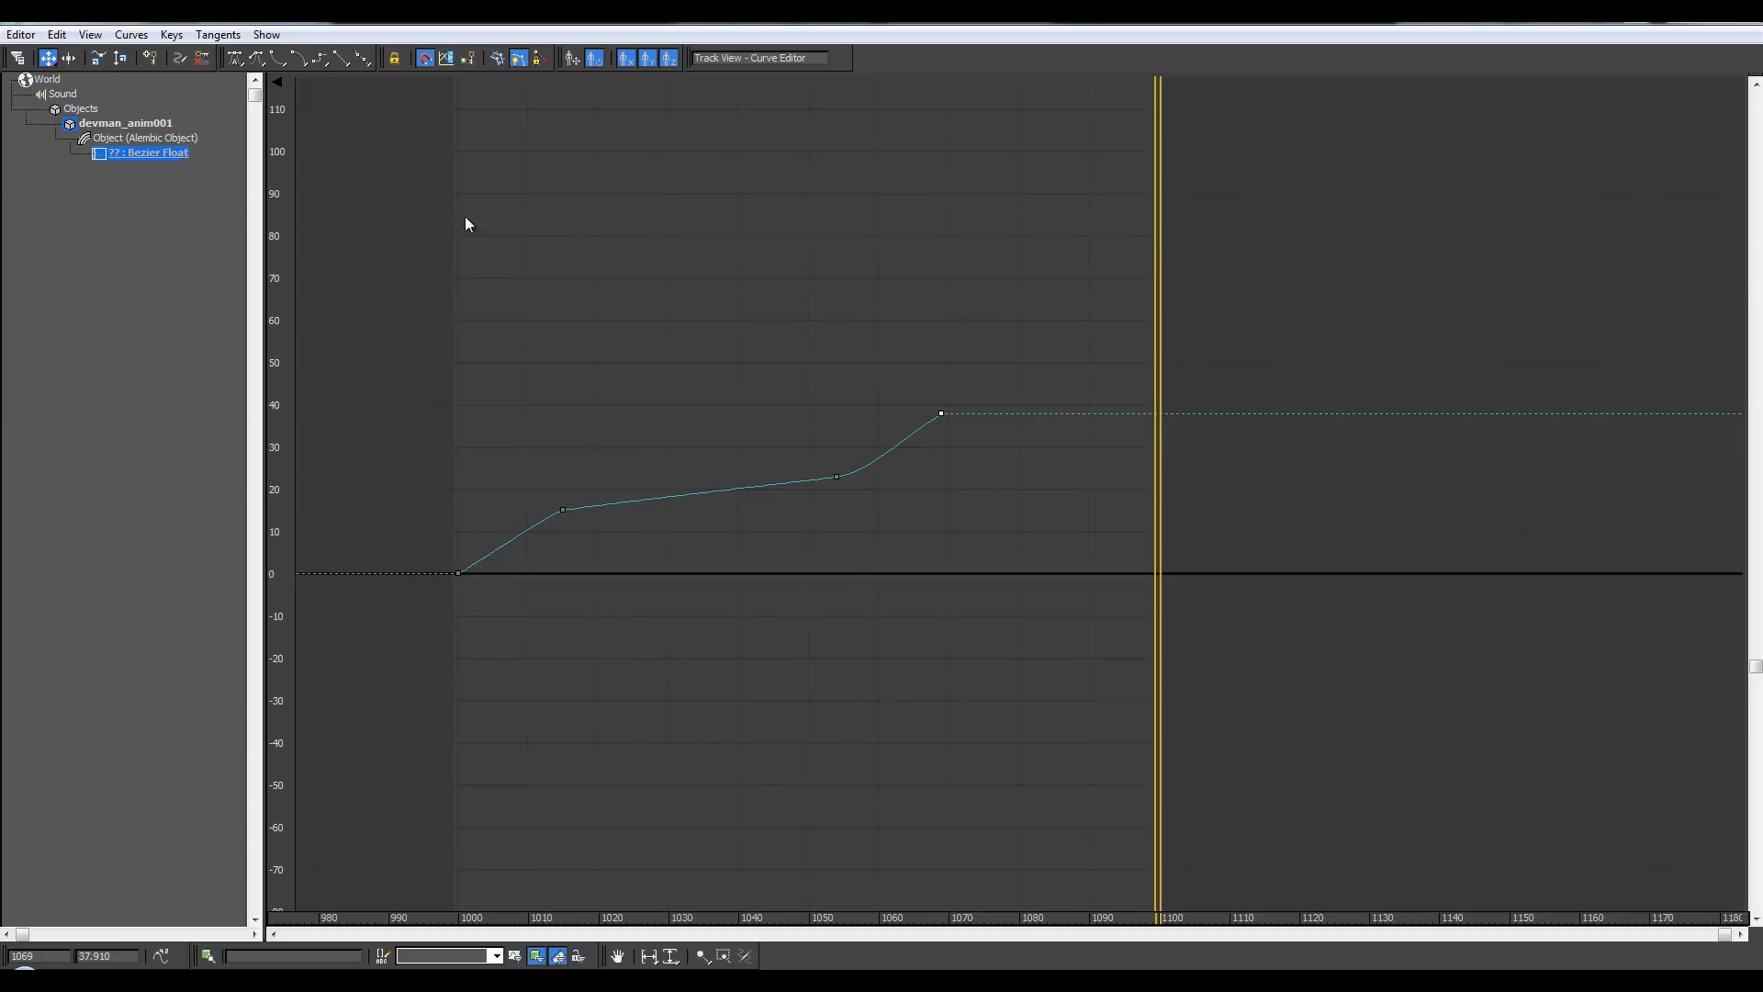
# Step: Add an end key to the playback curve, raise it to about 100 at frame 1100, and restore the Curve Editor's window size
pyautogui.press('a')
pyautogui.click(1139, 414)
pyautogui.rightClick(1133, 367)
pyautogui.moveTo(1138, 414); pyautogui.dragTo(1151, 223)
pyautogui.moveTo(1033, 154); pyautogui.dragTo(936, 192, button='middle')
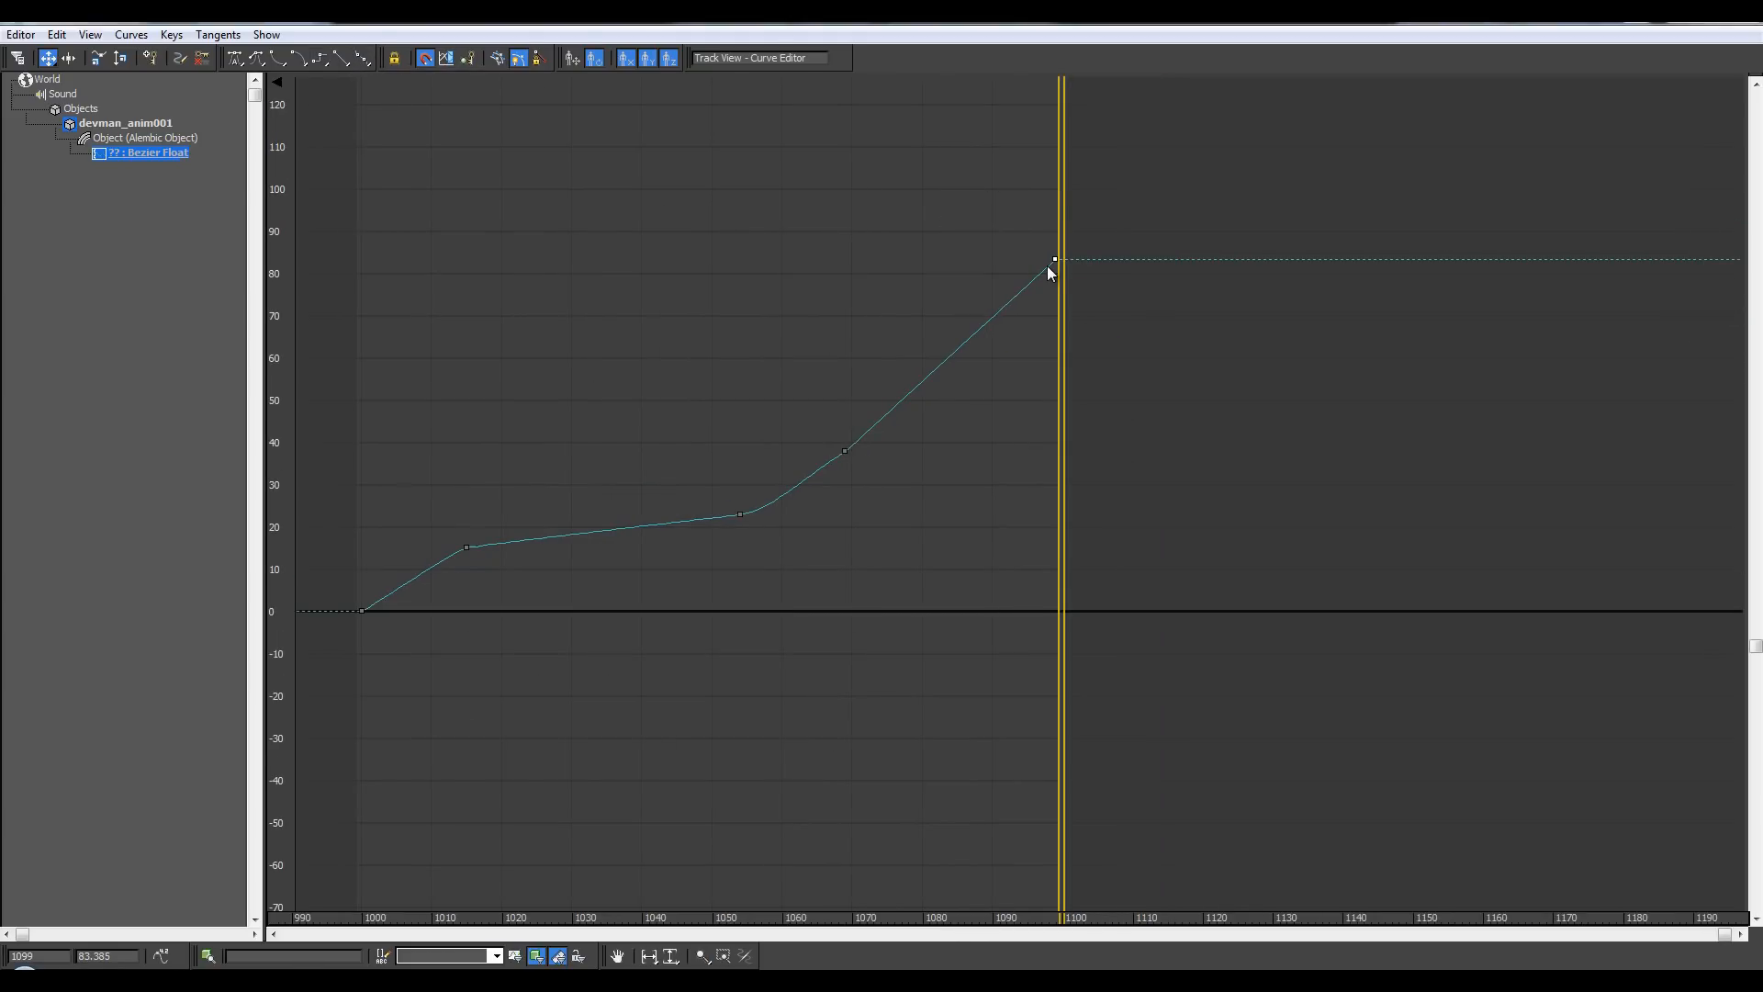
pyautogui.moveTo(1058, 261); pyautogui.dragTo(1061, 187)
pyautogui.doubleClick(716, 13)
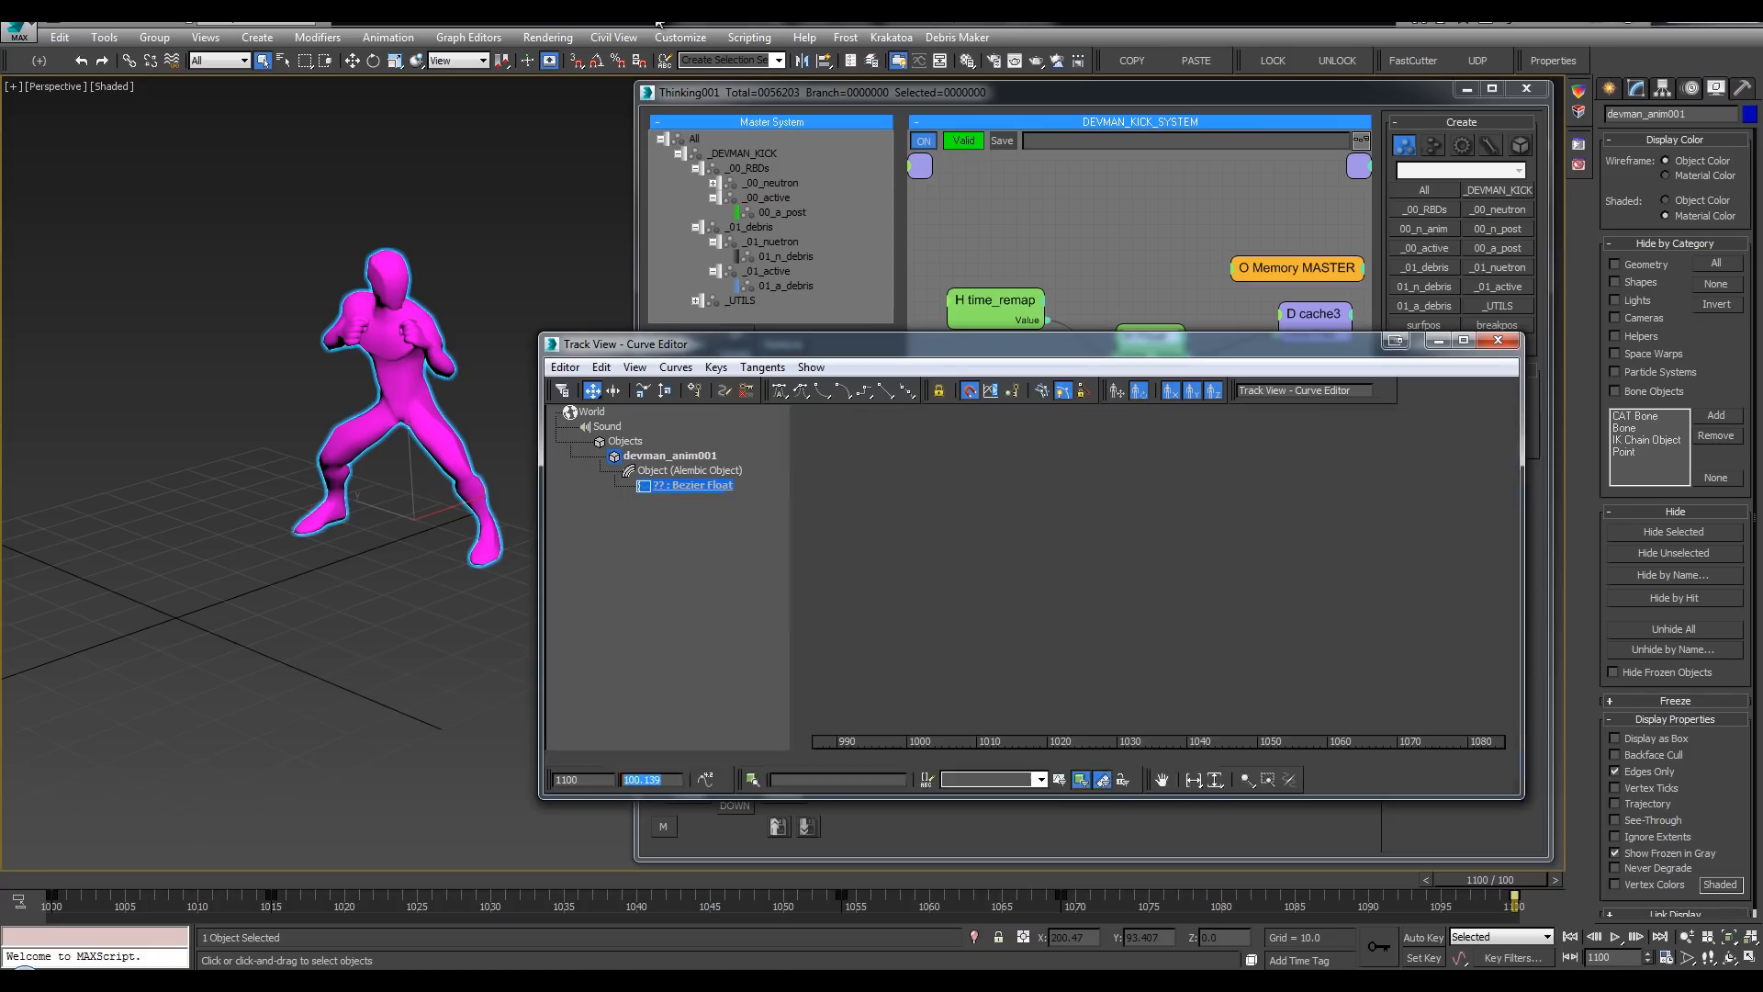
# Step: Set the value of the playback curve's end key at frame 1100 to 100
pyautogui.moveTo(721, 339); pyautogui.dragTo(614, 245)
pyautogui.moveTo(1126, 432); pyautogui.dragTo(927, 421, button='middle')
pyautogui.scroll(-2, 1144, 423)
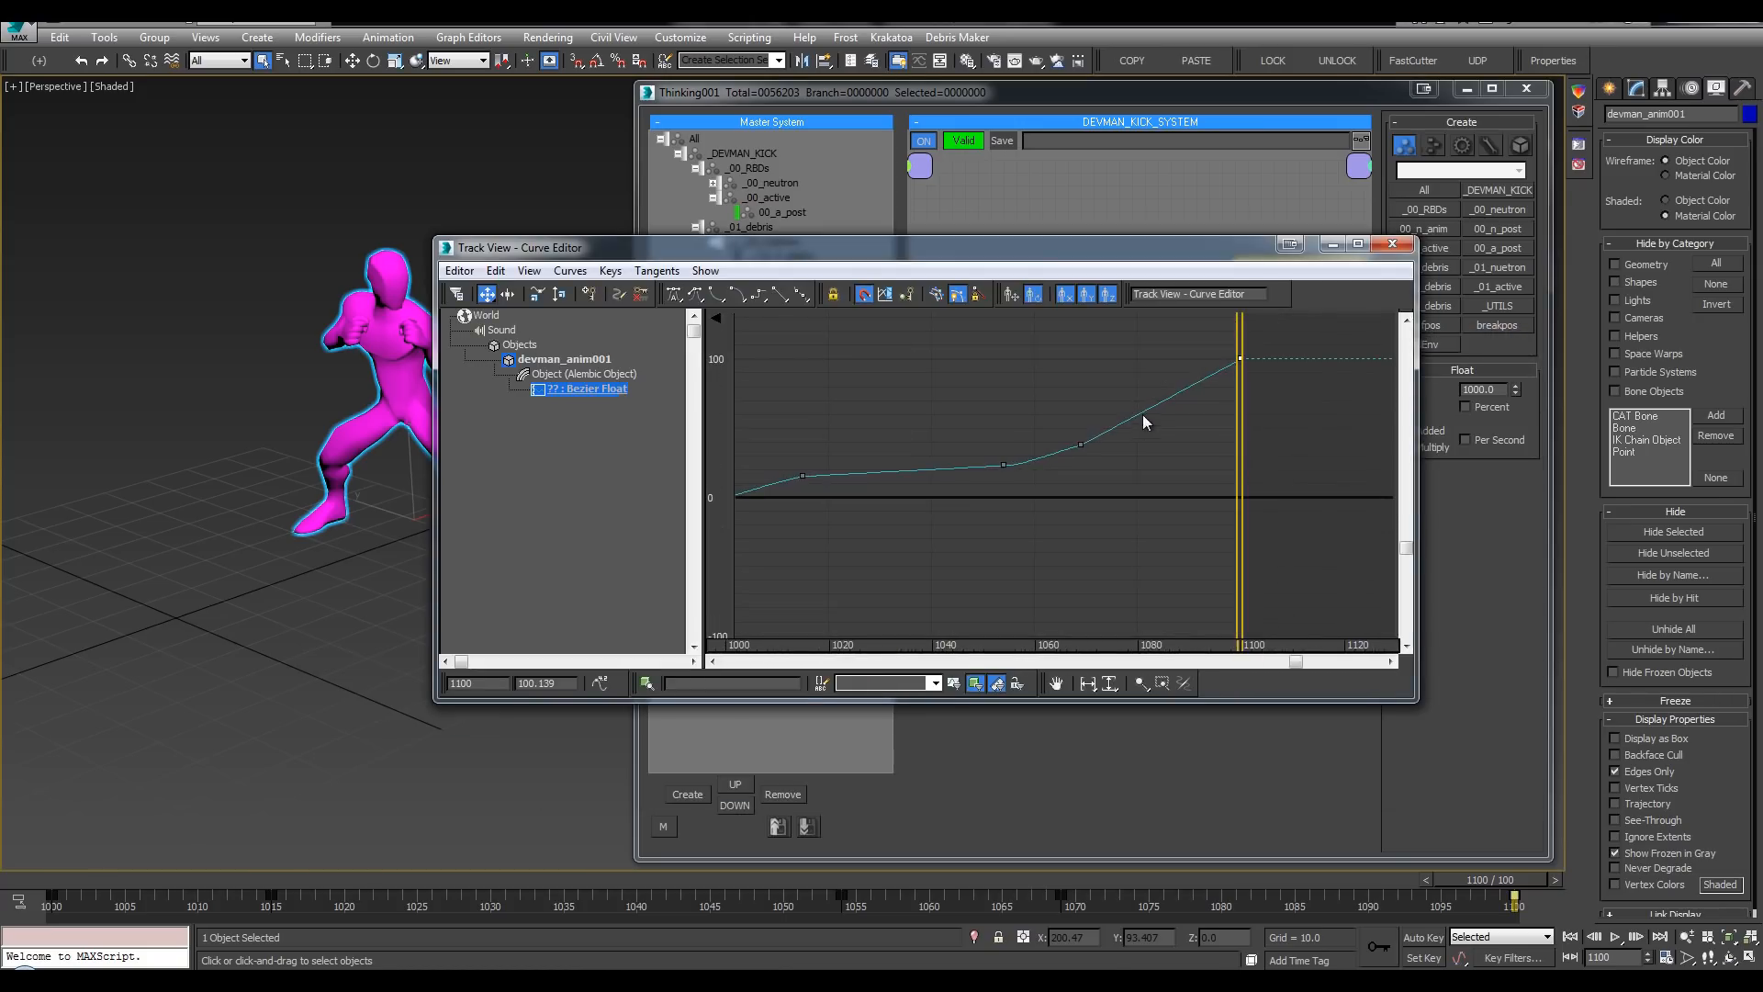
pyautogui.press('Return')
# Step: Set the playback curve's key at frame 1069 to auto tangents, and select the end key at frame 1100
pyautogui.keyDown('ctrl'); pyautogui.keyDown('alt'); pyautogui.moveTo(1076, 409); pyautogui.dragTo(1102, 367, button='middle'); pyautogui.keyUp('alt'); pyautogui.keyUp('ctrl')
pyautogui.moveTo(1076, 443); pyautogui.dragTo(1126, 491)
pyautogui.keyDown('ctrl'); pyautogui.keyDown('alt'); pyautogui.moveTo(1062, 474); pyautogui.dragTo(1108, 448, button='middle'); pyautogui.keyUp('alt'); pyautogui.keyUp('ctrl')
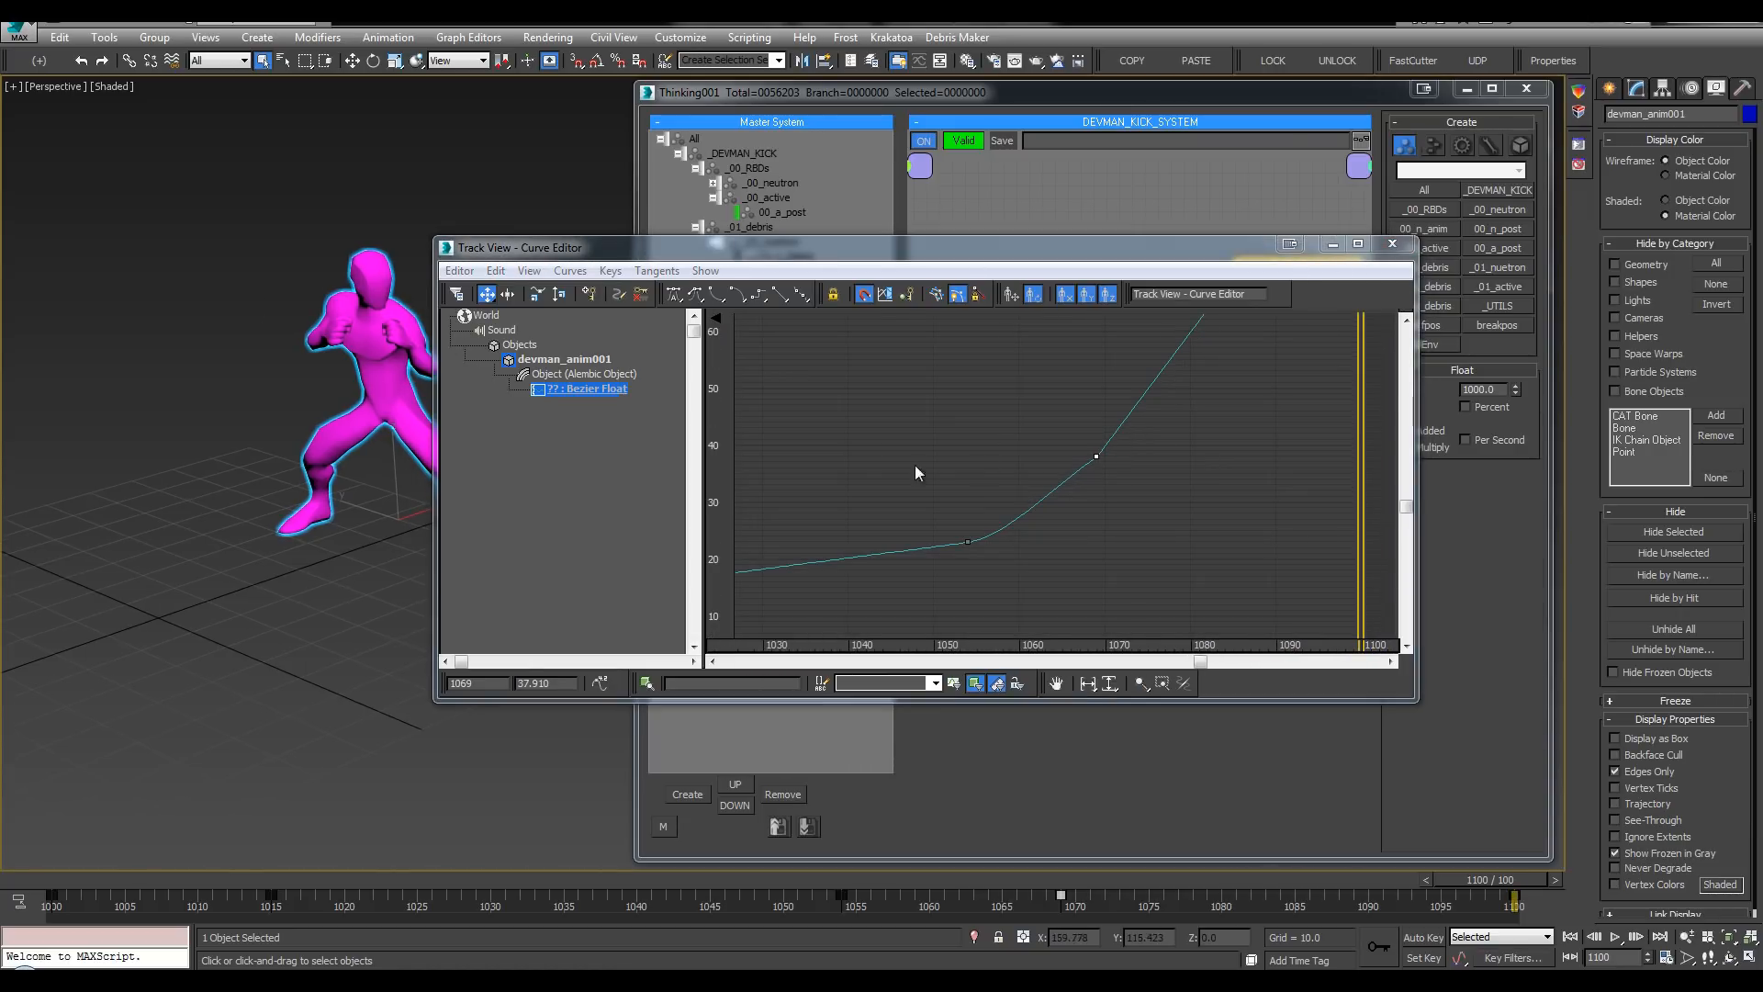
pyautogui.moveTo(1023, 394); pyautogui.dragTo(1093, 459)
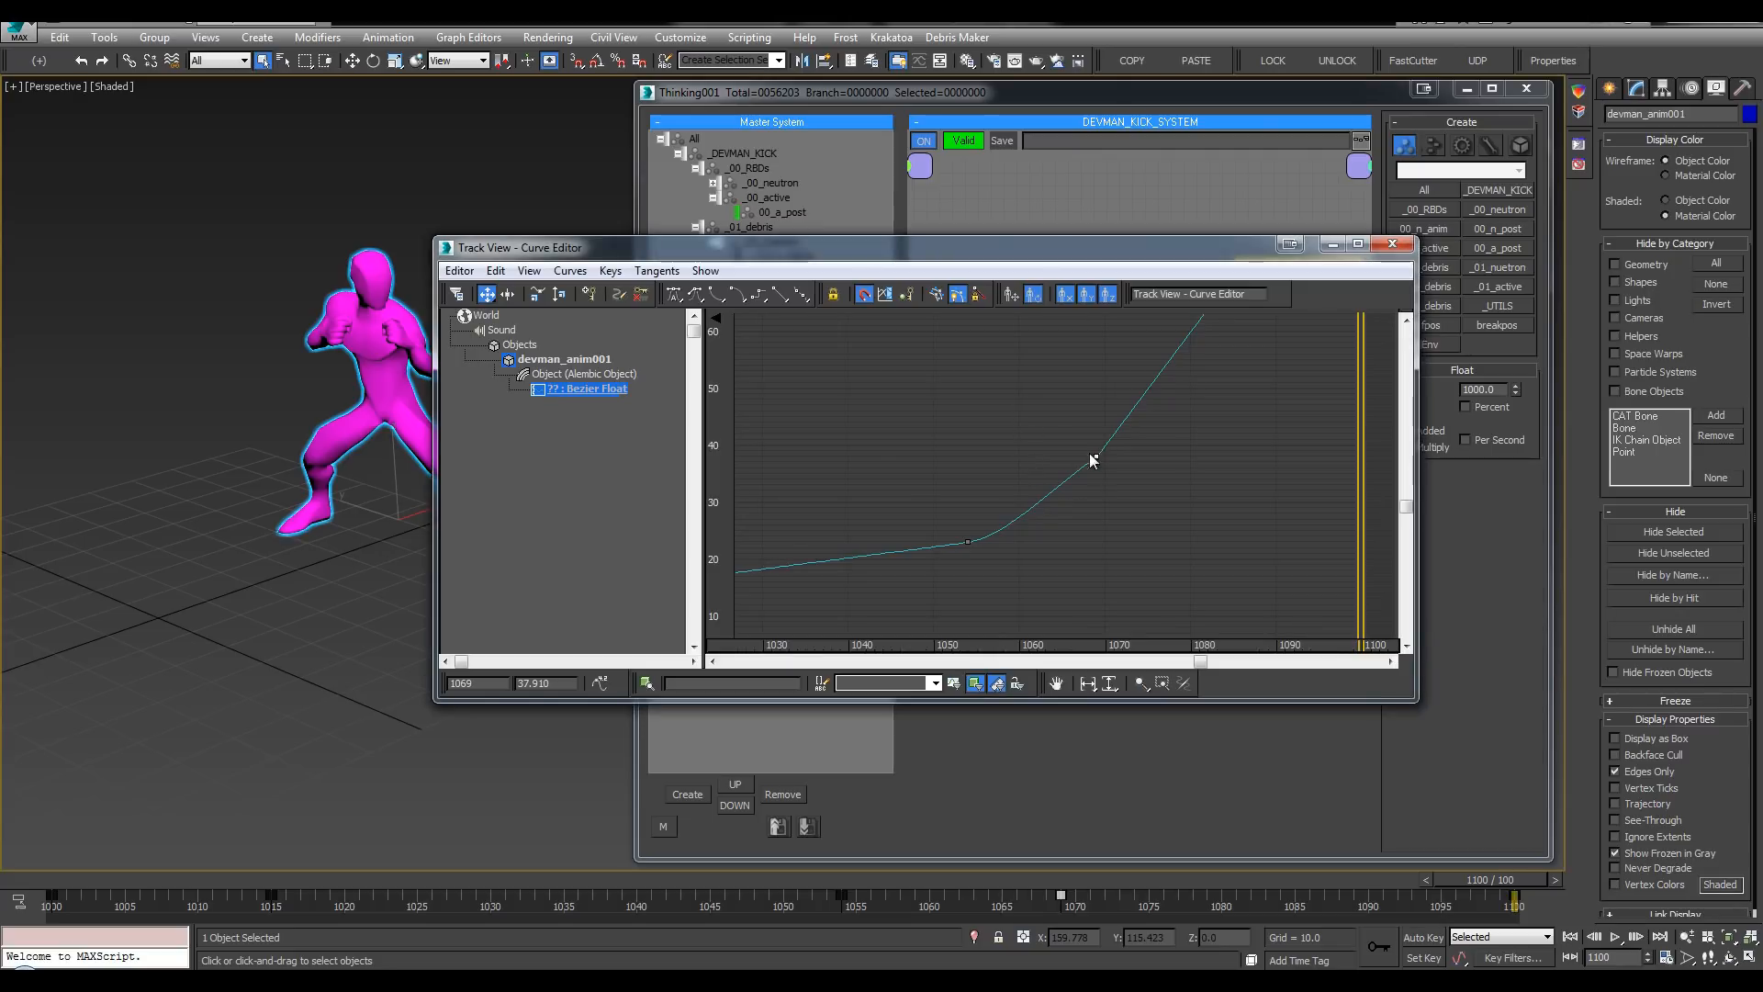
pyautogui.click(675, 296)
pyautogui.moveTo(1232, 390); pyautogui.dragTo(1131, 474, button='middle')
pyautogui.keyDown('ctrl'); pyautogui.keyDown('alt'); pyautogui.moveTo(1201, 358); pyautogui.dragTo(1162, 475, button='middle'); pyautogui.keyUp('alt'); pyautogui.keyUp('ctrl')
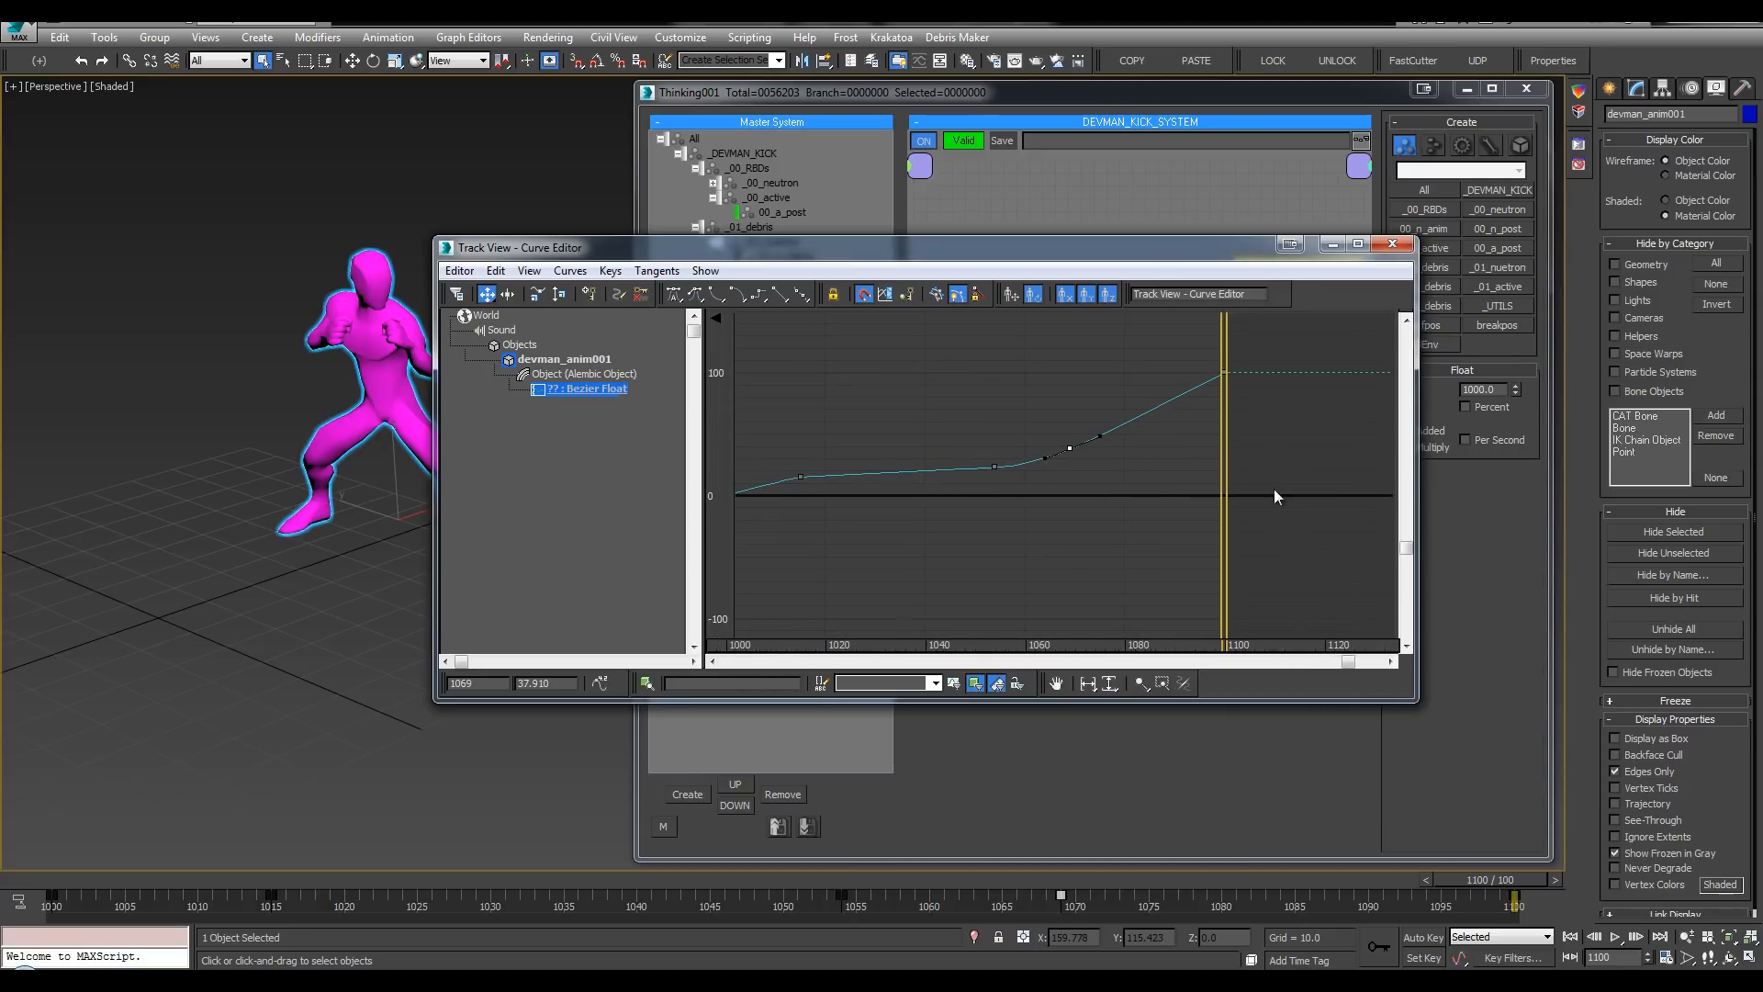
pyautogui.click(1223, 372)
pyautogui.moveTo(1259, 399); pyautogui.dragTo(1160, 456, button='middle')
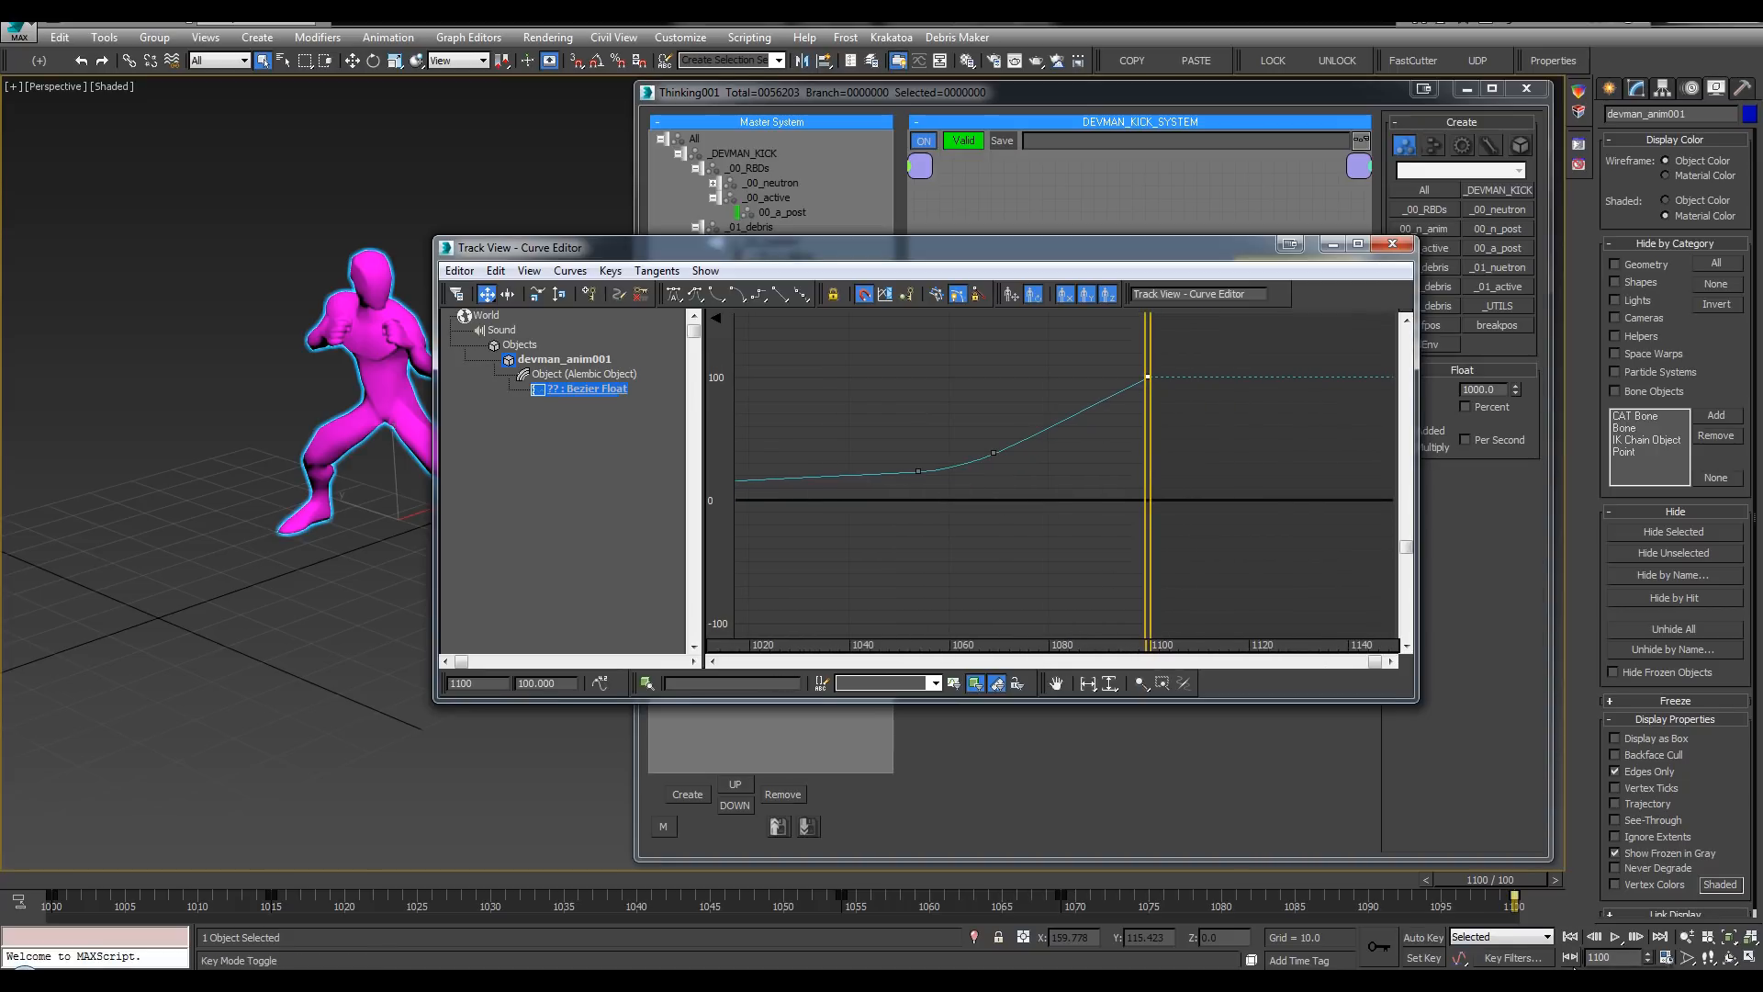
# Step: Set the animation's end time to frame 1150 in the time configuration
pyautogui.rightClick(1571, 958)
pyautogui.moveTo(929, 241); pyautogui.dragTo(882, 189)
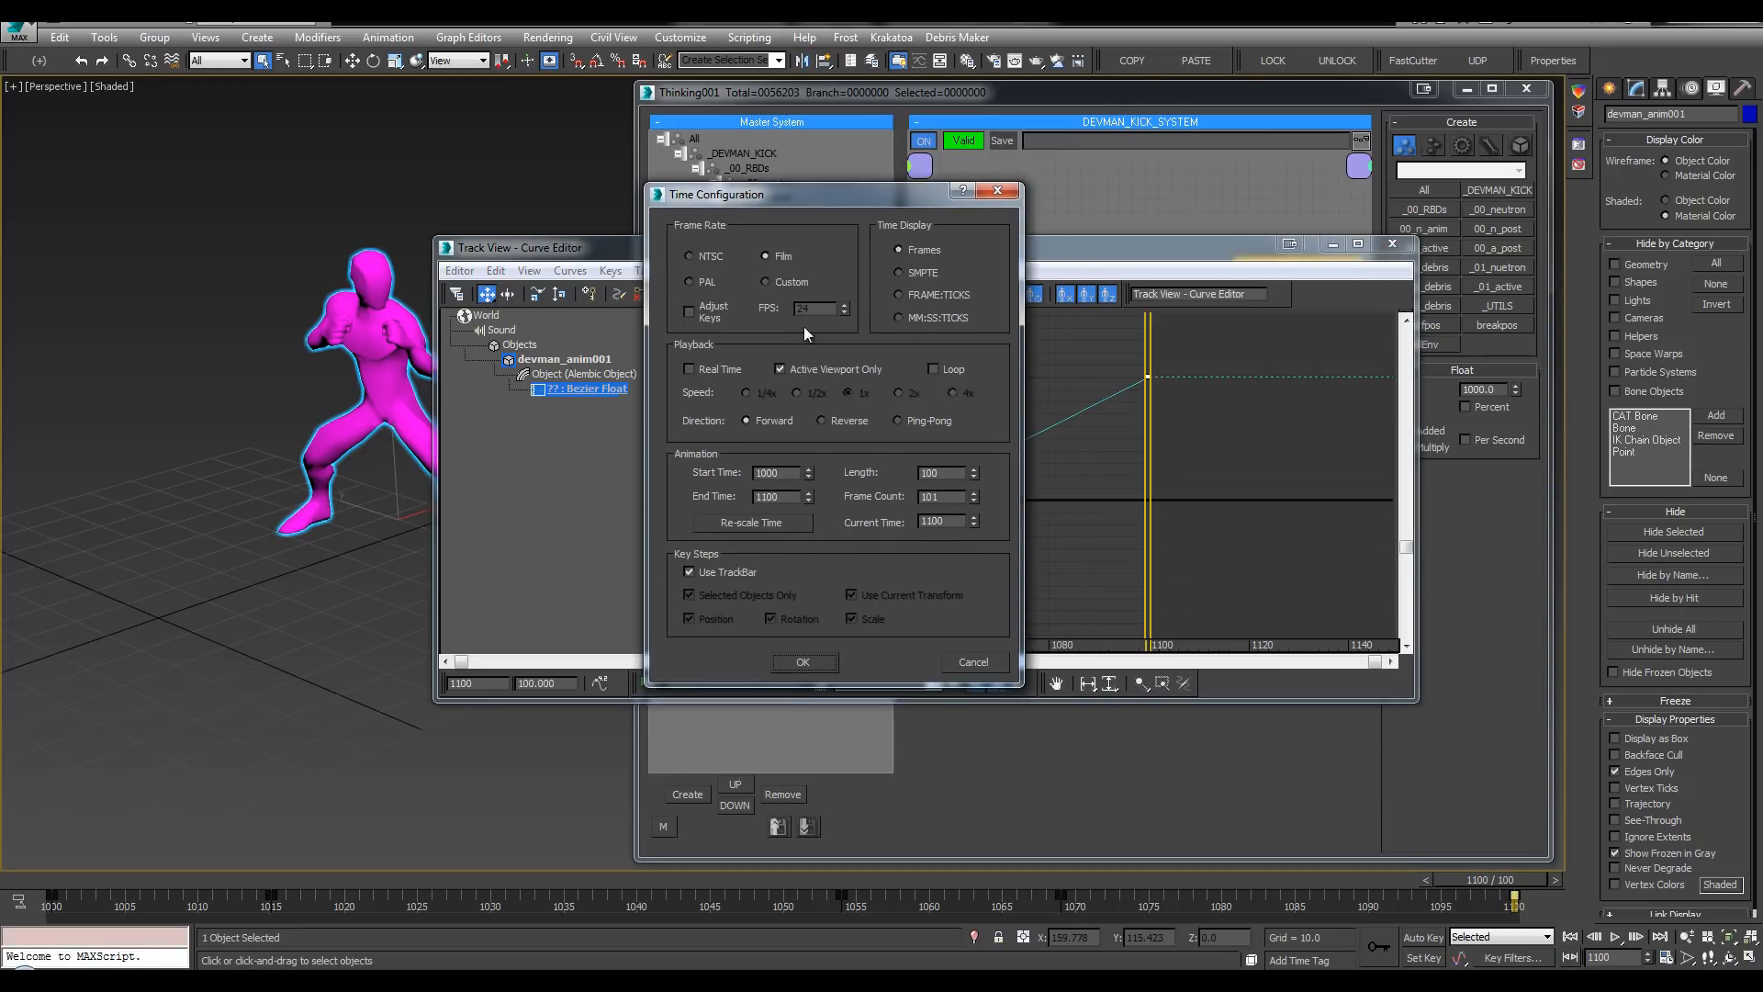
pyautogui.doubleClick(785, 497)
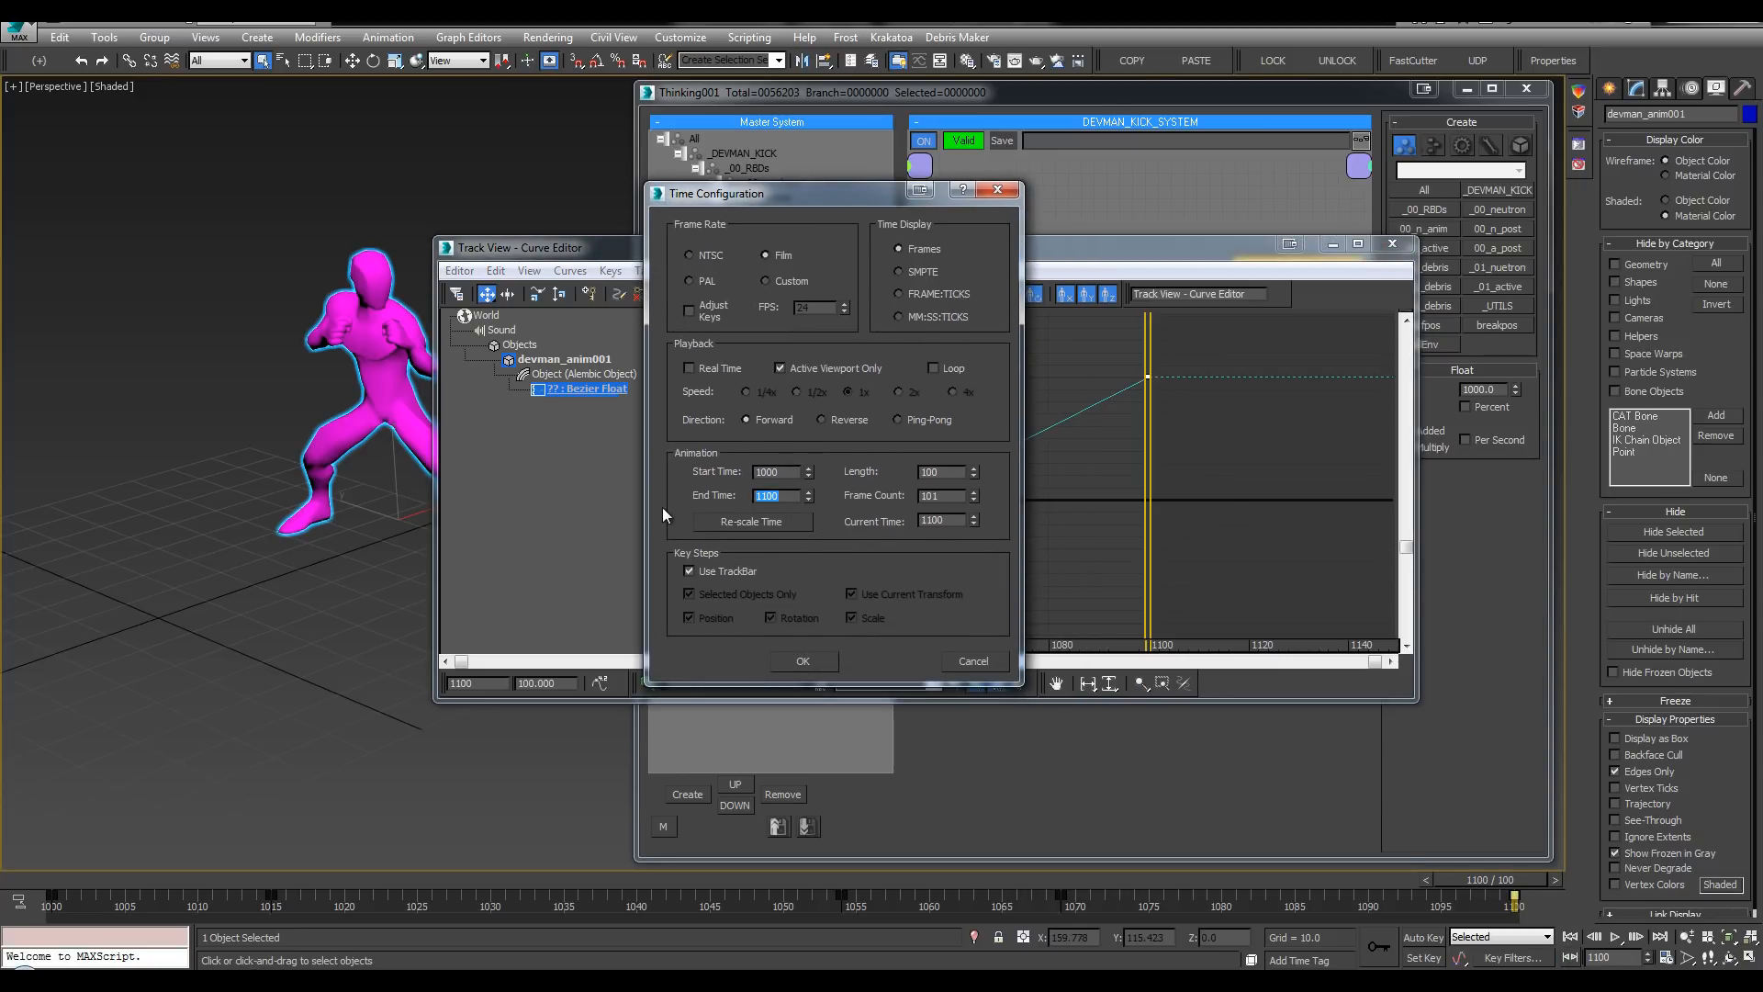
pyautogui.write('1150')
pyautogui.press('Return')
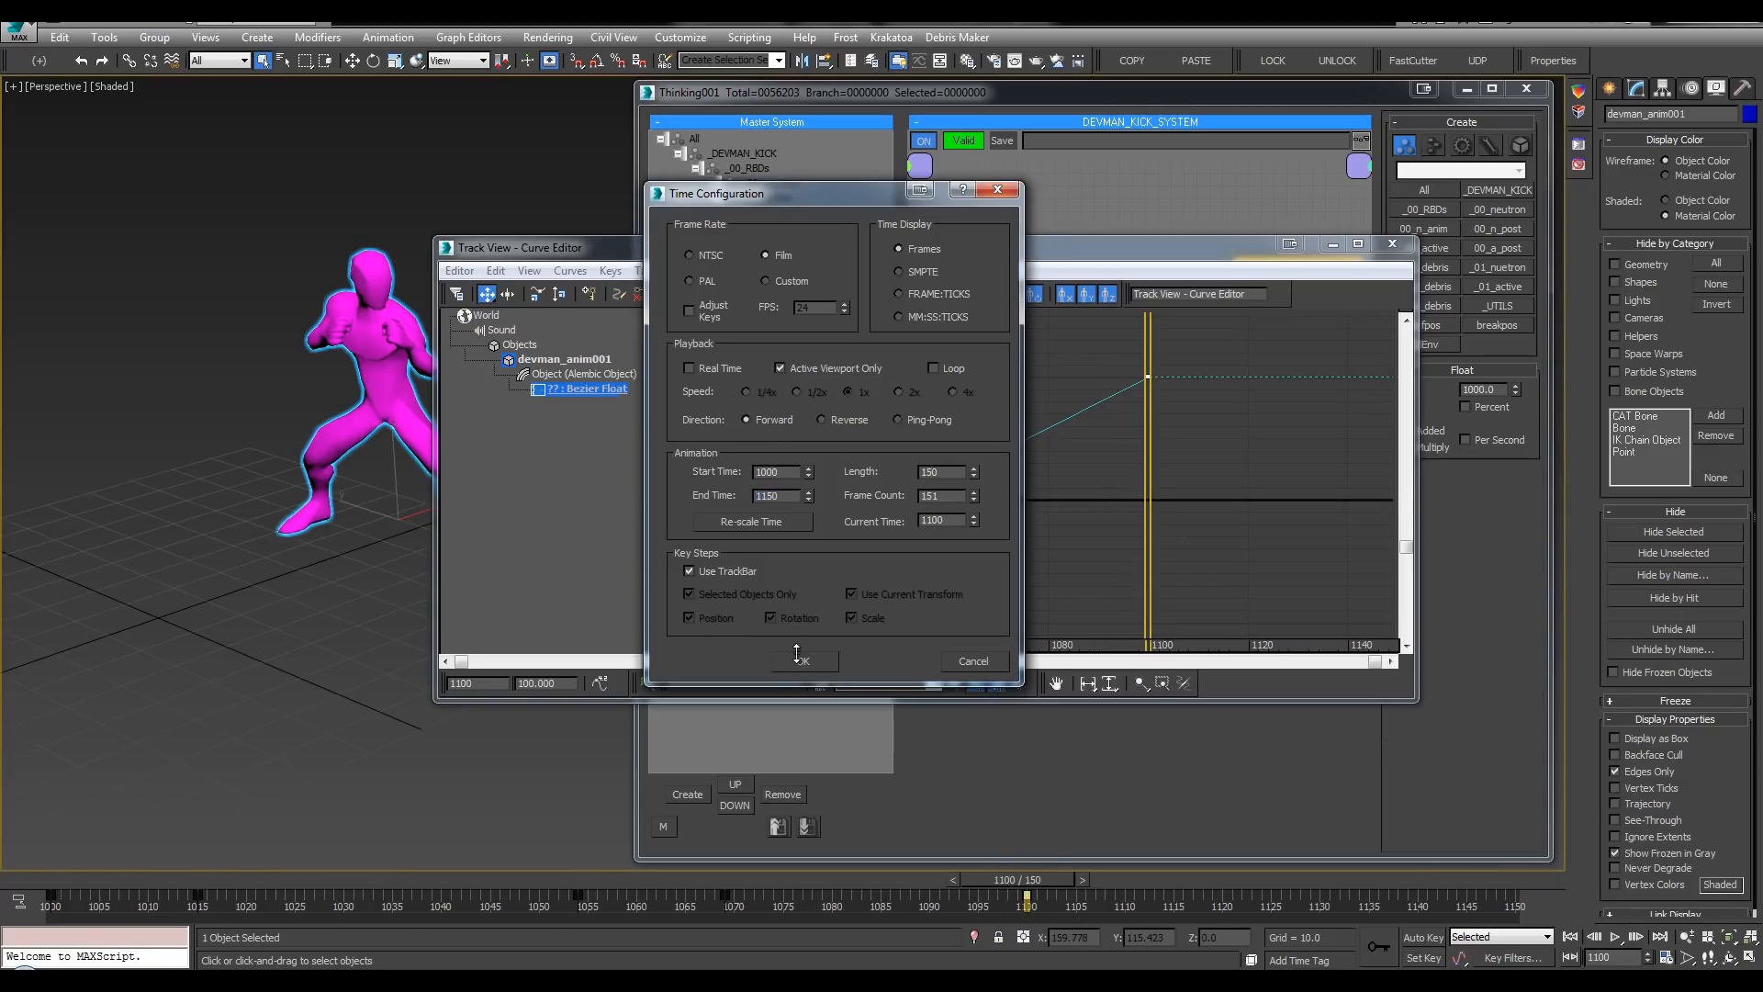
pyautogui.click(796, 655)
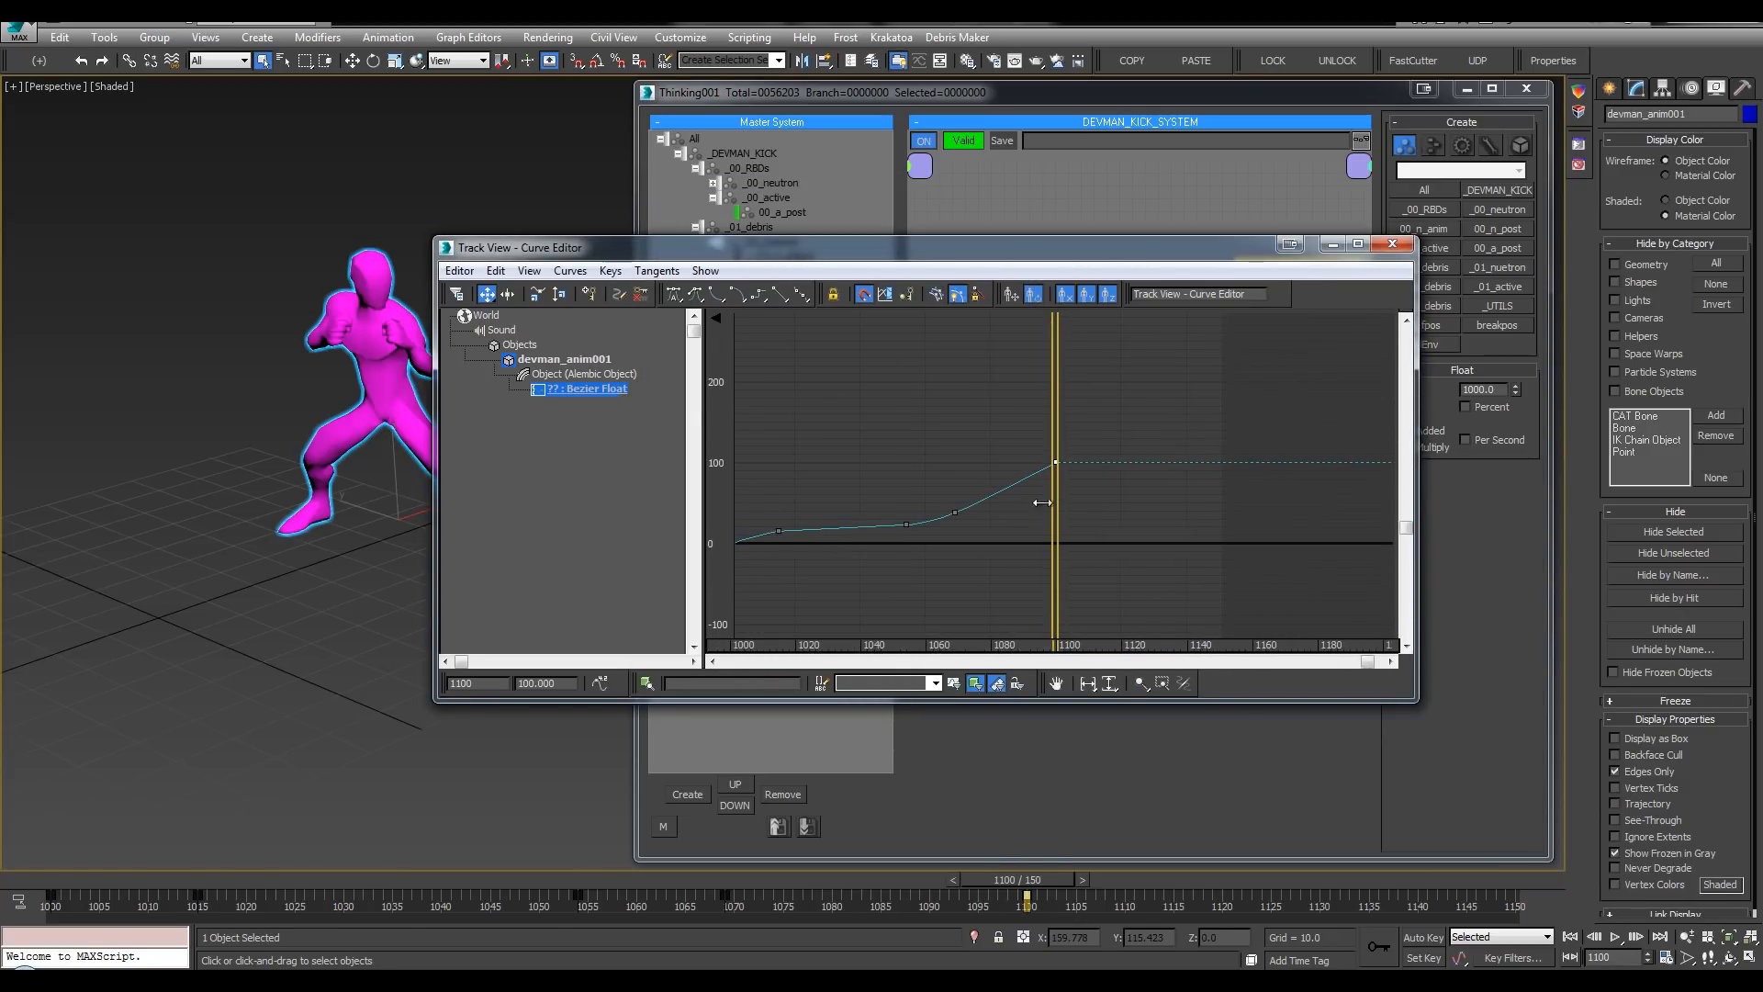
# Step: Give the playback curve's end key linear tangents and move it to frame 1120 at value 100
pyautogui.moveTo(1056, 459); pyautogui.dragTo(1226, 465)
pyautogui.moveTo(1237, 505); pyautogui.dragTo(1218, 423, button='middle')
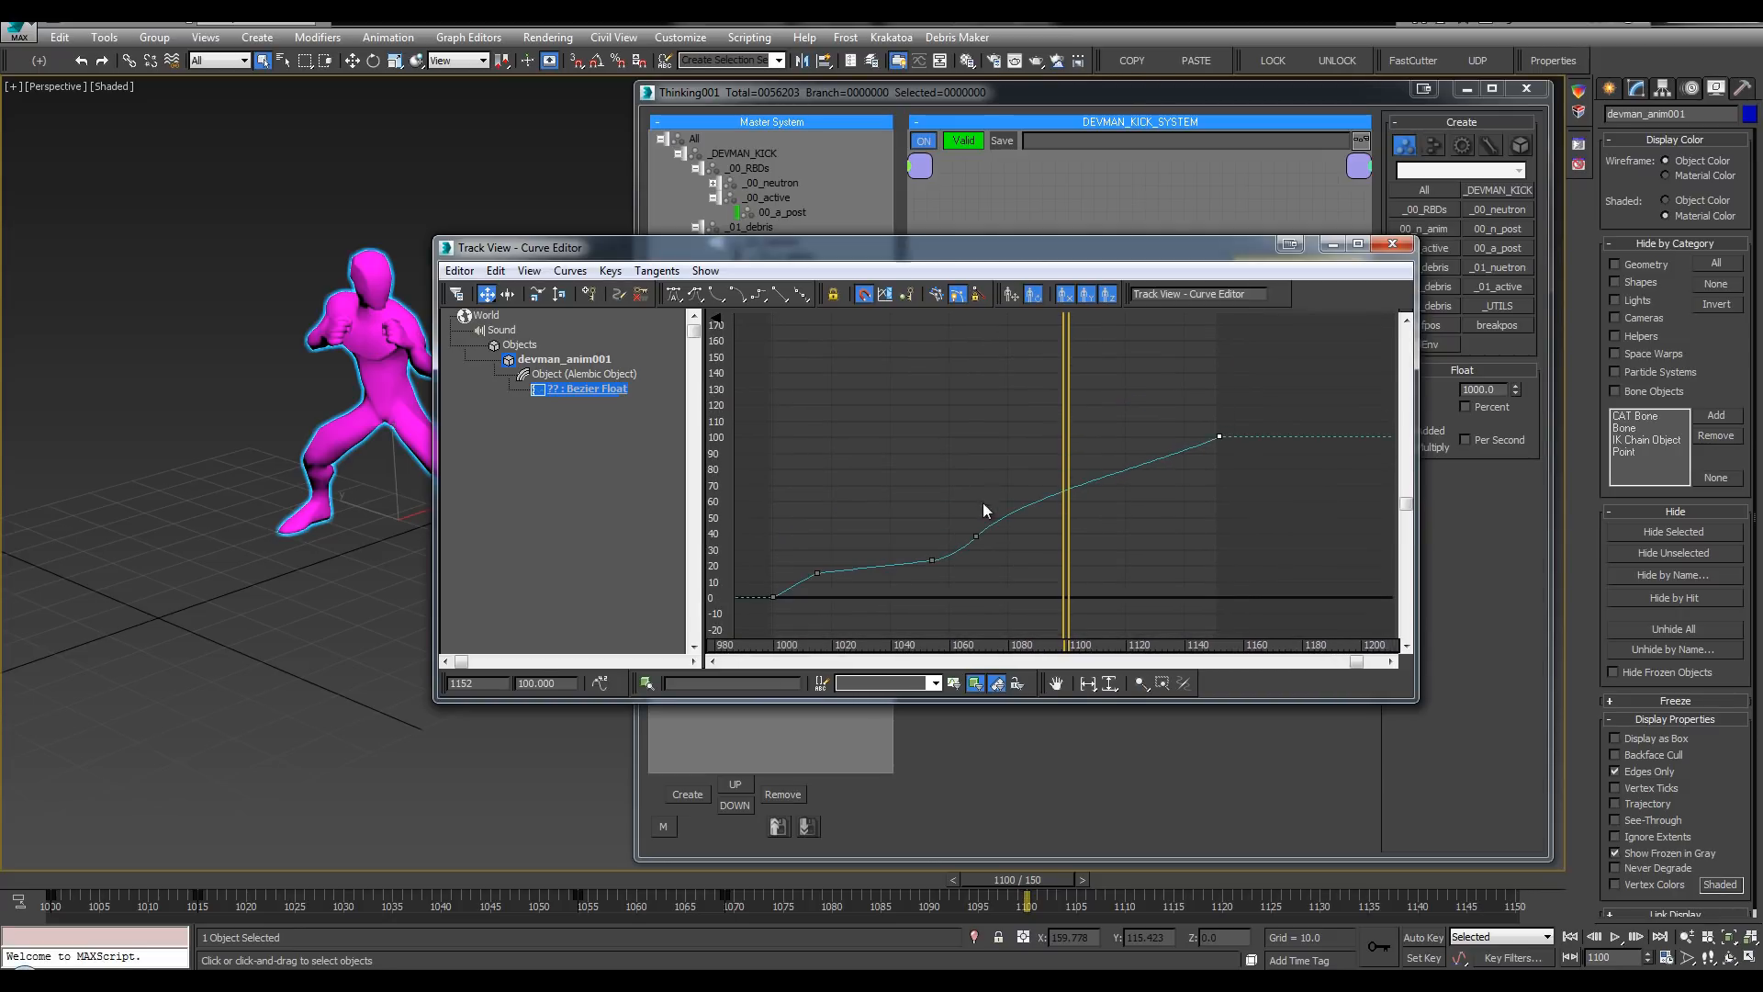
pyautogui.click(778, 294)
pyautogui.moveTo(1220, 437); pyautogui.dragTo(1153, 455)
pyautogui.keyDown('ctrl'); pyautogui.keyDown('alt'); pyautogui.moveTo(1109, 517); pyautogui.dragTo(1213, 344, button='middle'); pyautogui.keyUp('alt'); pyautogui.keyUp('ctrl')
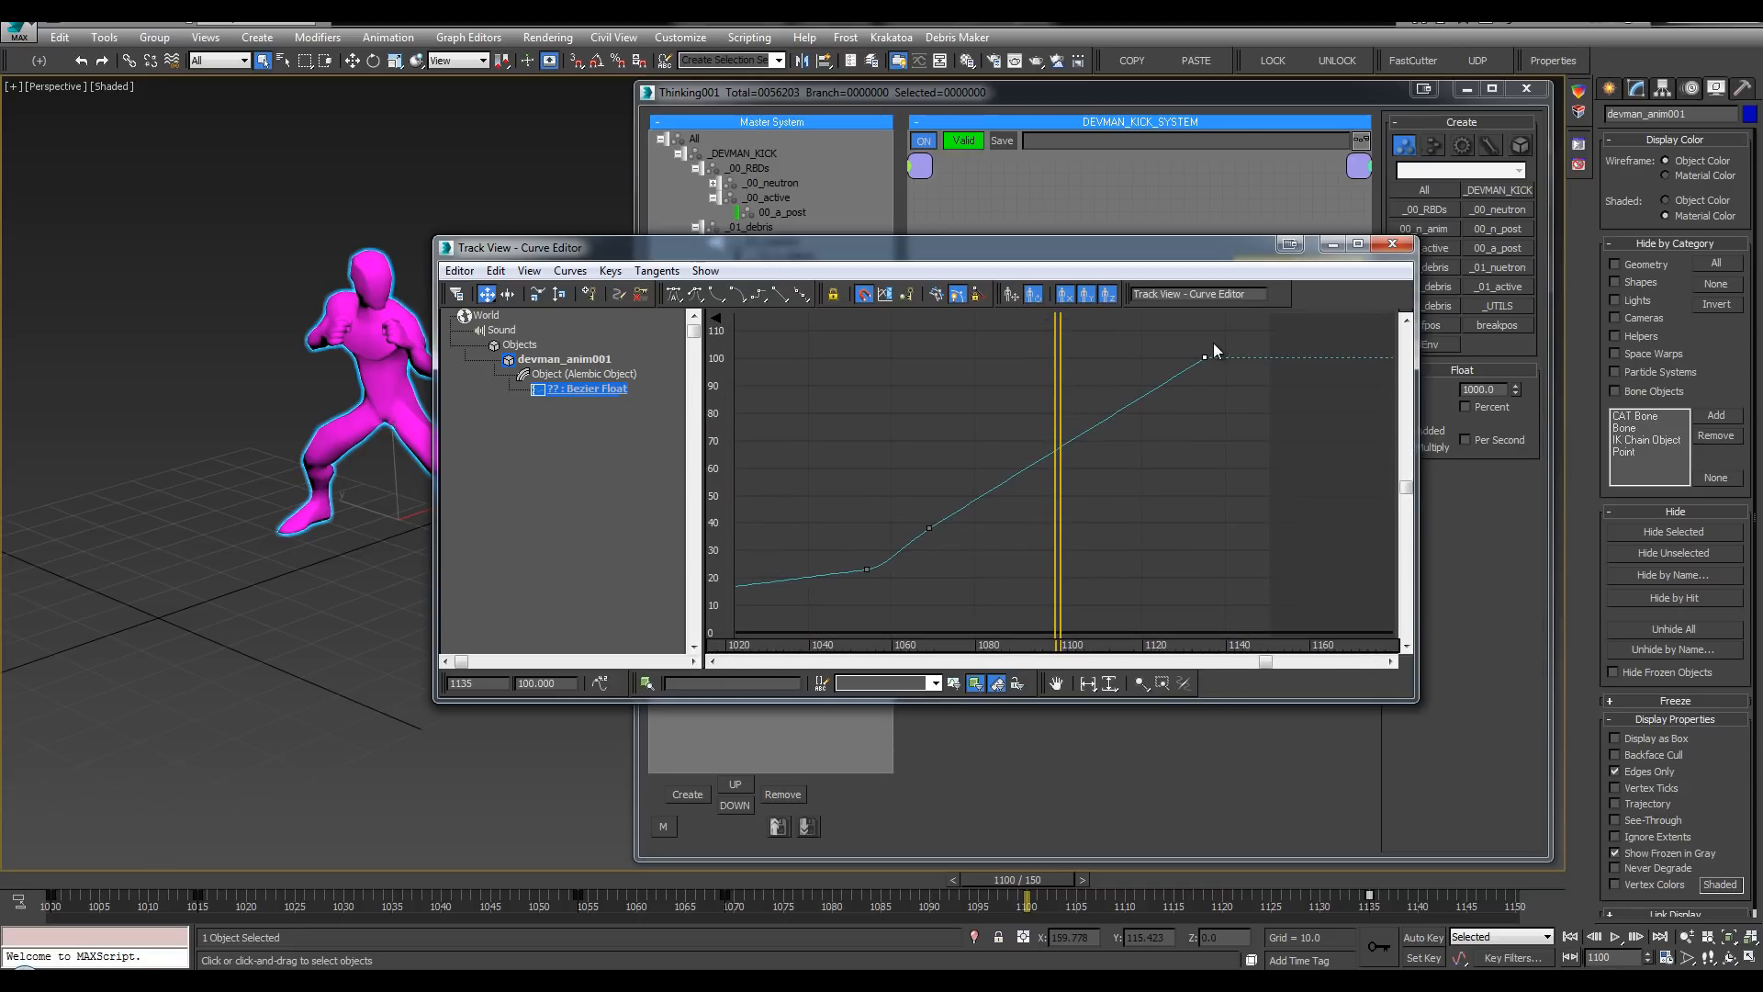
pyautogui.moveTo(1201, 355); pyautogui.dragTo(1143, 356)
# Step: Move the playback curve's key at frame 1069 to frame 1071, keeping its value
pyautogui.keyDown('ctrl'); pyautogui.keyDown('alt'); pyautogui.moveTo(938, 547); pyautogui.dragTo(939, 507, button='middle'); pyautogui.keyUp('alt'); pyautogui.keyUp('ctrl')
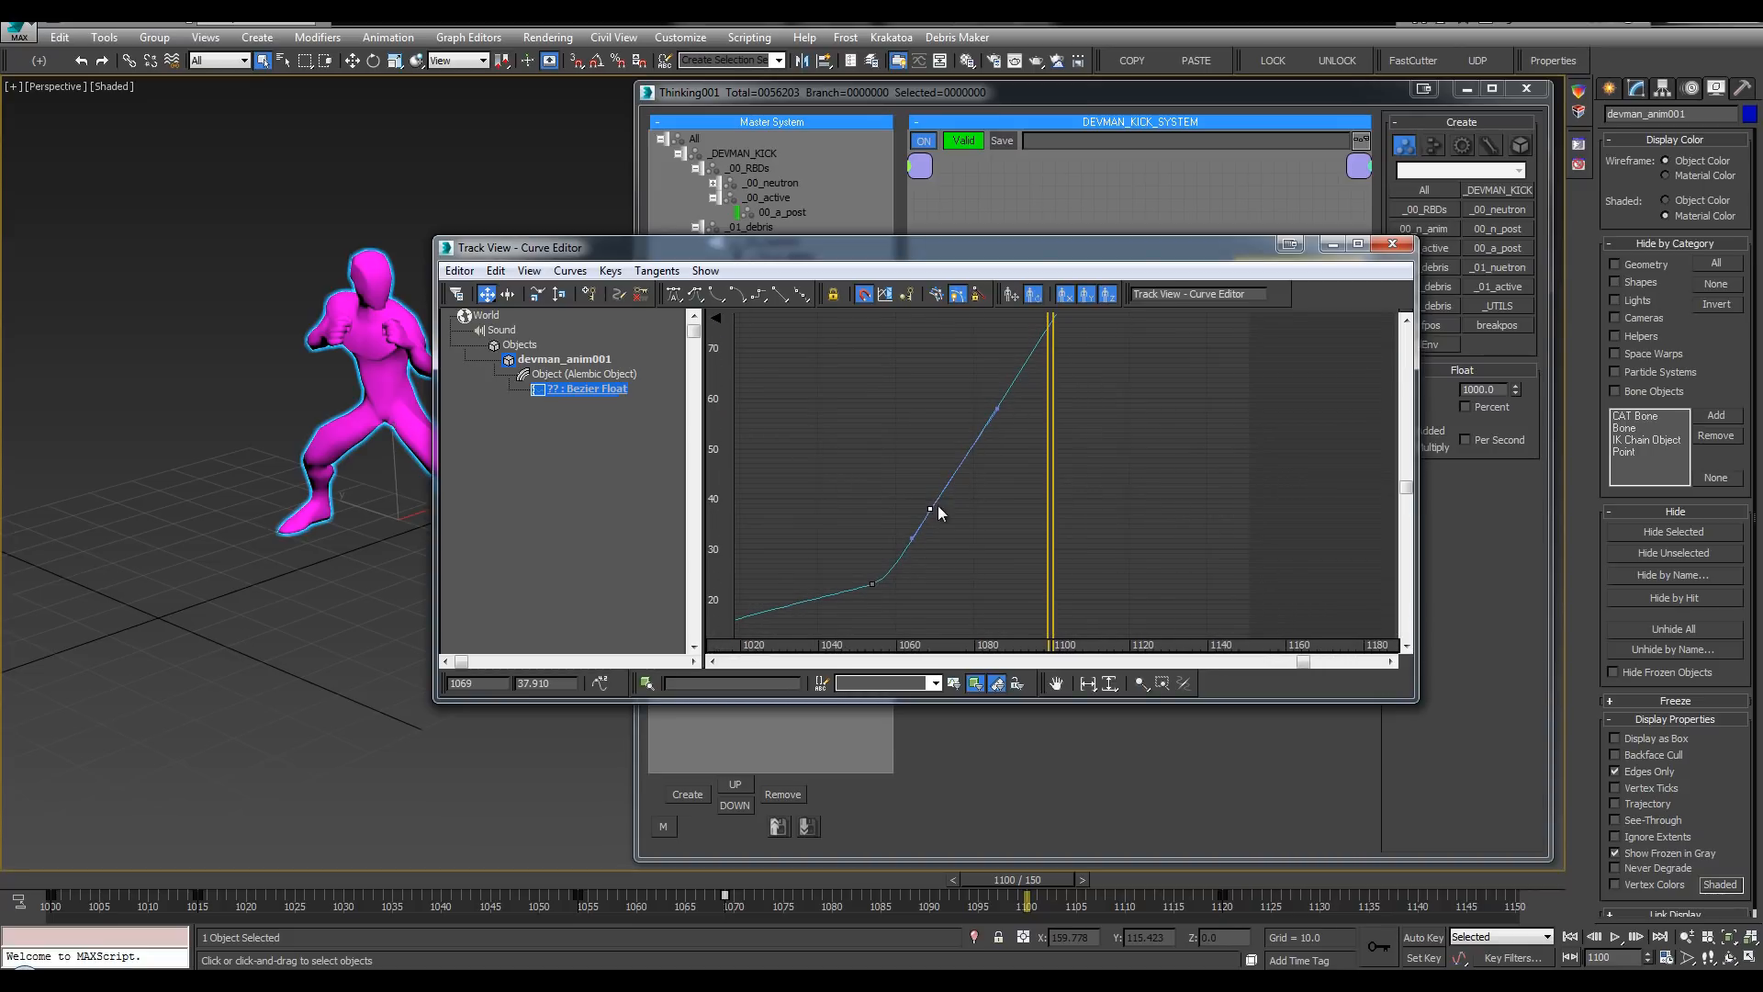
pyautogui.moveTo(934, 508); pyautogui.dragTo(941, 510)
pyautogui.moveTo(1006, 435)
pyautogui.keyDown('ctrl'); pyautogui.keyDown('alt'); pyautogui.mouseDown(button='middle')
pyautogui.moveTo(992, 477)
pyautogui.moveTo(1003, 456)
pyautogui.mouseUp(button='middle'); pyautogui.keyUp('alt'); pyautogui.keyUp('ctrl')
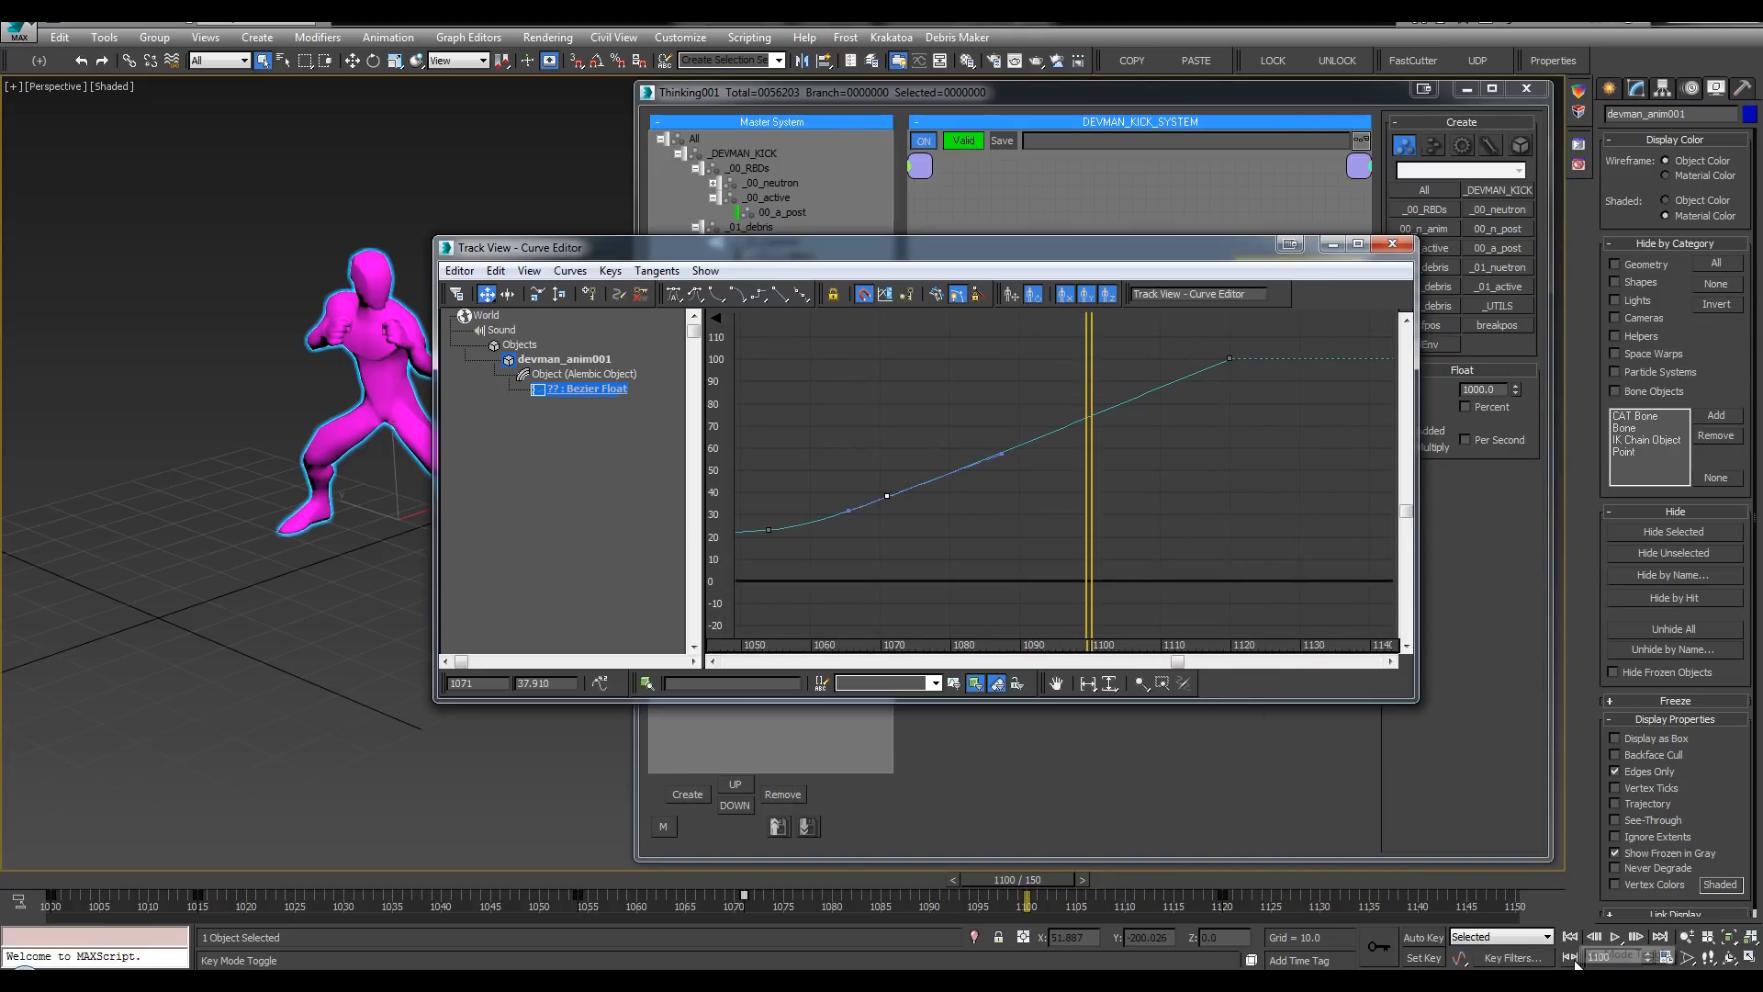
# Step: Set the animation's end time to frame 1120 in the time configuration
pyautogui.click(1667, 958)
pyautogui.doubleClick(815, 548)
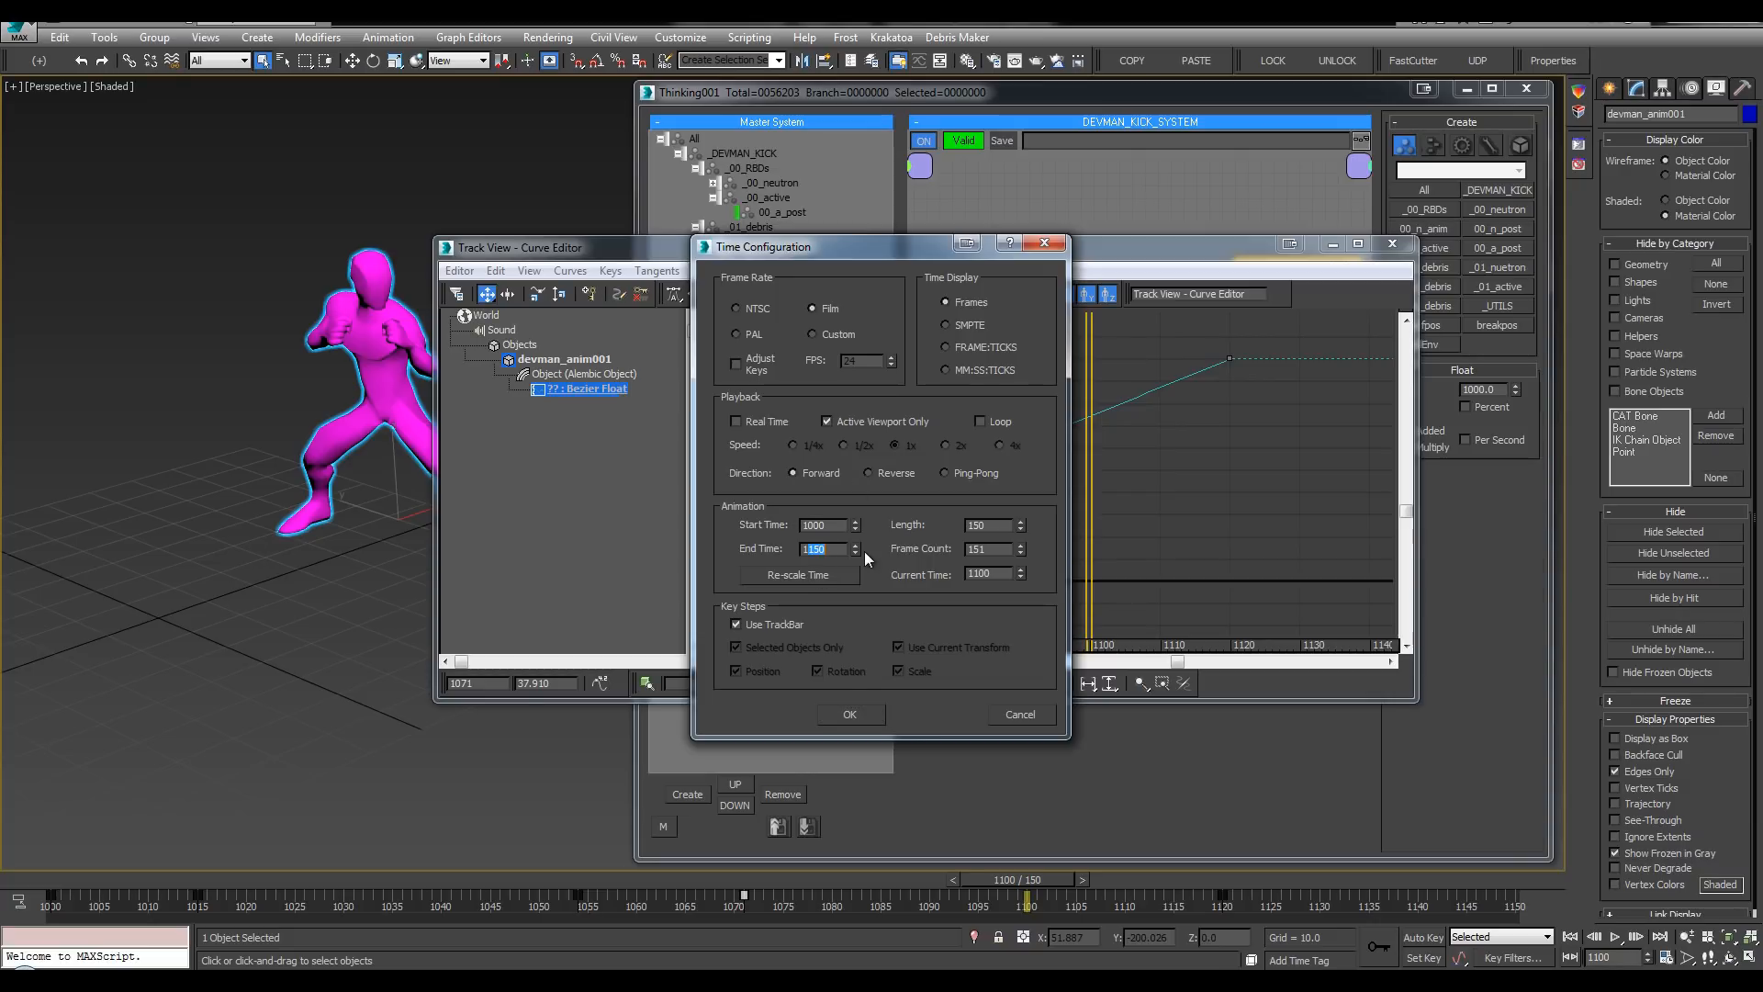
pyautogui.write('1120')
pyautogui.press('Return')
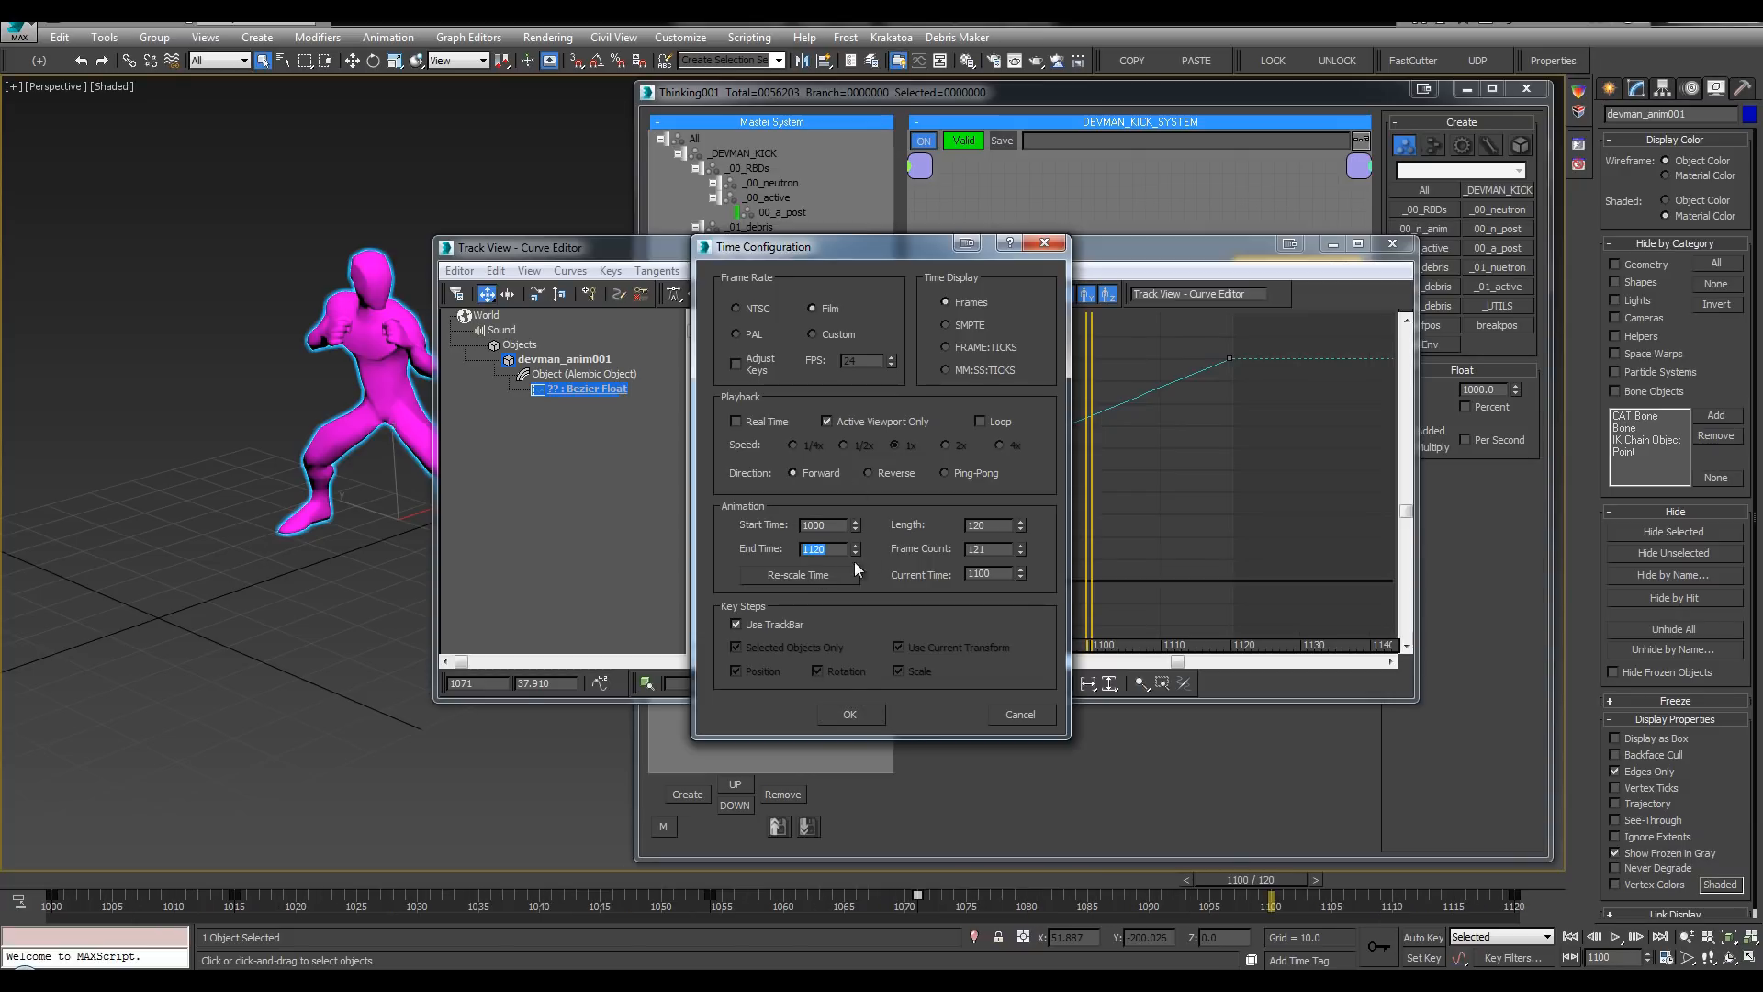
pyautogui.click(840, 712)
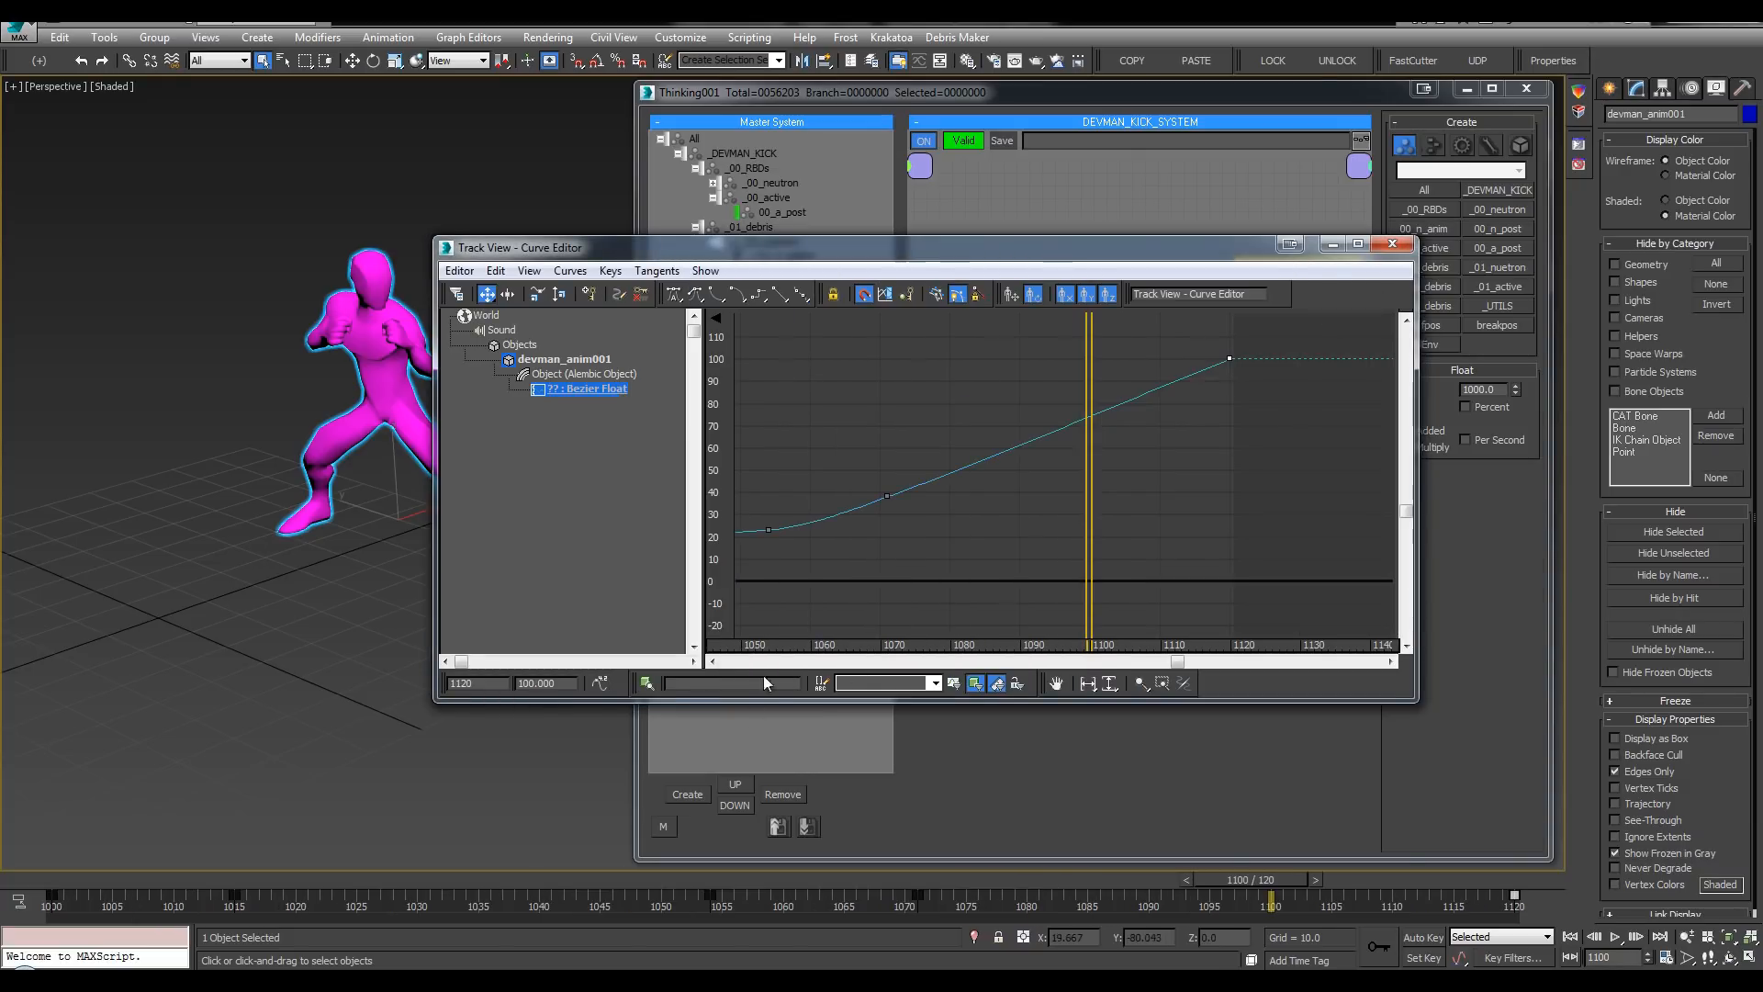
# Step: Close the Curve Editor, deselect the character and display the Layer Explorer
pyautogui.scroll(-4, 1240, 423)
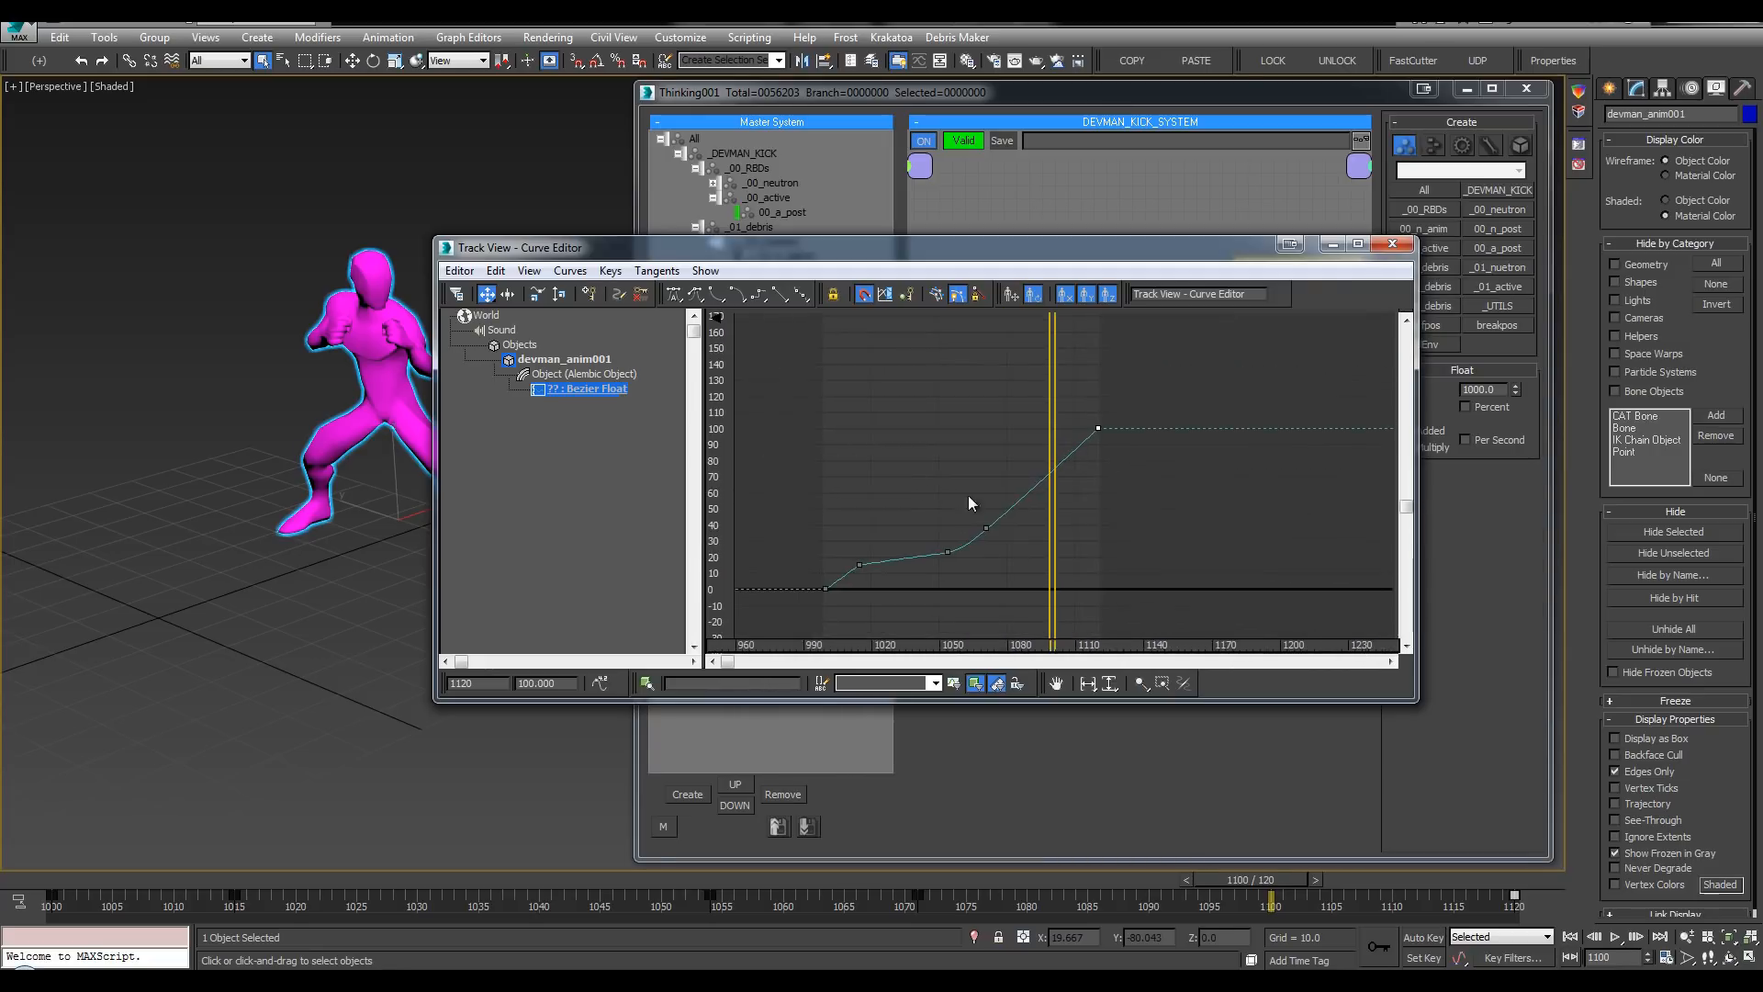
pyautogui.click(1393, 243)
pyautogui.click(487, 296)
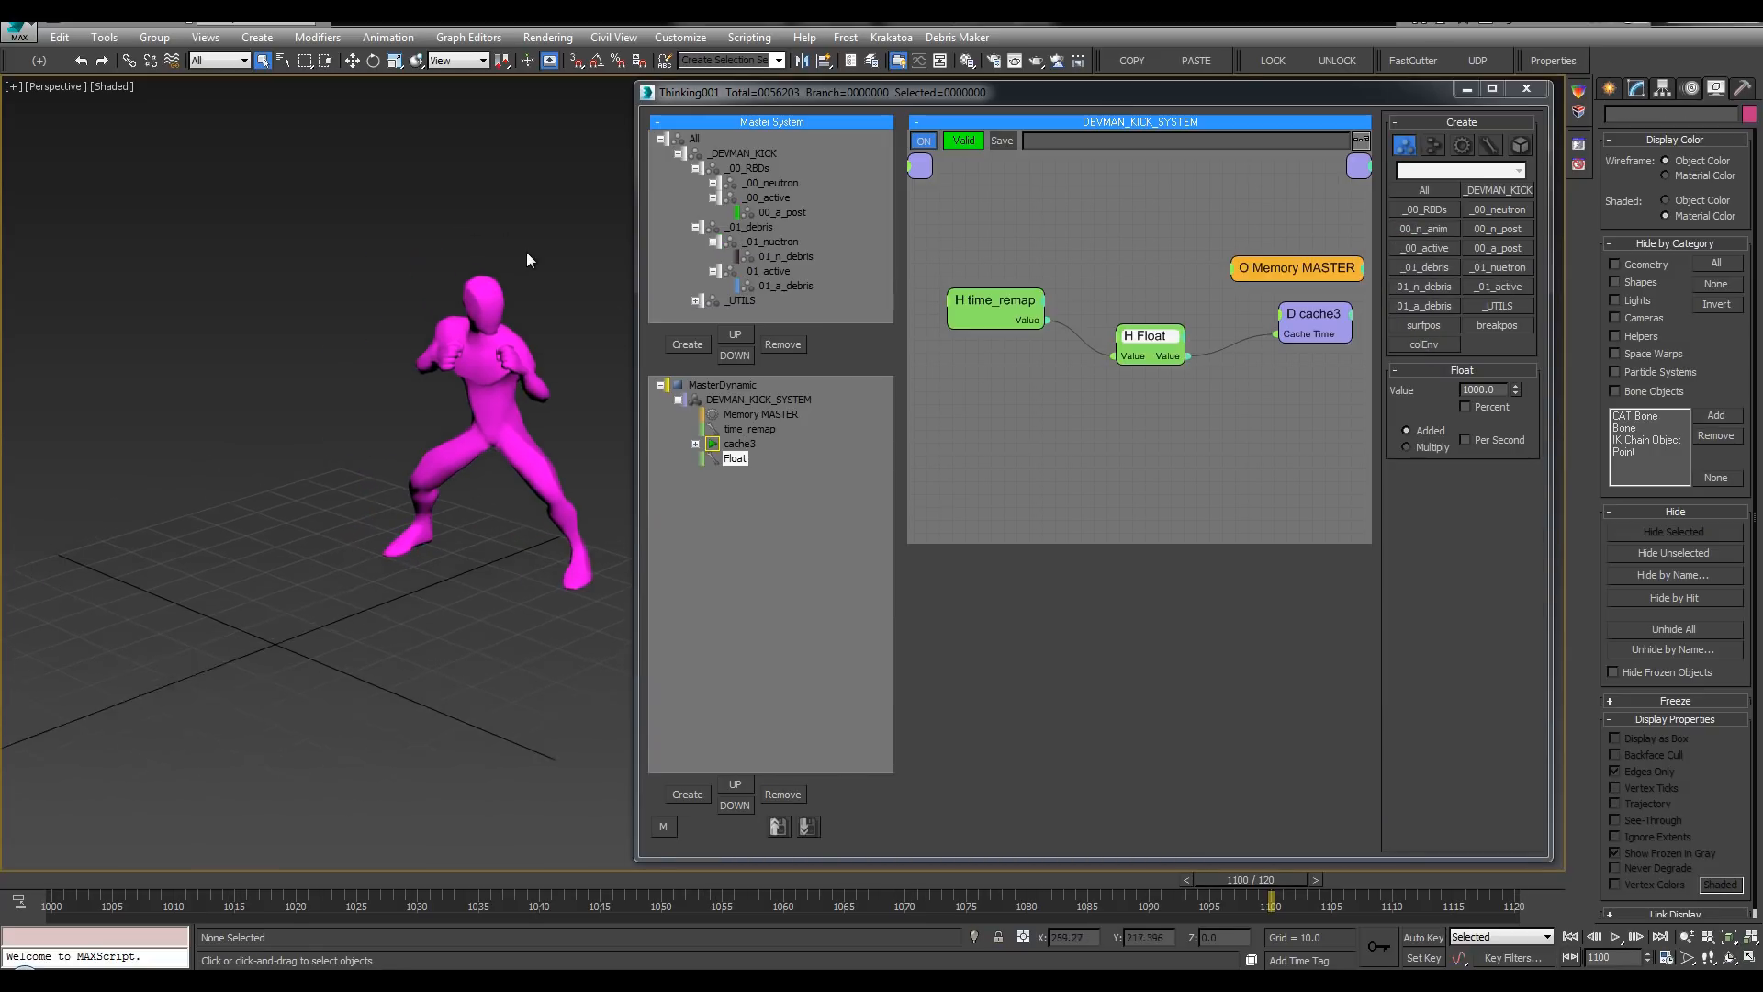
pyautogui.press('l')
pyautogui.moveTo(526, 252); pyautogui.dragTo(458, 235, button='middle')
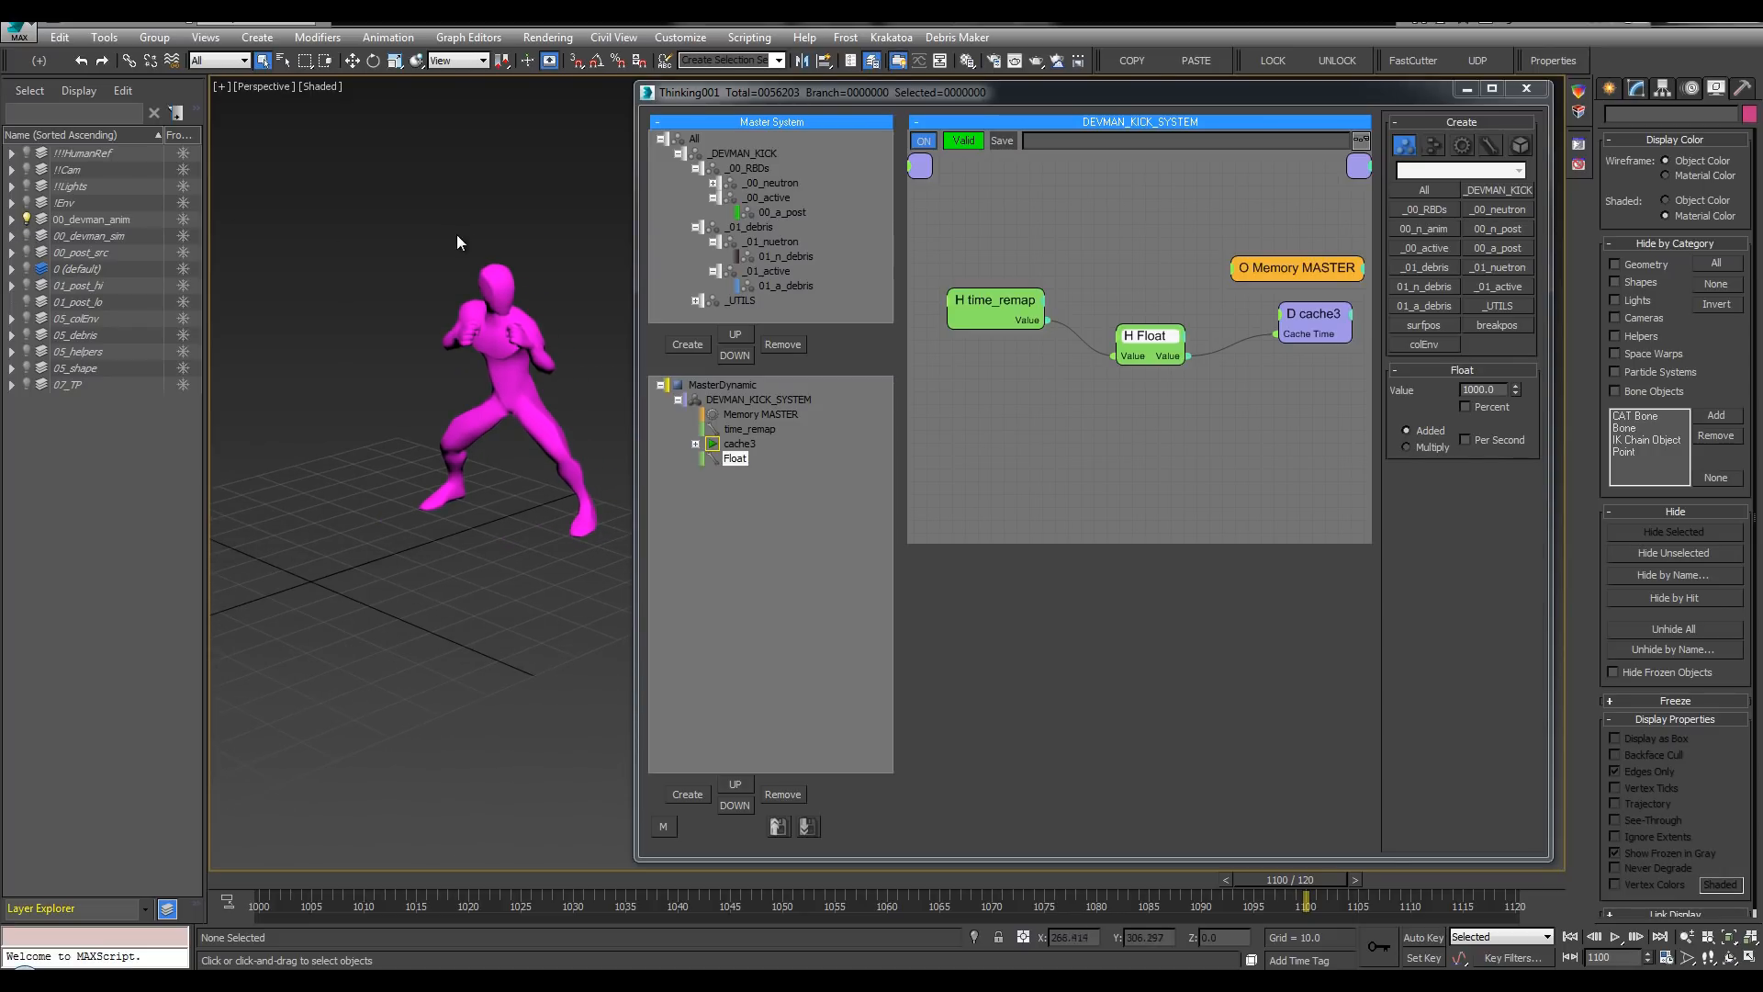
# Step: Move the Float operator above cache3 in the DEVMAN_KICK_SYSTEM operator order
pyautogui.click(738, 462)
pyautogui.hotkey('ctrl', 'Up')
pyautogui.click(405, 255)
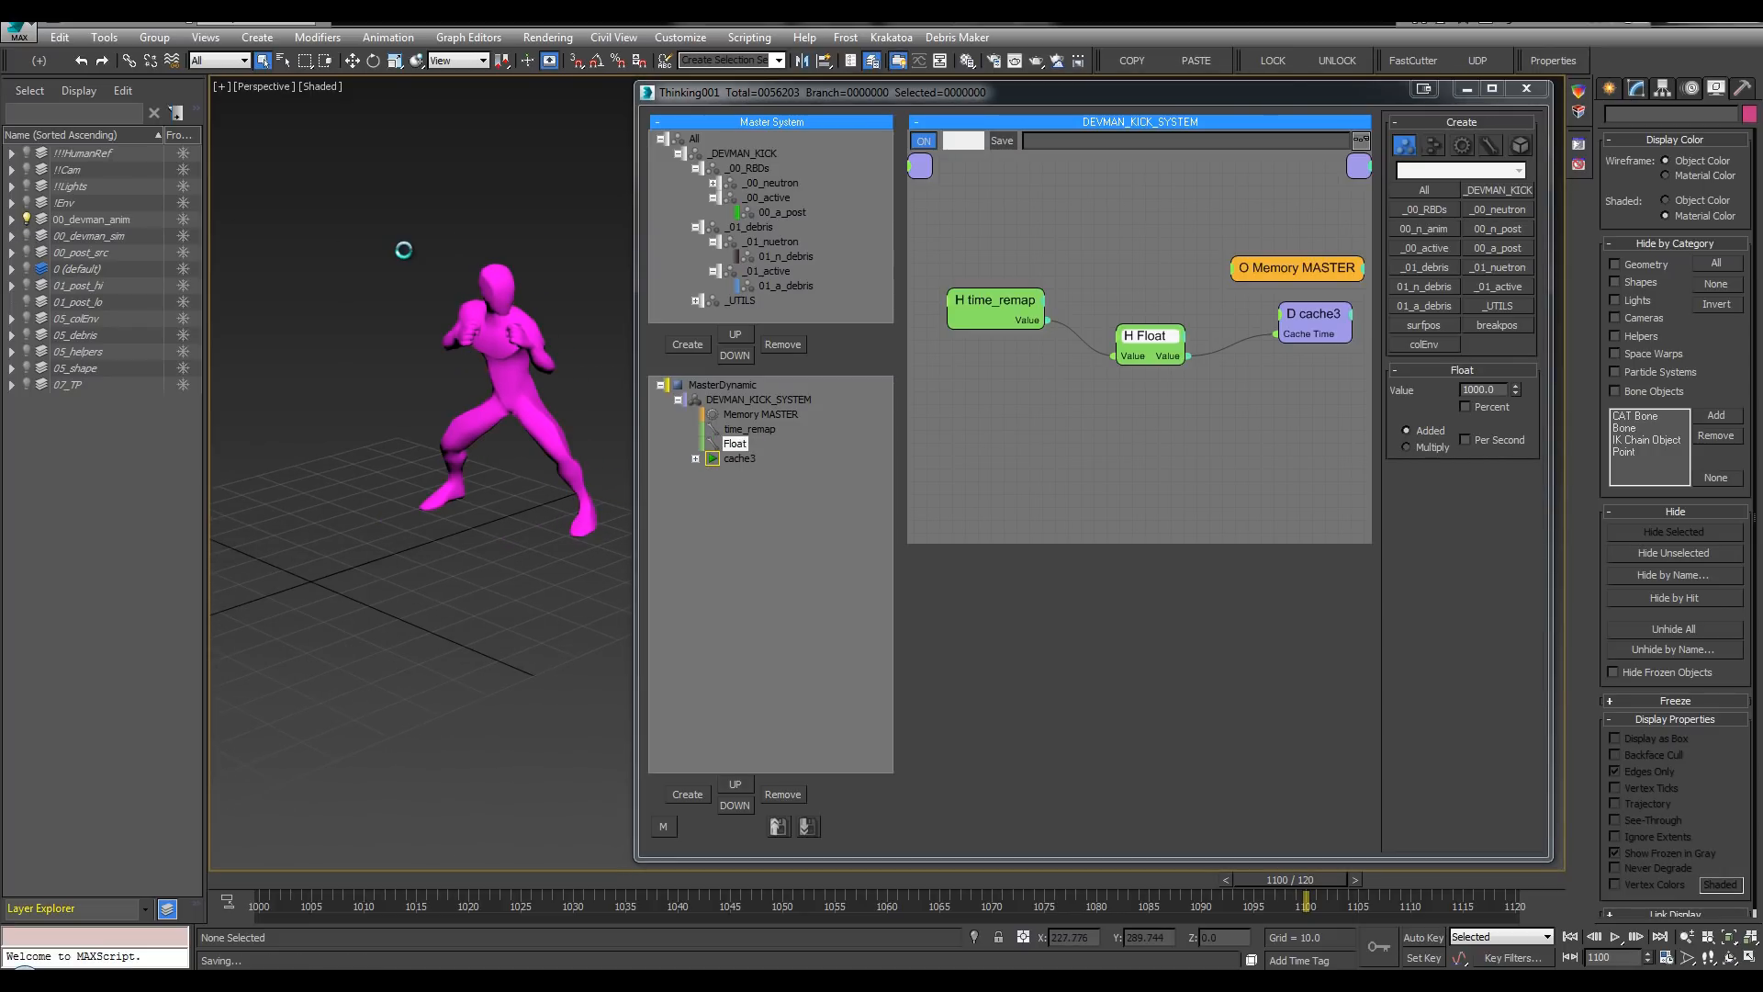
pyautogui.moveTo(361, 428); pyautogui.dragTo(368, 435, button='middle')
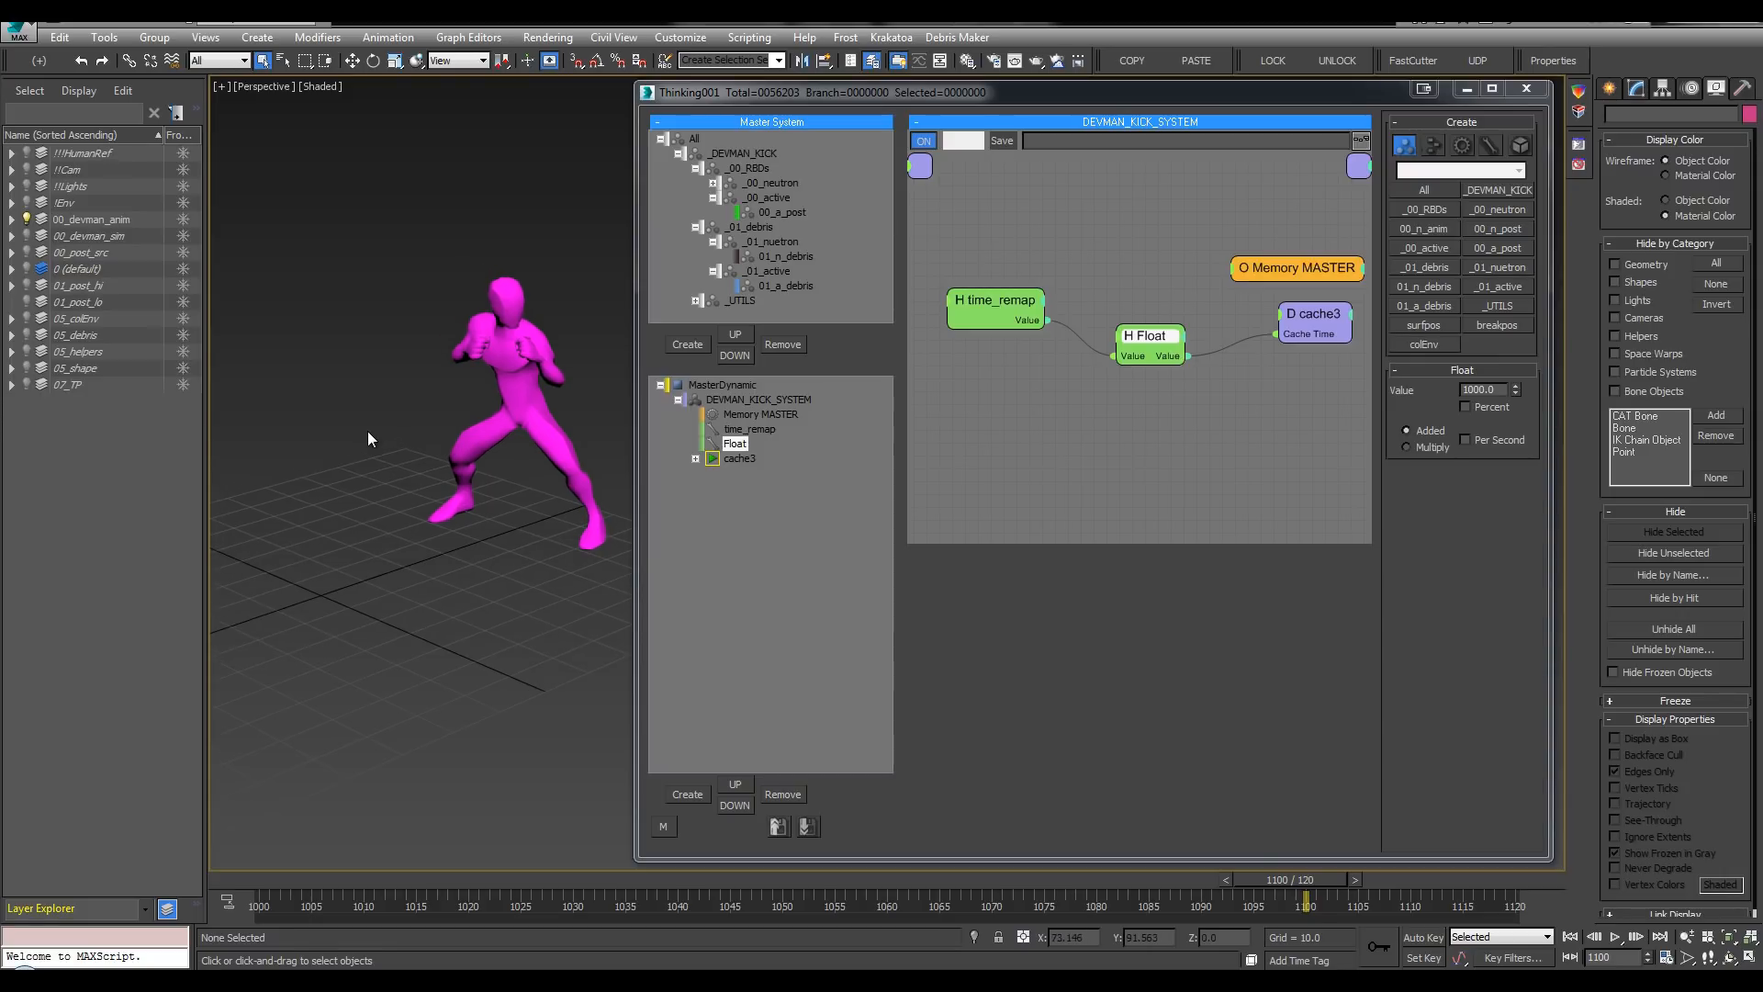
# Step: Return to frame 1000, hide the 00_devman_anim layer and unhide the 07_TP layer
pyautogui.press('.')
pyautogui.moveTo(244, 883); pyautogui.dragTo(210, 883)
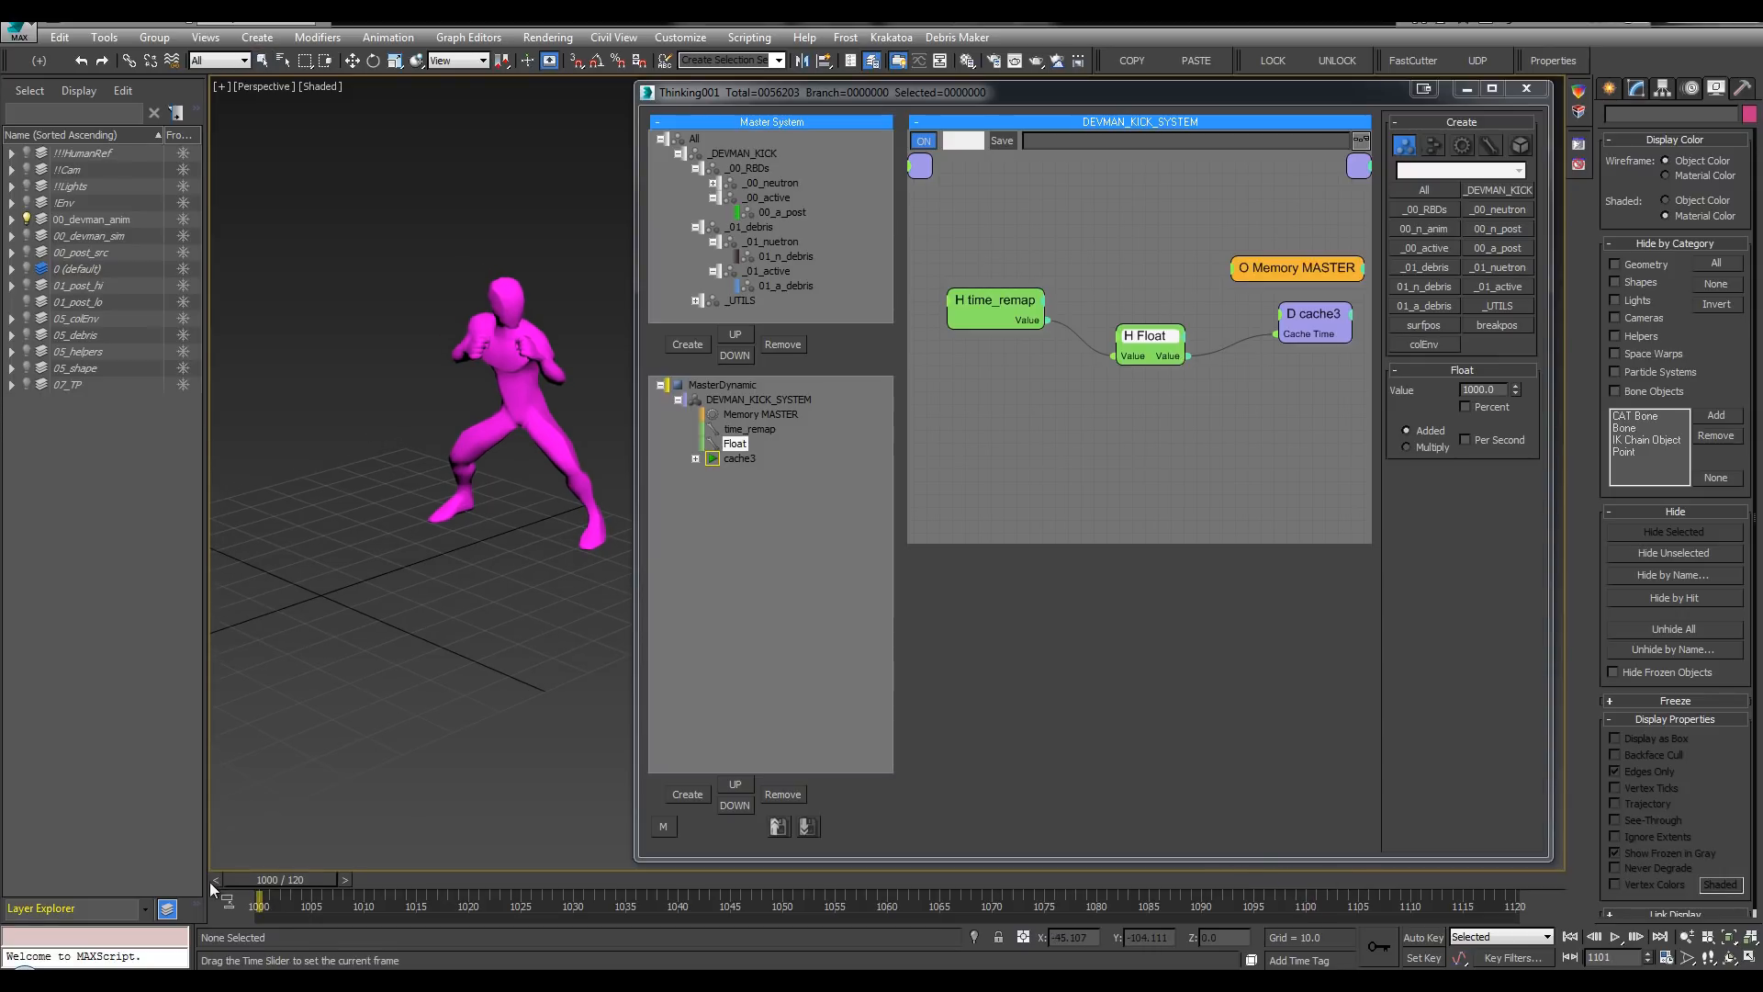
pyautogui.click(26, 219)
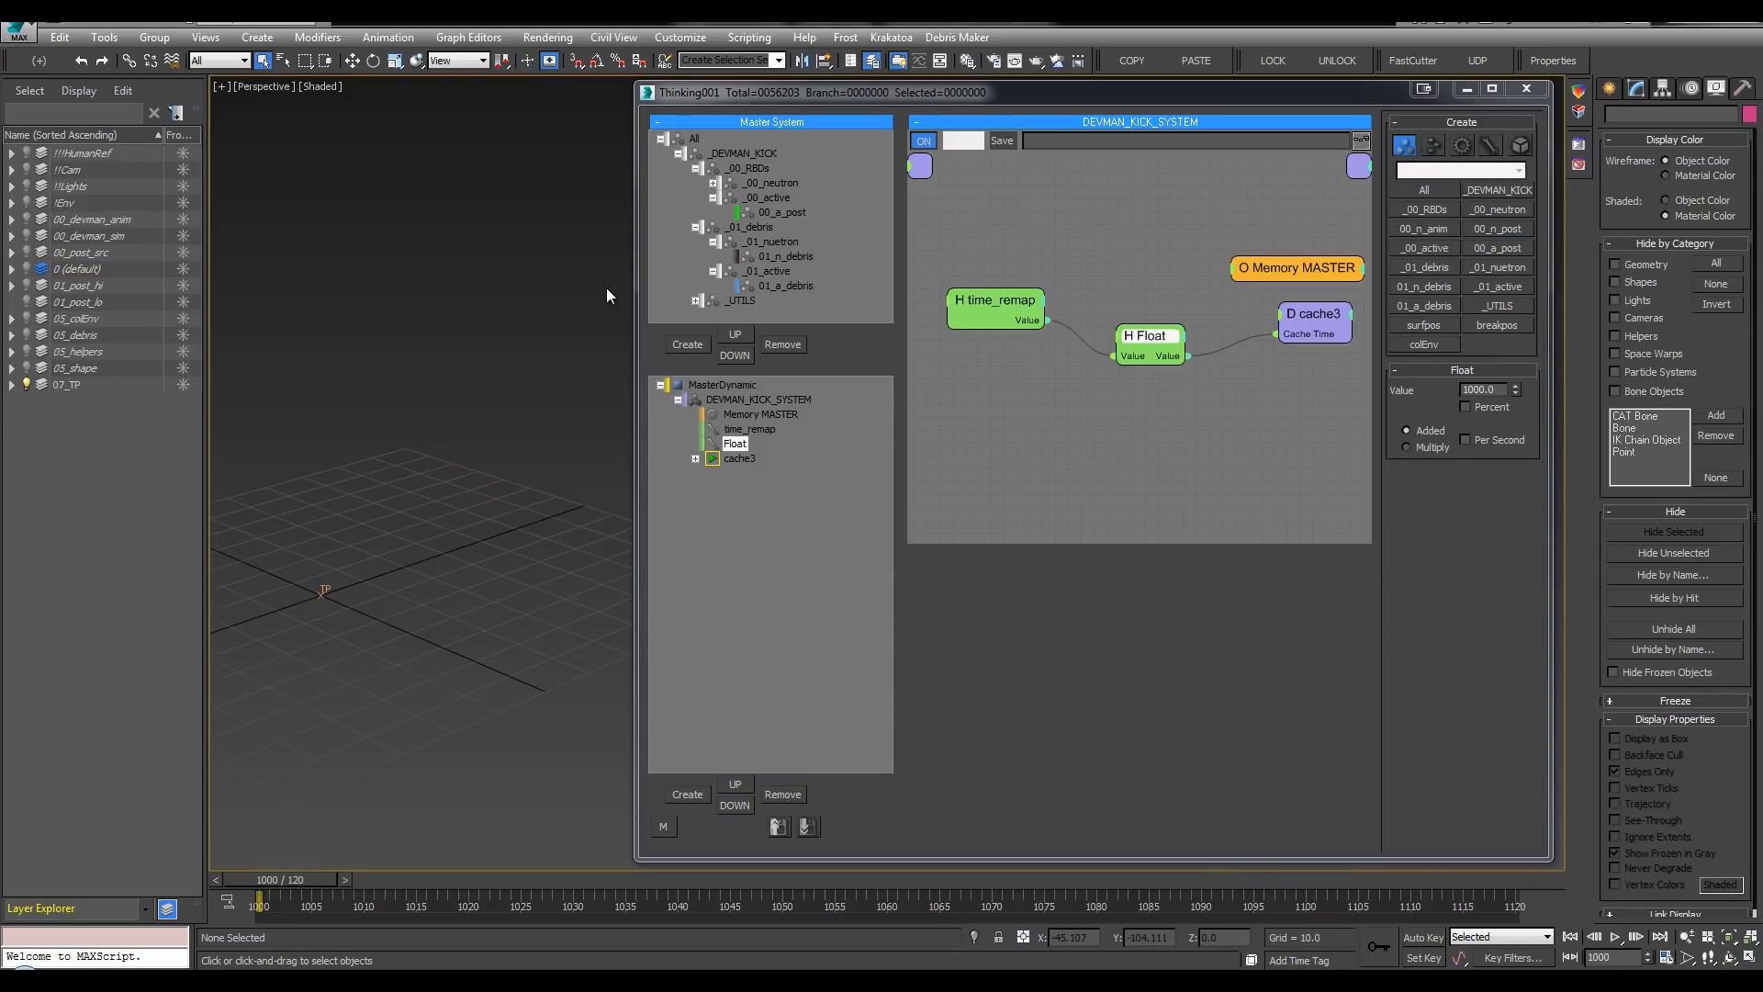
# Step: Close the thinkingParticles window and advance to frame 1001 to view the cached character and post
pyautogui.click(1526, 88)
pyautogui.moveTo(826, 395); pyautogui.dragTo(1041, 355, button='middle')
pyautogui.press('.')
pyautogui.moveTo(948, 442); pyautogui.dragTo(971, 447, button='middle')
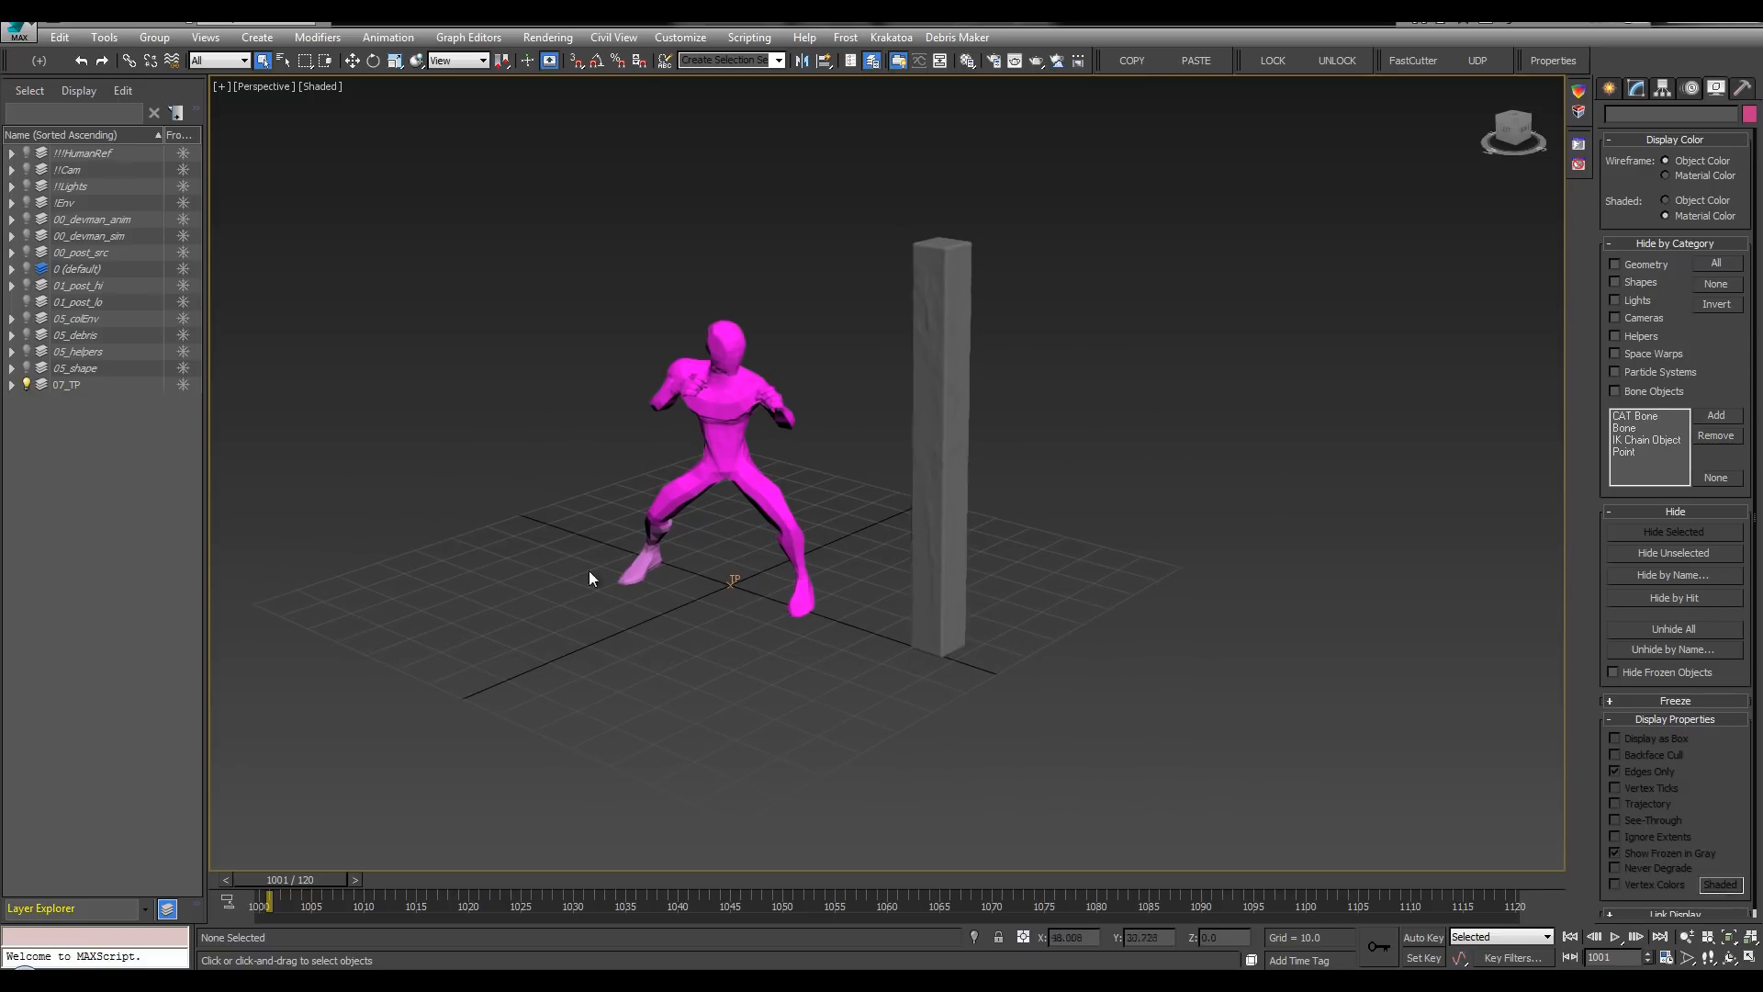
# Step: Turn off mesh display for the 00_n_anim group under _00_neutron in thinkingParticles, and close its window
pyautogui.click(1551, 62)
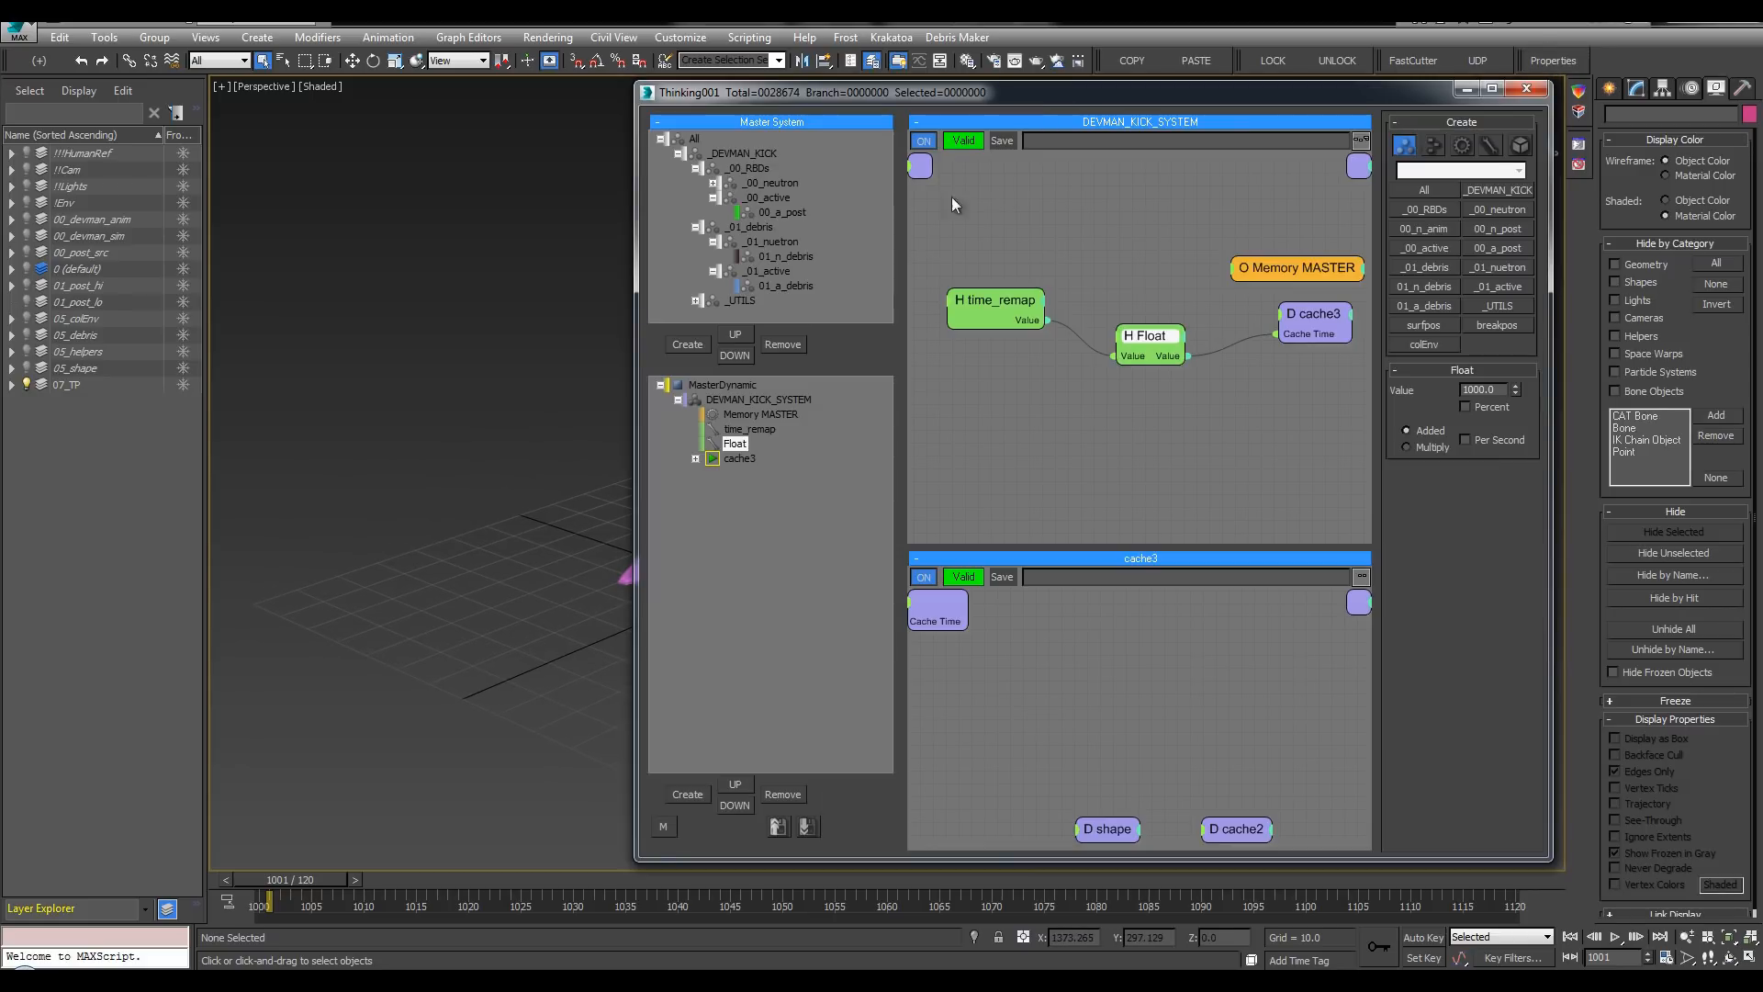
pyautogui.click(712, 184)
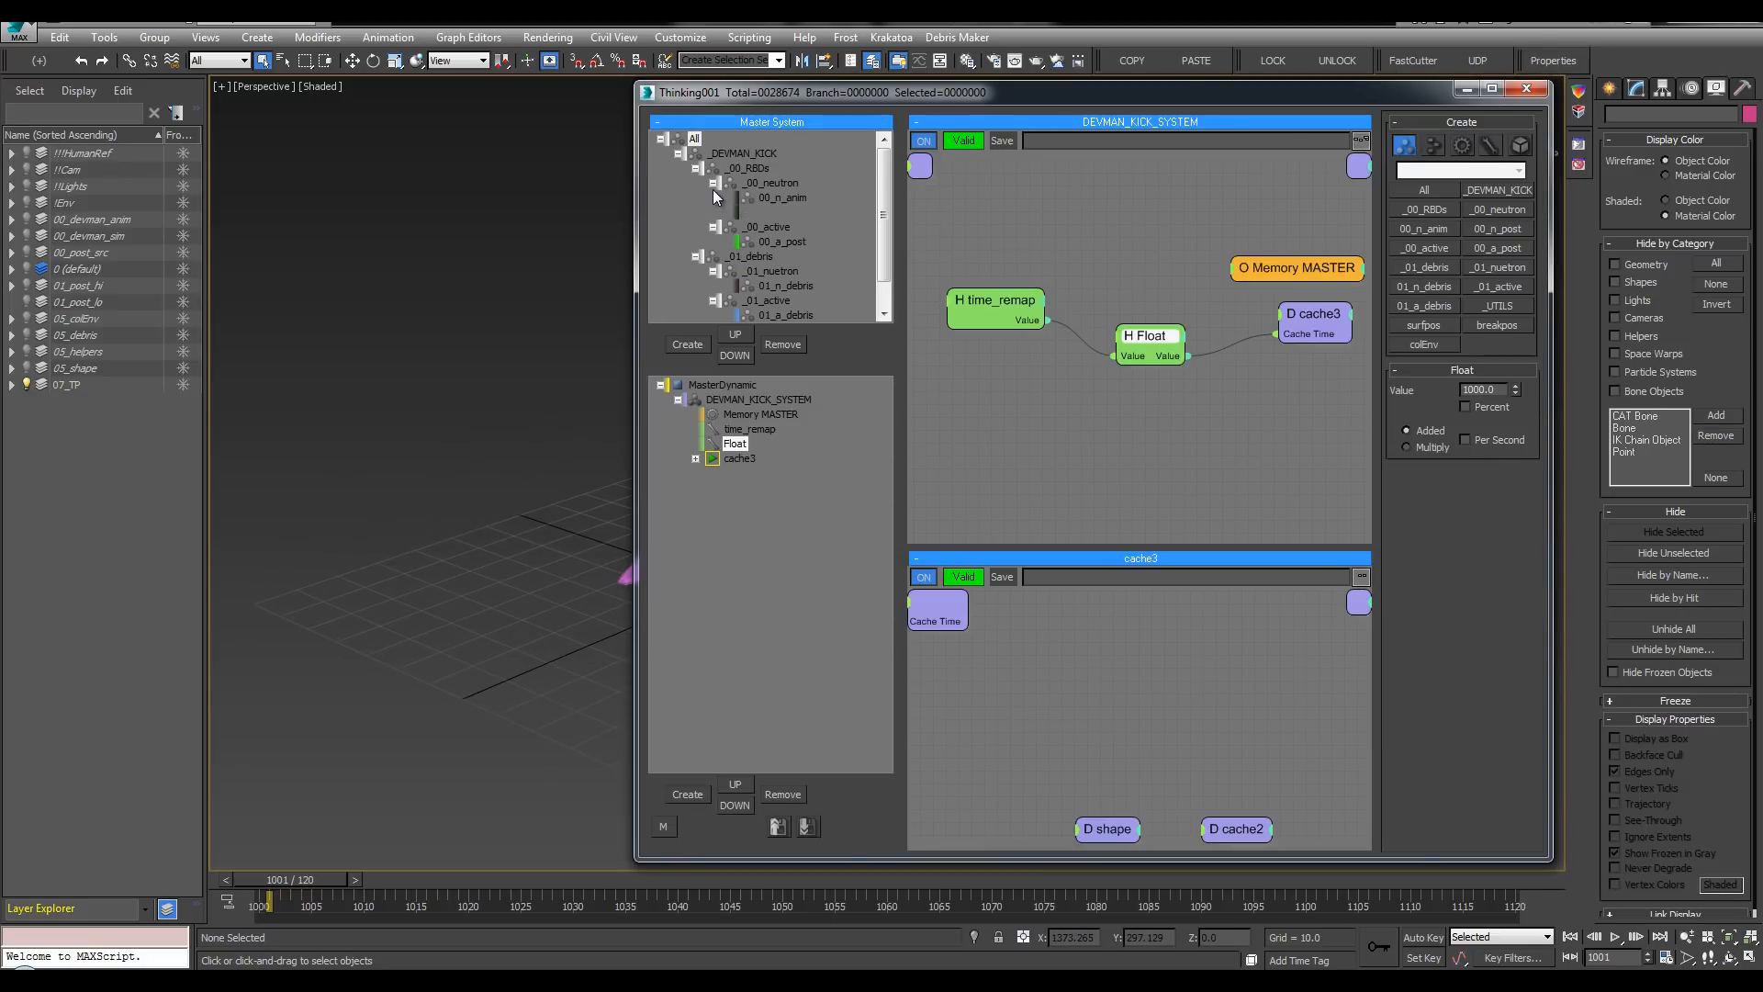
pyautogui.click(781, 199)
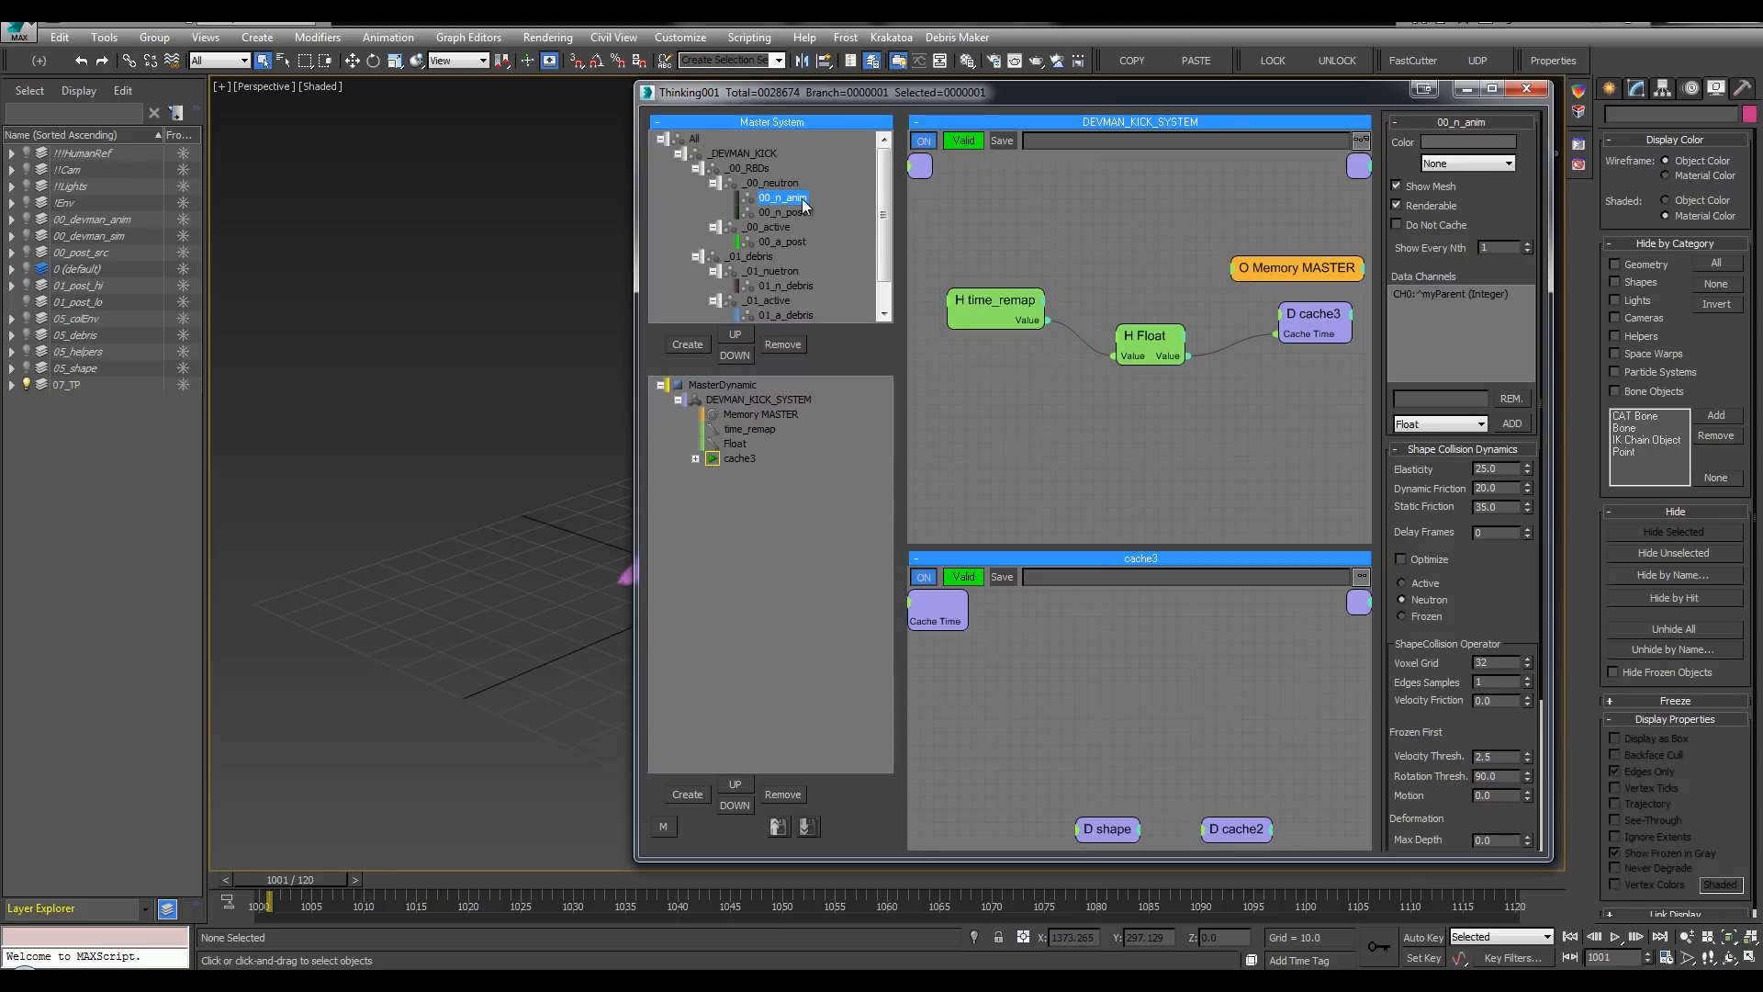
pyautogui.click(1528, 88)
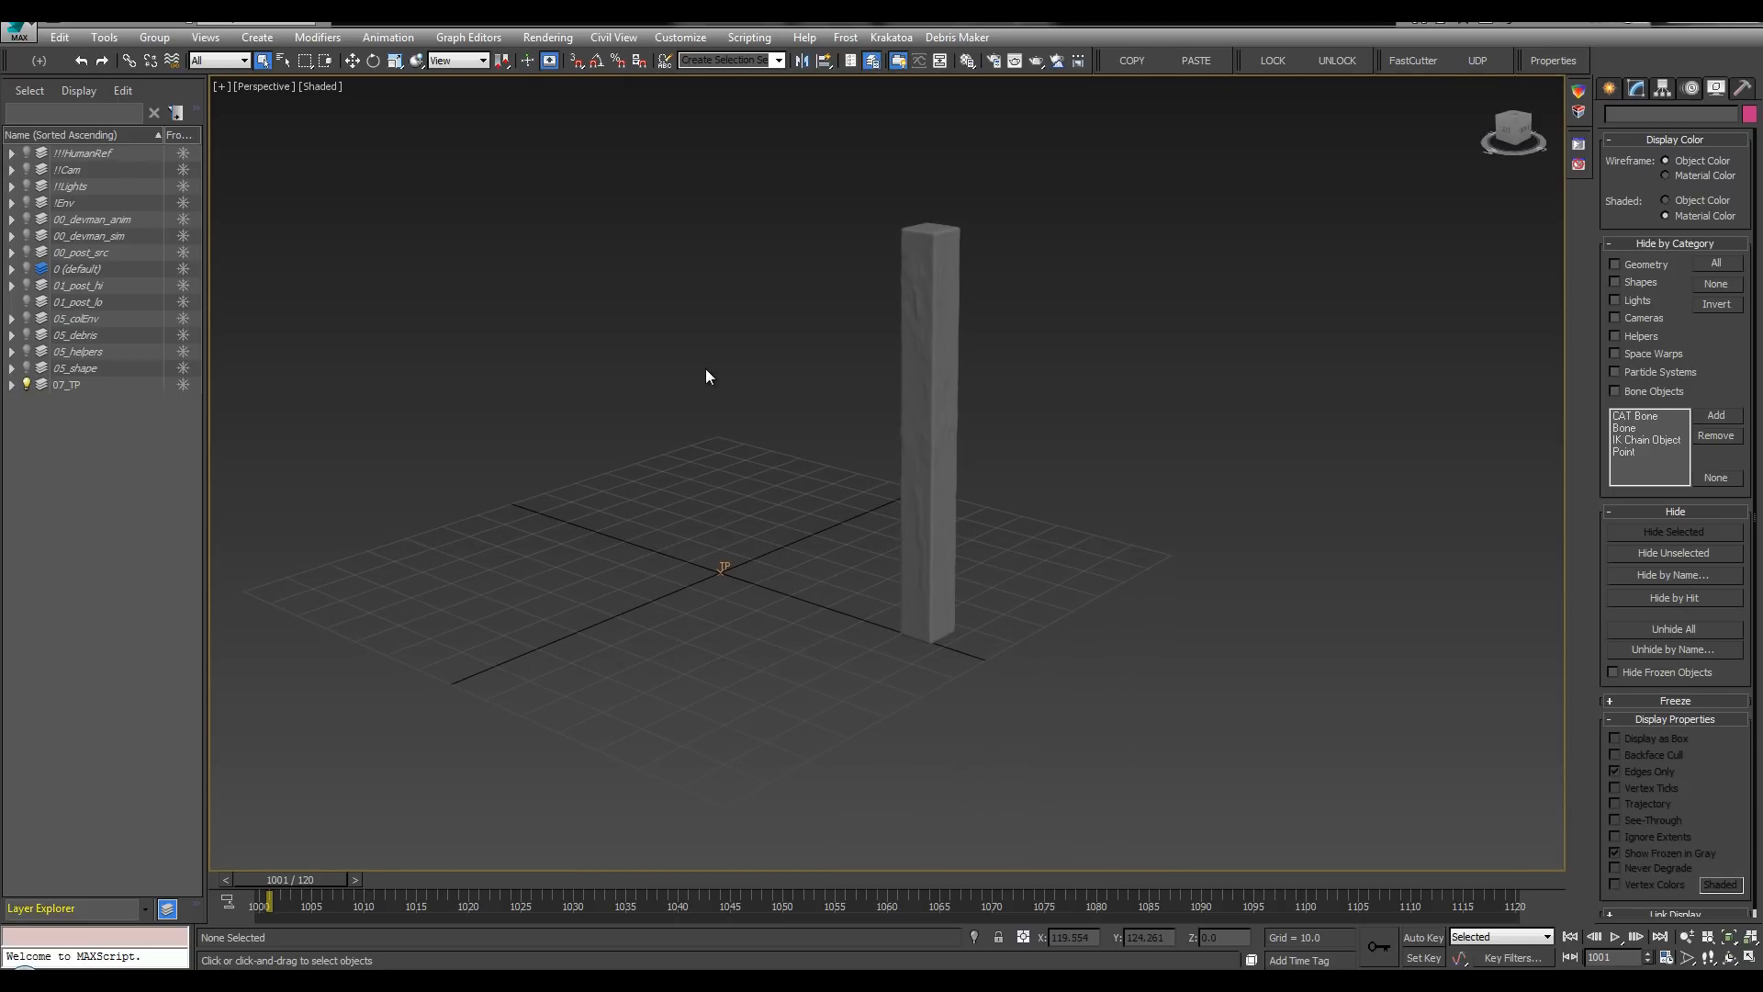
# Step: Unhide the 00_devman_anim layer and select the devman_anim001 character in the perspective view
pyautogui.click(1550, 66)
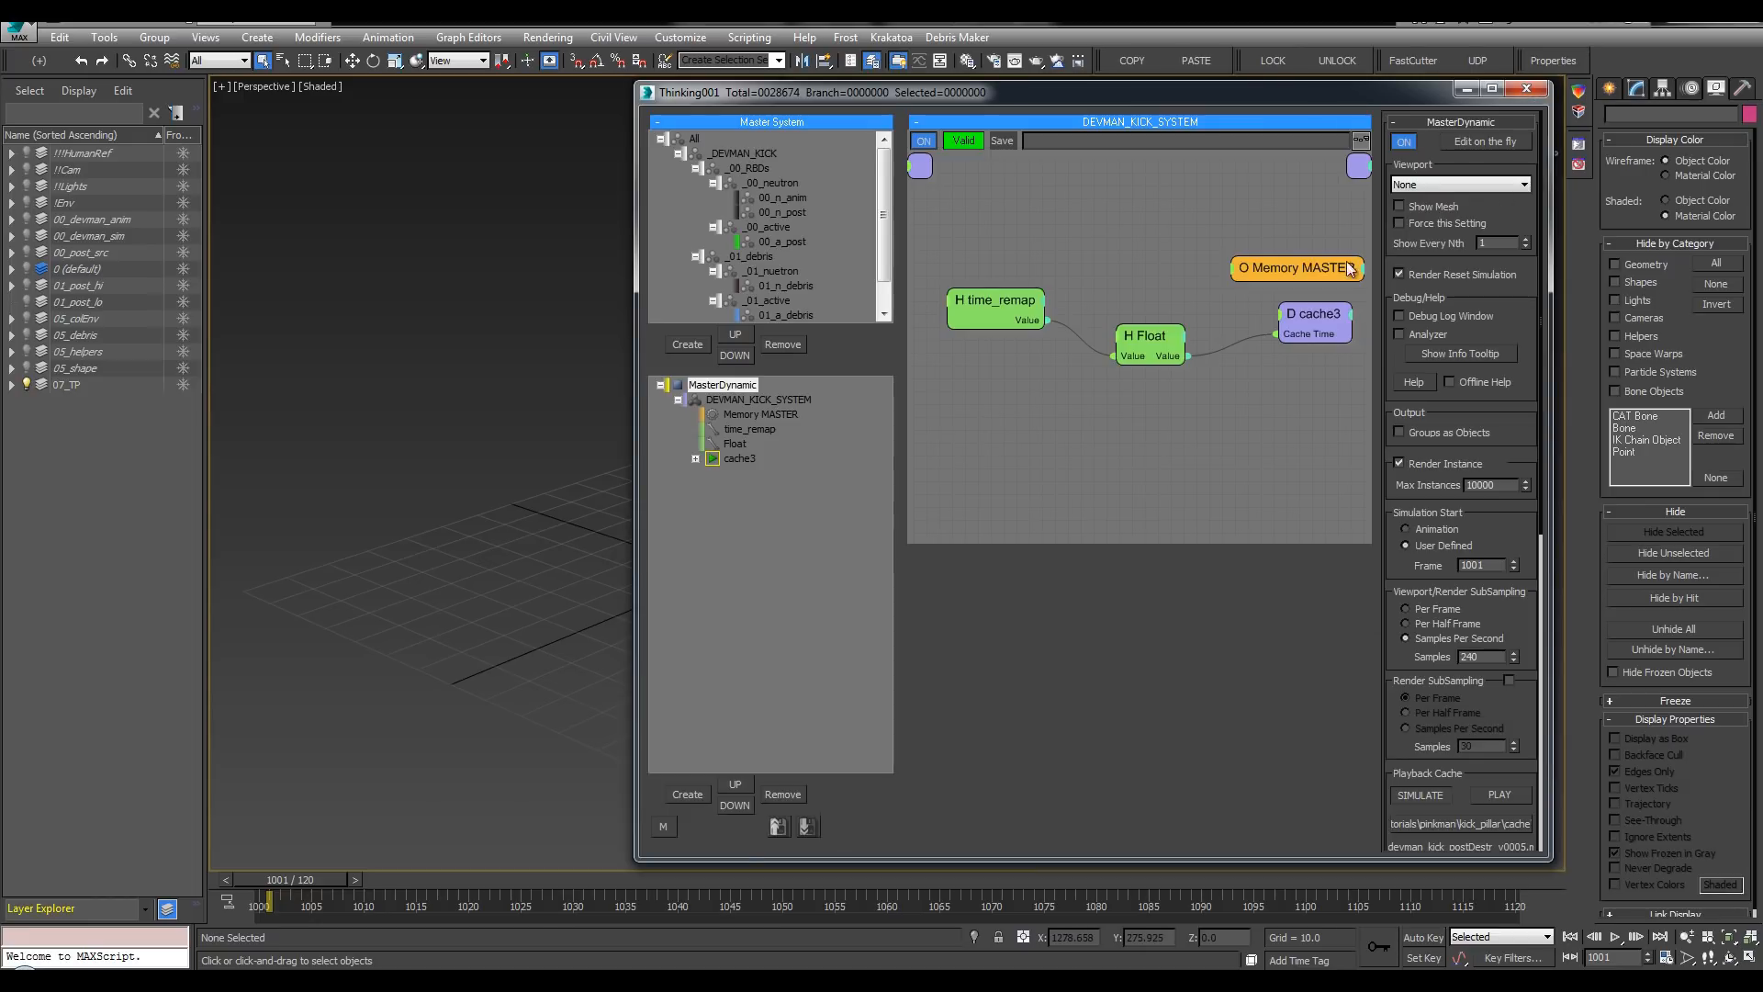
pyautogui.moveTo(394, 358); pyautogui.dragTo(458, 355, button='middle')
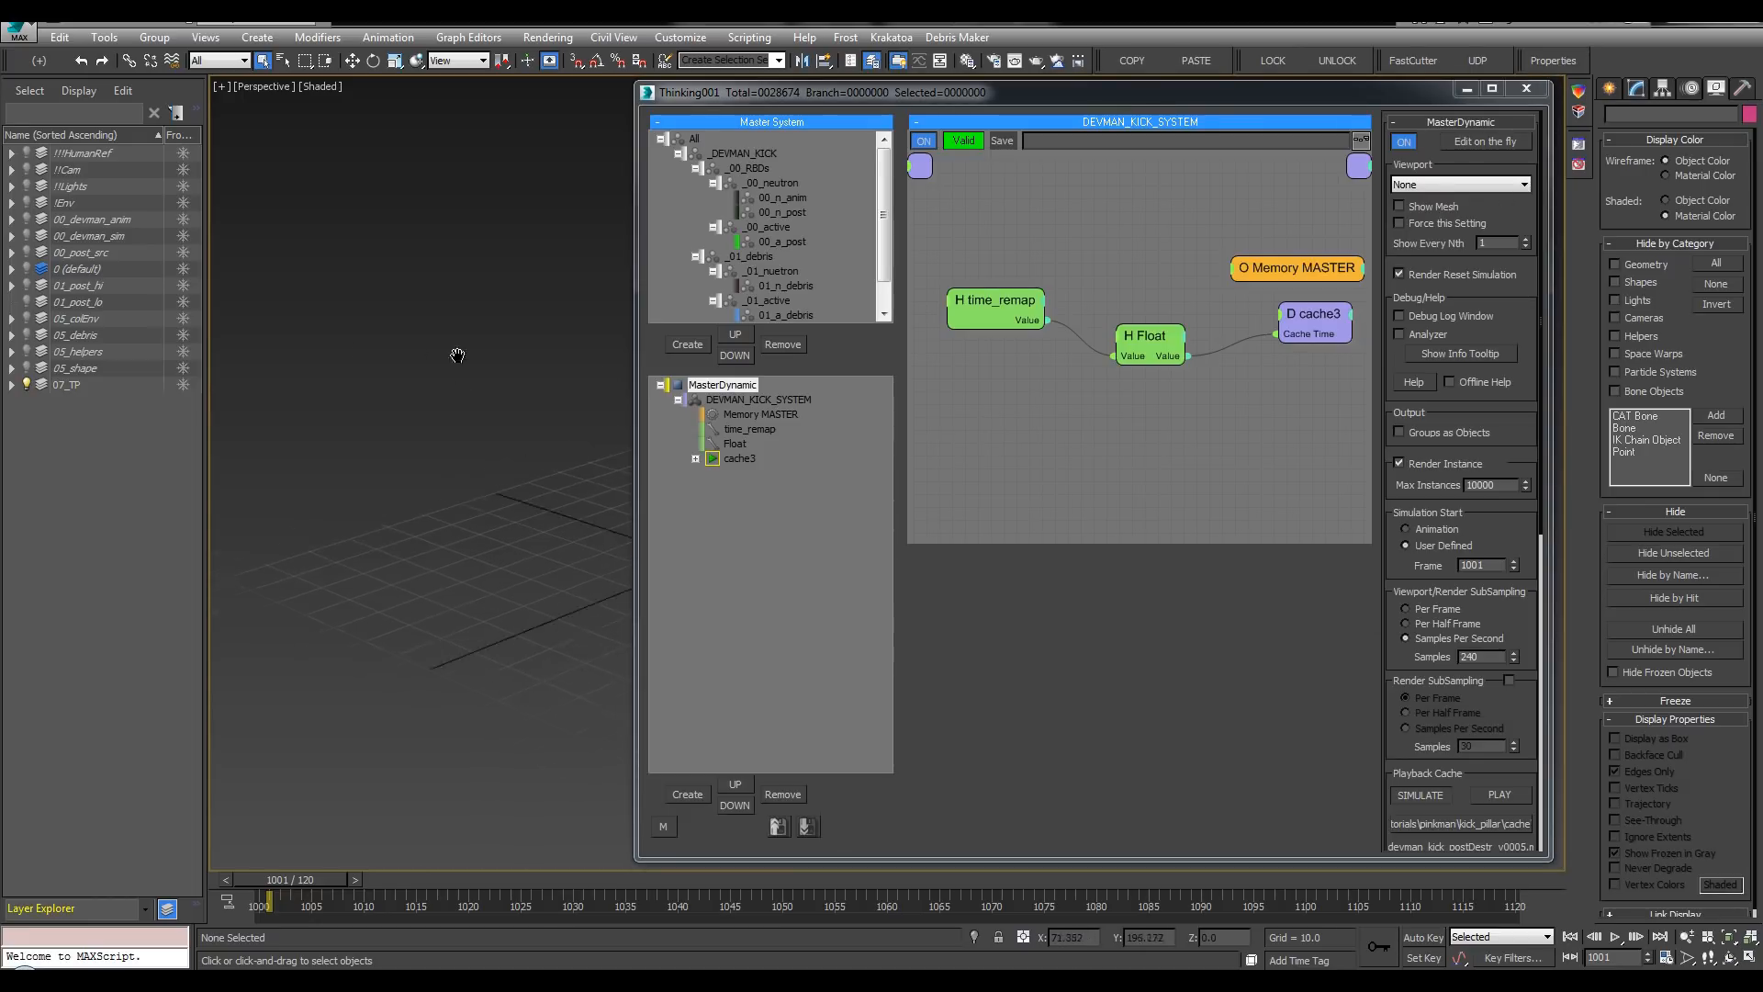
pyautogui.click(1511, 91)
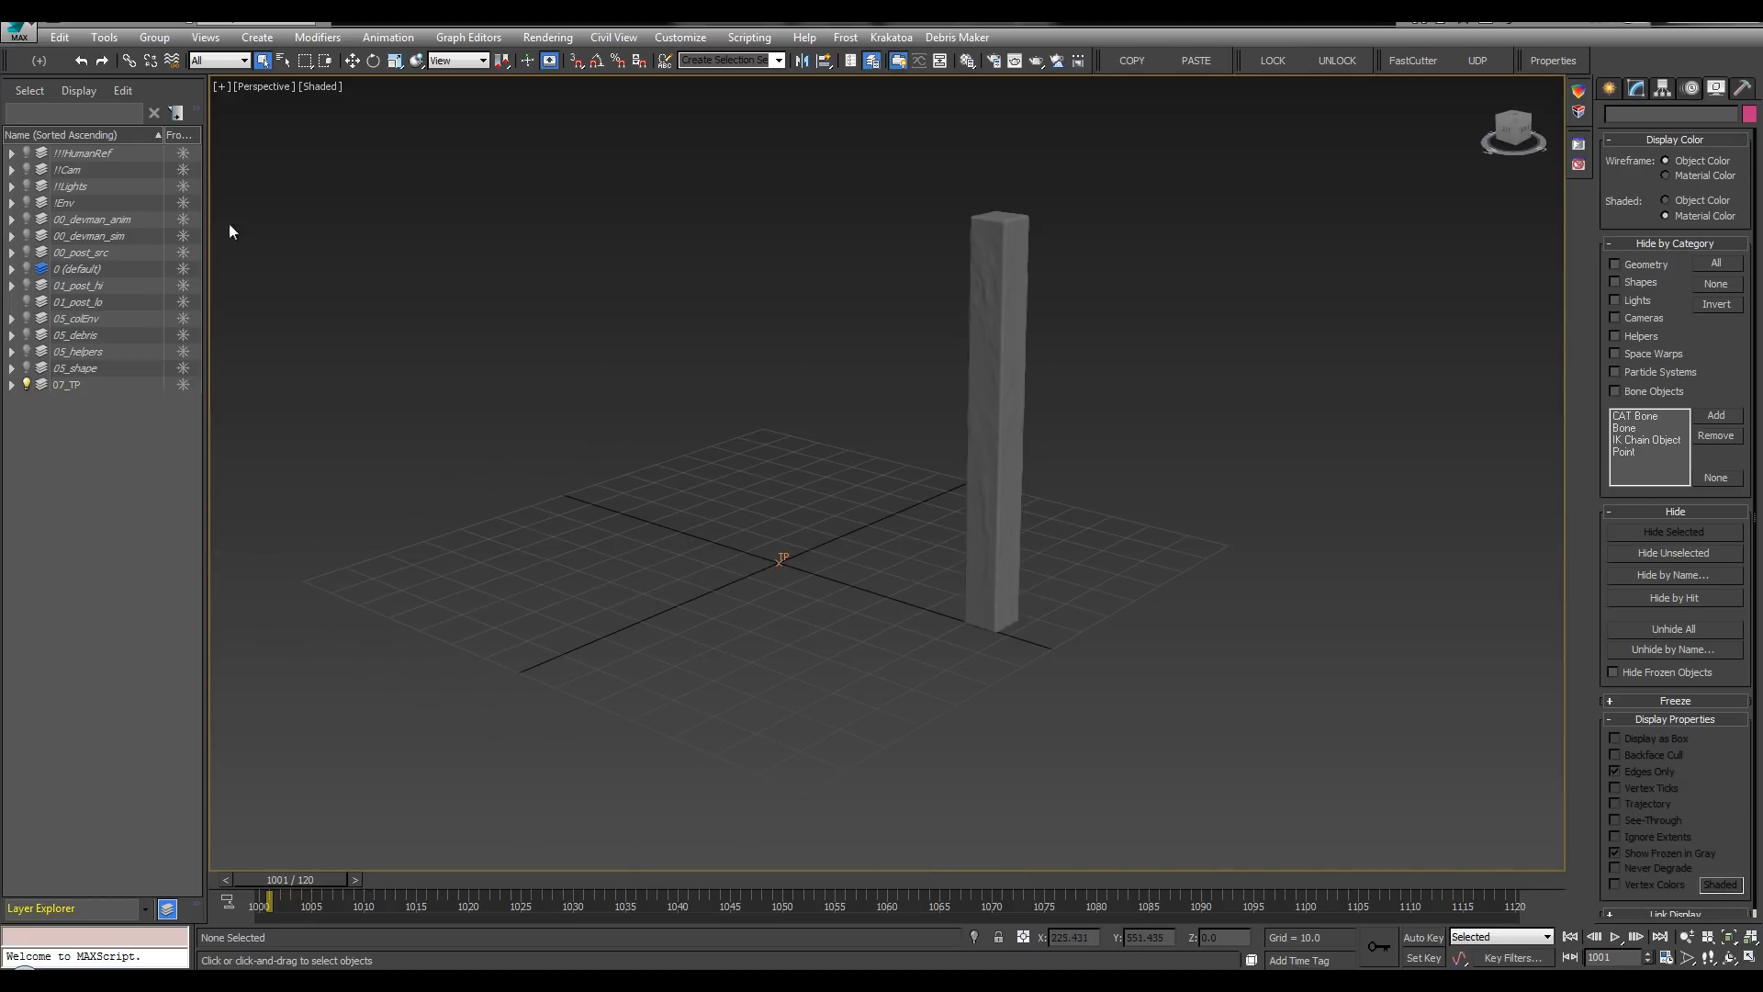
pyautogui.click(26, 220)
pyautogui.click(935, 287)
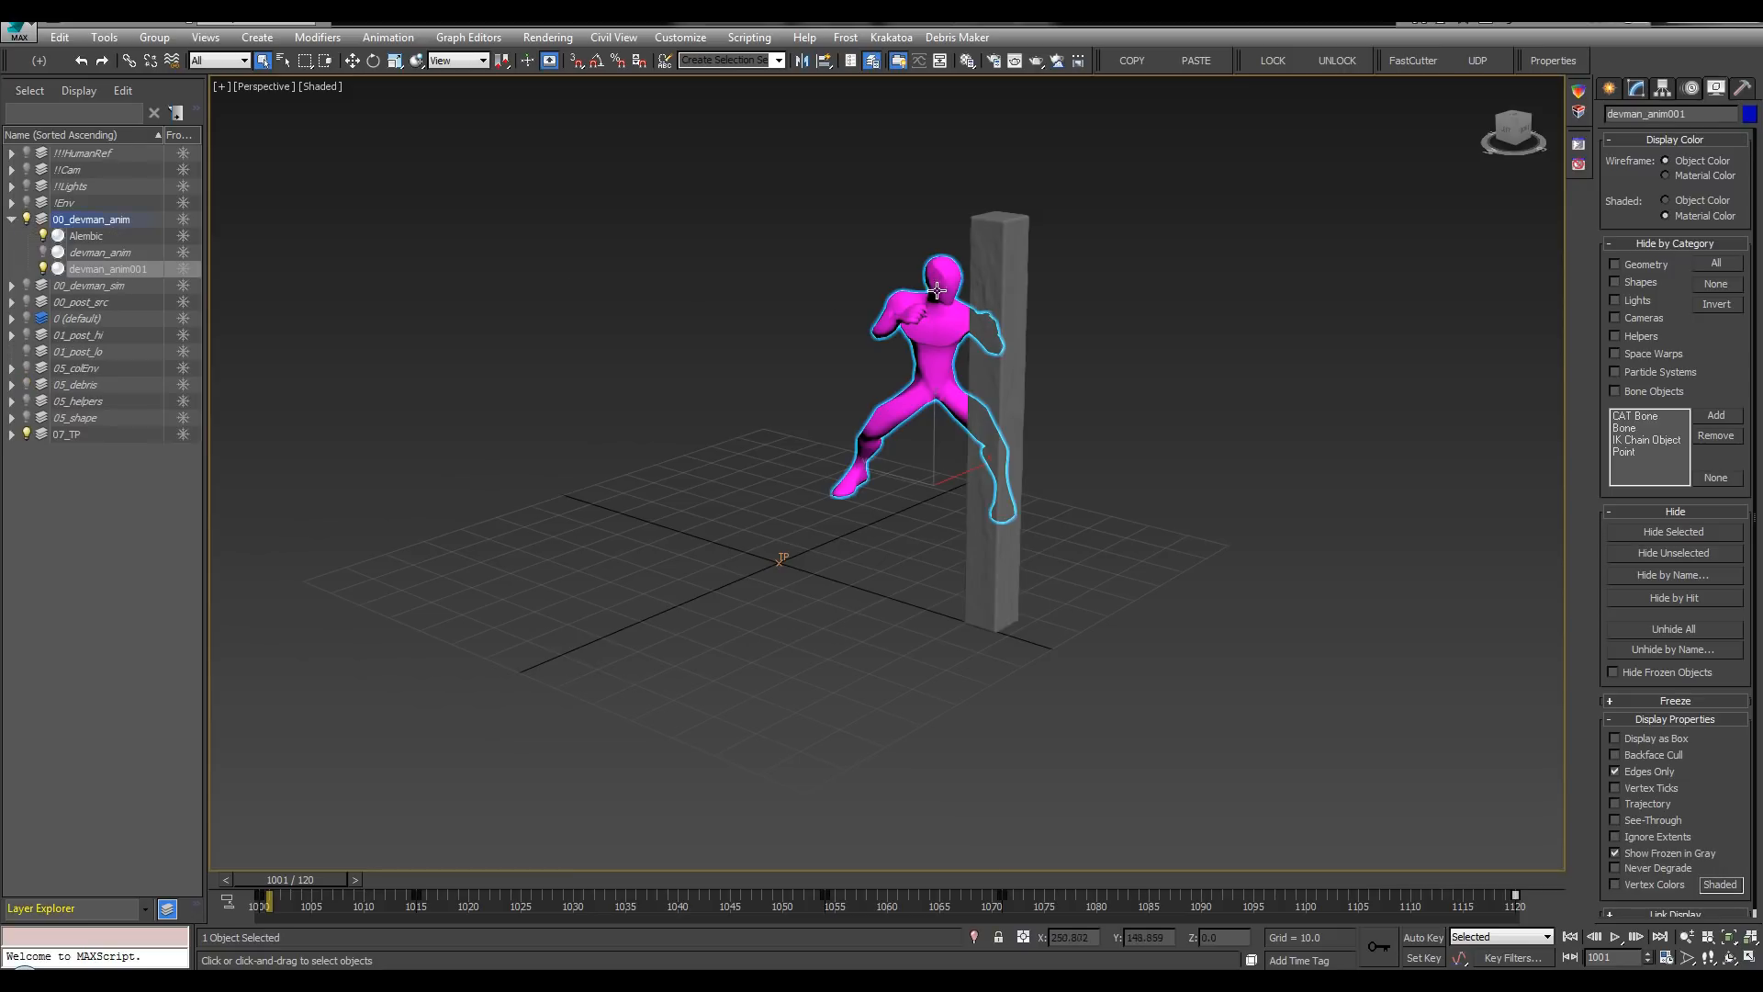
# Step: Examine the position of the devman_anim001 character relative to the post in the top and perspective views
pyautogui.hotkey('alt', 'w')
pyautogui.rightClick(476, 268)
pyautogui.hotkey('alt', 'w')
pyautogui.moveTo(630, 501); pyautogui.dragTo(707, 410, button='middle')
pyautogui.scroll(-3, 708, 410)
pyautogui.scroll(-5, 707, 413)
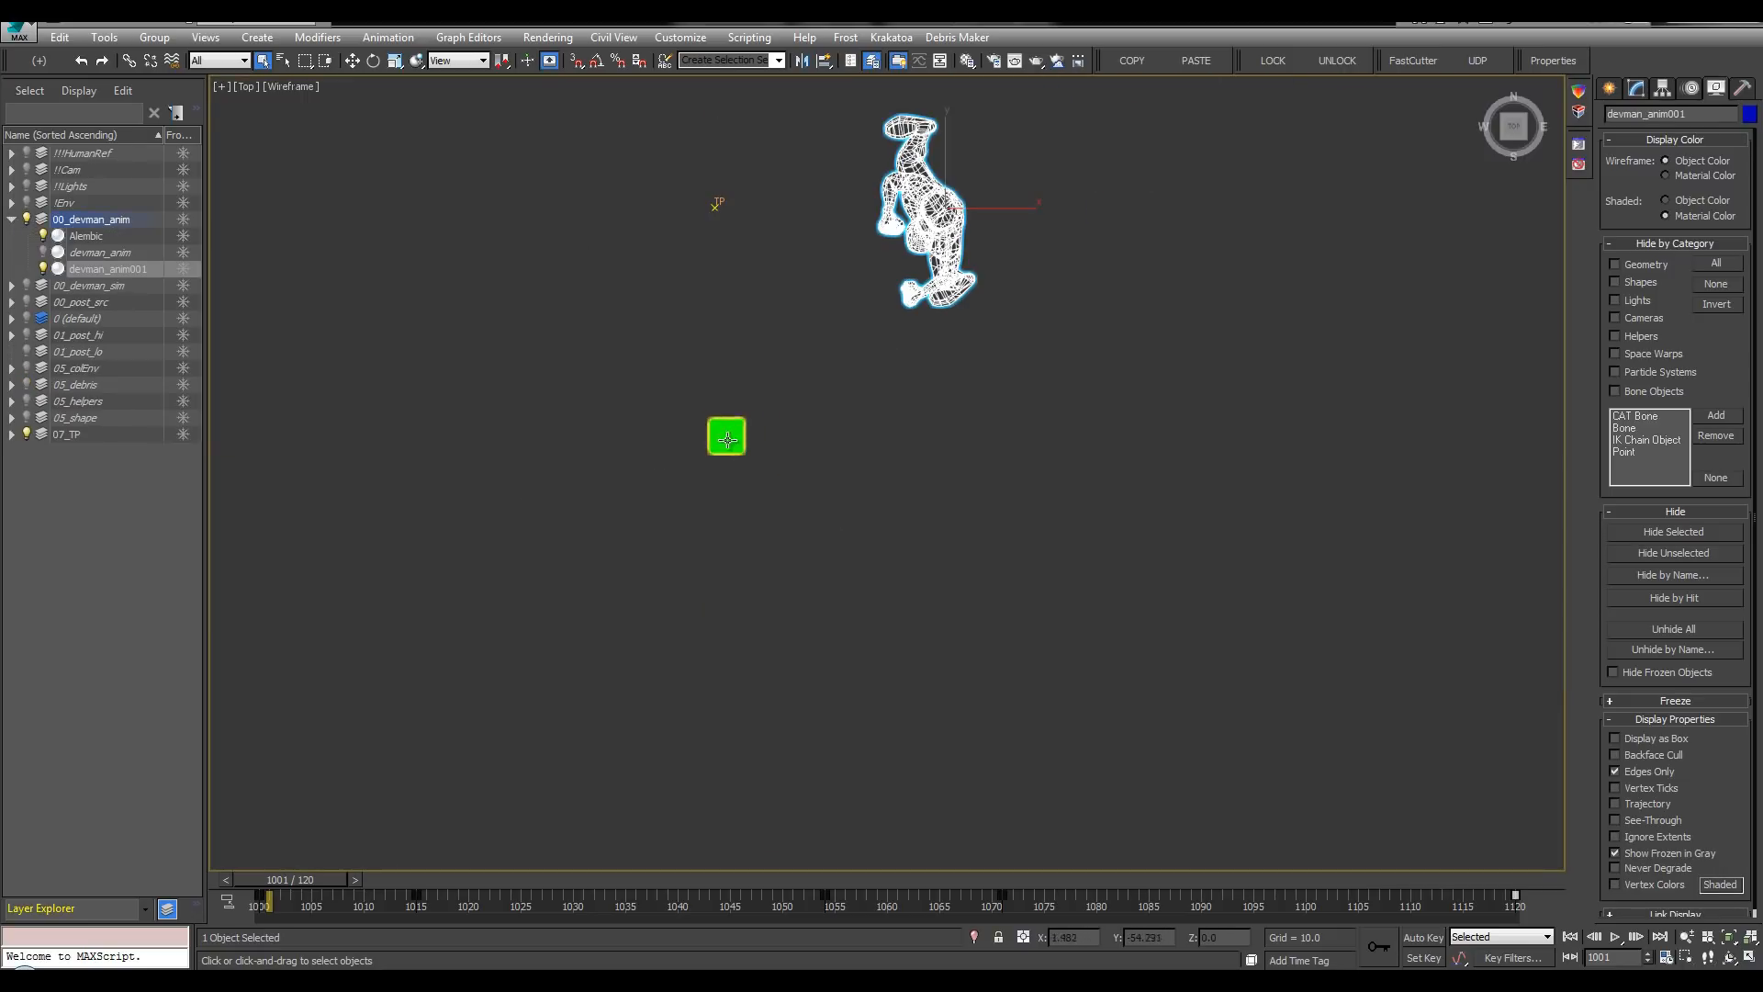
pyautogui.press('F3')
pyautogui.press('p')
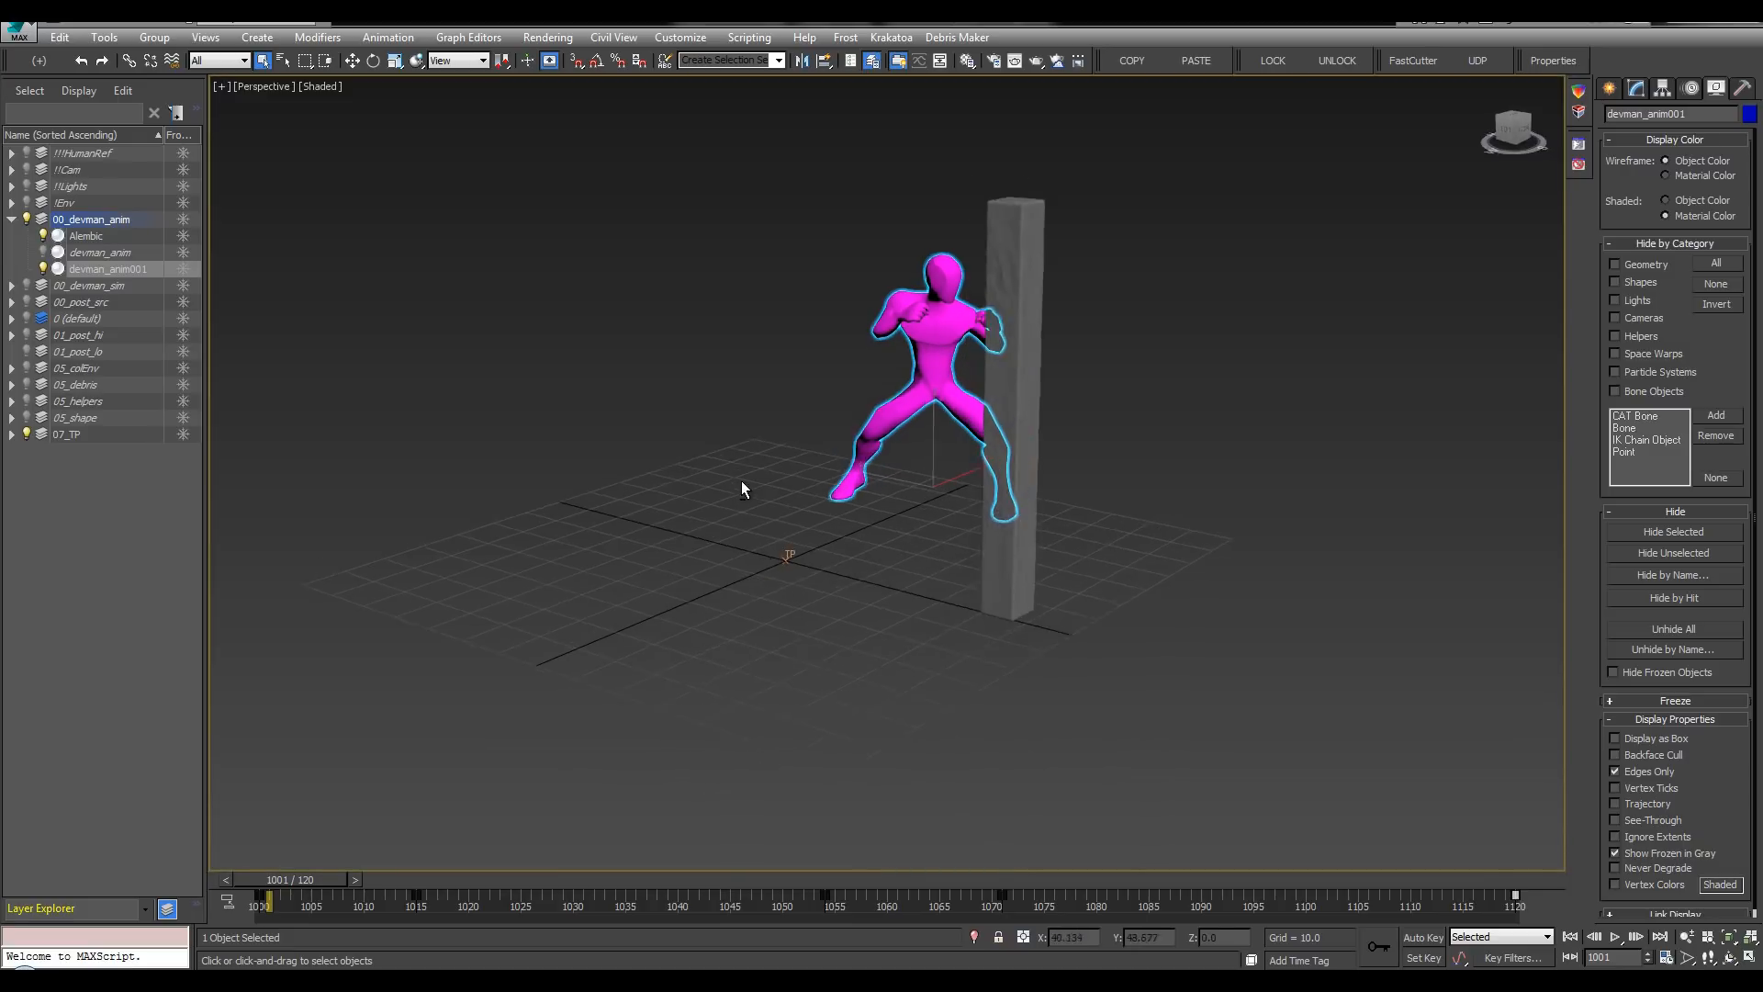
pyautogui.press('c')
pyautogui.press('t')
pyautogui.press('F3')
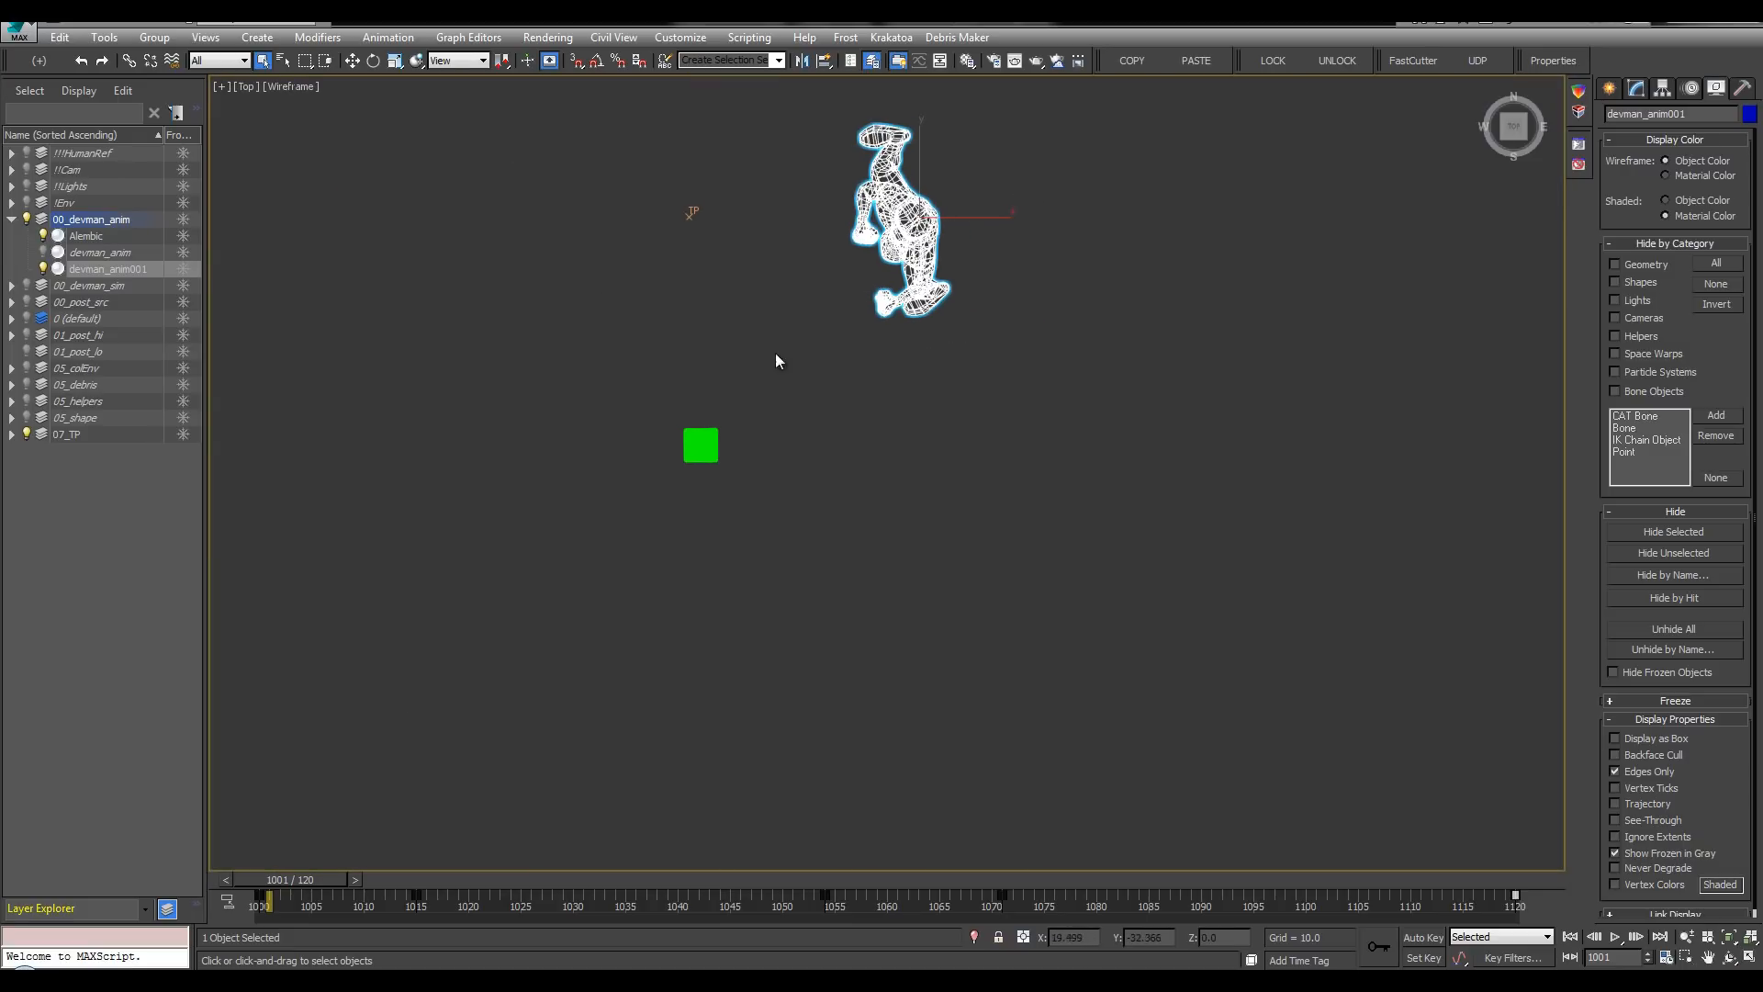
# Step: Unhide the original devman_anim character and align the offset devman_anim001 character to its position
pyautogui.click(43, 254)
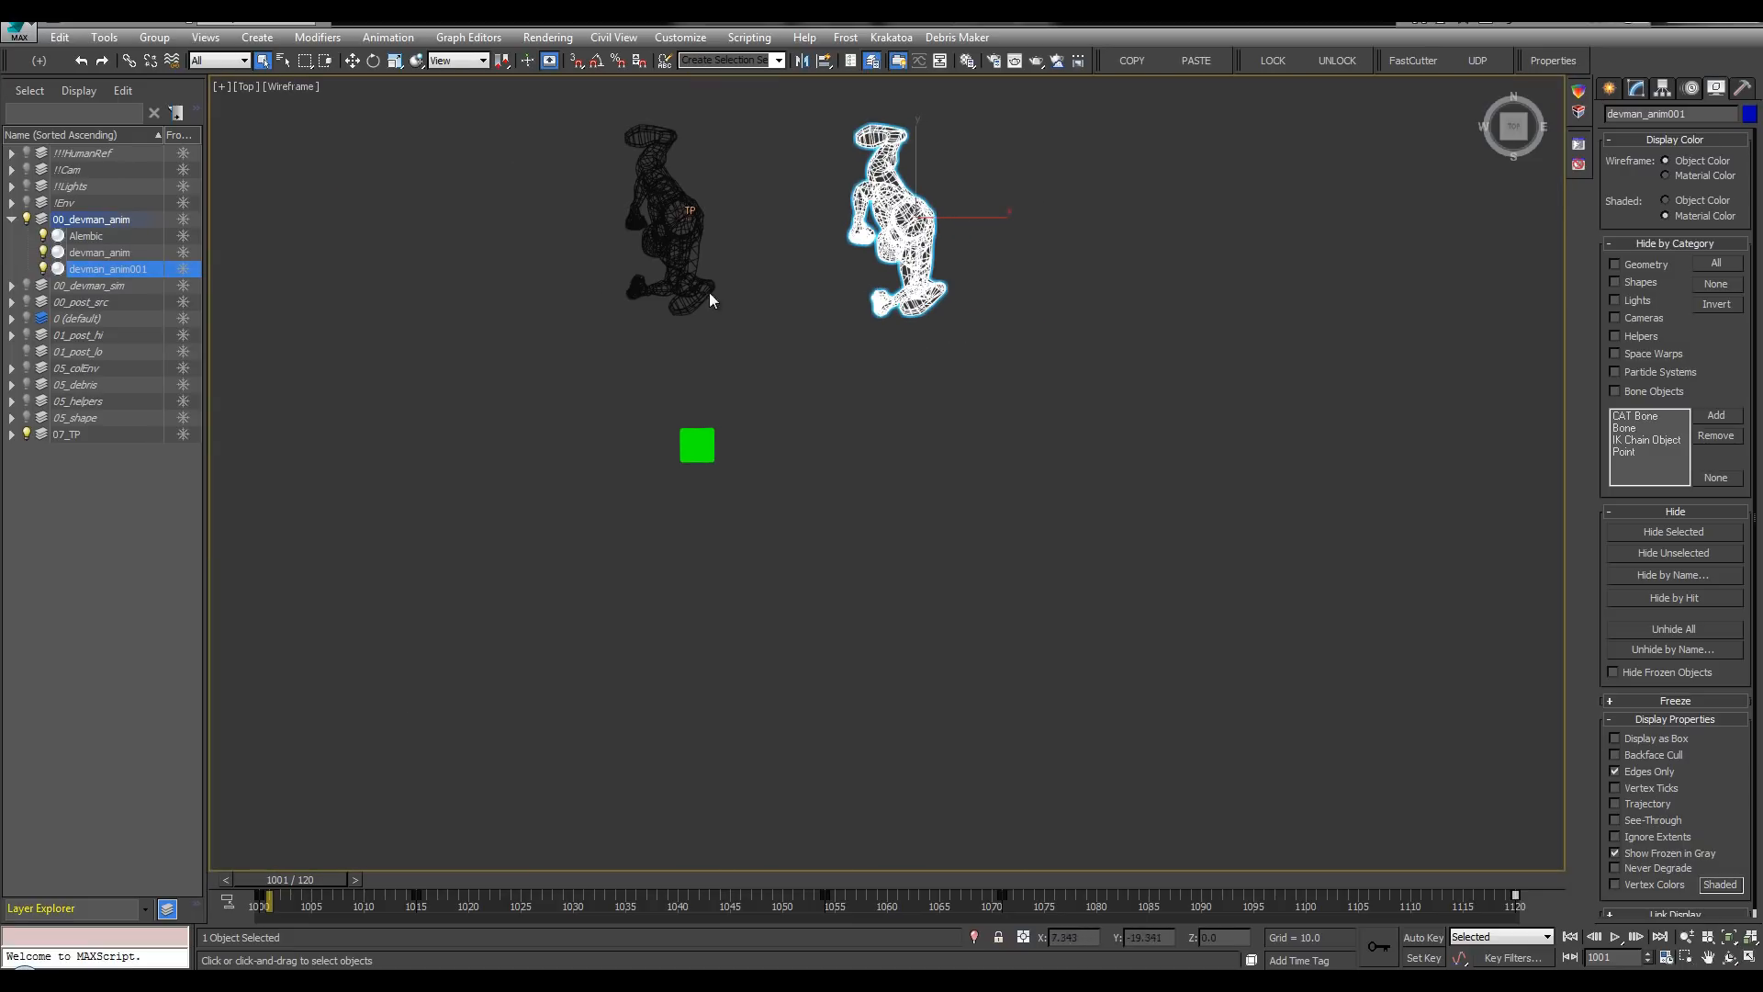
pyautogui.click(687, 236)
pyautogui.hotkey('alt', 'w')
pyautogui.rightClick(989, 720)
pyautogui.hotkey('alt', 'w')
pyautogui.keyDown('alt'); pyautogui.moveTo(988, 717); pyautogui.dragTo(946, 608, button='middle'); pyautogui.keyUp('alt')
# Step: Hide the original devman_anim in the 00_devman_anim layer and return the timeline to frame 1000
pyautogui.click(83, 520)
pyautogui.click(105, 253)
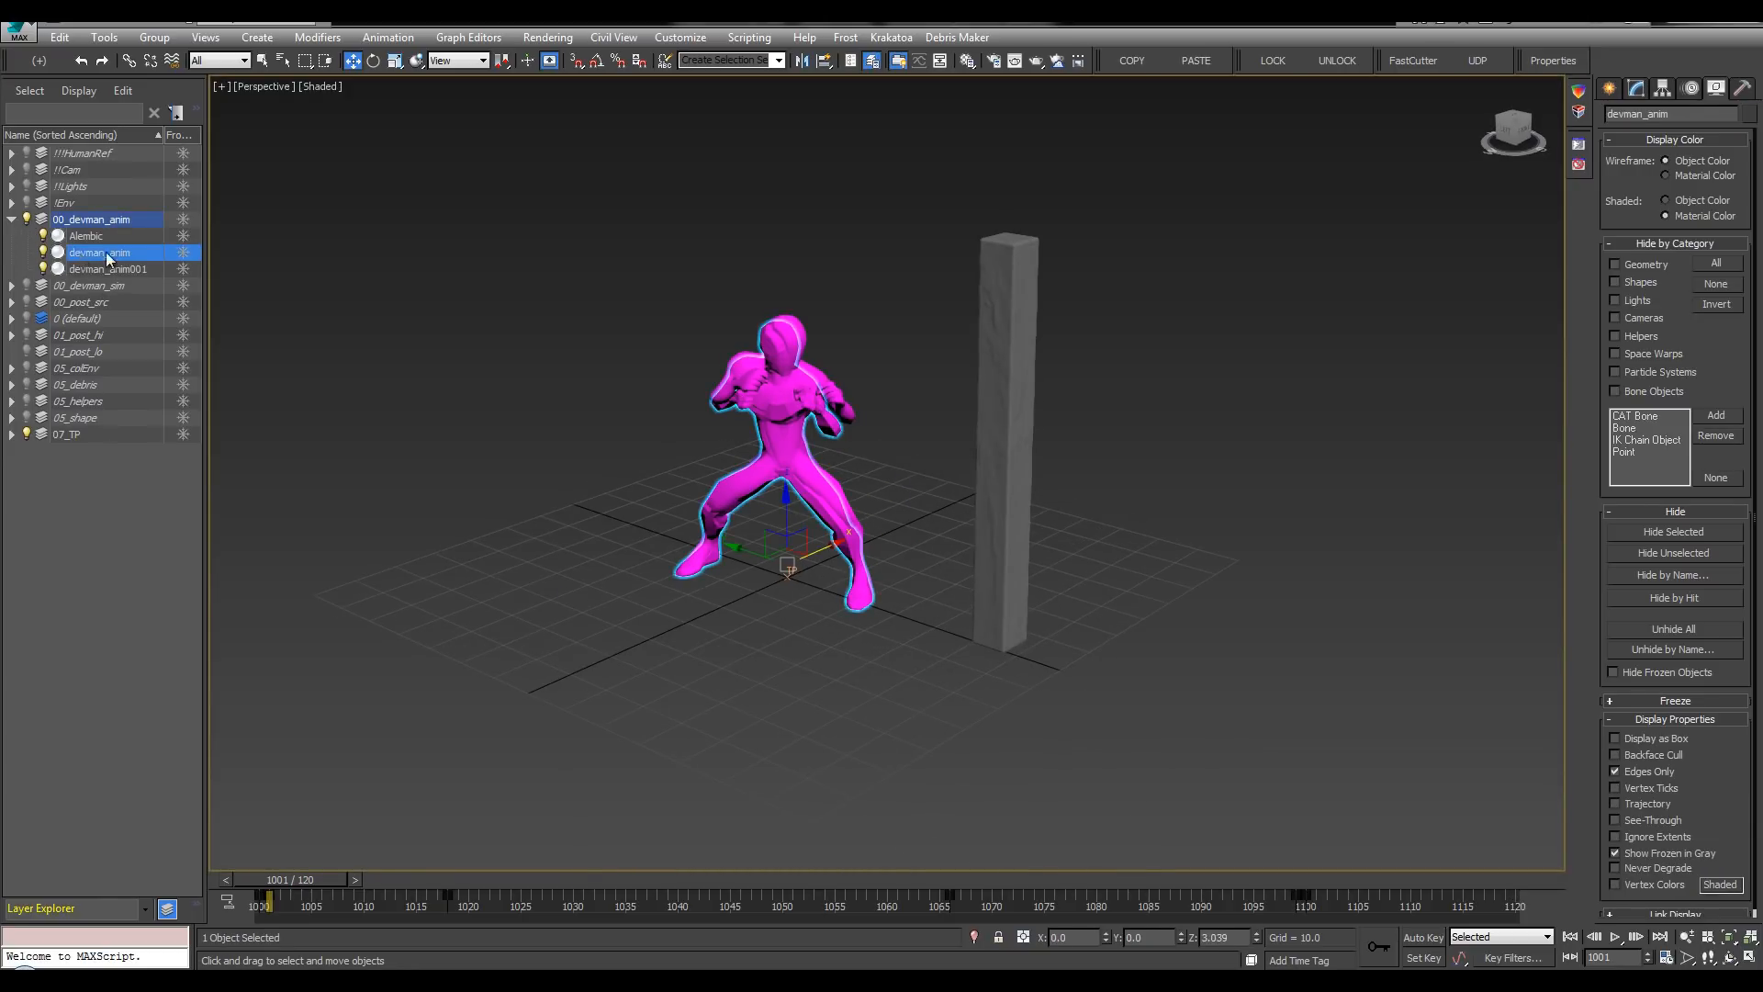
pyautogui.click(43, 252)
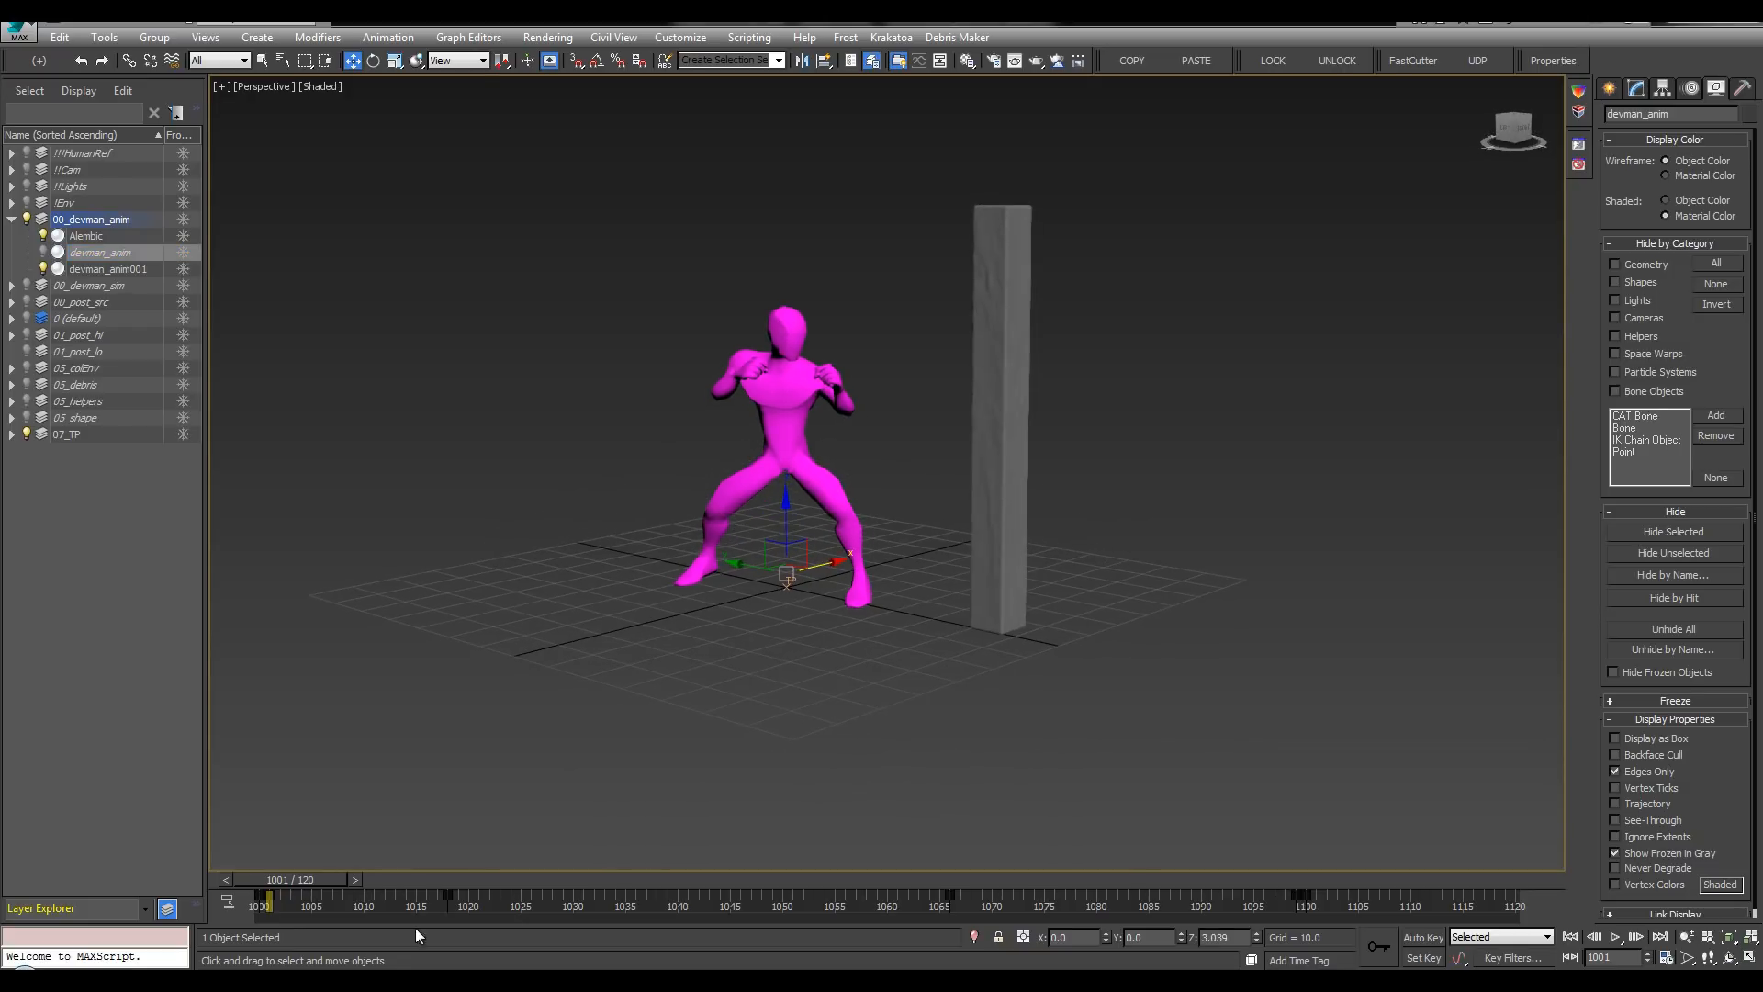
pyautogui.moveTo(322, 879); pyautogui.dragTo(373, 879)
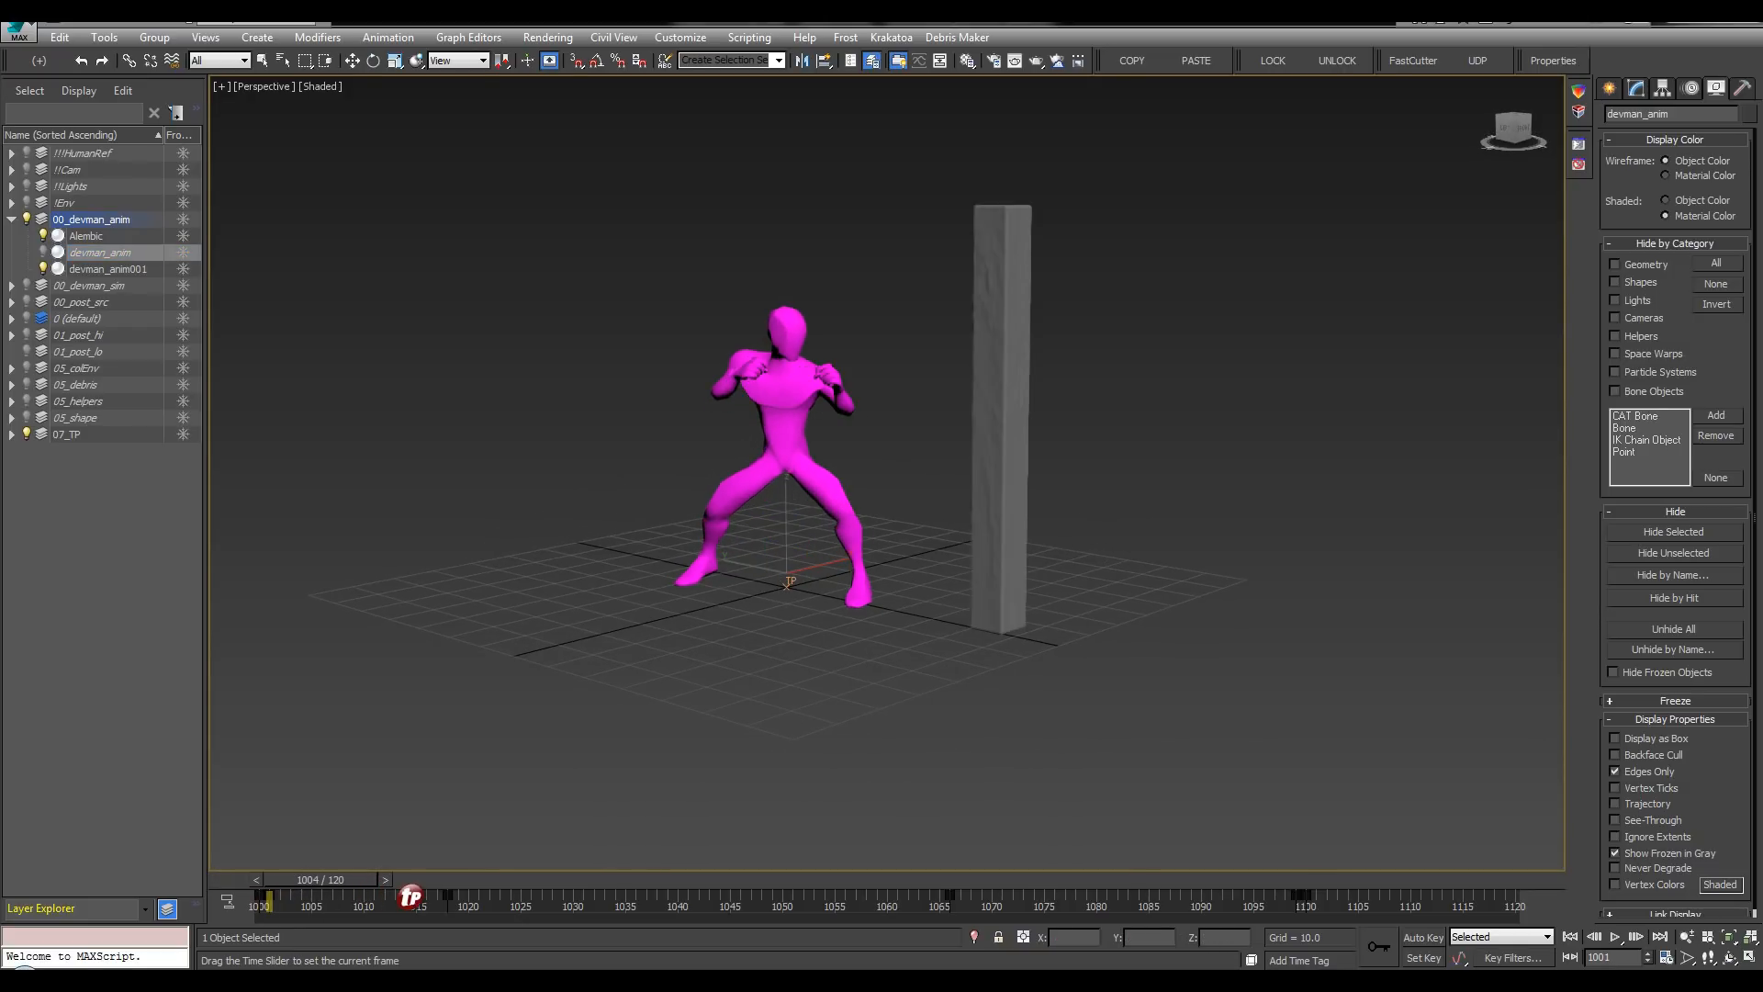
pyautogui.press('Home')
# Step: Check the mesh display setting of the 00_n_anim group in thinkingParticles, and save the scene
pyautogui.press('w')
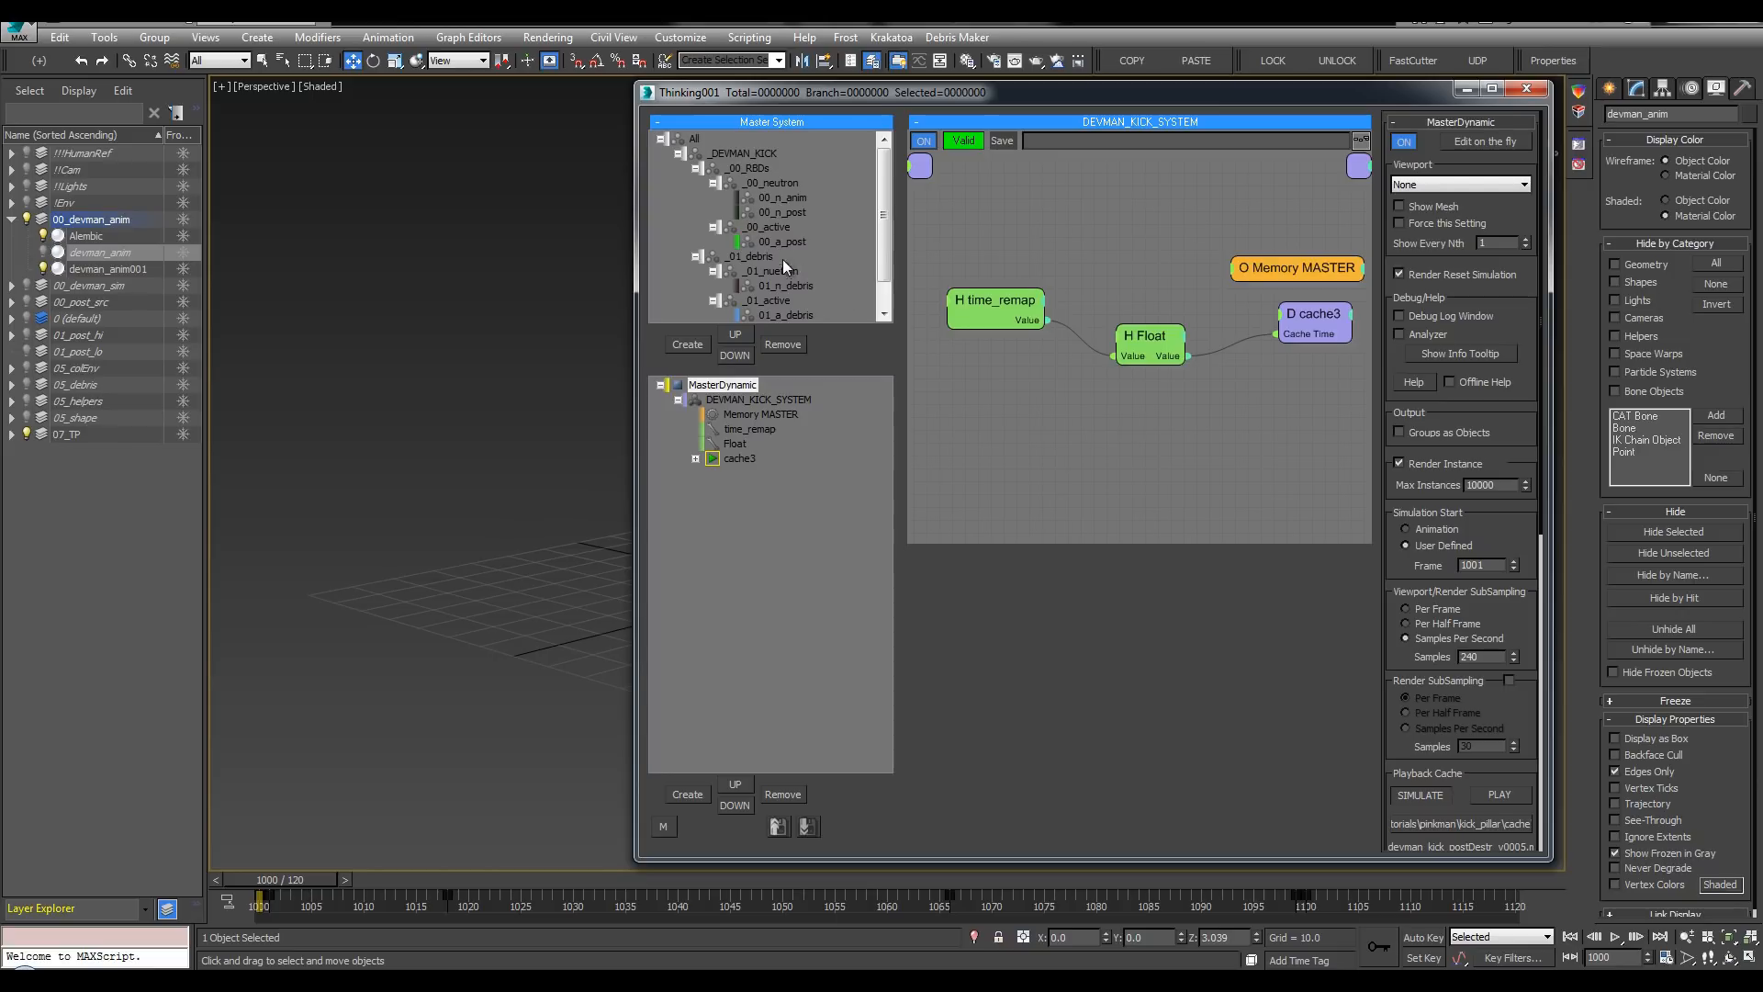
pyautogui.click(792, 198)
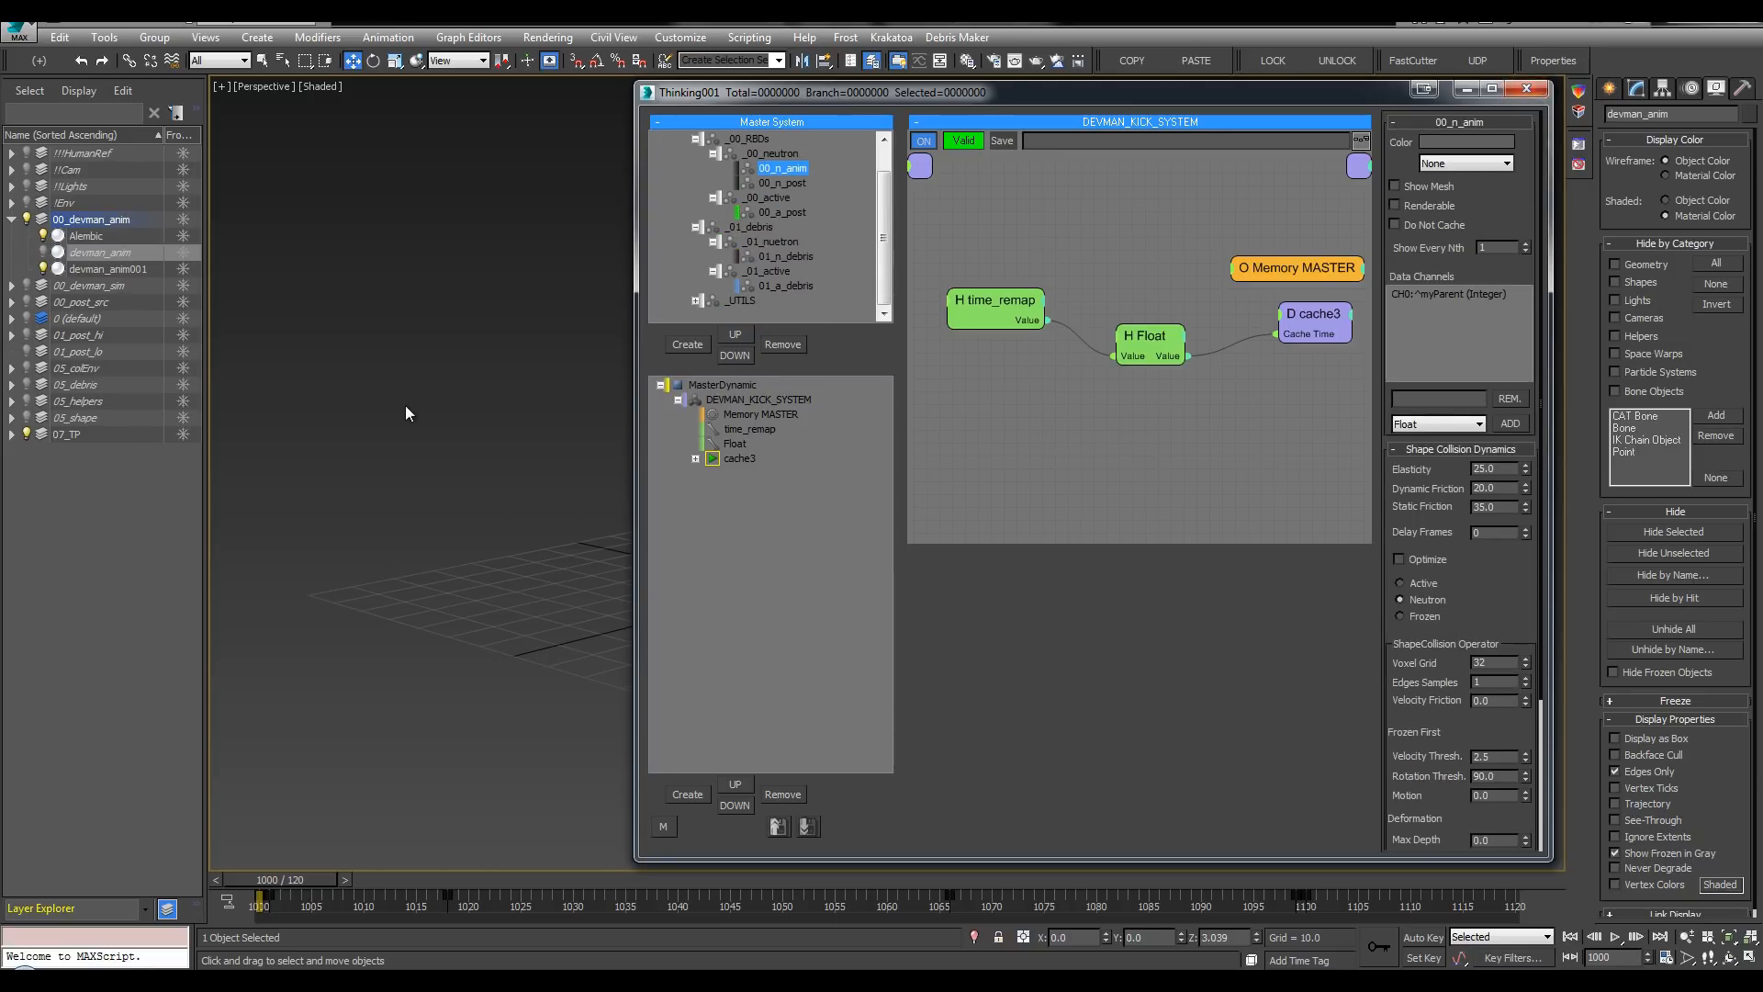
pyautogui.moveTo(409, 414); pyautogui.dragTo(491, 407, button='middle')
pyautogui.moveTo(840, 419); pyautogui.dragTo(839, 454, button='middle')
pyautogui.hotkey('ctrl', 's')
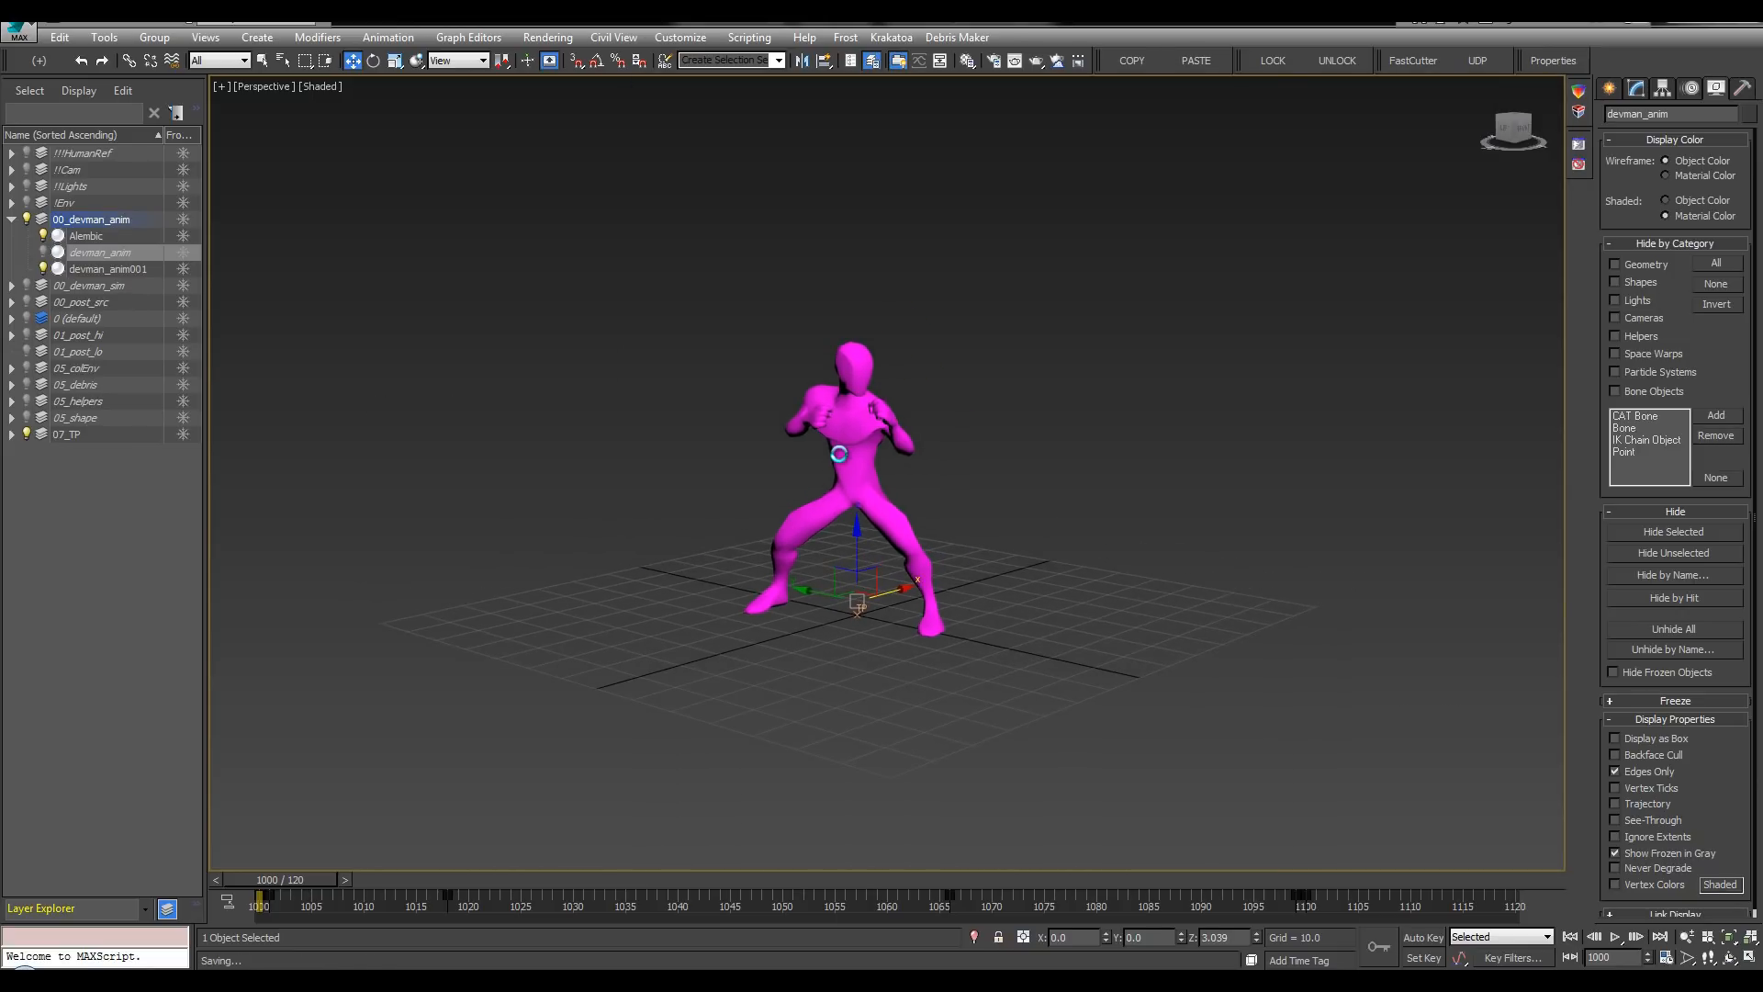
# Step: Frame the character in the perspective view, deselect everything, and create a preview animation starting at frame 1000
pyautogui.moveTo(978, 410); pyautogui.dragTo(956, 405, button='middle')
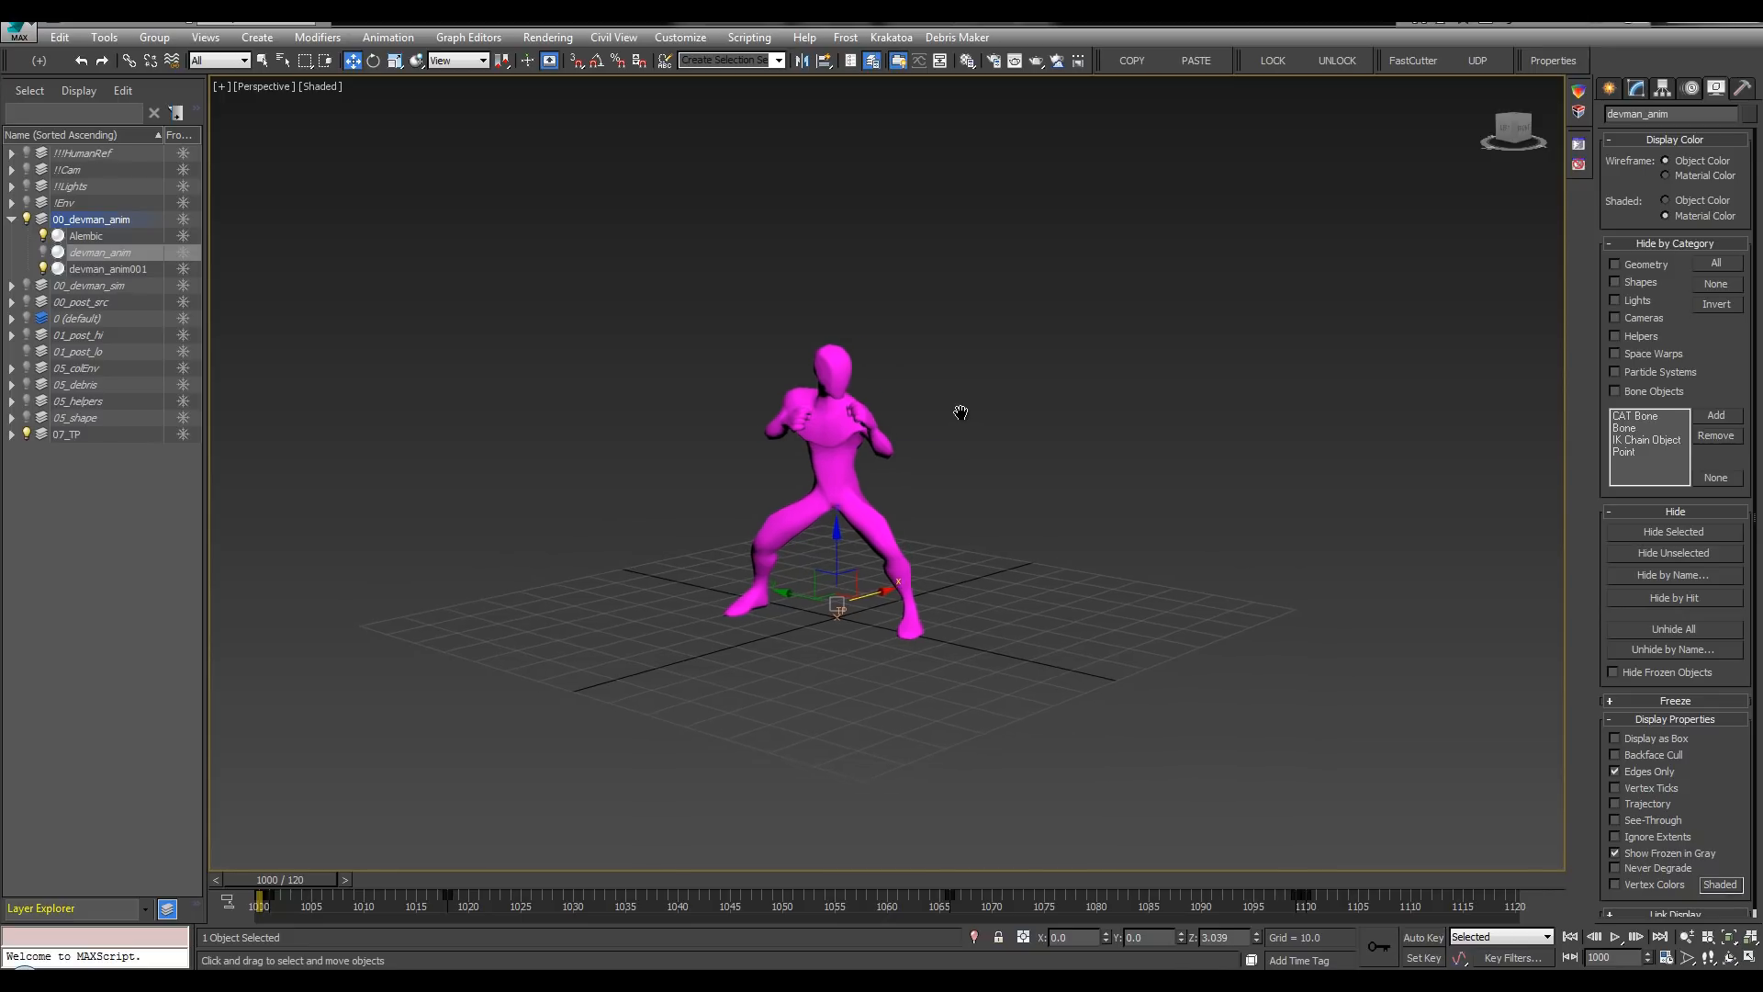
pyautogui.click(961, 411)
pyautogui.hotkey('shift', 'v')
pyautogui.press('Return')
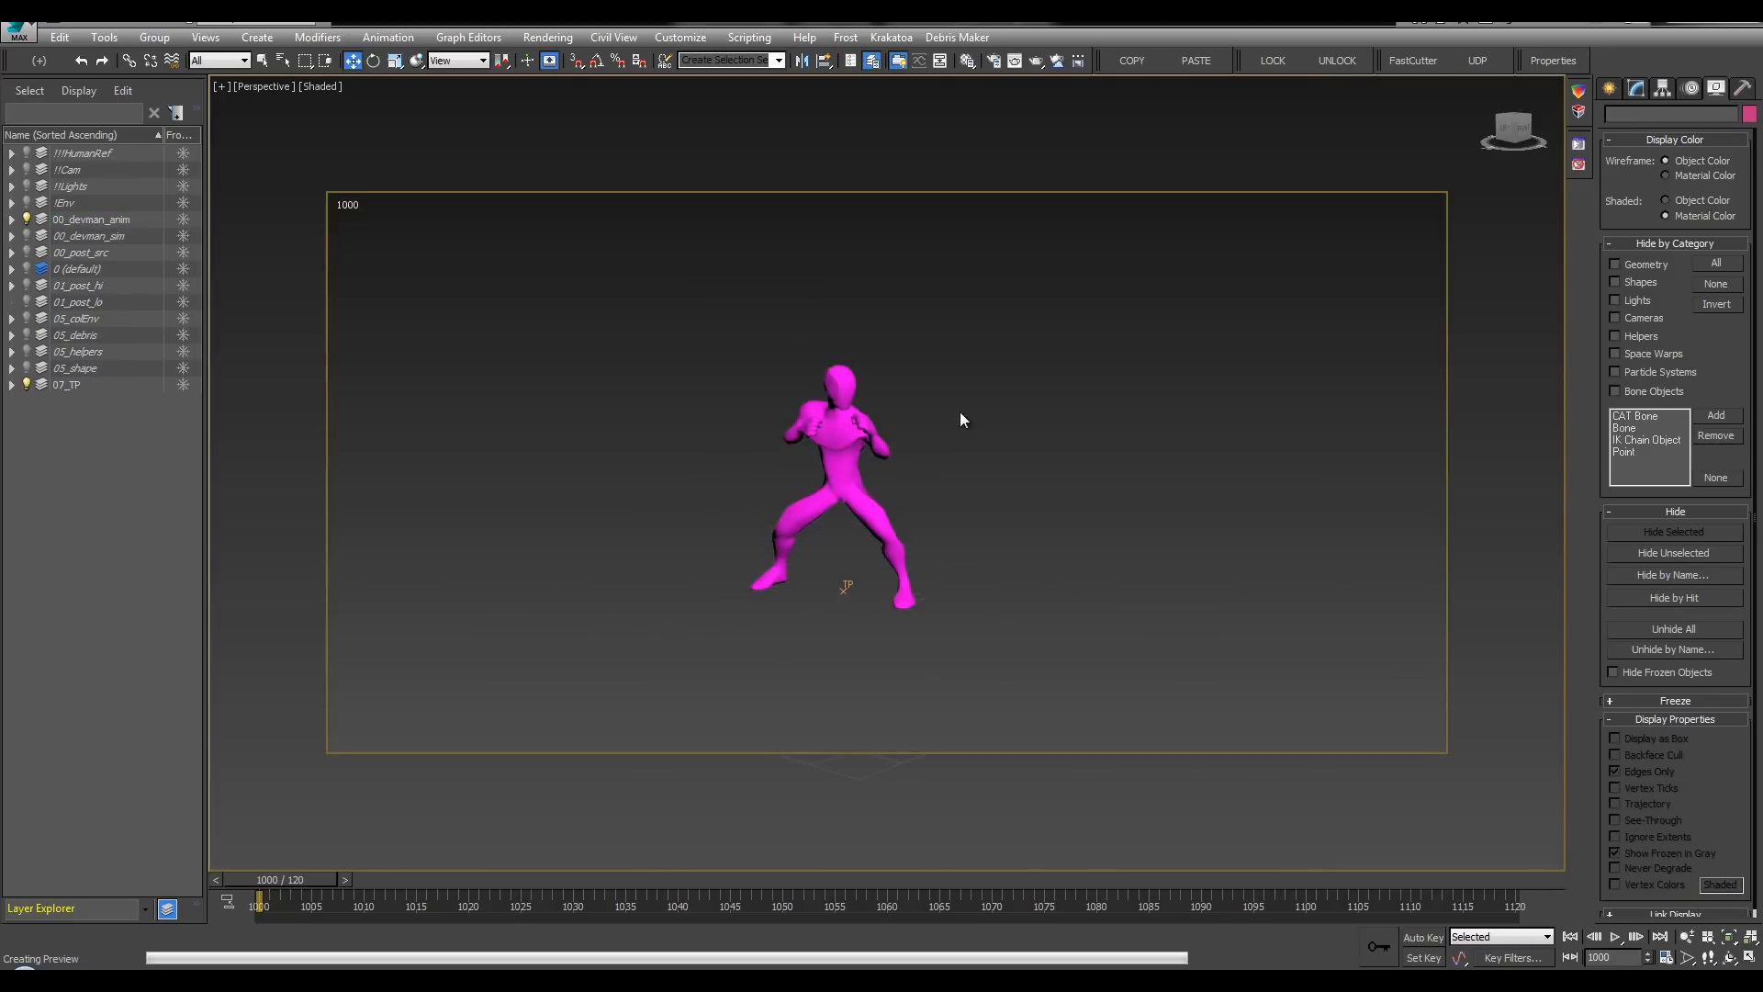